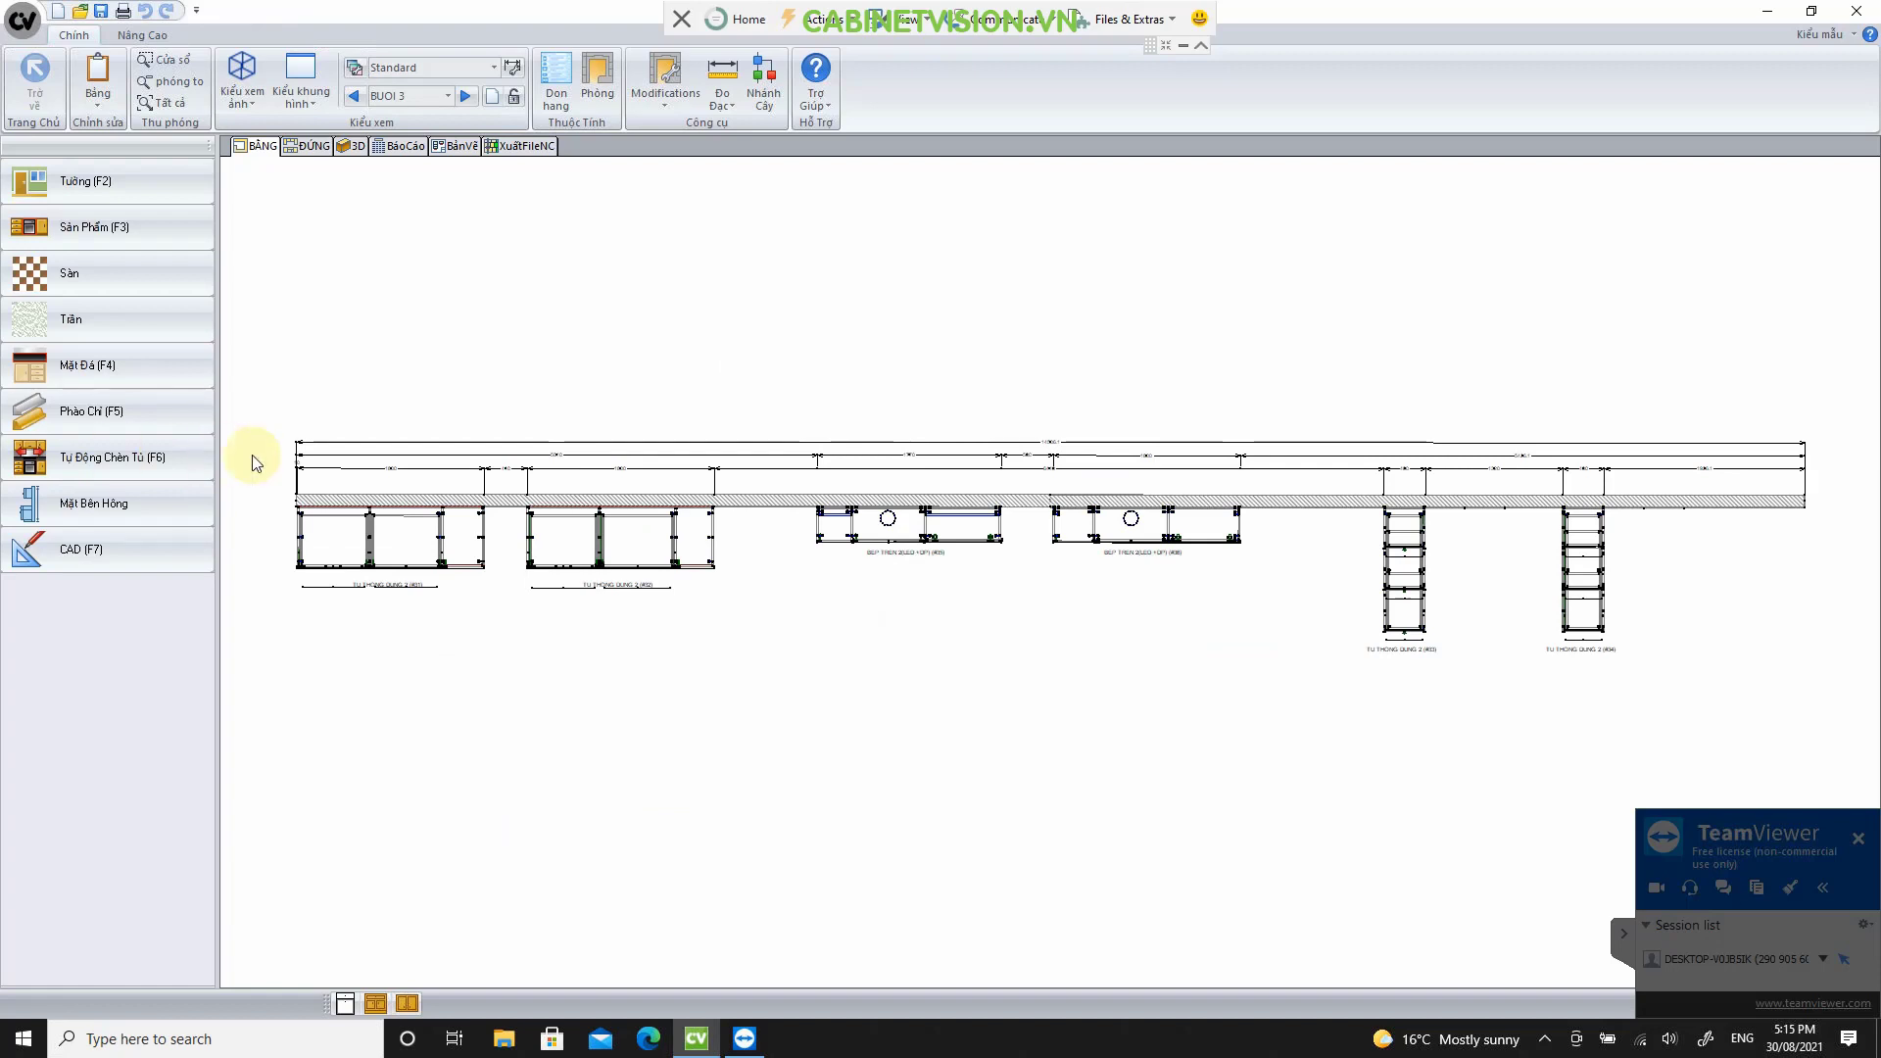
Switch to the empty room and draw a single straight wall with the Wall tool.
left_click(450, 102)
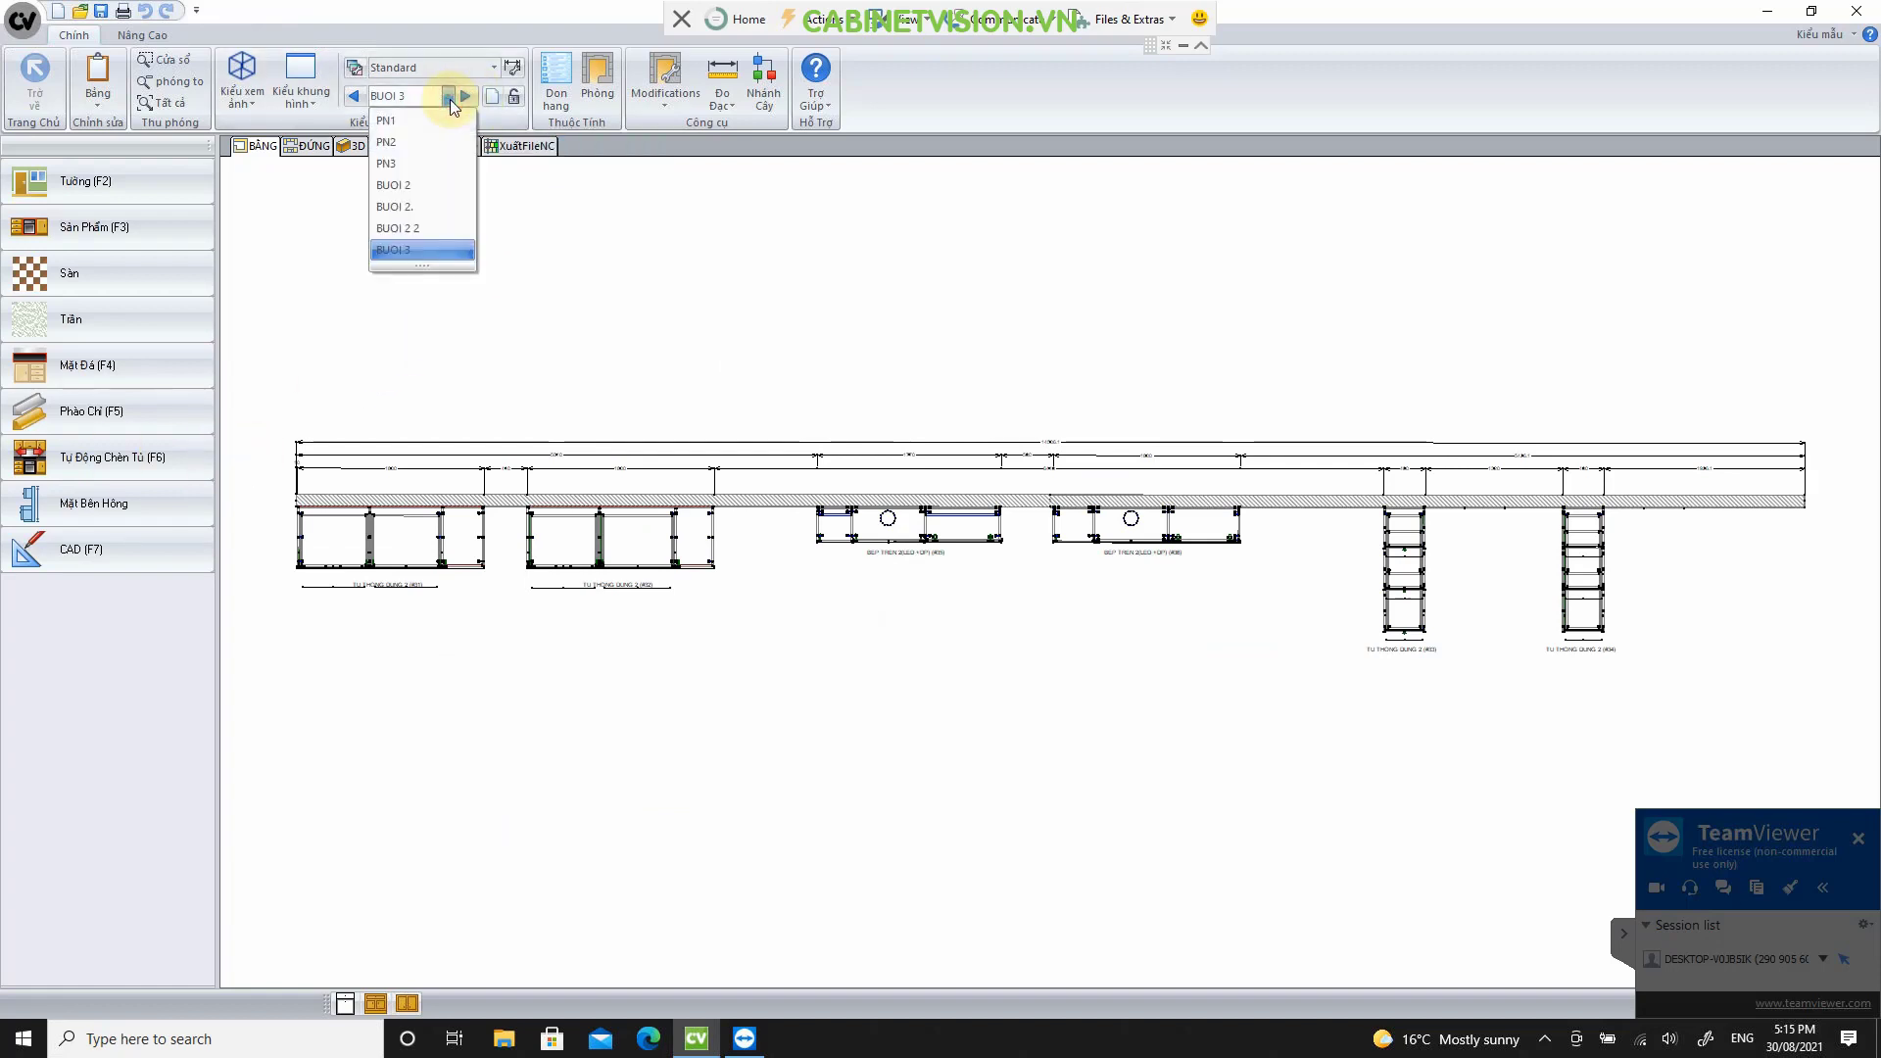
left_click(451, 103)
left_click(465, 95)
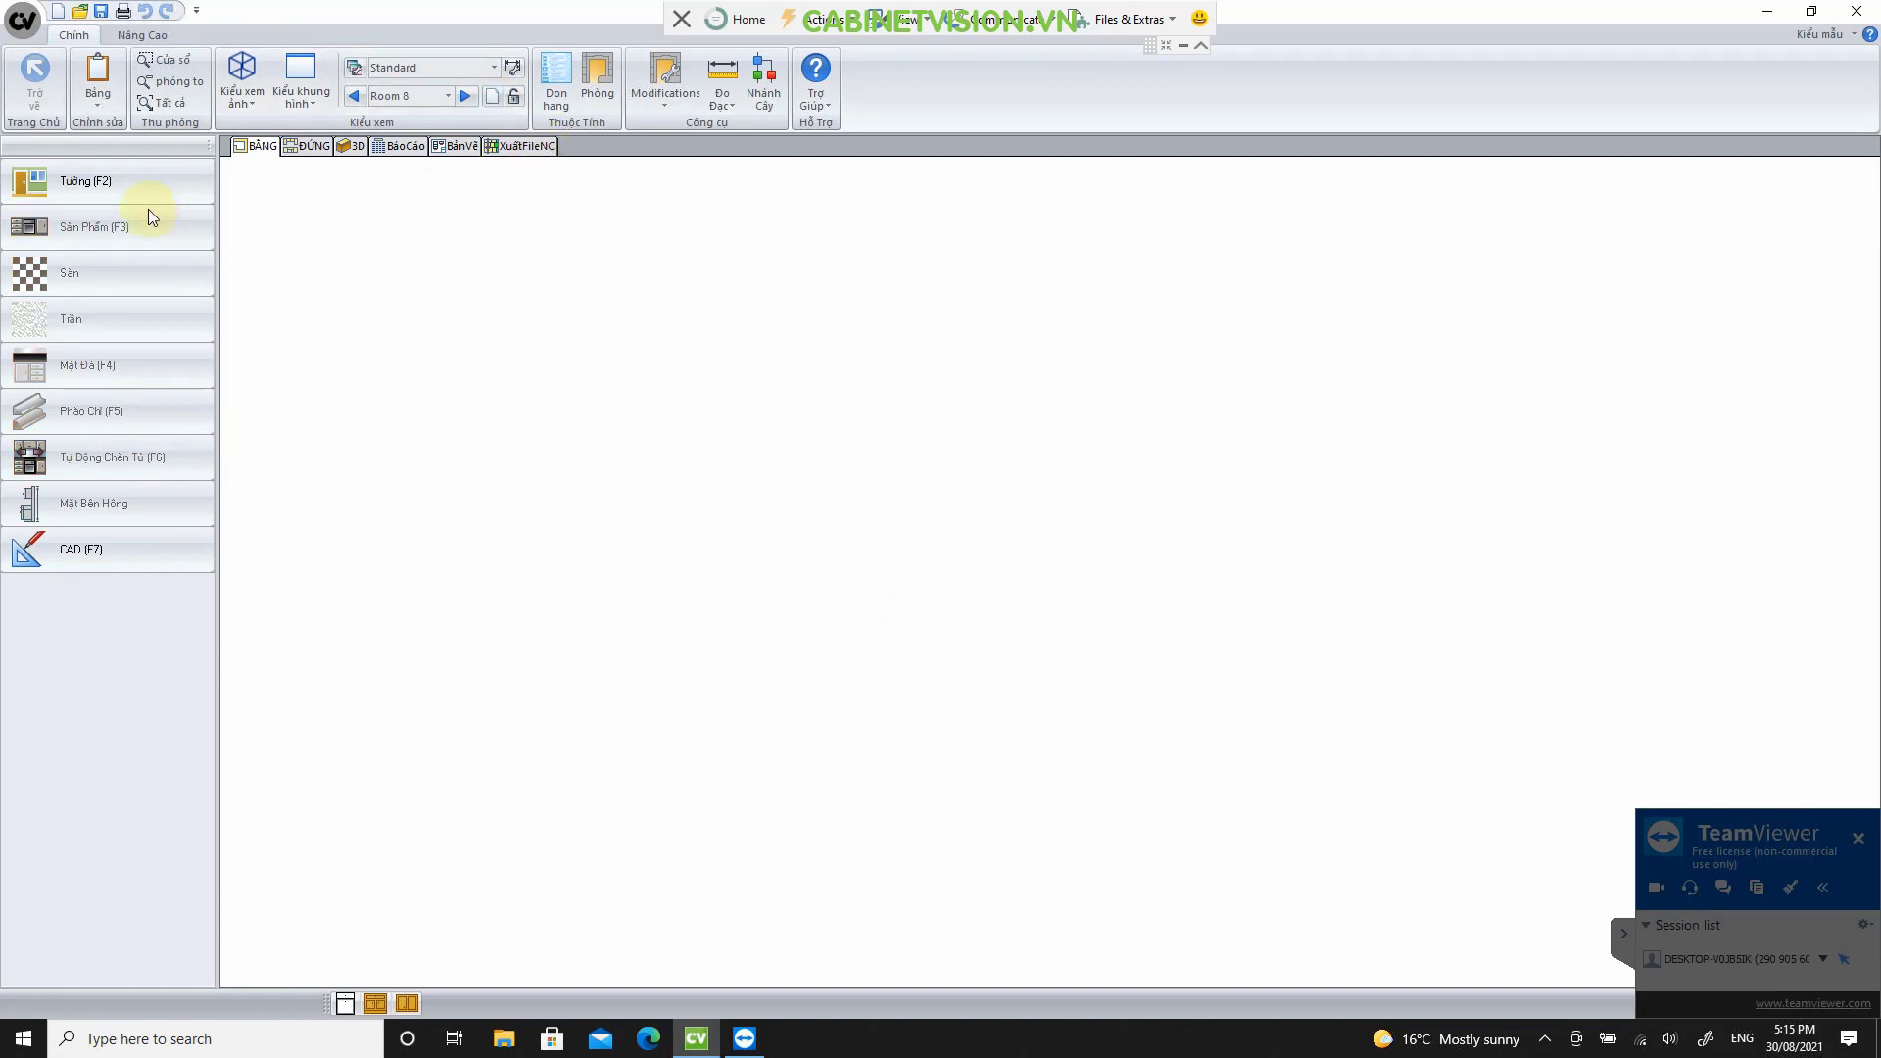
left_click(110, 184)
left_click(432, 444)
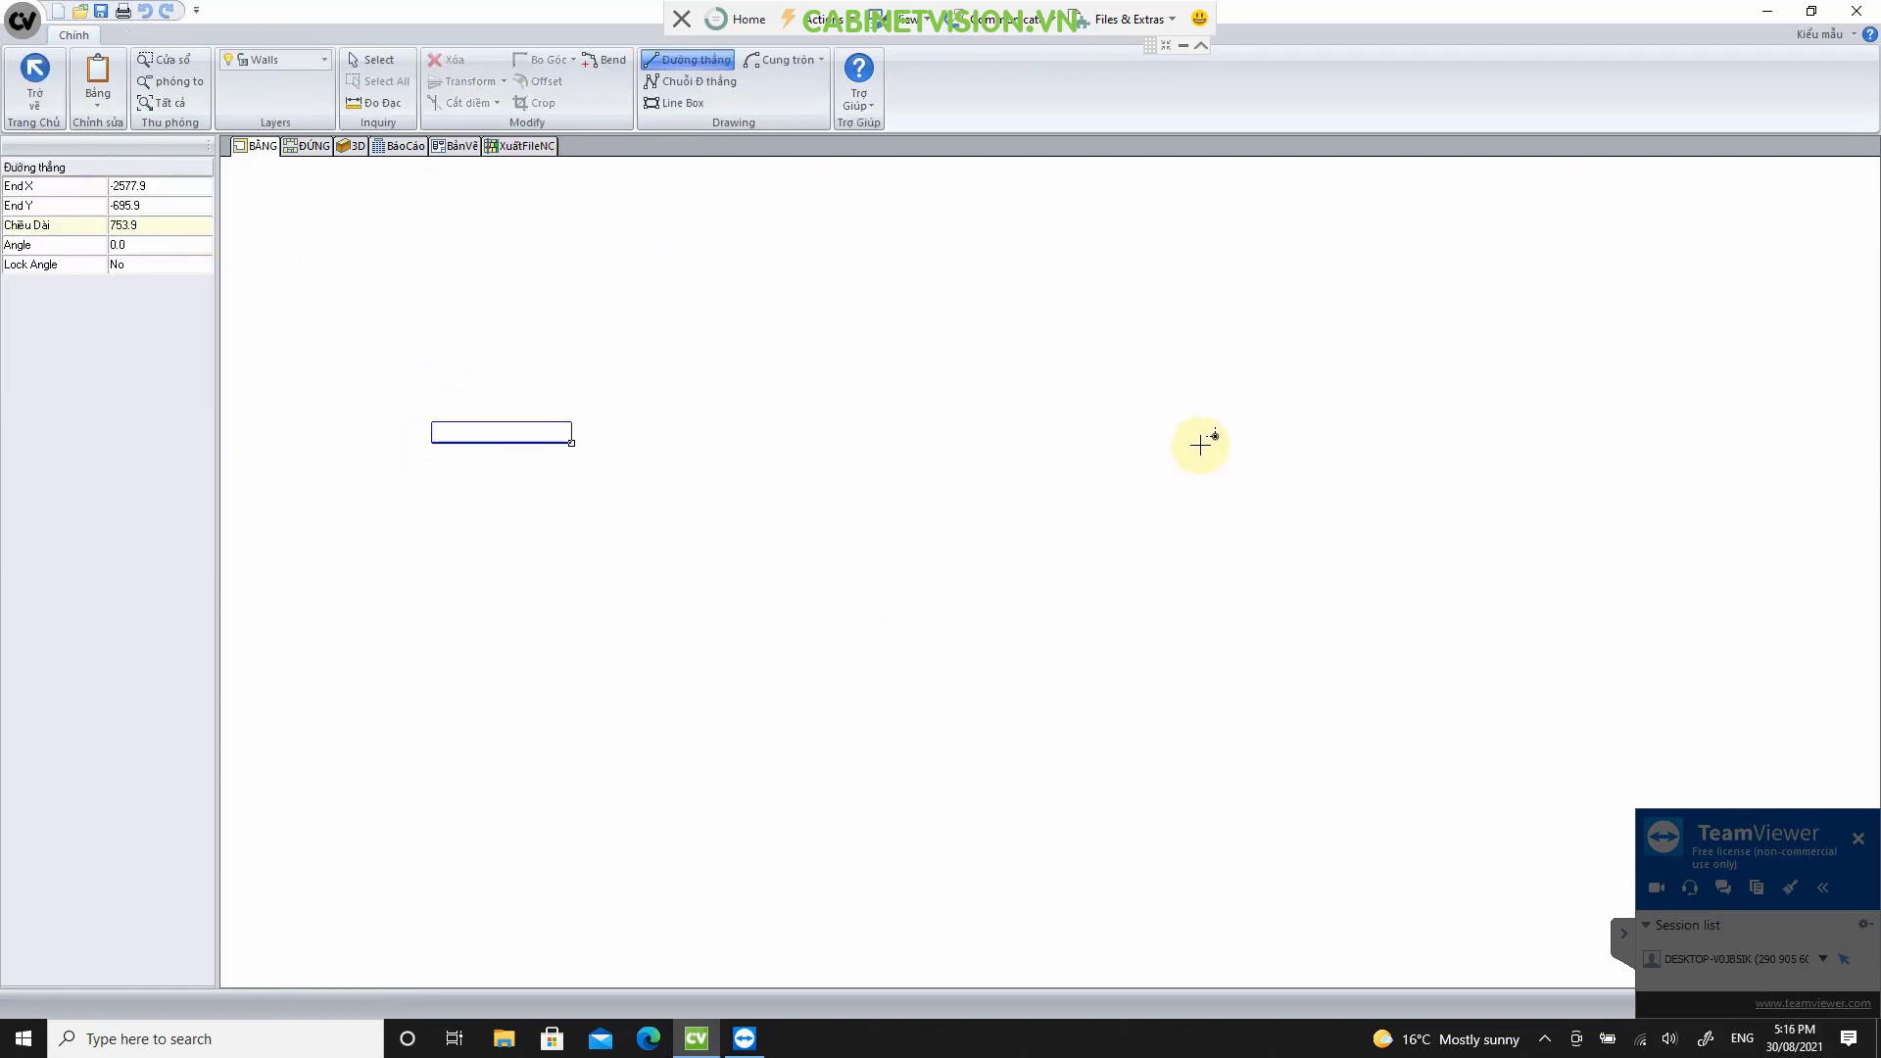
double_click(1299, 438)
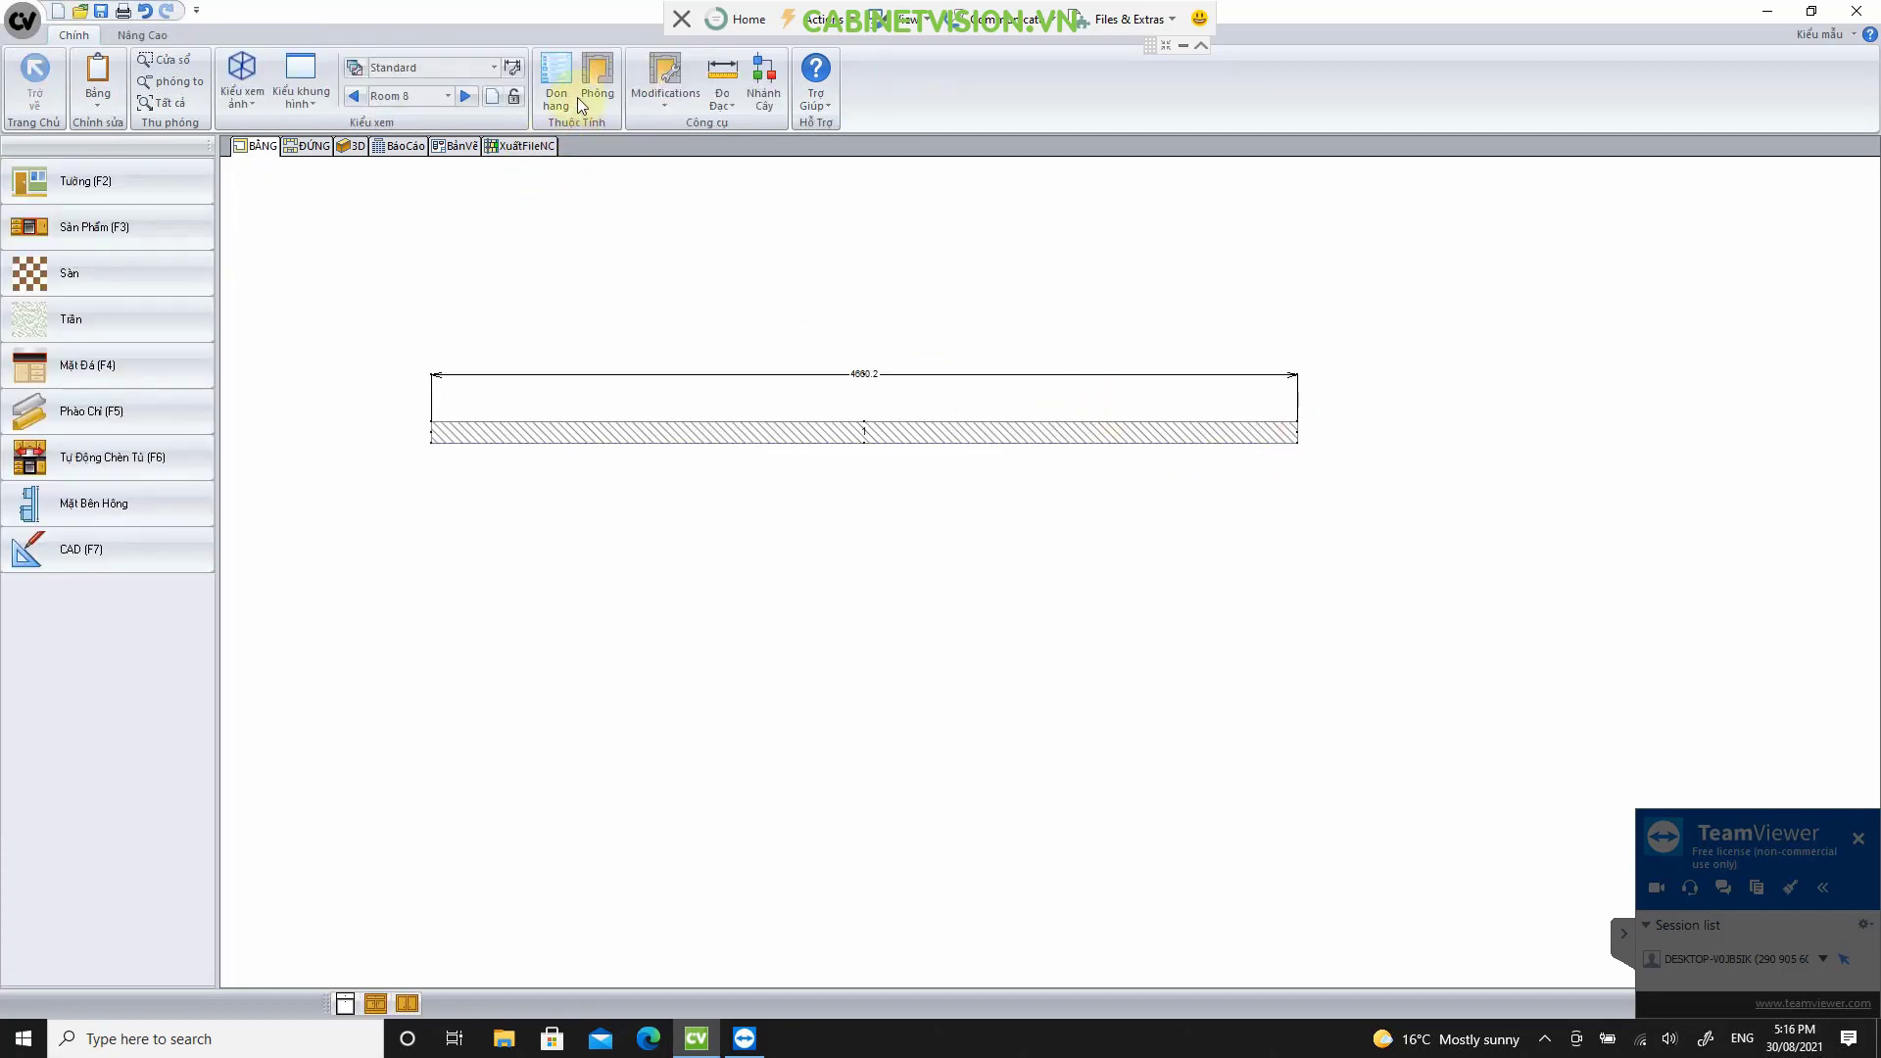
Rename the room to 'BUOI 4'.
left_click(588, 94)
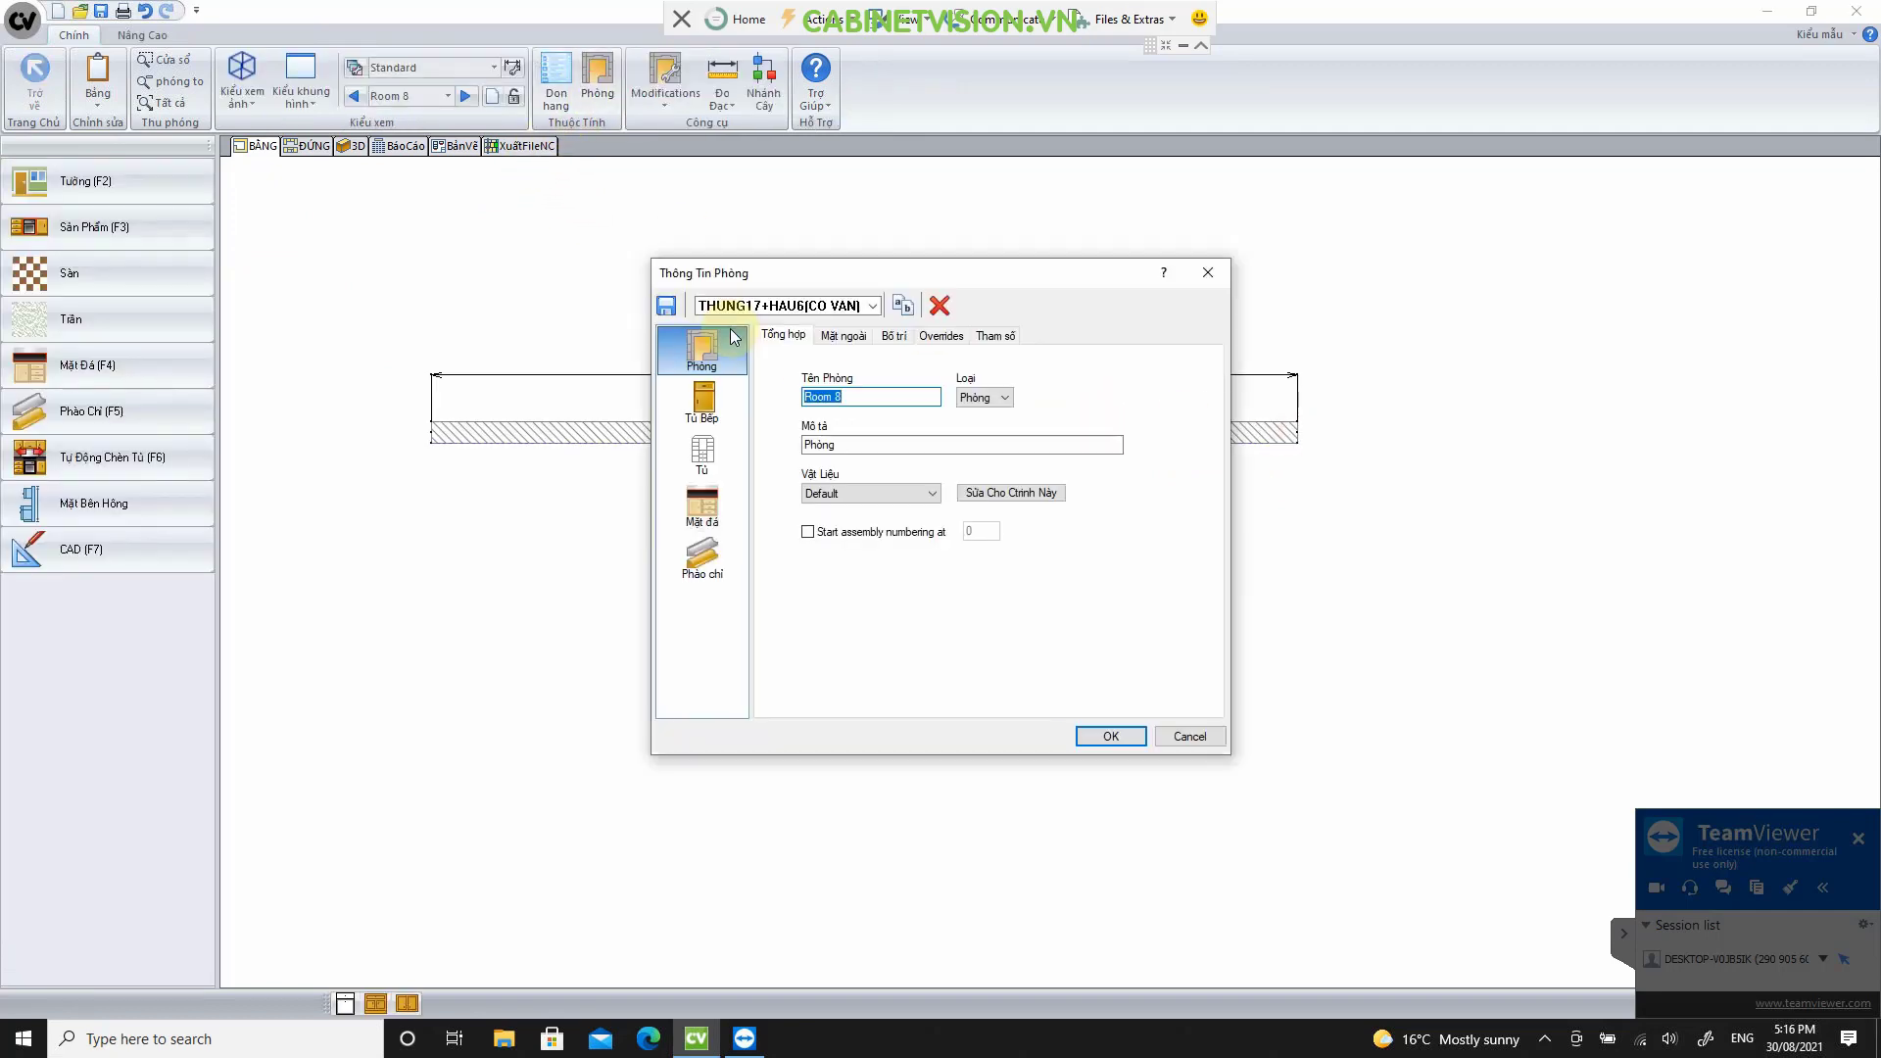
key("ctrl+a")
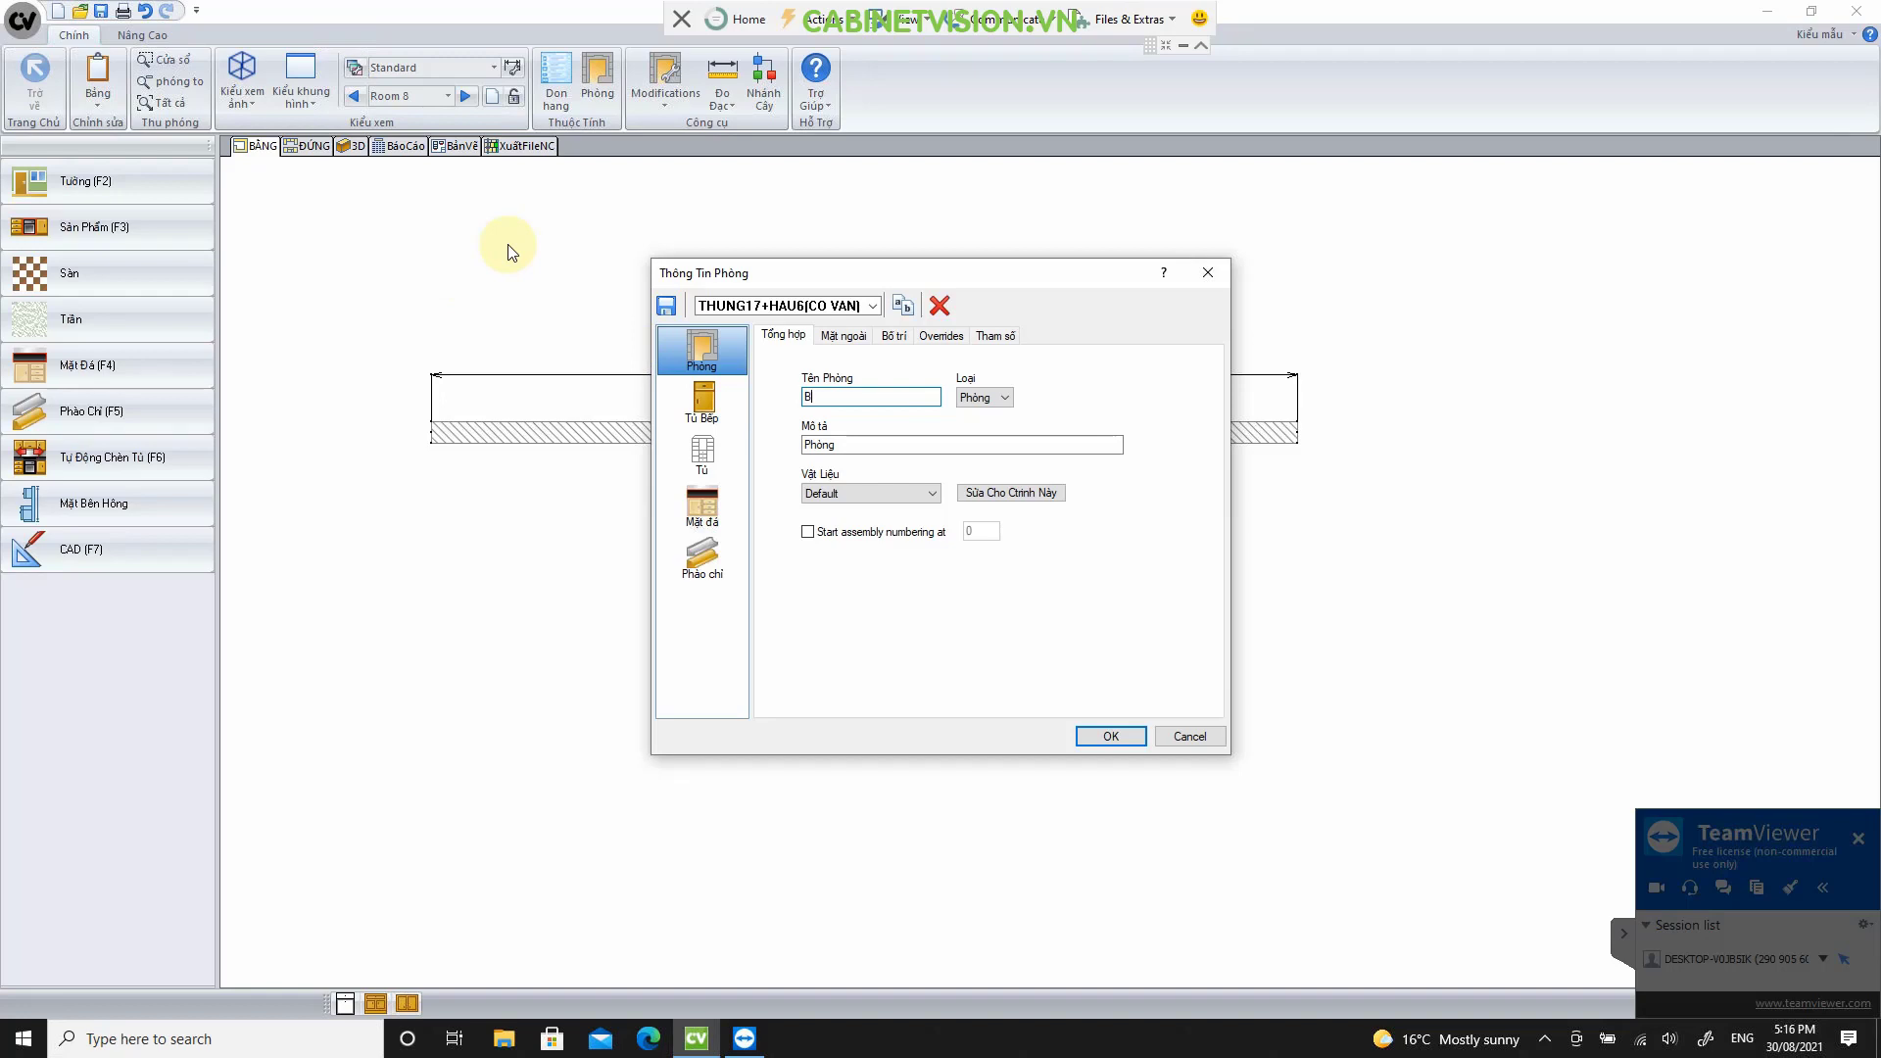
type("BUOI 4")
key("Return")
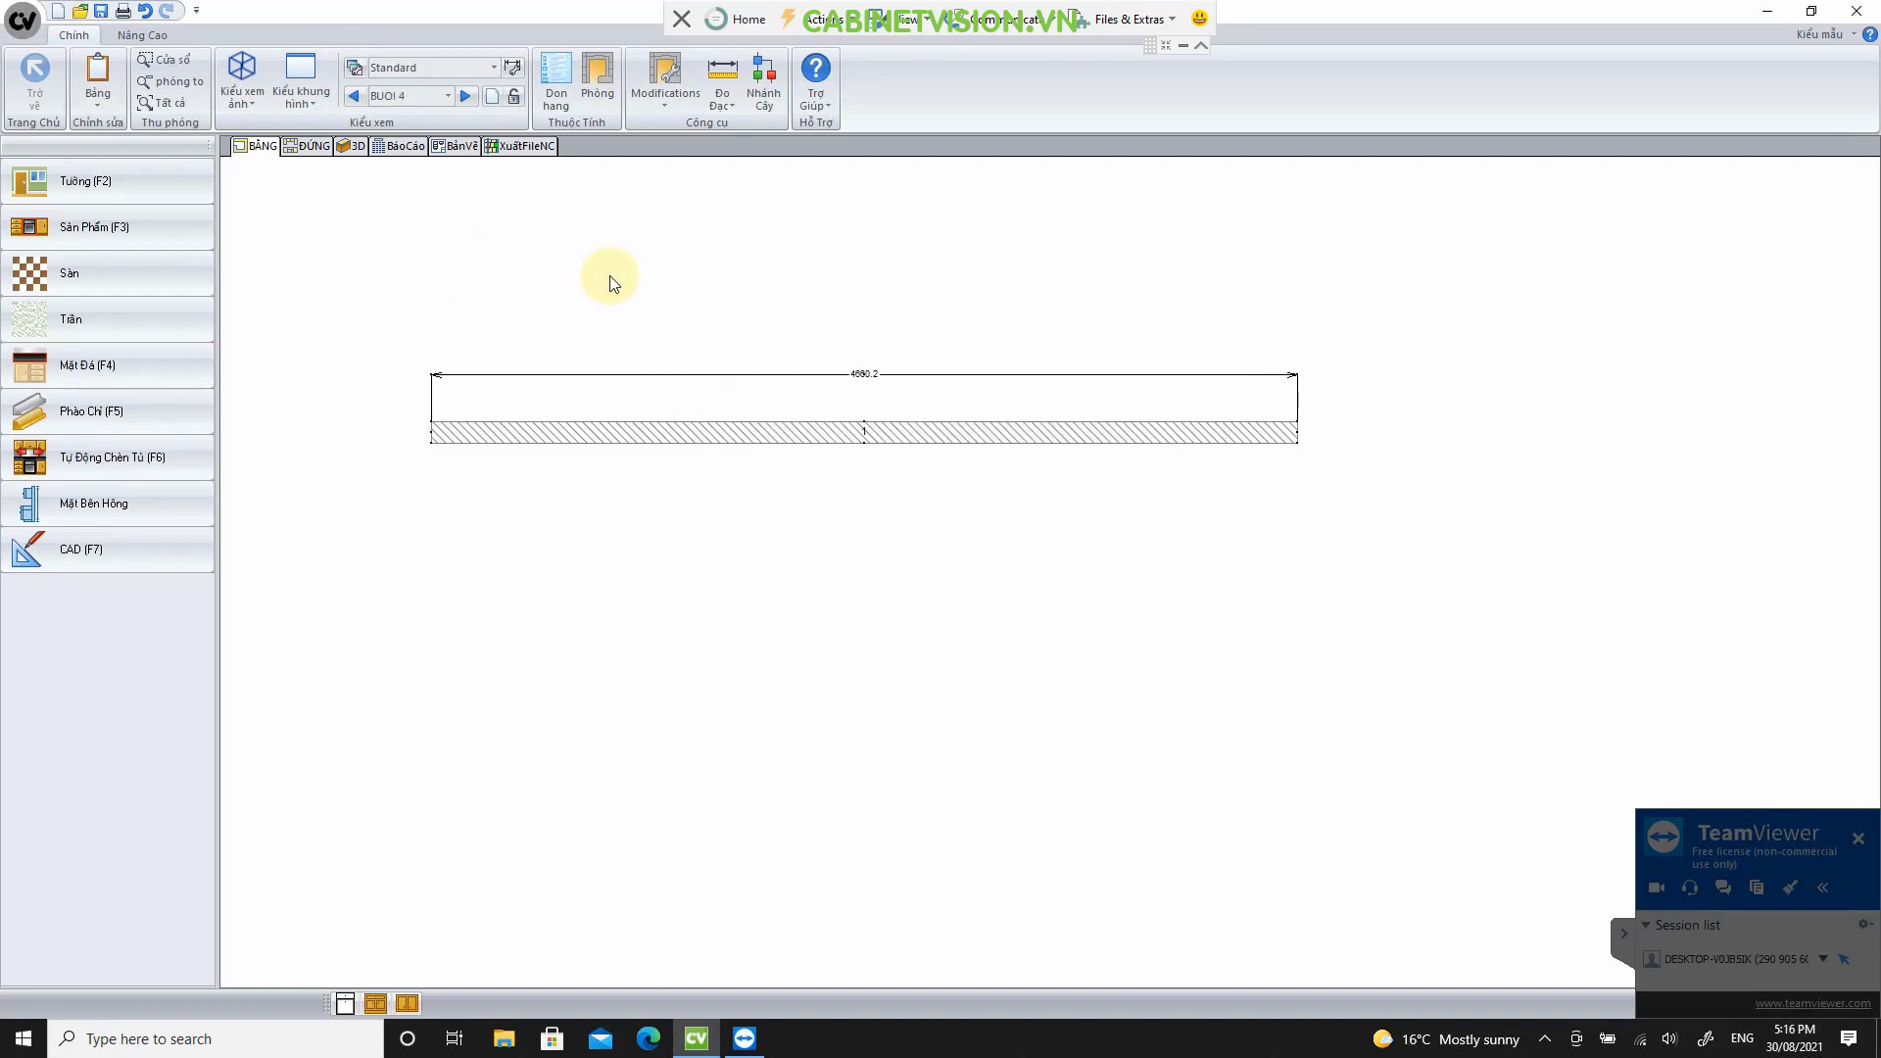
Stretch the wall to 7791.6 long and recentre the view on it.
left_click(1097, 453)
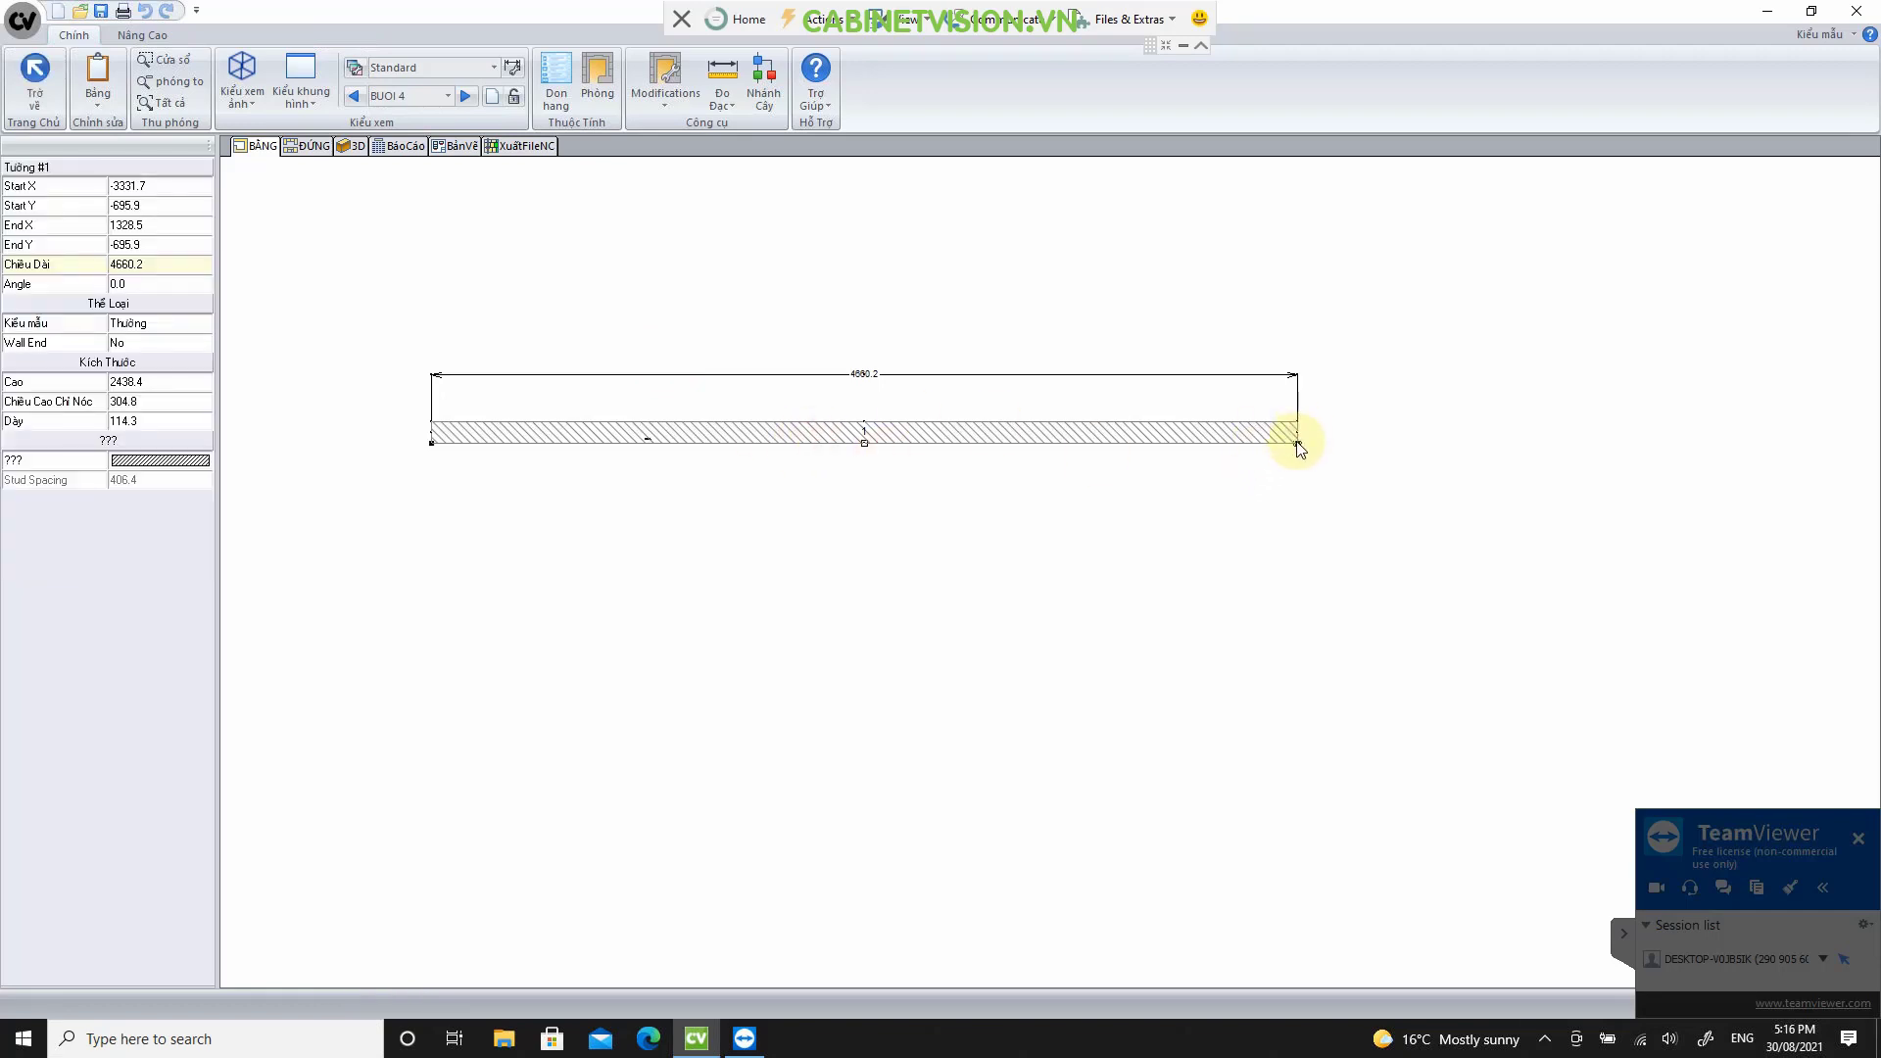
left_click_drag(1298, 443, 1877, 443)
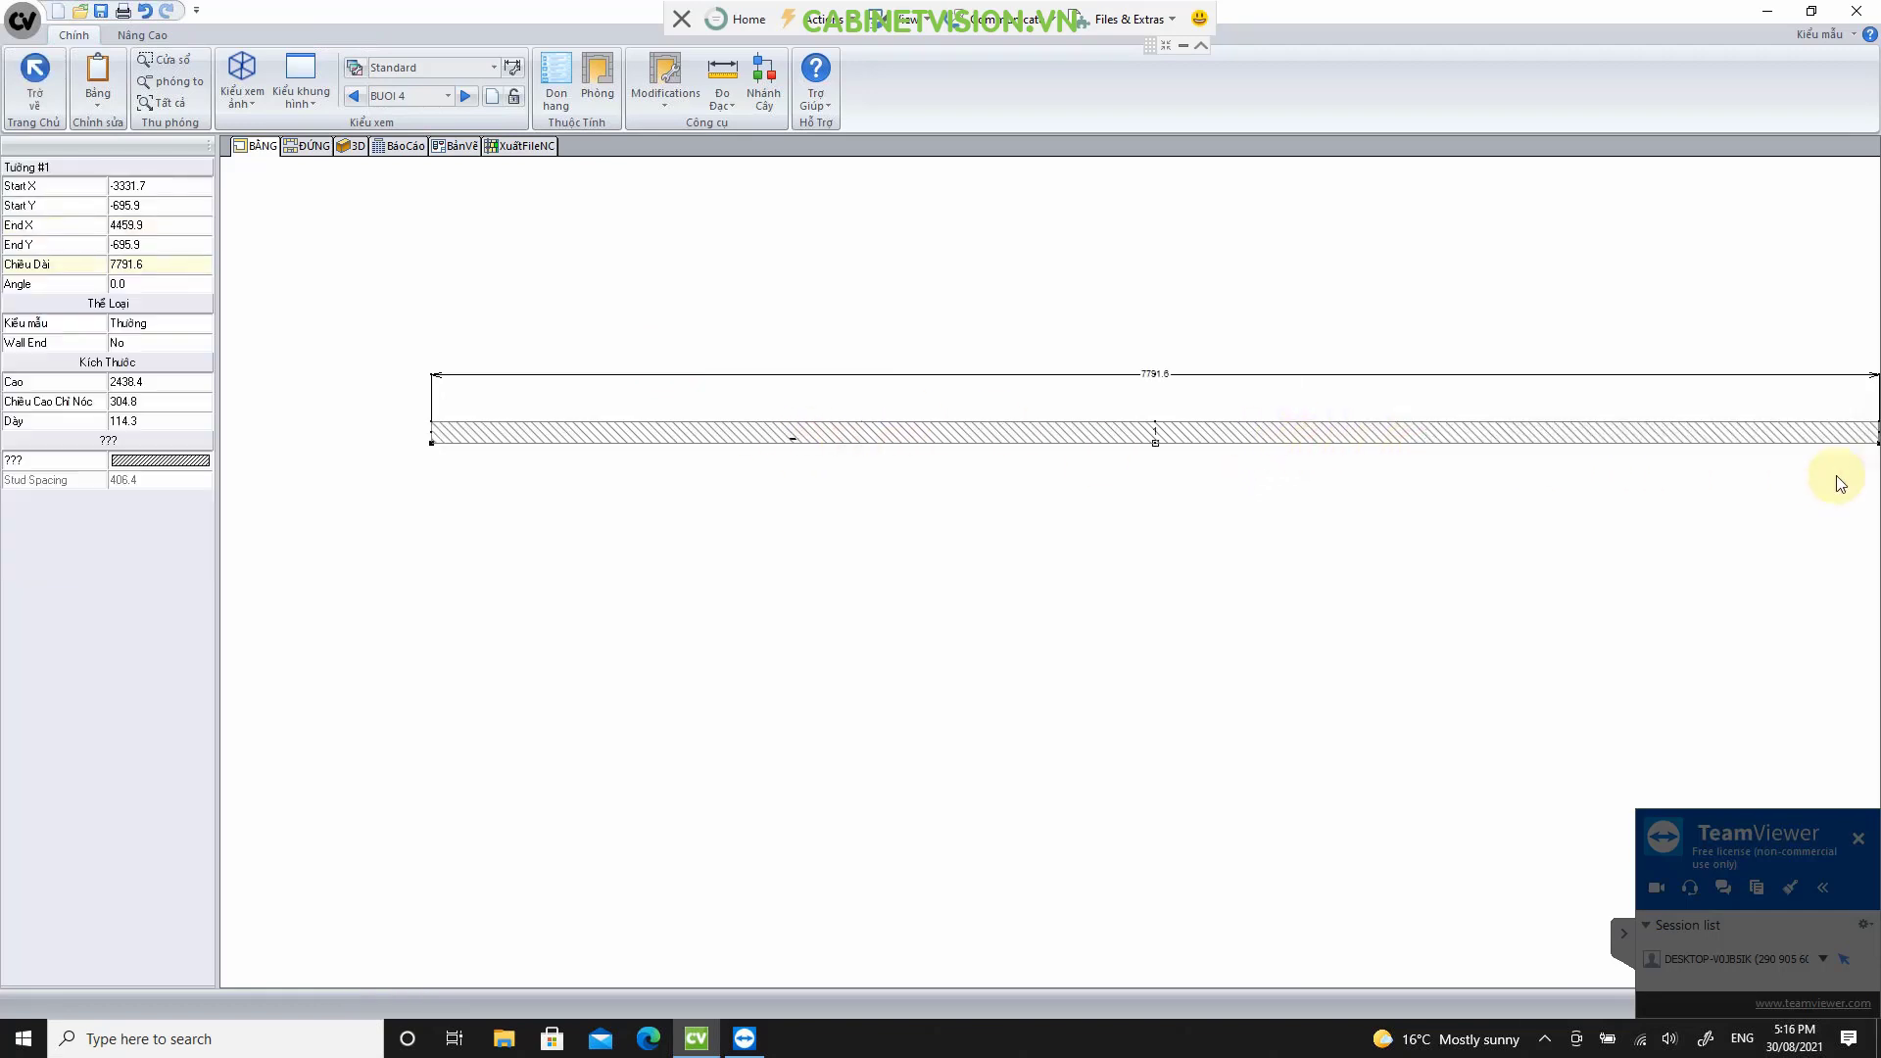
left_click(1068, 567)
scroll(1071, 559, "down", 3)
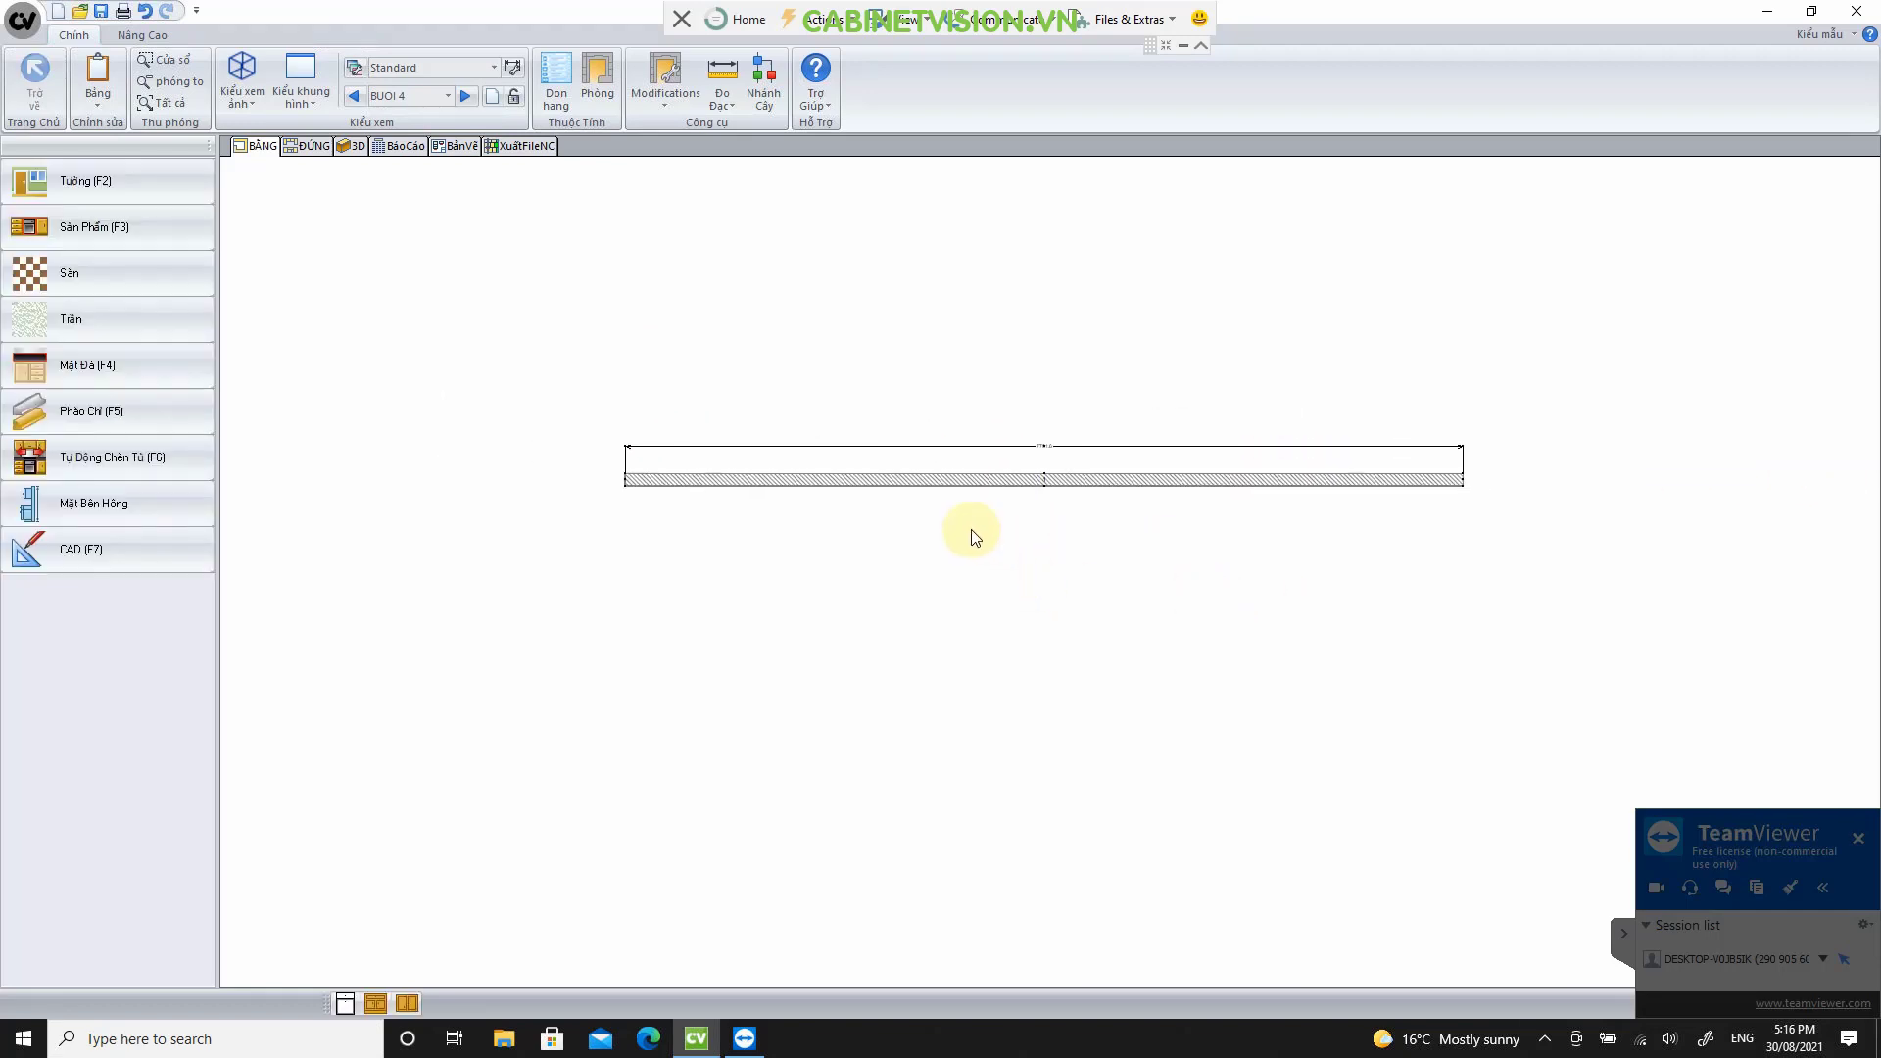
scroll(984, 549, "up", 2)
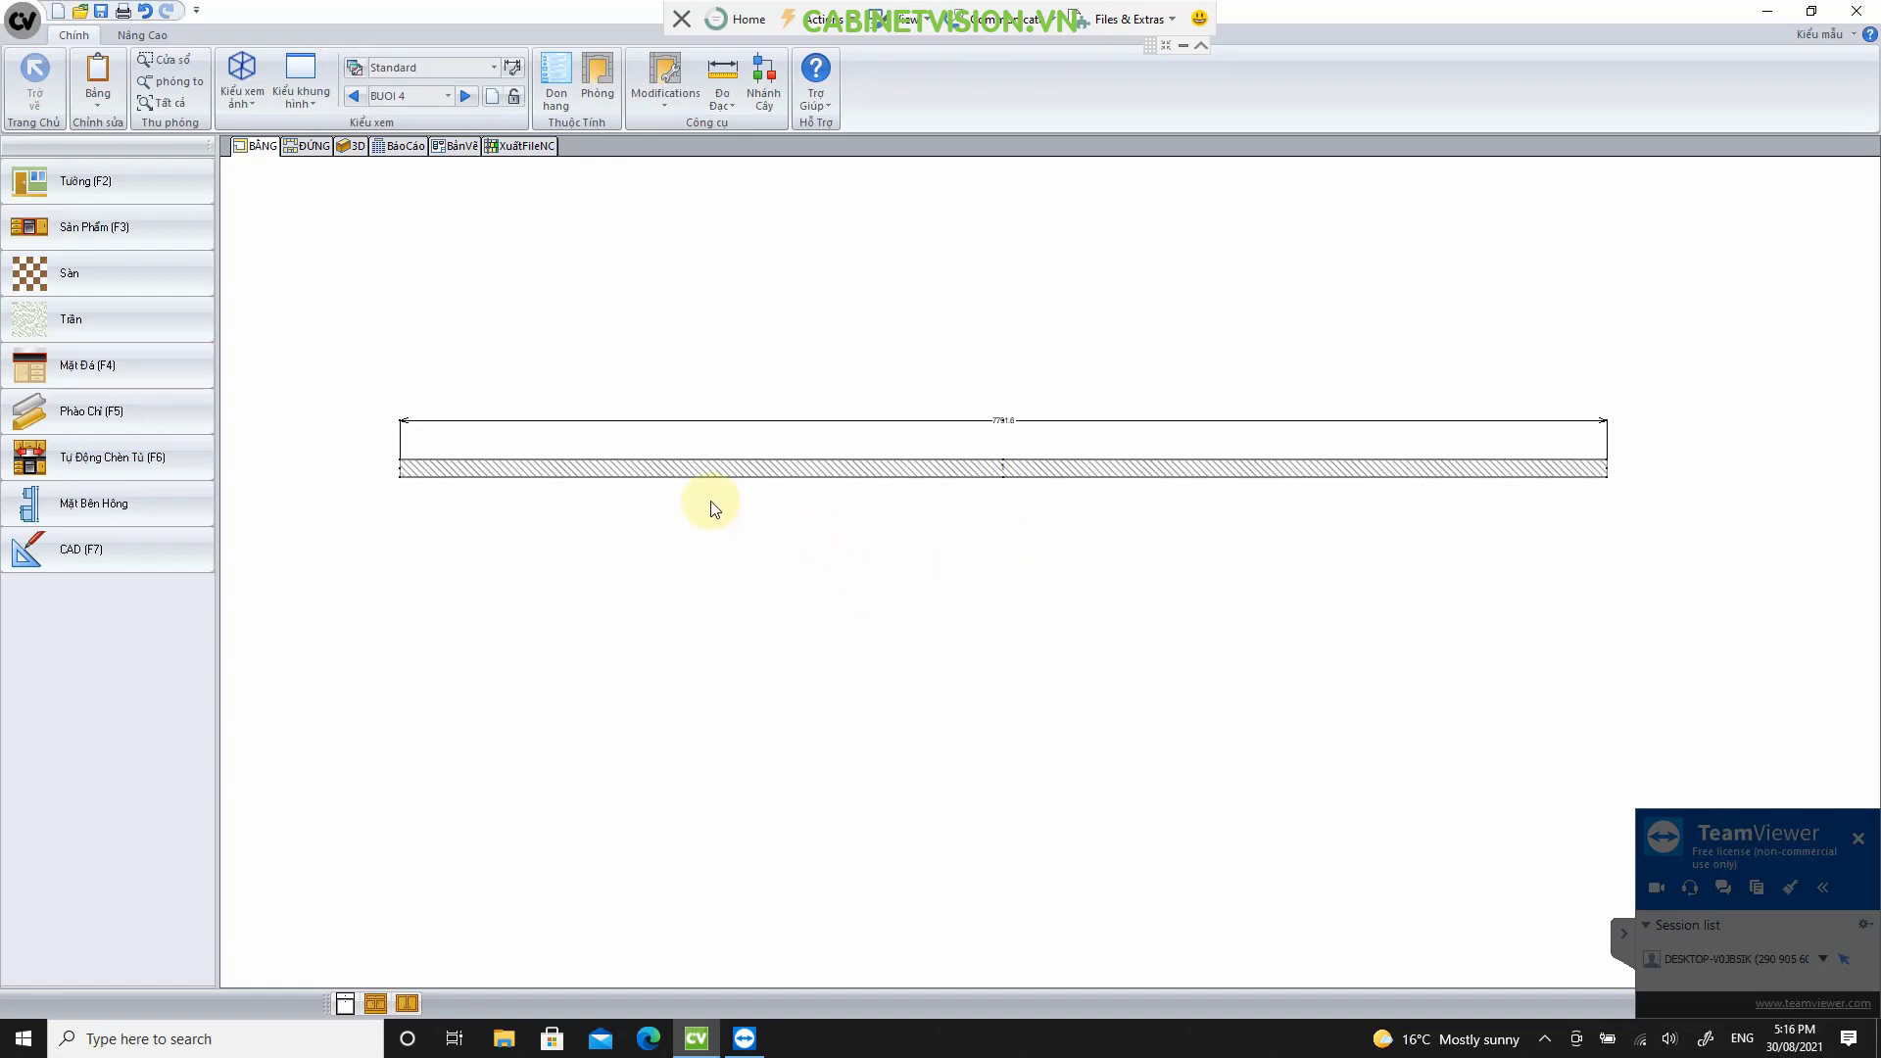
scroll(713, 505, "up", 1)
middle_click_drag(773, 555, 774, 510)
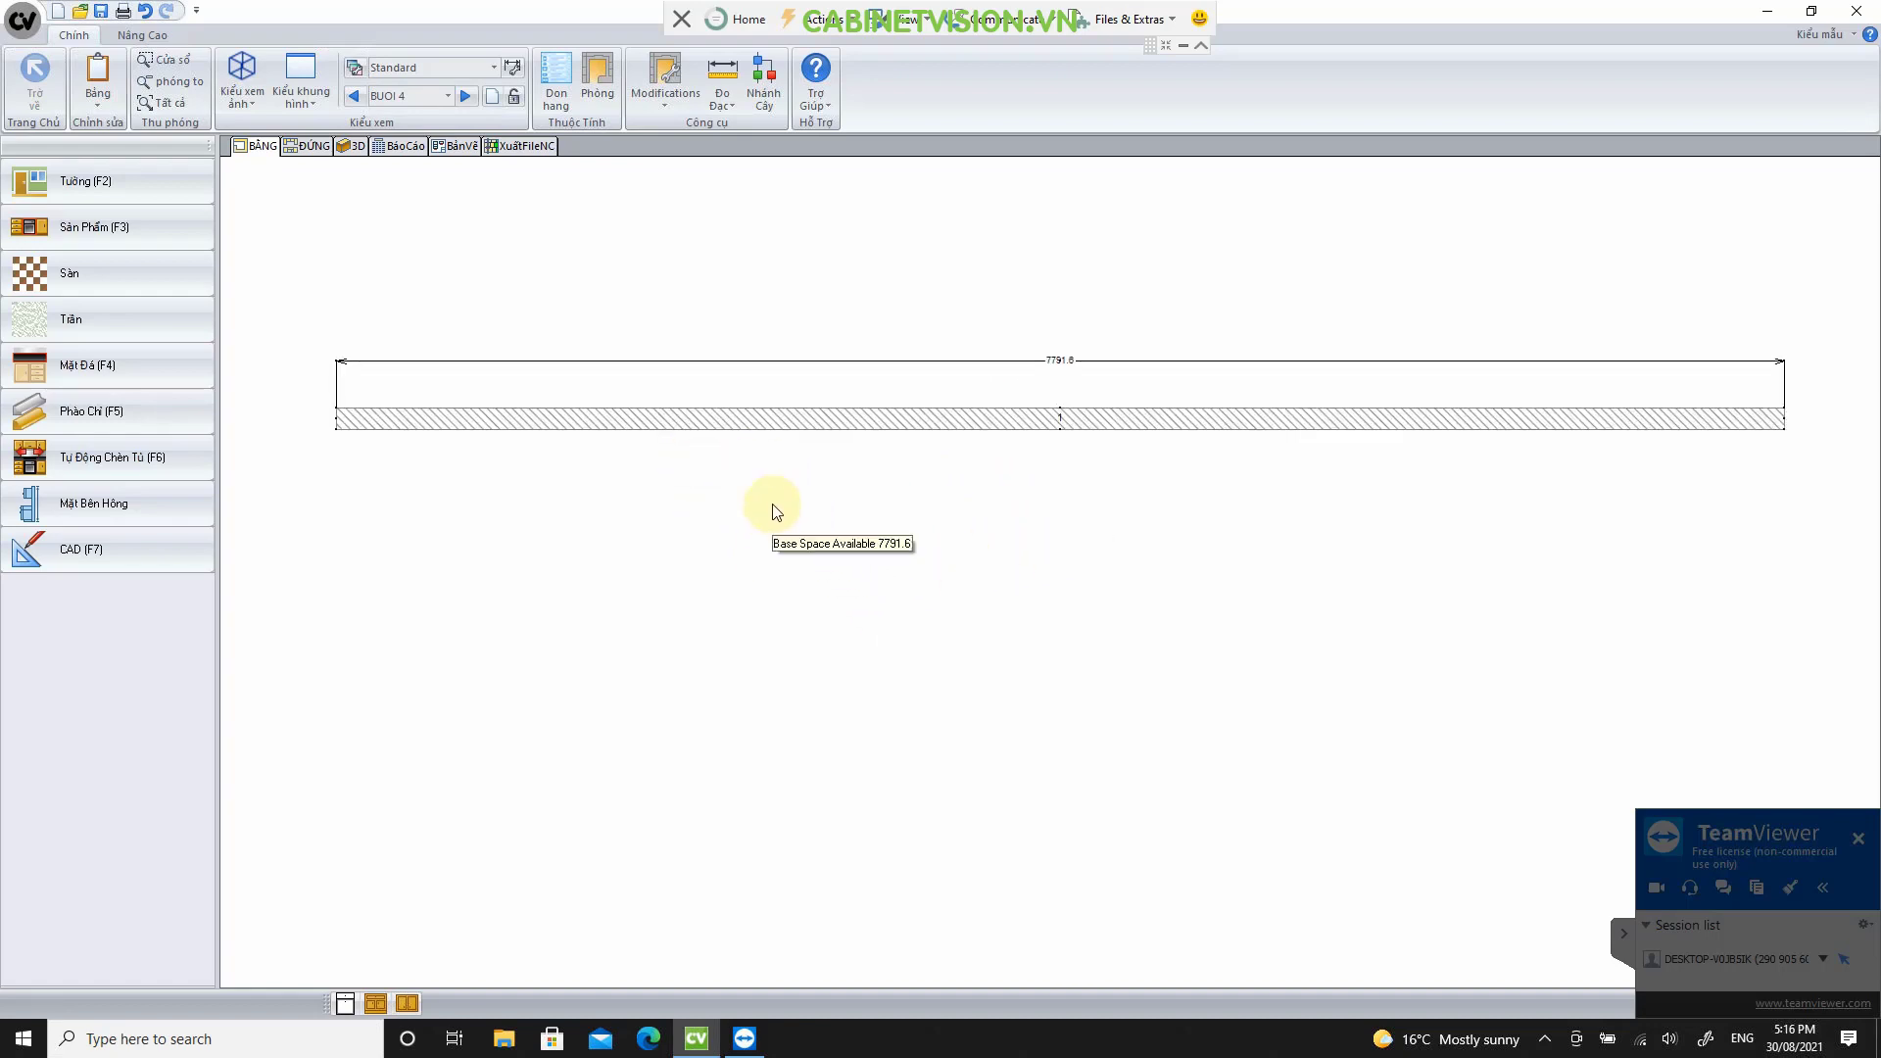
Place the GIUONG 1,8X2M VIET 2 bed from the 1-HOANGVIET catalog against the wall.
left_click(145, 226)
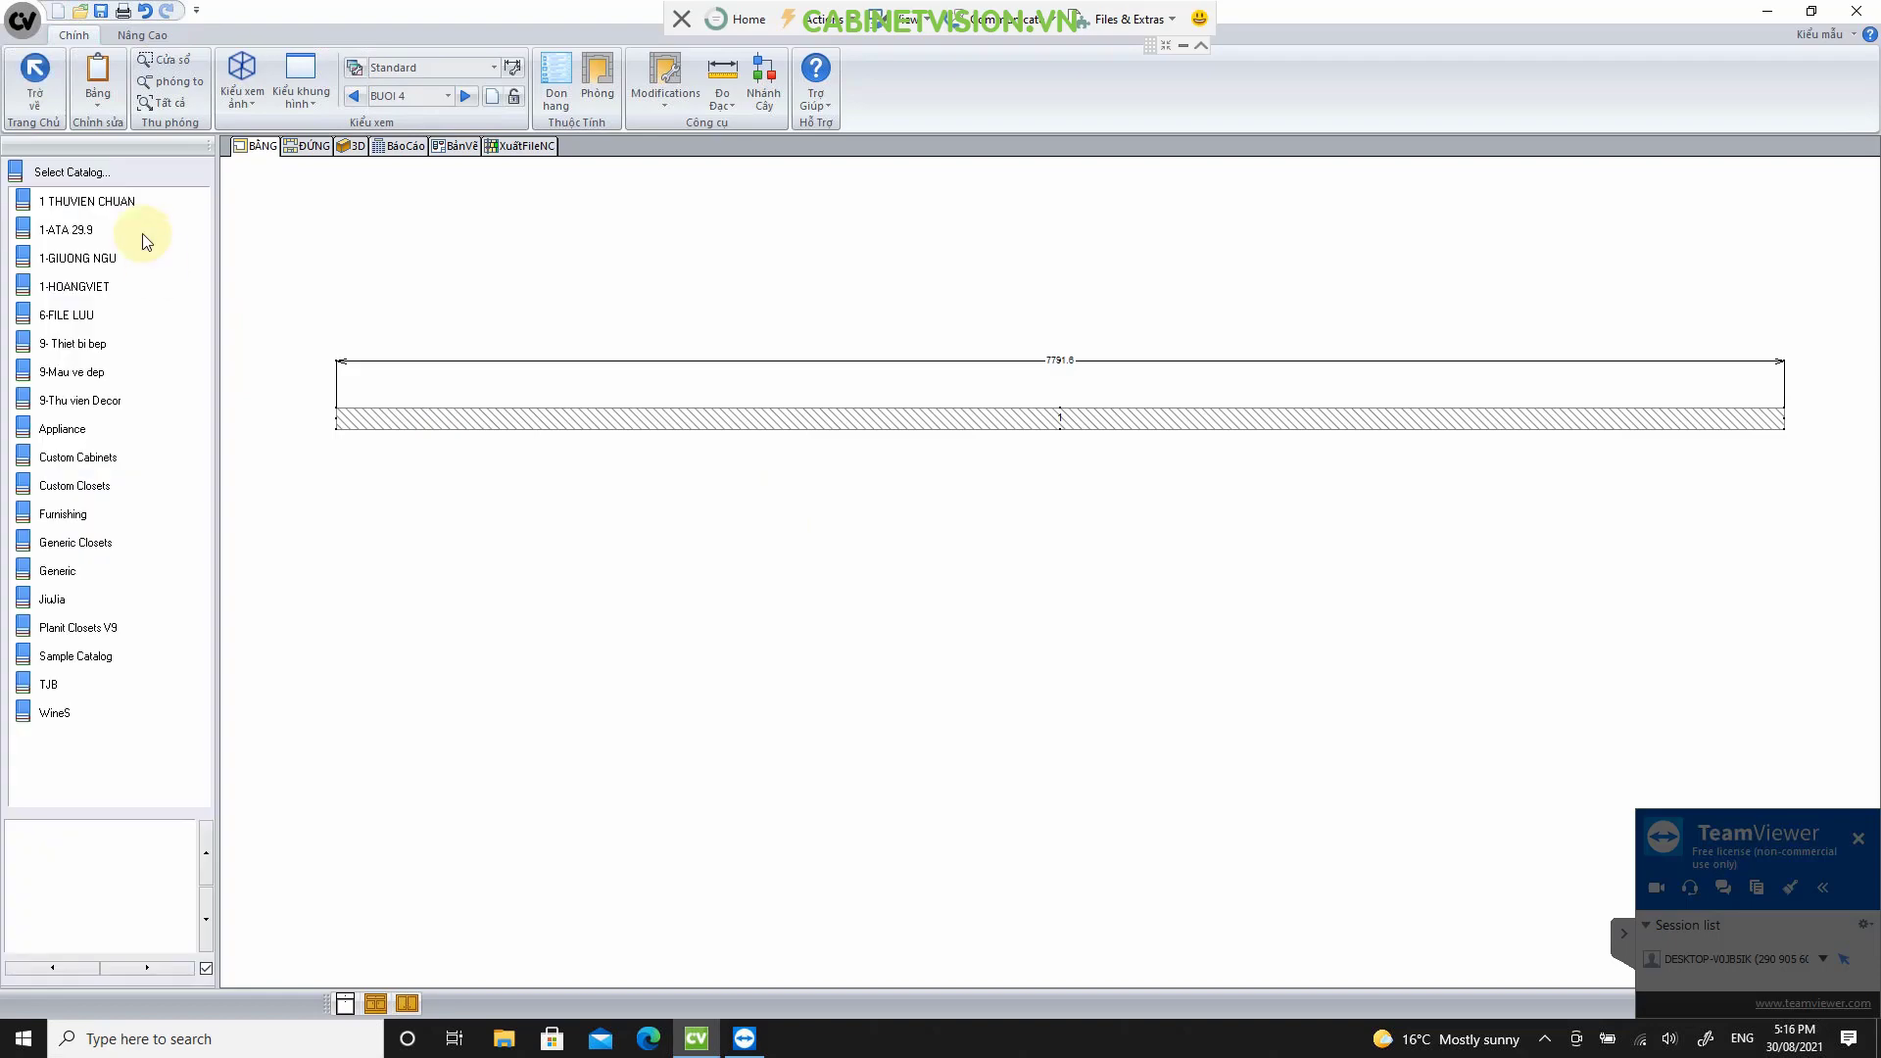
double_click(95, 289)
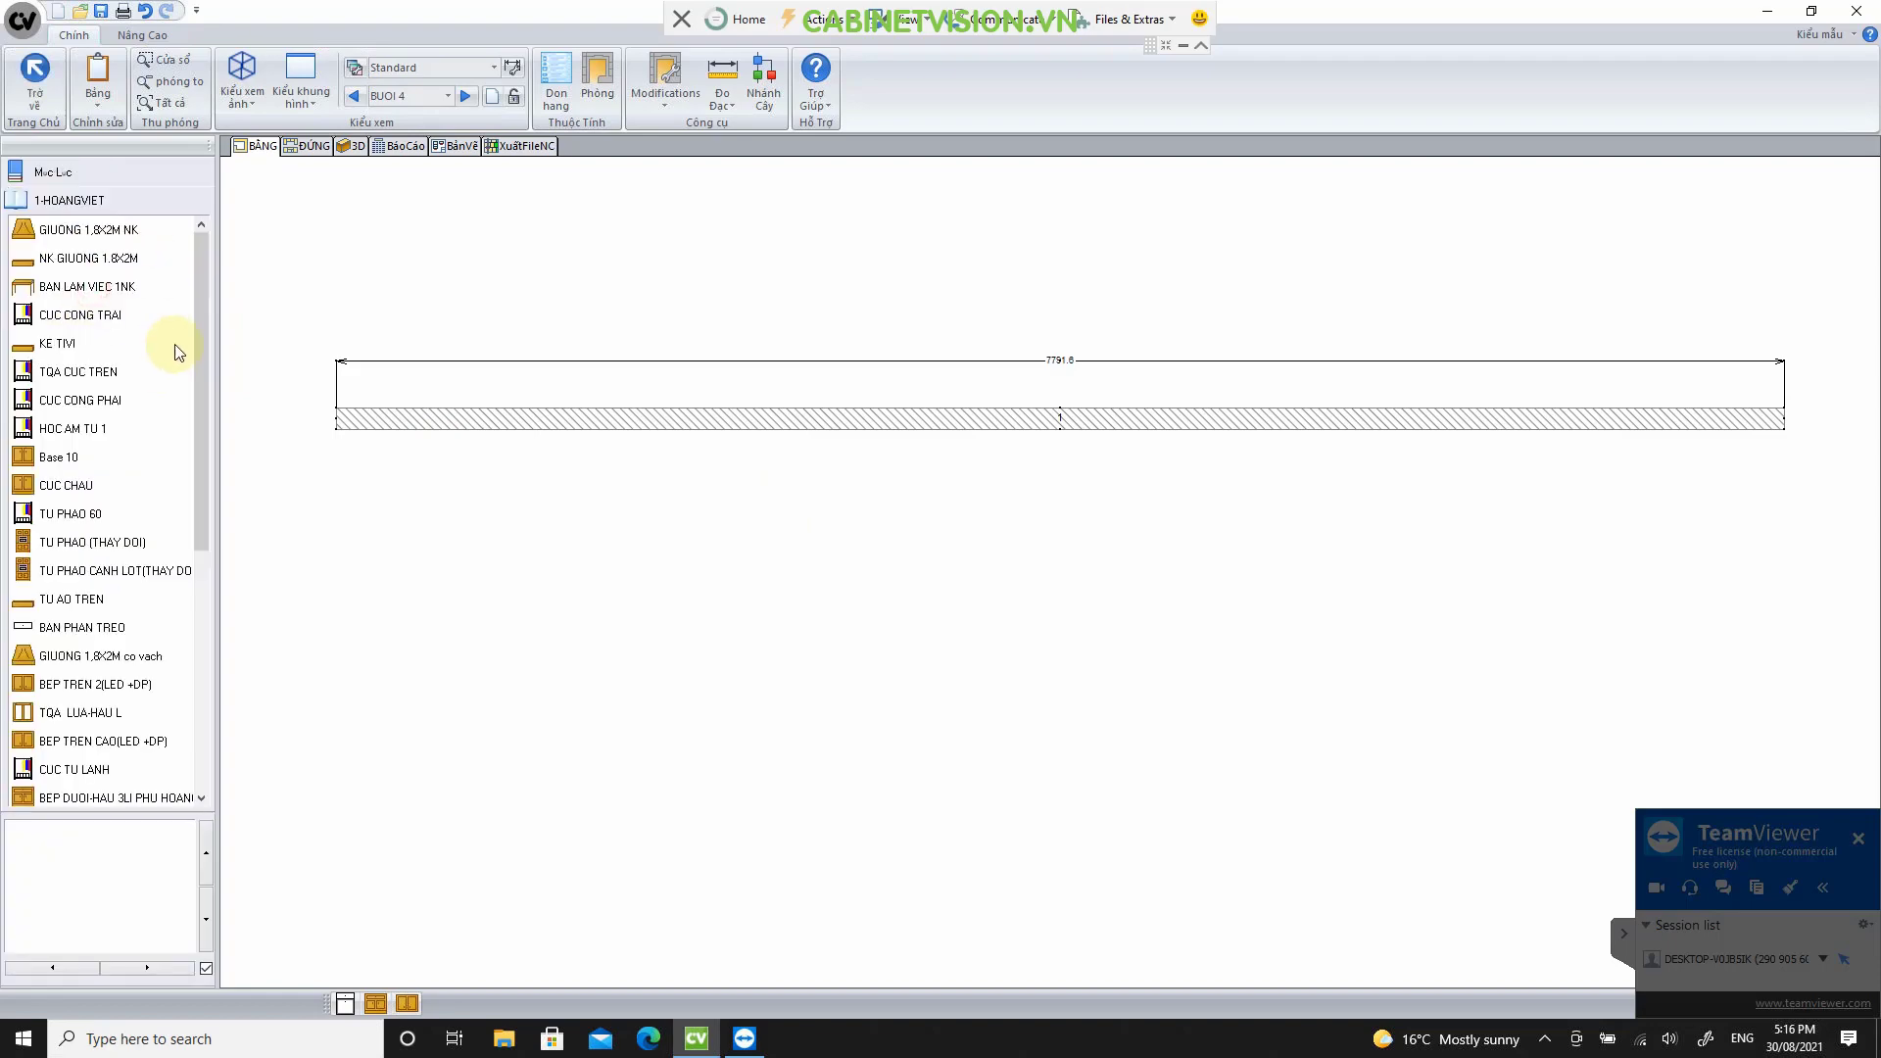
scroll(147, 686, "down", 5)
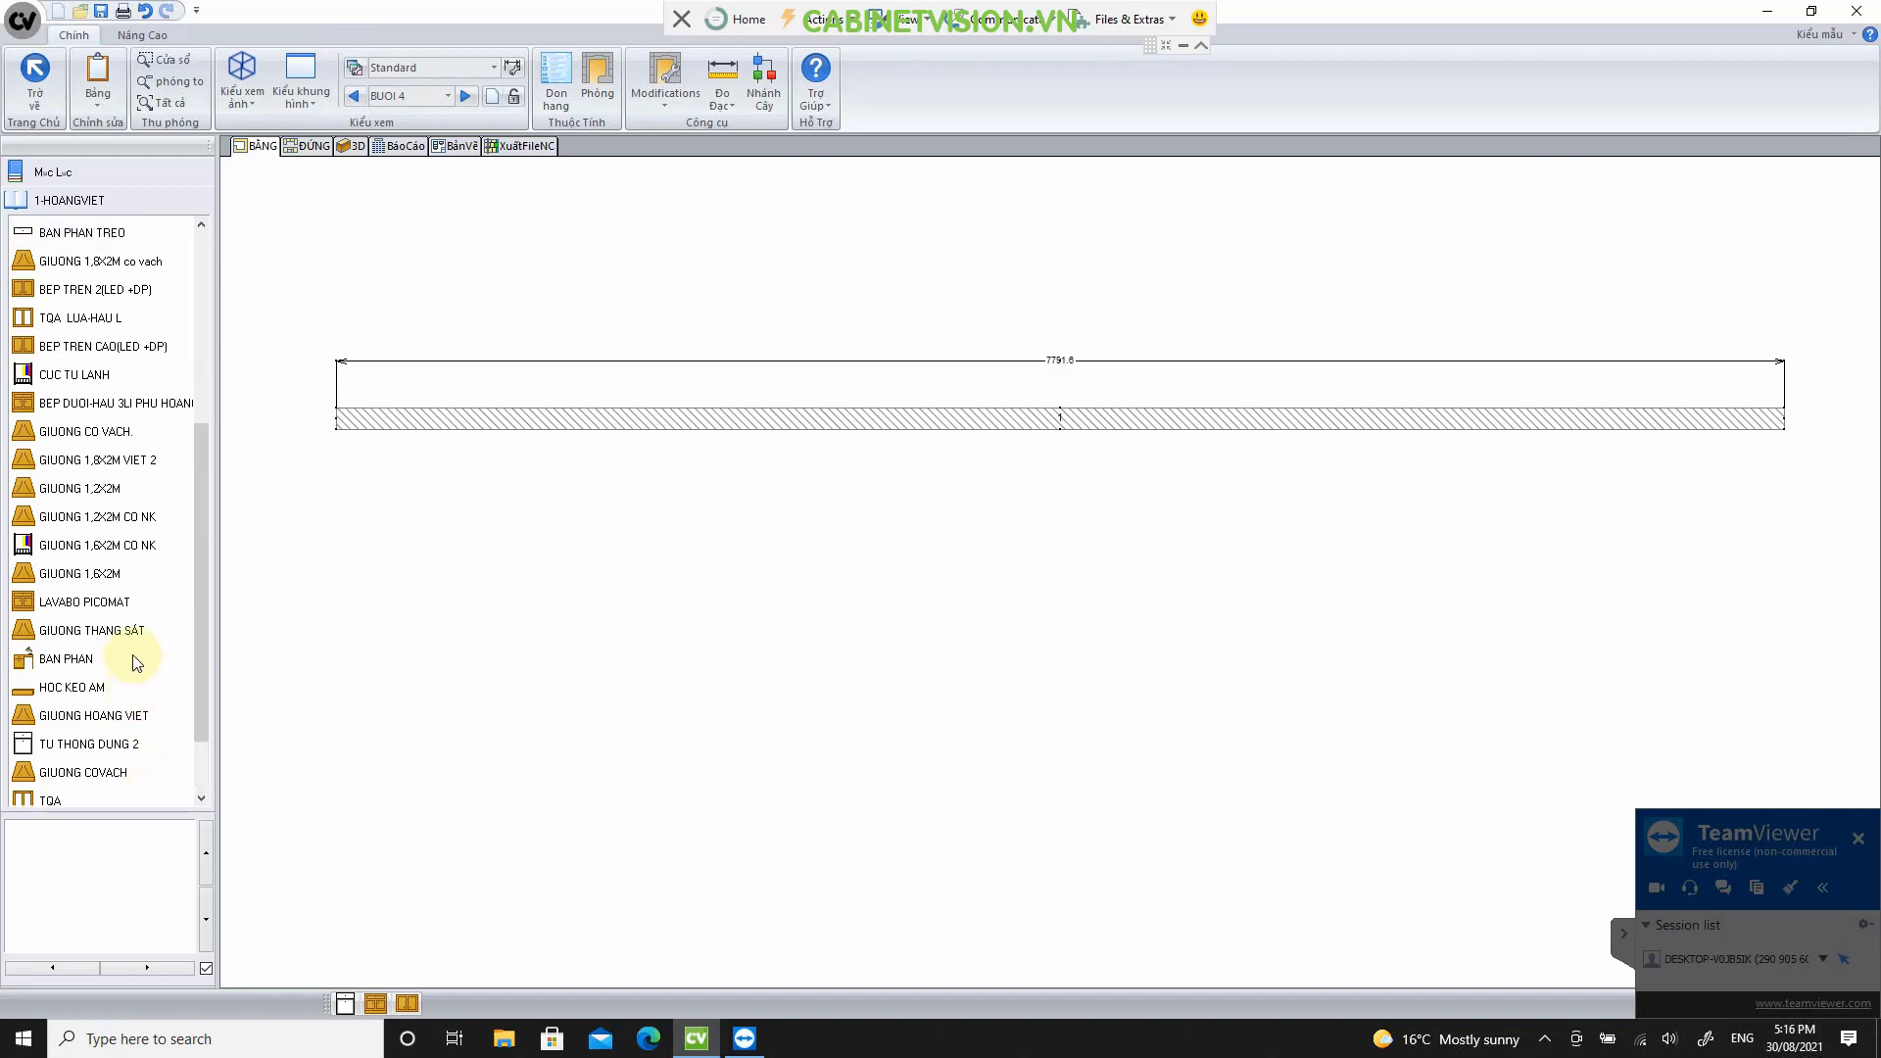
scroll(137, 657, "up", 5)
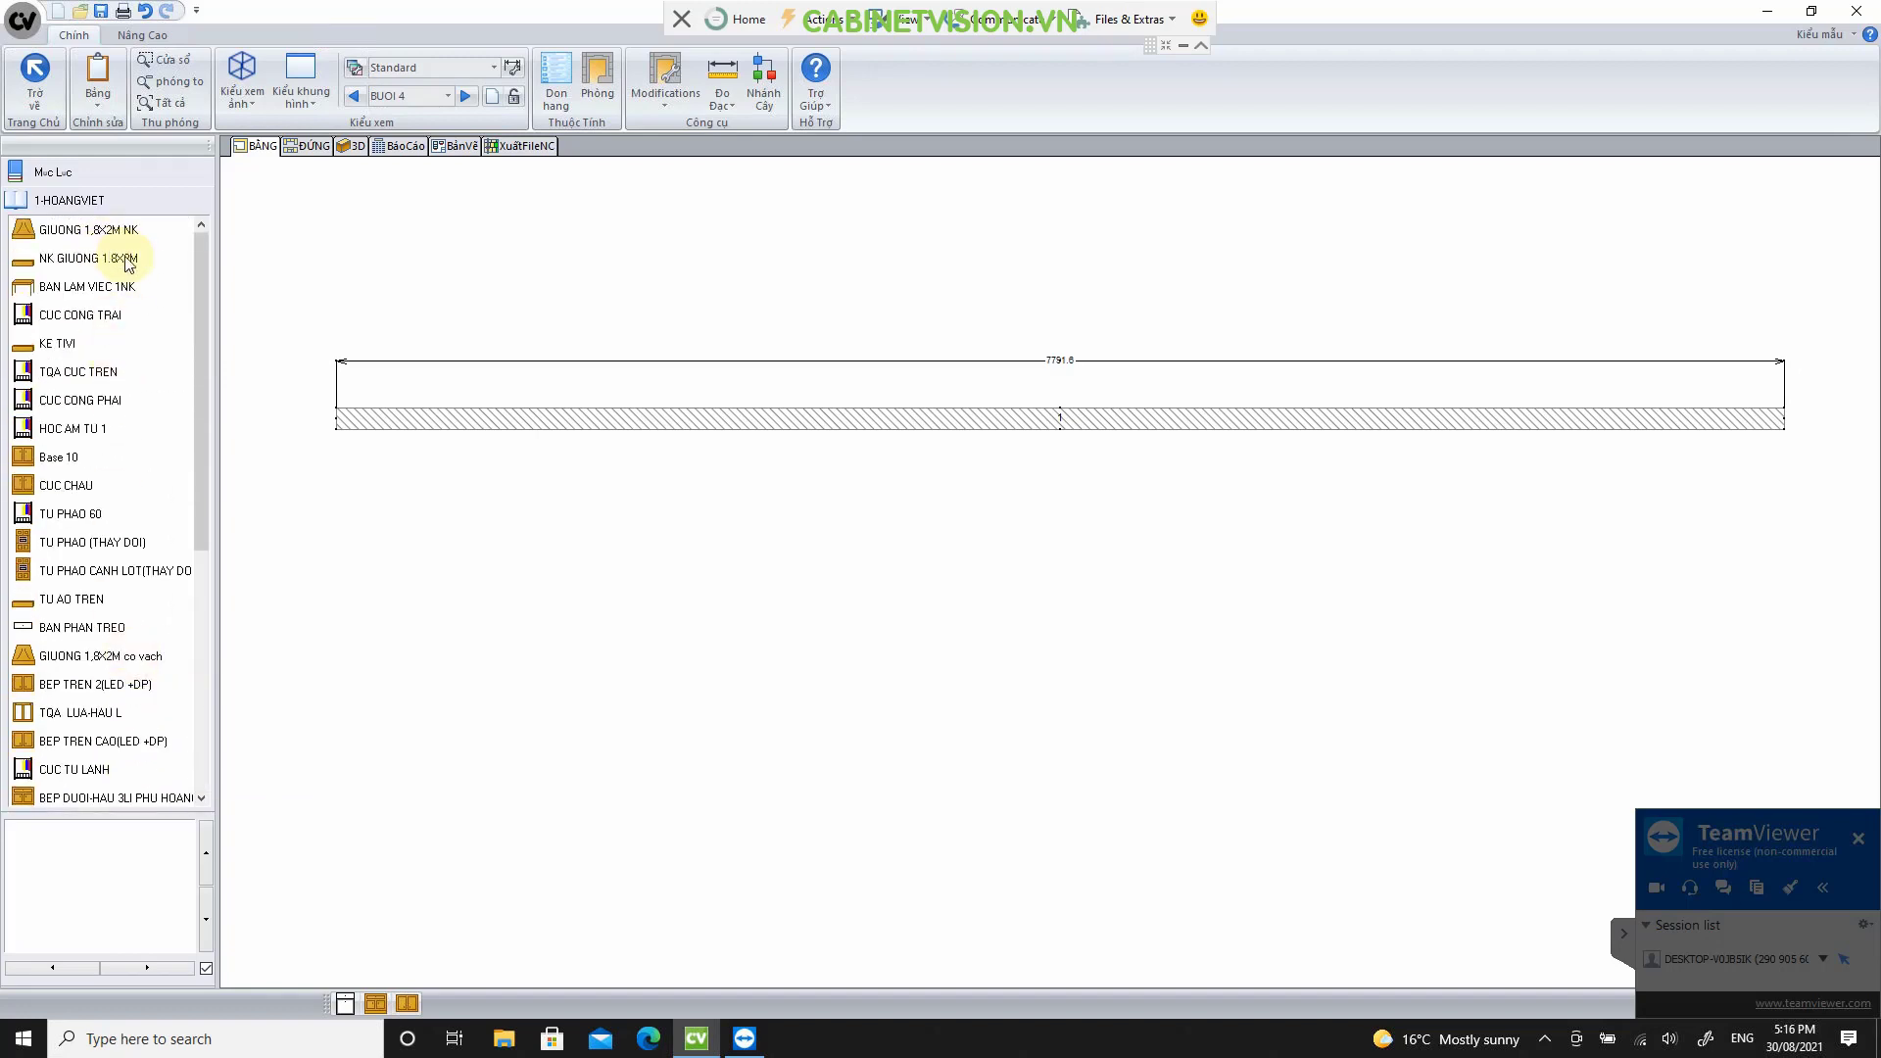
scroll(96, 612, "down", 1)
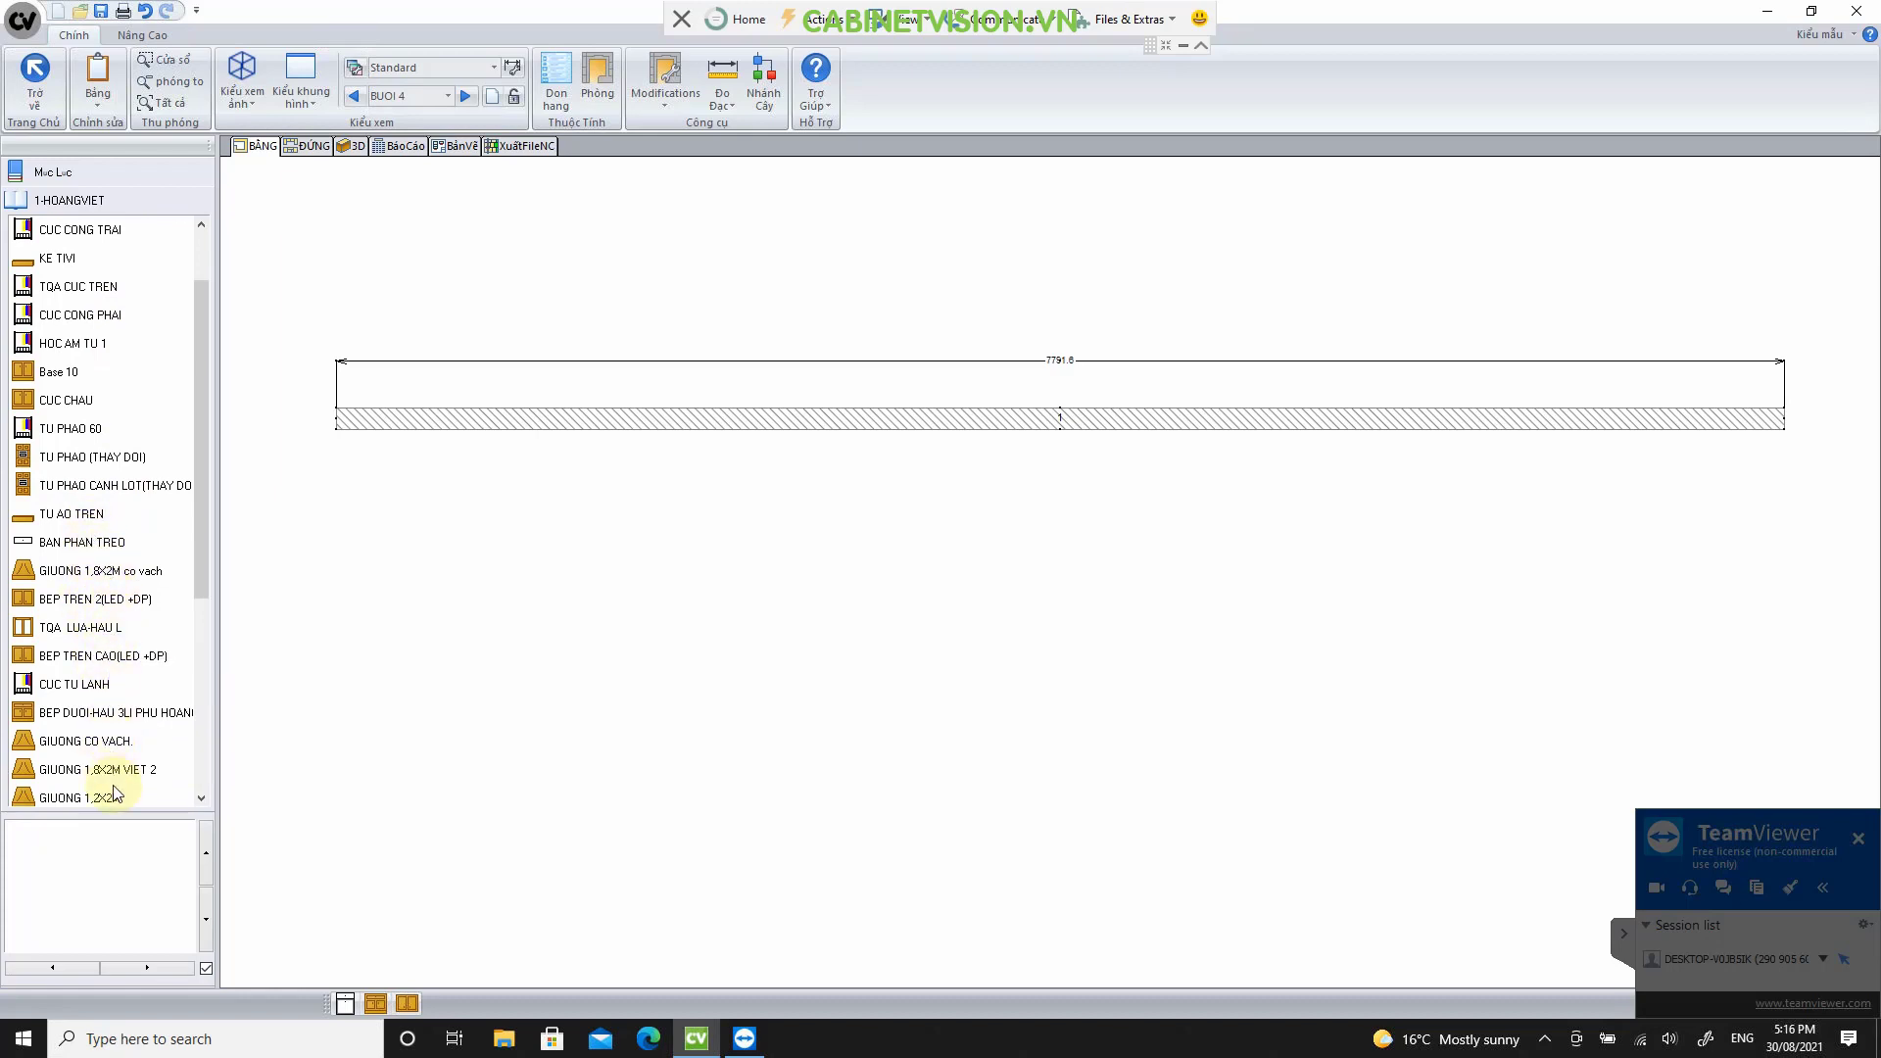
scroll(118, 789, "down", 1)
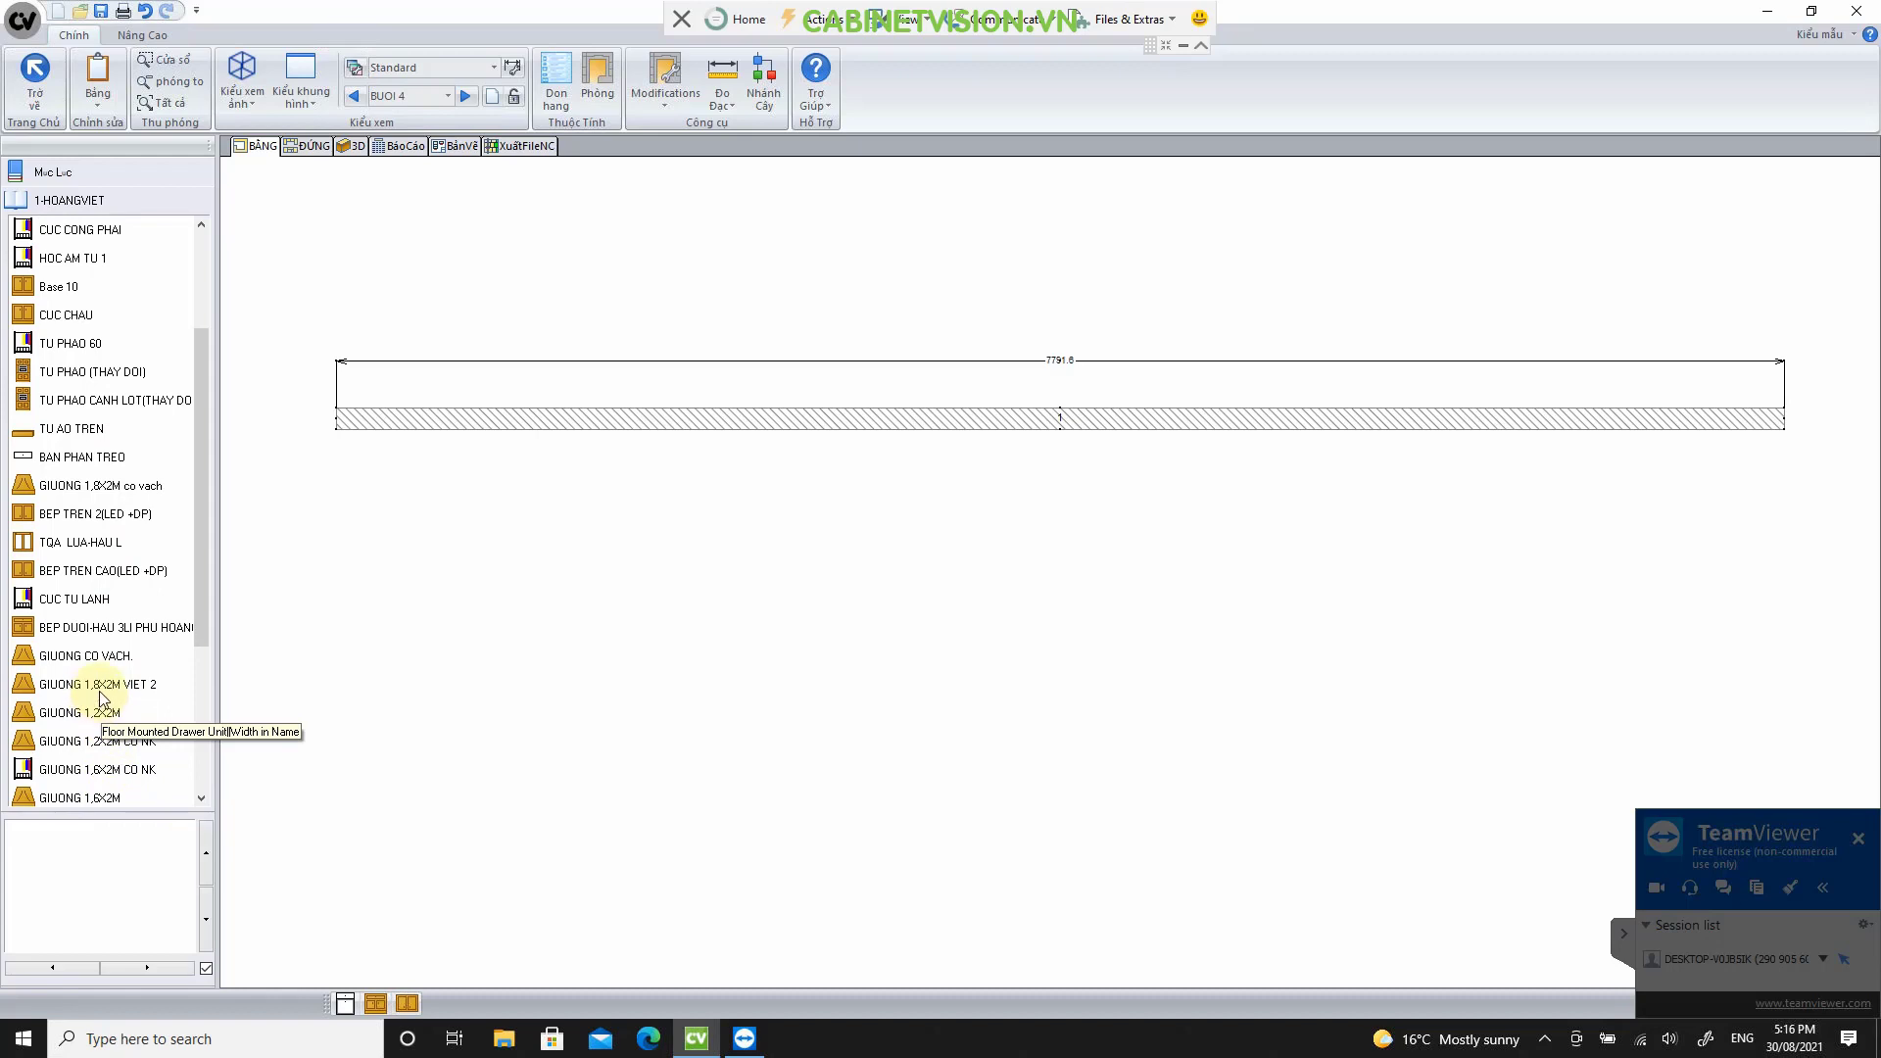
mouse_move(94, 687)
left_mouse_down()
mouse_move(612, 679)
mouse_move(609, 642)
left_mouse_up()
key("Escape")
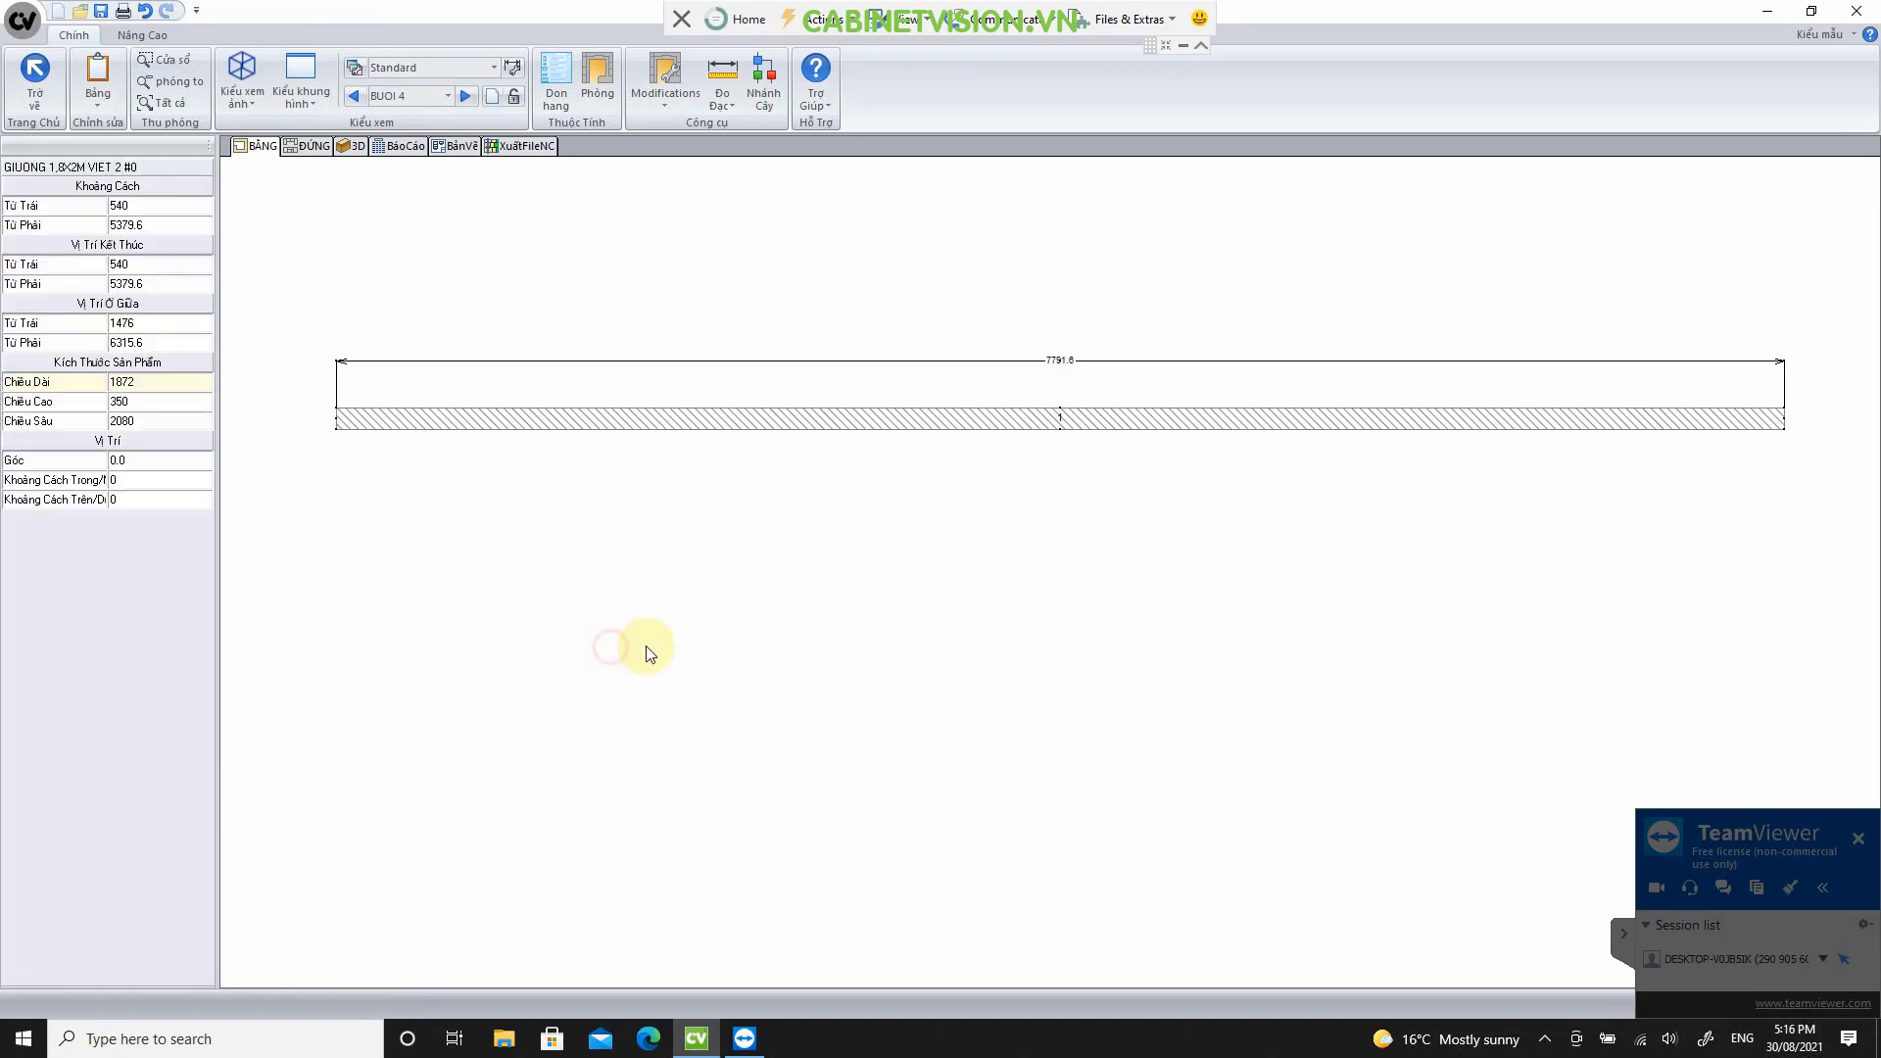
Place the GIUONG 1,6X2M and GIUONG 1,2X2M beds along the same wall.
scroll(122, 607, "down", 4)
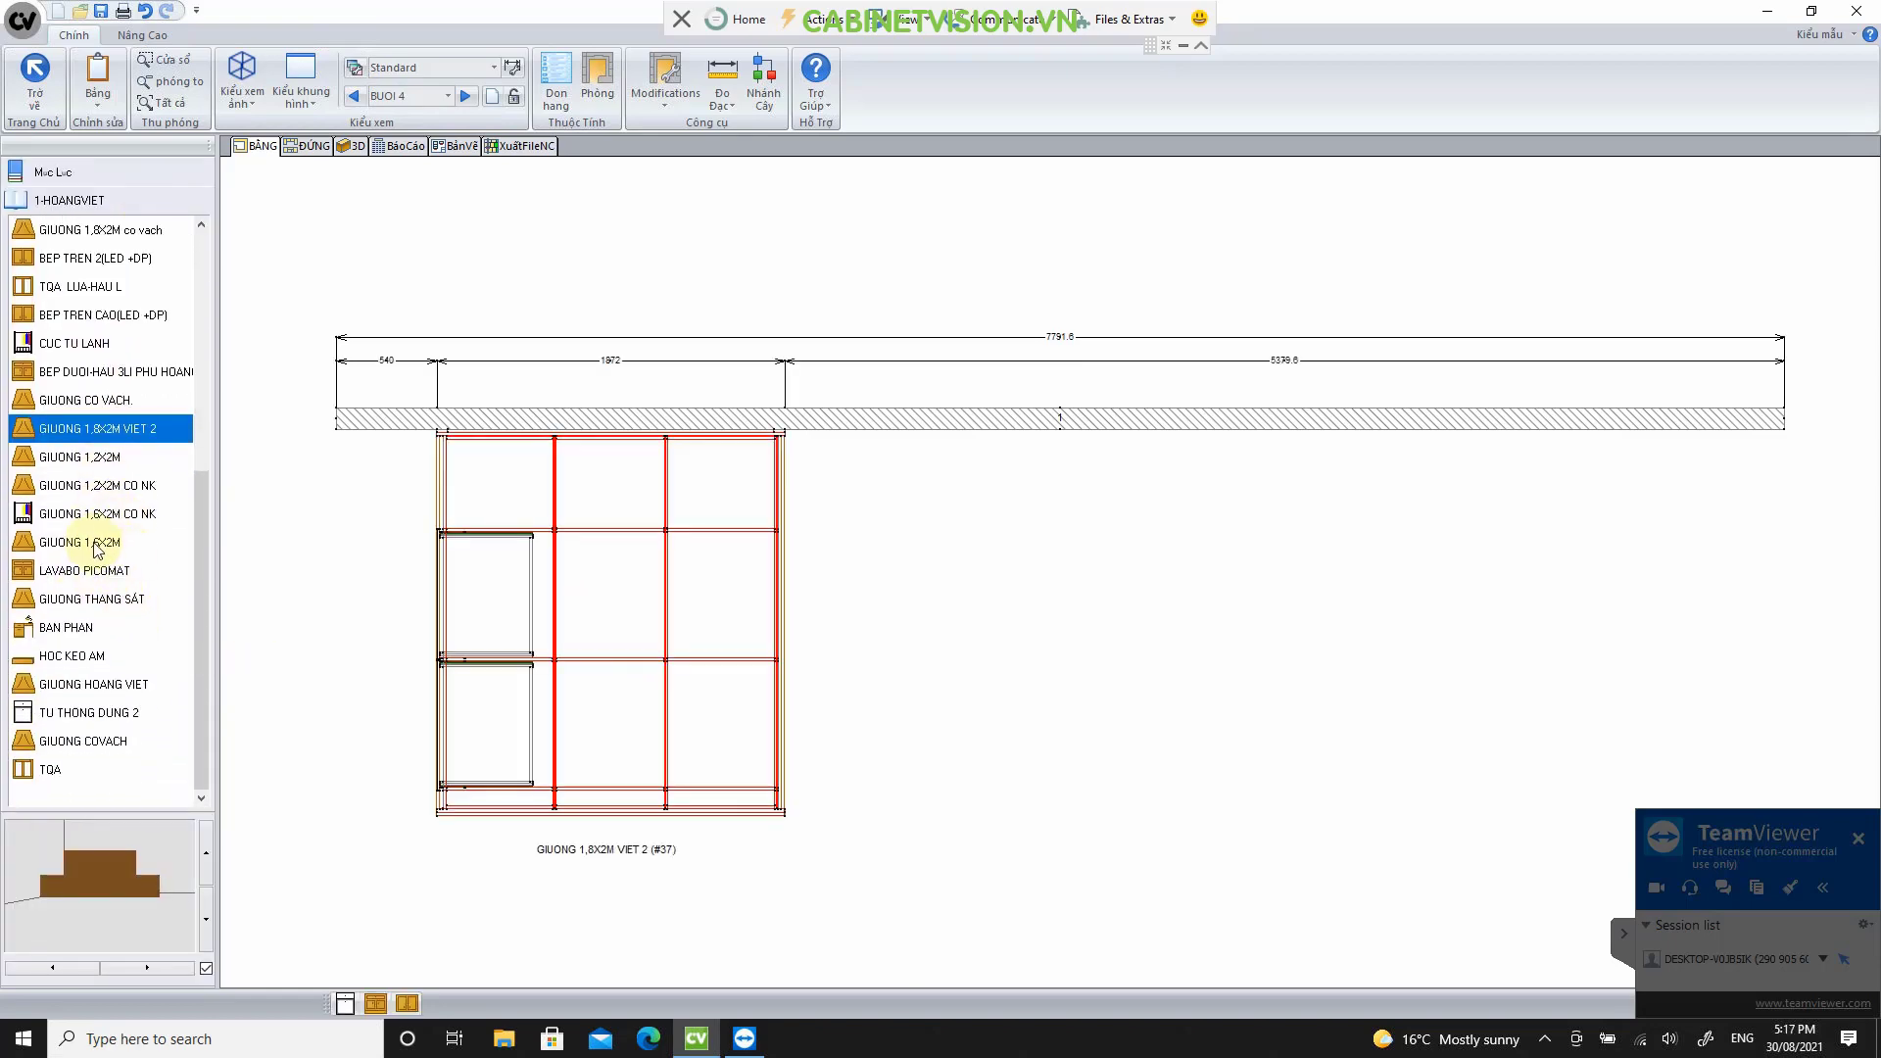
left_click_drag(98, 549, 1070, 652)
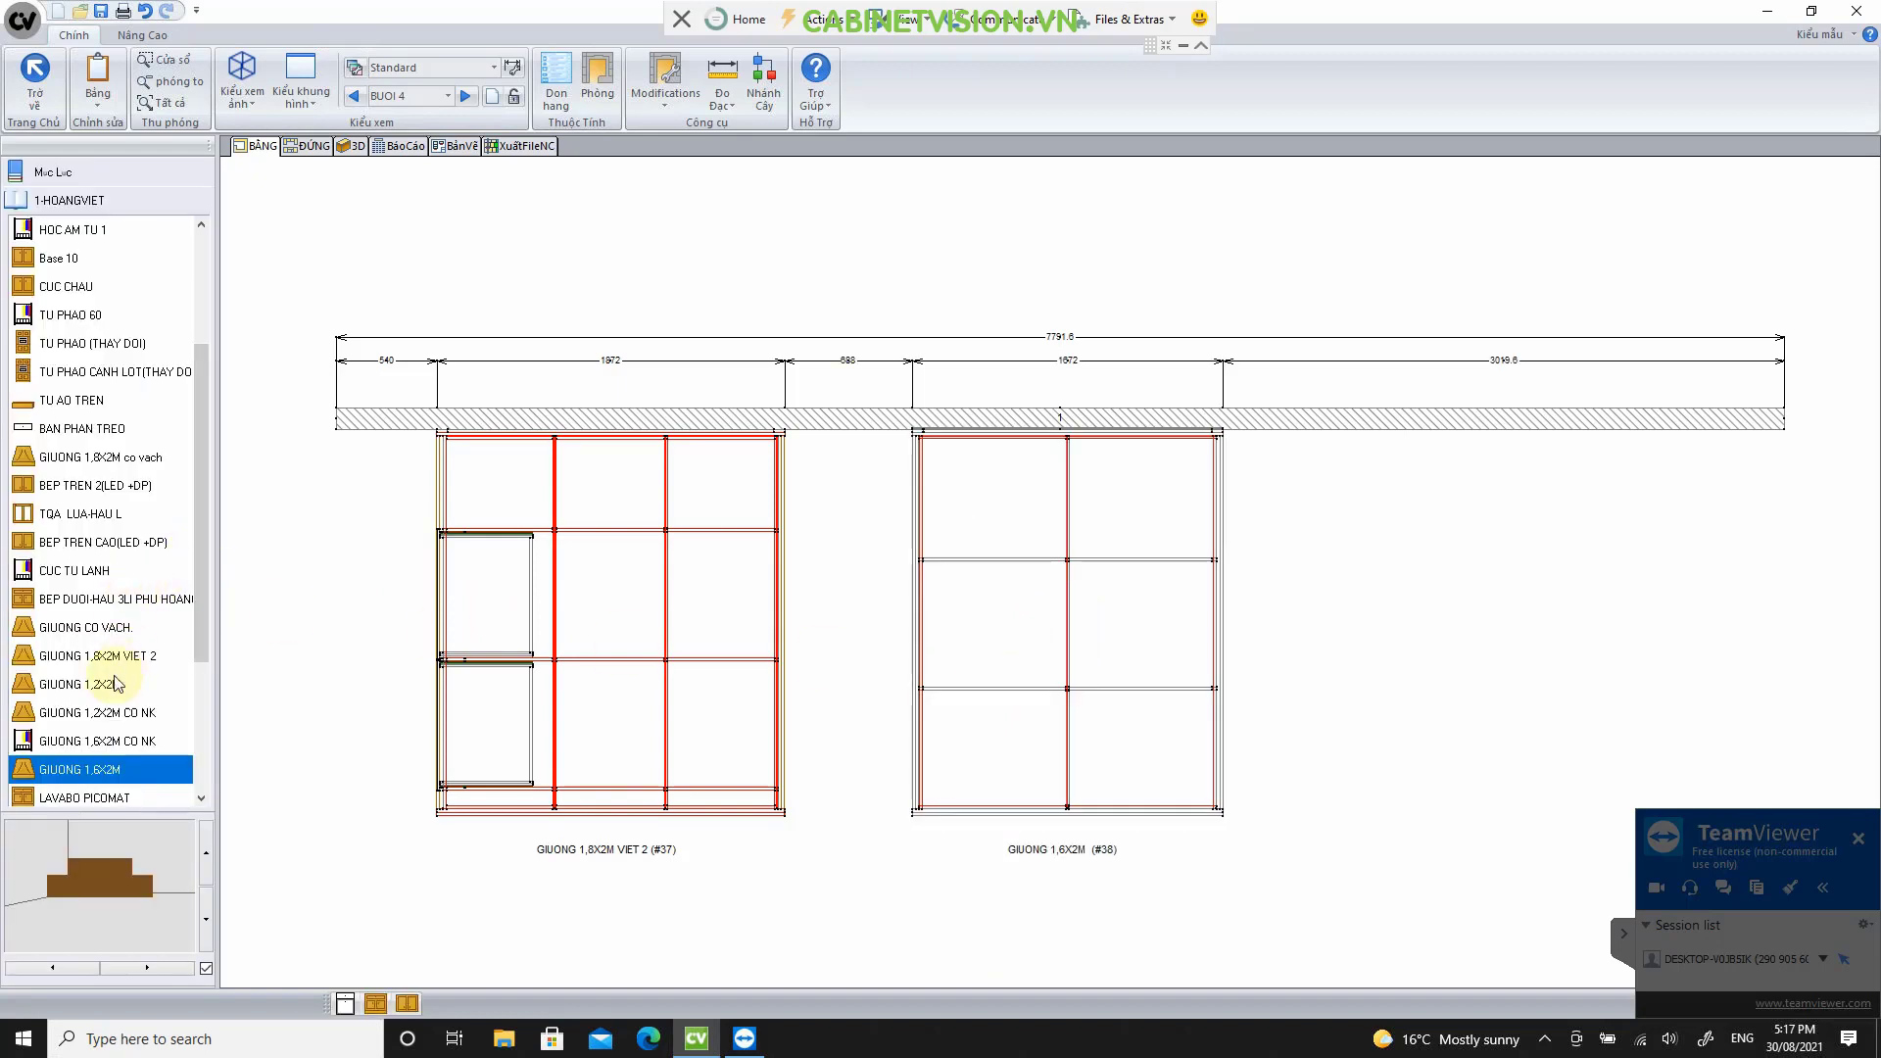
left_click_drag(97, 694, 1487, 659)
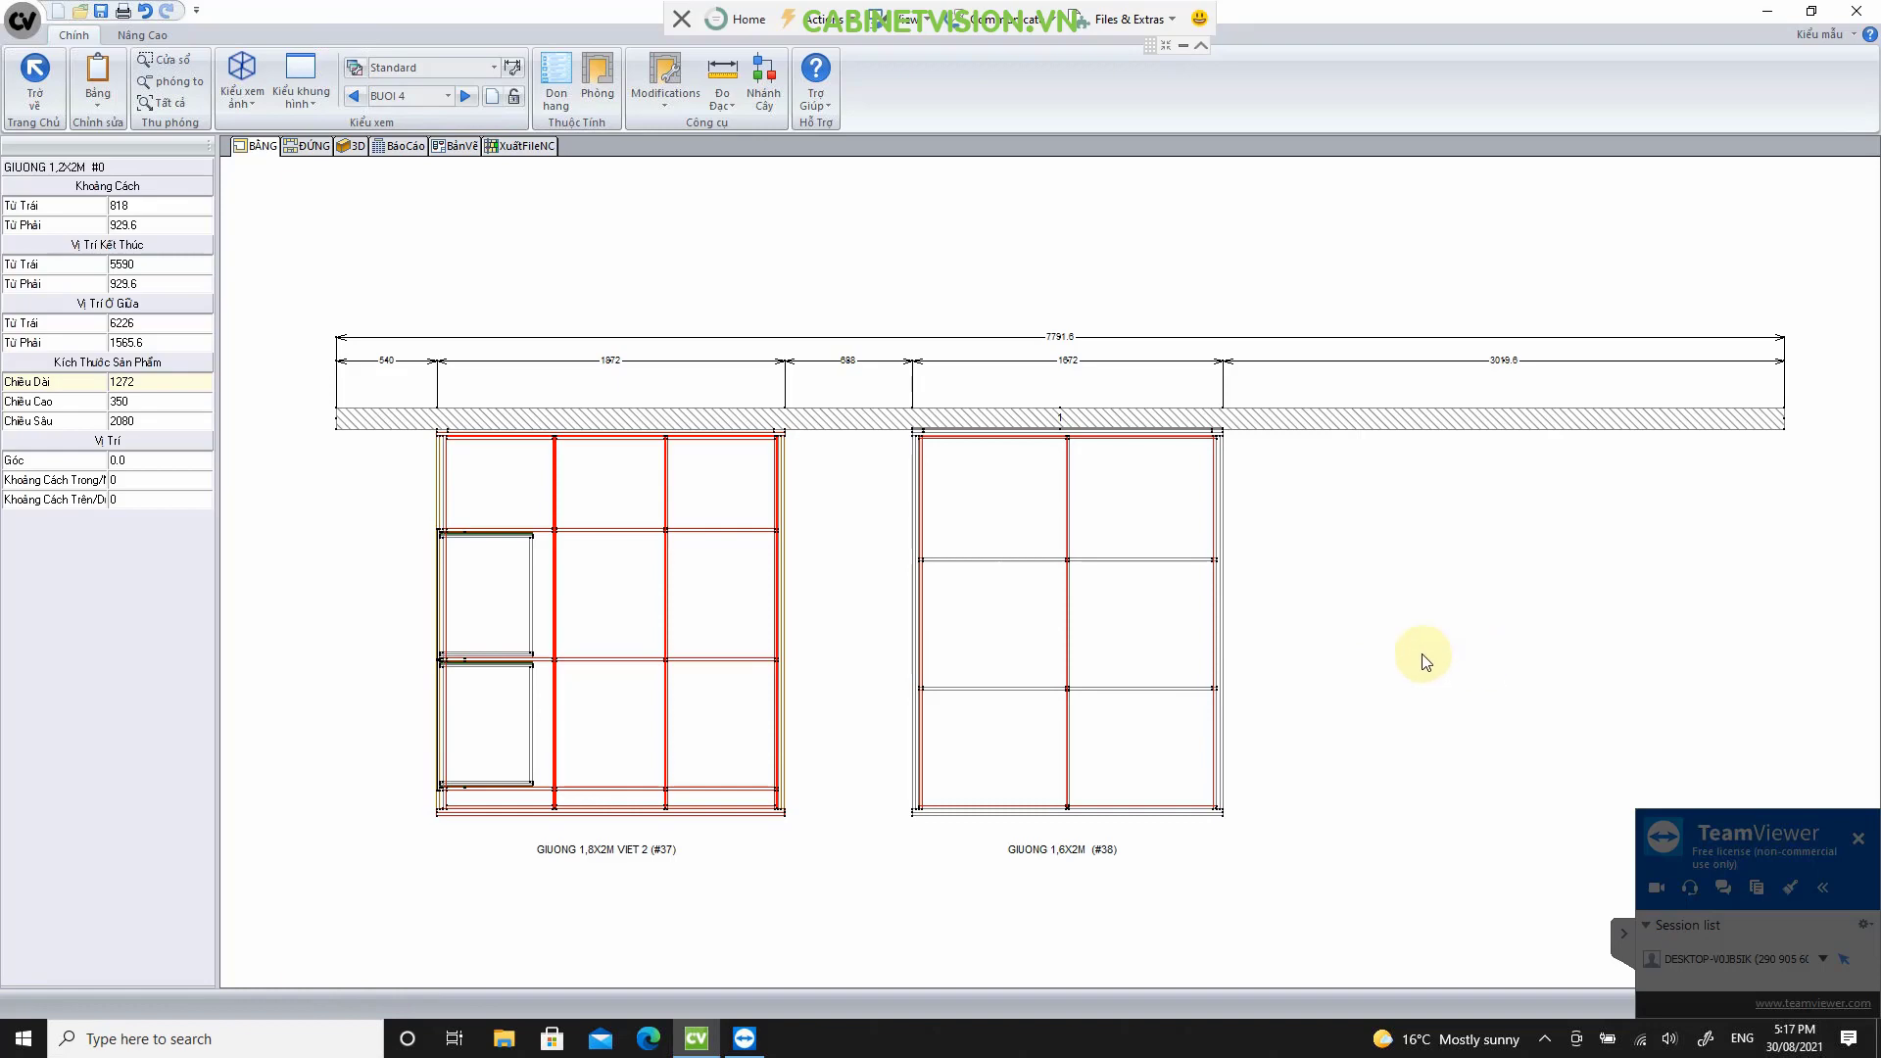
scroll(1059, 513, "down", 5)
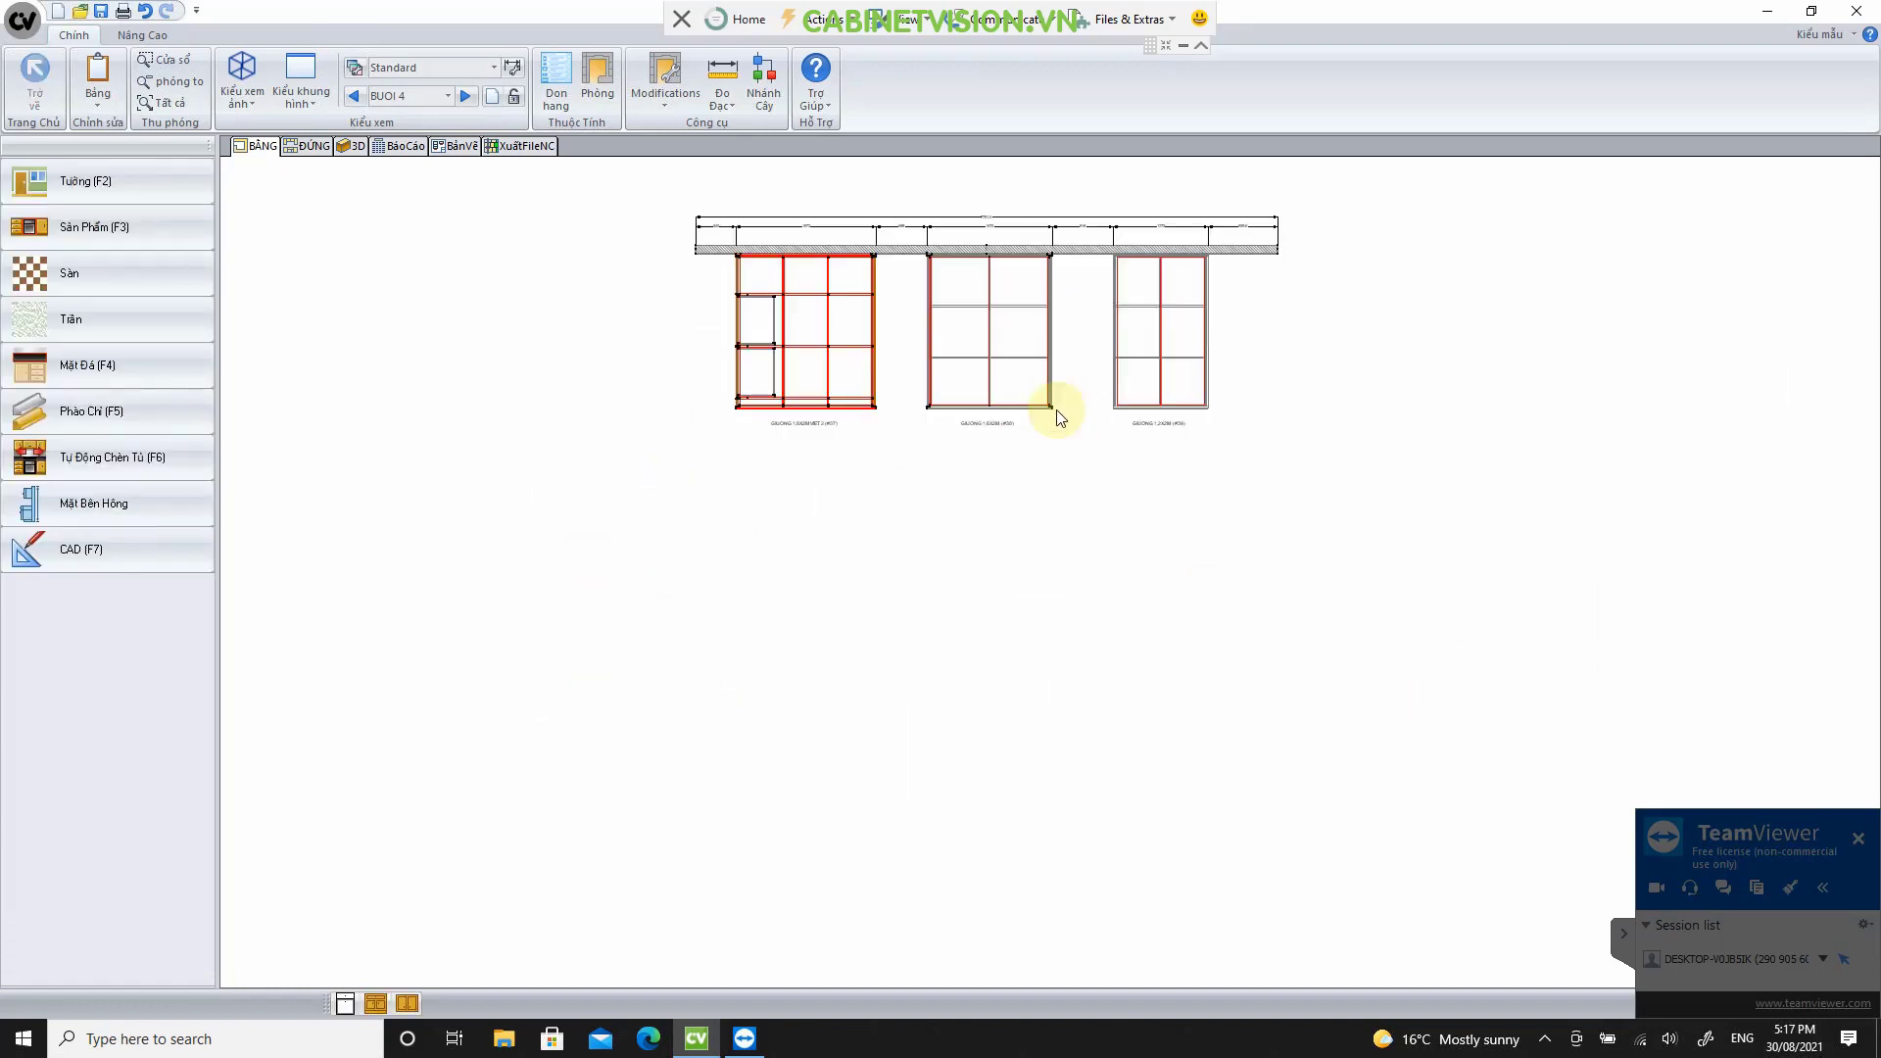
key("F7")
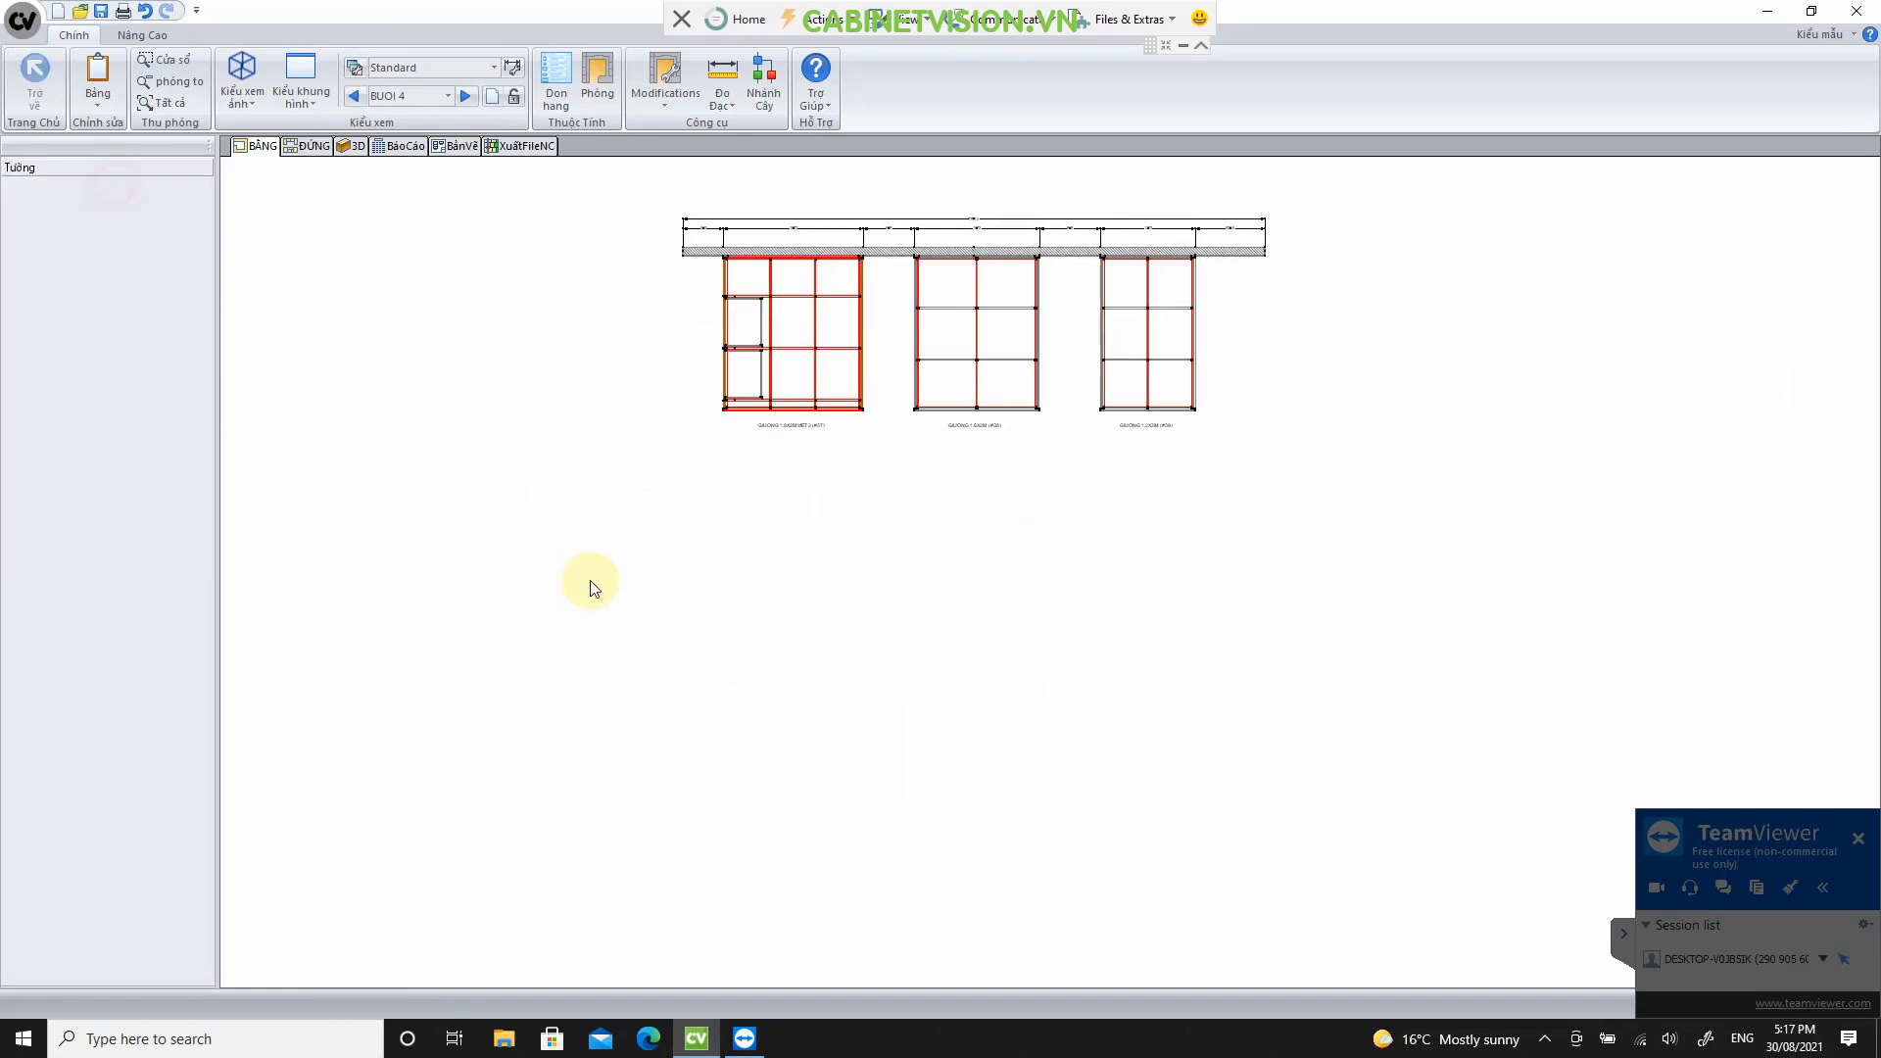
Draw a second long wall below the row of beds.
left_click(651, 627)
left_click(1470, 627)
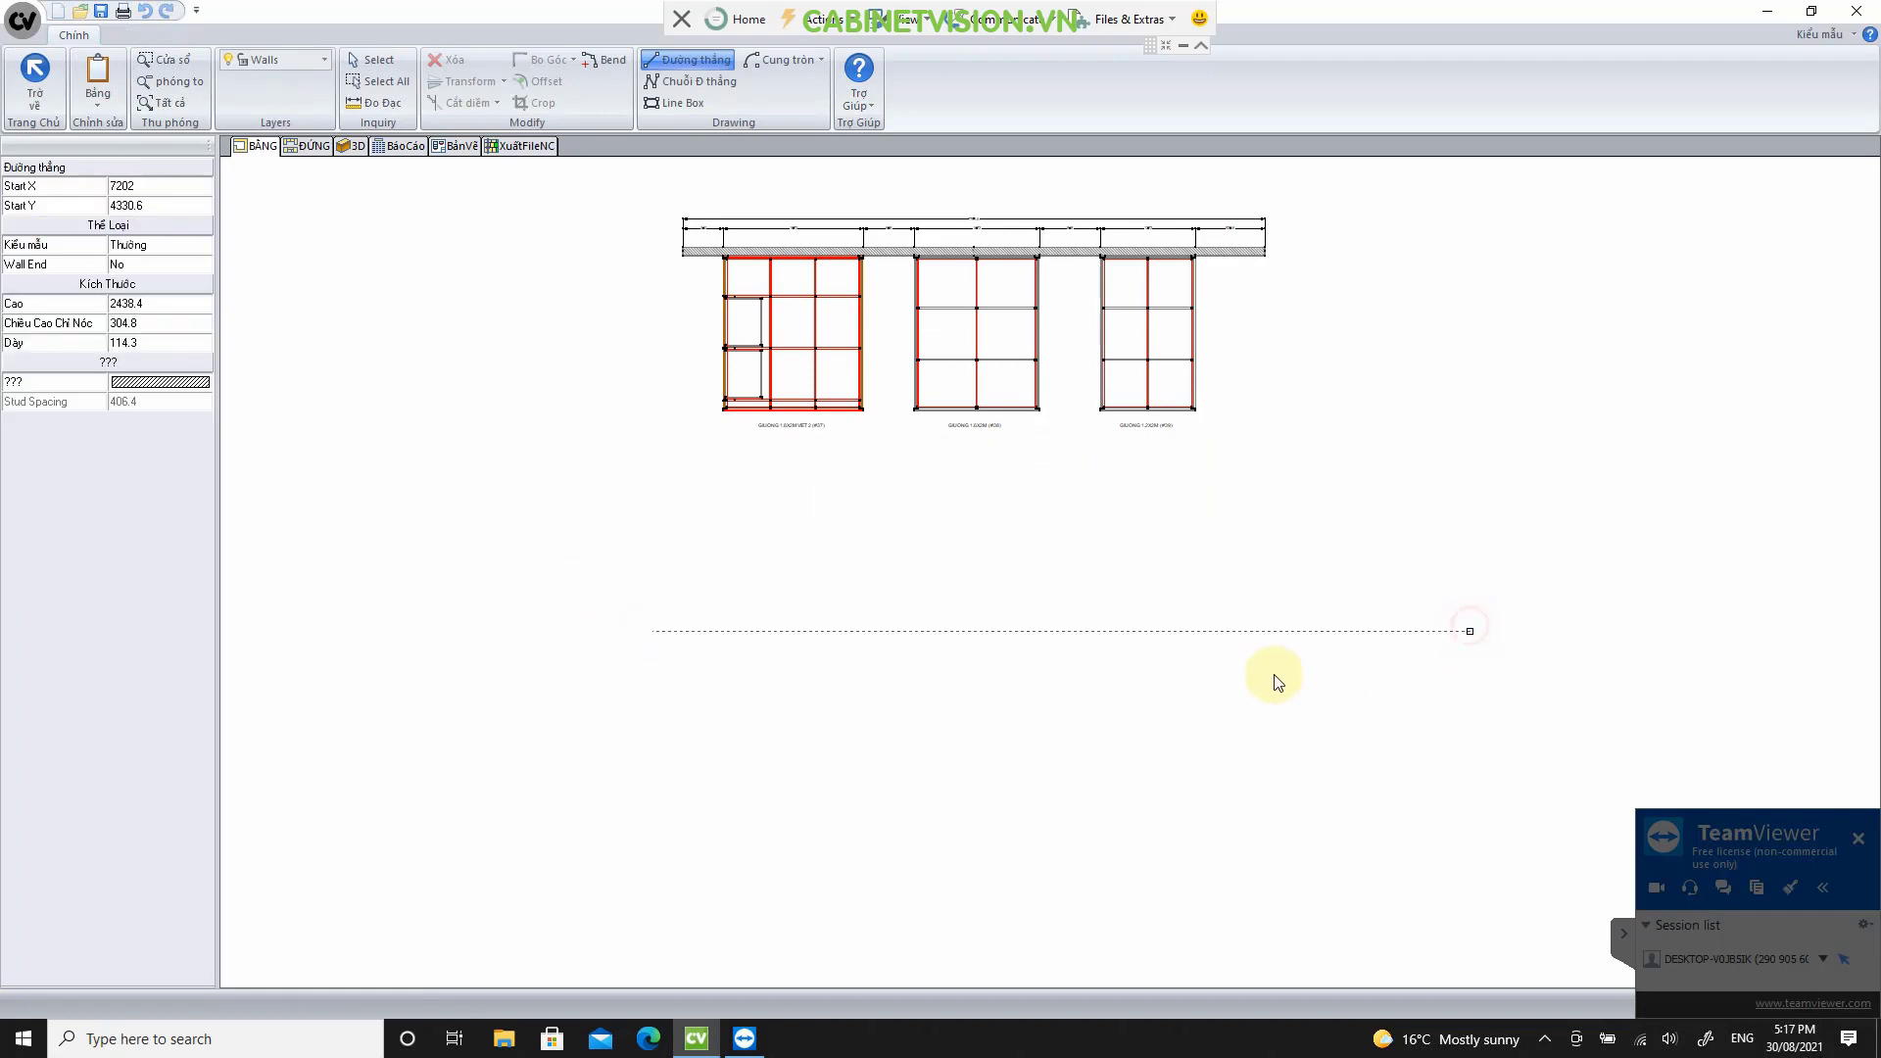
key("Escape")
Place the GIUONG 1,6X2M CO NK and GIUONG 1,2X2M CO NK beds on the lower wall.
left_click(98, 226)
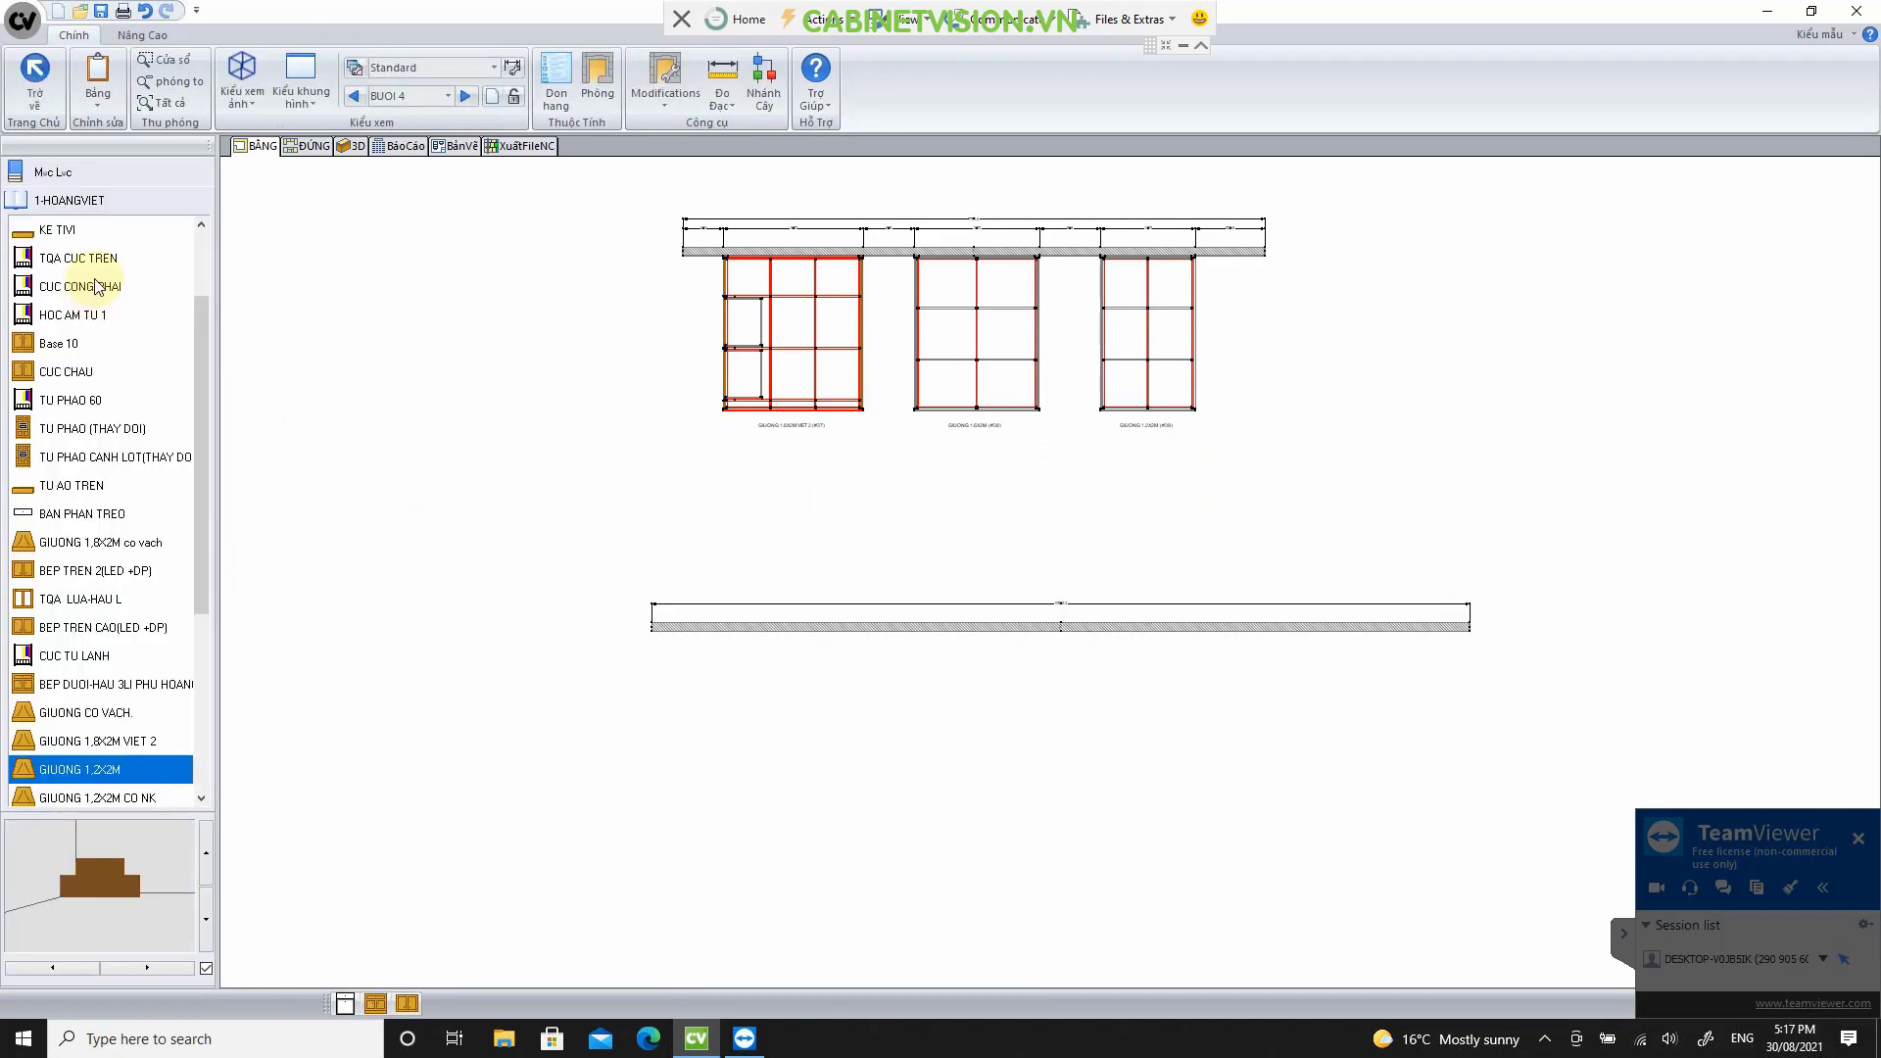
scroll(136, 614, "down", 3)
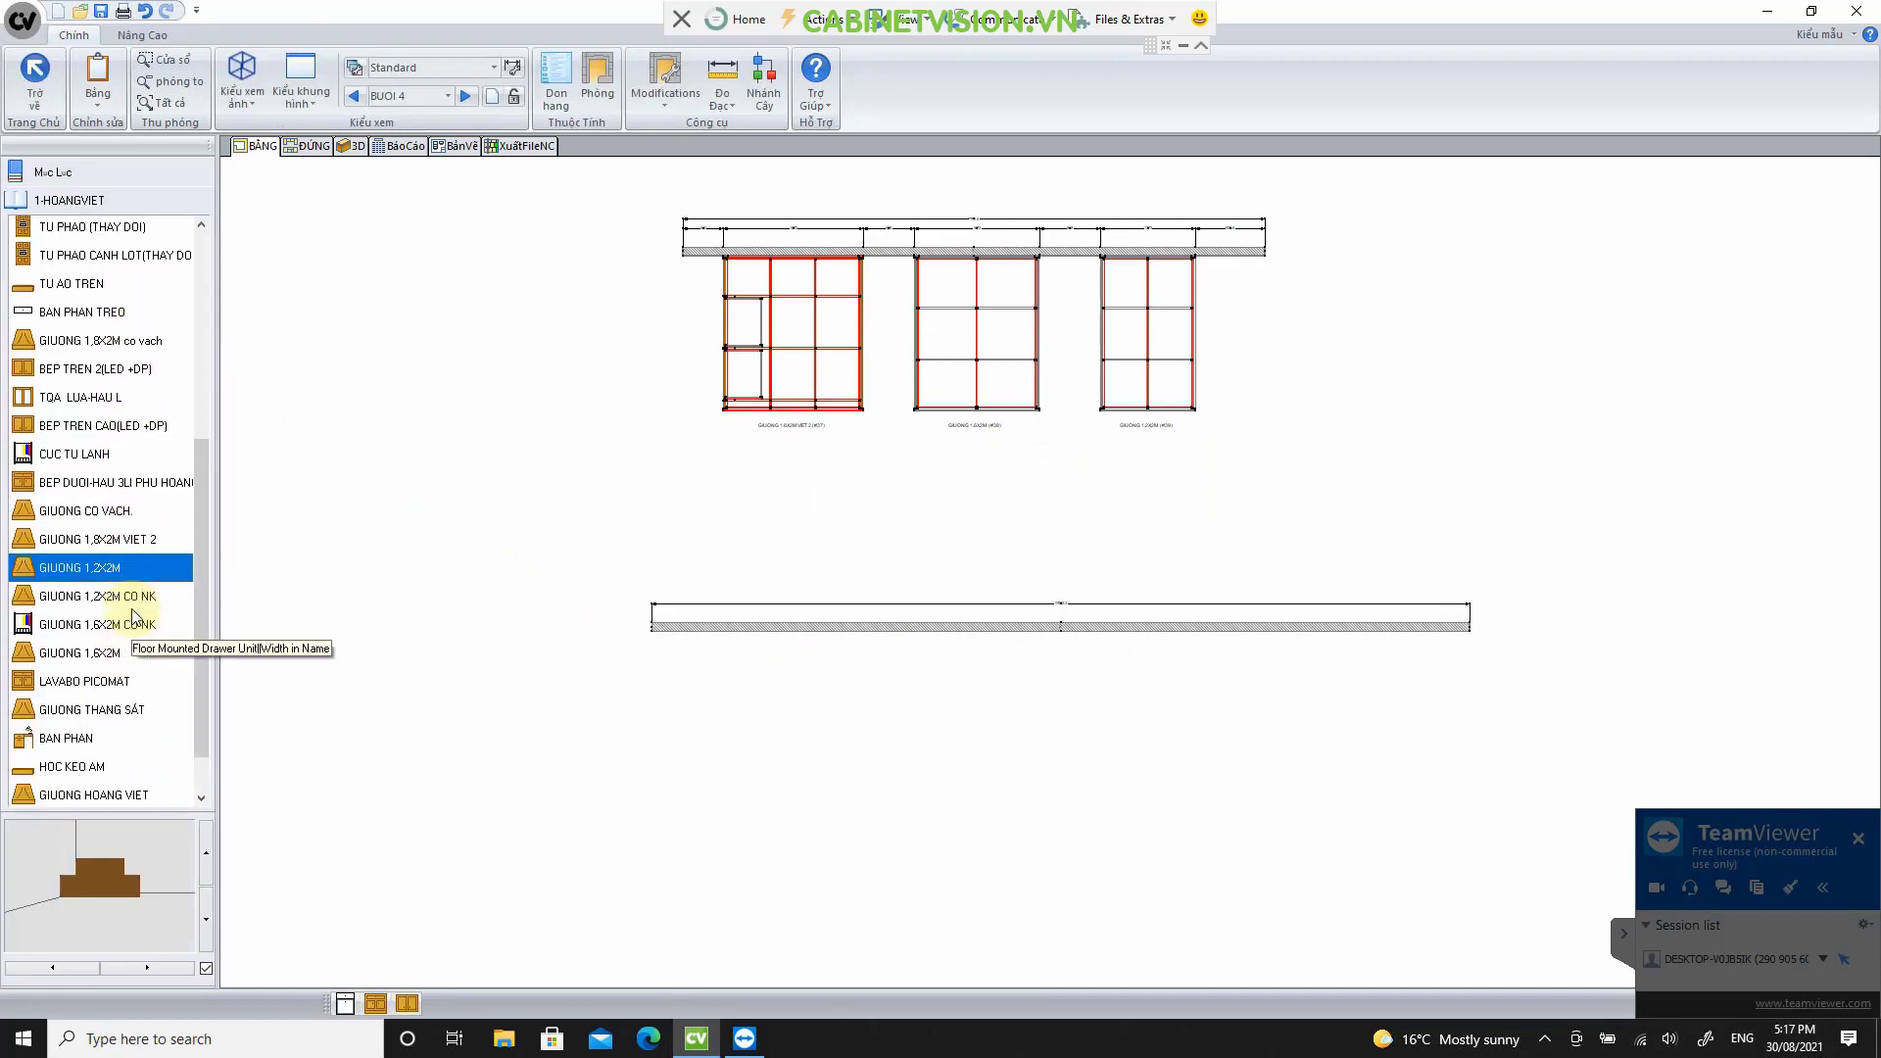
scroll(127, 633, "down", 1)
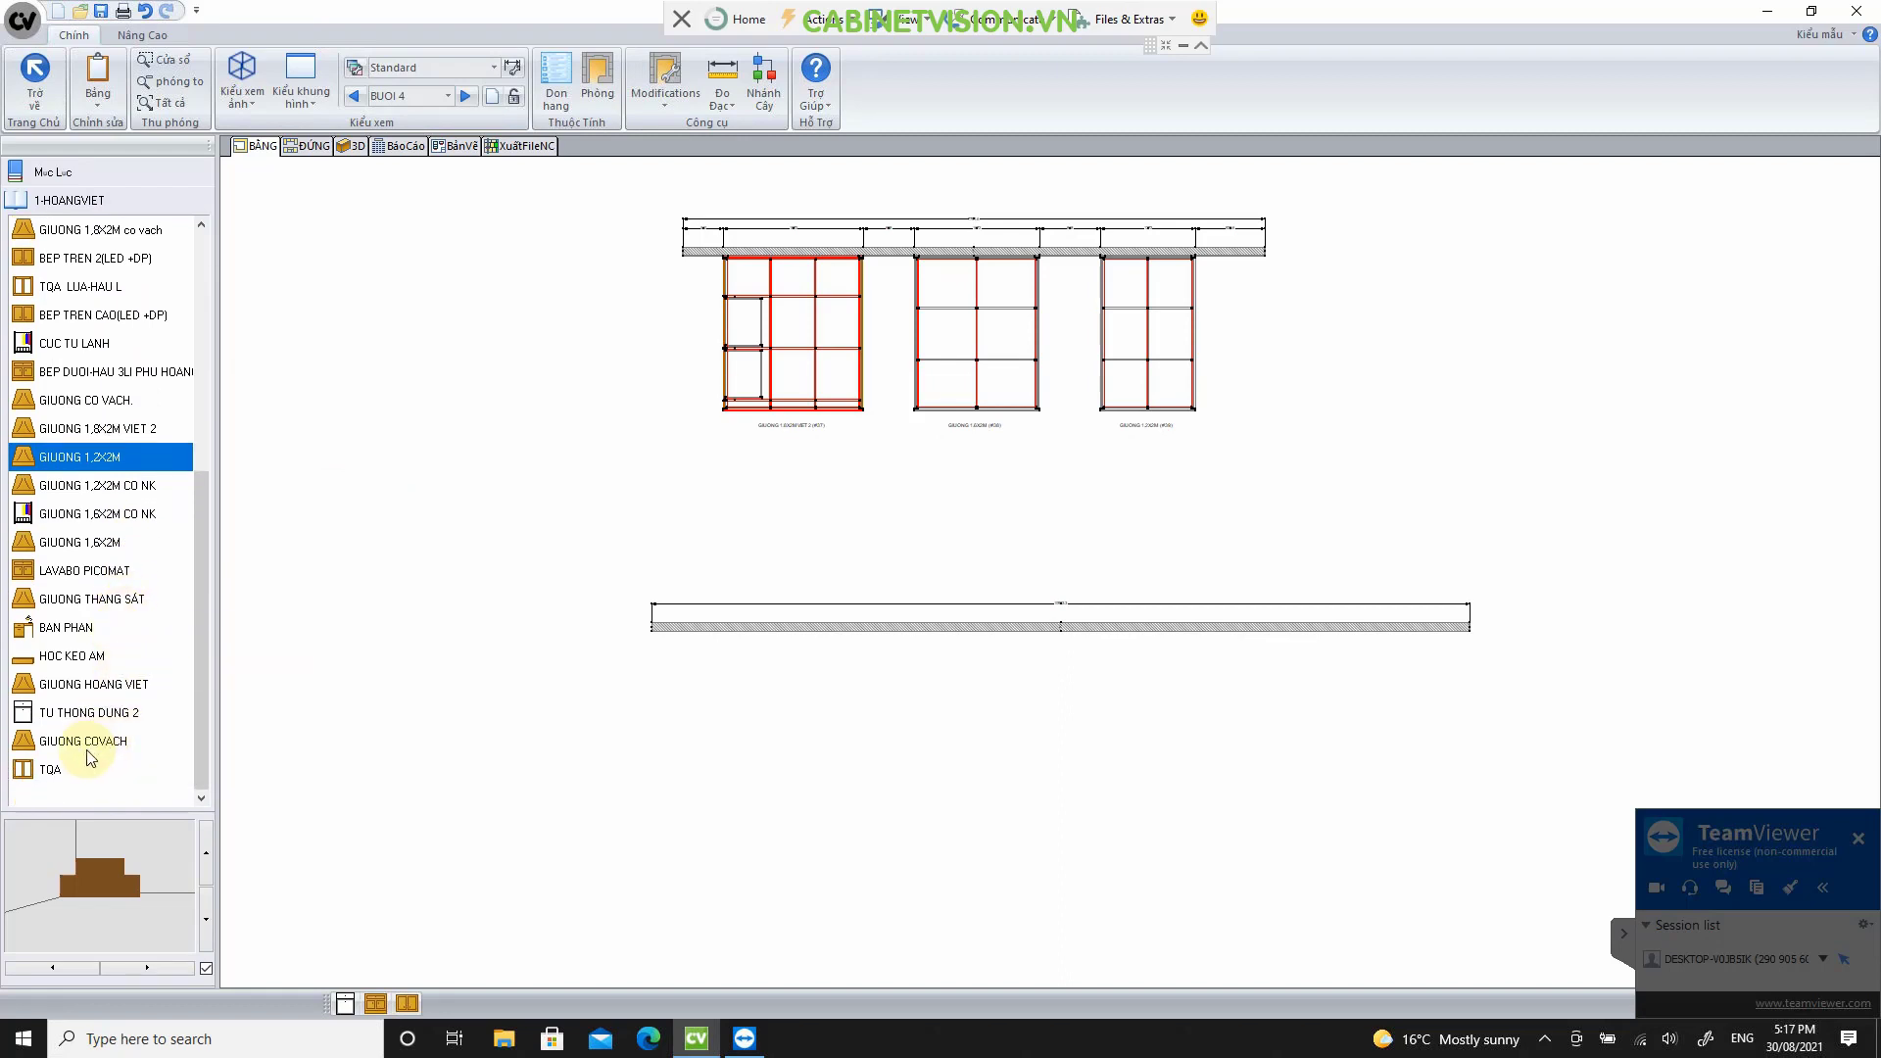
left_click(106, 516)
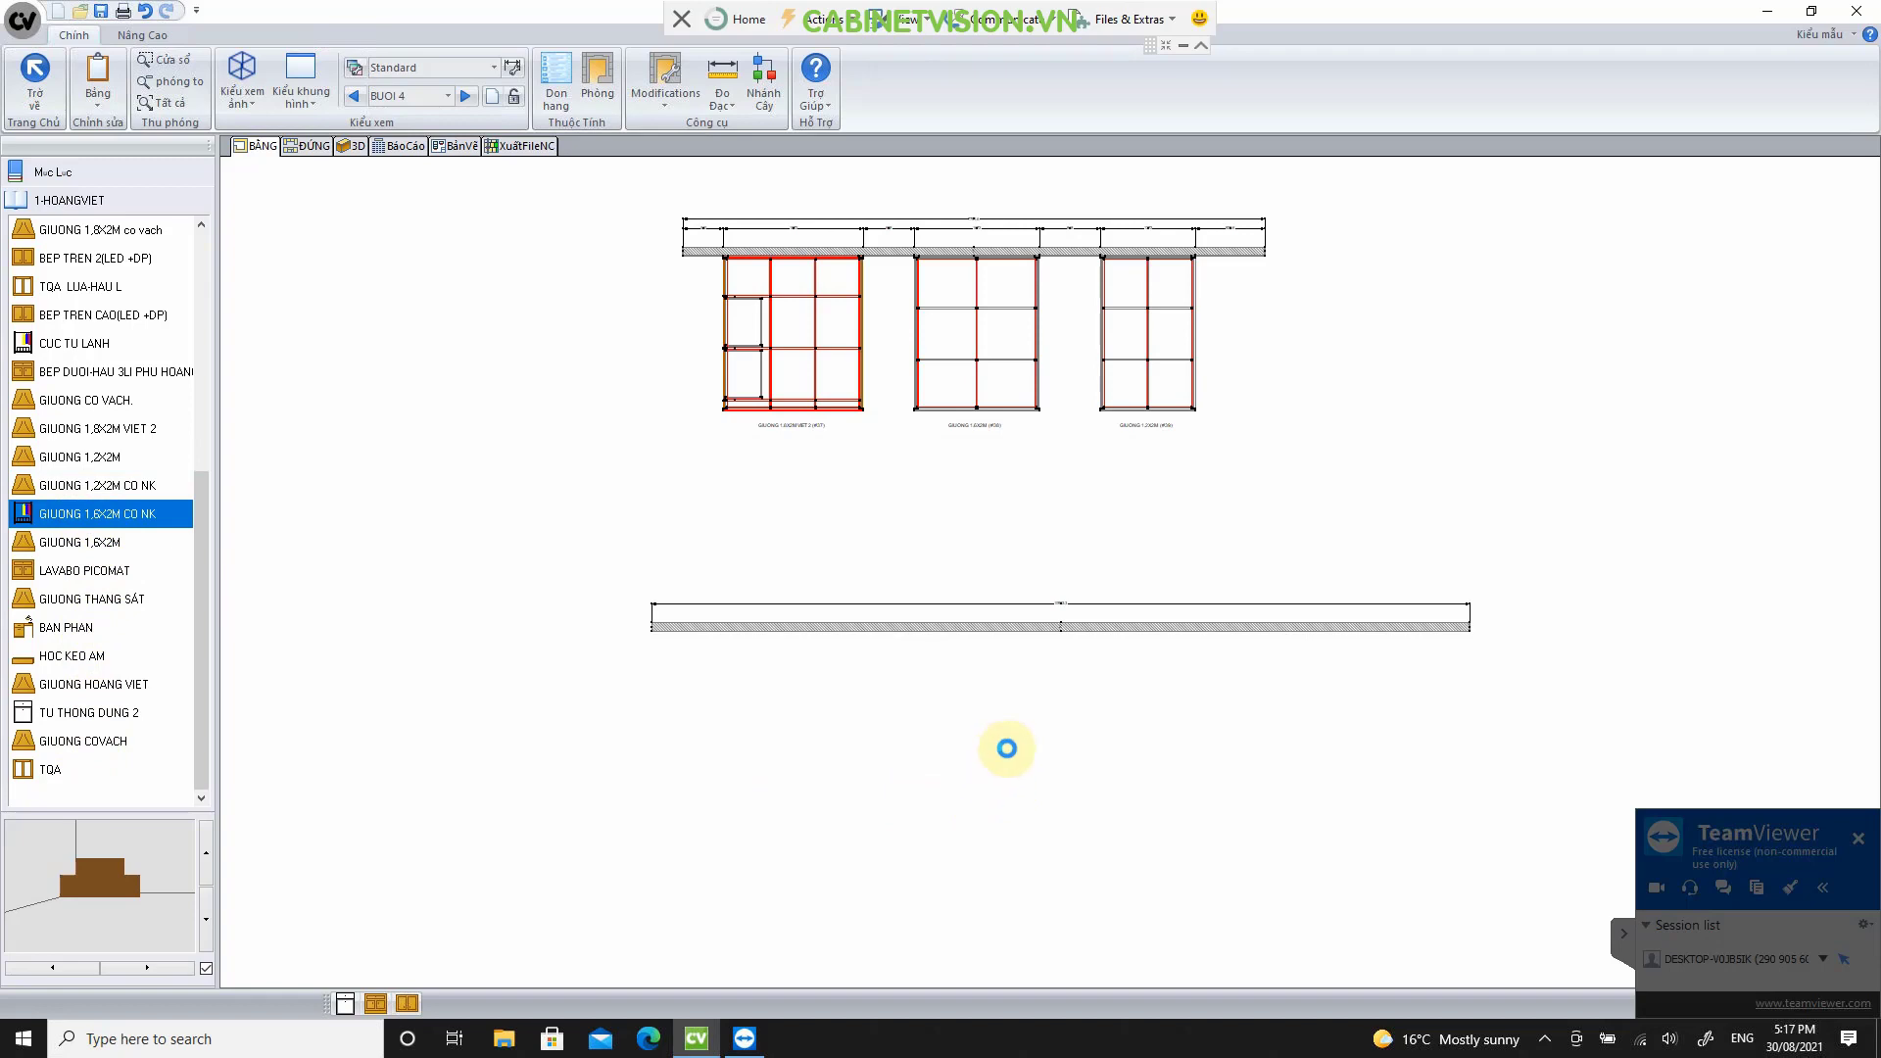
left_click(966, 714)
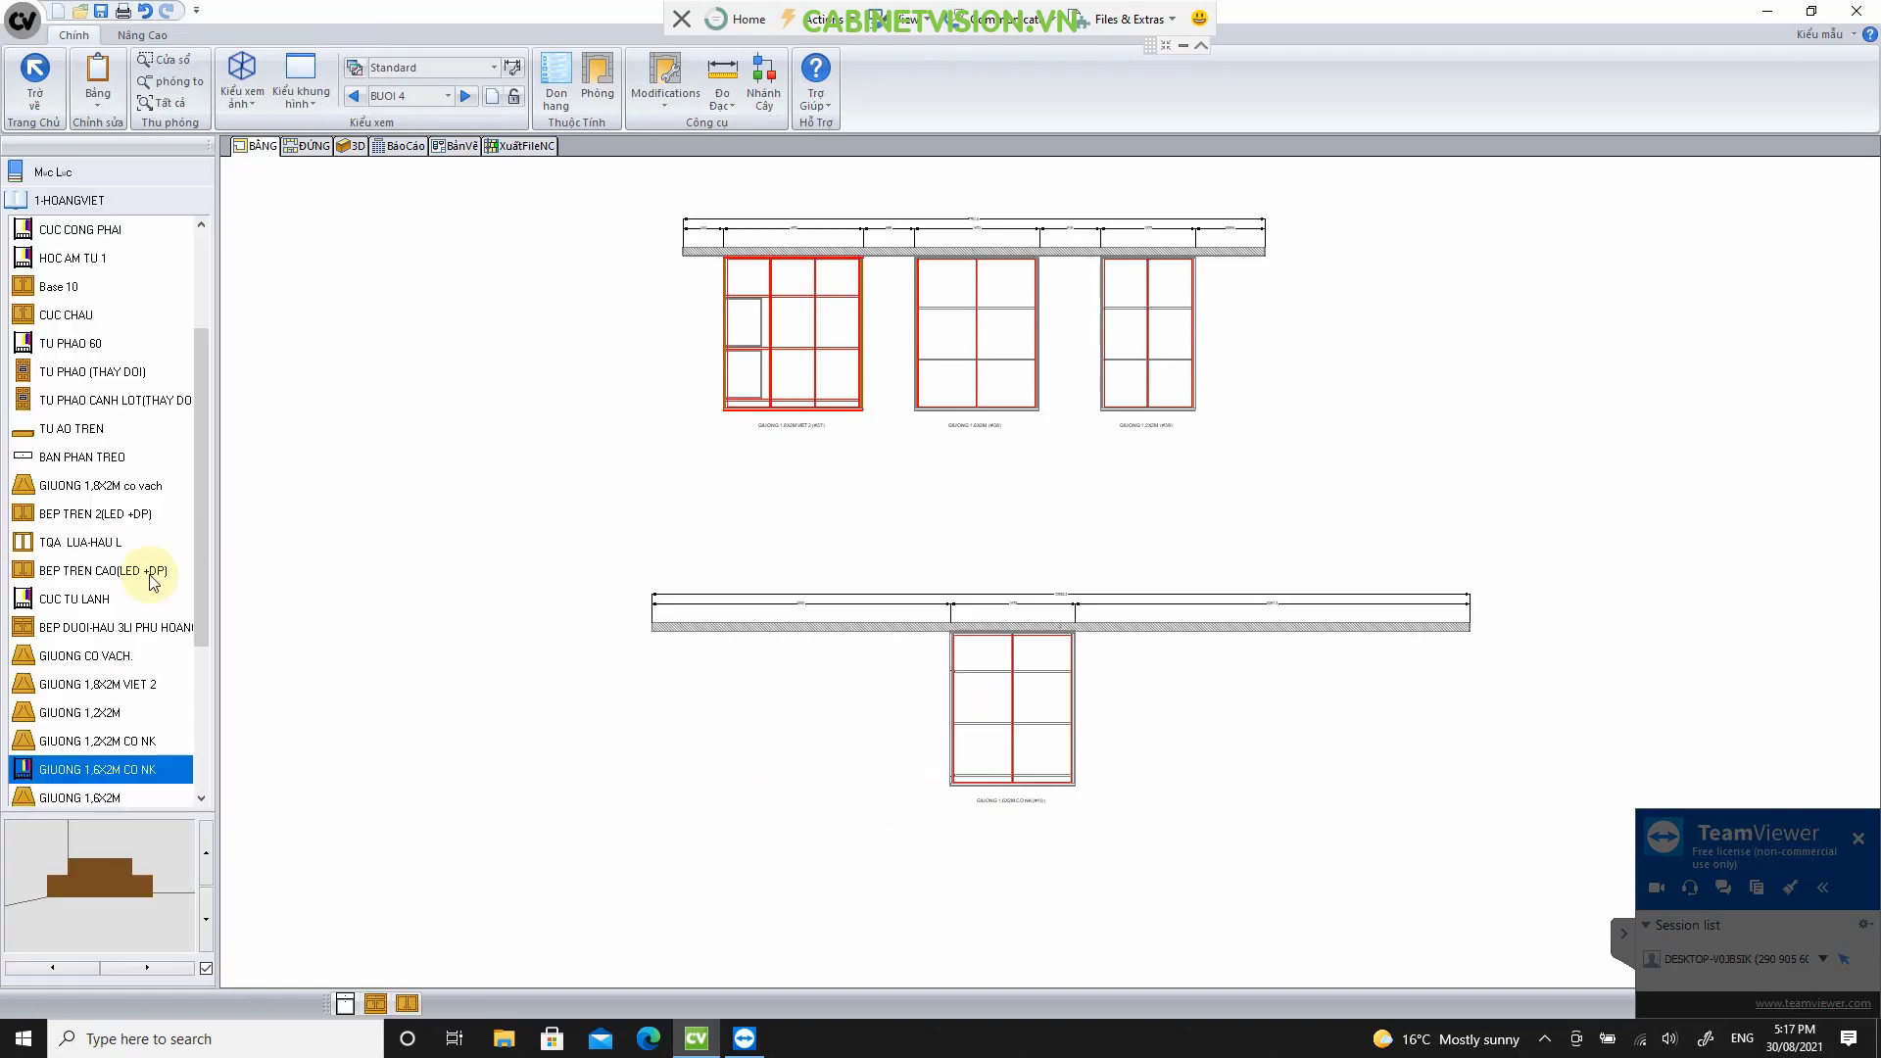
left_click(98, 741)
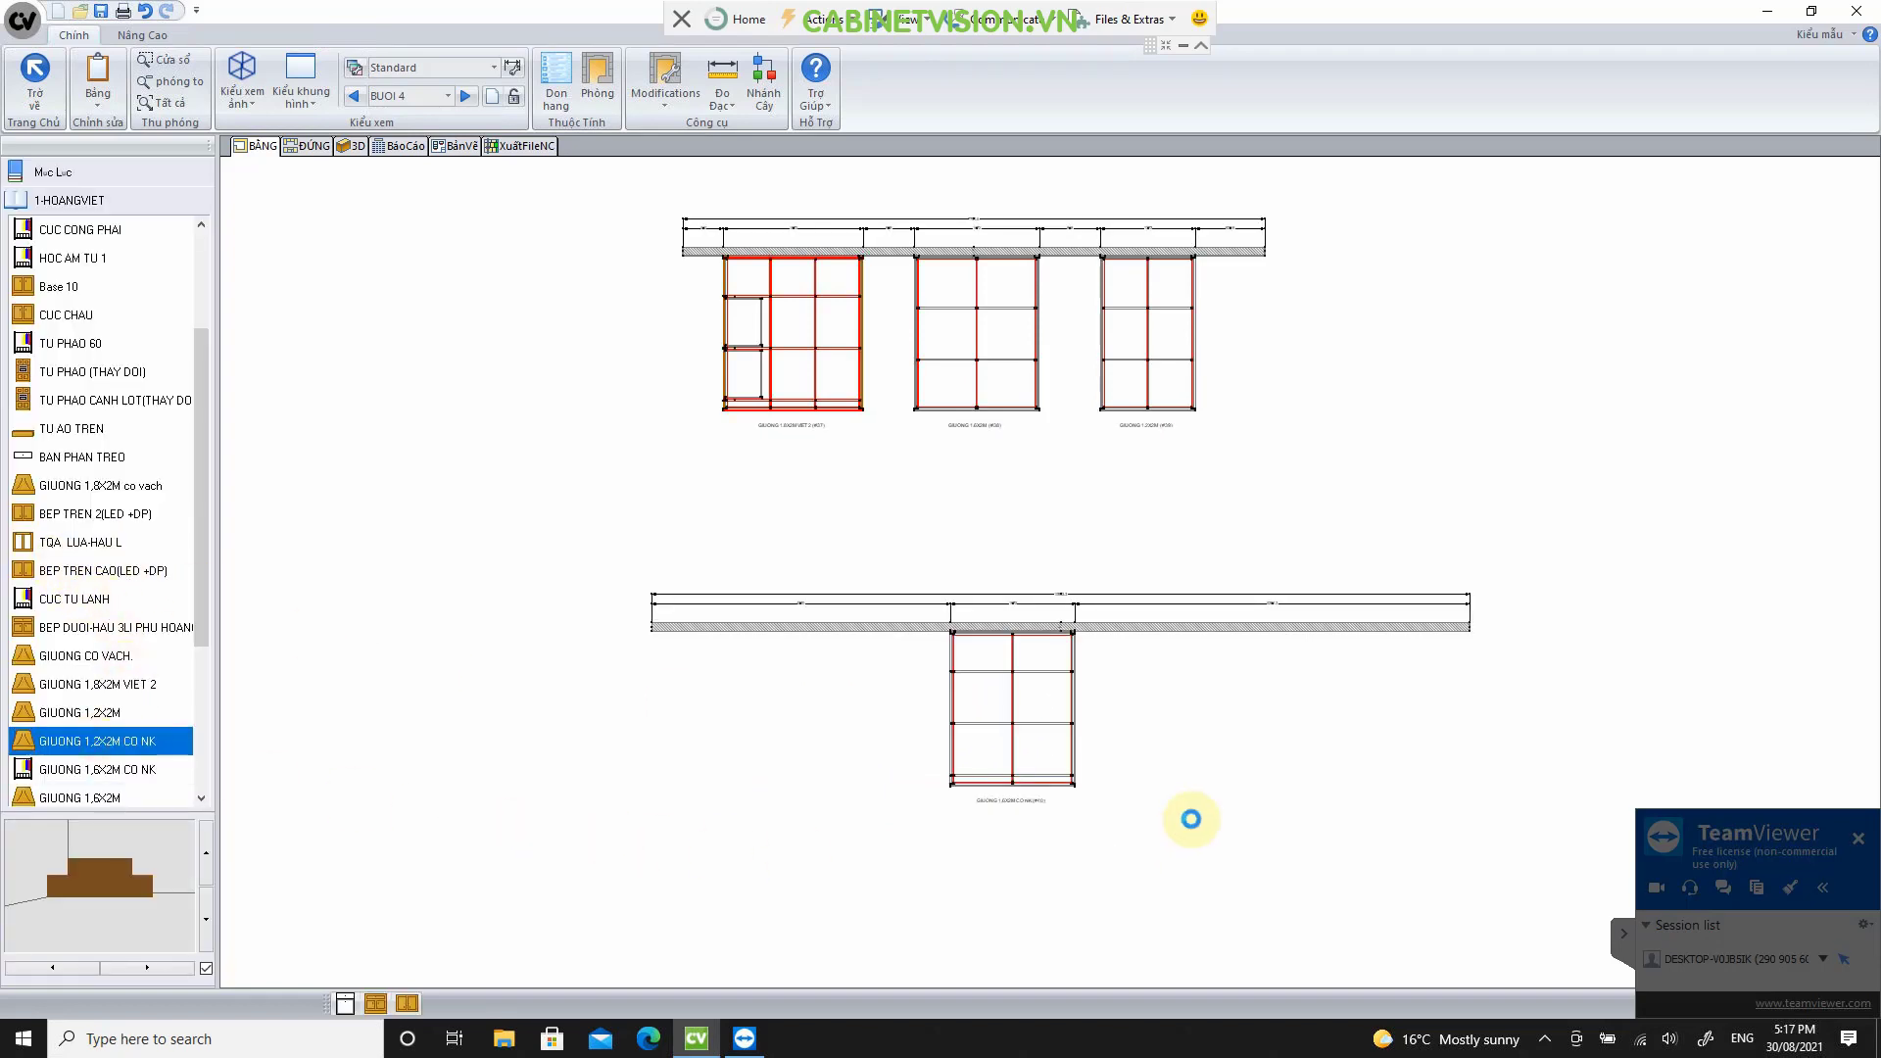
left_click(1173, 756)
Add the GIUONG 1,8X2M NK bed and NK GIUONG 1.8X2M drawer unit at the lower wall's left end.
scroll(113, 477, "up", 3)
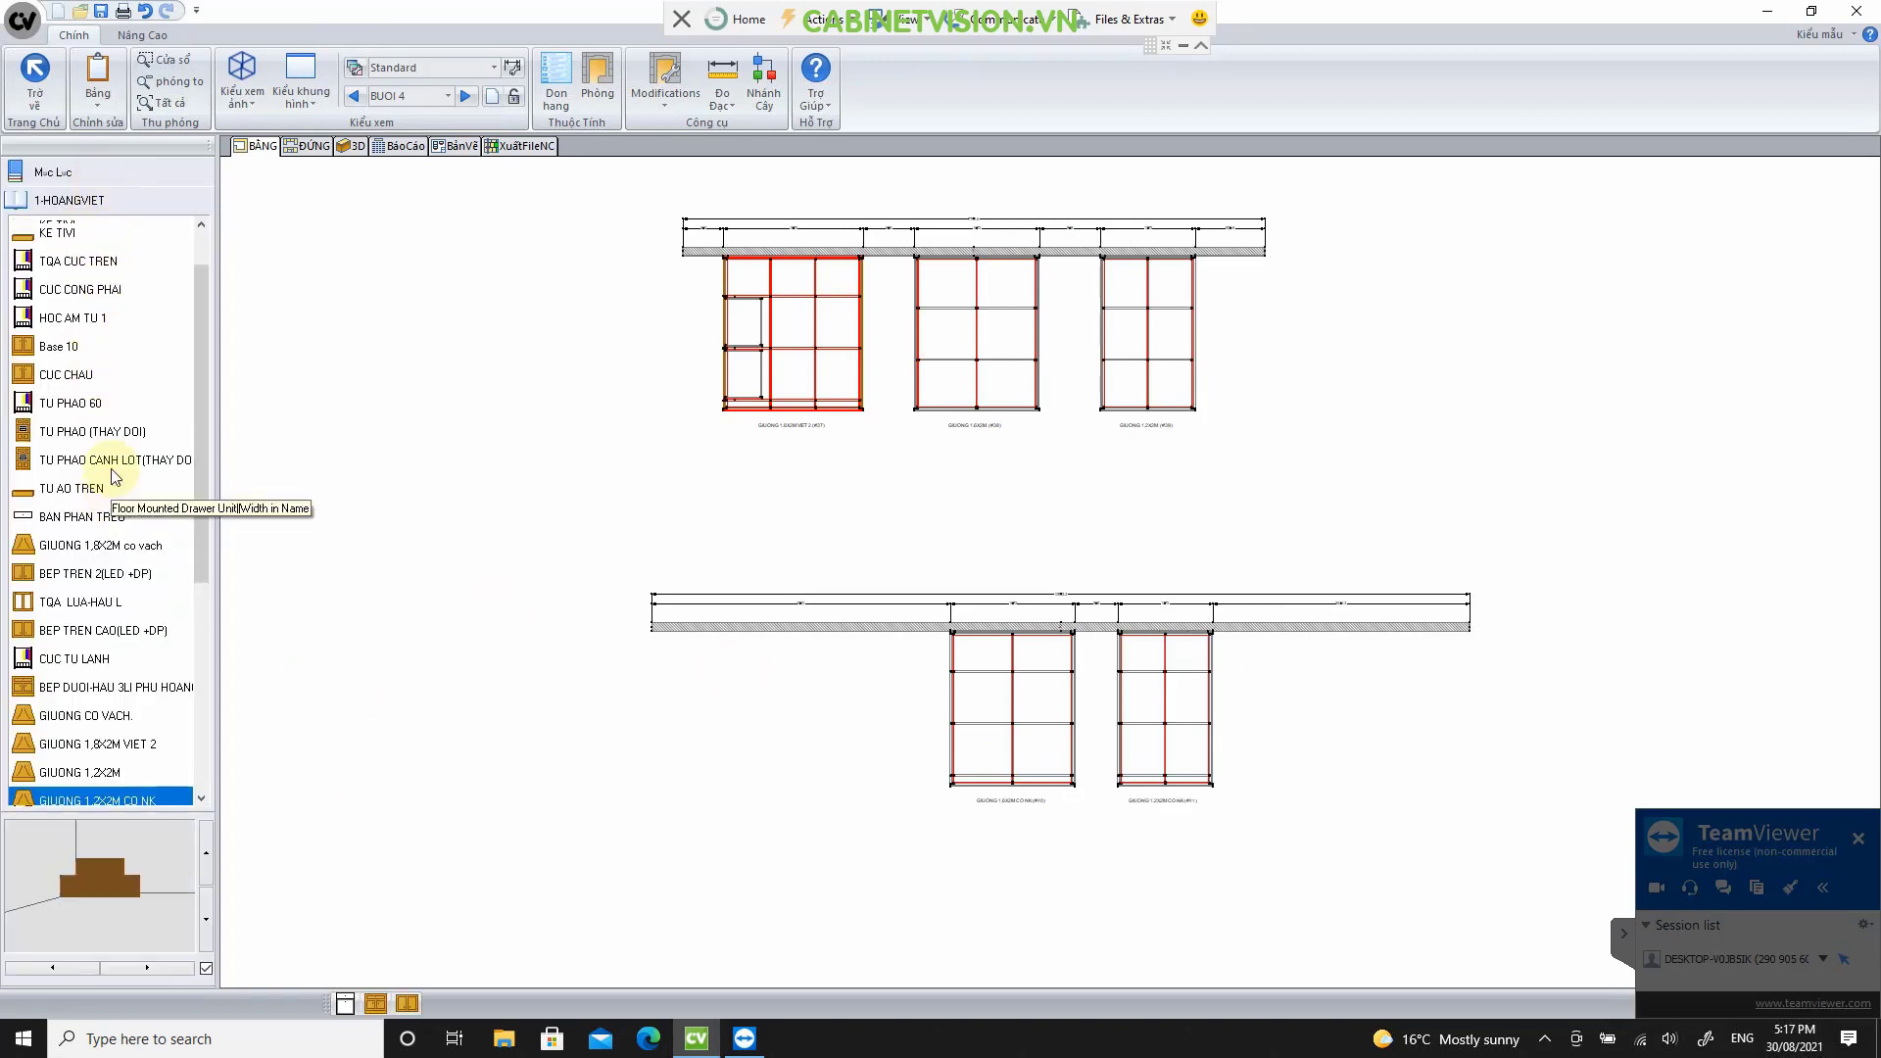
scroll(112, 477, "up", 2)
left_click(98, 229)
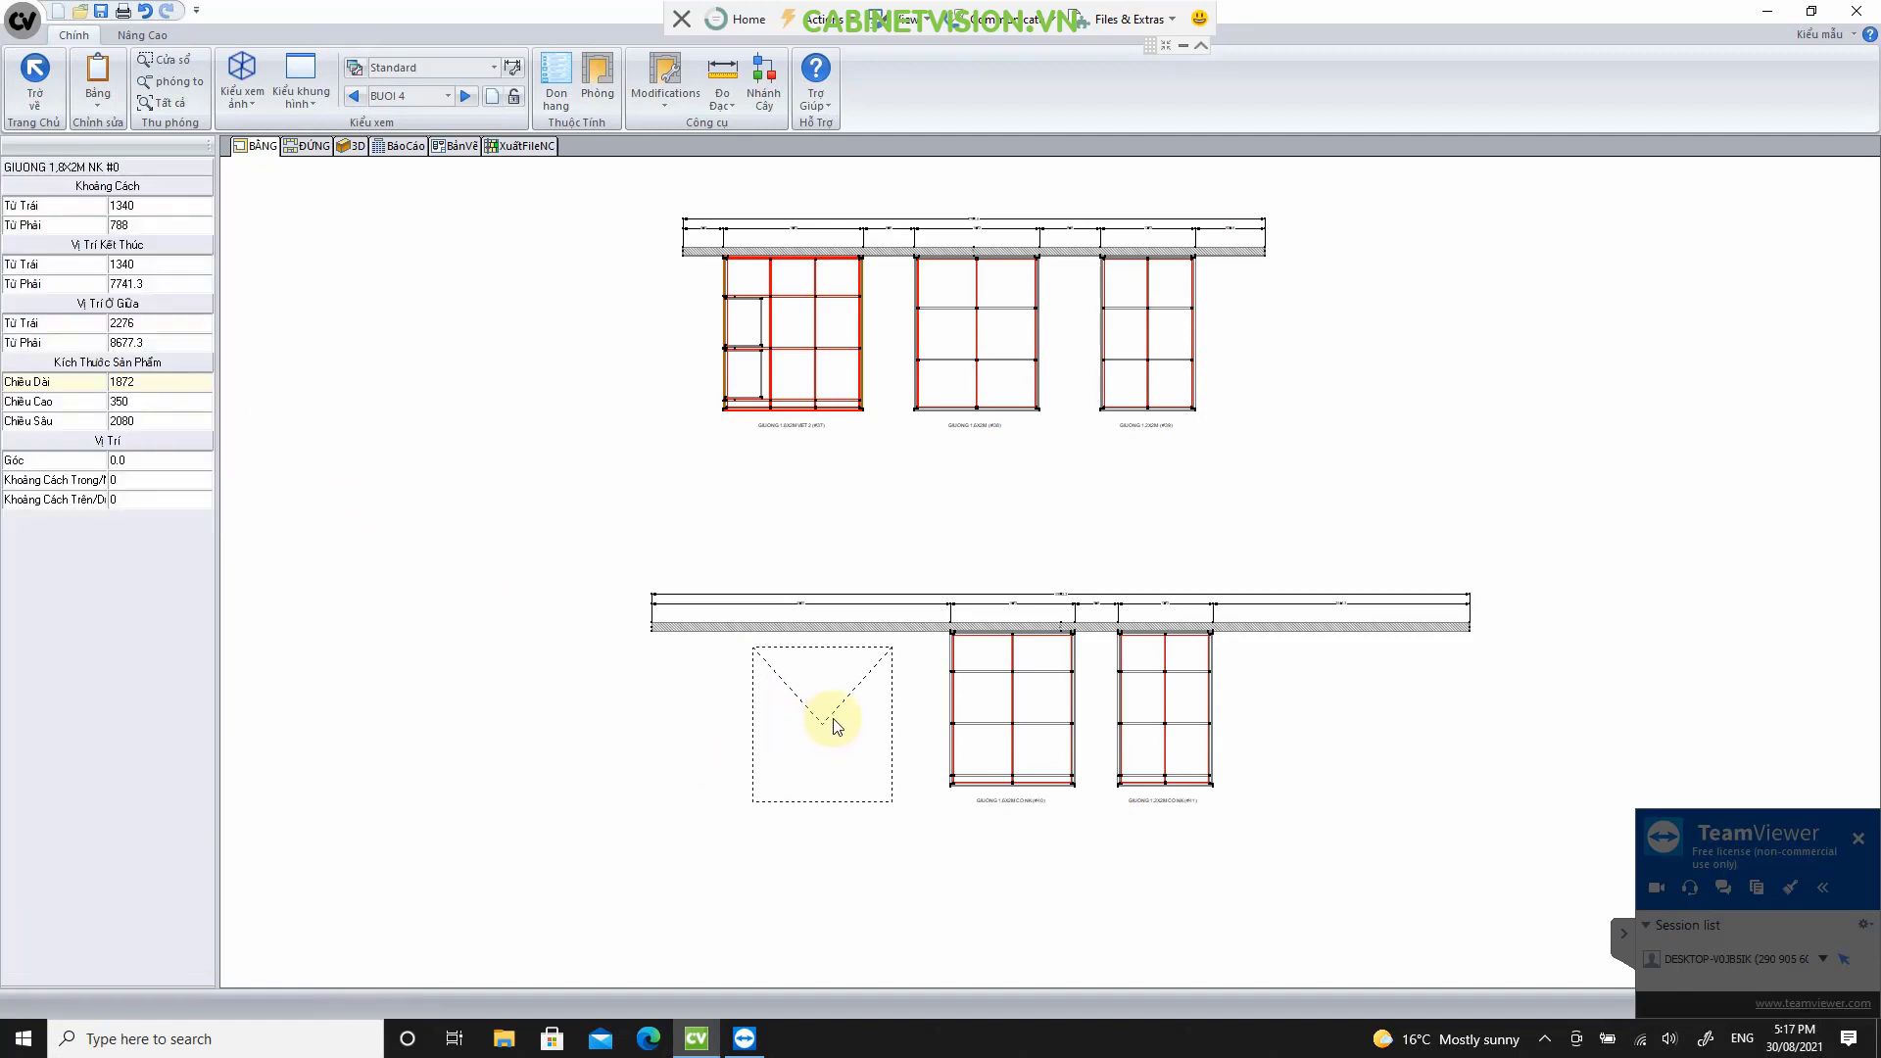
left_click(605, 684)
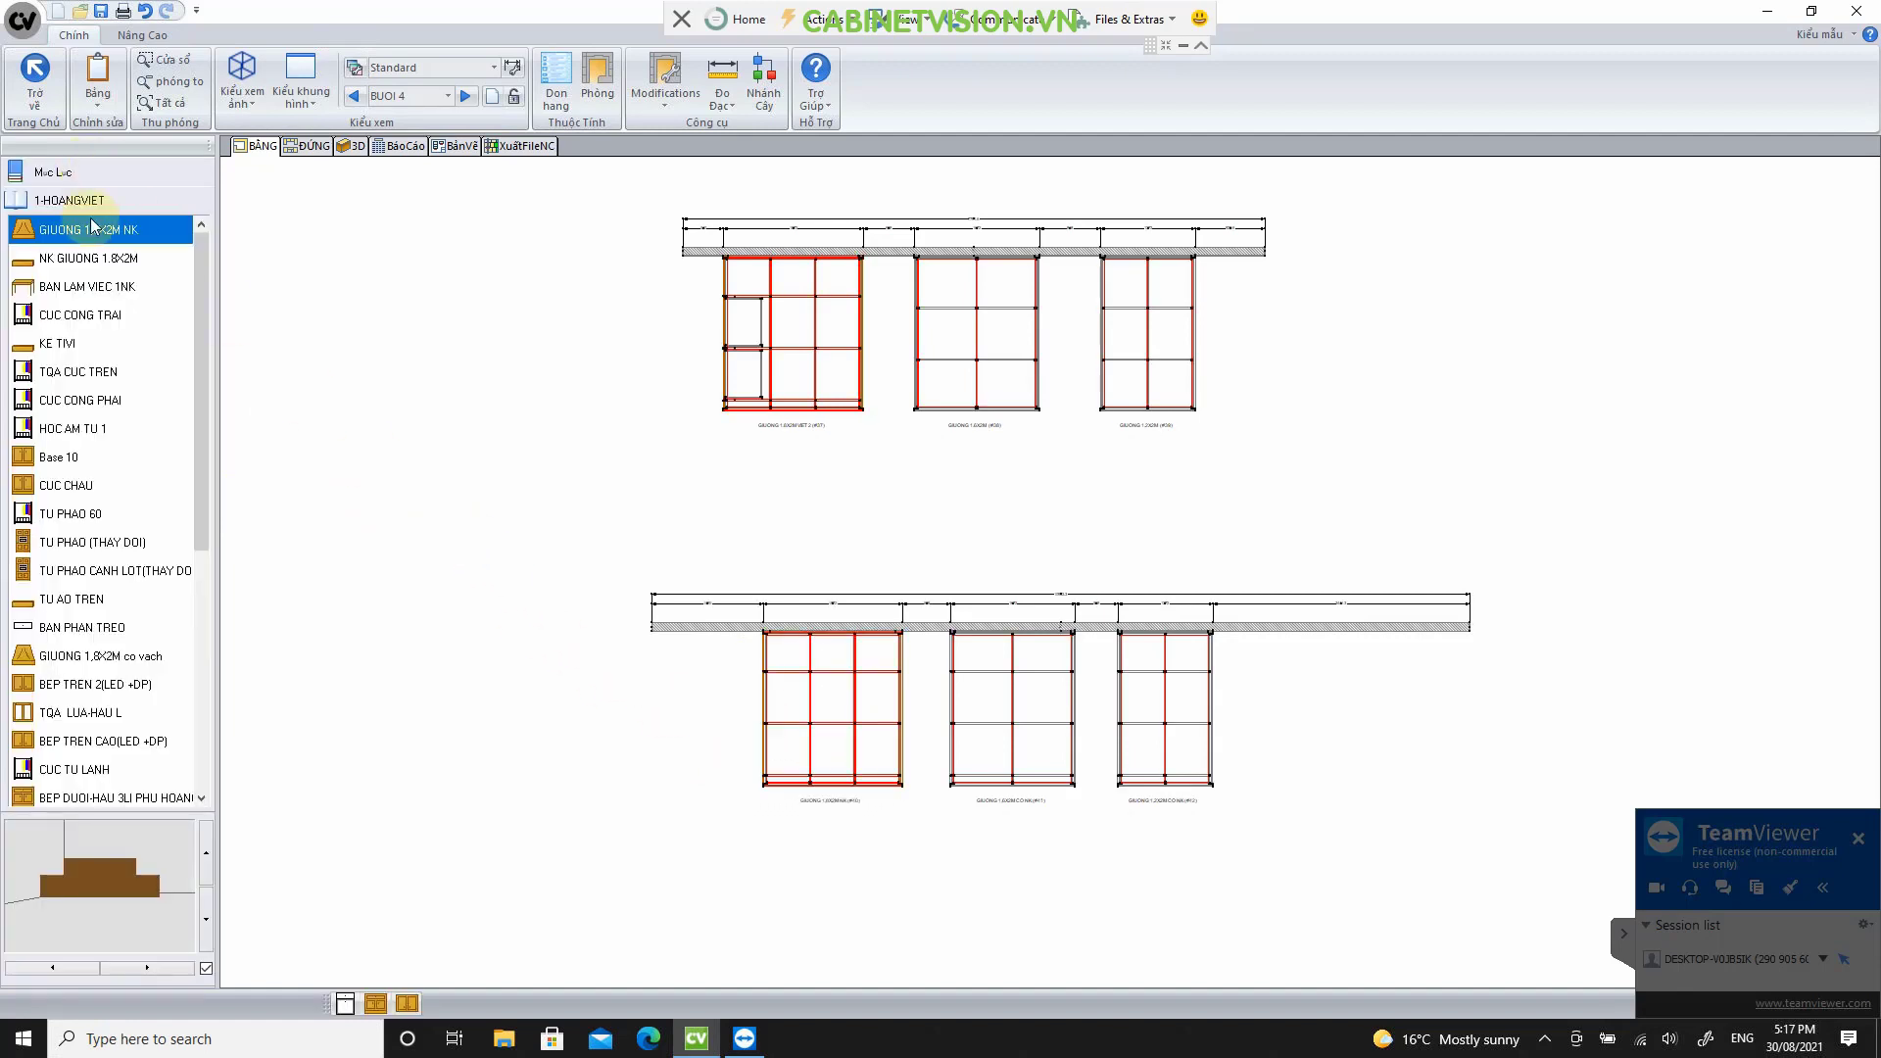
left_click(90, 260)
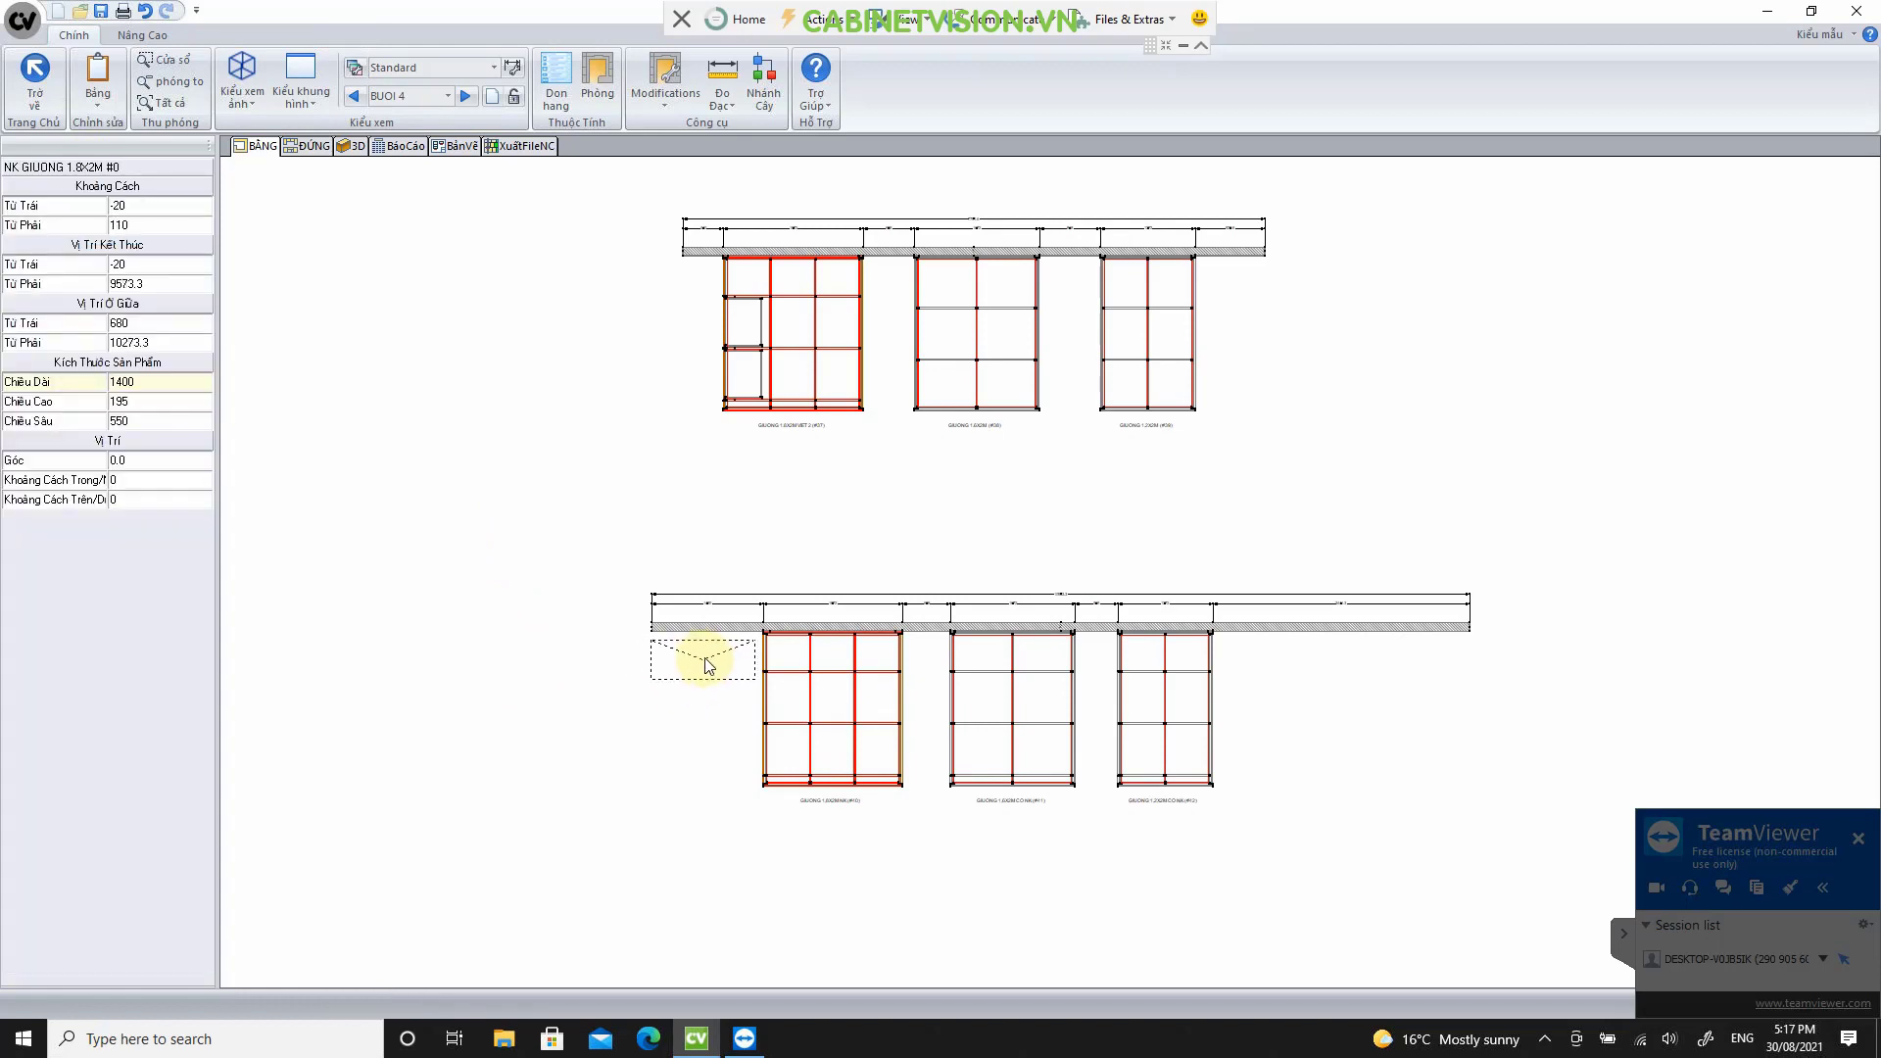
left_click(684, 742)
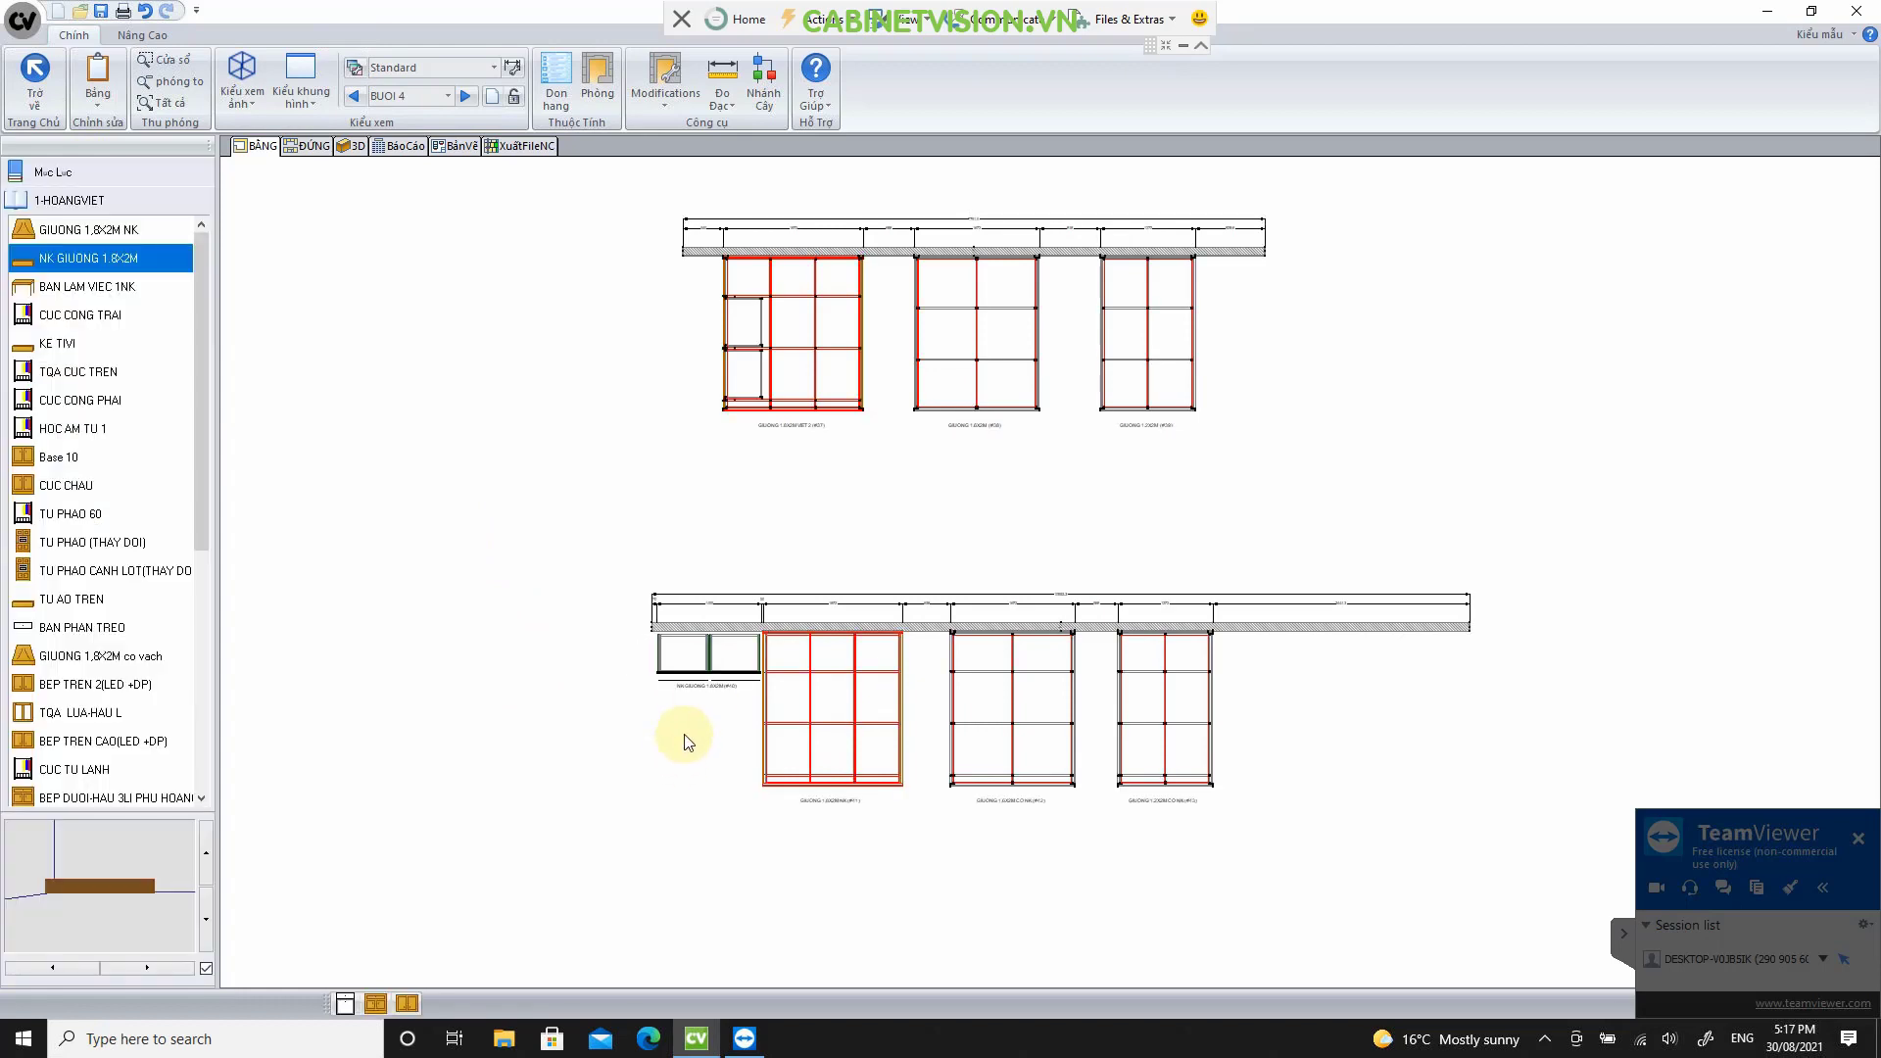
left_click(700, 671)
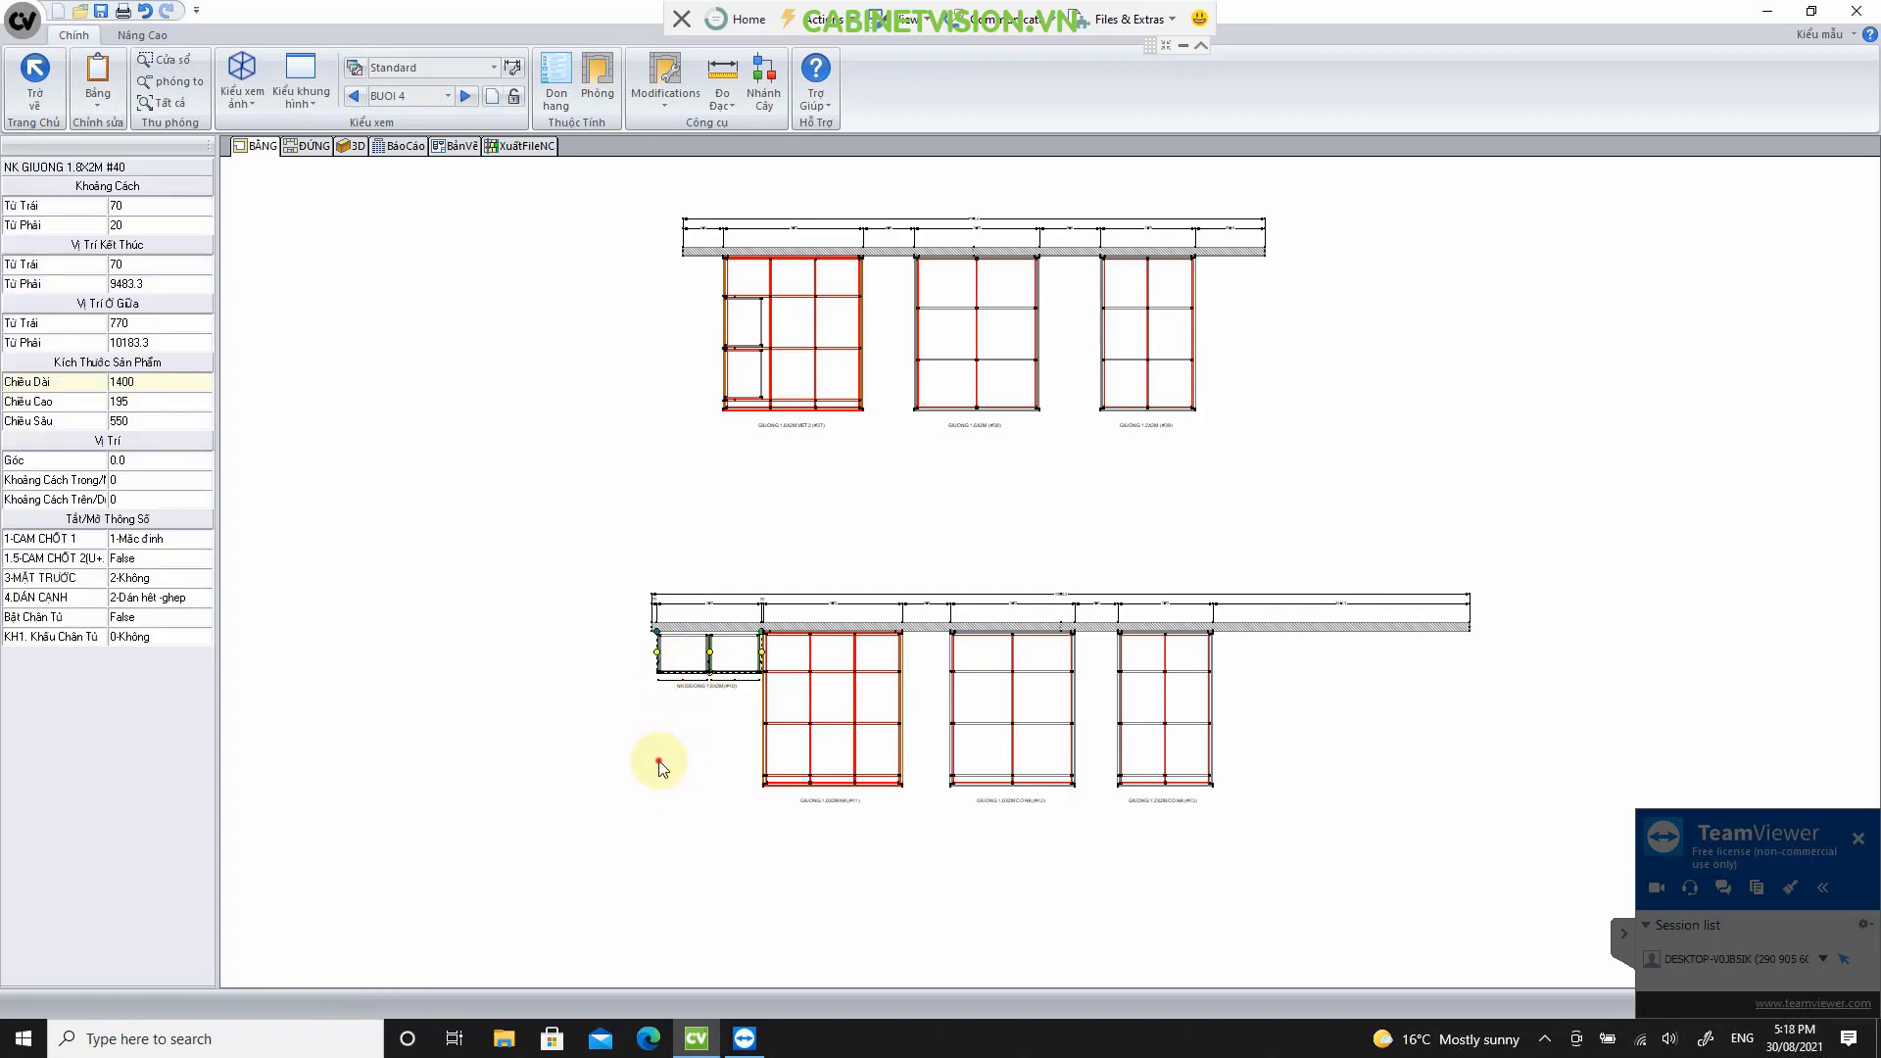
left_click(747, 700)
Select the GIUONG COVACH unit in the product catalog.
left_click(137, 224)
scroll(137, 520, "down", 5)
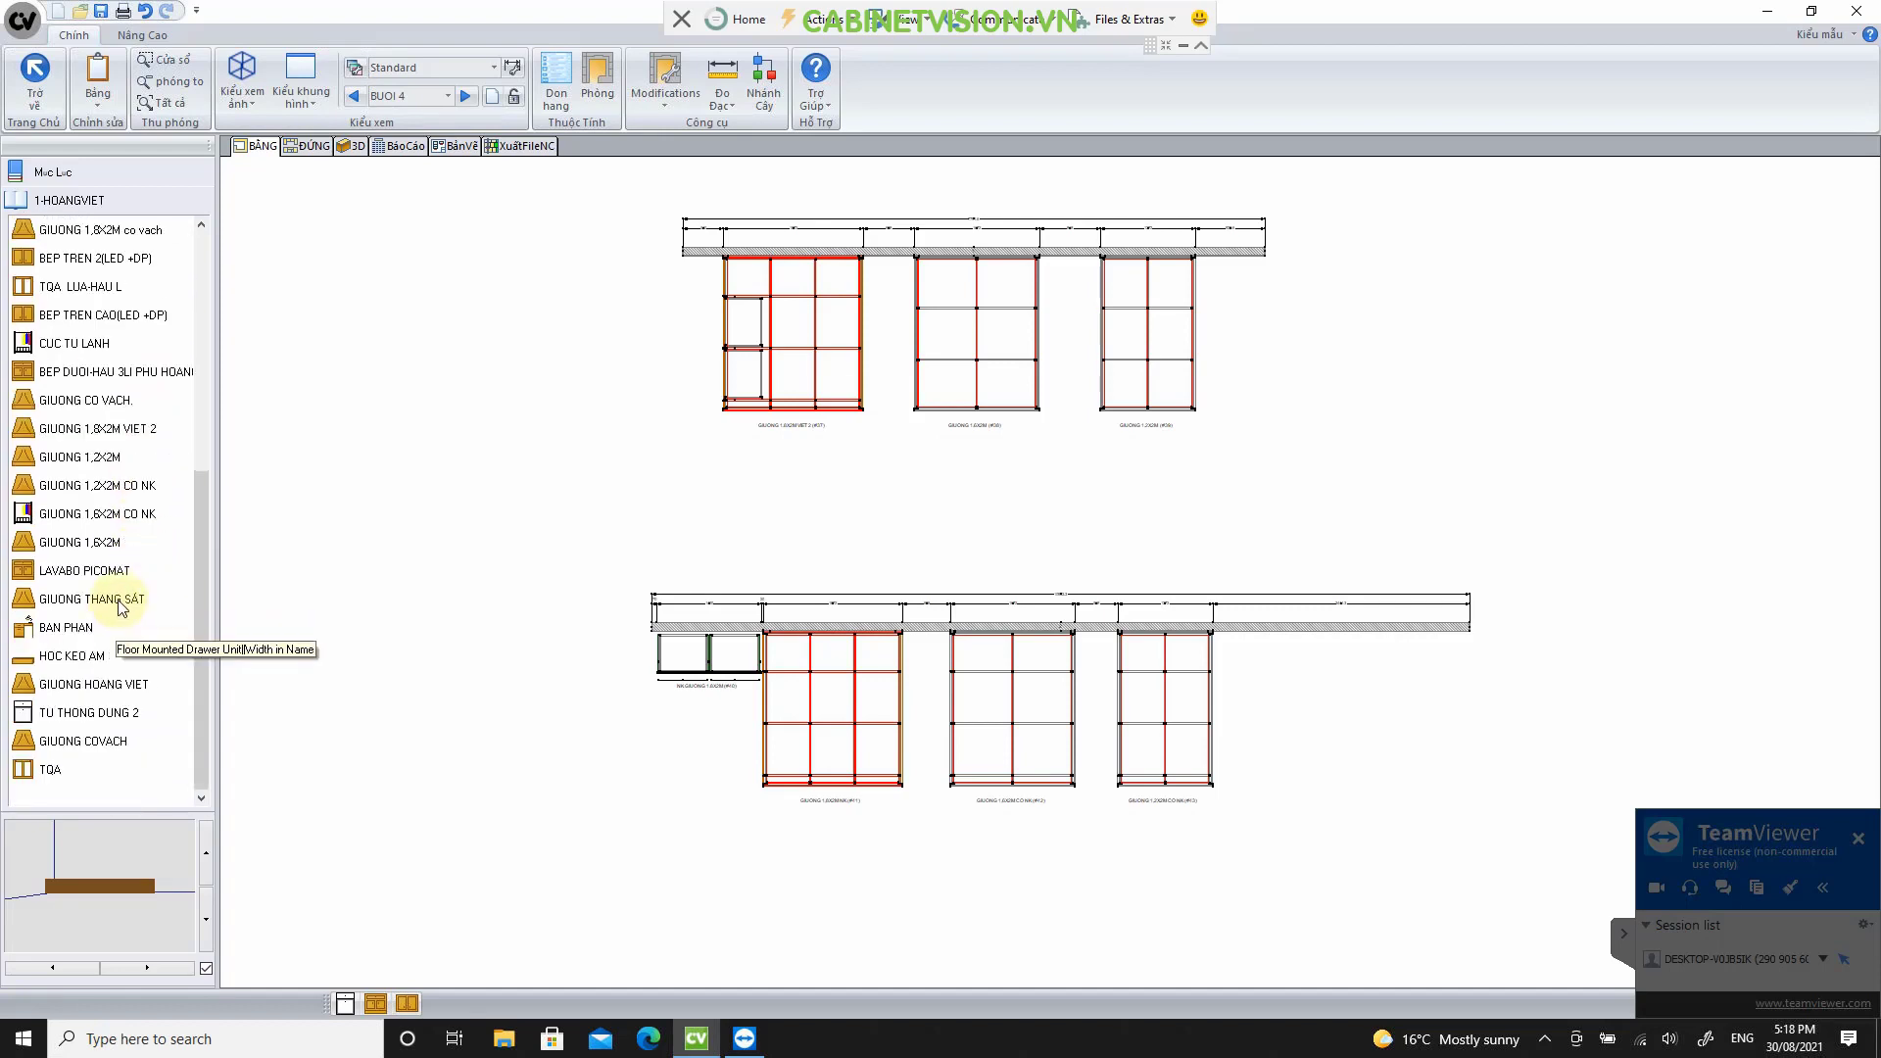
left_click(93, 743)
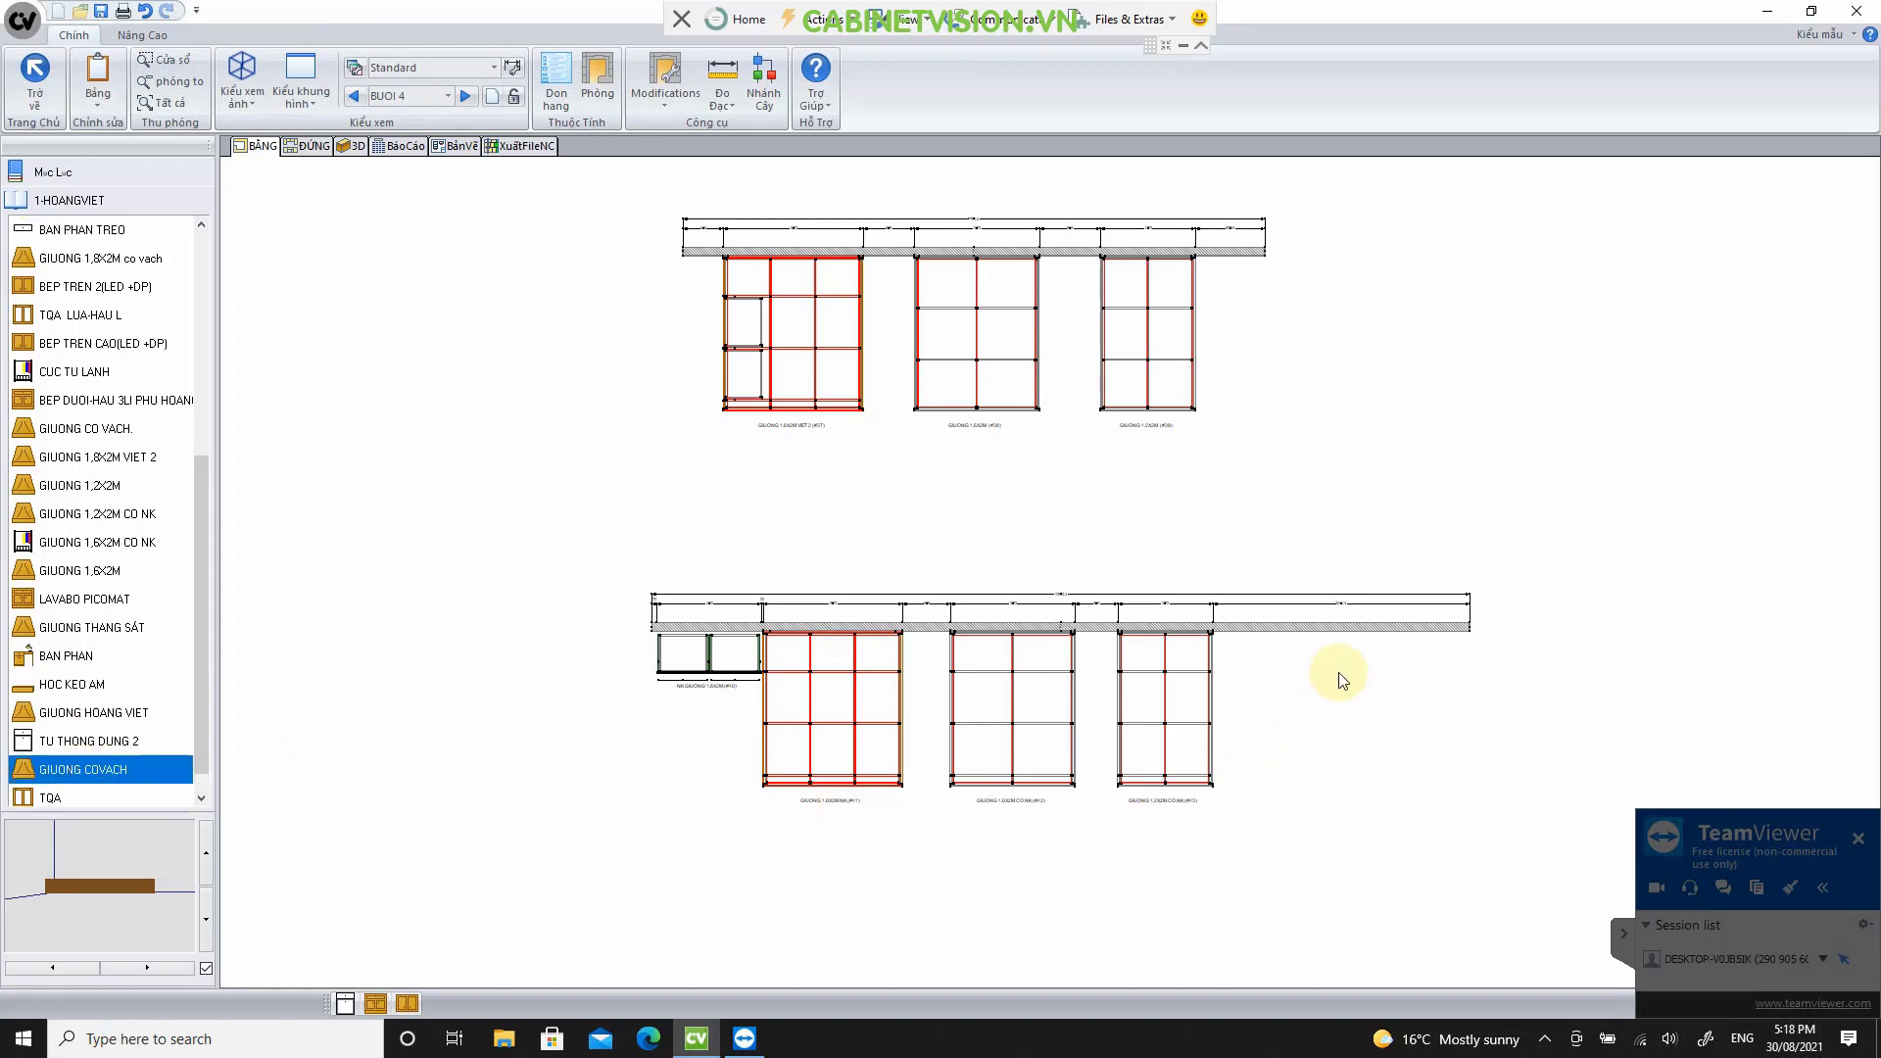
Switch to 3D, orbit to an elevated view and set the display to Wire Mode.
left_click(353, 147)
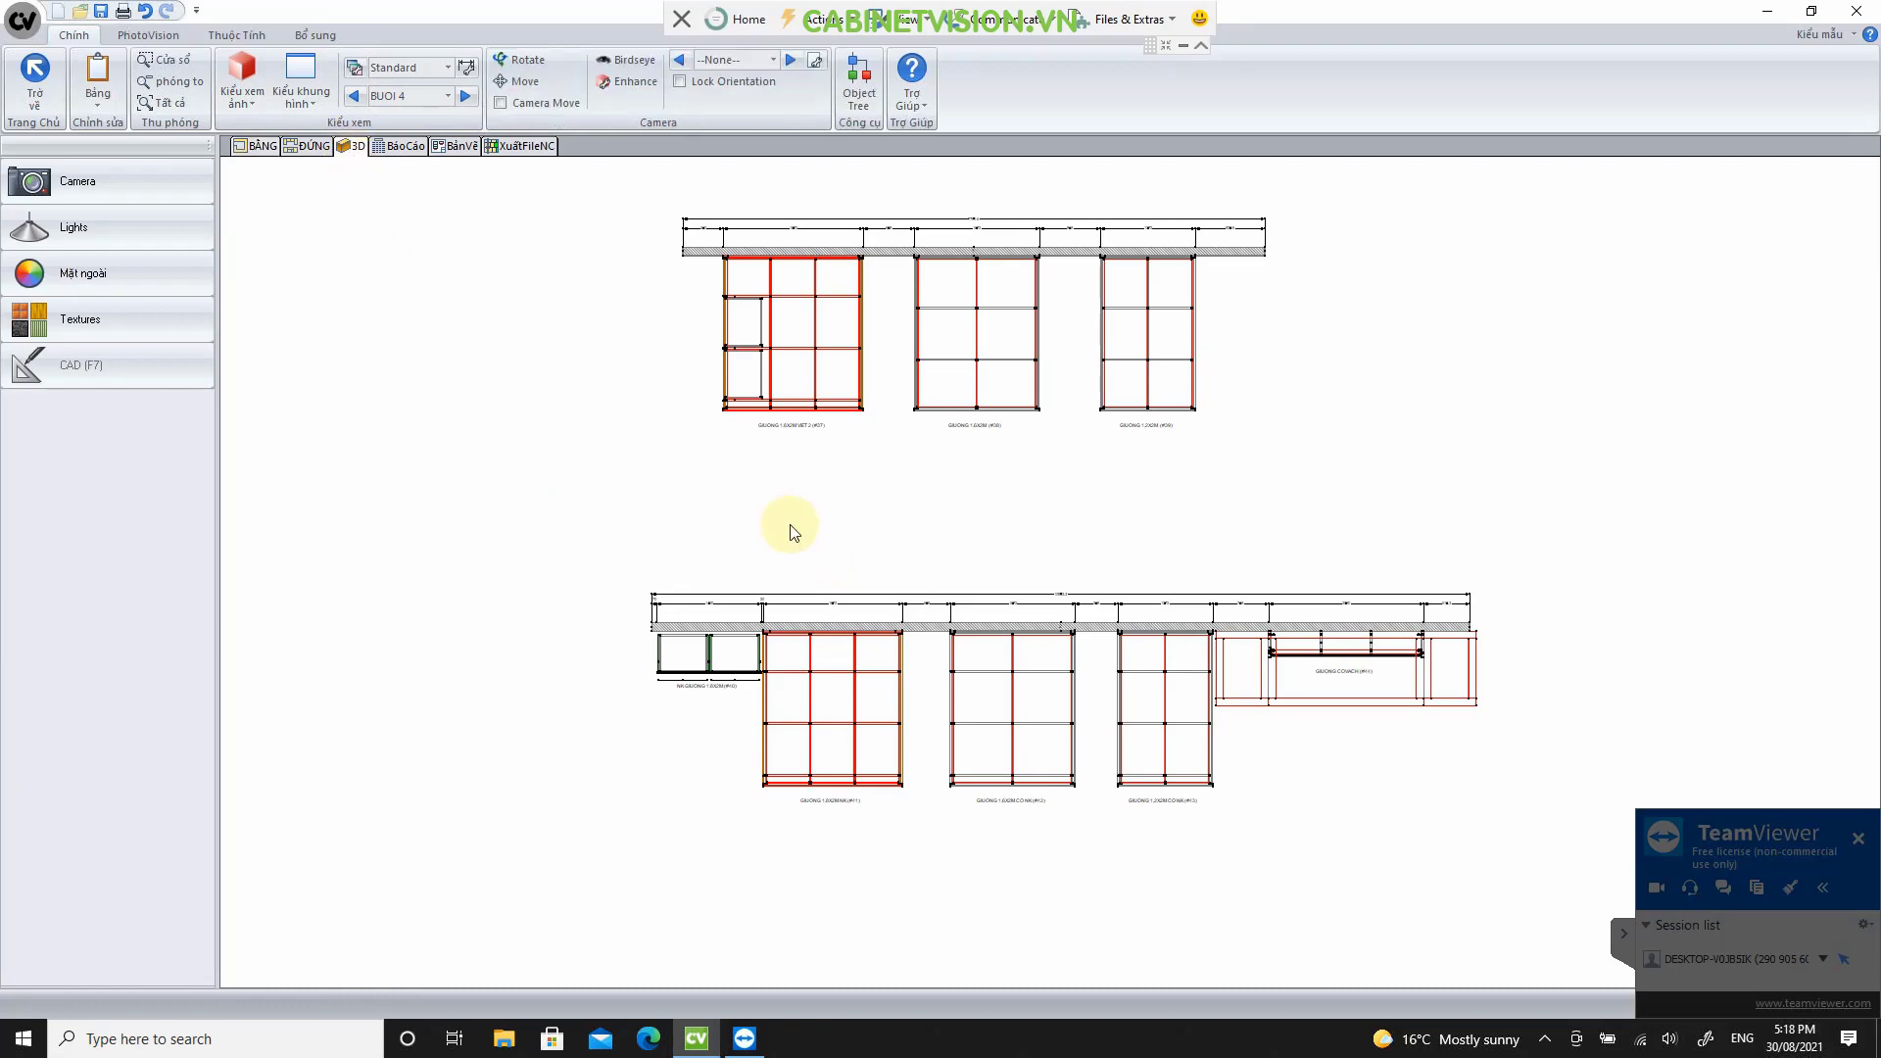
mouse_move(956, 755)
left_mouse_down()
mouse_move(1062, 920)
mouse_move(1113, 865)
left_mouse_up()
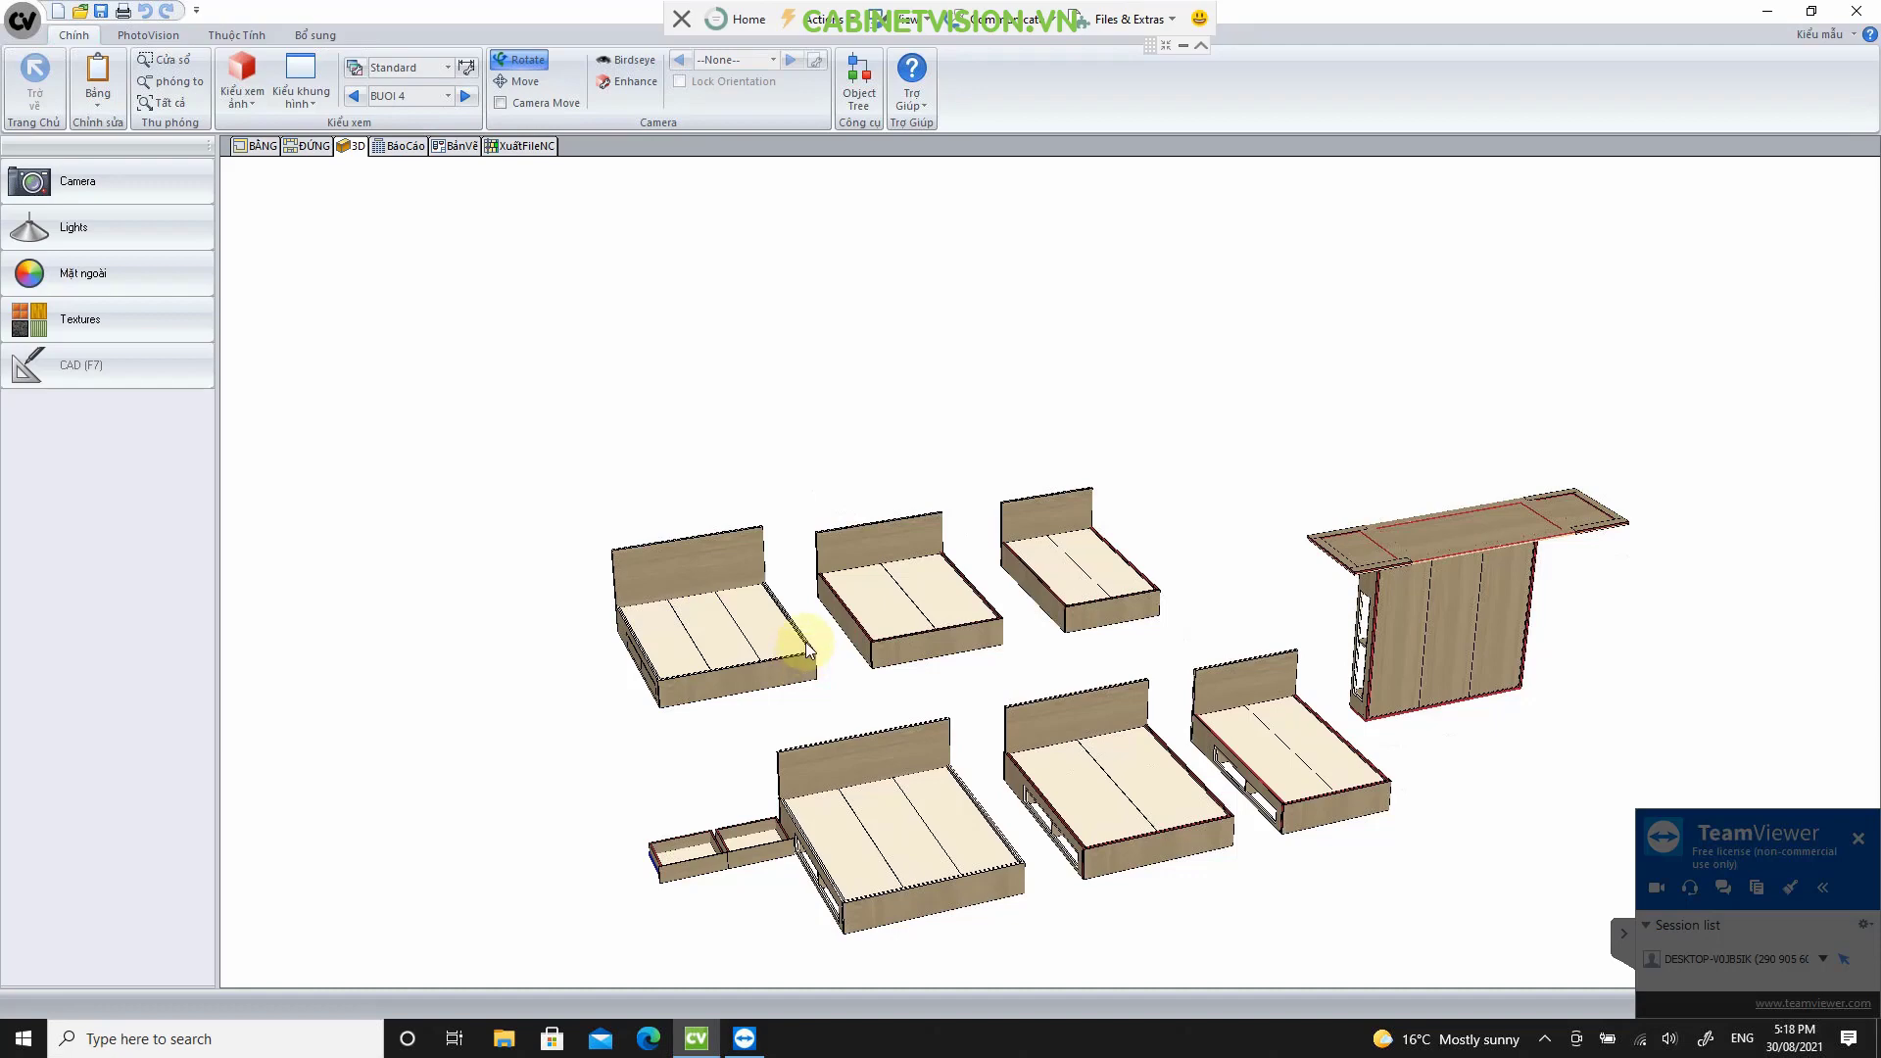
scroll(781, 632, "up", 1)
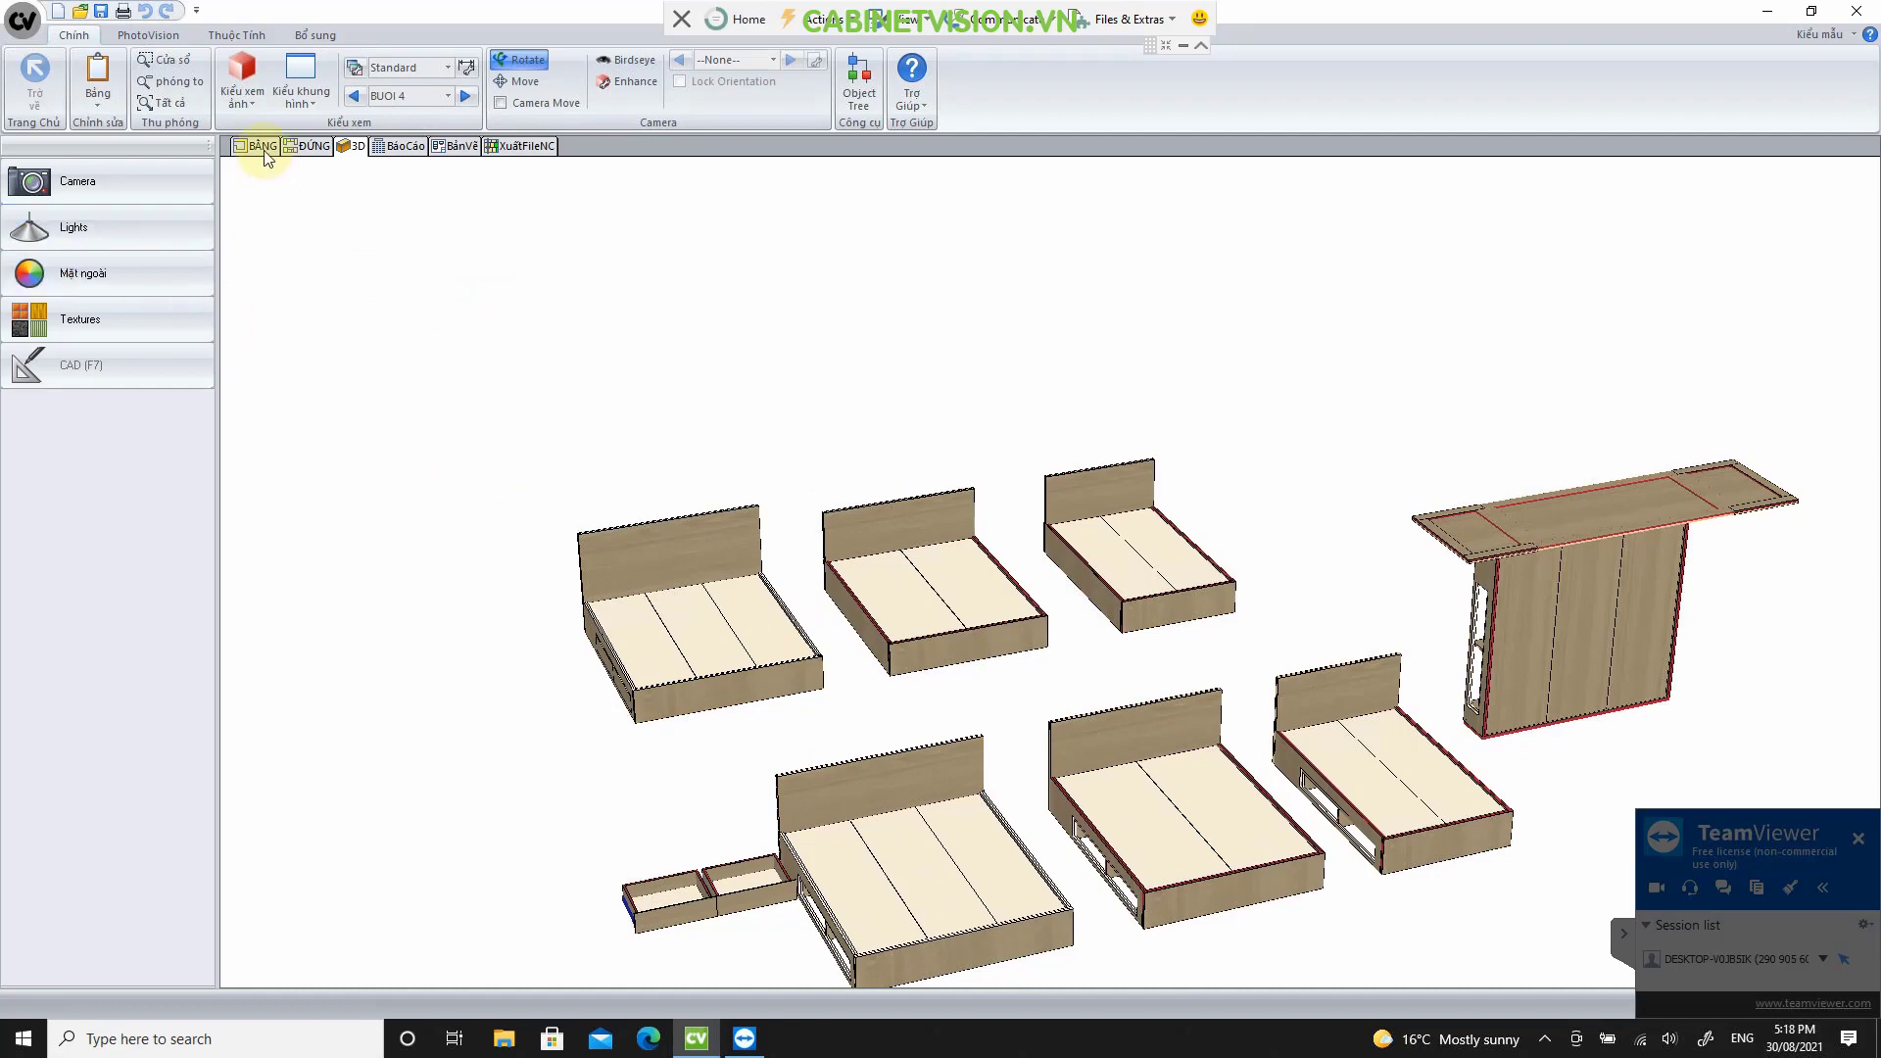
left_click(244, 100)
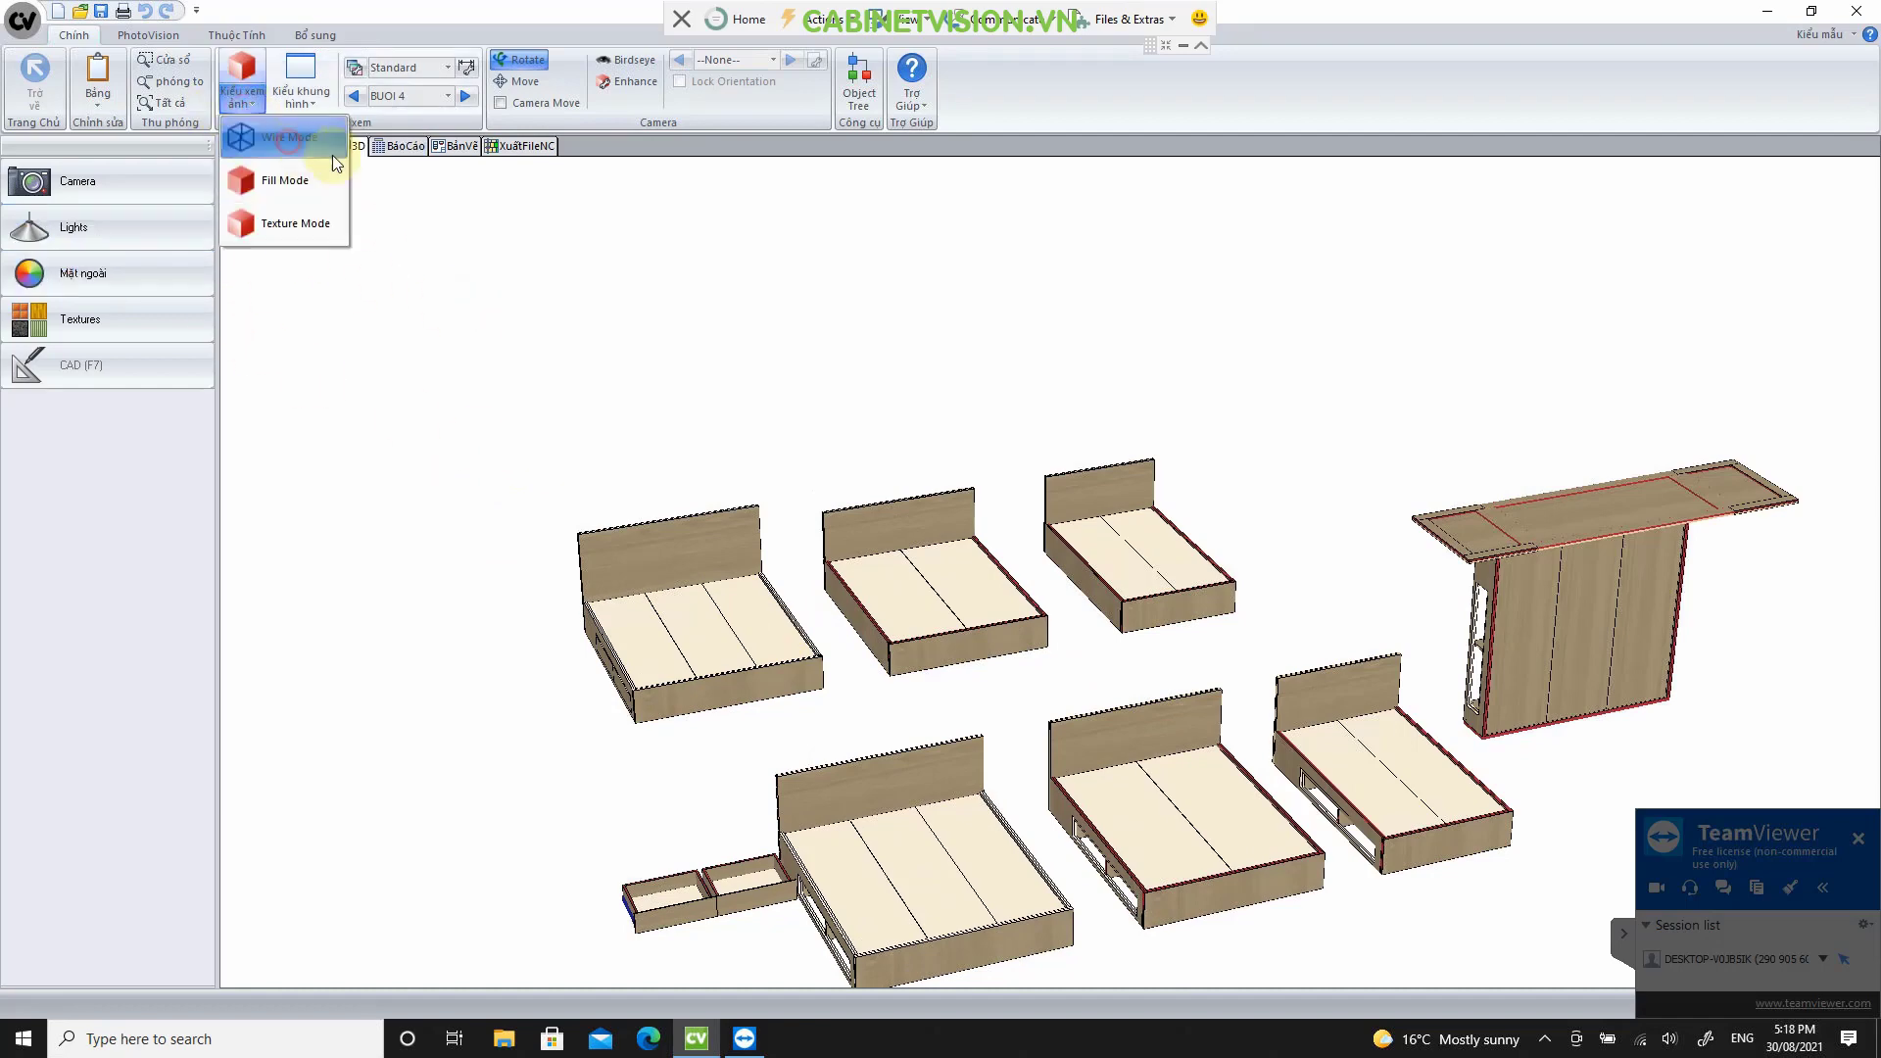
left_click(332, 153)
left_click_drag(809, 697, 902, 566)
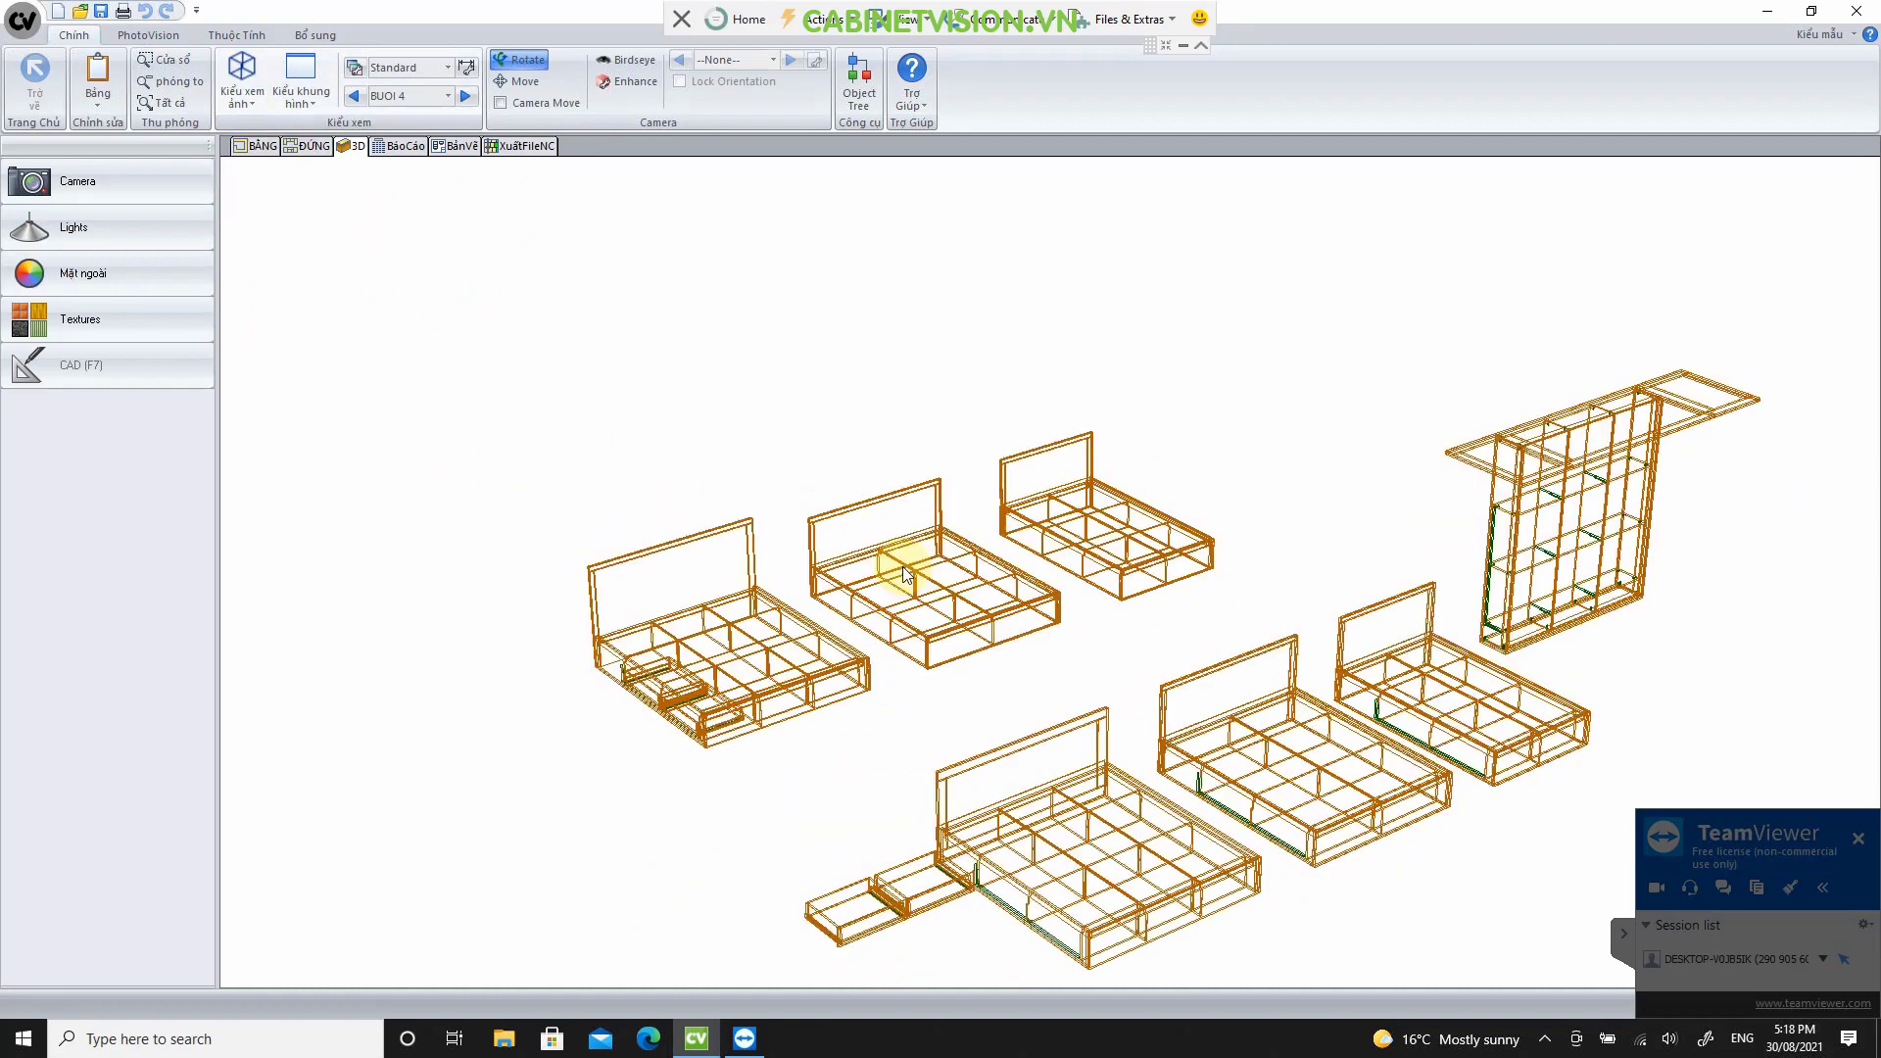
scroll(902, 566, "up", 3)
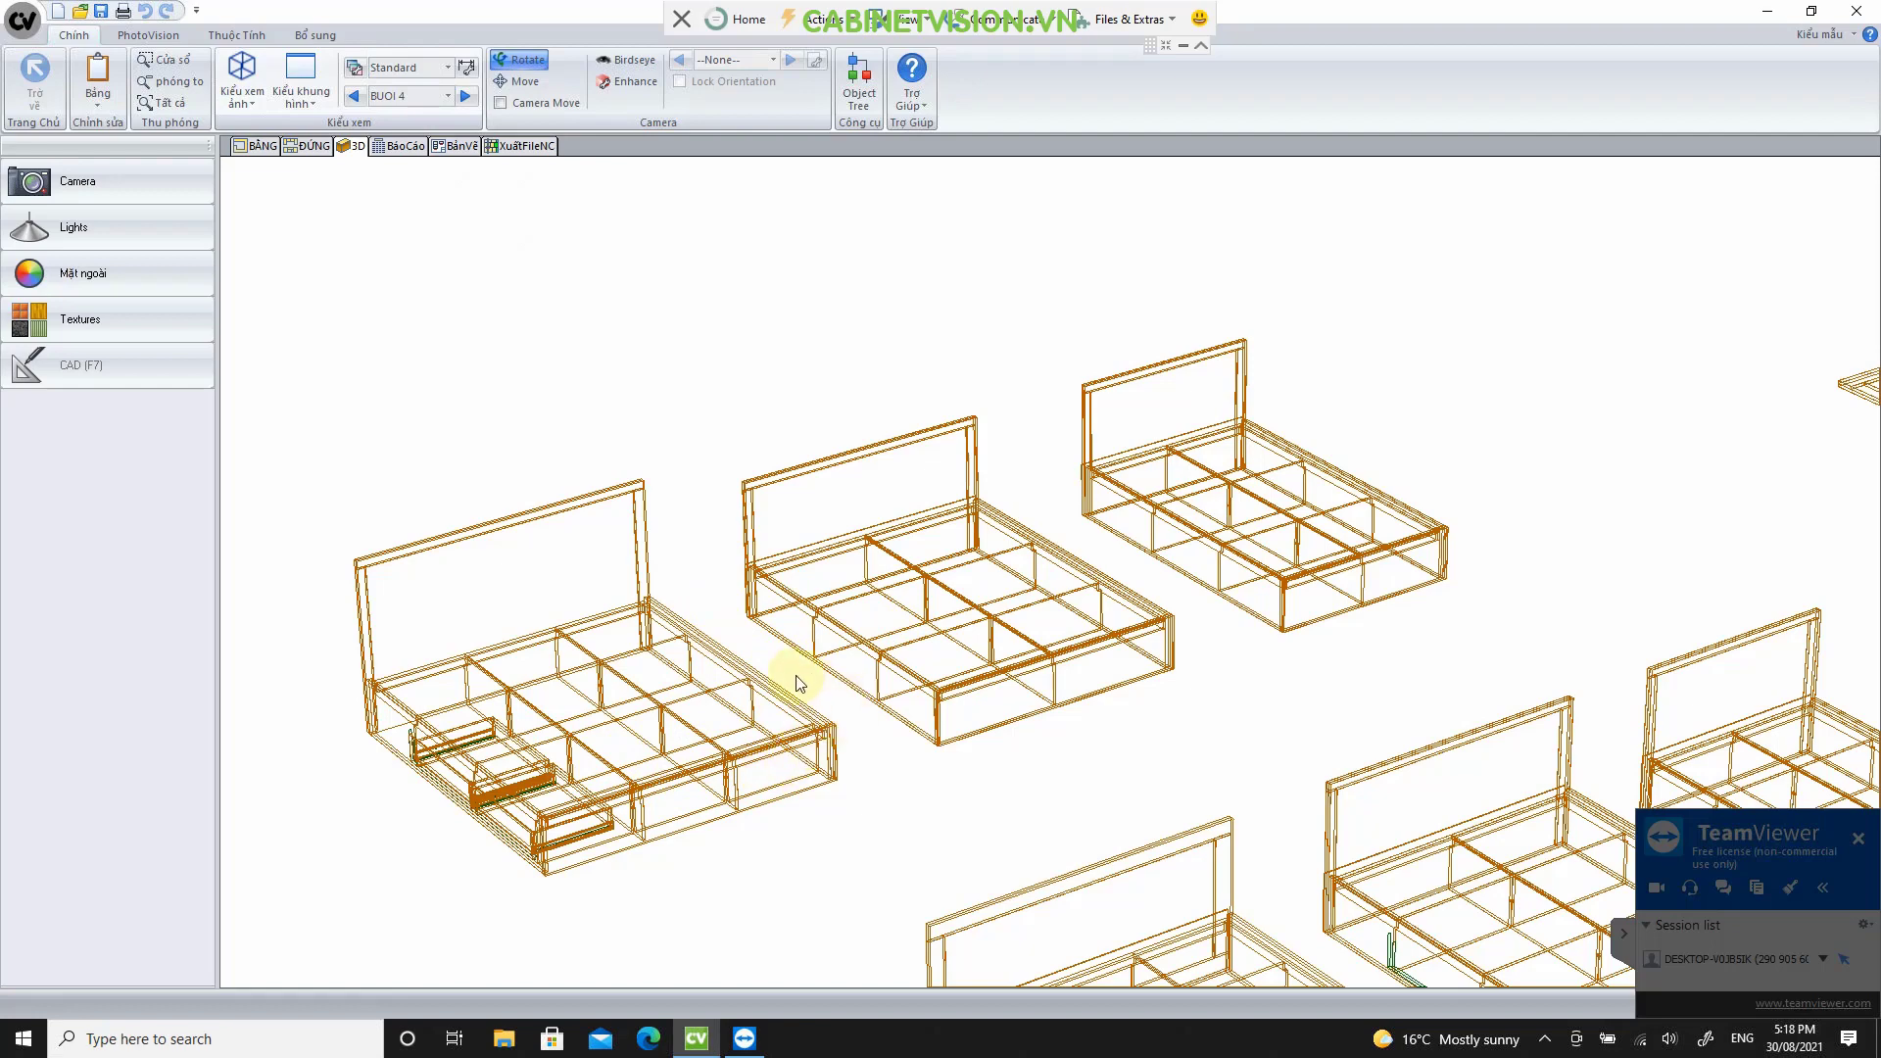
left_click_drag(784, 701, 772, 707)
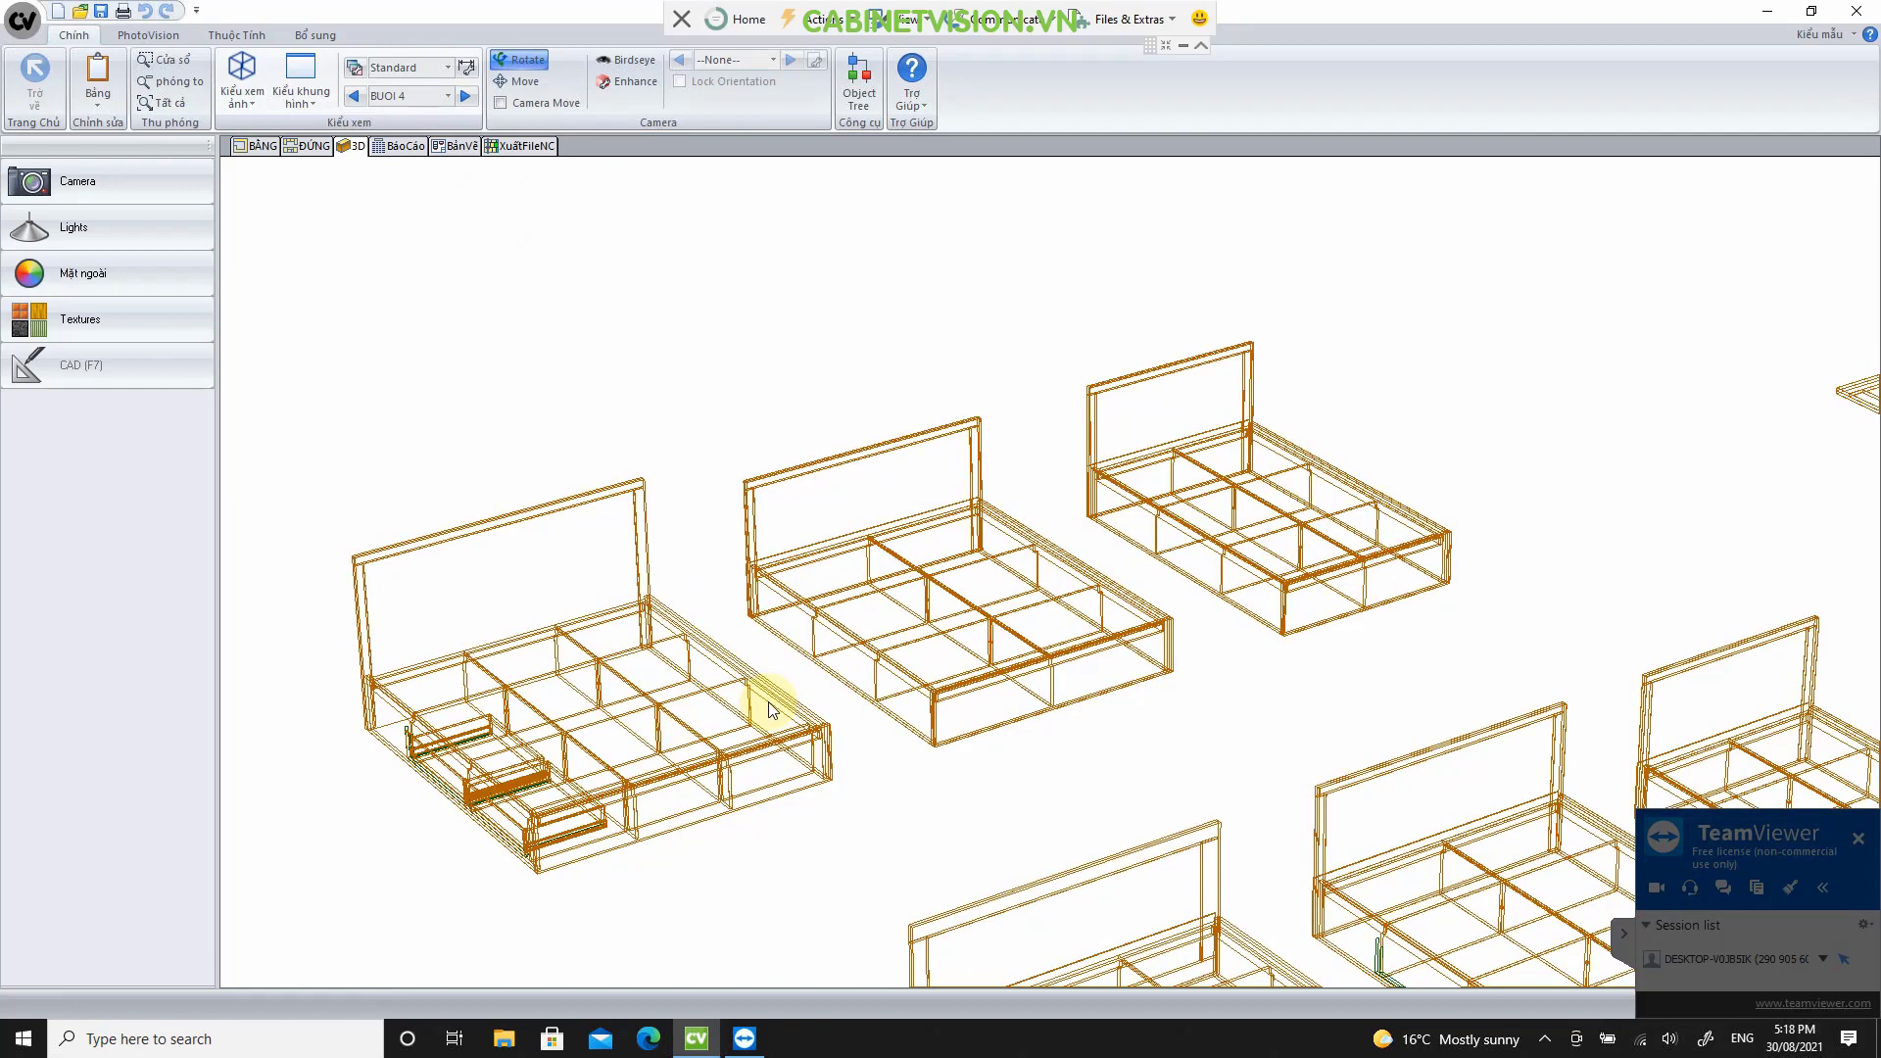
Orbit, pan and zoom the wireframe scene to inspect all beds and the shelving cabinet.
left_click(255, 145)
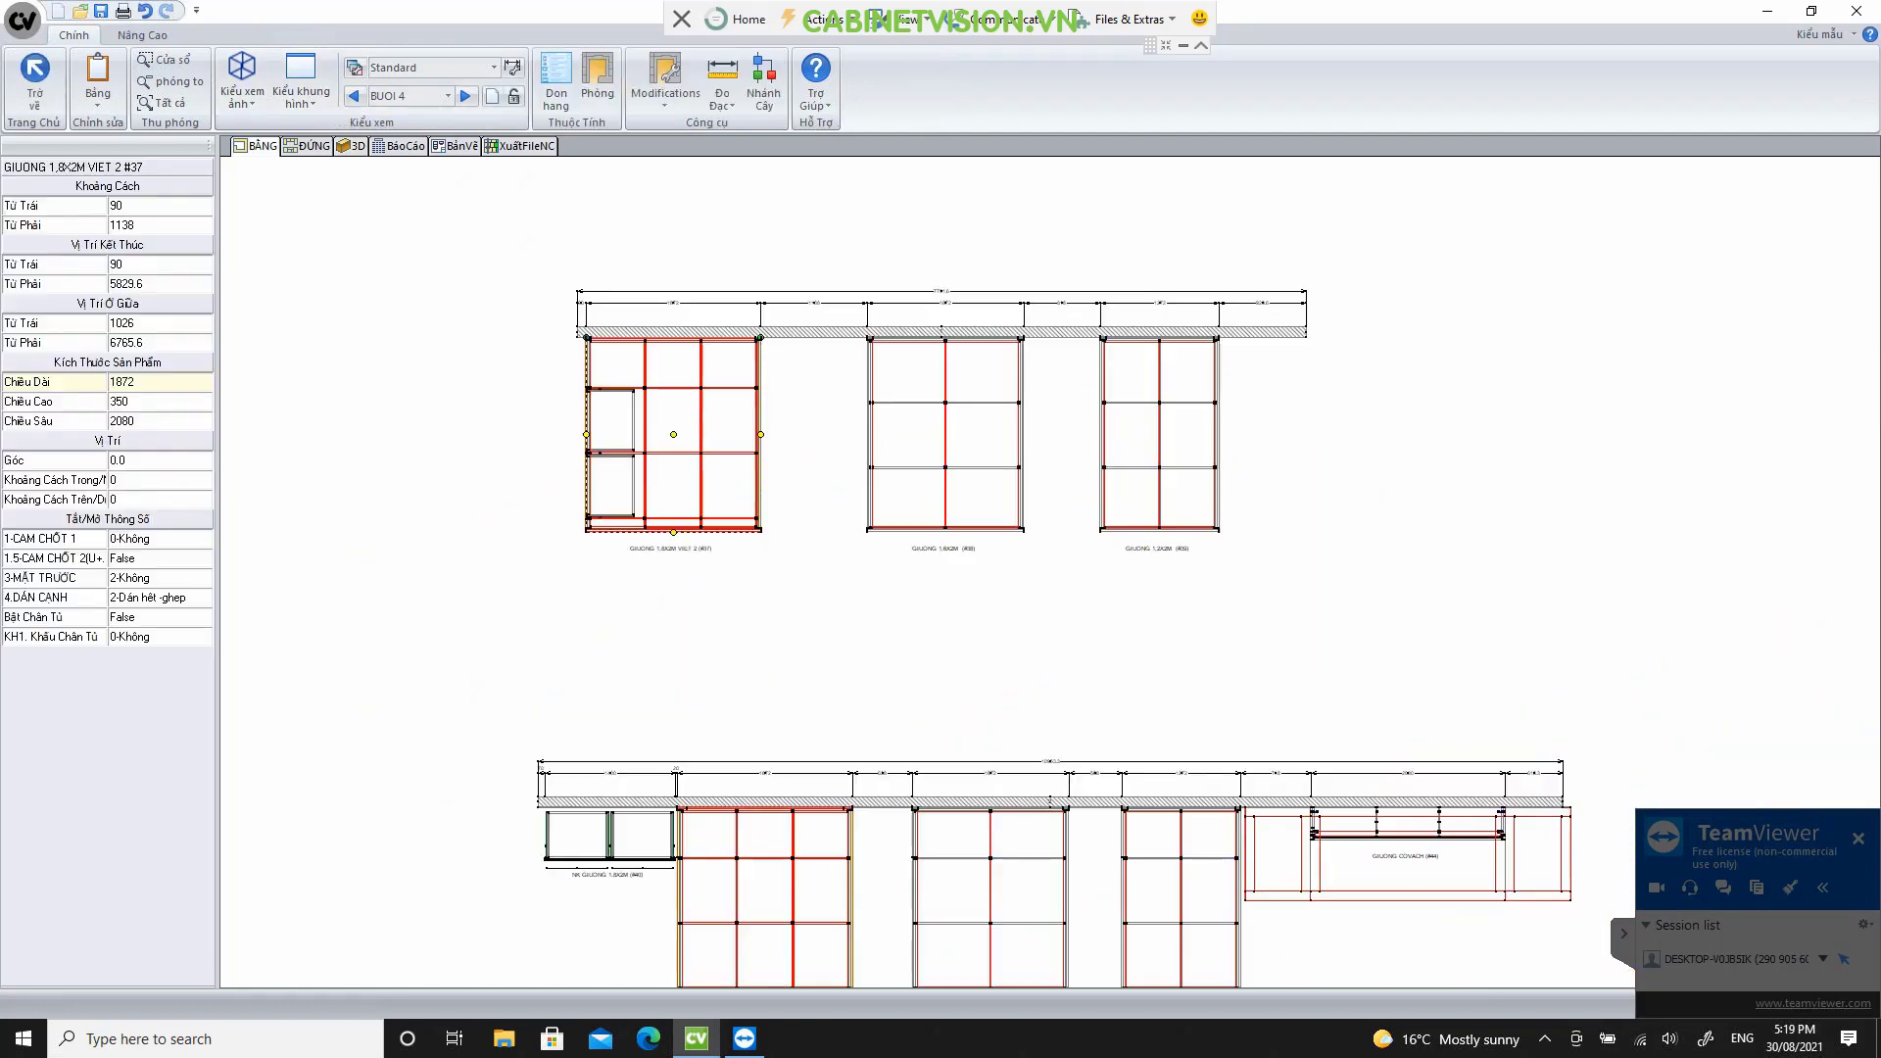
left_click(352, 148)
scroll(934, 704, "up", 3)
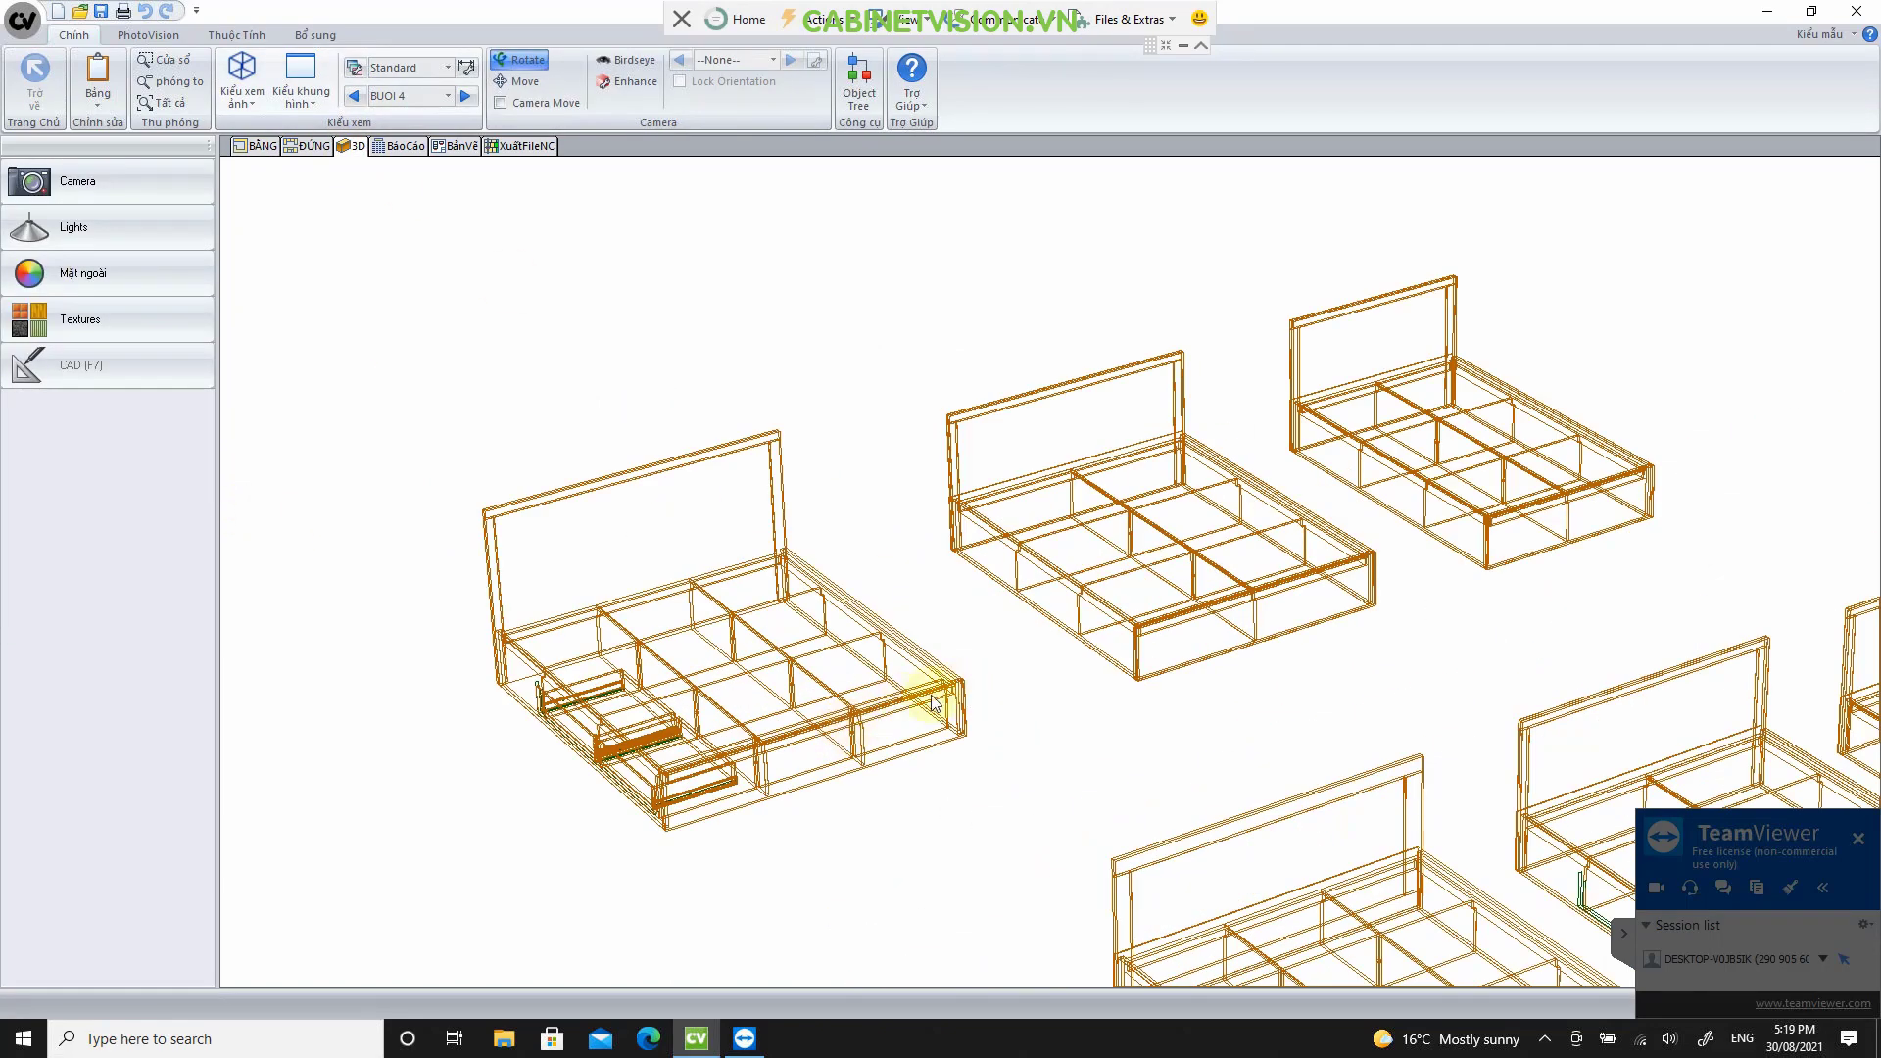
scroll(755, 559, "down", 1)
scroll(755, 567, "up", 1)
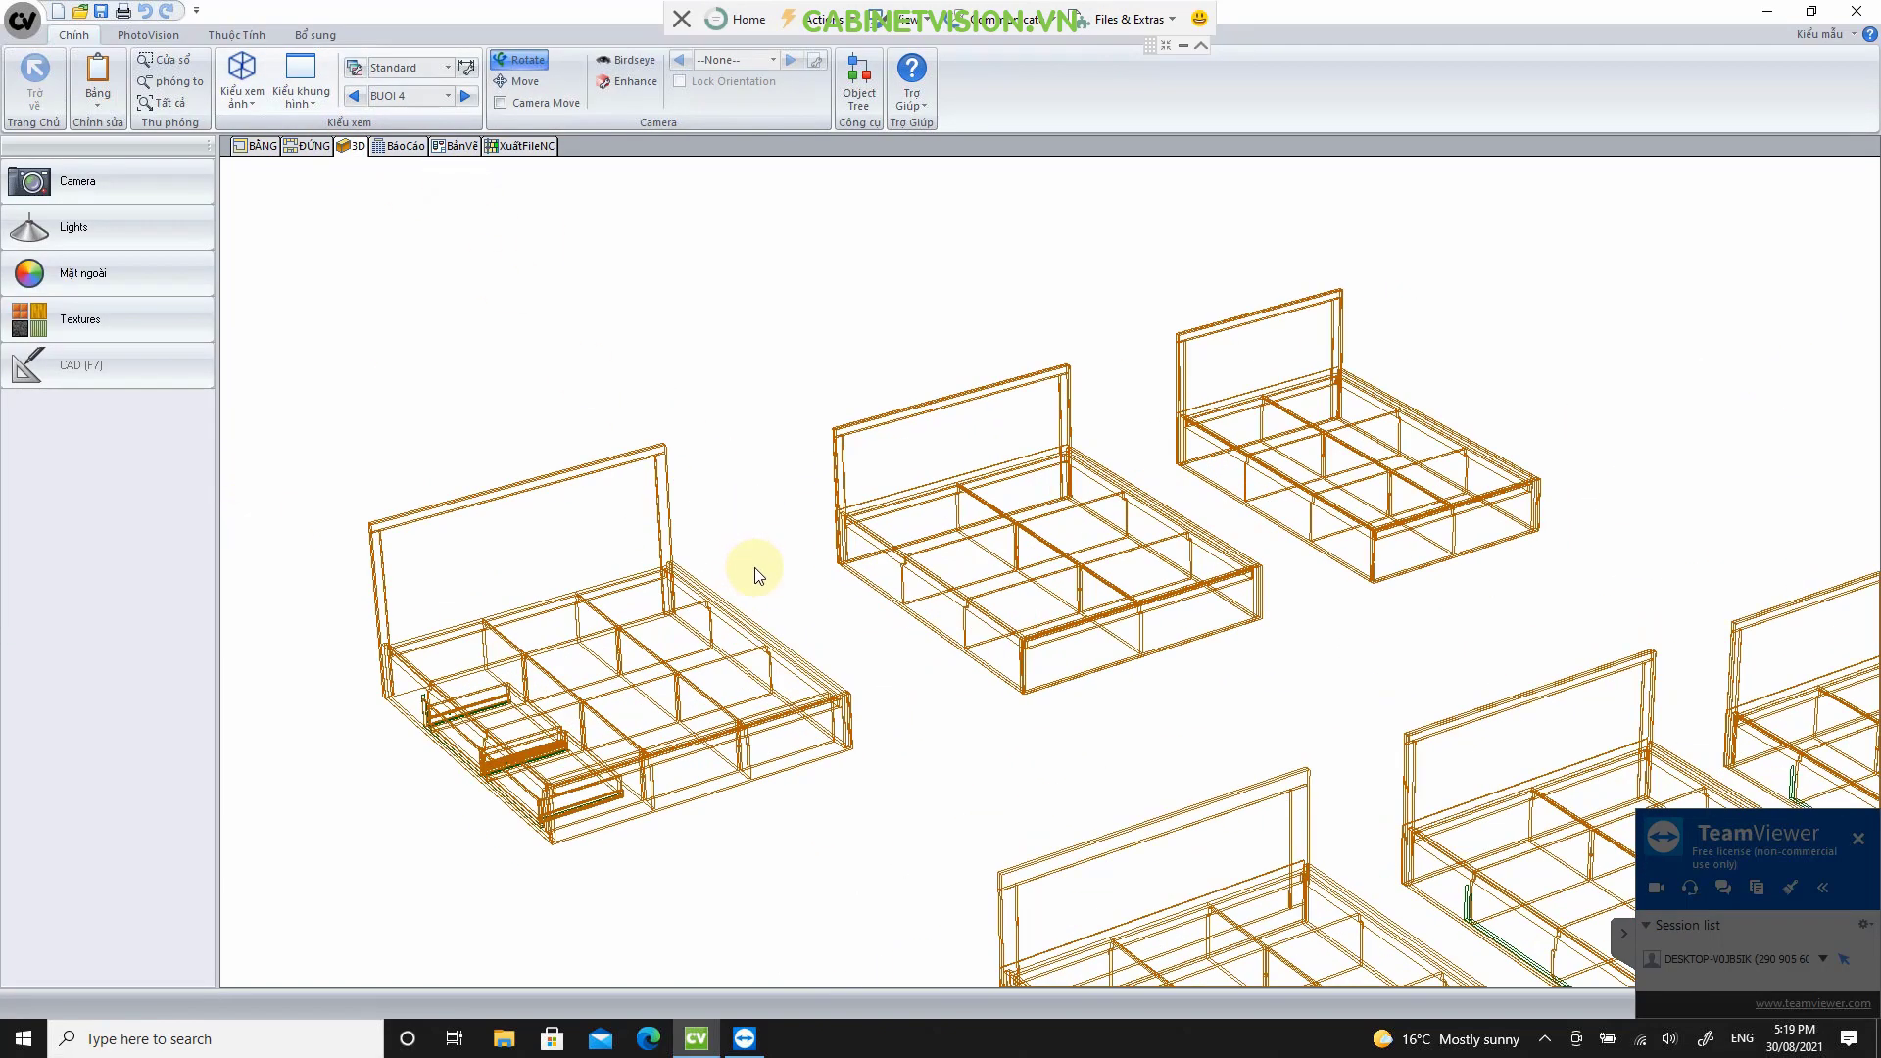
scroll(774, 572, "down", 1)
scroll(779, 568, "down", 1)
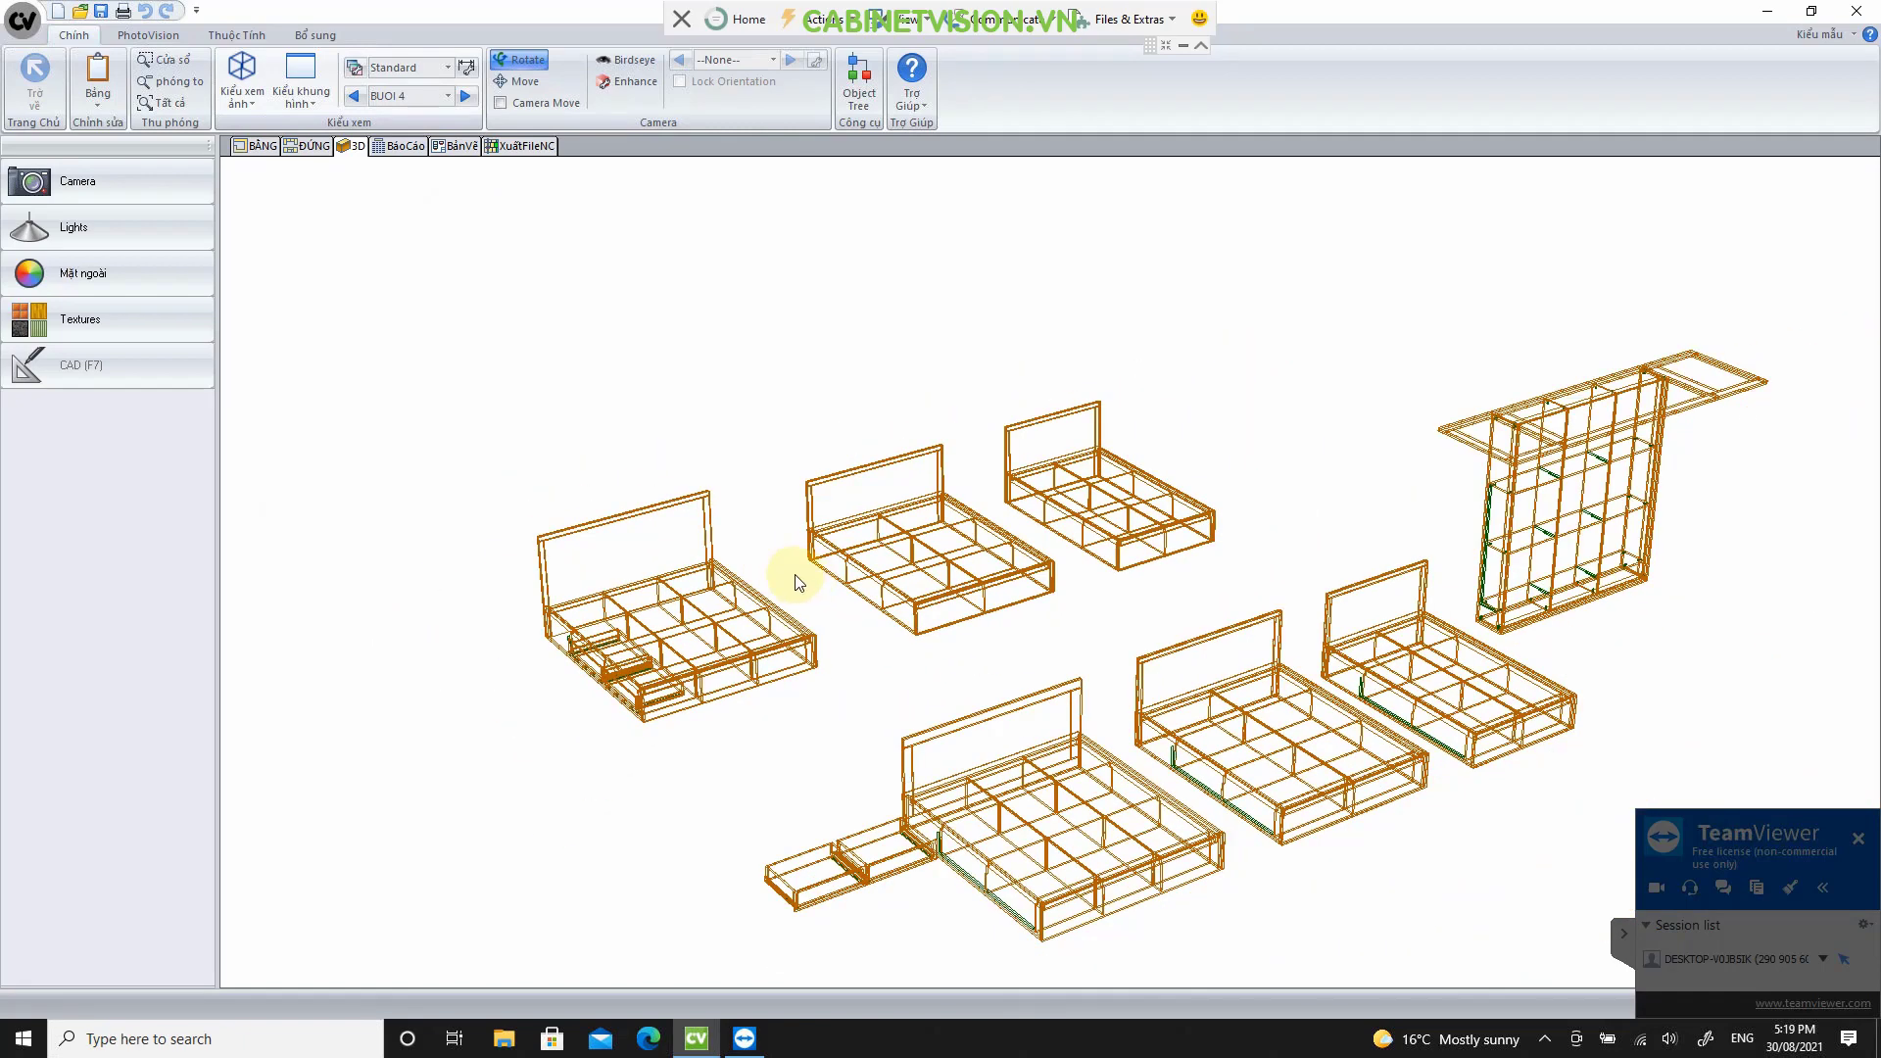
scroll(765, 548, "up", 1)
middle_click_drag(711, 512, 754, 524)
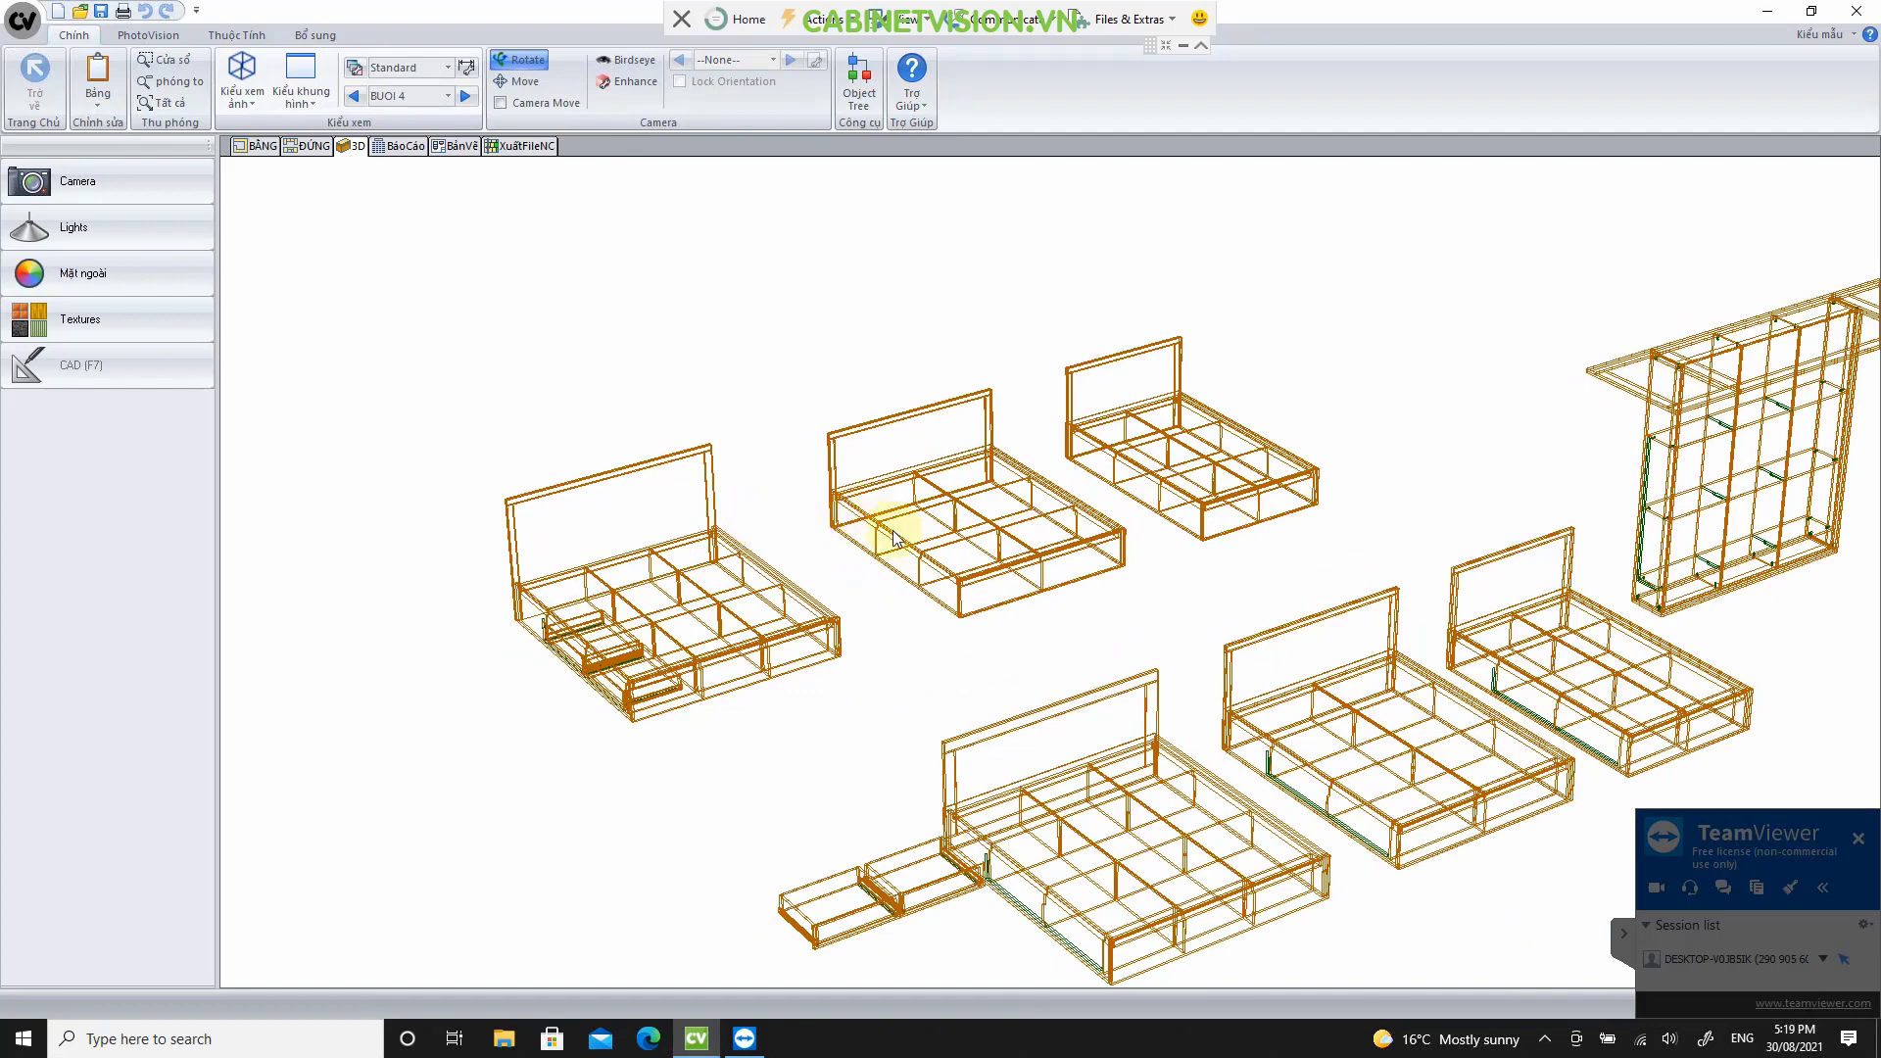
scroll(911, 510, "up", 2)
scroll(940, 508, "up", 2)
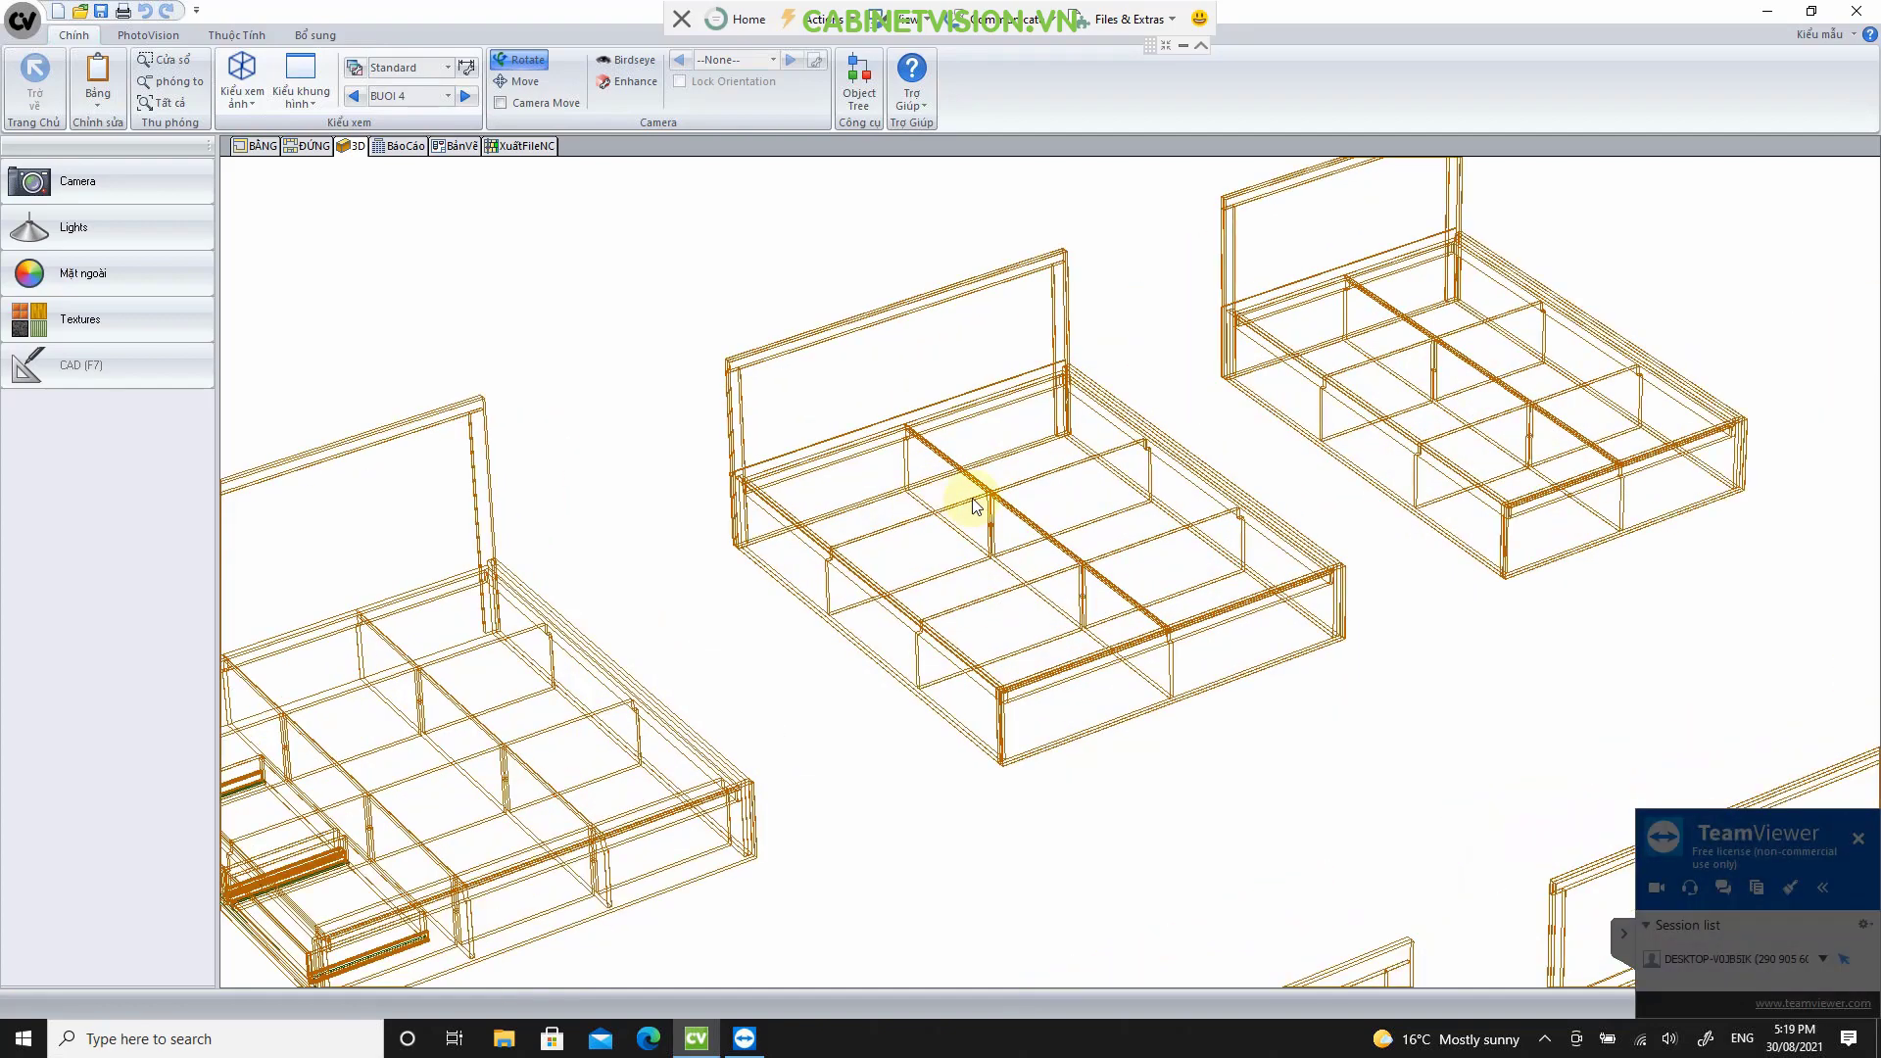
scroll(987, 493, "up", 1)
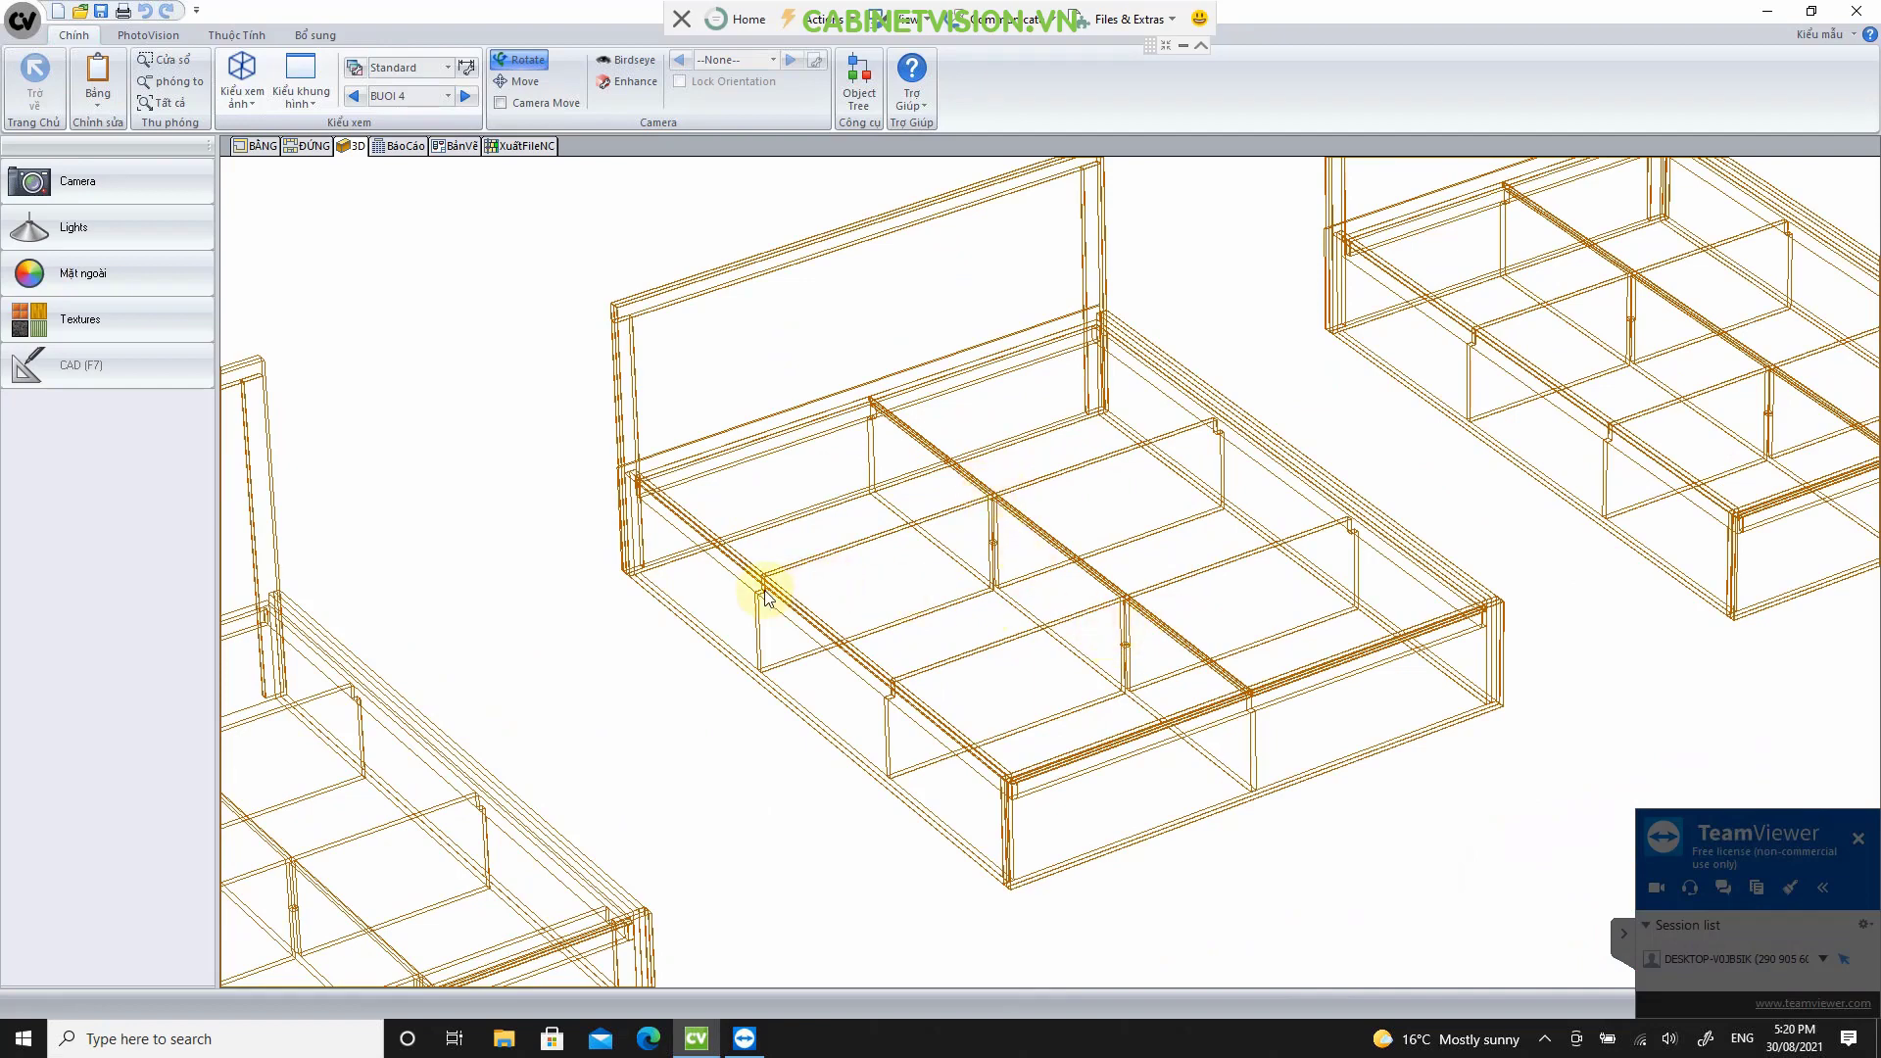
scroll(767, 596, "up", 2)
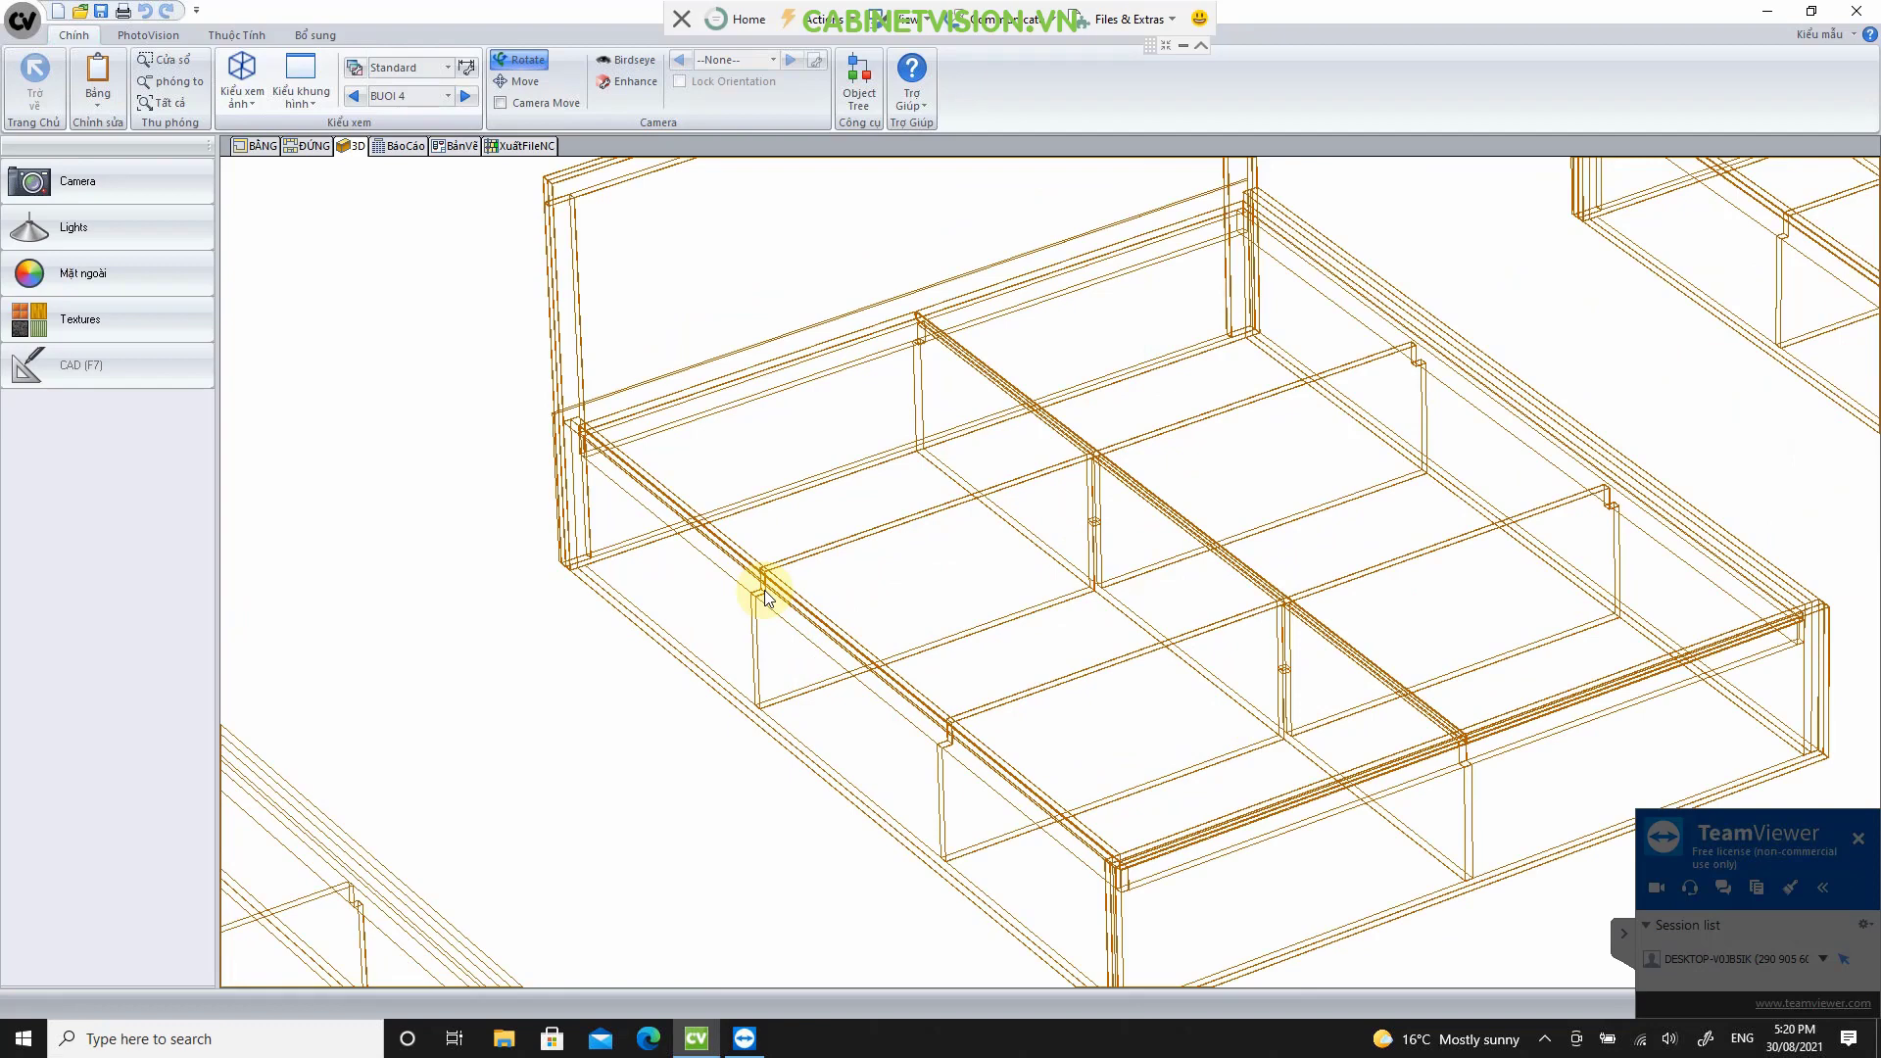
scroll(963, 564, "down", 1)
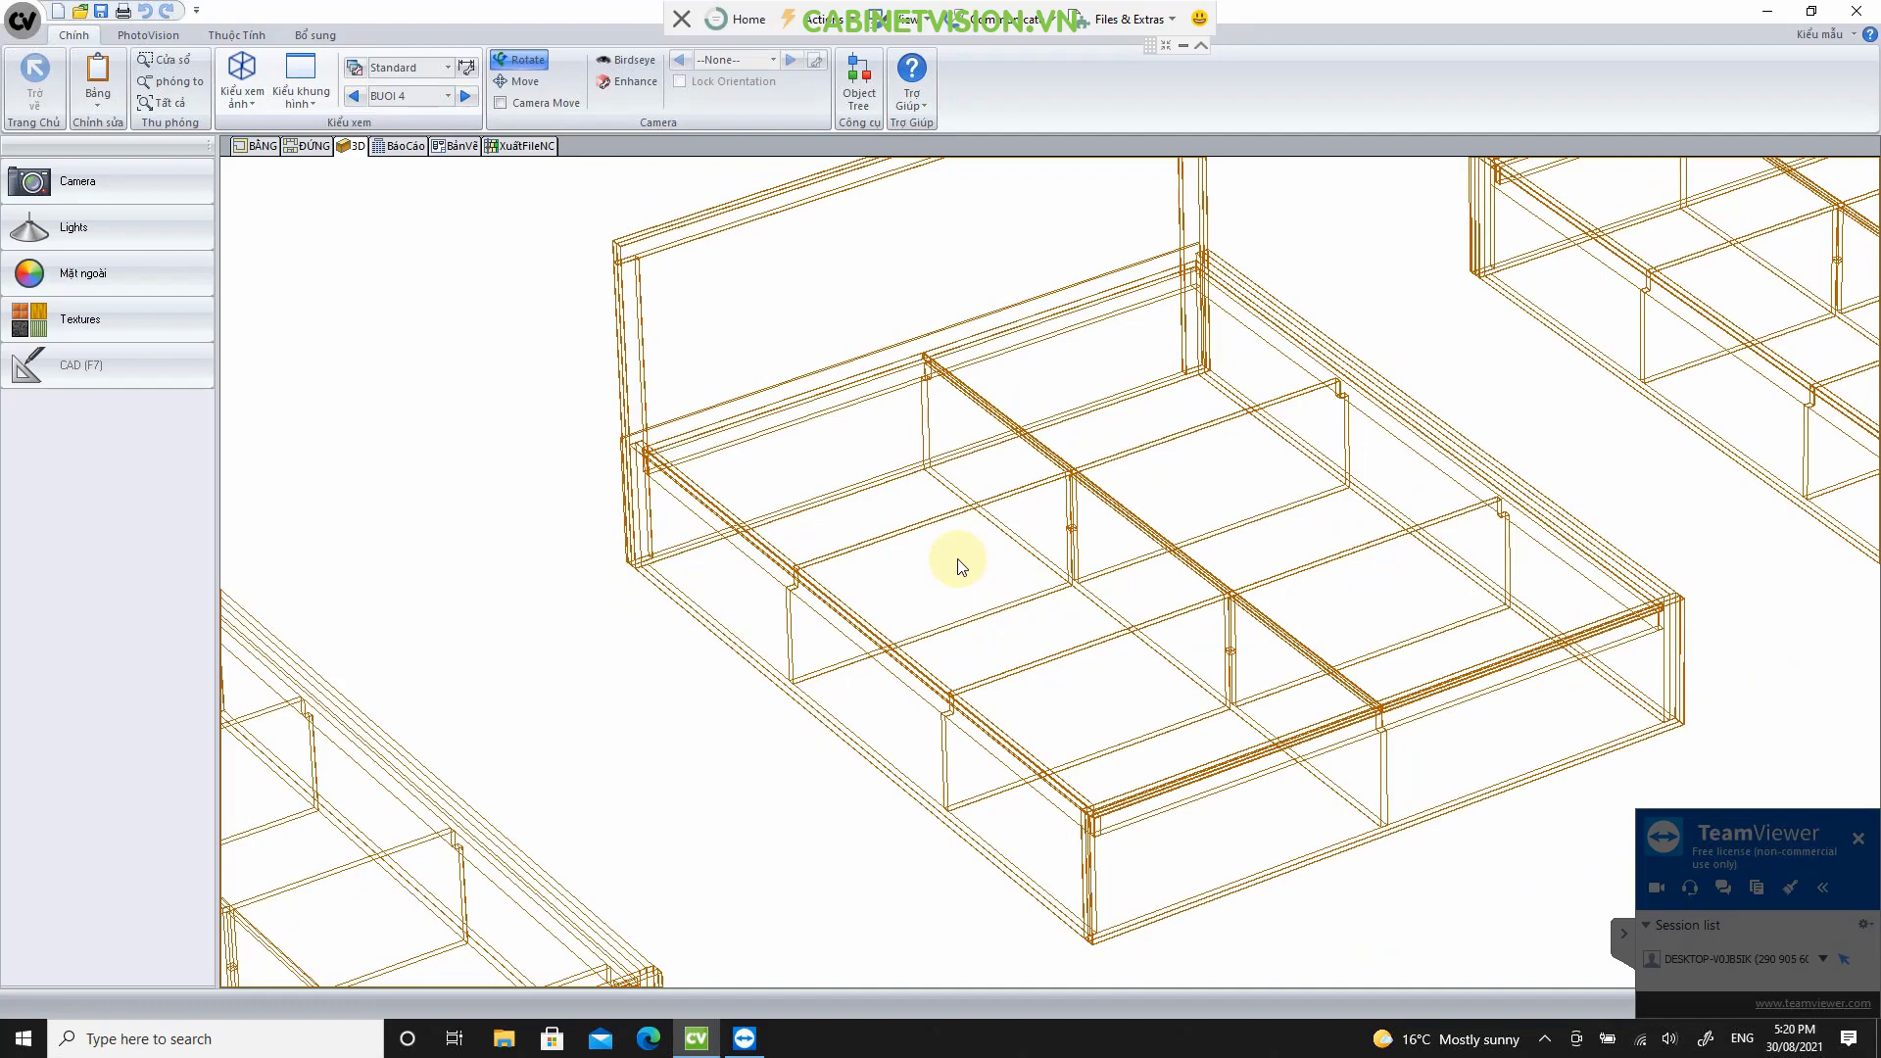
scroll(963, 567, "down", 2)
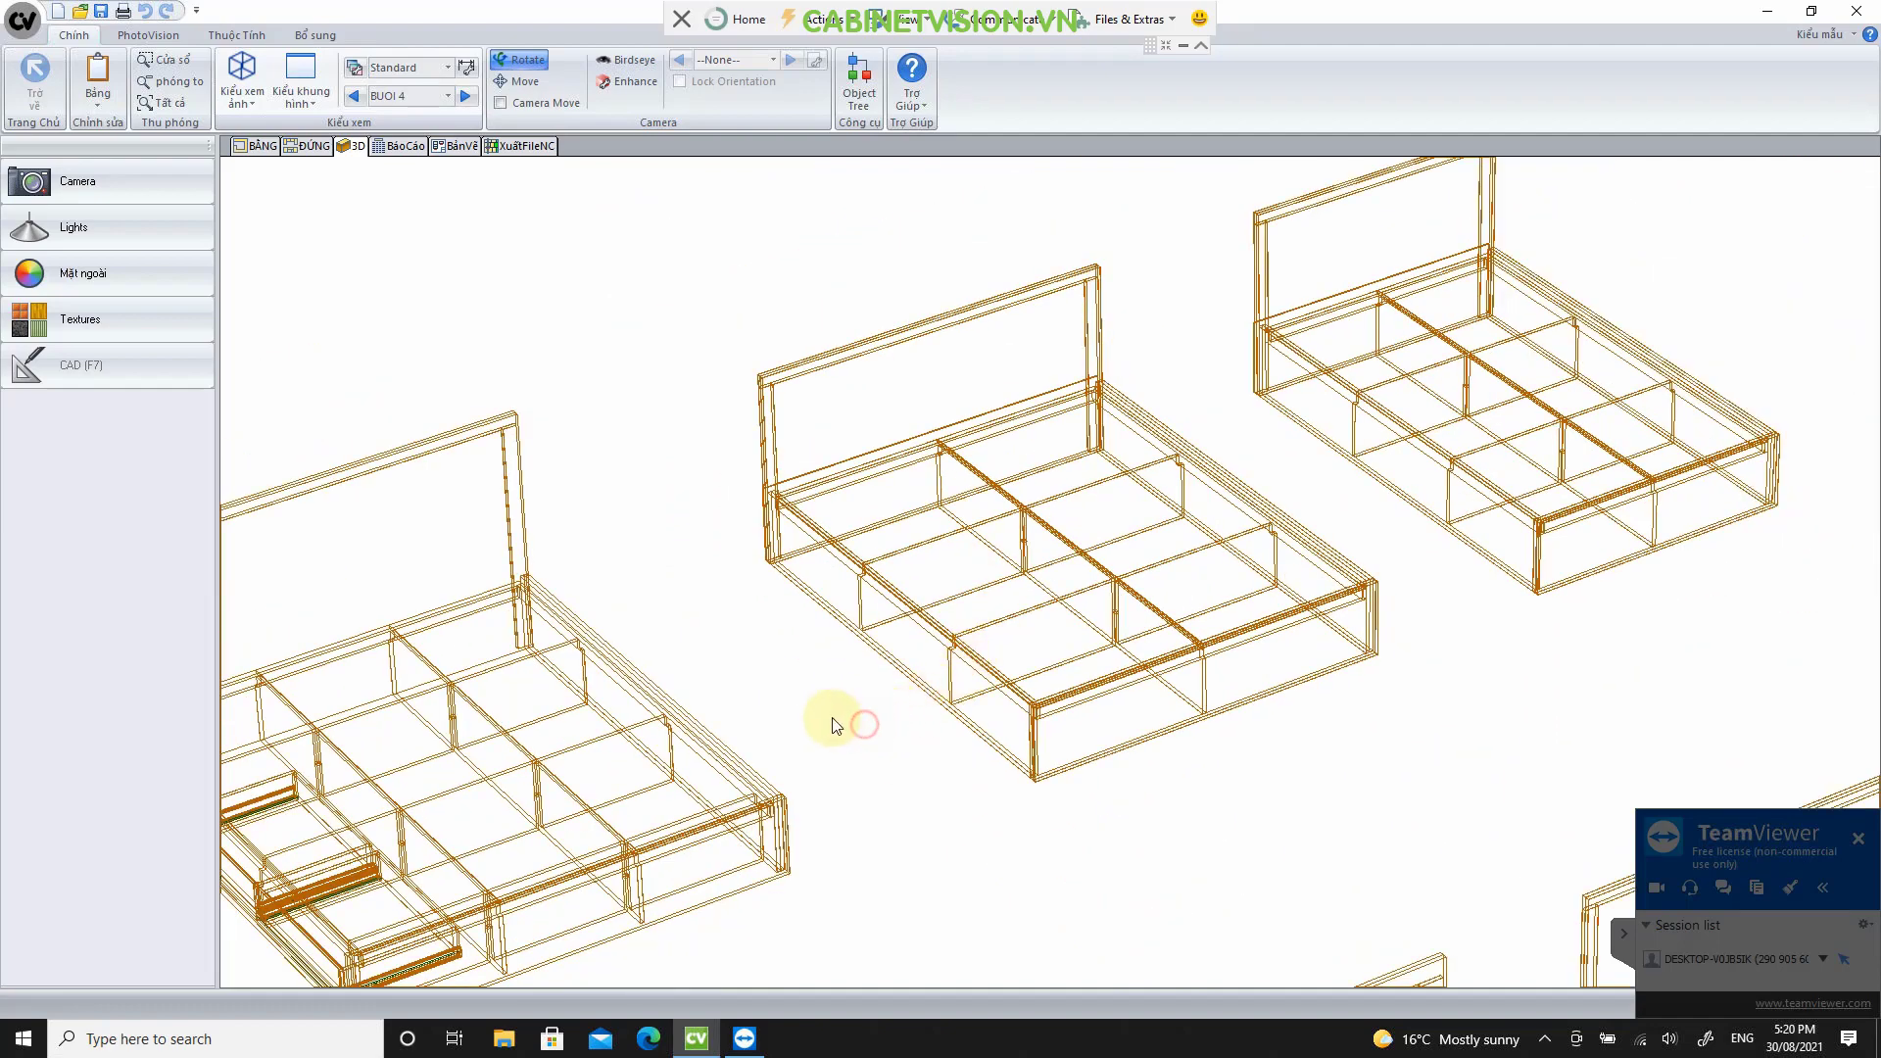
scroll(833, 708, "down", 2)
middle_click_drag(820, 706, 777, 579)
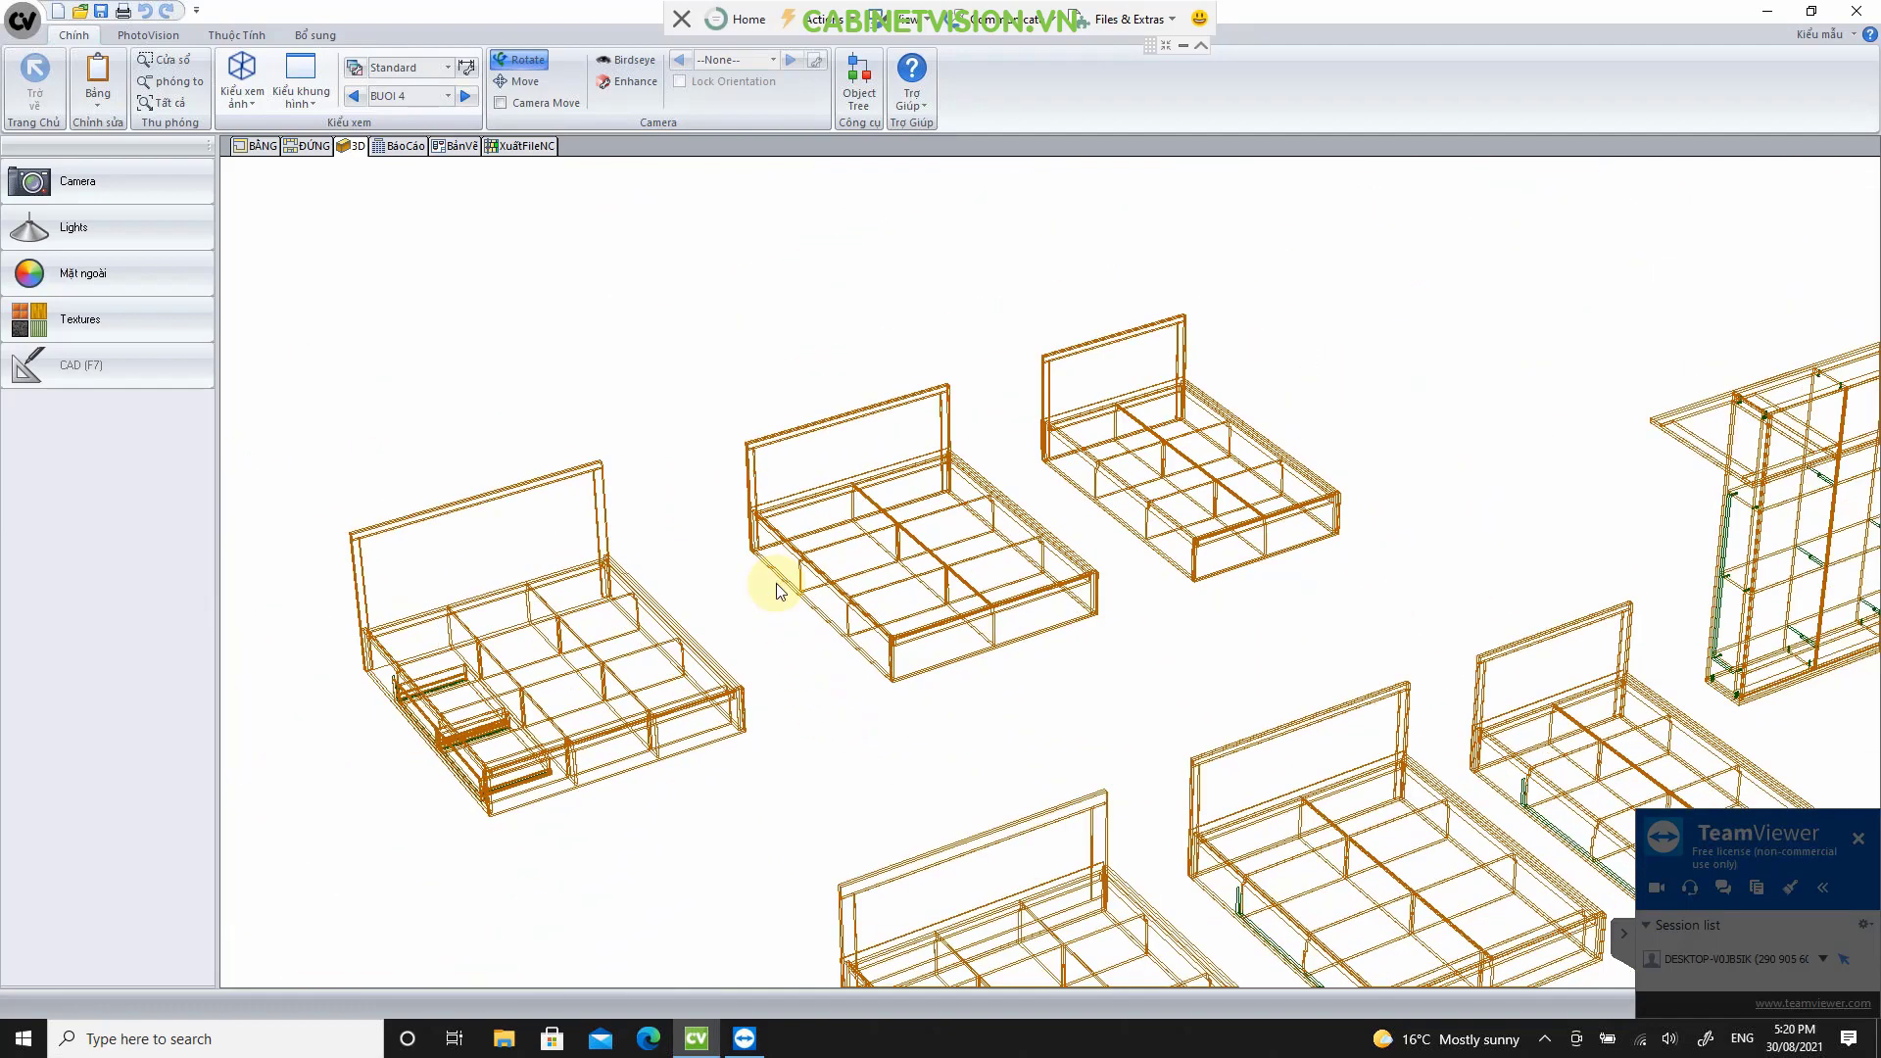
middle_click_drag(853, 676, 943, 627)
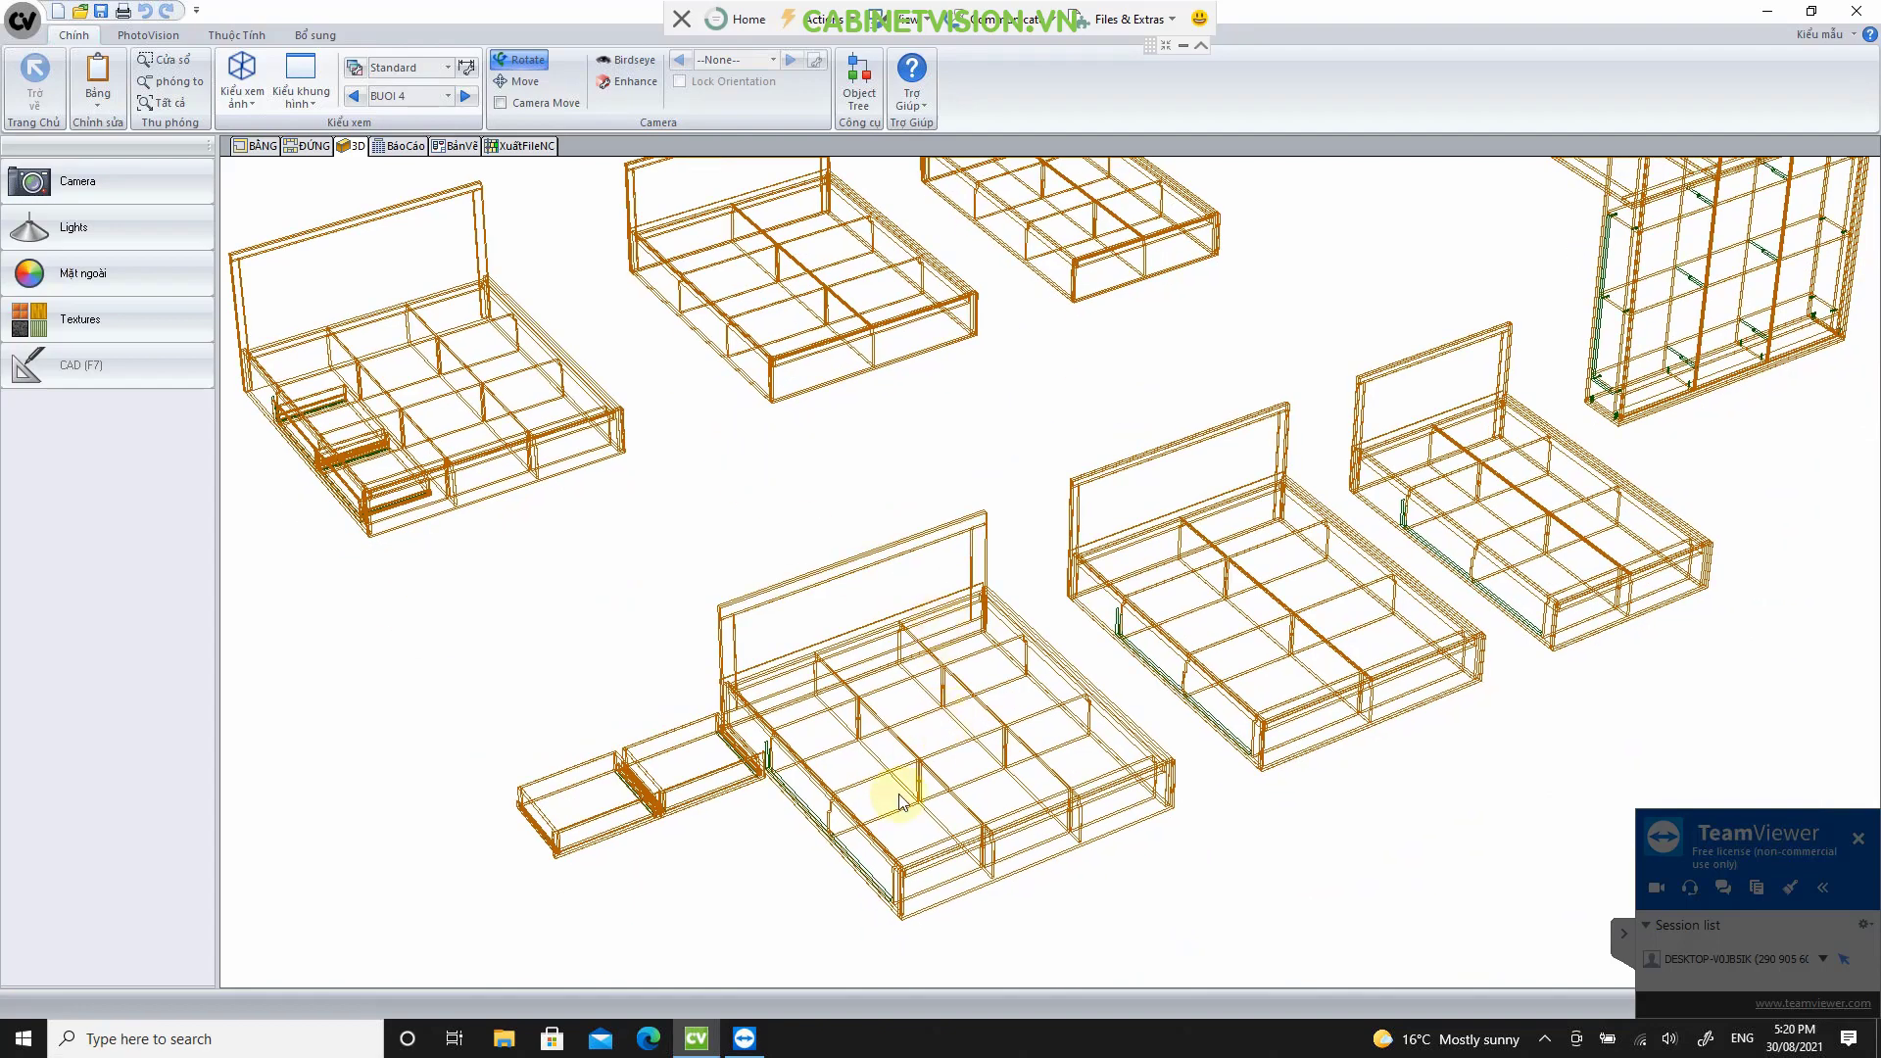
left_click_drag(931, 676, 722, 575)
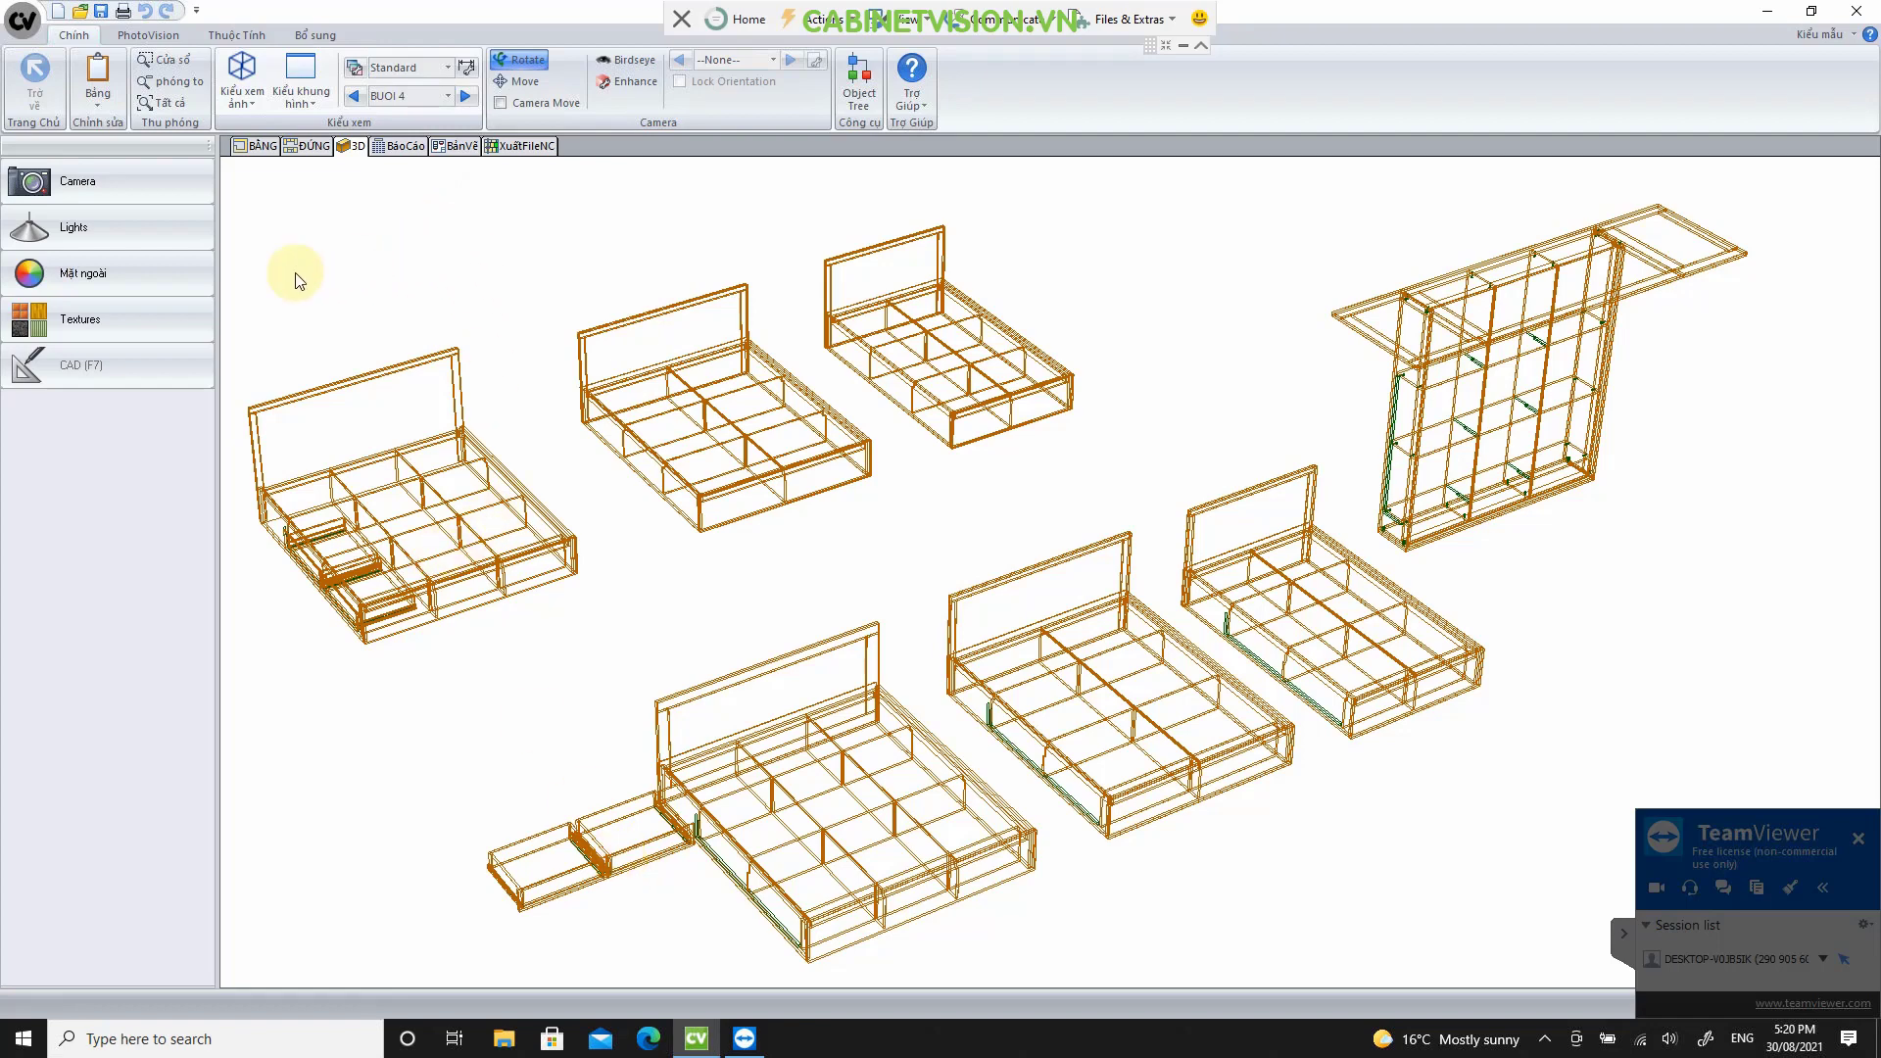
Set the 3D display style back to solid Fill Mode.
left_click(108, 227)
scroll(1248, 491, "down", 3)
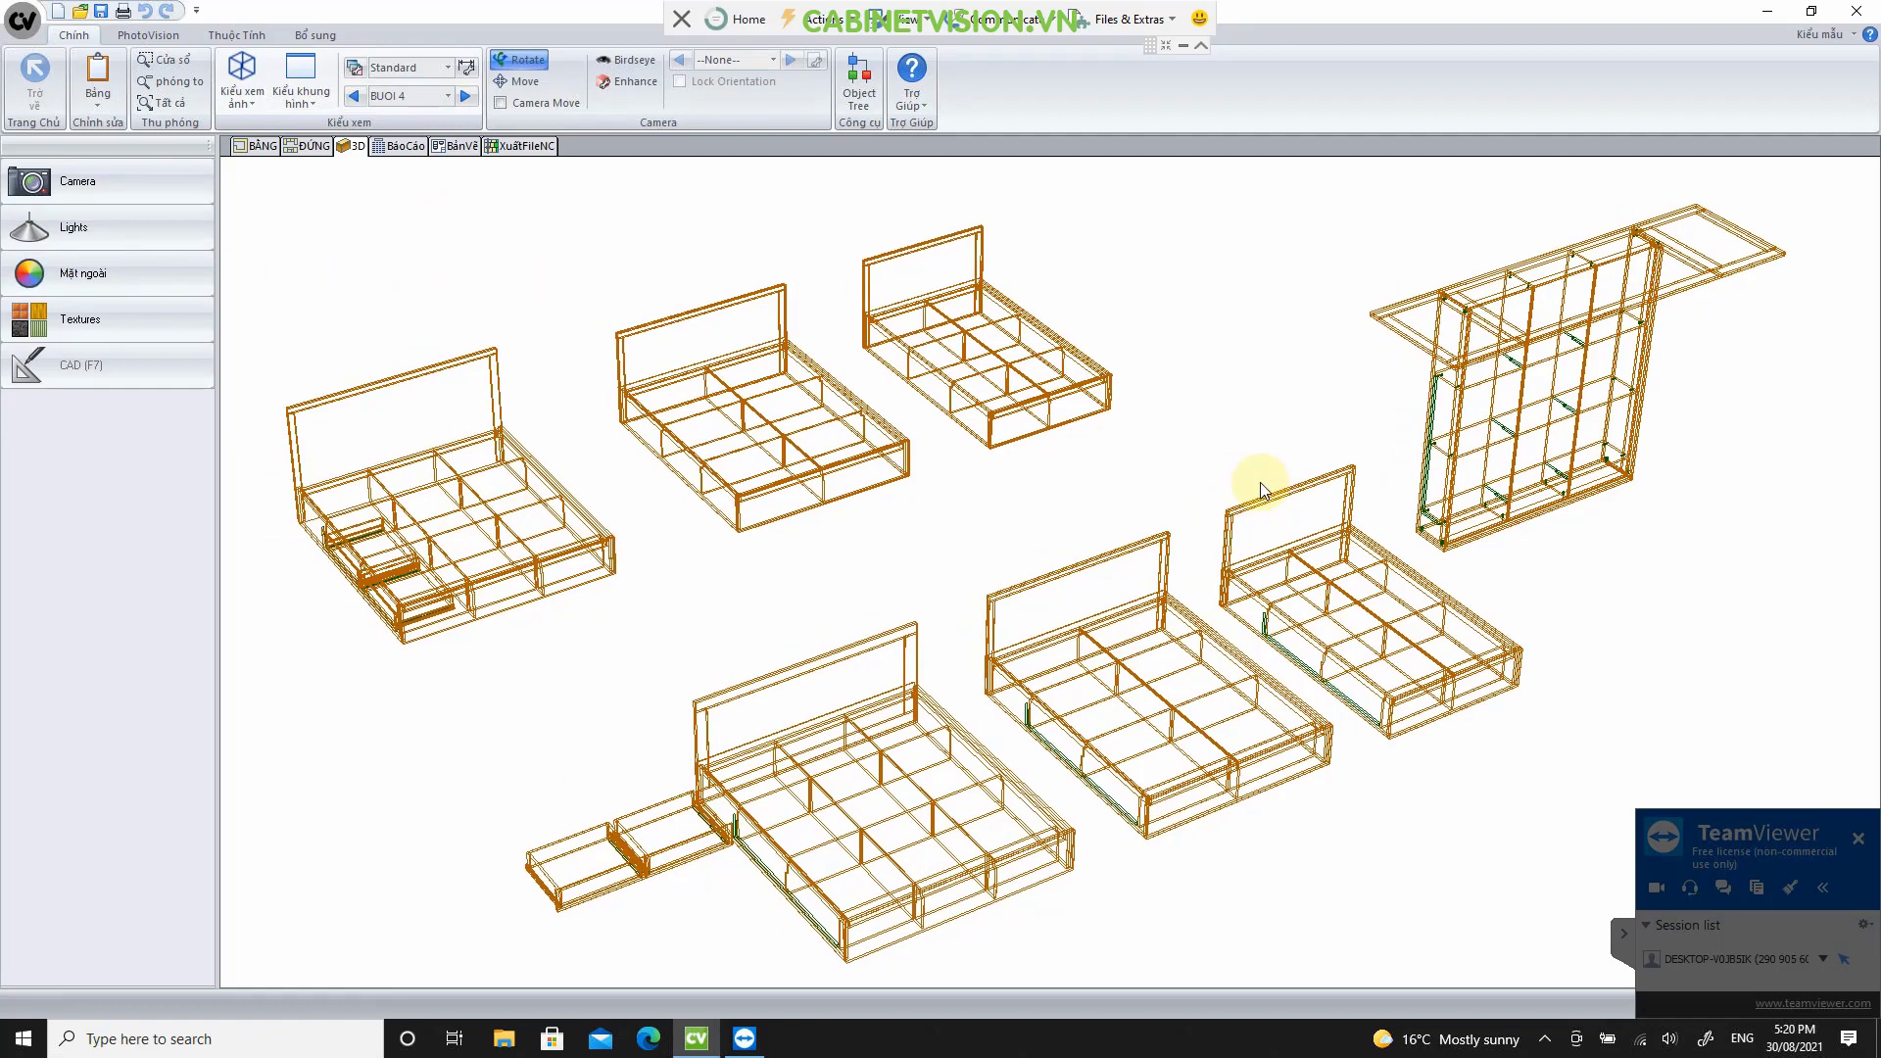
left_click(242, 88)
left_click(257, 179)
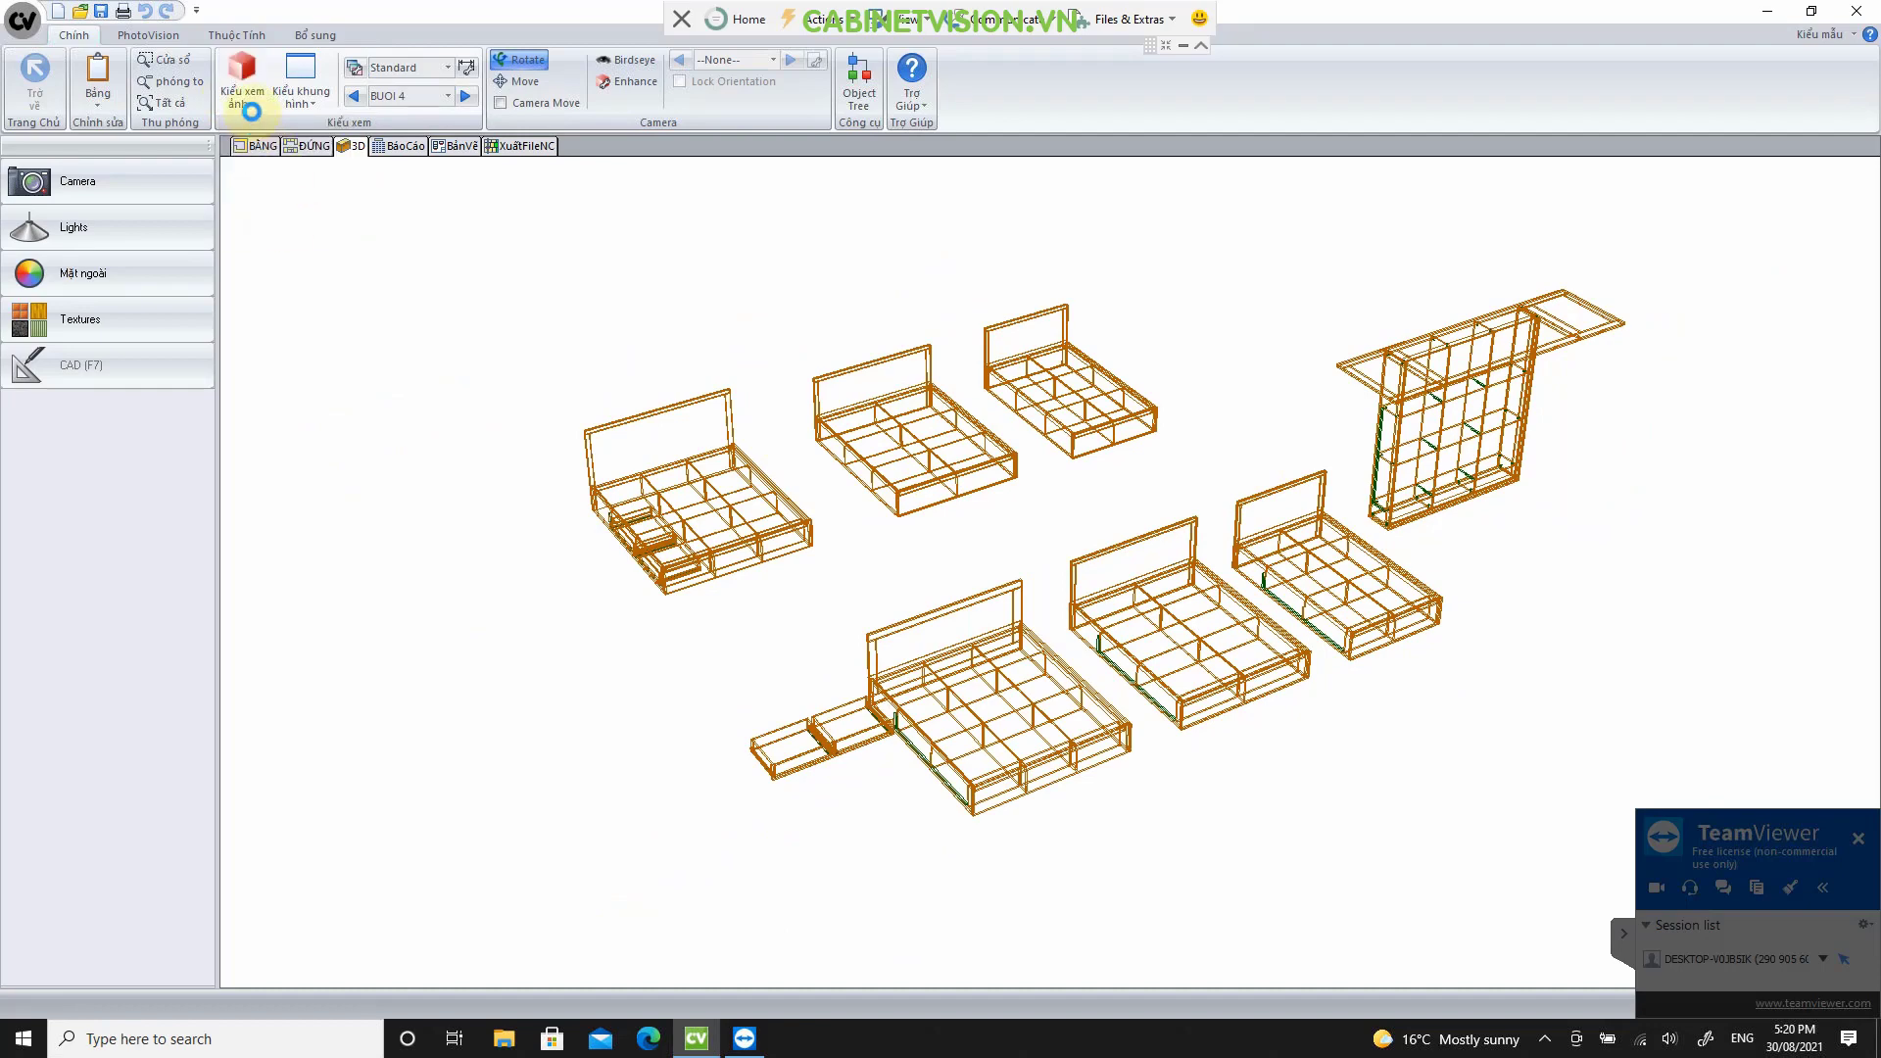
Keep Fill Mode, rotate and zoom the scene, and select a bed to inspect its properties.
left_click(251, 96)
left_click(257, 178)
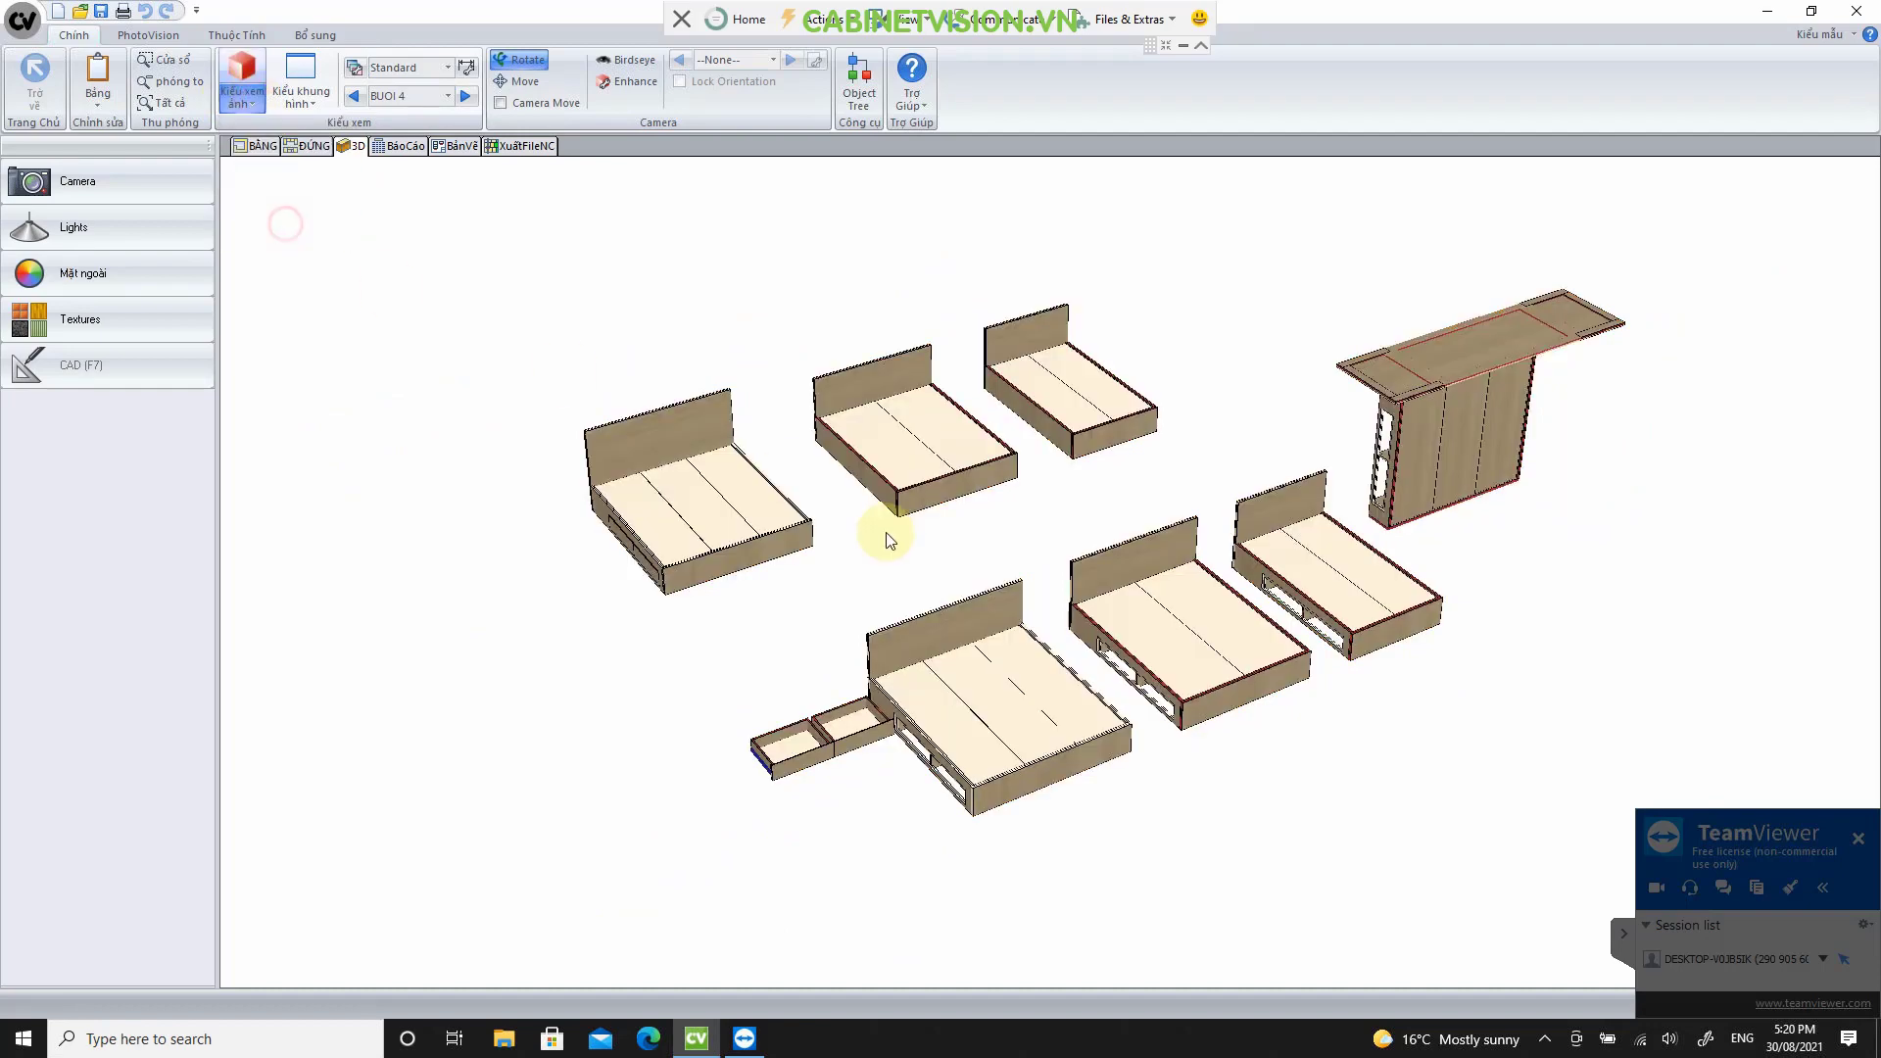
left_click_drag(1143, 781, 1120, 560)
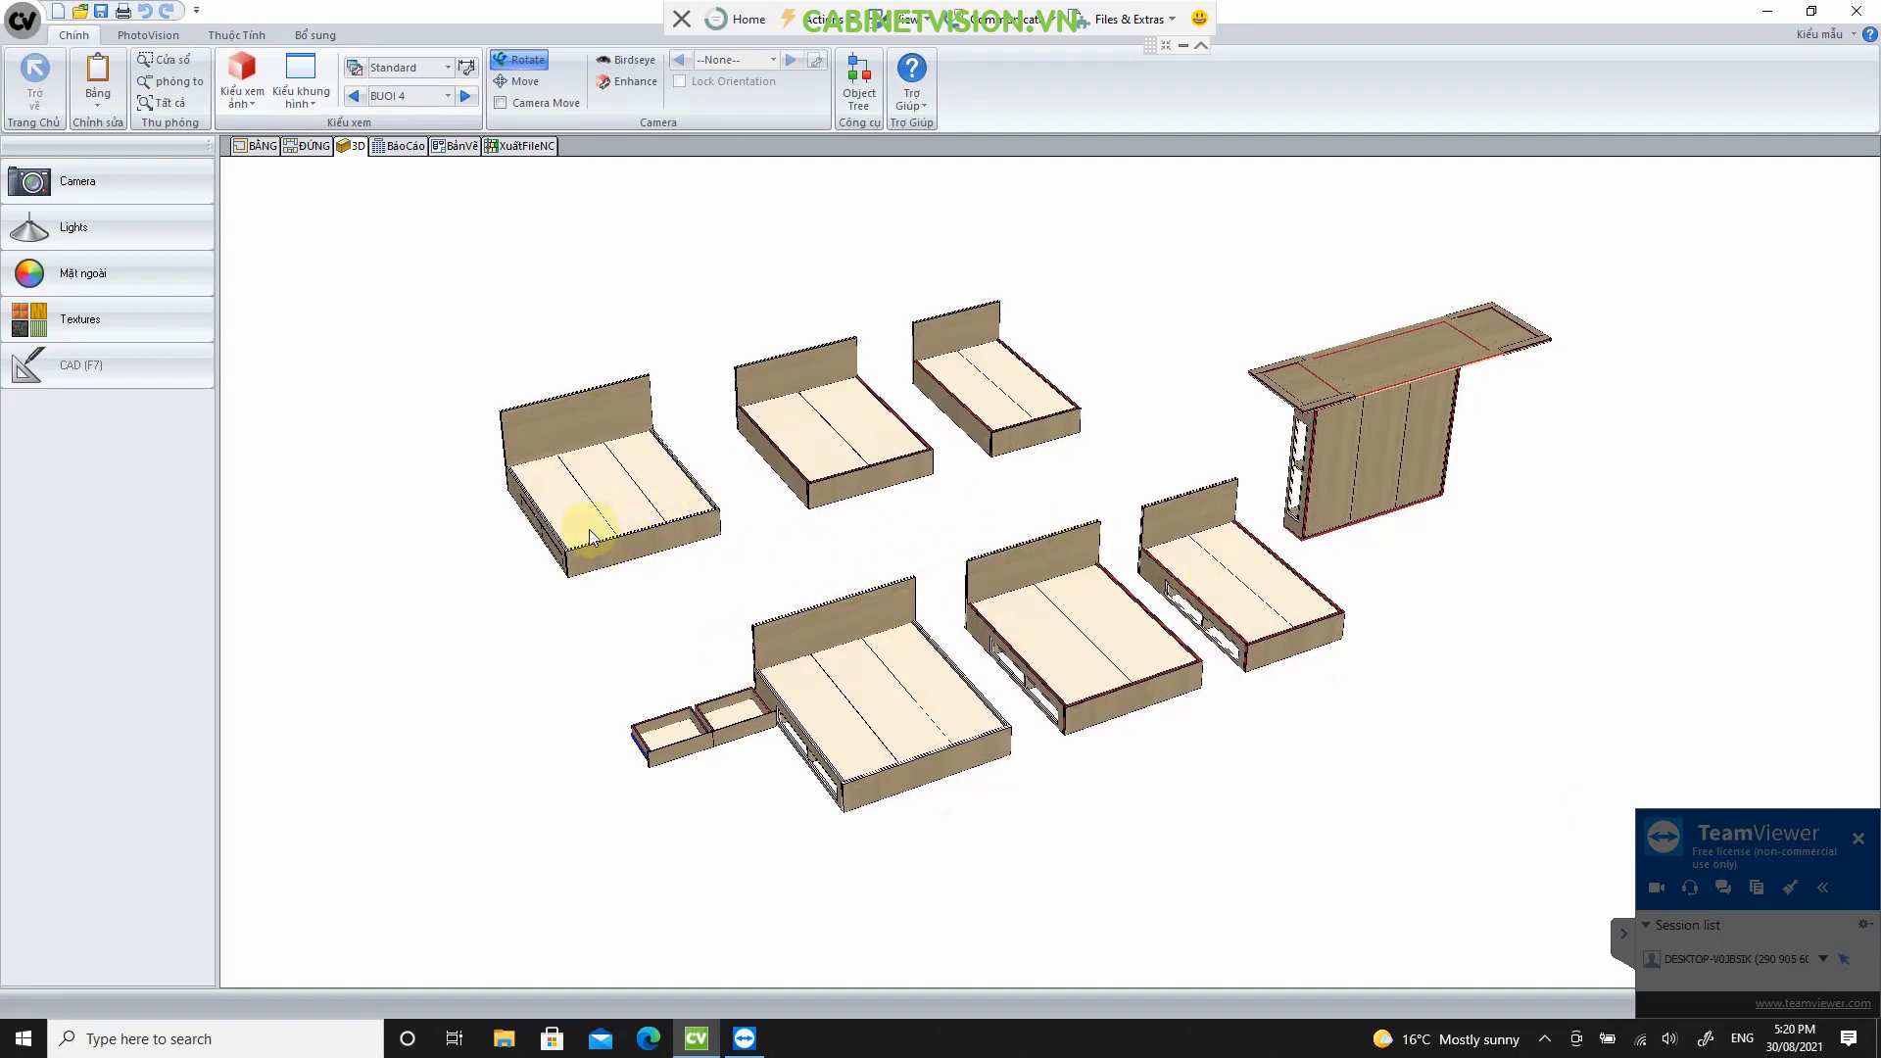
scroll(588, 517, "up", 2)
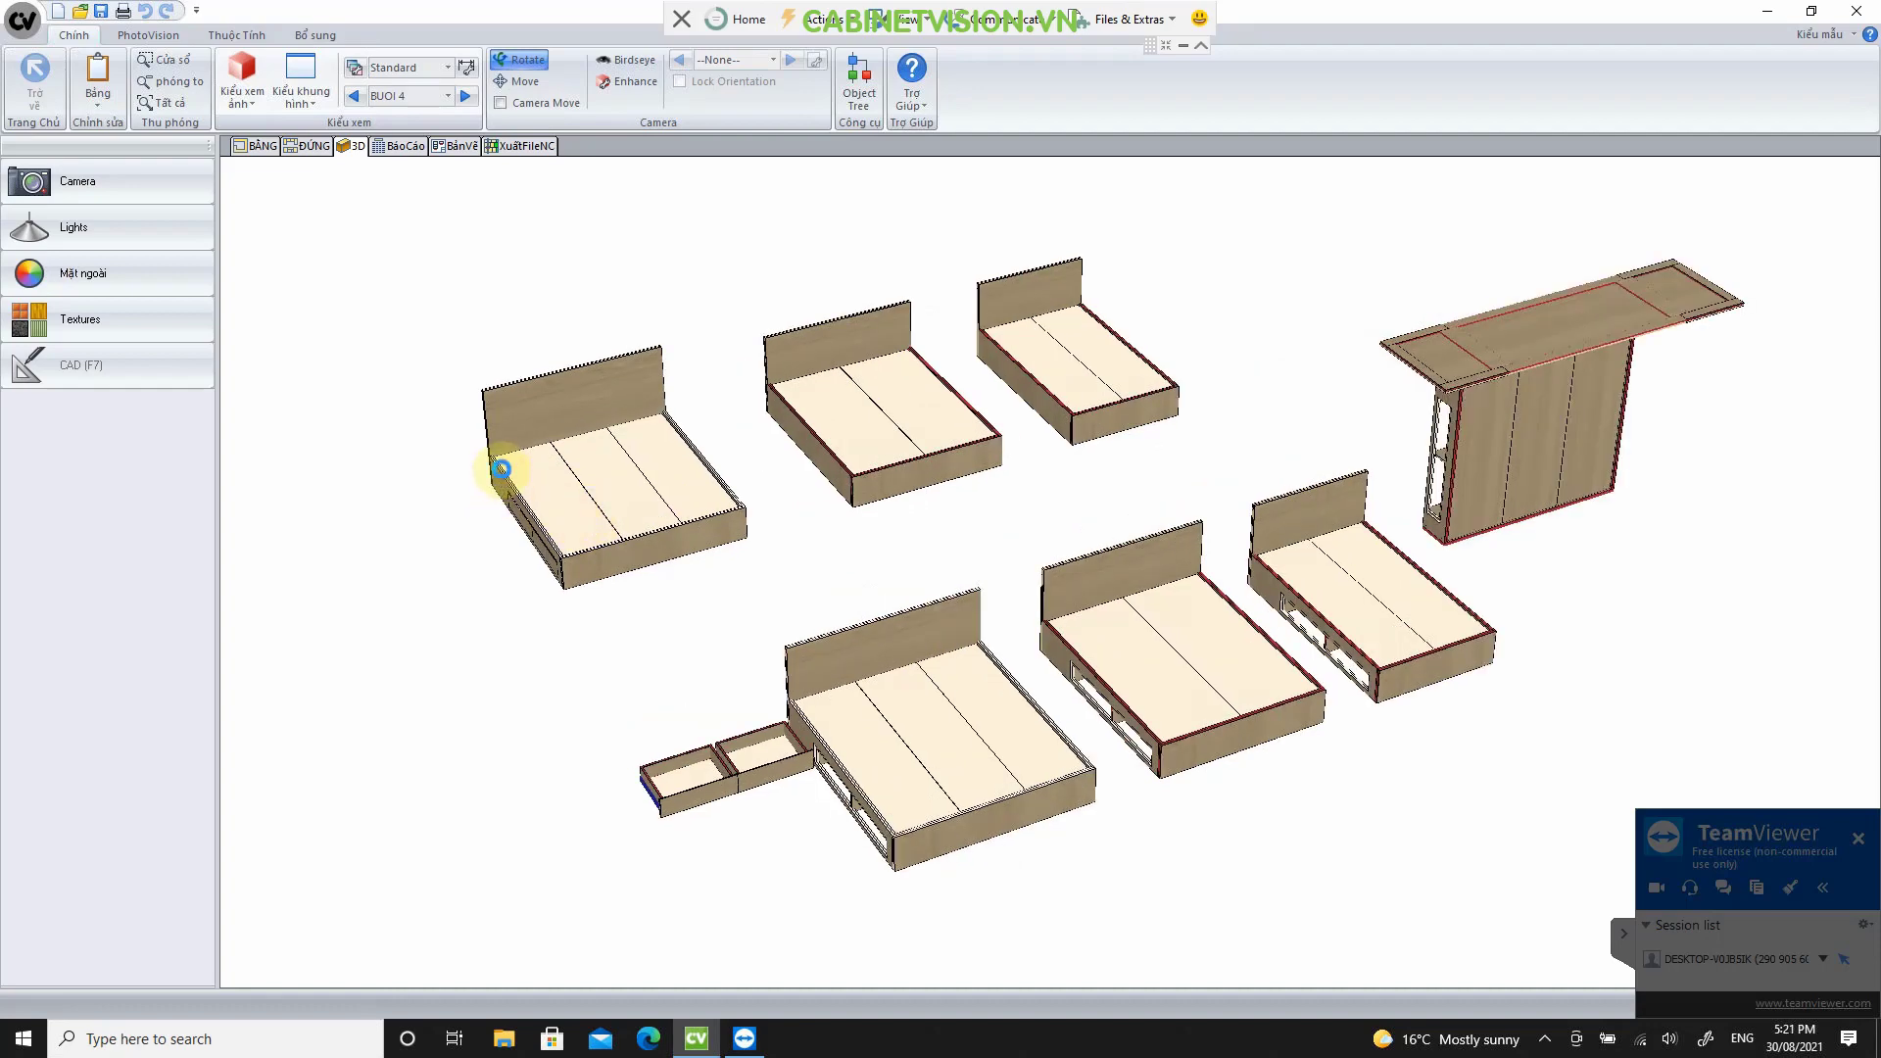
scroll(502, 469, "up", 1)
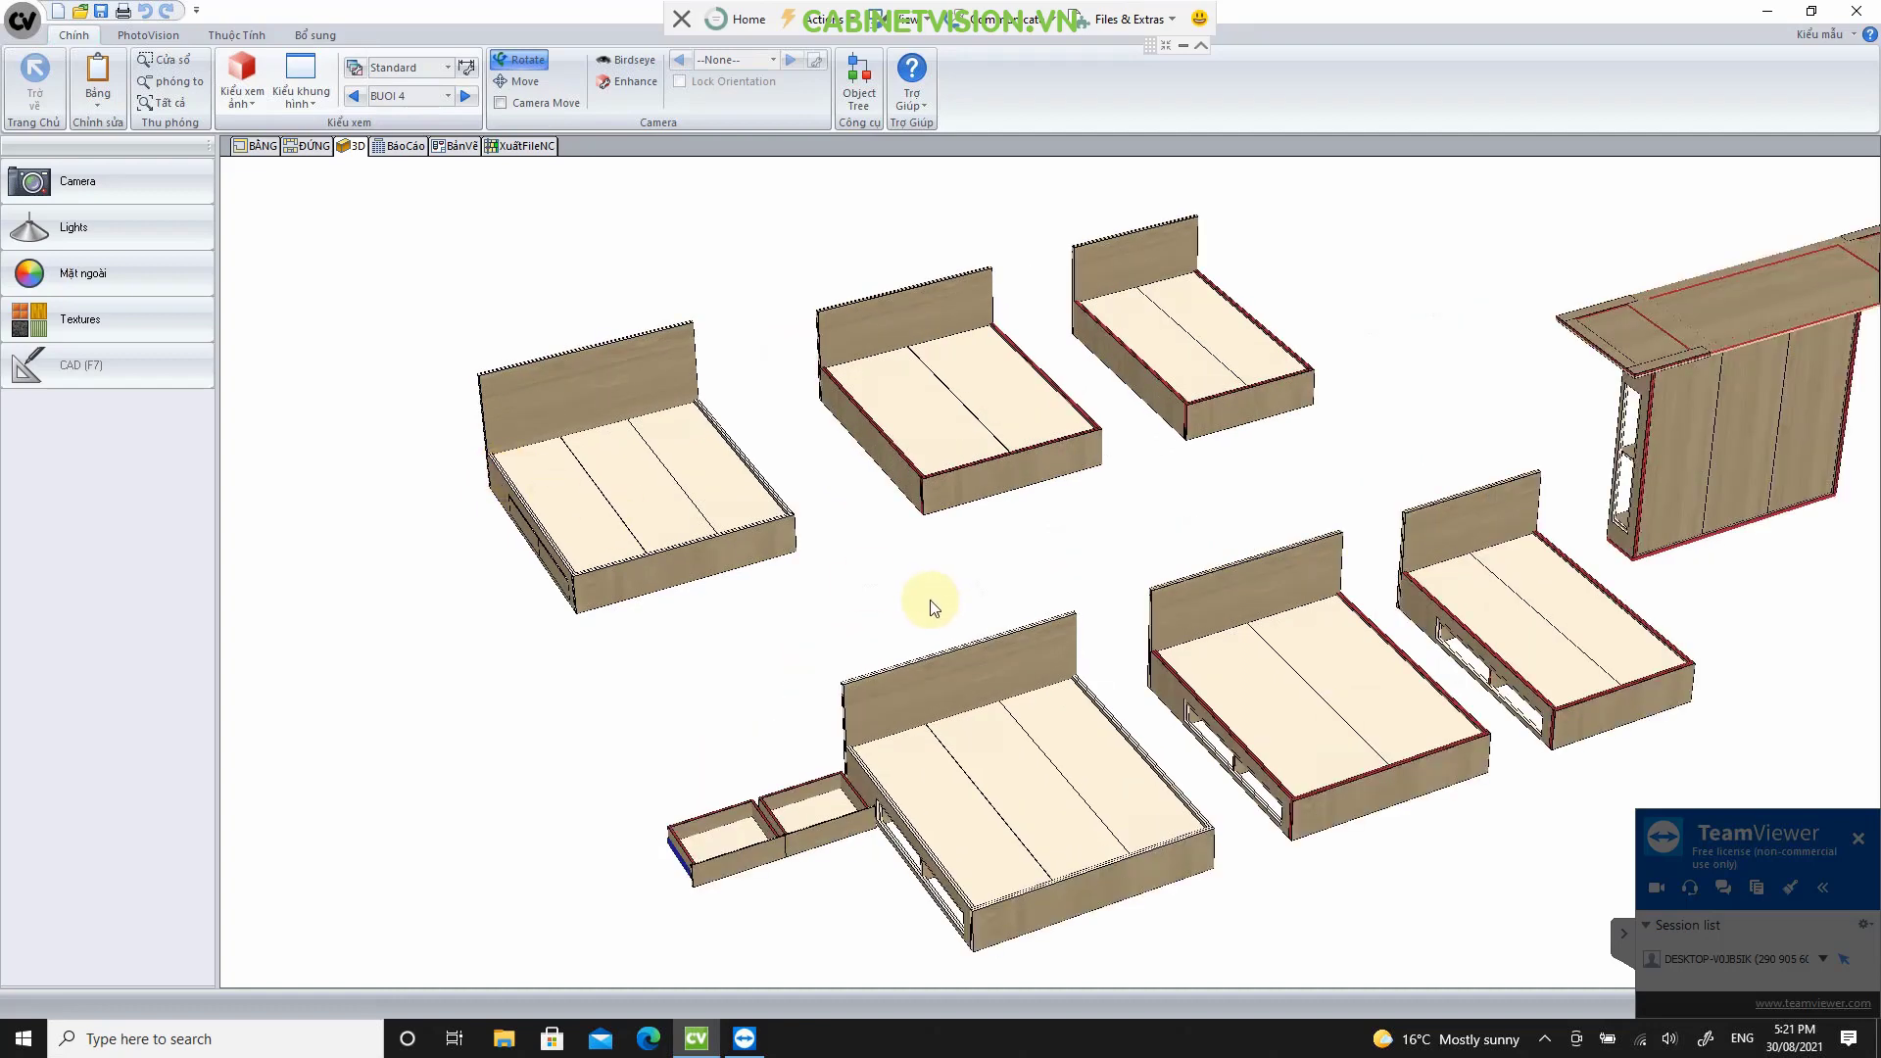
middle_click_drag(882, 560, 884, 569)
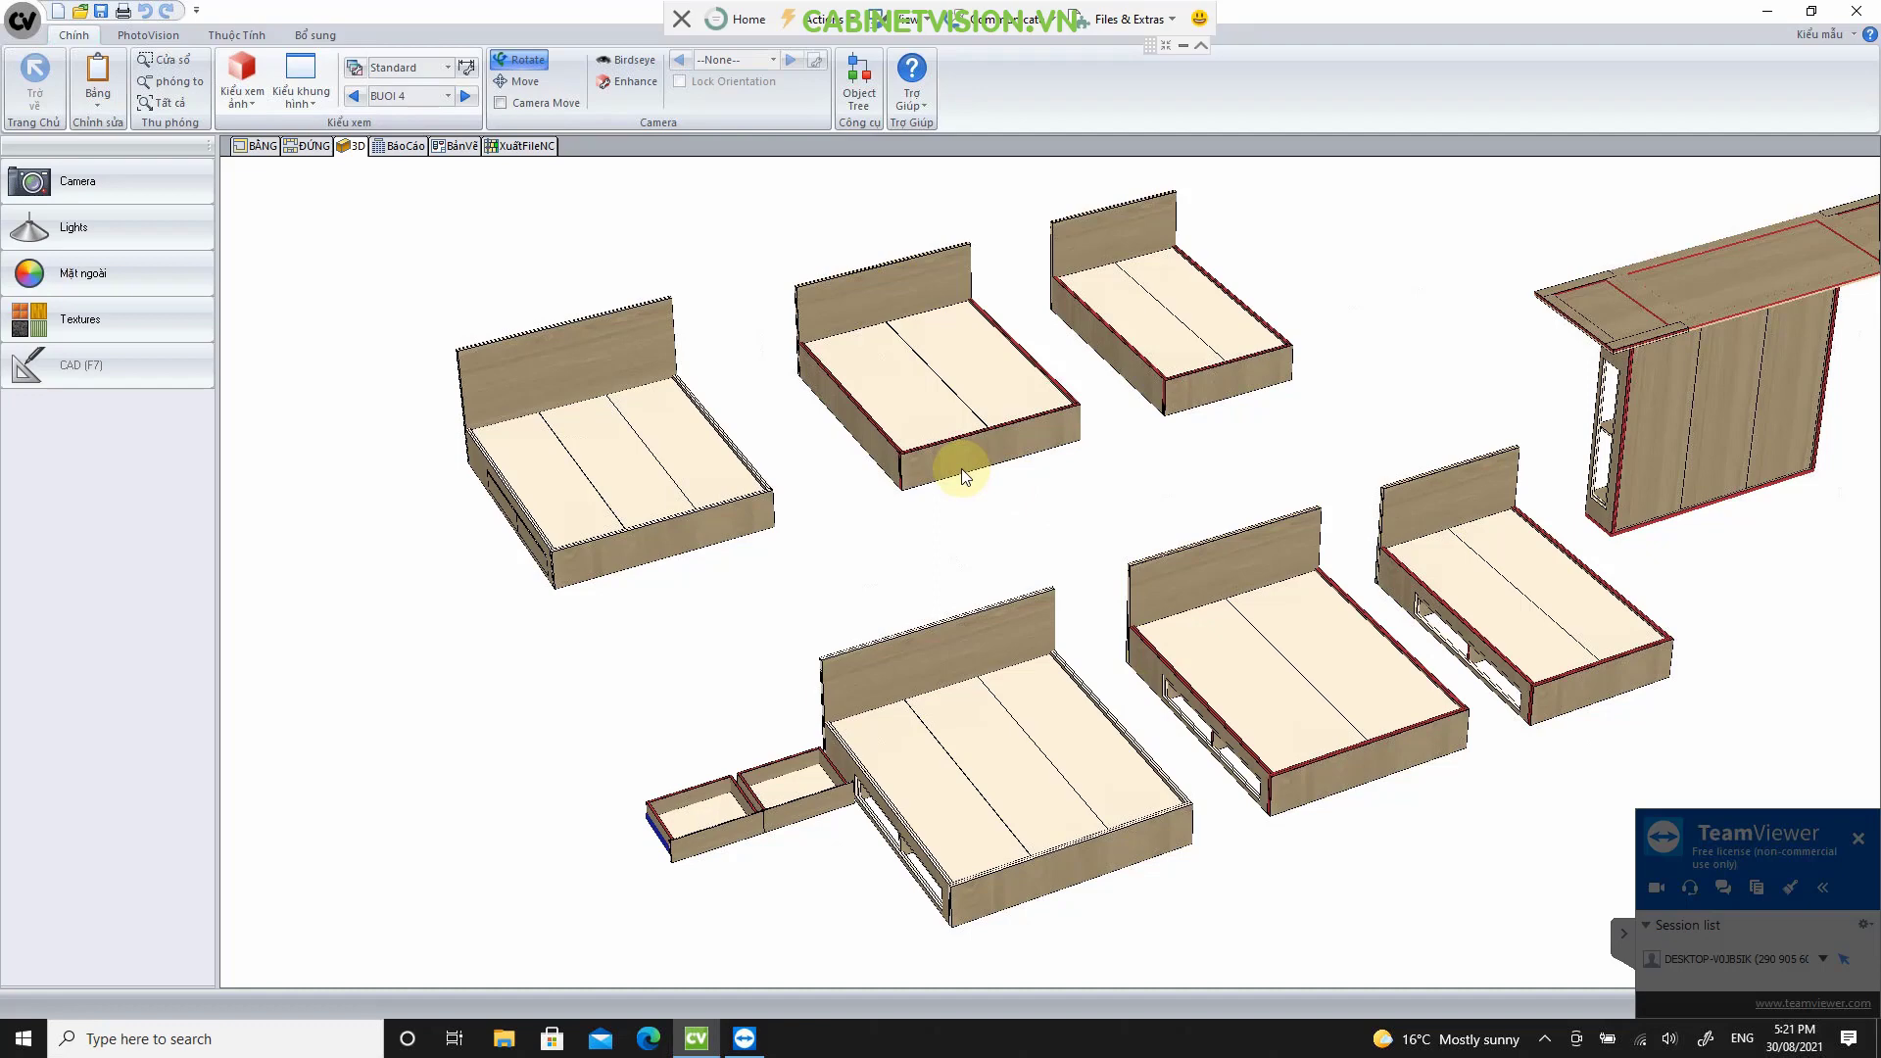
left_click(752, 514)
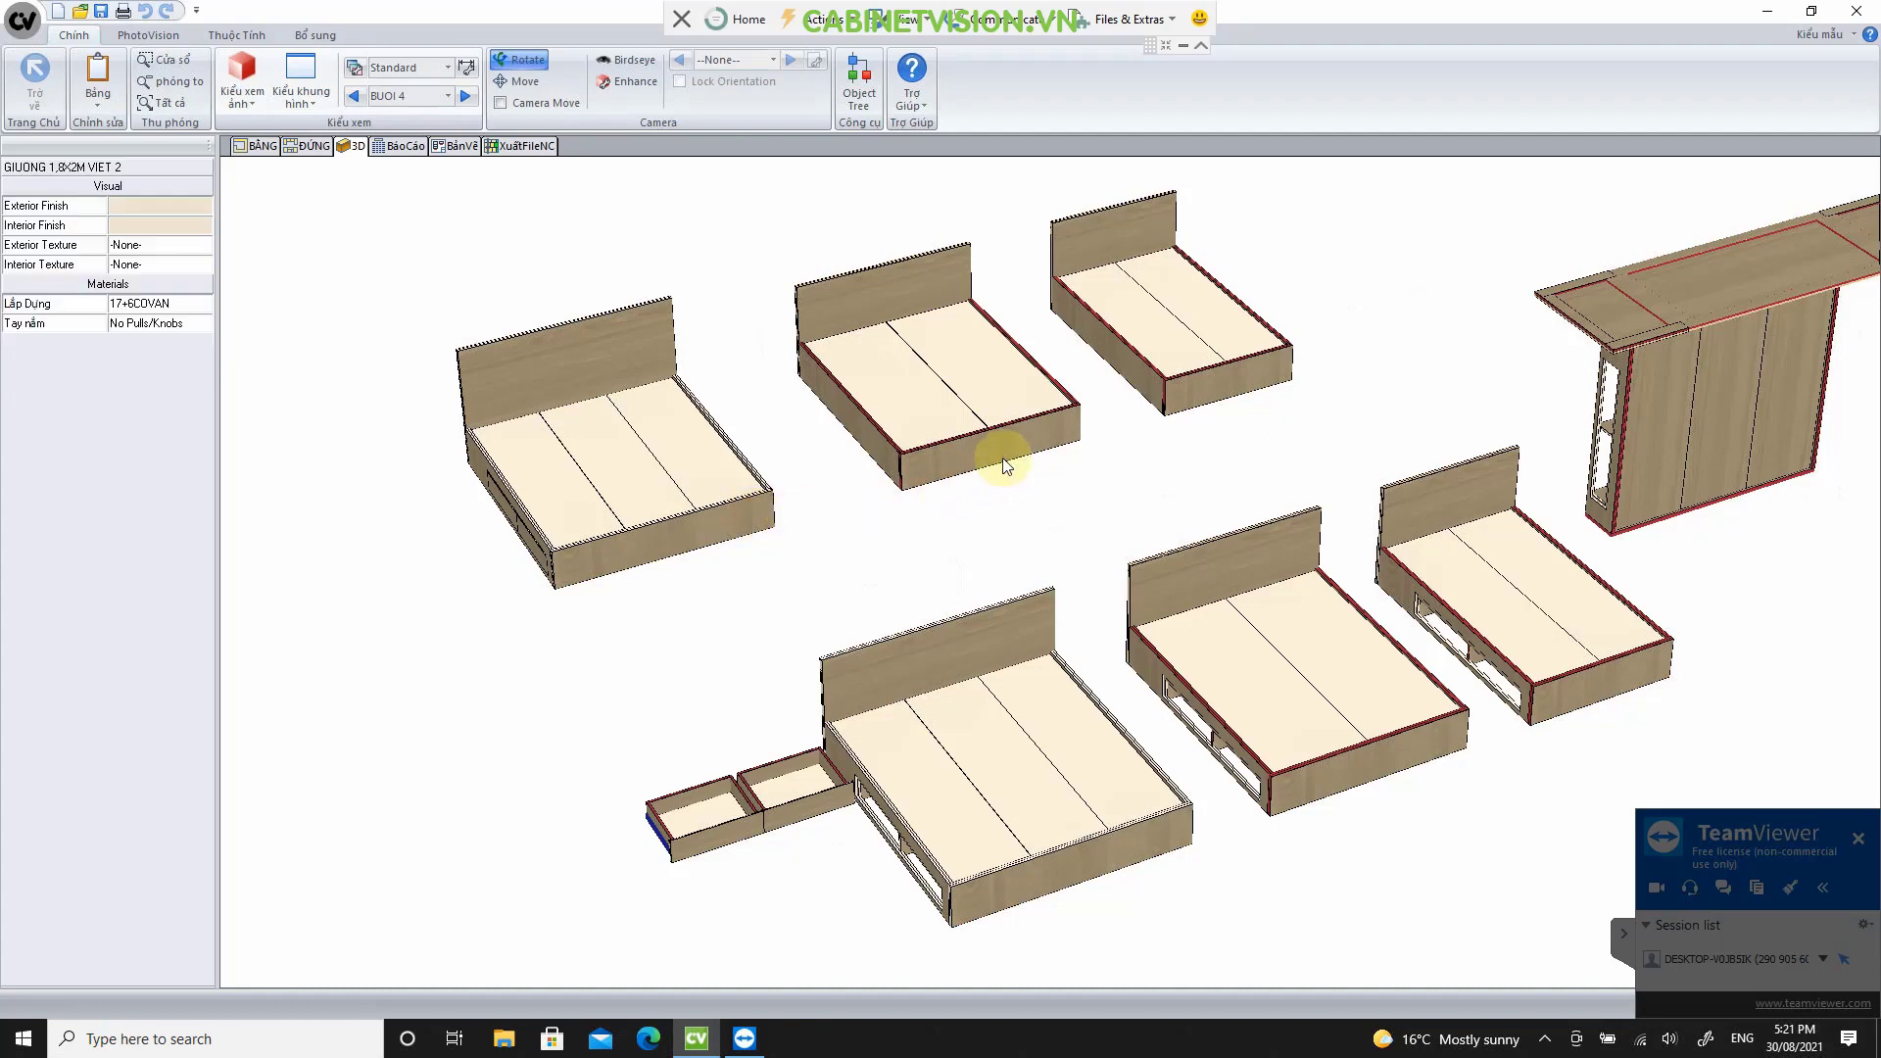
left_click(1237, 395)
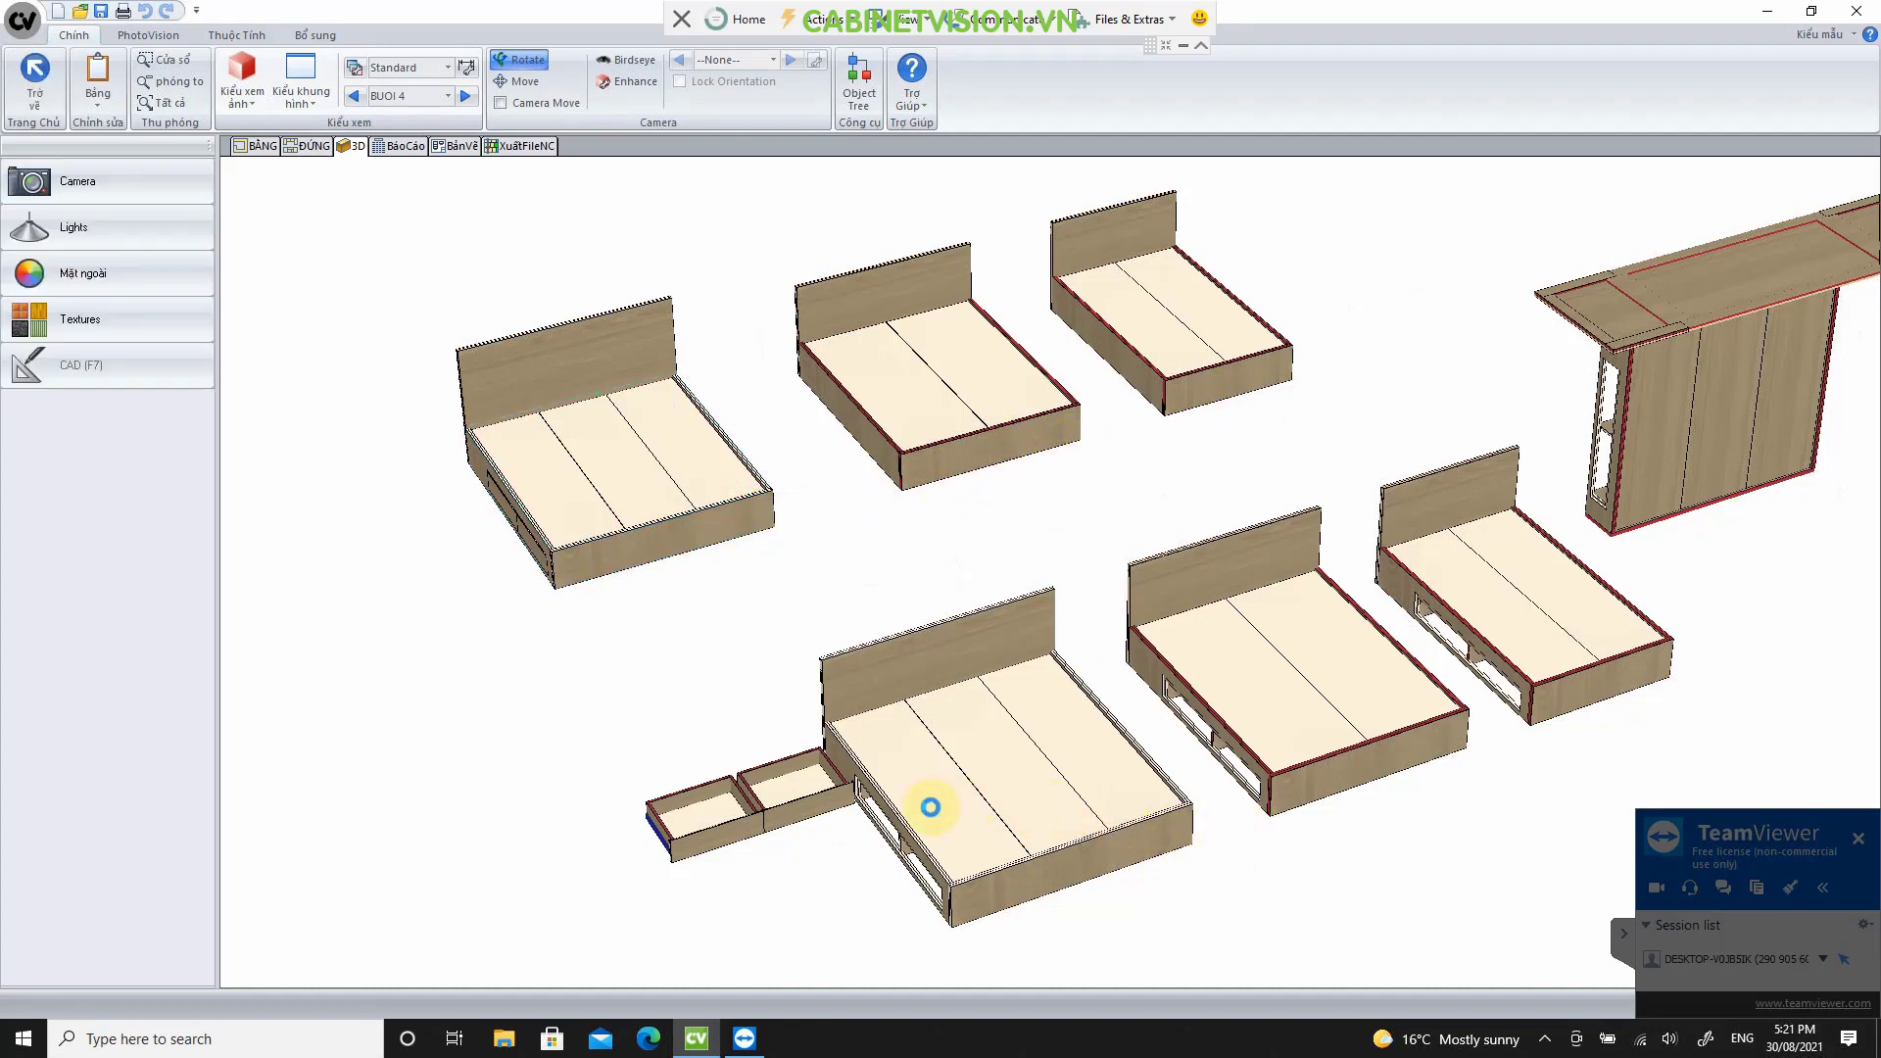
Inspect the GIUONG COVACH headboard cabinet in wireframe, then return to the plan layout.
mouse_move(932, 807)
middle_mouse_down()
mouse_move(888, 795)
mouse_move(714, 840)
middle_mouse_up()
middle_click_drag(1509, 608, 1197, 672)
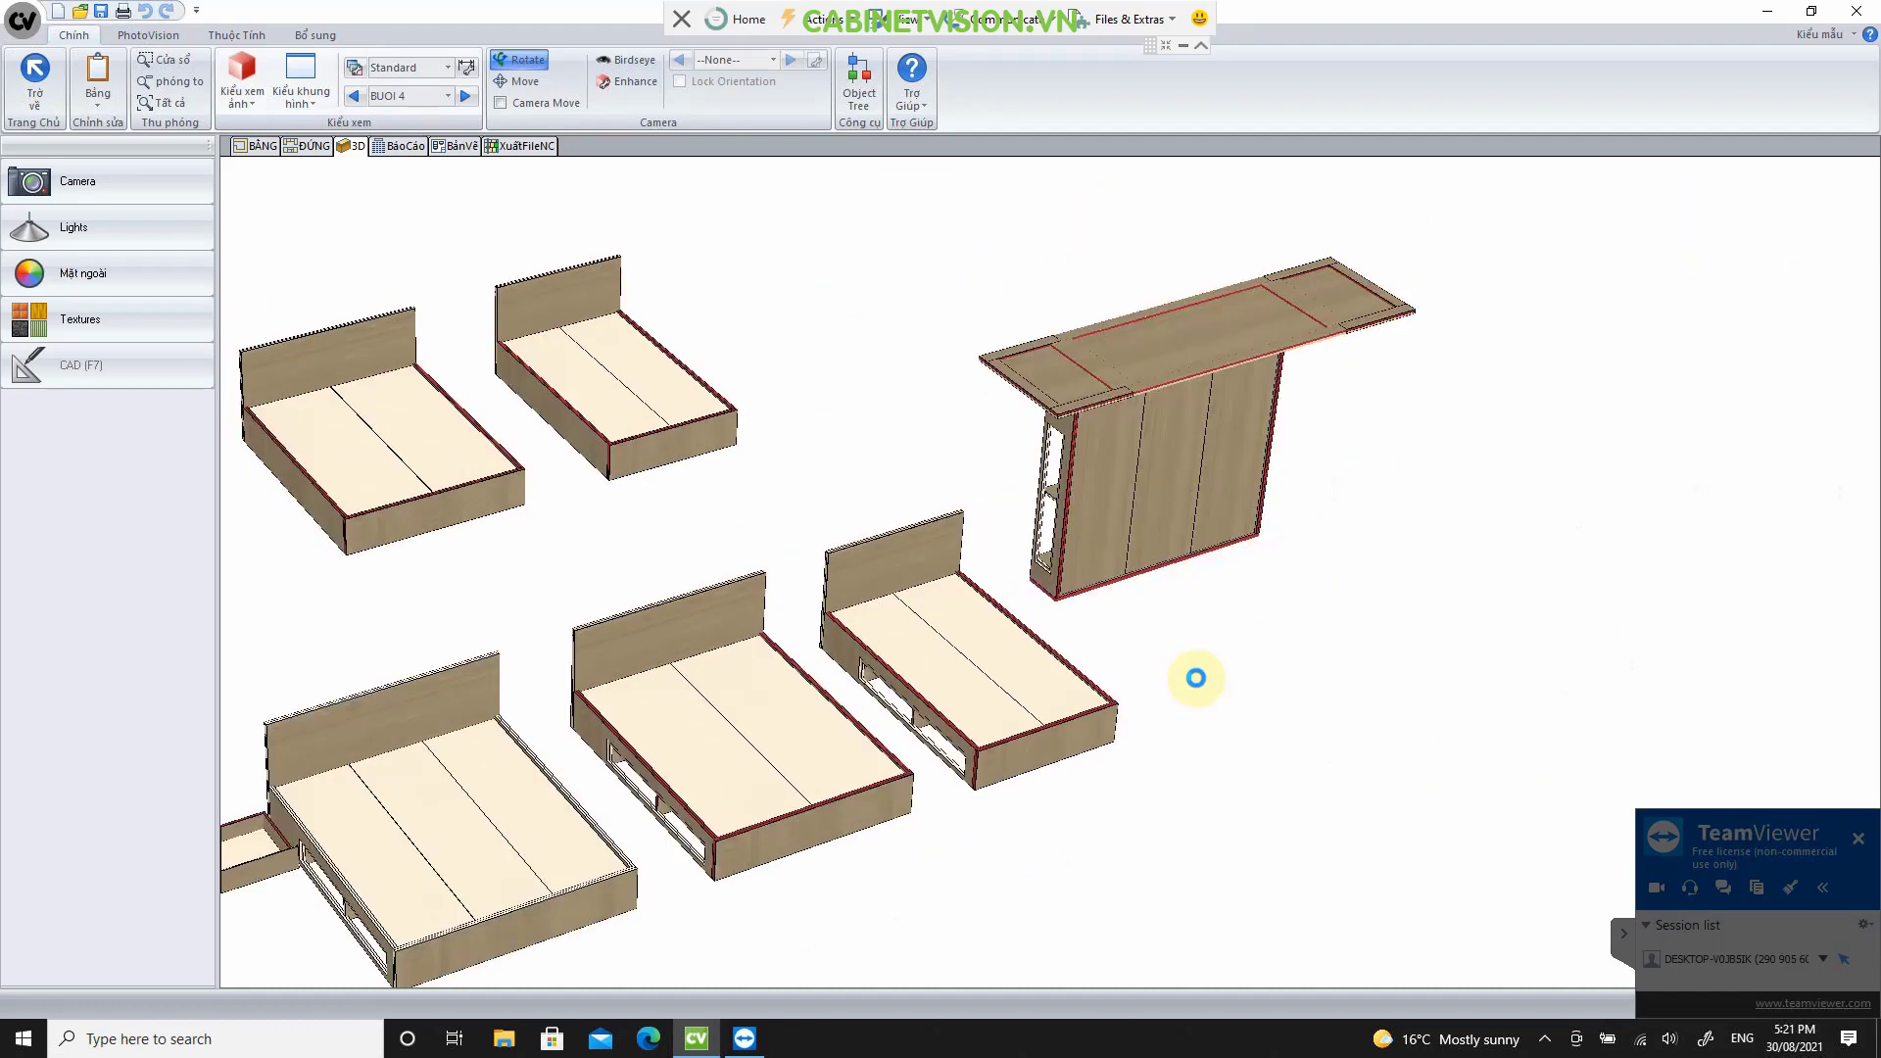
middle_click_drag(1362, 735, 1078, 803)
scroll(897, 610, "up", 1)
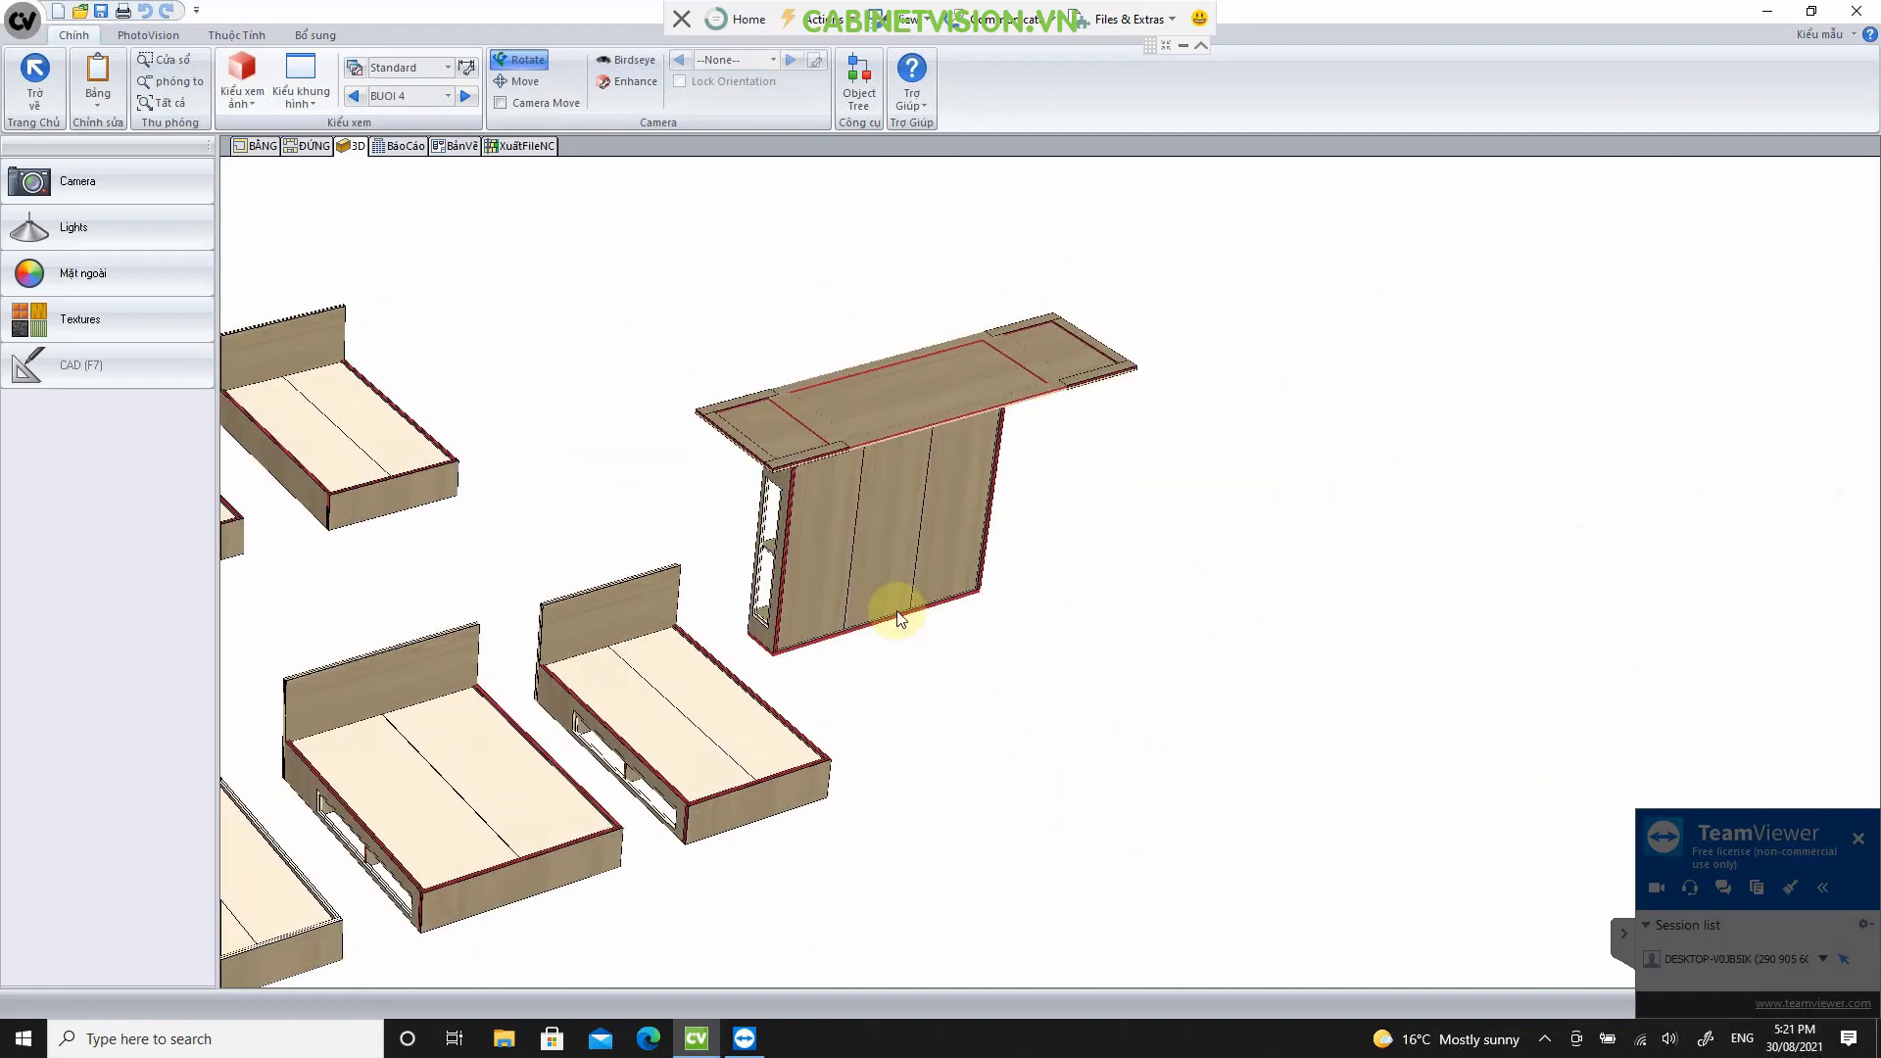
left_click(927, 576)
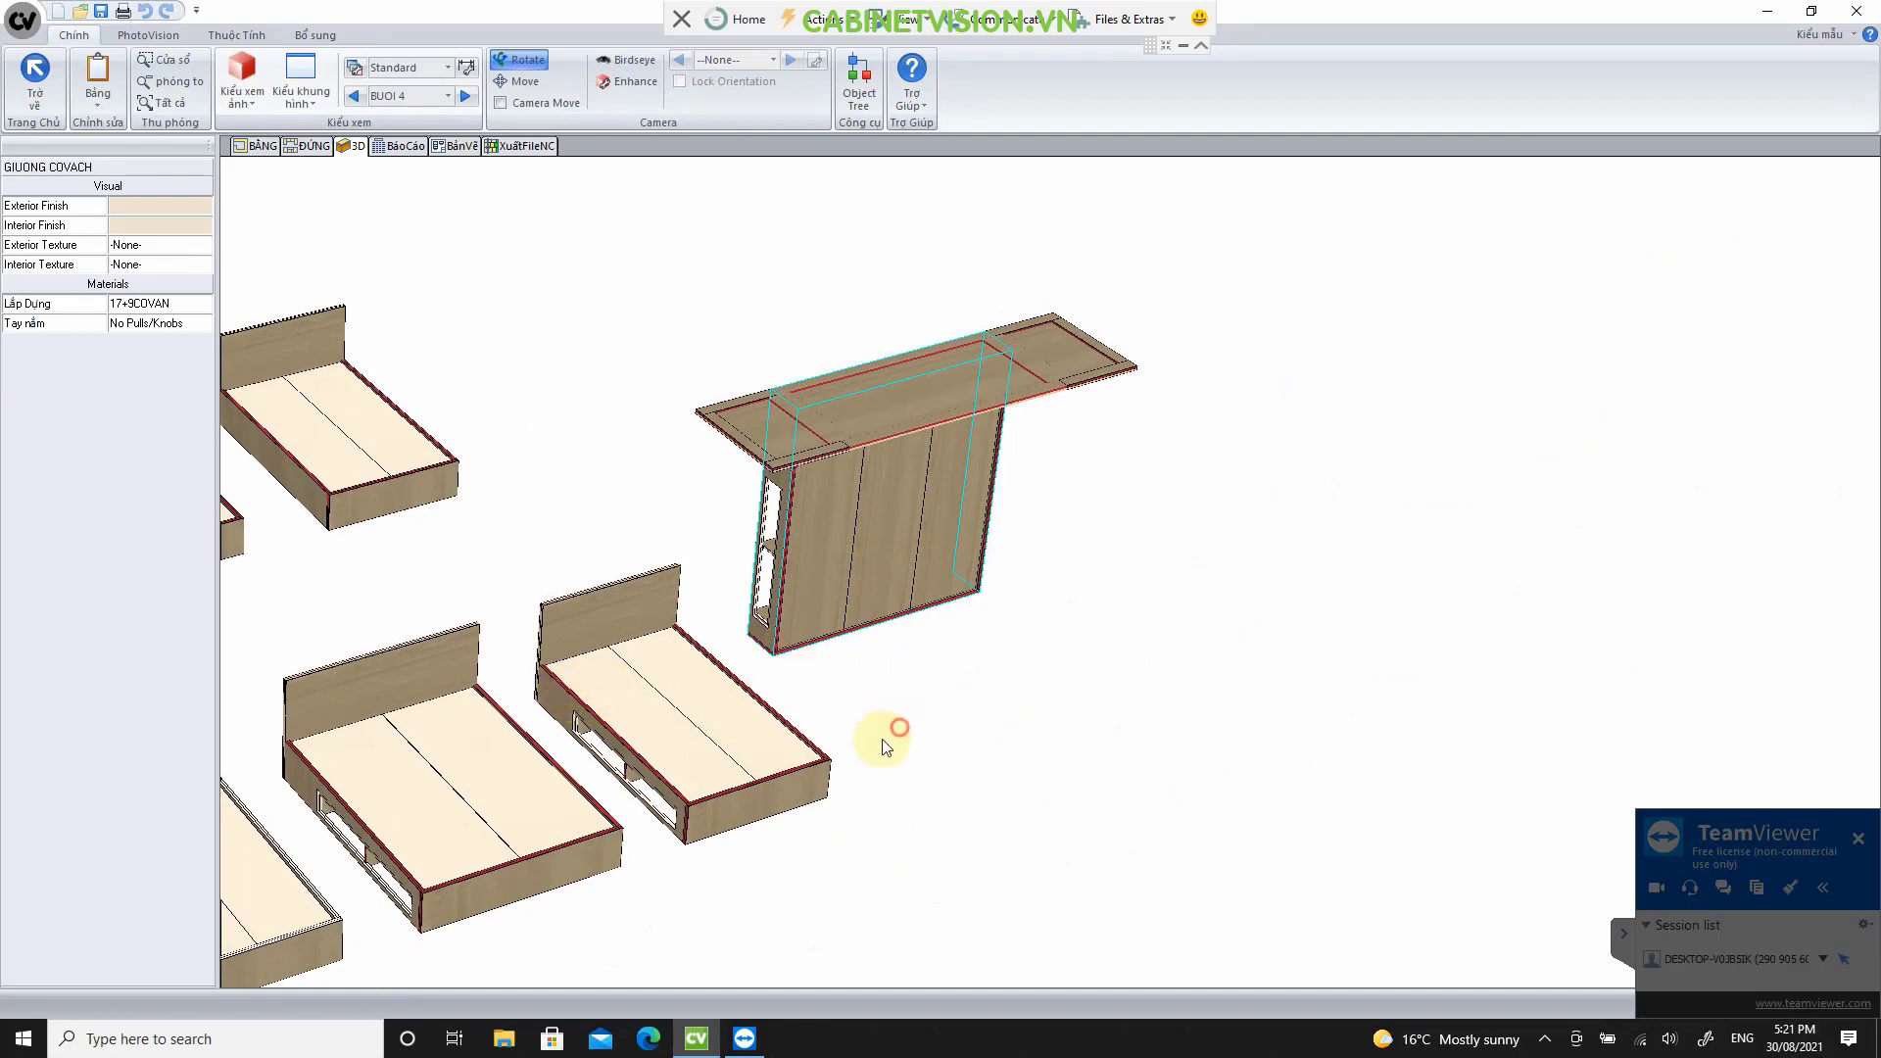
key("w")
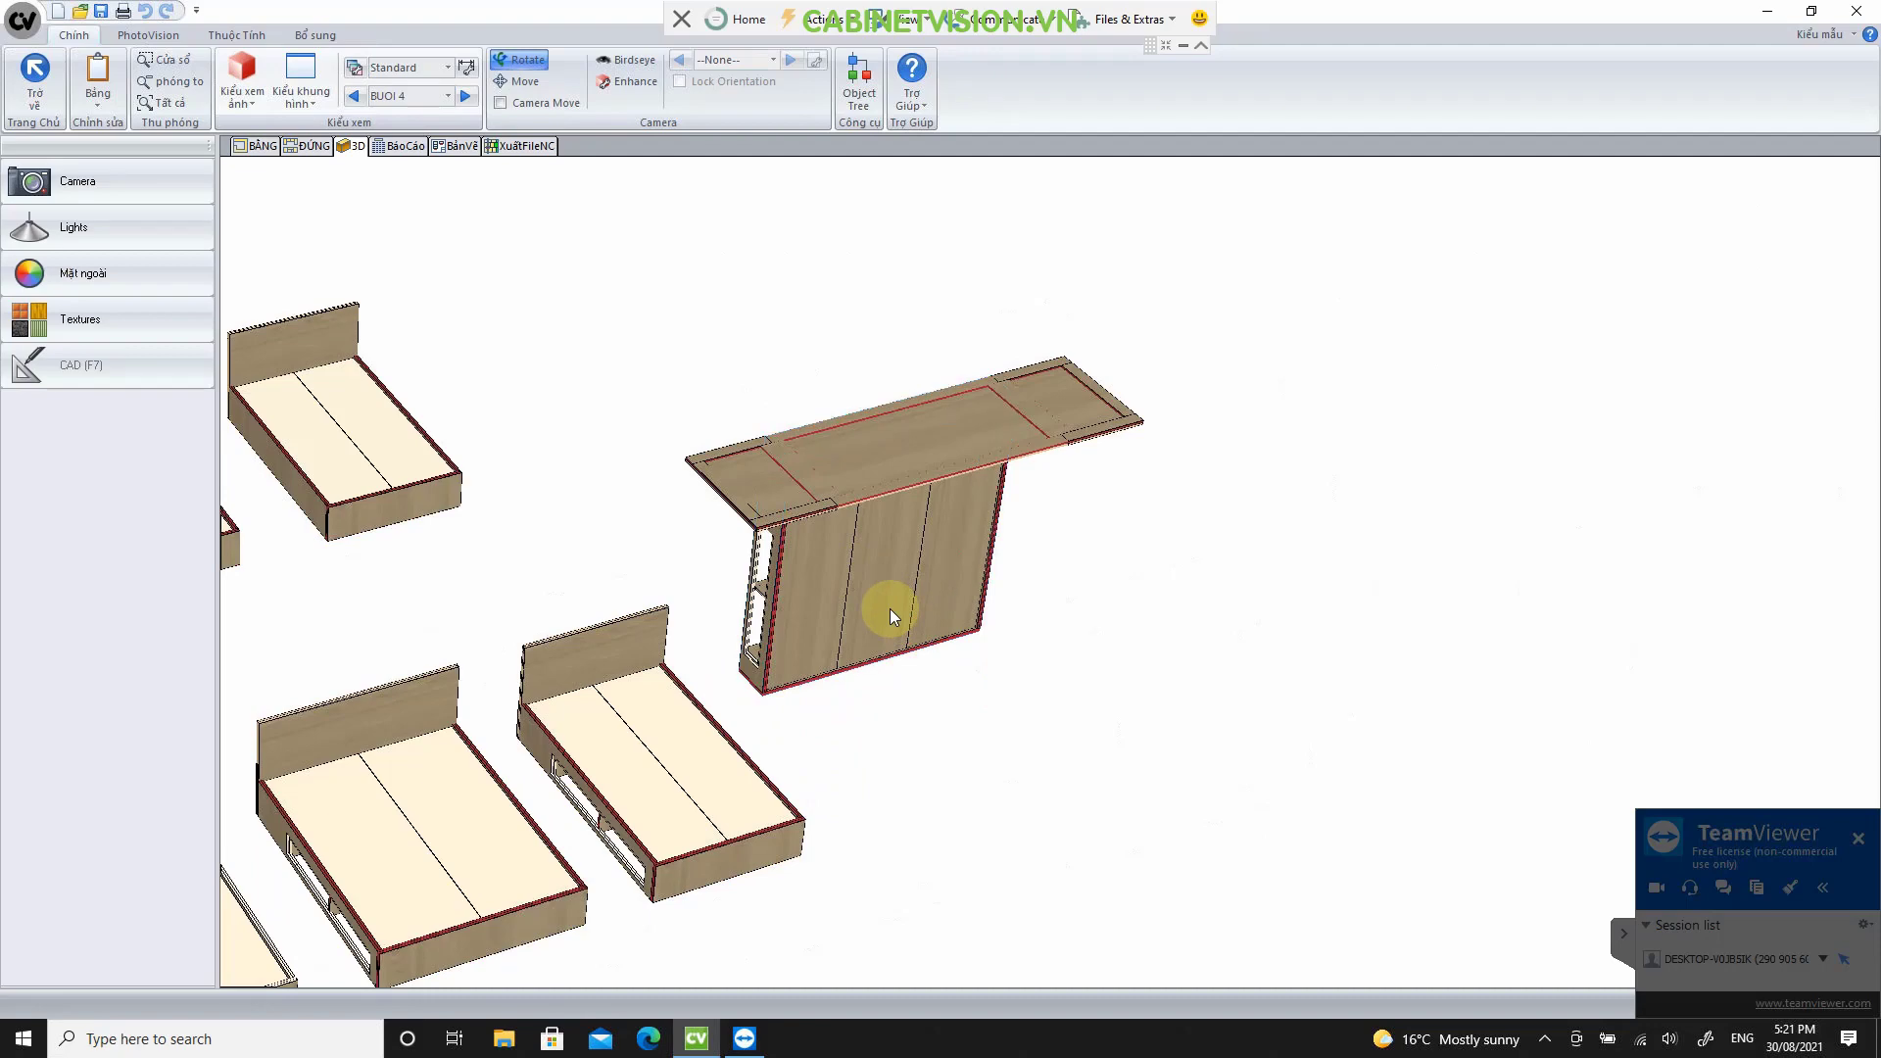
left_click_drag(970, 601, 891, 588)
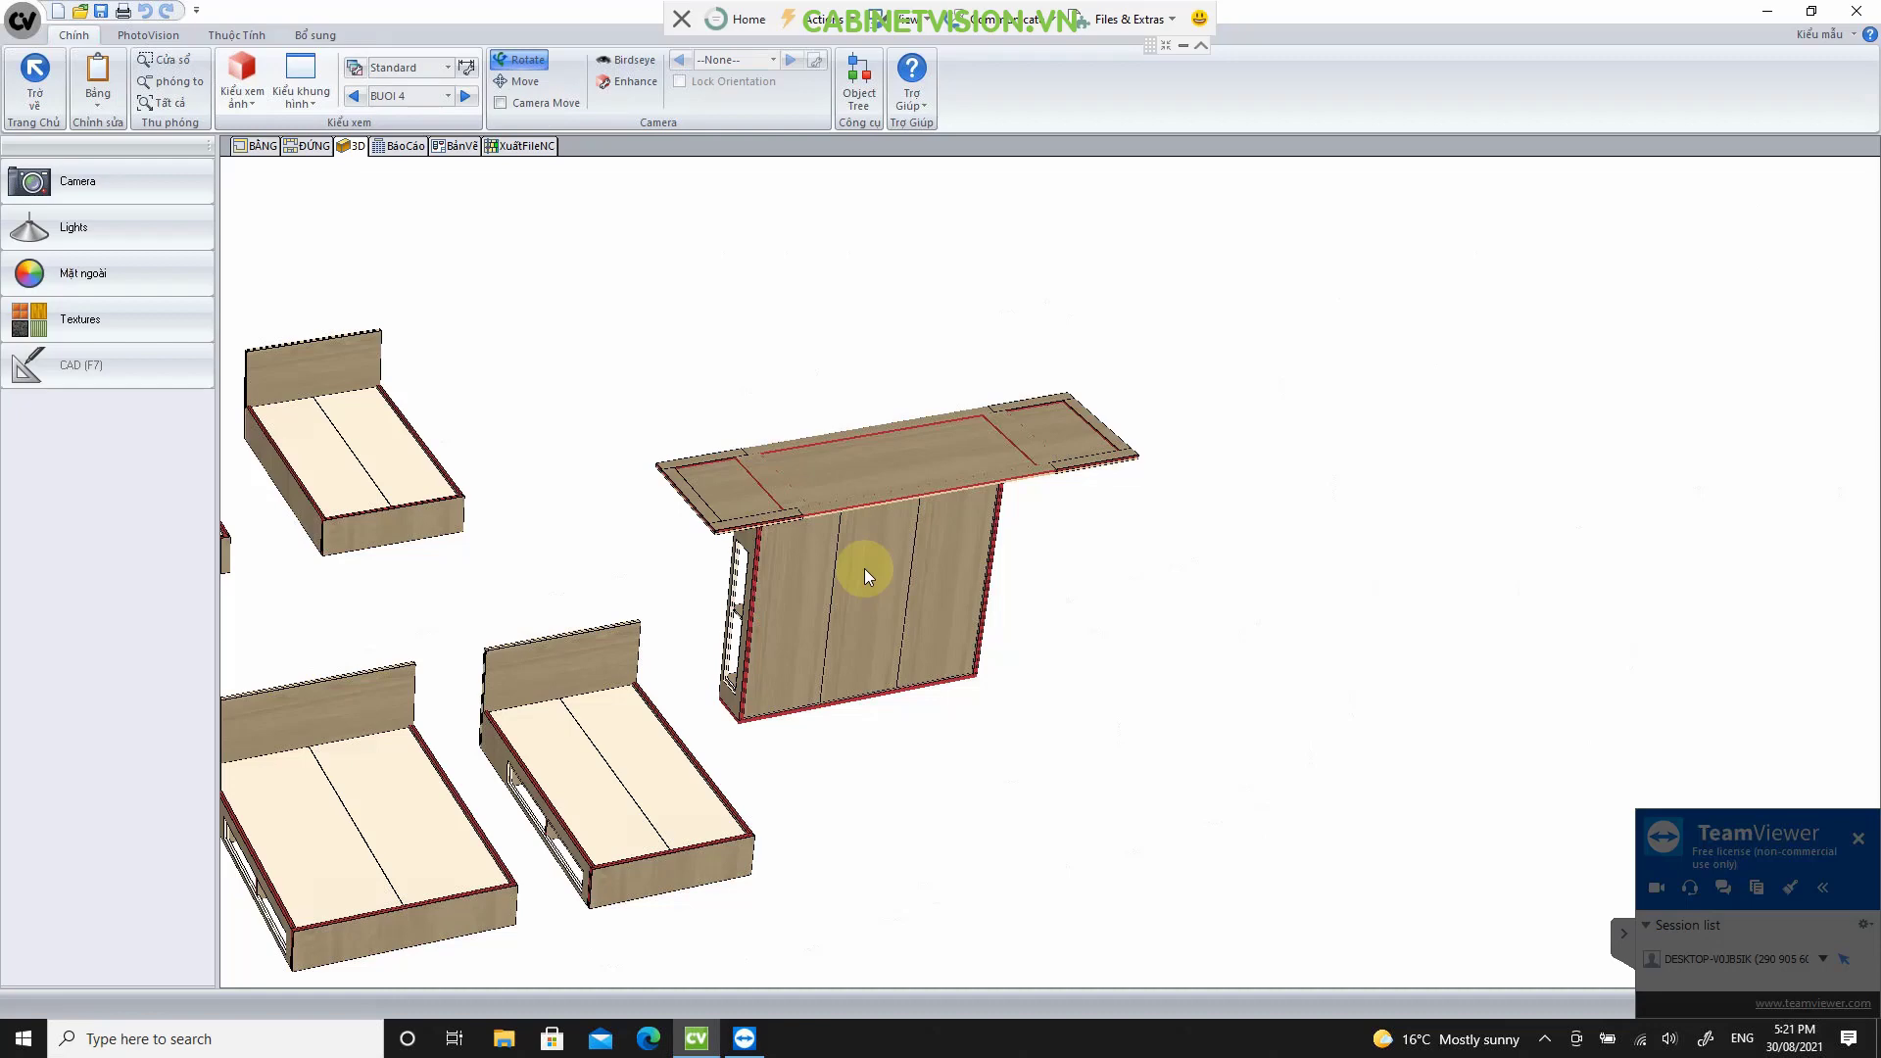
scroll(549, 289, "up", 1)
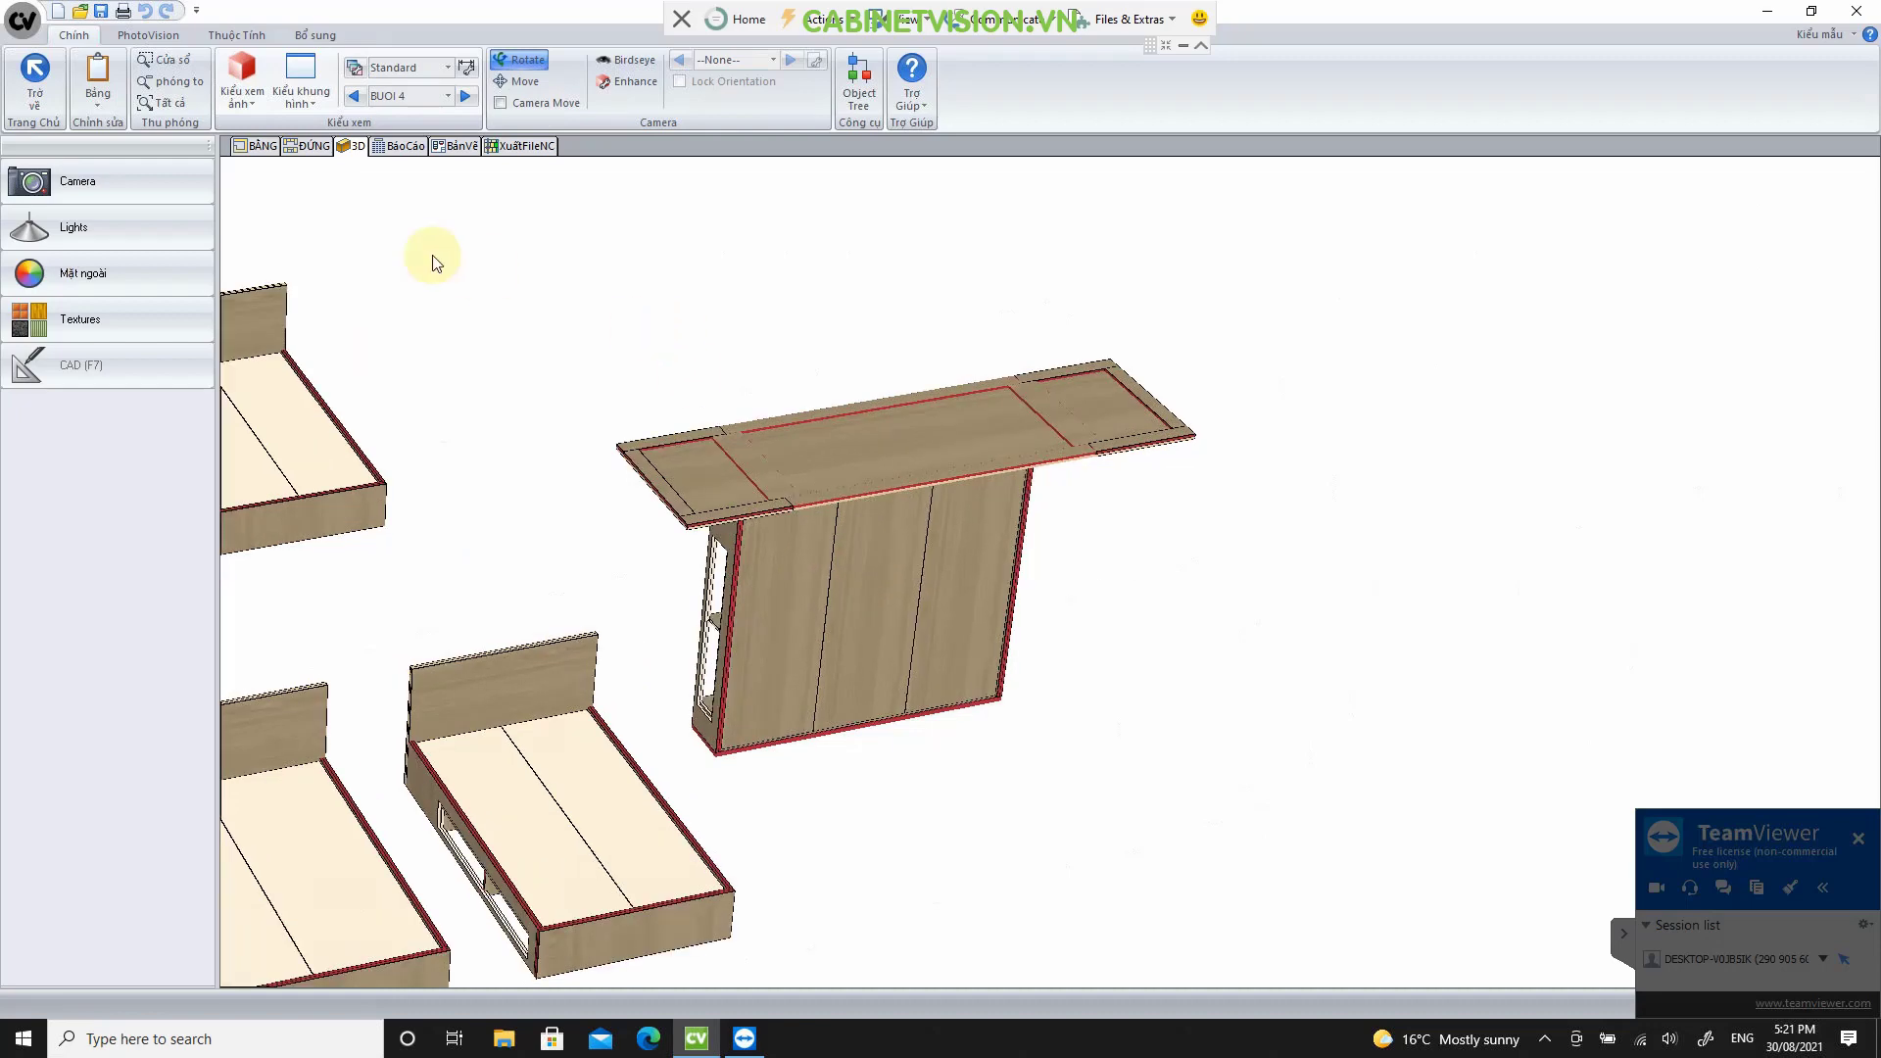
left_click(243, 148)
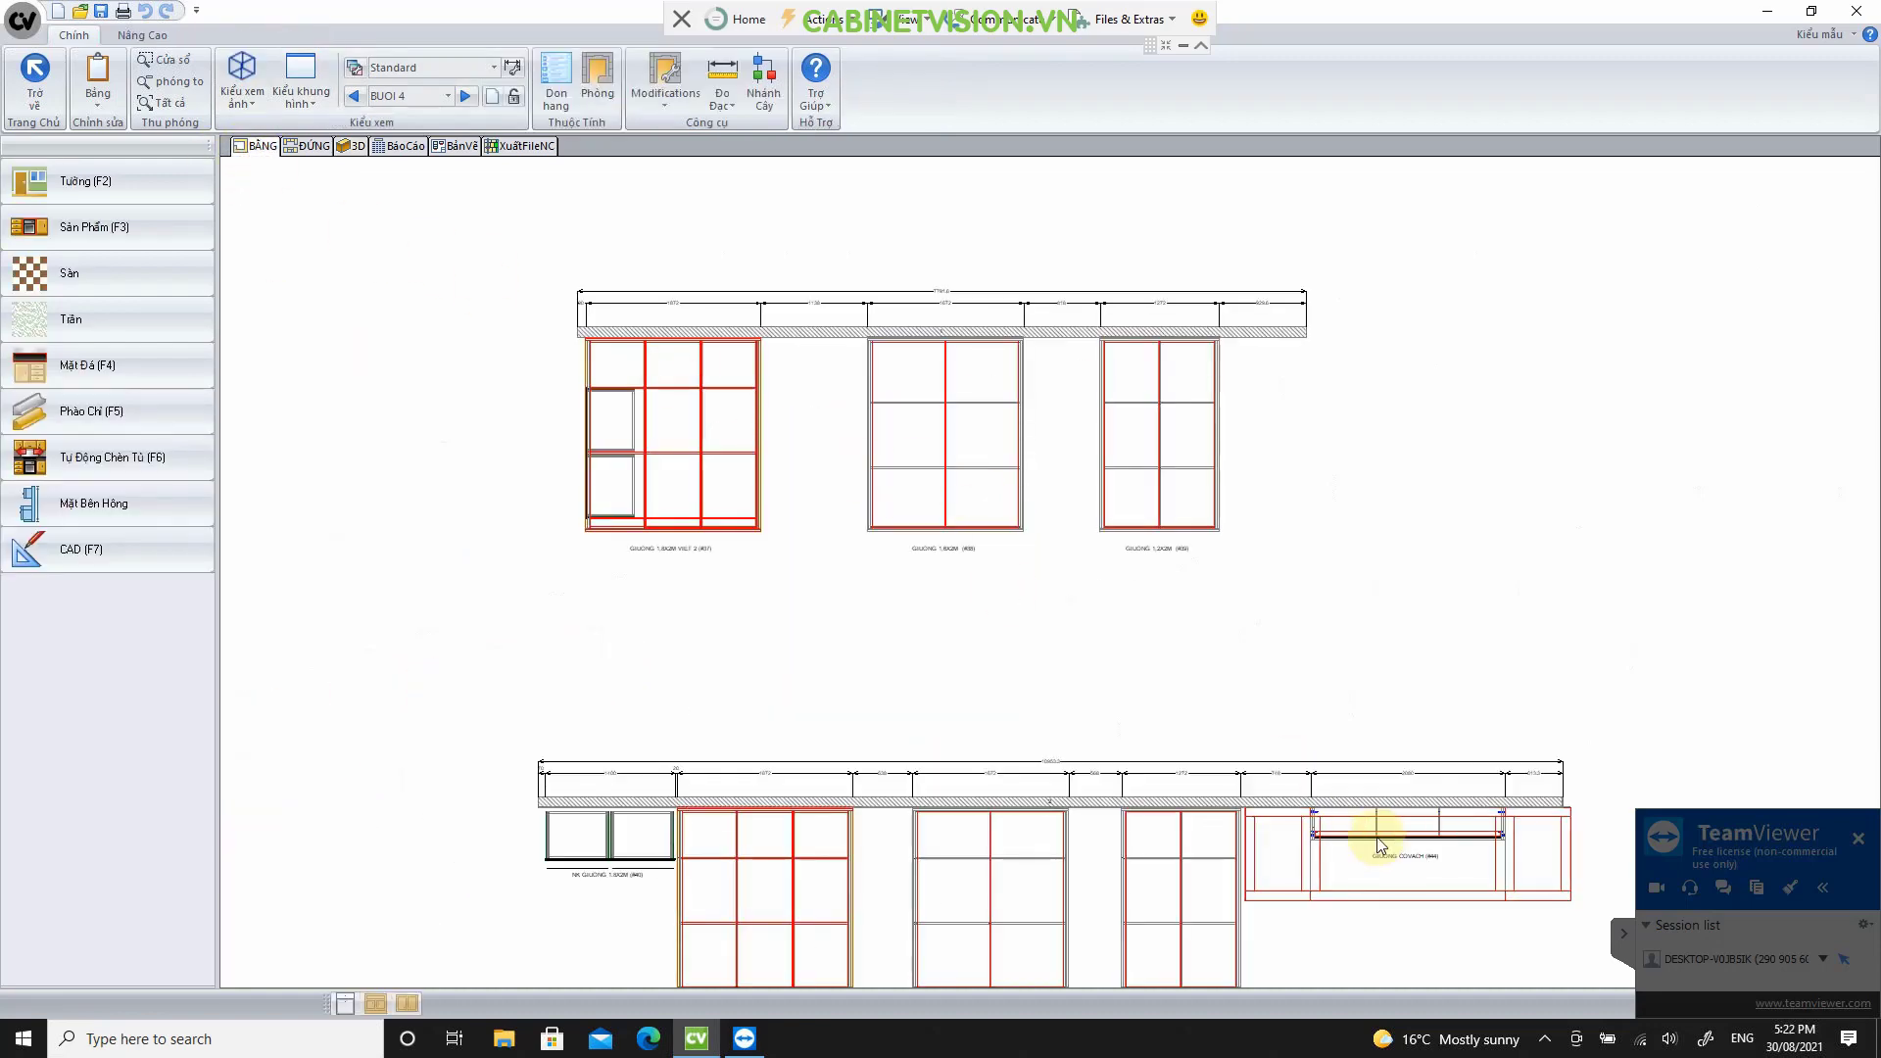
In cabinet #44's Chia Trong editor, set the compartments' width lock to No, then view it in 3D.
left_click(1385, 835)
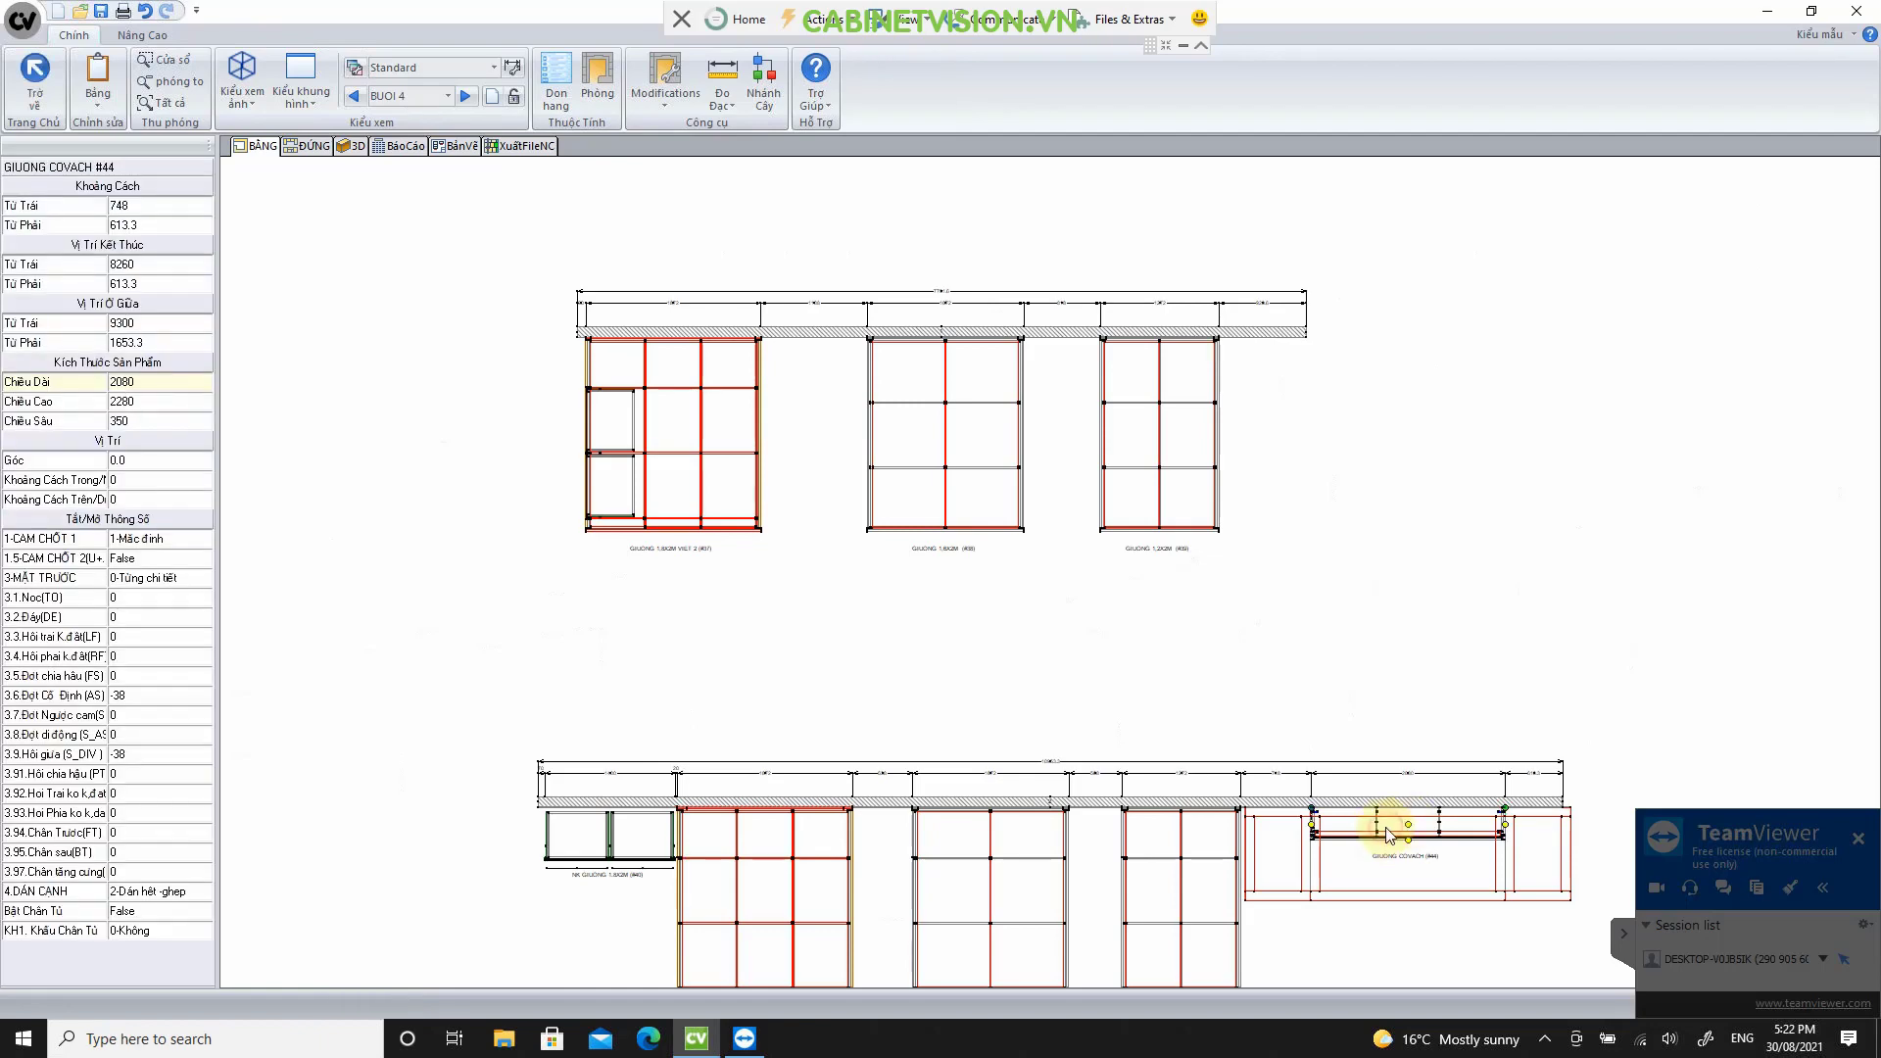
double_click(1386, 835)
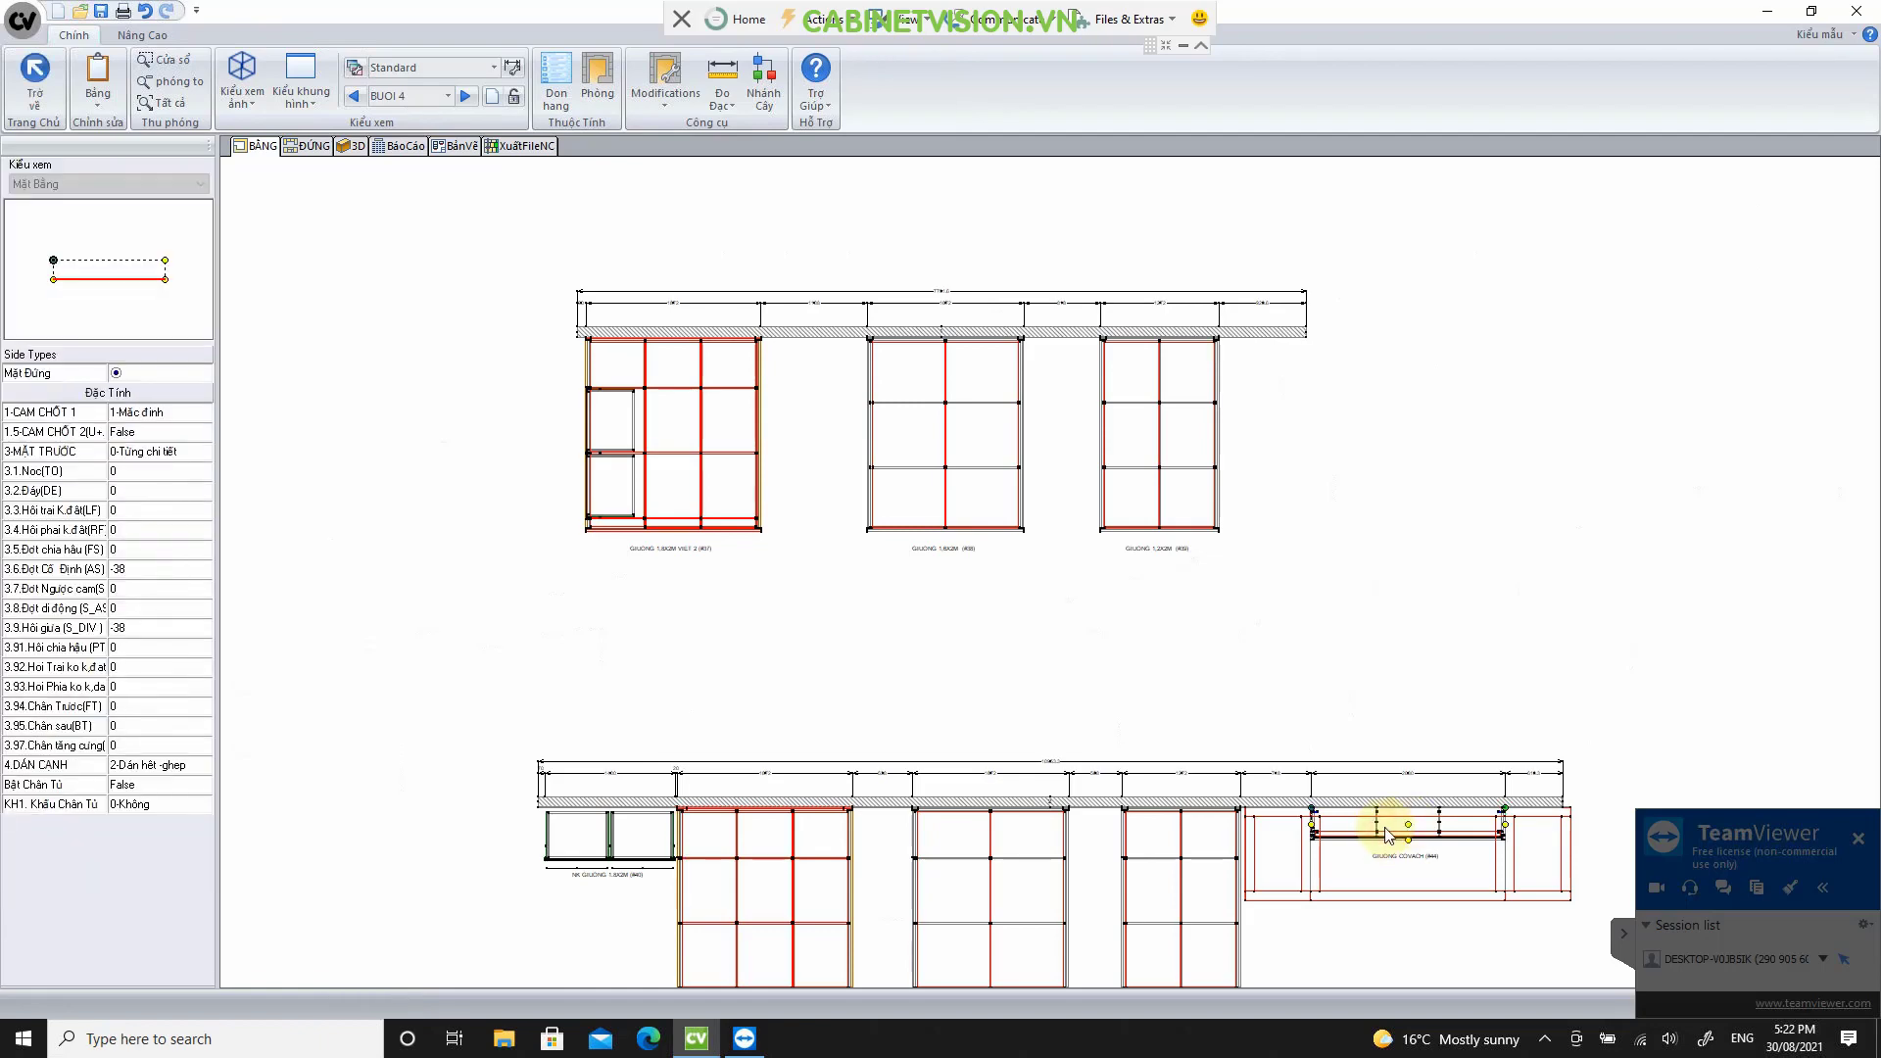
left_click(878, 443)
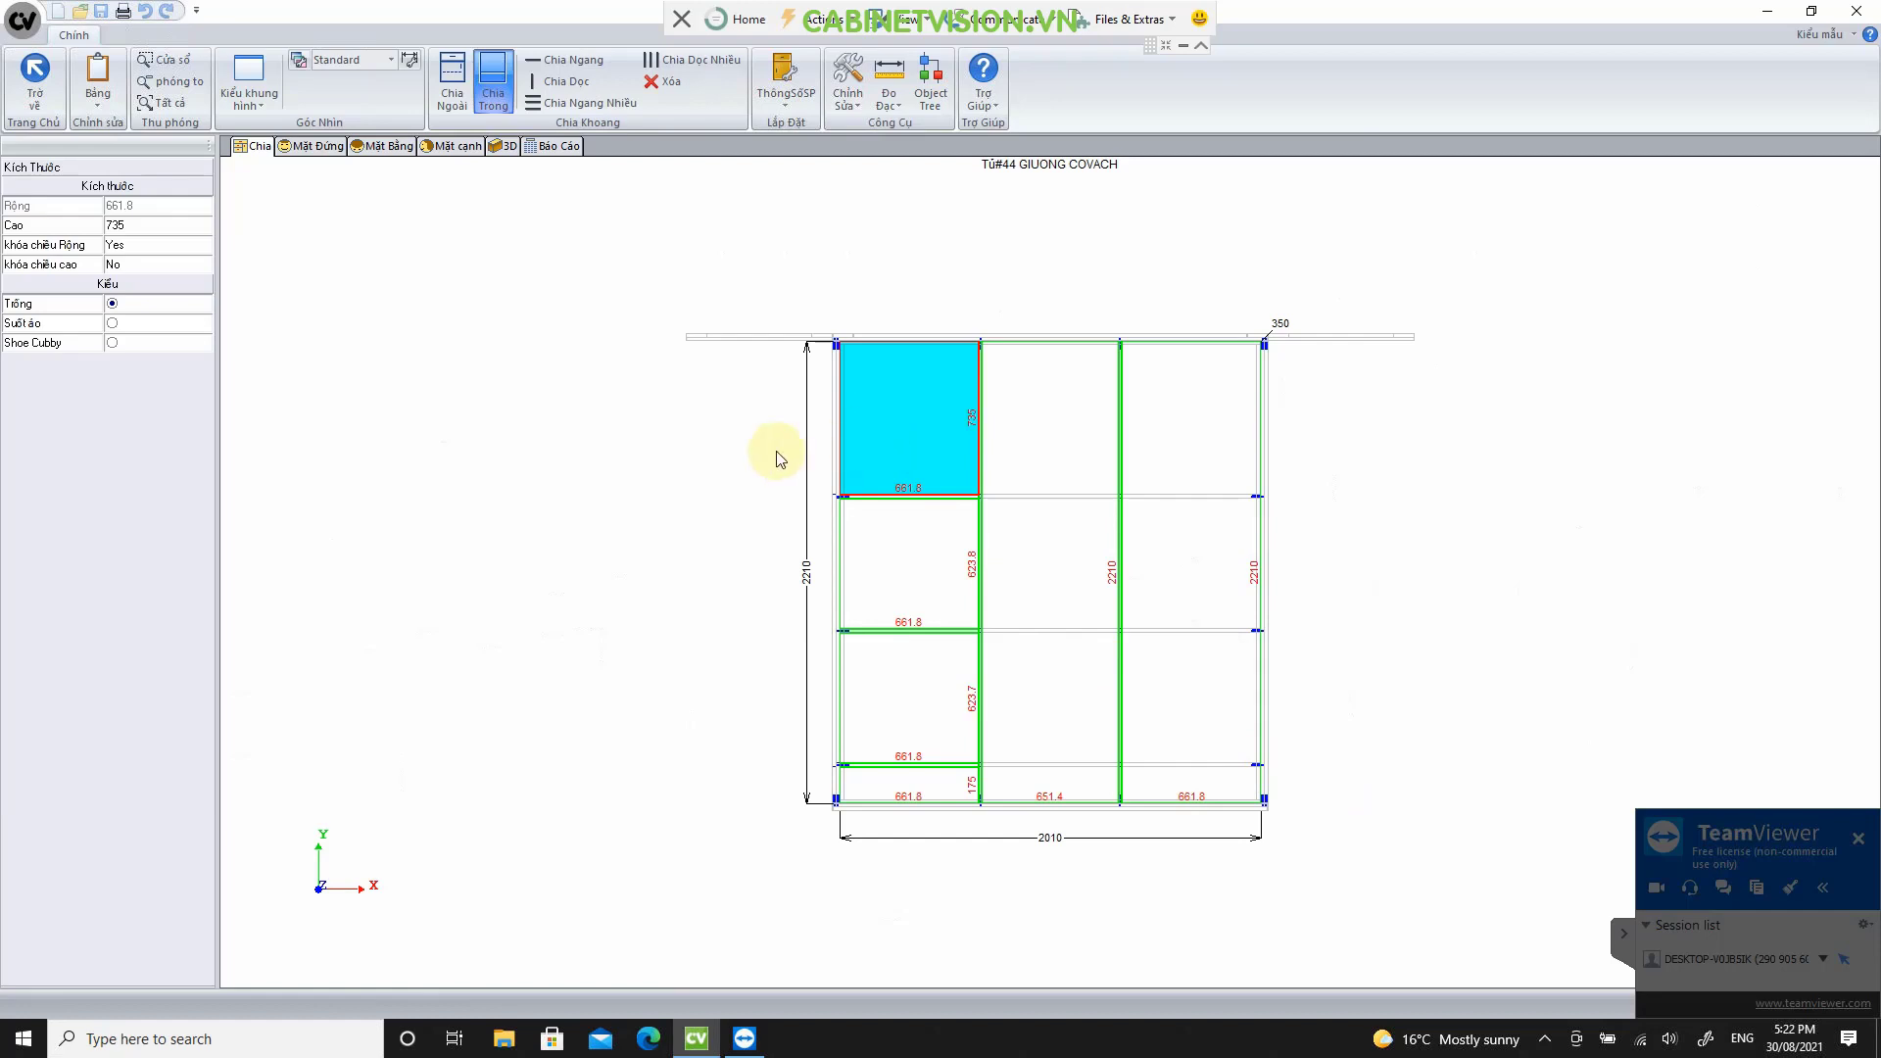
double_click(214, 245)
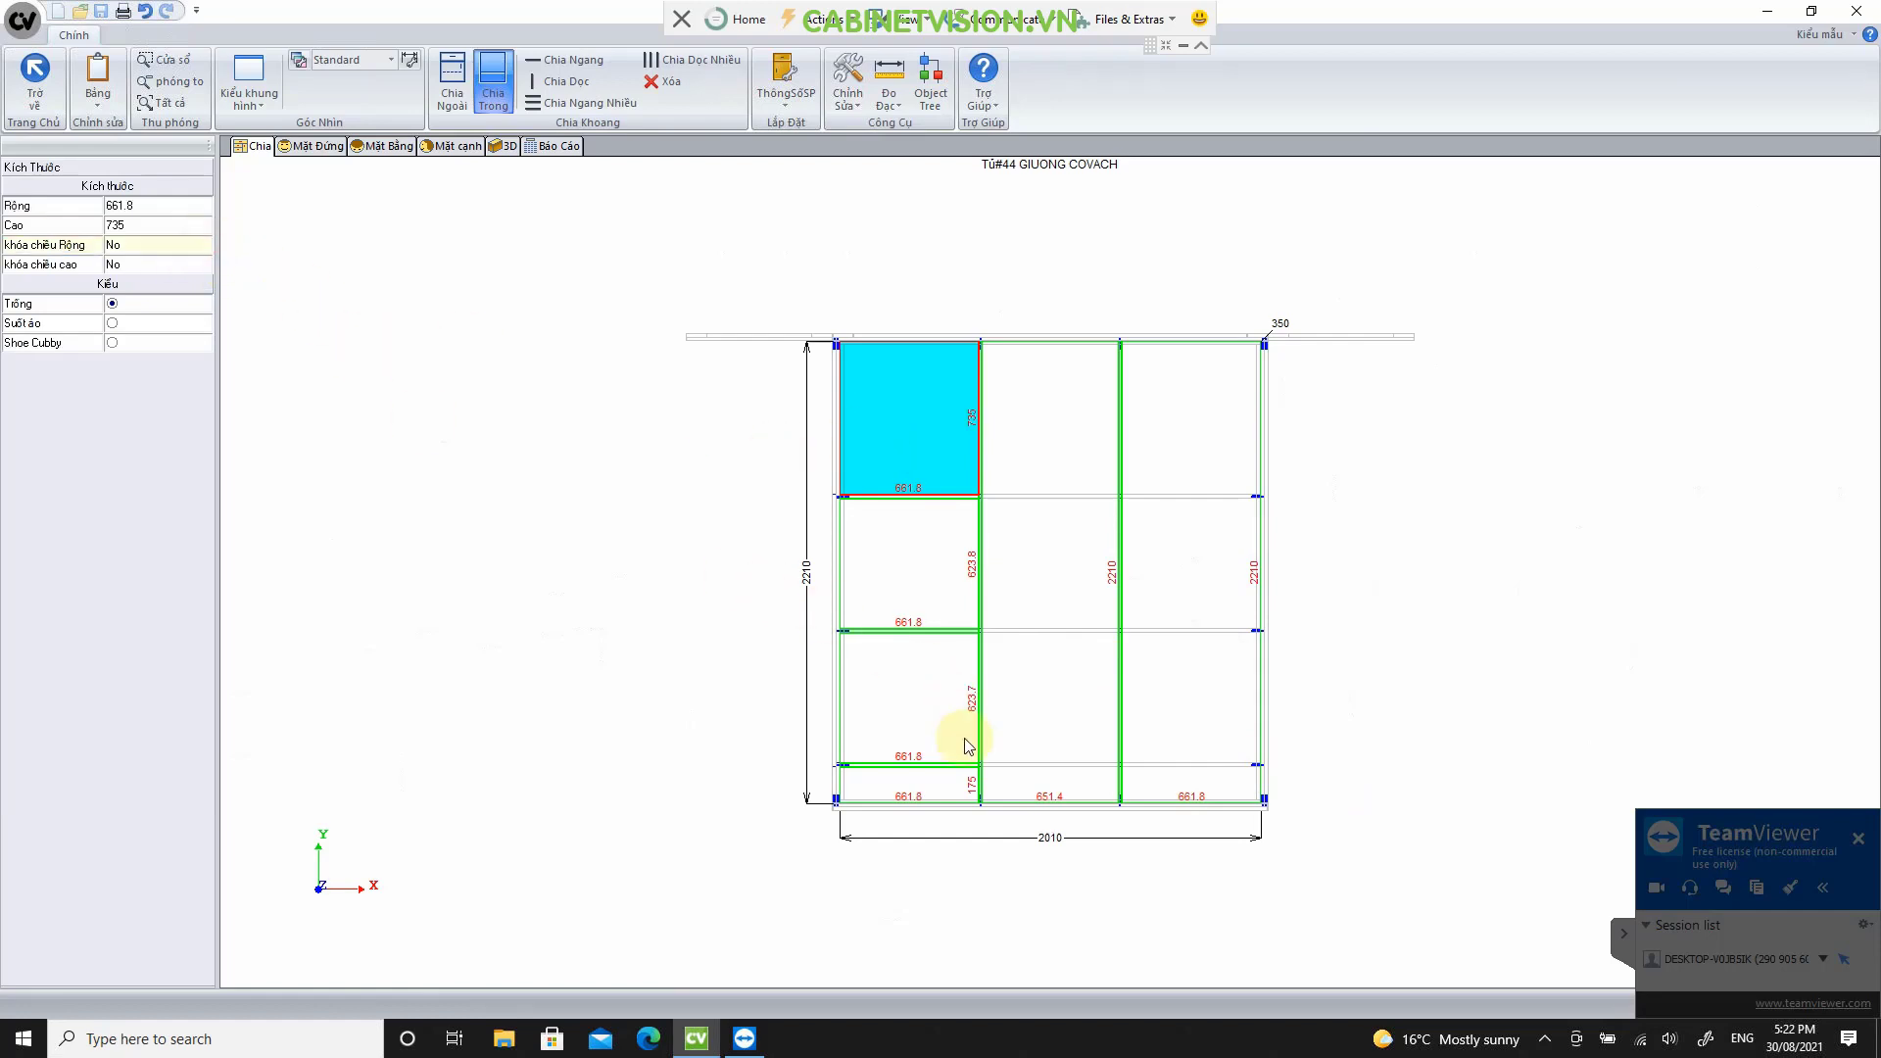
left_click(1042, 400)
left_click(1174, 423)
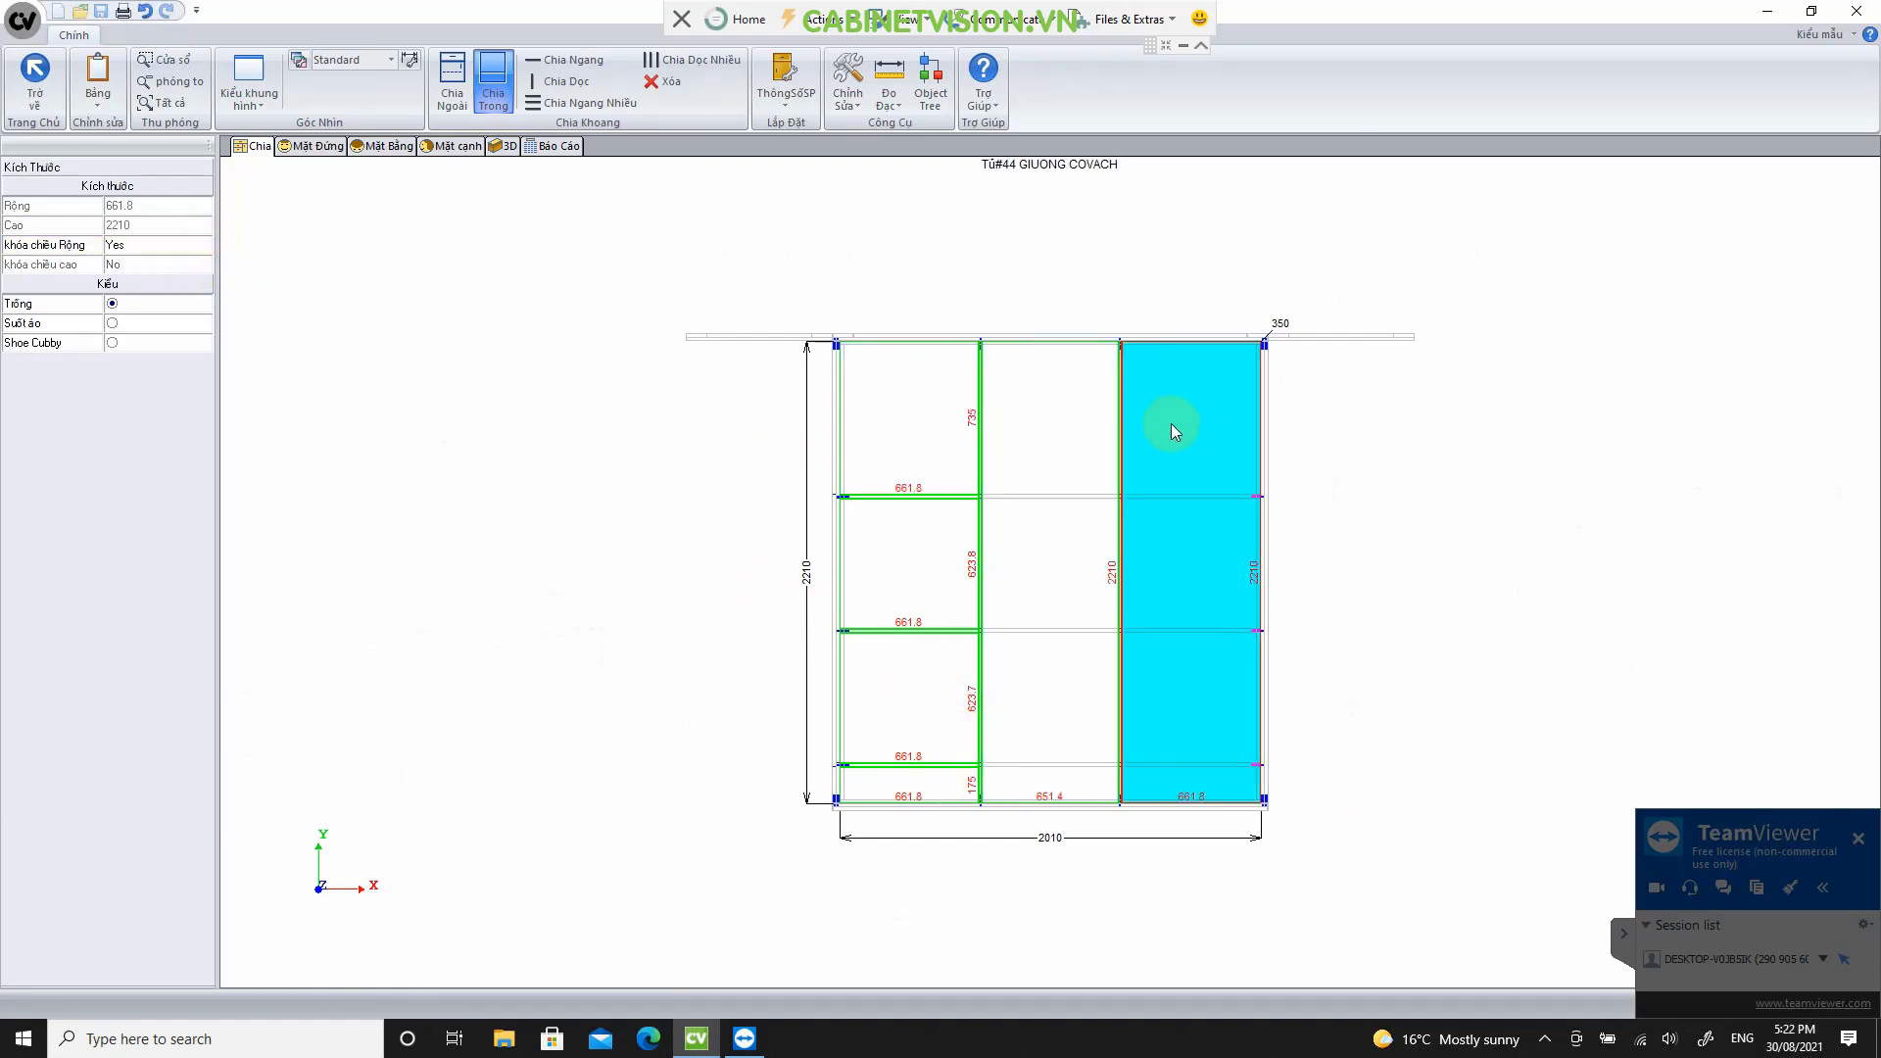
double_click(196, 245)
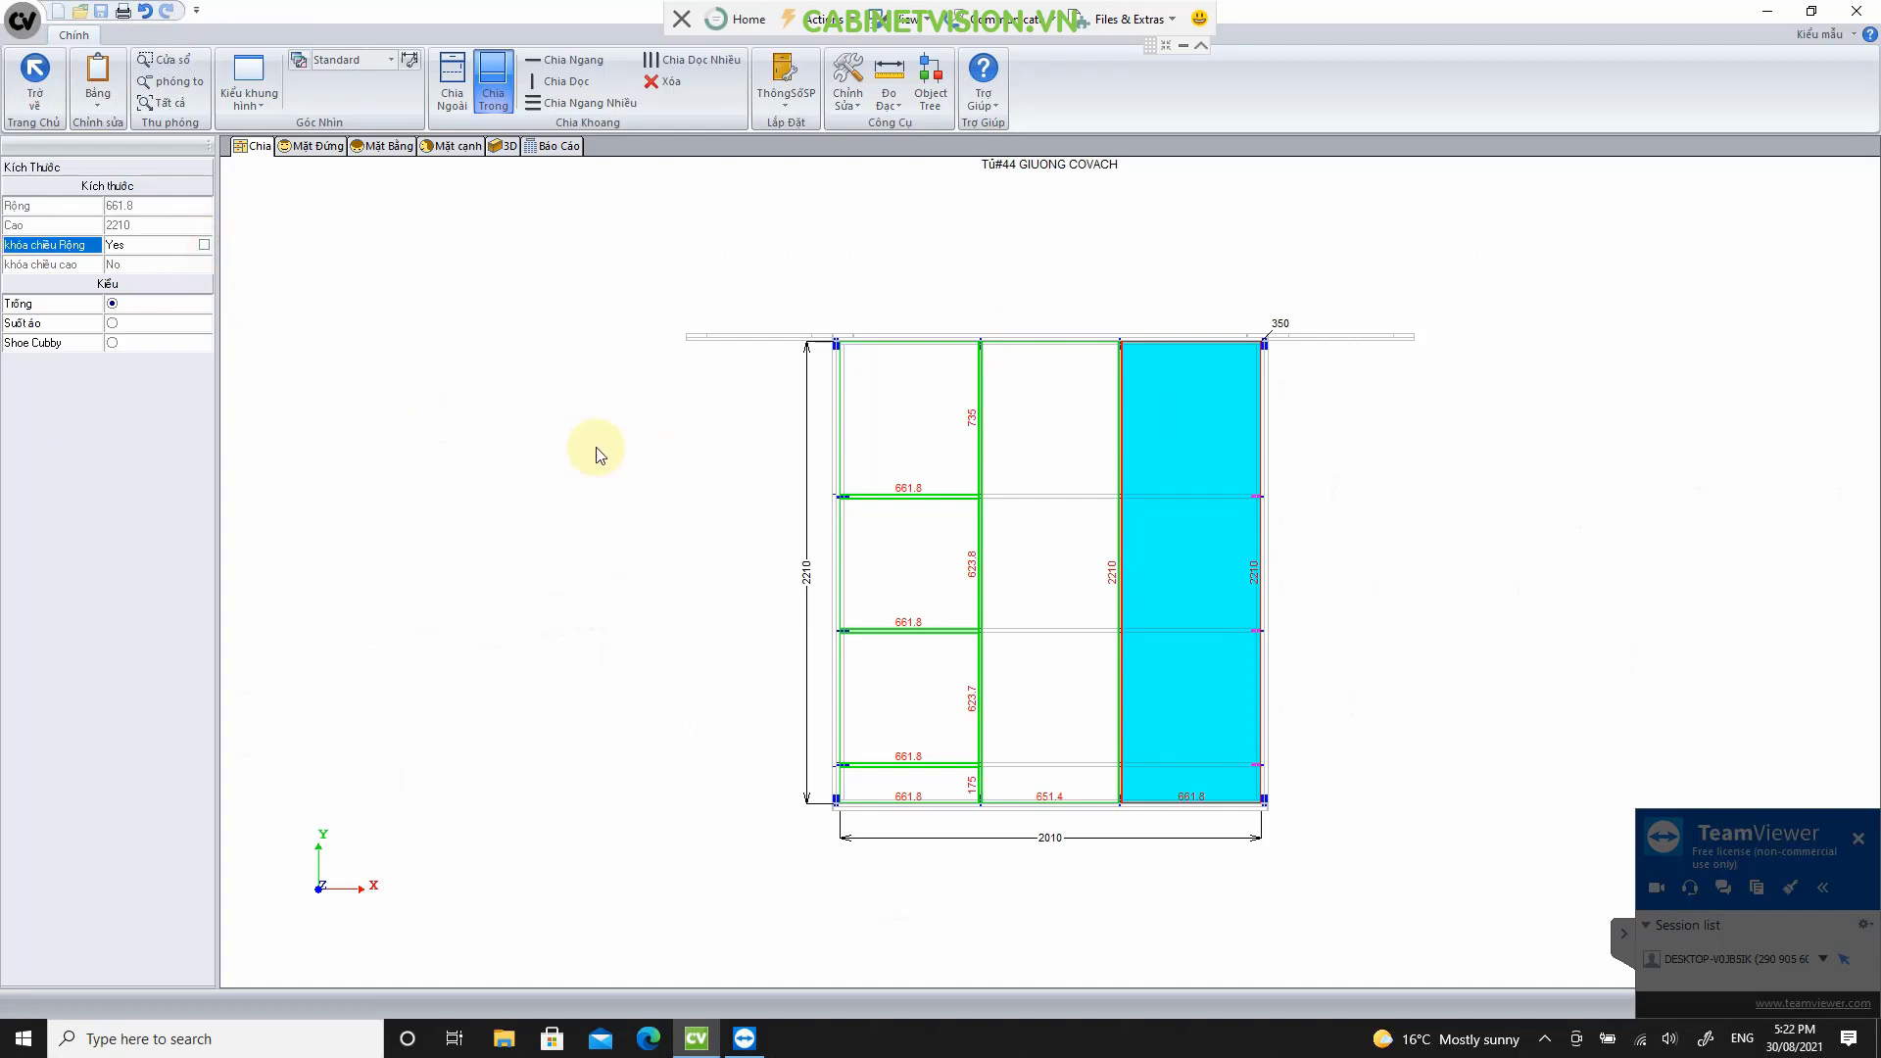
left_click(610, 520)
left_click(452, 83)
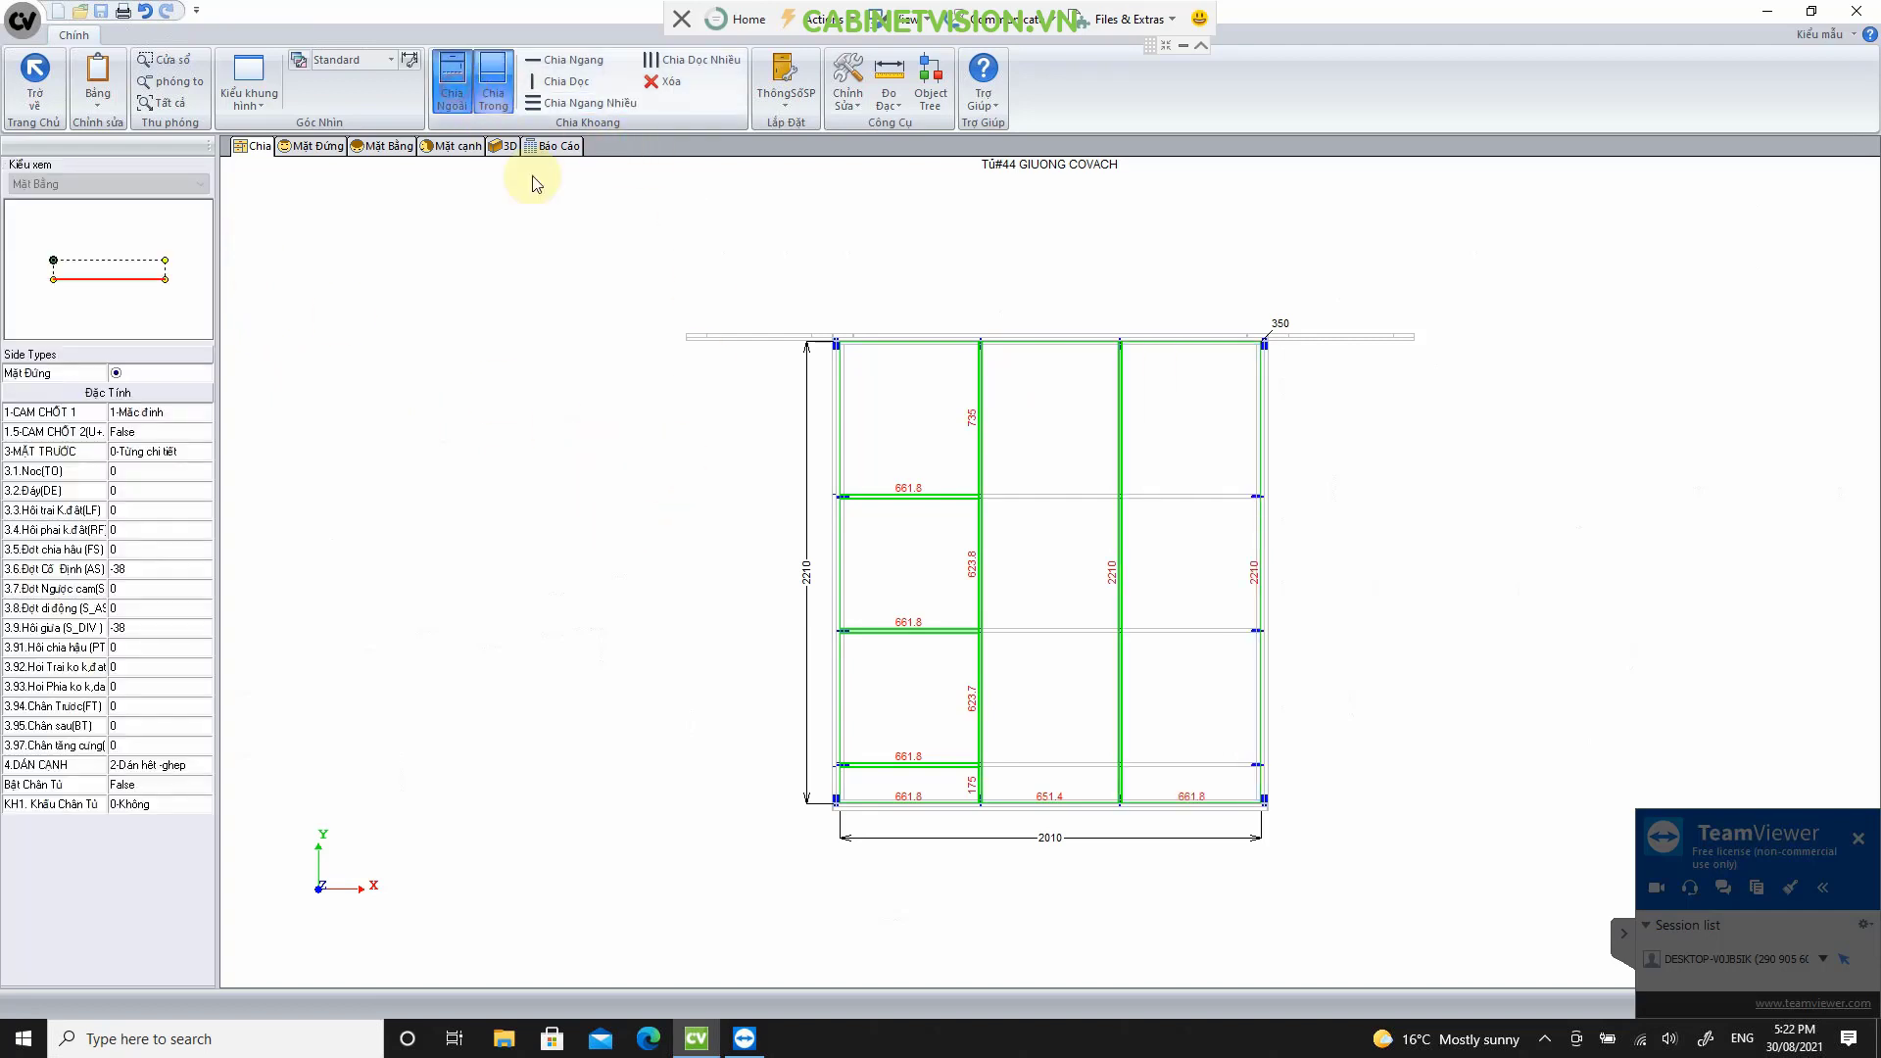
left_click(939, 487)
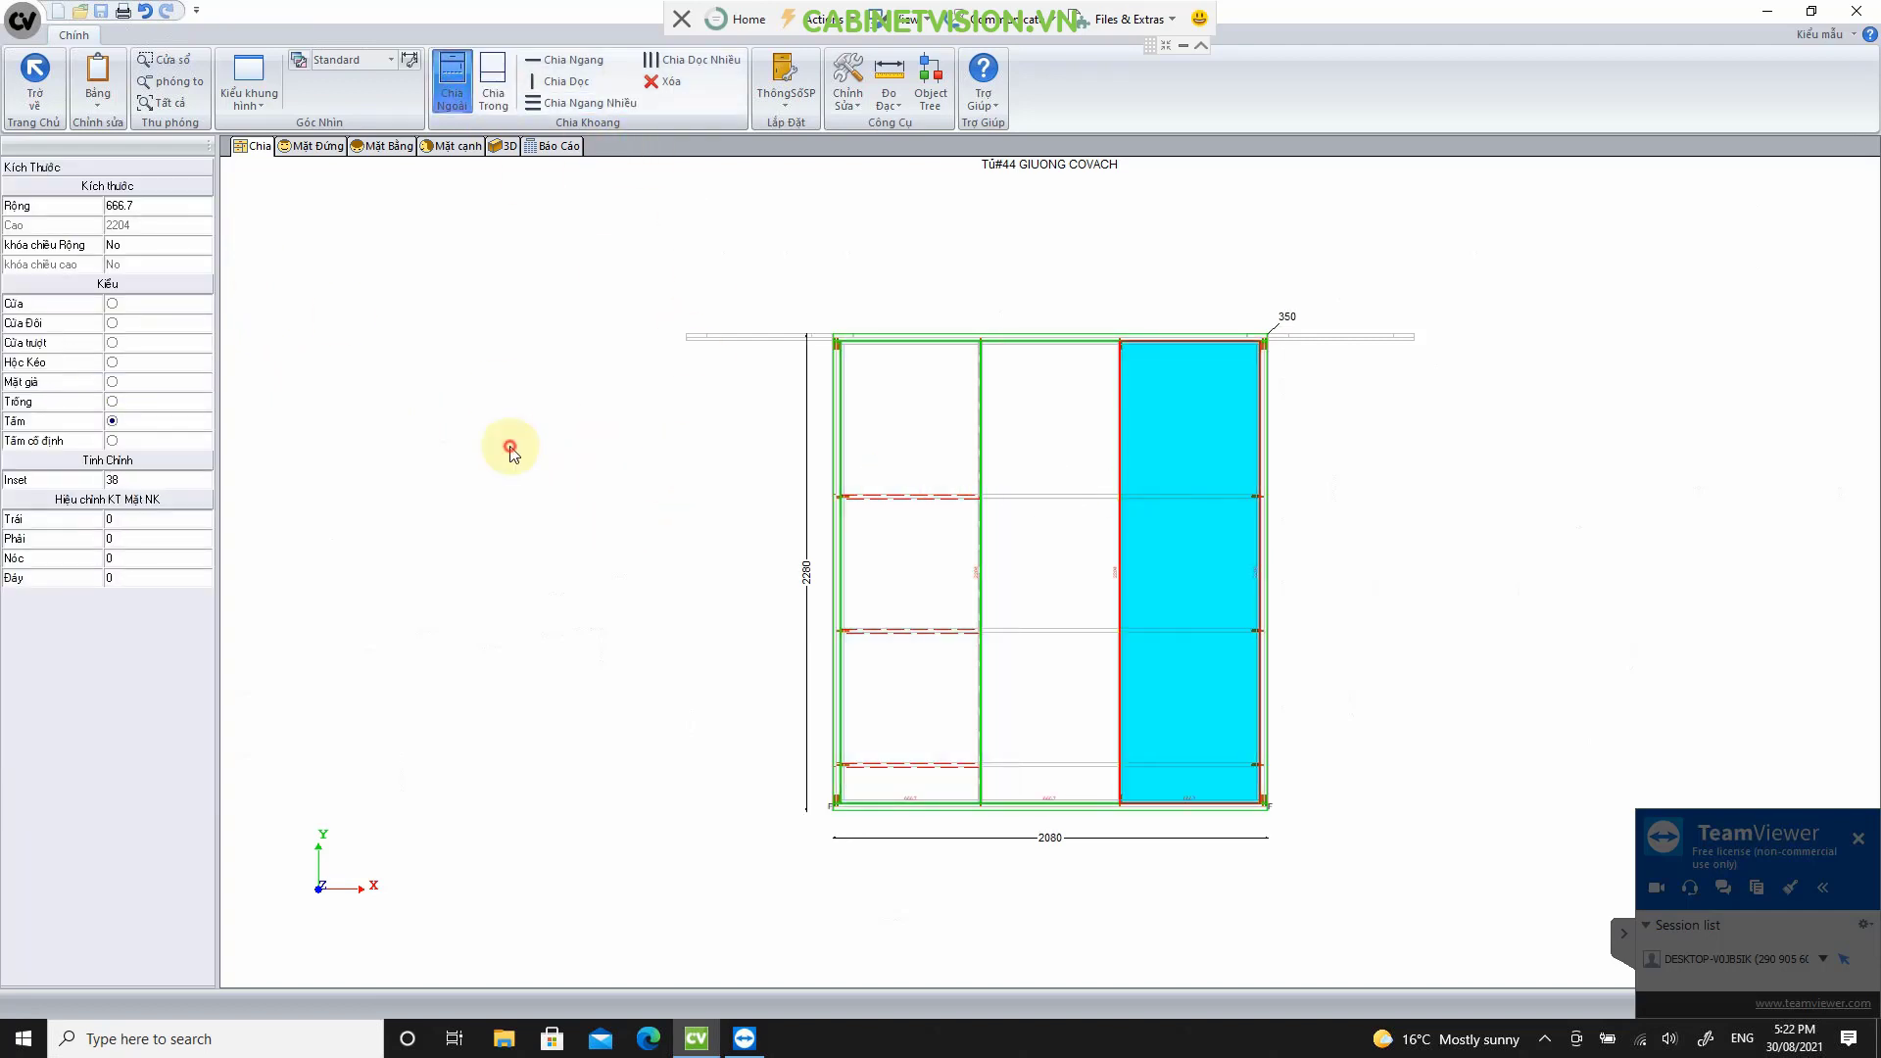
left_click(323, 146)
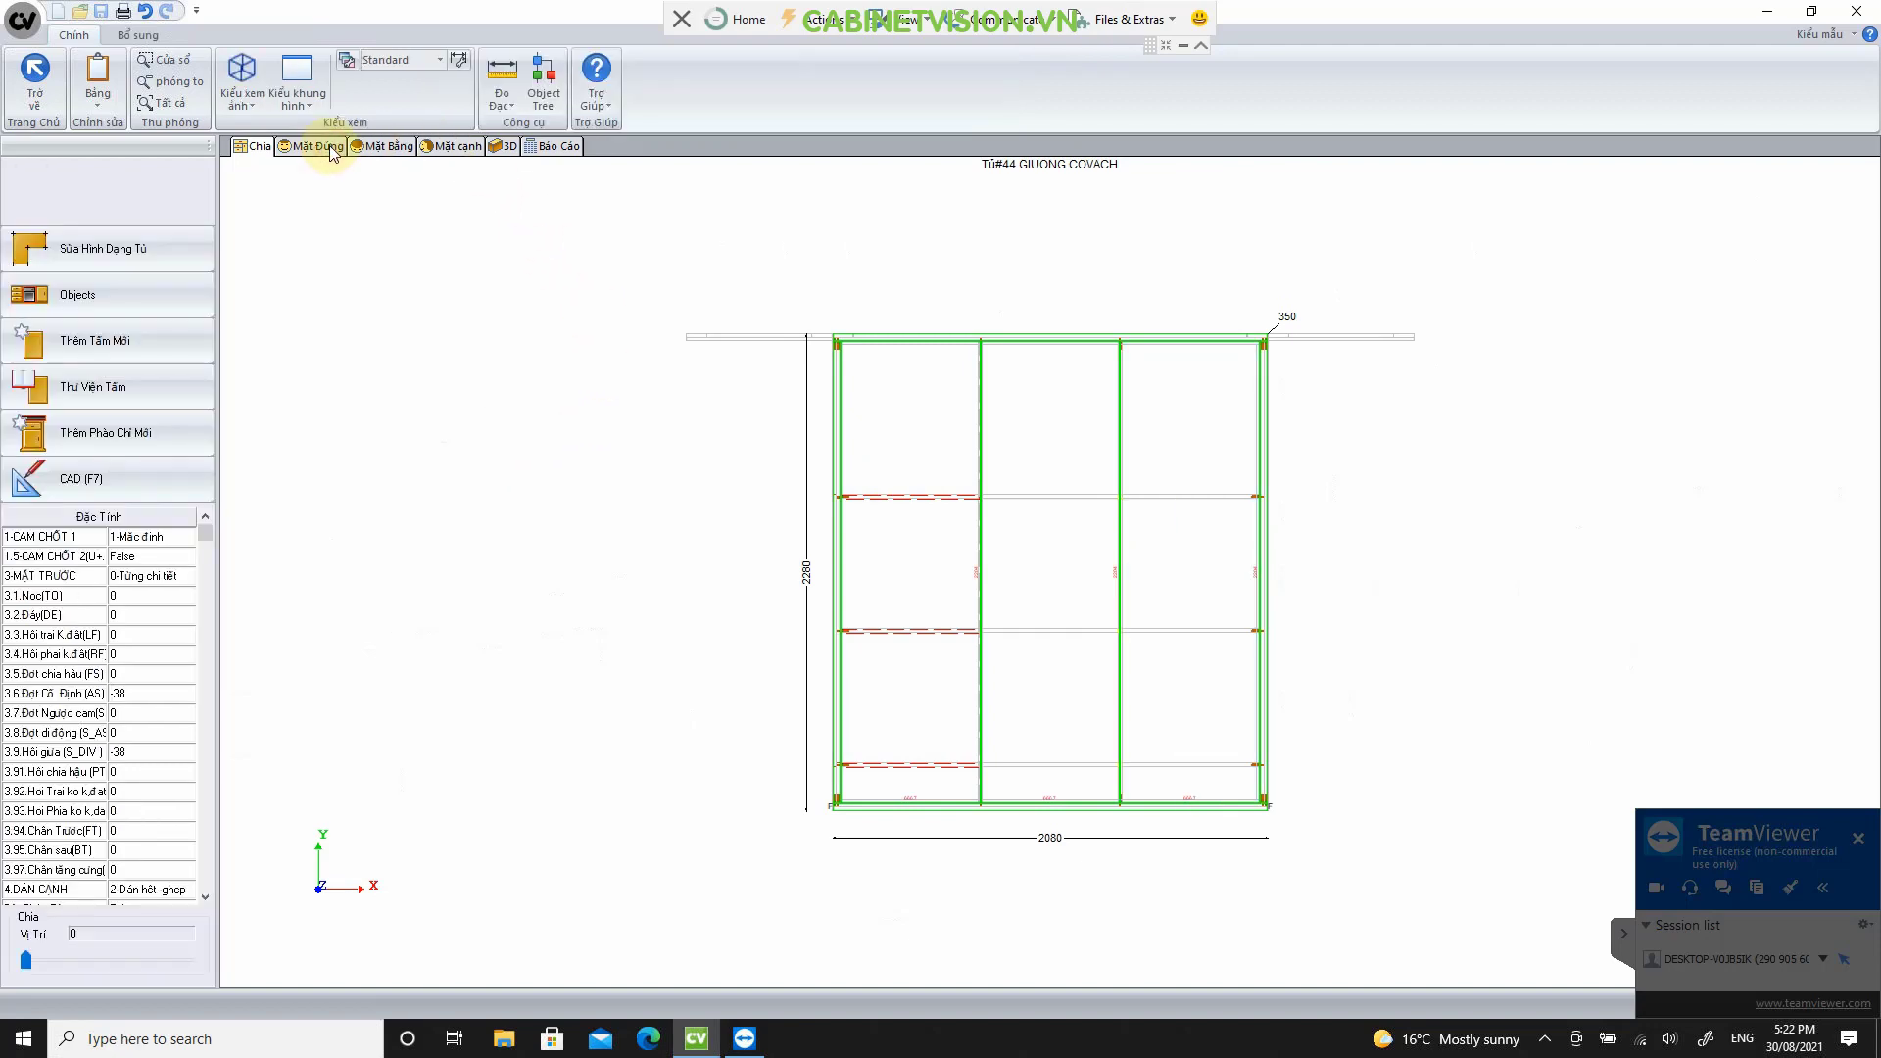
left_click(503, 147)
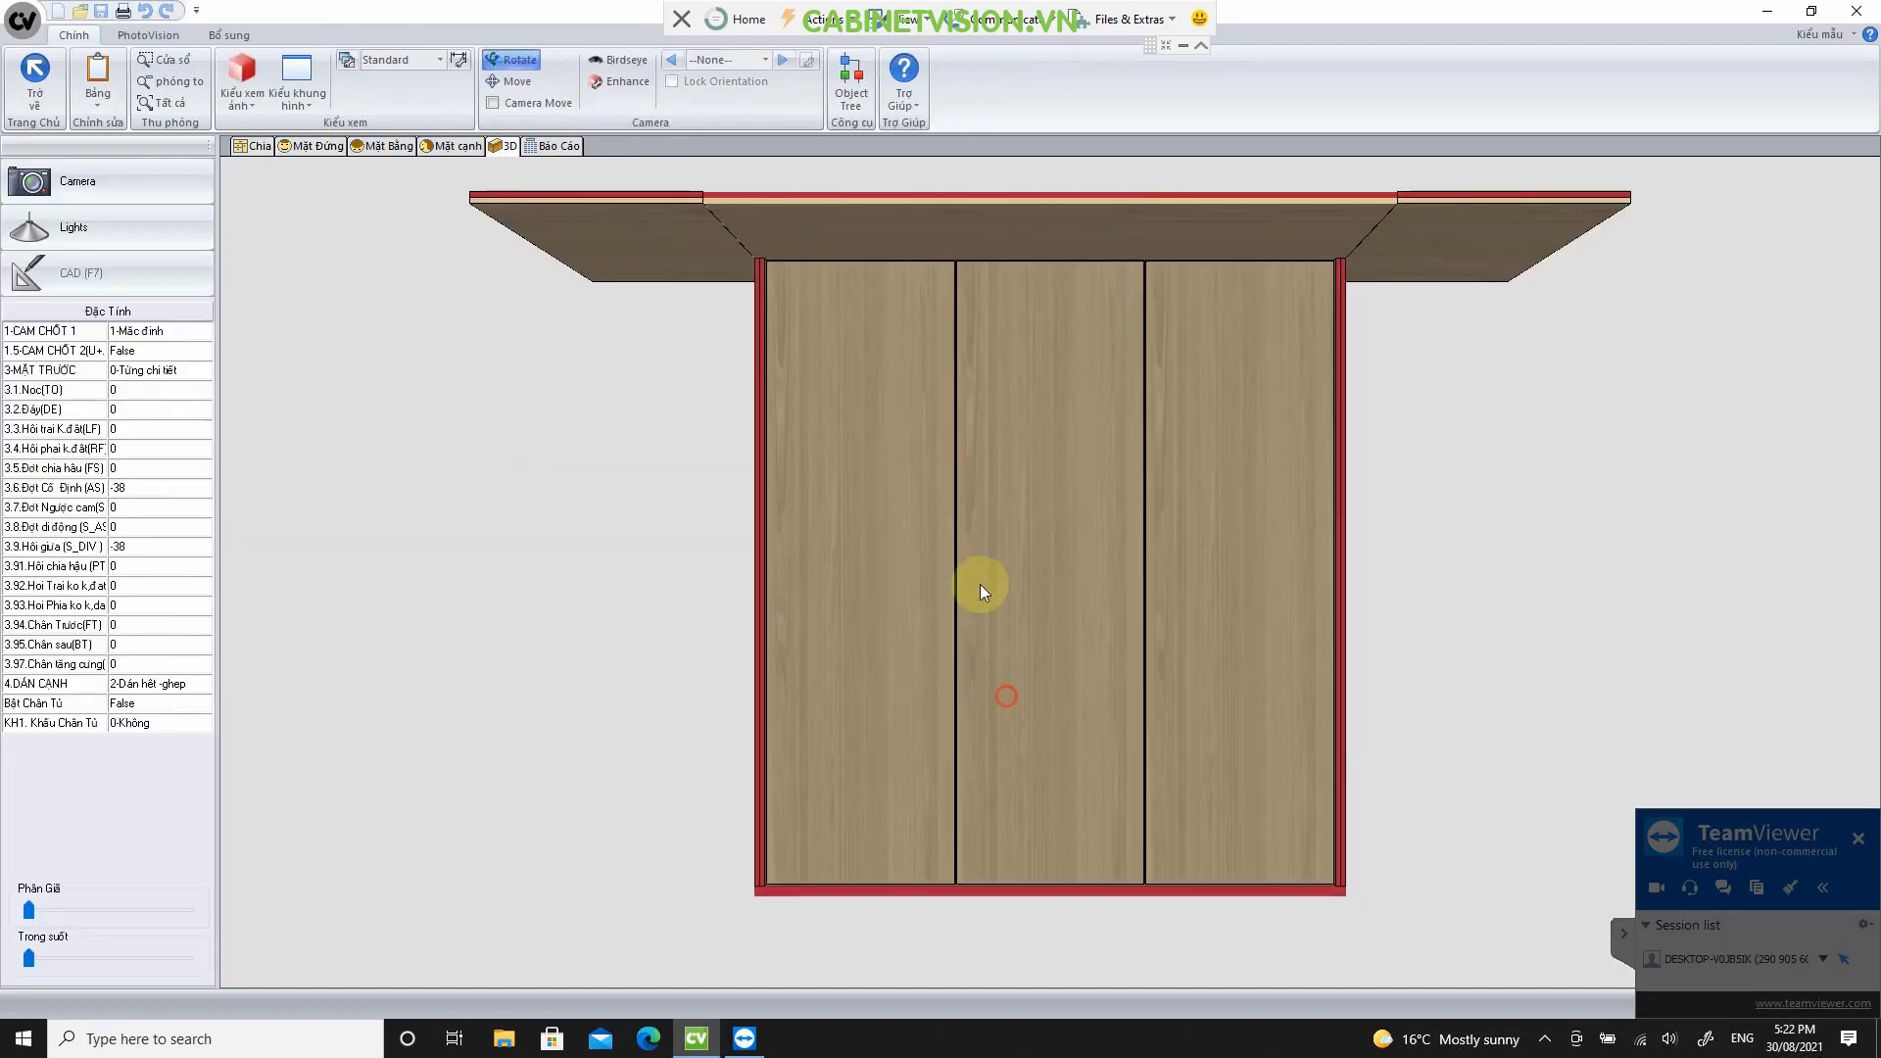
In the plan view, set the DAU CAO headboard width (DX) to 1200.
left_click_drag(980, 584, 984, 439)
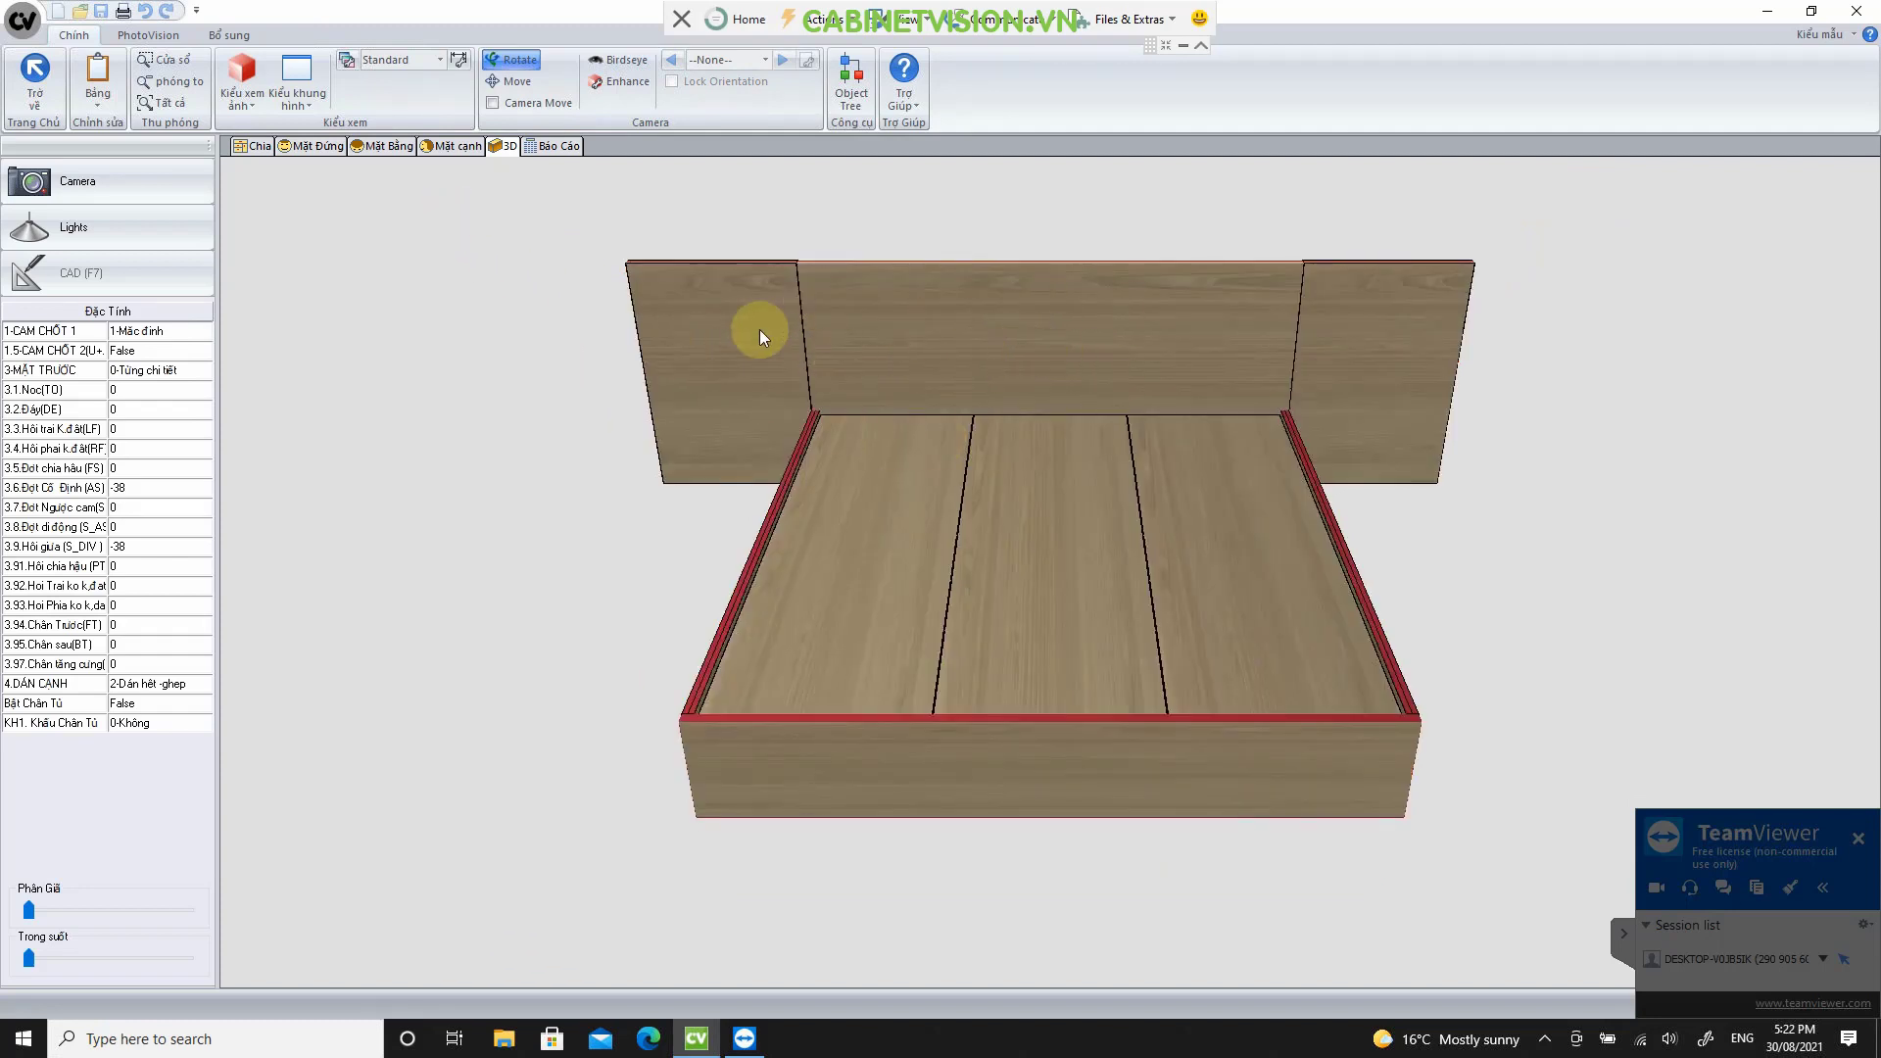
left_click(307, 148)
left_click(392, 146)
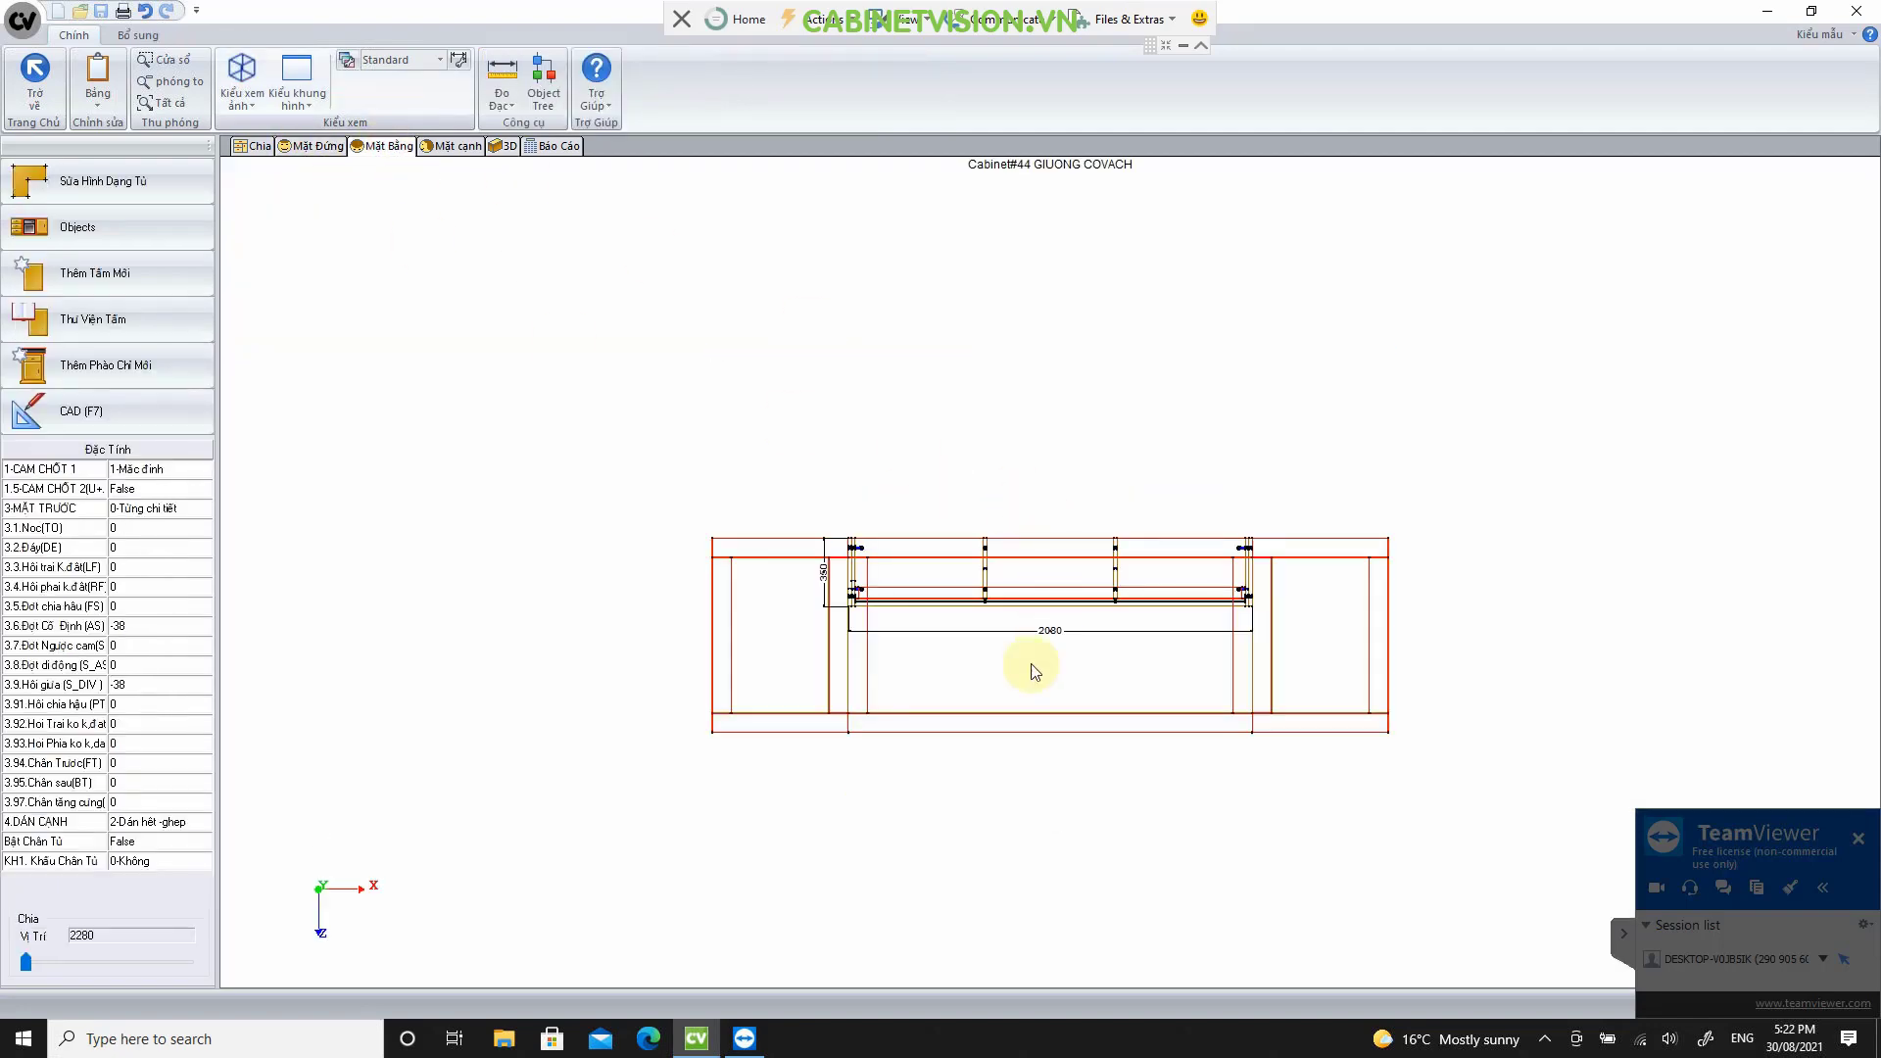
scroll(1034, 672, "up", 1)
left_click(1027, 699)
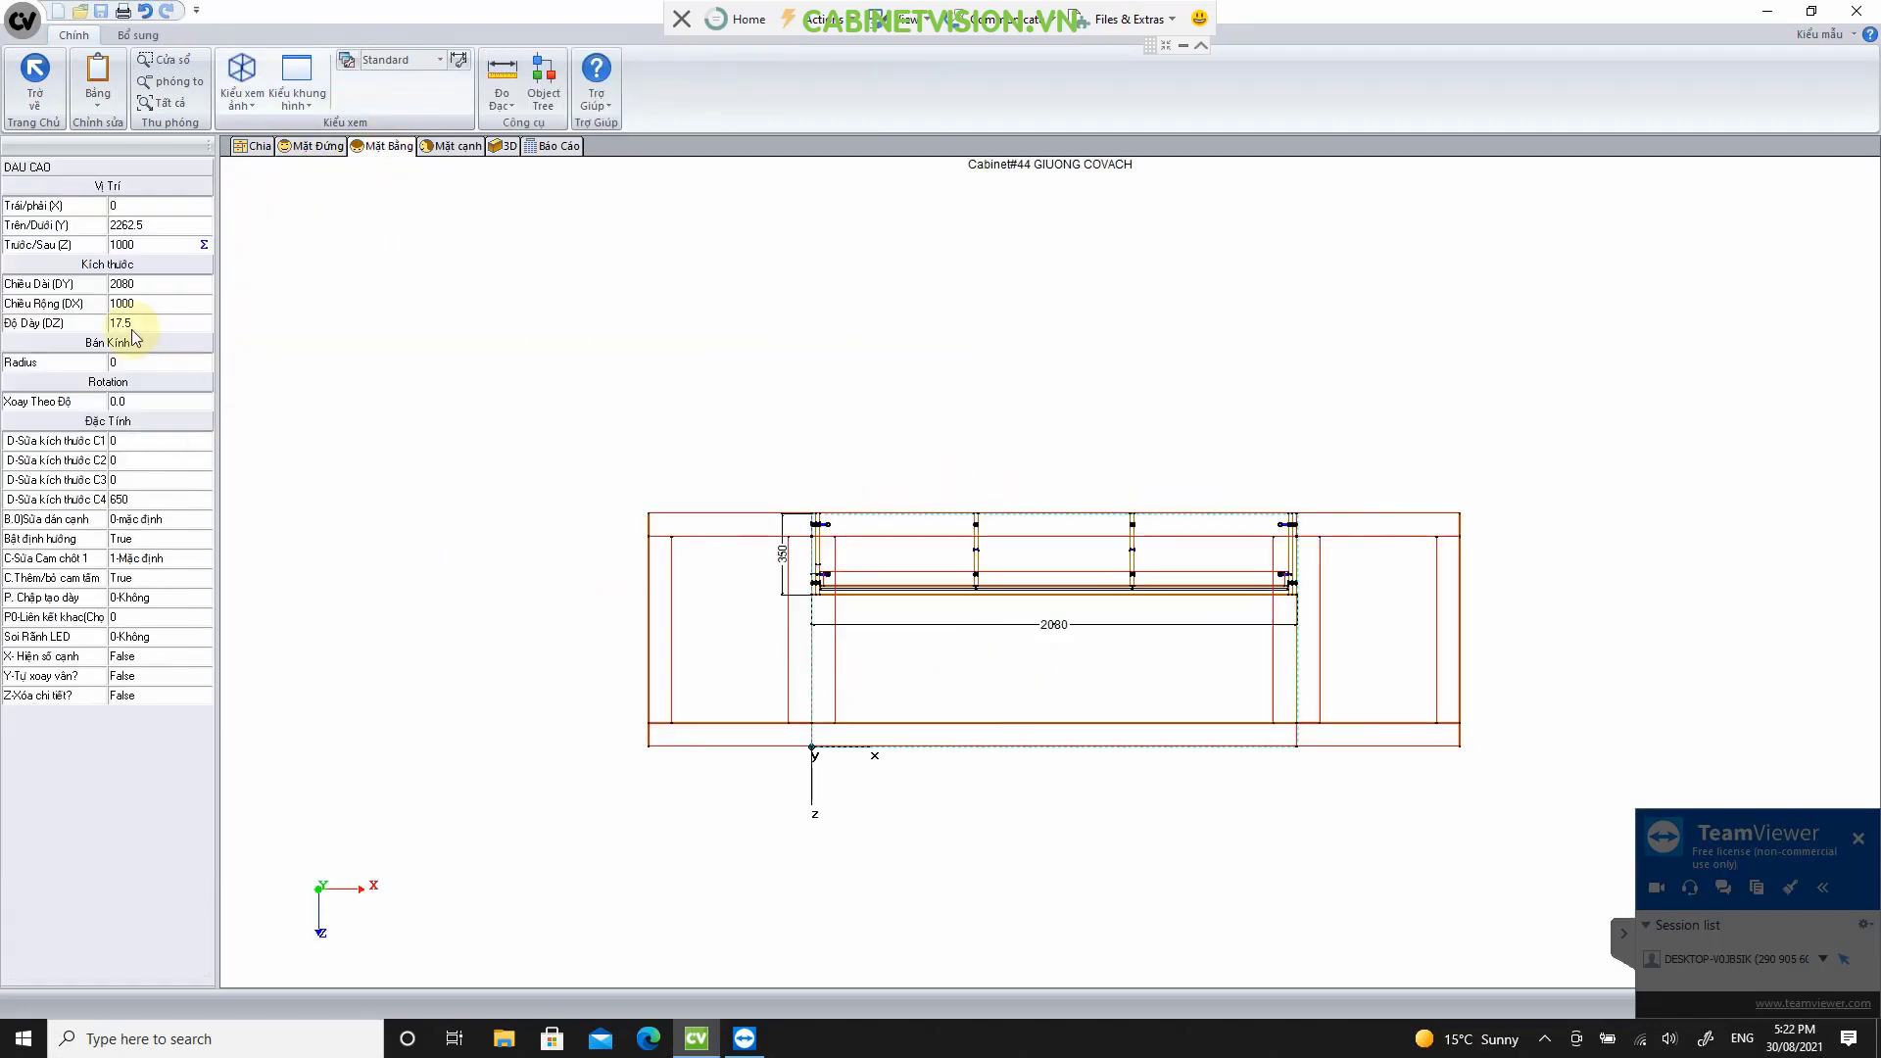
left_click(160, 304)
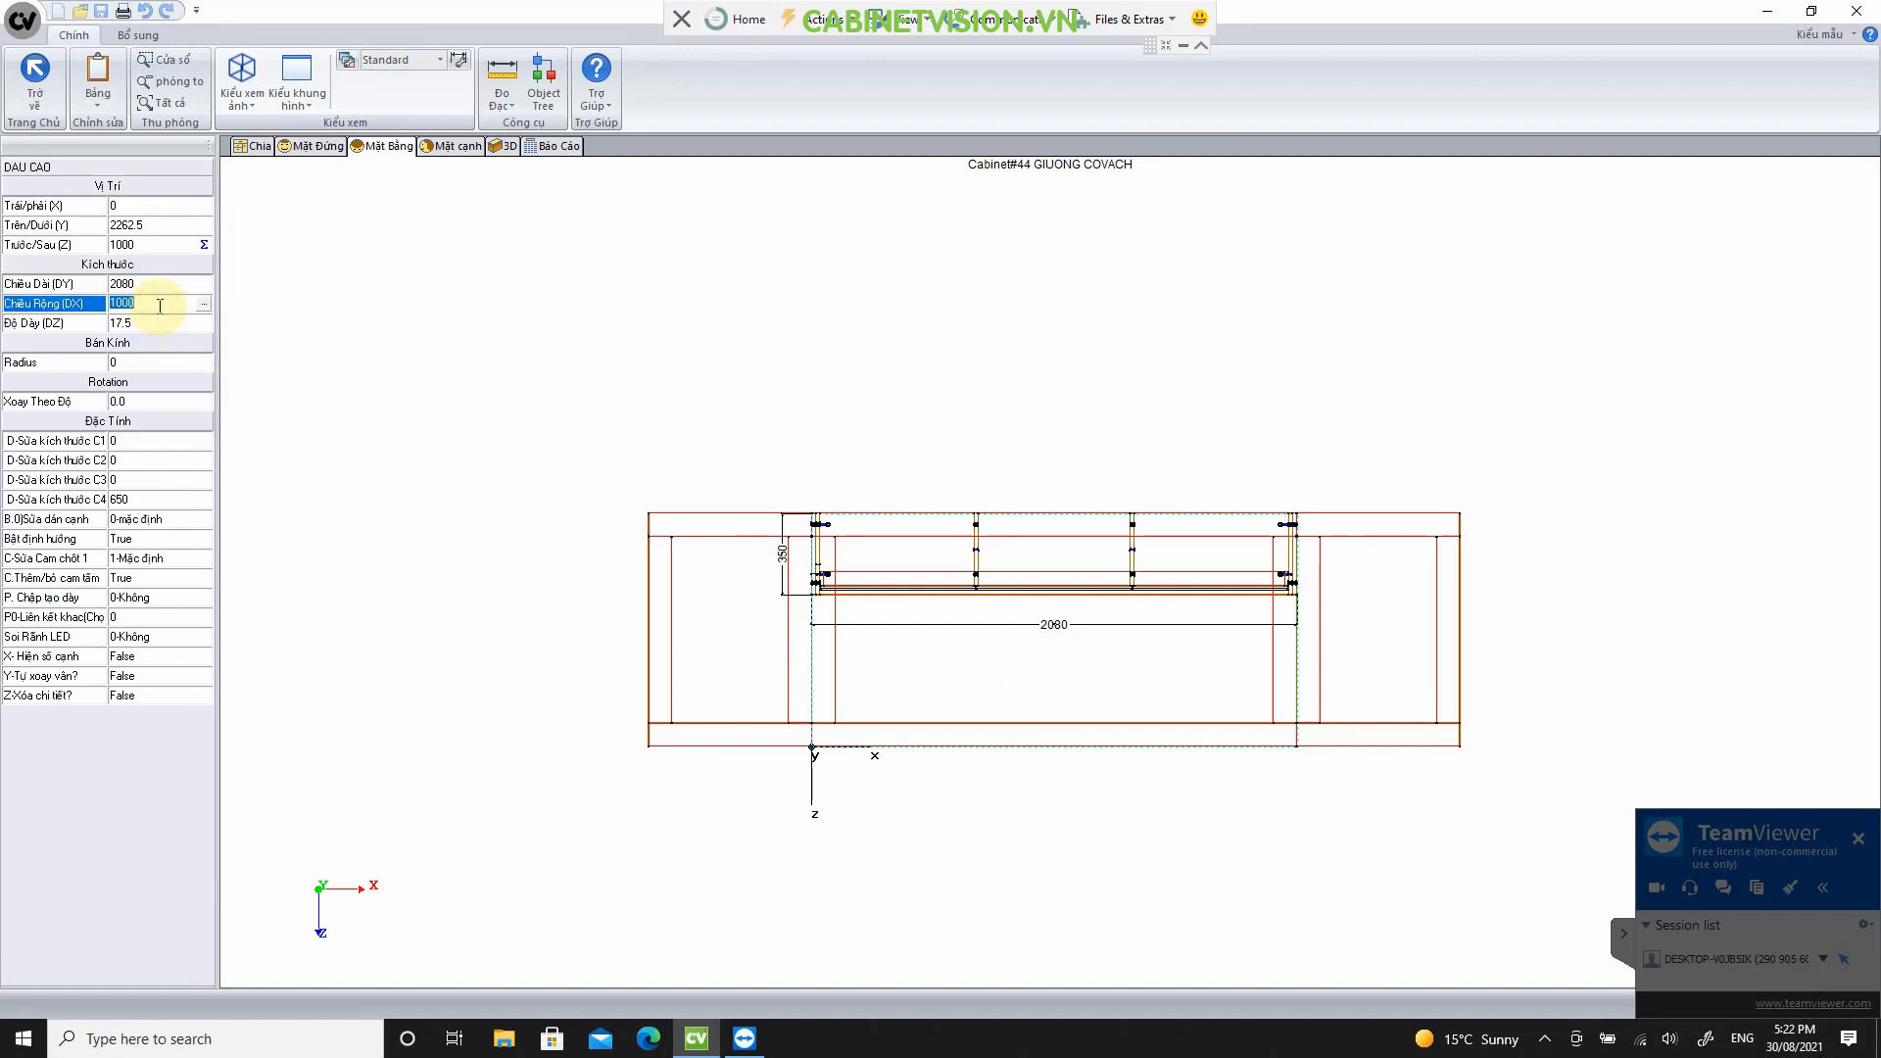
type("1200")
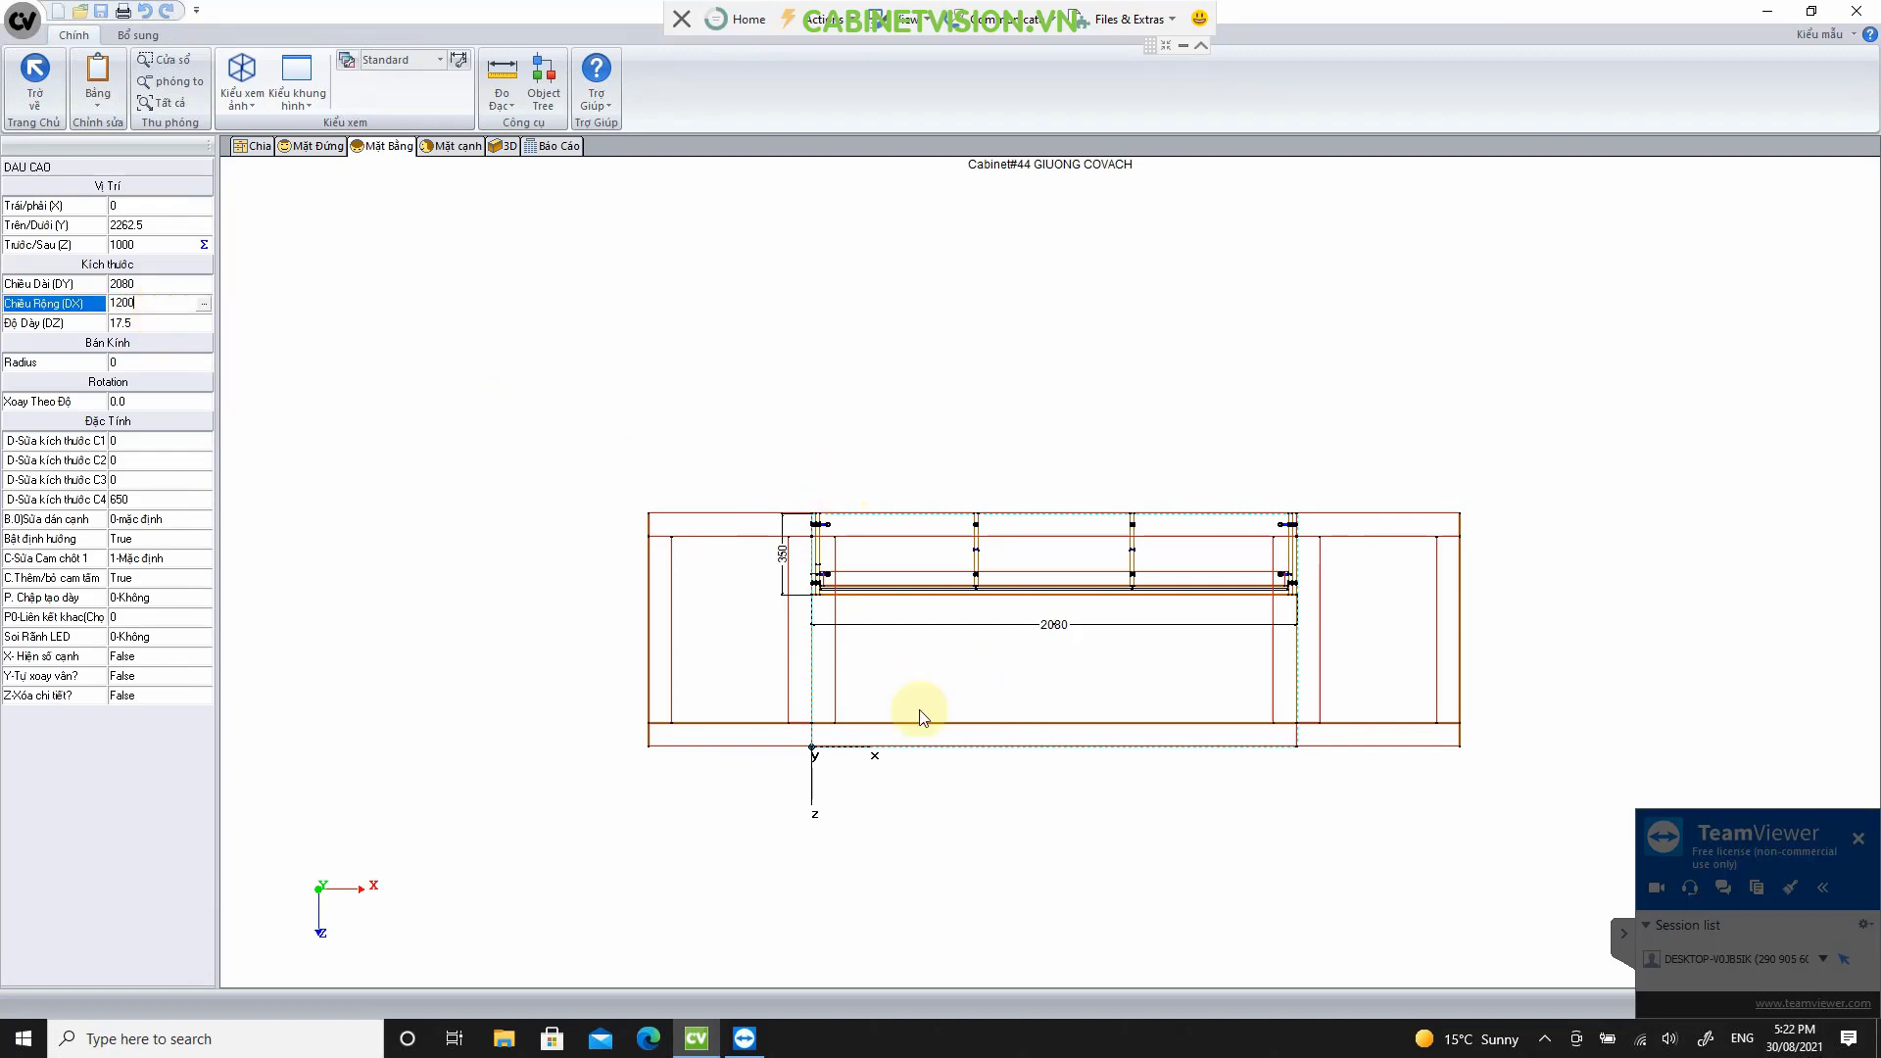
key("Return")
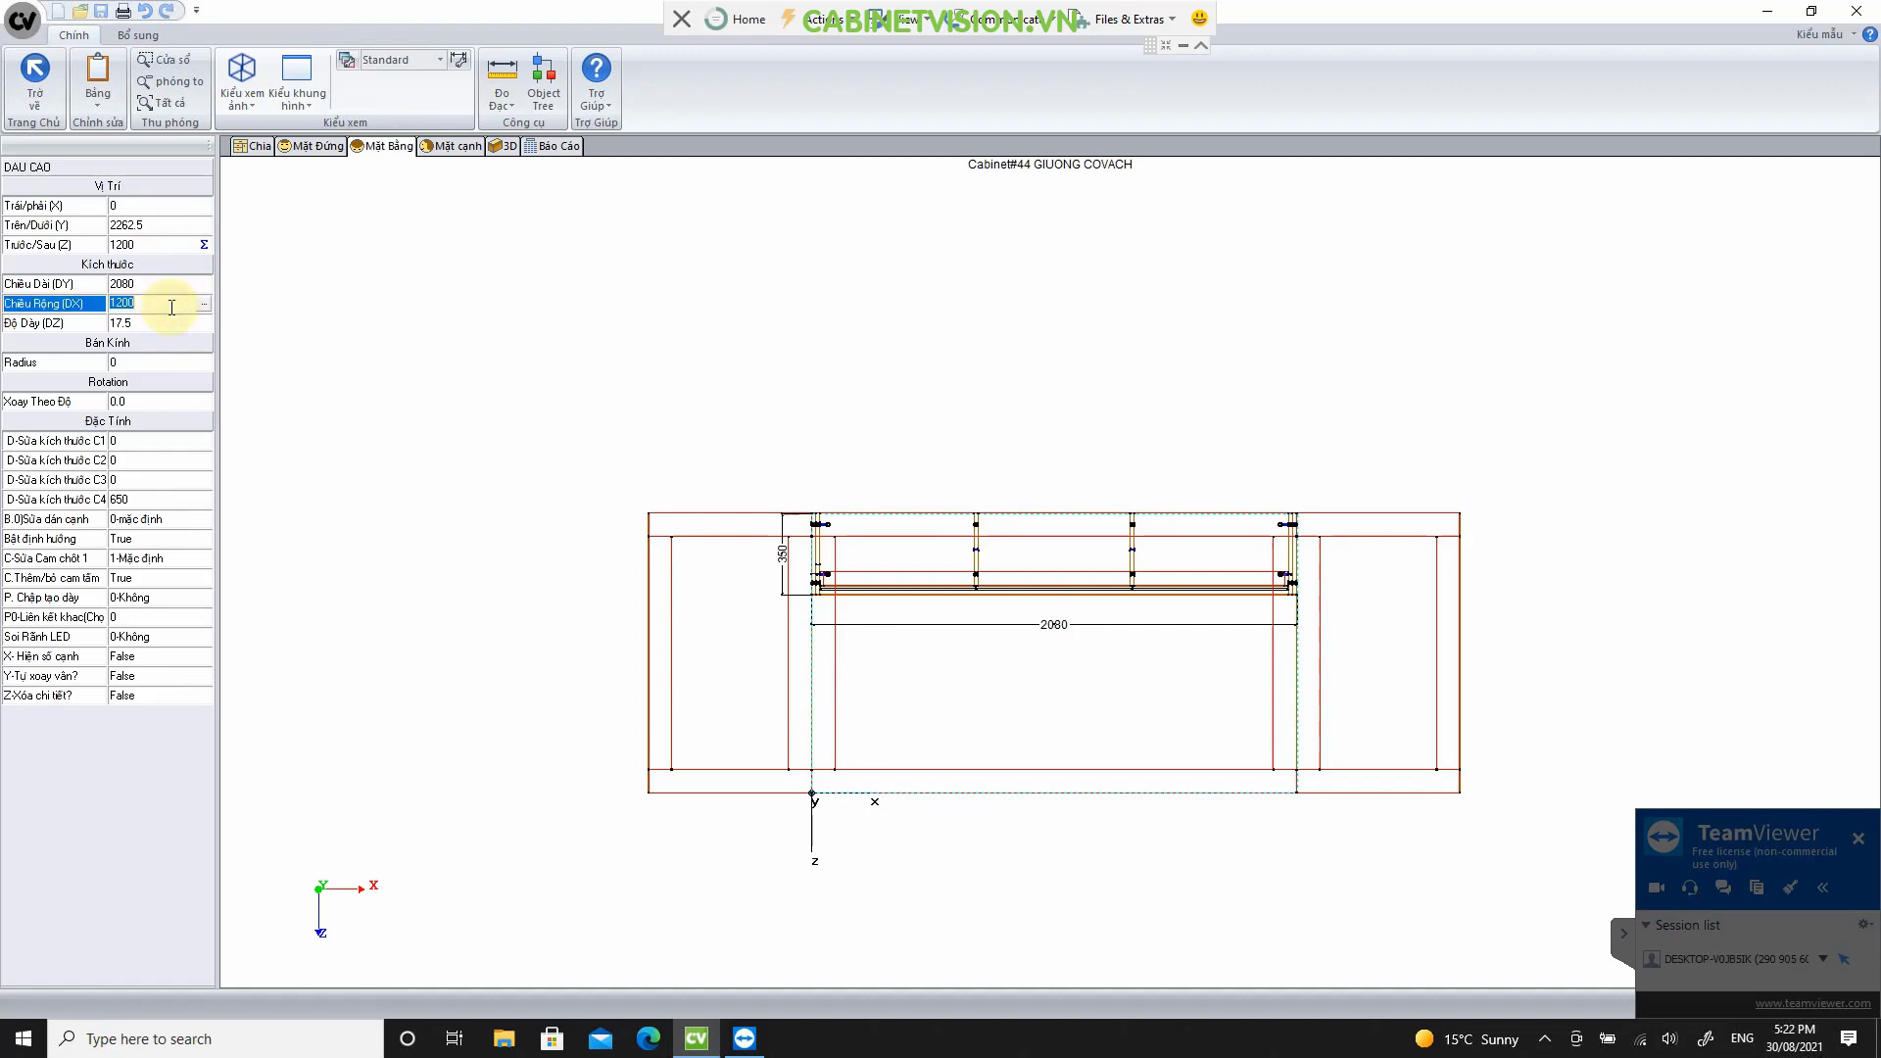
Set the VACH TRAI panel length (DY) to 500 and VACH PHAI to 1200.
left_click(461, 571)
left_click(704, 636)
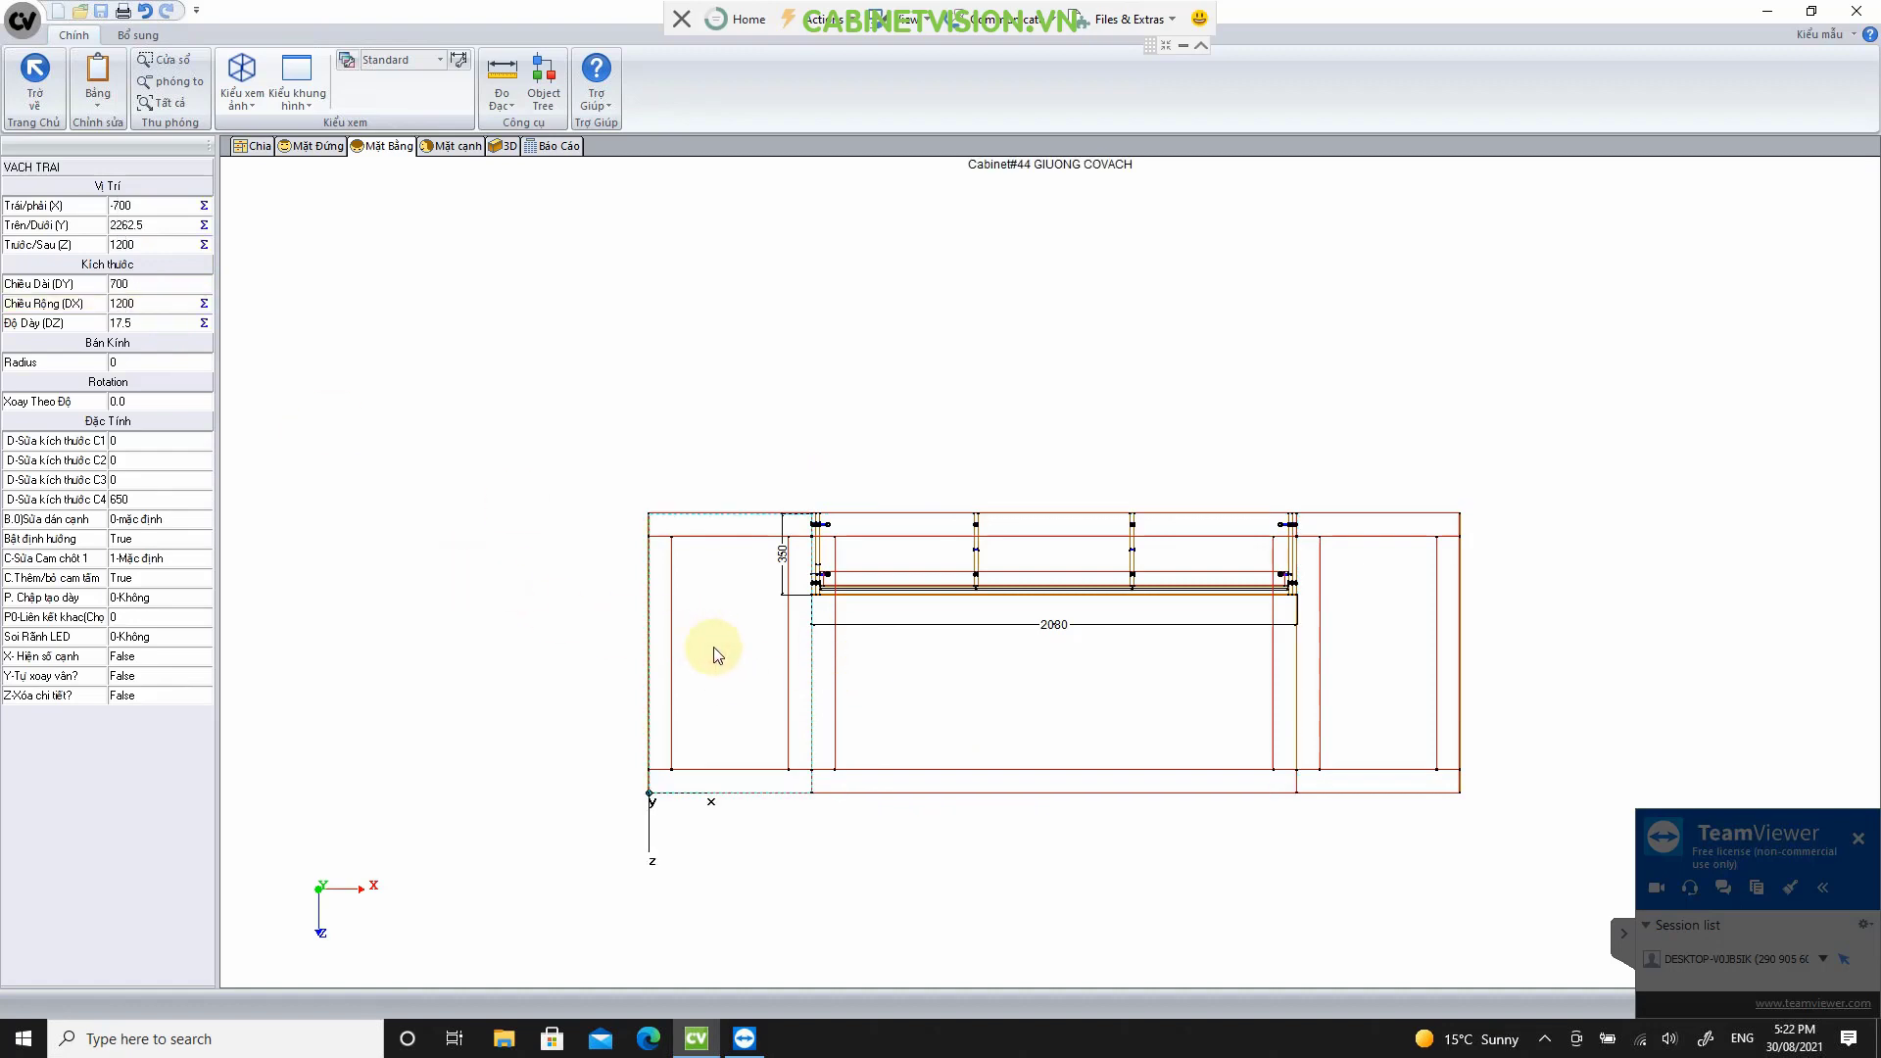
left_click(164, 285)
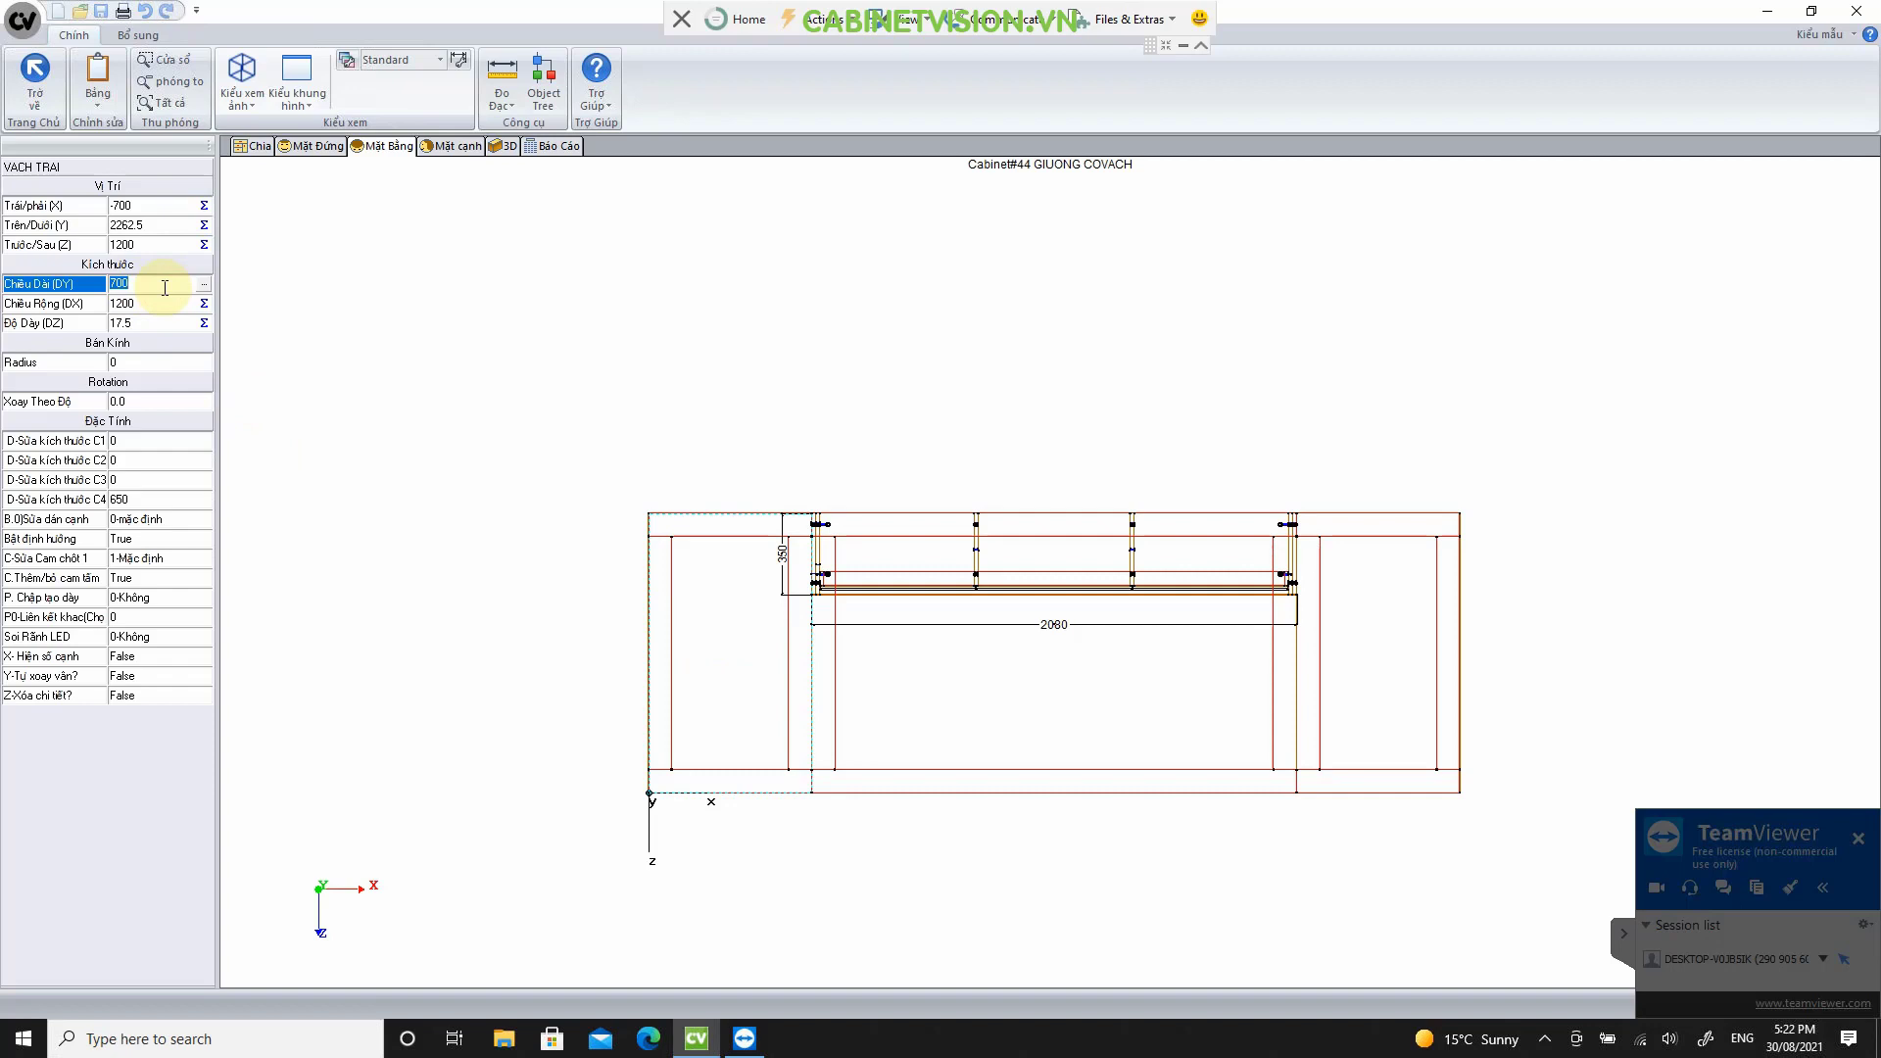
type("500")
key("Return")
left_click(1407, 655)
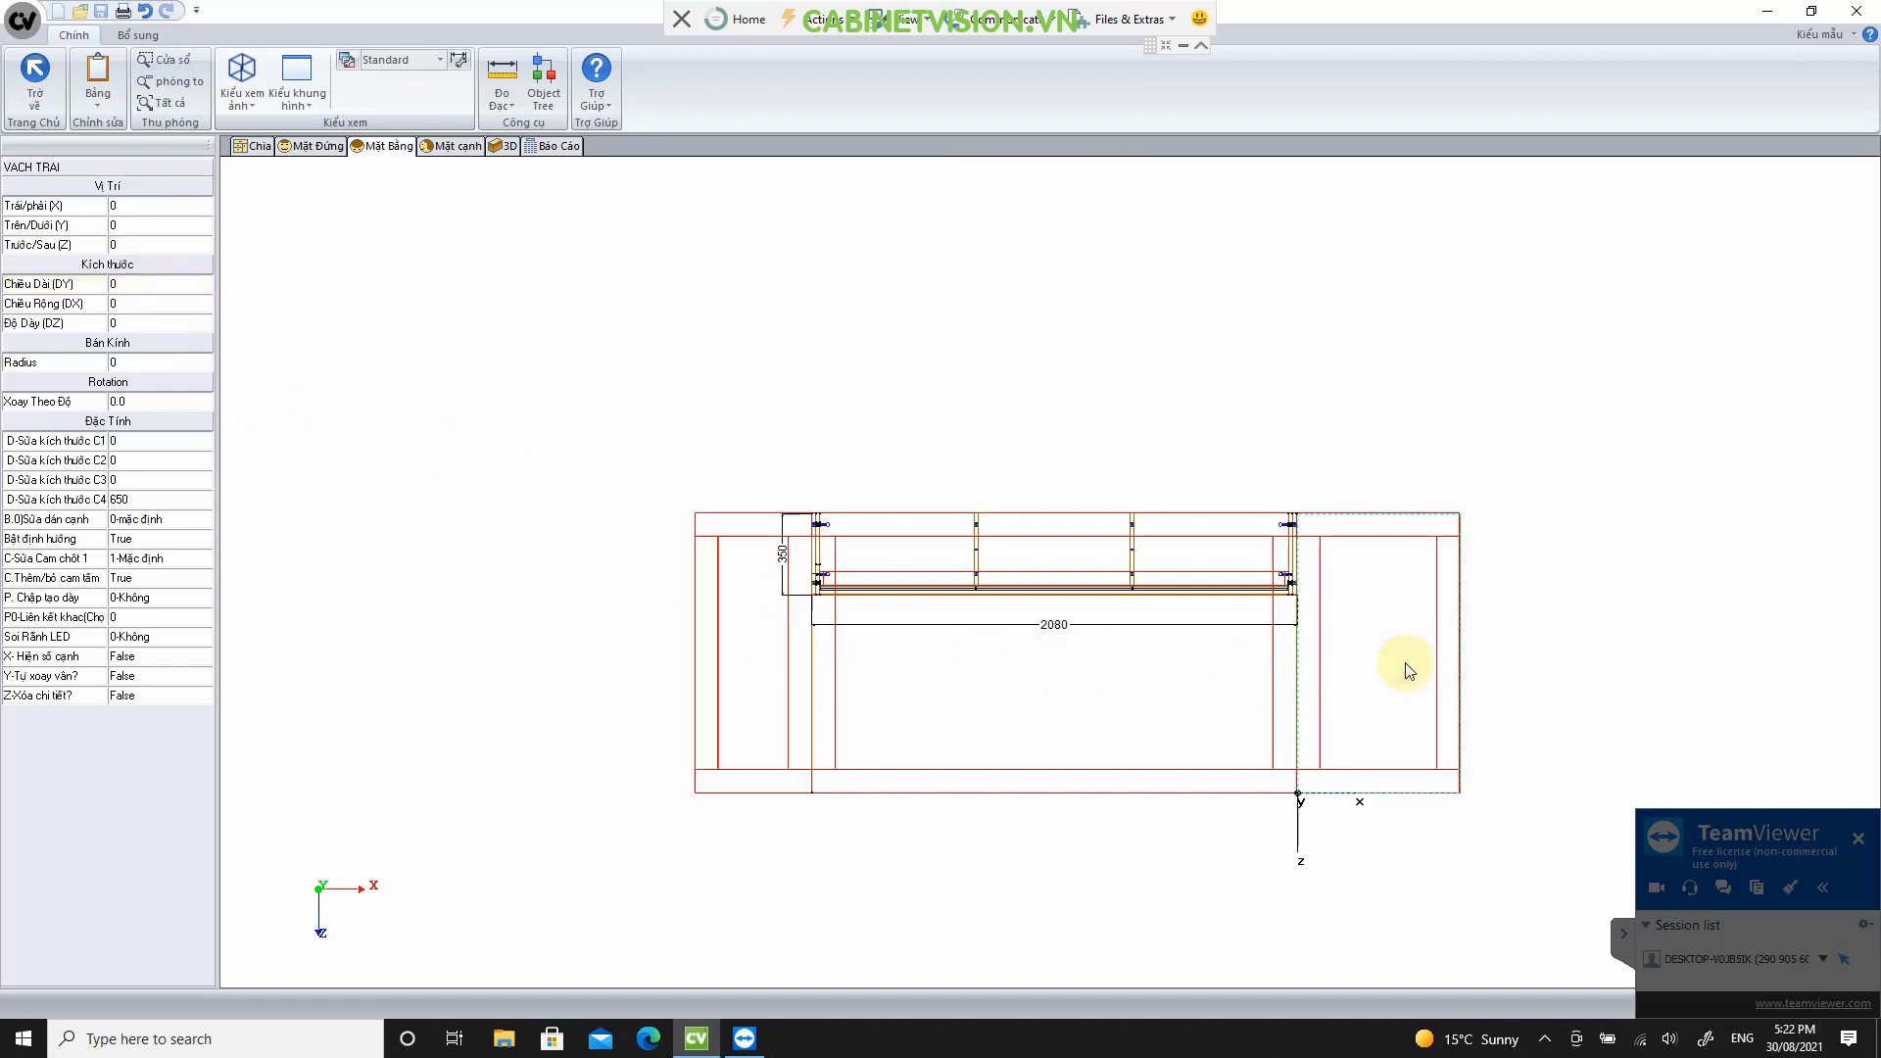
left_click(157, 284)
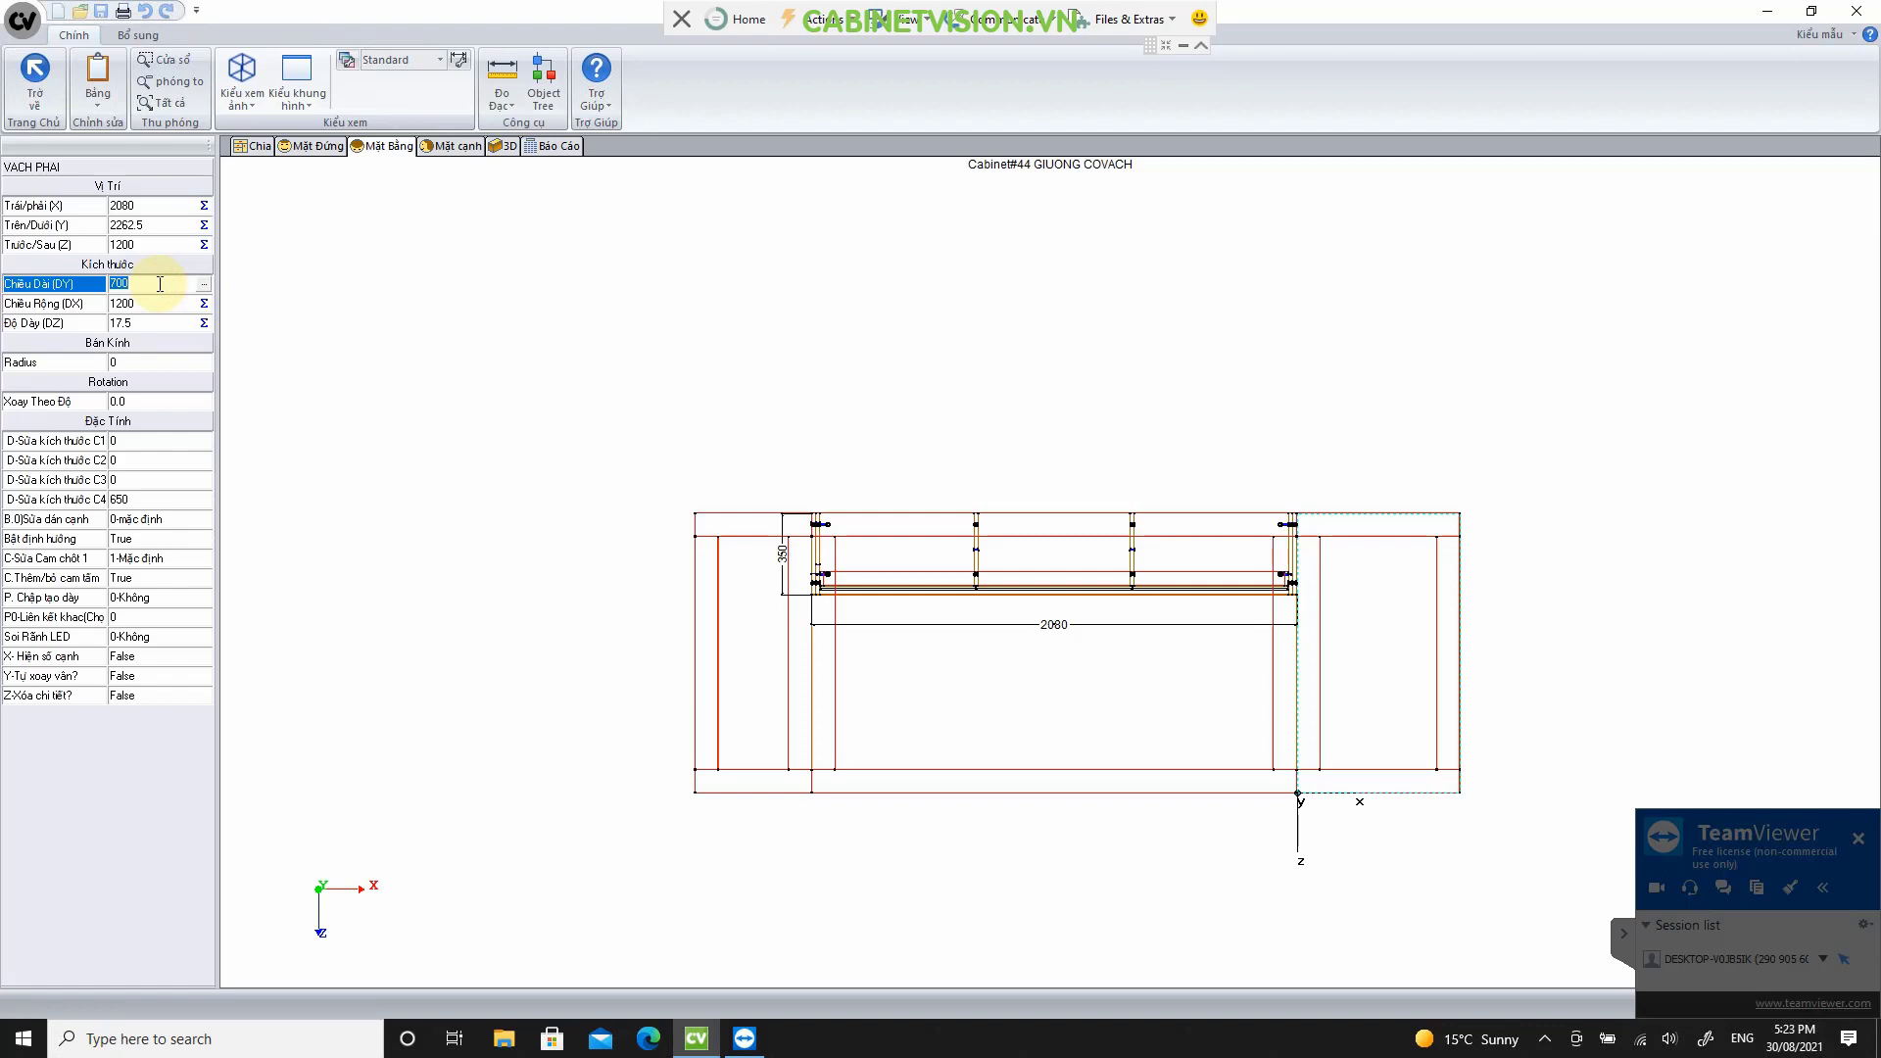
type("1200")
left_click(630, 428)
left_click(506, 147)
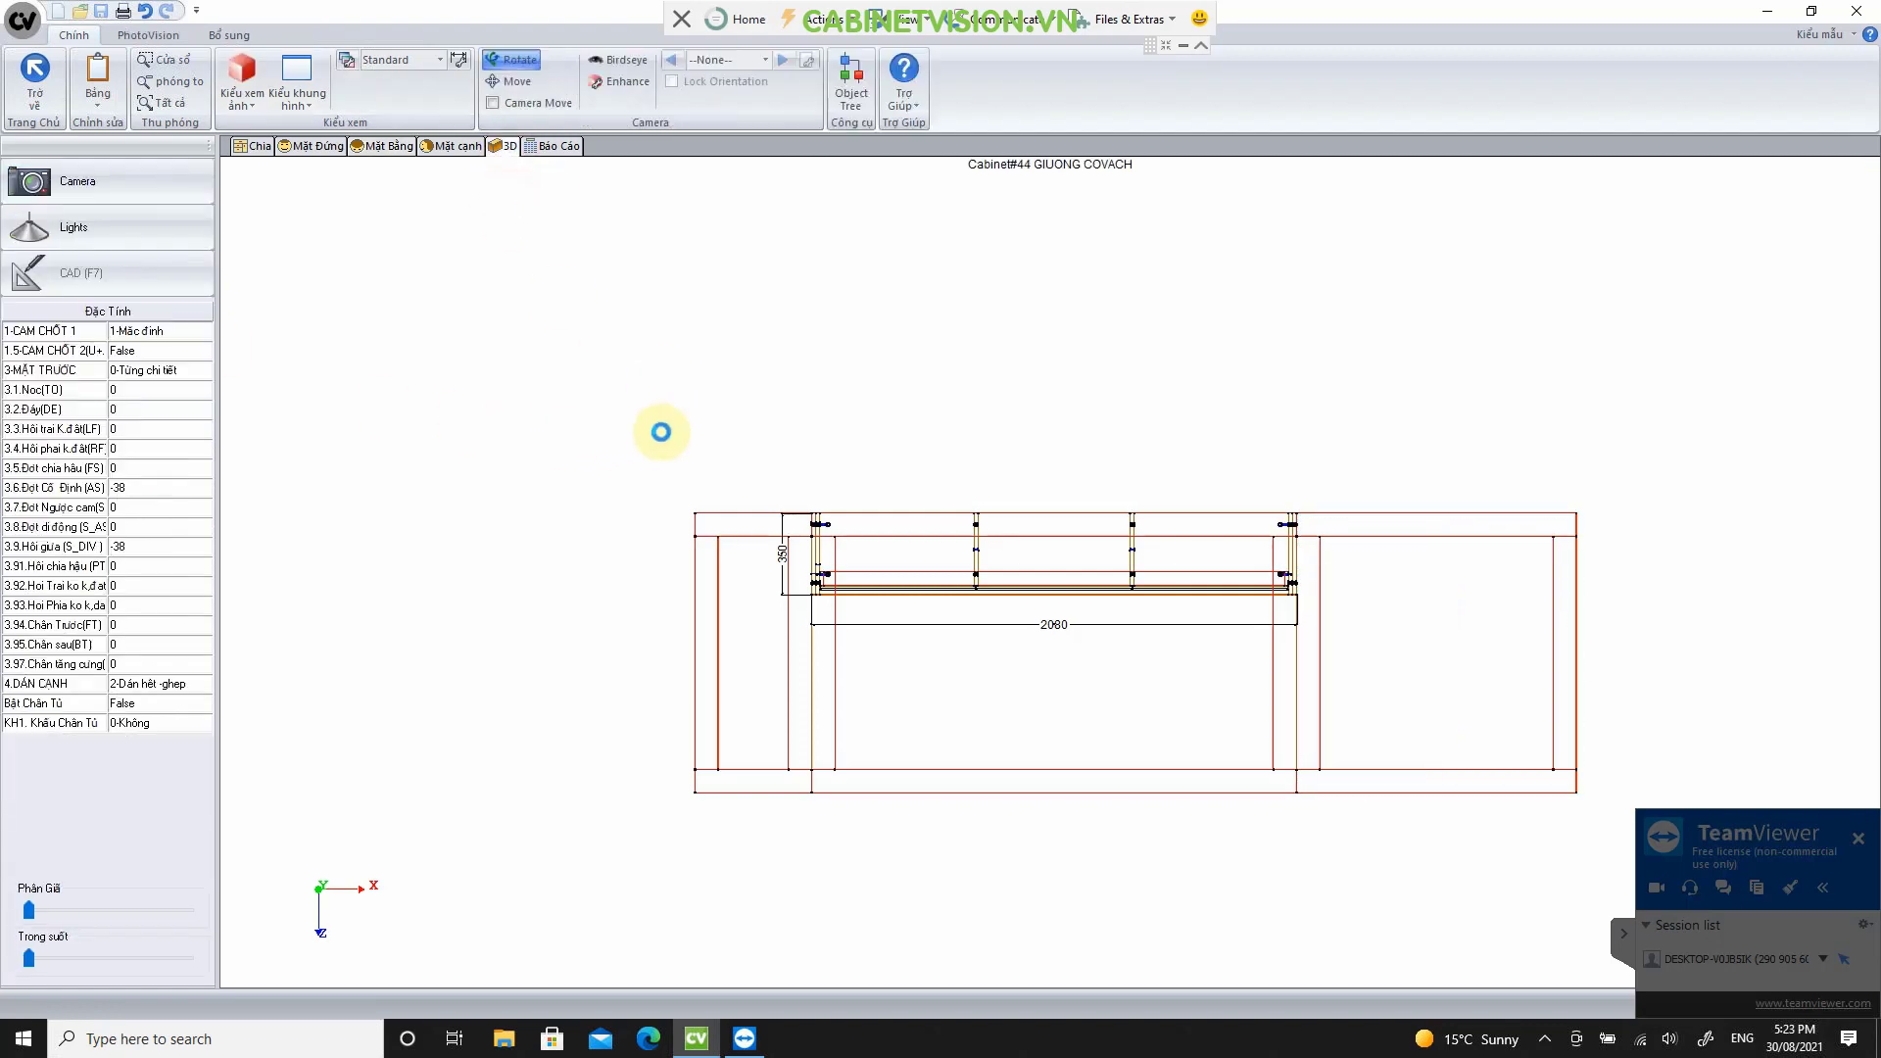
Orbit the bed in 3D, then select the cabinet in plan view to show its 2080 x 2280 x 350 size.
left_click_drag(876, 572, 1258, 411)
left_click_drag(643, 627, 670, 691)
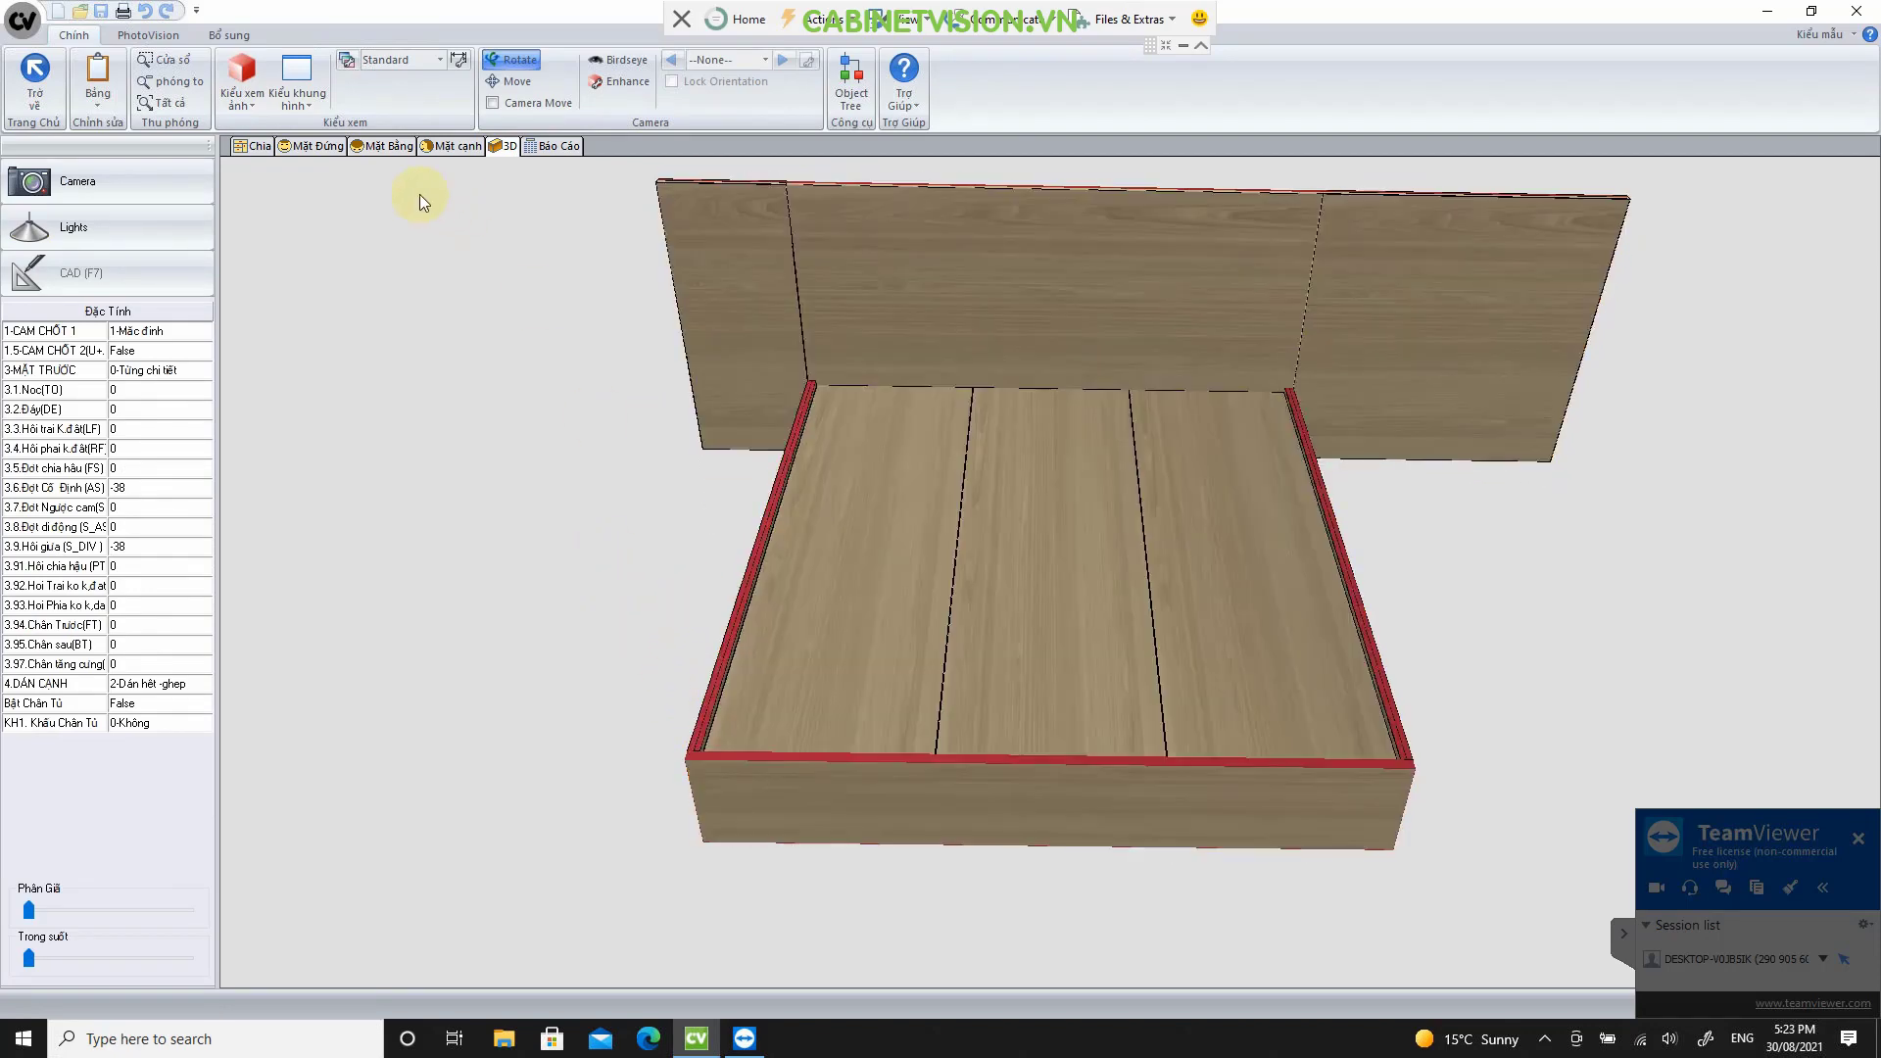
left_click(379, 147)
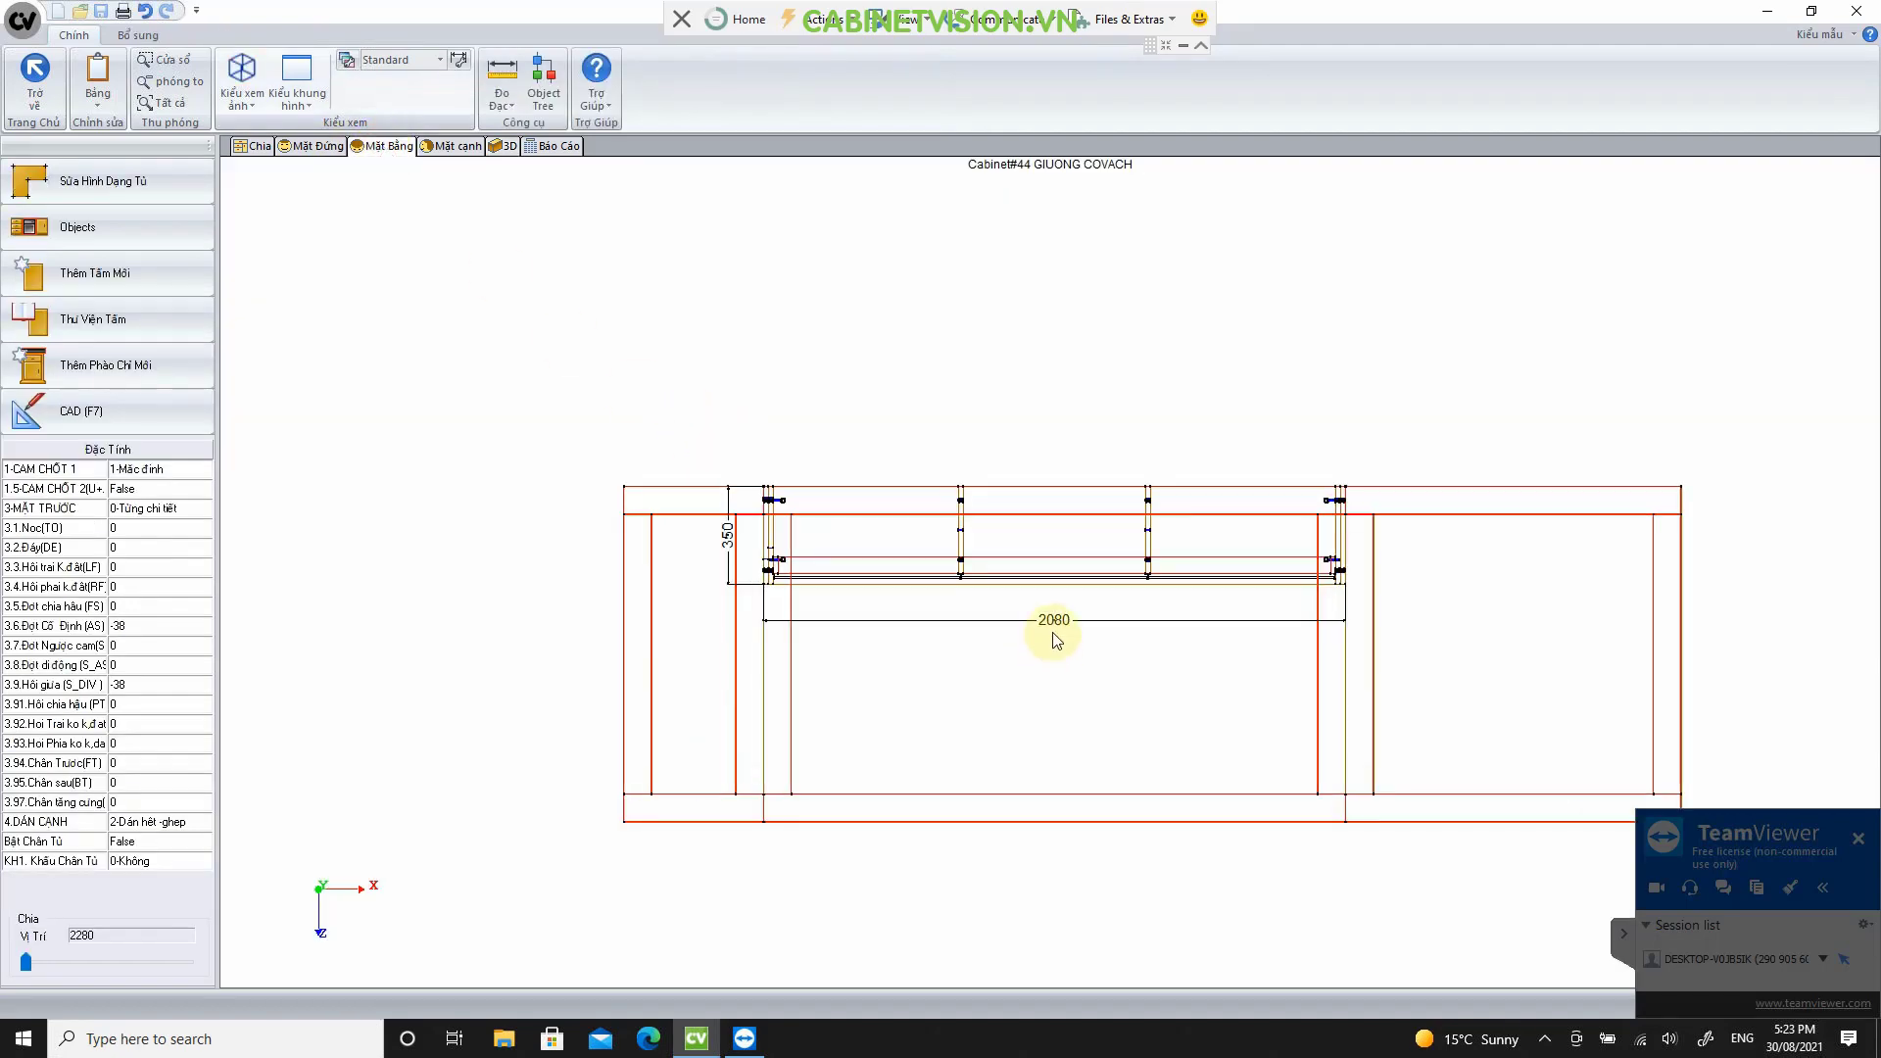
right_click(495, 245)
left_click(408, 218)
left_click(1009, 577)
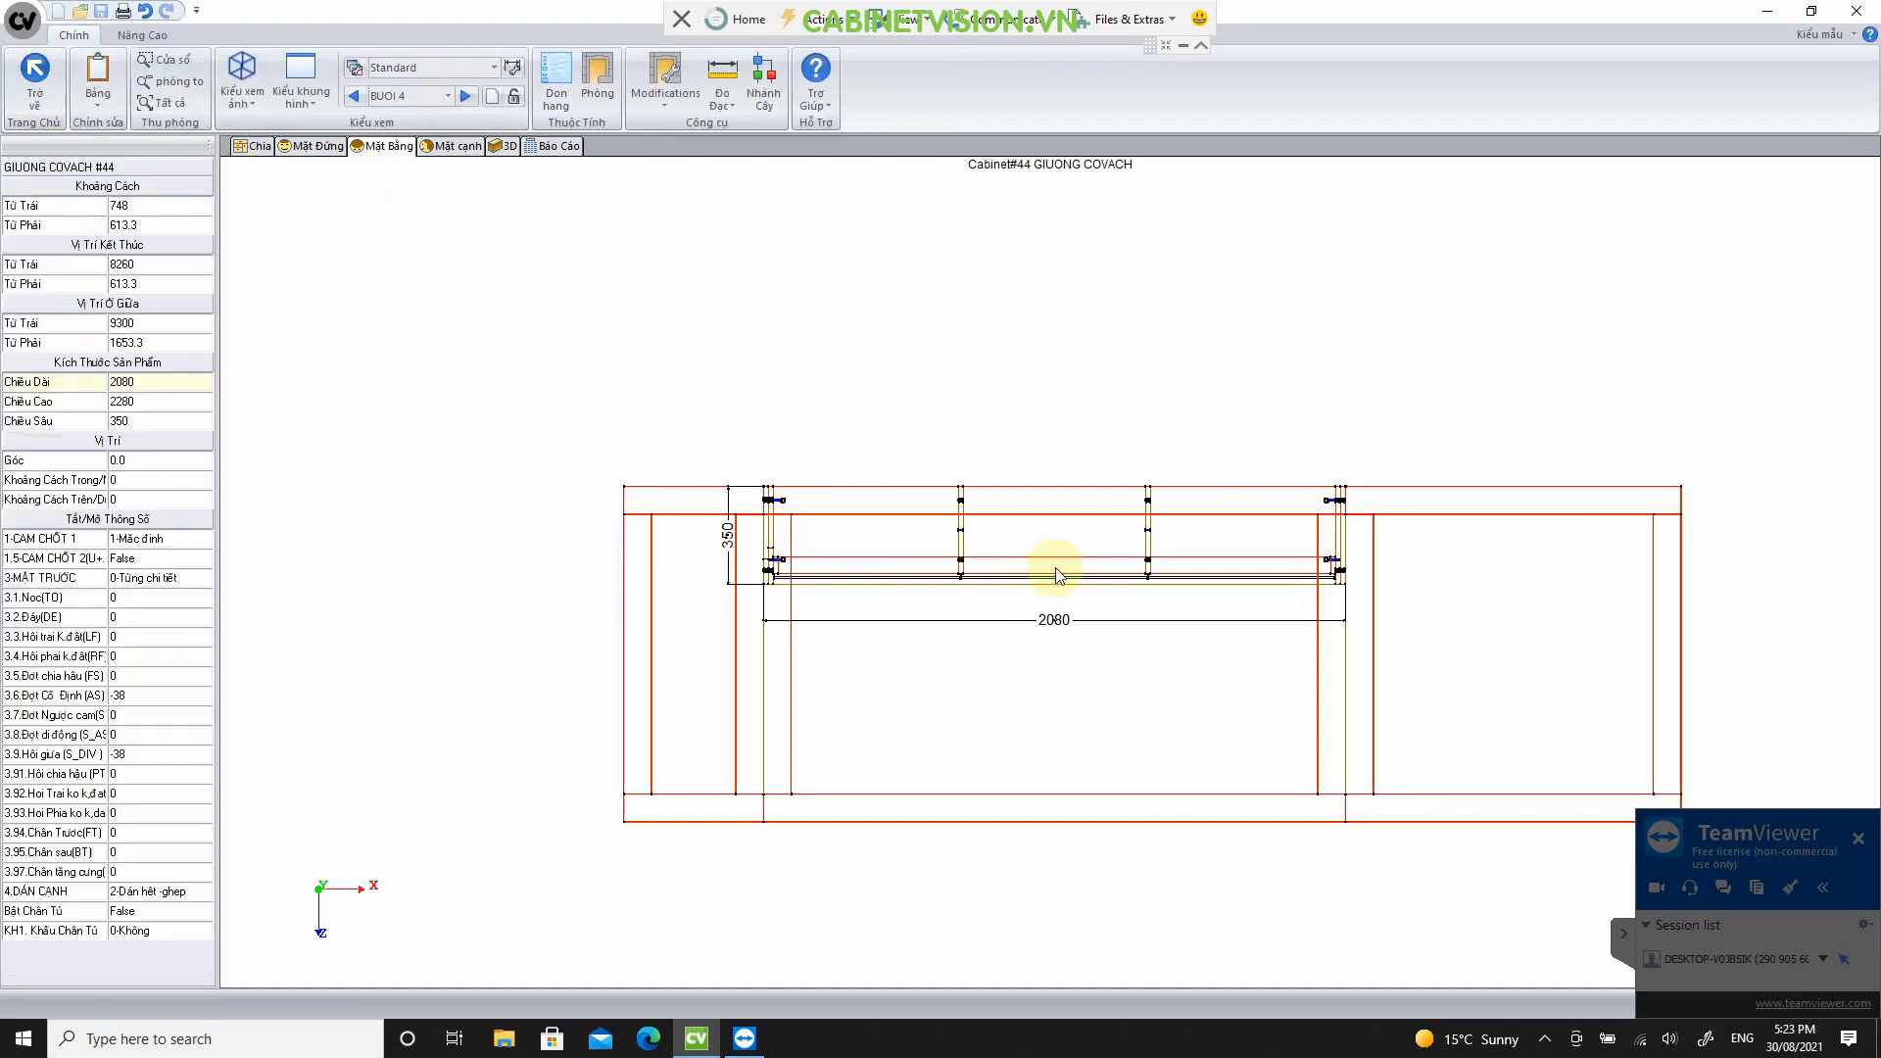
Back in the room plan, shorten the headboard cabinet's length from 2080 to 1880 and pull its edge in.
double_click(1059, 575)
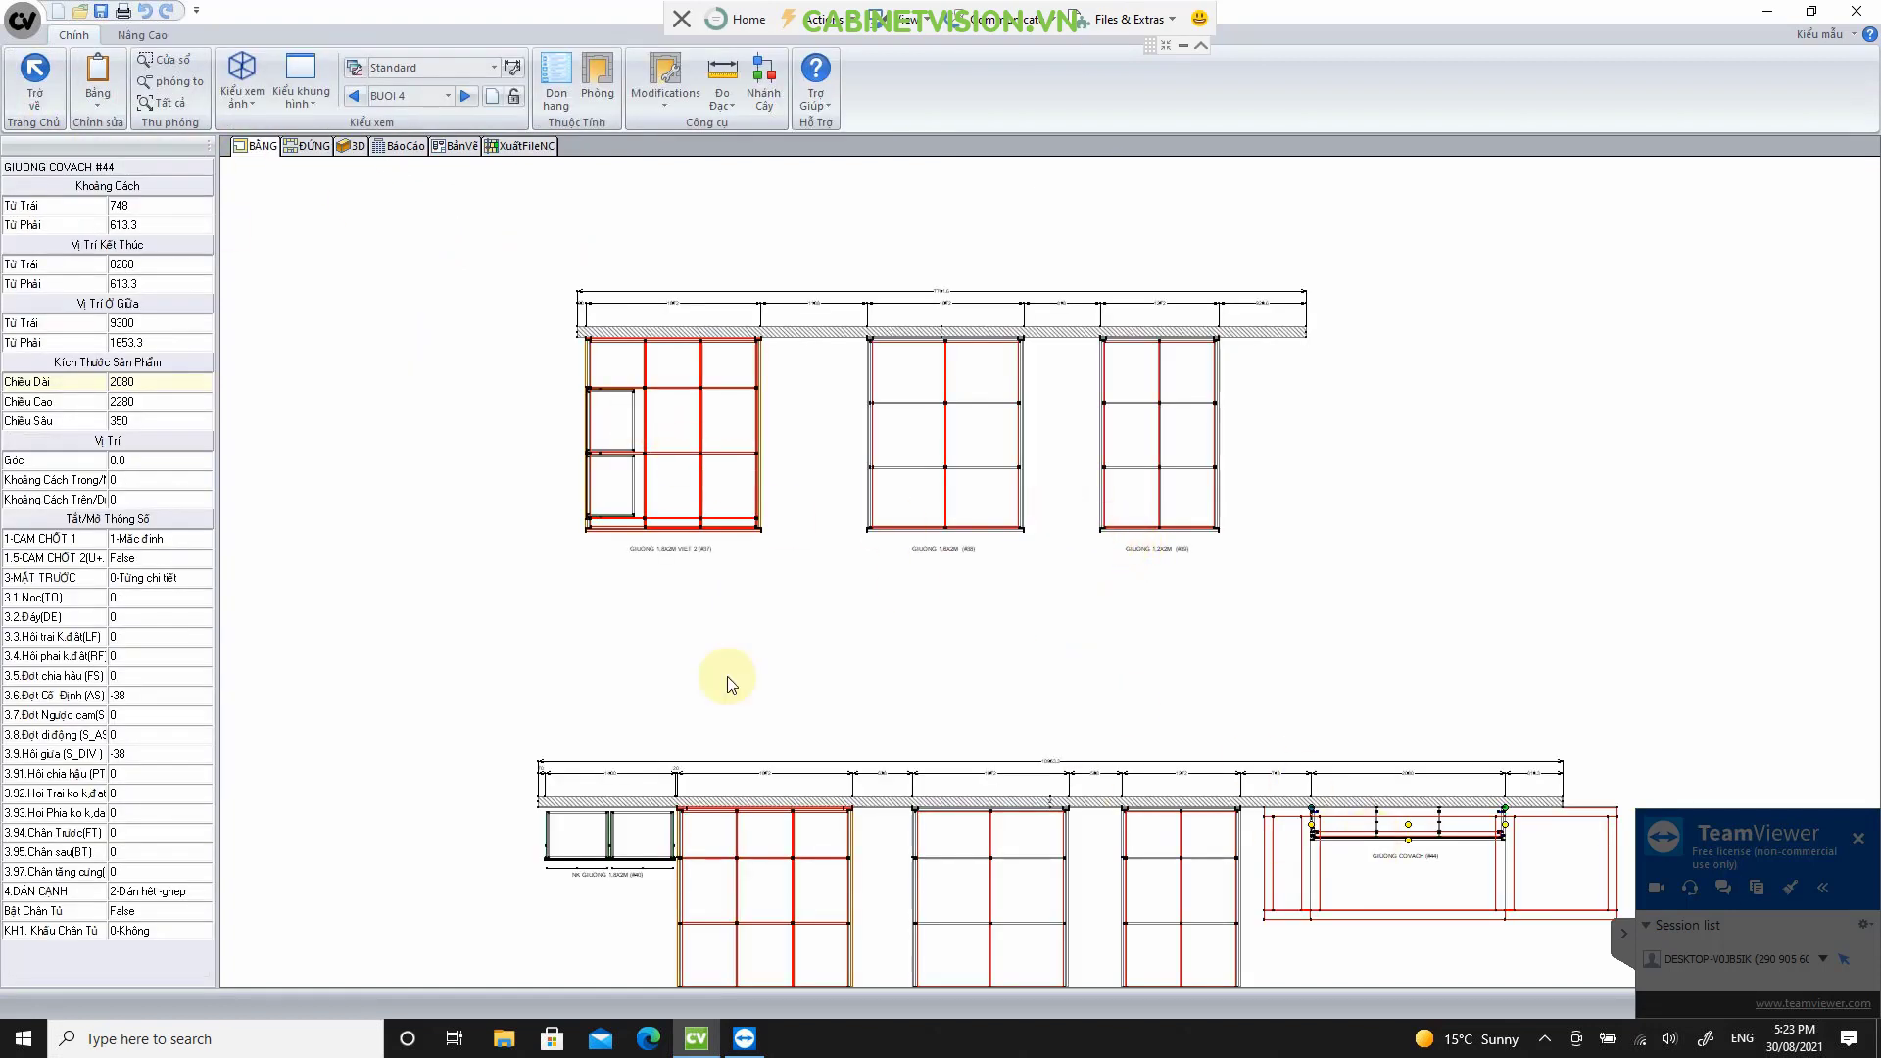
left_click(163, 402)
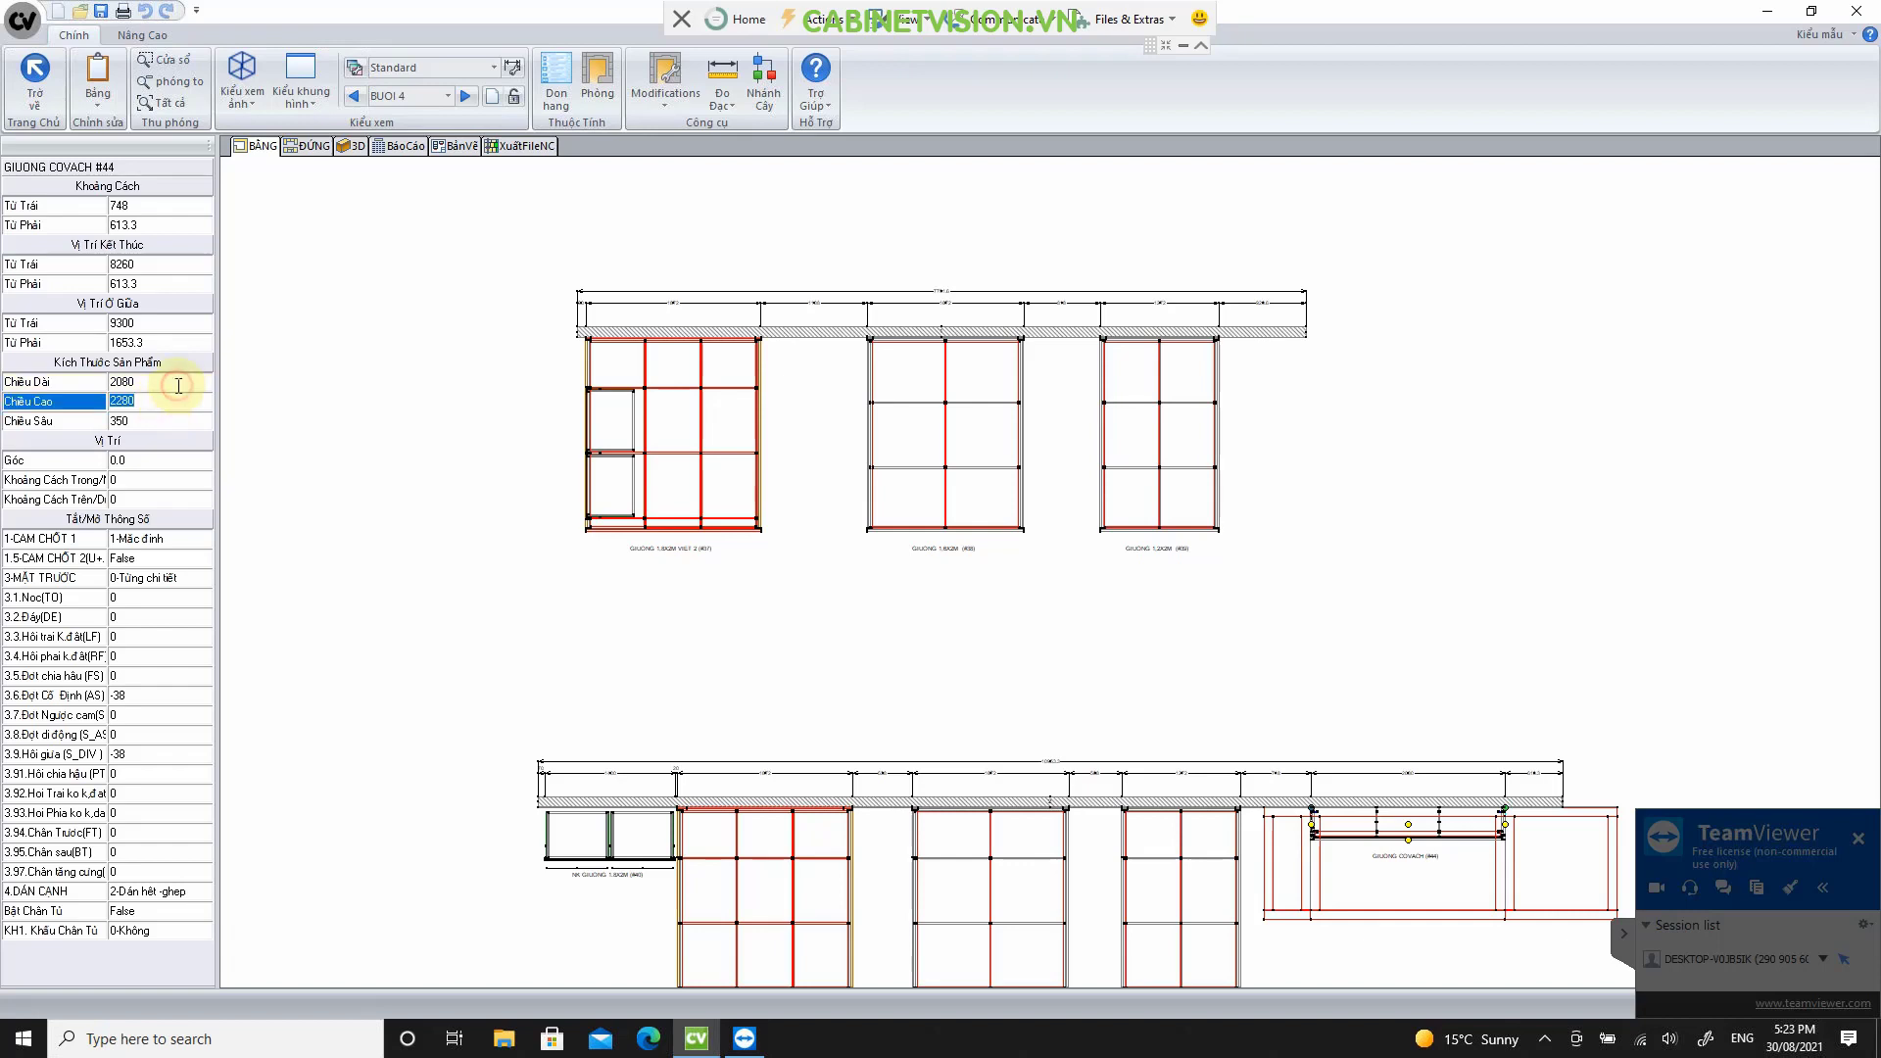
left_click(178, 385)
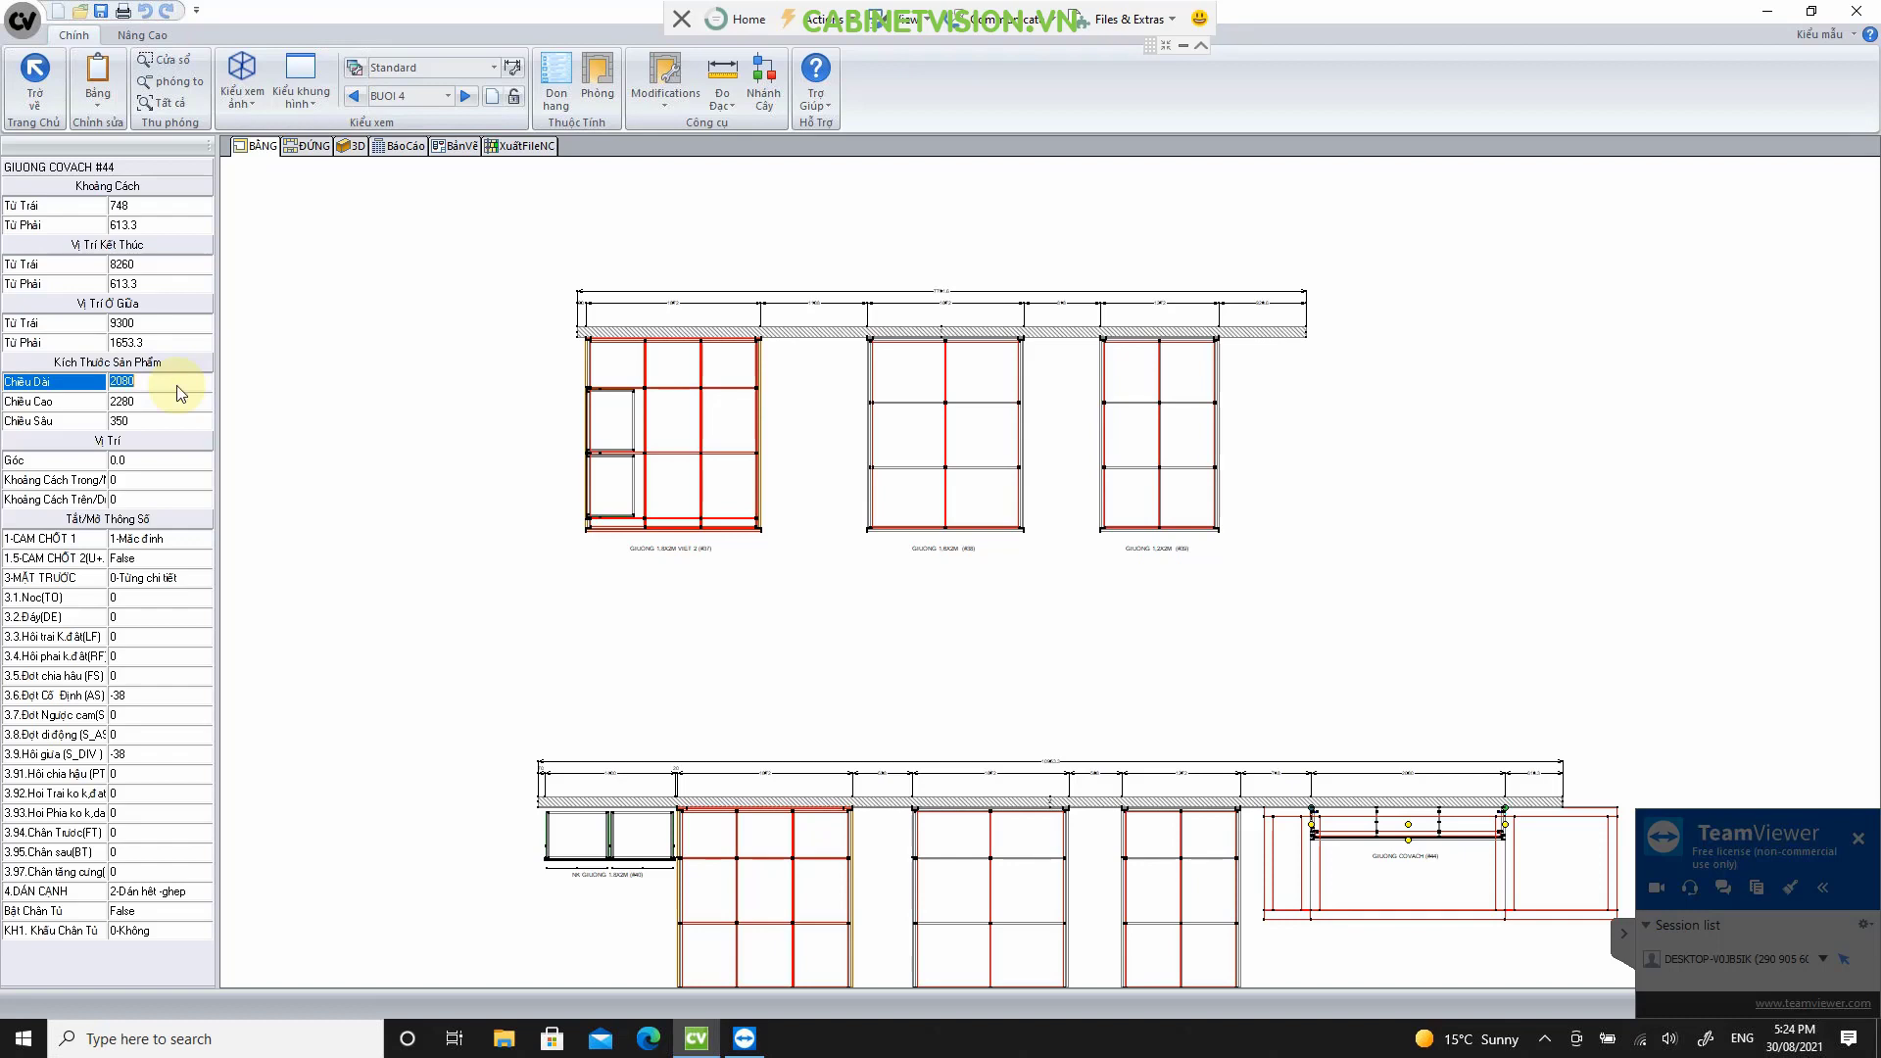
type("188")
key("Return")
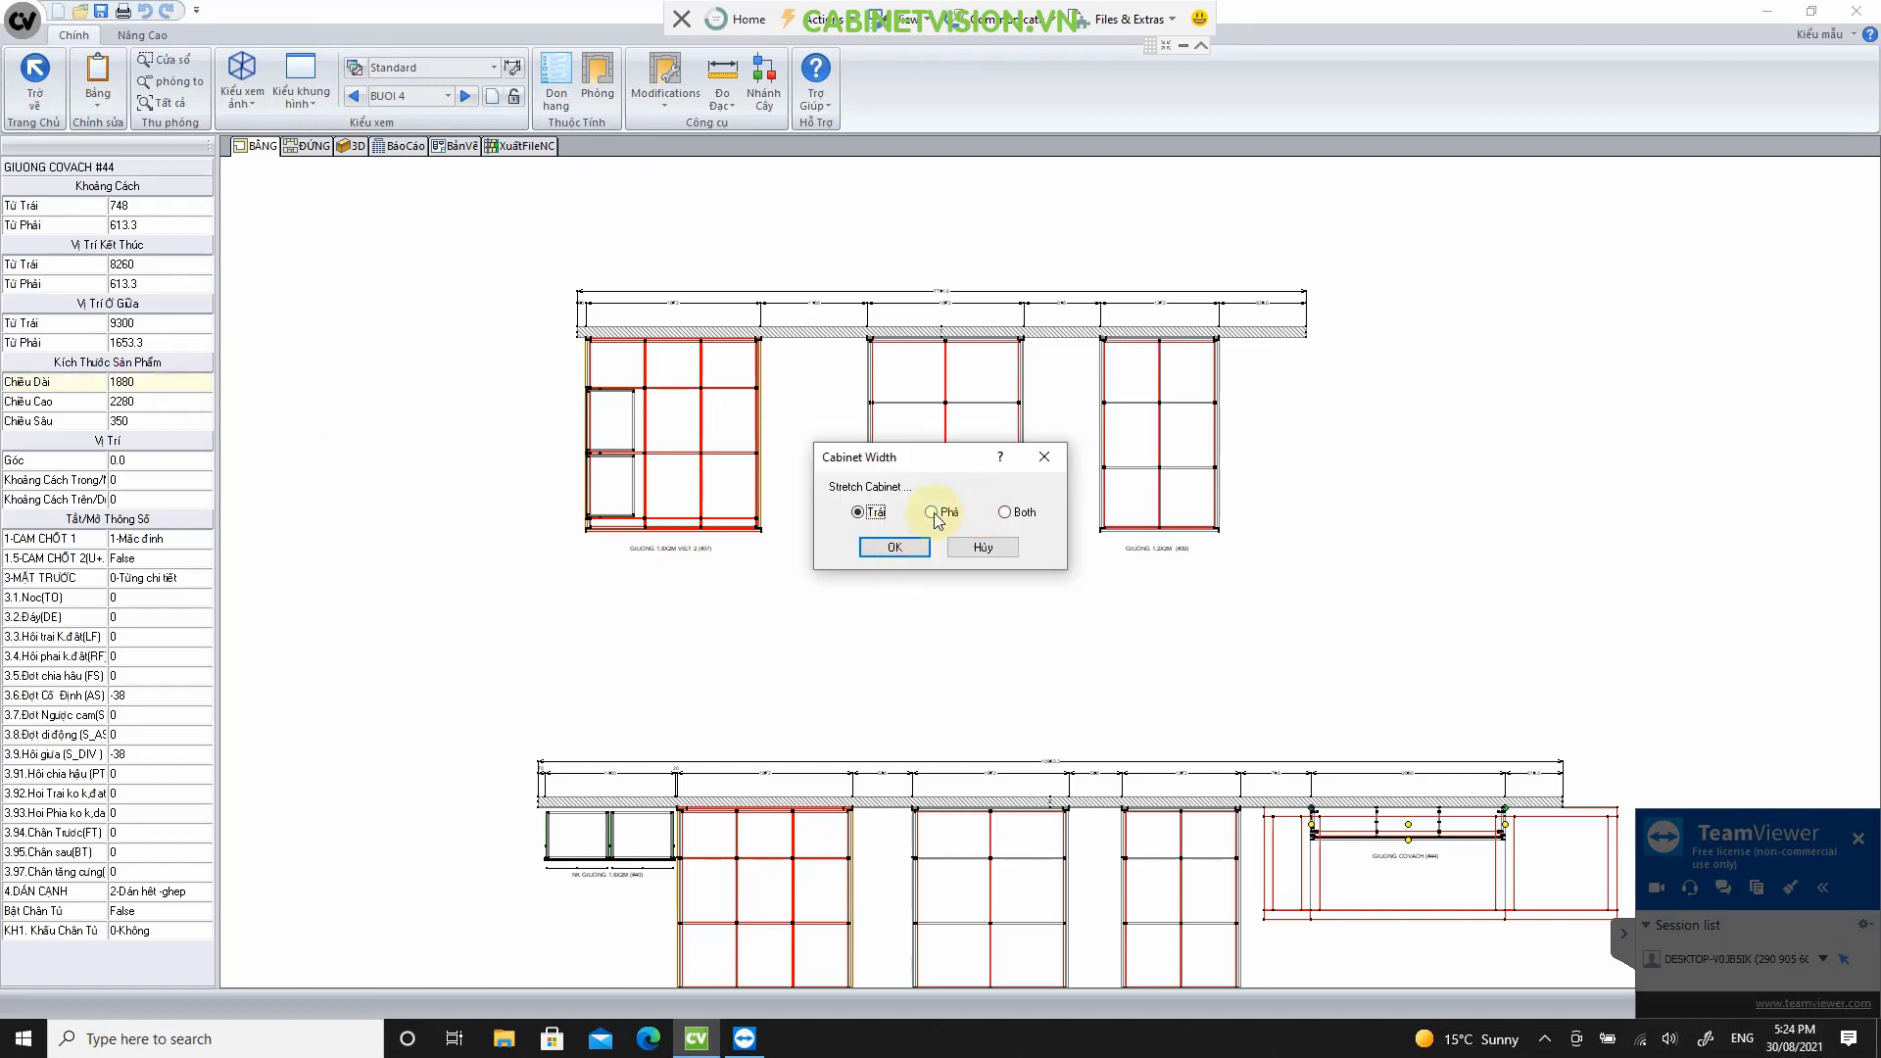
left_click(909, 544)
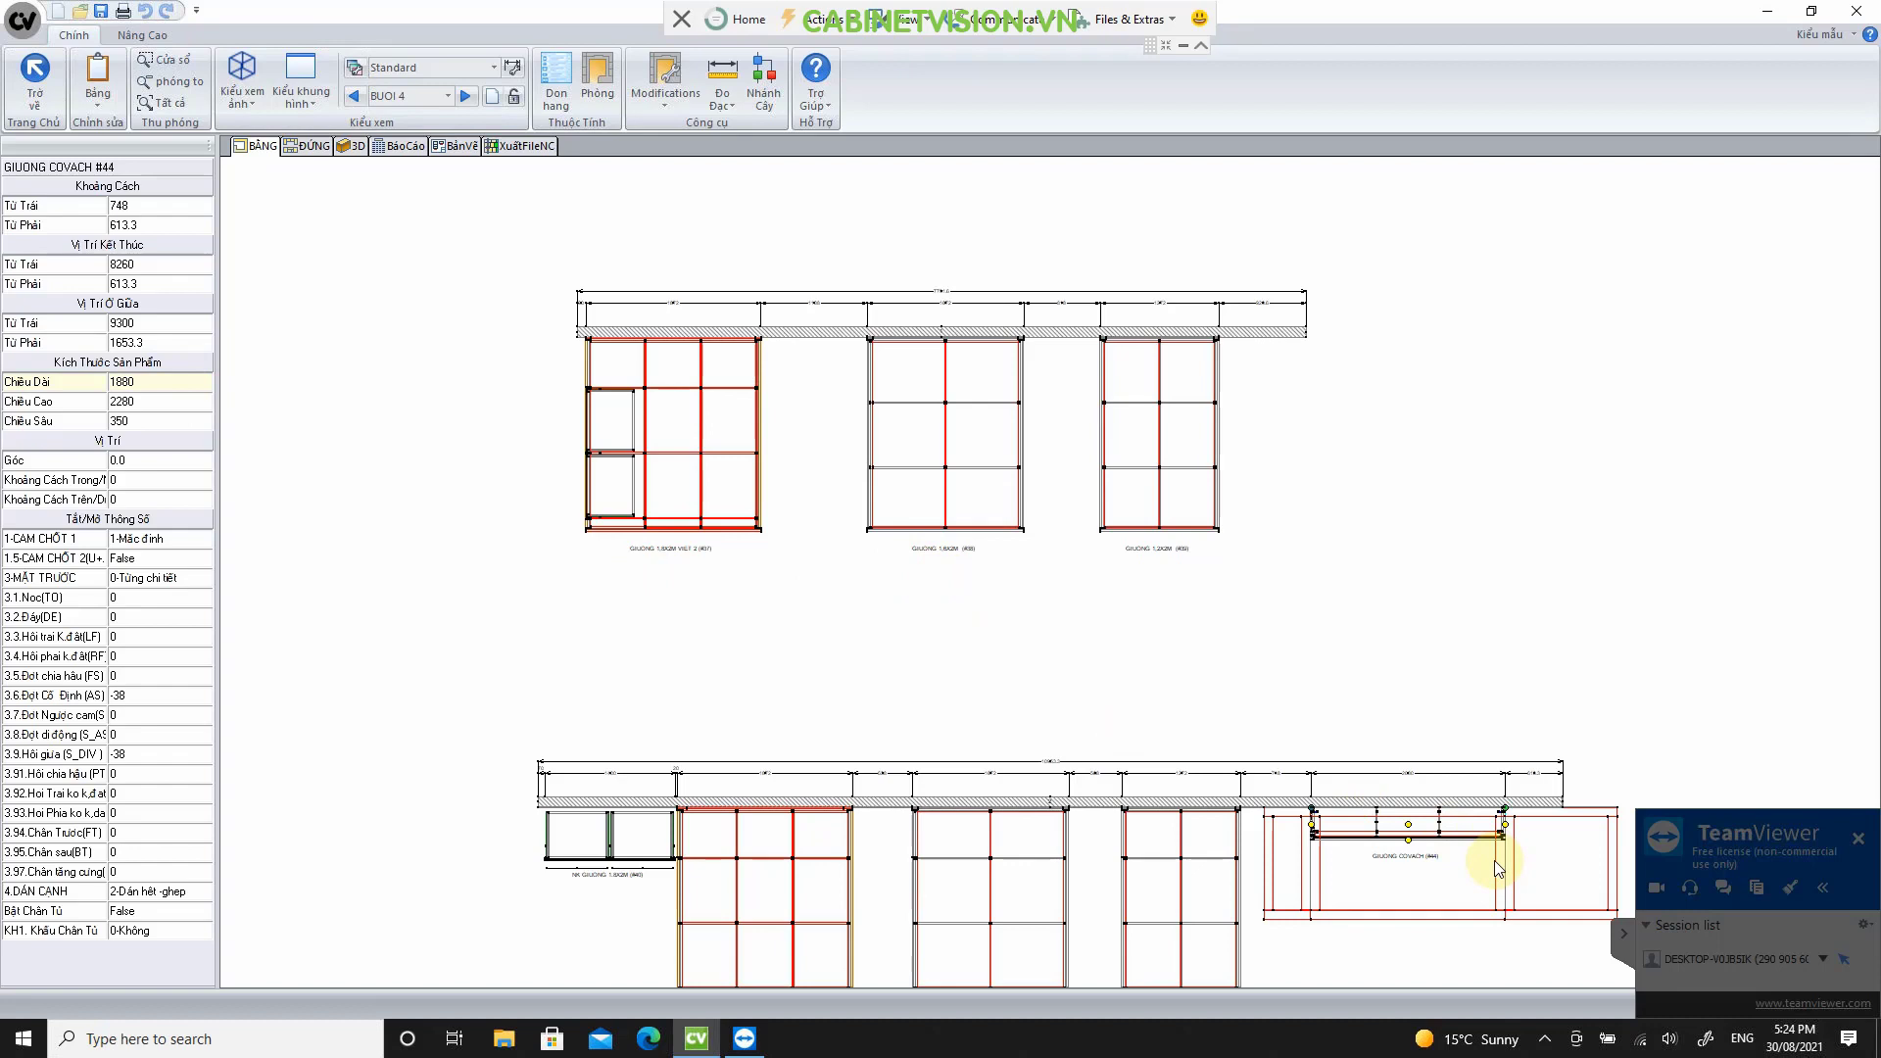
left_click_drag(1496, 860, 1440, 862)
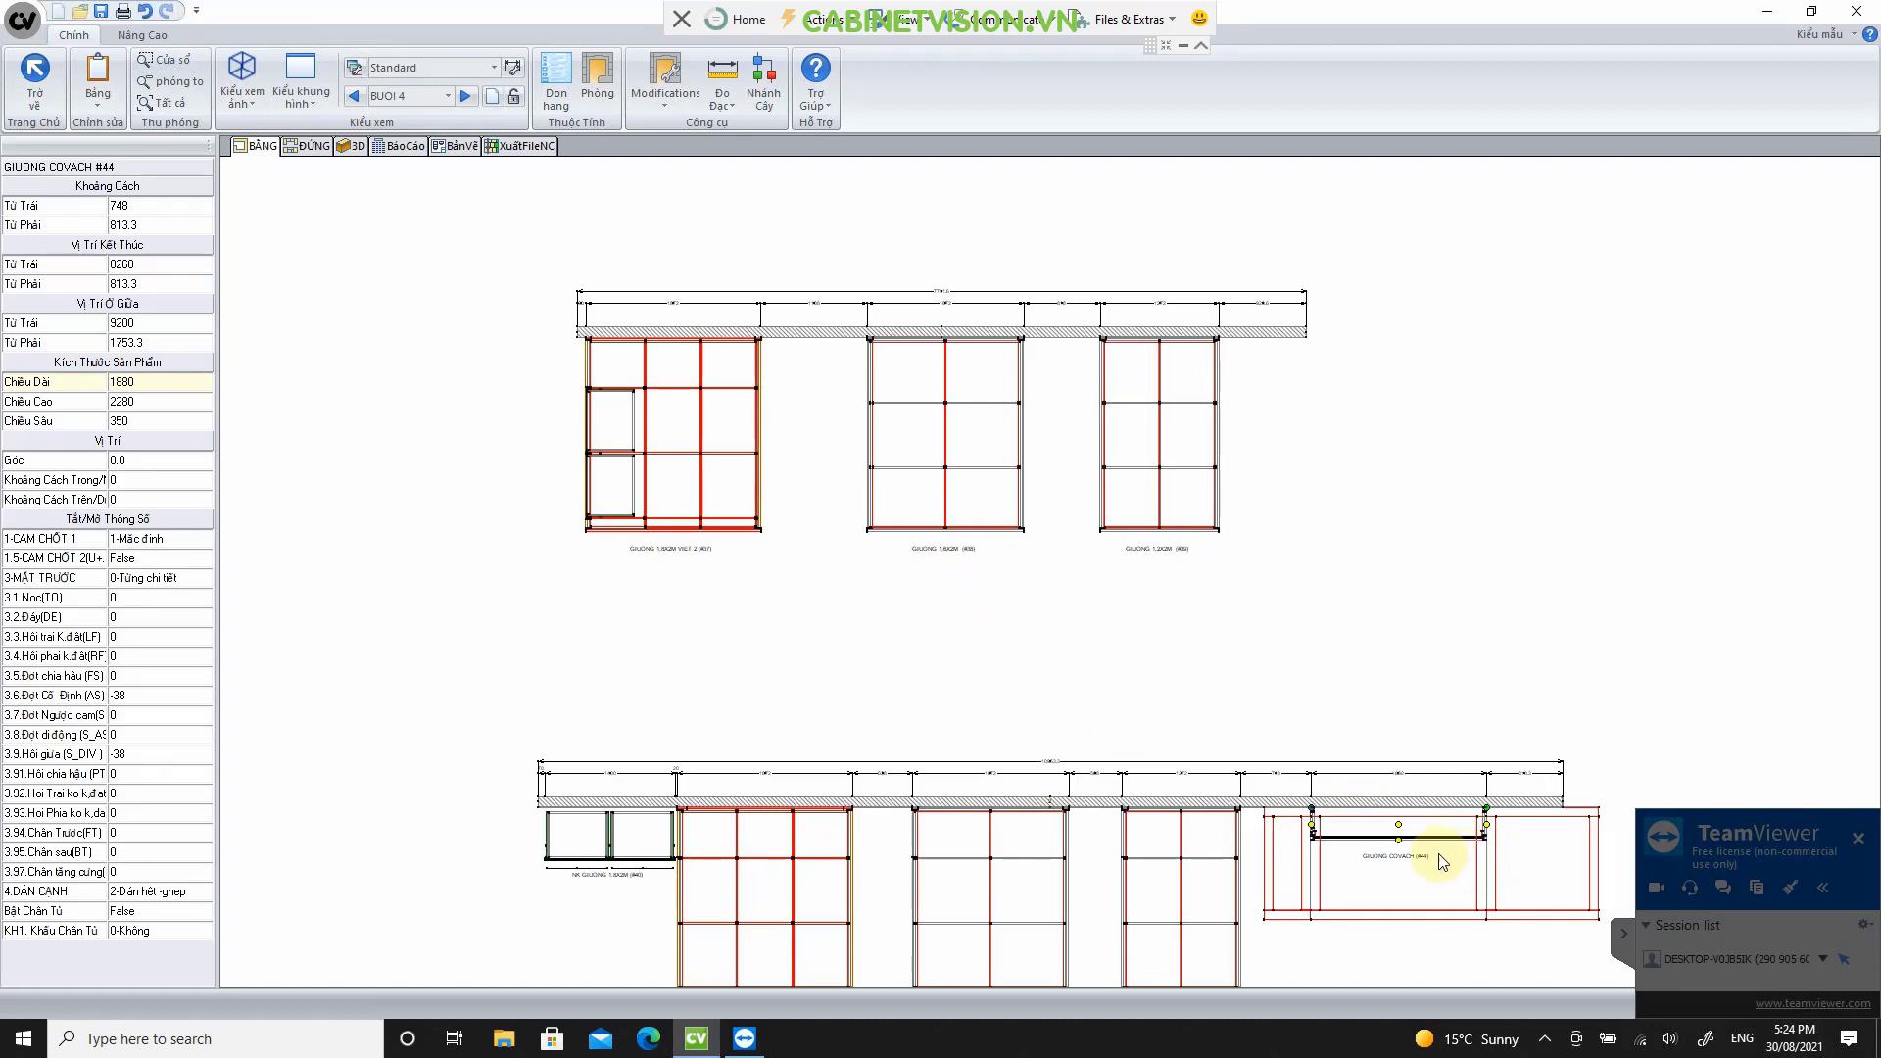
left_click(1413, 833)
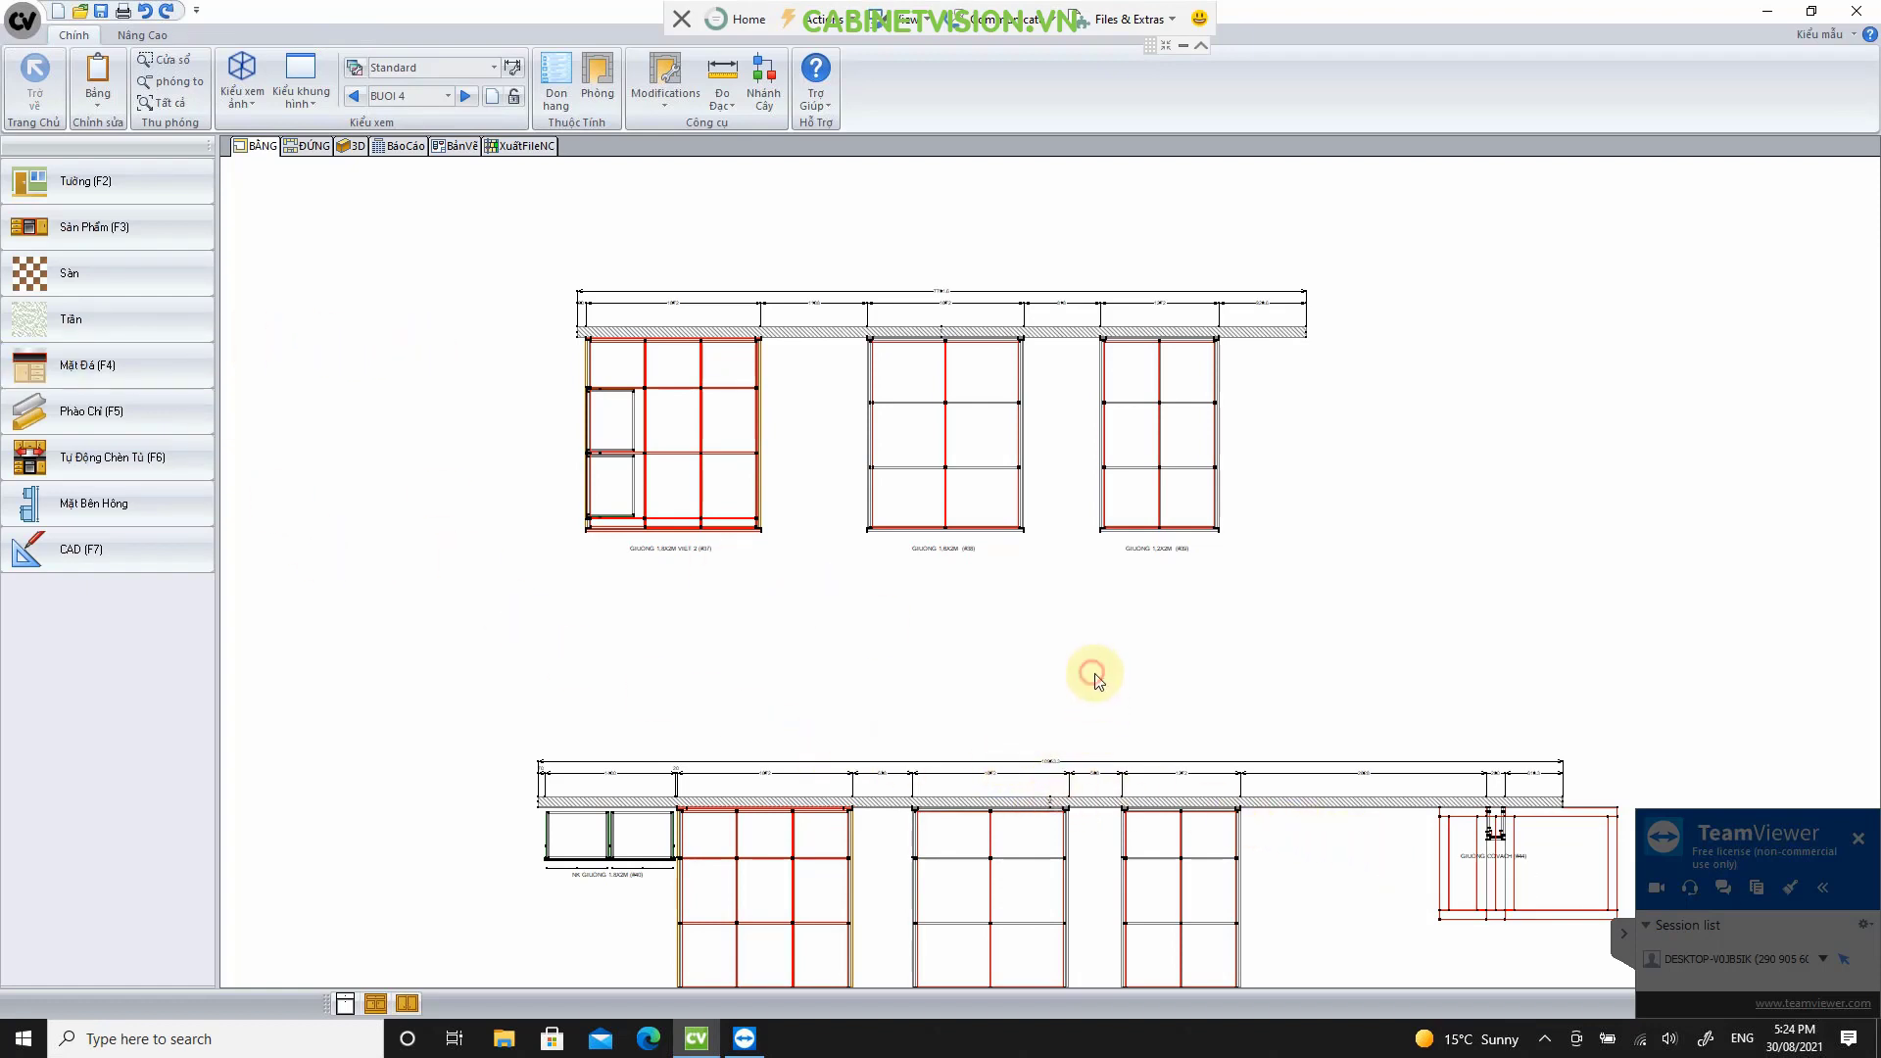
Set GIUONG COVACH's length back to 2080, then open the cabinet for detailed editing.
left_click(1503, 832)
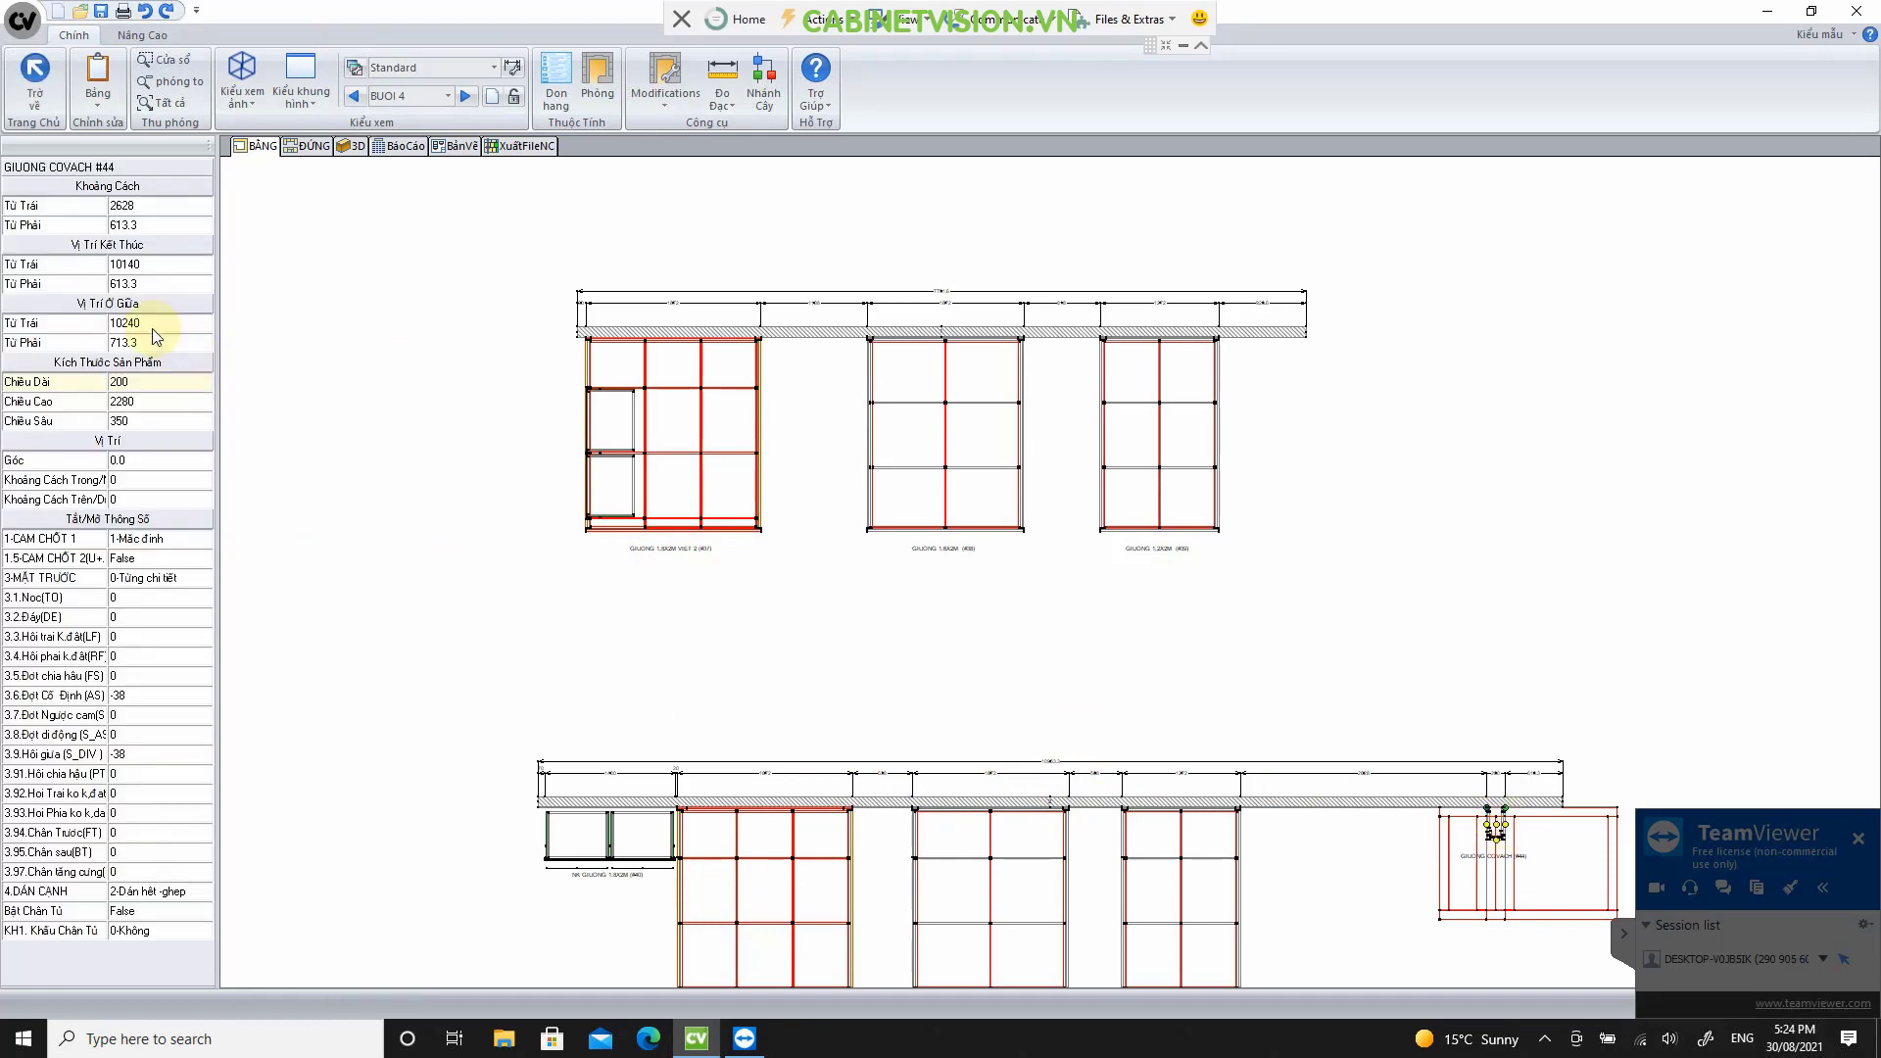
left_click(179, 381)
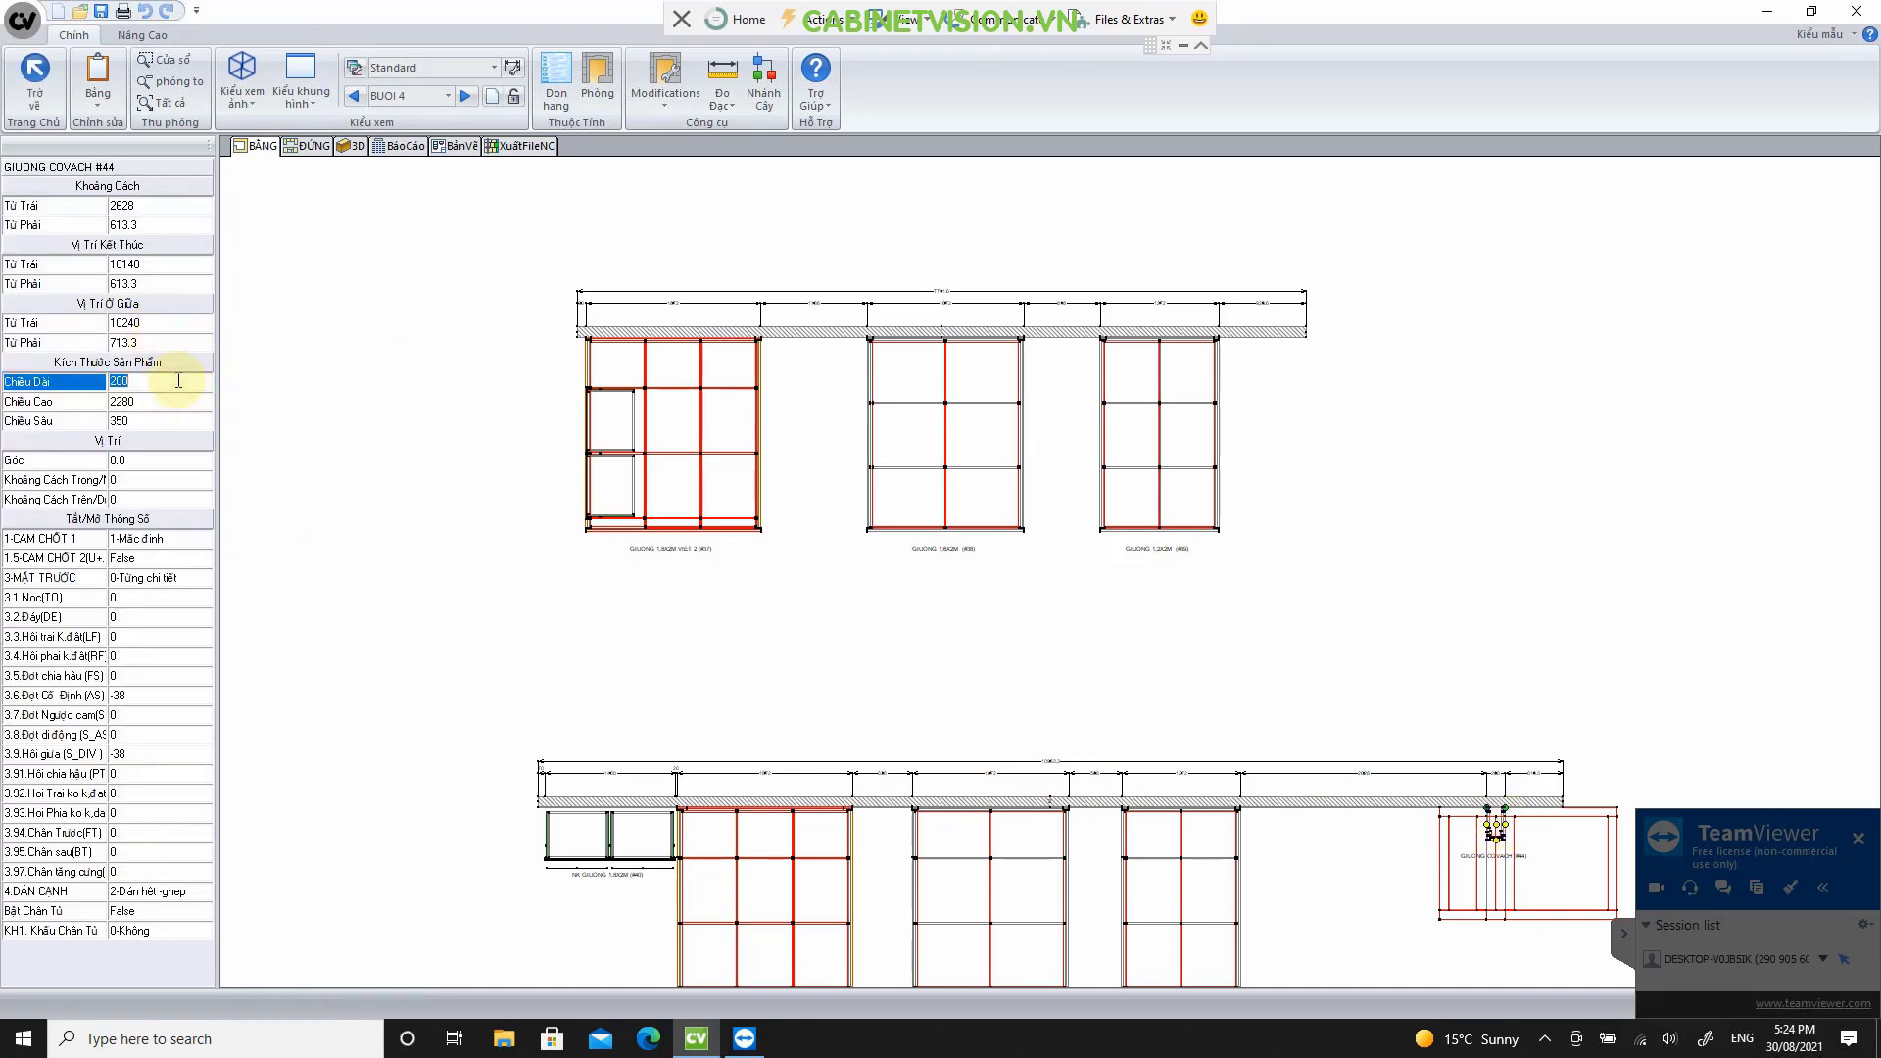
type("2080")
key("Return")
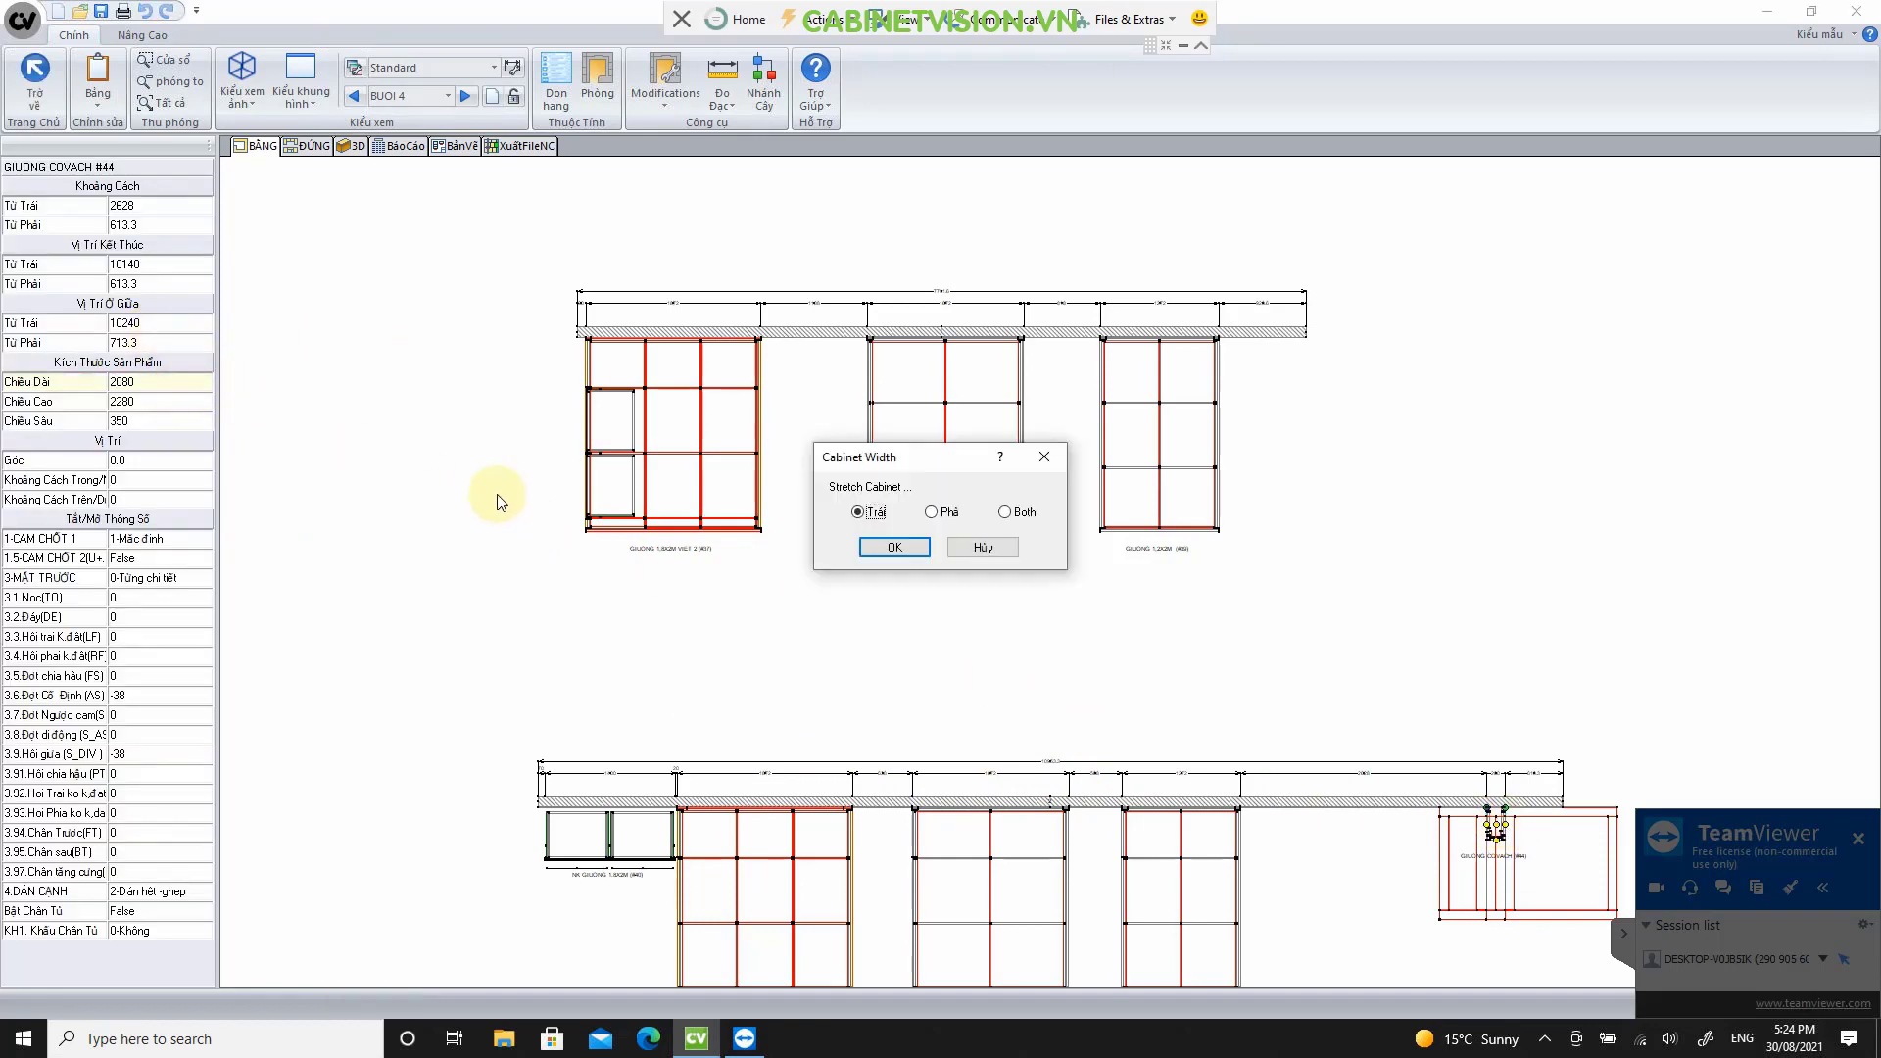
left_click(894, 547)
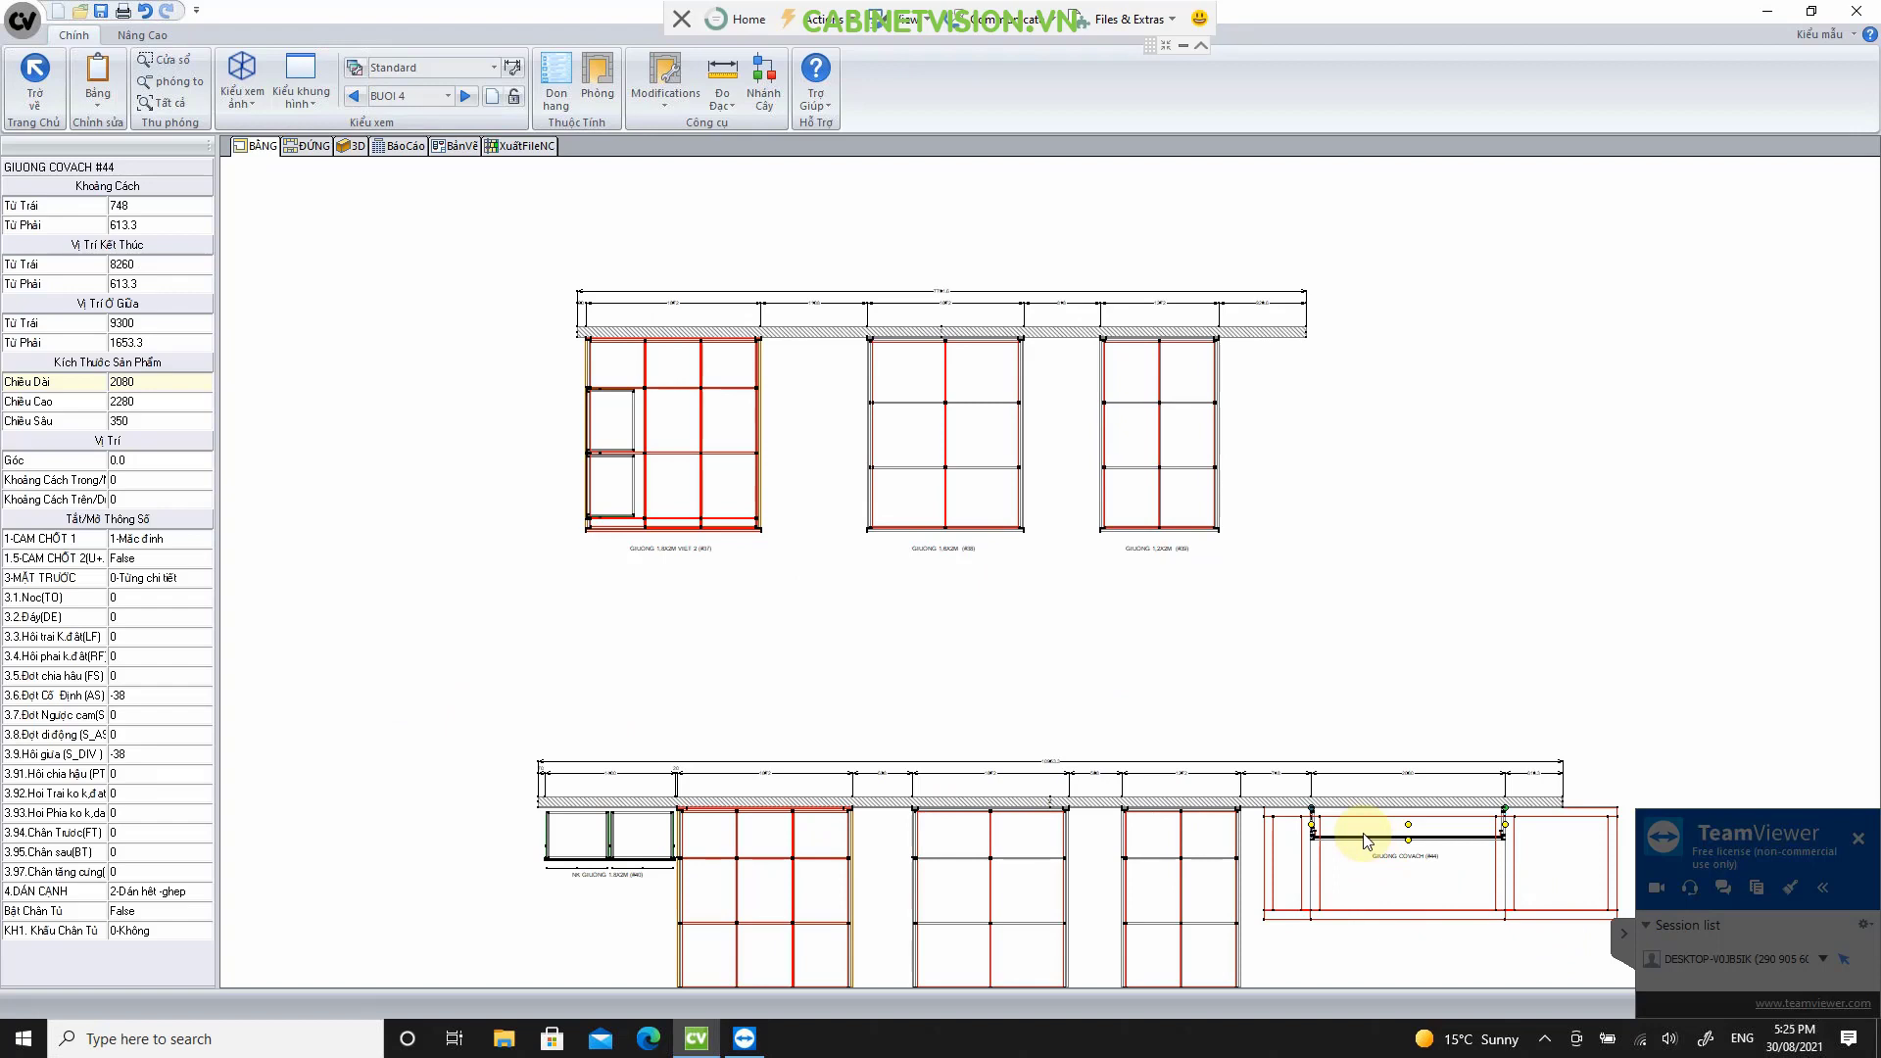
left_click(1365, 838)
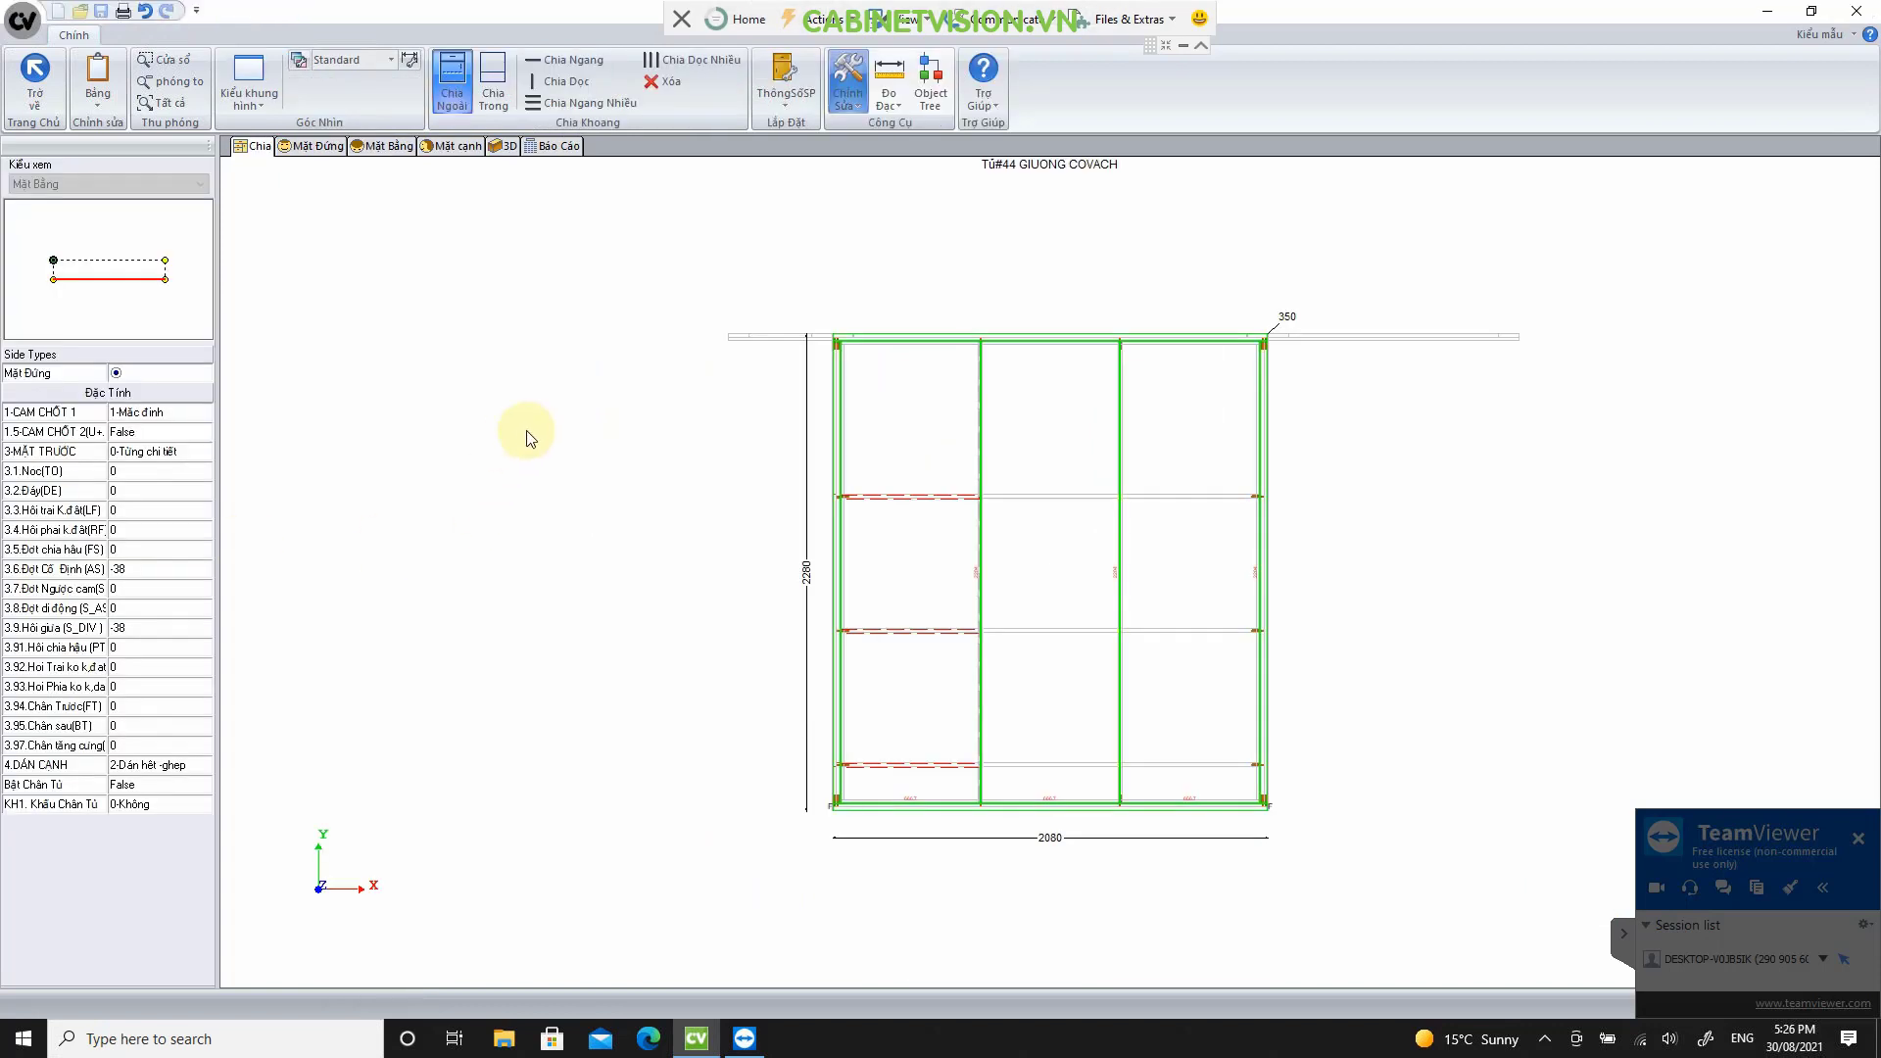
In ThôngSốSP > Thông Tin, set the cabinet width to 1880.
left_click(849, 102)
left_click(785, 83)
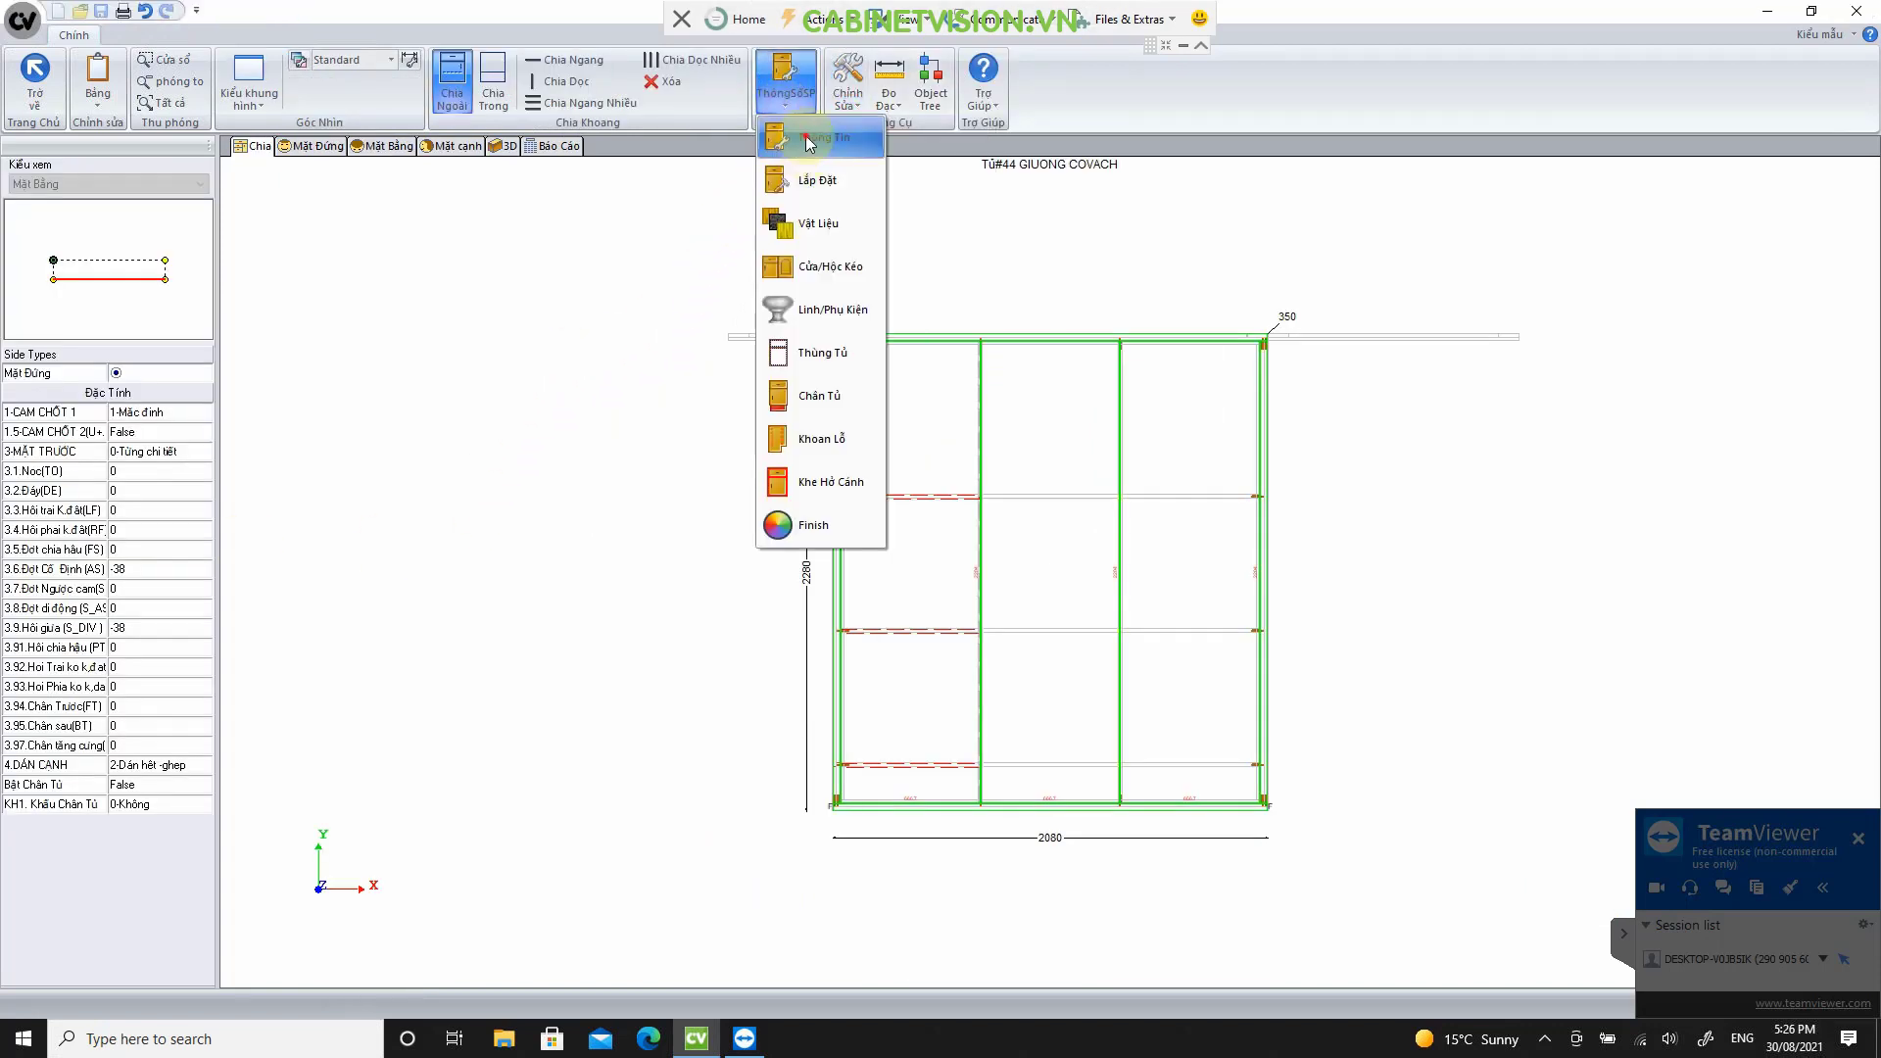
left_click(809, 144)
left_click_drag(756, 292, 354, 421)
left_click(624, 645)
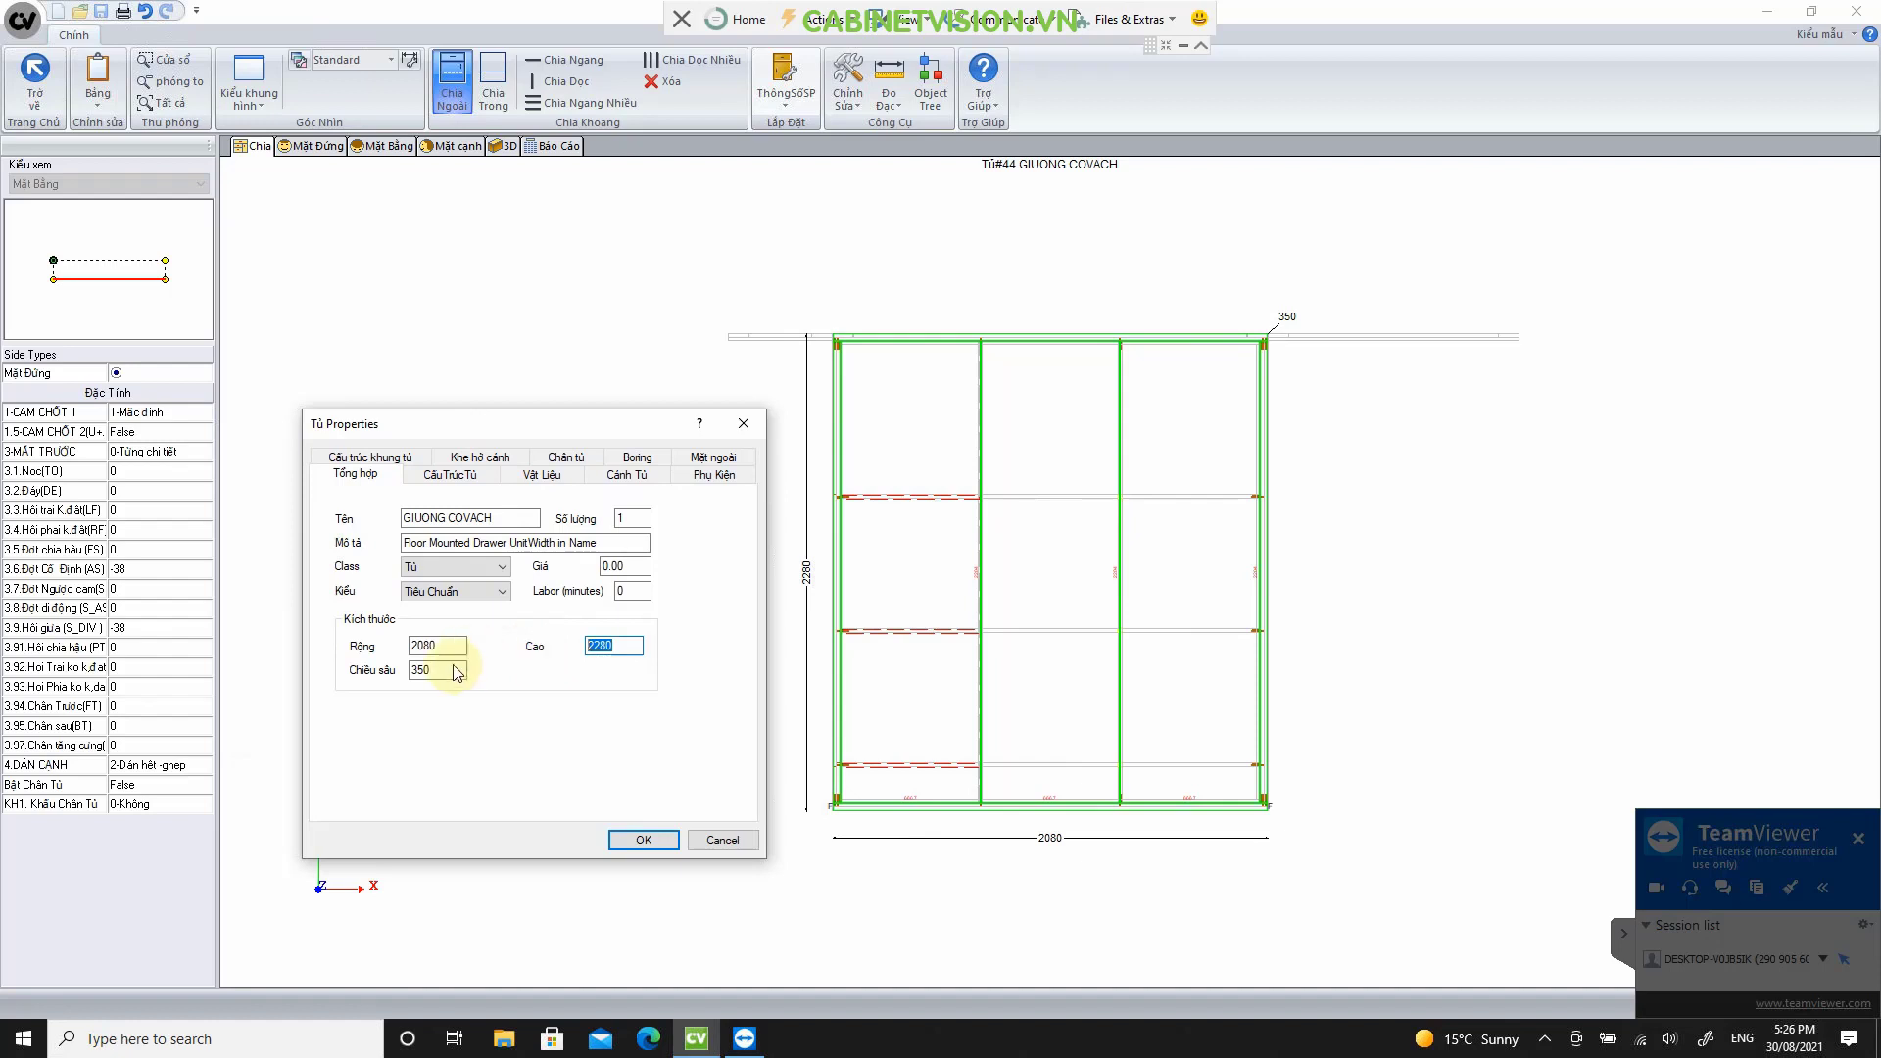
left_click(438, 649)
type("188")
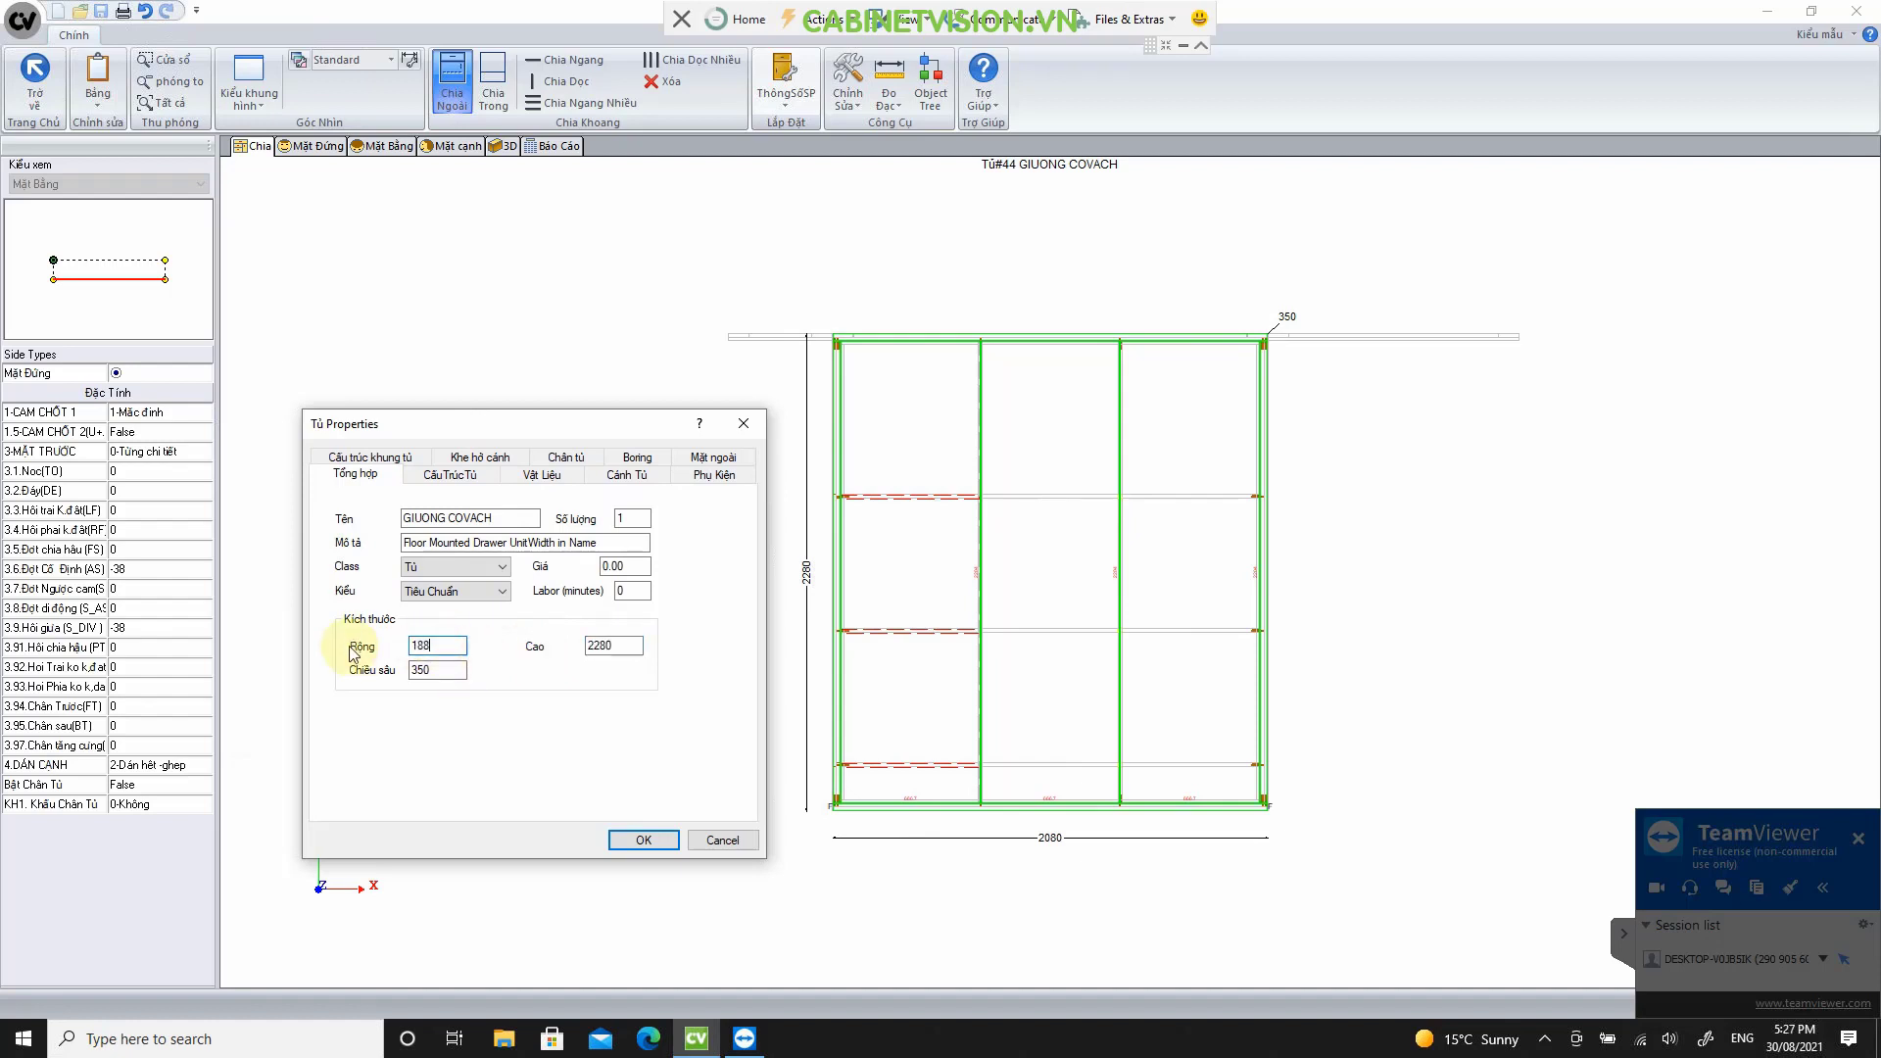
type("0")
left_click(642, 839)
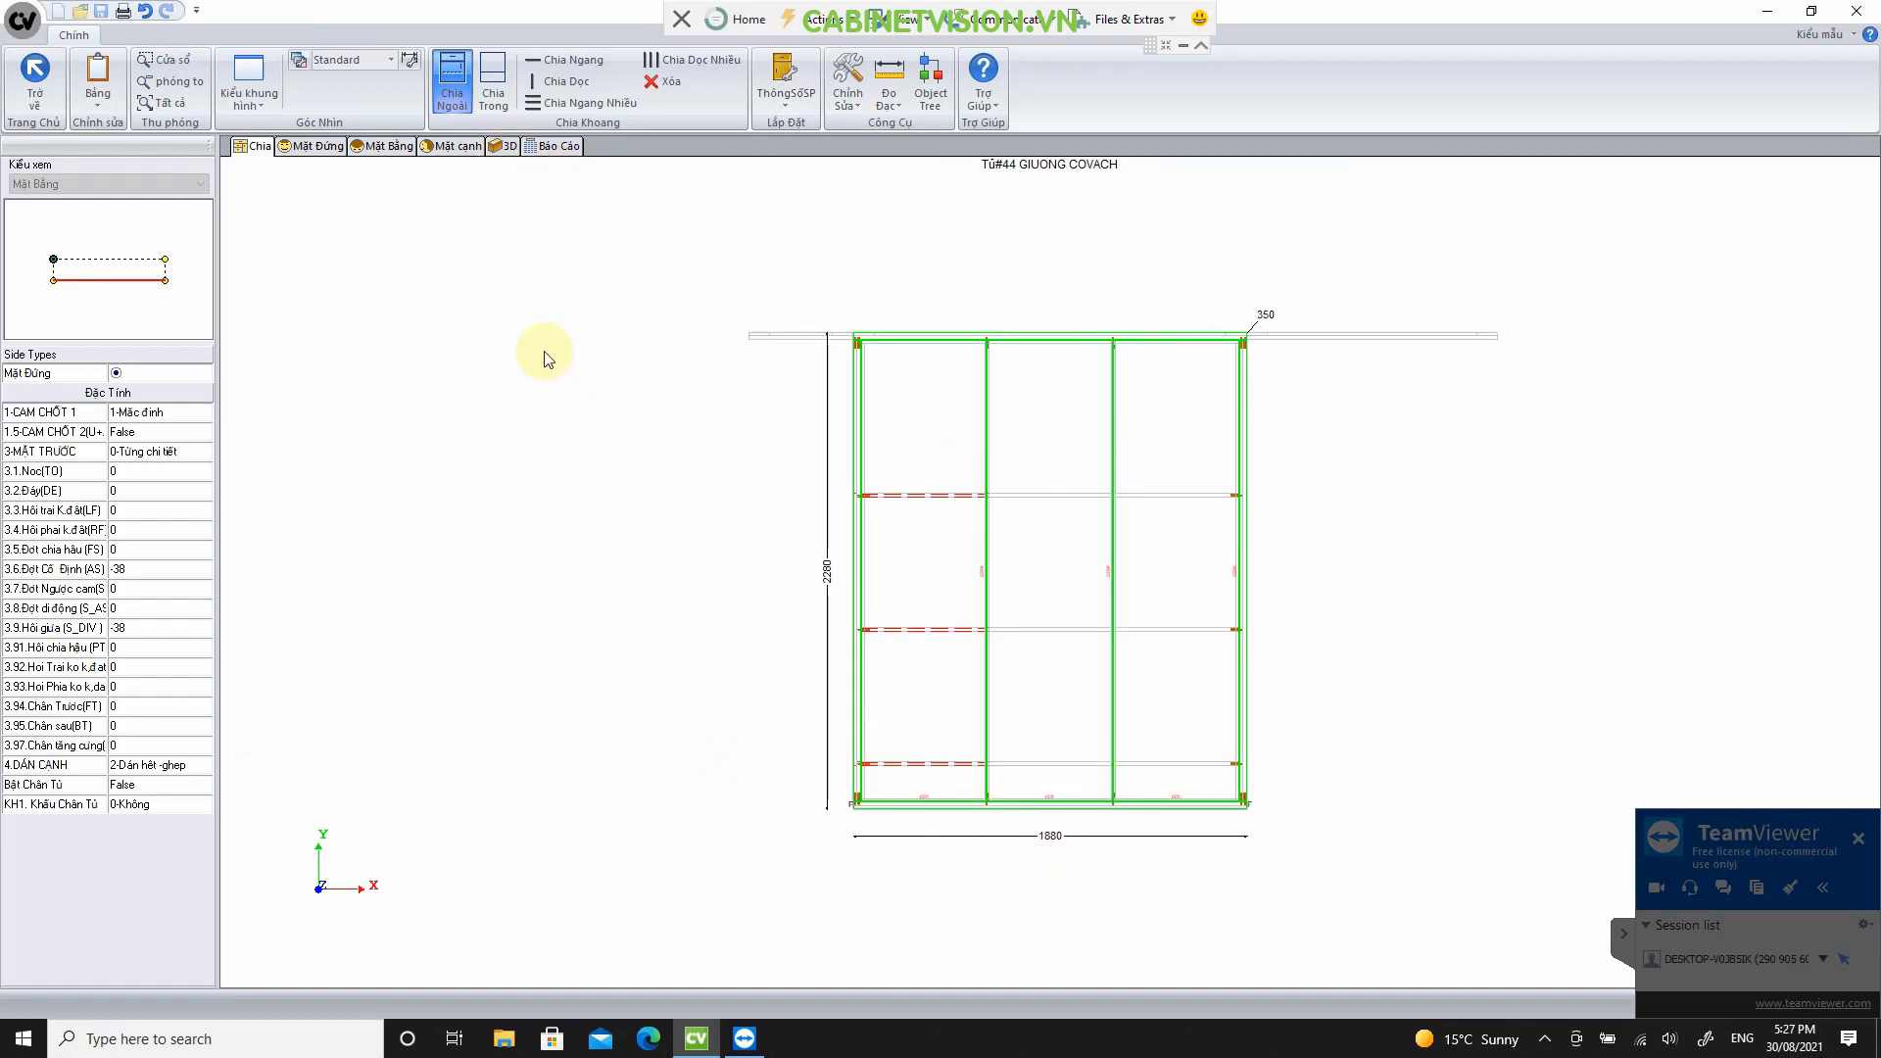
Reopen the cabinet's properties and change its width to 1660.
scroll(1029, 555, "up", 1)
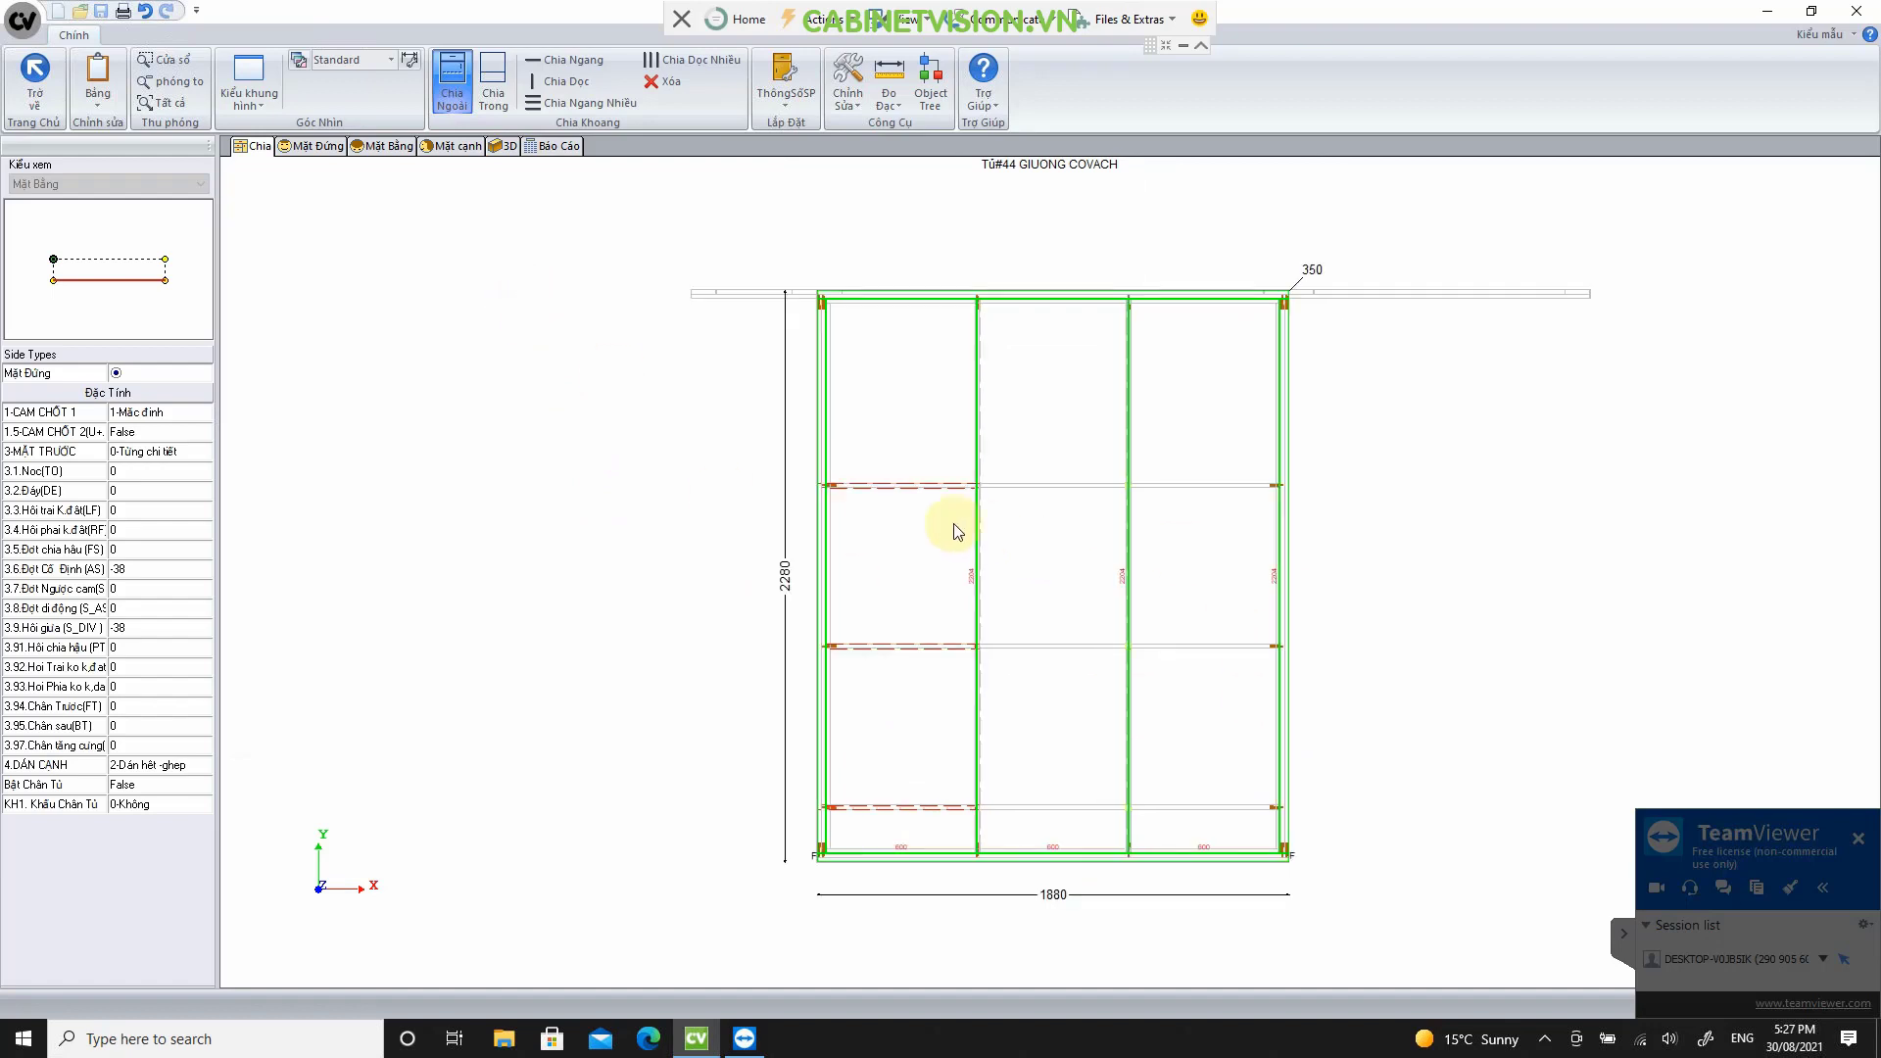
left_click(960, 534)
left_click(1200, 560)
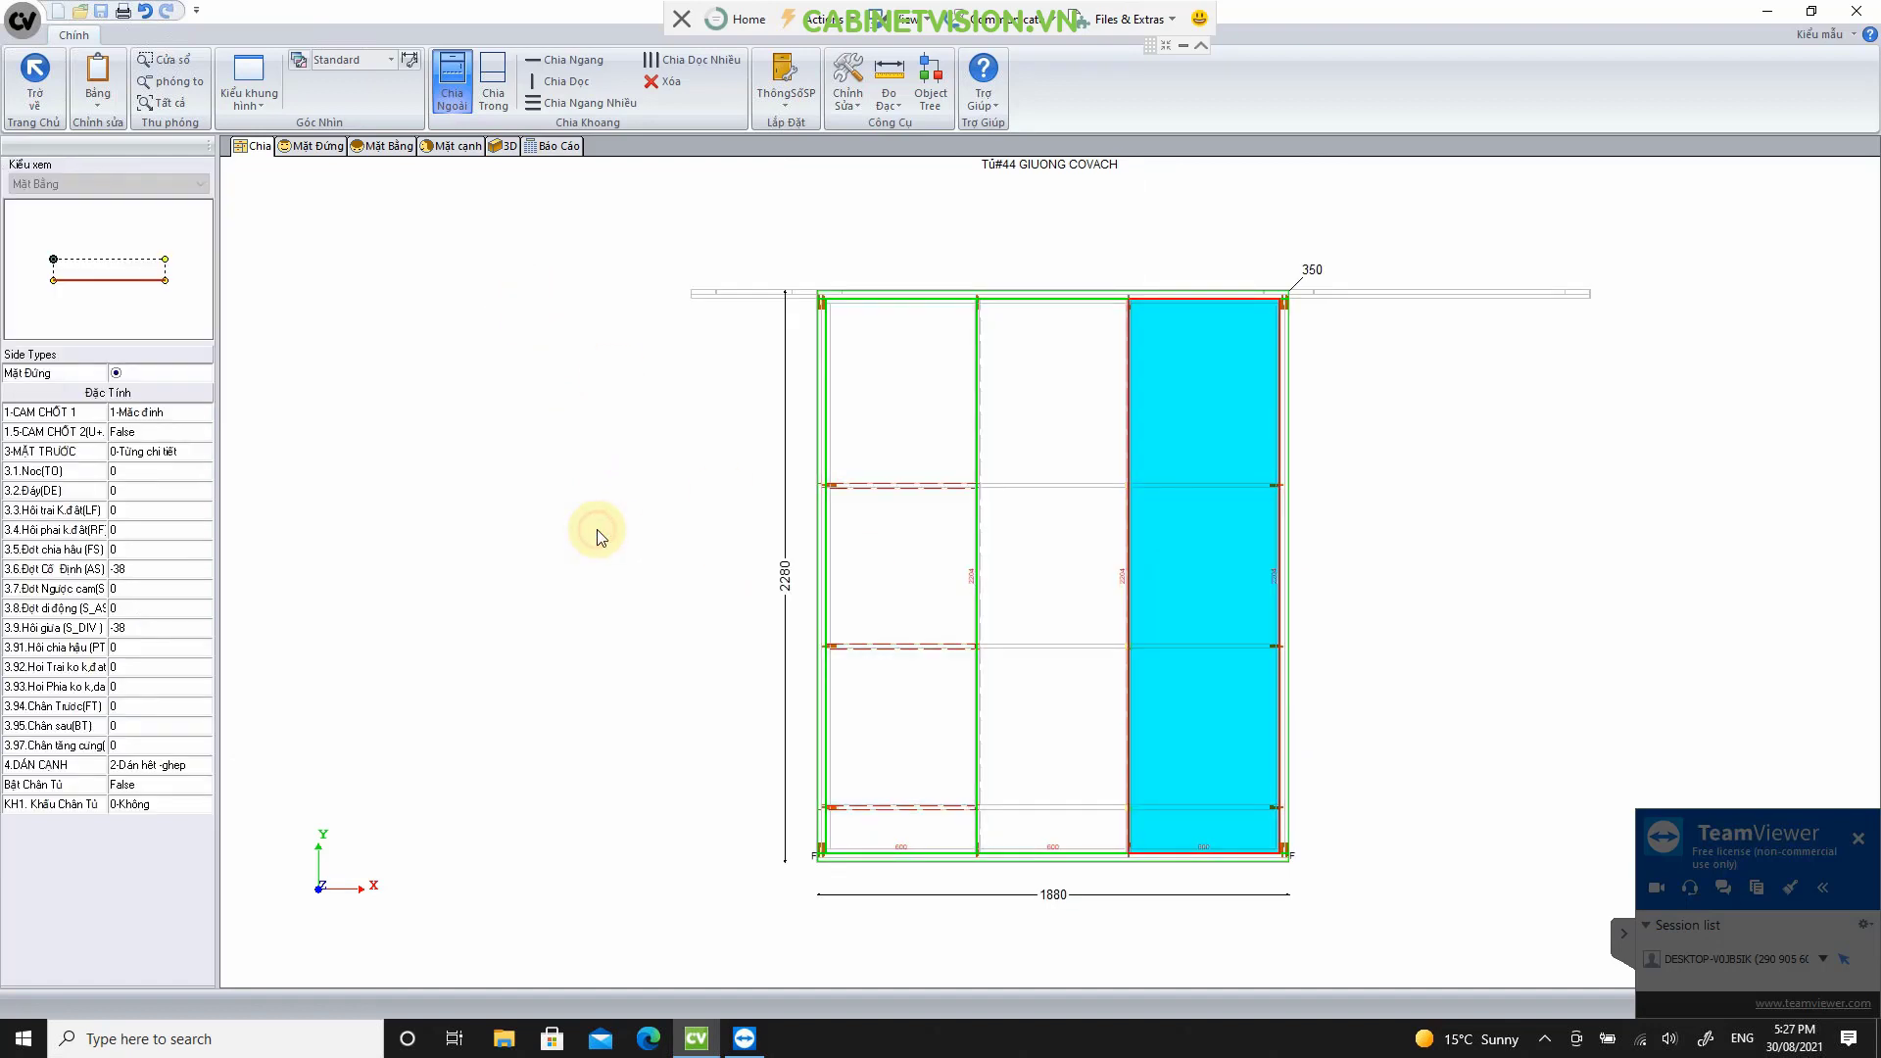
right_click(593, 504)
left_click(609, 510)
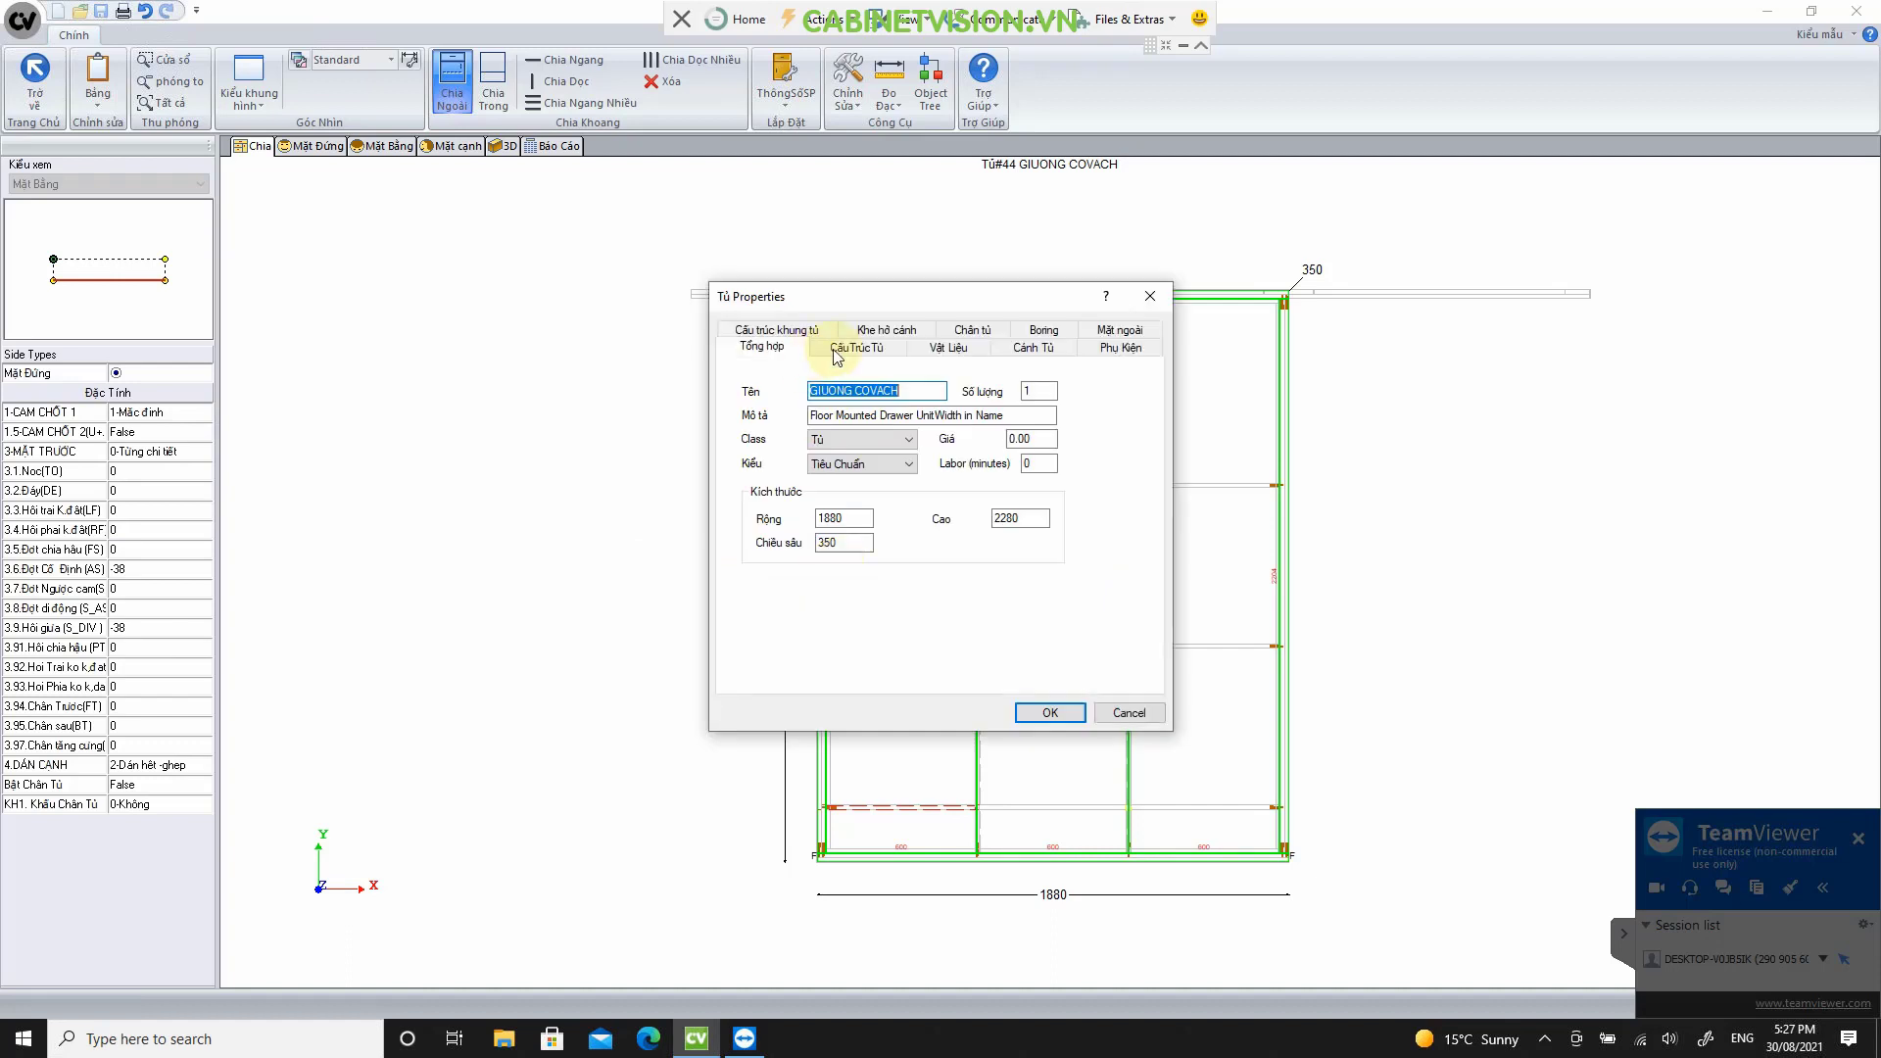
left_click_drag(844, 296, 503, 361)
left_click(676, 584)
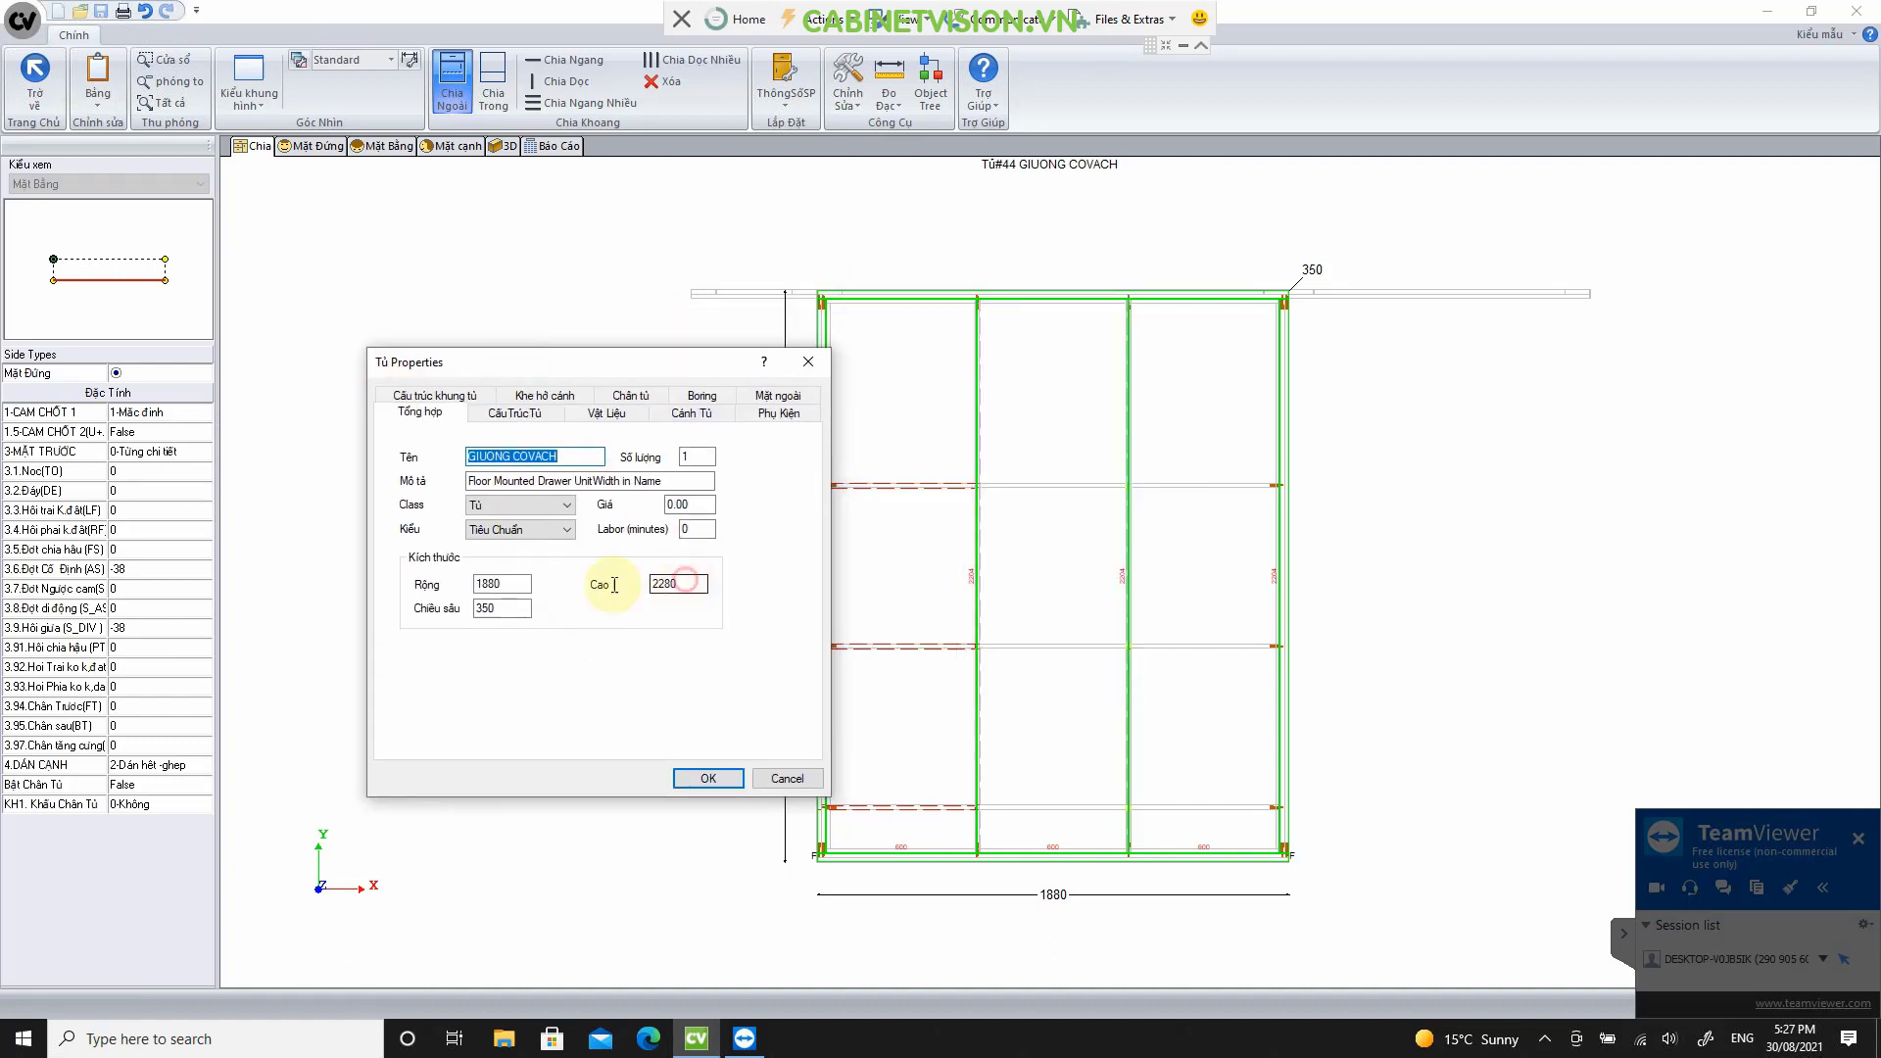
double_click(487, 584)
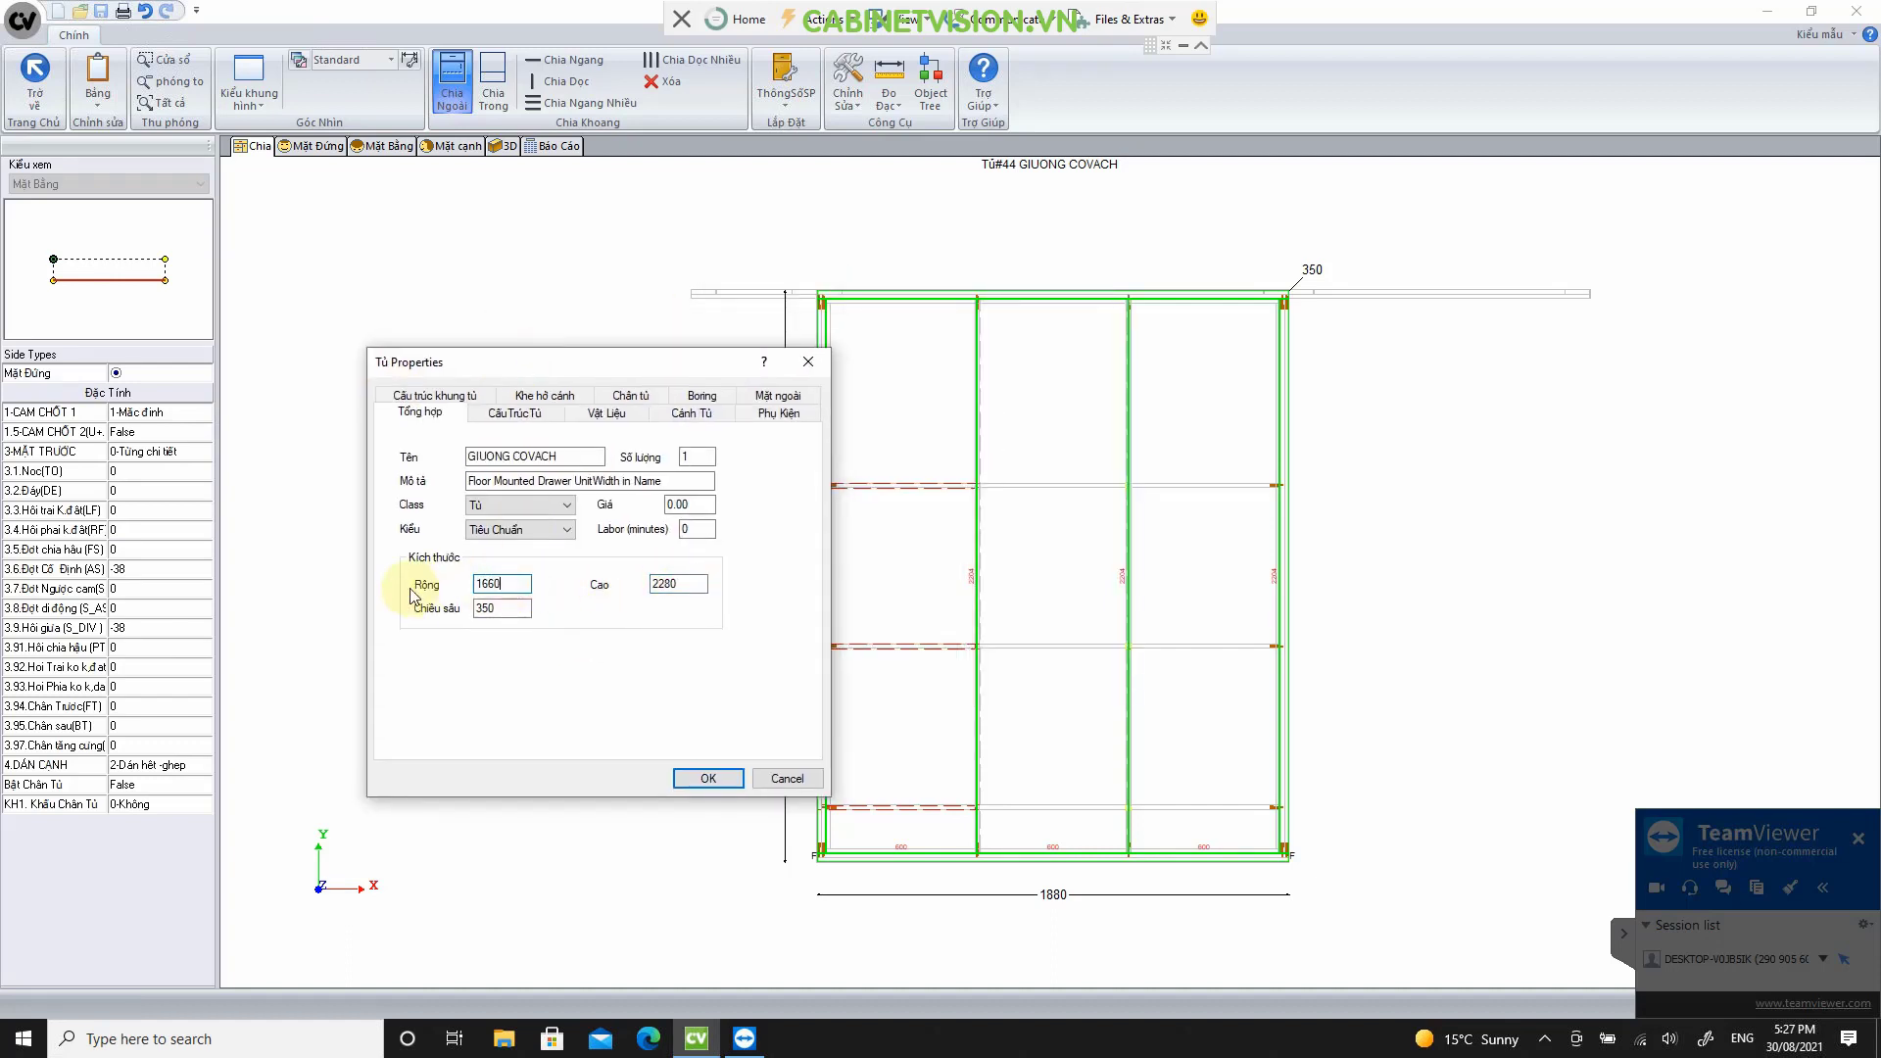
type("1660")
key("Return")
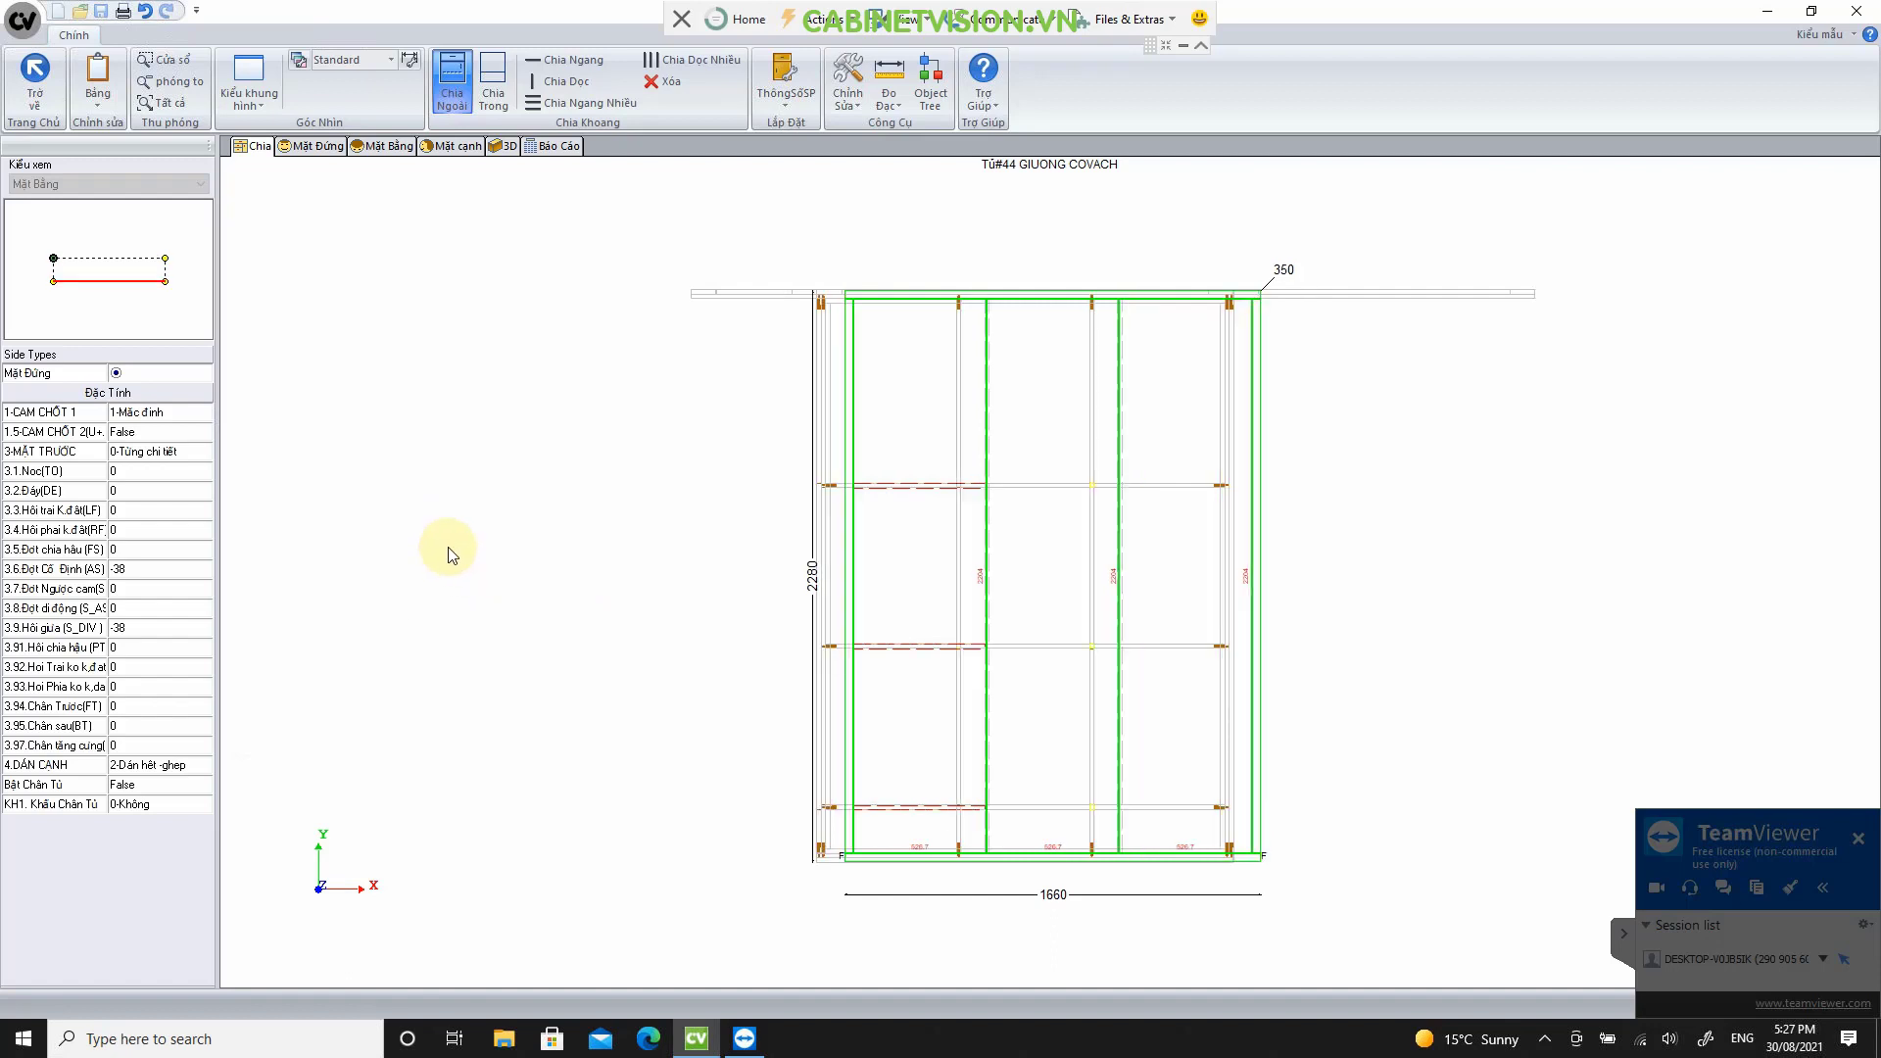
Set the cabinet to 1680 wide and 400 deep, then view it in 3D.
right_click(460, 472)
left_click(475, 475)
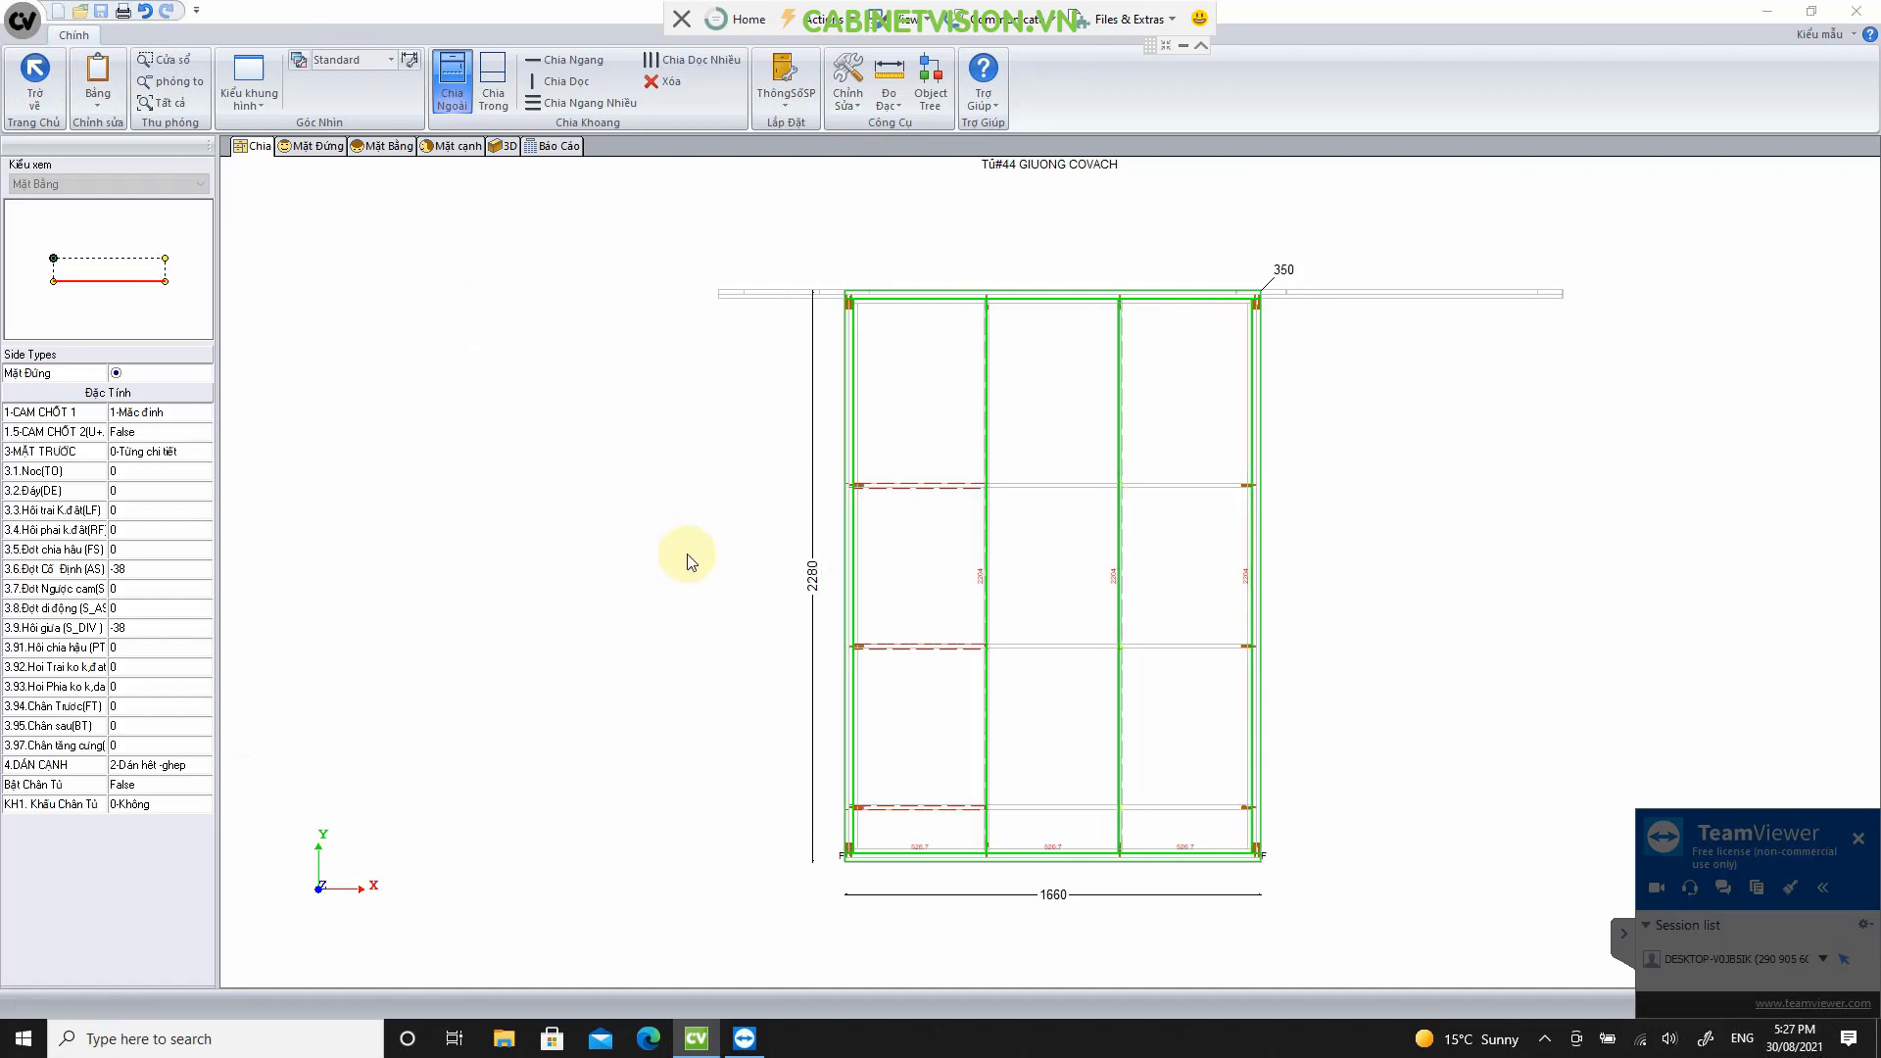
left_click(840, 519)
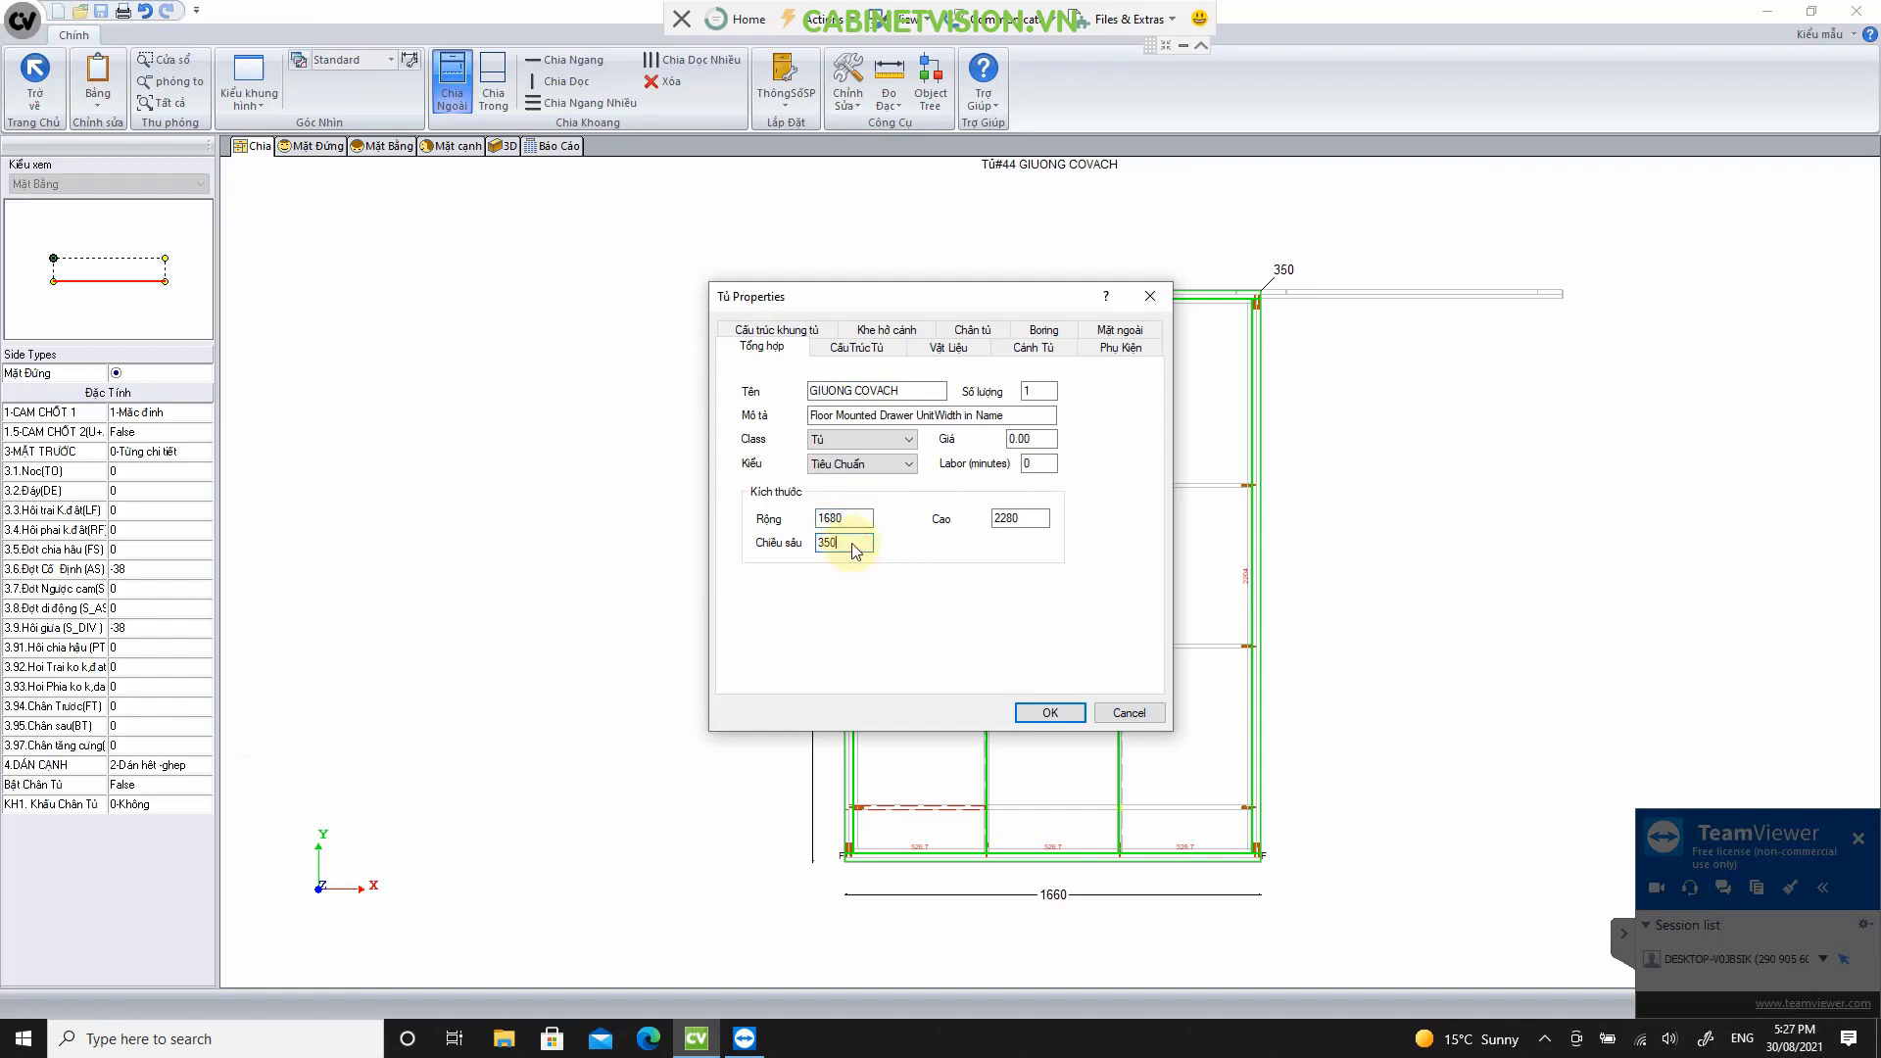
double_click(839, 545)
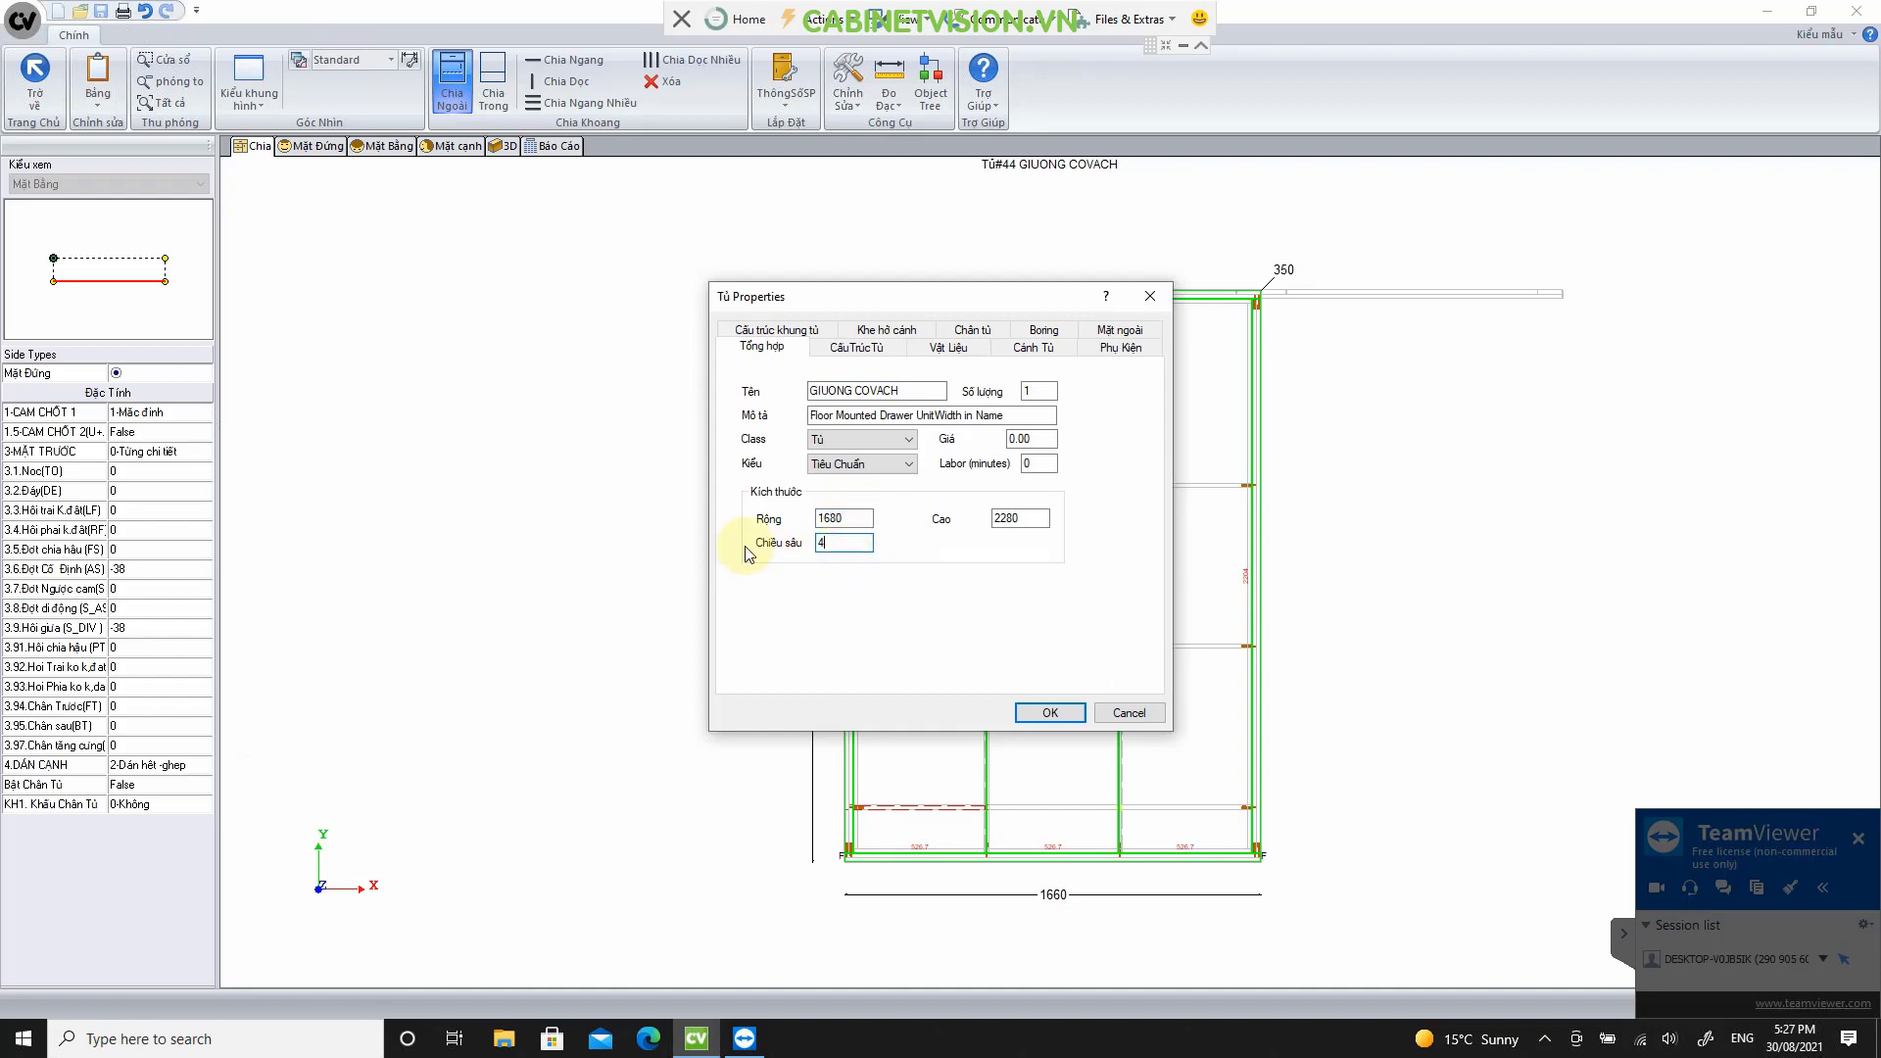
type("400")
left_click(1063, 714)
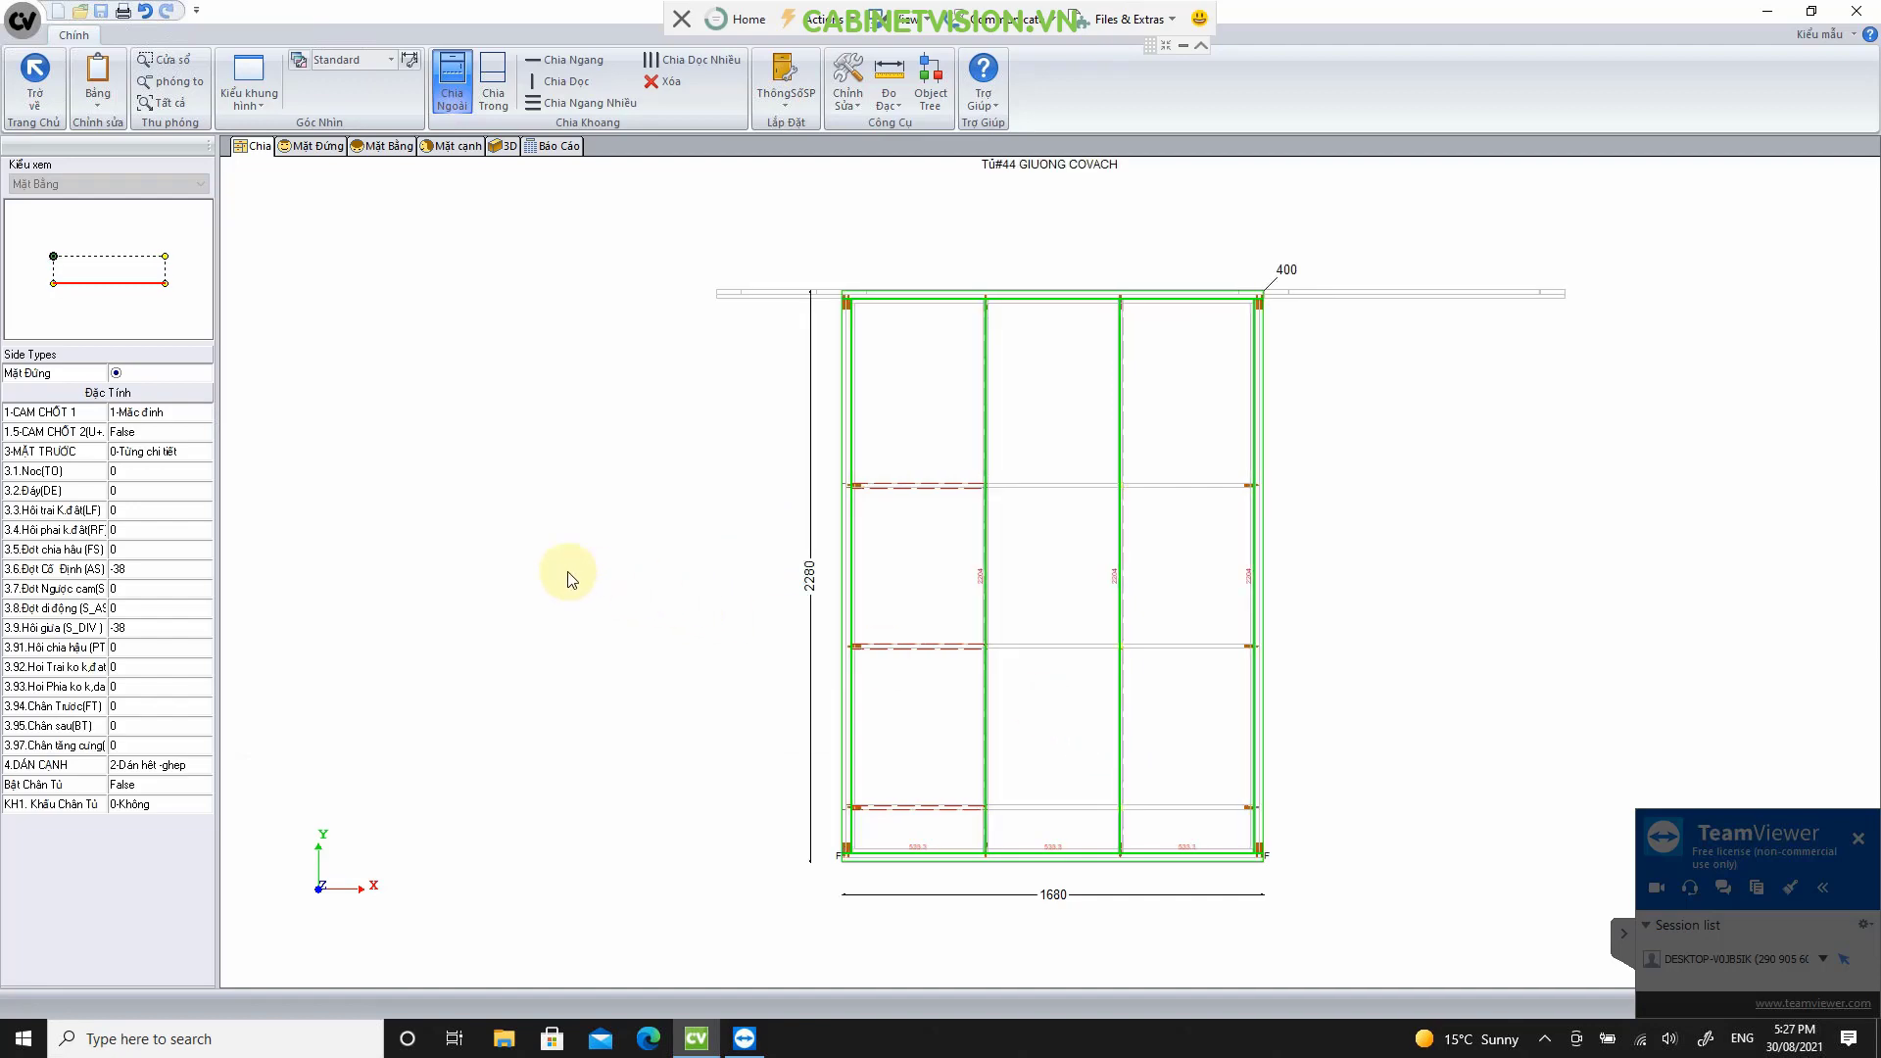
left_click(504, 146)
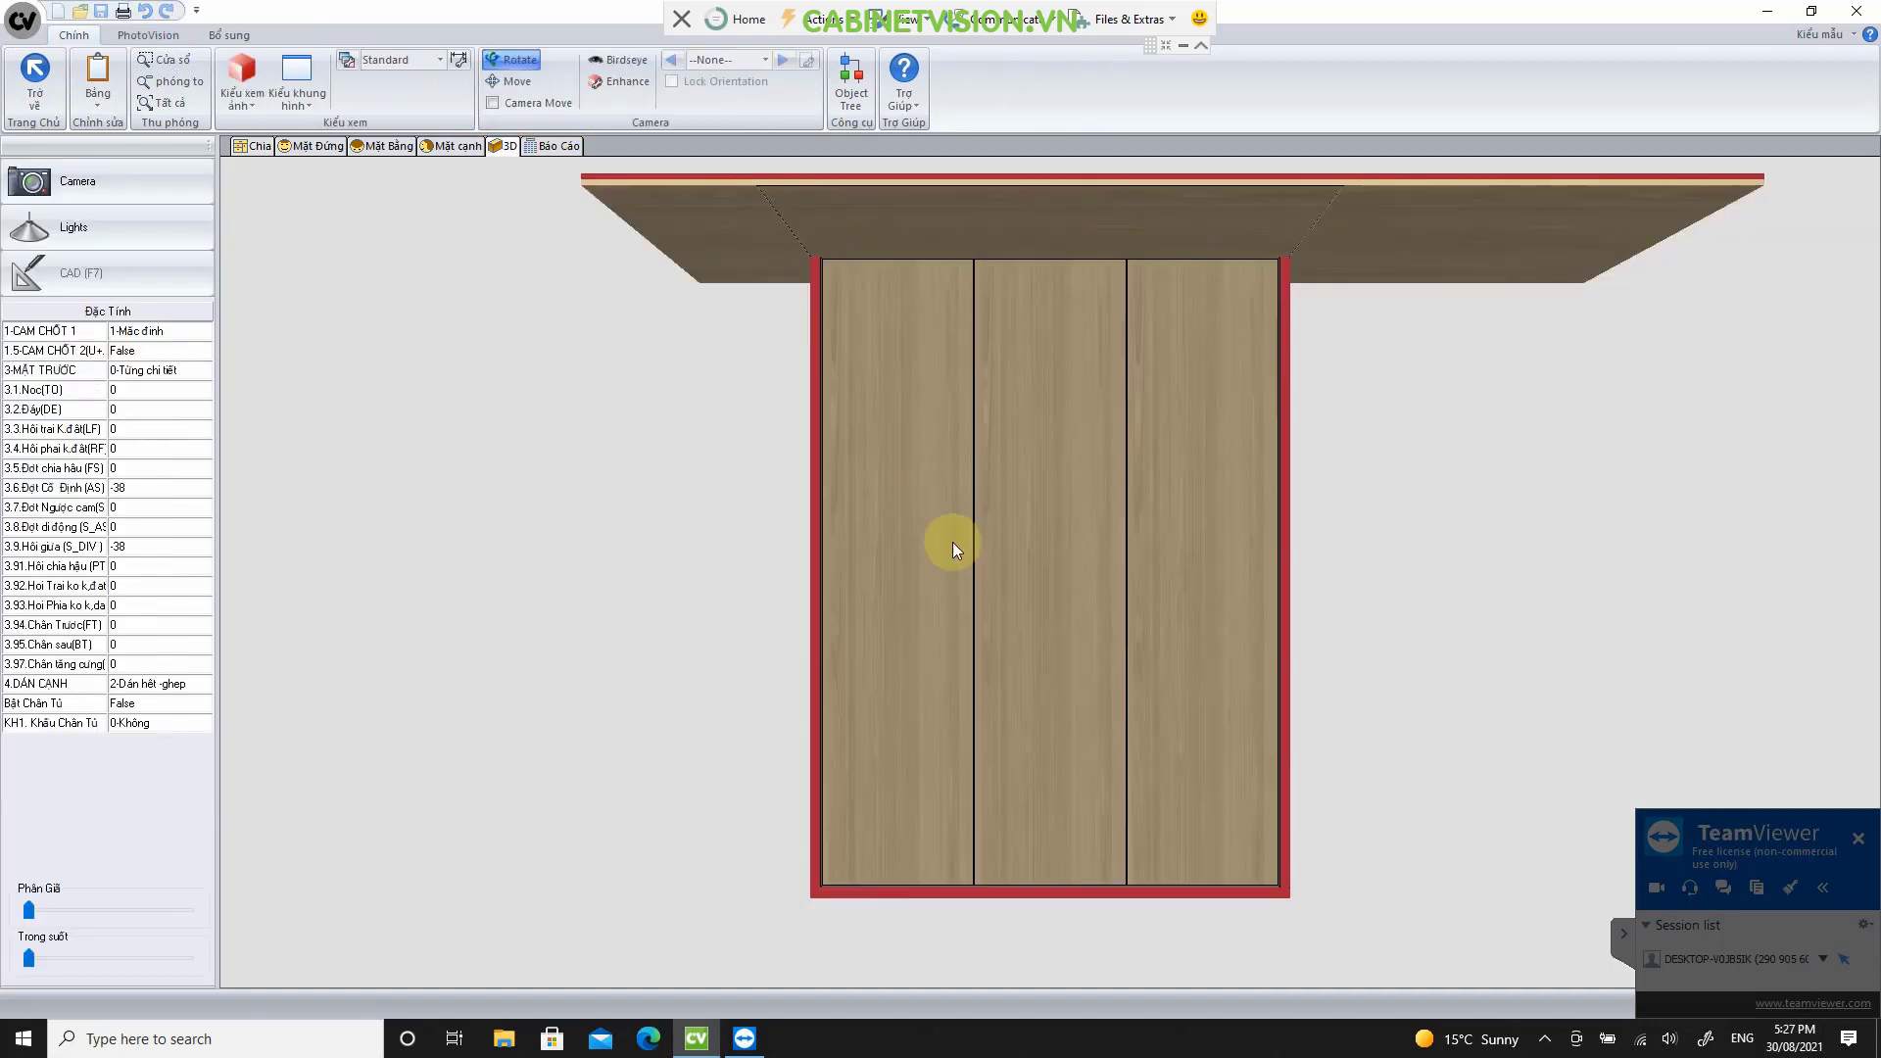
Orbit the 3D bed and check the side view, then open the cabinet's properties from the Chia view.
left_click_drag(951, 499, 552, 263)
left_click(454, 146)
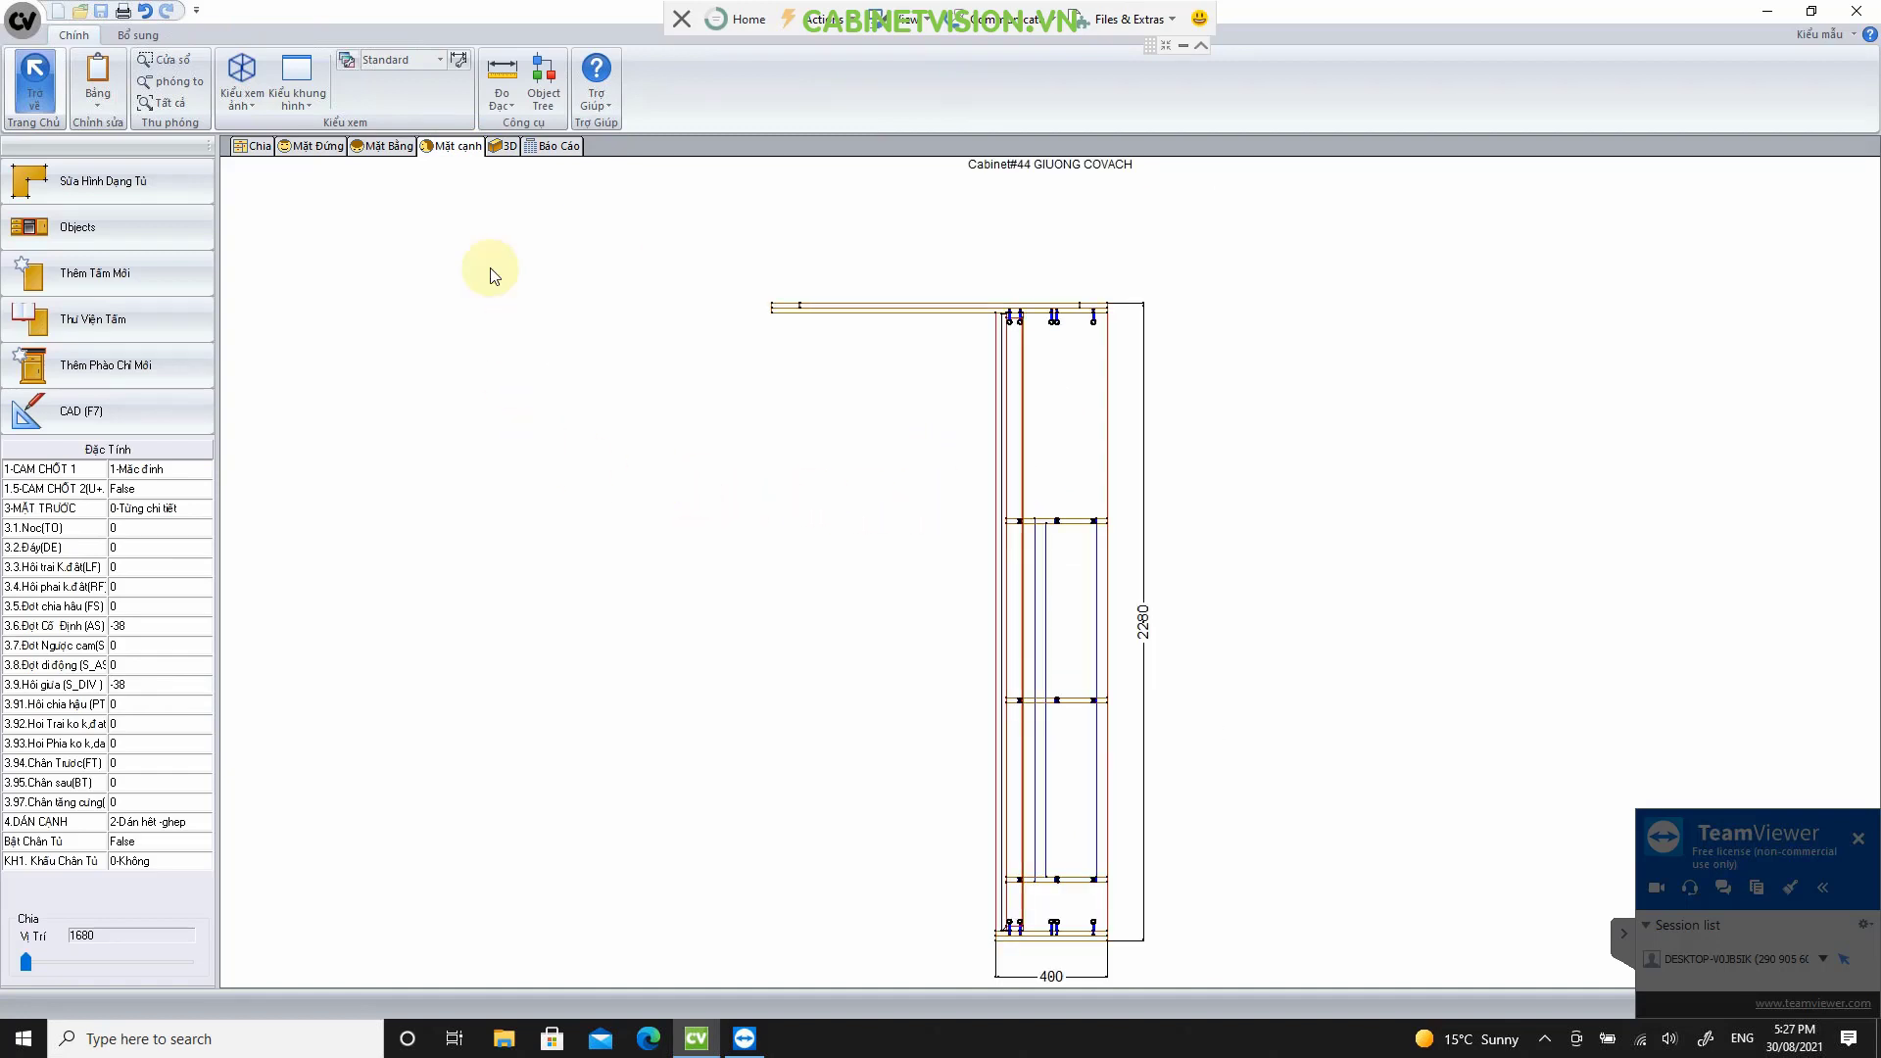
left_click(504, 146)
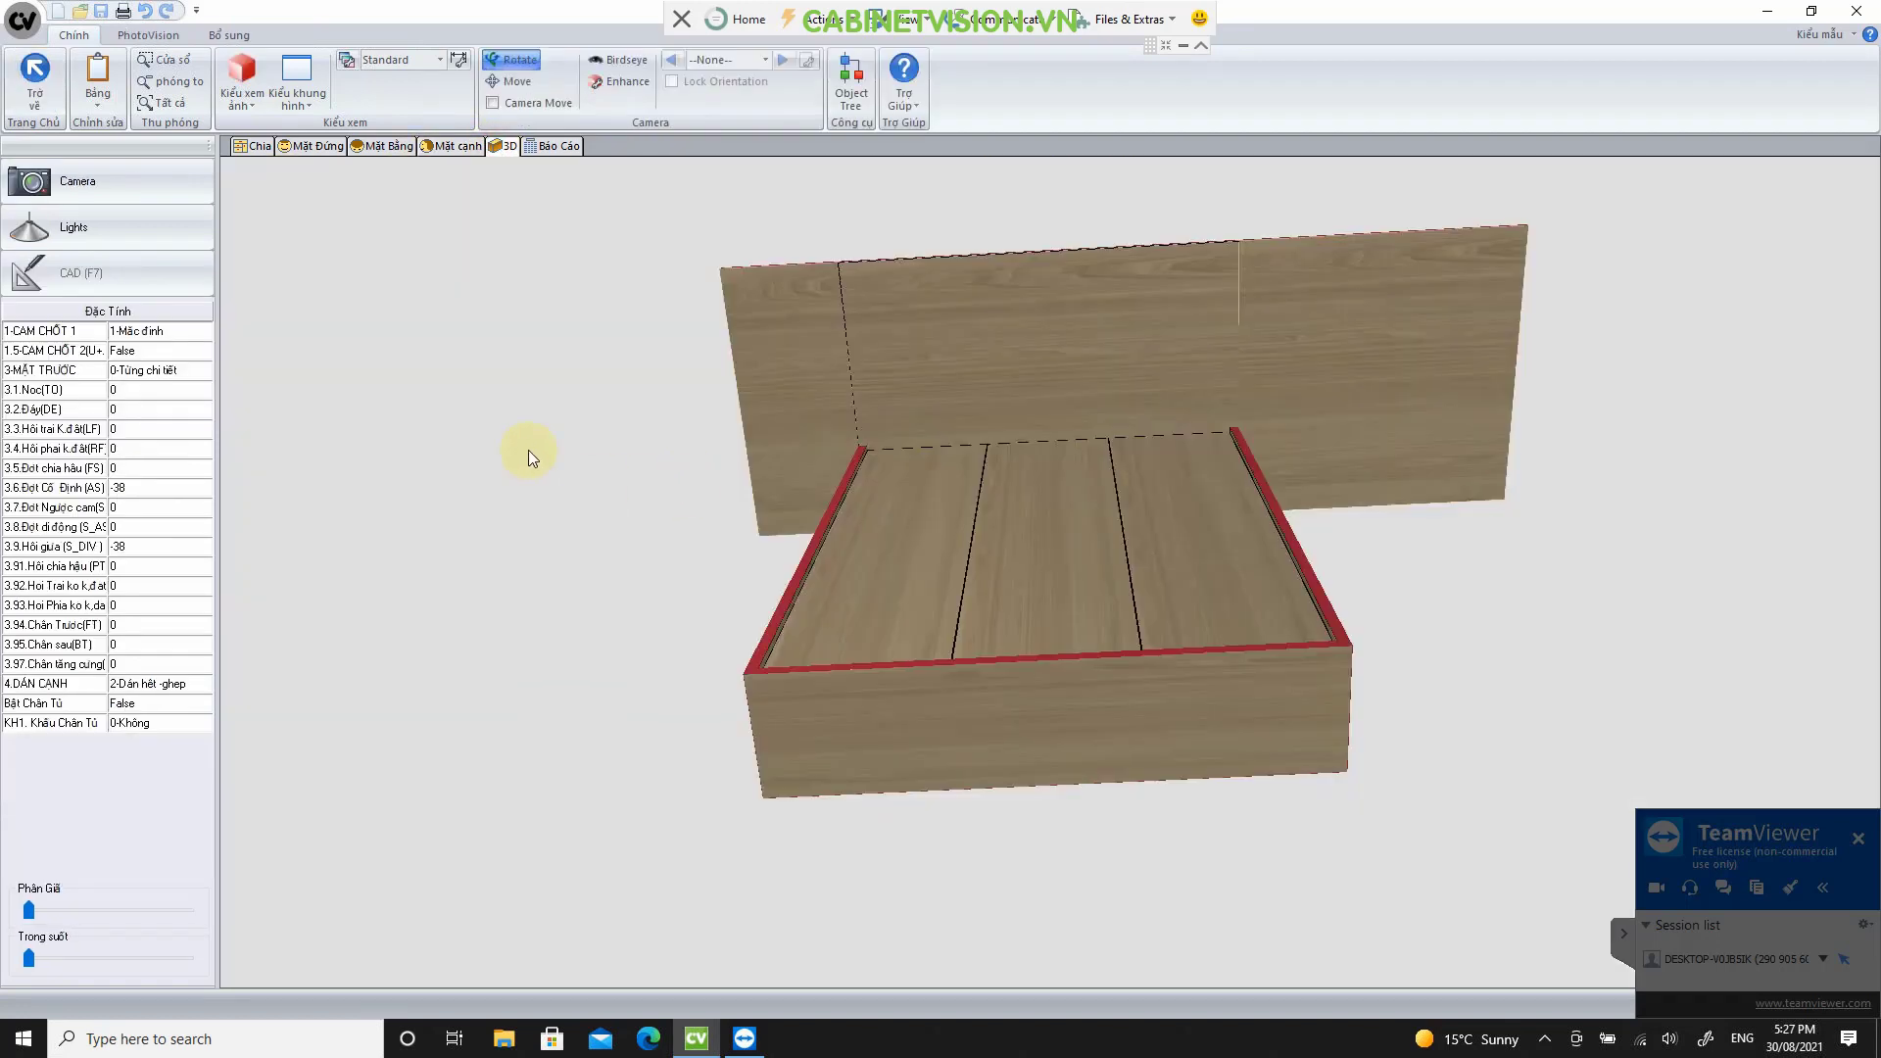
right_click(527, 451)
left_click(253, 146)
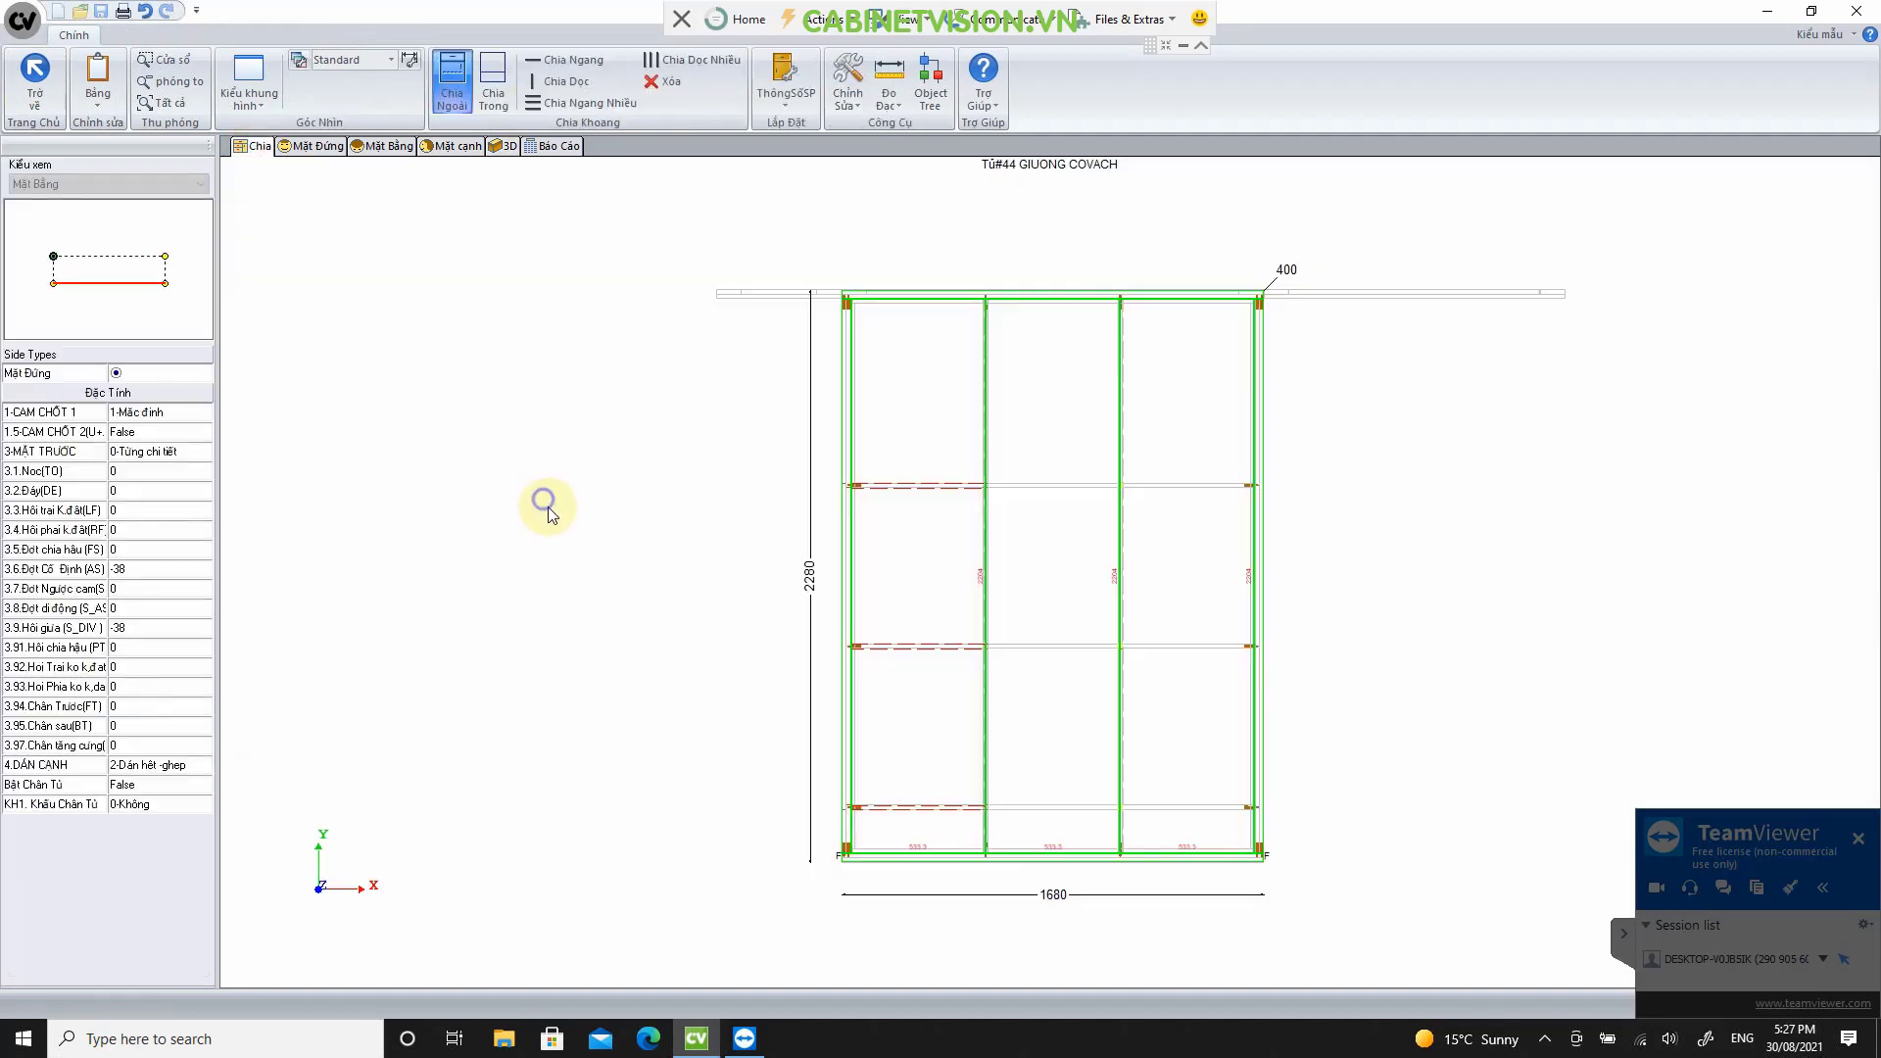
right_click(547, 511)
left_click(557, 515)
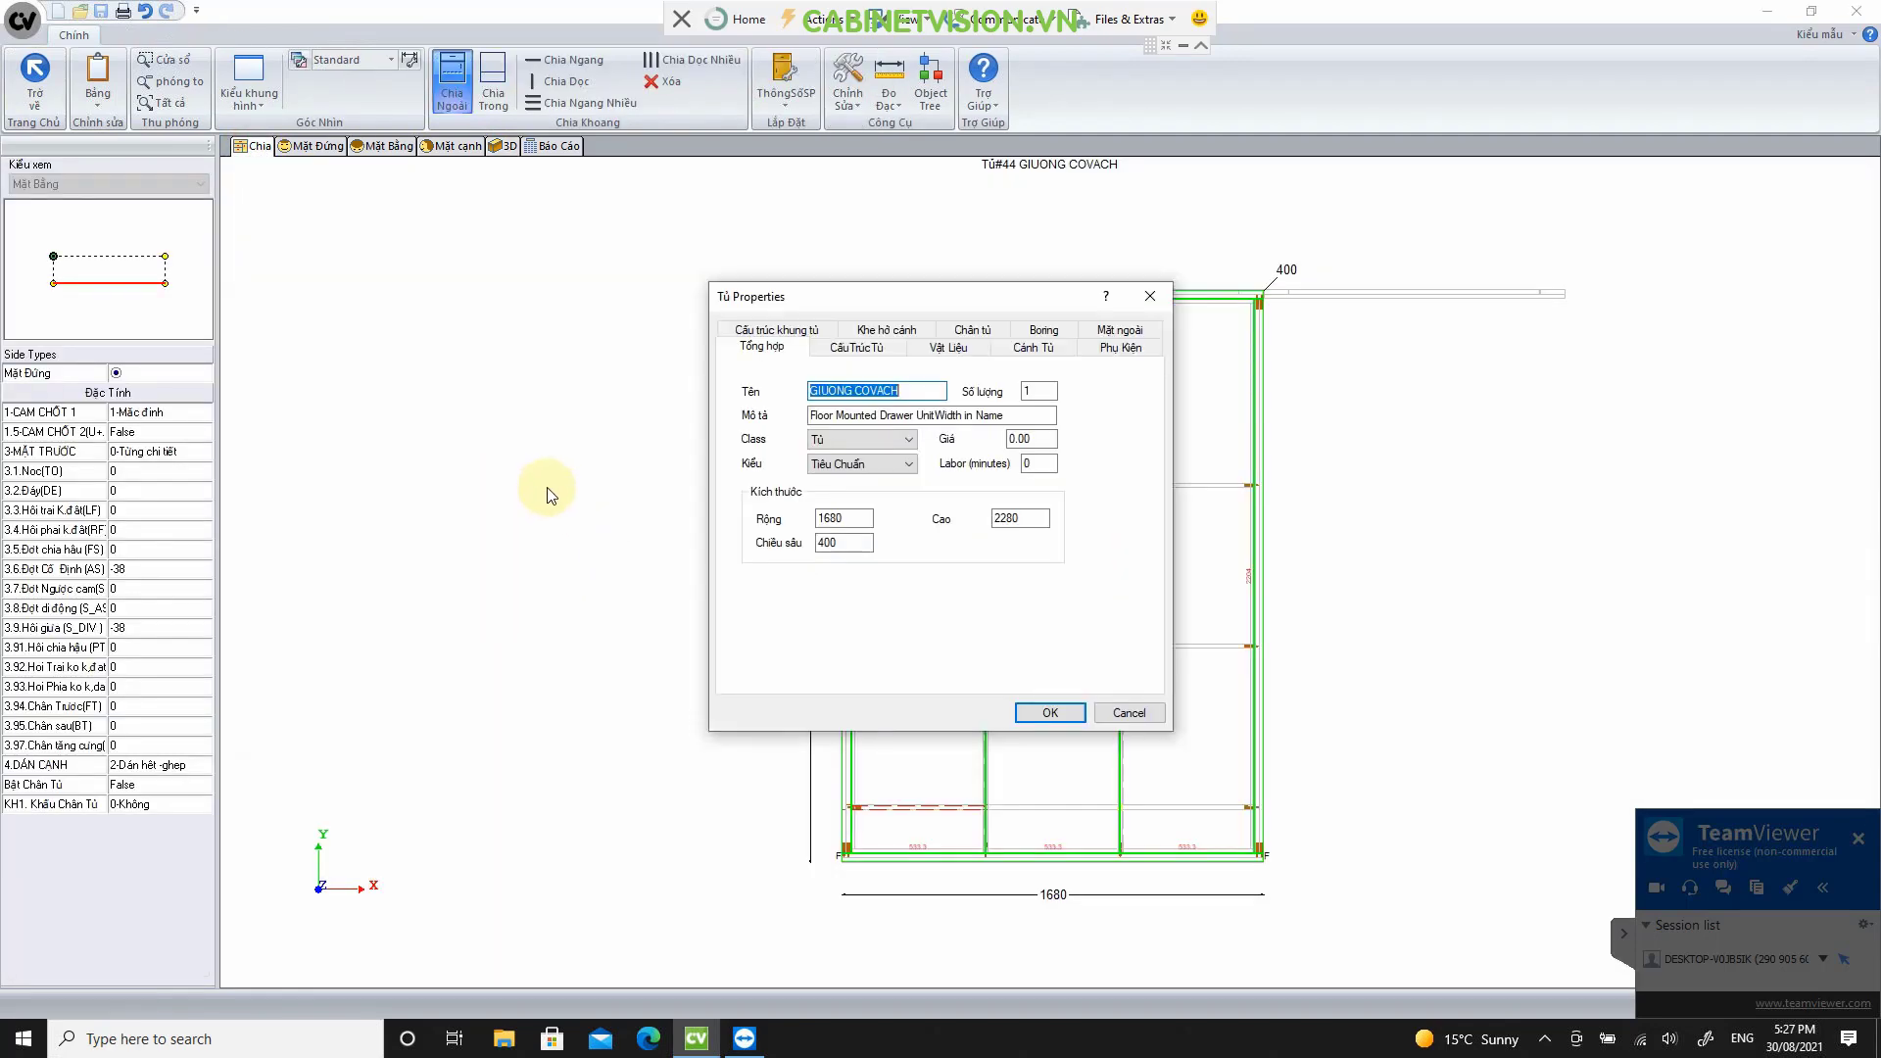
Enter 2080 for Rộng and 350 for Chiều sâu in Tủ Properties and apply.
double_click(845, 520)
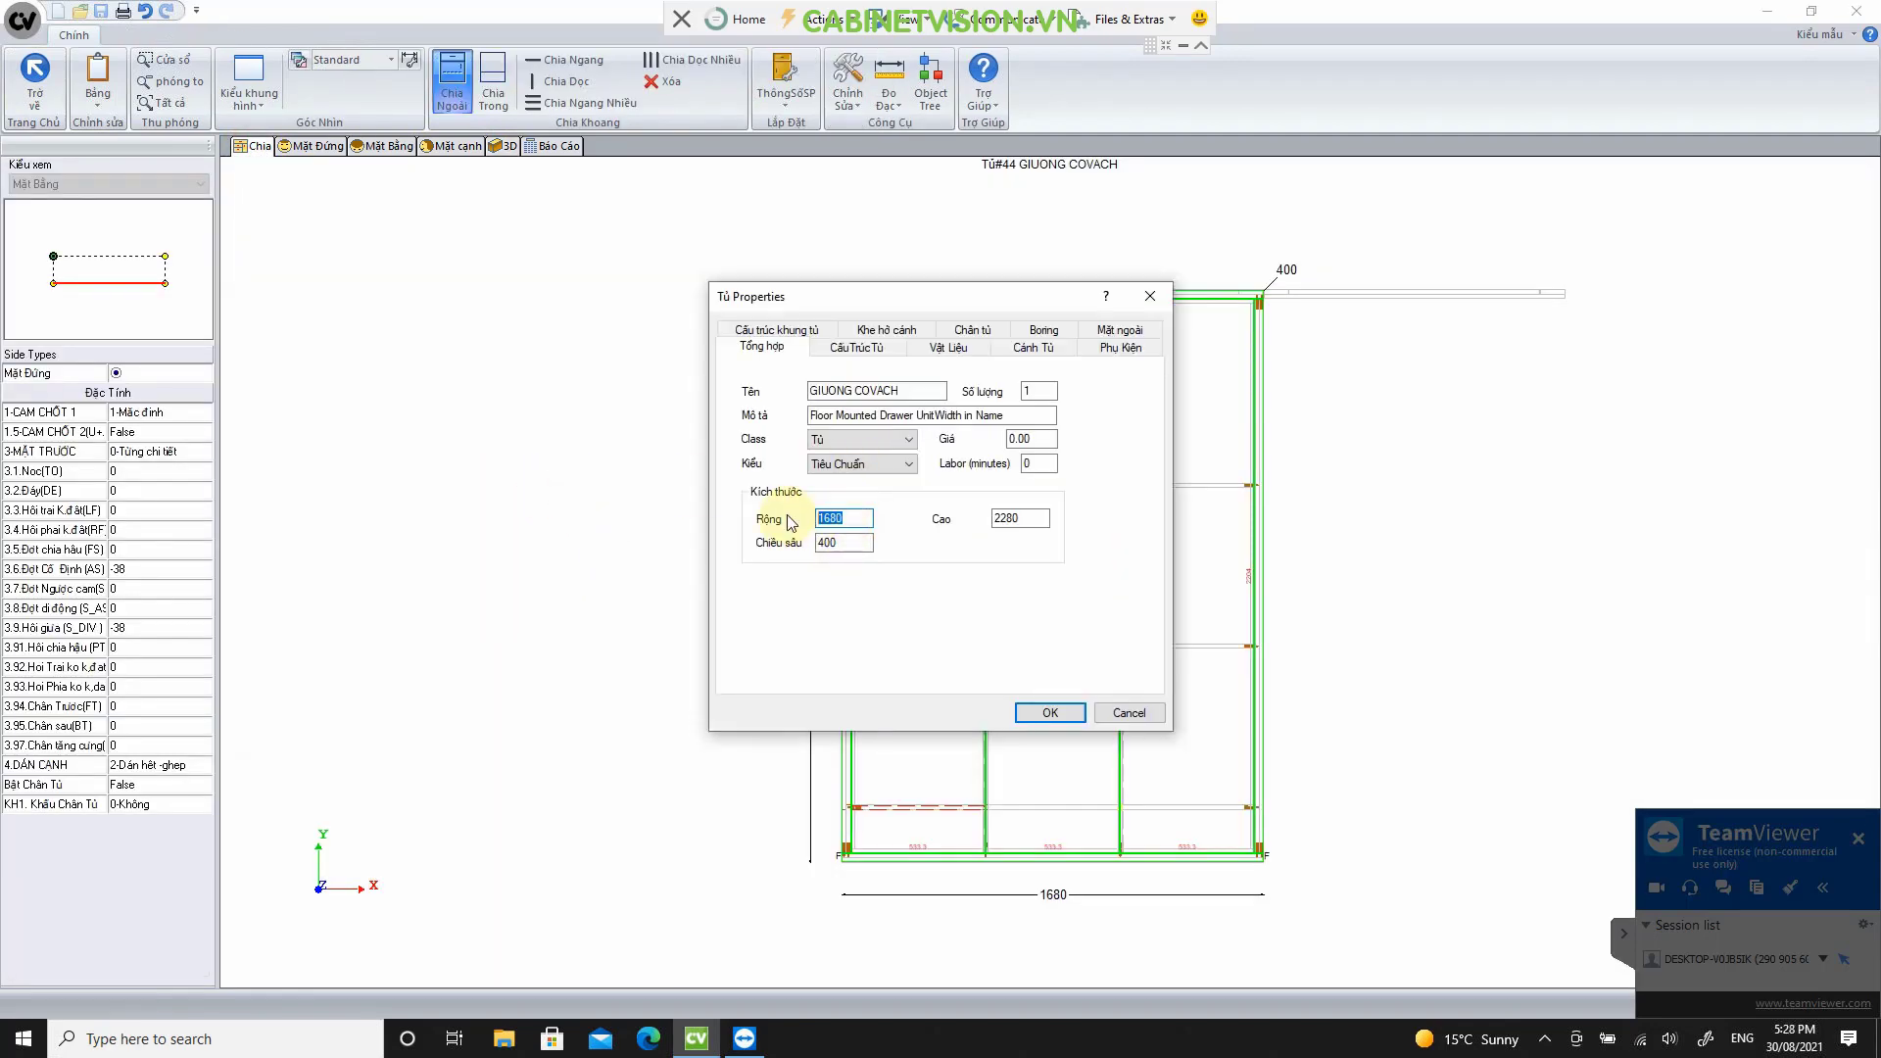
type("2080")
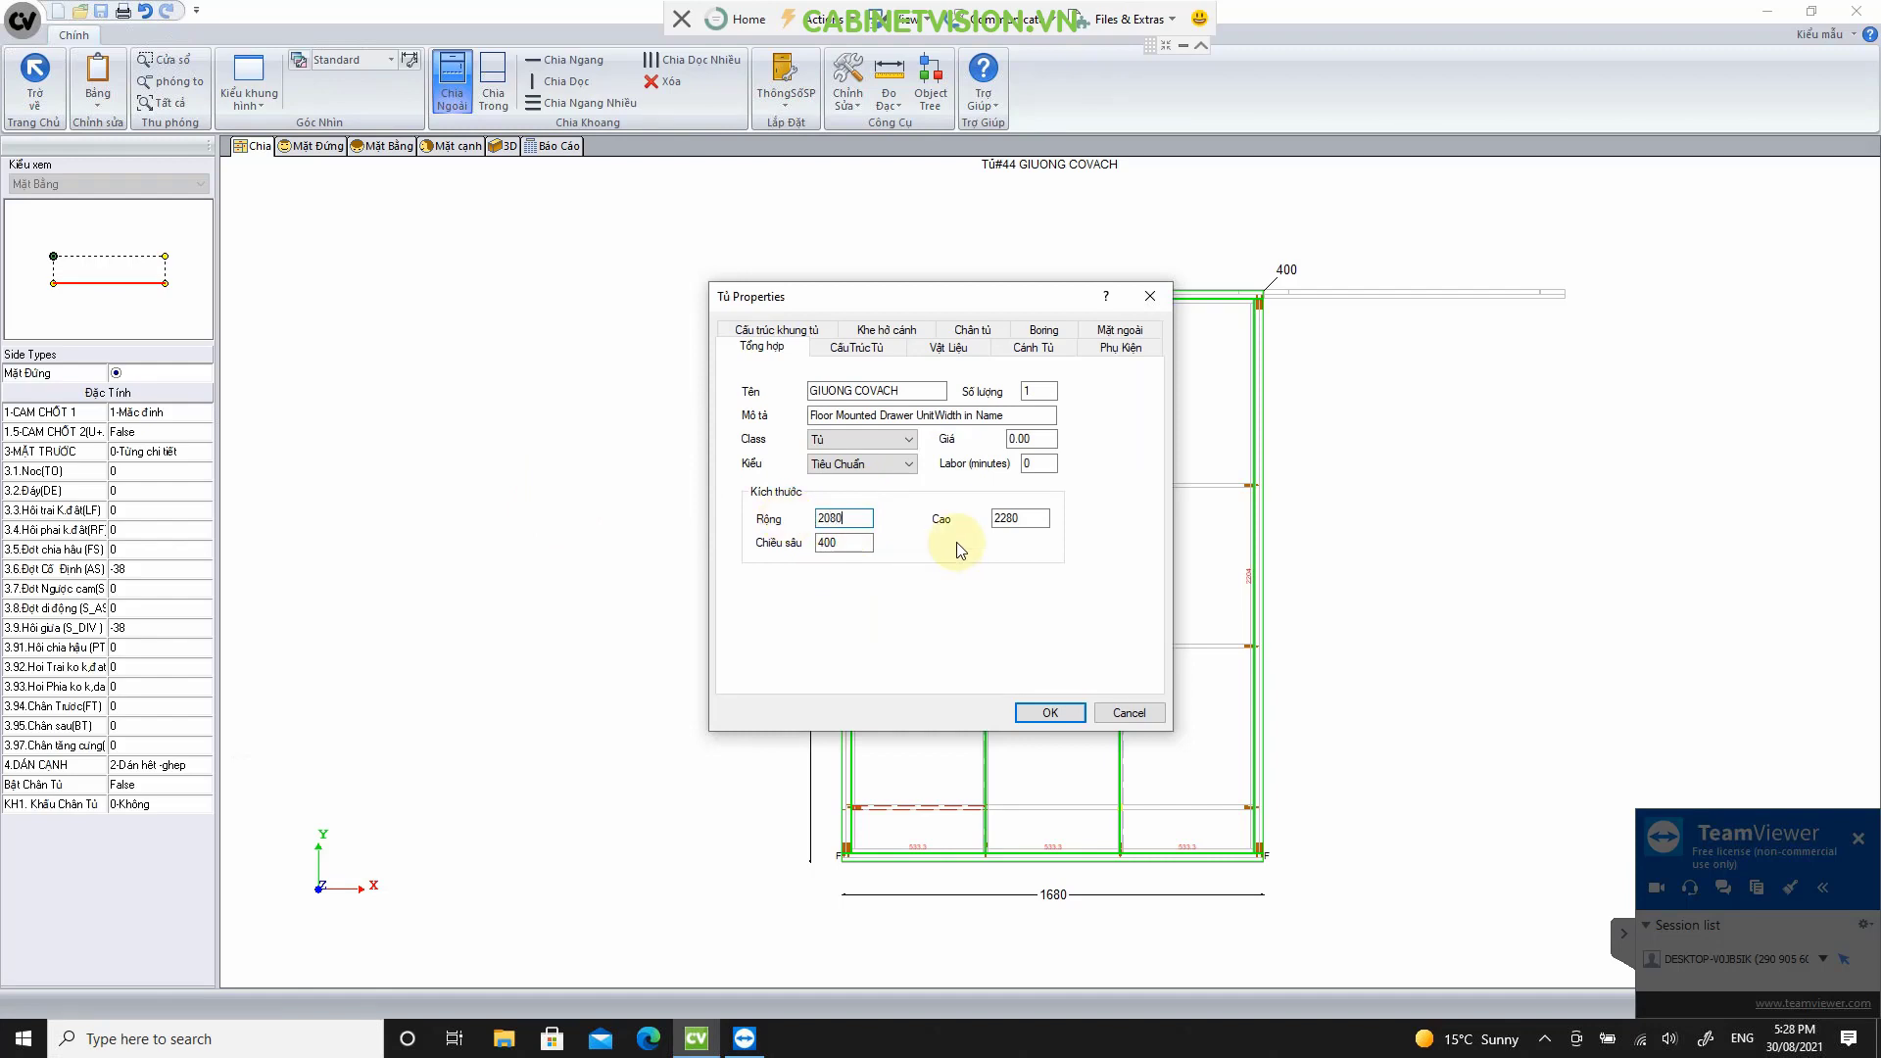
key("Tab")
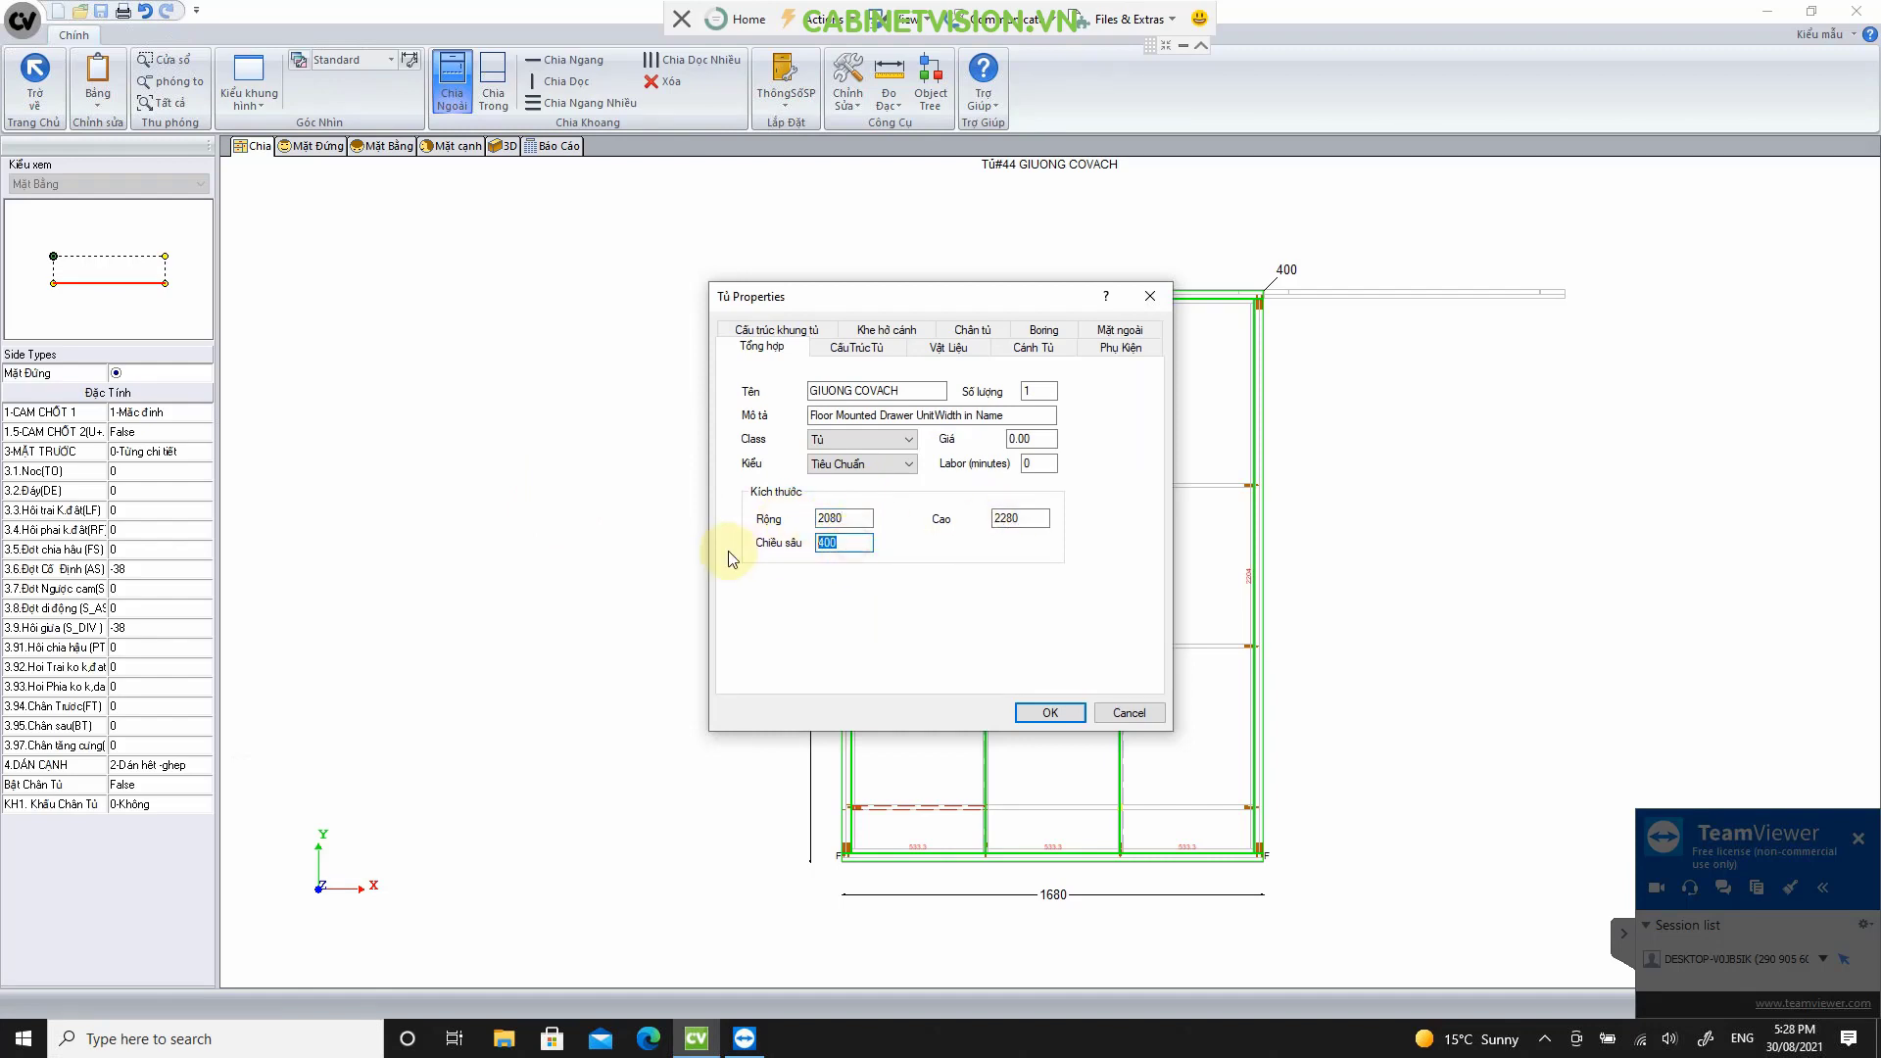
type("350")
left_click(1049, 712)
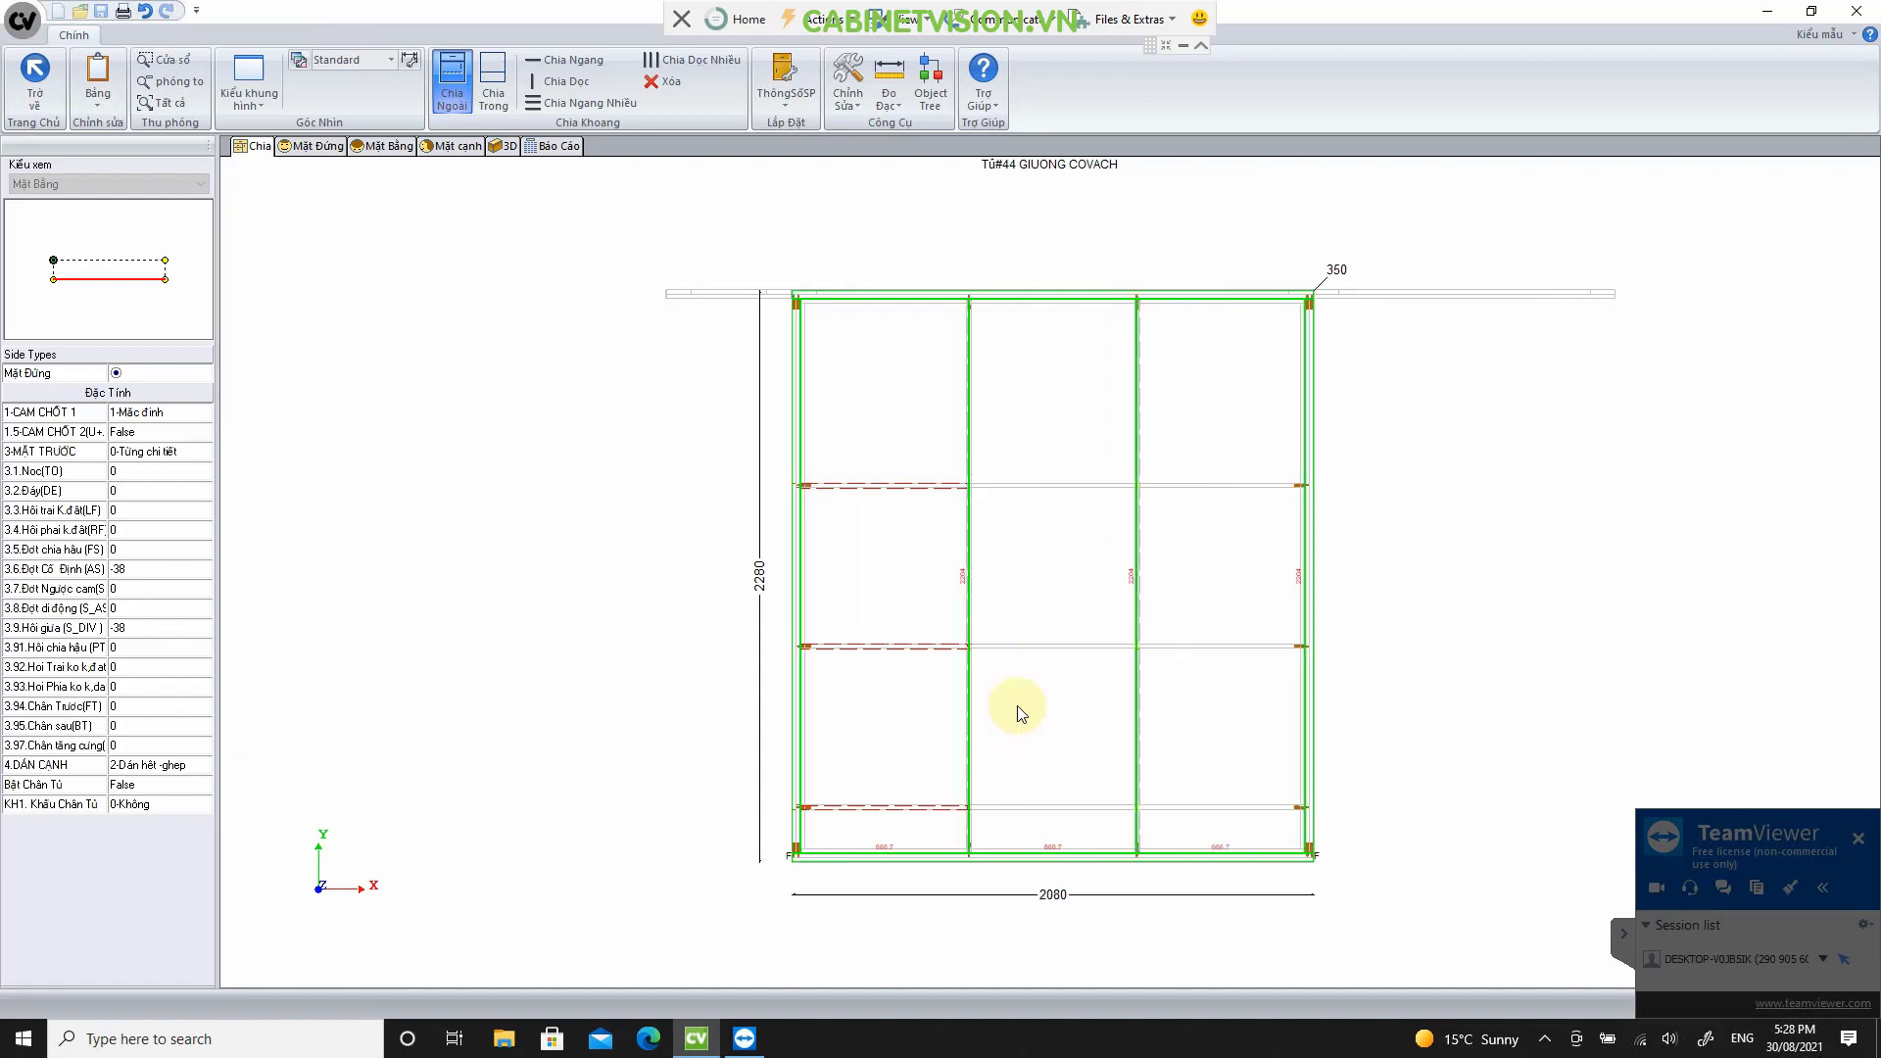
left_click(1019, 709)
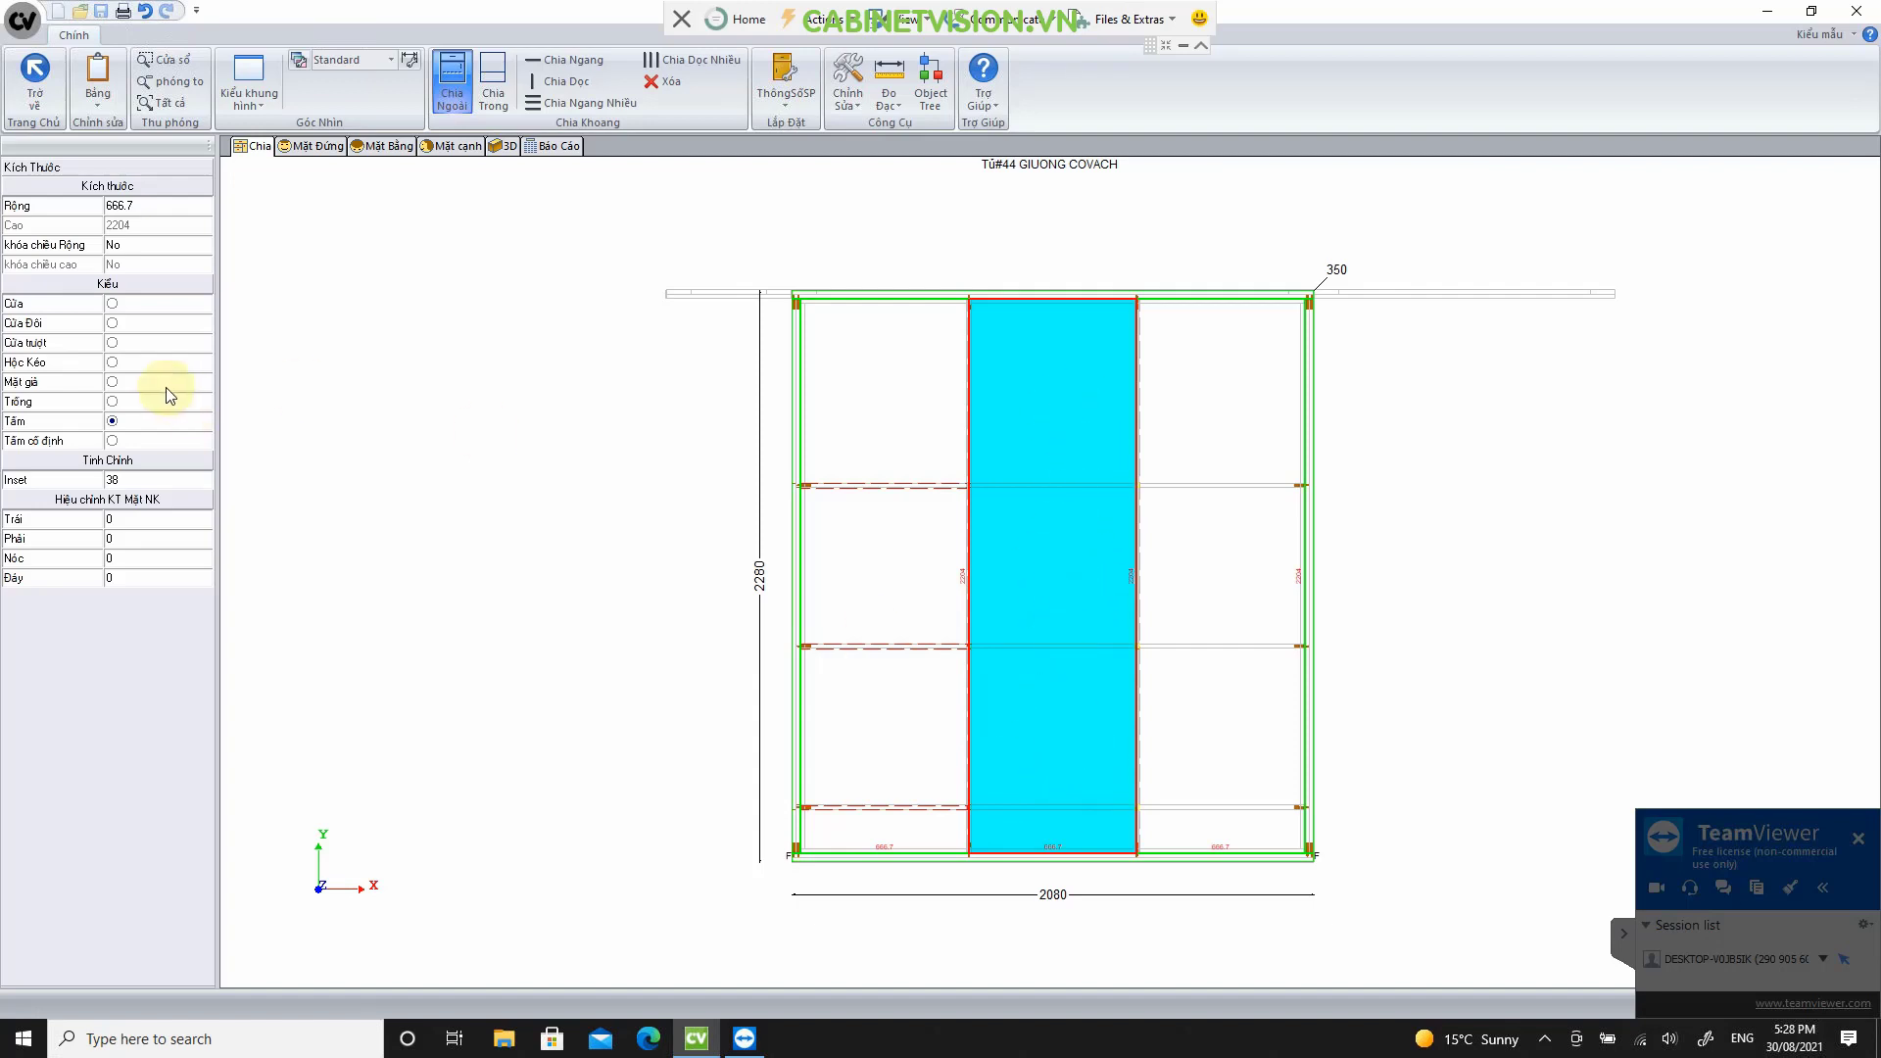
Make the middle and right headboard sections doors.
left_click(112, 303)
left_click(1019, 560)
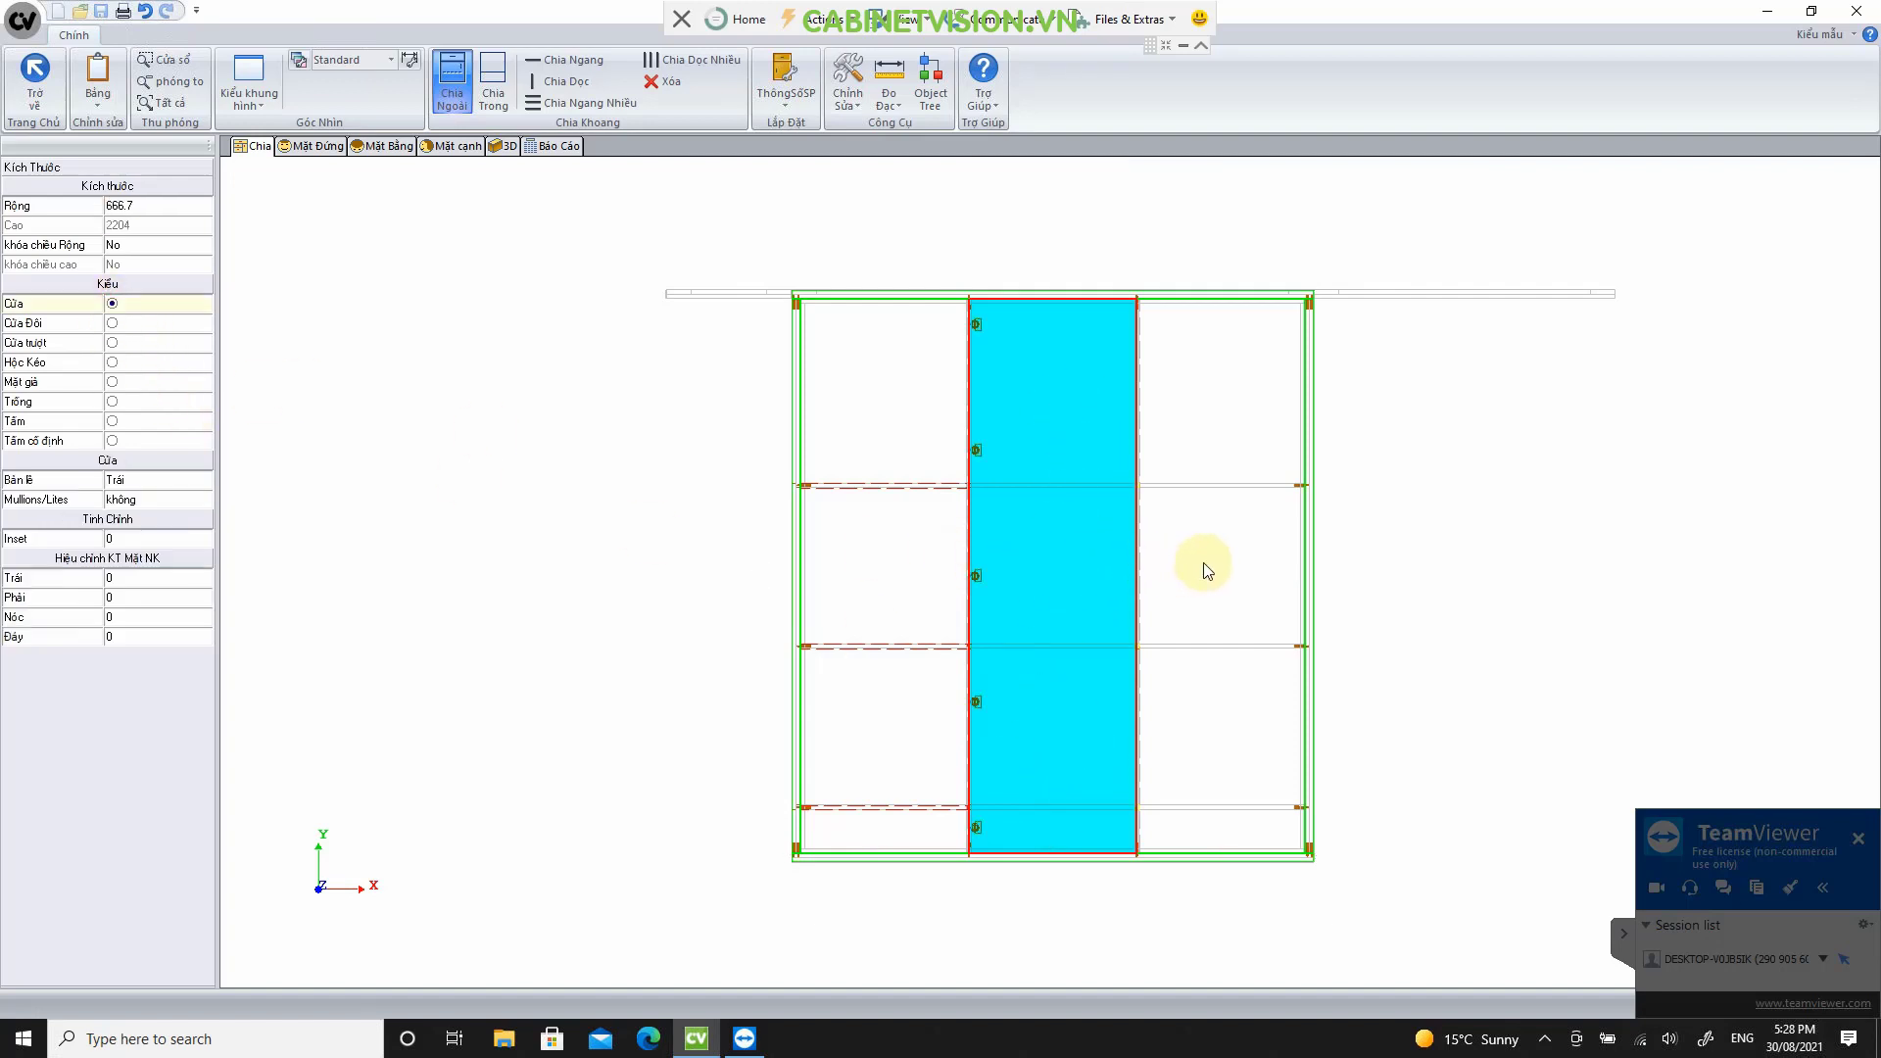
left_click(1252, 575)
left_click(111, 303)
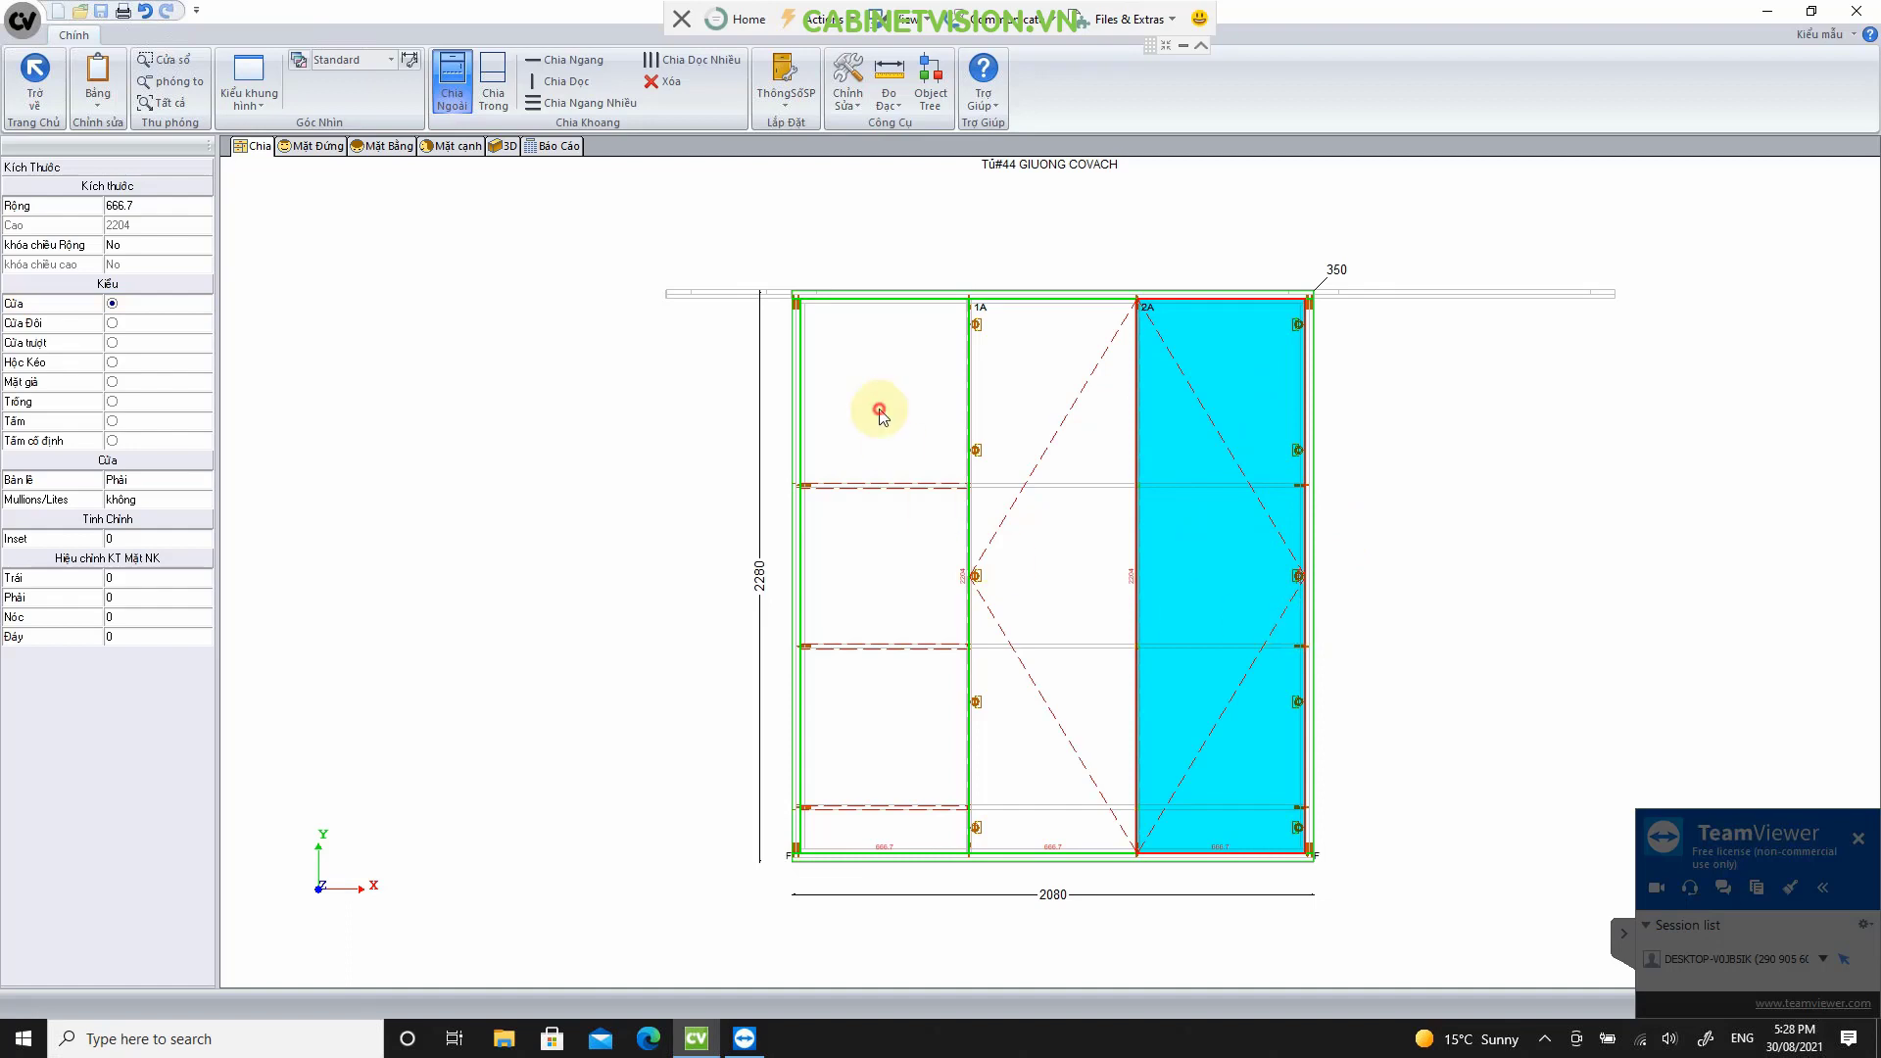
Open the multiple outer-division dialog for the left column, set to 2 equal spaces.
left_click(895, 484)
scroll(863, 561, "up", 1)
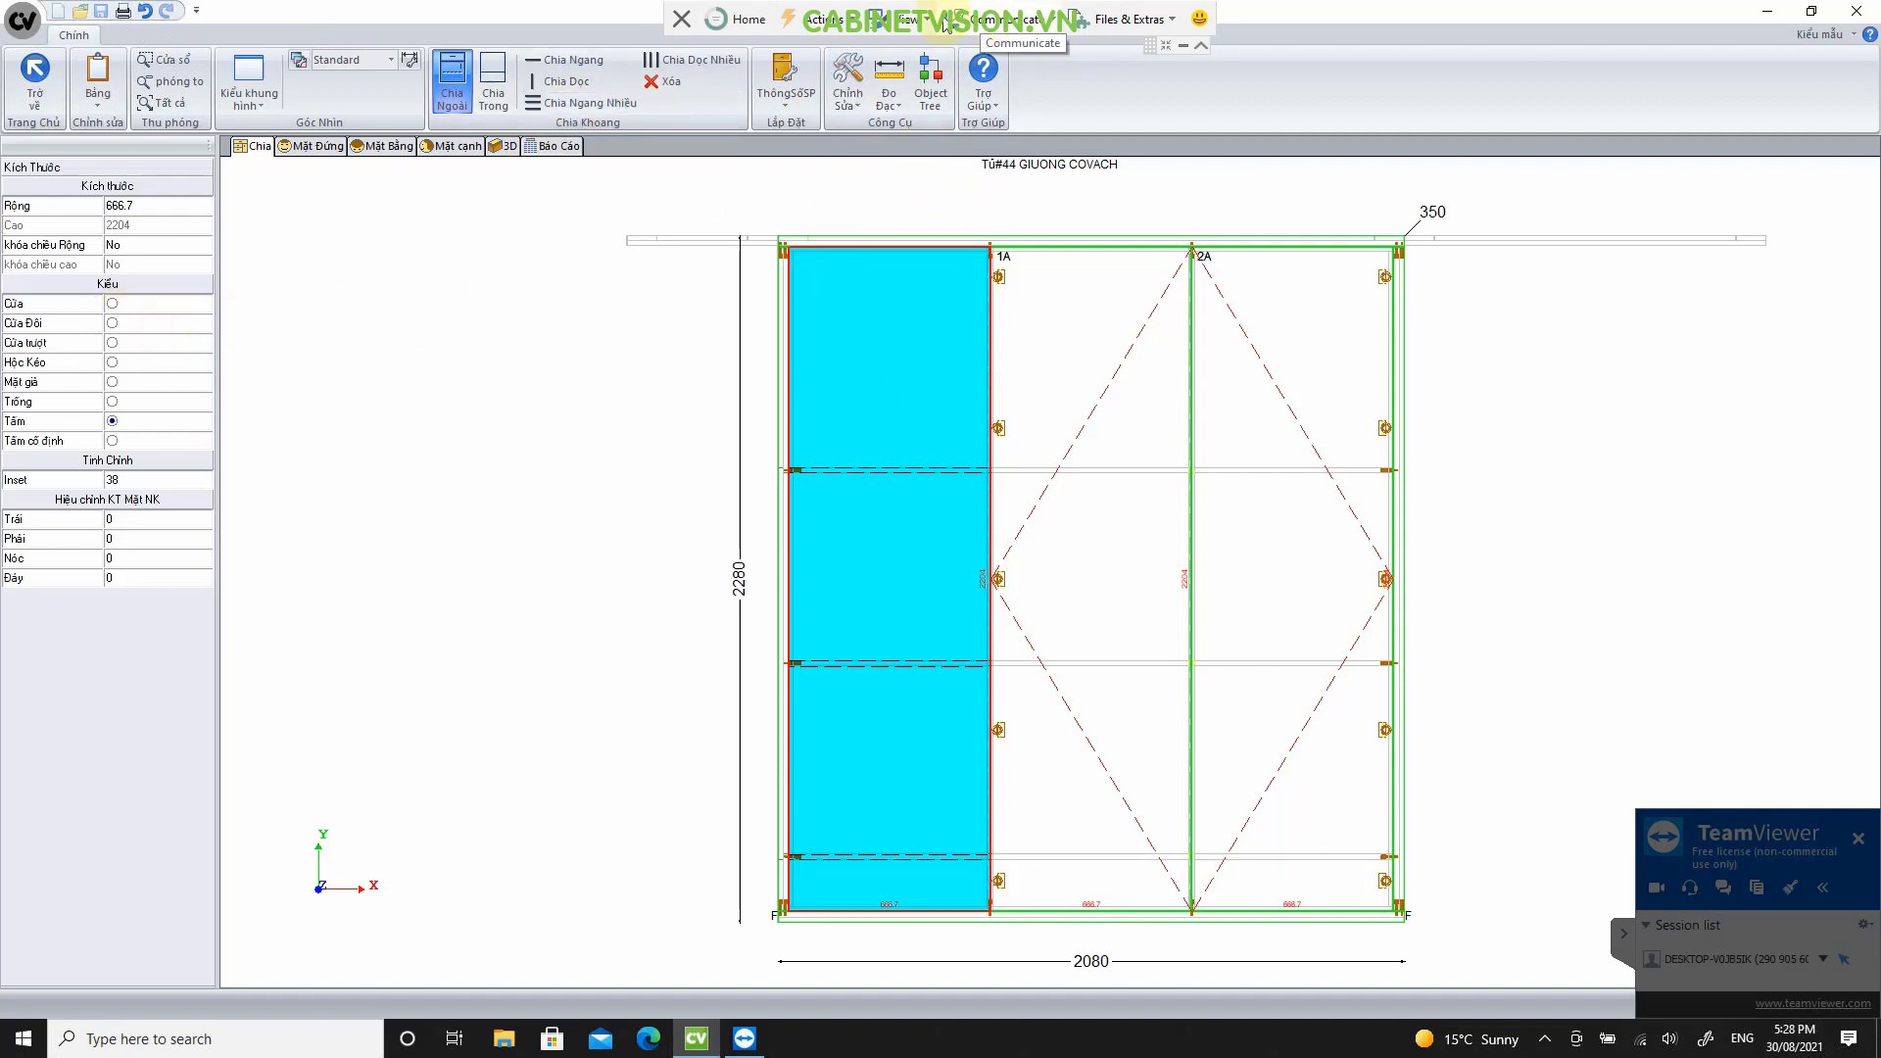
left_click(909, 20)
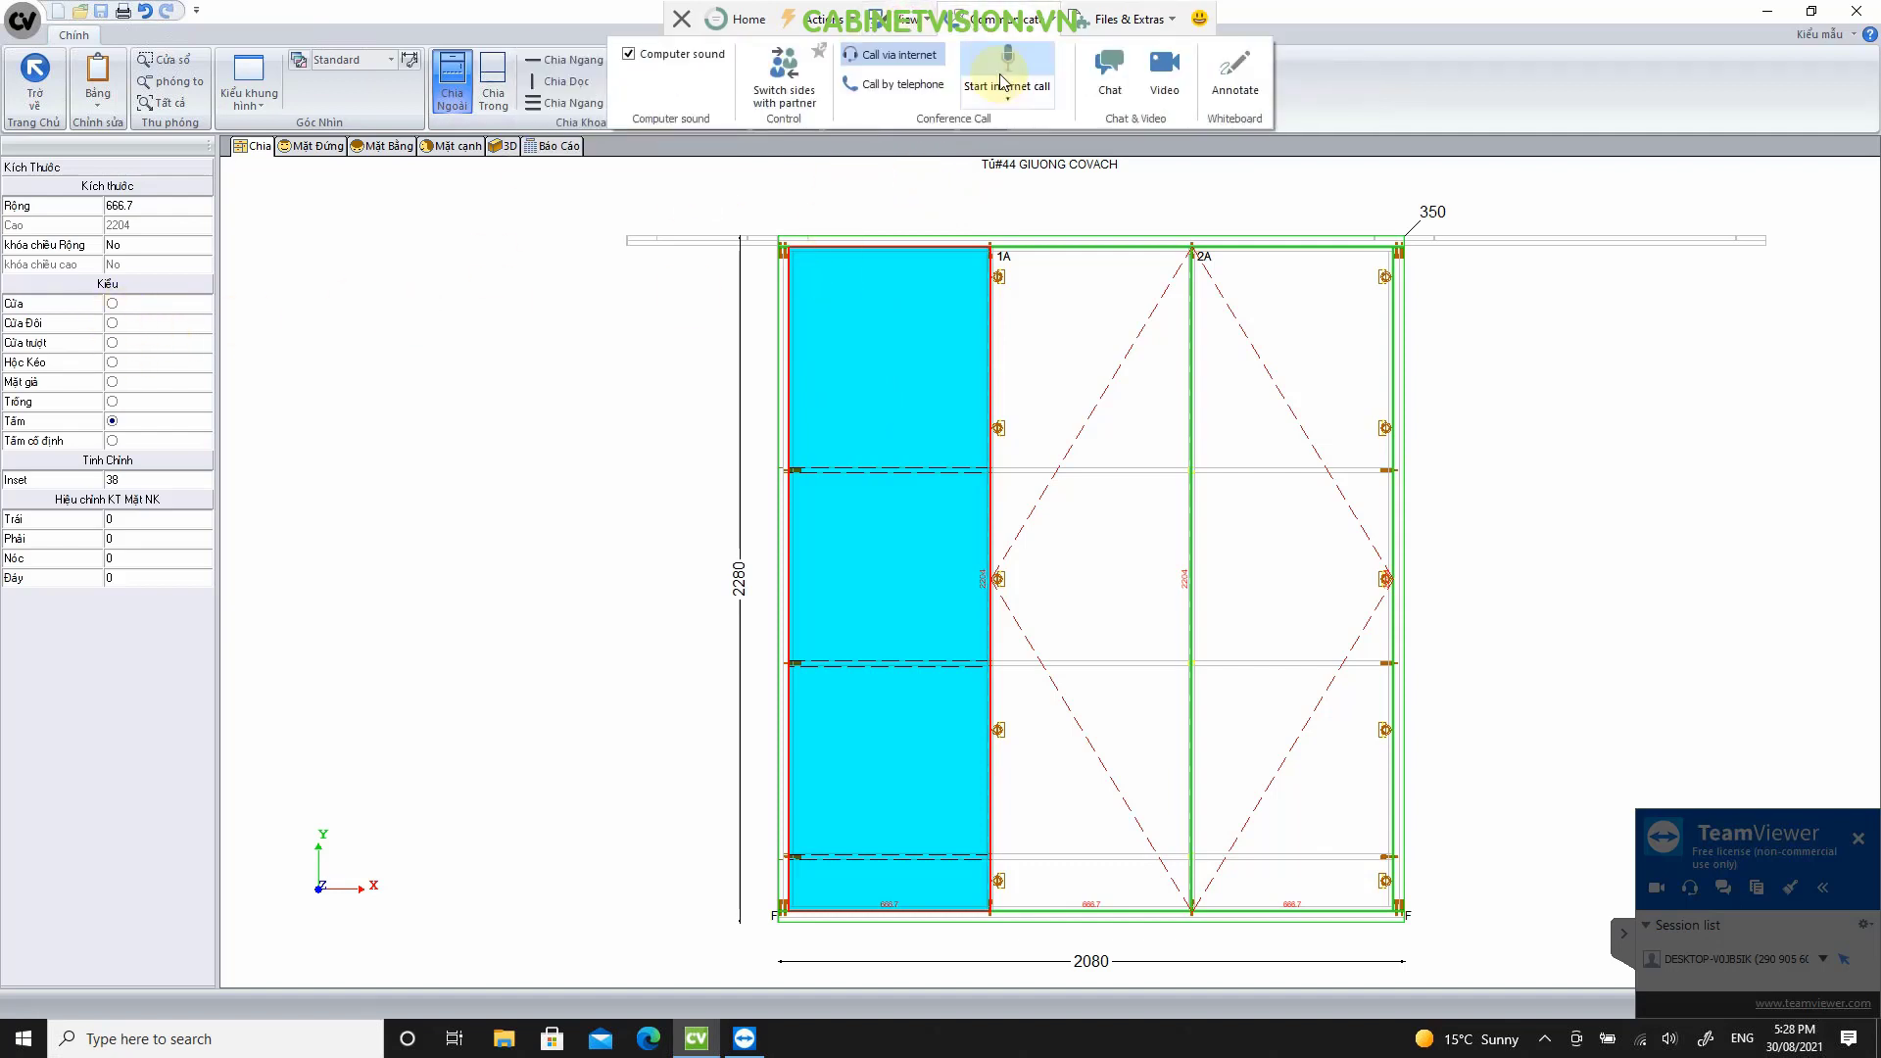
left_click(1002, 77)
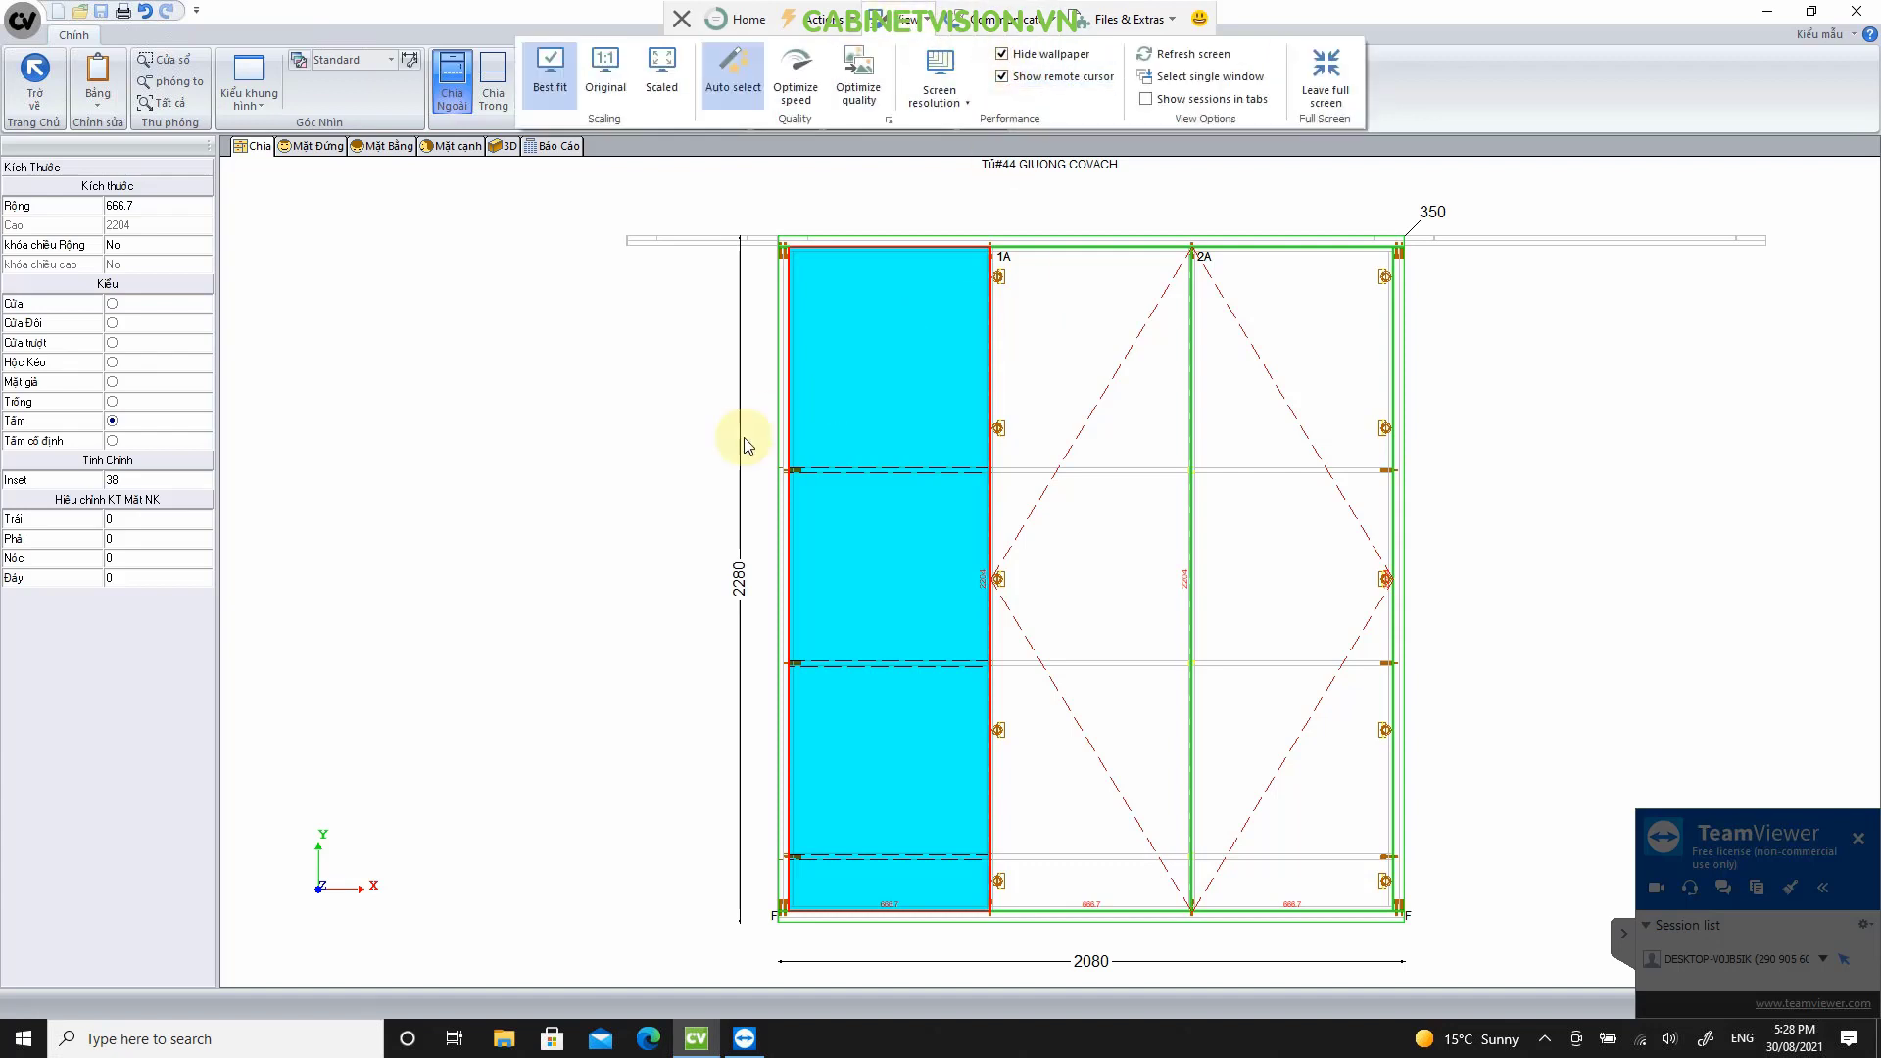
left_click(739, 428)
left_click(852, 468)
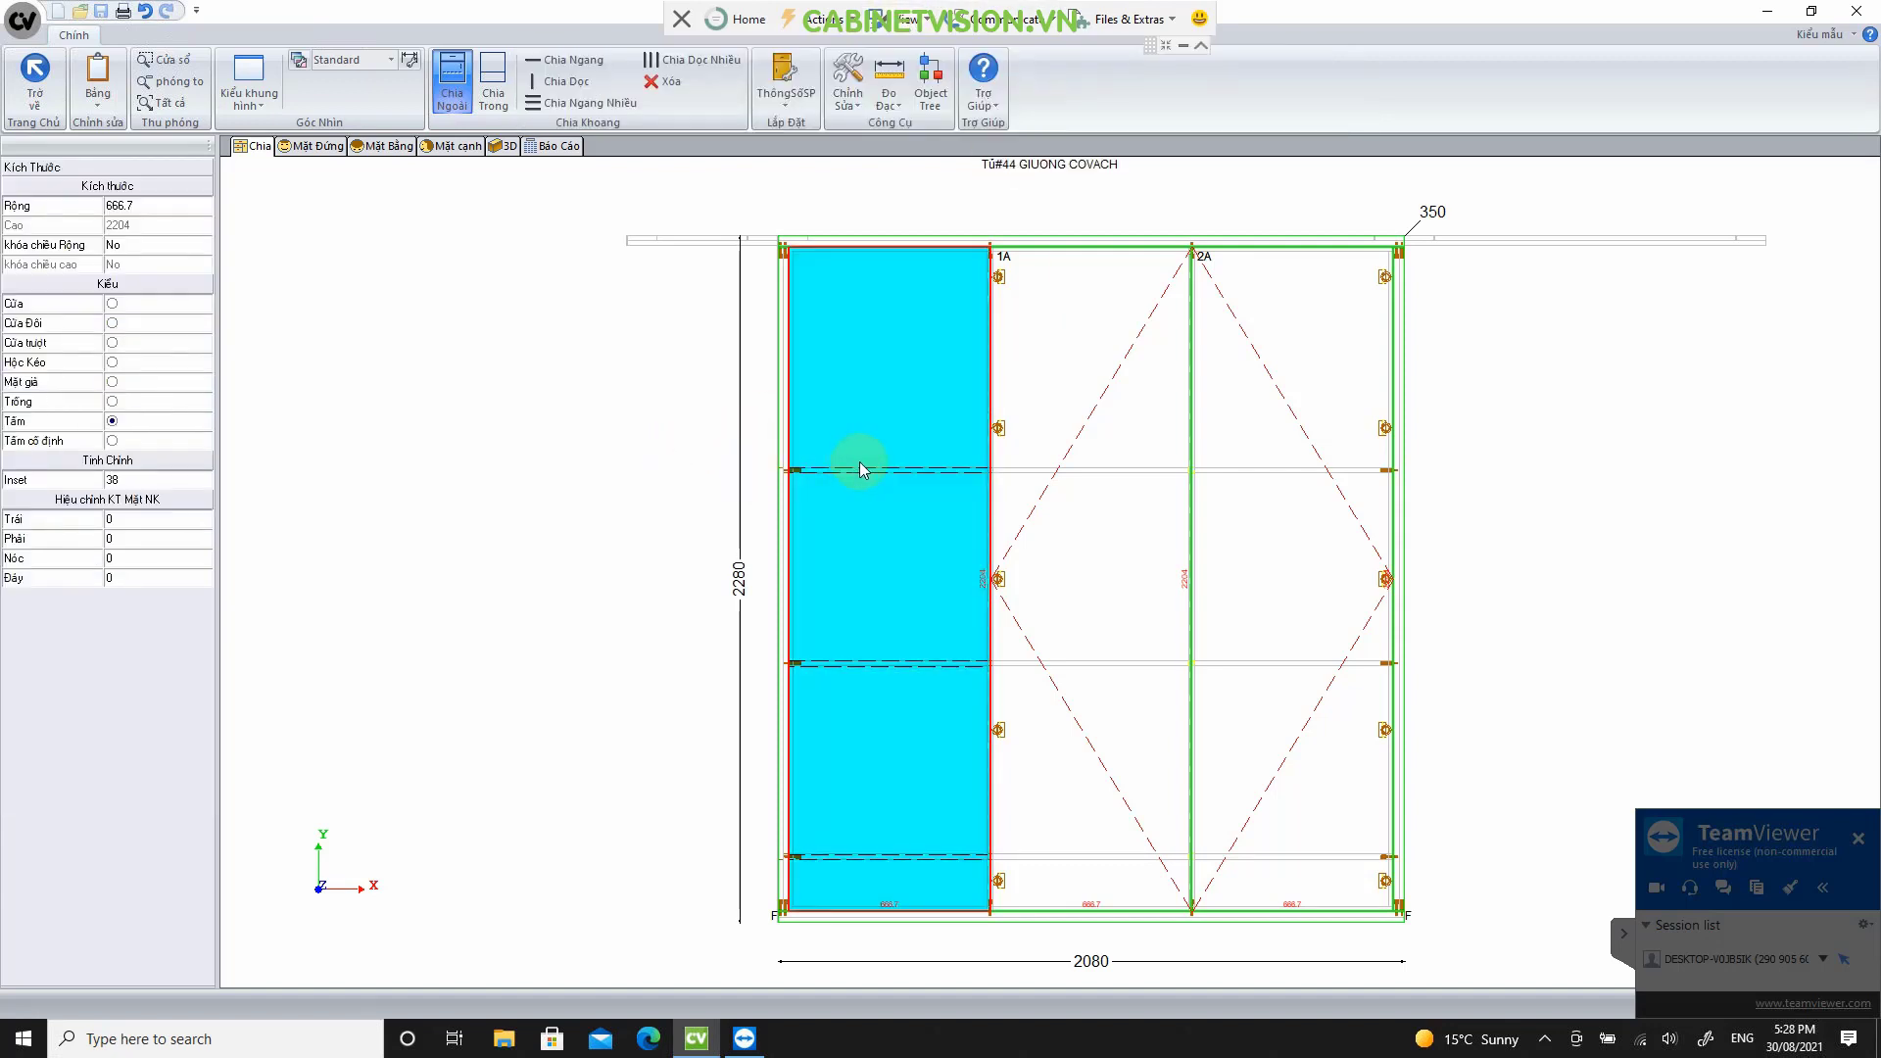
left_click(822, 578)
Split the left section in two with a divider and check the upper compartment's size.
left_click(1031, 503)
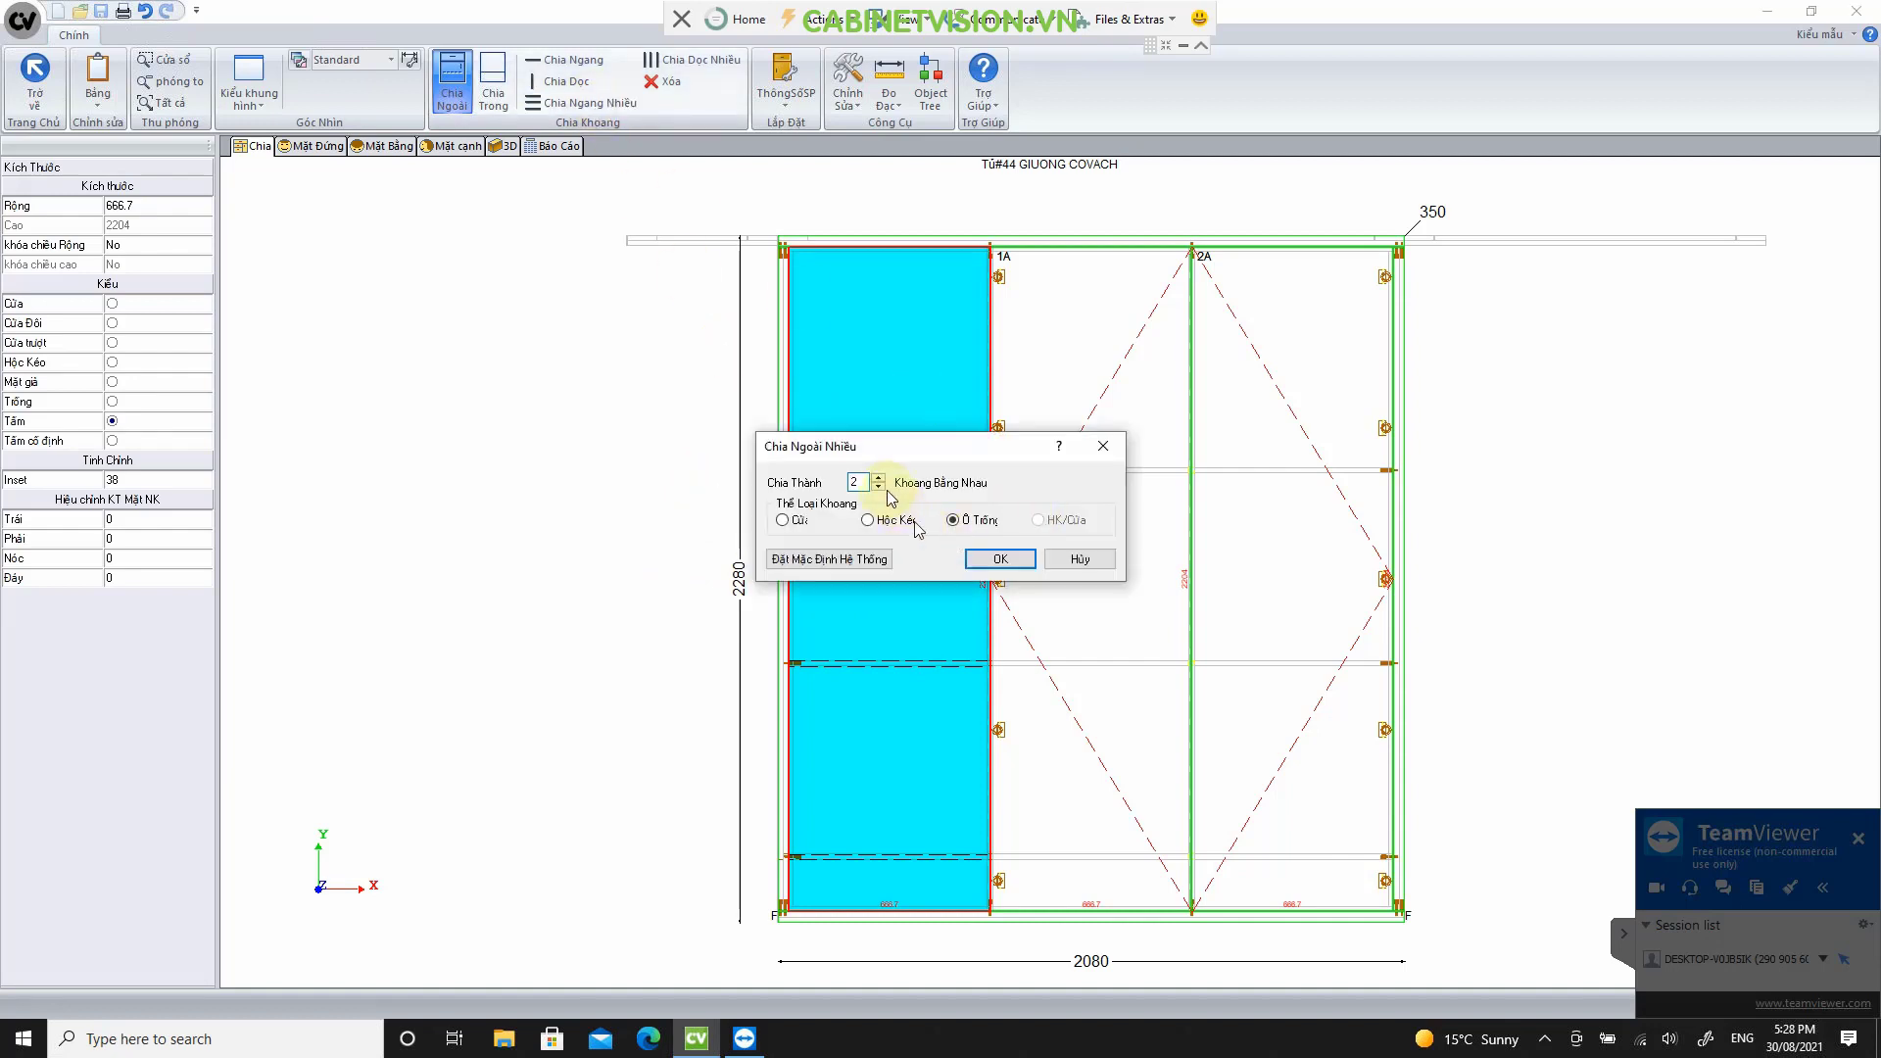
left_click(980, 559)
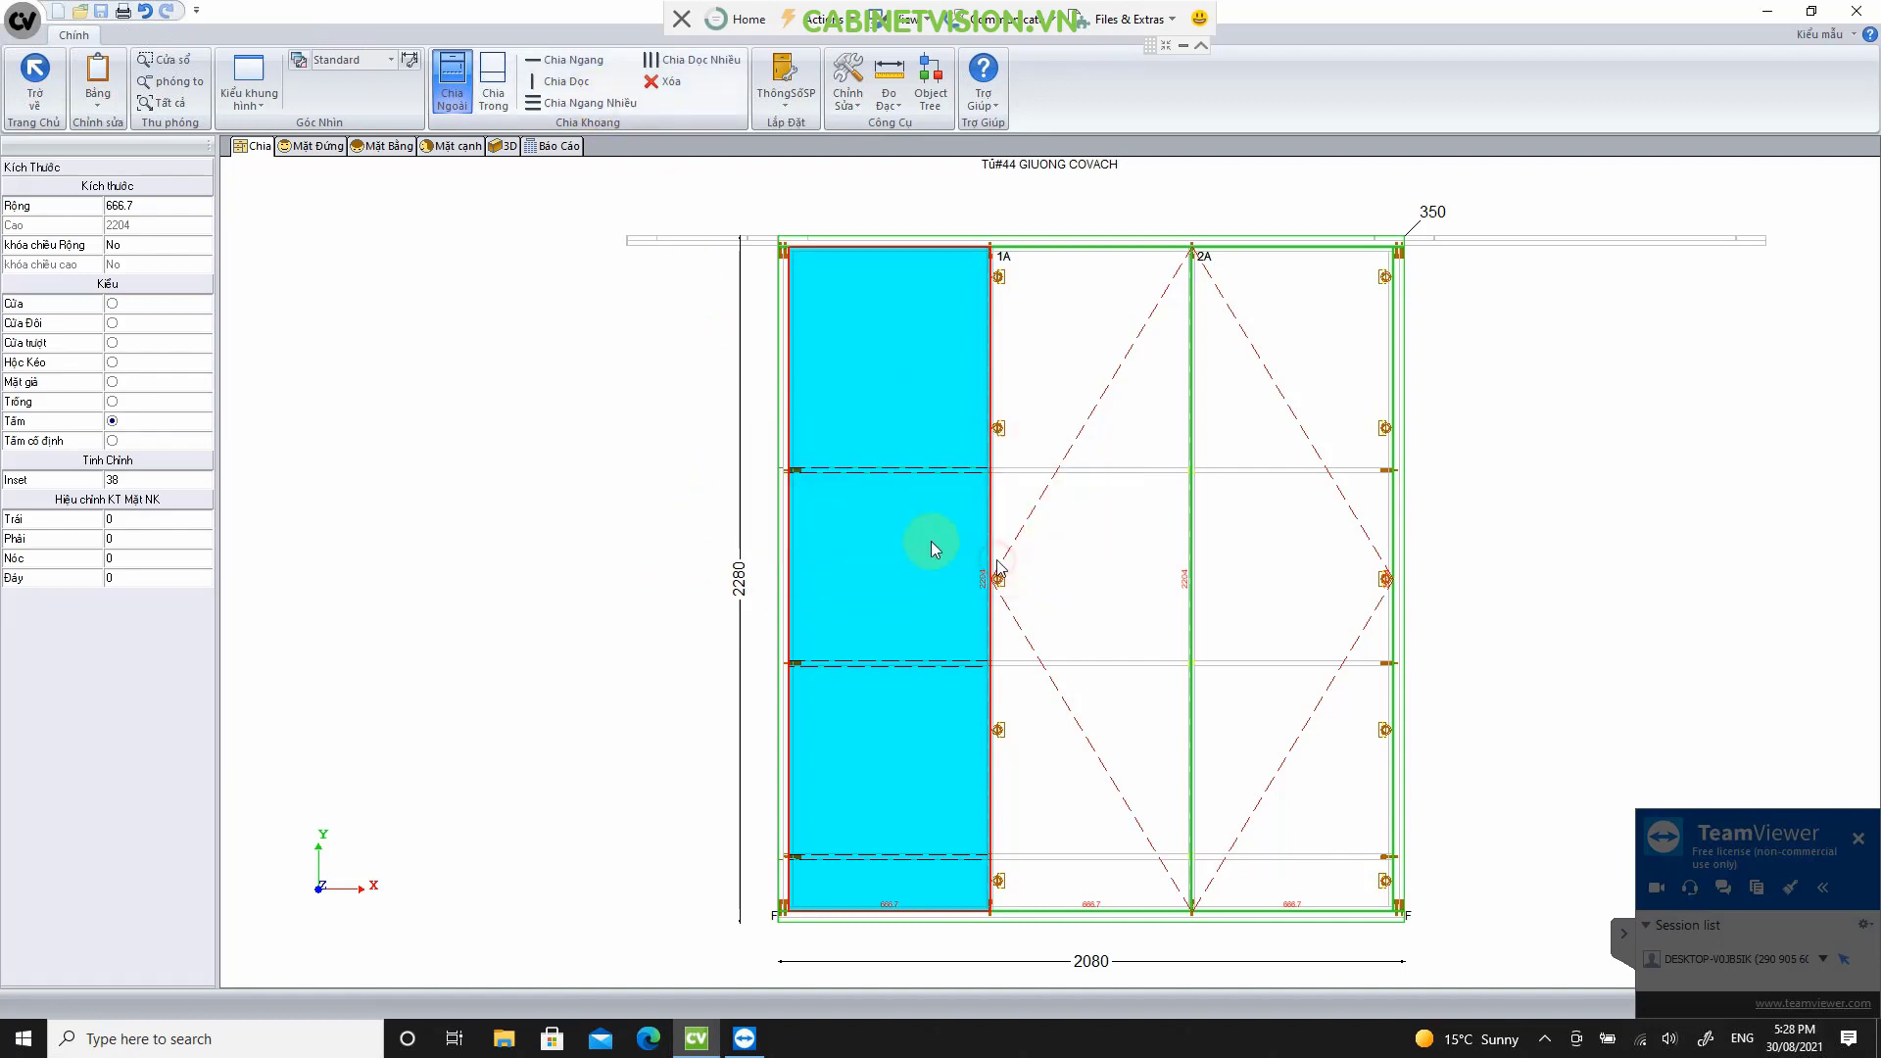
left_click(862, 543)
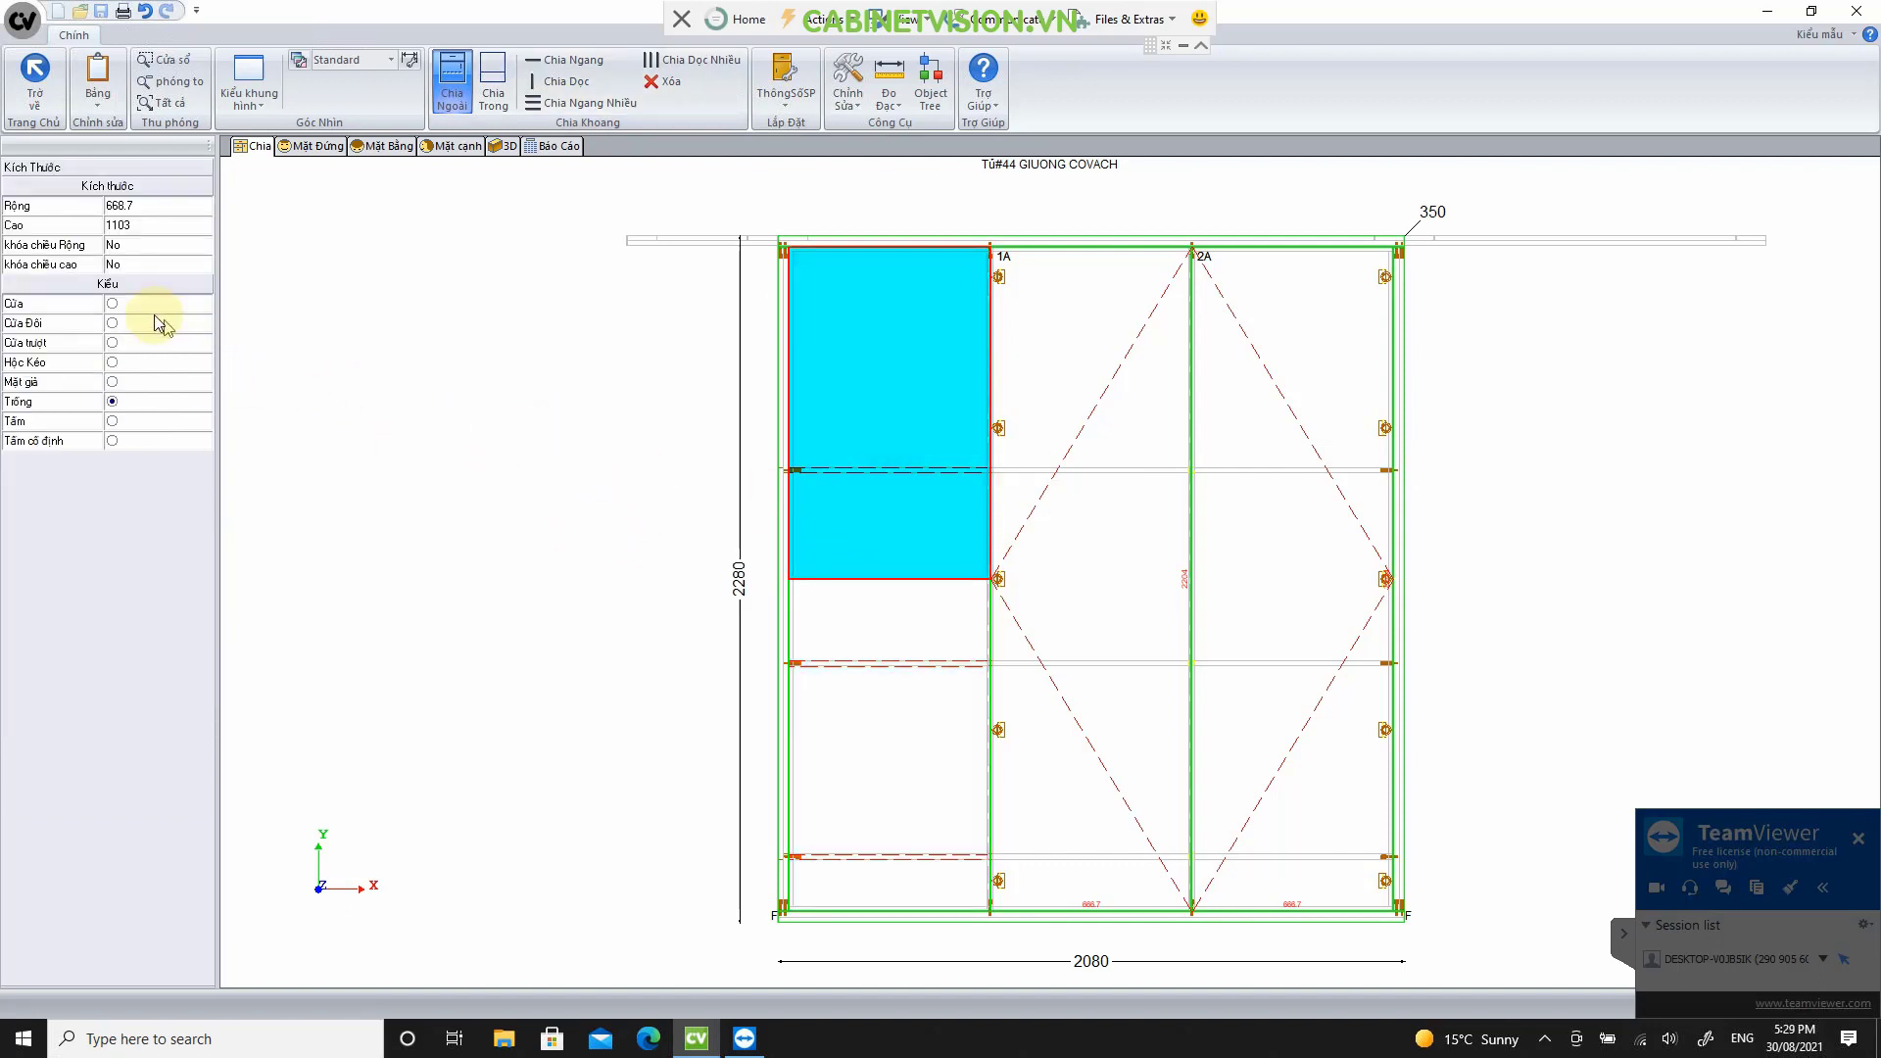
left_click(851, 443)
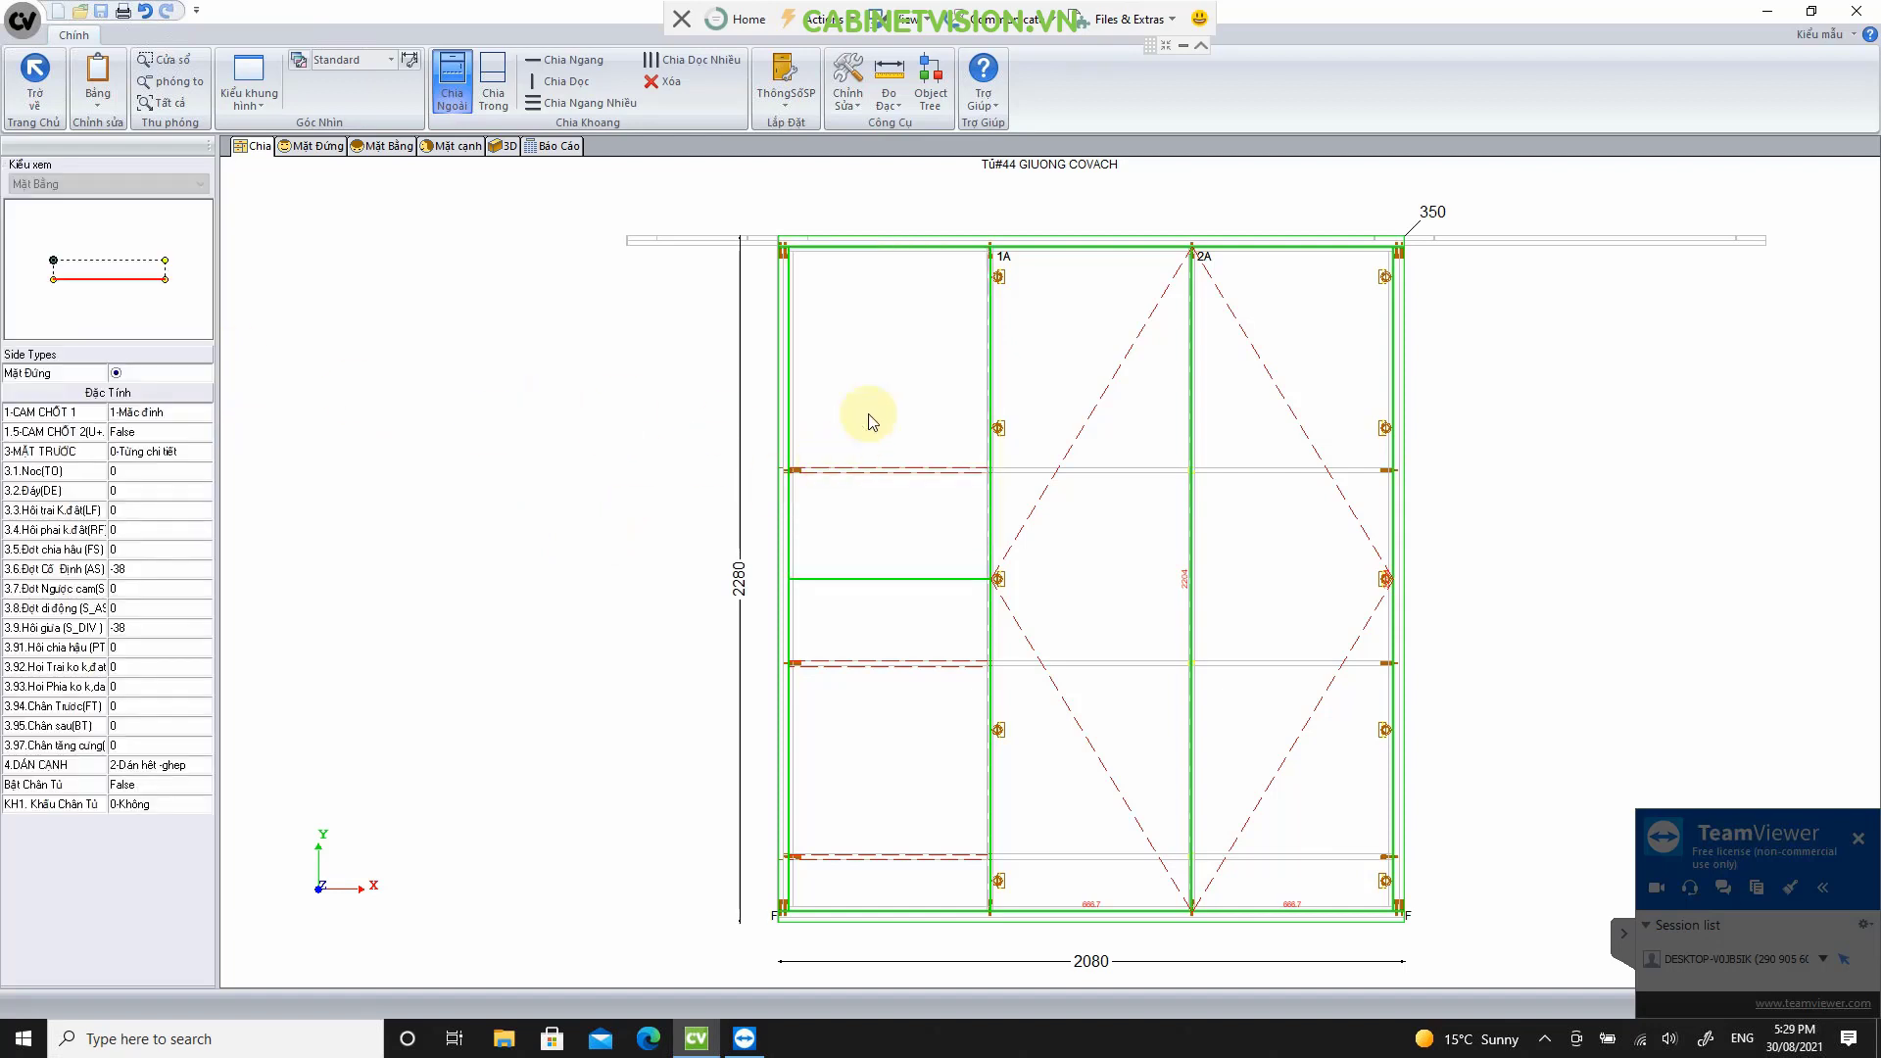
left_click(870, 421)
scroll(862, 402, "up", 2)
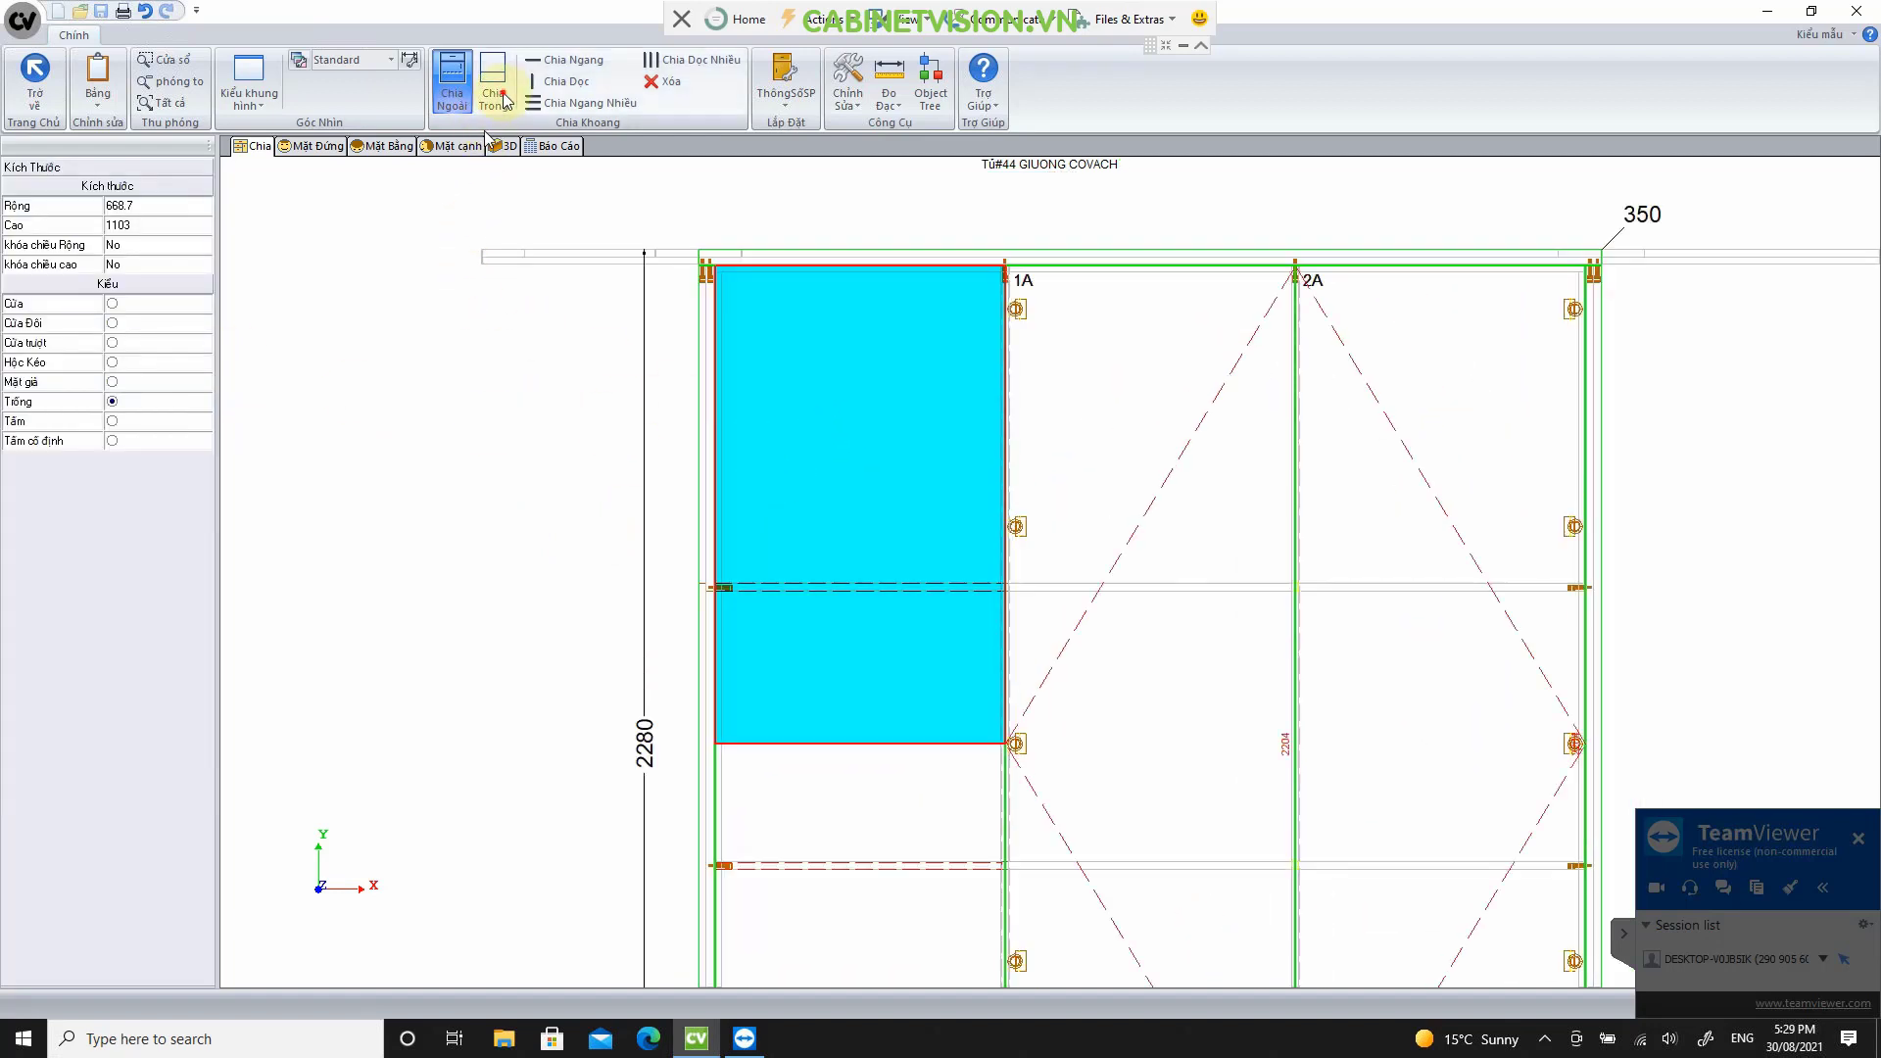
left_click(494, 98)
left_click(868, 461)
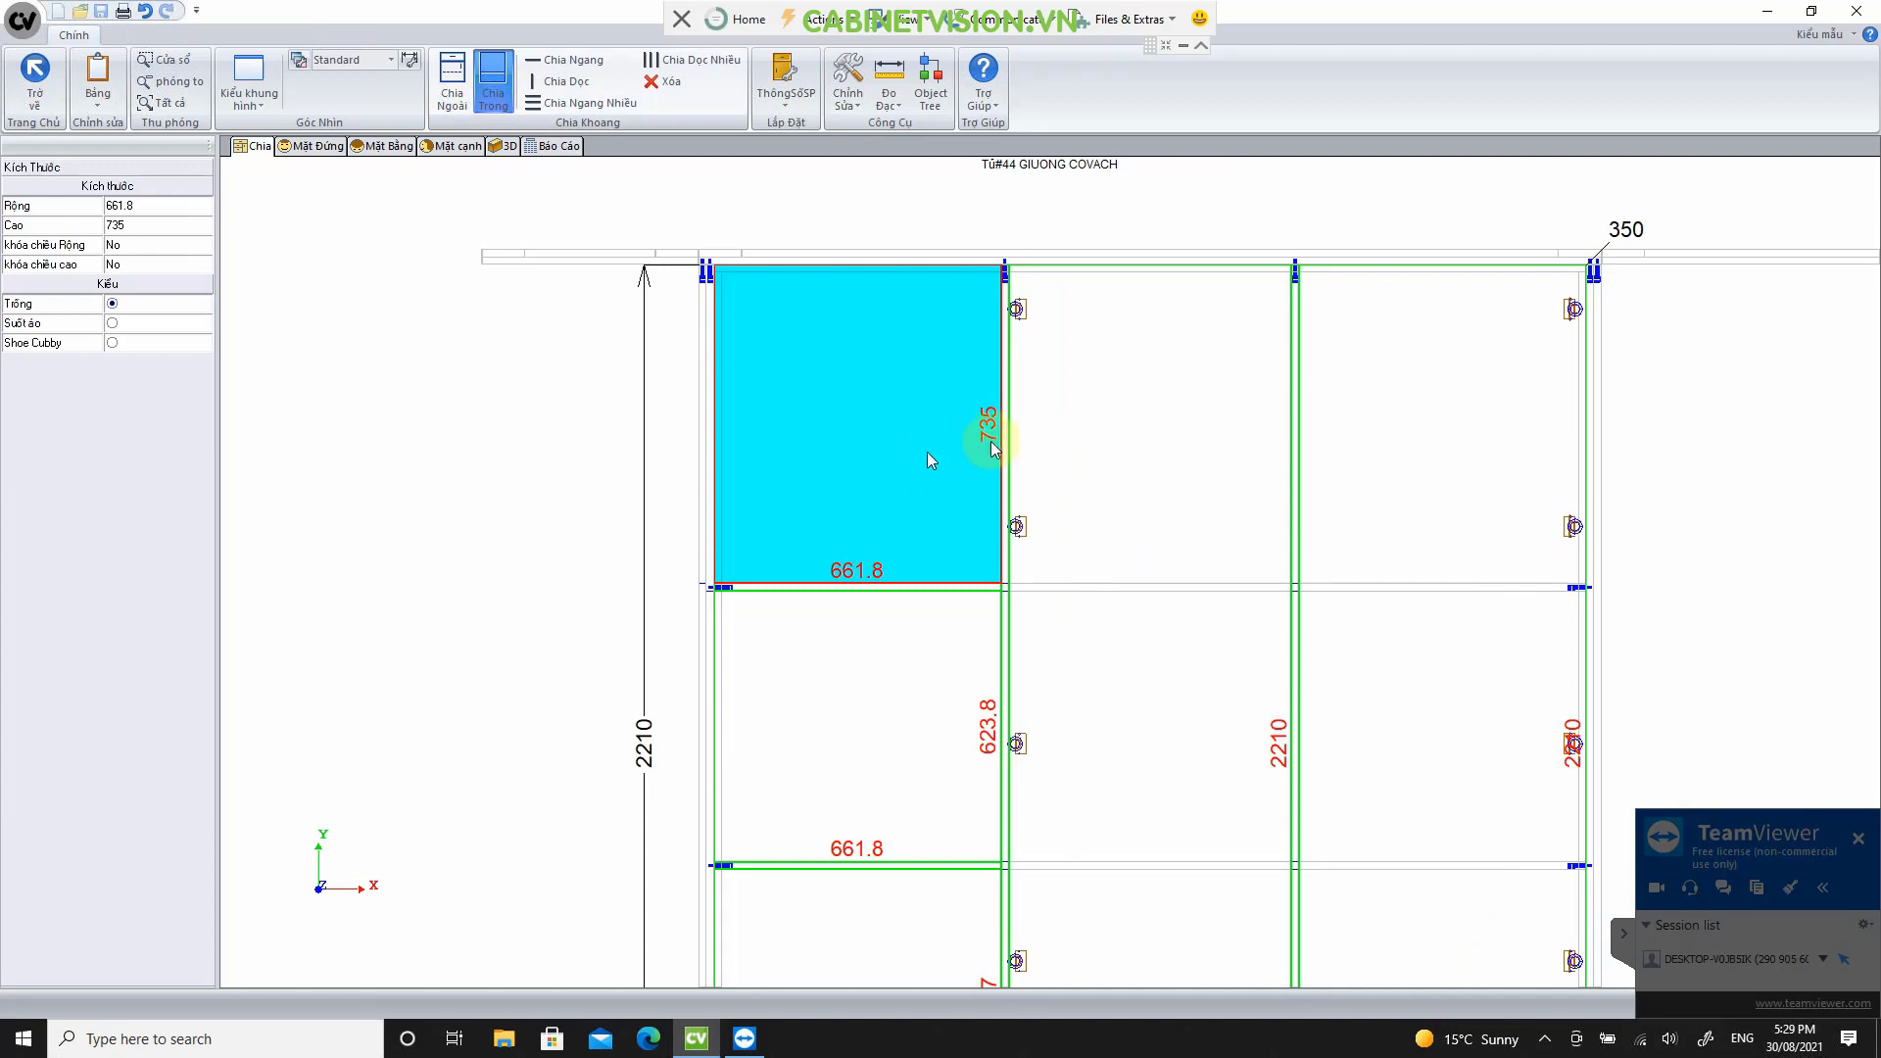
left_click(452, 83)
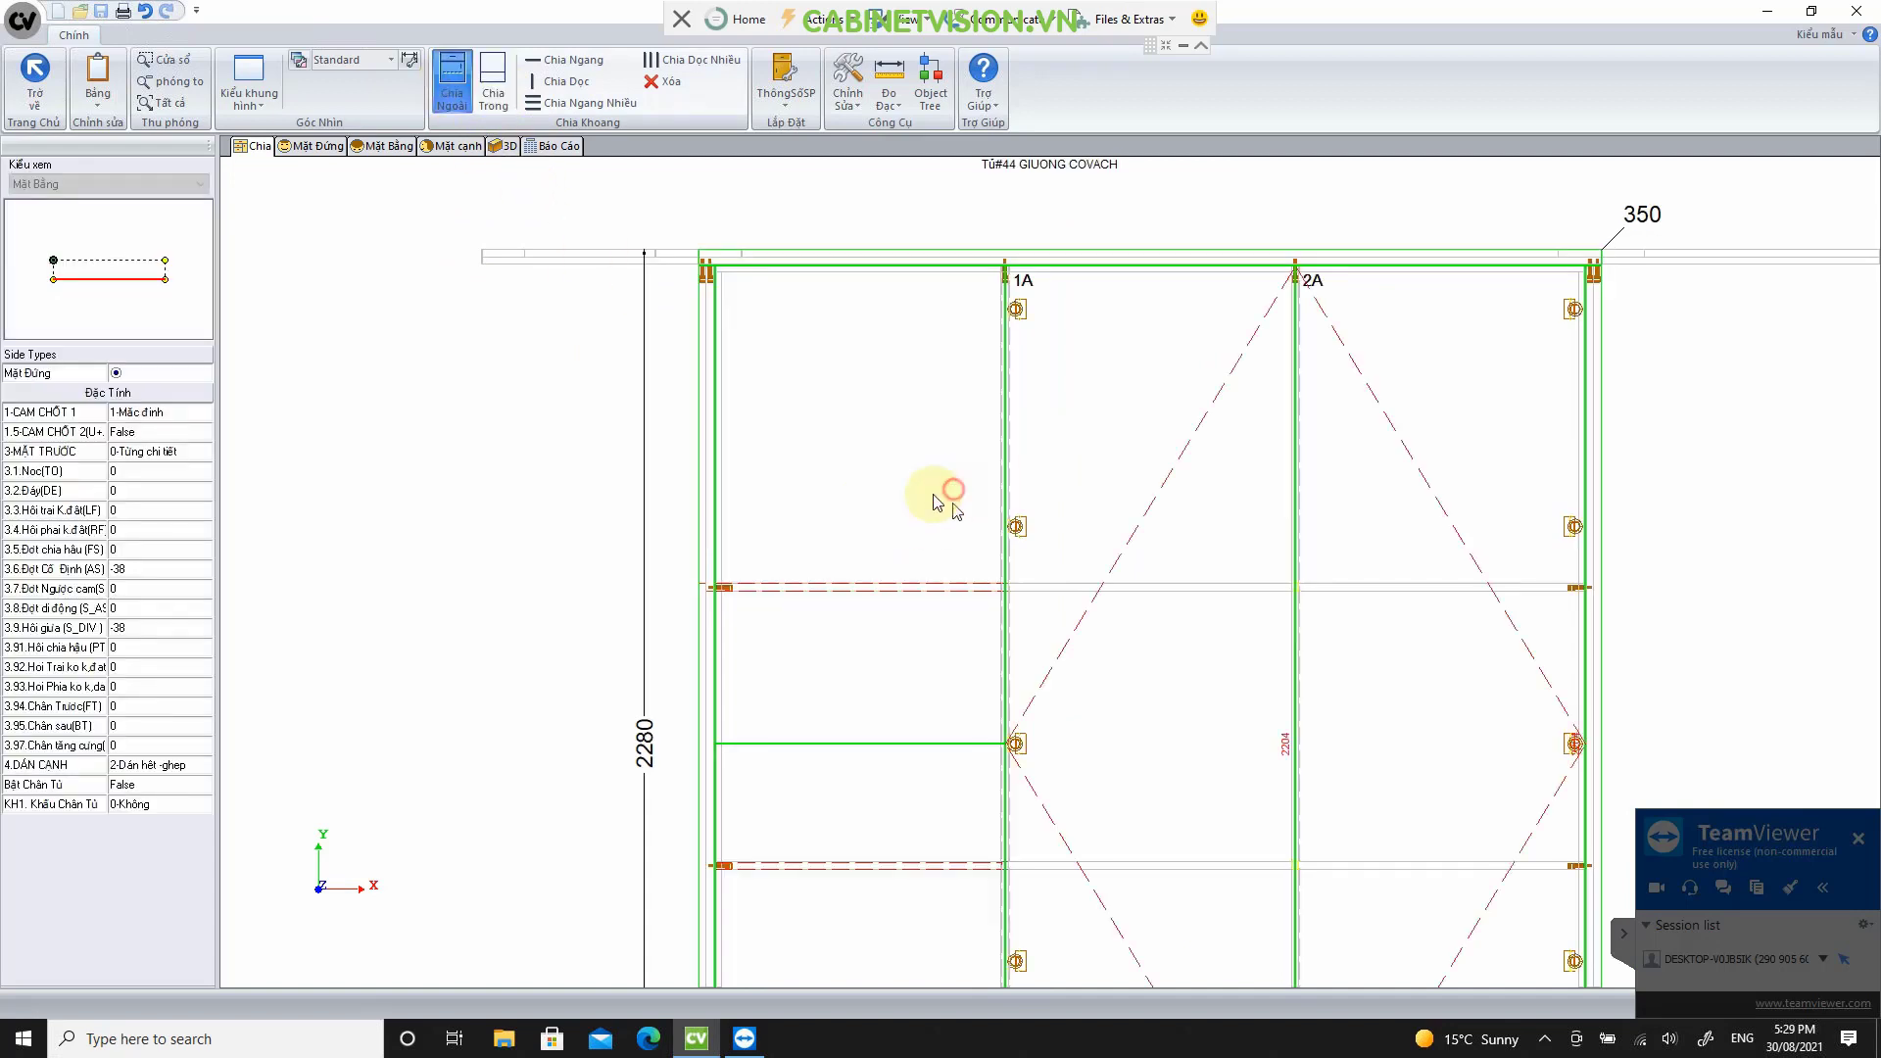
left_click(934, 496)
Make the upper-left part a height-locked 744 door and the lower-left a fixed panel.
left_click(159, 224)
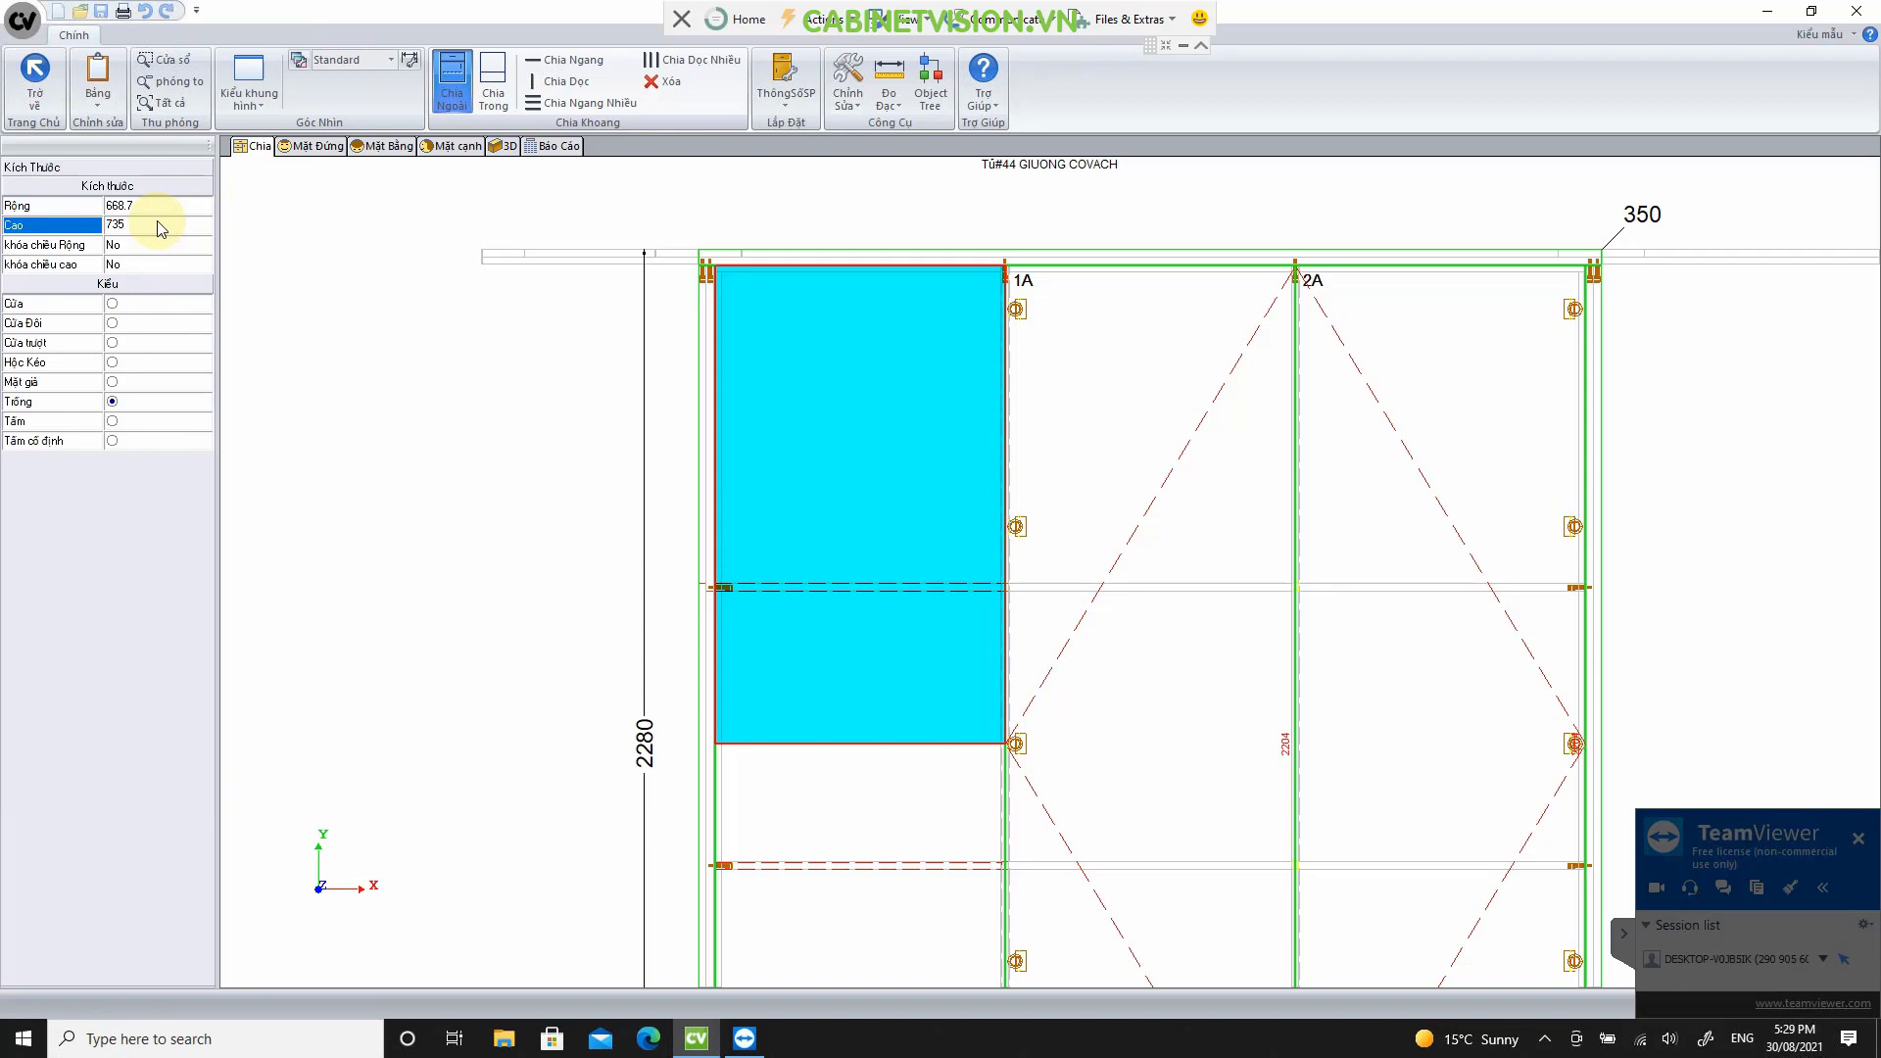
type("735")
key("Return")
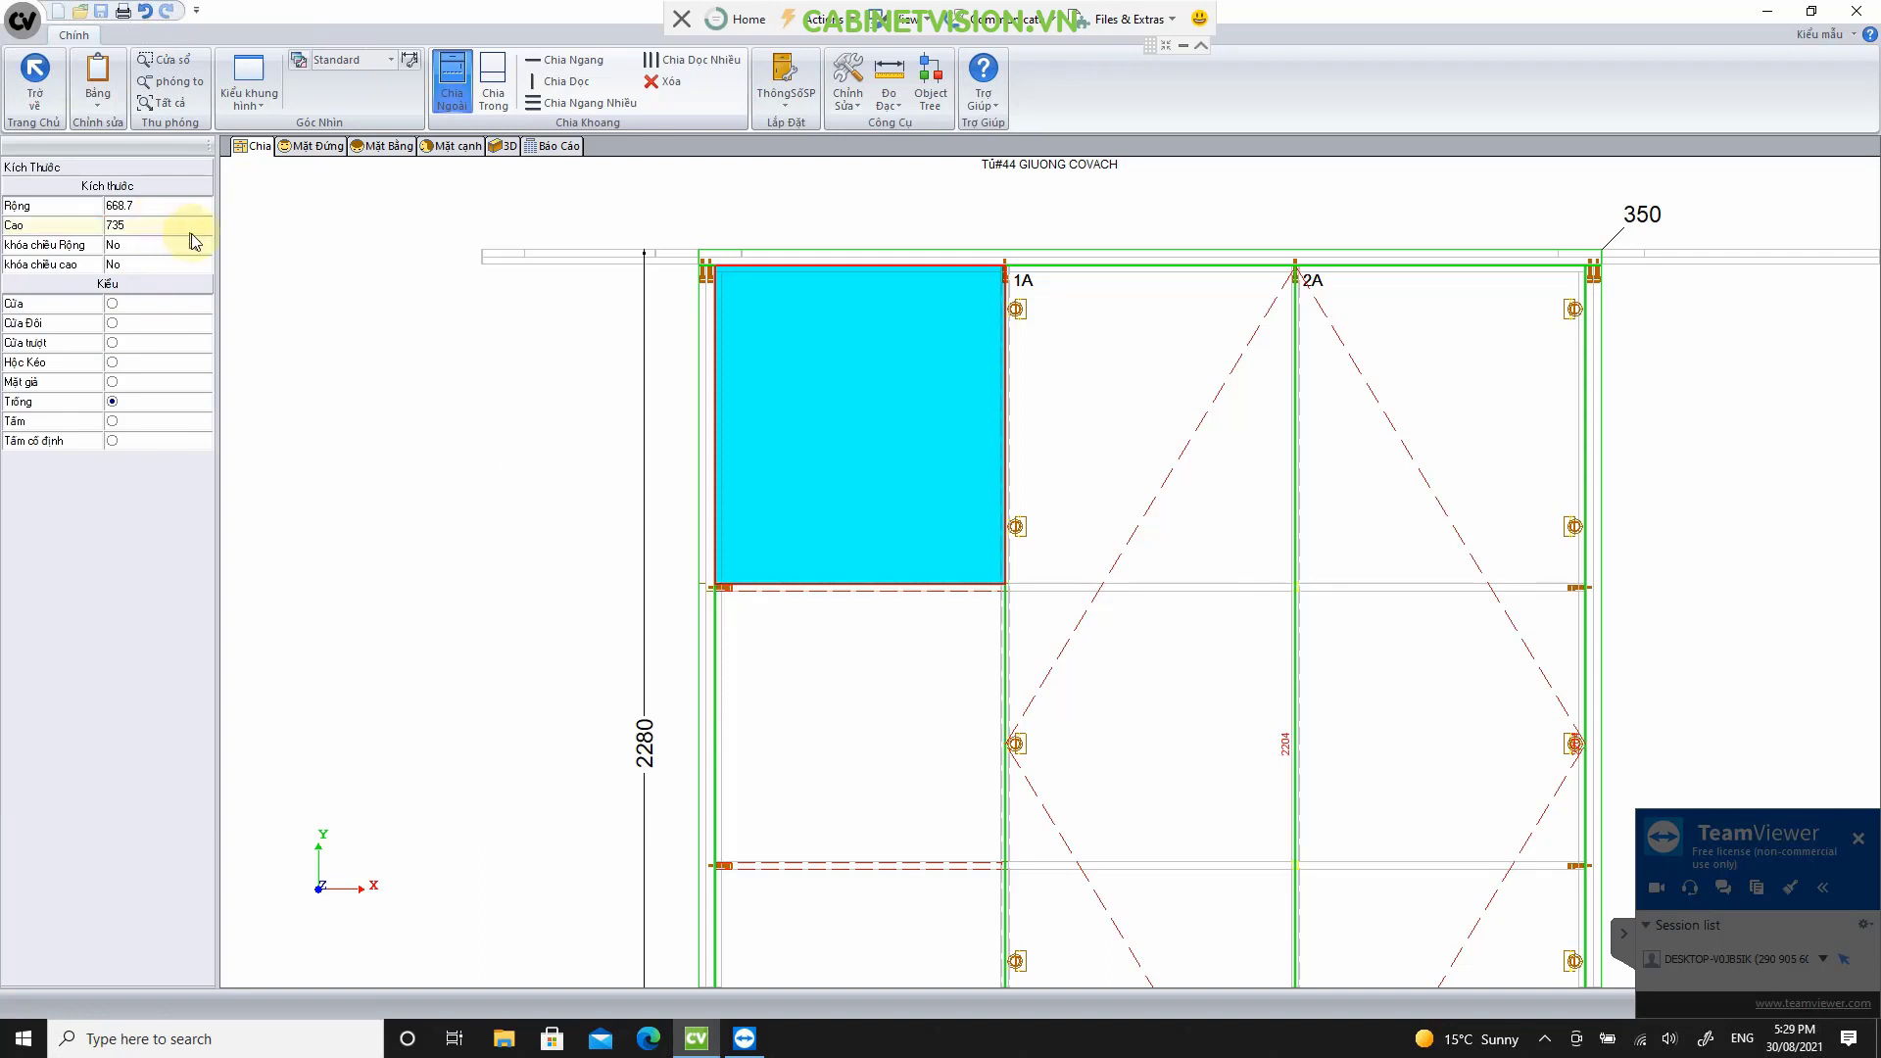
left_click(182, 223)
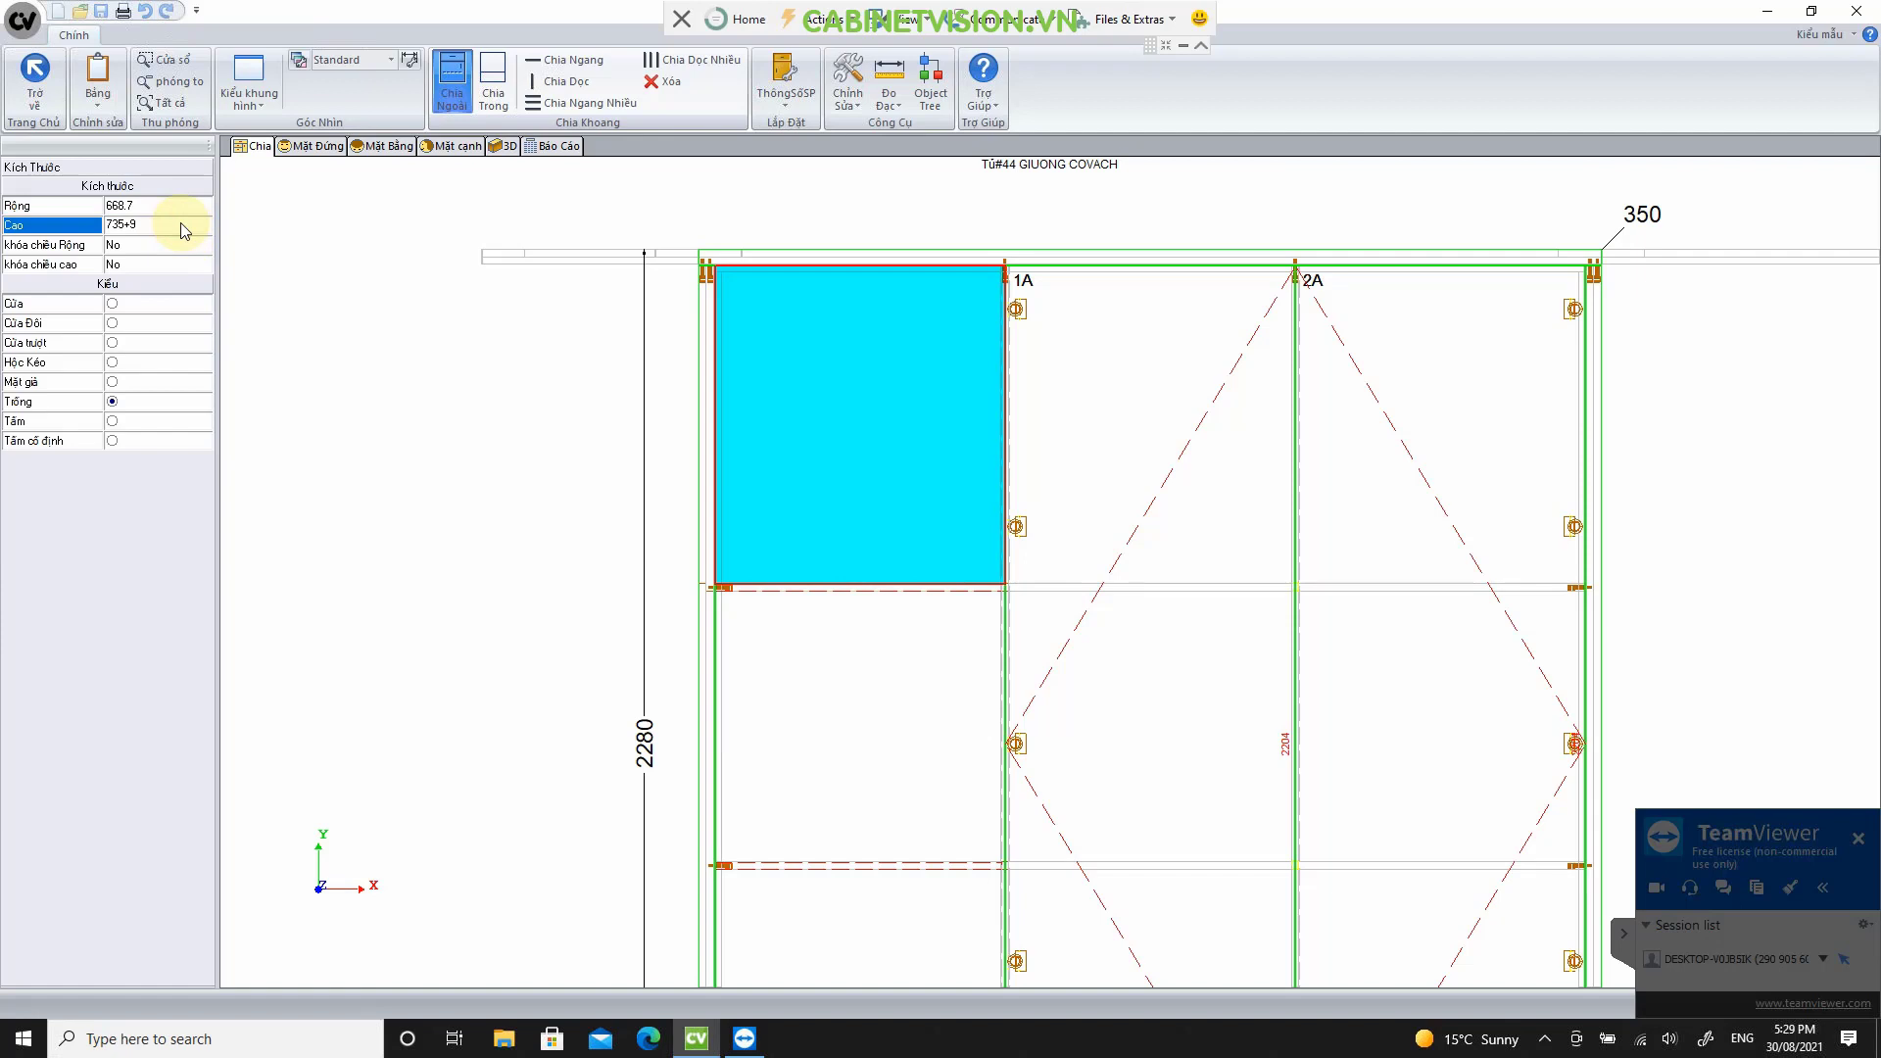
type("+9")
key("Return")
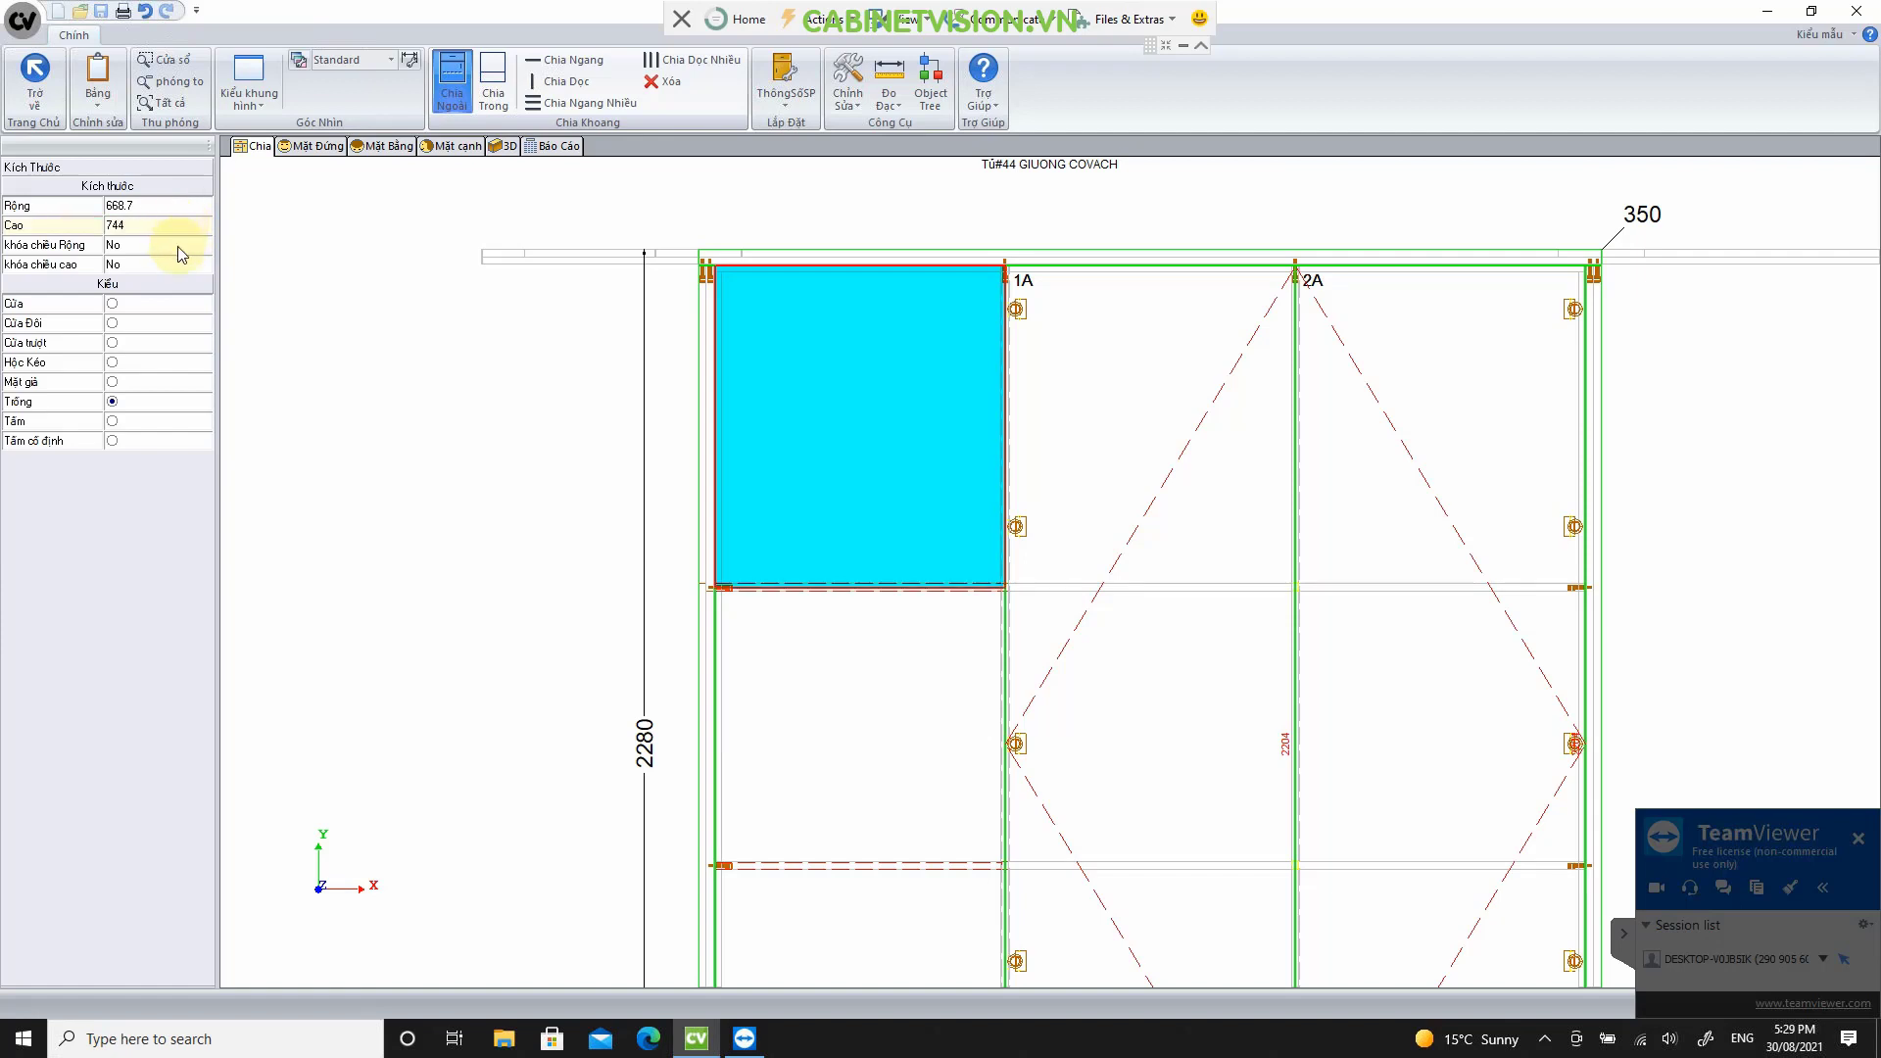
double_click(196, 263)
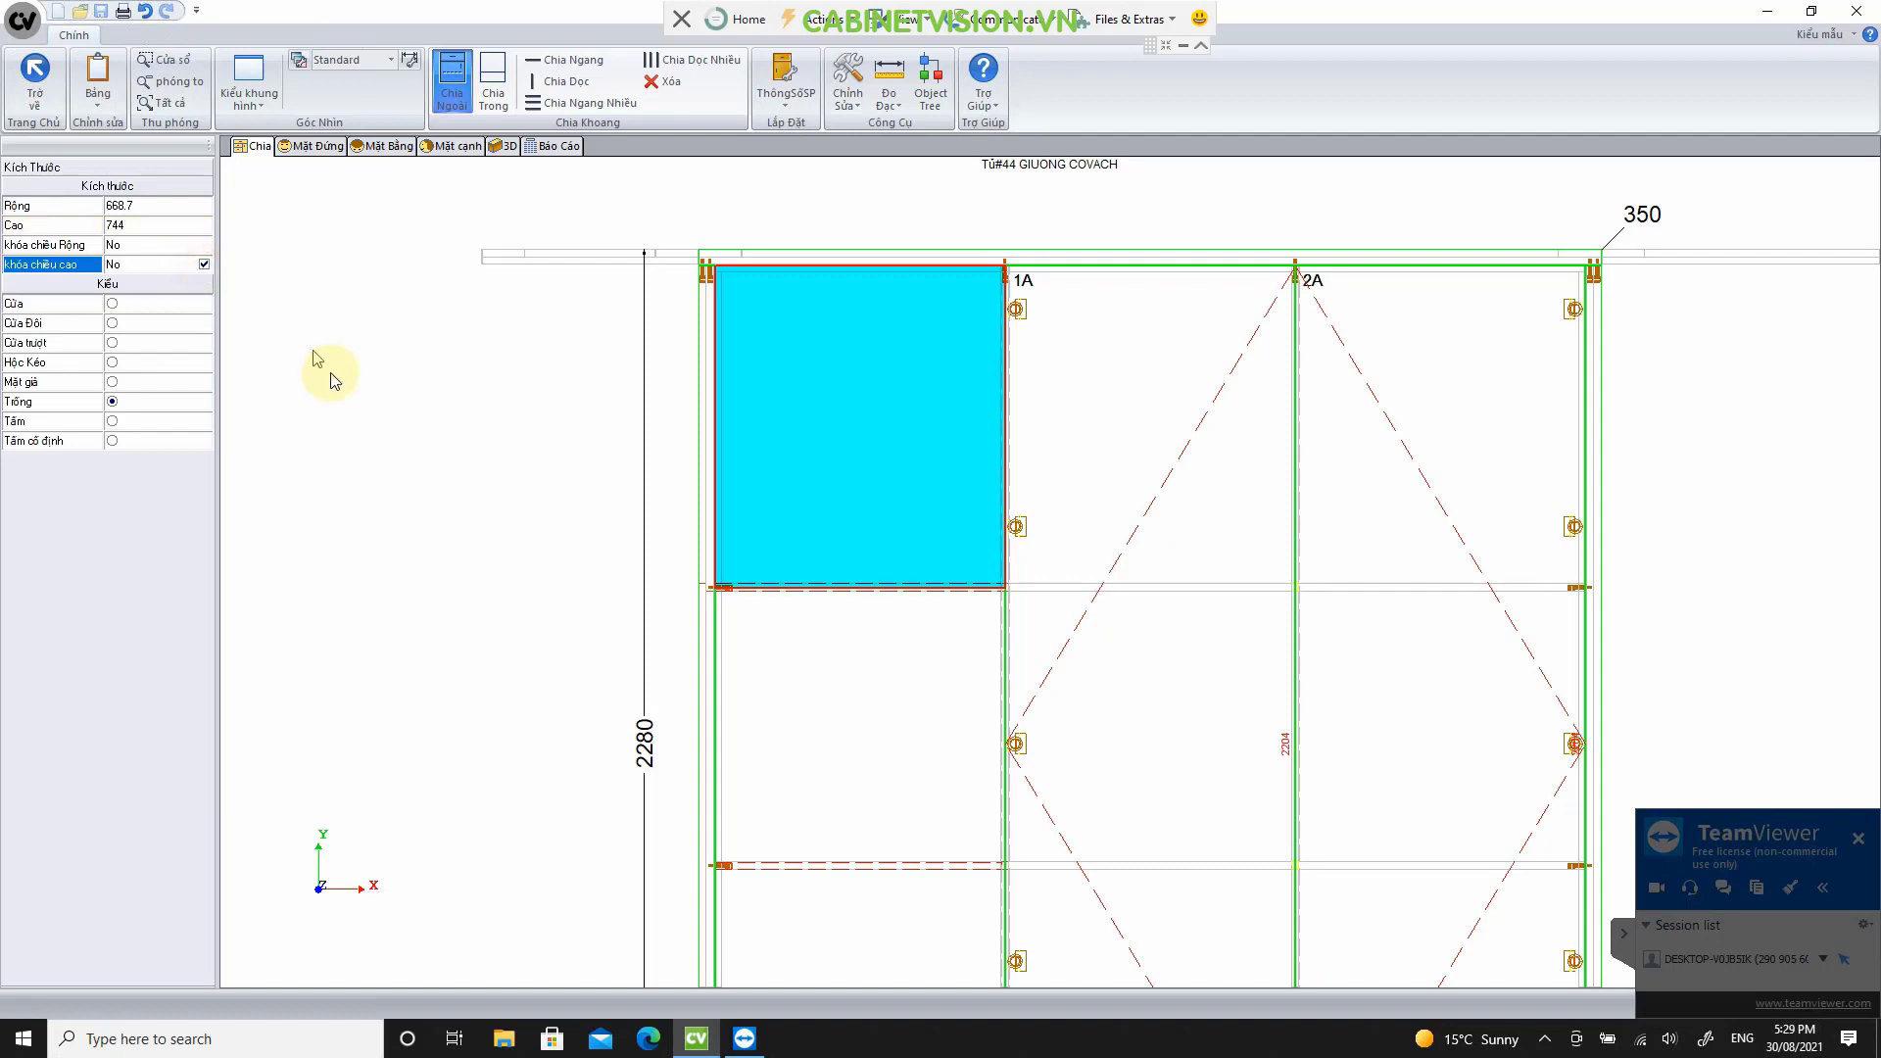
left_click(112, 303)
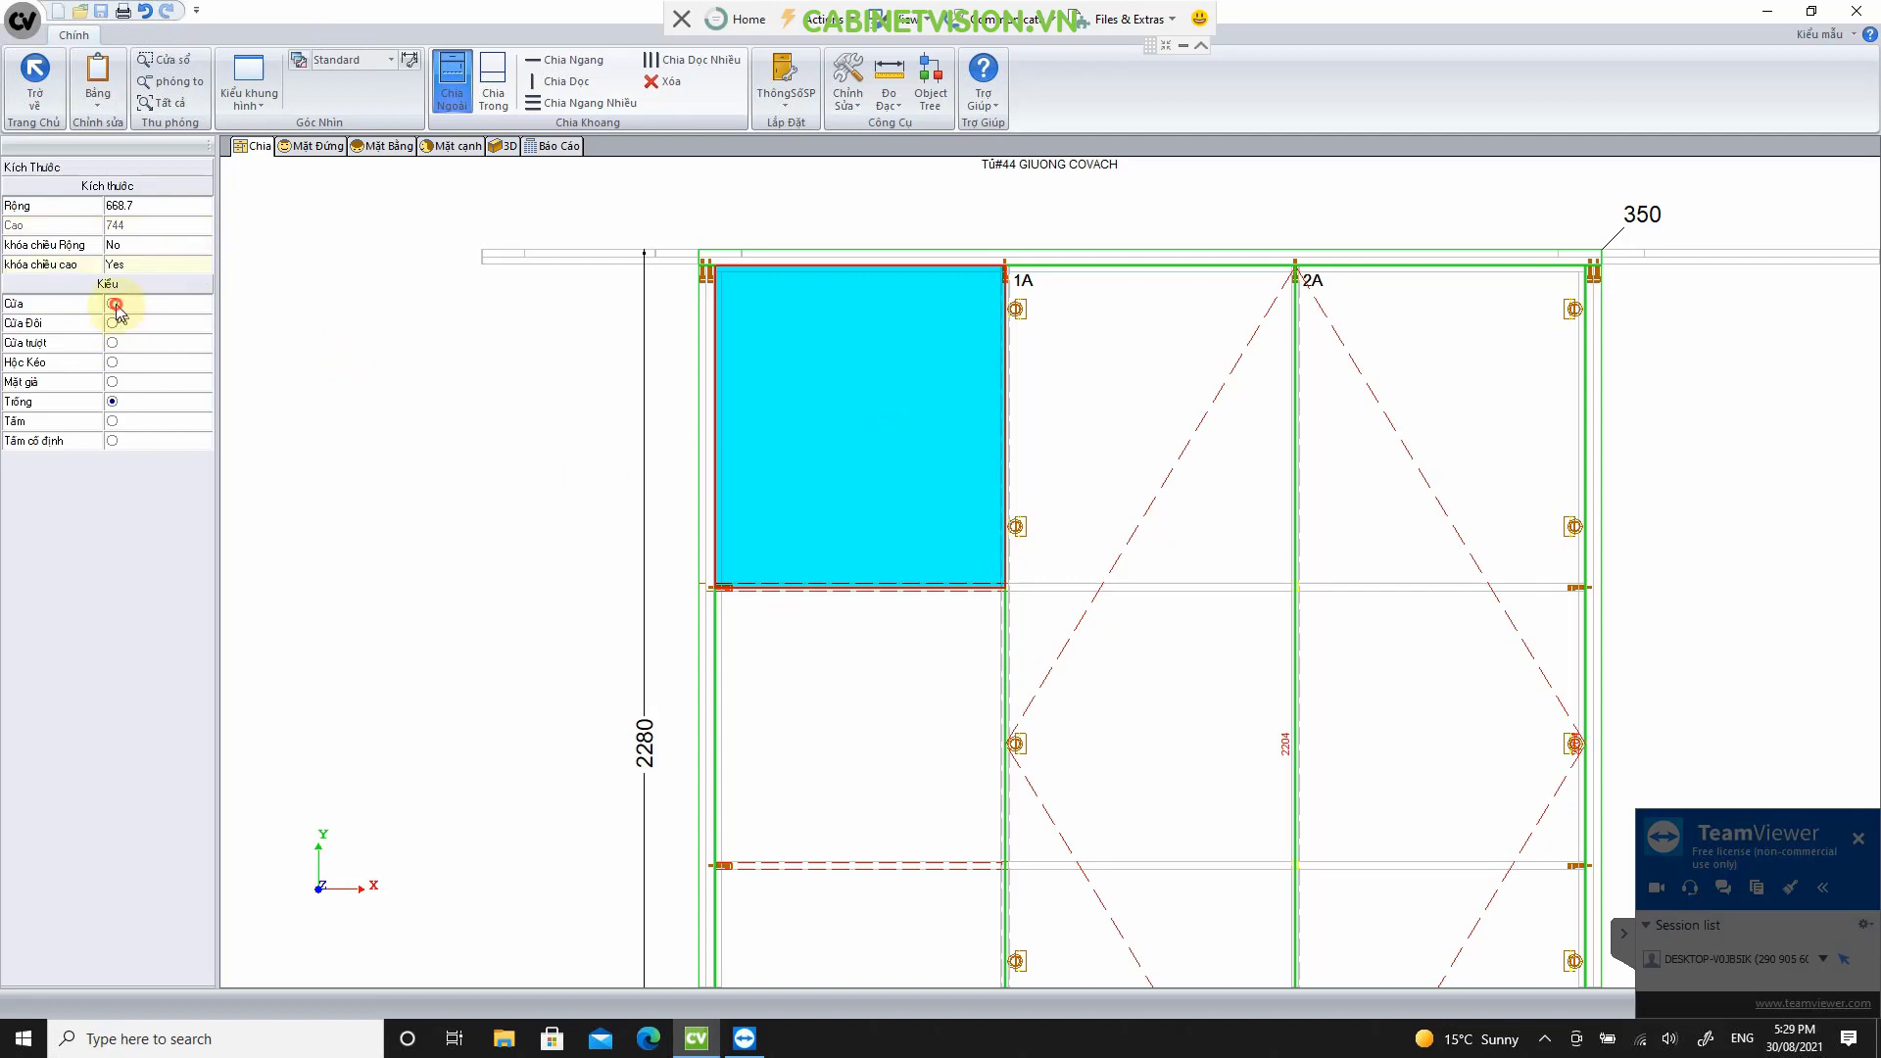
left_click(785, 676)
left_click(111, 440)
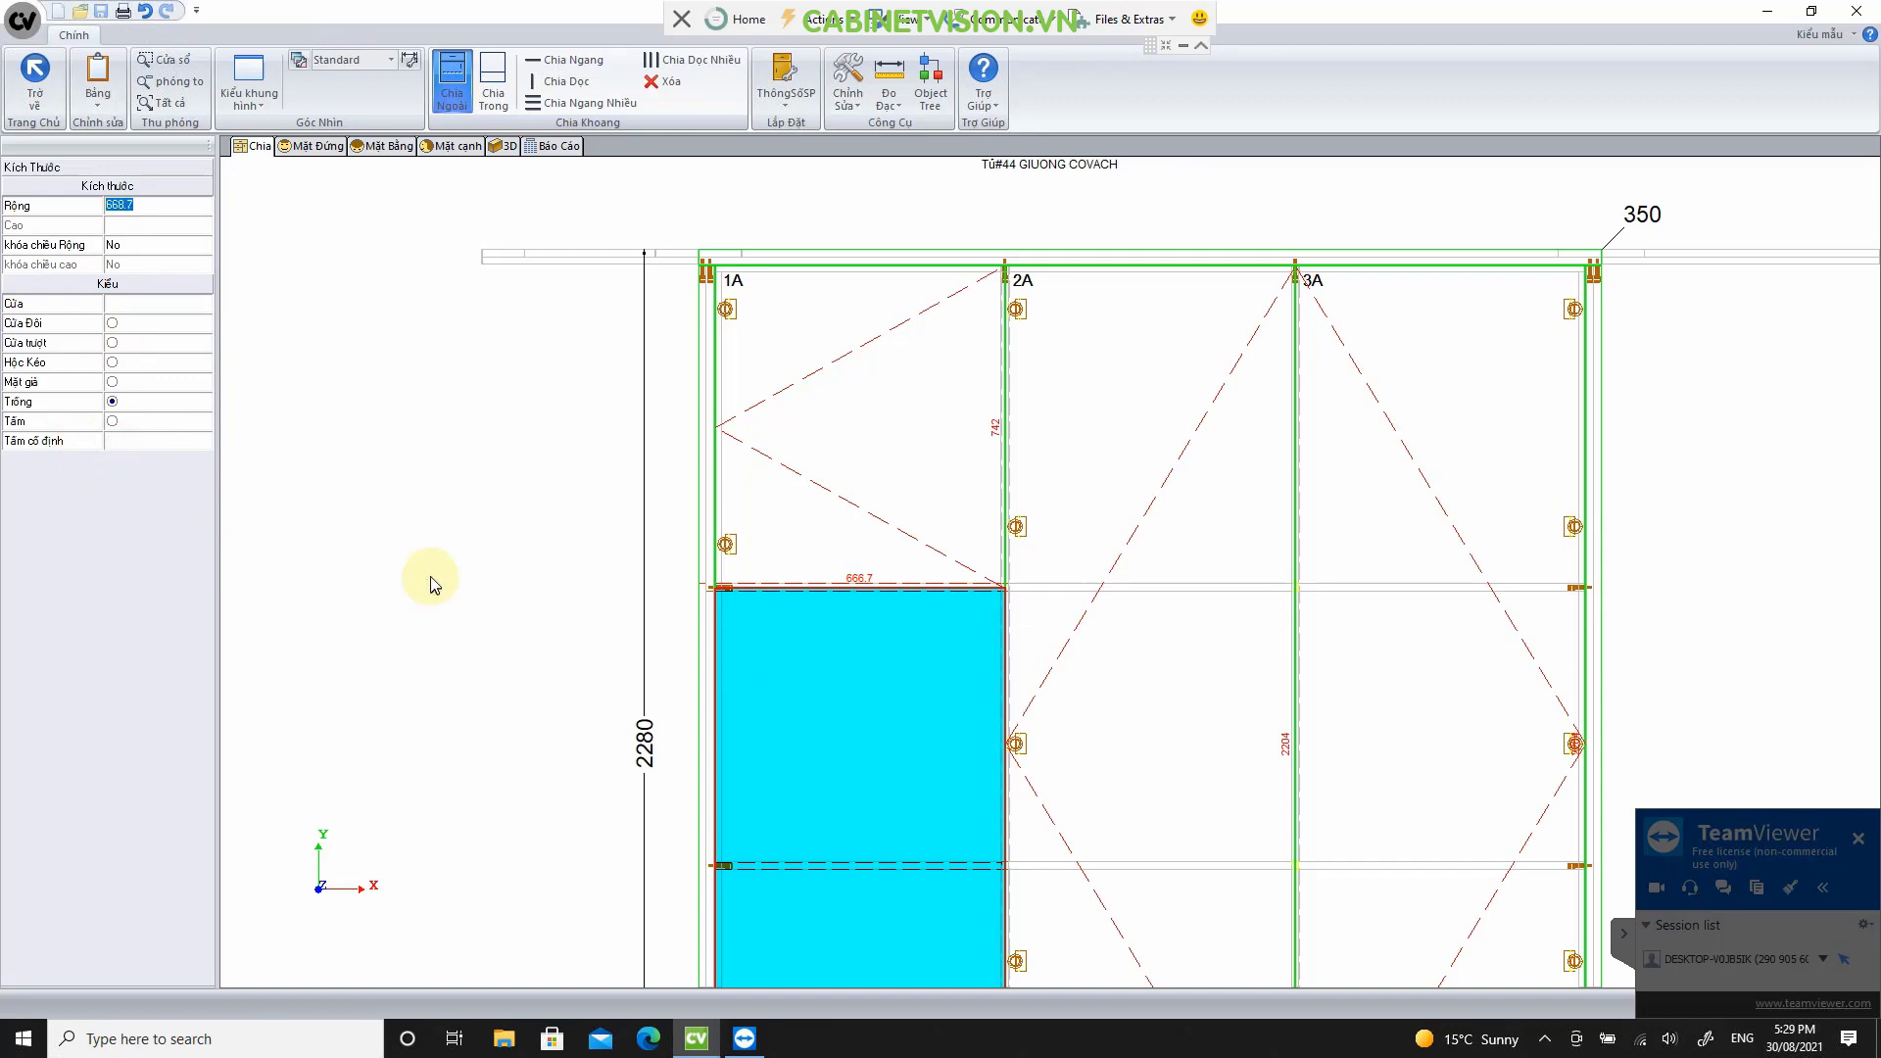
left_click(503, 145)
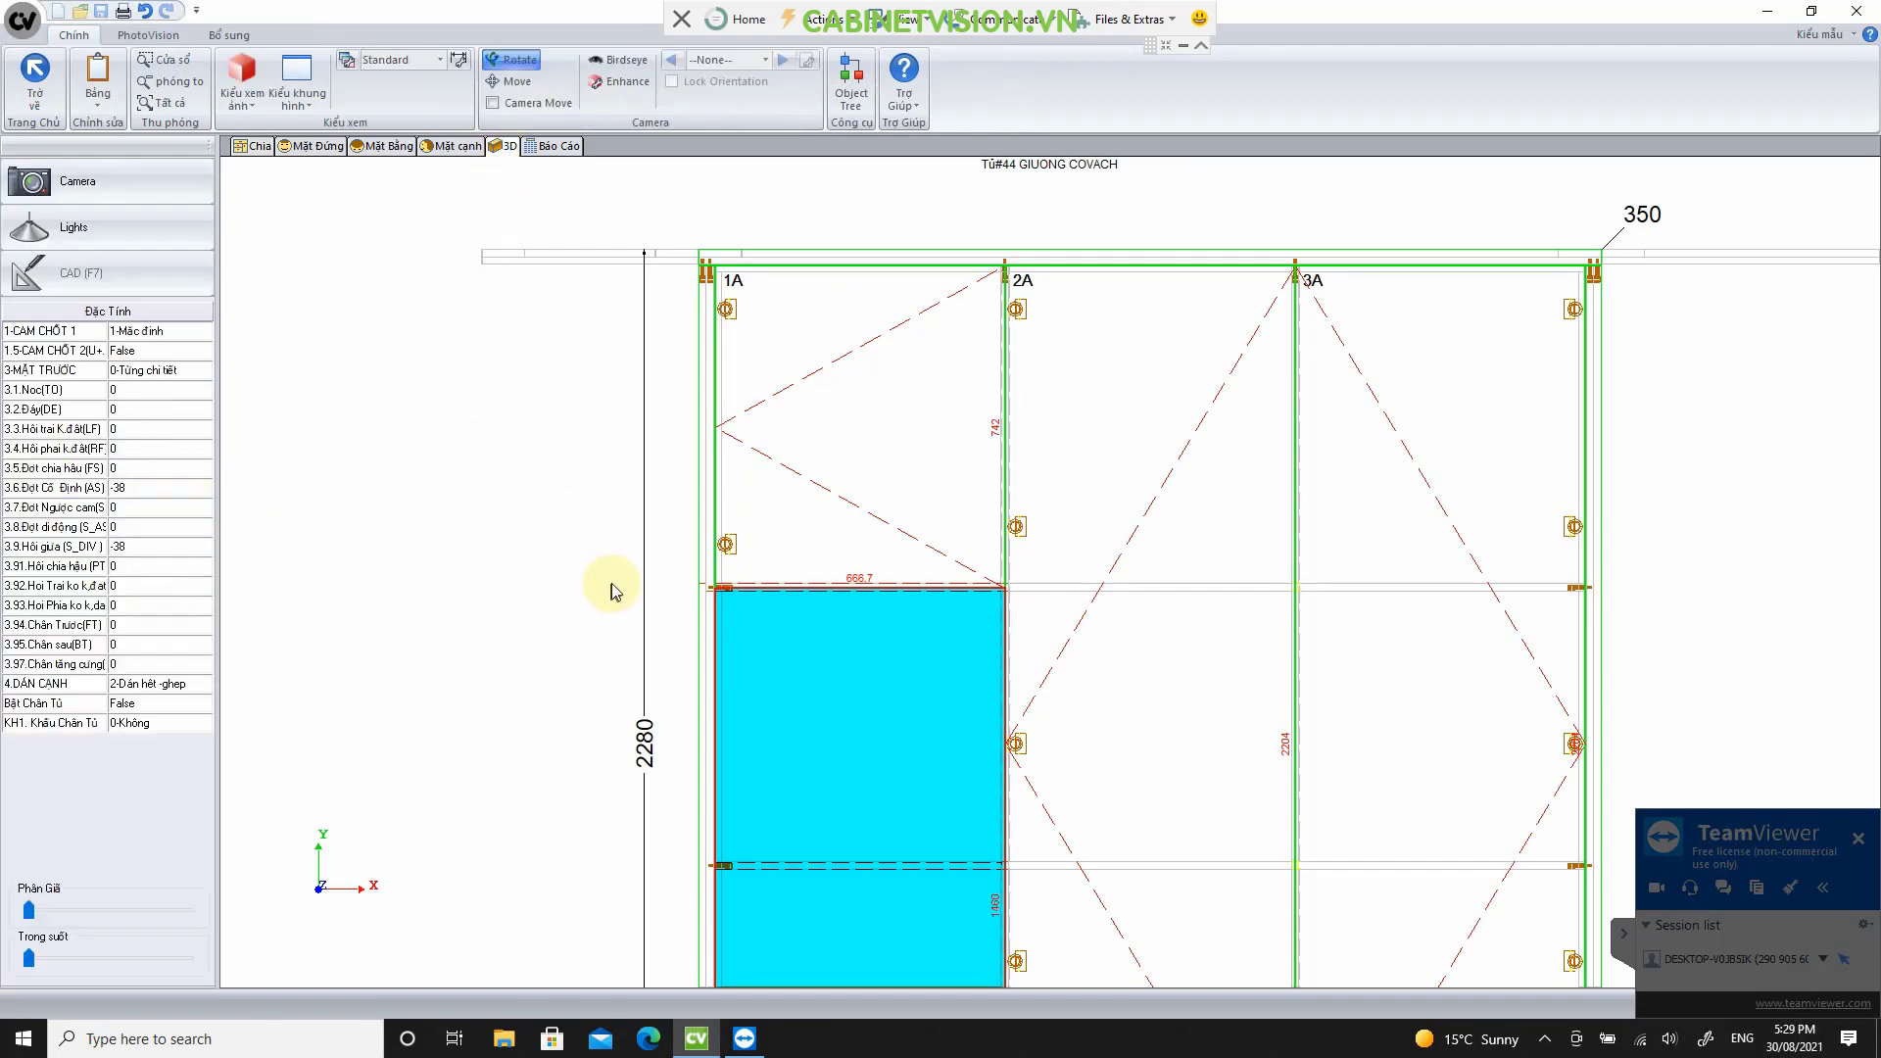
Orbit the 3D bed, then in the Chia view select door 1A and edit its Inset.
left_click_drag(720, 811, 733, 833)
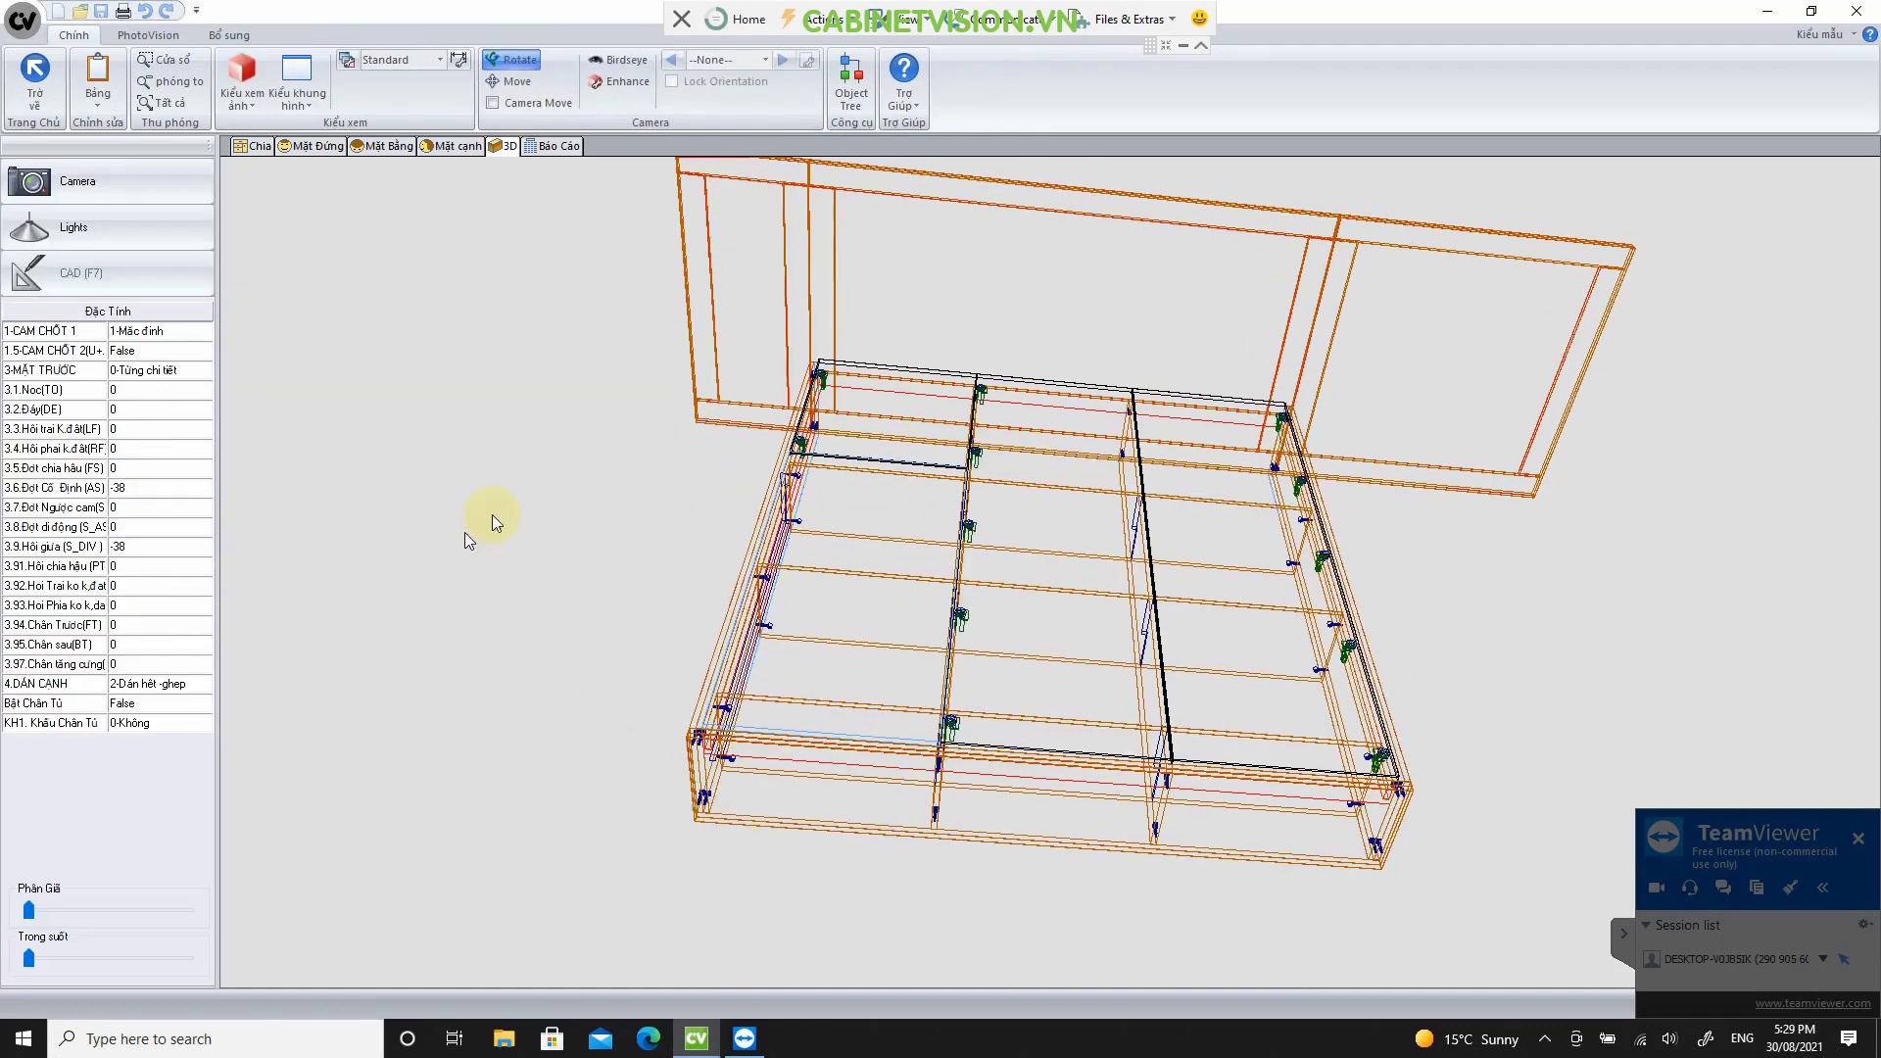
left_click(257, 146)
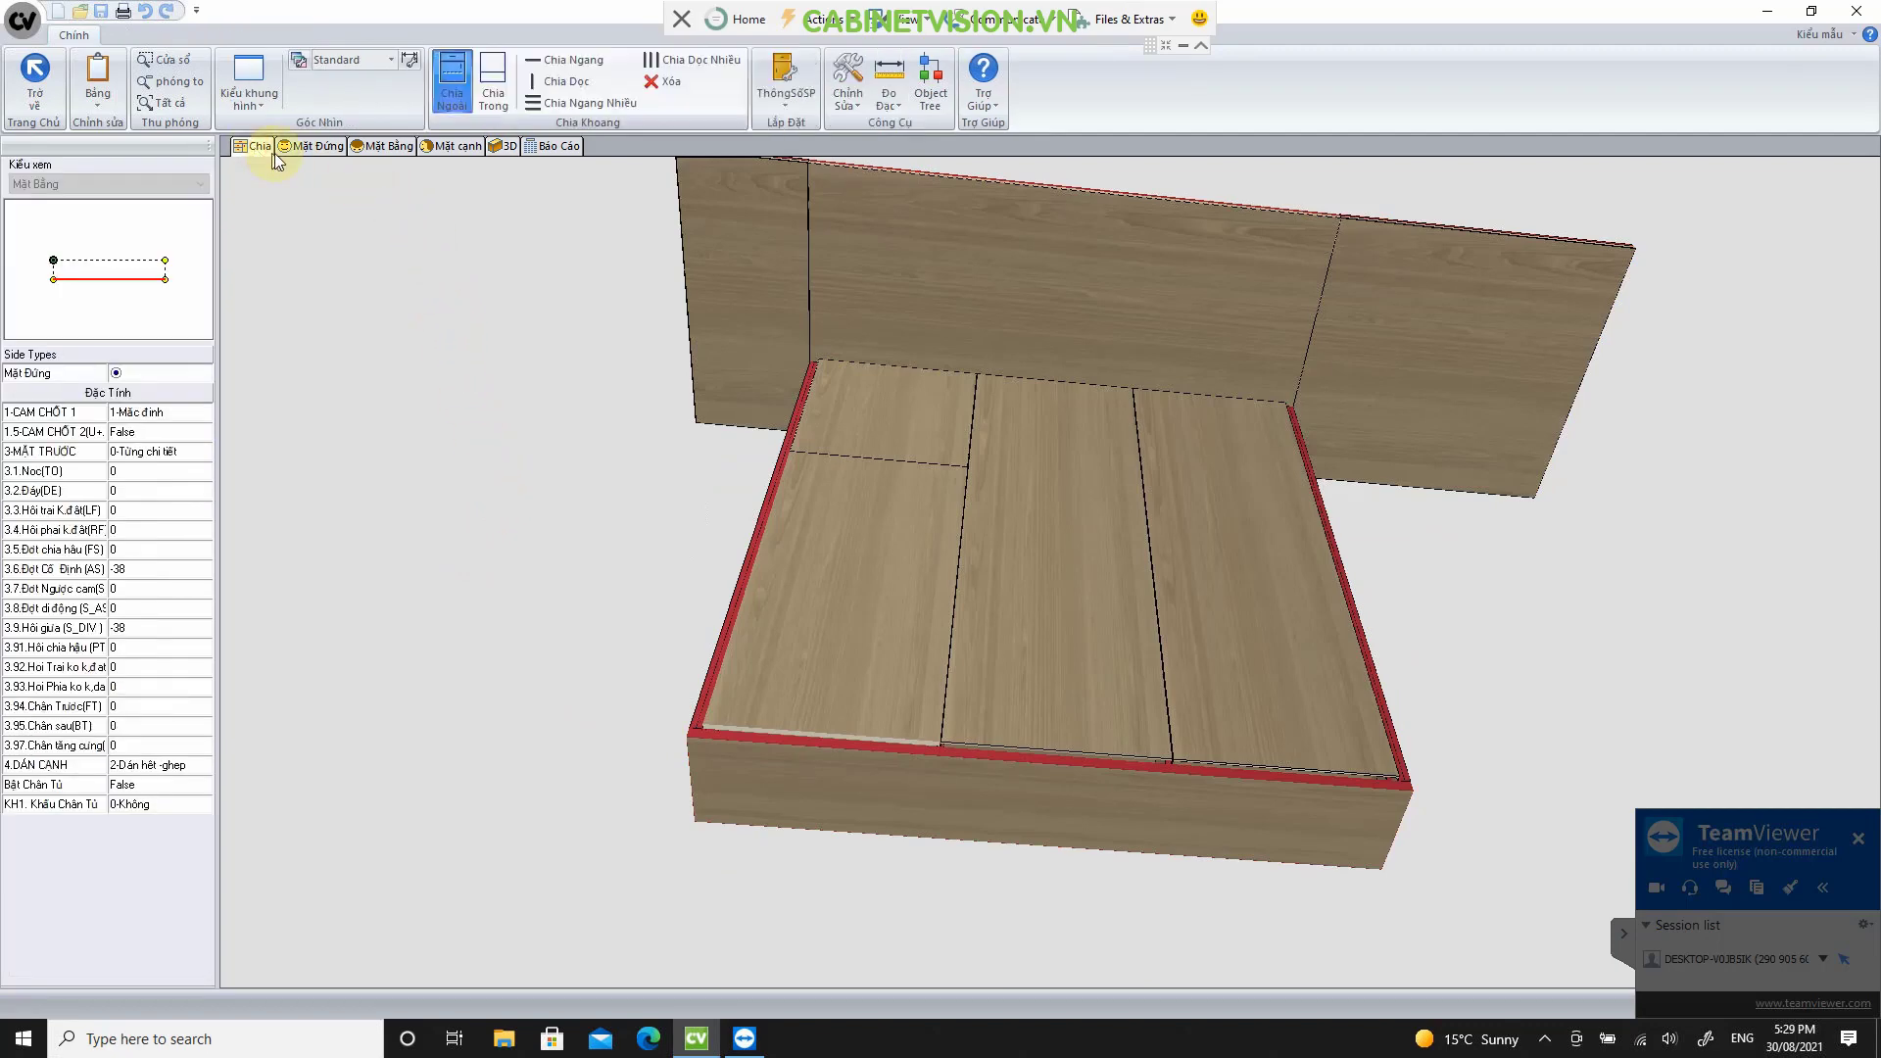
left_click(867, 515)
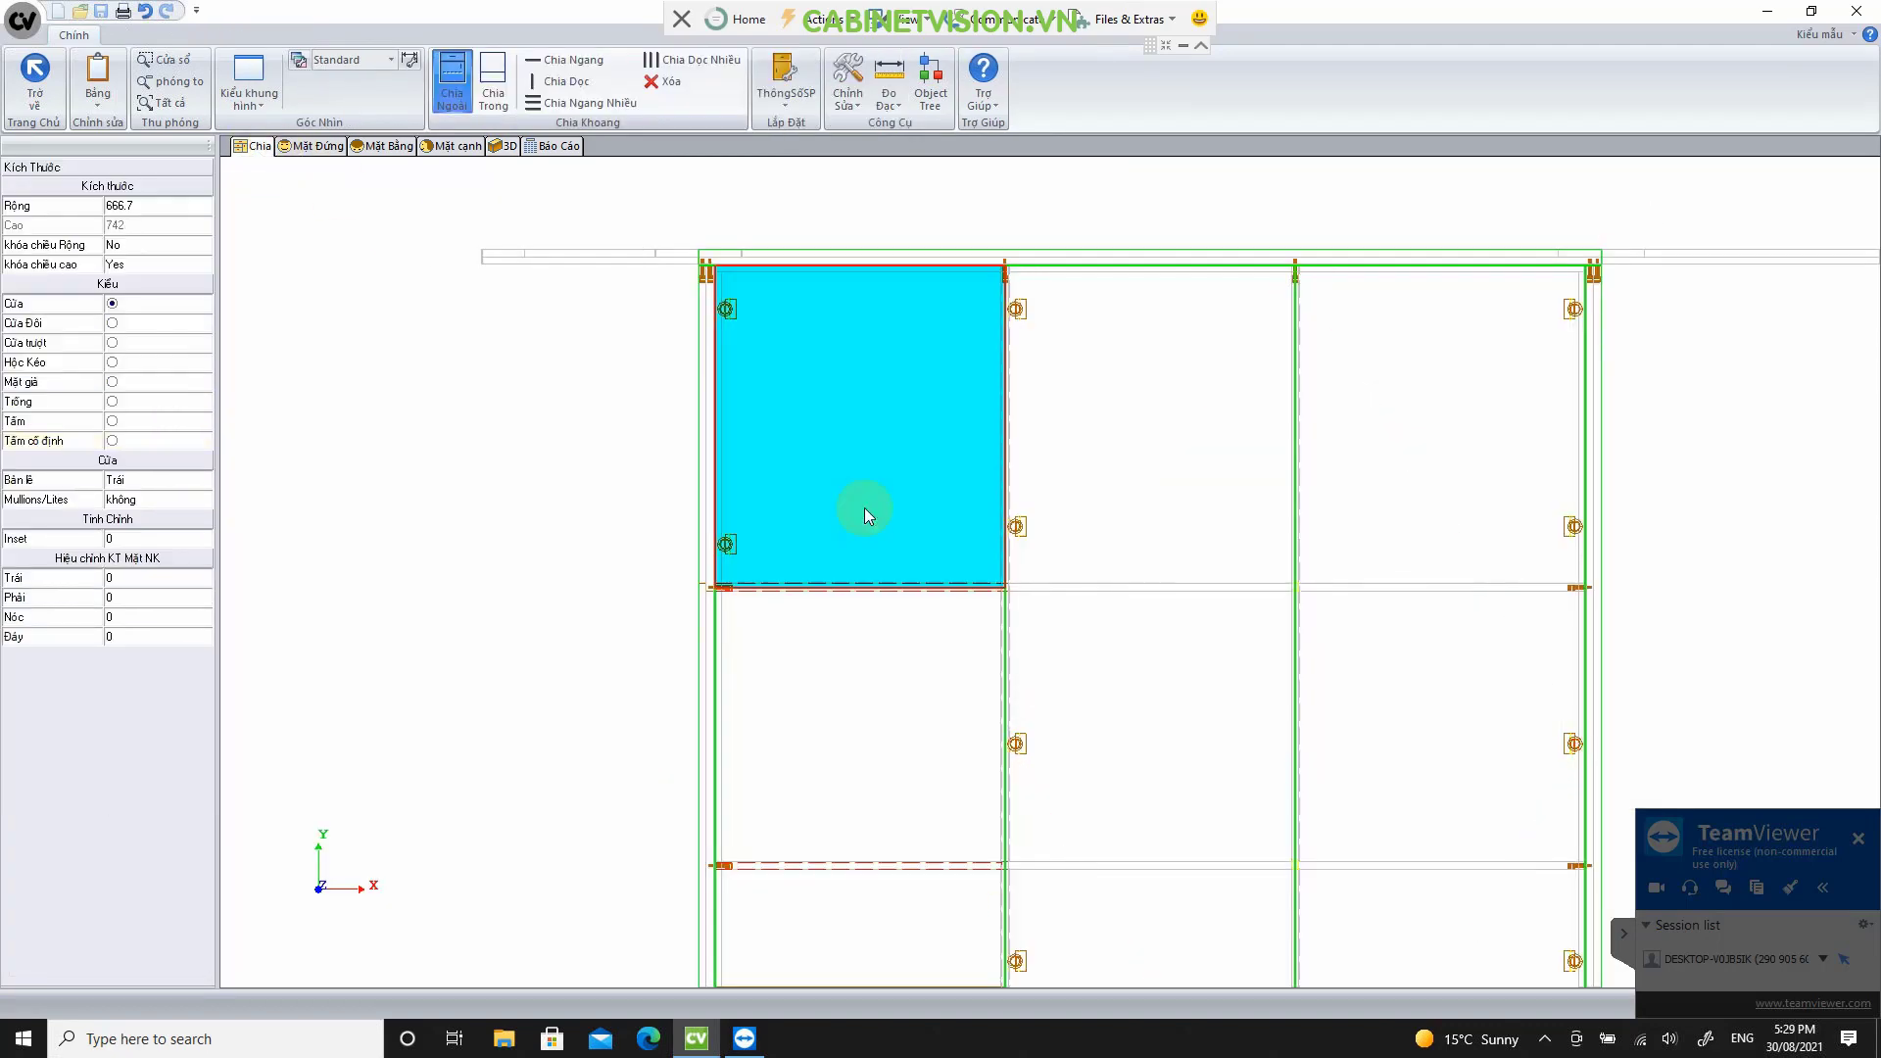
left_click(142, 546)
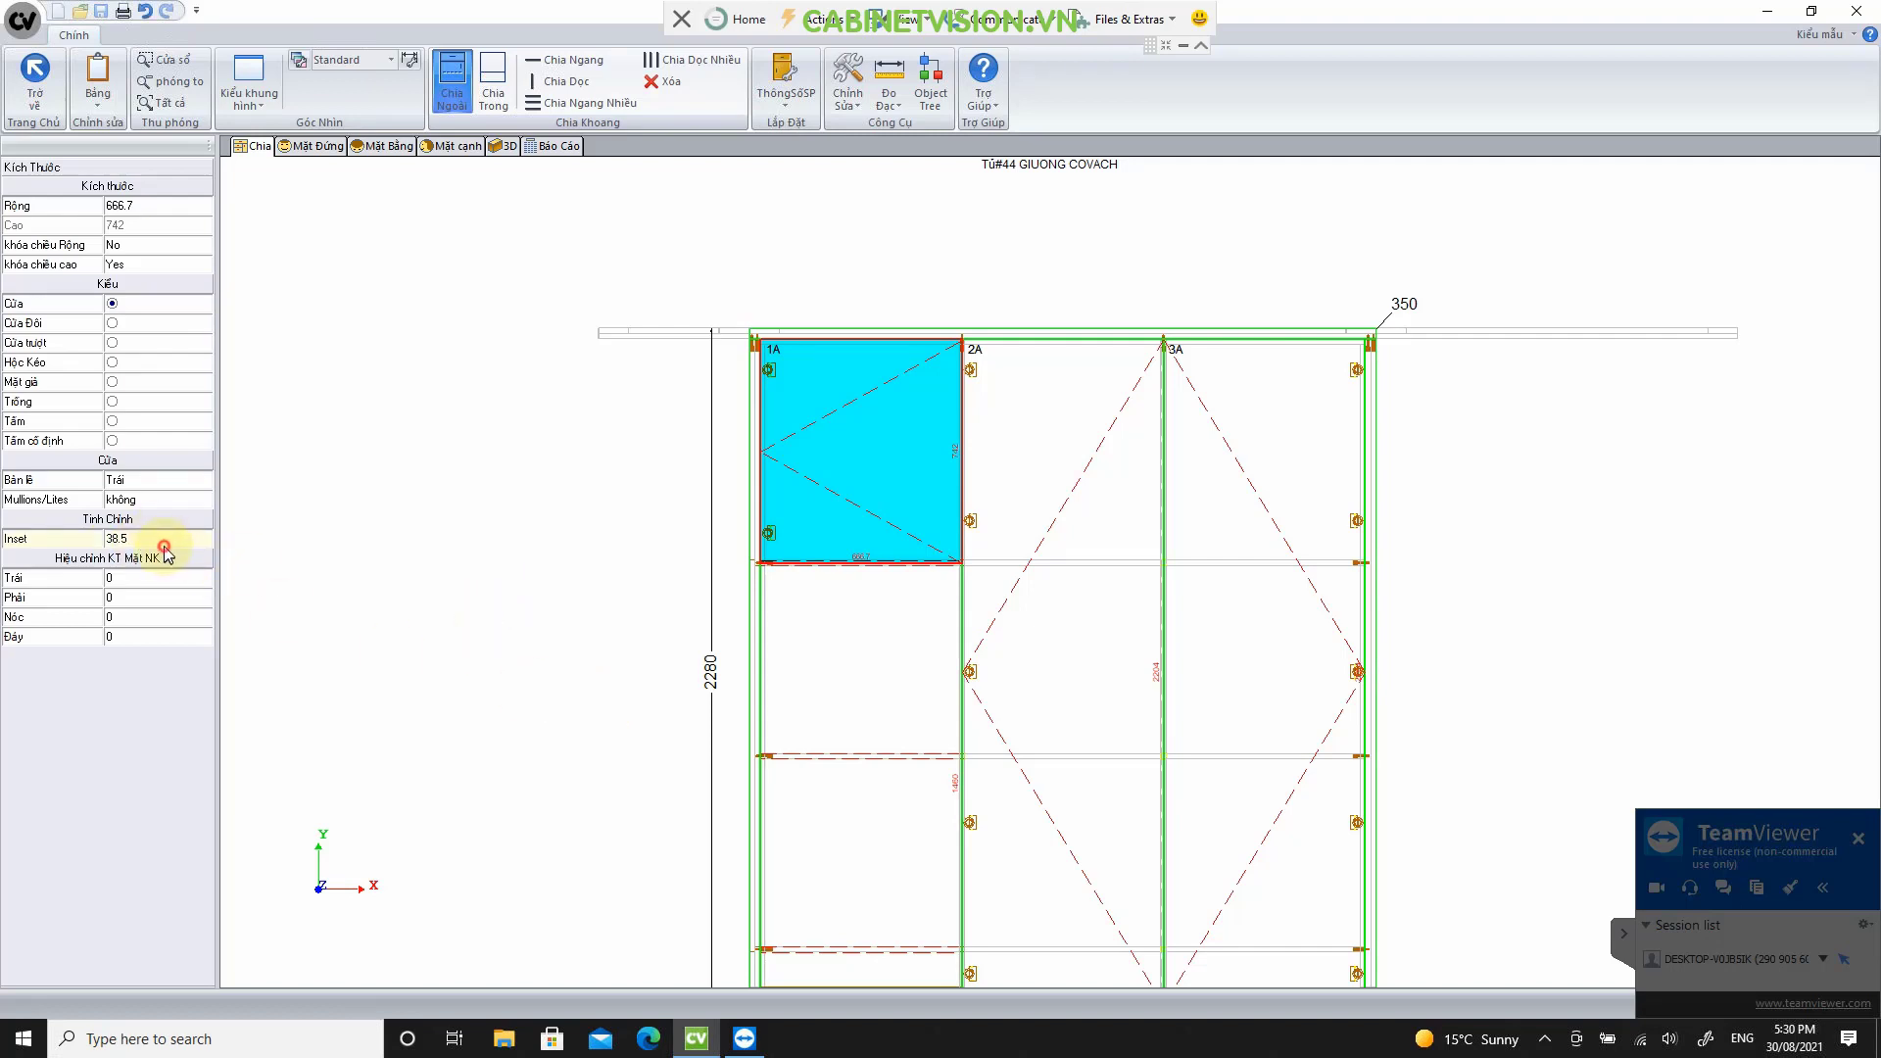
left_click(163, 547)
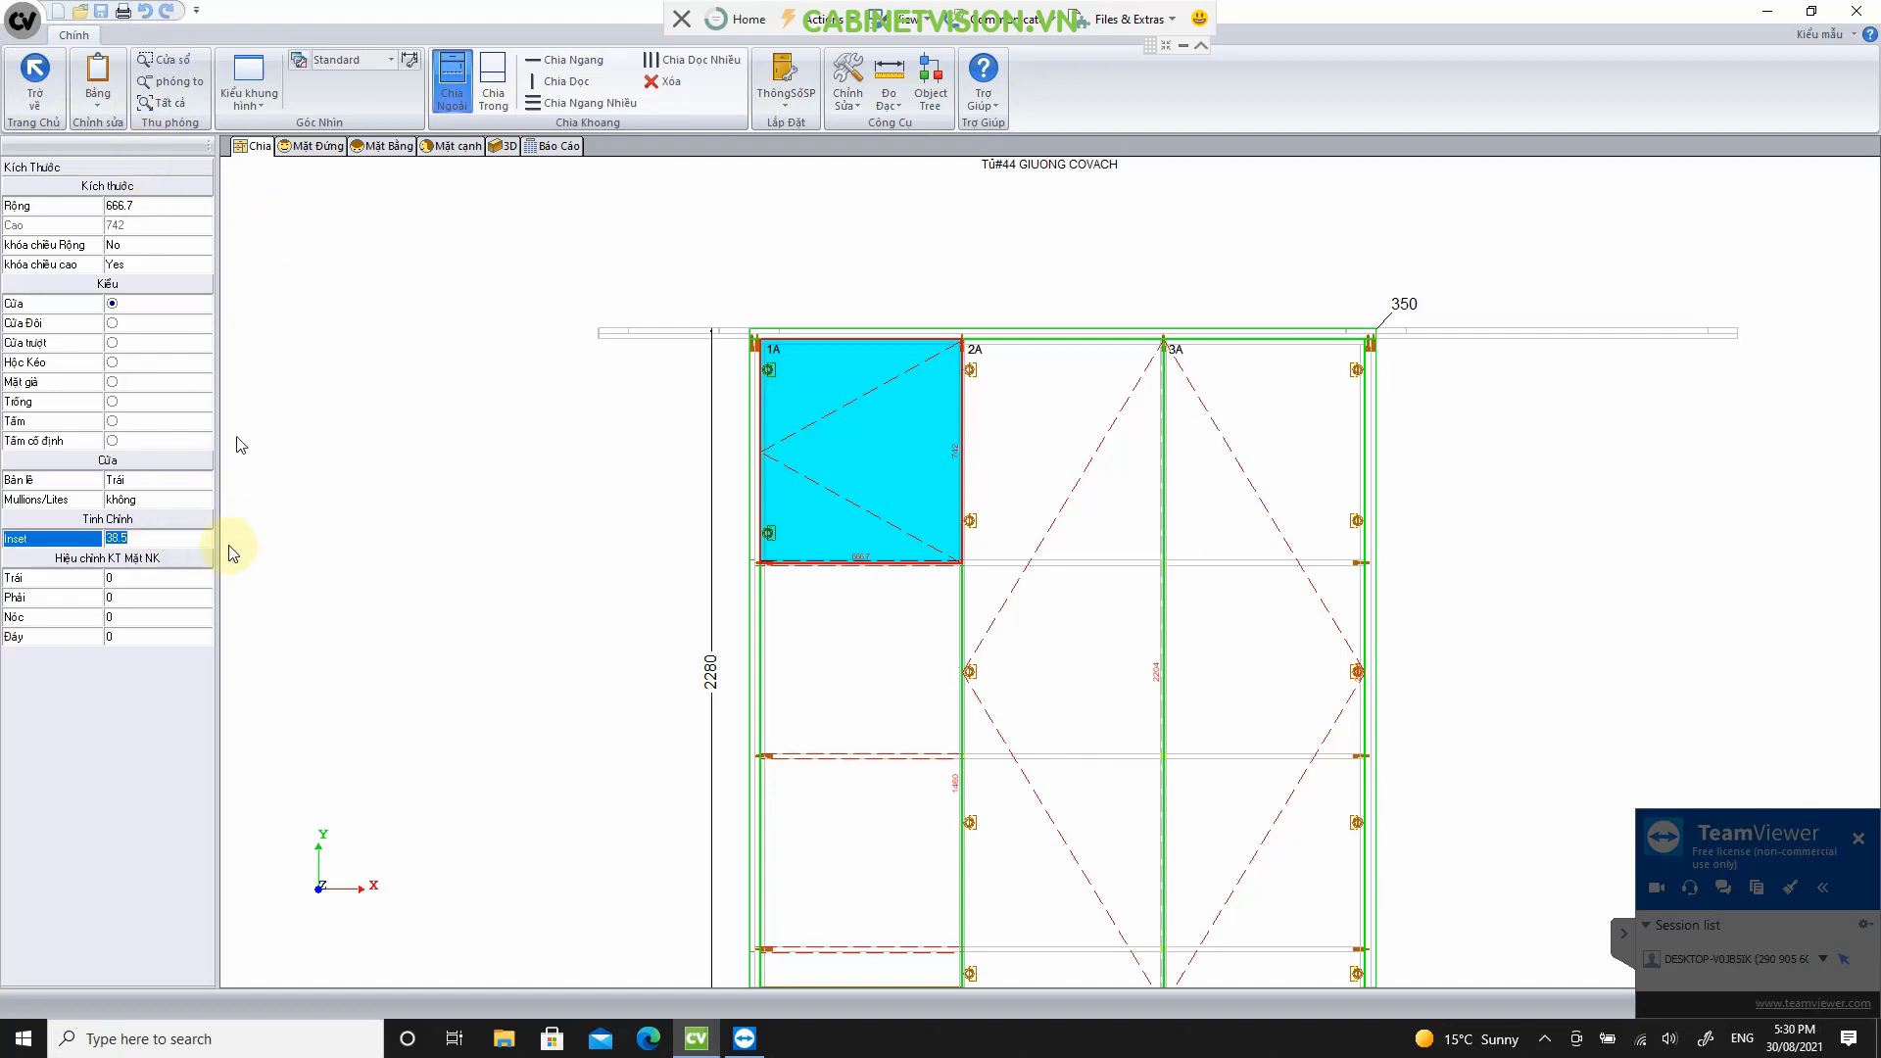
Give doors 1A, 2A and 3A an Inset of 37.5 each.
type("37.5")
key("Return")
left_click(1013, 534)
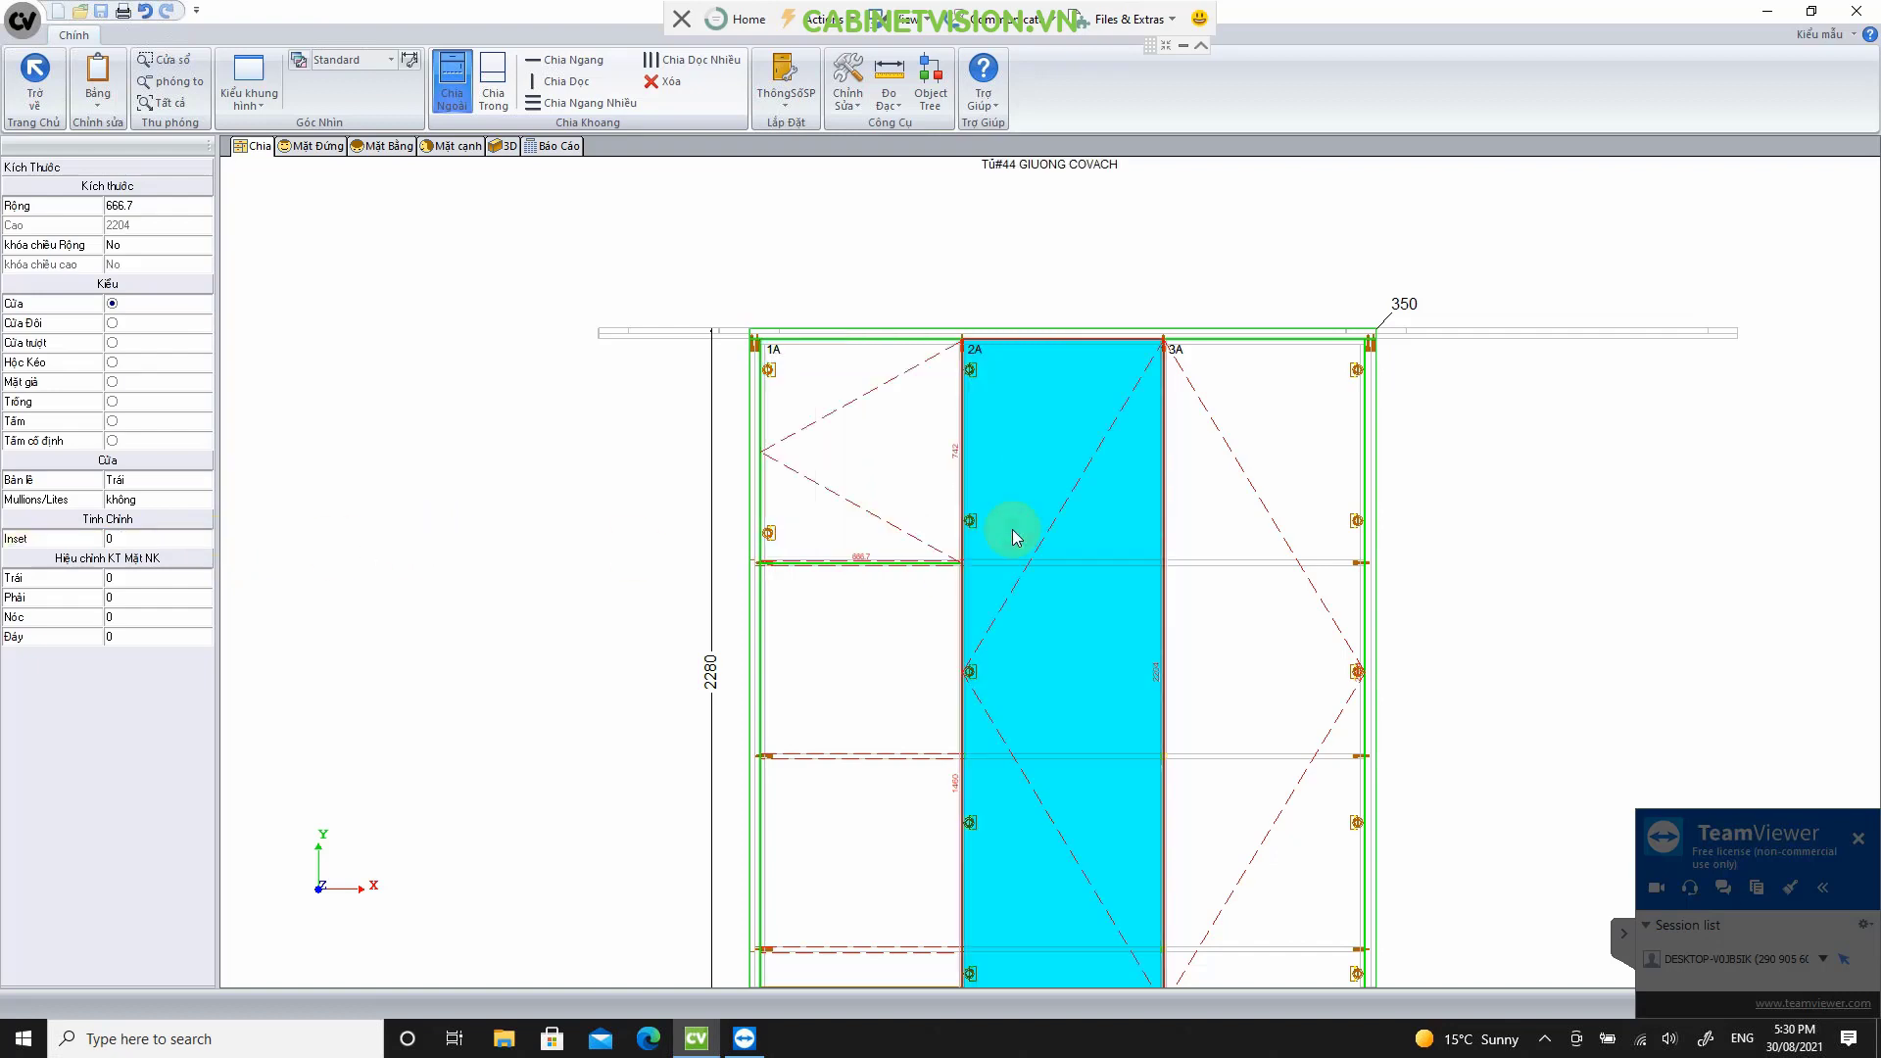
left_click(179, 538)
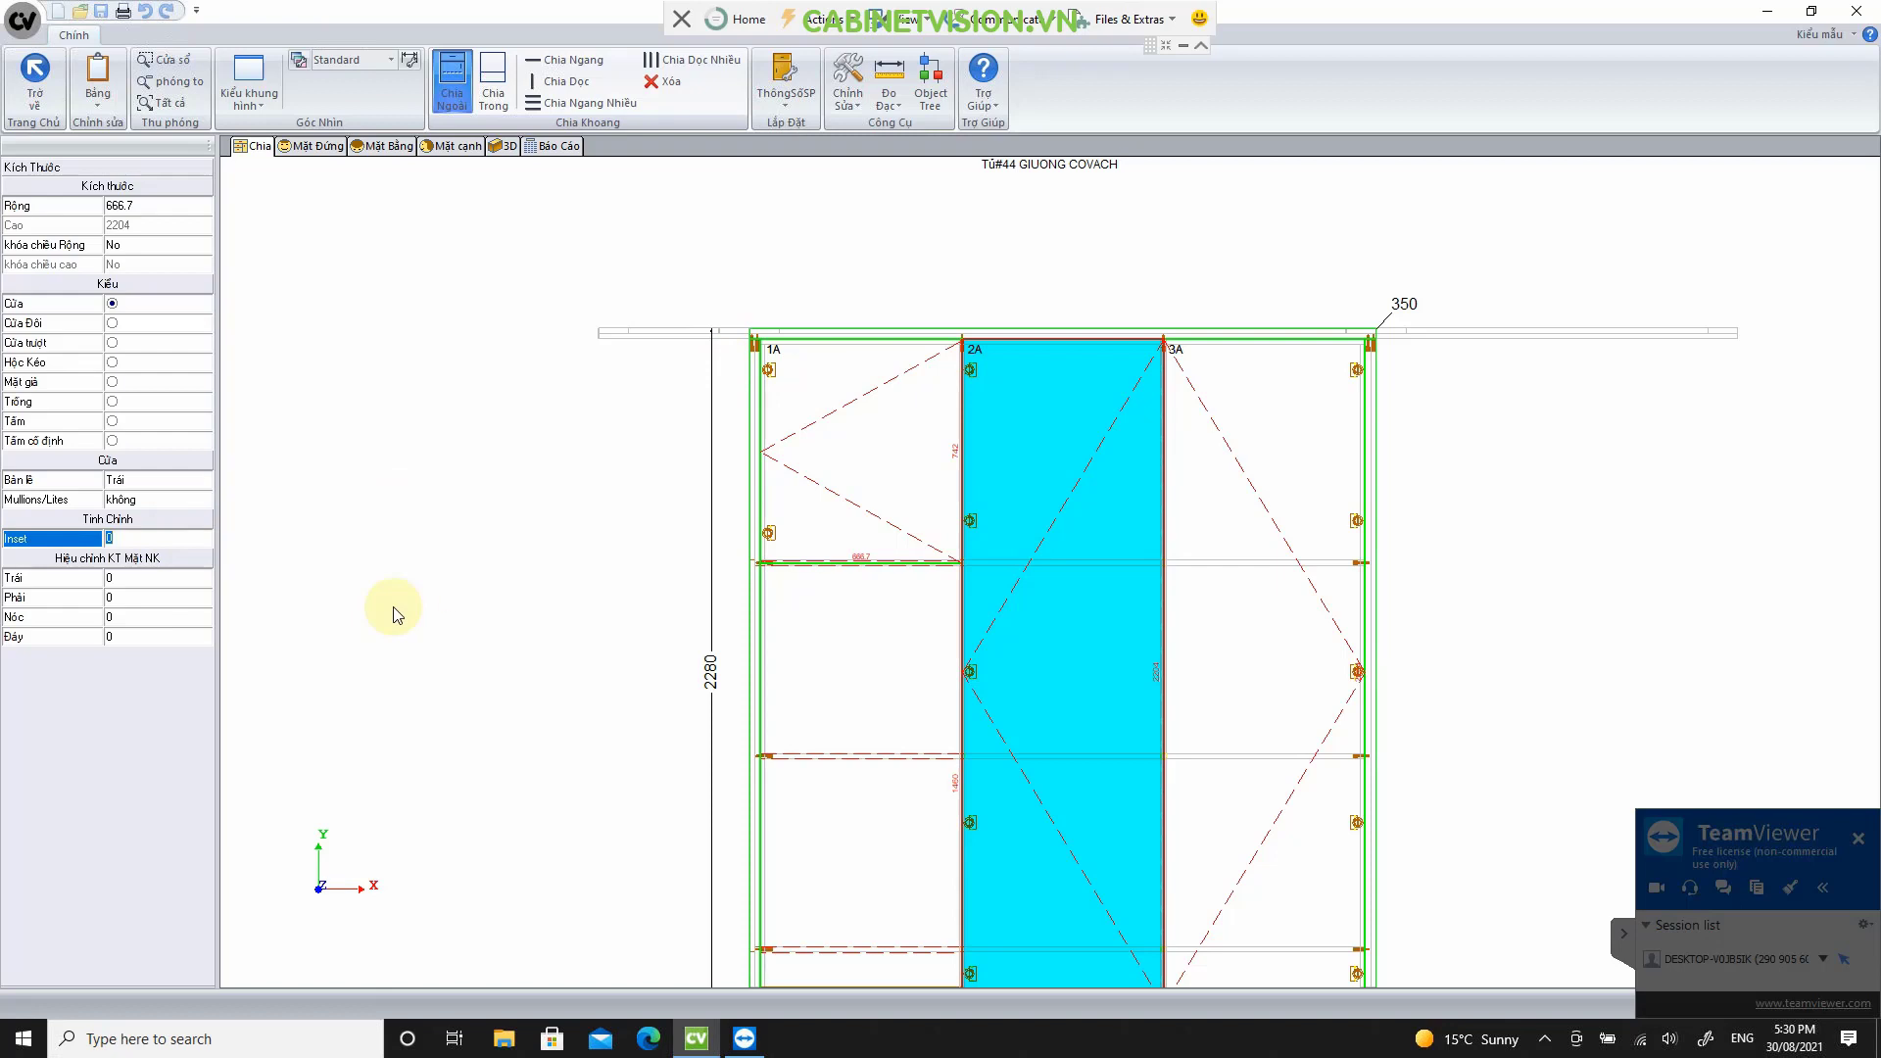
left_click(819, 608)
left_click(1250, 649)
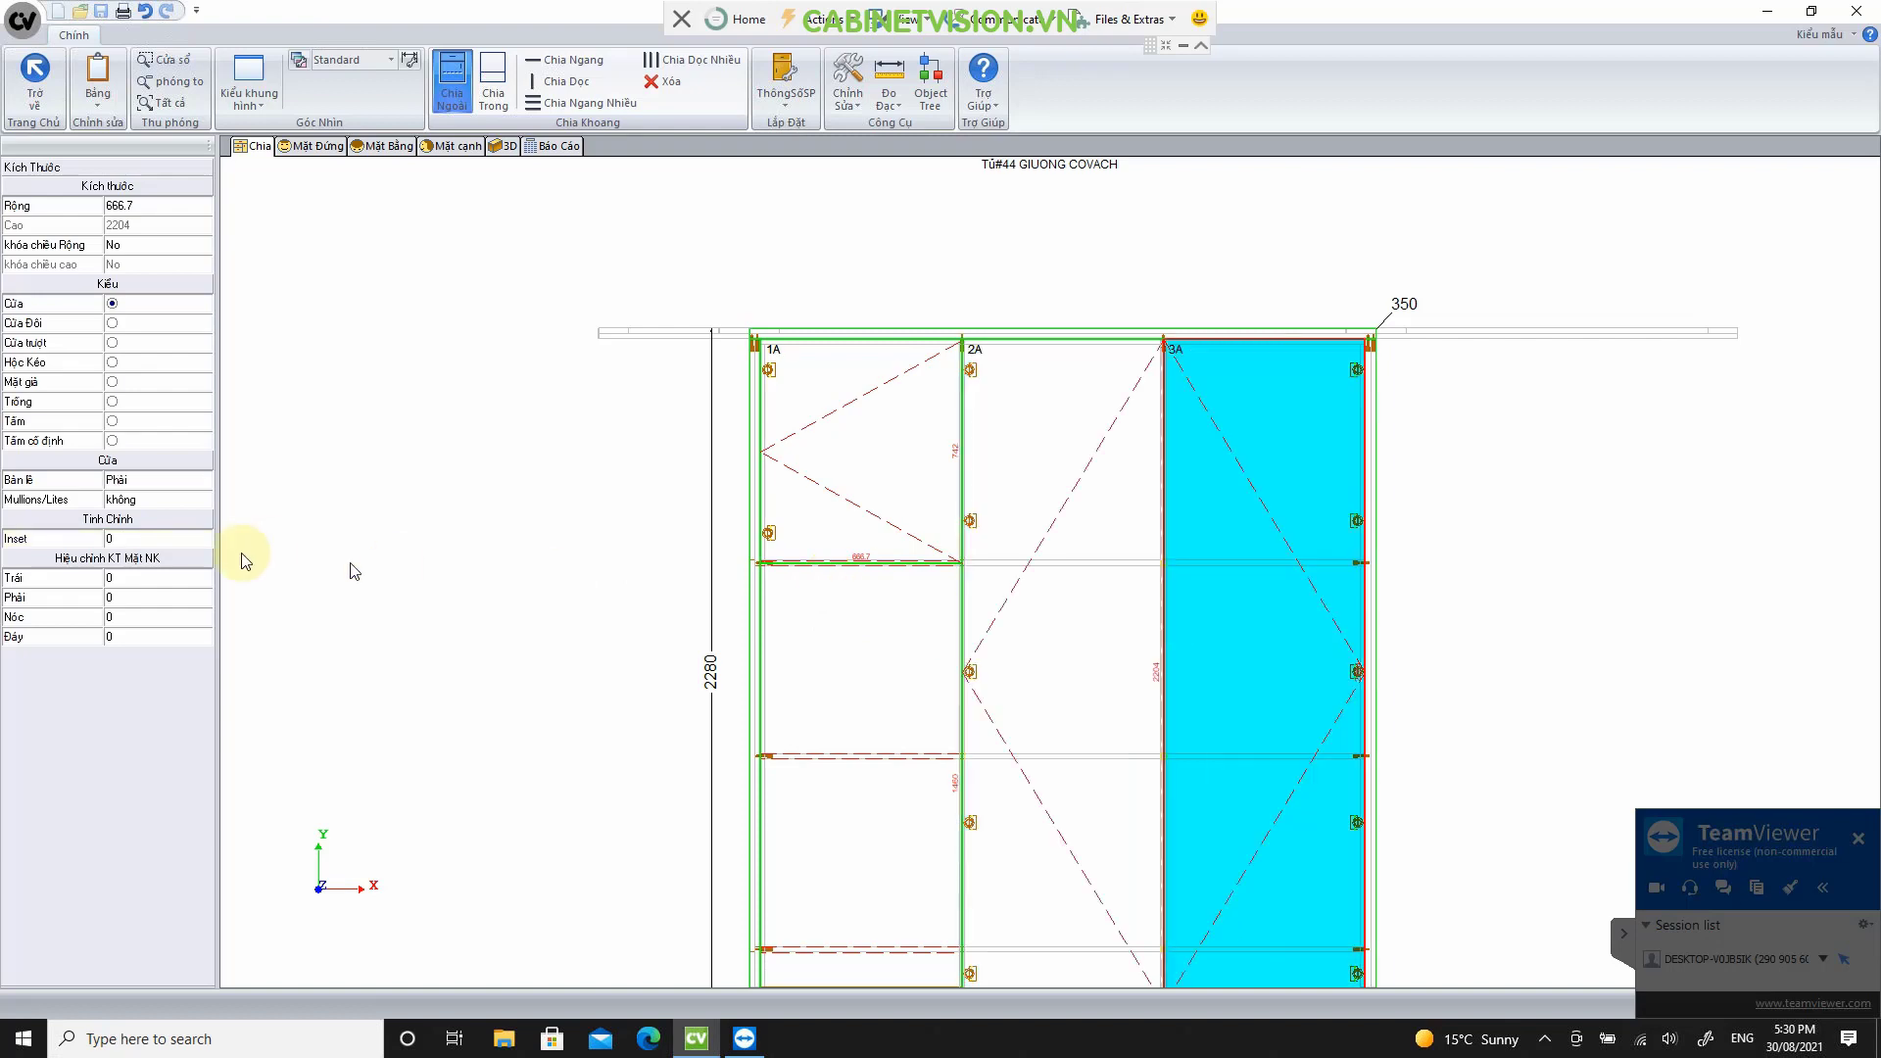
left_click(163, 538)
type("37.5")
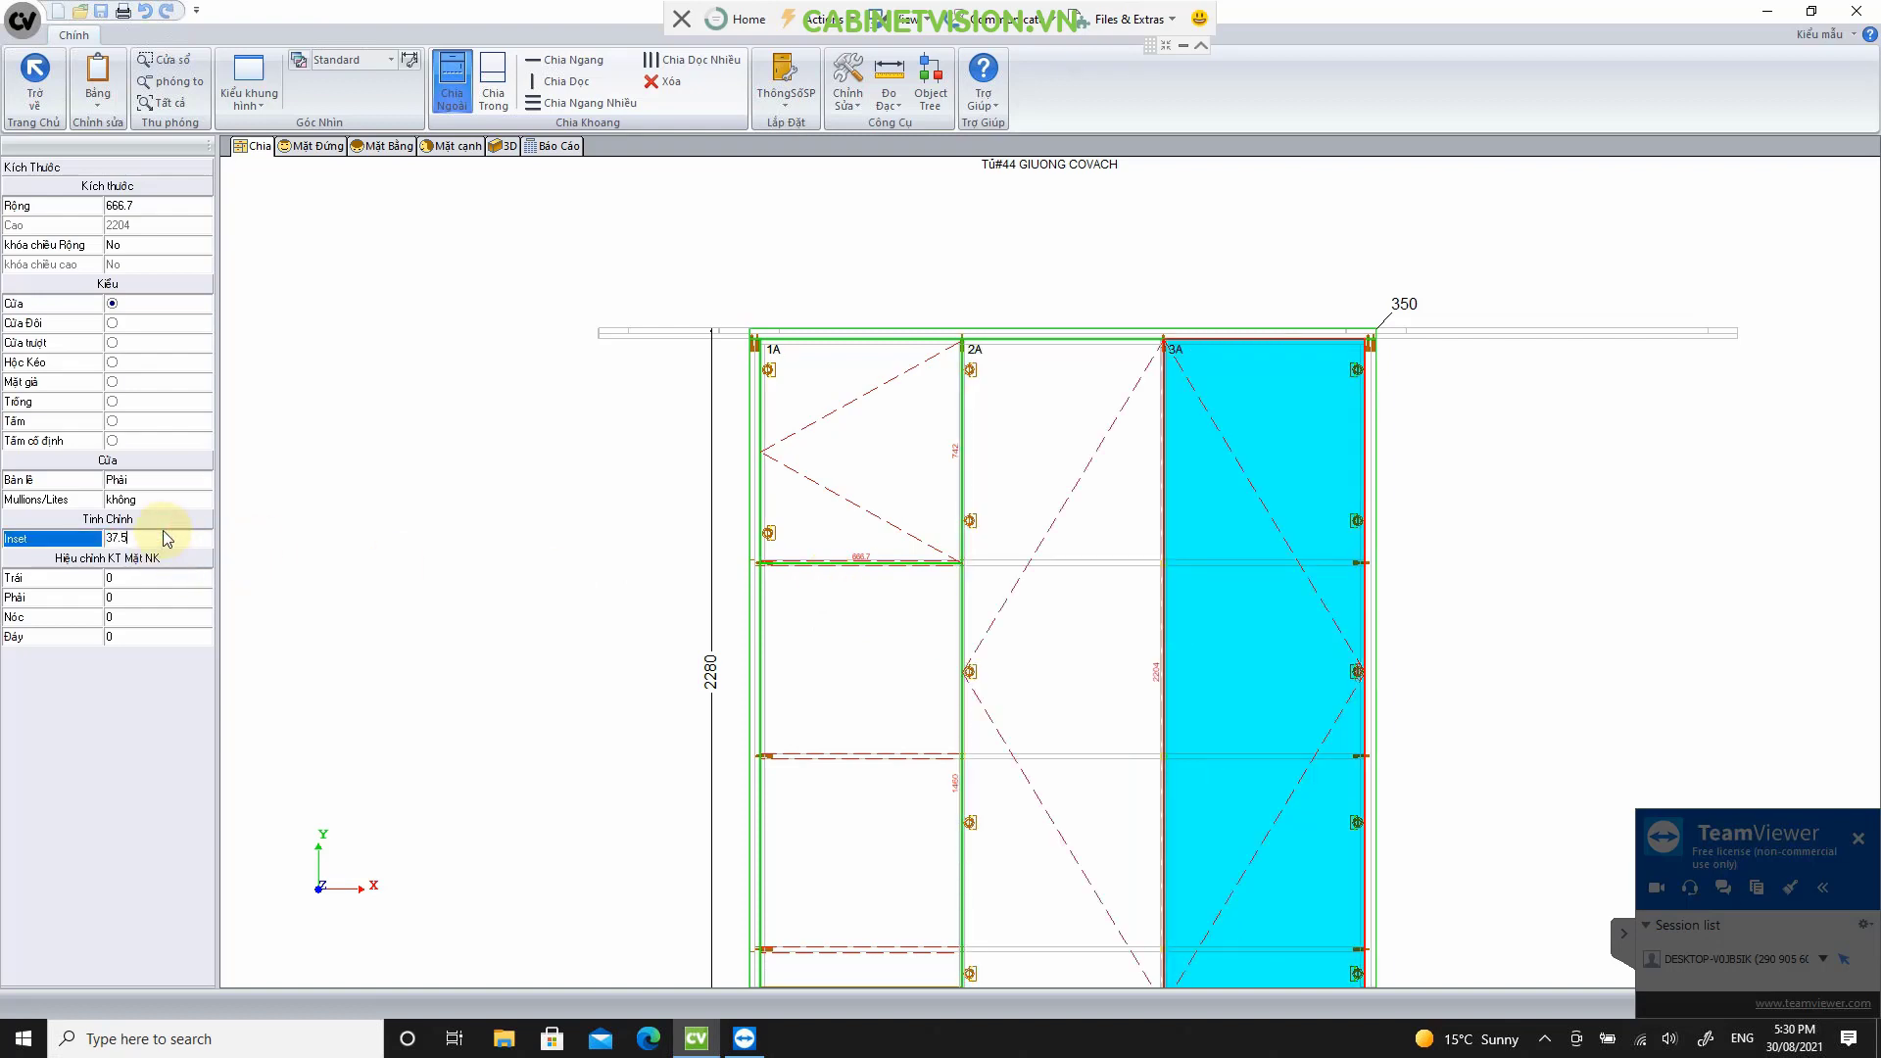
key("Return")
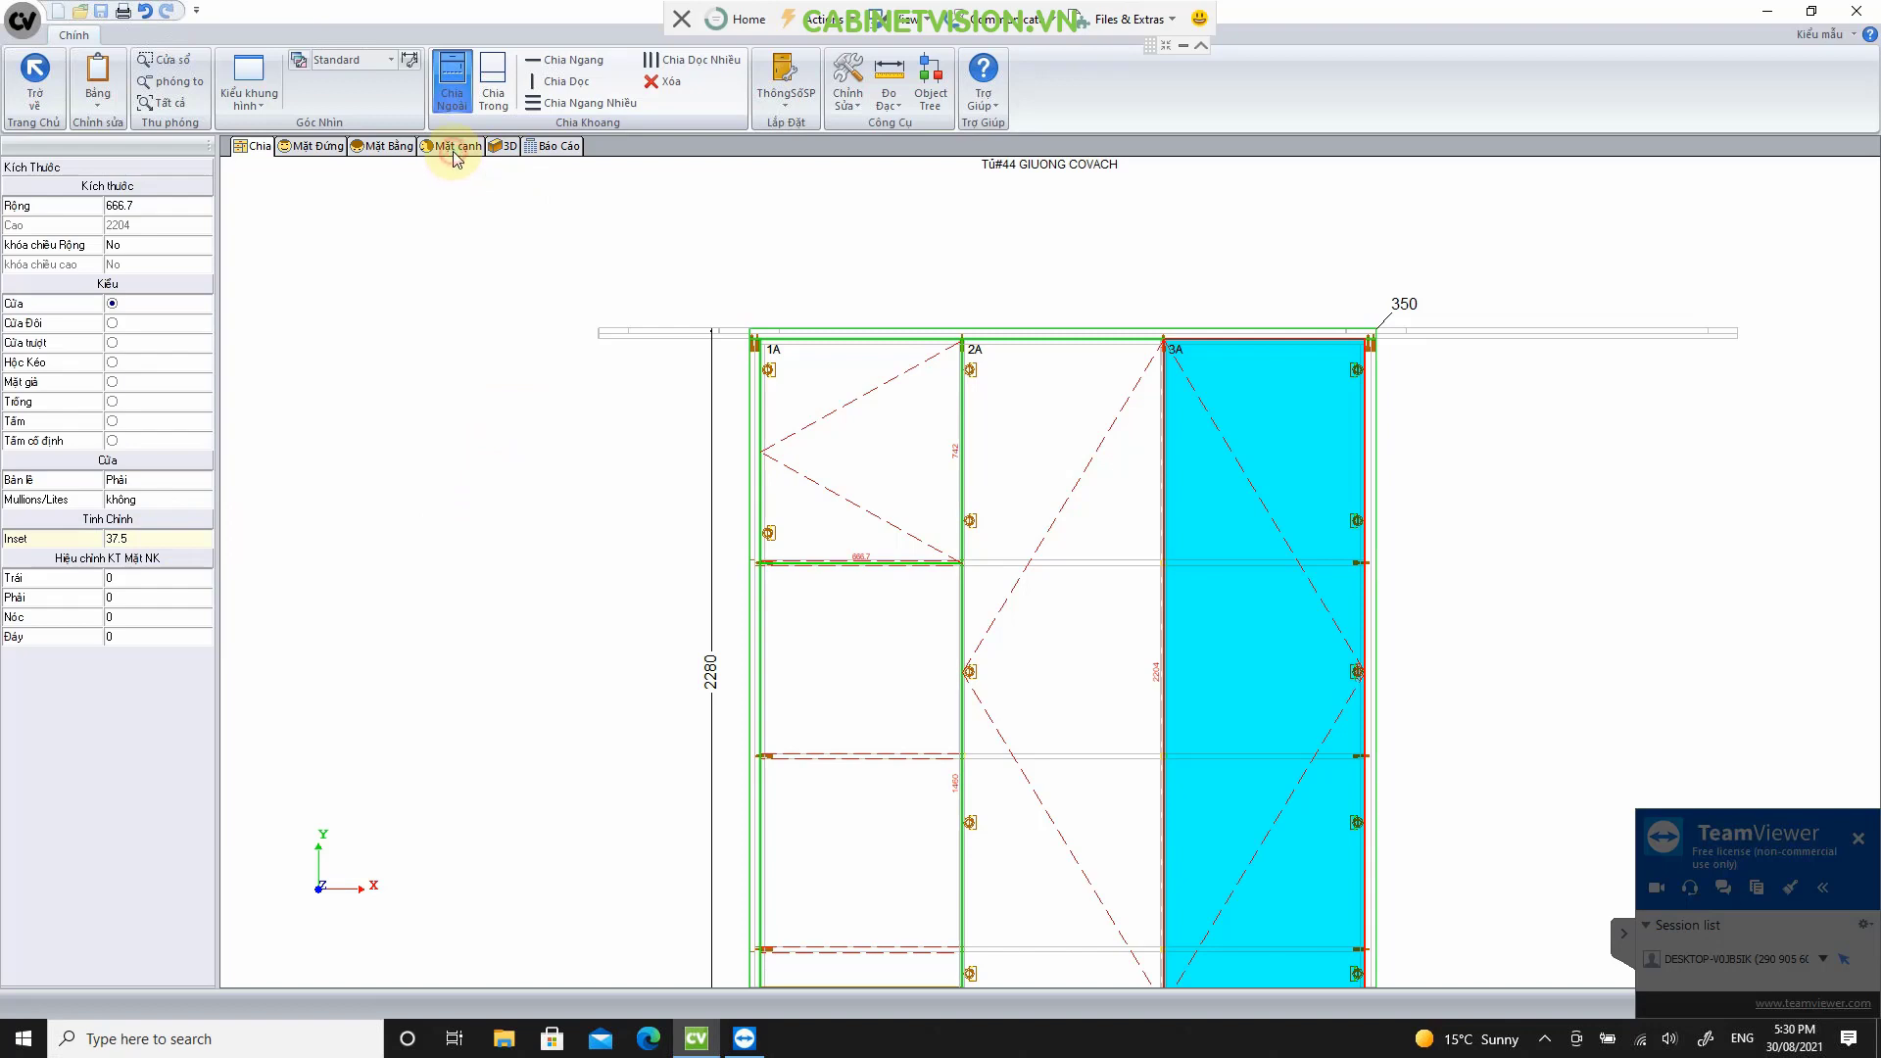
left_click(454, 149)
scroll(1038, 546, "up", 2)
scroll(840, 502, "down", 2)
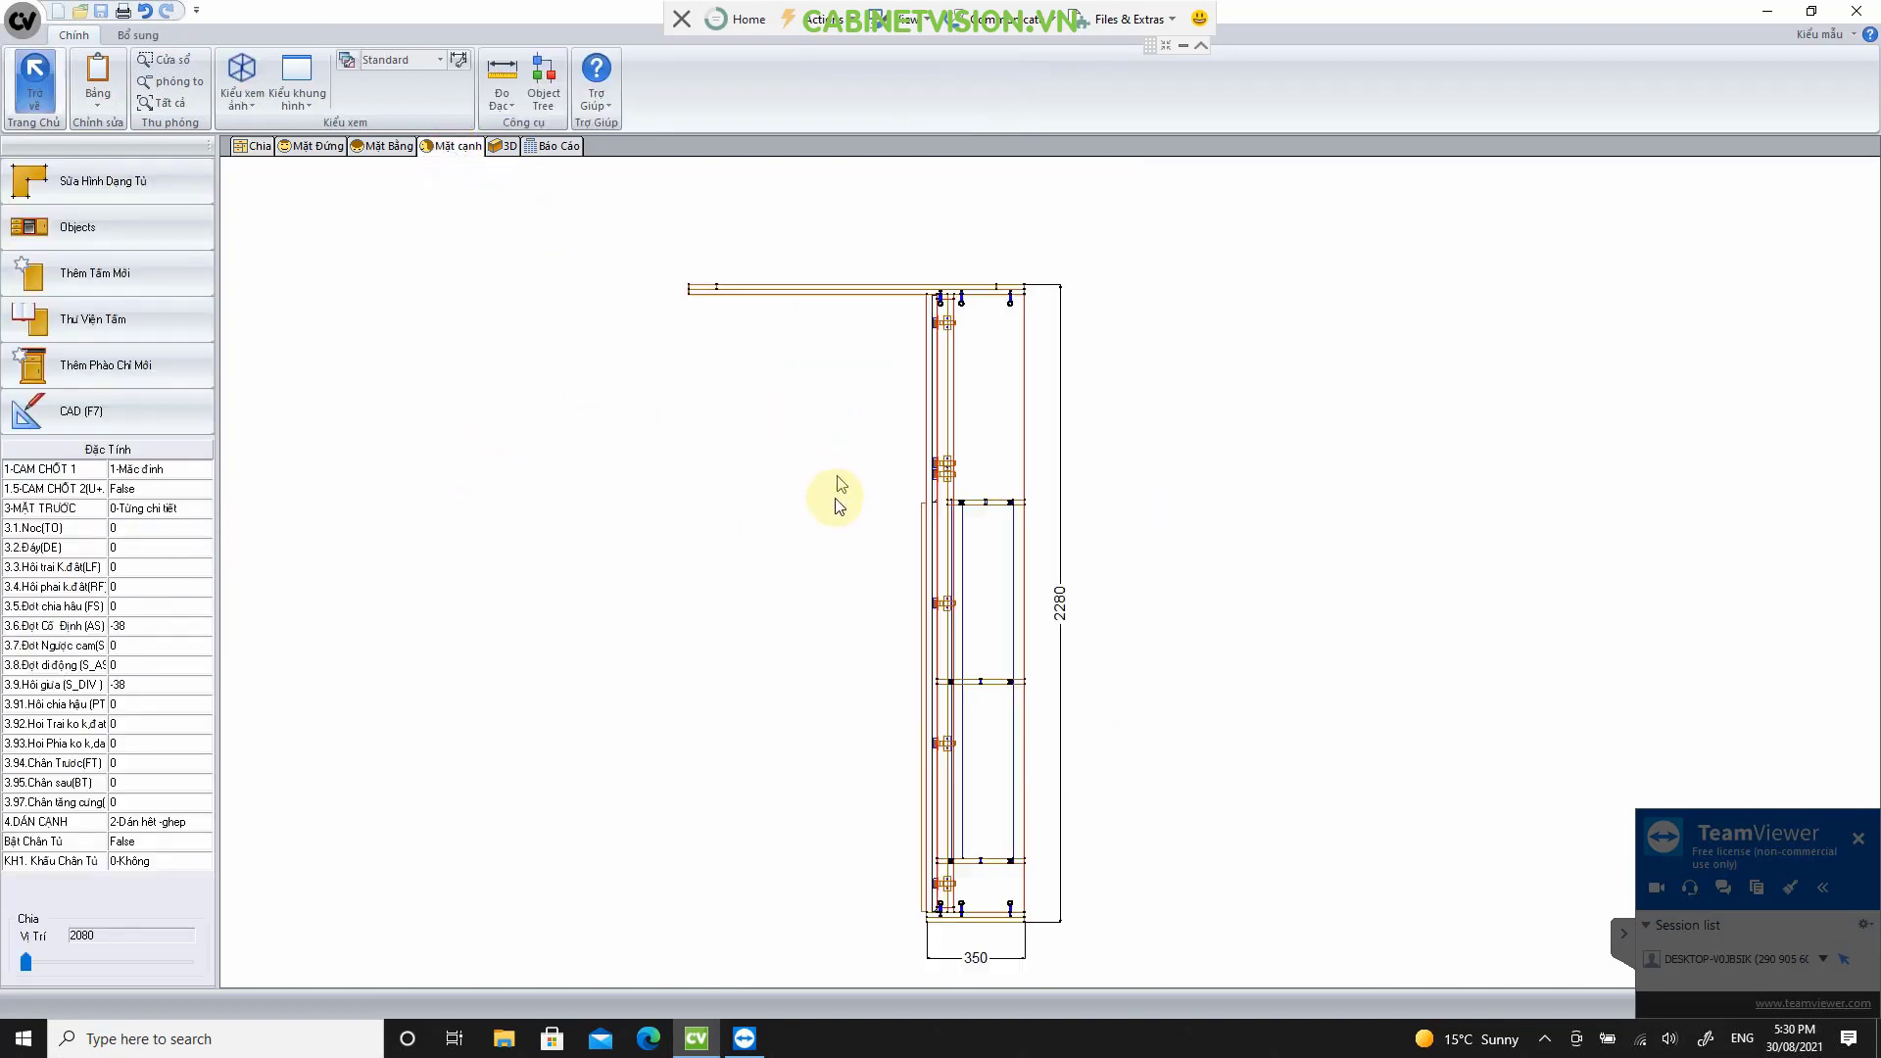
left_click(253, 146)
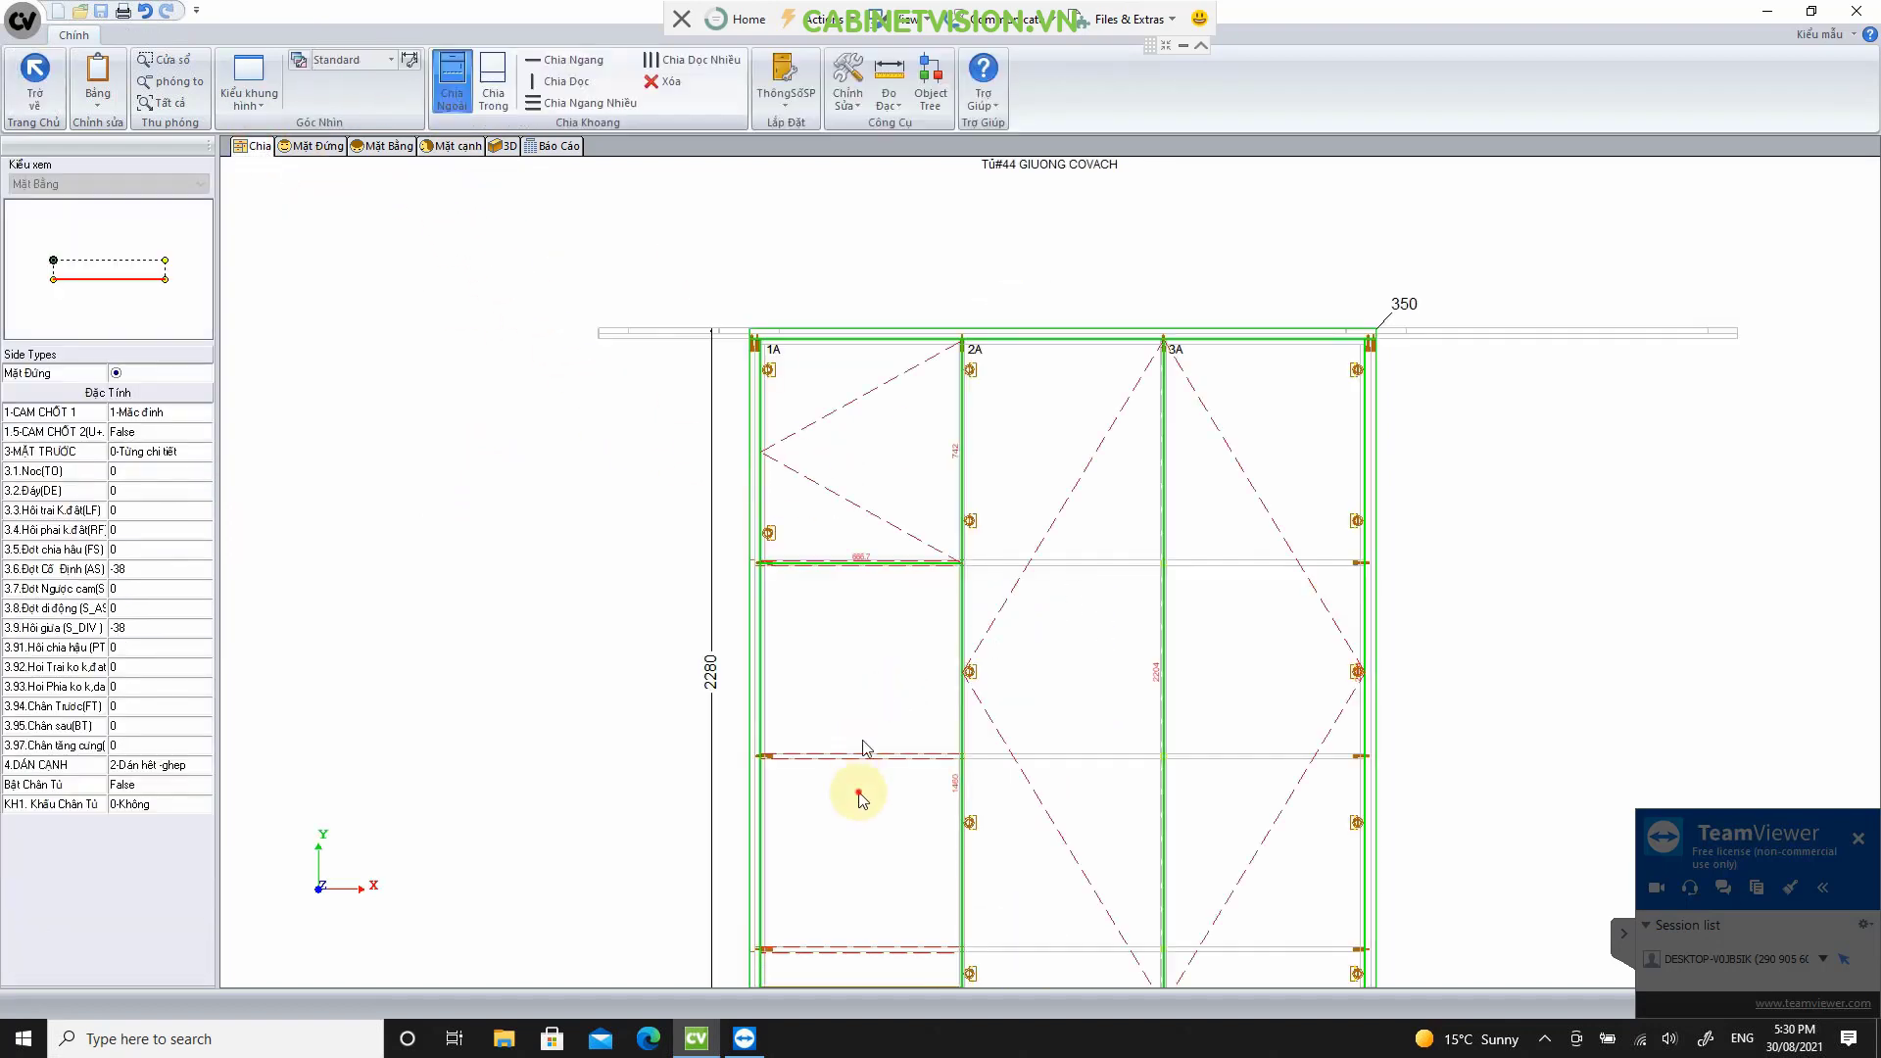
left_click(860, 796)
left_click(145, 481)
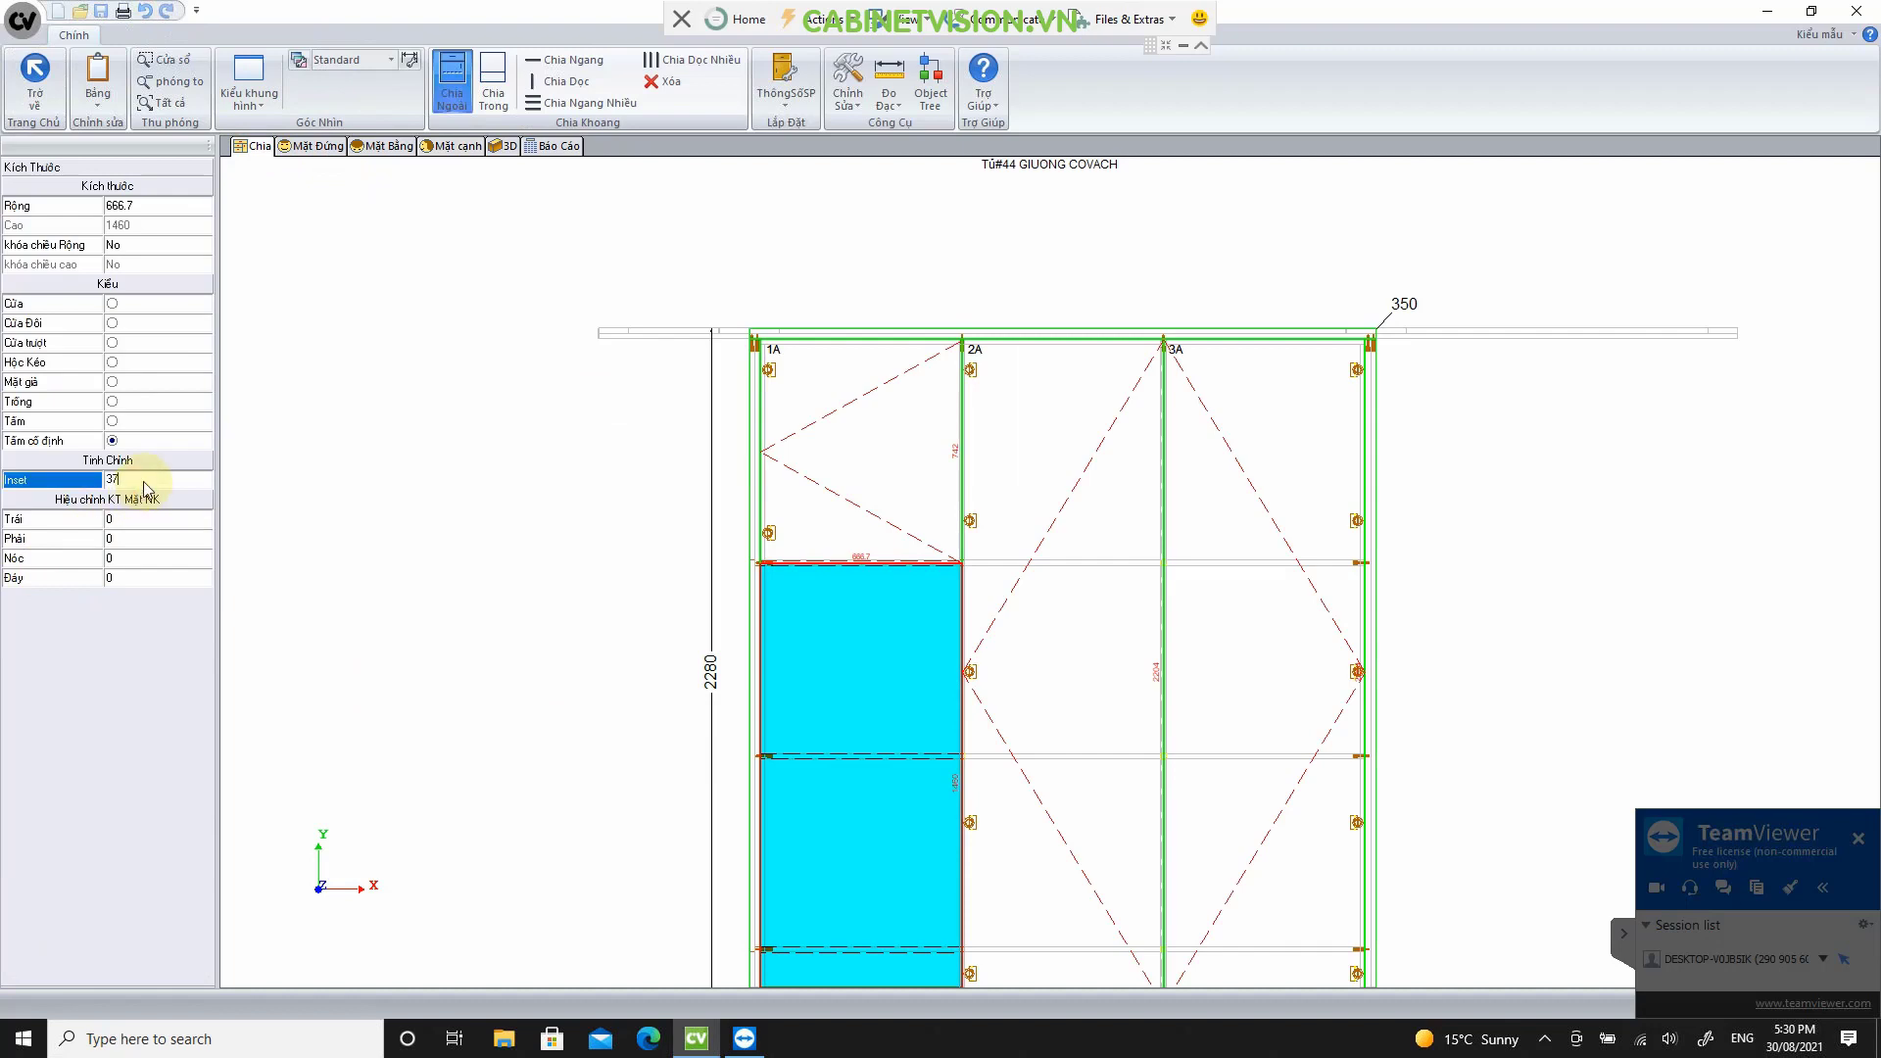
left_click(380, 492)
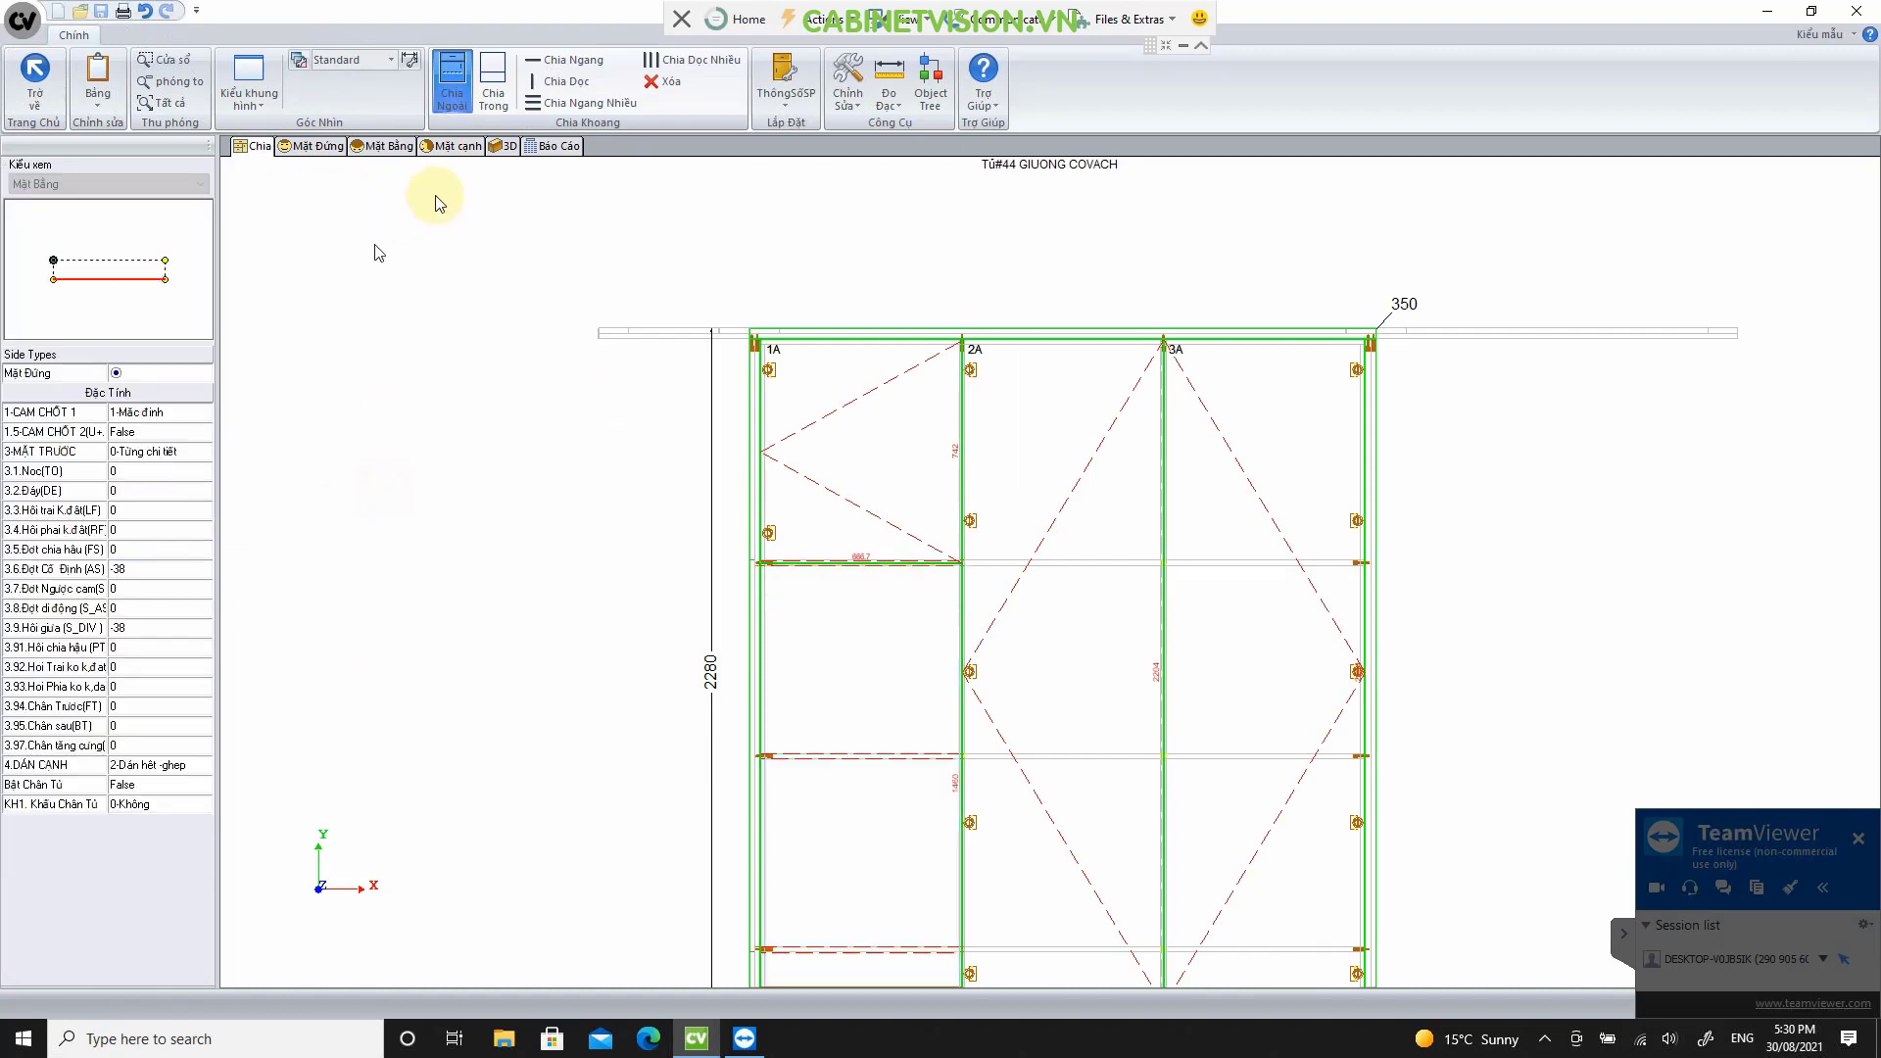
left_click(453, 147)
scroll(958, 539, "up", 5)
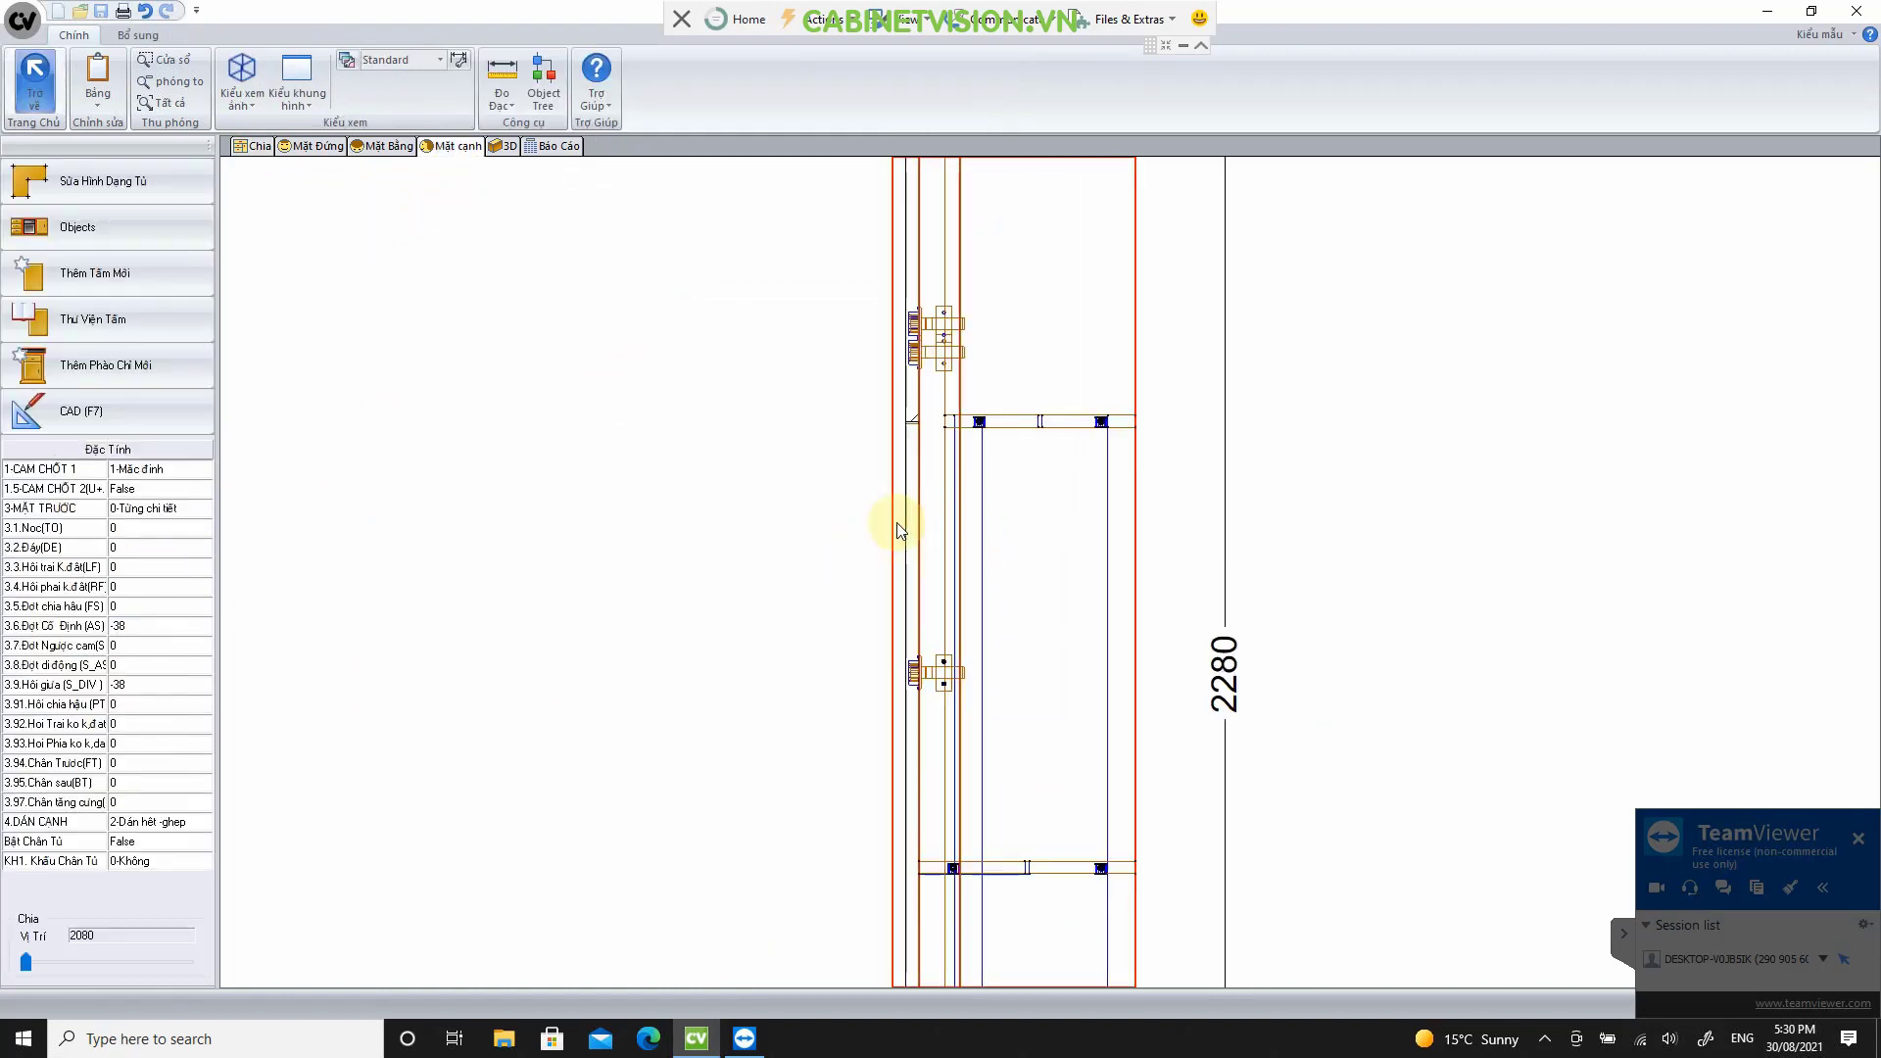
left_click(504, 146)
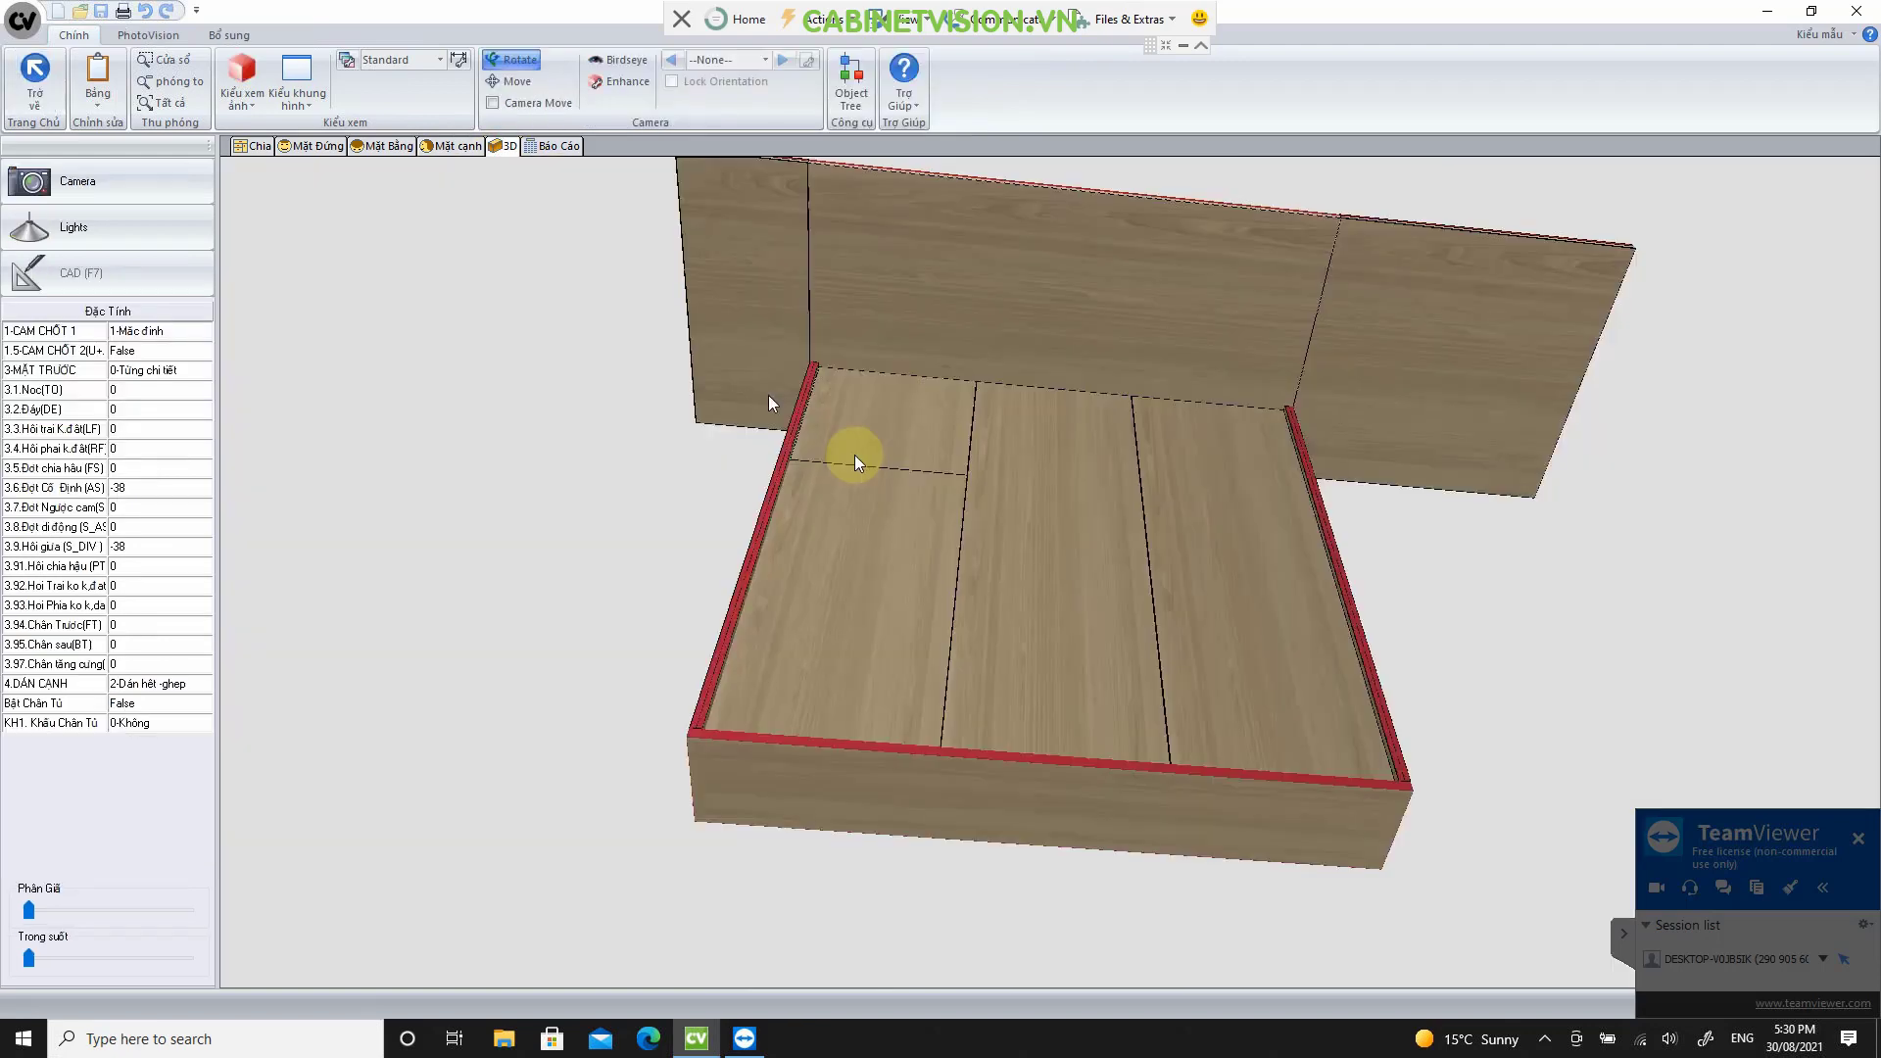
left_click_drag(910, 576, 776, 635)
scroll(777, 633, "up", 2)
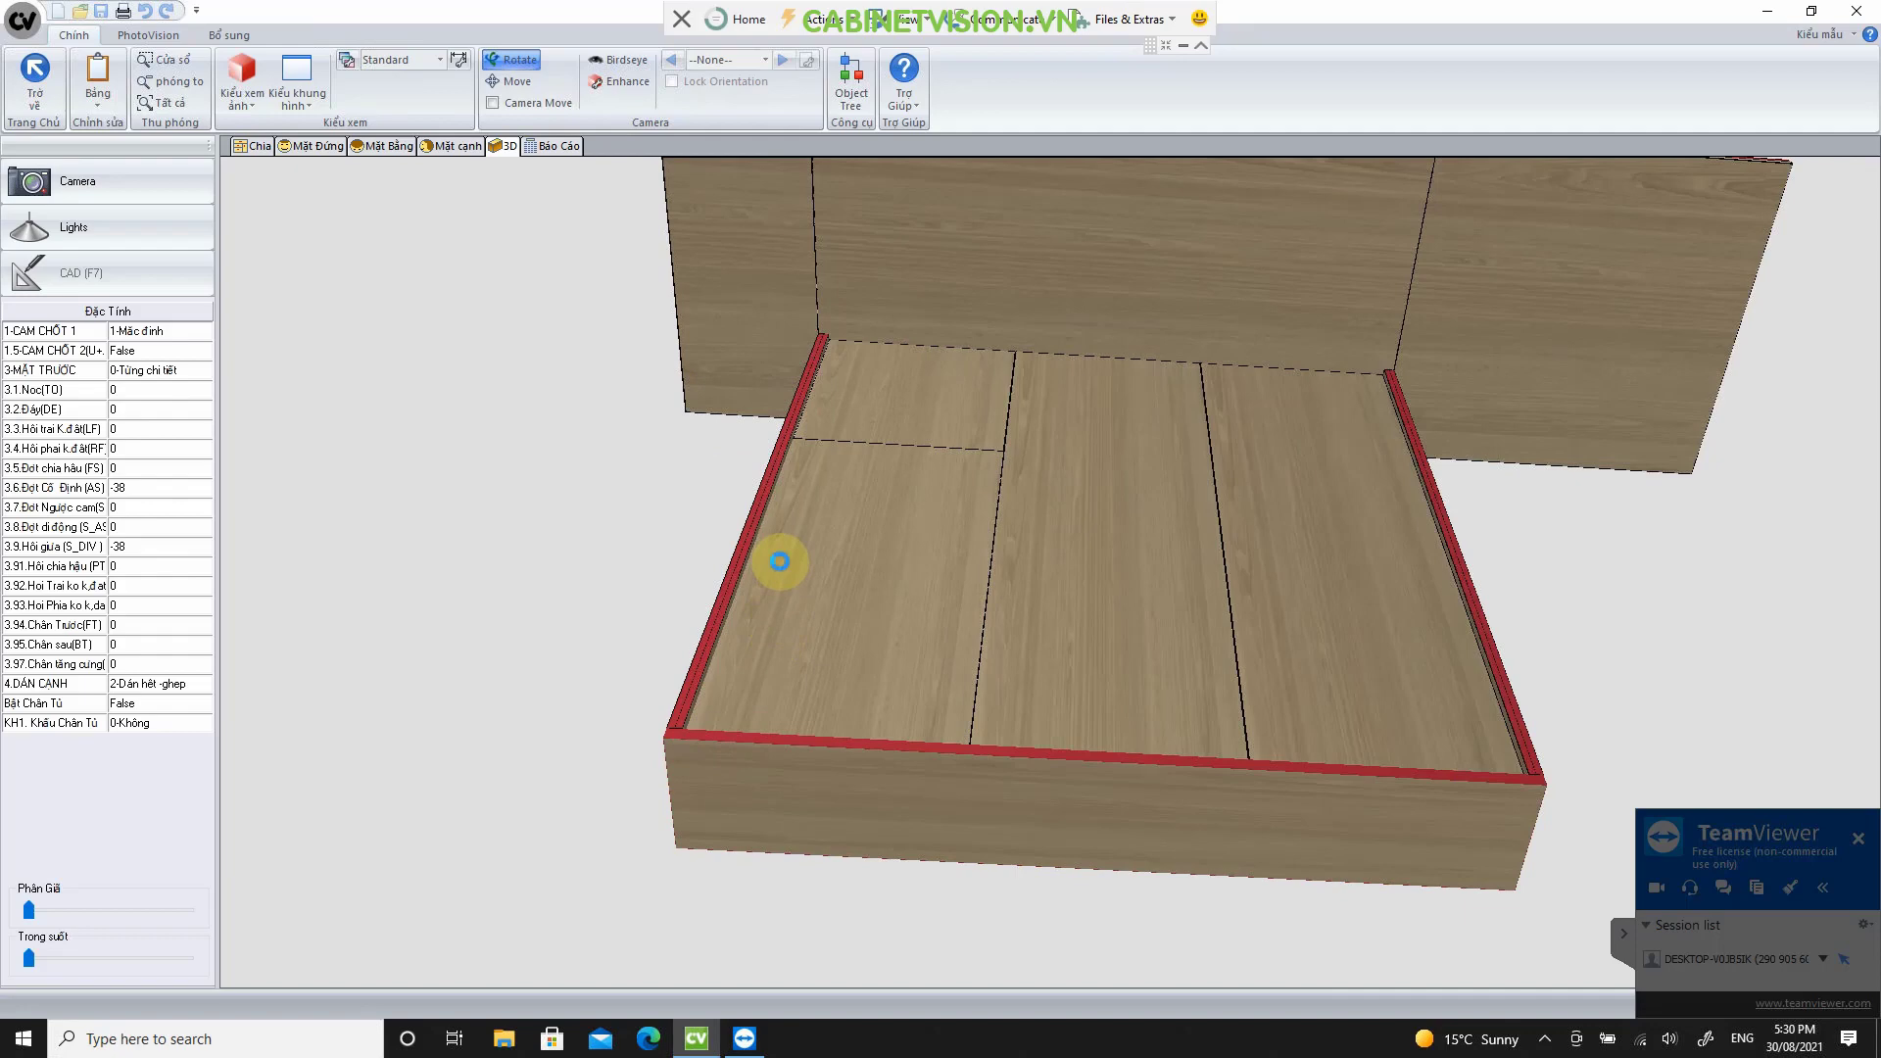
scroll(780, 562, "up", 1)
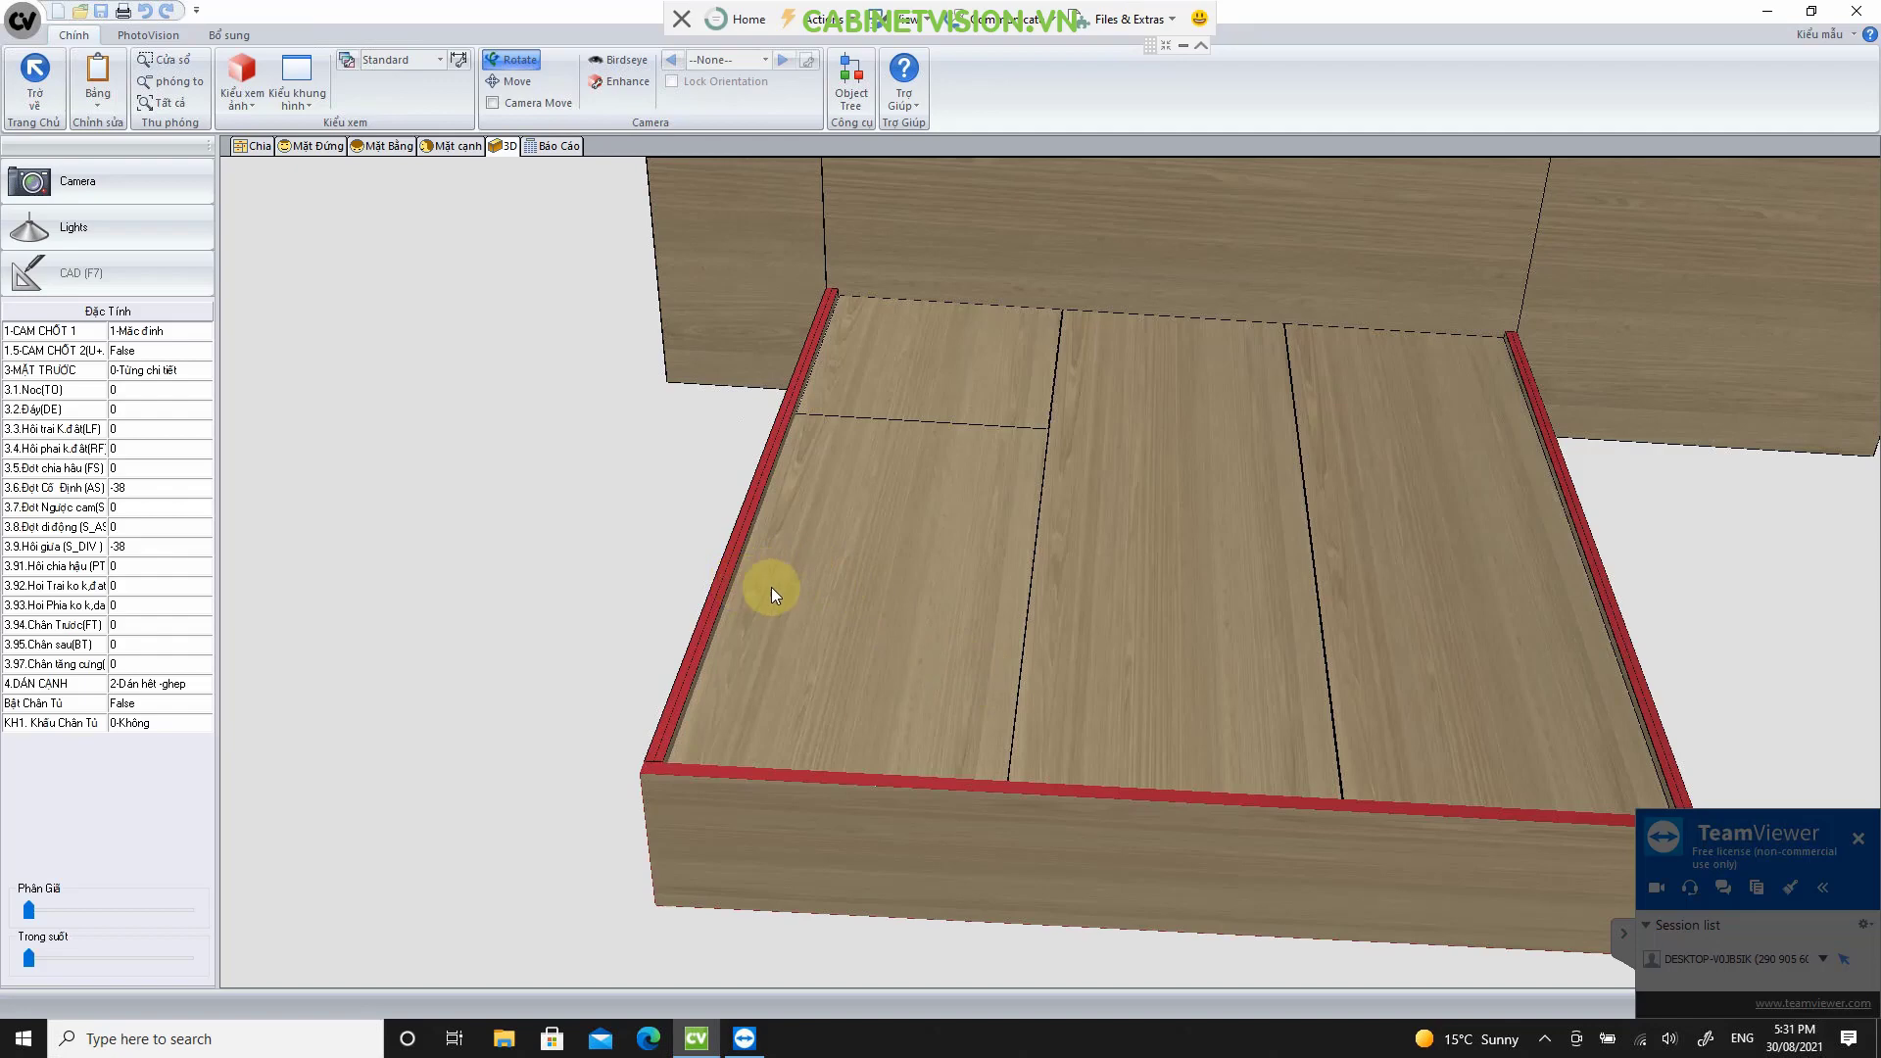
scroll(646, 655, "up", 1)
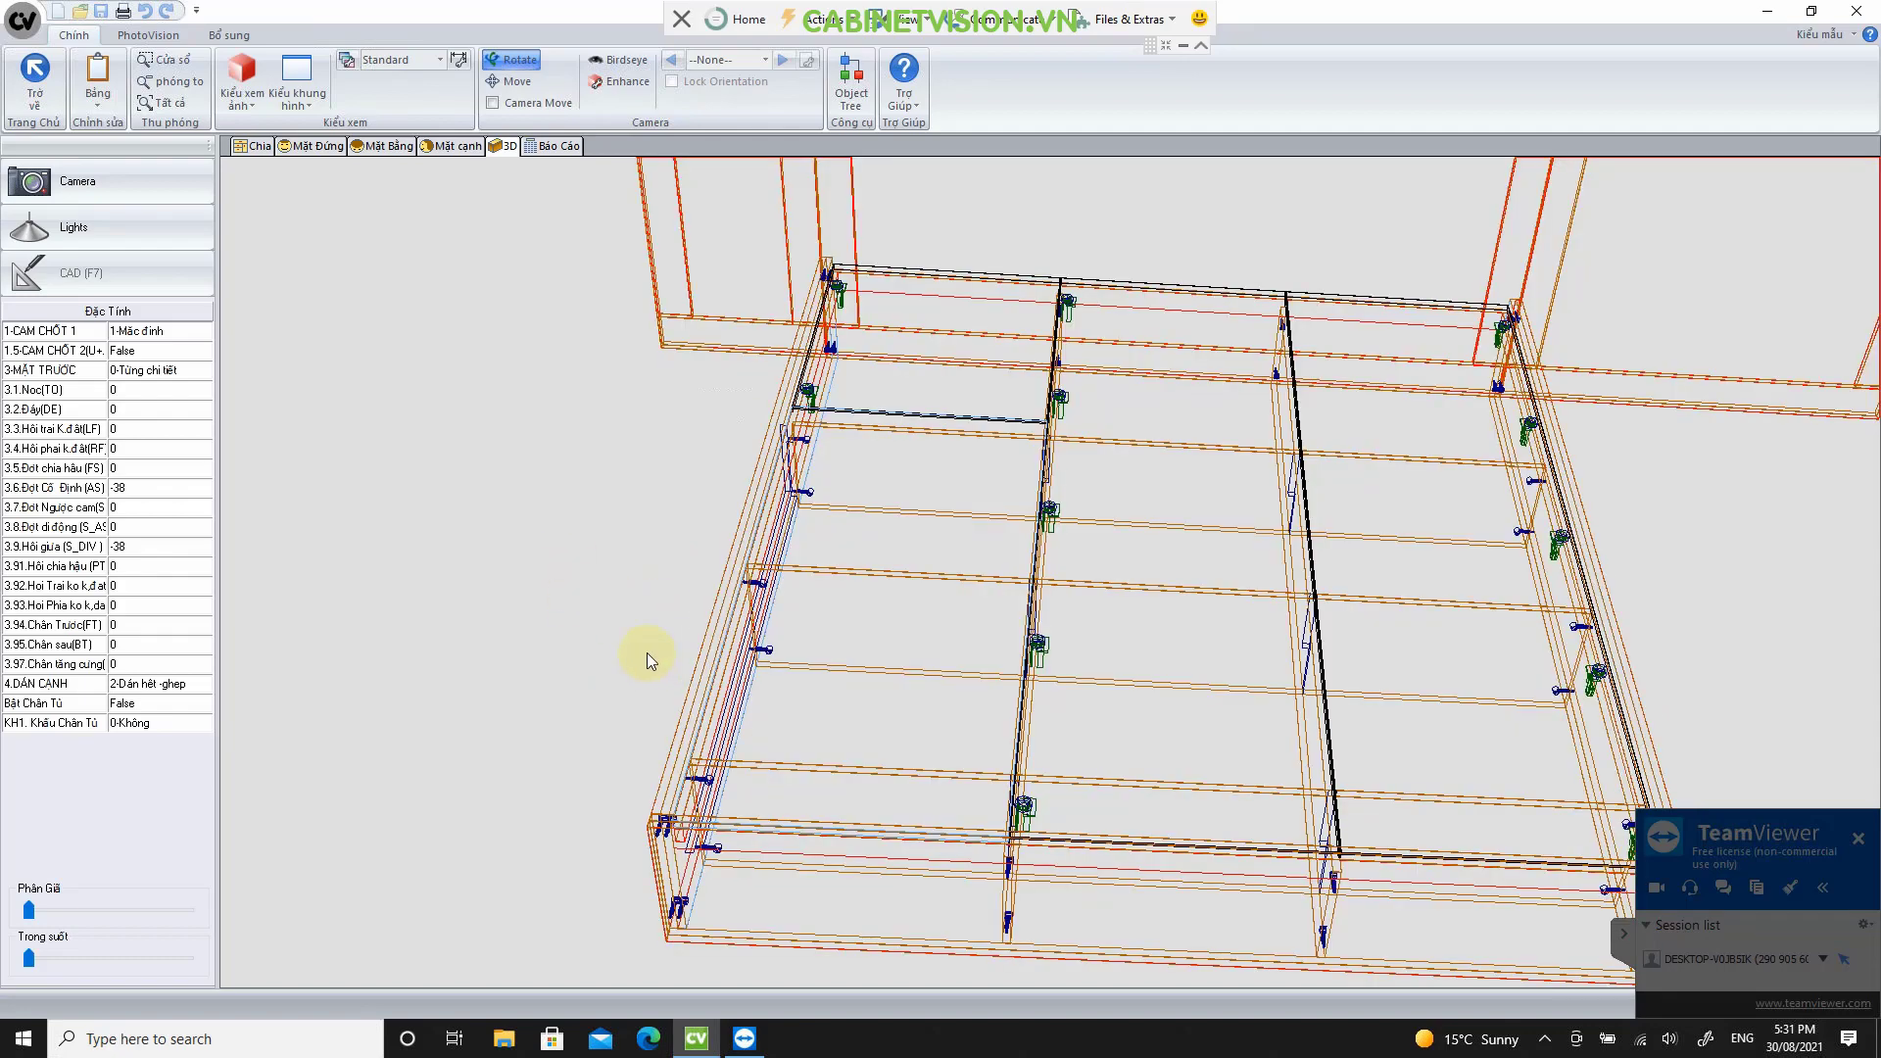
left_click(253, 145)
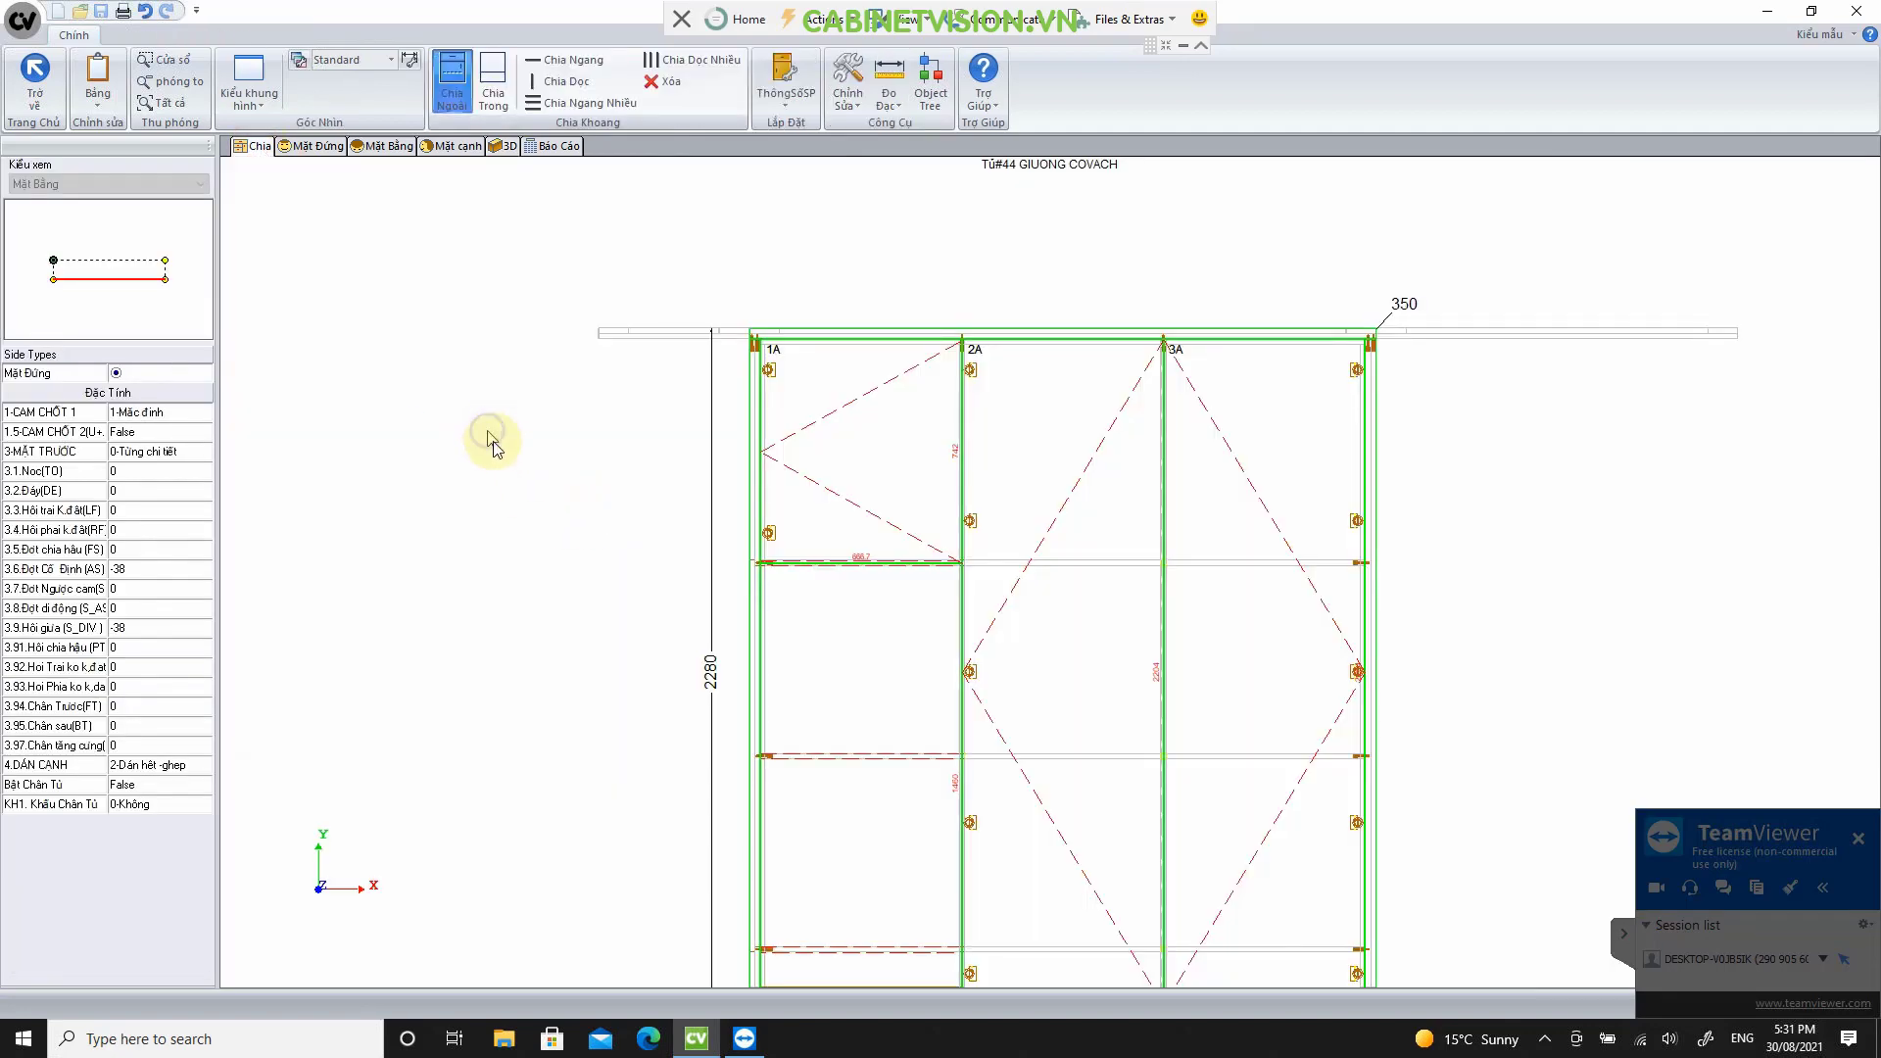
Review and close Tủ Properties, then exit Chia mode to the BUOI 4 room plan.
right_click(492, 446)
double_click(684, 537)
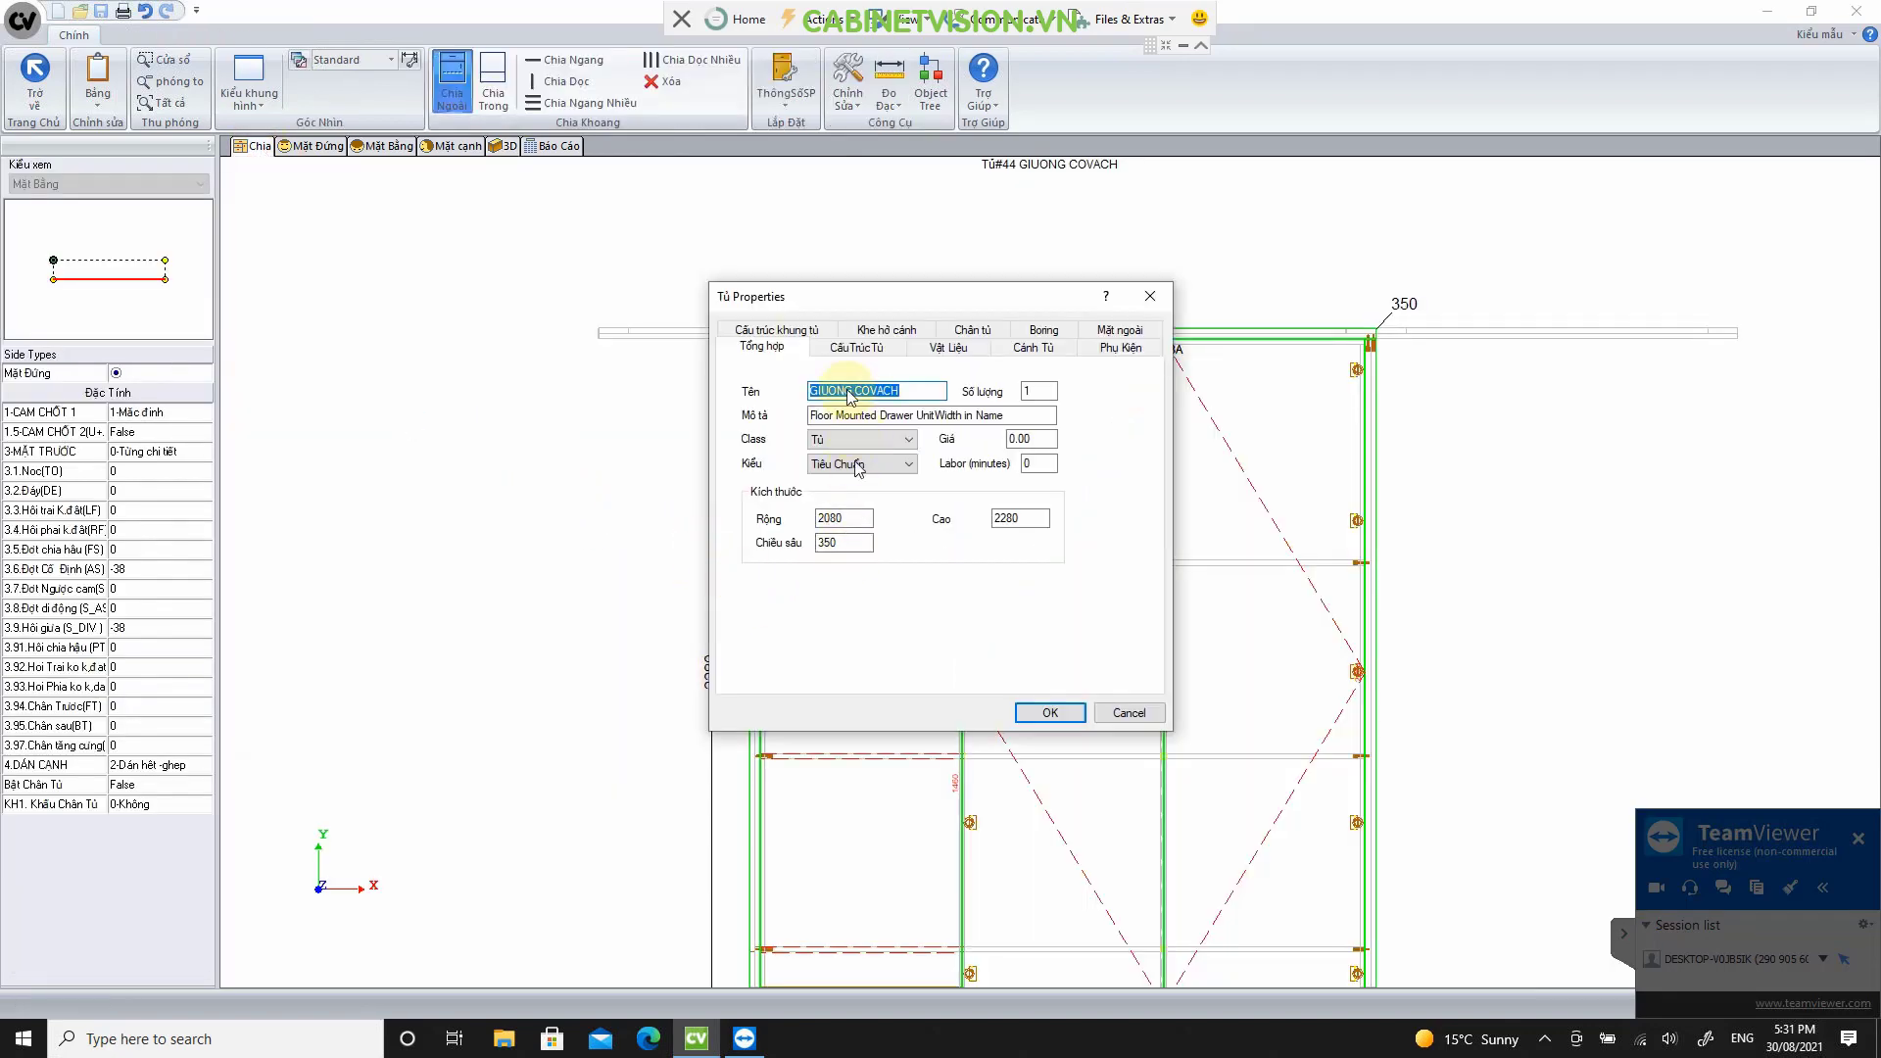
left_click(790, 334)
left_click(1150, 296)
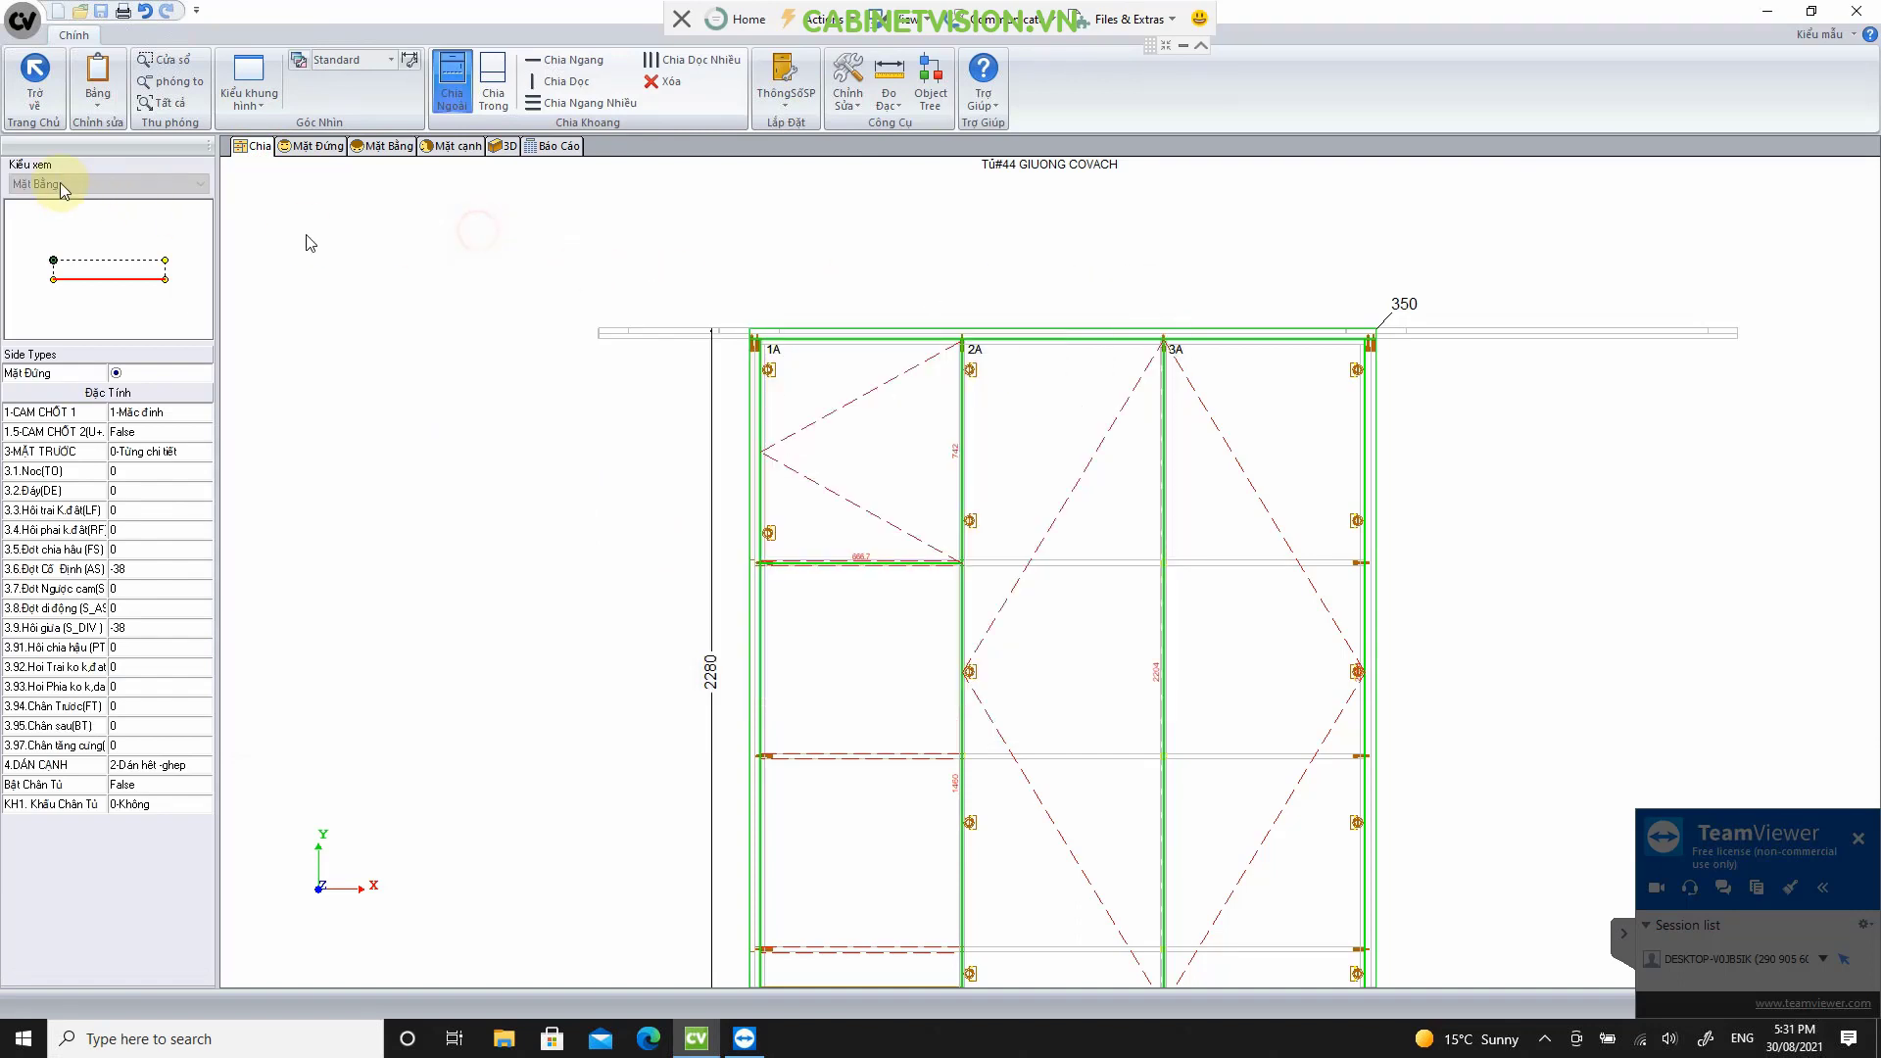
left_click(34, 73)
left_click(944, 586)
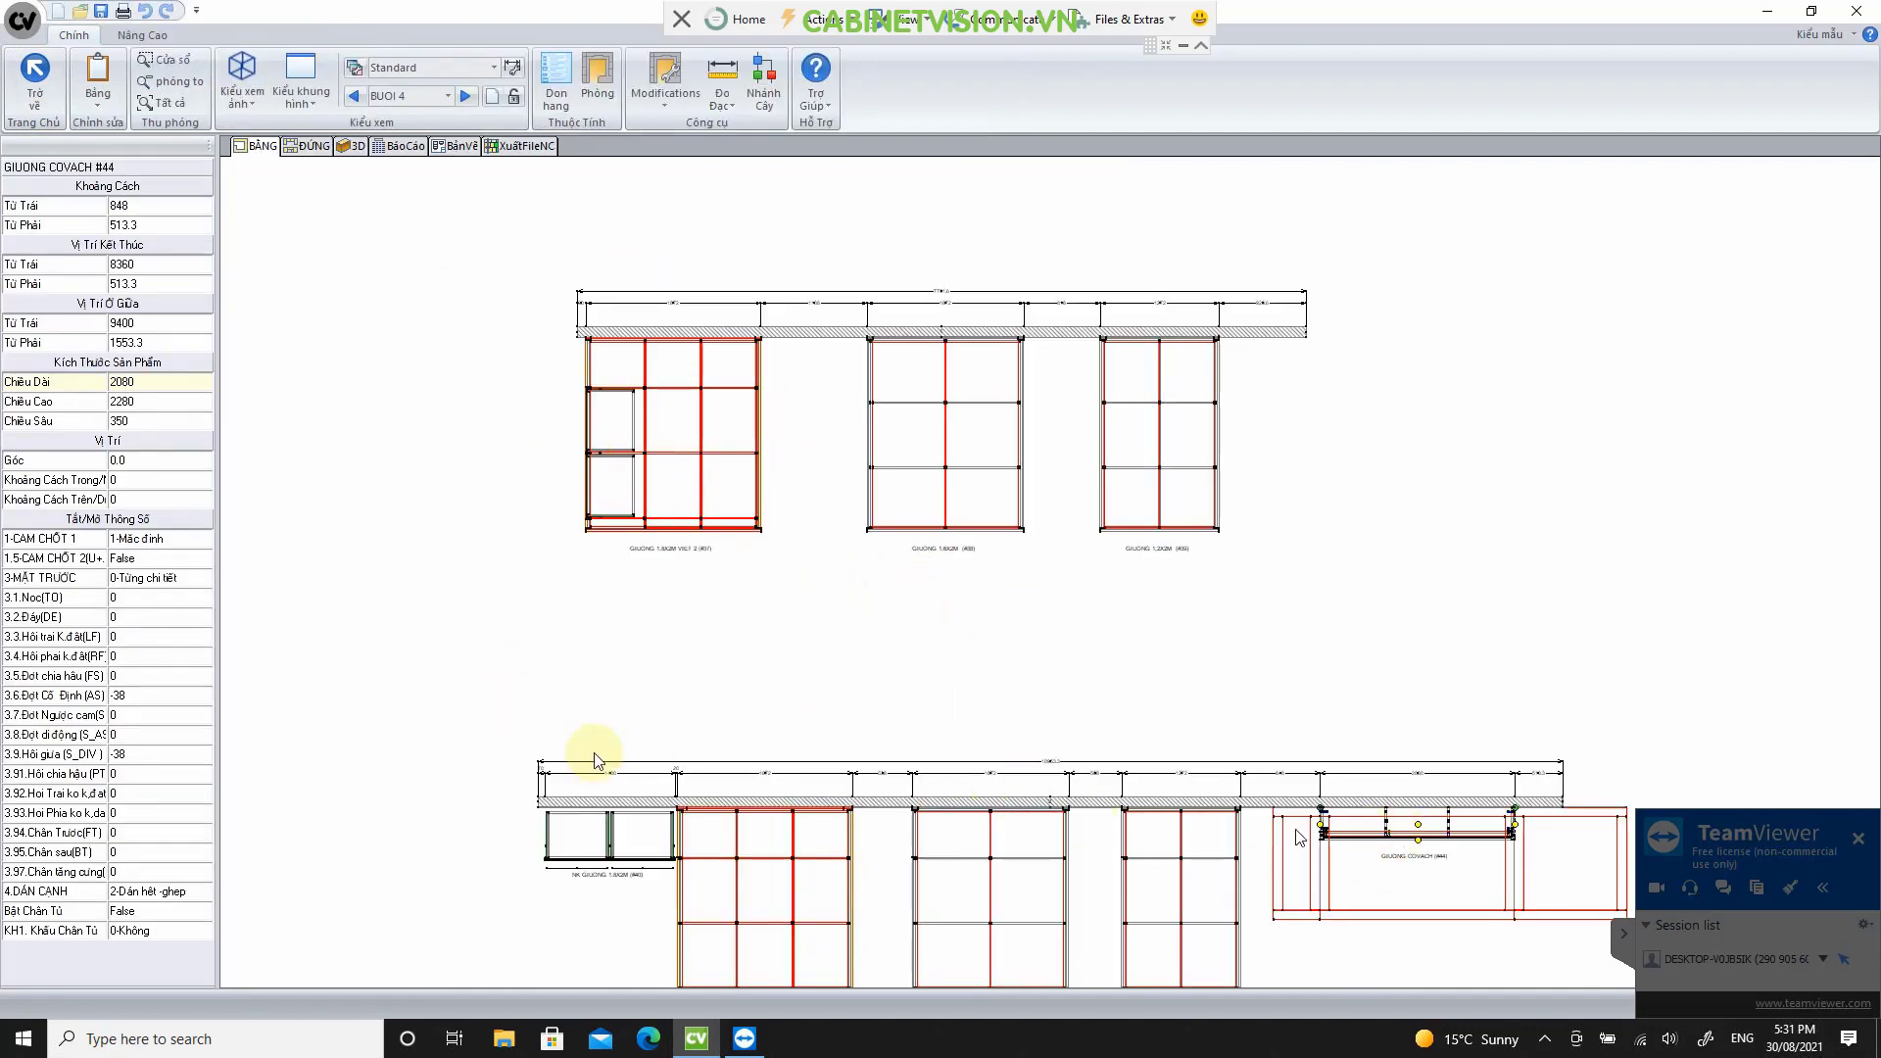
Raise GIUONG COVACH's Open Doors setting to about 30% so its doors draw partly open.
right_click(1384, 860)
left_click(1367, 809)
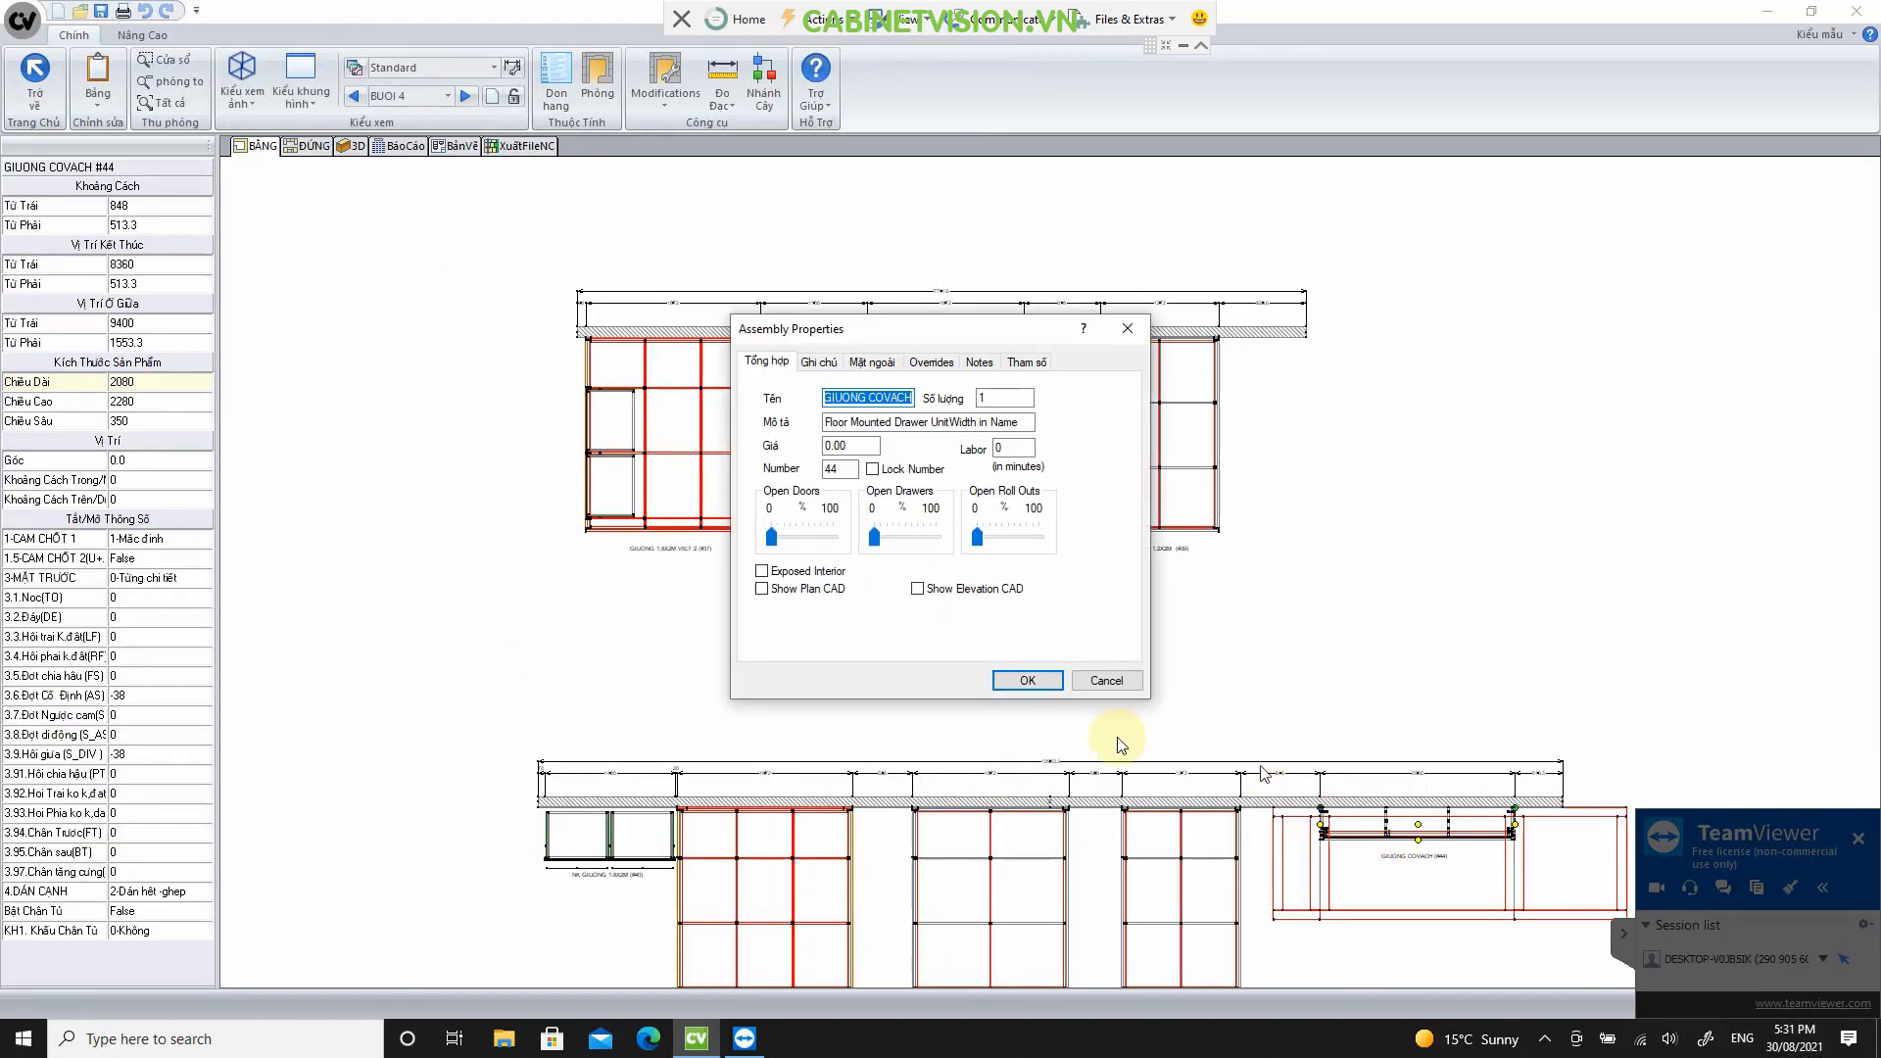
left_click_drag(771, 536, 833, 545)
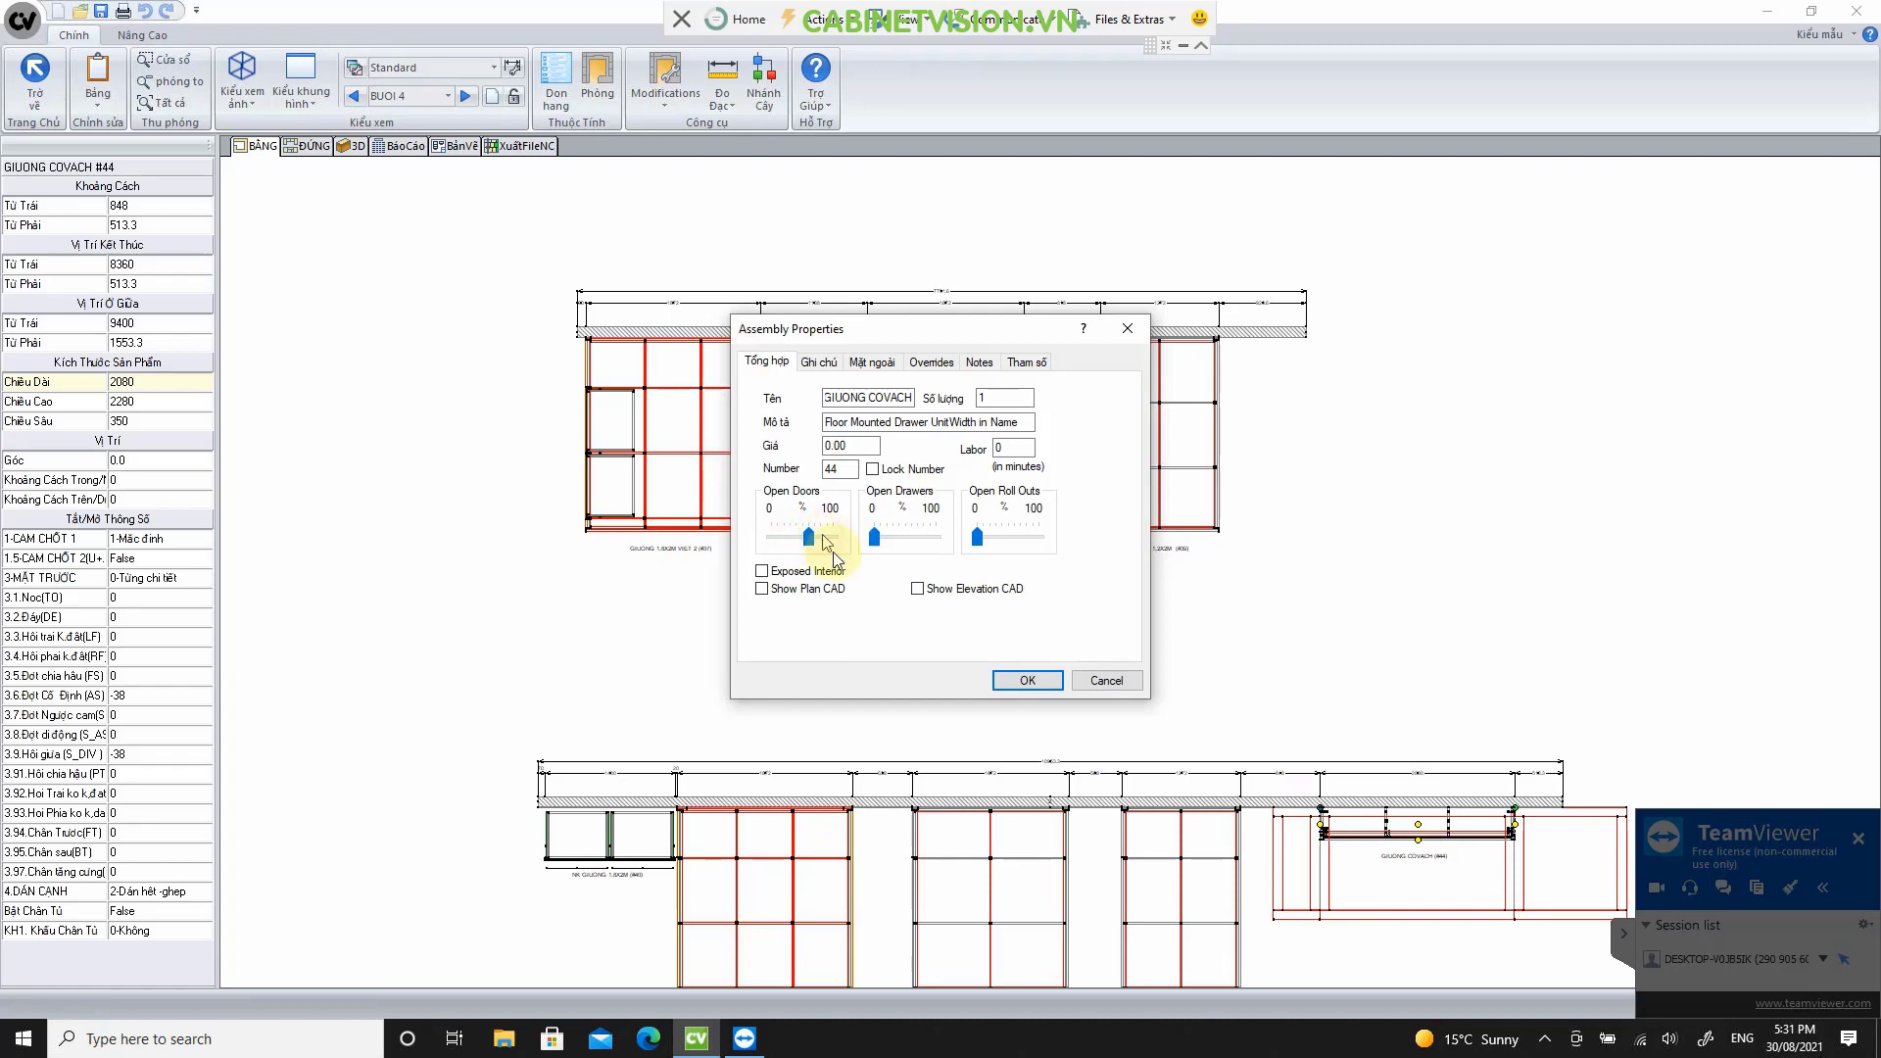
left_click(1028, 680)
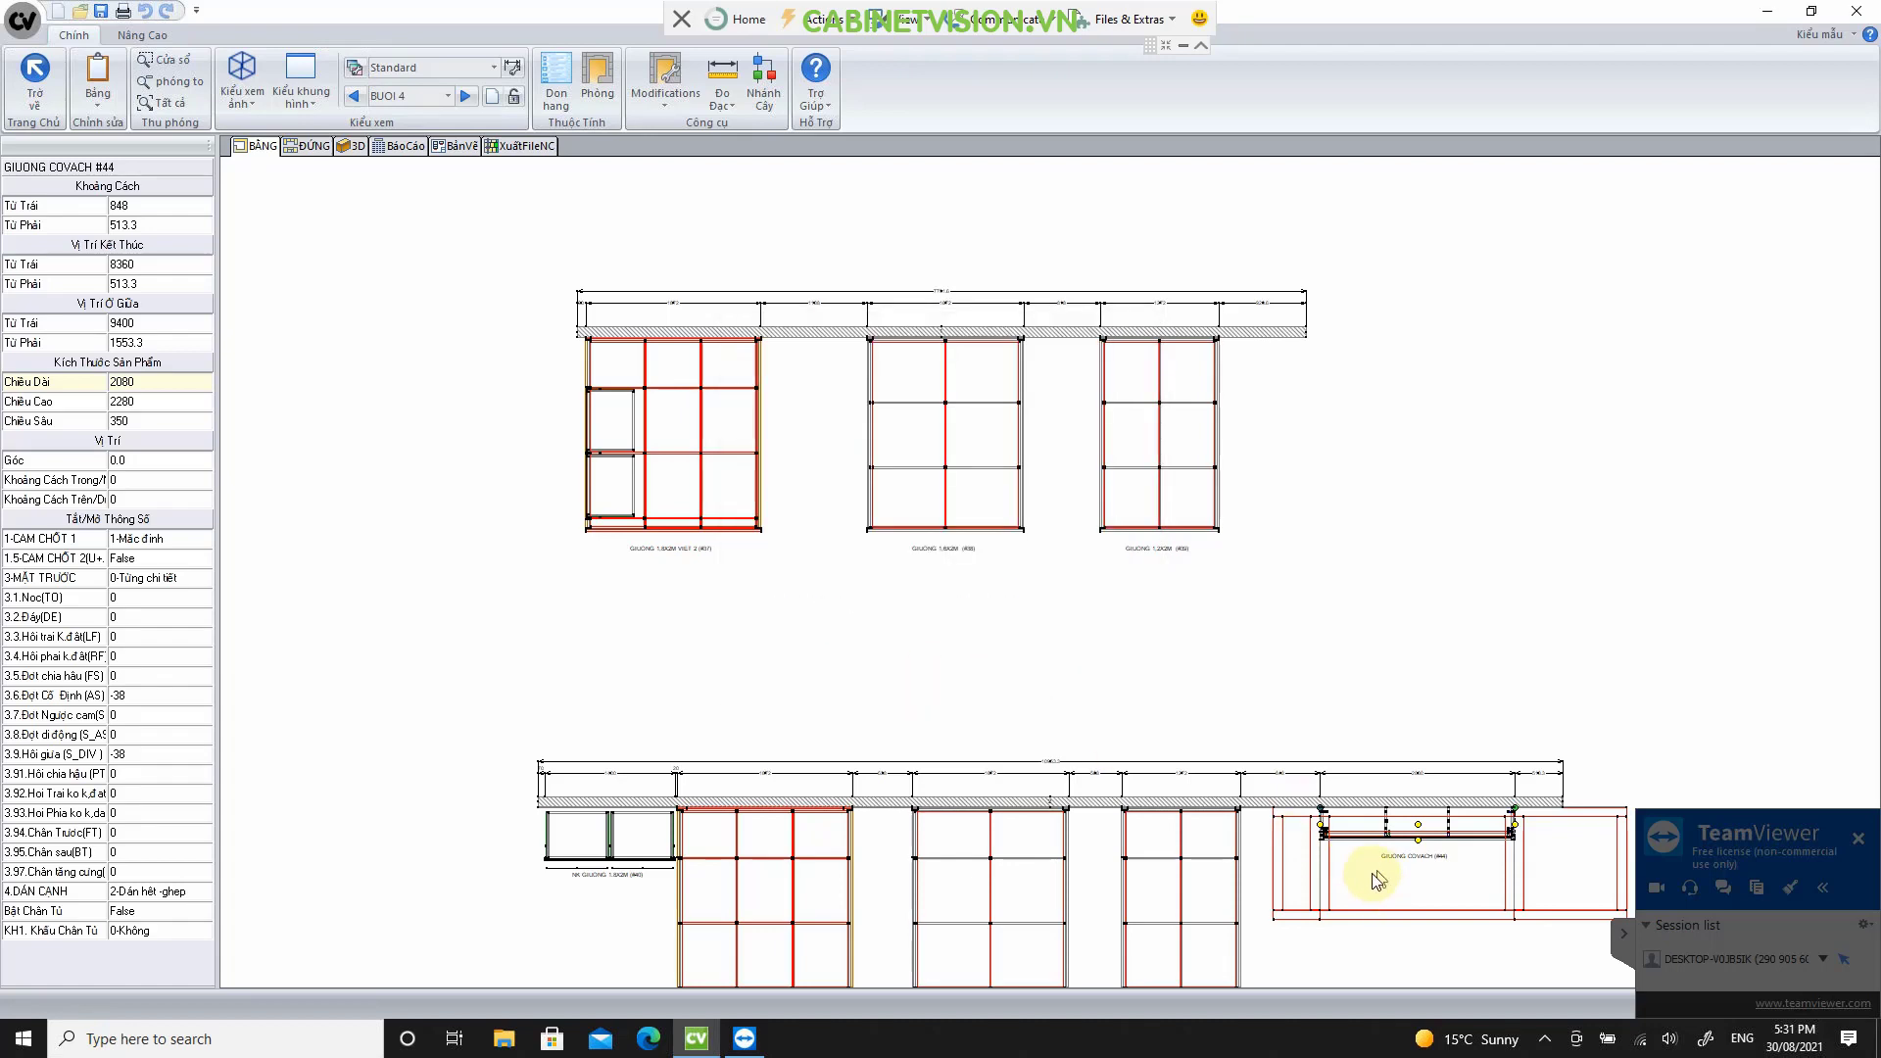
left_click(345, 147)
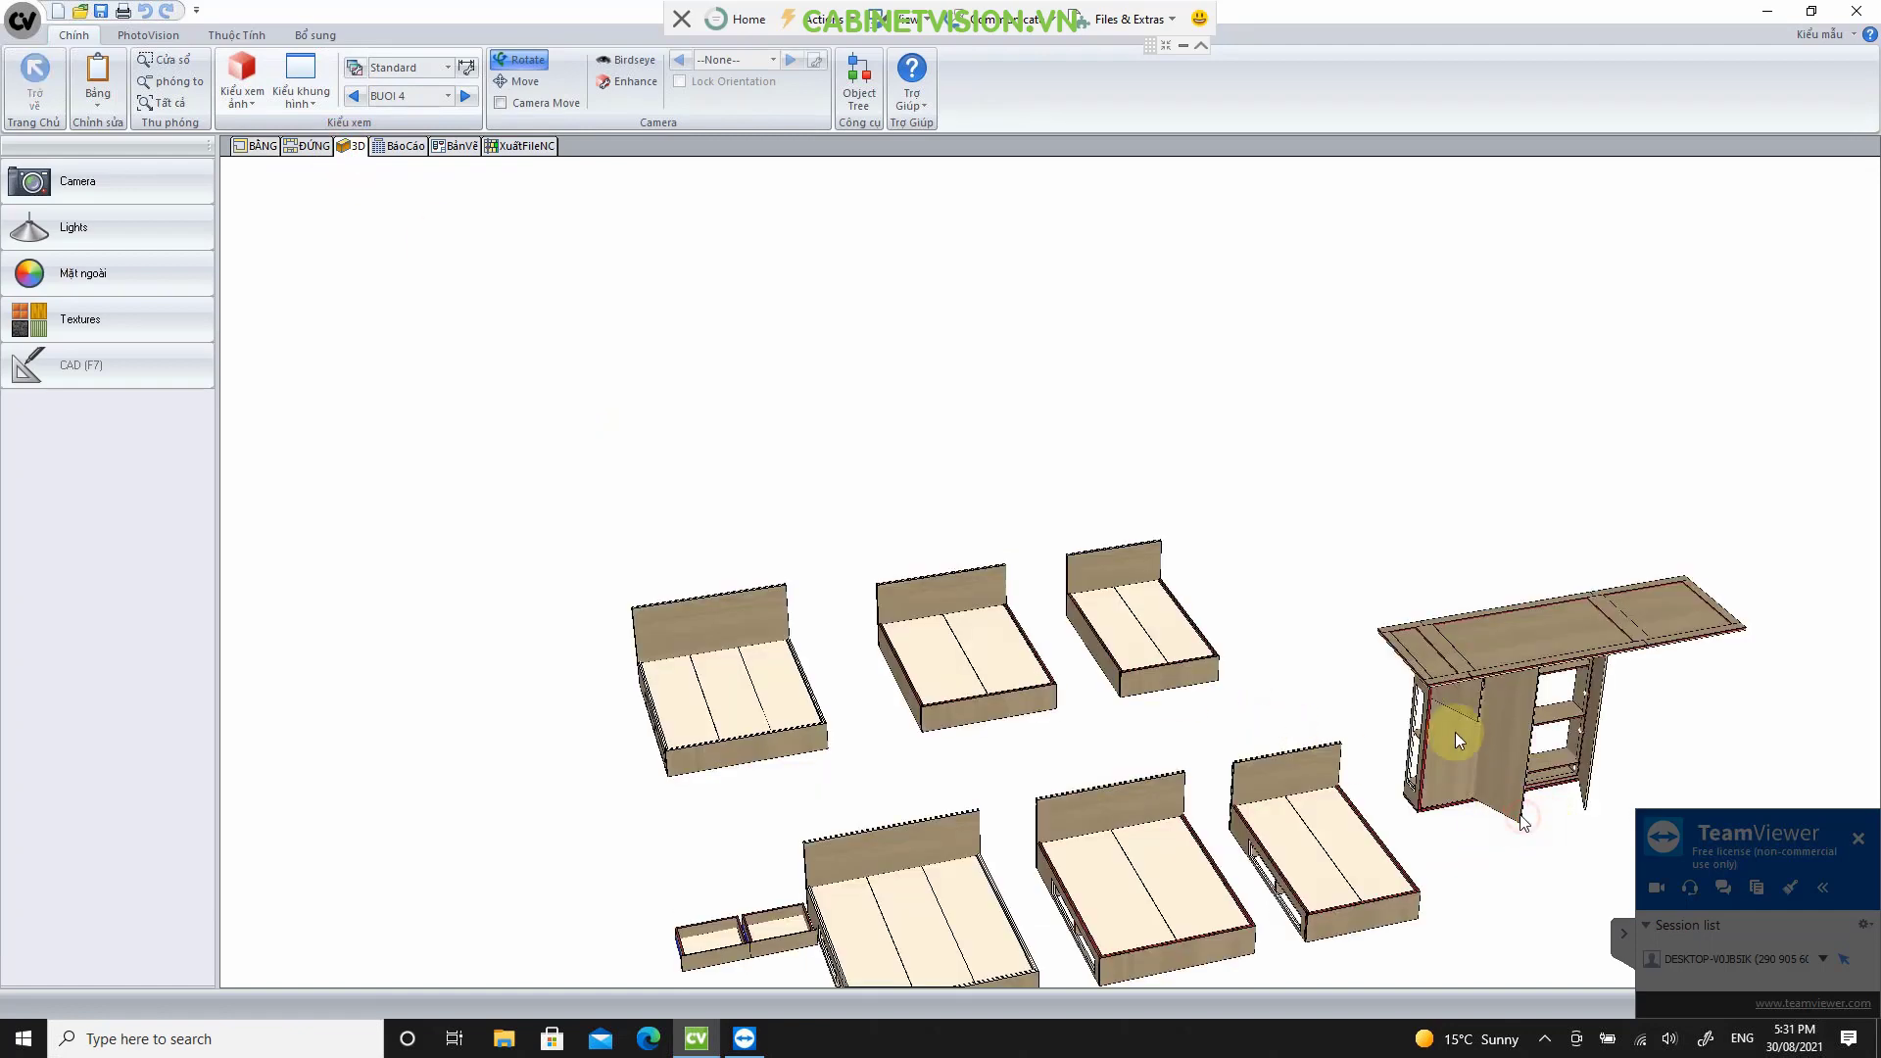
left_click_drag(1458, 740, 1341, 502)
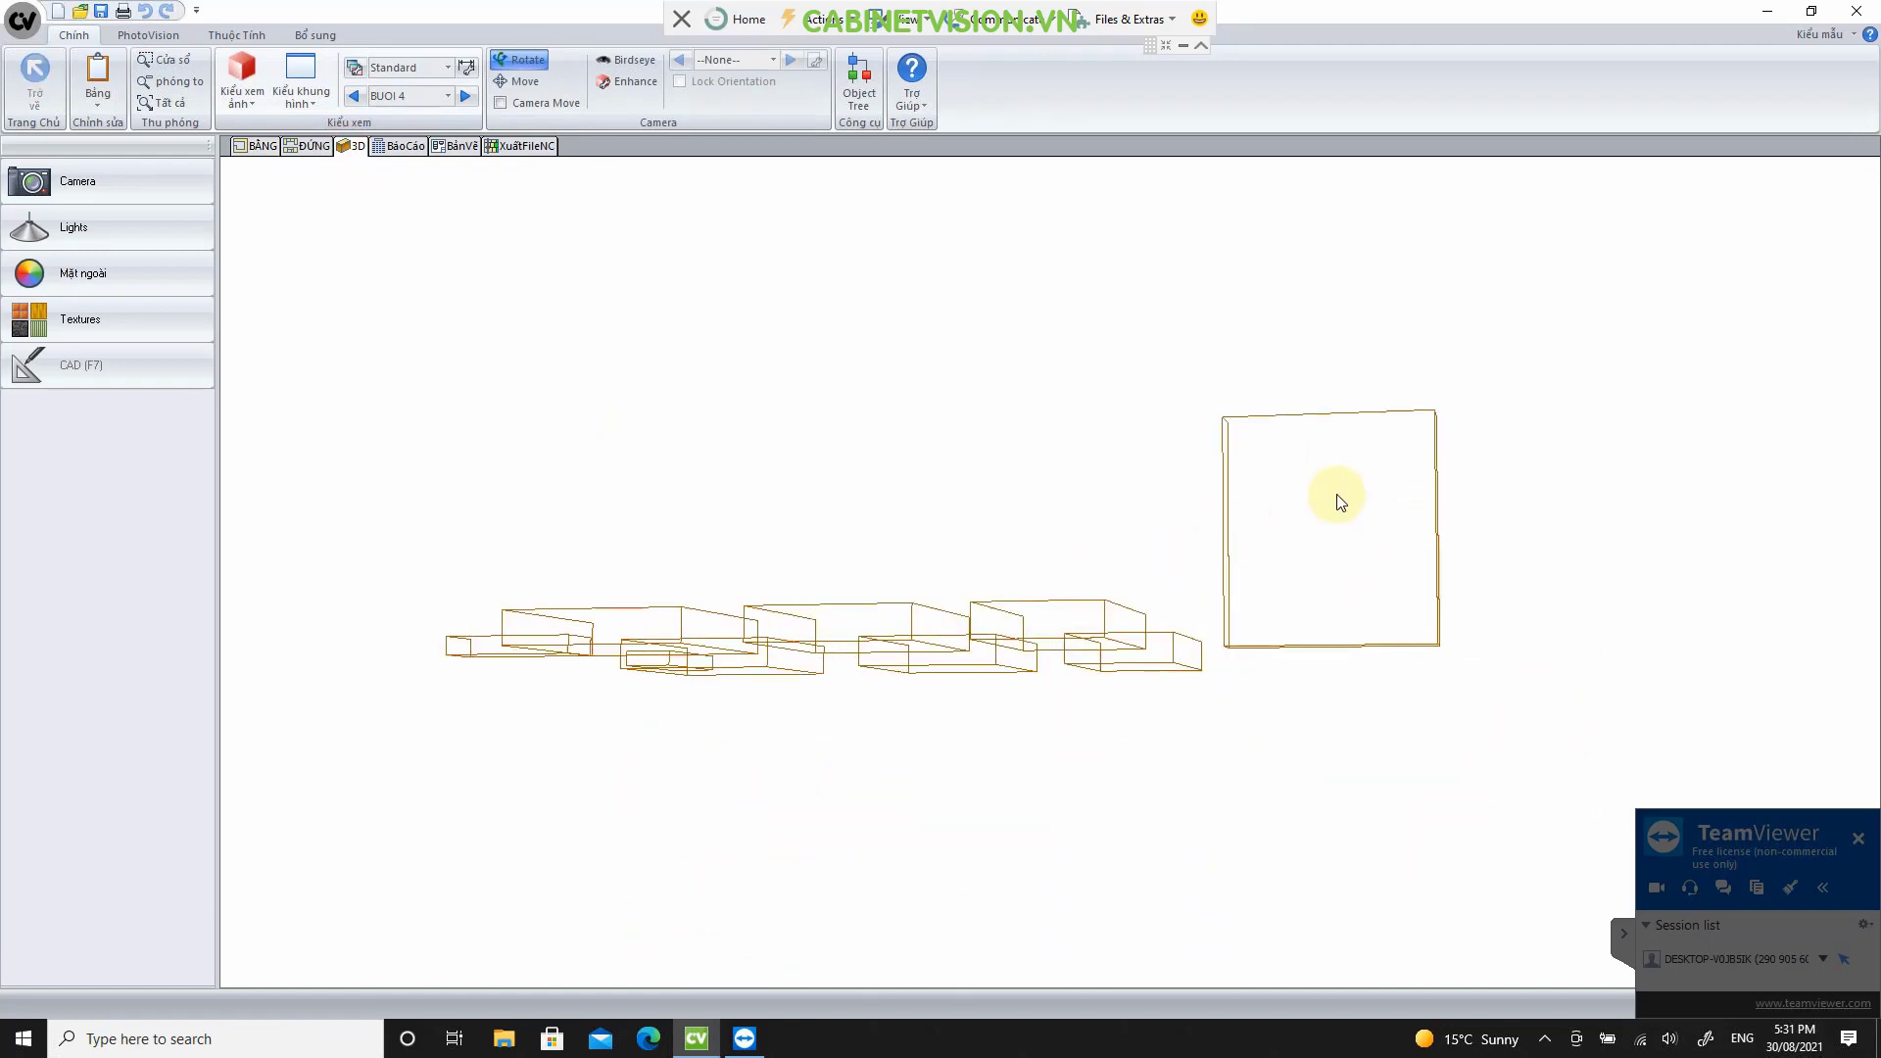
scroll(1338, 510, "up", 3)
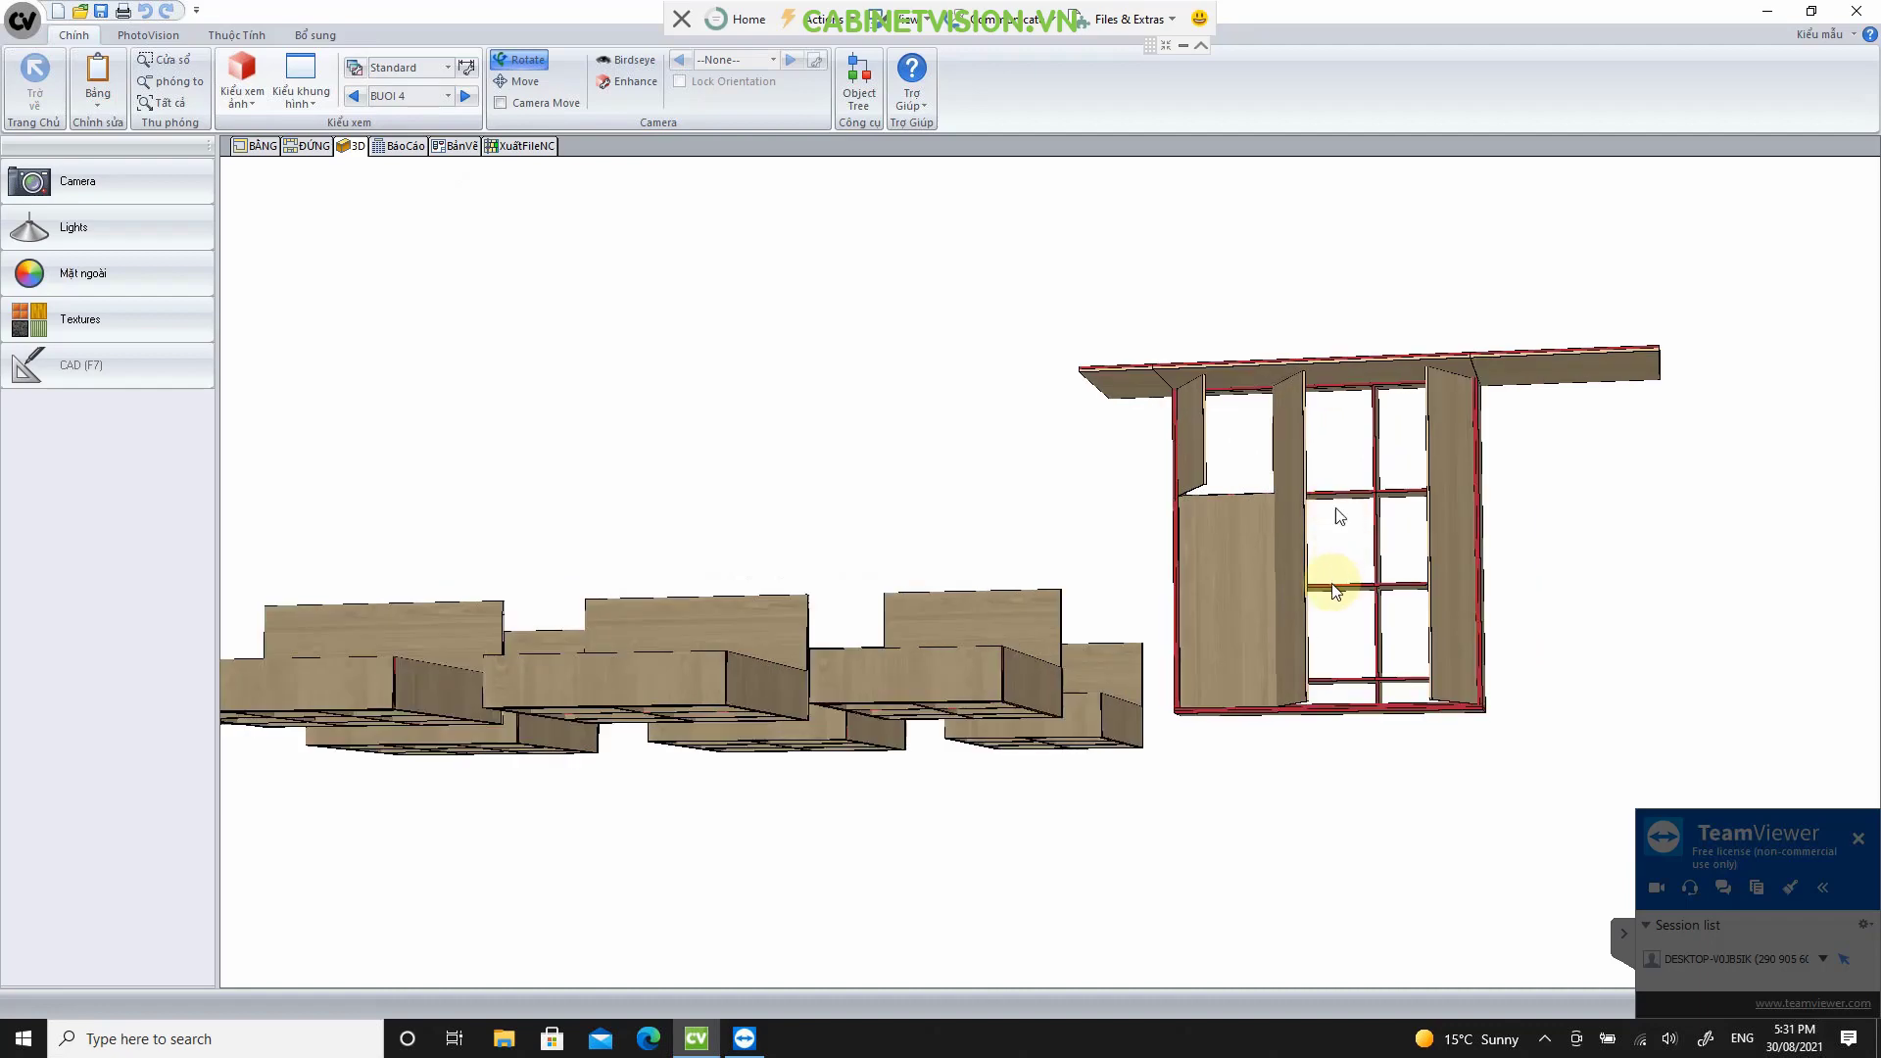
scroll(1302, 533, "up", 2)
left_click_drag(1308, 509, 1184, 579)
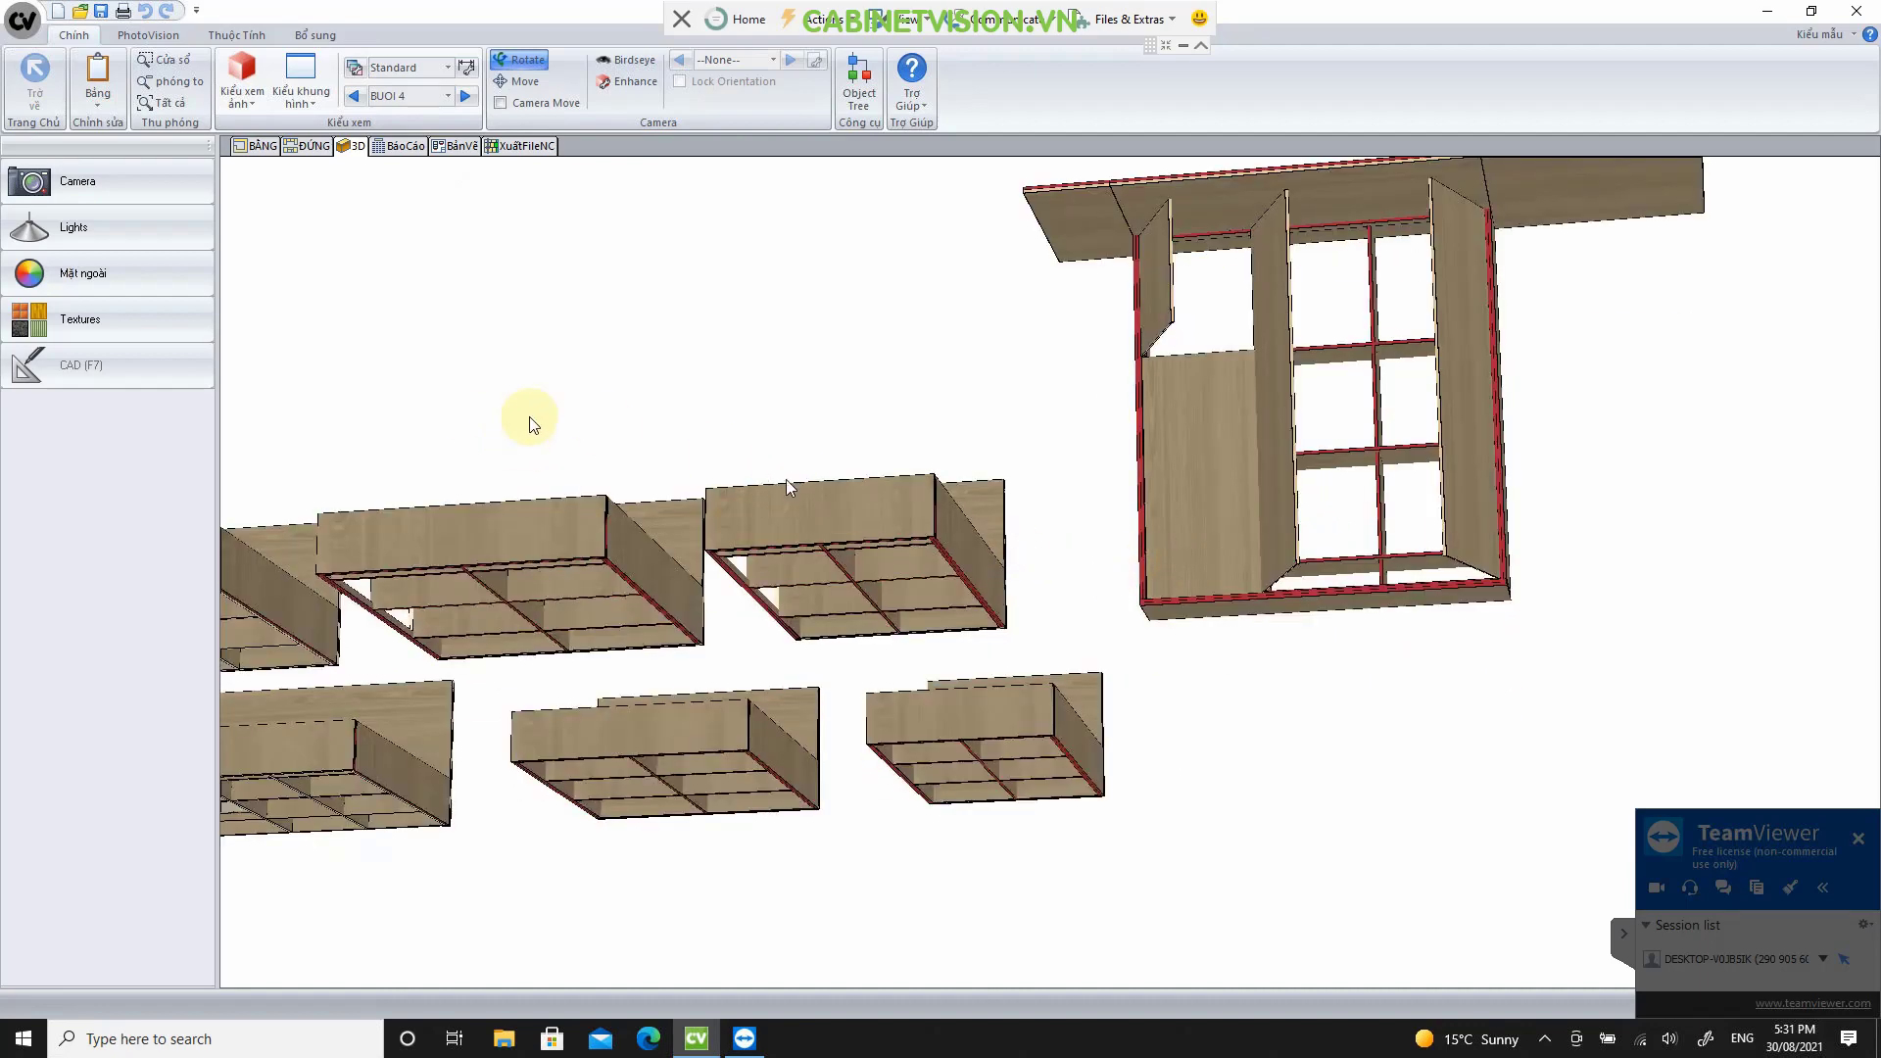
left_click(254, 146)
right_click(1418, 847)
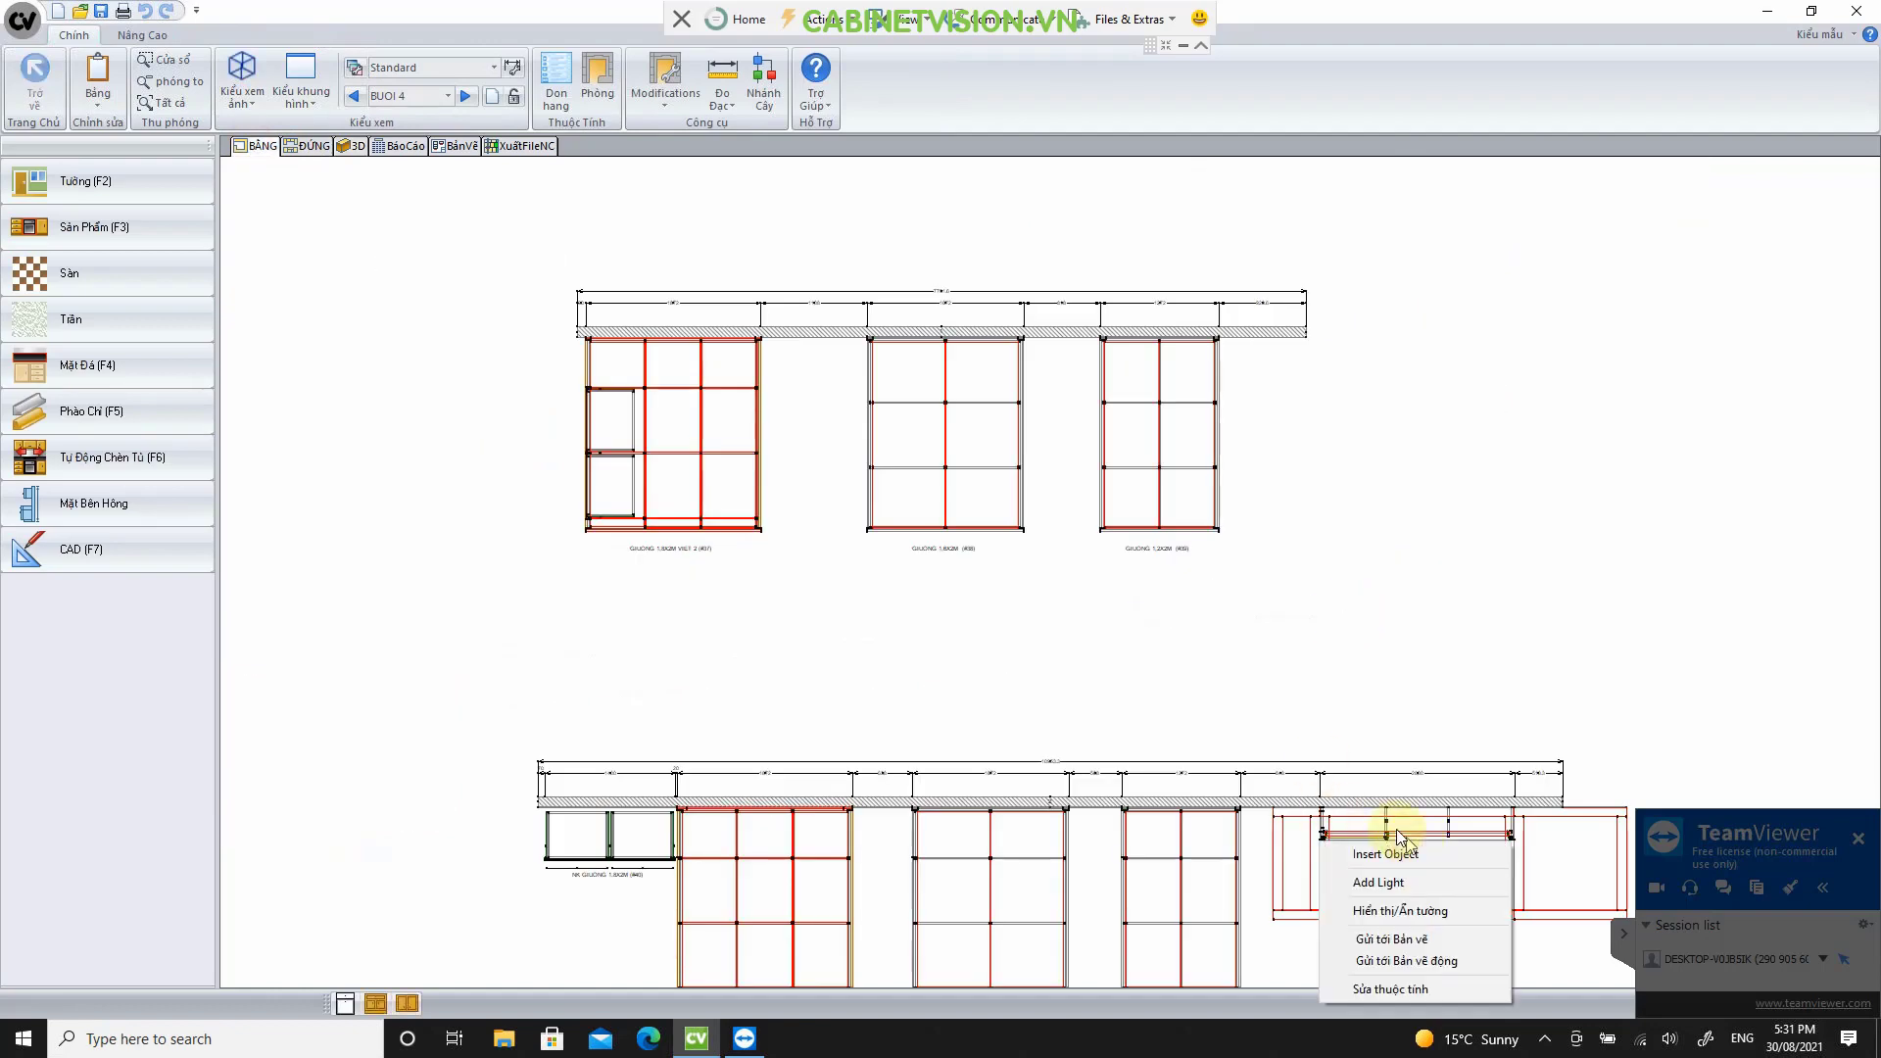
Reset GIUONG COVACH #44's Open Doors slider to 0 in Sửa thuộc tính.
left_click(1418, 847)
right_click(1401, 855)
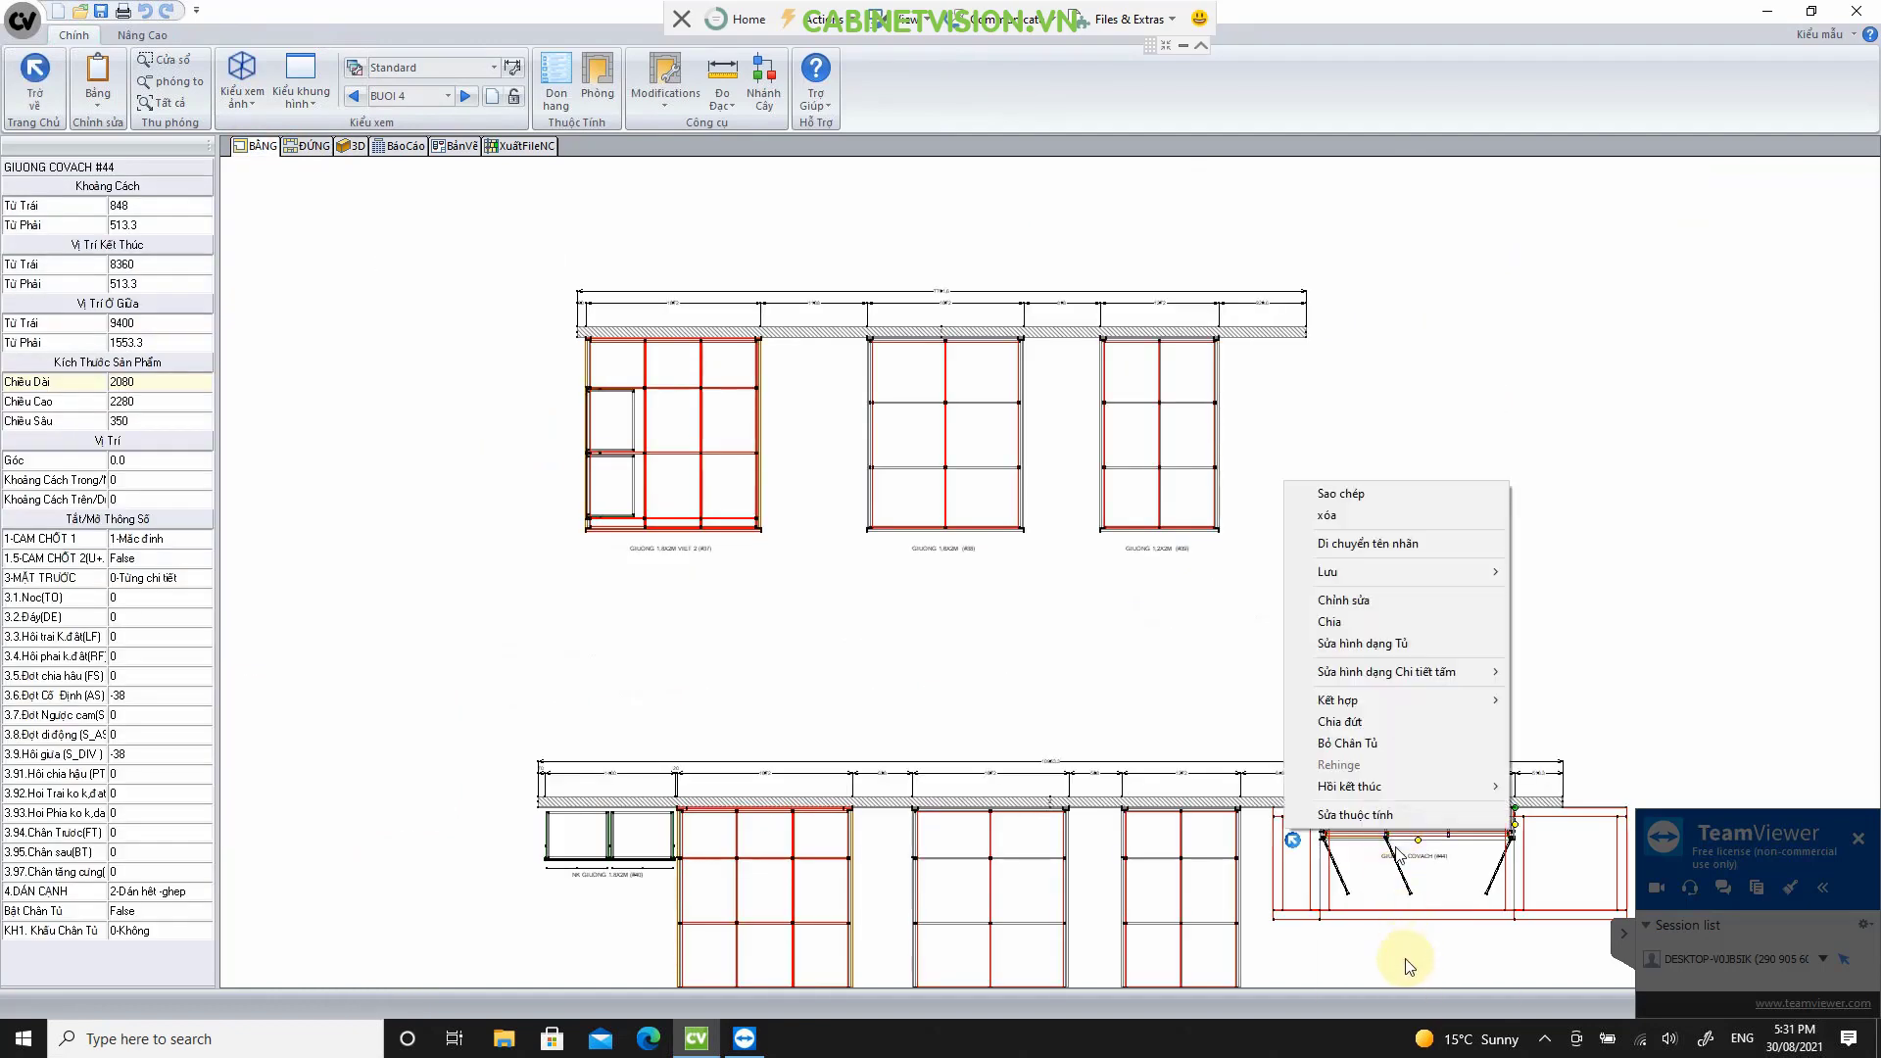
left_click(1356, 814)
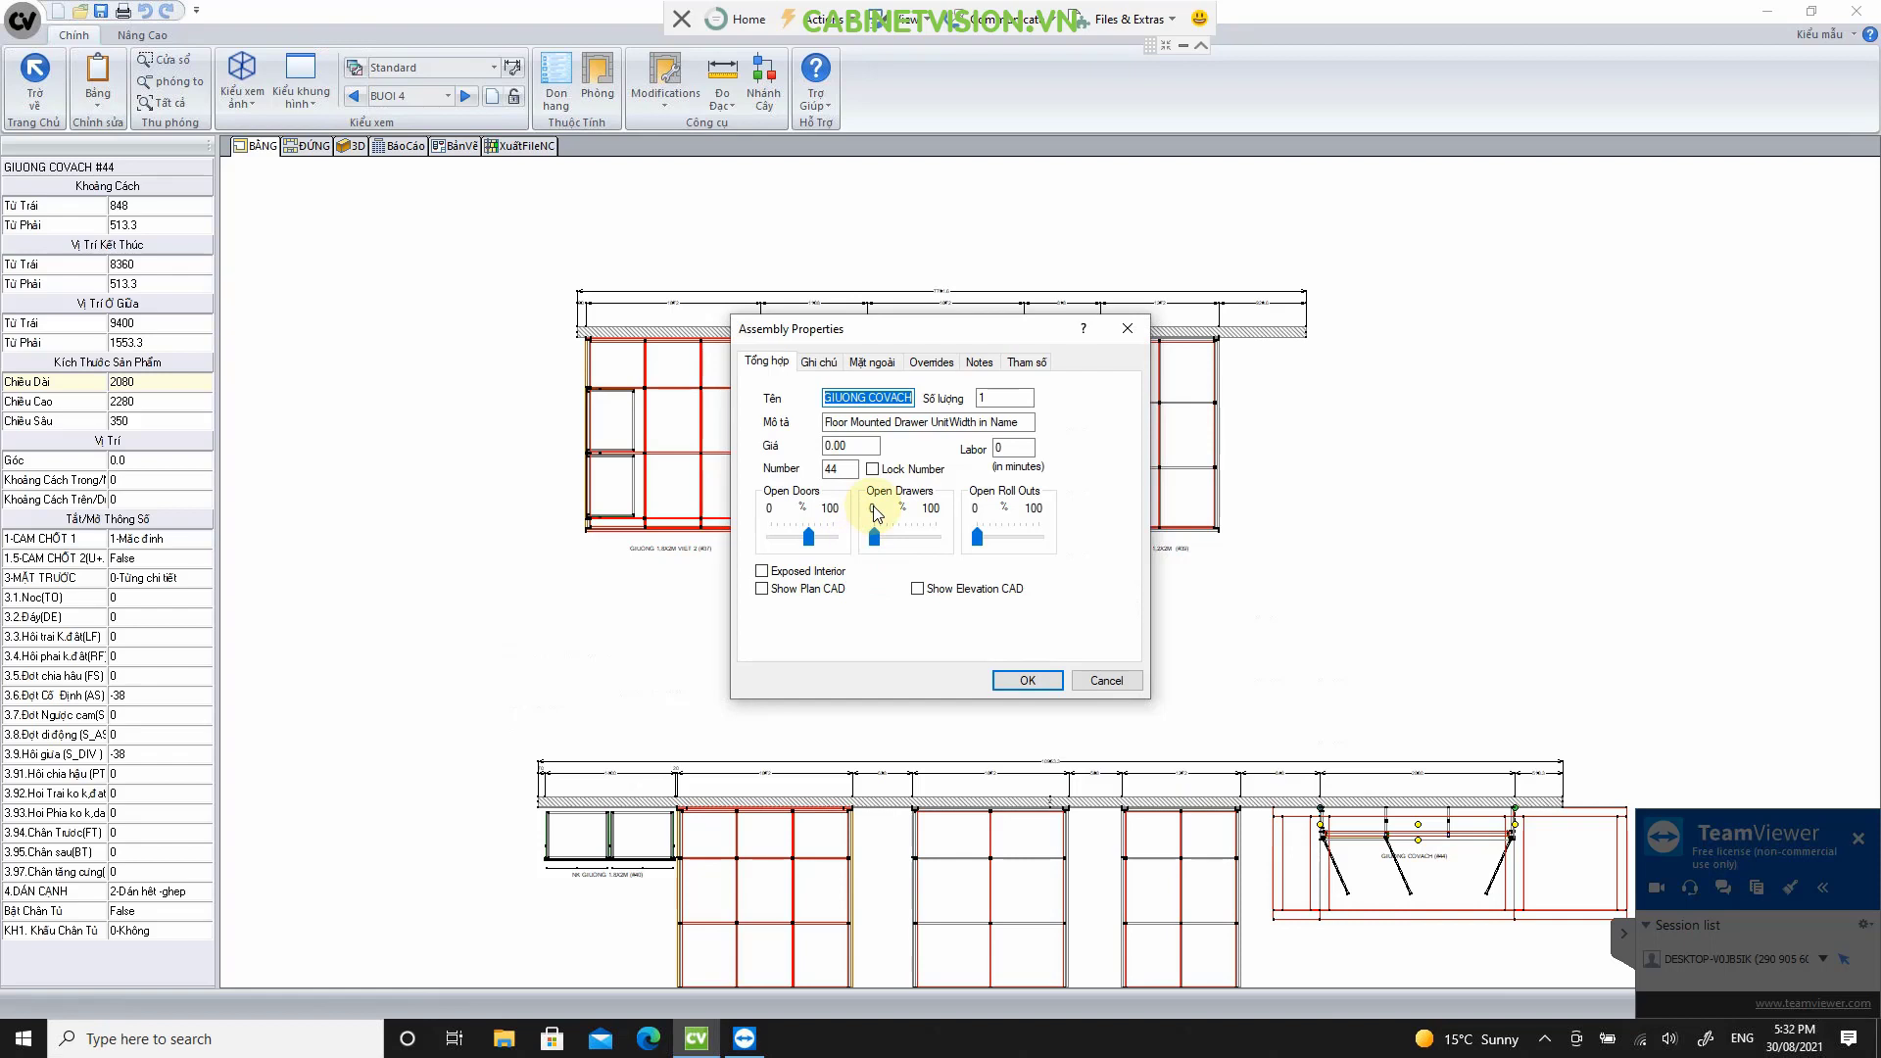
left_click_drag(808, 537, 772, 537)
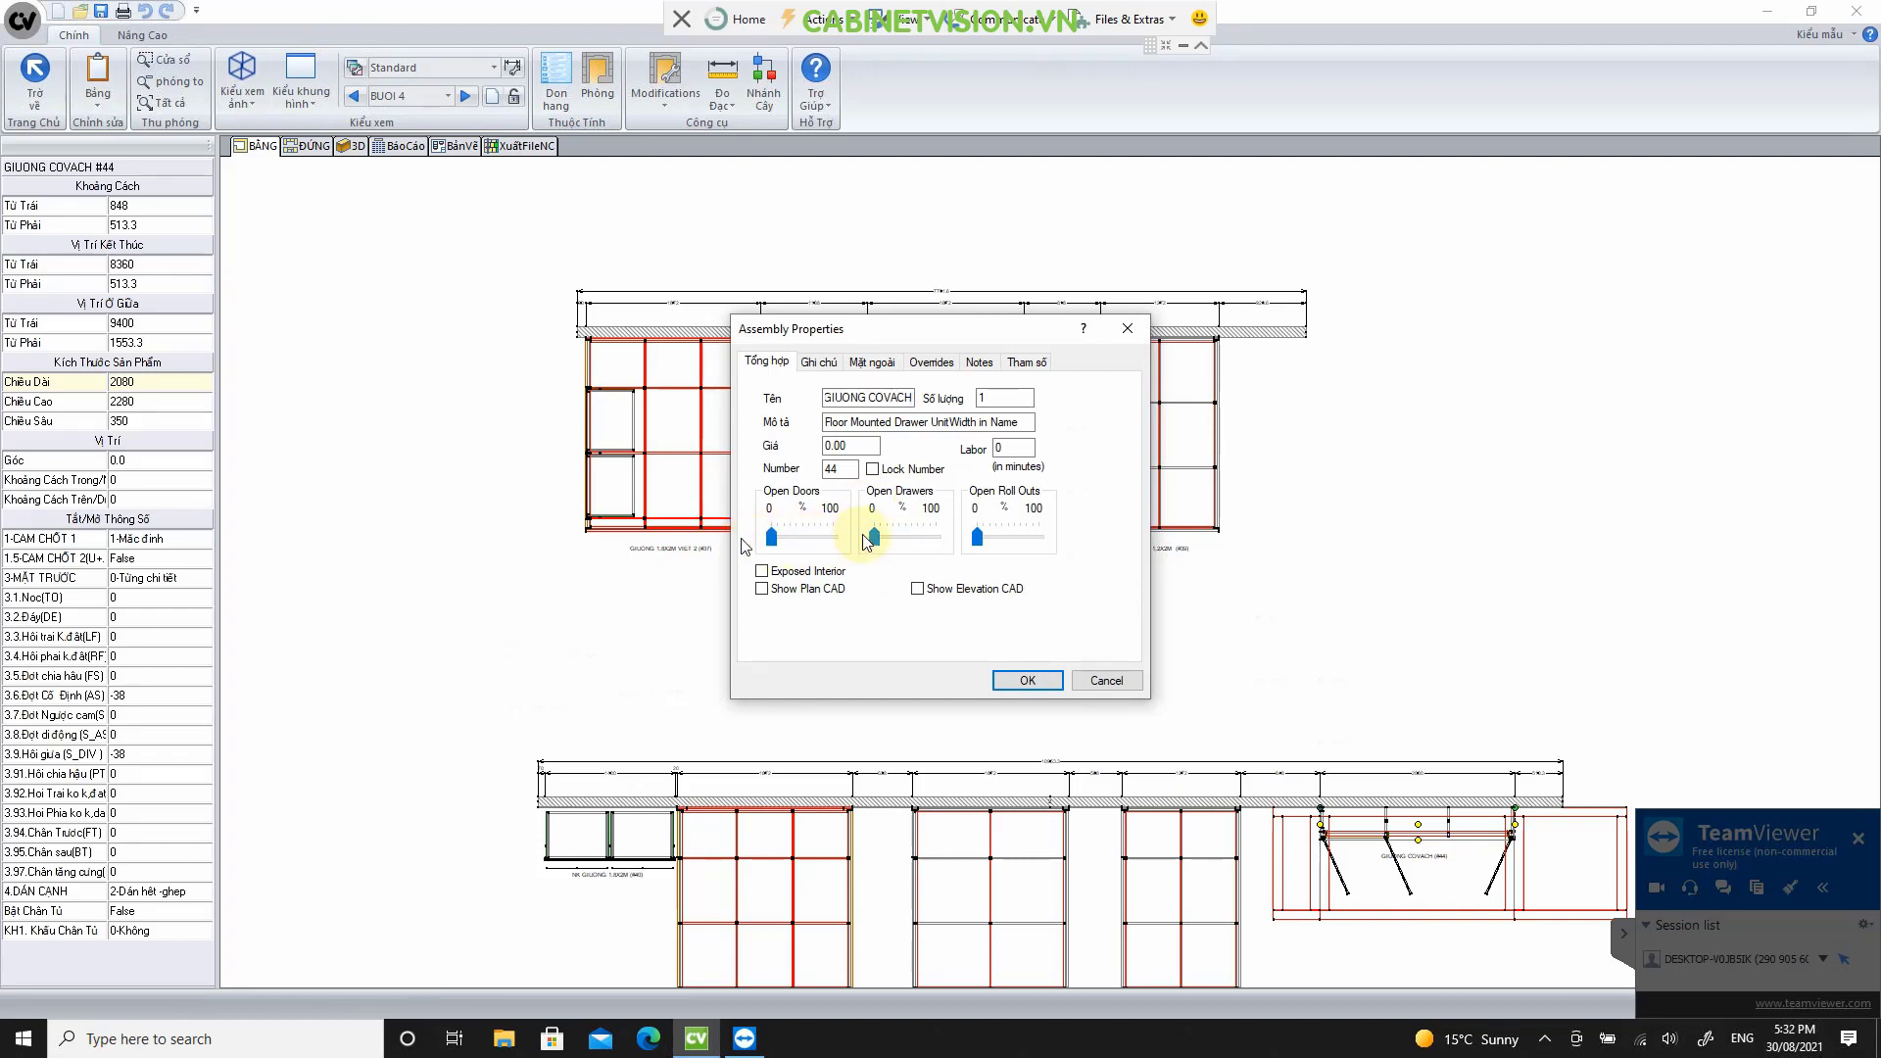
left_click(1028, 680)
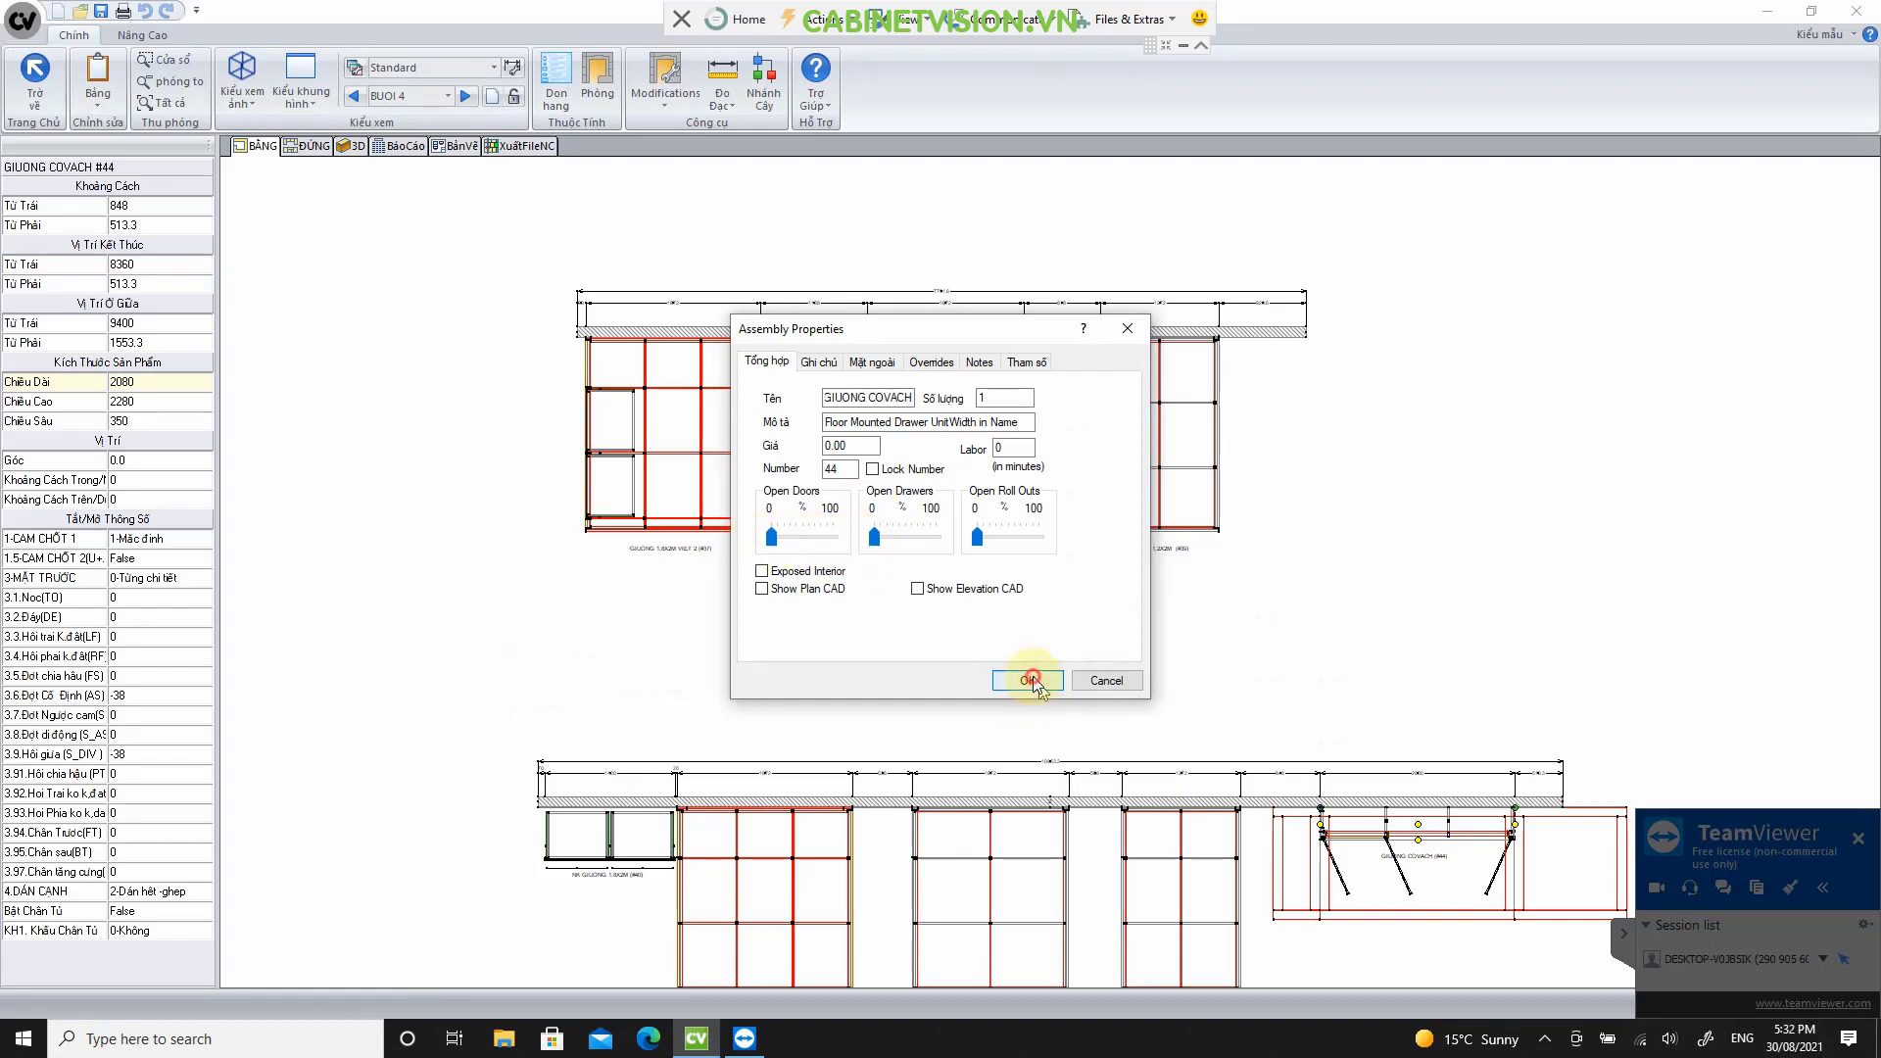
double_click(1457, 834)
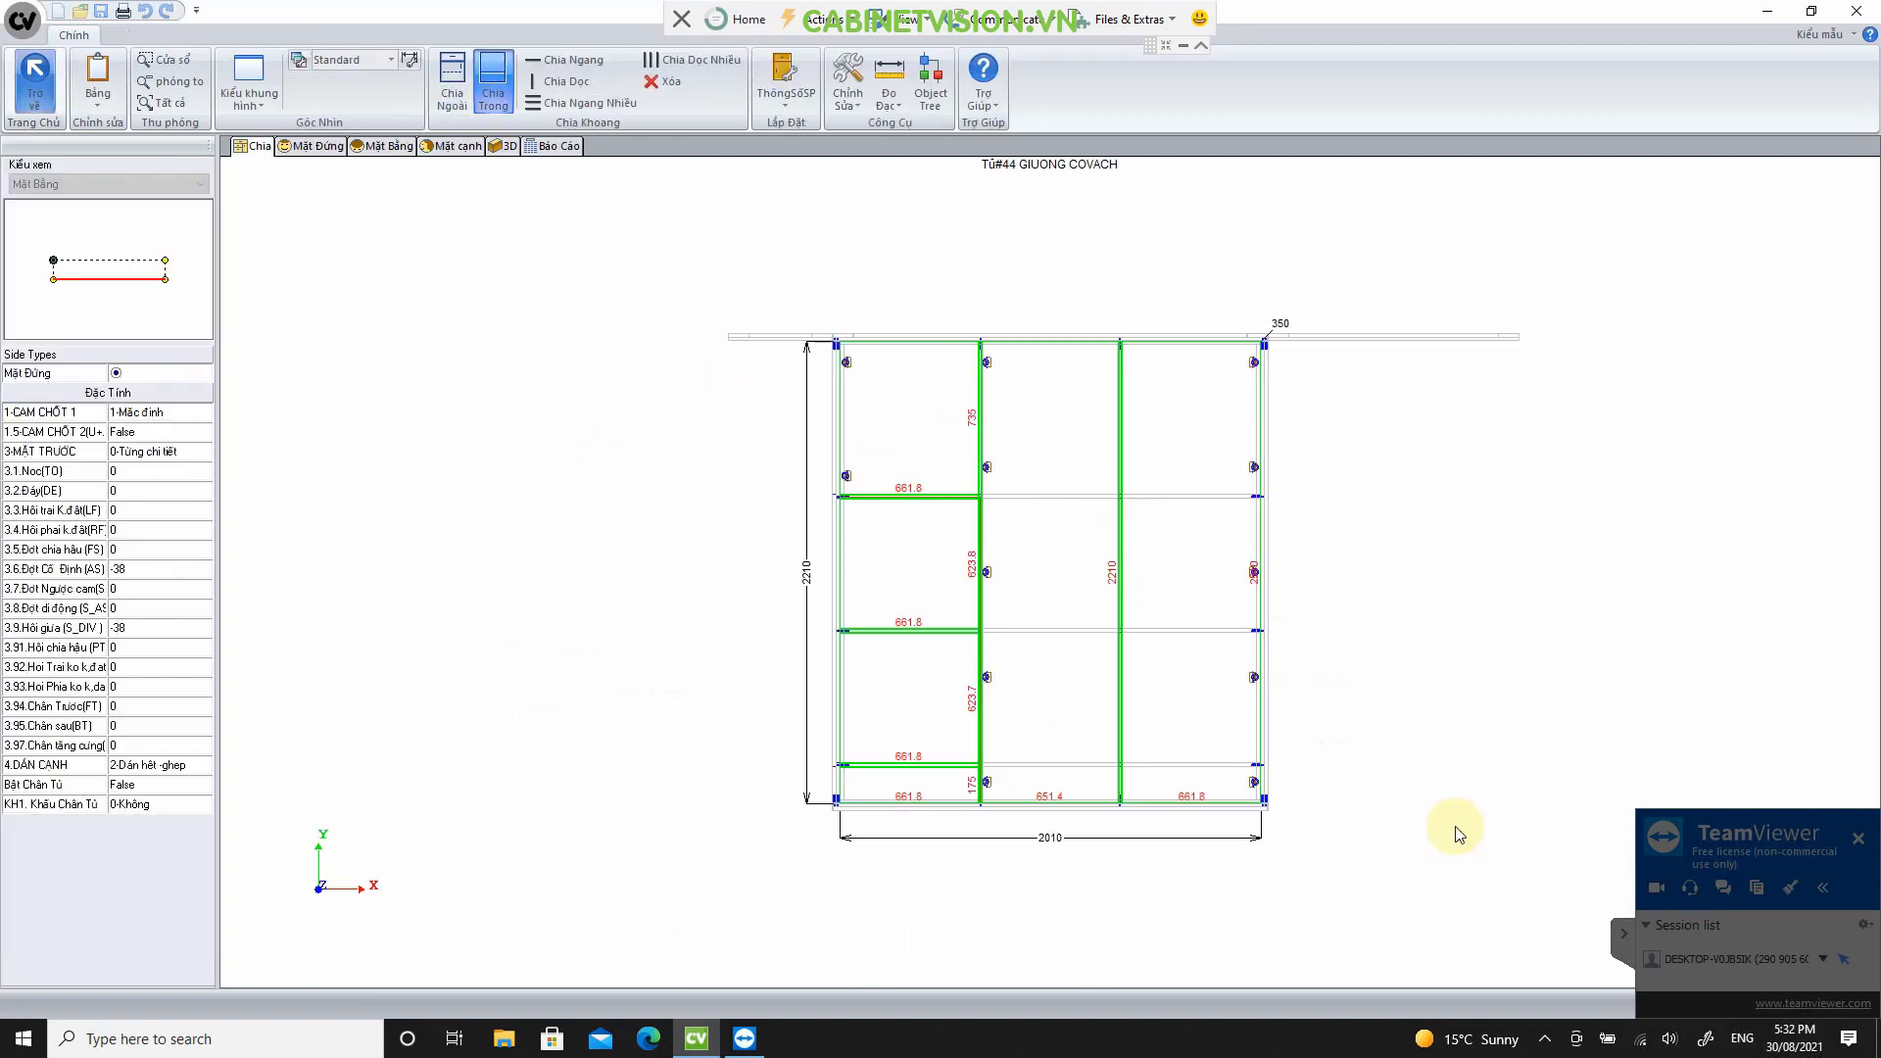
scroll(1118, 517, "up", 2)
left_click(1125, 508)
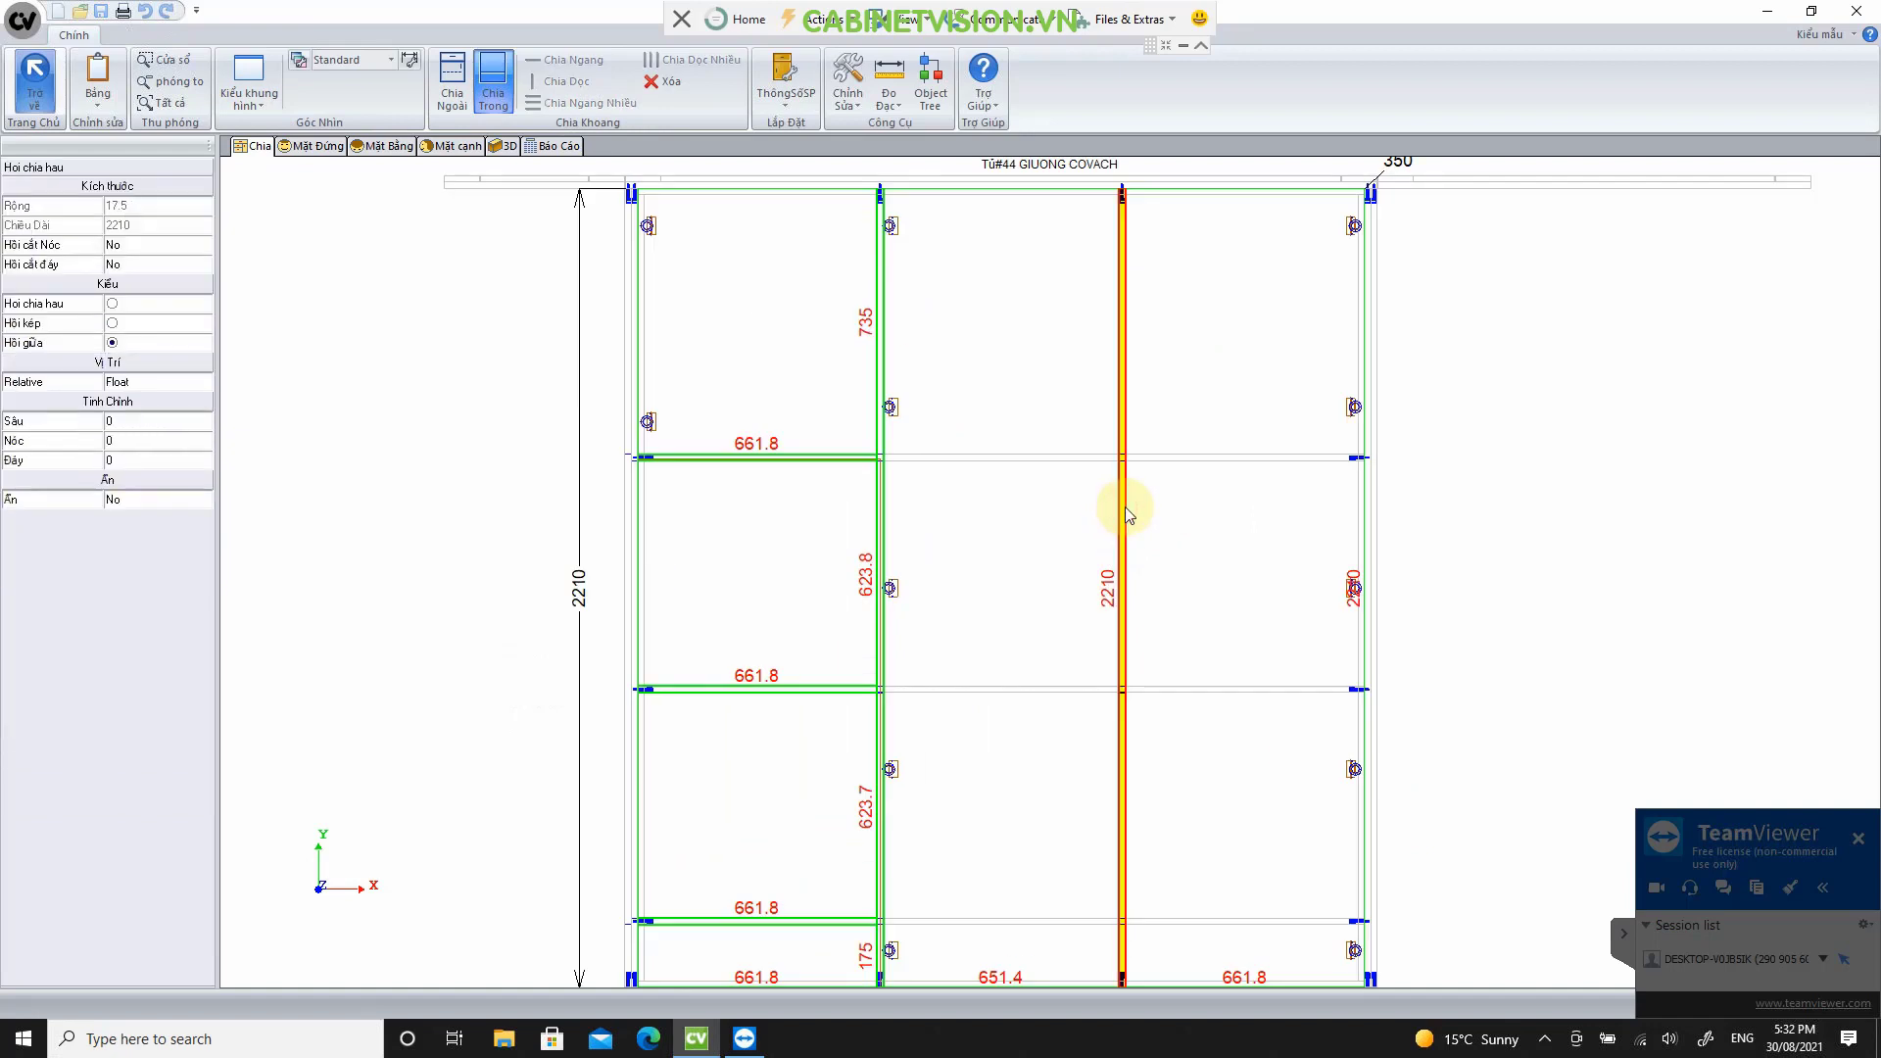
scroll(1125, 508, "up", 2)
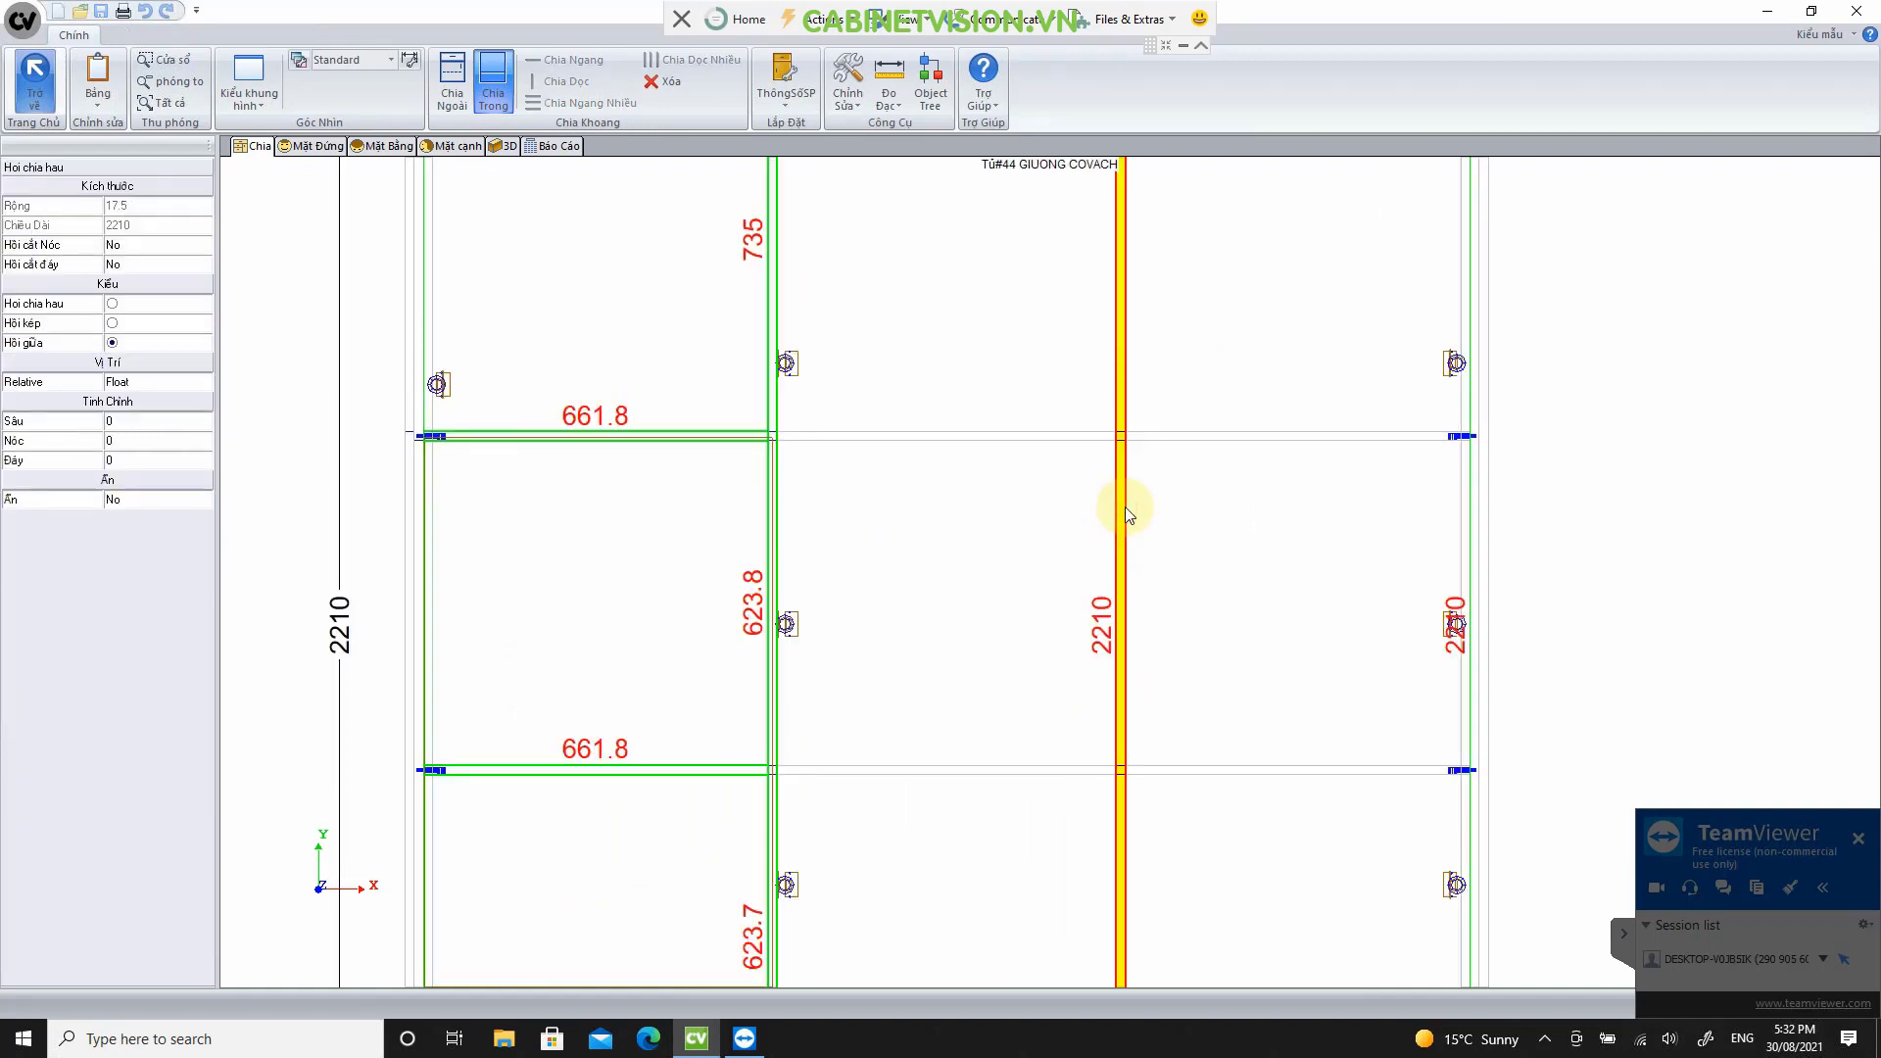
scroll(1125, 507, "down", 2)
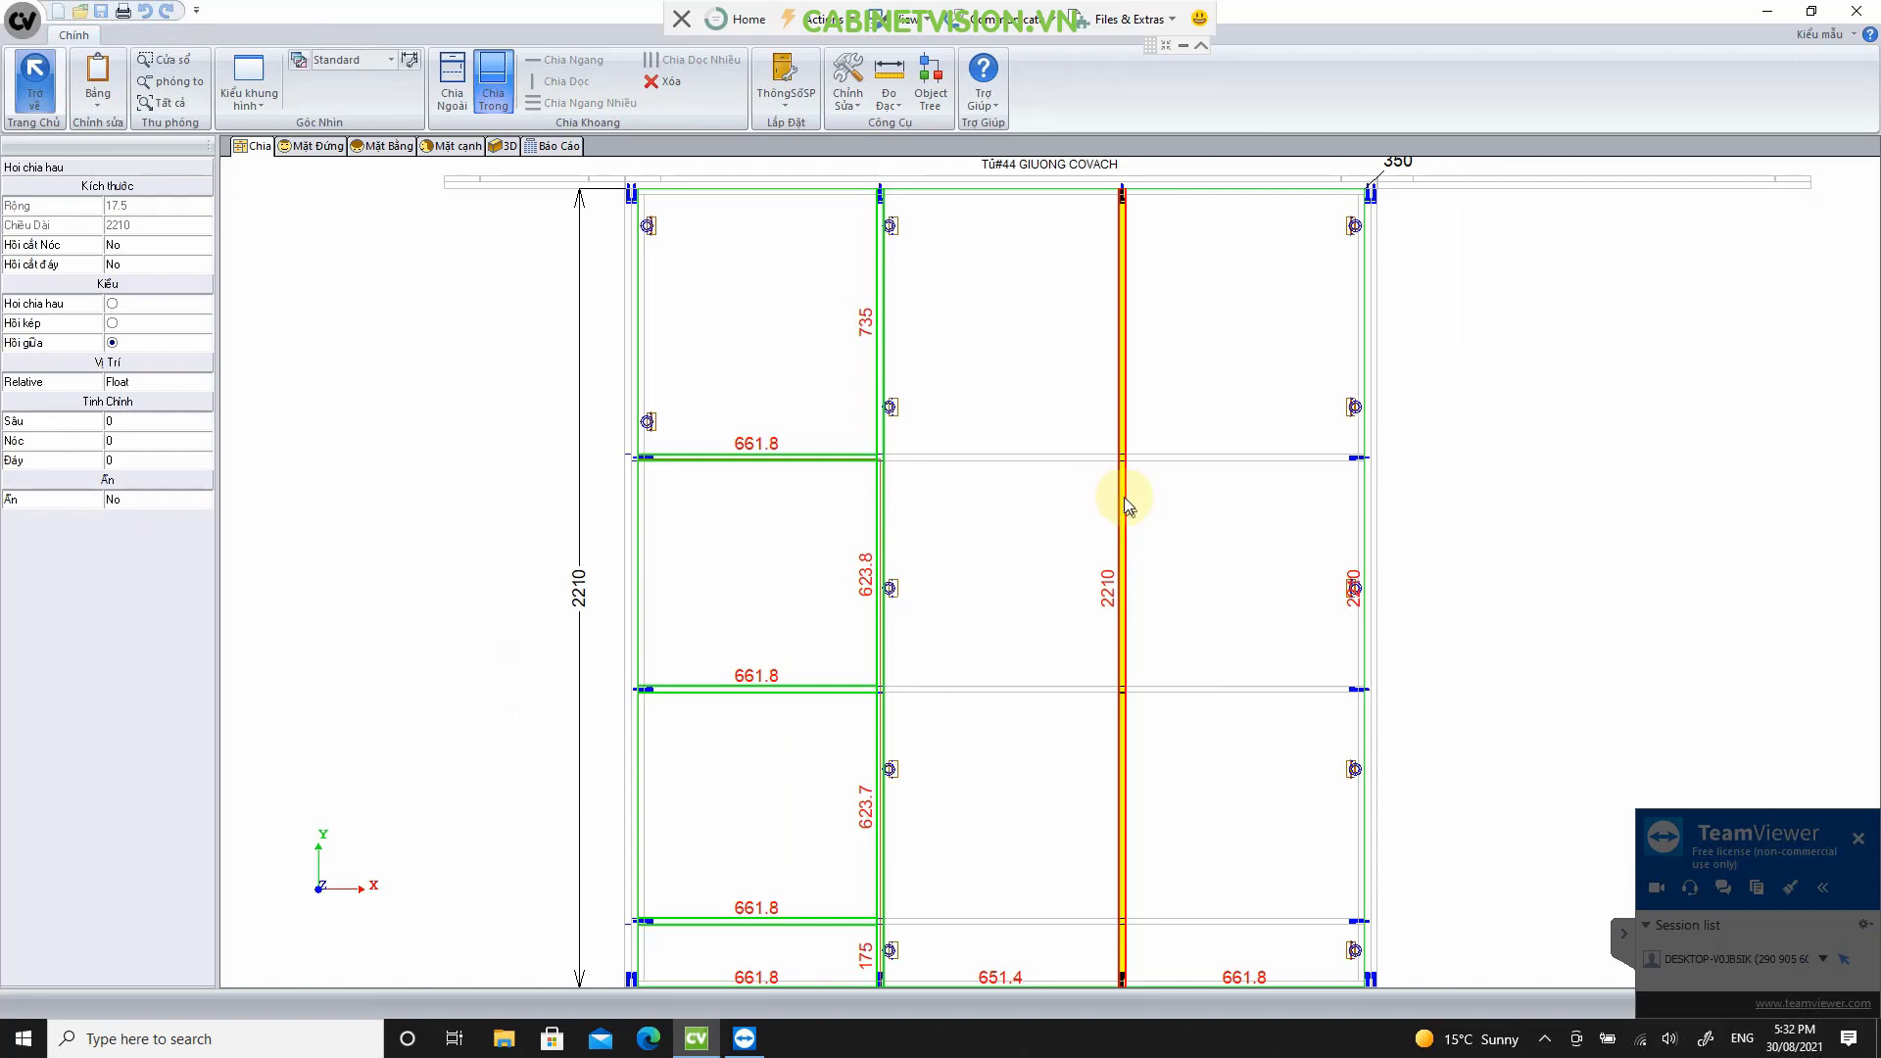
left_click_drag(1125, 508, 1080, 504)
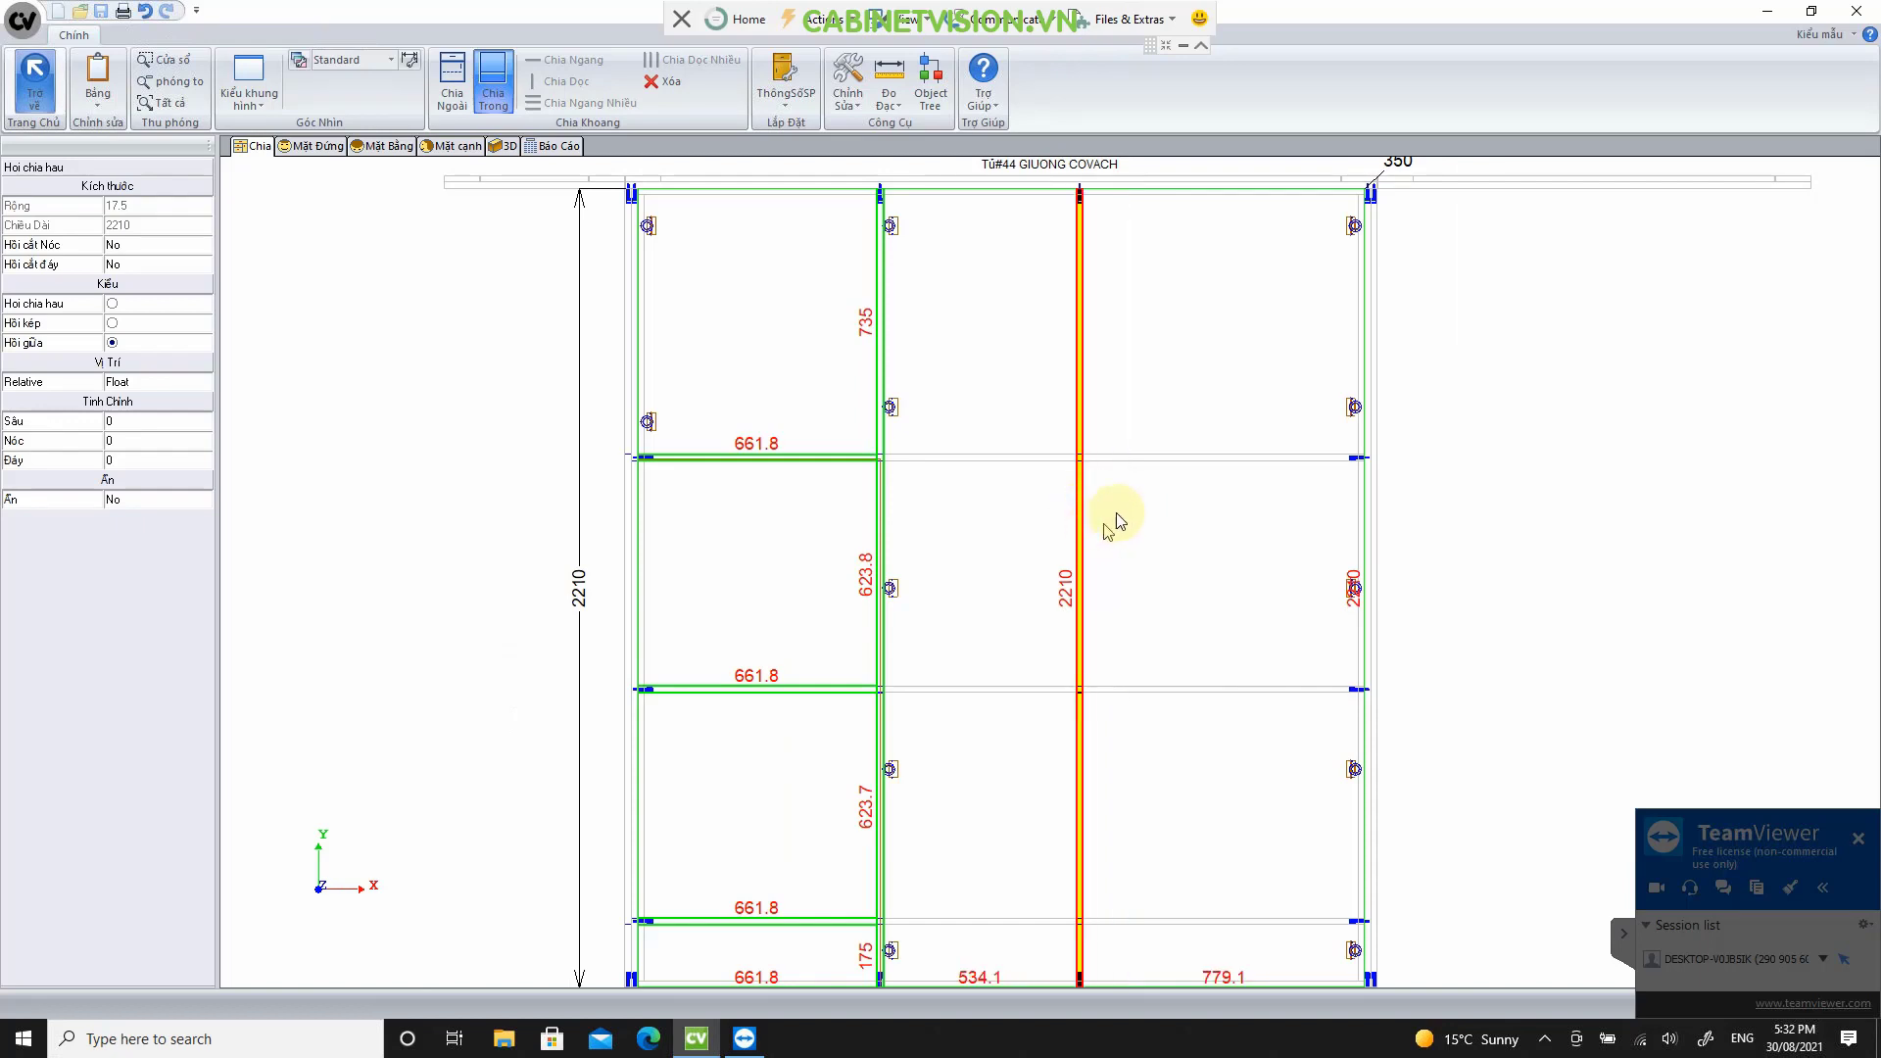
left_click(1121, 488)
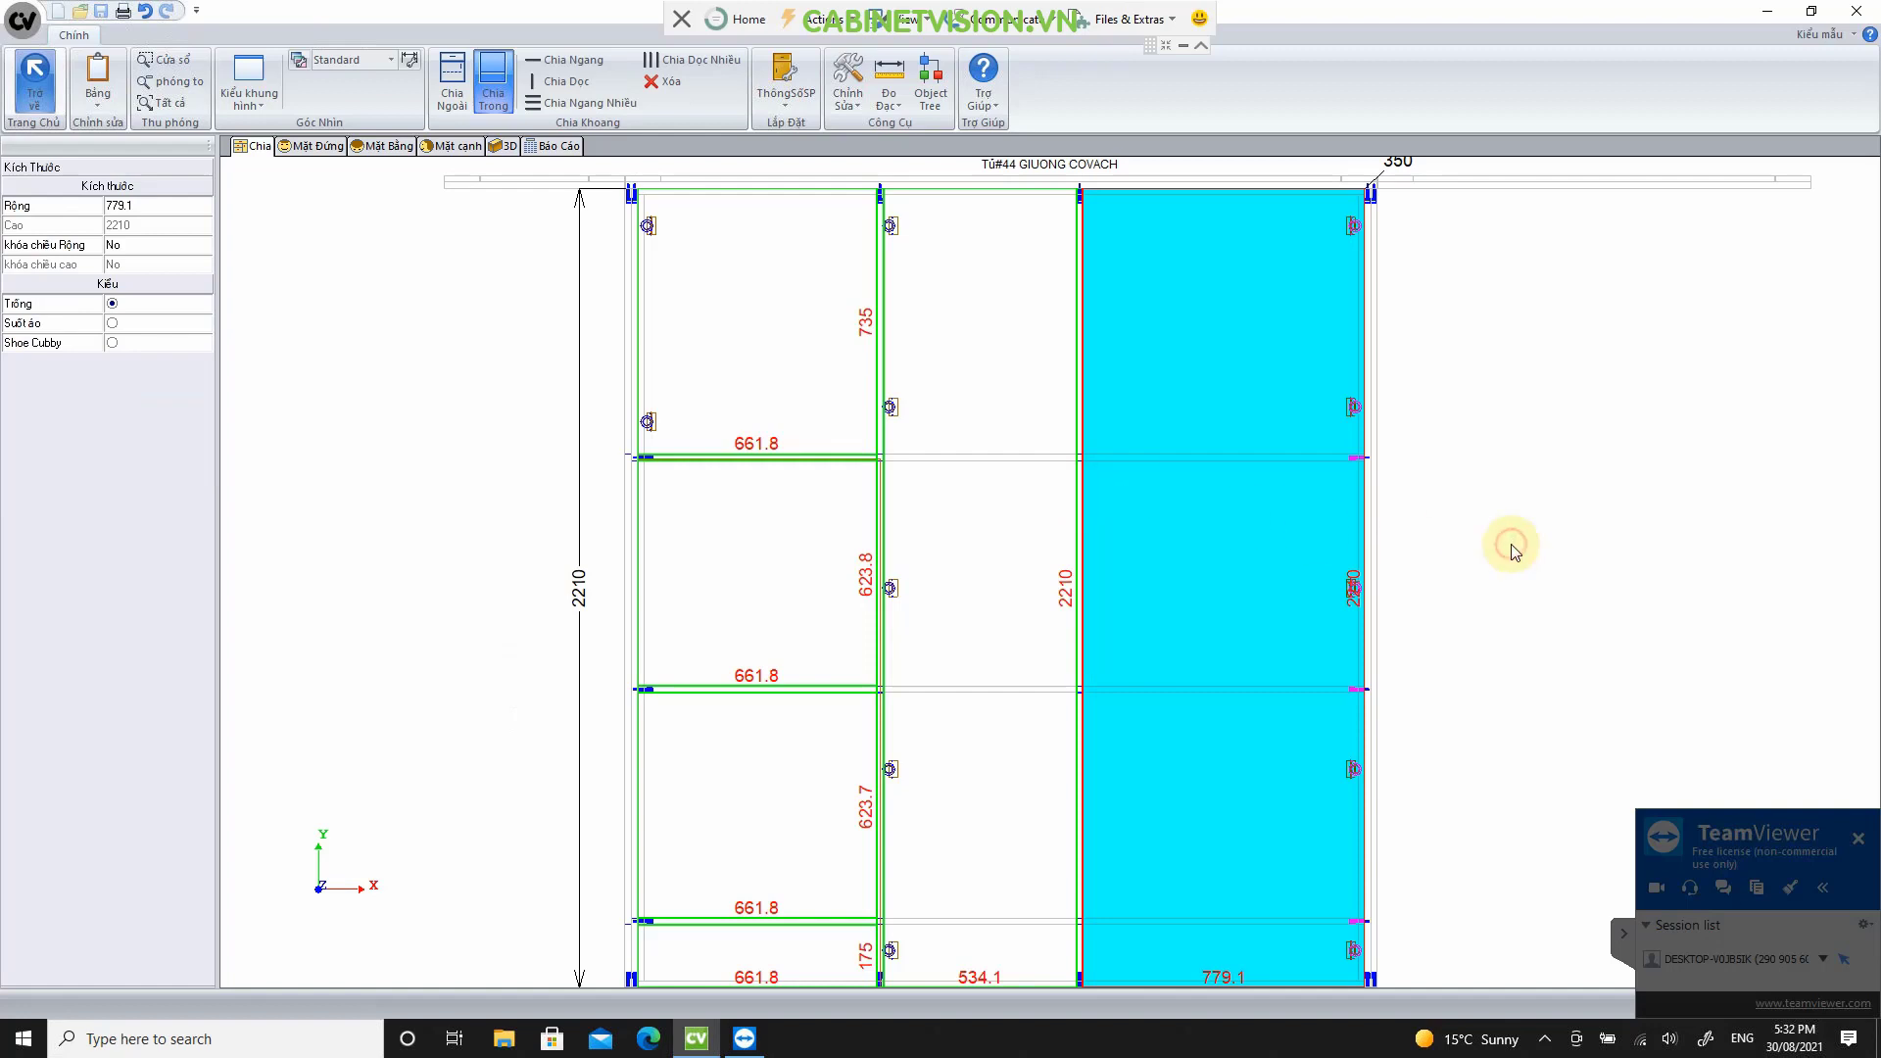
left_click(1503, 545)
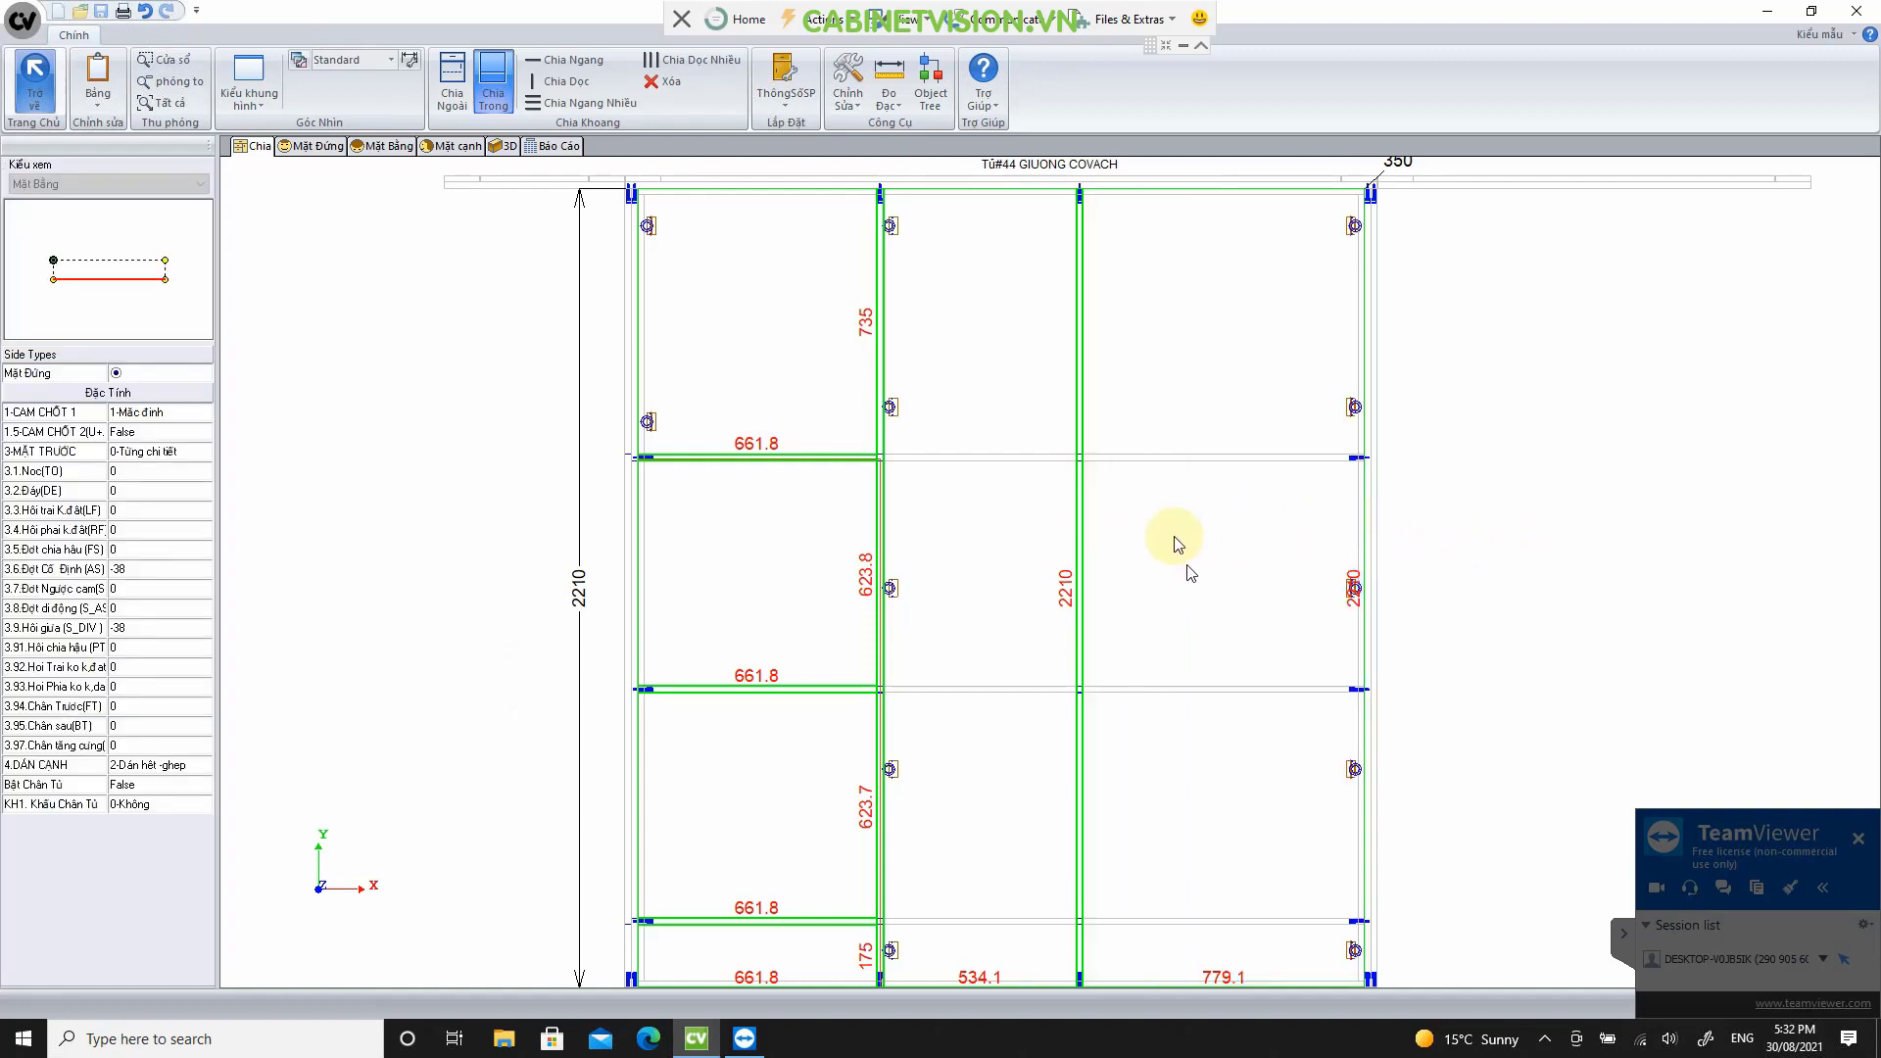
key("ctrl+z")
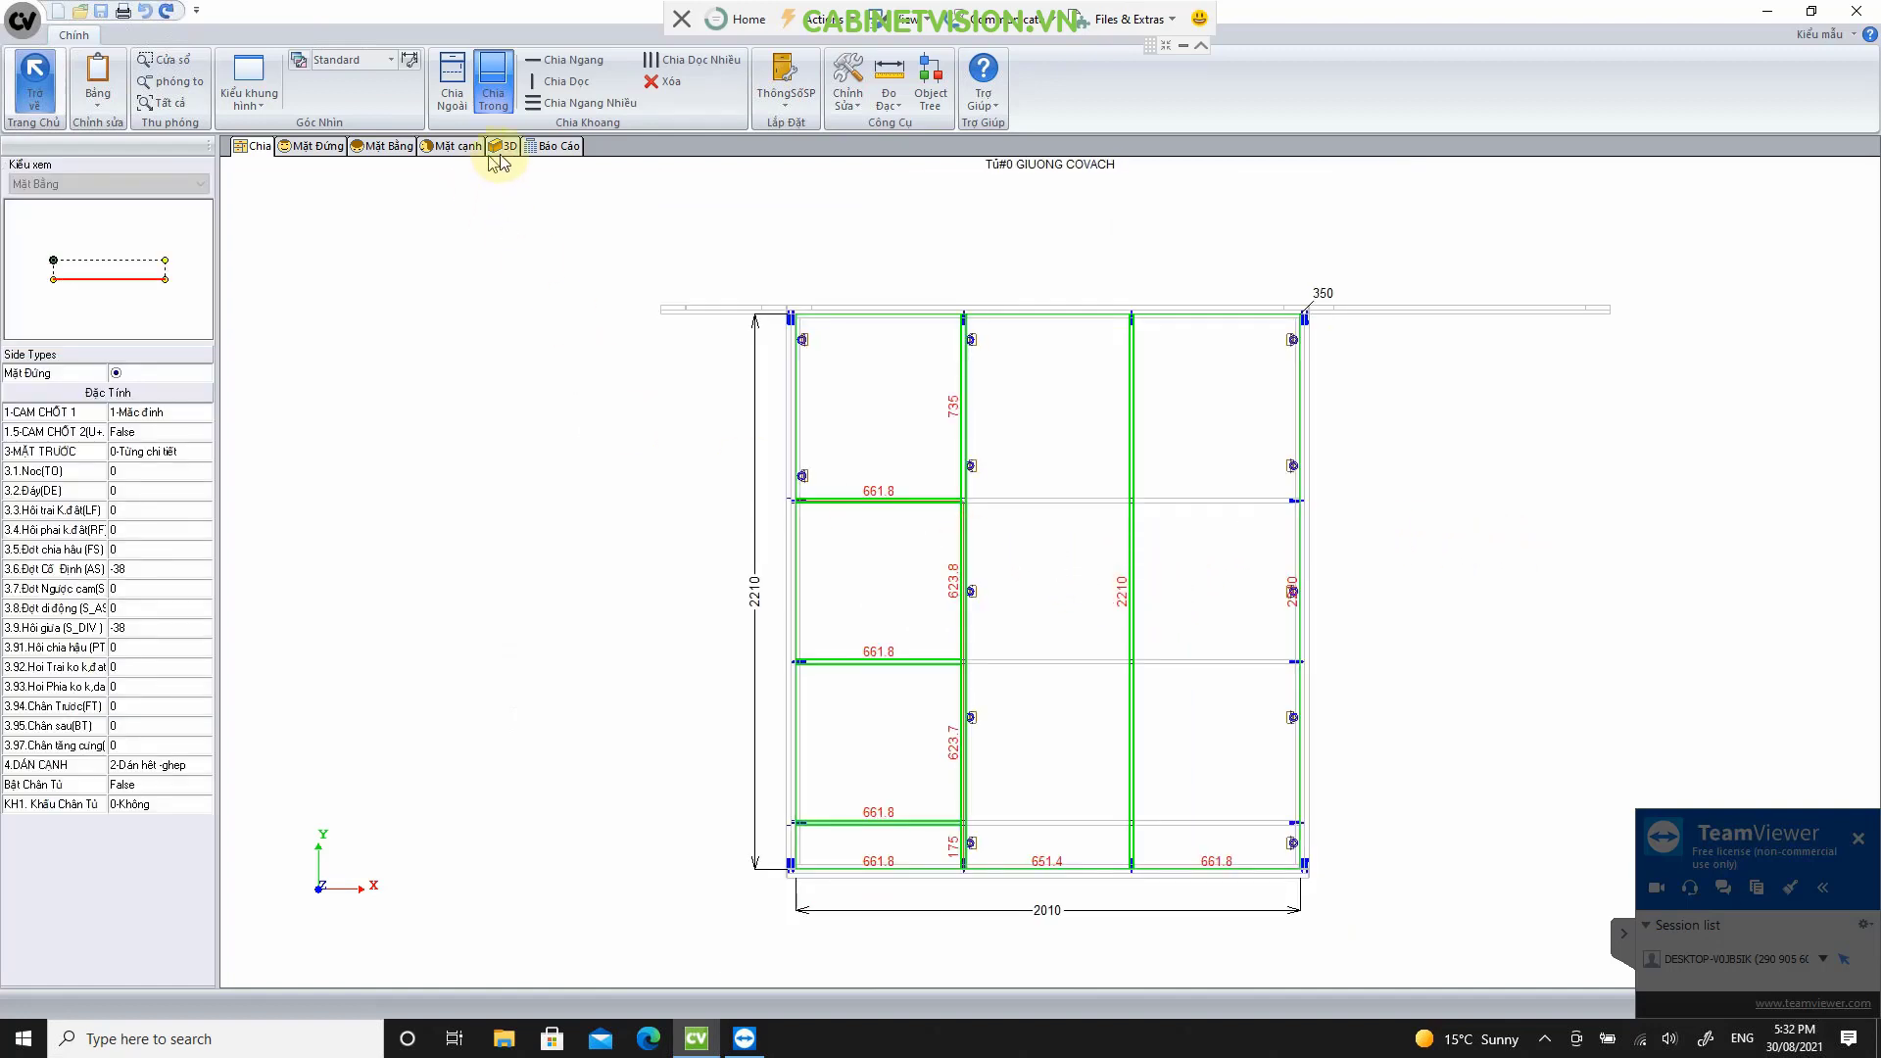
In the 3D view, explode the bed with the Phần Giả slider and rotate to inspect its parts.
left_click(503, 146)
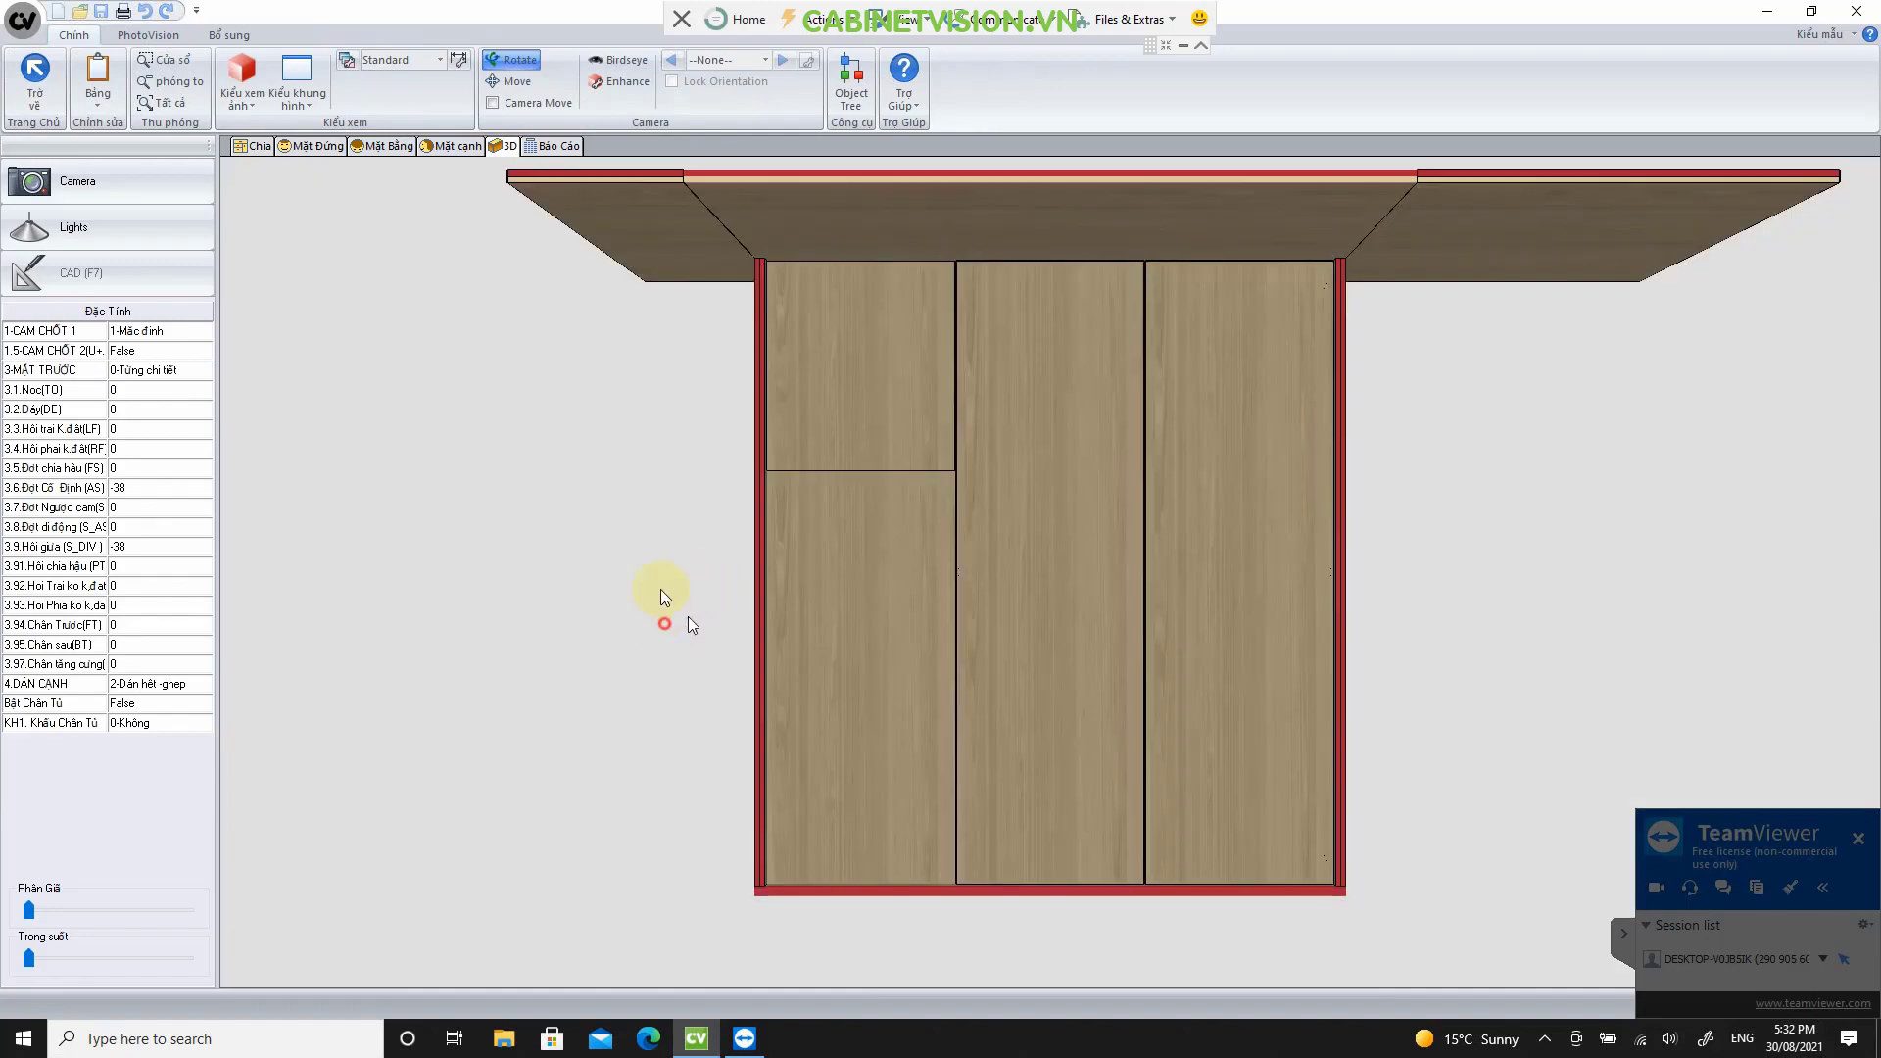
left_click_drag(686, 613, 602, 269)
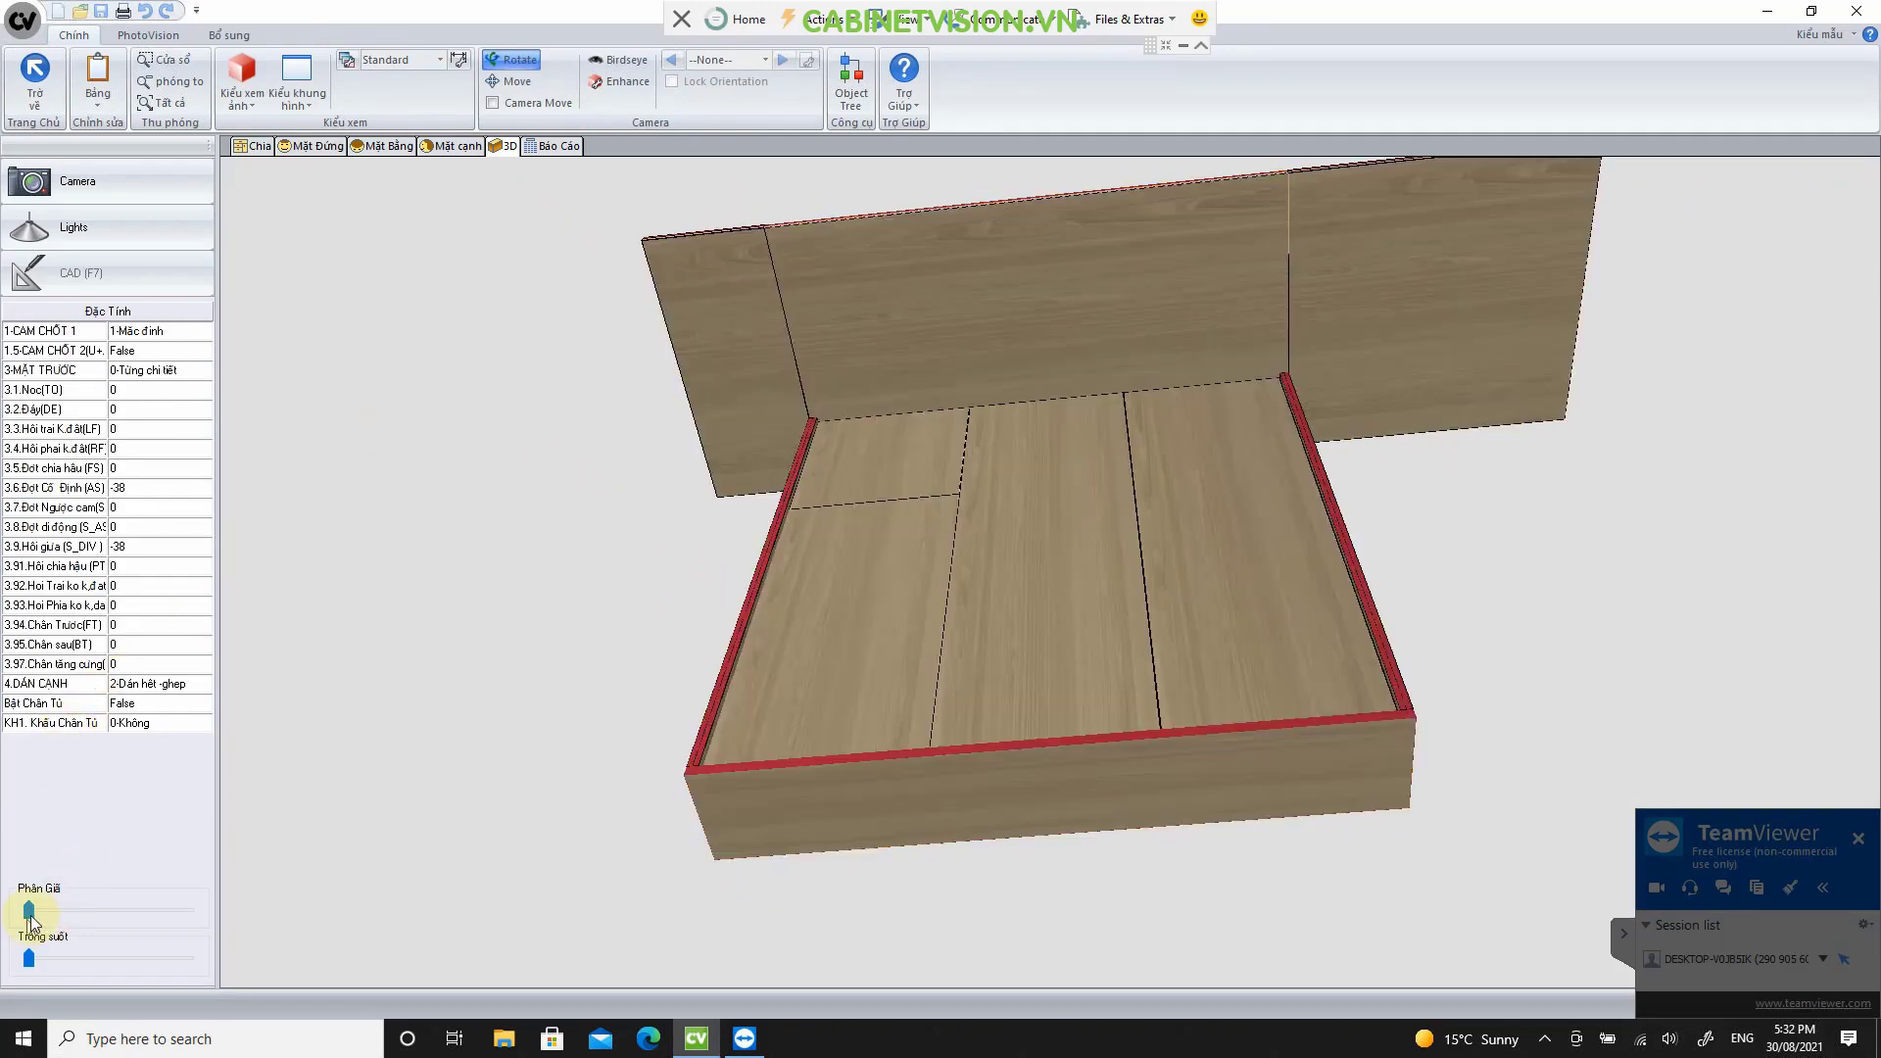
left_click(52, 912)
left_click_drag(61, 912, 73, 912)
left_click_drag(1179, 798, 876, 965)
left_click(968, 746)
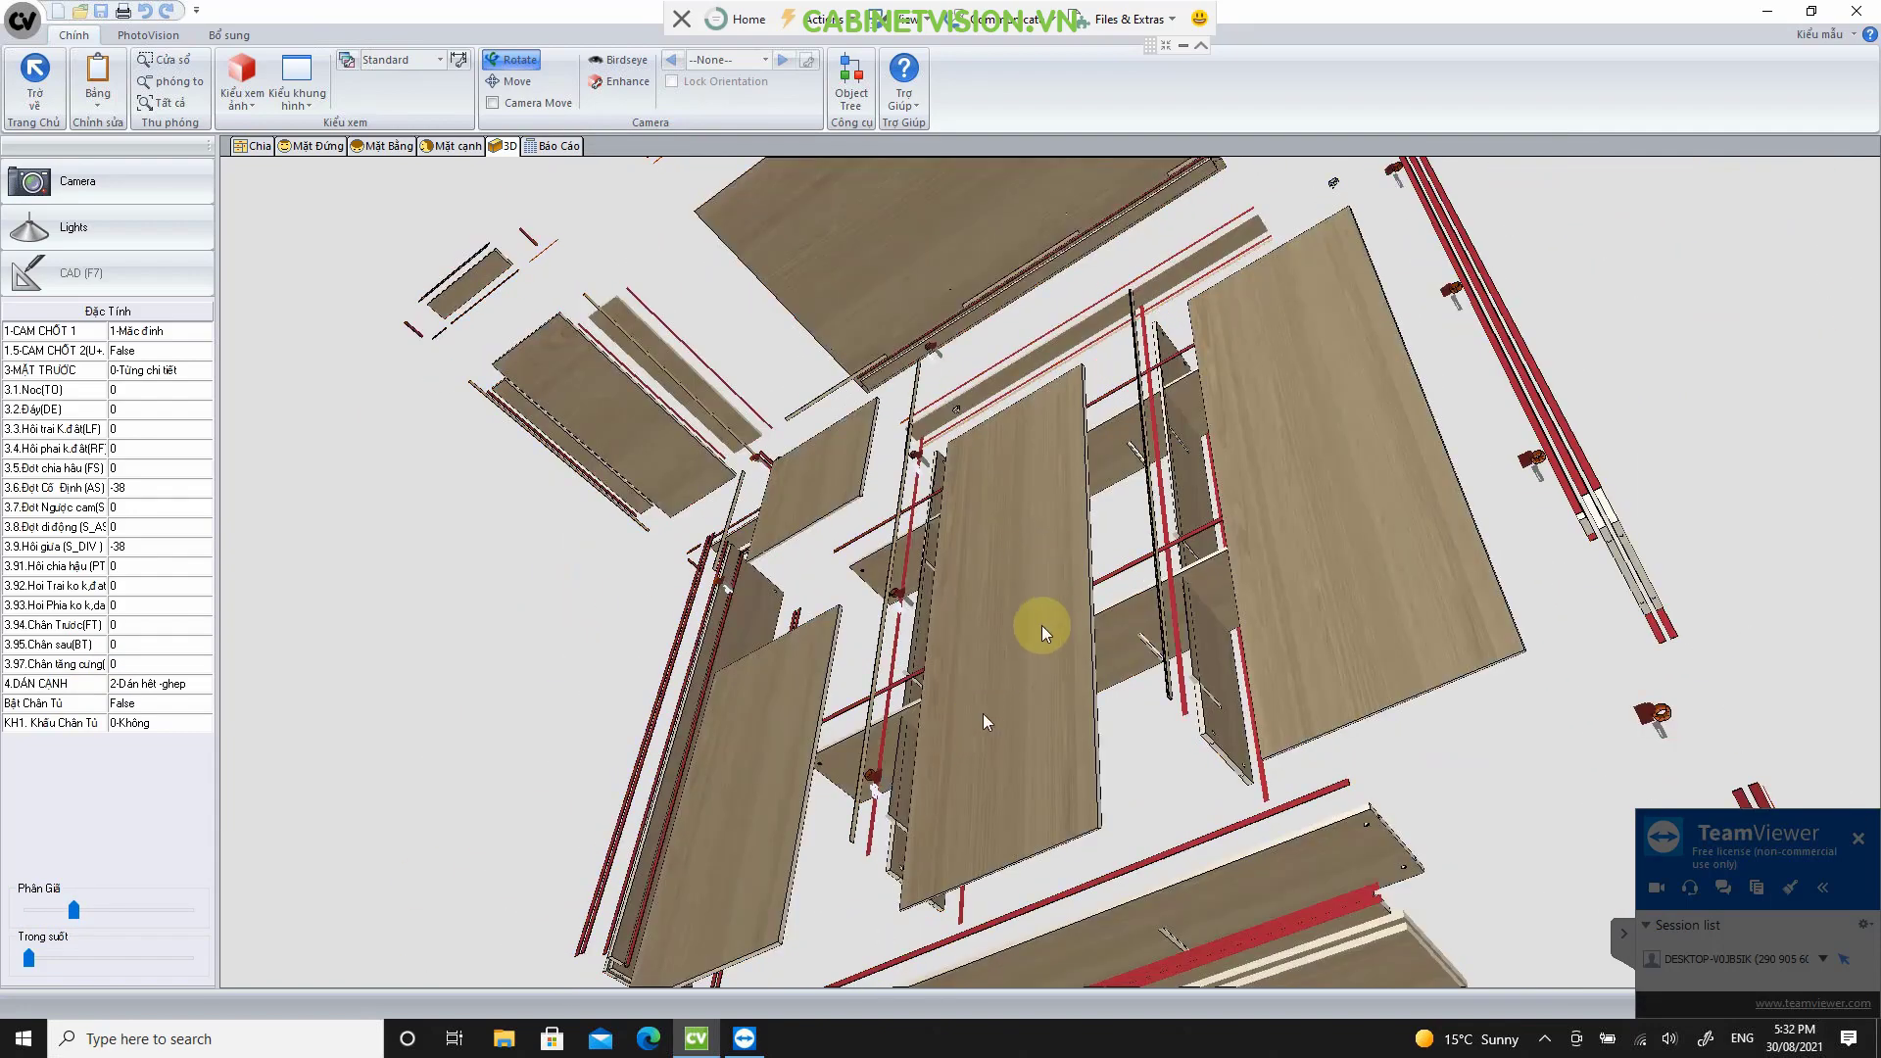
Reassemble the bed, view it from another angle, and return to the room layout.
left_click(19, 913)
left_click_drag(564, 659, 1125, 642)
left_click(36, 78)
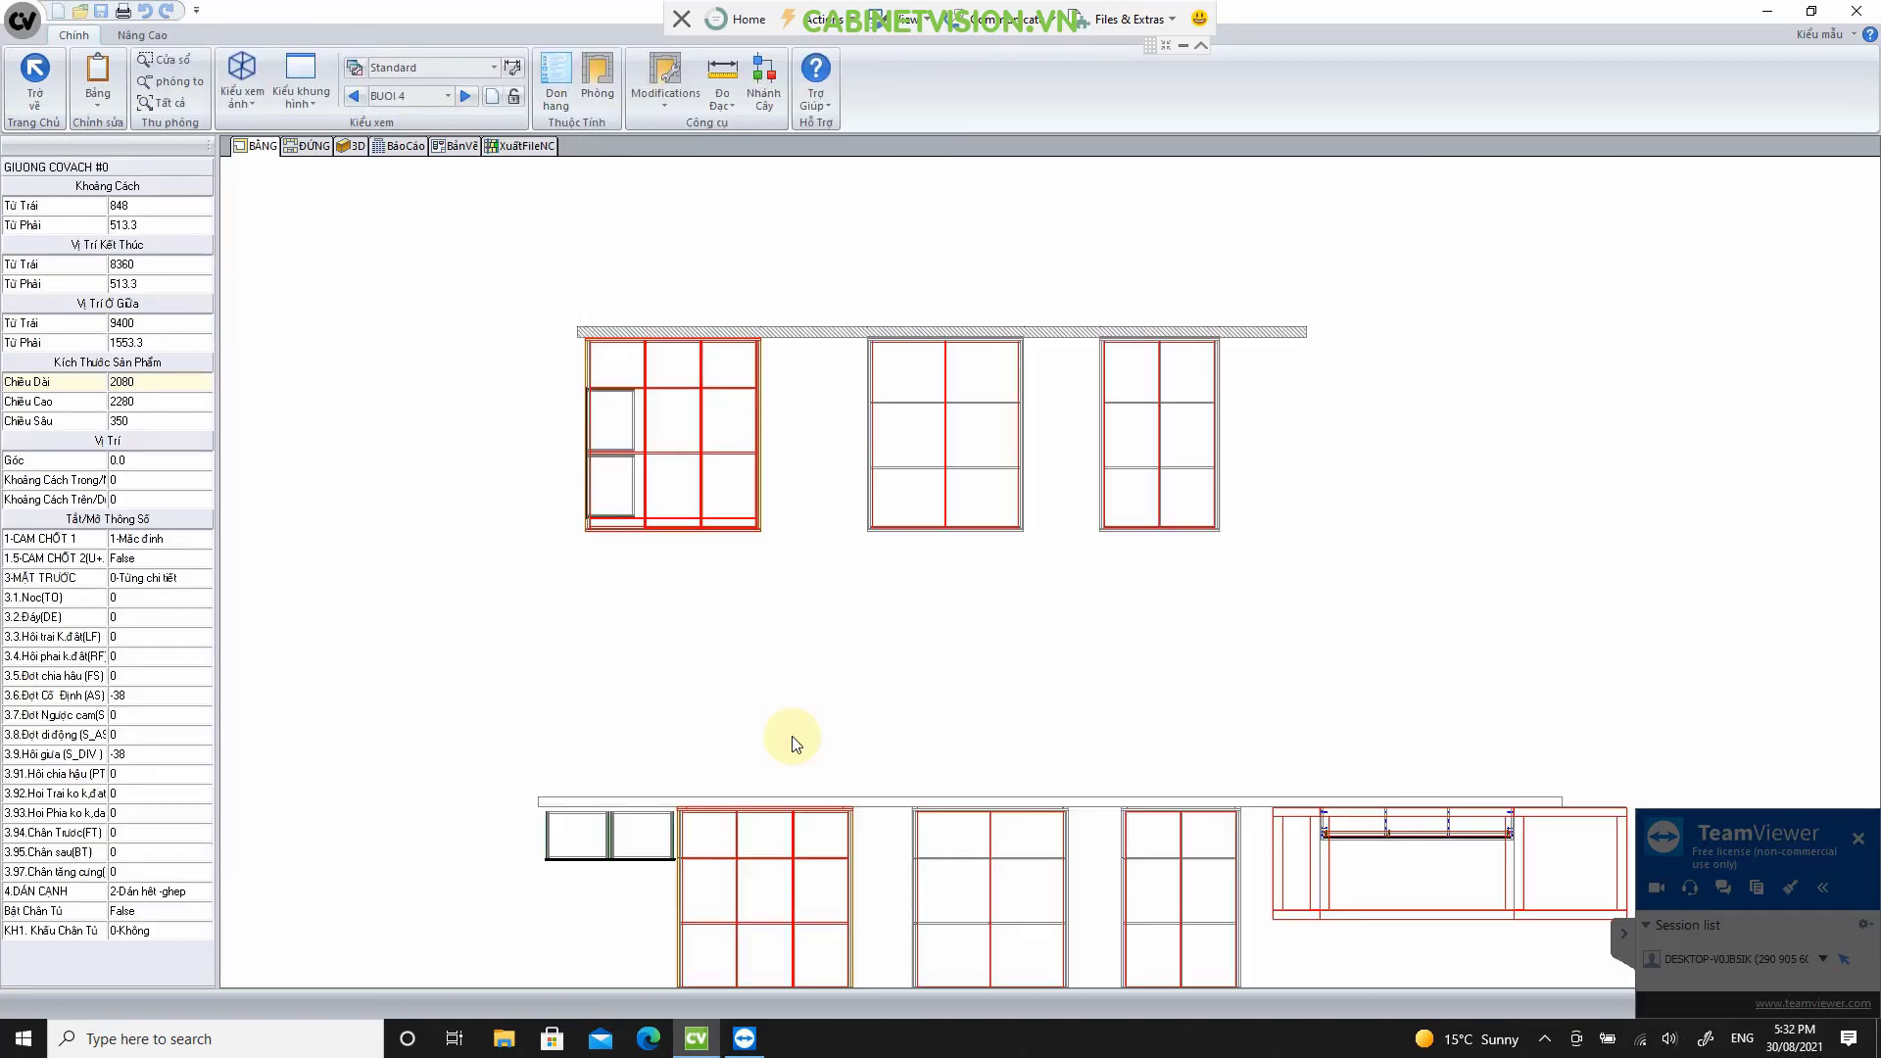
Open GIUONG COVACH #0 in the cabinet editor and show its Mặt cạnh side elevation.
left_click(632, 851)
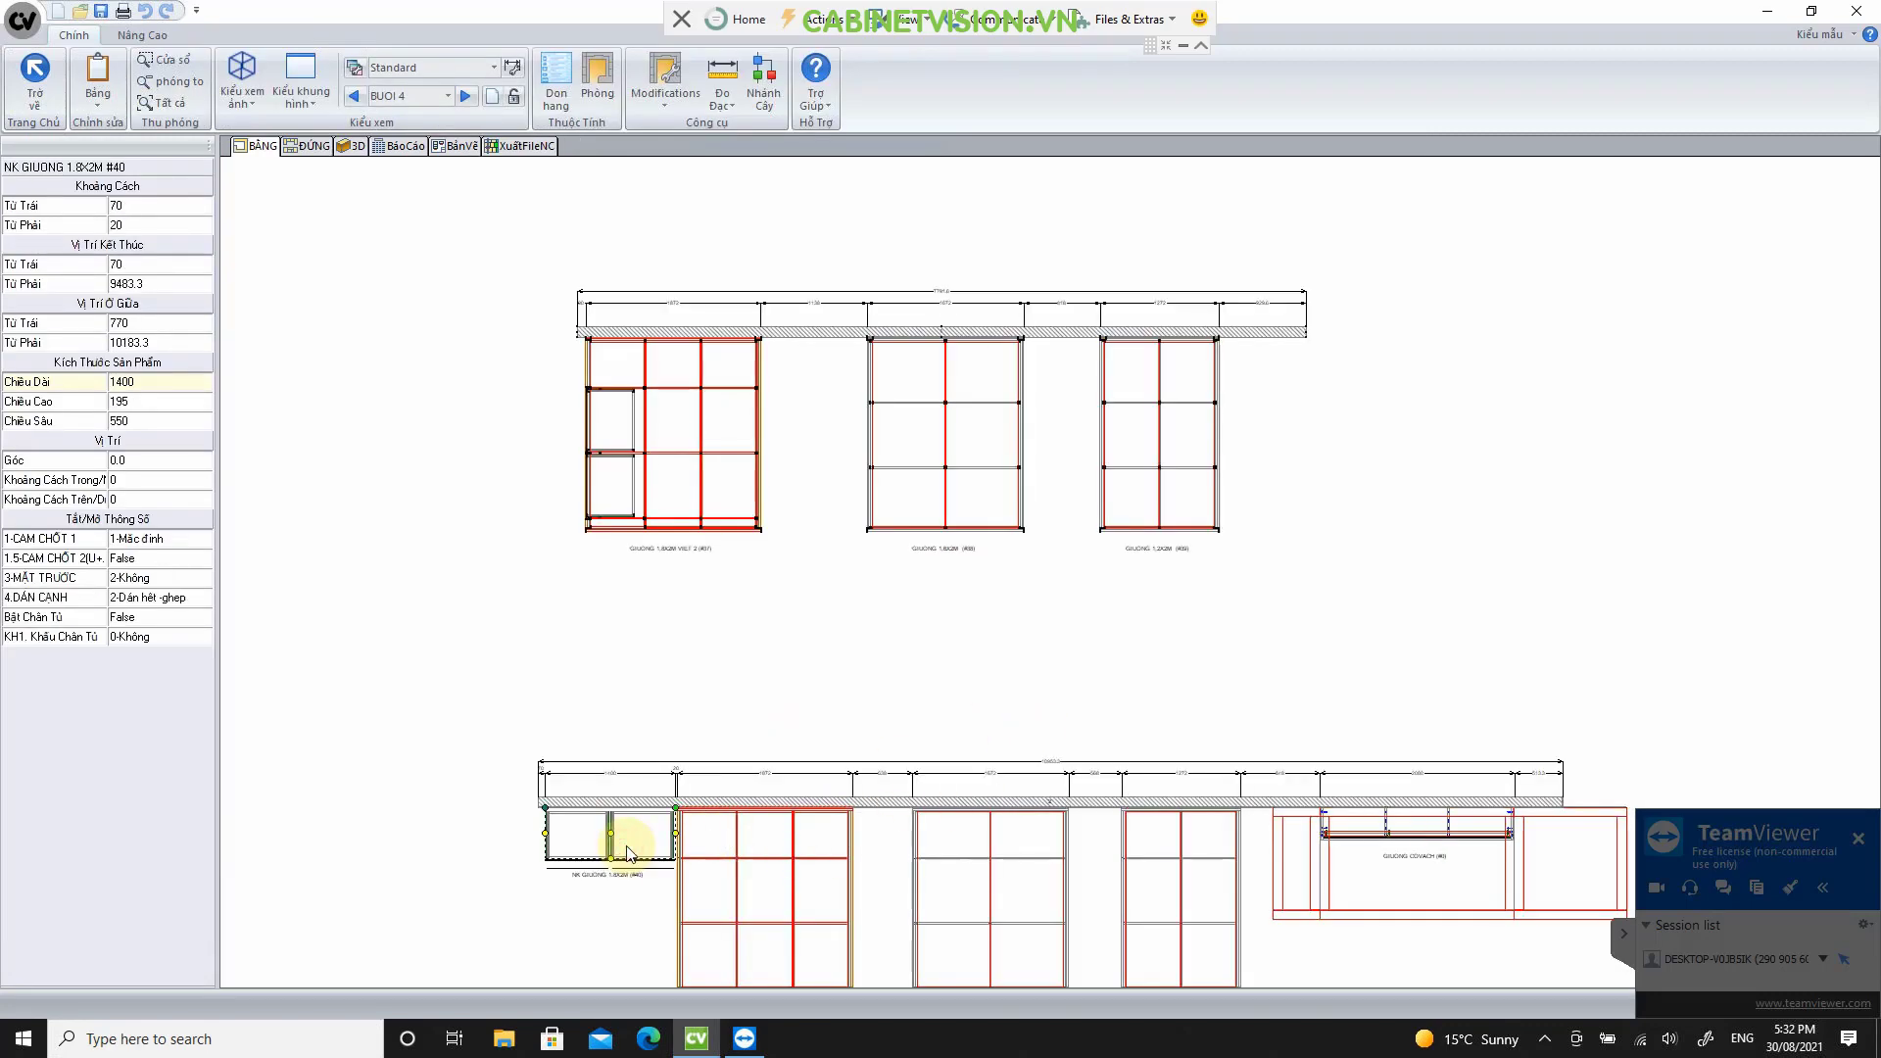
scroll(632, 851, "up", 3)
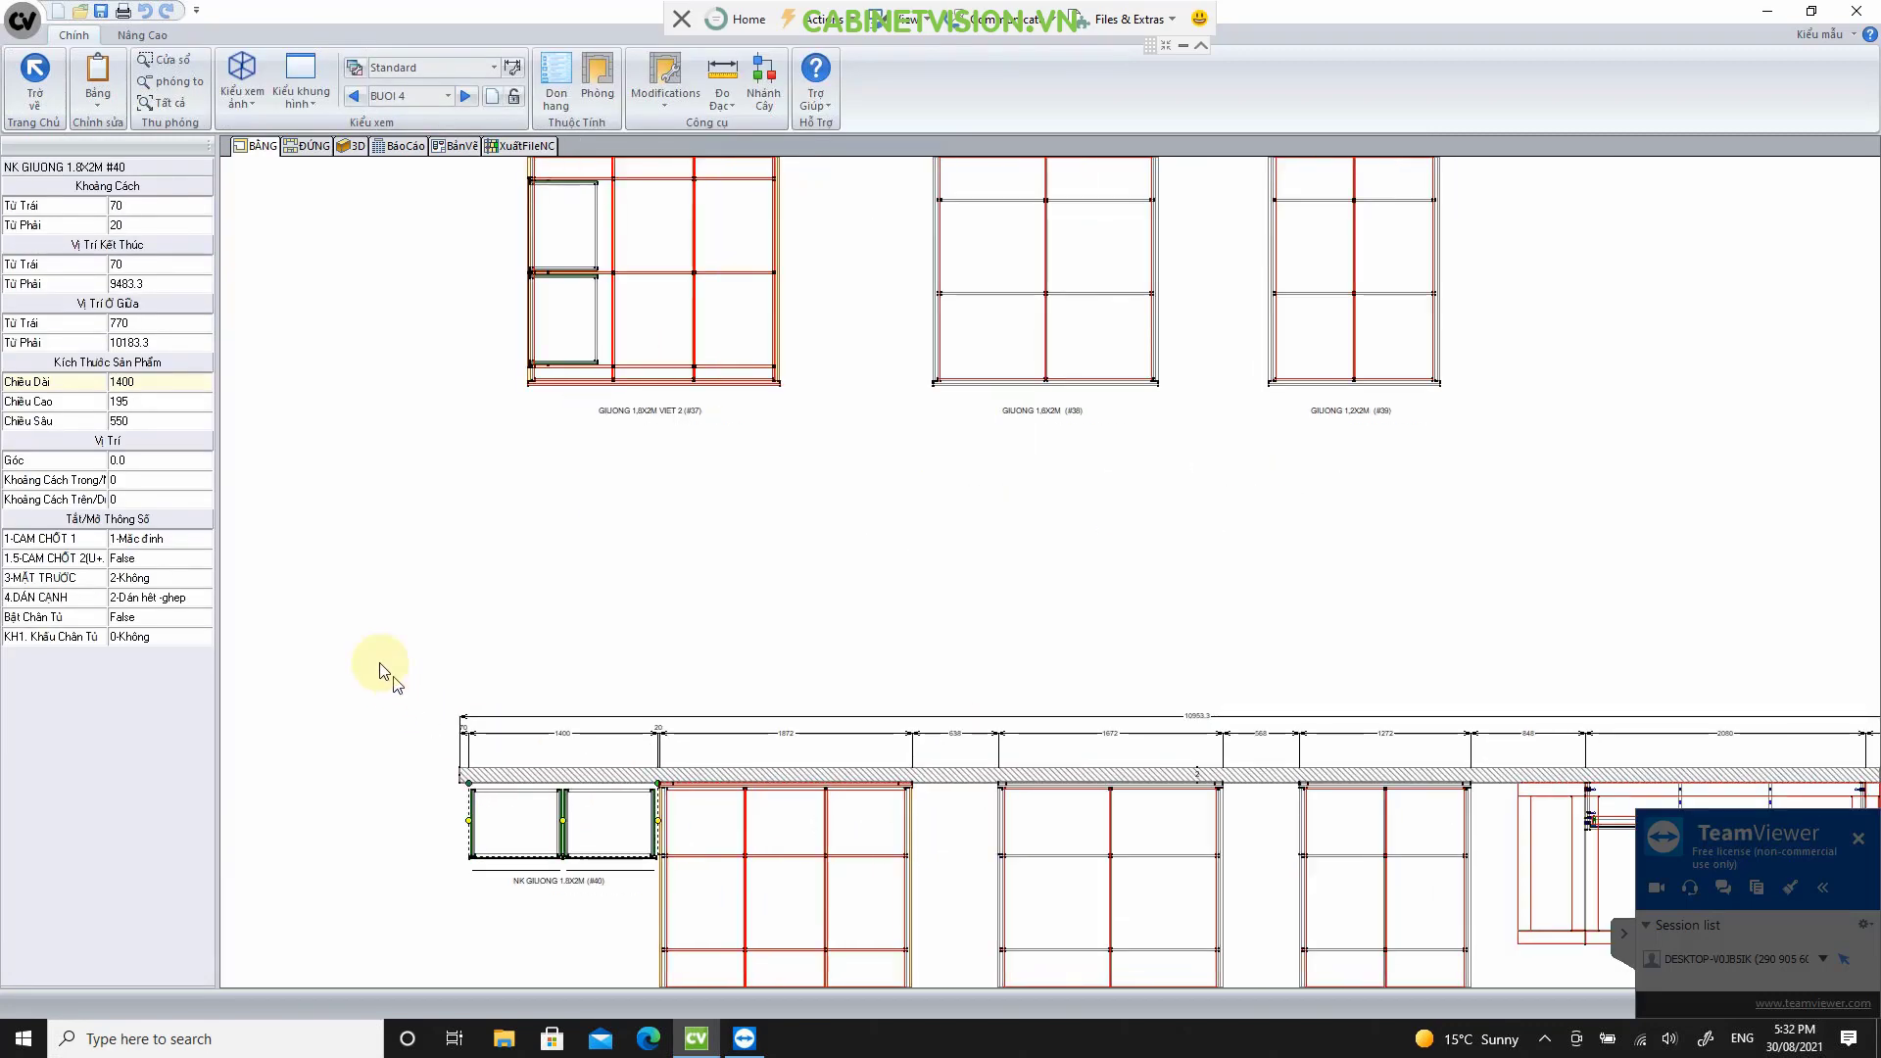
scroll(1163, 694, "up", 2)
left_click(1164, 654)
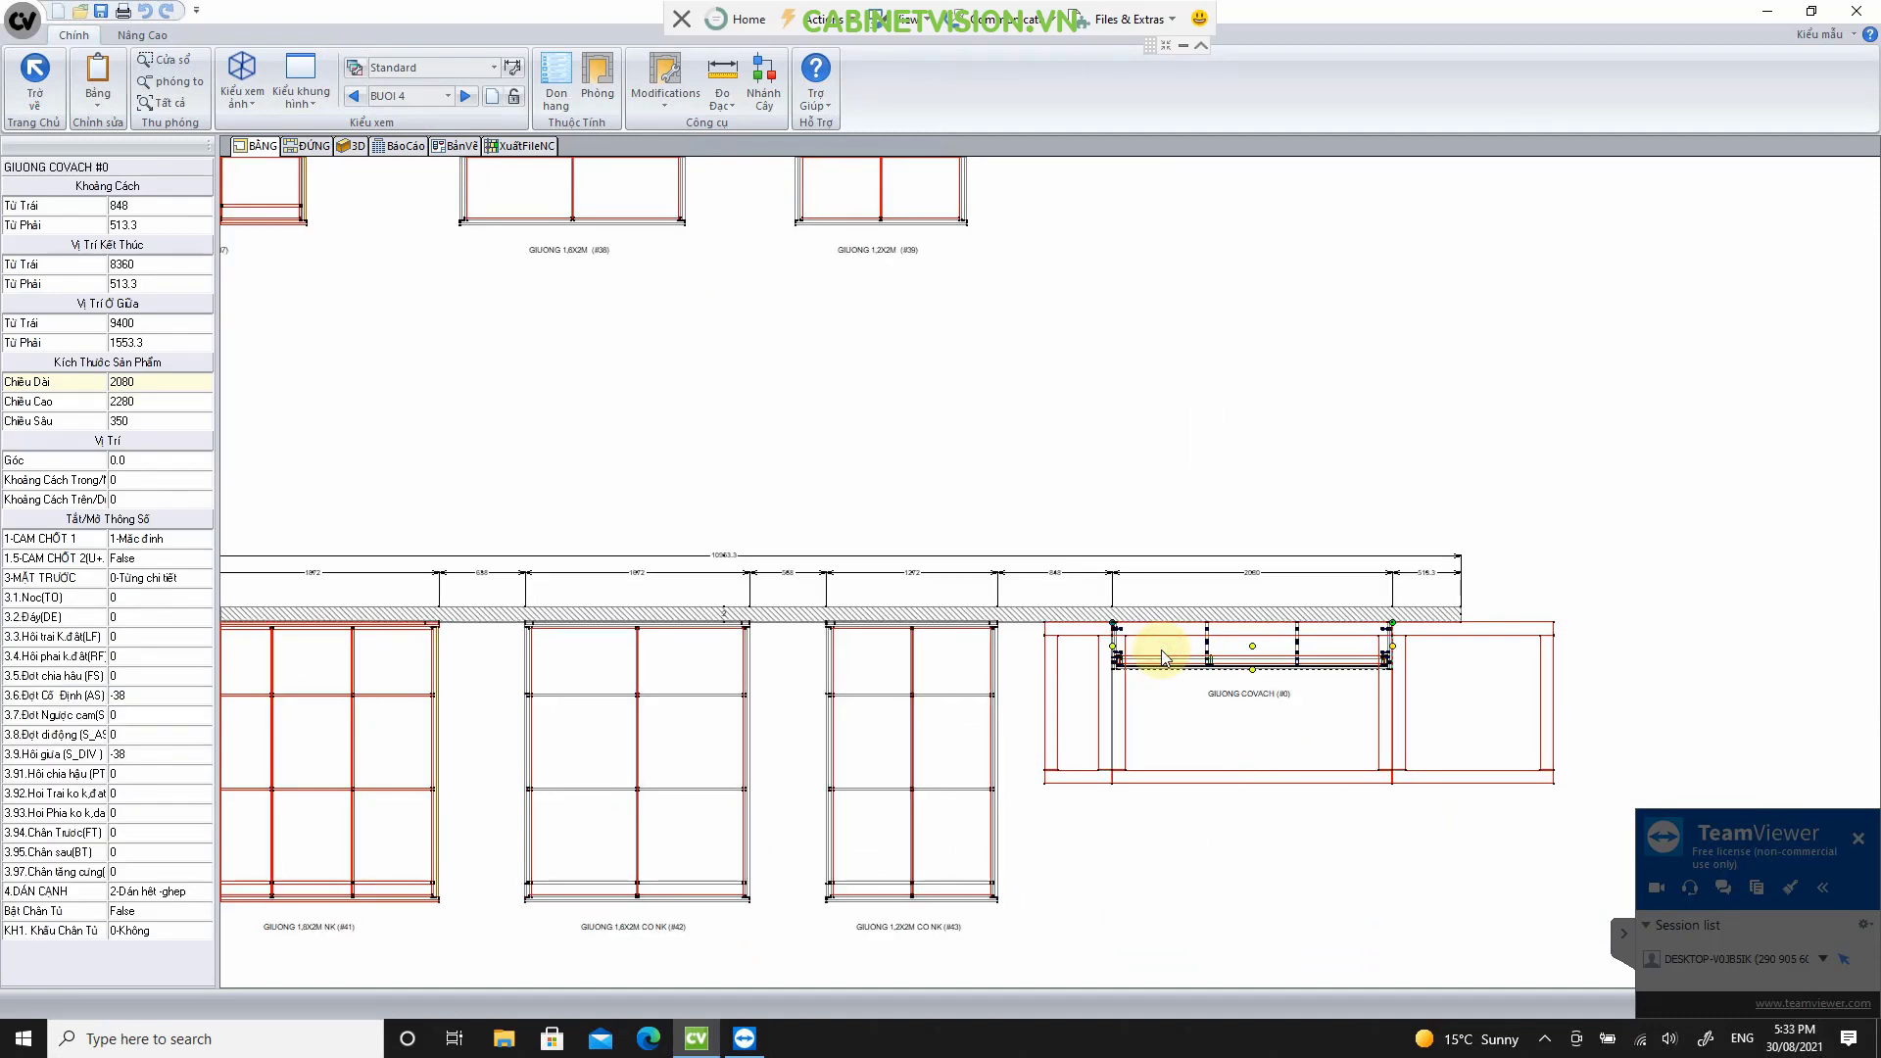
double_click(1159, 676)
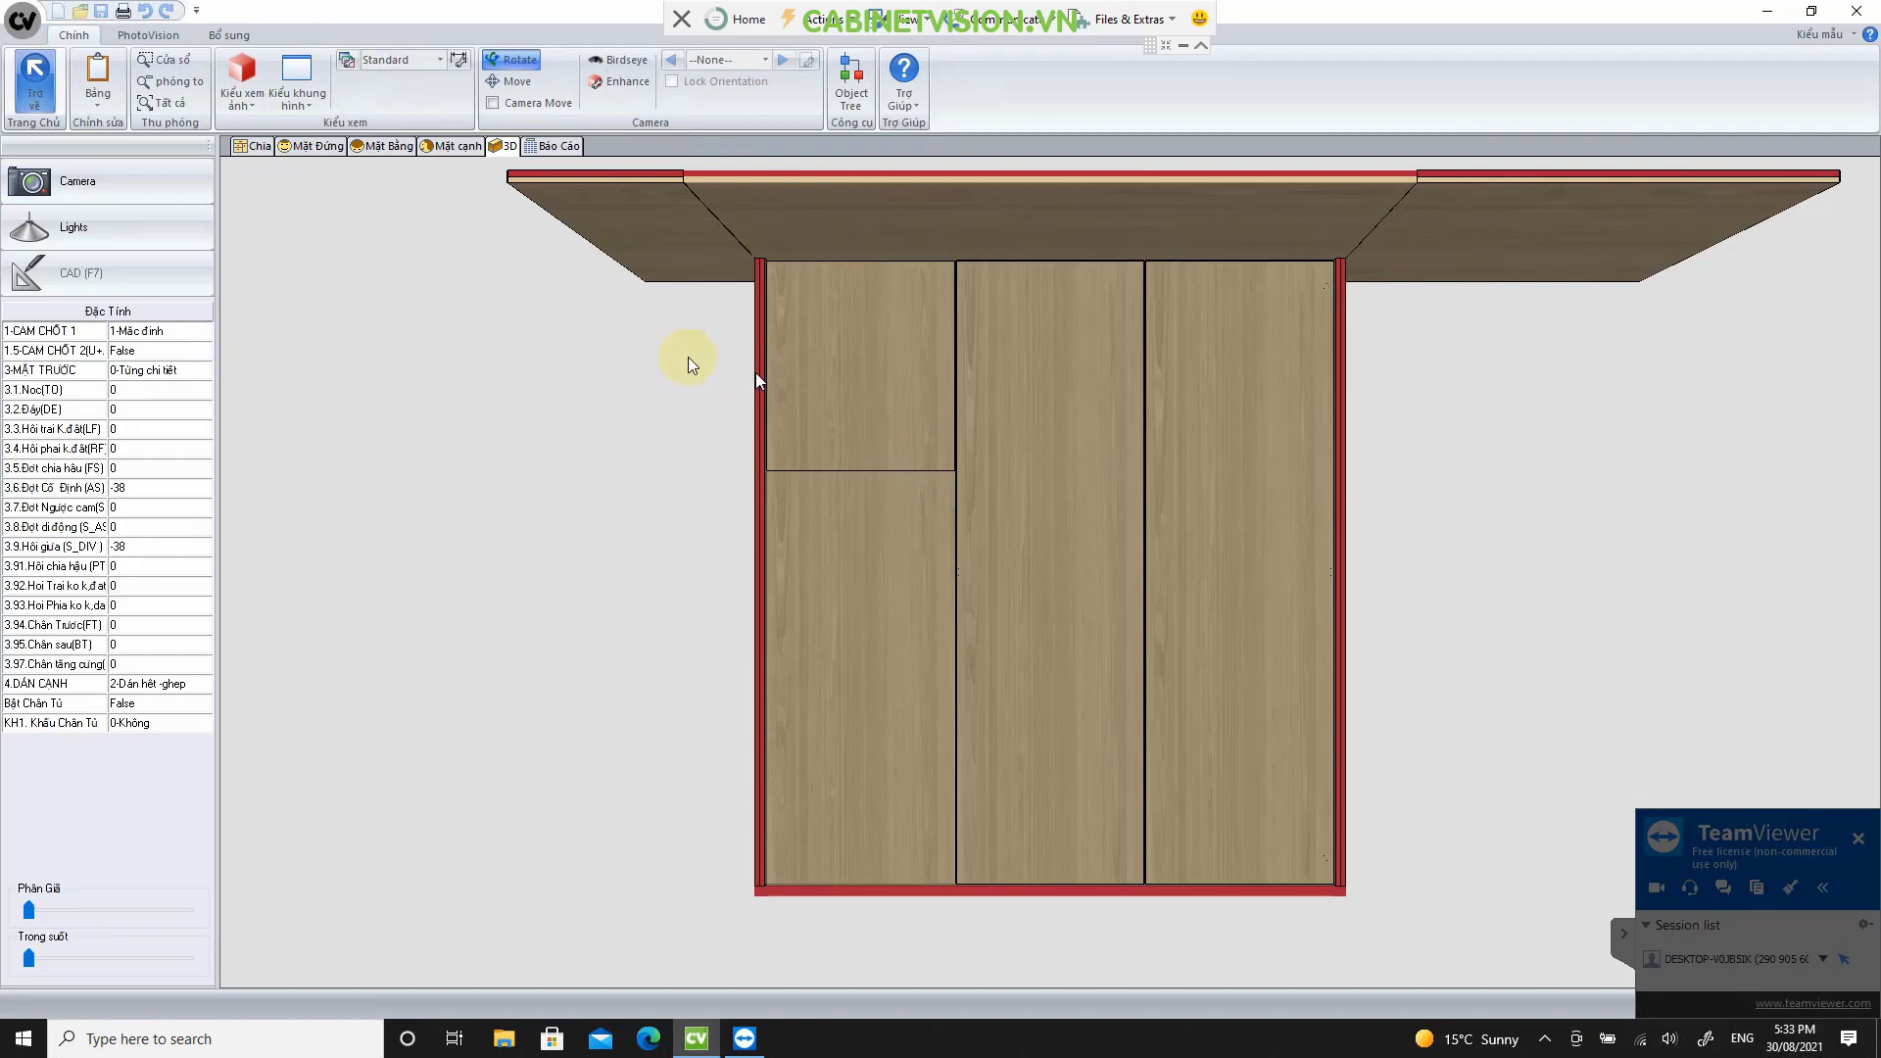
left_click(447, 147)
scroll(1058, 538, "up", 2)
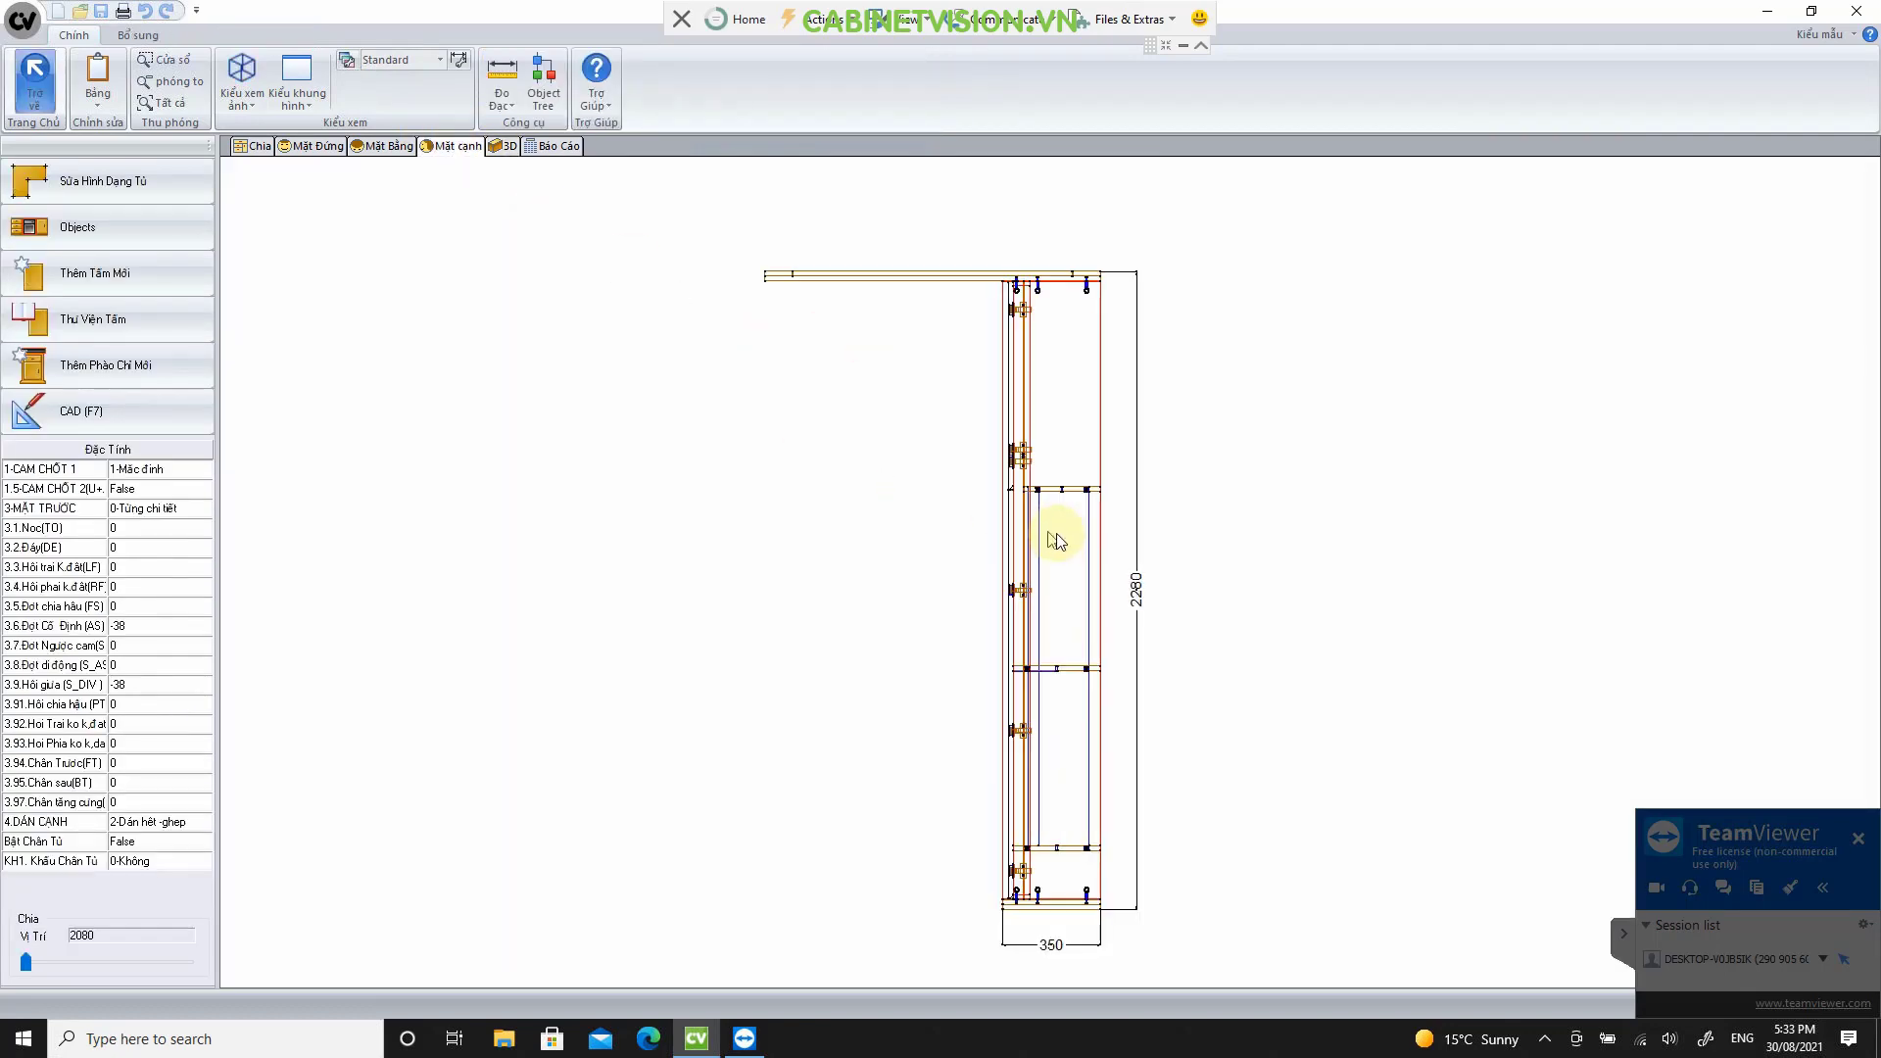
middle_click_drag(1058, 538, 992, 500)
scroll(992, 499, "up", 3)
left_click(502, 76)
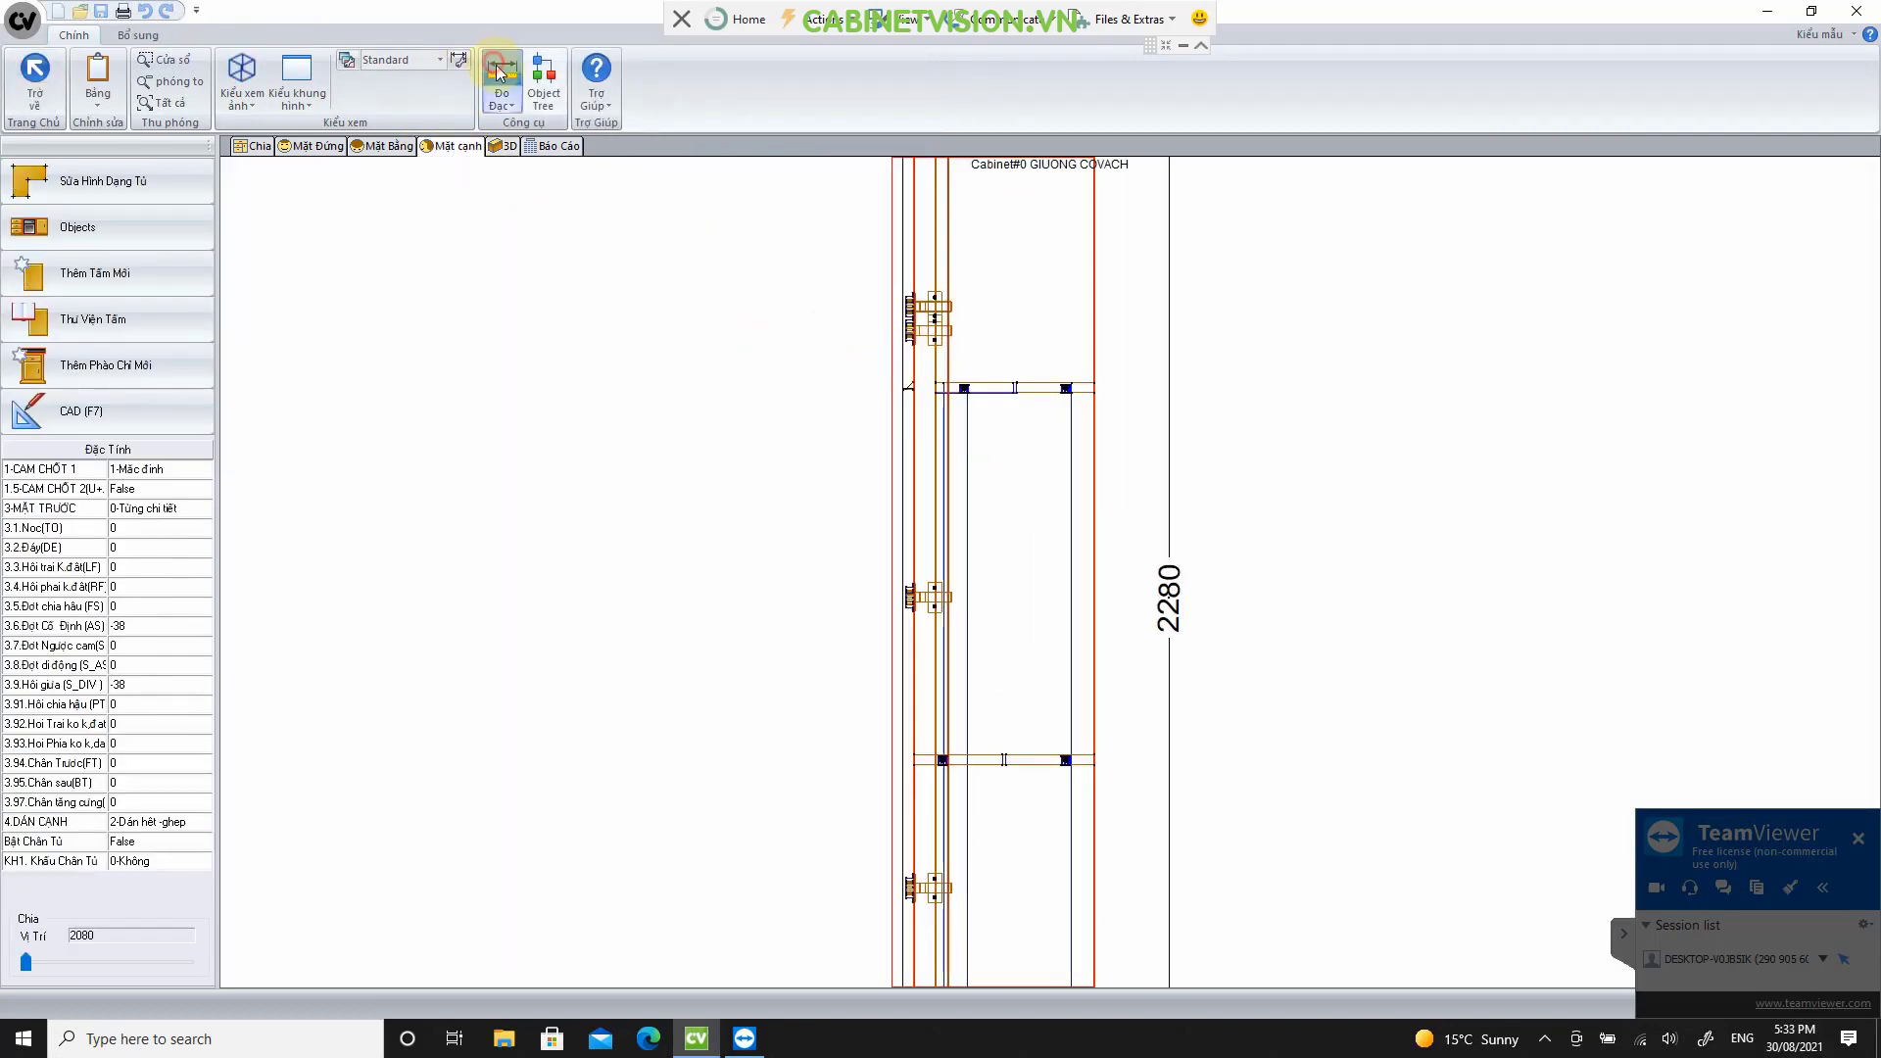
scroll(1001, 377, "up", 3)
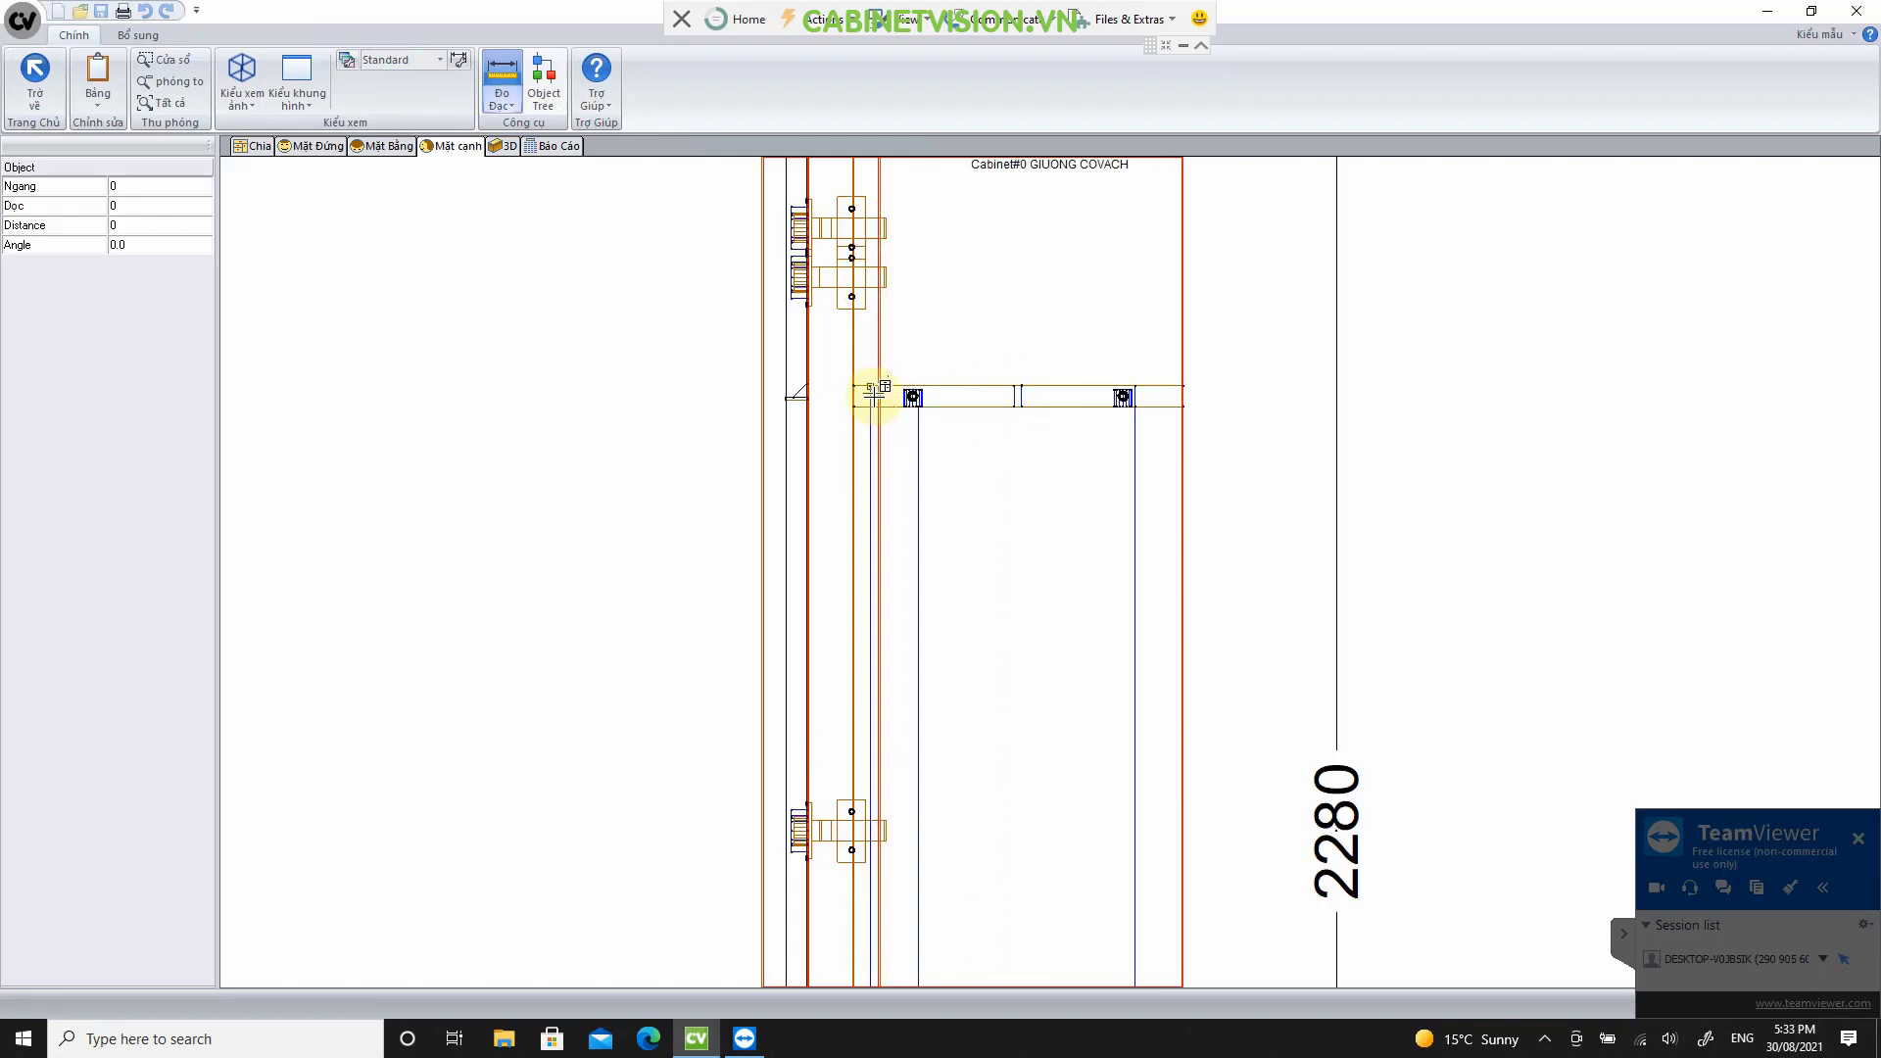
scroll(869, 399, "down", 2)
scroll(875, 299, "down", 1)
scroll(831, 245, "up", 2)
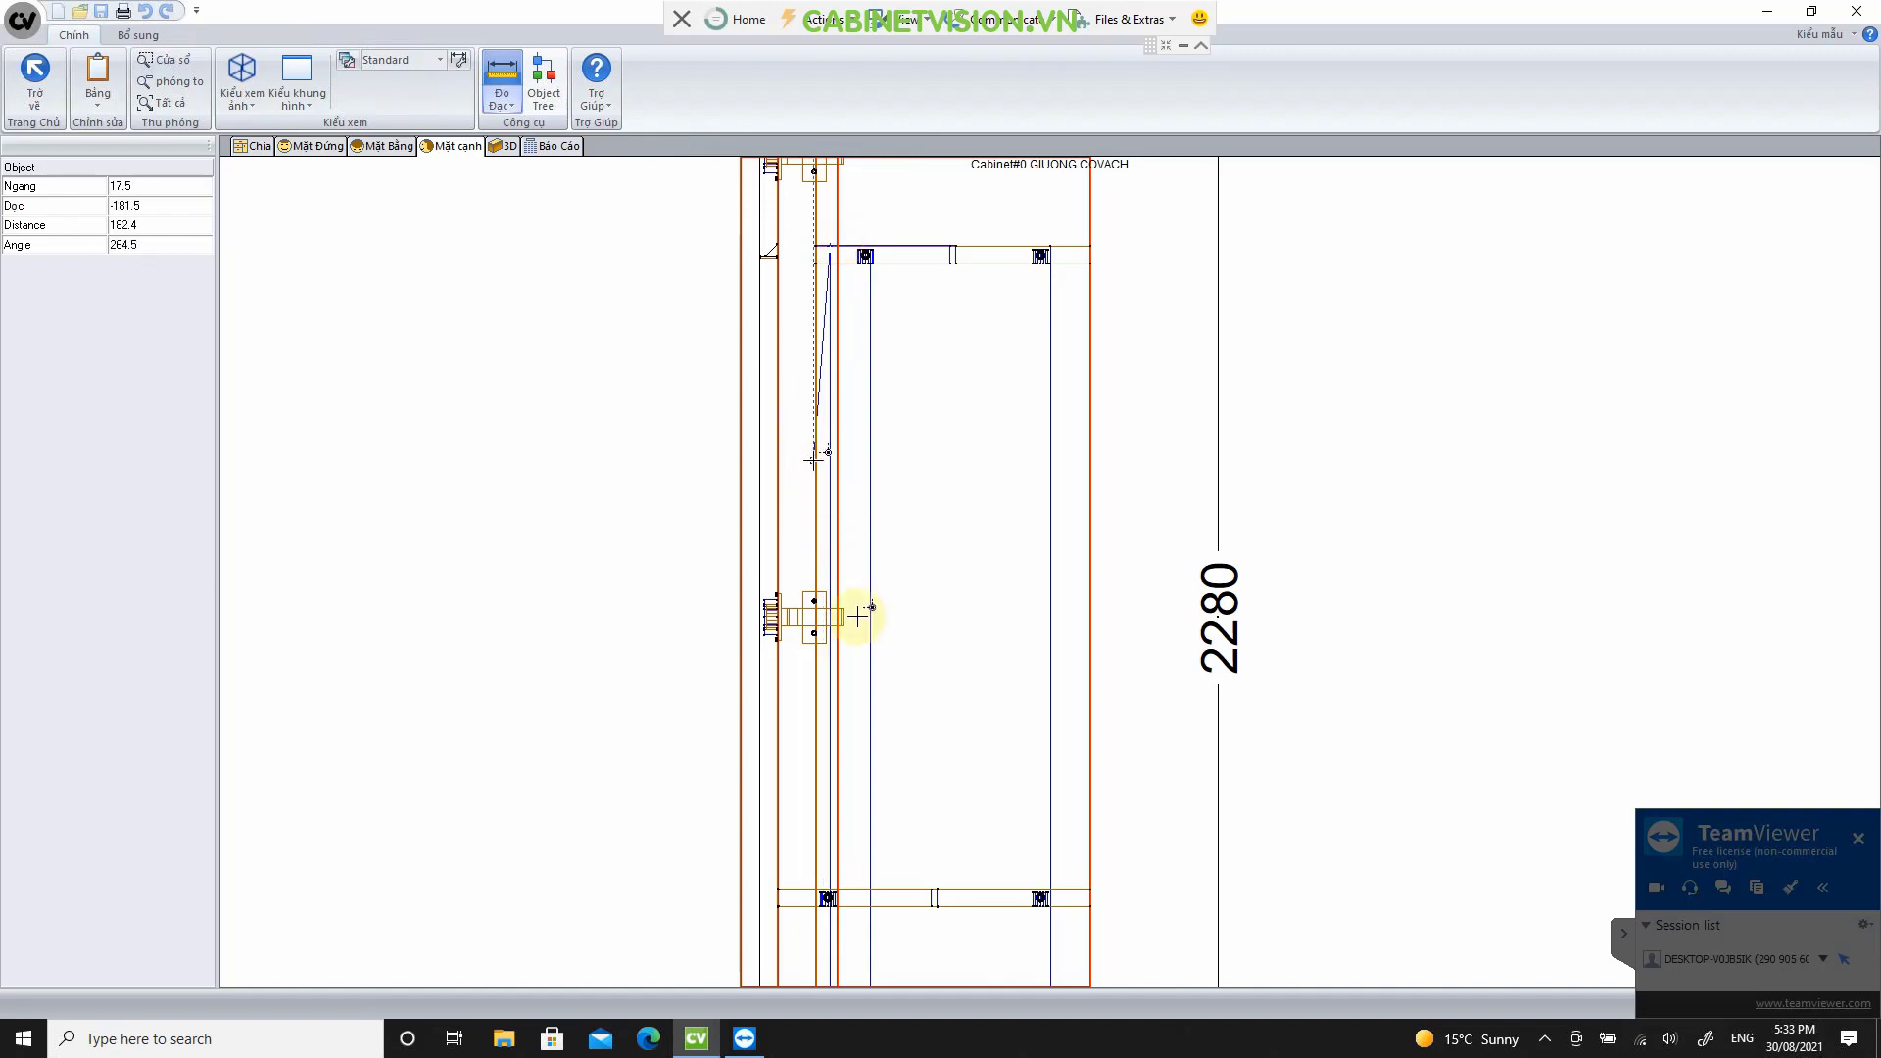
middle_click_drag(799, 244, 756, 720)
scroll(757, 720, "down", 2)
scroll(798, 420, "up", 5)
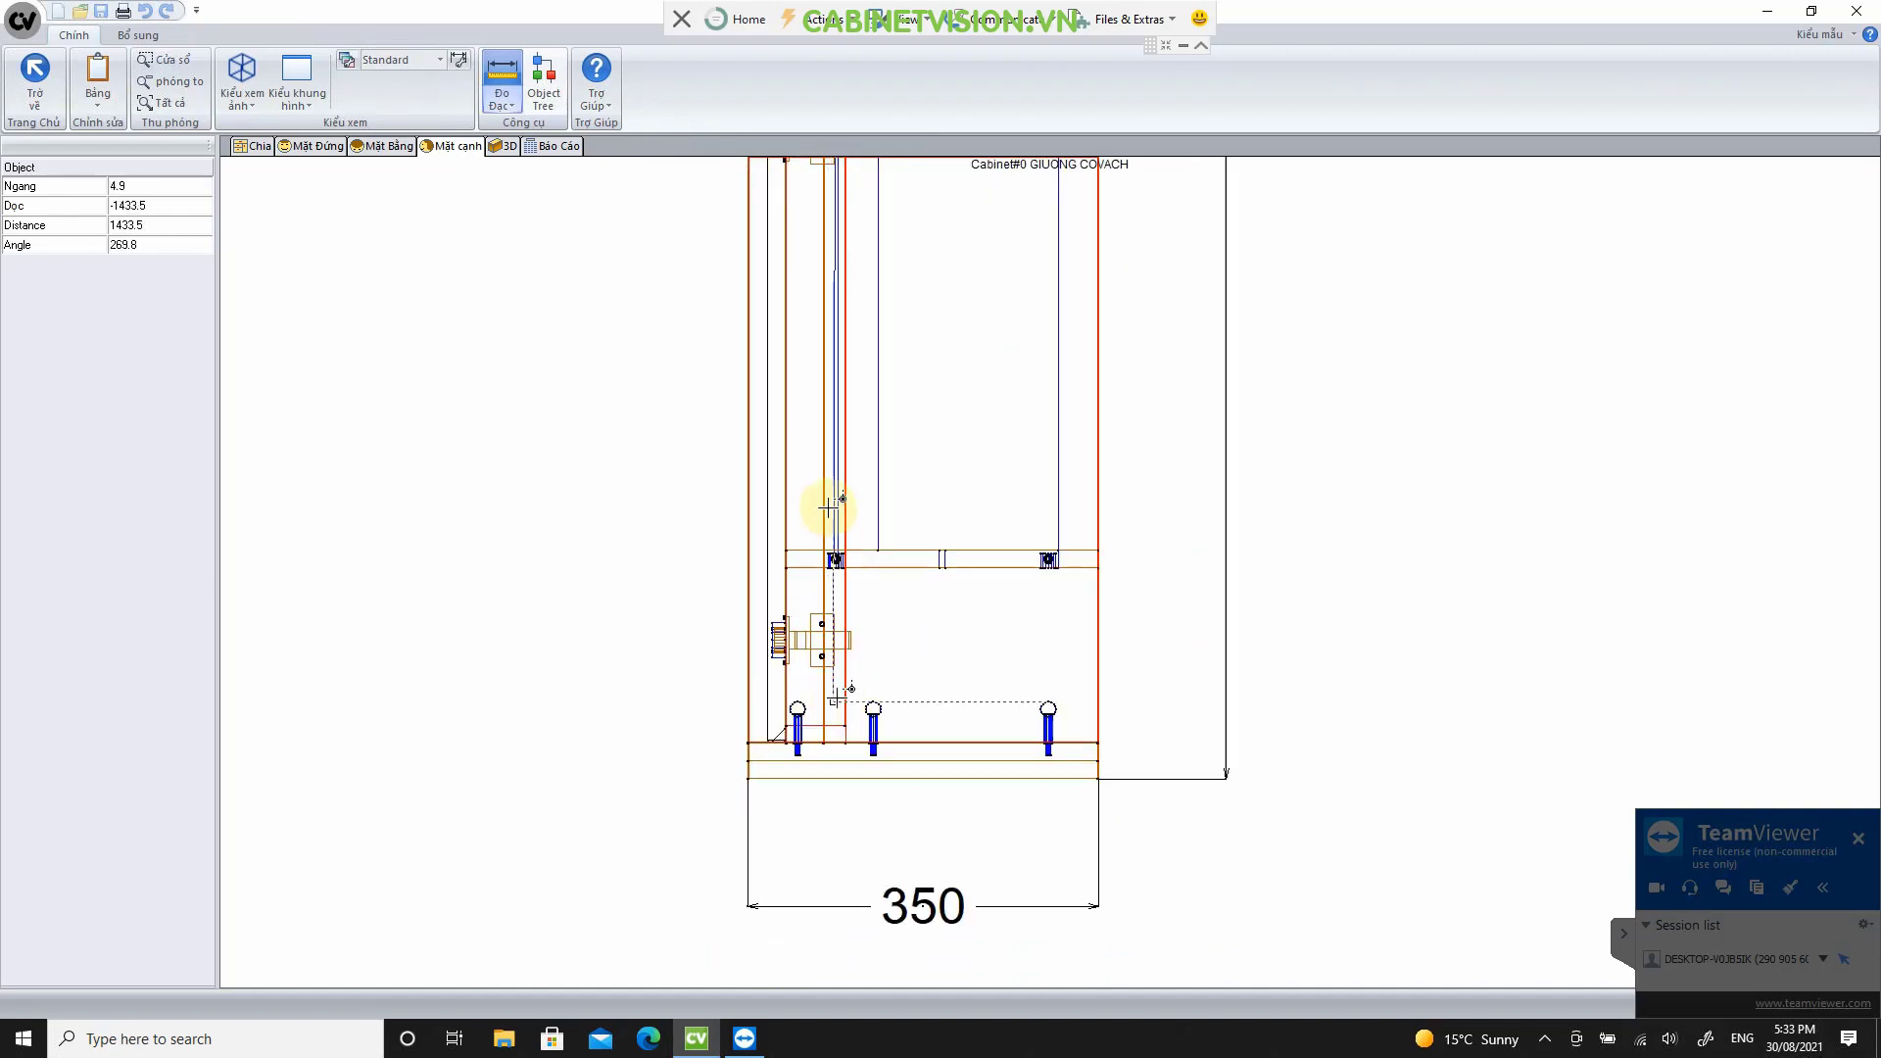
scroll(840, 520, "up", 3)
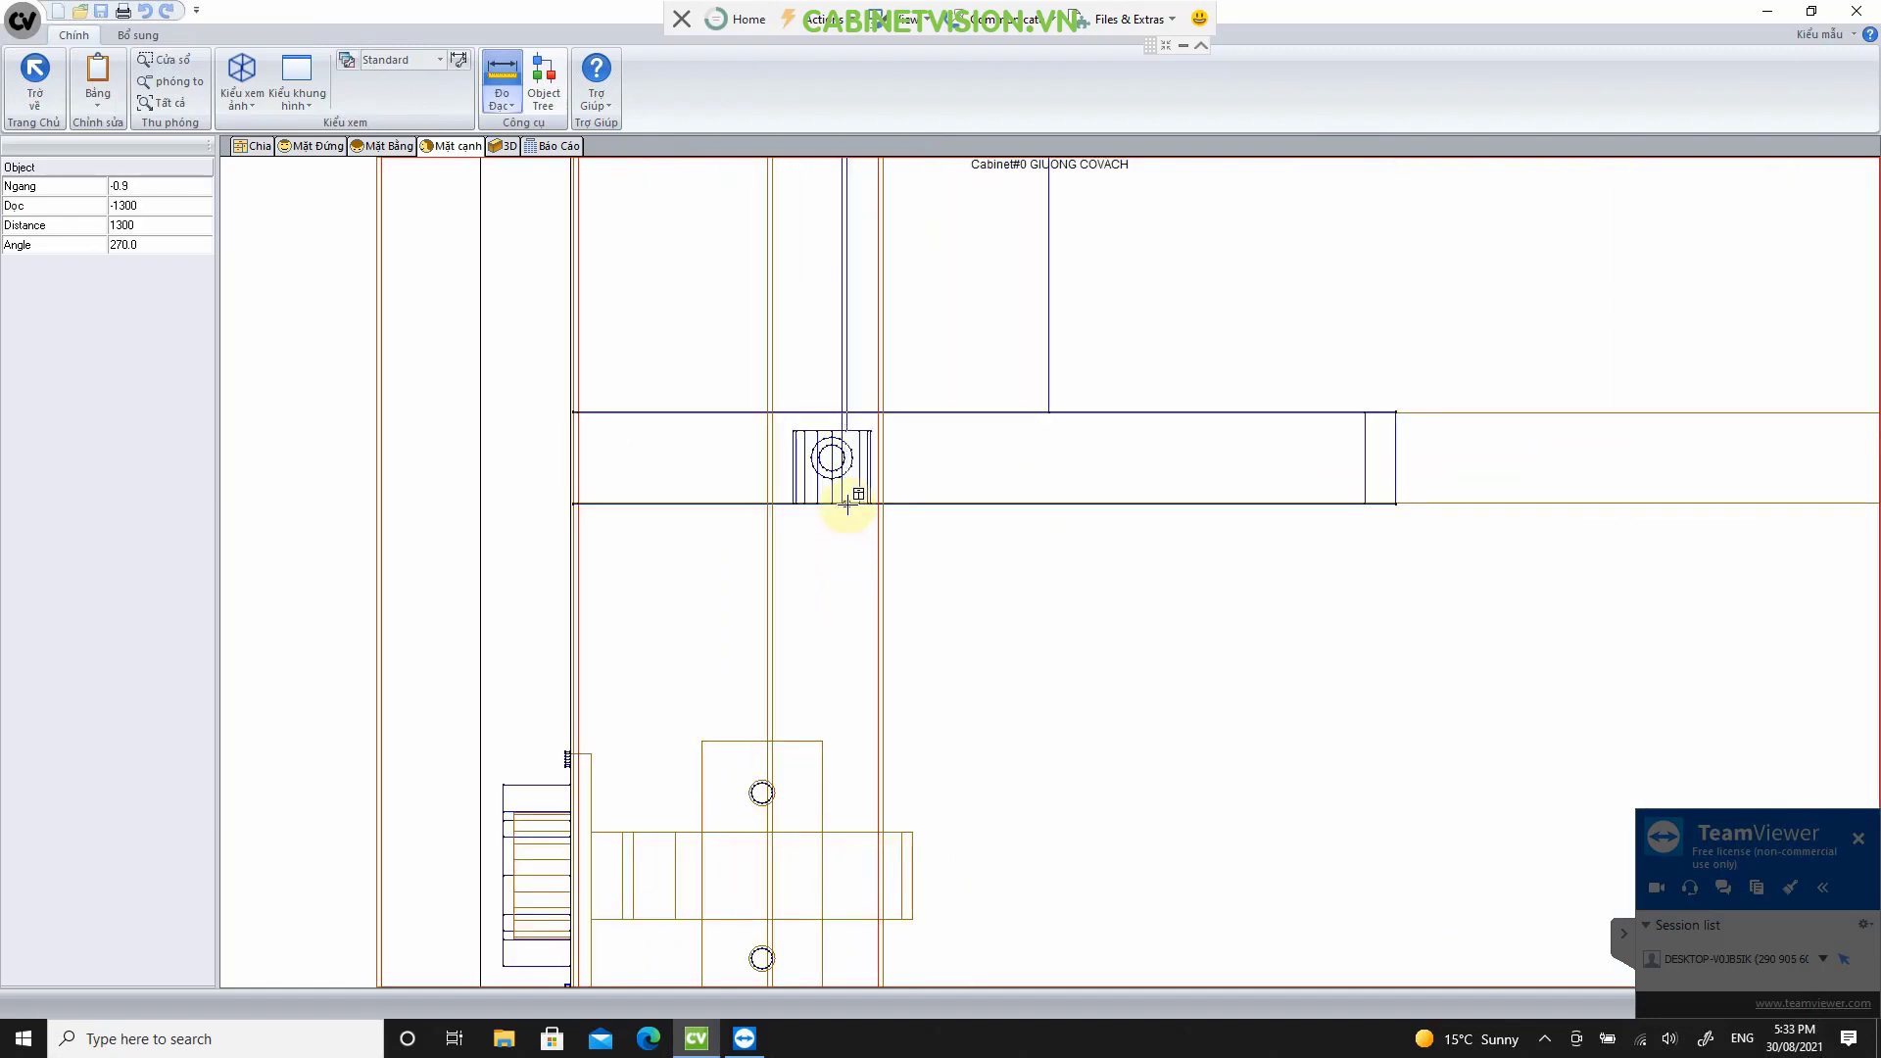
key("Escape")
left_click(501, 83)
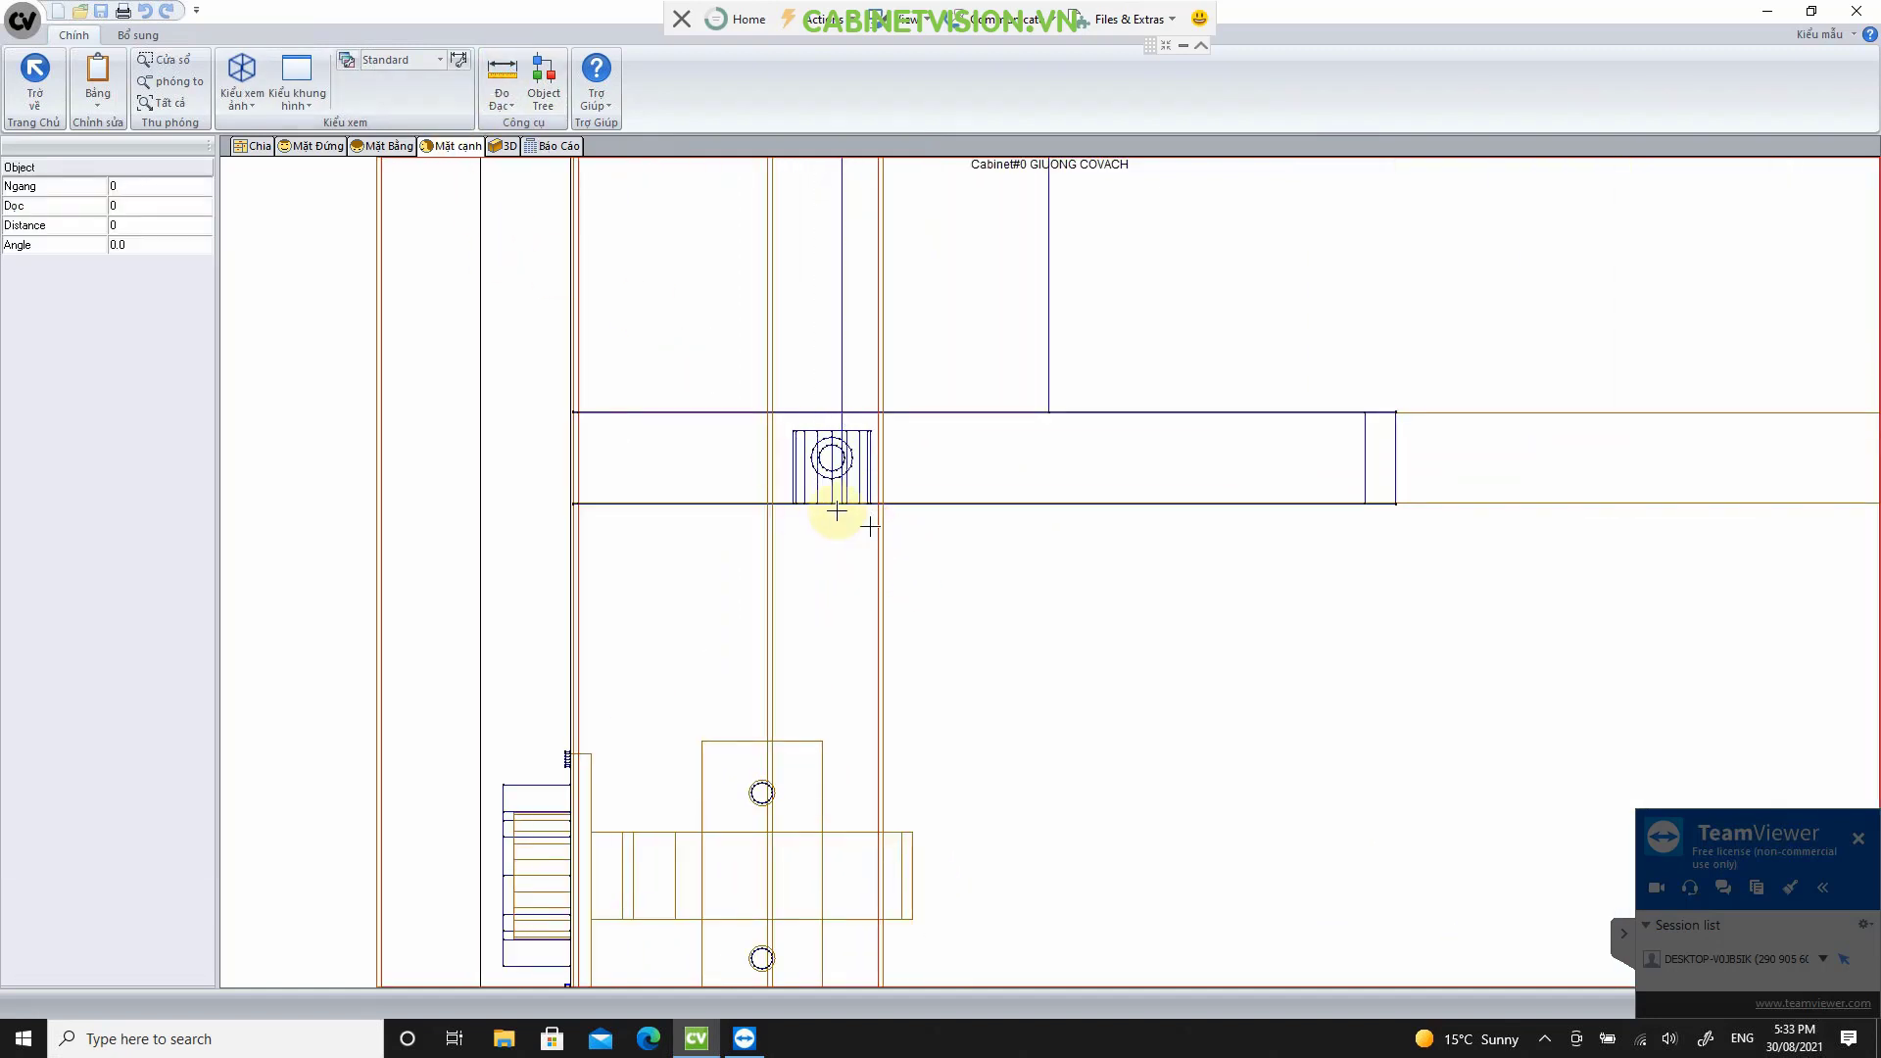
left_click(837, 503)
middle_click_drag(1408, 504, 827, 621)
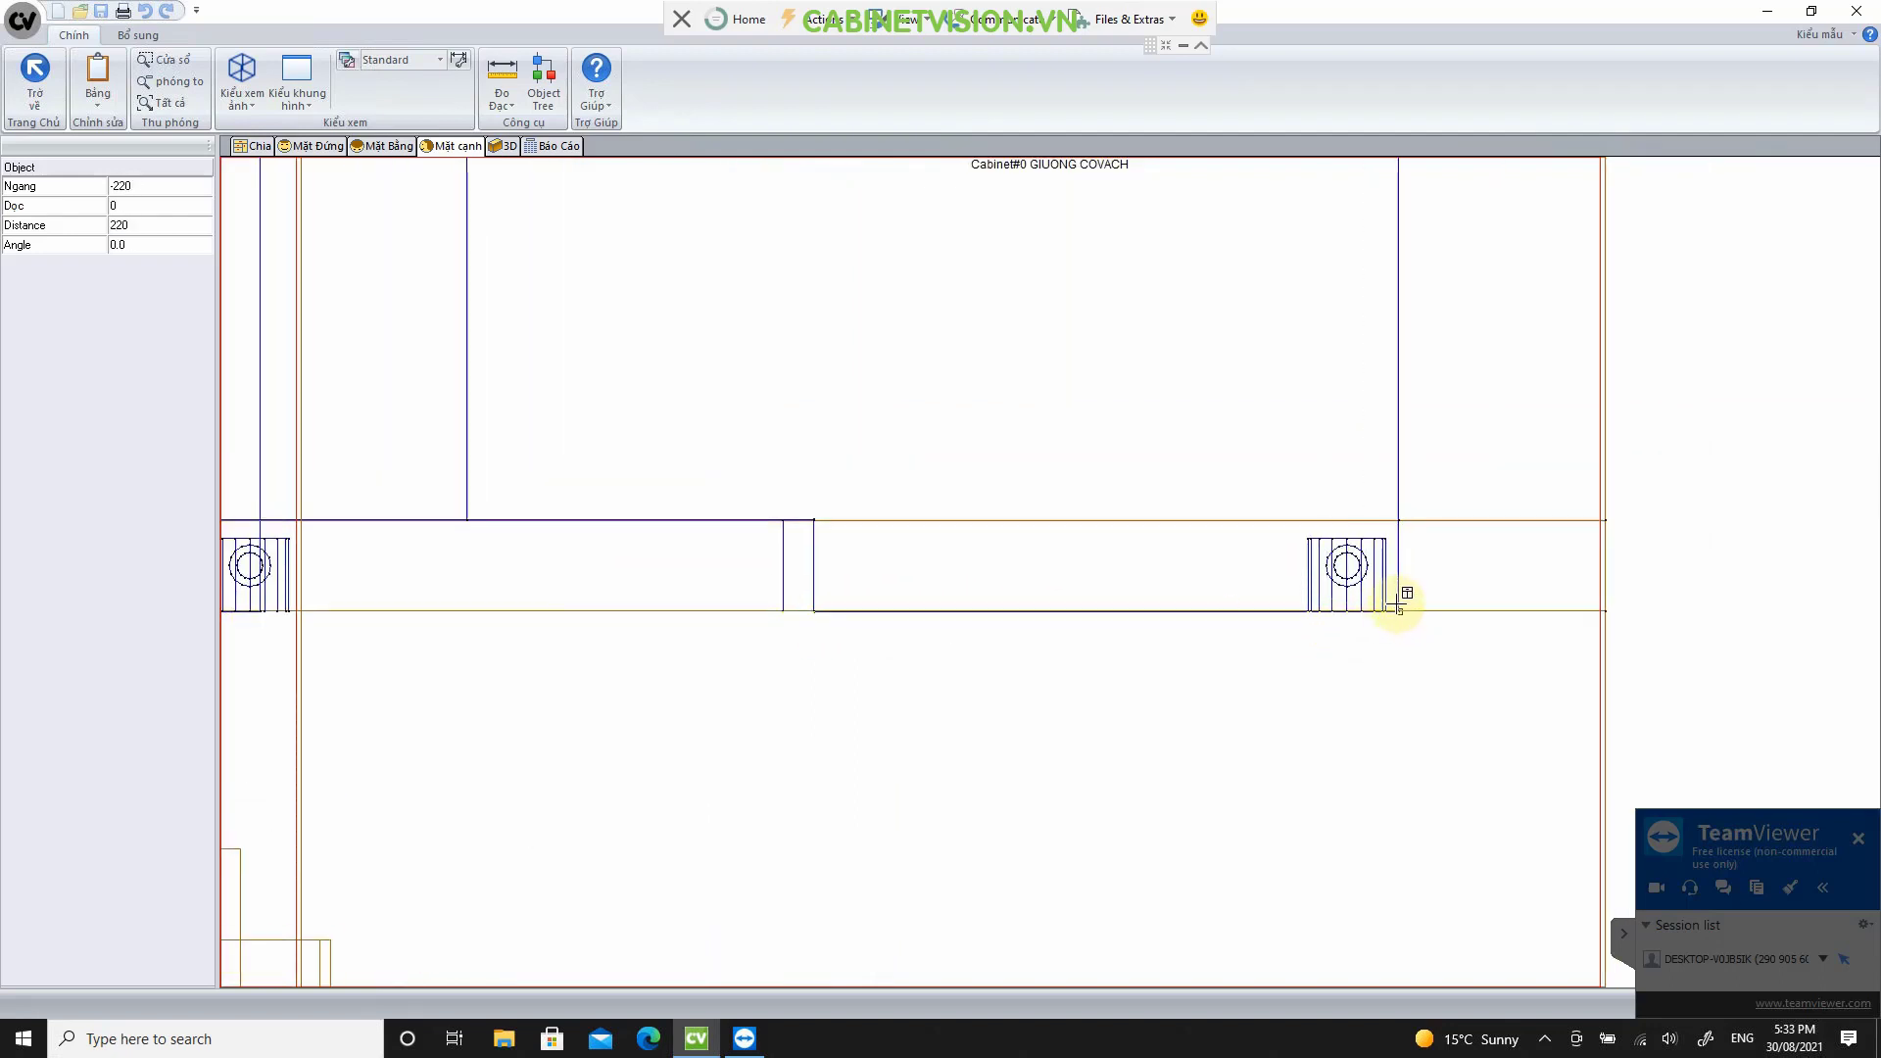
key("Escape")
scroll(996, 534, "down", 4)
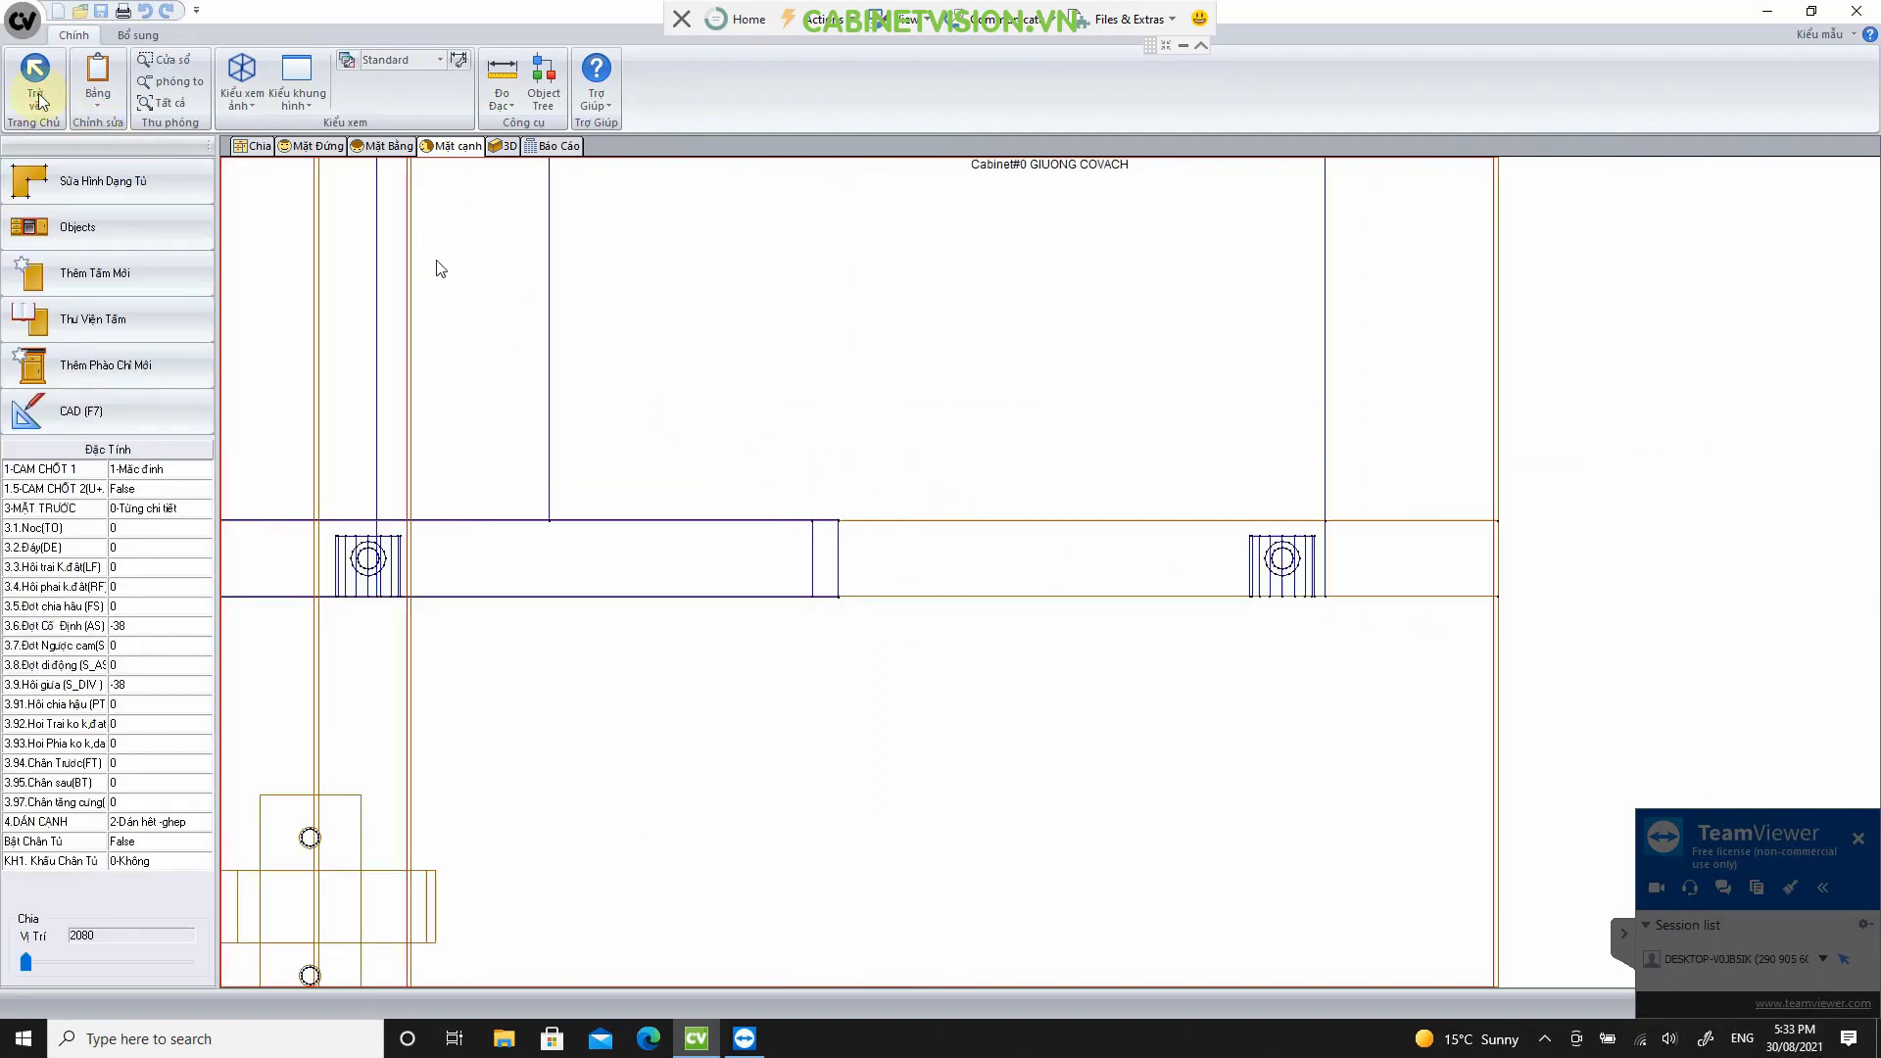
double_click(710, 607)
Select the NK GIUONG 1.8X2M #40 bed in the BUOI 4 room layout.
left_click(613, 842)
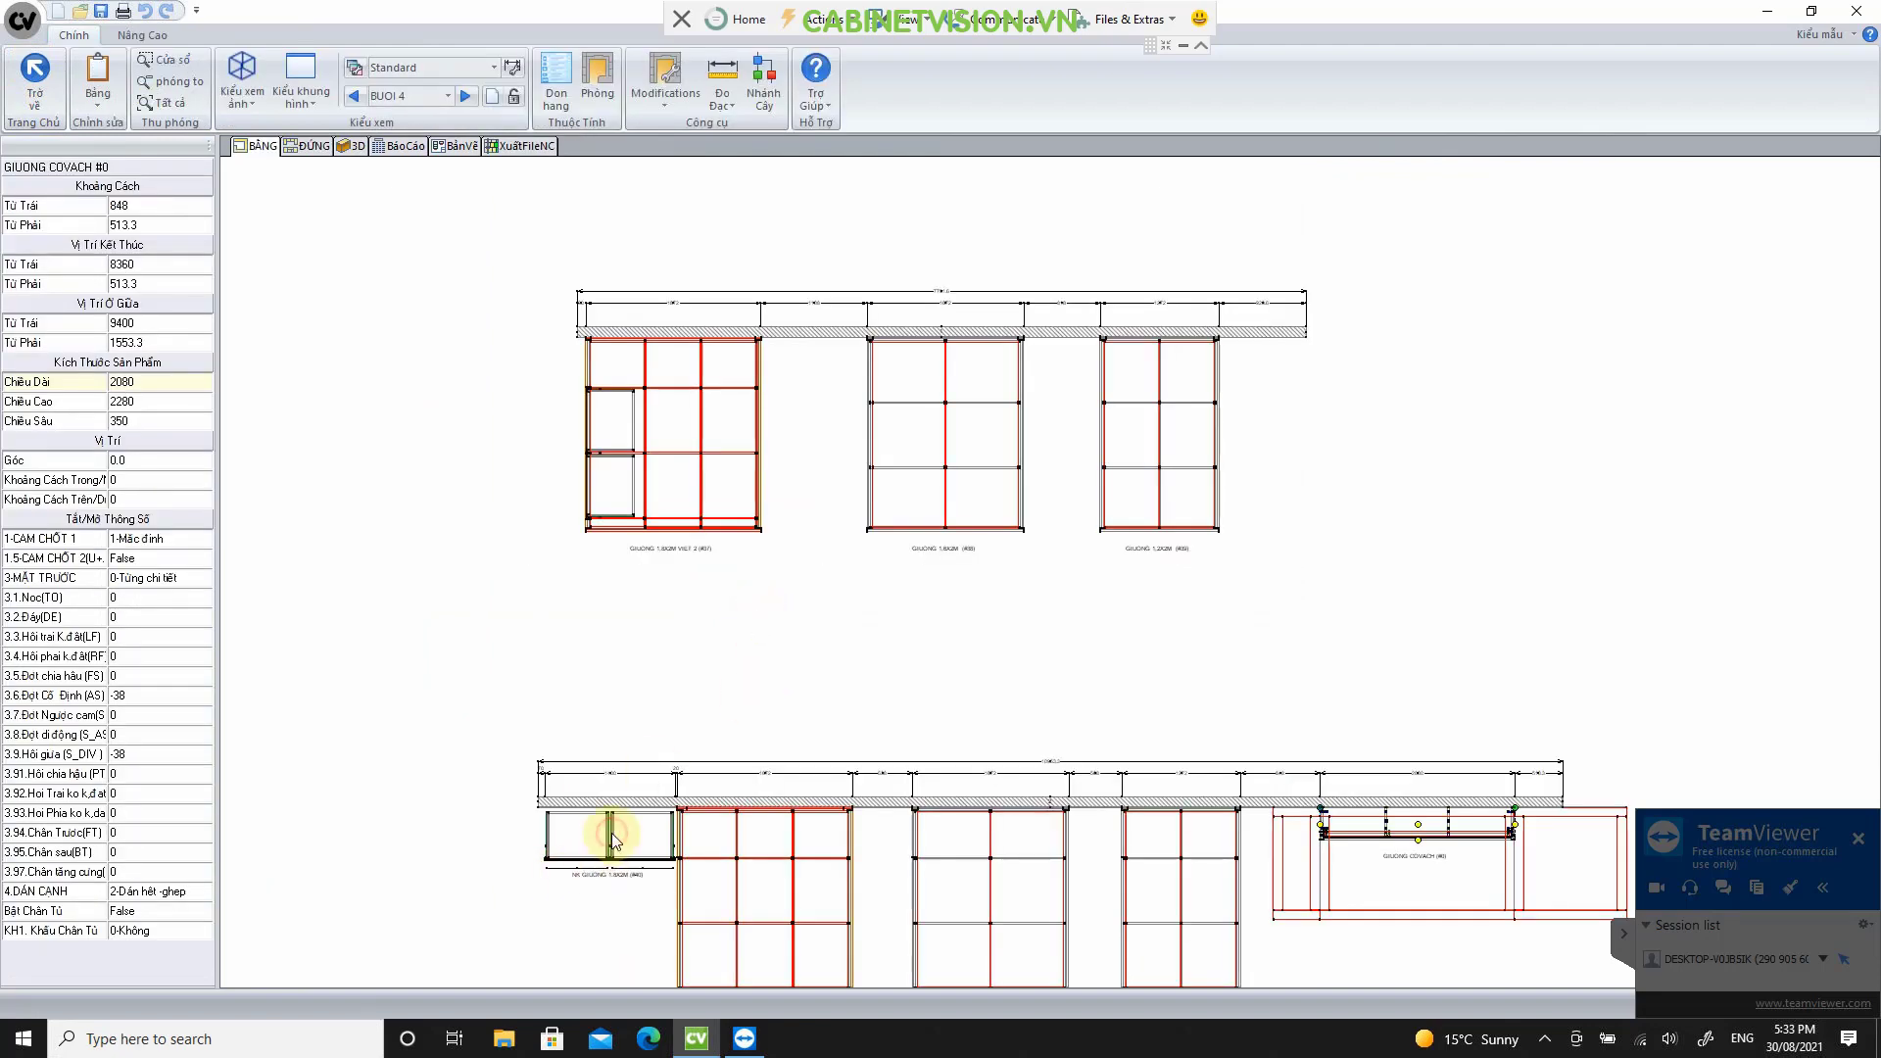
scroll(613, 840, "up", 3)
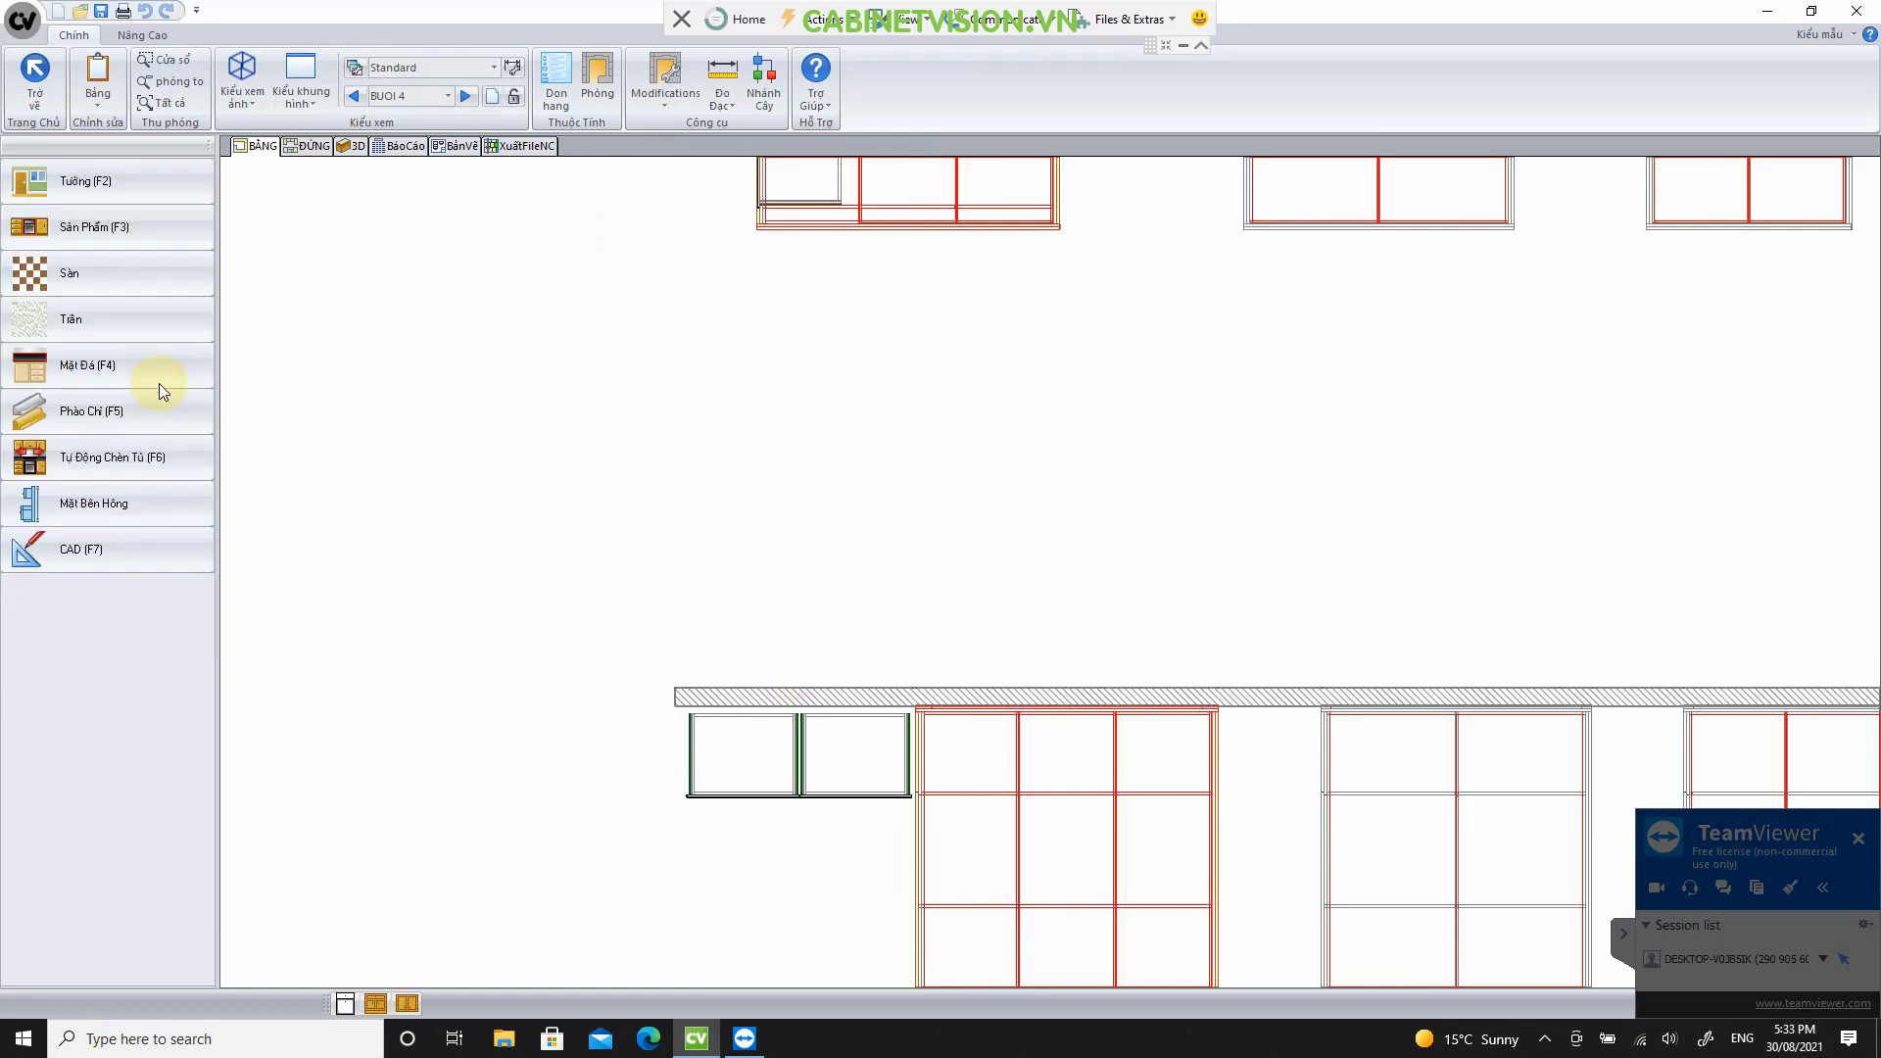
left_click(725, 751)
scroll(785, 748, "up", 3)
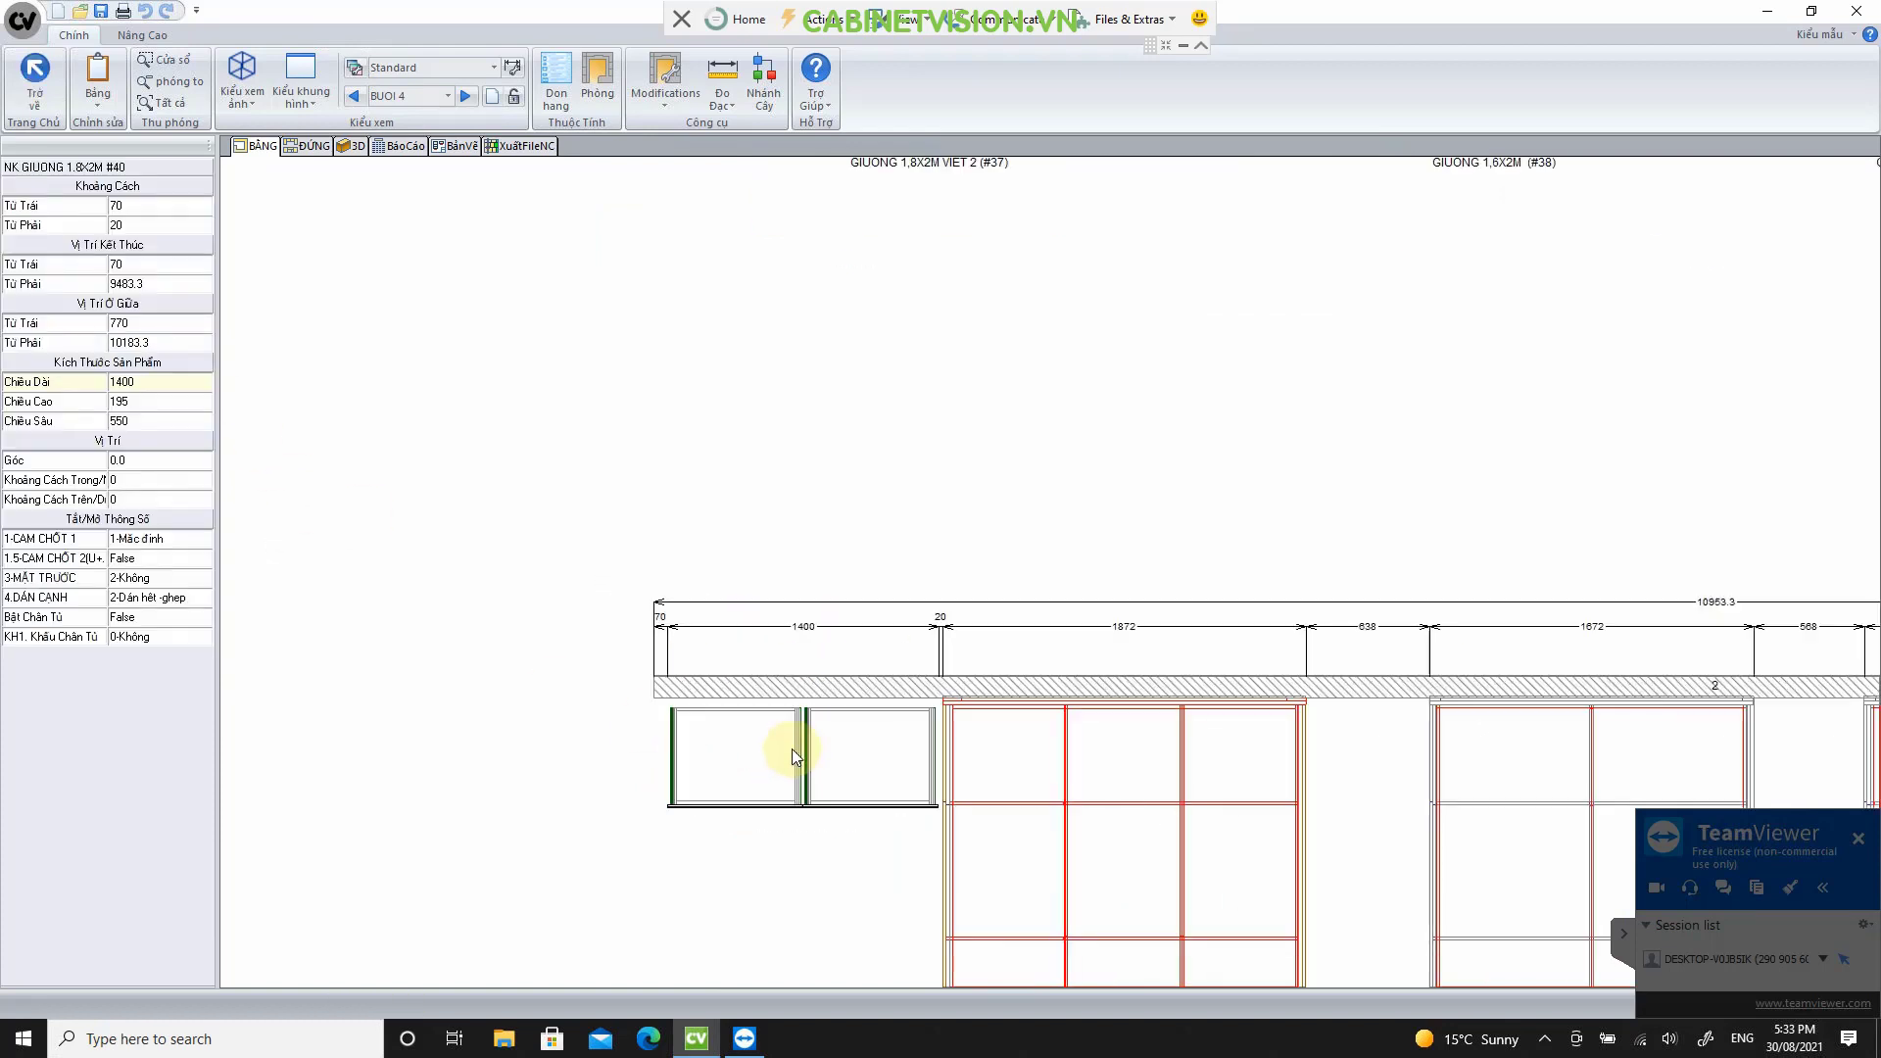
Set the bed's Chiều Dài to 1300, shrinking its width from the right (Phải).
left_click(167, 381)
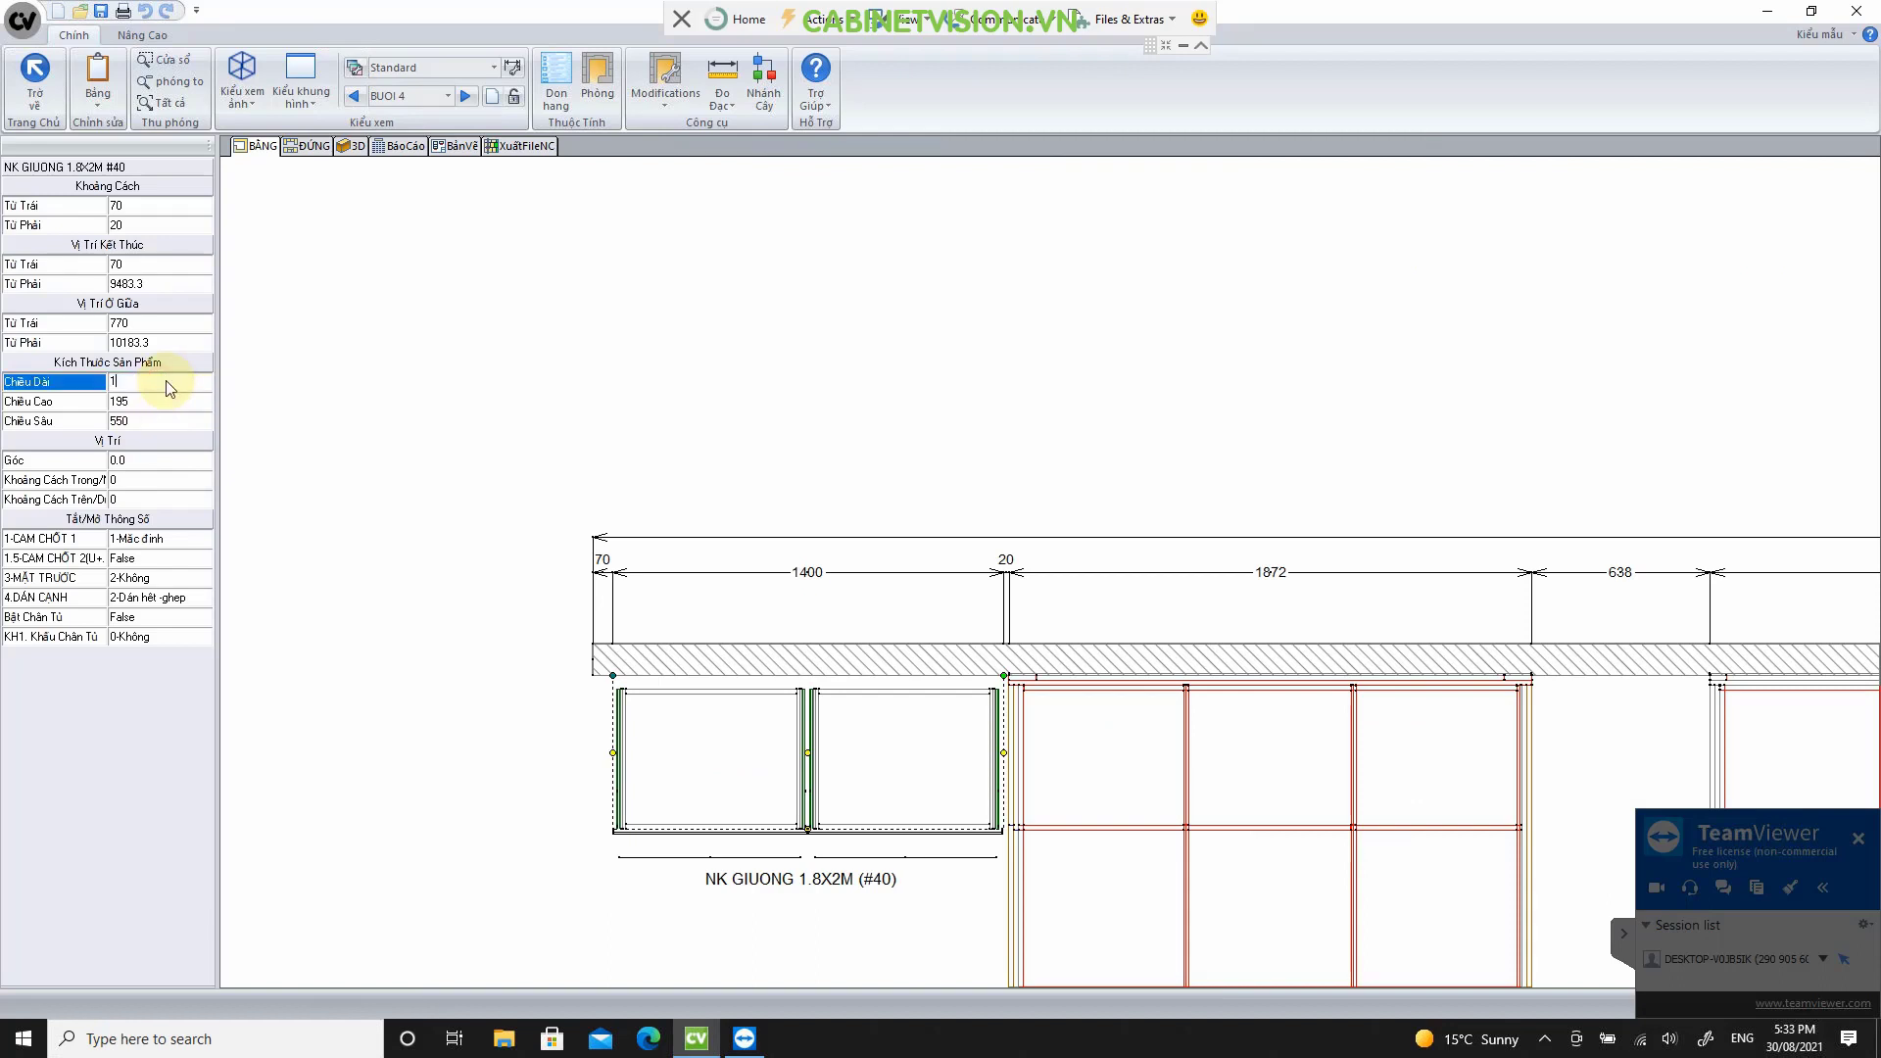
type("1300")
key("Return")
left_click(942, 511)
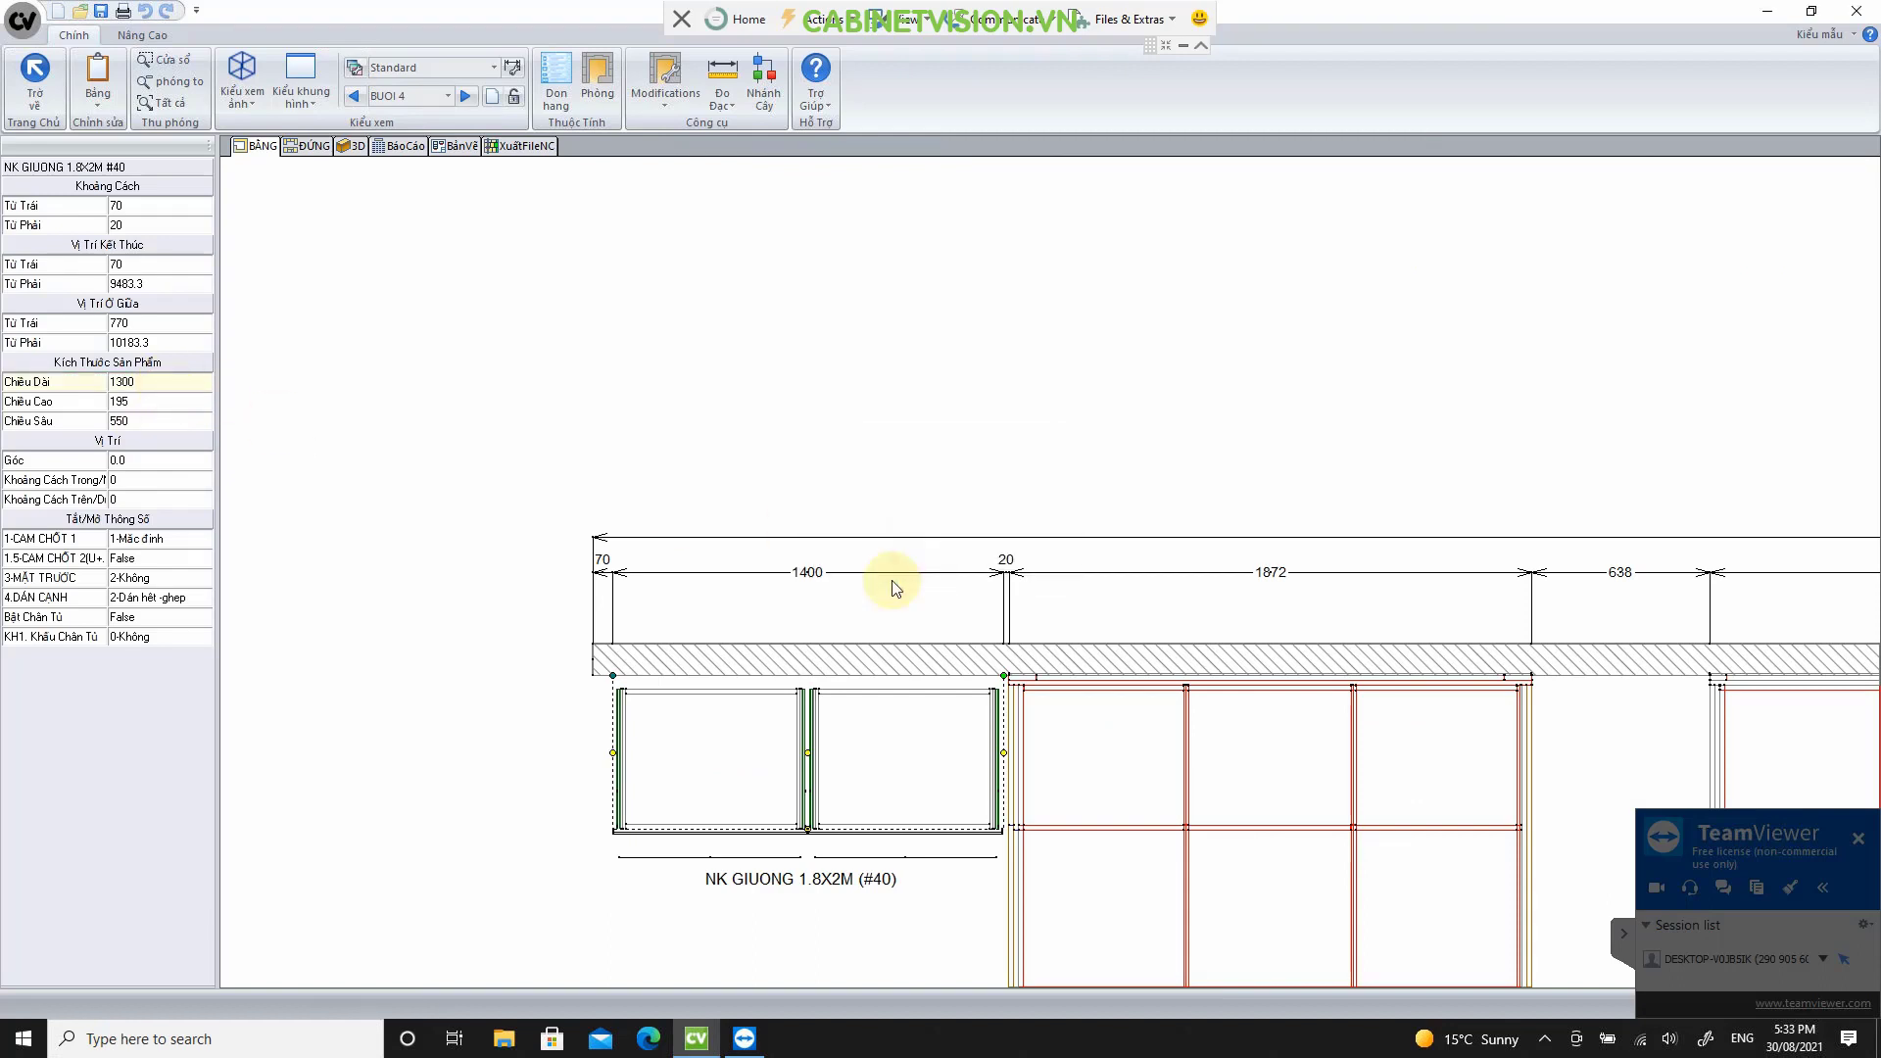
left_click(895, 546)
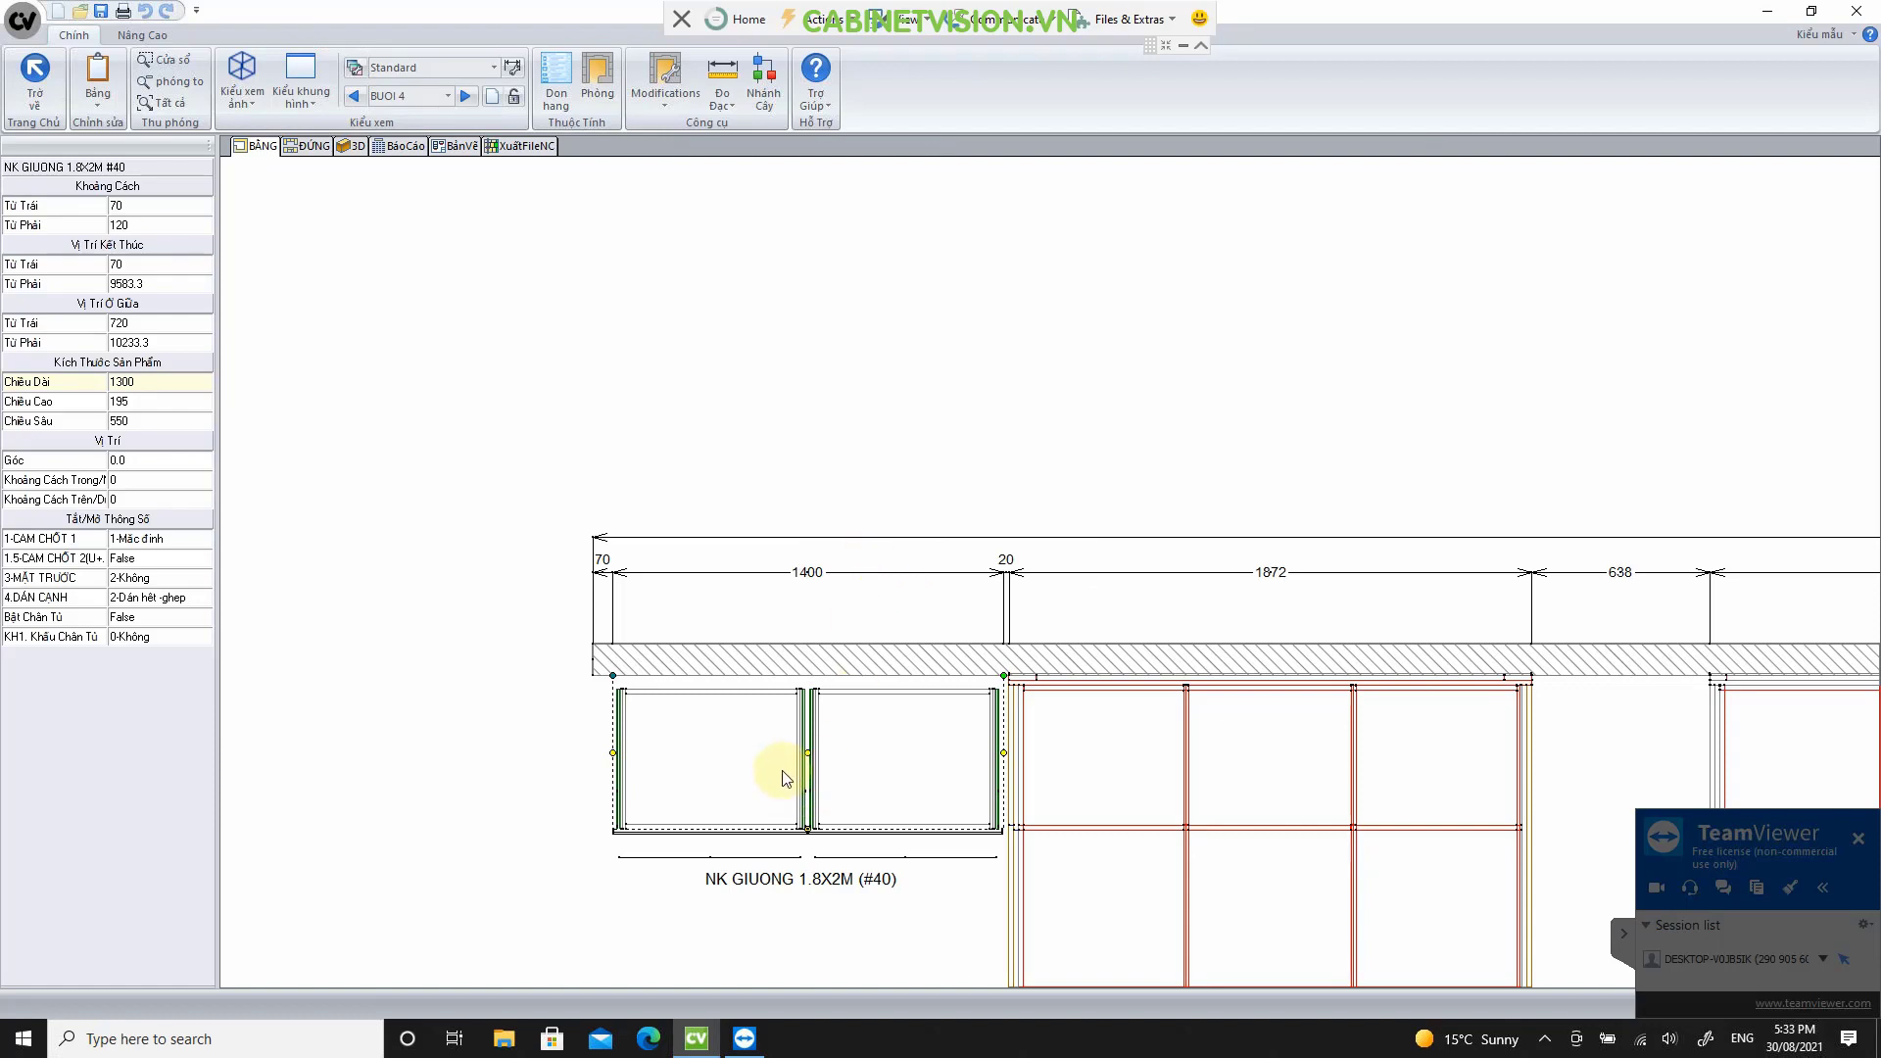
left_click(162, 403)
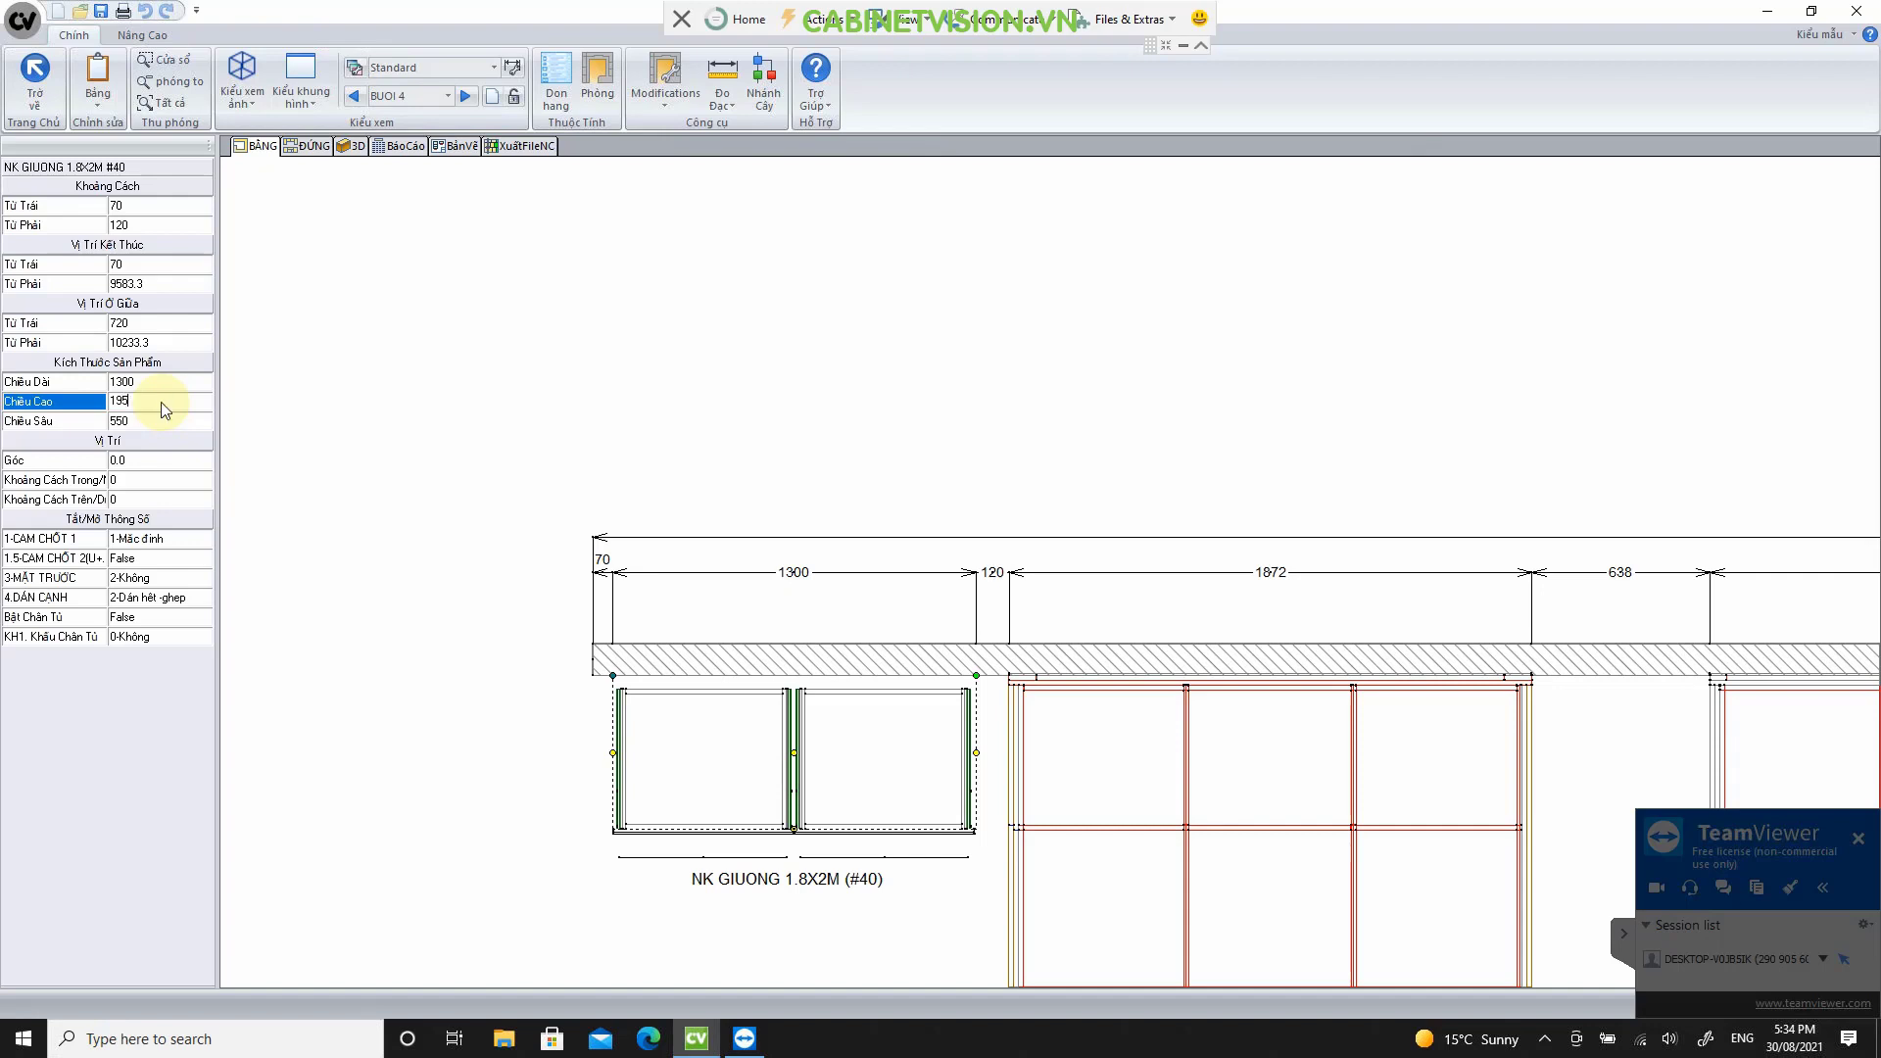
Apply the 195 height to NK GIUONG 1.8X2M (#40) and inspect its 1300 × 195 × 550 elevation.
key("Return")
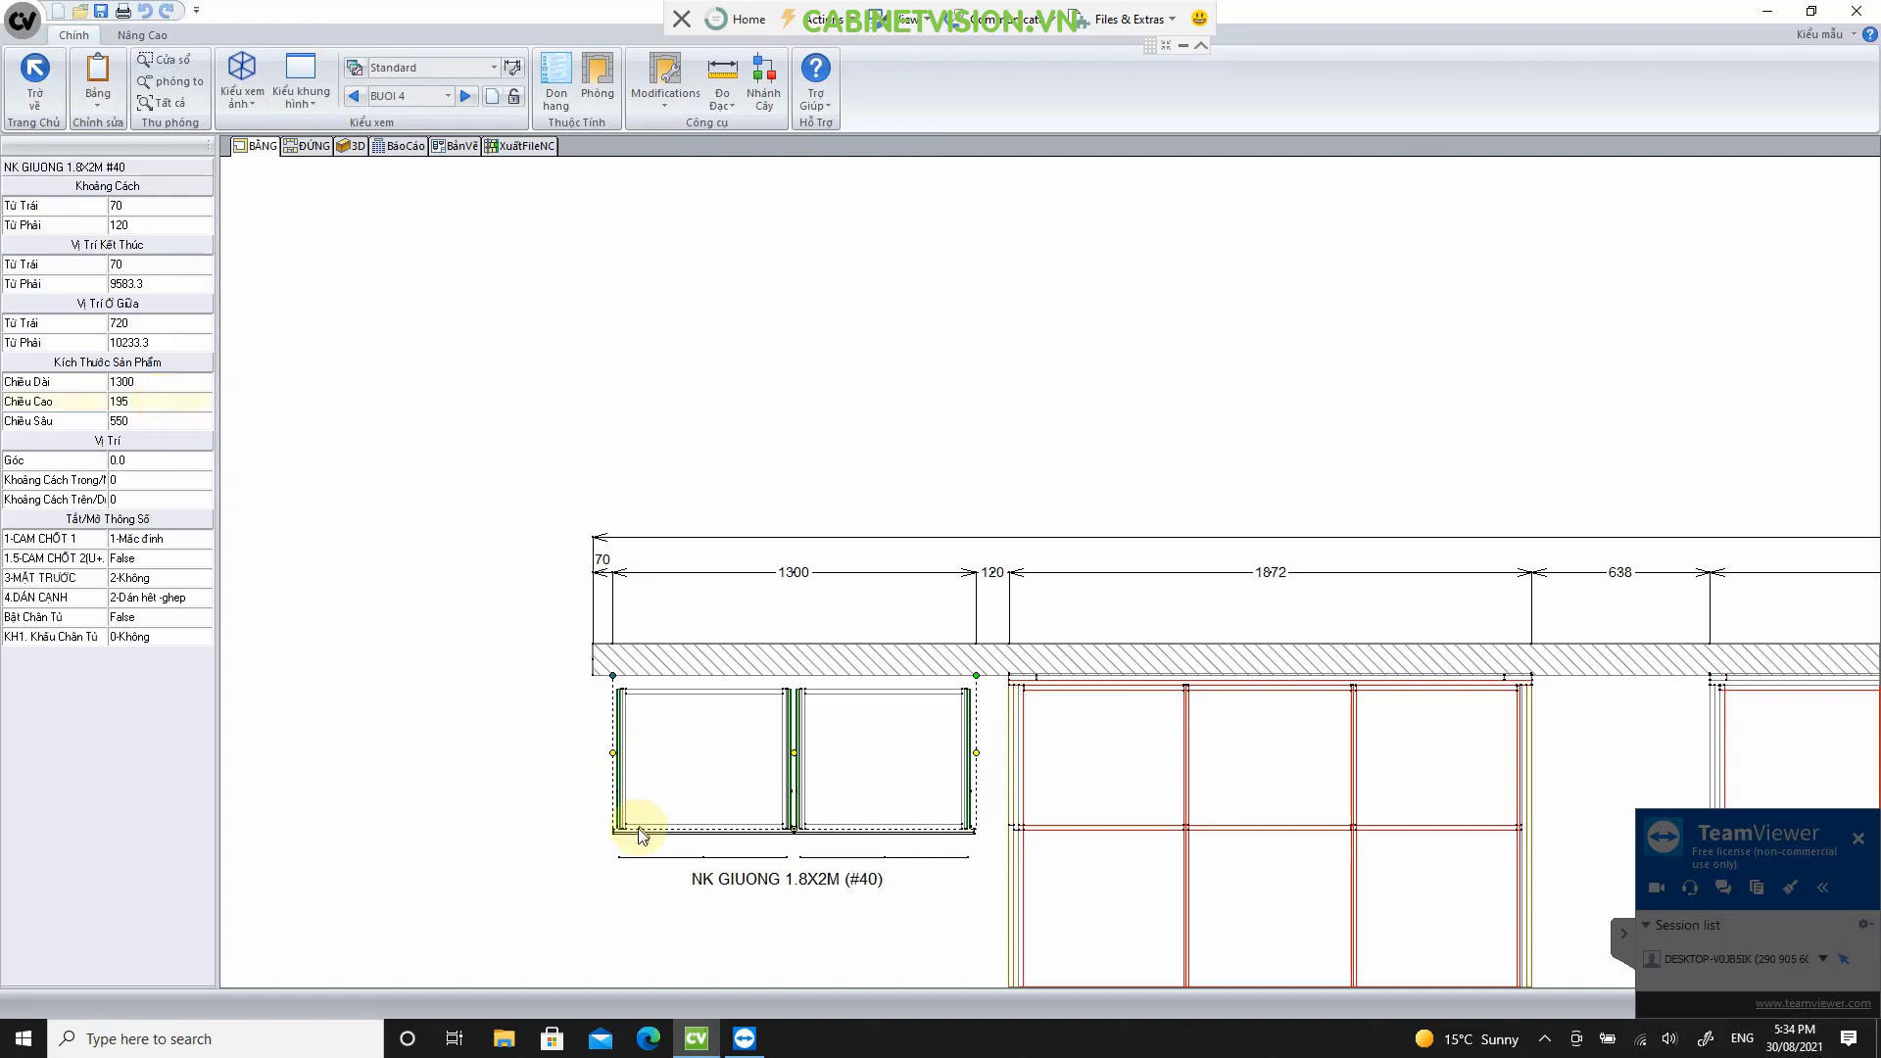
scroll(663, 873, "up", 1)
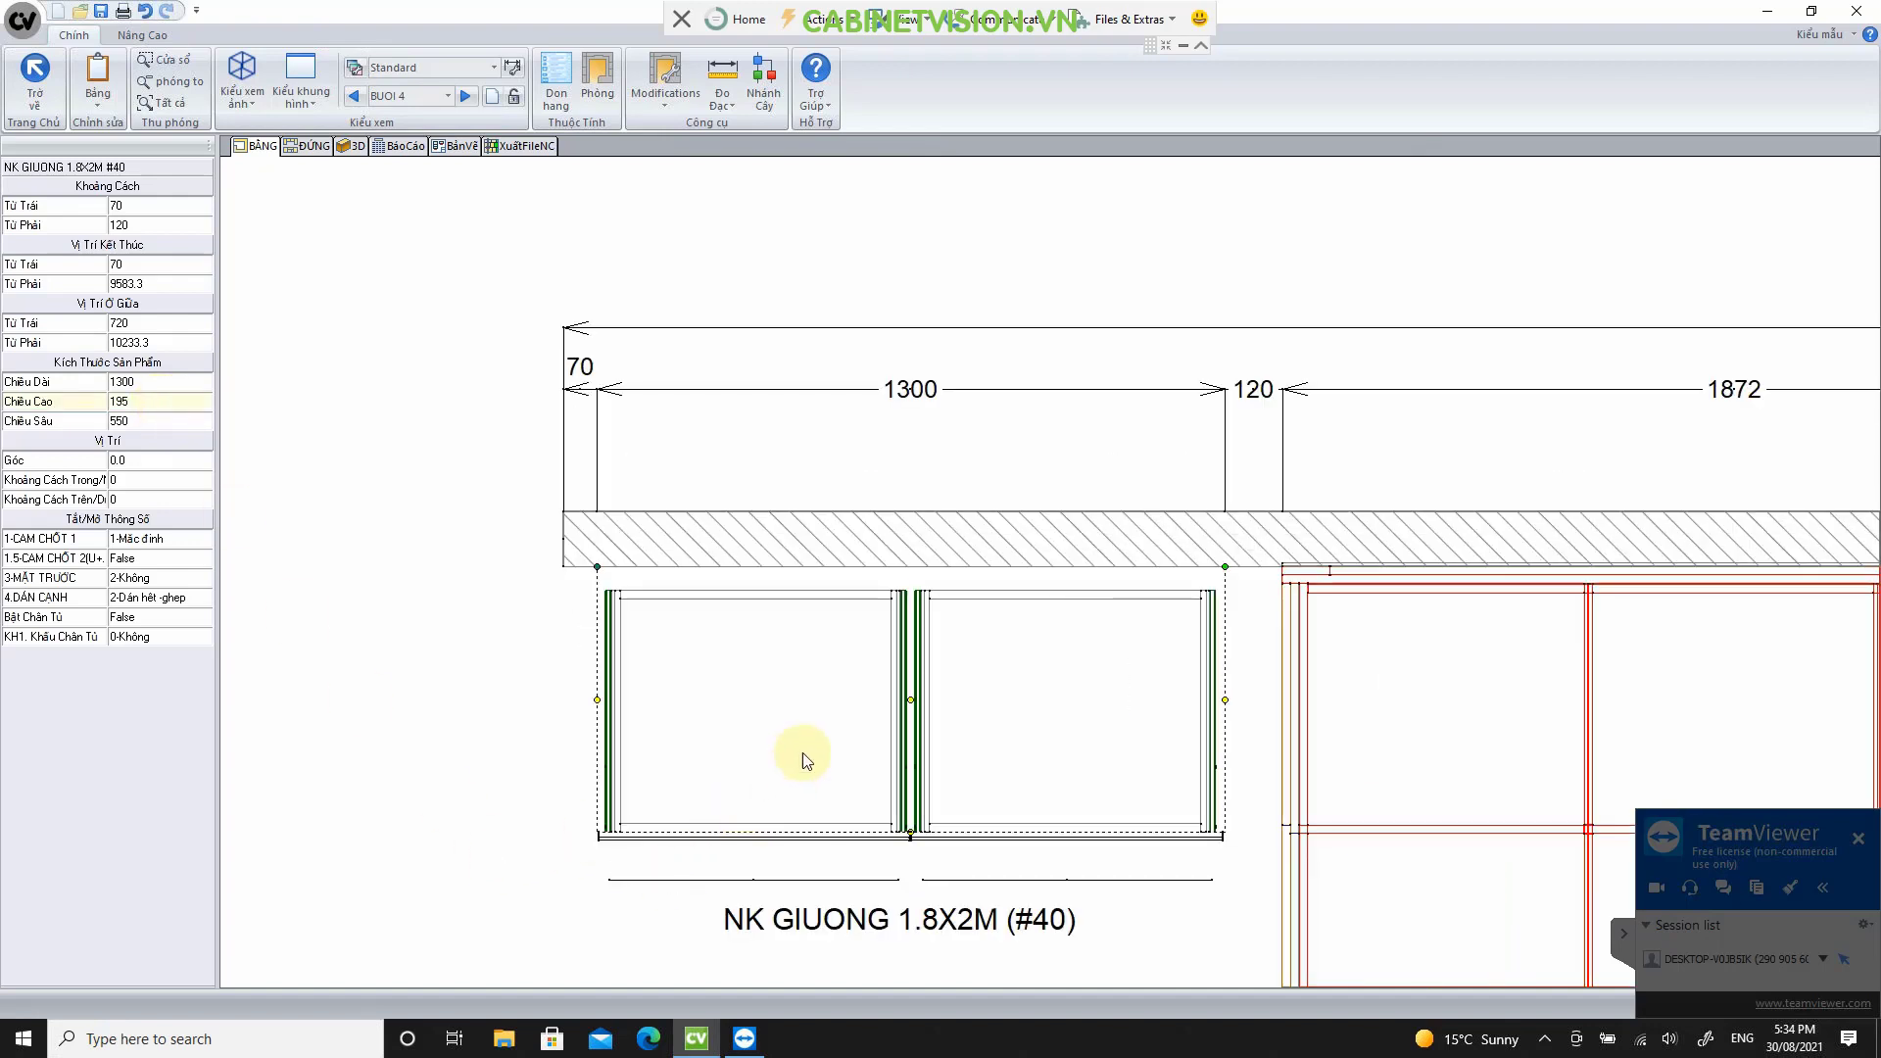
scroll(920, 657, "up", 1)
scroll(882, 676, "up", 2)
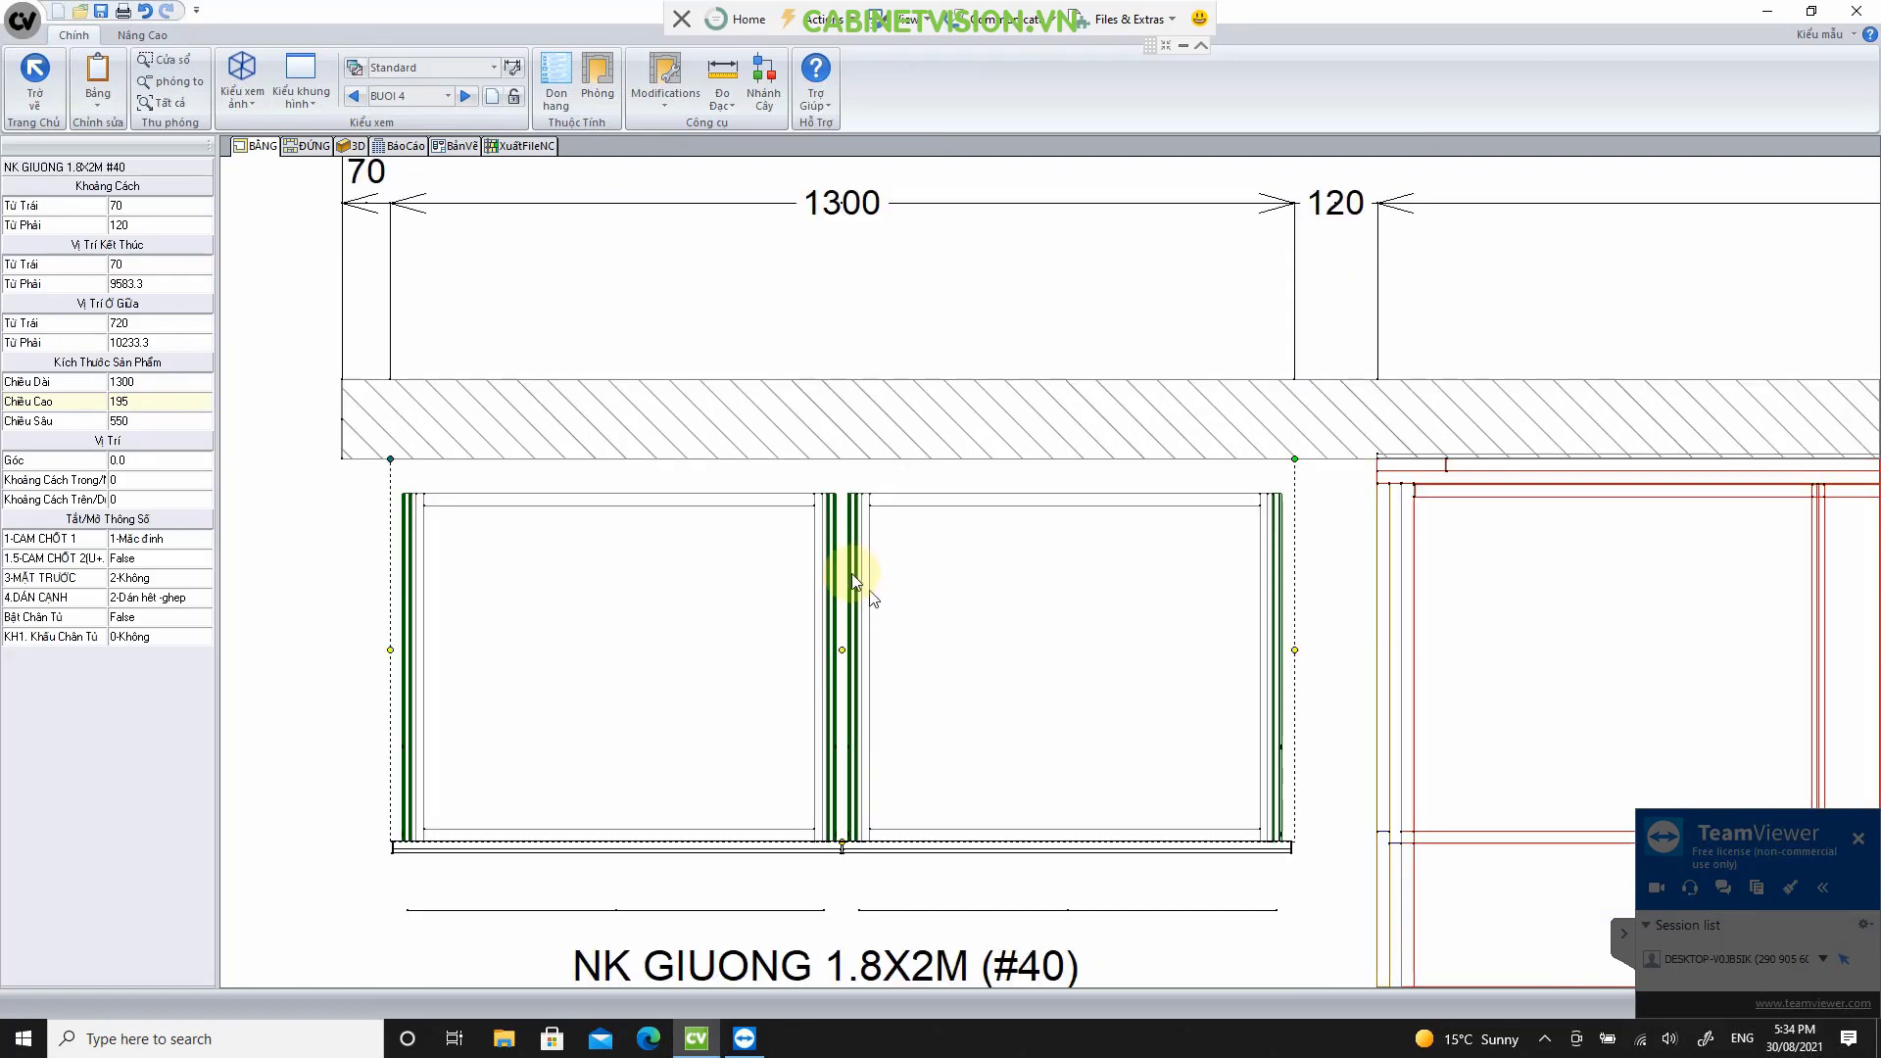
left_click(845, 517)
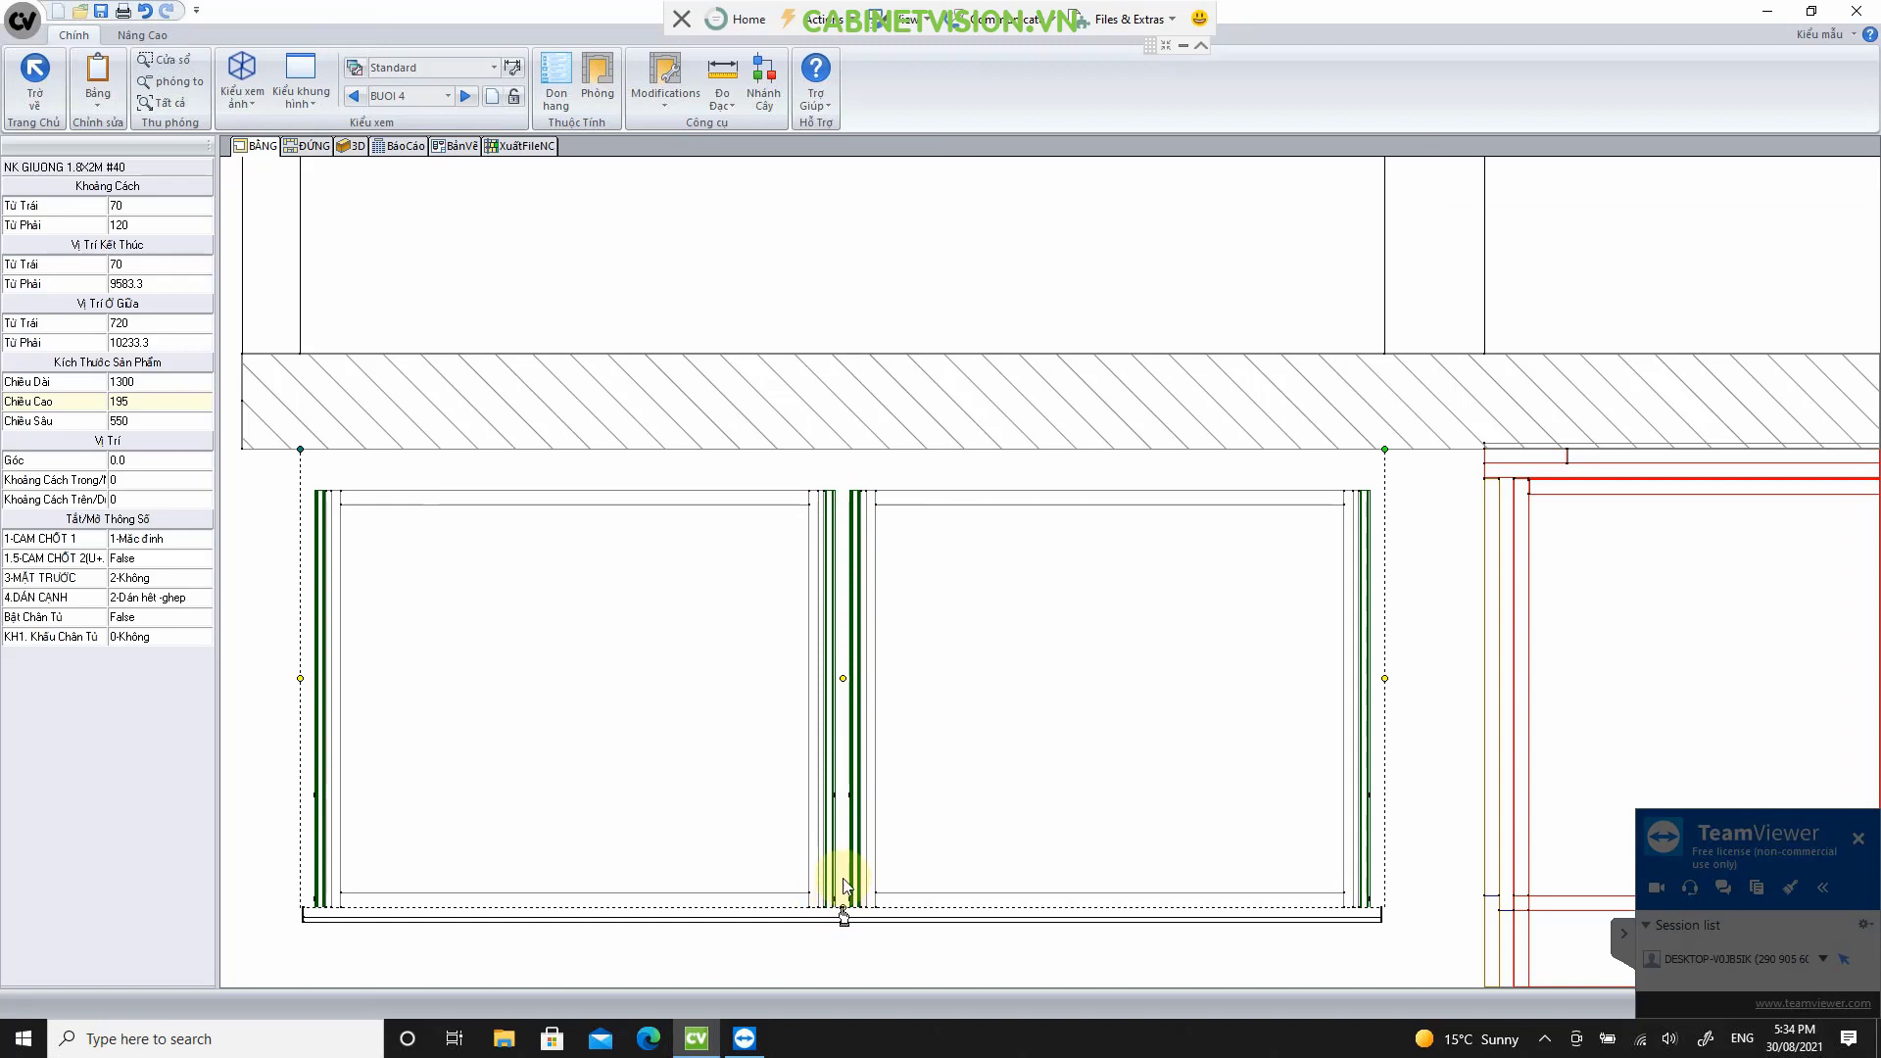
scroll(610, 748, "down", 3)
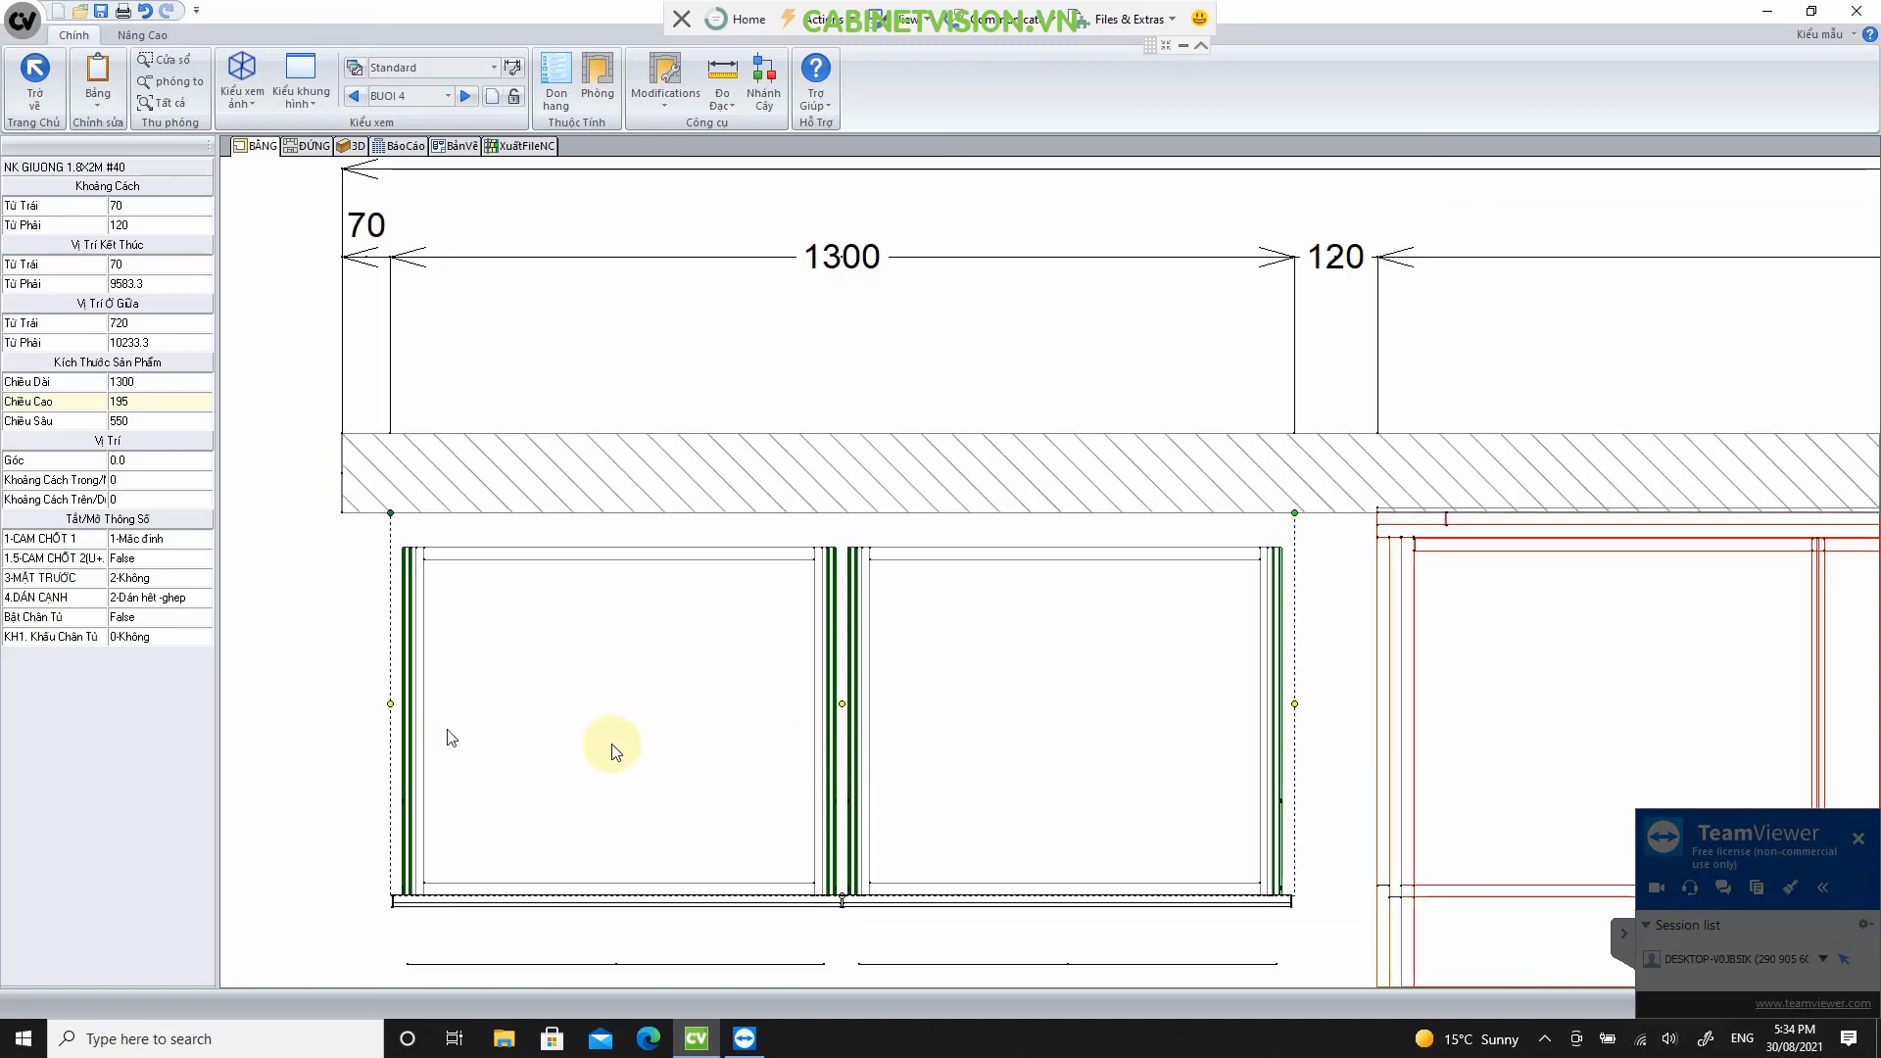
scroll(463, 593, "up", 2)
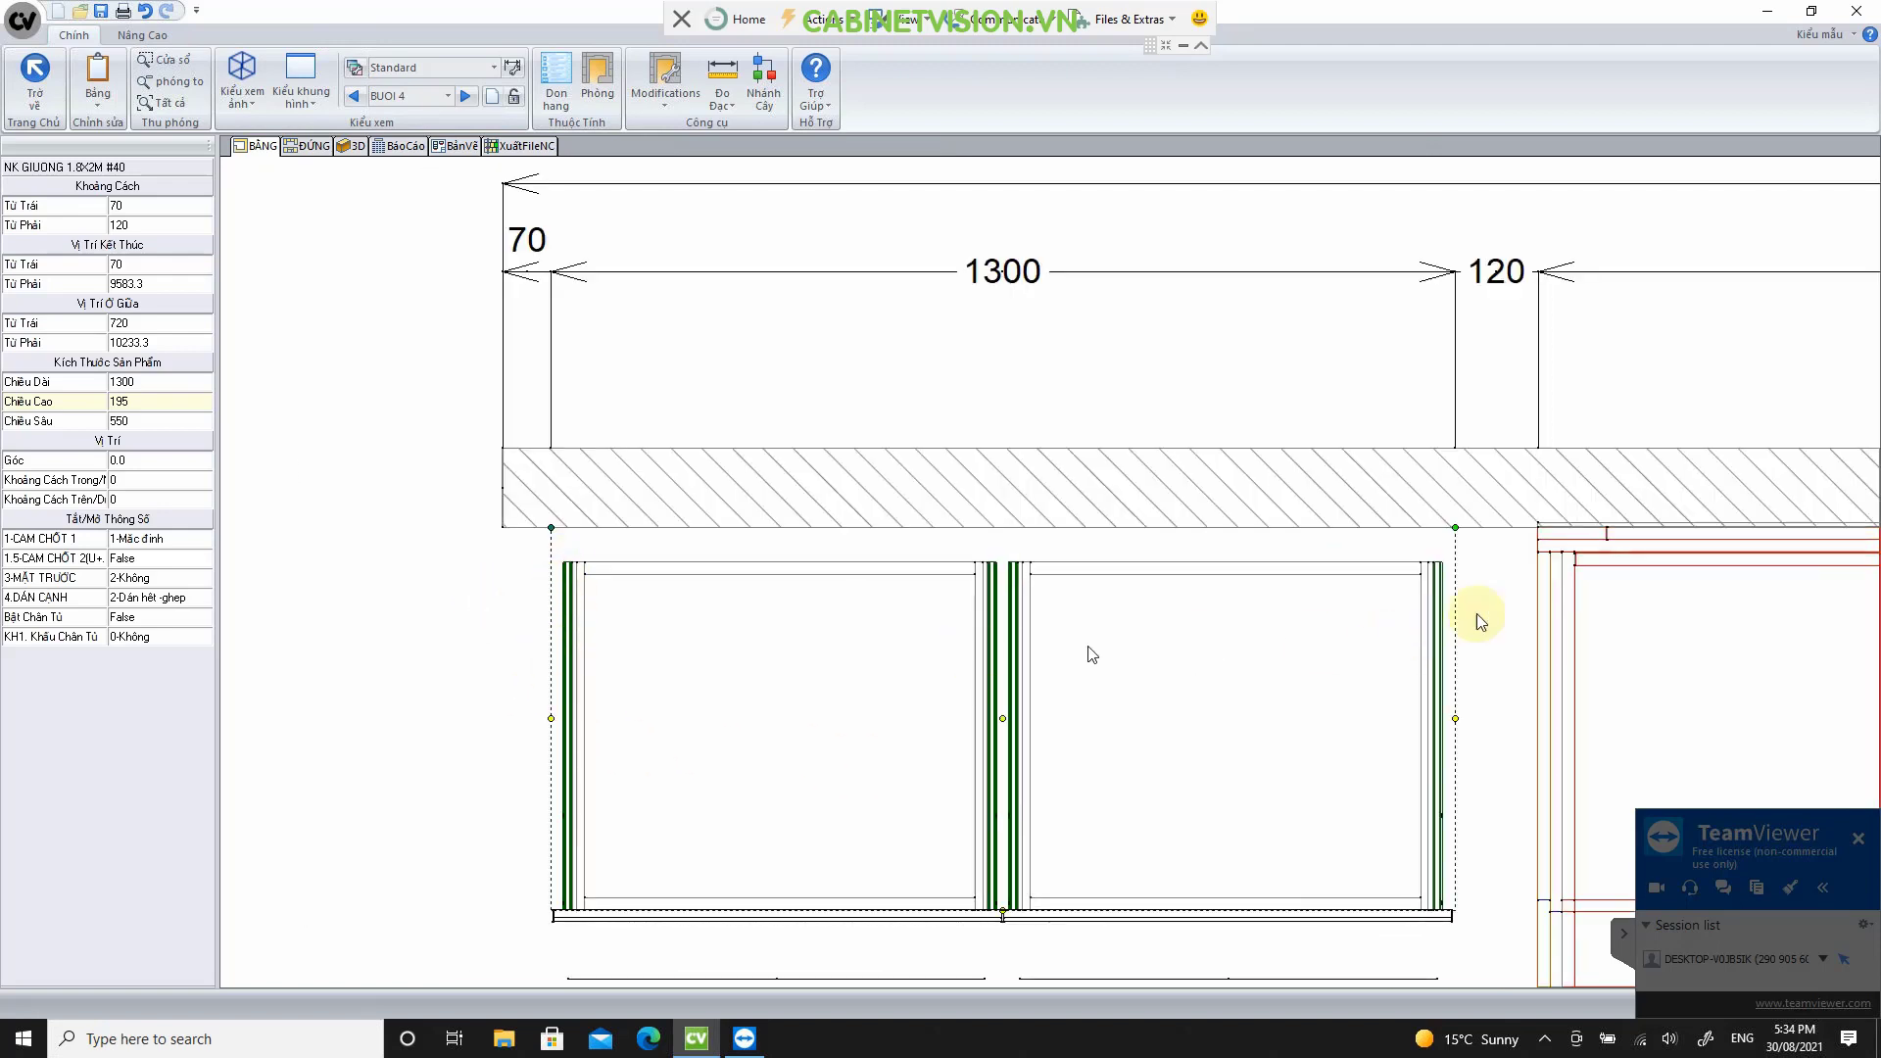
scroll(1308, 569, "right", 3)
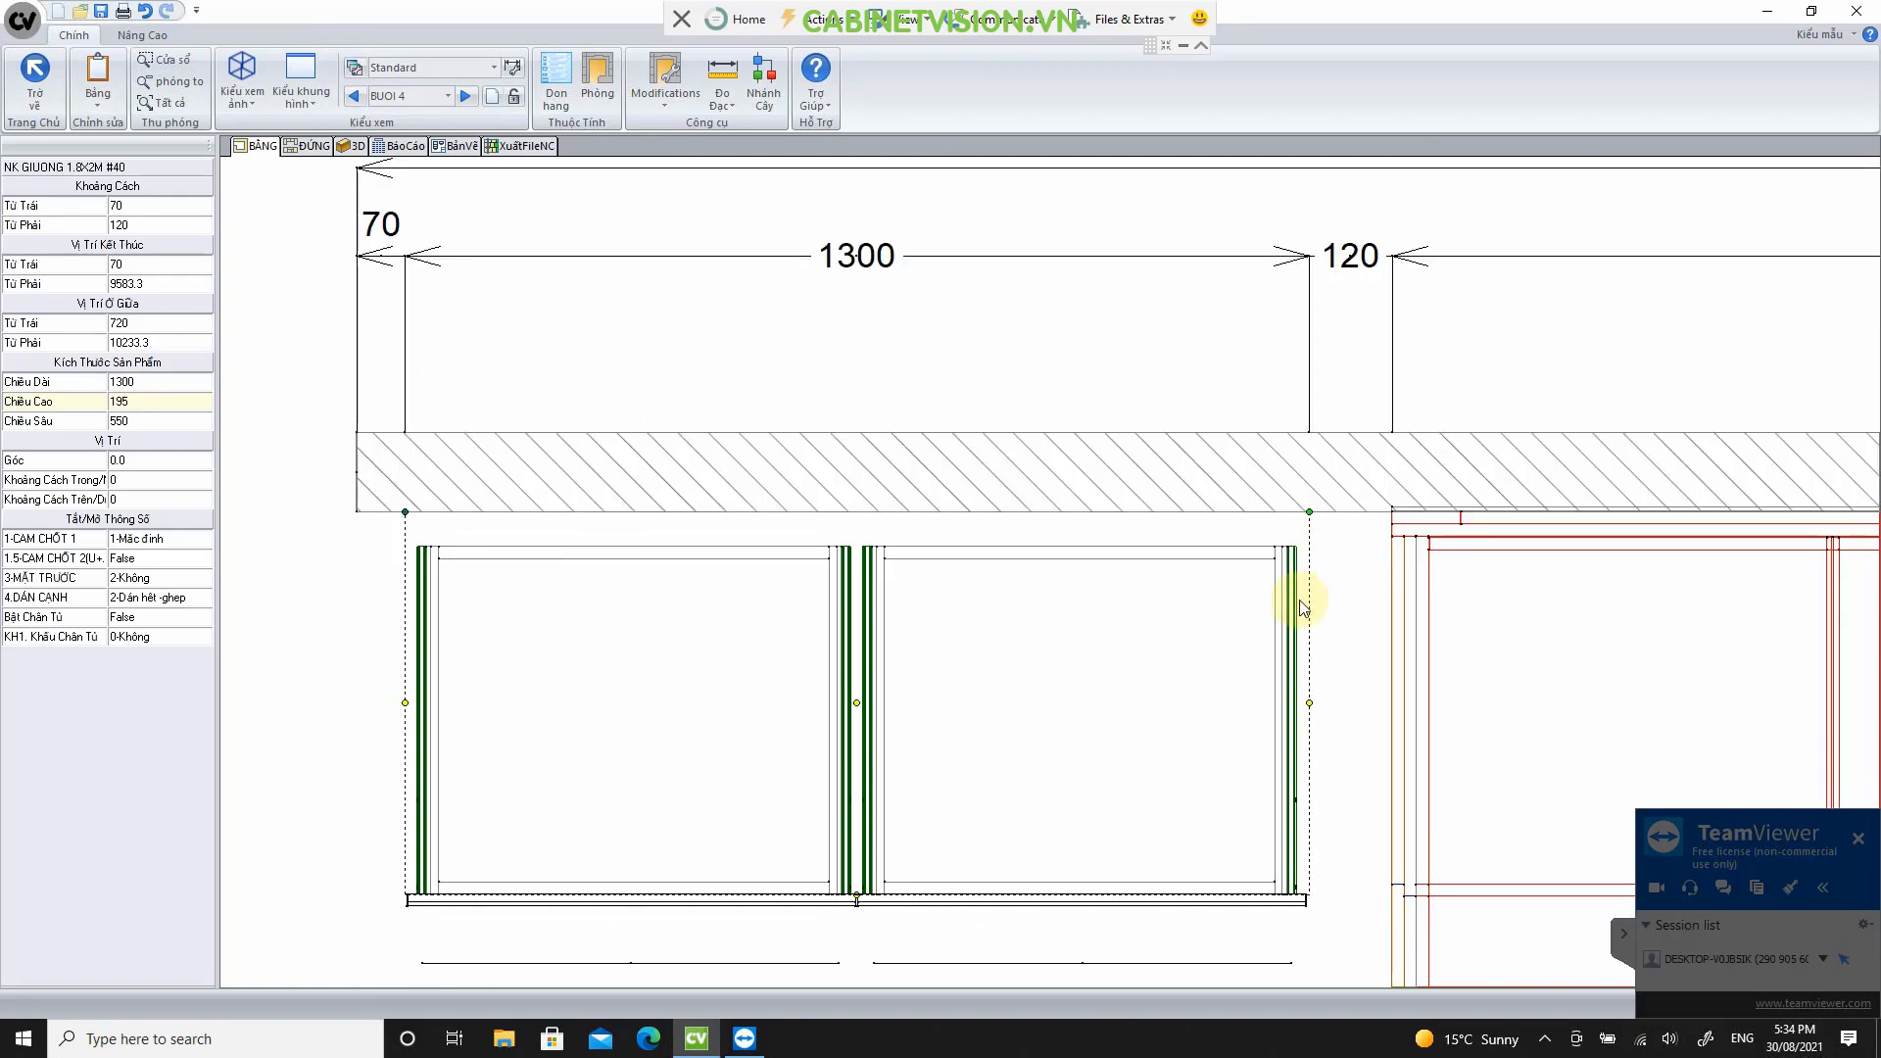
Deselect the cabinet and pan the plan so both cabinet rows are visible.
left_click(327, 676)
scroll(327, 676, "down", 3)
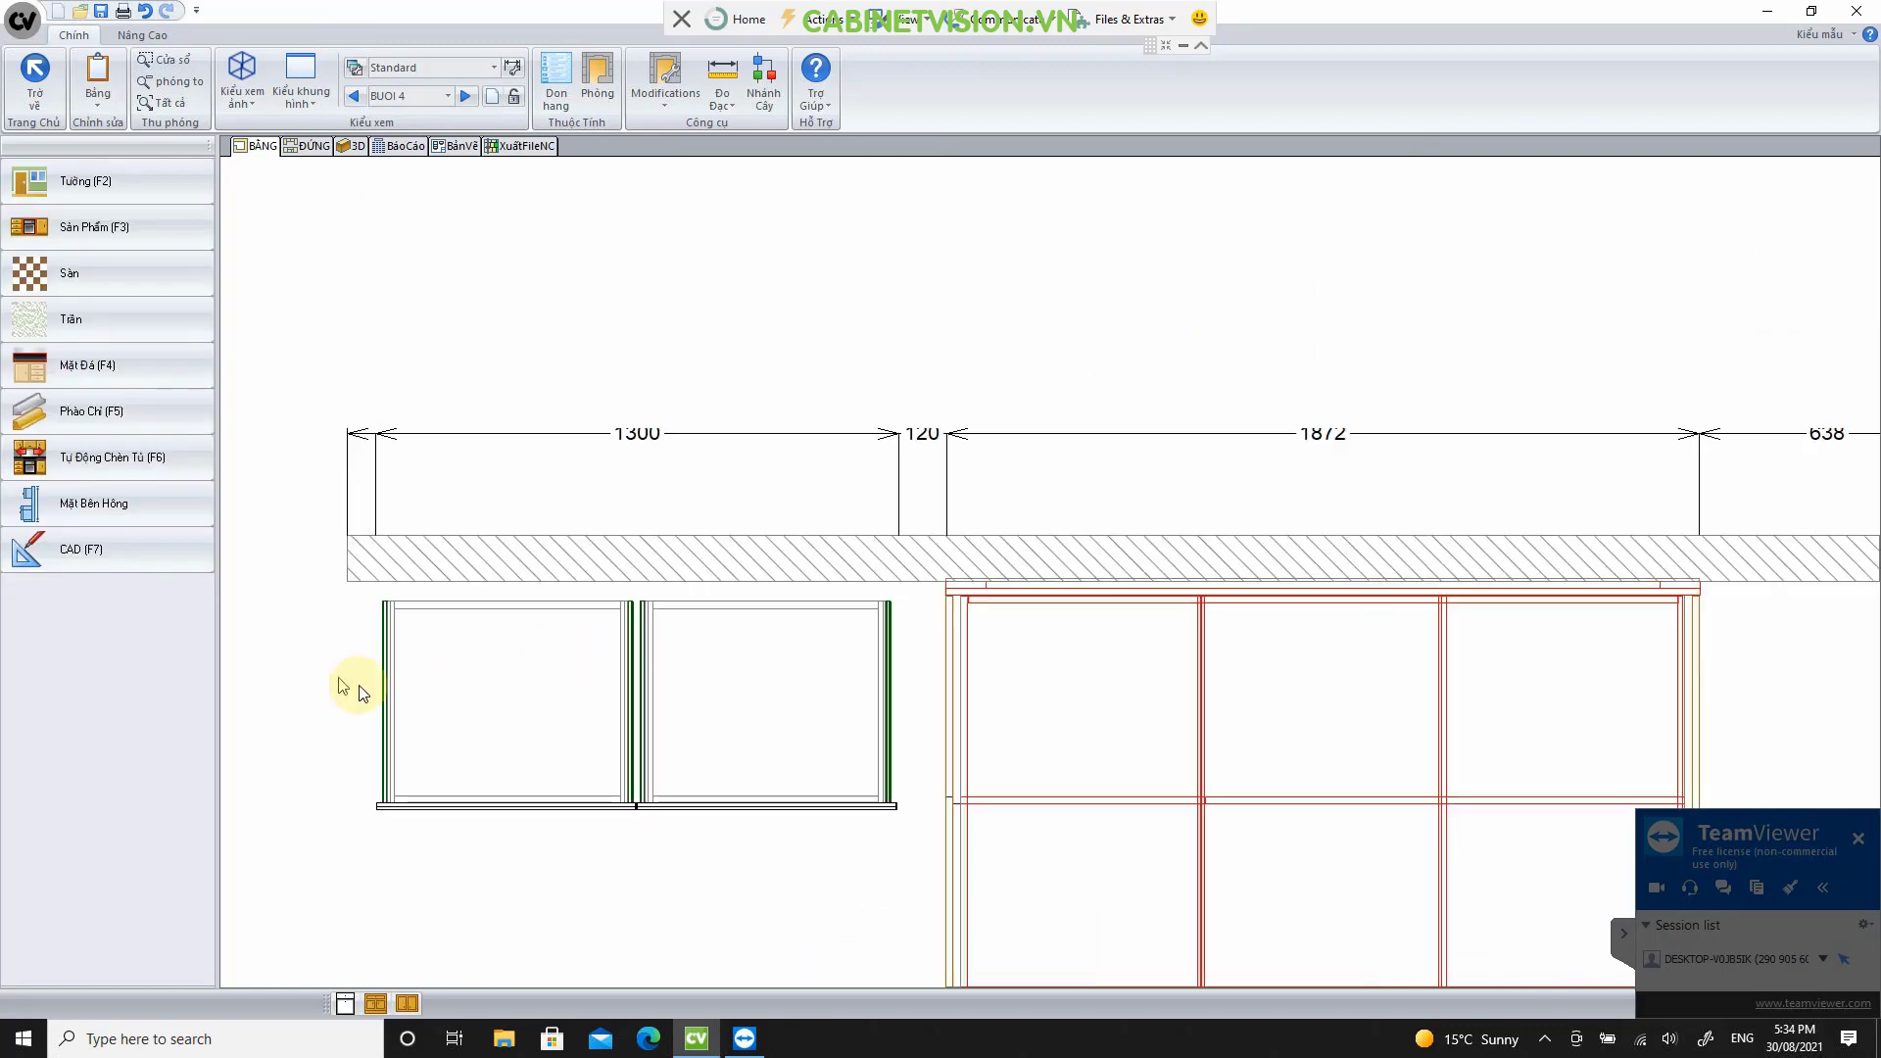
scroll(361, 691, "down", 6)
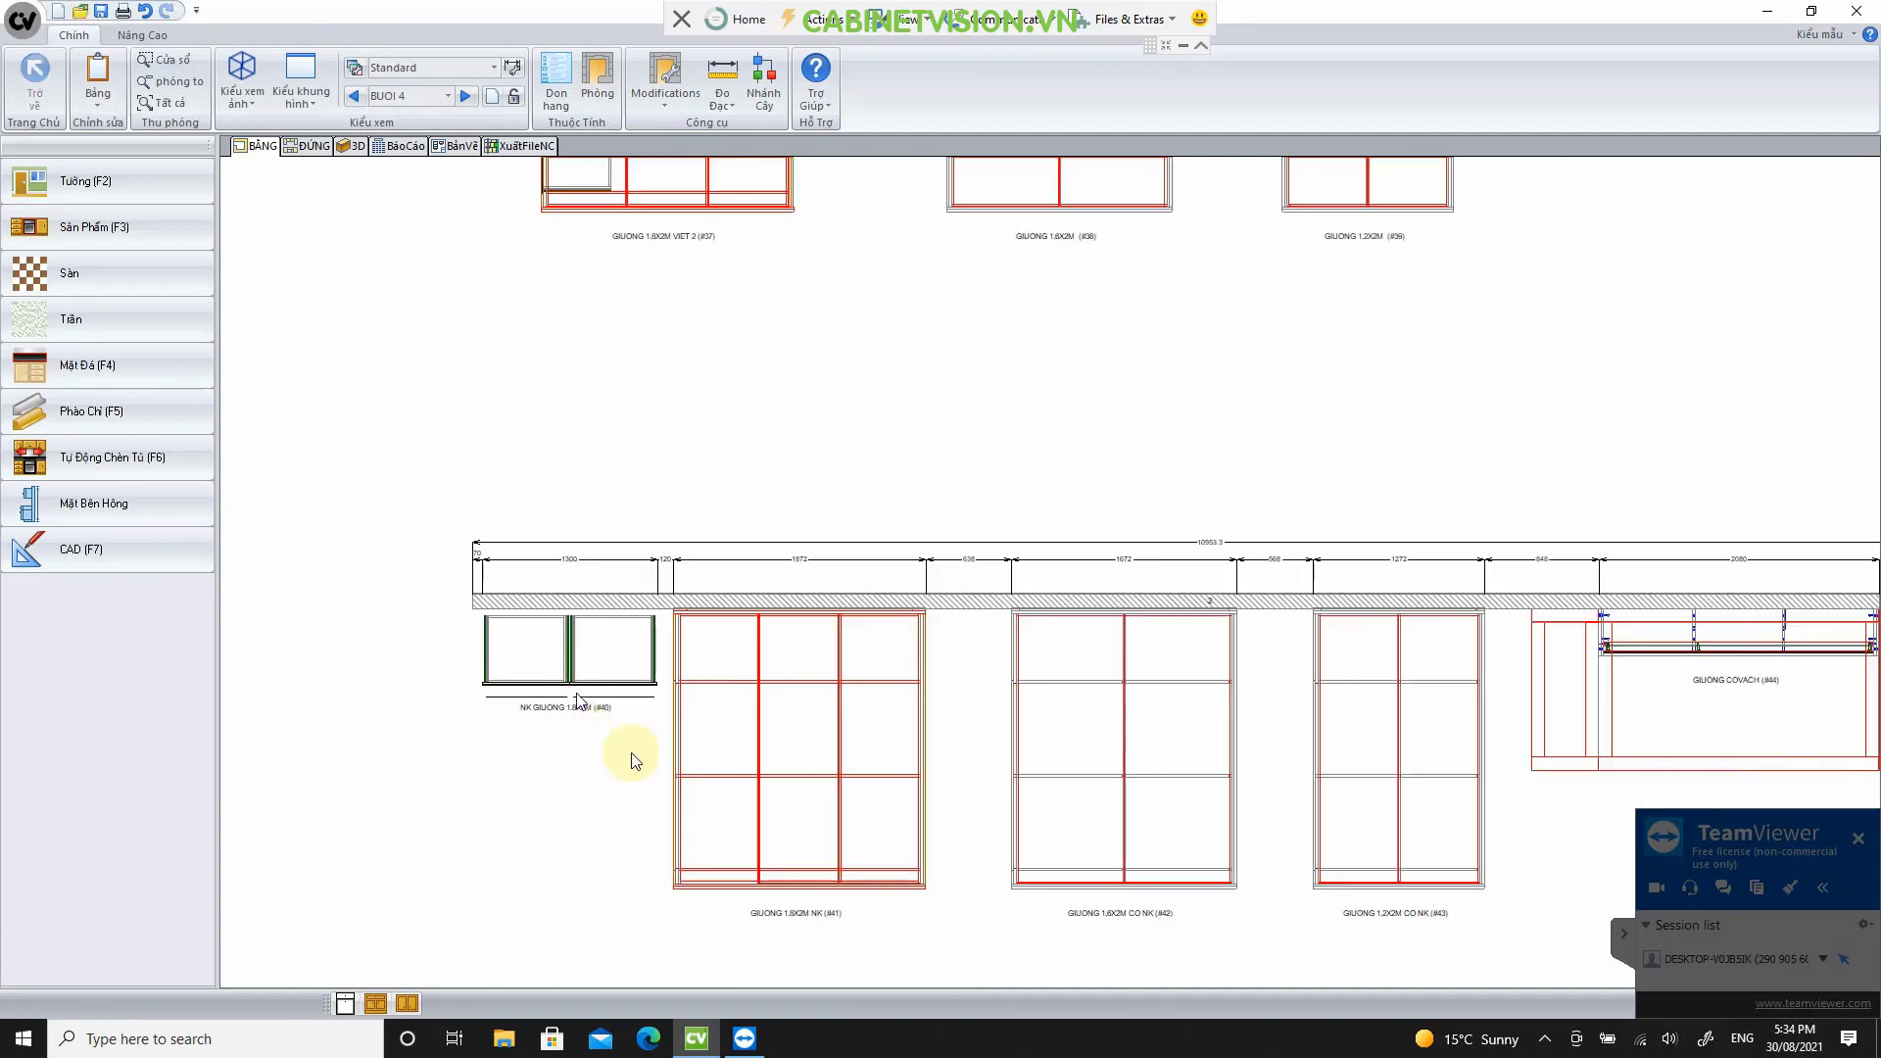
scroll(634, 760, "down", 2)
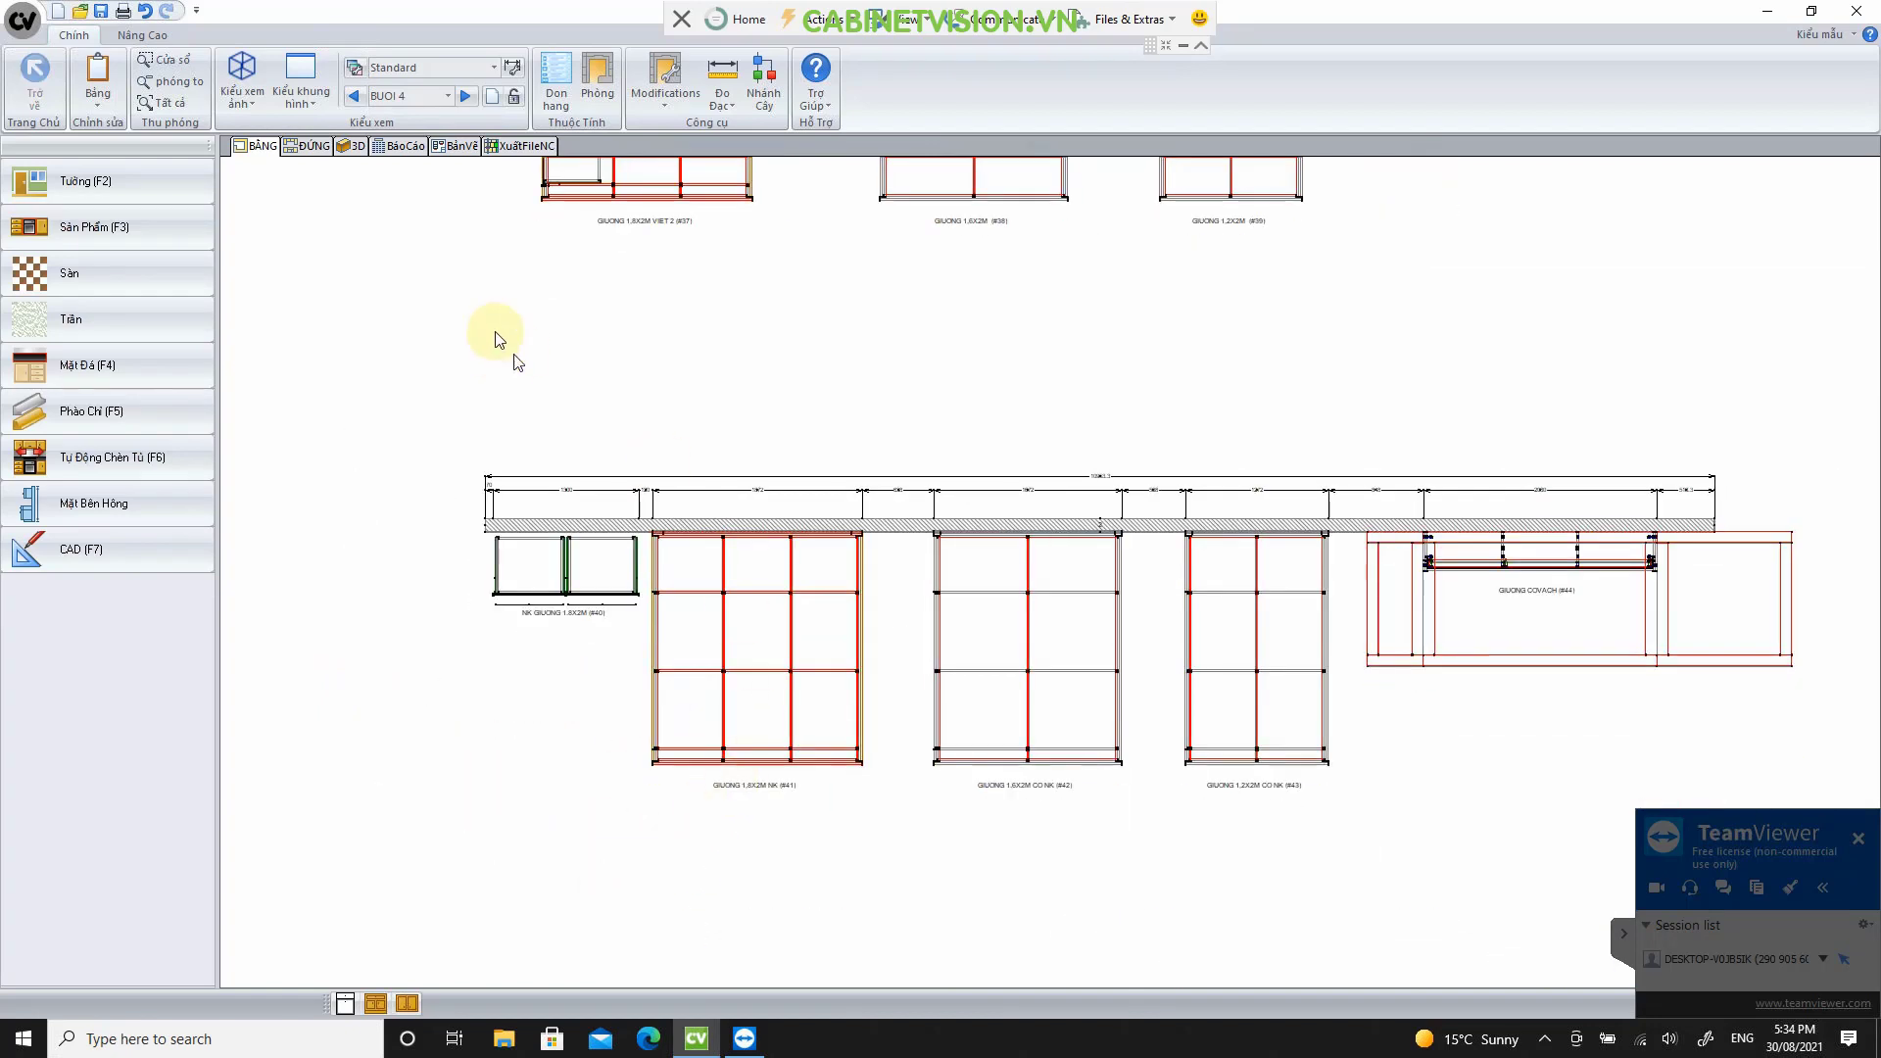
middle_click_drag(588, 379, 613, 520)
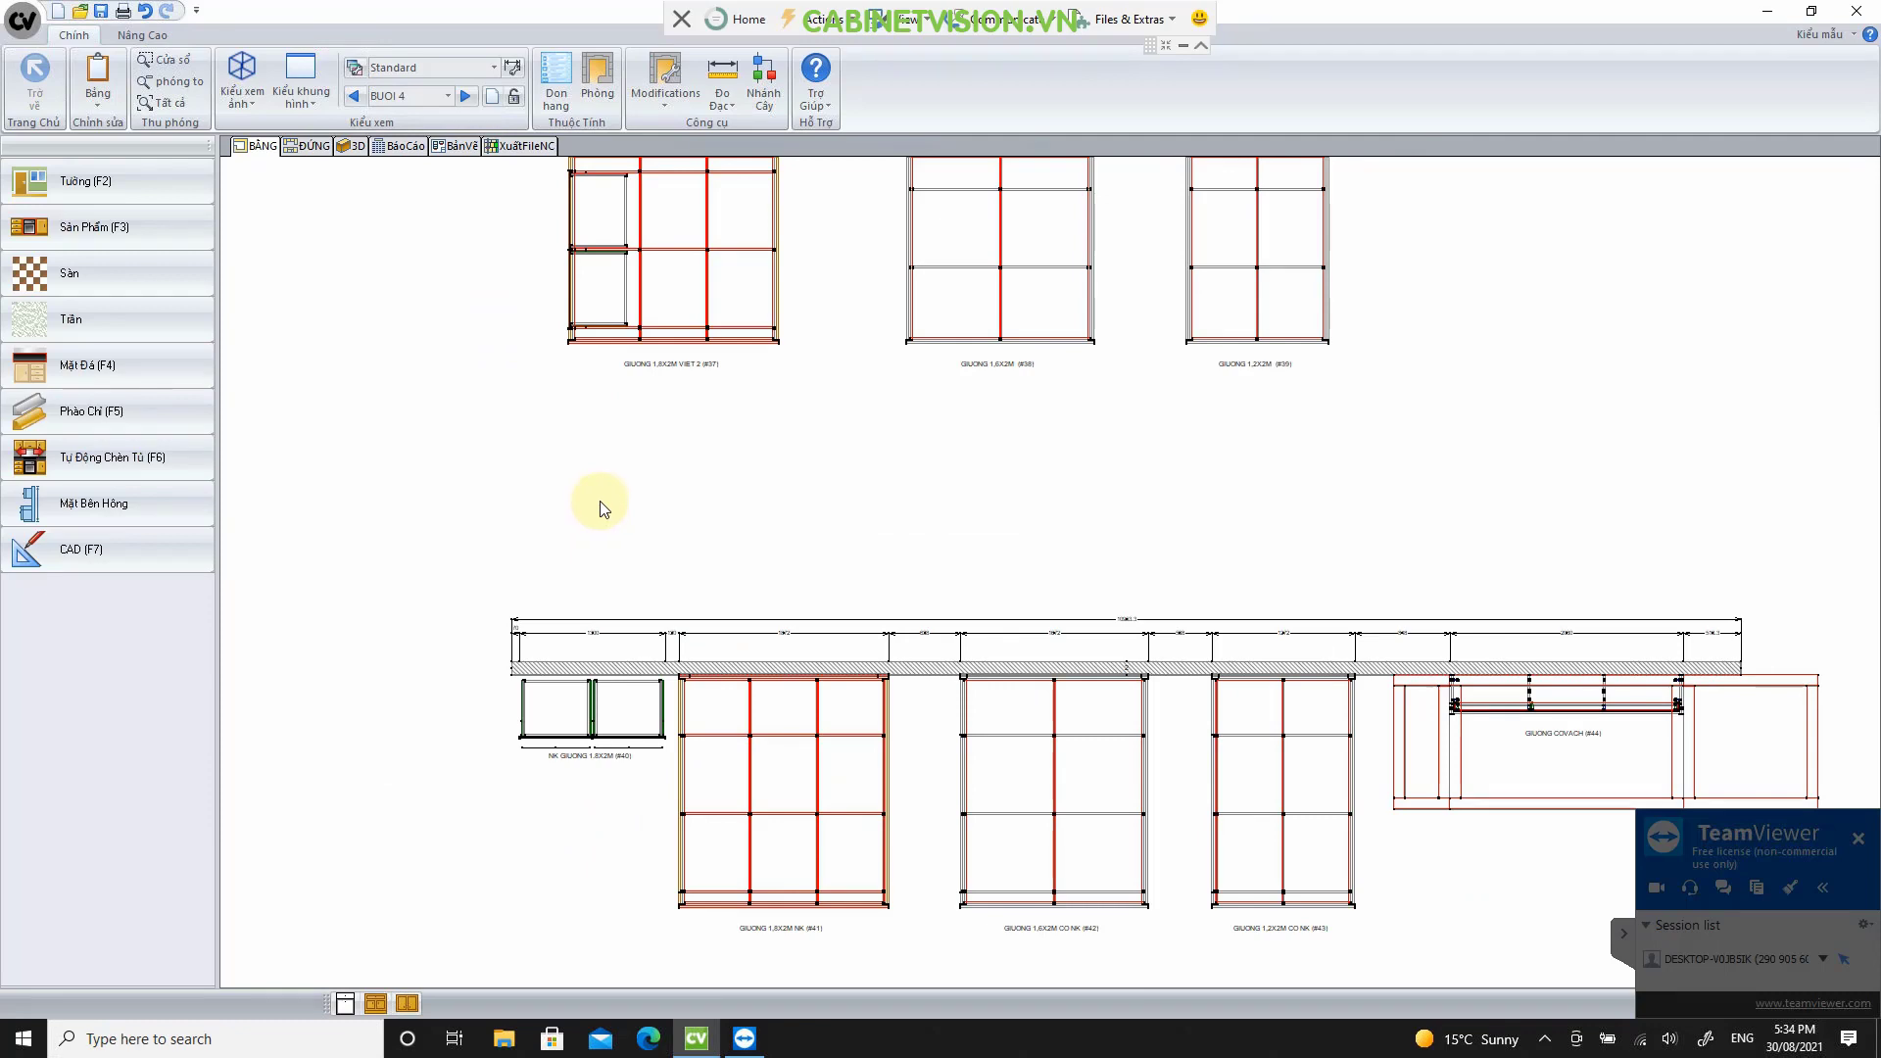
scroll(608, 544, "down", 2)
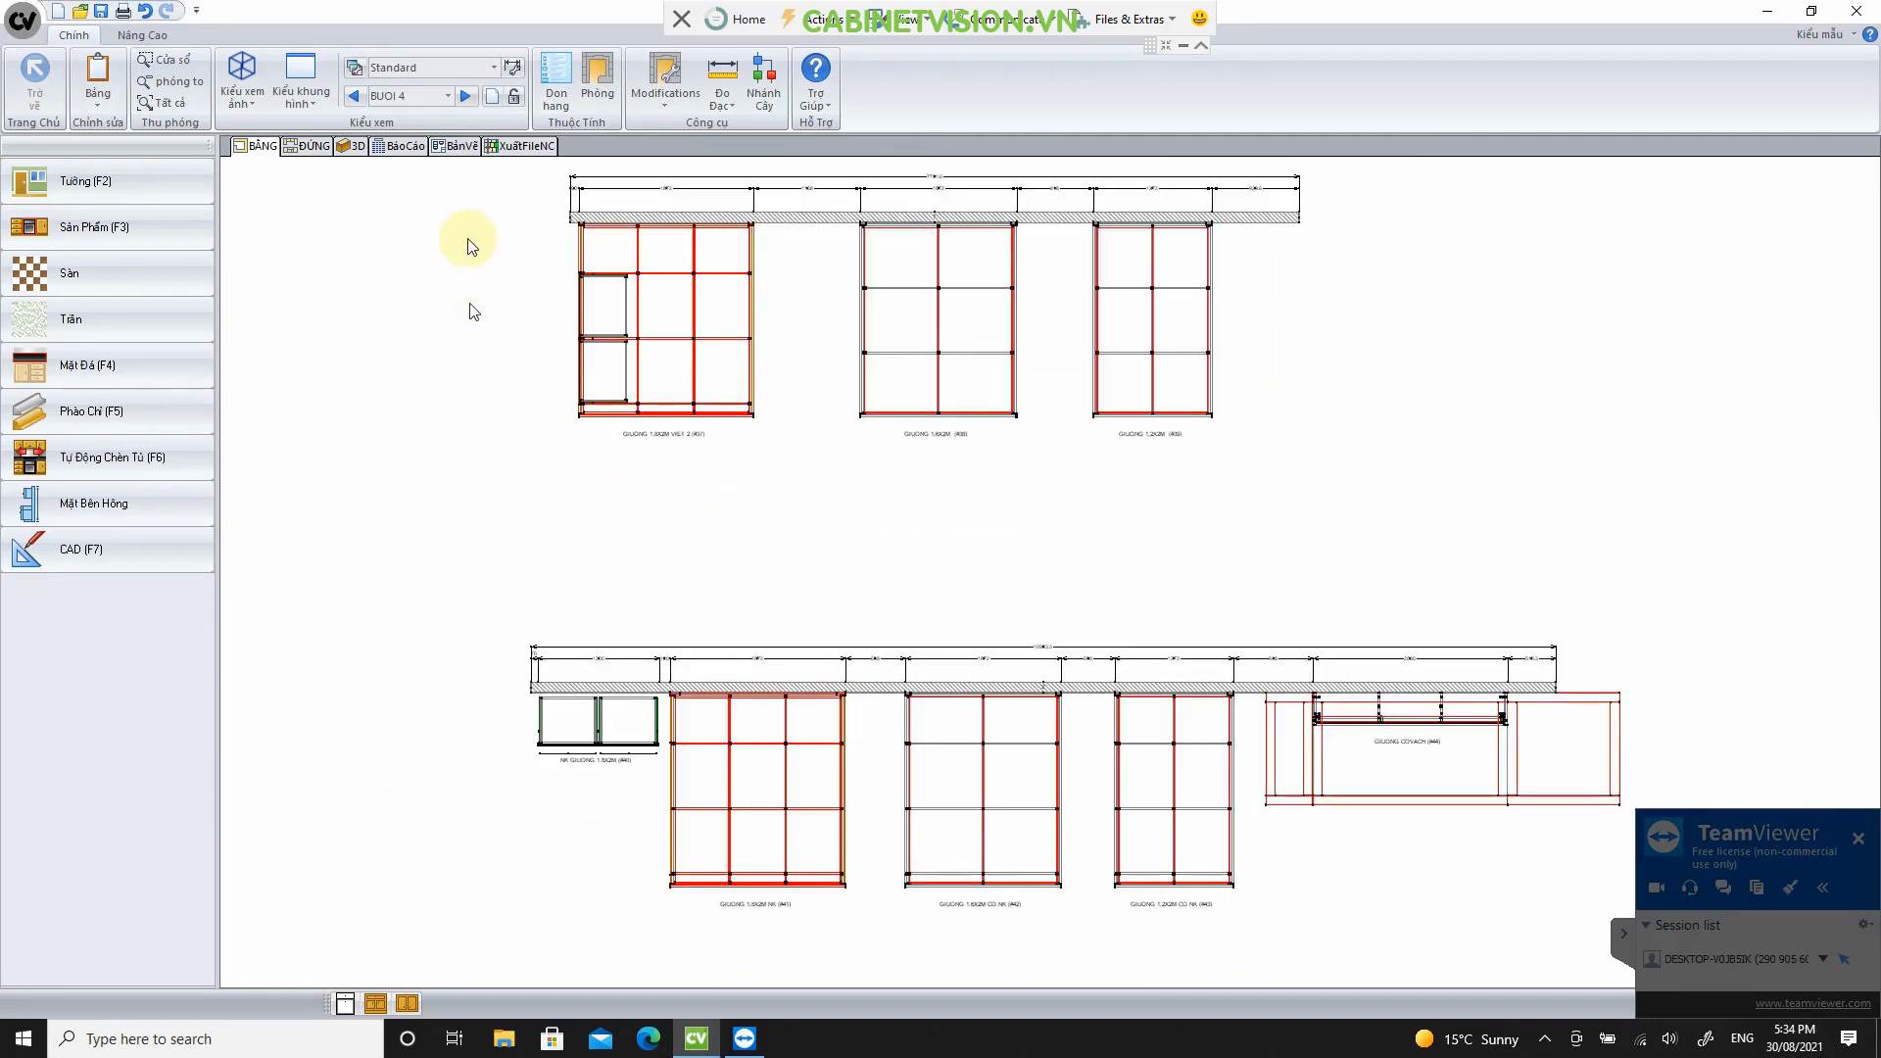
Create the new Room 9 and draw one straight wall across the top in CAD mode (F7).
left_click(493, 98)
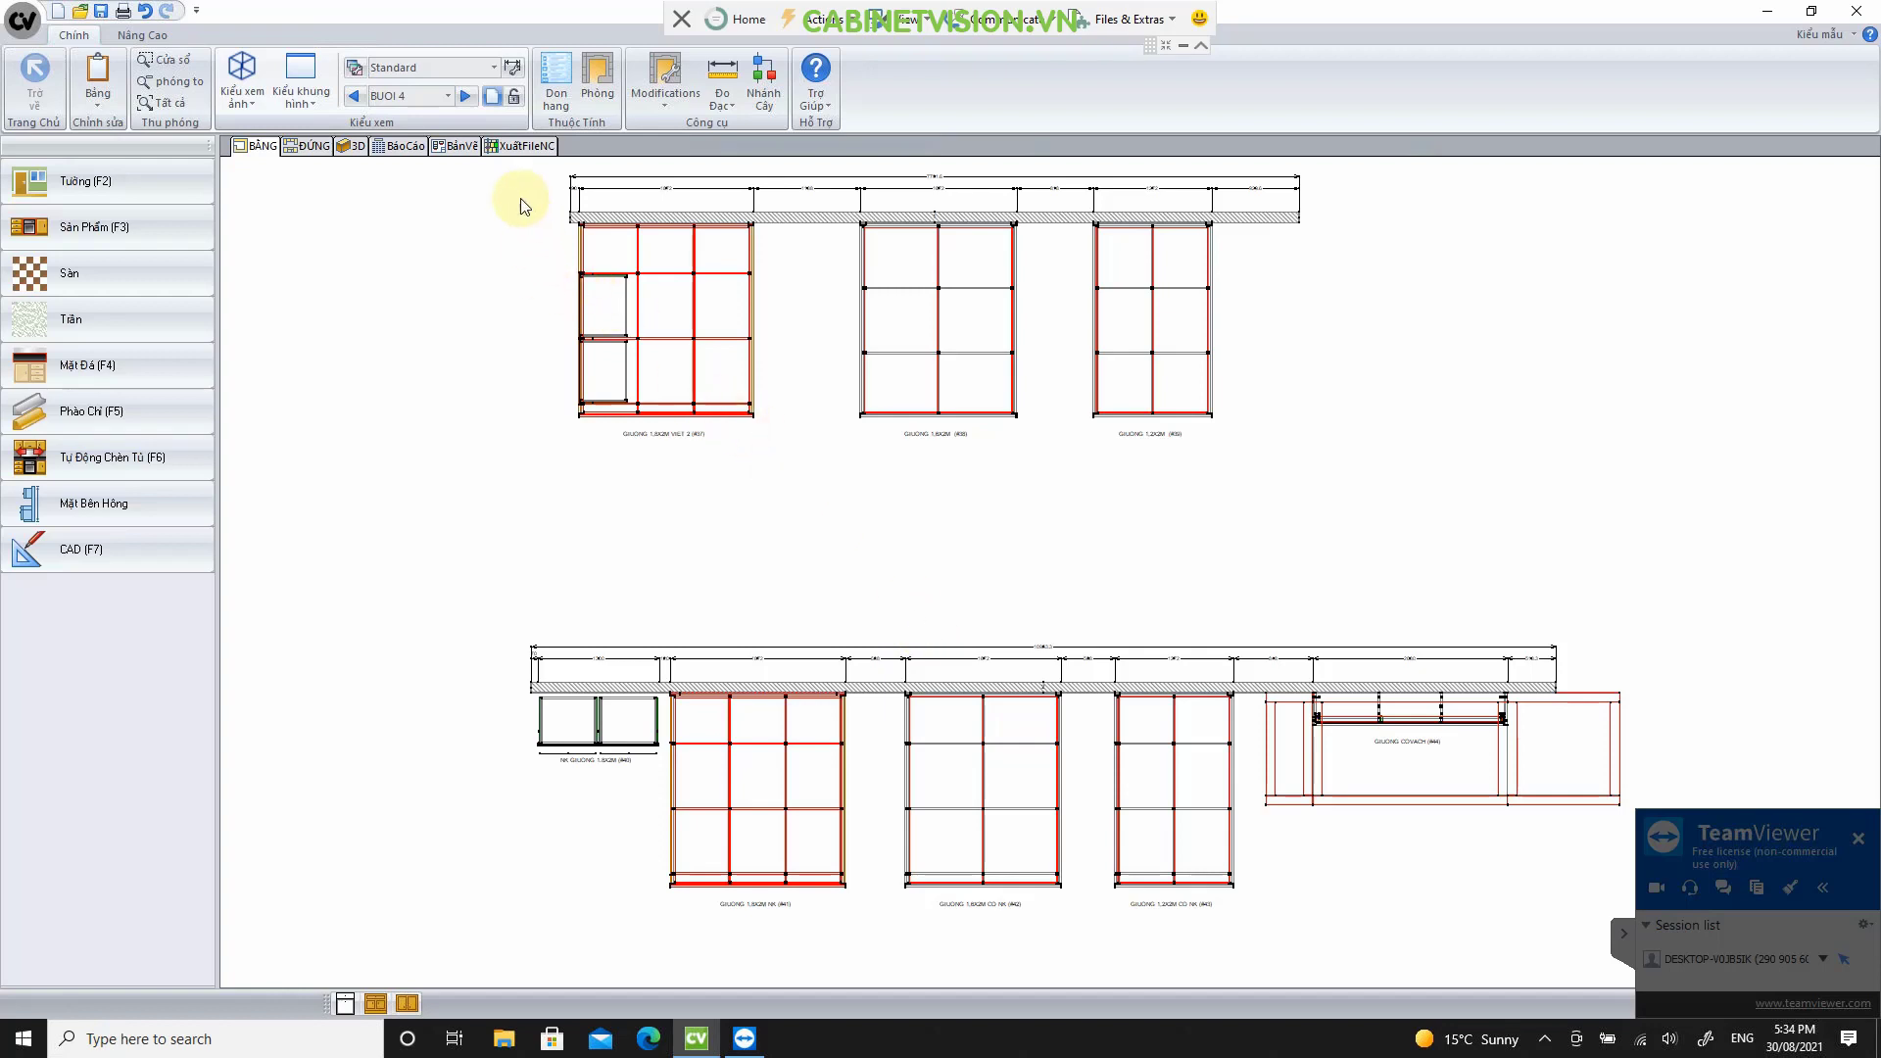
left_click(496, 99)
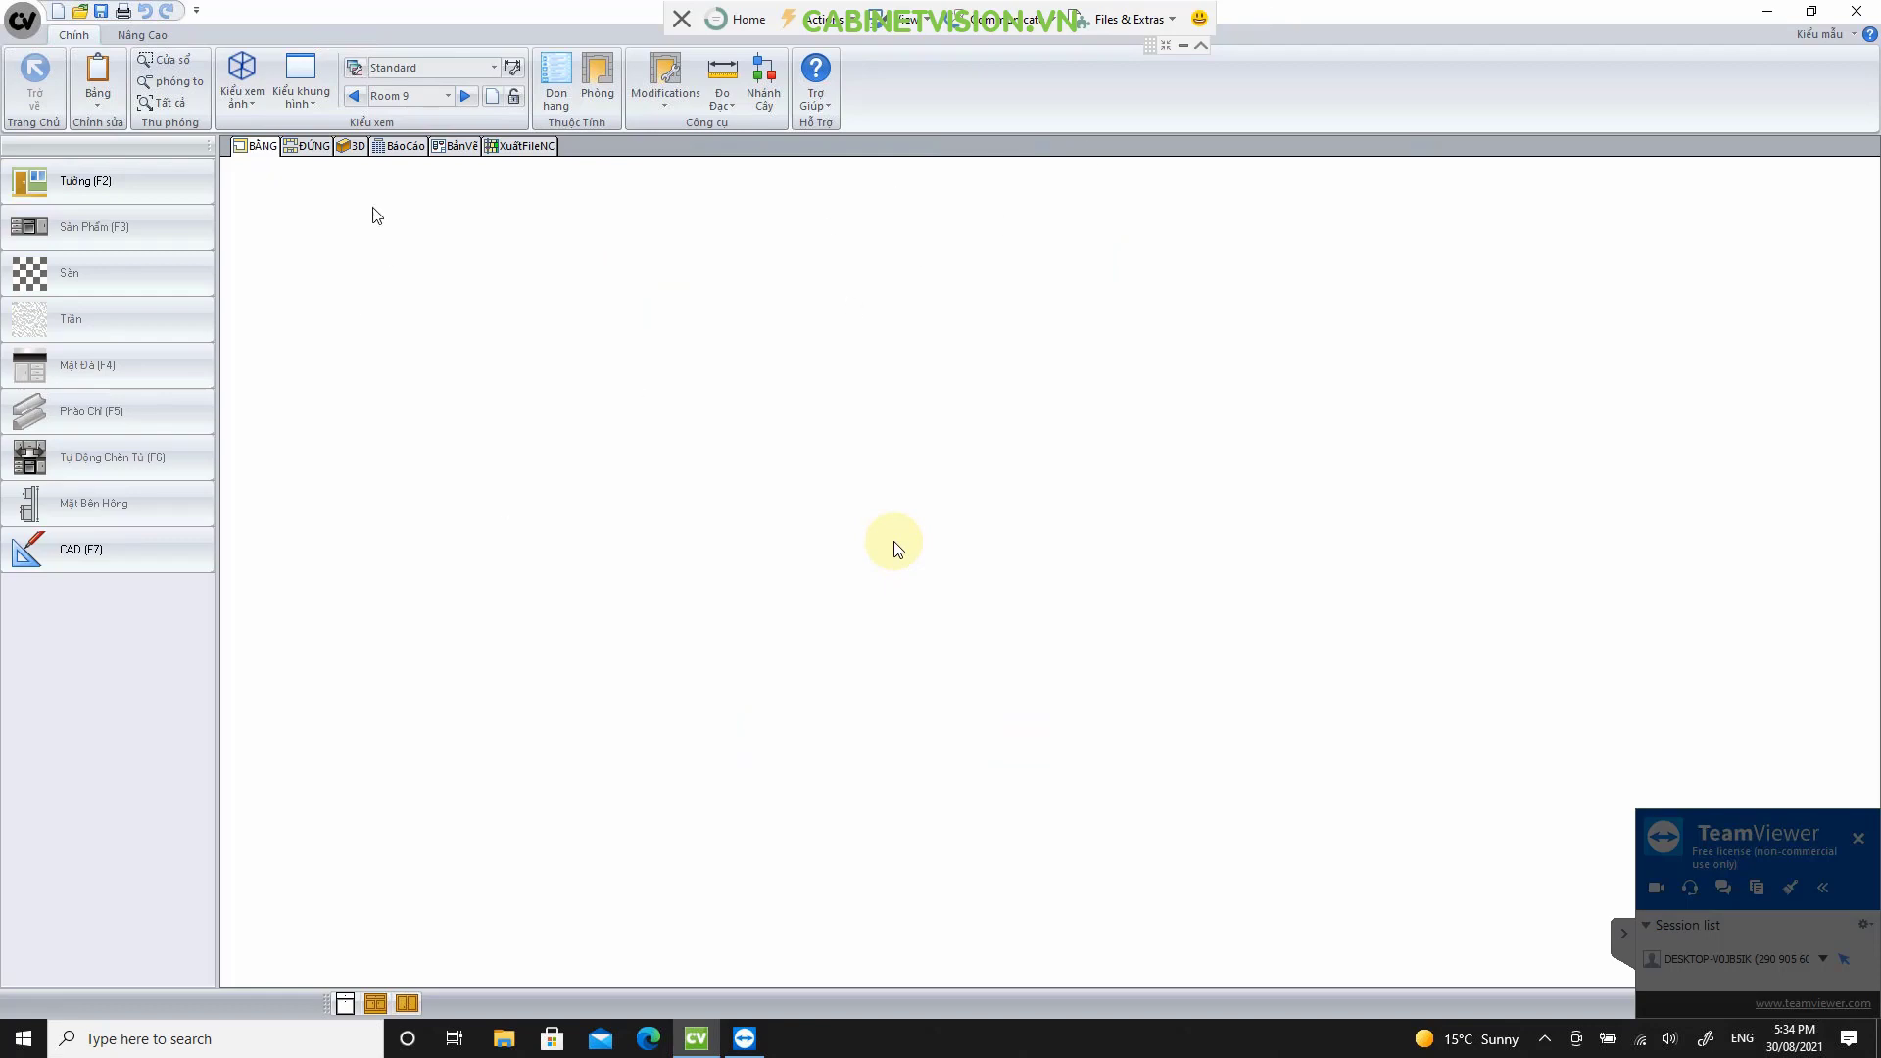
key("F7")
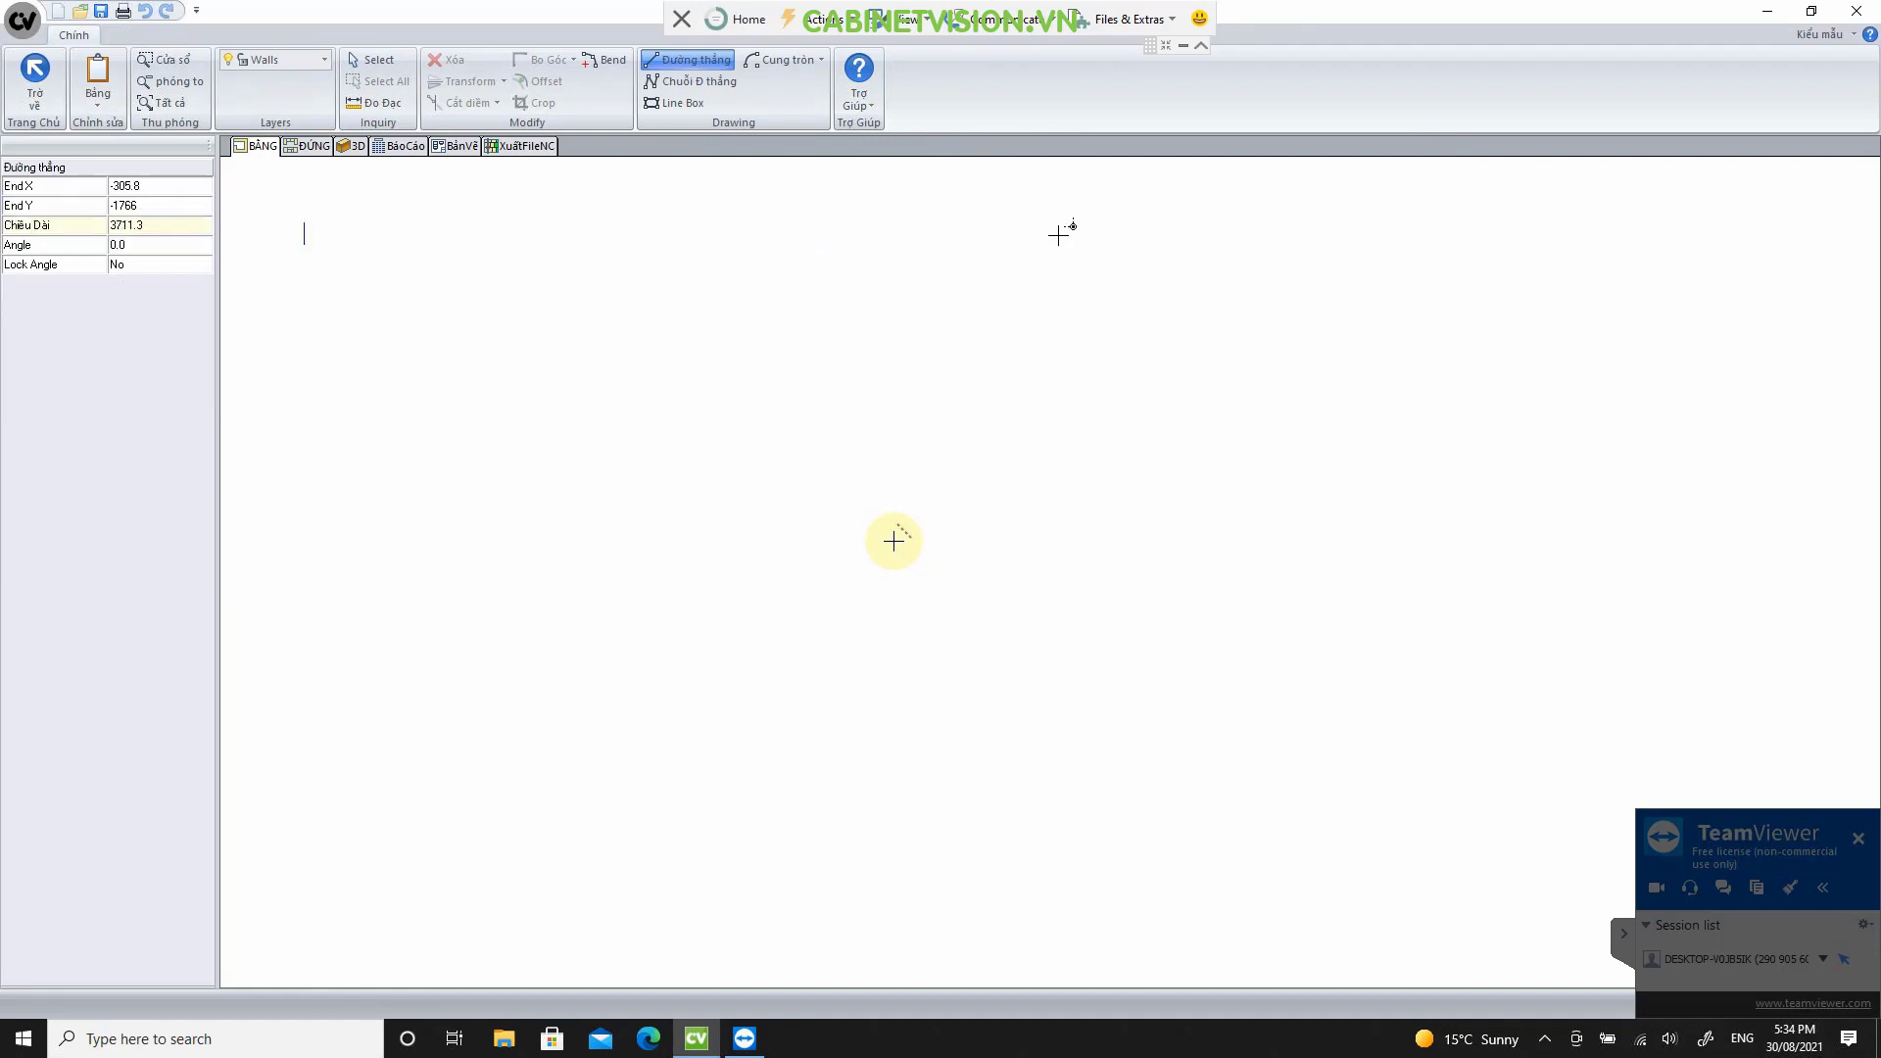
left_click(1593, 233)
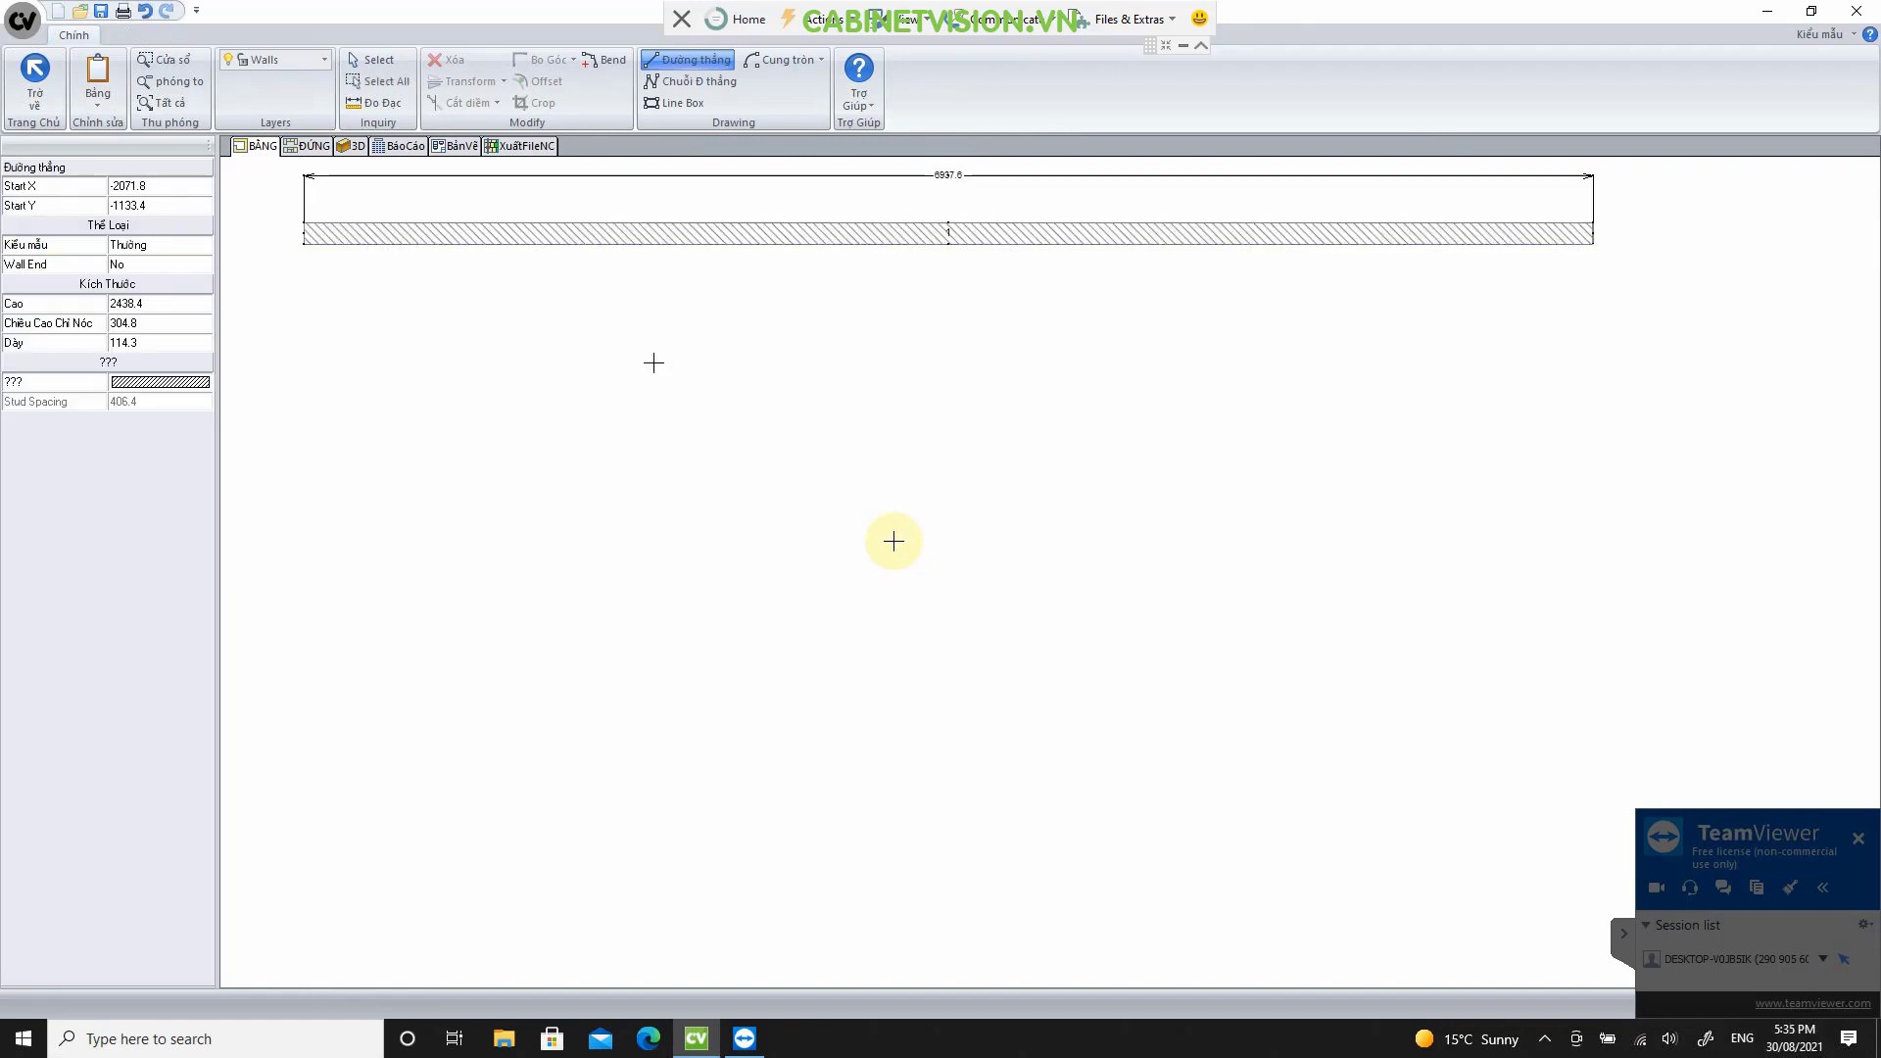
left_click(266, 267)
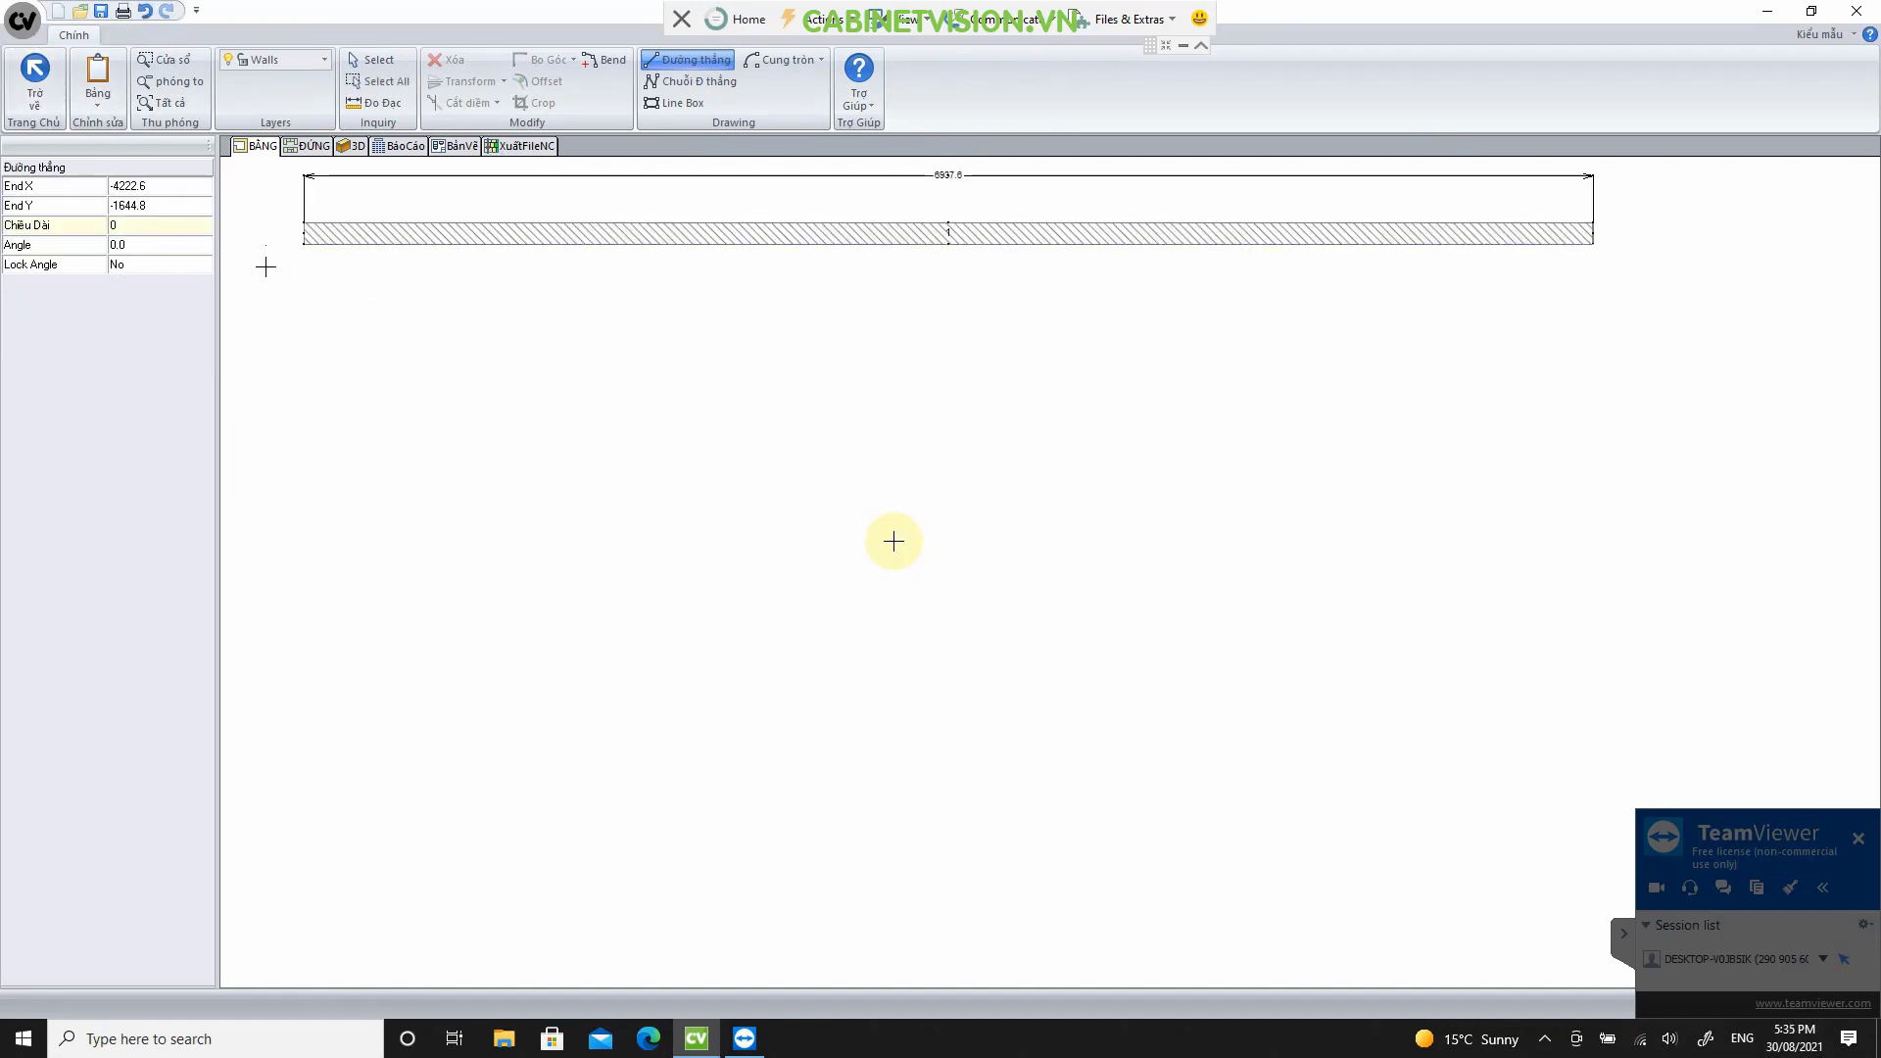
key("Escape")
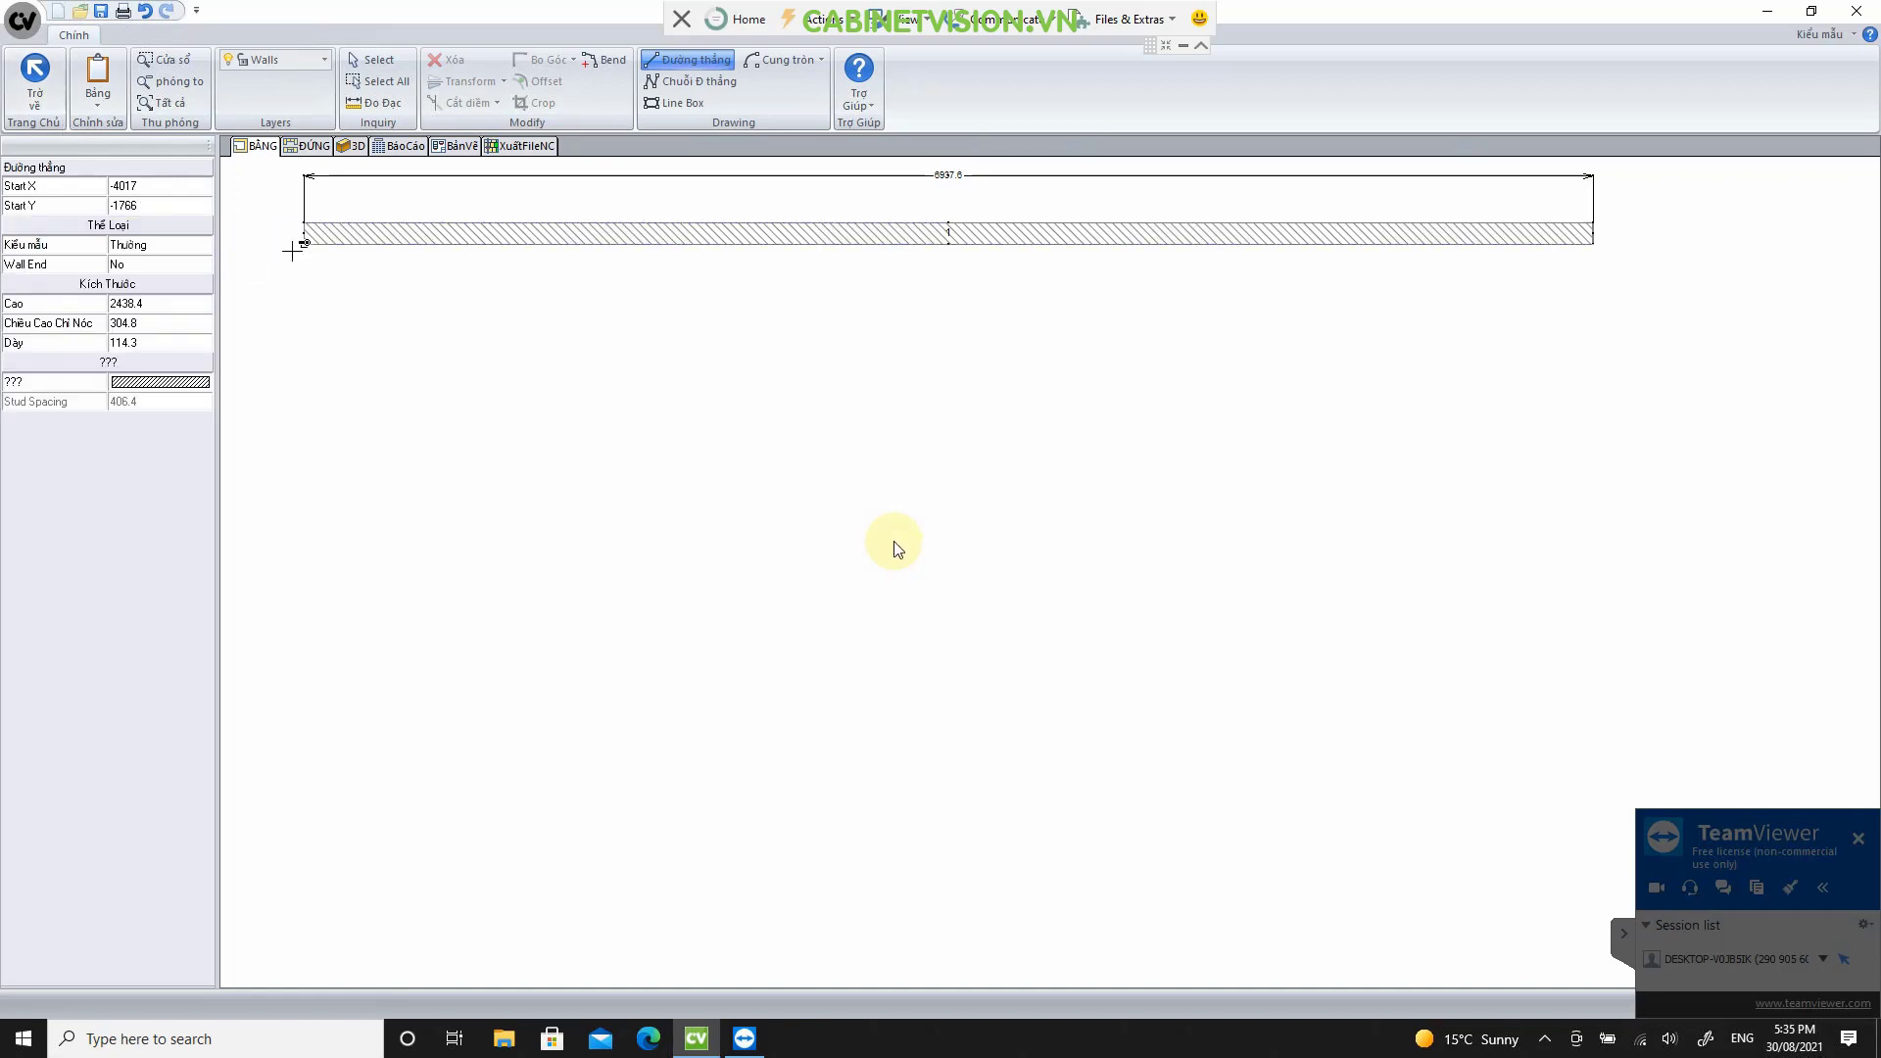
left_click(34, 76)
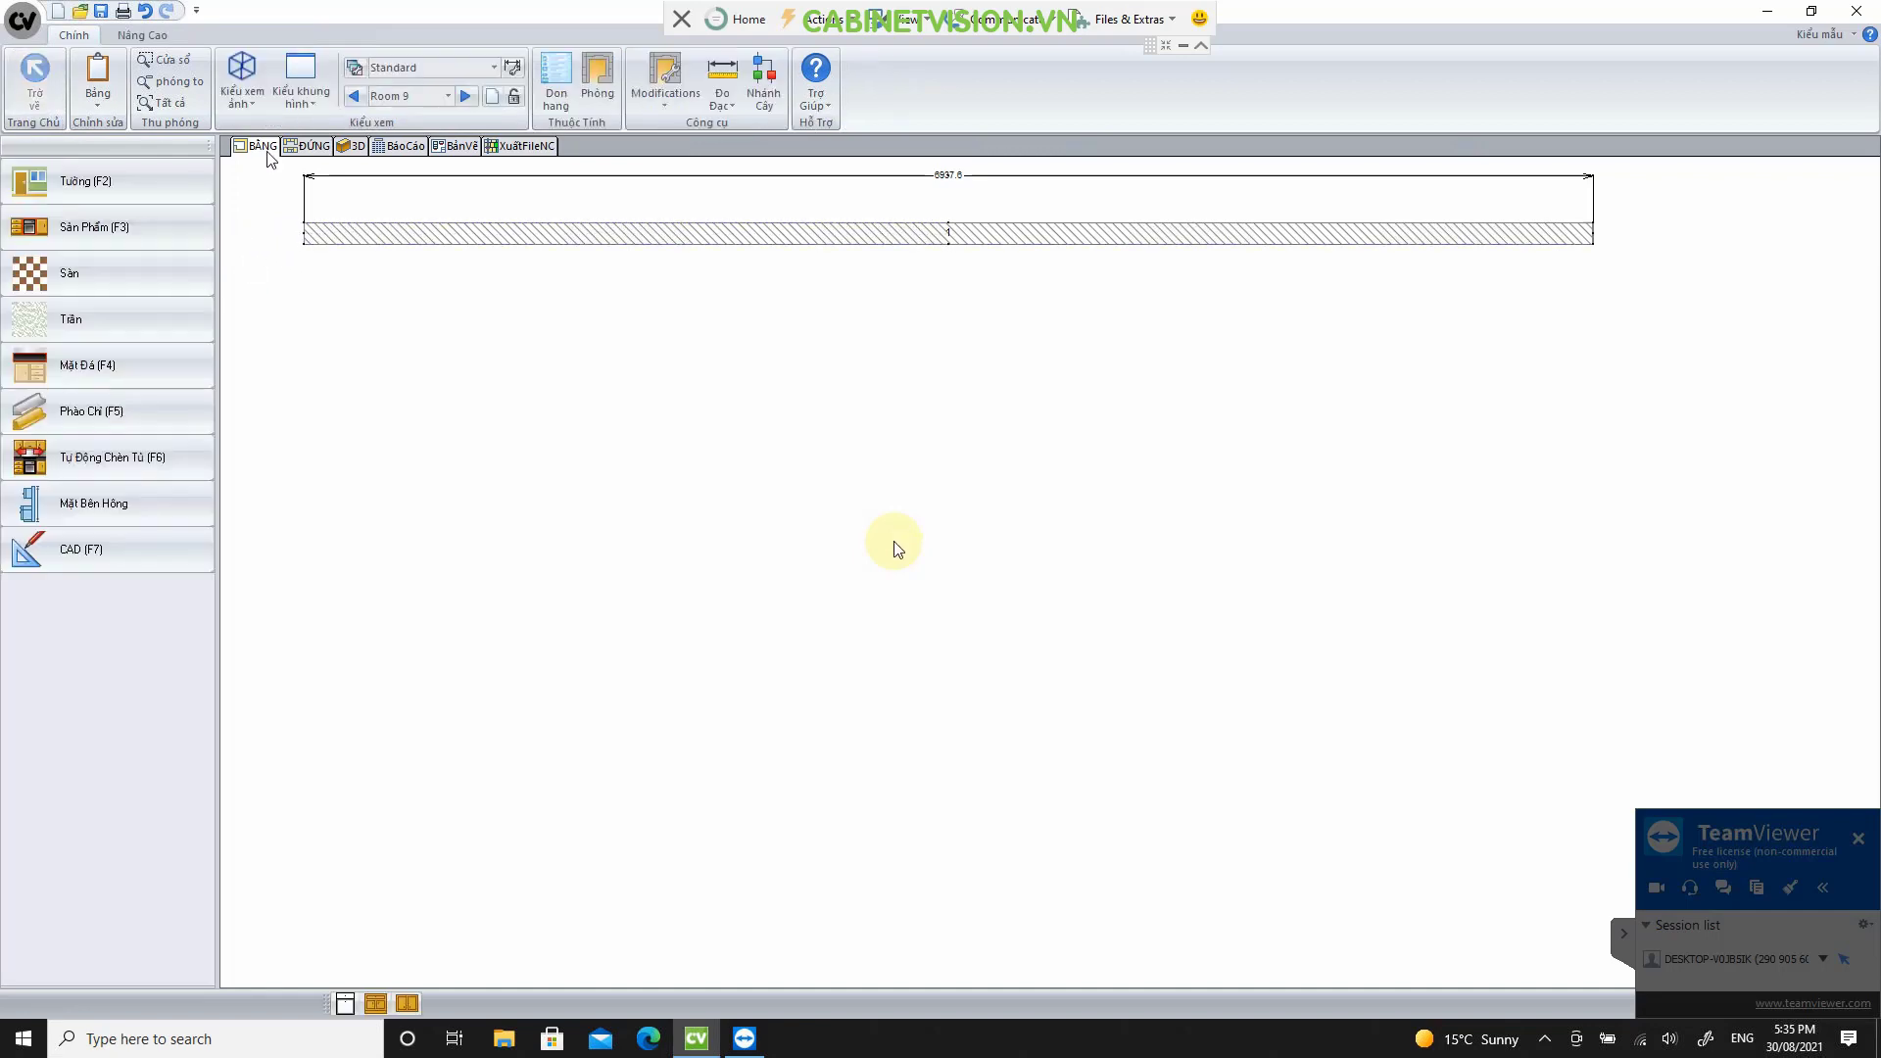
Place the GIUONG 1,2X2M bed from the 1-HOANGVIET catalog at the wall's left end.
left_click(78, 235)
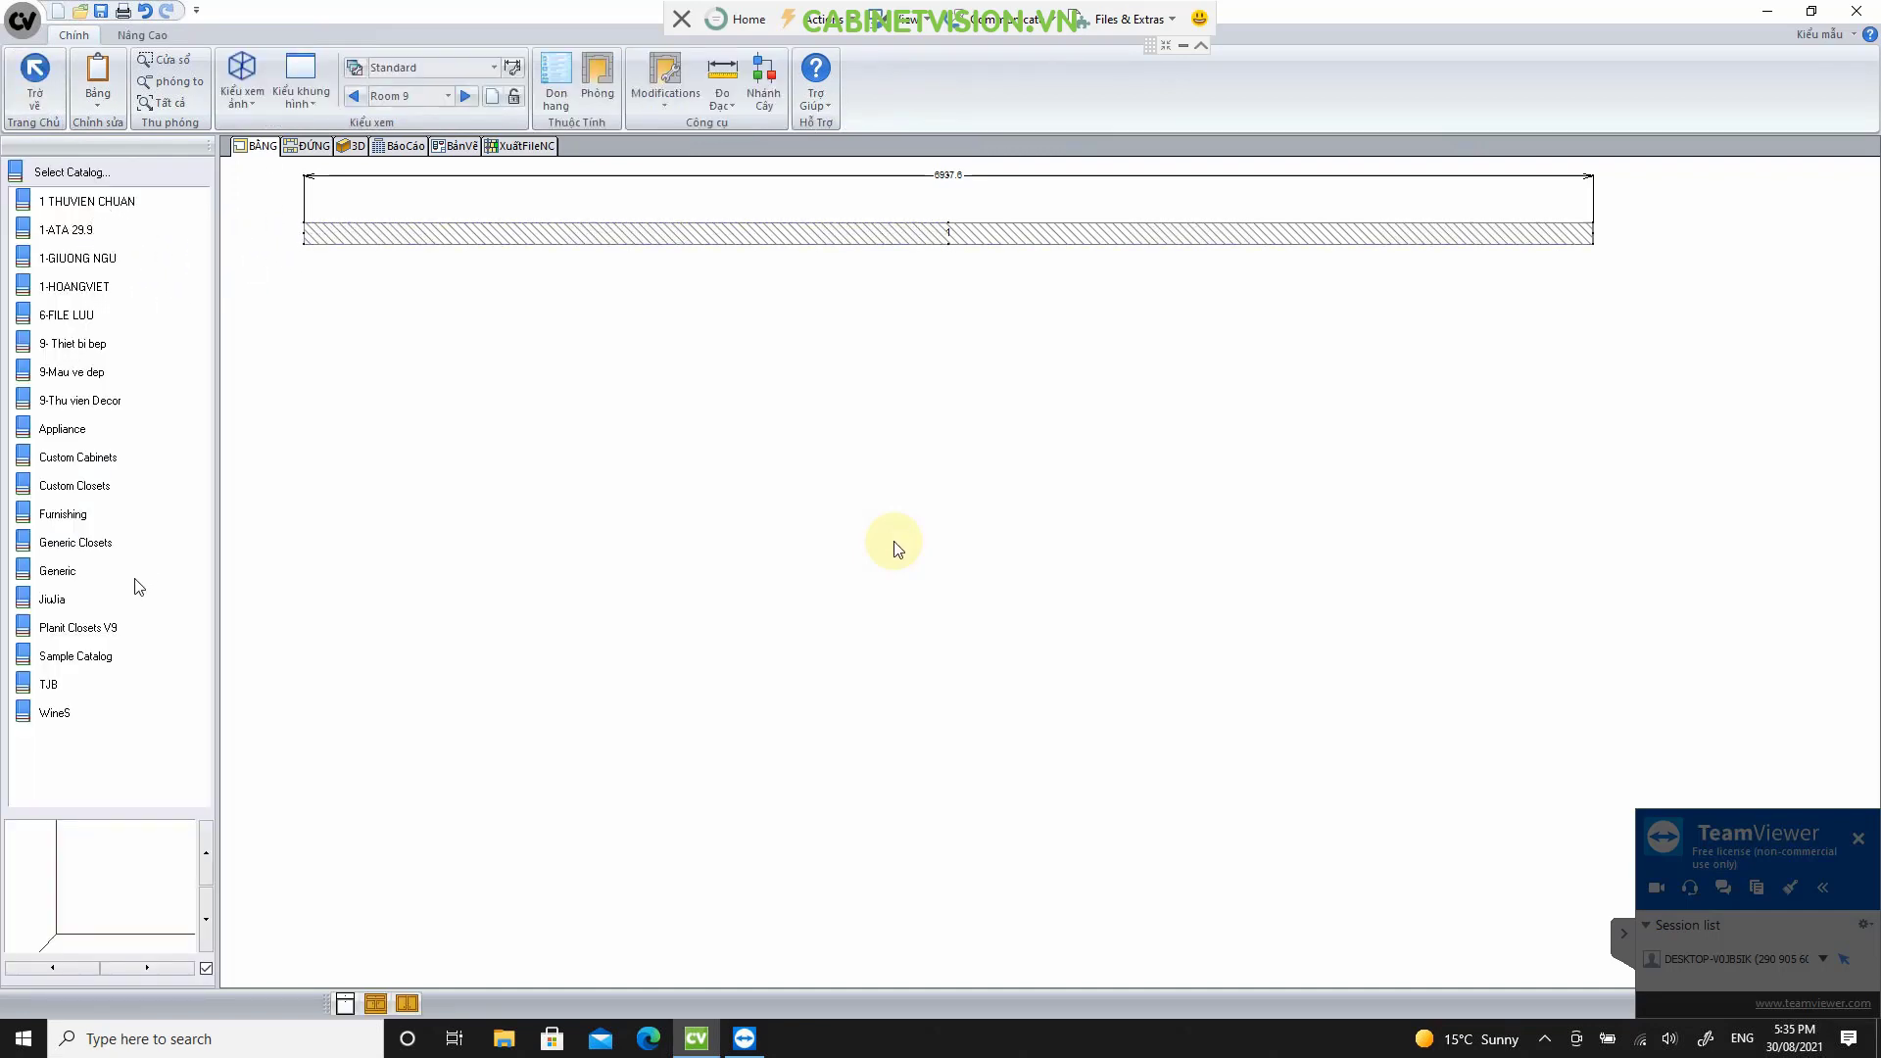
left_click(91, 290)
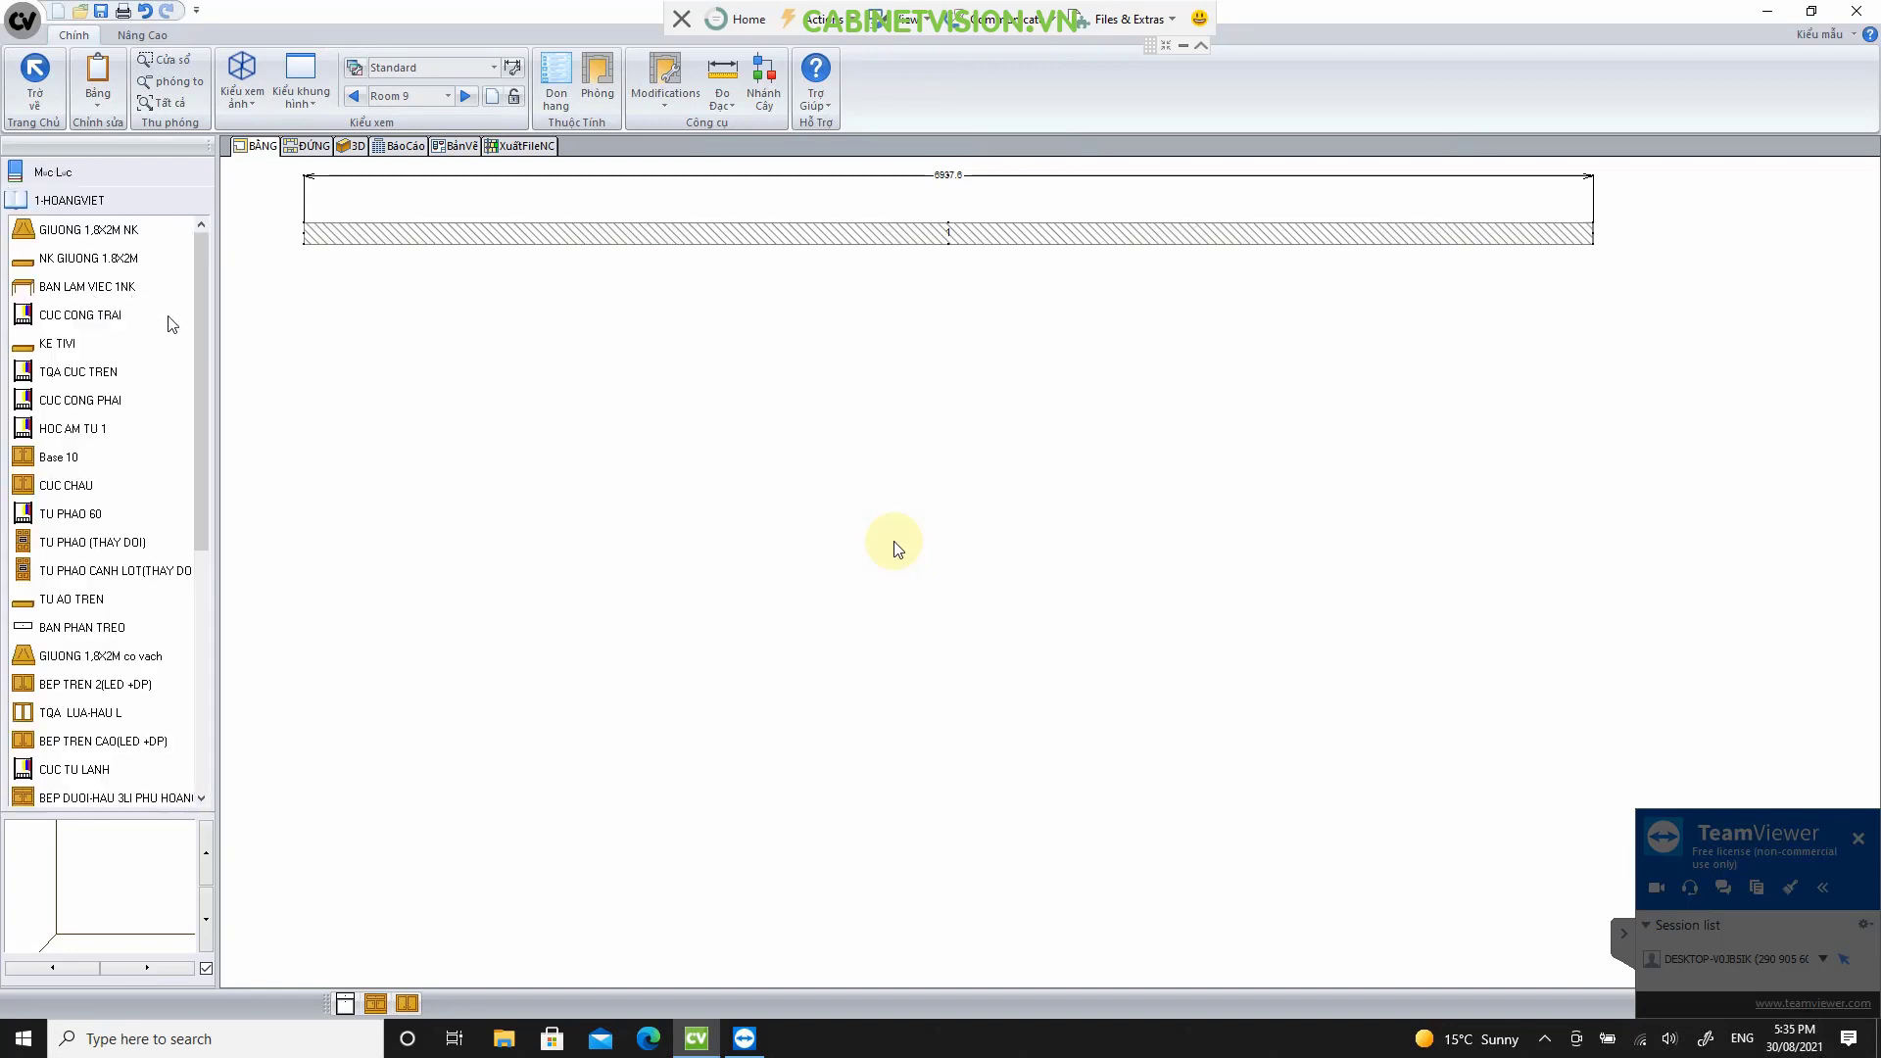
left_click_drag(208, 397, 244, 571)
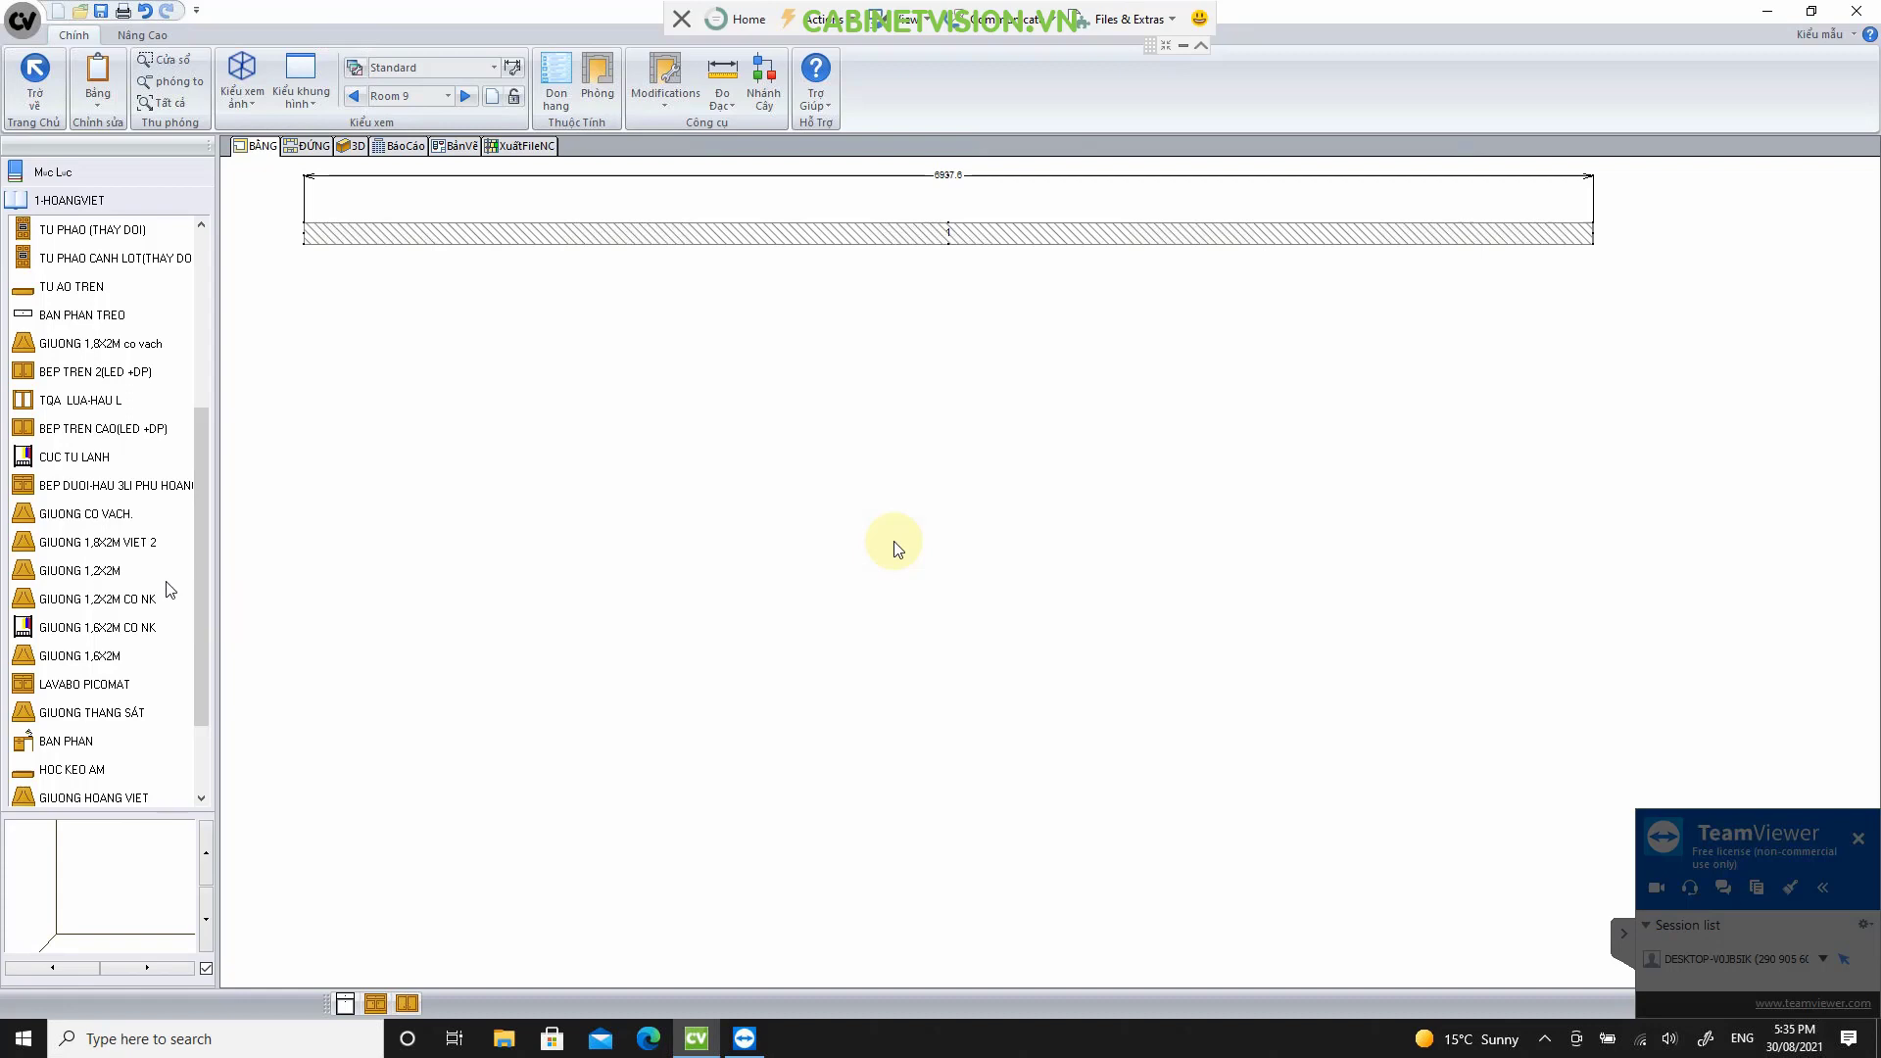
left_click(23, 574)
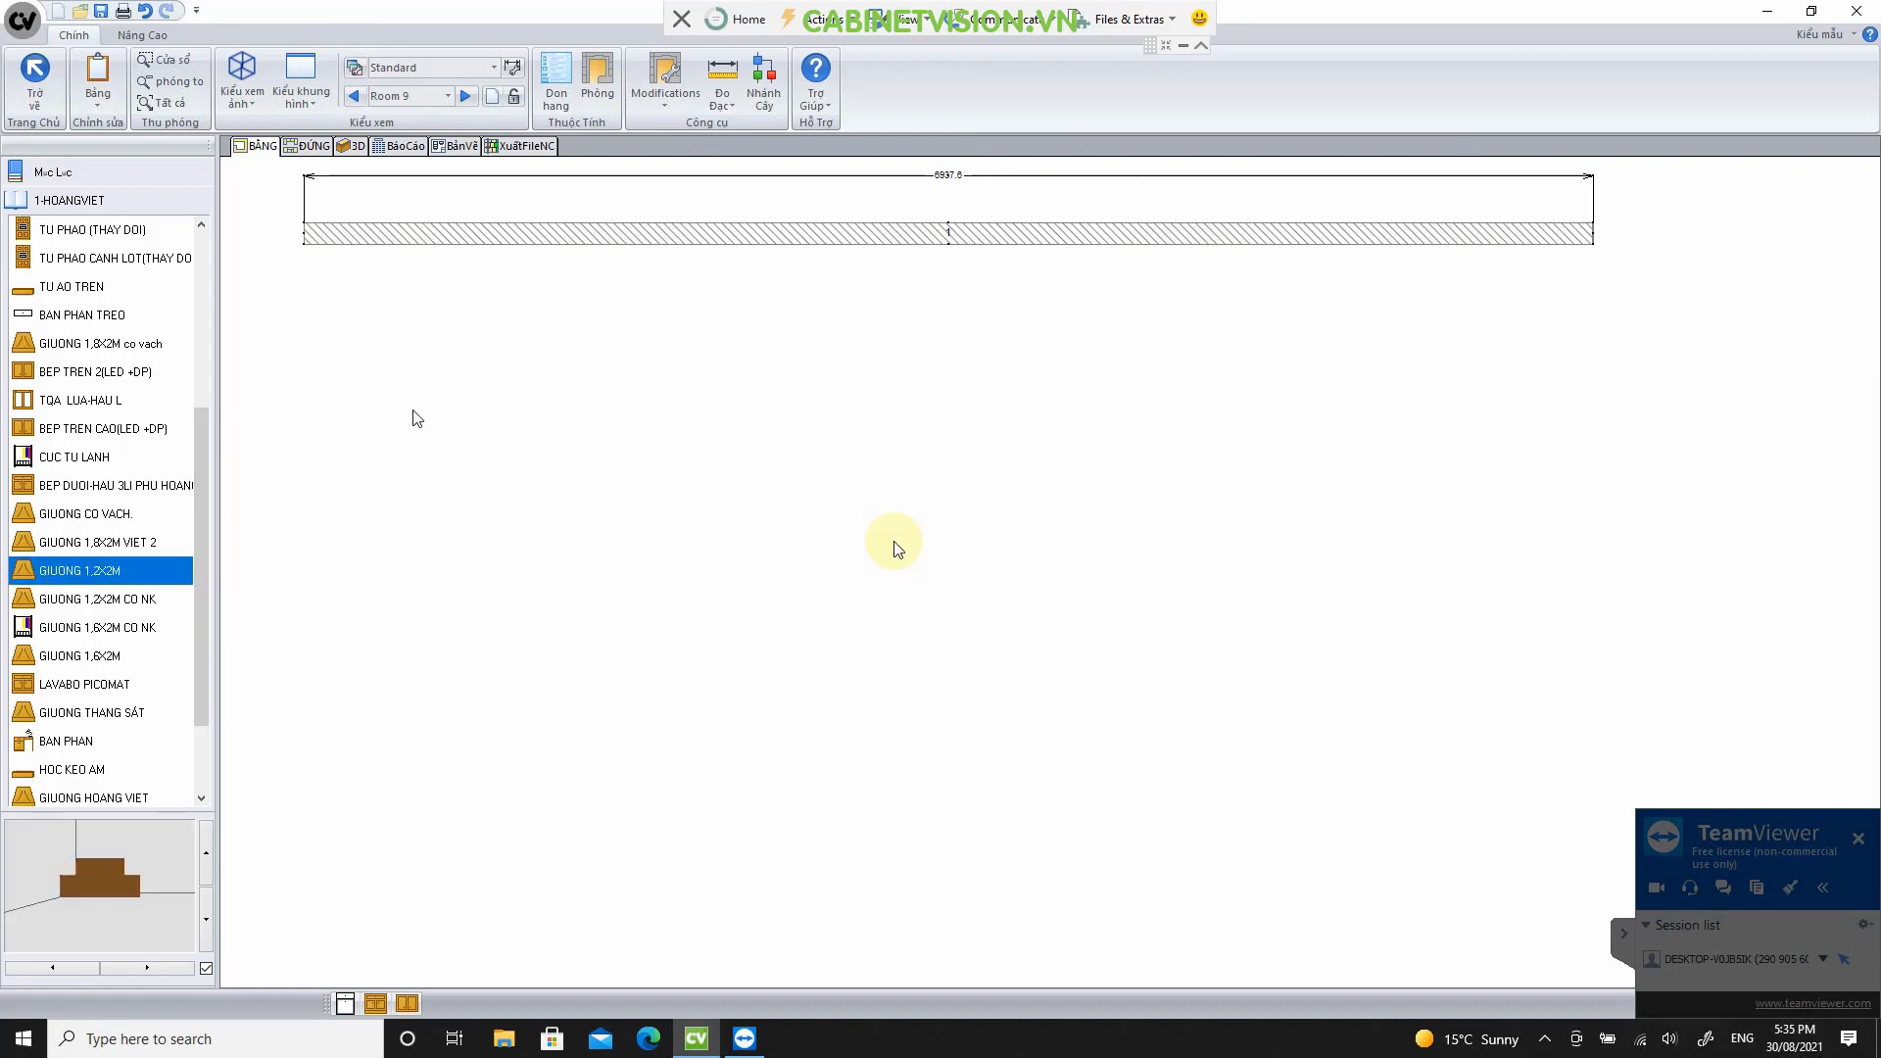
left_click_drag(41, 573, 444, 441)
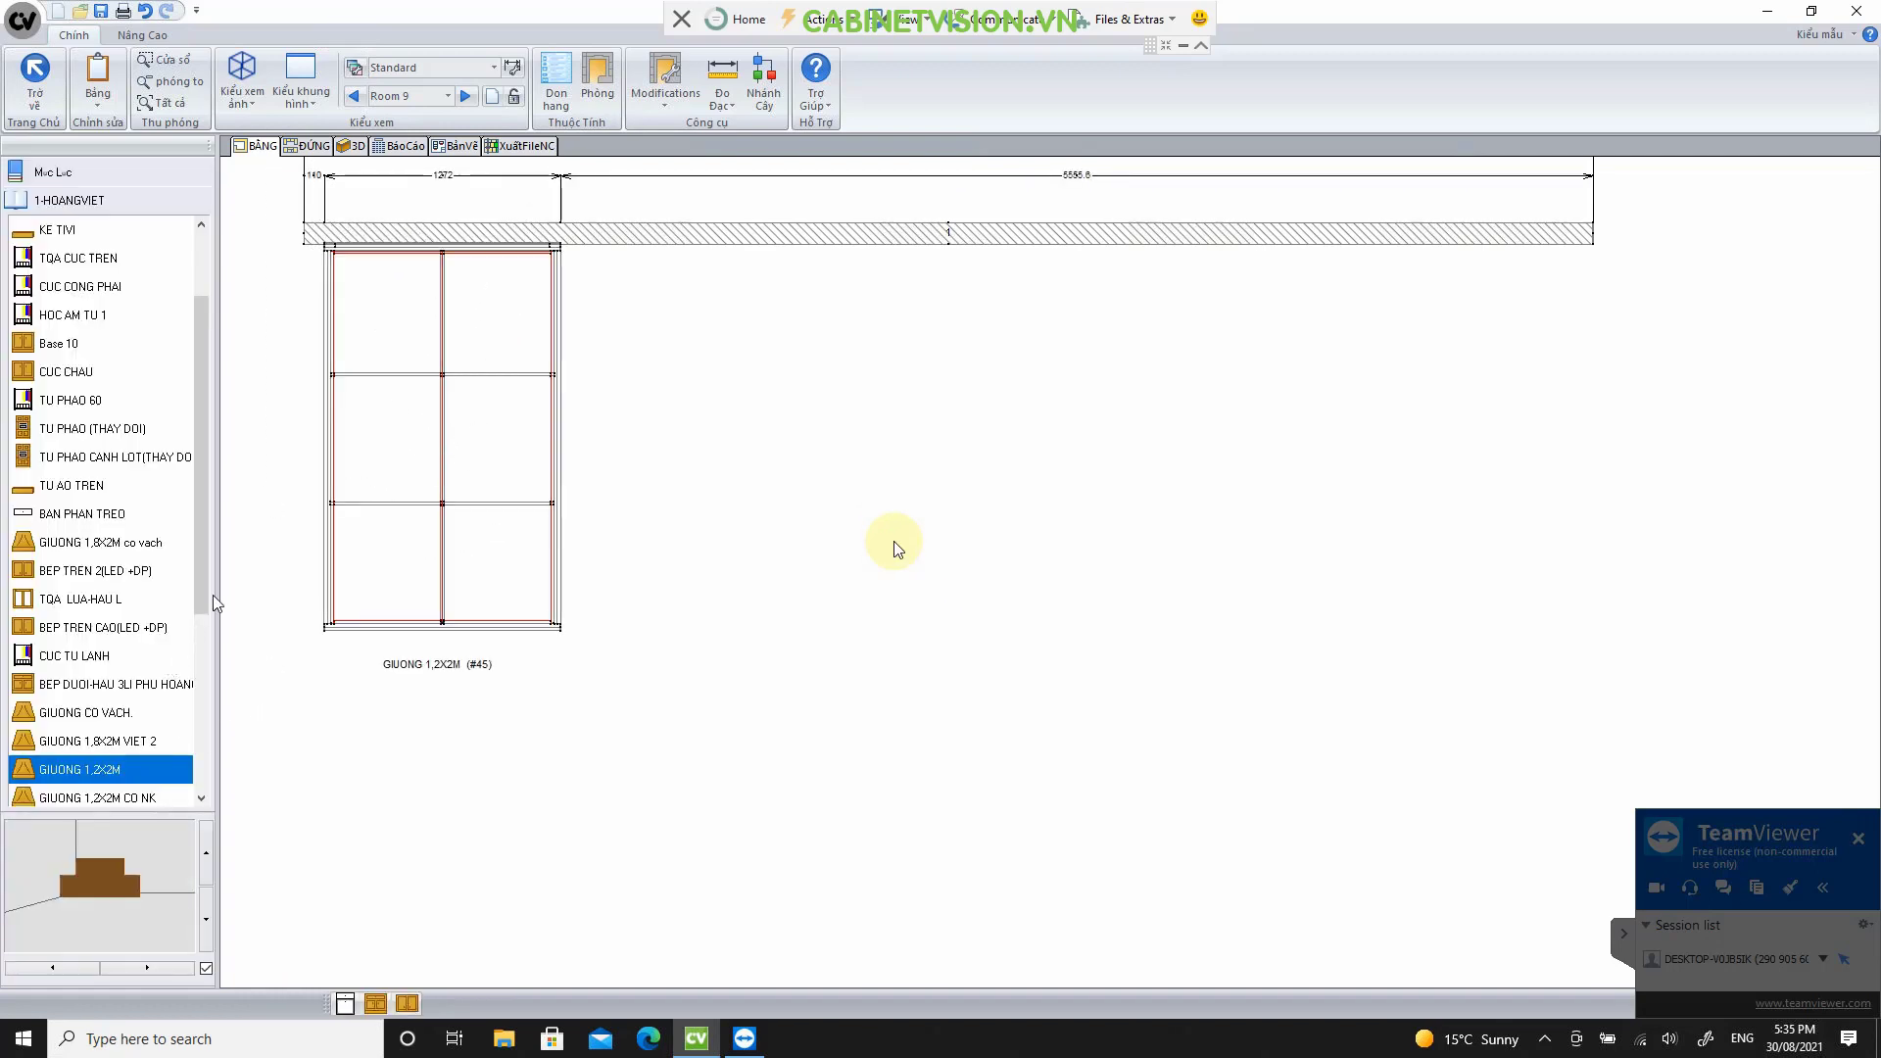
Place the GIUONG 1,6X2M bed beside the first bed and save the job.
left_click(182, 570)
left_click_drag(200, 605, 201, 665)
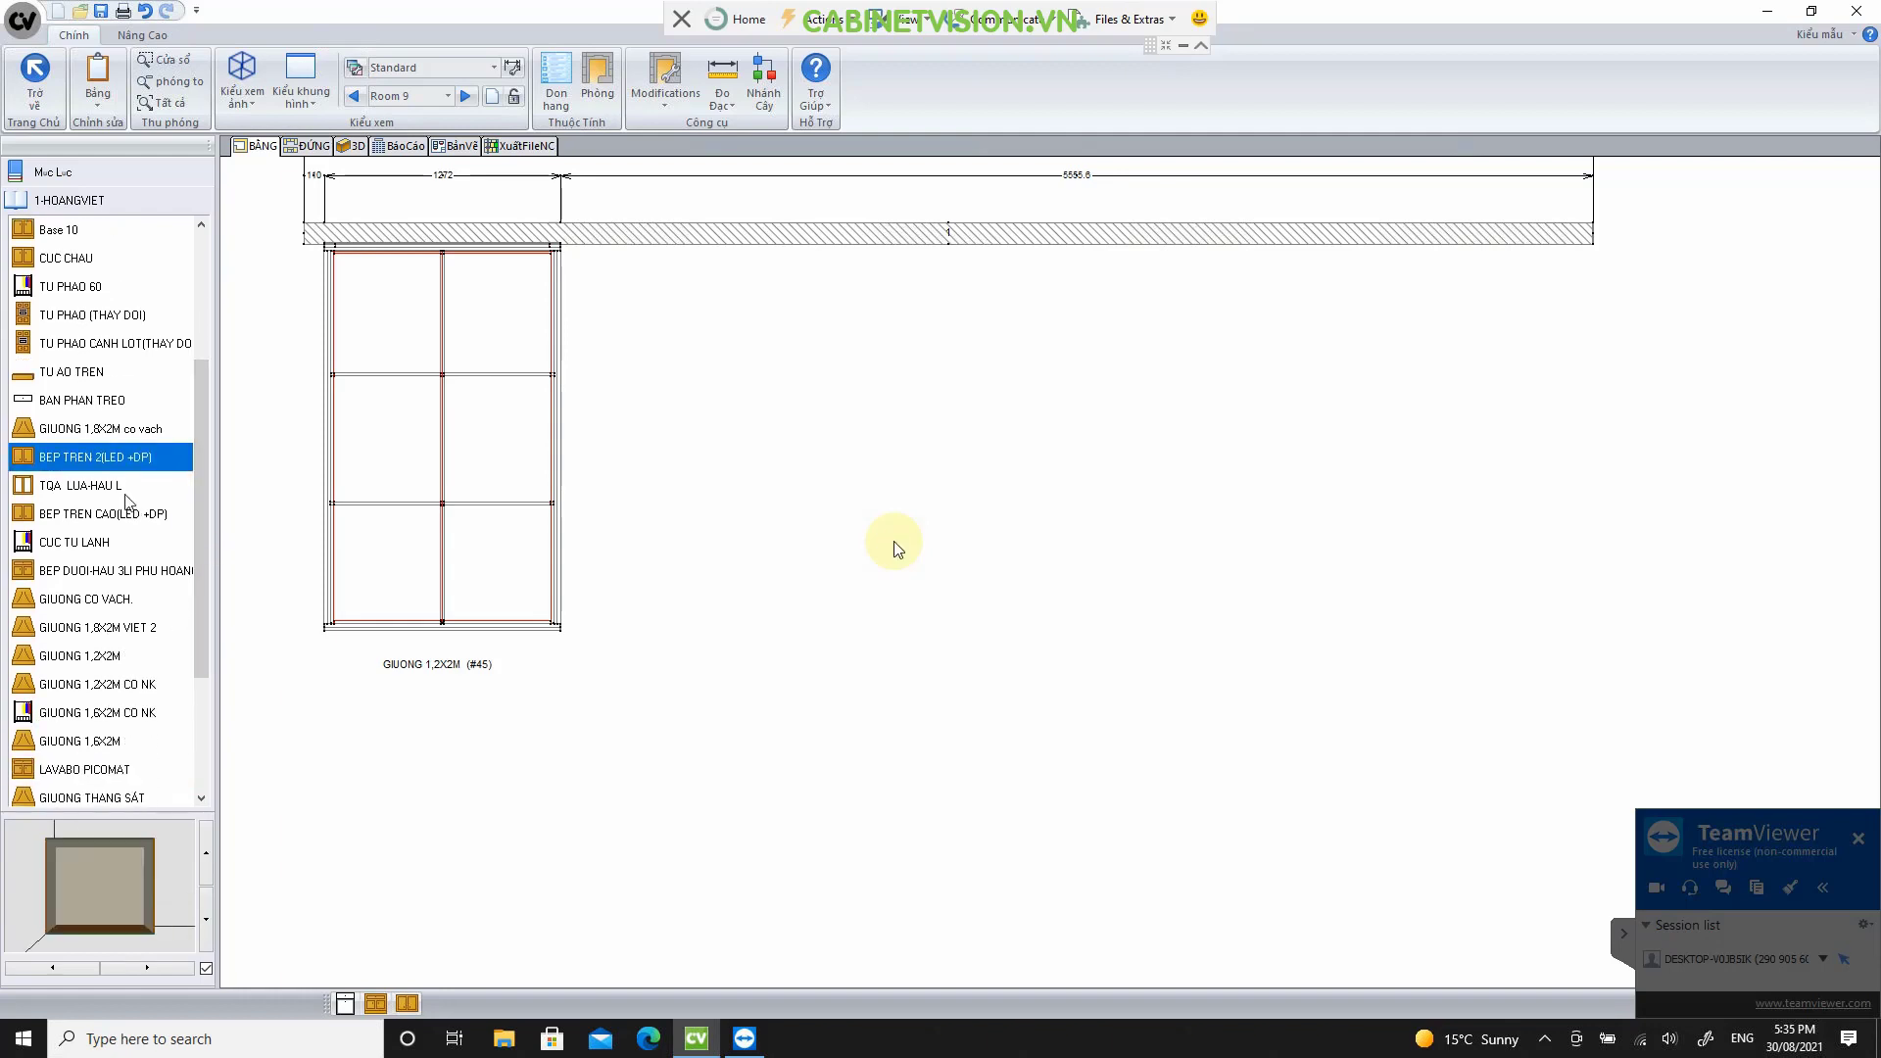
scroll(138, 549, "down", 3)
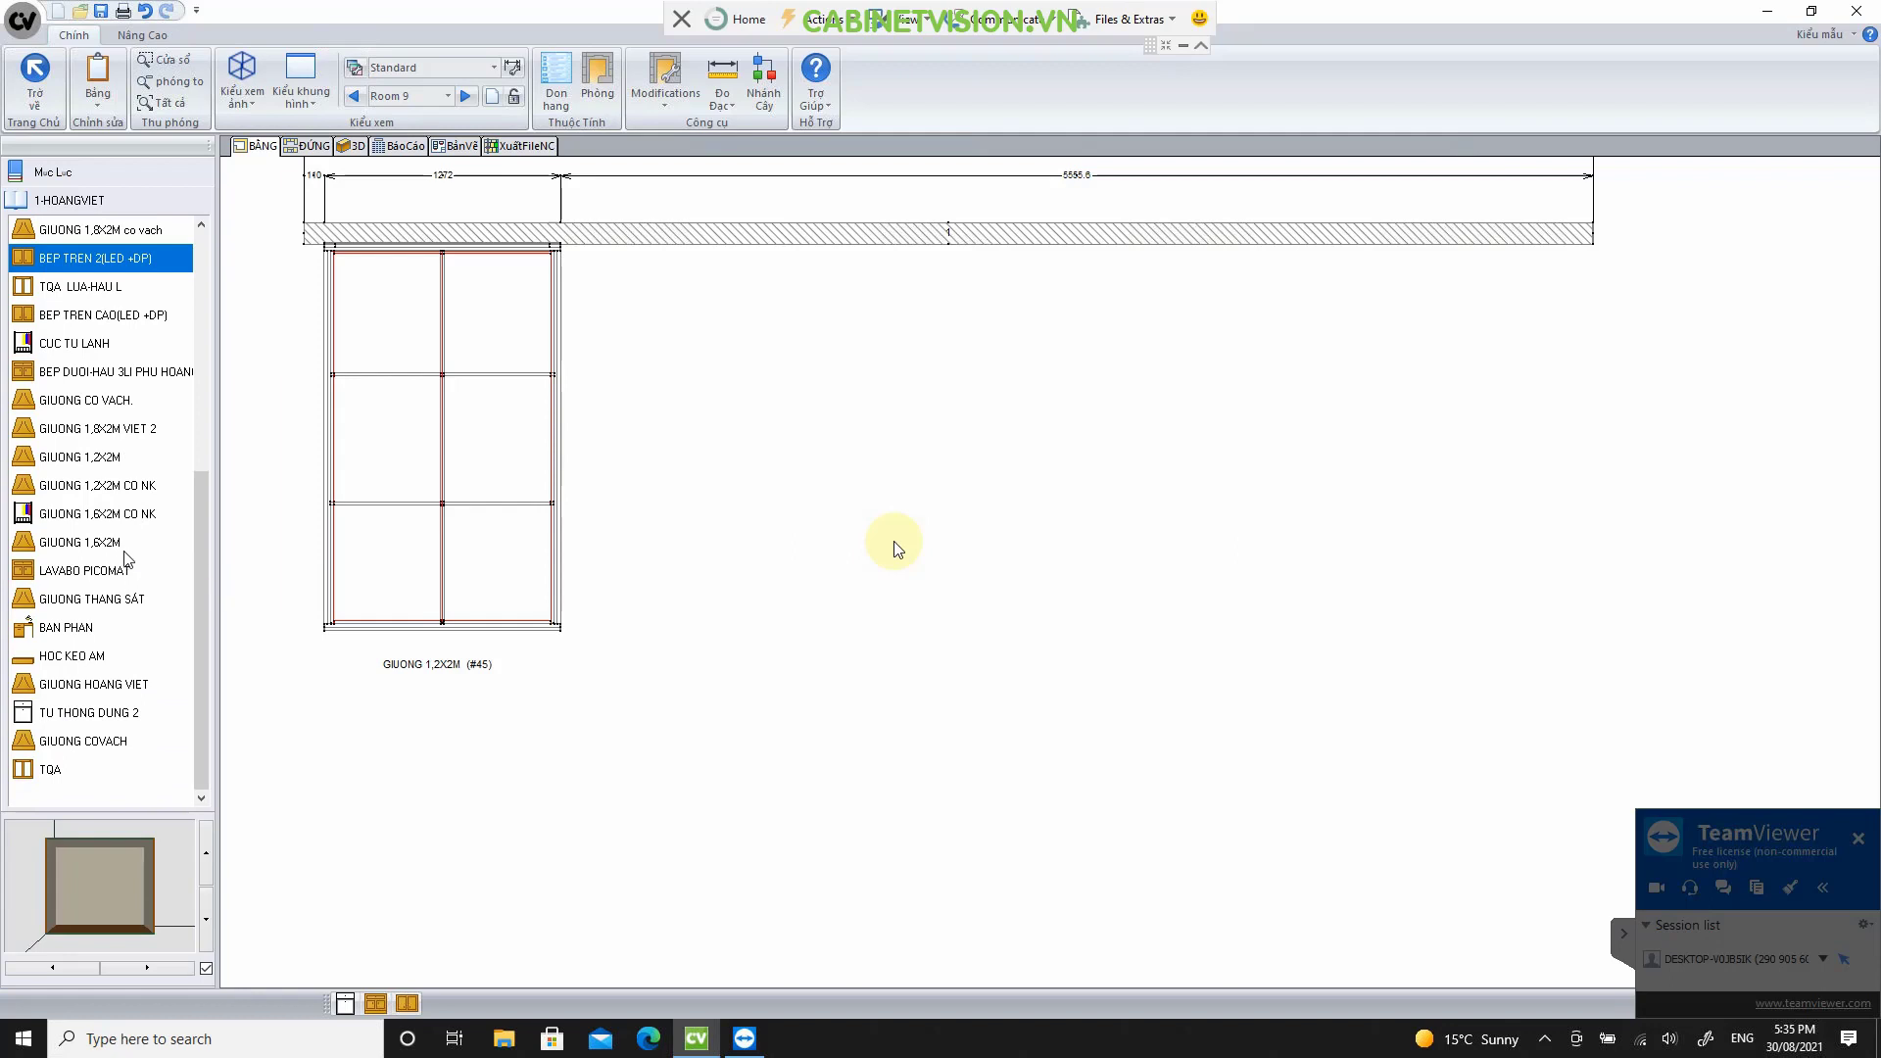
left_click(54, 549)
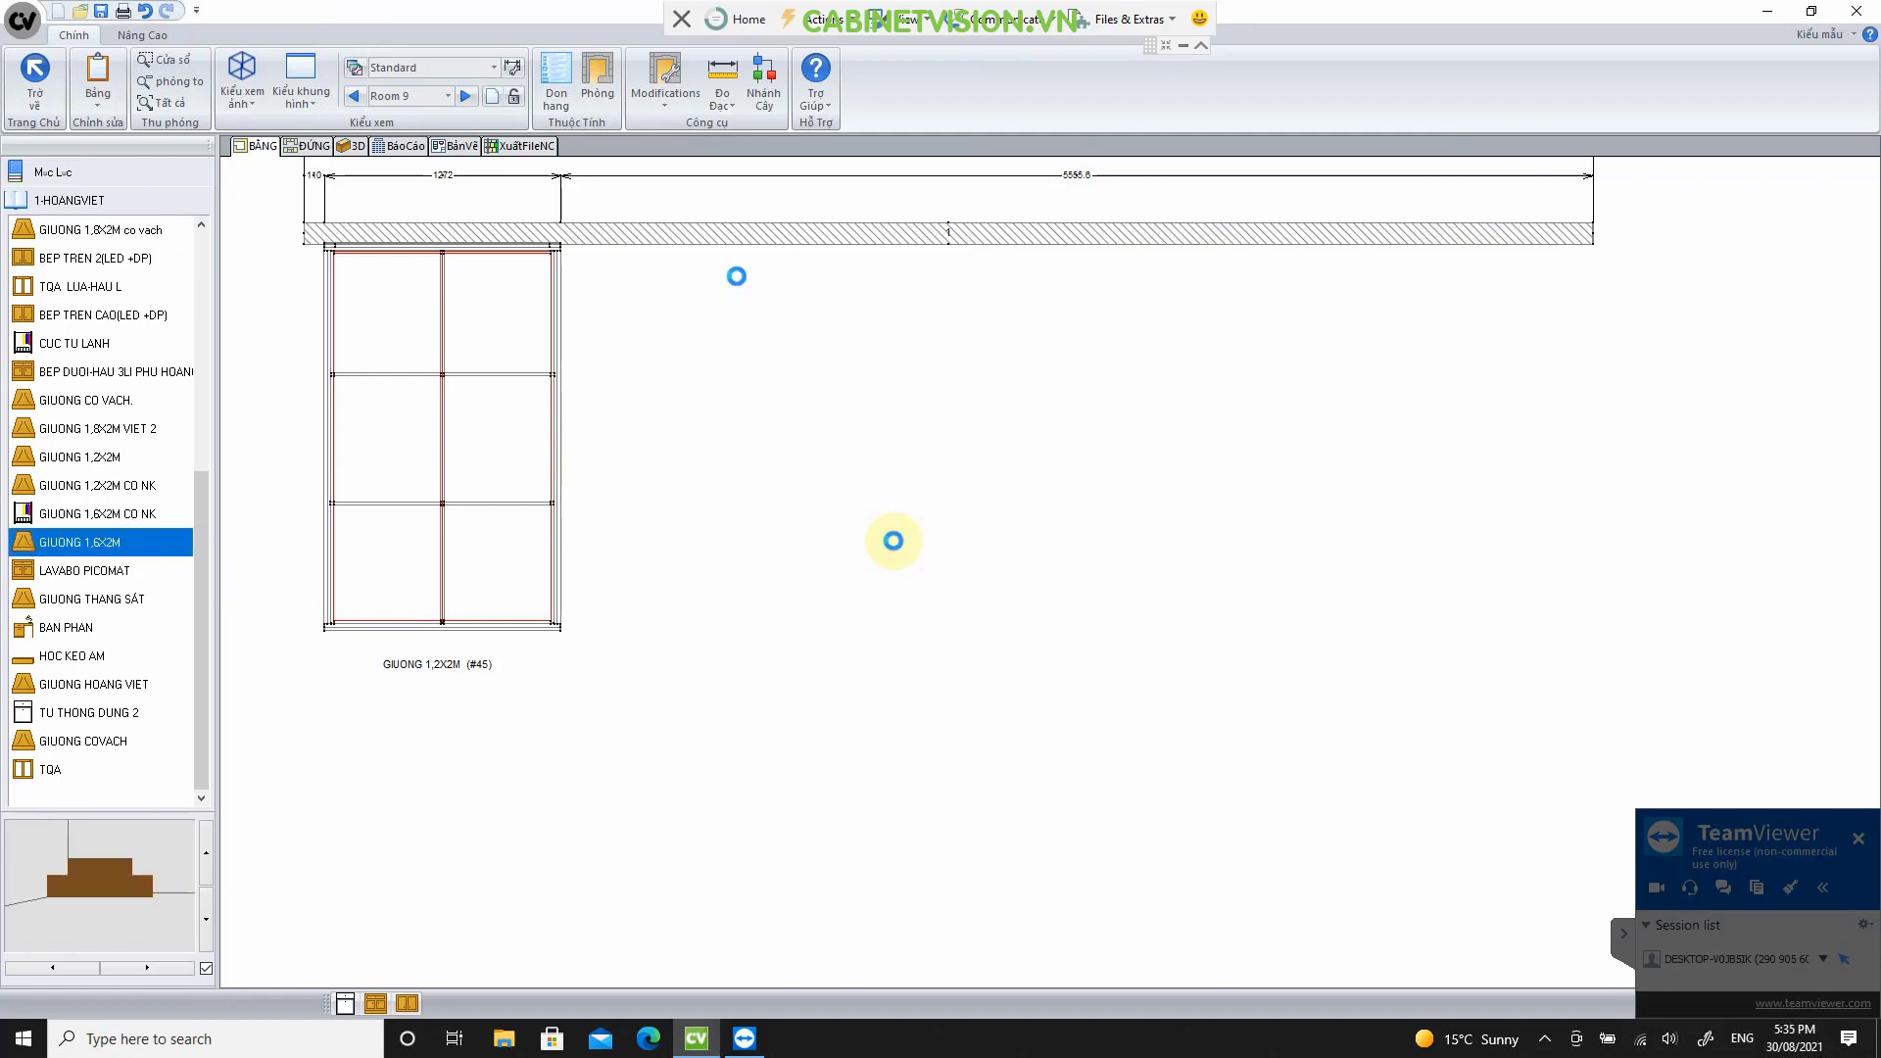
left_click(823, 449)
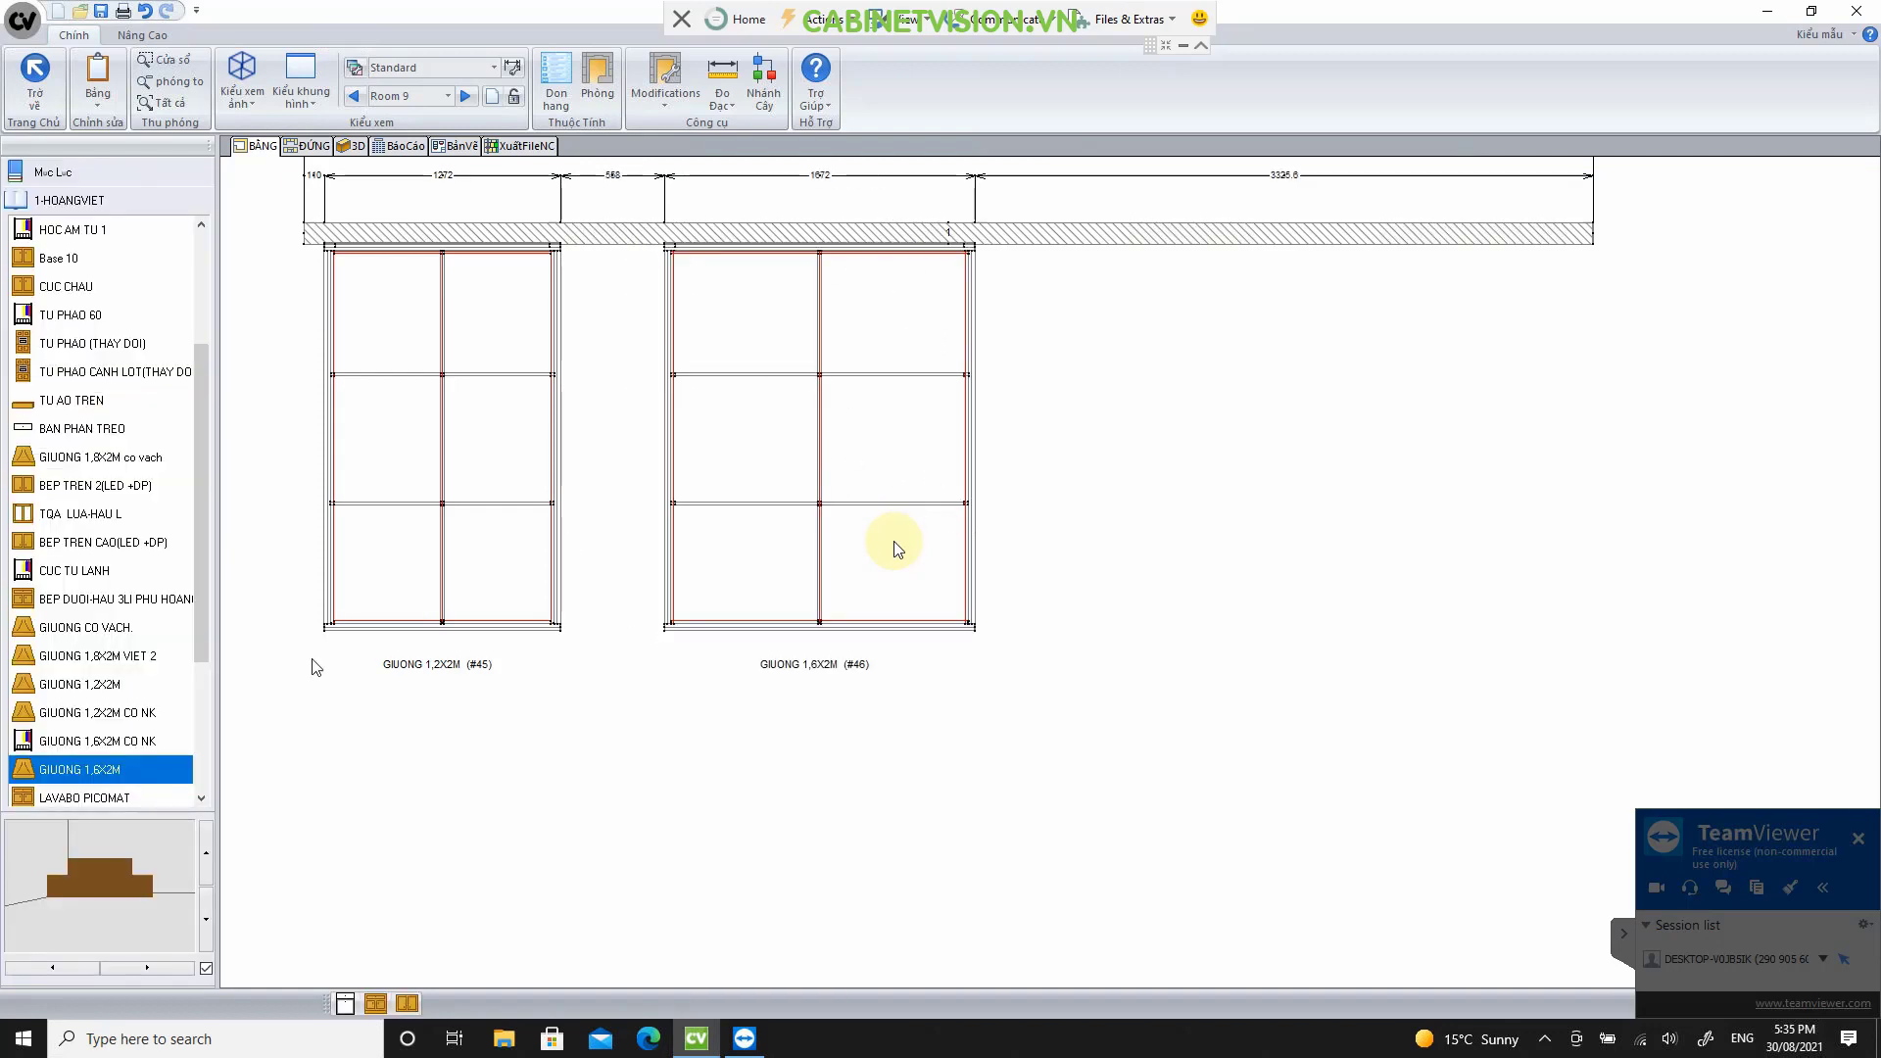
key("ctrl+s")
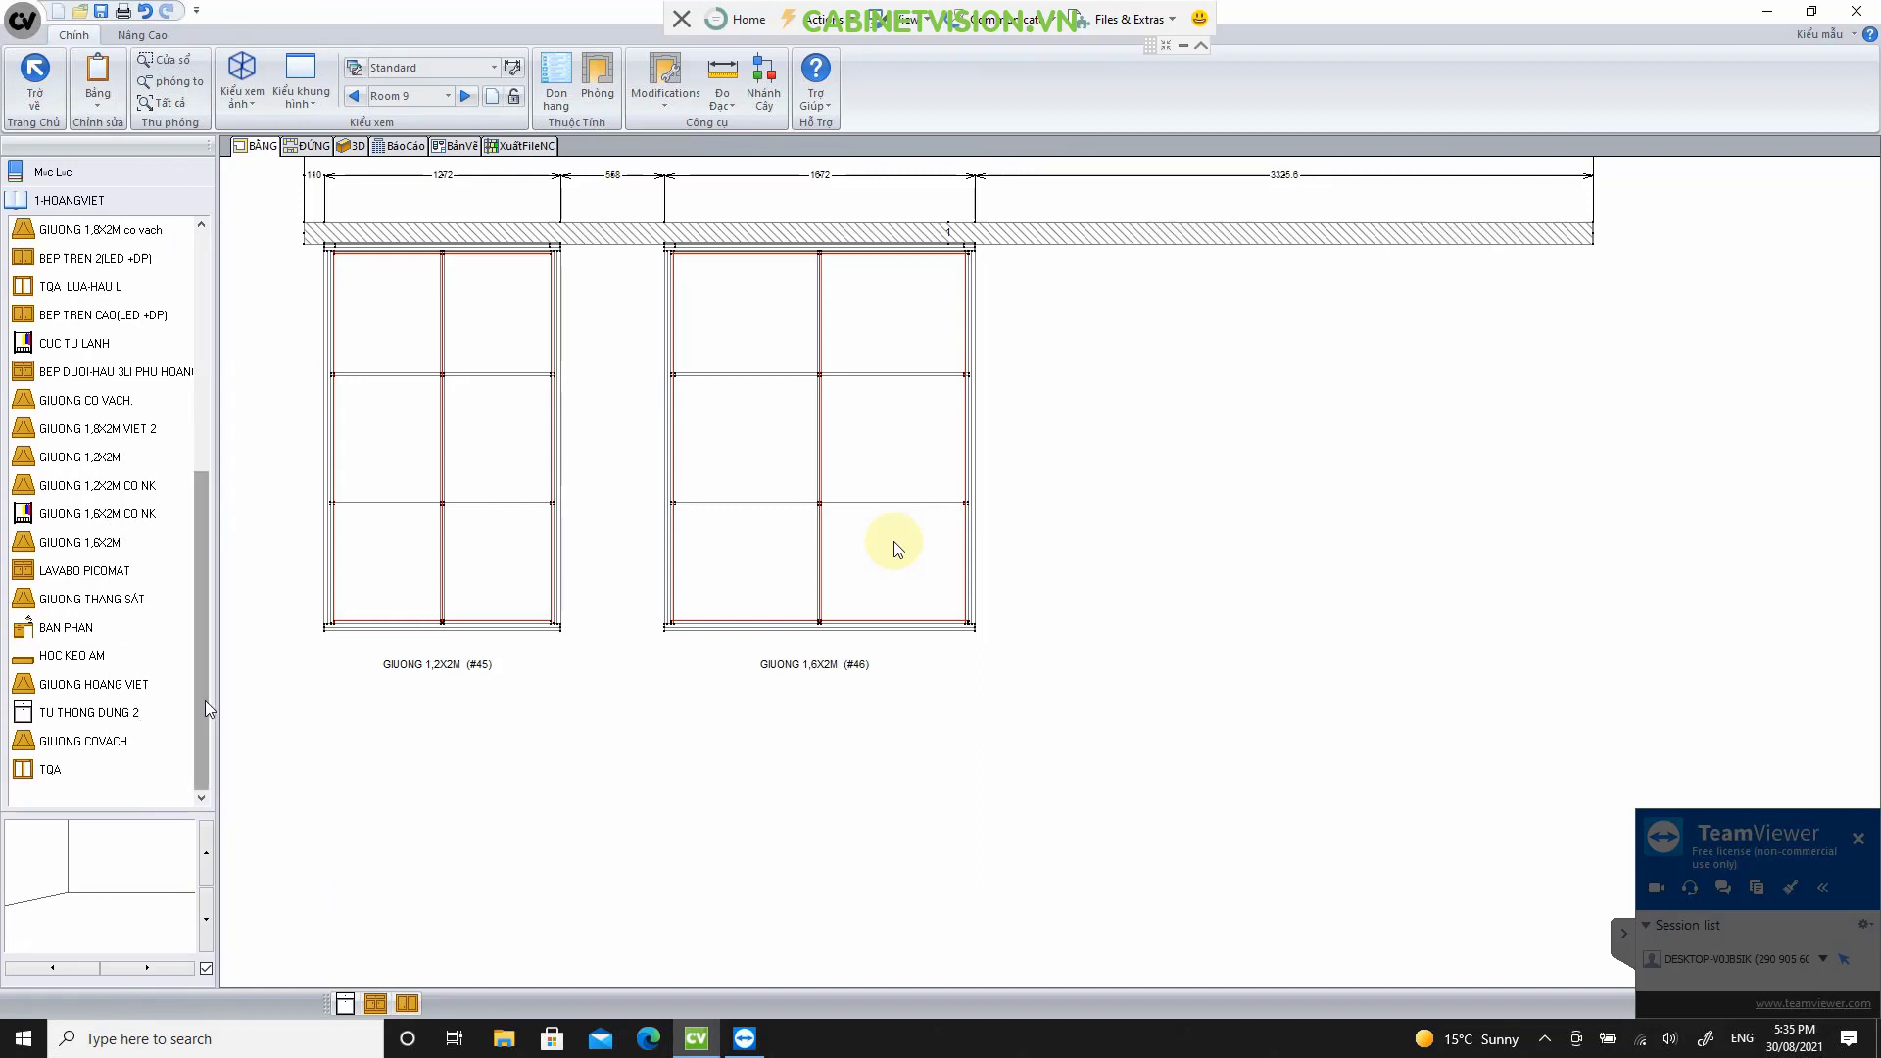
Drop the 1872-long GIUONG 1,8X2M VIET 2 bed (#47) on the wall right of bed #46.
scroll(209, 708, "up", 1)
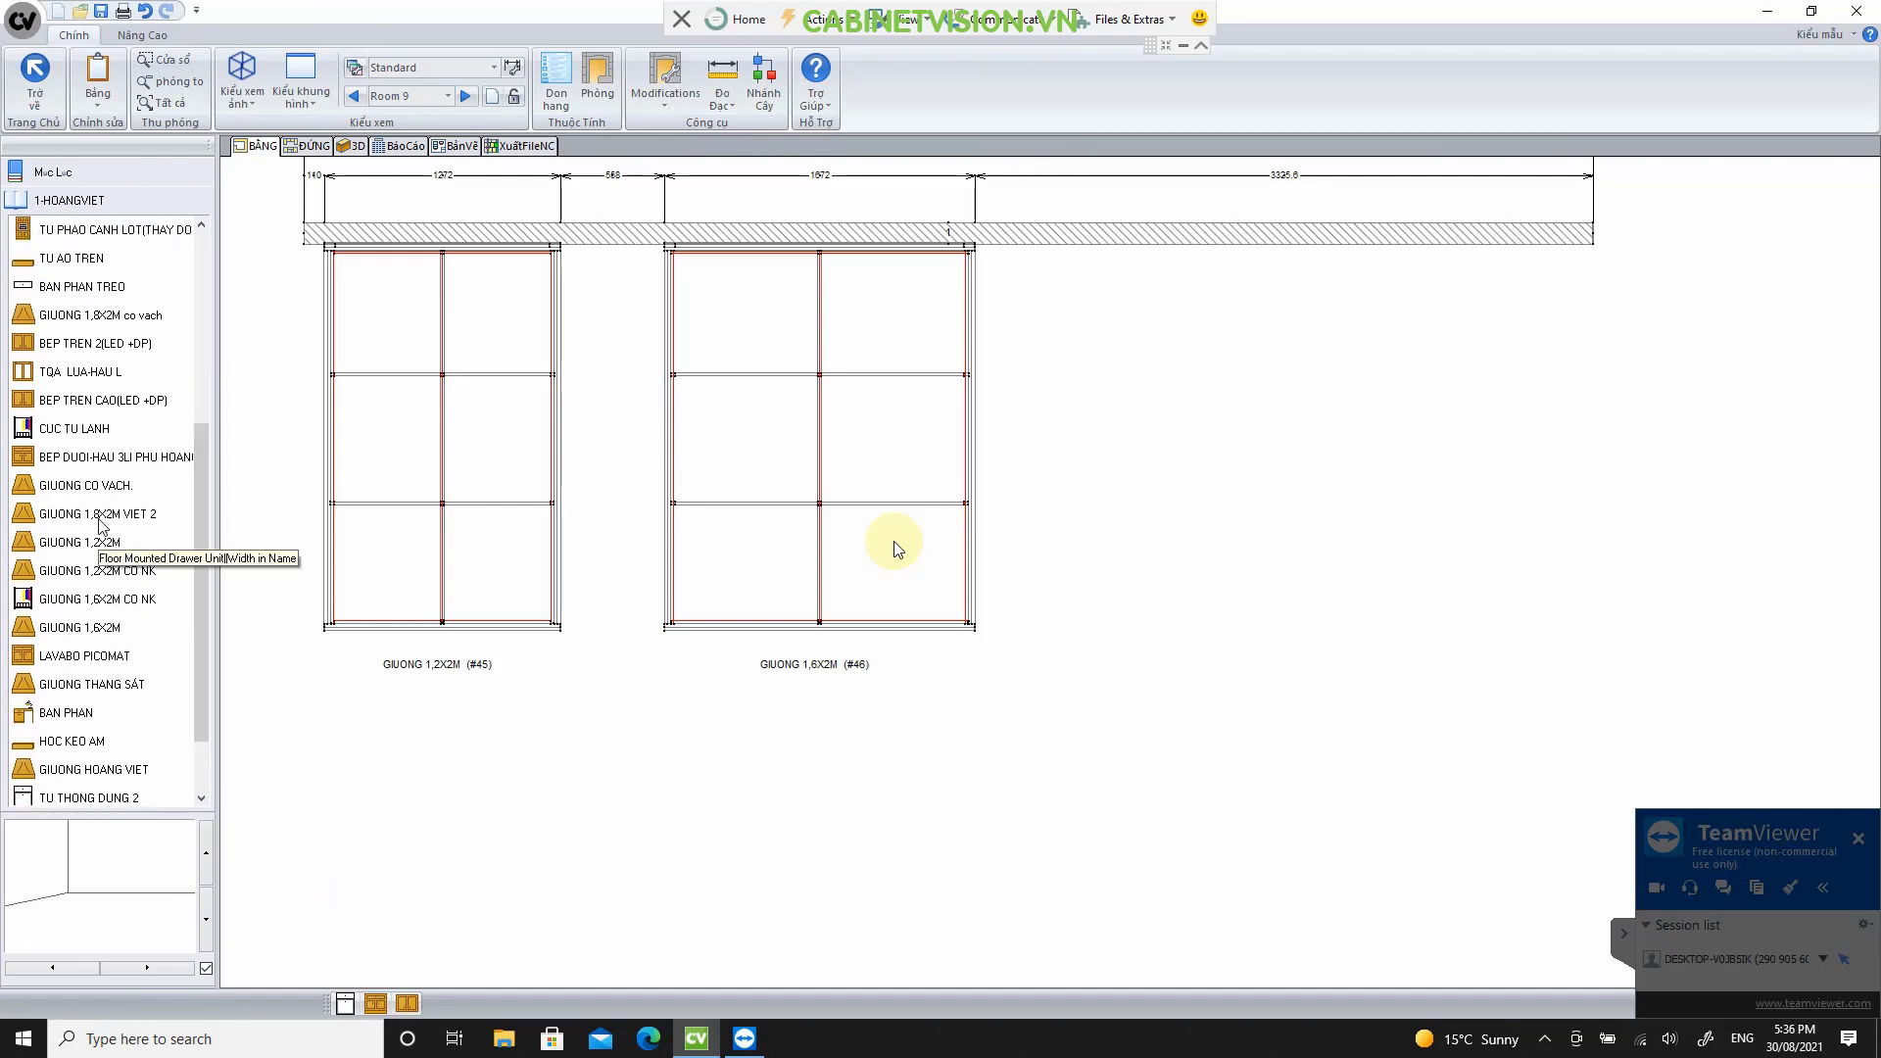
left_click(109, 513)
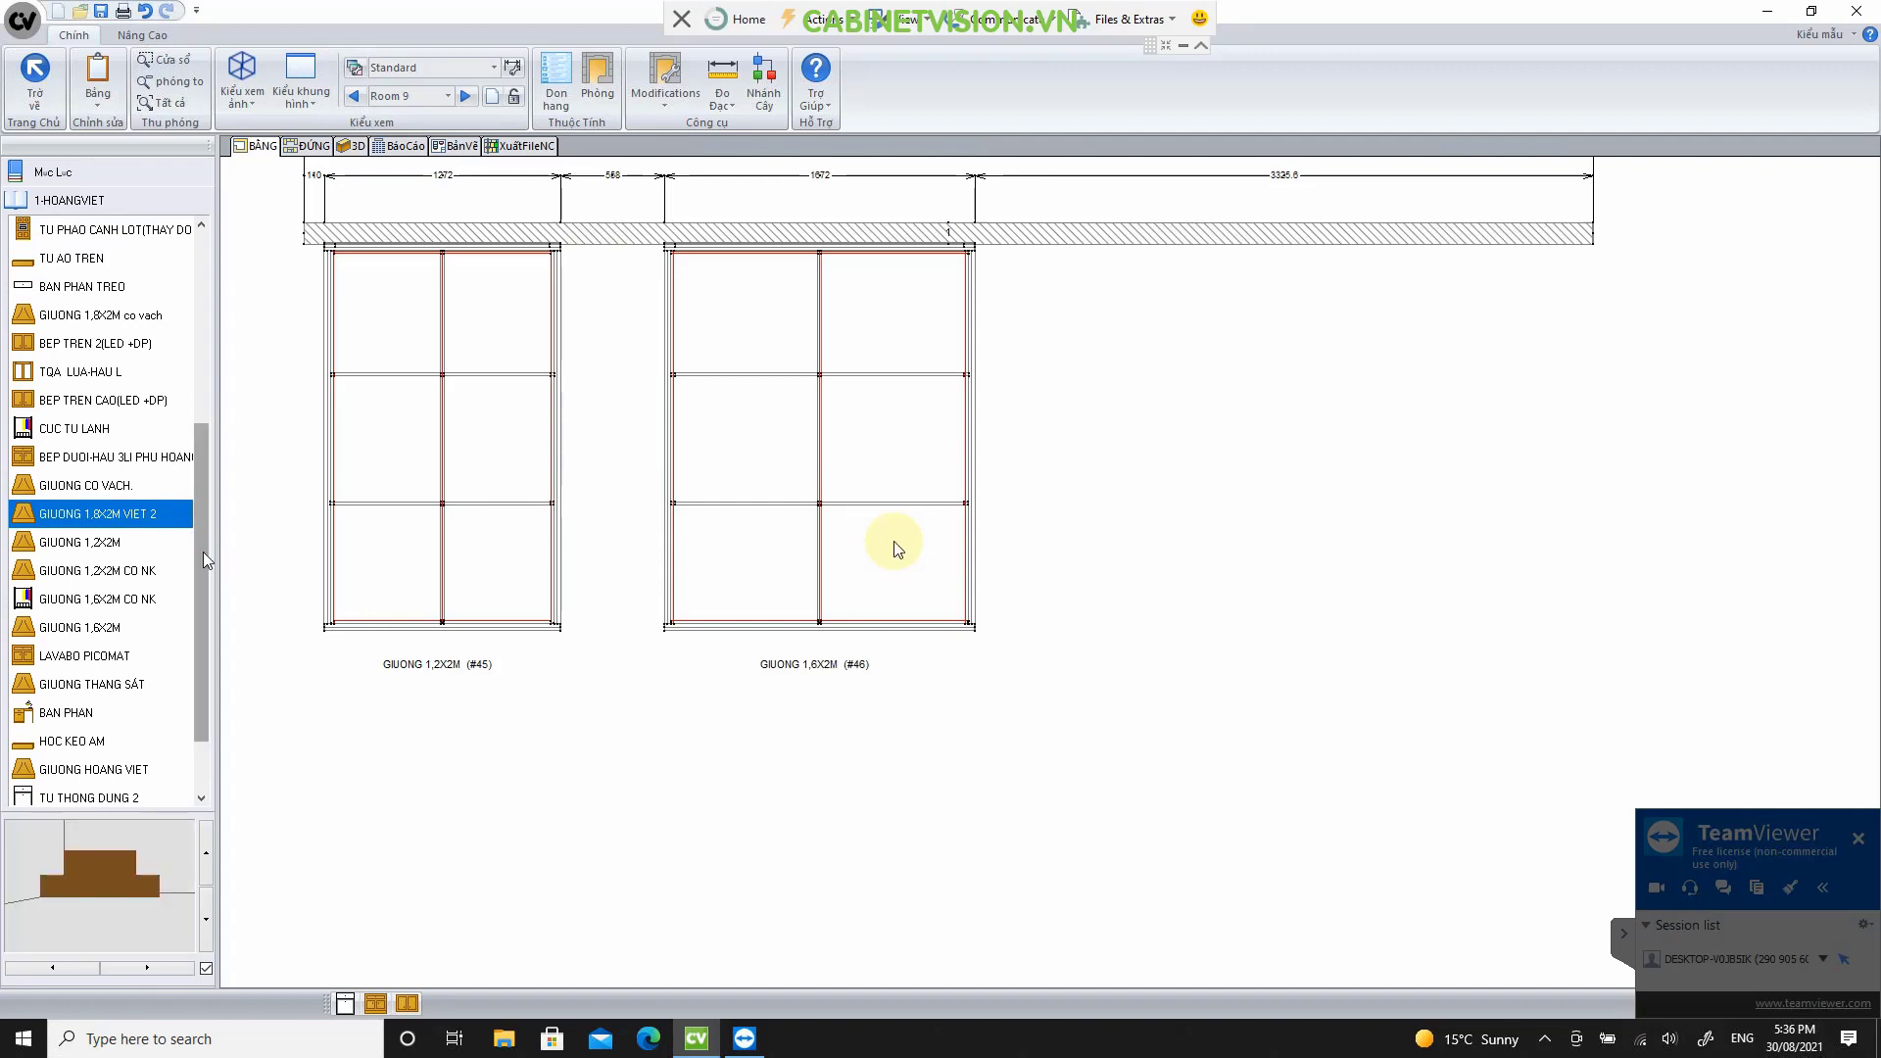
left_click_drag(206, 560, 243, 293)
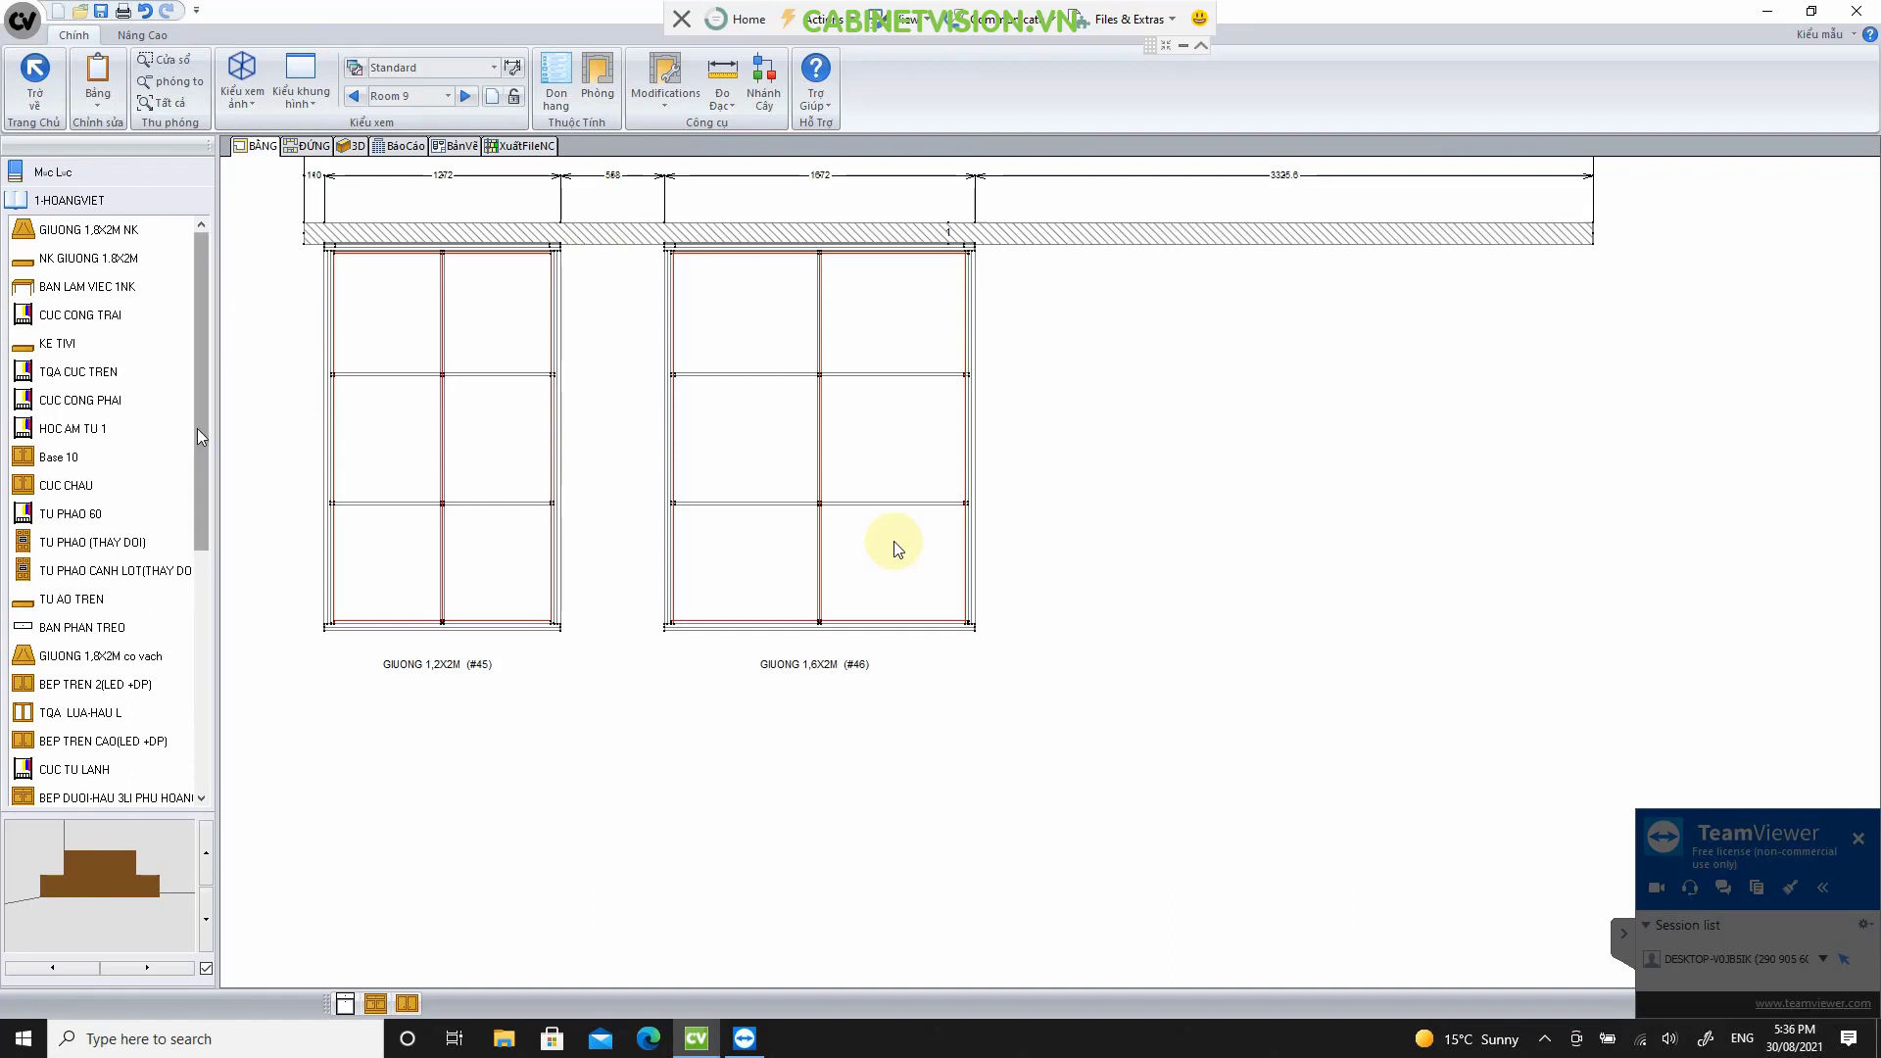
left_click_drag(209, 444, 191, 618)
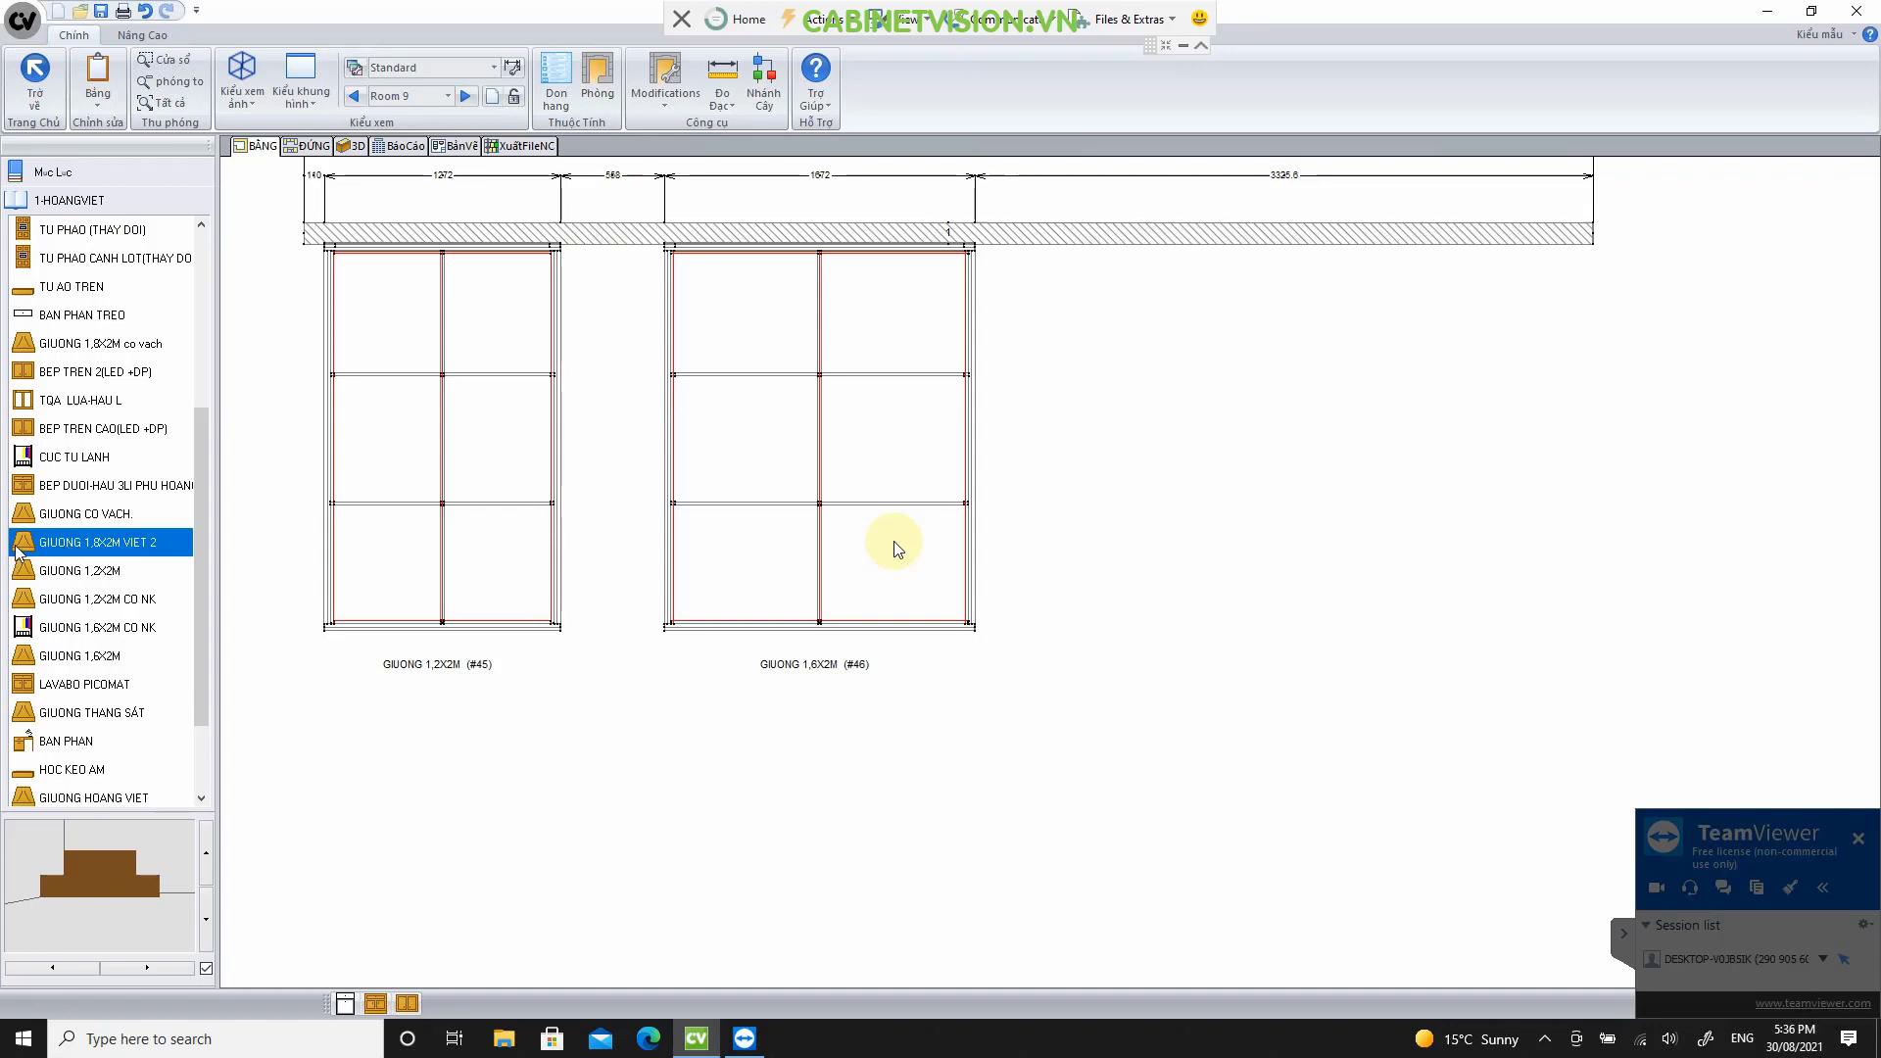
mouse_move(19, 552)
left_mouse_down()
mouse_move(428, 545)
mouse_move(1042, 424)
mouse_move(1328, 320)
mouse_move(1294, 445)
left_mouse_up()
scroll(981, 534, "down", 2)
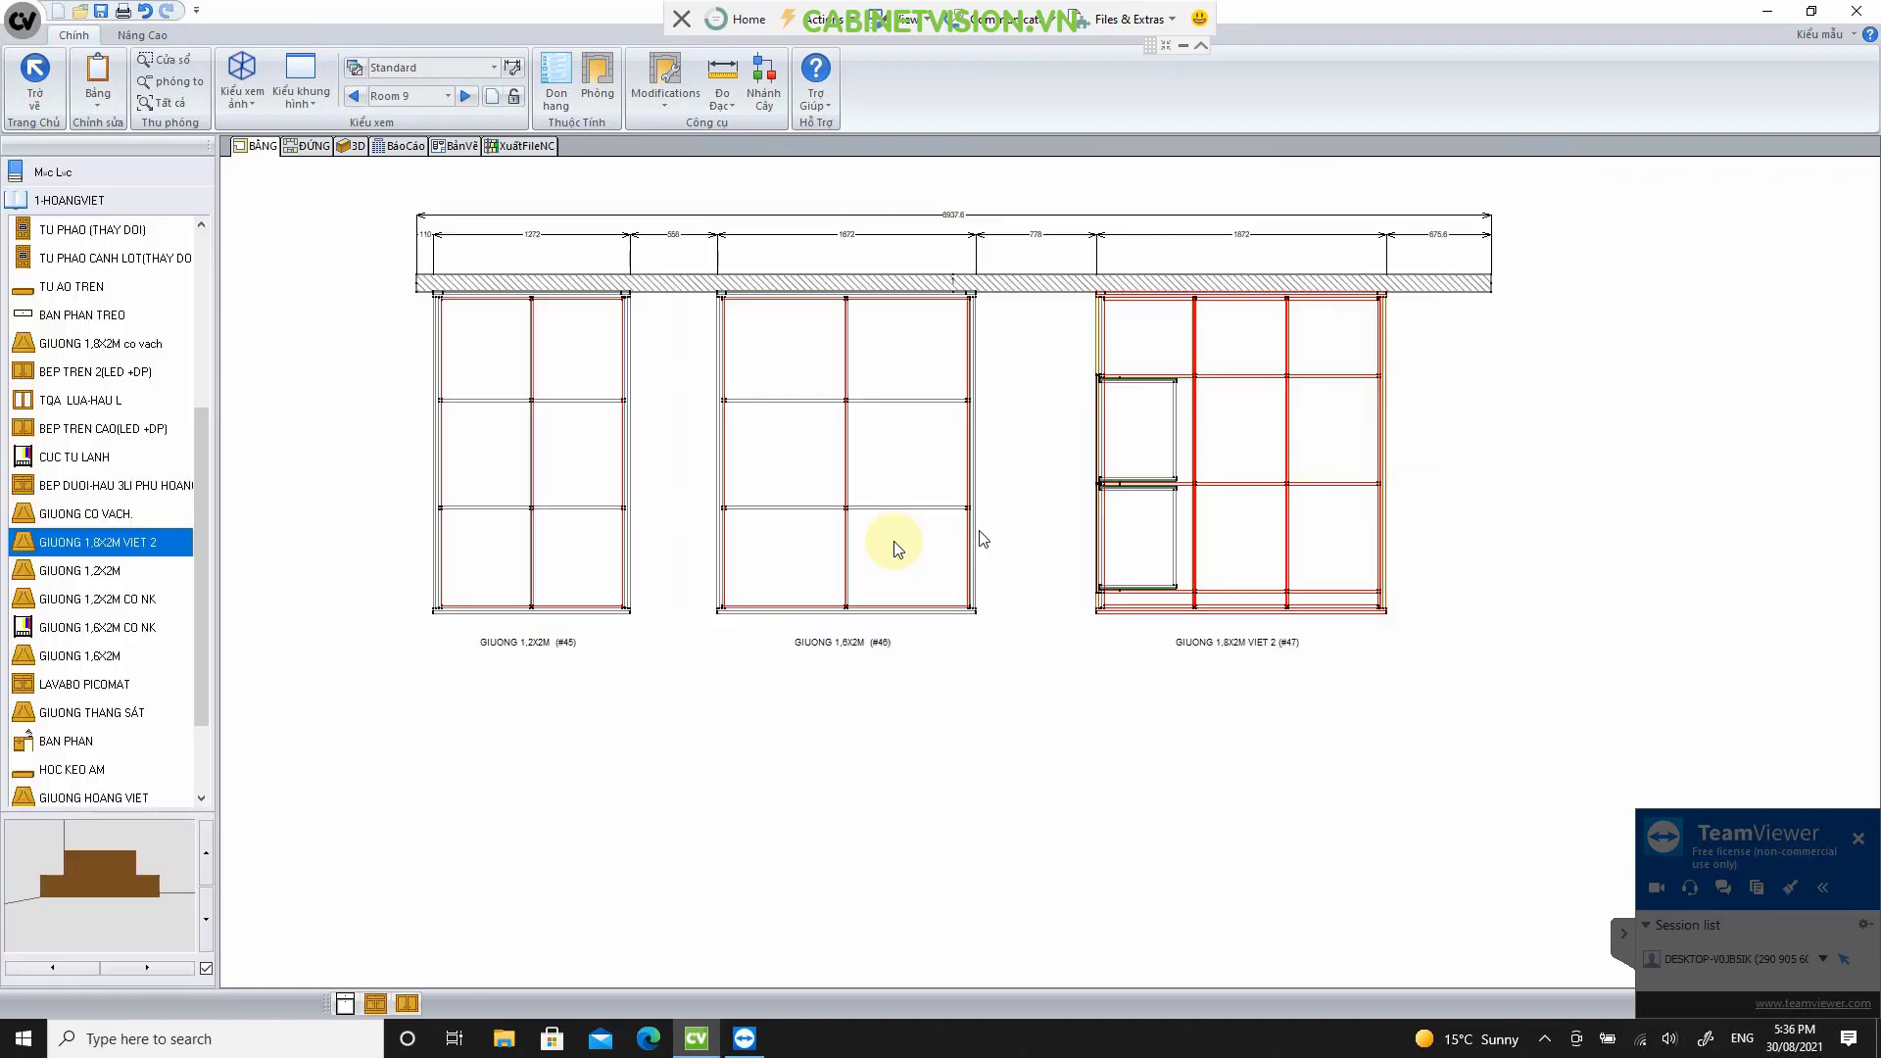
scroll(755, 656, "up", 1)
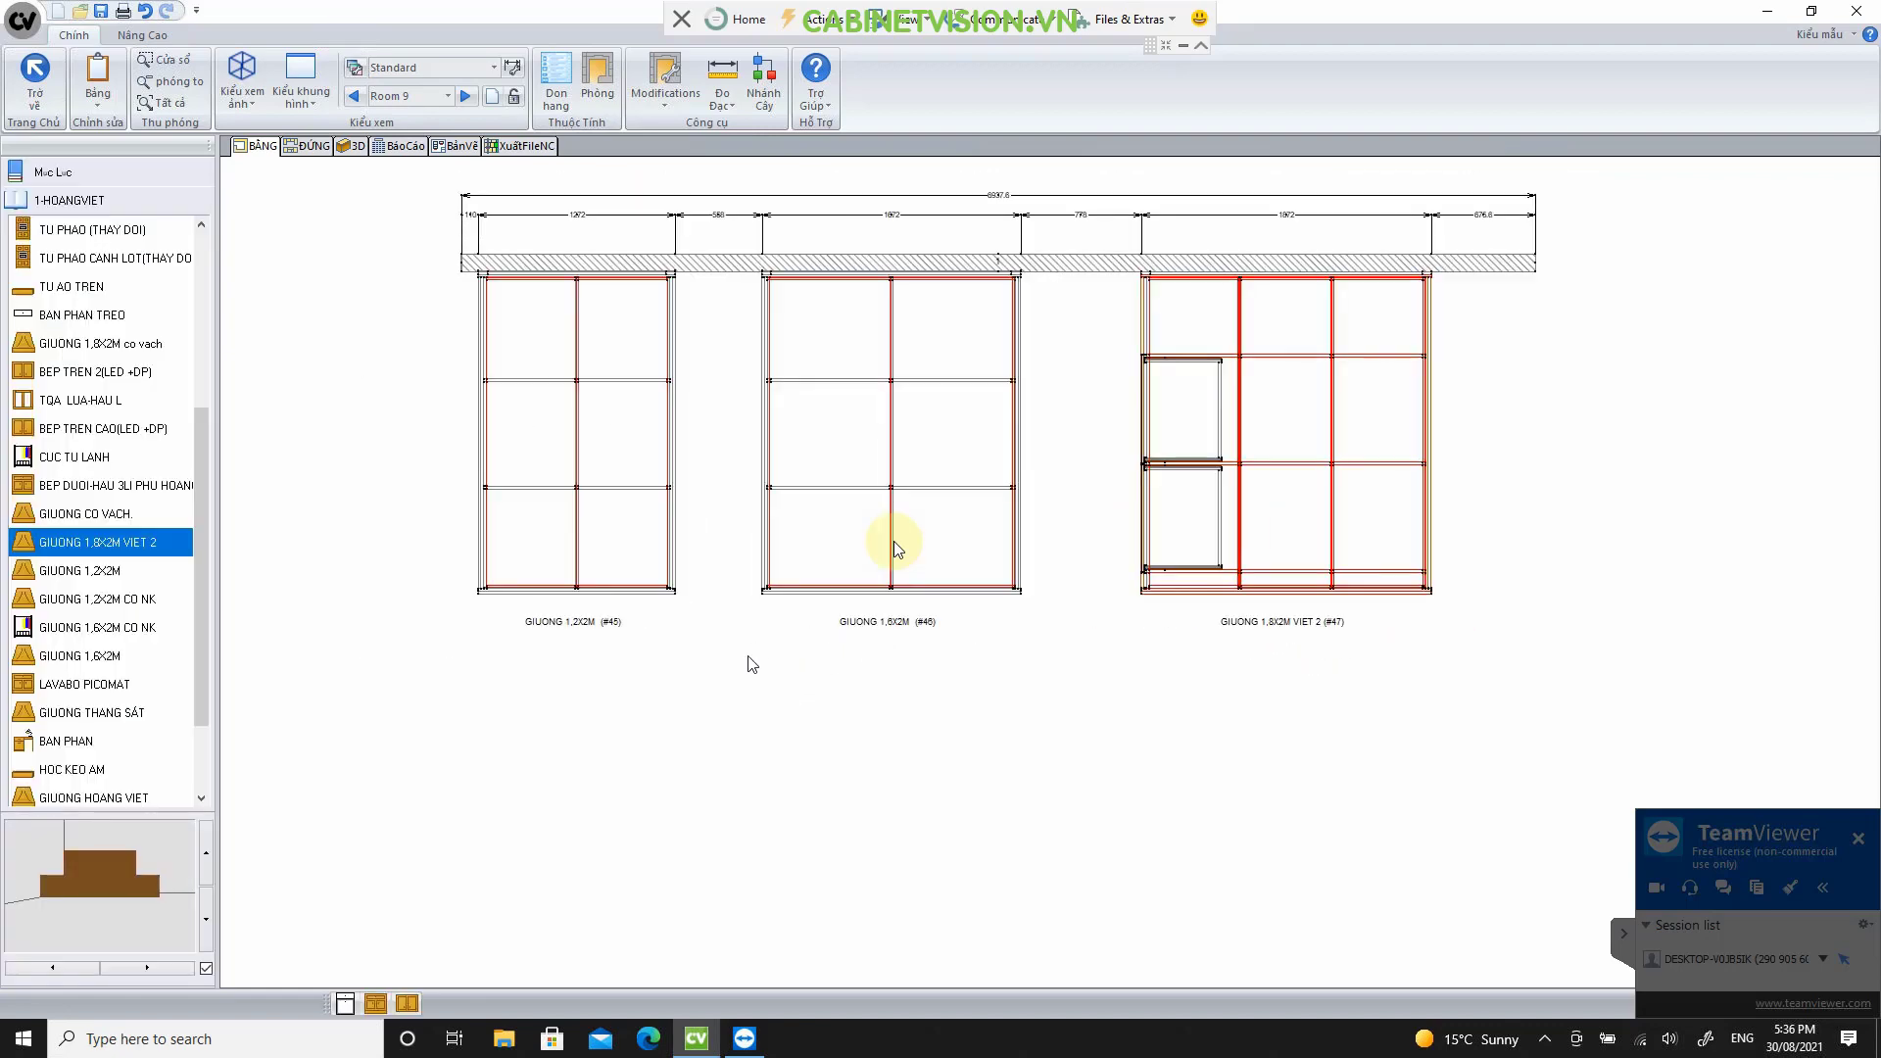
scroll(724, 686, "down", 2)
left_click(939, 392)
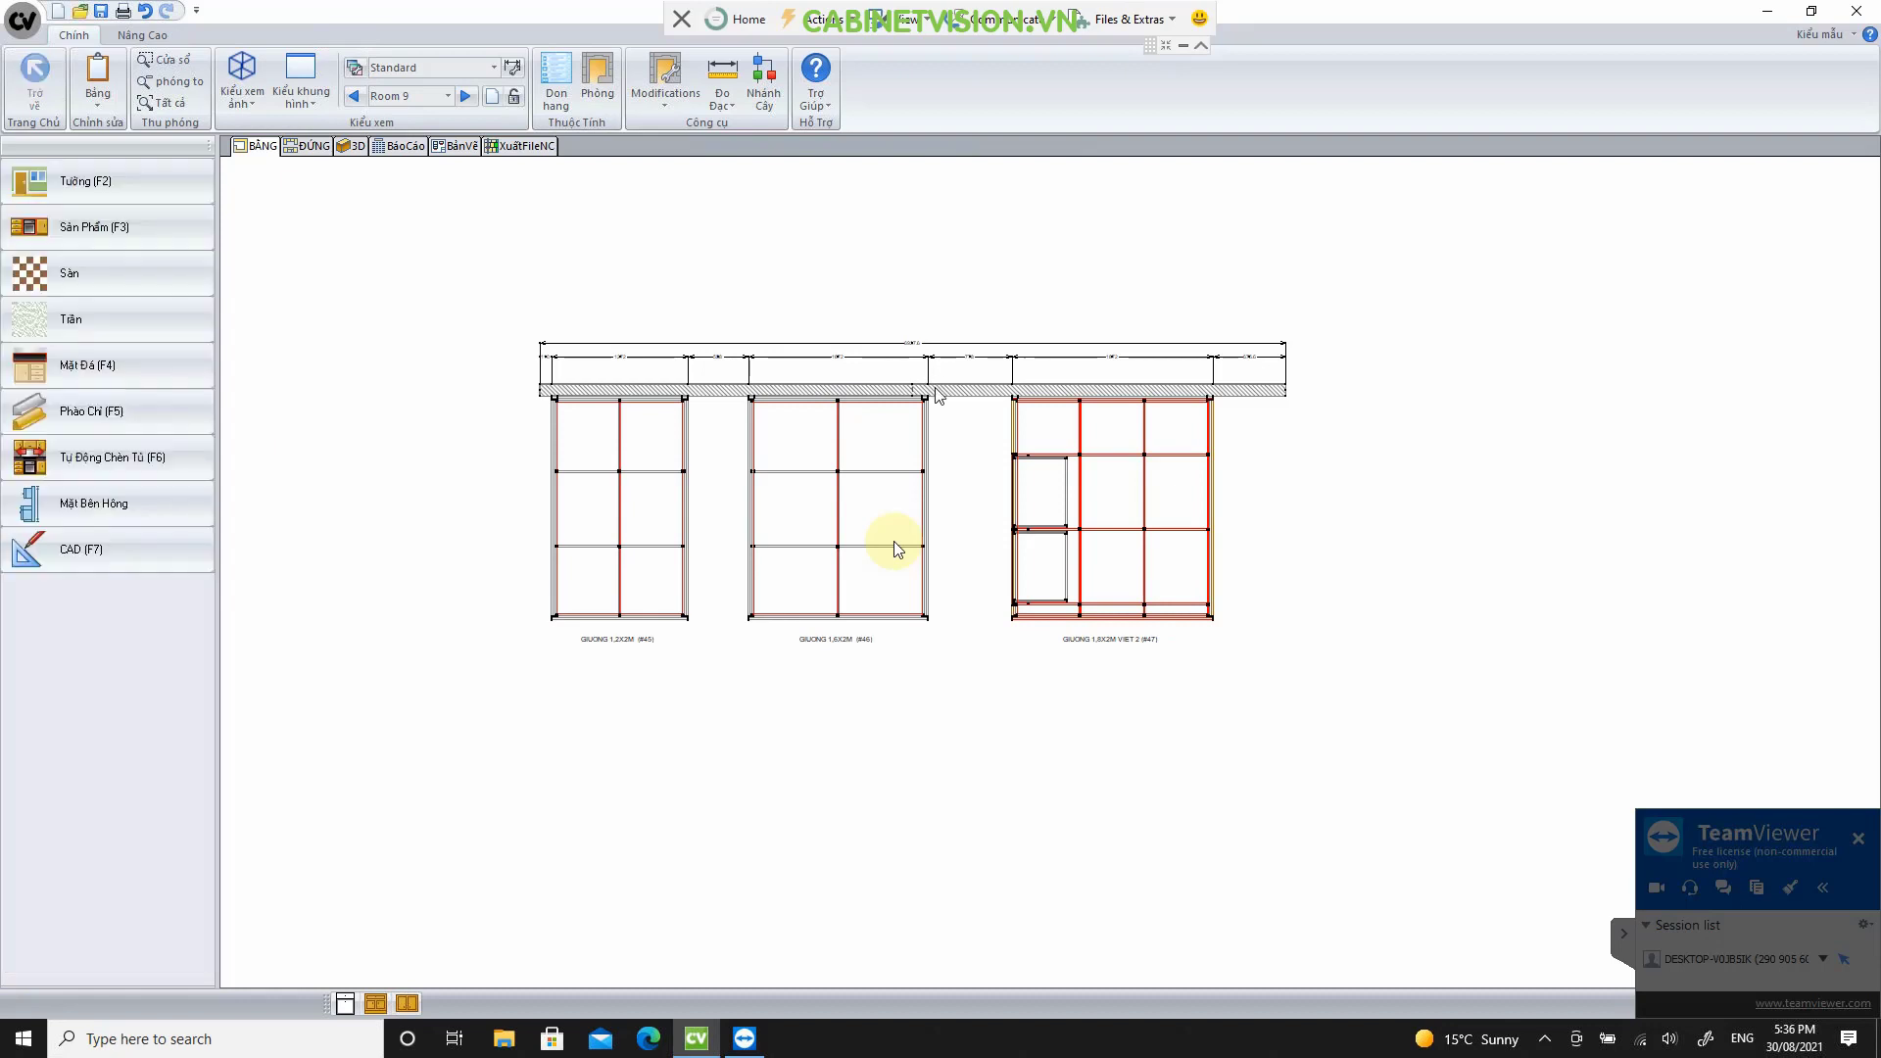
Draw a second long straight wall below the beds, extending far to the right.
left_click_drag(915, 395, 750, 251)
key("Escape")
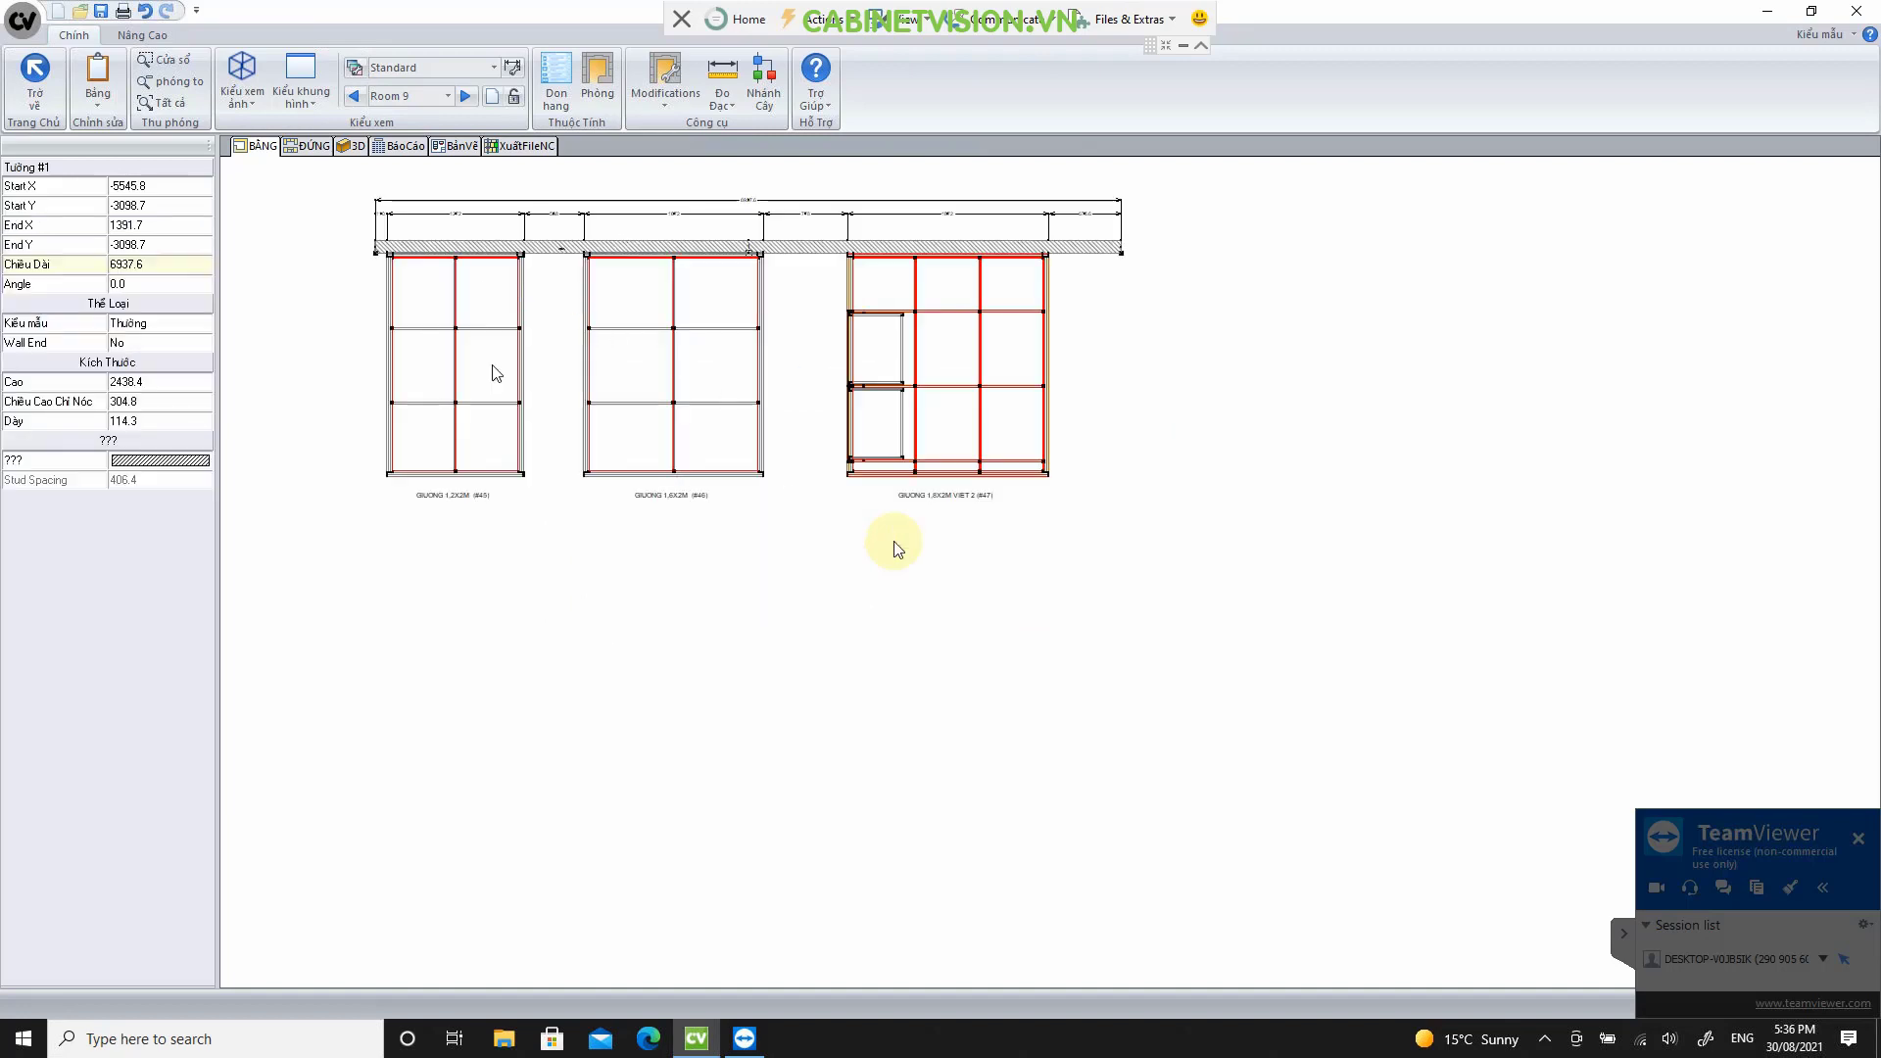
left_click(239, 211)
left_click(137, 177)
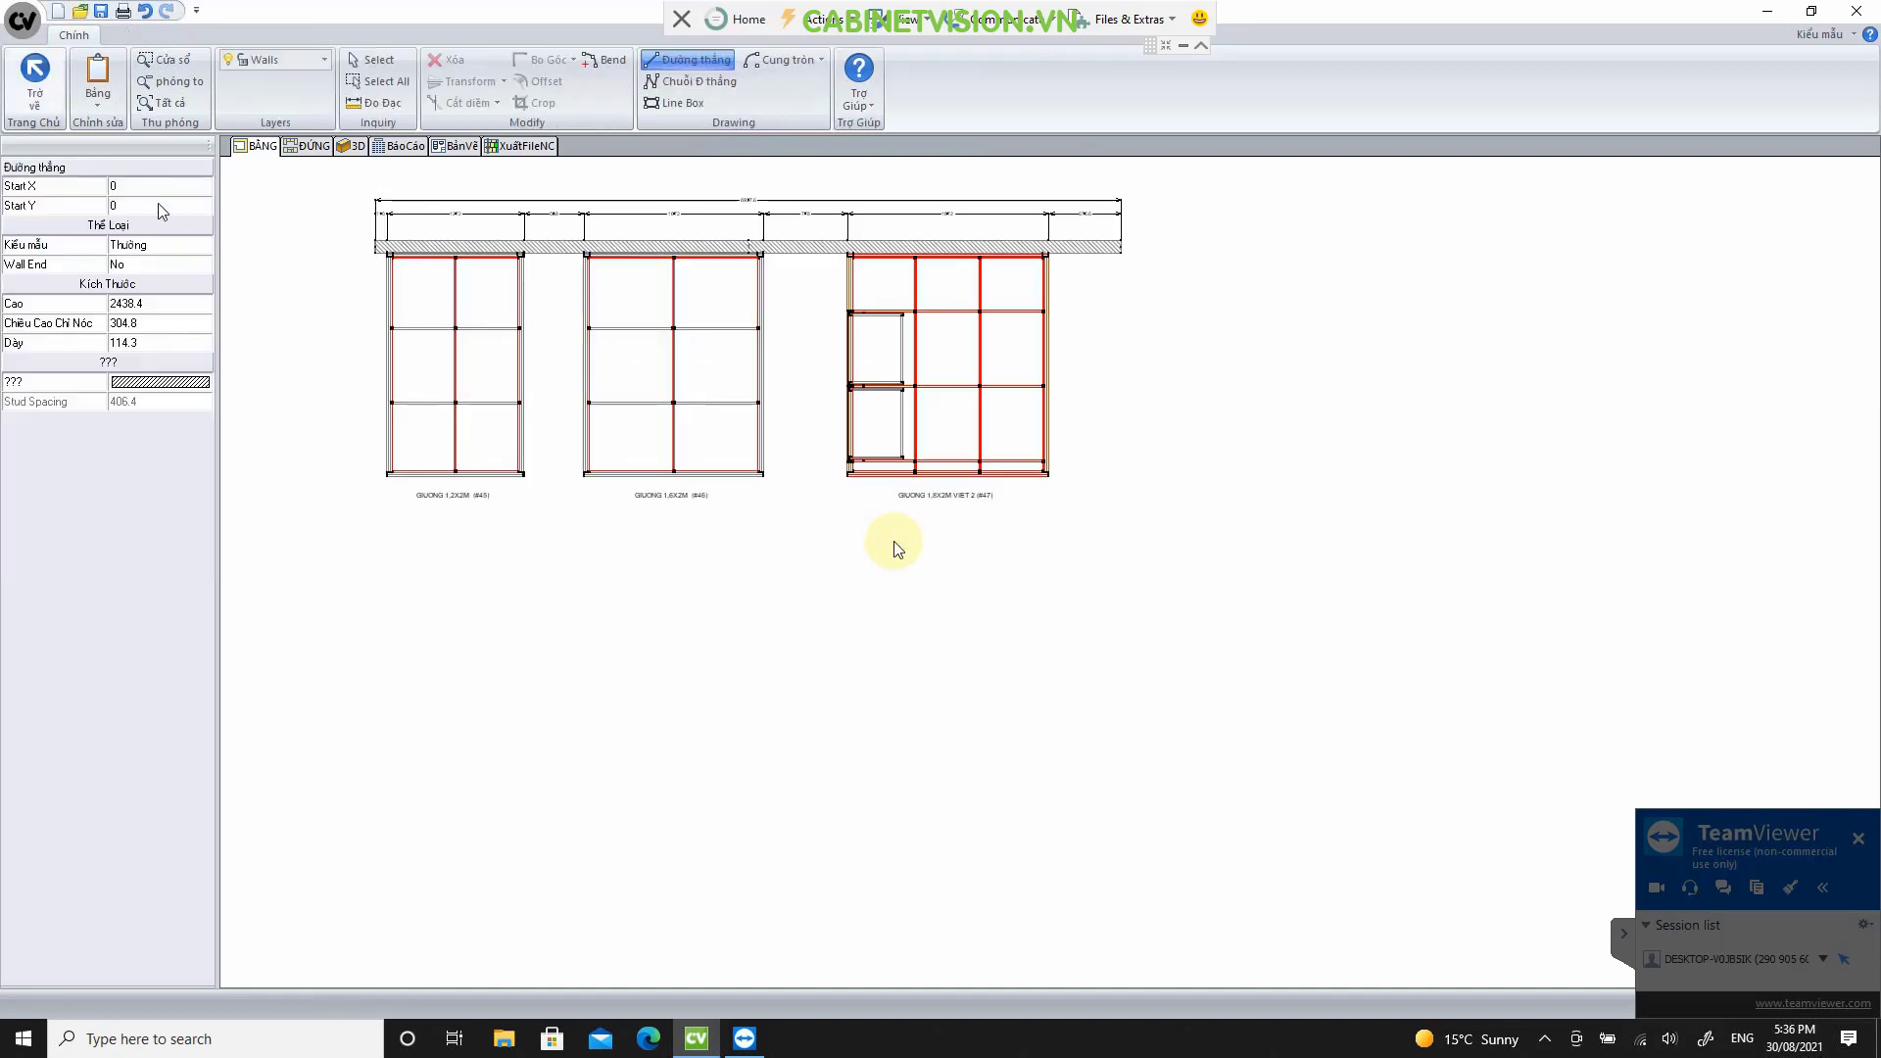
left_click(385, 580)
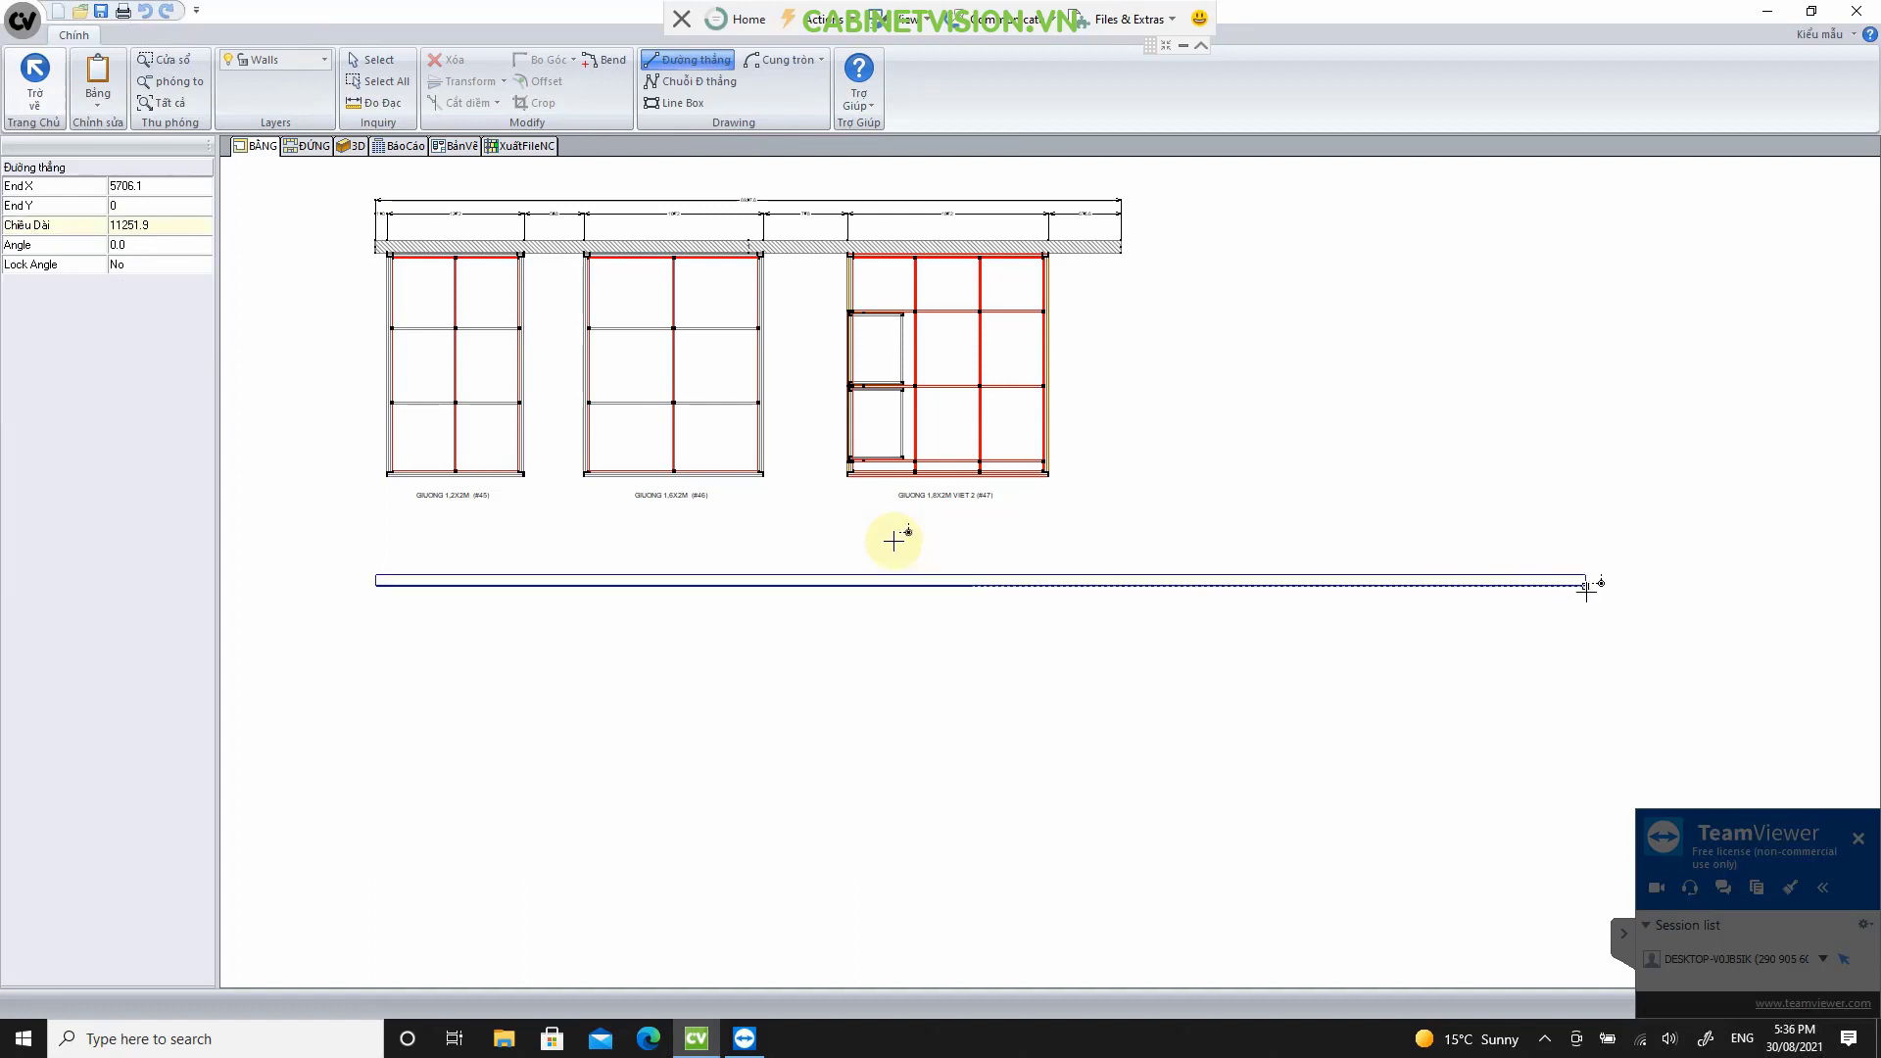
left_click(1586, 586)
key("Escape")
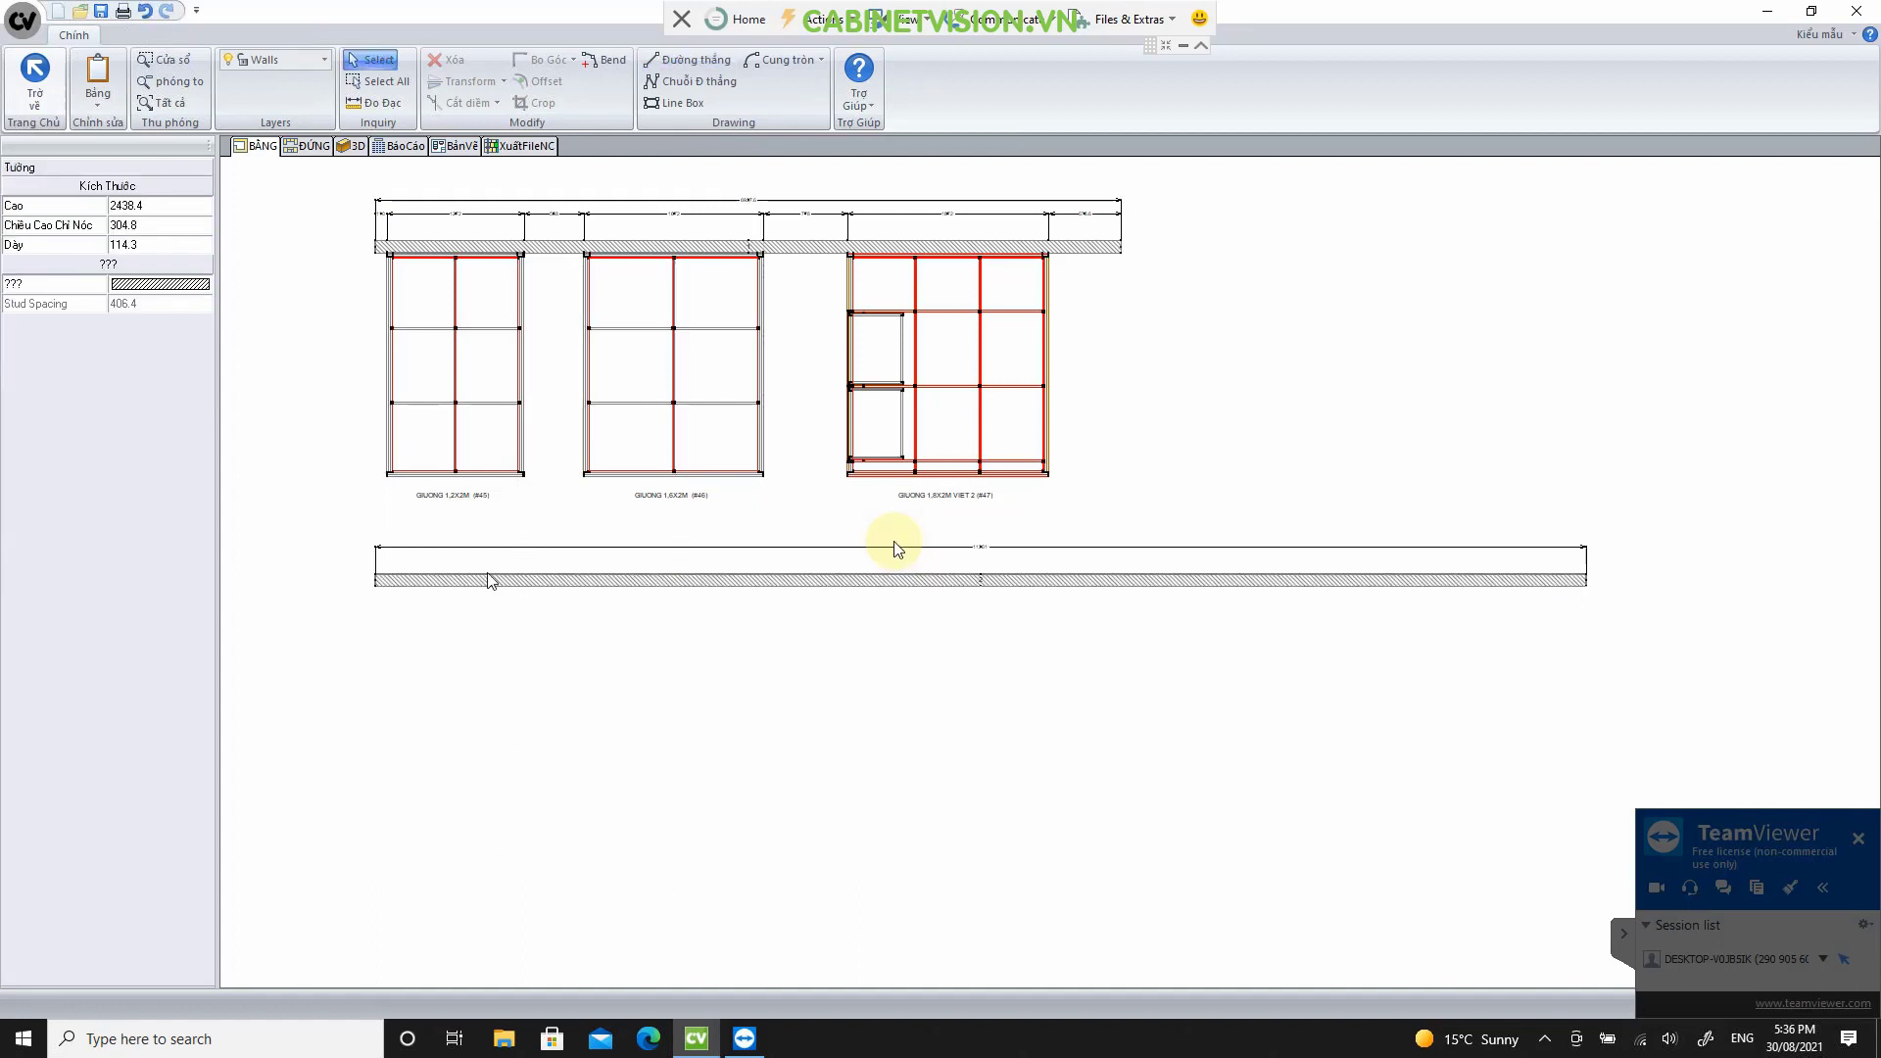
left_click(34, 79)
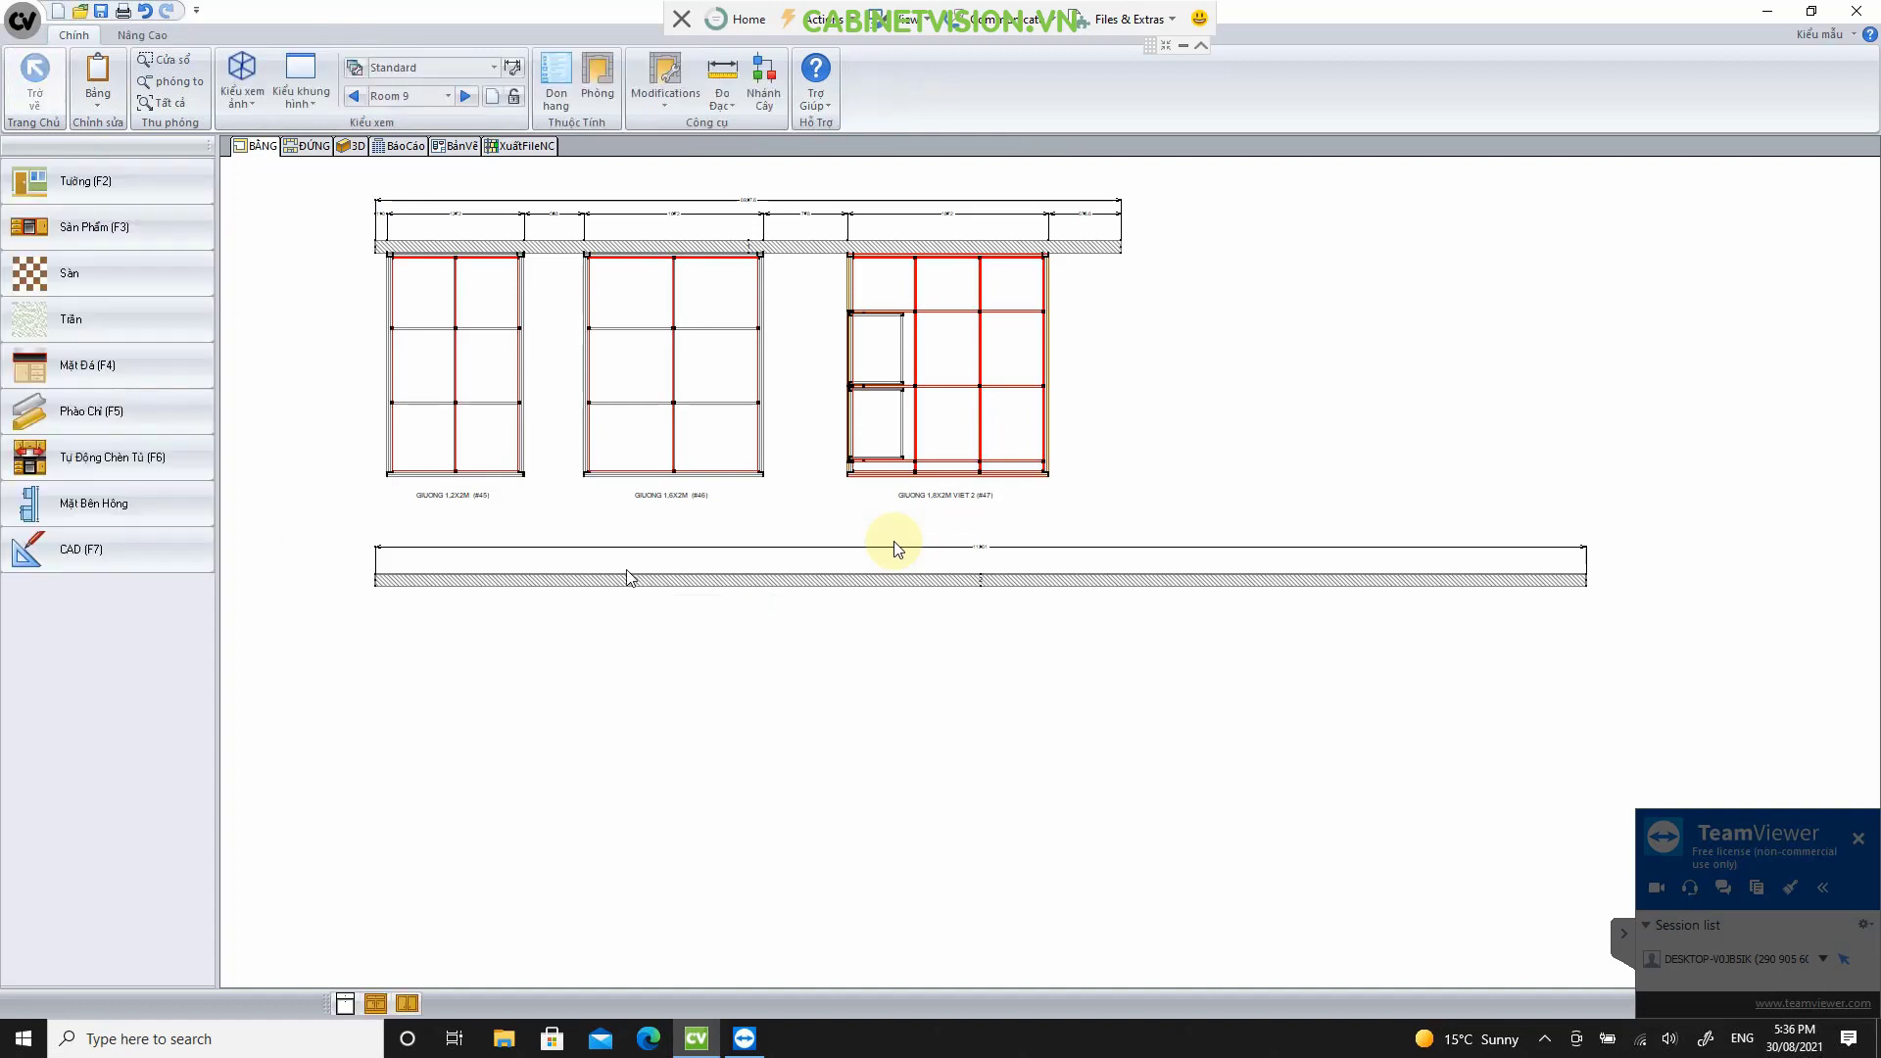
Place the GIUONG 1,2X2M CO NK bed (#48) on the new wall and check it in 3D.
mouse_move(617, 589)
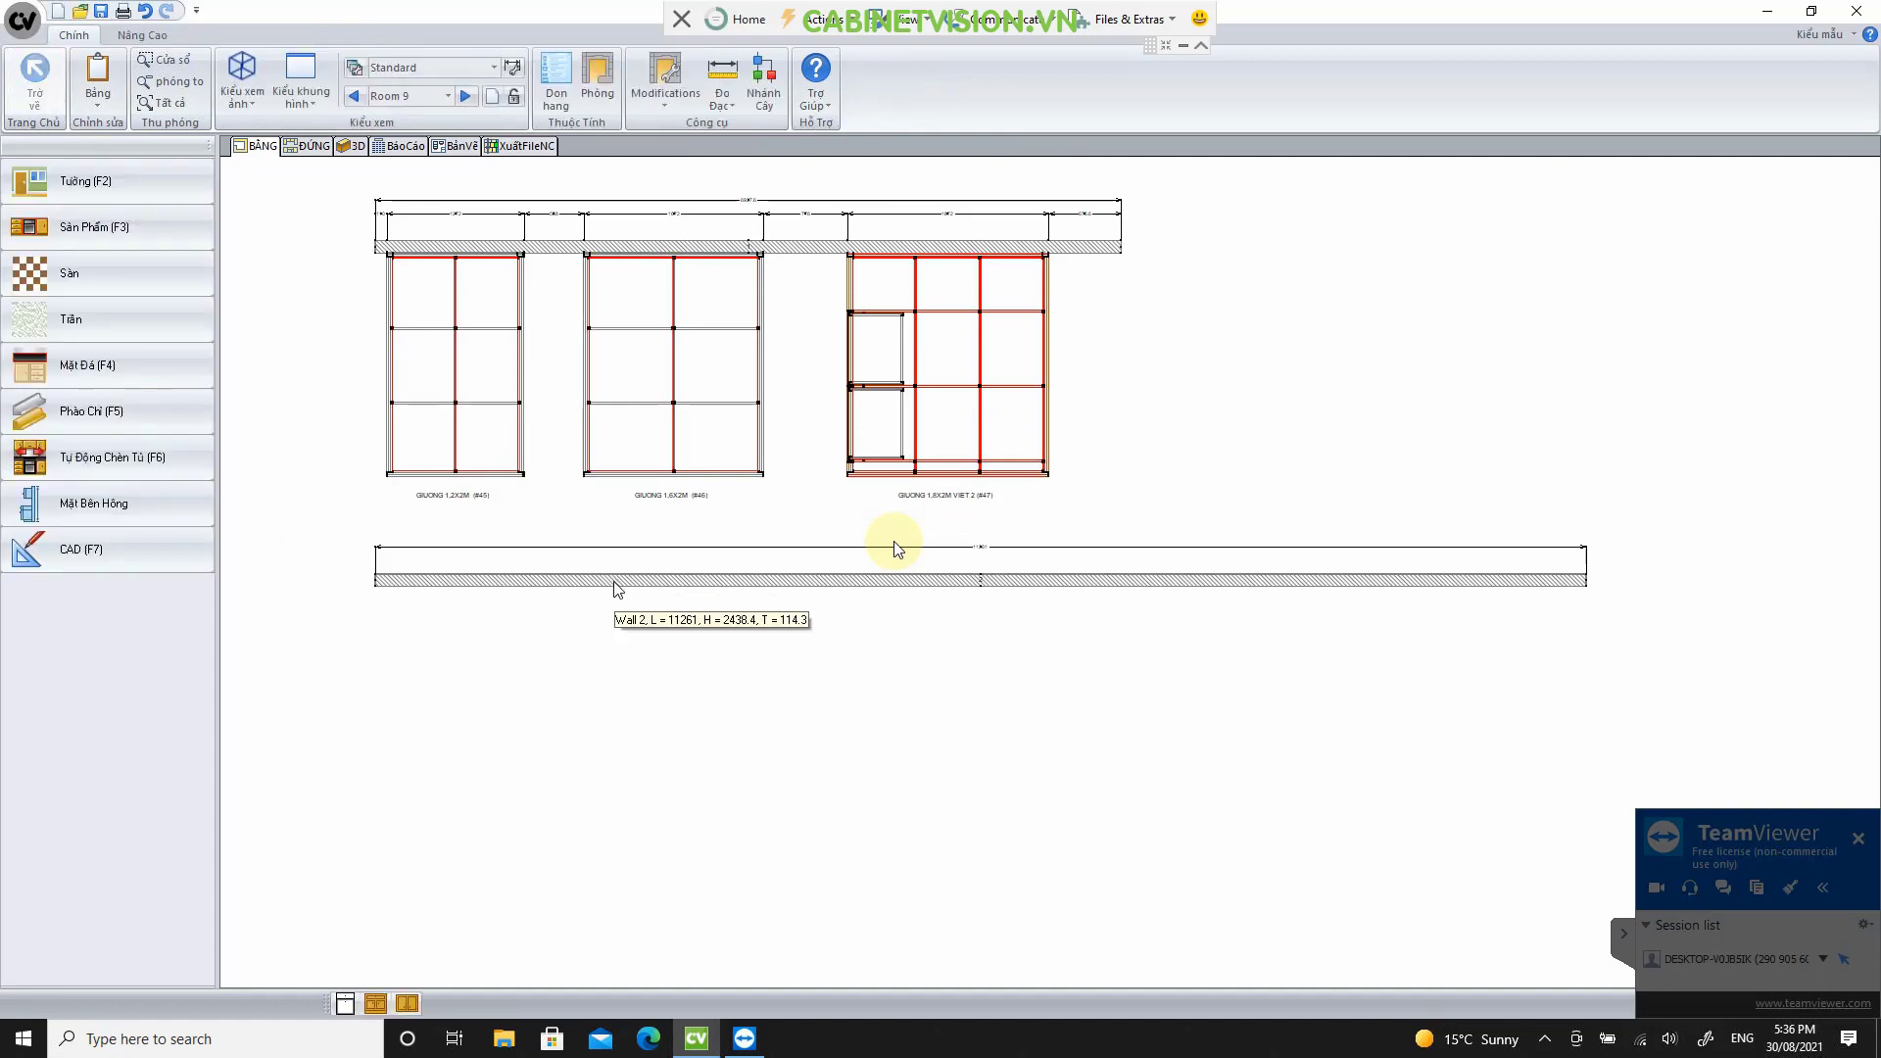
left_click(126, 232)
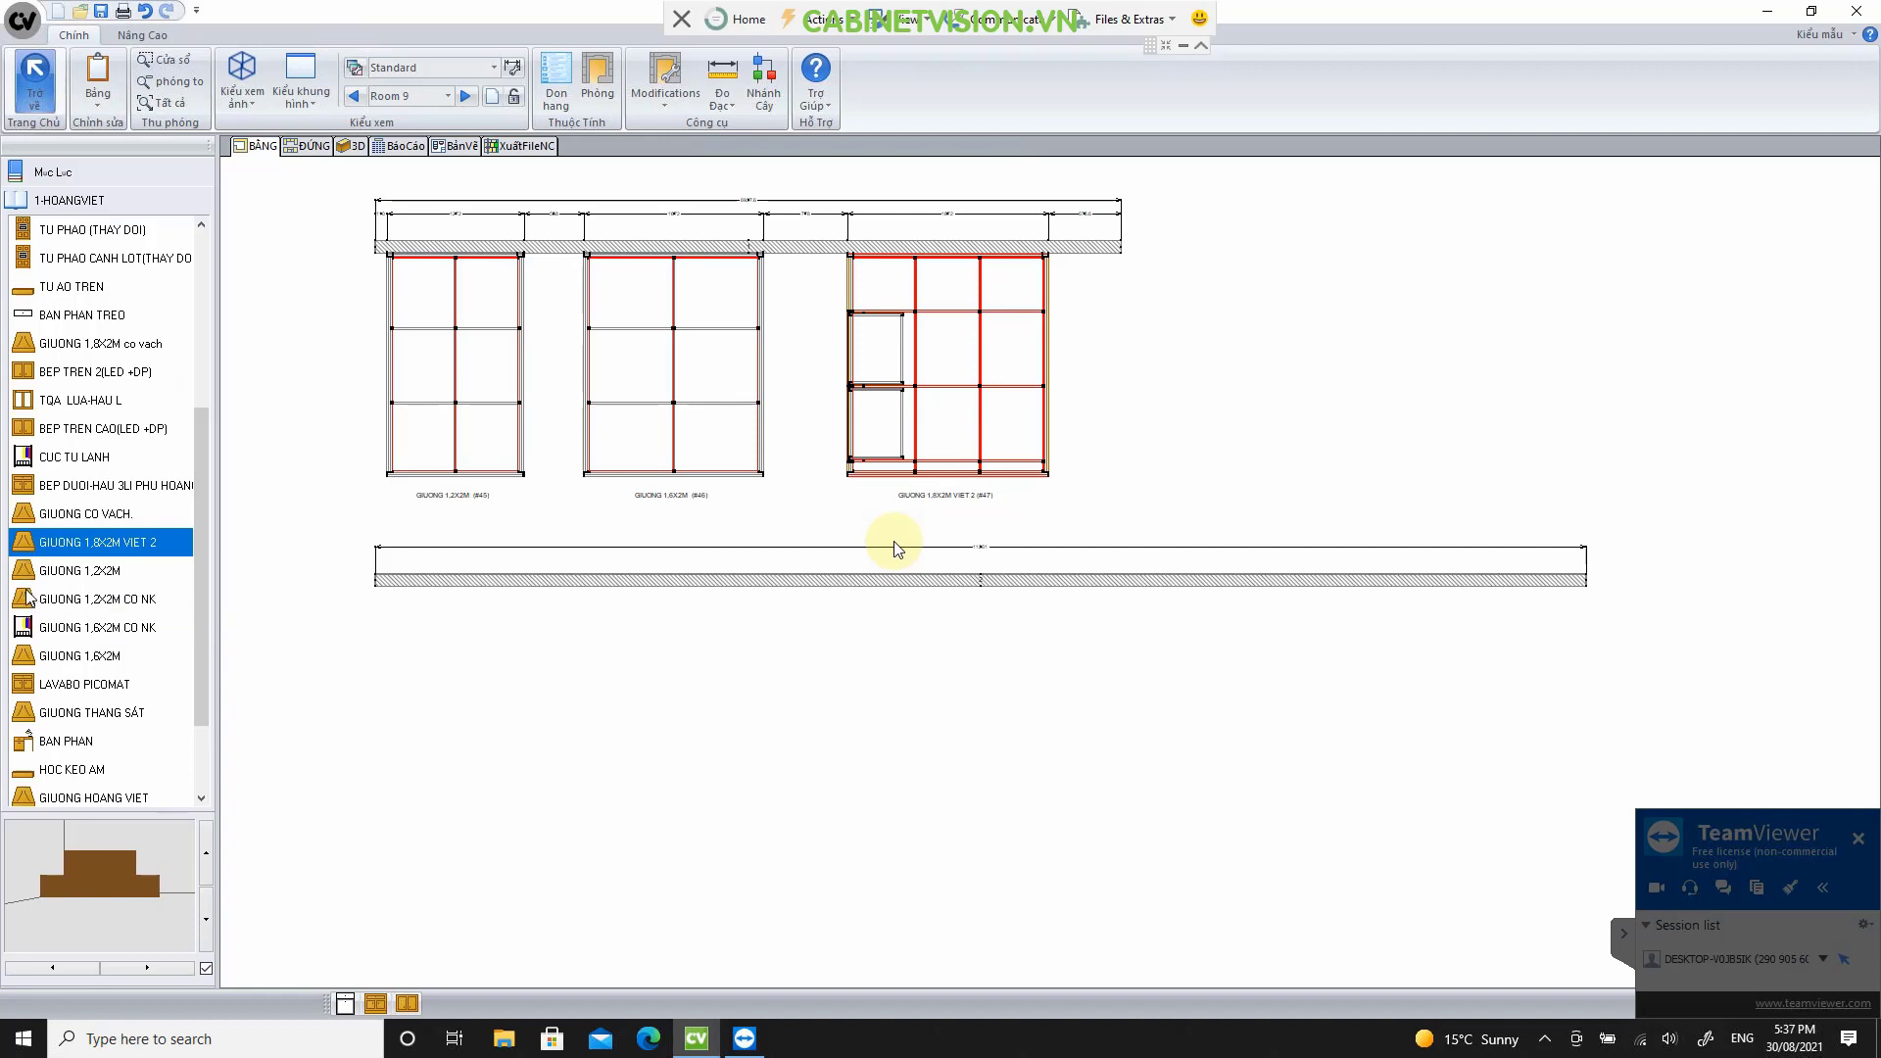
left_click(29, 599)
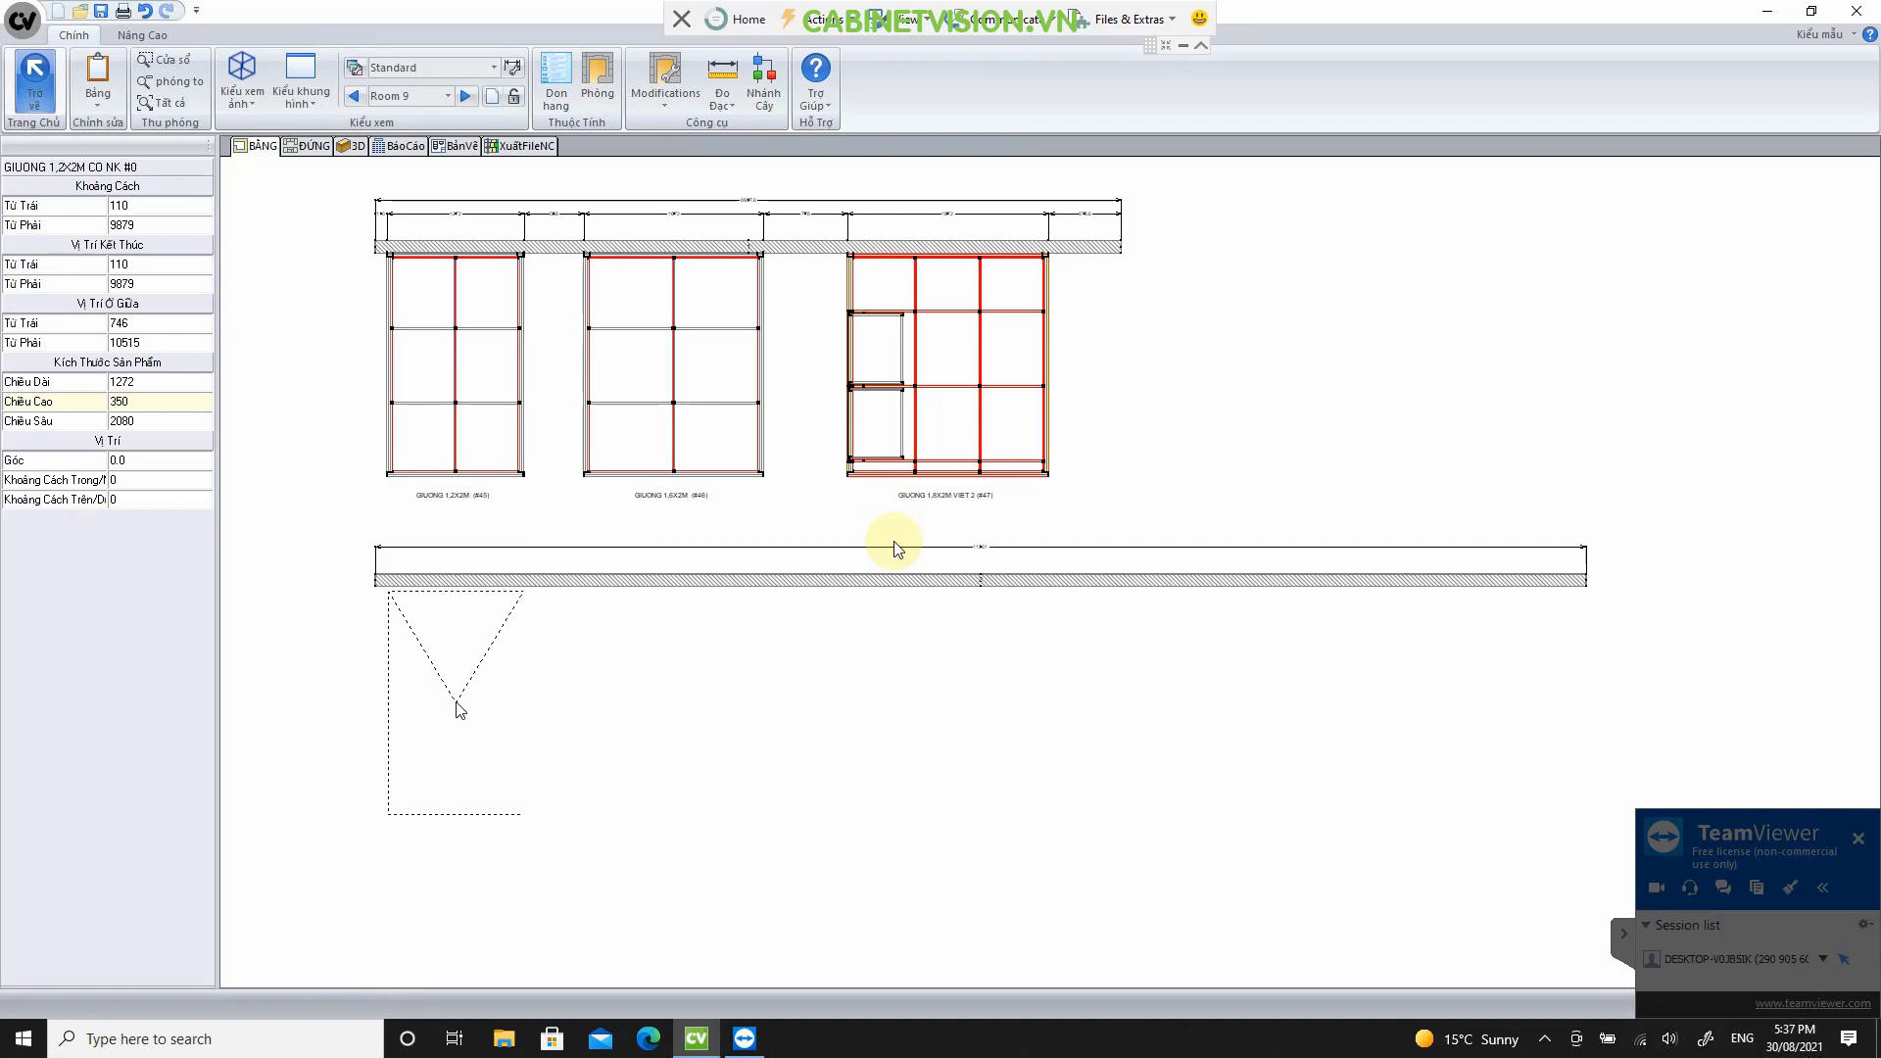
key("Escape")
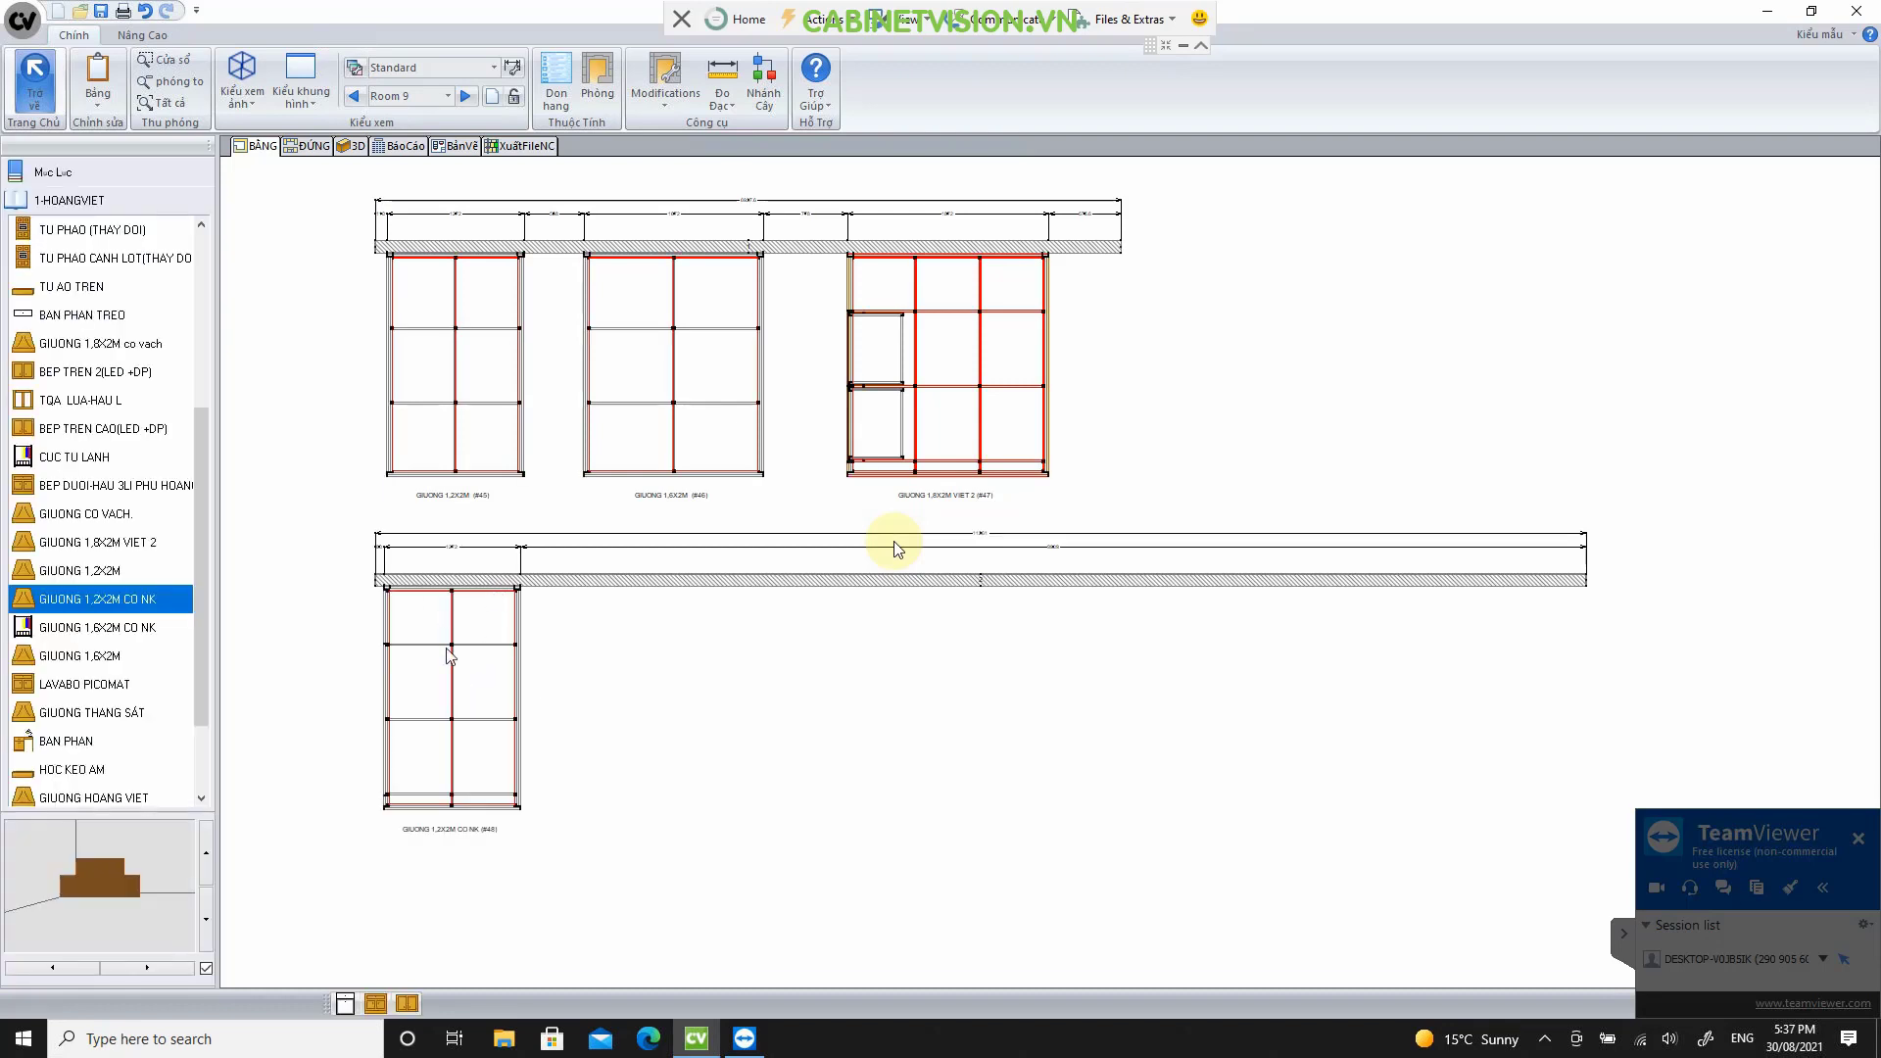
double_click(449, 656)
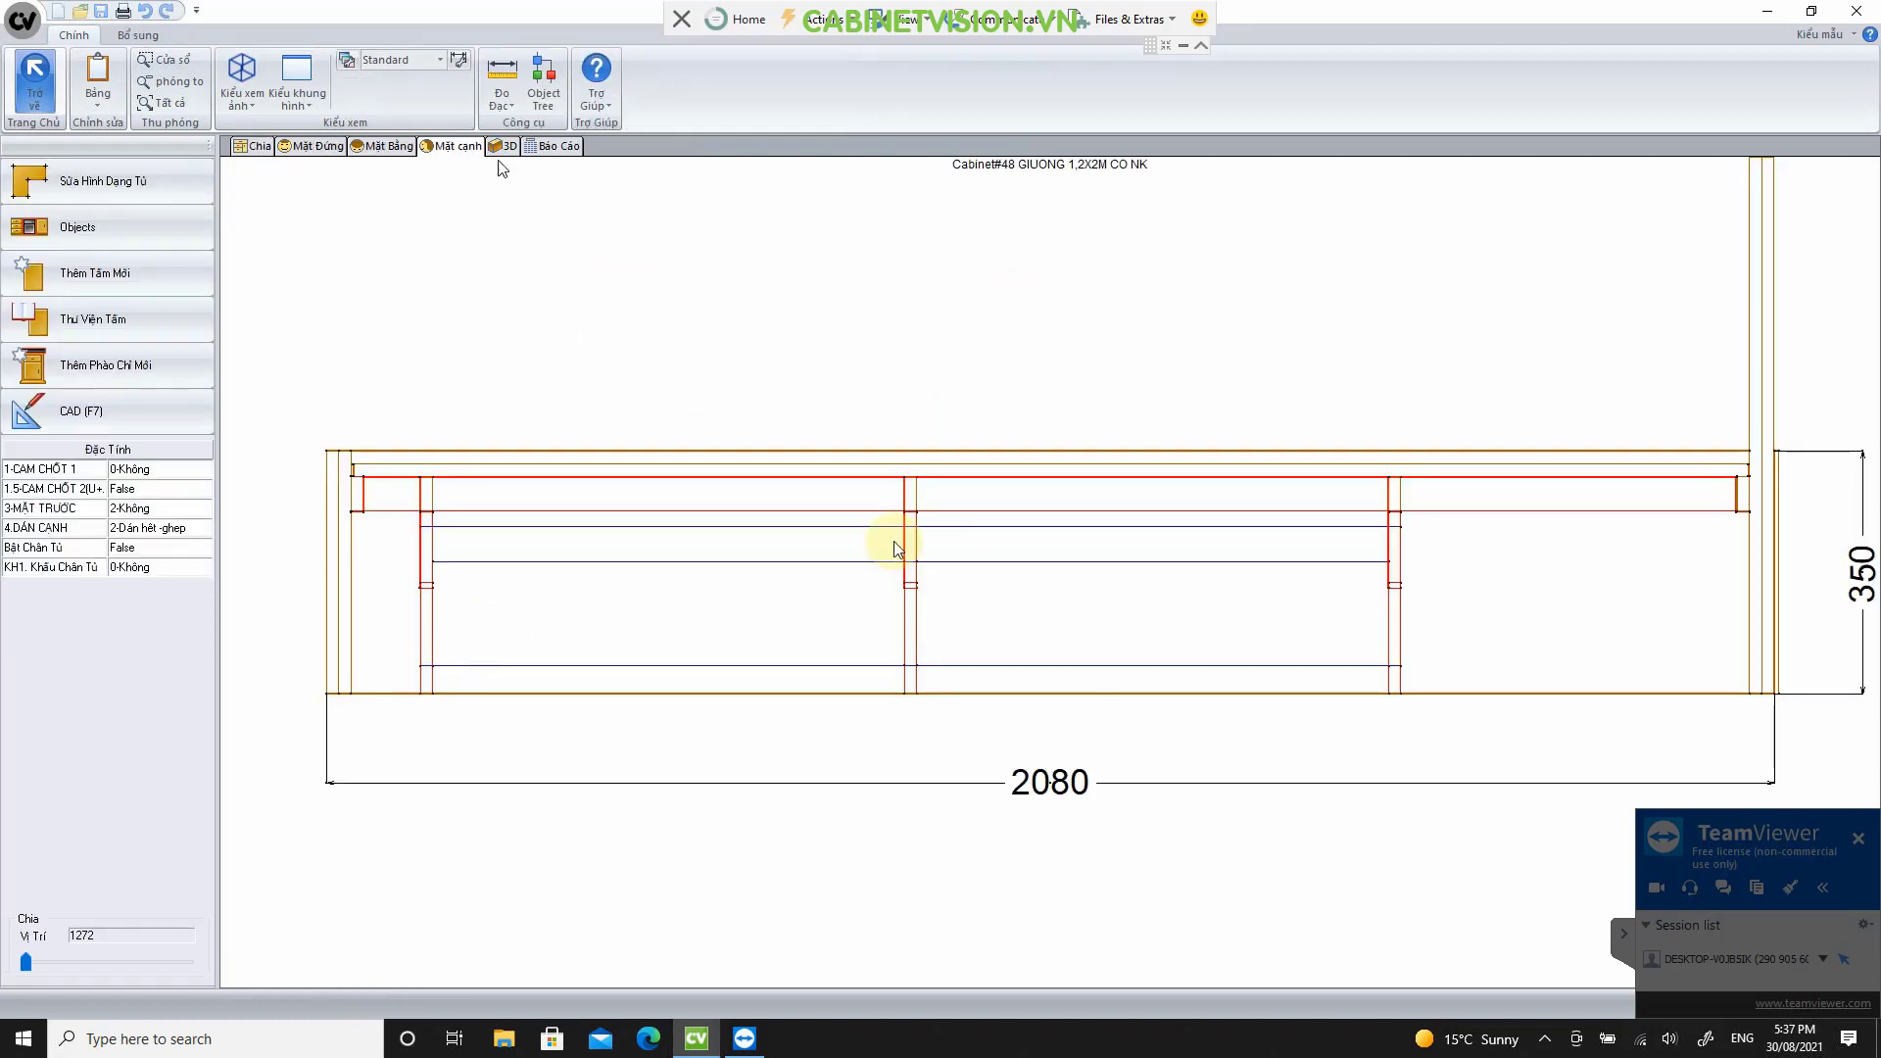
left_click(504, 146)
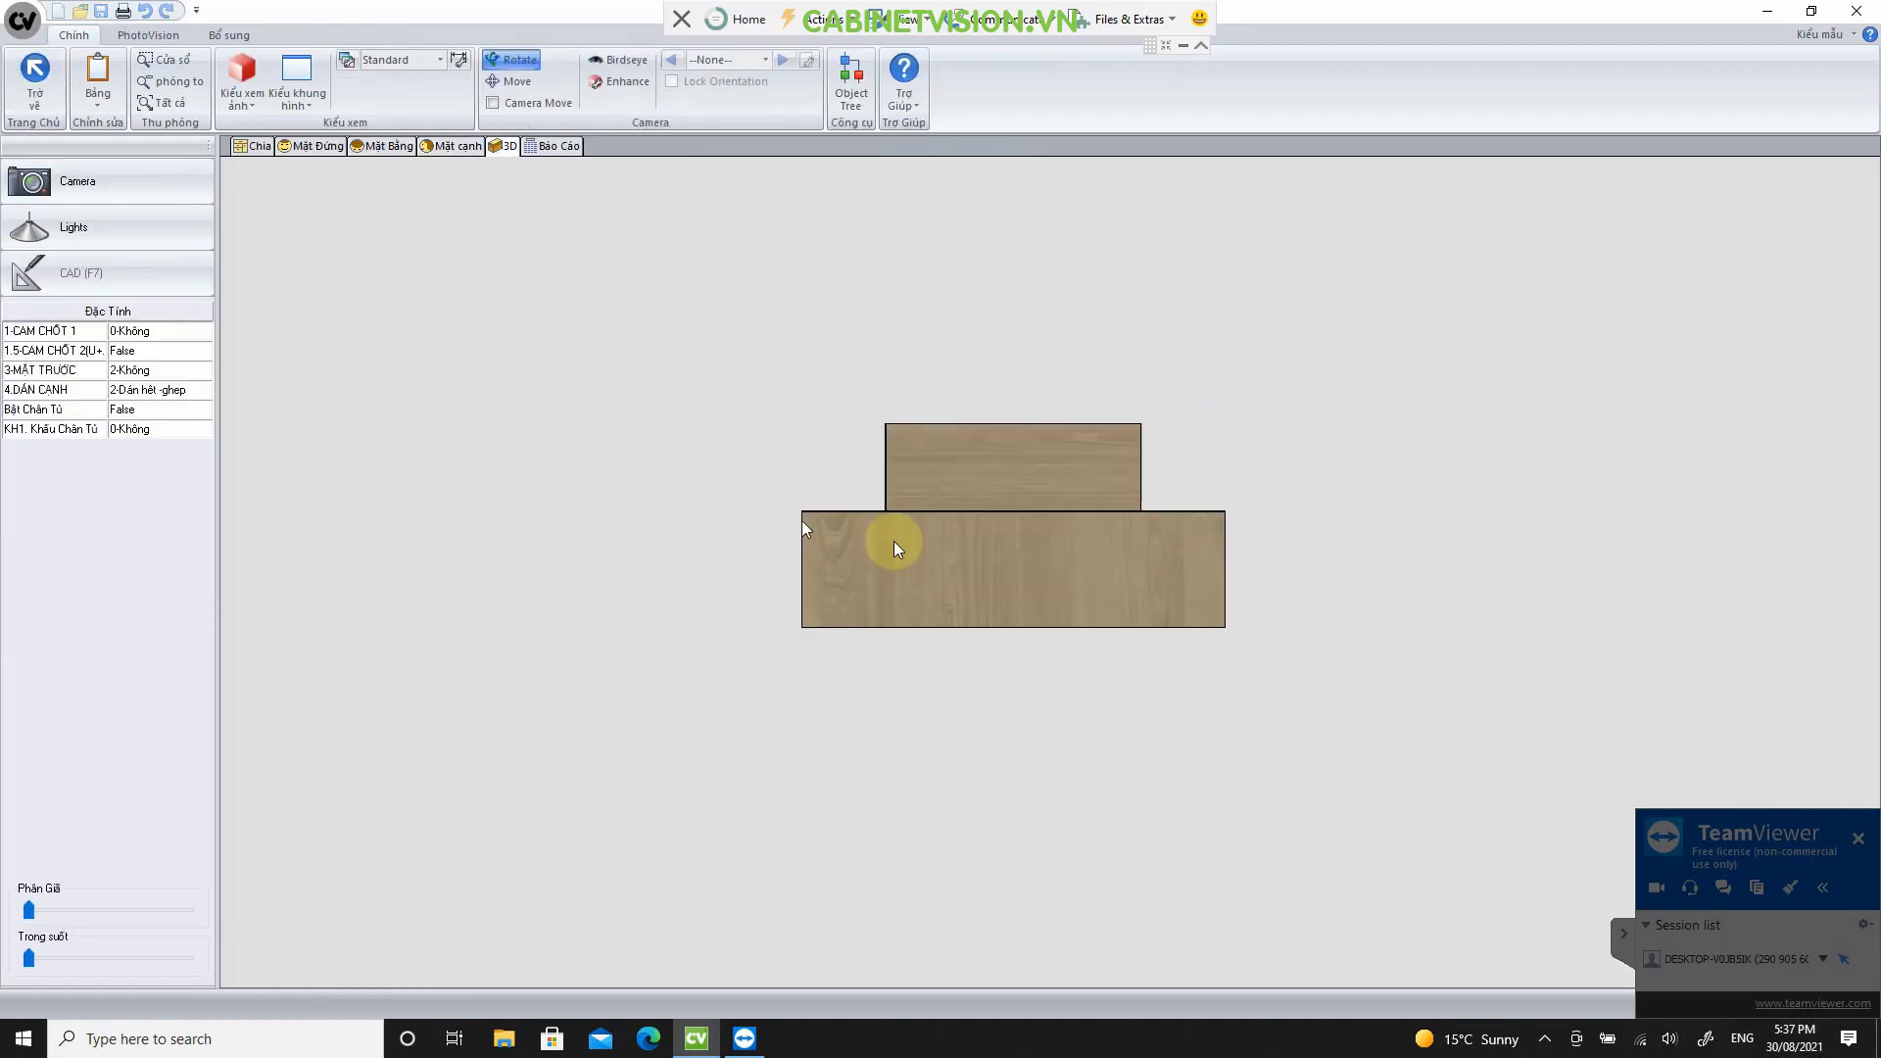
left_click_drag(953, 550, 1166, 667)
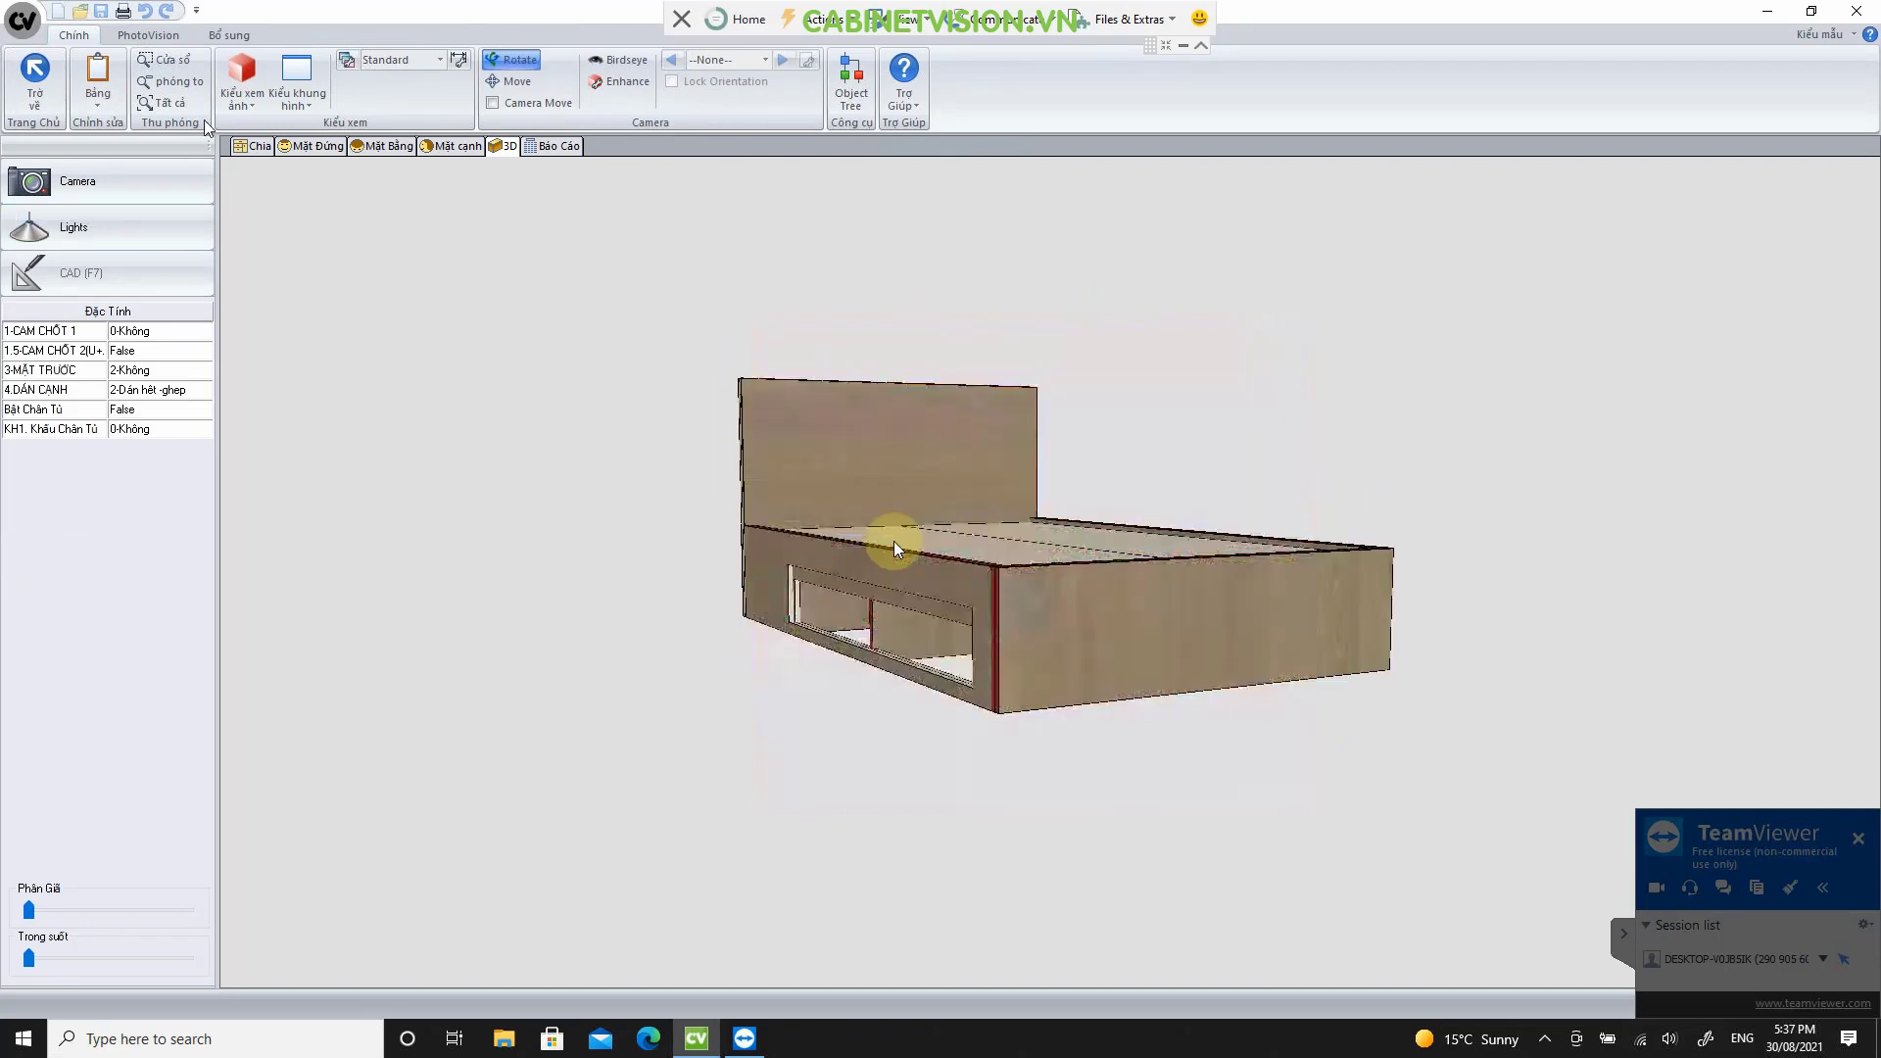
left_click(35, 79)
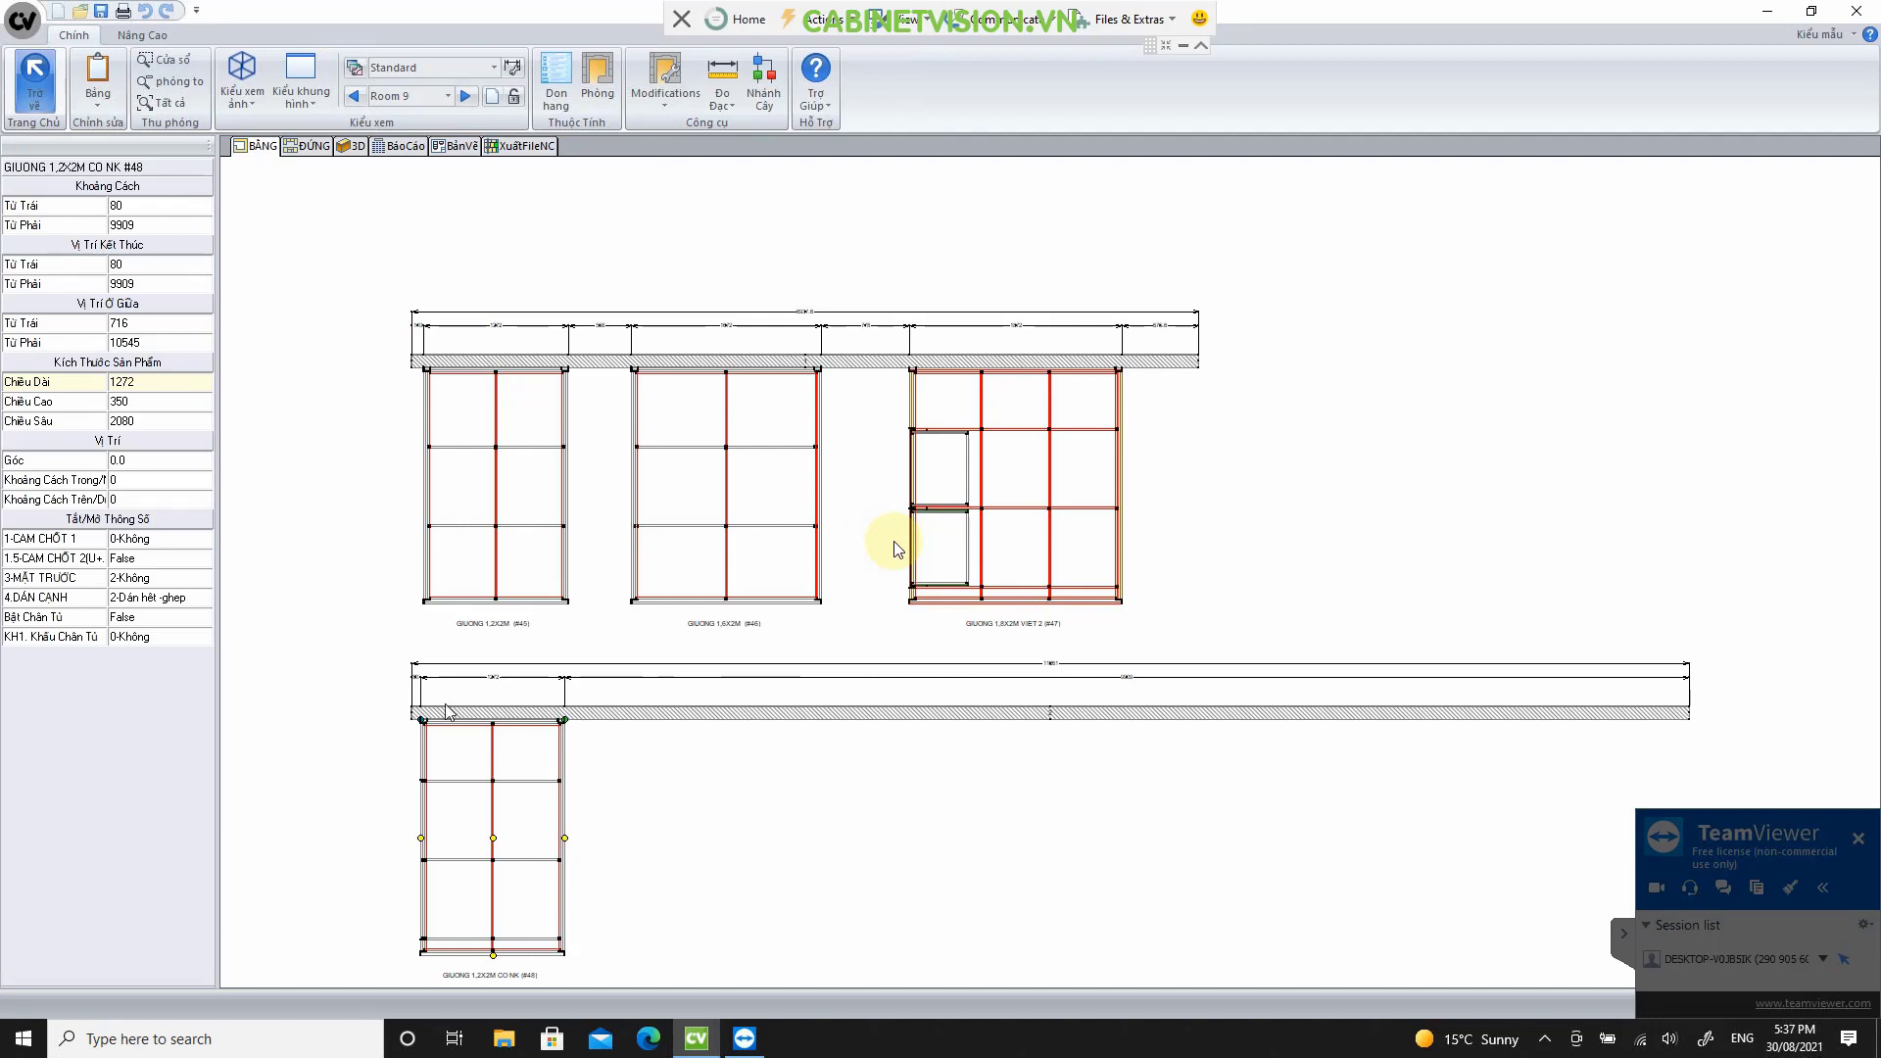
Place the 1672-long GIUONG 1,6X2M CO NK bed next to the 1,2X2M CO NK bed on the lower wall.
left_click(295, 284)
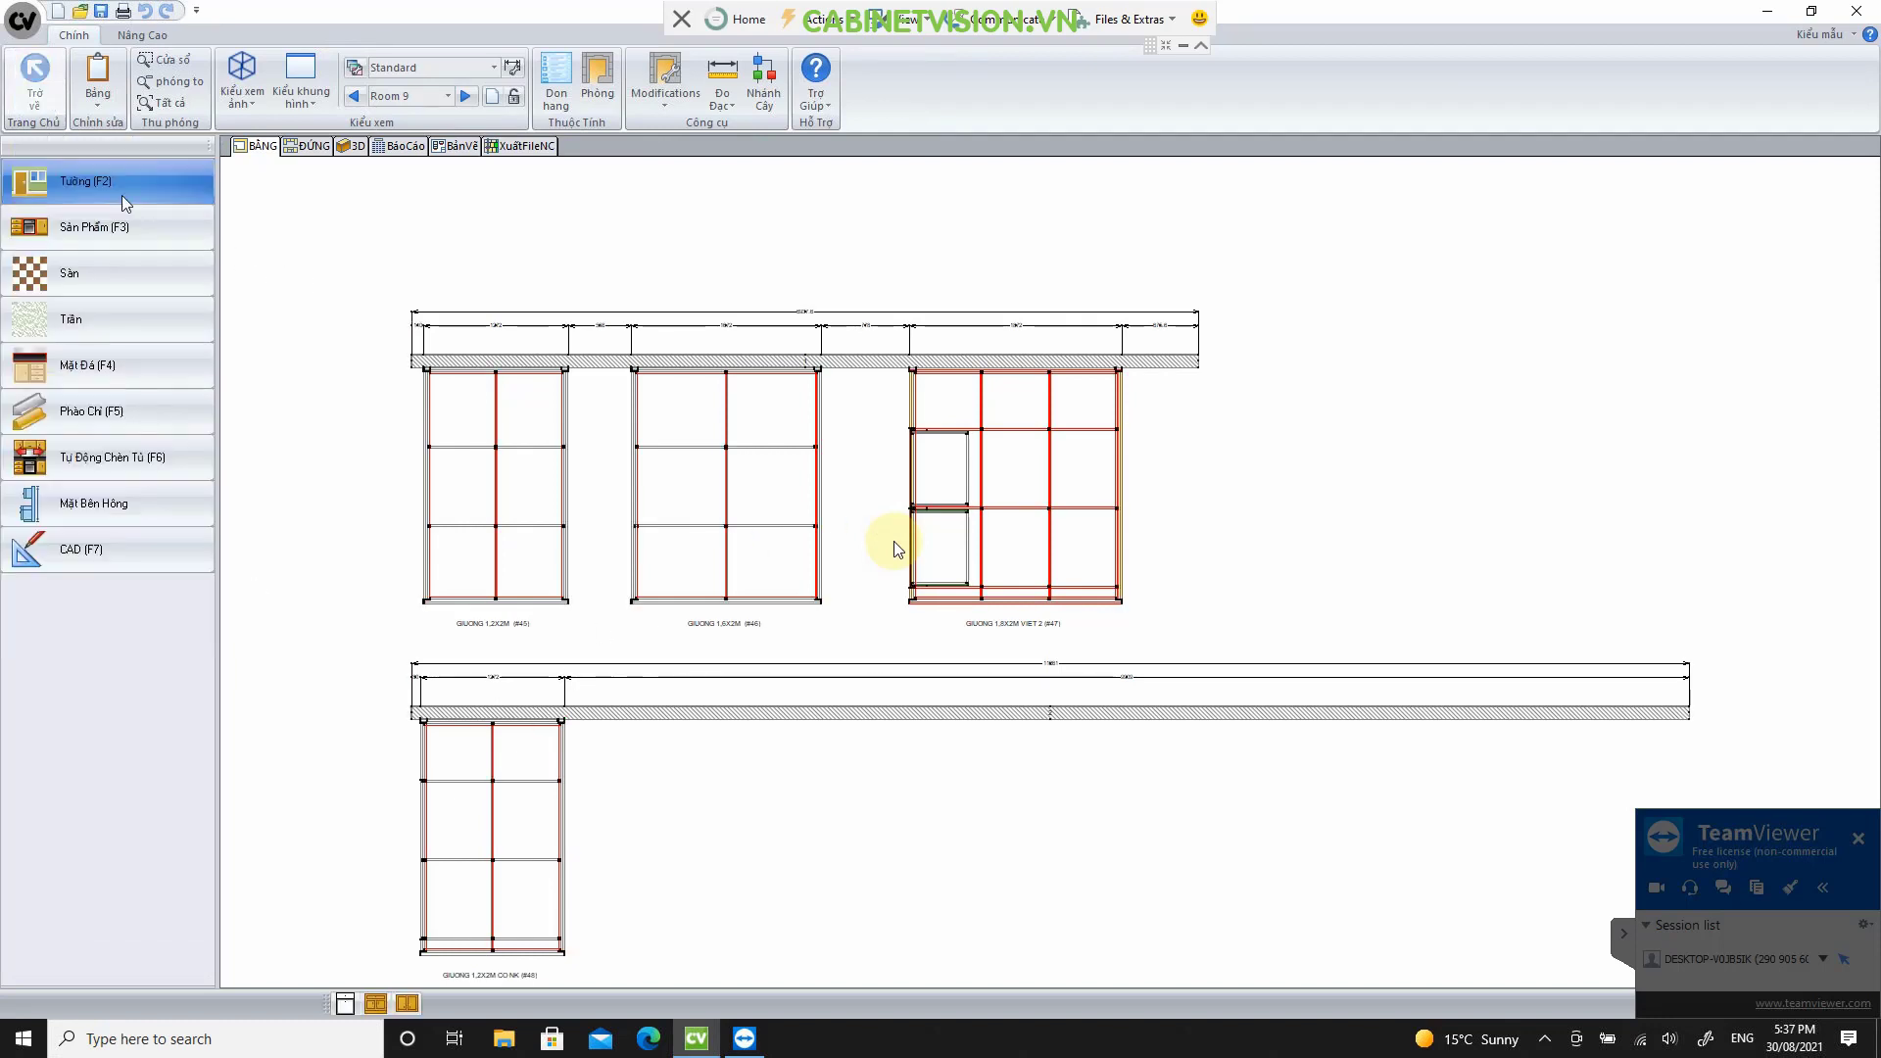
left_click(111, 230)
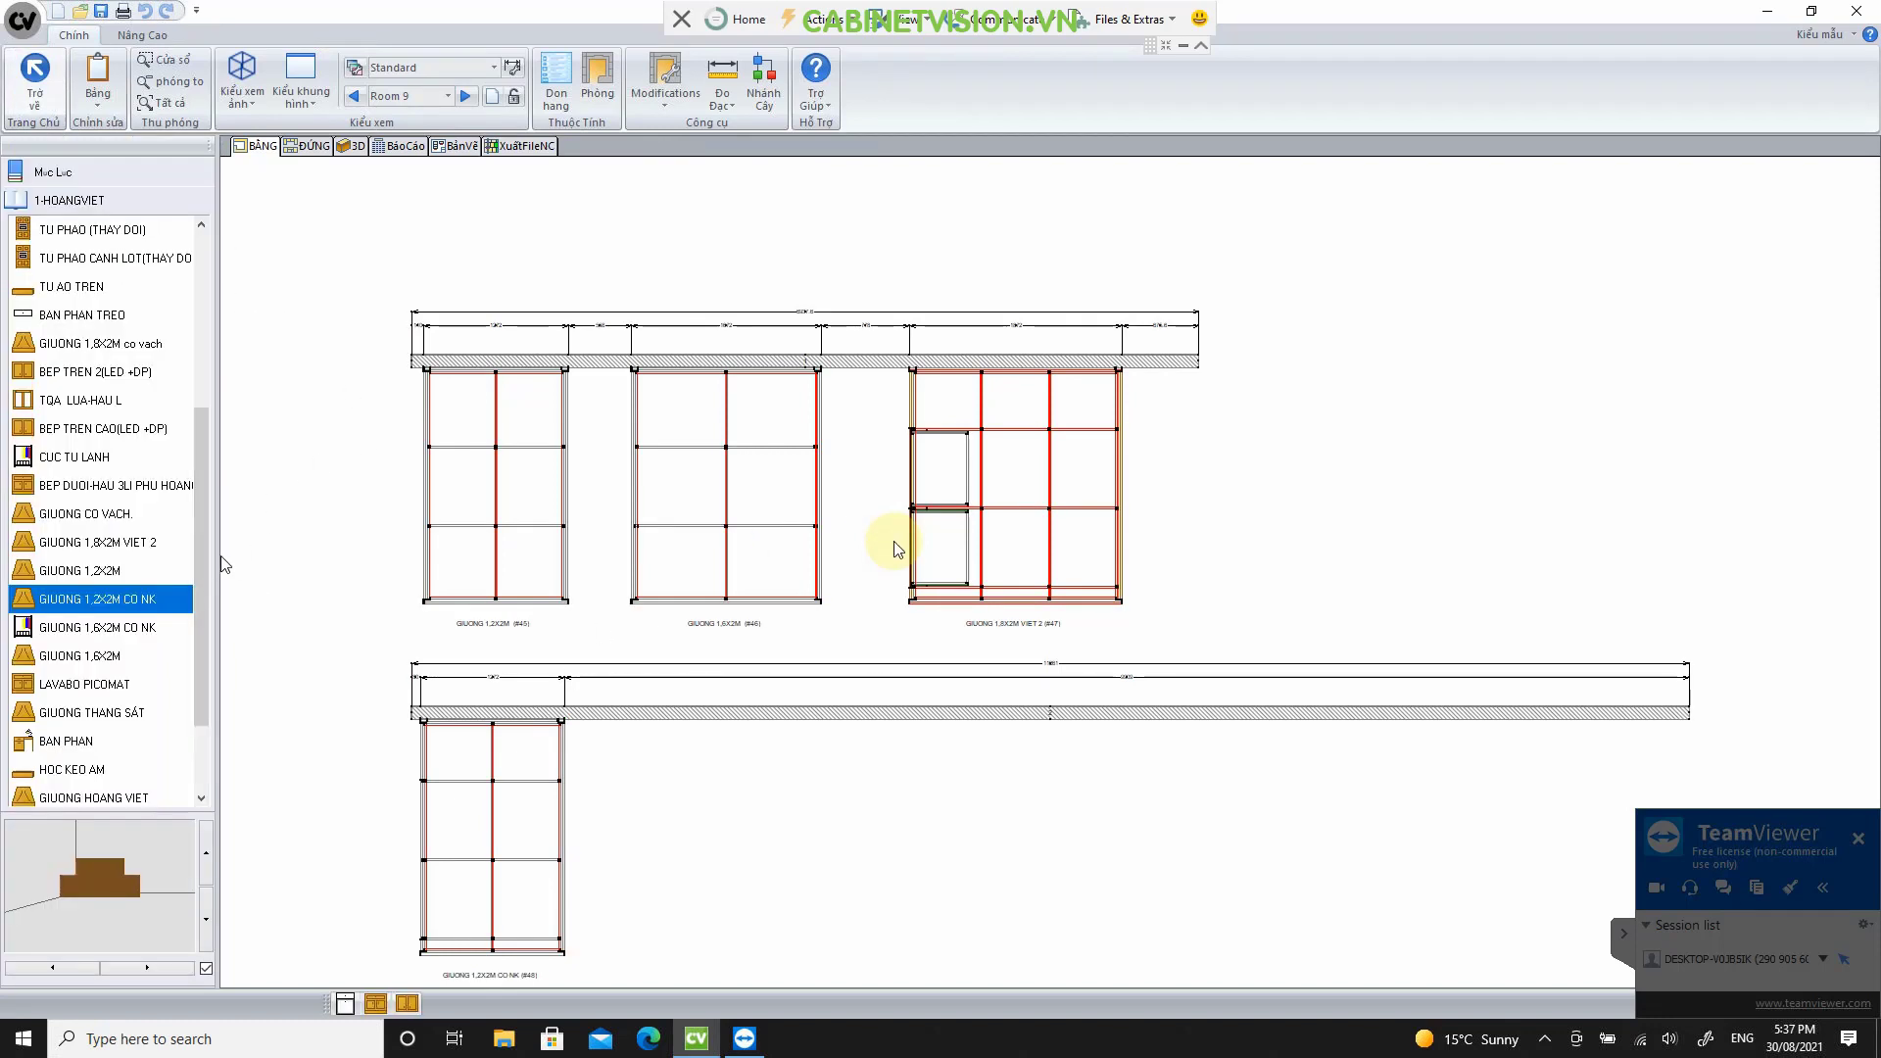
left_click(124, 637)
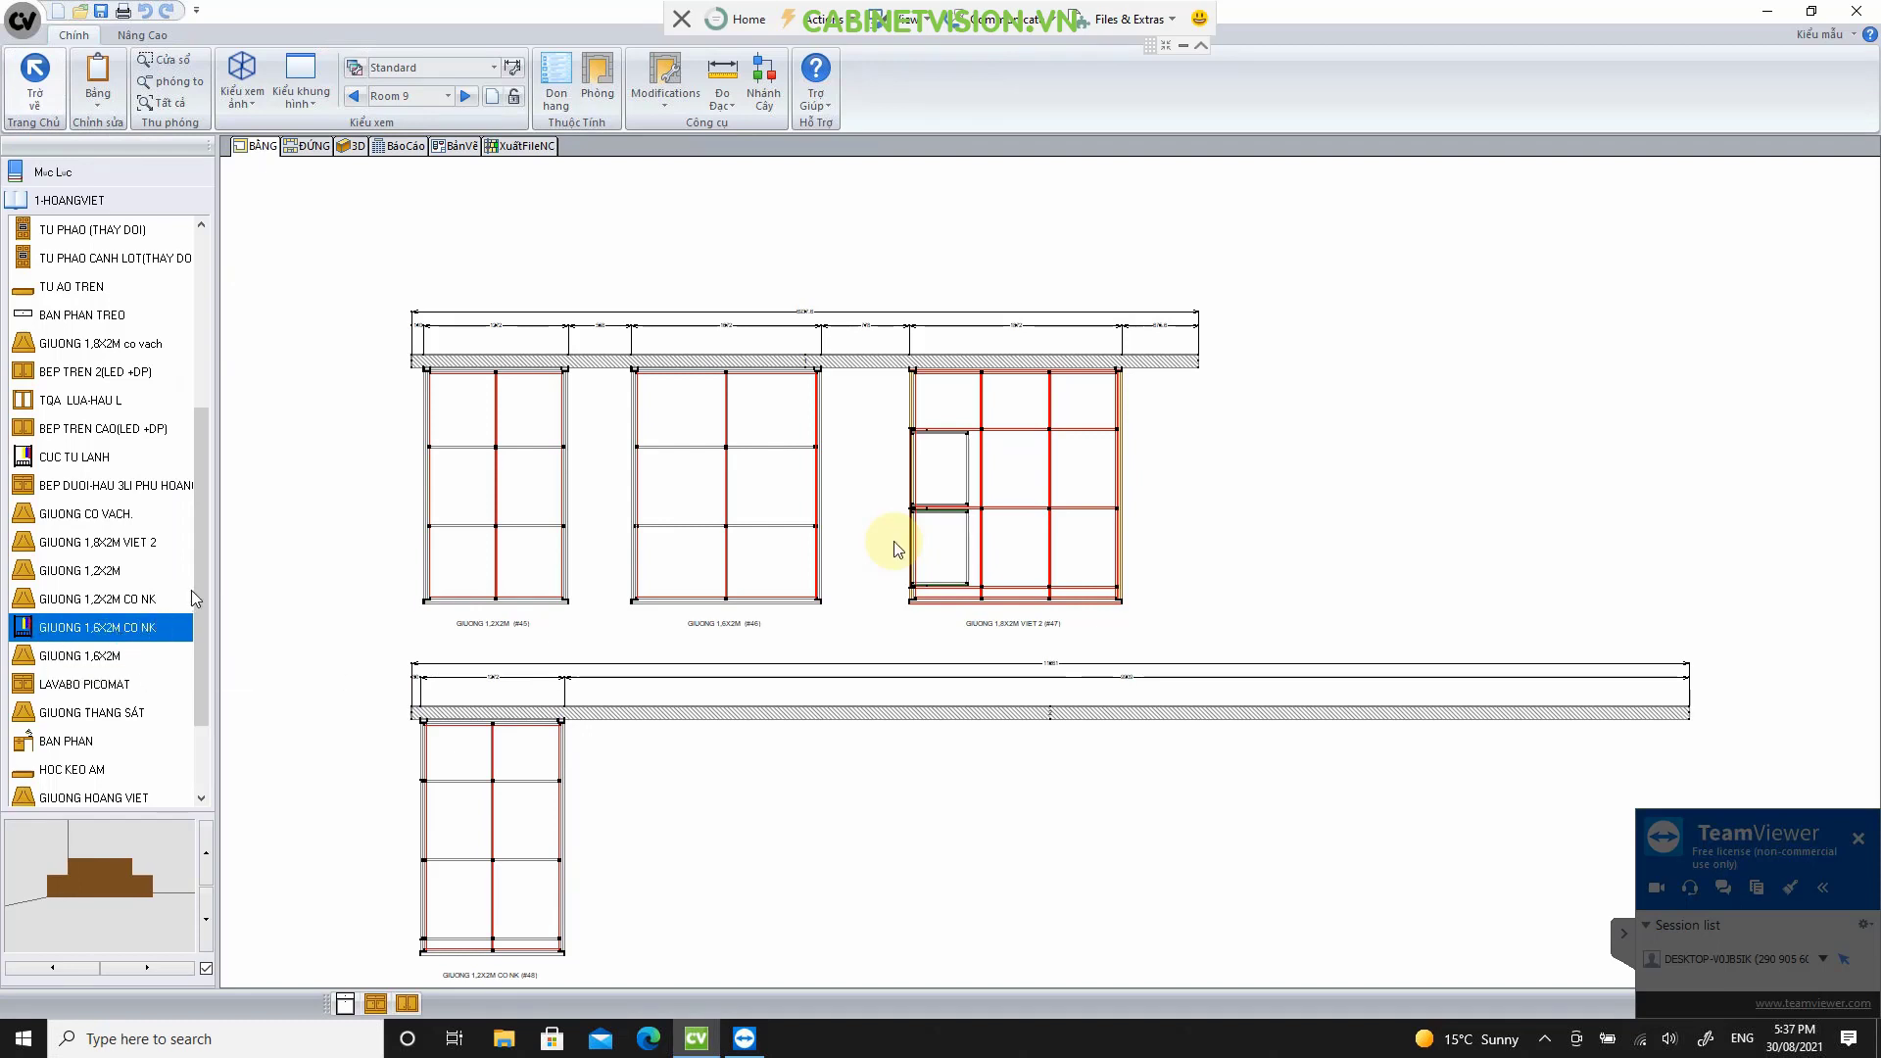
scroll(204, 587, "down", 3)
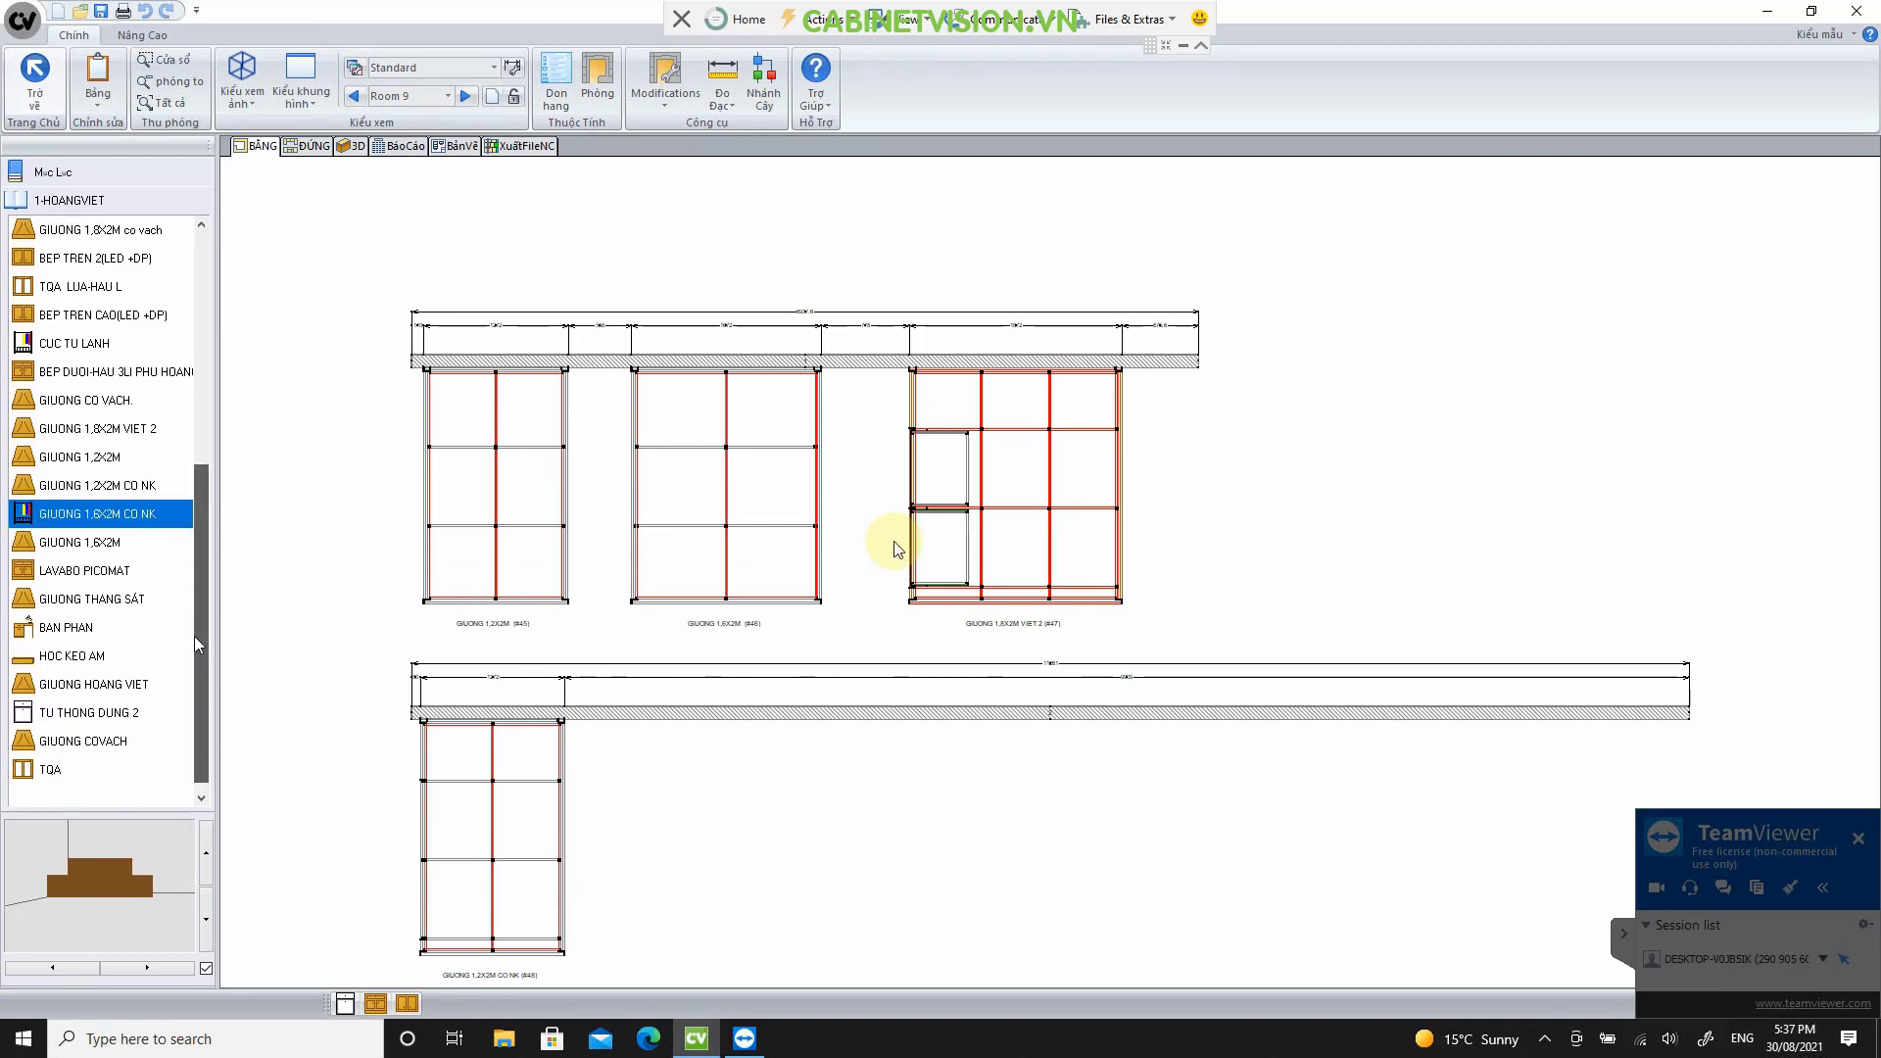
left_click_drag(27, 546, 747, 848)
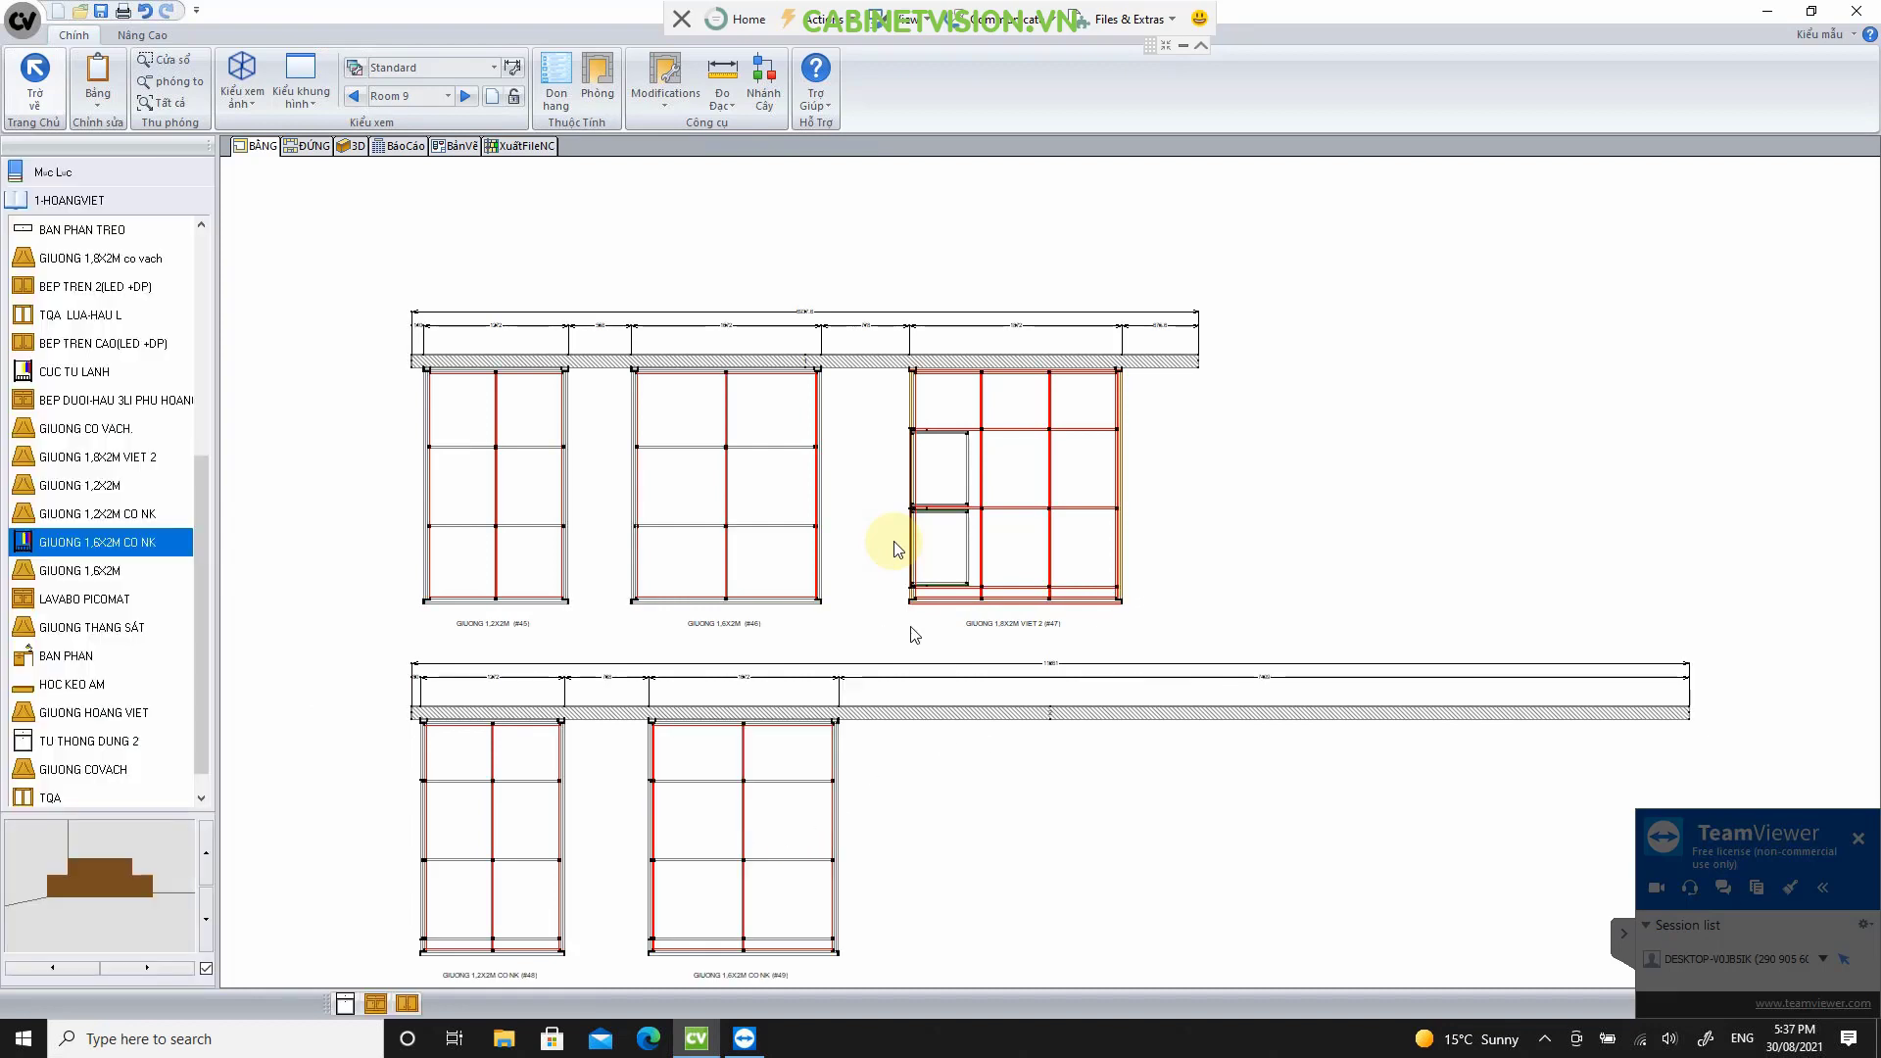
middle_click_drag(913, 635, 835, 526)
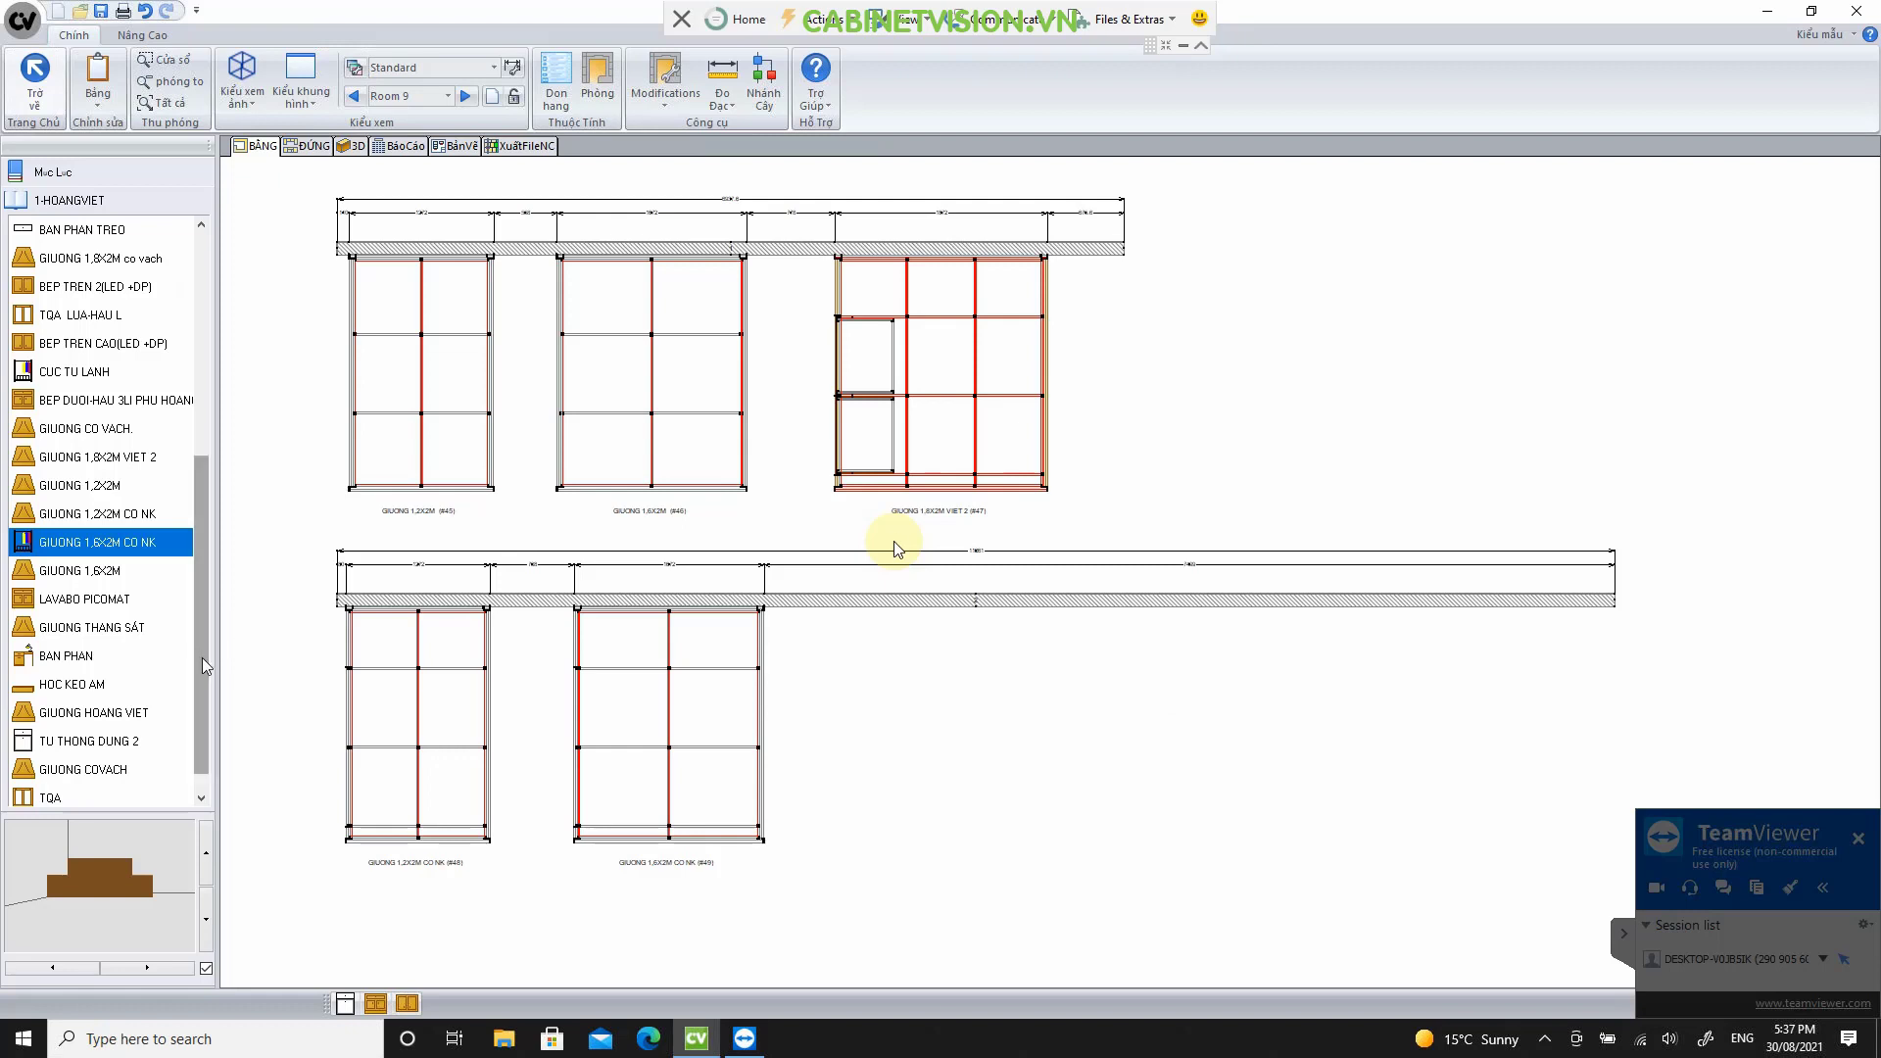
scroll(205, 666, "down", 1)
Add GIUONG COVACH at the lower wall's right and the 1400-long NK GIUONG 1.8X2M drawer unit, then view 3D.
left_click(82, 749)
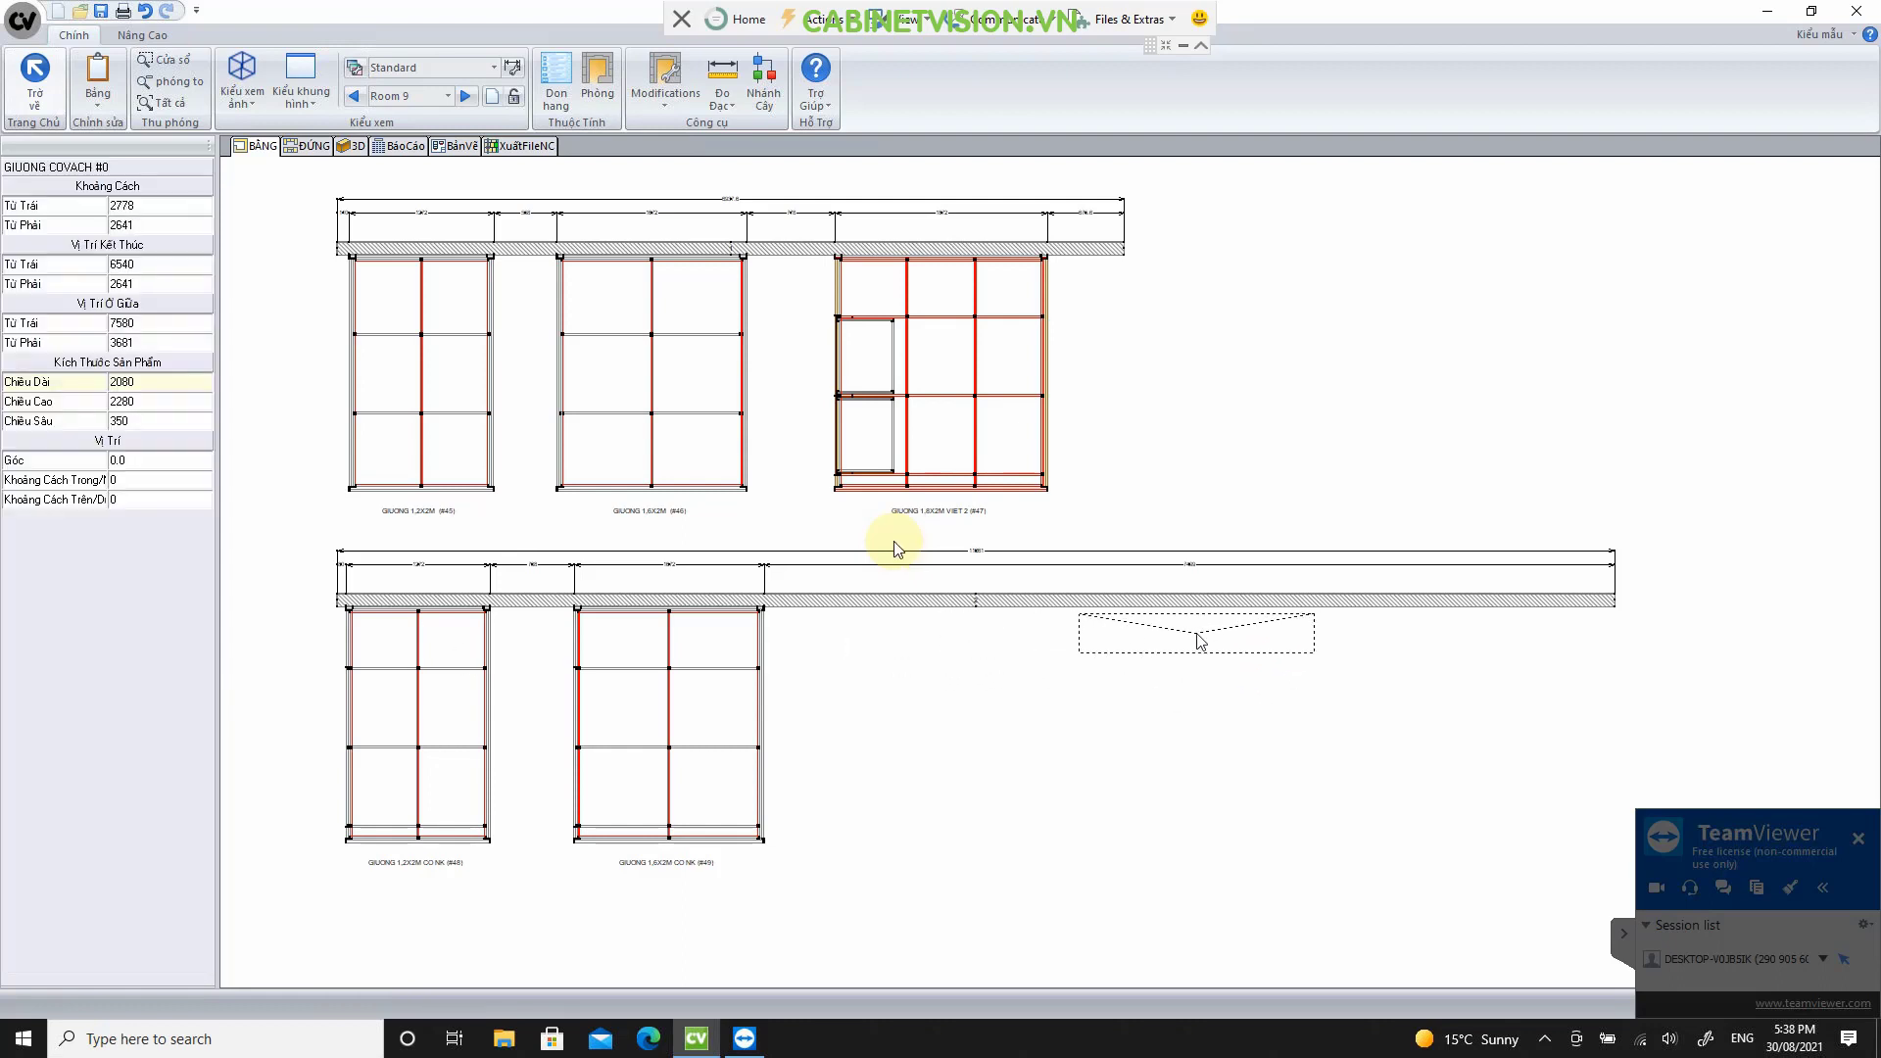
left_click(1264, 637)
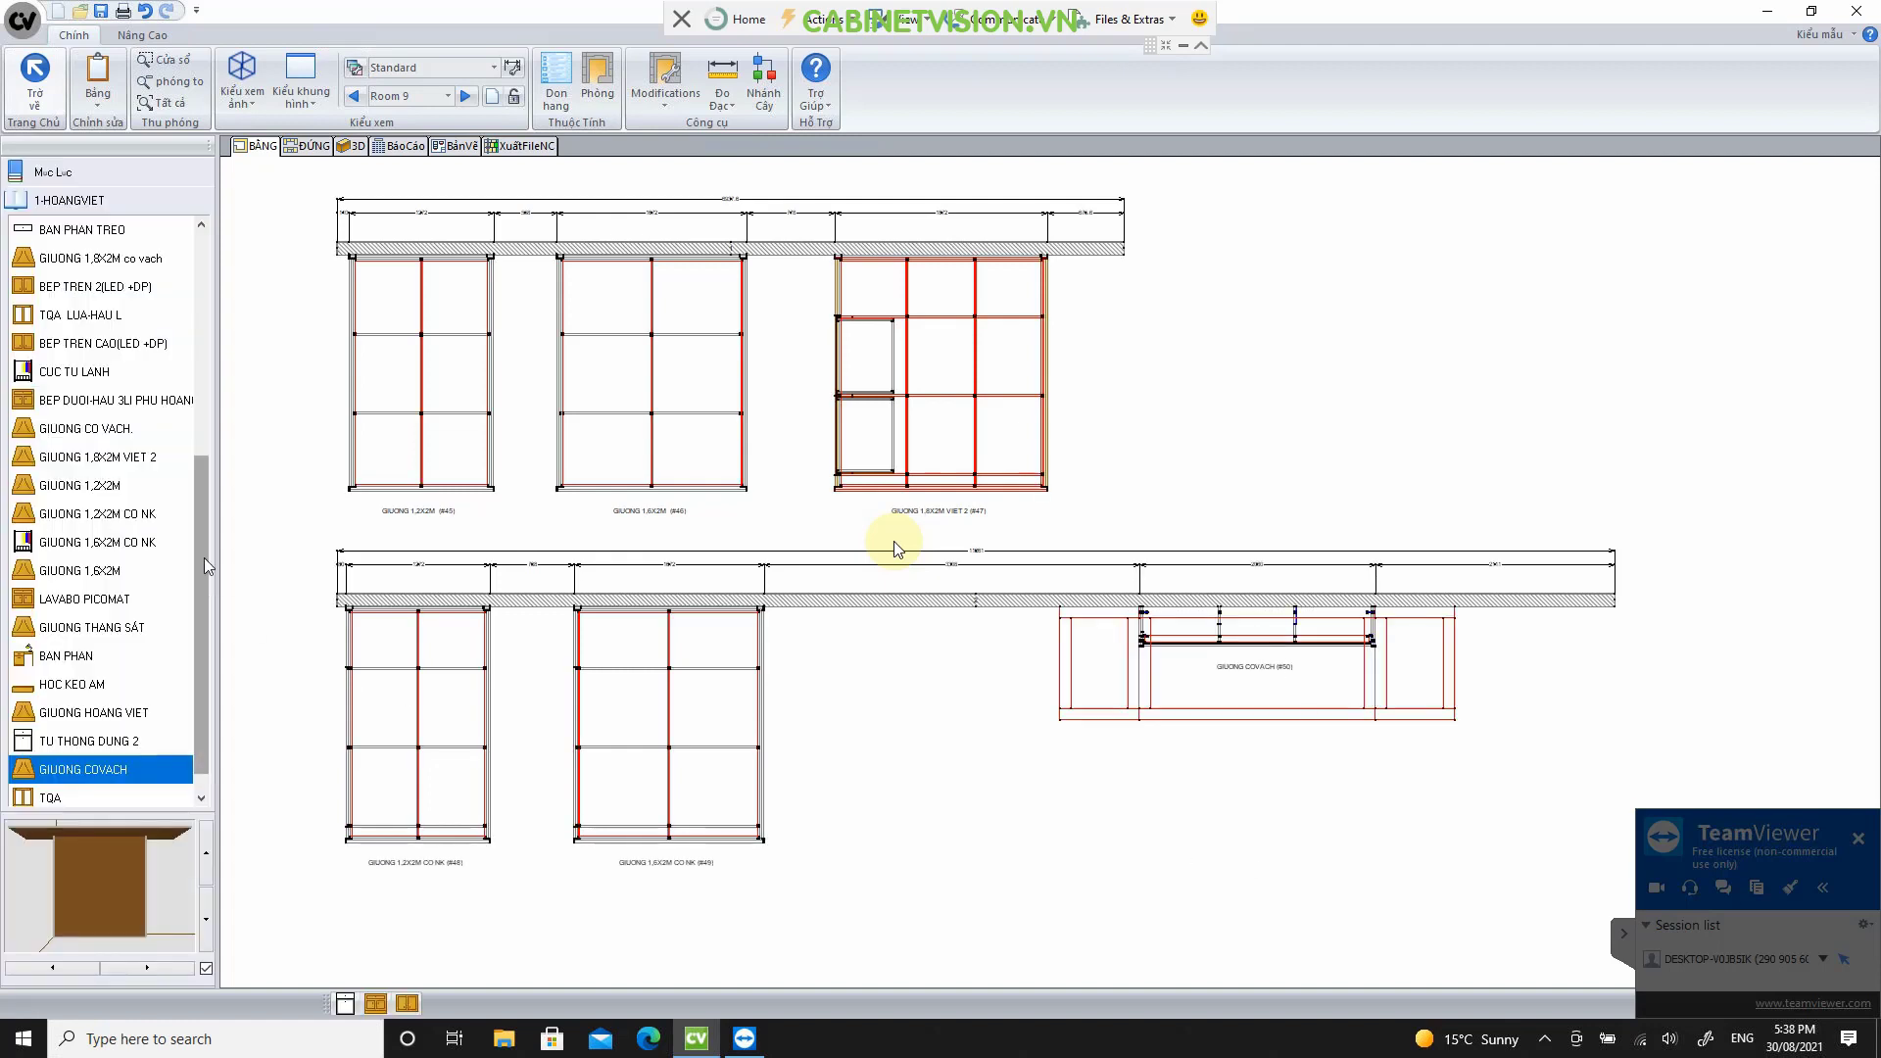
left_click_drag(204, 566, 114, 285)
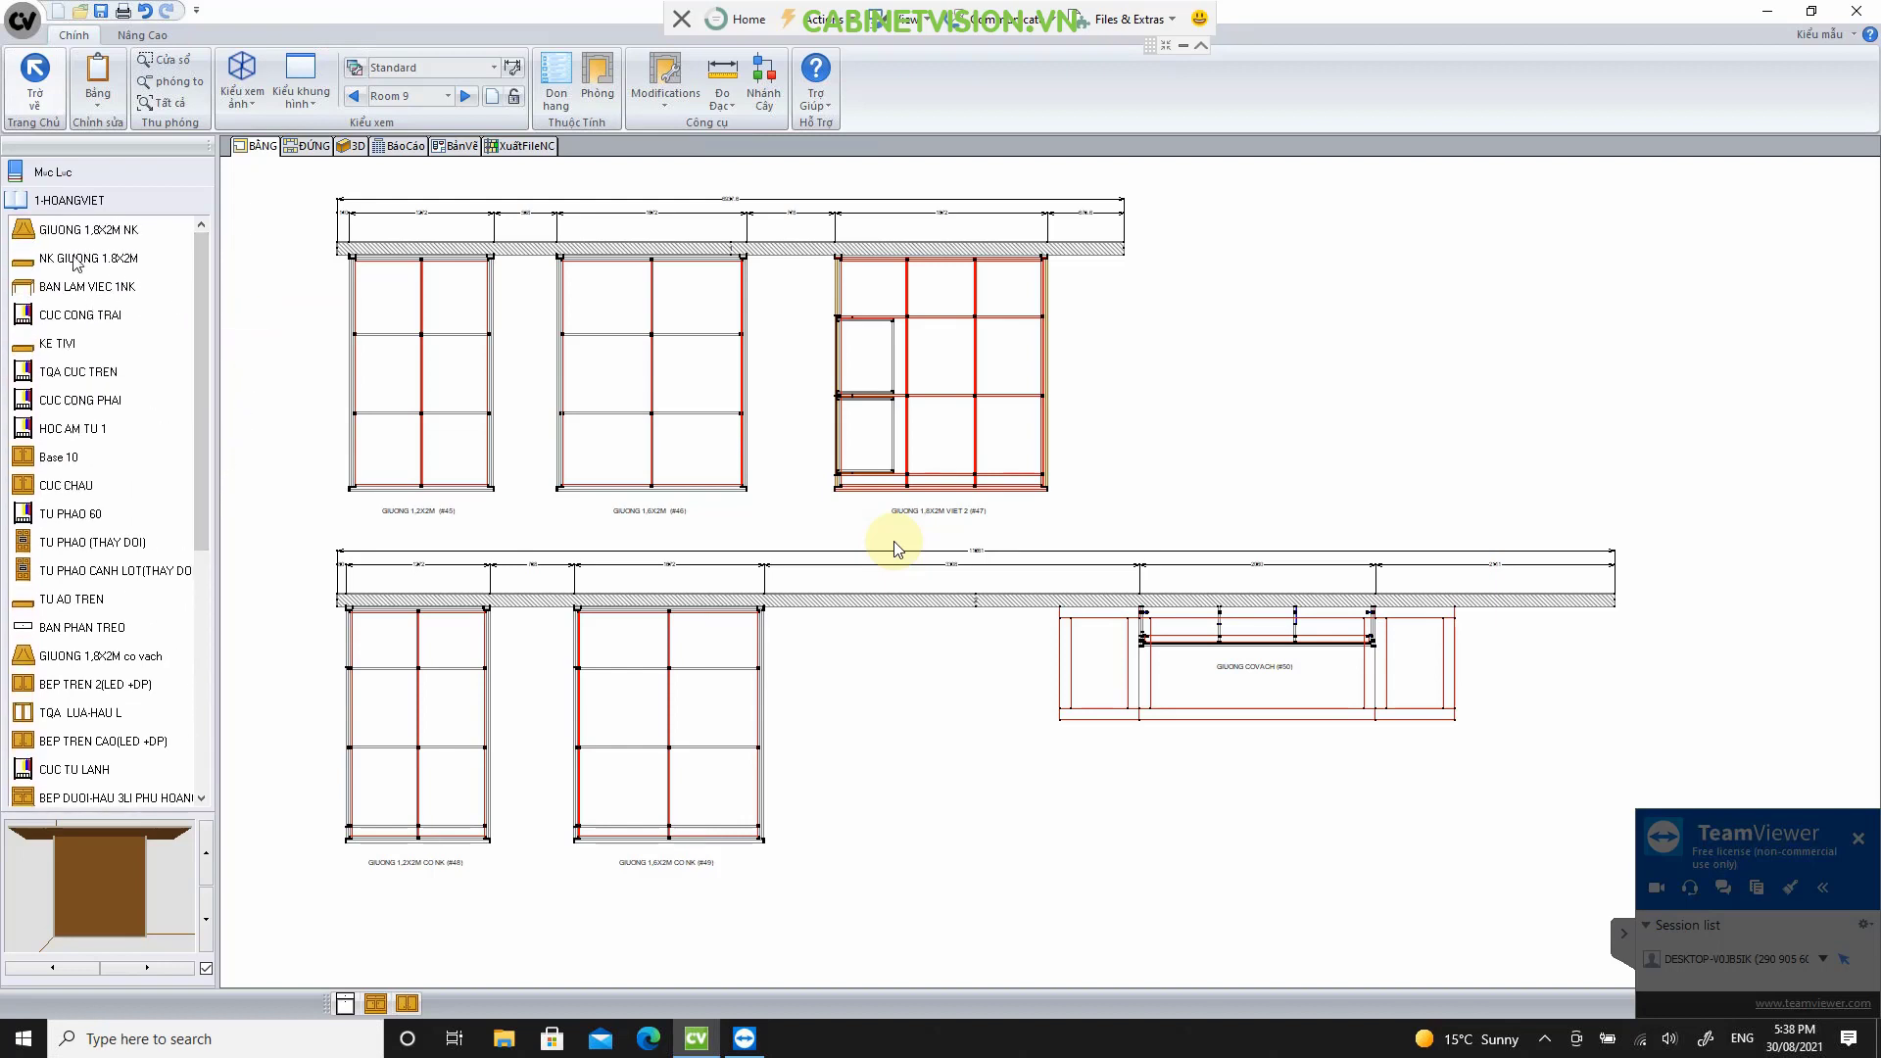
left_click(59, 259)
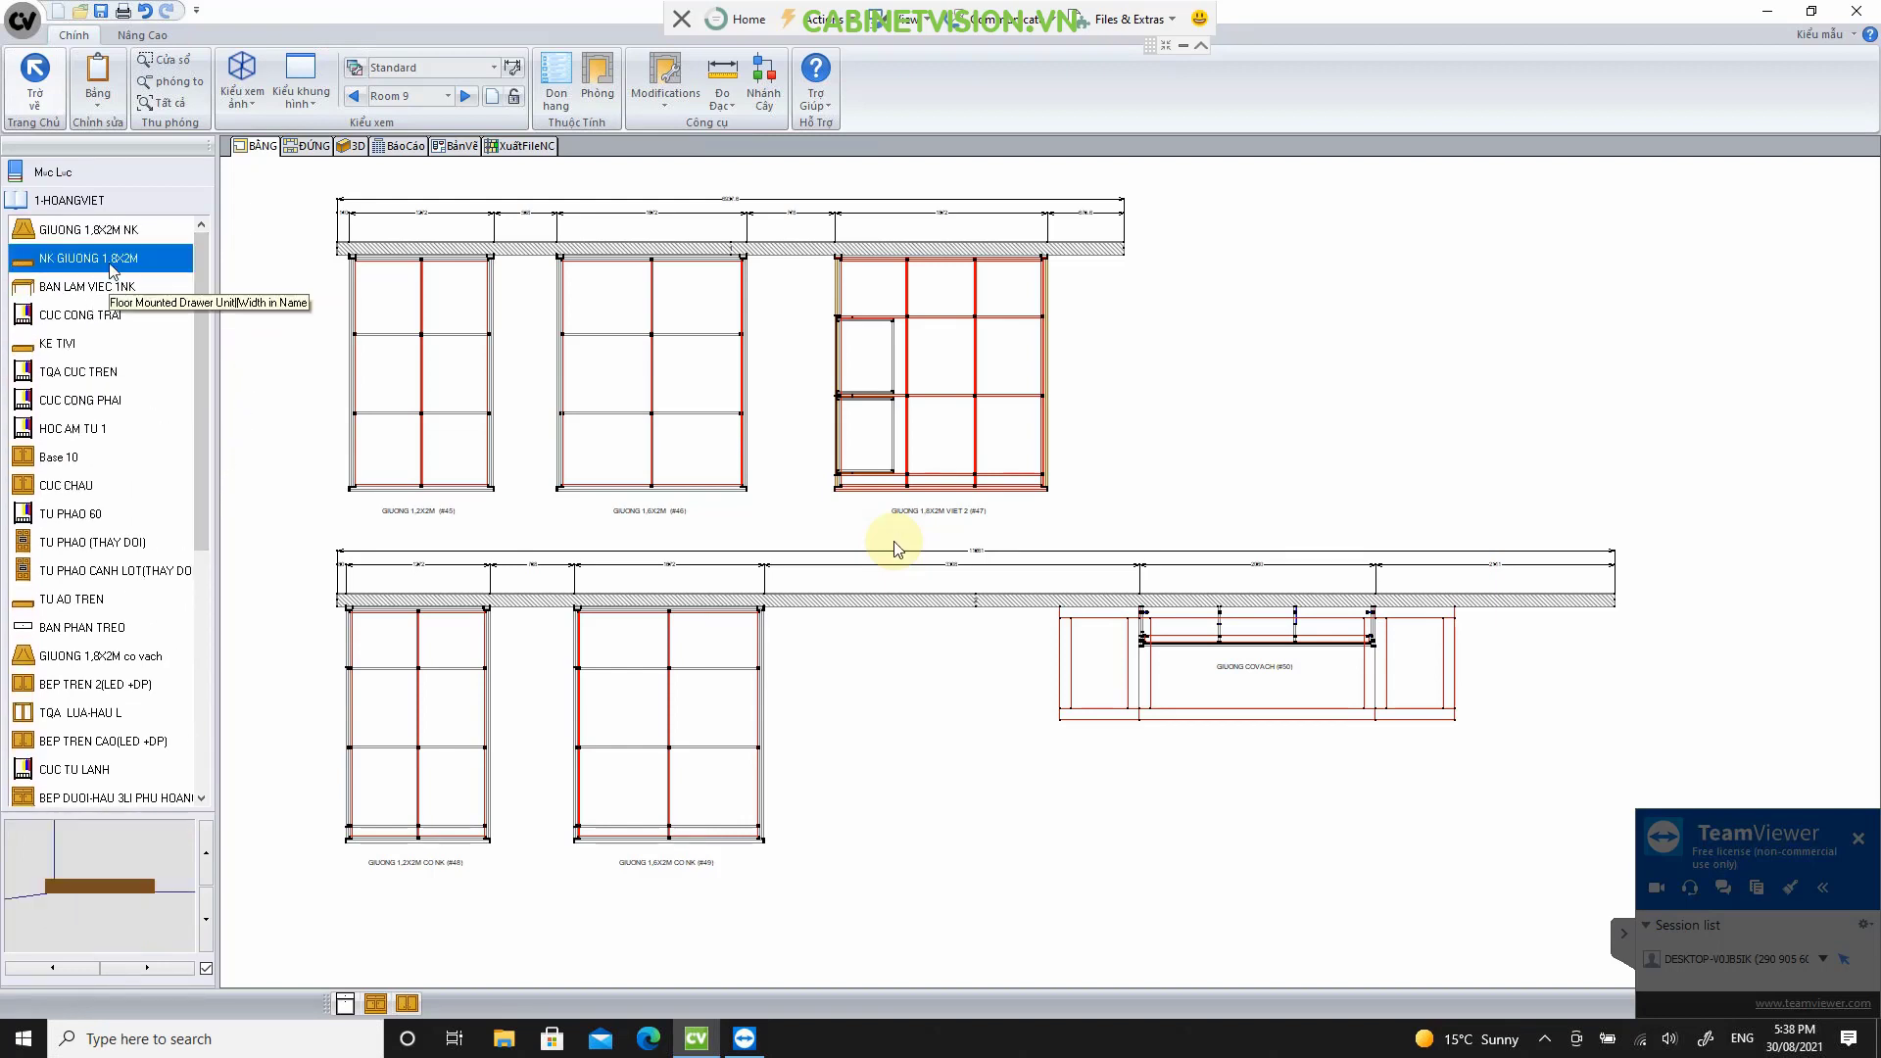
mouse_move(109, 269)
left_mouse_down()
mouse_move(69, 265)
mouse_move(684, 533)
mouse_move(797, 621)
mouse_move(913, 649)
left_mouse_up()
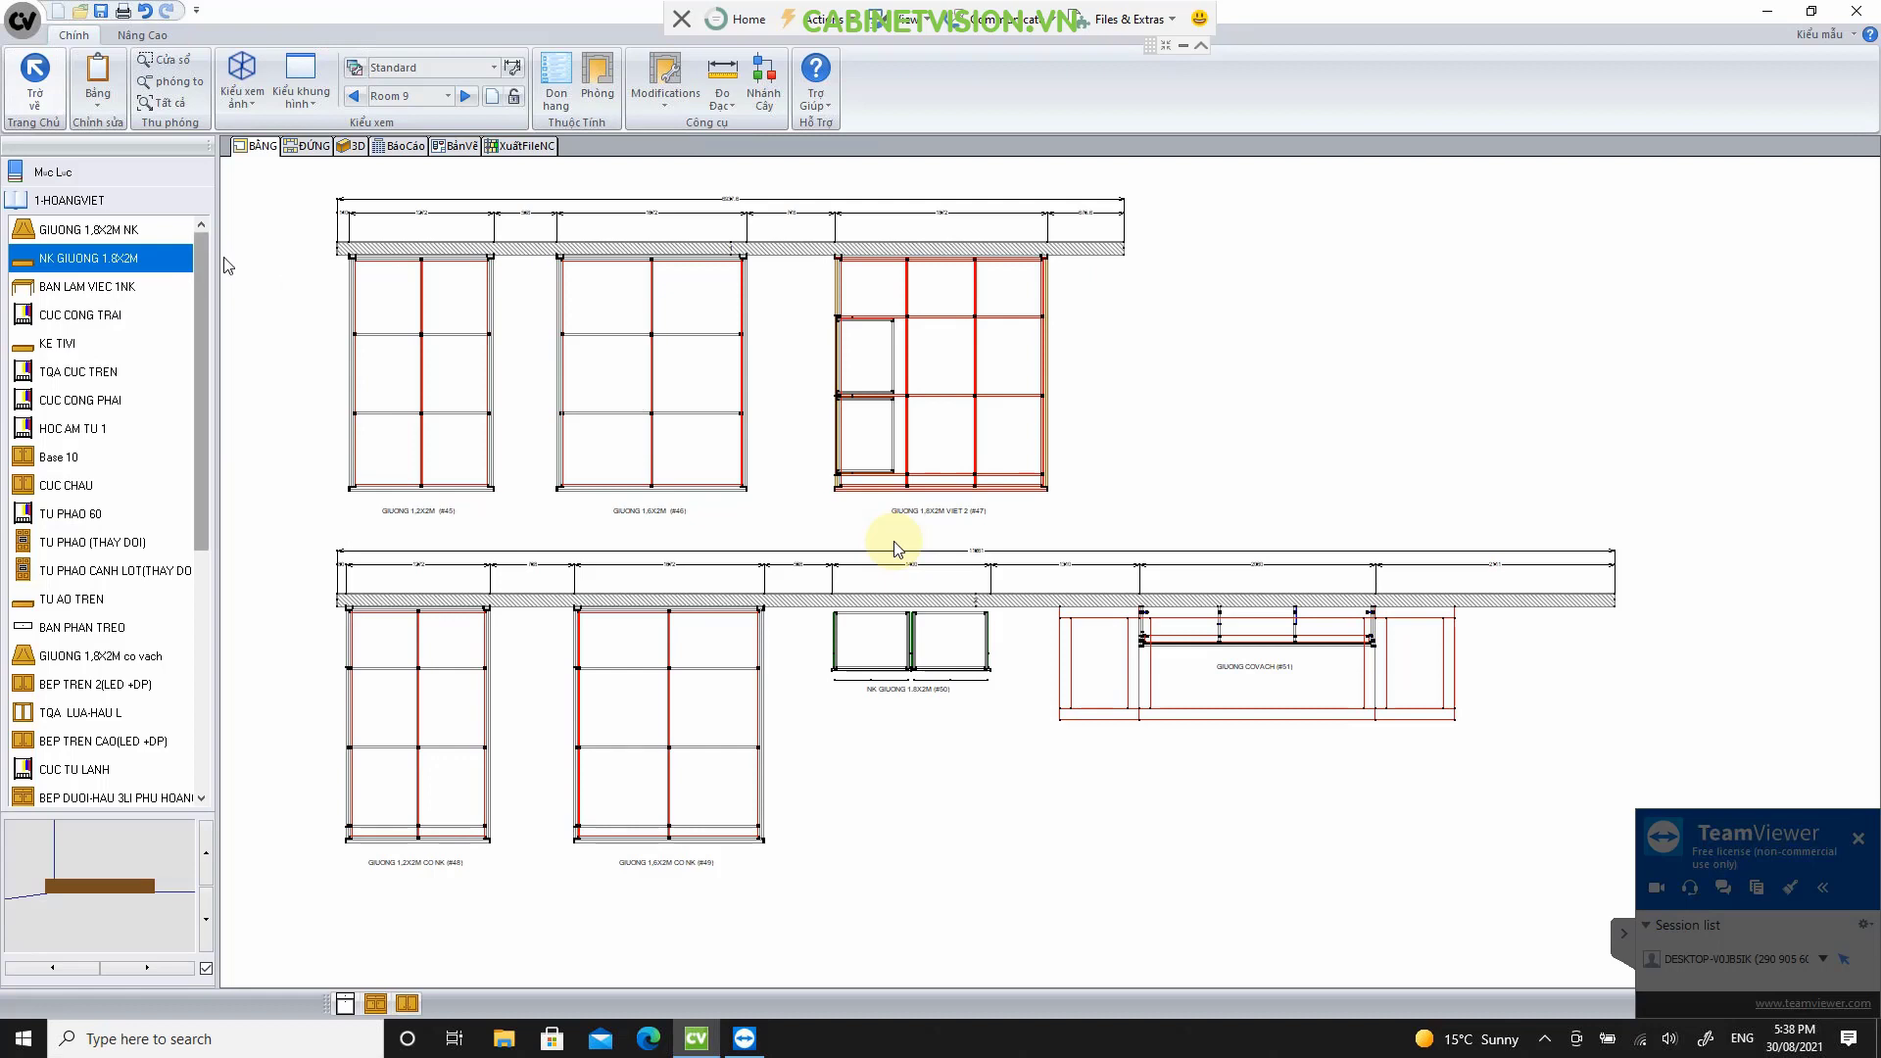
left_click(359, 146)
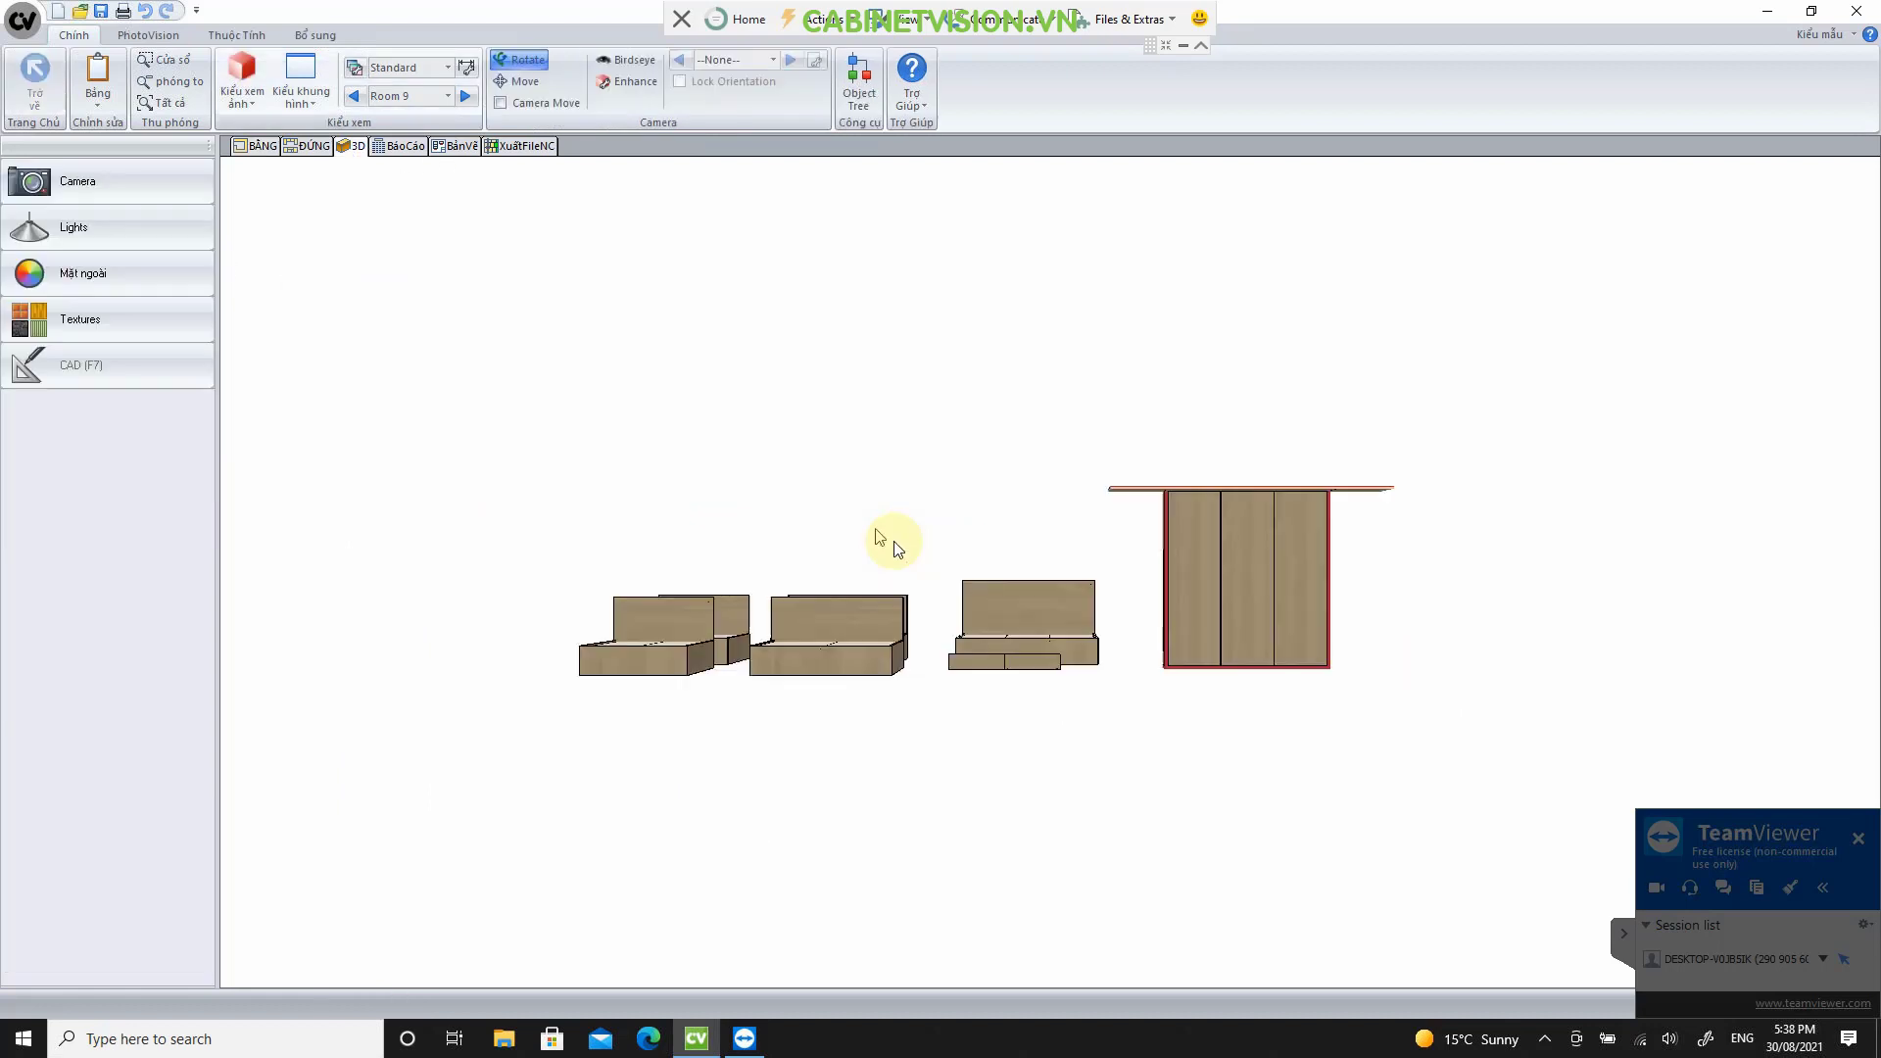
Orbit the 3D room view to look down on the beds, then go back to the Room 9 plan.
mouse_move(887, 603)
left_mouse_down()
mouse_move(907, 722)
mouse_move(1247, 756)
mouse_move(1126, 672)
mouse_move(1289, 599)
left_mouse_up()
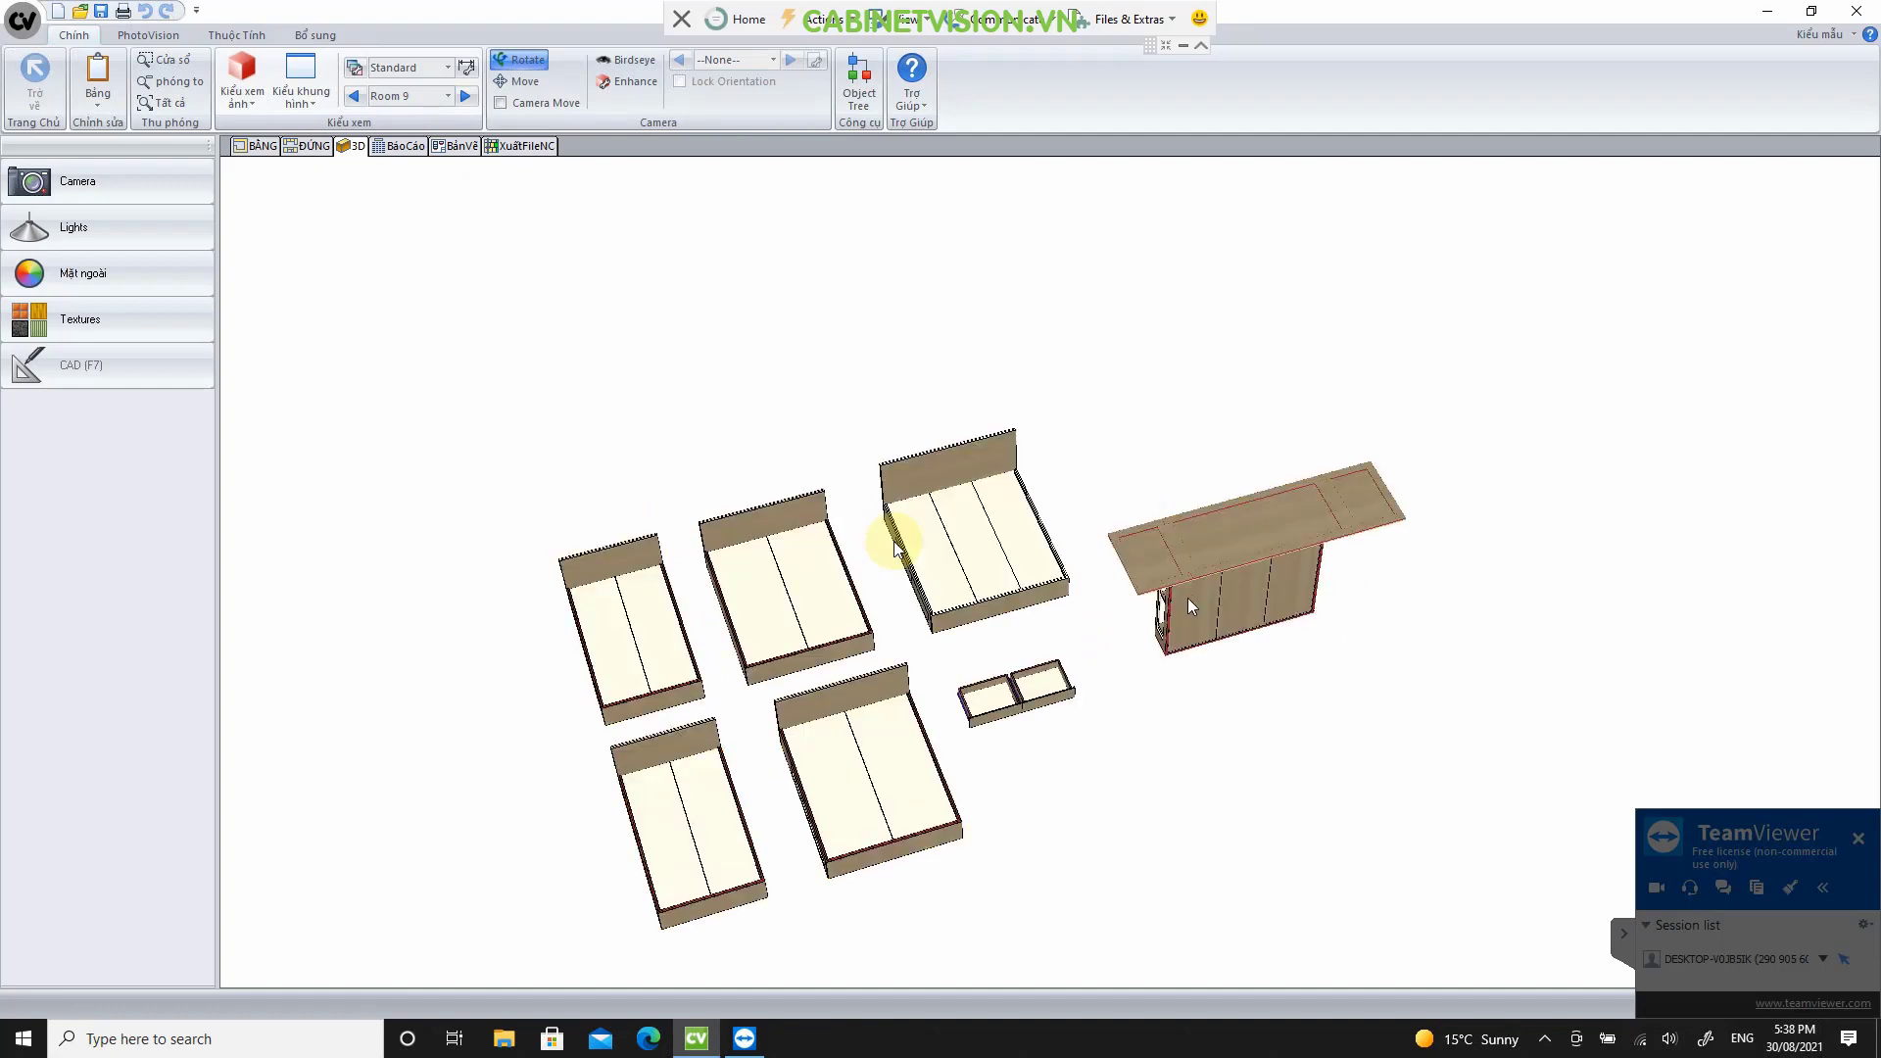
left_click_drag(1182, 638, 1086, 370)
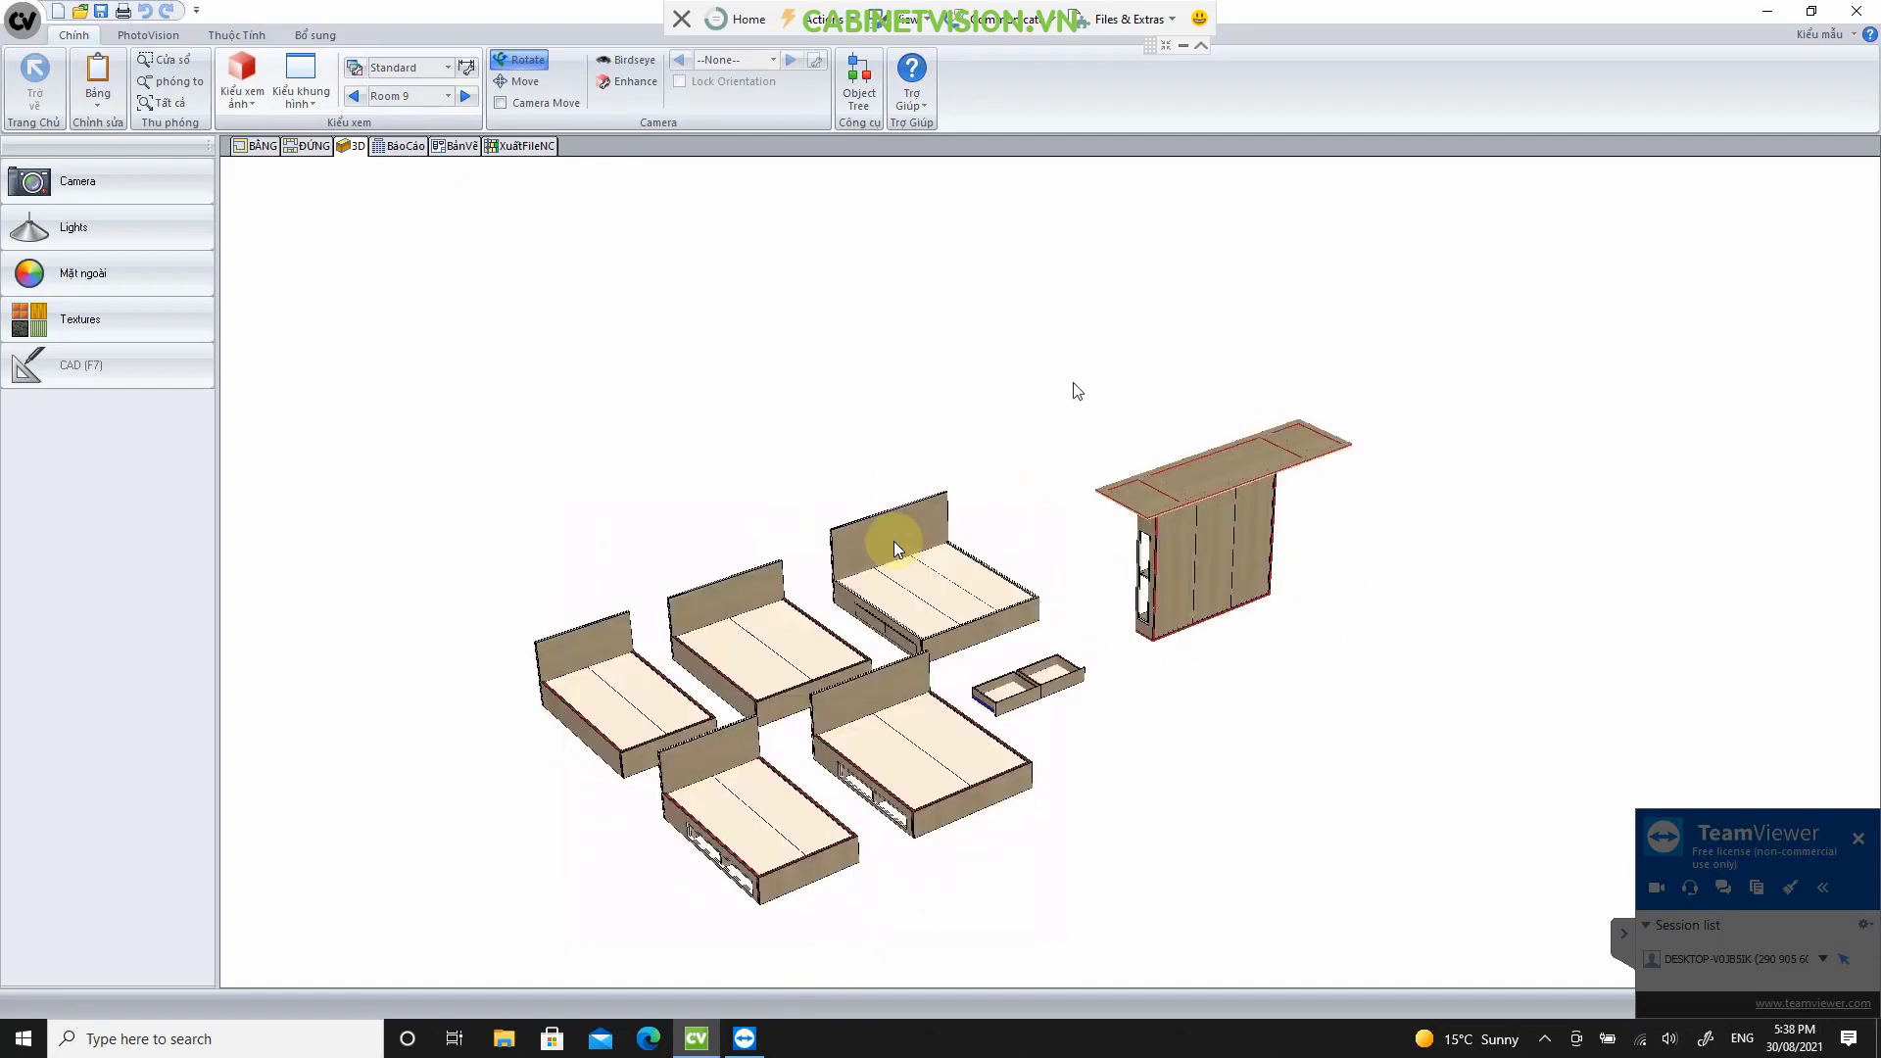
left_click(261, 147)
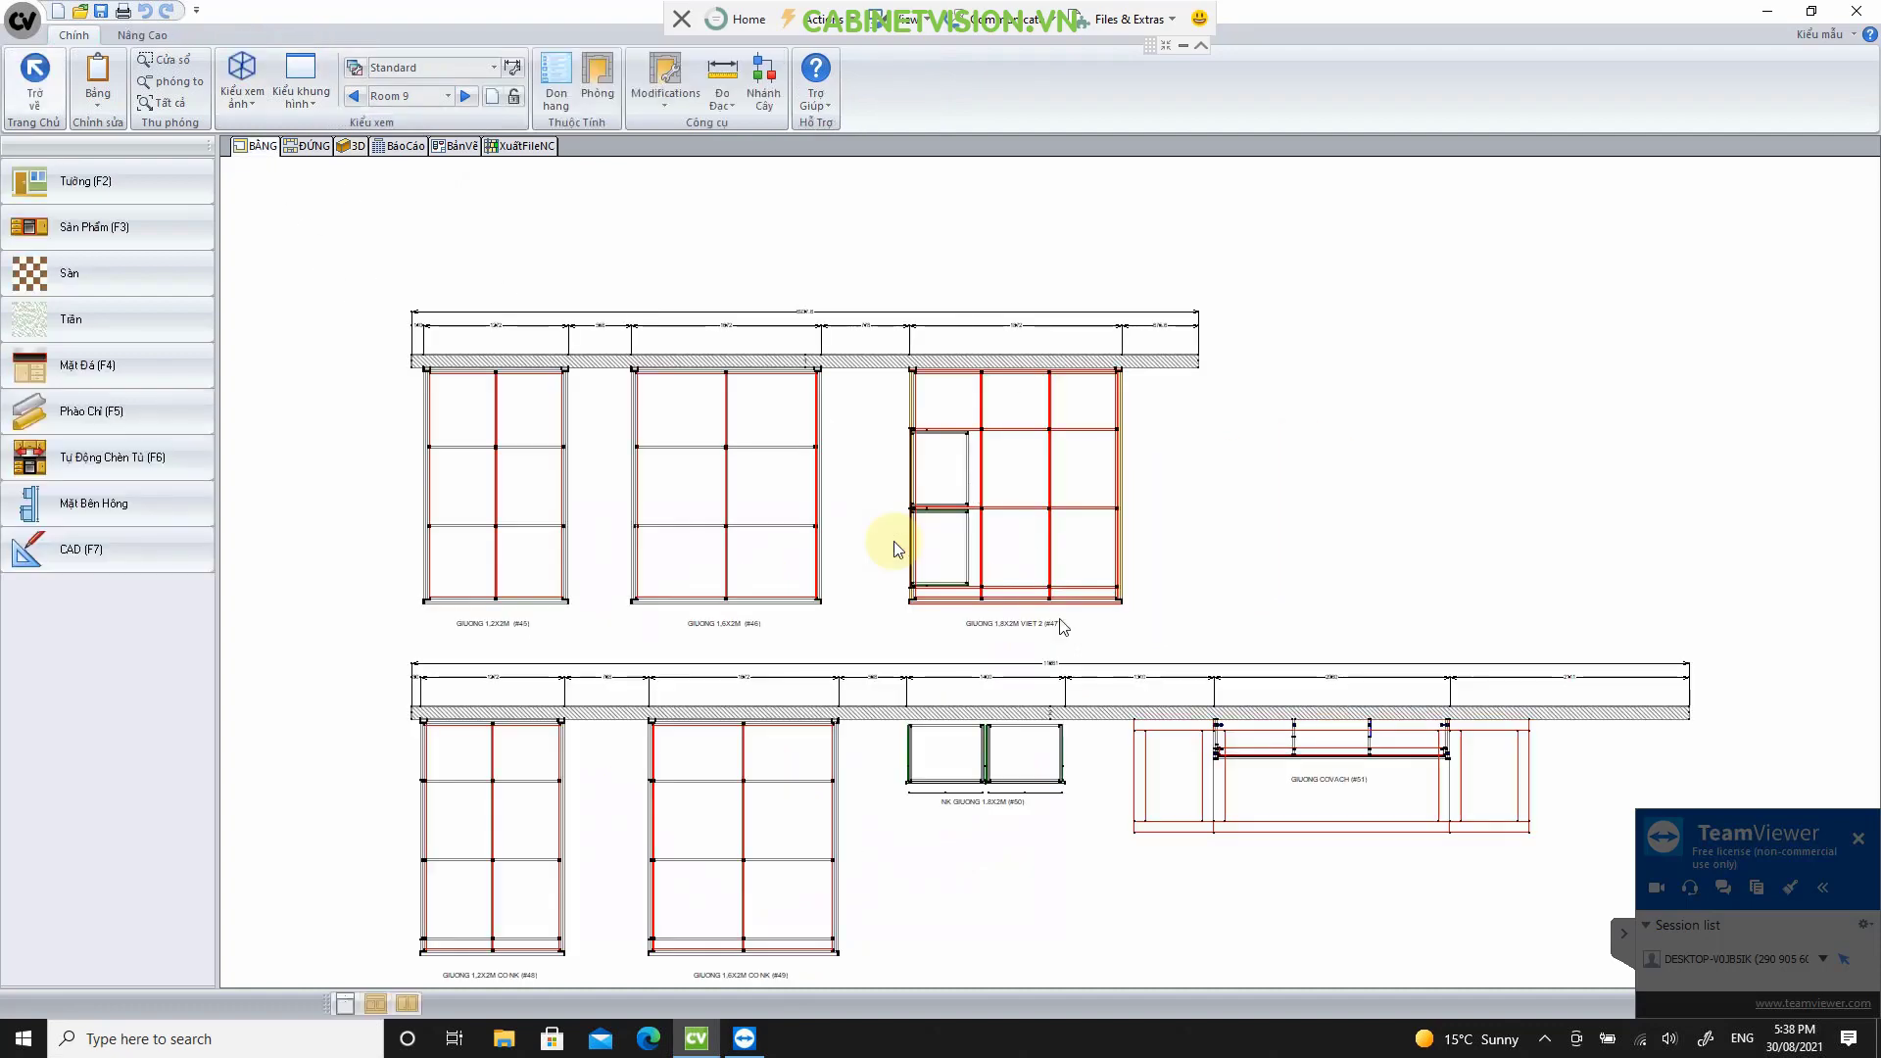
Open GIUONG COVACH #51 in the cabinet editor and review its side, front, plan and division views.
left_click(1282, 751)
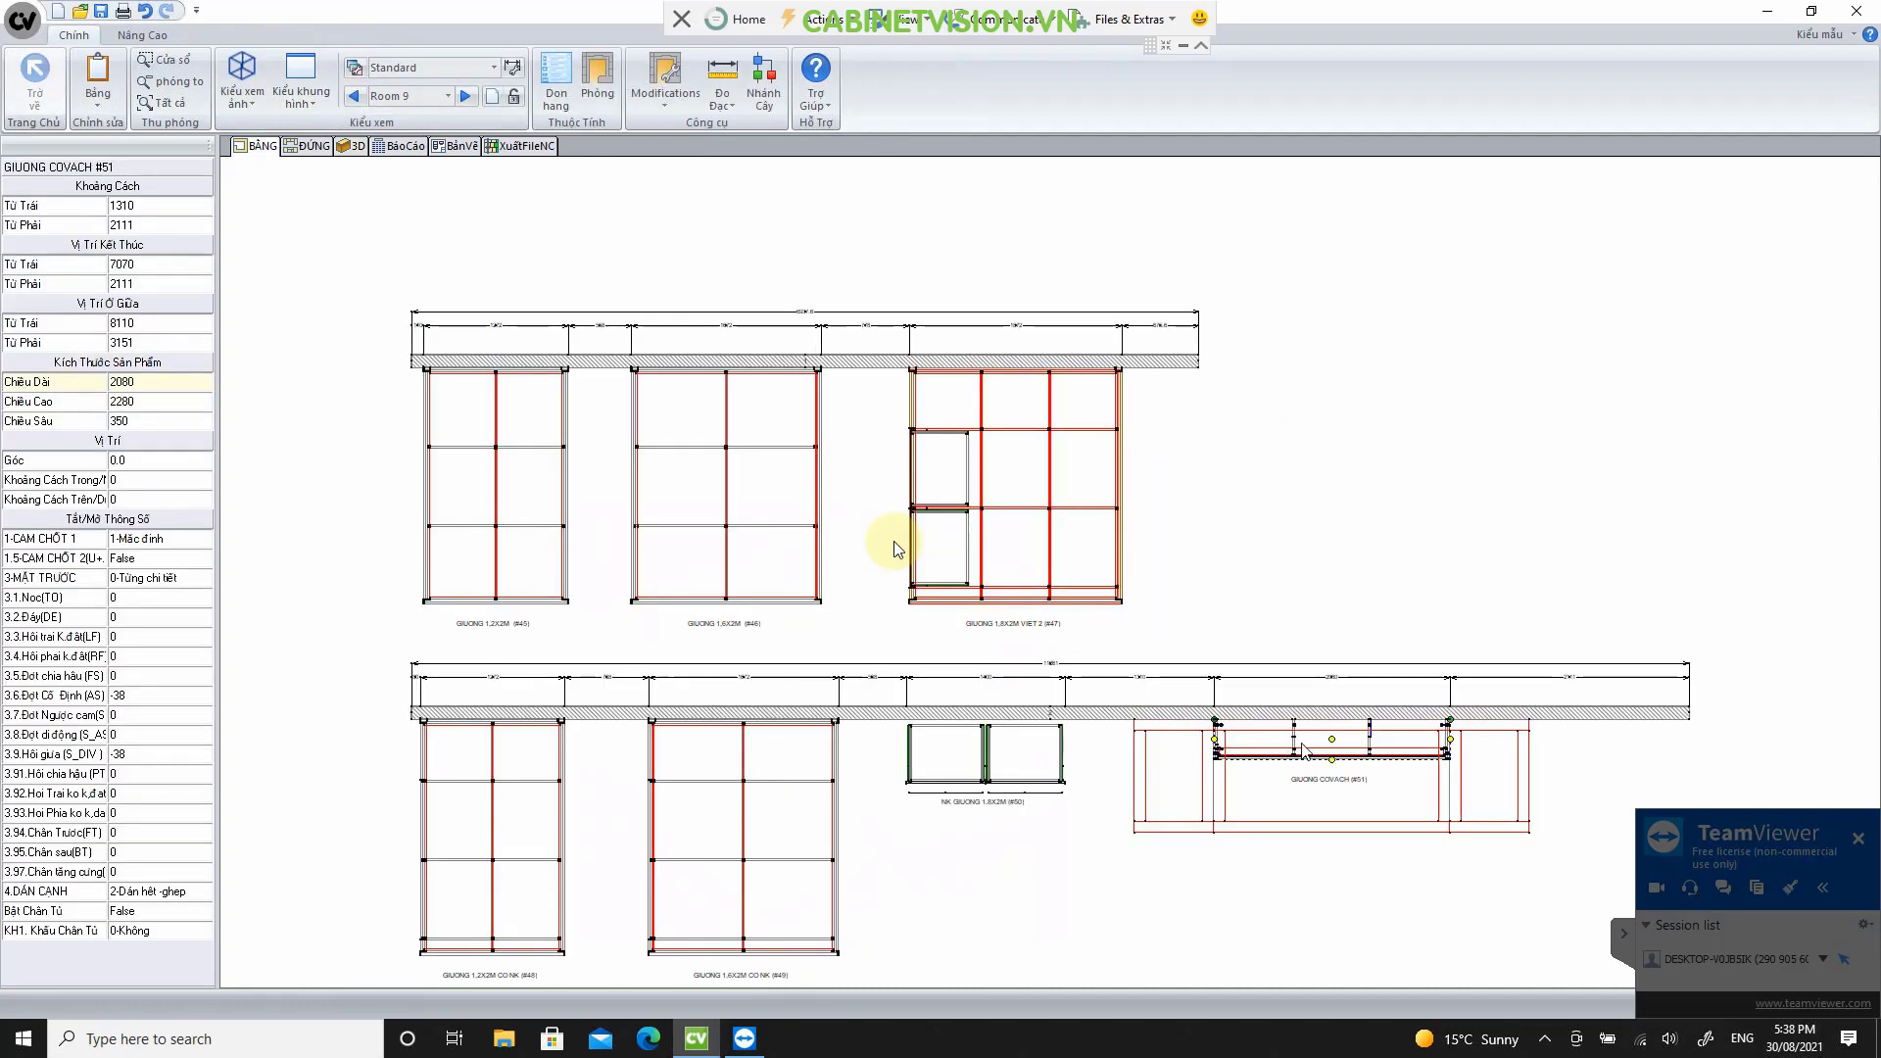
double_click(1304, 749)
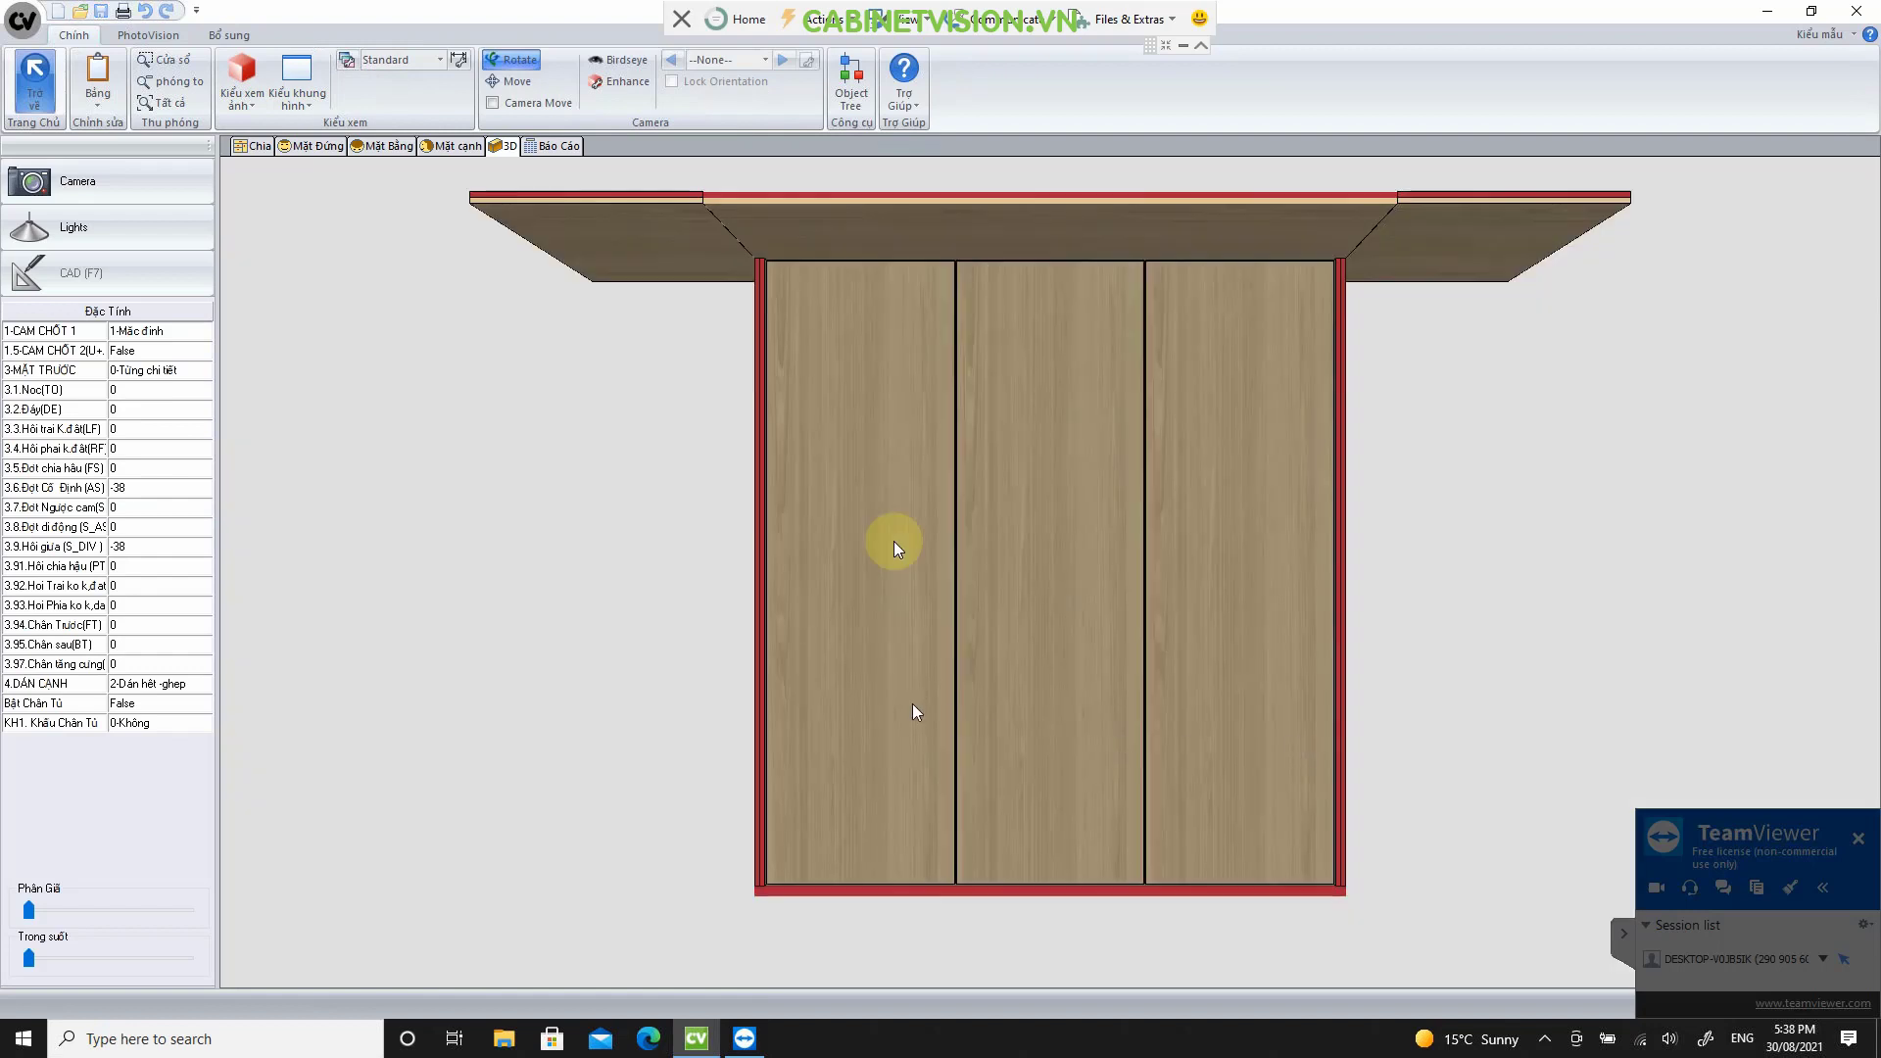
left_click(452, 146)
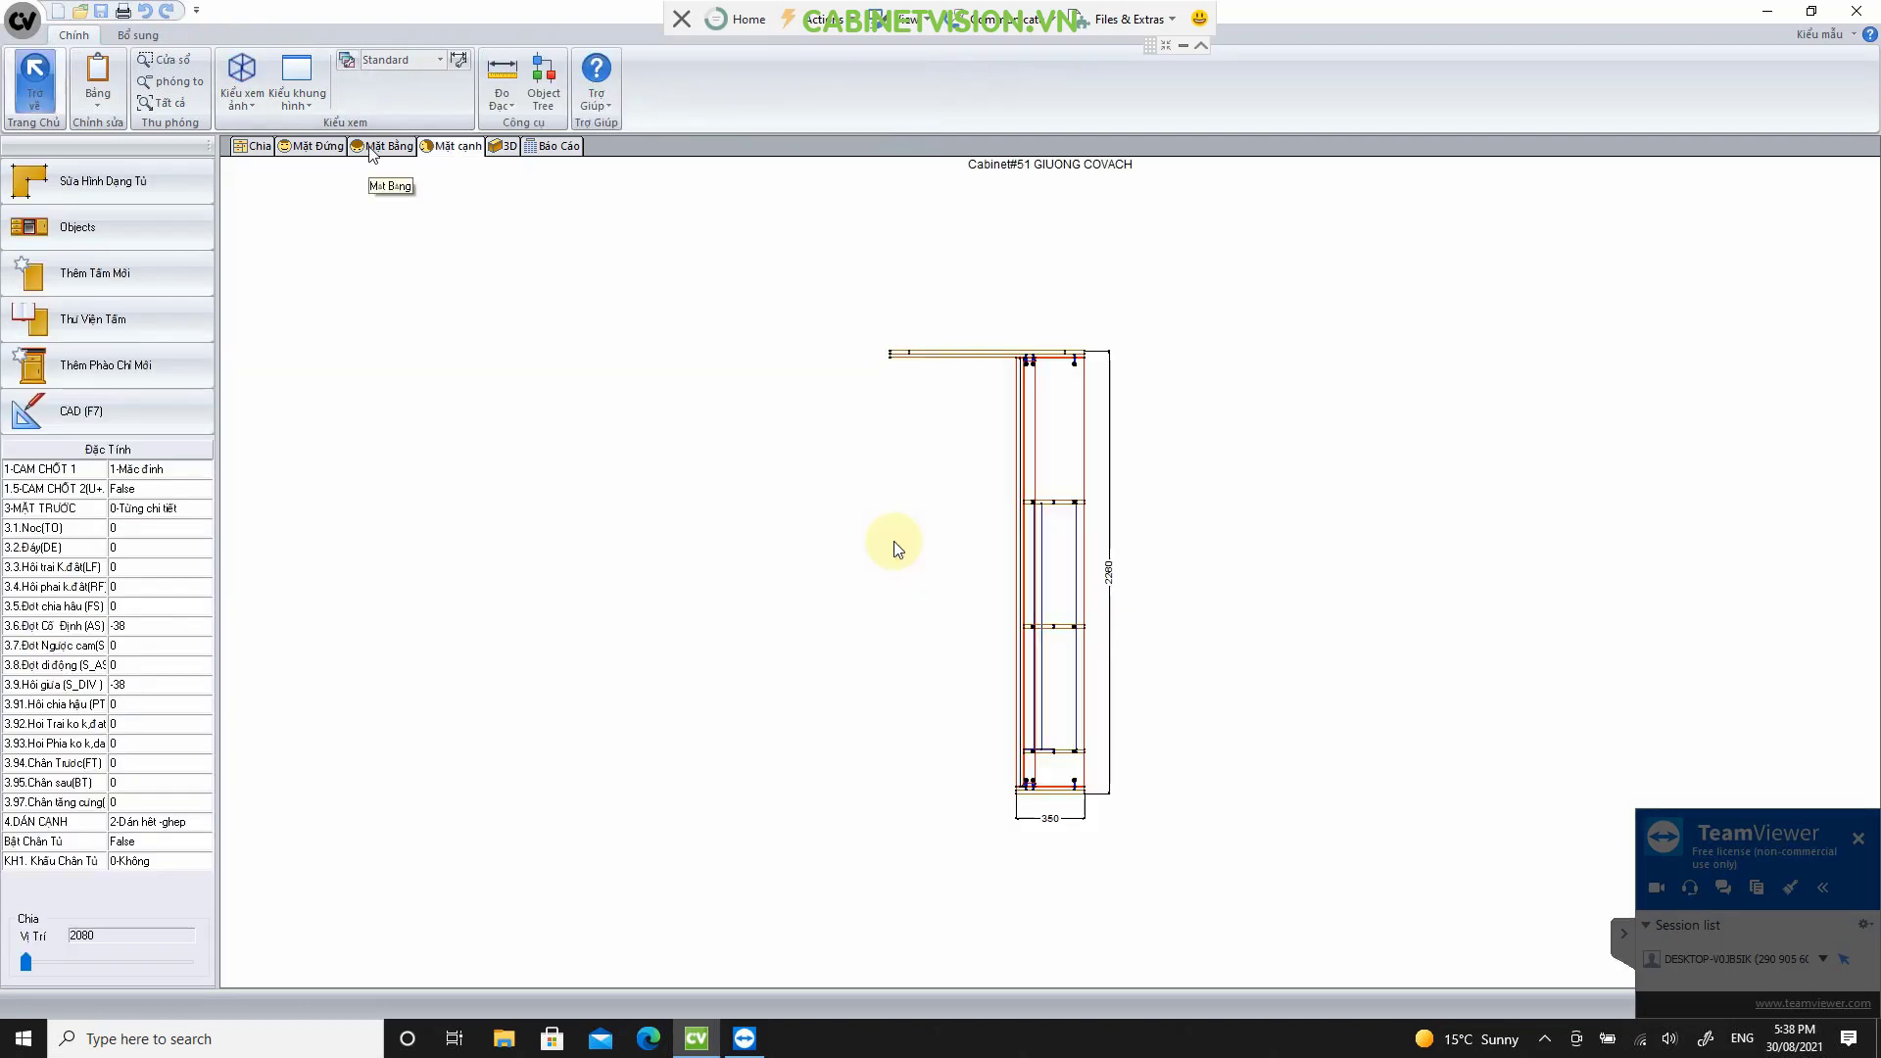
left_click(256, 146)
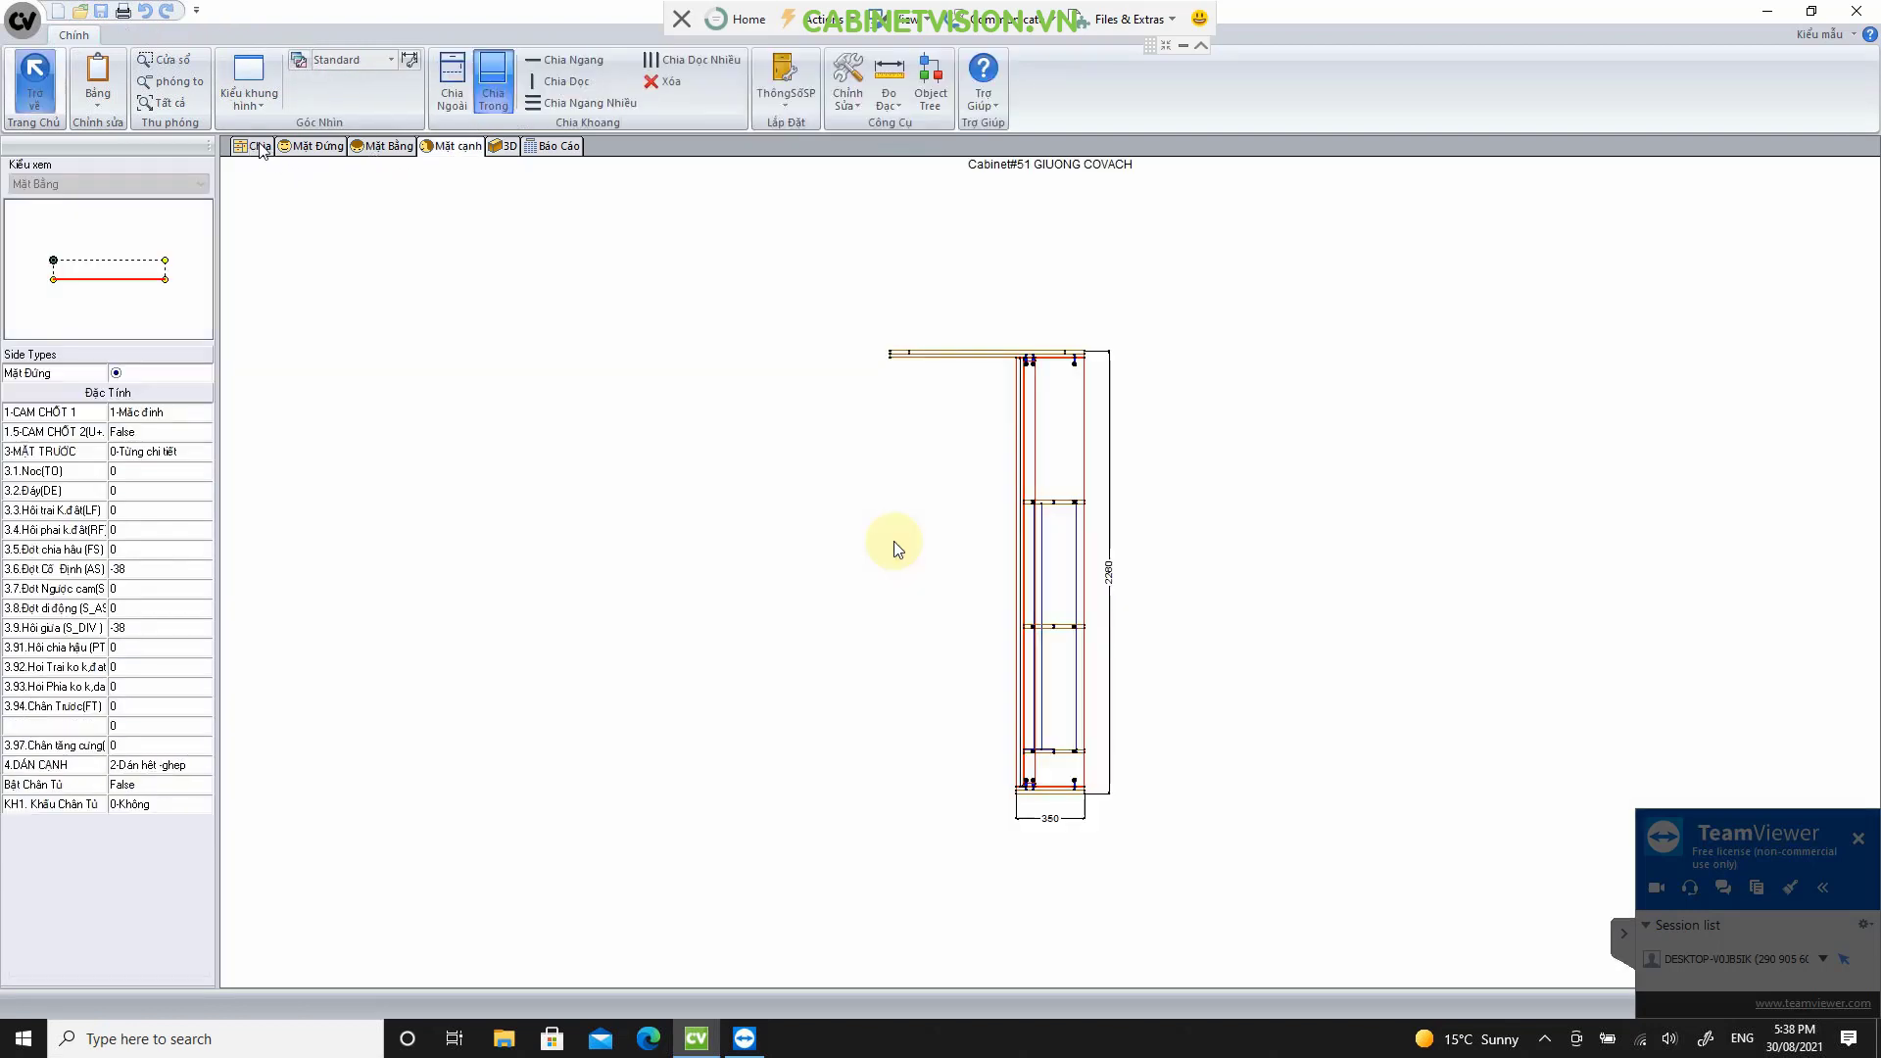
left_click(312, 149)
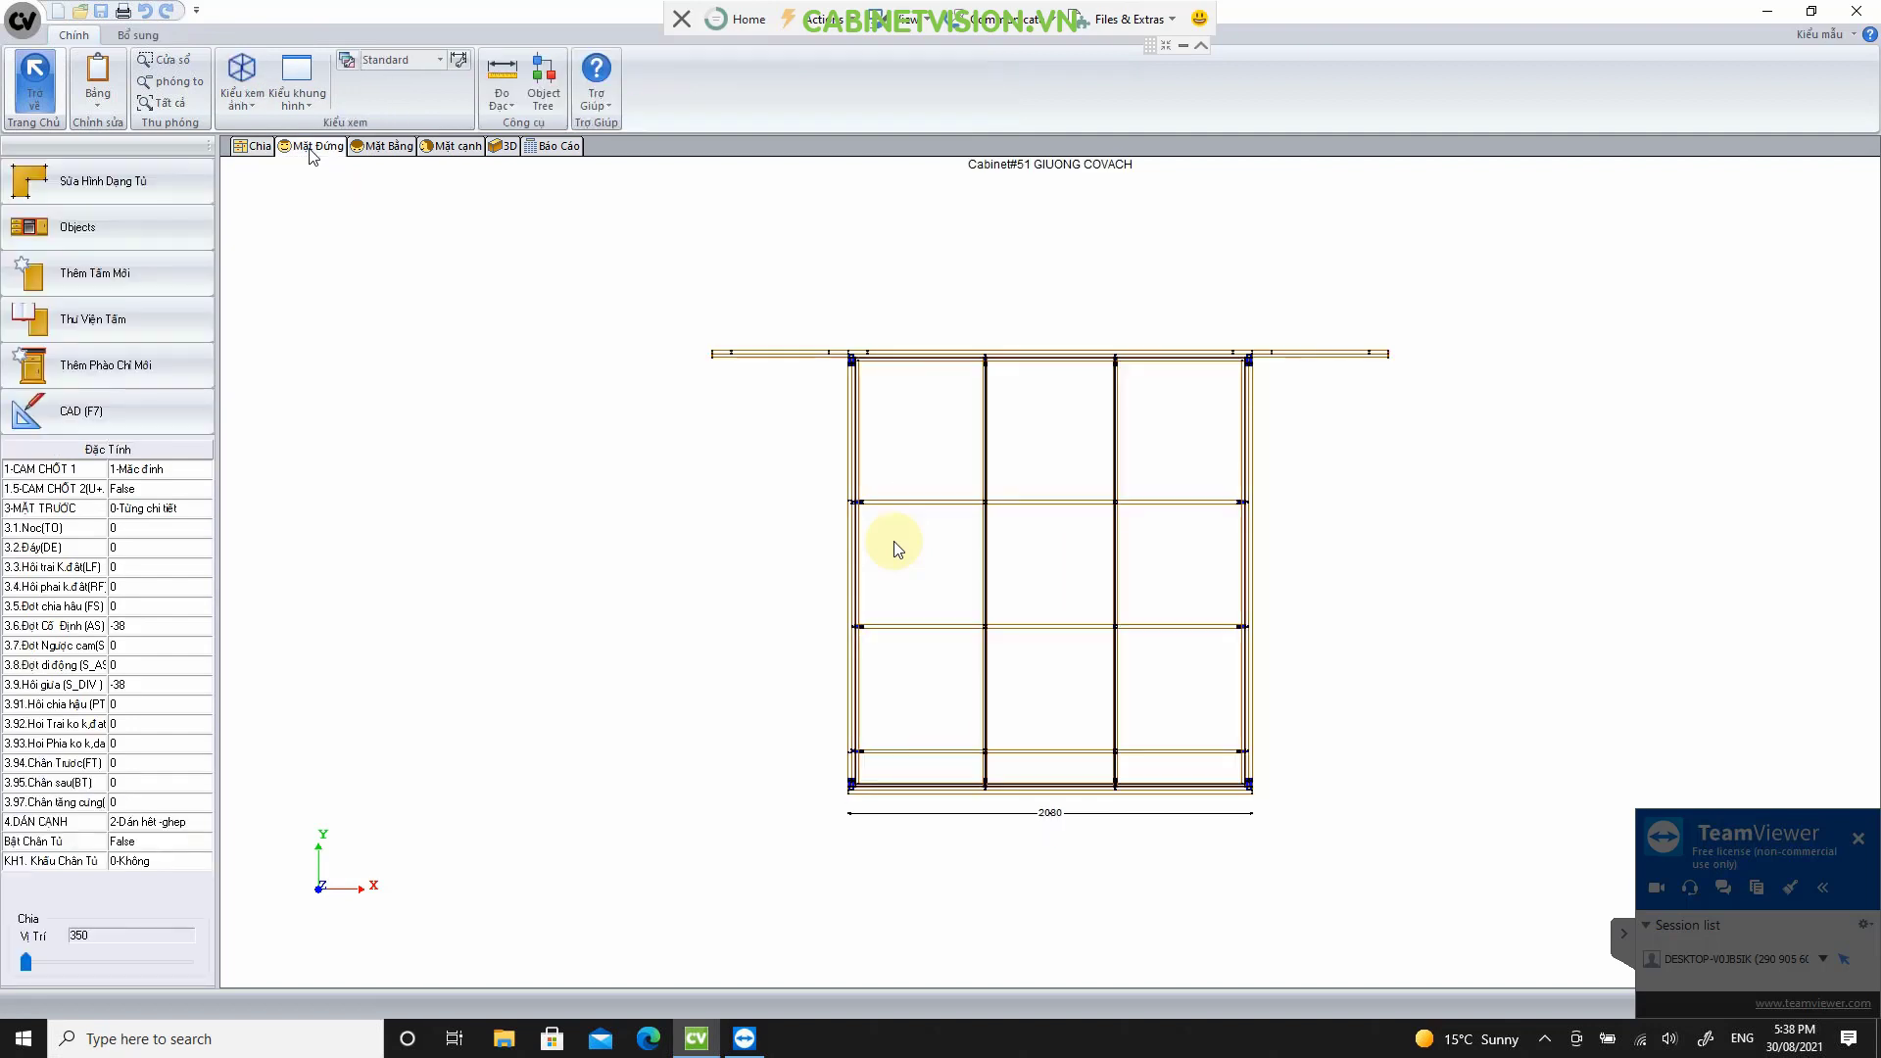
left_click(375, 147)
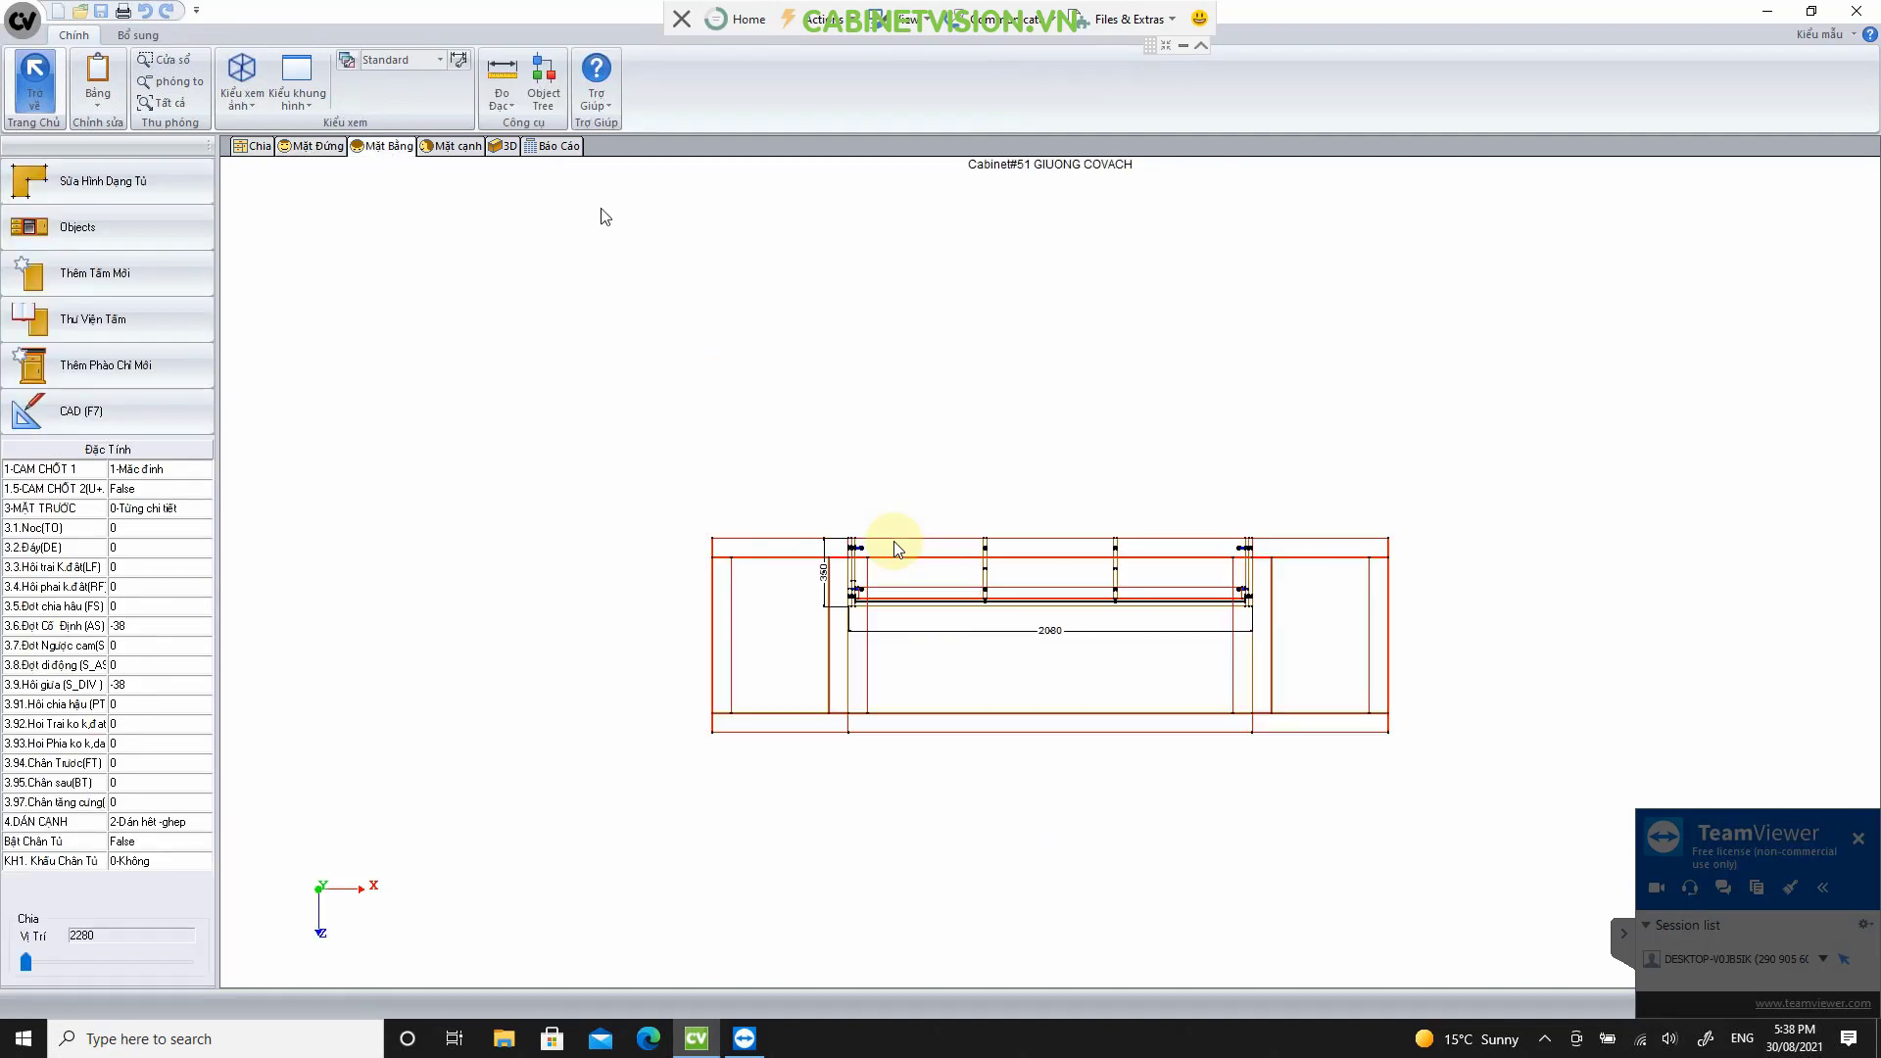
left_click(457, 147)
left_click(256, 146)
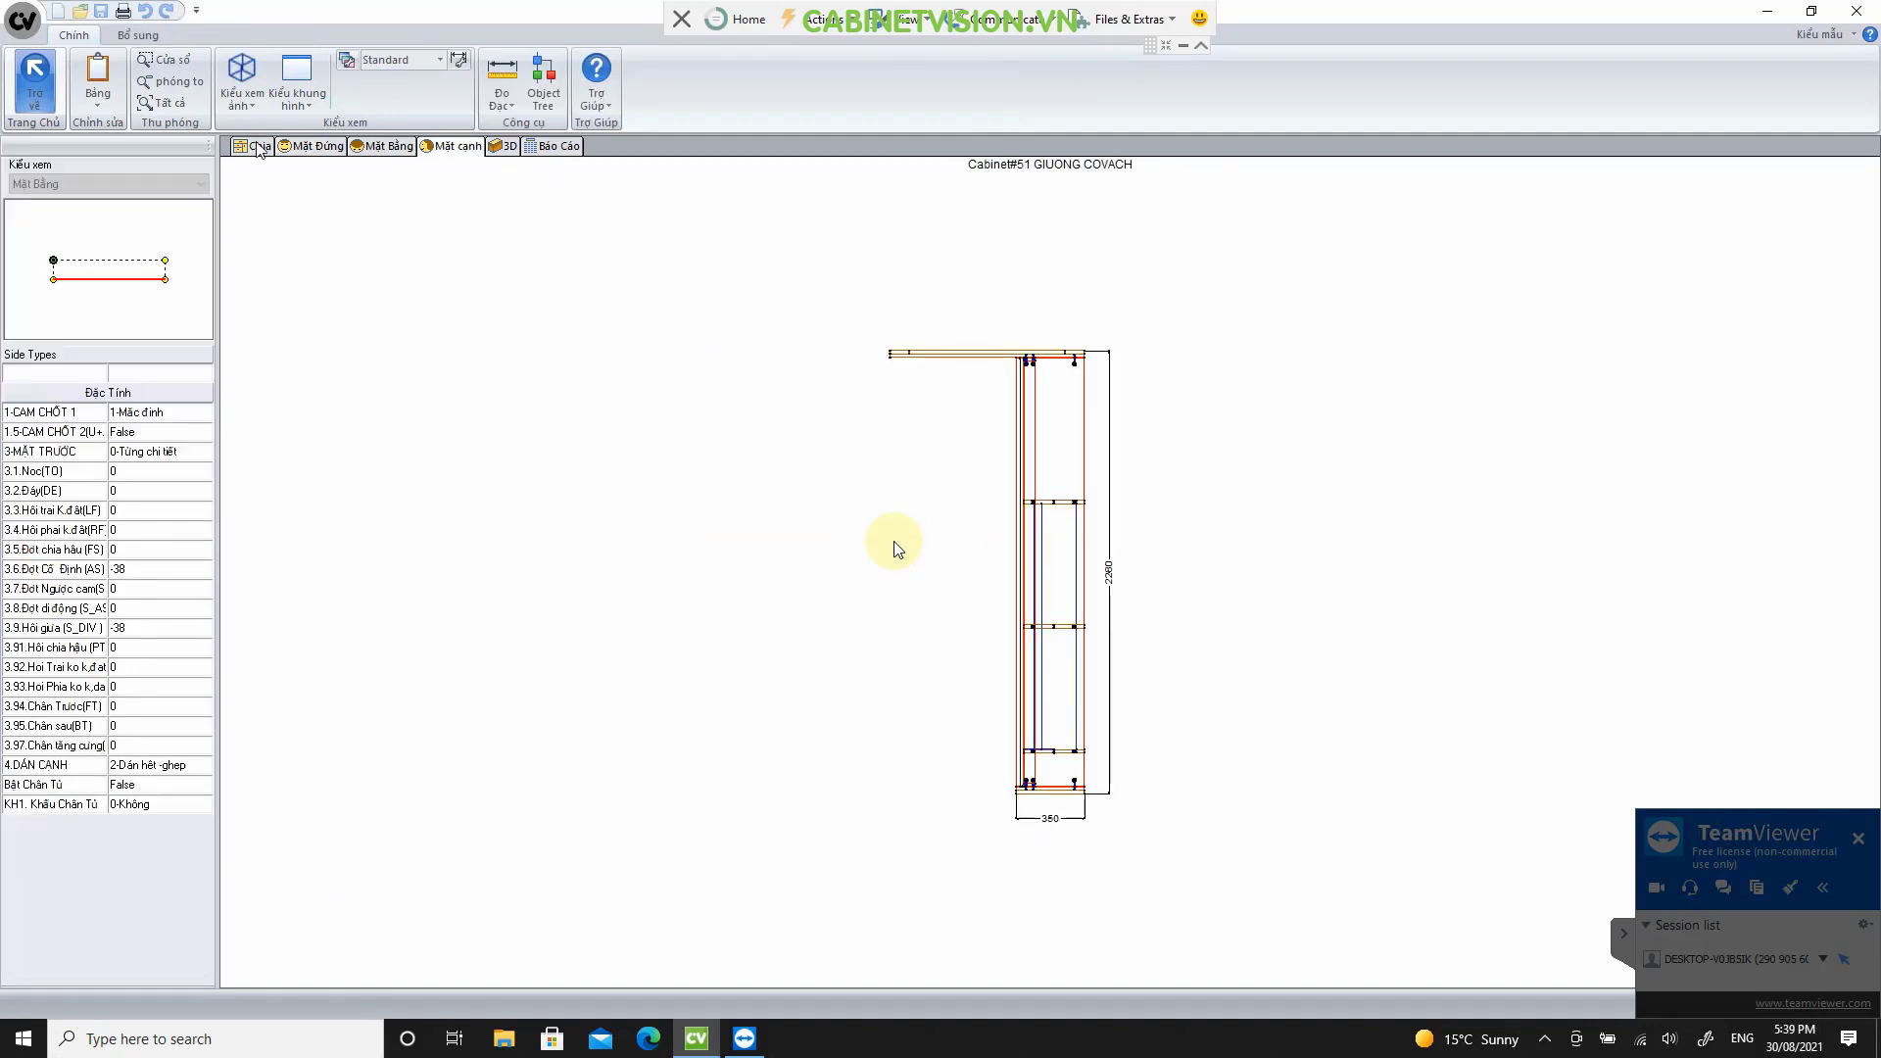
Turn off the width lock on the left-column openings of cabinet #51.
left_click(924, 443)
right_click(924, 443)
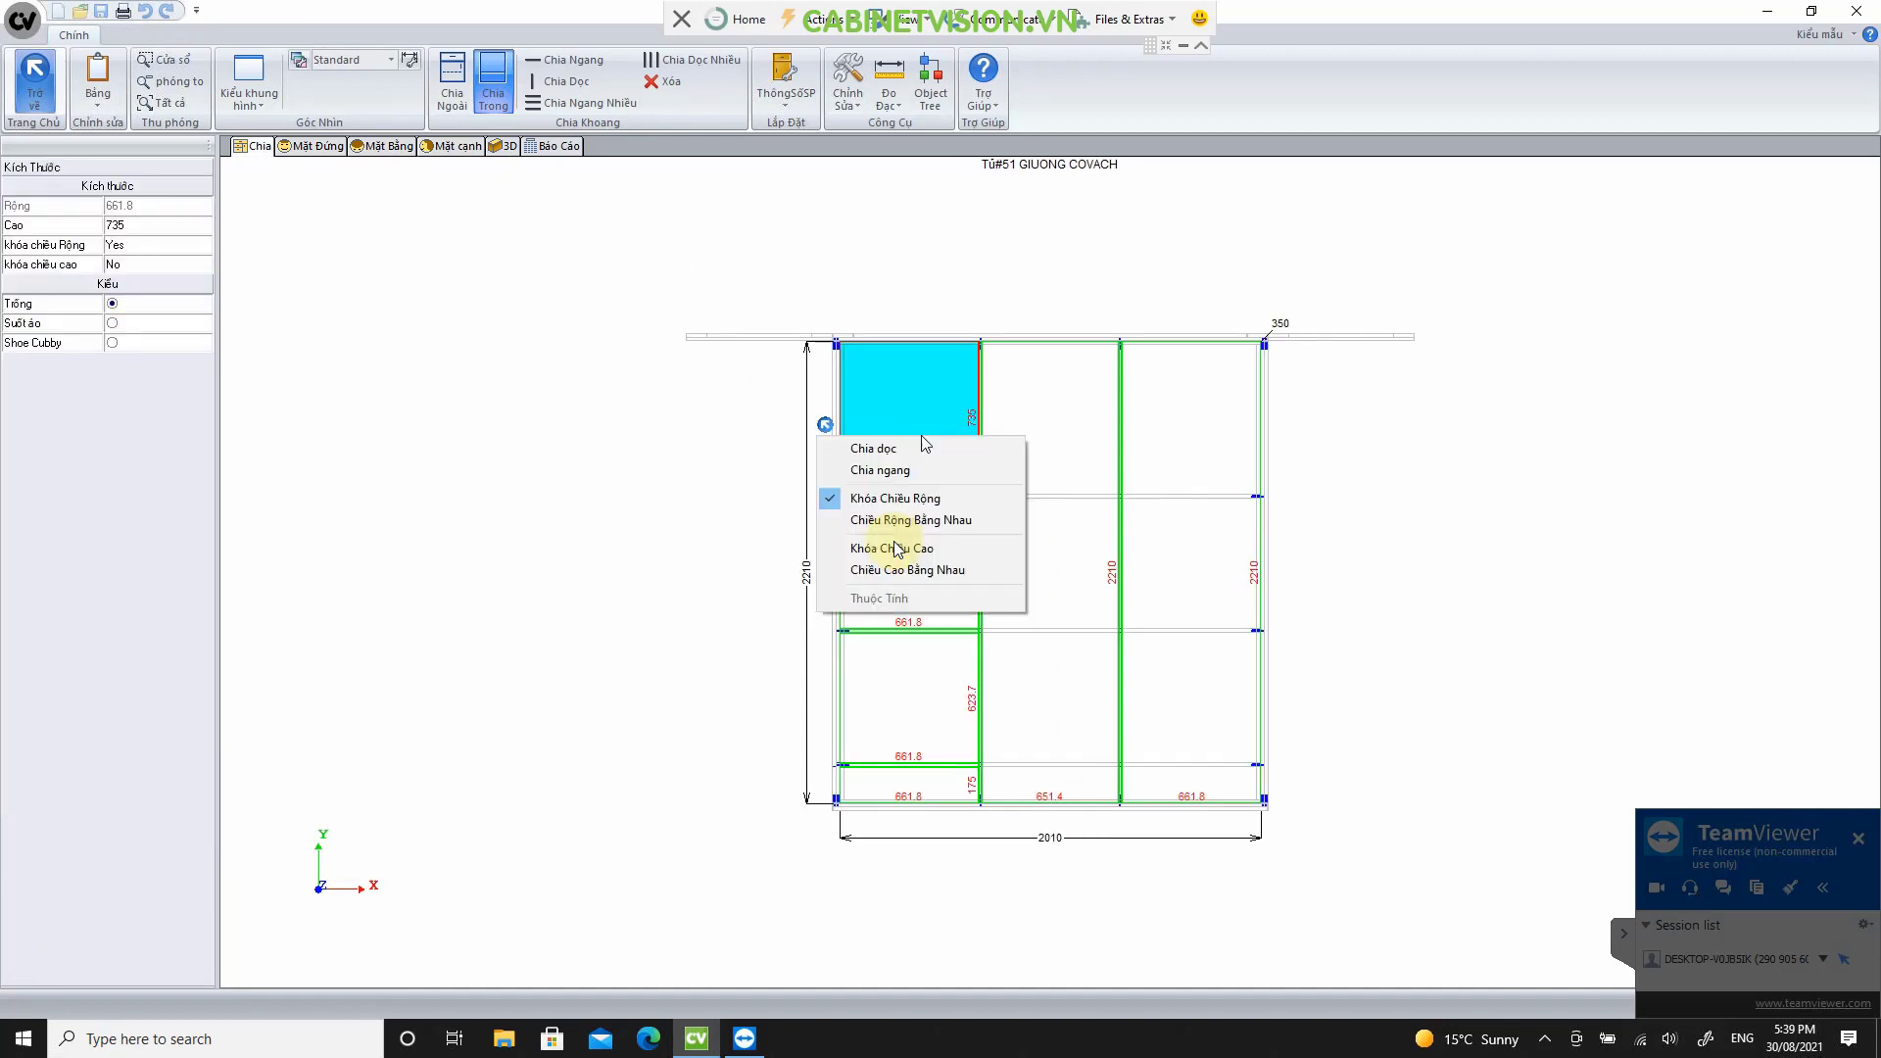
left_click(147, 244)
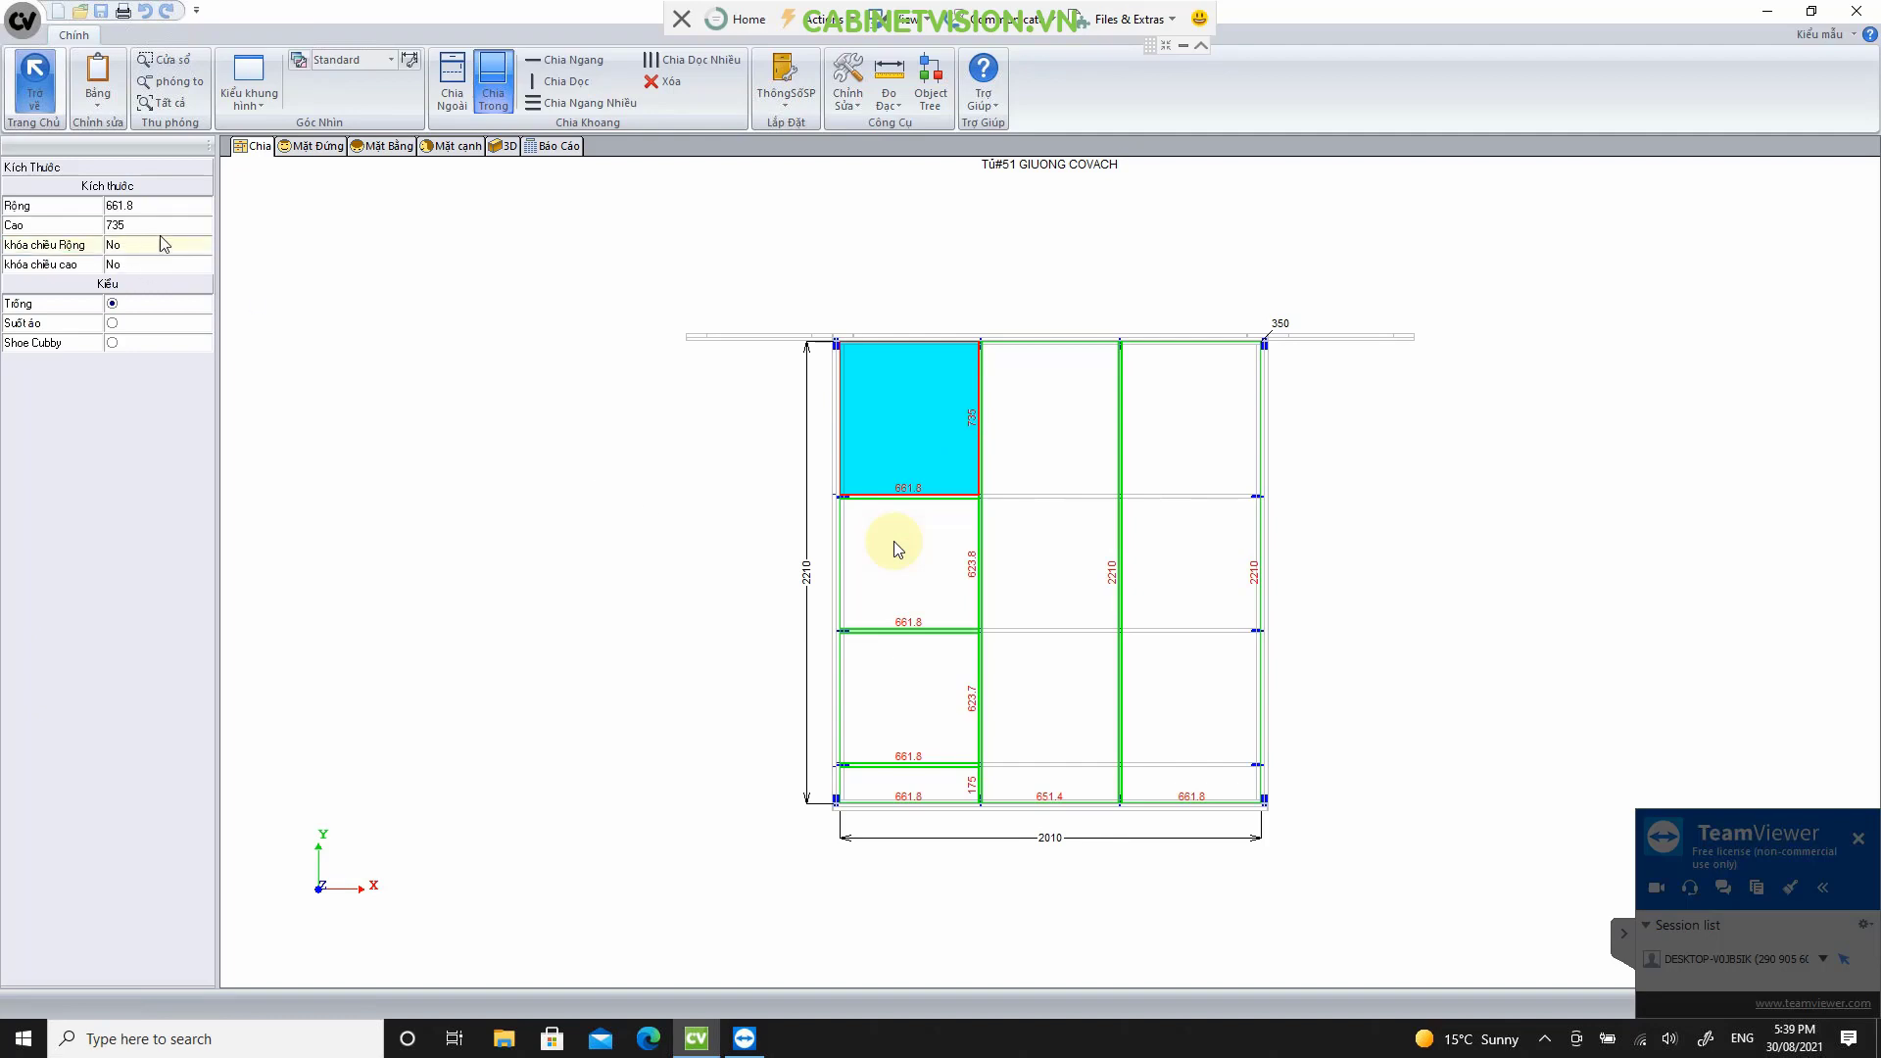
left_click(896, 549)
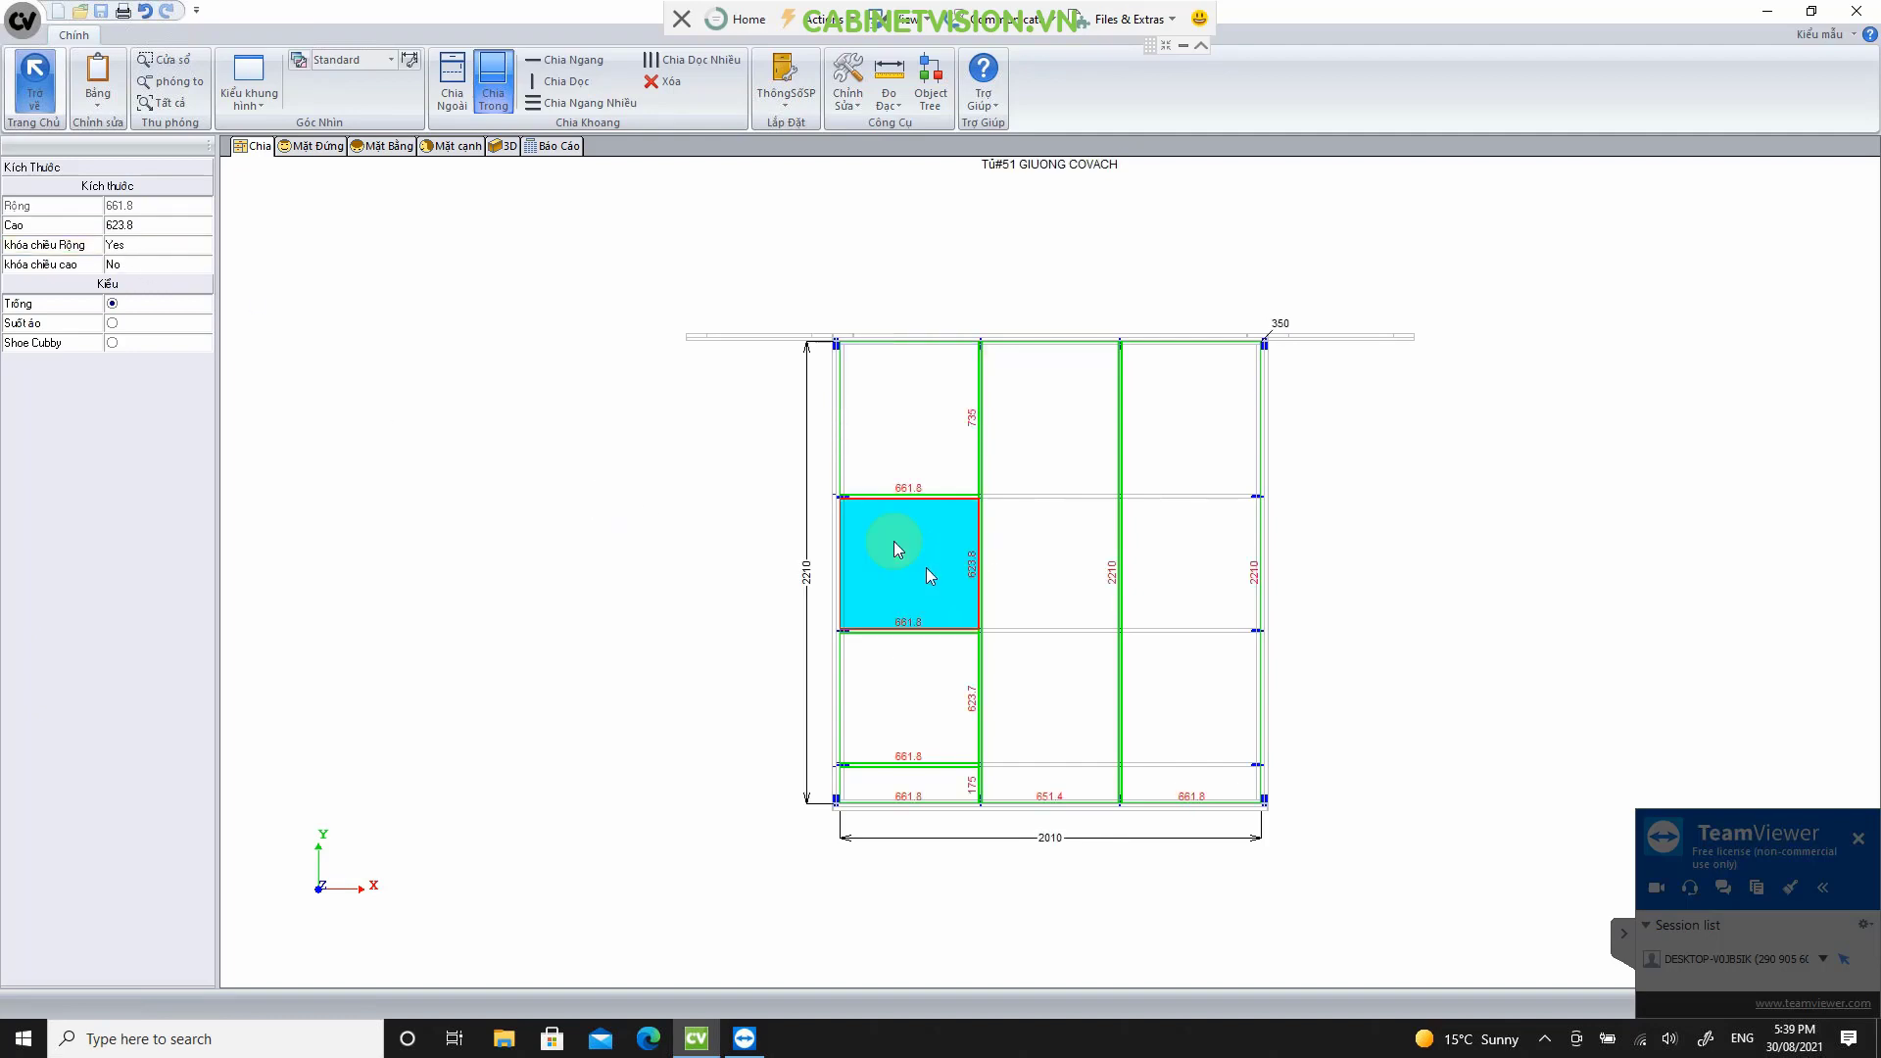
left_click(145, 245)
left_click(921, 701)
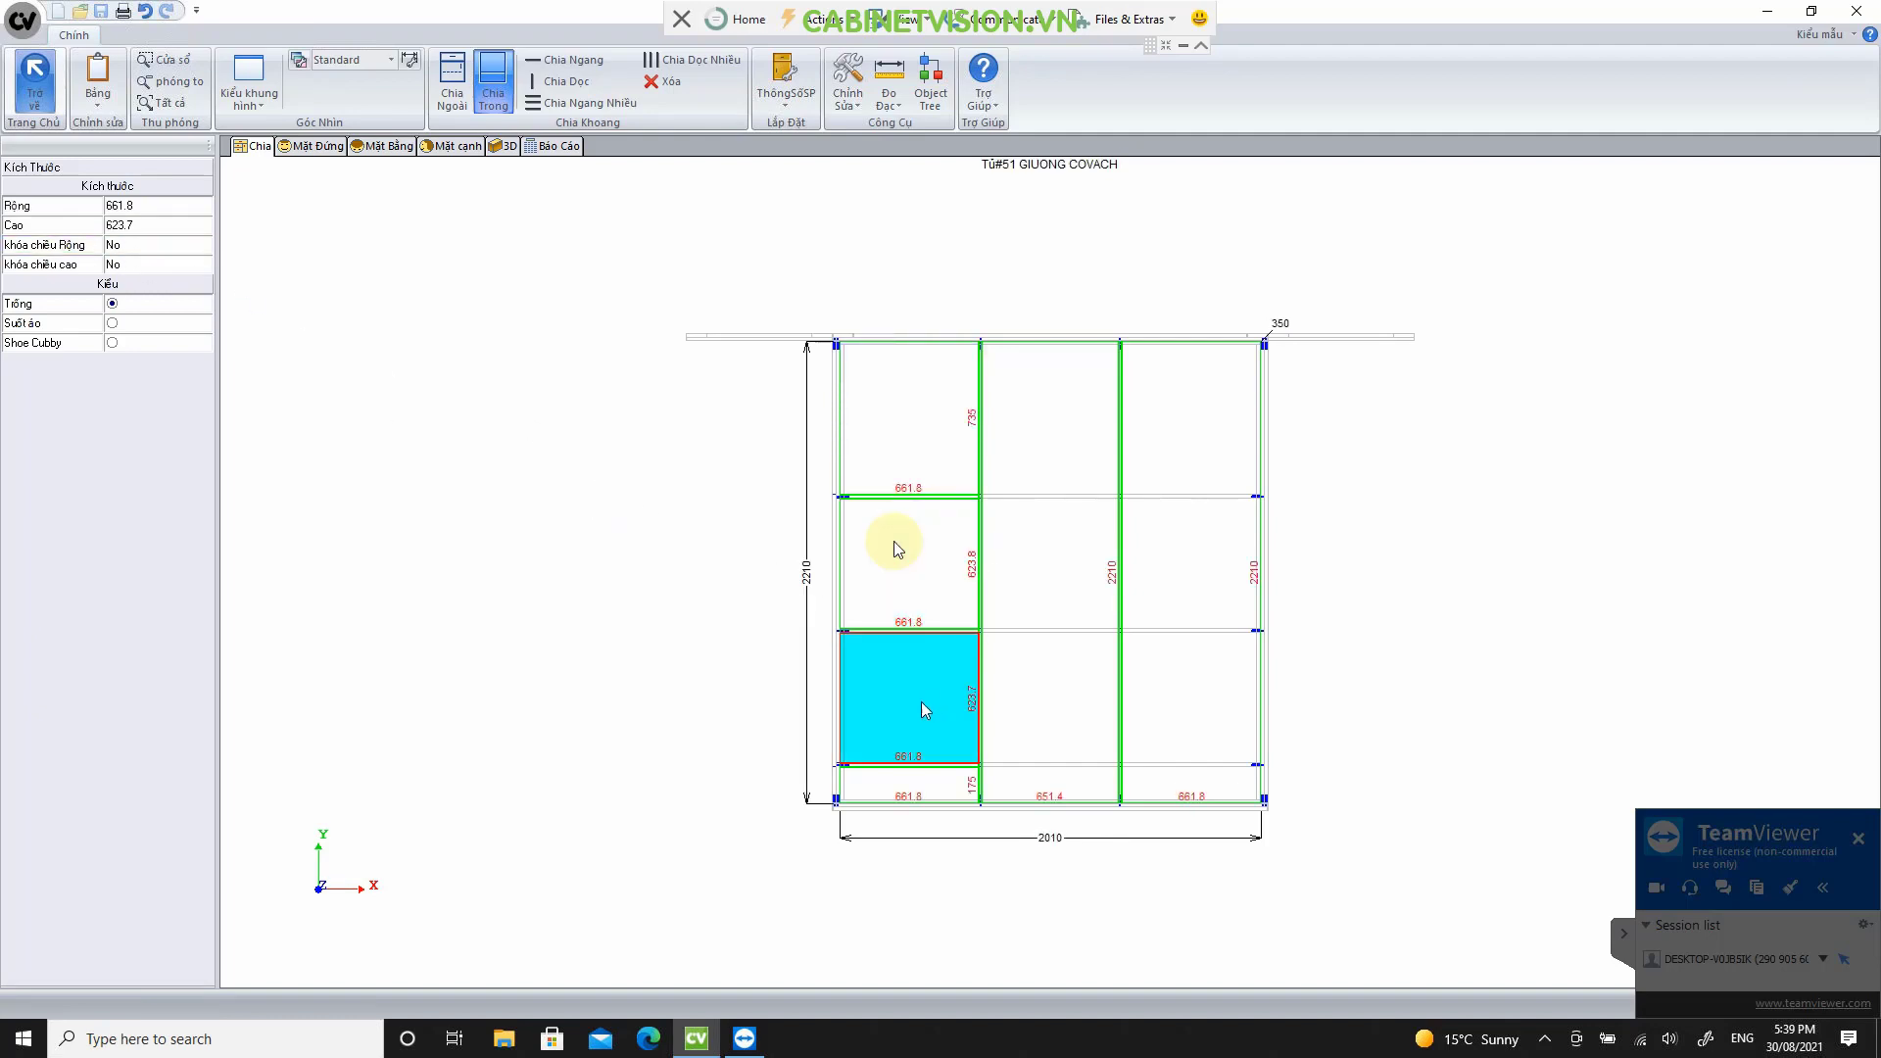
Turn off the width lock on the 661.8-wide right column.
left_click(1058, 522)
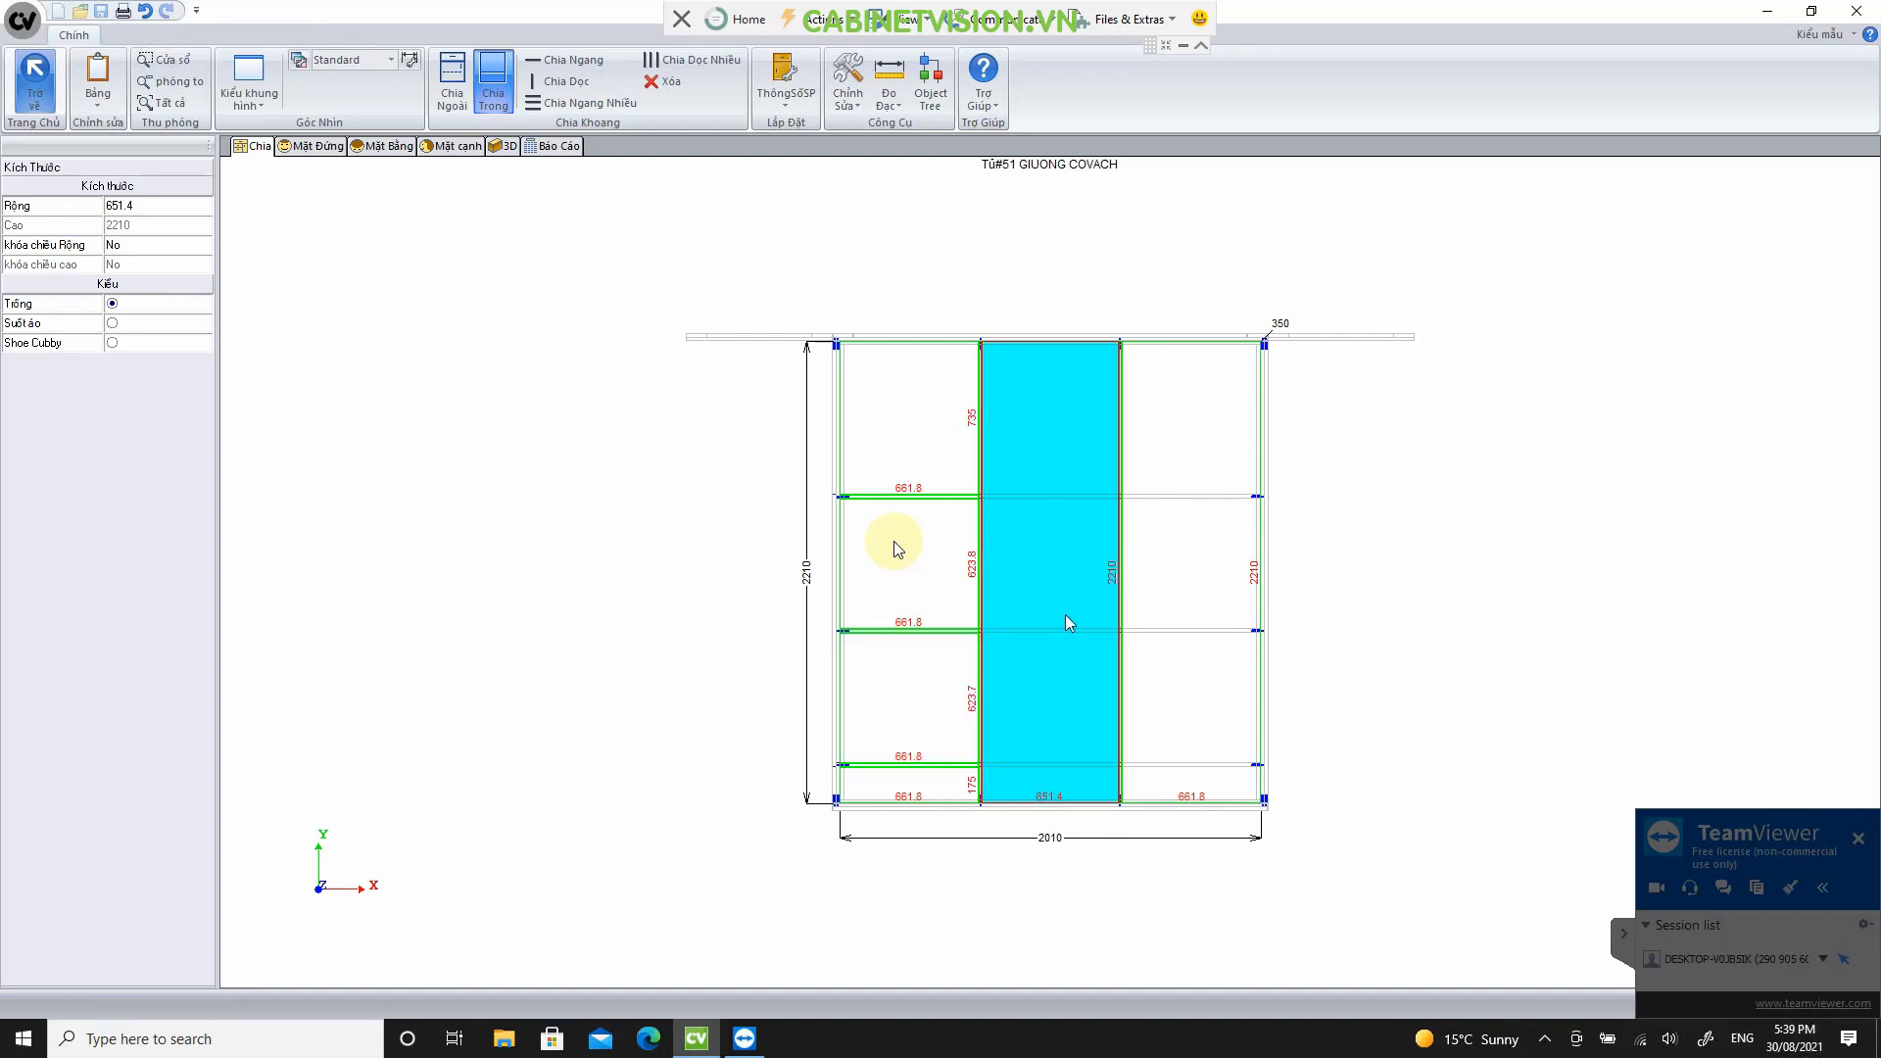
left_click(1206, 436)
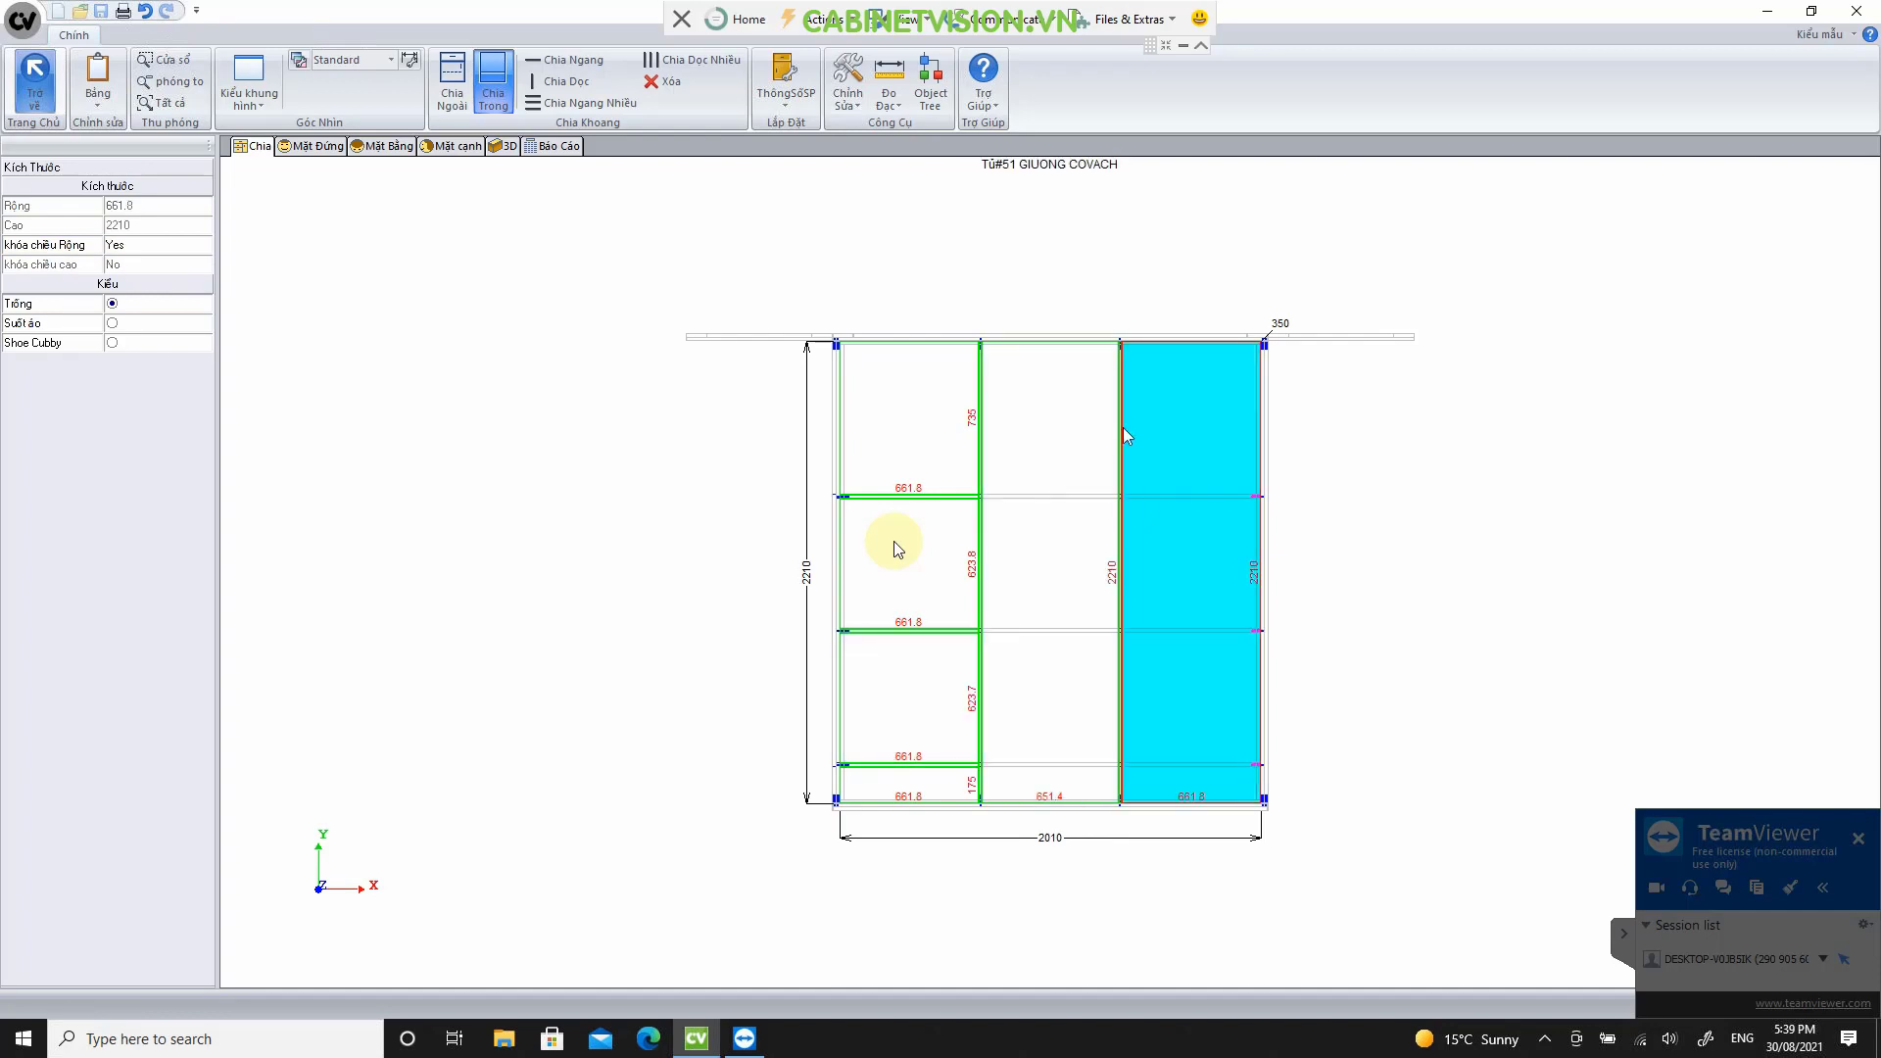
left_click(192, 247)
left_click(204, 246)
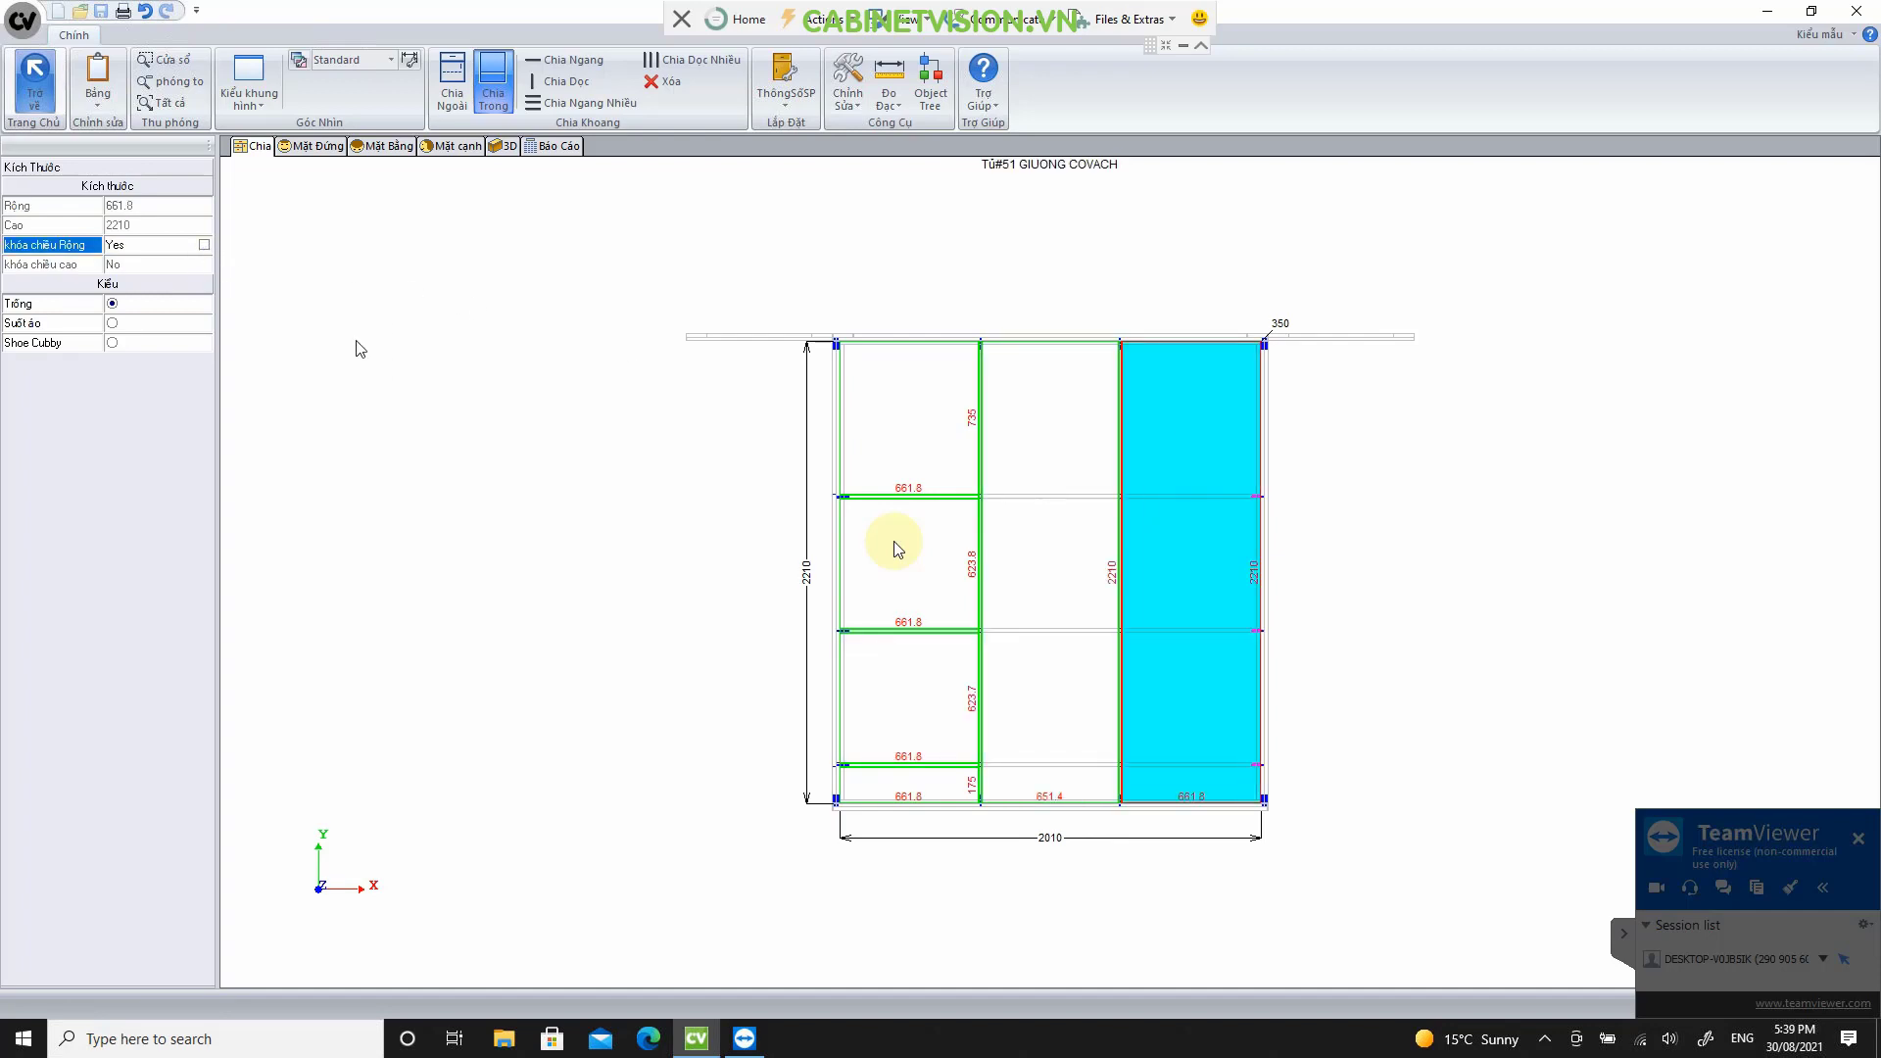
left_click(566, 480)
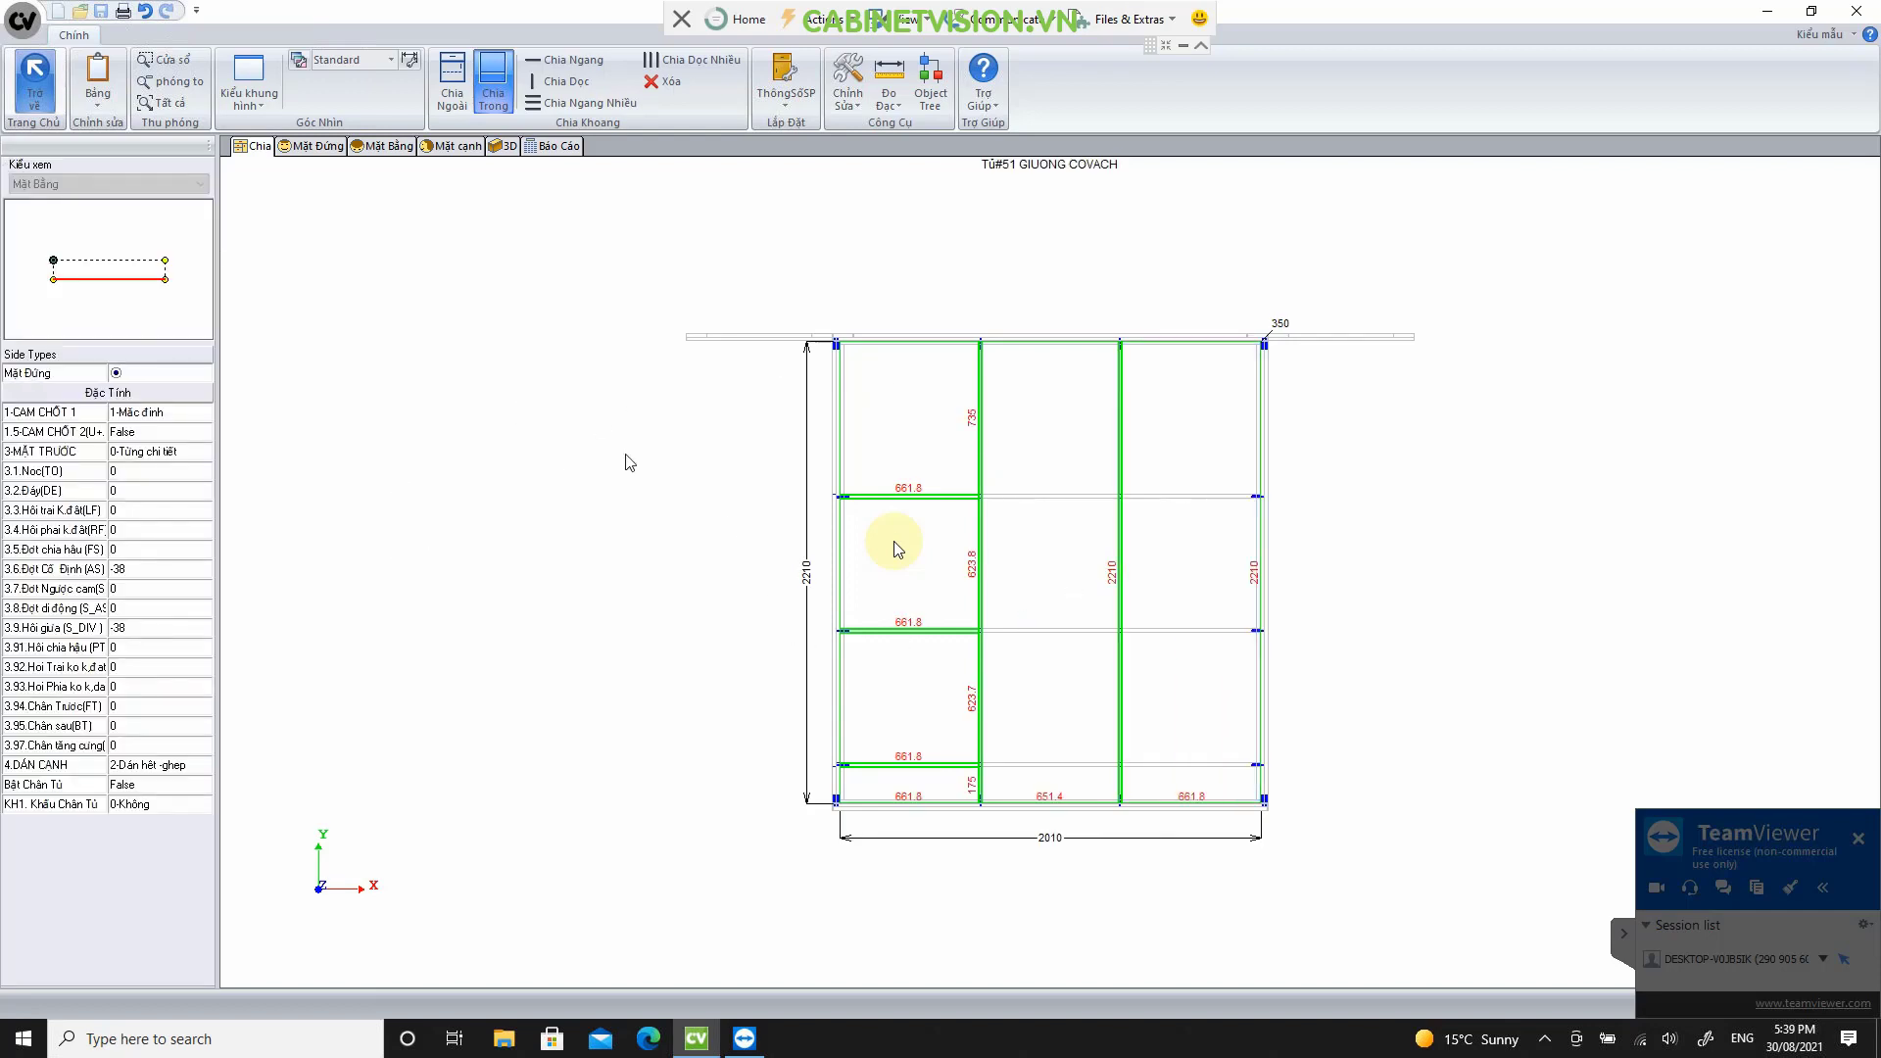
left_click(792, 98)
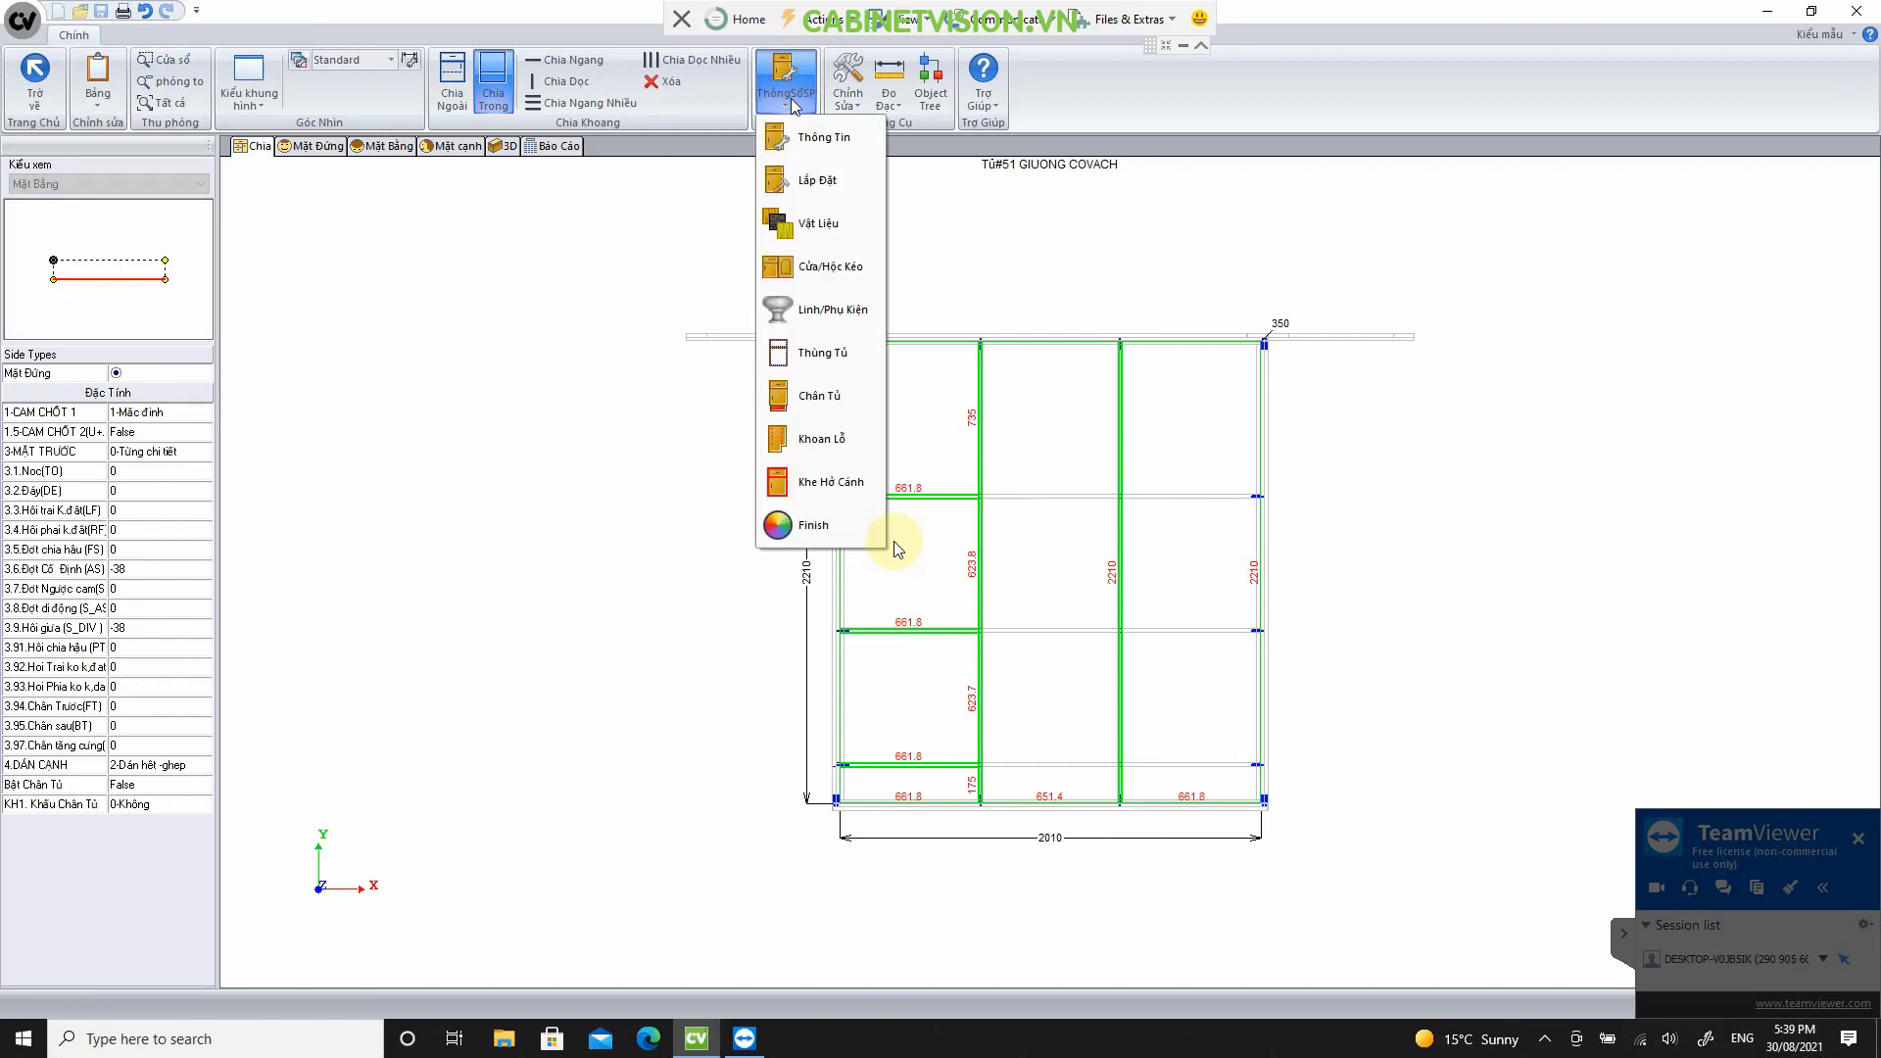
Resize GIUONG COVACH to 1610 wide and 400 deep in Tủ Properties.
left_click(505, 265)
right_click(363, 299)
left_click(457, 331)
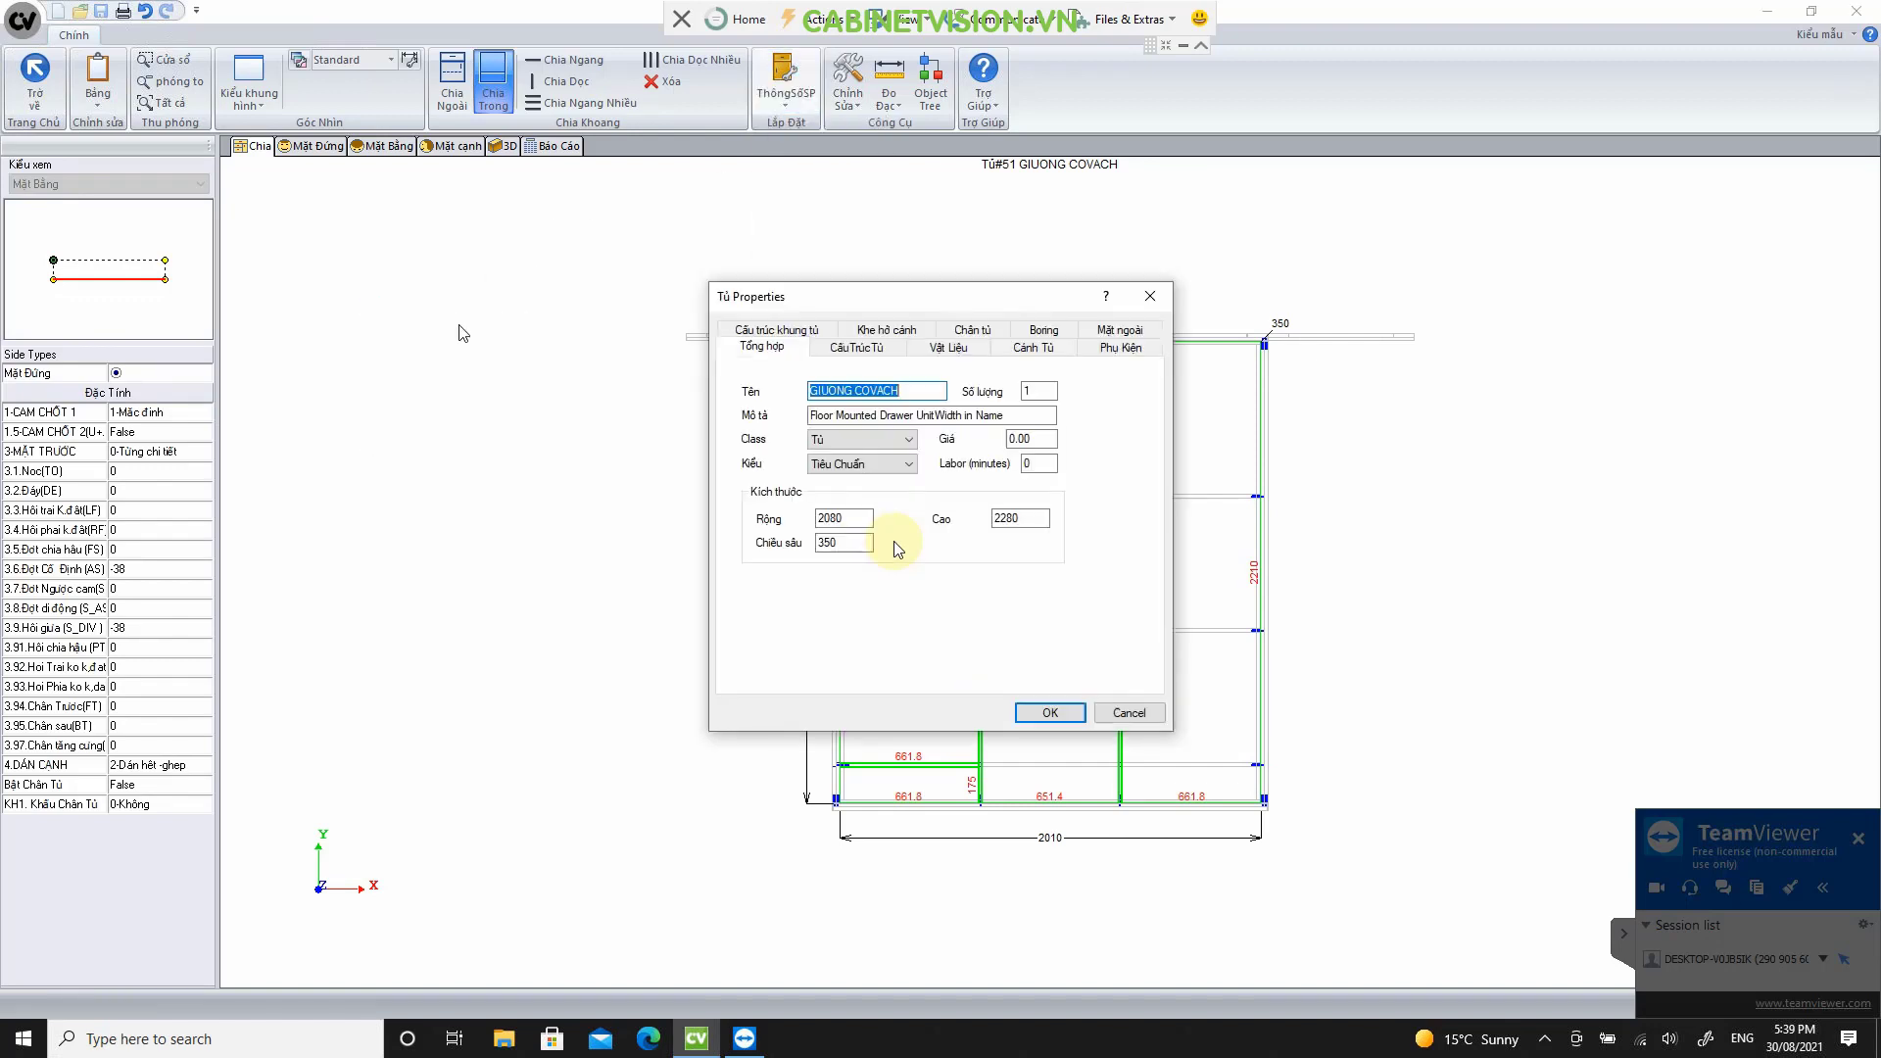
left_click_drag(933, 302, 495, 386)
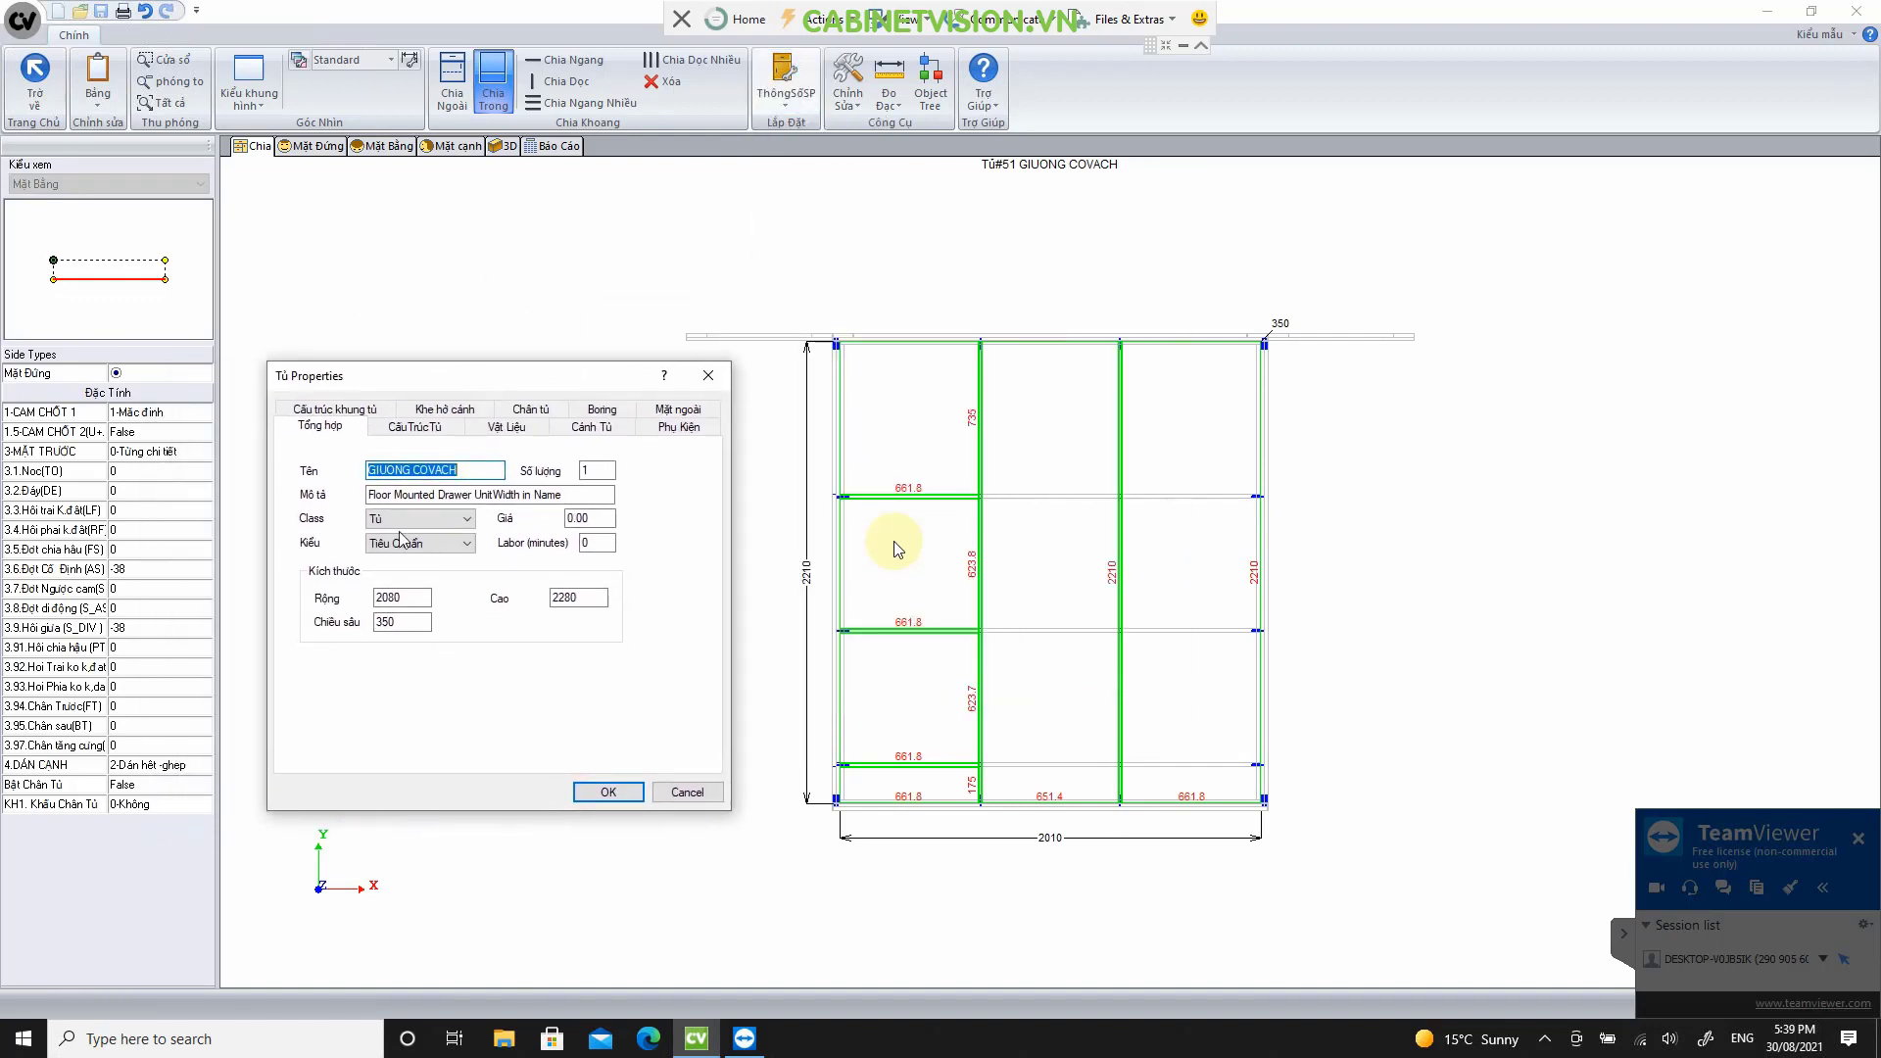
left_click(402, 596)
double_click(398, 600)
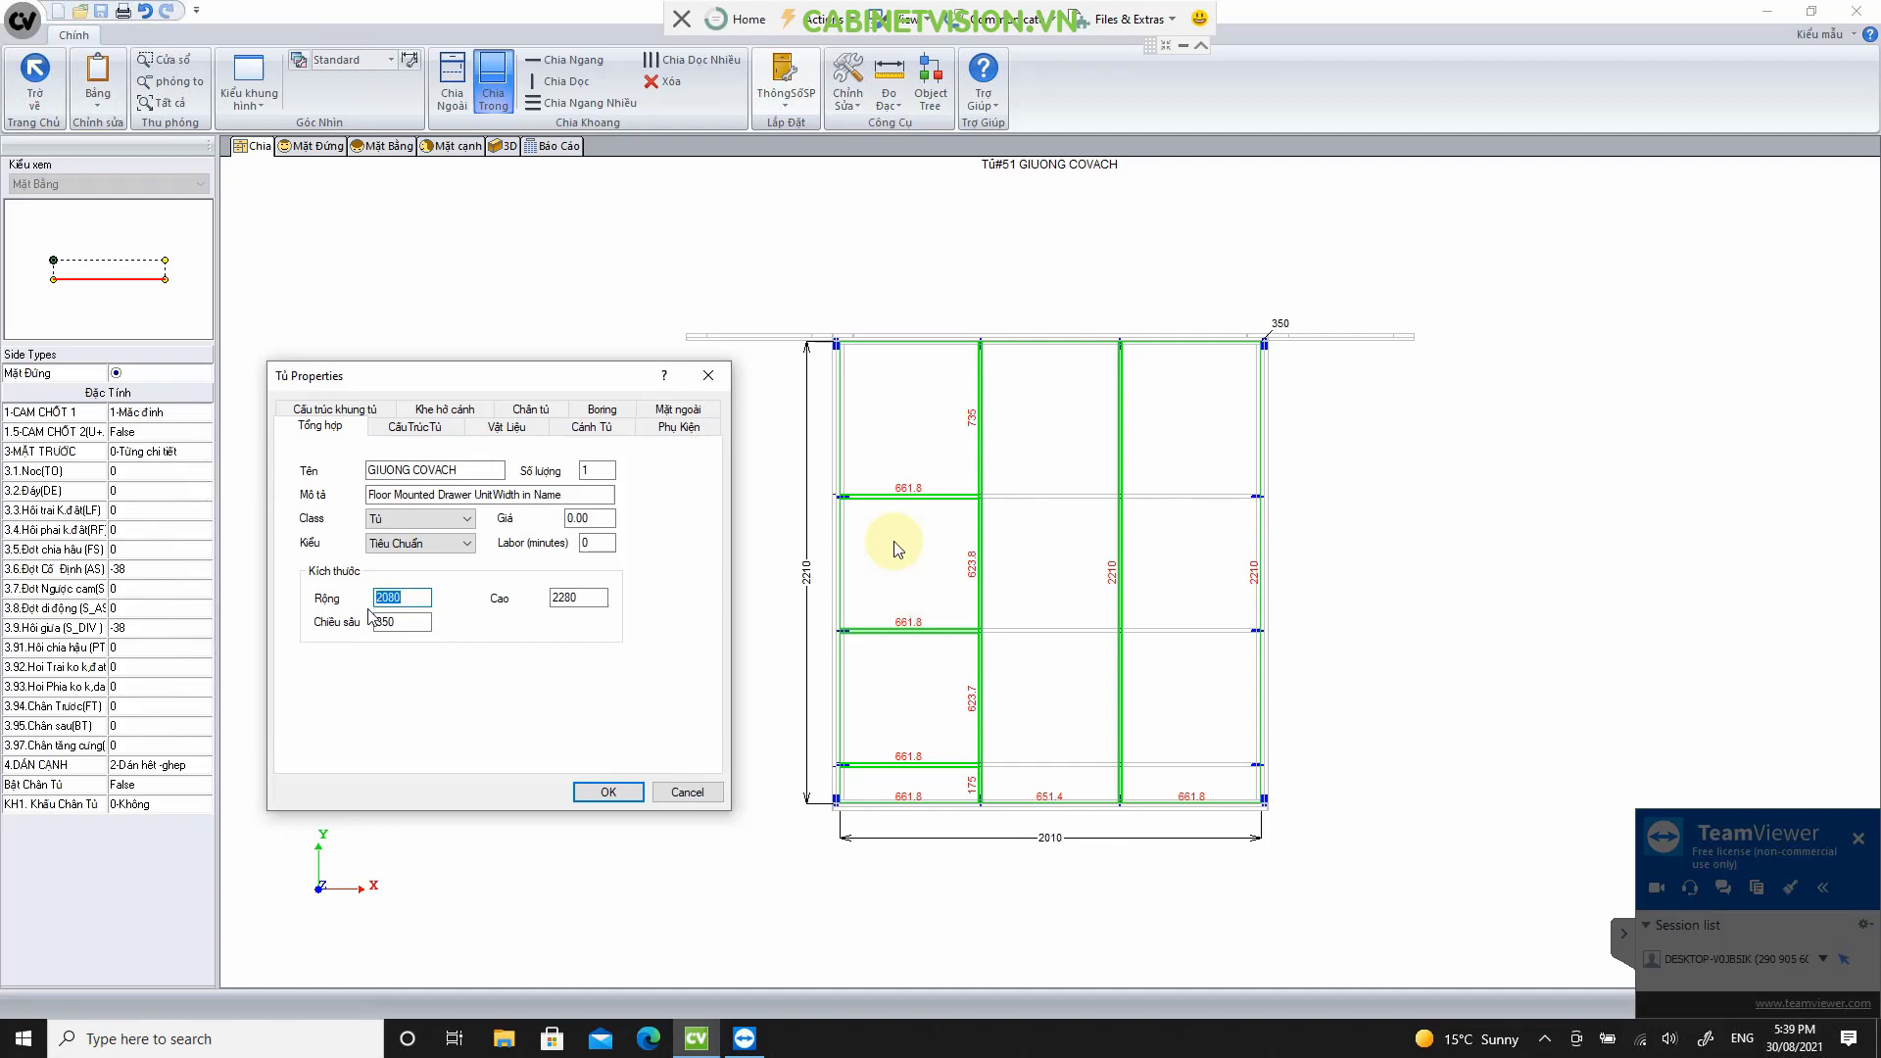
type("16")
key("Tab")
type("400")
key("Return")
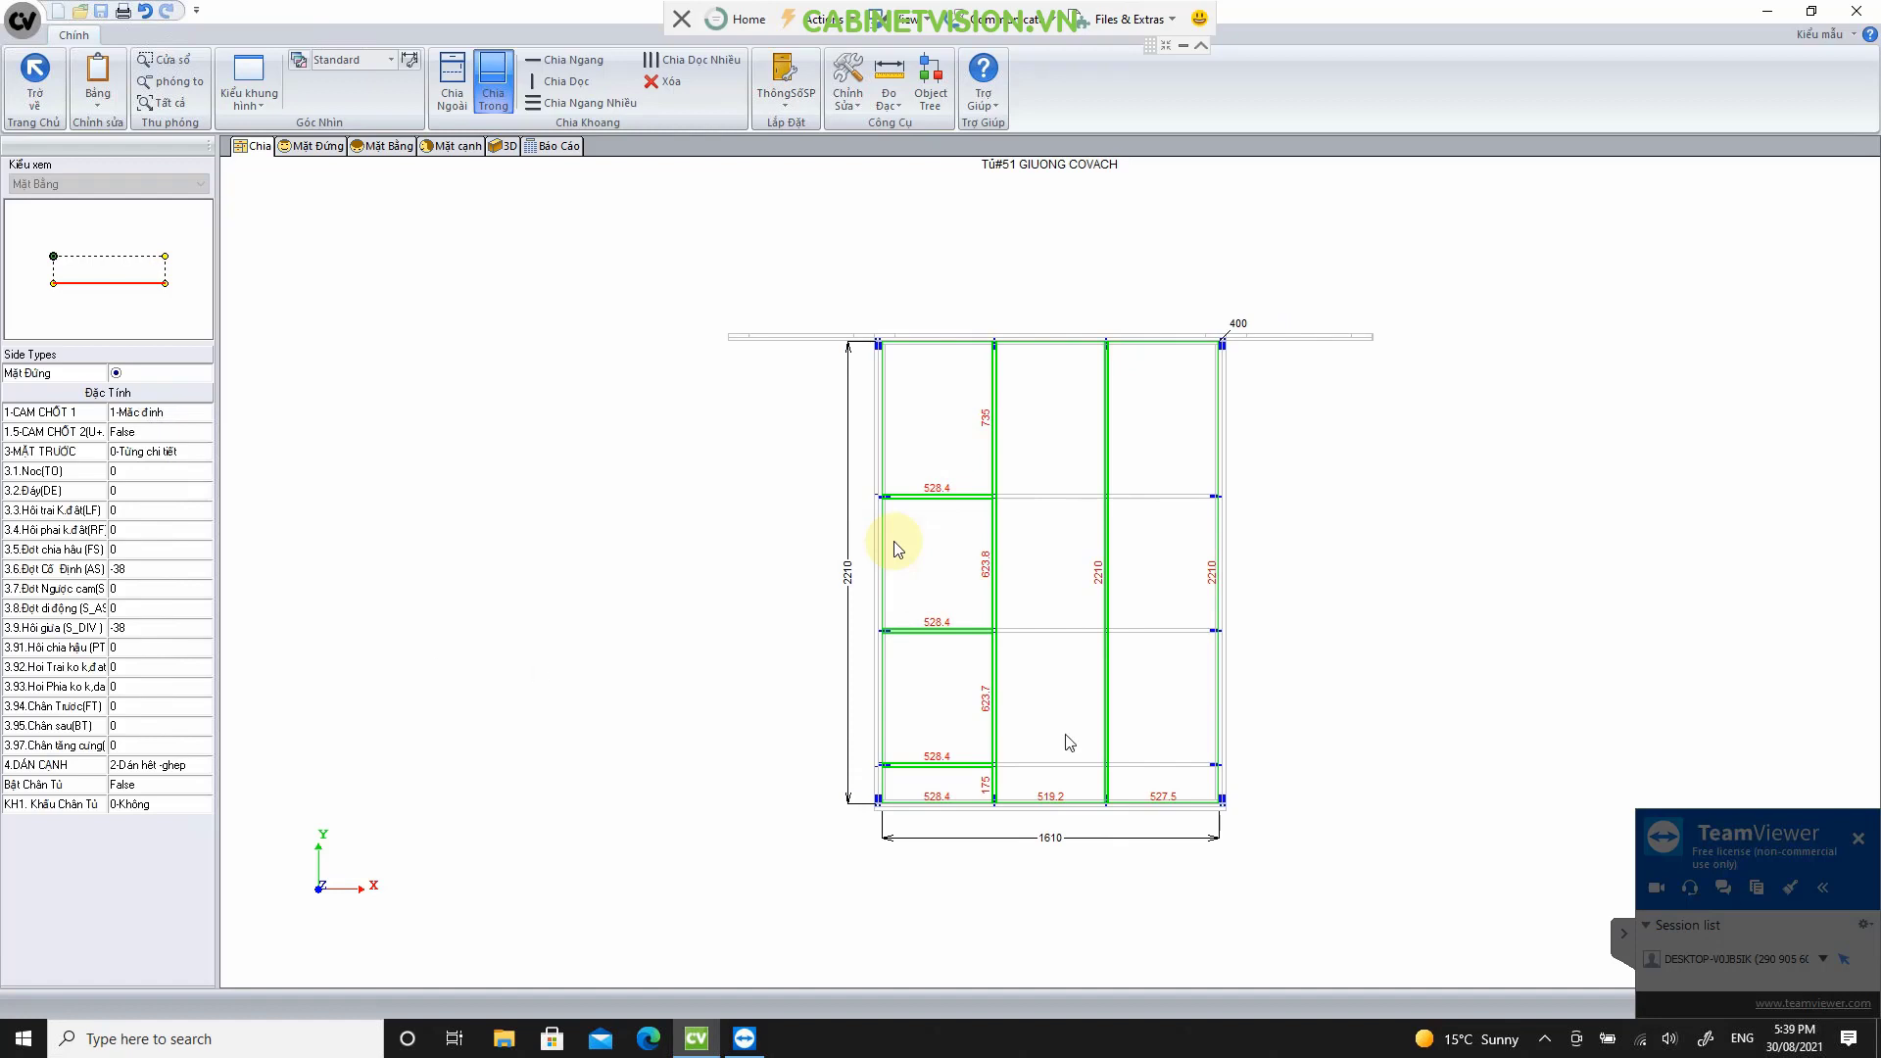
Inspect the resized cabinet in the Mặt Đứng elevation and the 3D view.
right_click(389, 438)
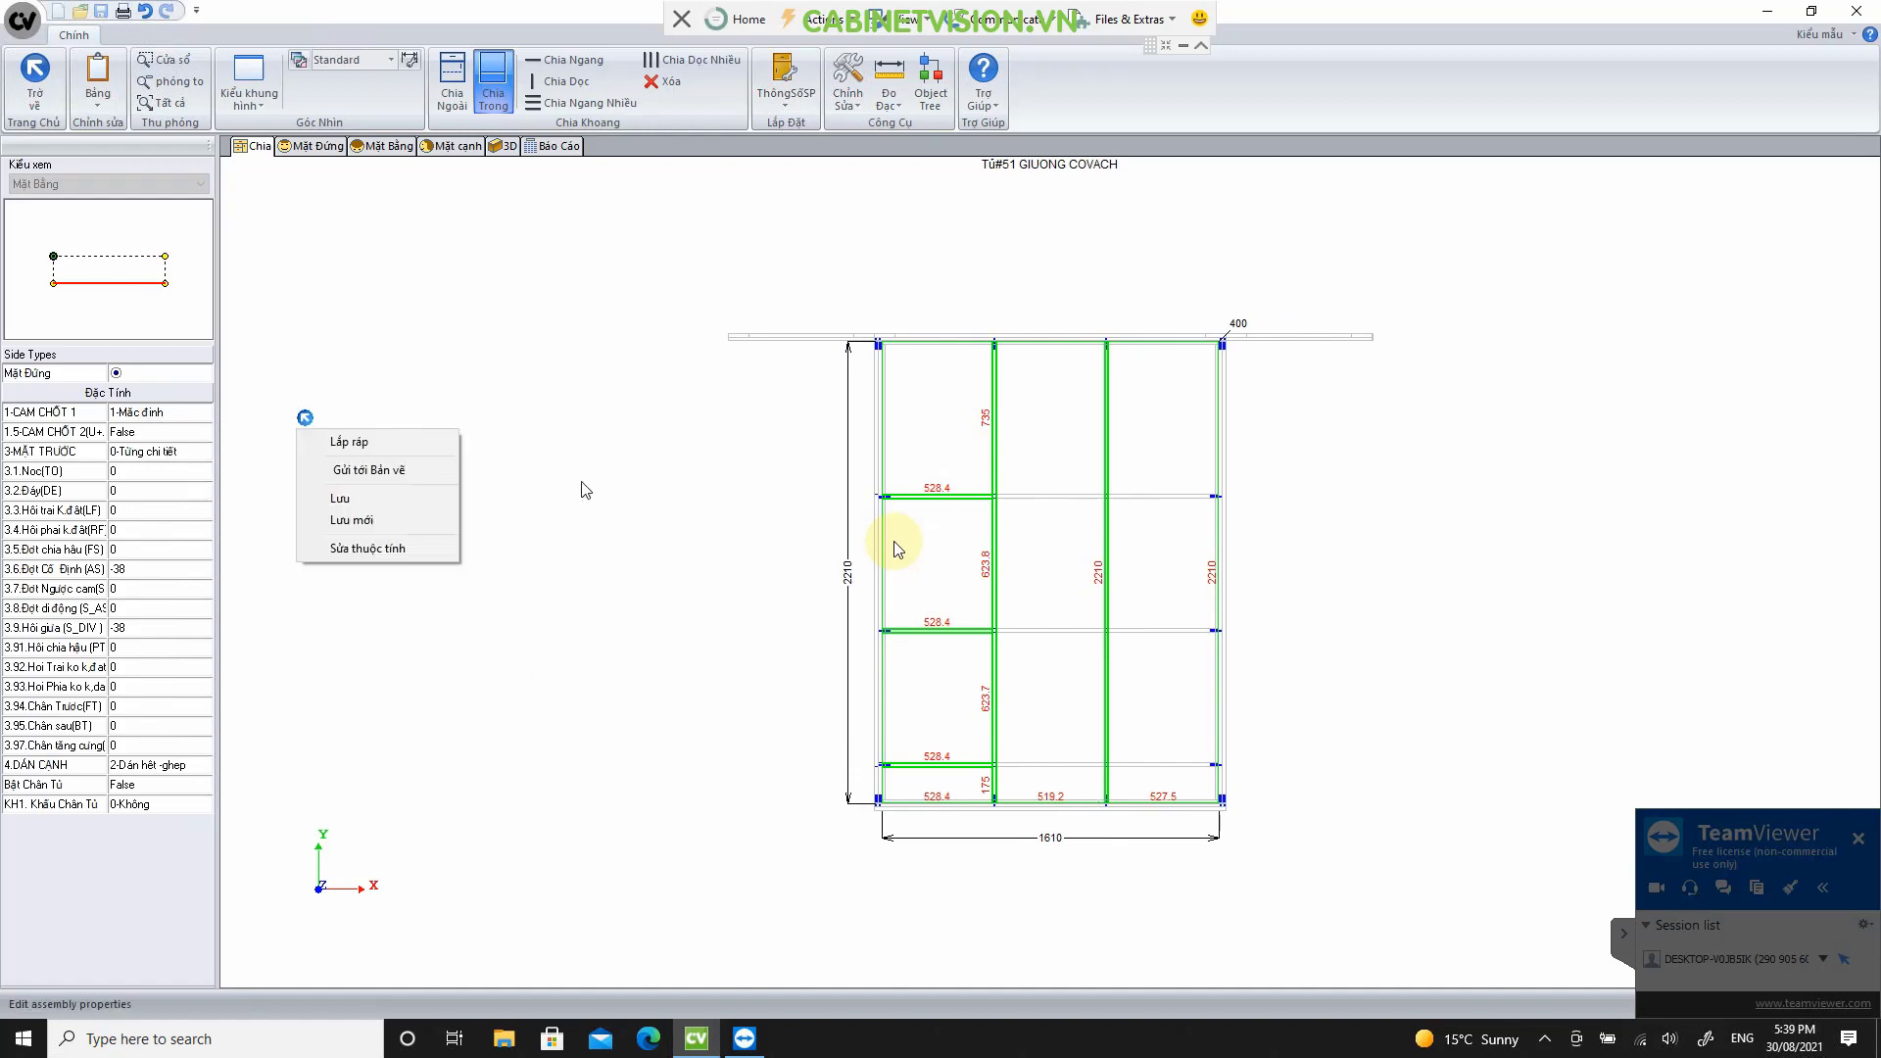
key("Escape")
left_click(316, 147)
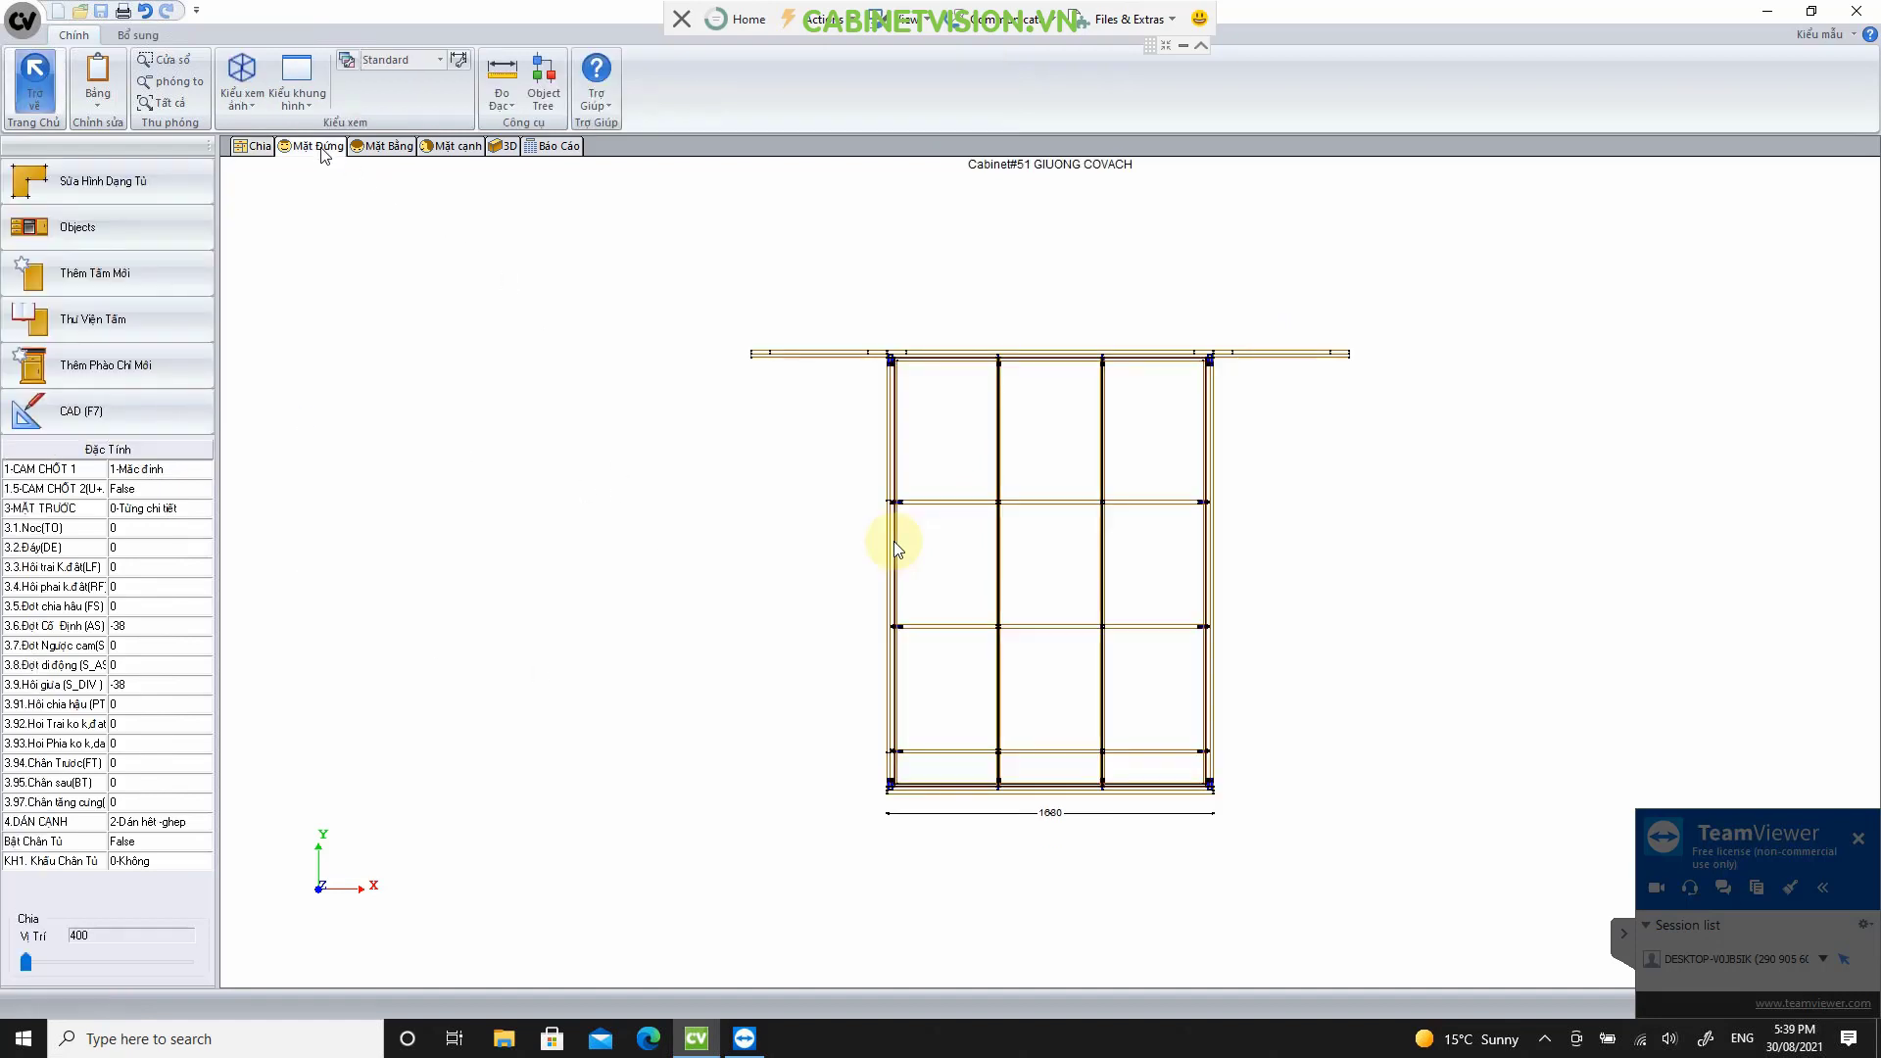
left_click(506, 146)
left_click_drag(894, 876, 1027, 645)
left_click_drag(970, 566, 964, 758)
left_click(254, 146)
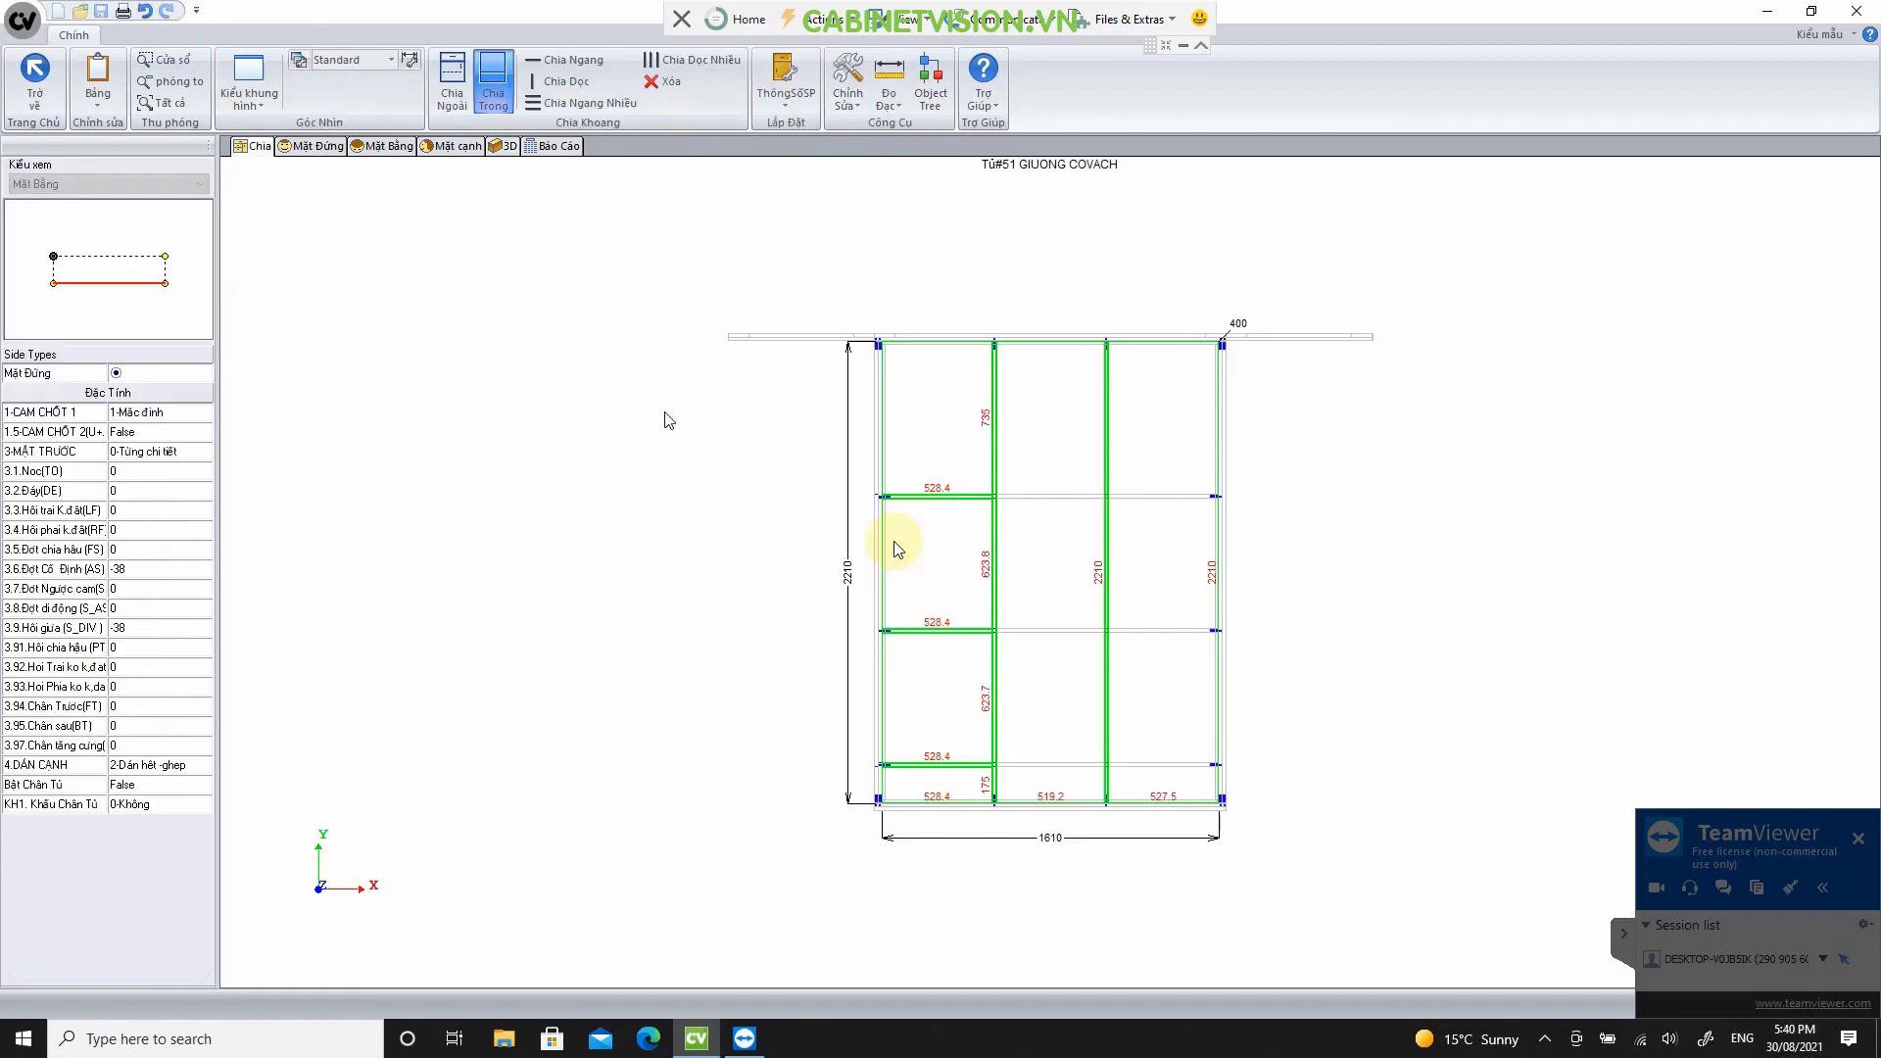
Set GIUONG COVACH back to 2080 wide and 350 deep in Tủ Properties.
right_click(504, 401)
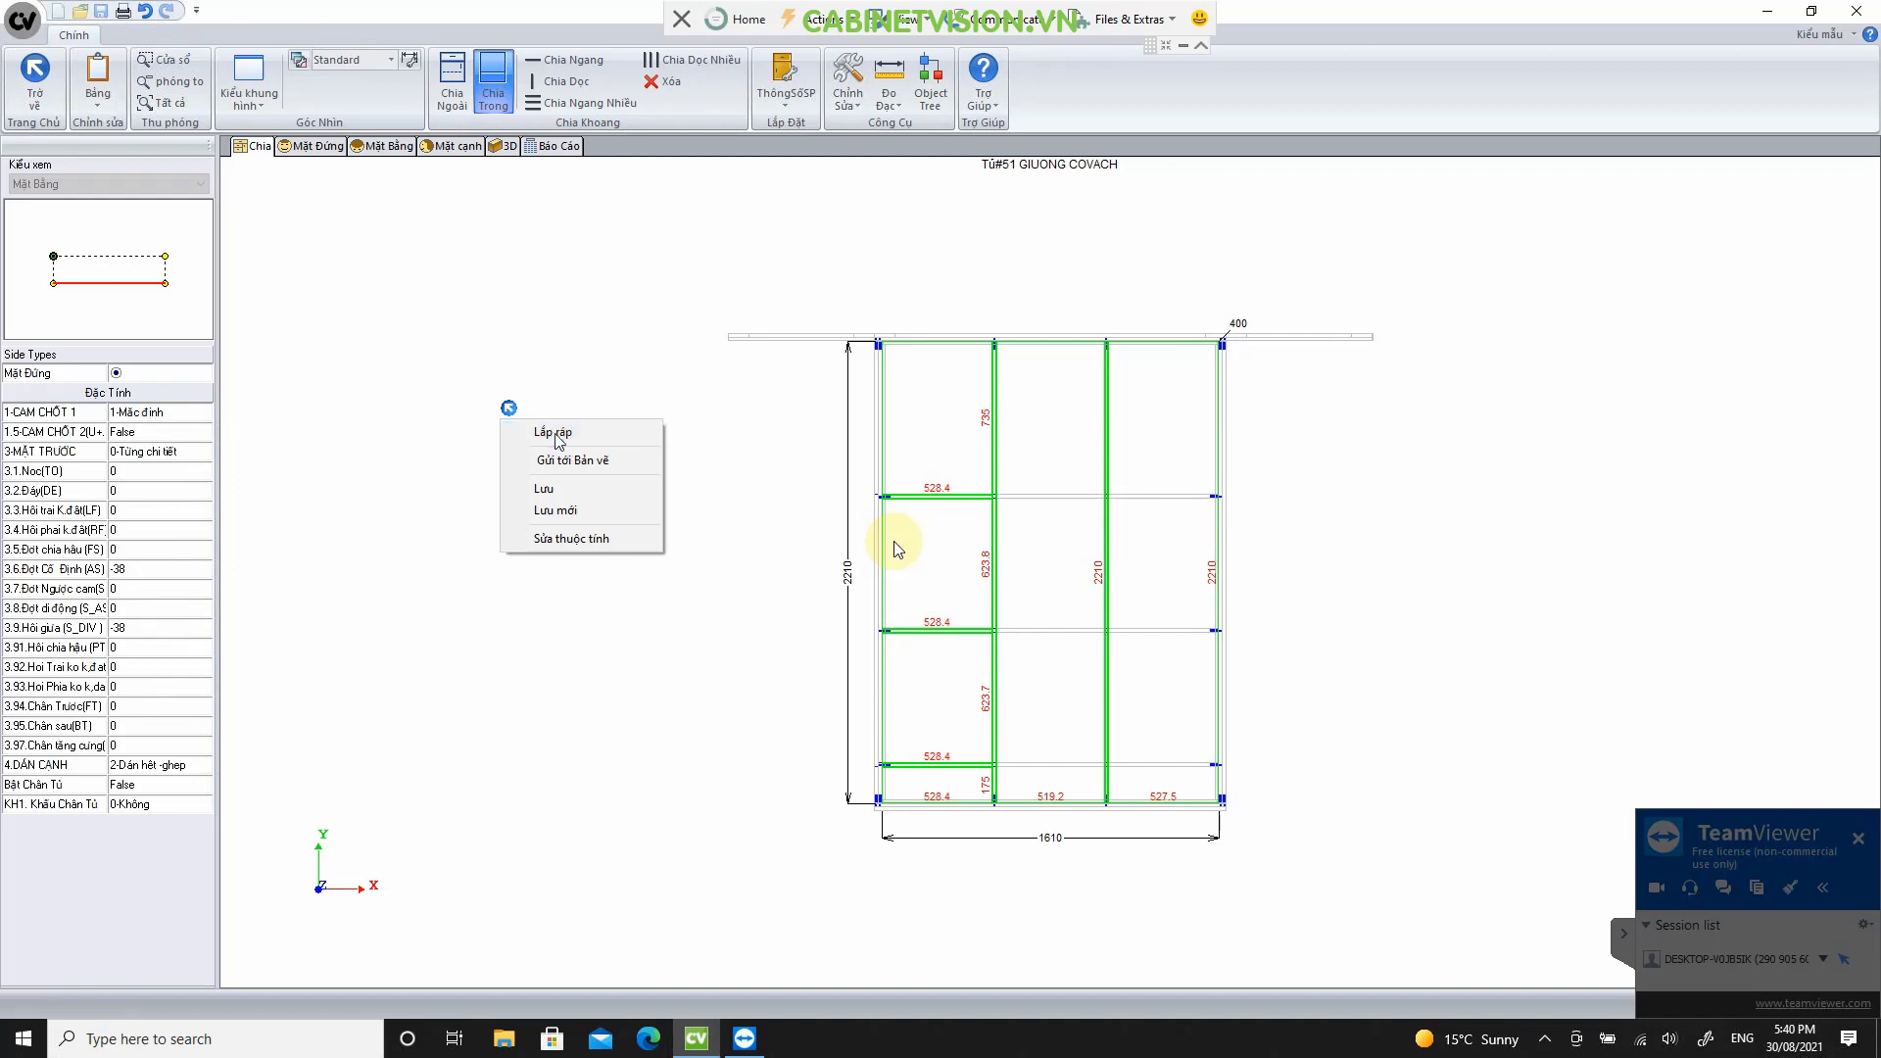
left_click(549, 427)
double_click(843, 519)
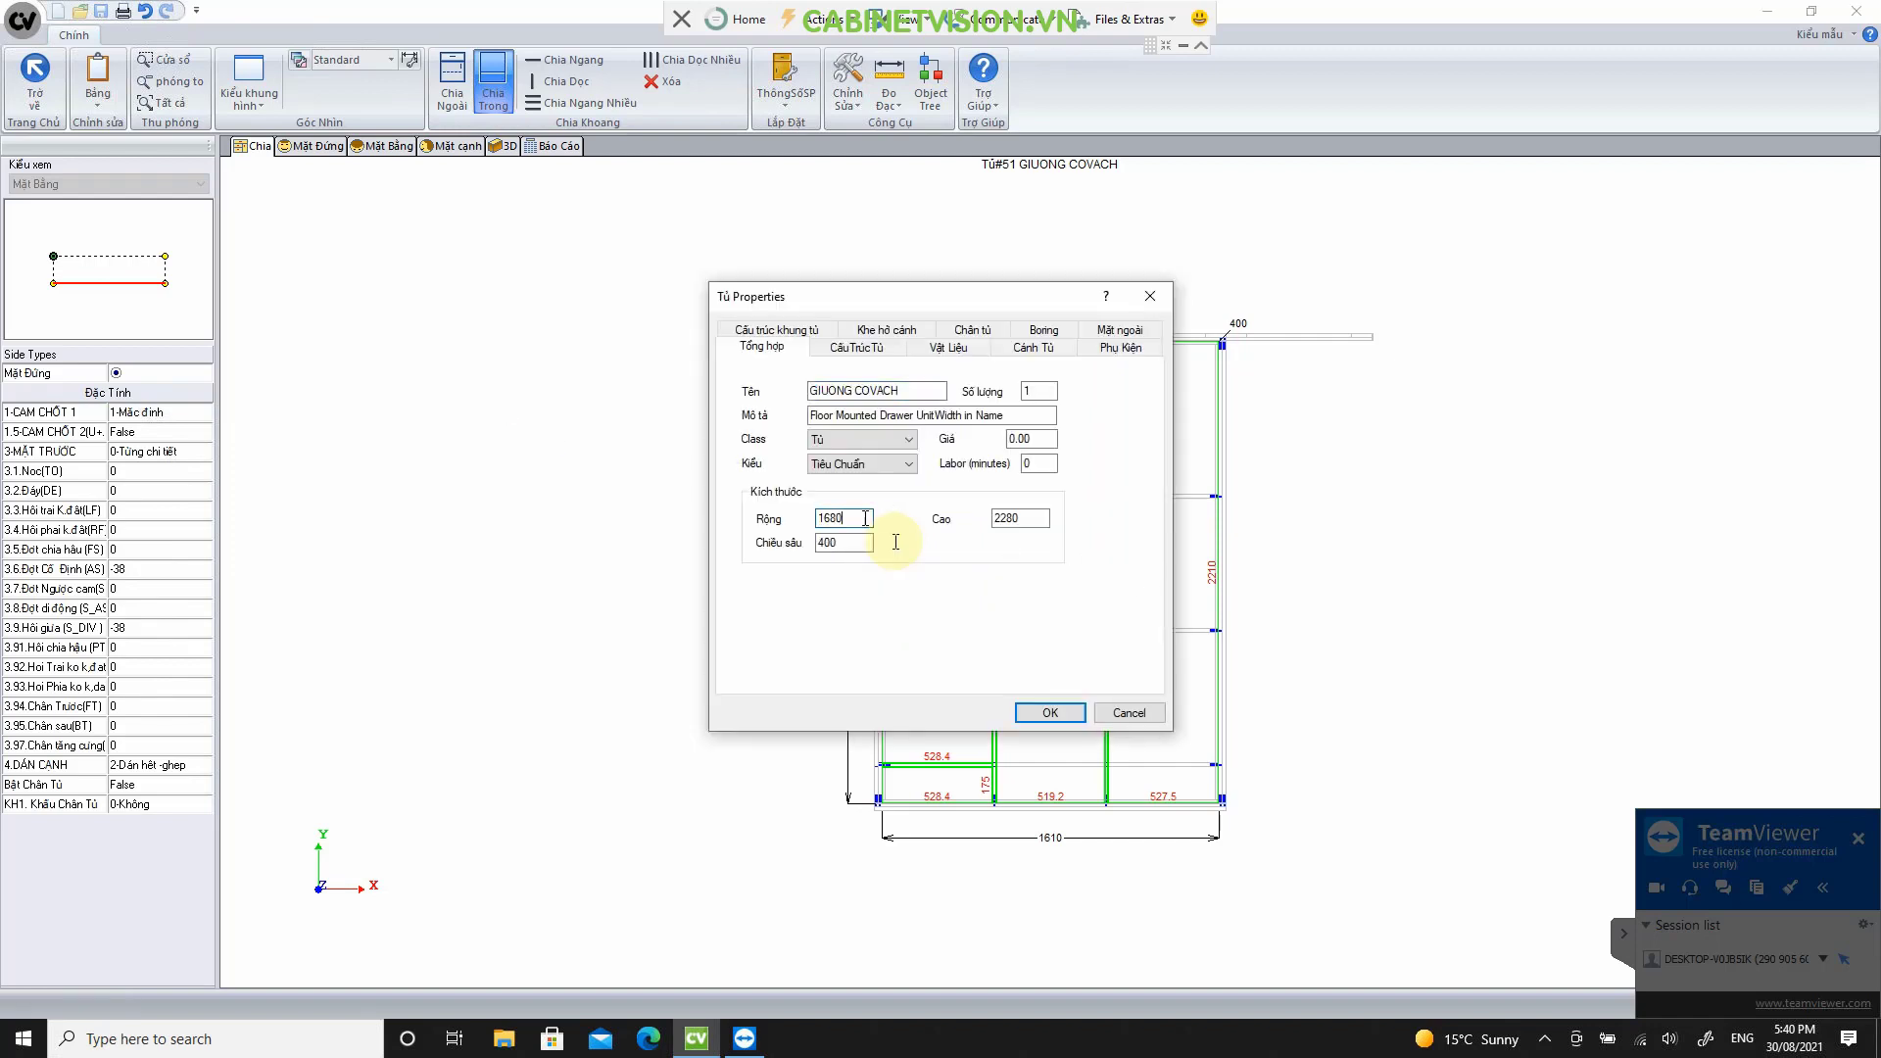
type("20")
key("Tab")
key("Return")
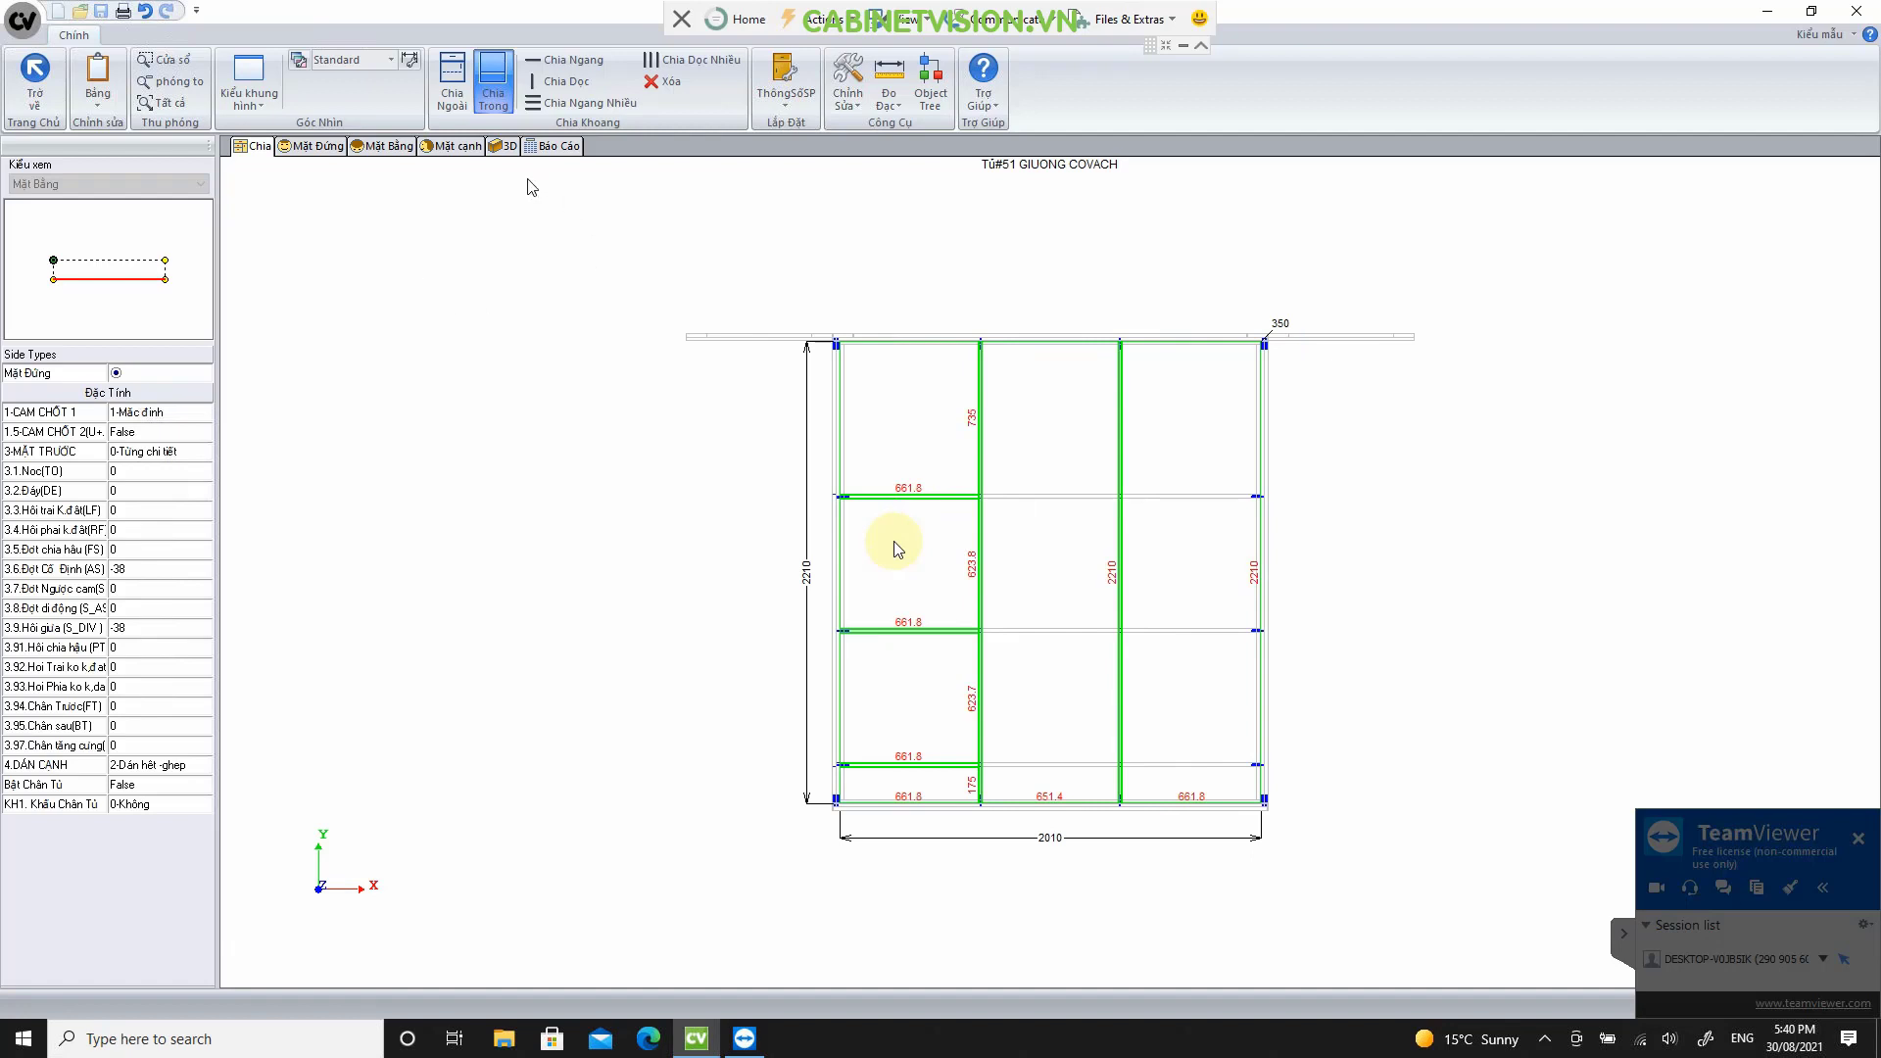
left_click(456, 94)
Make the middle and right openings full-height doors in the face layout.
left_click(895, 548)
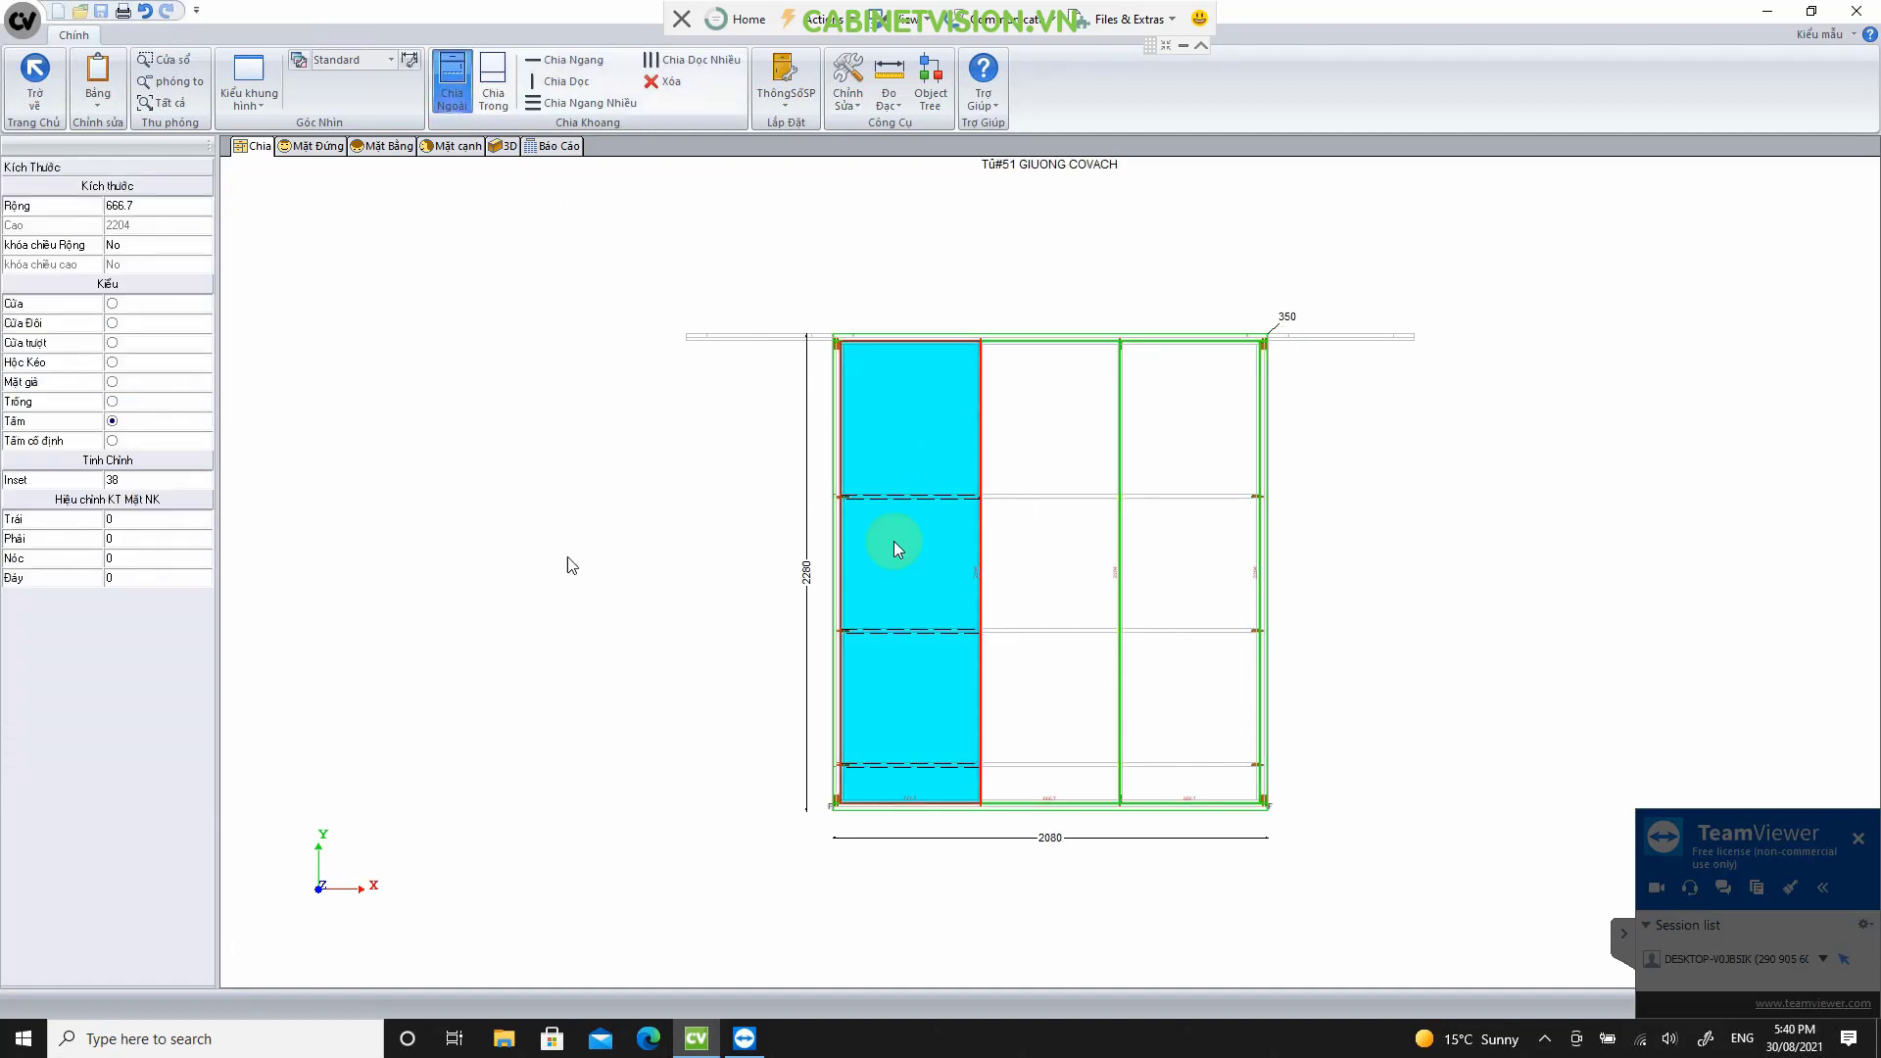
left_click(1196, 598)
left_click(1053, 670)
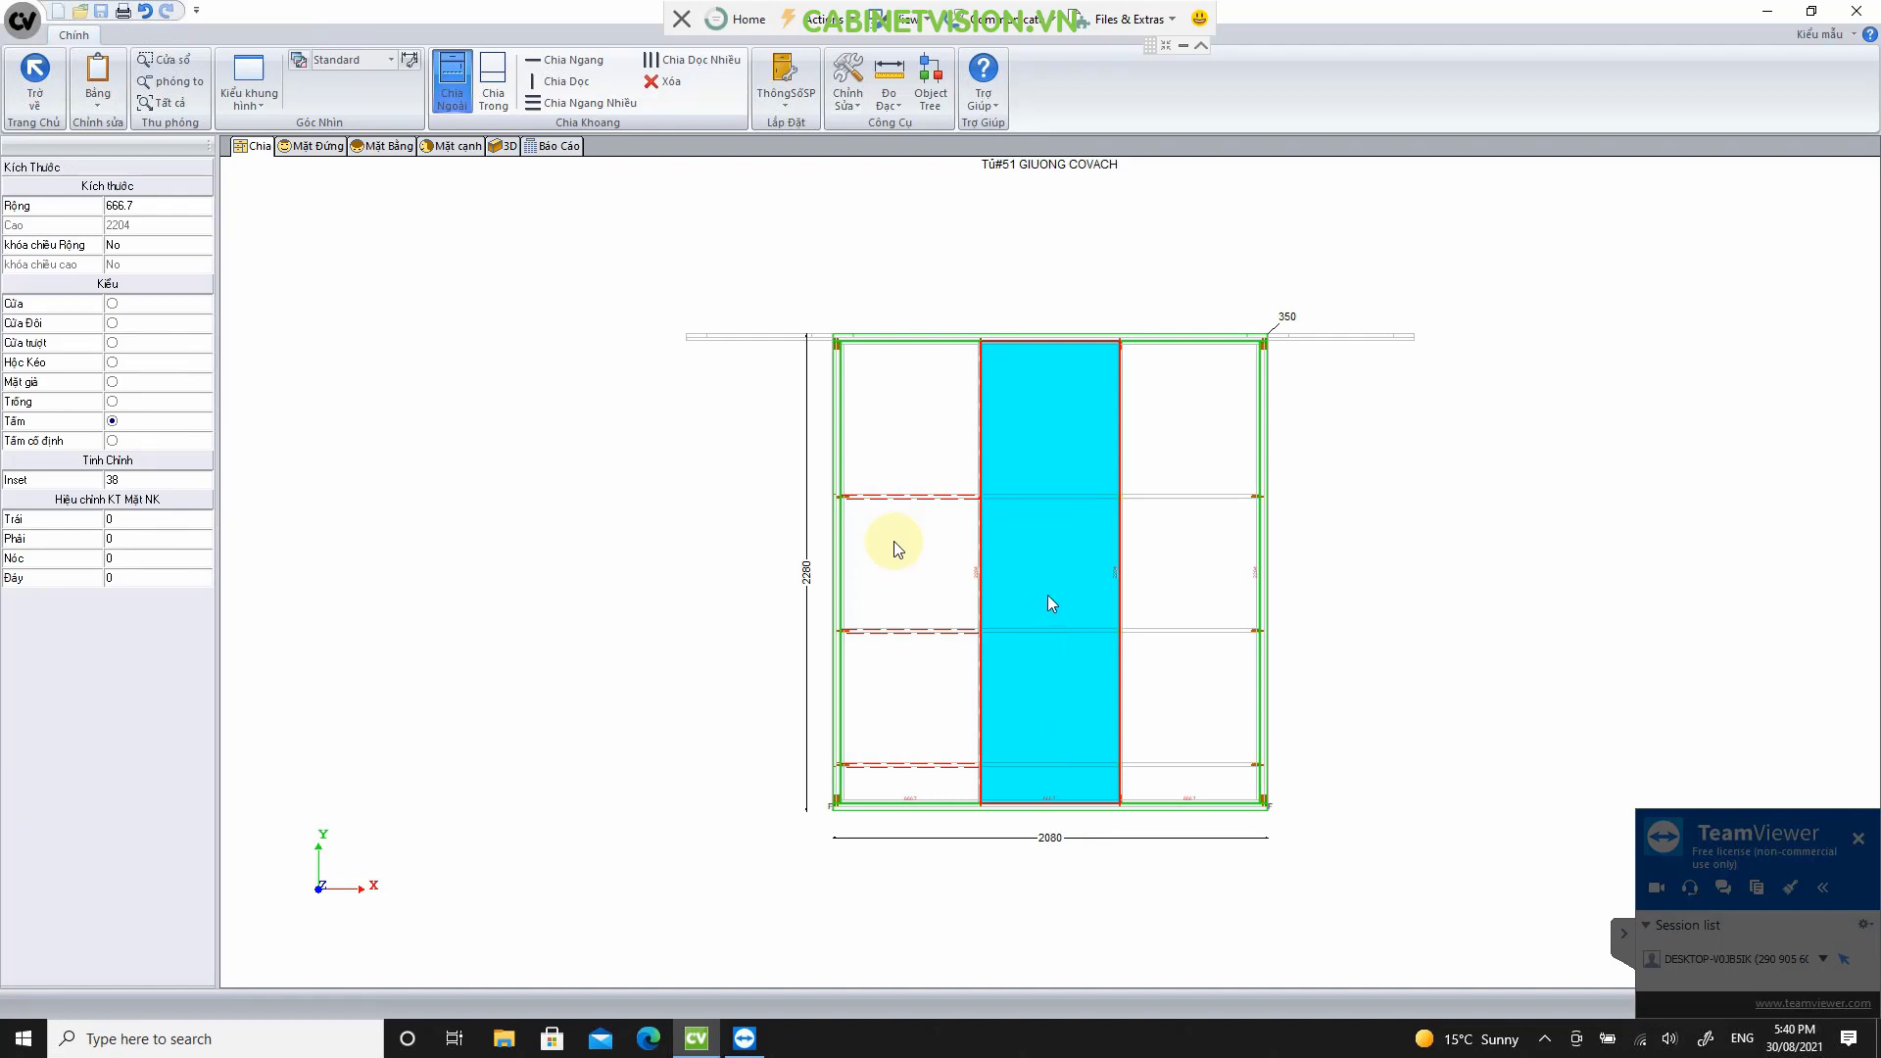
left_click(112, 303)
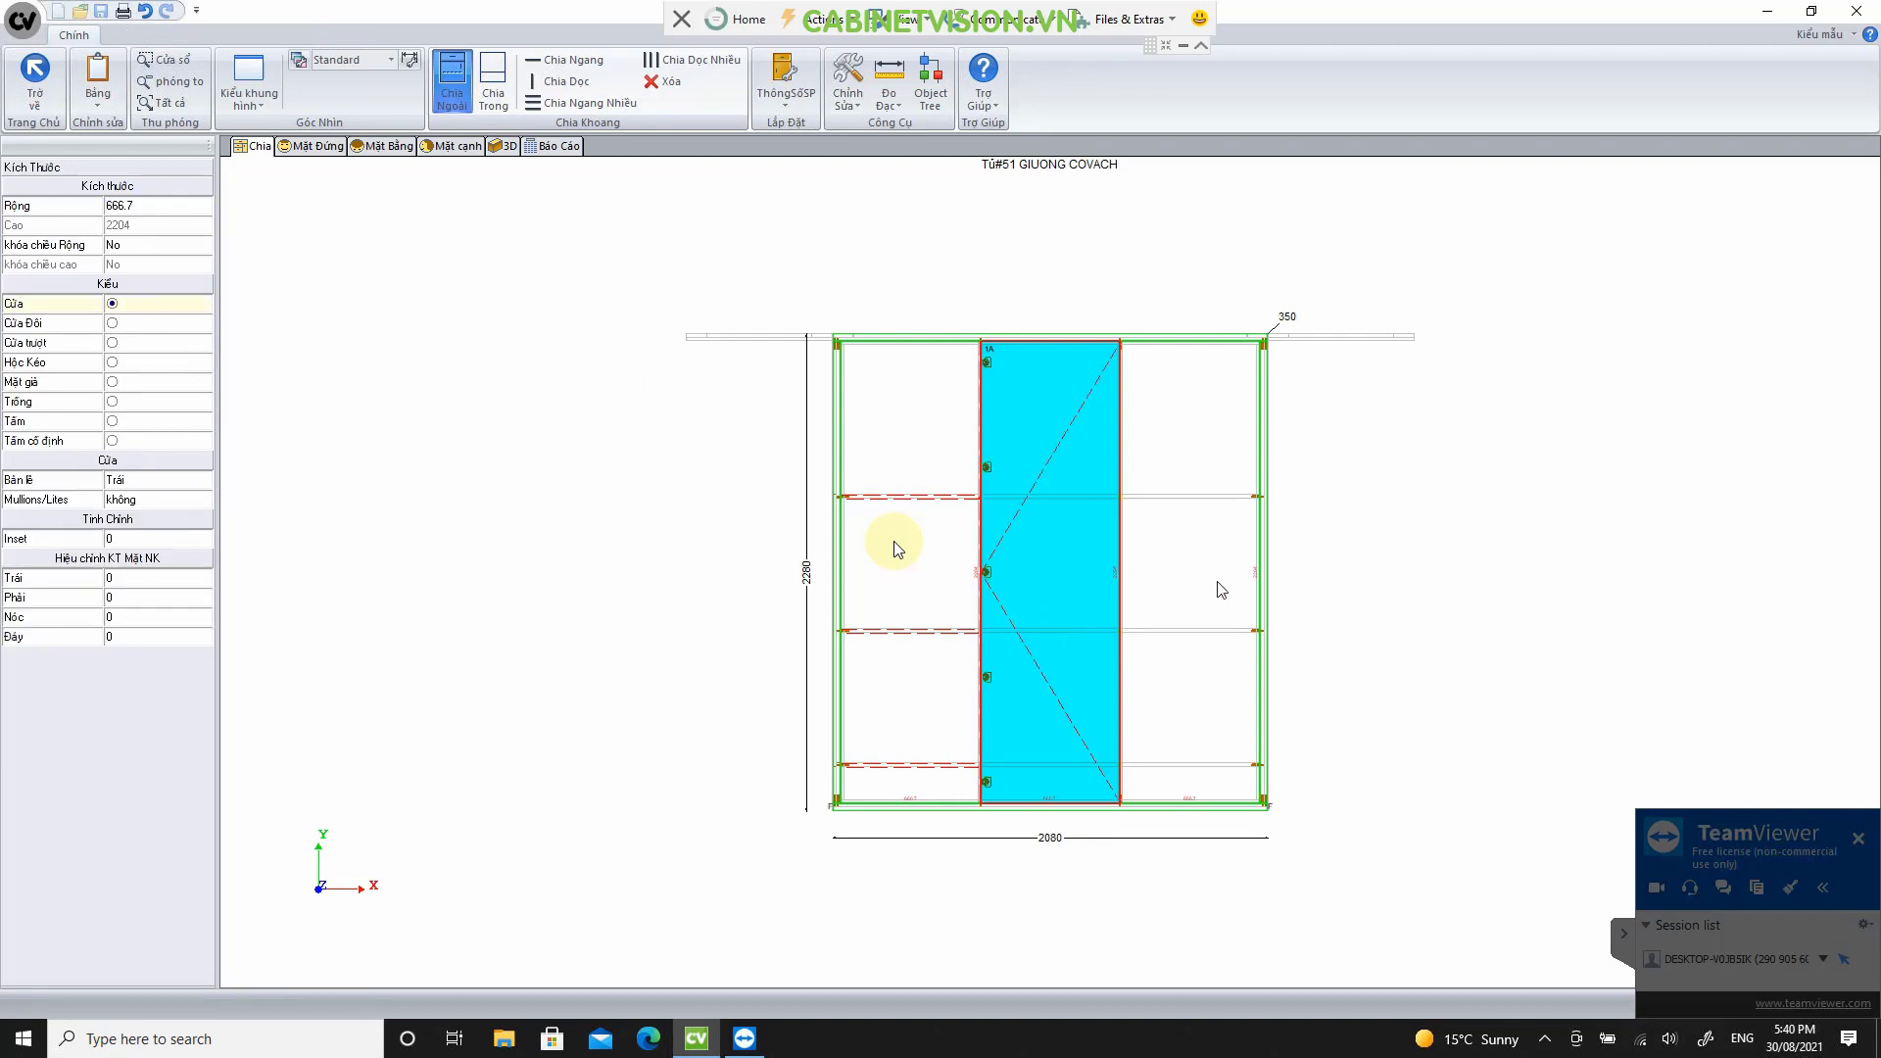
left_click(1218, 507)
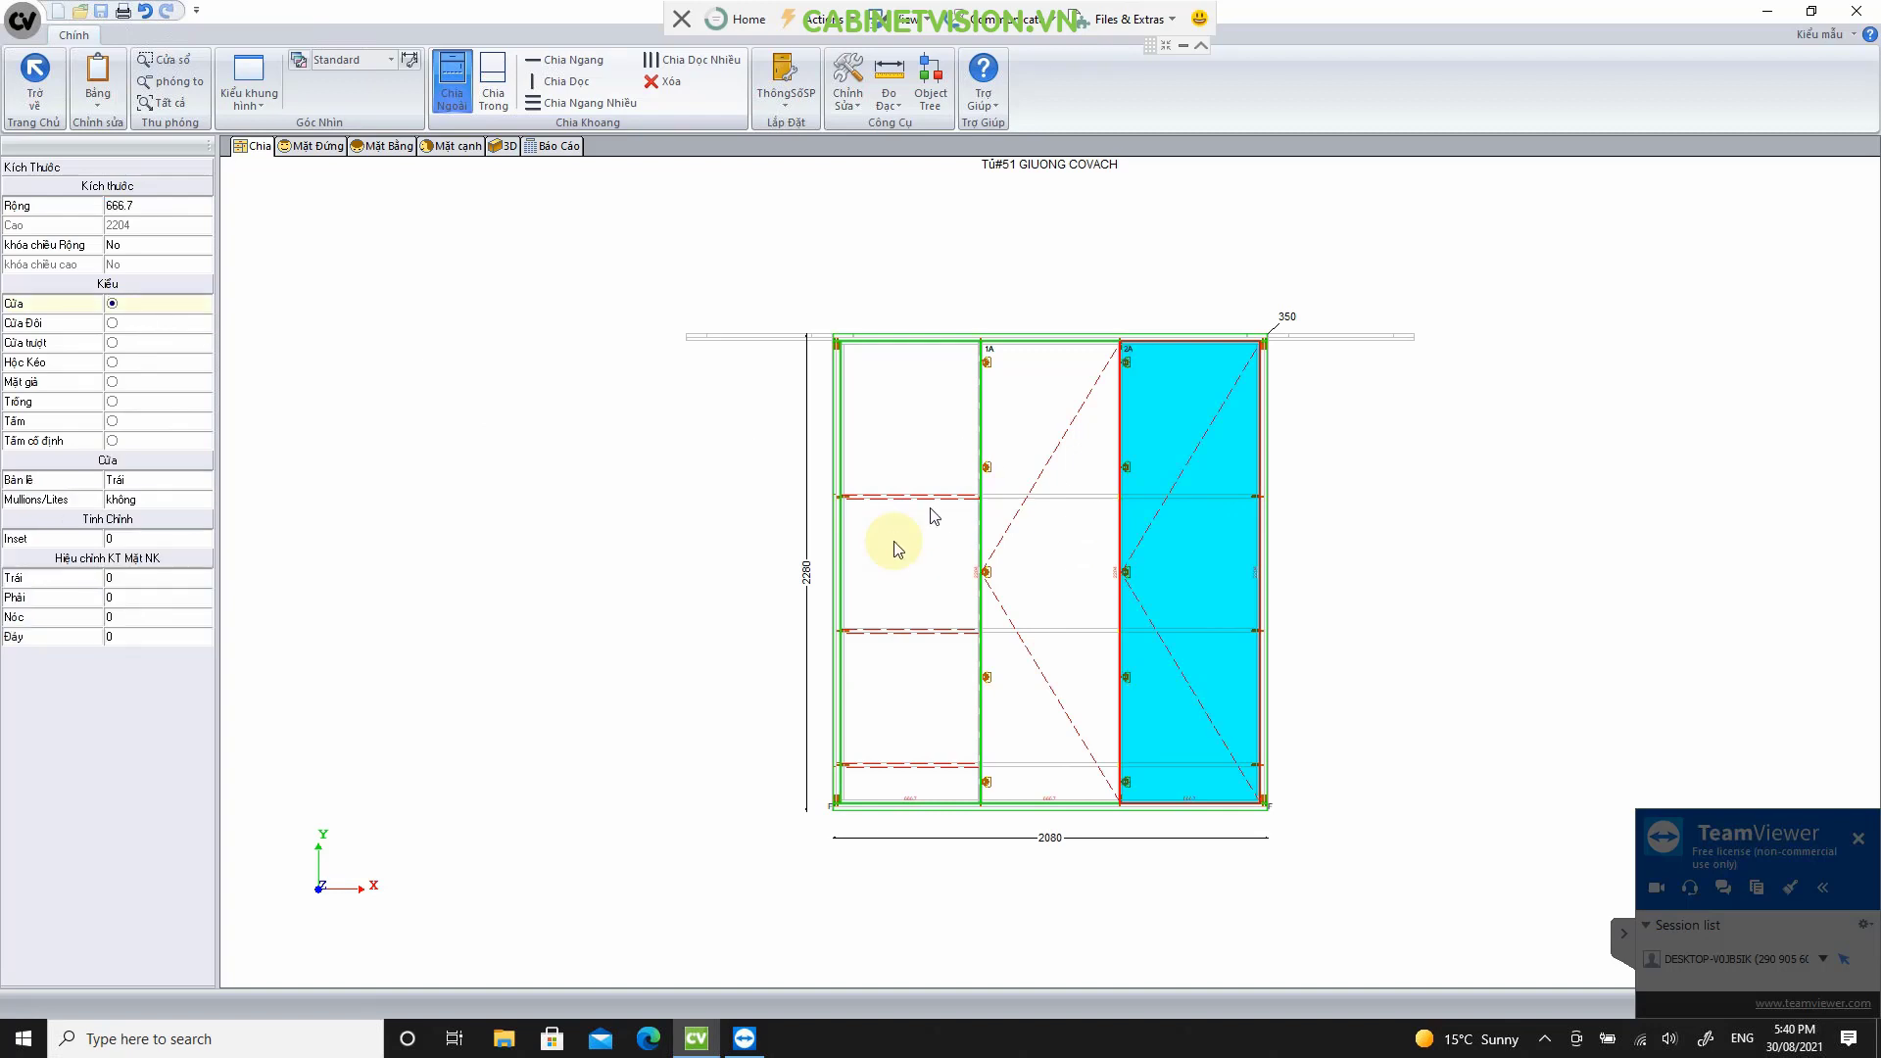
left_click(898, 549)
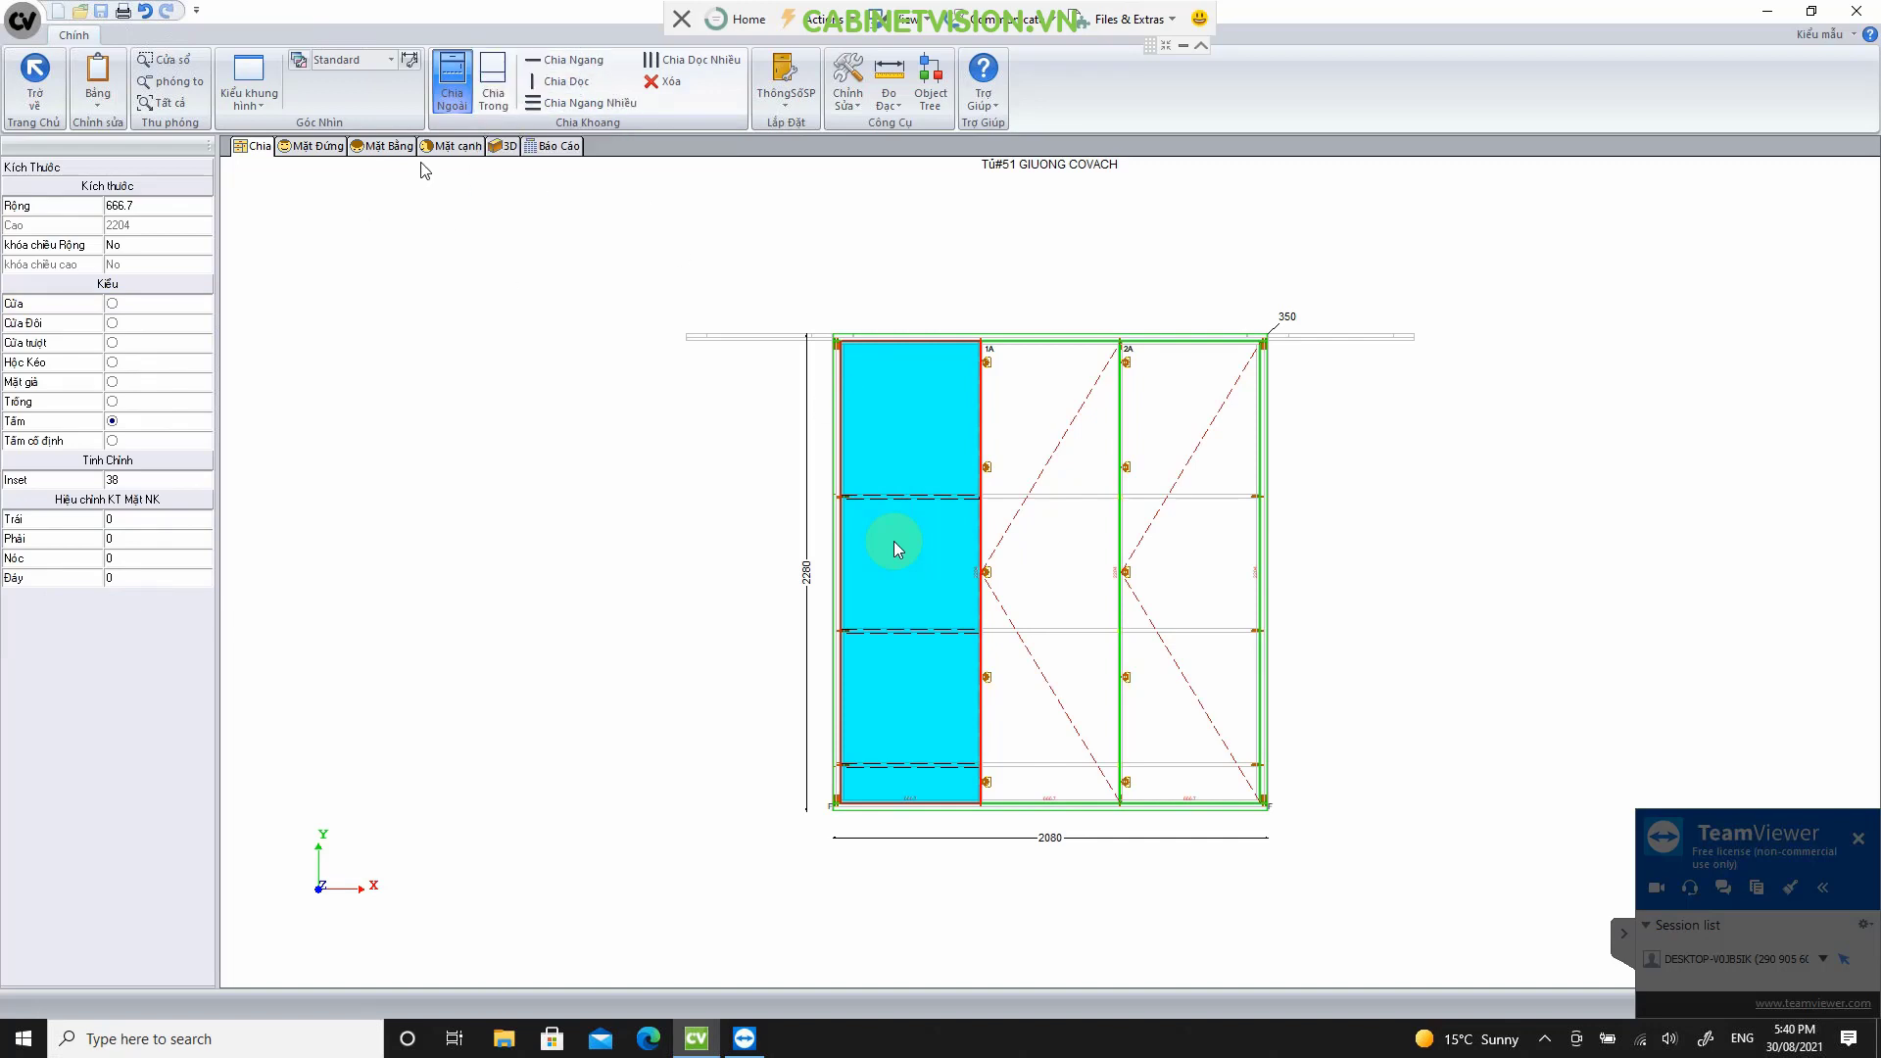
Split the left opening at the shelf line into sections 1A and 1B.
left_click(574, 361)
scroll(871, 482, "up", 4)
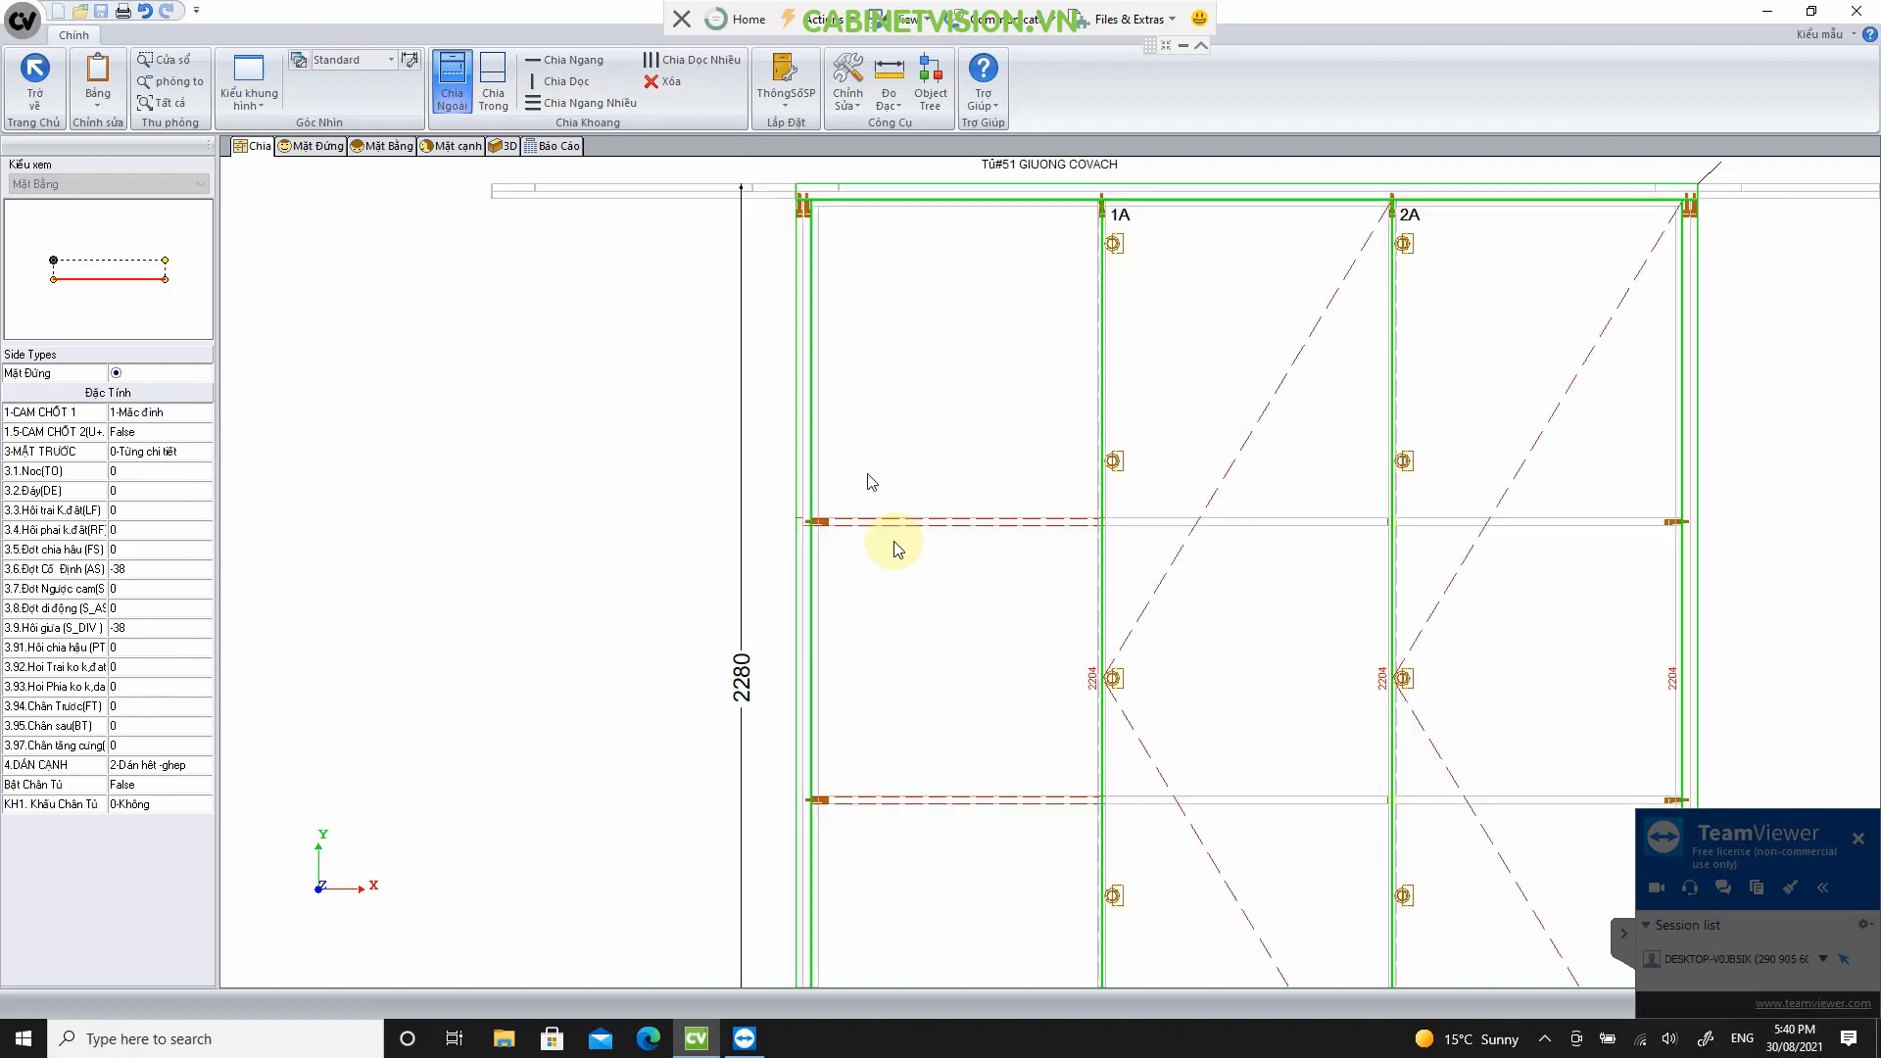
scroll(871, 482, "down", 4)
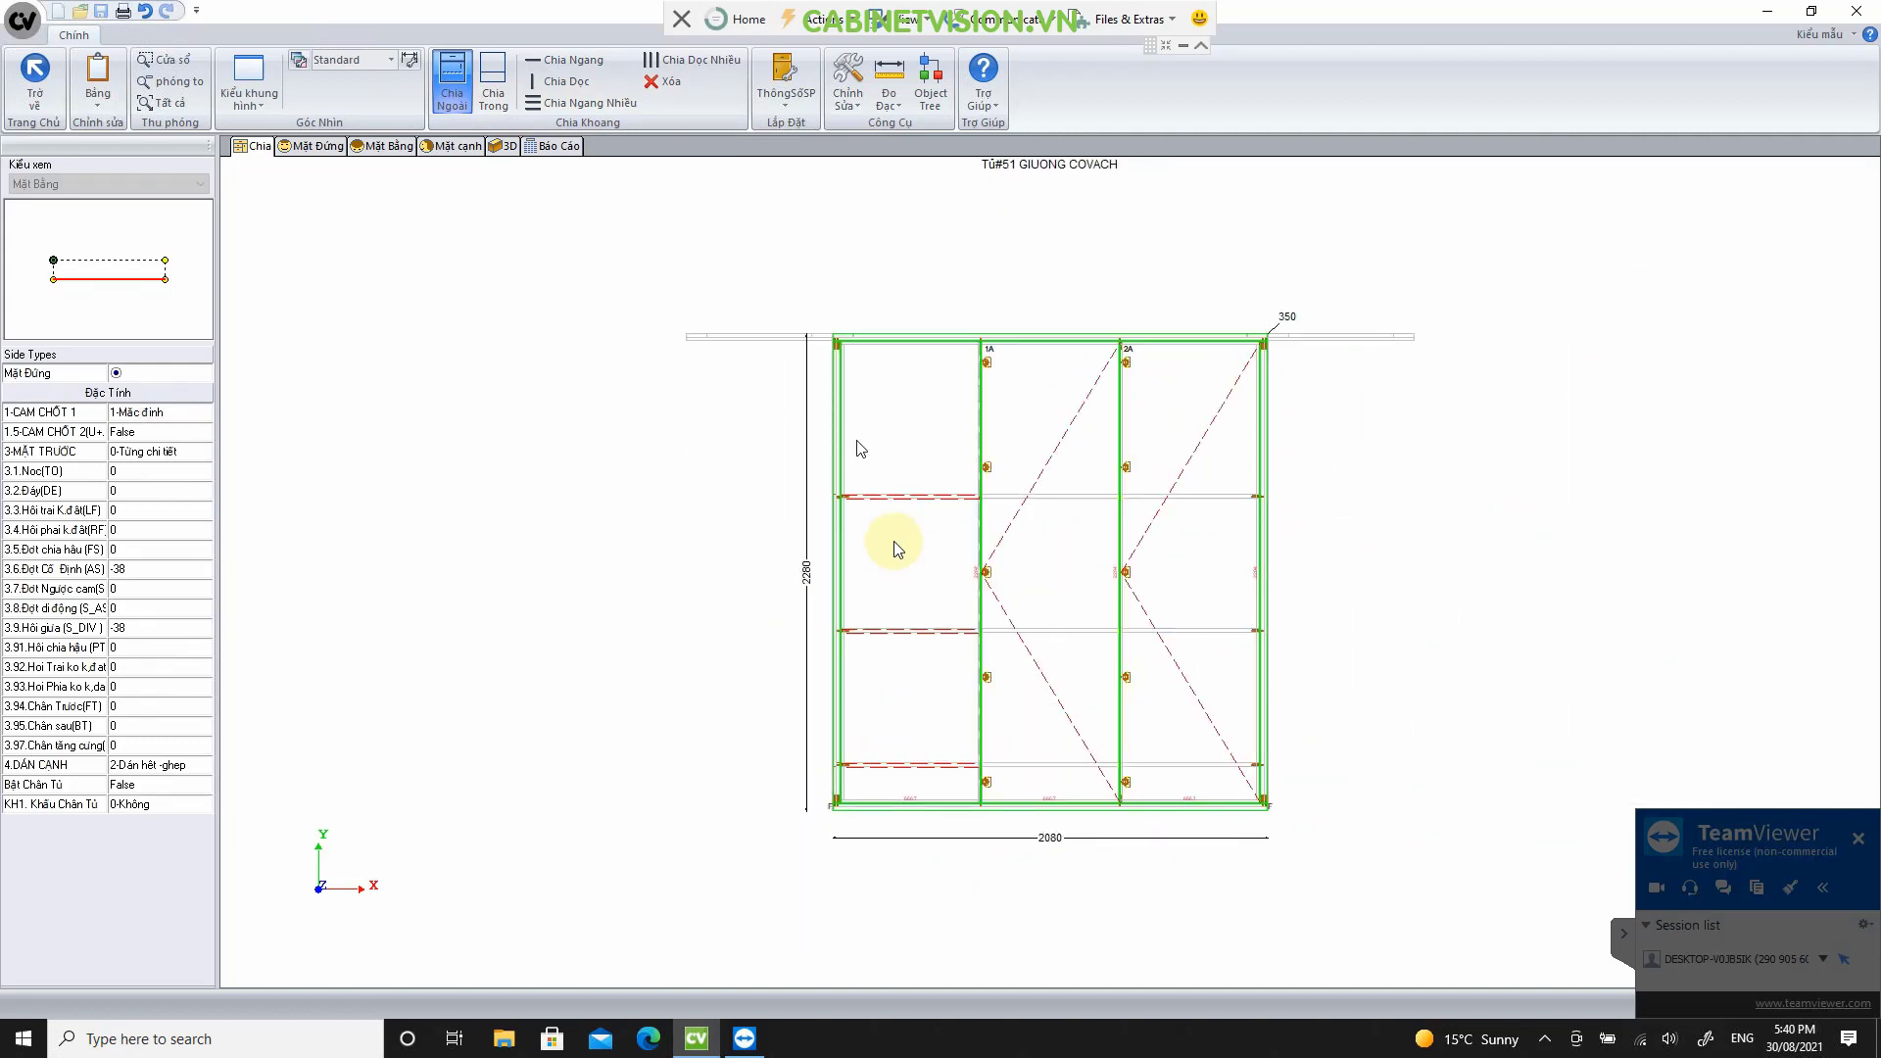
scroll(866, 438, "up", 4)
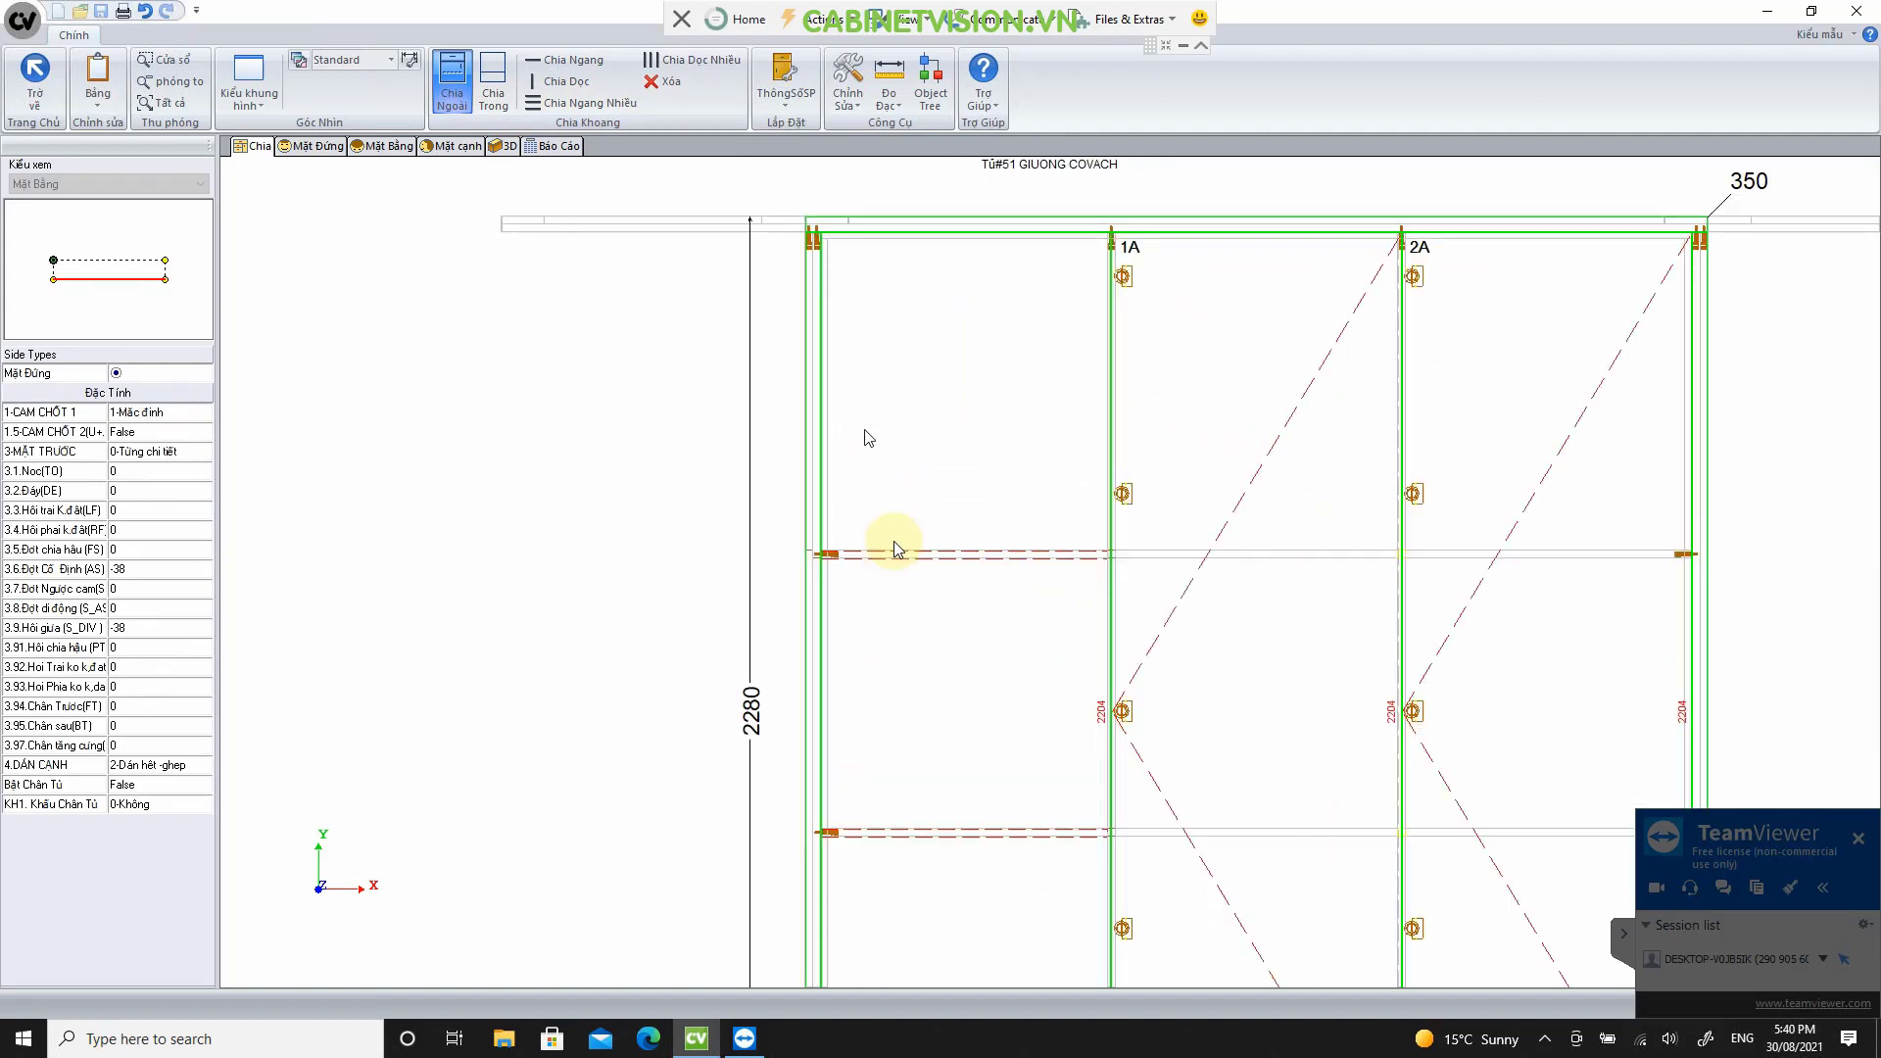
left_click(895, 549)
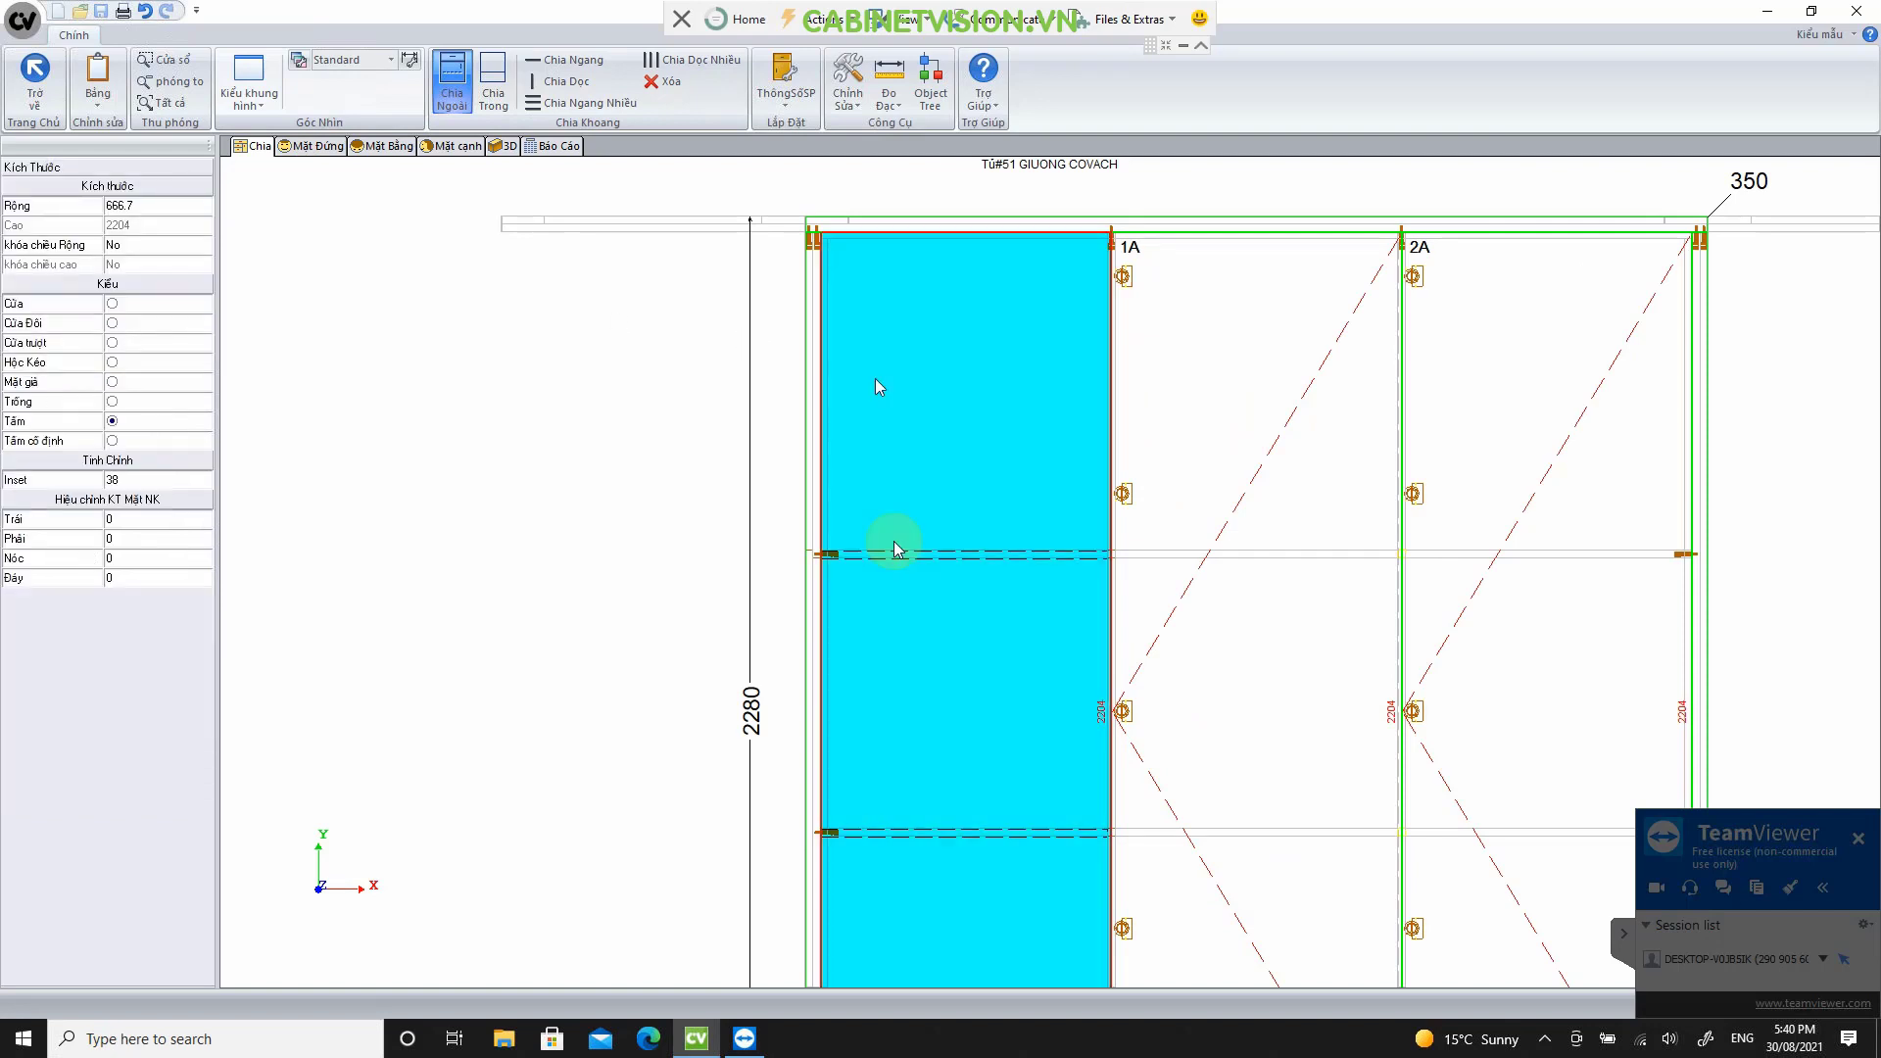
left_click(312, 147)
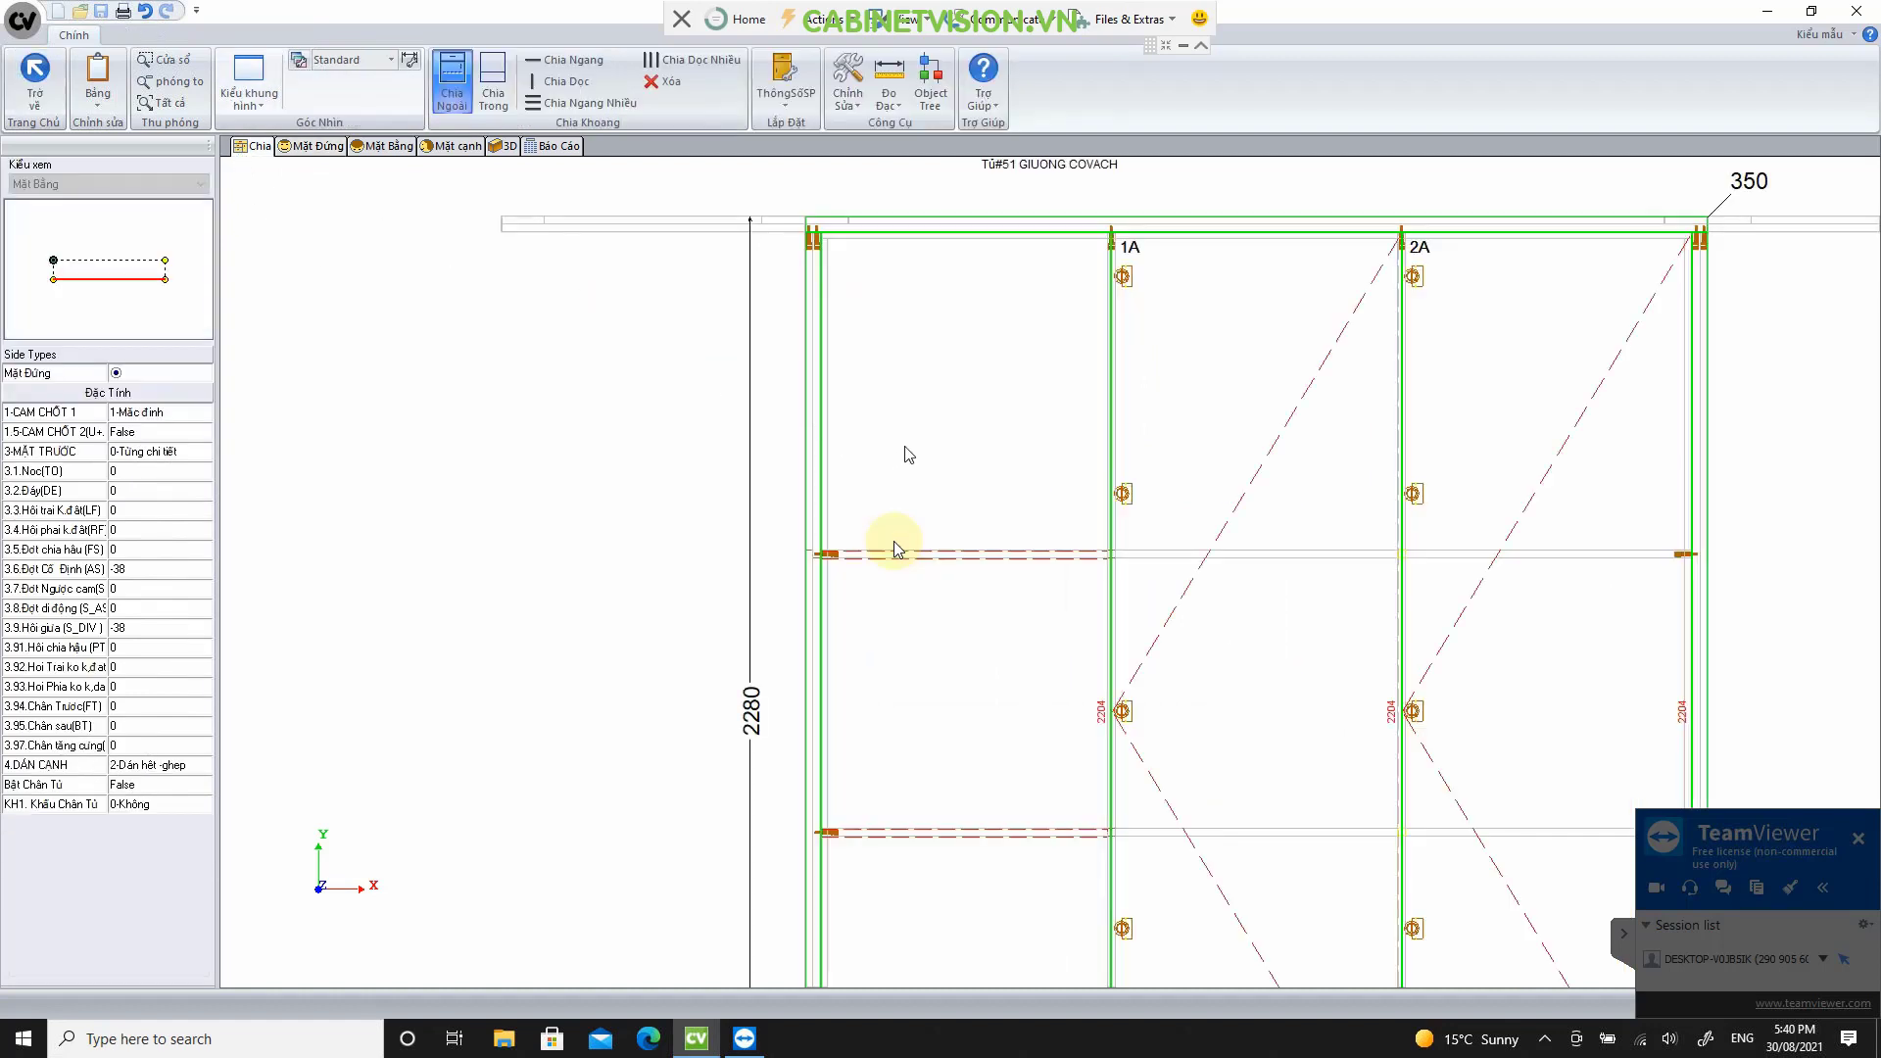
left_click(897, 548)
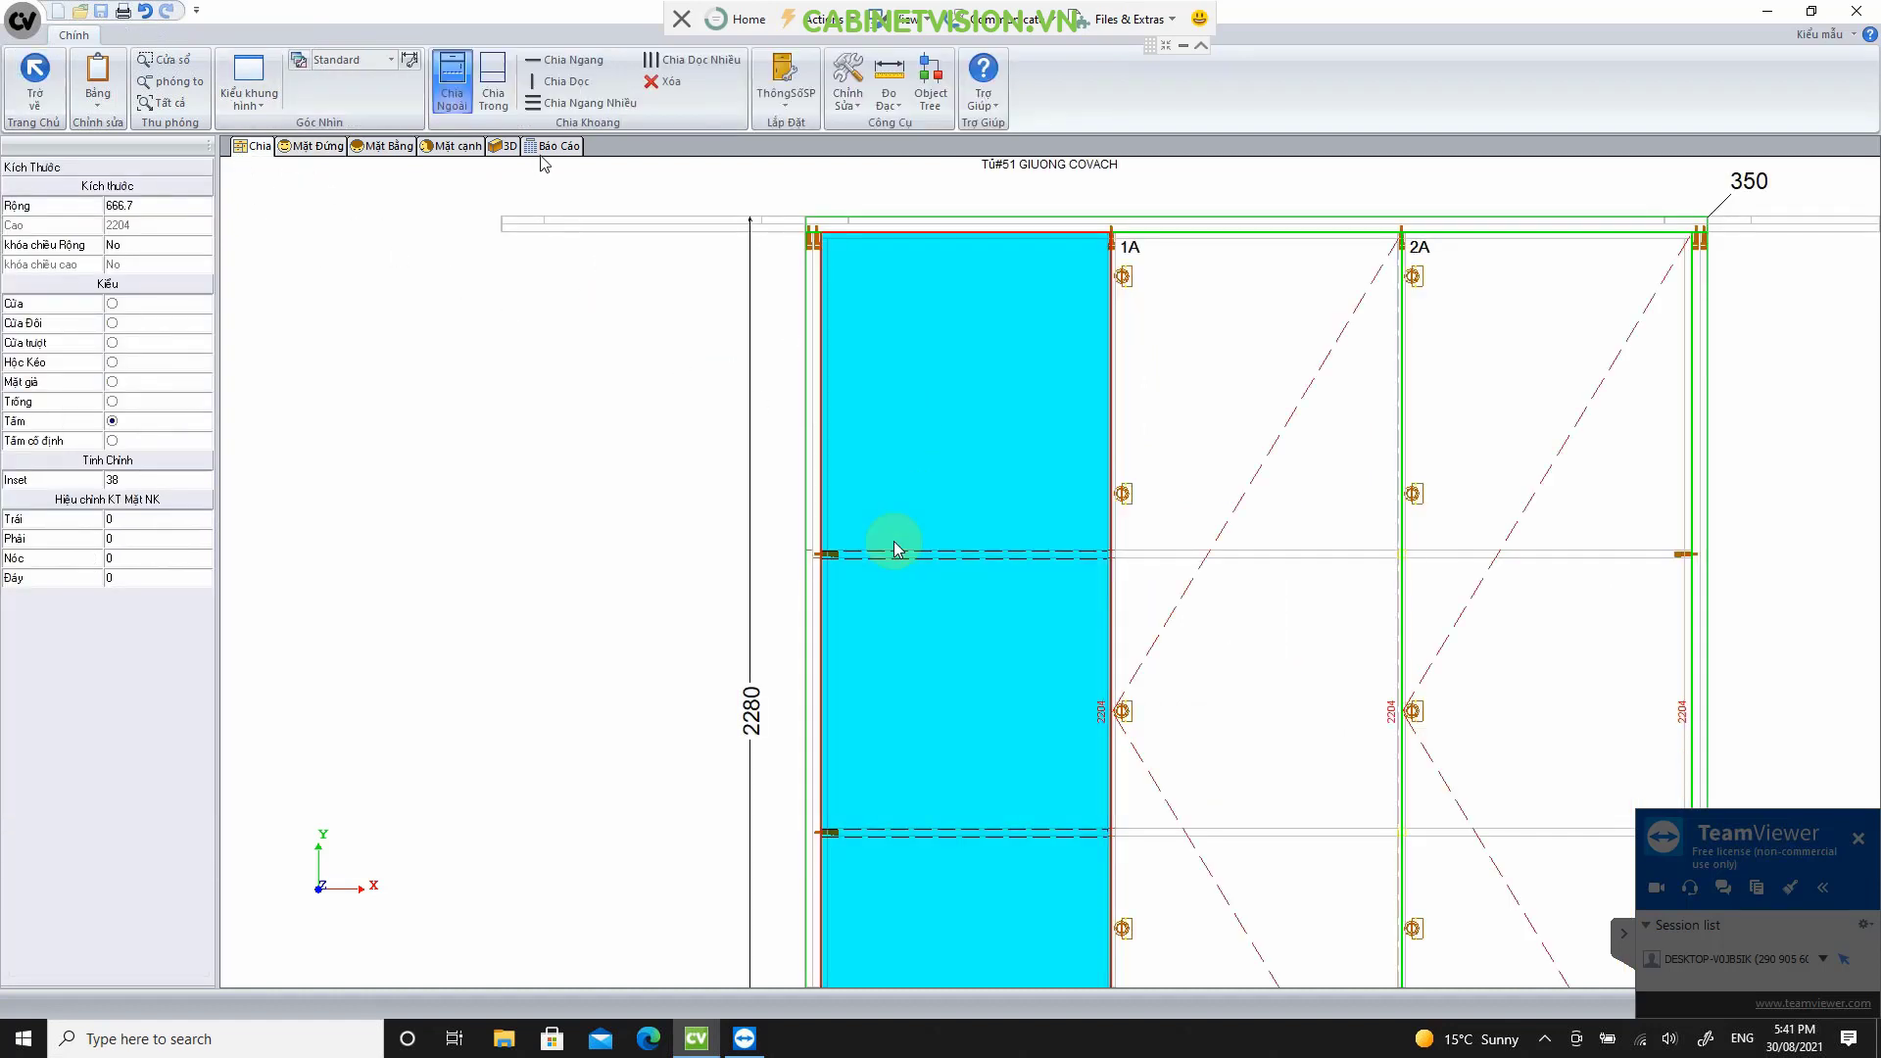
scroll(680, 442, "down", 2)
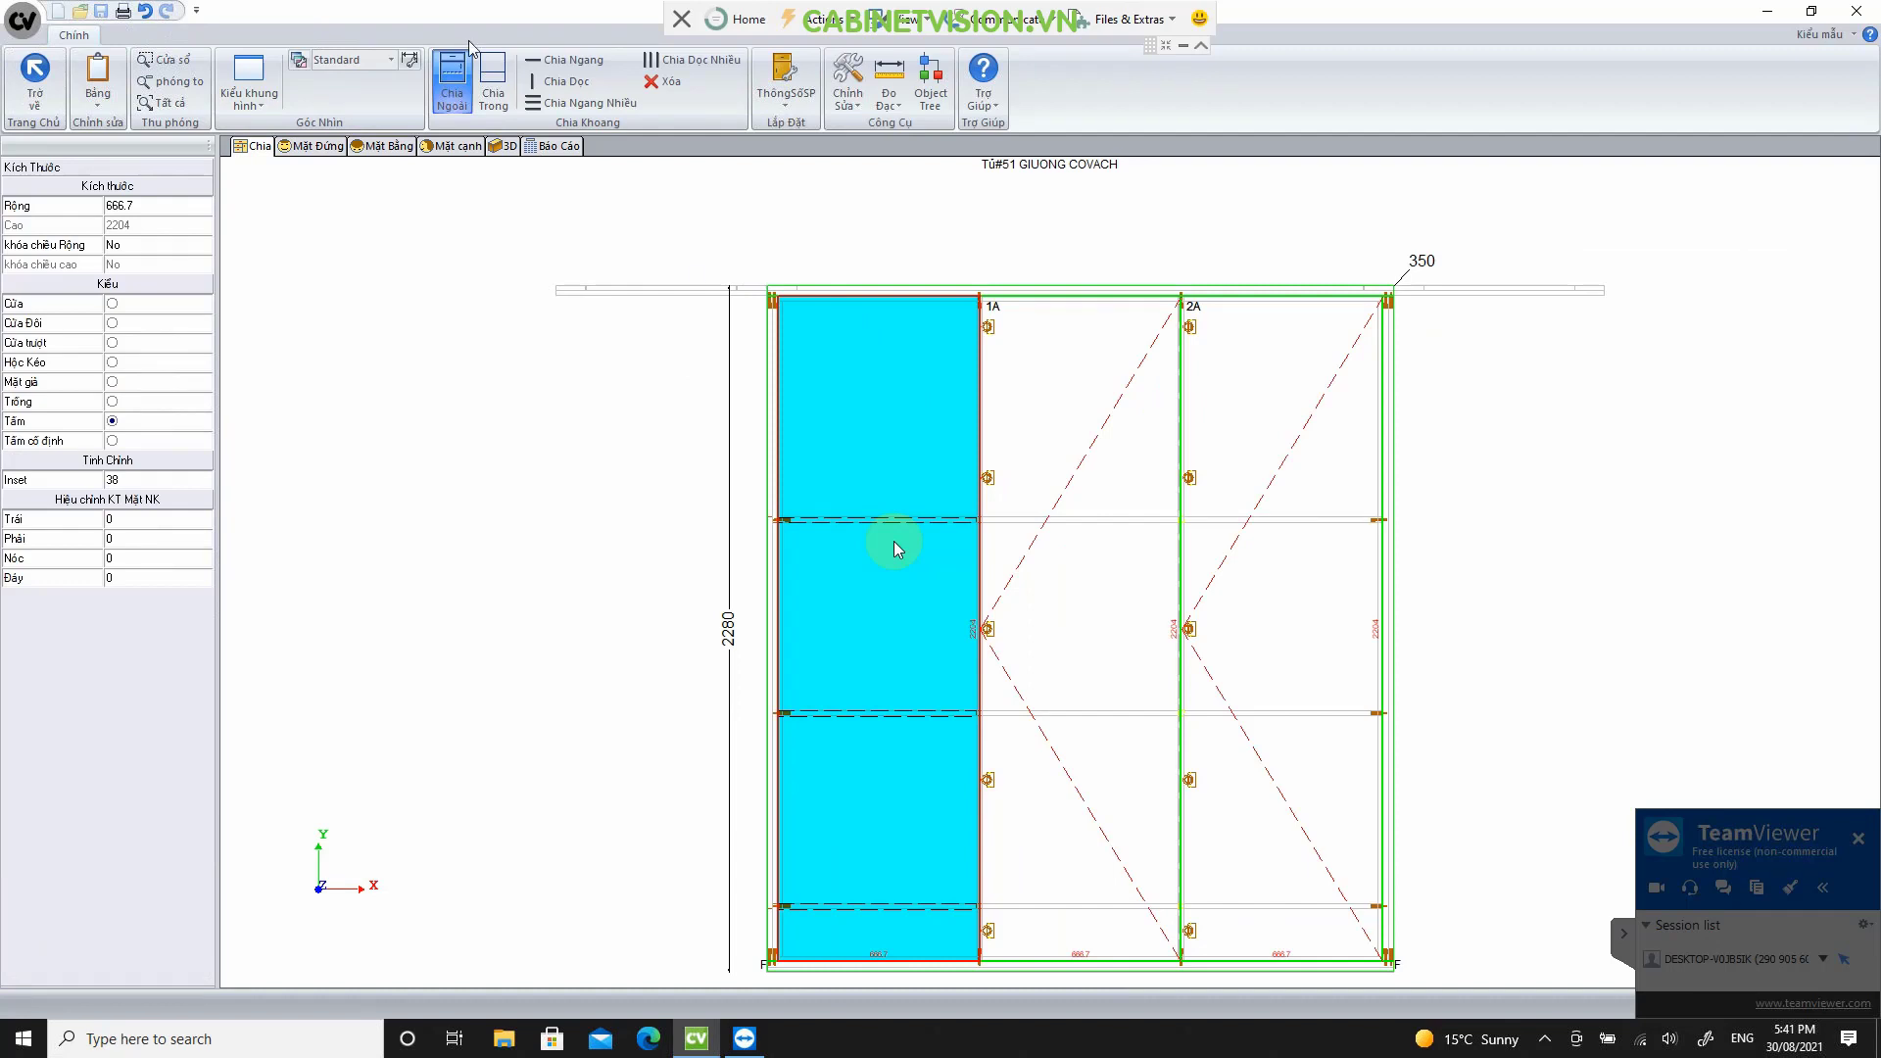
left_click(804, 518)
left_click(898, 549)
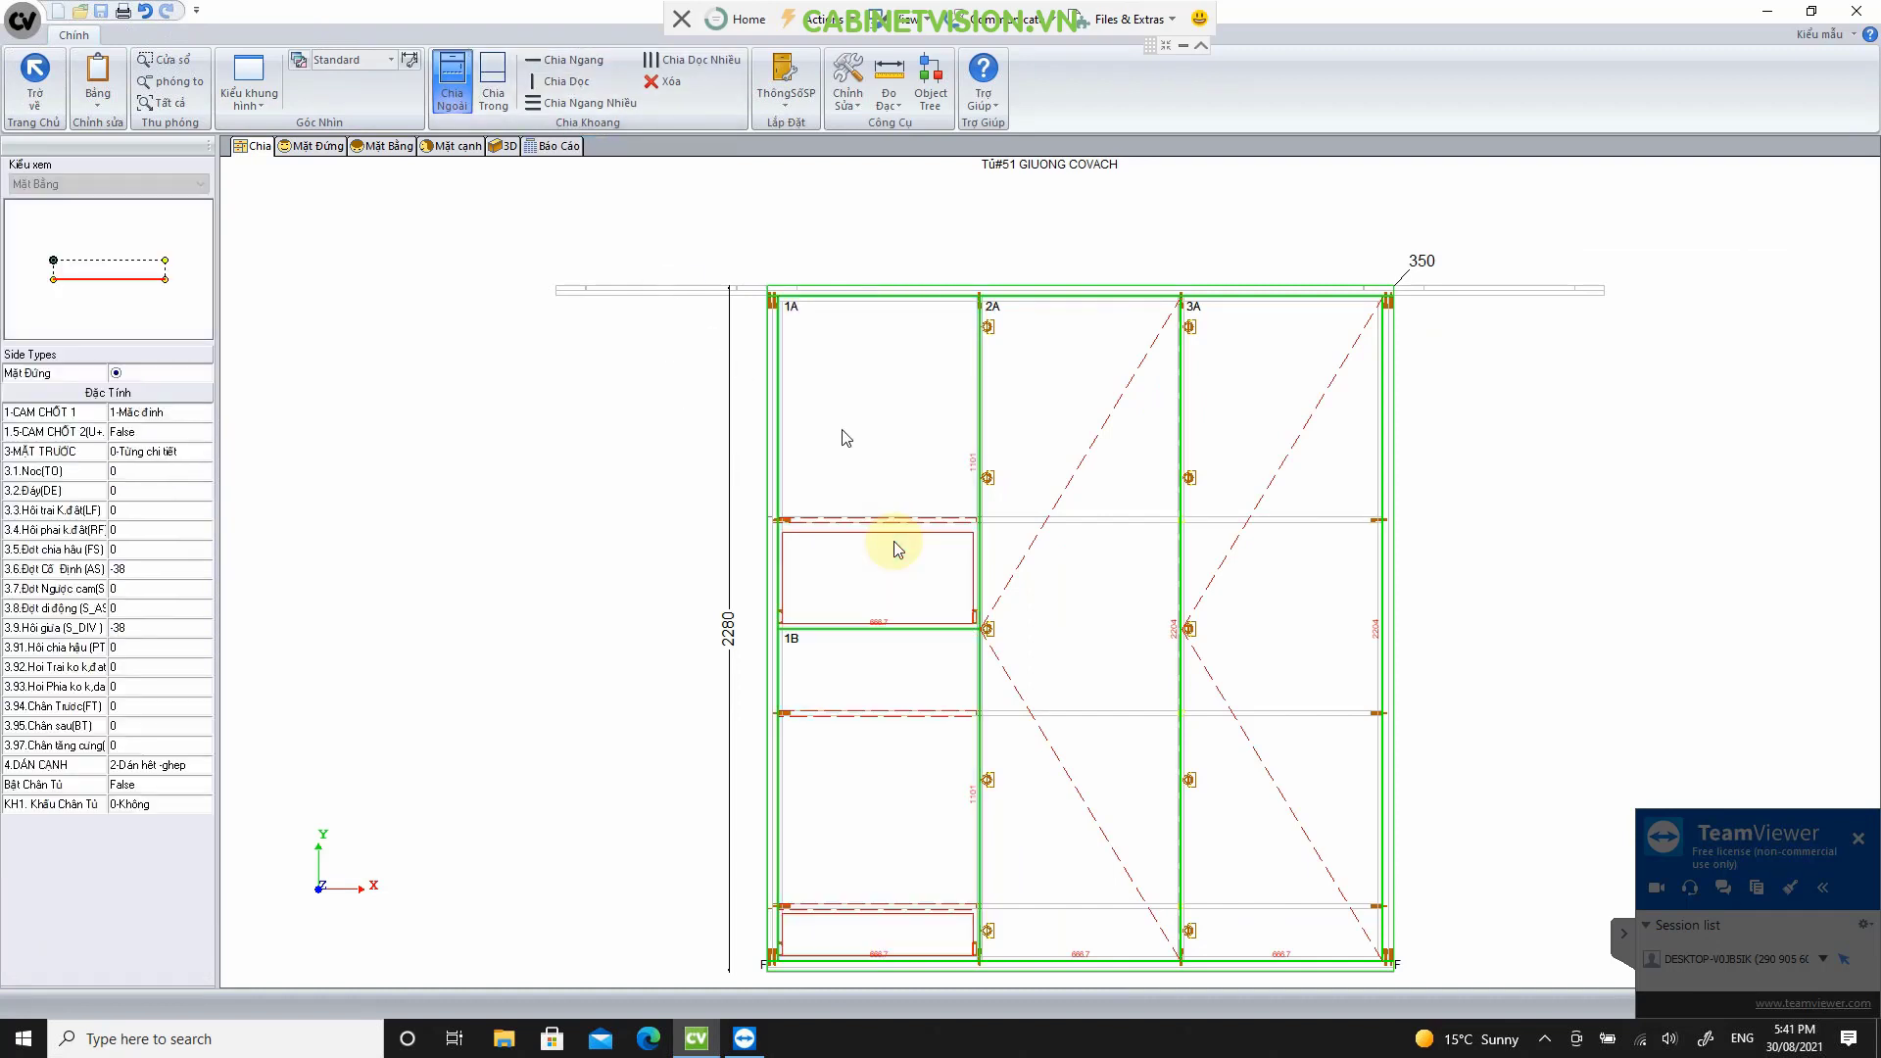
Turn the 1101-high upper section 1A into a door.
left_click(873, 459)
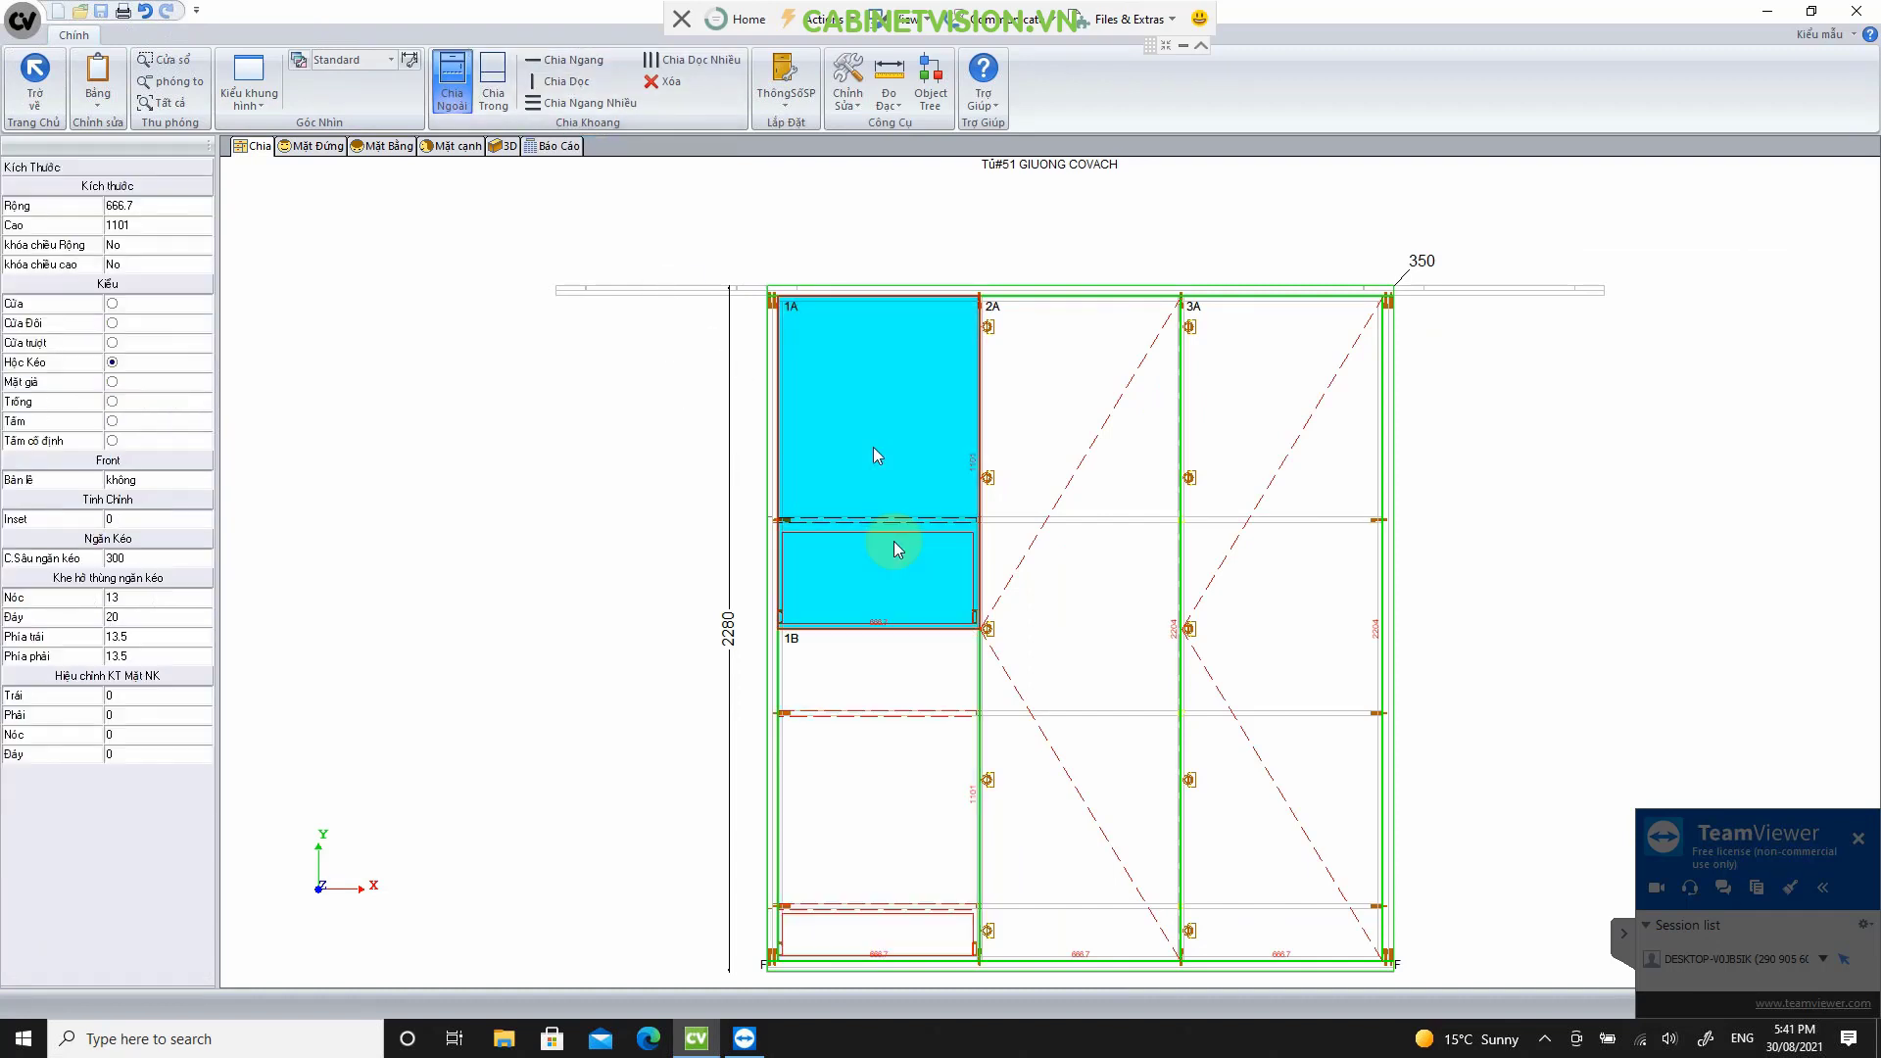
scroll(873, 448, "up", 3)
scroll(873, 448, "down", 4)
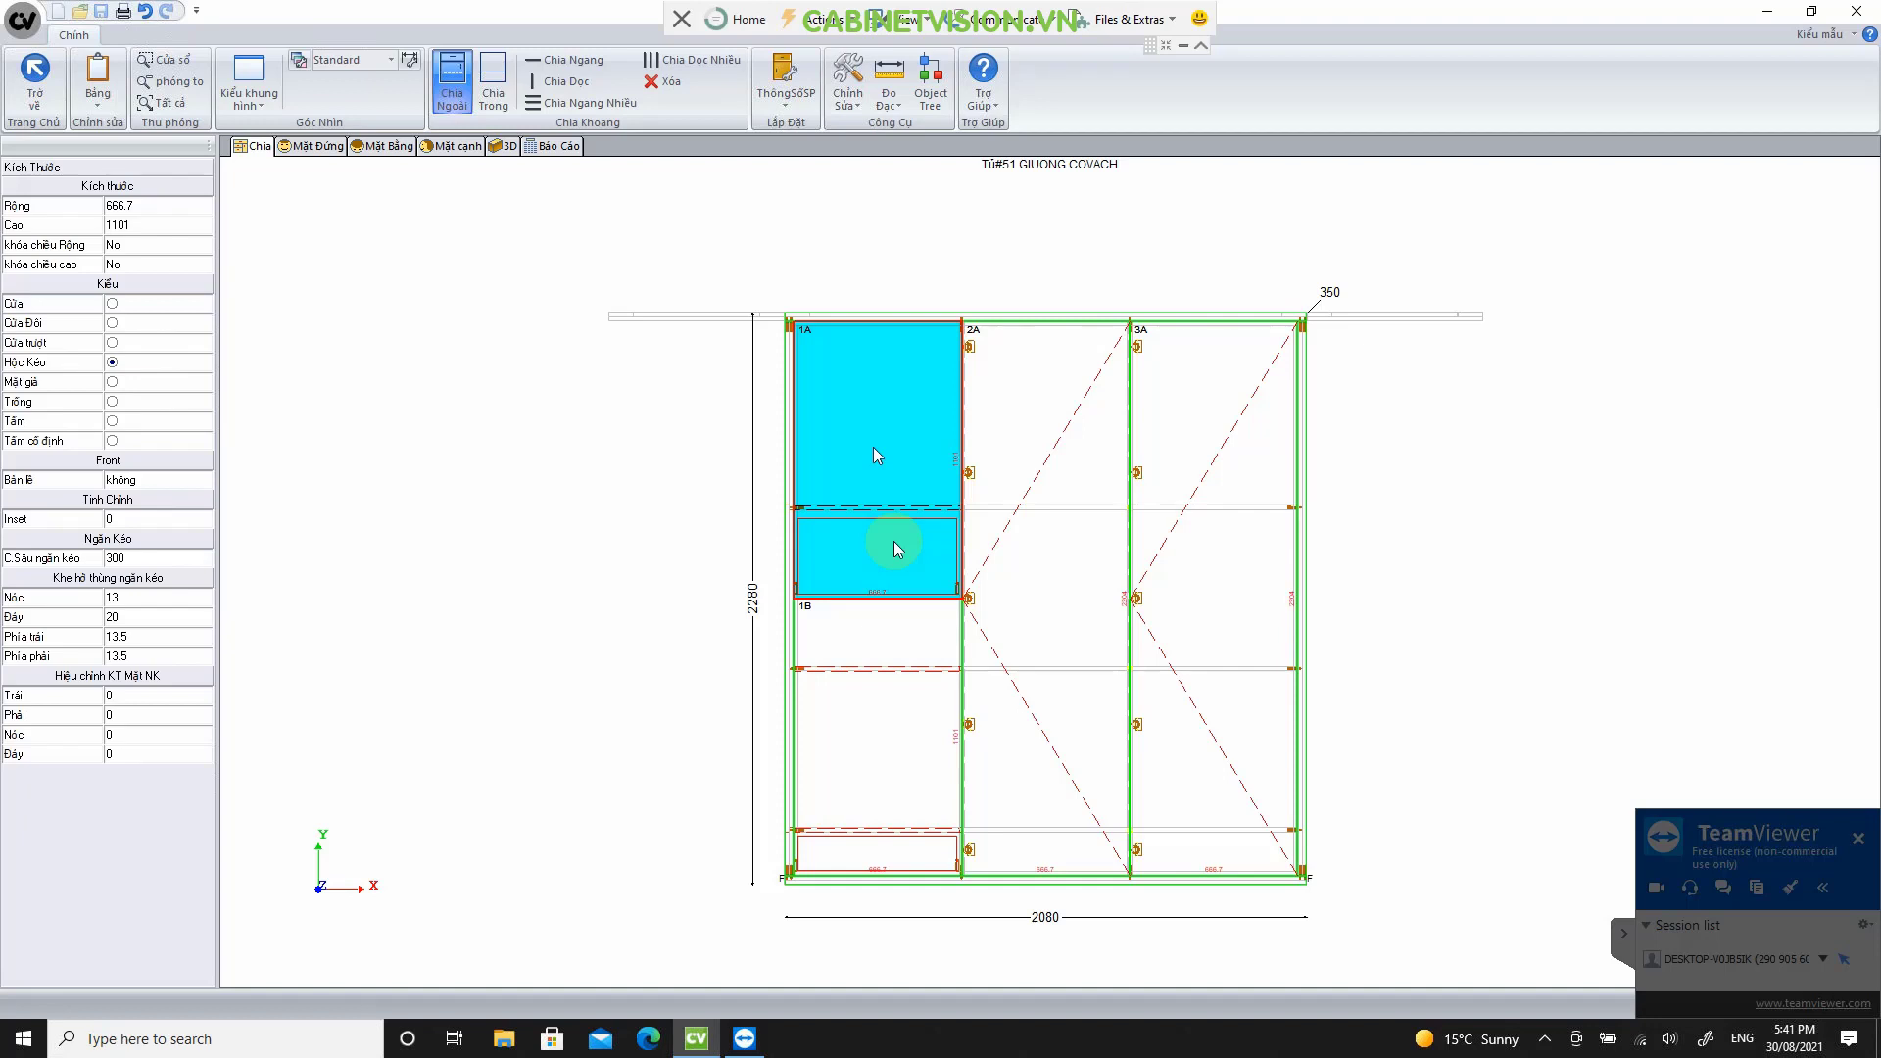
left_click(866, 719)
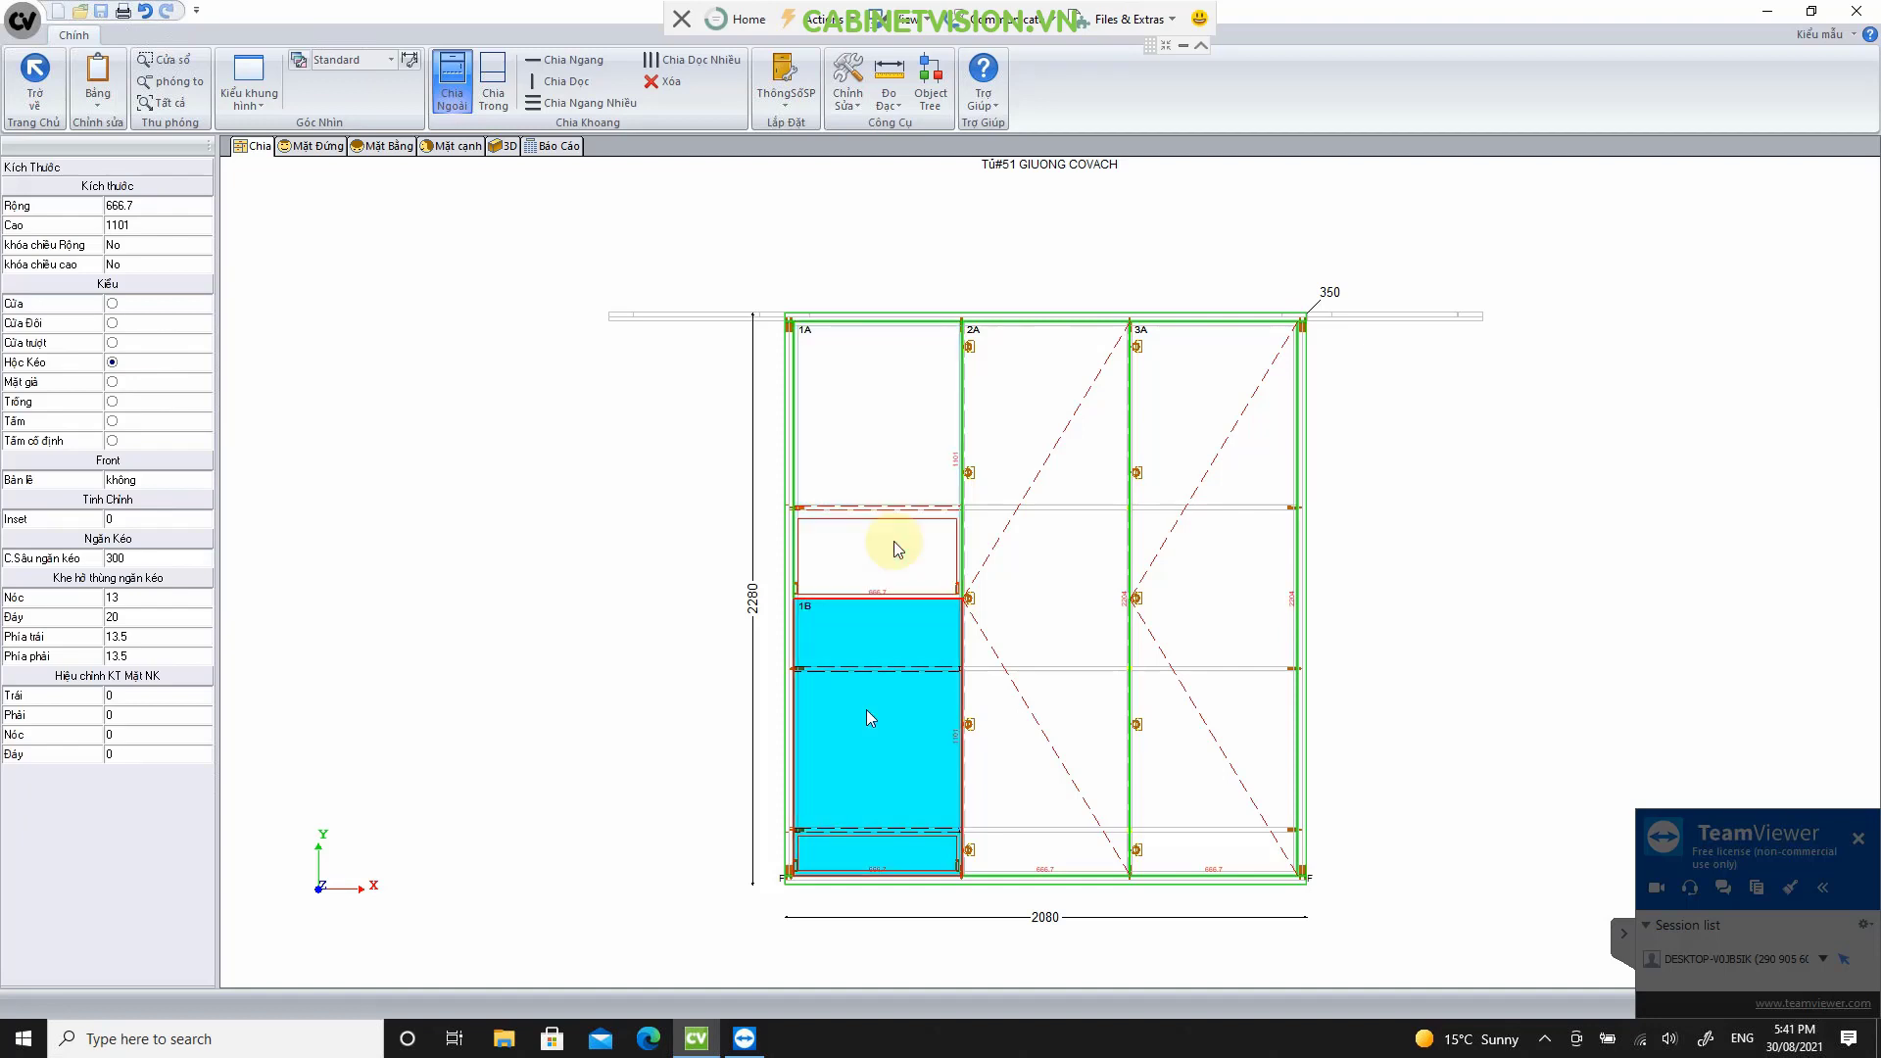
left_click(890, 485)
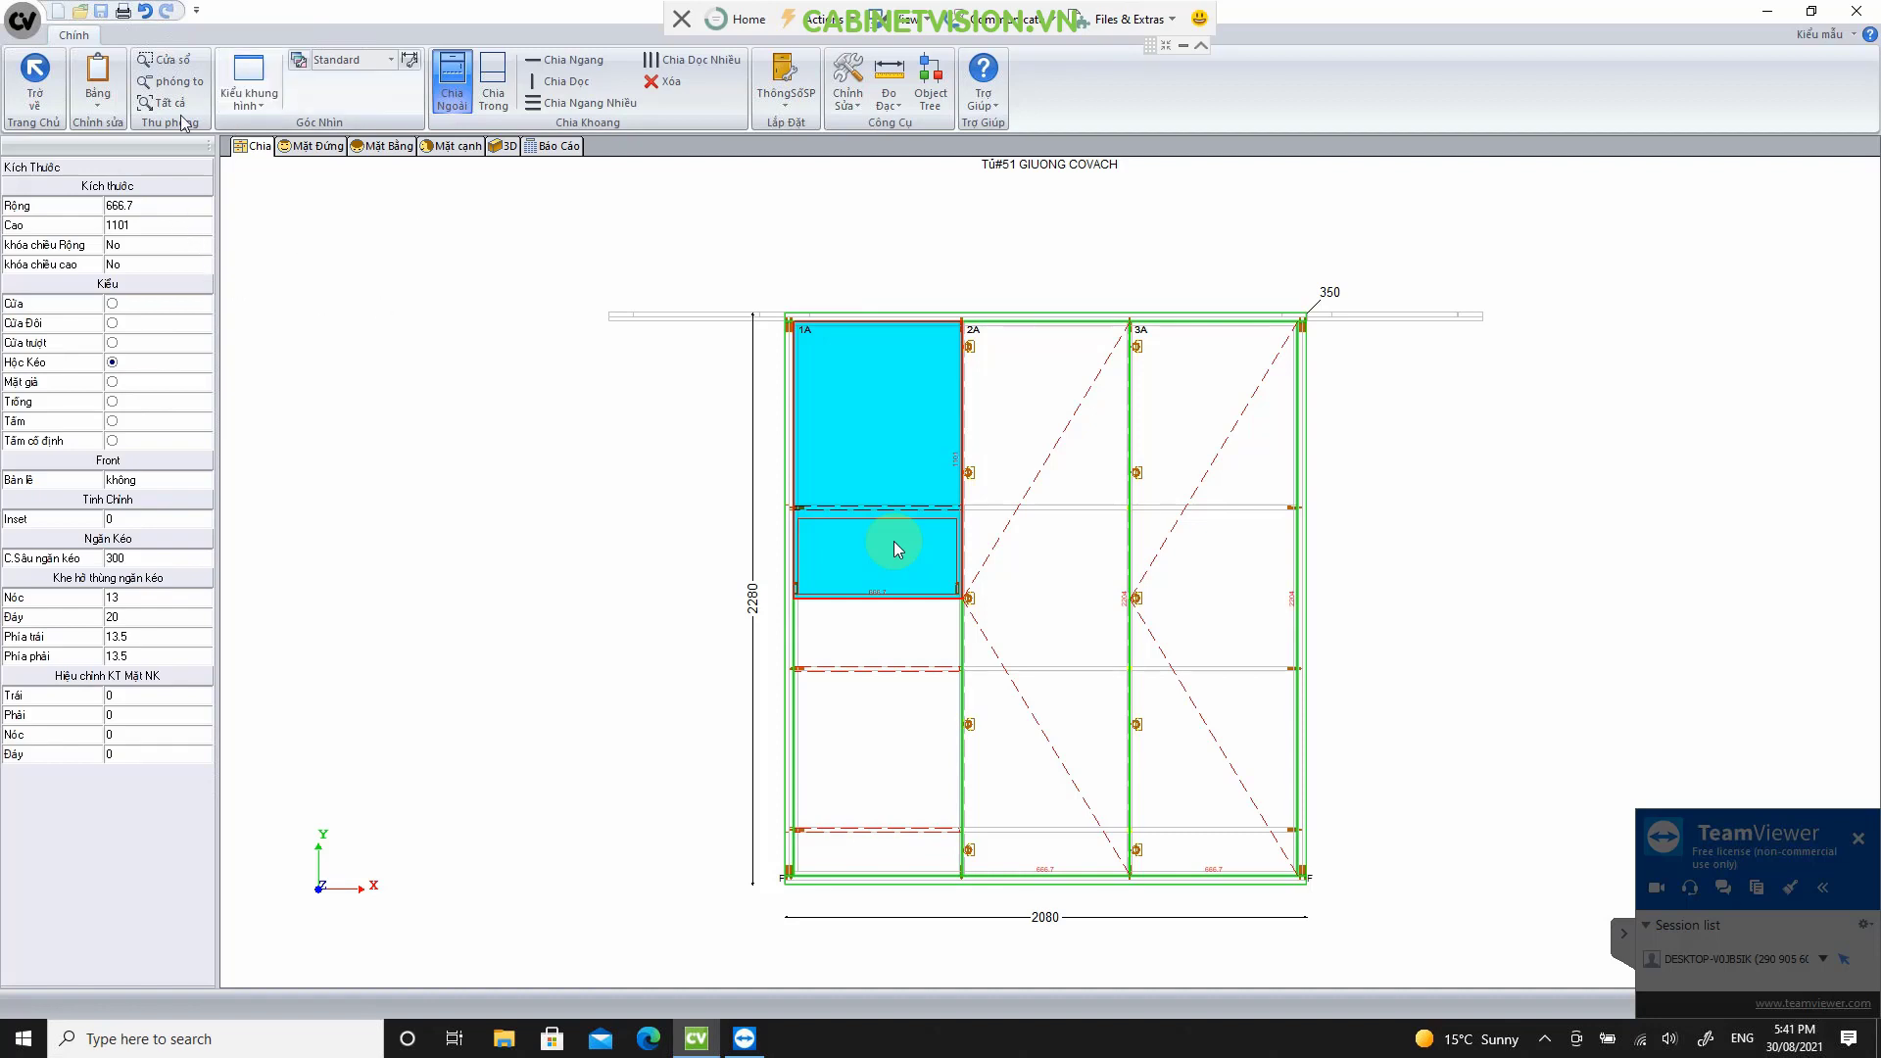
left_click(24, 71)
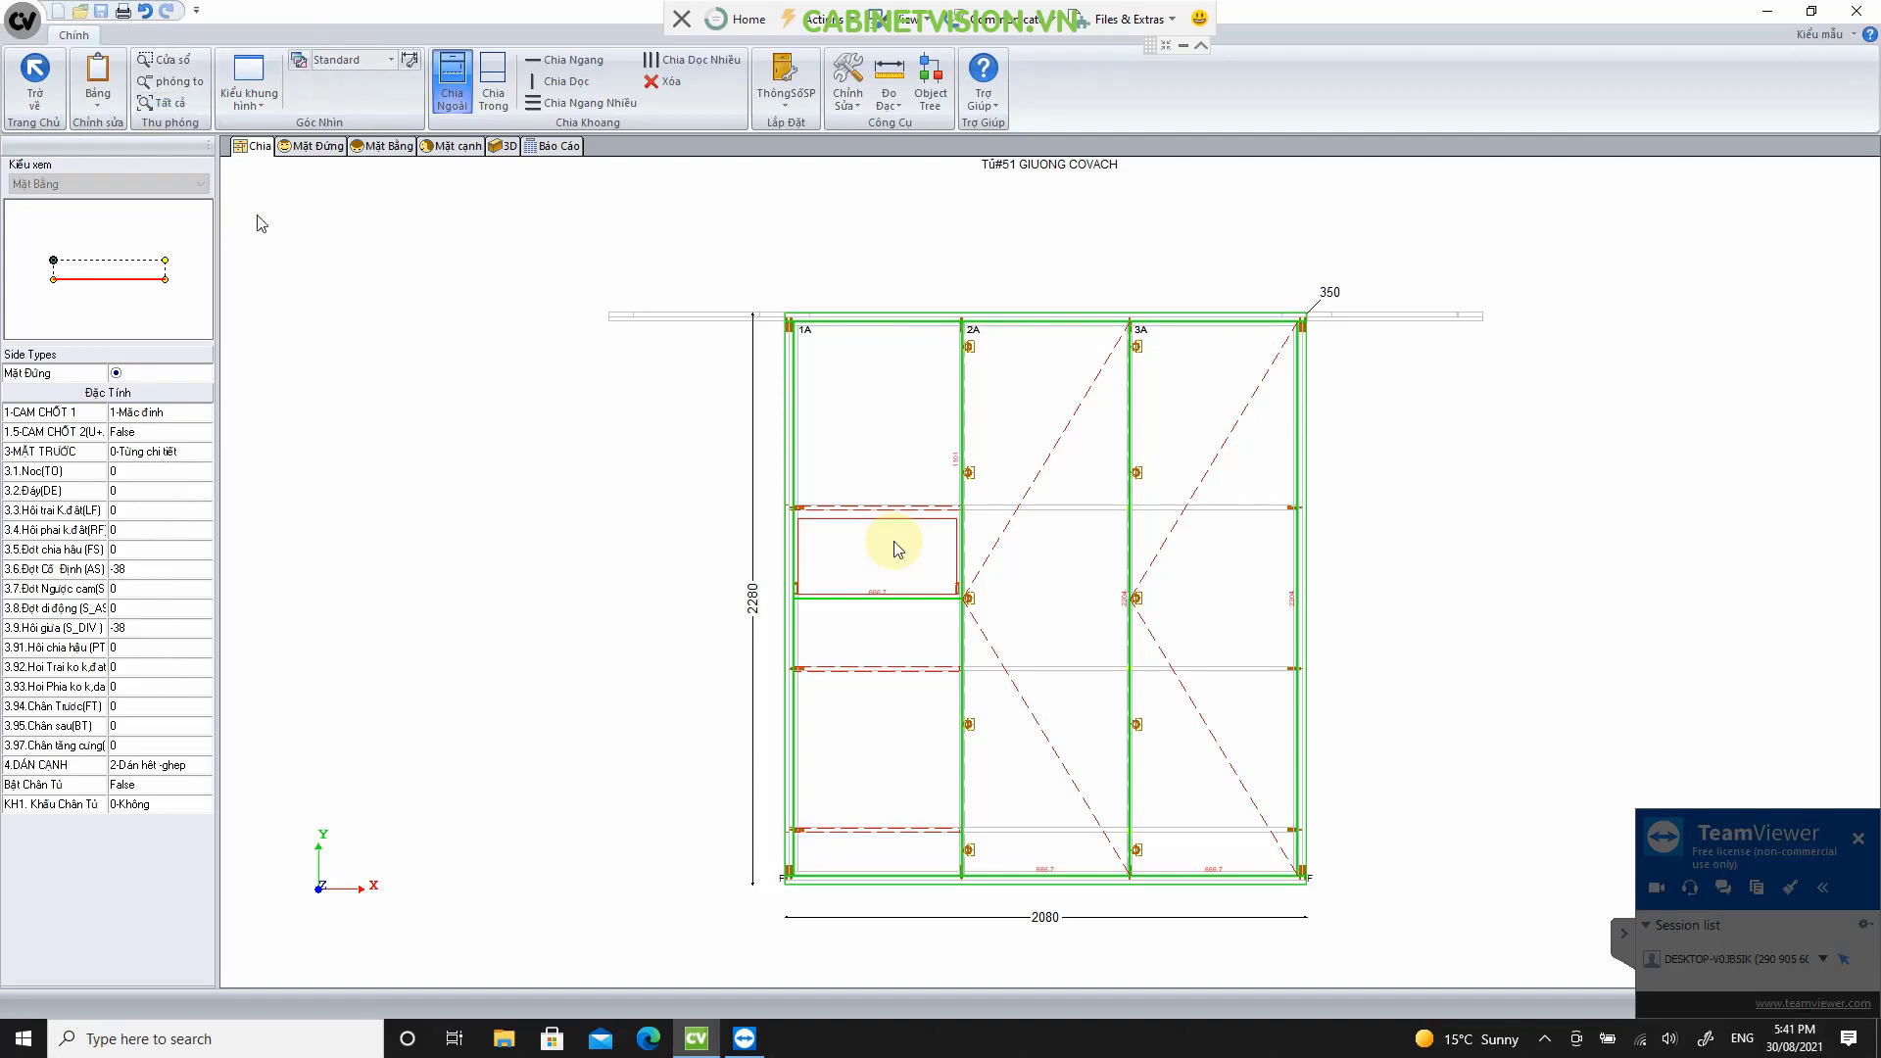
left_click(892, 529)
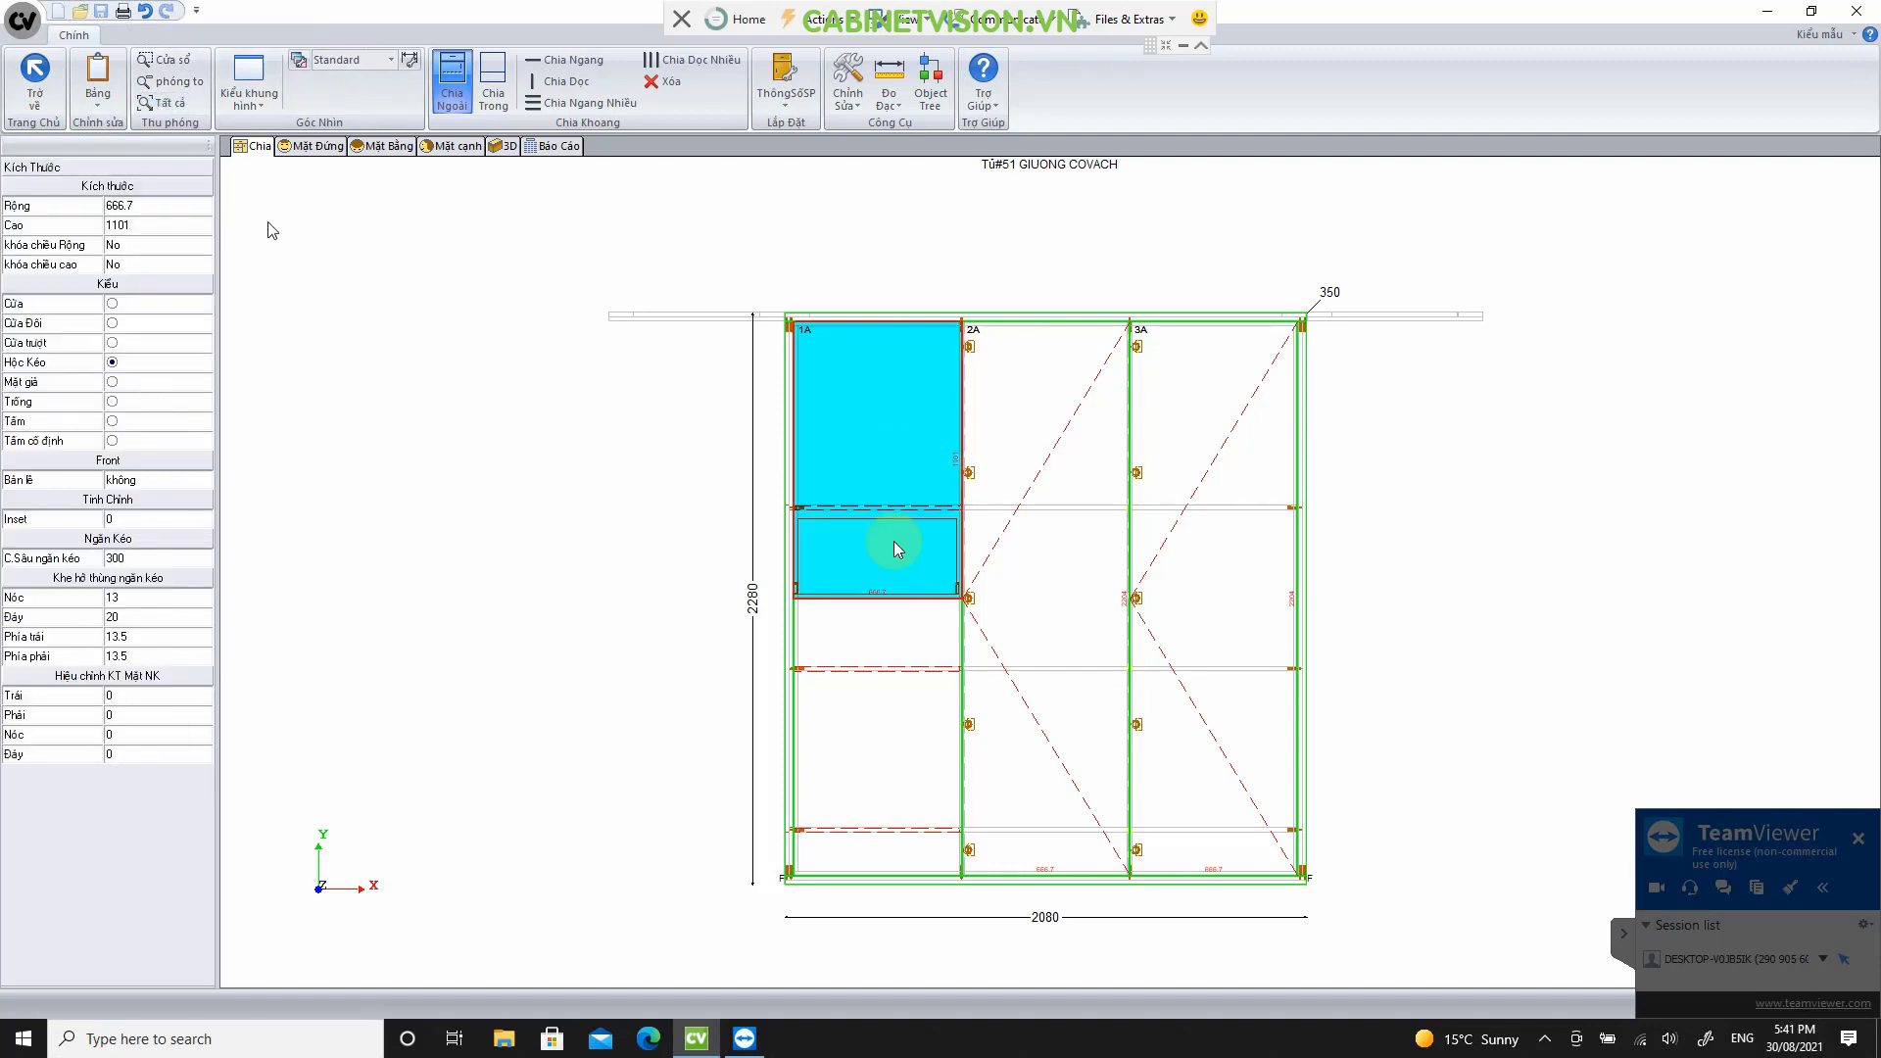
scroll(921, 490, "up", 3)
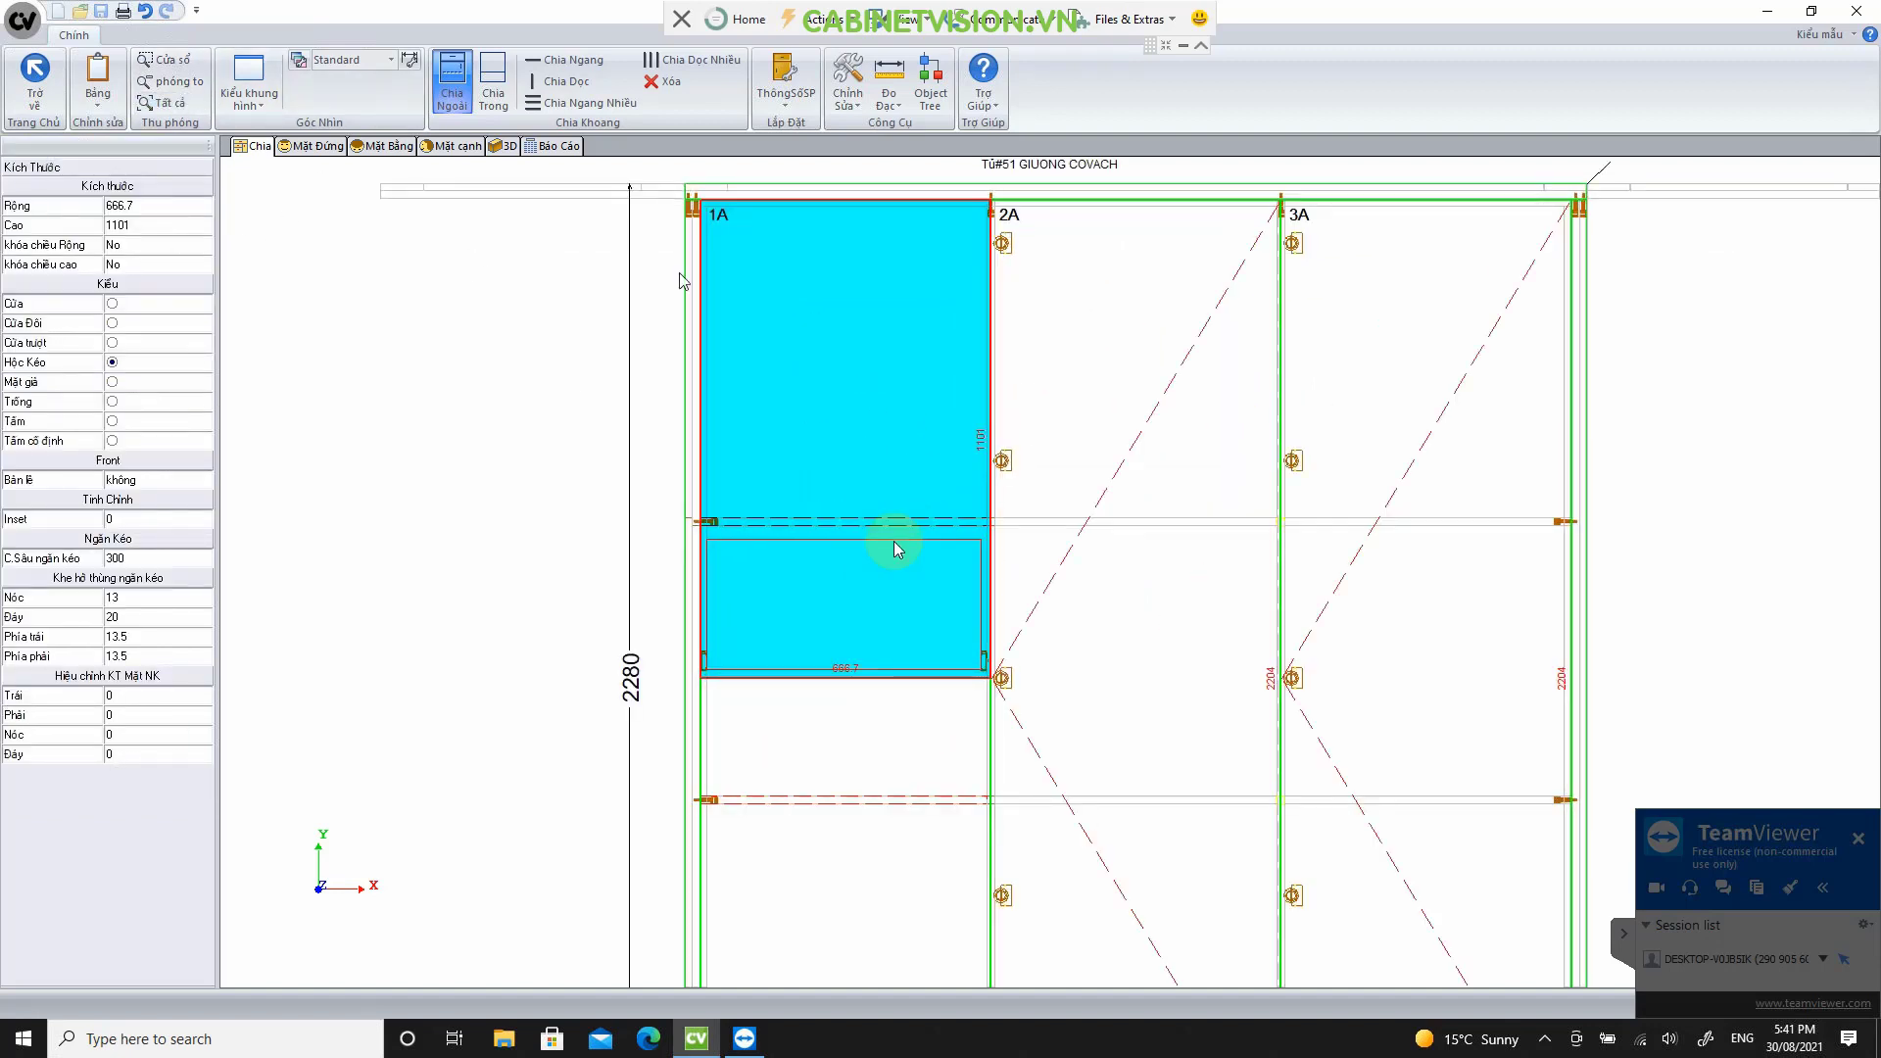
left_click(112, 303)
Check door 1A against the interior divisions, then reselect it in the face layout.
left_click(429, 292)
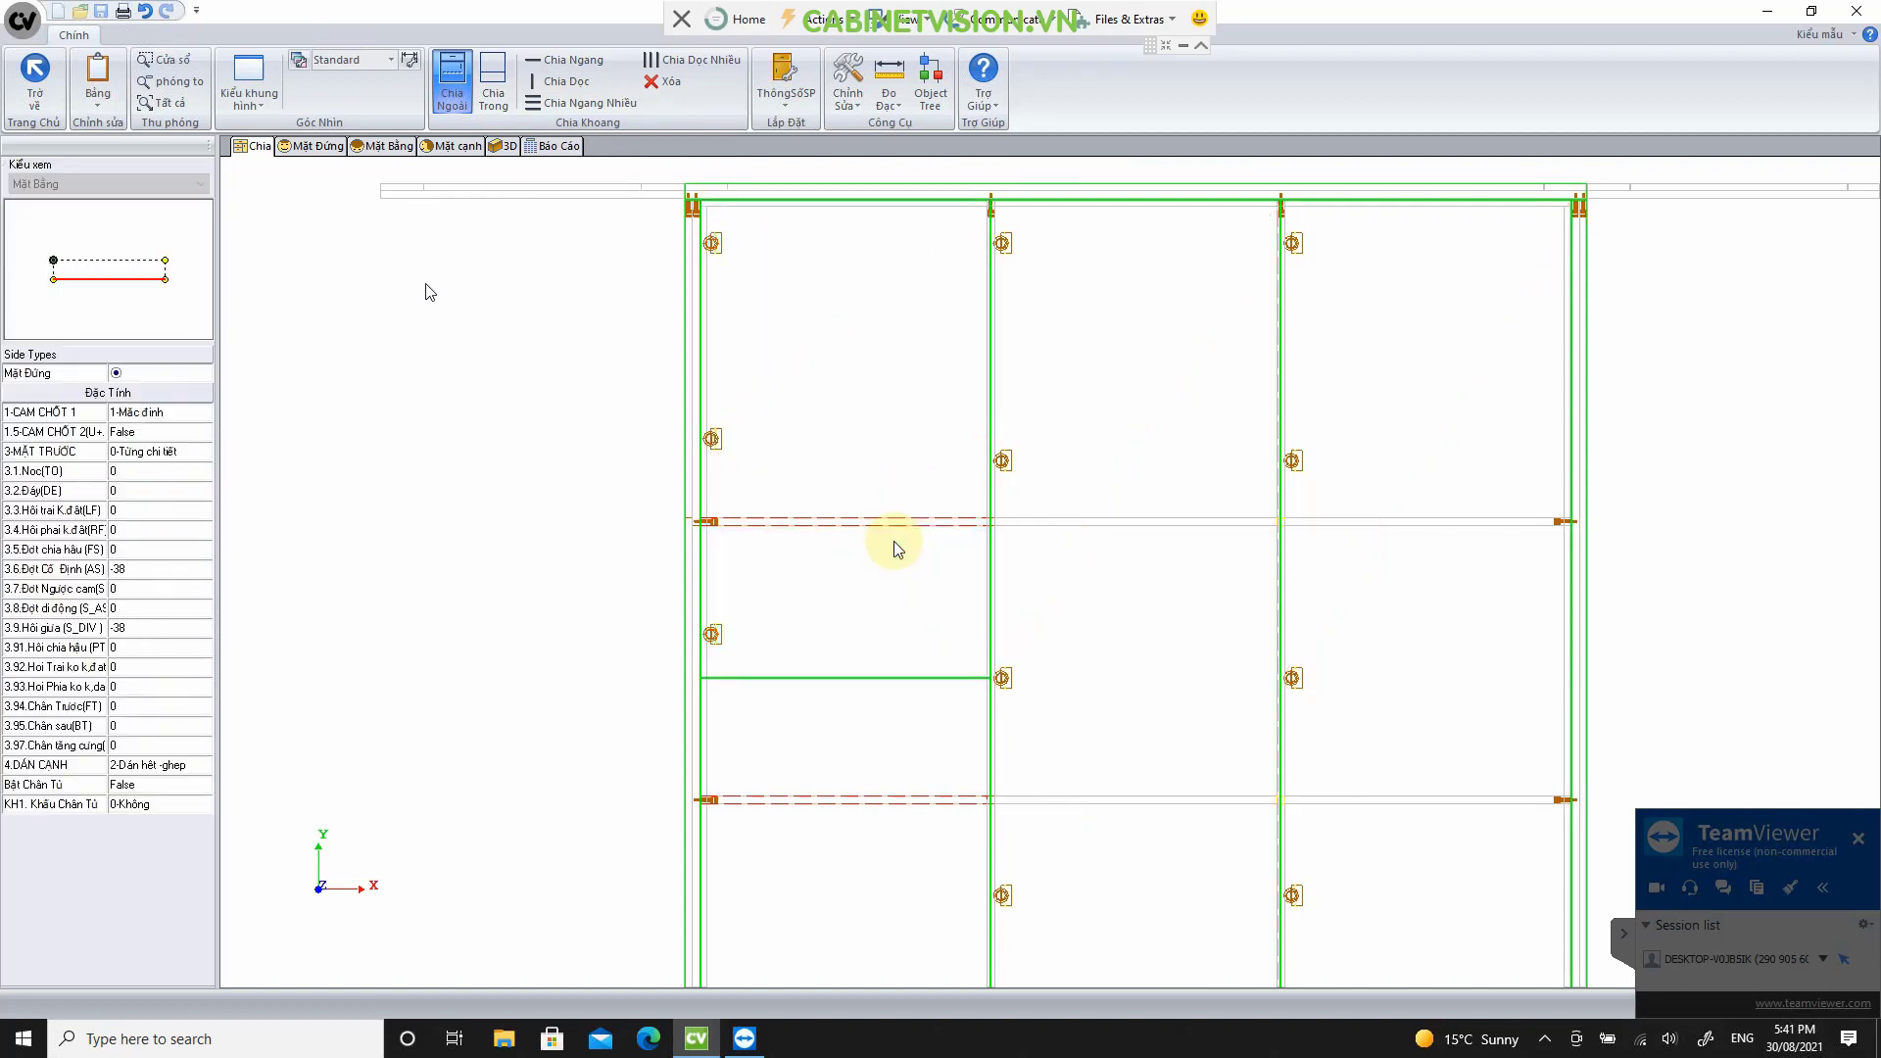
left_click(858, 597)
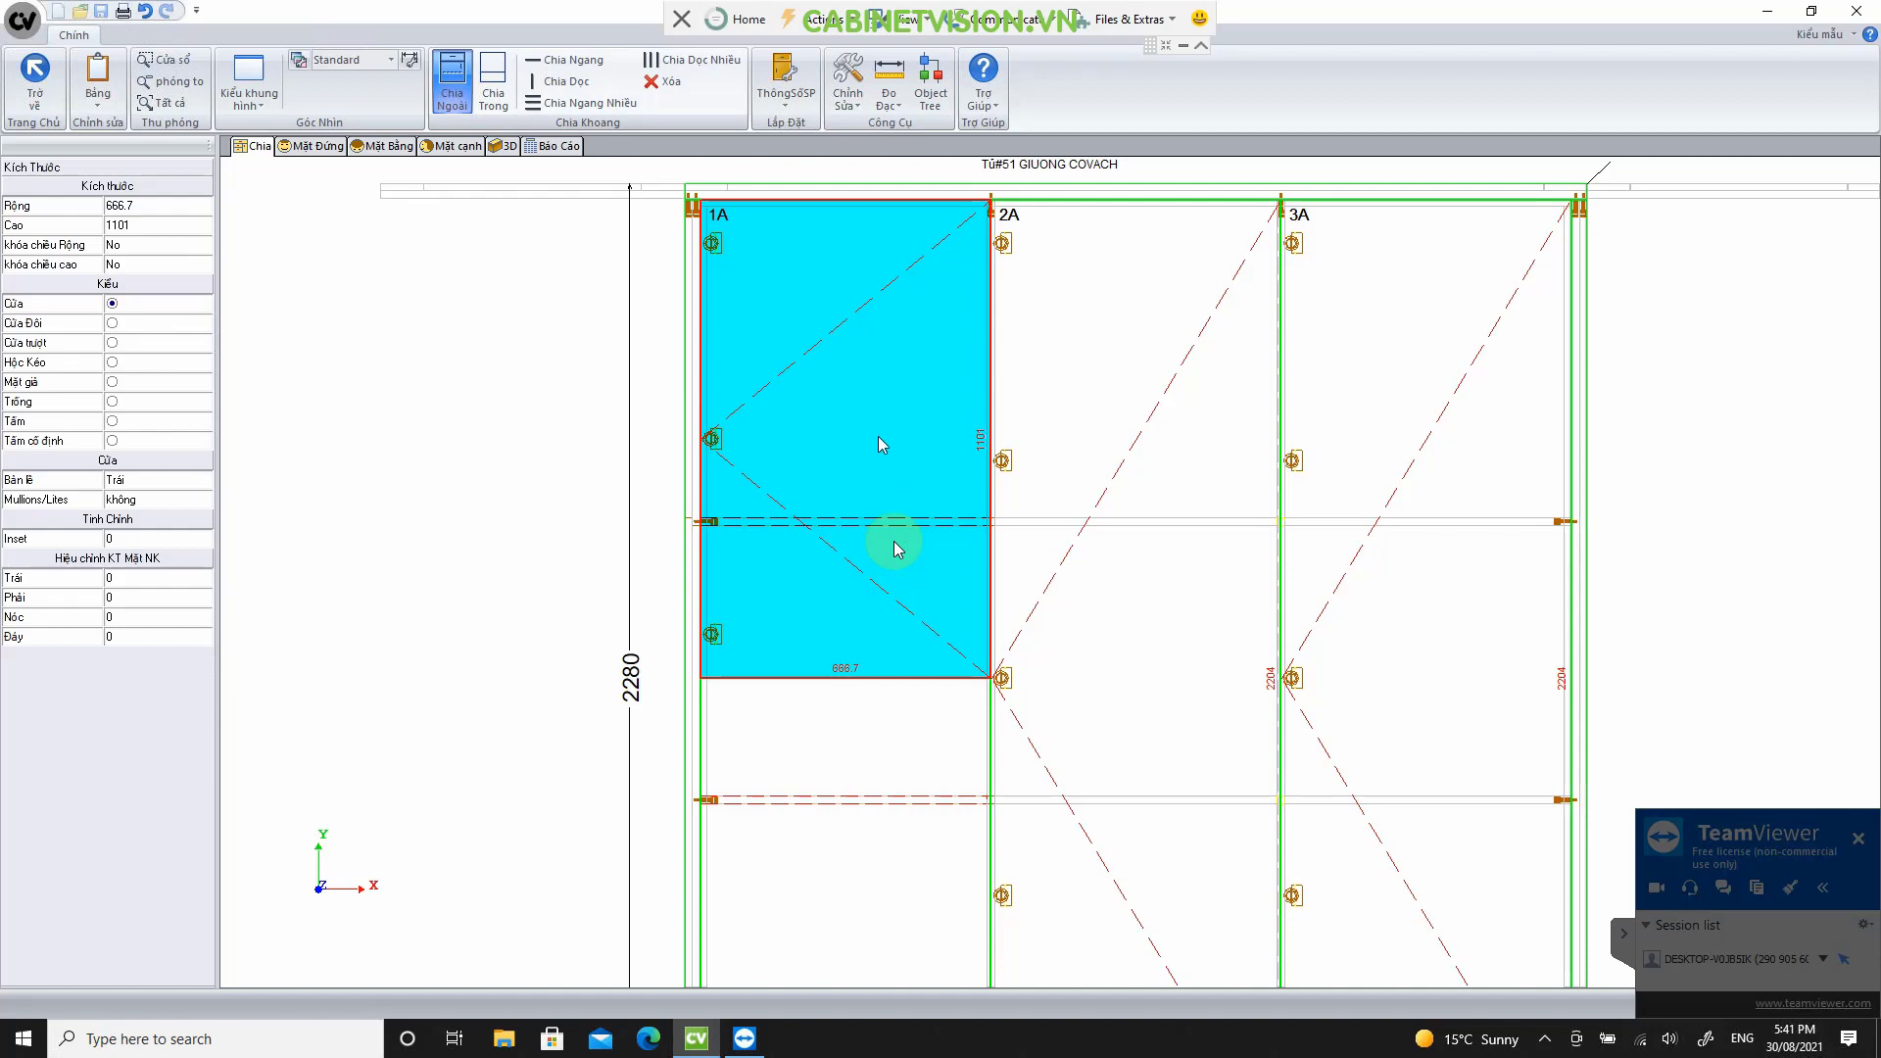
left_click(841, 683)
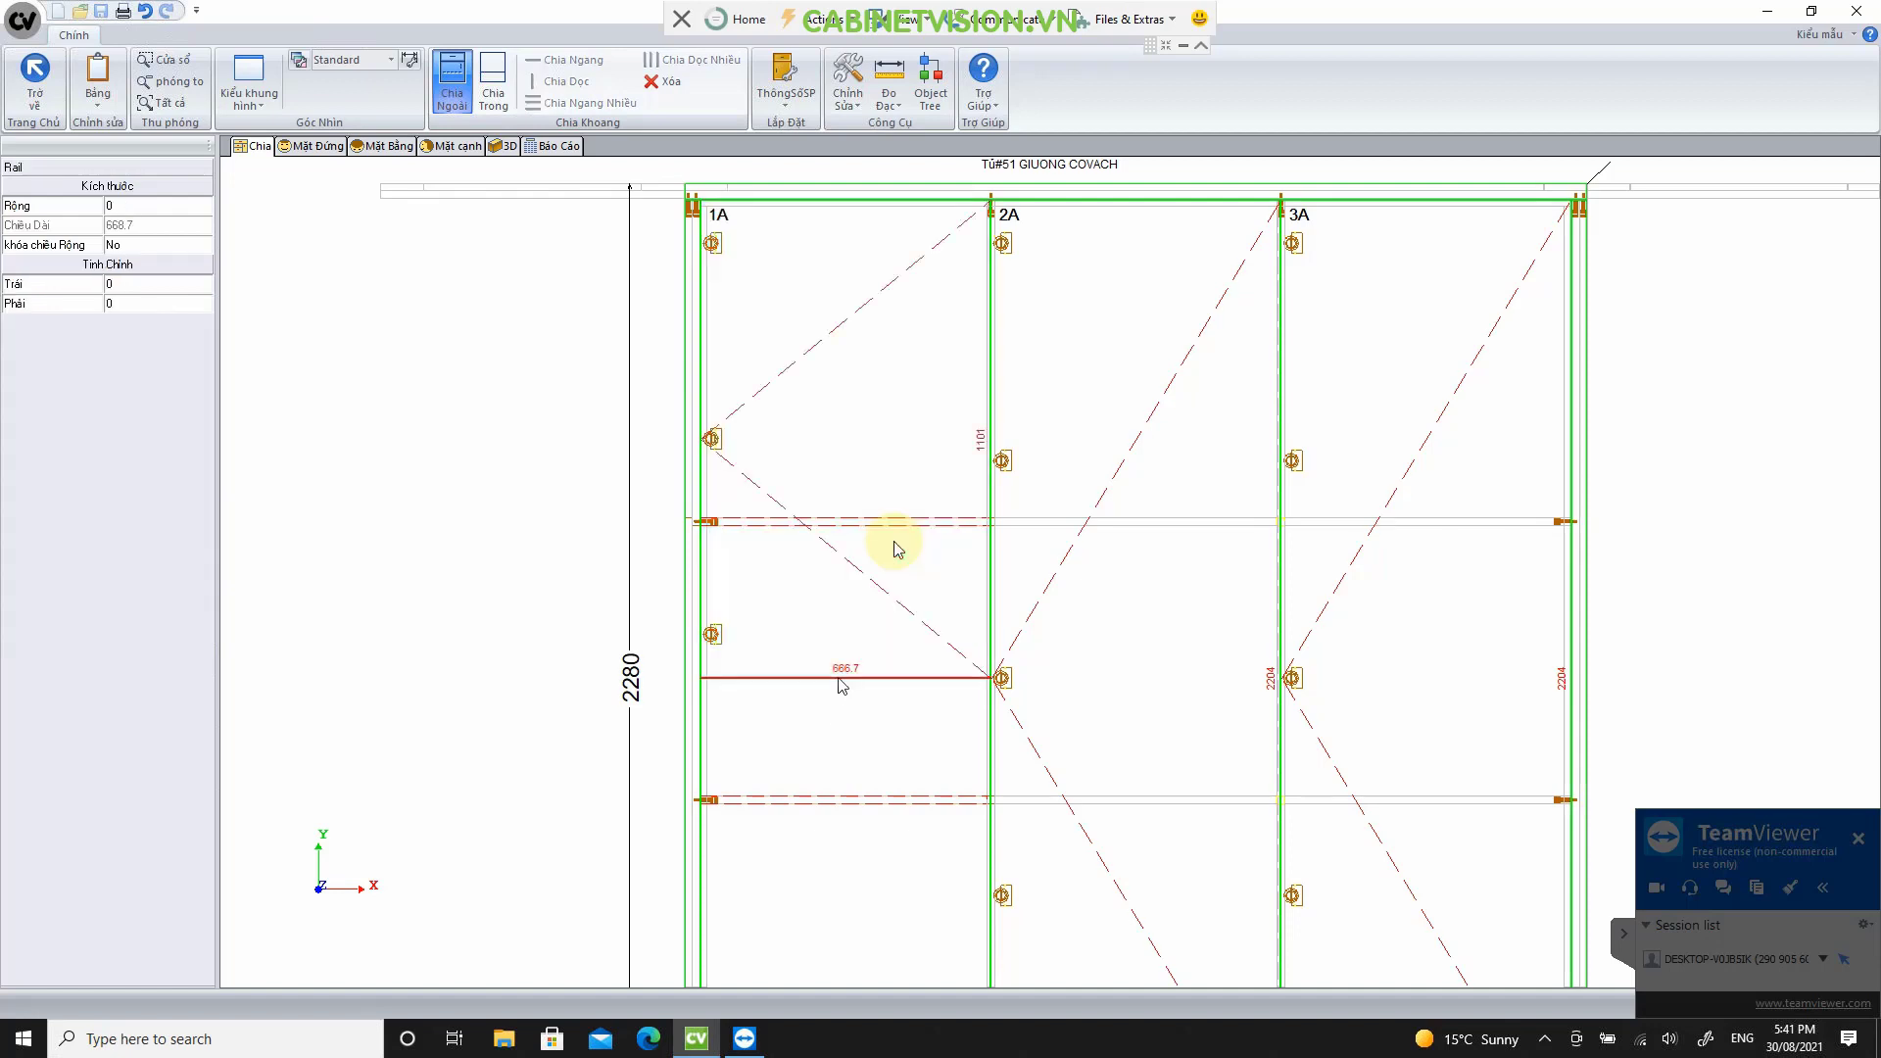
left_click(842, 607)
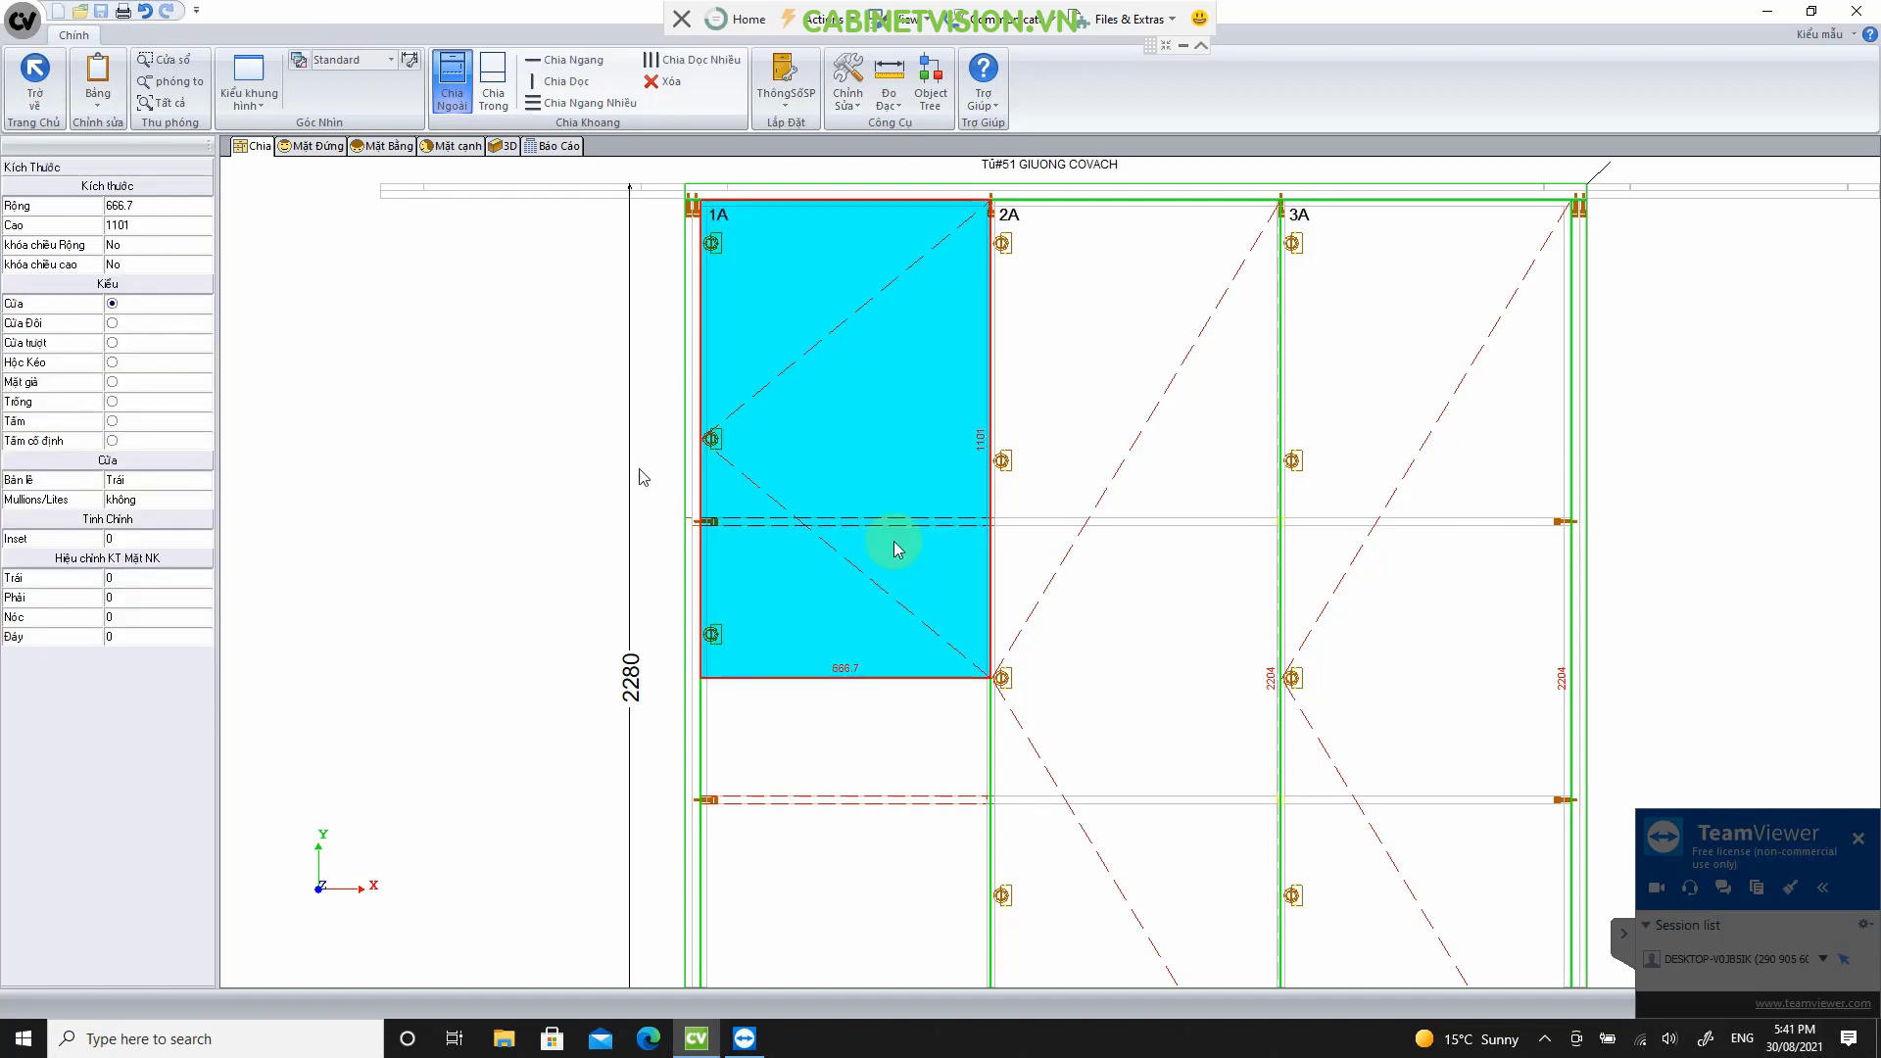
left_click(349, 324)
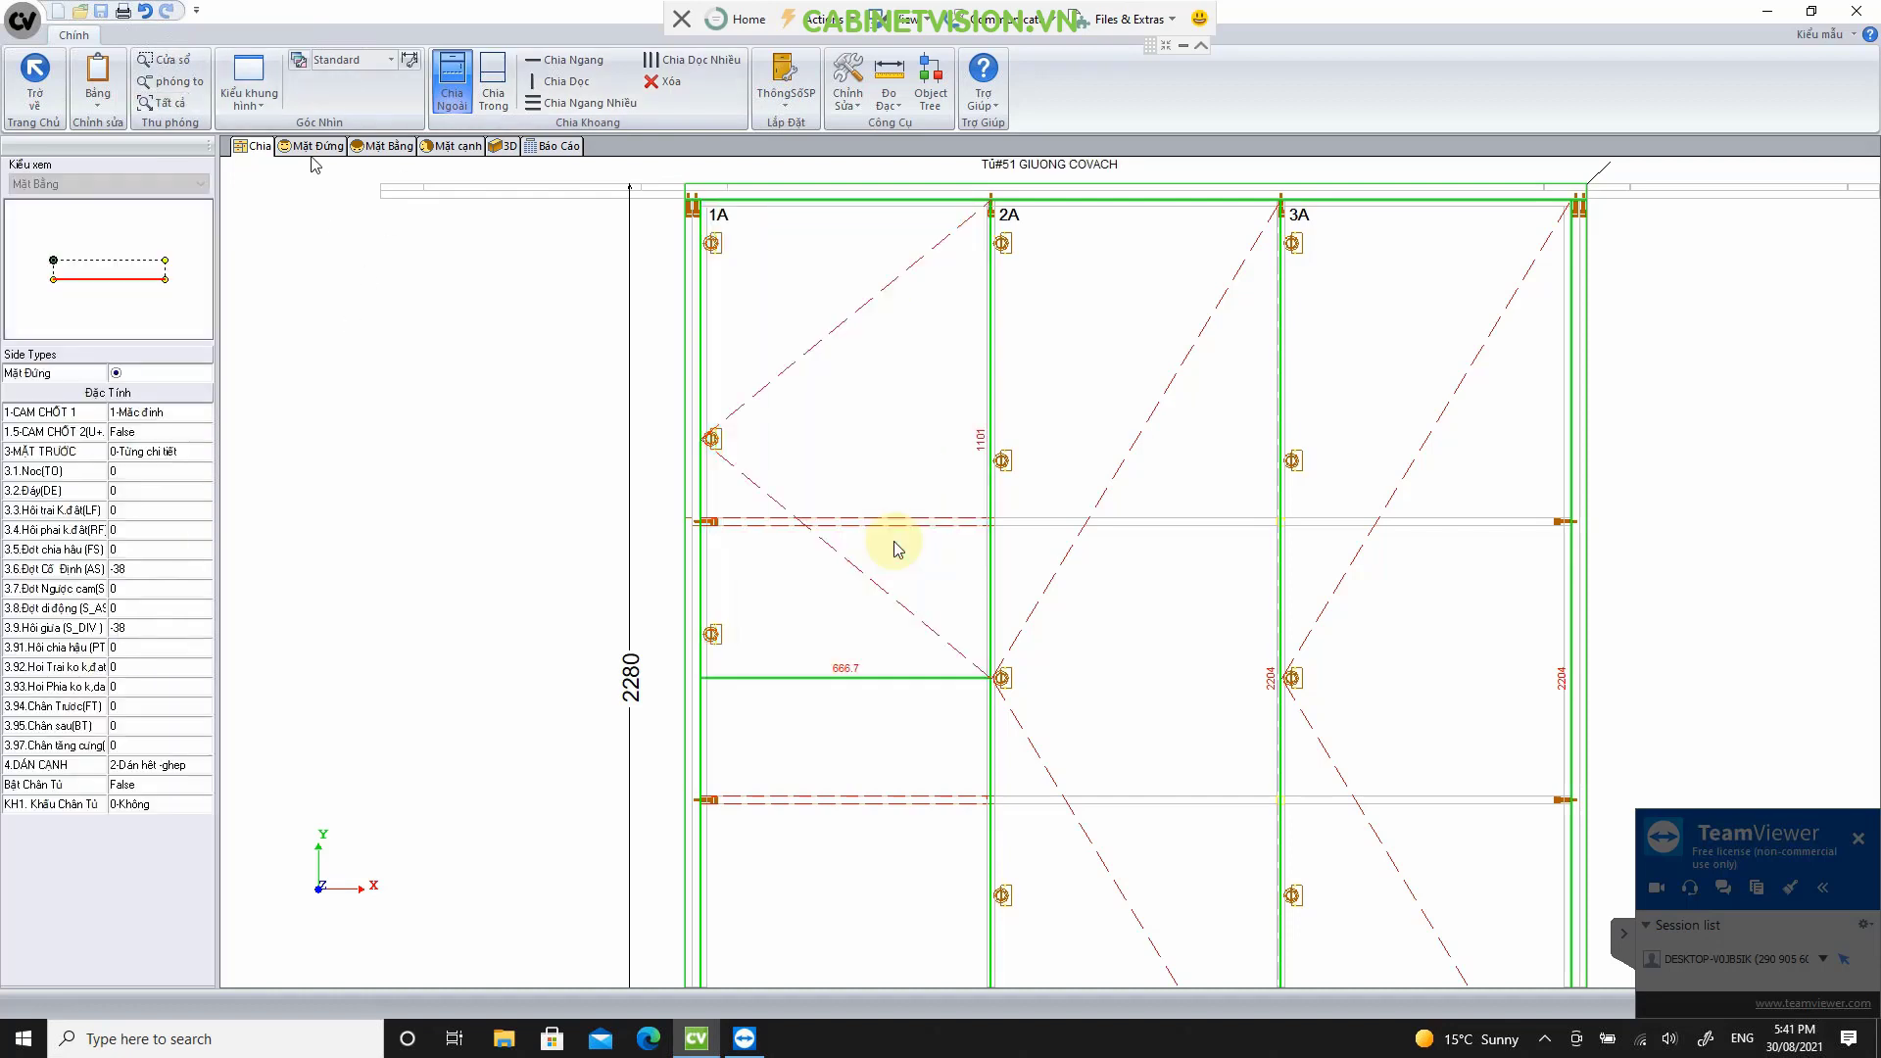
left_click(511, 84)
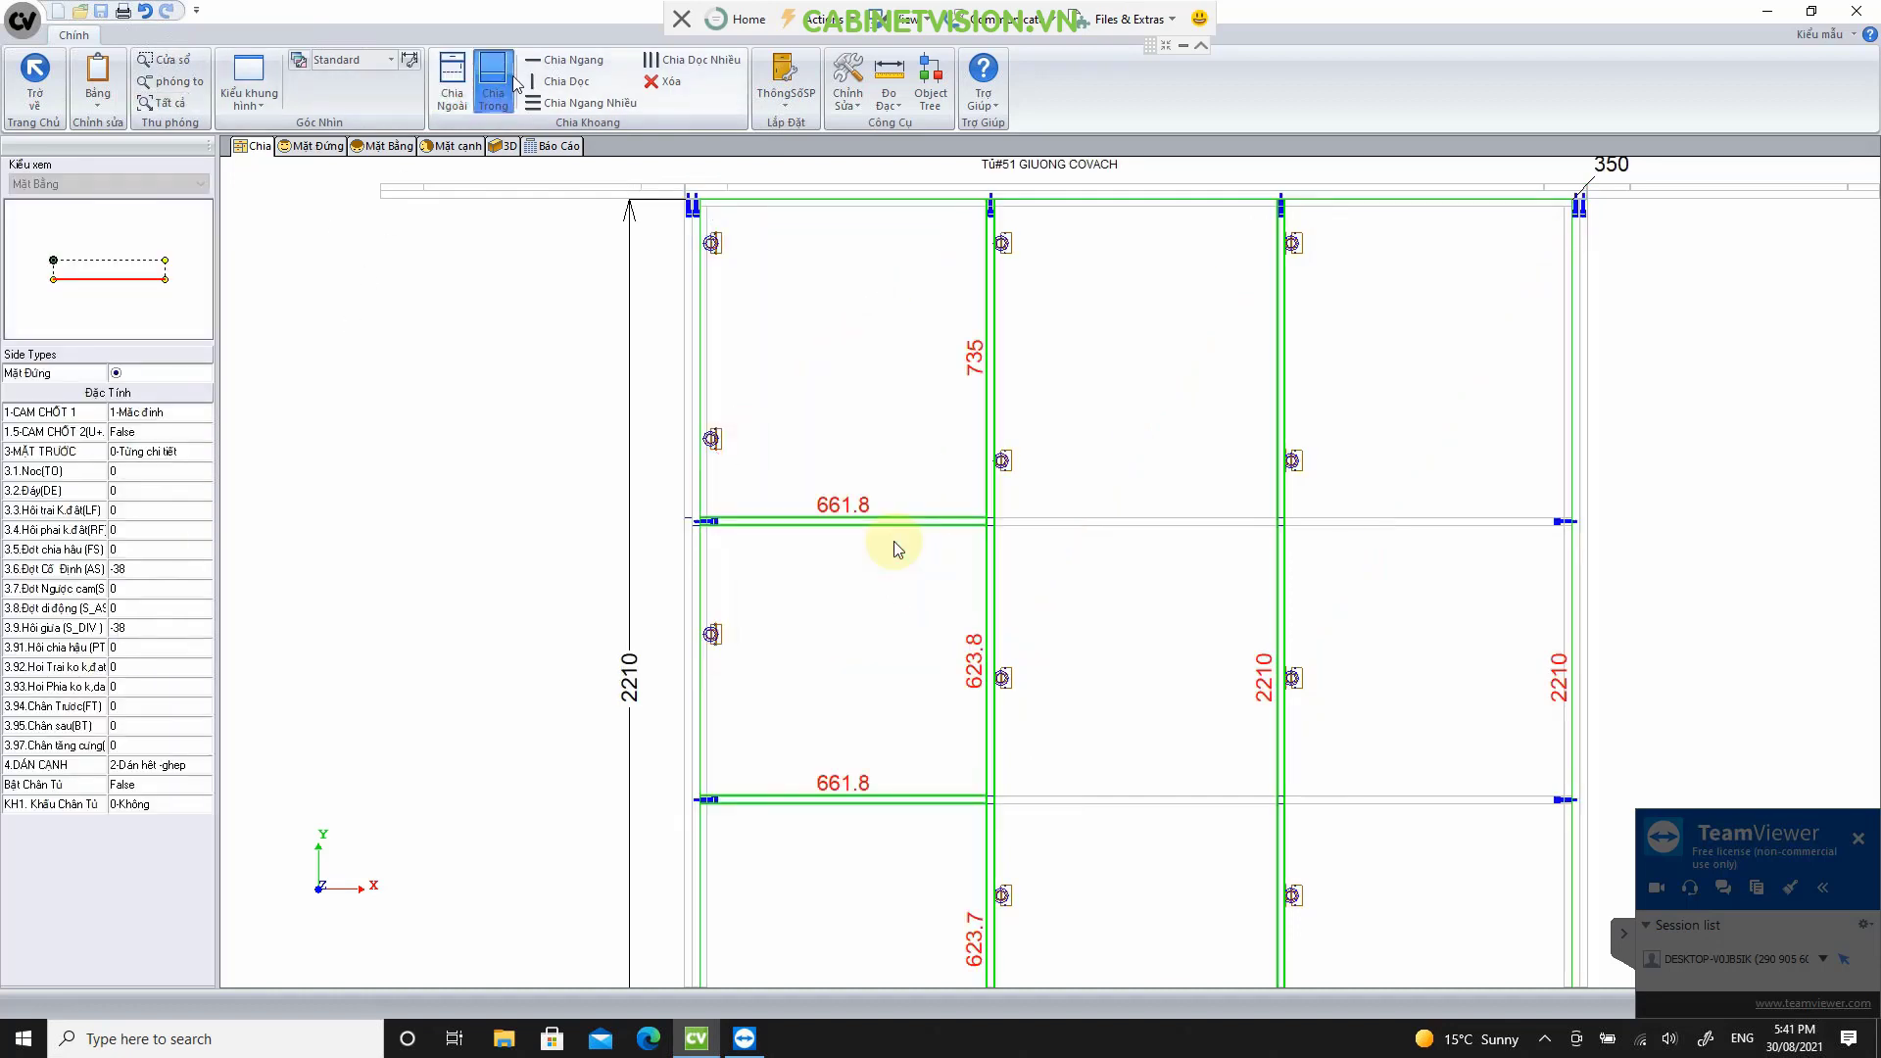
left_click(452, 86)
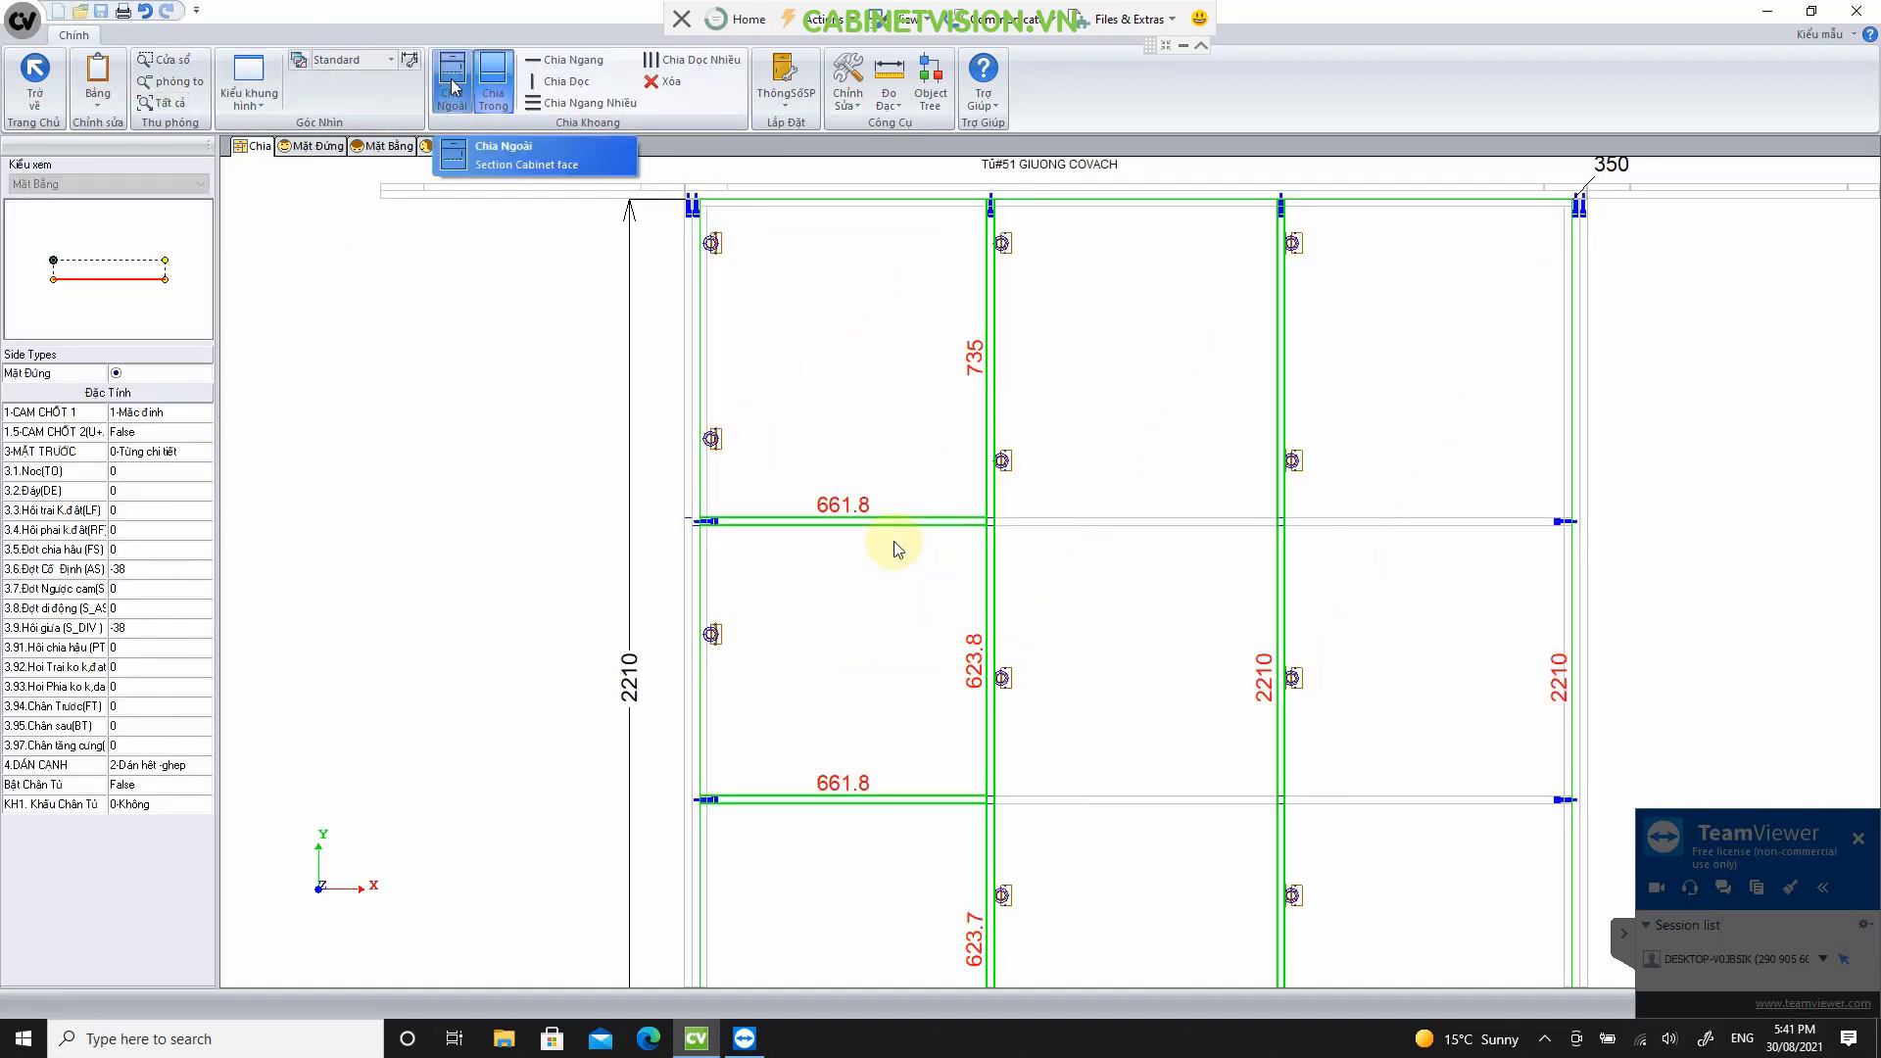
left_click(897, 550)
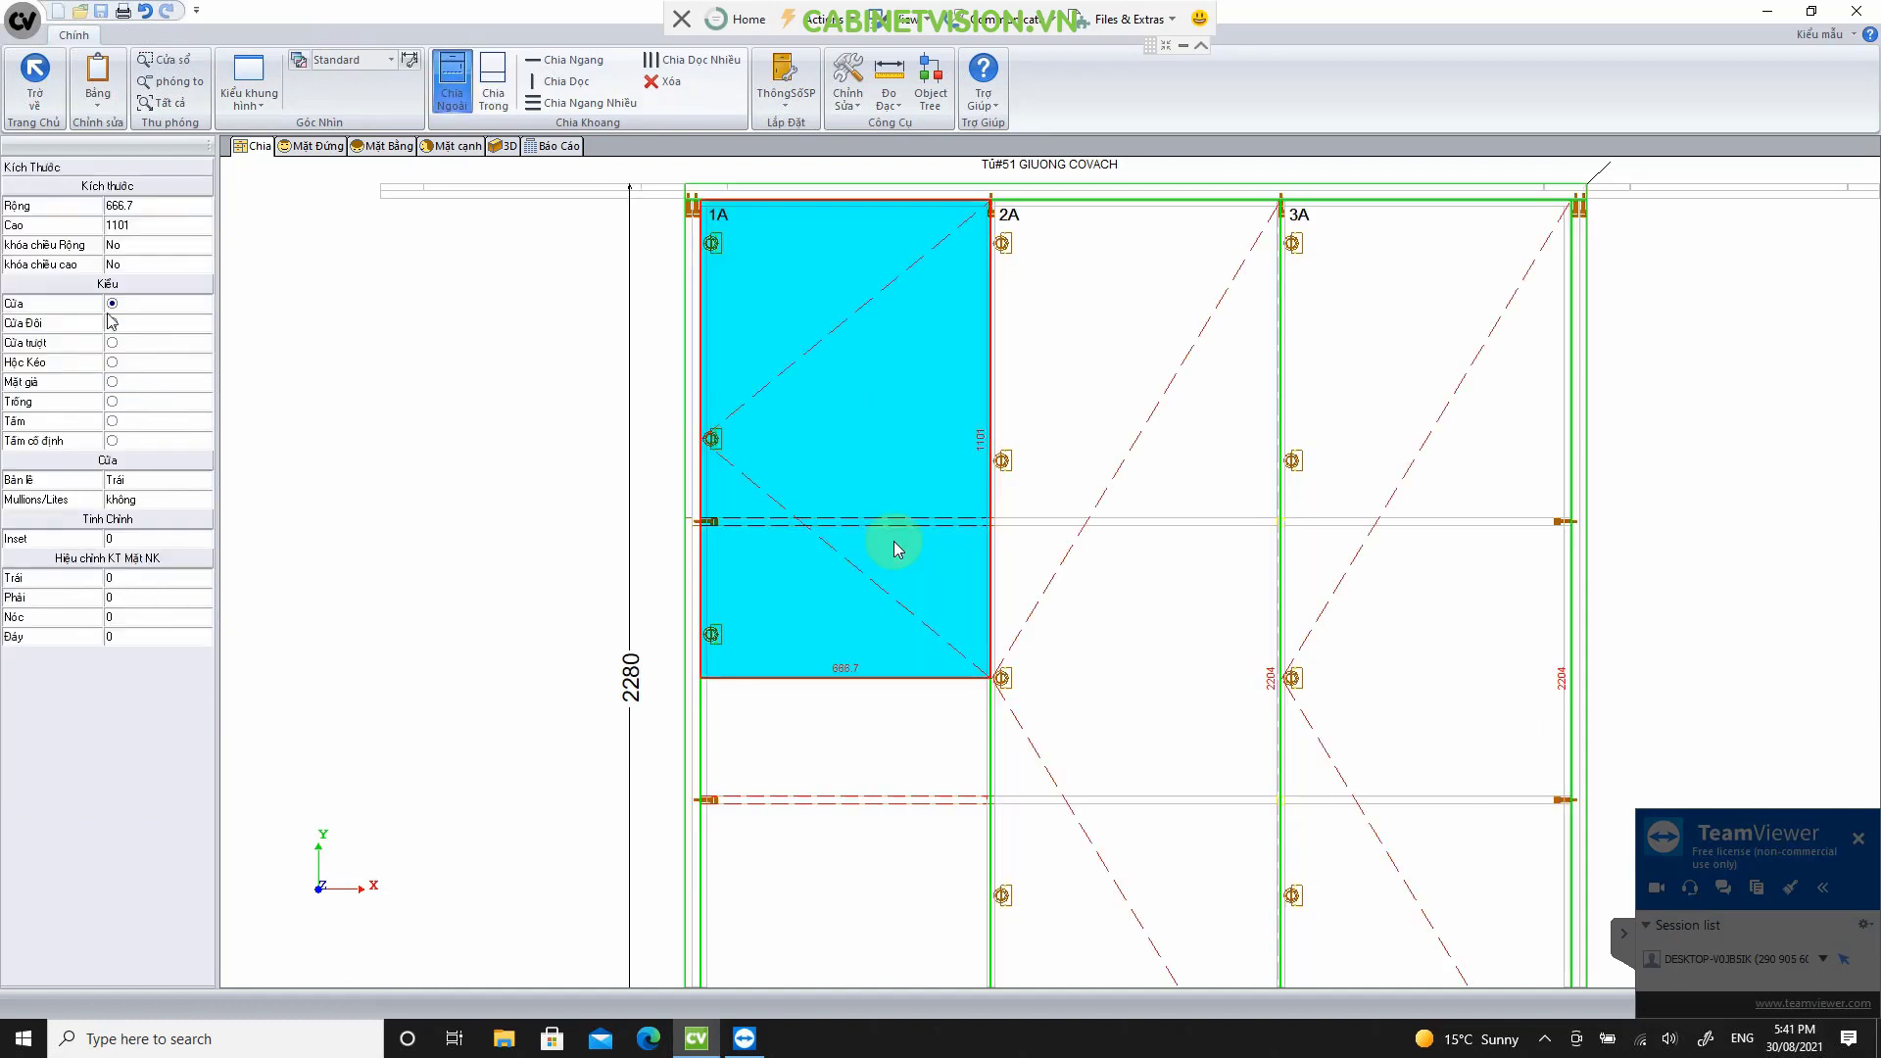
Set door 1A's height to 744 (735+9), leaving a 1460-high open section below.
left_click(140, 226)
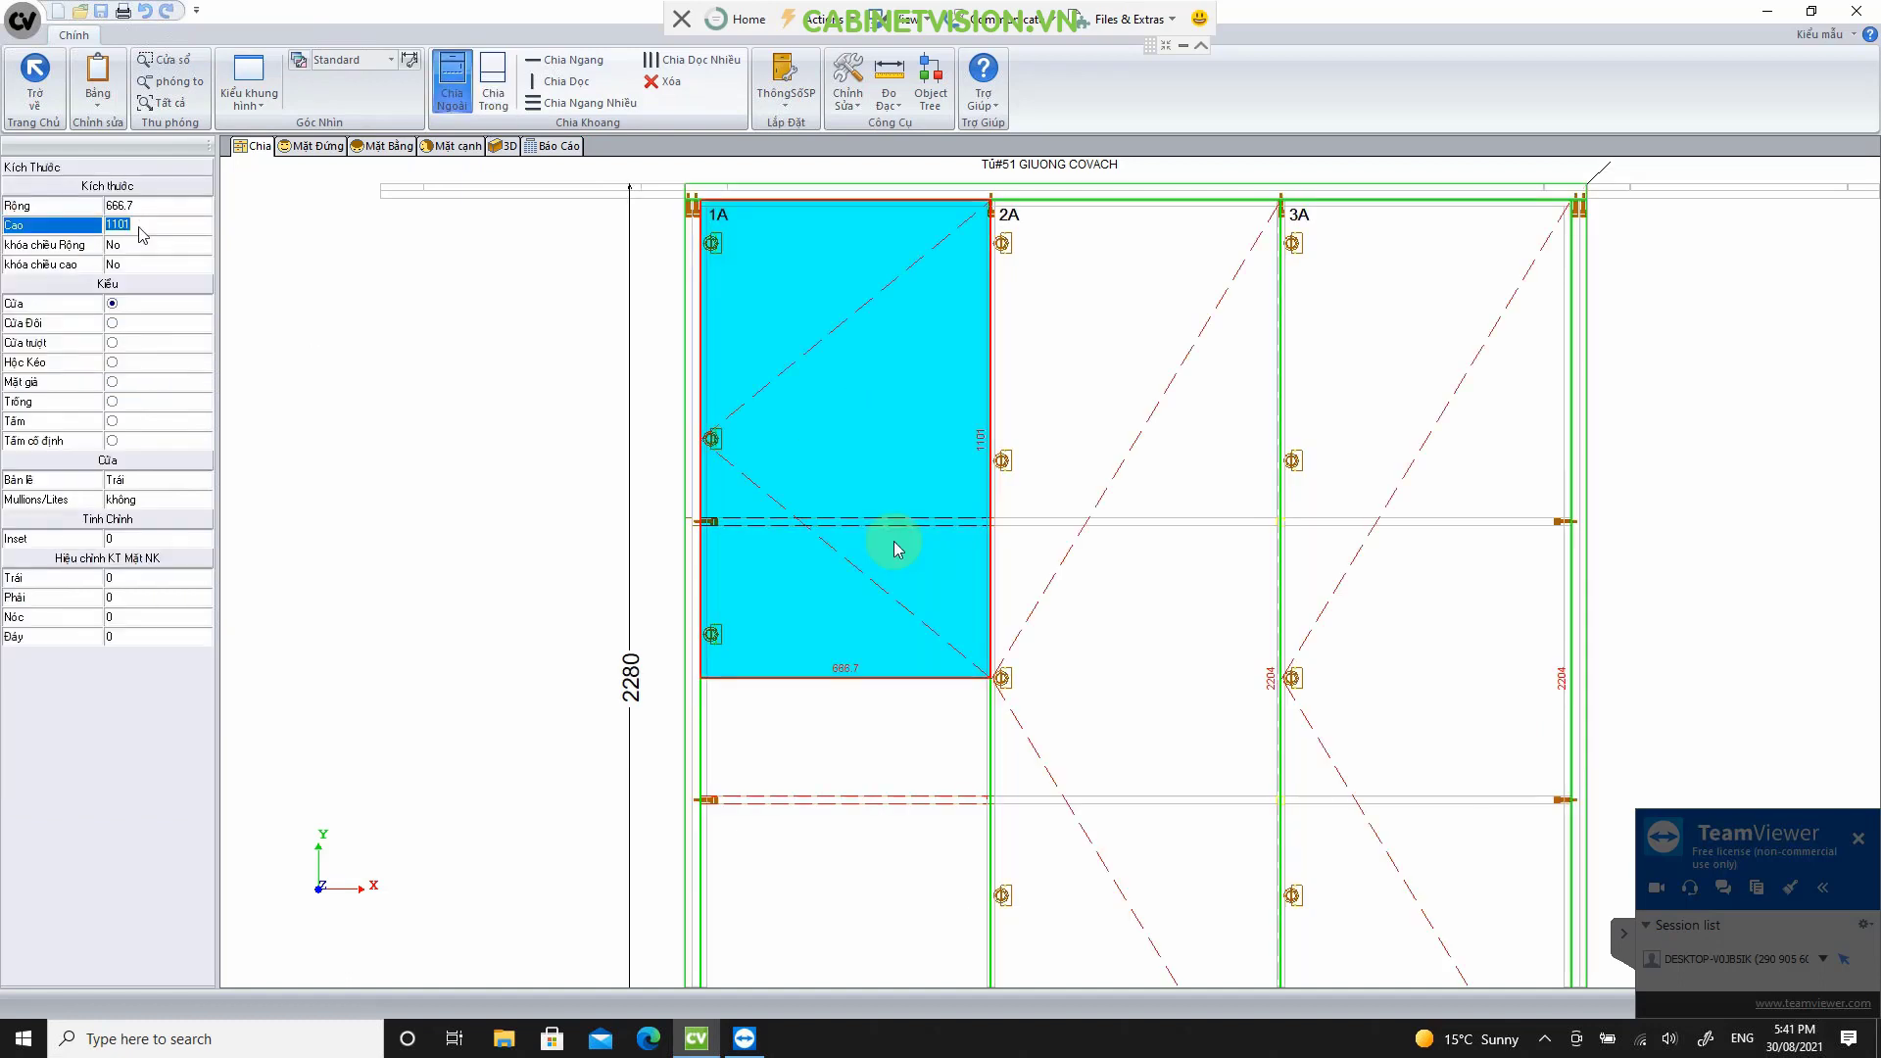
type("744")
left_click(895, 544)
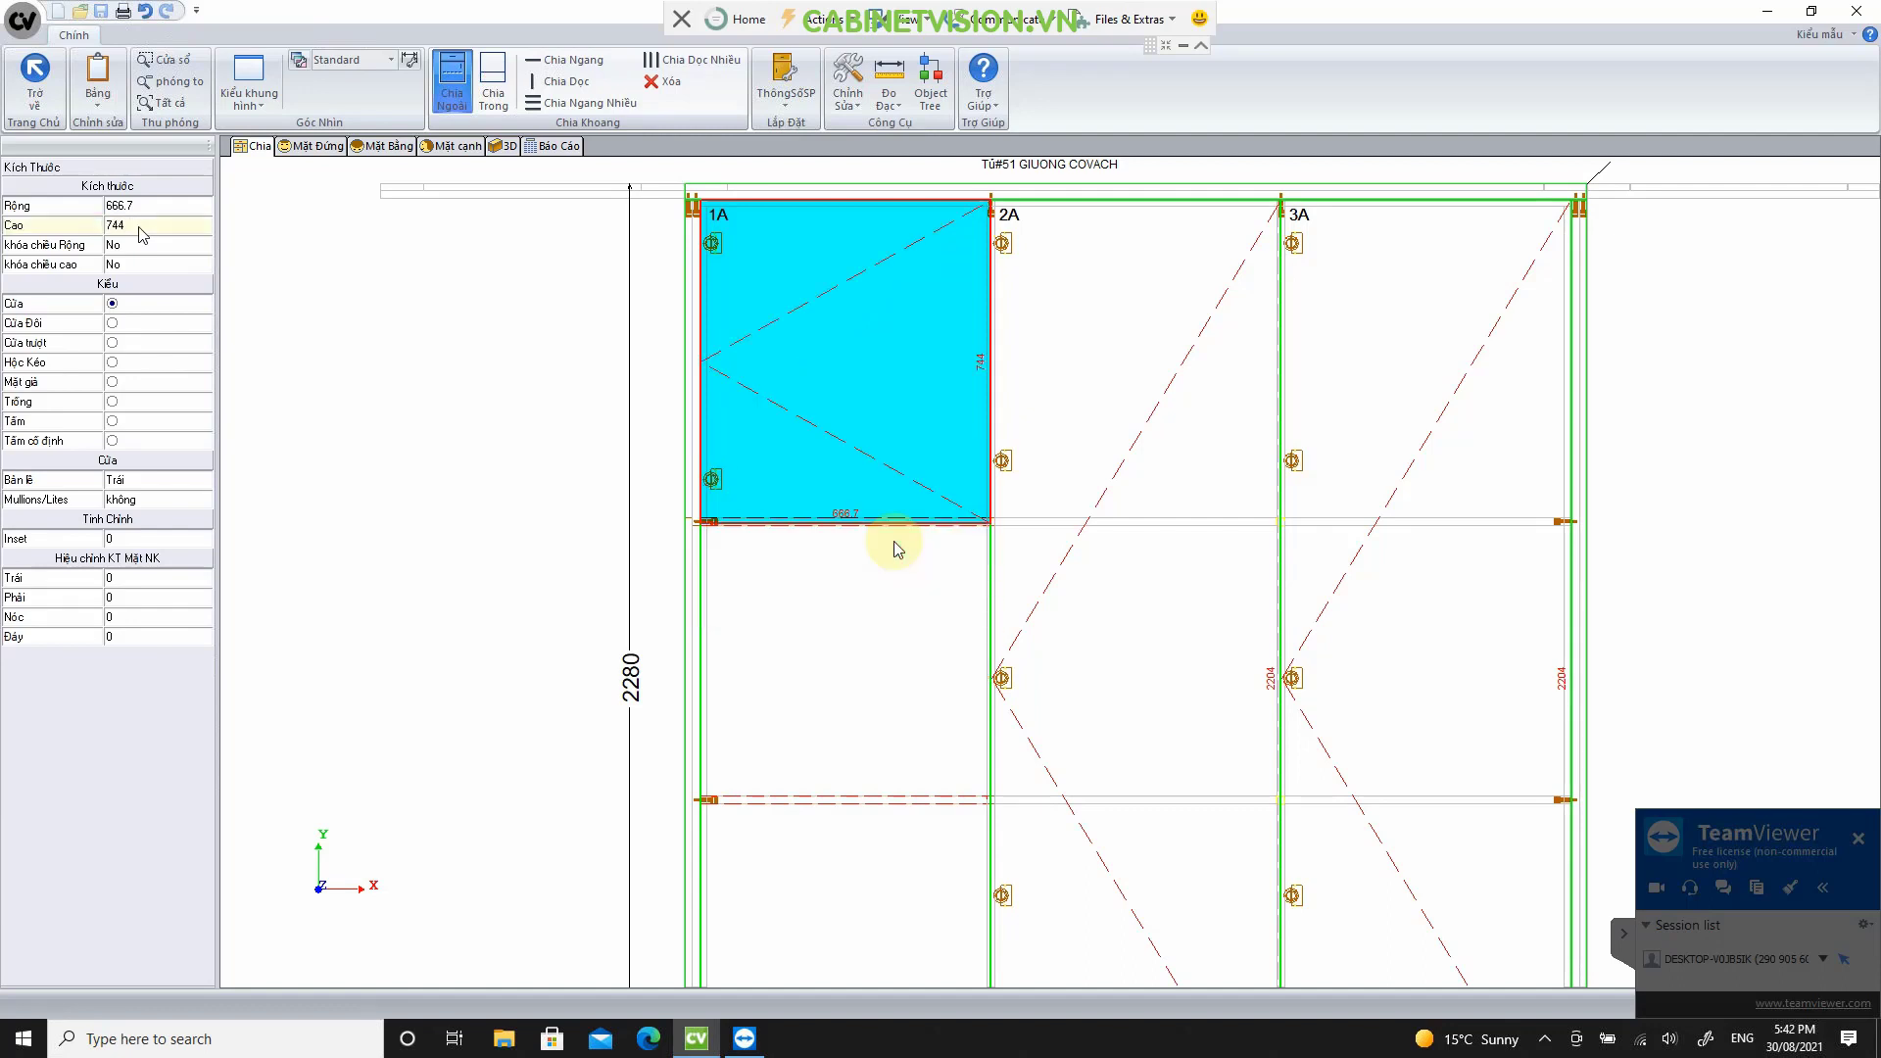
scroll(825, 479, "up", 3)
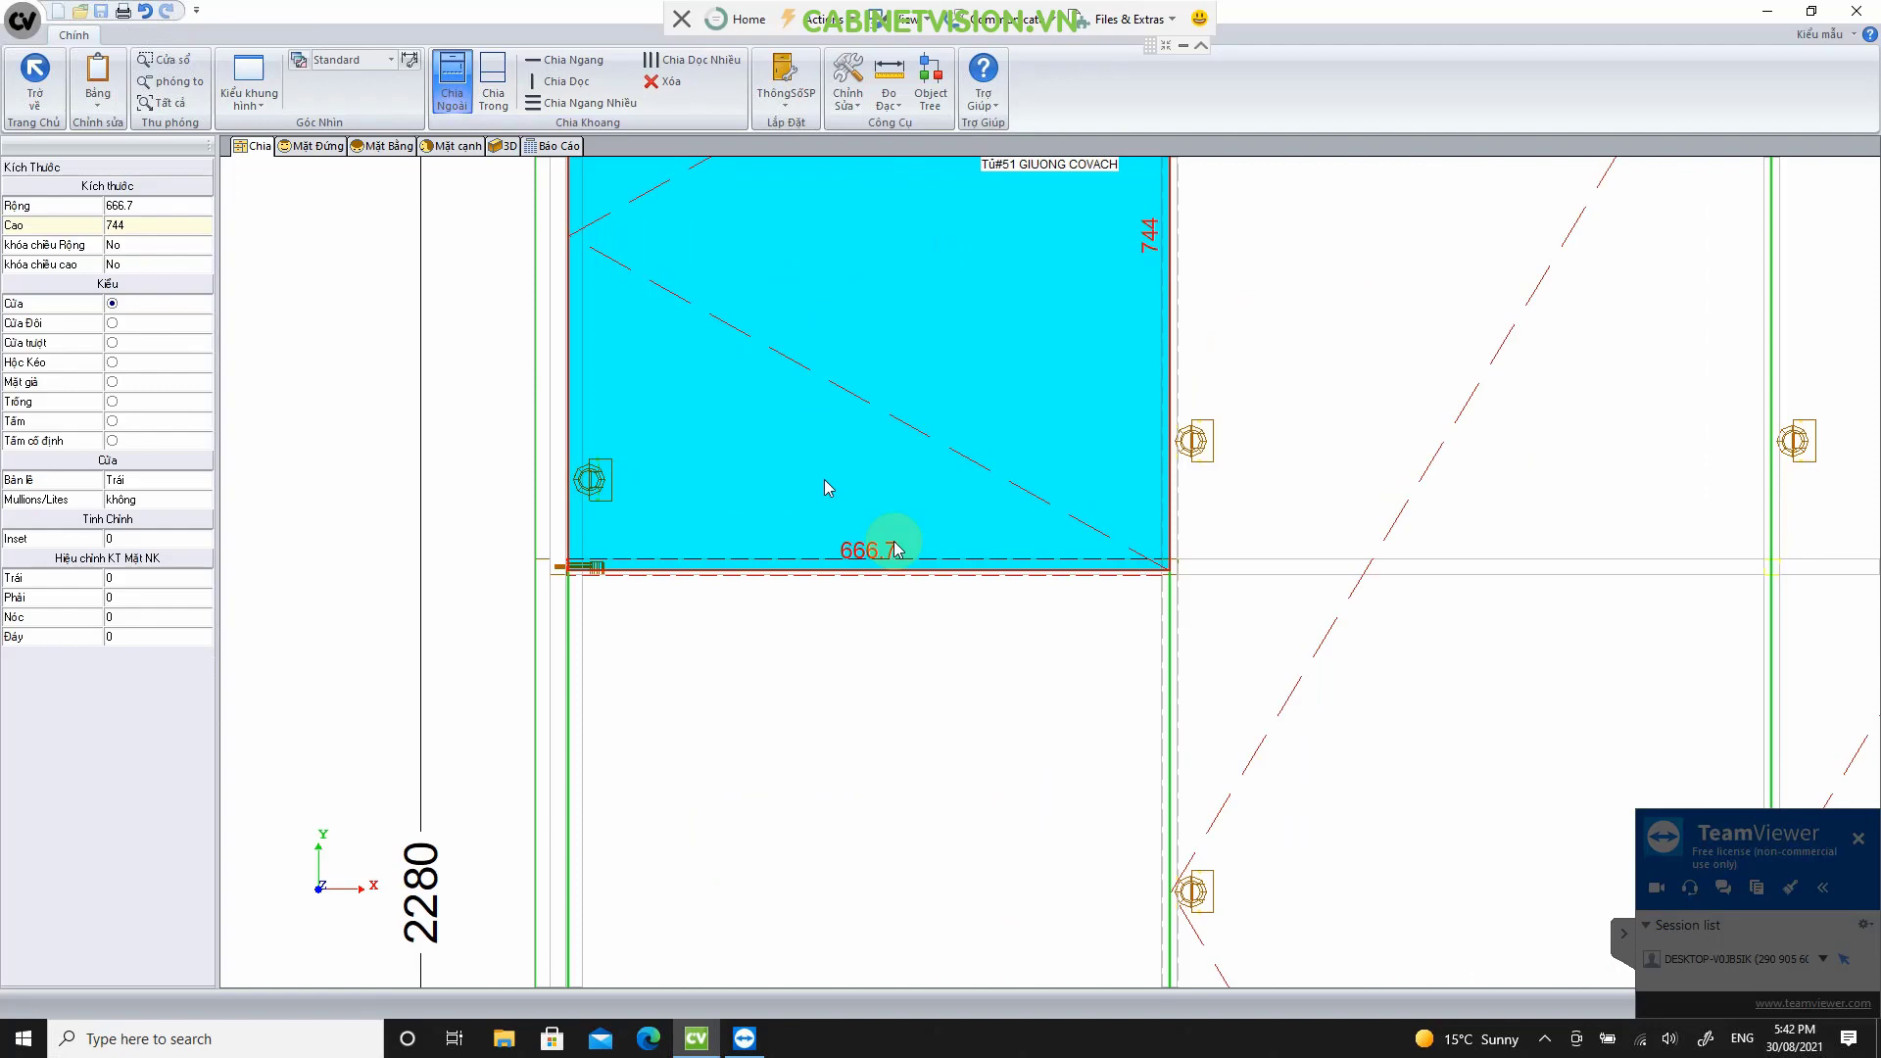
scroll(826, 479, "down", 3)
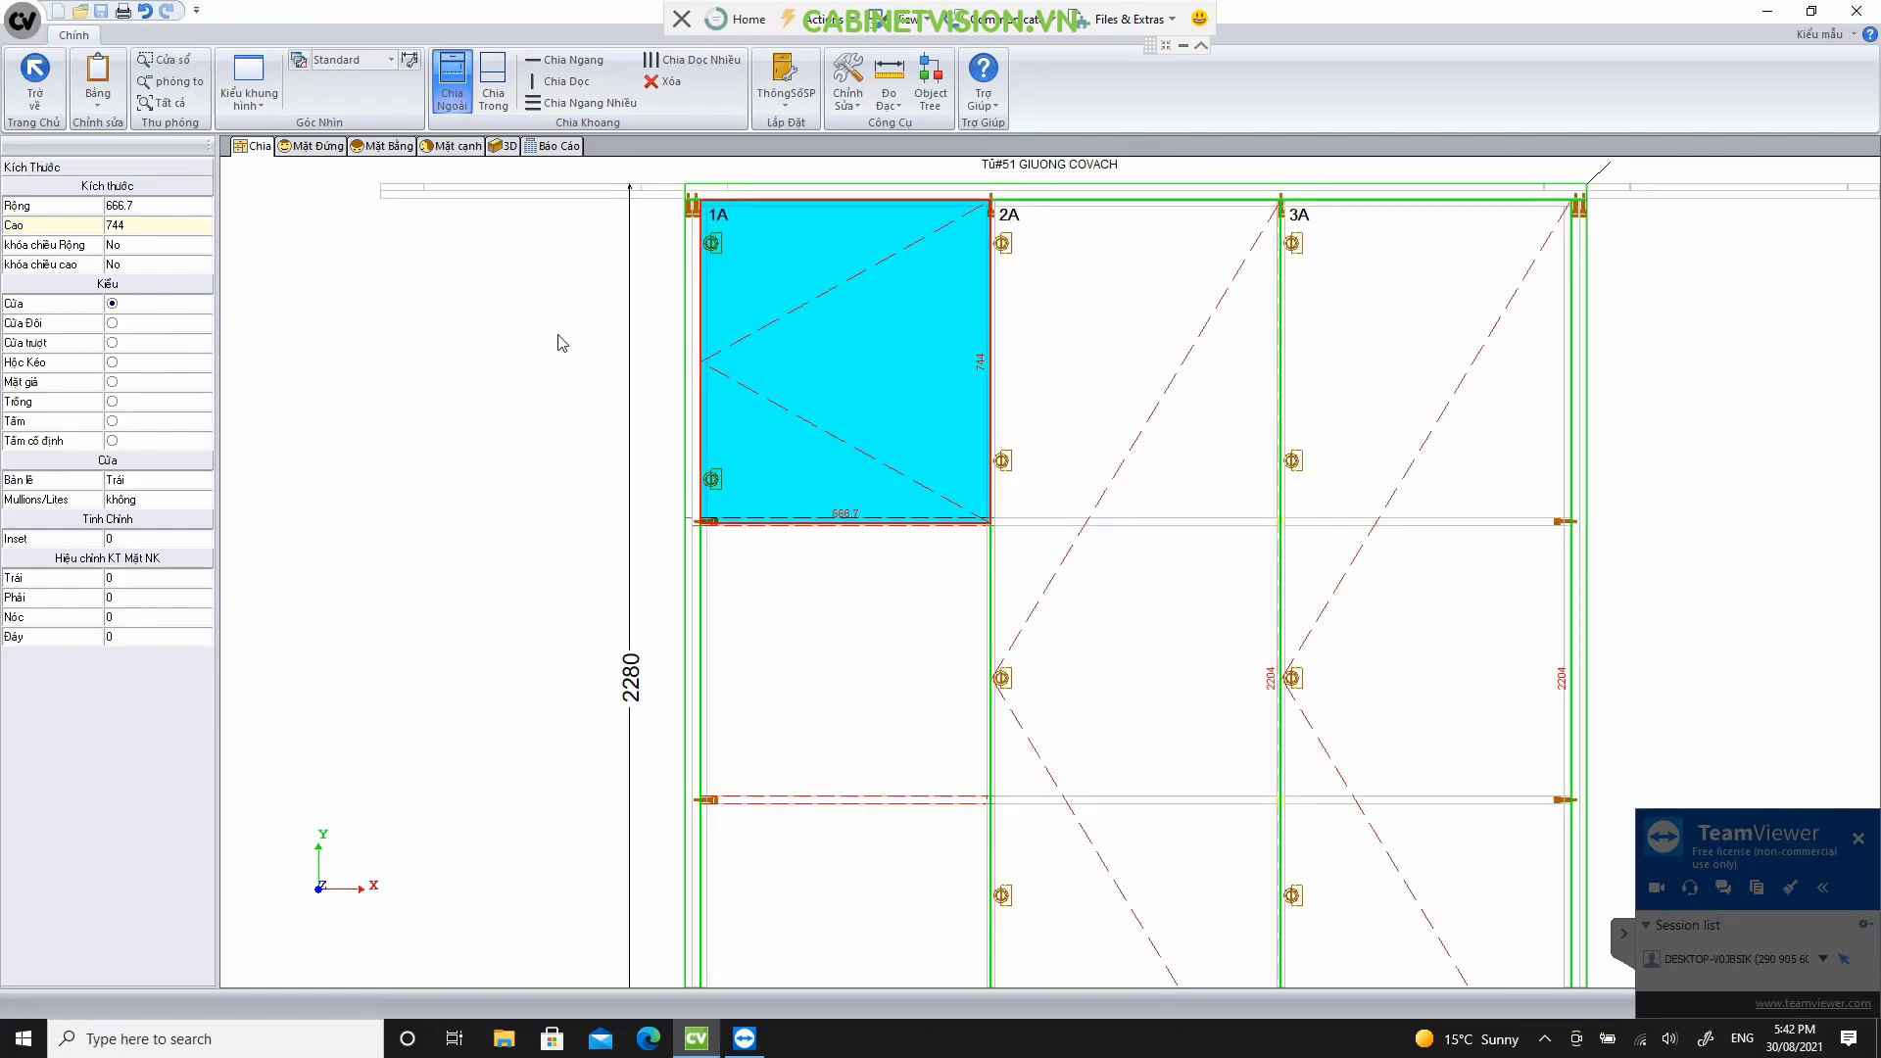
scroll(777, 344, "up", 4)
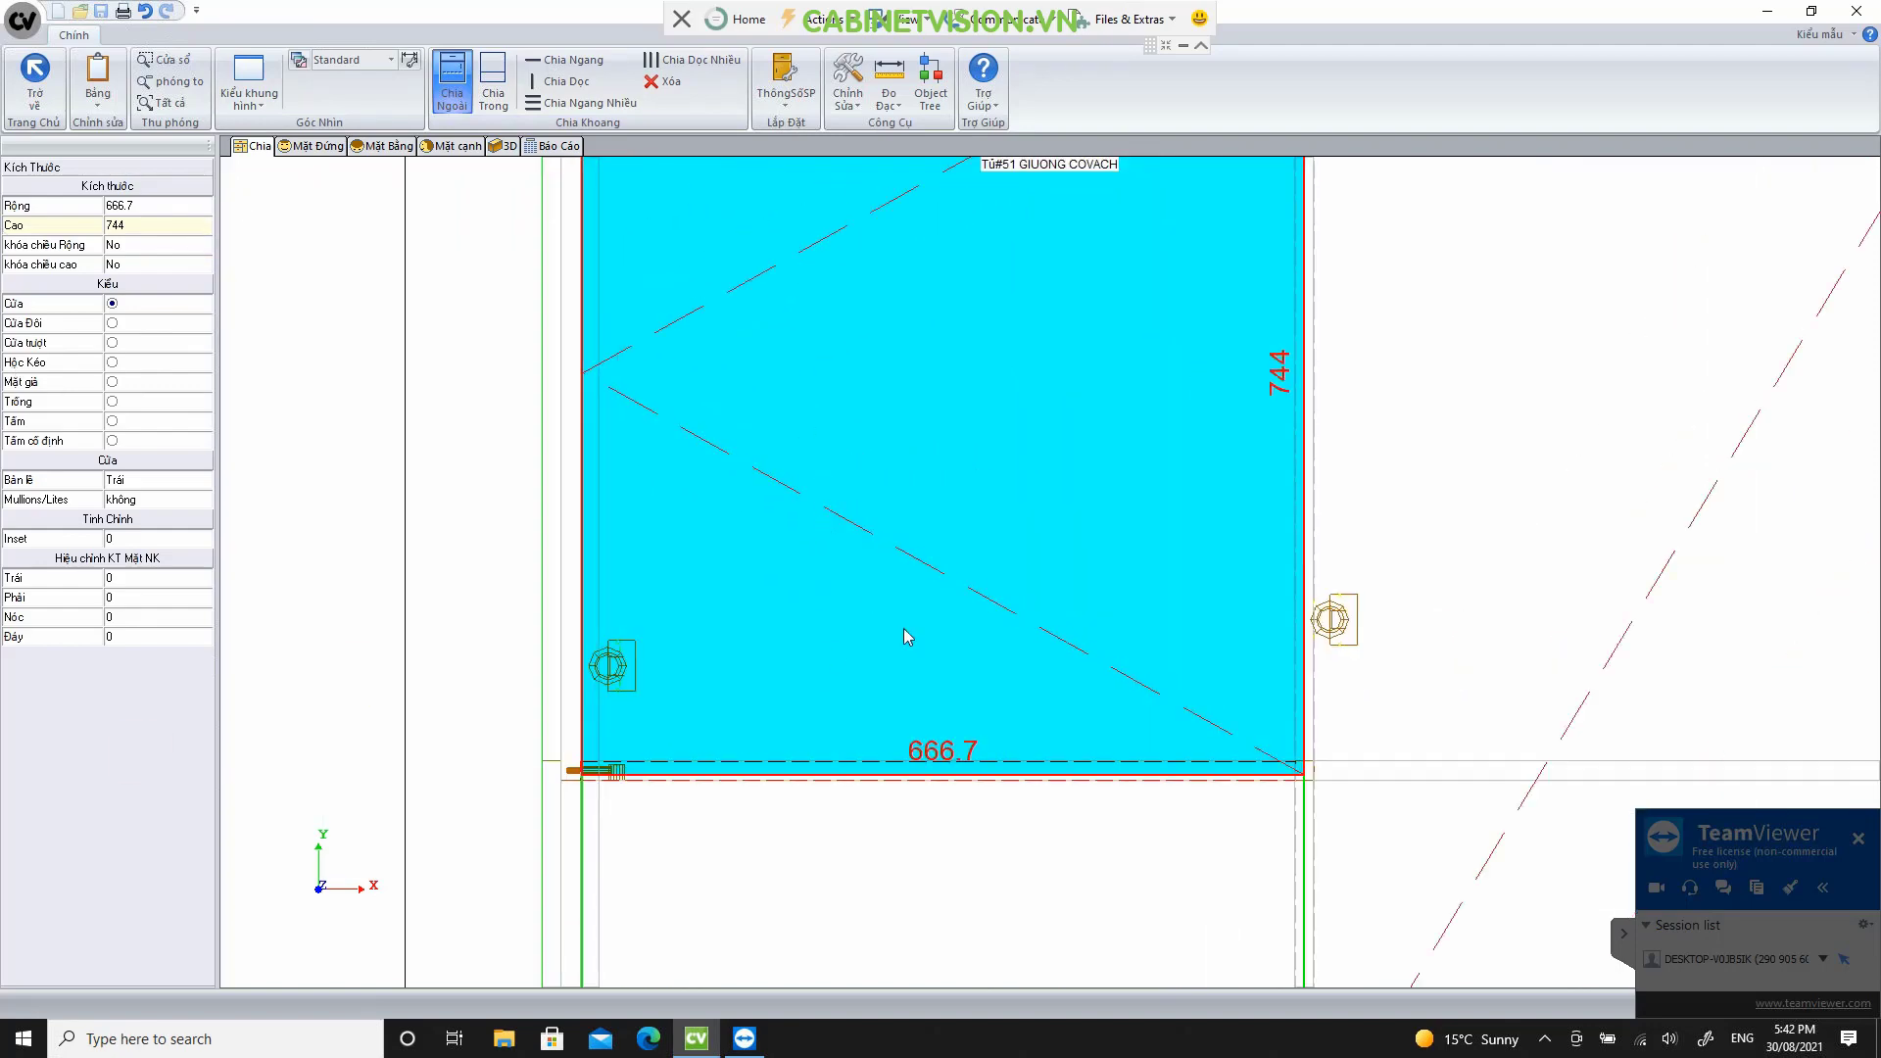
scroll(643, 553, "down", 4)
left_click(761, 757)
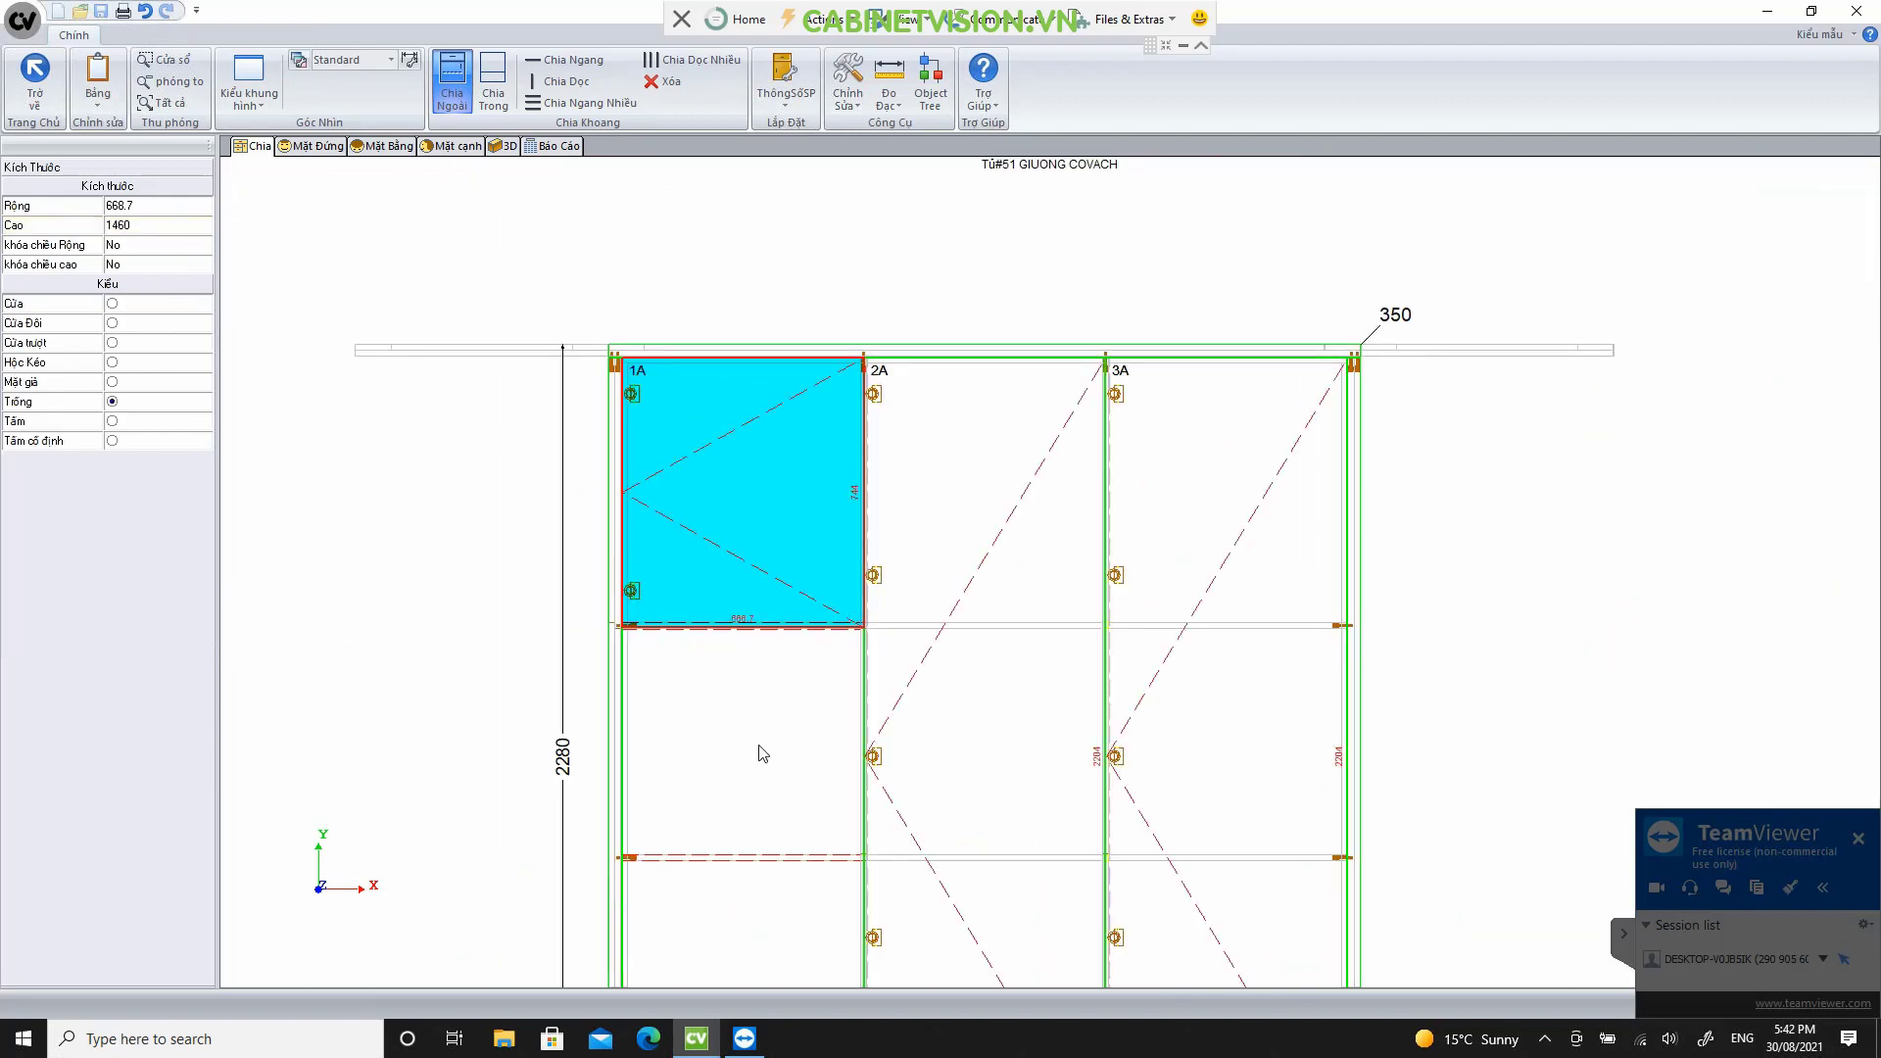
left_click(1166, 45)
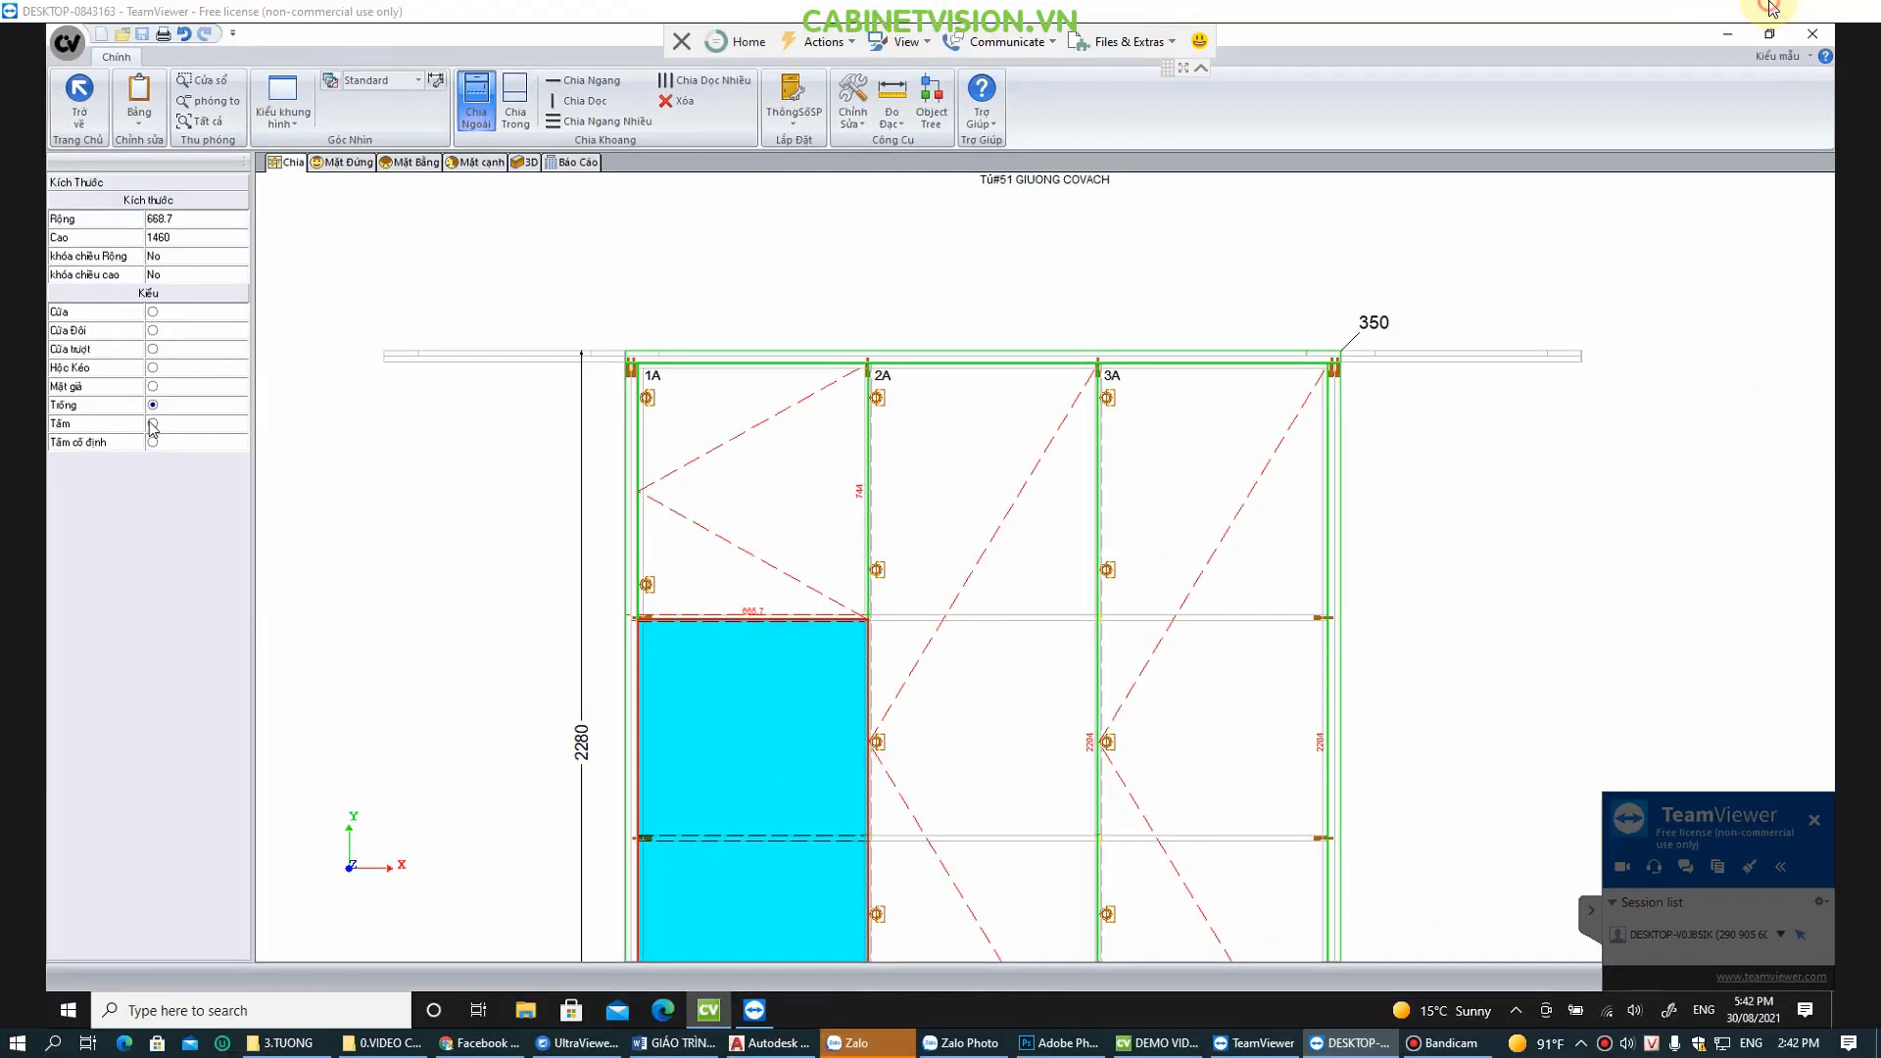
Open Windows Sound settings from the speaker tray icon, then return to the remote session.
left_click(1717, 12)
left_click(1627, 1043)
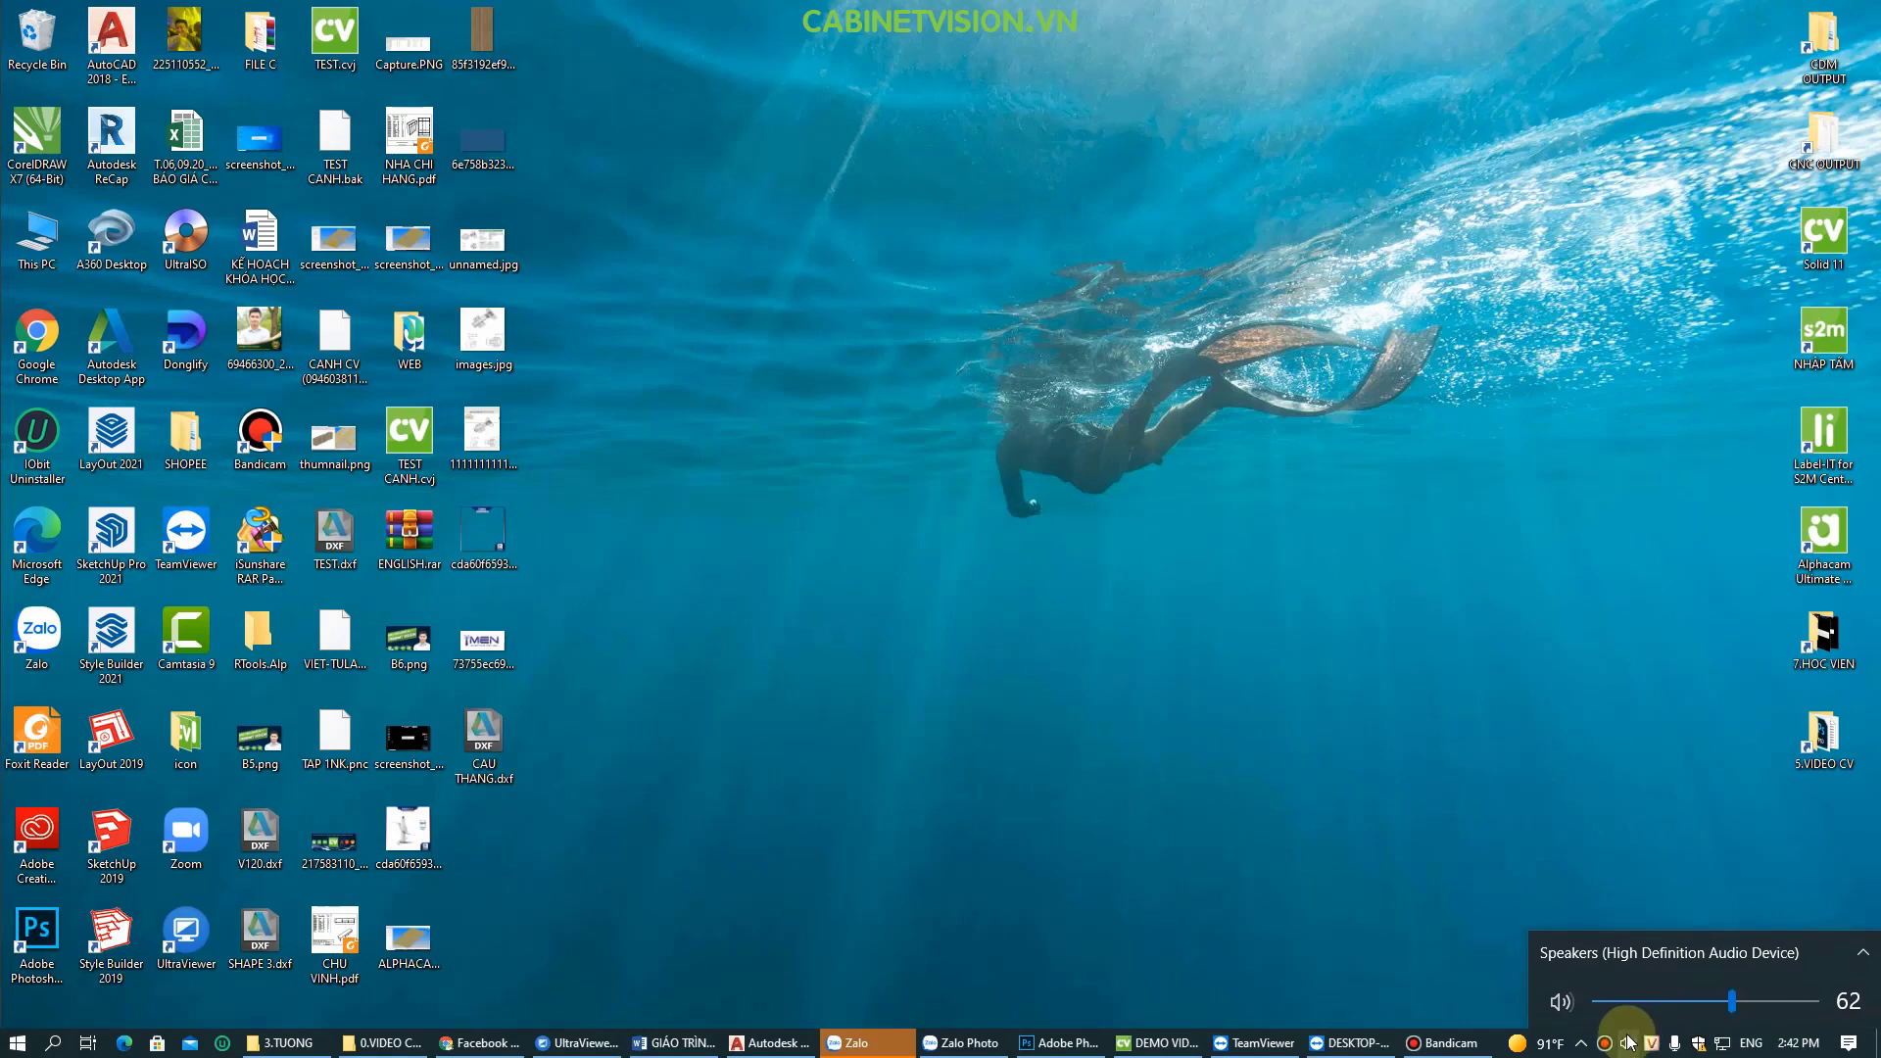
right_click(1626, 1043)
left_click(1668, 976)
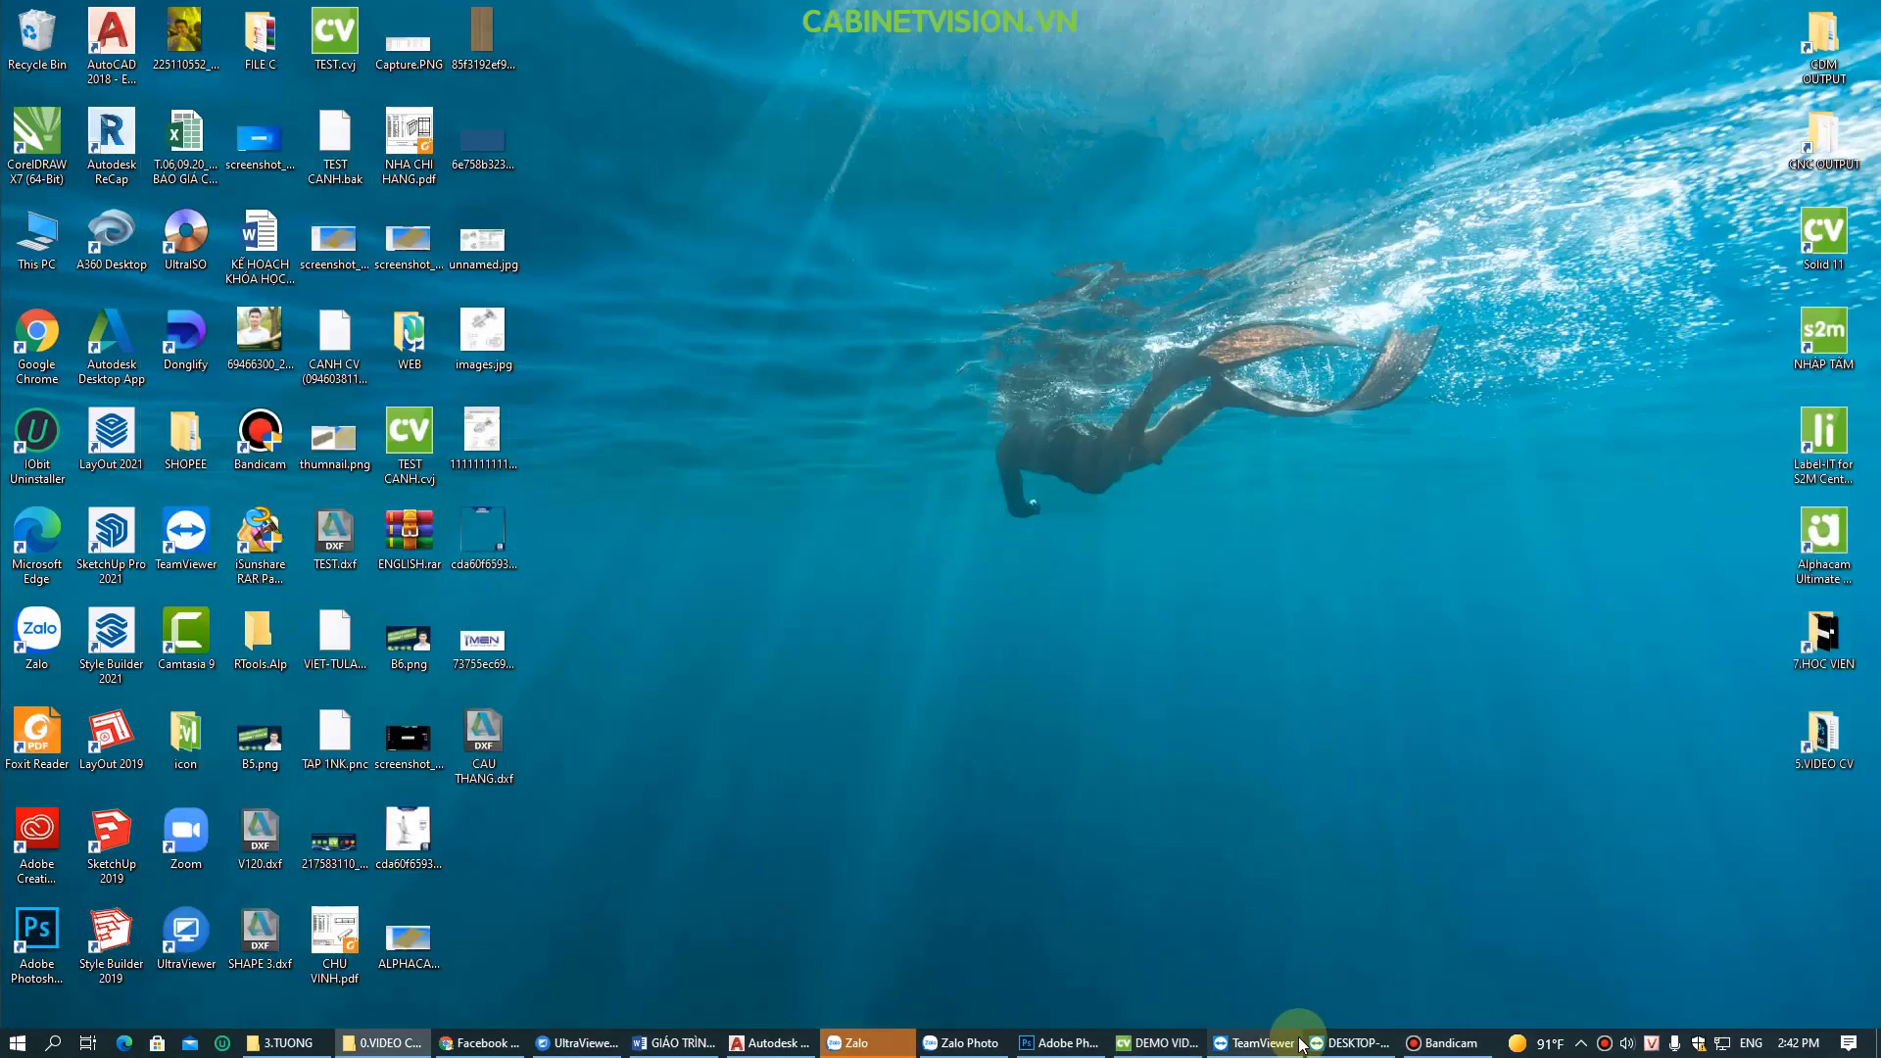
mouse_move(1300, 1046)
left_click(1407, 970)
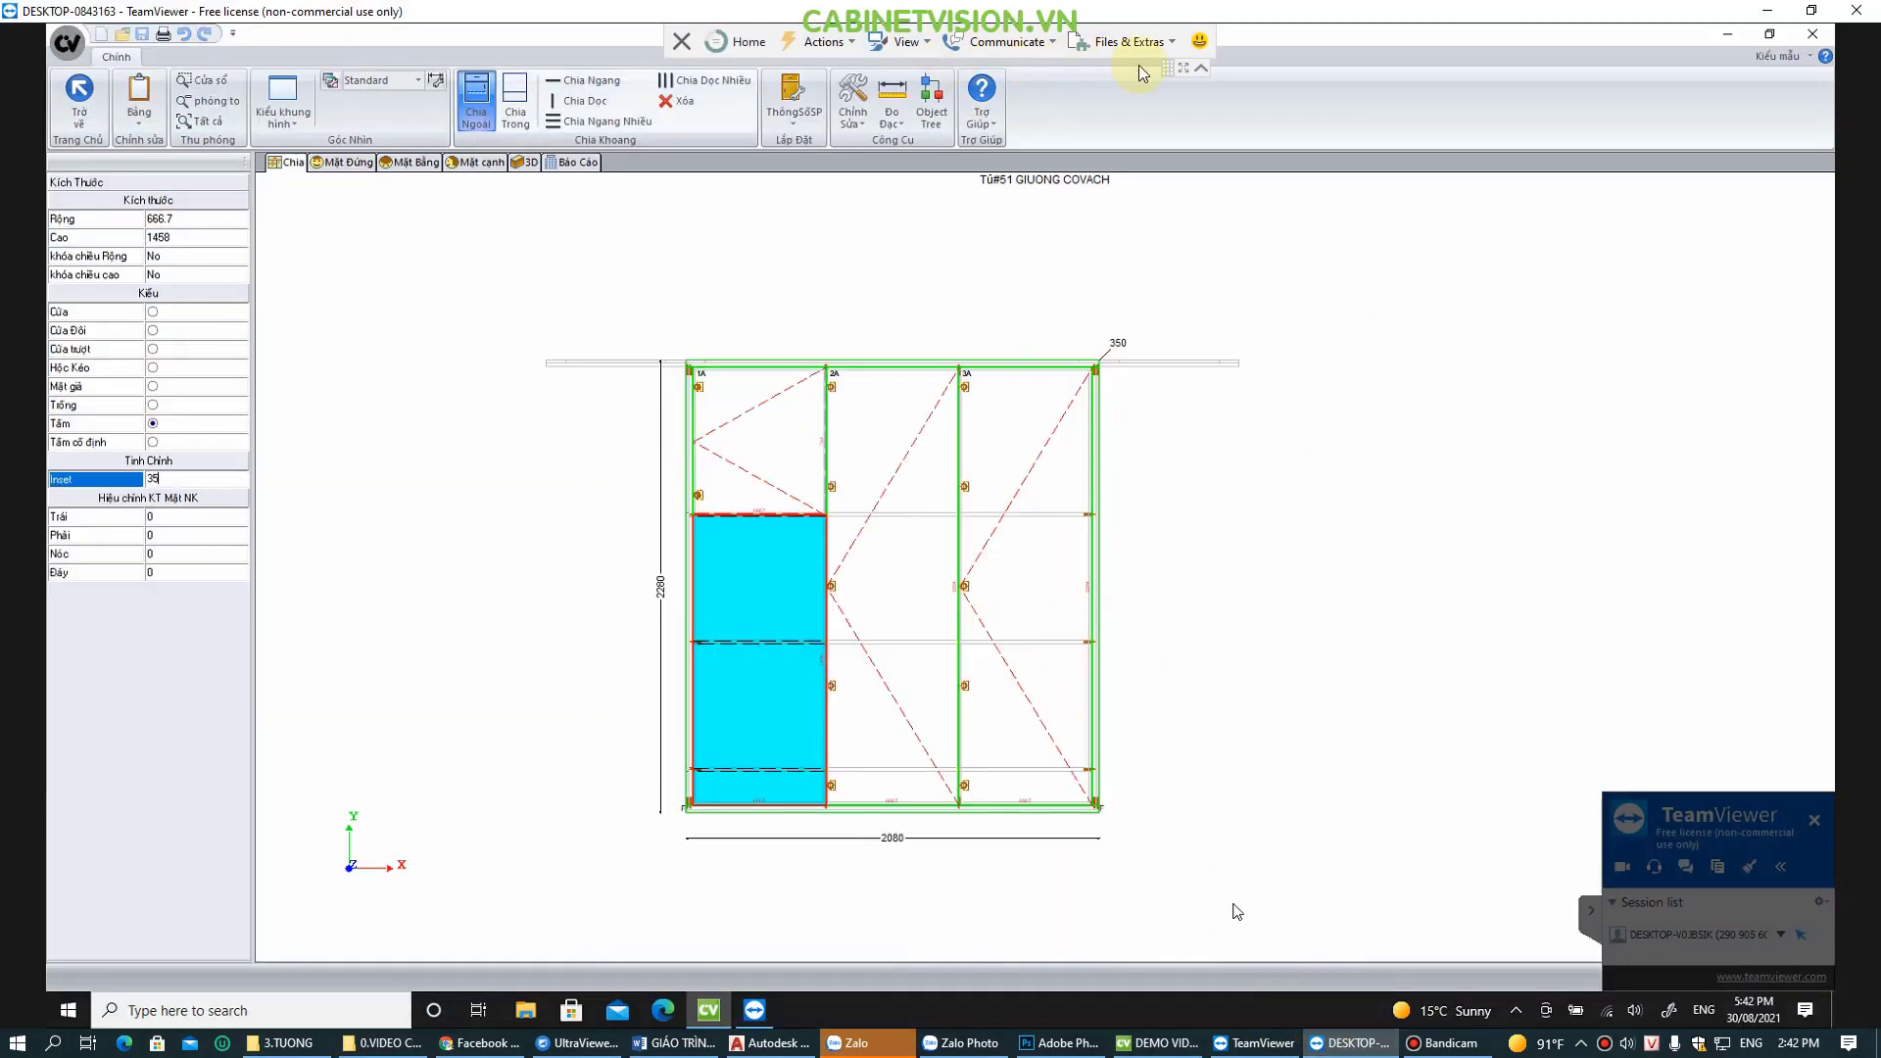
Give doors 2A and 3A an inset of 35 each.
left_click(1179, 70)
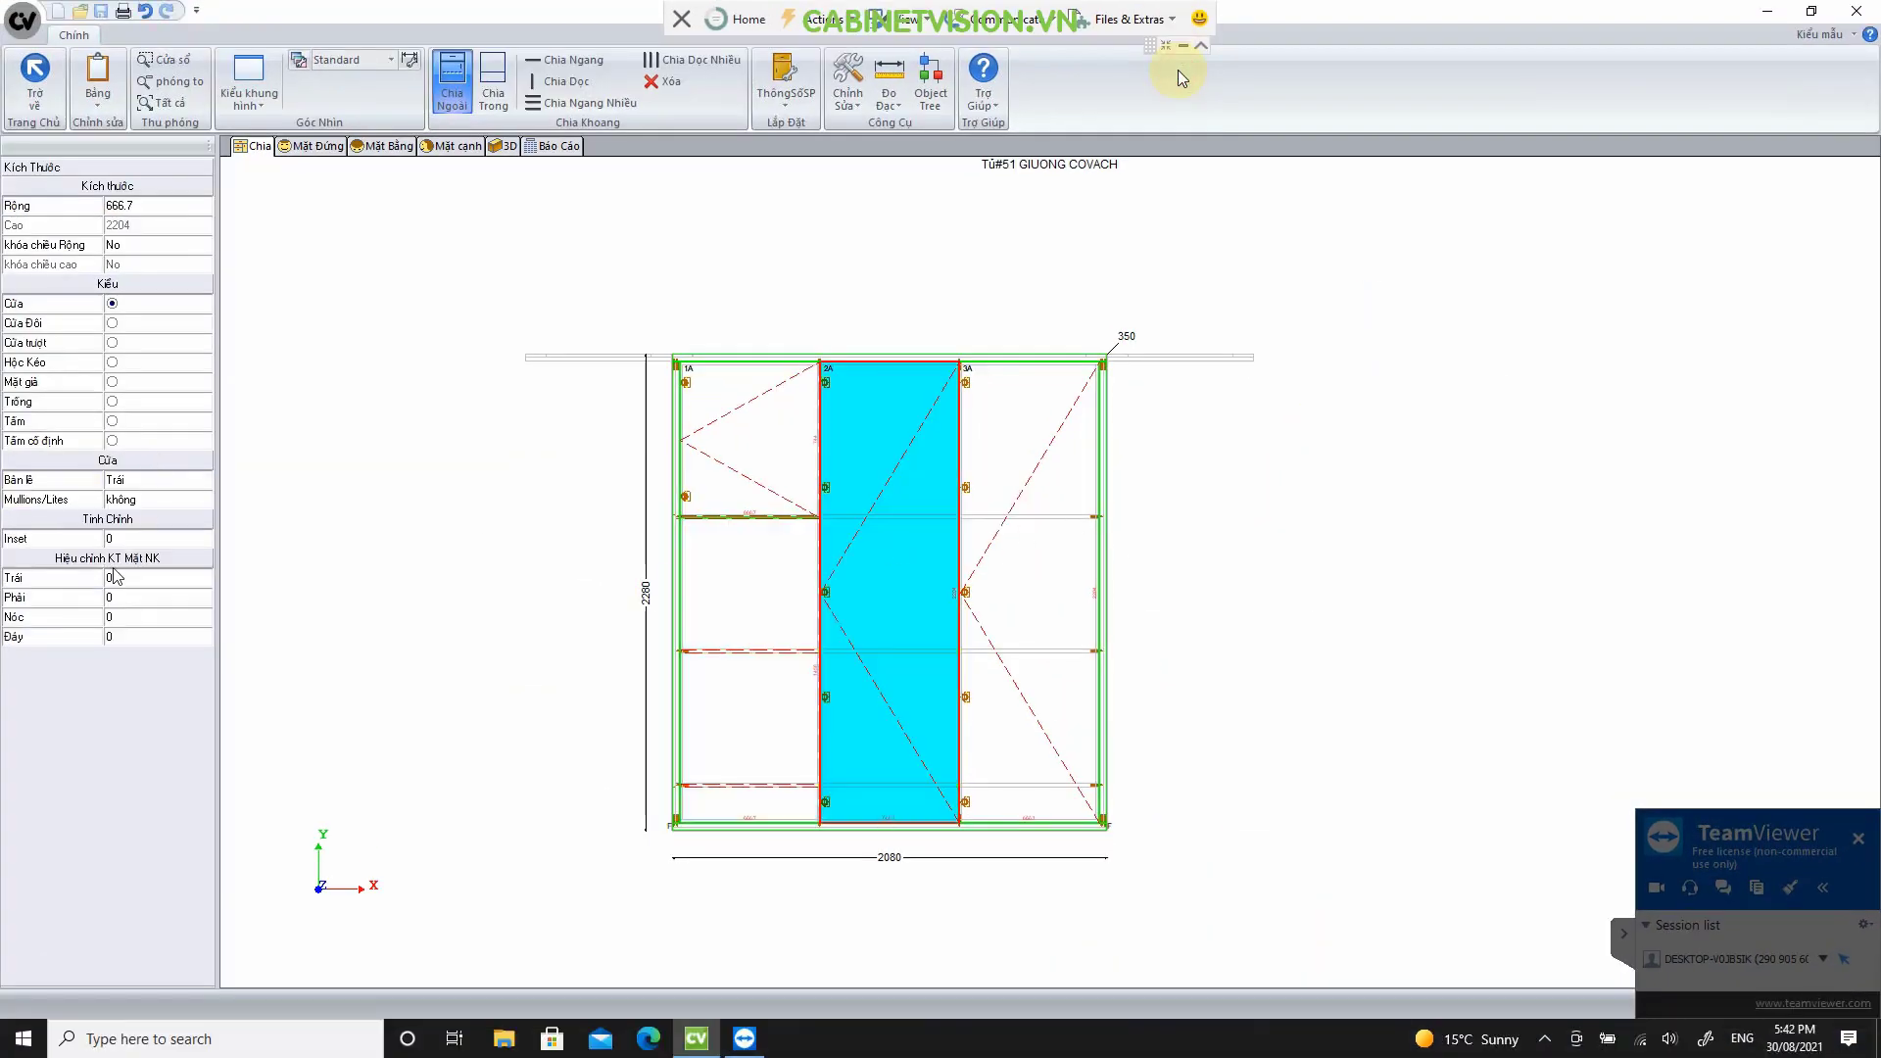
left_click(129, 539)
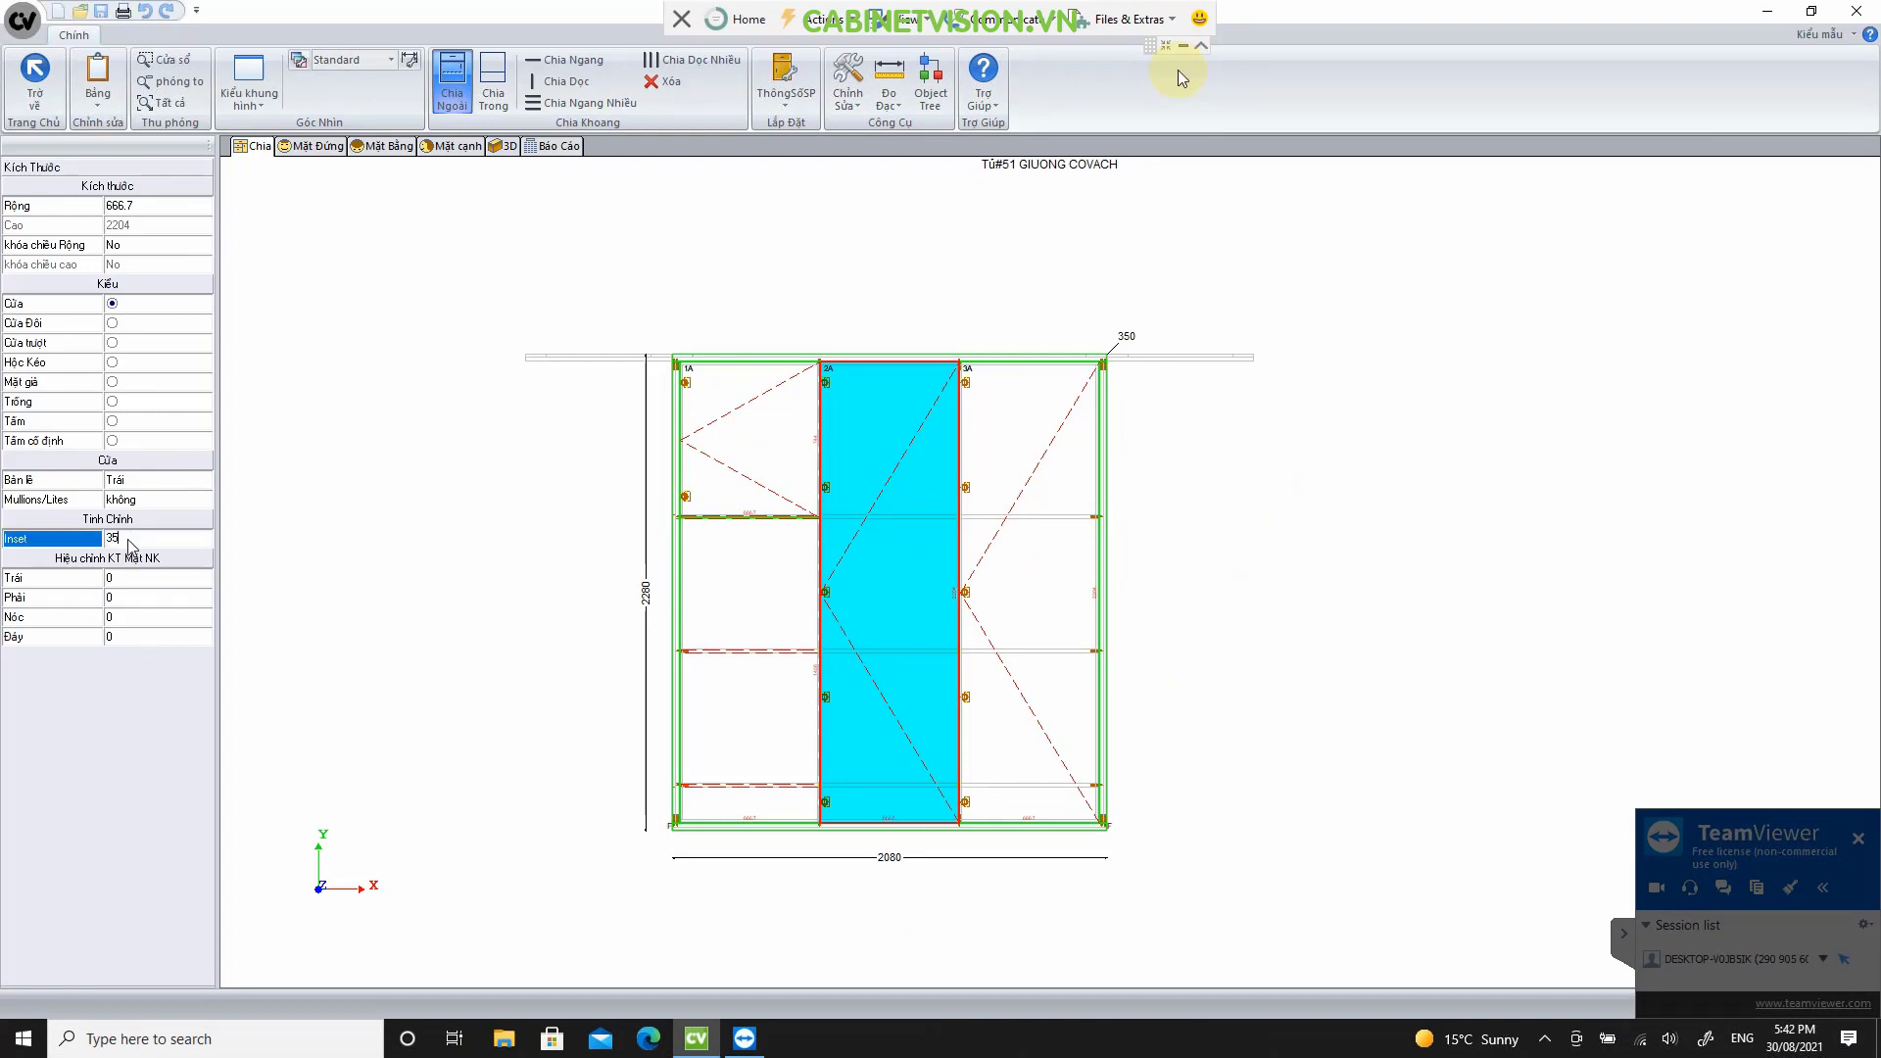
key("Return")
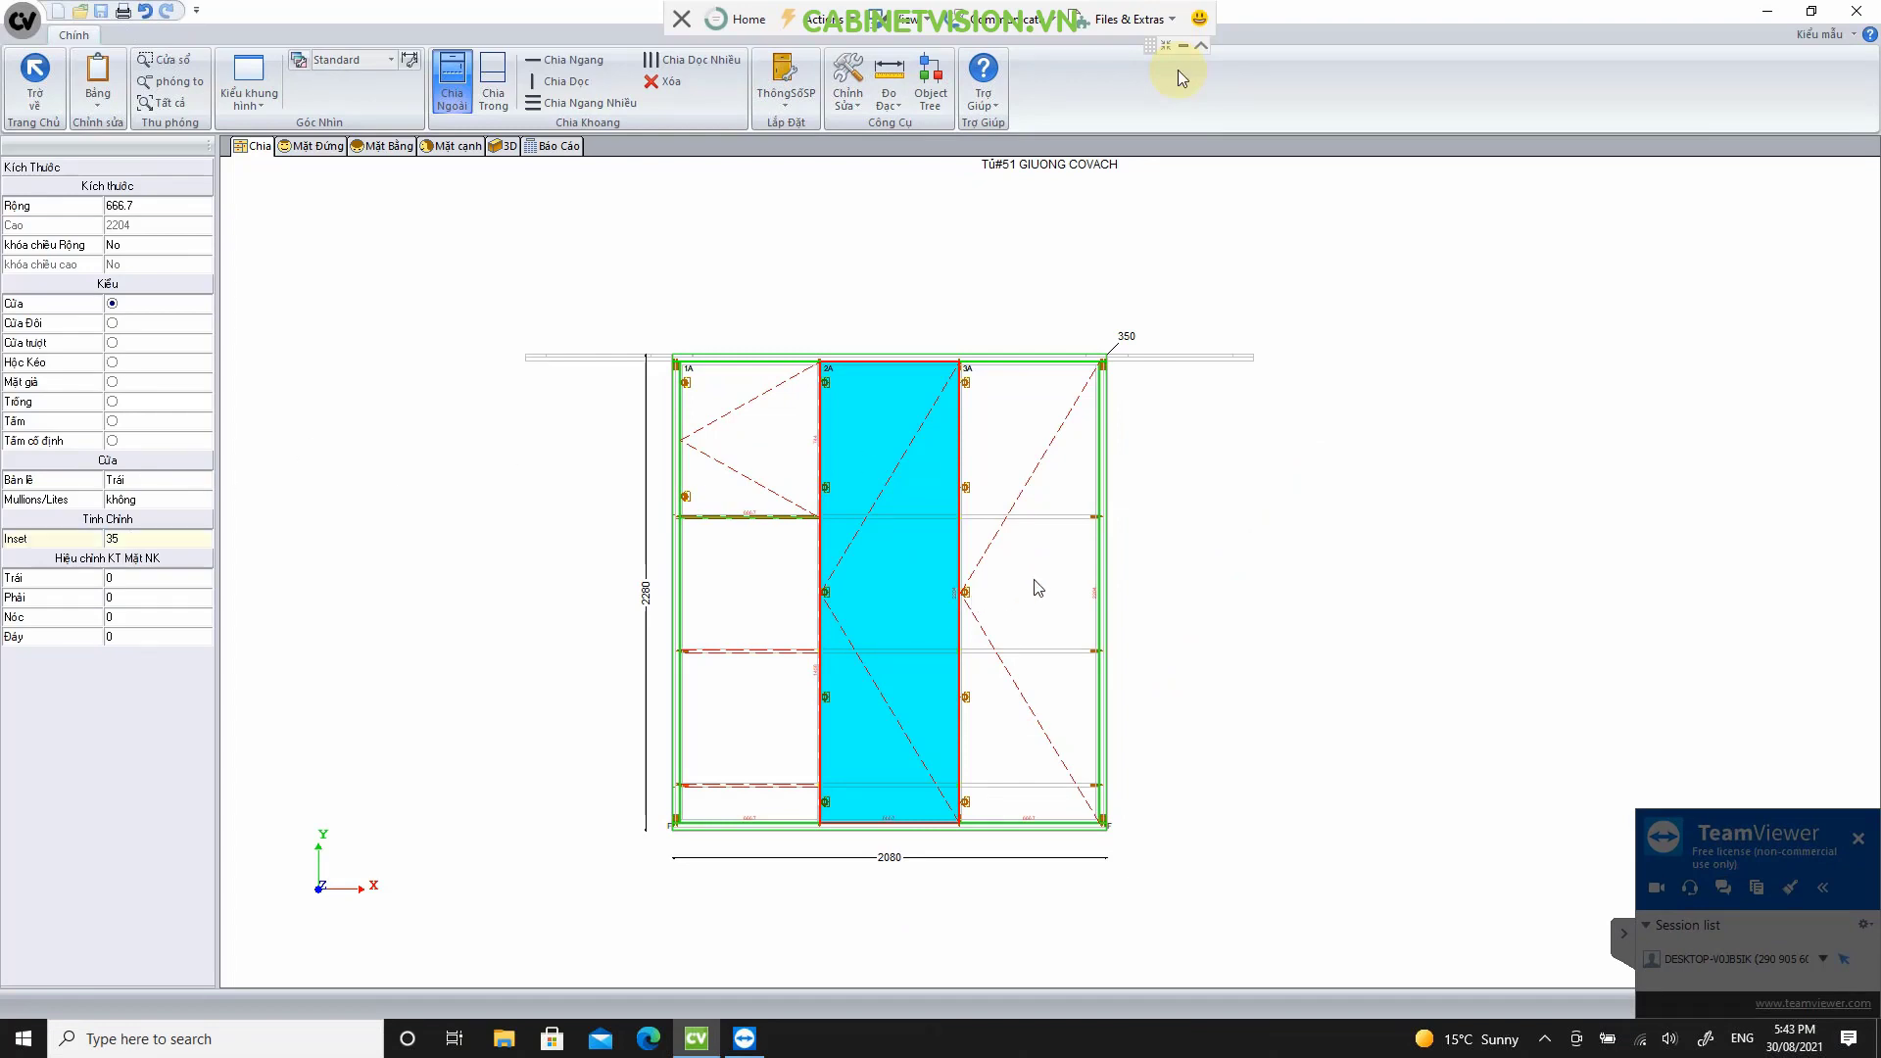
left_click(1038, 588)
left_click(133, 539)
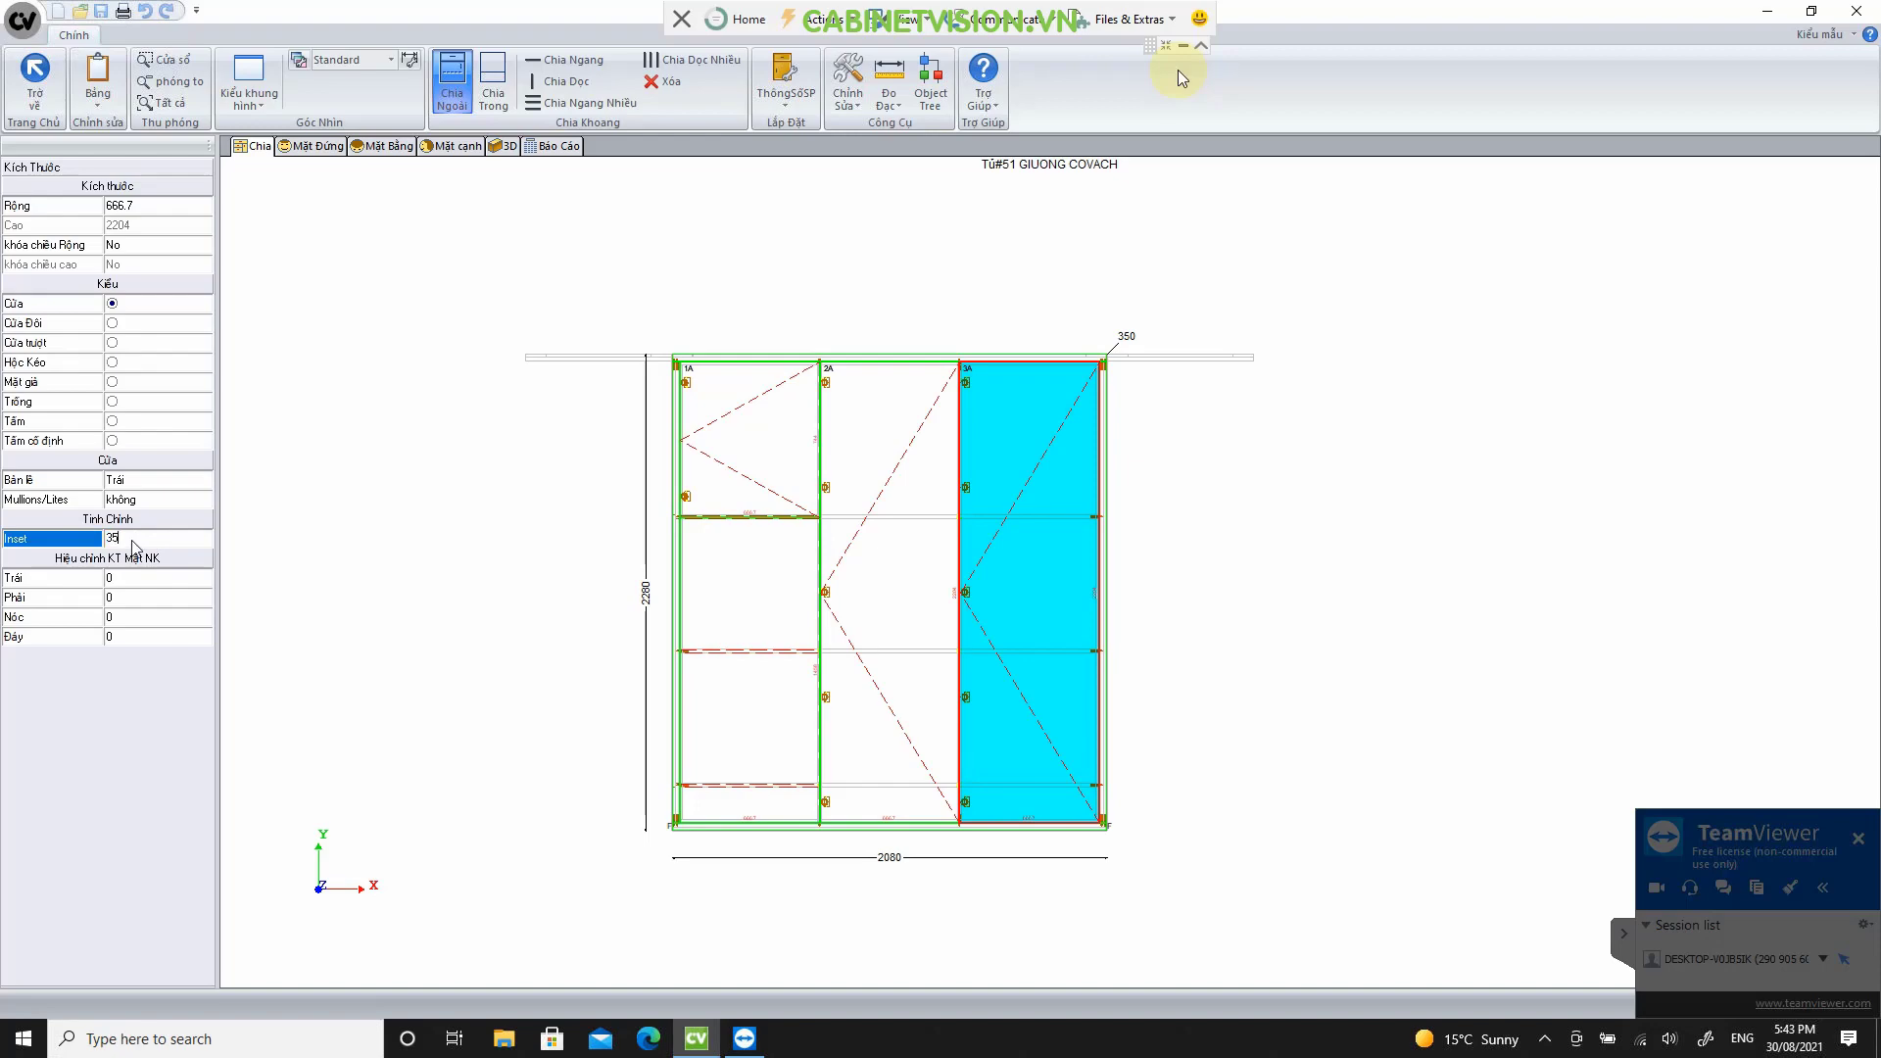
key("Return")
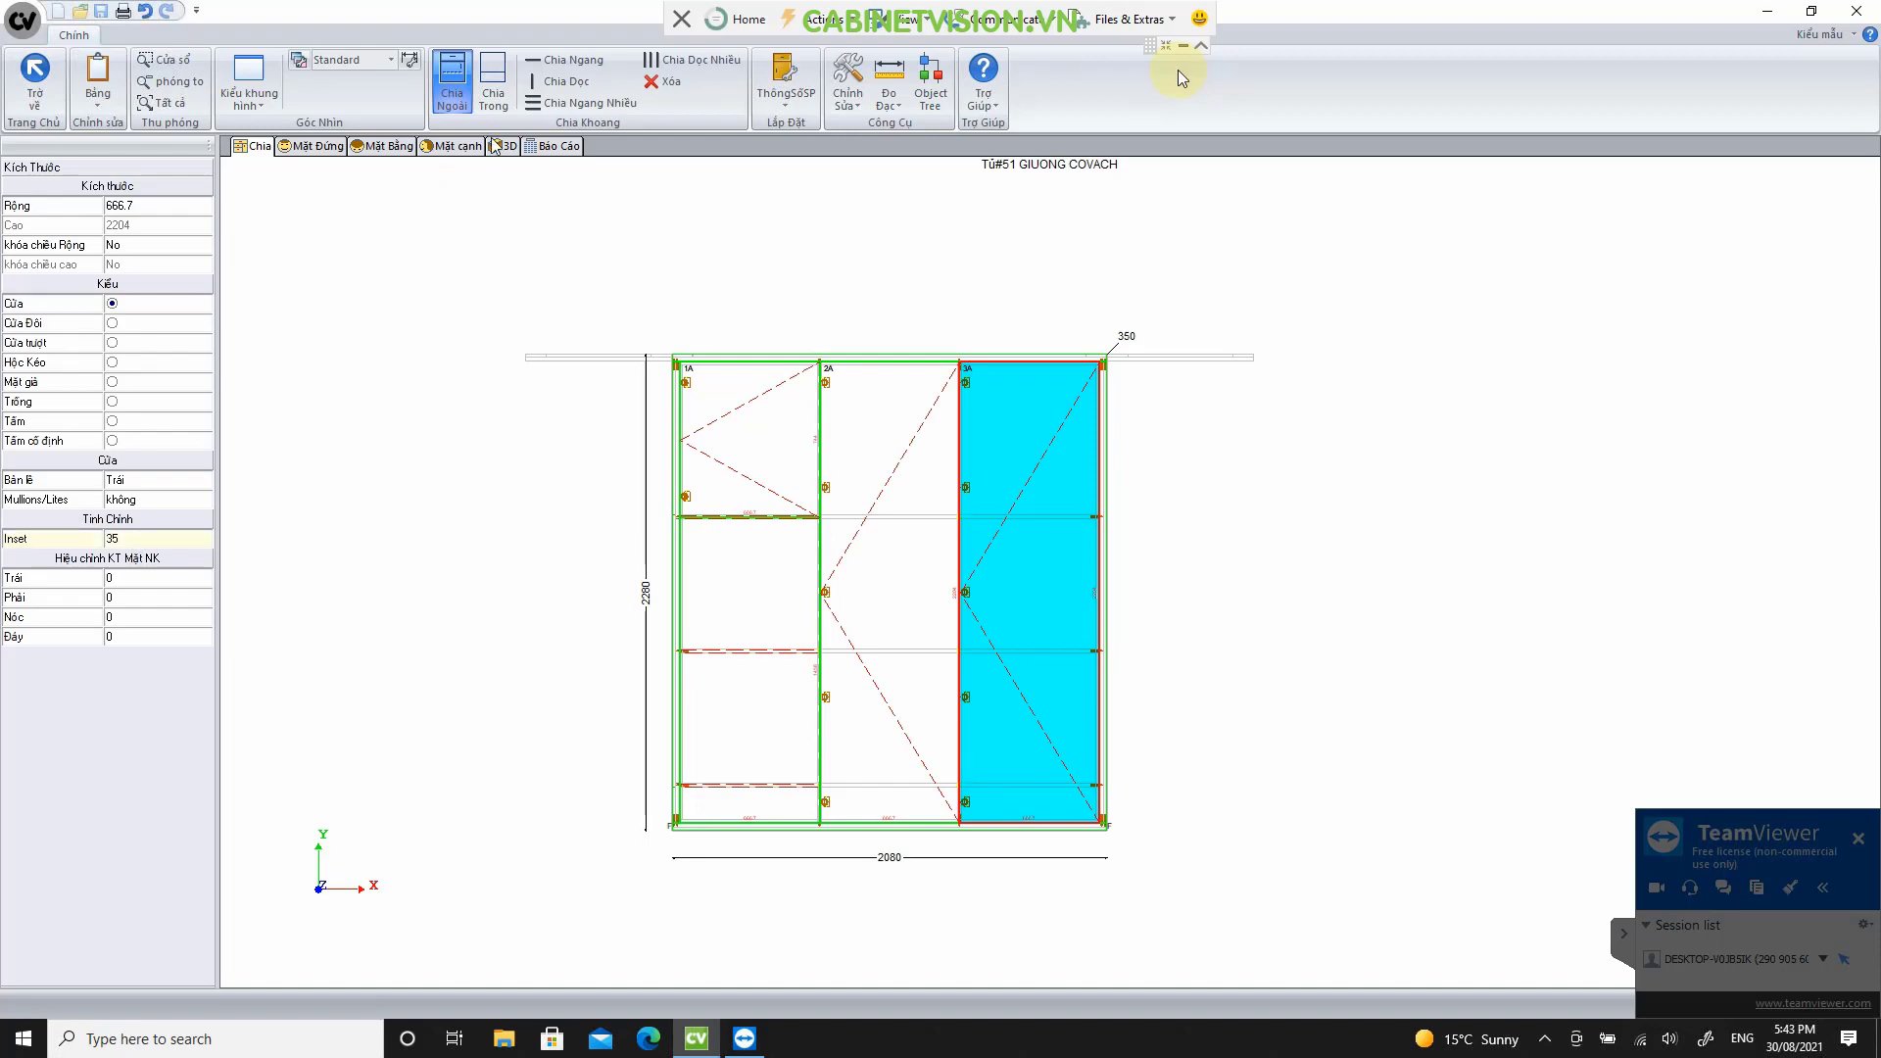
left_click(503, 145)
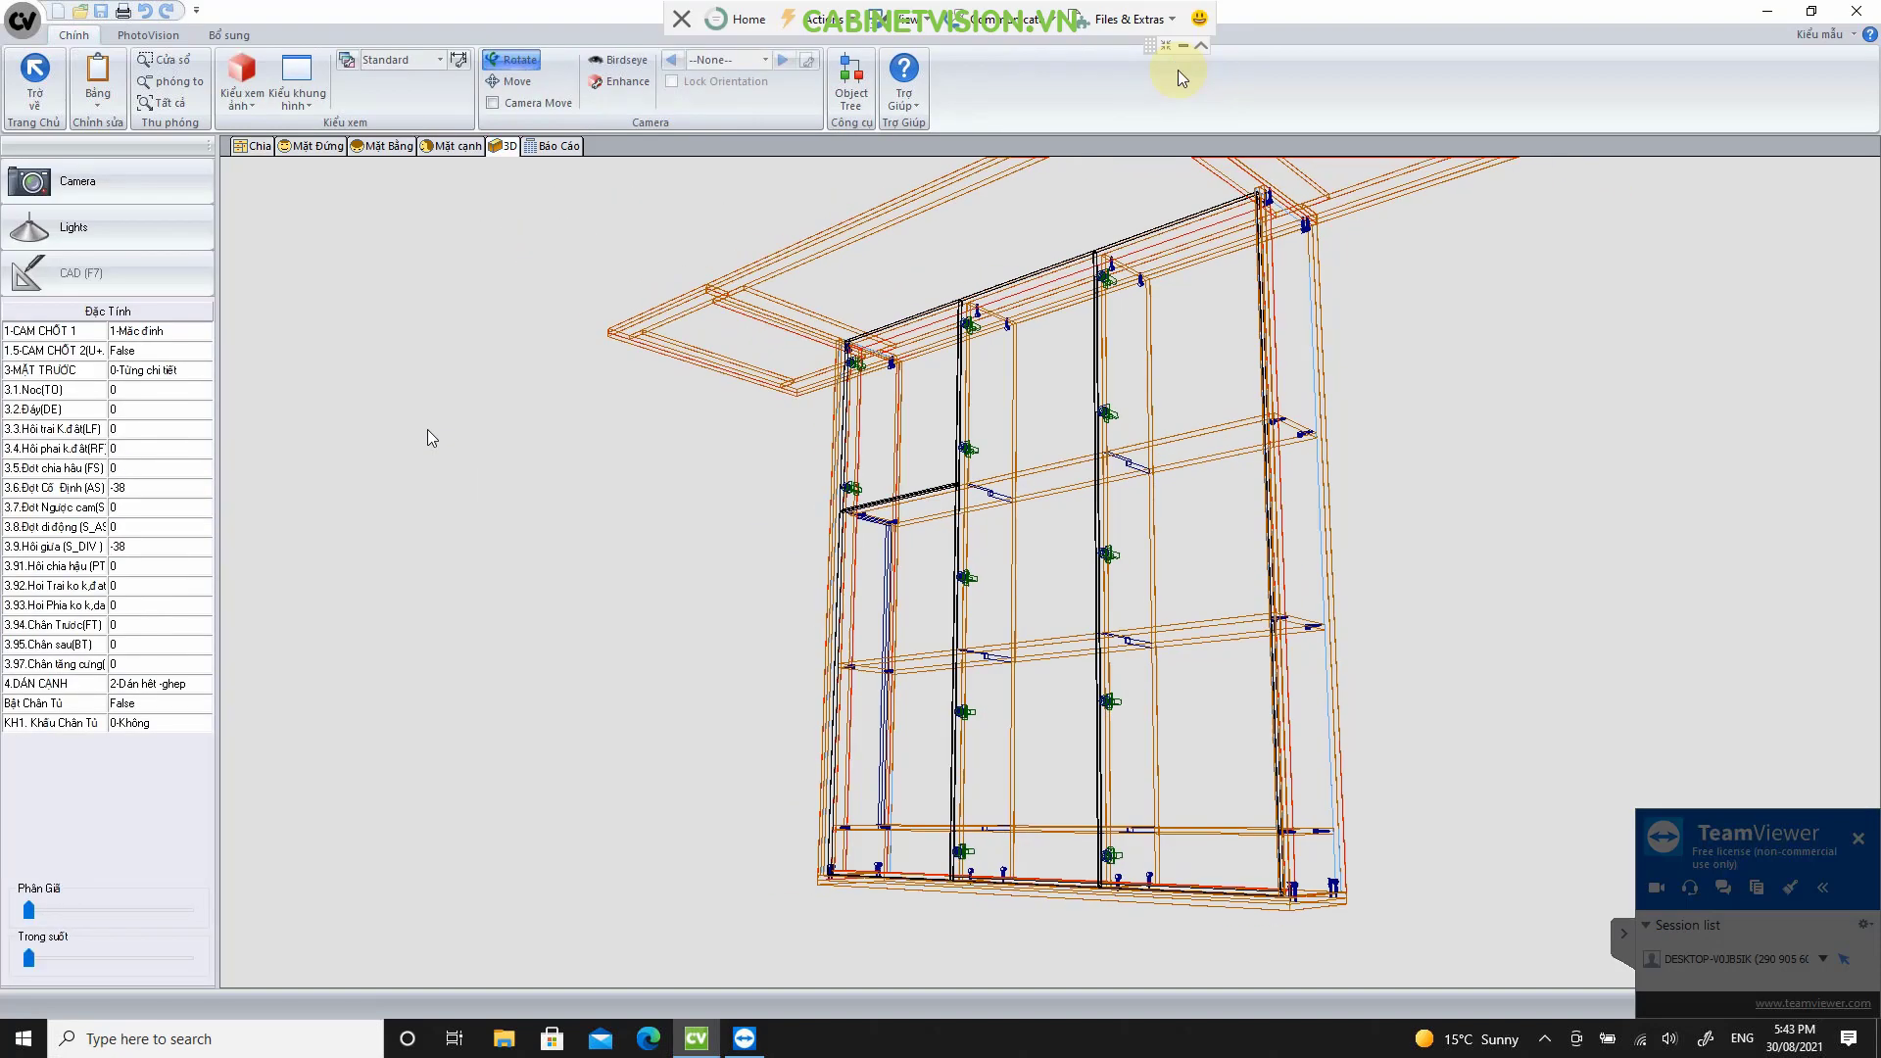
Review the cabinet in side, 3D, front and plan views.
left_click(456, 147)
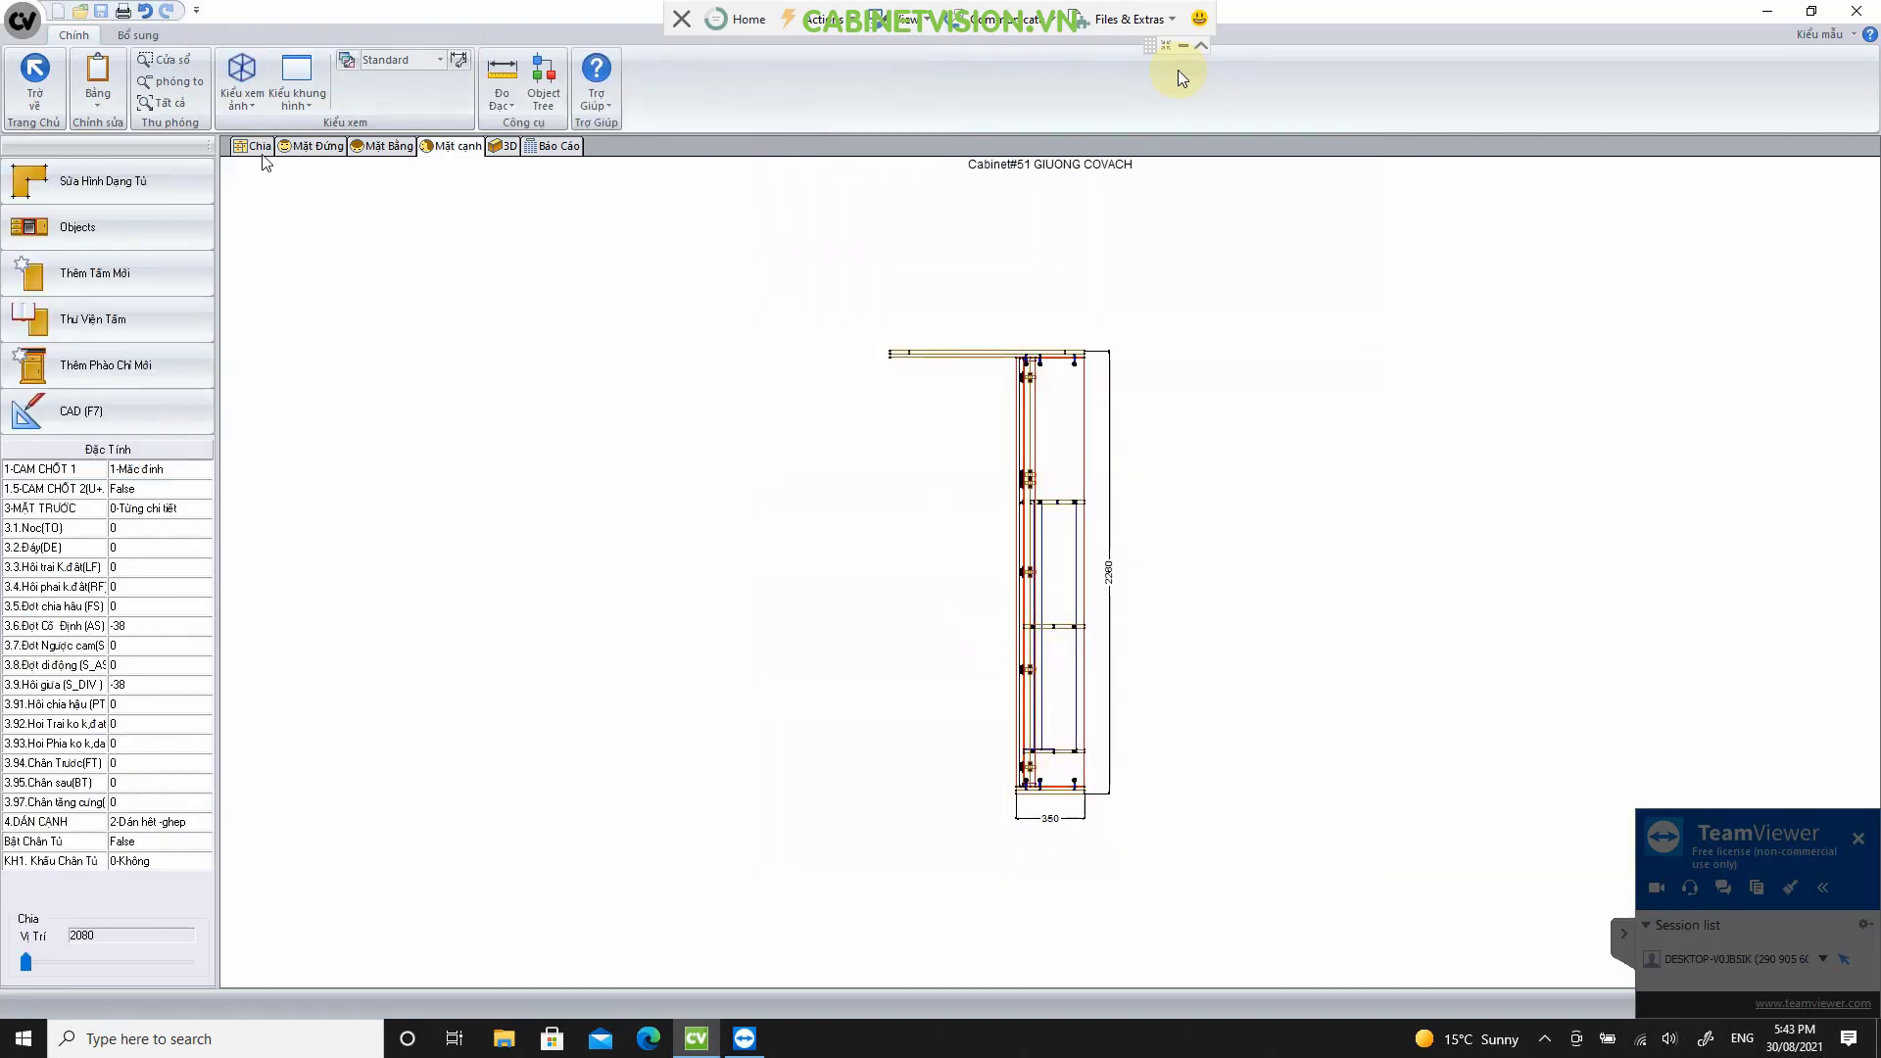
left_click(504, 146)
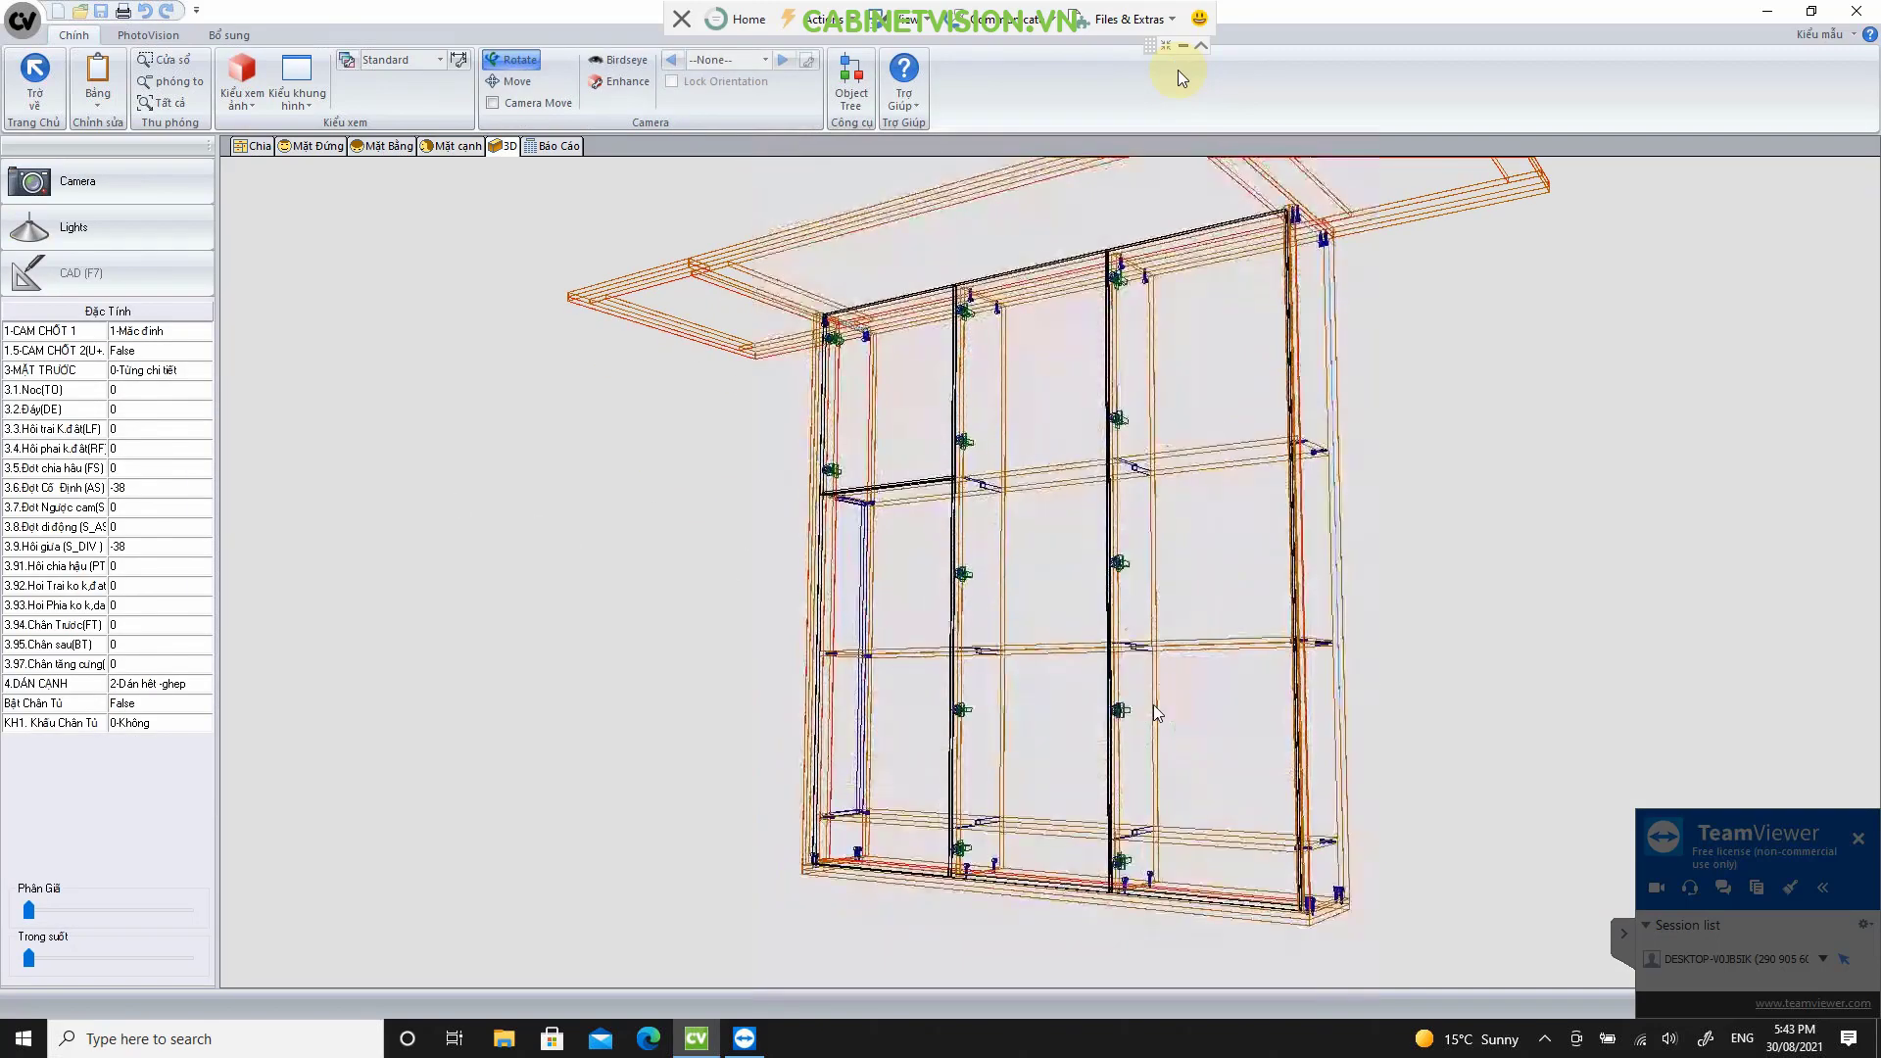
mouse_move(1365, 578)
left_mouse_down()
mouse_move(1415, 781)
mouse_move(1613, 529)
mouse_move(1365, 222)
mouse_move(1426, 215)
mouse_move(1421, 168)
left_mouse_up()
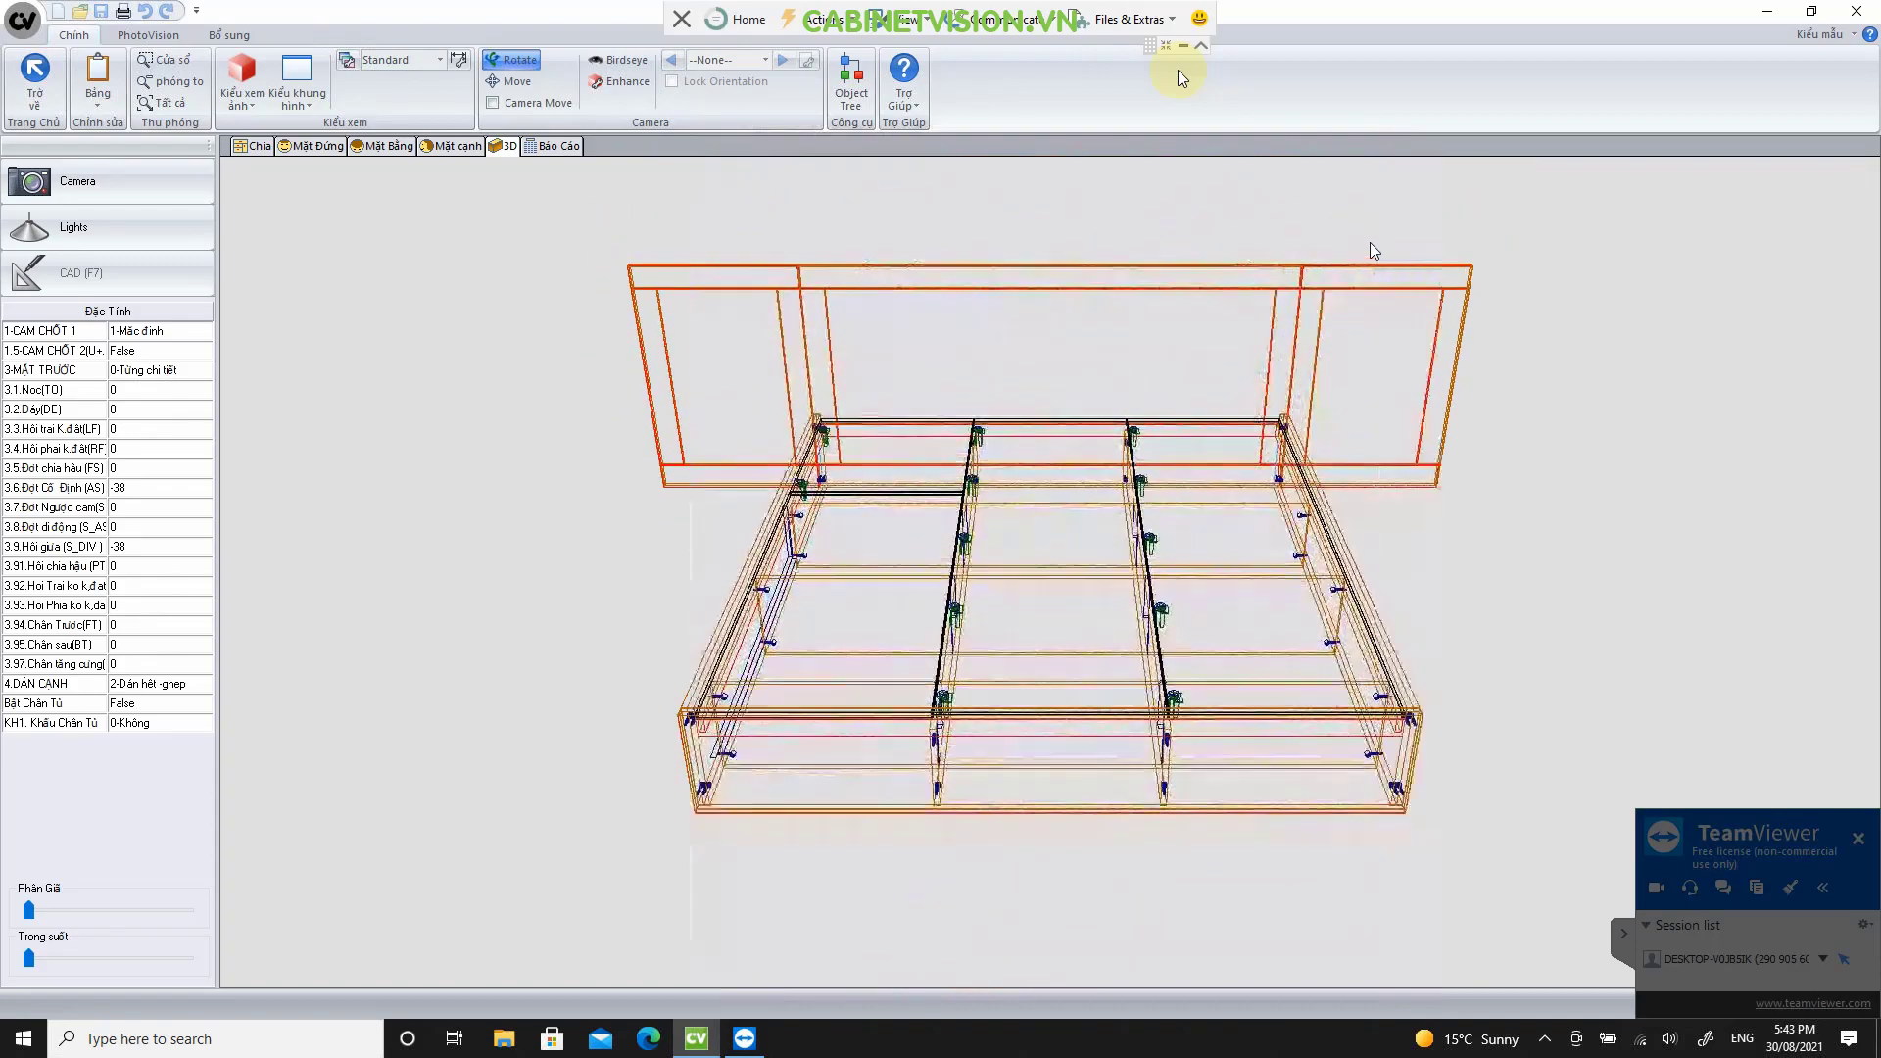
left_click(247, 147)
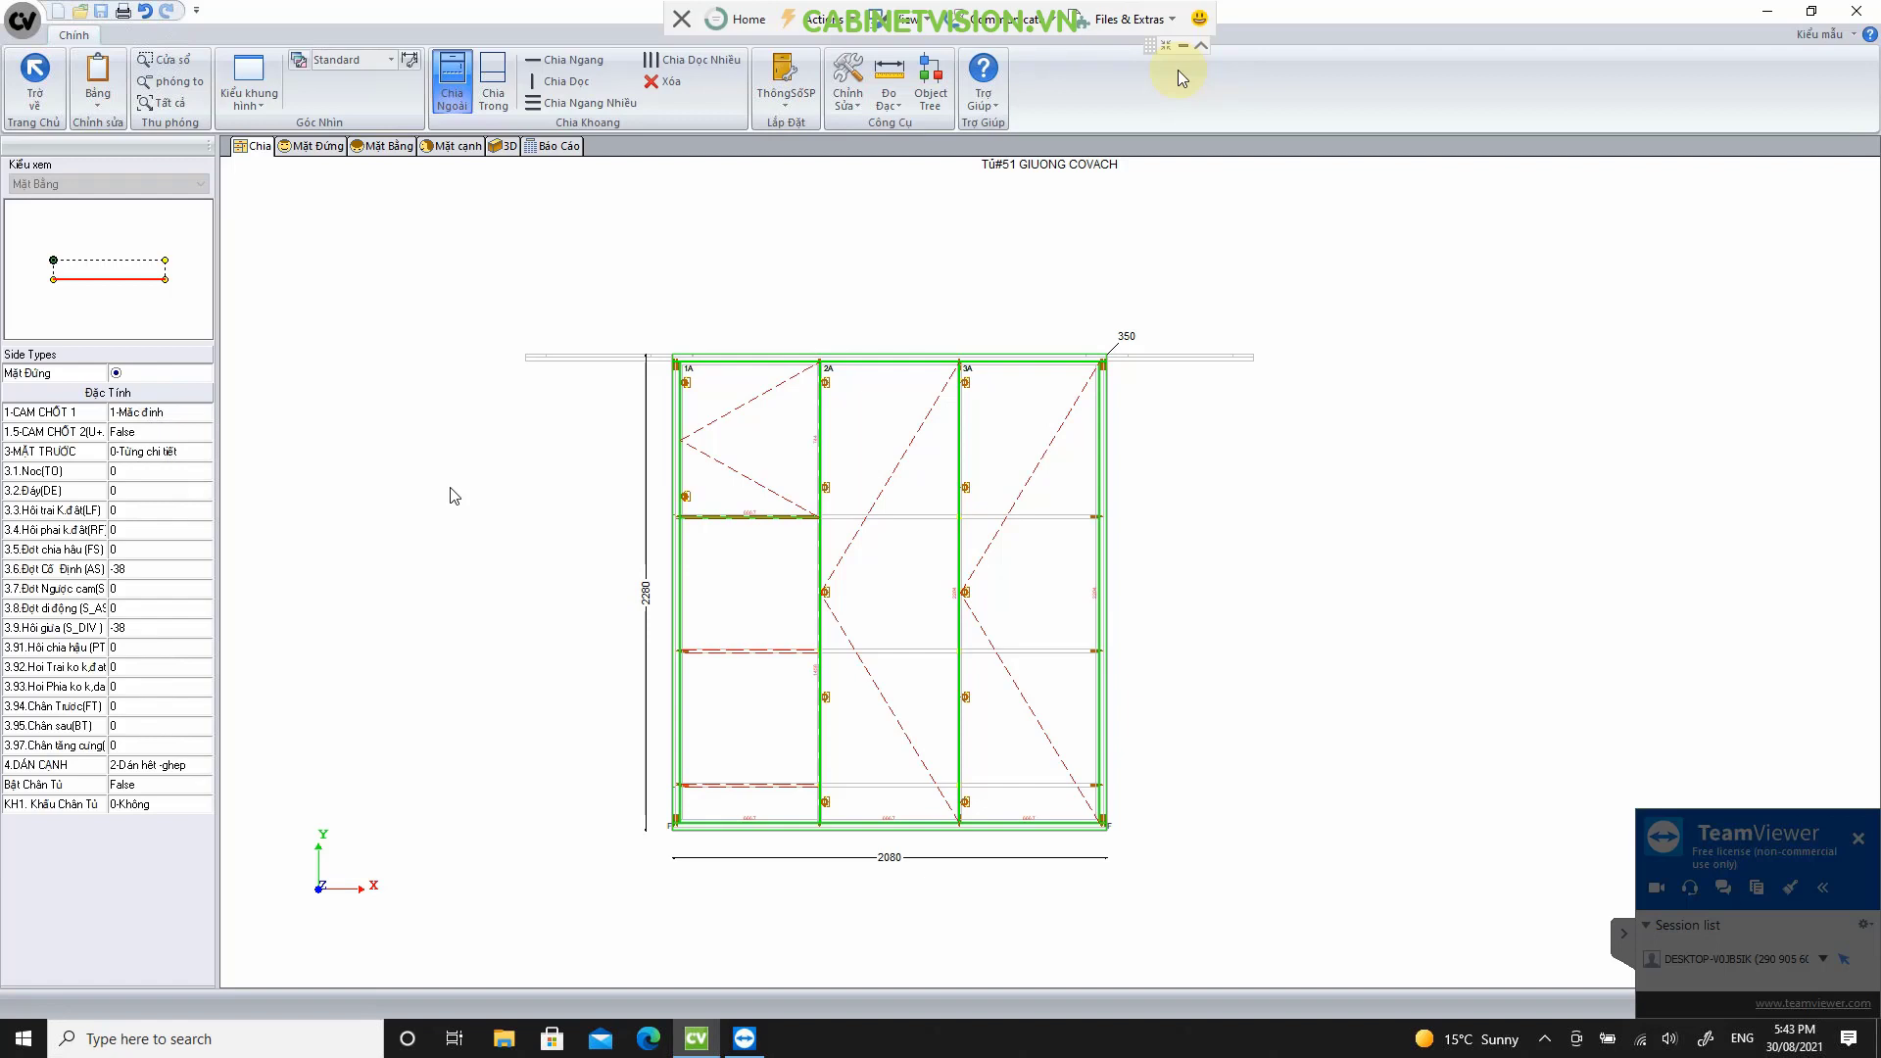
left_click(313, 146)
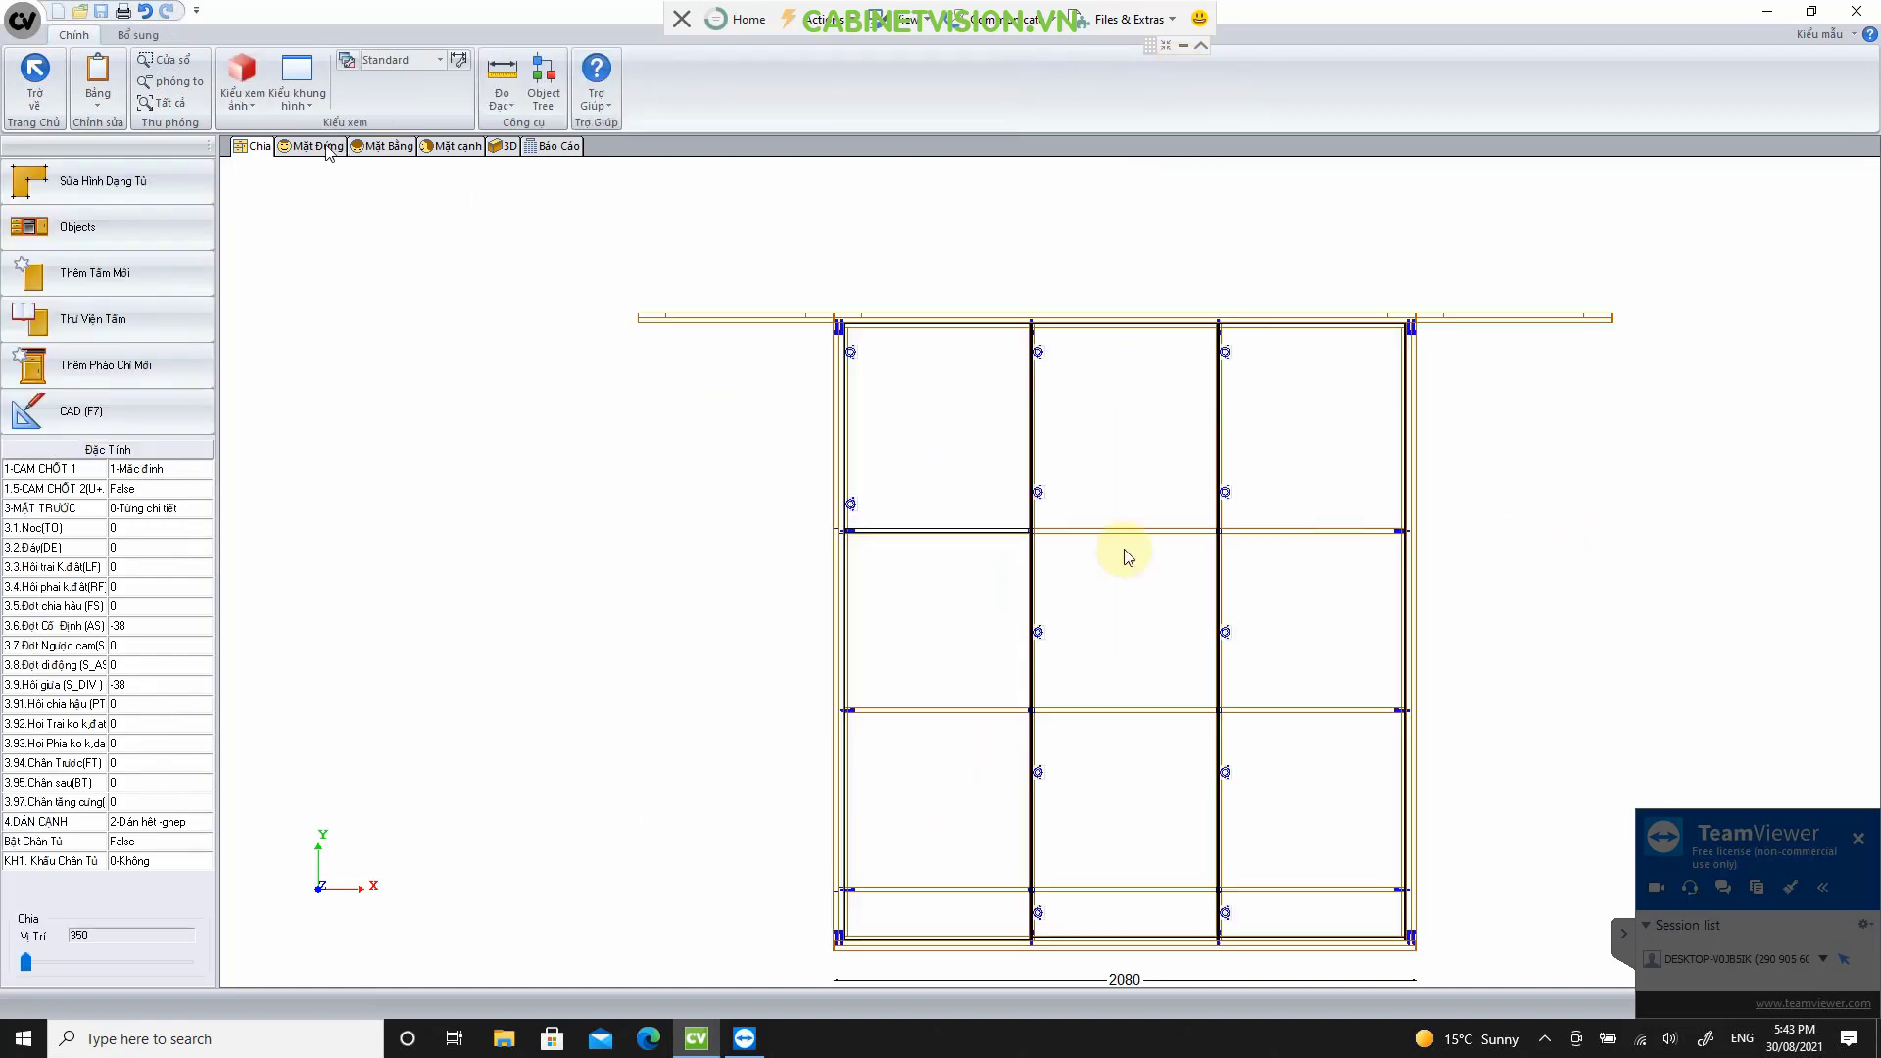
left_click(401, 147)
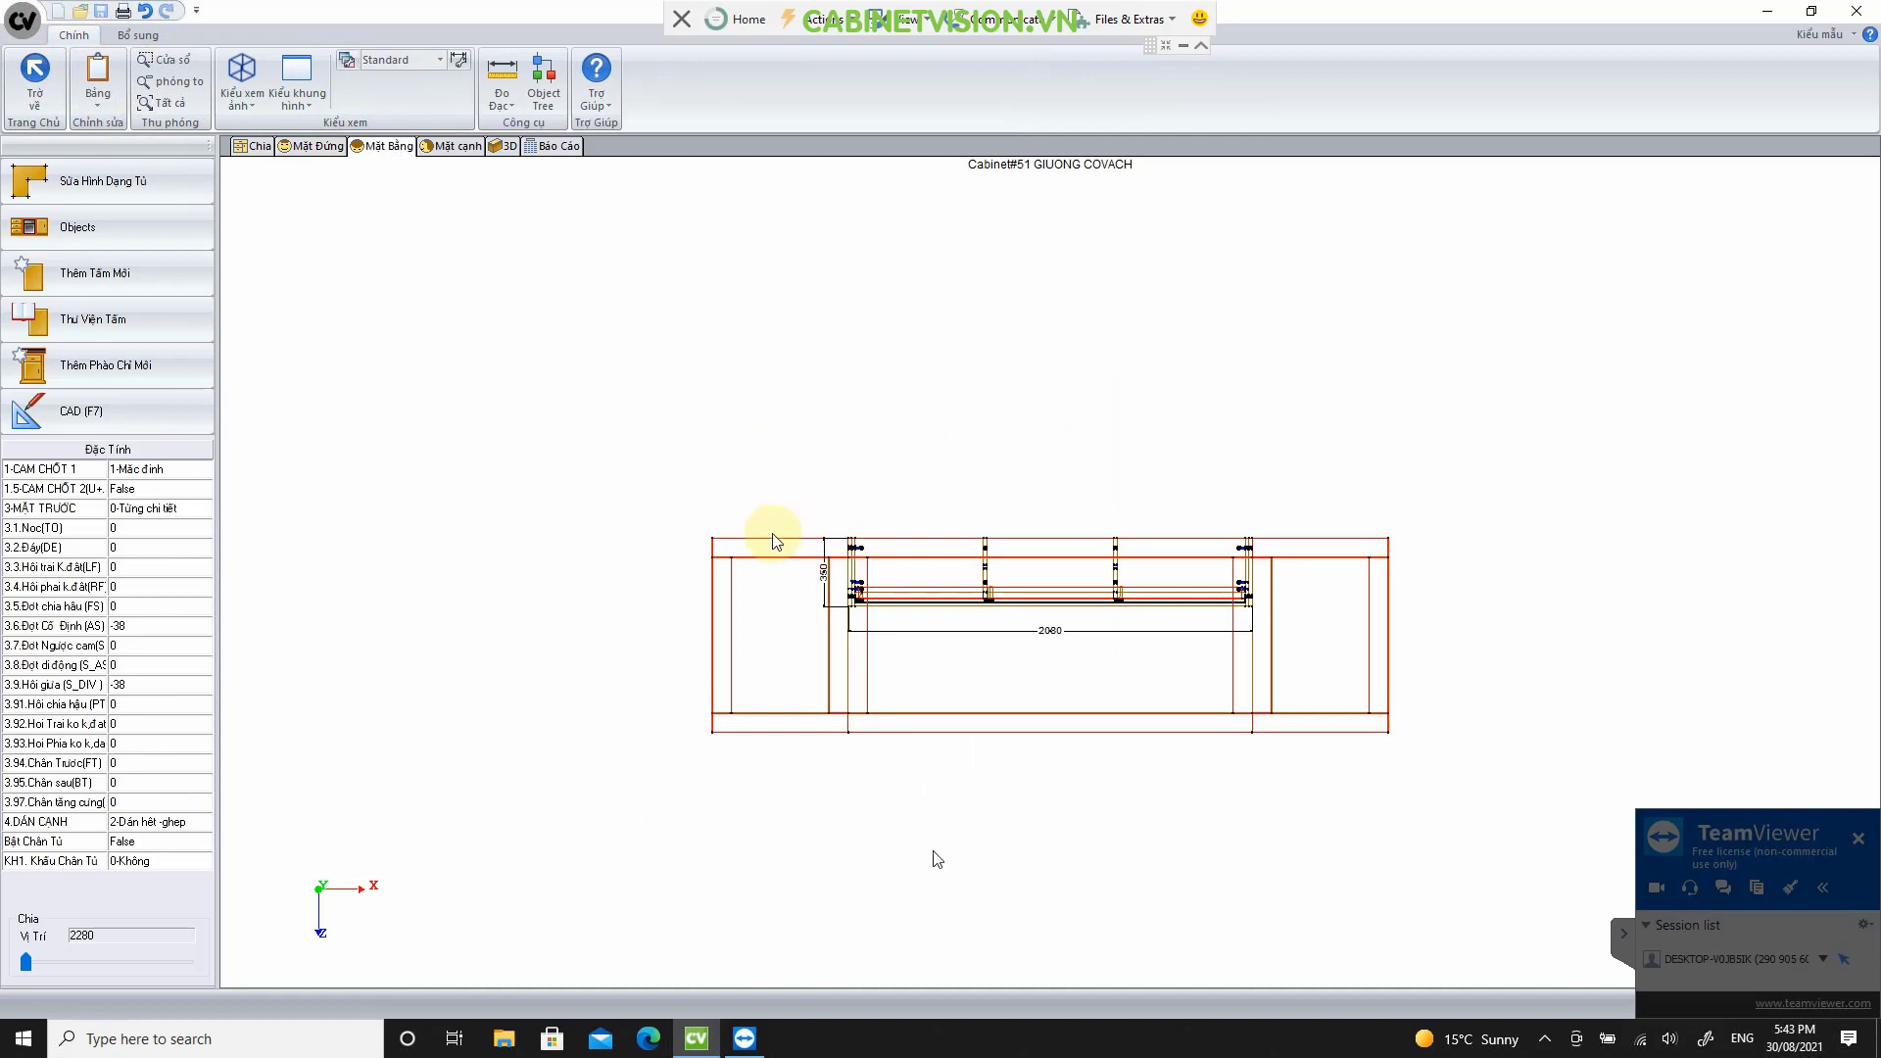
left_click(252, 145)
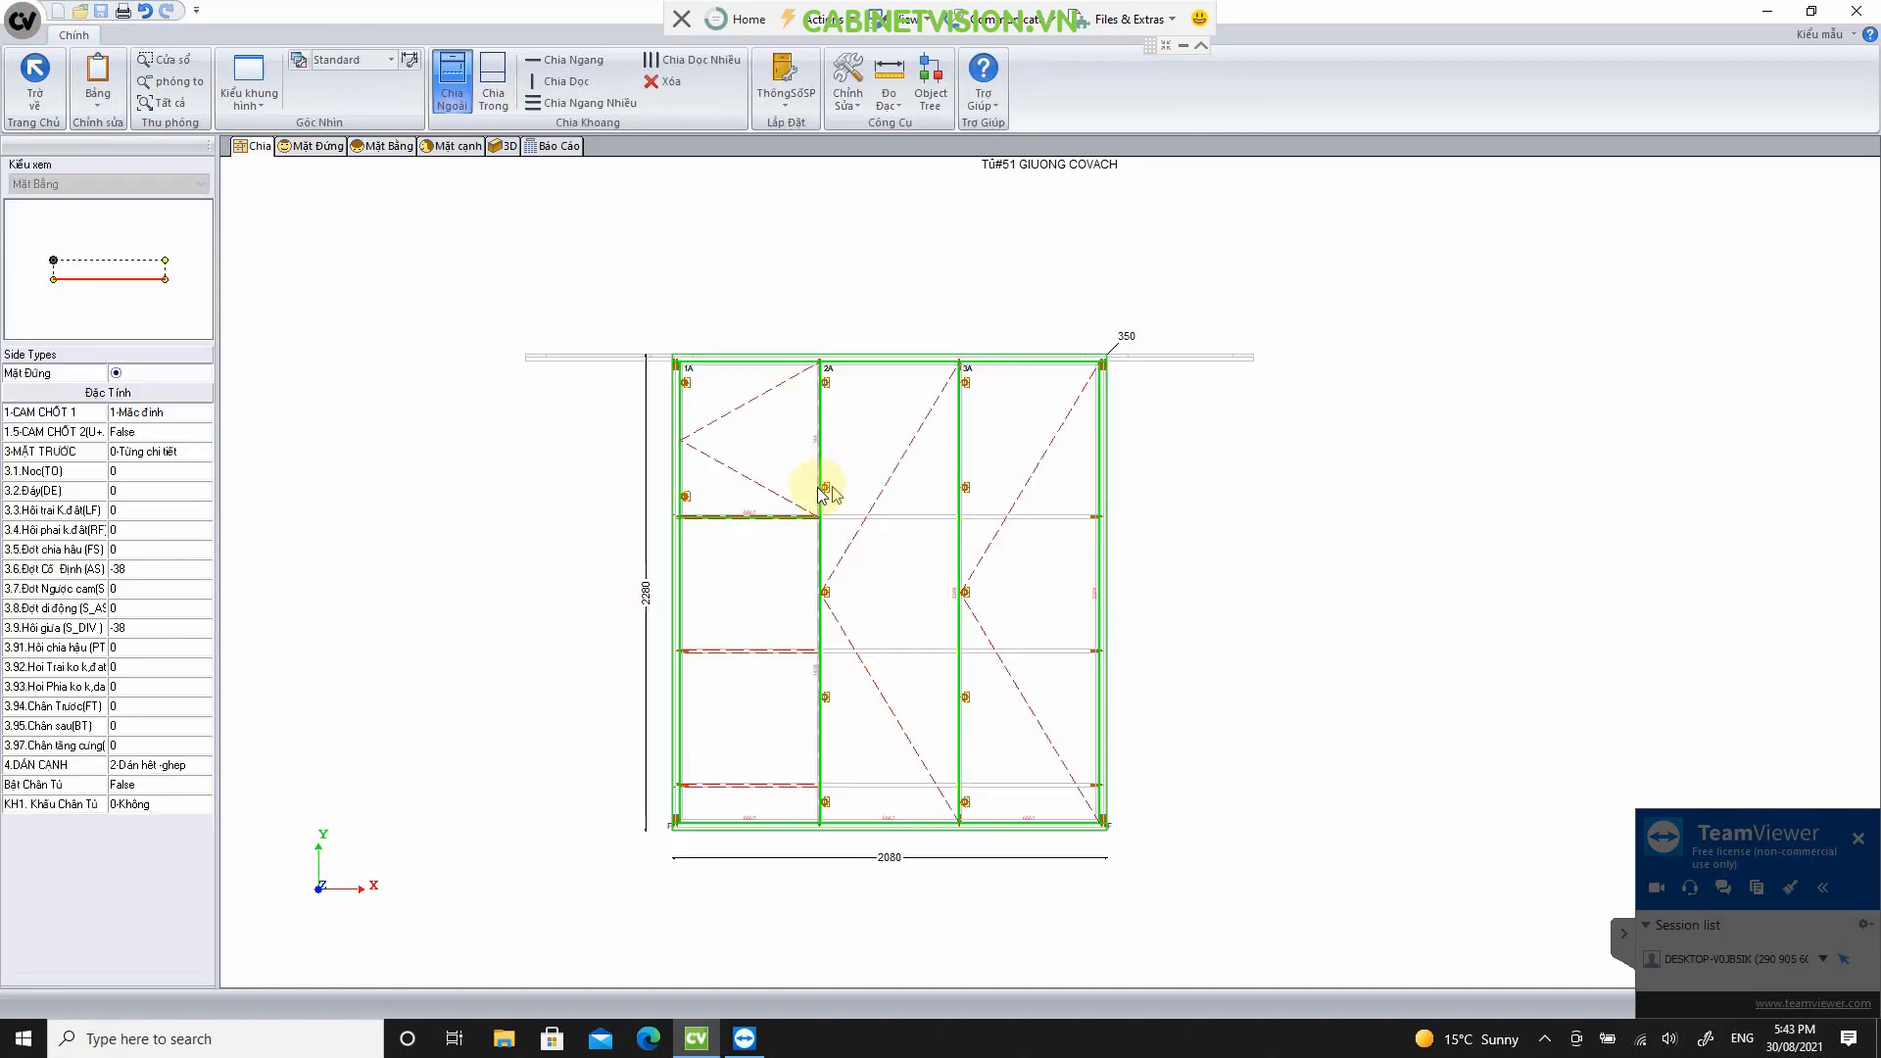
Set door 1A's Open Amount partway open in its properties.
left_click(732, 437)
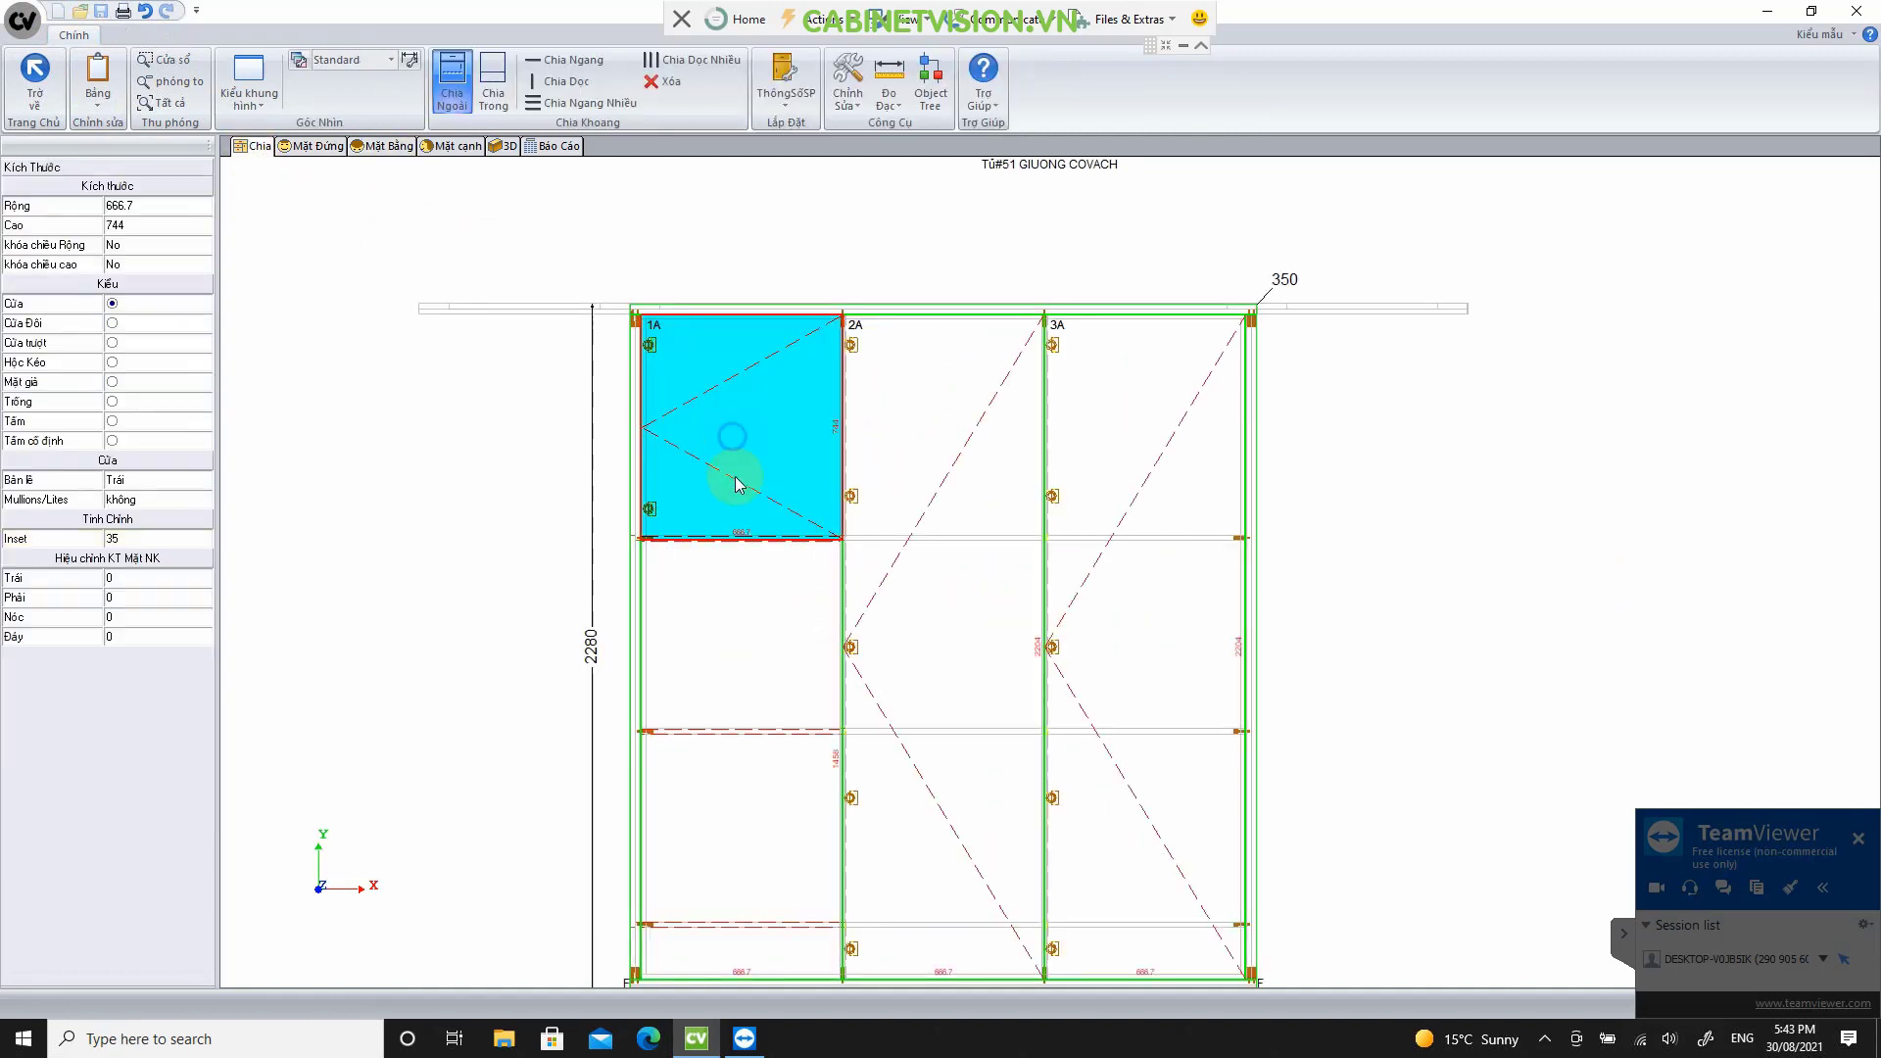
right_click(732, 437)
left_click(739, 598)
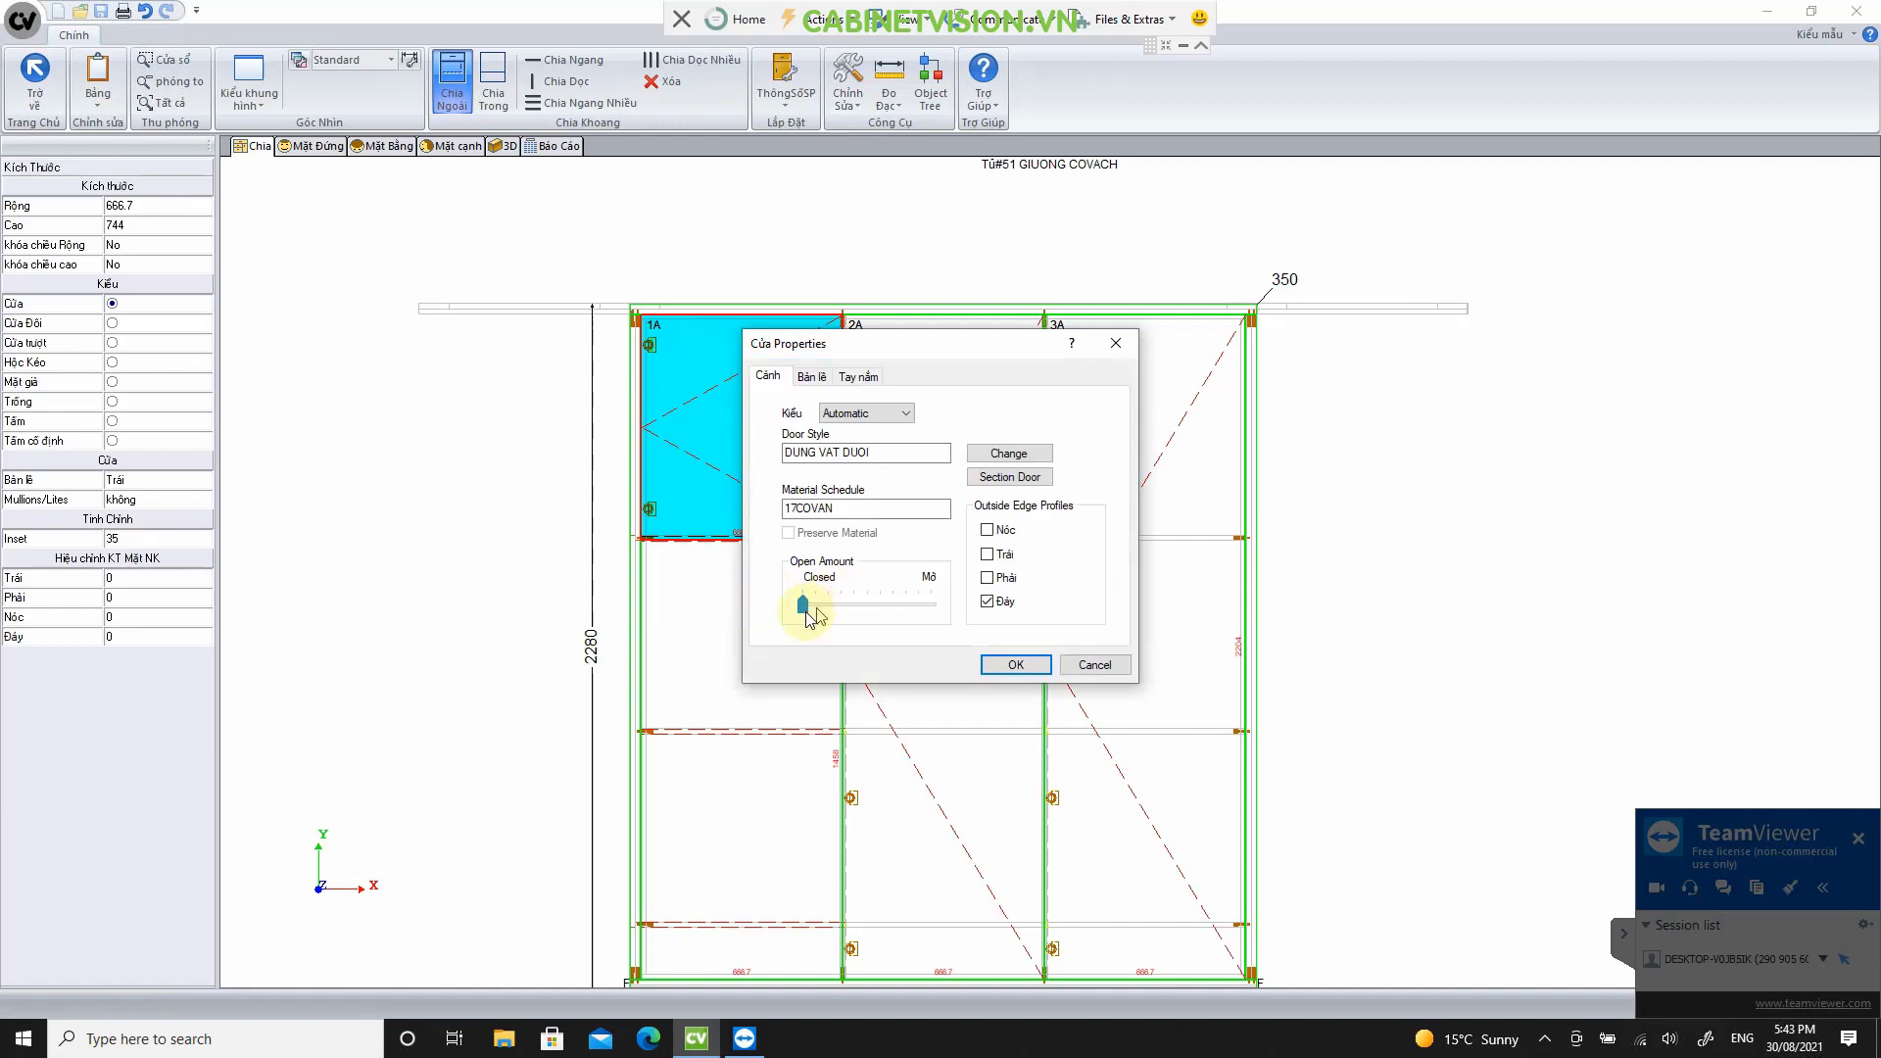
left_click_drag(803, 608, 882, 607)
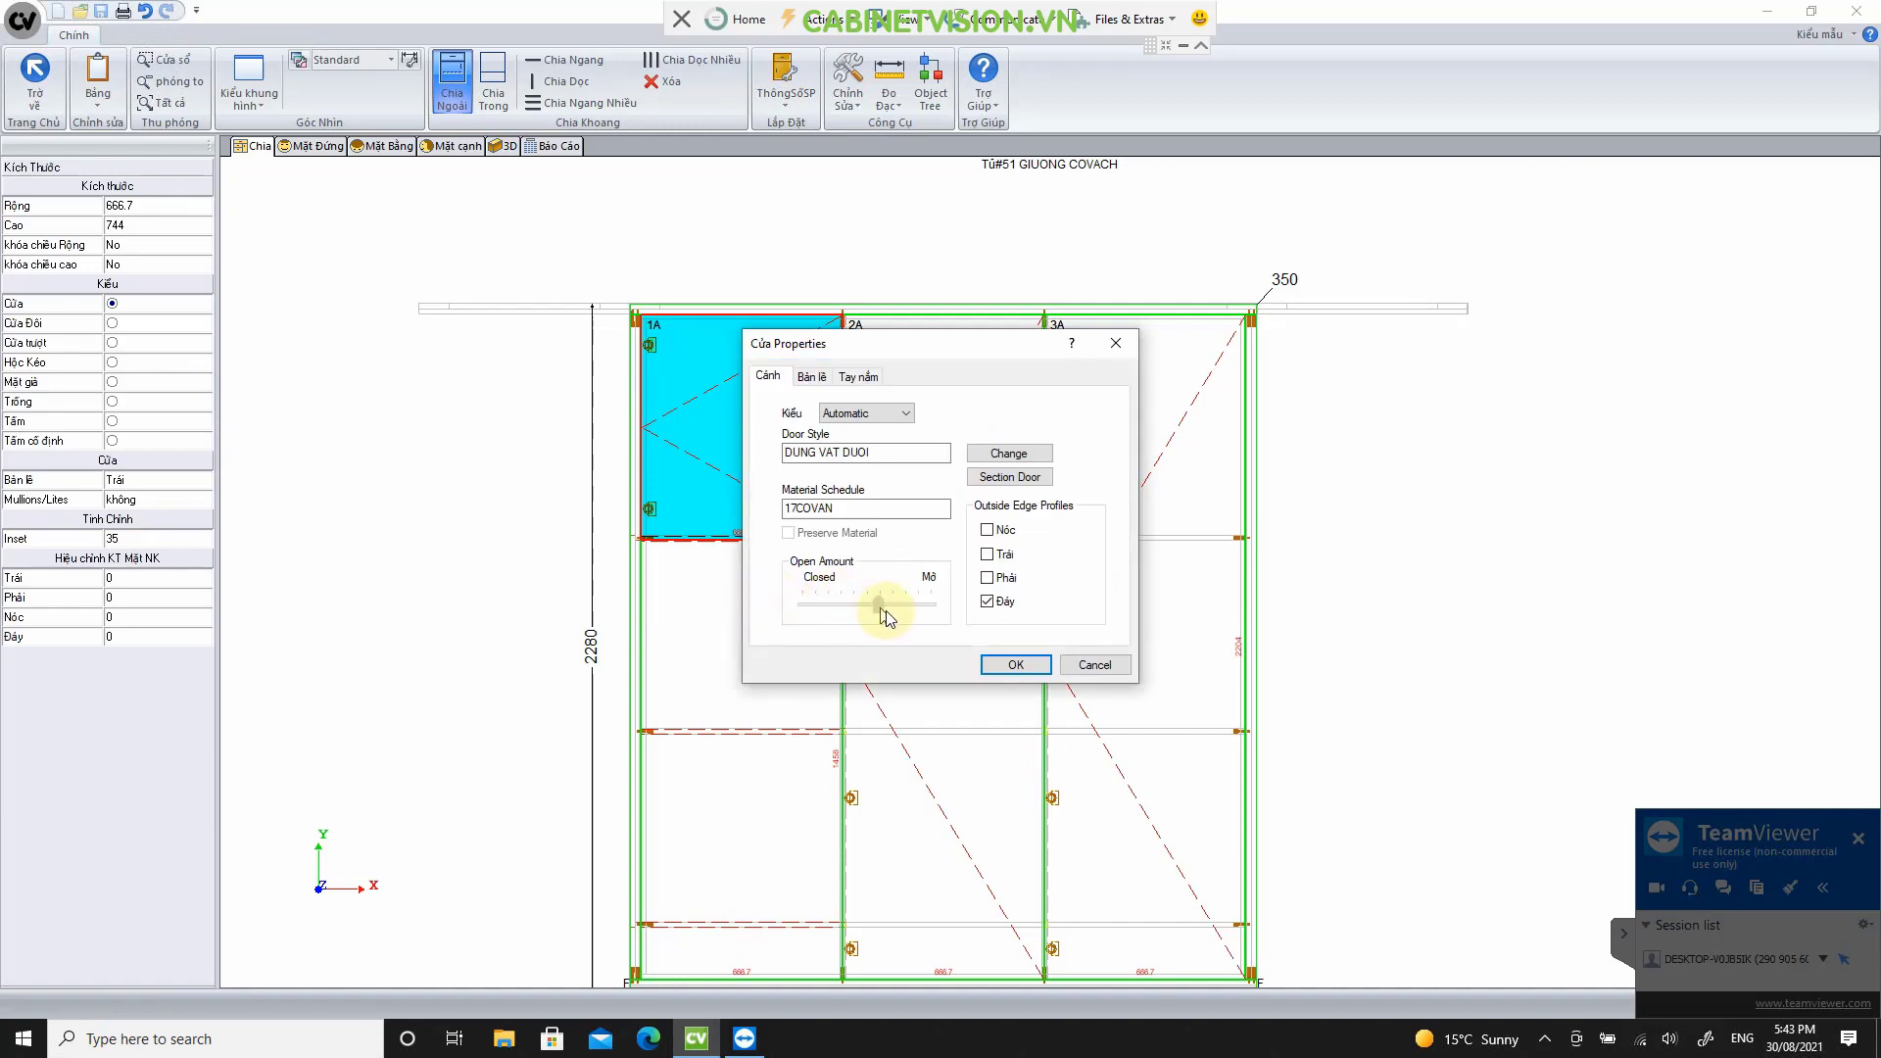
left_click(1017, 664)
left_click(504, 146)
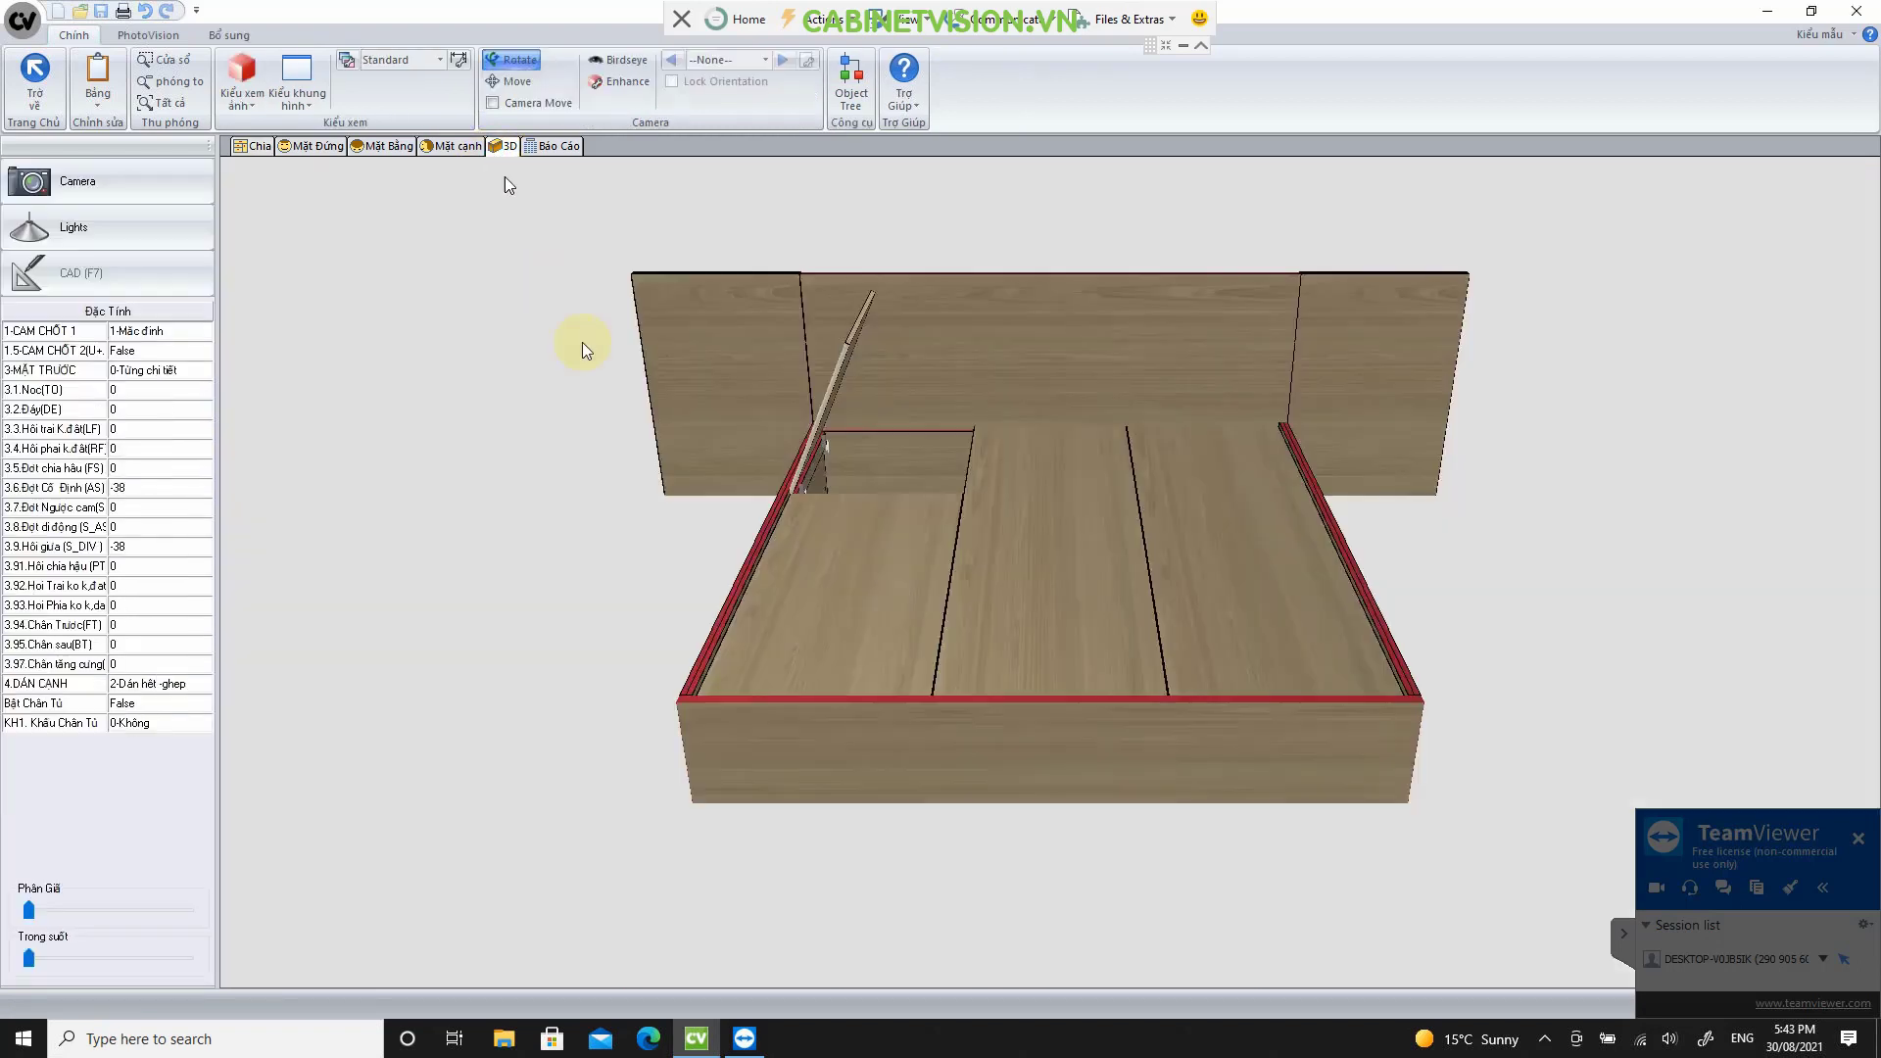
left_click_drag(698, 472, 983, 539)
left_click_drag(751, 521, 672, 527)
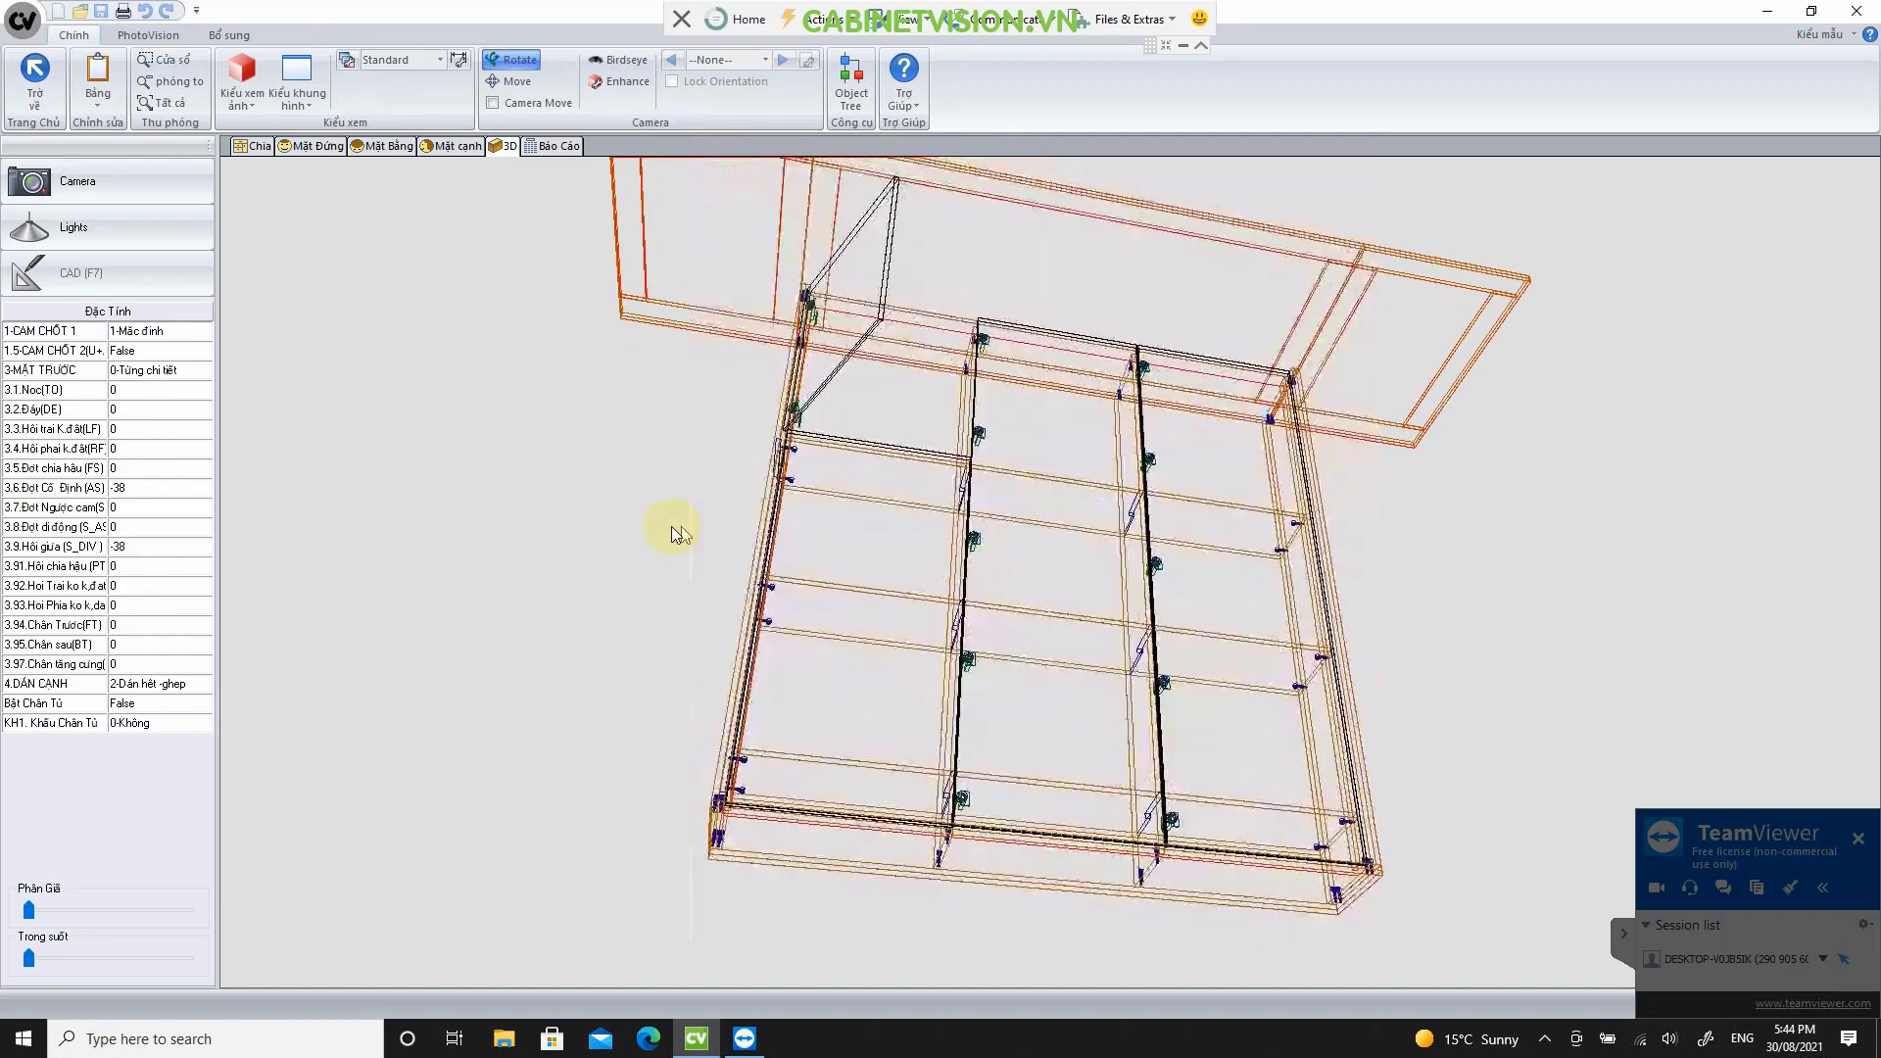
left_click(253, 145)
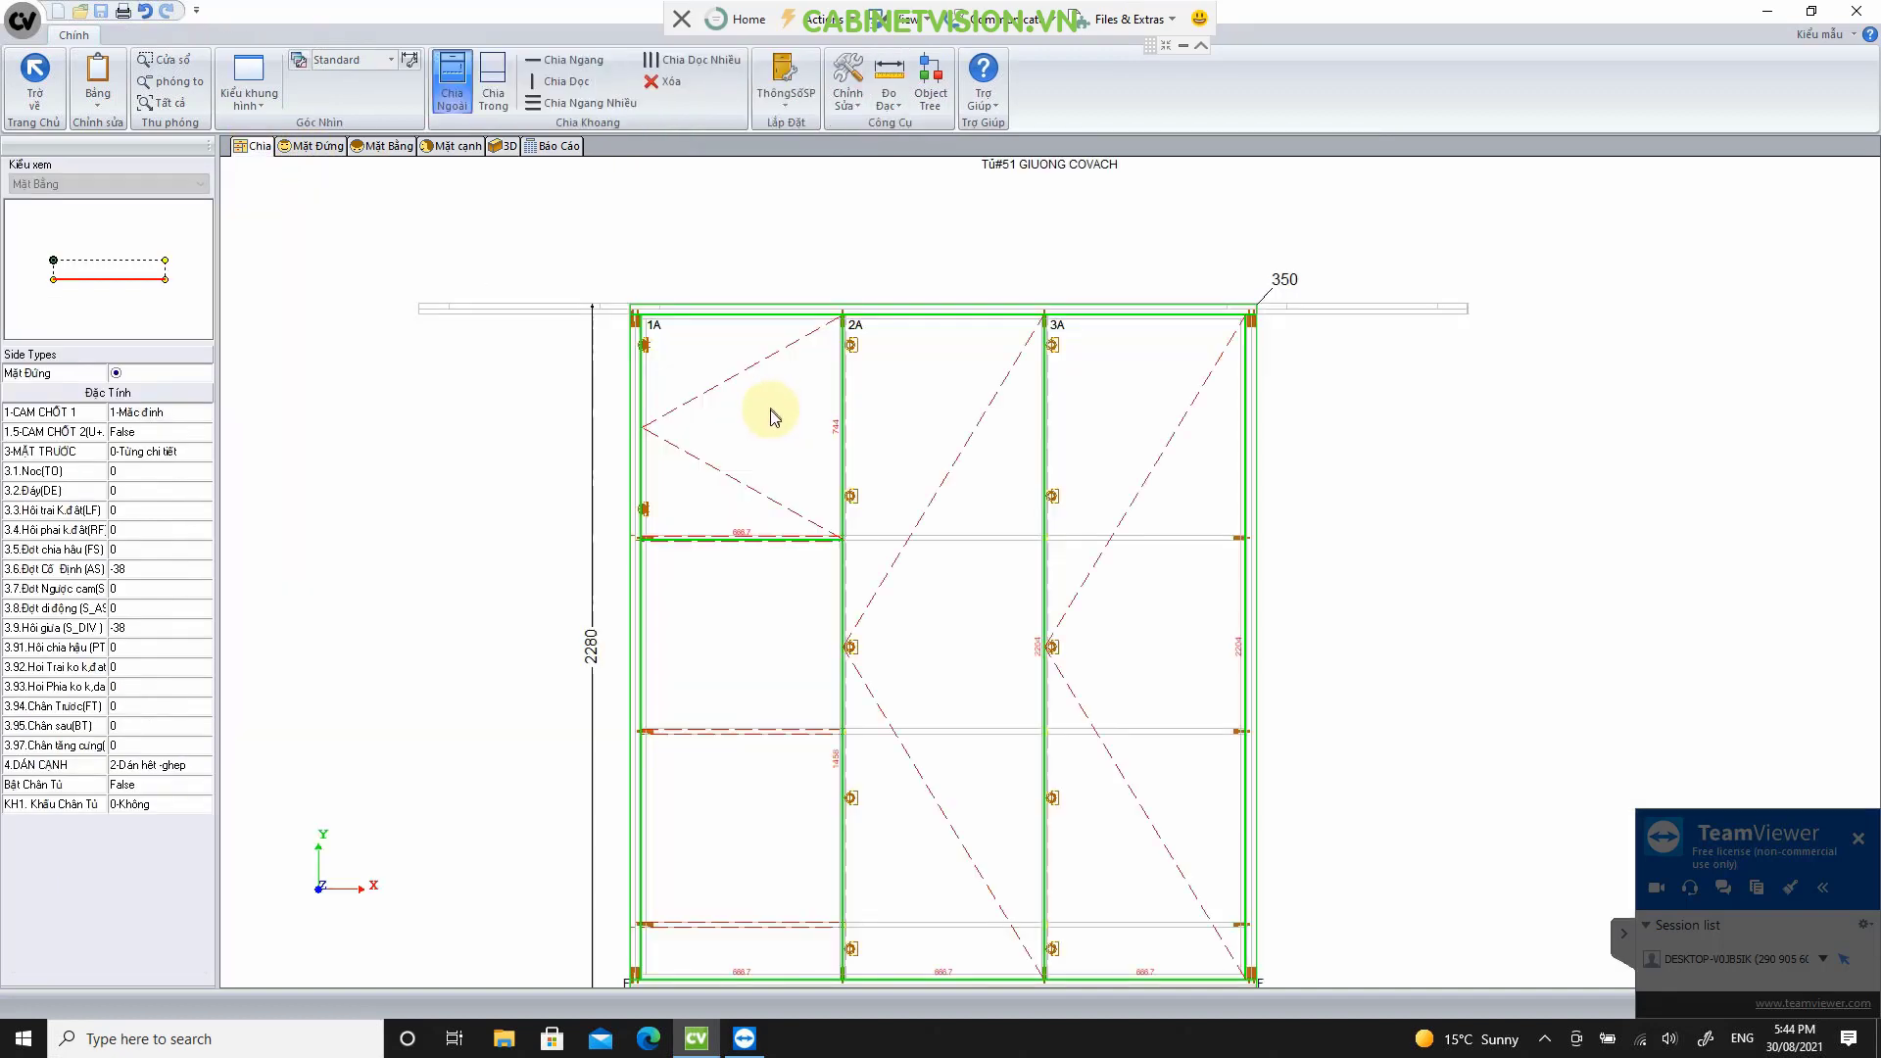
left_click(770, 410)
right_click(770, 409)
left_click(792, 573)
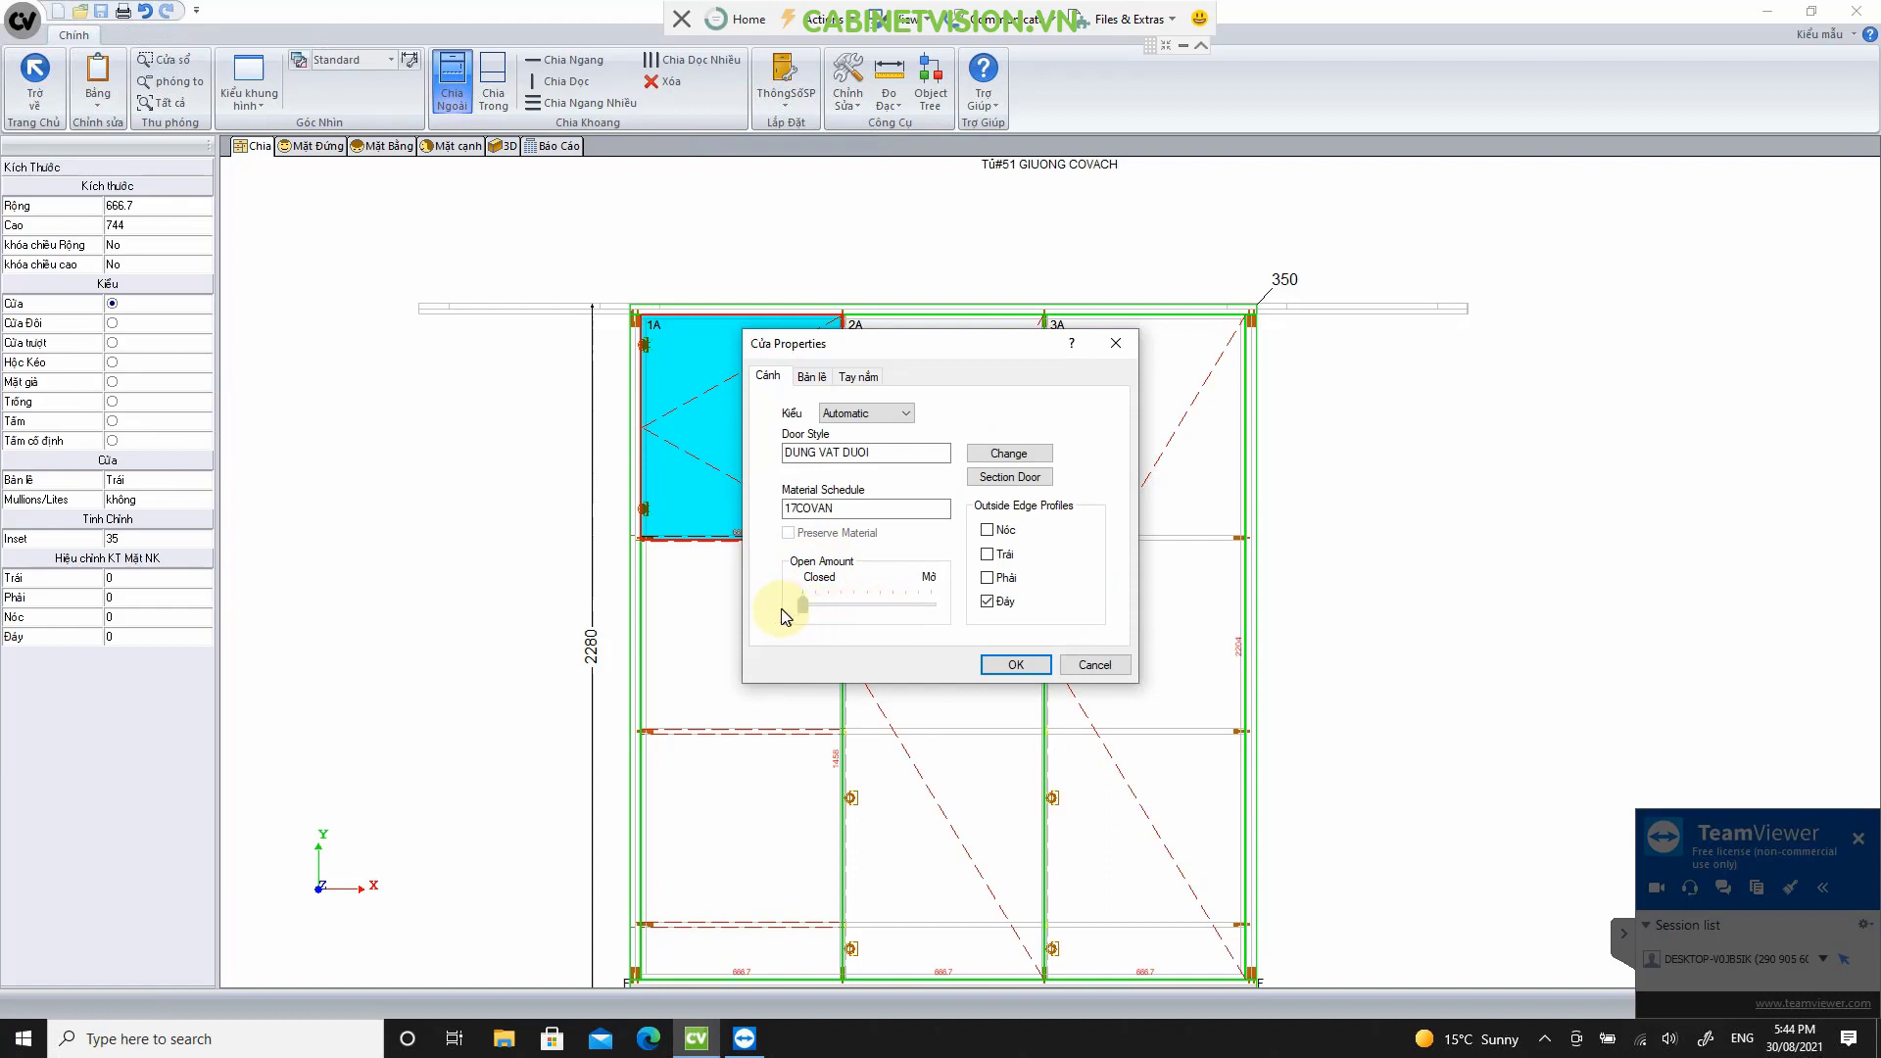
left_click(997, 660)
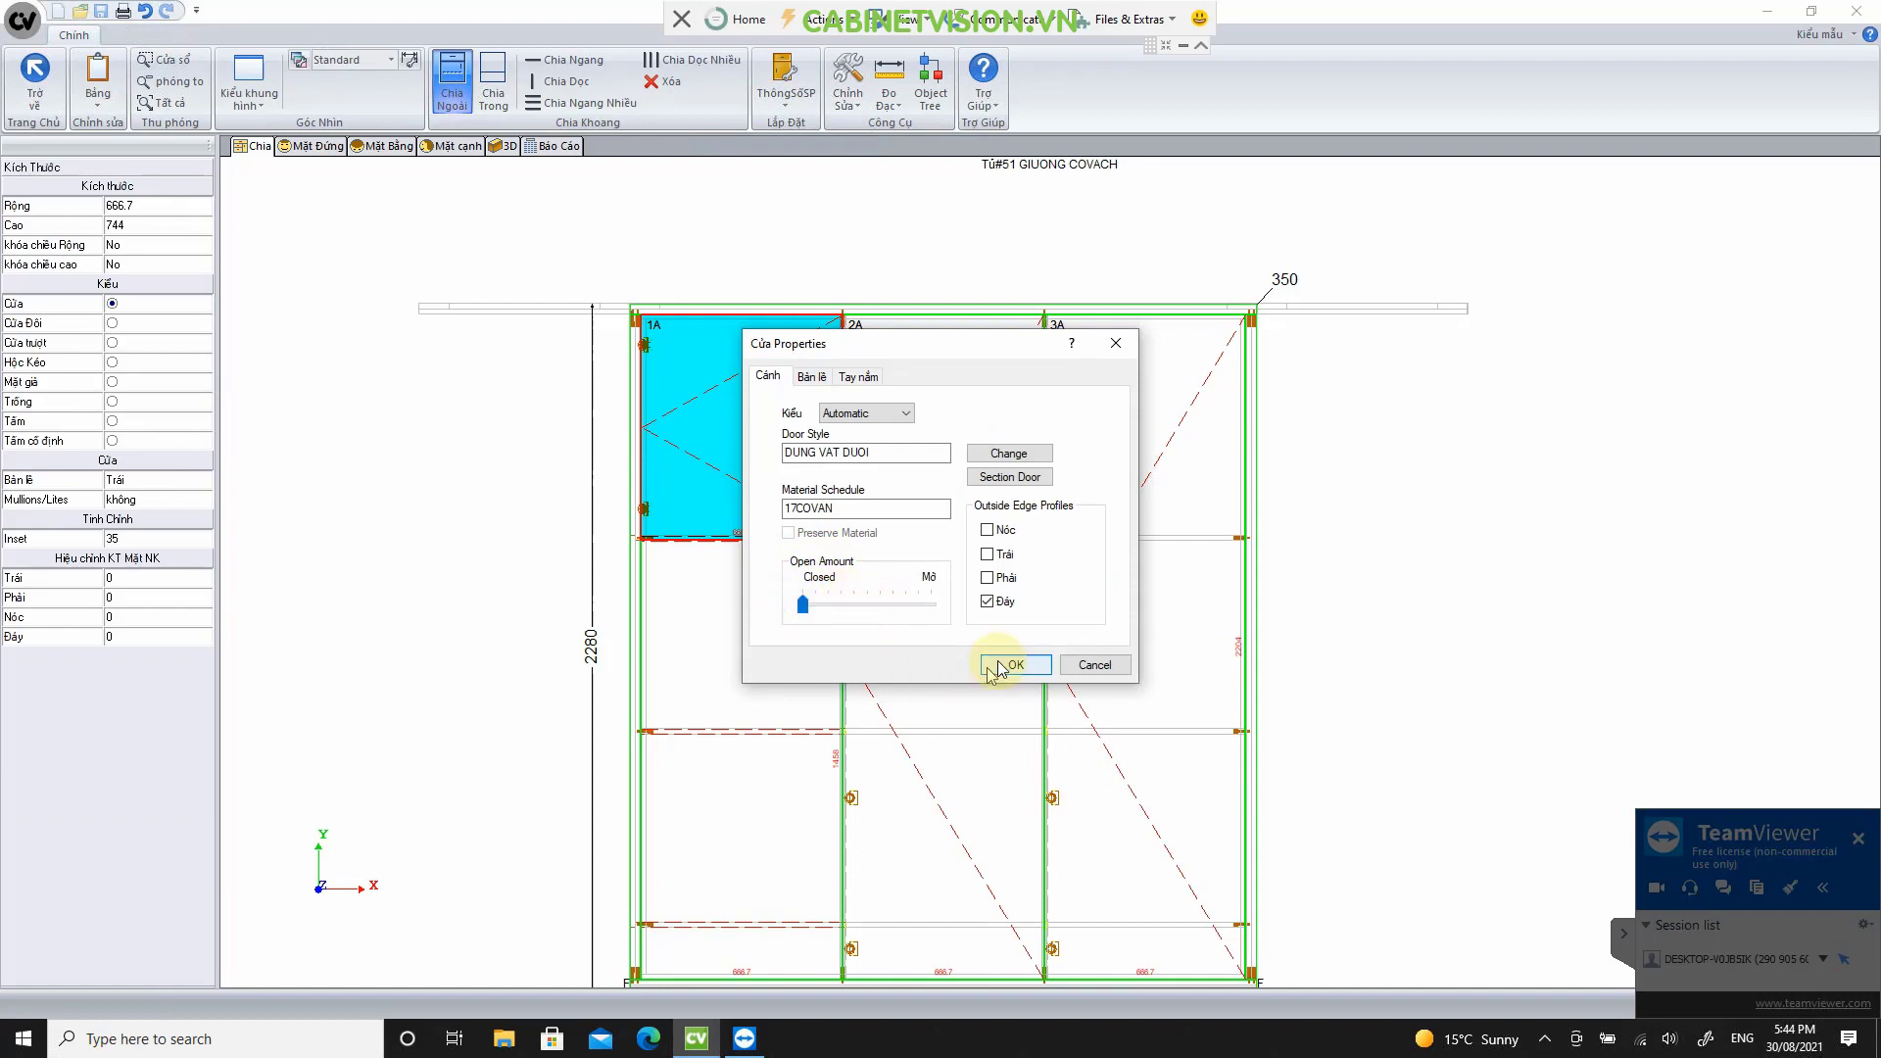
left_click(1424, 639)
scroll(1005, 604, "down", 2)
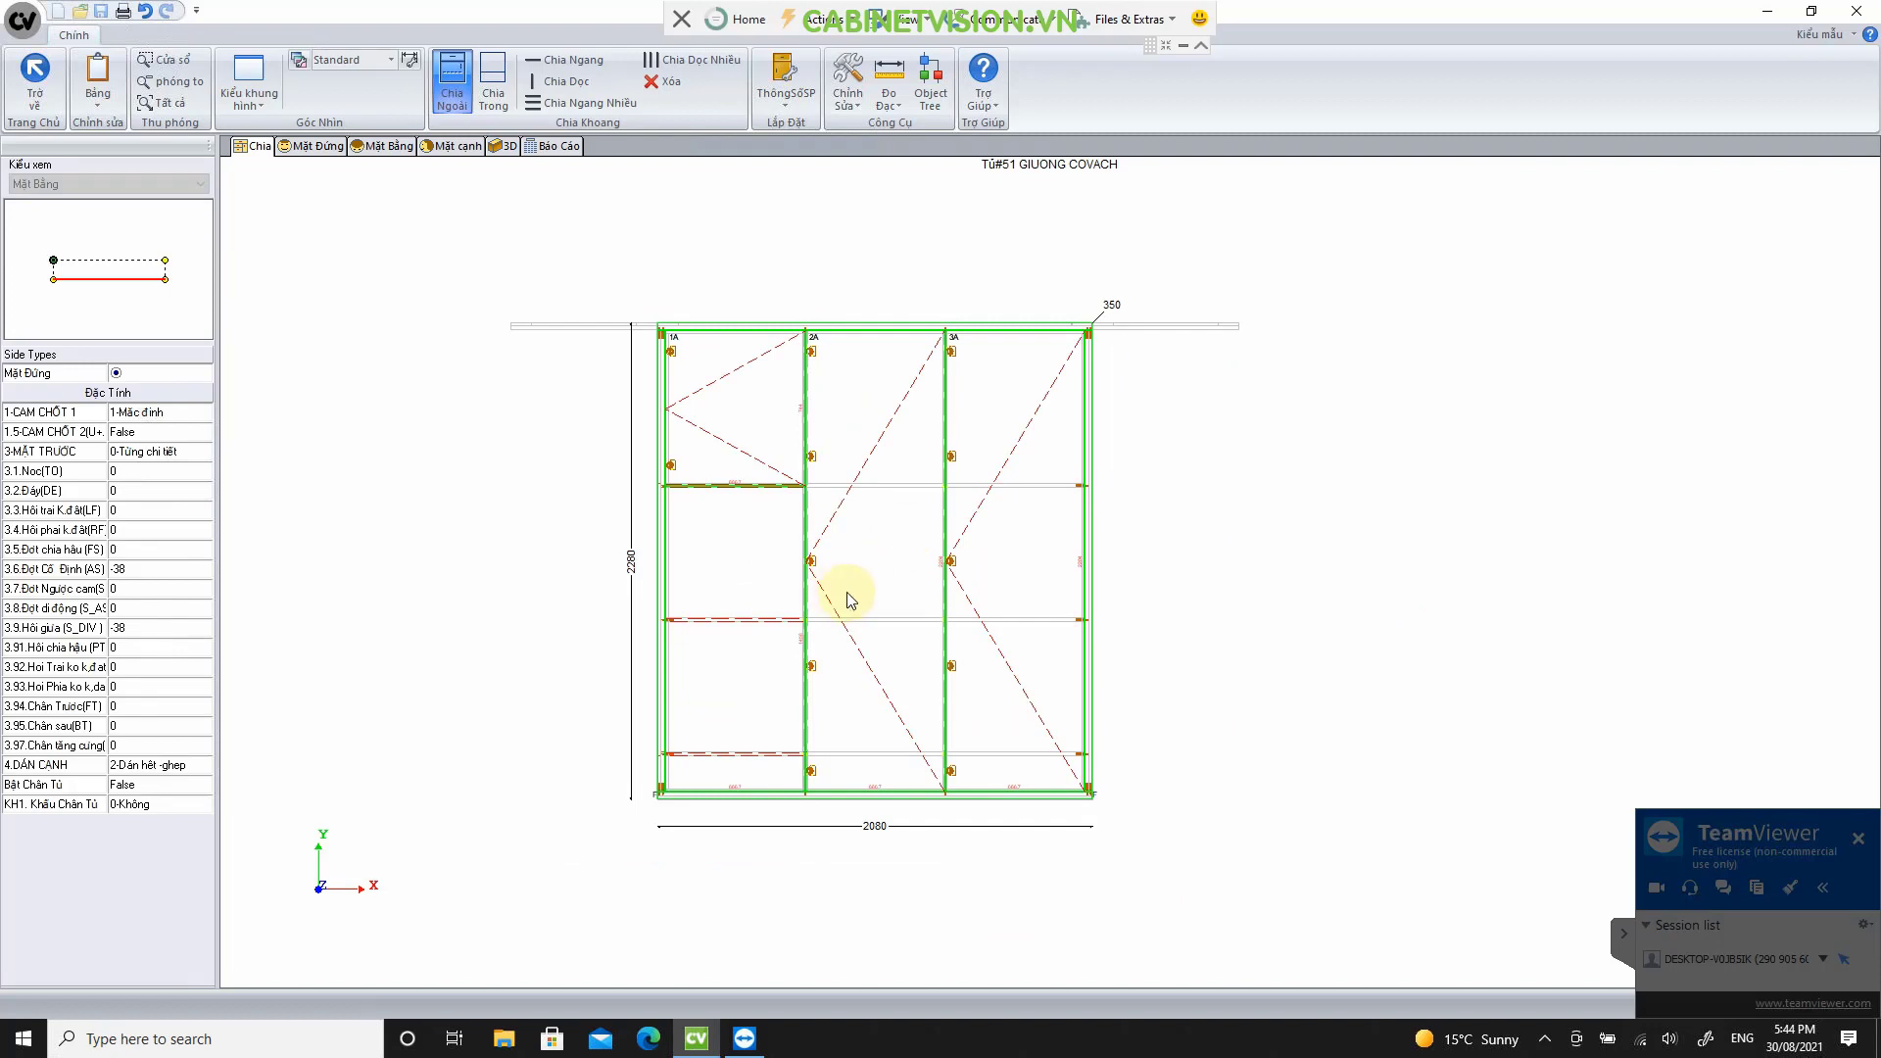
left_click(847, 596)
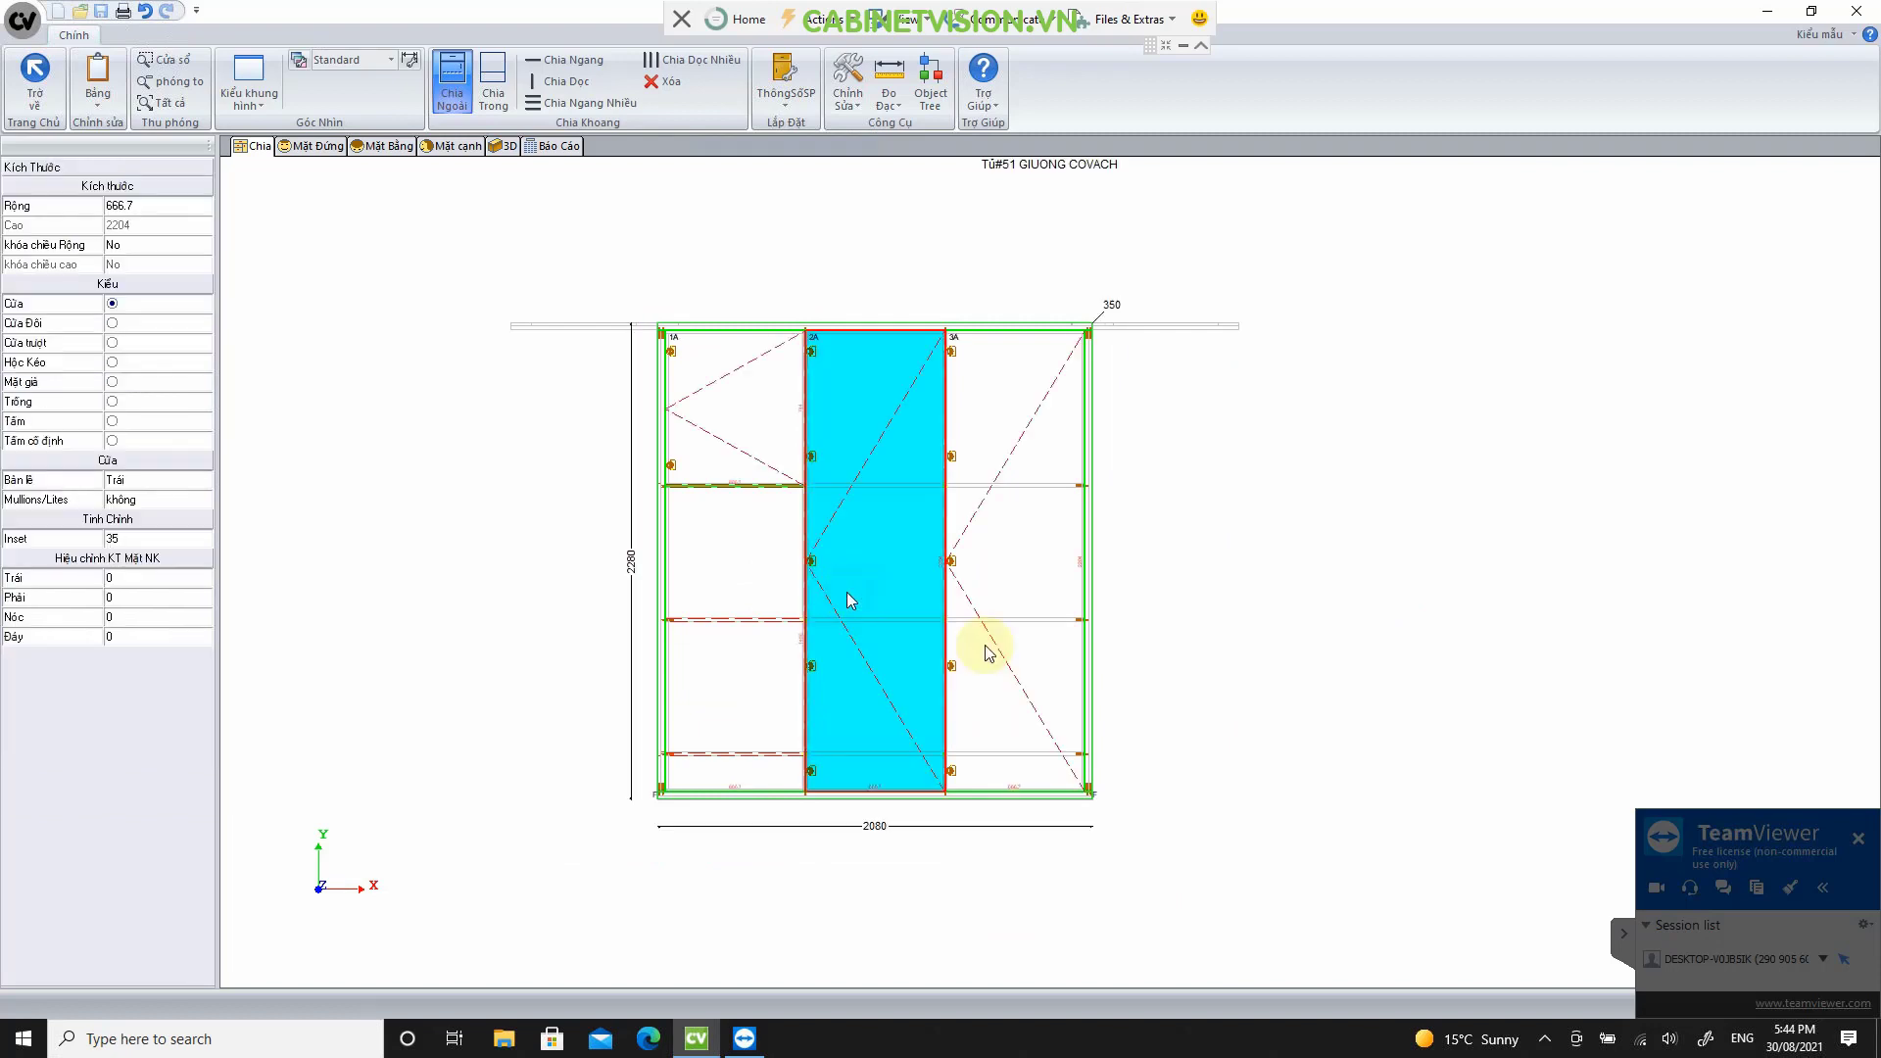
left_click(1244, 634)
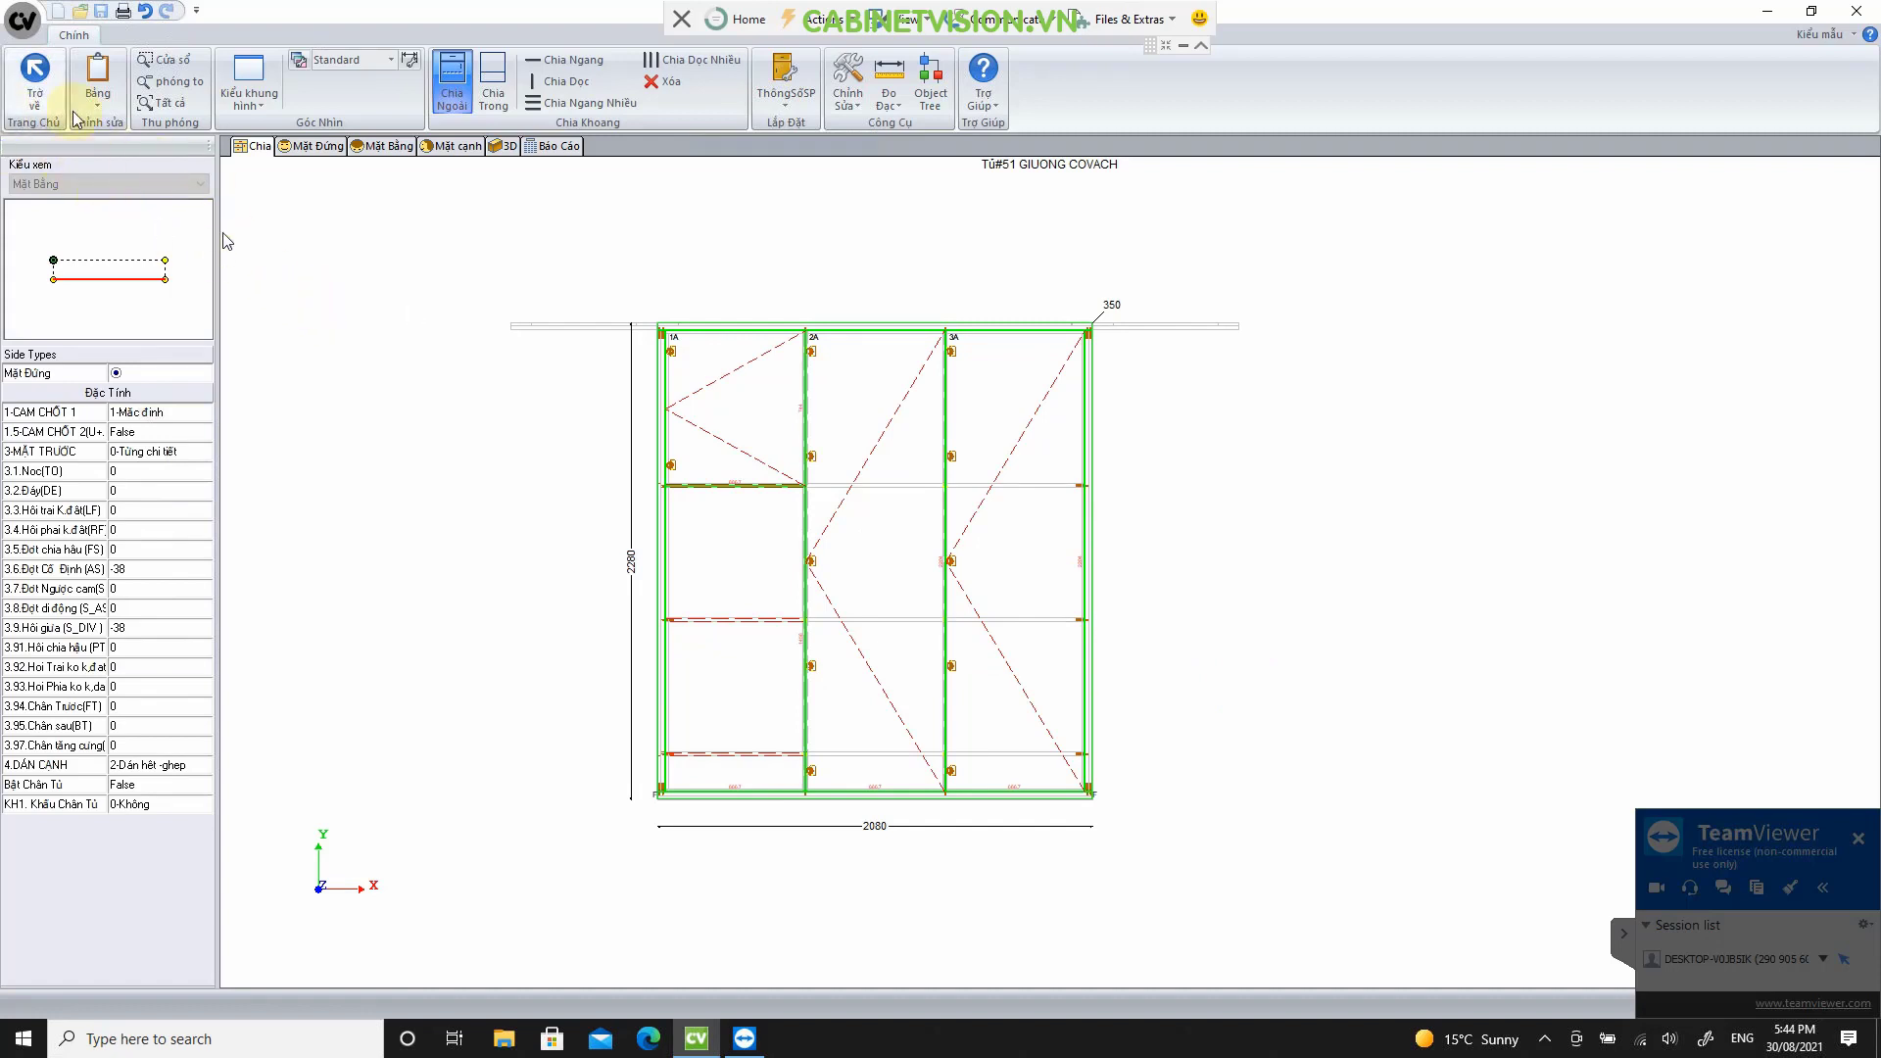
Draw a single straight wall 5551.1 long across the empty Room 10.
left_click(34, 88)
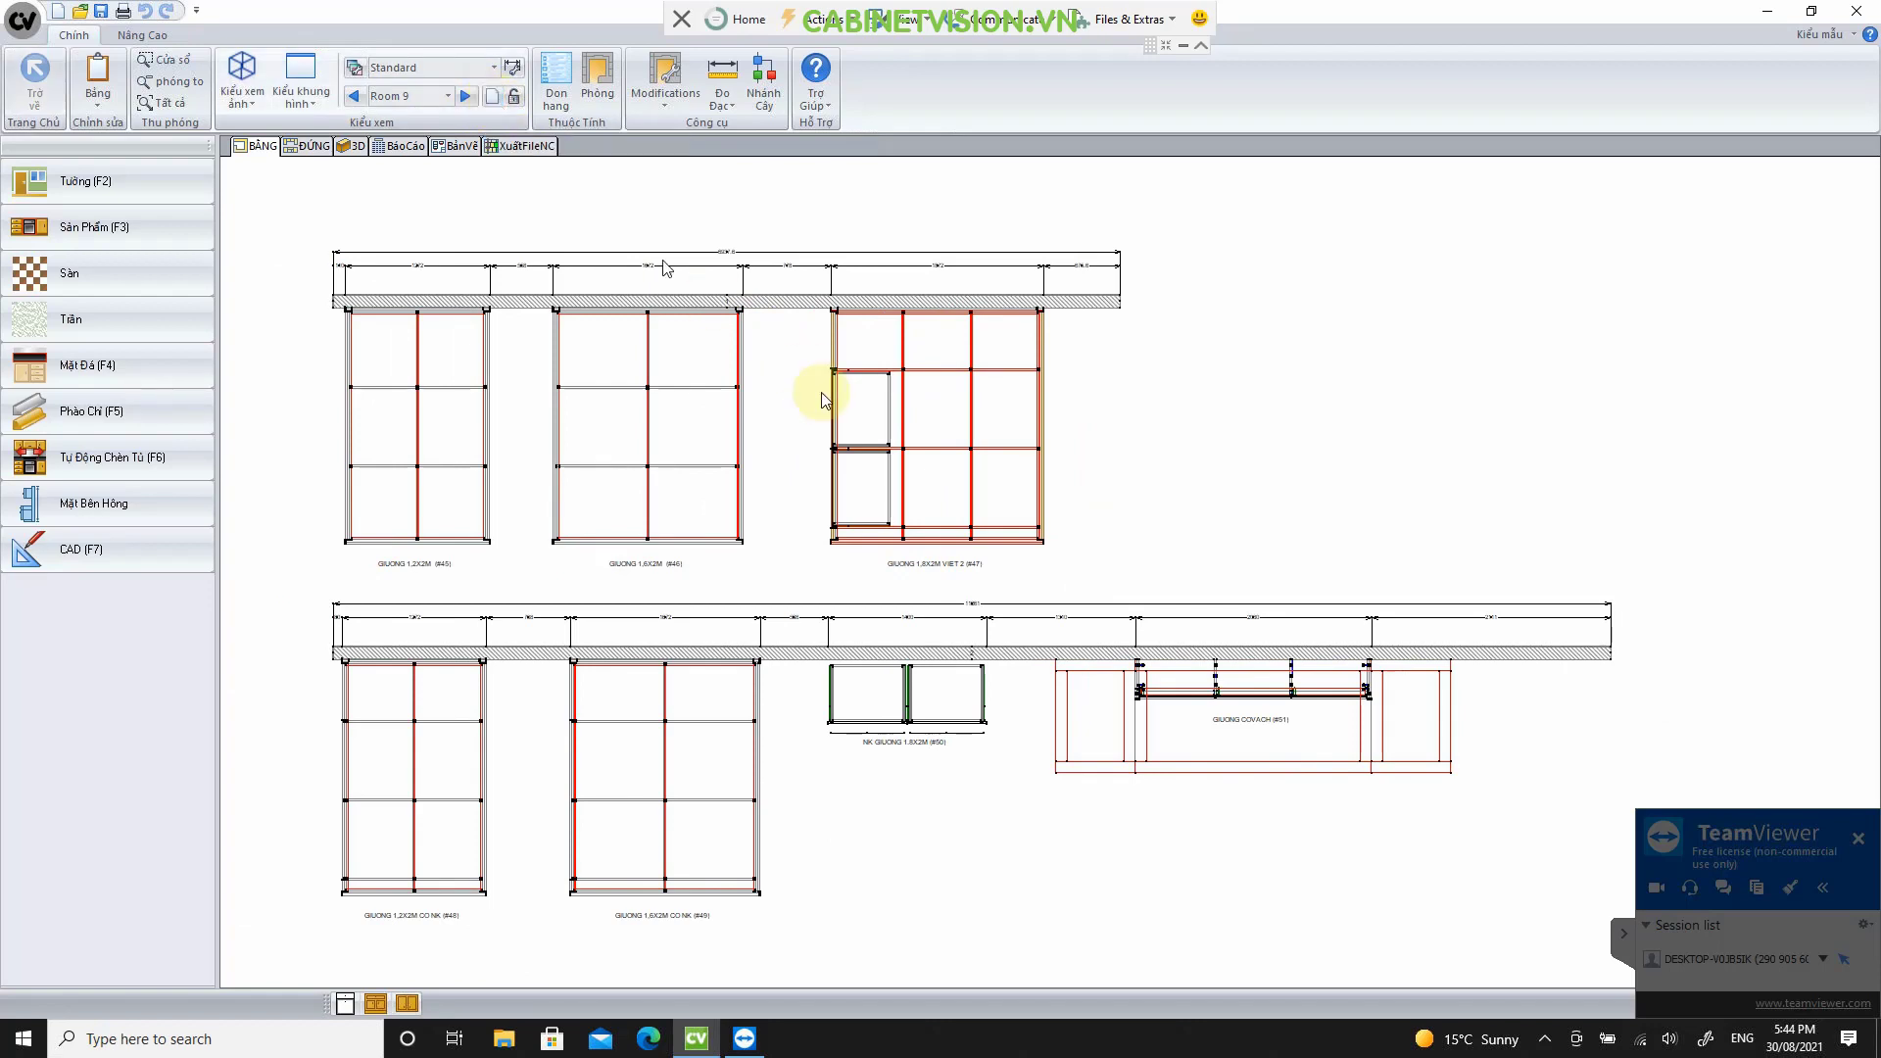
left_click(138, 180)
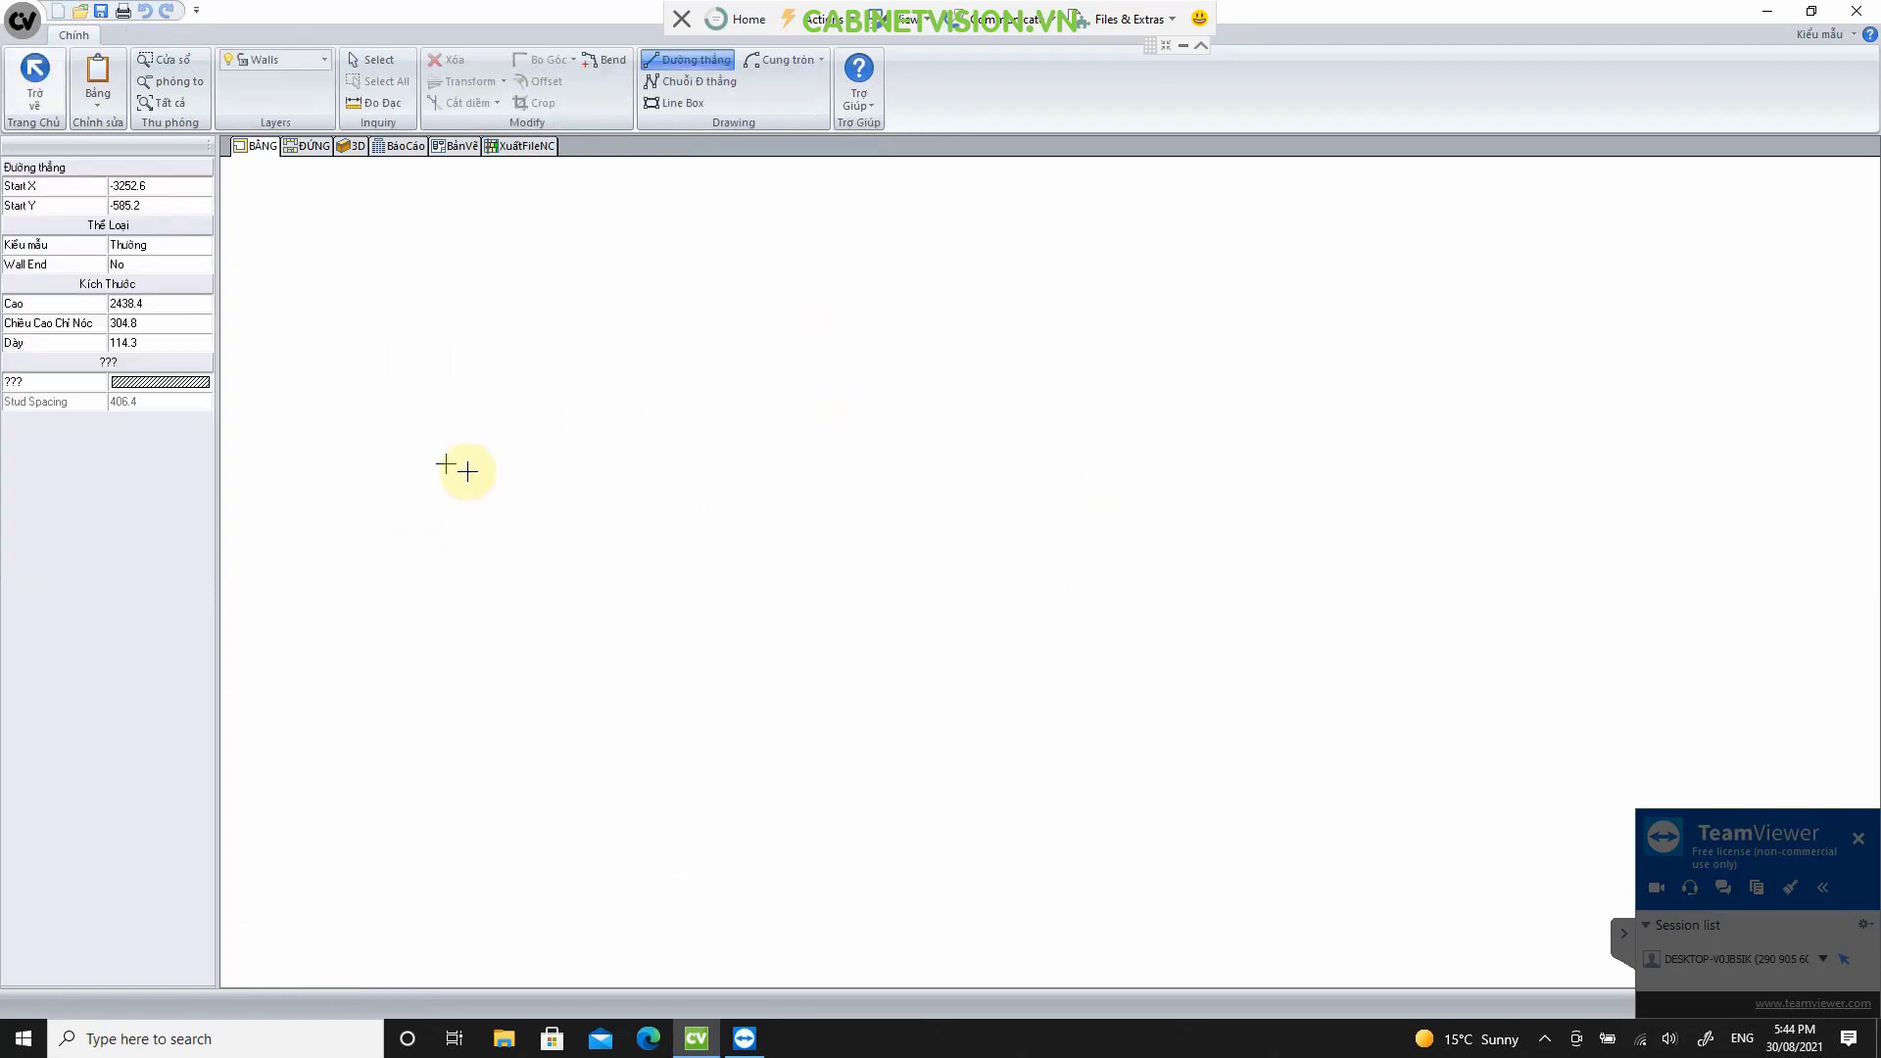
left_click(470, 458)
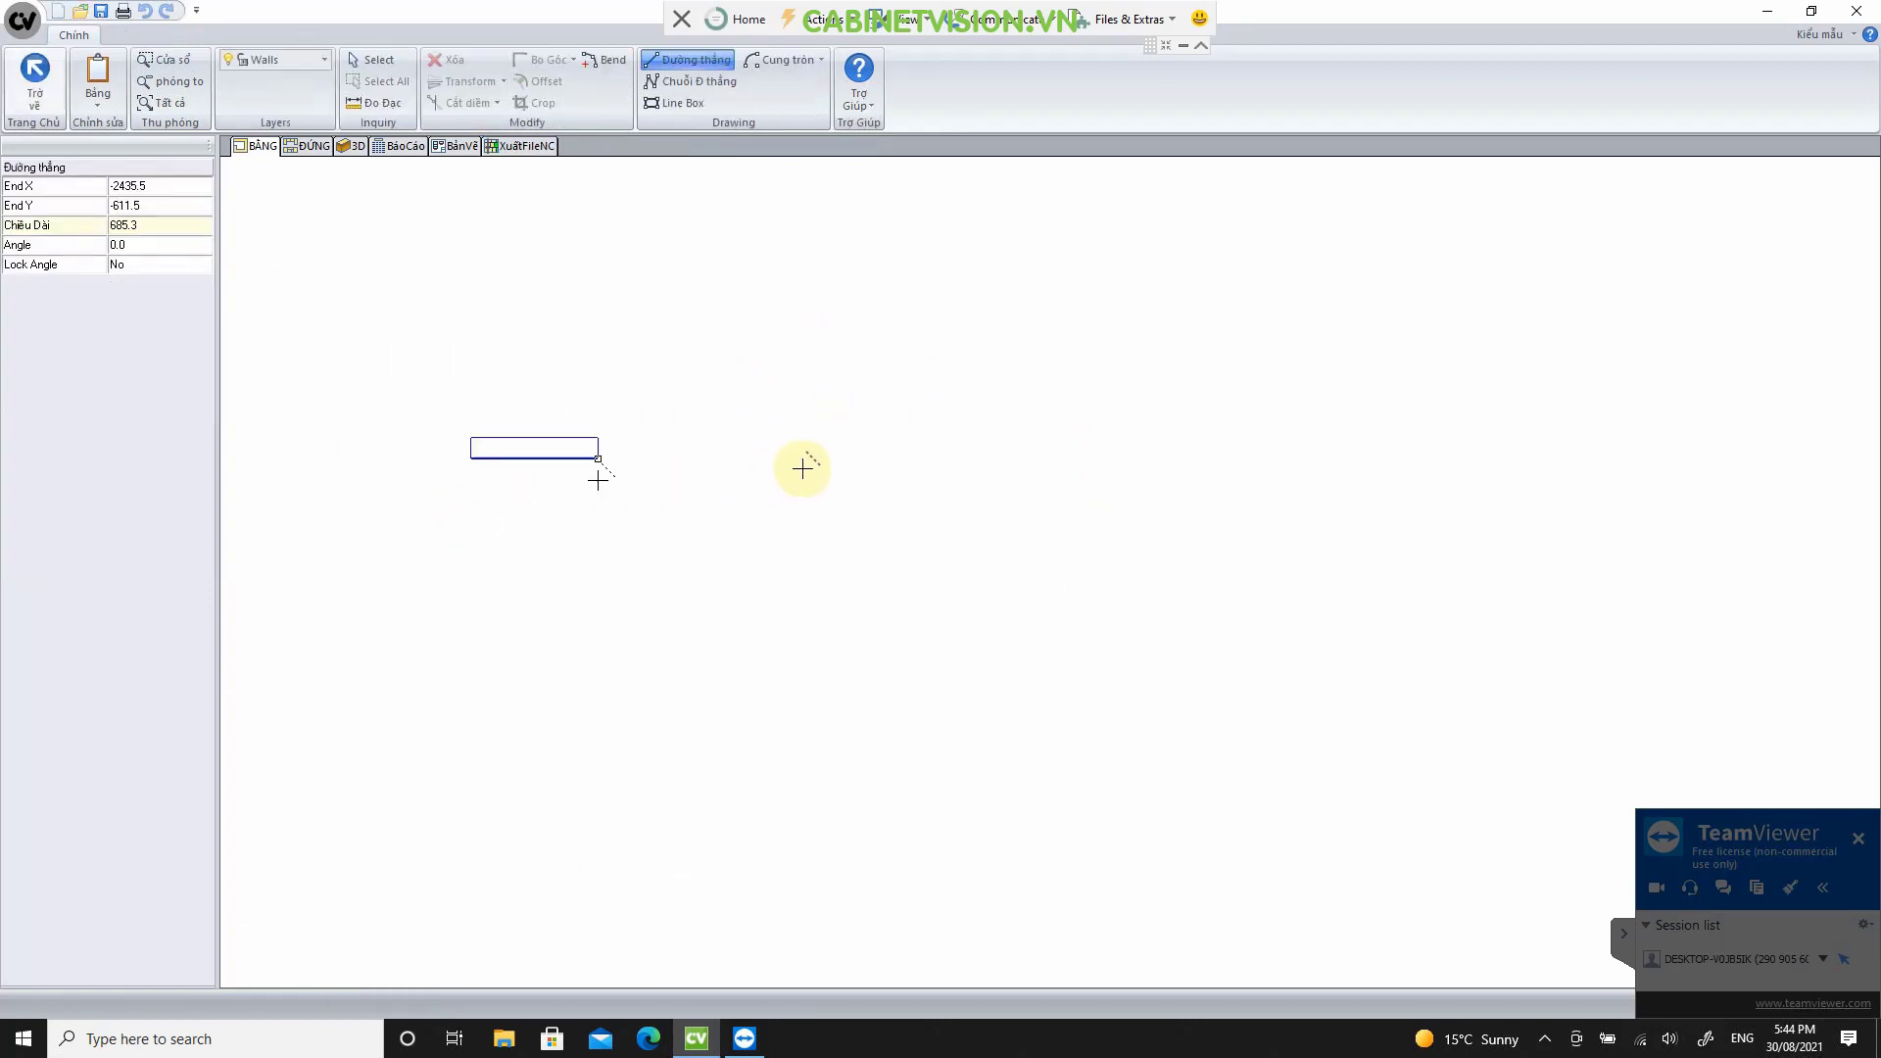
left_click(1503, 458)
right_click(841, 639)
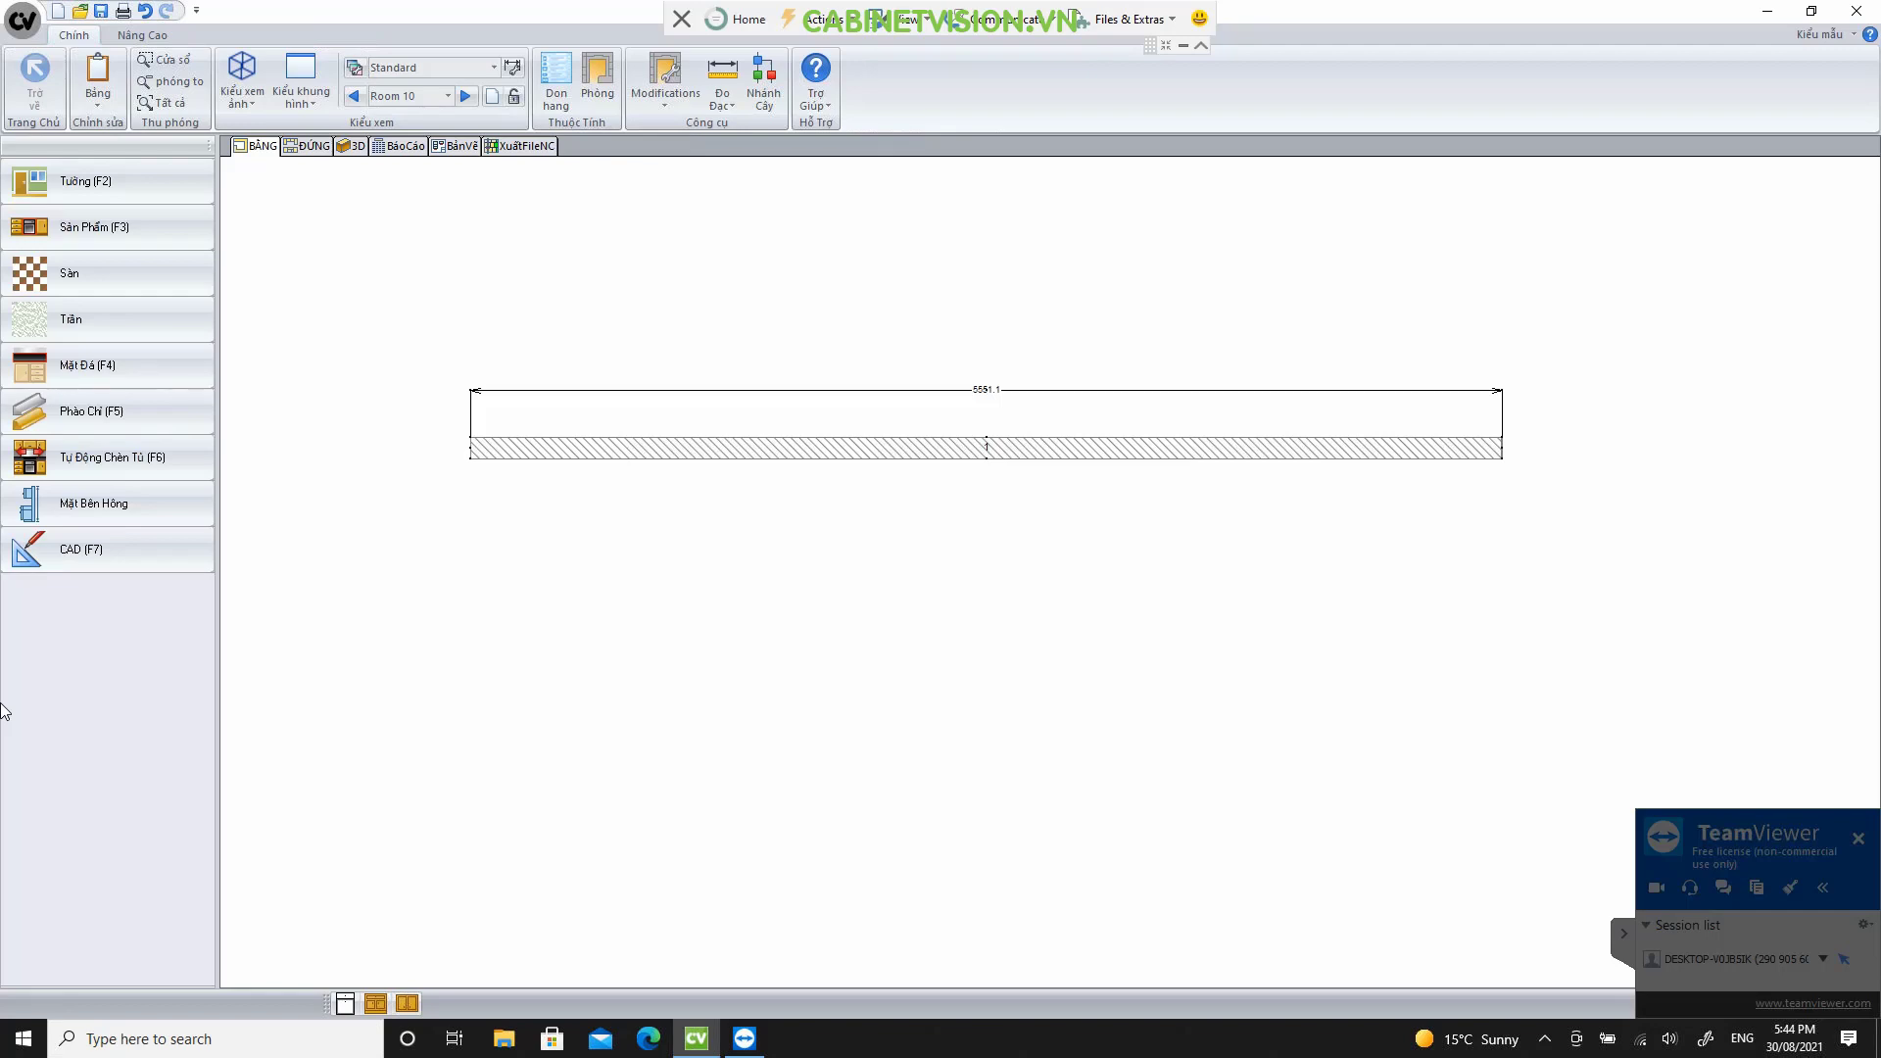
Delete the test wall and confirm Room 9 is the current room.
left_click(715, 449)
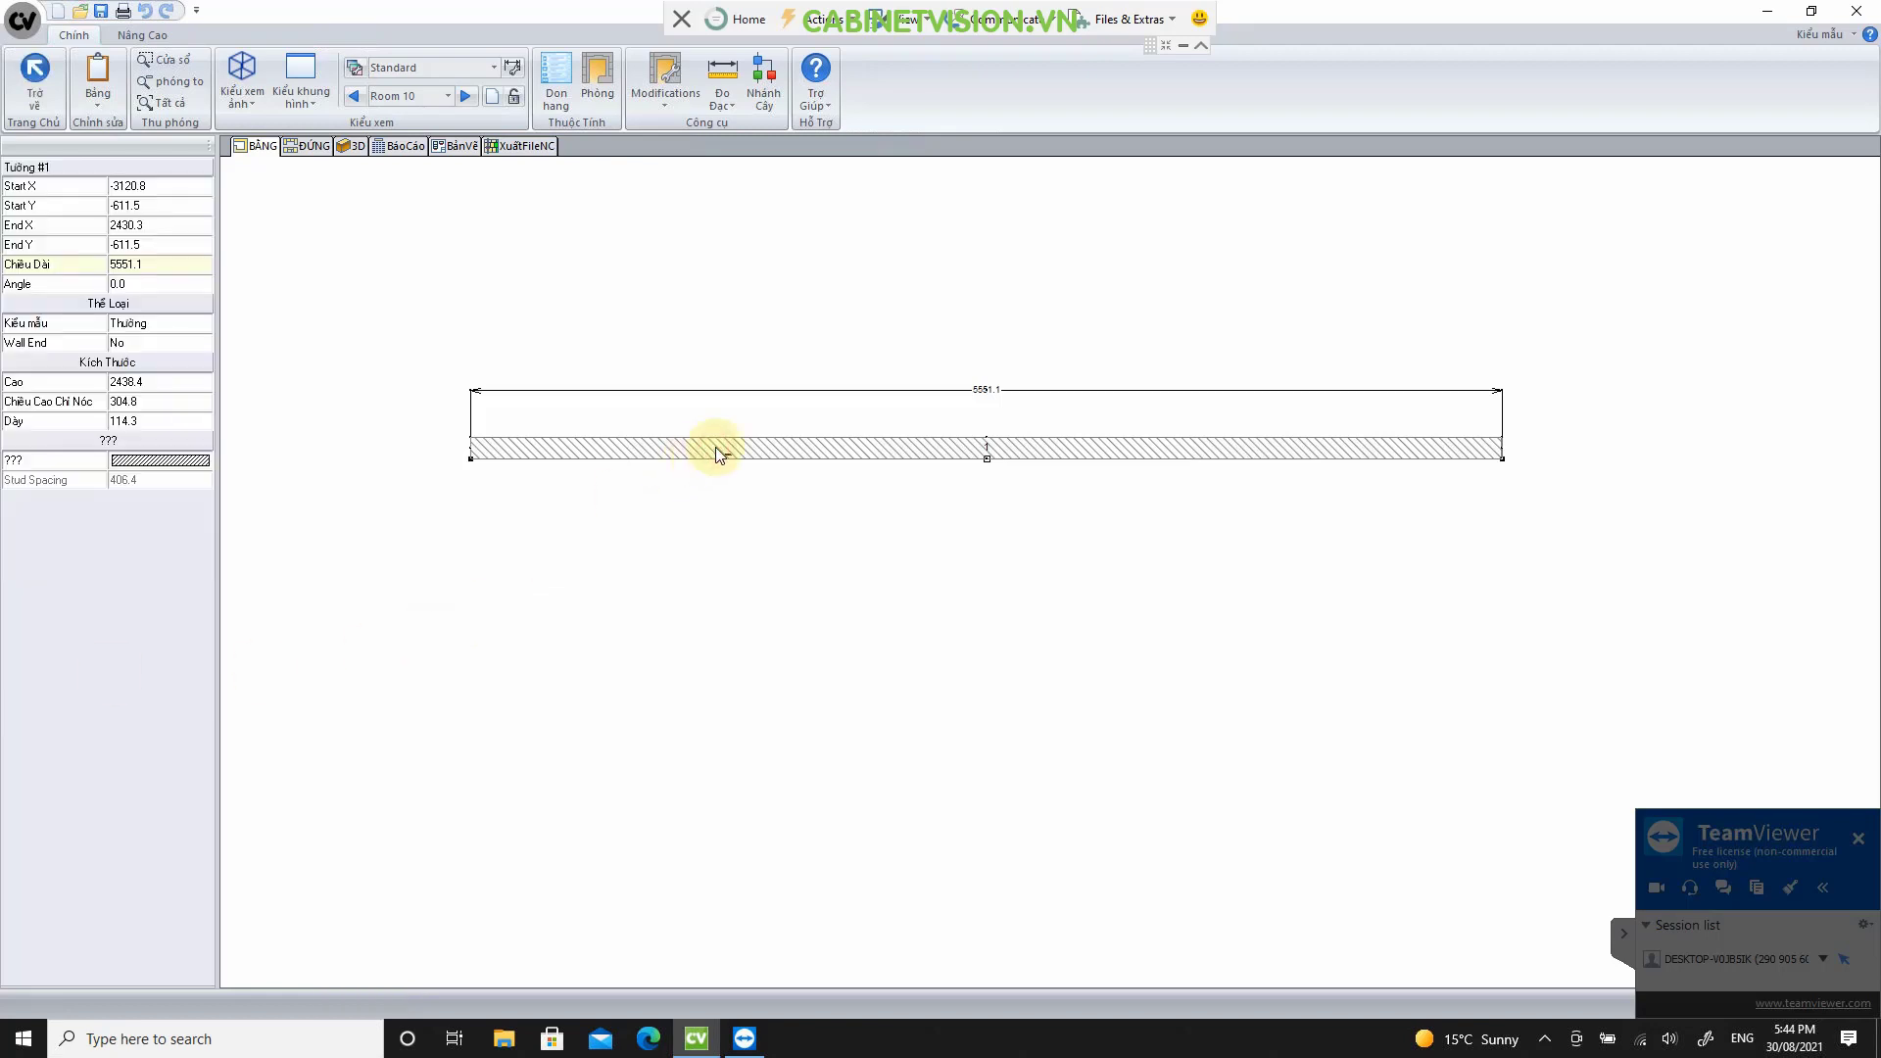
key("Delete")
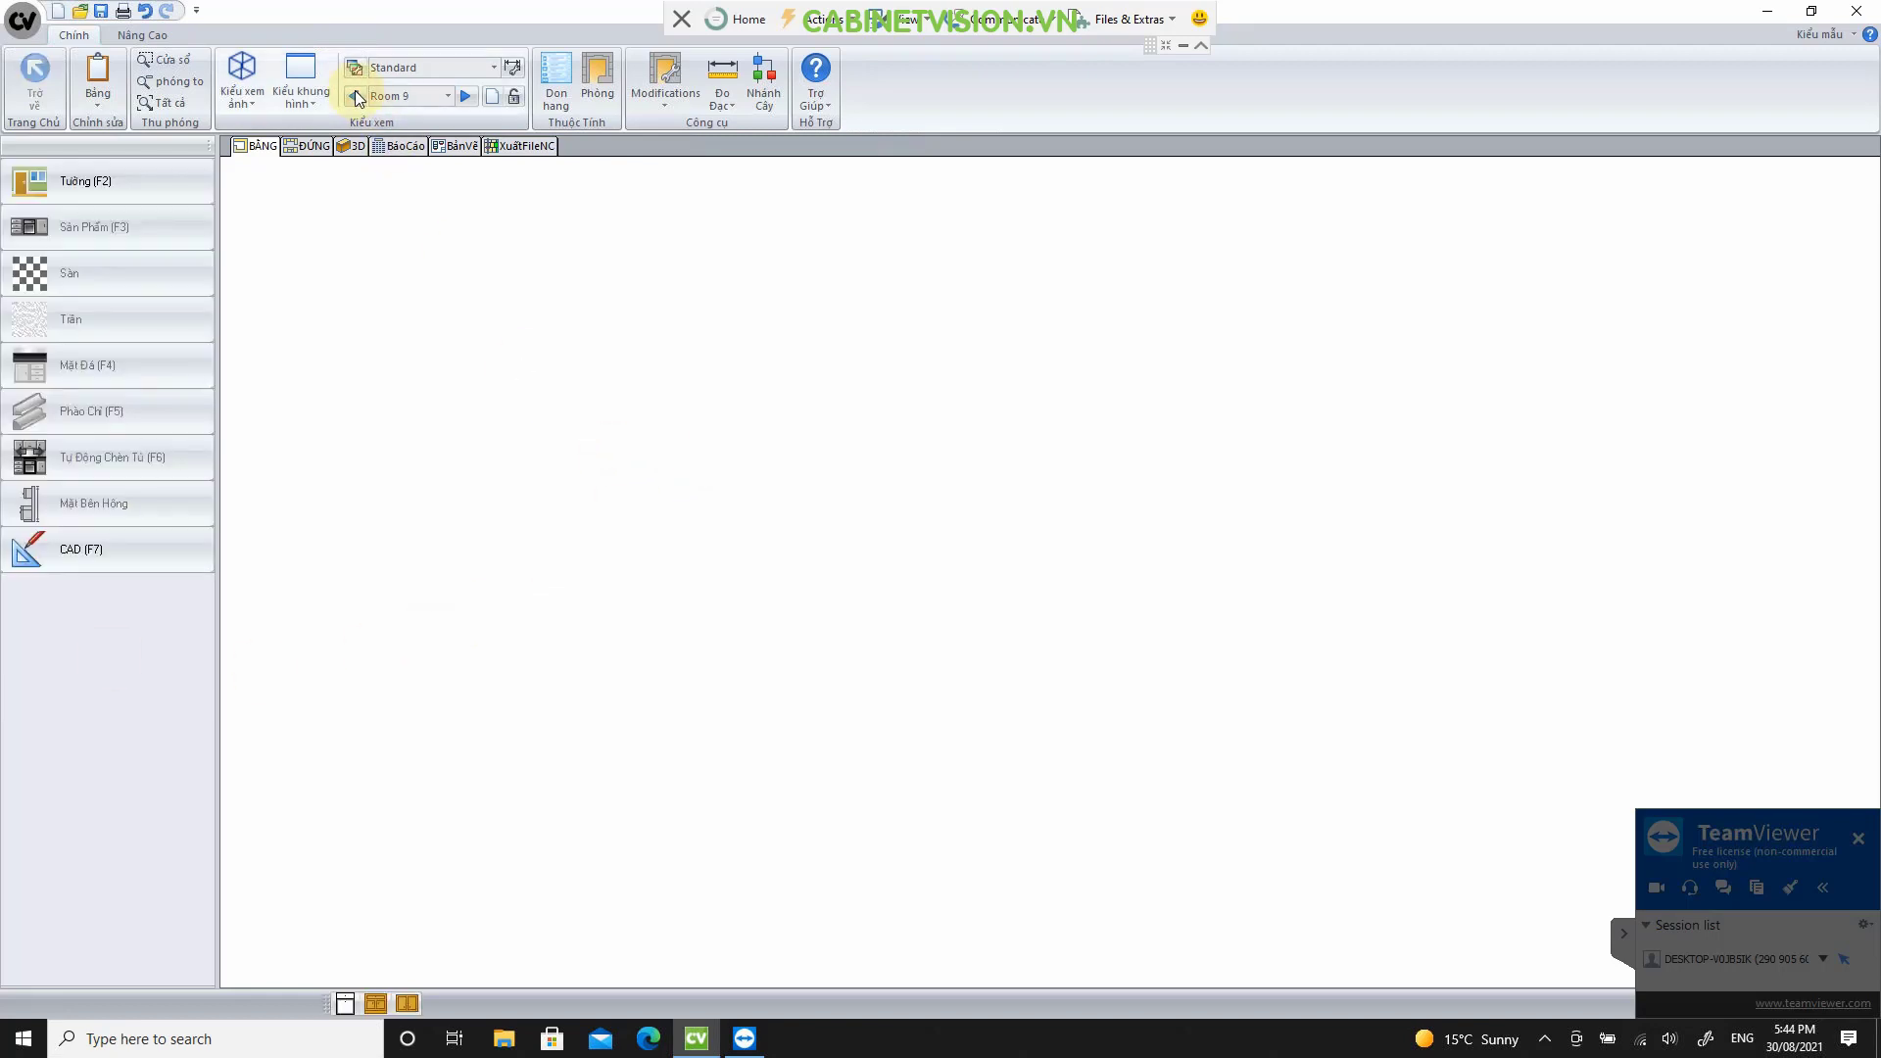
left_click(606, 95)
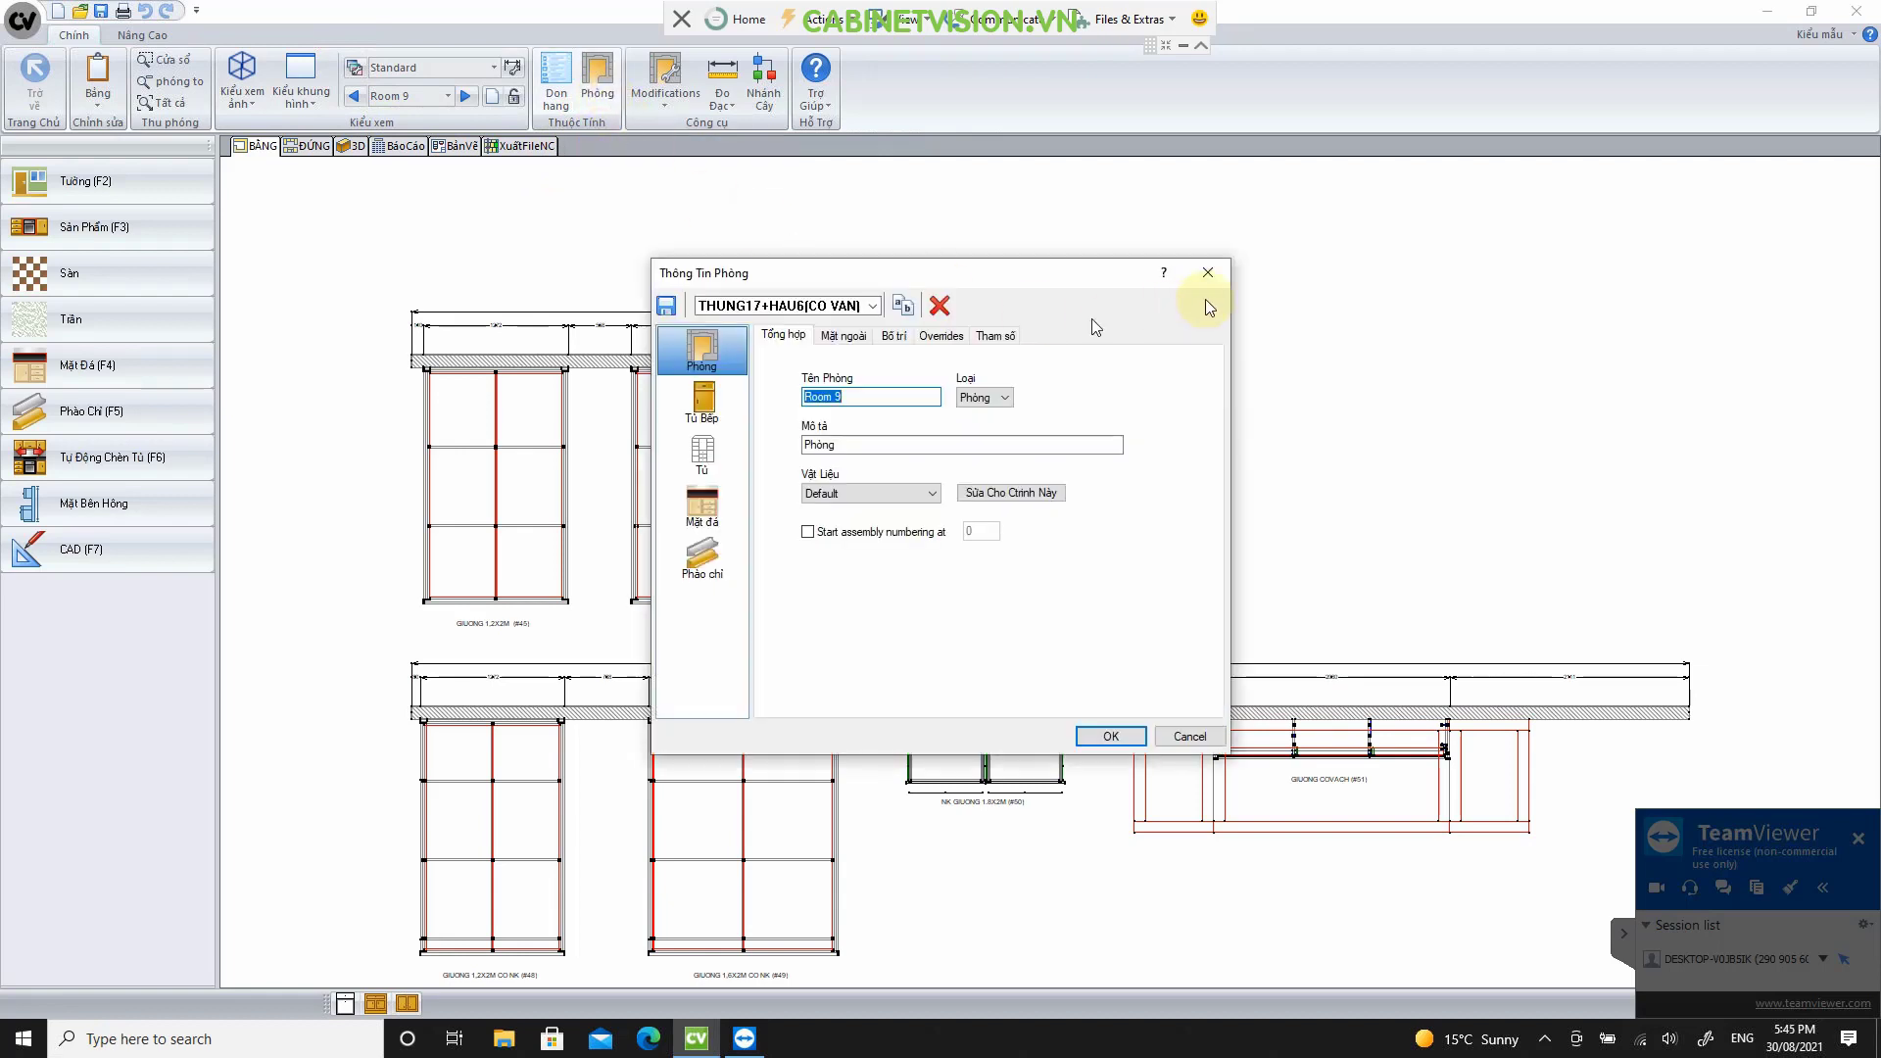
left_click(1208, 277)
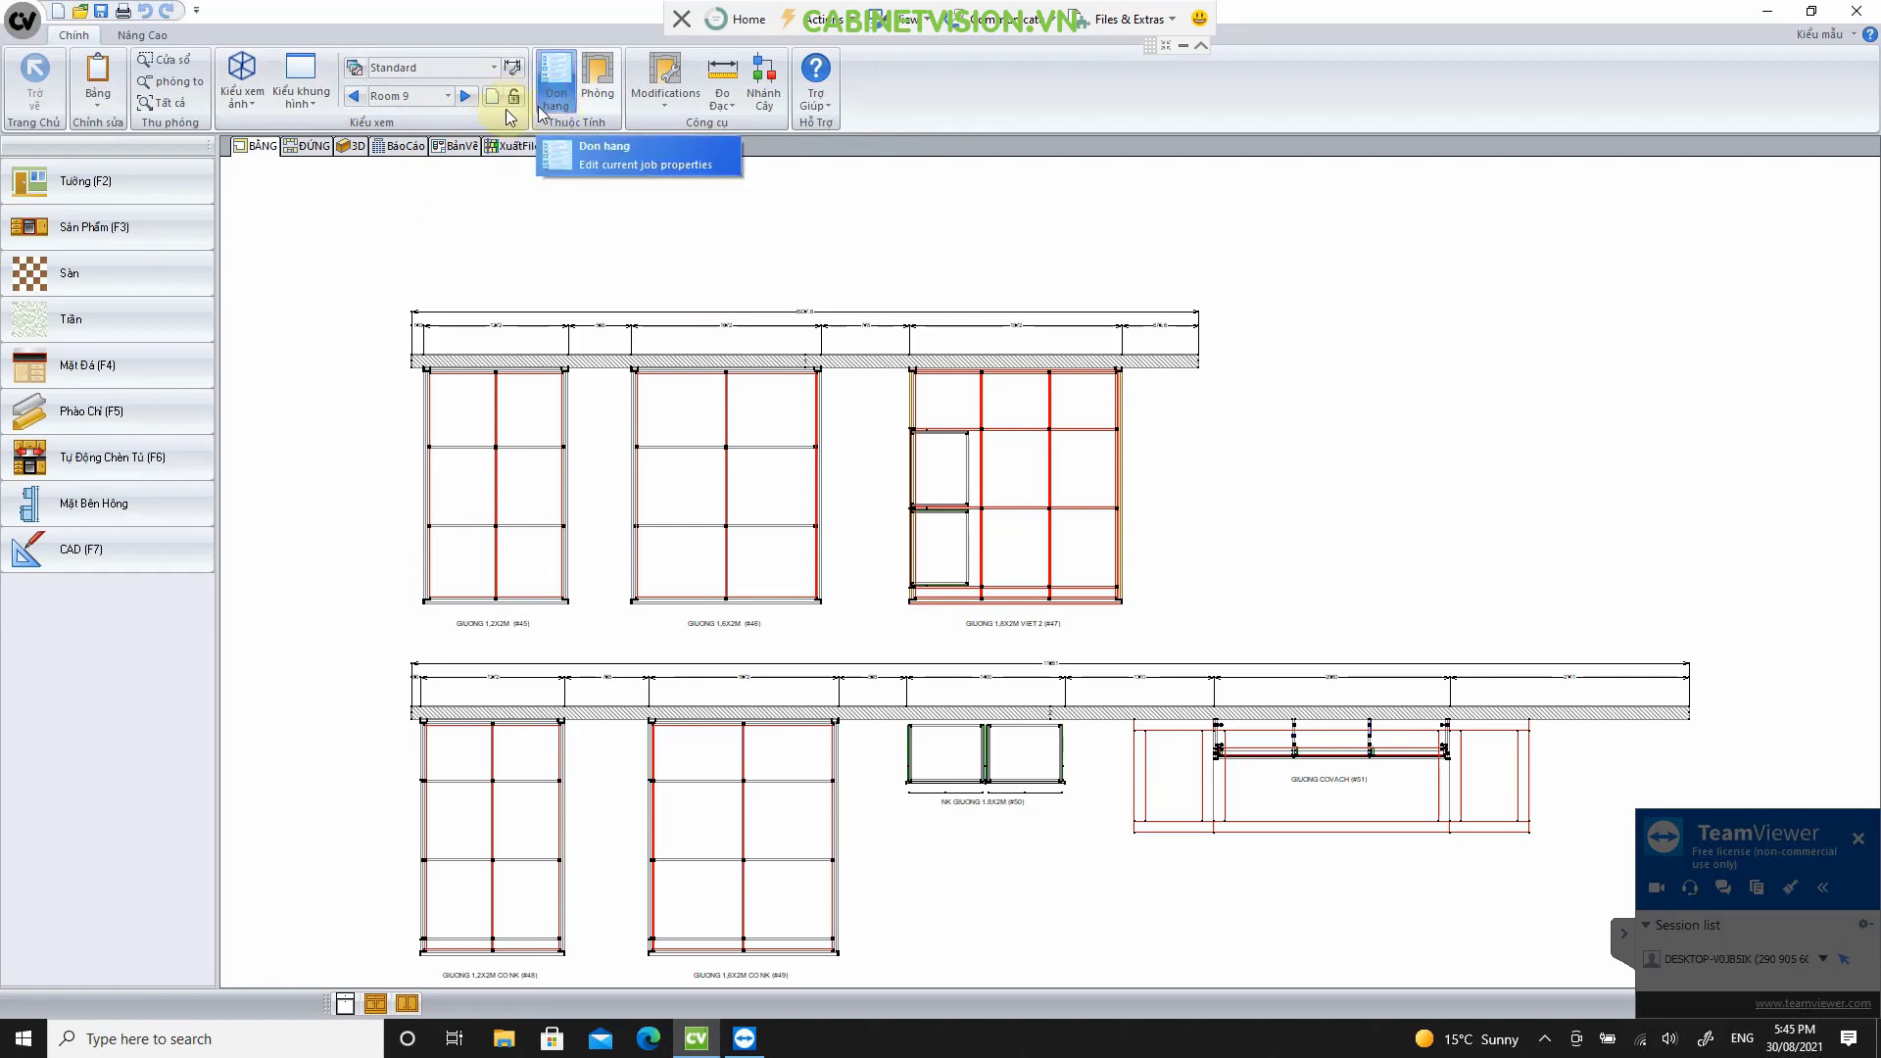
left_click(448, 96)
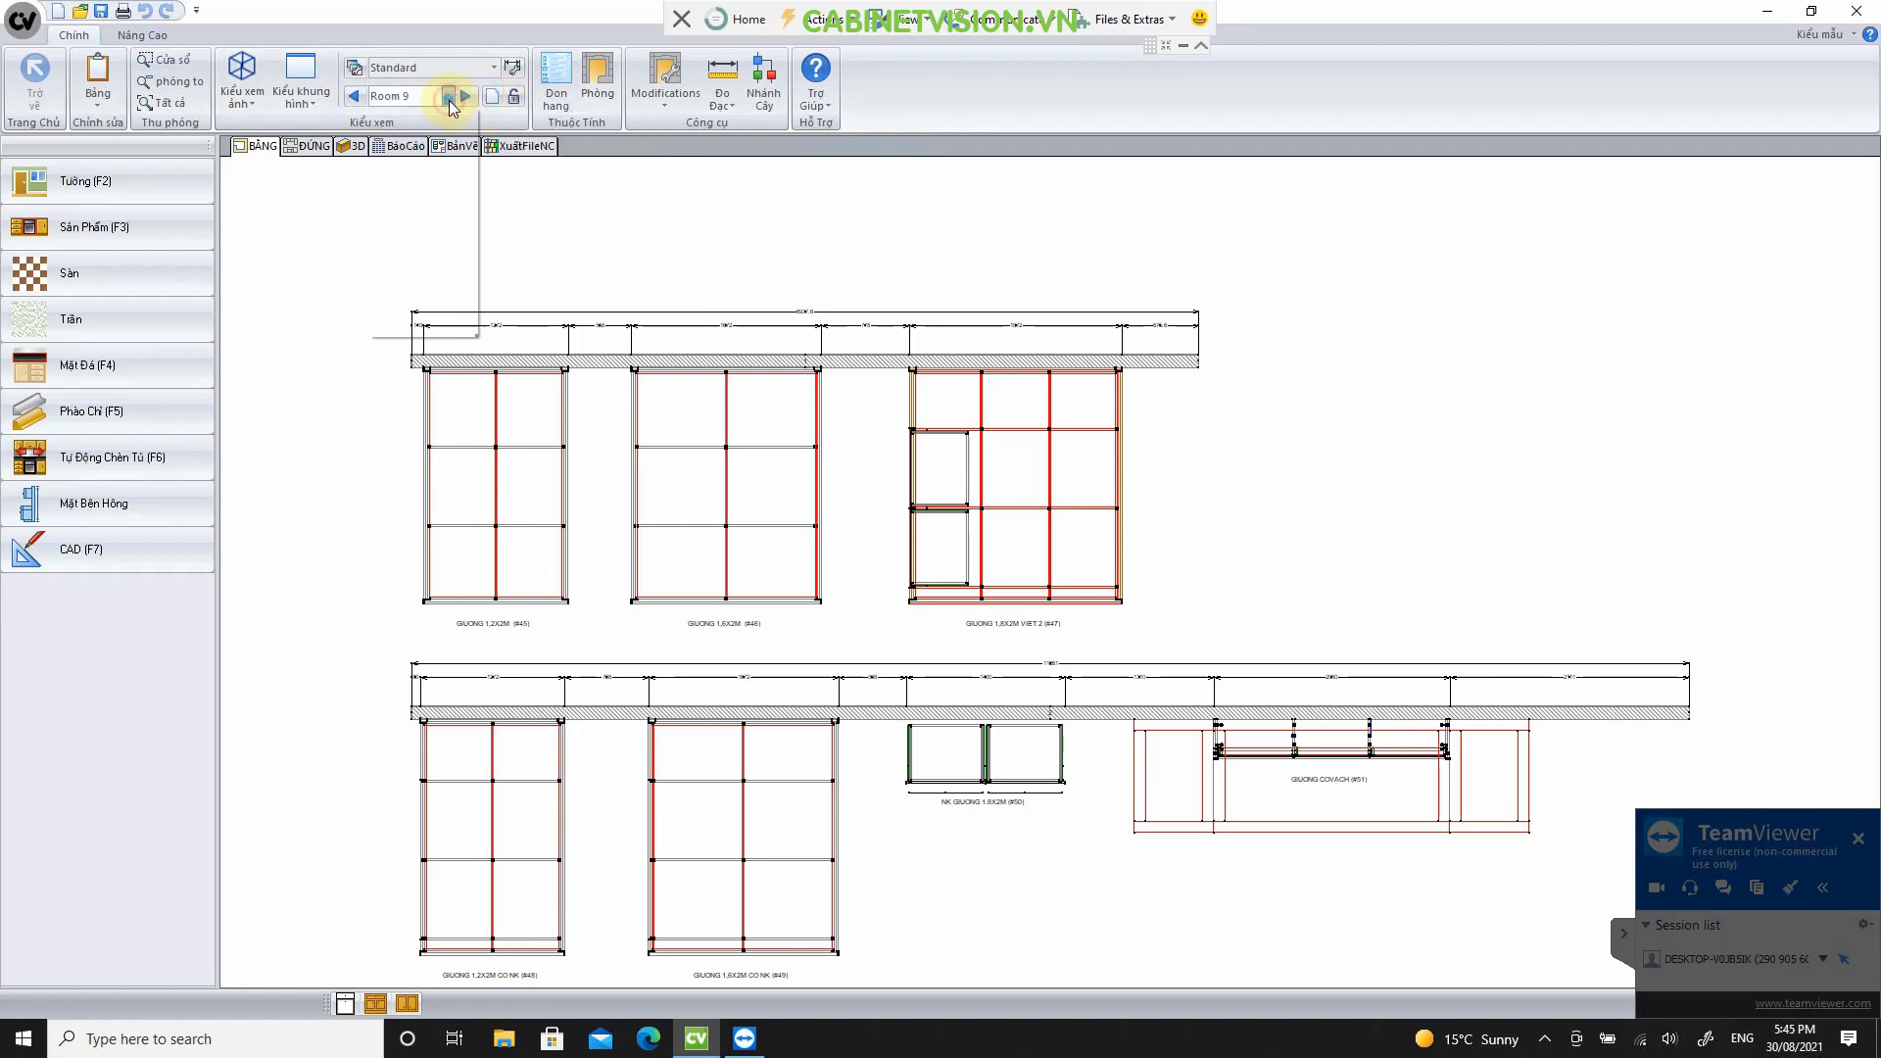
left_click(448, 96)
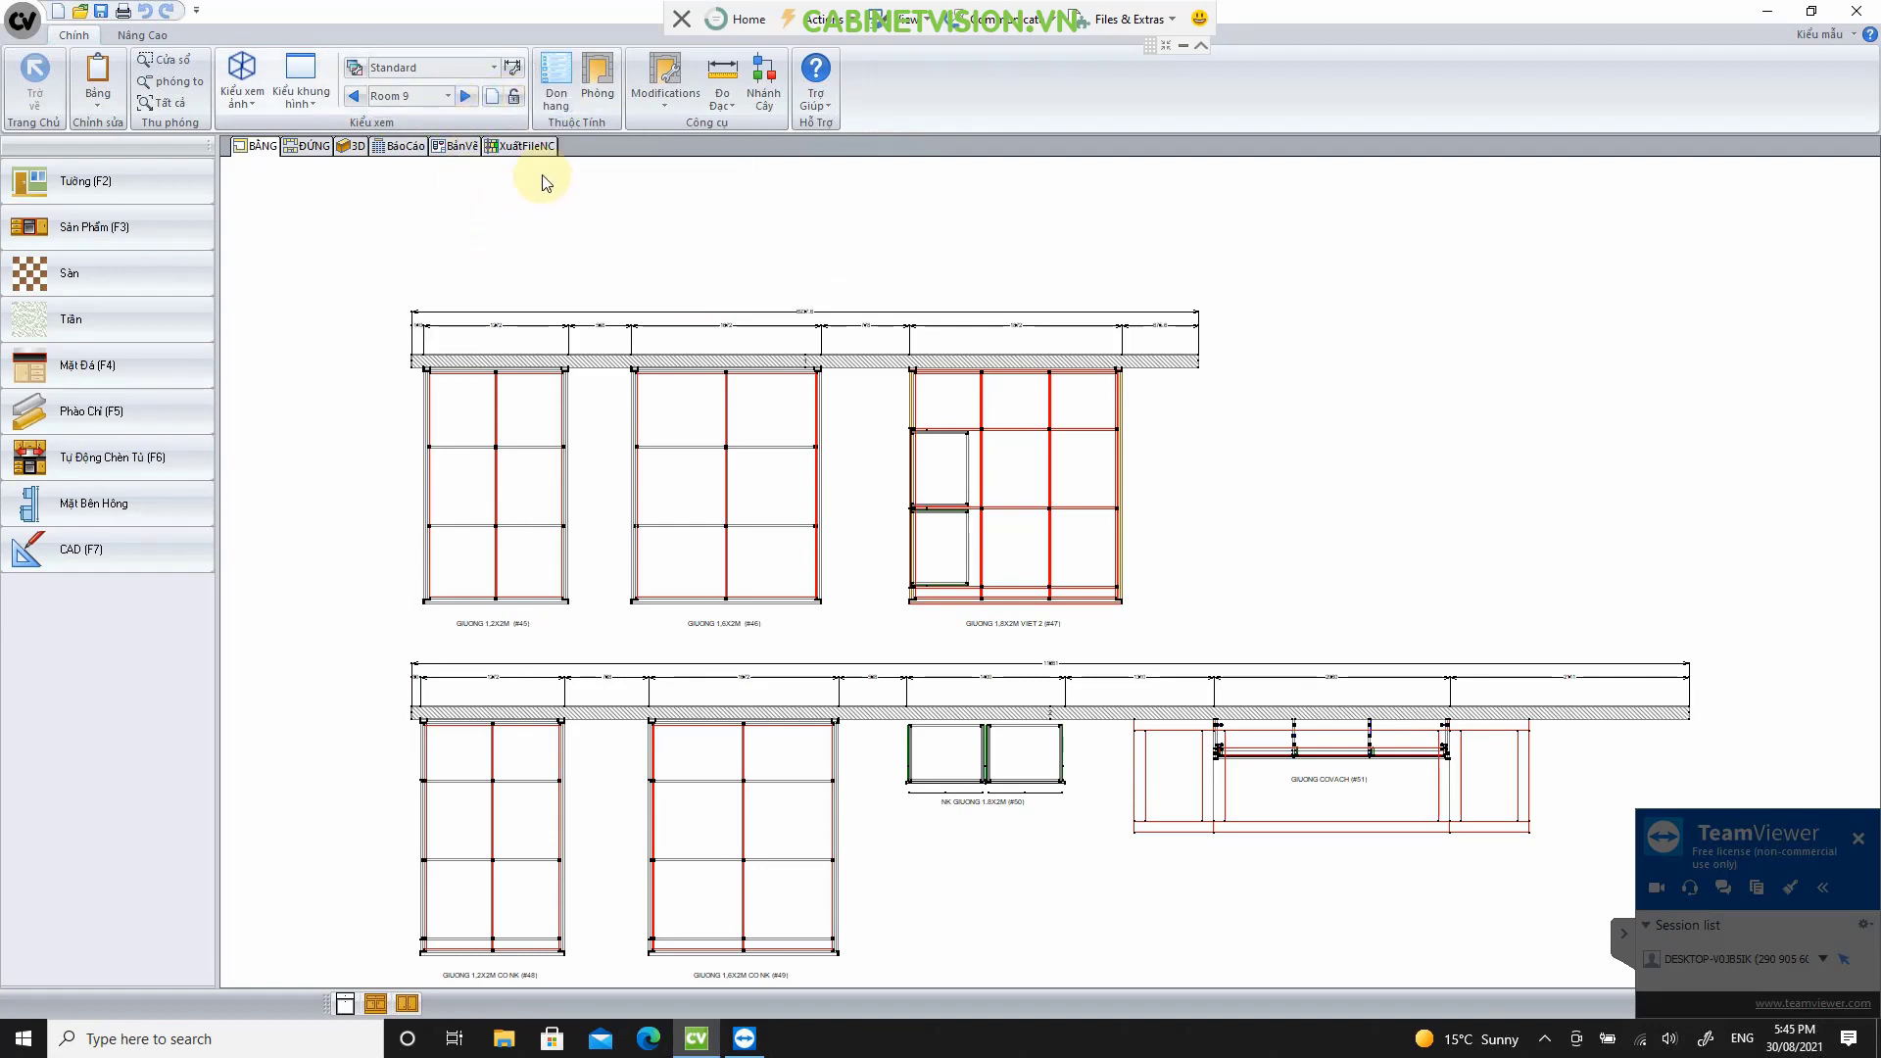
double_click(774, 224)
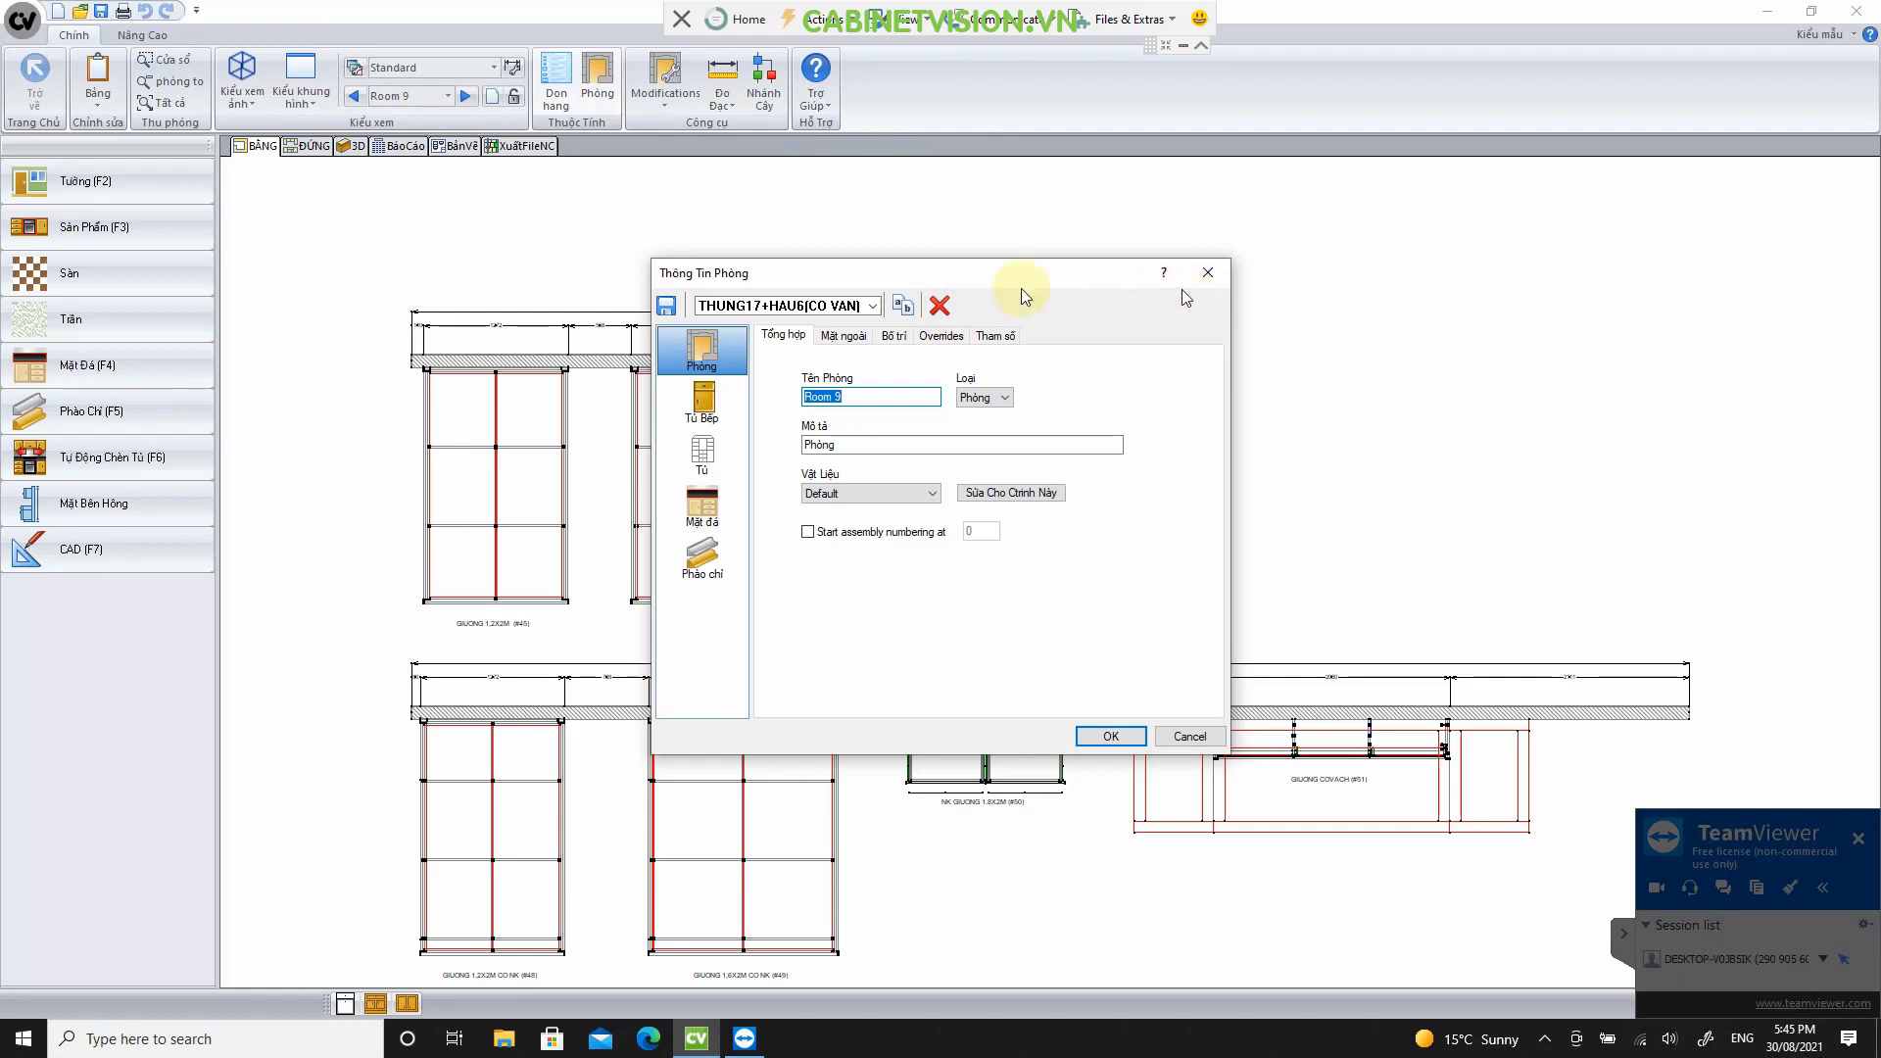
left_click(1207, 275)
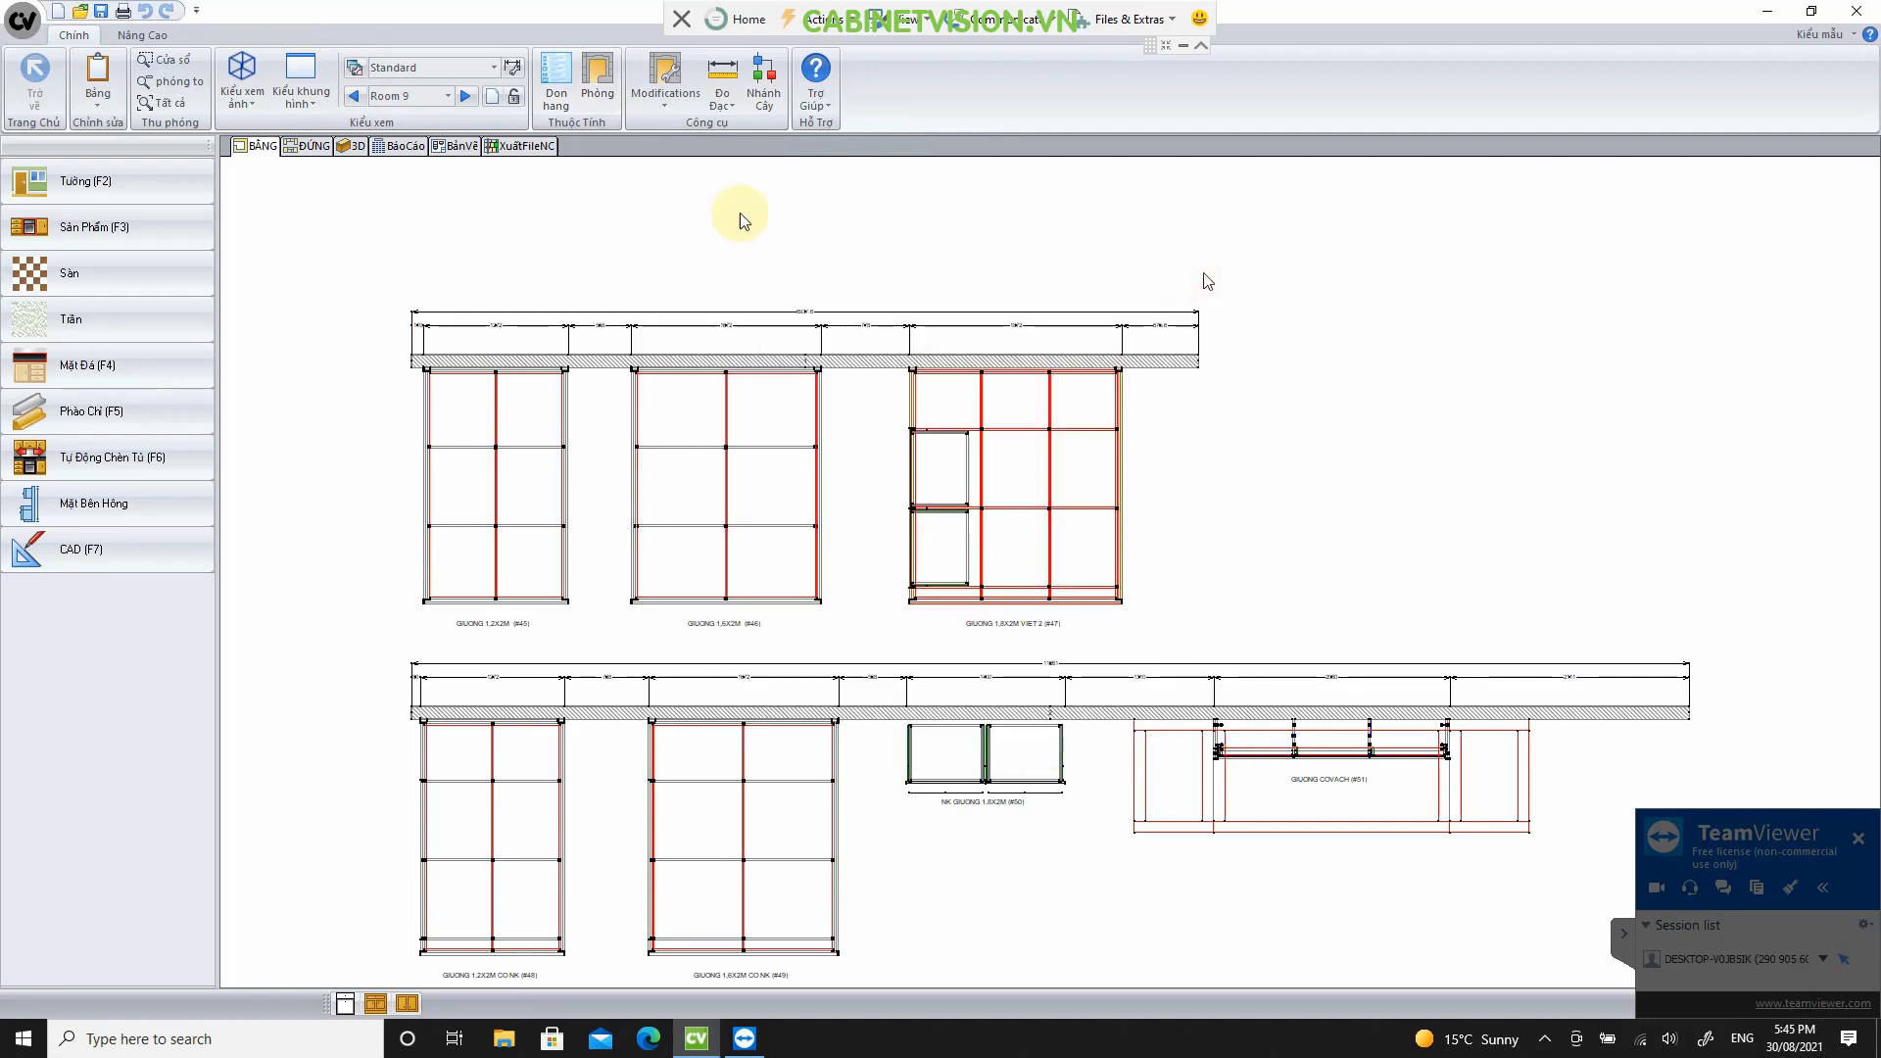
left_click(449, 96)
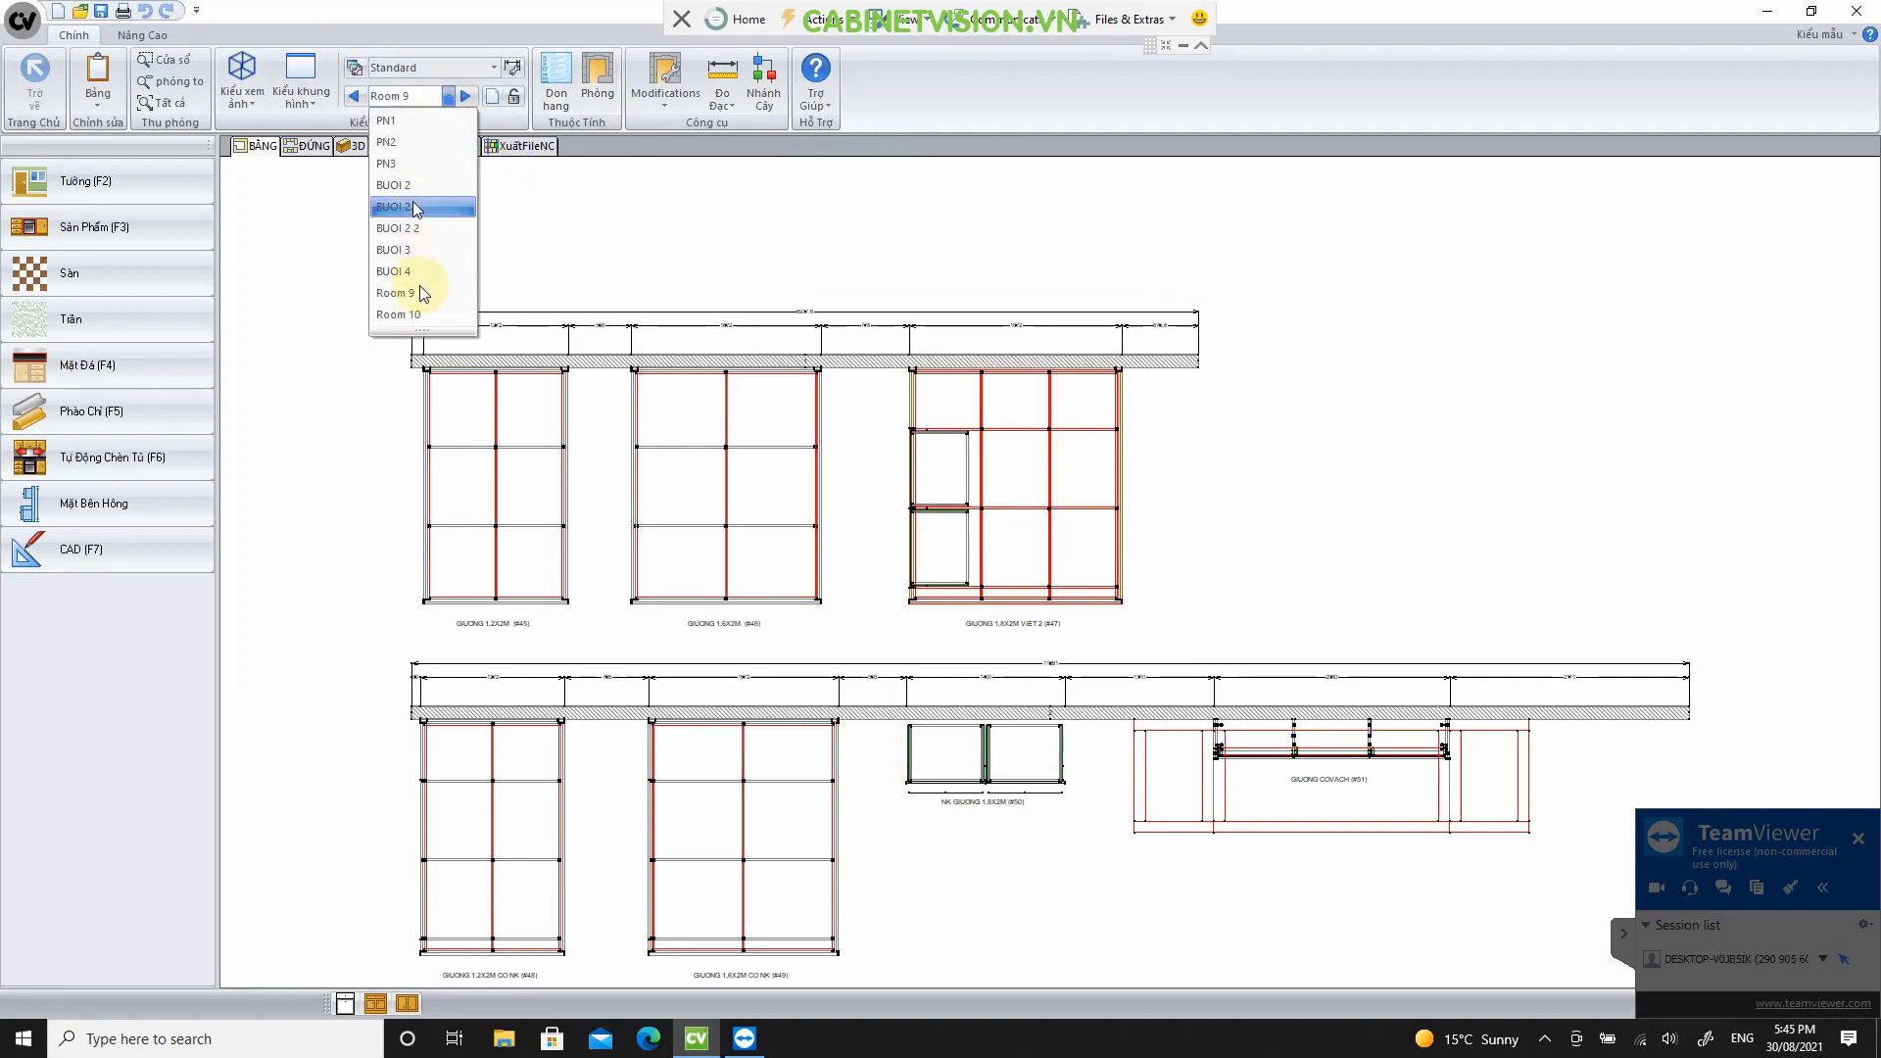
left_click(632, 203)
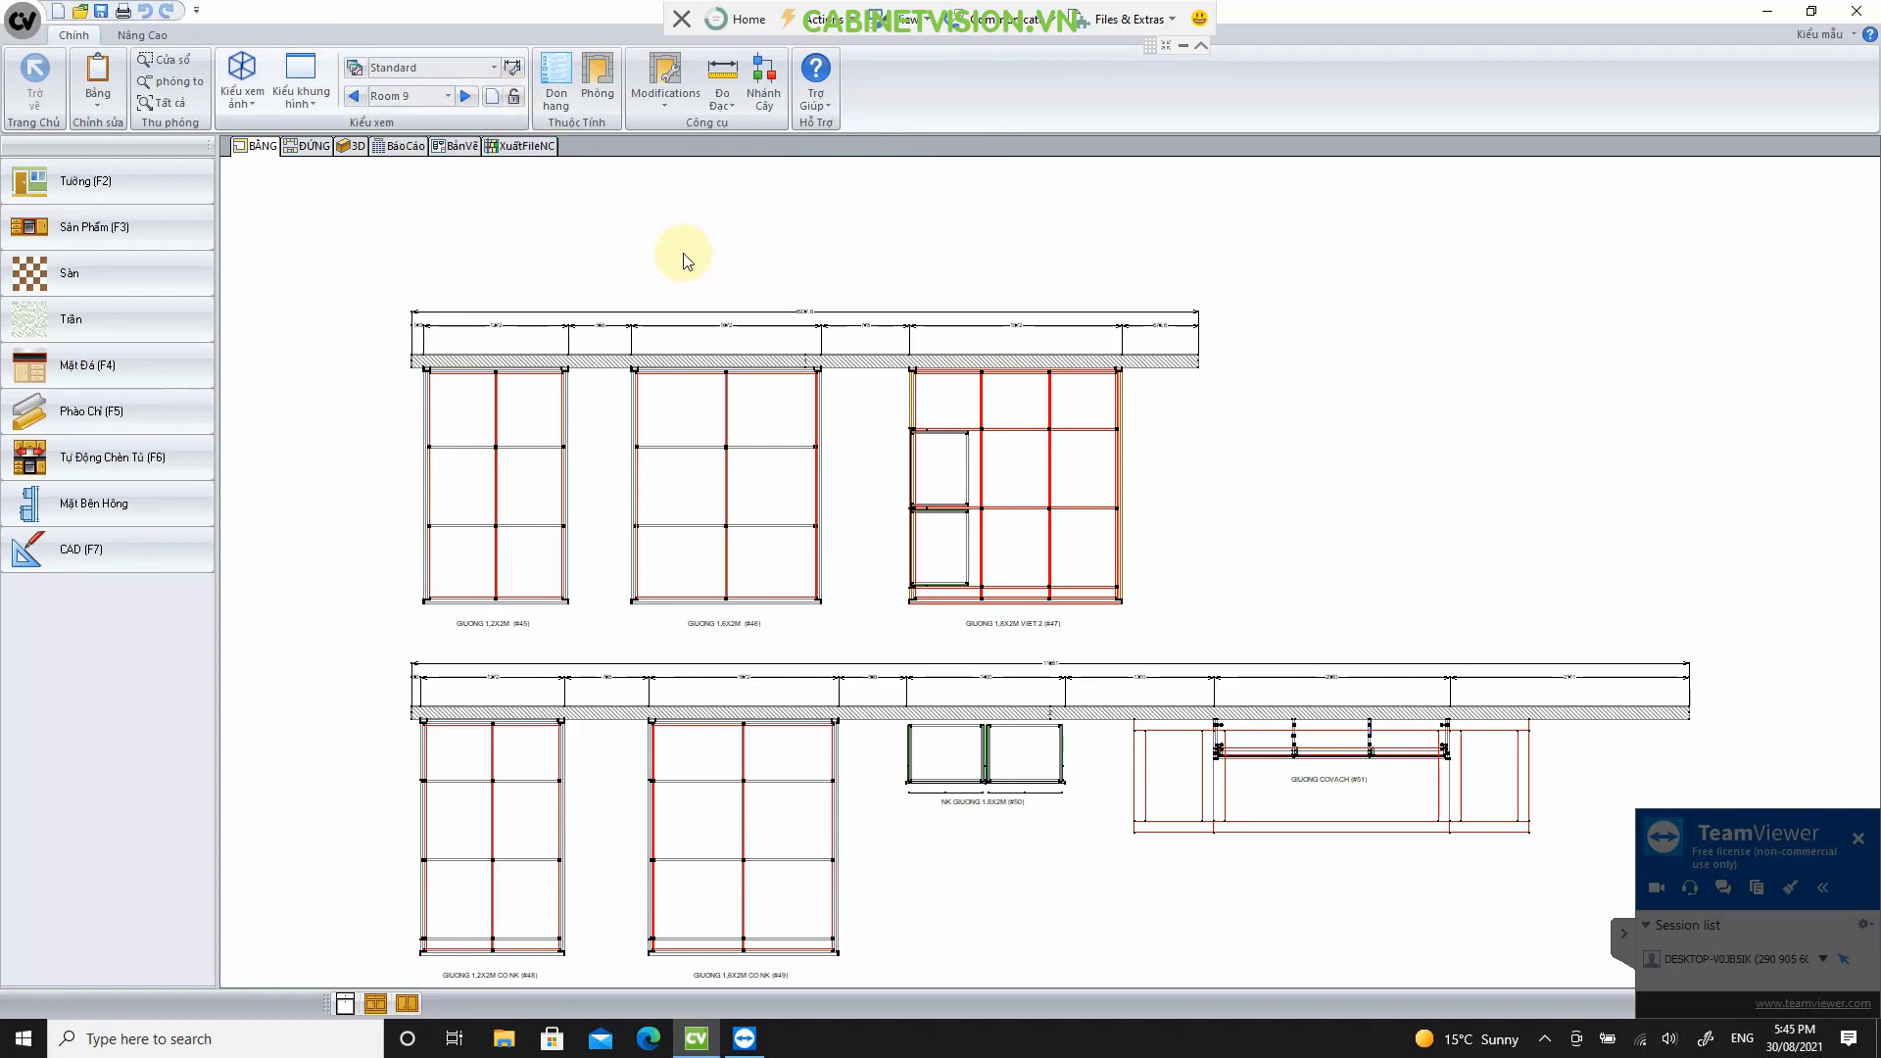
Box-select and delete every cabinet in Room 9.
scroll(647, 238, "down", 2)
left_click_drag(401, 240, 931, 733)
left_click_drag(1325, 916, 1465, 933)
key("Delete")
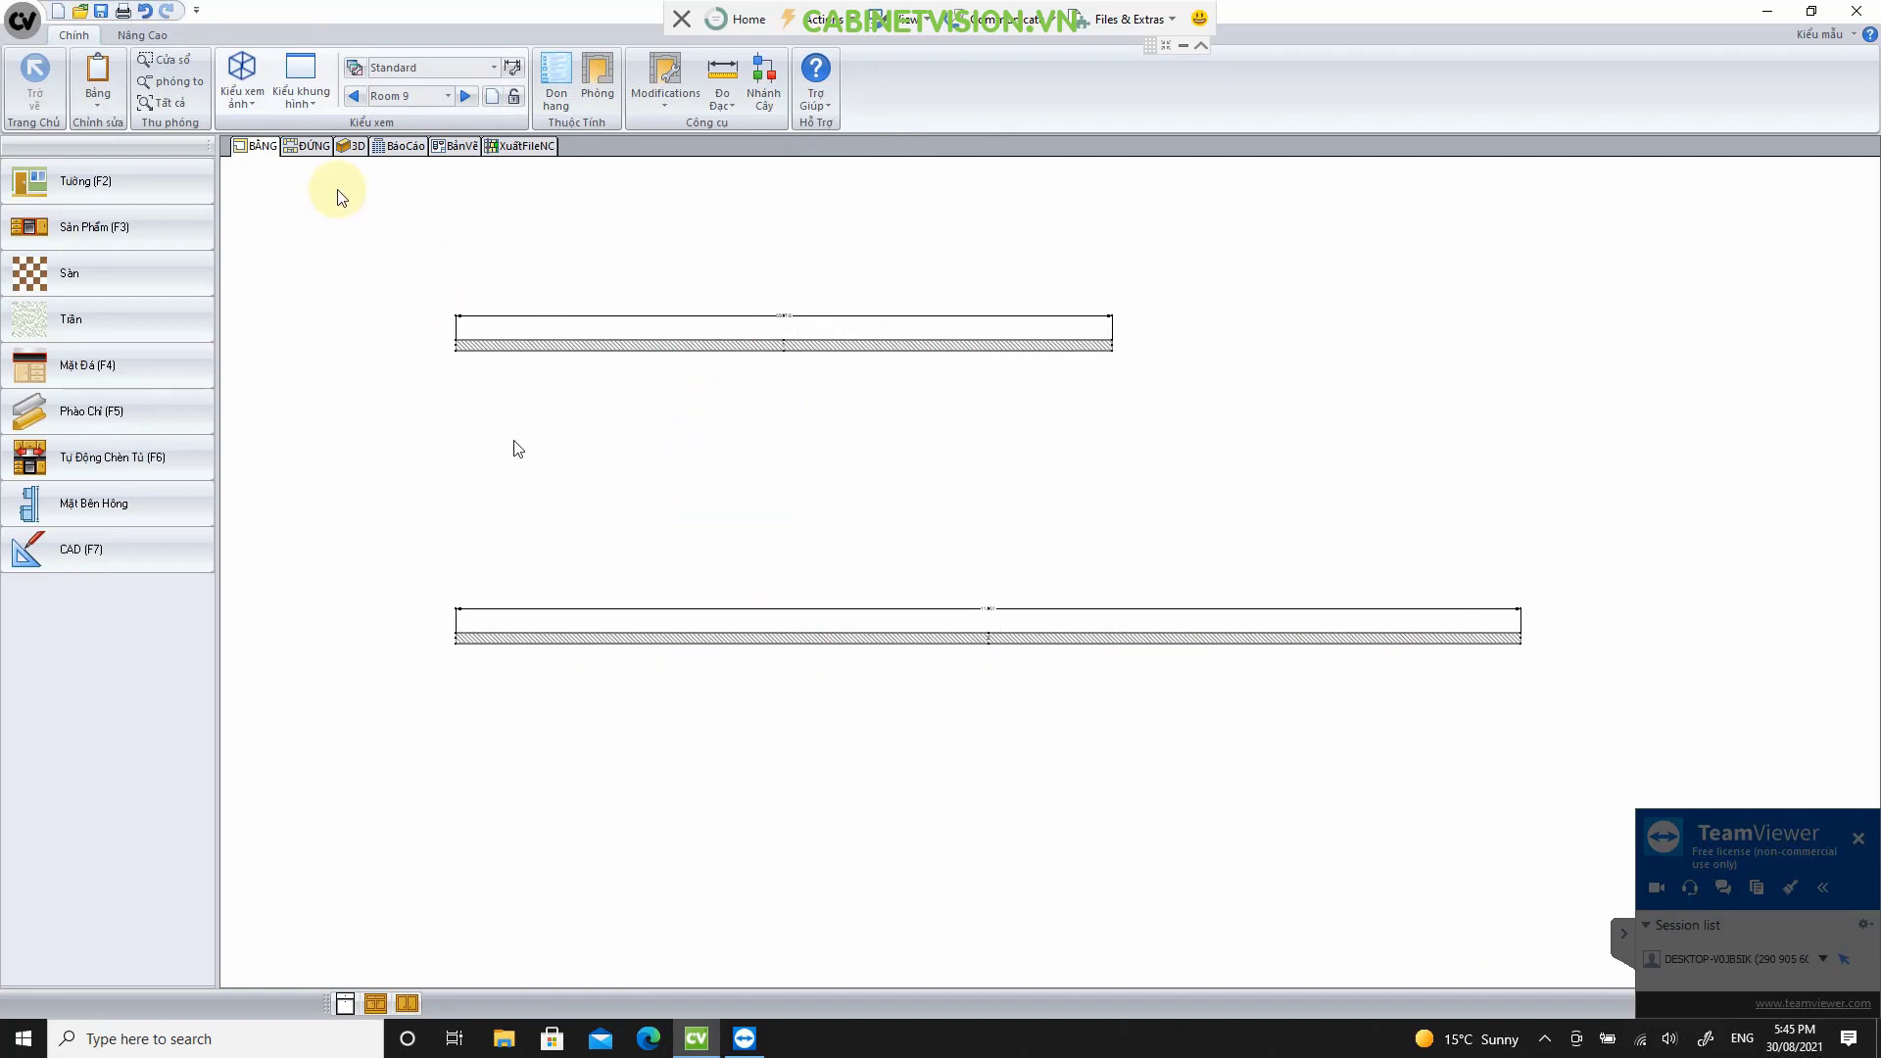
Switch to room BUOI 4 and delete all of its cabinets.
left_click(354, 96)
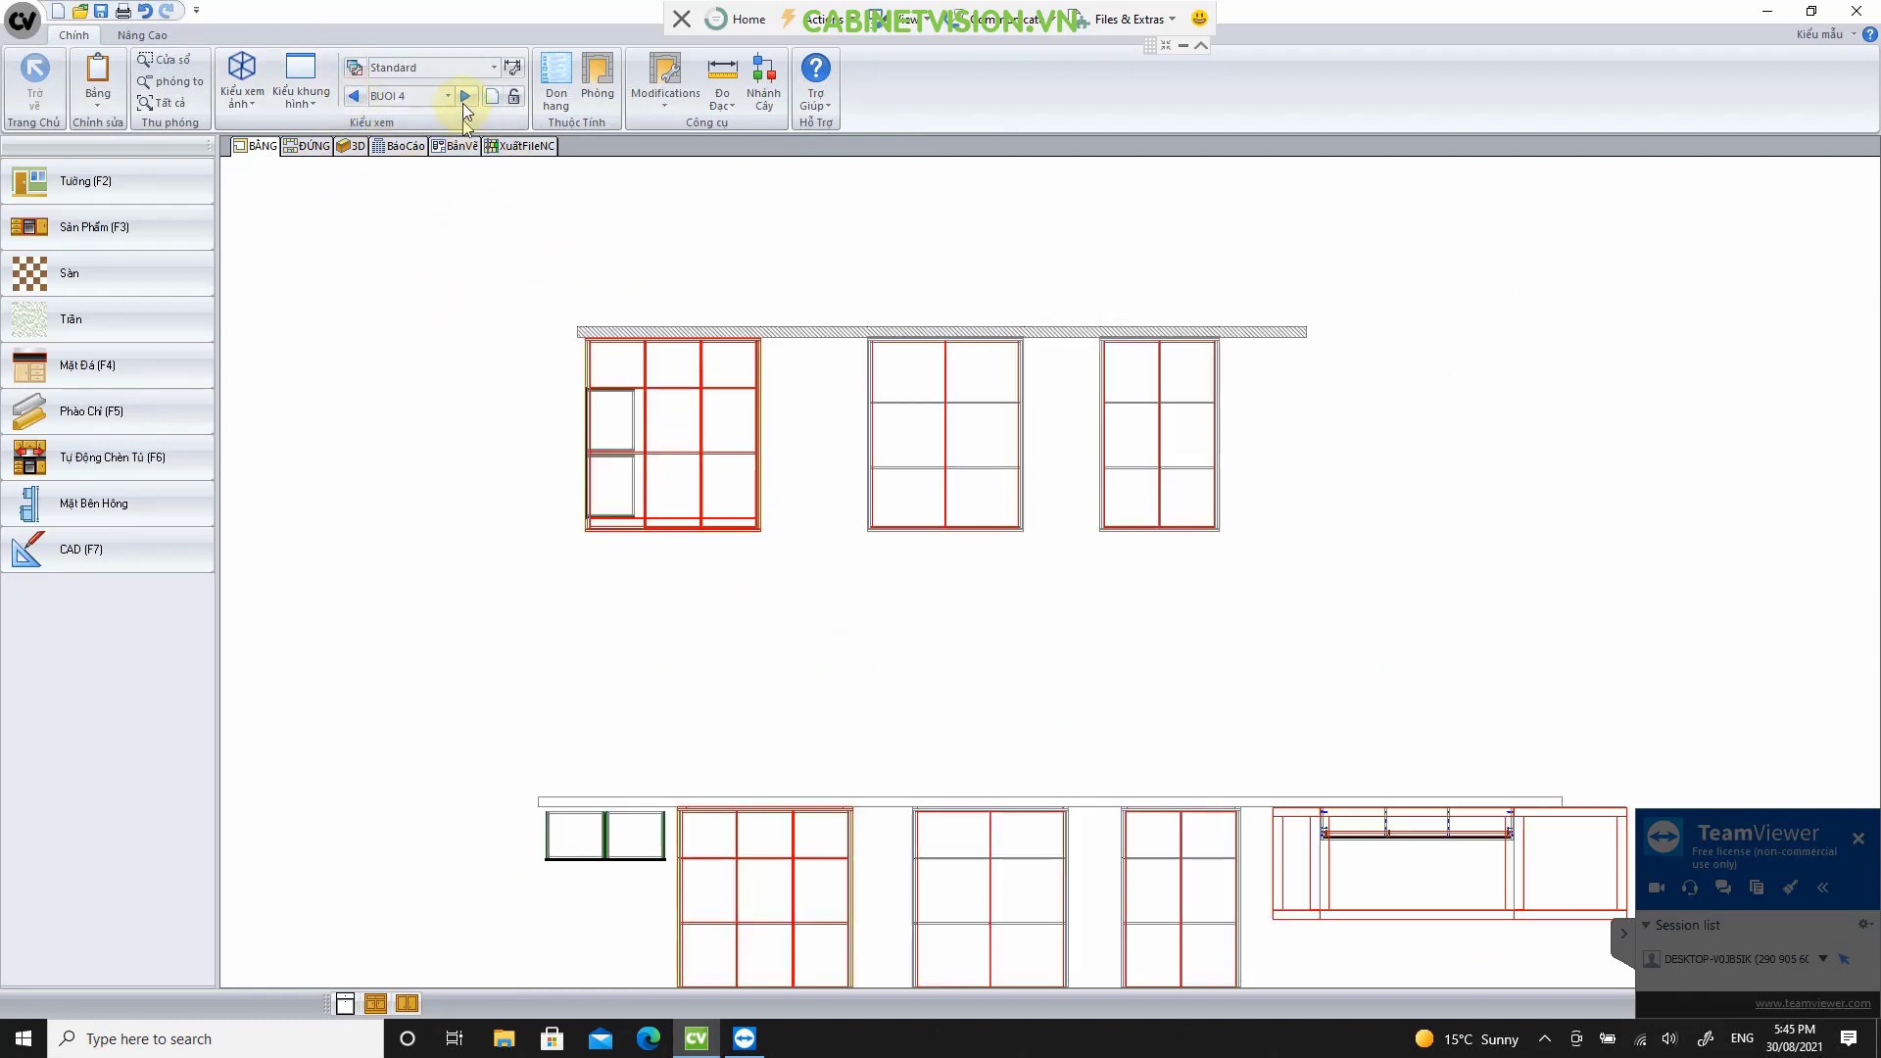
left_click(466, 96)
left_click(353, 95)
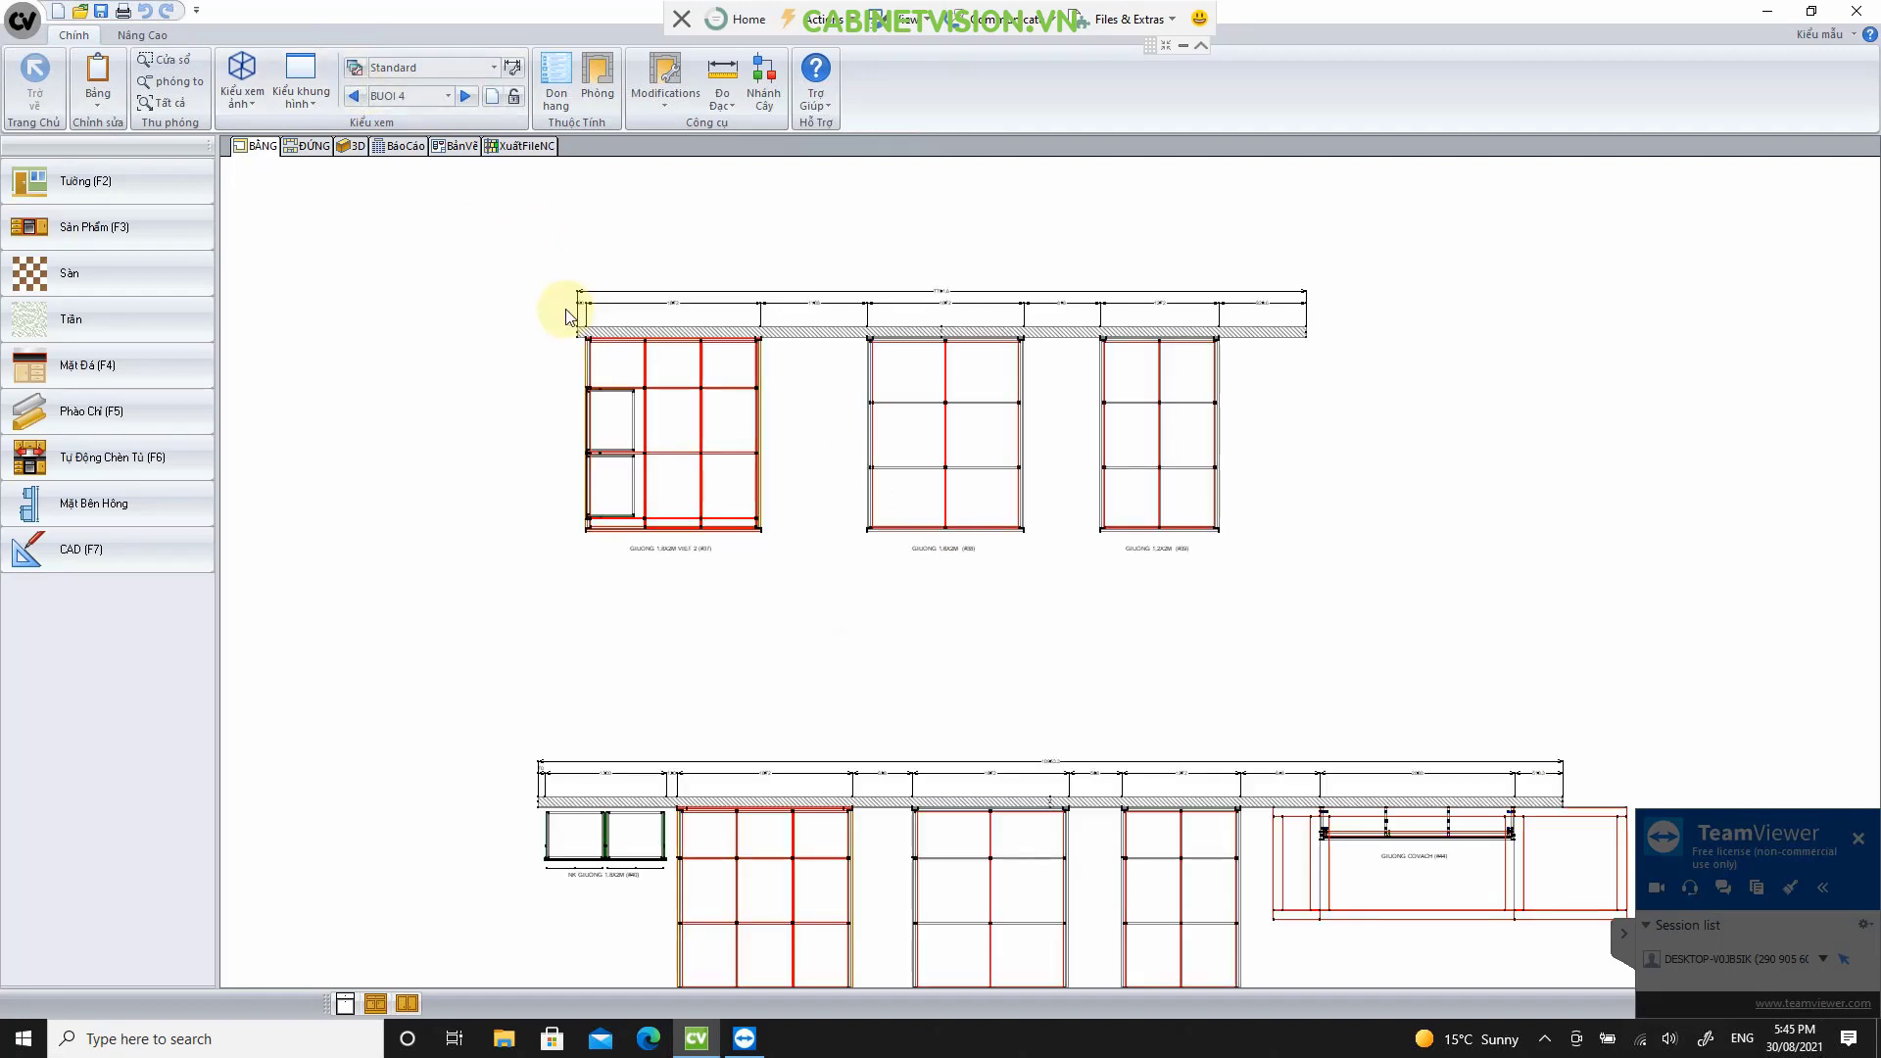
scroll(490, 284, "down", 2)
left_click_drag(470, 273, 907, 707)
left_click_drag(1160, 889, 1328, 877)
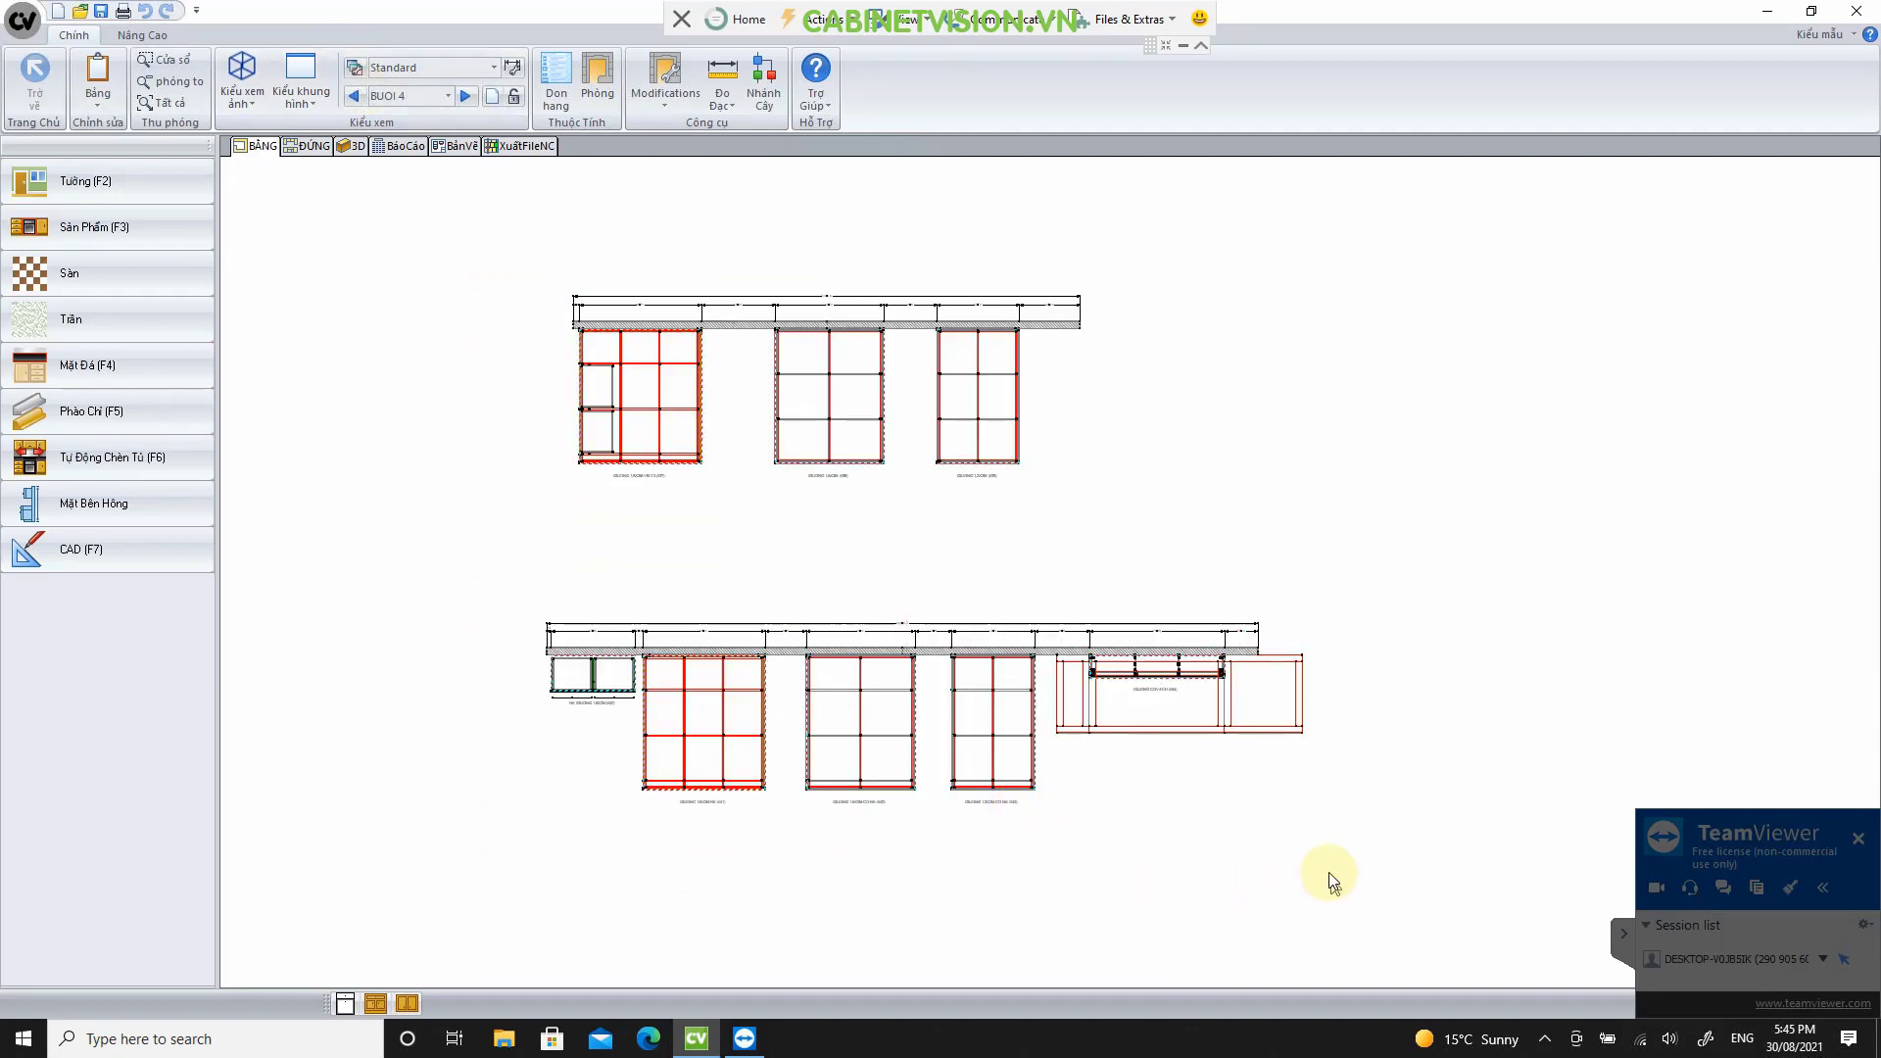
key("Delete")
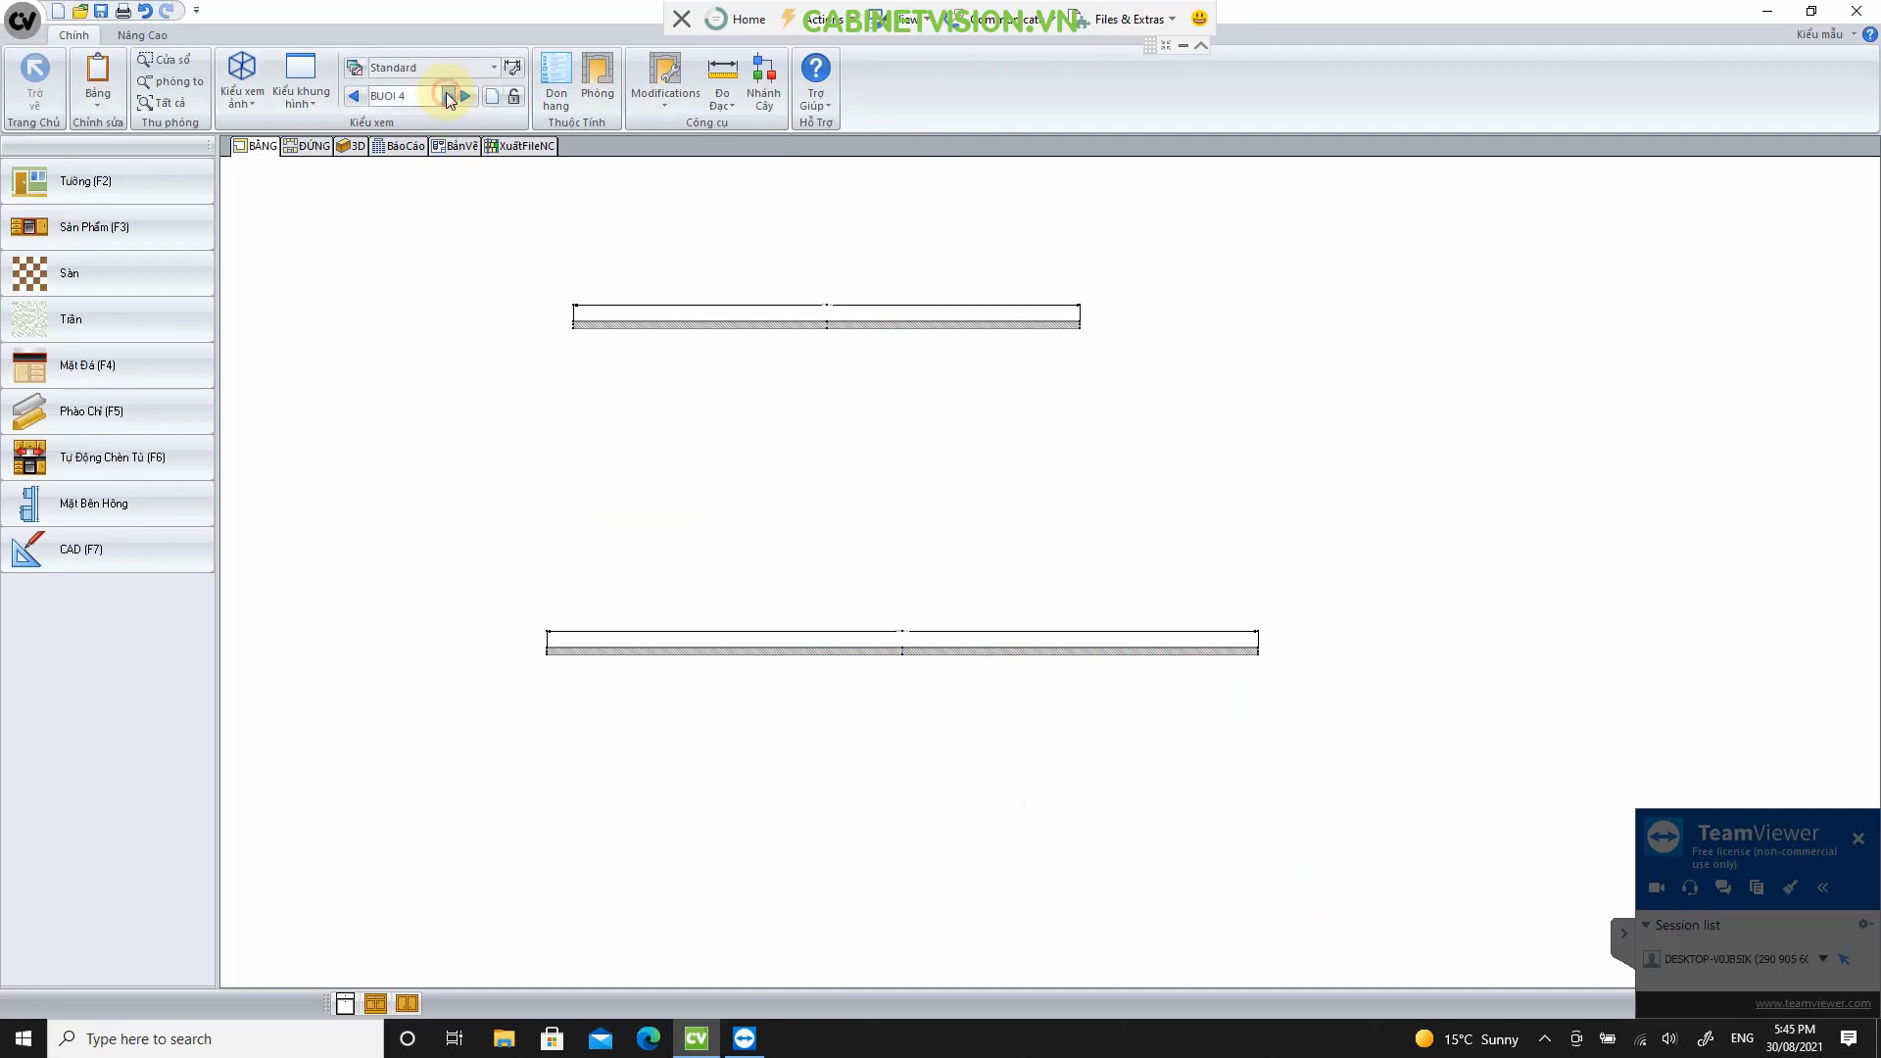
left_click(448, 95)
left_click(575, 256)
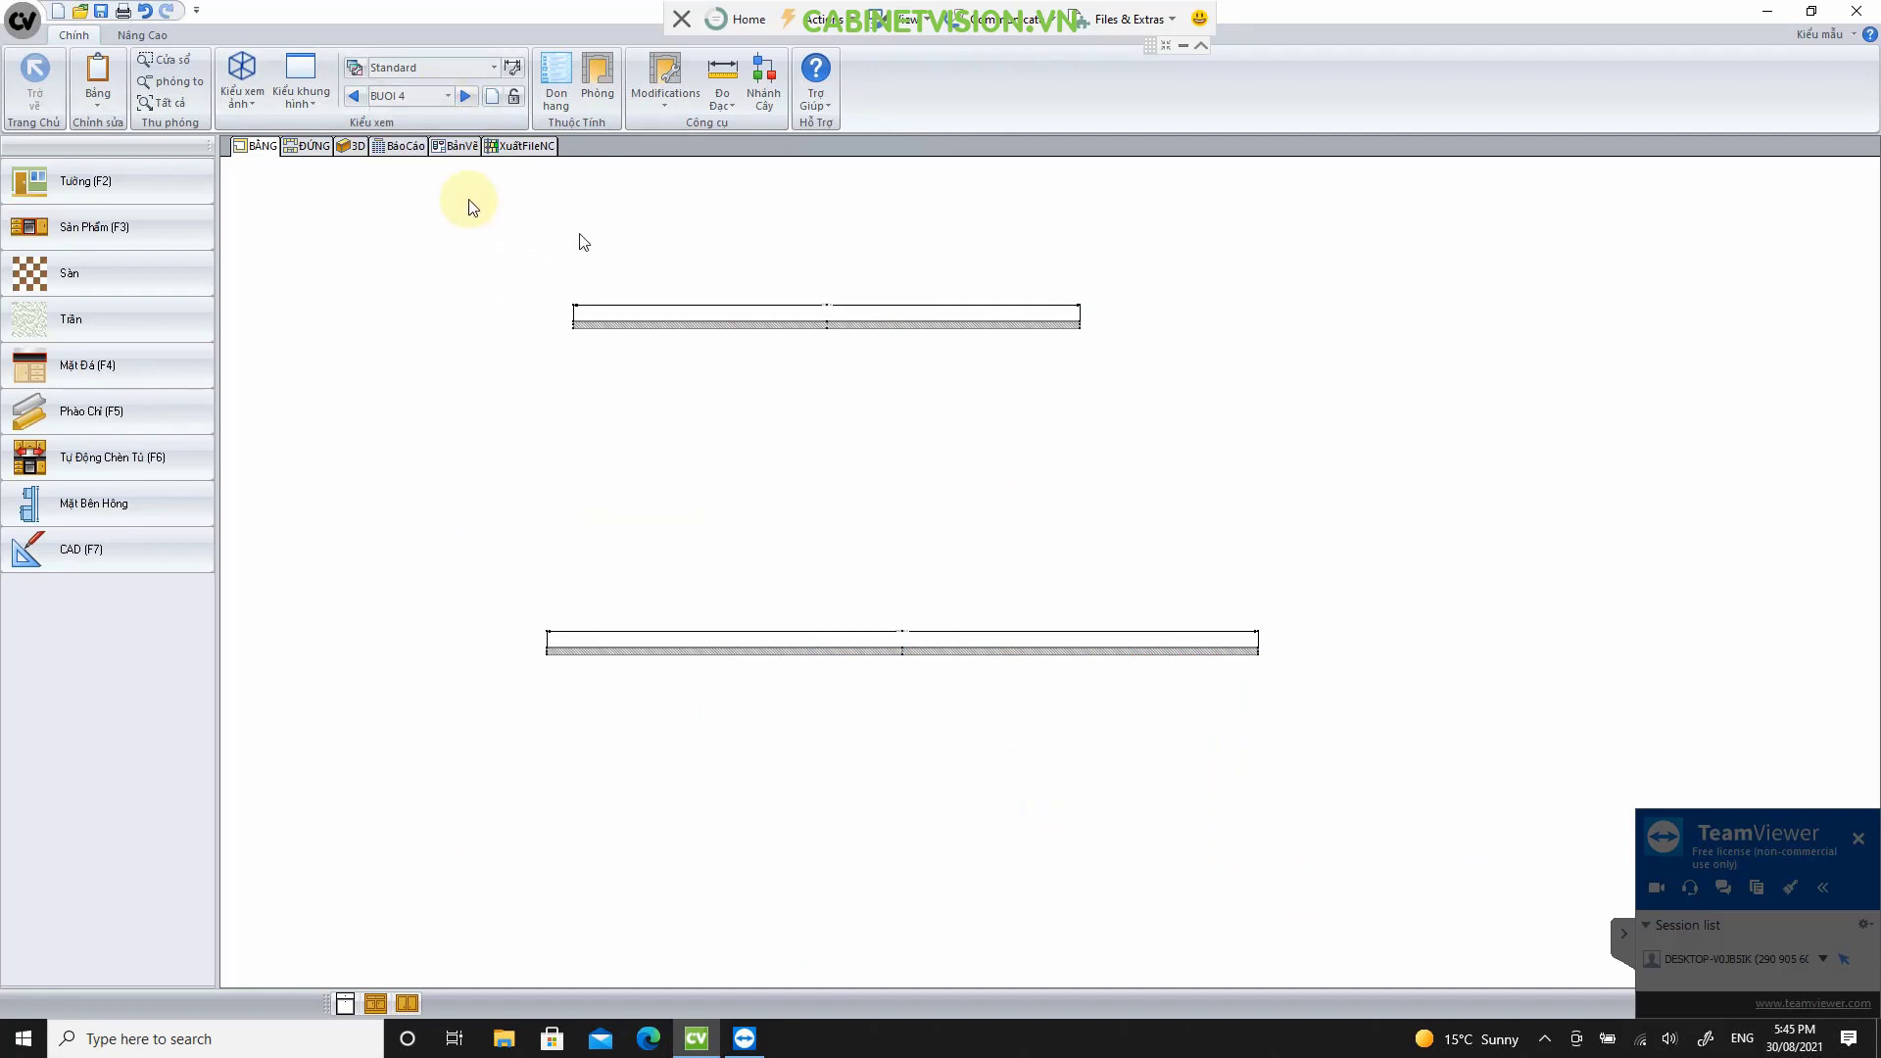
Open the BáoCáo reports view and launch Report Center to gather report data.
left_click(400, 147)
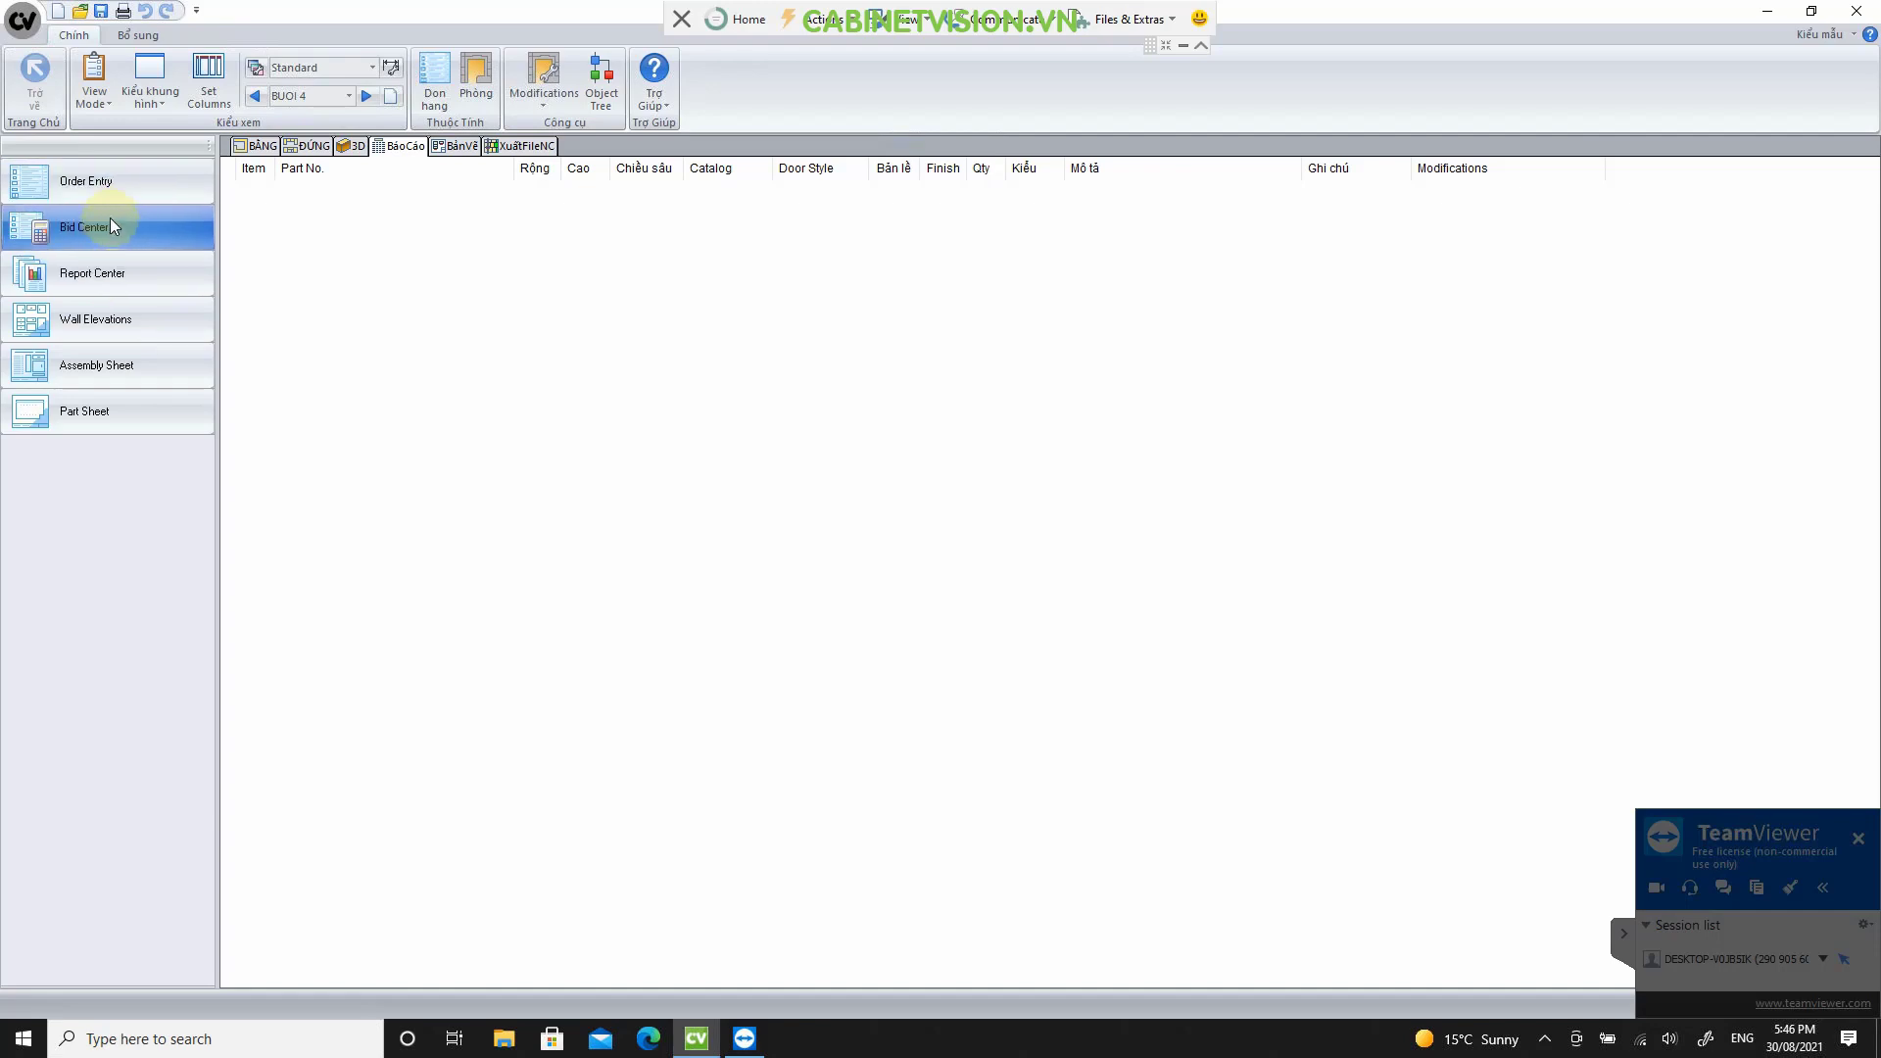
left_click(98, 274)
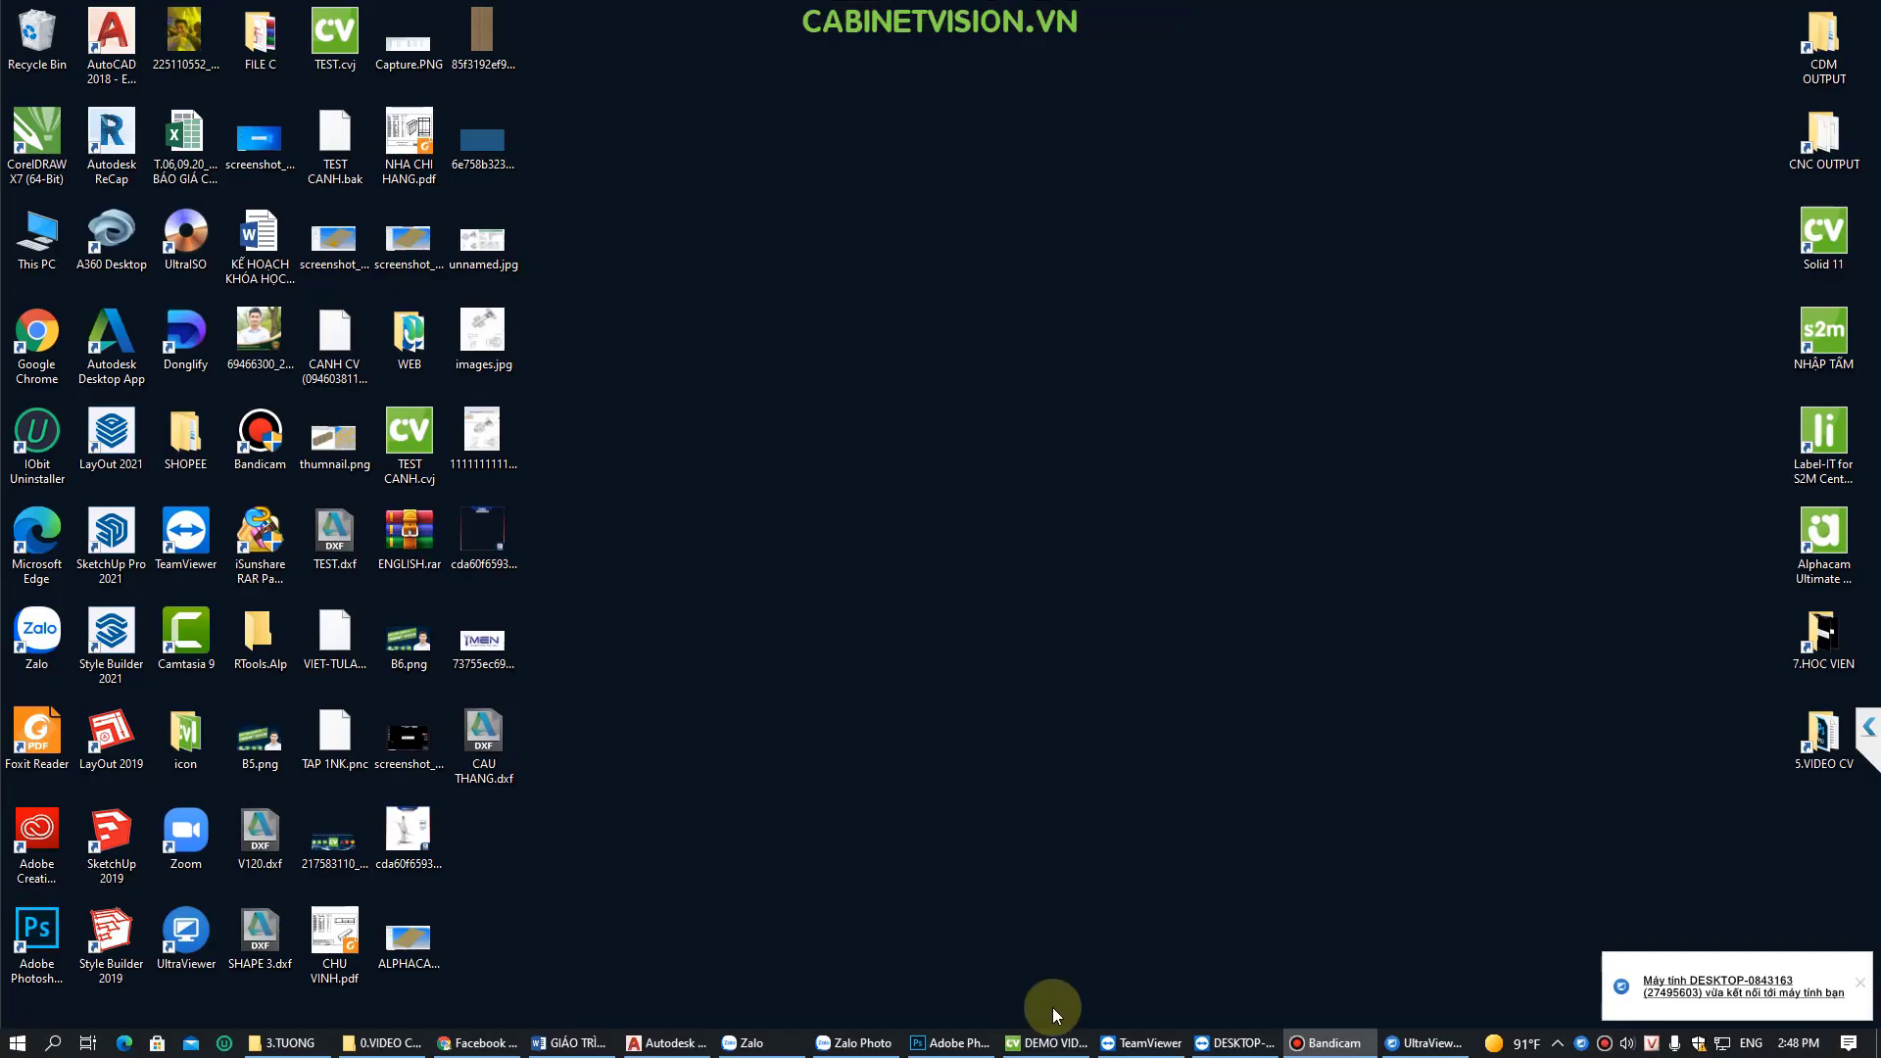
Restore Cabinet Vision and open the Report Center with its Exotech Reports list.
mouse_move(1227, 1037)
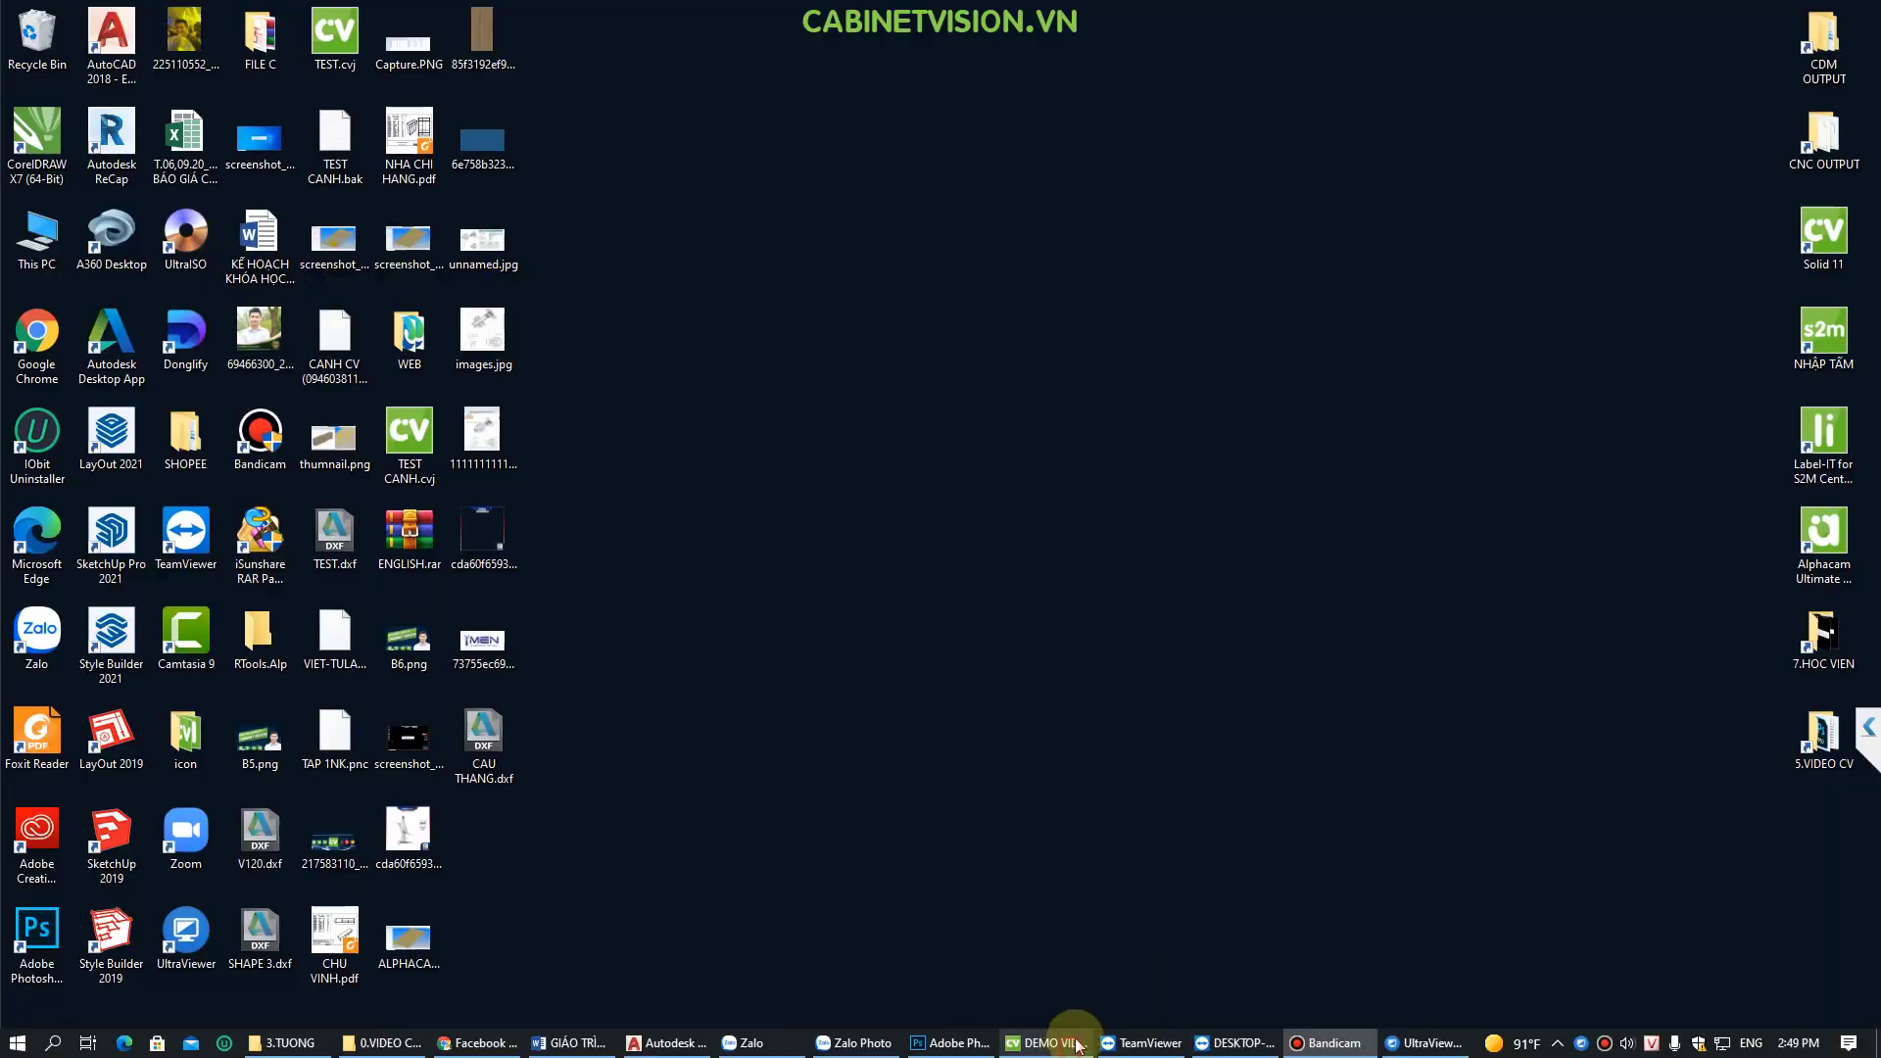
left_click(1046, 1043)
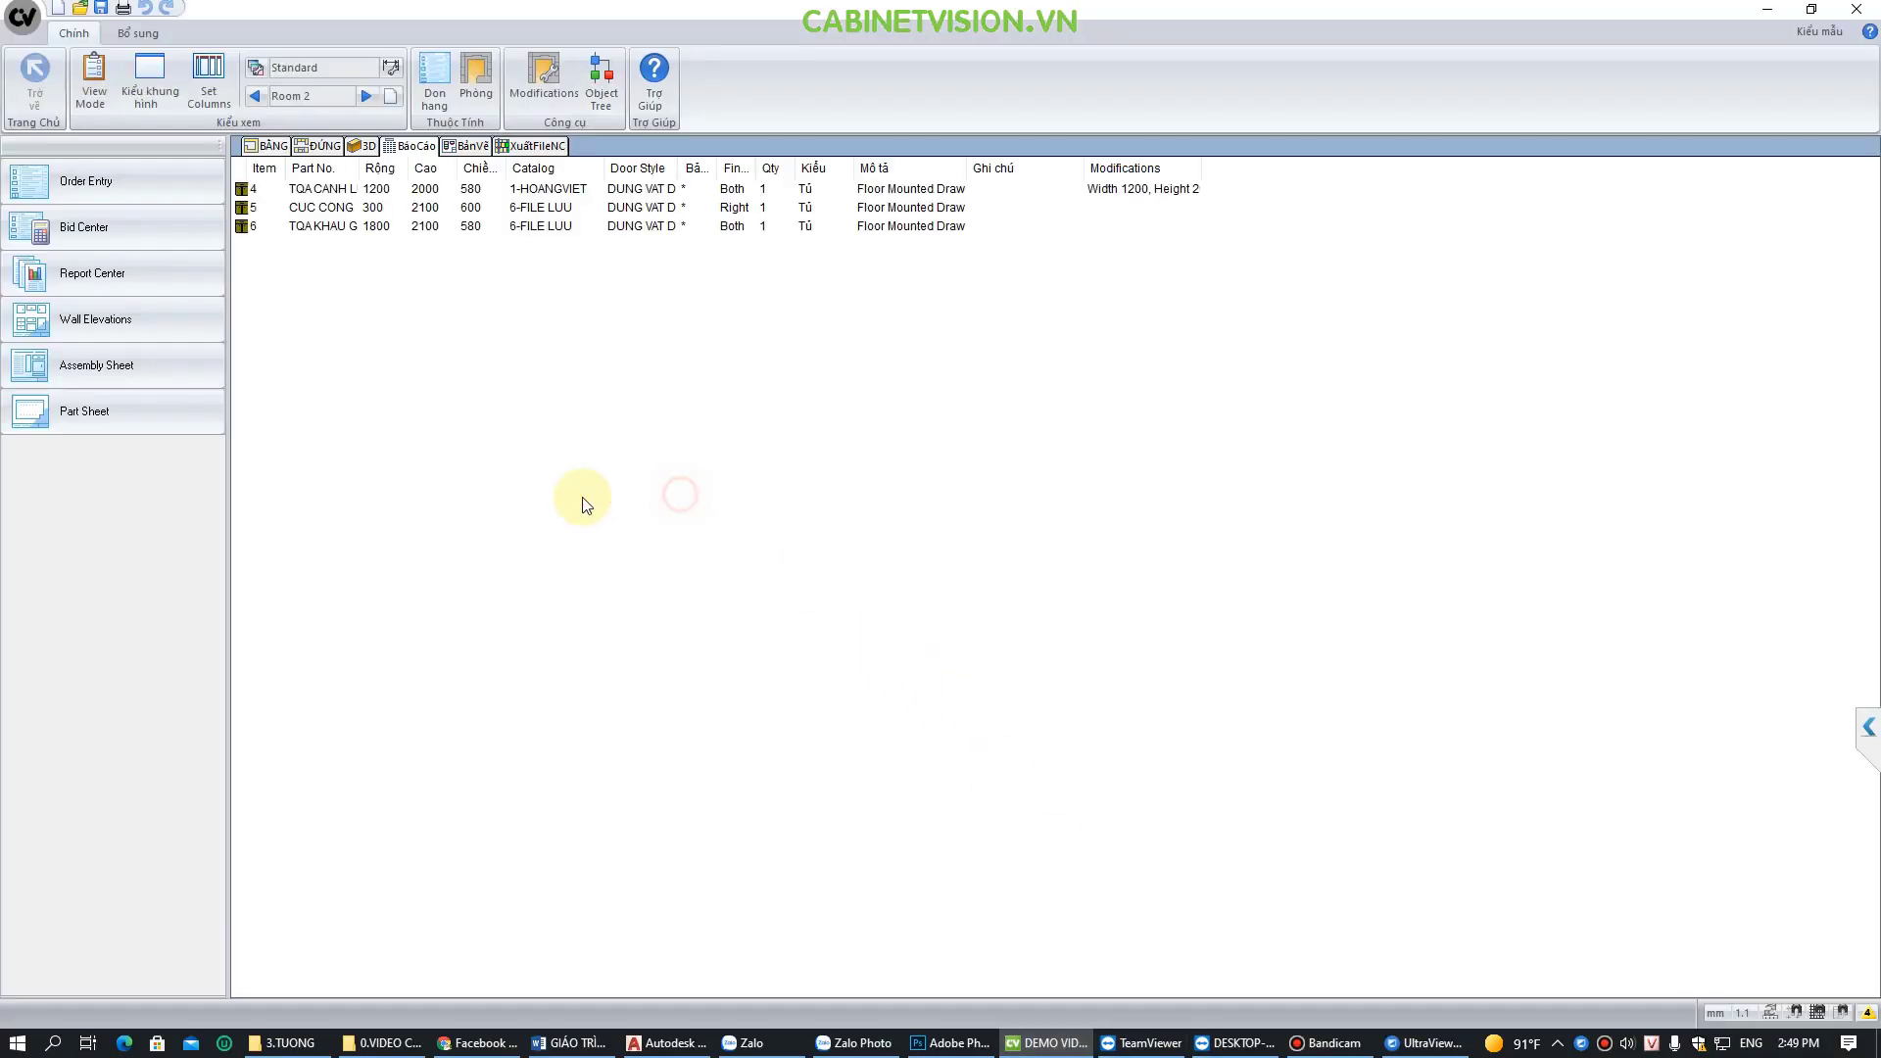
left_click(116, 280)
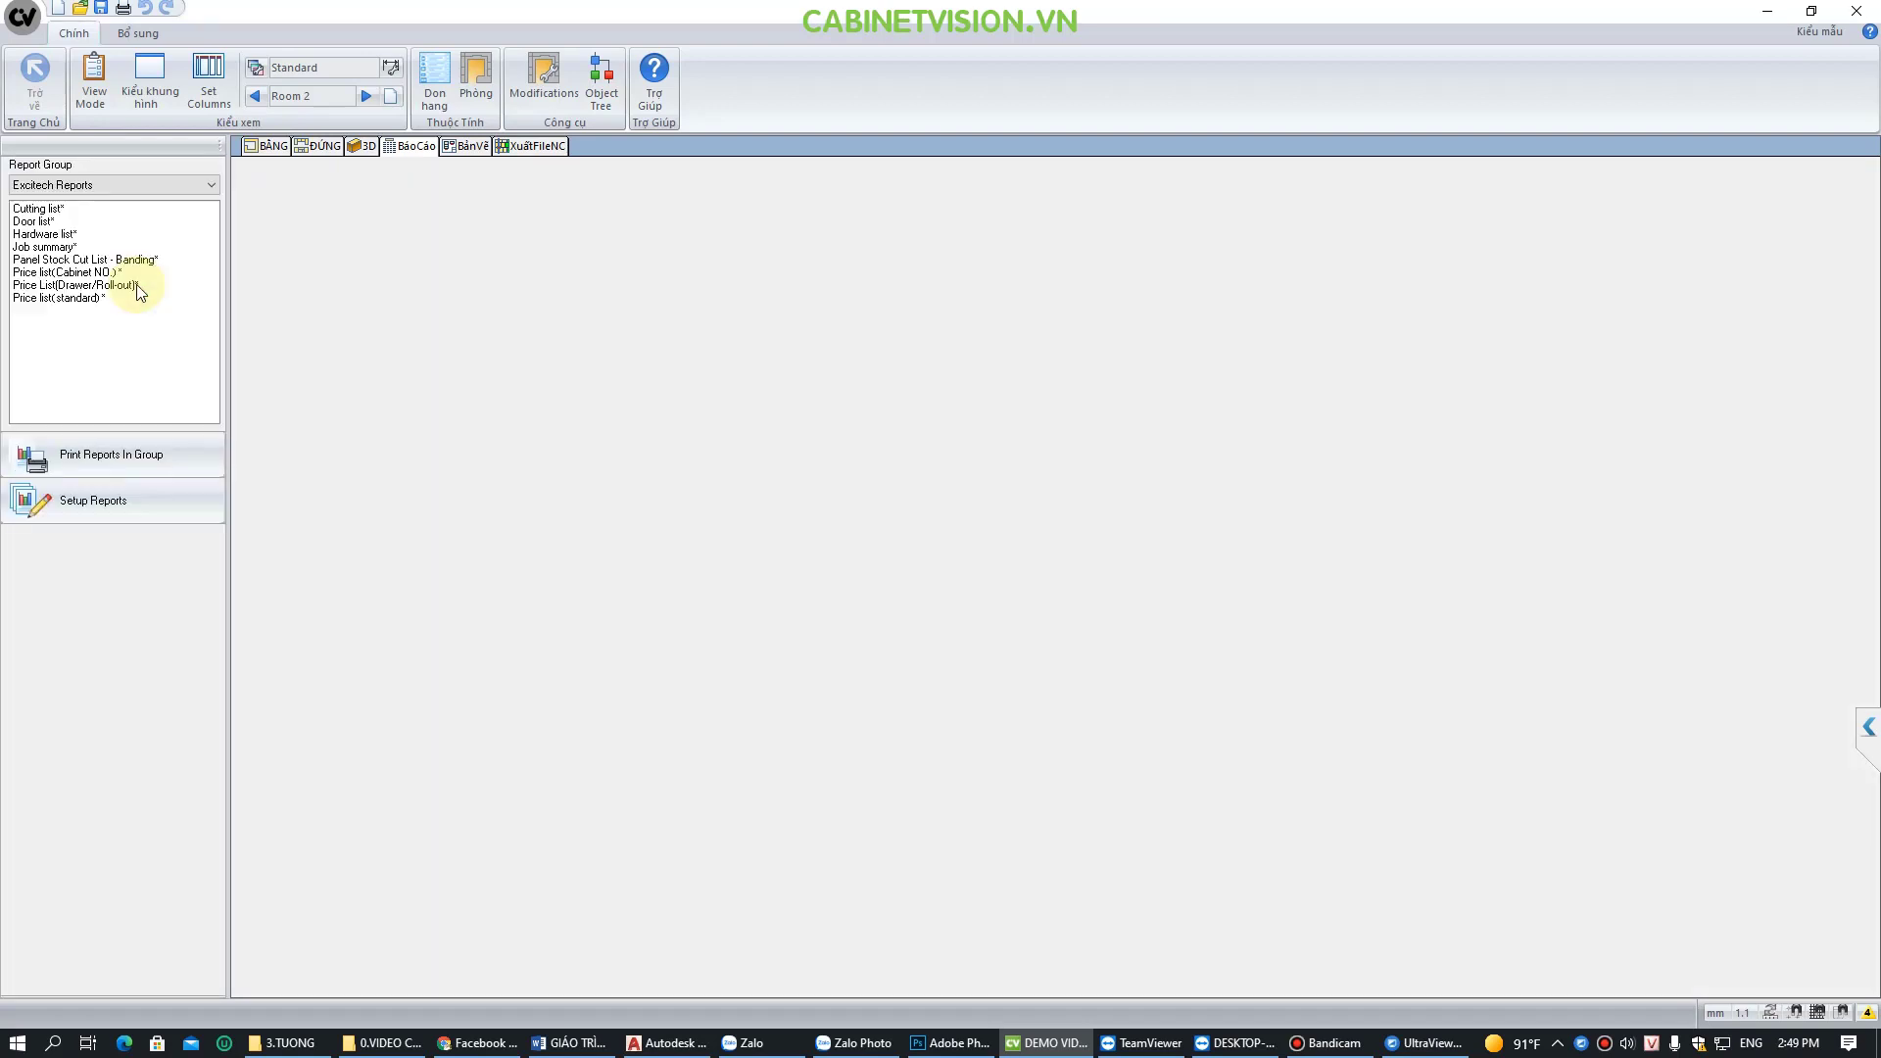
Preview the 7-page Cutting list report, then go back to the Bid Center cabinet list.
left_click(38, 210)
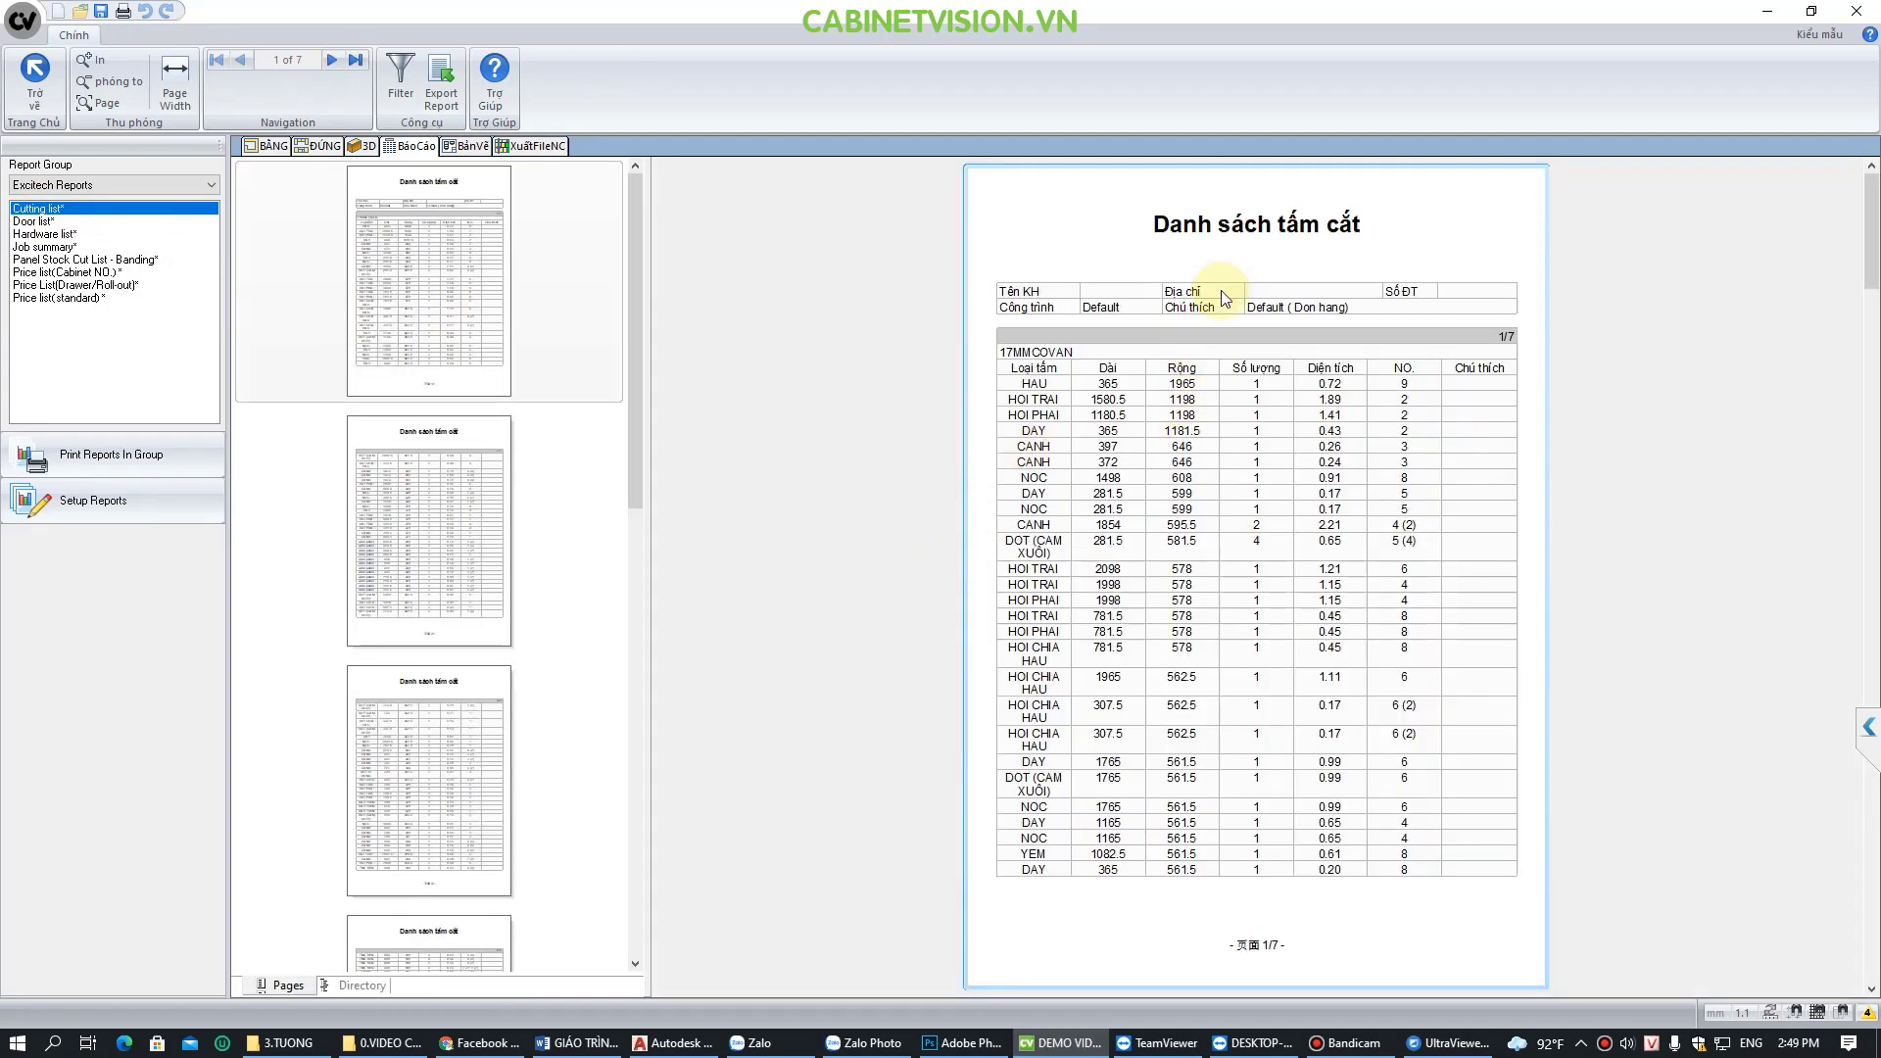
scroll(1219, 291, "down", 2)
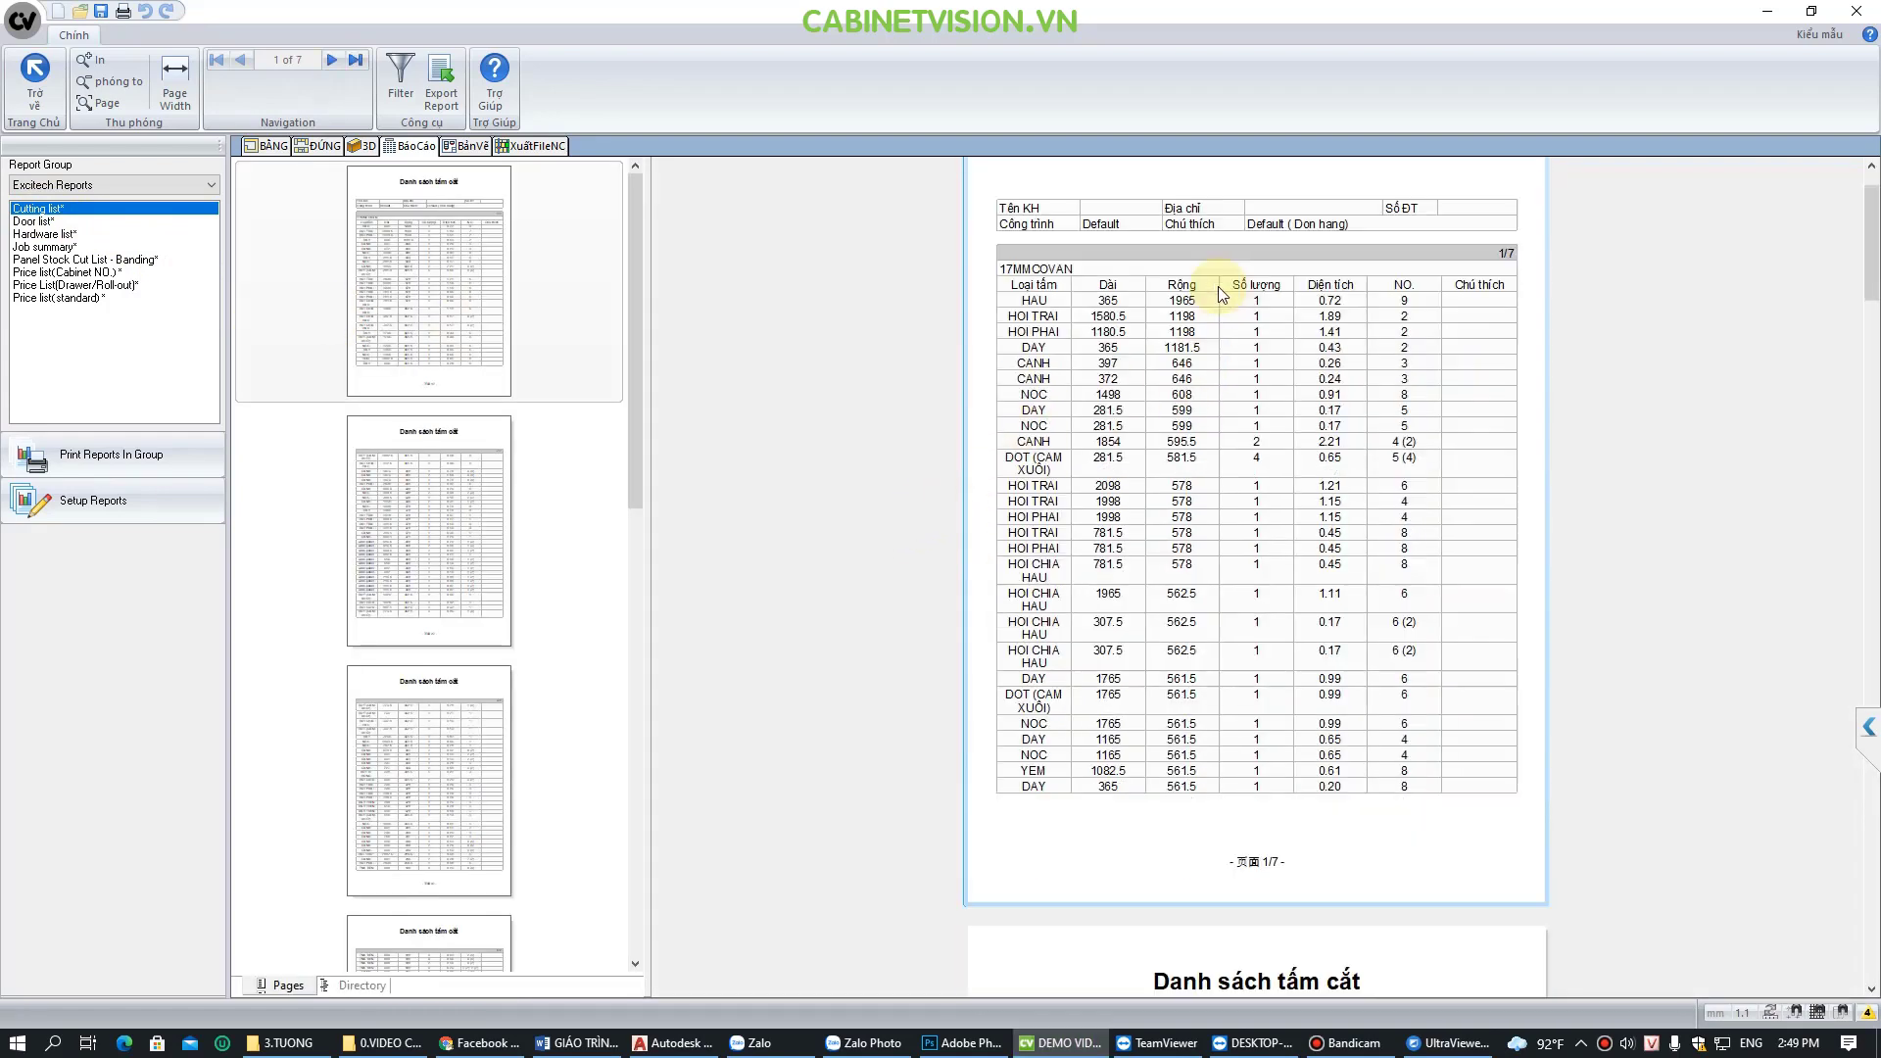
scroll(1219, 291, "down", 2)
scroll(1219, 286, "up", 3)
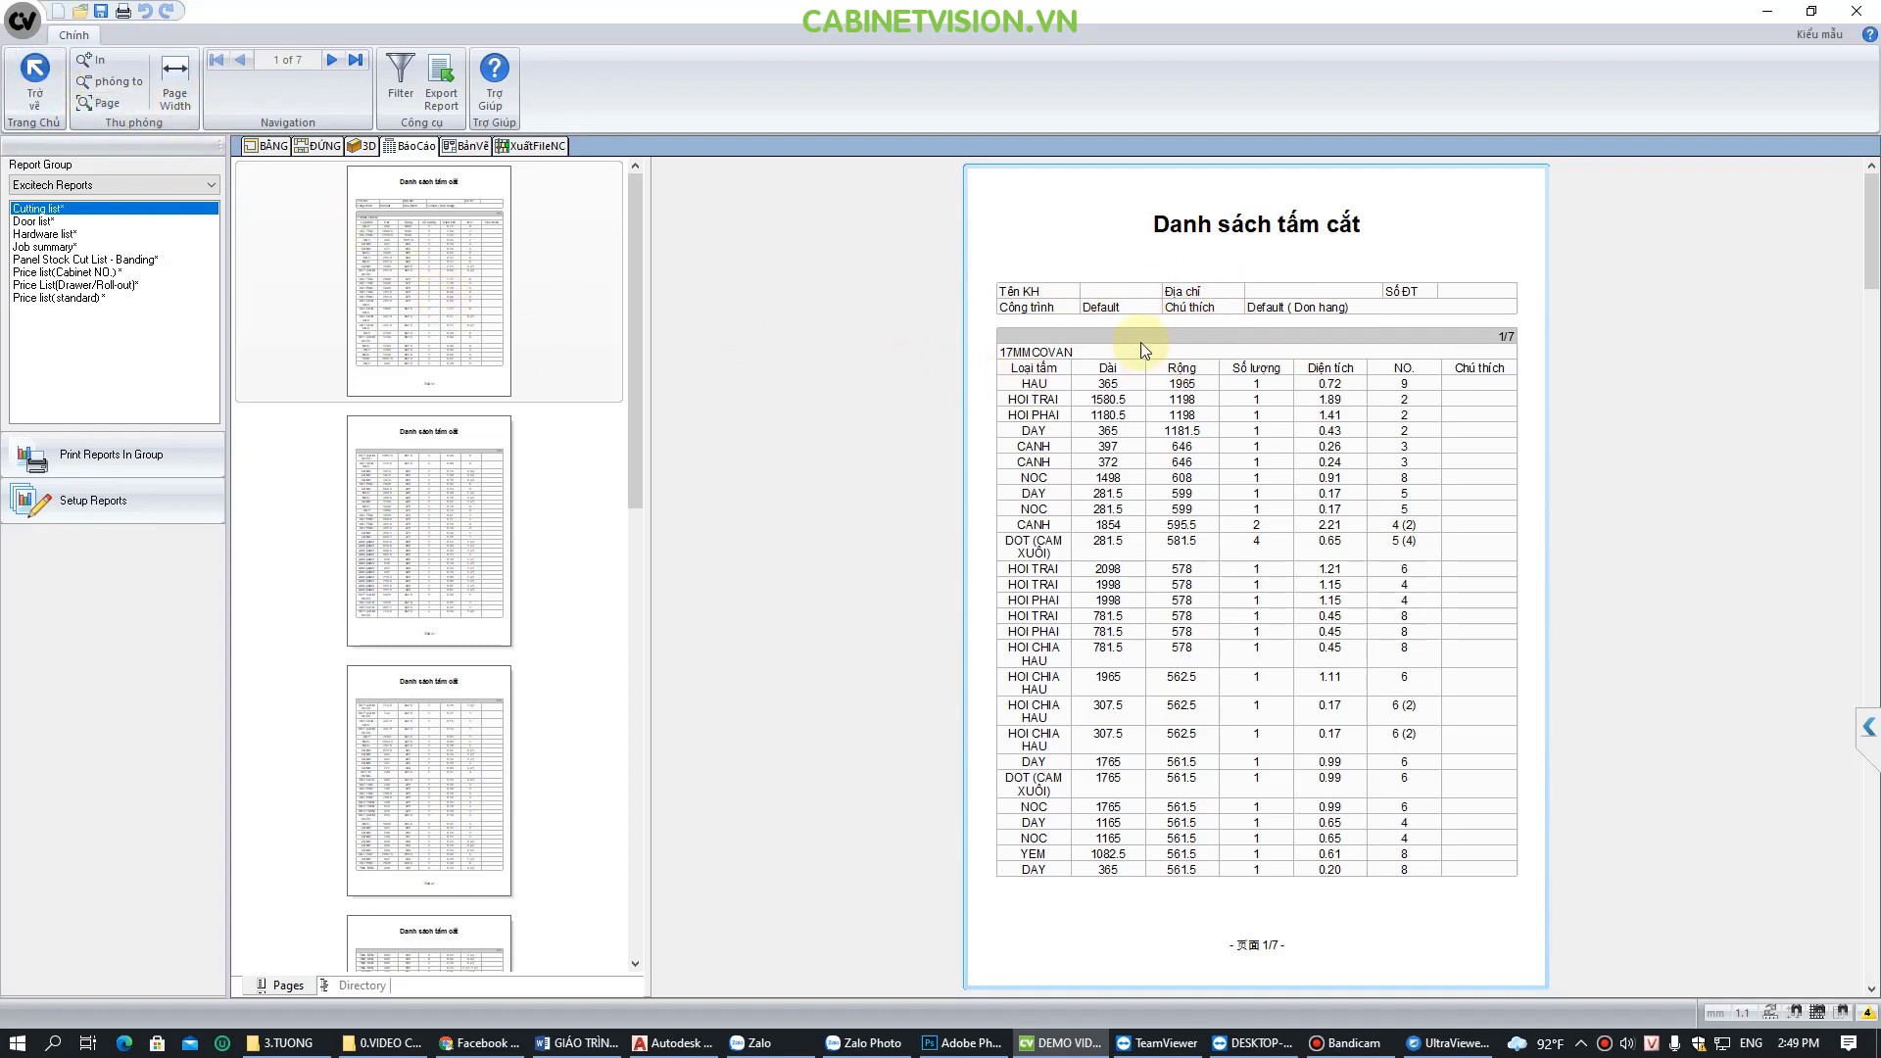
left_click(31, 80)
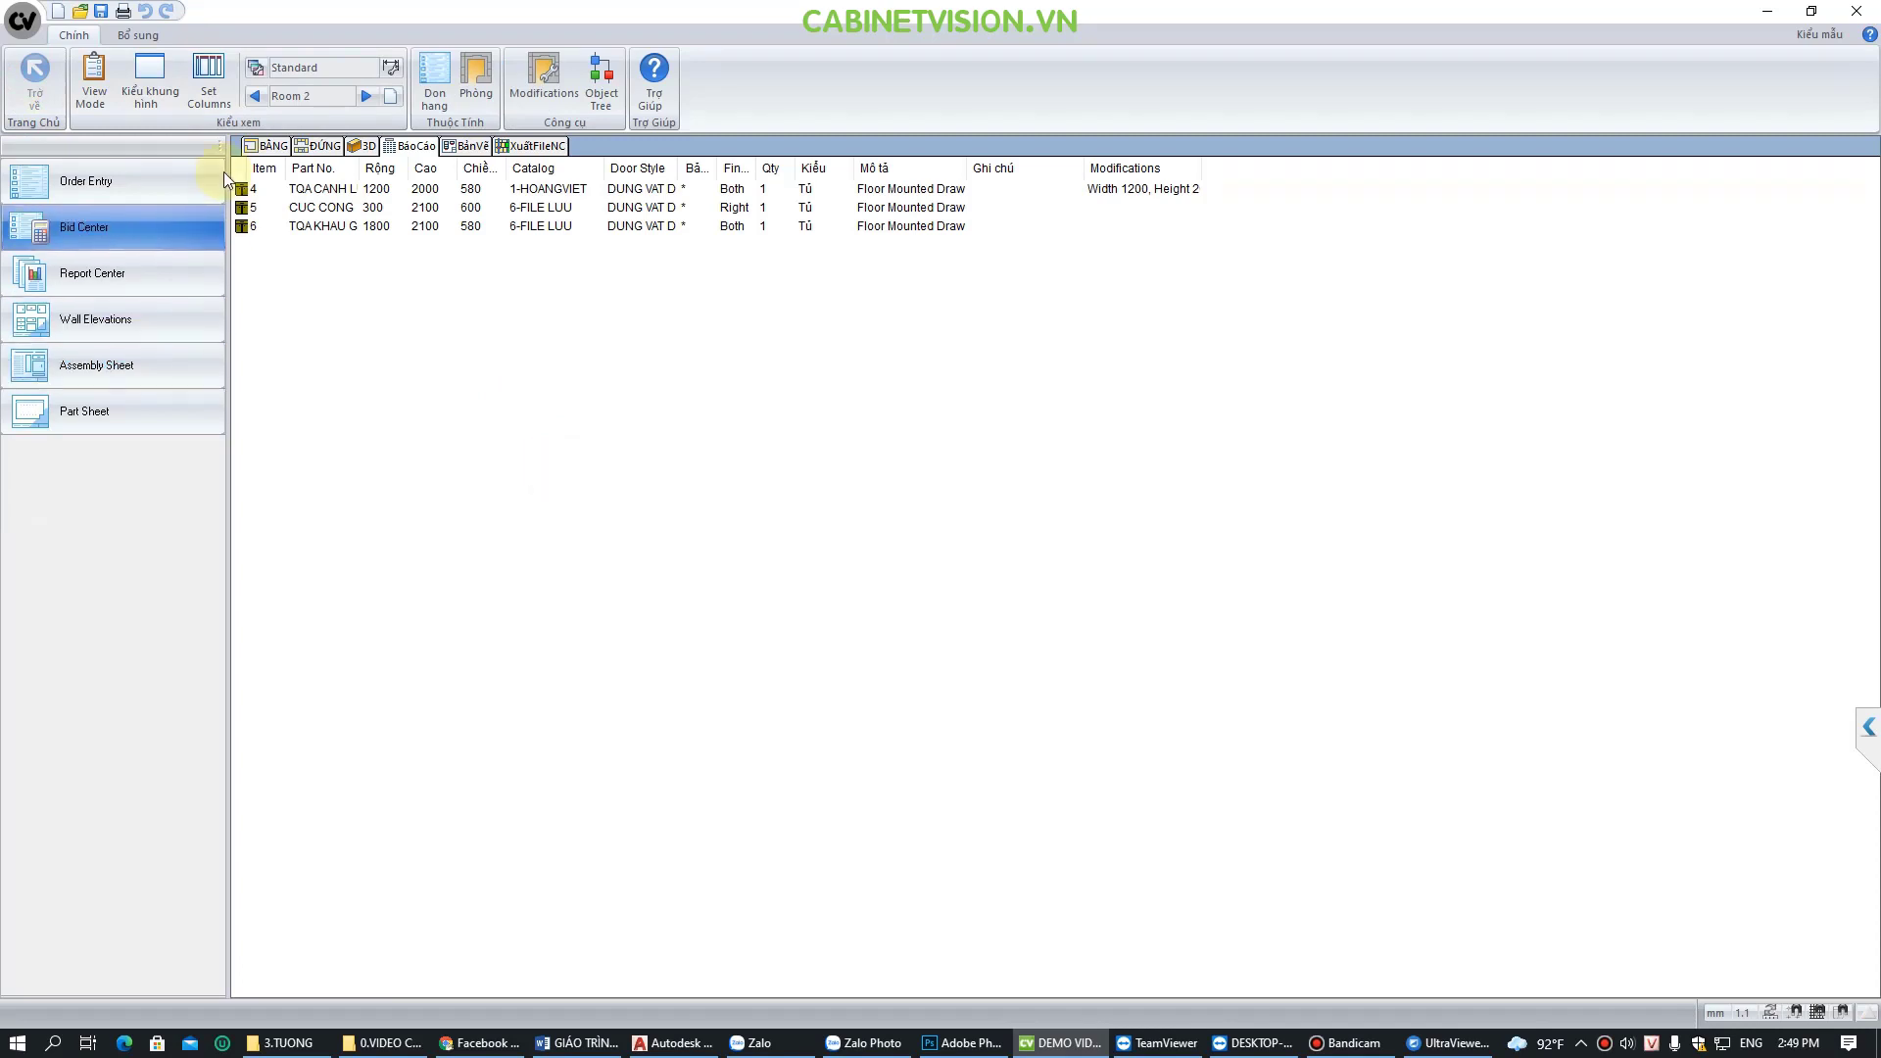
Return to the kitchen plan and open the job's Đơn hàng order information.
left_click(270, 146)
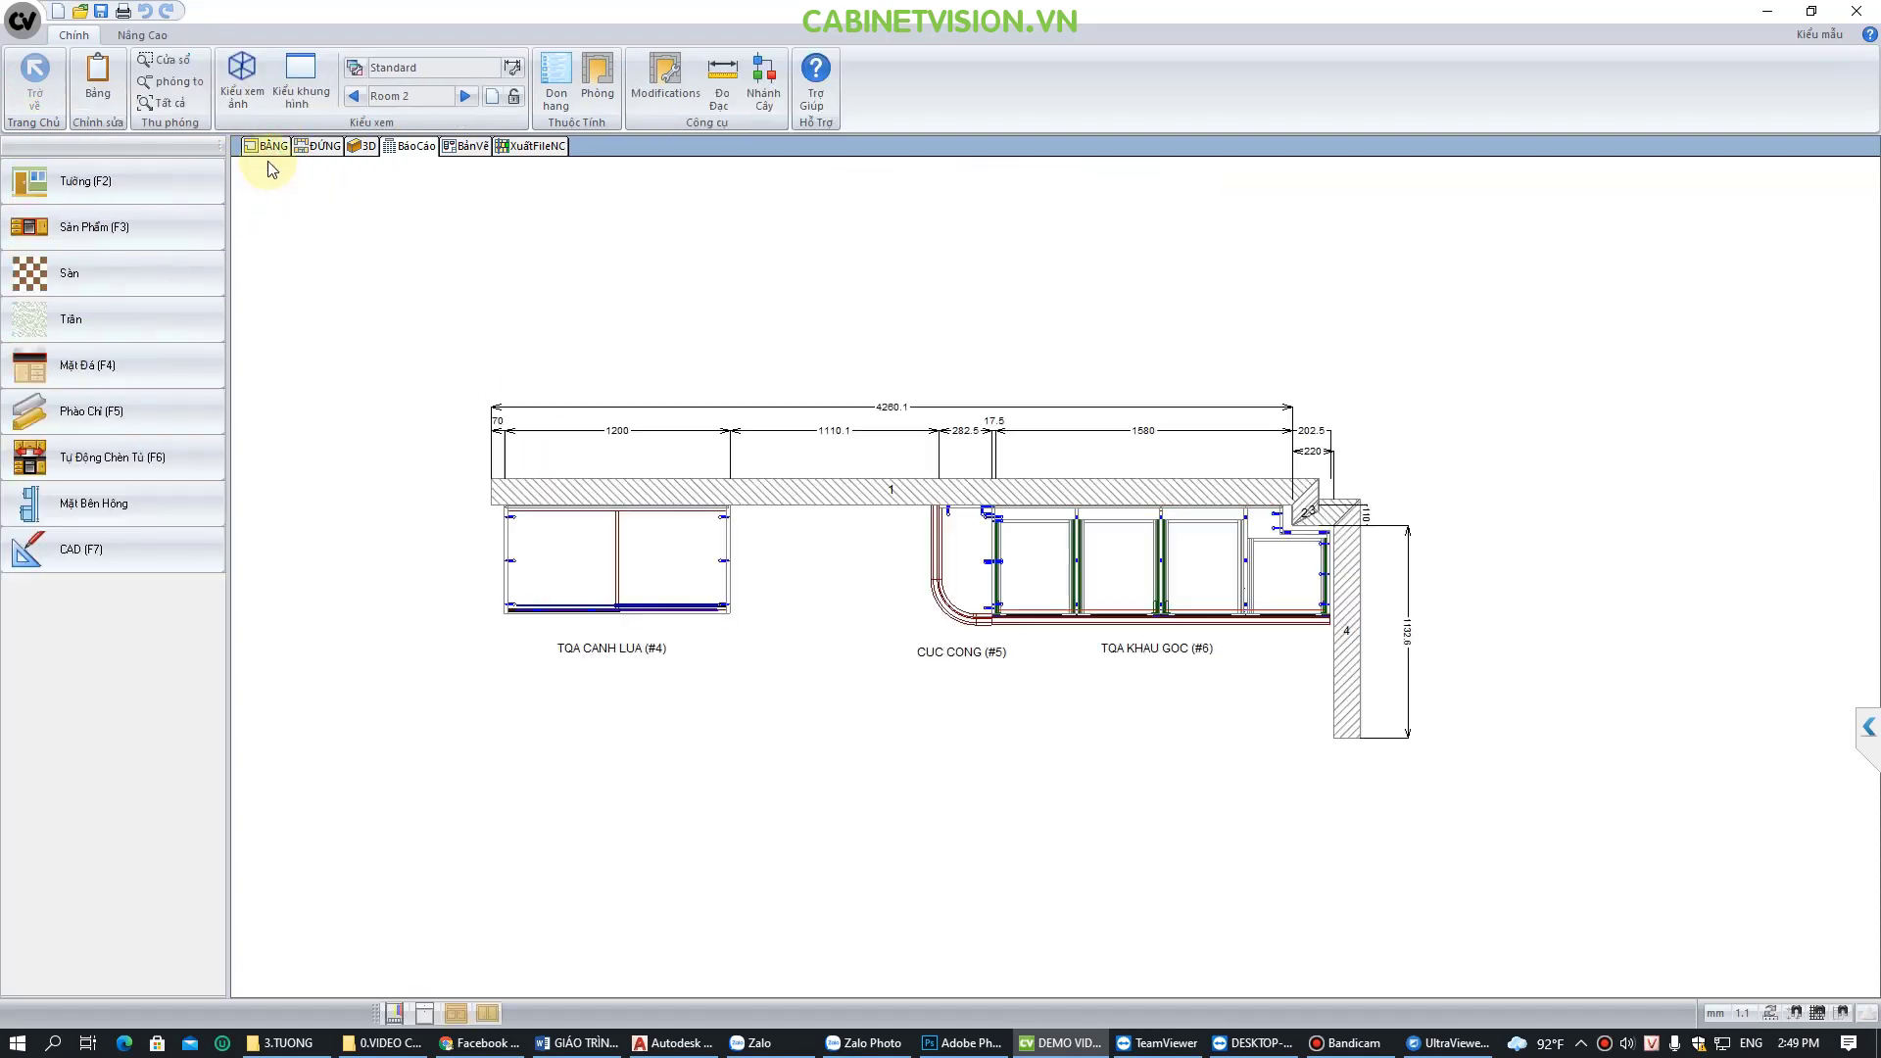
left_click(142, 36)
left_click(71, 36)
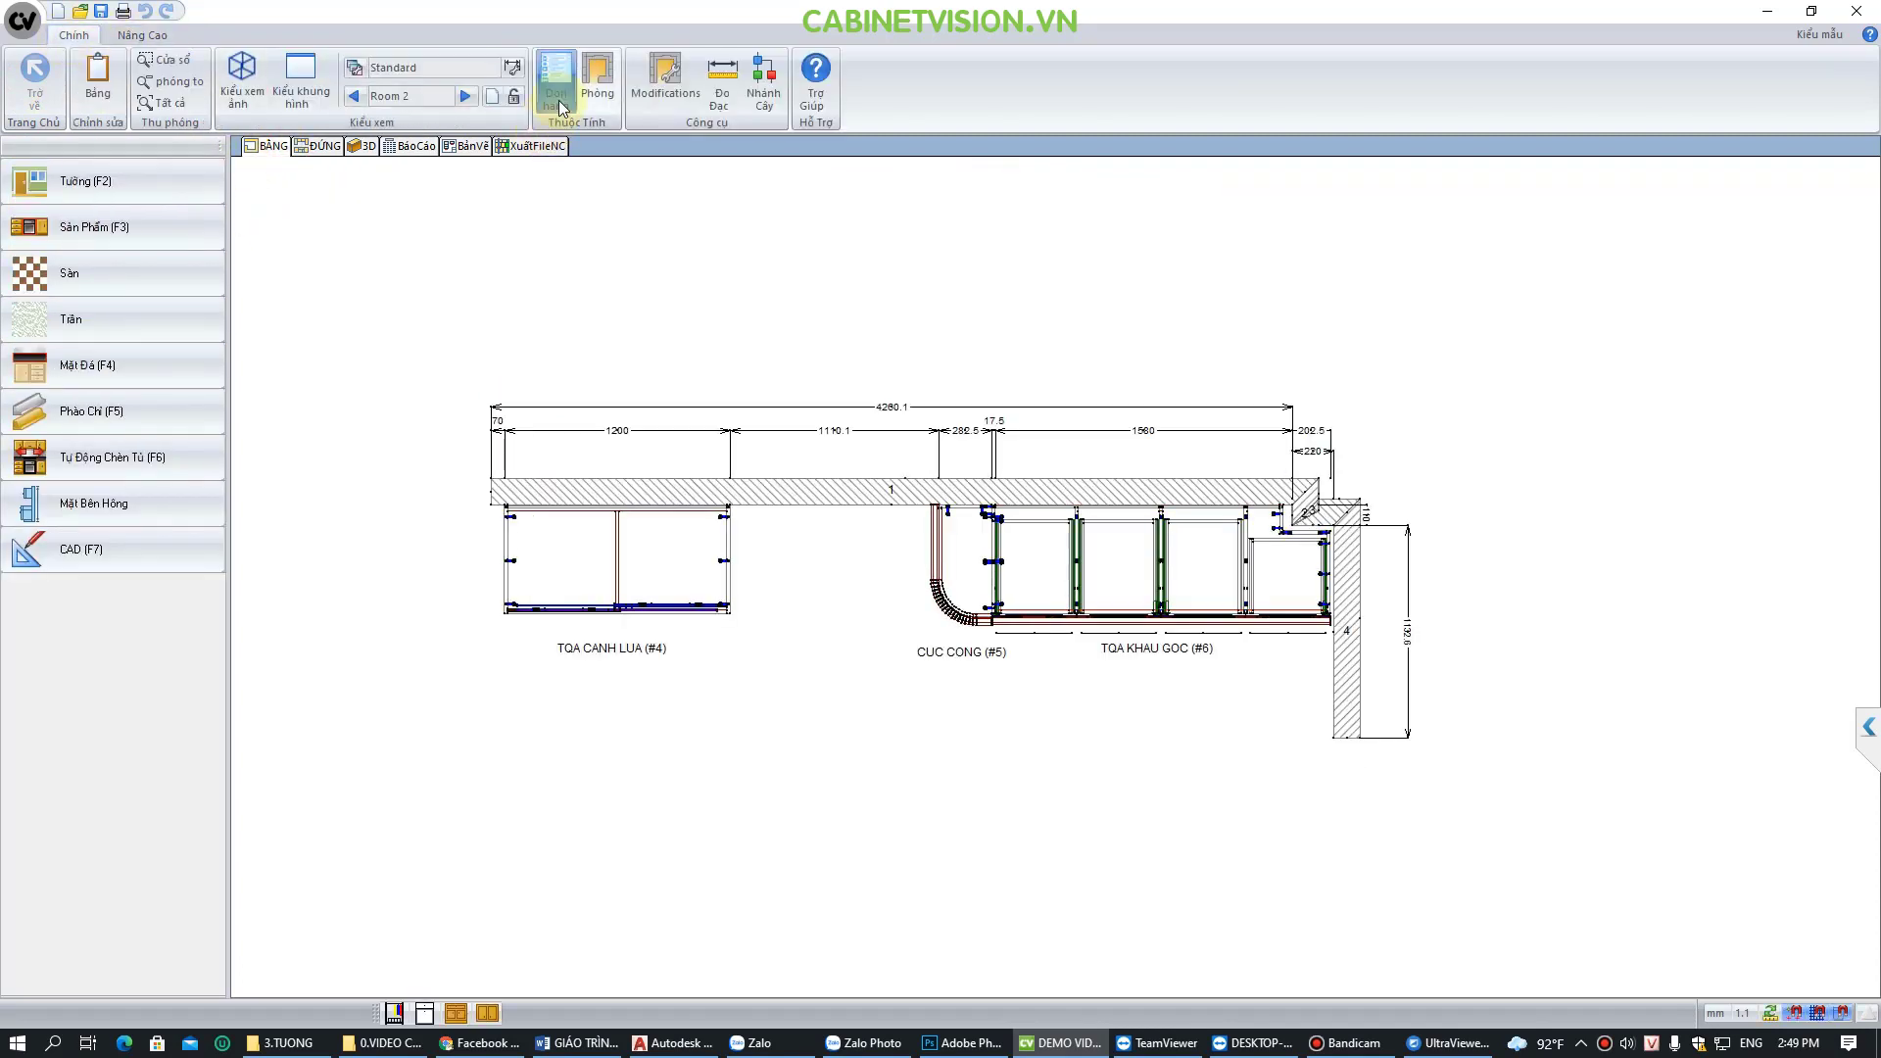
double_click(672, 202)
Set the order name to 'A', and enter the description and the customer's name.
left_click(912, 371)
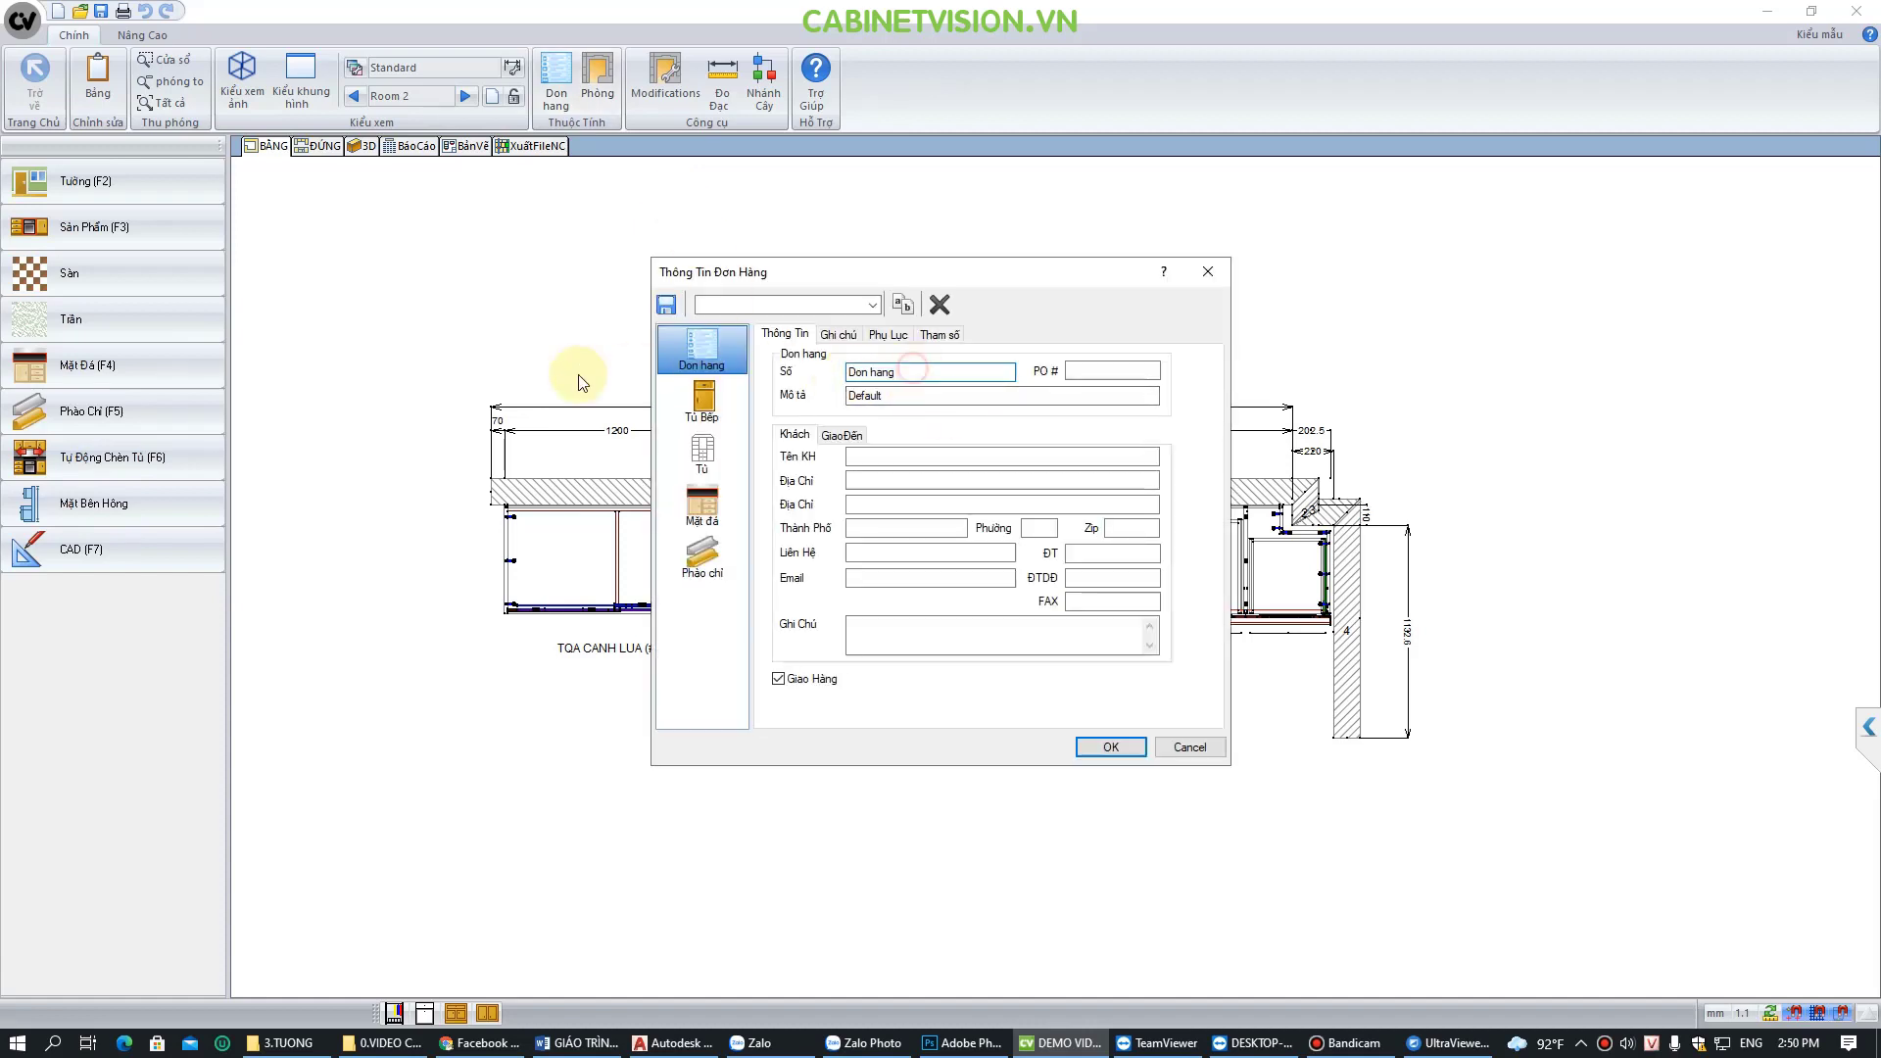
key("ctrl+a")
type("A")
key("Tab")
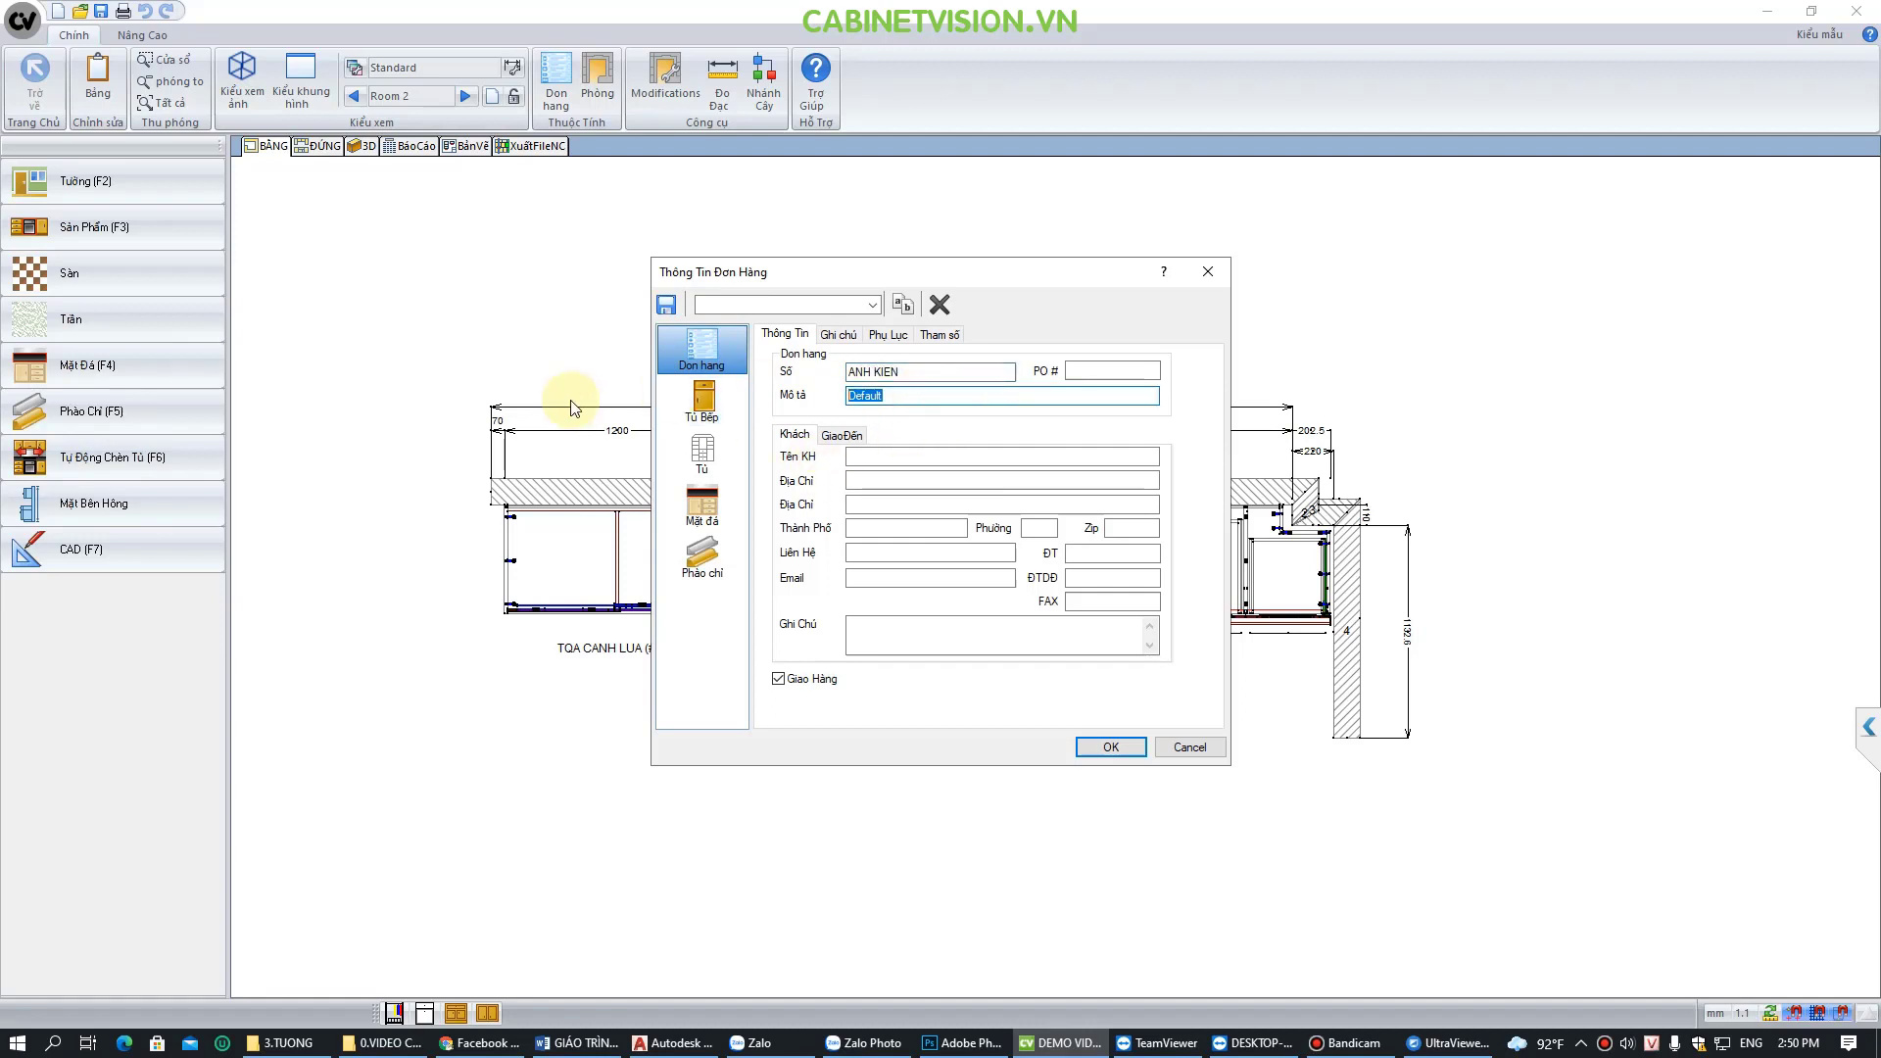
type("CAU GIAY")
left_click(880, 458)
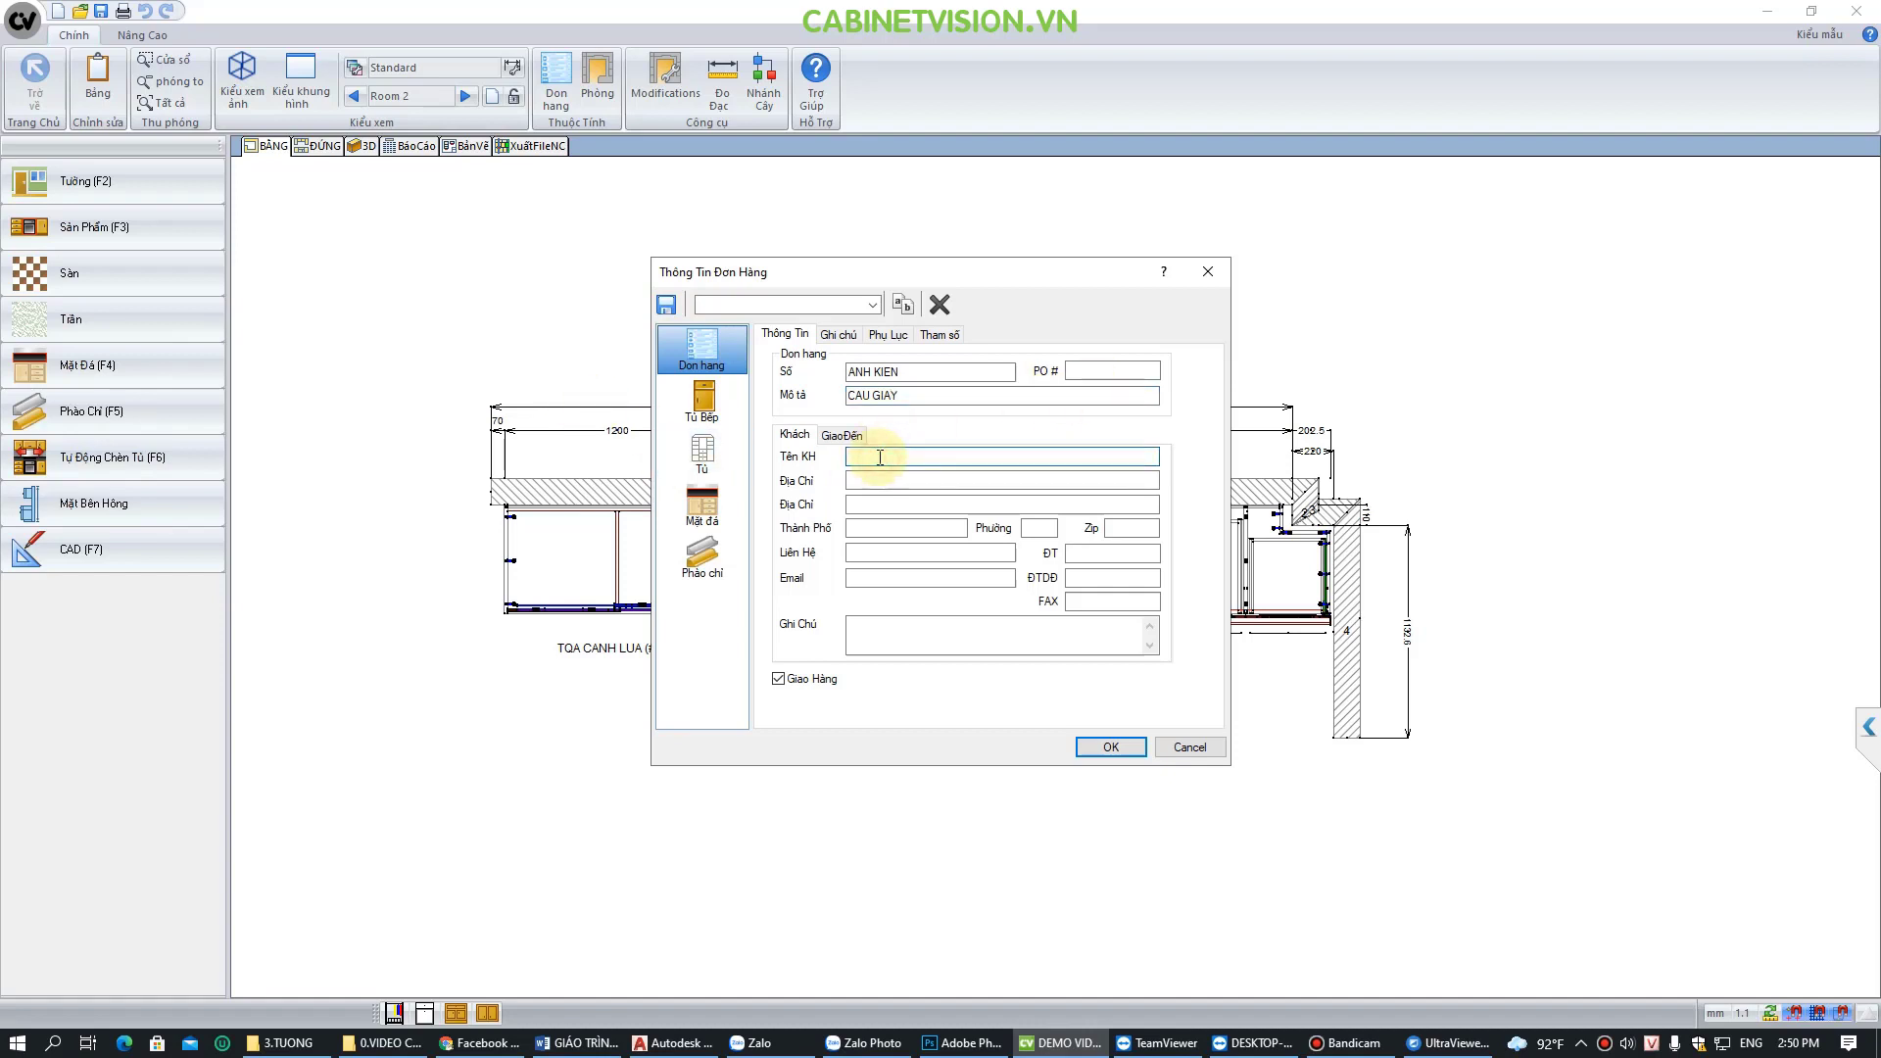
type("ANH KIEN")
left_click(853, 480)
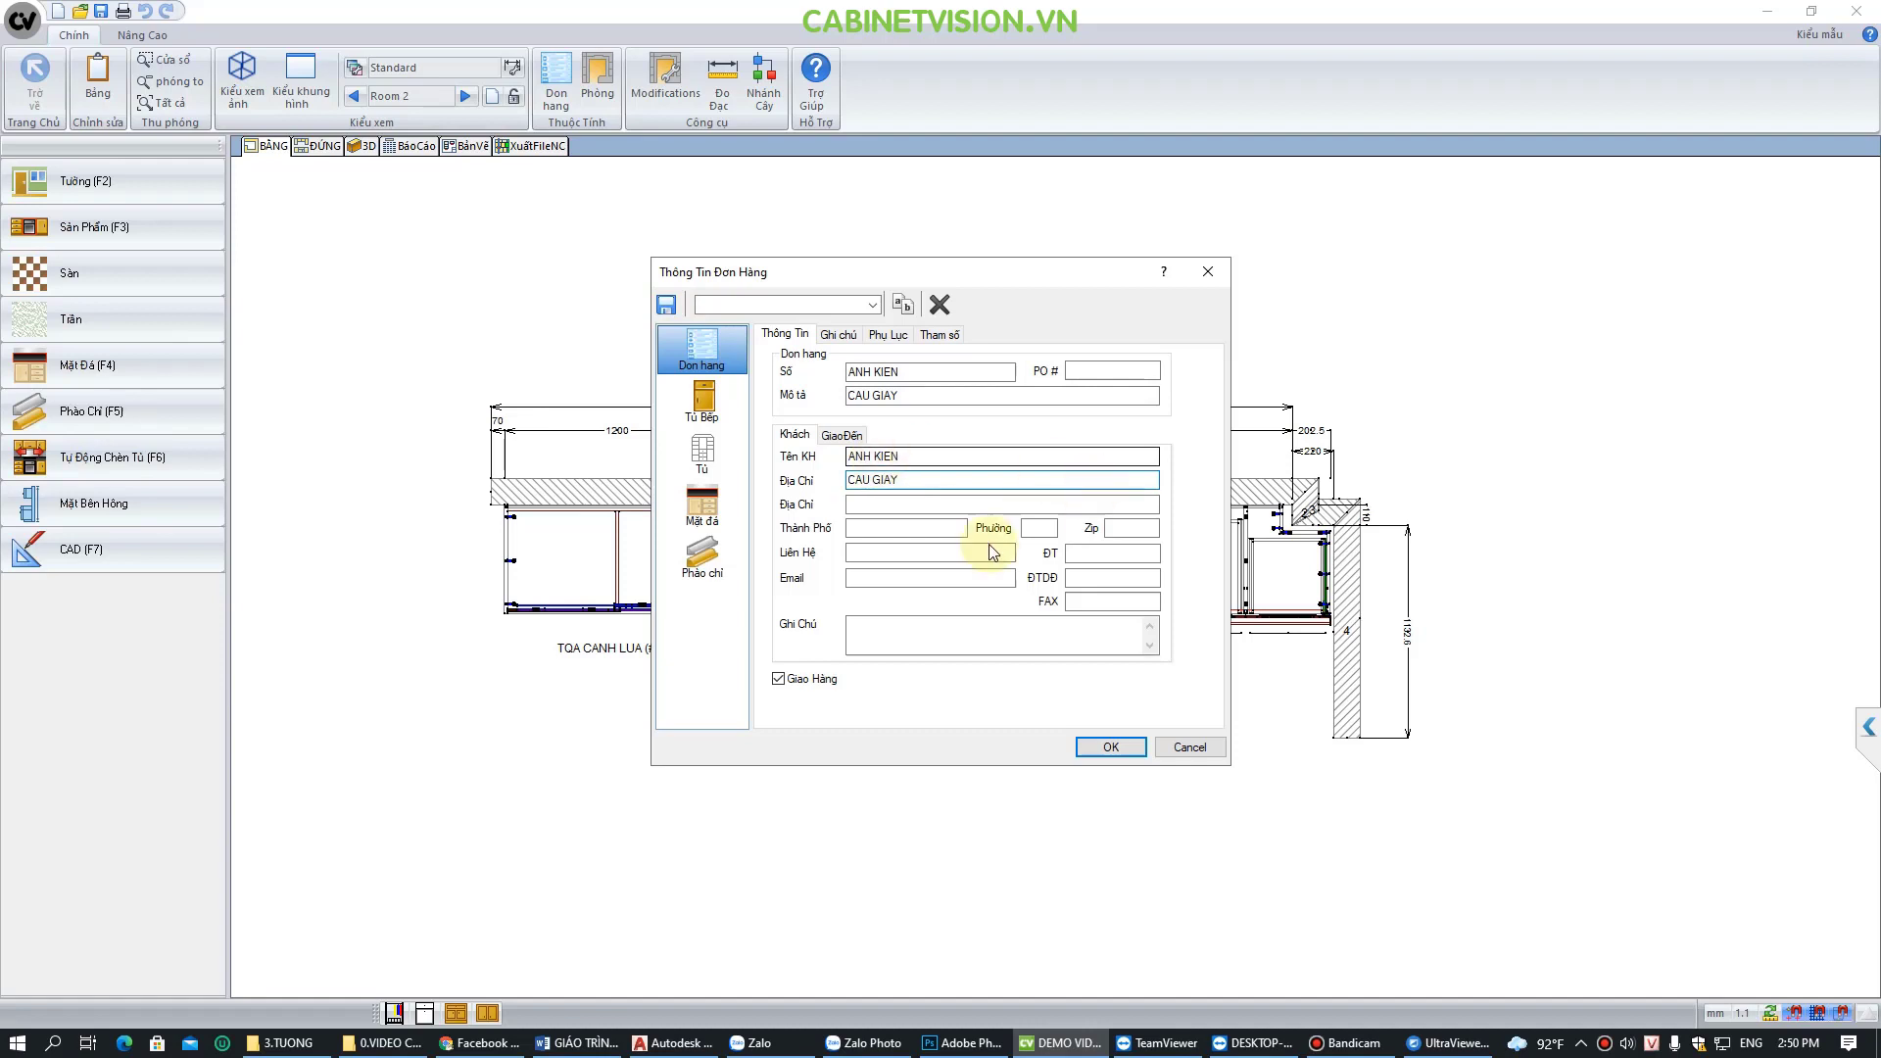
left_click(911, 627)
Add the customer's phone number, the PO number and the city, then save the order details.
left_click(1090, 554)
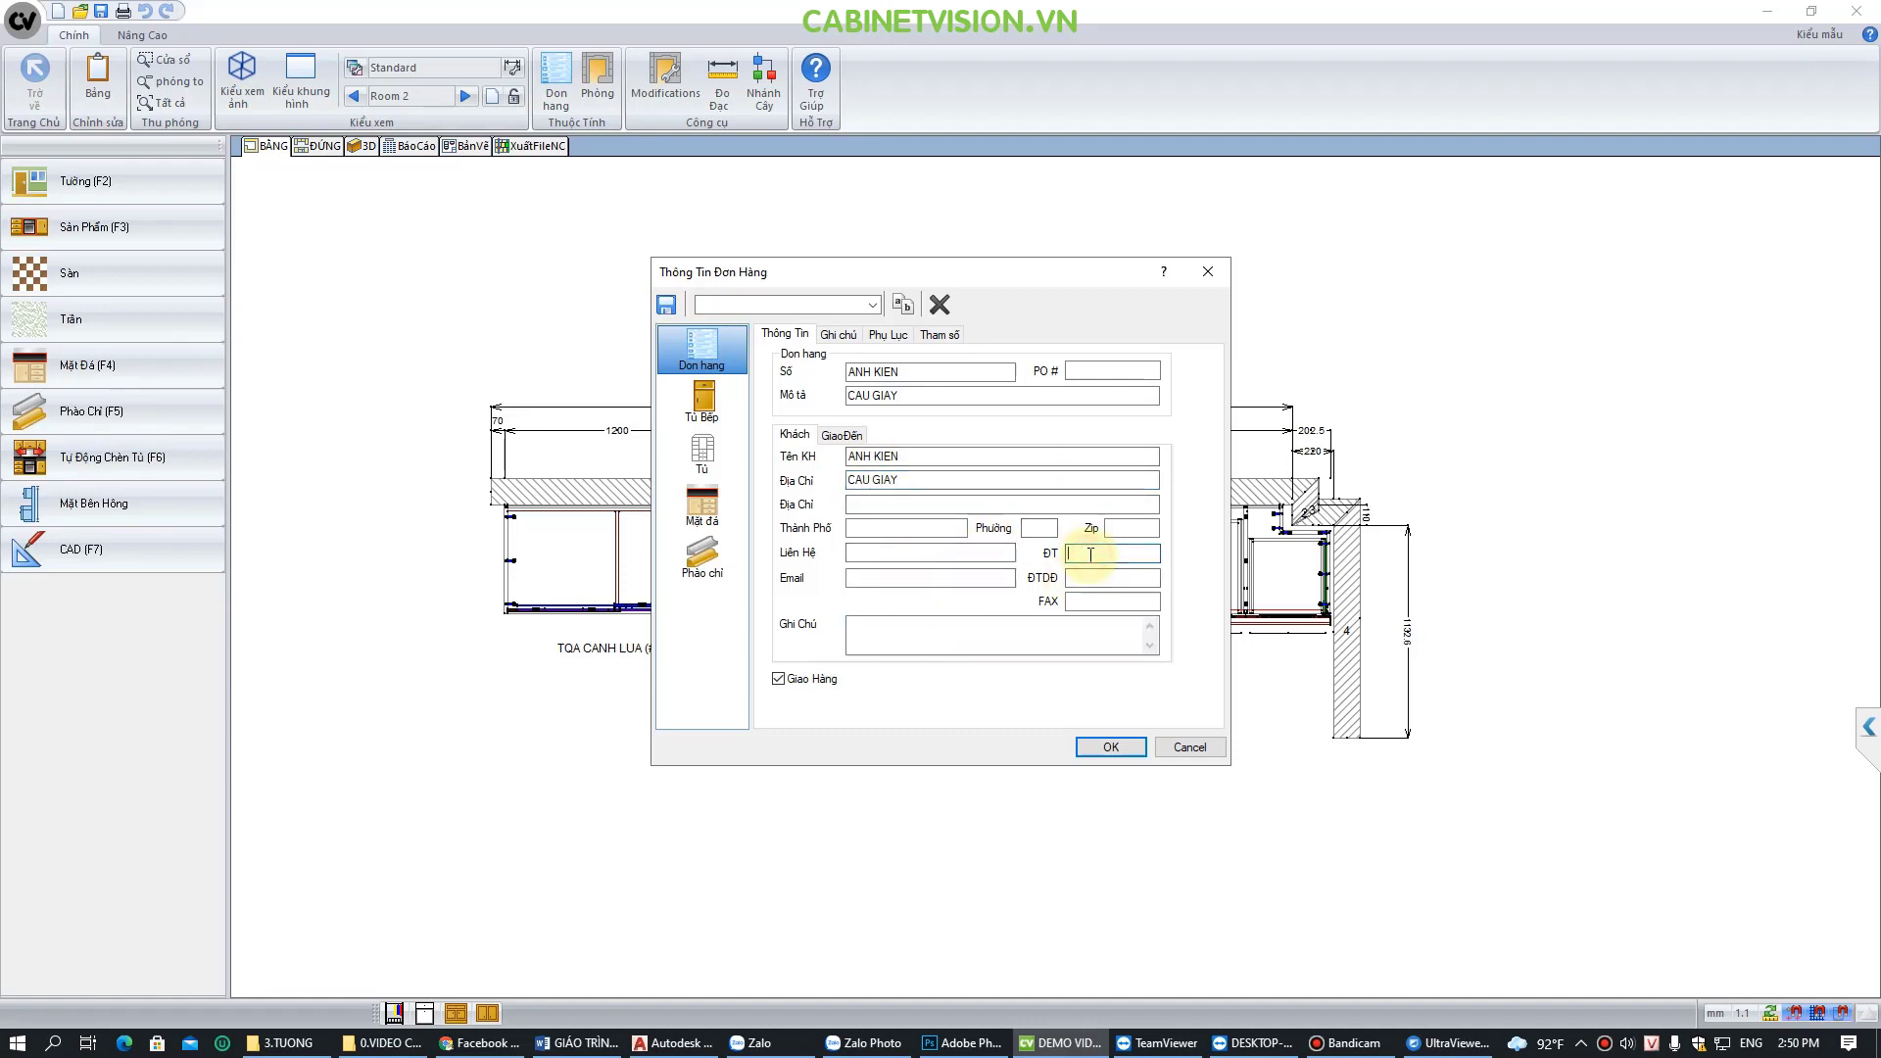
left_click(1090, 367)
type("000")
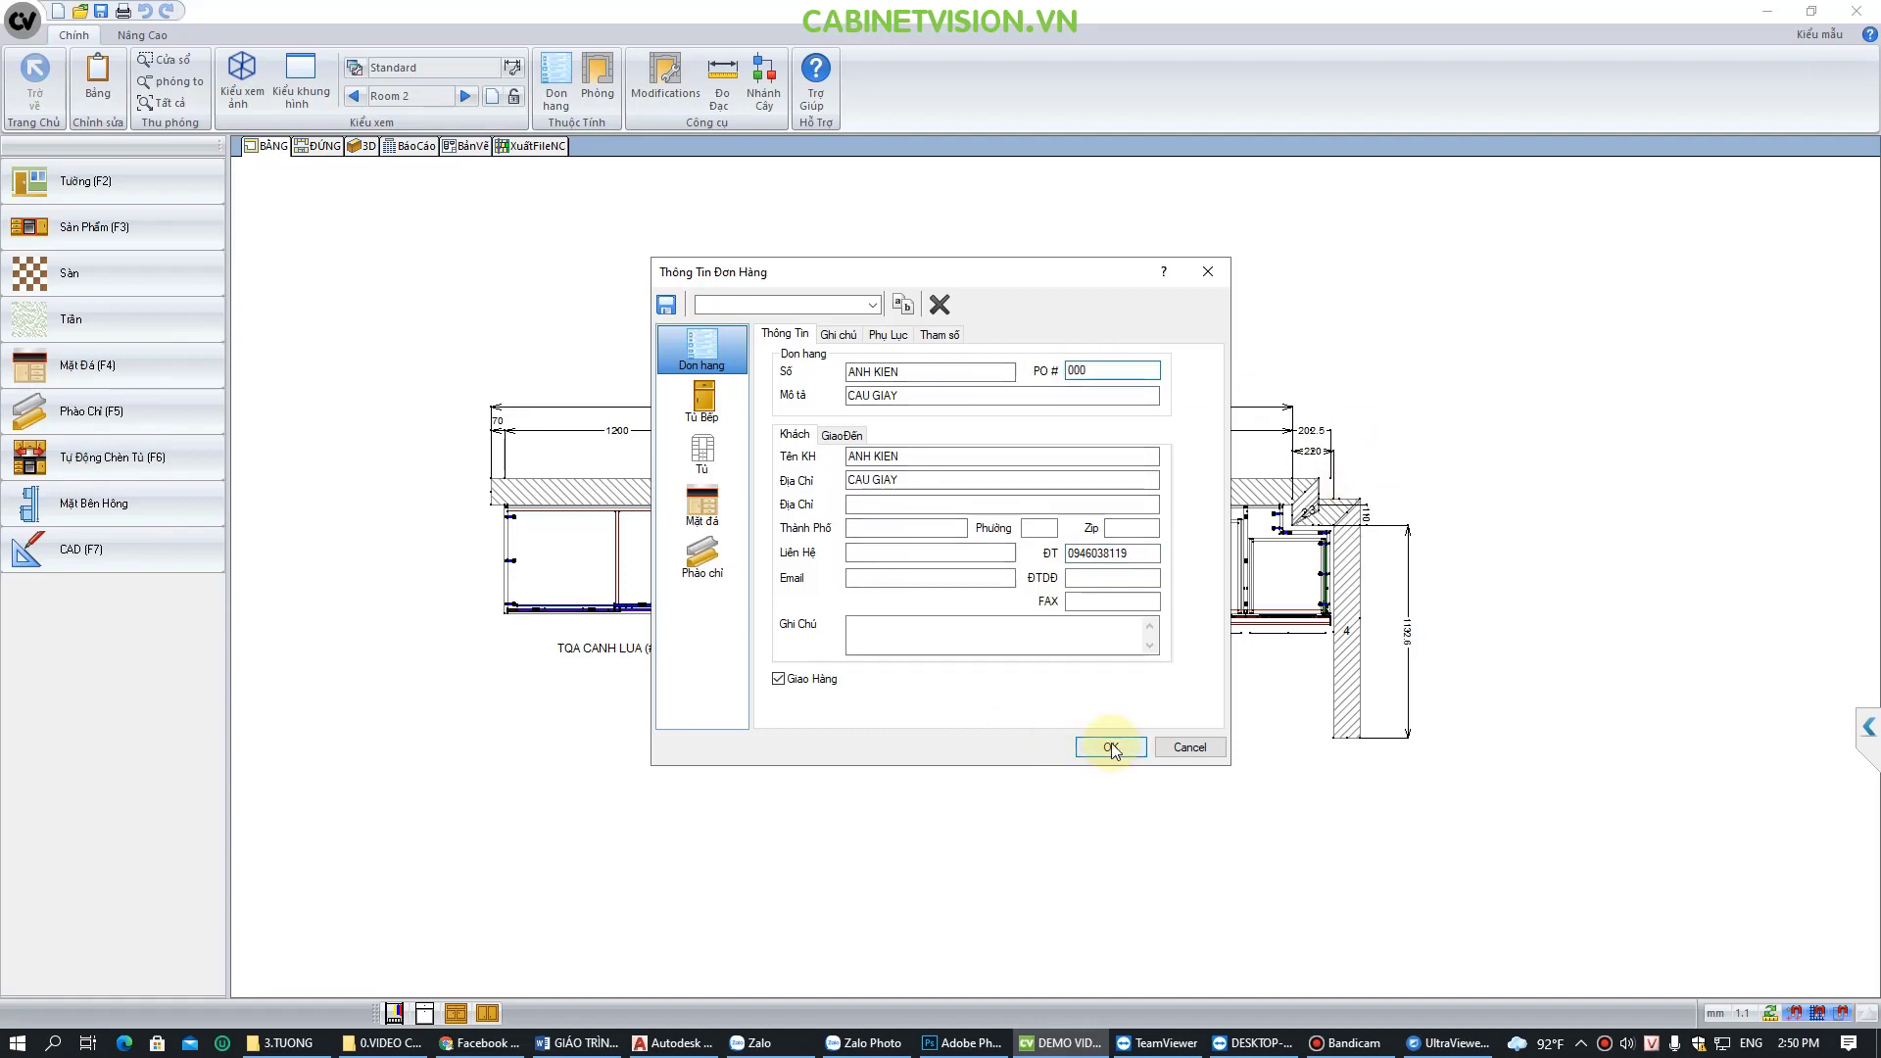
left_click(886, 505)
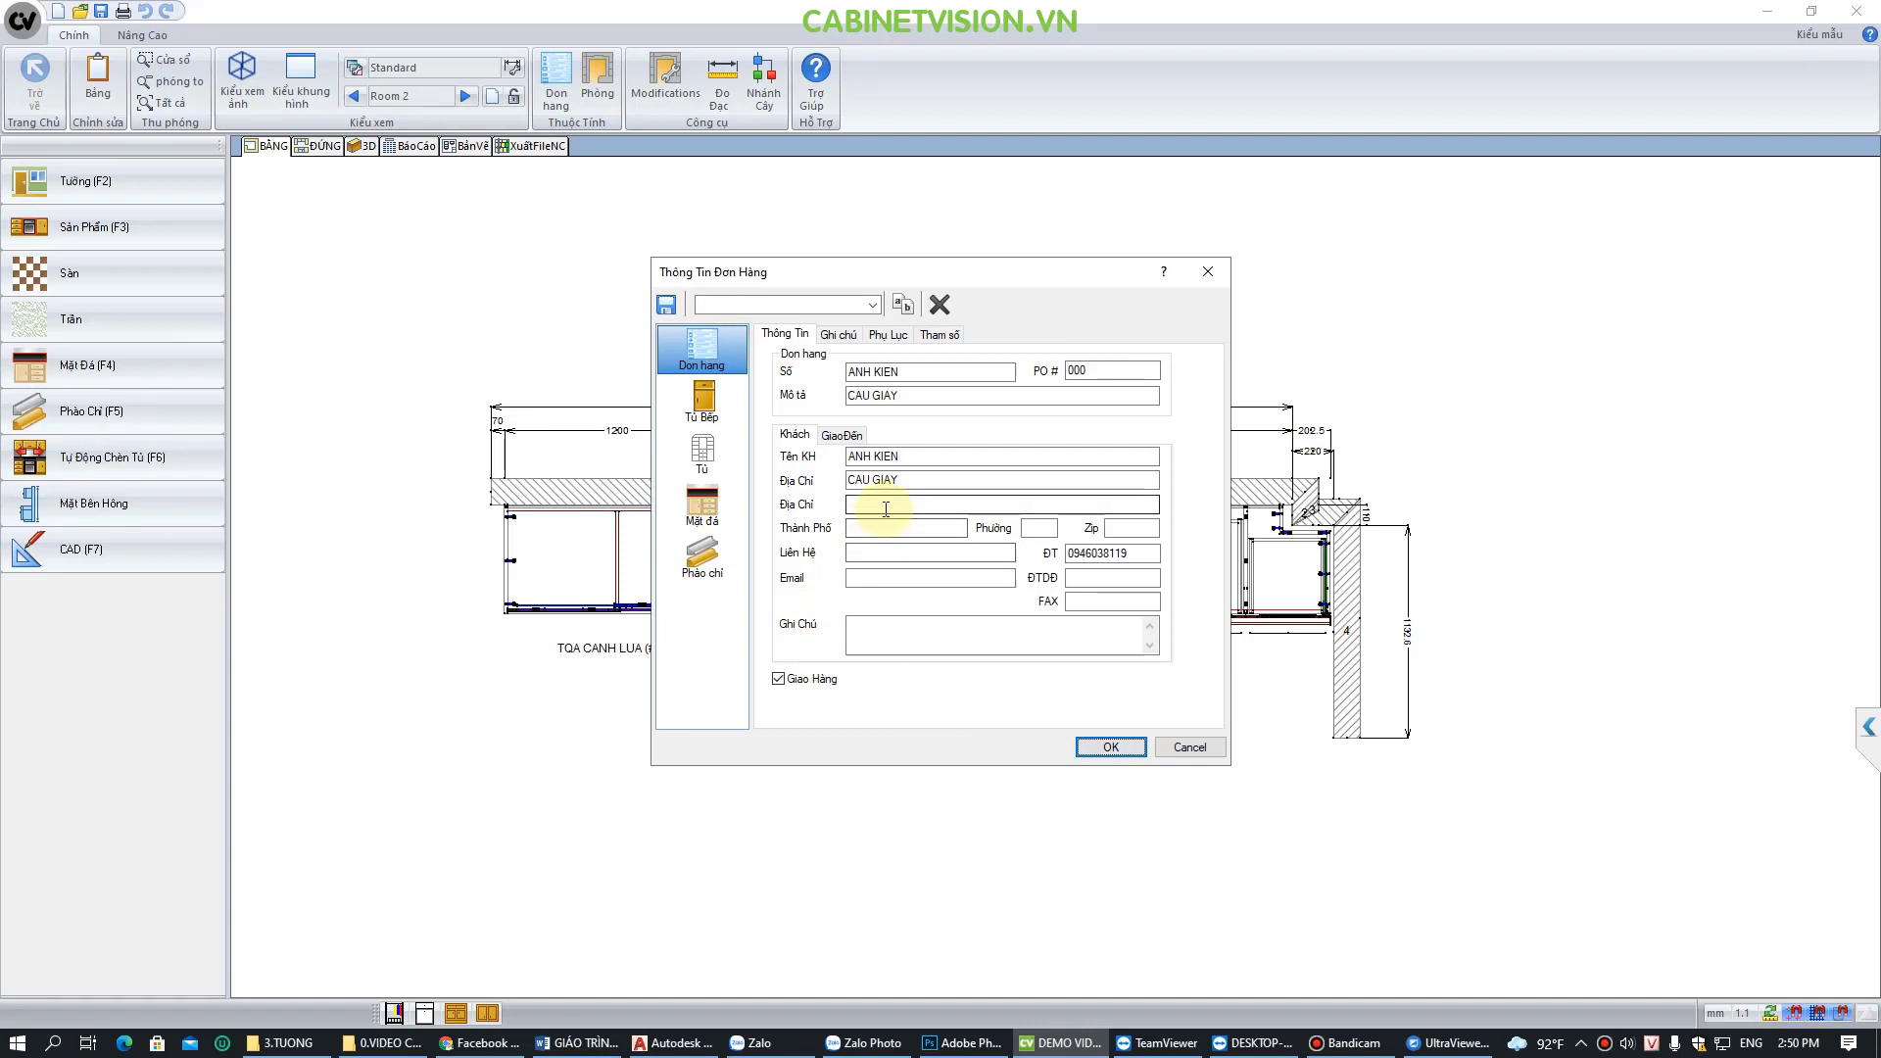
type("HA NO")
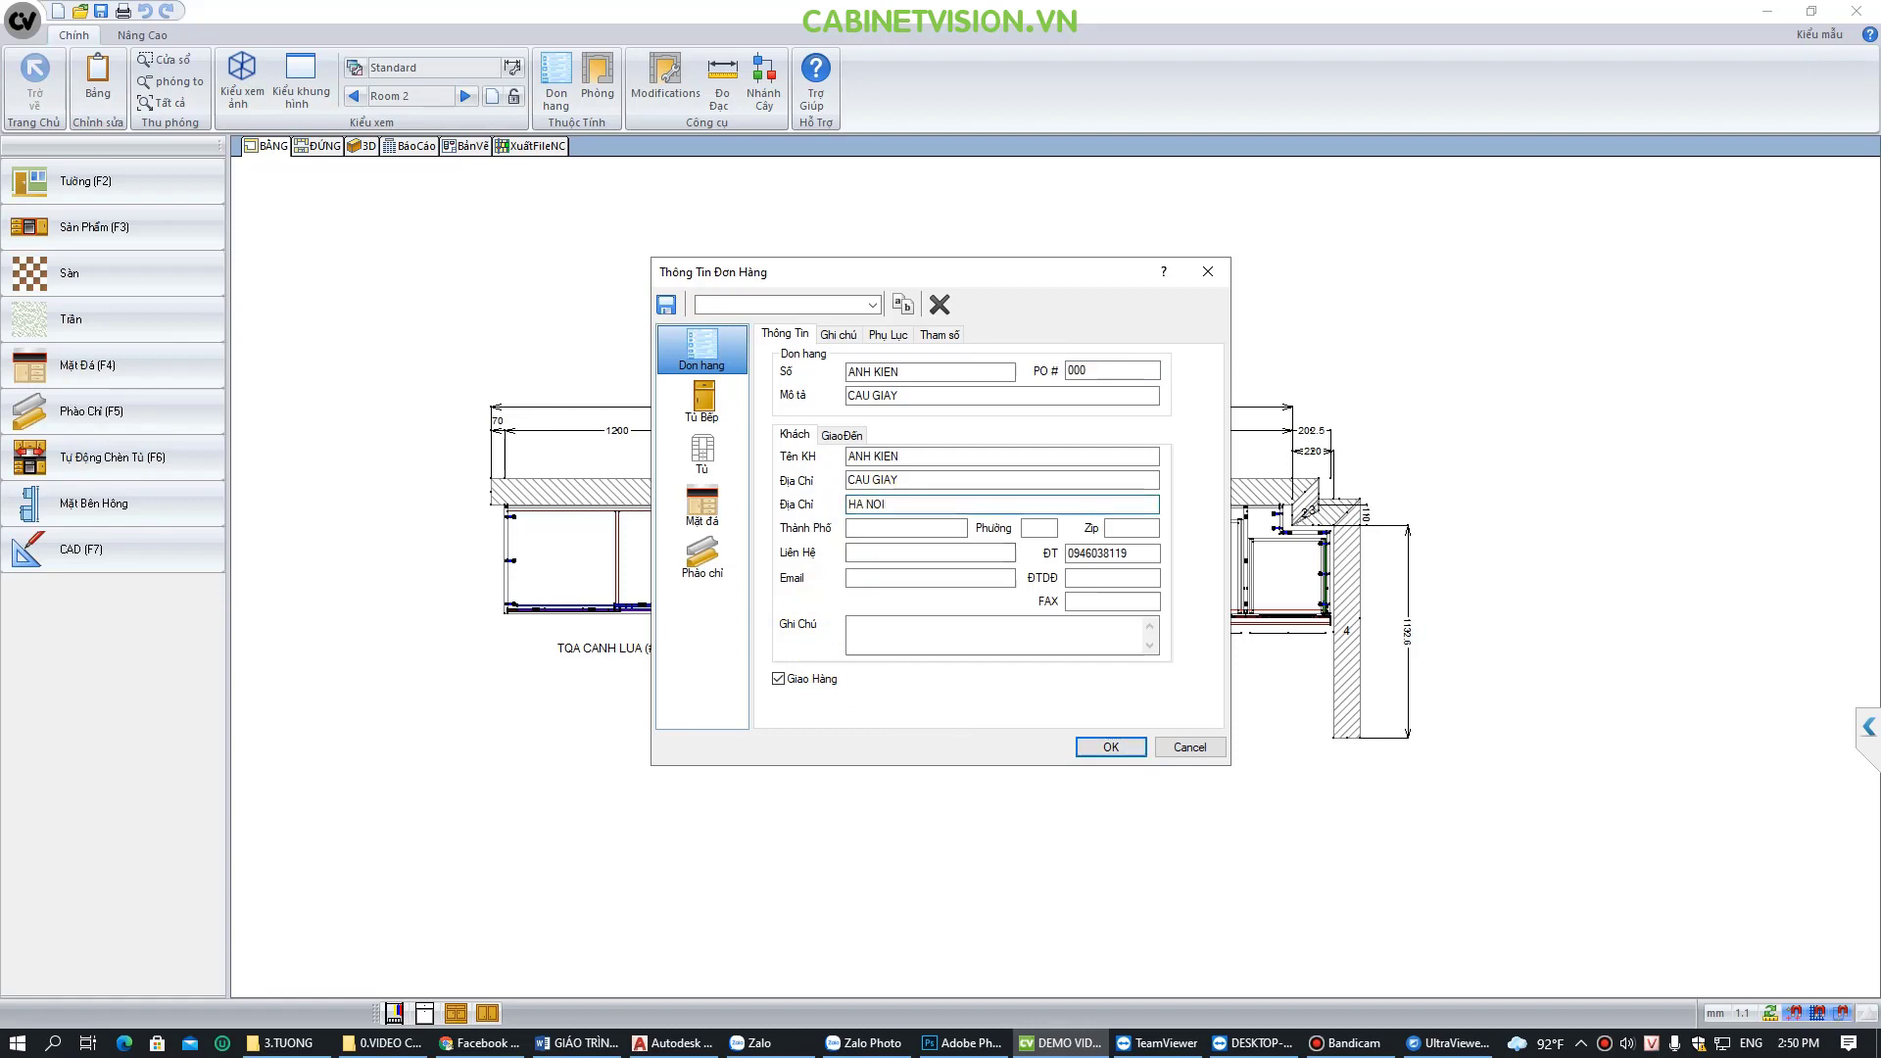
type("I")
left_click(1109, 747)
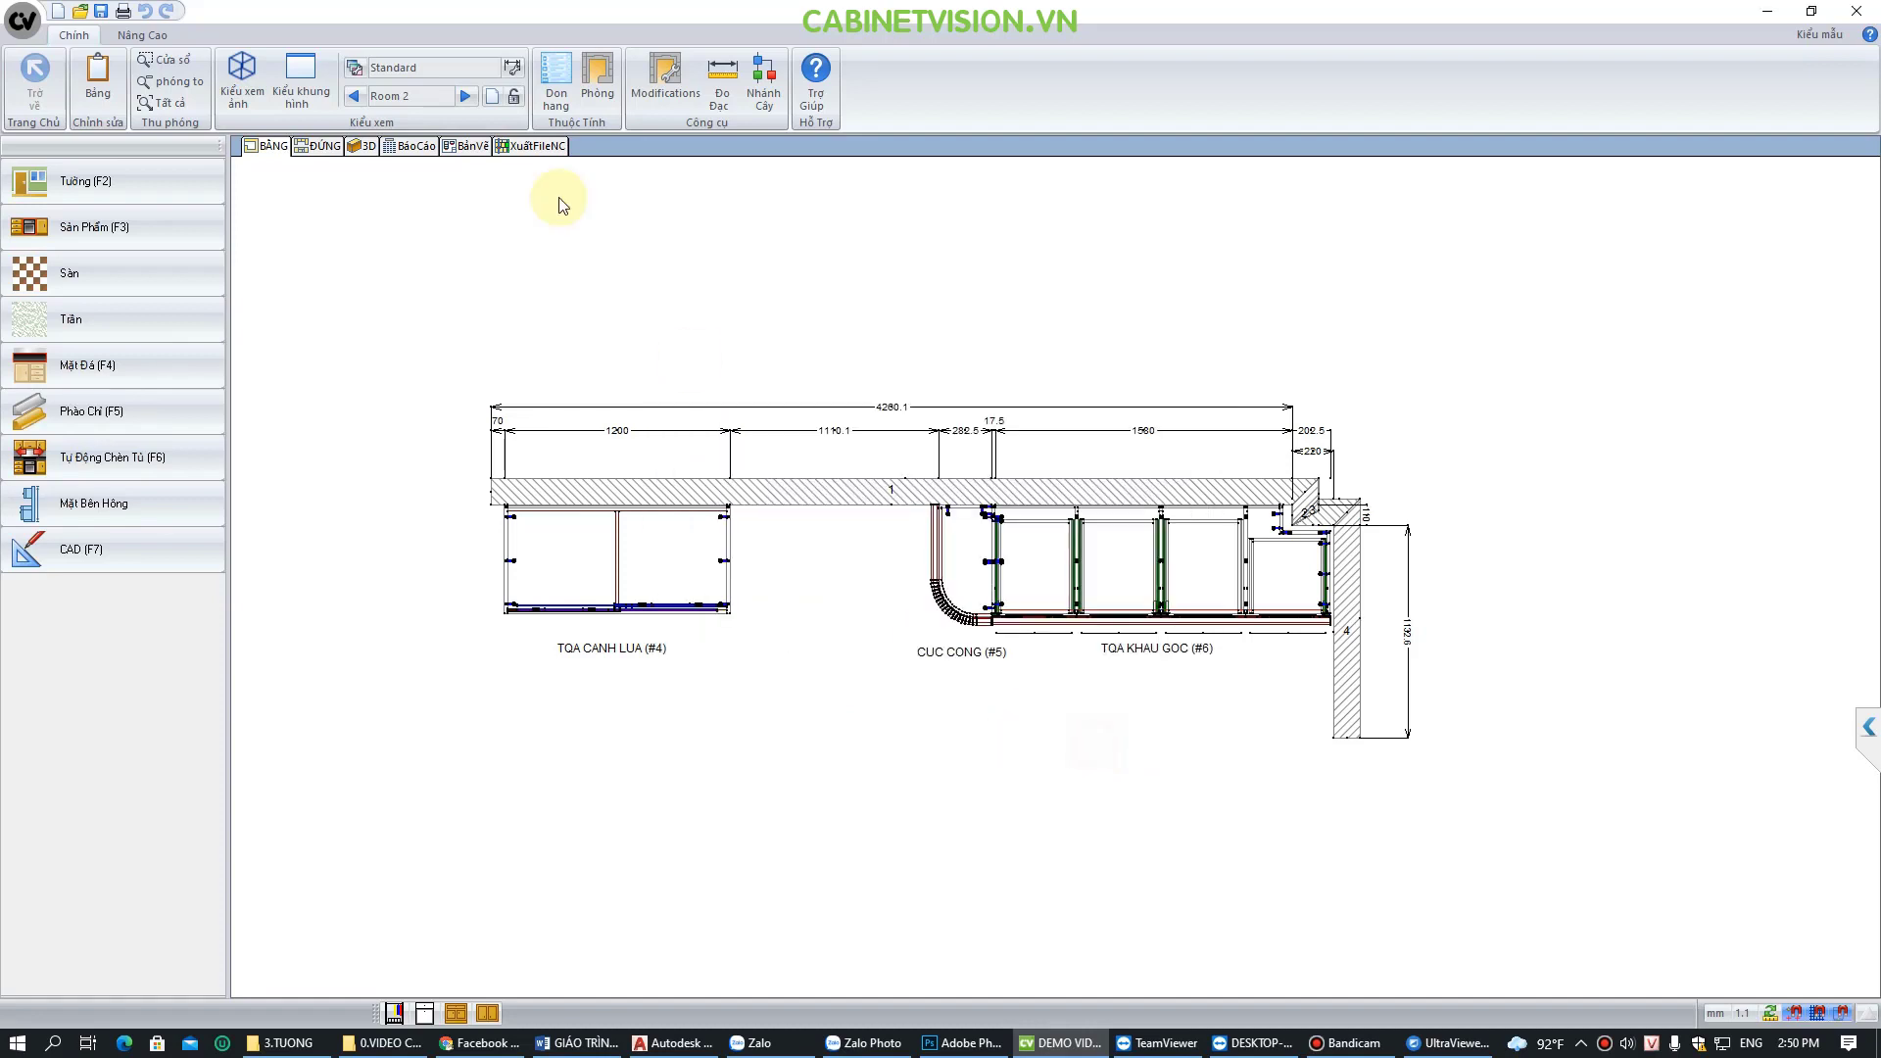
Generate the Cutting list report from the BáoCáo Report Center.
left_click(417, 147)
left_click(125, 274)
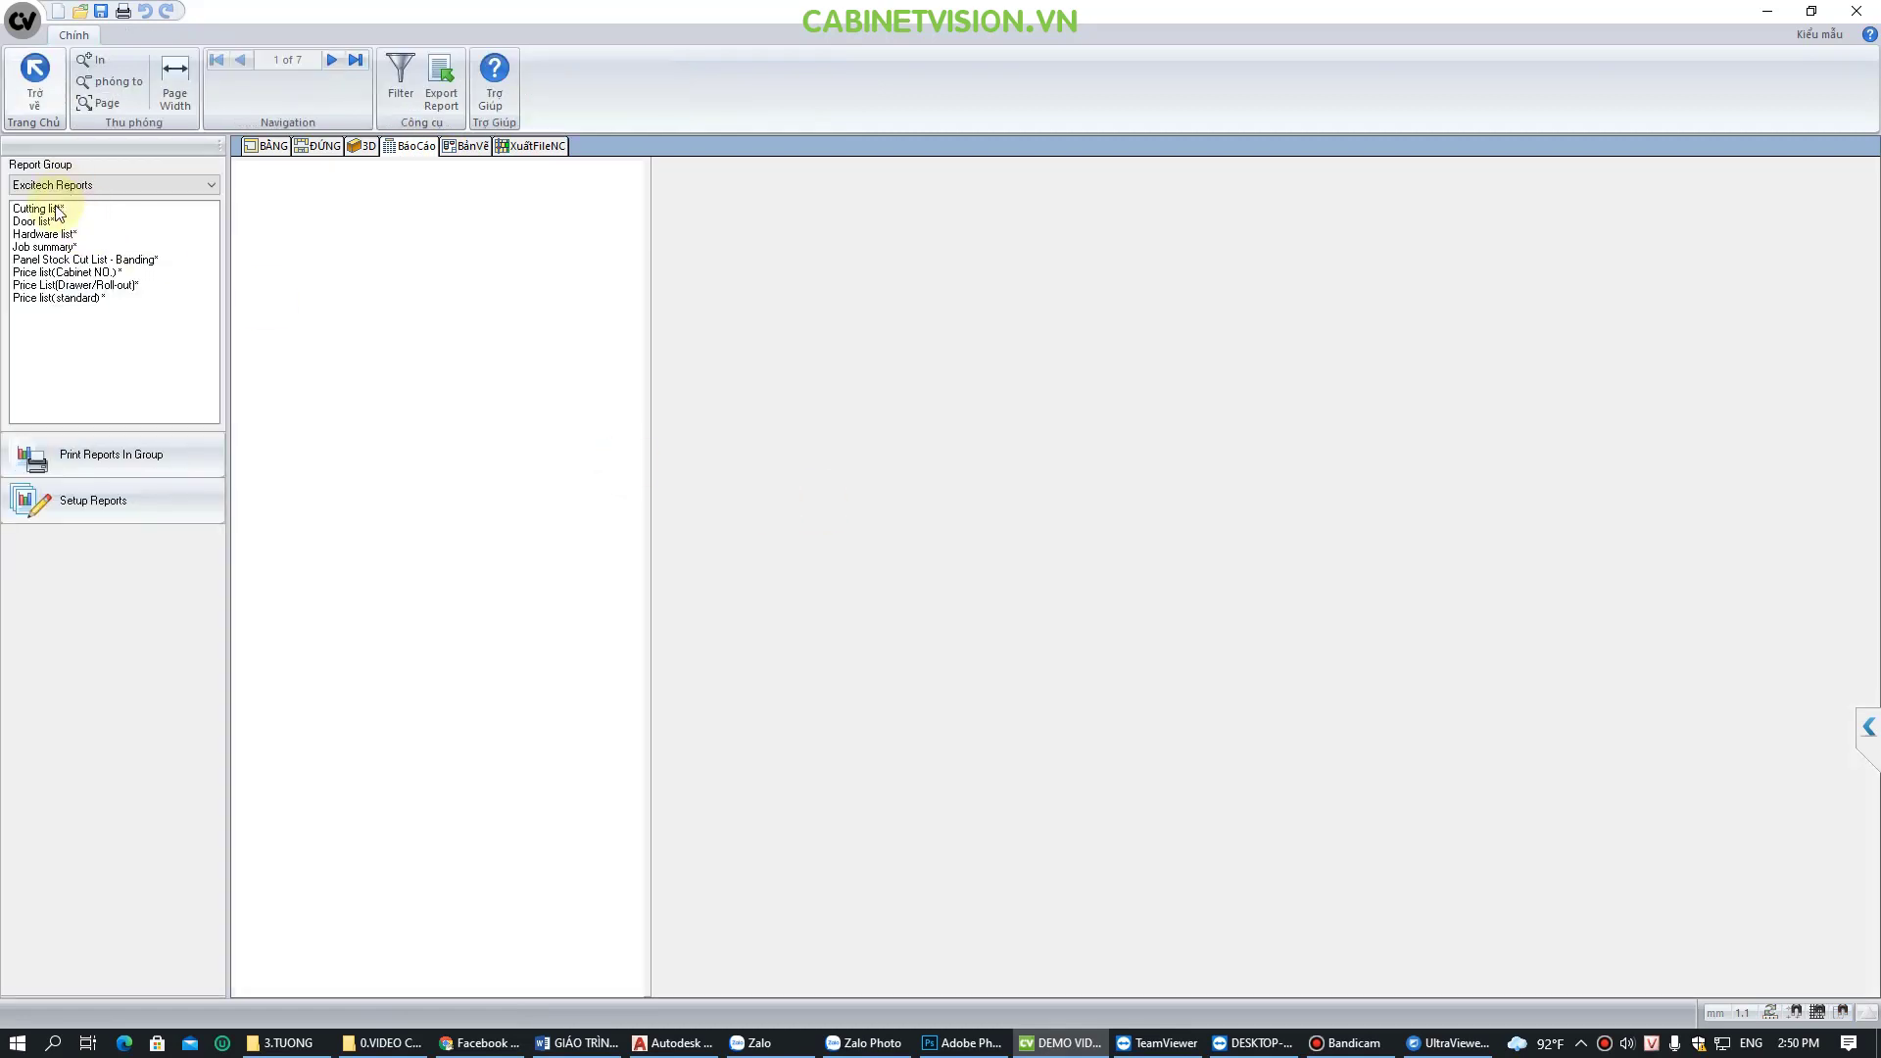
left_click(44, 208)
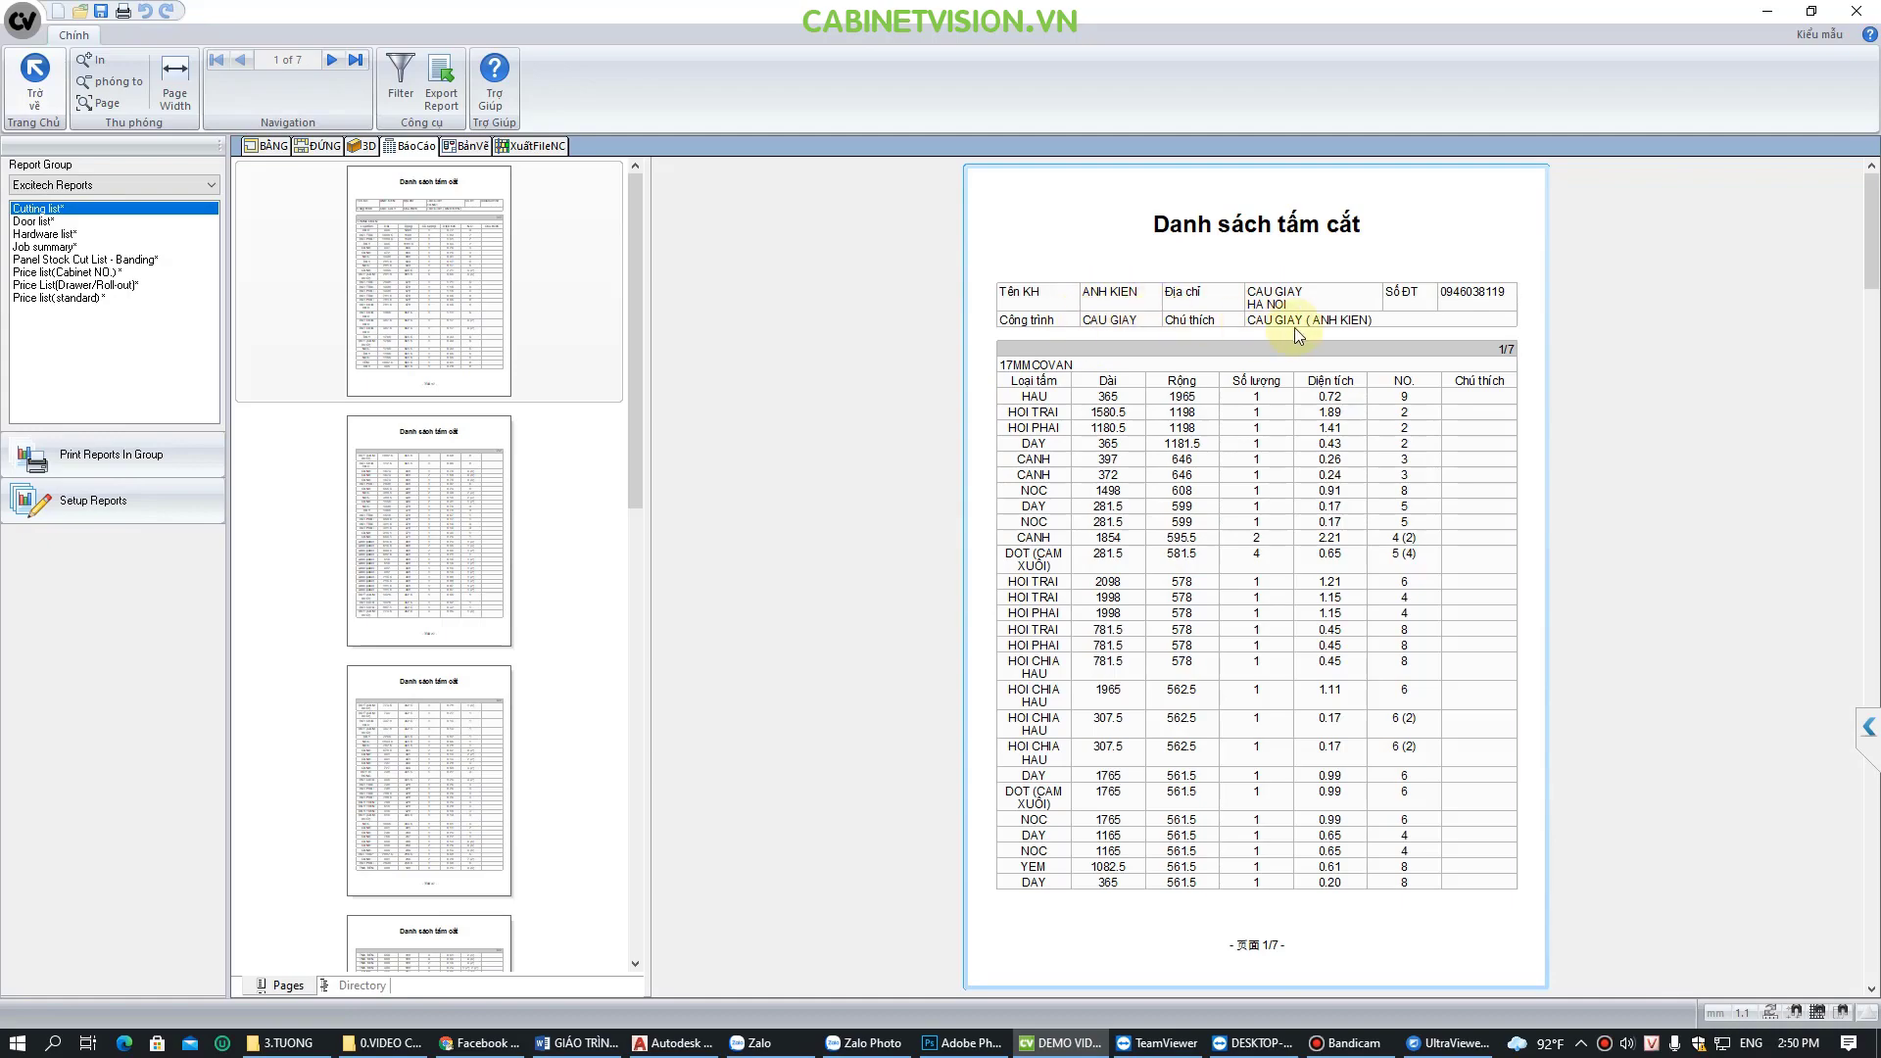
Scroll through the Cutting list with the customer details, then preview the 2-page Door list.
scroll(1105, 441, "down", 3)
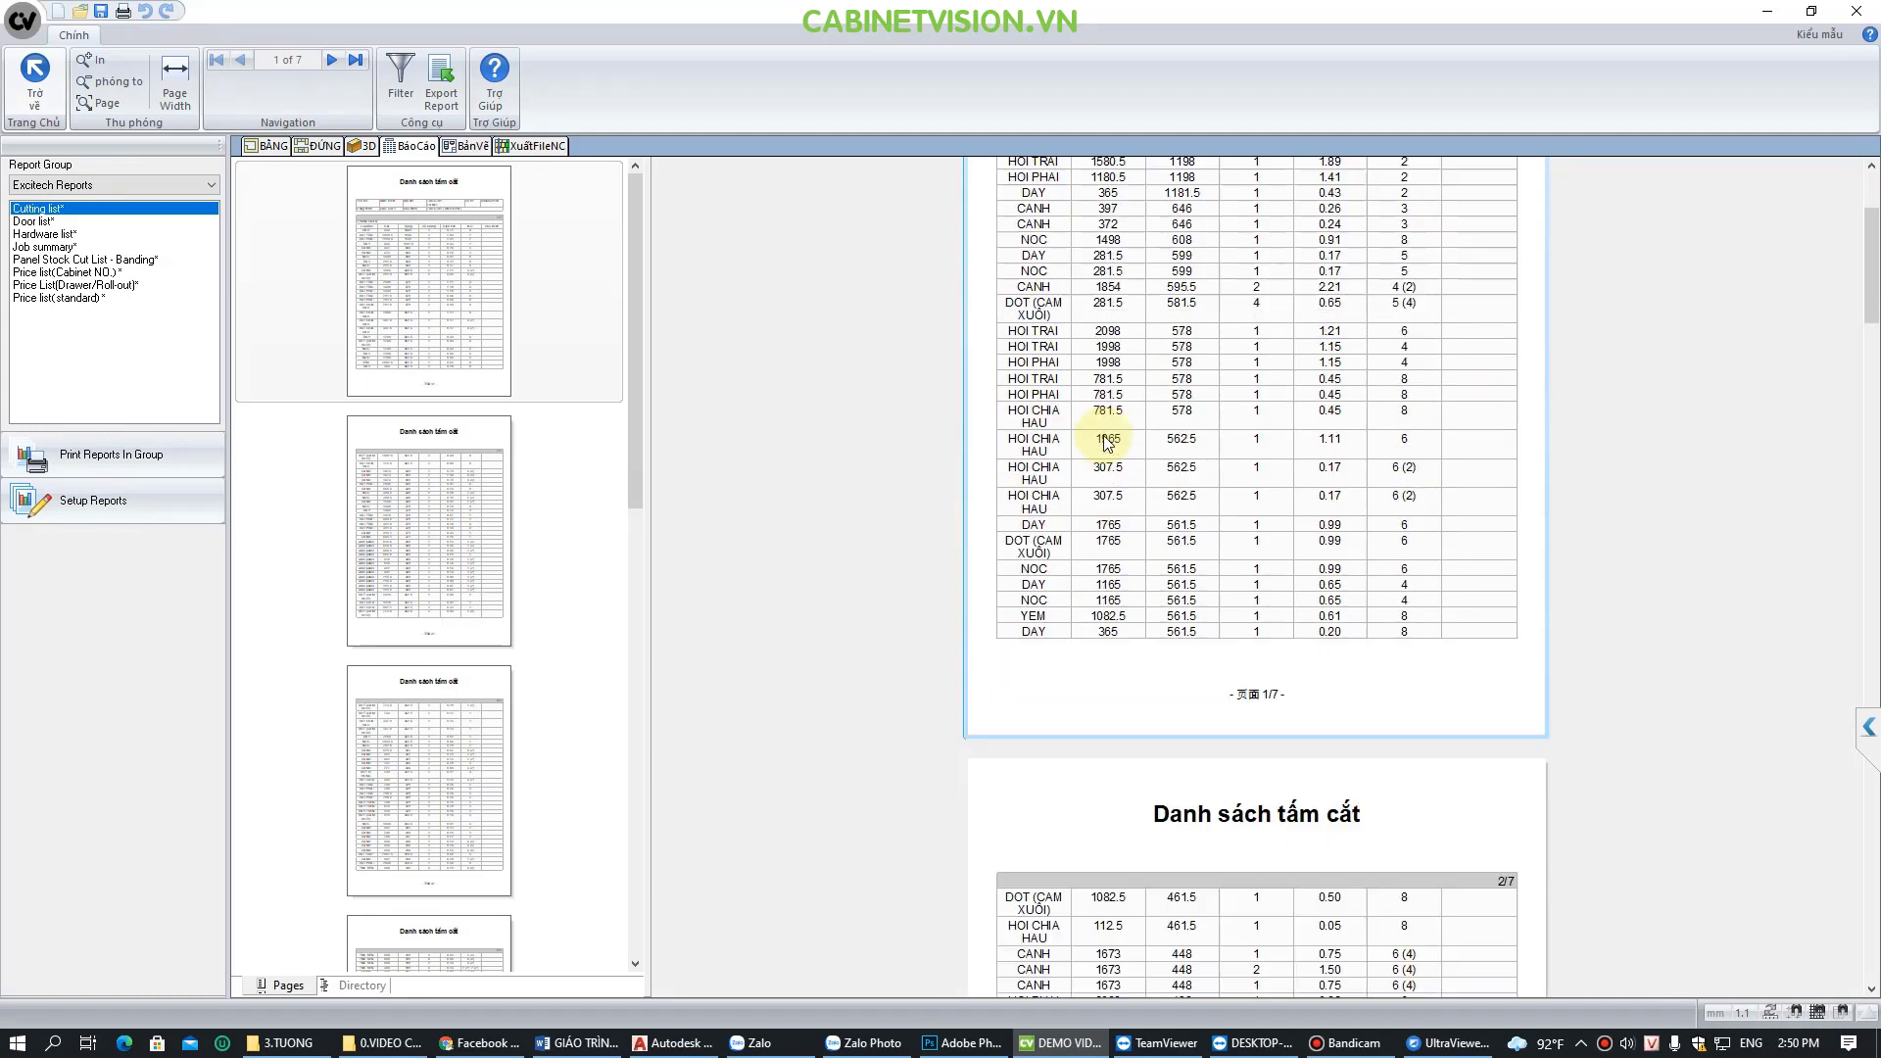
scroll(1106, 441, "down", 20)
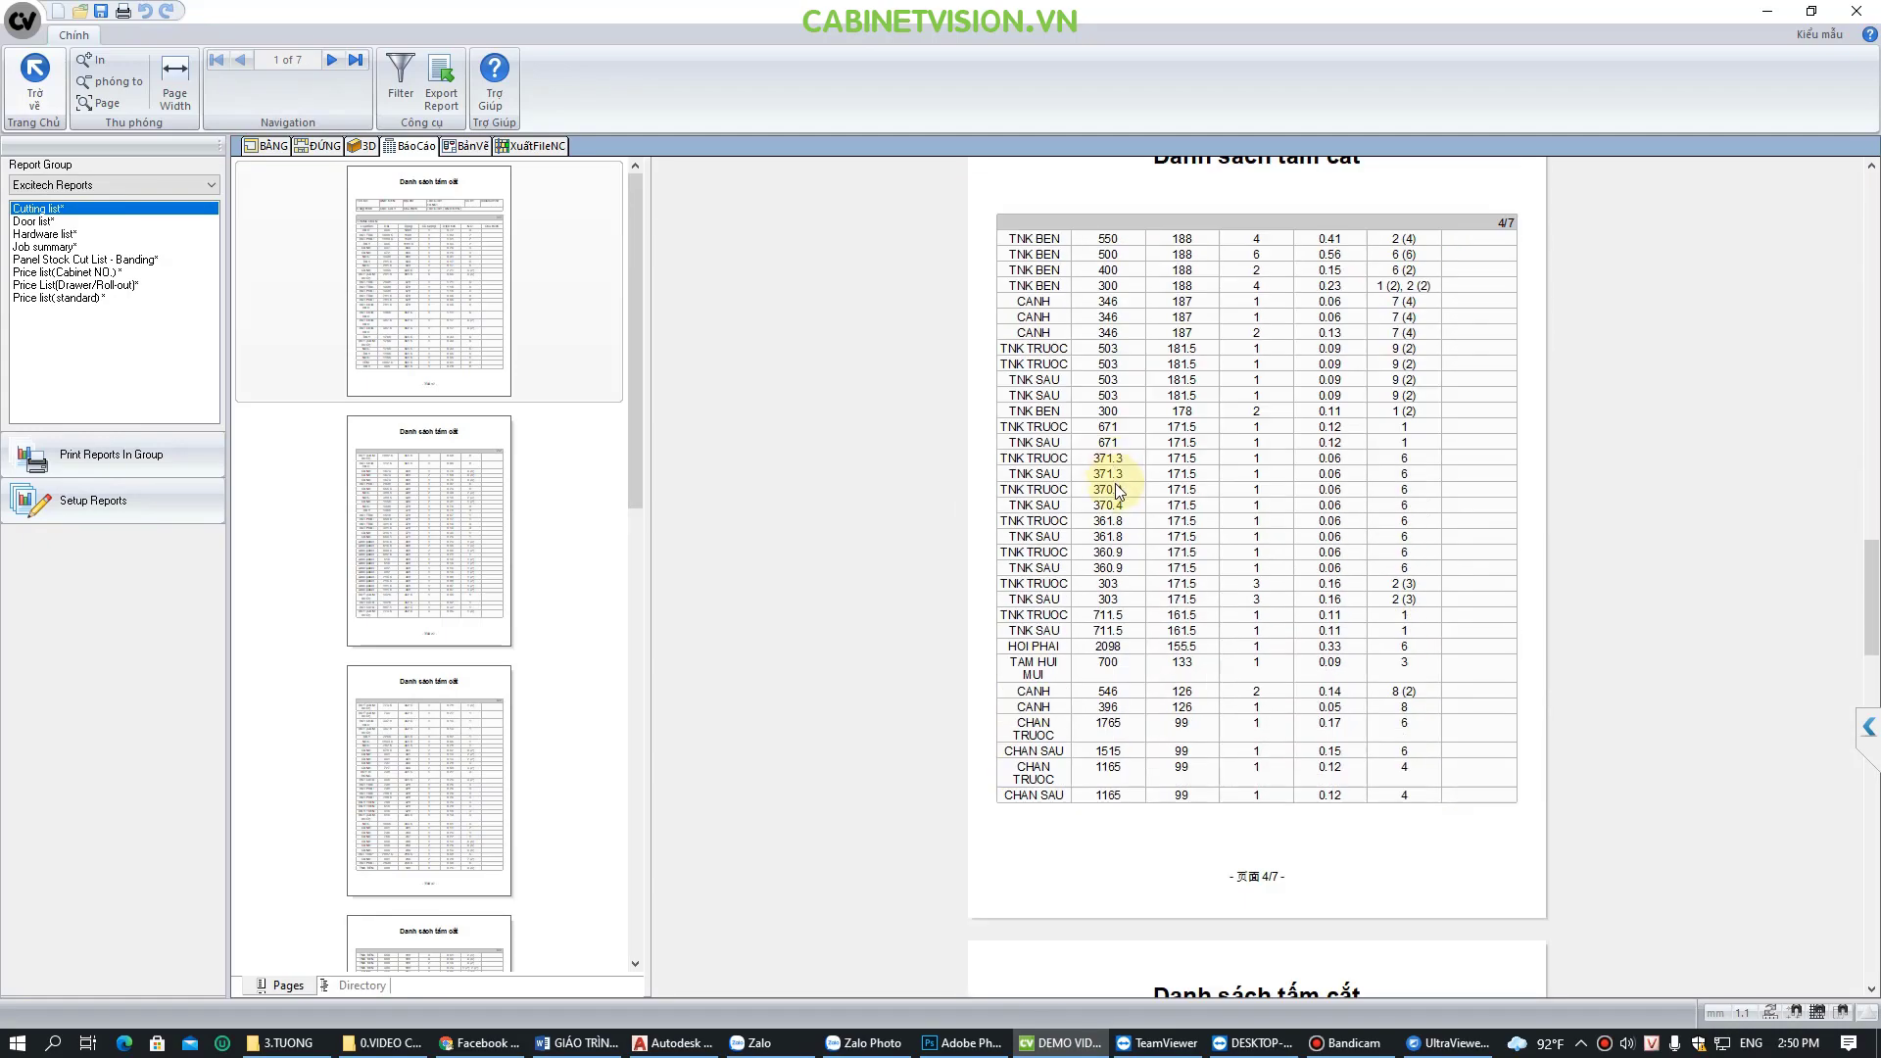
scroll(1105, 500, "down", 20)
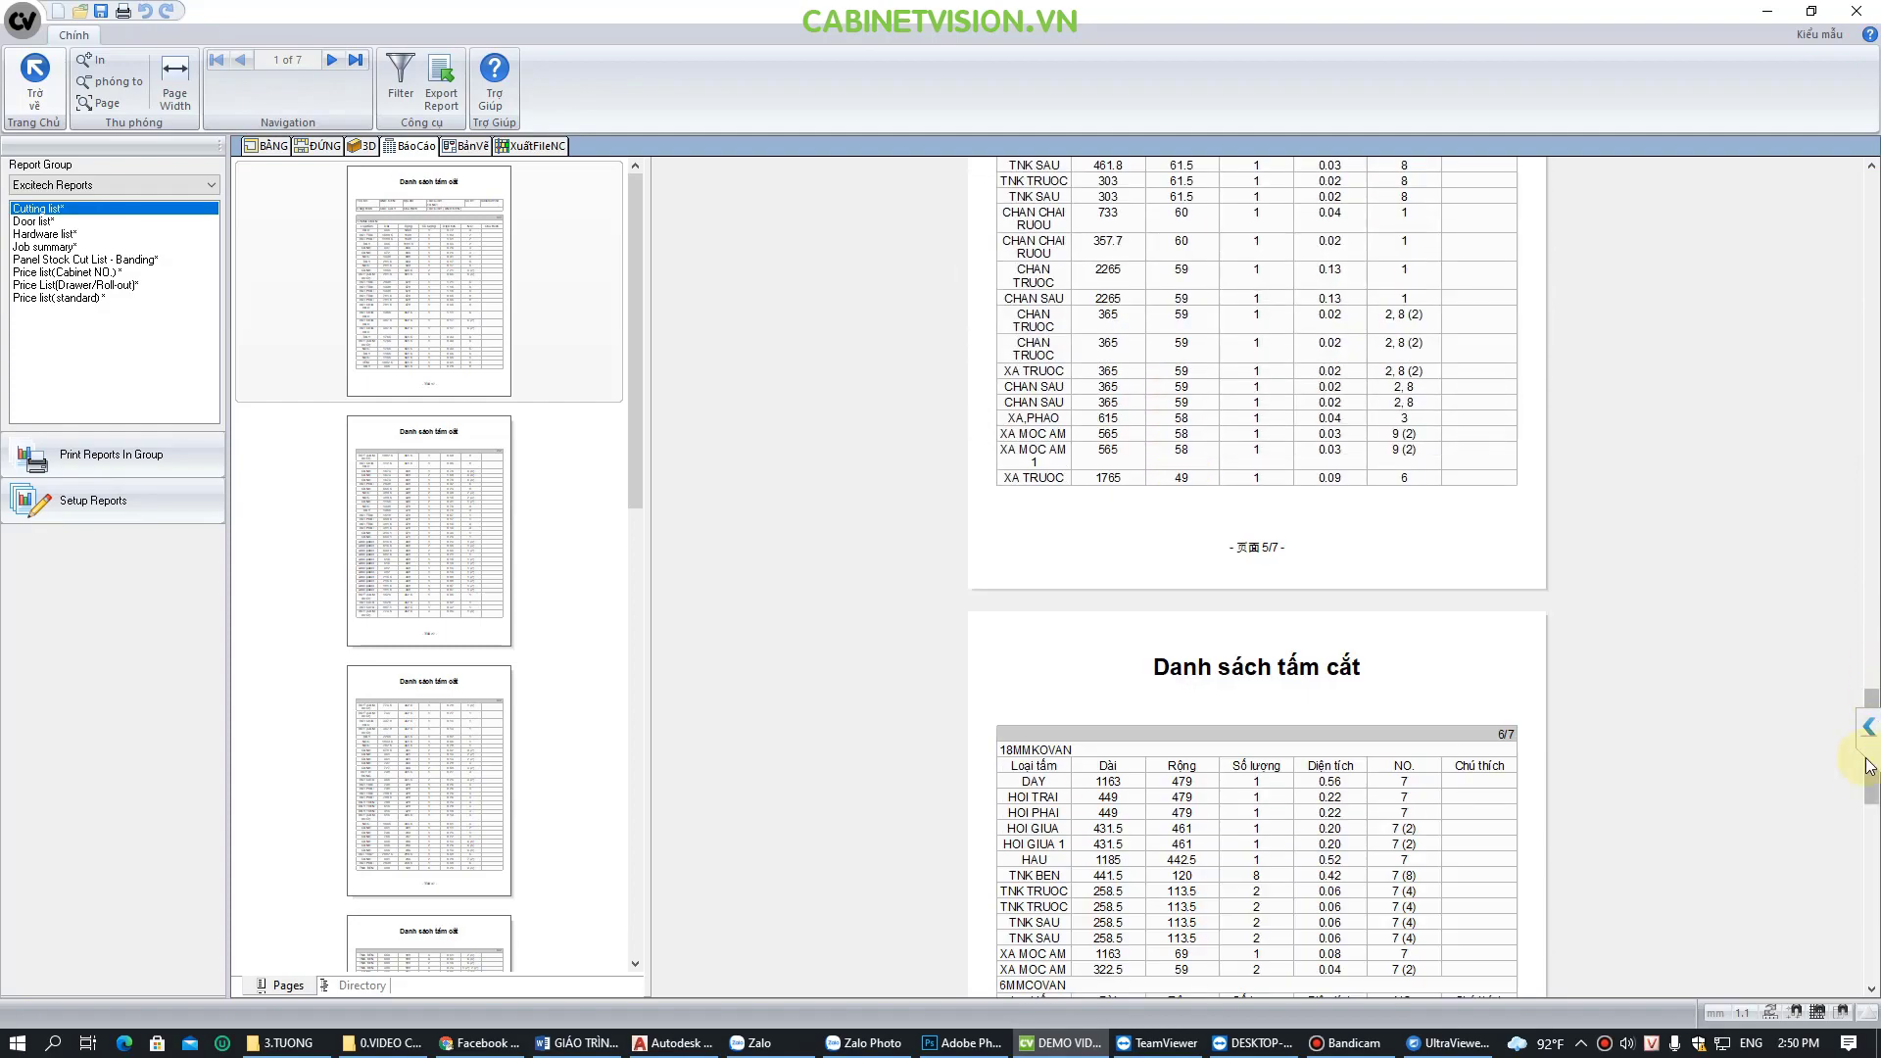
left_click_drag(1866, 767, 1835, 233)
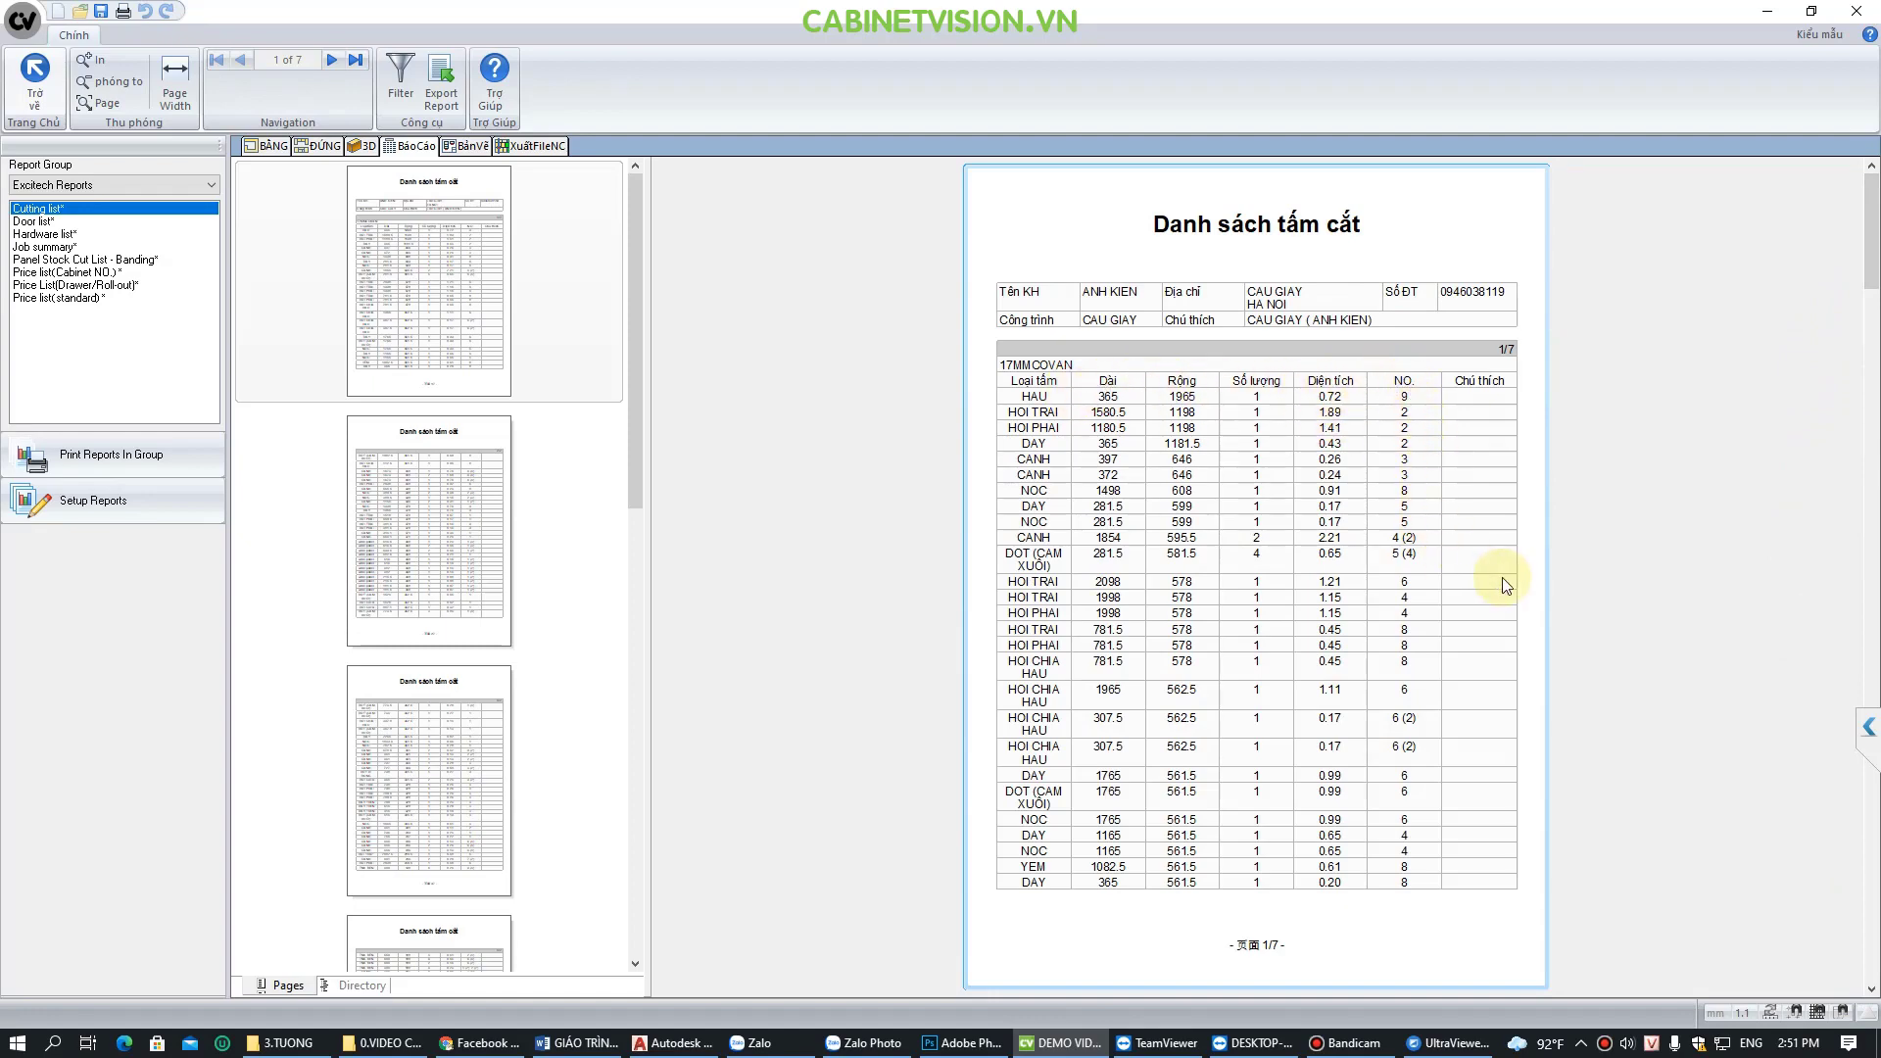
scroll(1506, 585, "down", 3)
scroll(1493, 584, "up", 3)
scroll(1427, 380, "down", 2)
scroll(1427, 381, "up", 2)
scroll(1426, 380, "down", 5)
scroll(1303, 380, "up", 5)
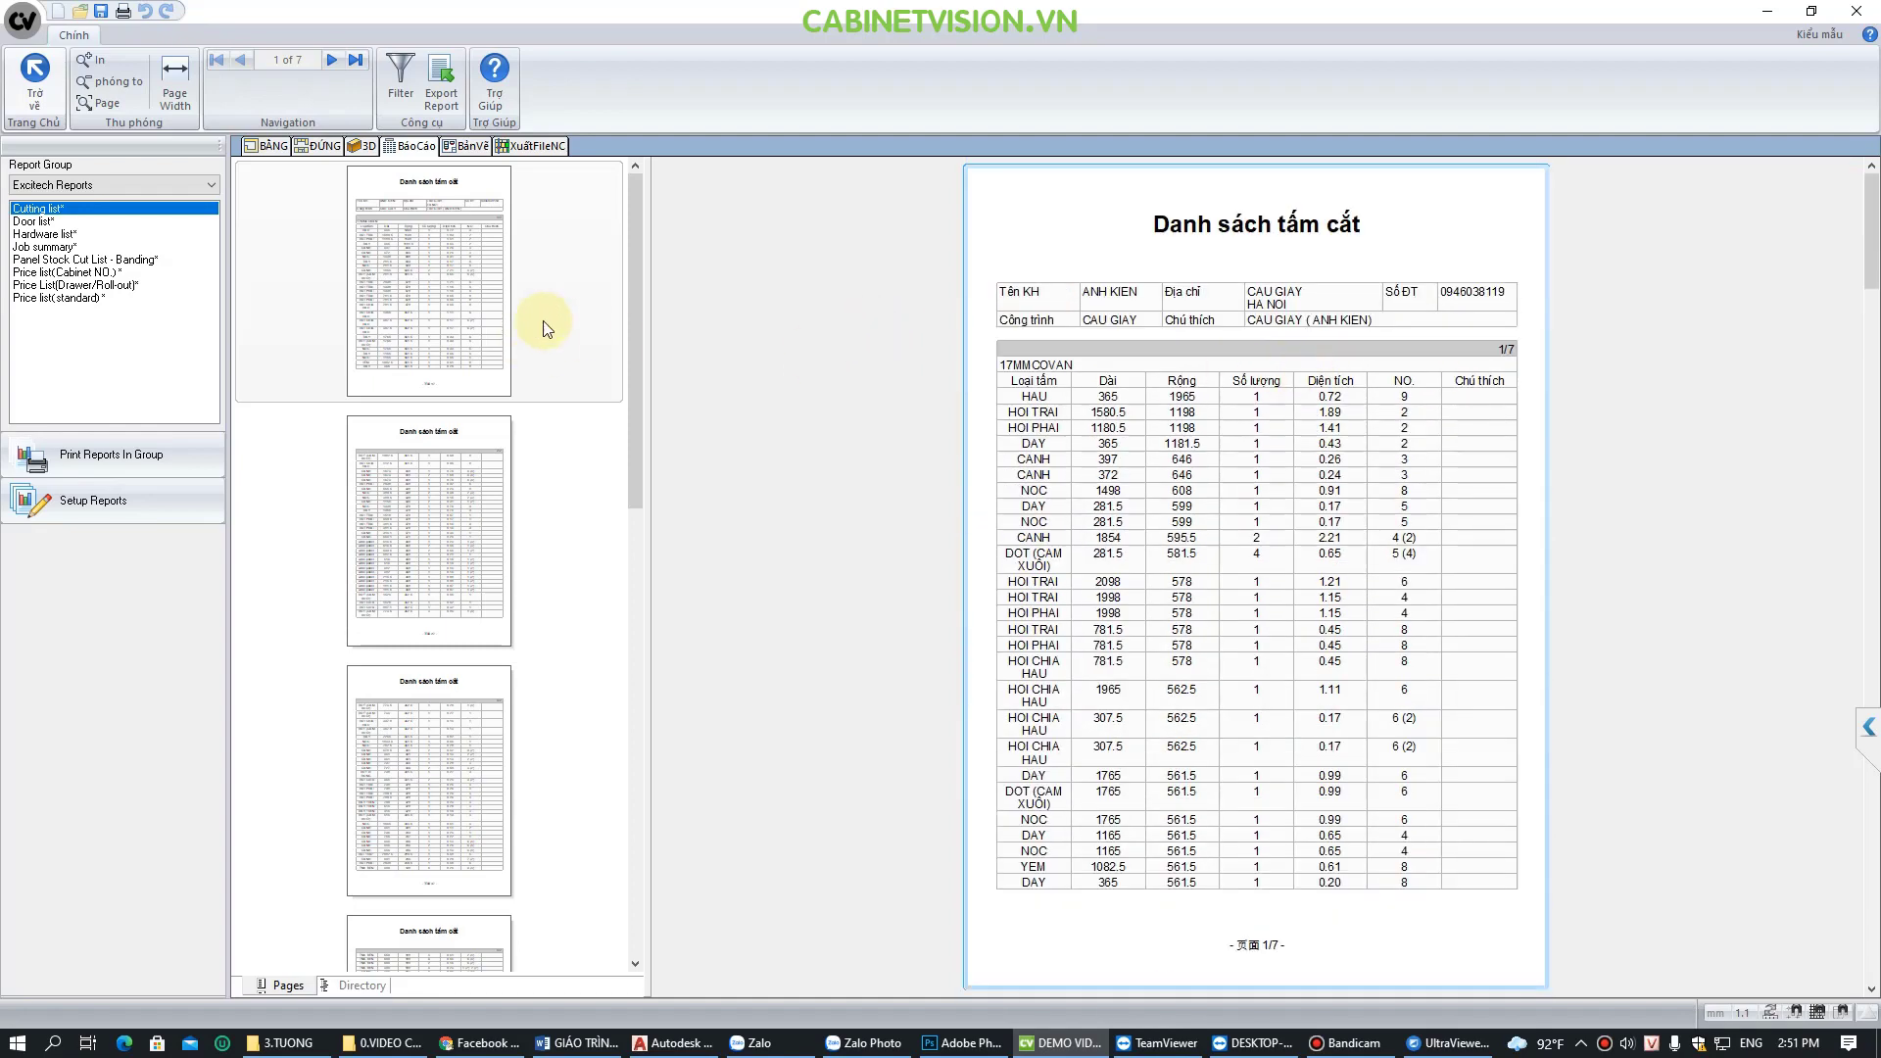
left_click(31, 221)
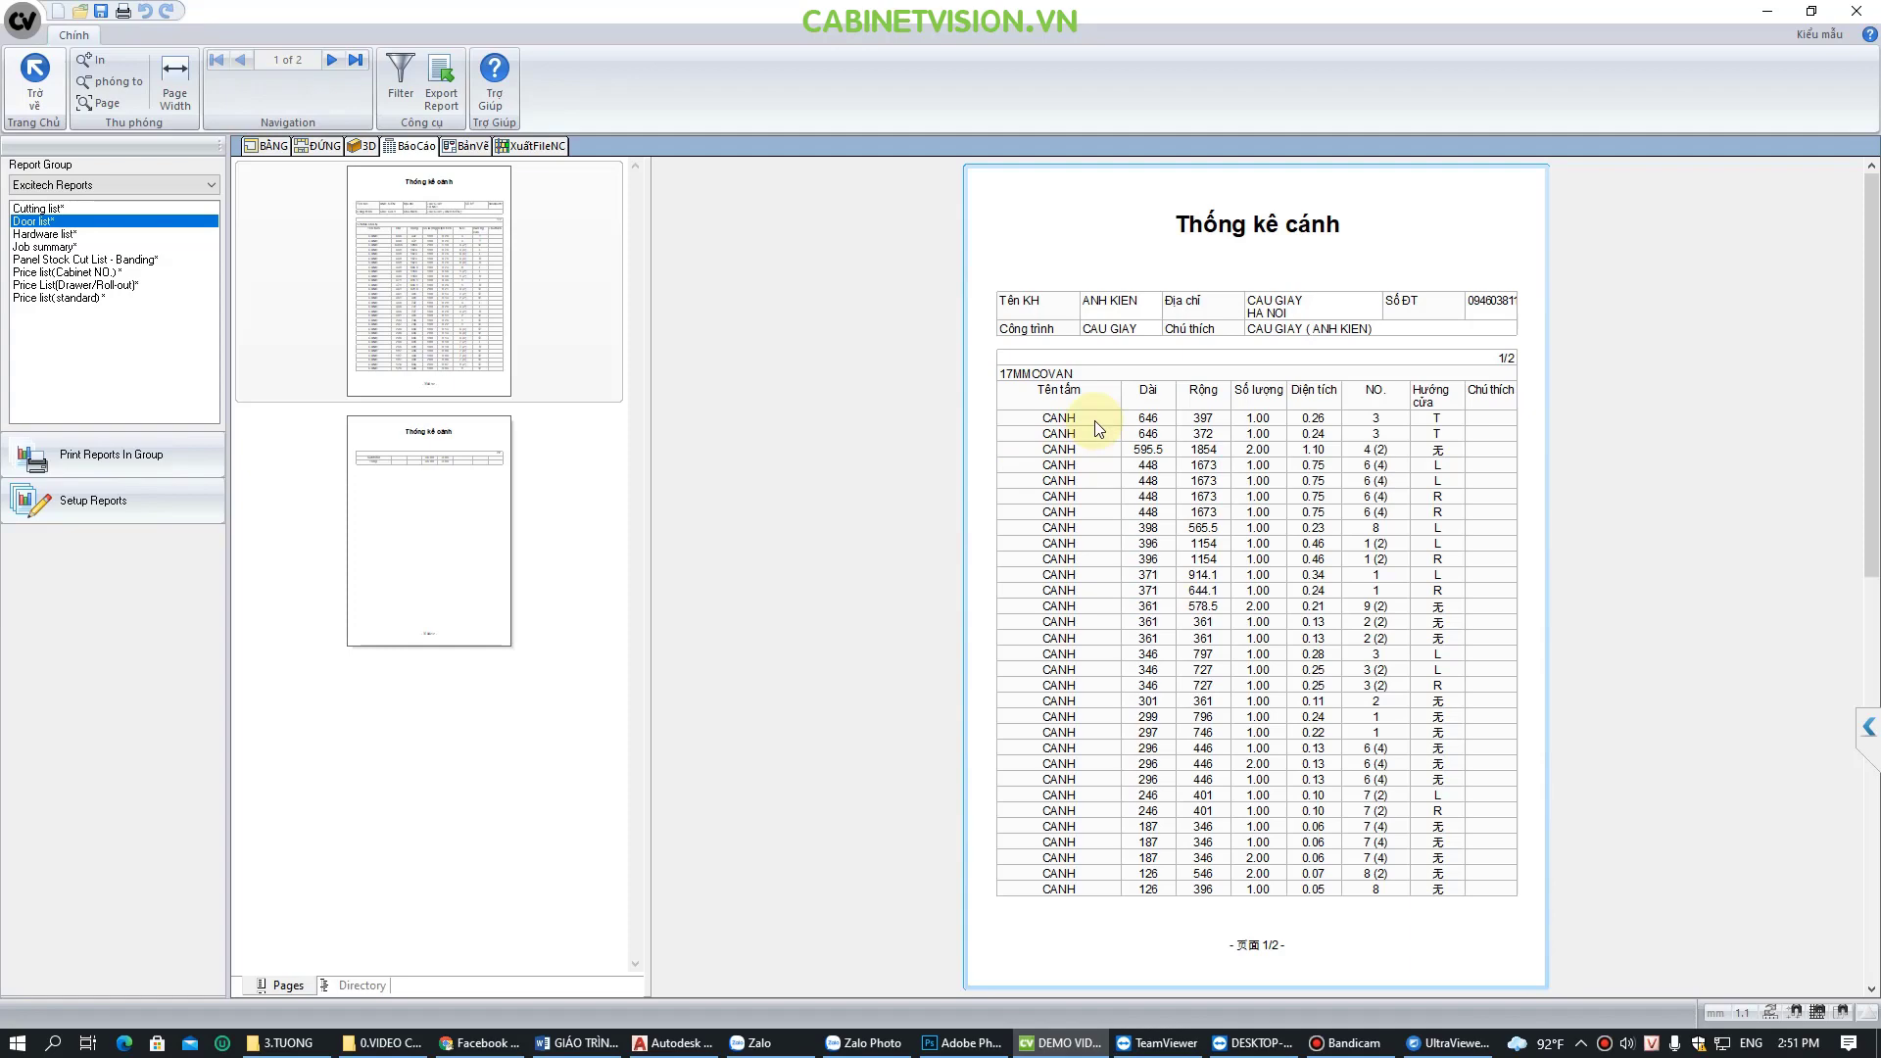
Review the Door list, then preview the 1-page Hardware list with its 530.00 subtotal.
scroll(1098, 428, "down", 3)
scroll(1099, 423, "up", 3)
scroll(1212, 662, "down", 3)
scroll(1211, 669, "up", 3)
left_click(1119, 530)
scroll(1075, 493, "down", 3)
scroll(1077, 497, "up", 3)
scroll(1420, 450, "down", 3)
scroll(1188, 417, "up", 3)
left_click(44, 234)
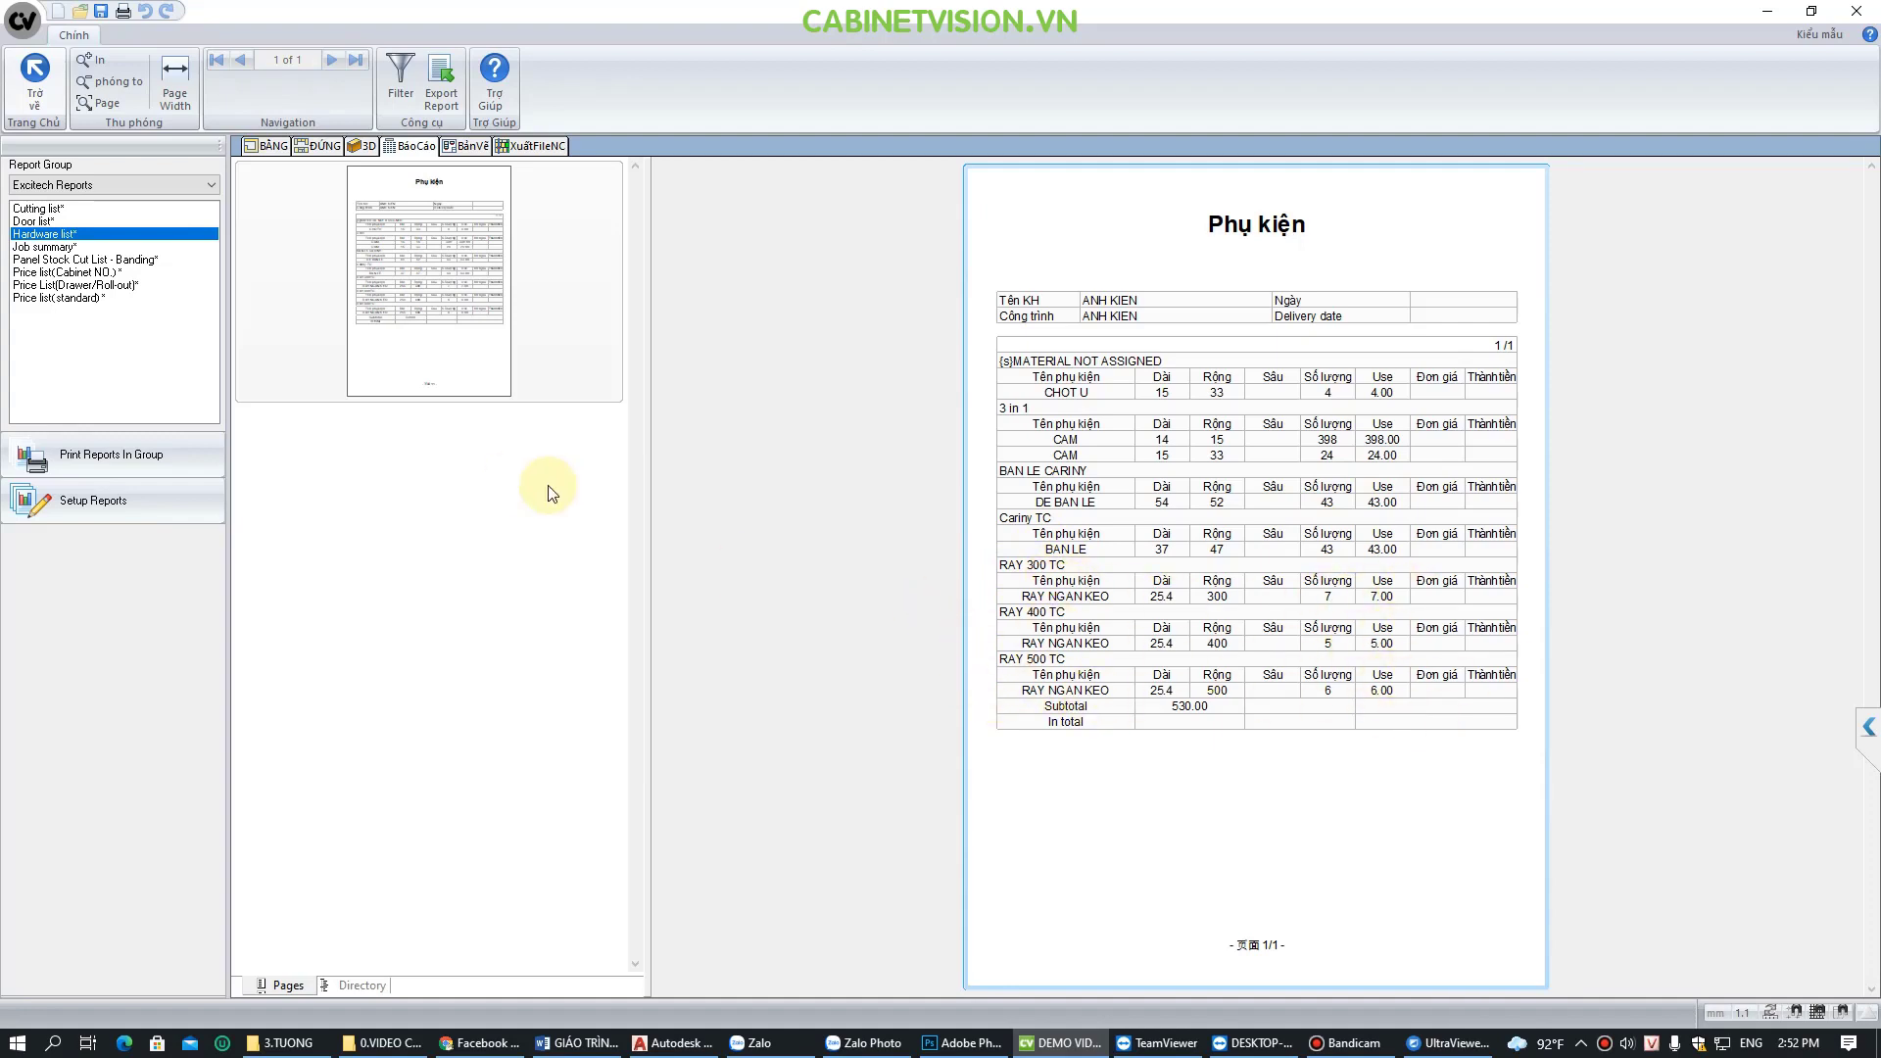
Preview the Job summary totalling 422.00, then the 8-page Panel Stock Cut List - Banding.
left_click(53, 246)
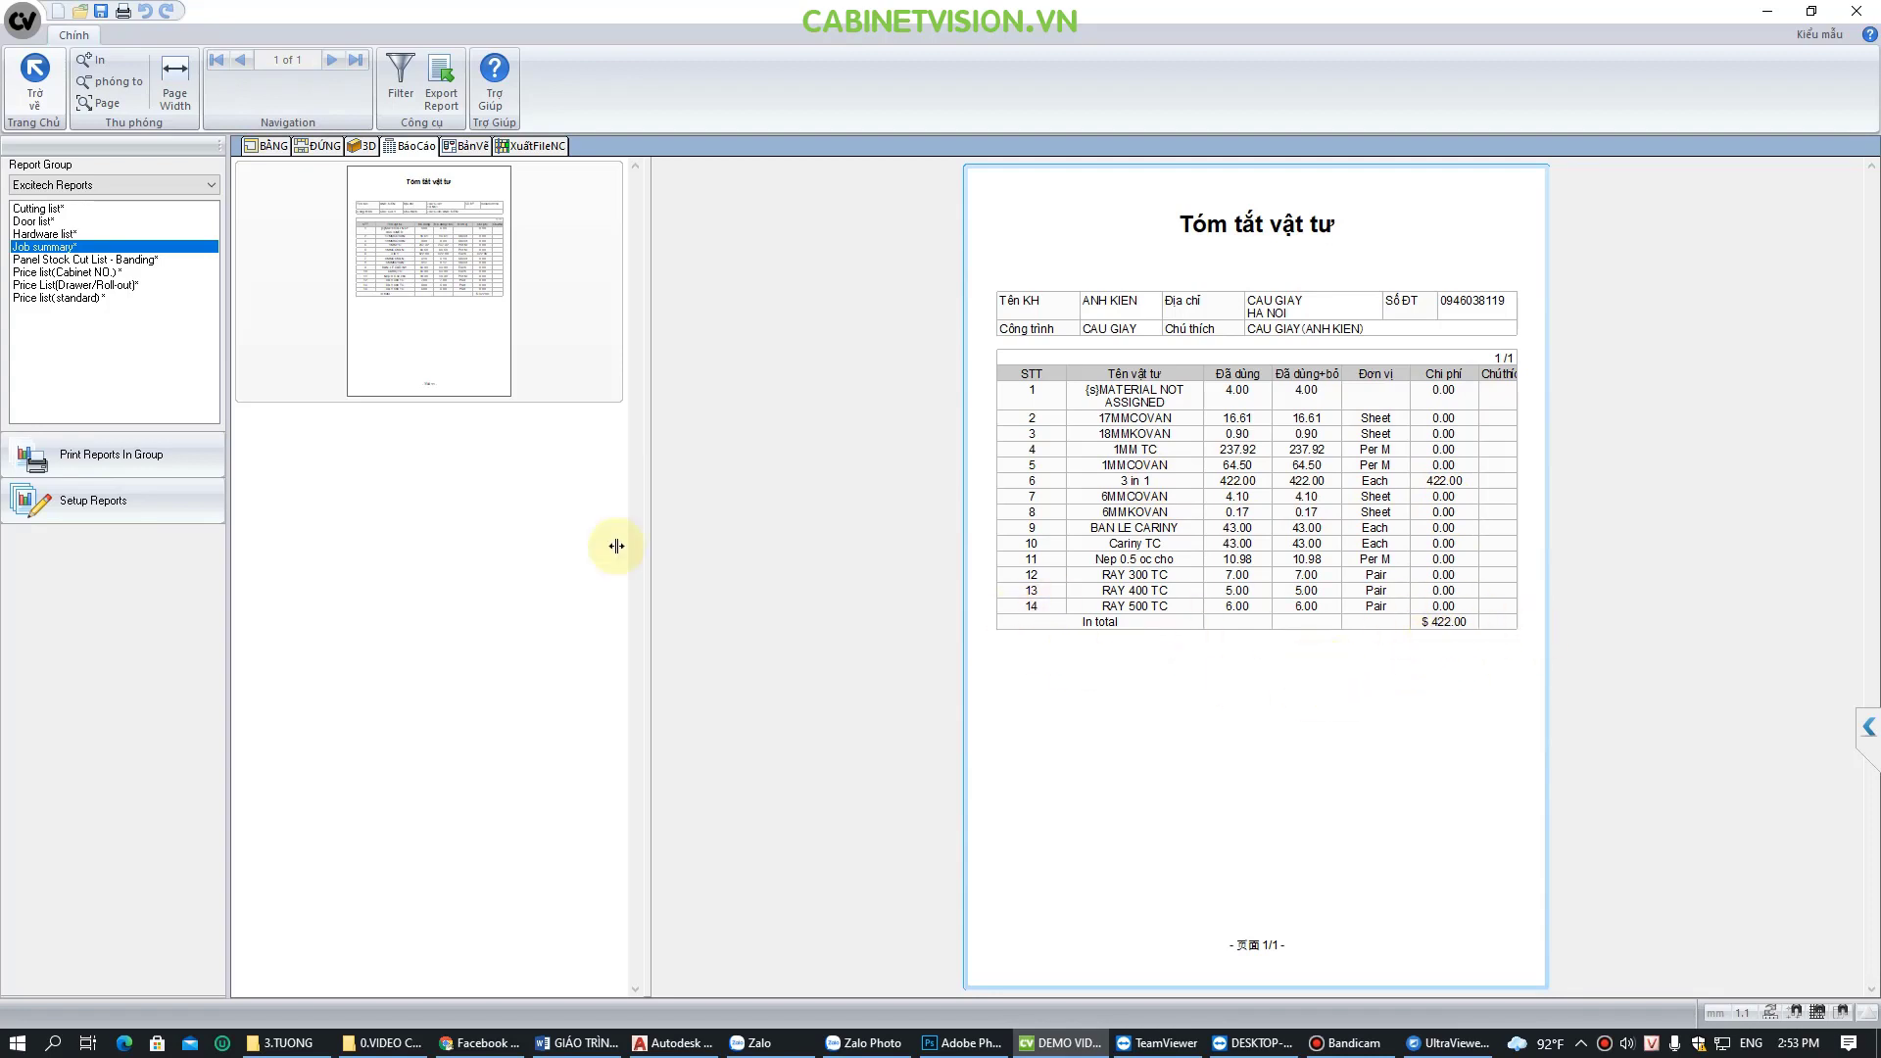
left_click(125, 259)
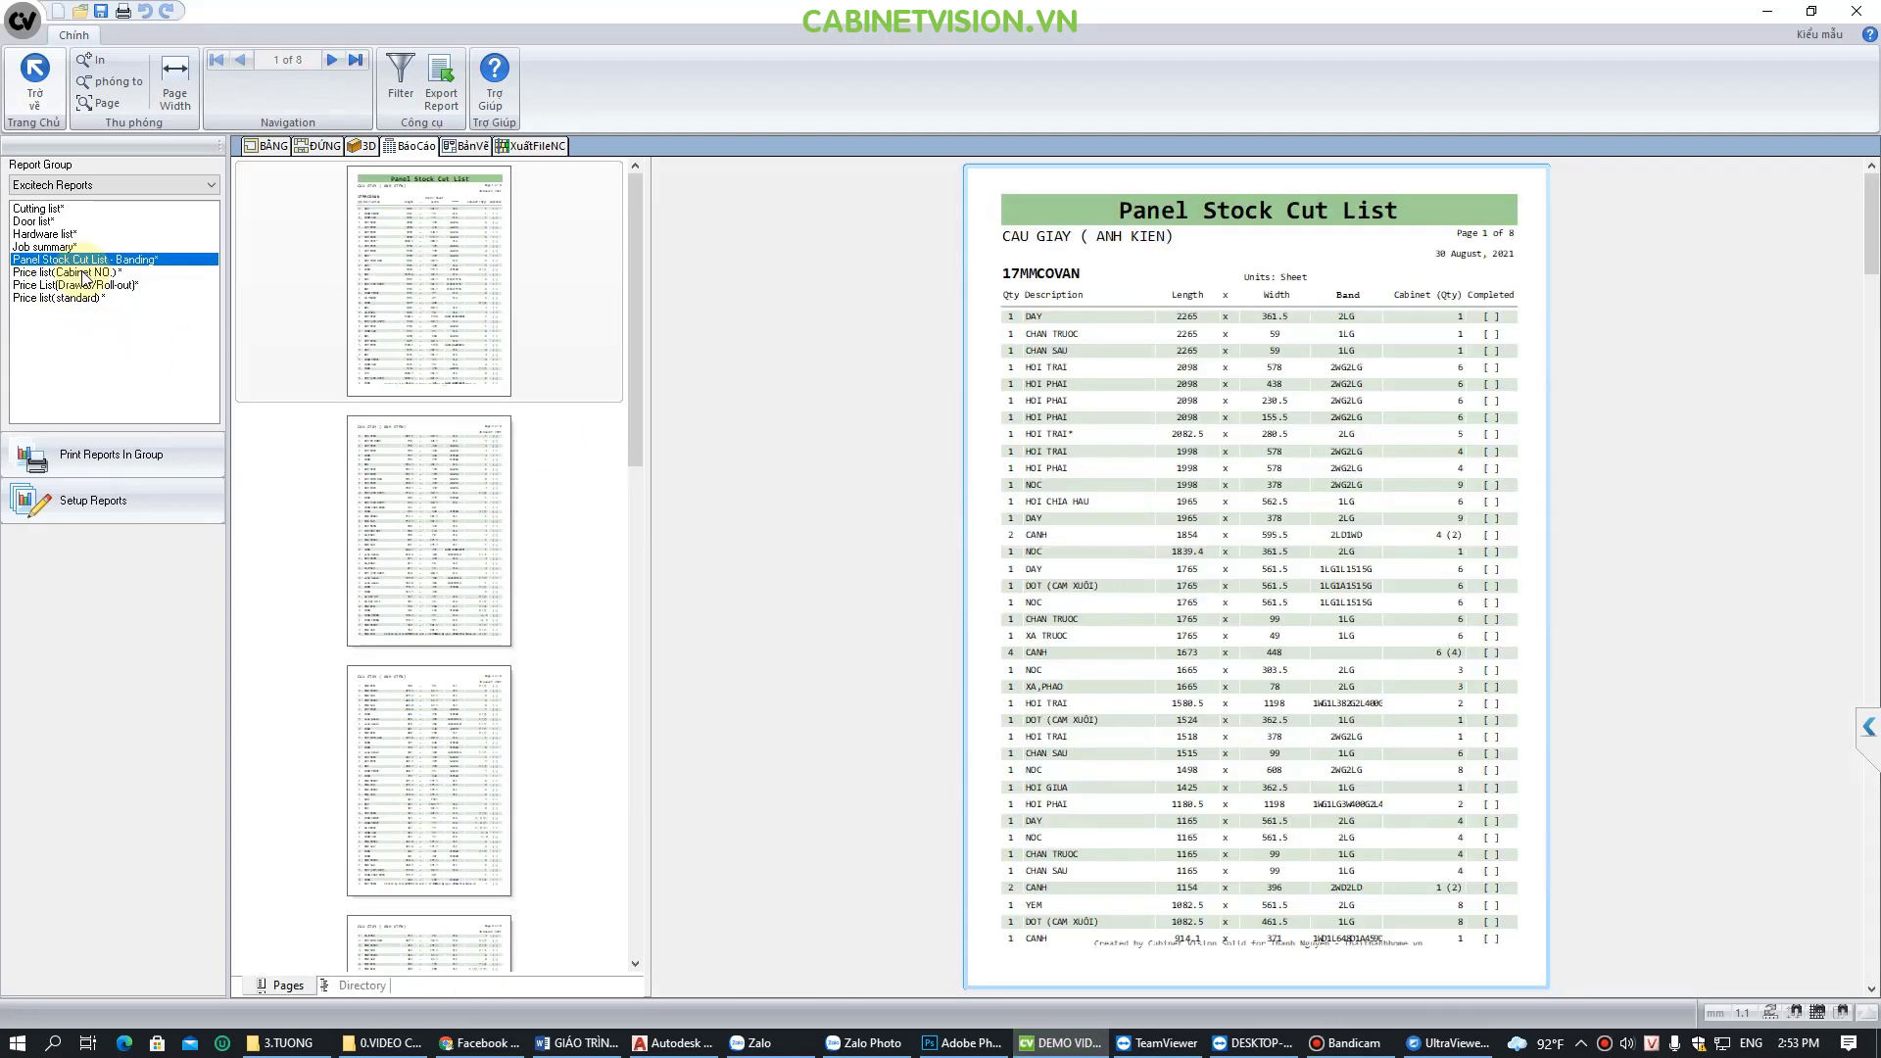
Generate the Price list(Cabinet NO.) report.
left_click(85, 273)
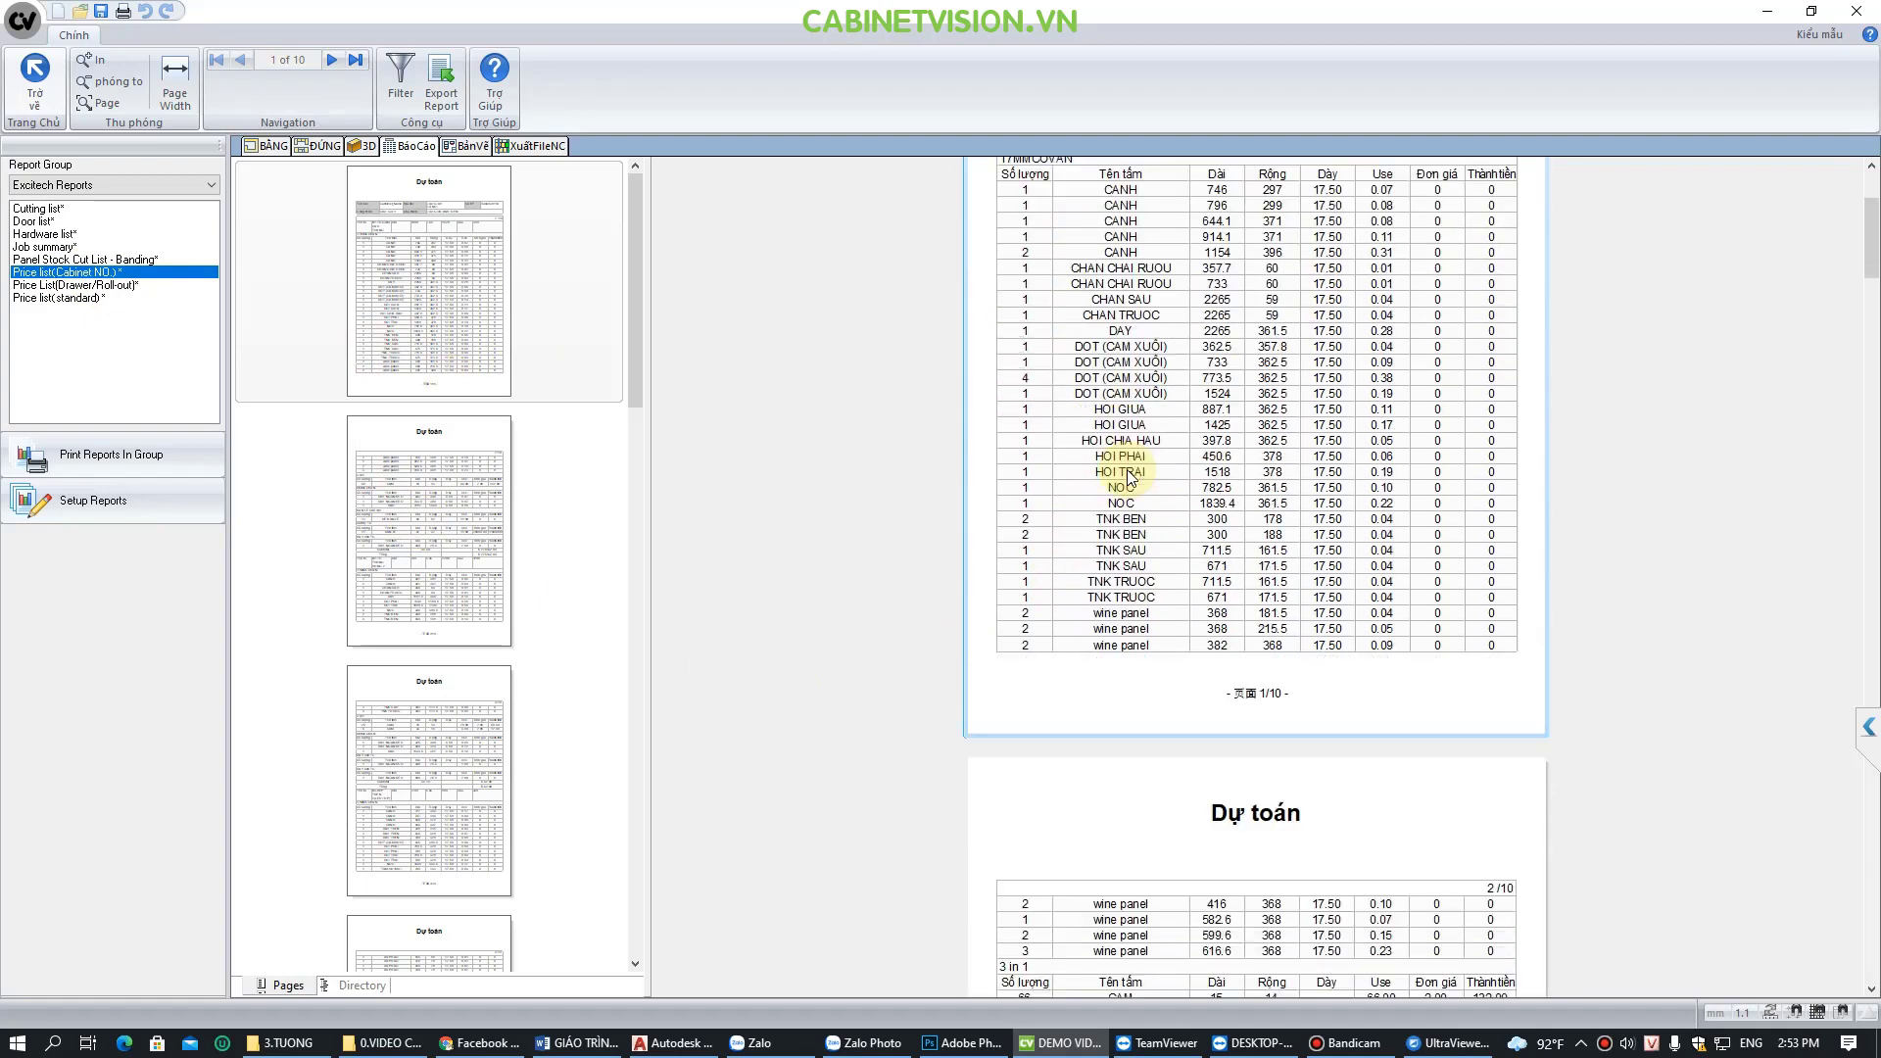
Scroll the Price list(Cabinet NO.) to page 10, then preview the 6-page Price List (Drawer/Roll-out).
scroll(1129, 477, "down", 5)
scroll(1127, 476, "up", 5)
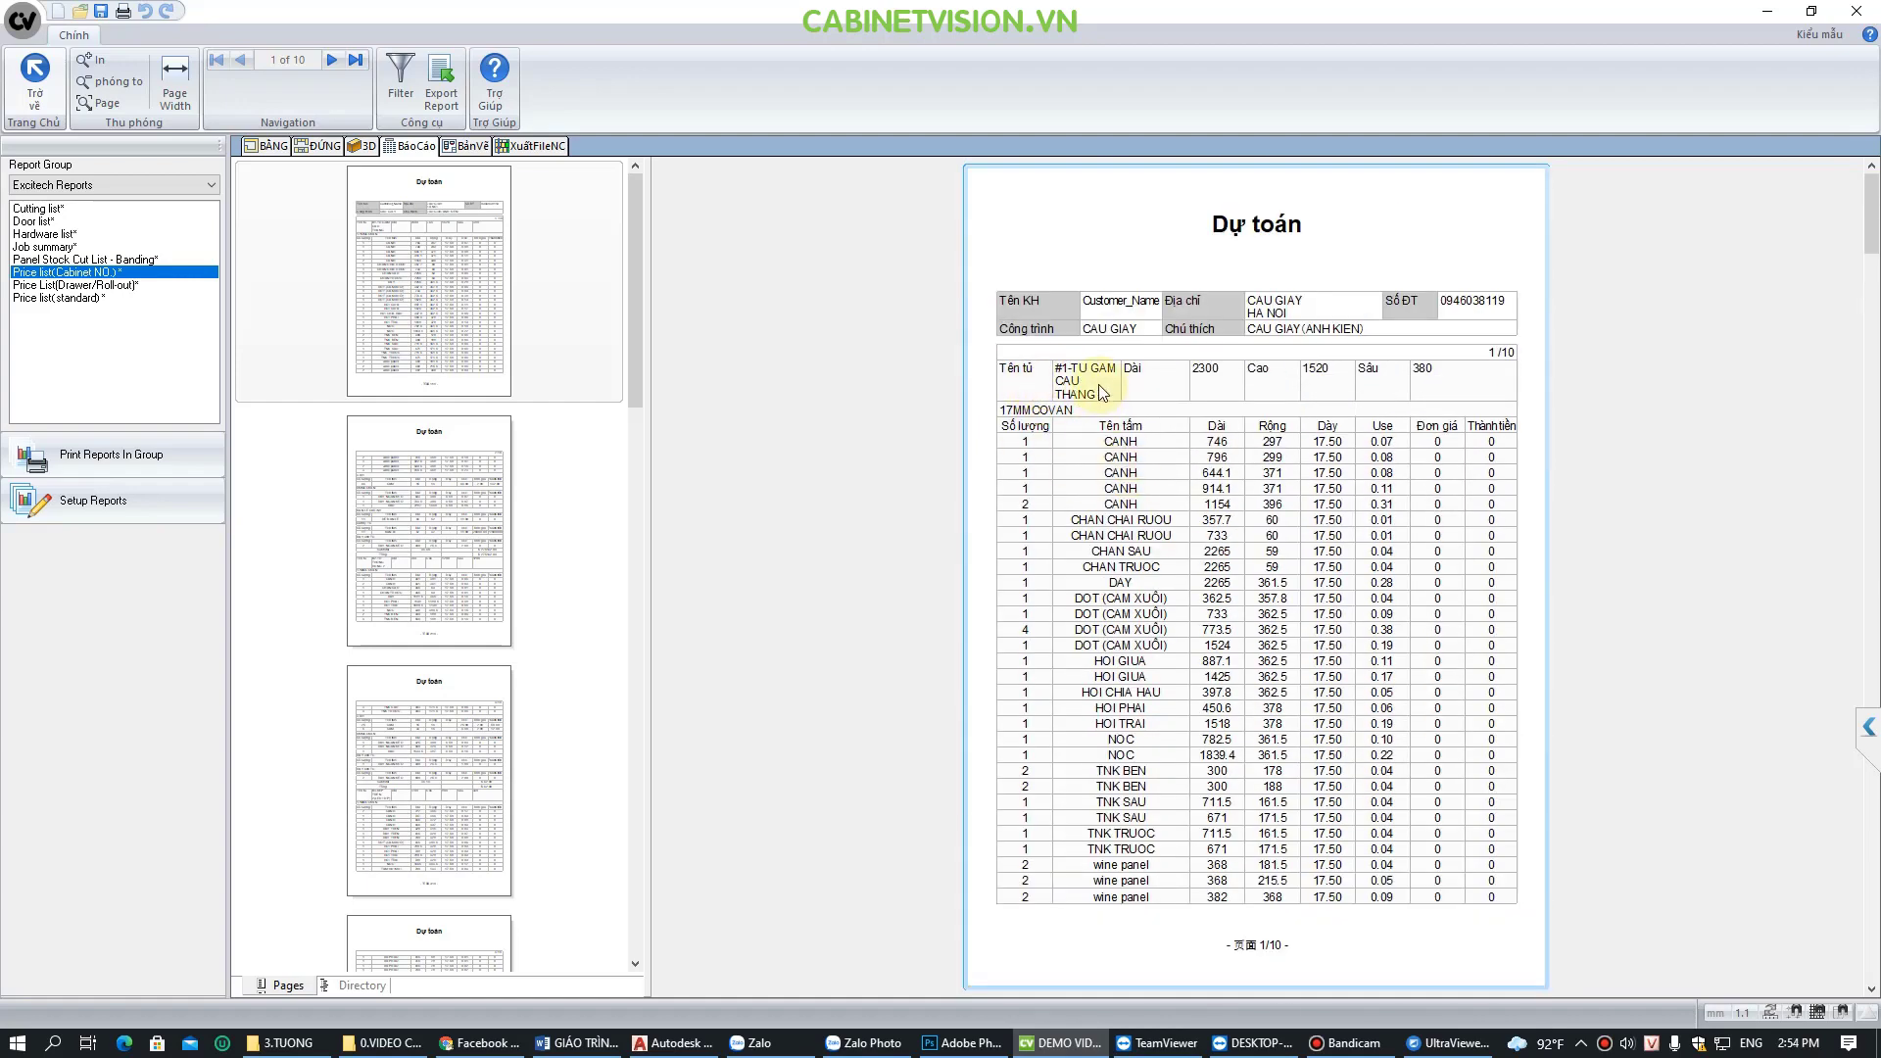
scroll(1112, 441, "down", 7)
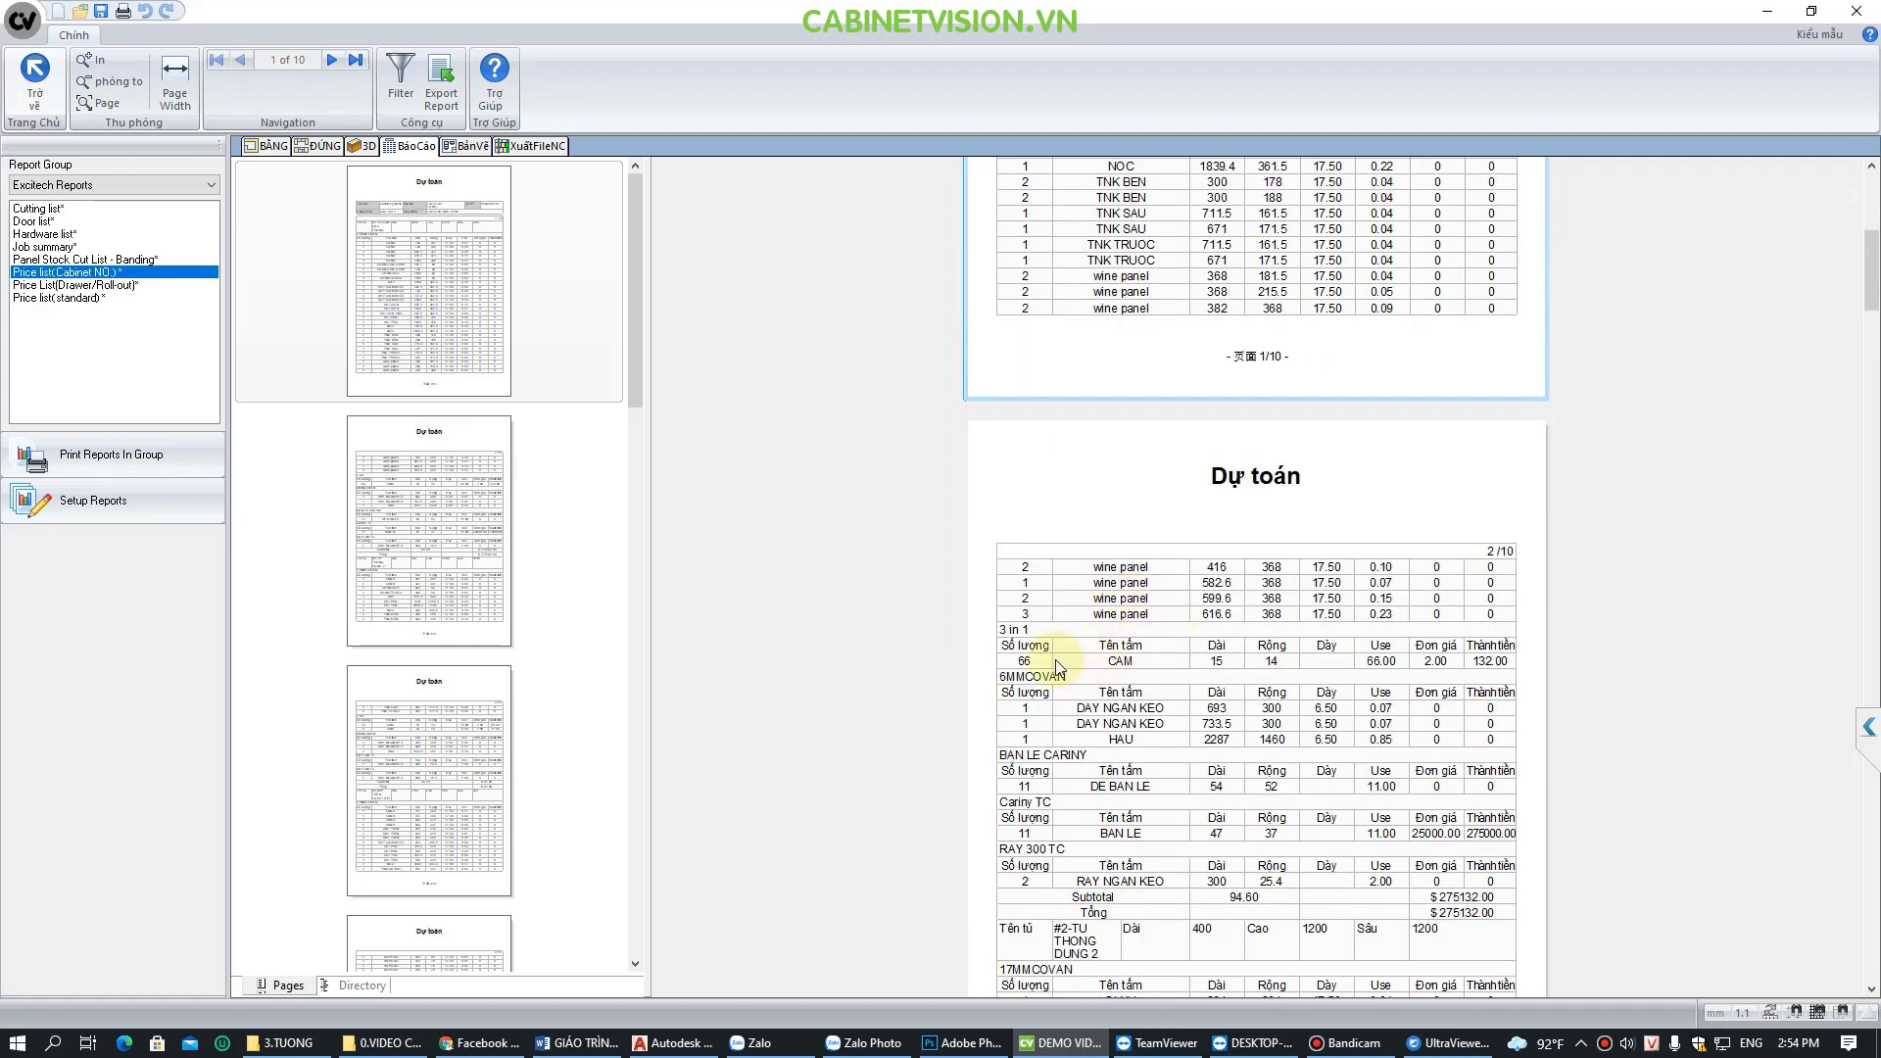
scroll(1059, 666, "down", 1)
scroll(1176, 568, "down", 2)
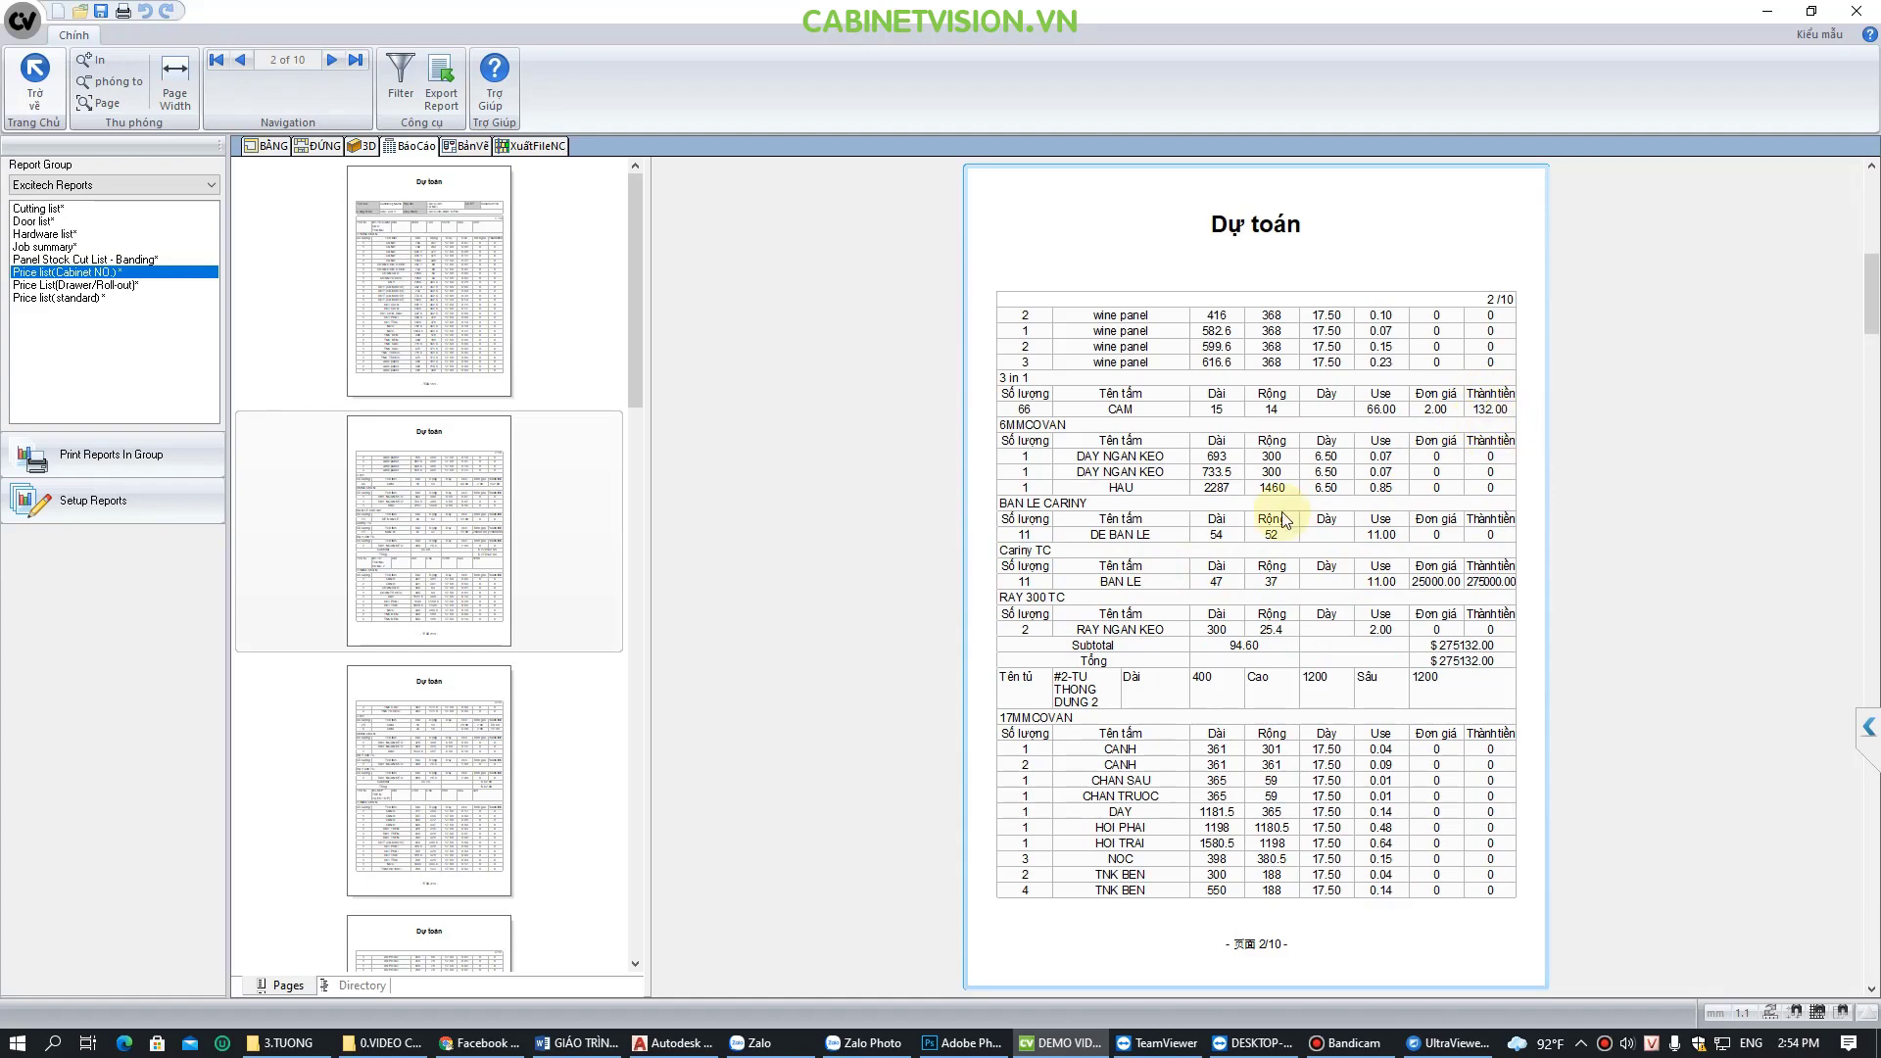
scroll(1028, 706, "down", 2)
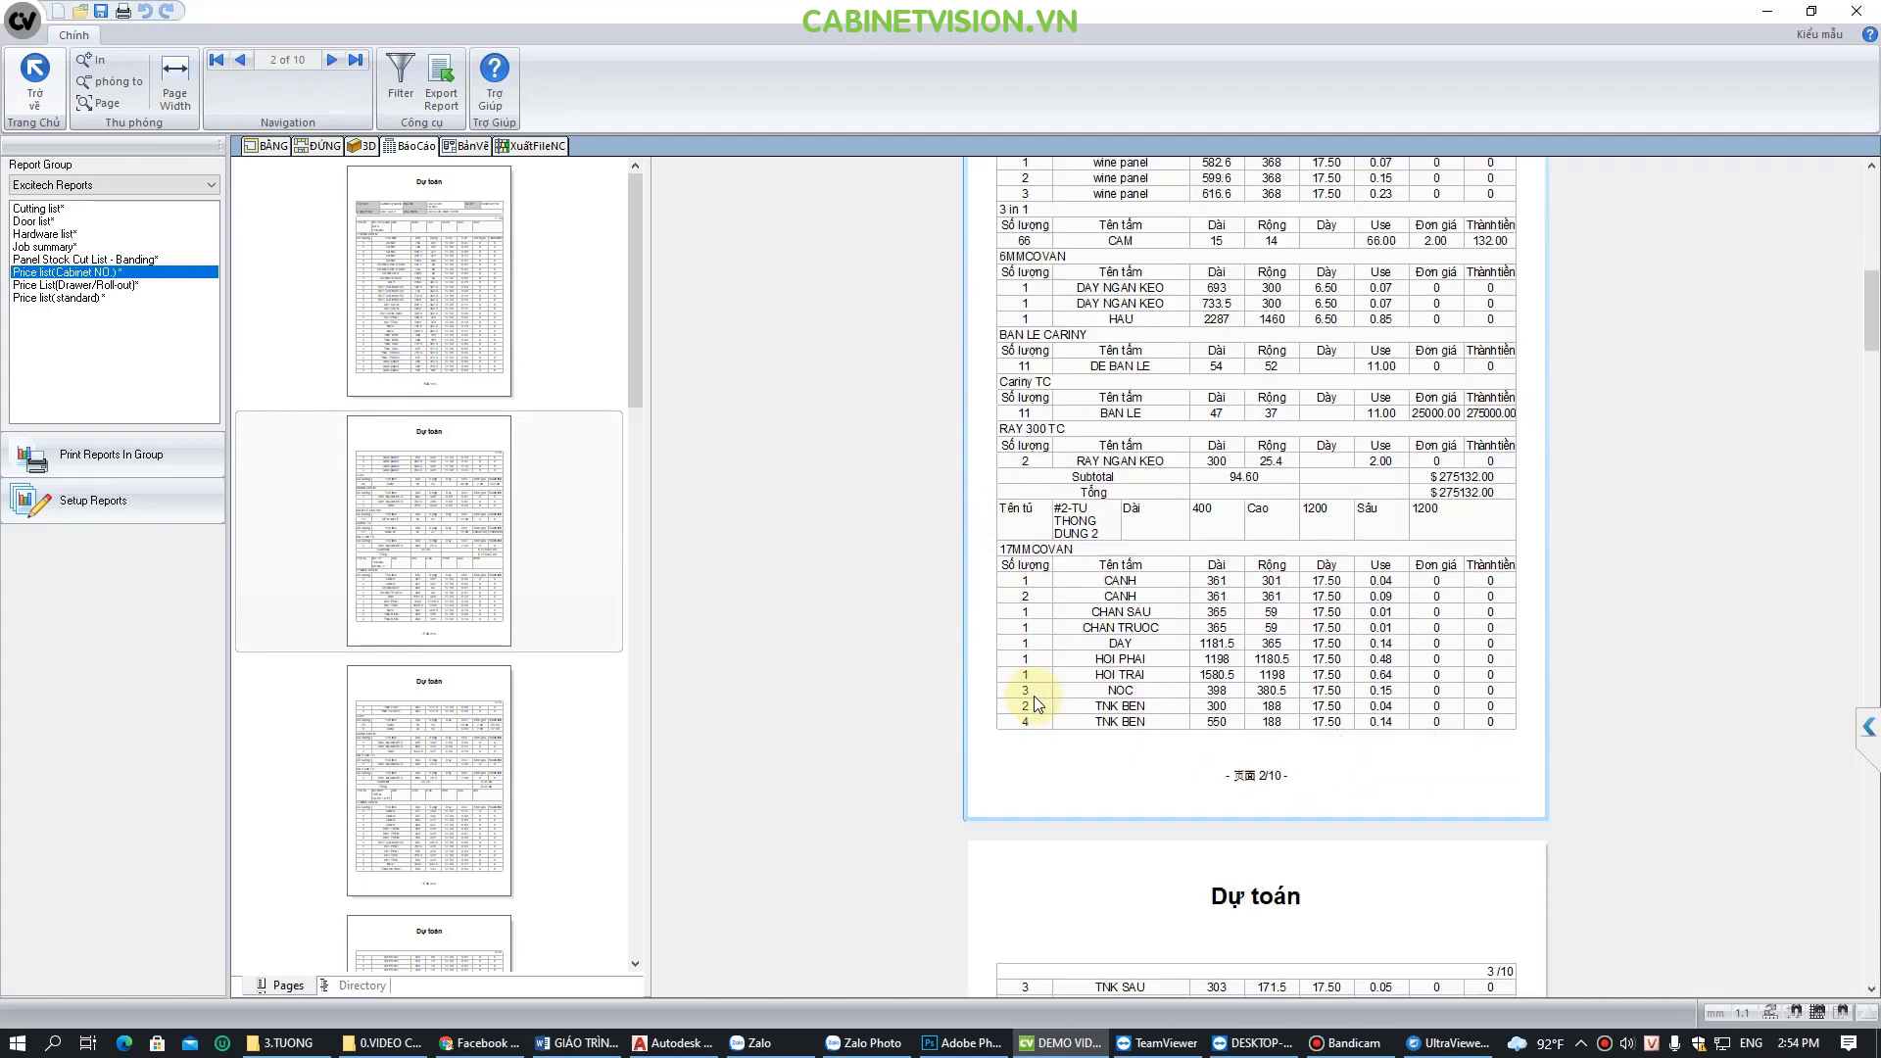
scroll(1146, 535, "down", 9)
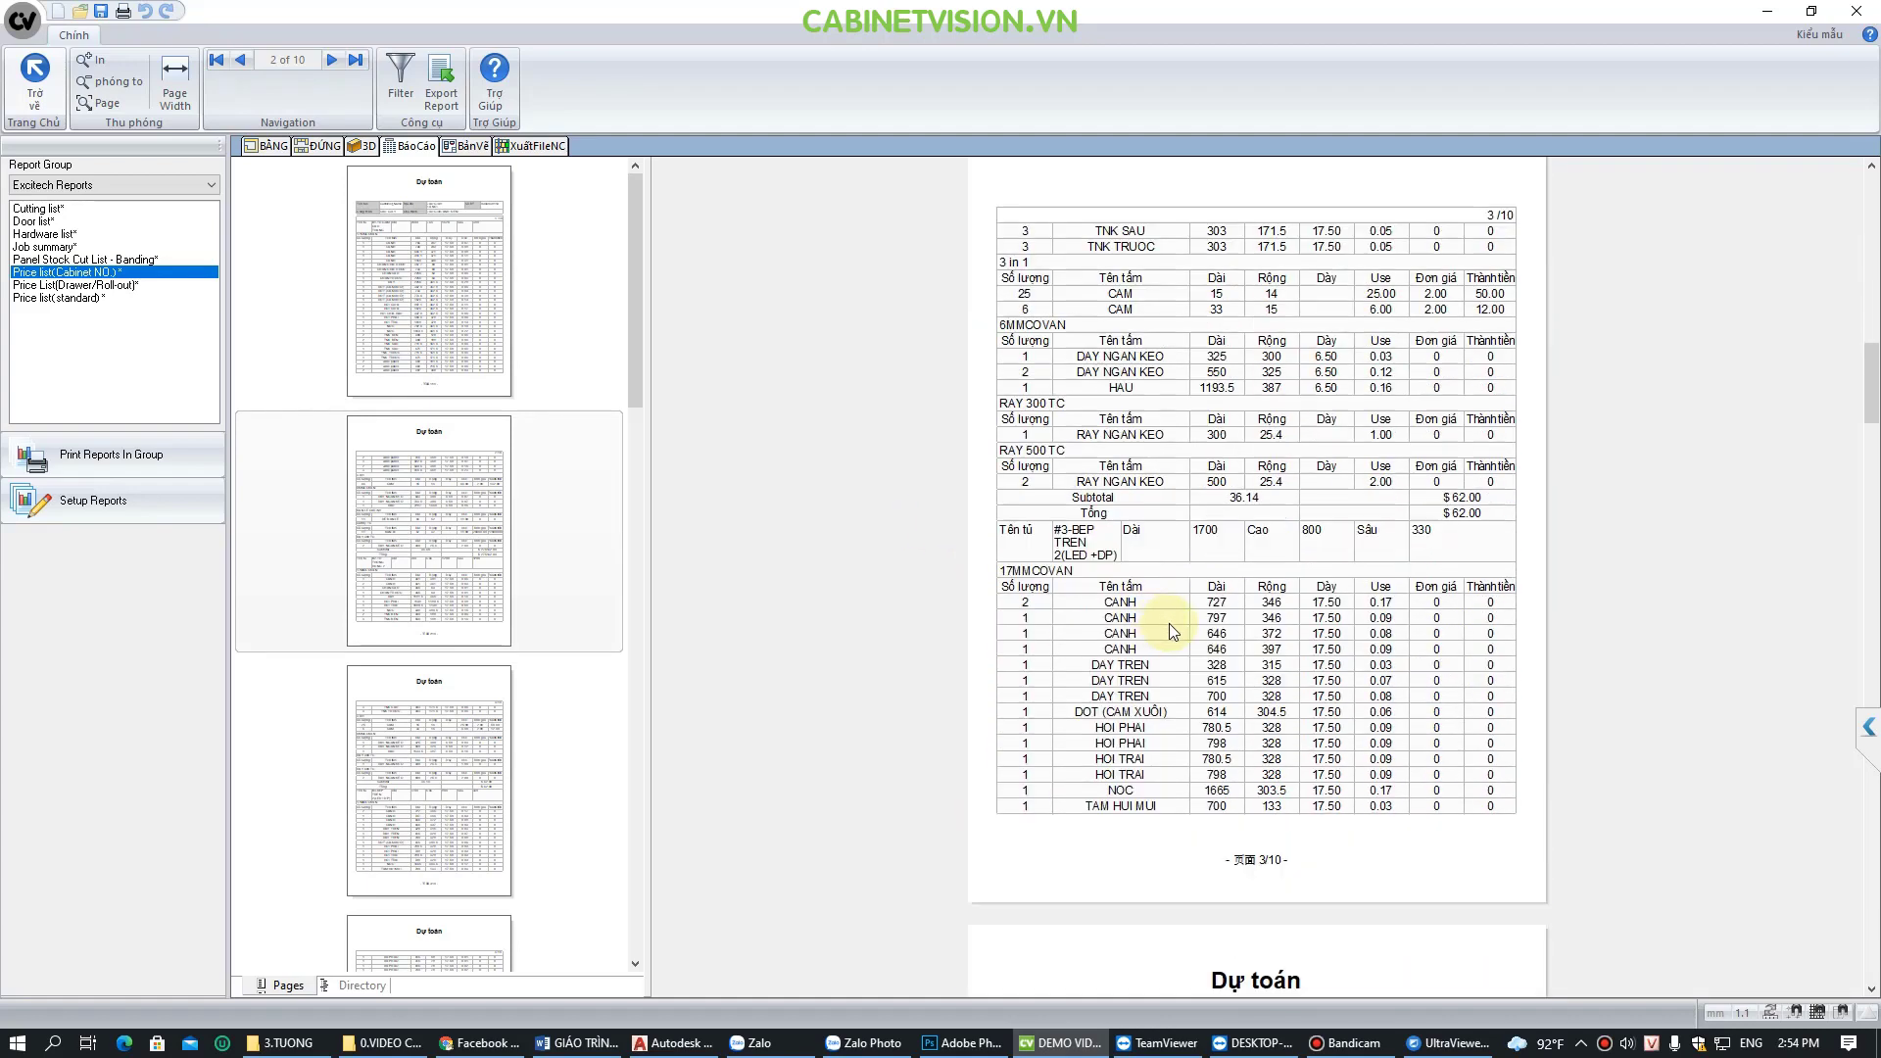
scroll(1448, 548, "down", 1)
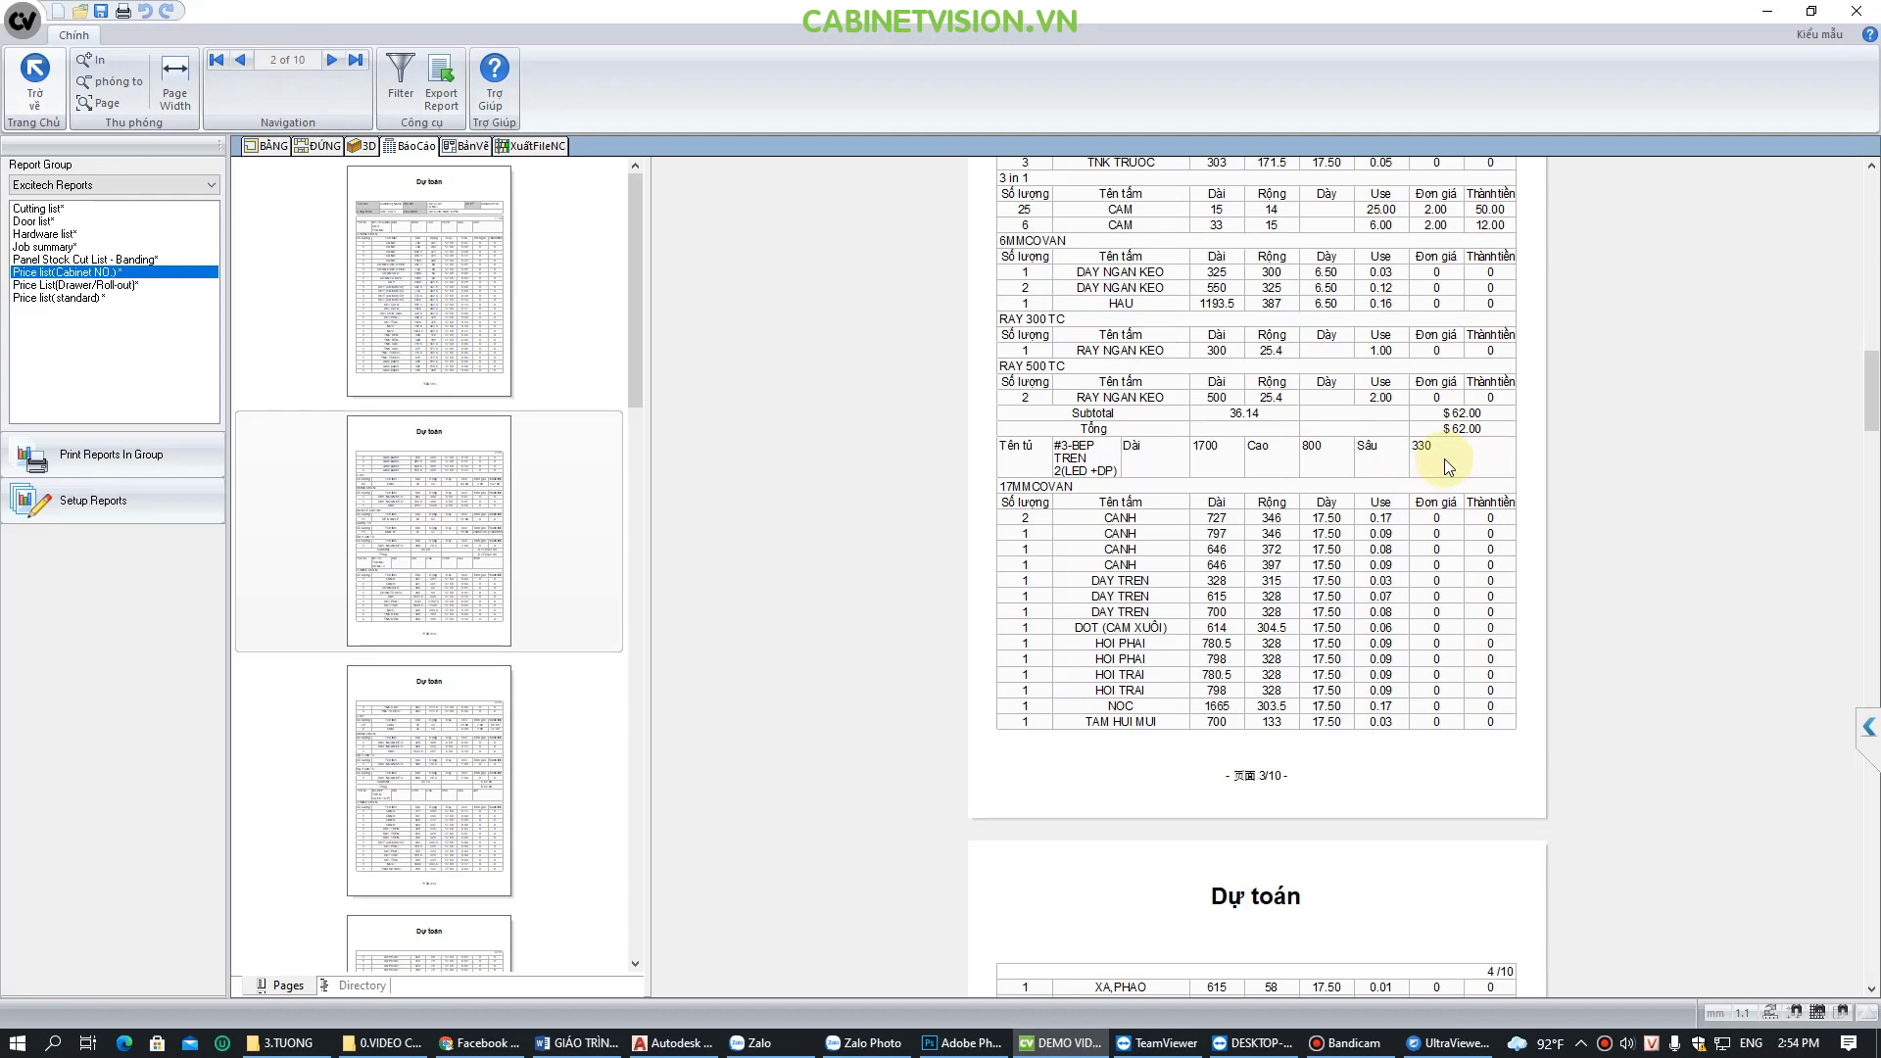
scroll(1424, 515, "down", 8)
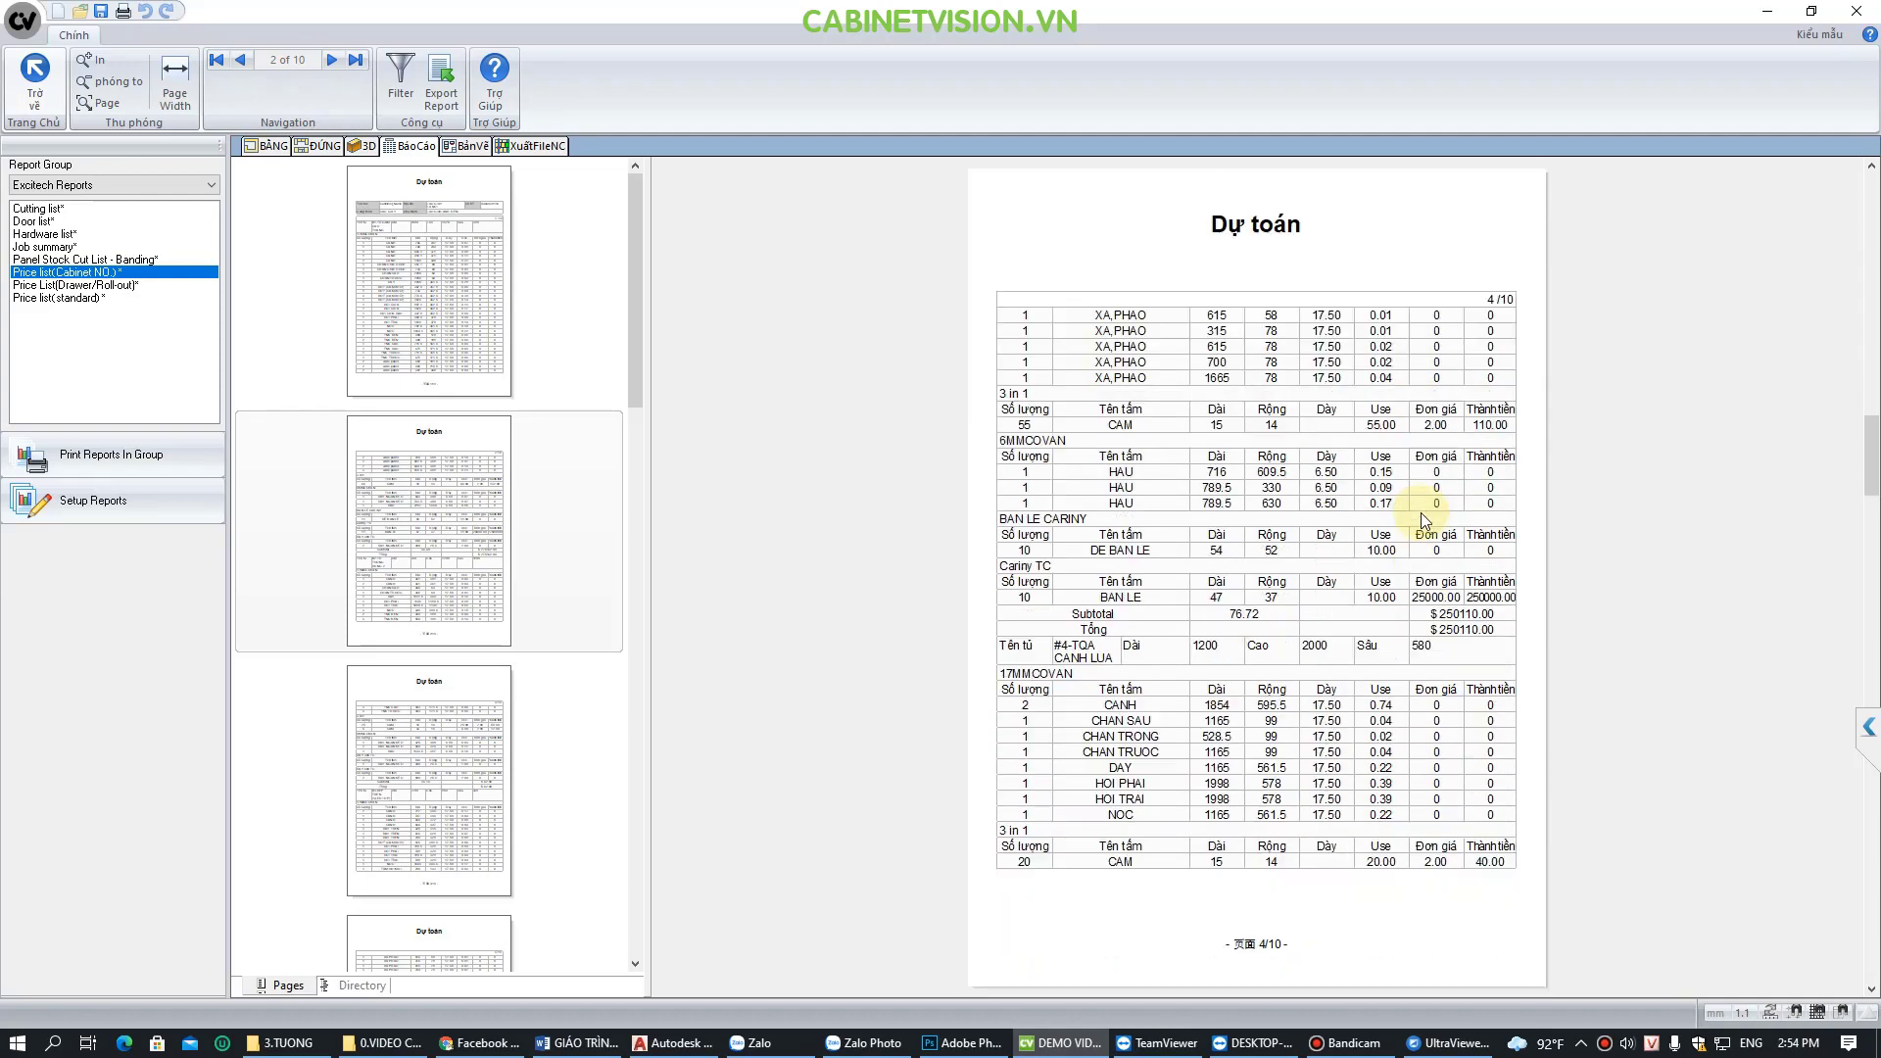
scroll(1108, 514, "down", 10)
left_click_drag(1868, 617, 1874, 912)
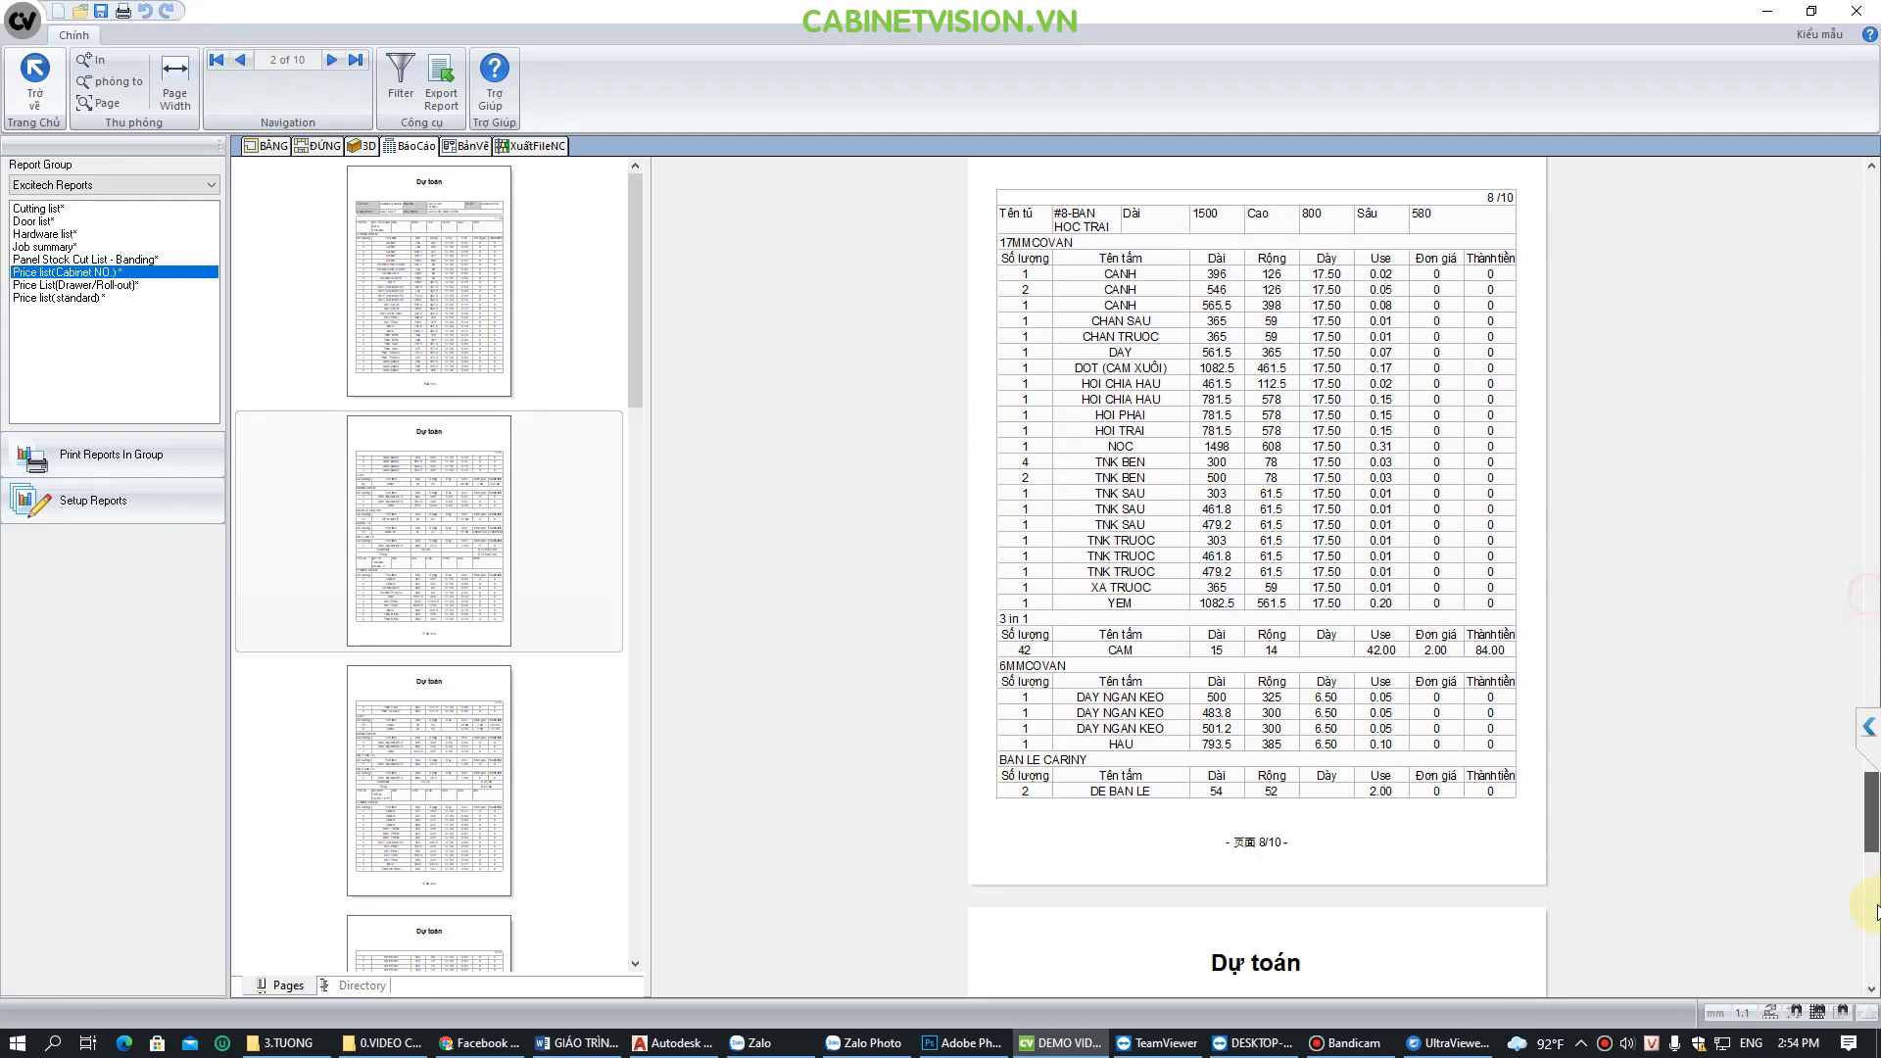
scroll(1873, 911, "down", 10)
scroll(1871, 897, "up", 1)
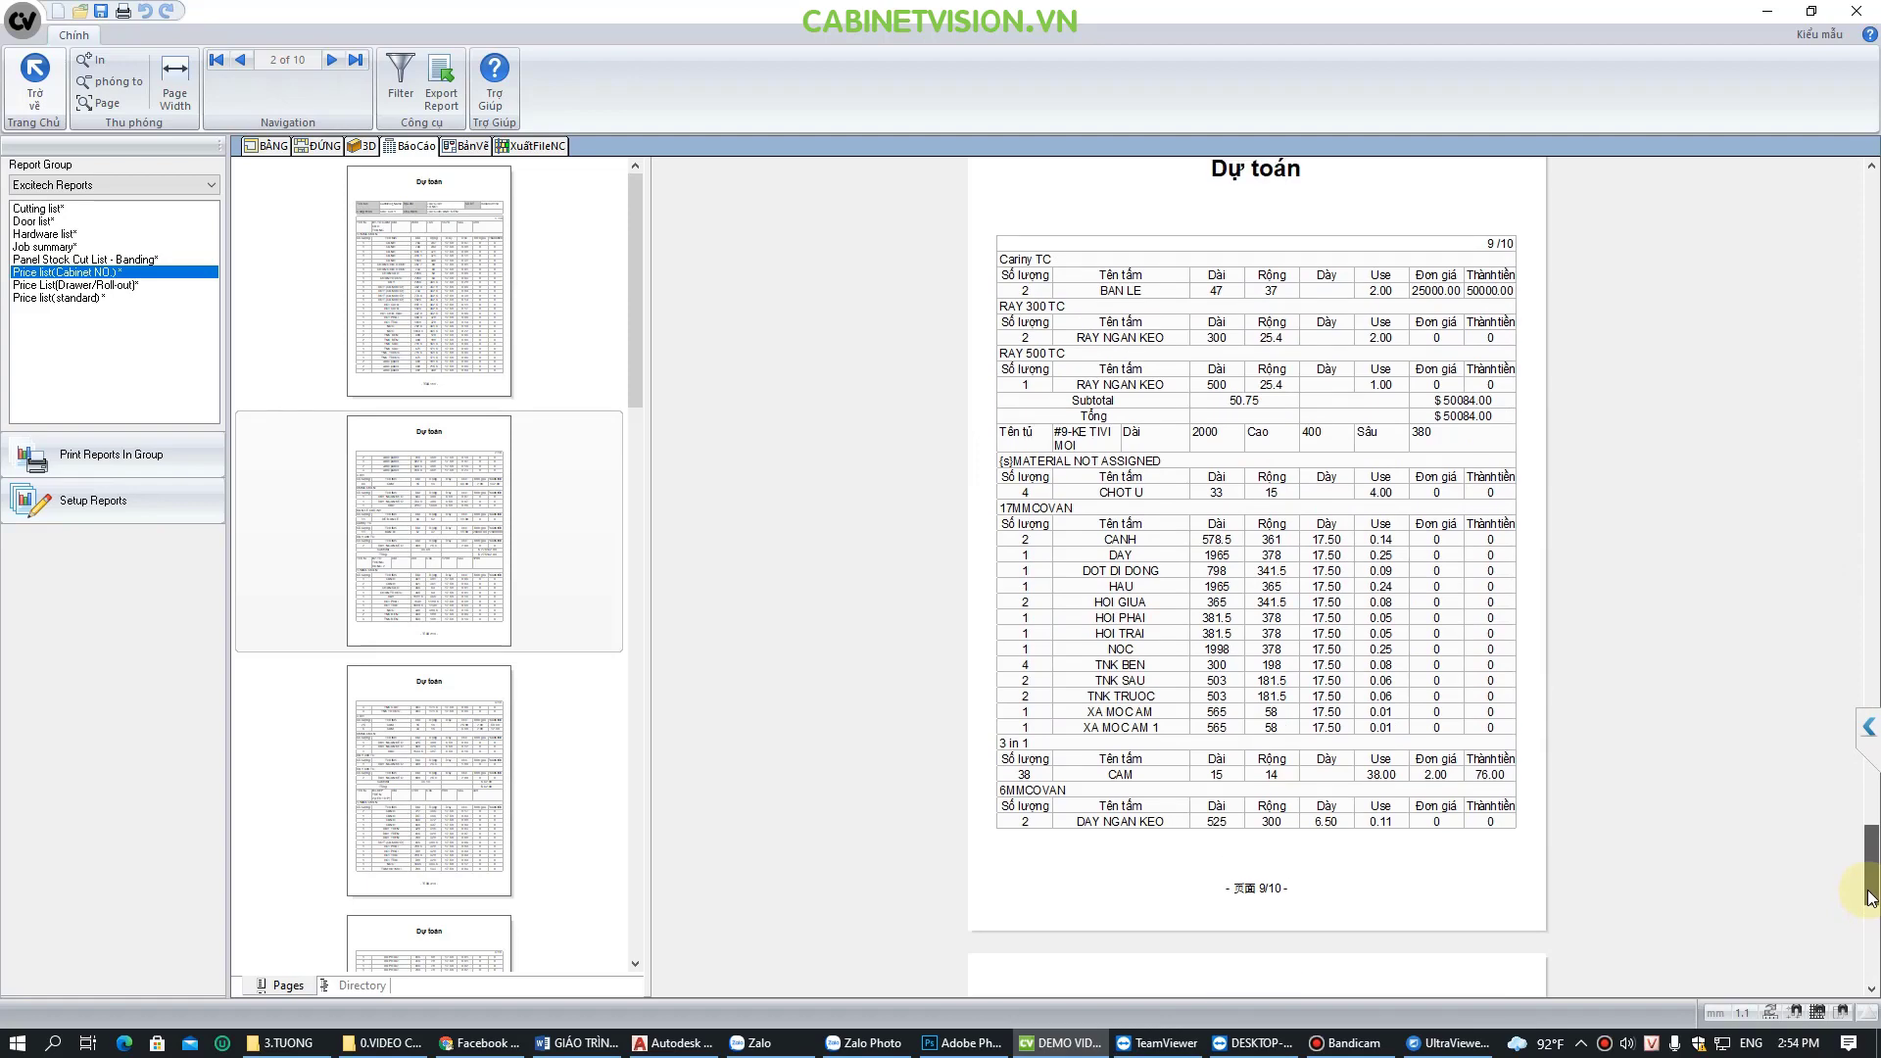
scroll(1872, 898, "up", 1)
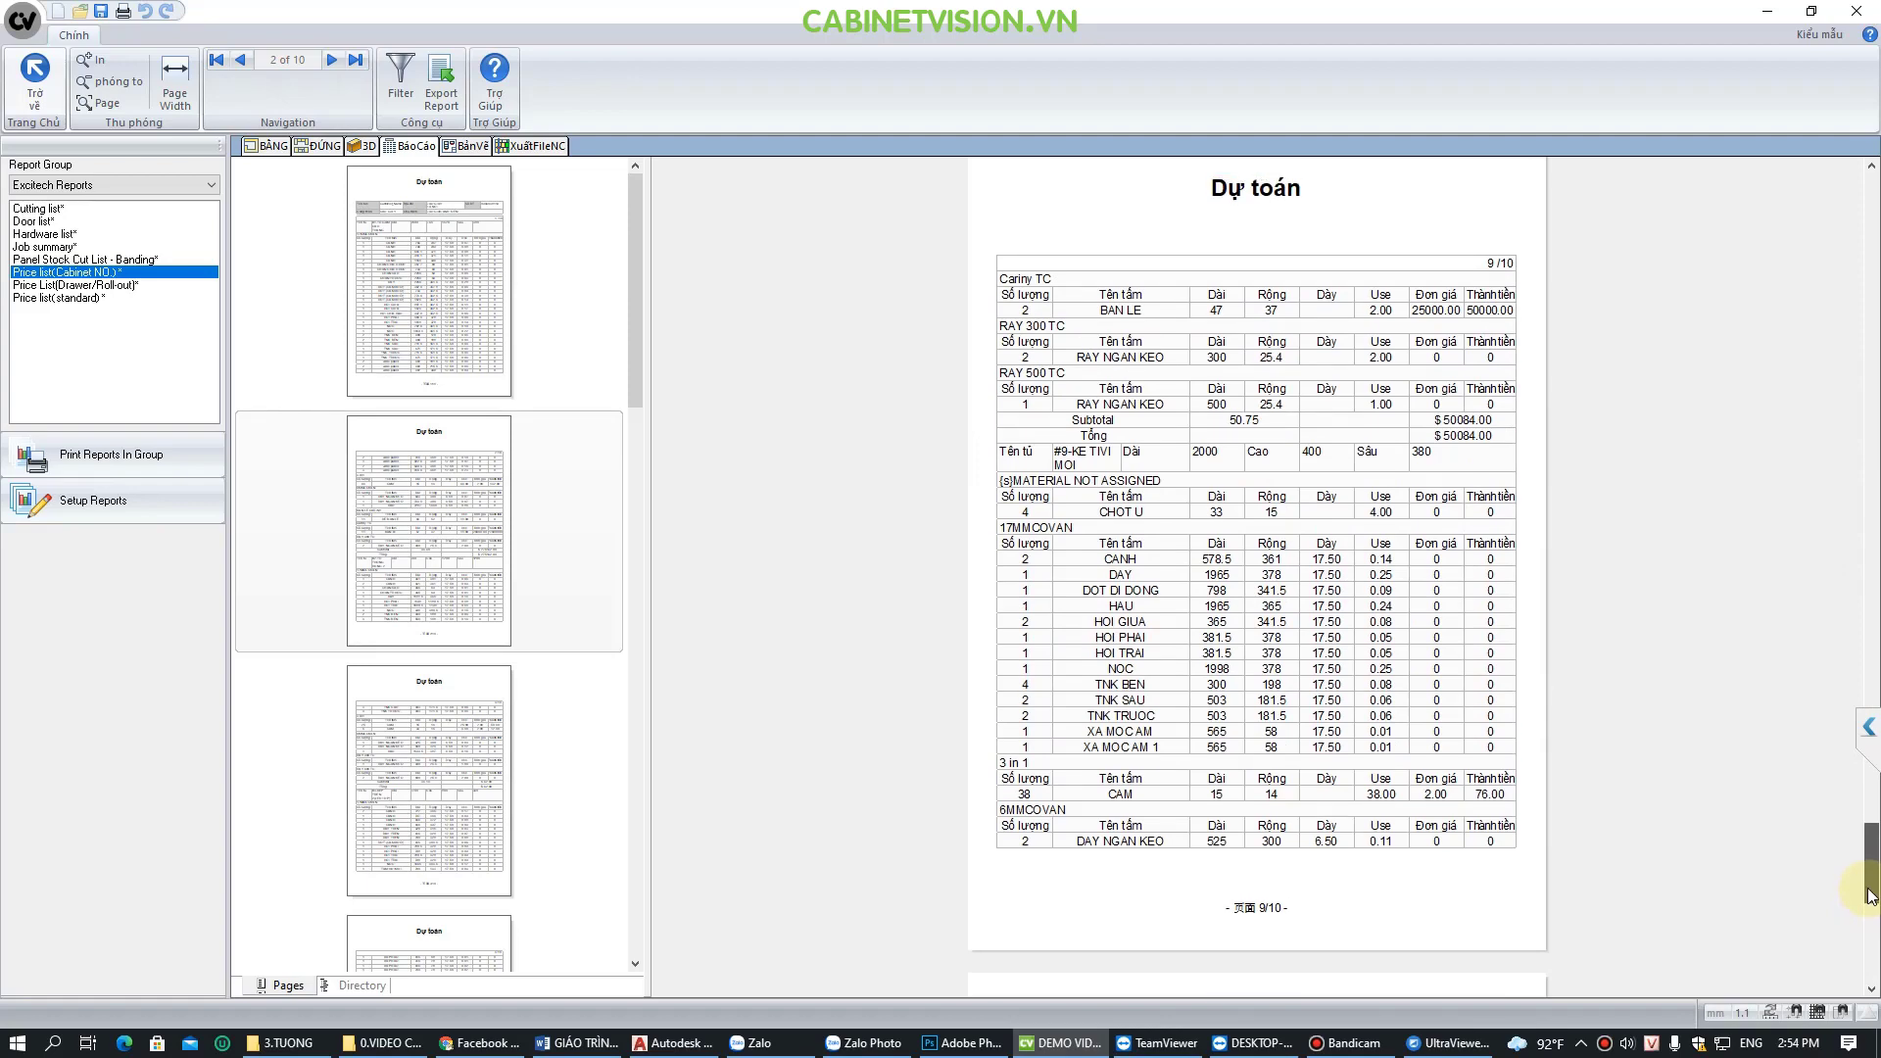
left_click_drag(1871, 897, 1875, 943)
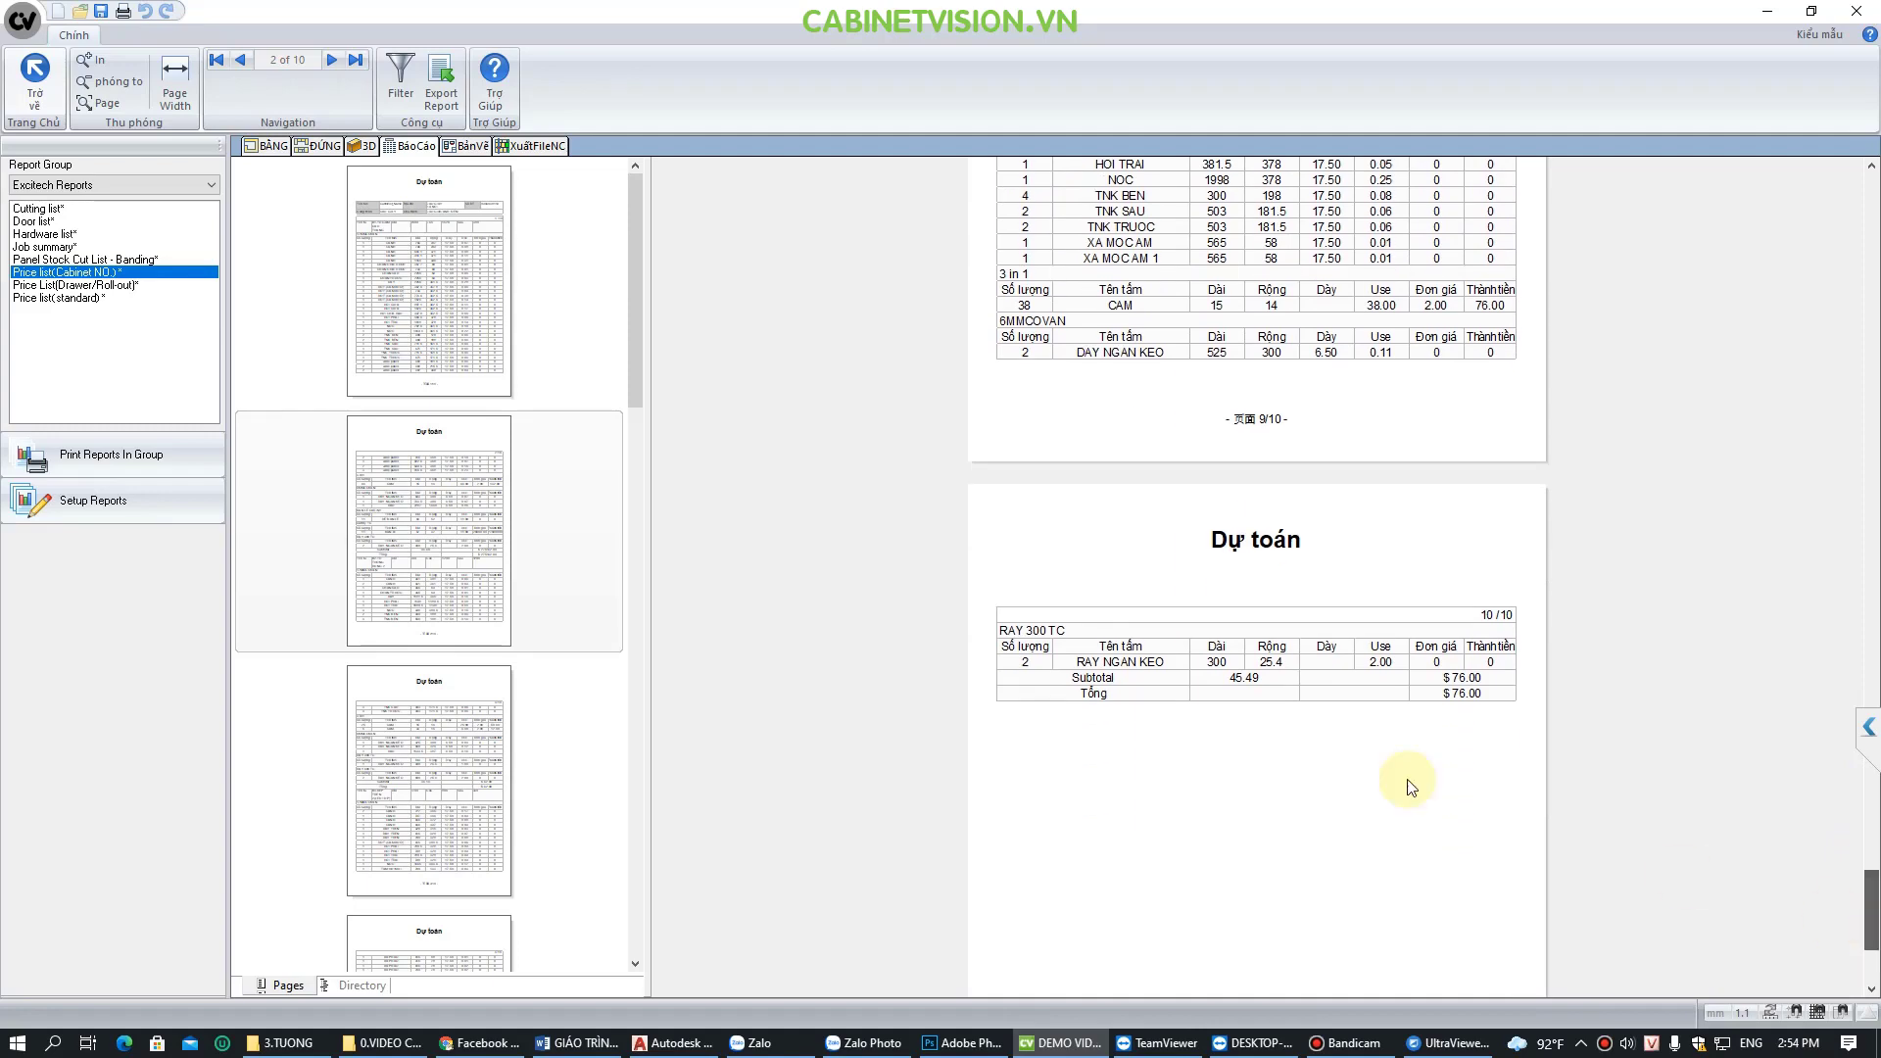
key("Down")
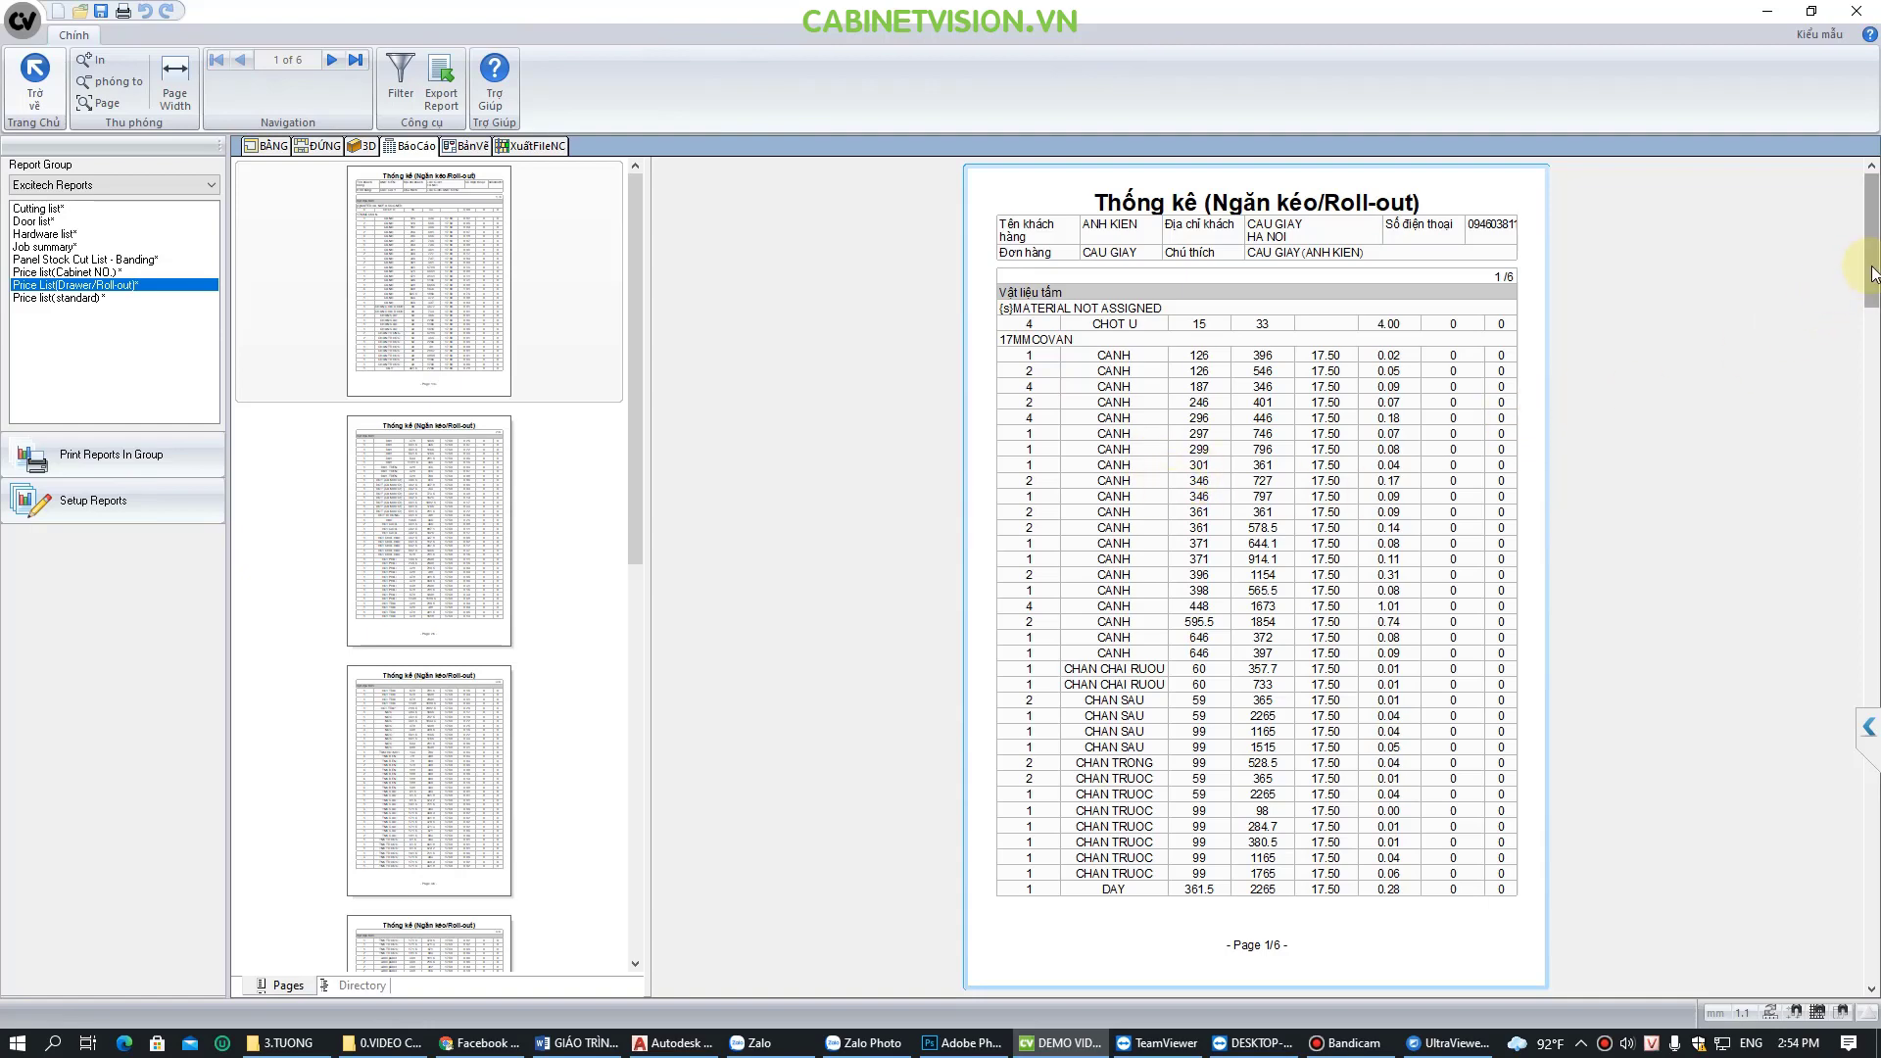
Review the Drawer/Roll-out price list through page 4, then generate the Price list(standard) report.
left_click_drag(1872, 275, 1872, 181)
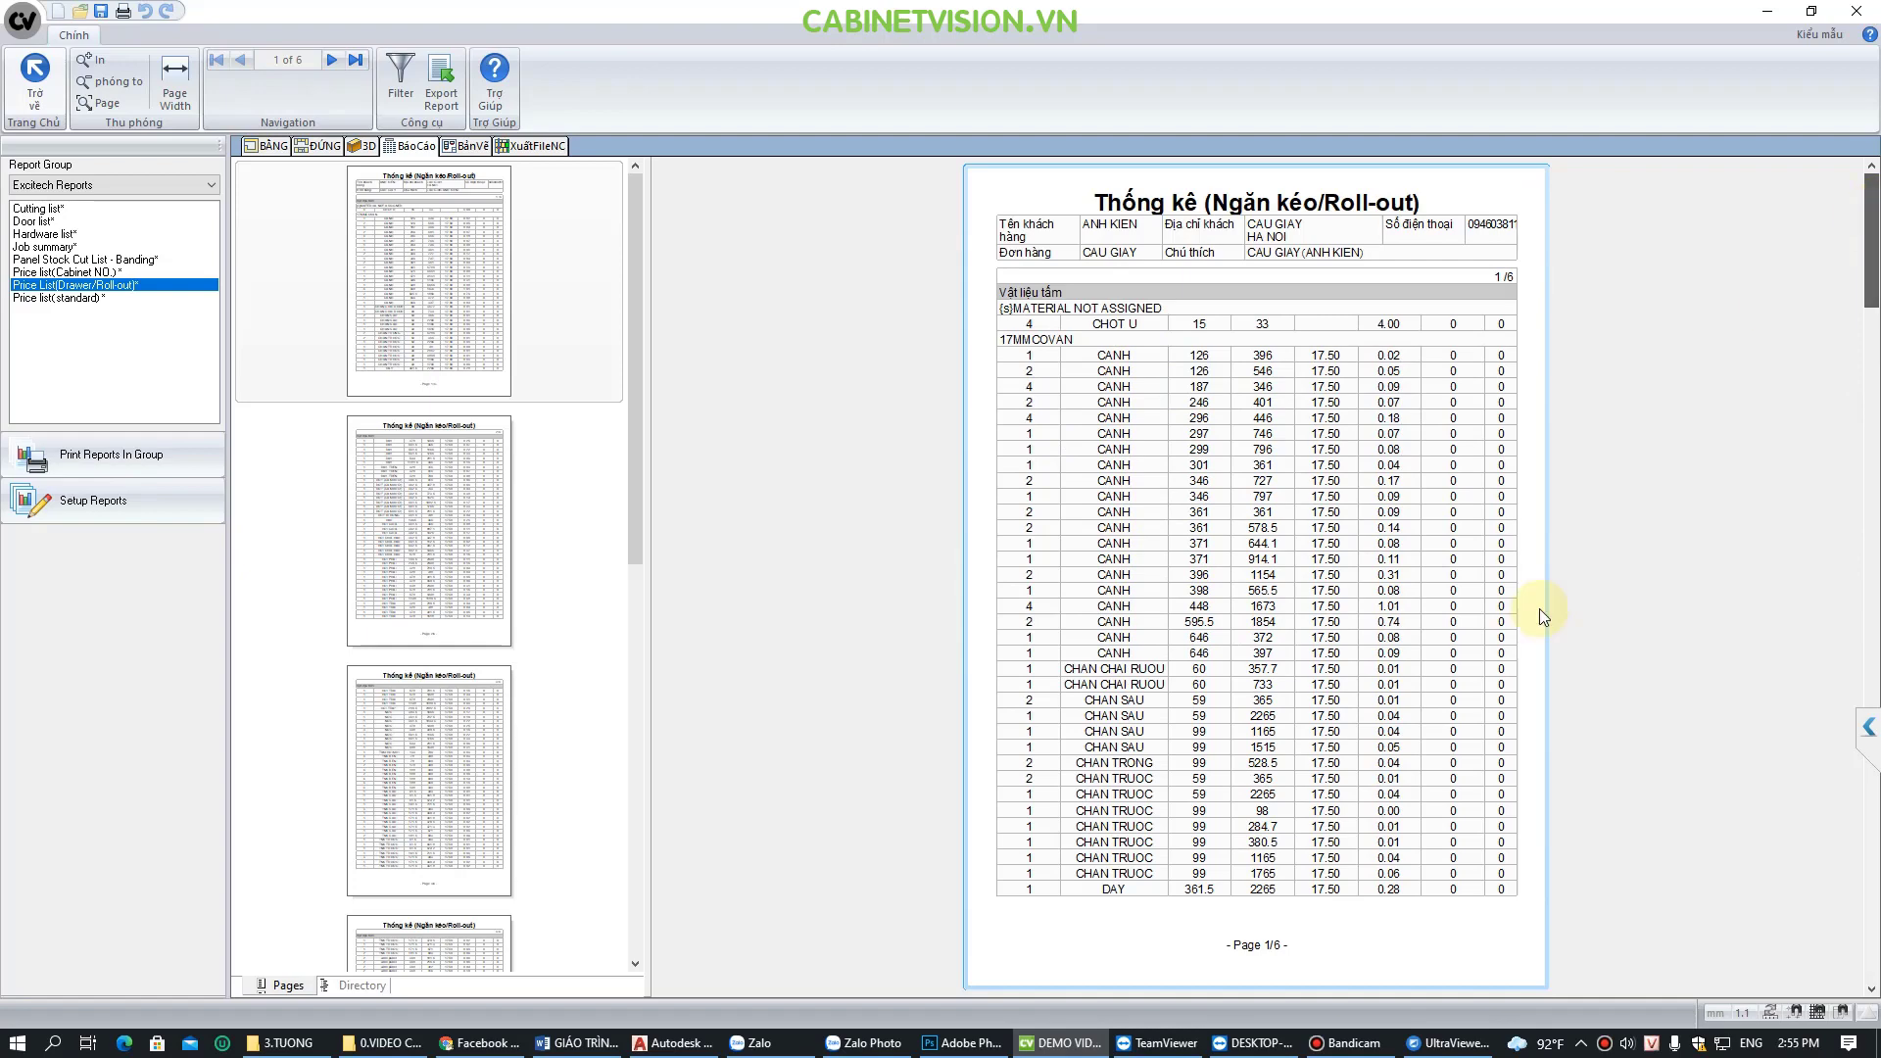
scroll(1538, 609, "down", 10)
scroll(1538, 608, "down", 4)
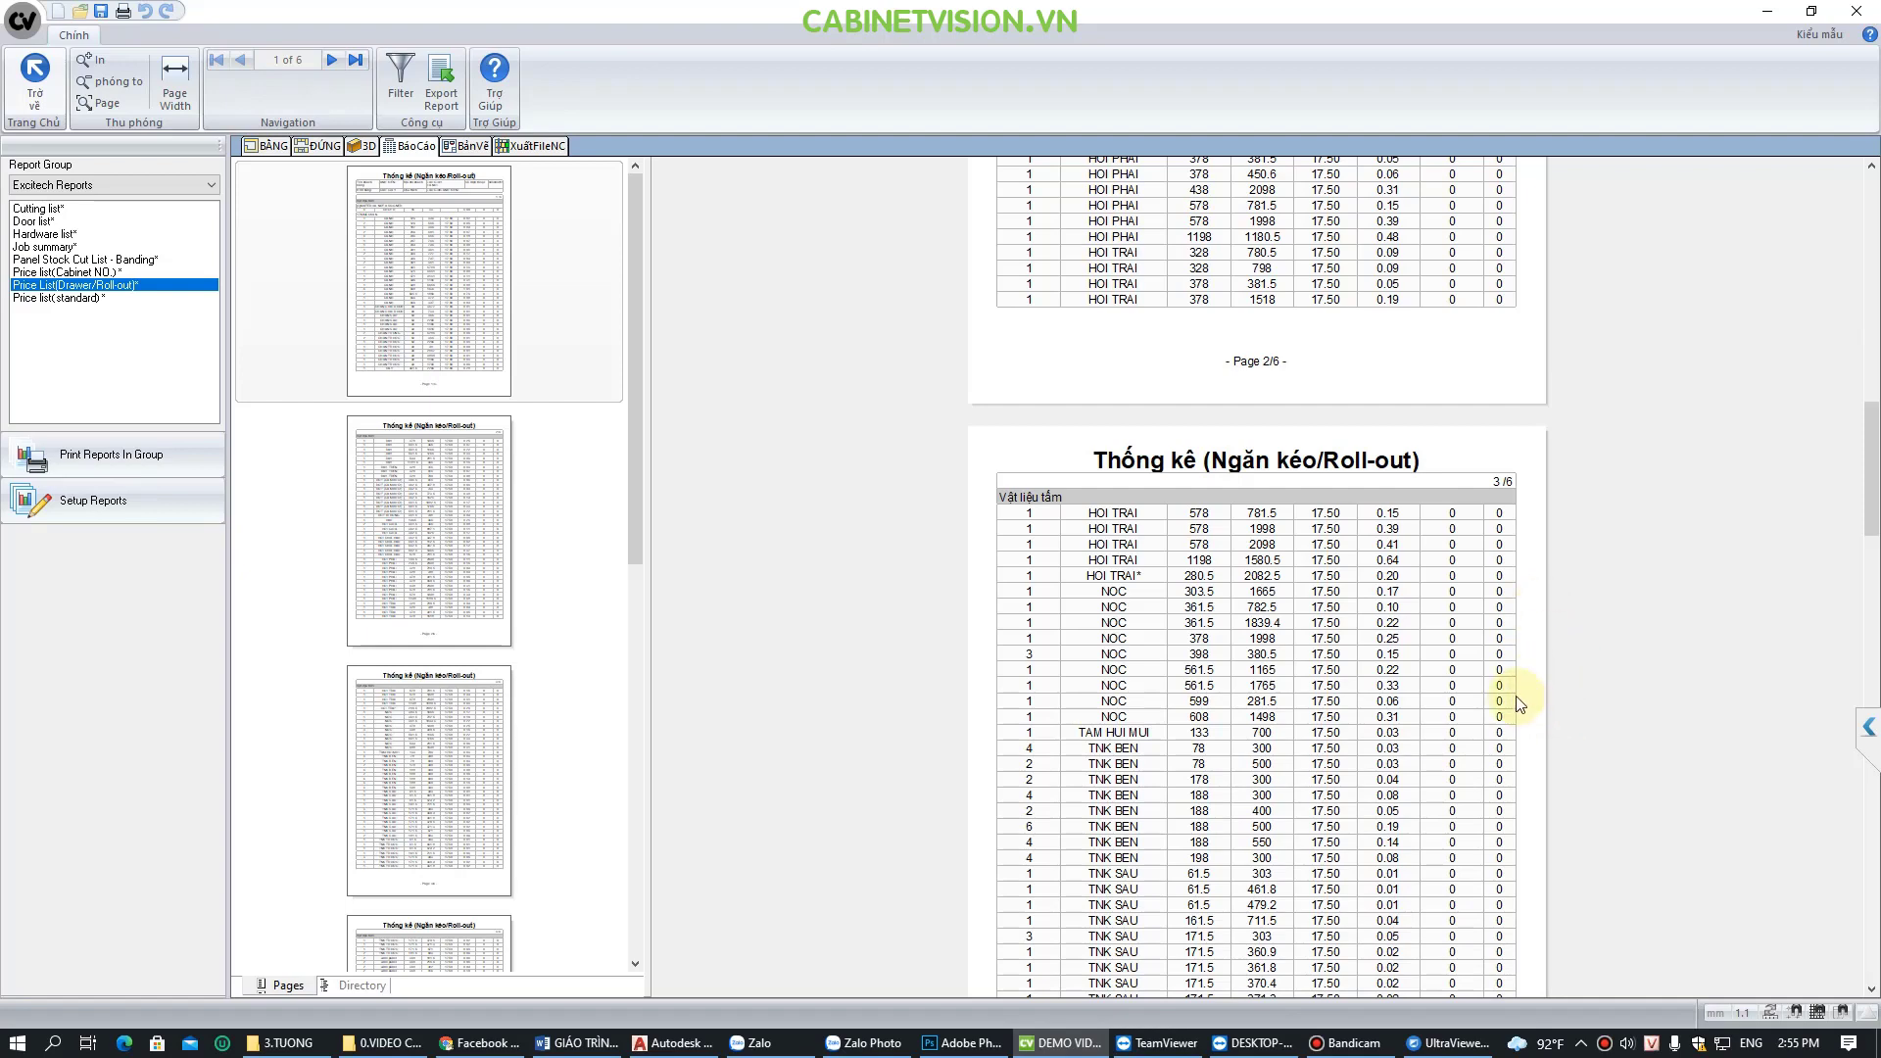
scroll(1517, 702, "up", 15)
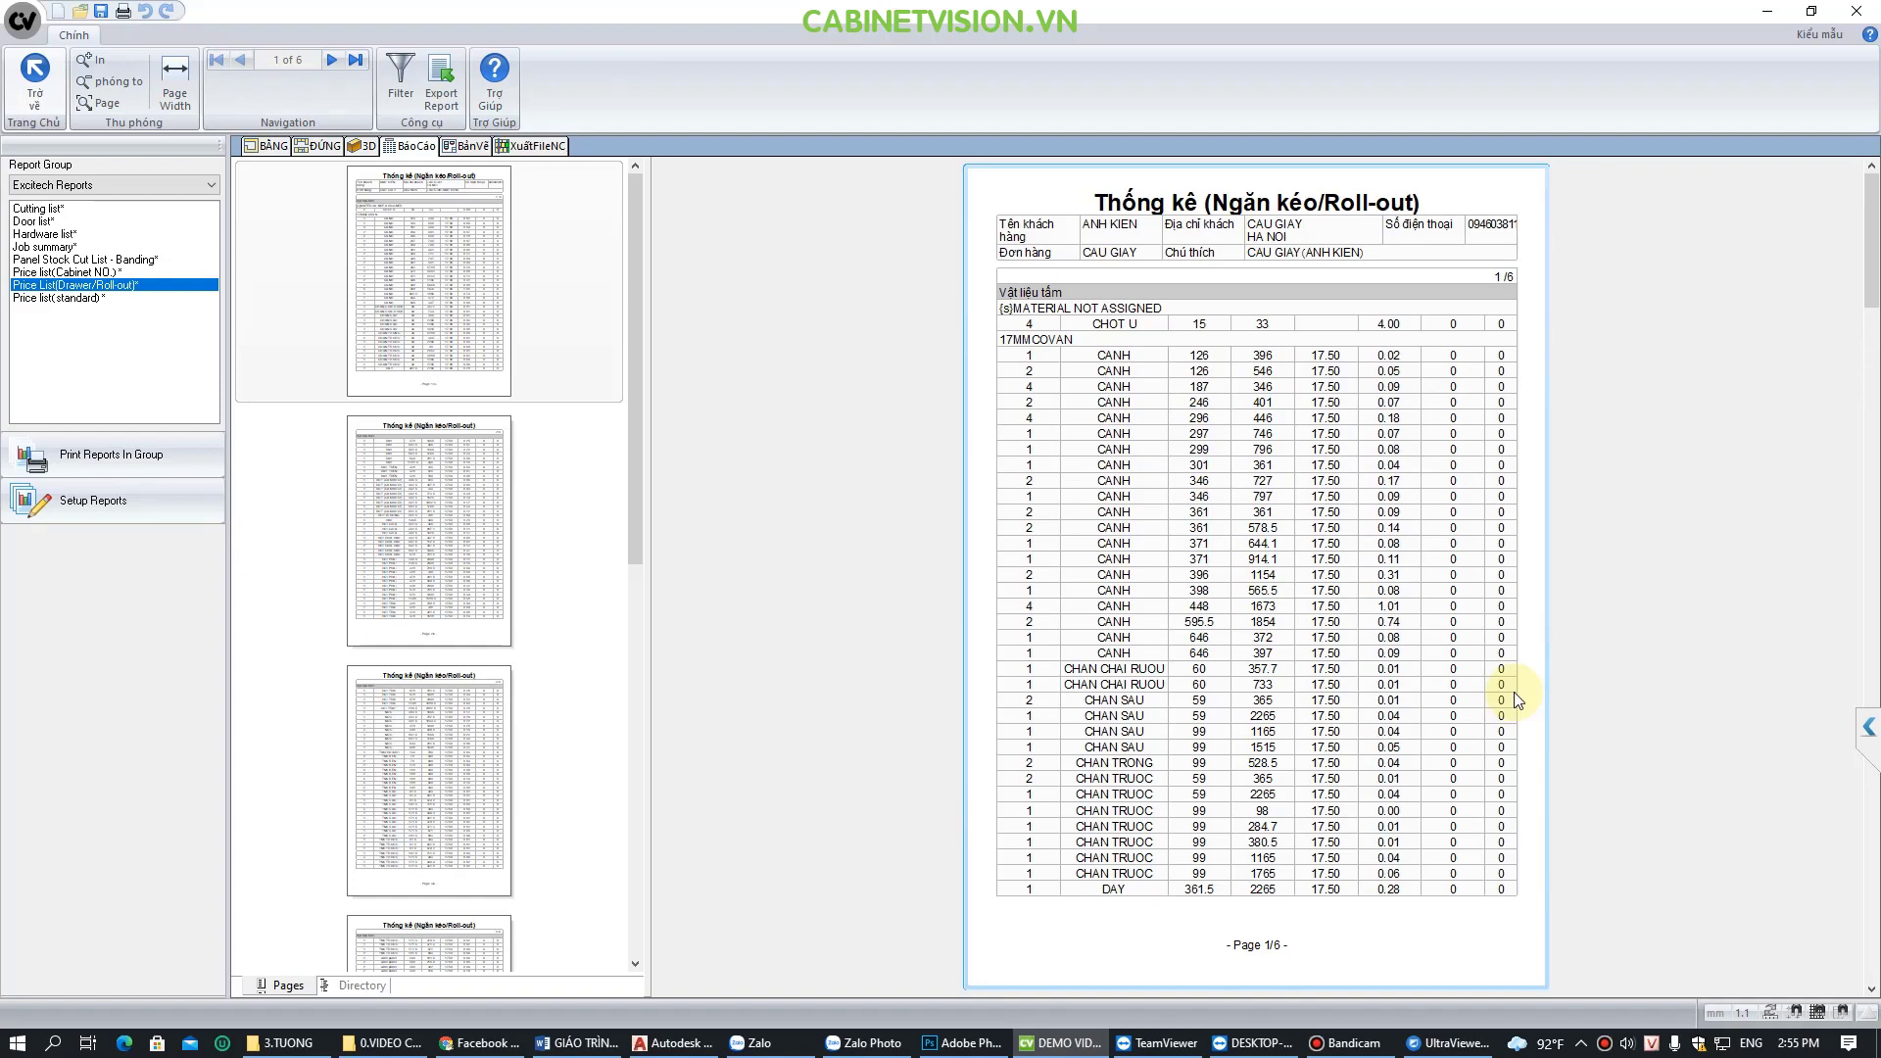
scroll(1514, 698, "down", 20)
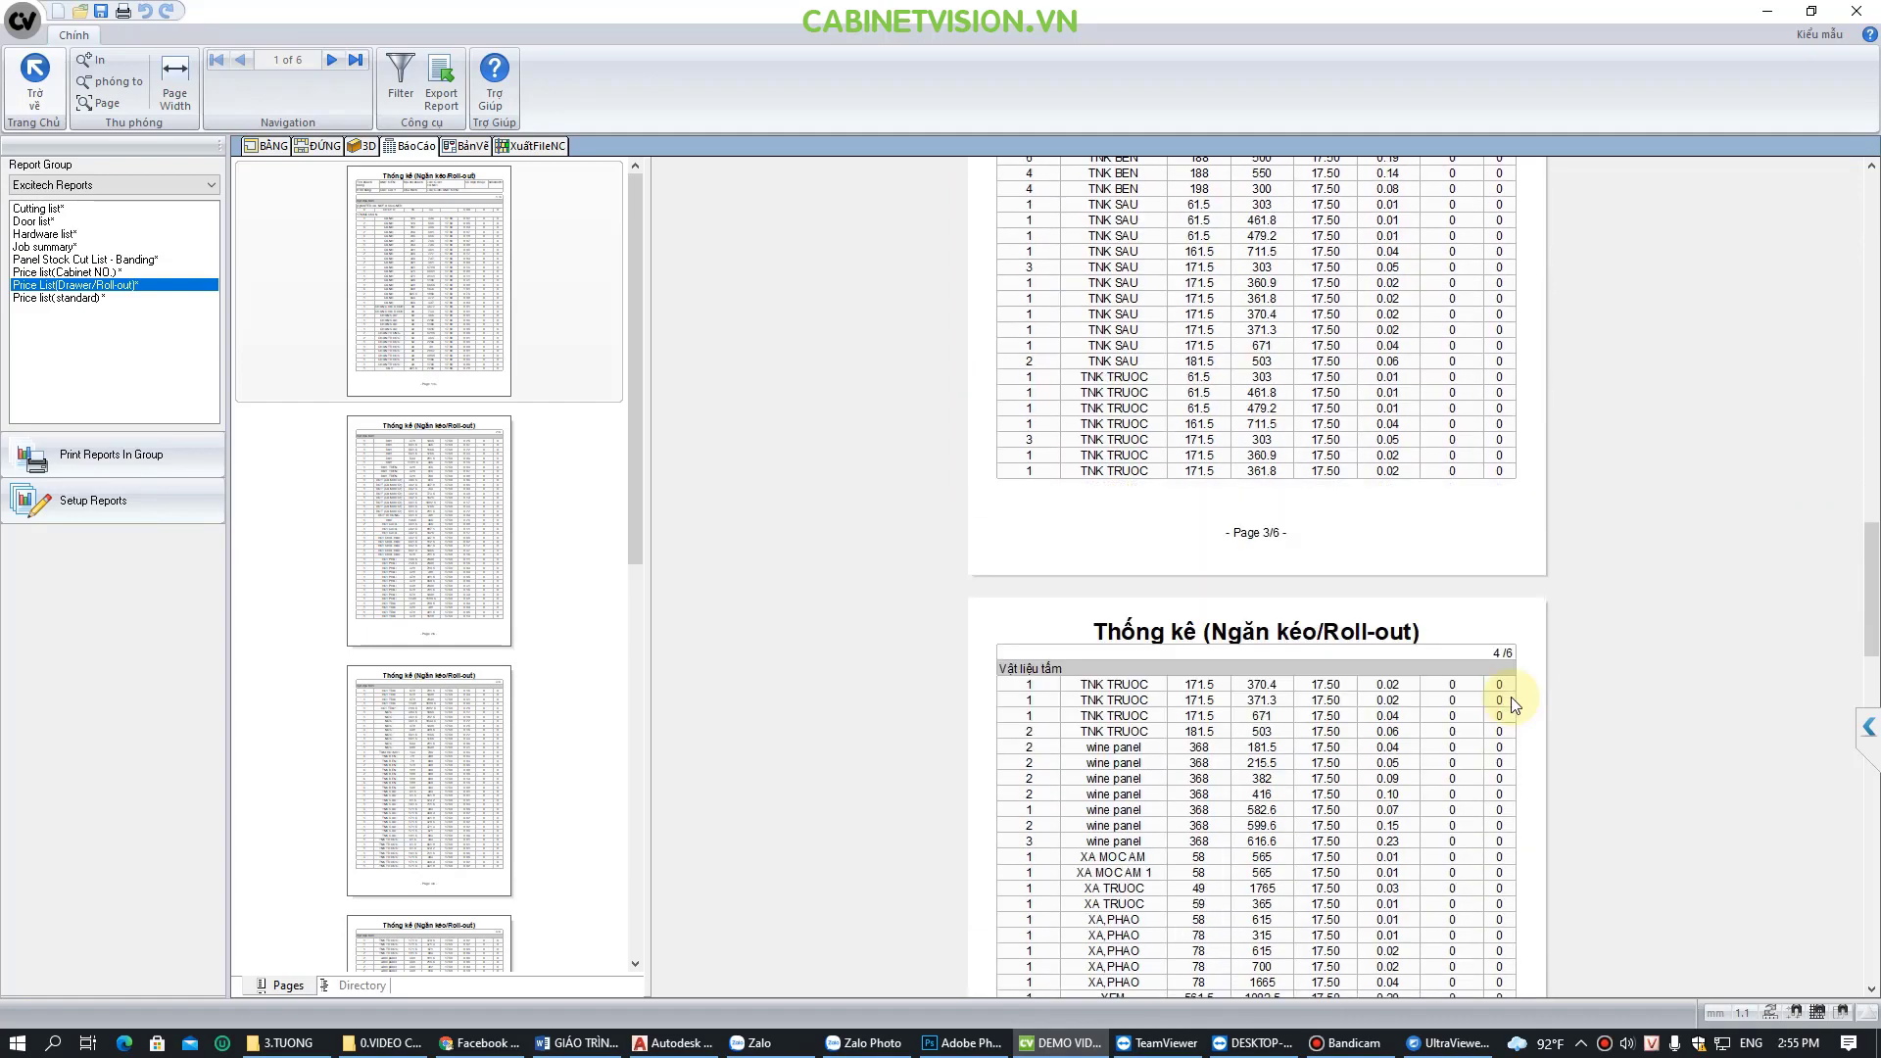
scroll(1514, 702, "up", 15)
left_click(89, 299)
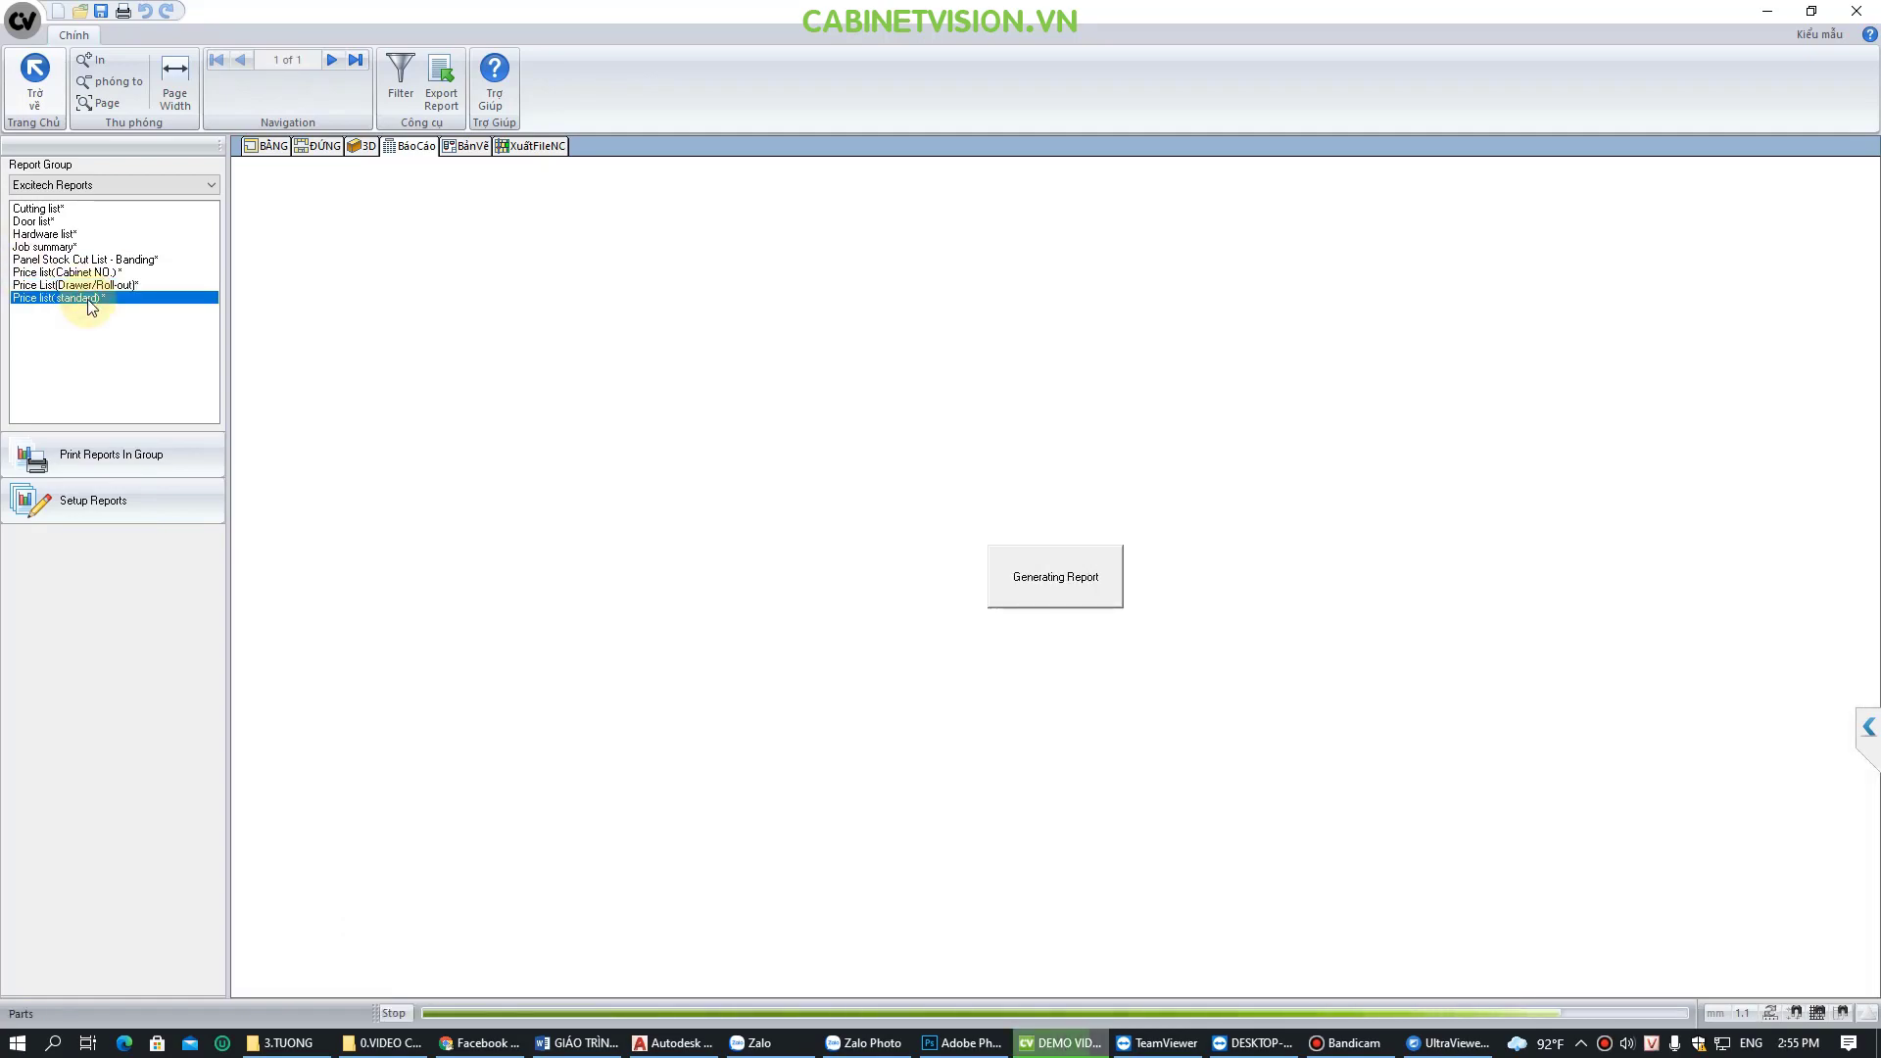
Scroll the Price list(standard) to its $1075844.00 grand total, then preview the Job summary report.
scroll(1302, 590, "down", 1)
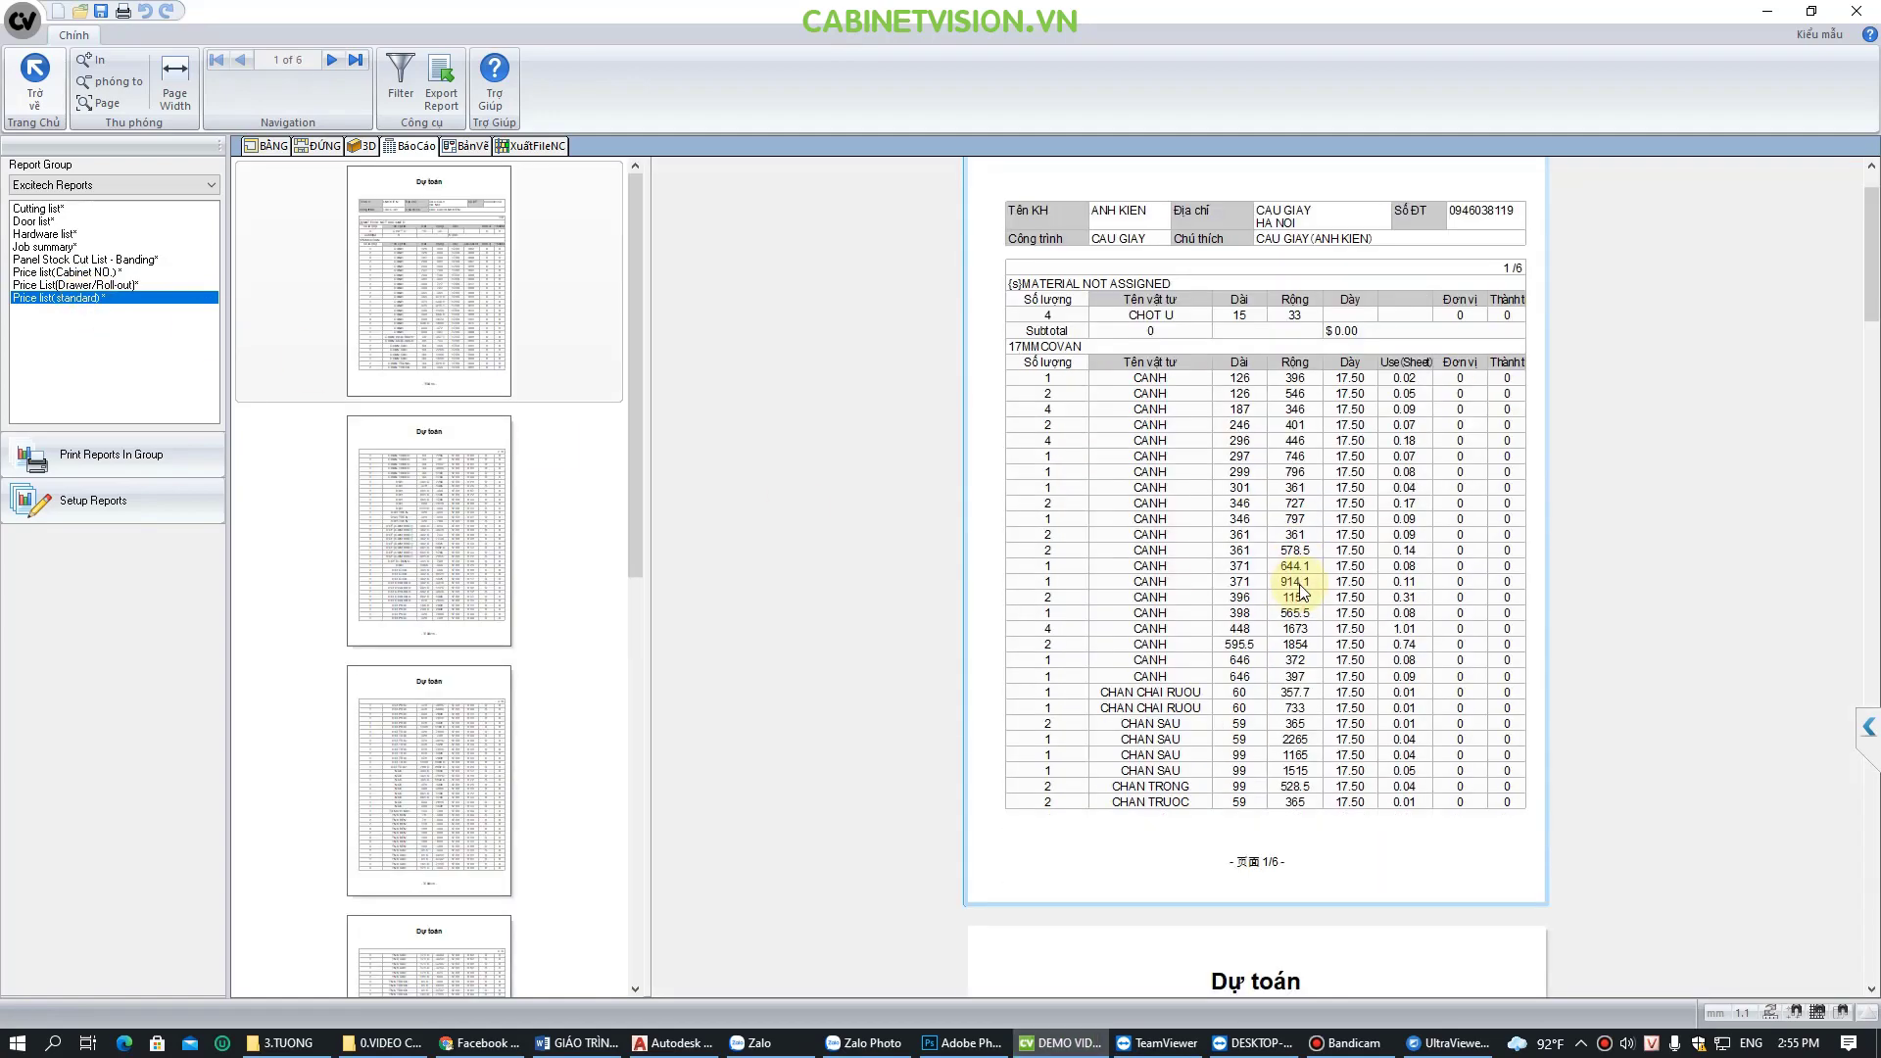
scroll(1302, 590, "down", 8)
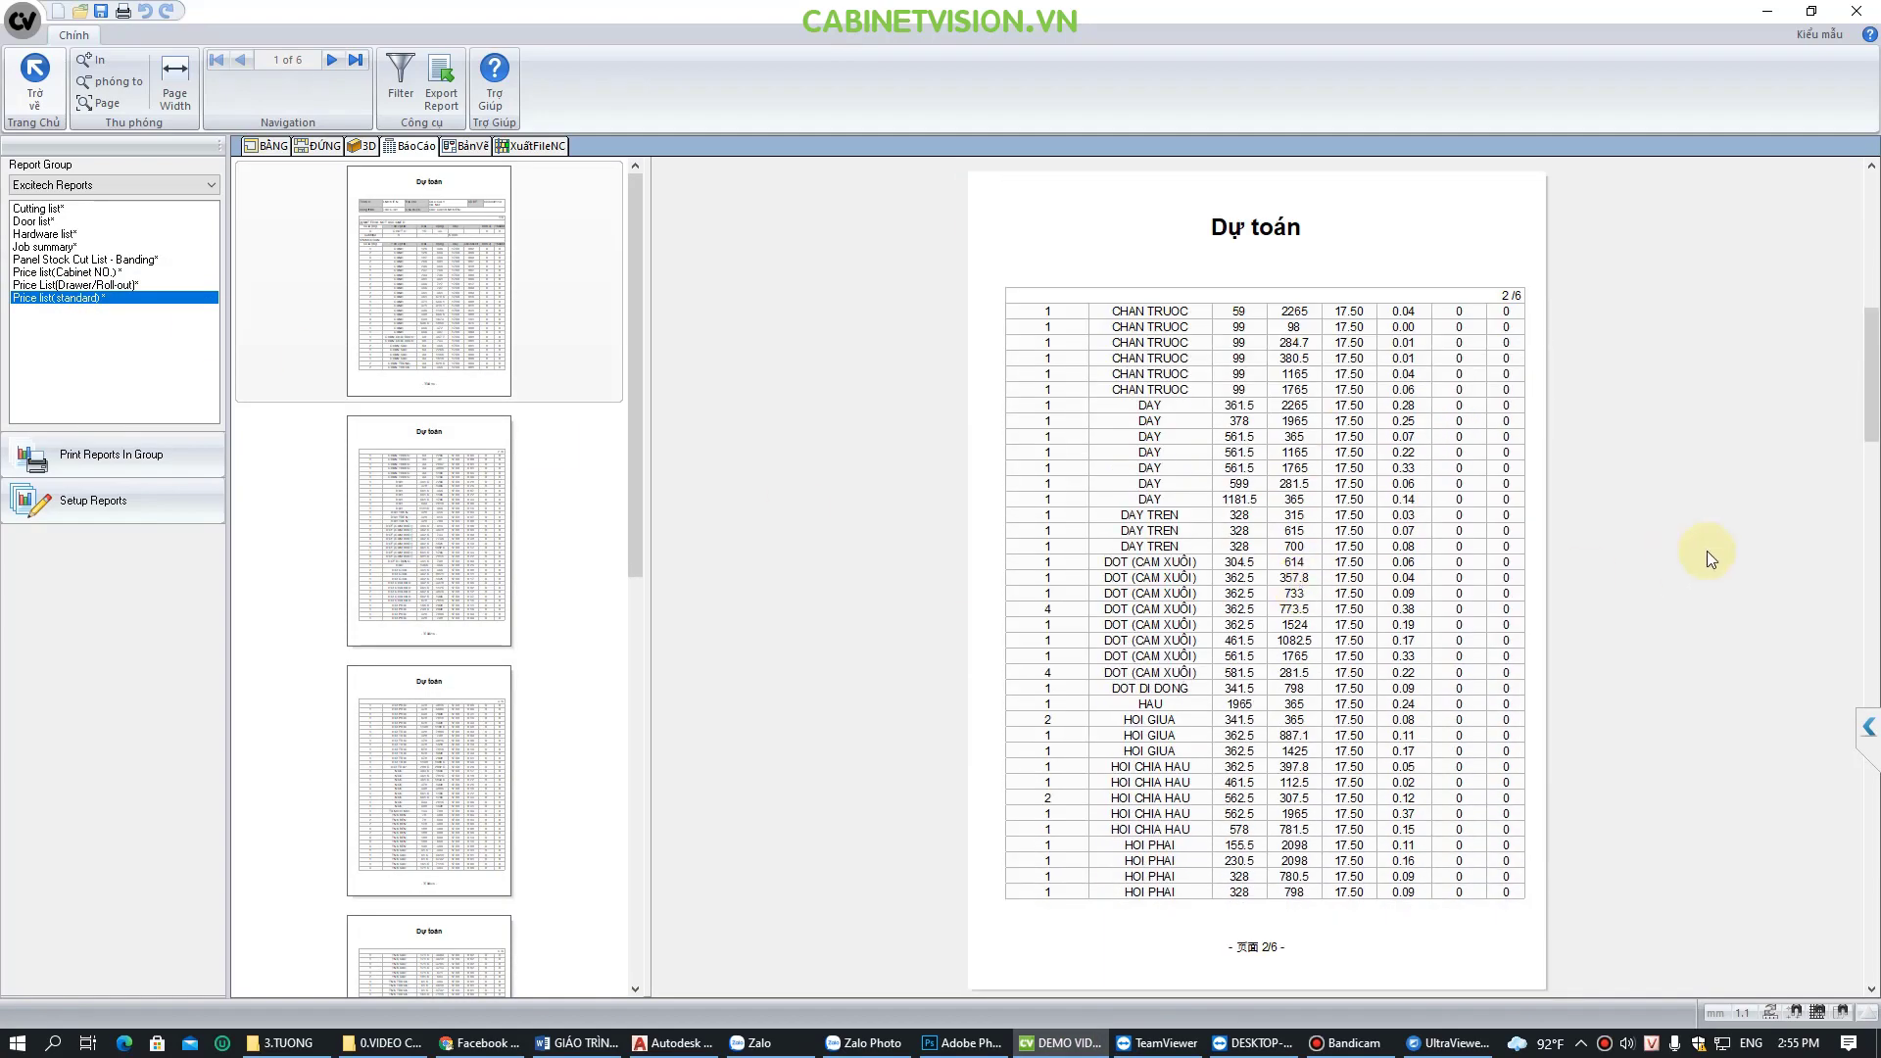
scroll(1719, 509, "down", 5)
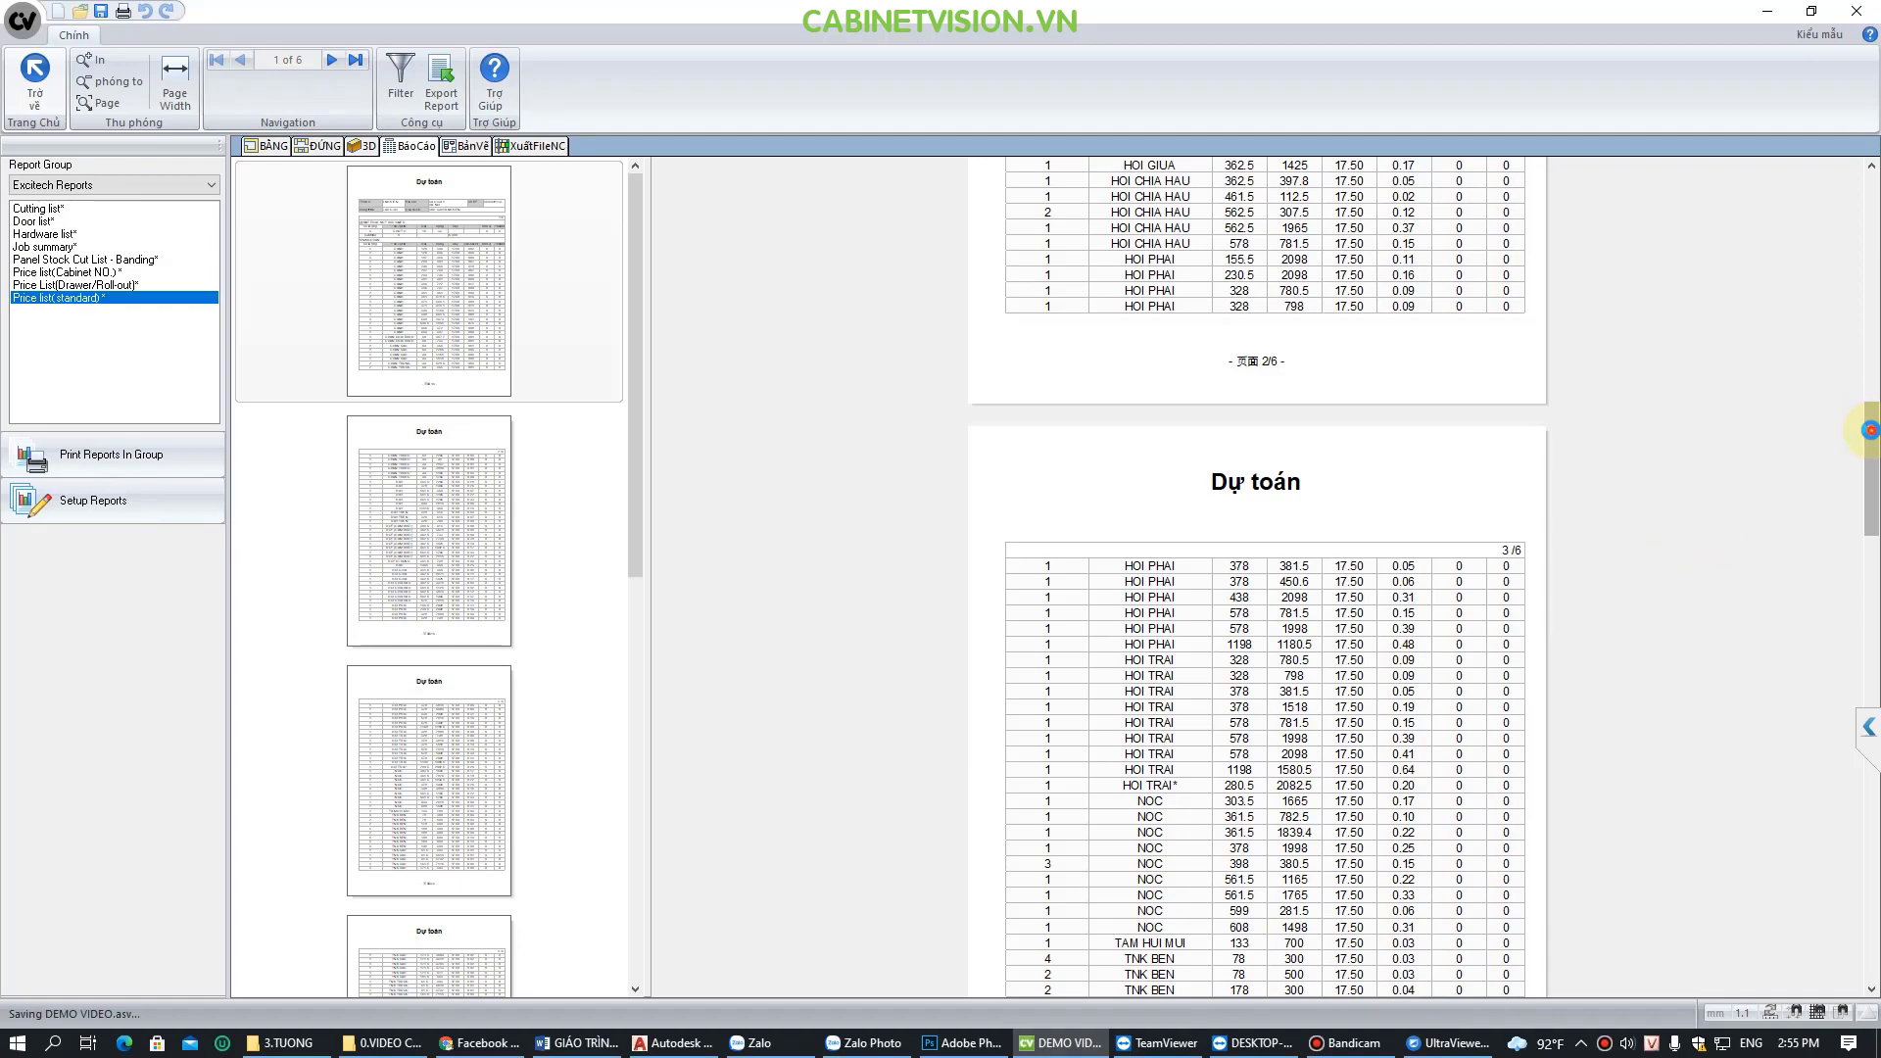
left_click_drag(1871, 431, 1871, 147)
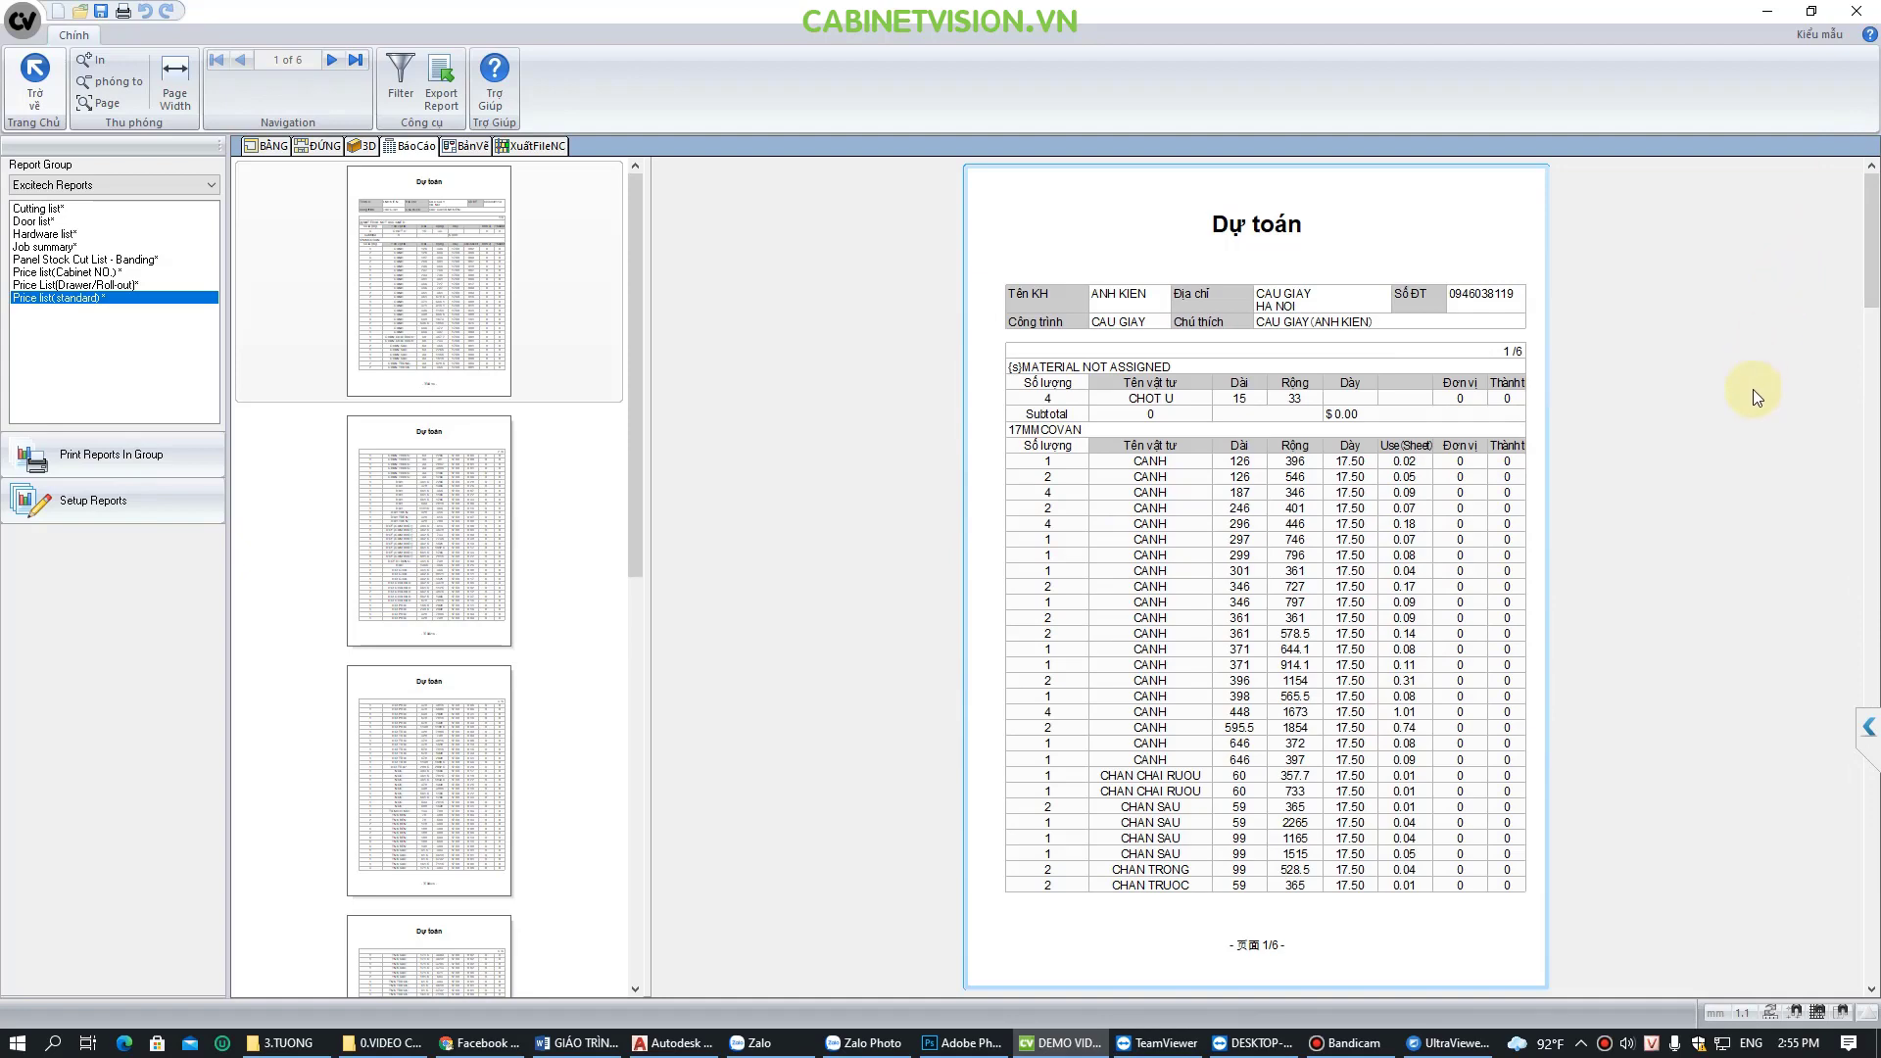
scroll(1754, 390, "down", 1)
scroll(1754, 390, "down", 3)
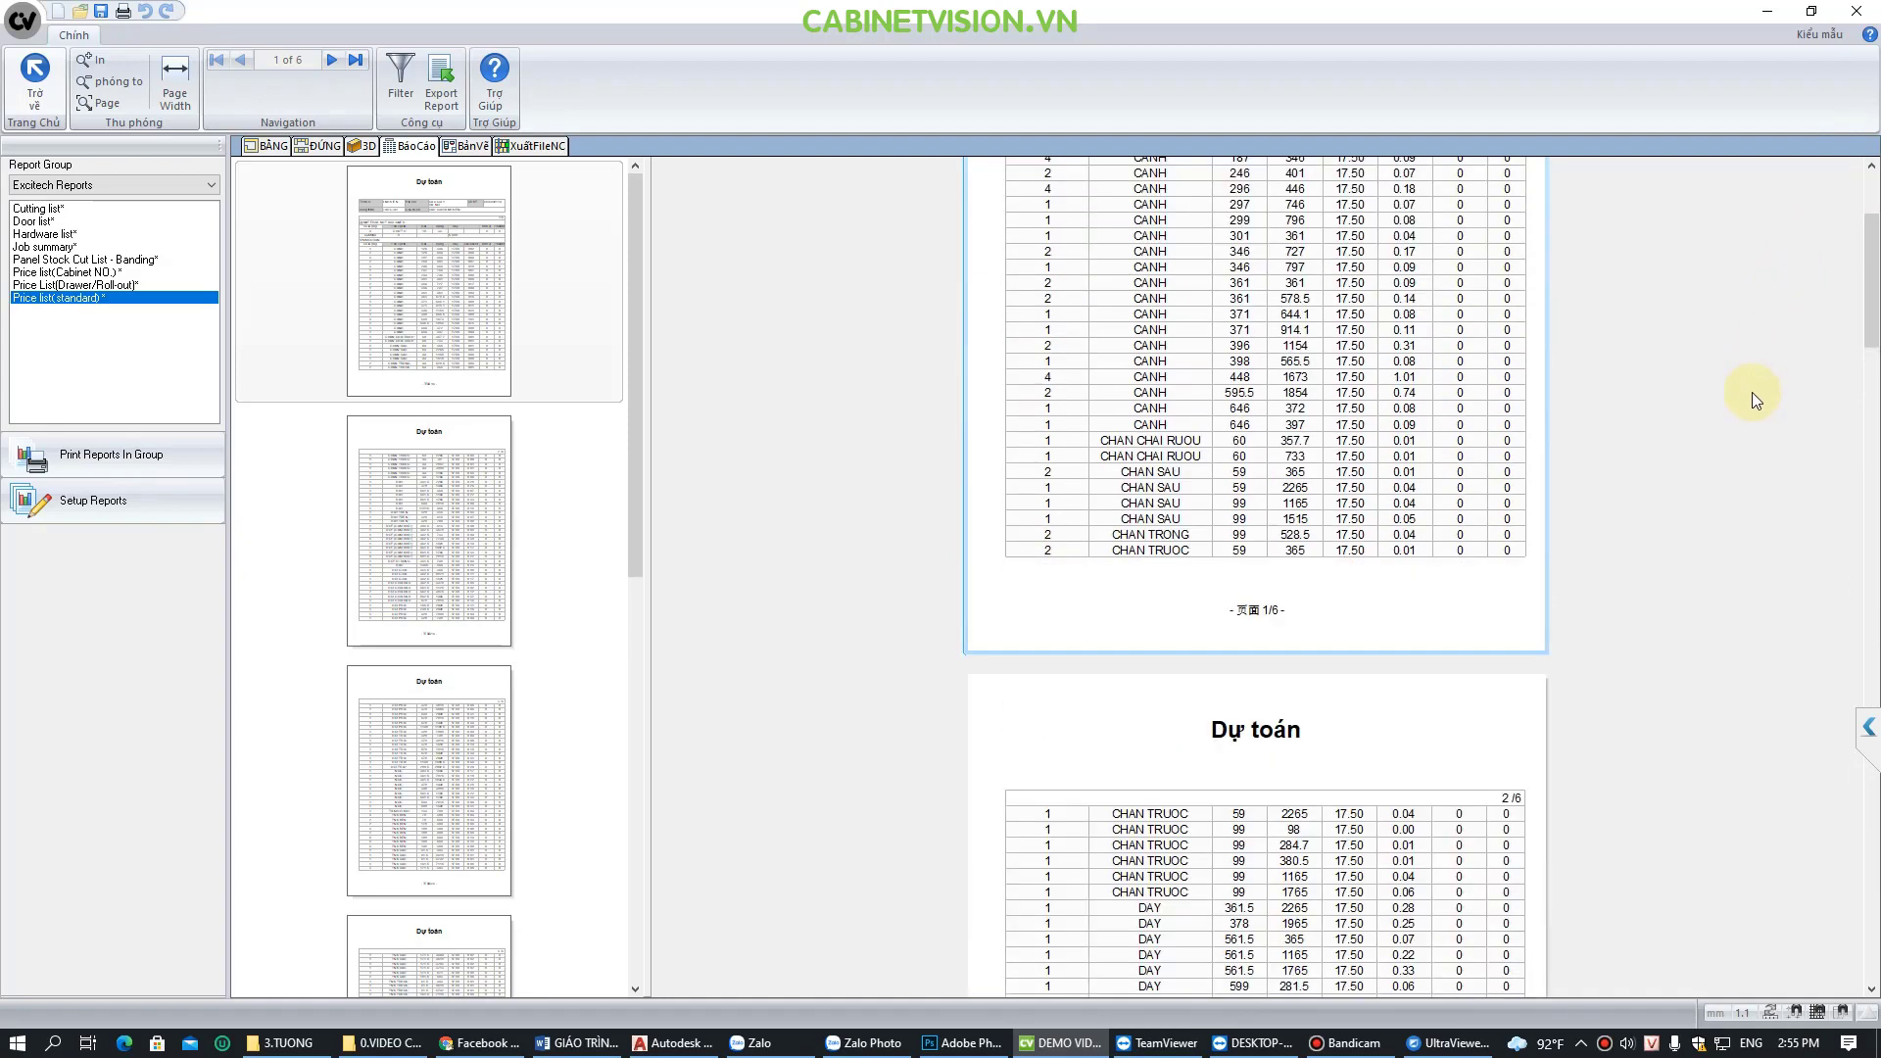
scroll(1752, 392, "up", 5)
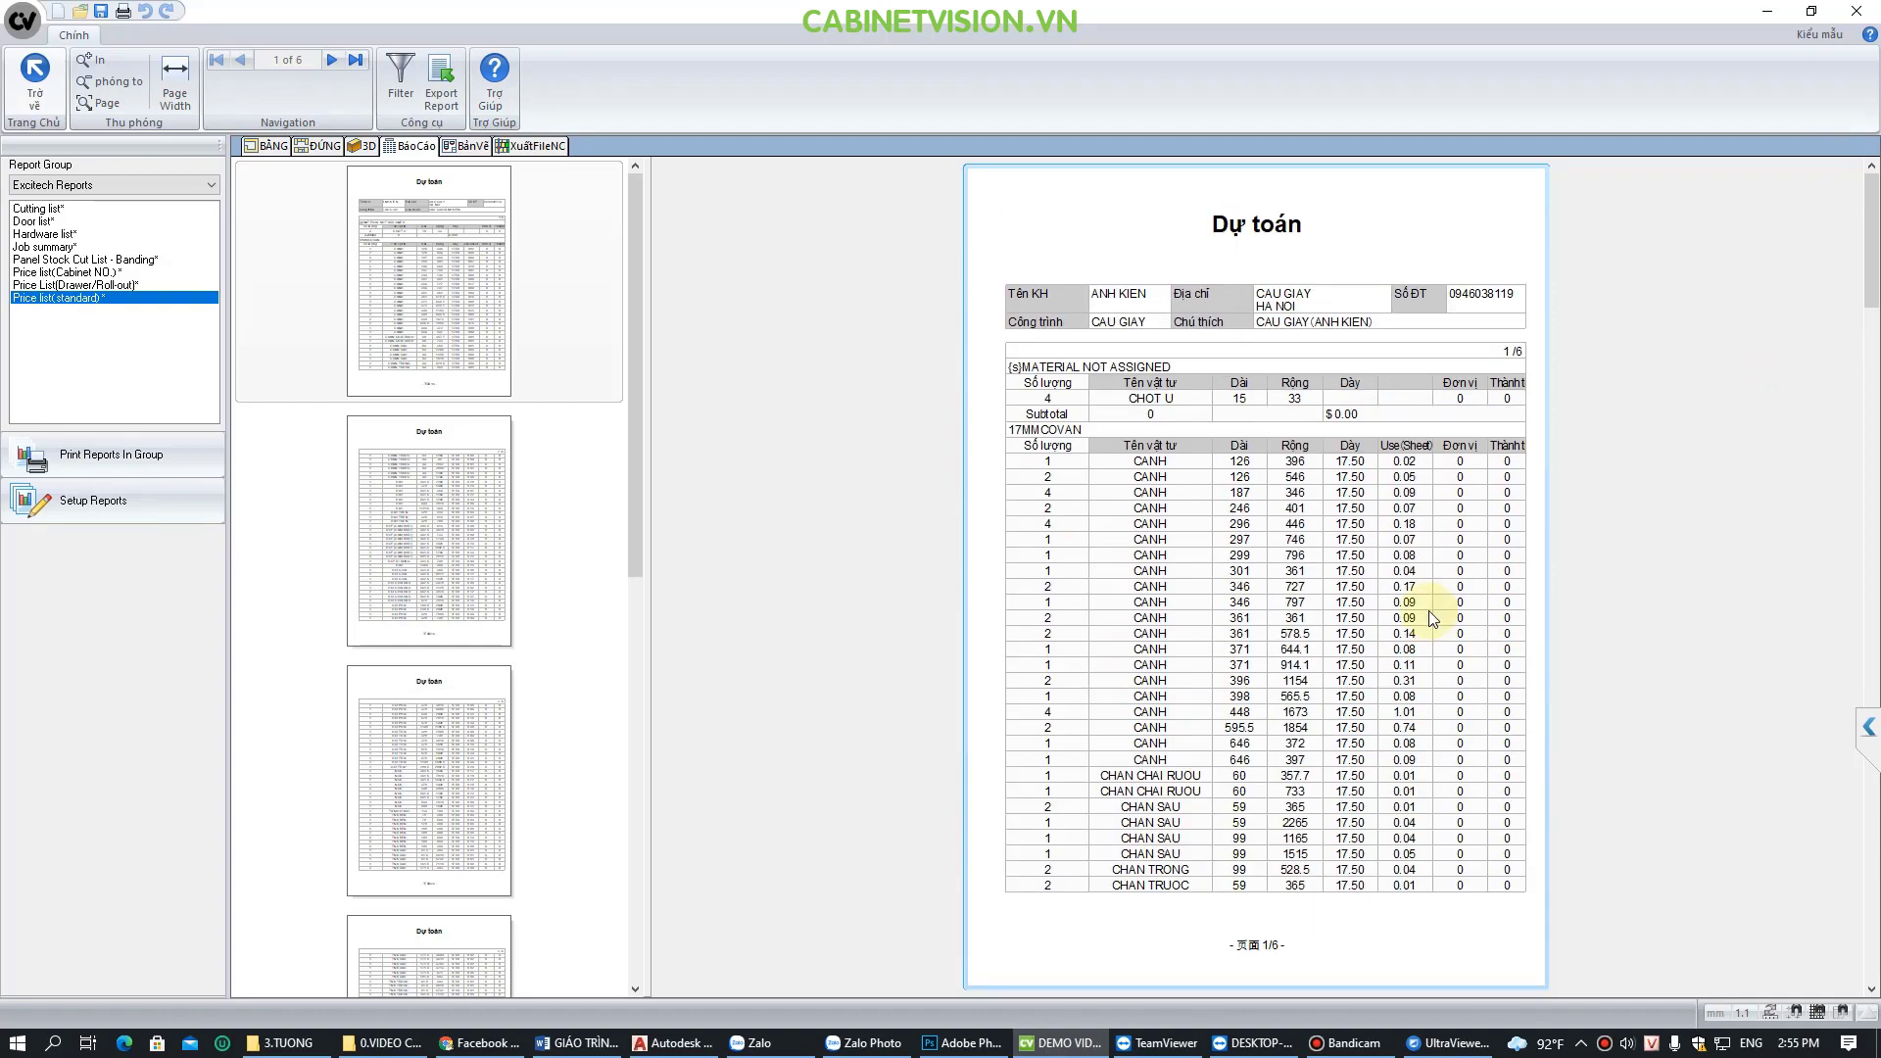
scroll(1047, 547, "down", 4)
scroll(1046, 547, "down", 20)
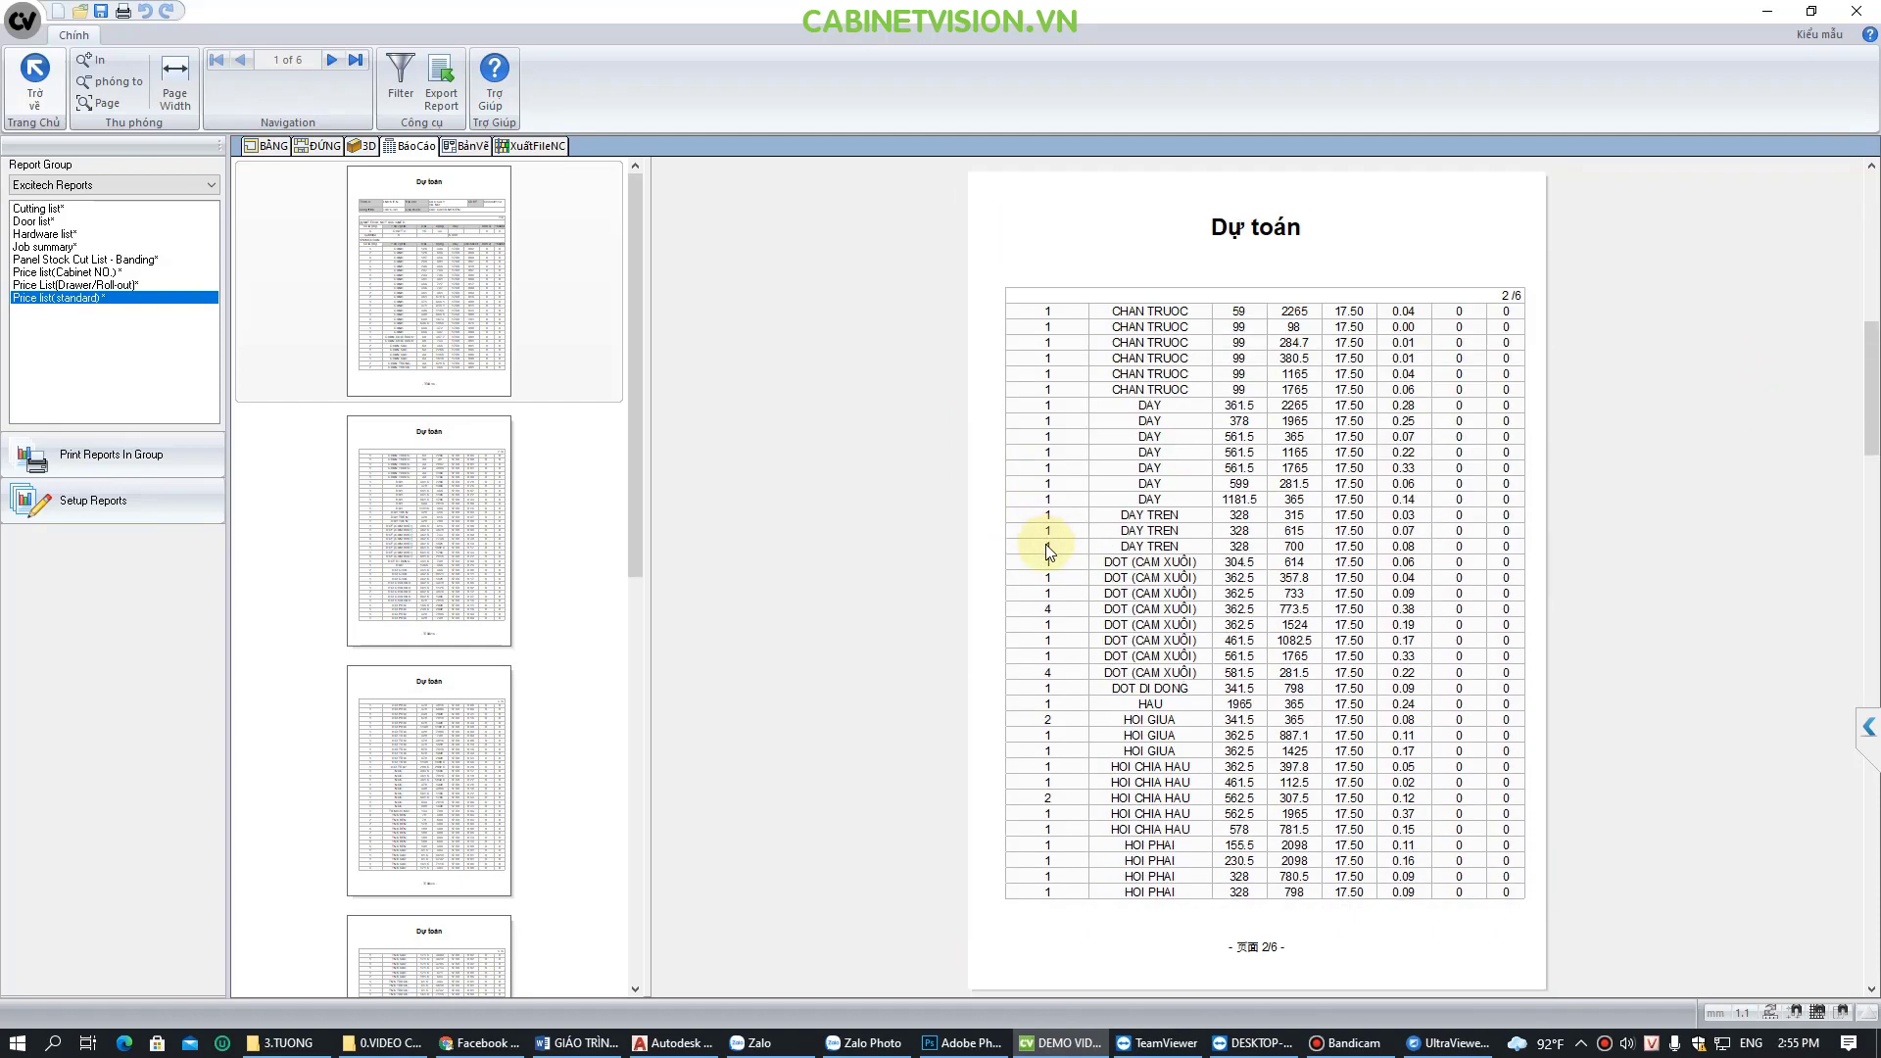
scroll(1050, 551, "down", 15)
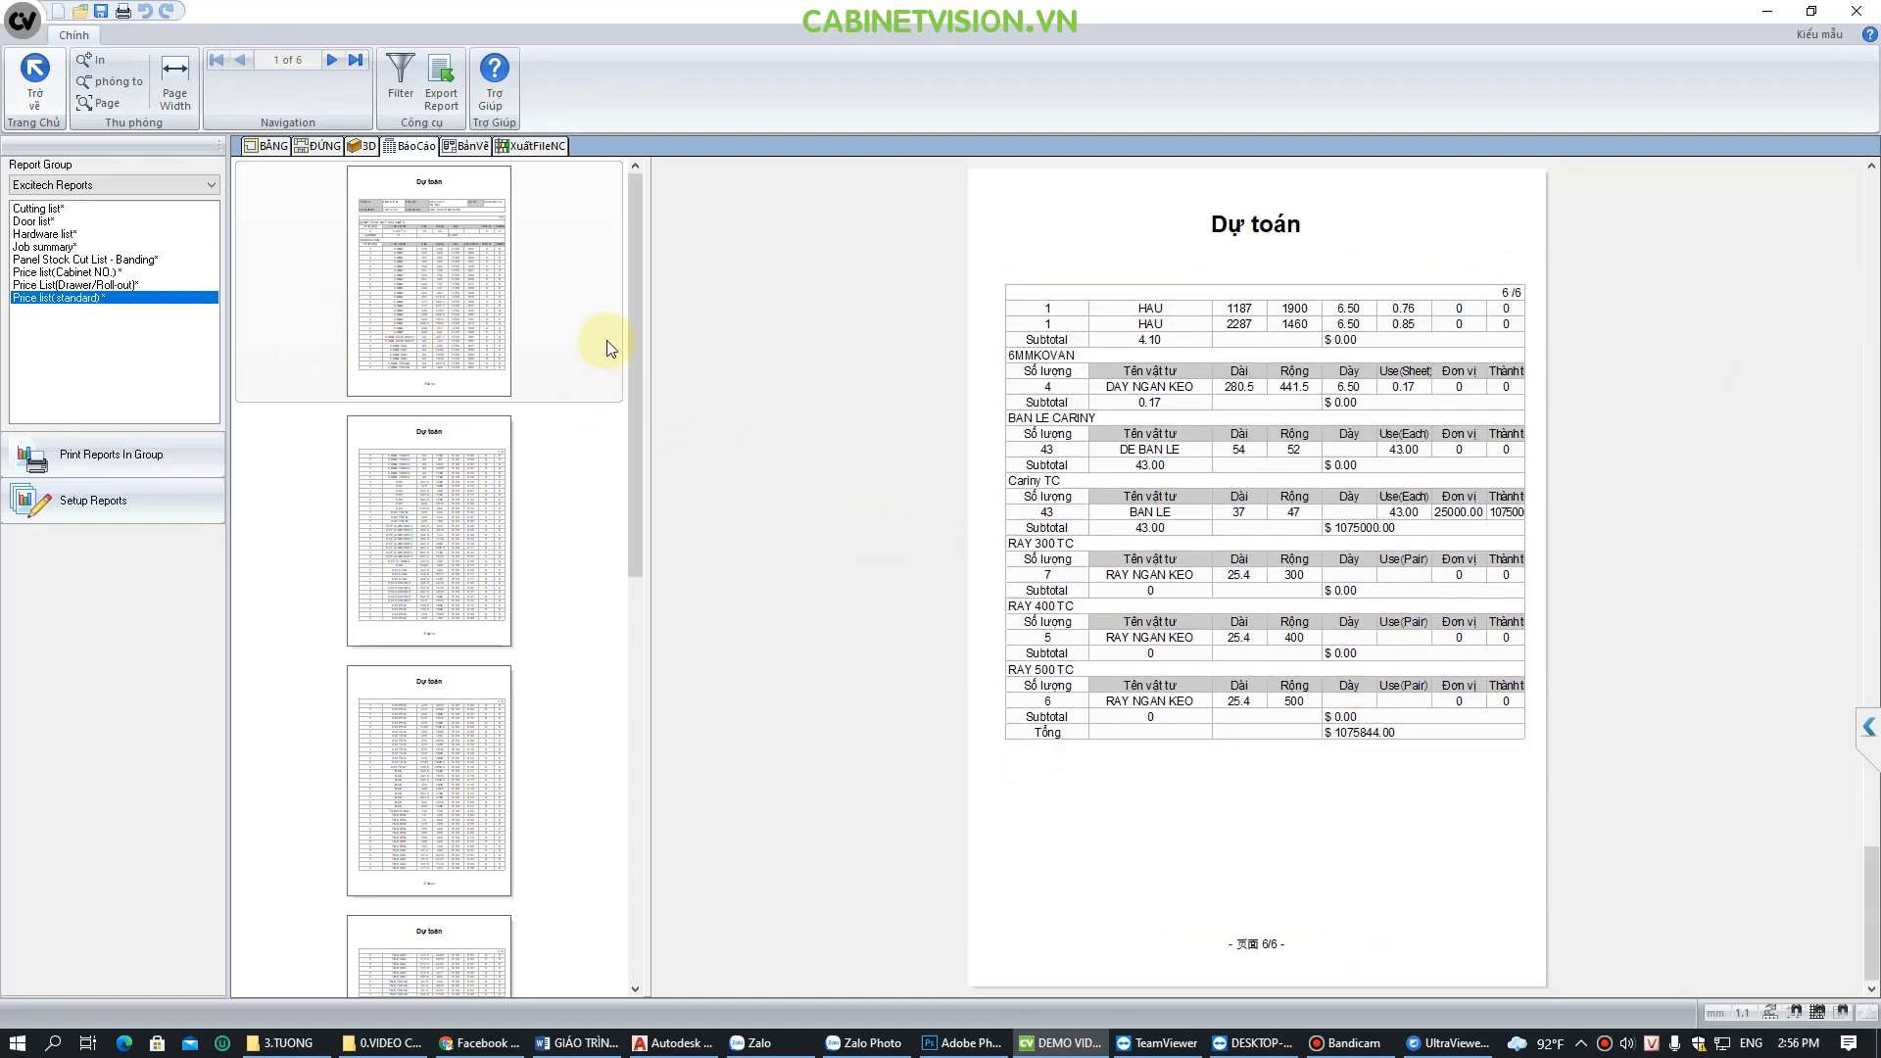
left_click(67, 247)
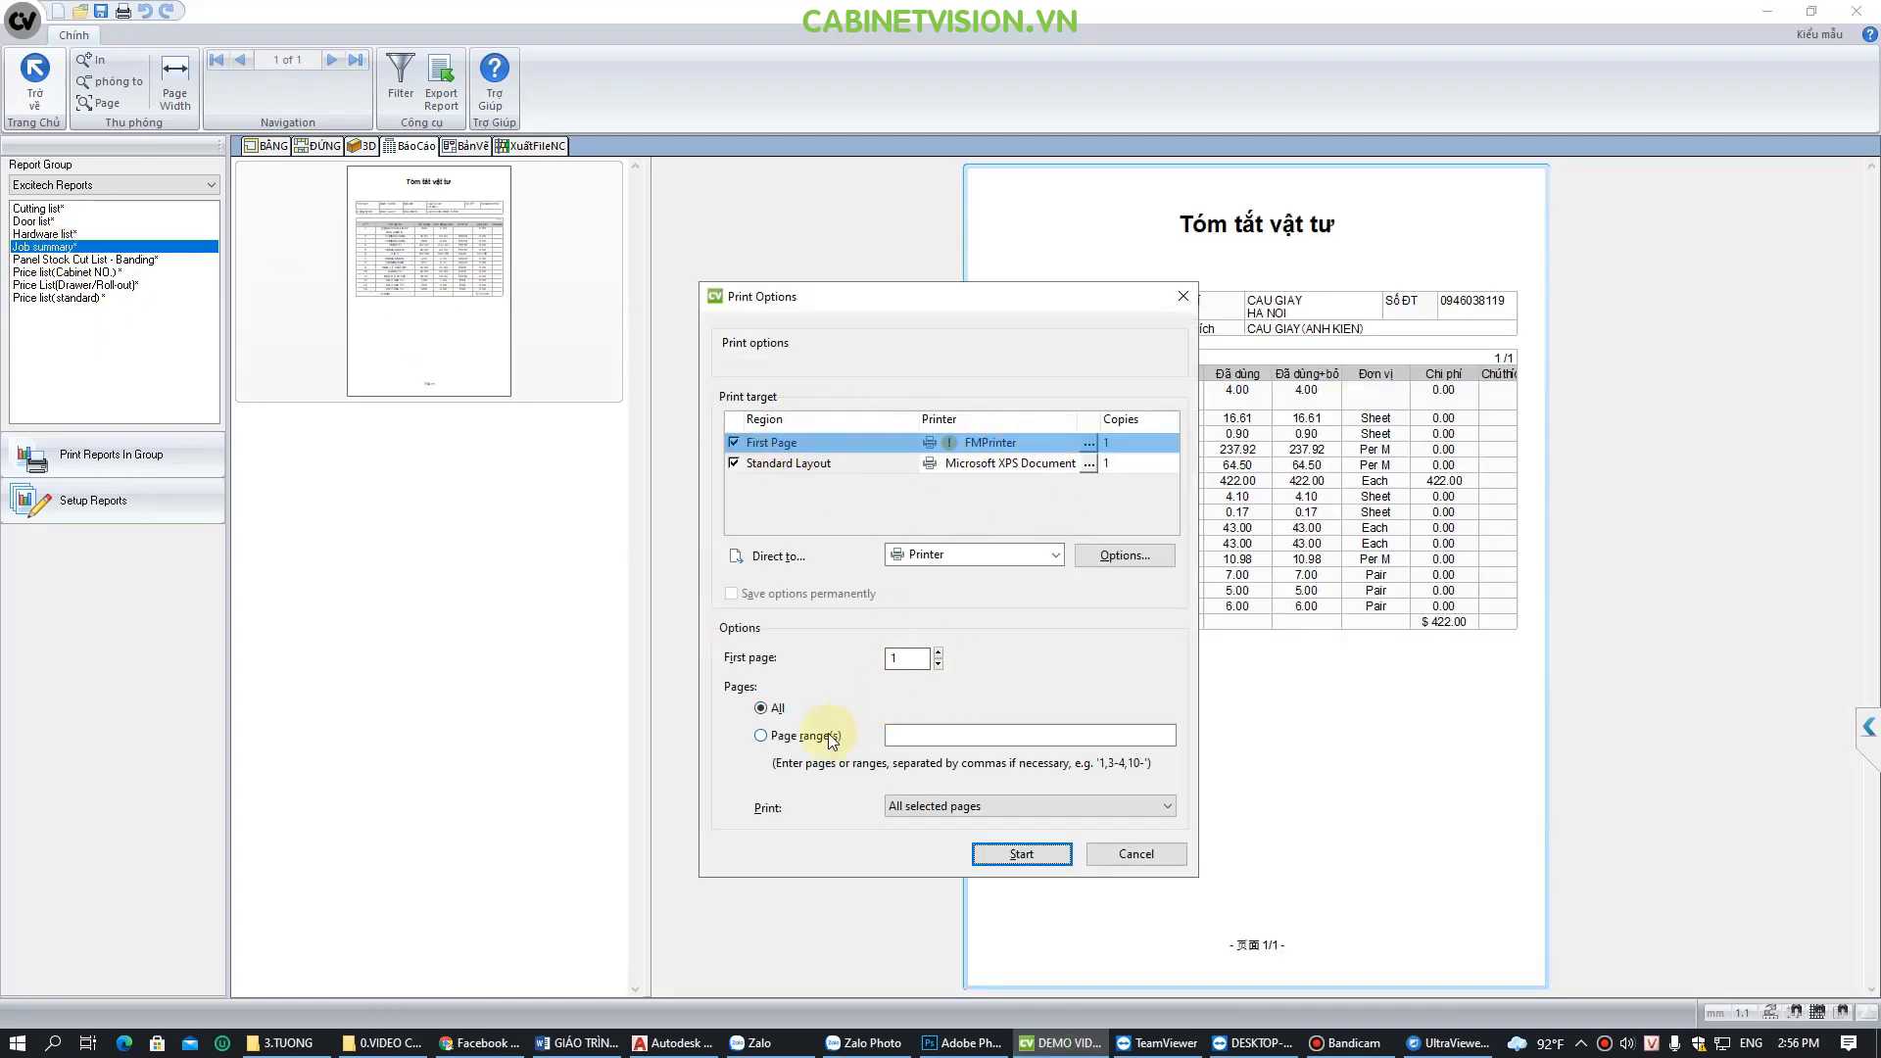
Limit the job summary printout to the page range 1-10.
left_click(772, 707)
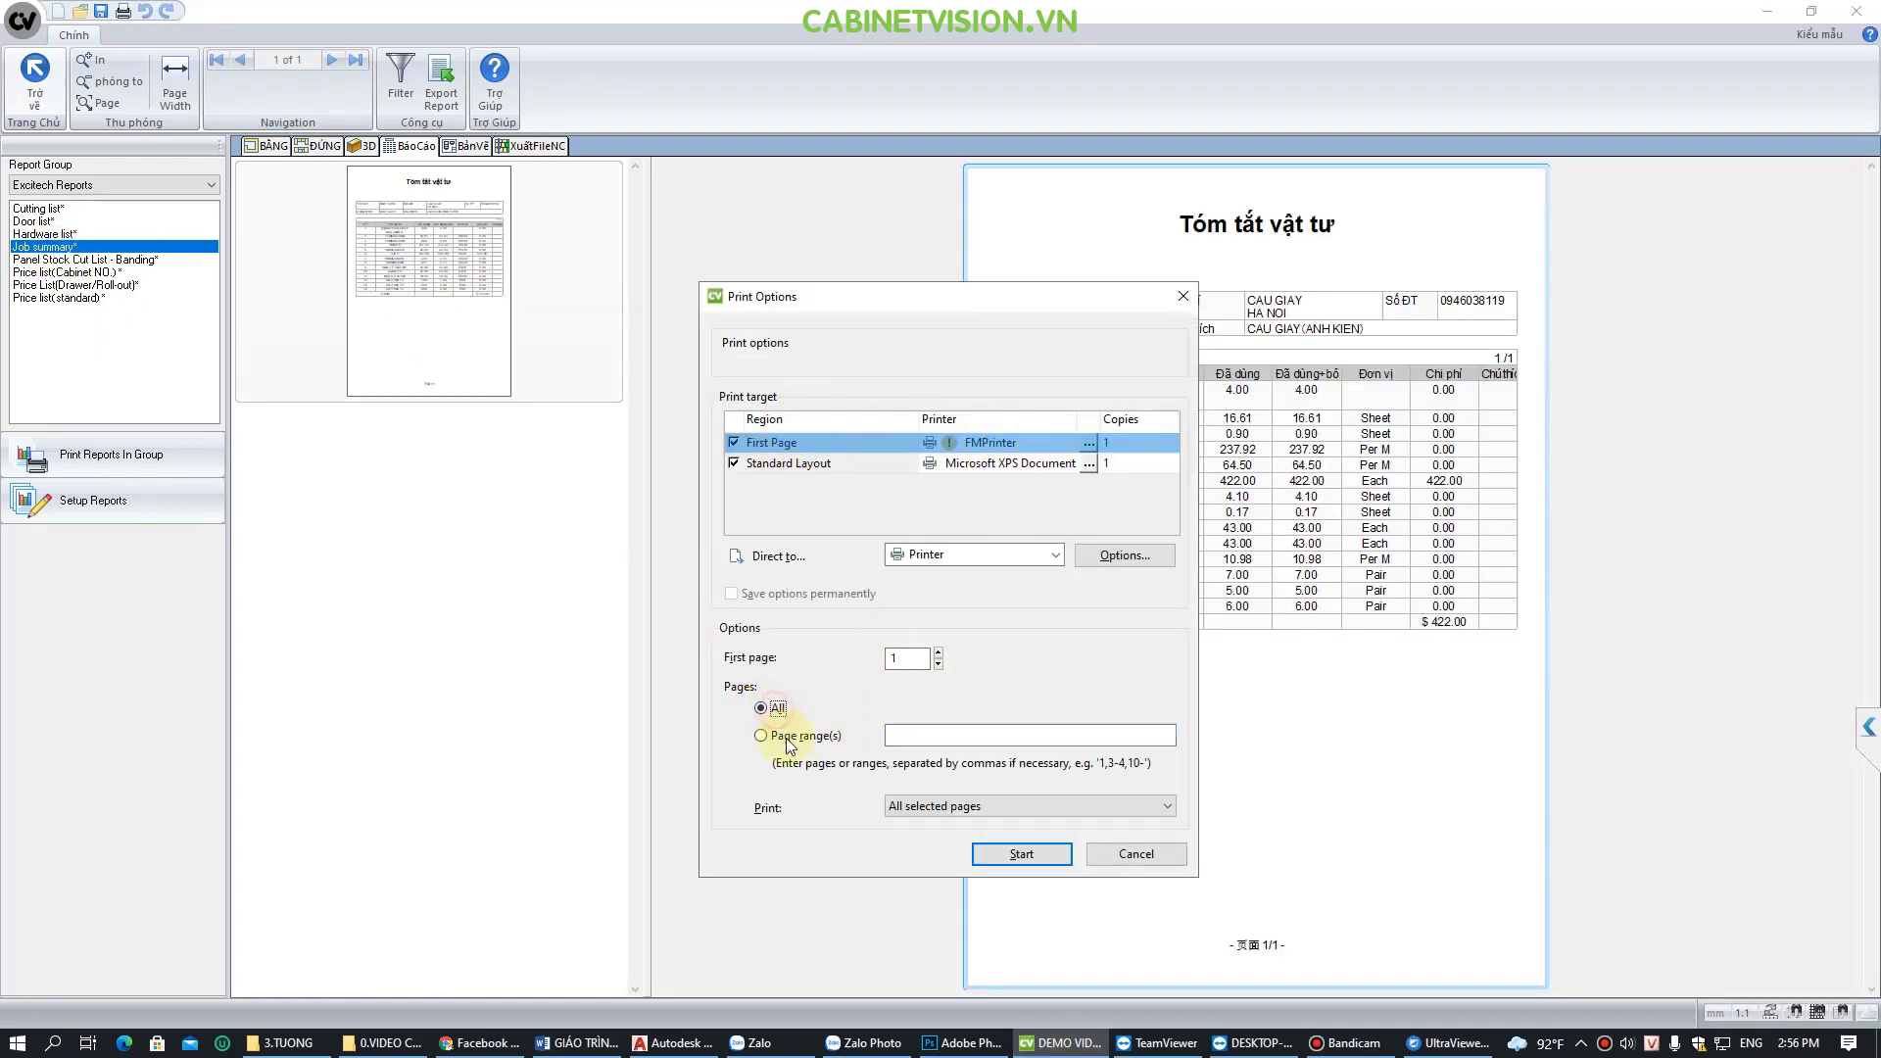
left_click(787, 735)
left_click(936, 737)
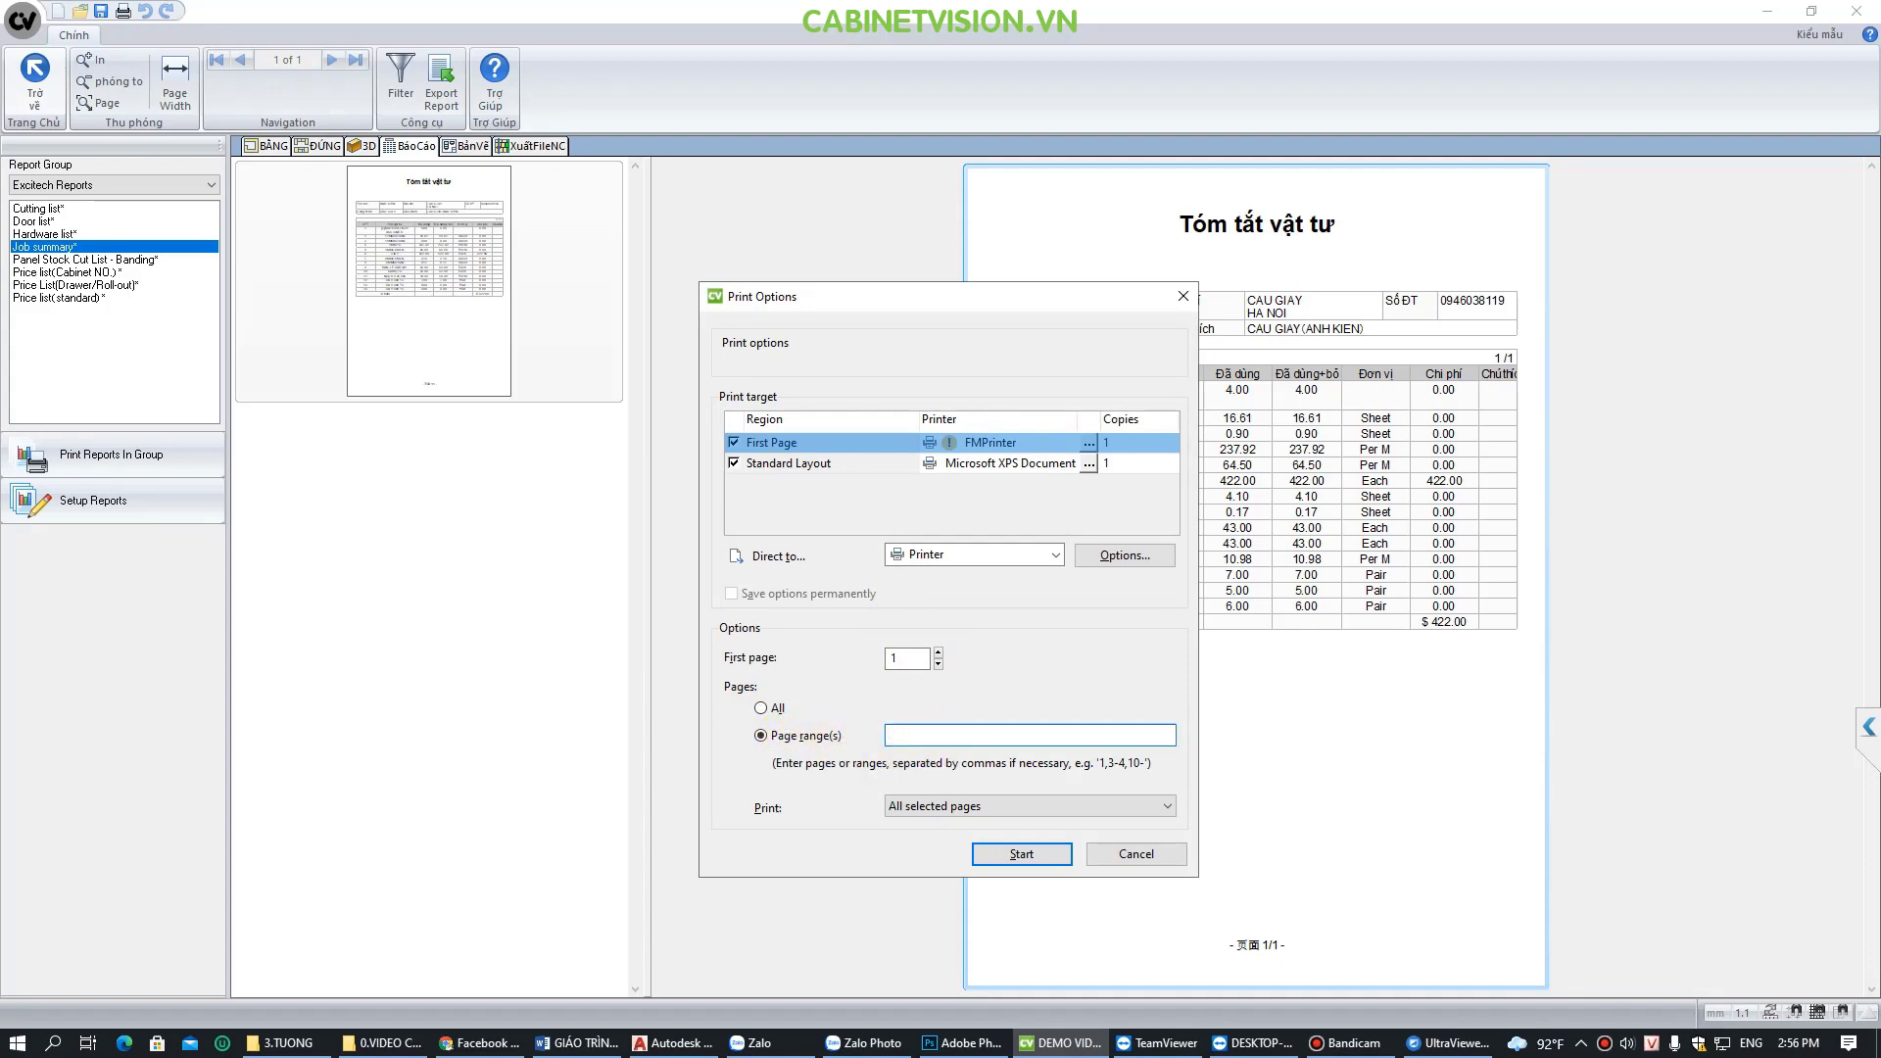
type("1-10")
Assign Microsoft Print to PDF to the Standard Layout row and start printing.
left_click(962, 463)
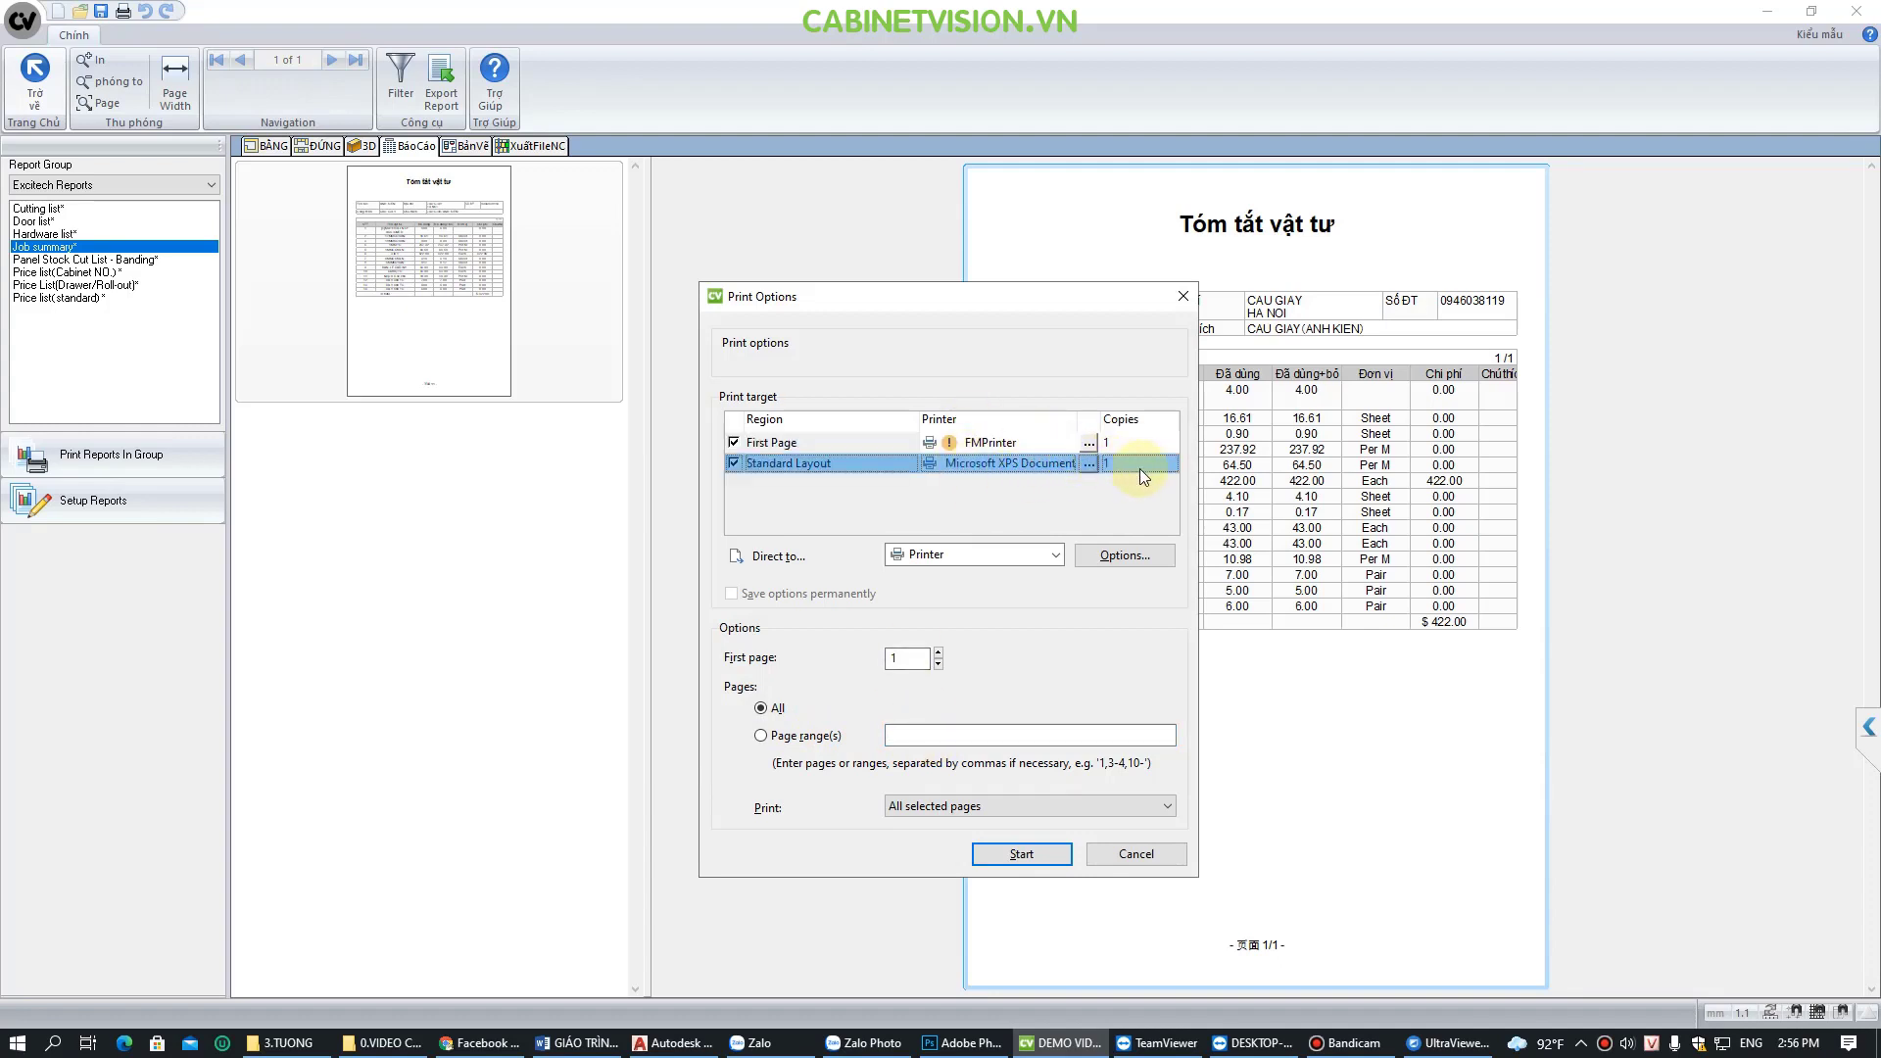
left_click(999, 464)
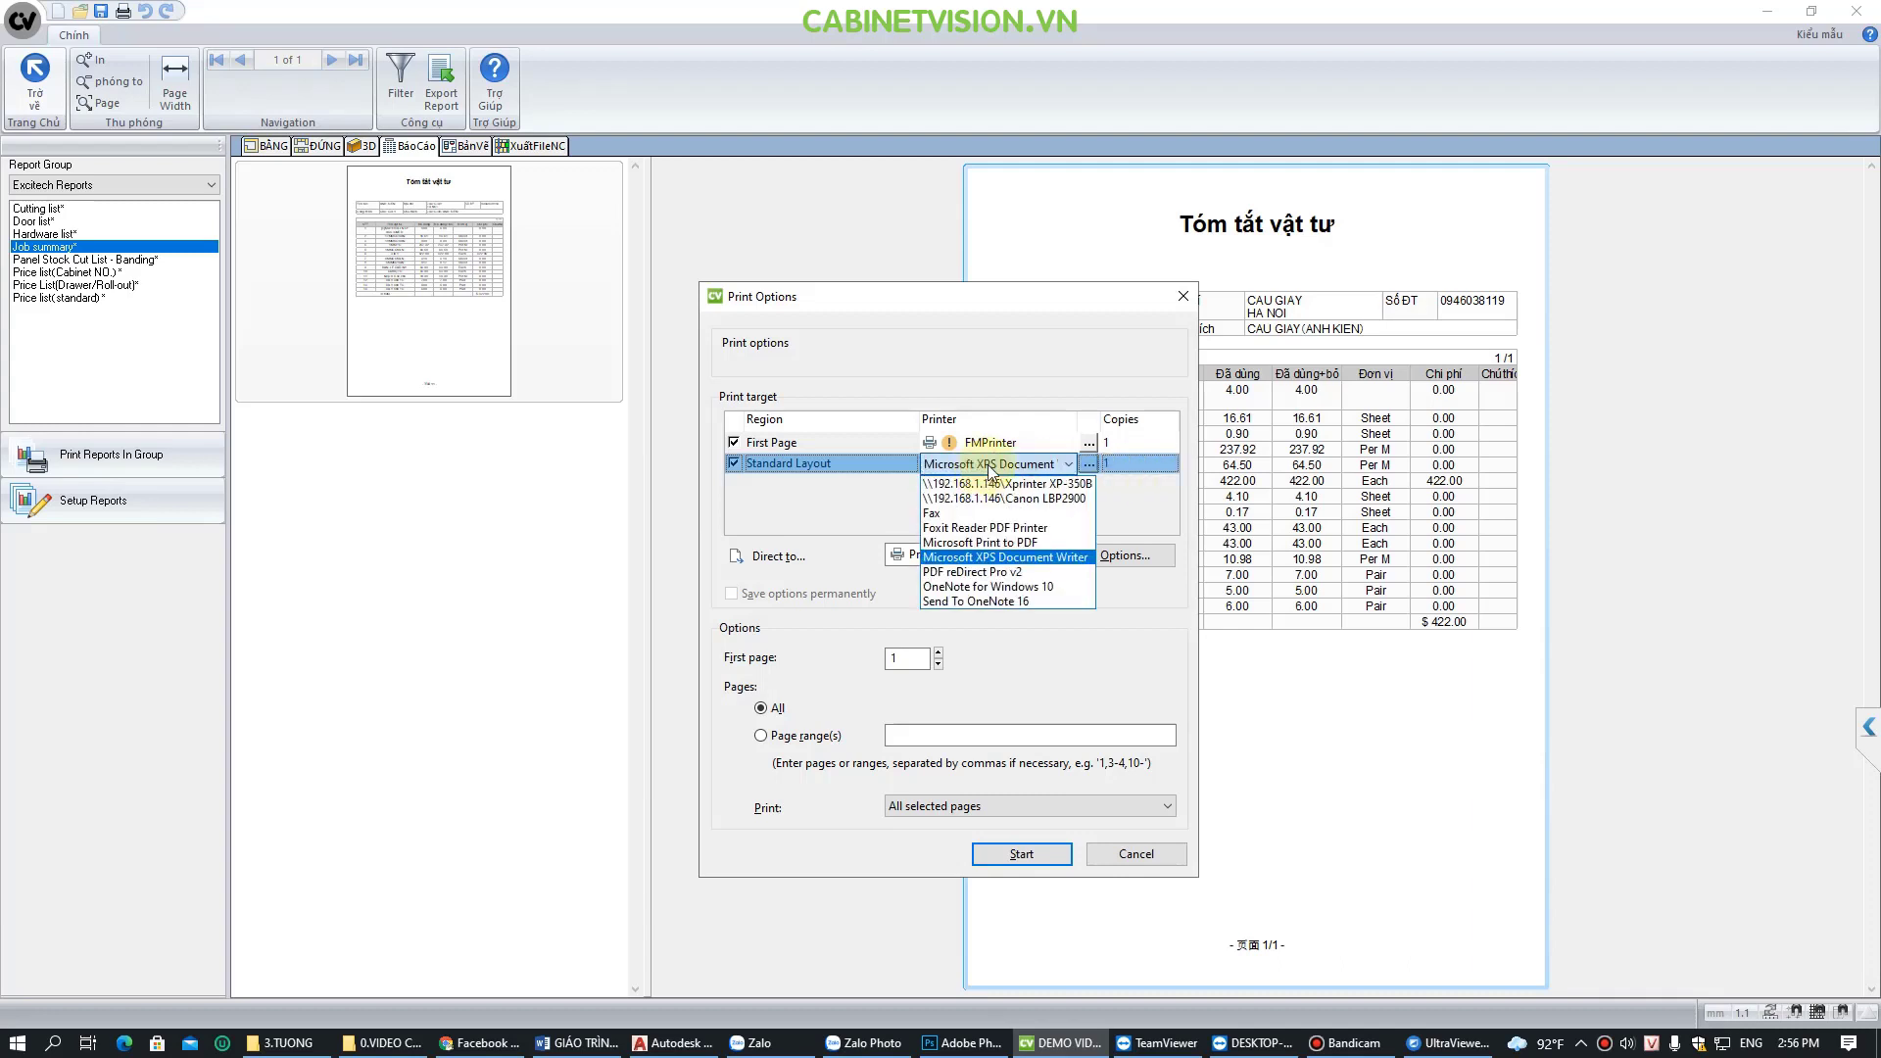
left_click(999, 545)
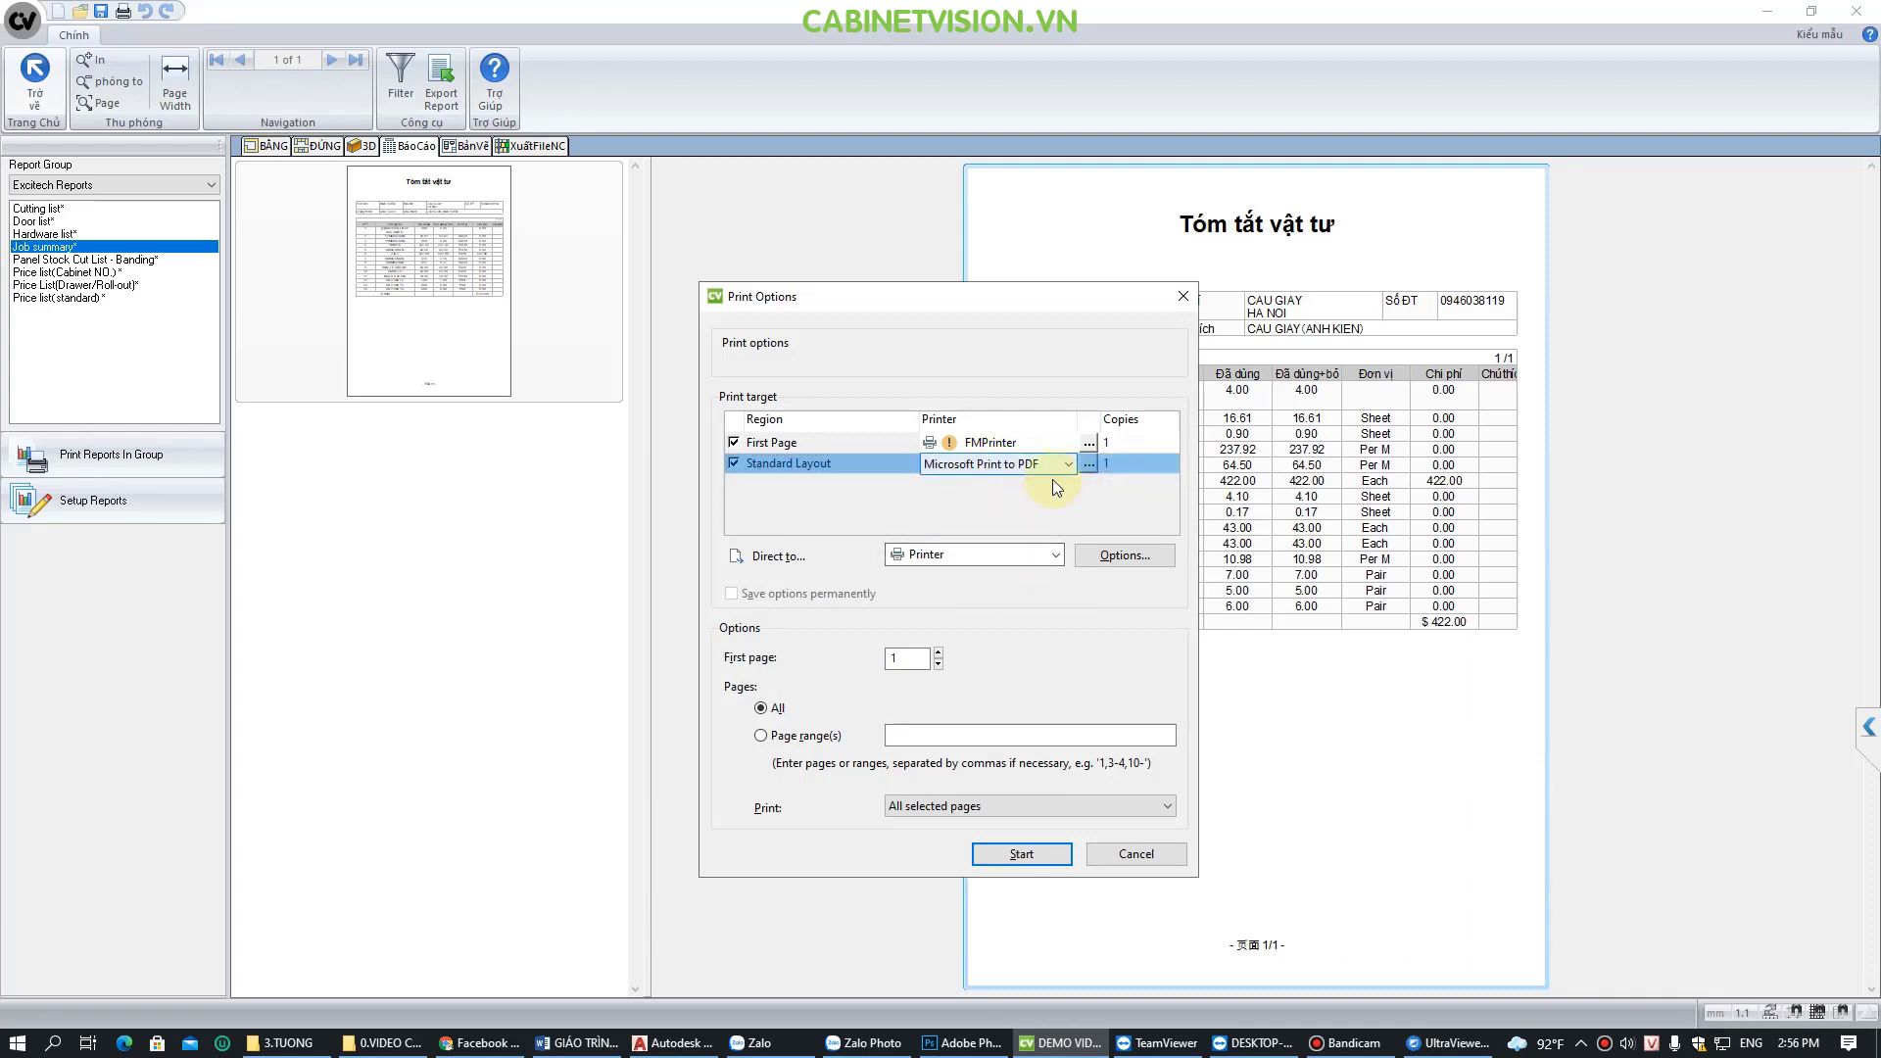
left_click(1022, 853)
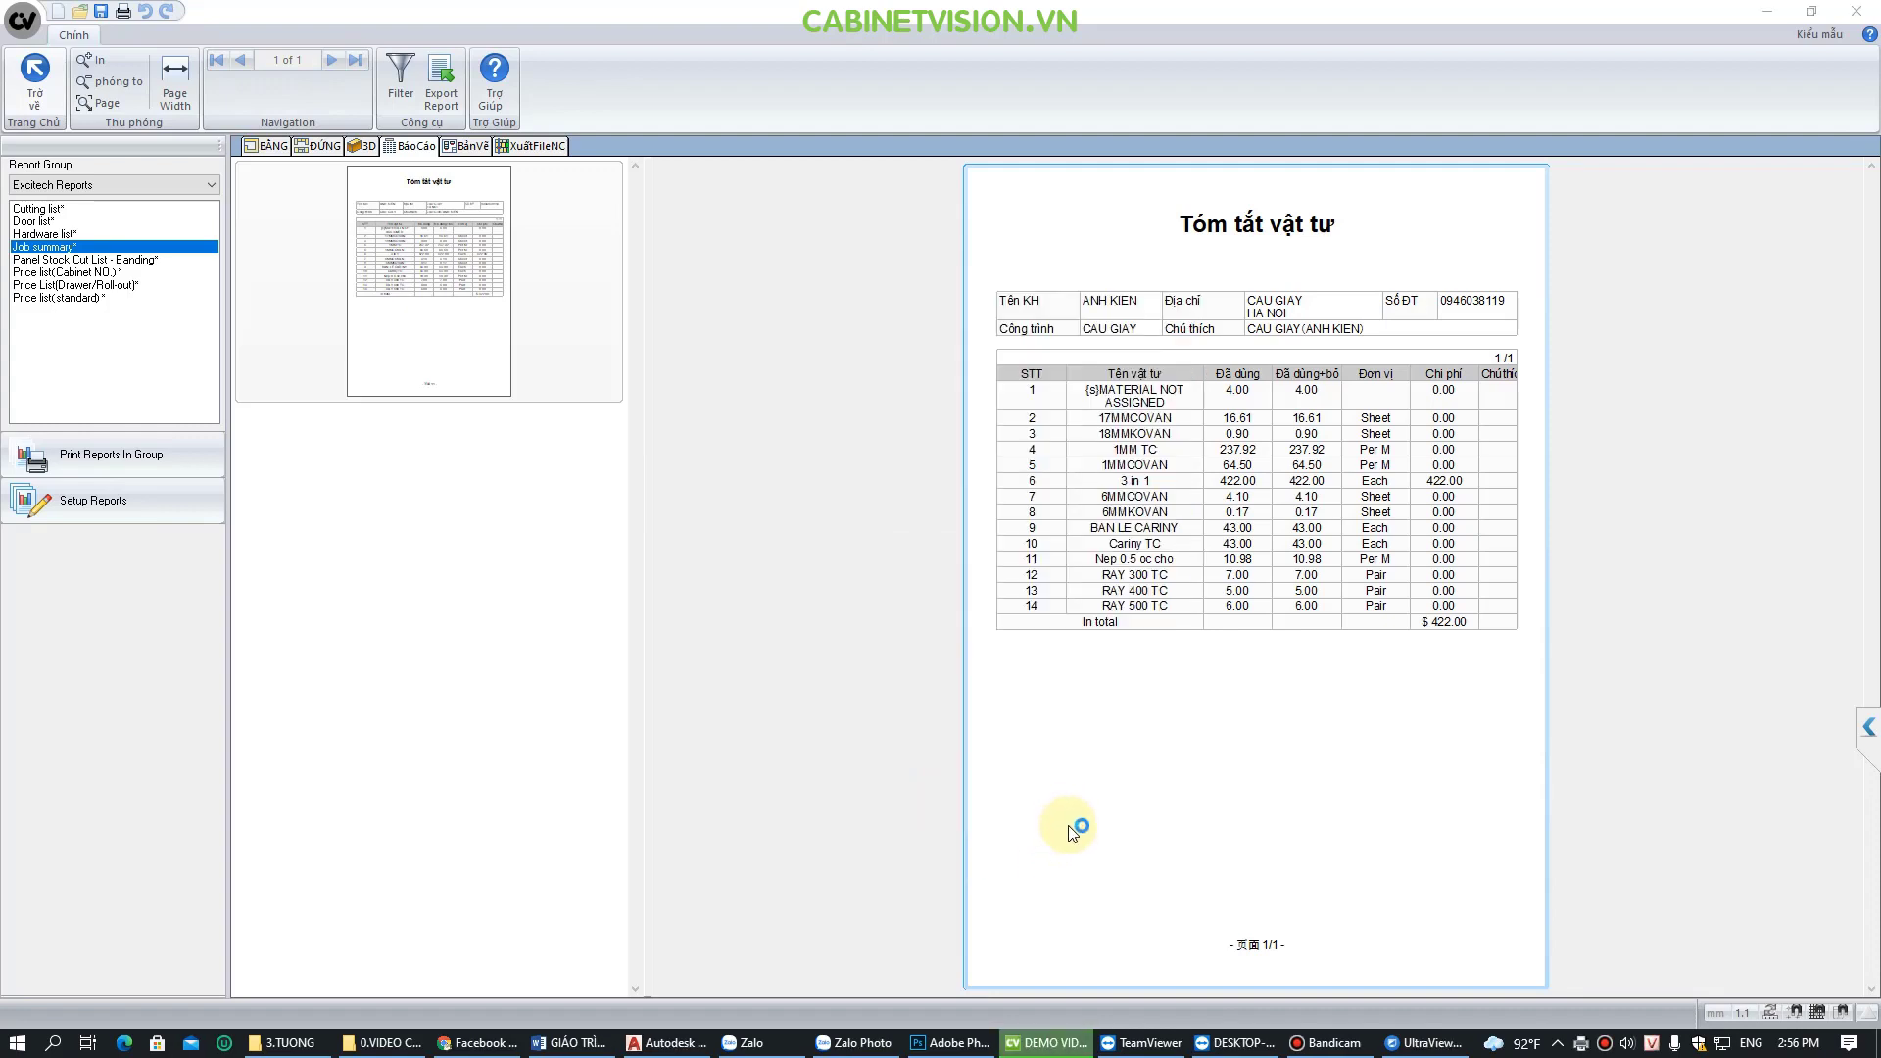
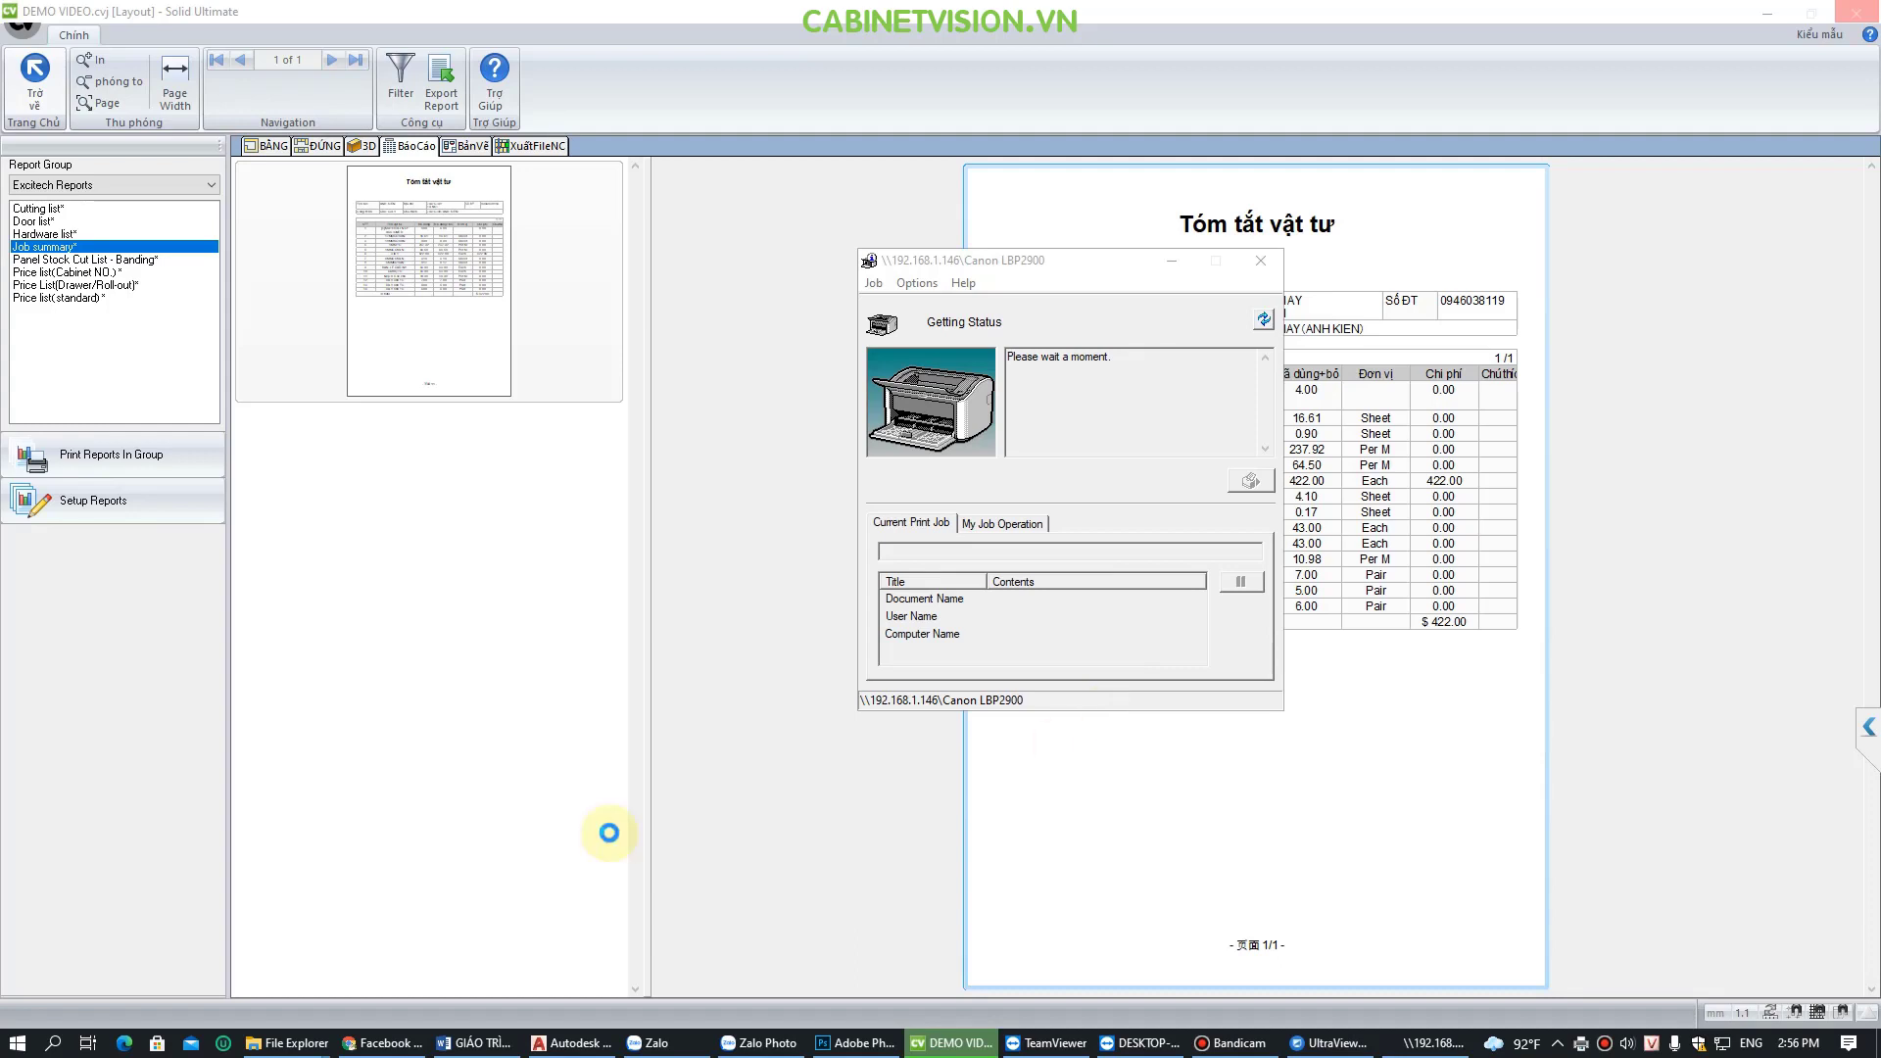
Leave the Job Summary report preview and return to Room 2's cabinet list.
left_click(37, 69)
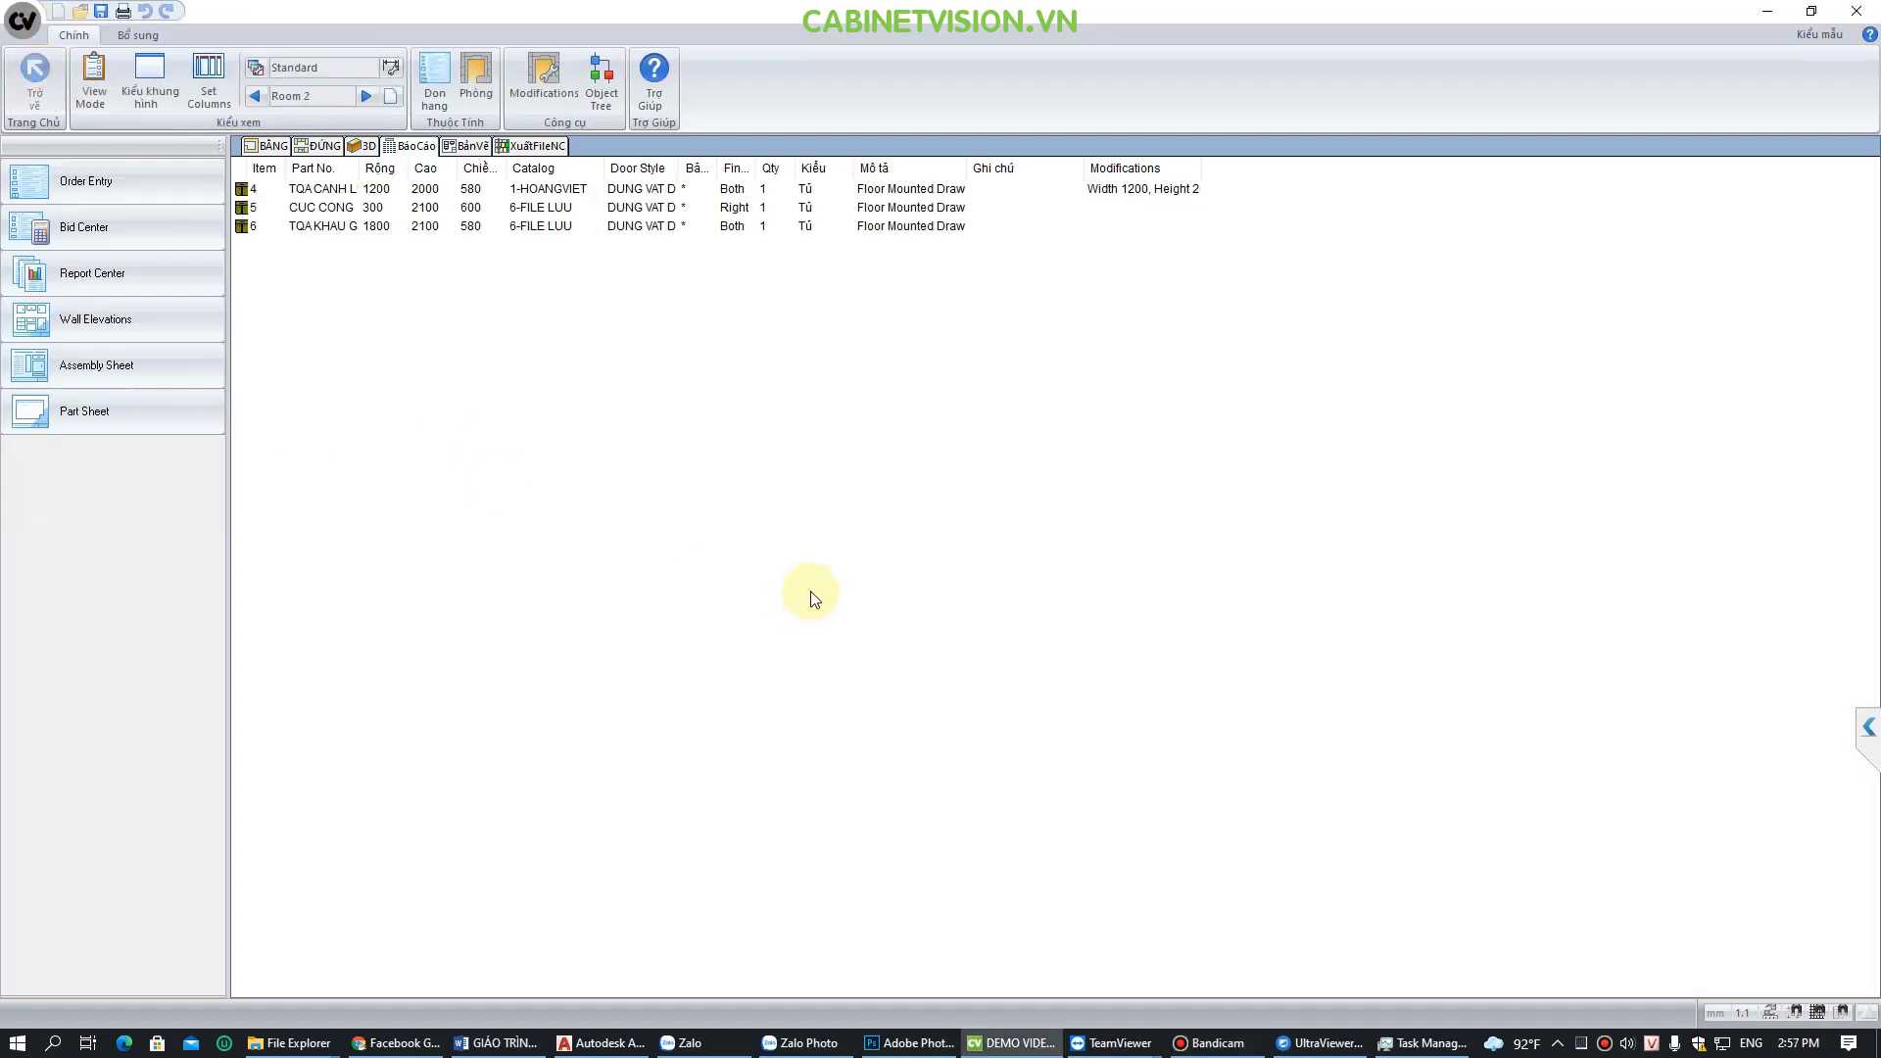
left_click(113, 374)
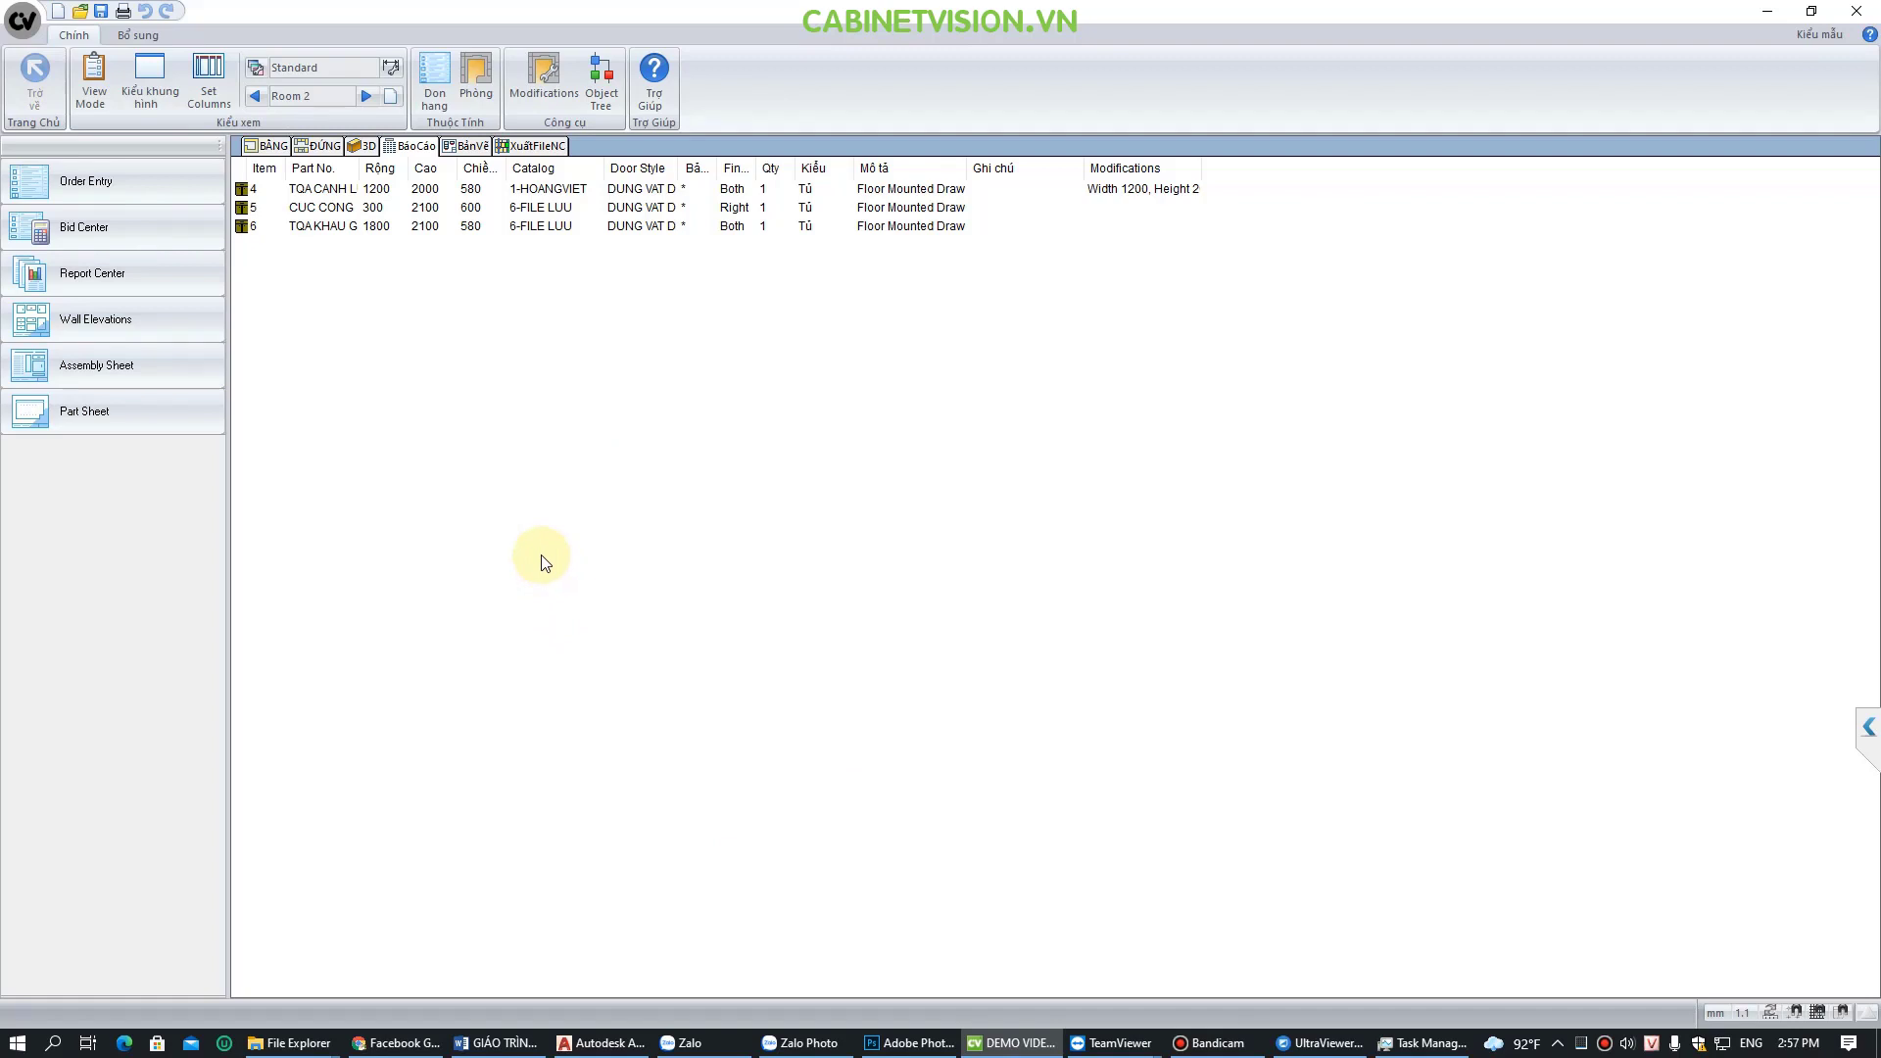
Open the Assembly Sheet setup and try different assembly selections in the list.
left_click(116, 370)
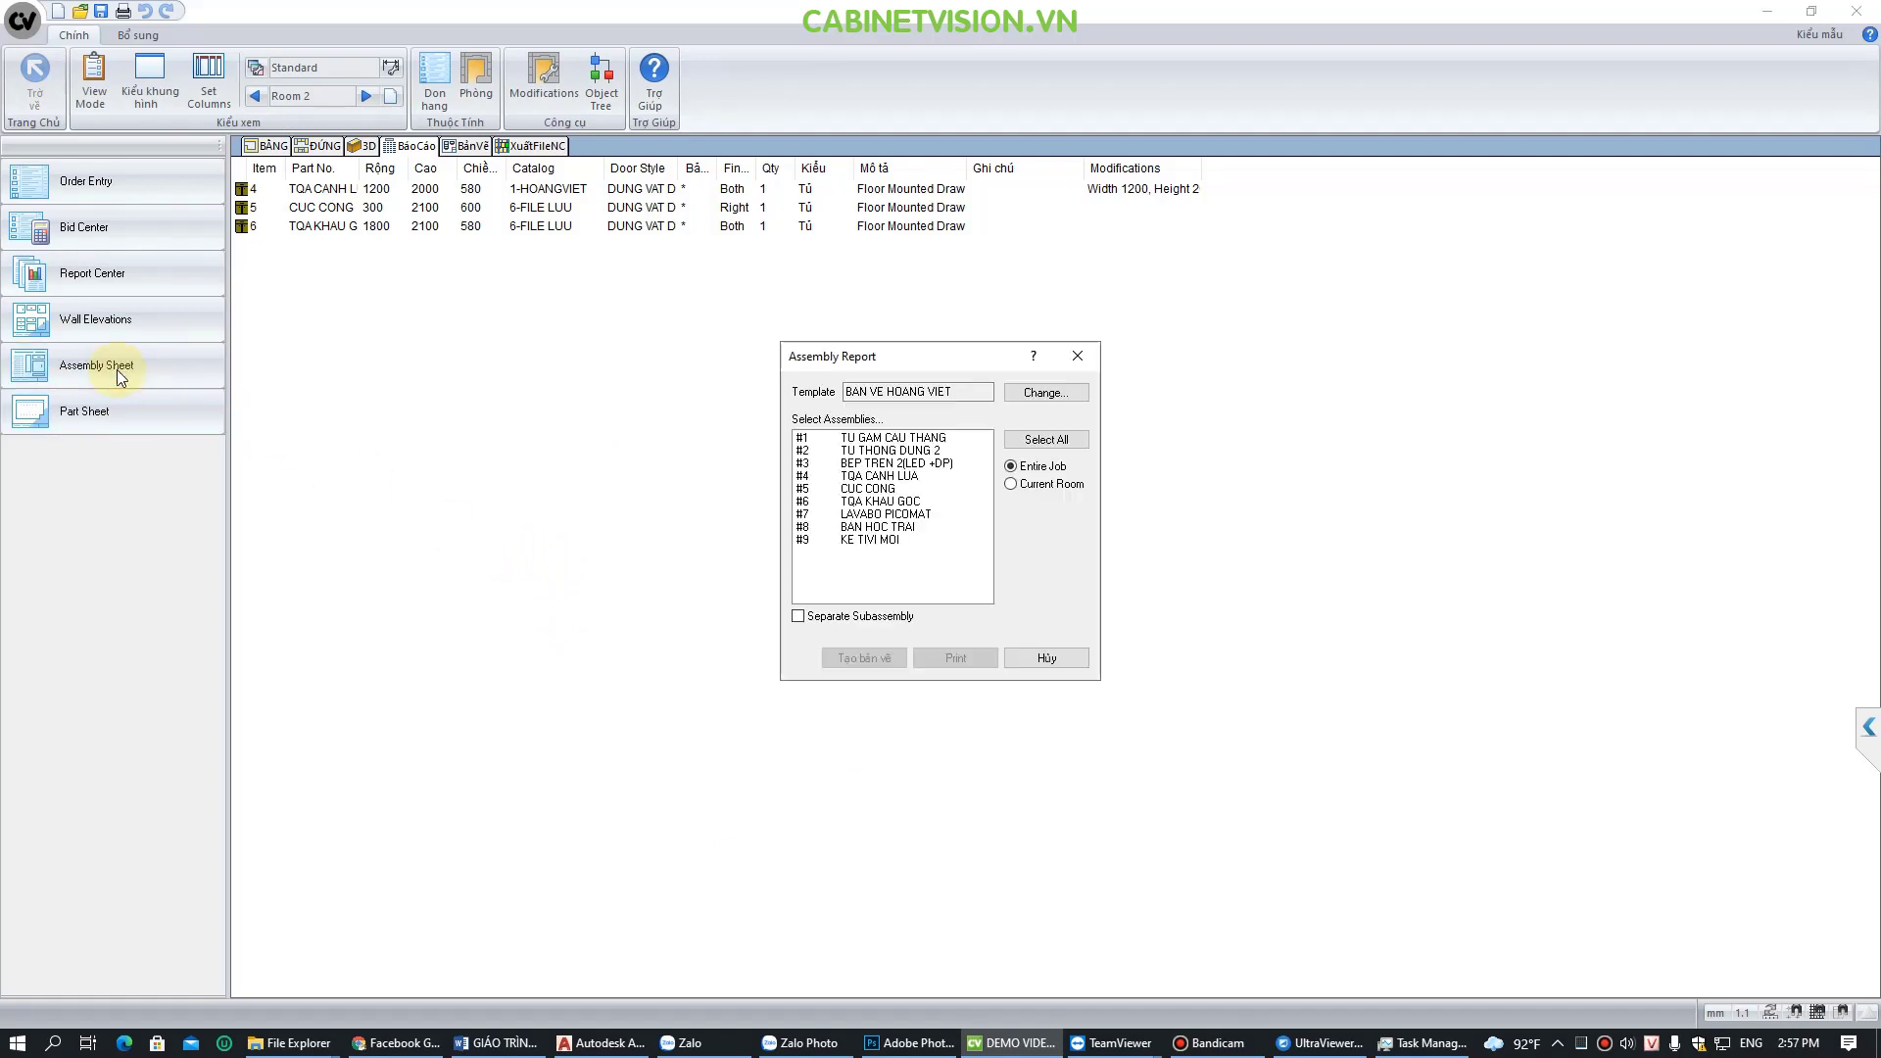
left_click(885, 540)
left_click(882, 438, "shift")
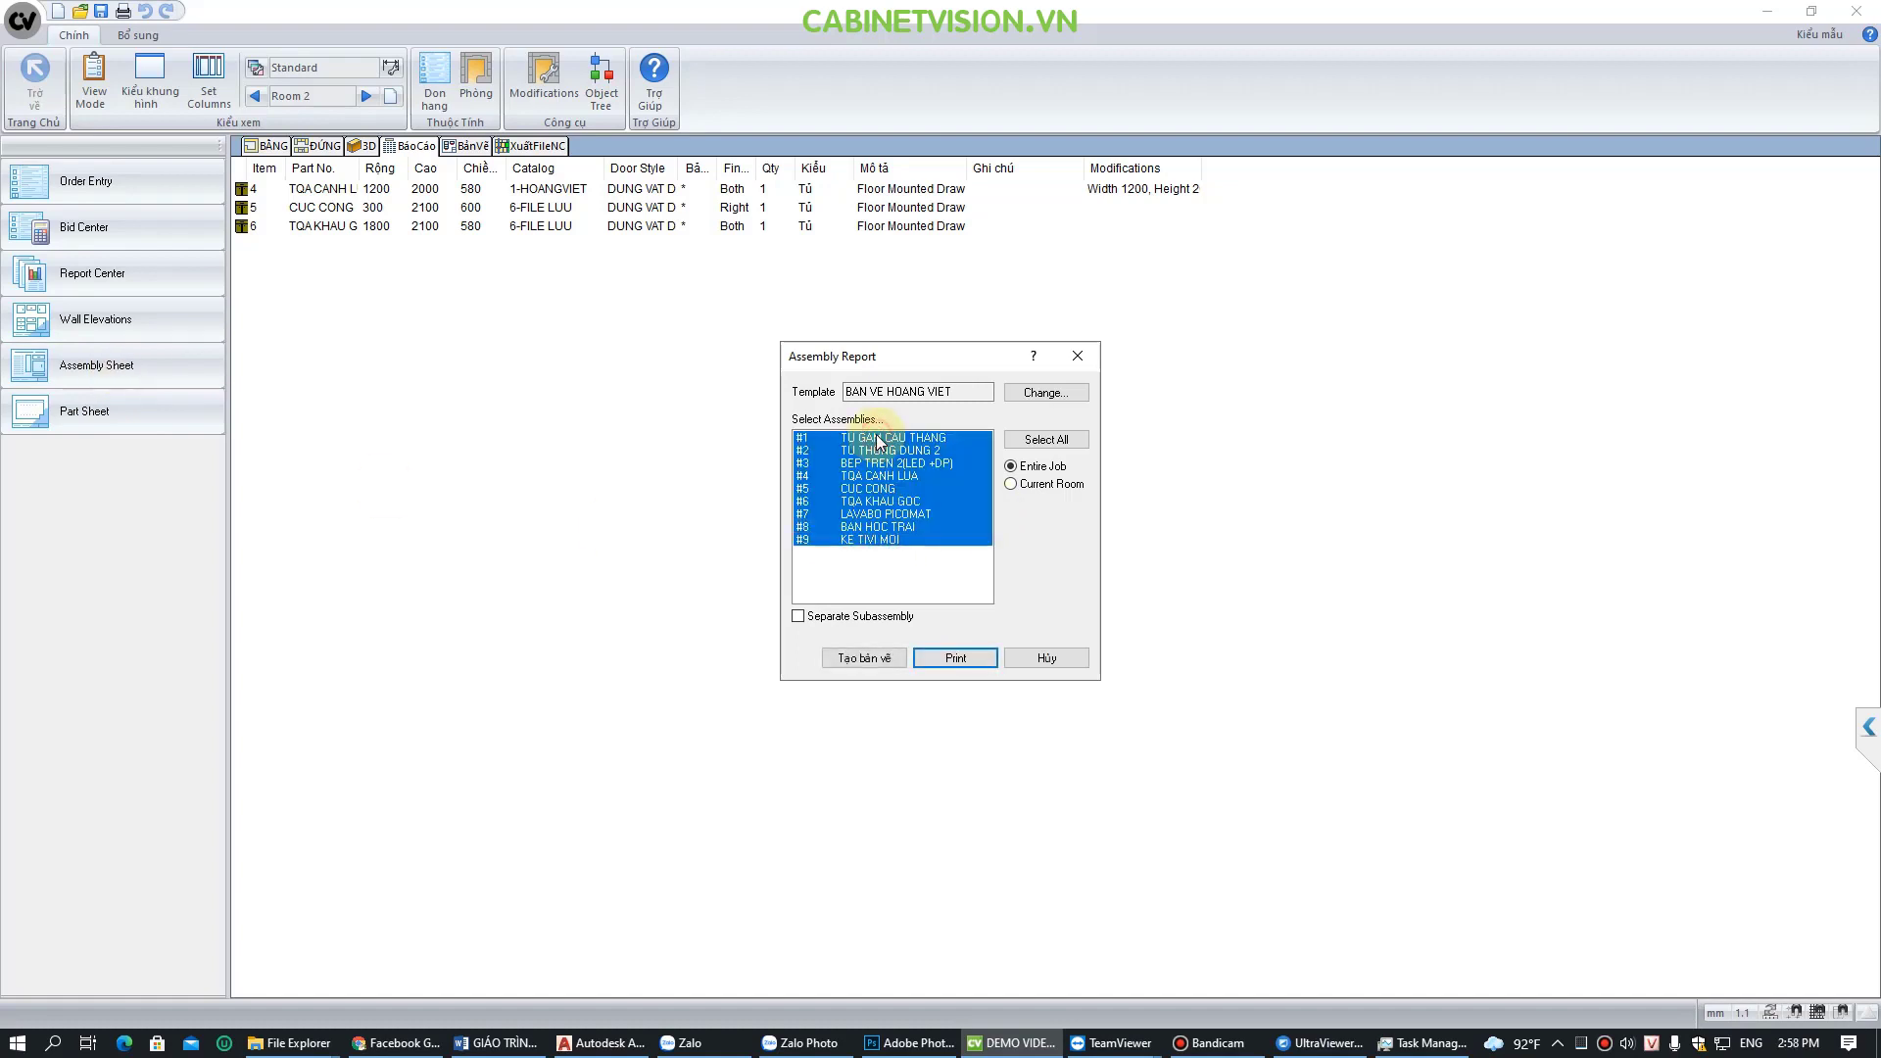
left_click(875, 581)
left_click(875, 451)
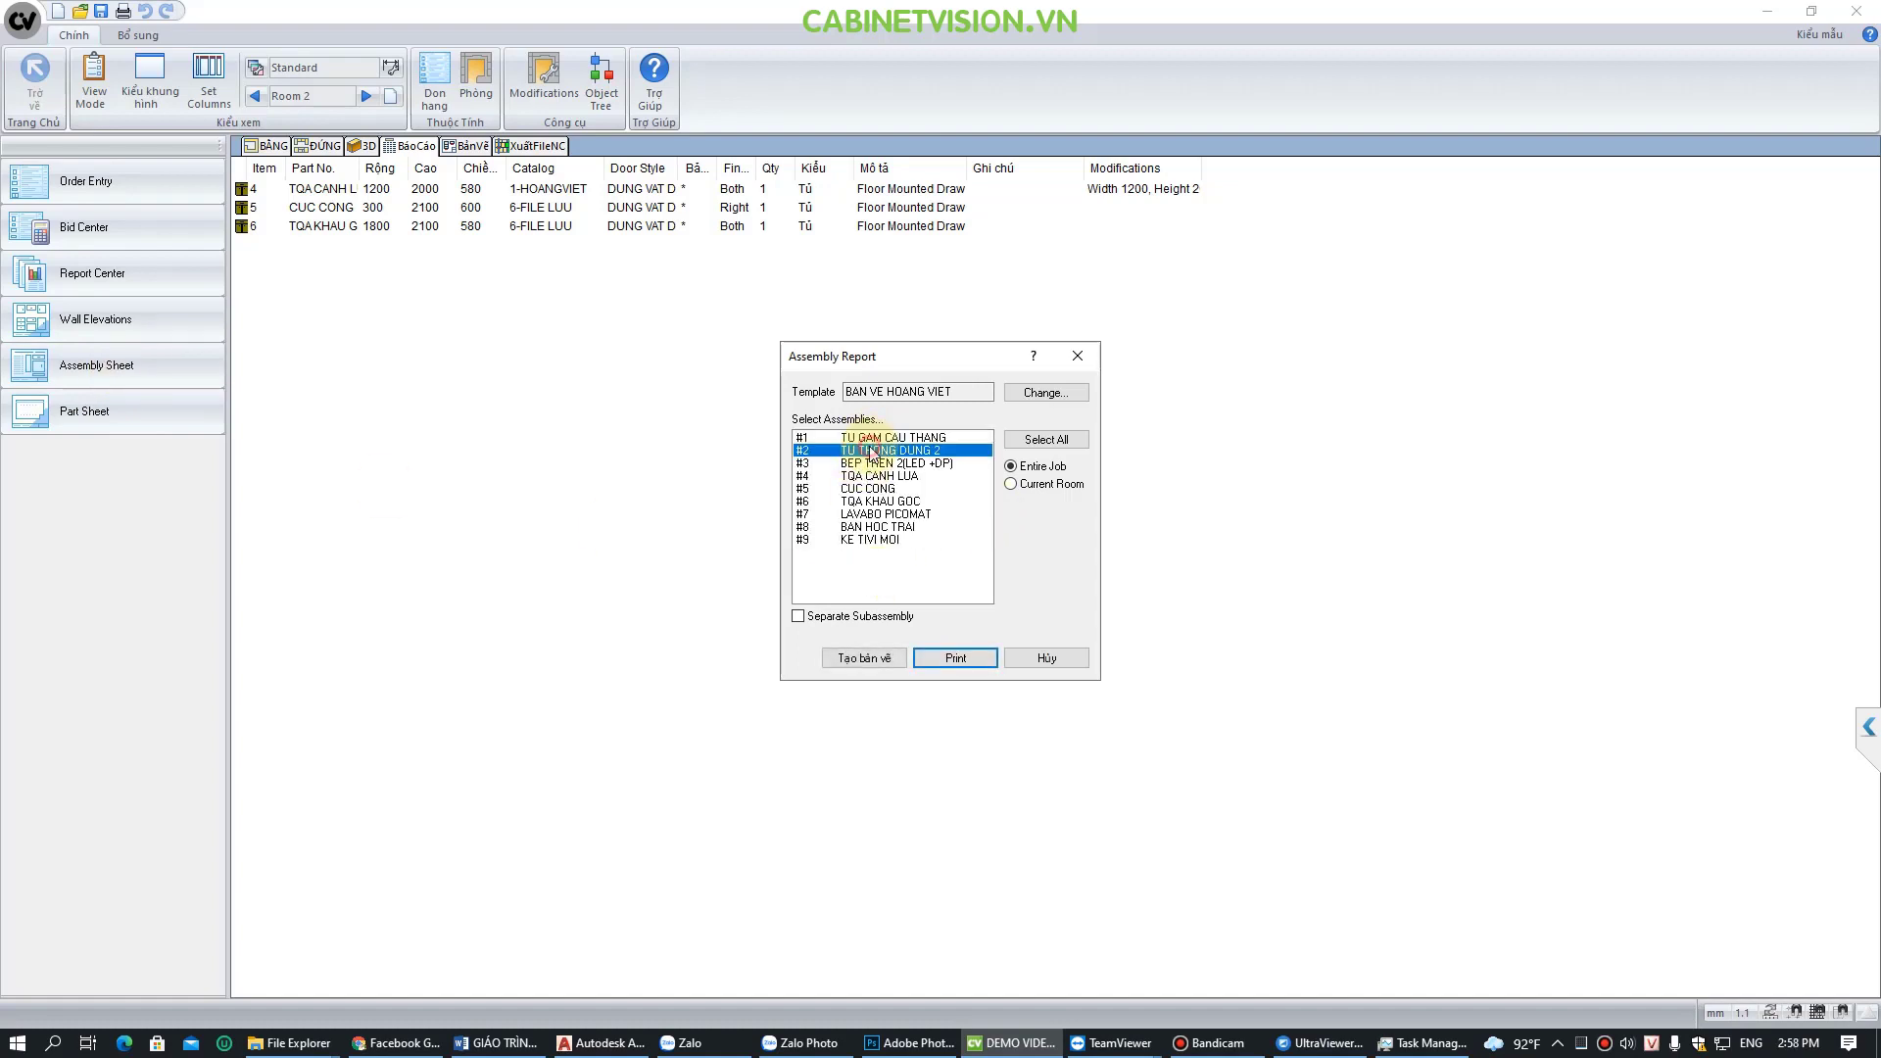
left_click(867, 539)
left_click(873, 439)
left_click(870, 539)
left_click(873, 438)
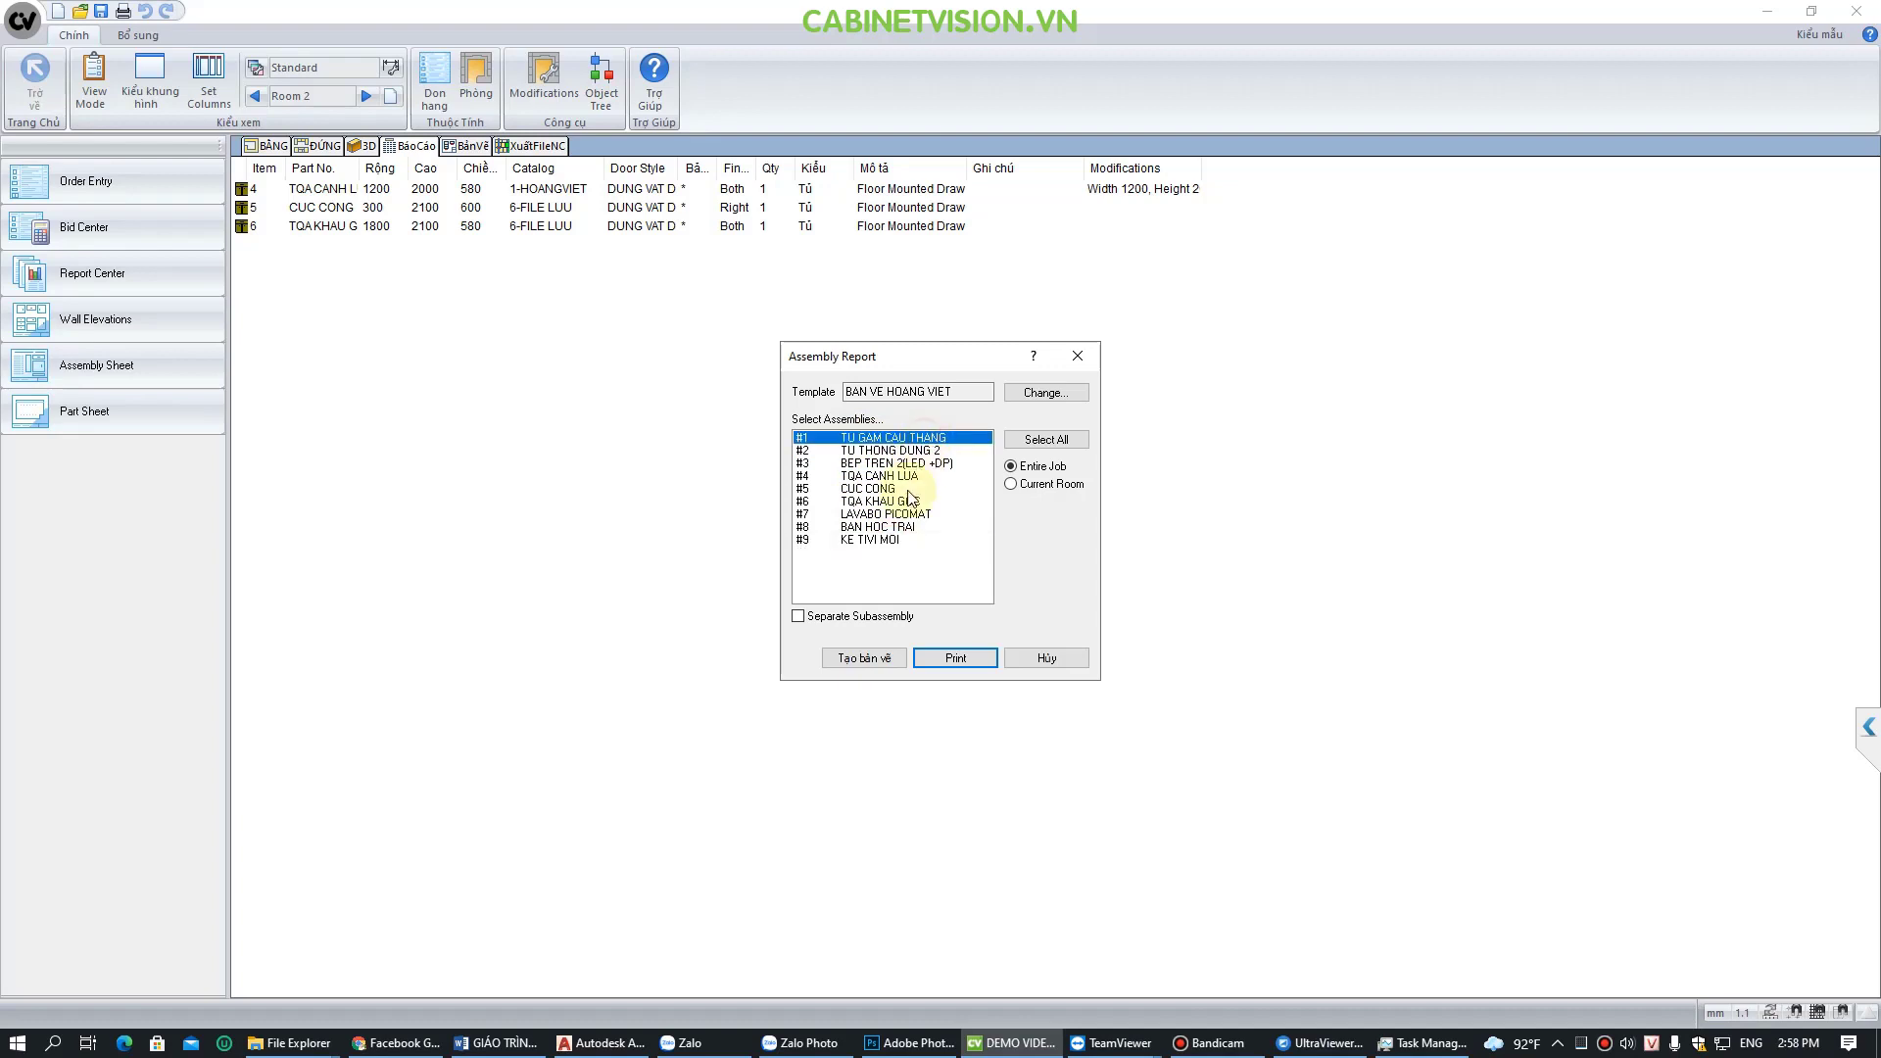
left_click(886, 451)
left_click(880, 501)
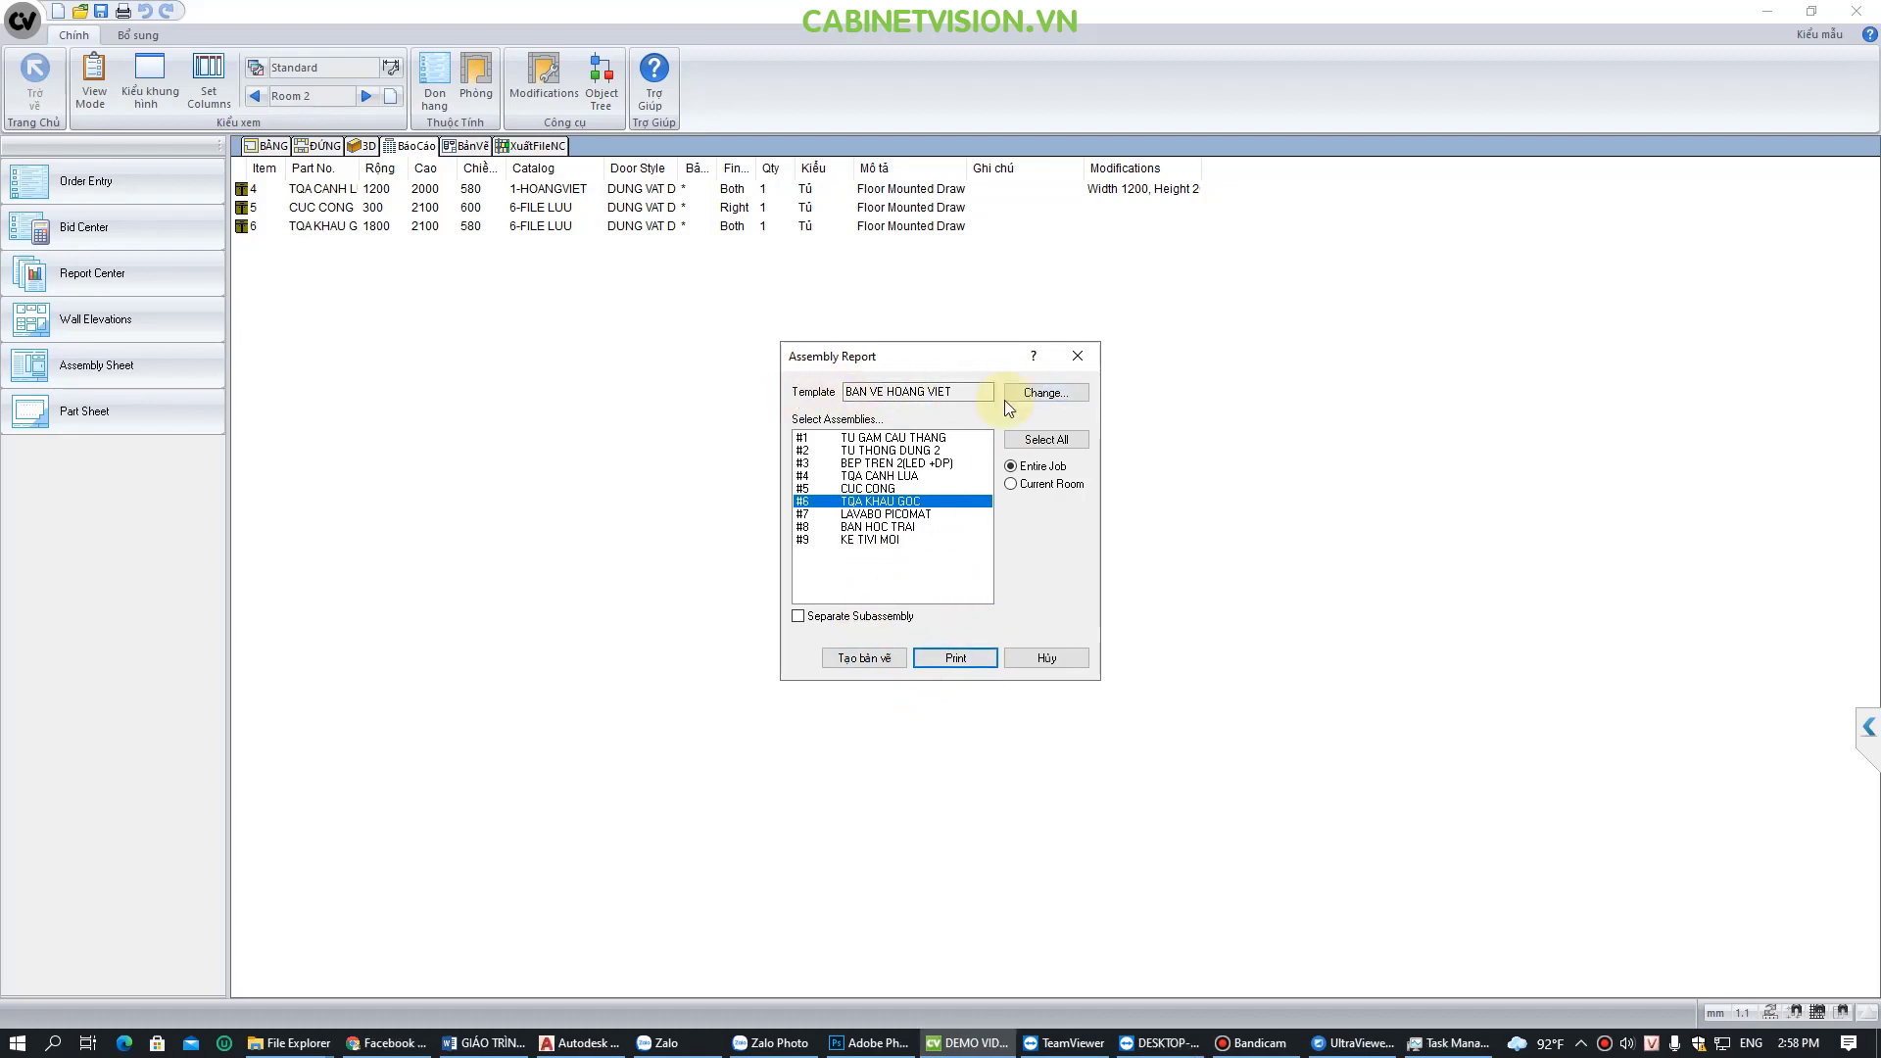
Use the BAN VE HOANG VIET template and create the drawing for cabinet #1 TU GAM CAU THANG.
left_click(1045, 392)
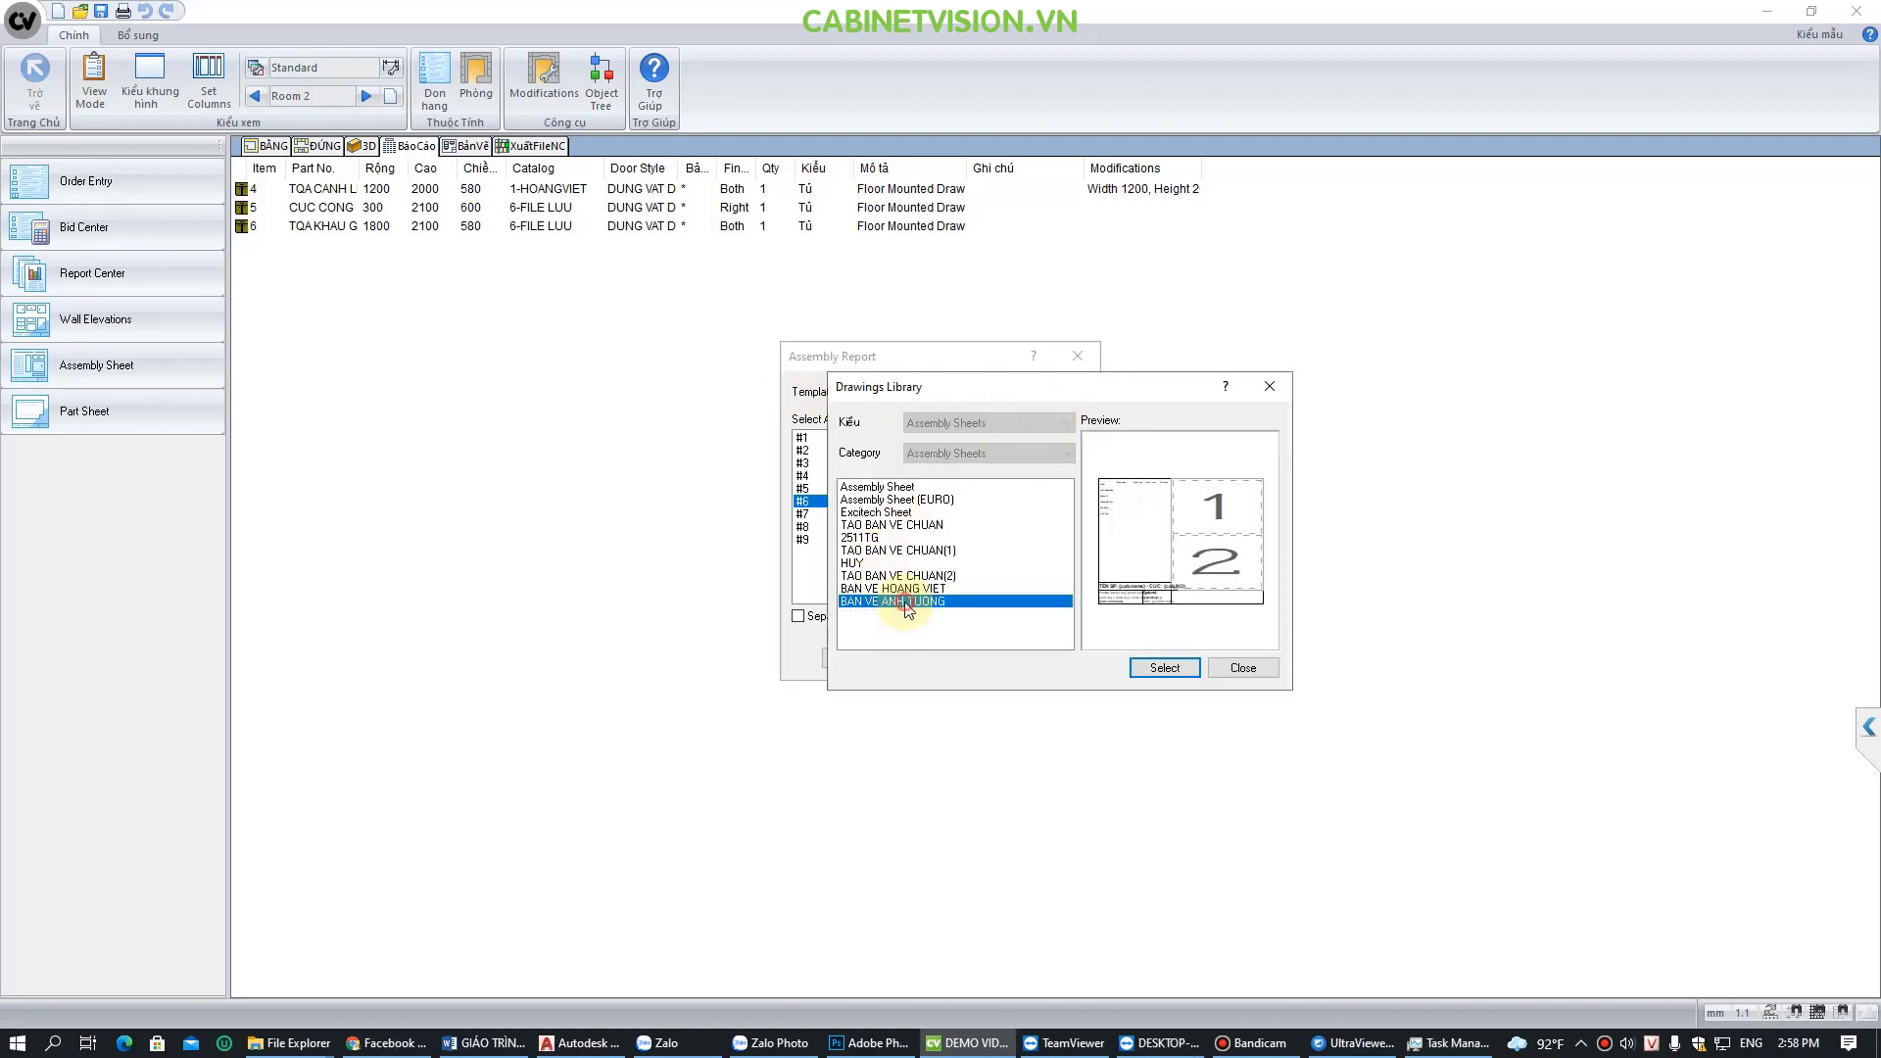
left_click(914, 576)
left_click(914, 554)
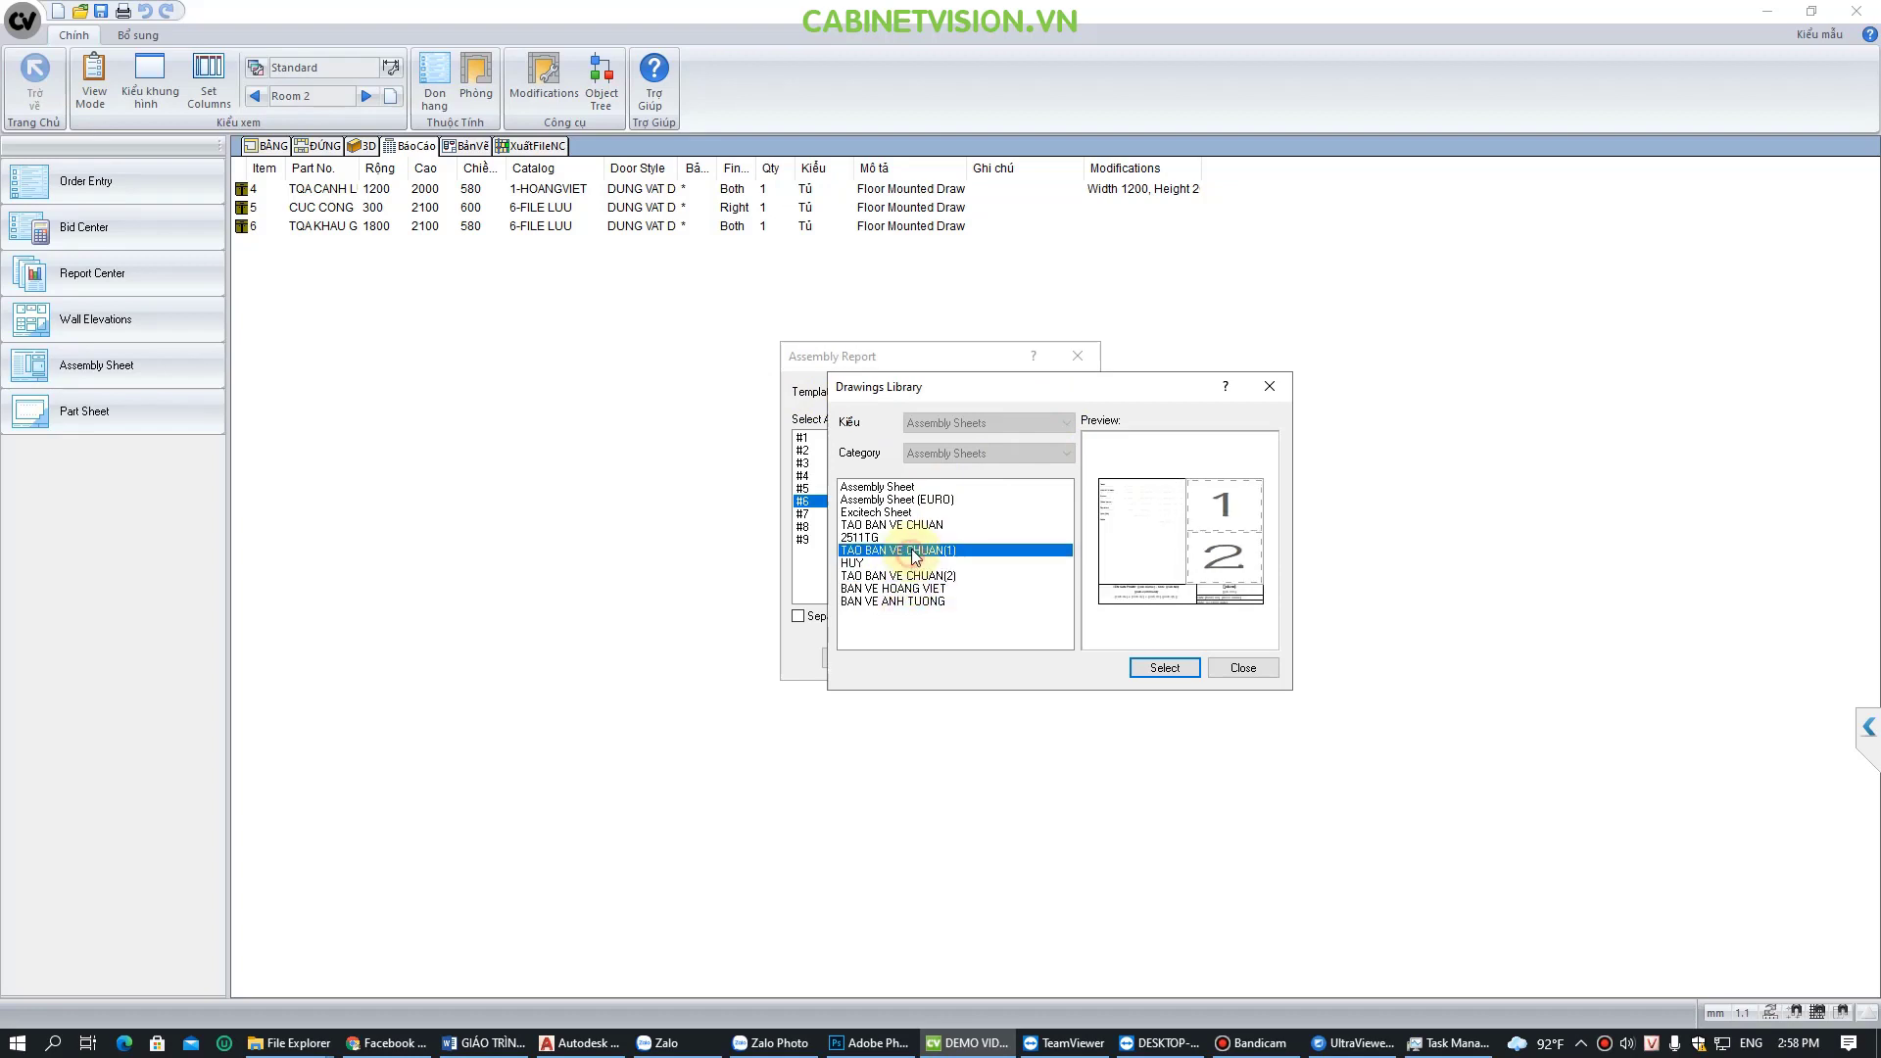
left_click(914, 526)
left_click(911, 563)
left_click(917, 588)
left_click(917, 576)
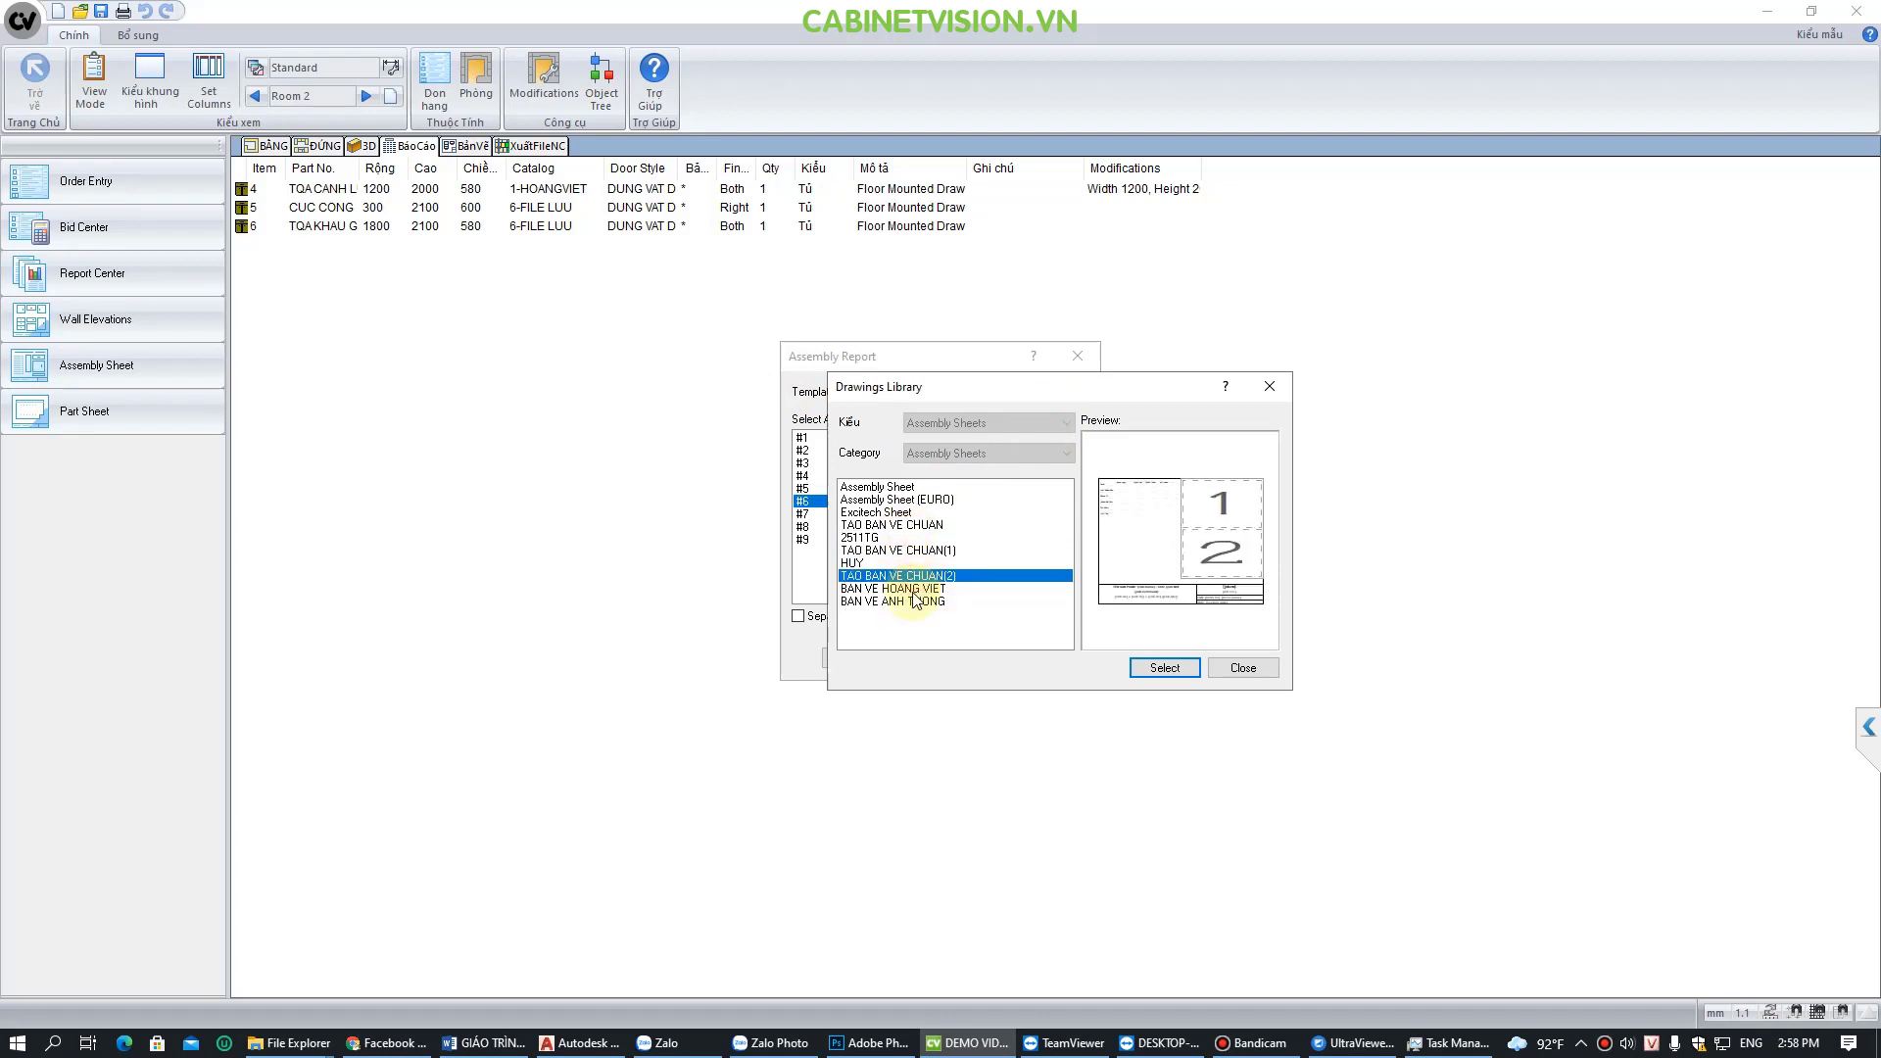
left_click(917, 600)
left_click(917, 576)
left_click(918, 588)
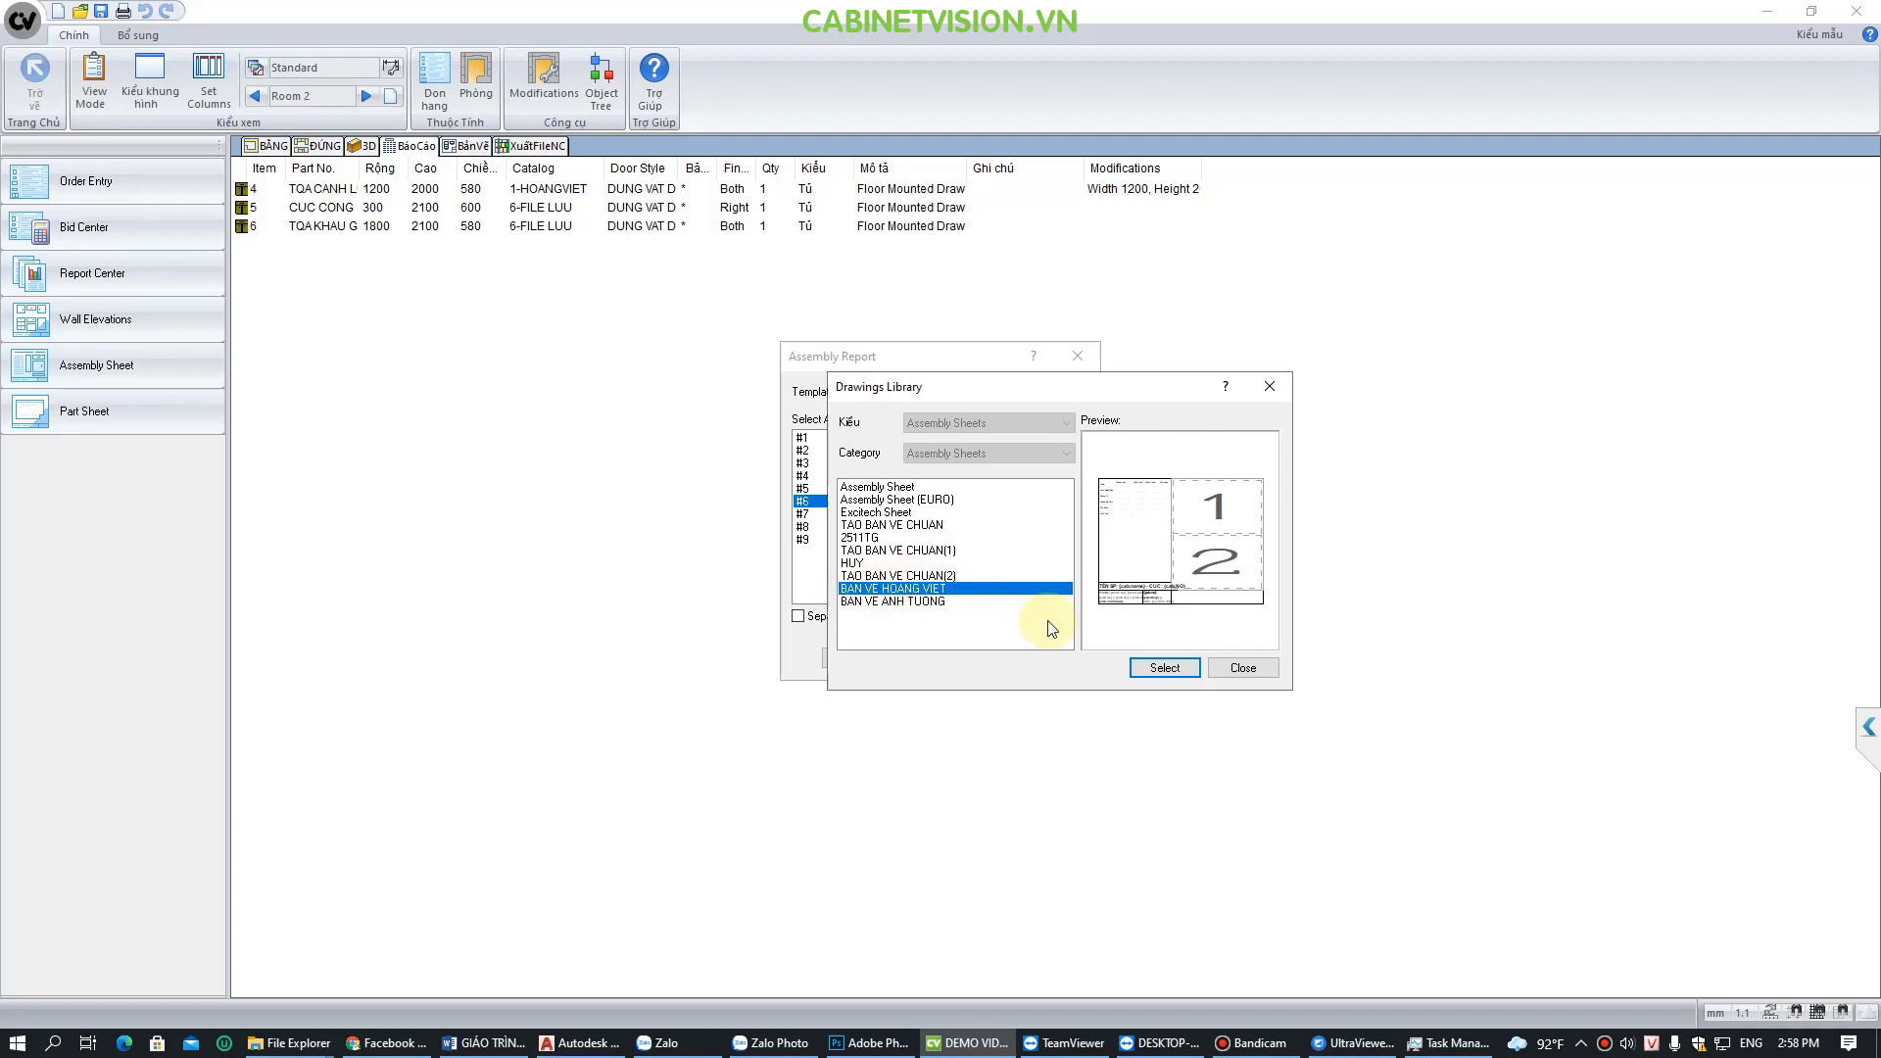
left_click(1171, 668)
left_click(883, 439)
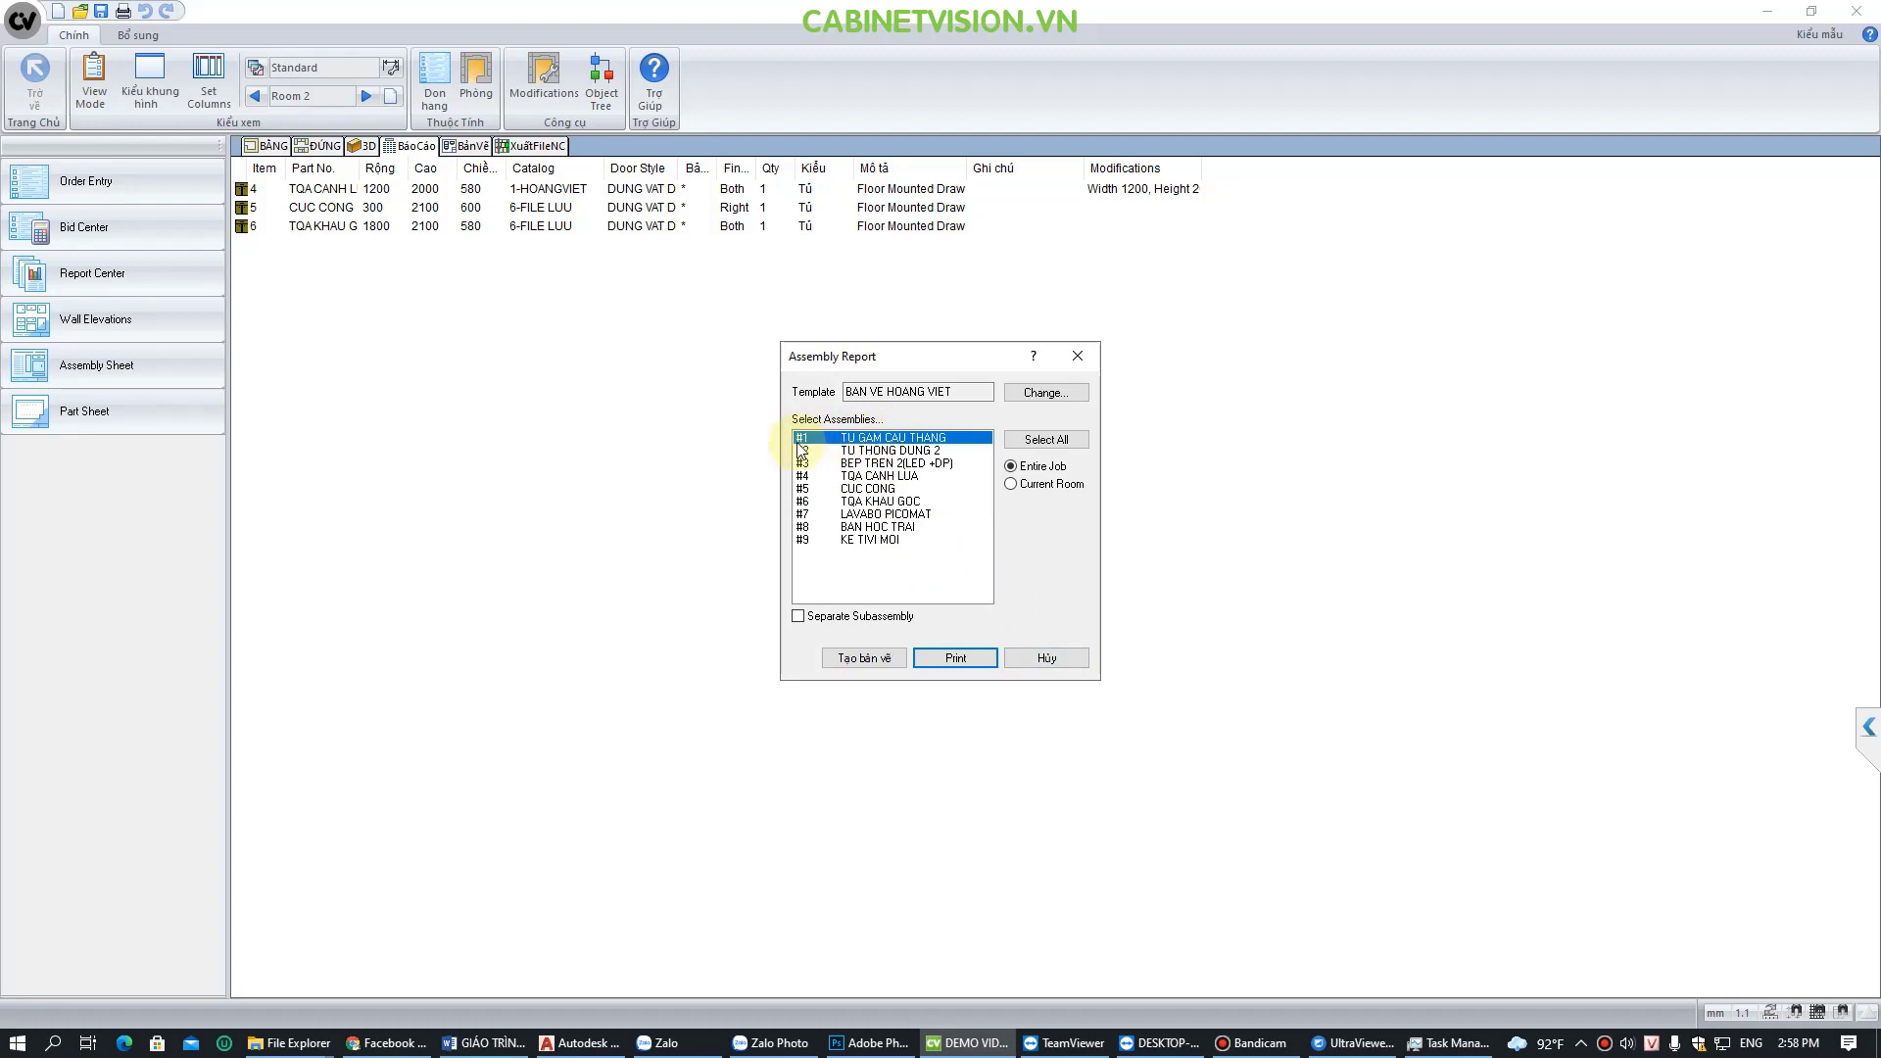
left_click(863, 657)
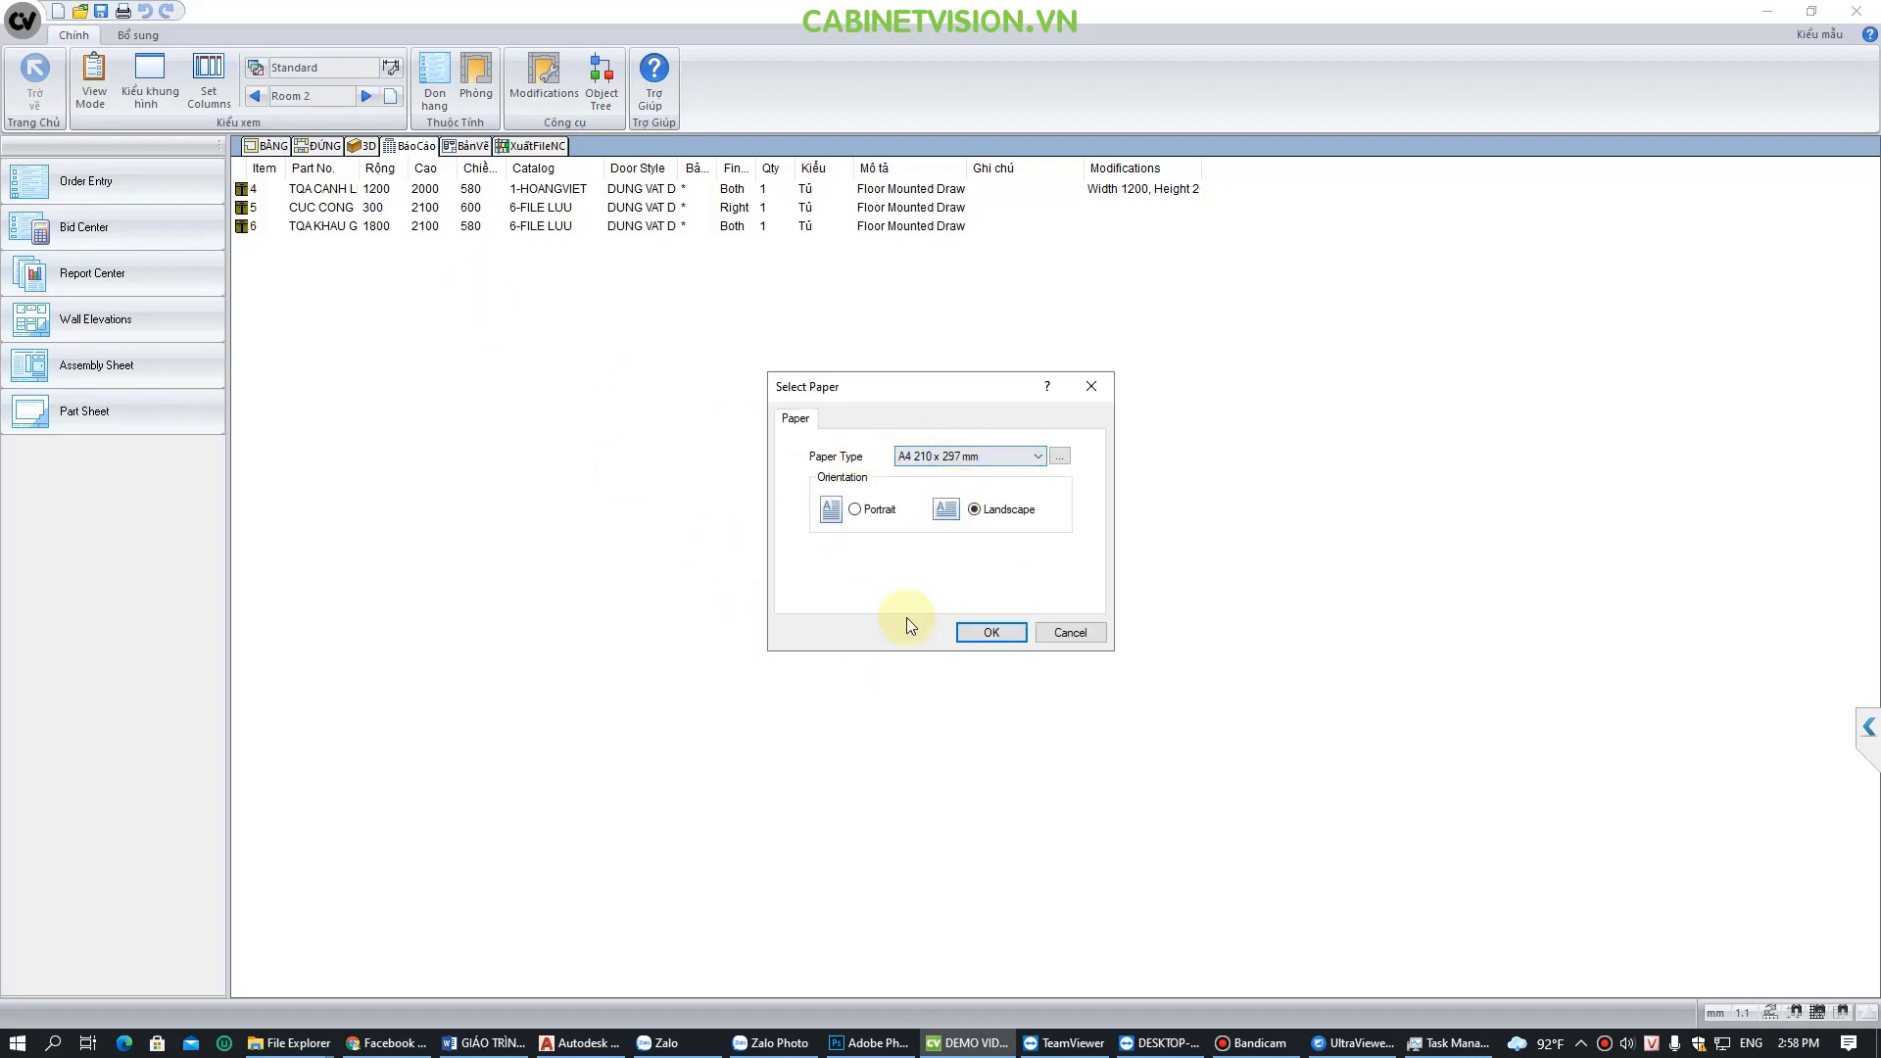
Generate the sheet on A4 landscape paper and centre it in the drawing view.
left_click(975, 633)
left_click(471, 145)
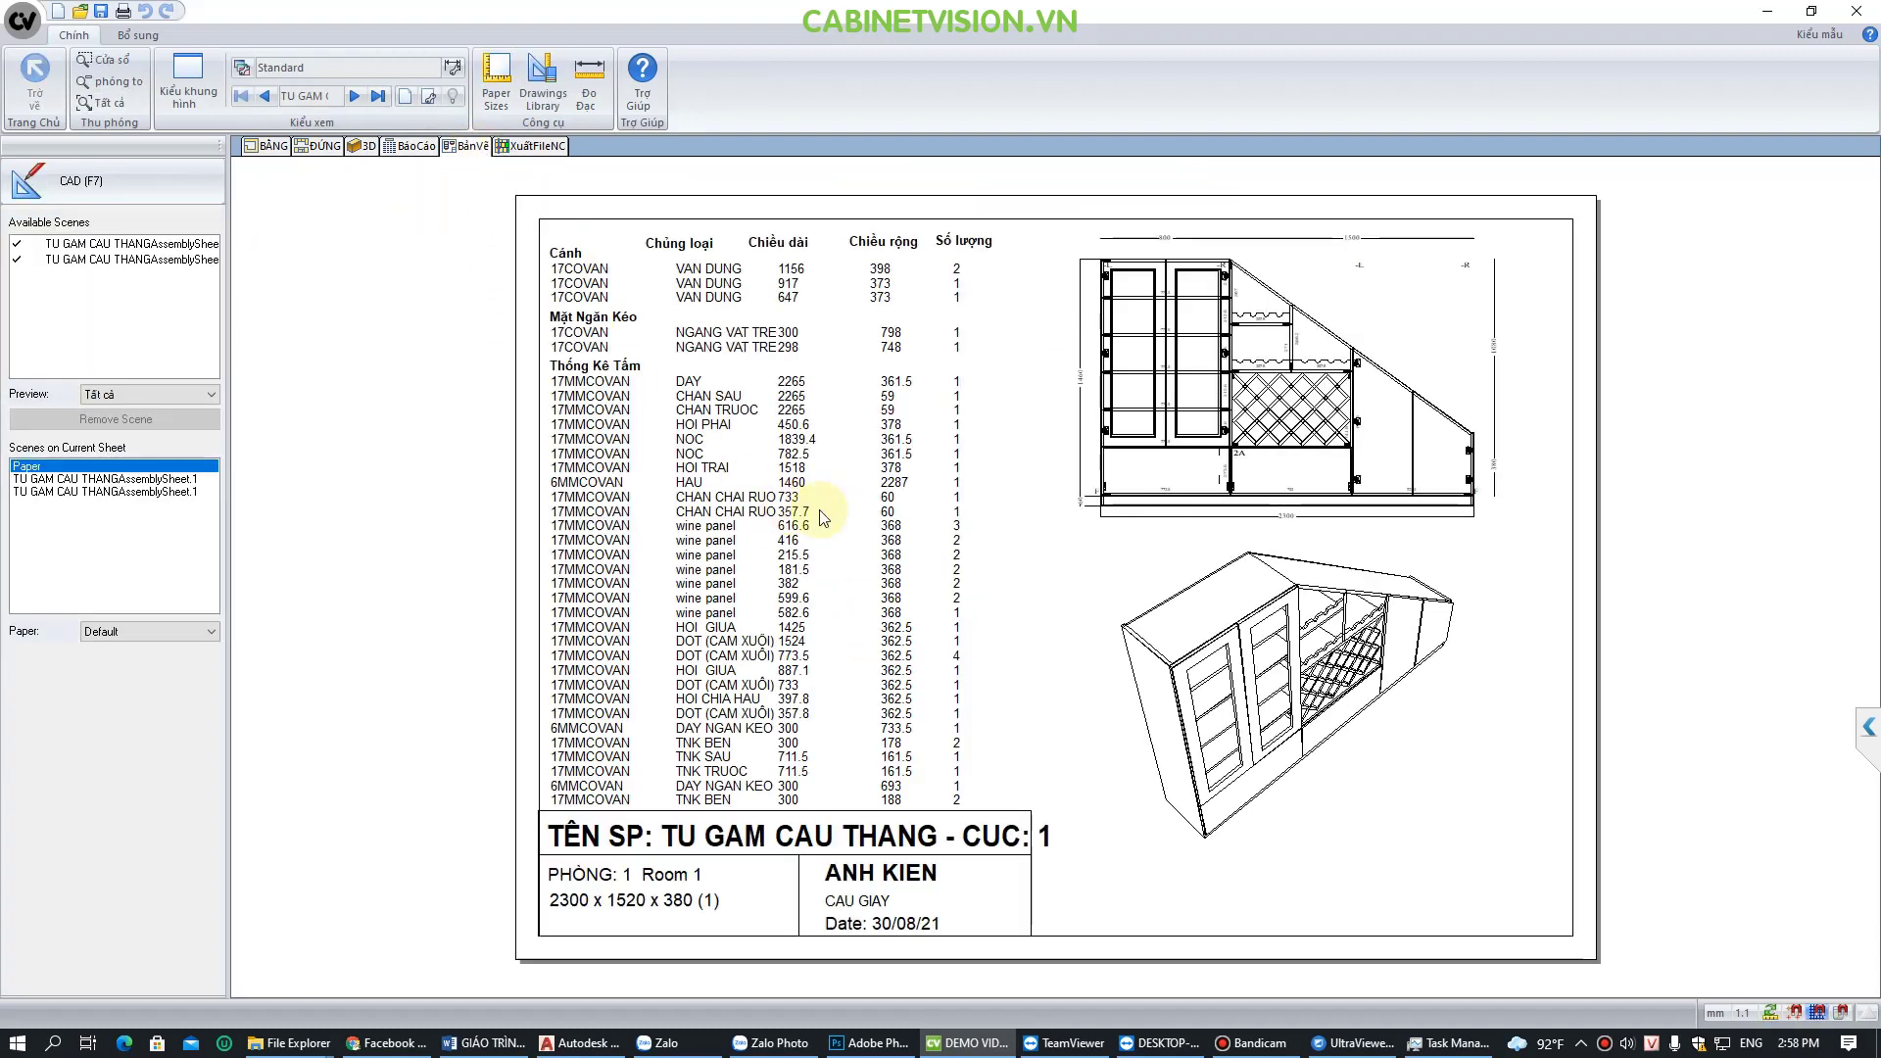
scroll(1282, 405, "up", 2)
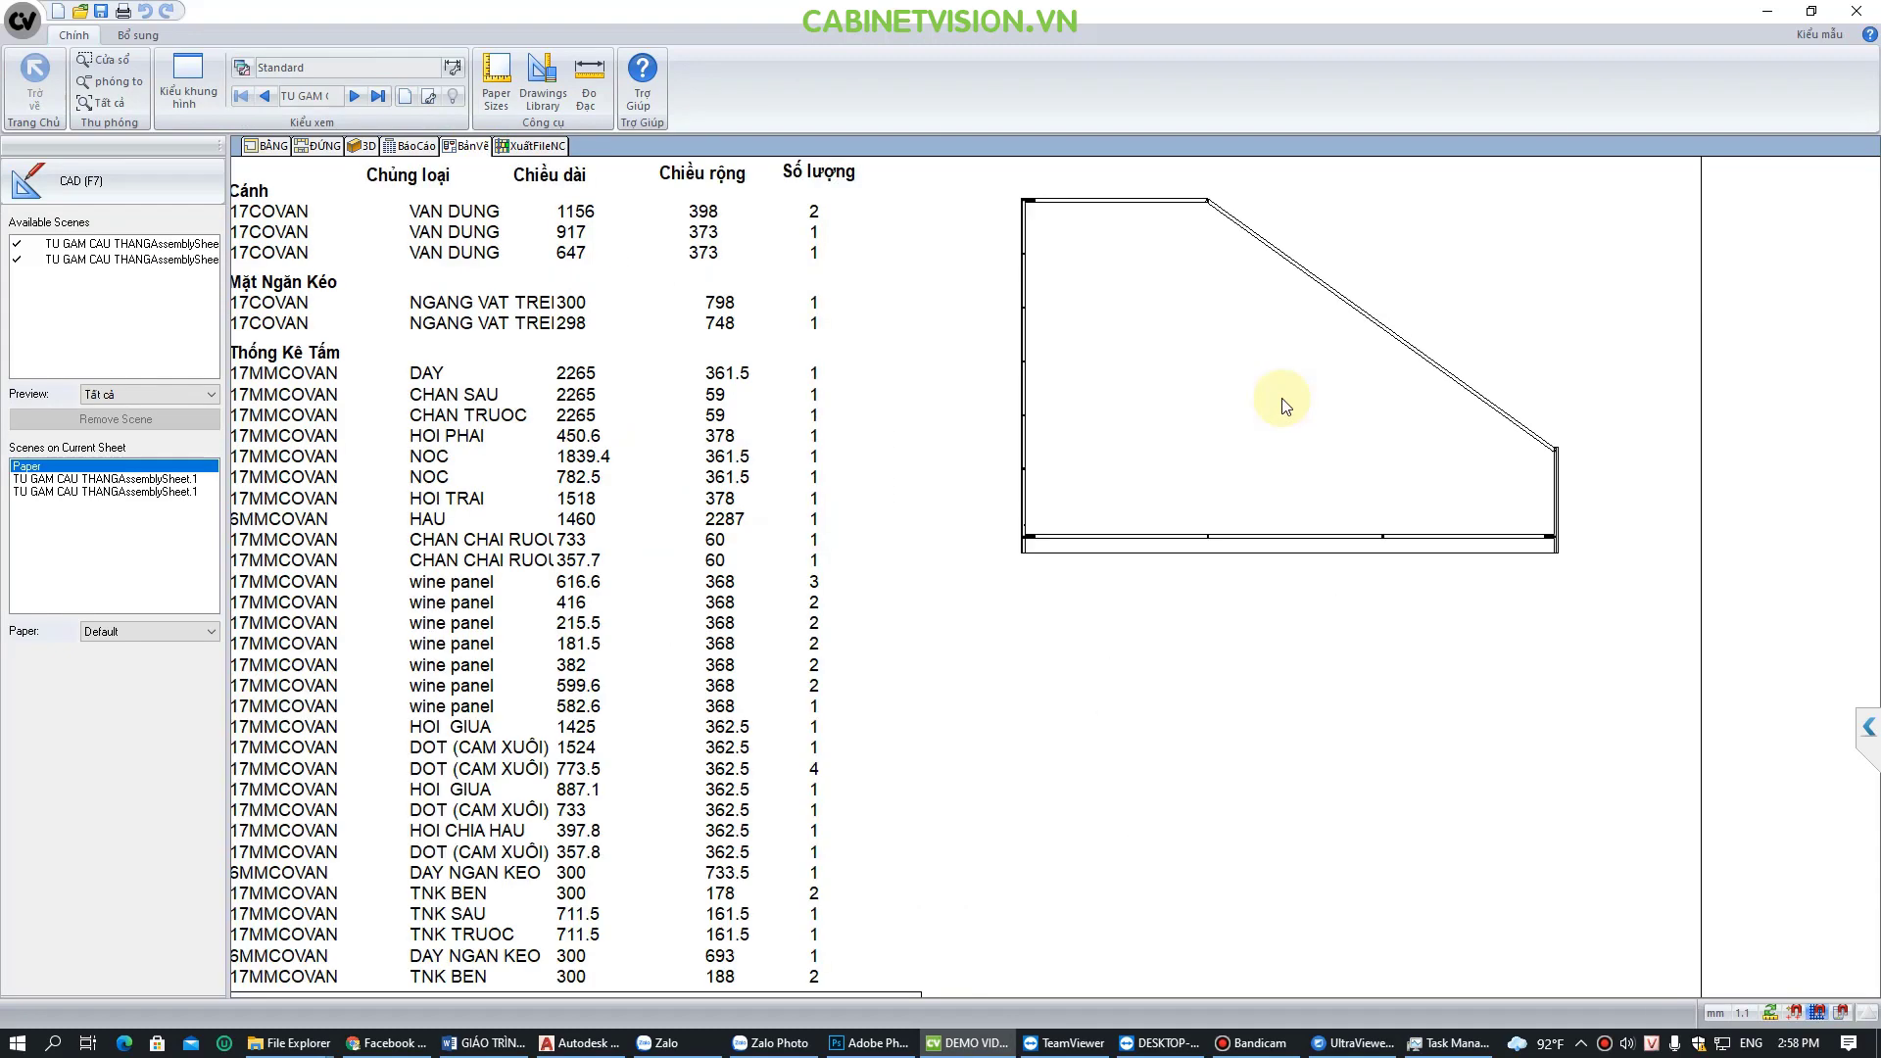
scroll(1270, 670, "down", 3)
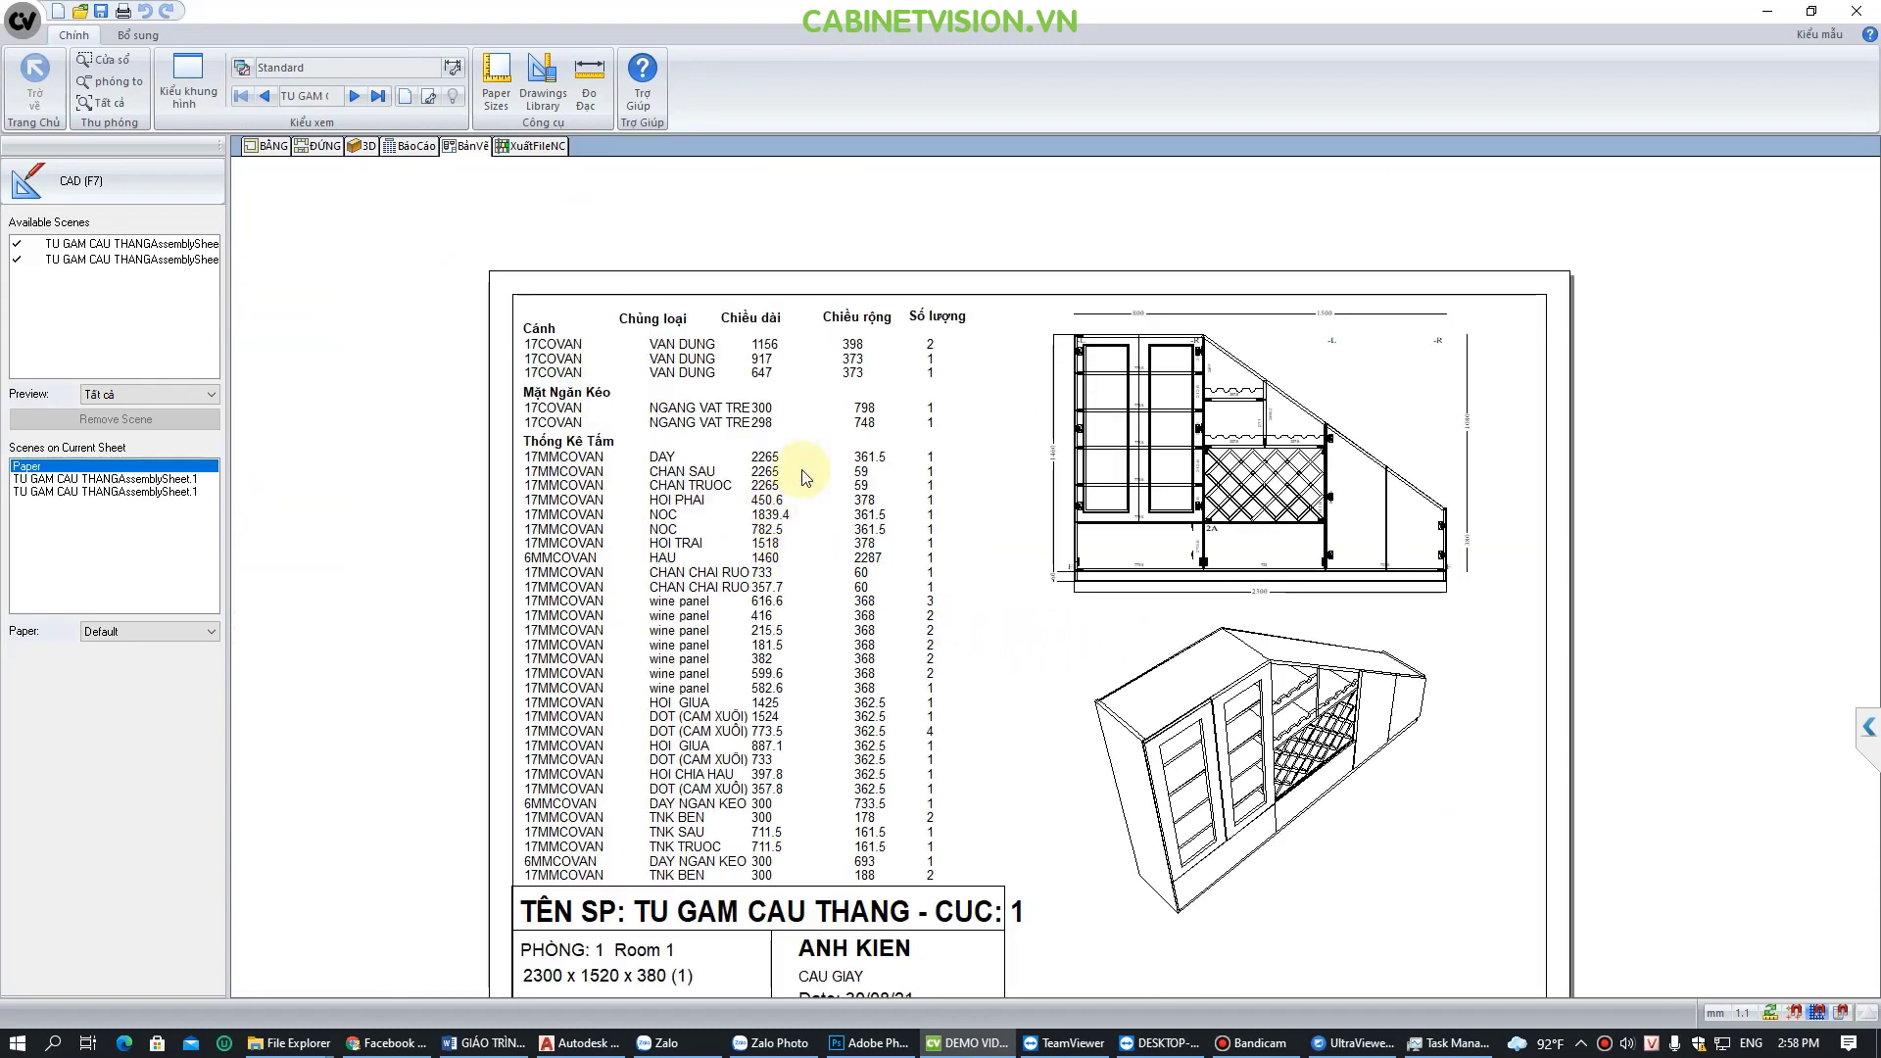
middle_click_drag(819, 490, 770, 478)
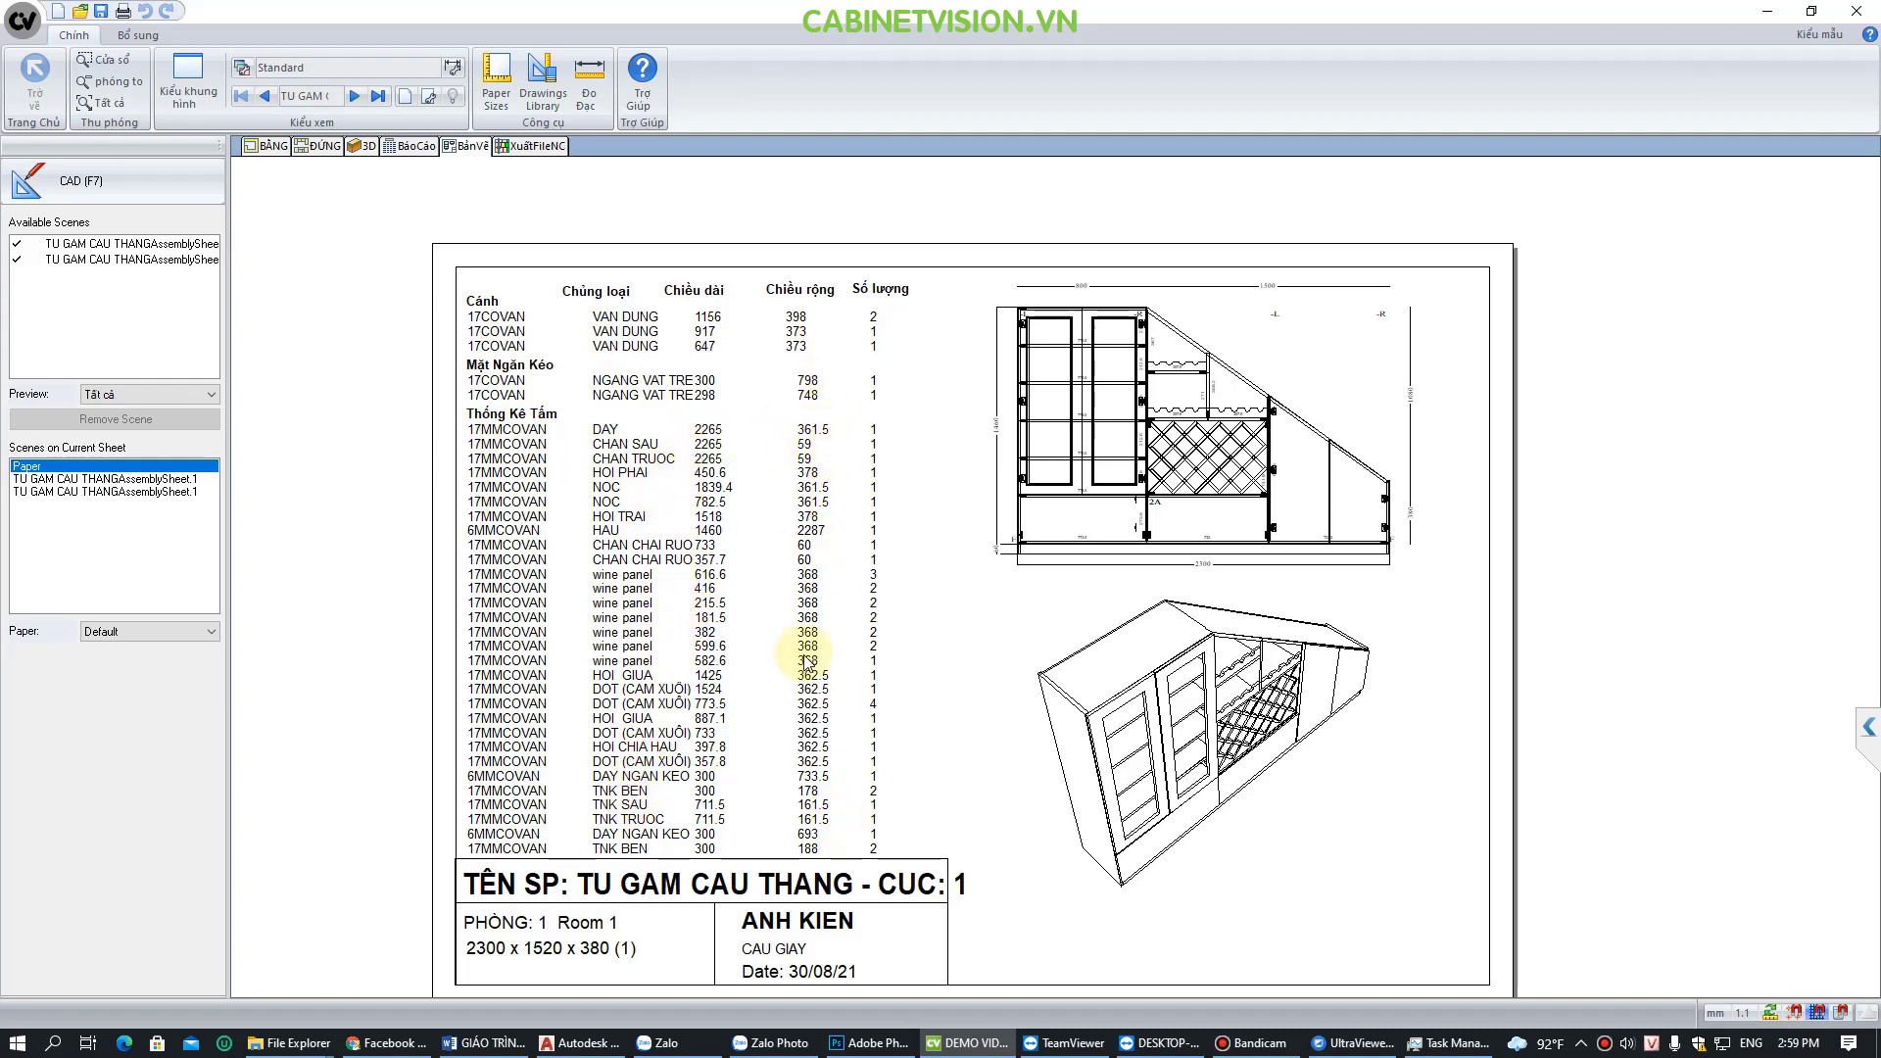
Check both pages of the TU GAM CAU THANG sheet, then return to the report list.
left_click(357, 97)
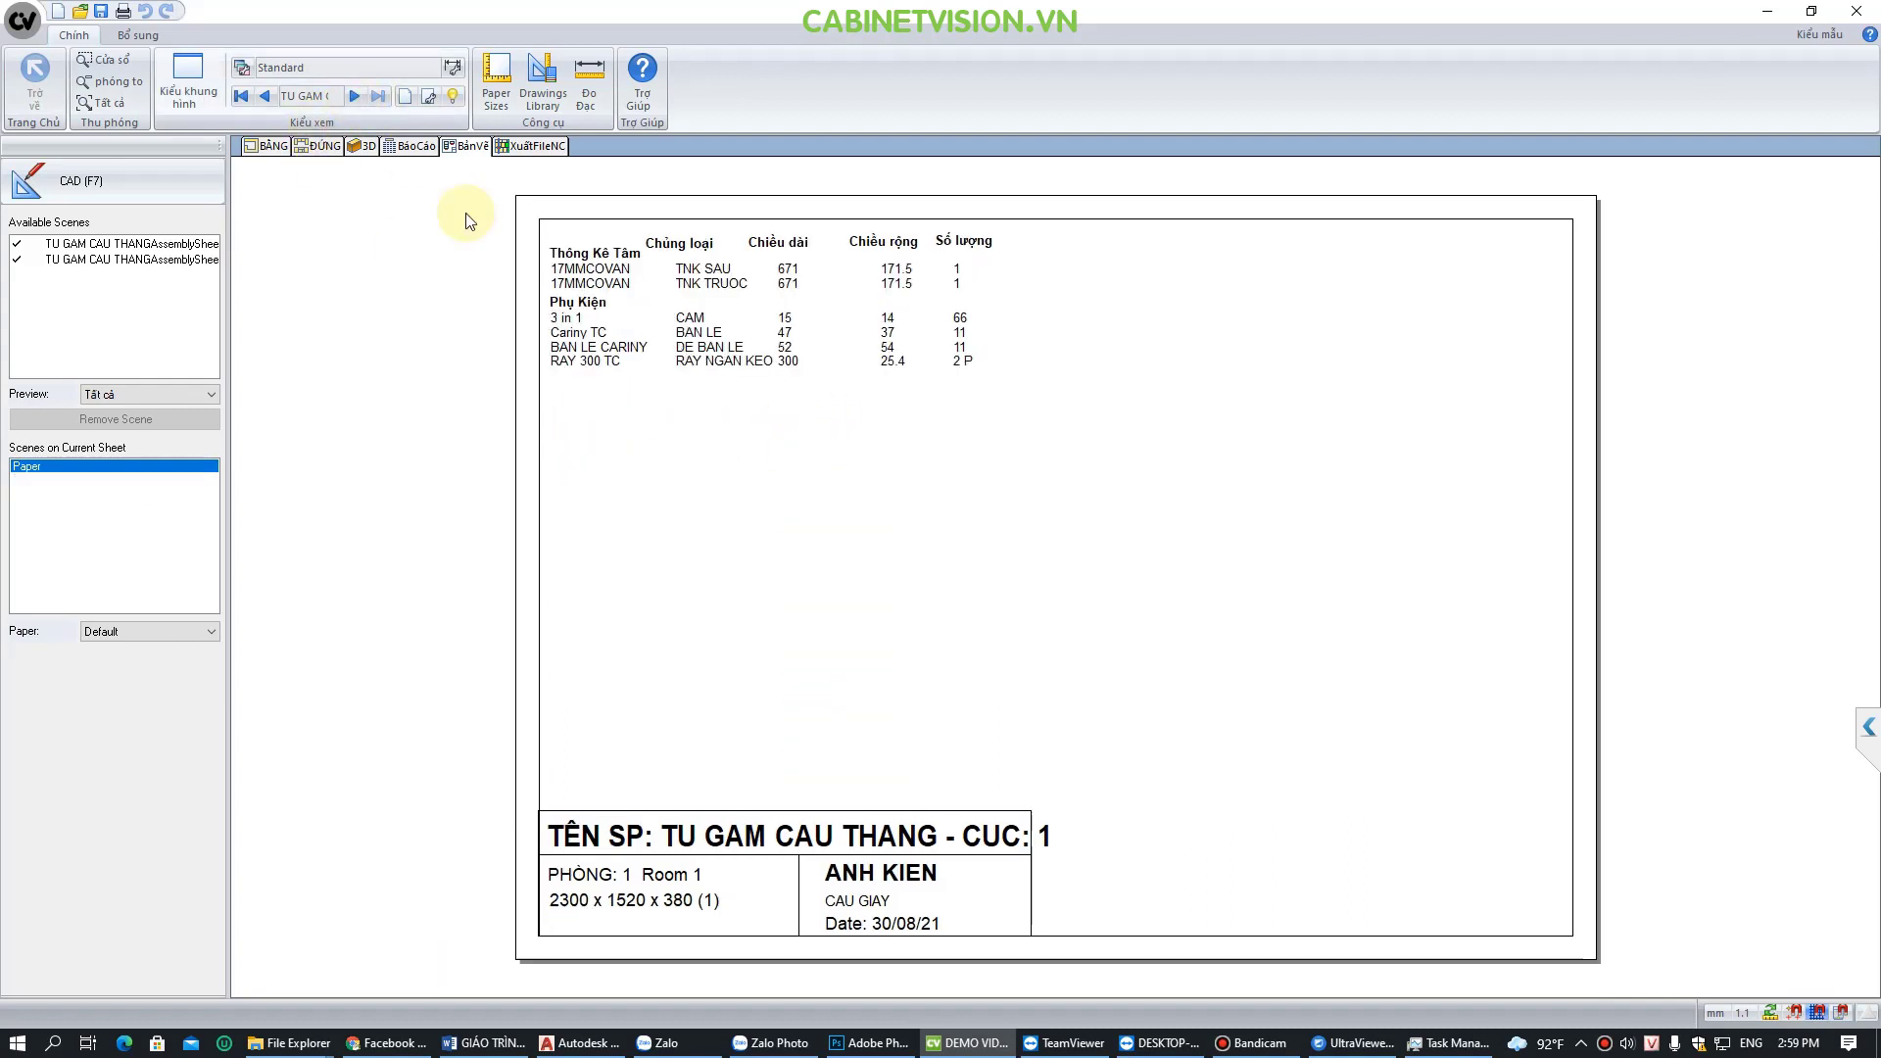
left_click(264, 97)
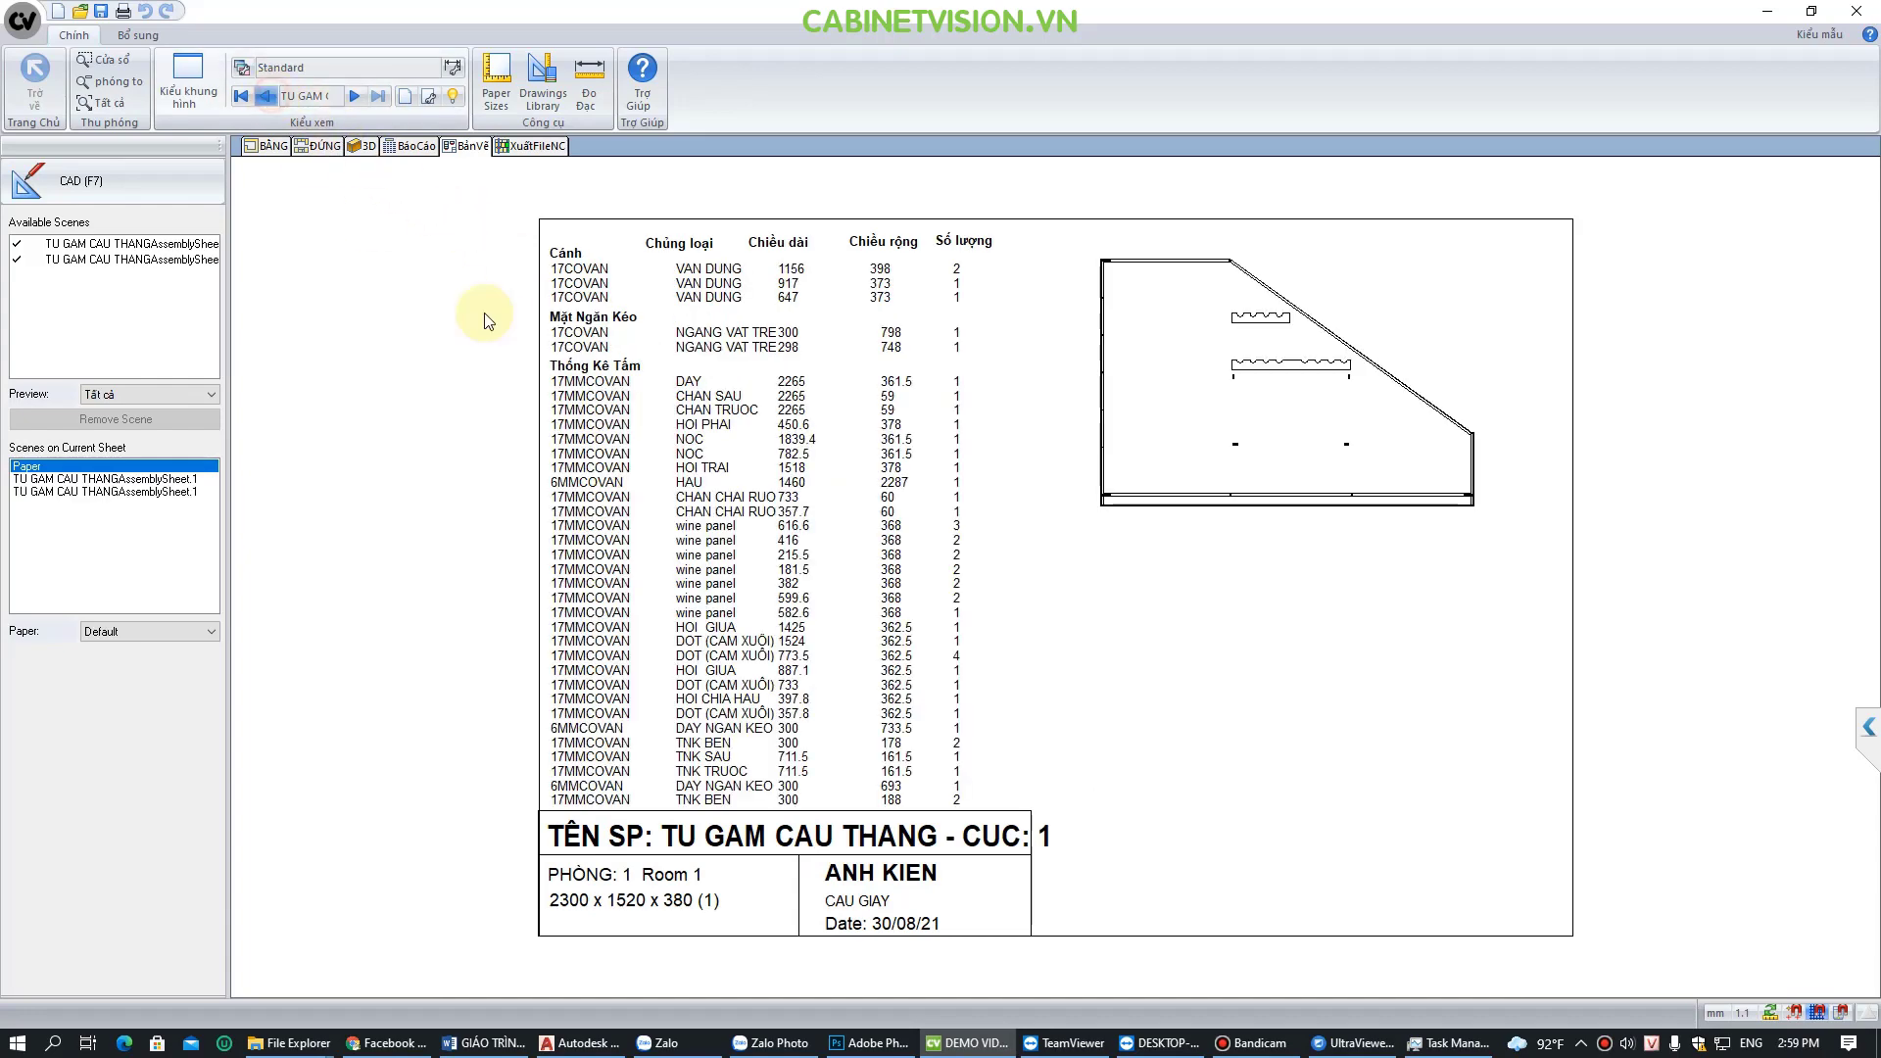
left_click(419, 147)
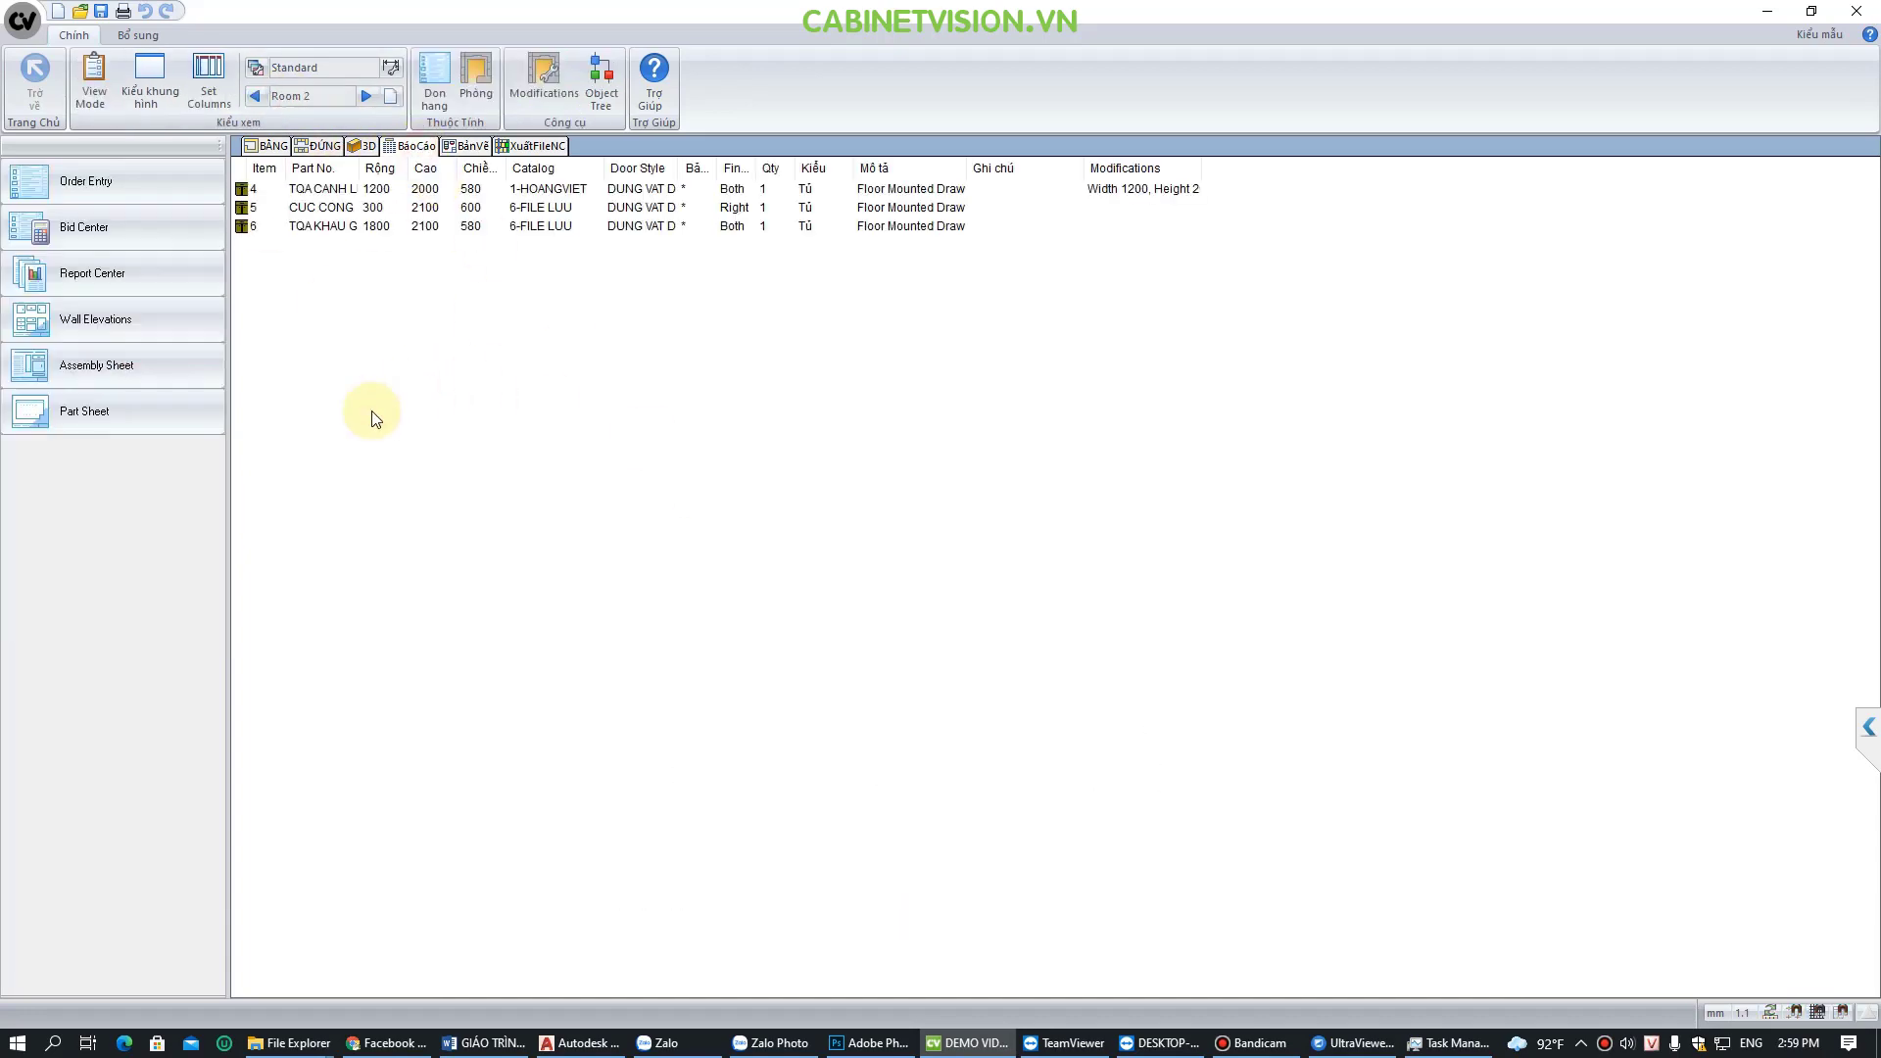
Generate assembly sheets for #2 TU THONG DUNG 2 through #9, then view the drawings.
left_click(179, 360)
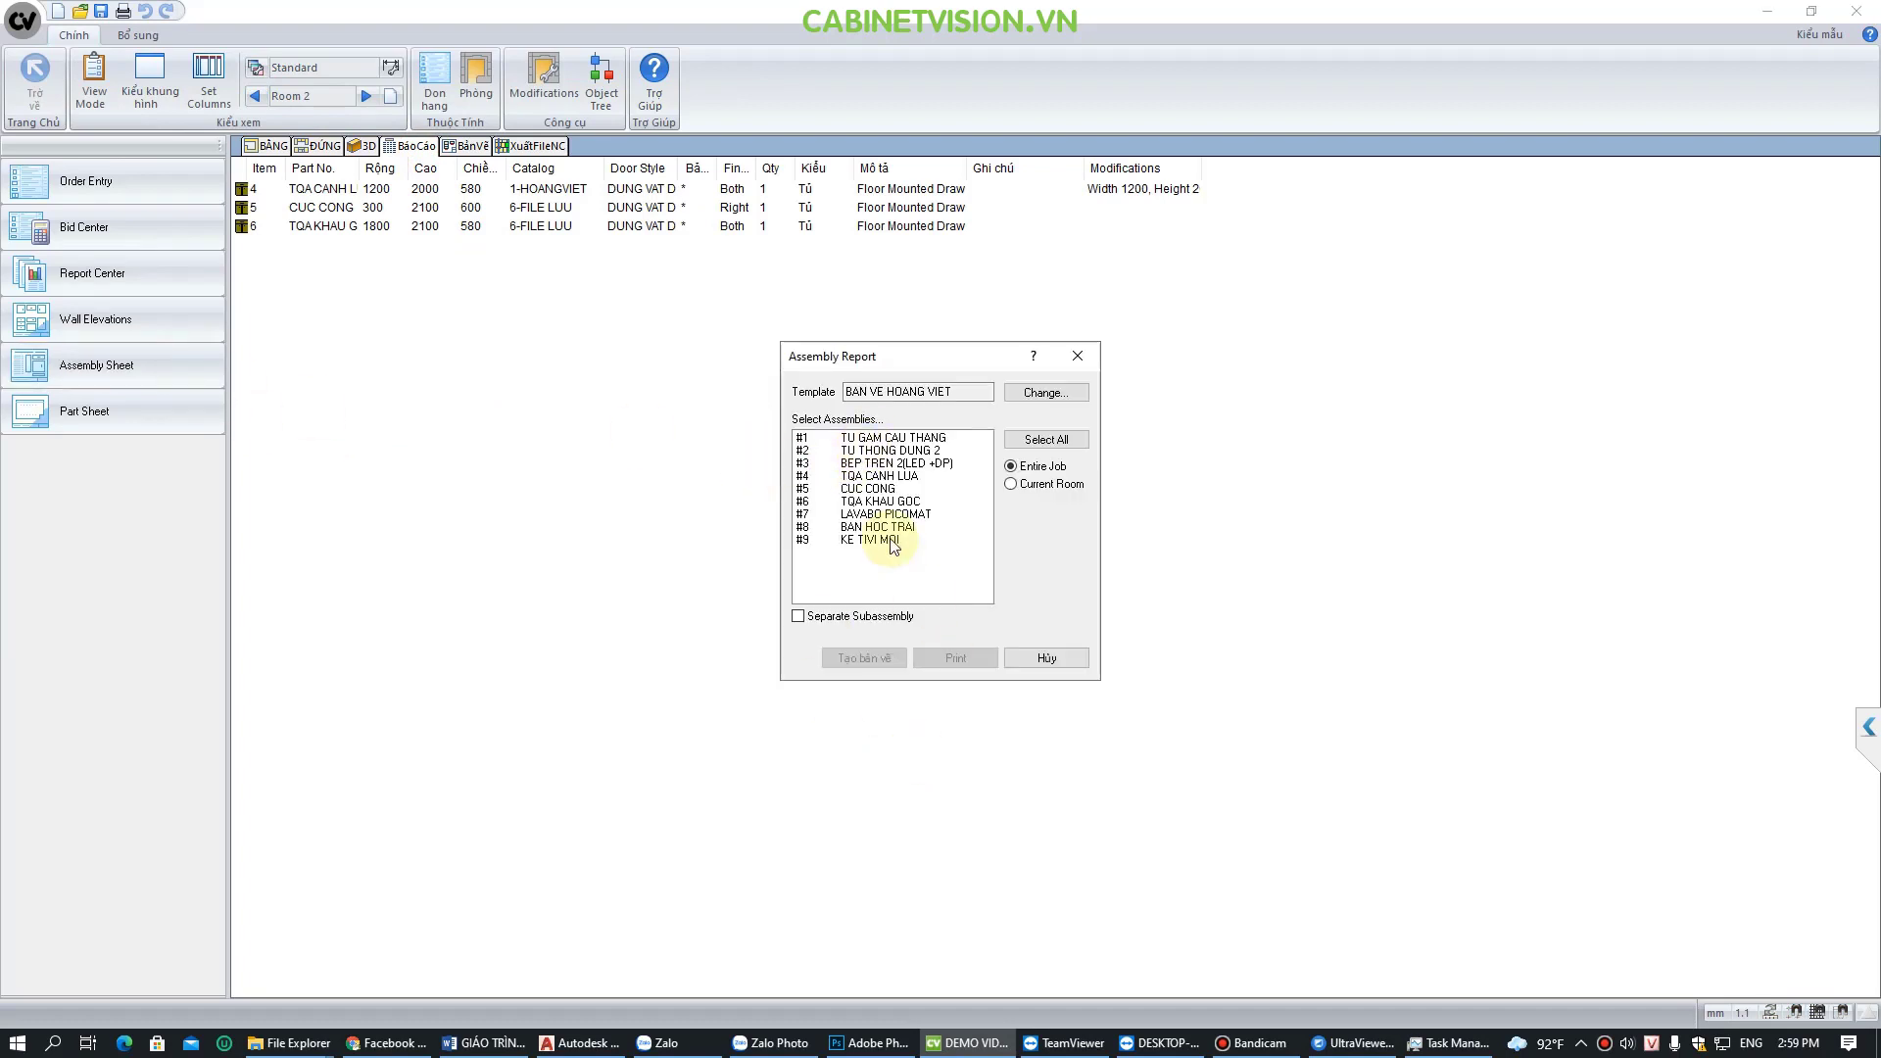
left_click(893, 451)
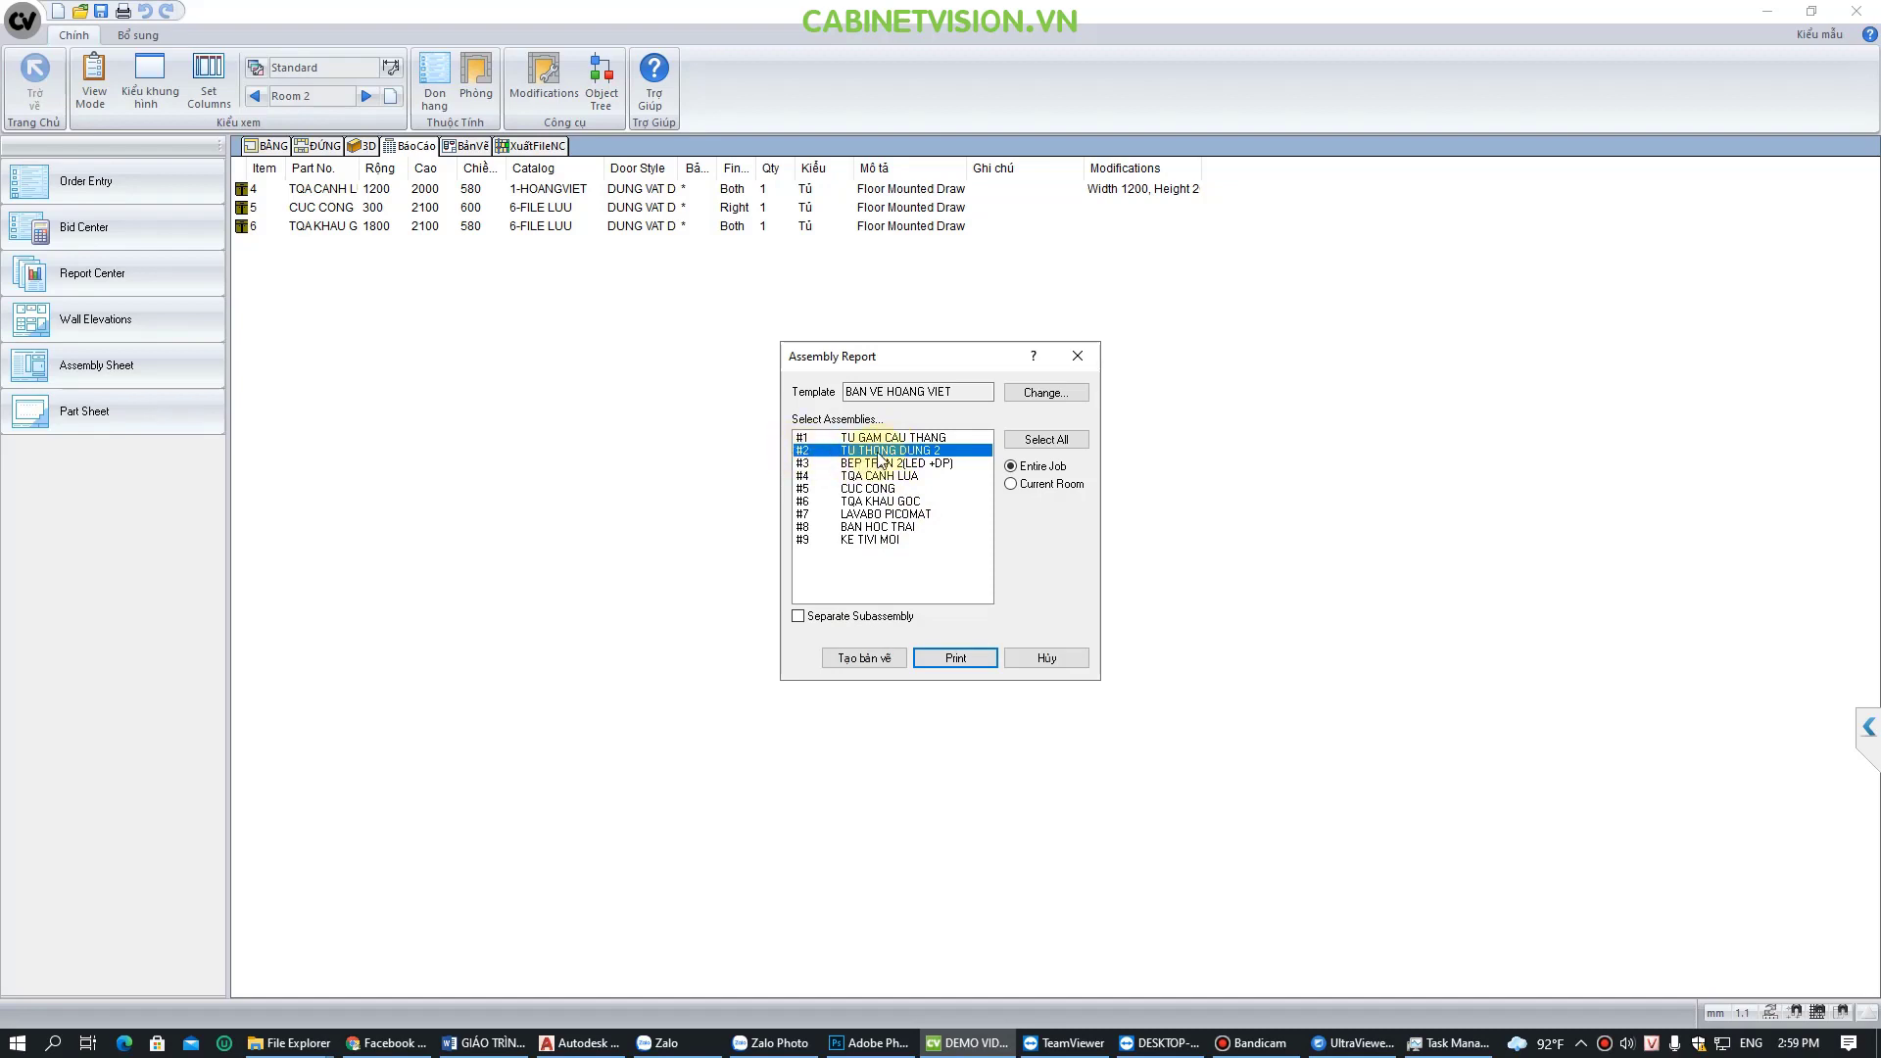
left_click(871, 540, "shift")
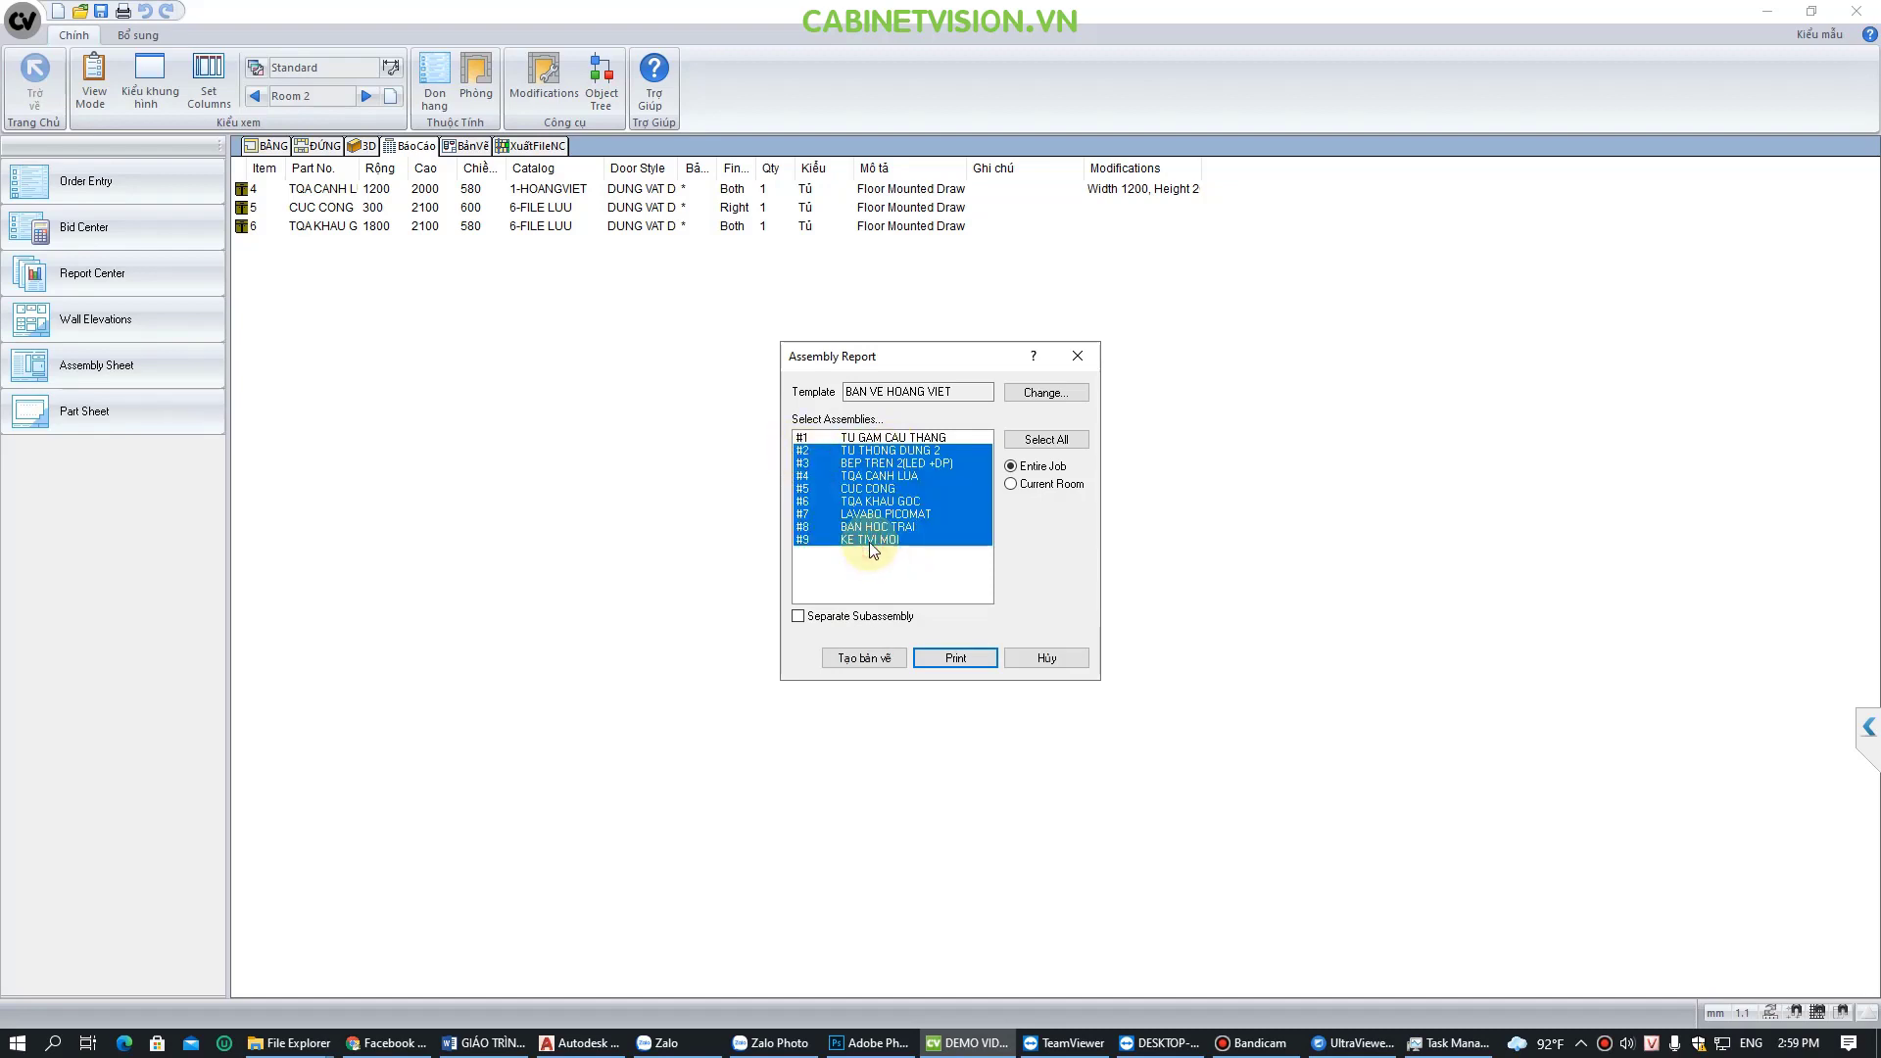
left_click(855, 657)
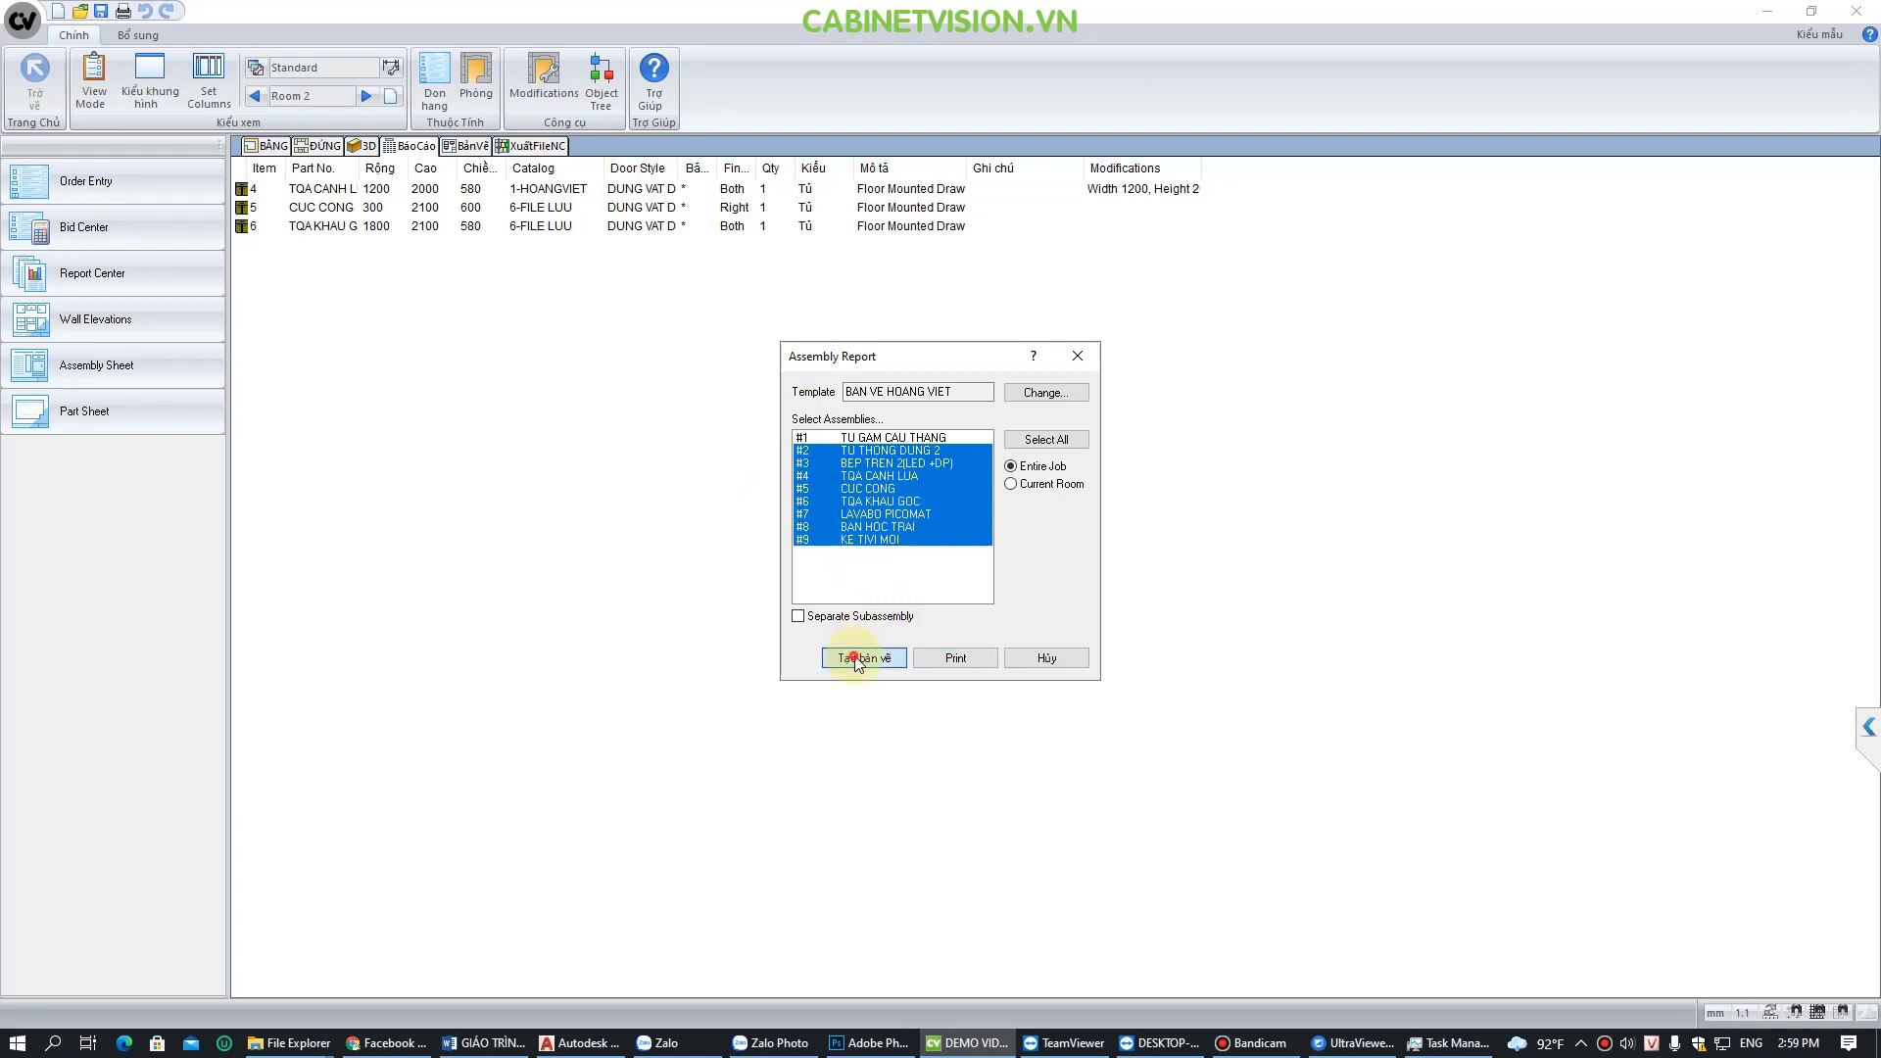
left_click(975, 633)
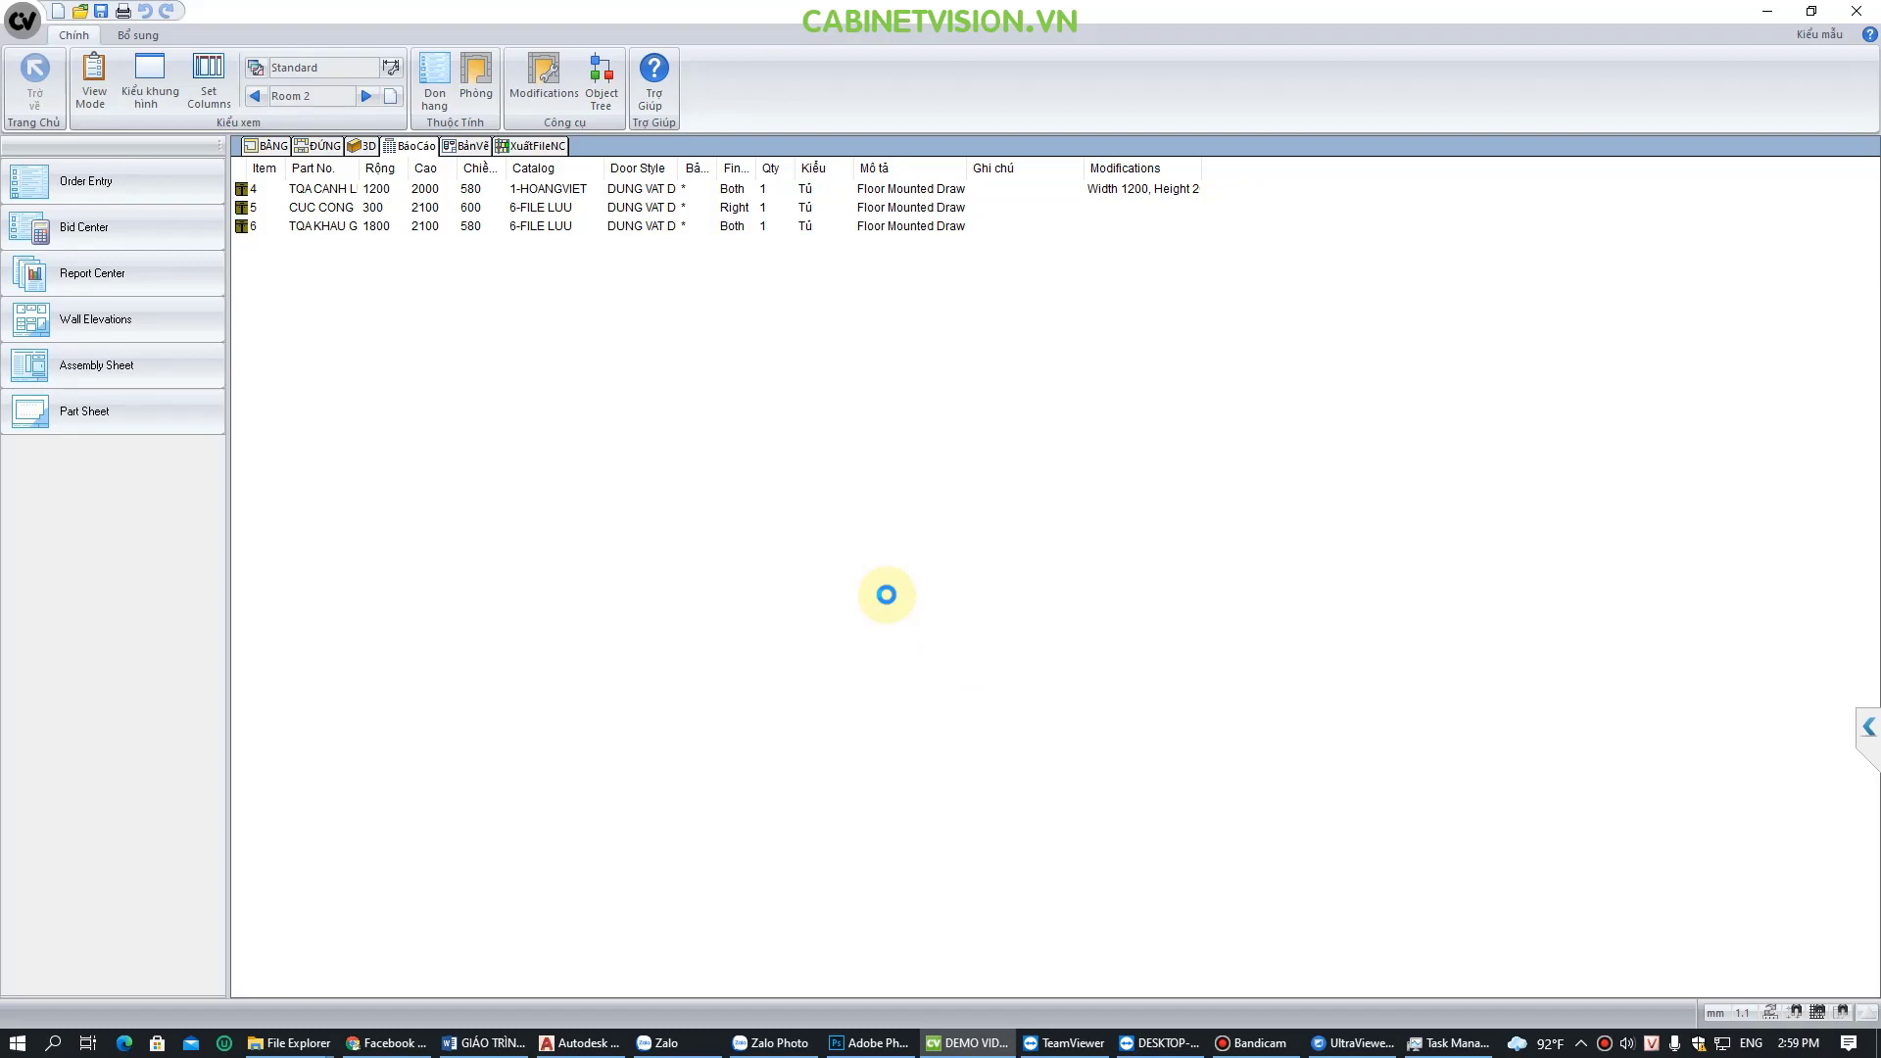
left_click(475, 146)
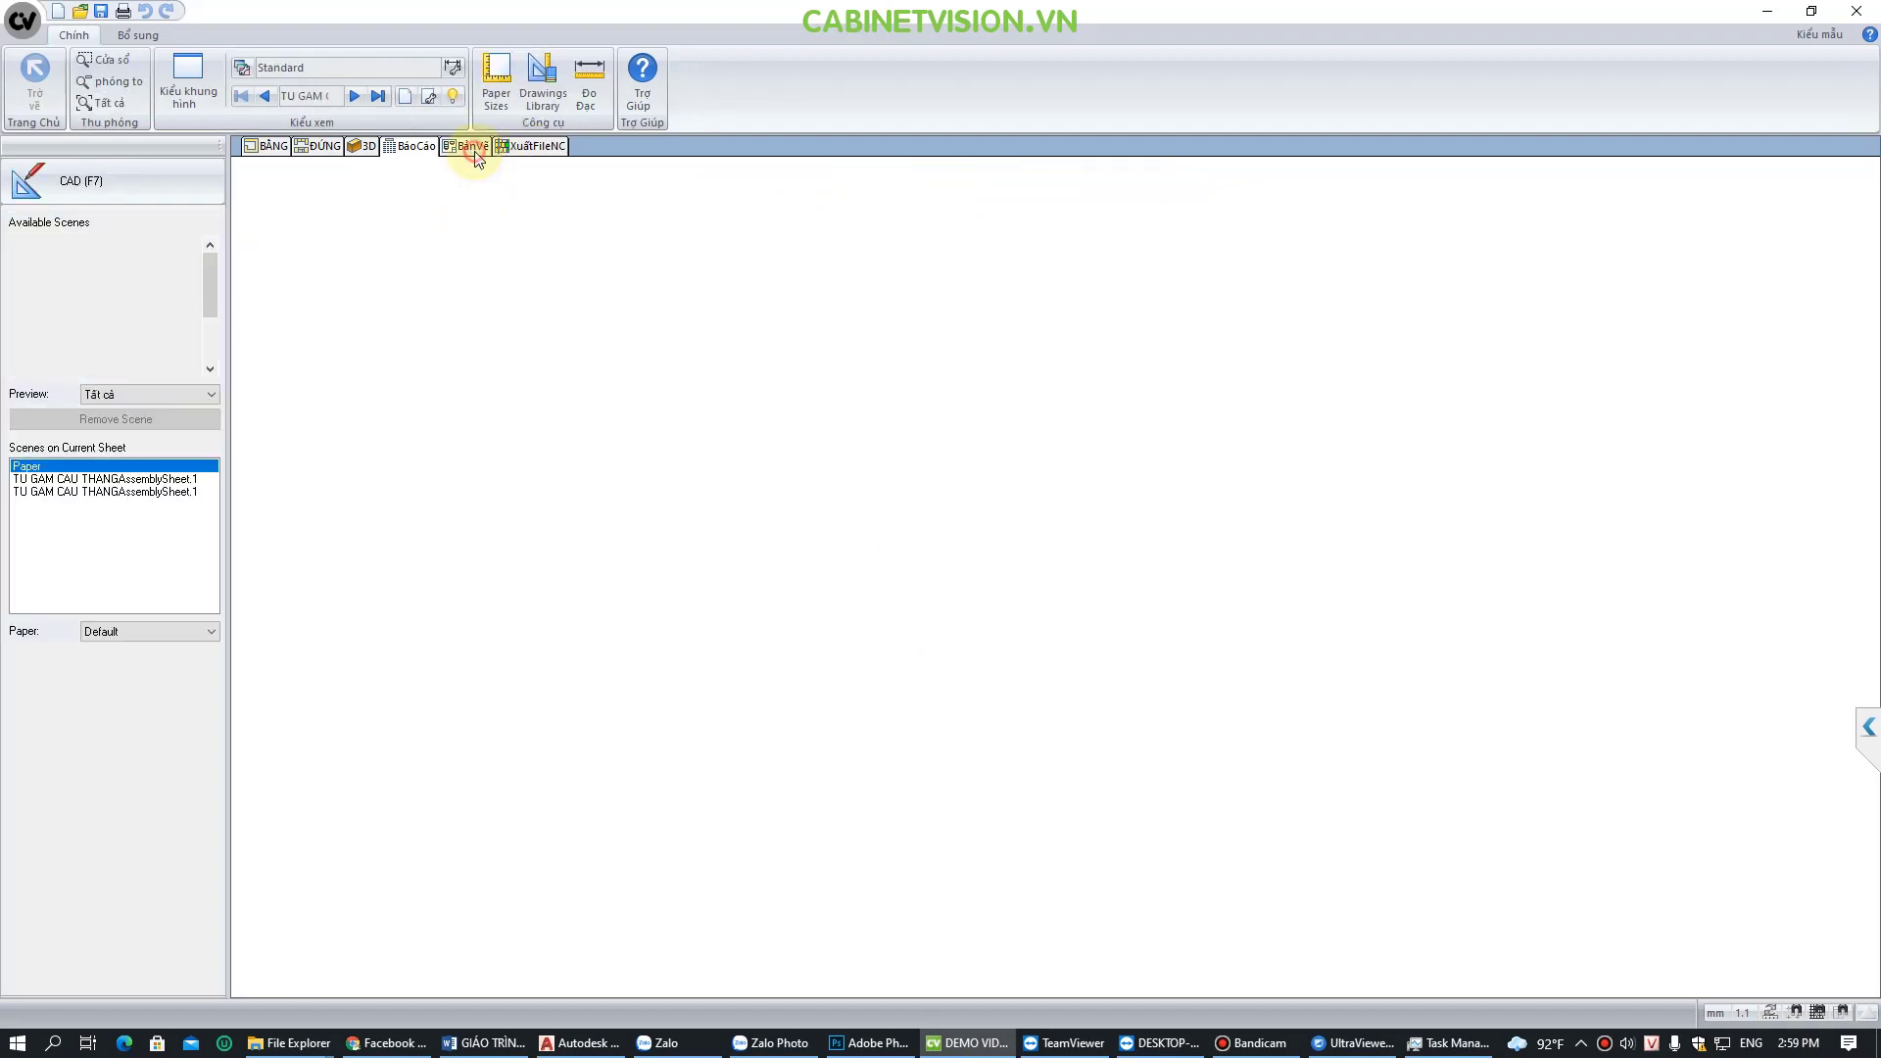
Page forward past the TU THONG DUNG 2 and BEP TREN 2 sheets to TQA CANH LUA – CUC: 4.
left_click(338, 96)
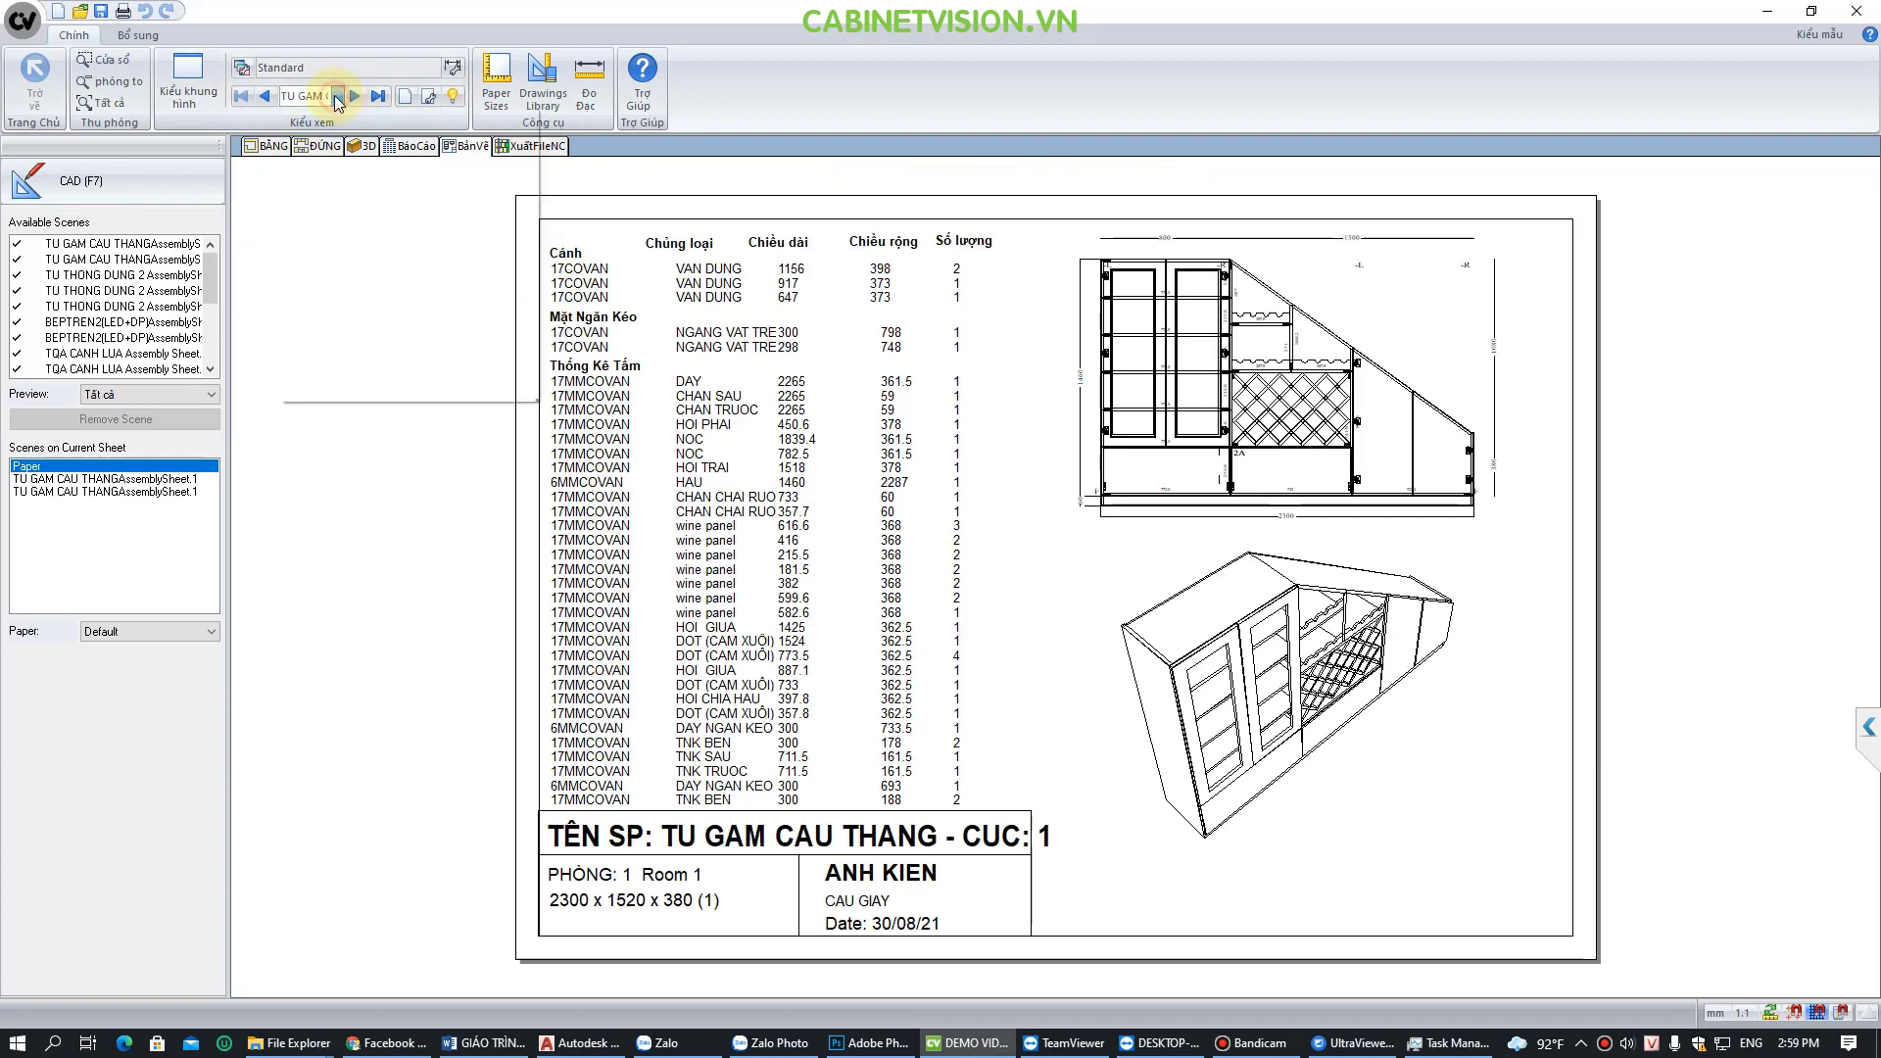
left_click(363, 96)
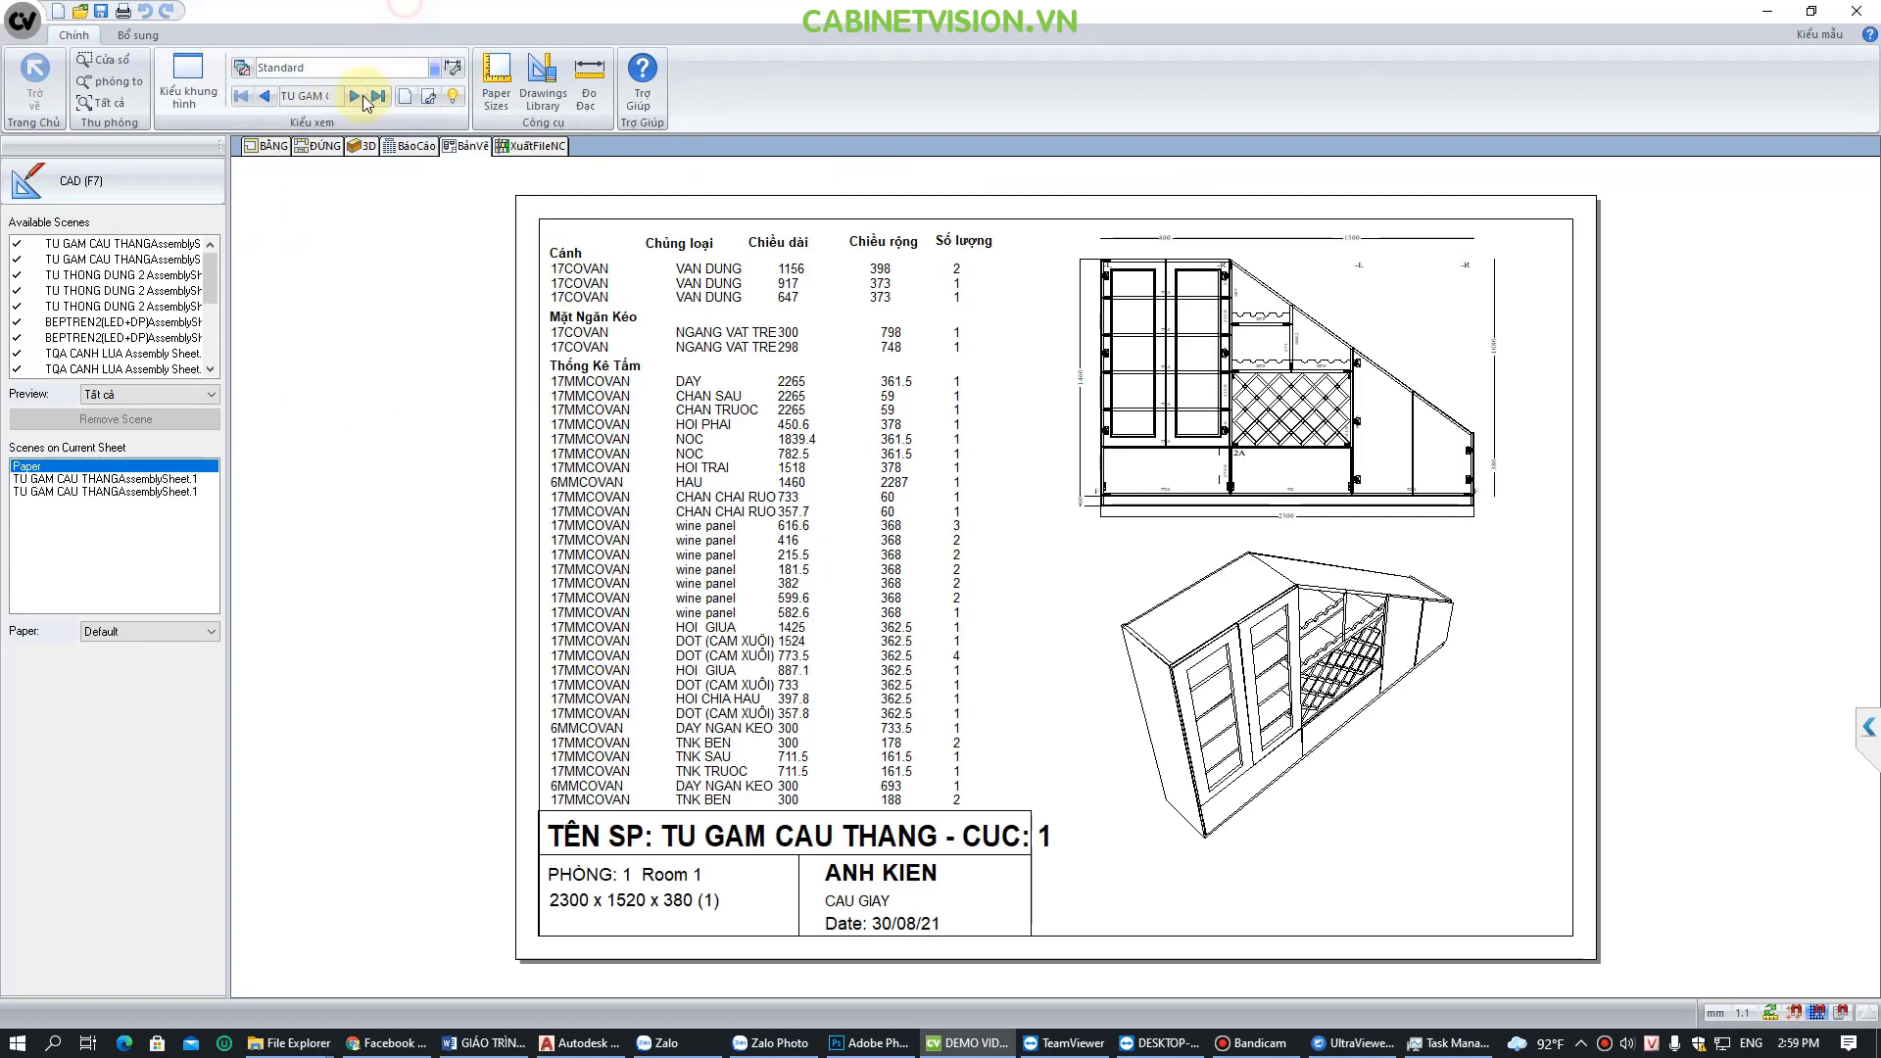
left_click(361, 96)
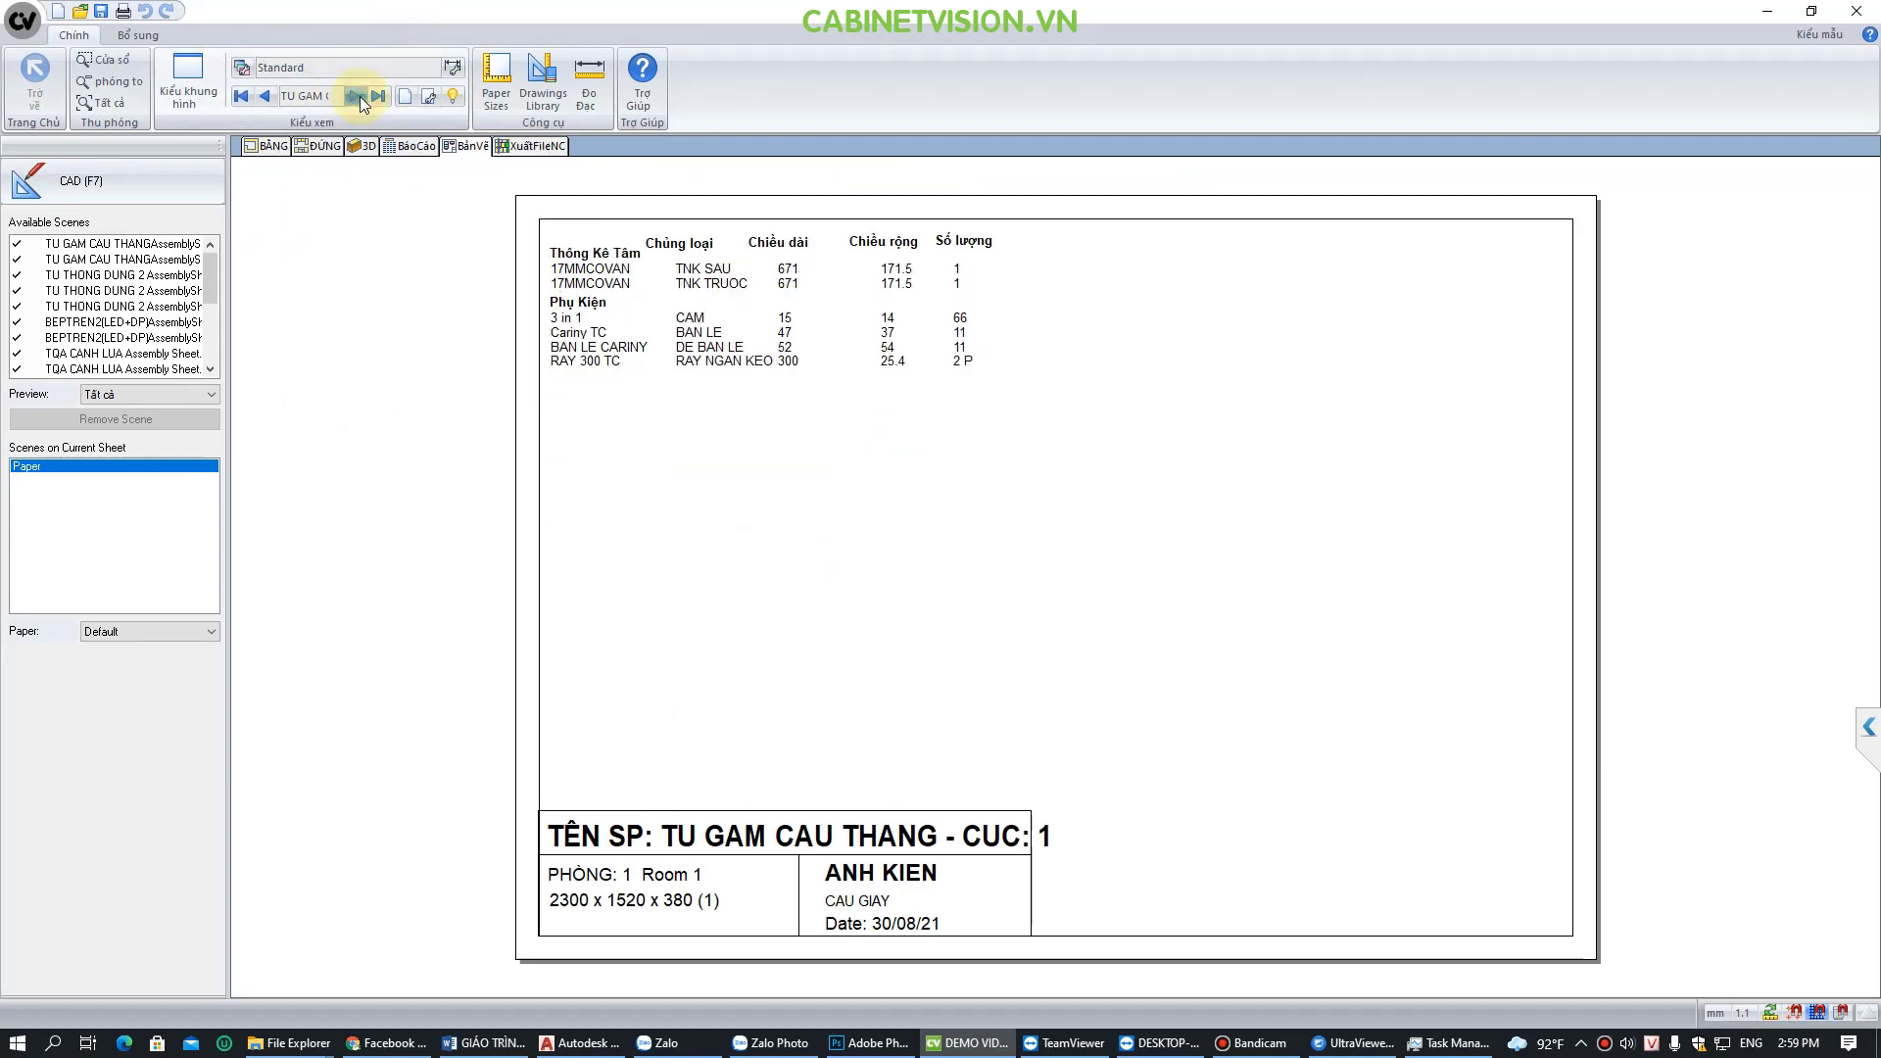
left_click(360, 96)
left_click(361, 96)
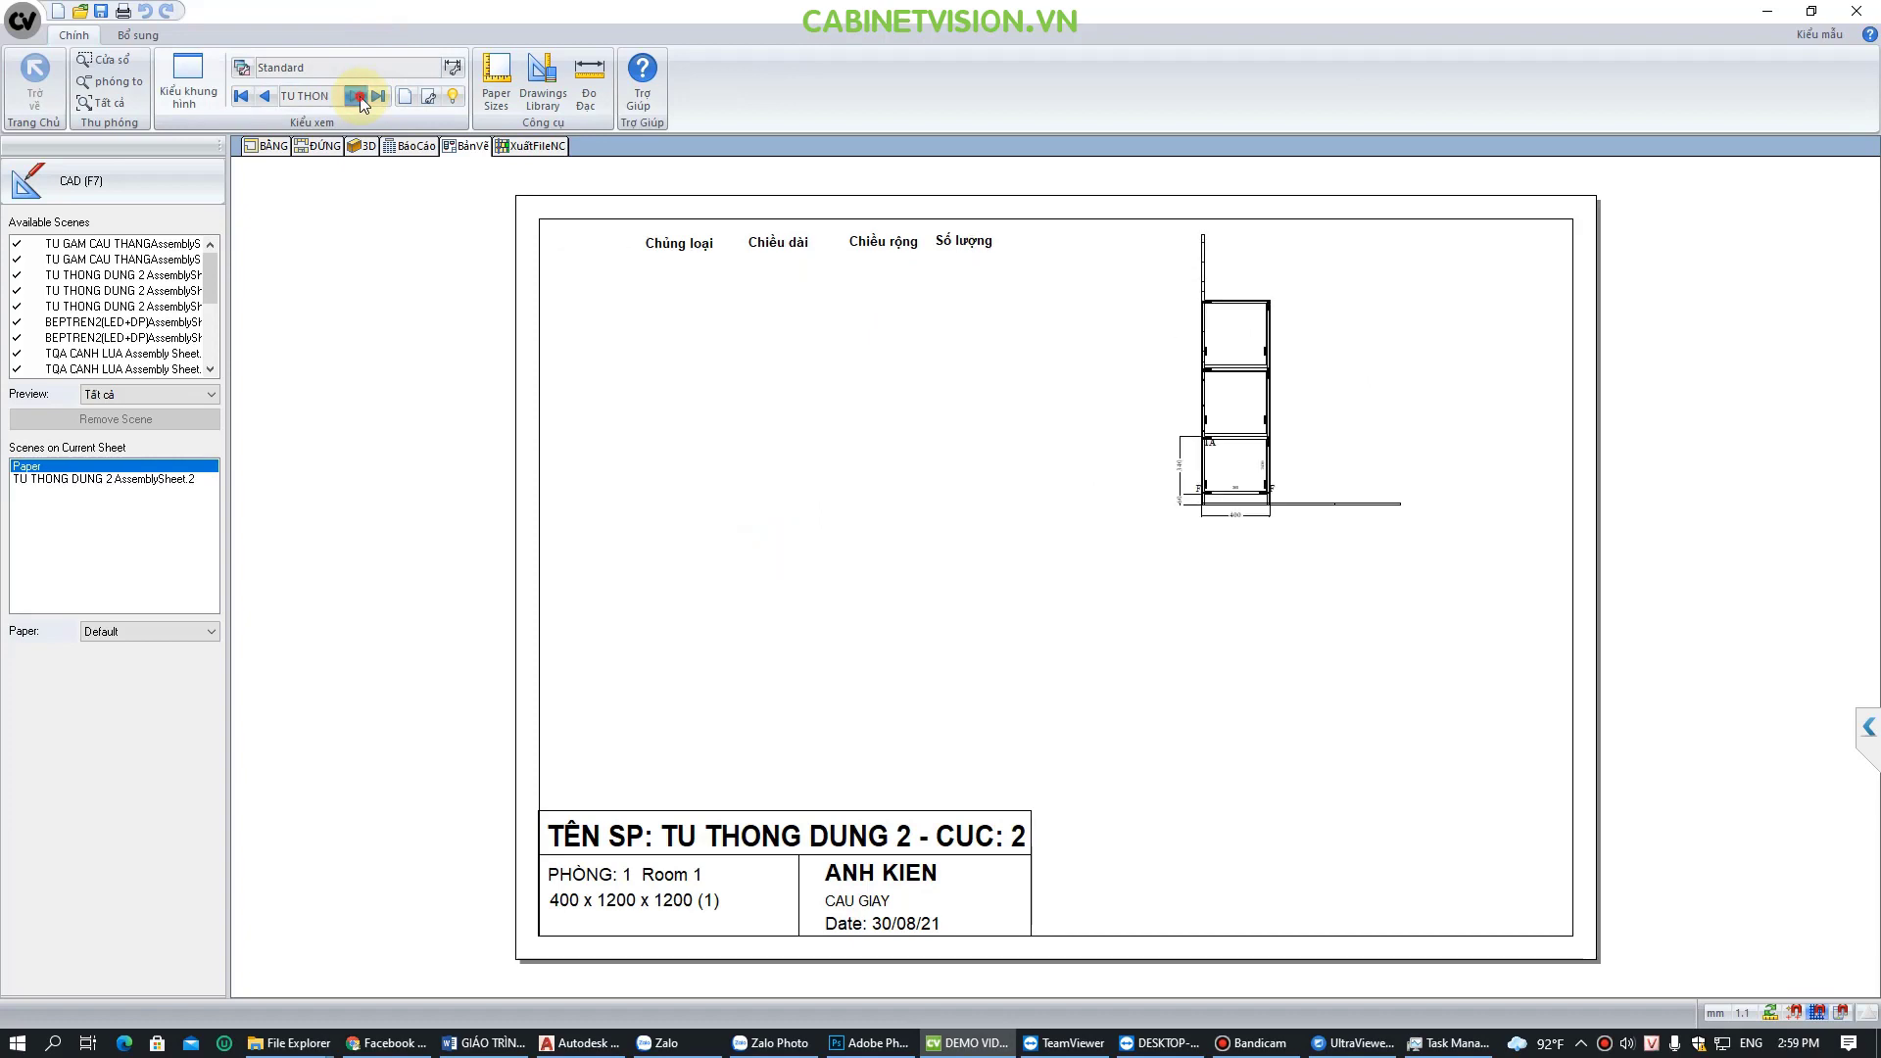
left_click(361, 96)
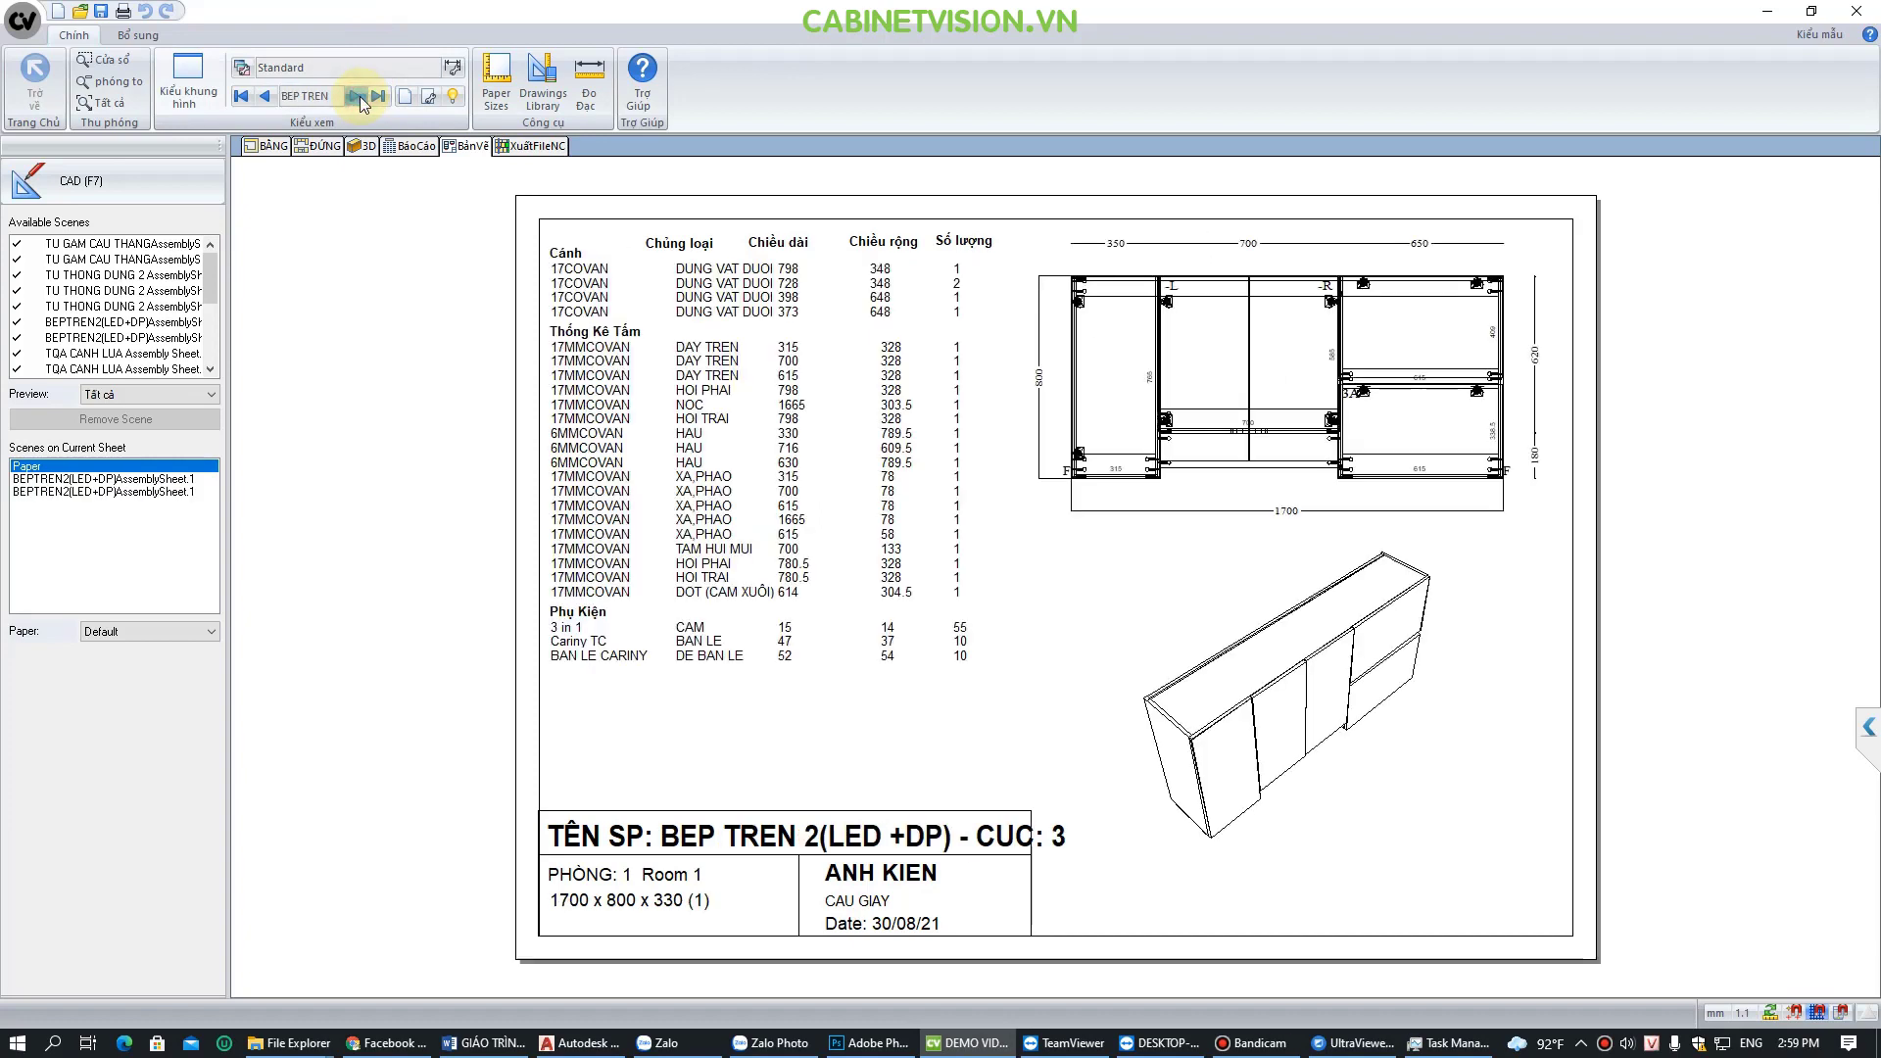
left_click(361, 96)
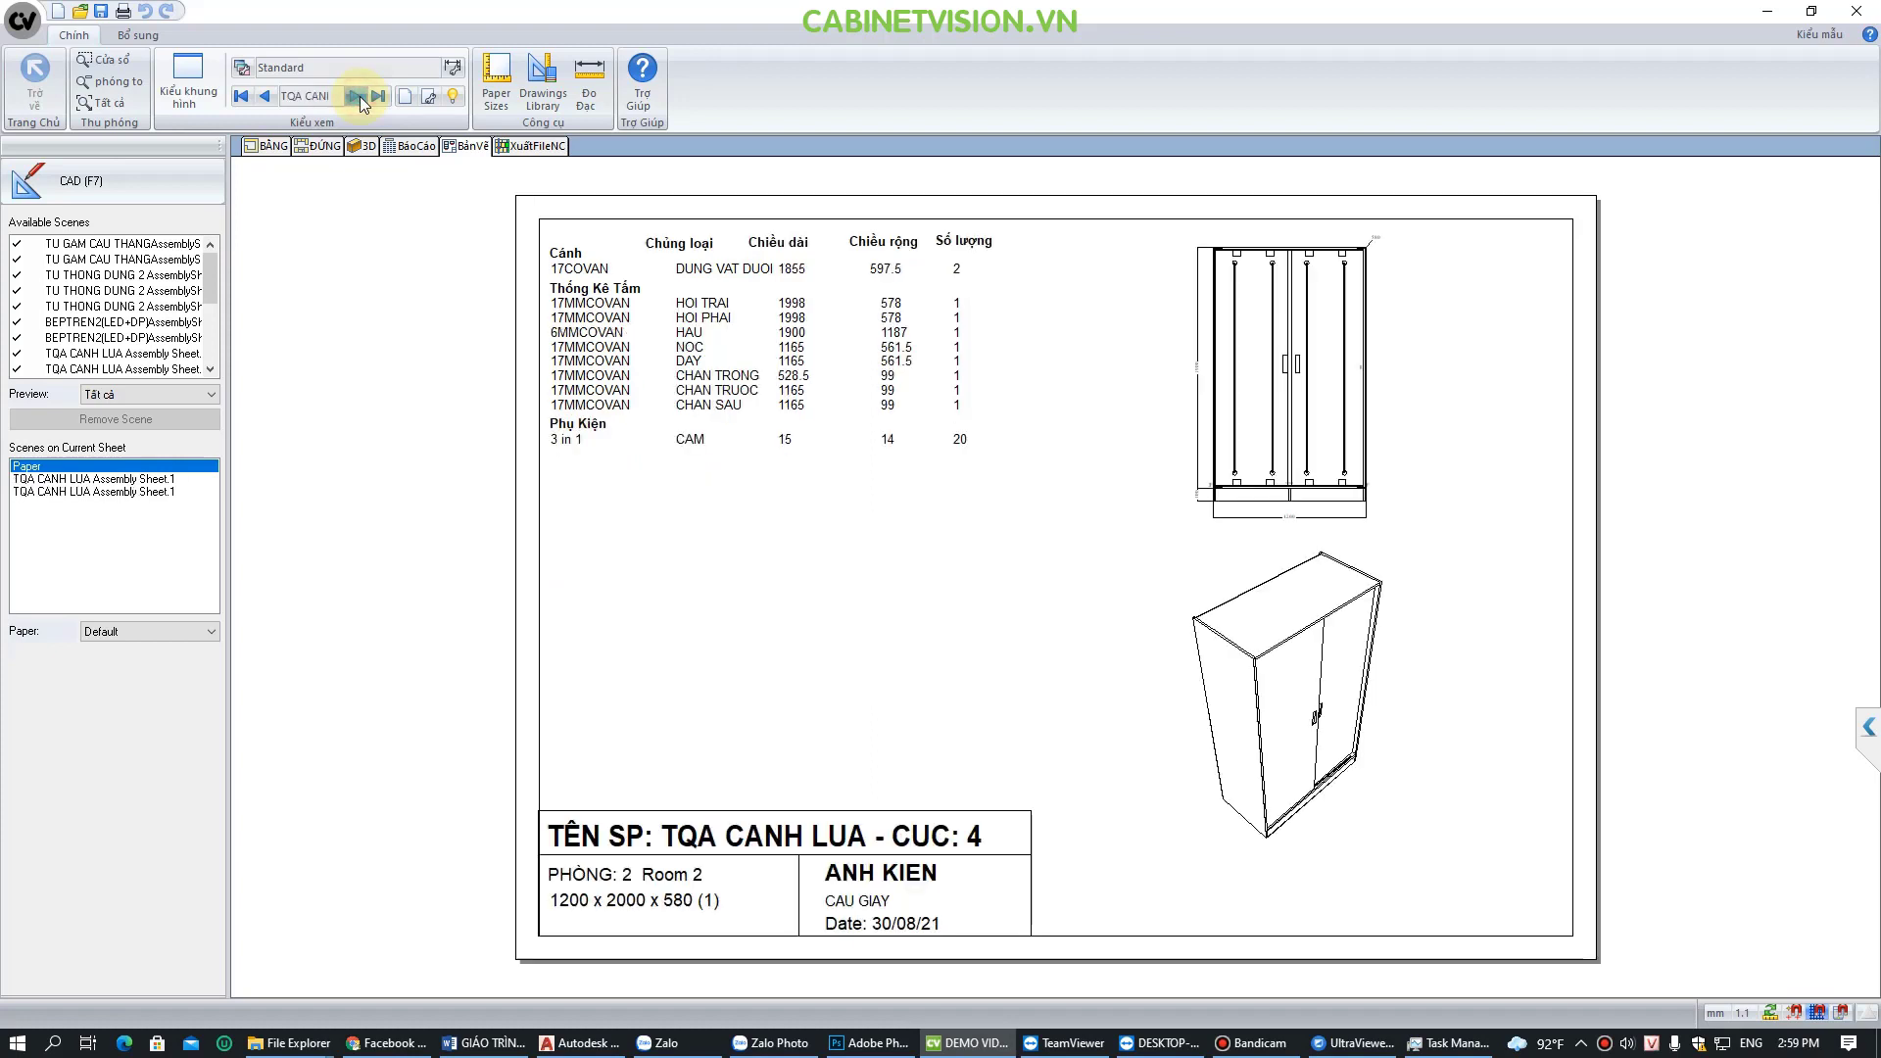
scroll(1298, 348, "up", 3)
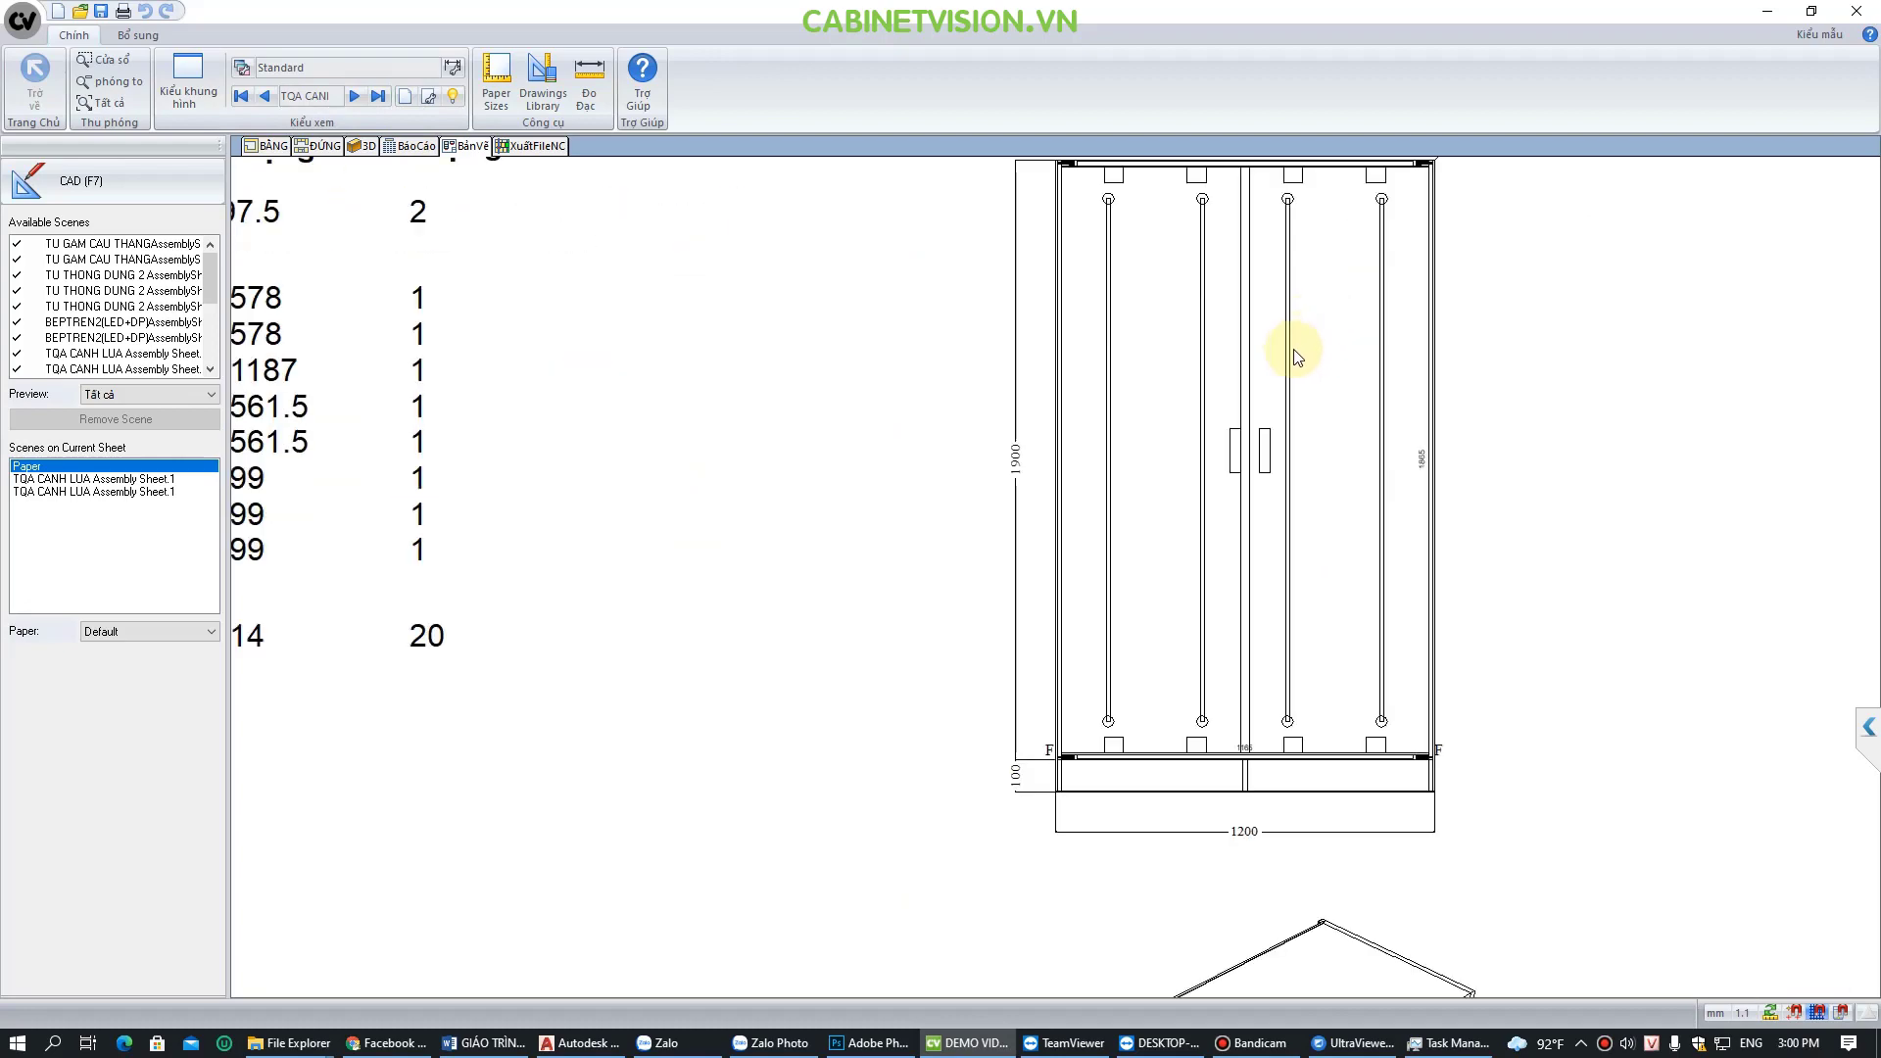
Move the TQA CANH LUA 3D view beside the parts table and enlarge the front elevation.
scroll(1293, 357, "down", 3)
left_click(1323, 756)
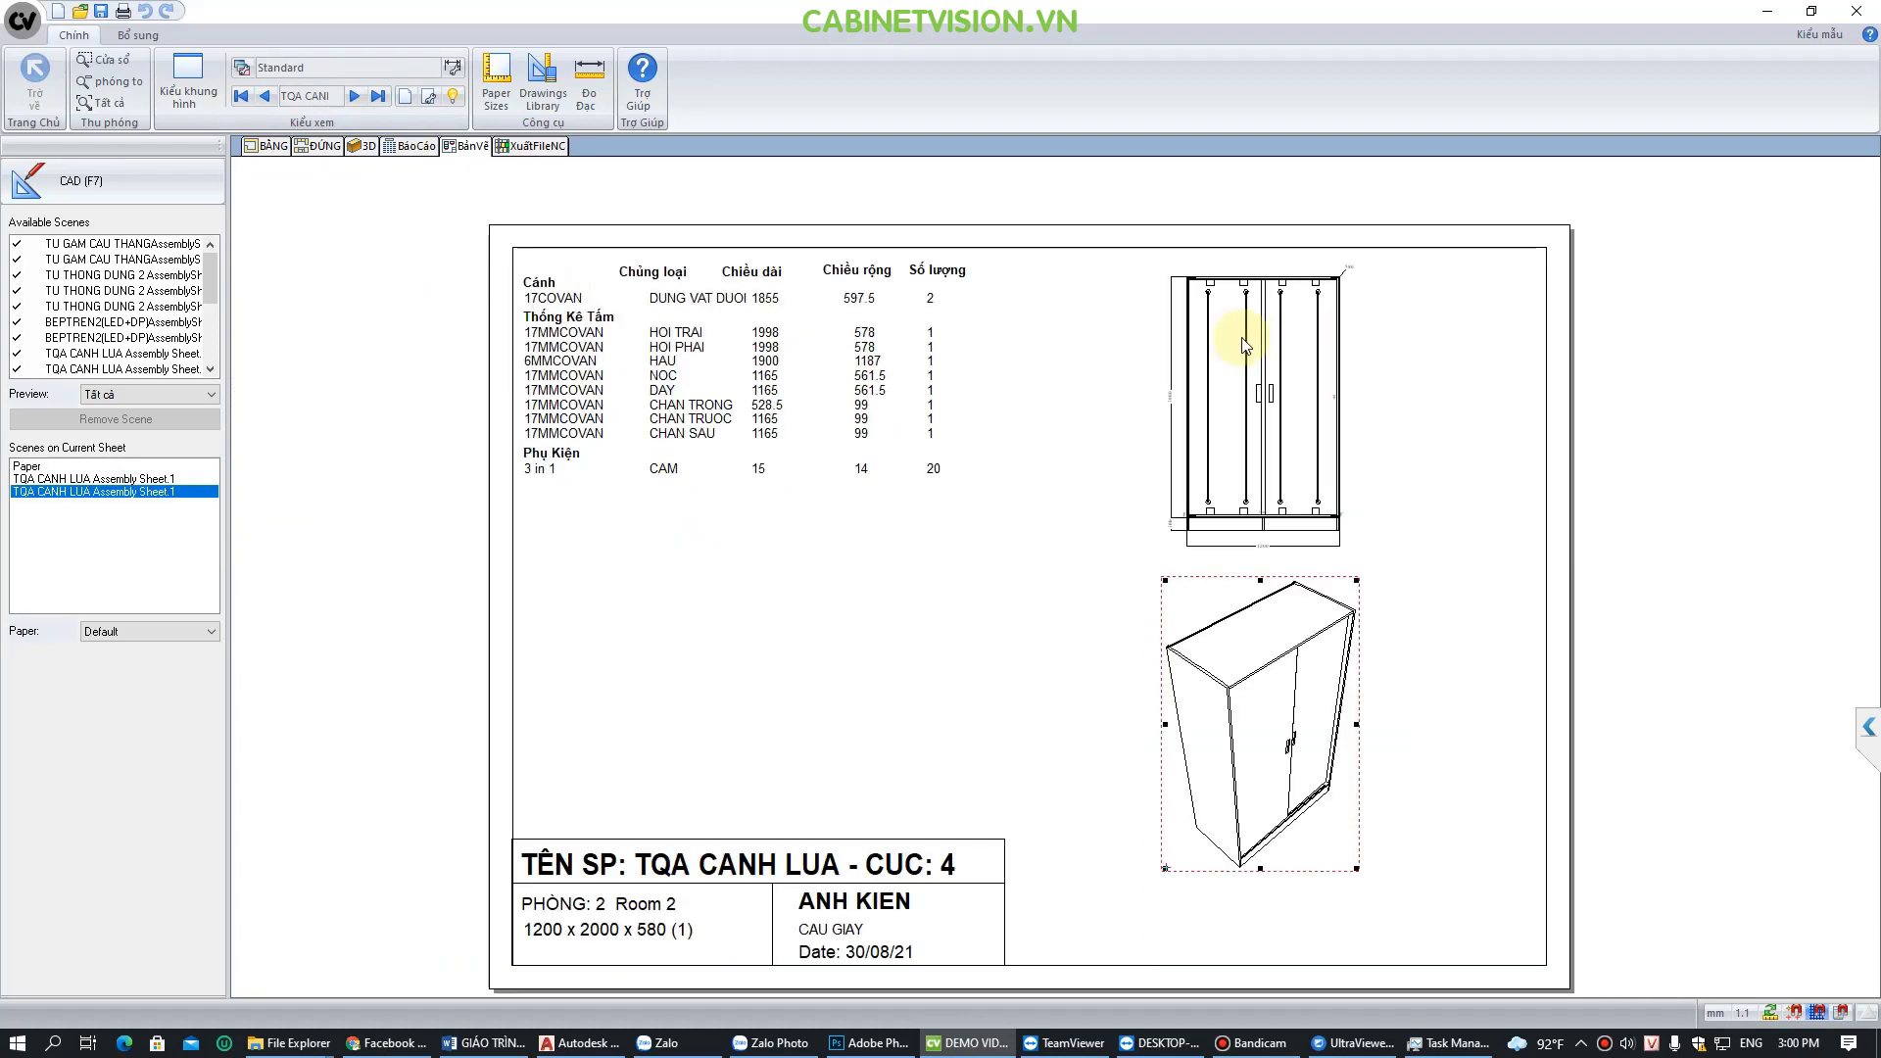
left_click(1213, 414)
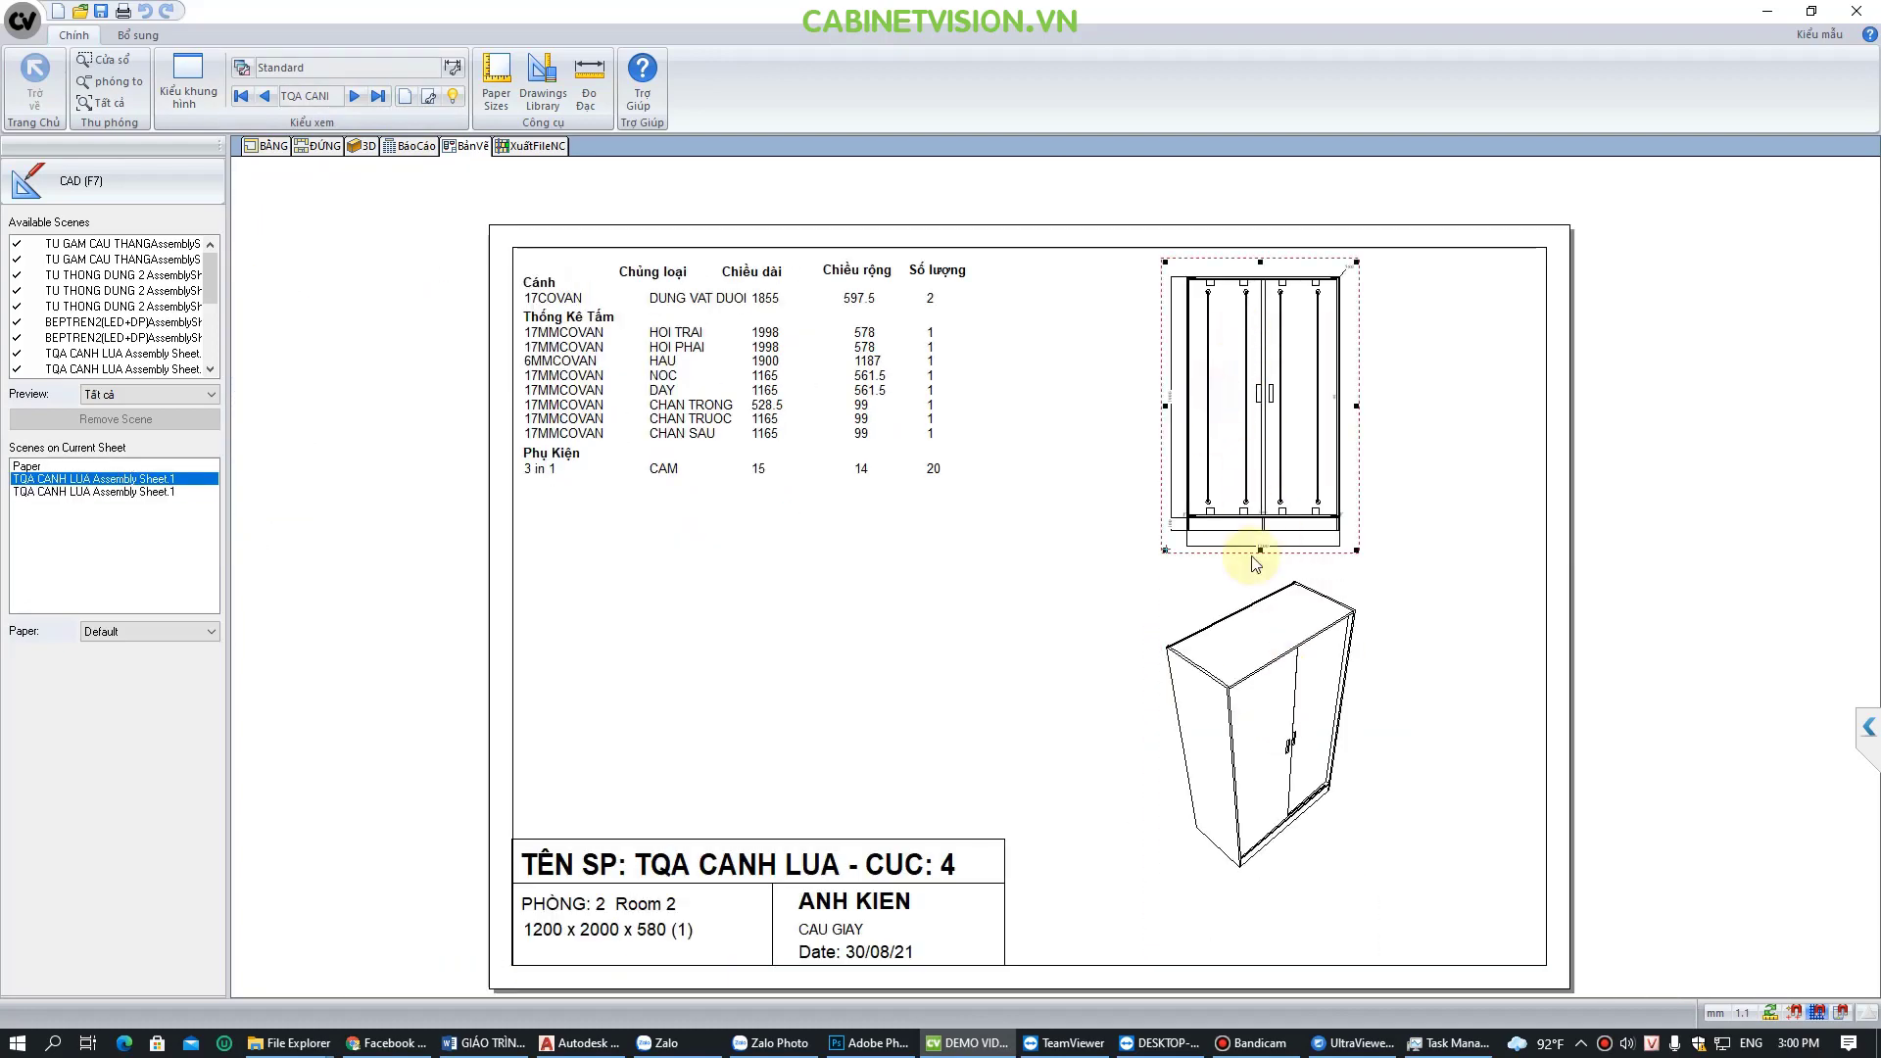
left_click(1281, 693)
left_click_drag(1281, 692, 853, 619)
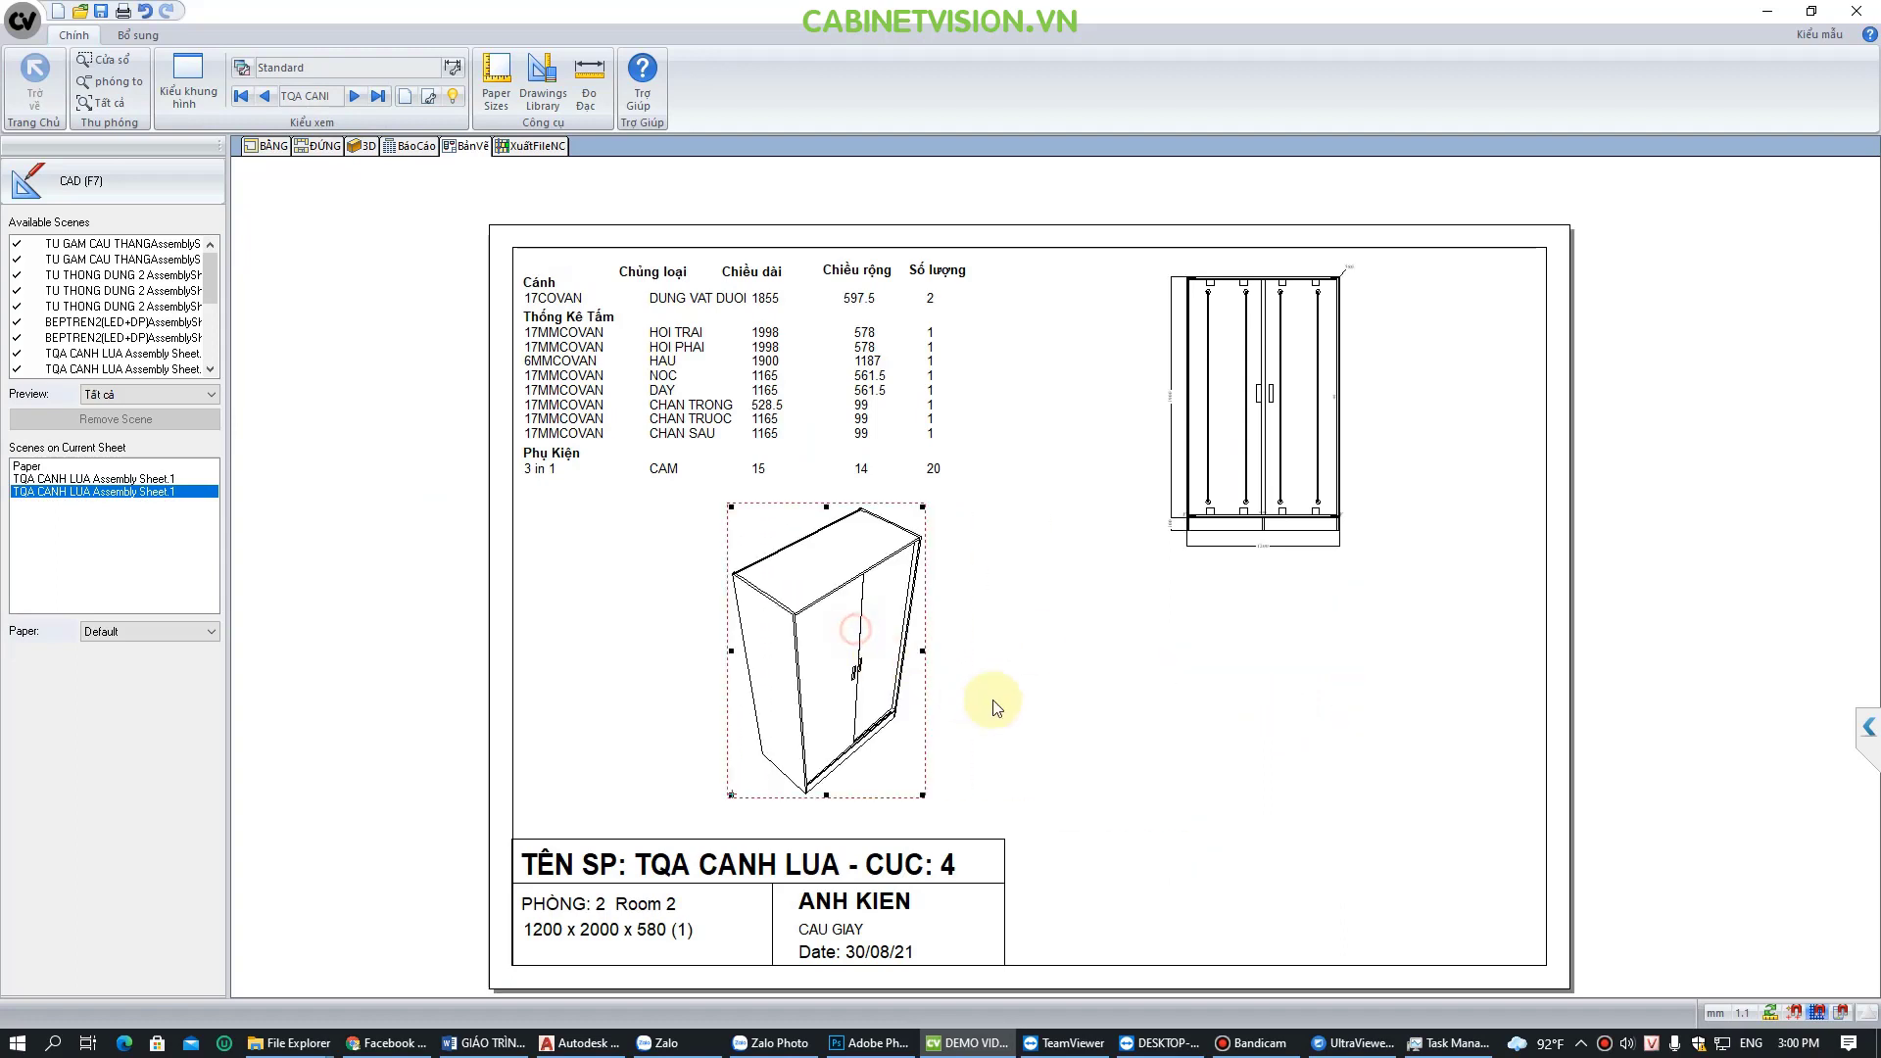
left_click(1277, 509)
left_click_drag(1350, 546, 1532, 936)
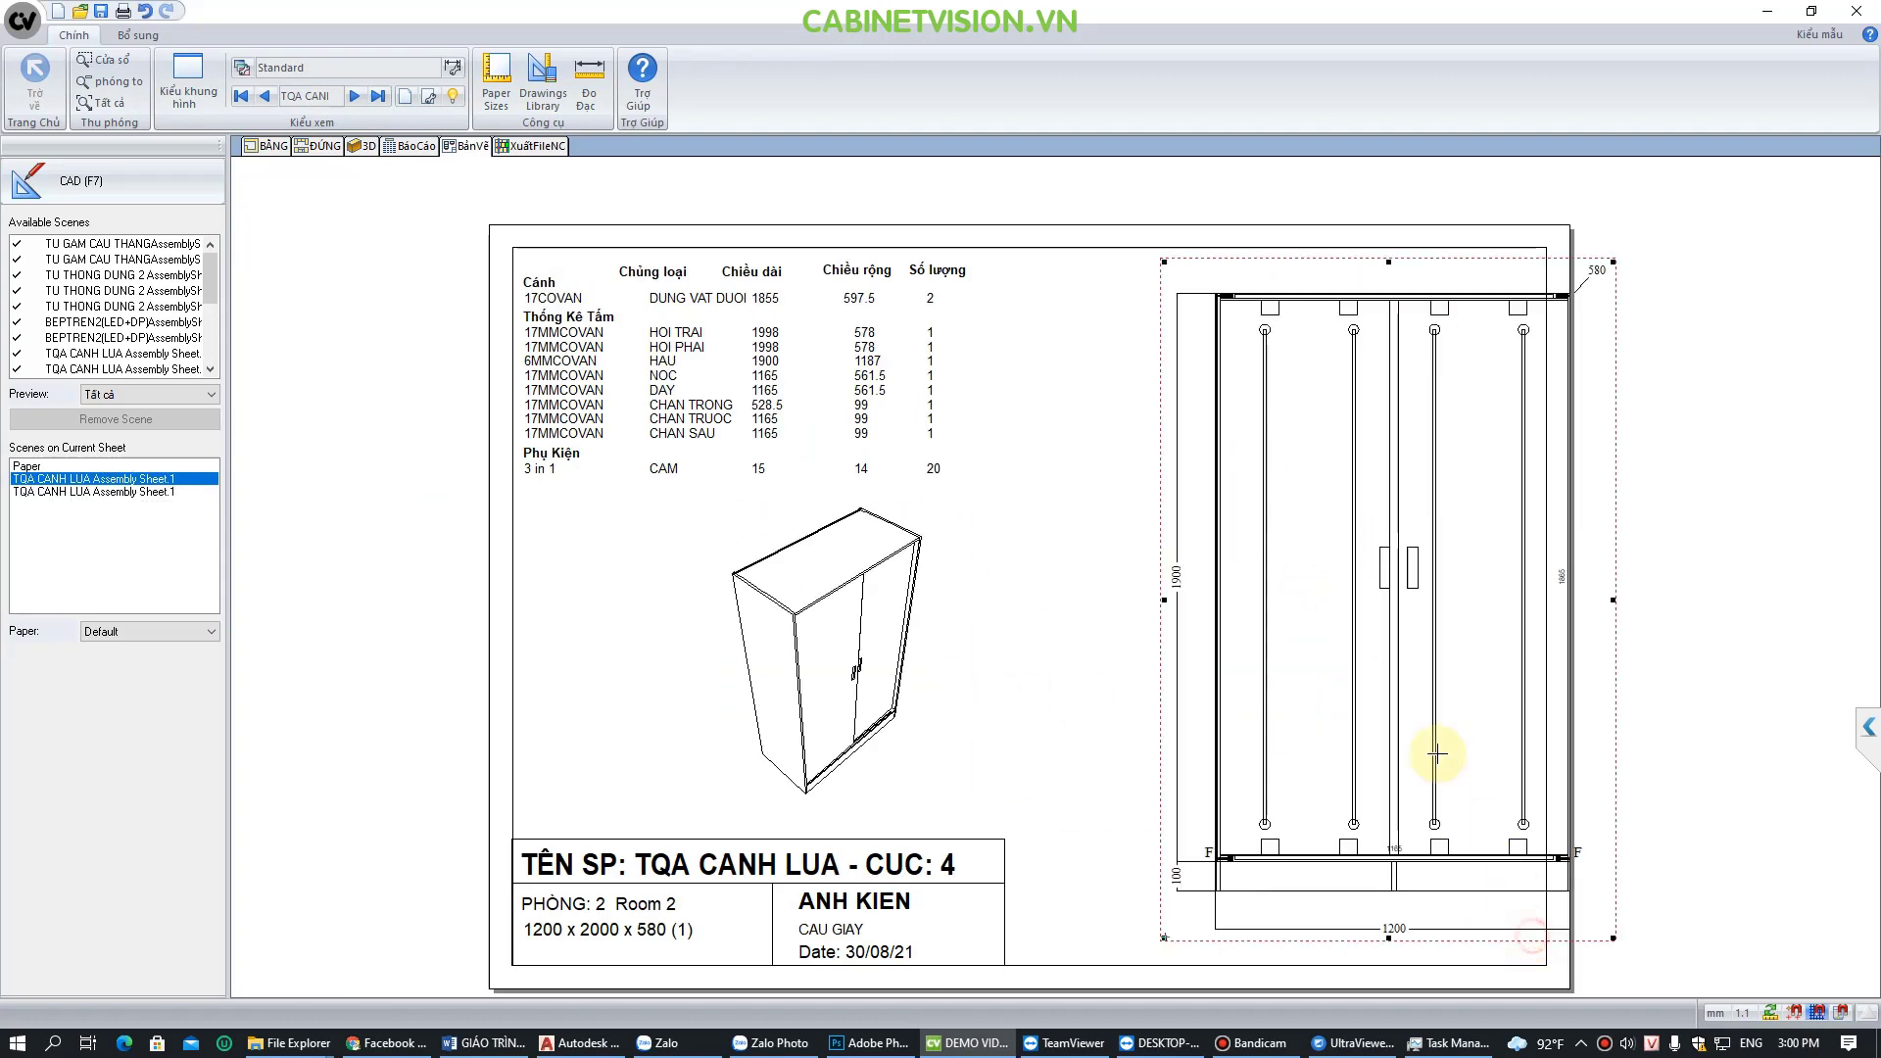
left_click_drag(1436, 754, 1360, 752)
left_click(1714, 571)
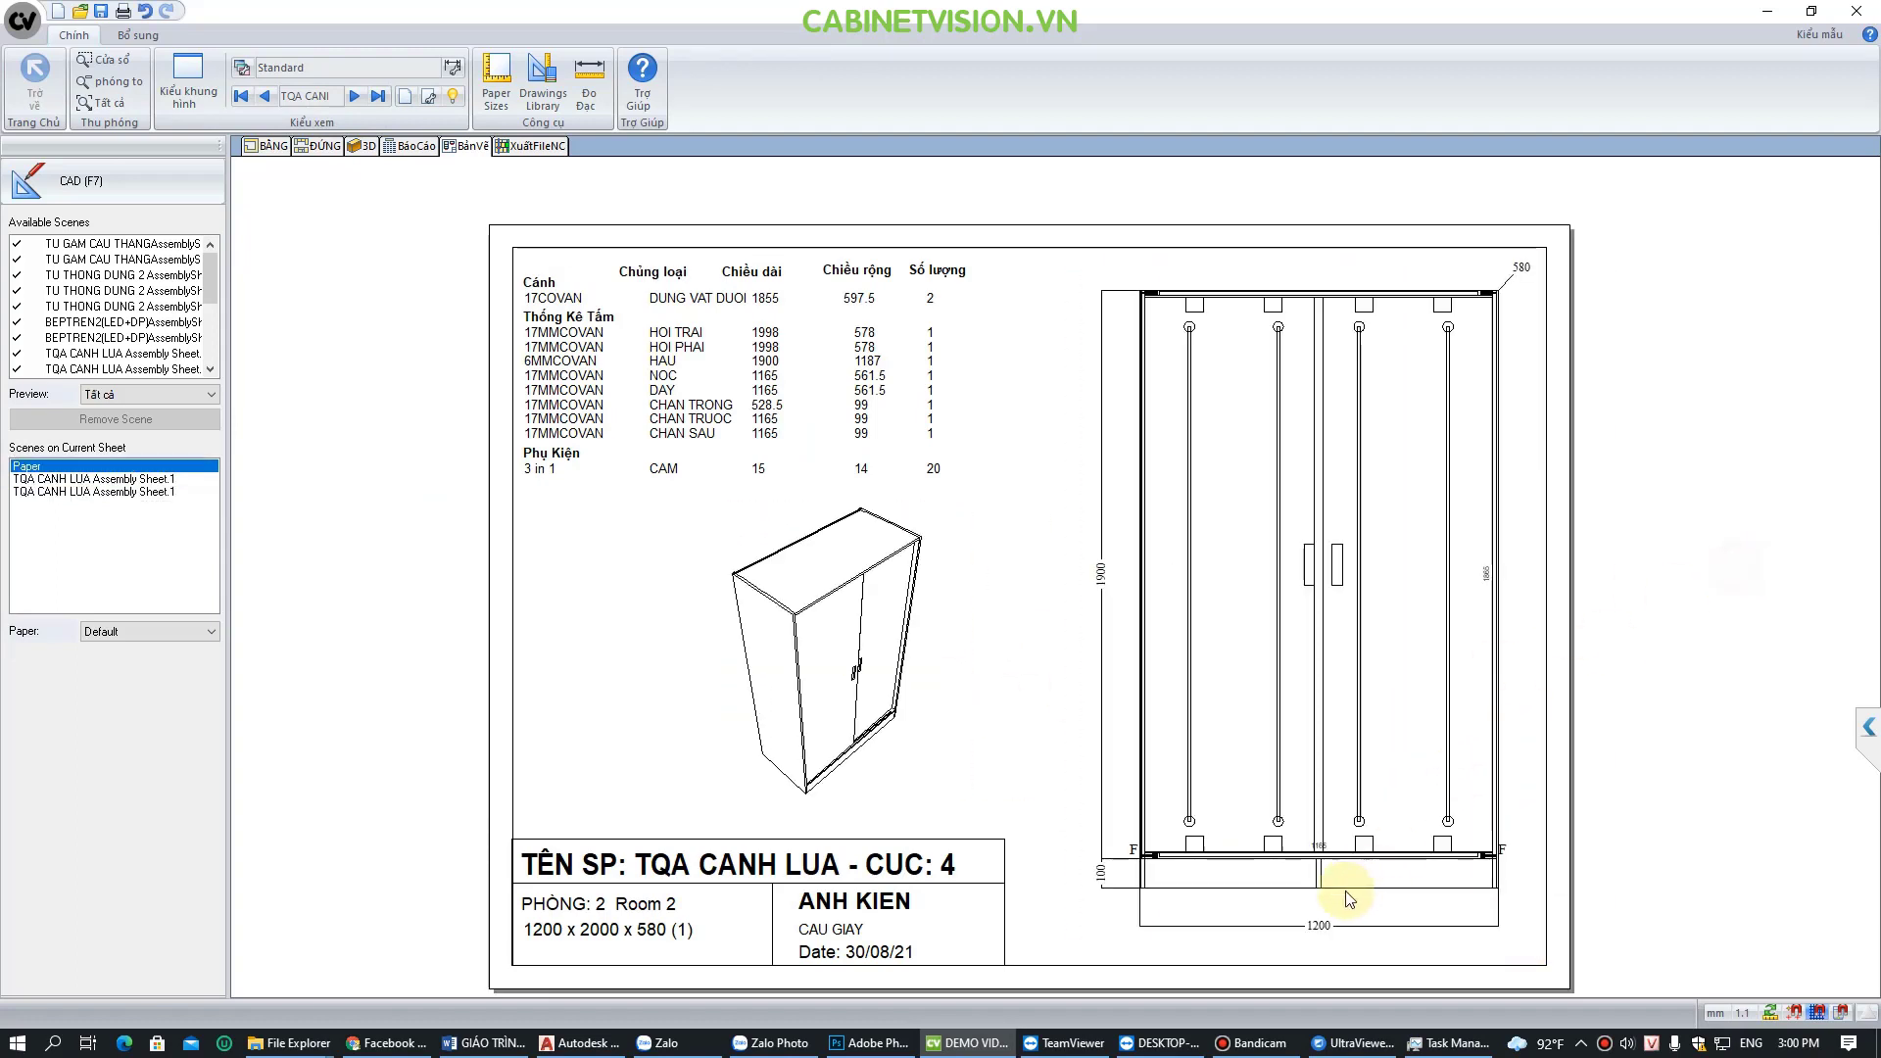
Zoom around the TQA CANH LUA sheet to check the enlarged front elevation.
scroll(1351, 898, "up", 1)
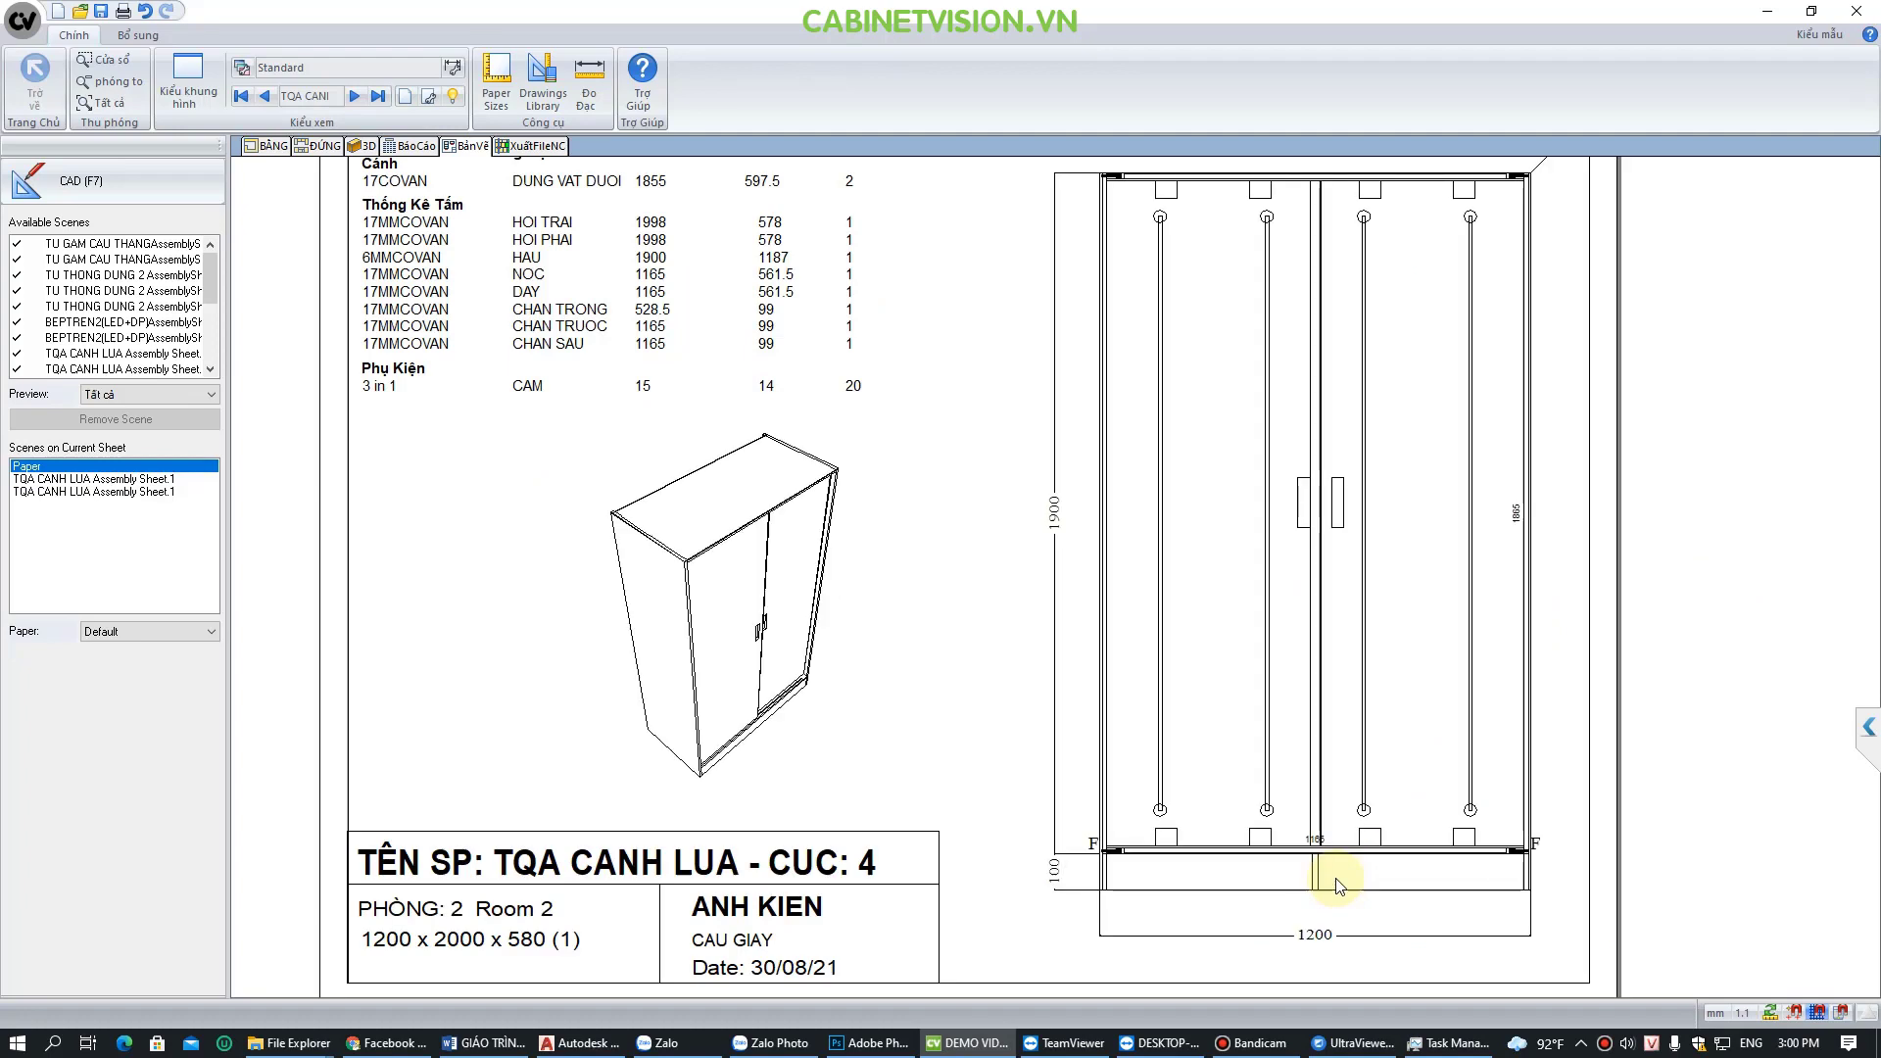
scroll(1294, 820, "up", 2)
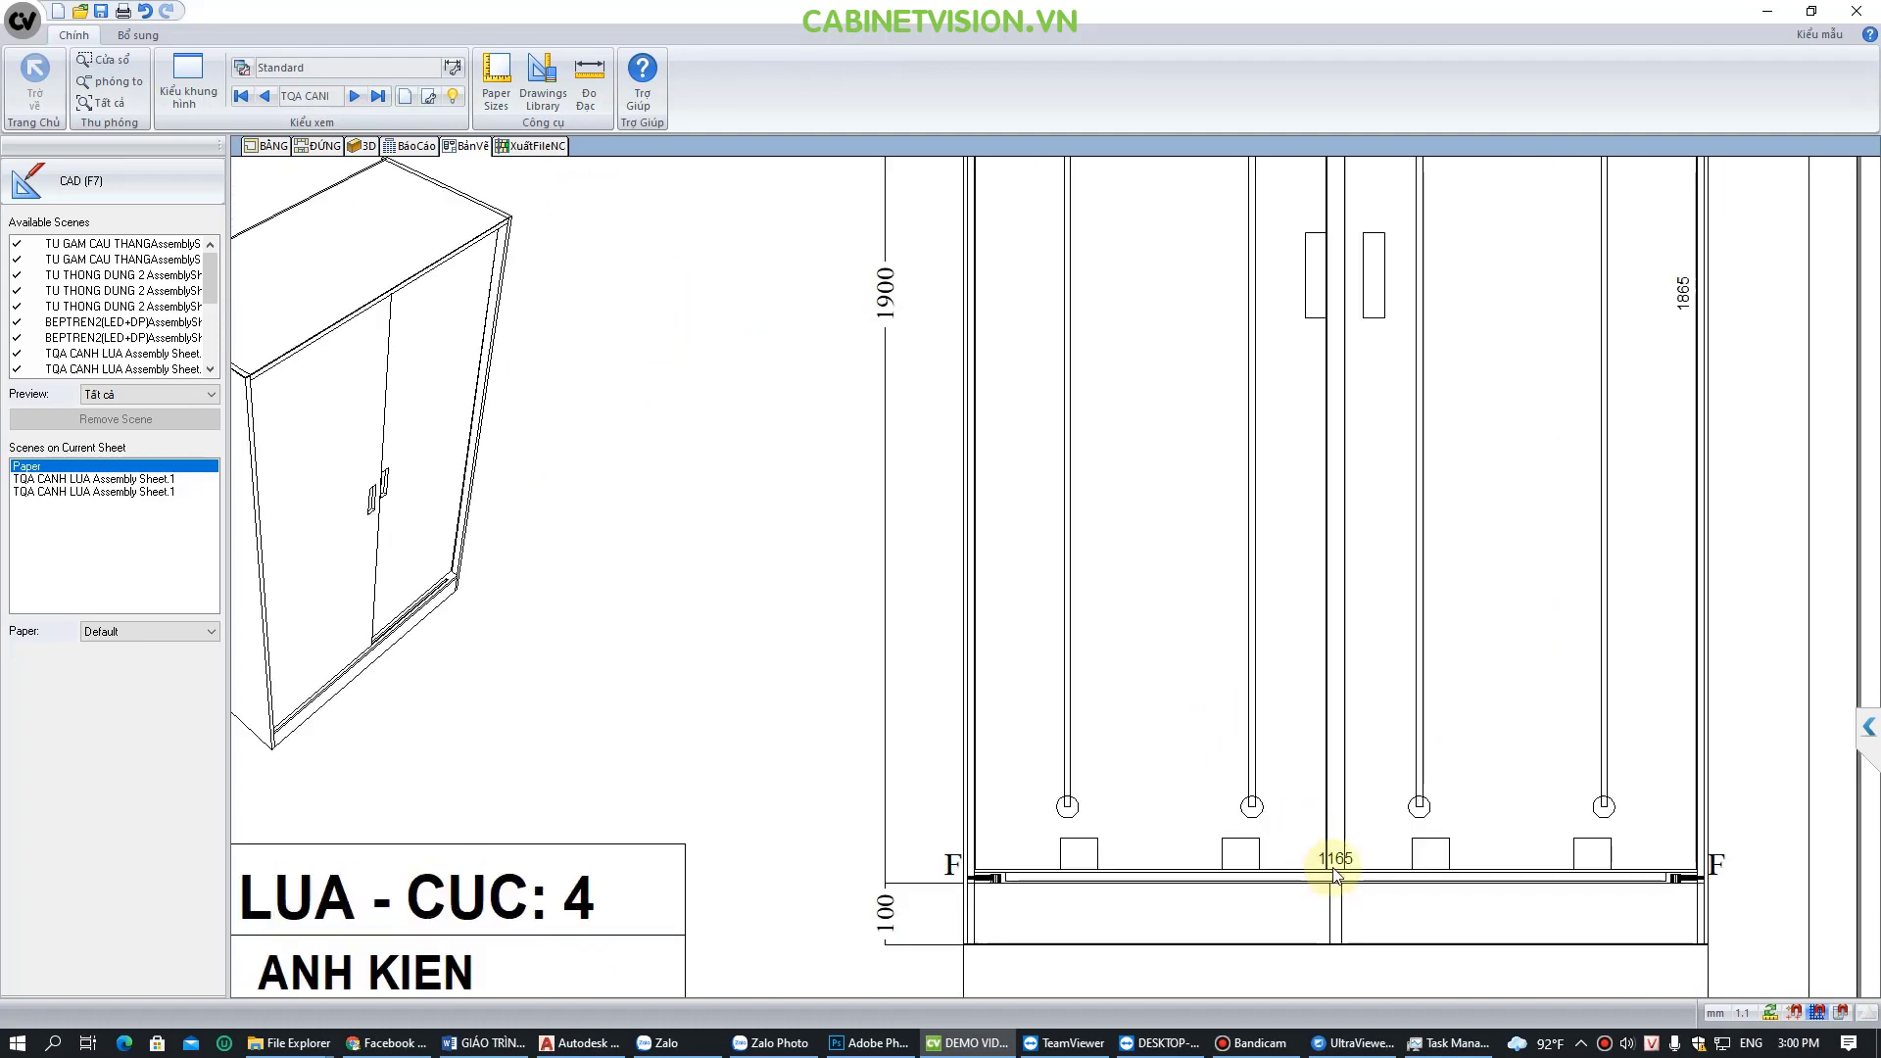
scroll(1330, 868, "up", 2)
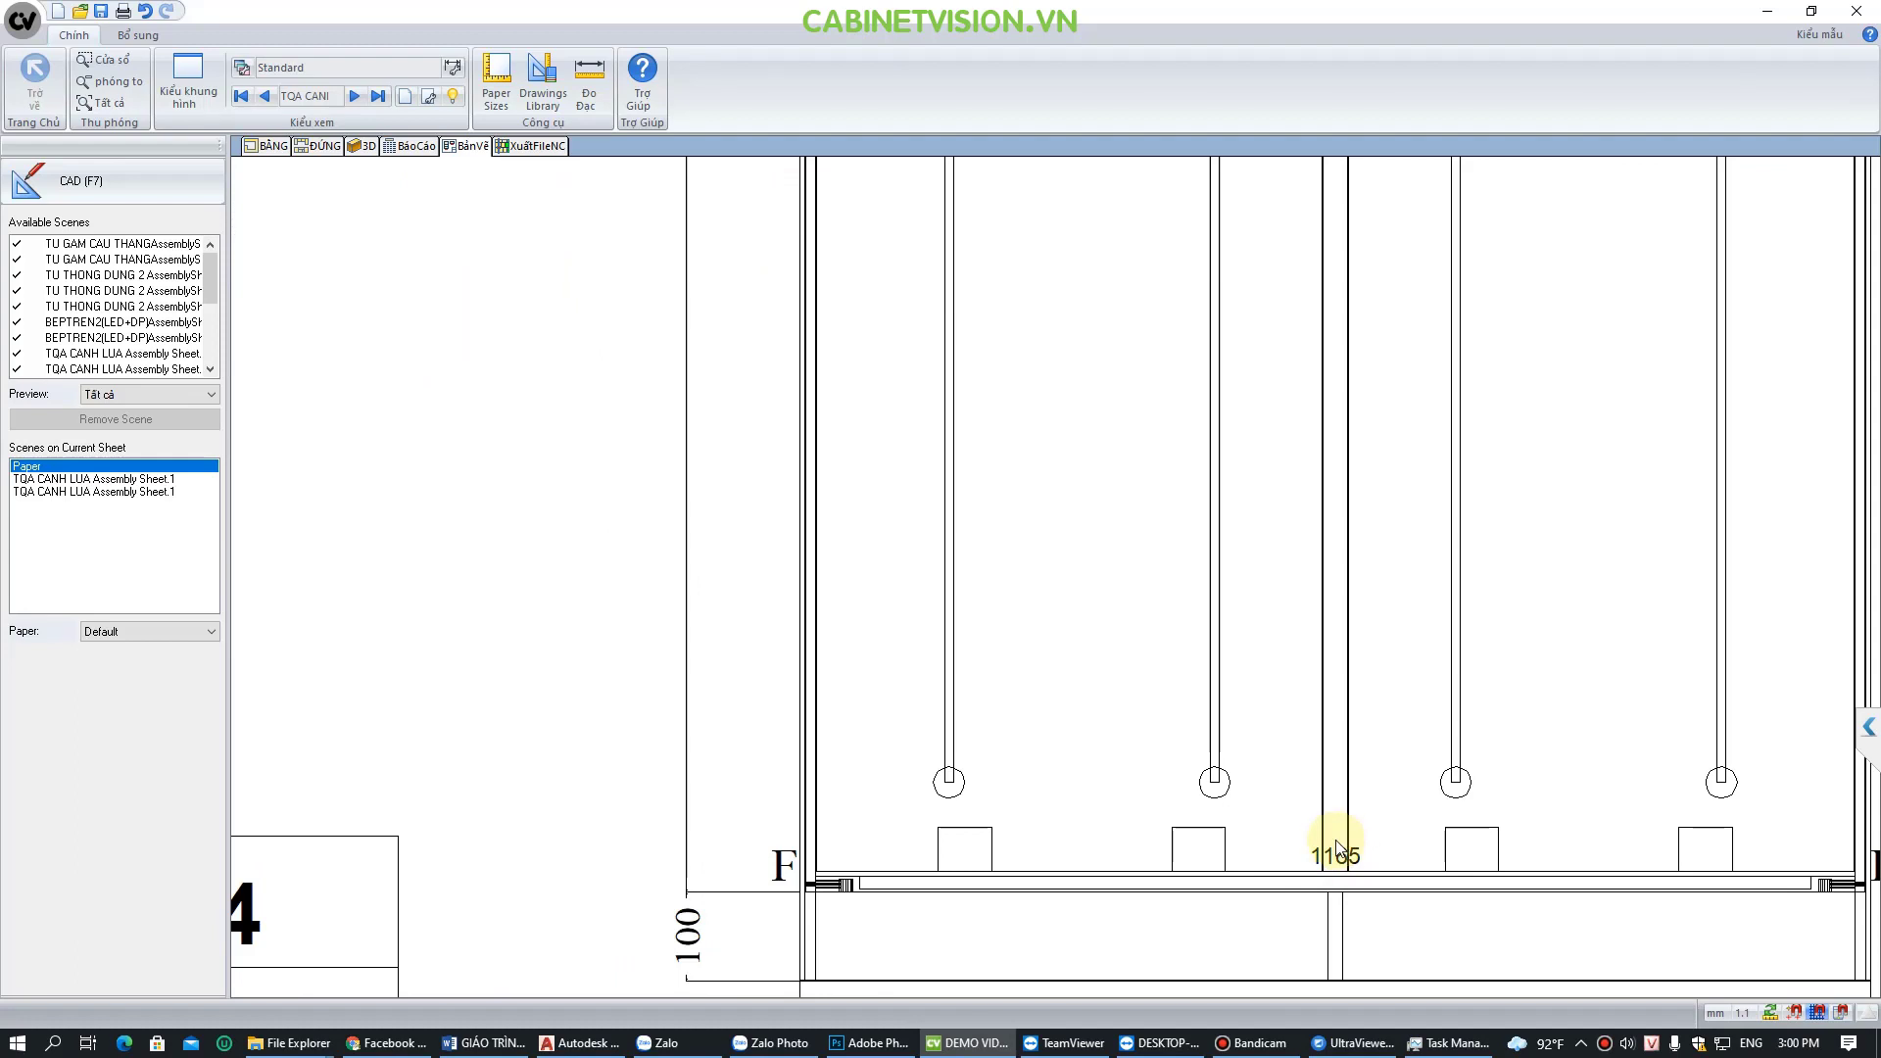
scroll(1330, 848, "down", 1)
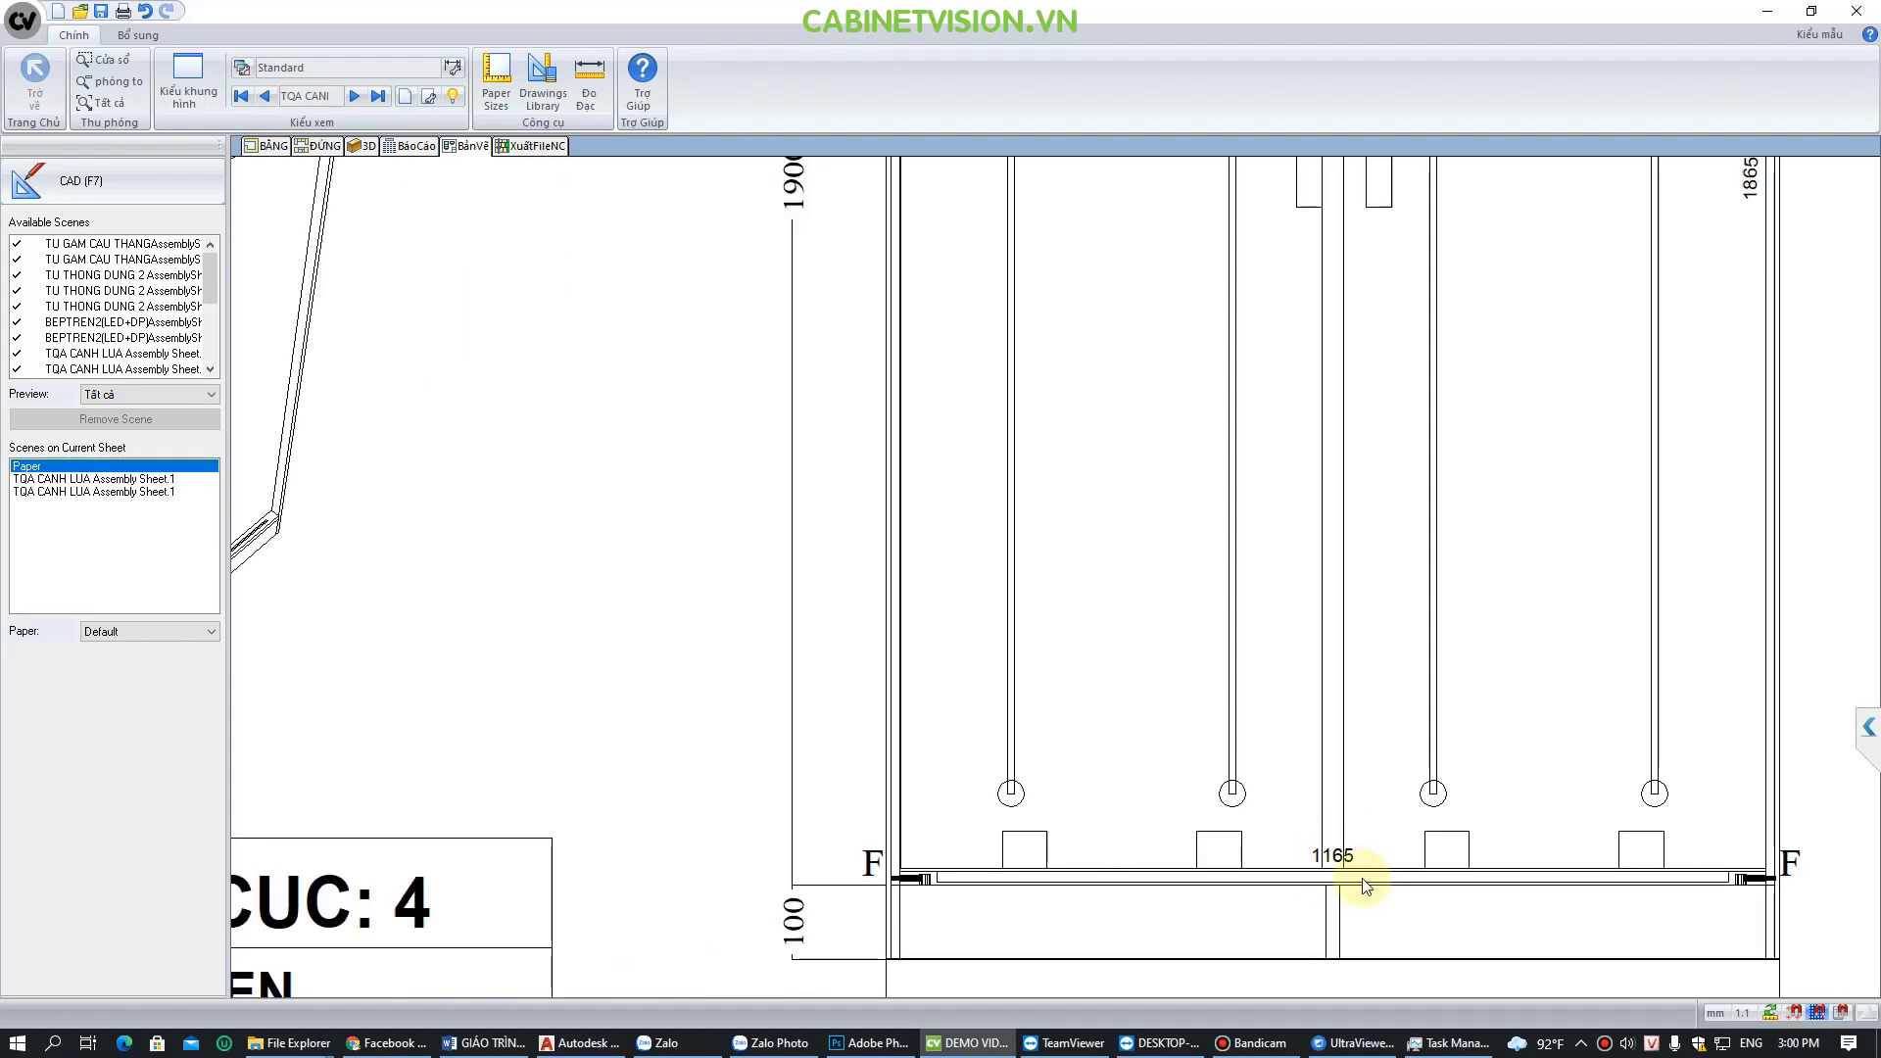
scroll(1335, 862, "up", 3)
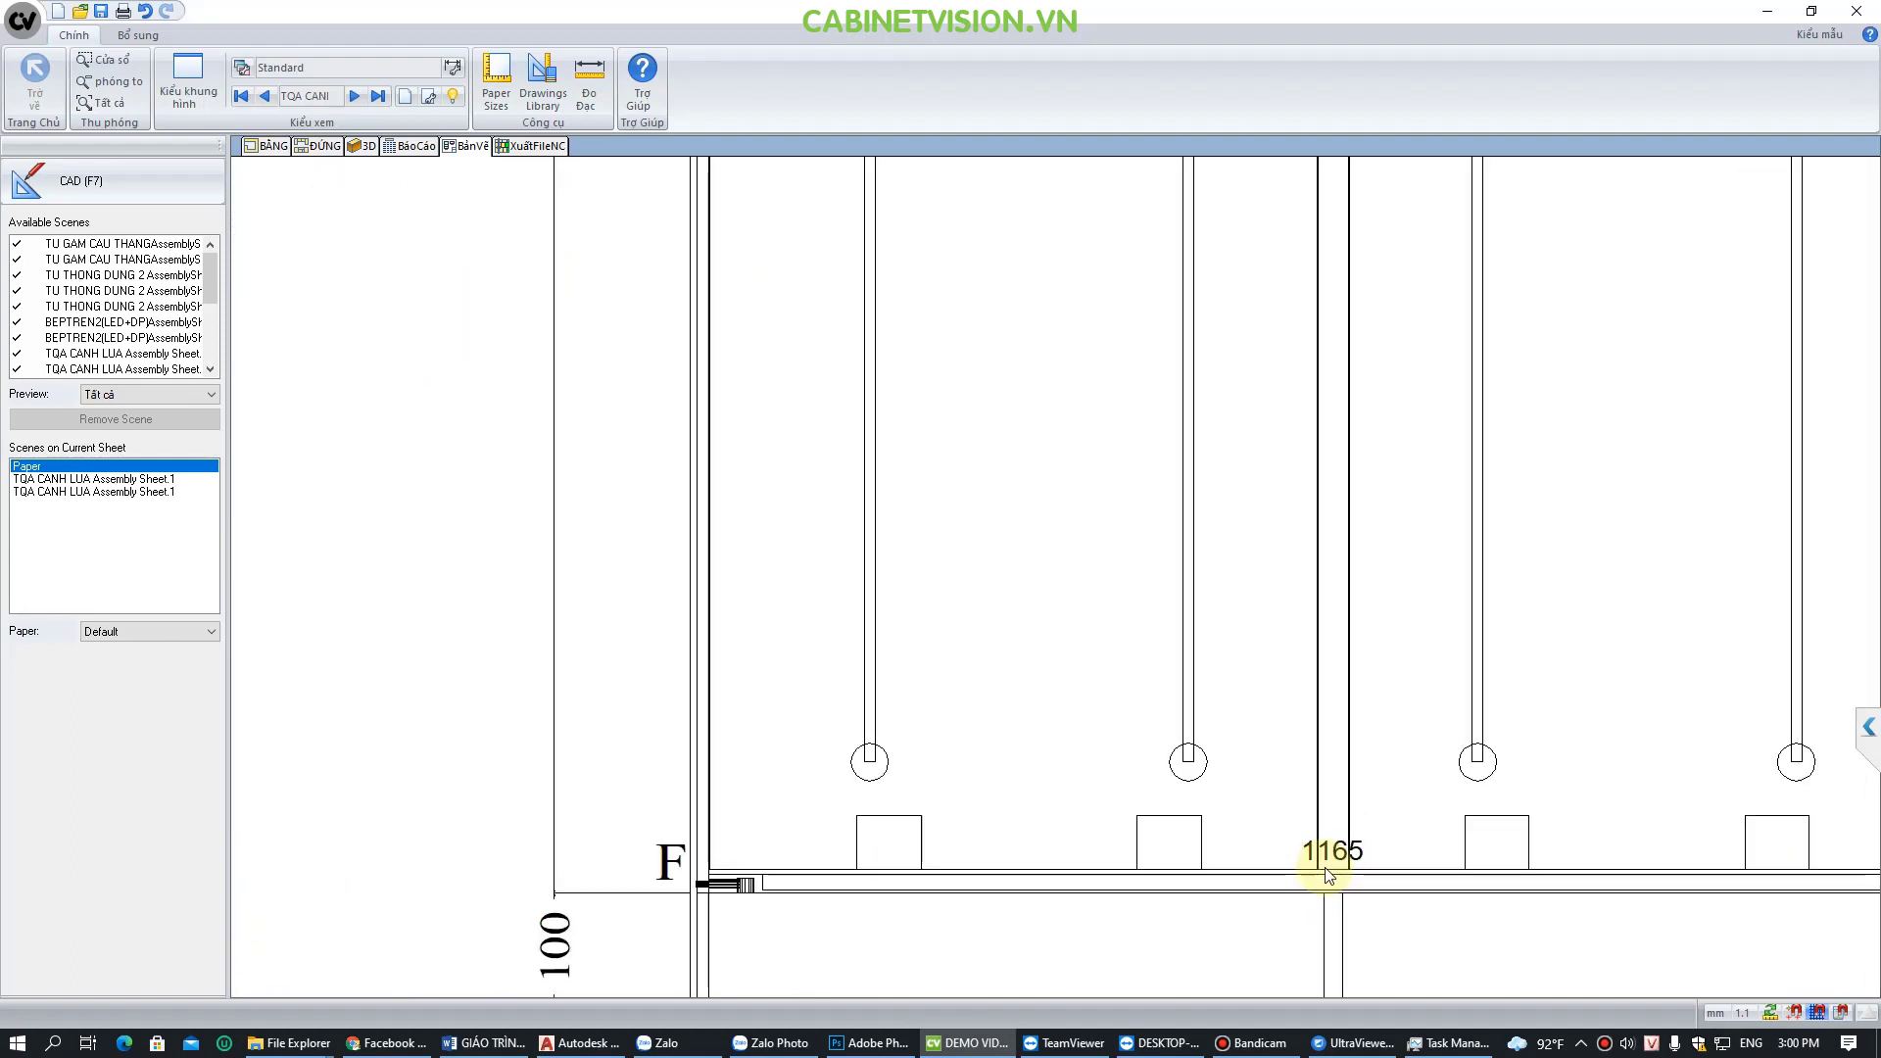
scroll(1323, 849, "down", 2)
scroll(1314, 840, "down", 1)
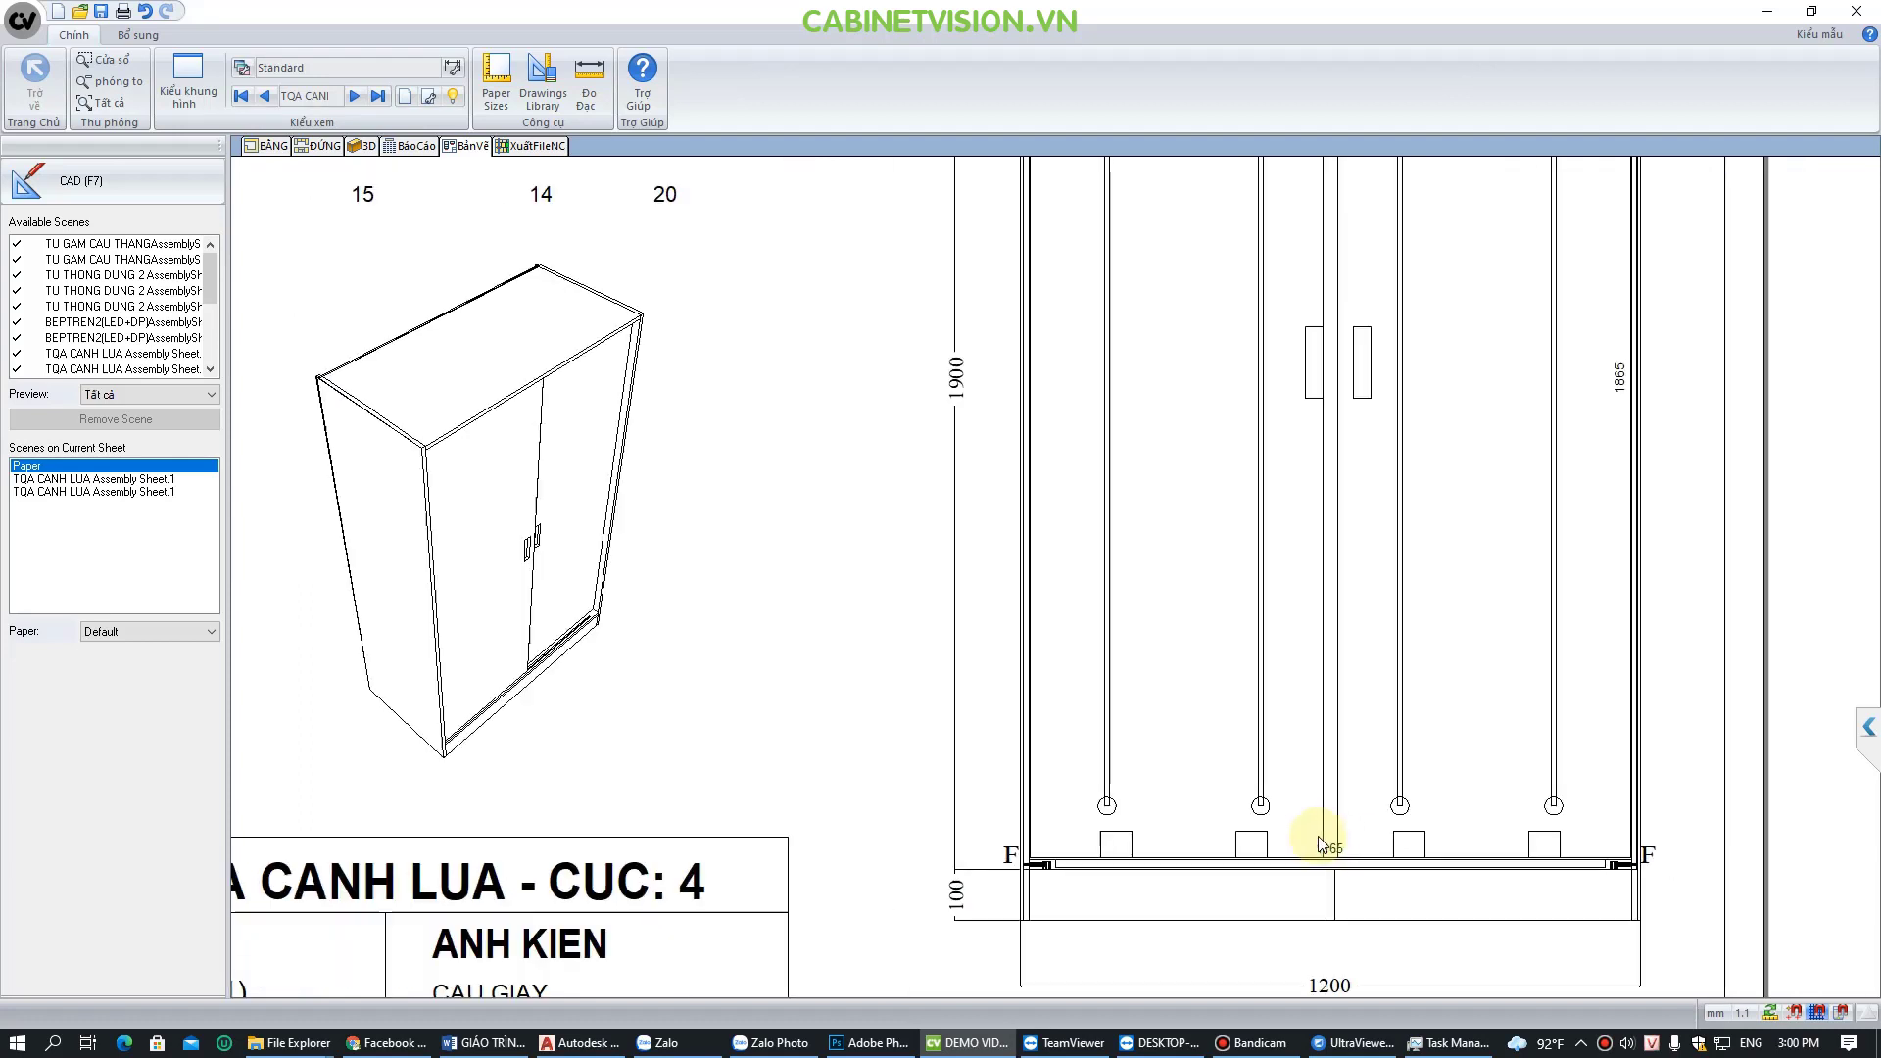
scroll(1207, 858, "up", 1)
scroll(1207, 858, "down", 3)
left_click(1189, 683)
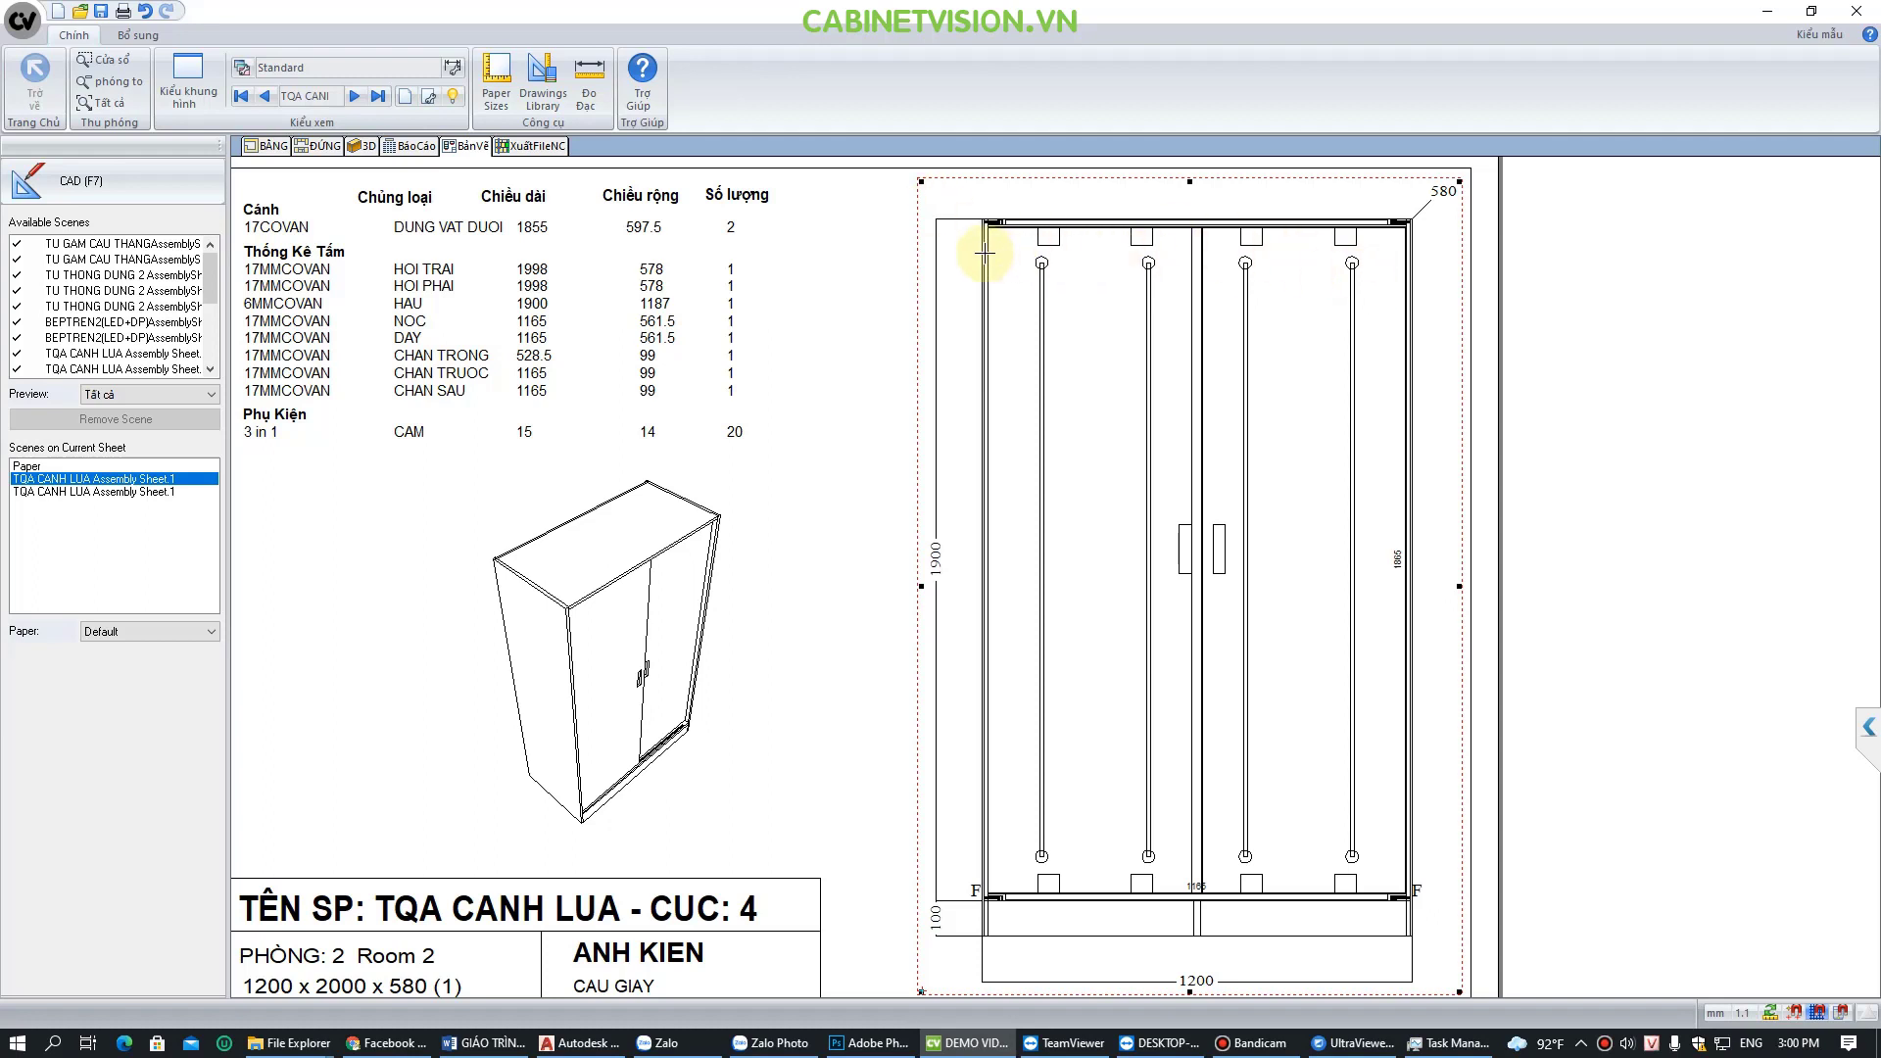
scroll(1166, 852, "up", 3)
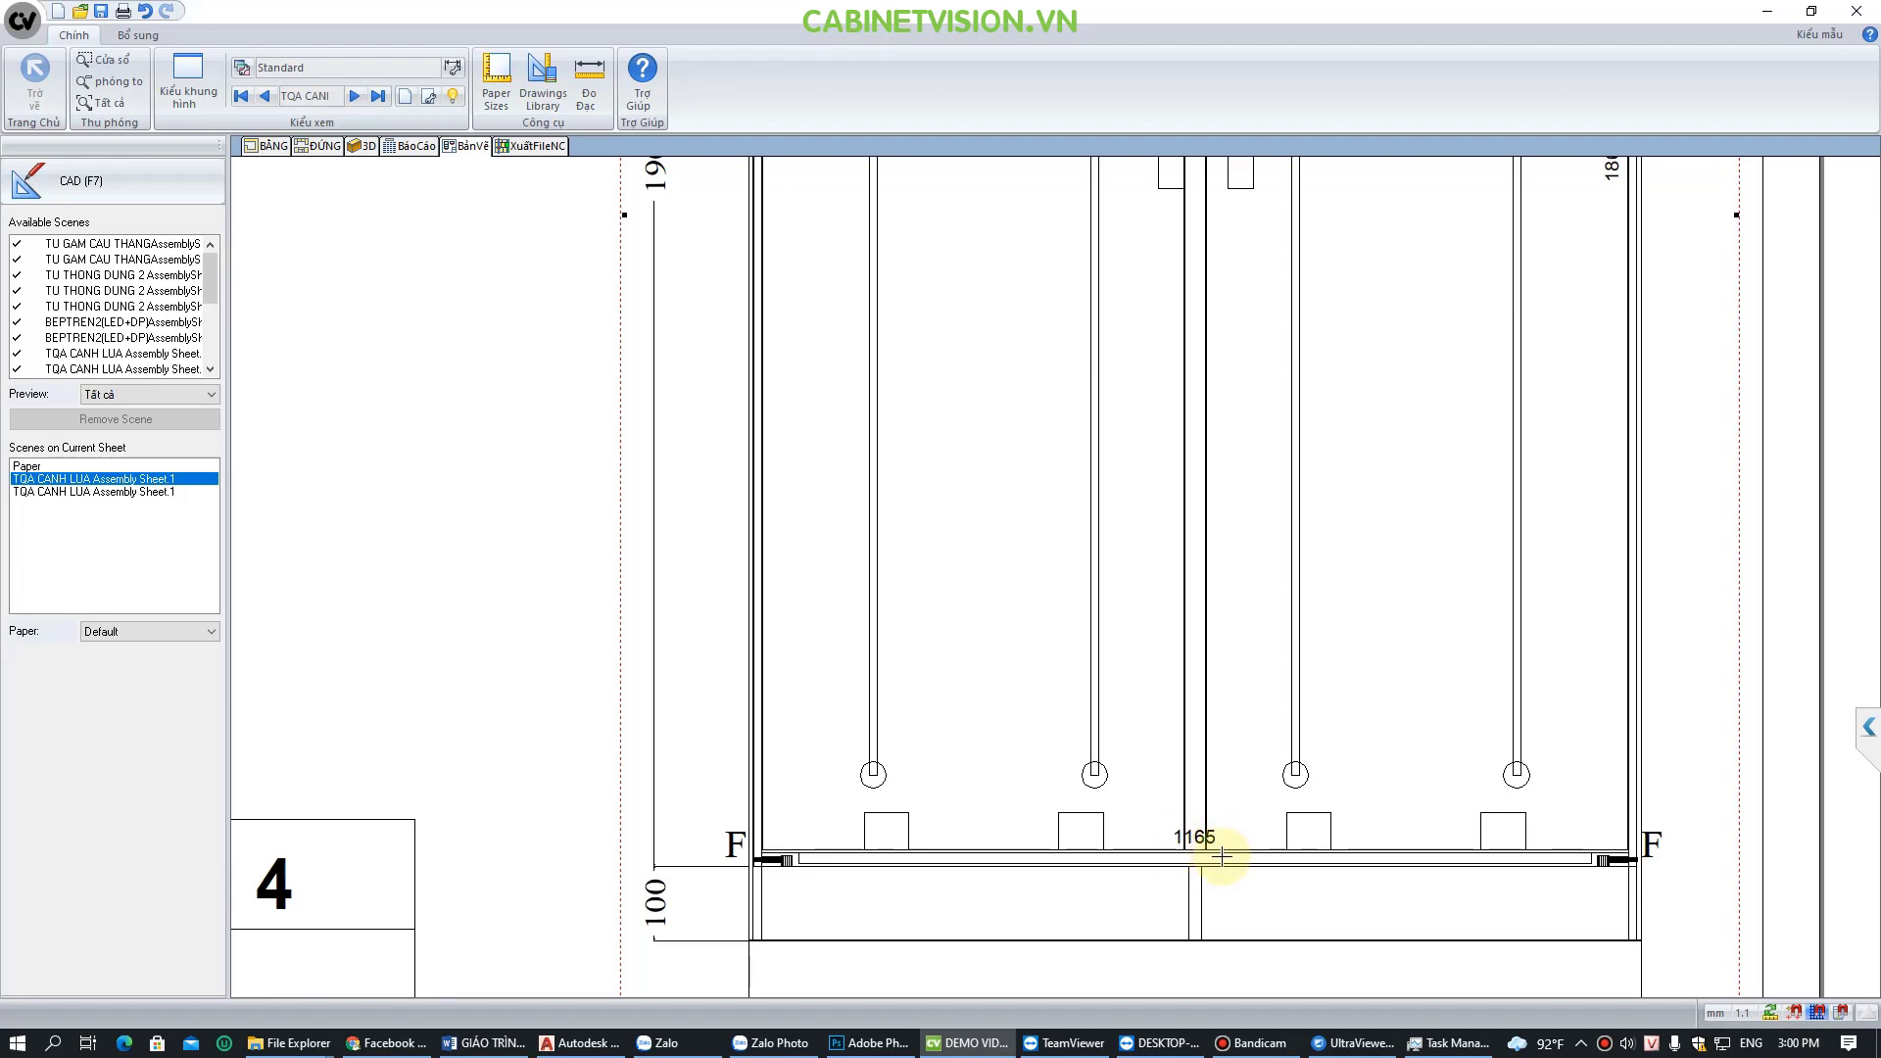
scroll(1222, 856, "down", 2)
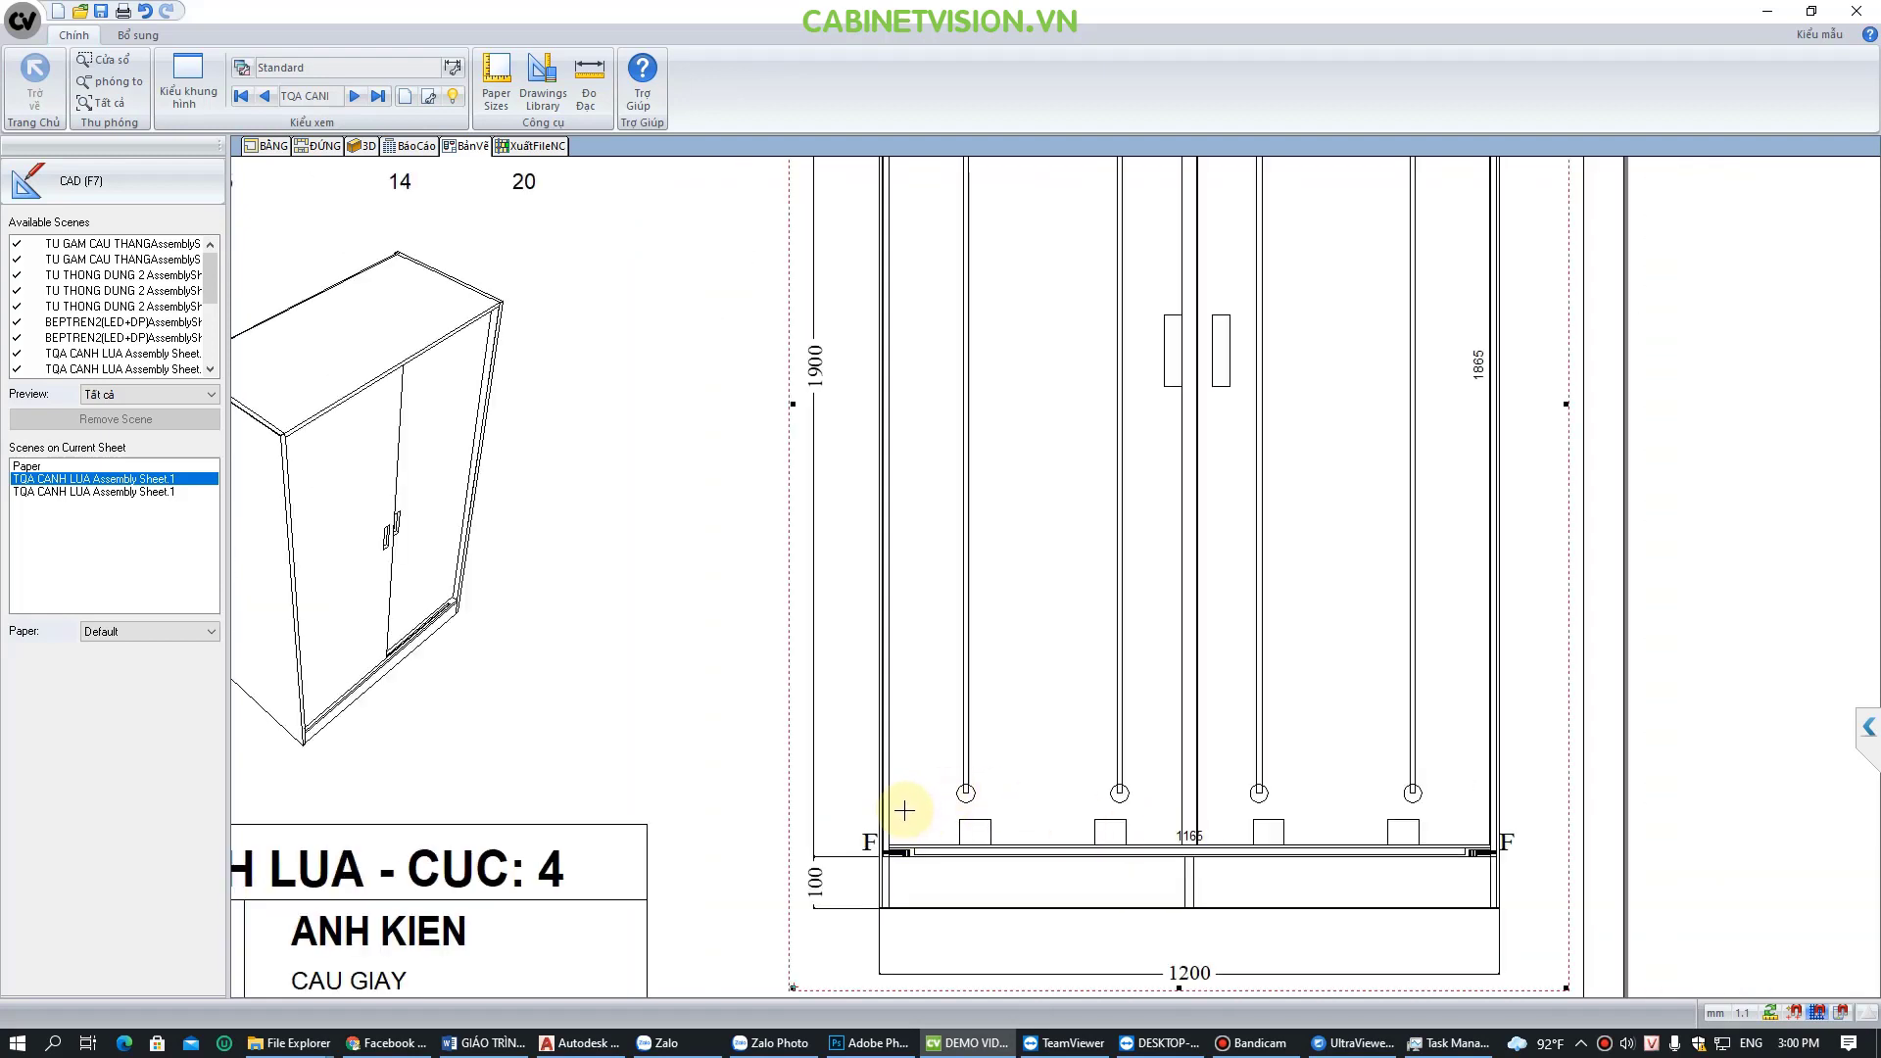
scroll(1192, 833, "up", 2)
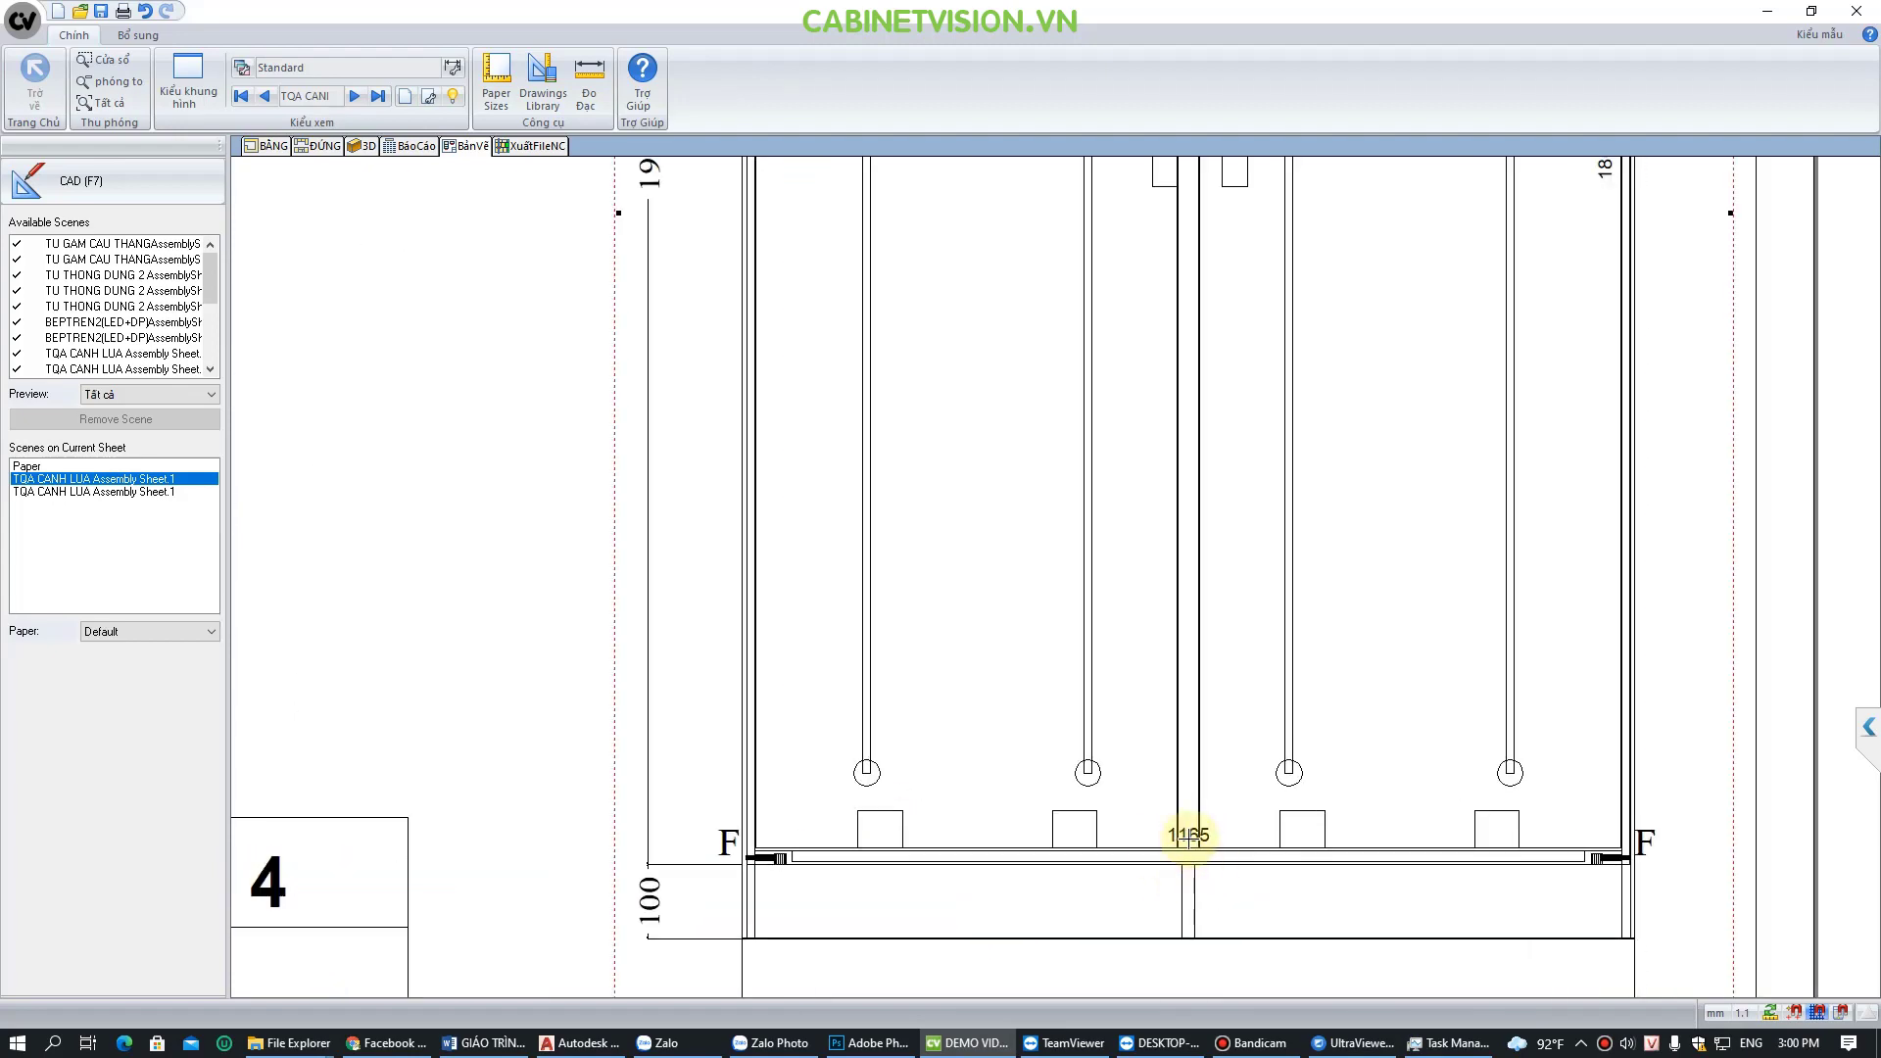
scroll(1189, 835, "down", 2)
scroll(840, 705, "down", 1)
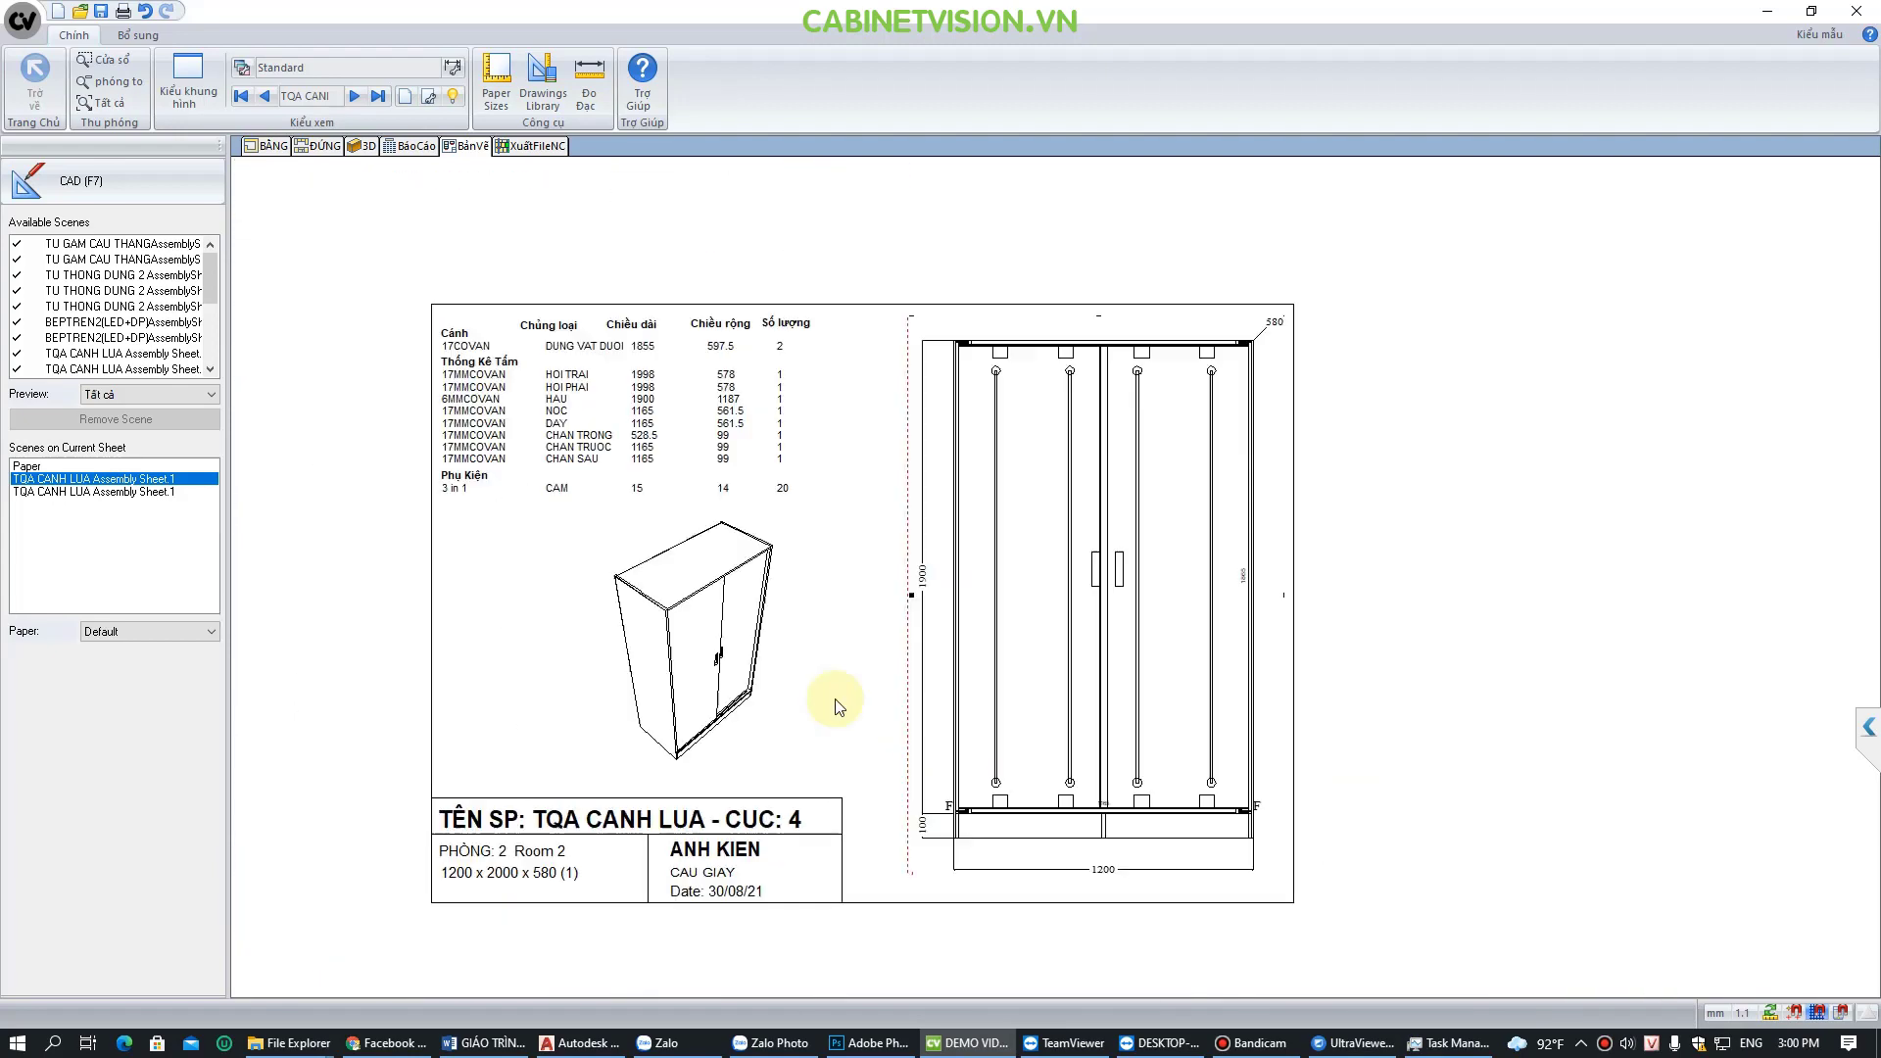
middle_click_drag(798, 705, 844, 706)
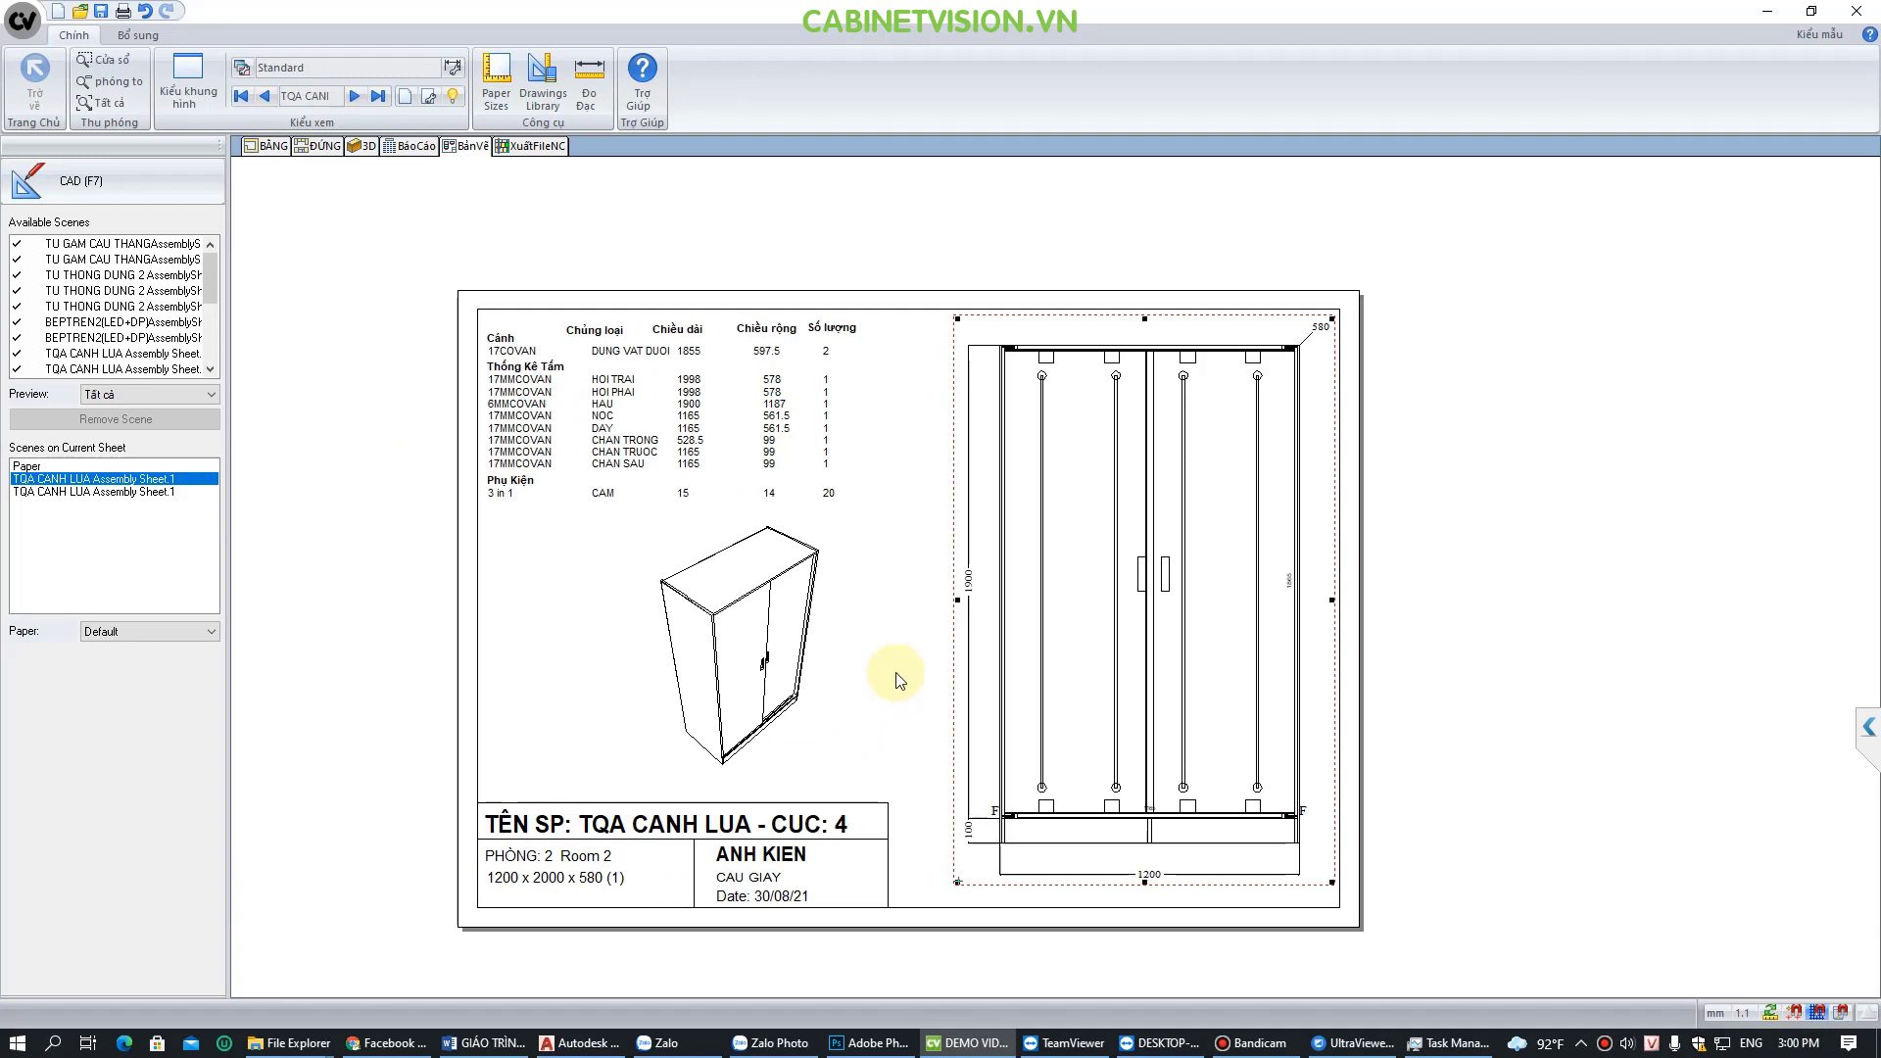
left_click(1521, 659)
On CUC CONG – CUC: 5, move and enlarge the elevation and right side views, then go to its second page.
left_click(354, 95)
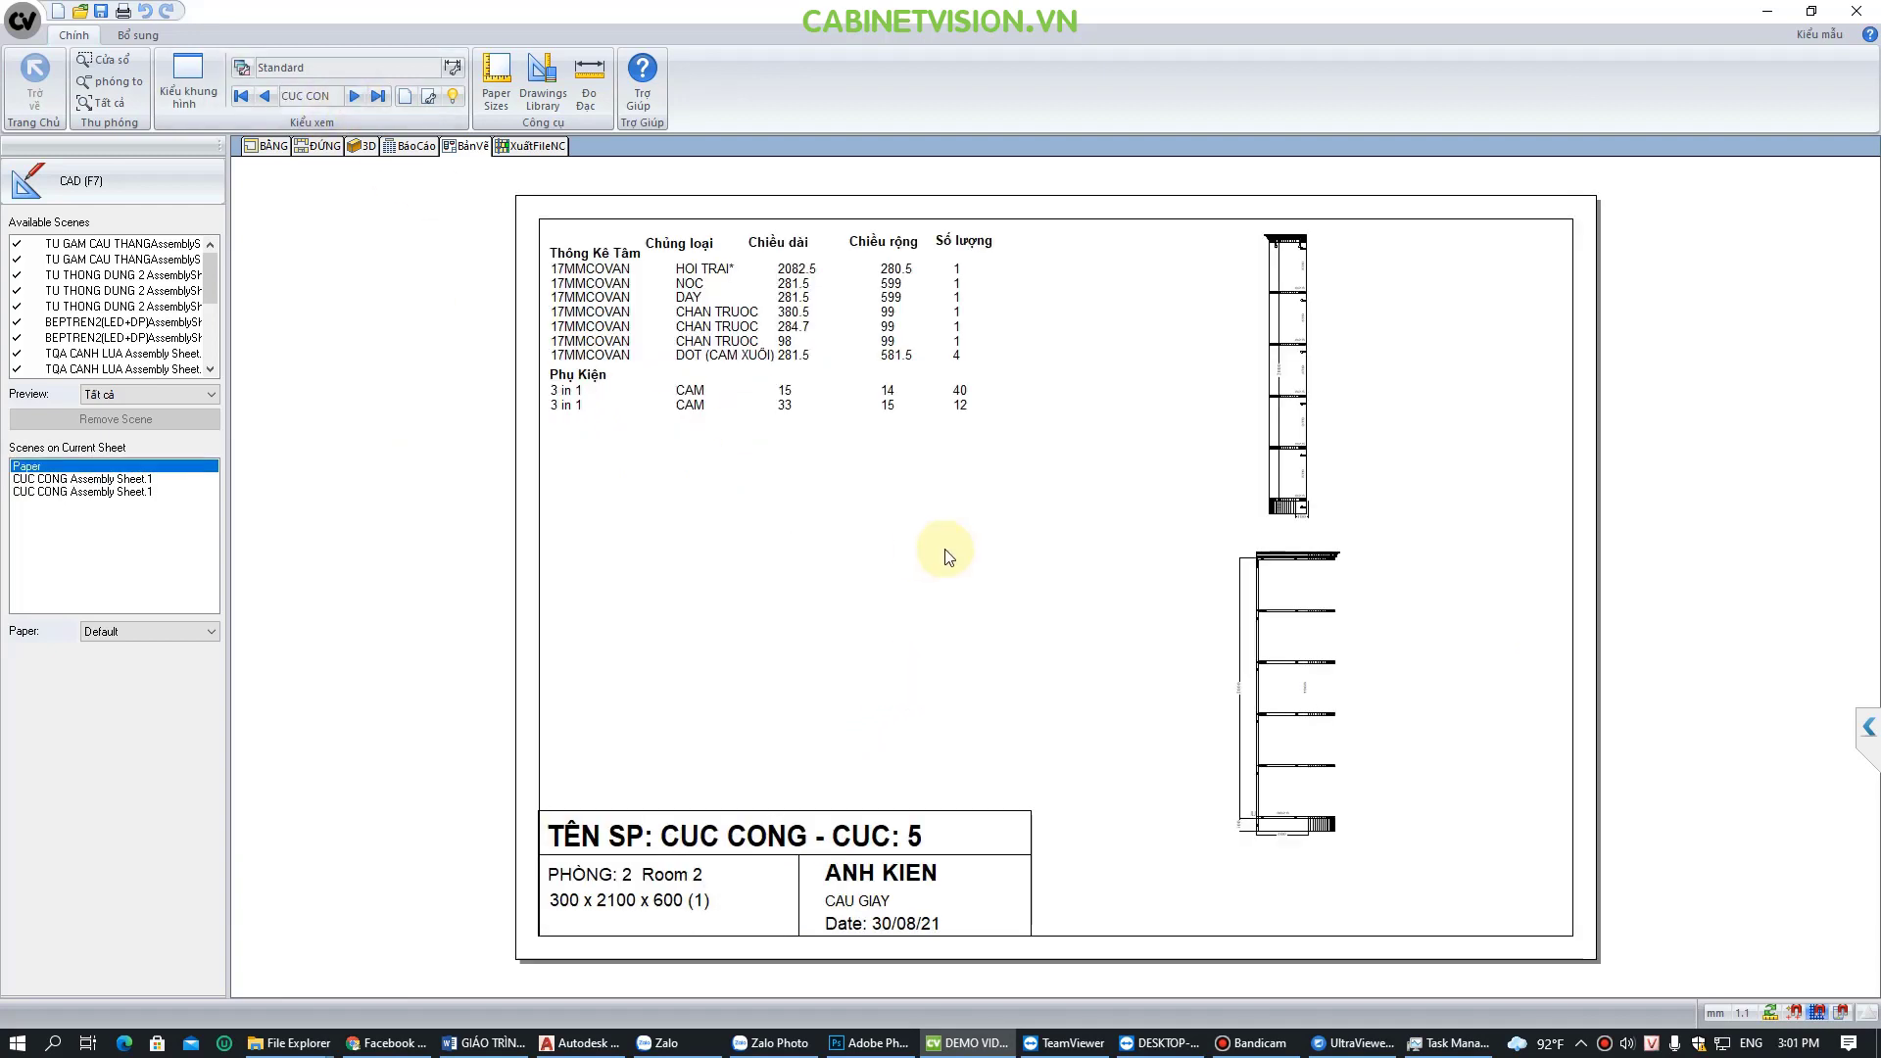
left_click_drag(1264, 647, 1284, 433)
left_click_drag(1263, 522, 1078, 915)
left_click_drag(1279, 587, 1150, 588)
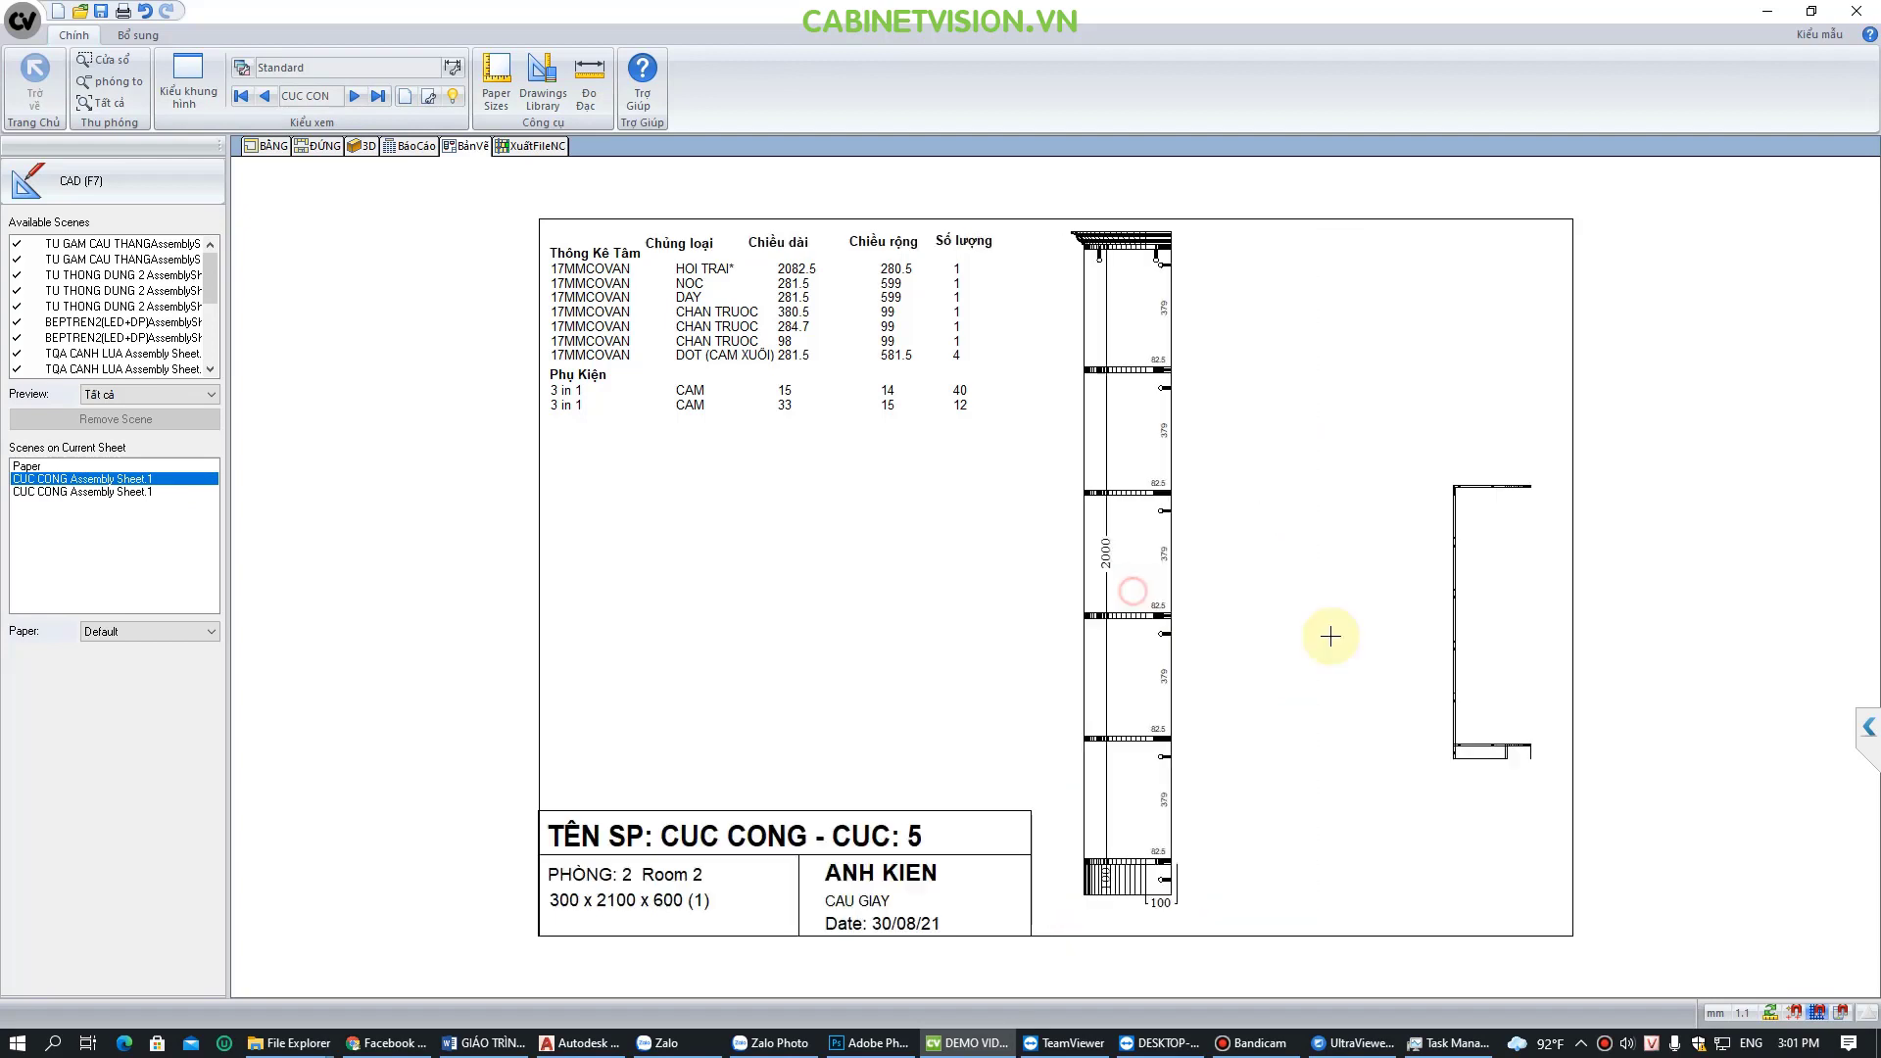
left_click(1467, 620)
left_click_drag(1432, 767, 1248, 908)
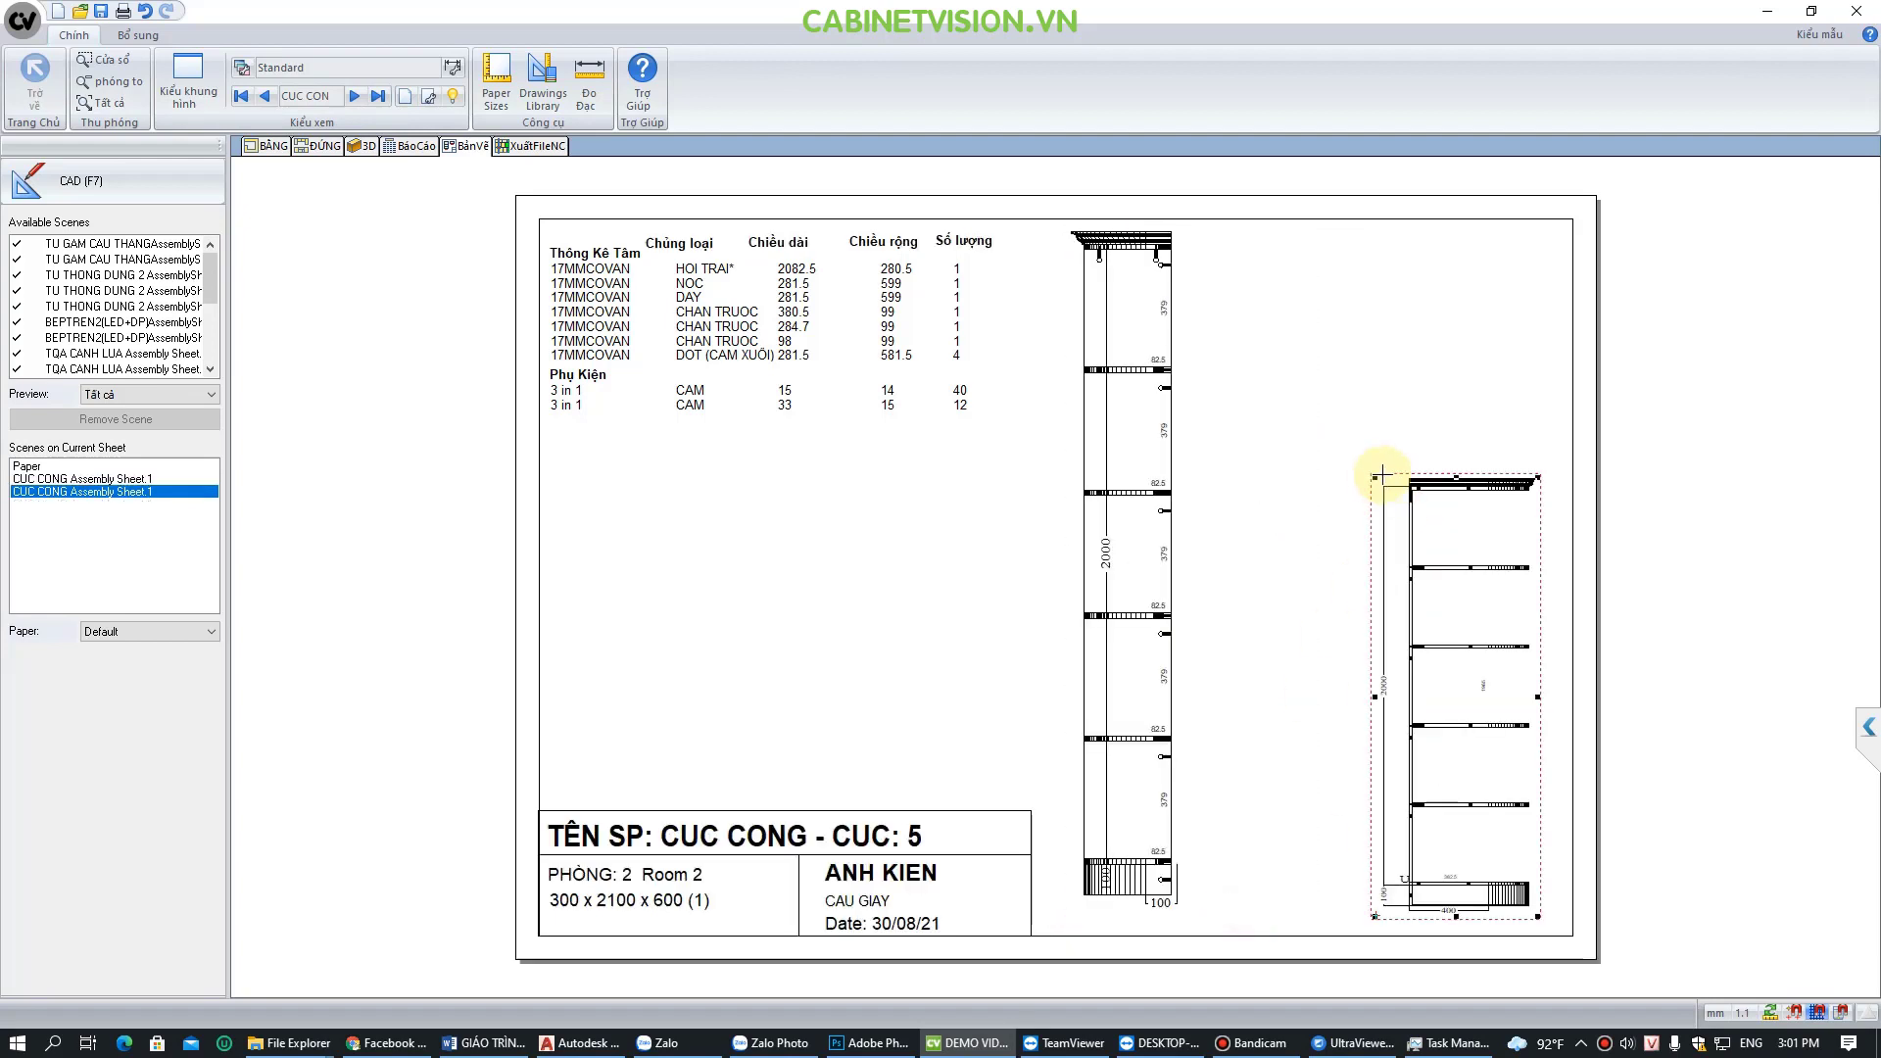
left_click_drag(1375, 477, 1189, 235)
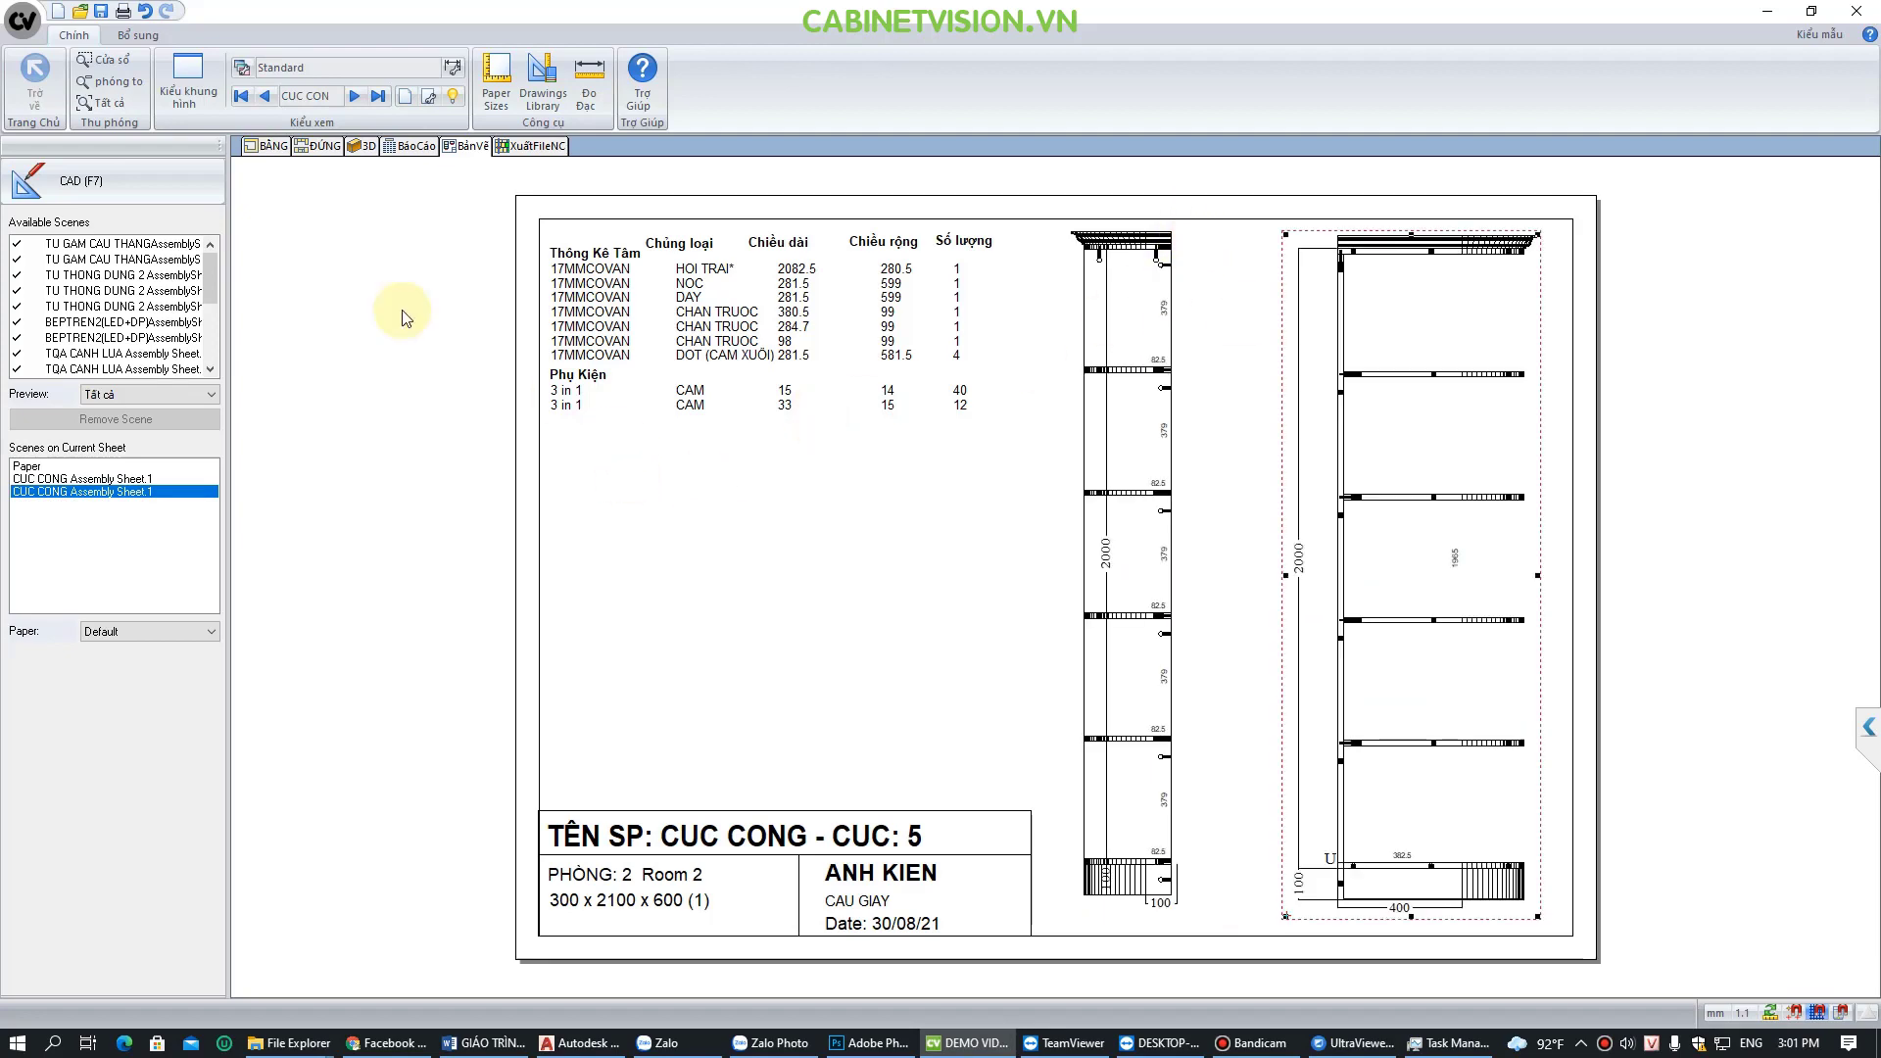
left_click(398, 352)
left_click(376, 95)
left_click(1260, 524)
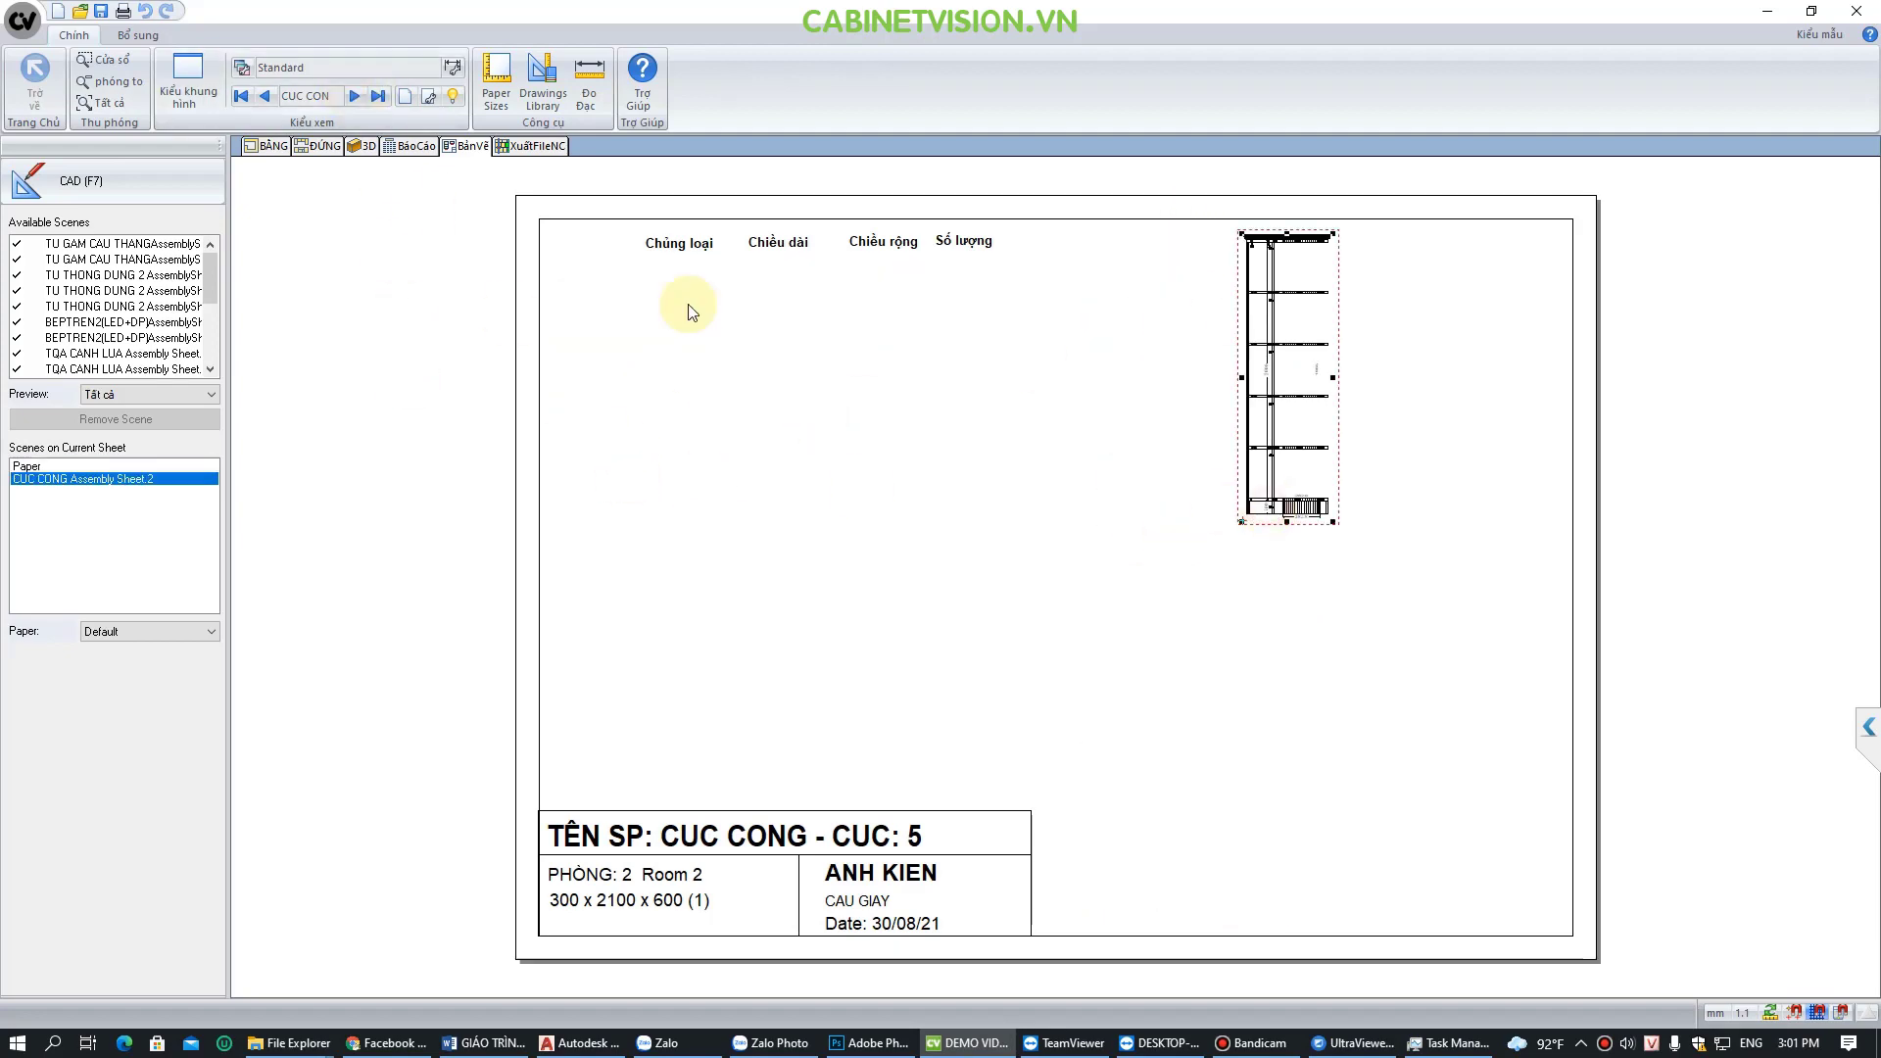
Browse the TQA KHAU GOC and LAVABO PICOMAT sheets, ending on TQA KHAU GOC's parts-table page.
left_click(355, 97)
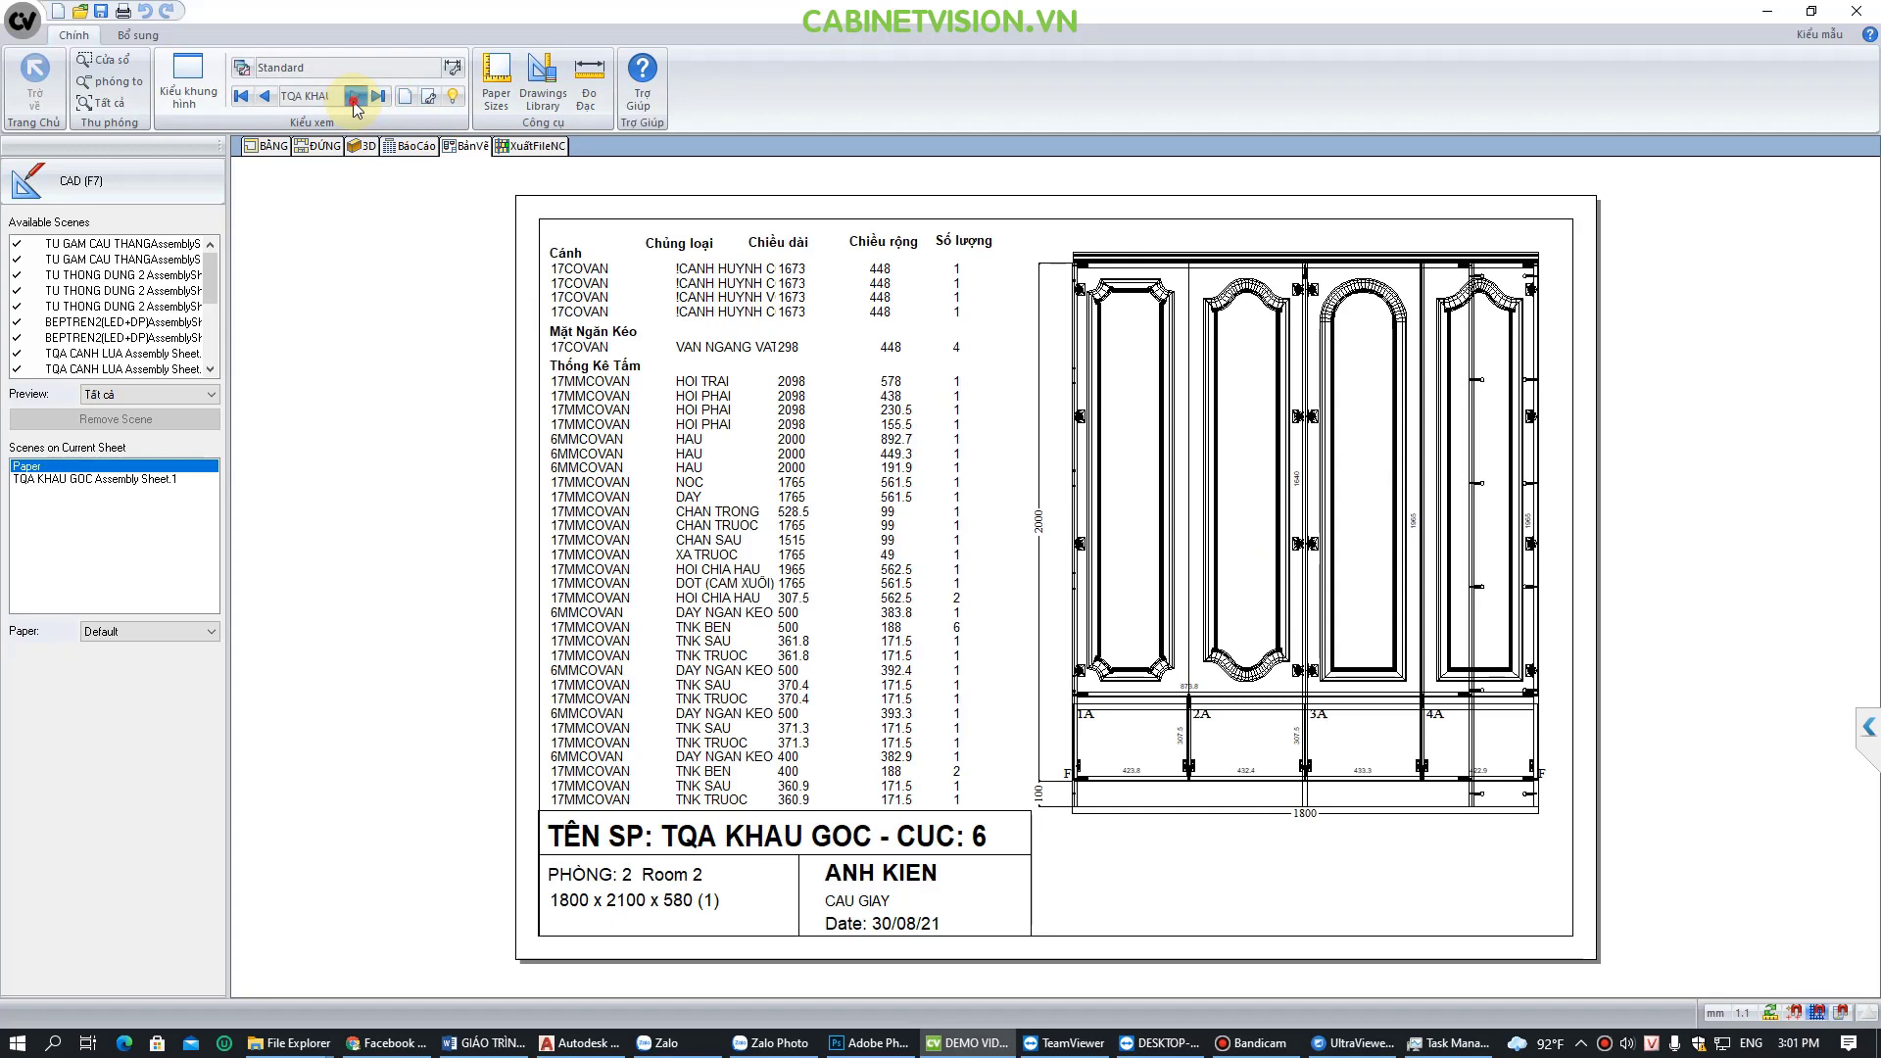
left_click(354, 96)
left_click(355, 96)
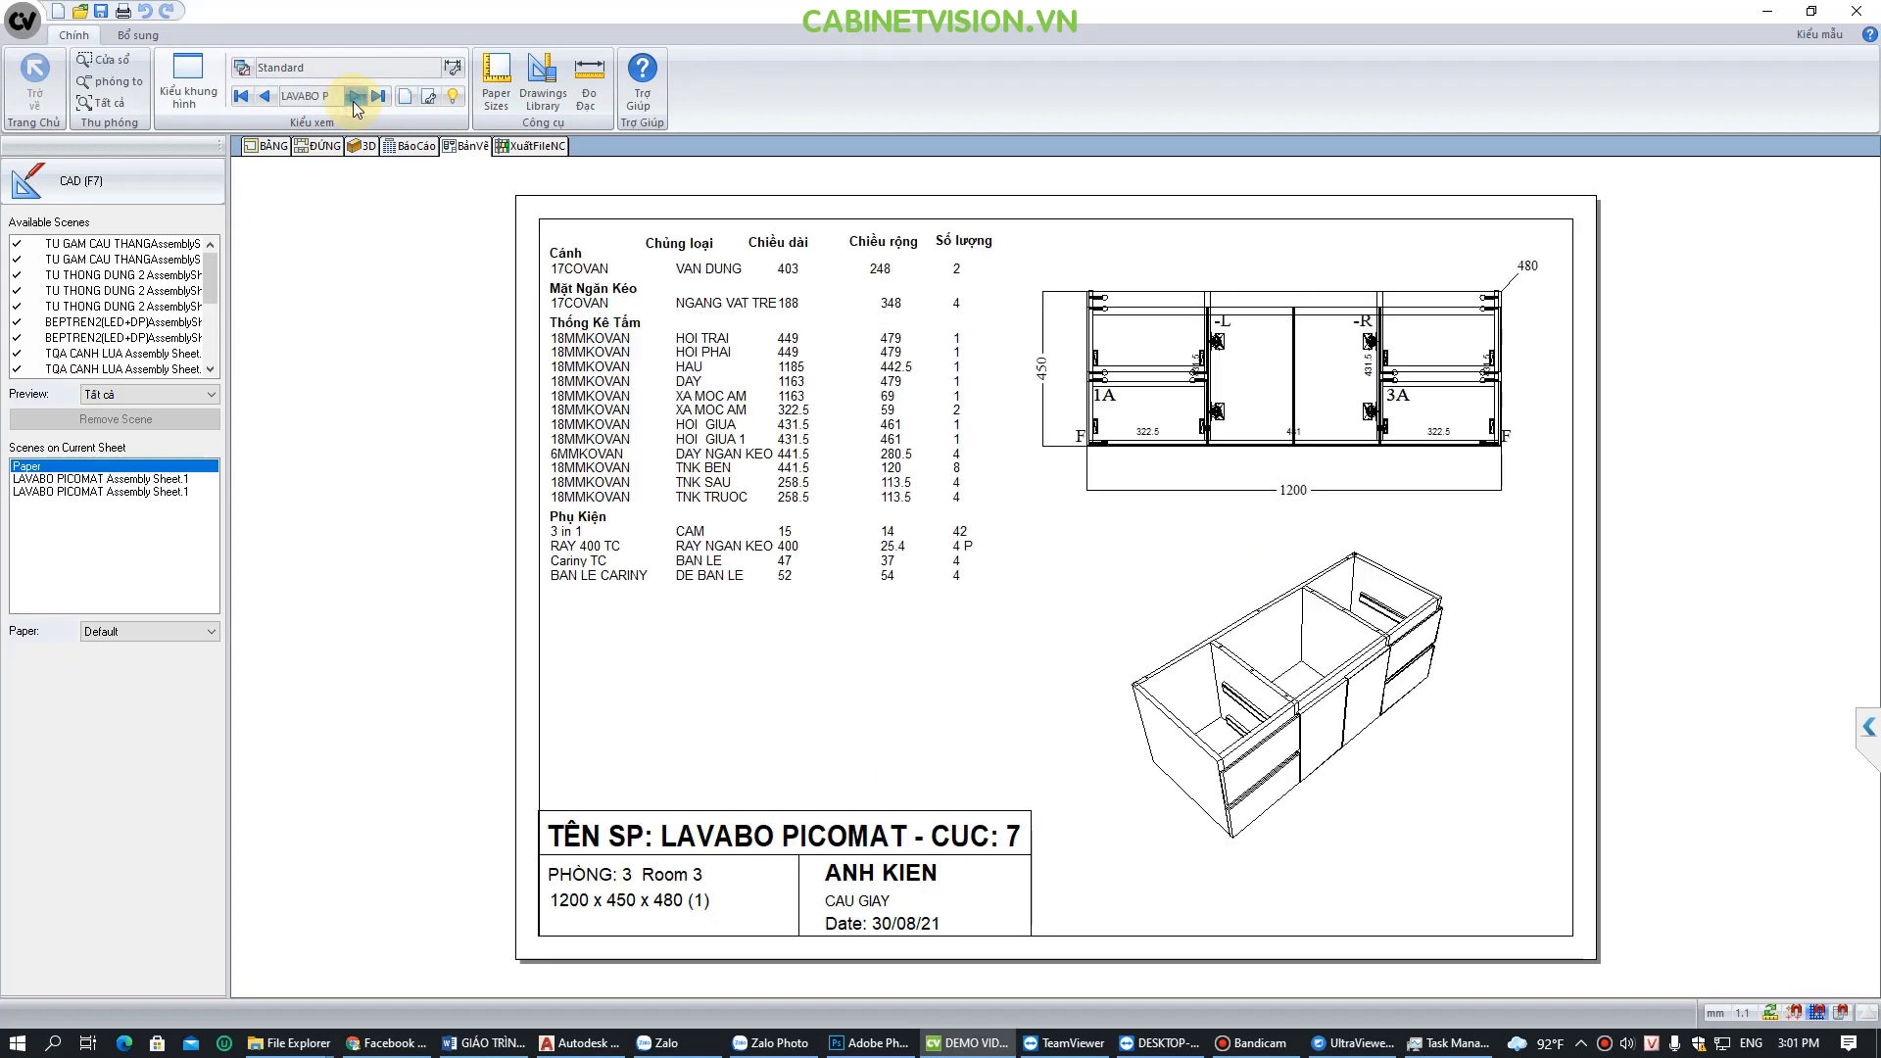
left_click(265, 96)
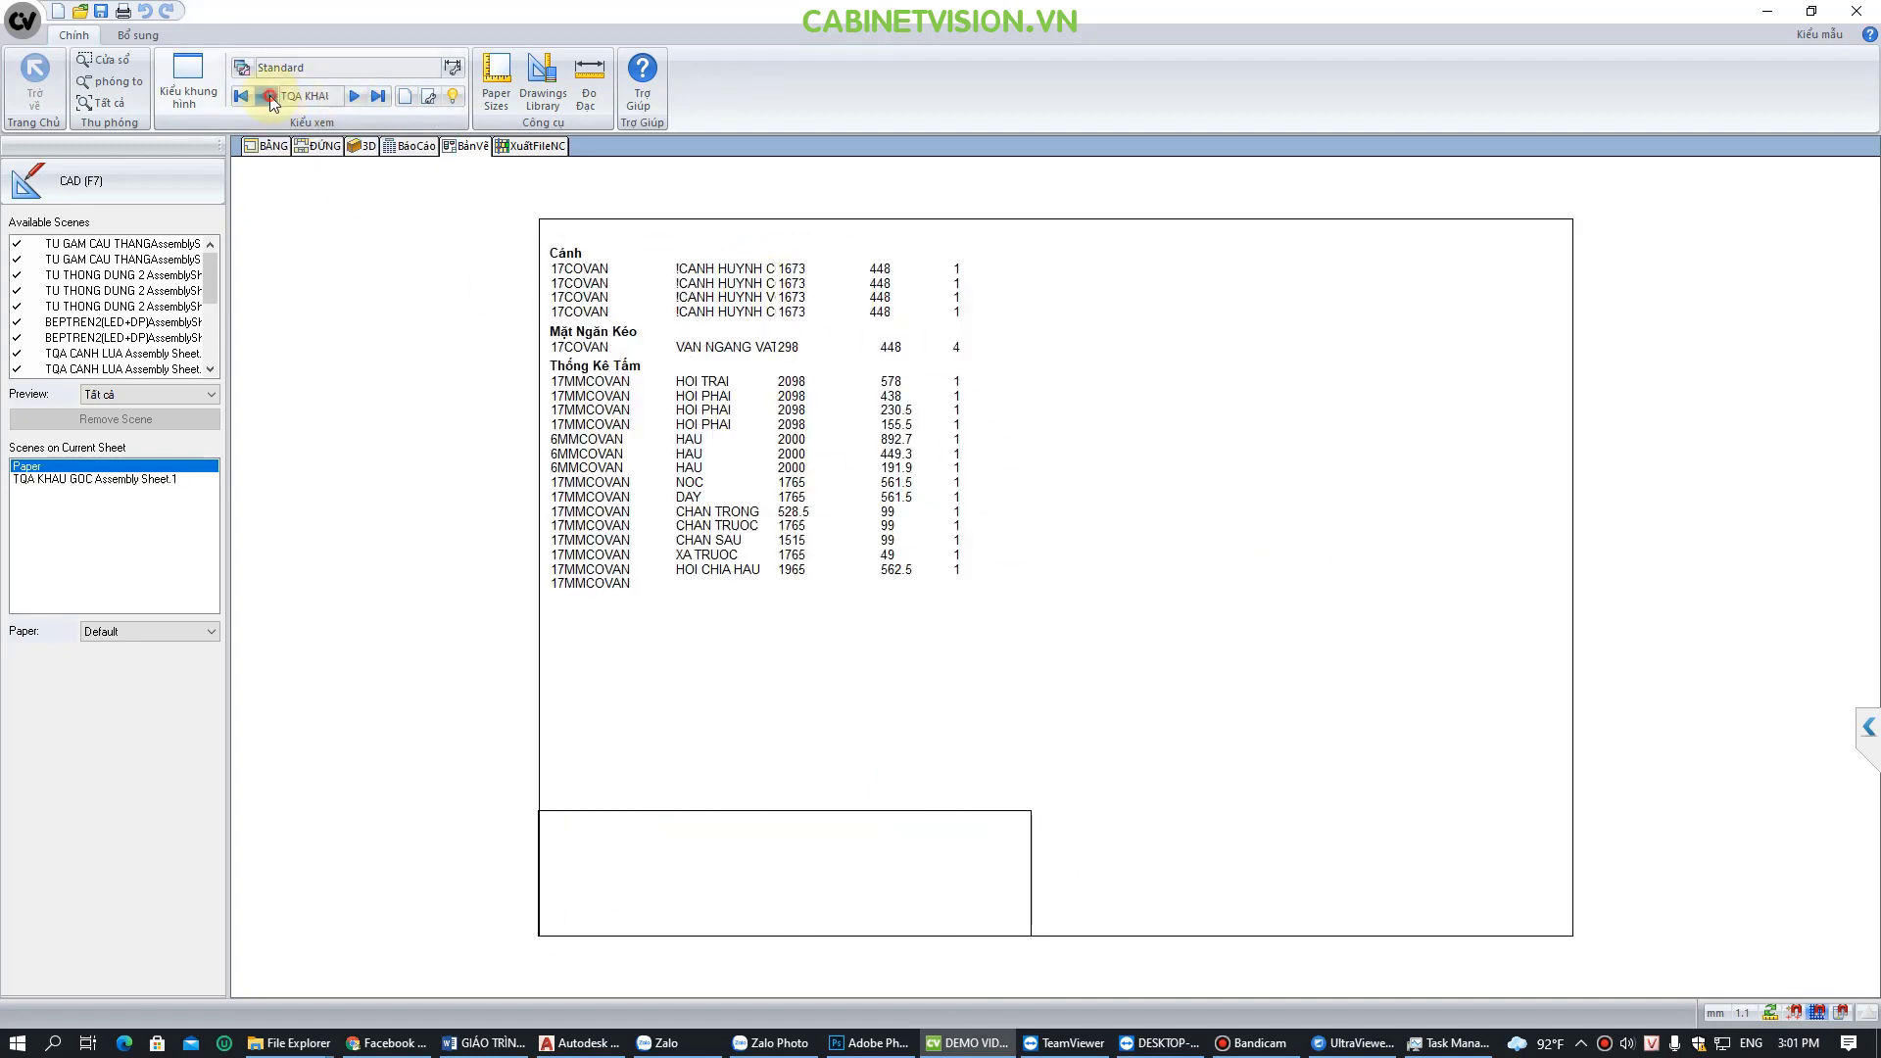
left_click(353, 97)
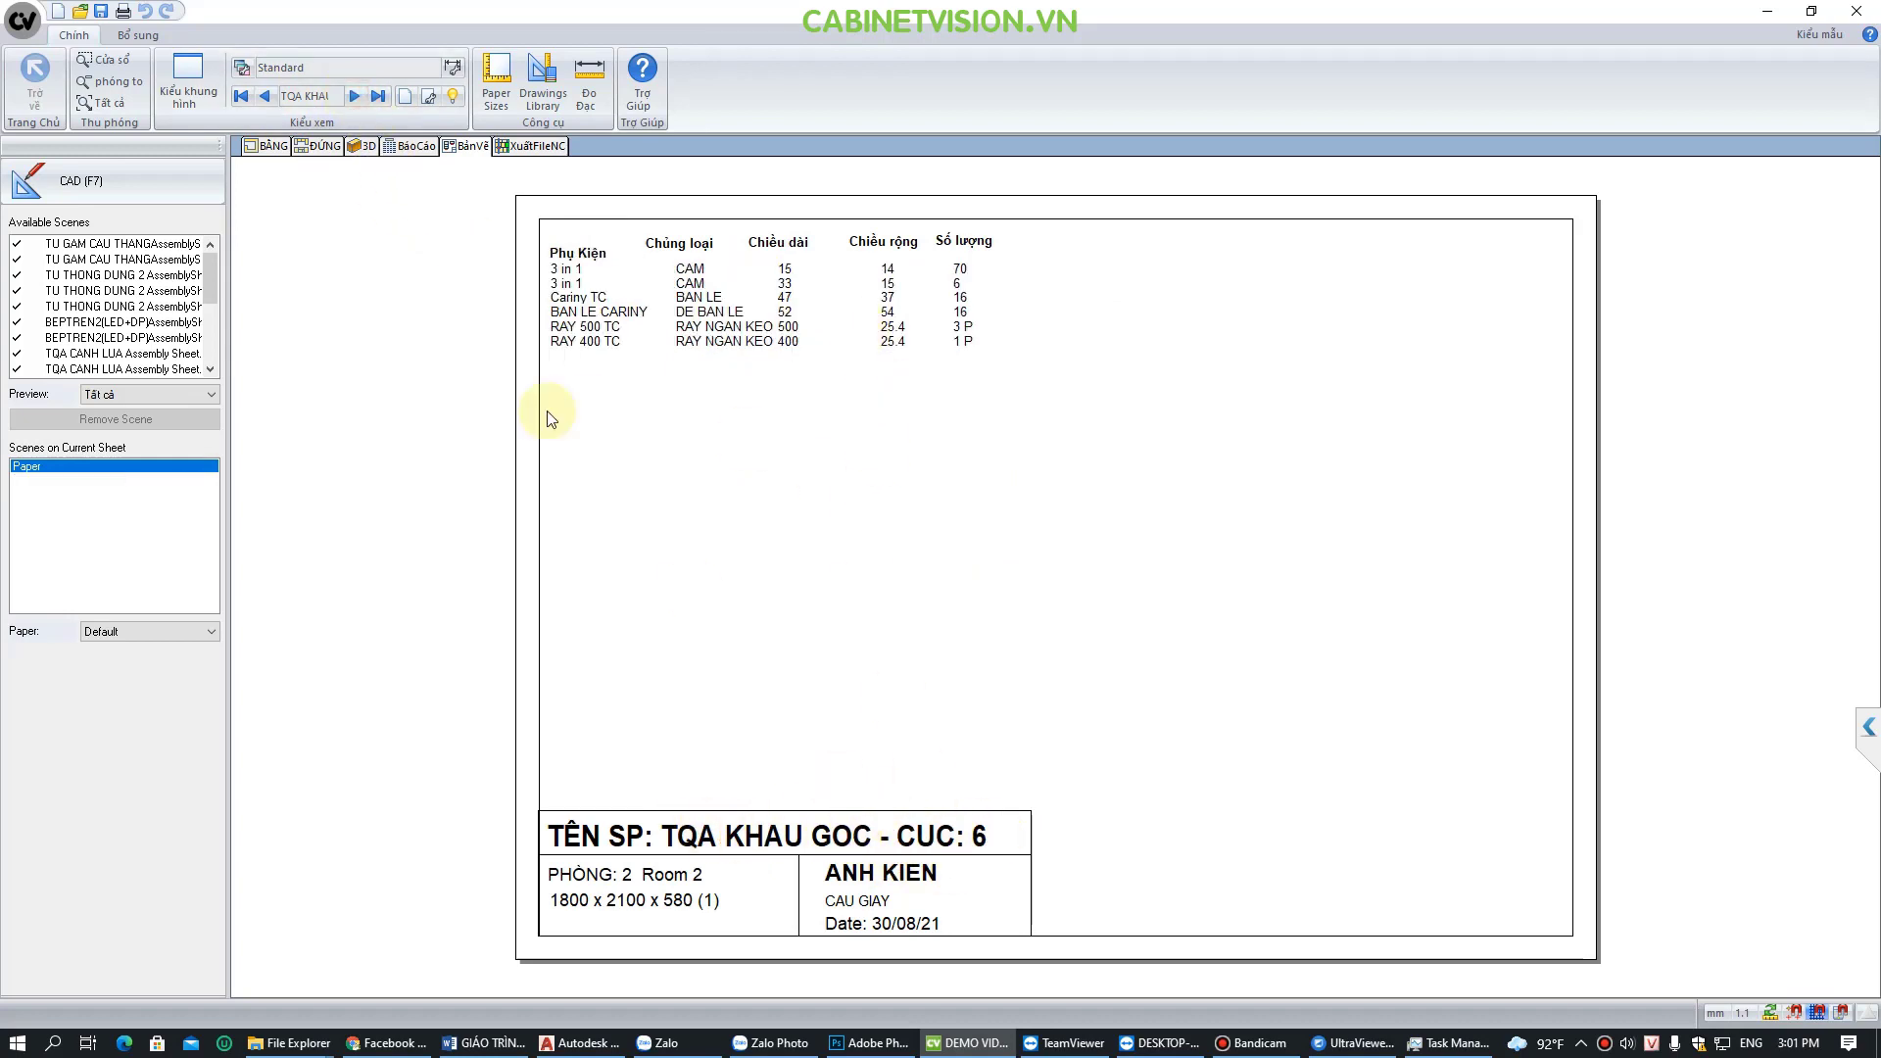
left_click(264, 96)
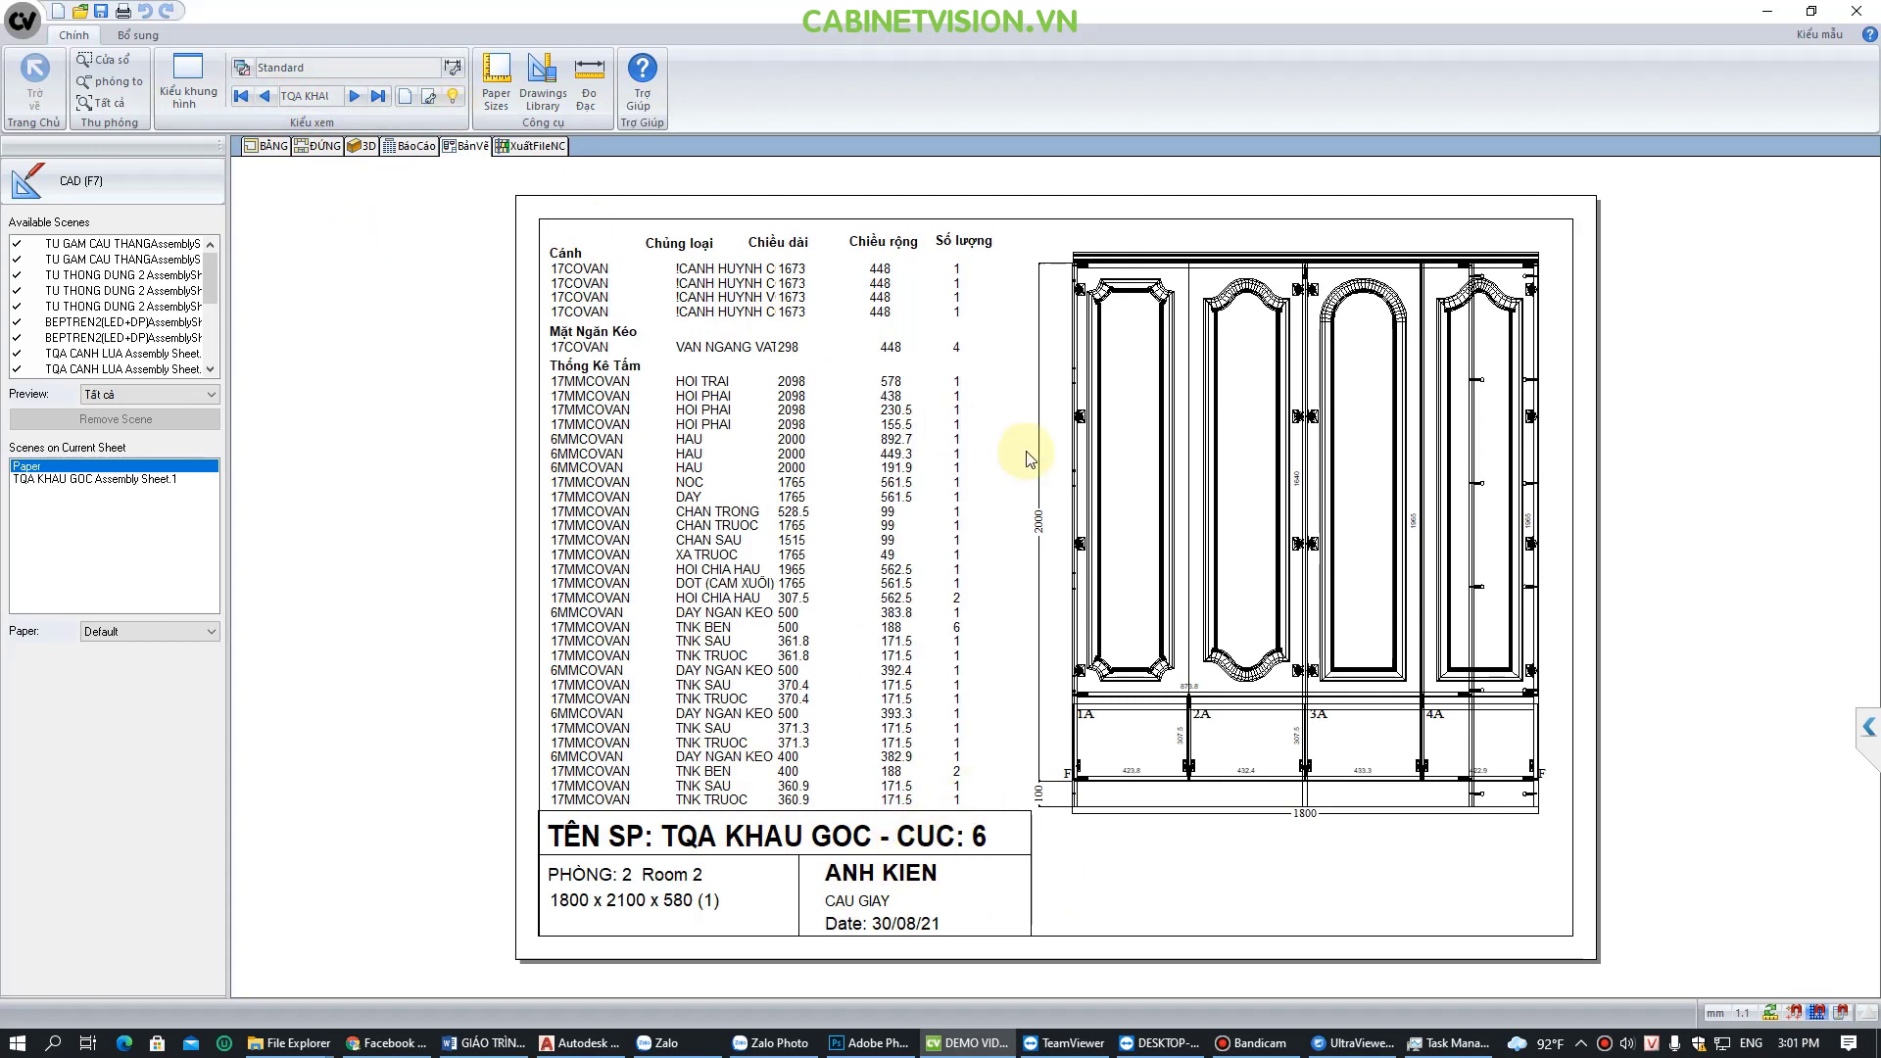
scroll(1185, 700, "up", 3)
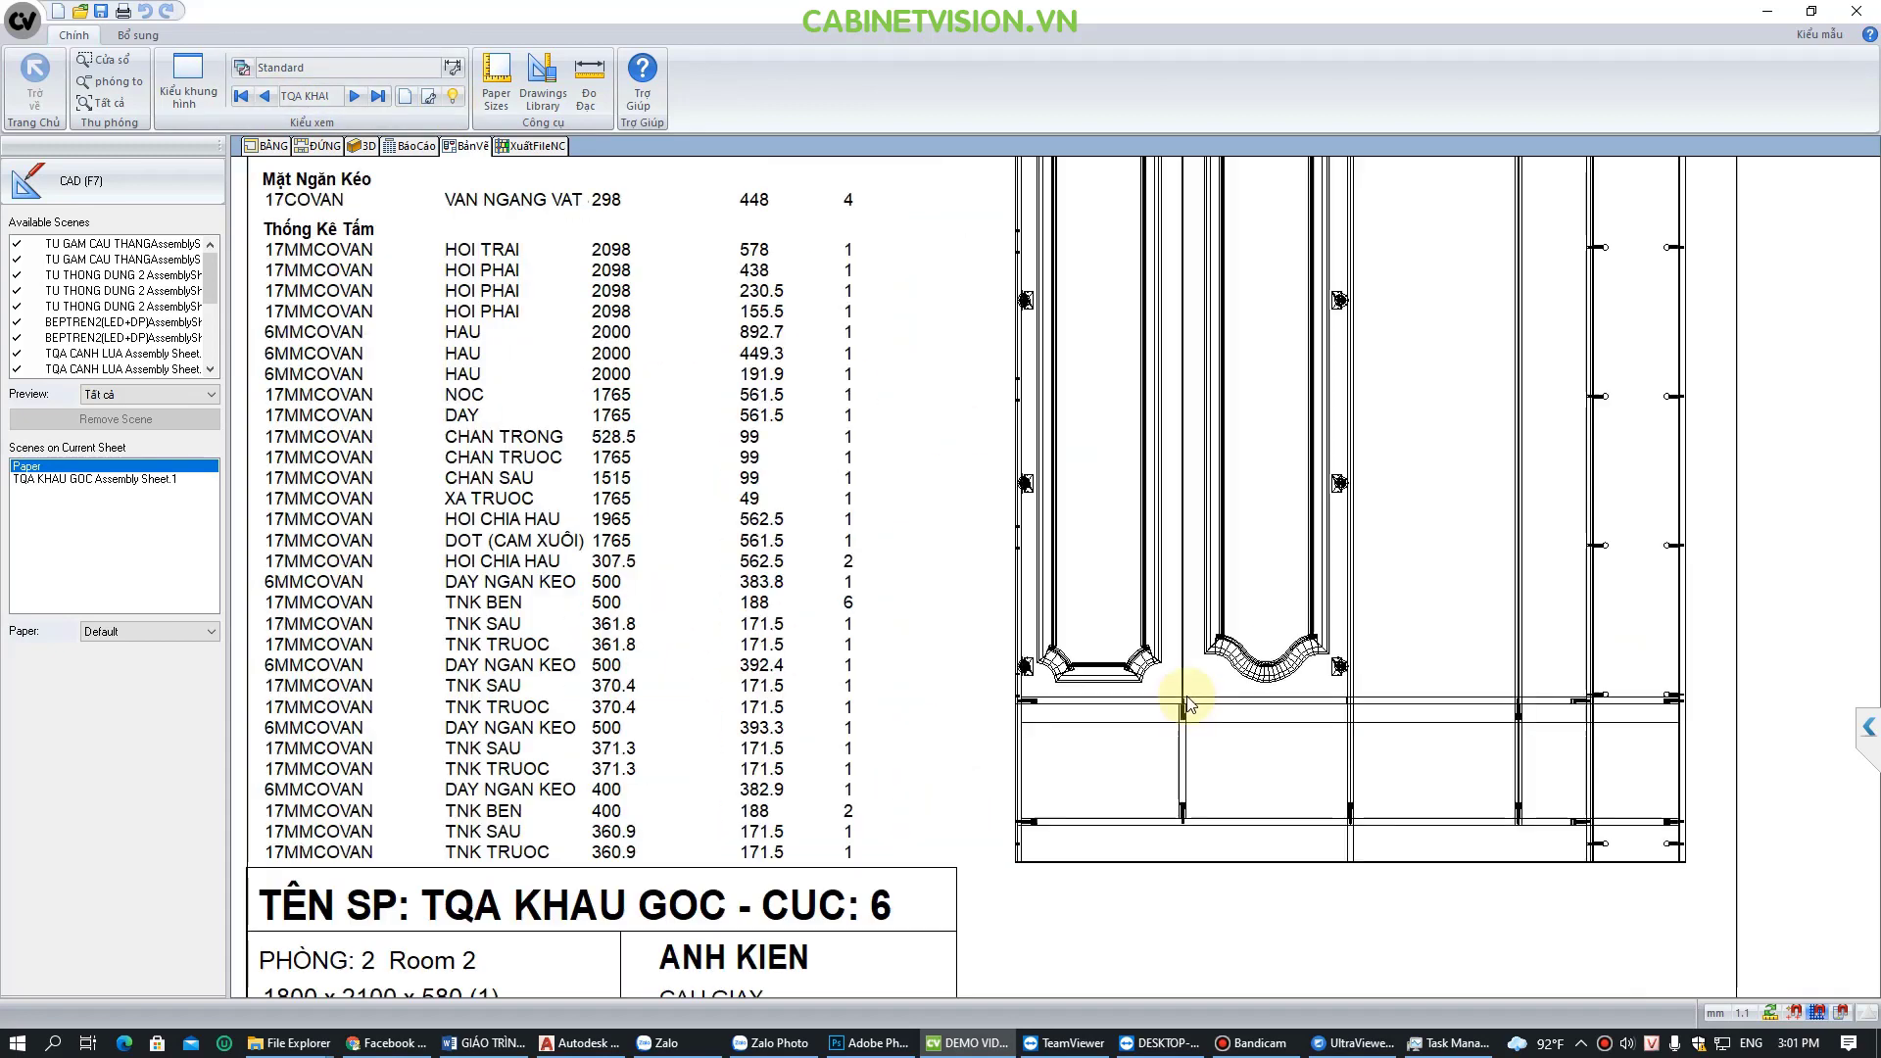
scroll(1185, 698, "up", 1)
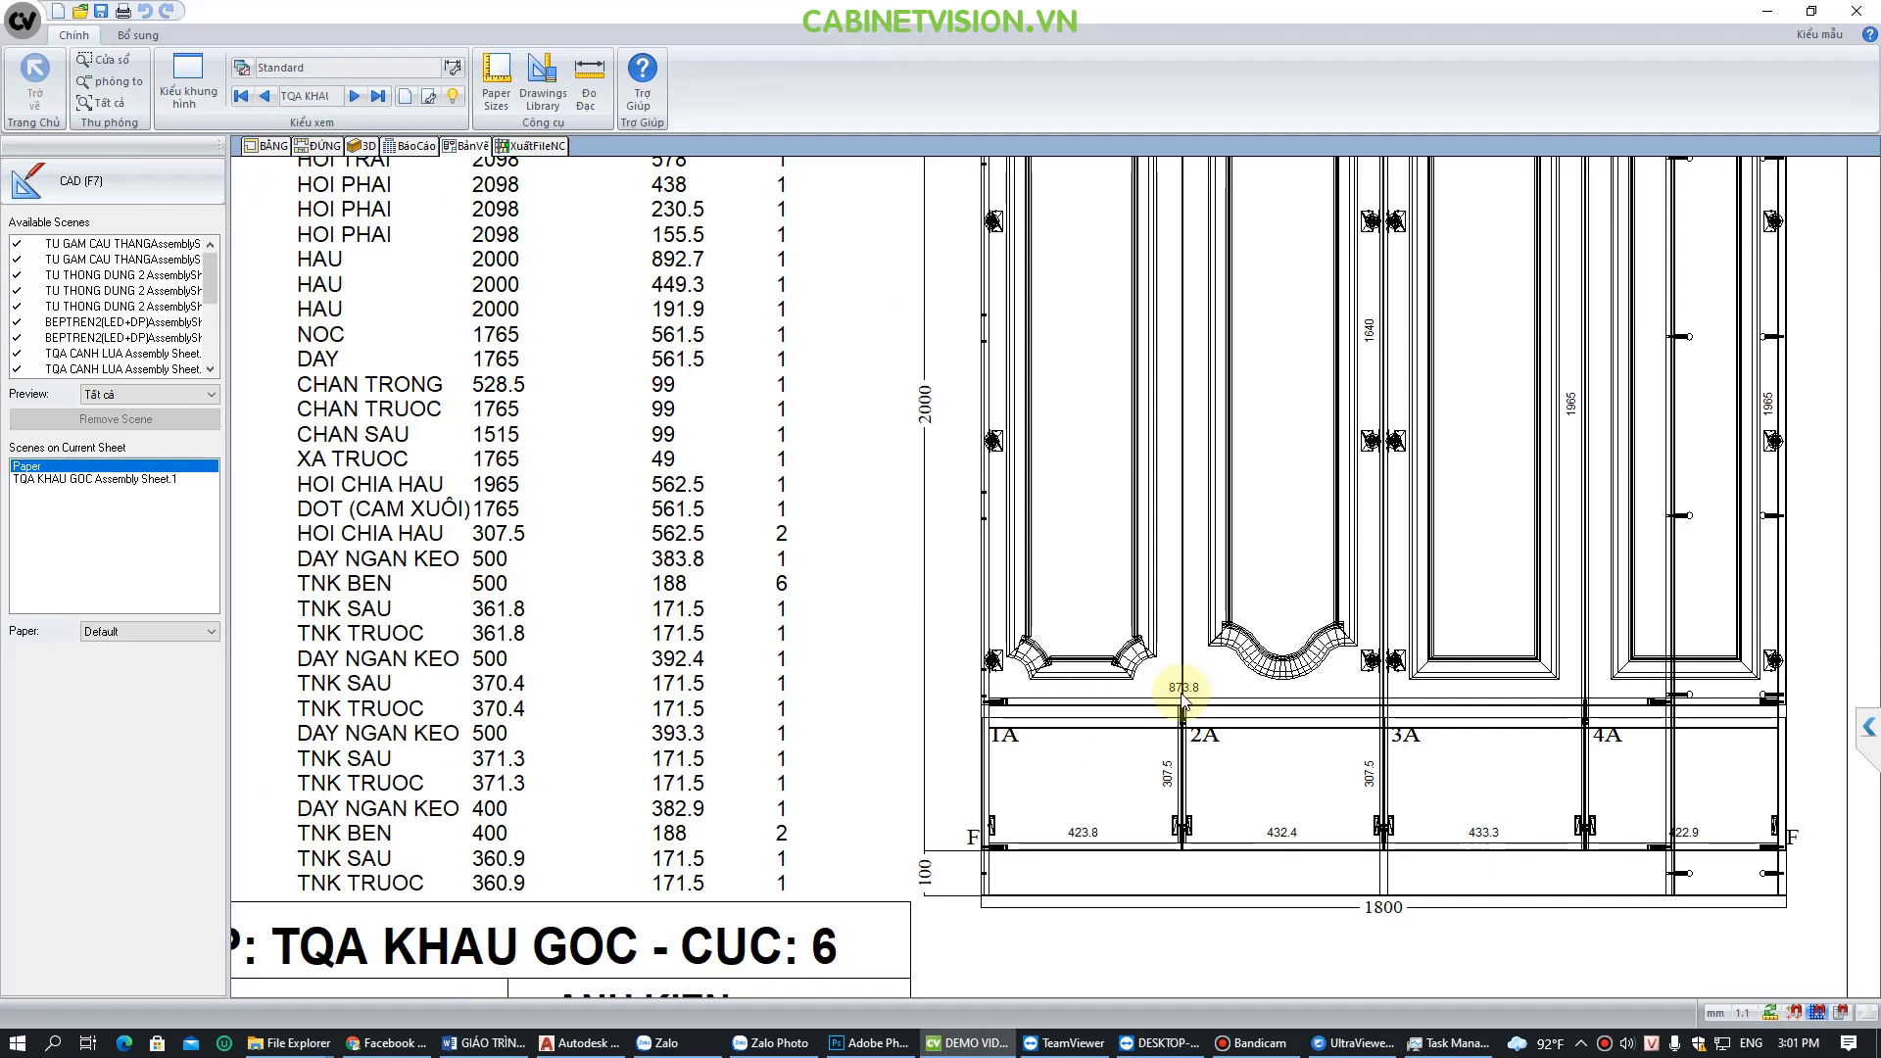
scroll(1146, 685, "down", 5)
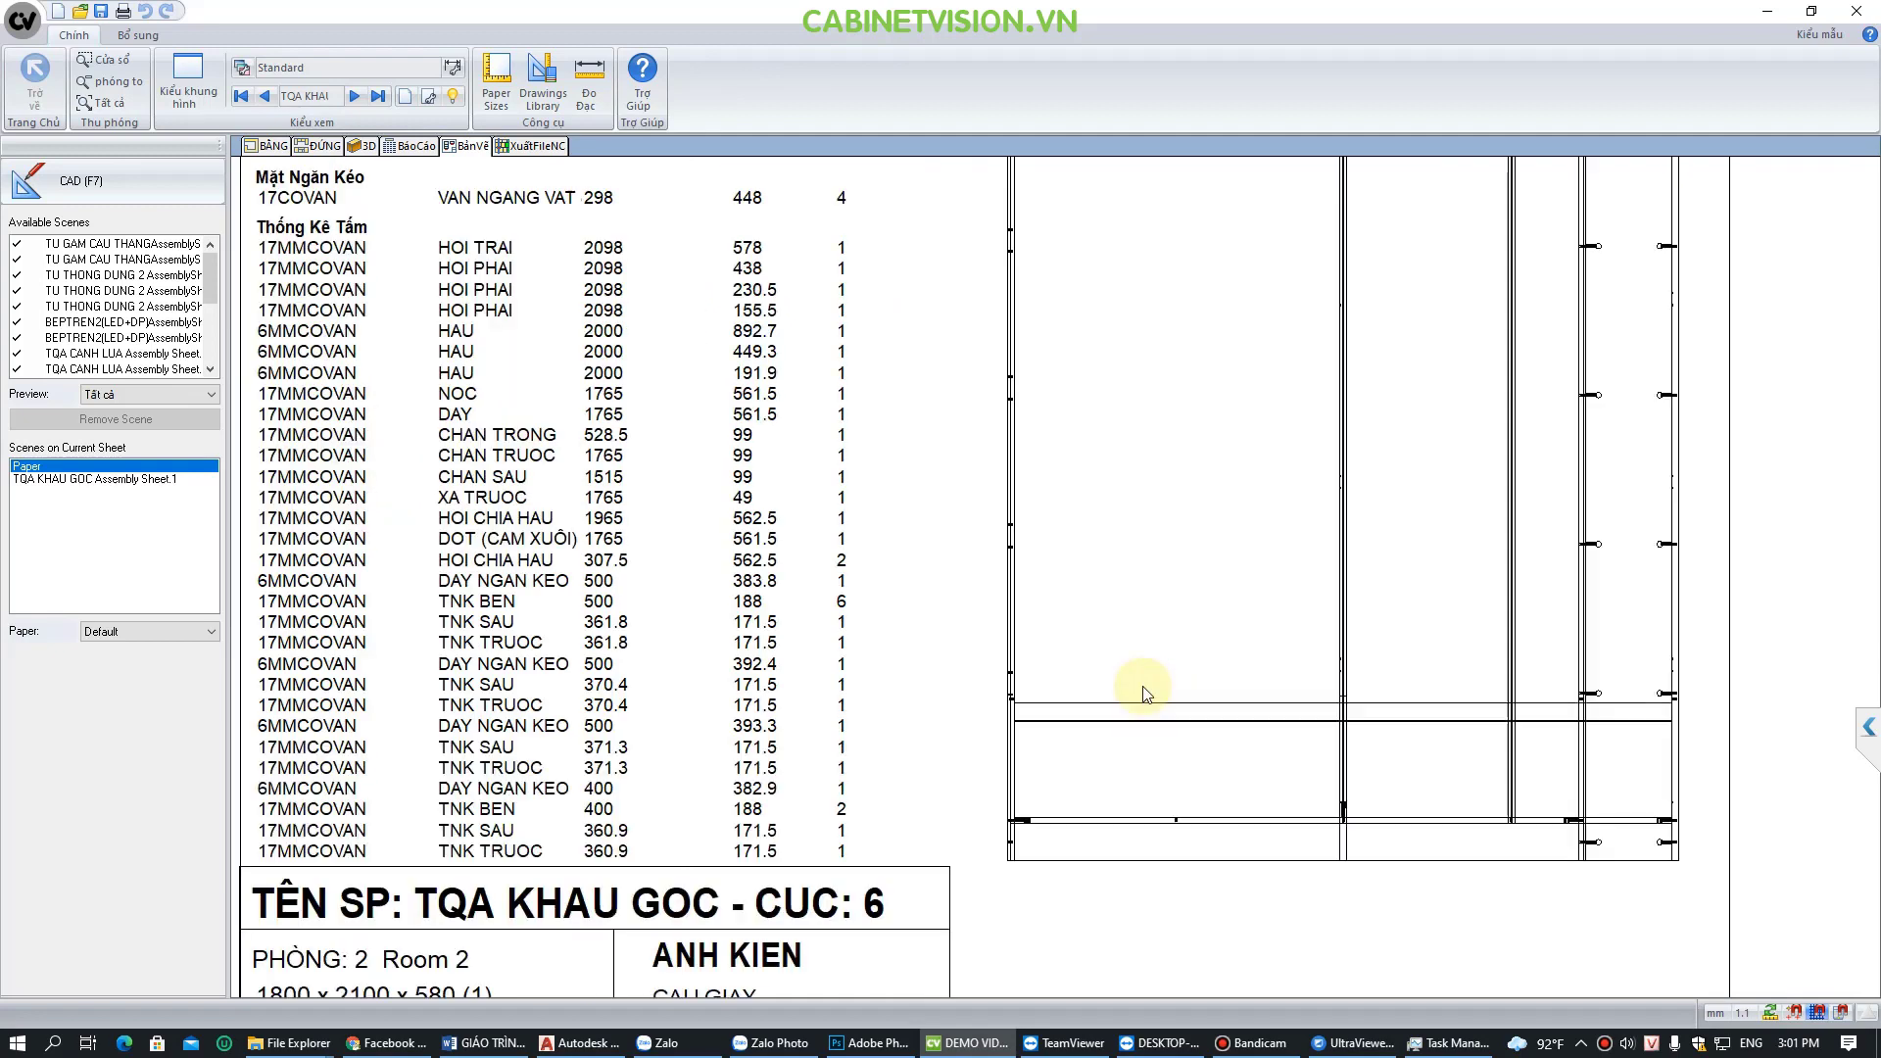
Page forward through the sheets to the first page of TU THONG DUNG 2 – CUC: 2.
left_click(358, 96)
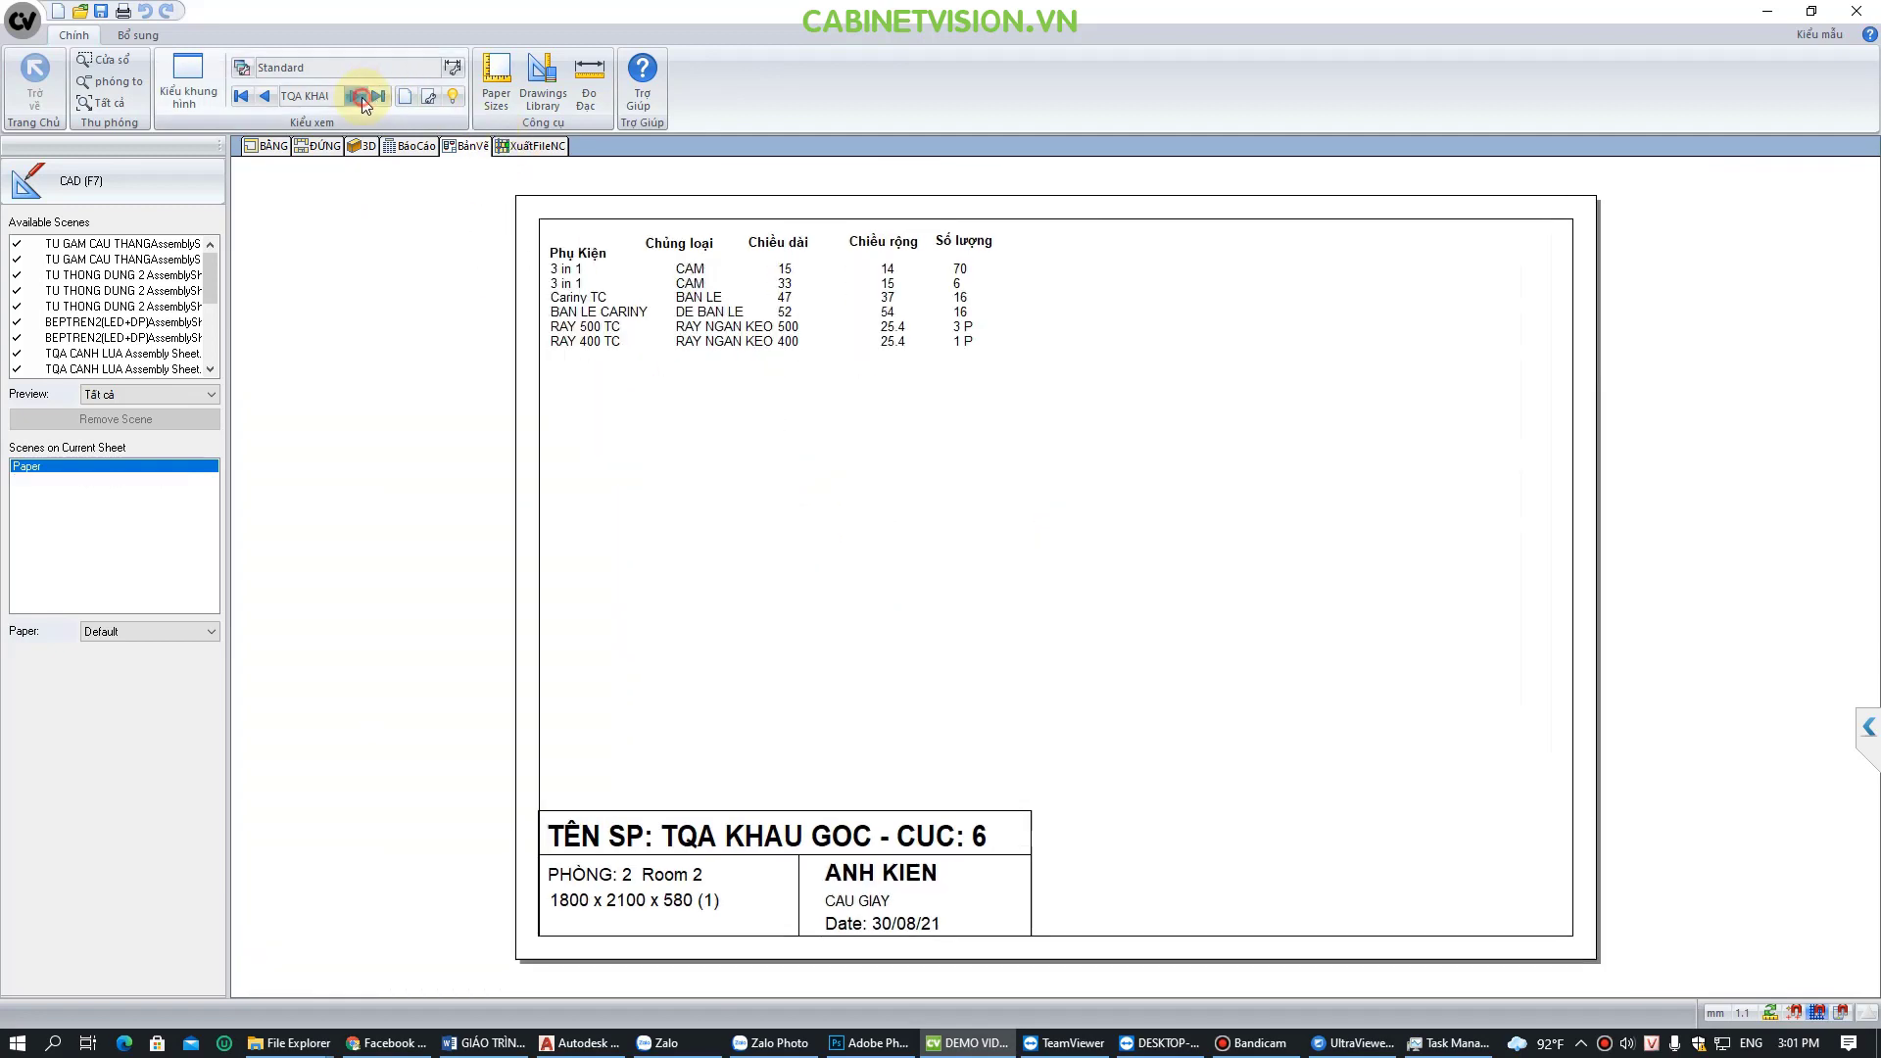
left_click(360, 98)
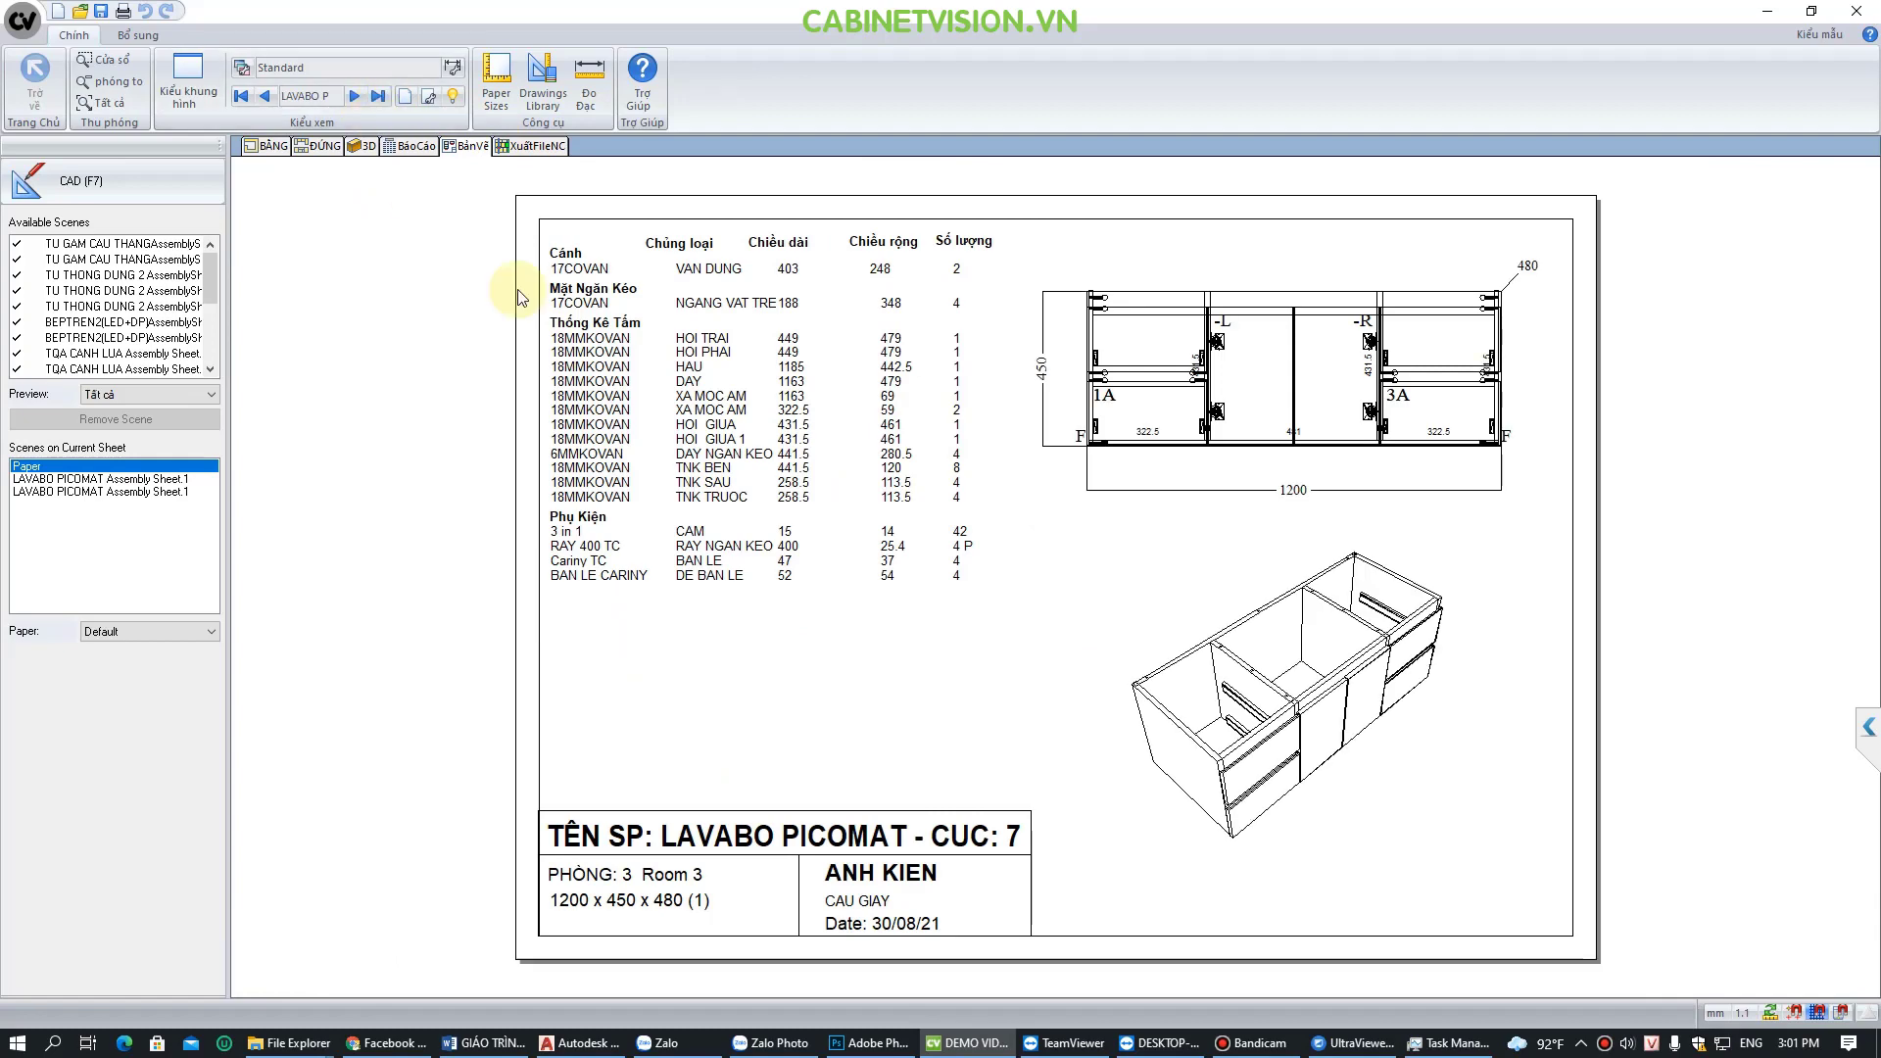
left_click(355, 98)
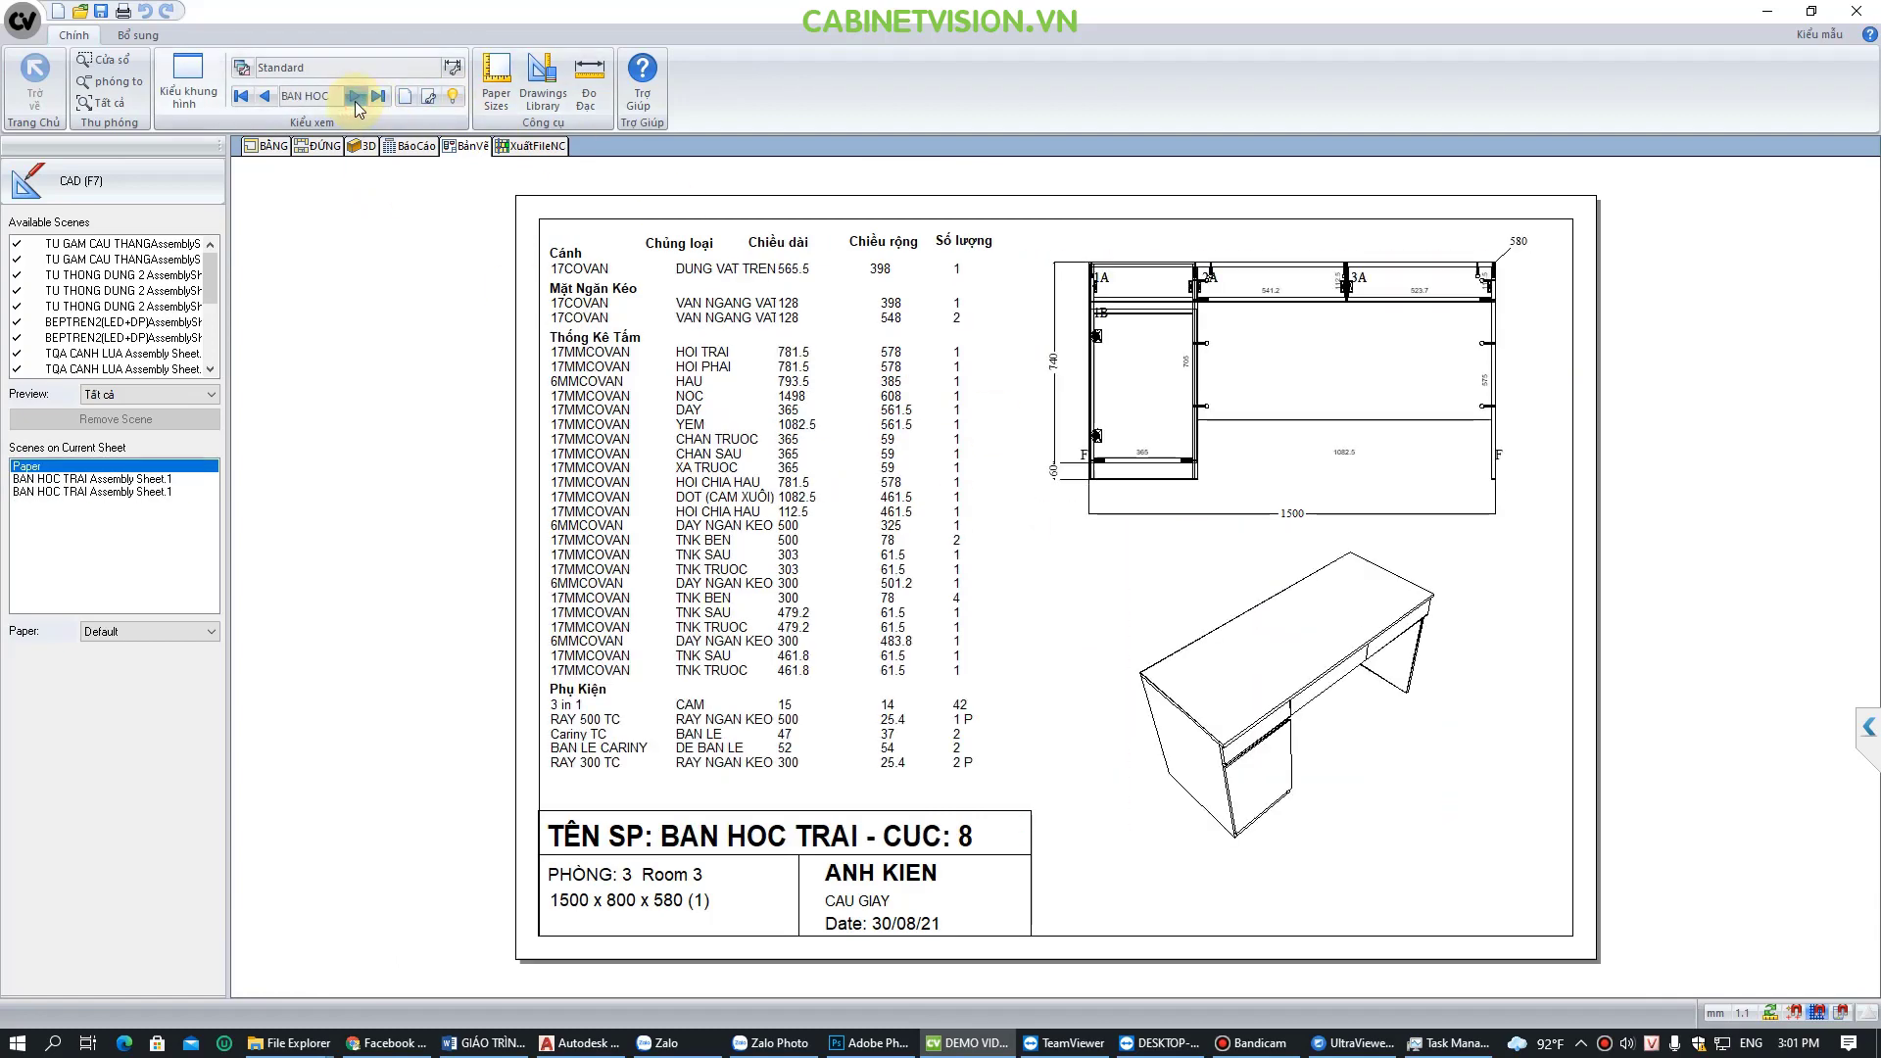
left_click(354, 98)
left_click(355, 98)
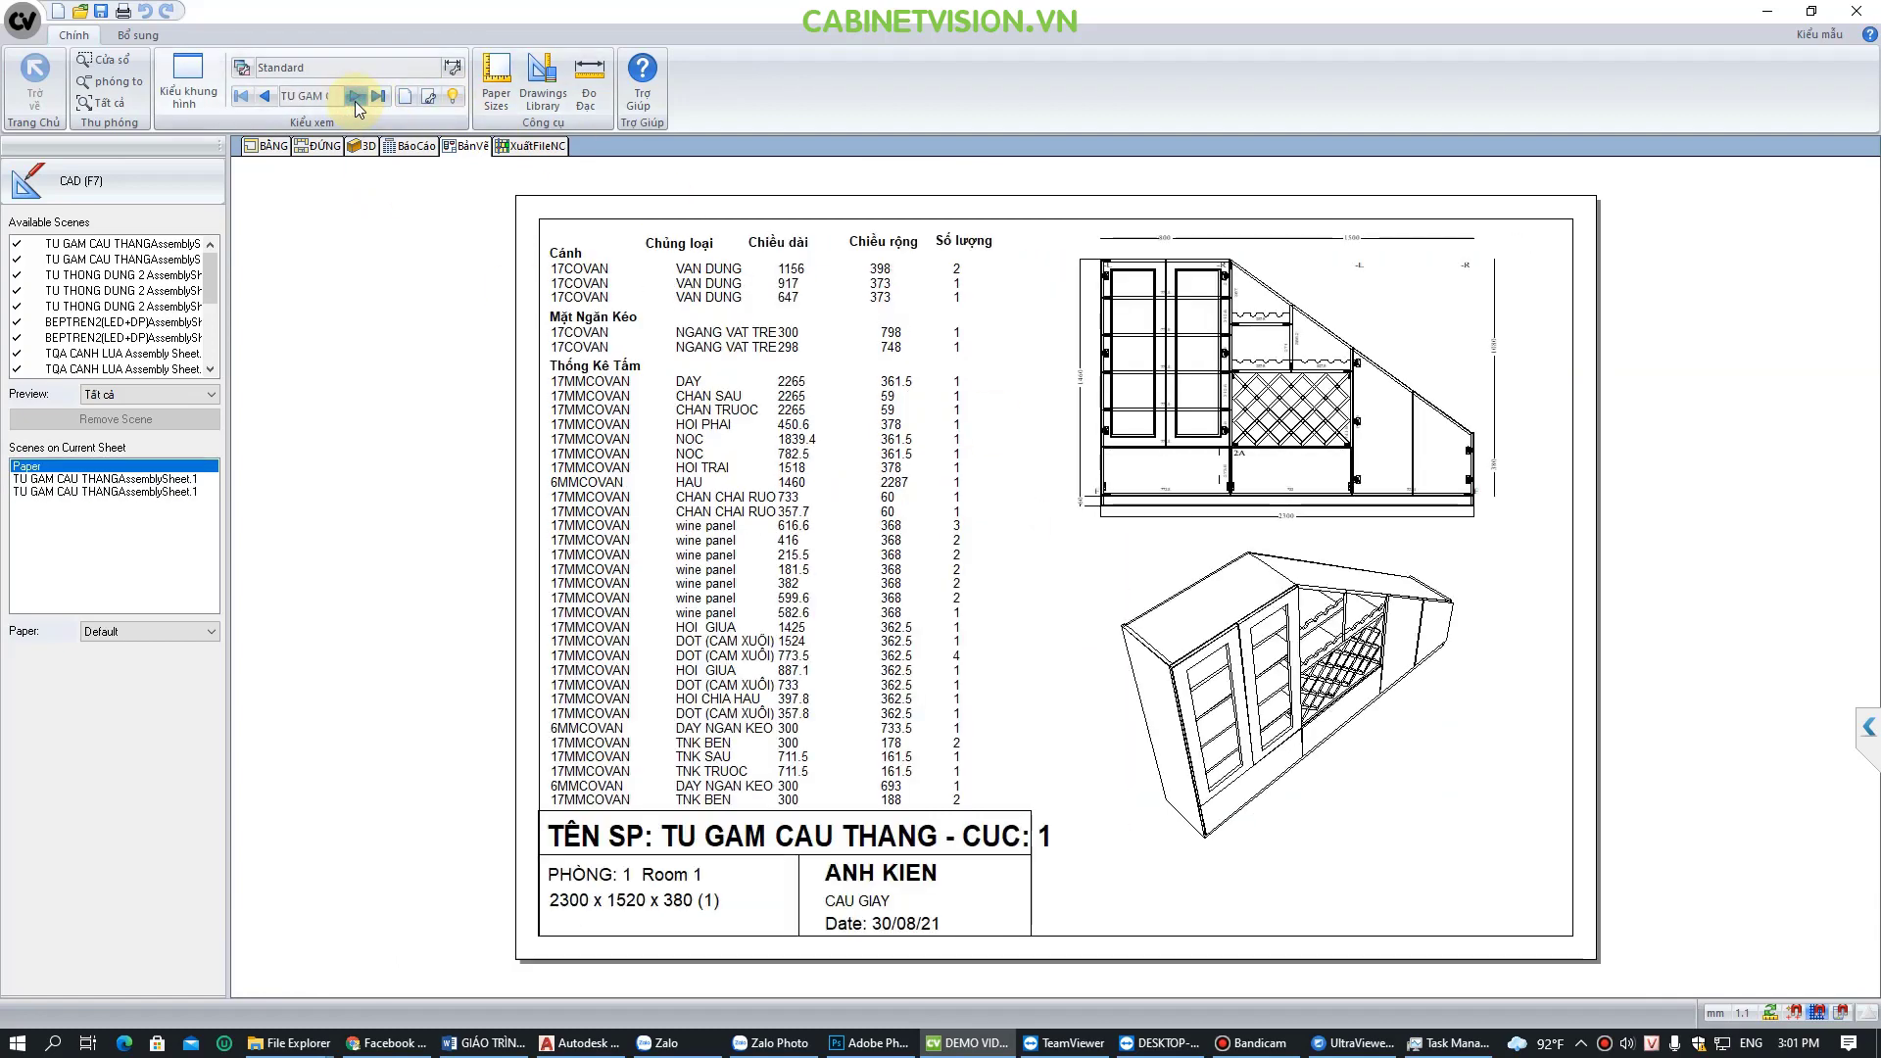
left_click(355, 98)
left_click(355, 98)
left_click(355, 98)
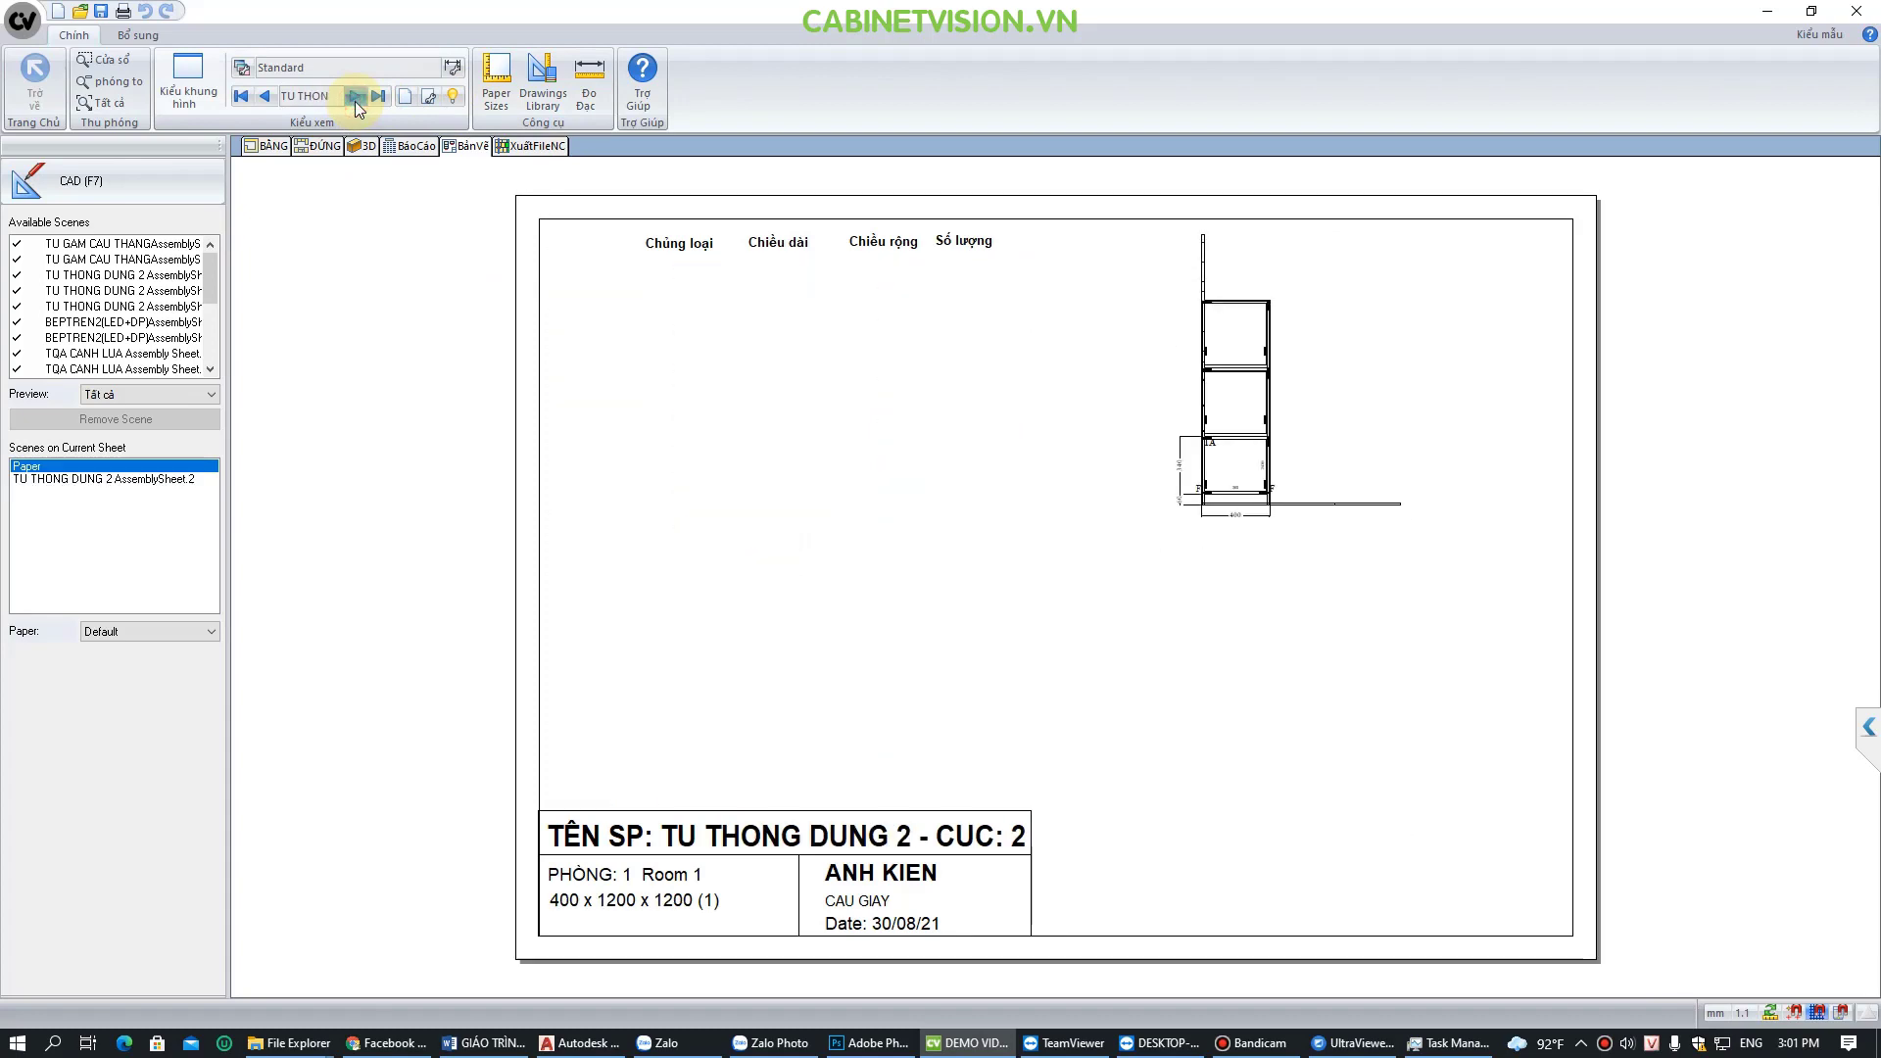
left_click(275, 97)
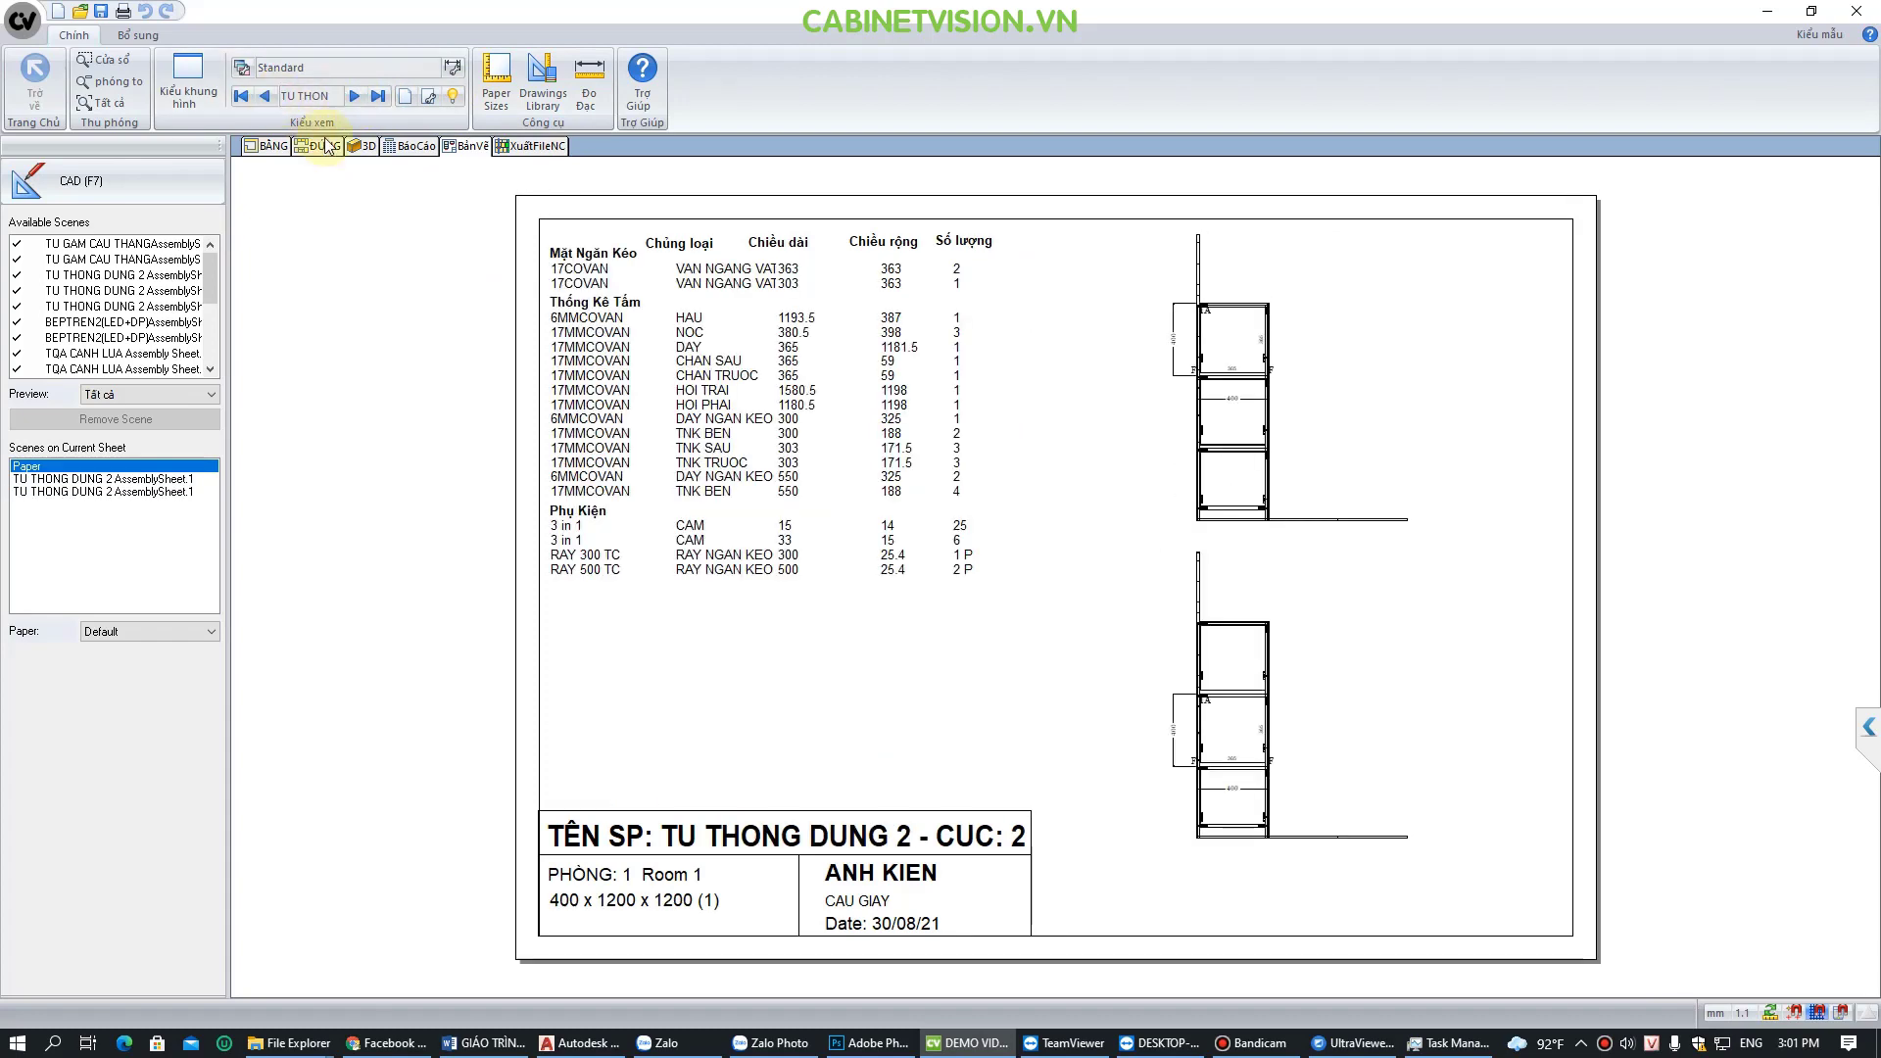
Delete the duplicate lower assembly view from the TU THONG DUNG 2 sheet.
left_click(1261, 703)
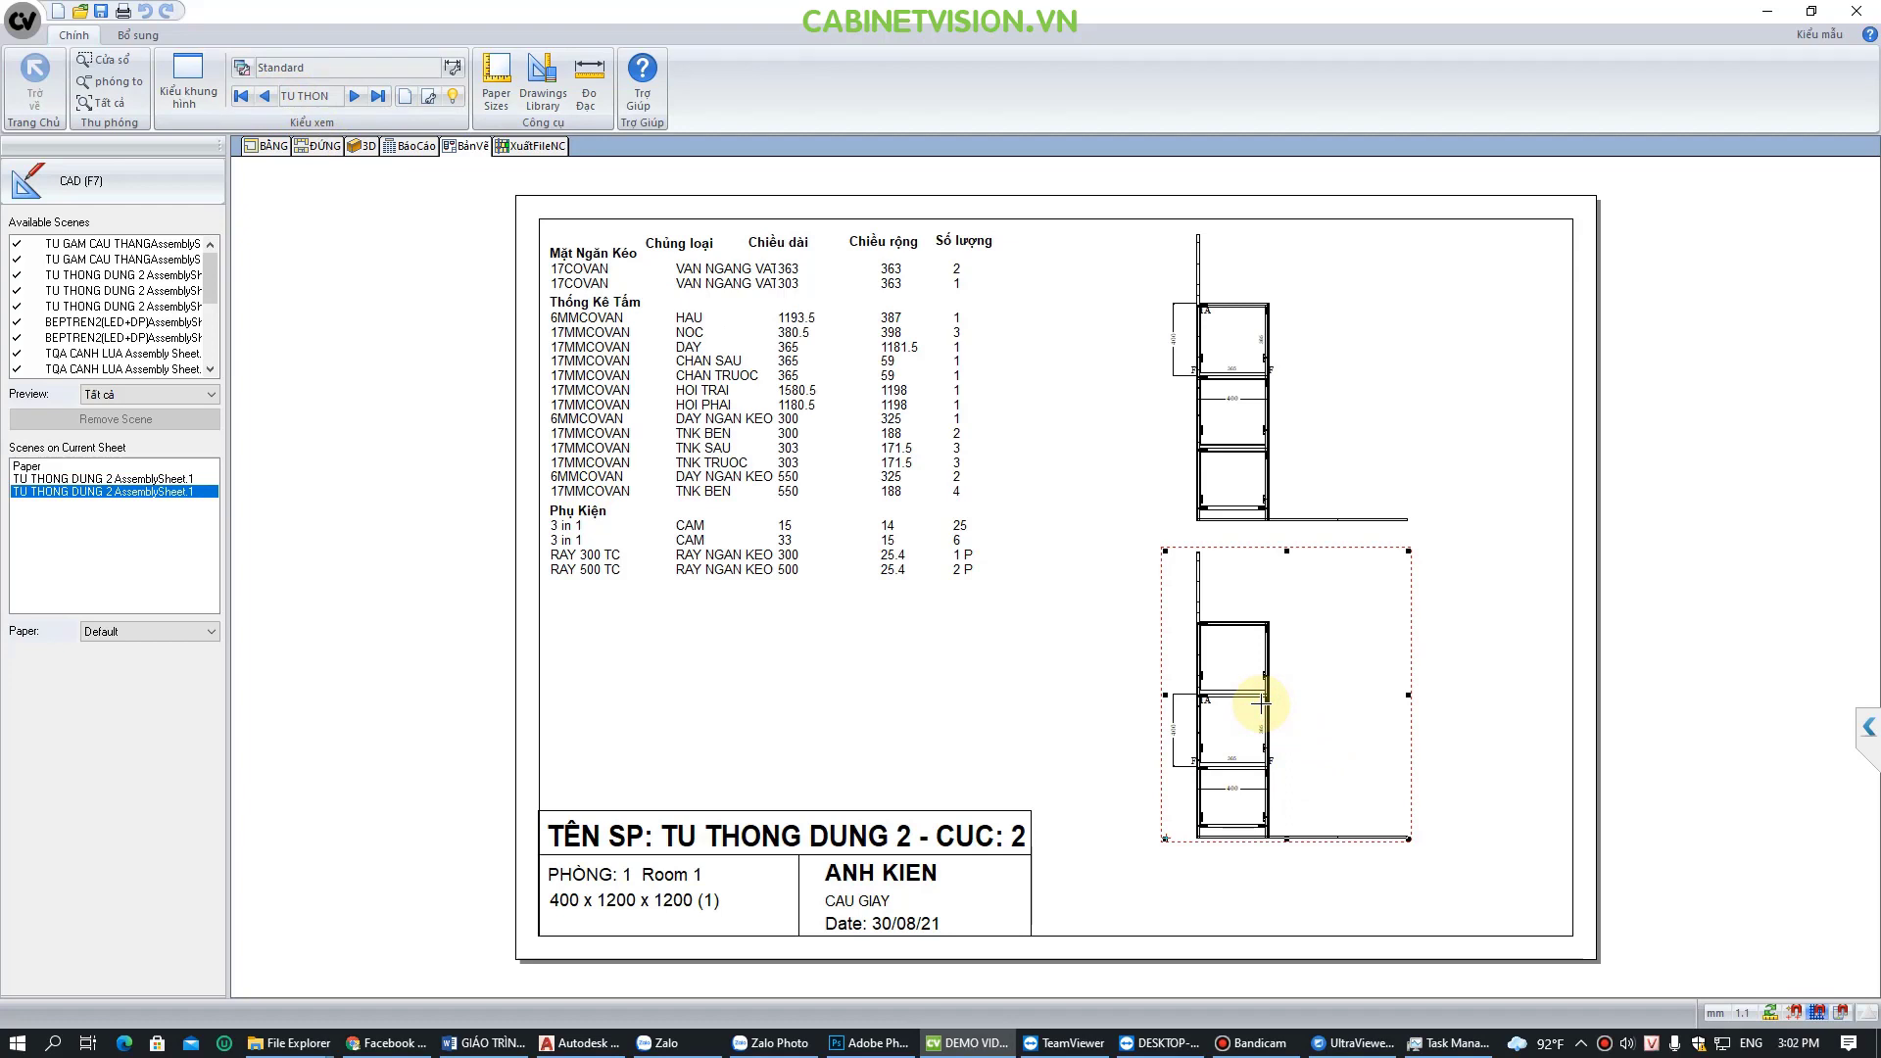
key("Delete")
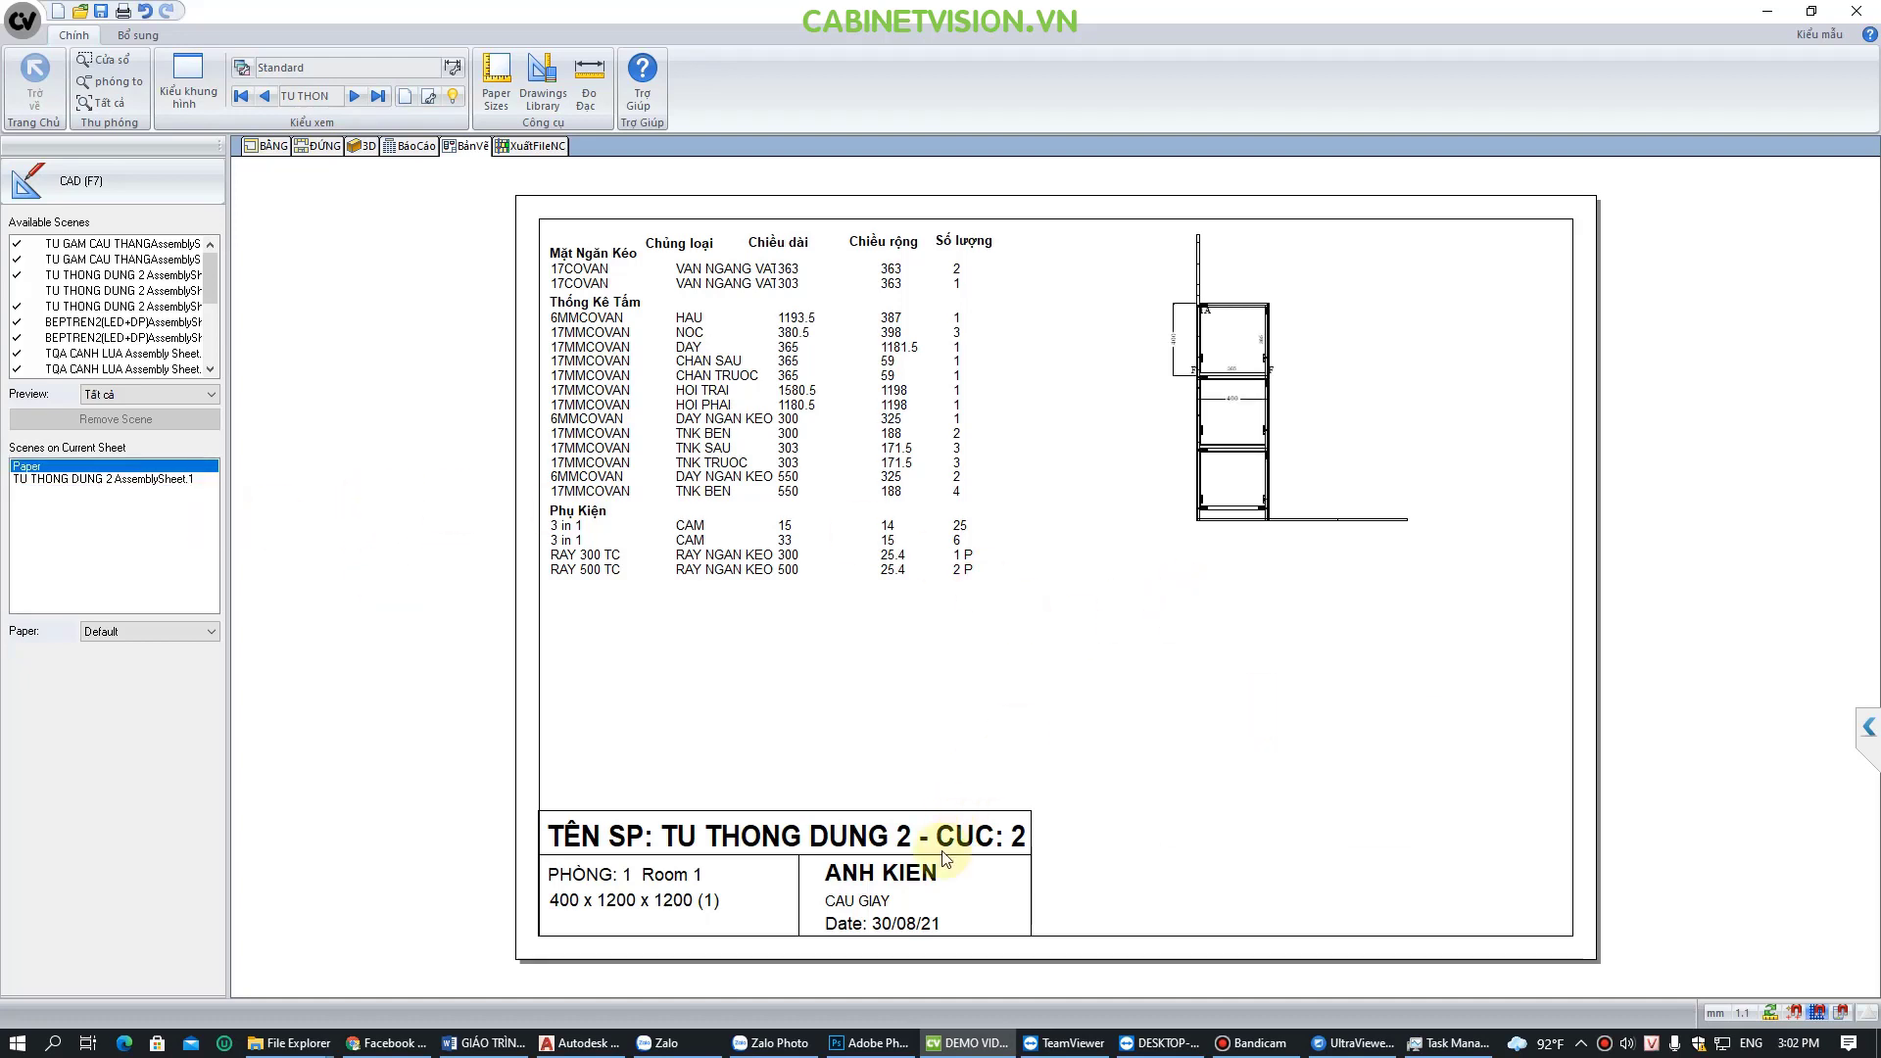
left_click(375, 493)
Open TU THONG DUNG 2 from Room 1's plan in 3D and orbit it to an angled view.
left_click(271, 145)
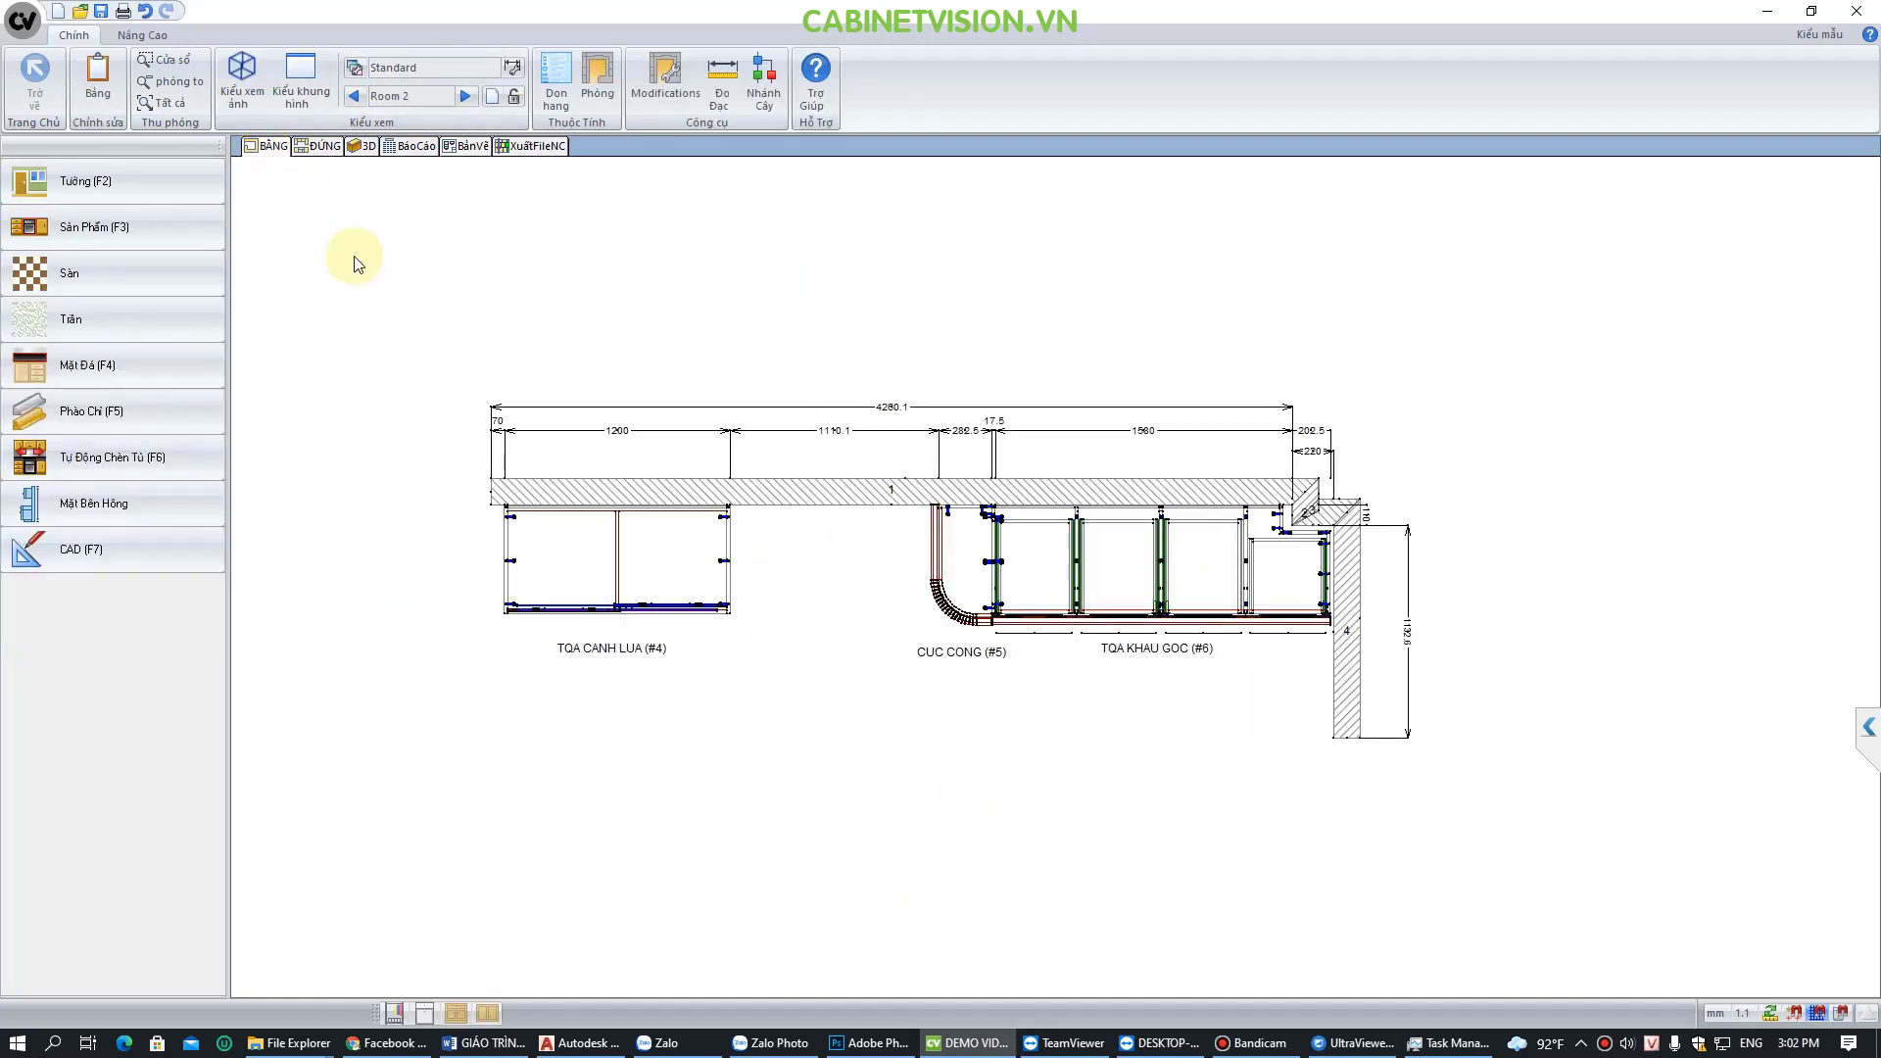
left_click(354, 95)
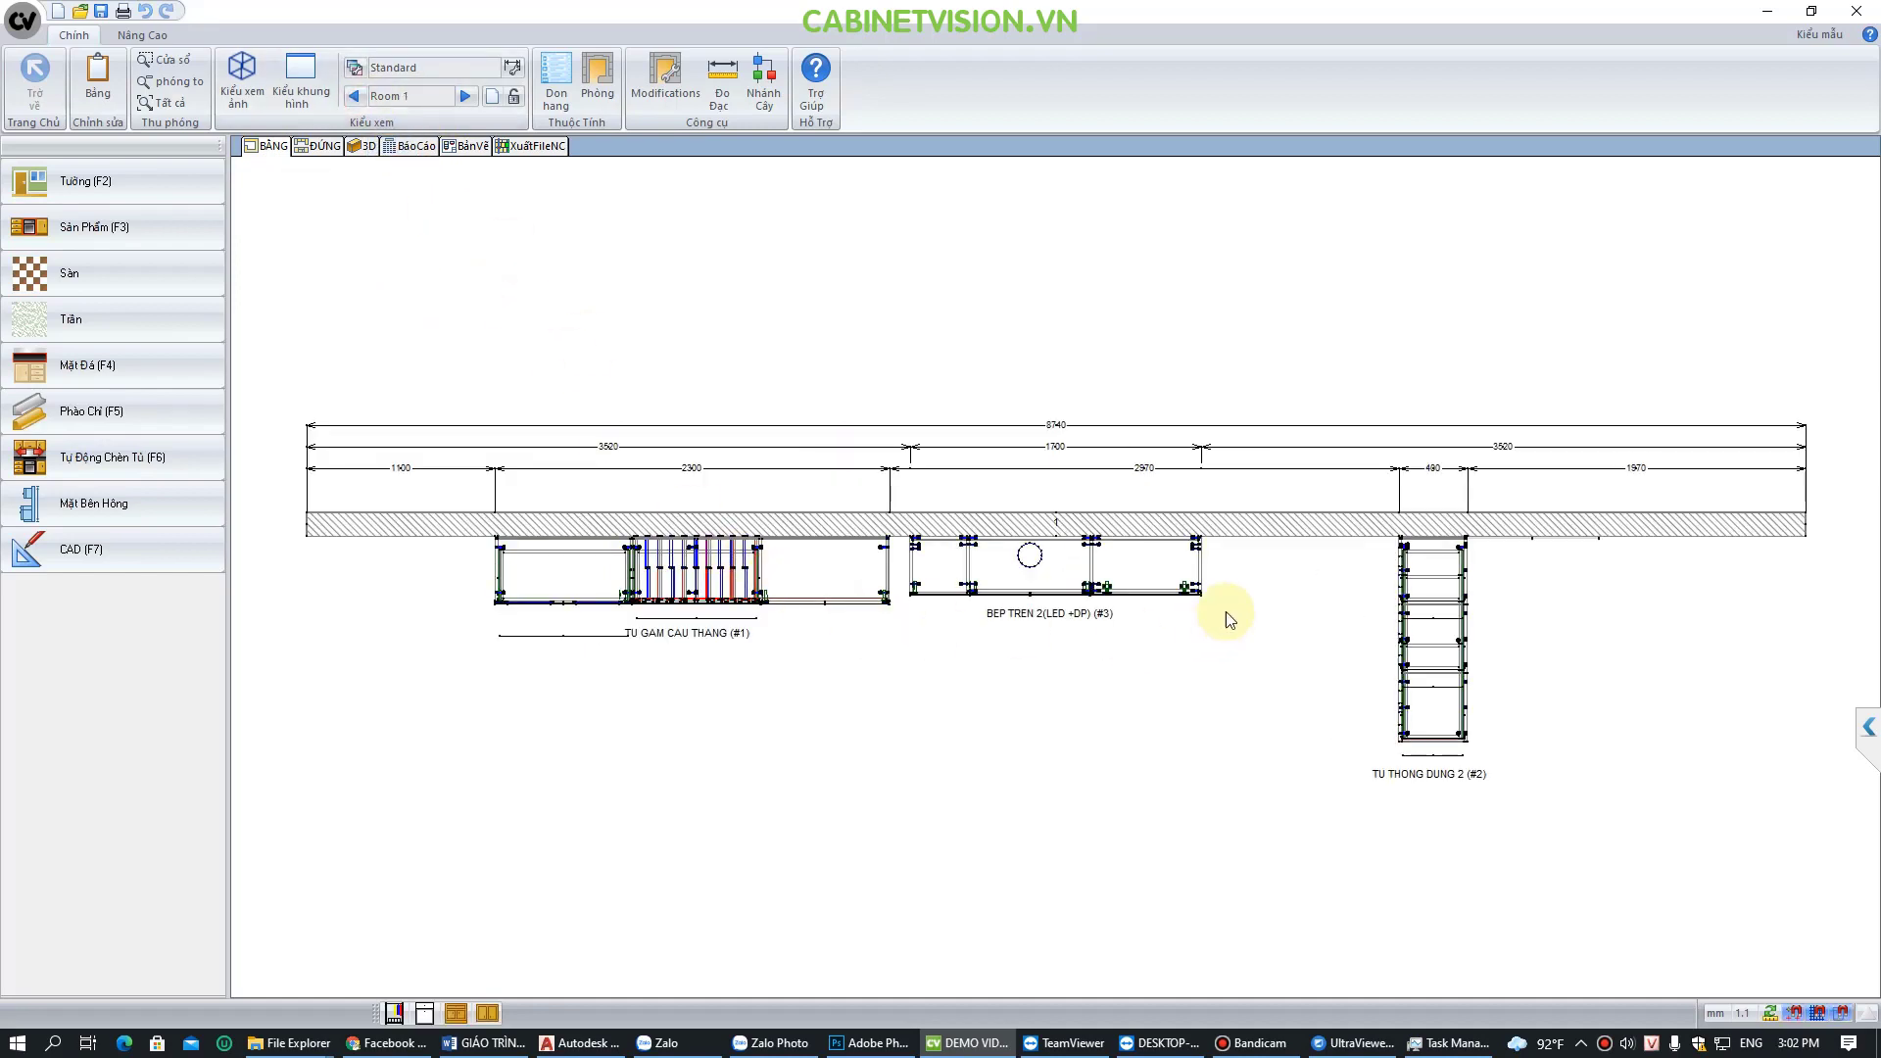
left_click(1441, 595)
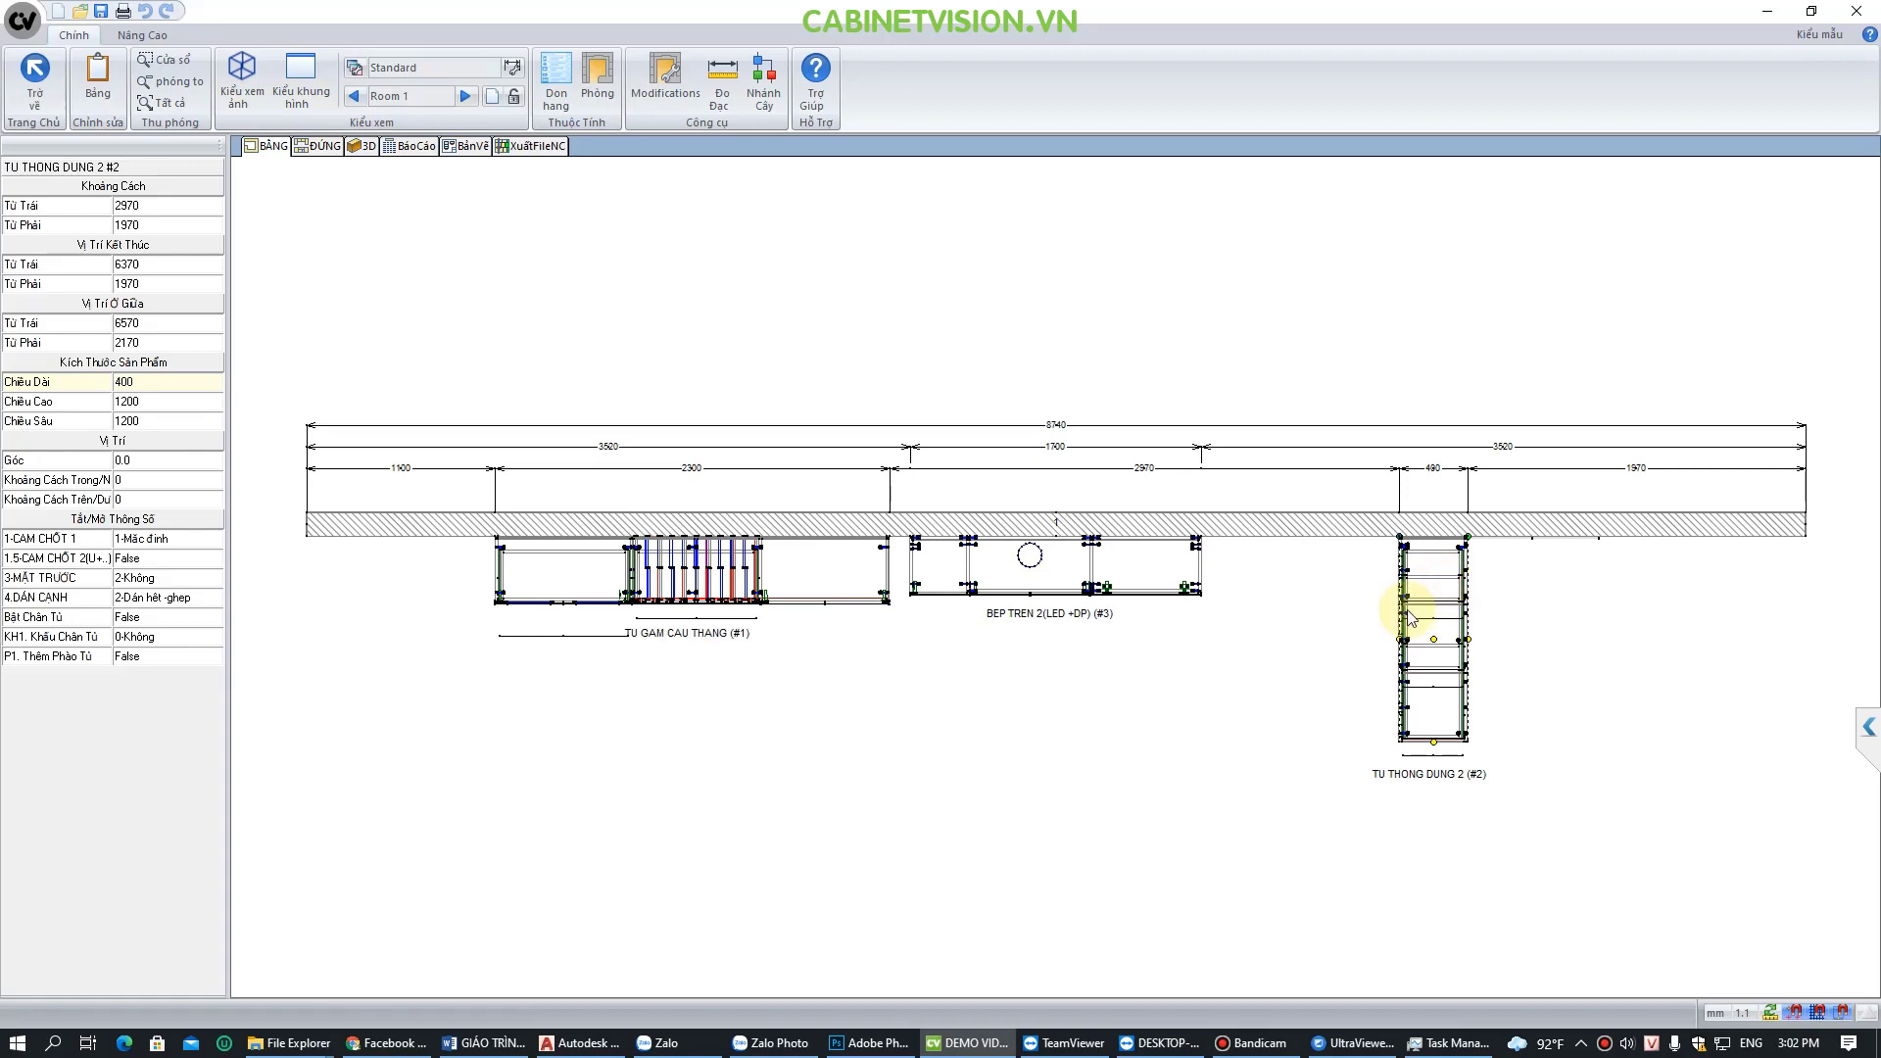
double_click(880, 599)
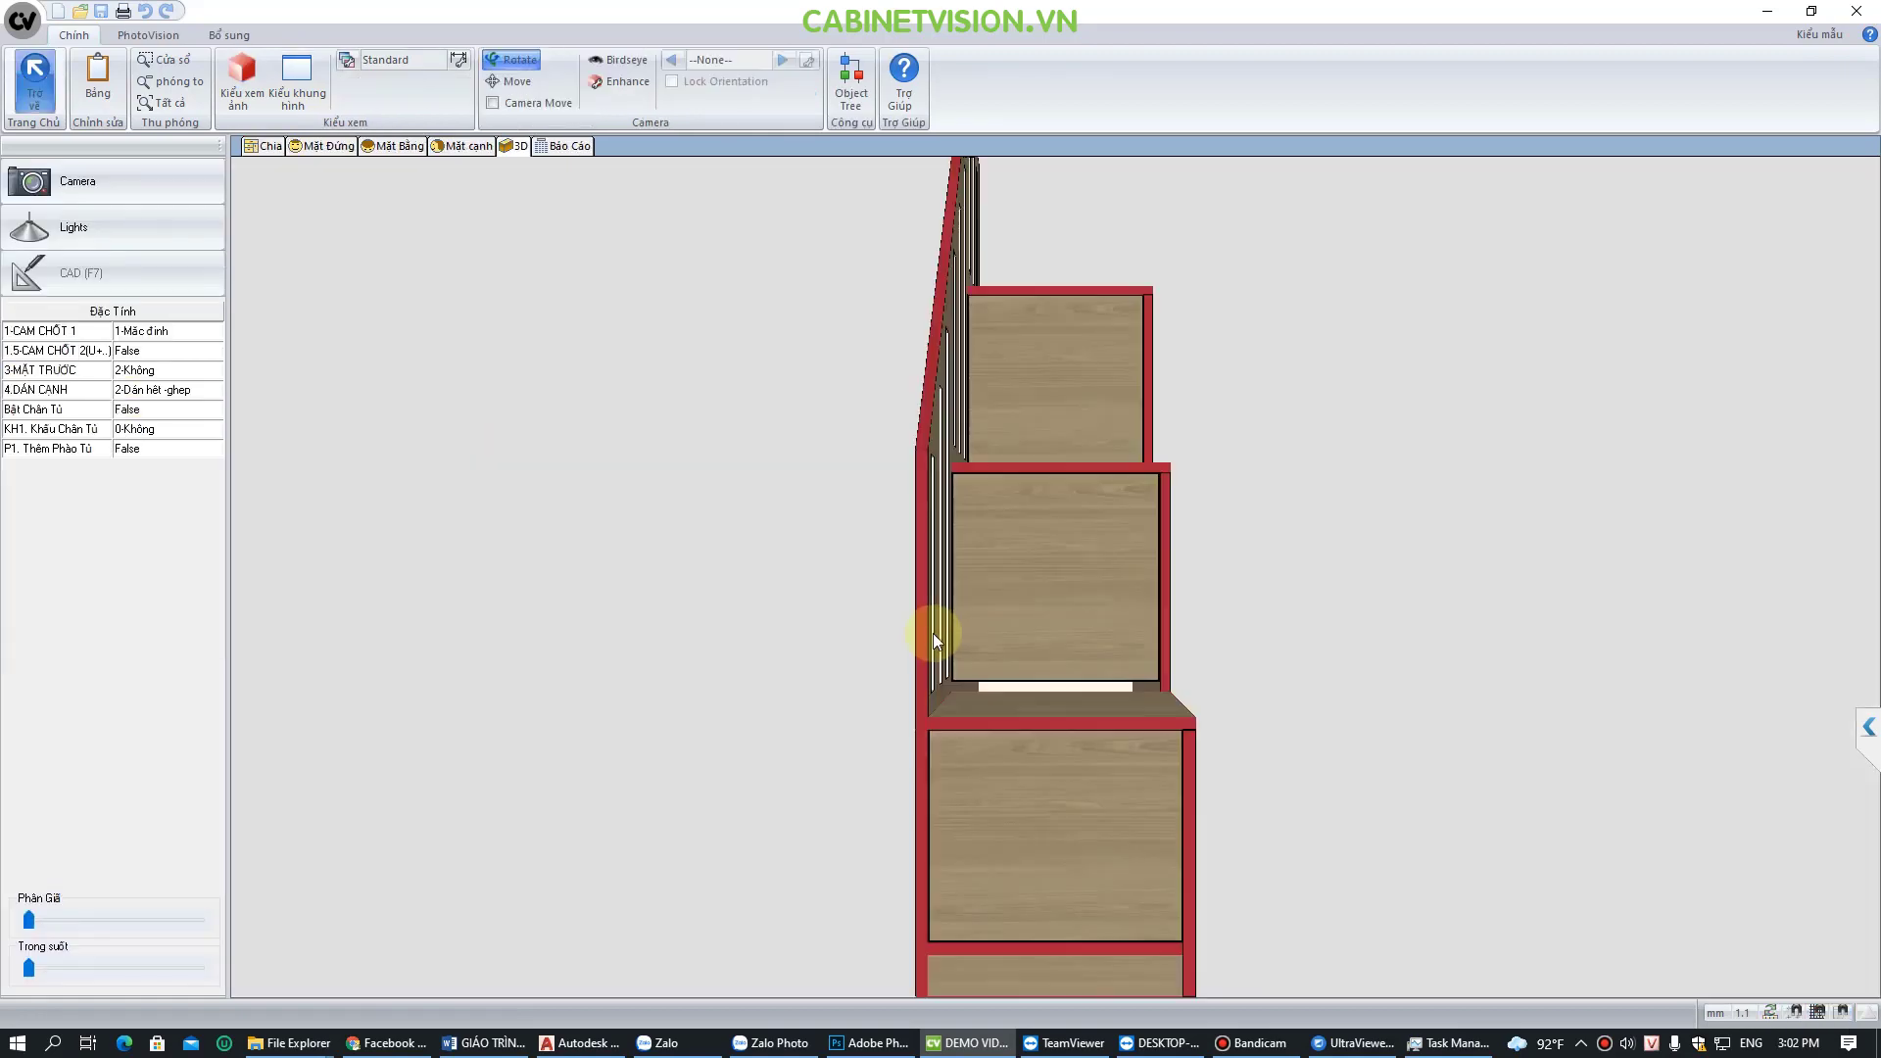
left_click_drag(692, 620, 522, 717)
left_click_drag(1121, 538, 974, 520)
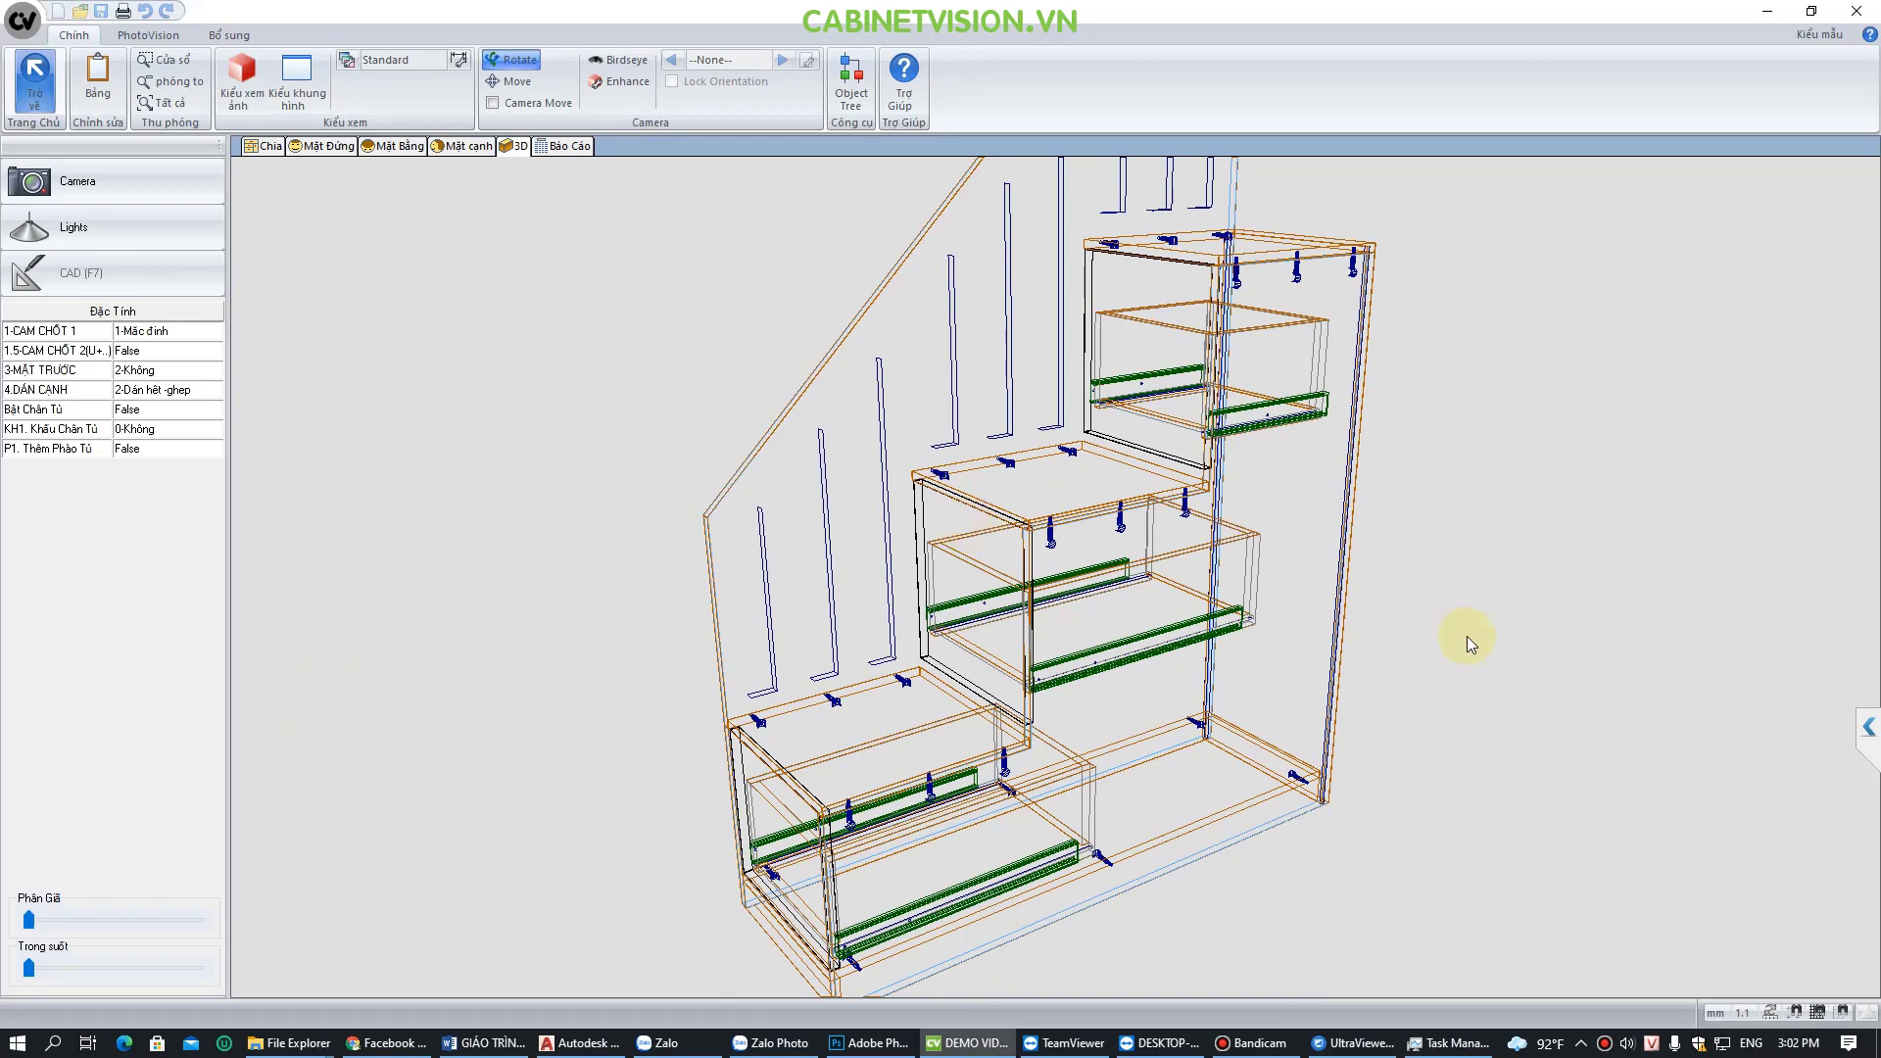
scroll(1381, 686, "down", 3)
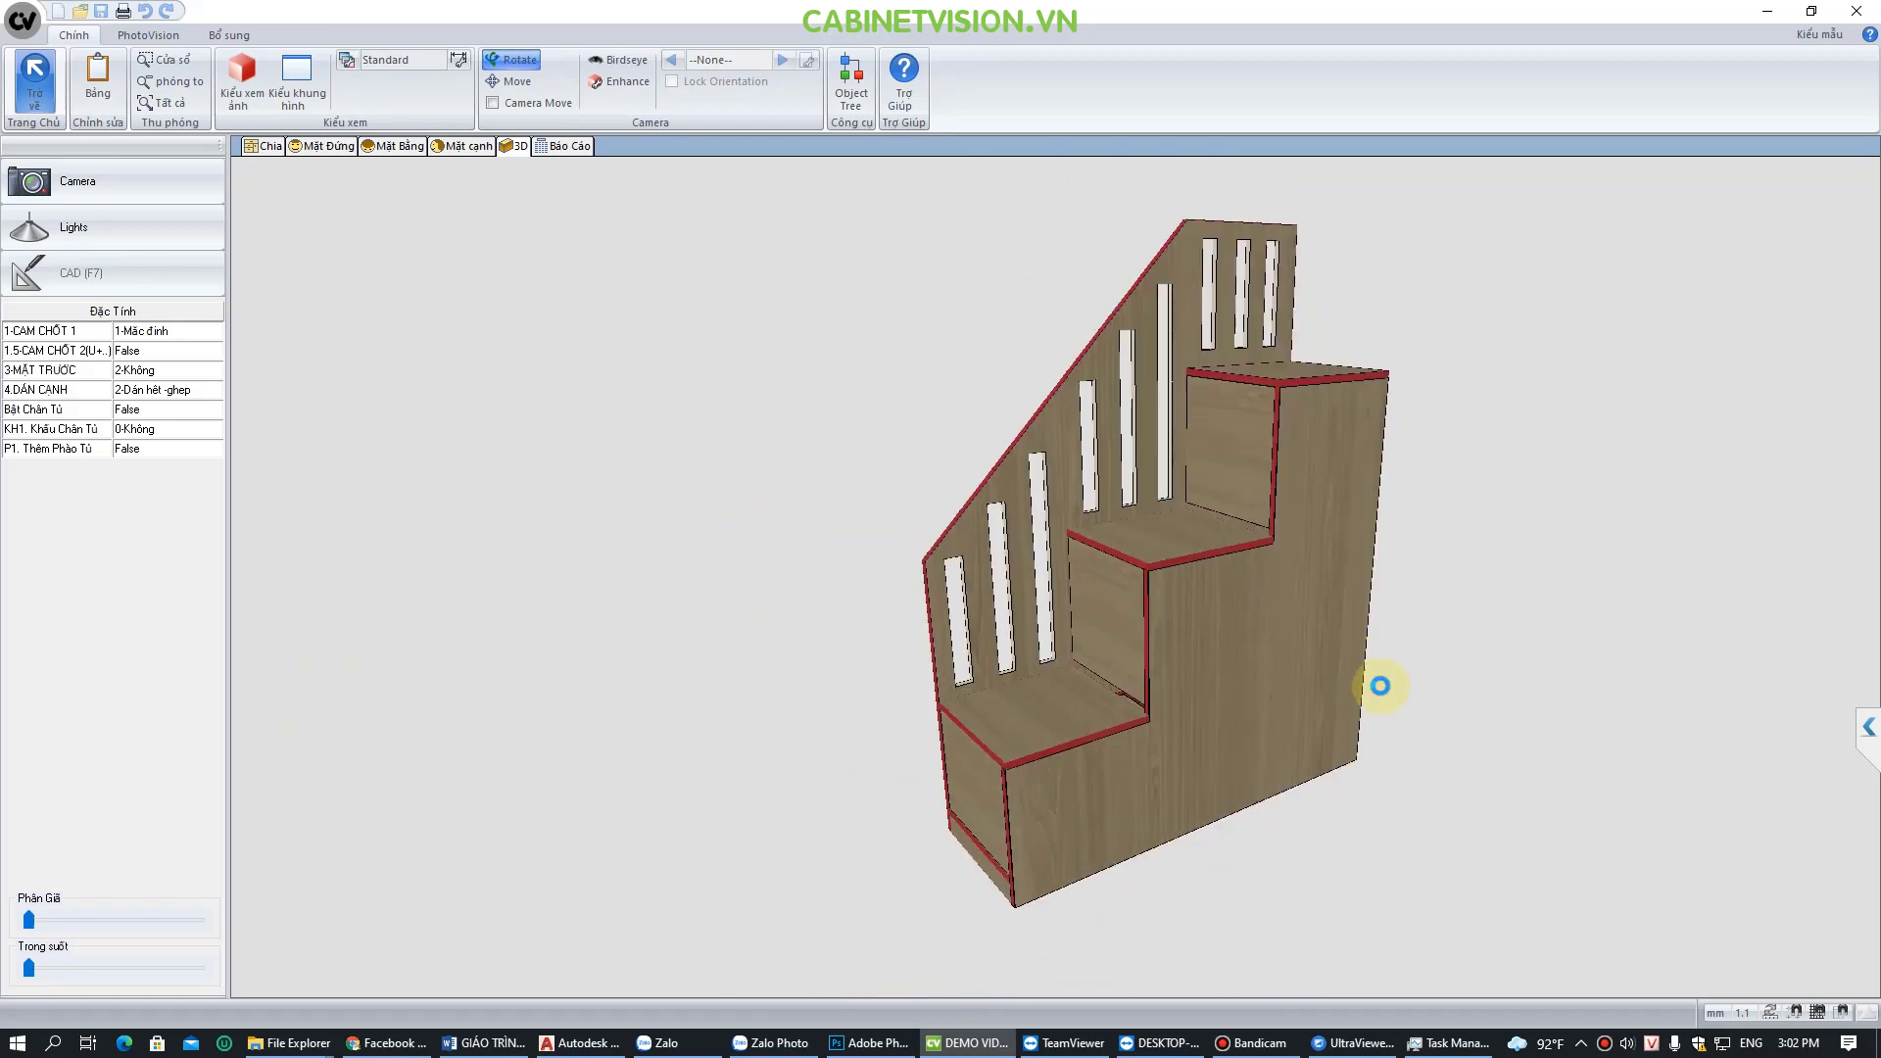
scroll(1134, 645, "up", 2)
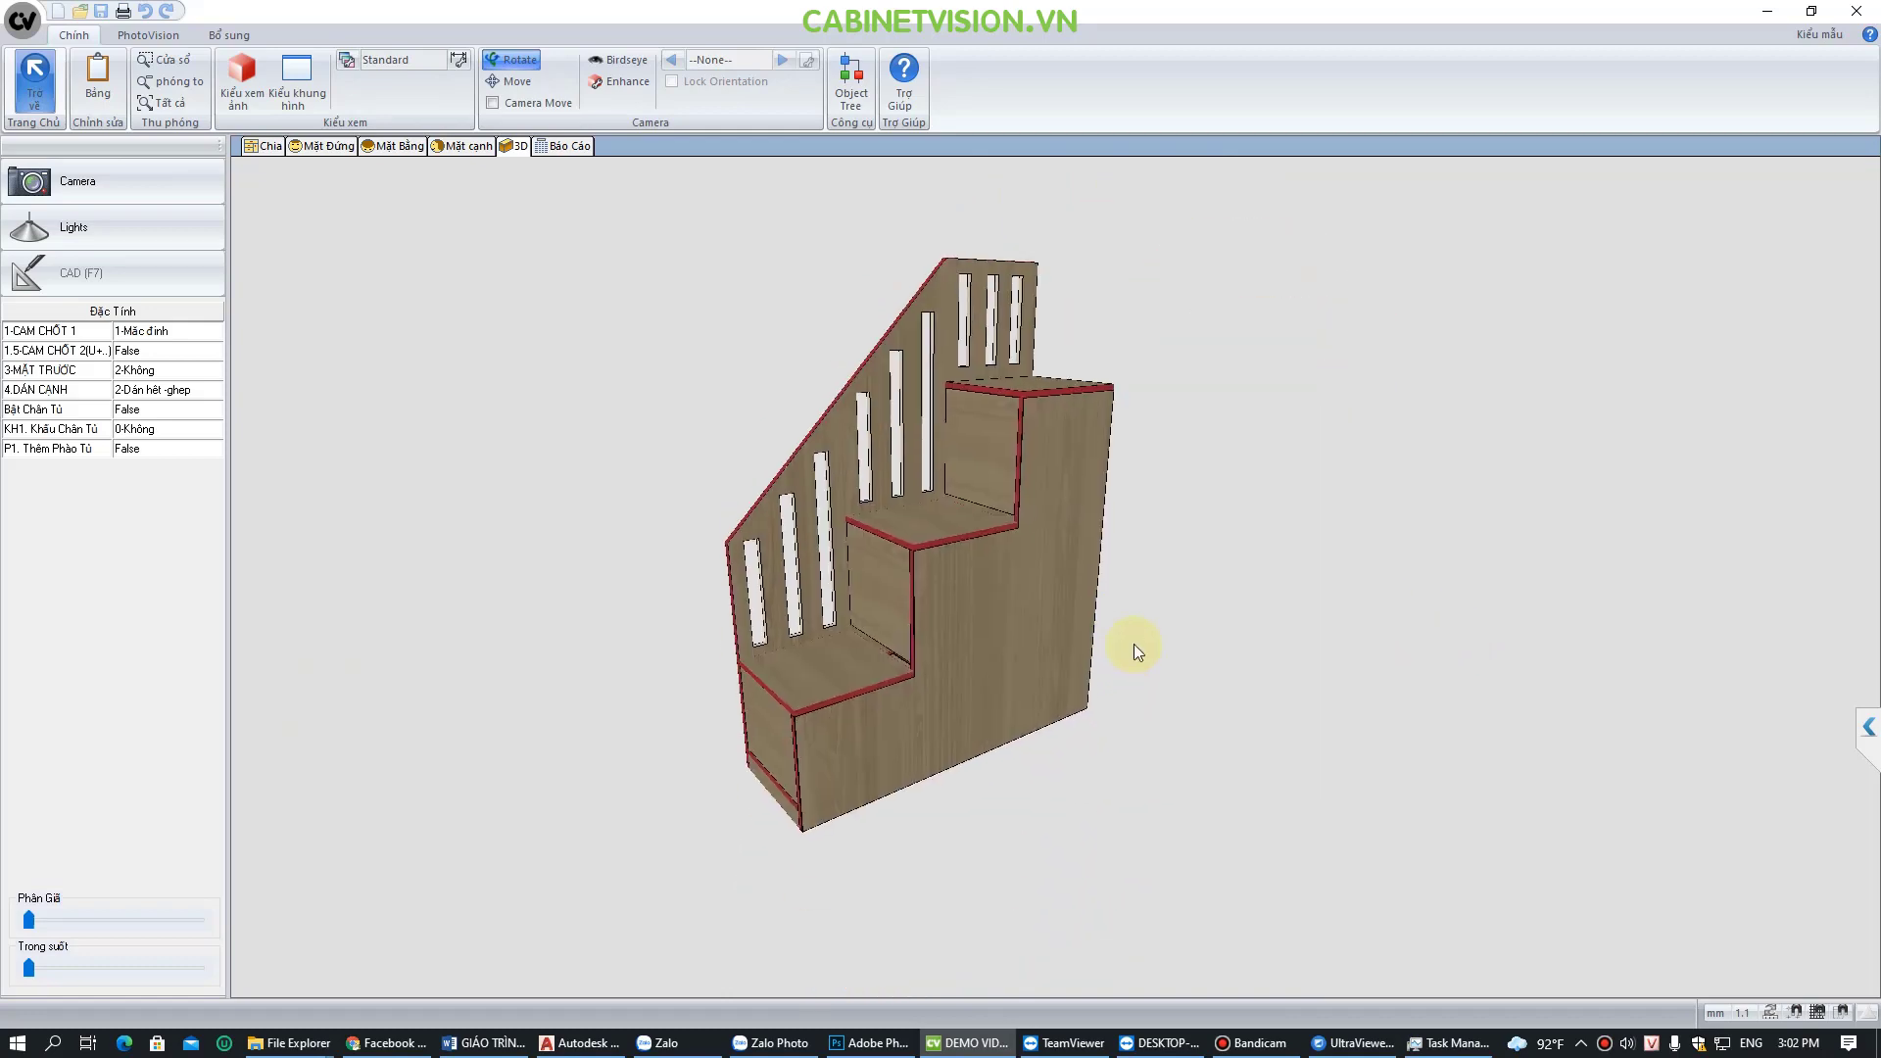
Send the 3D view to the drawings as a live scene and close the 3D editor.
right_click(497, 556)
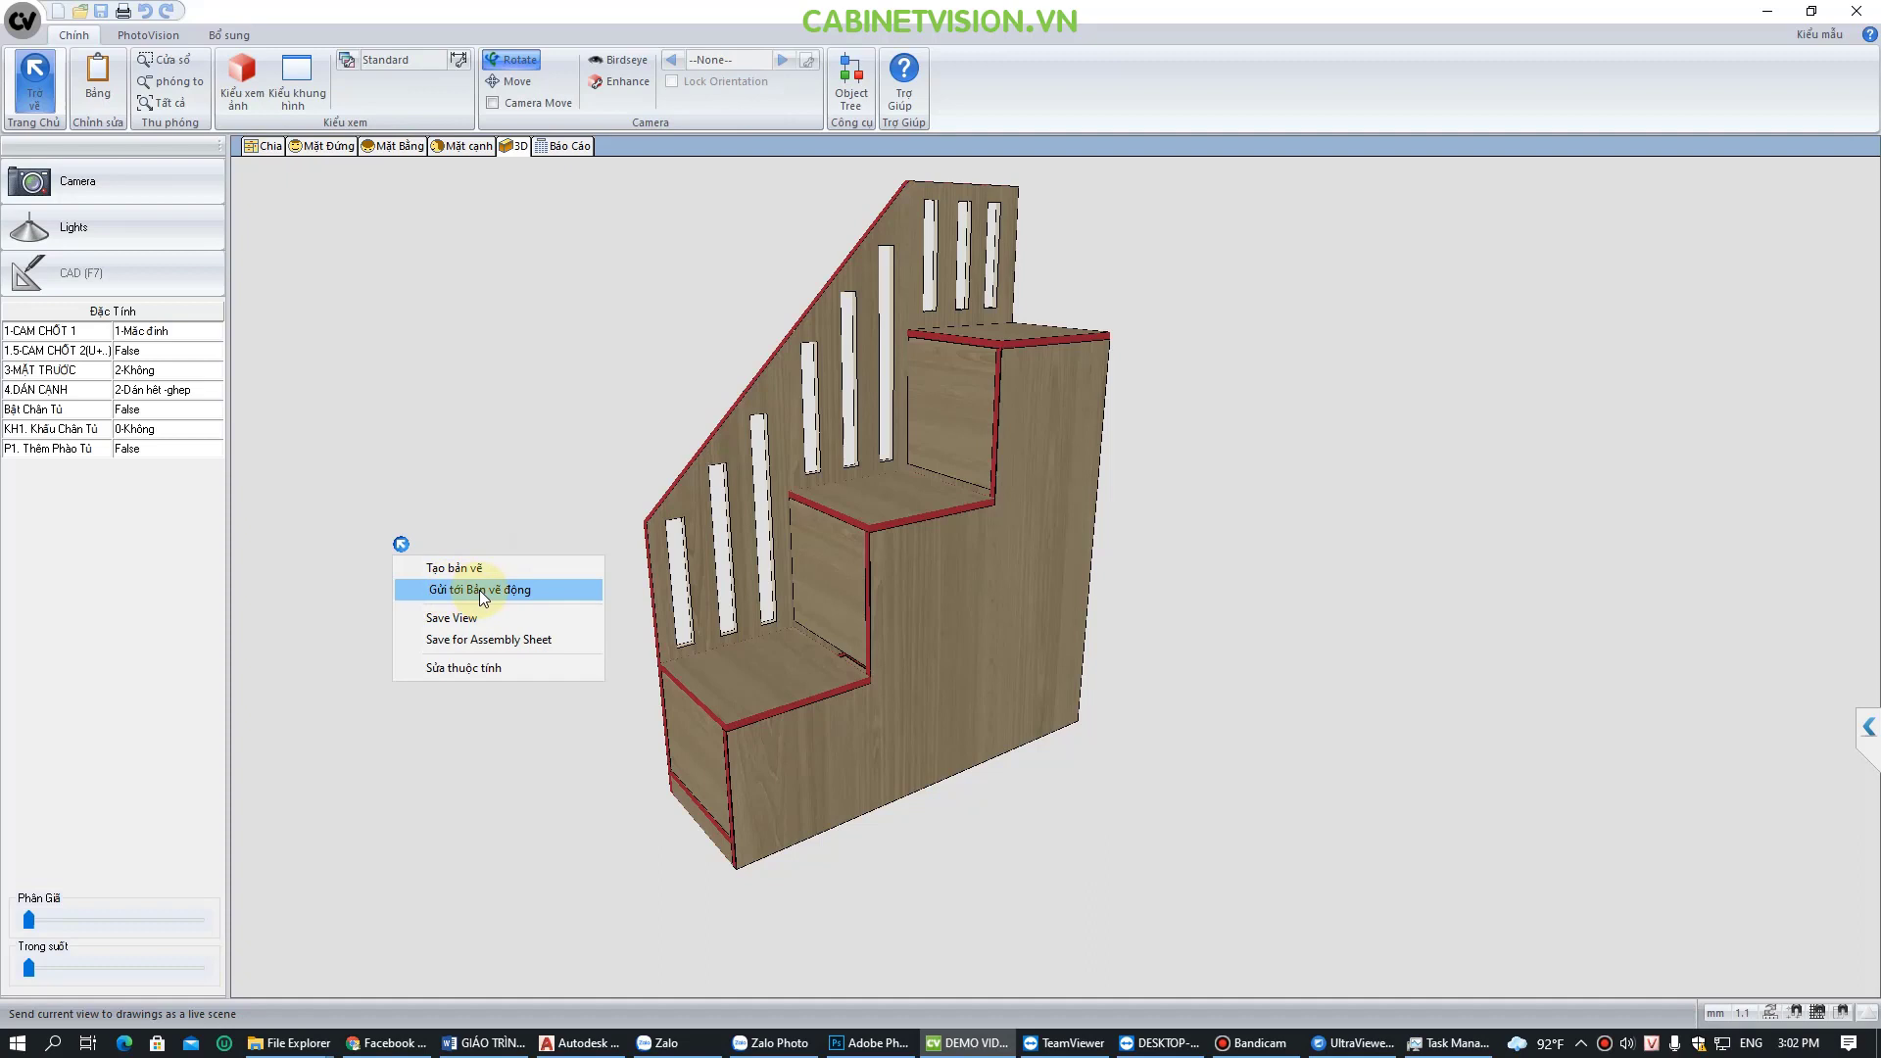
left_click(480, 590)
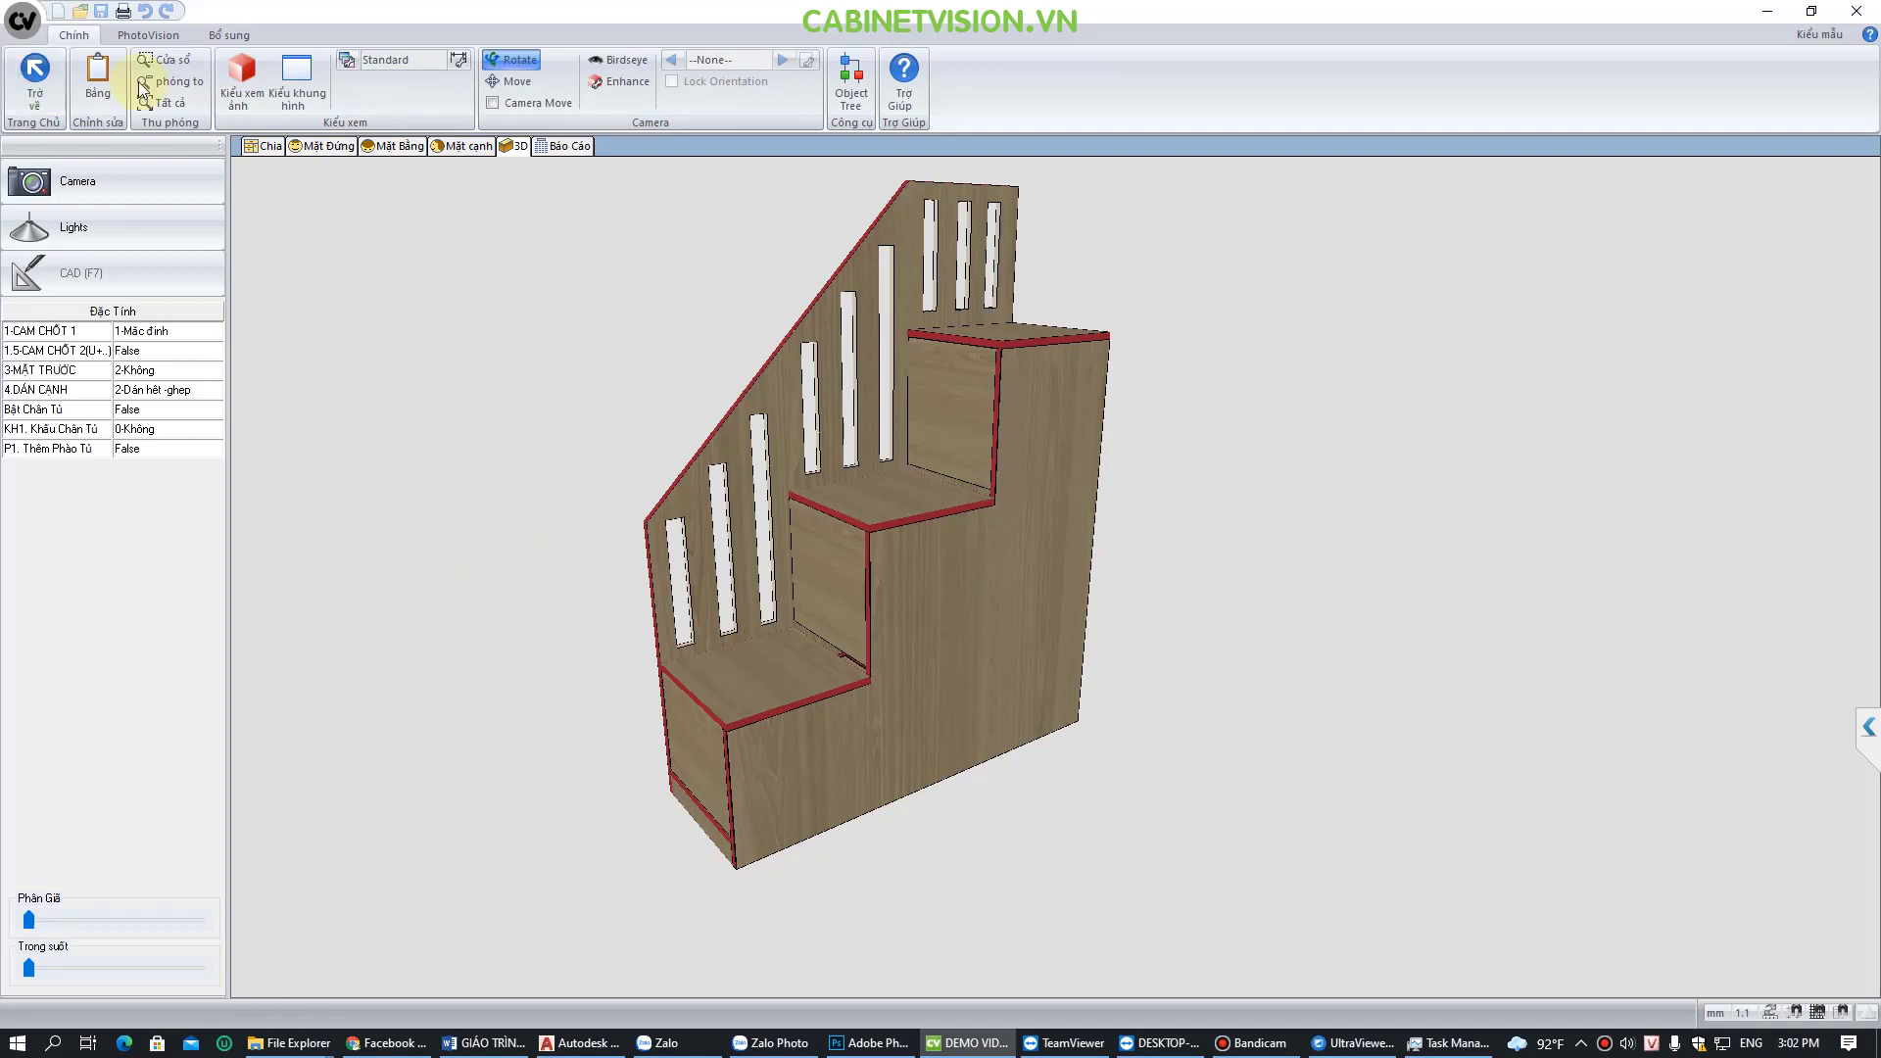
left_click(245, 93)
left_click(482, 542)
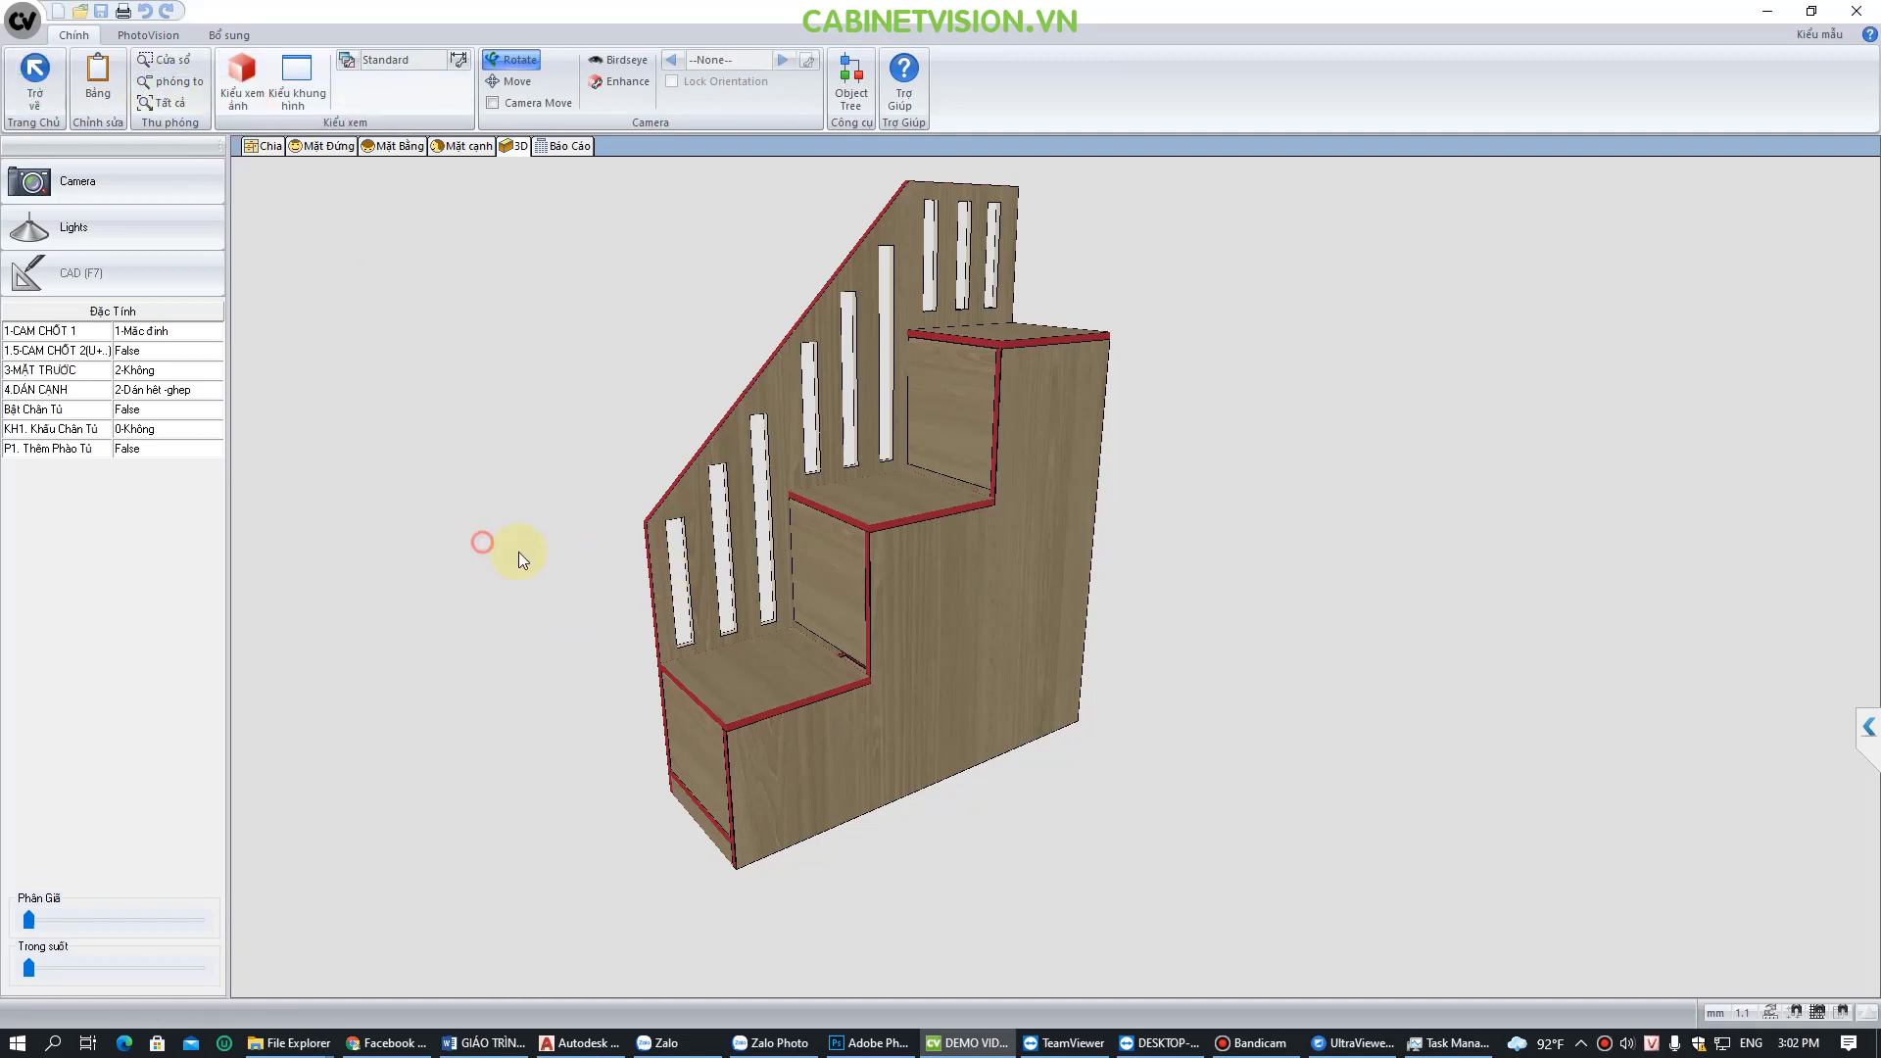
left_click(34, 78)
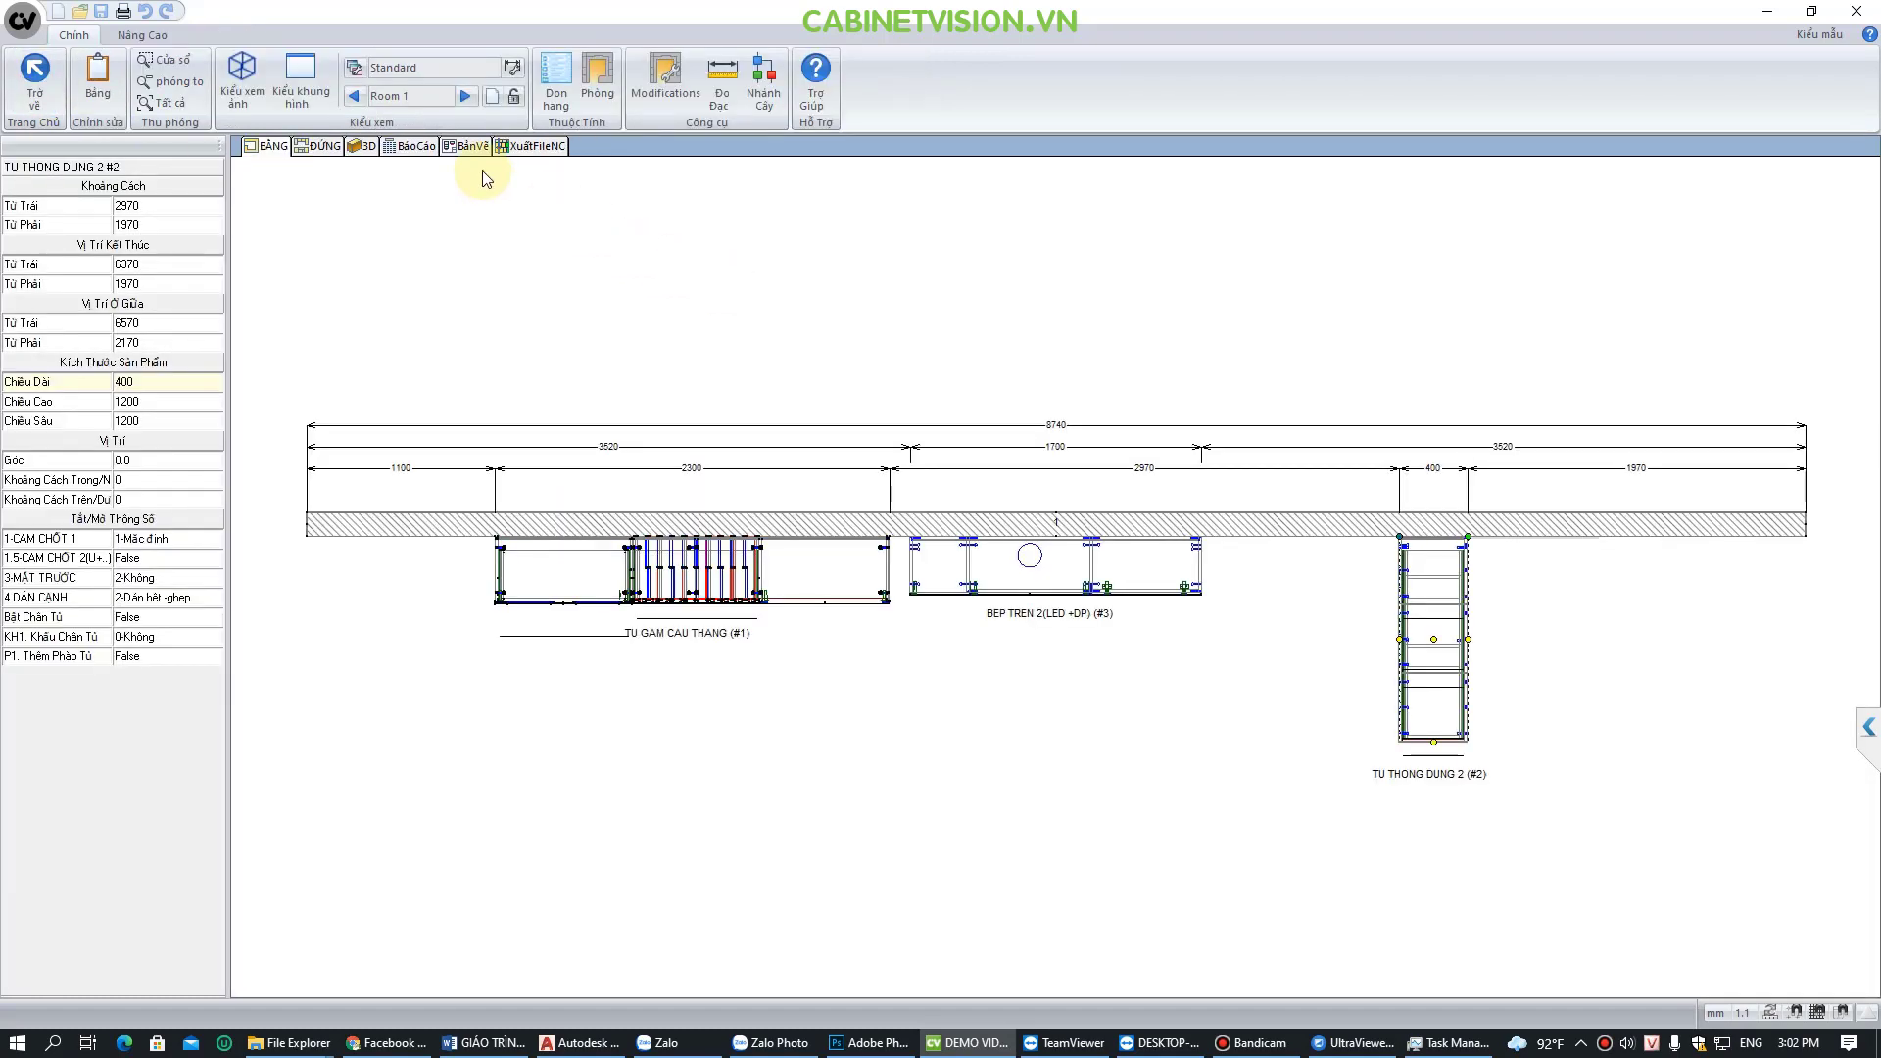
Place the TU THONG DUNG 2 3D scene on its sheet and adjust its size and position.
left_click(468, 147)
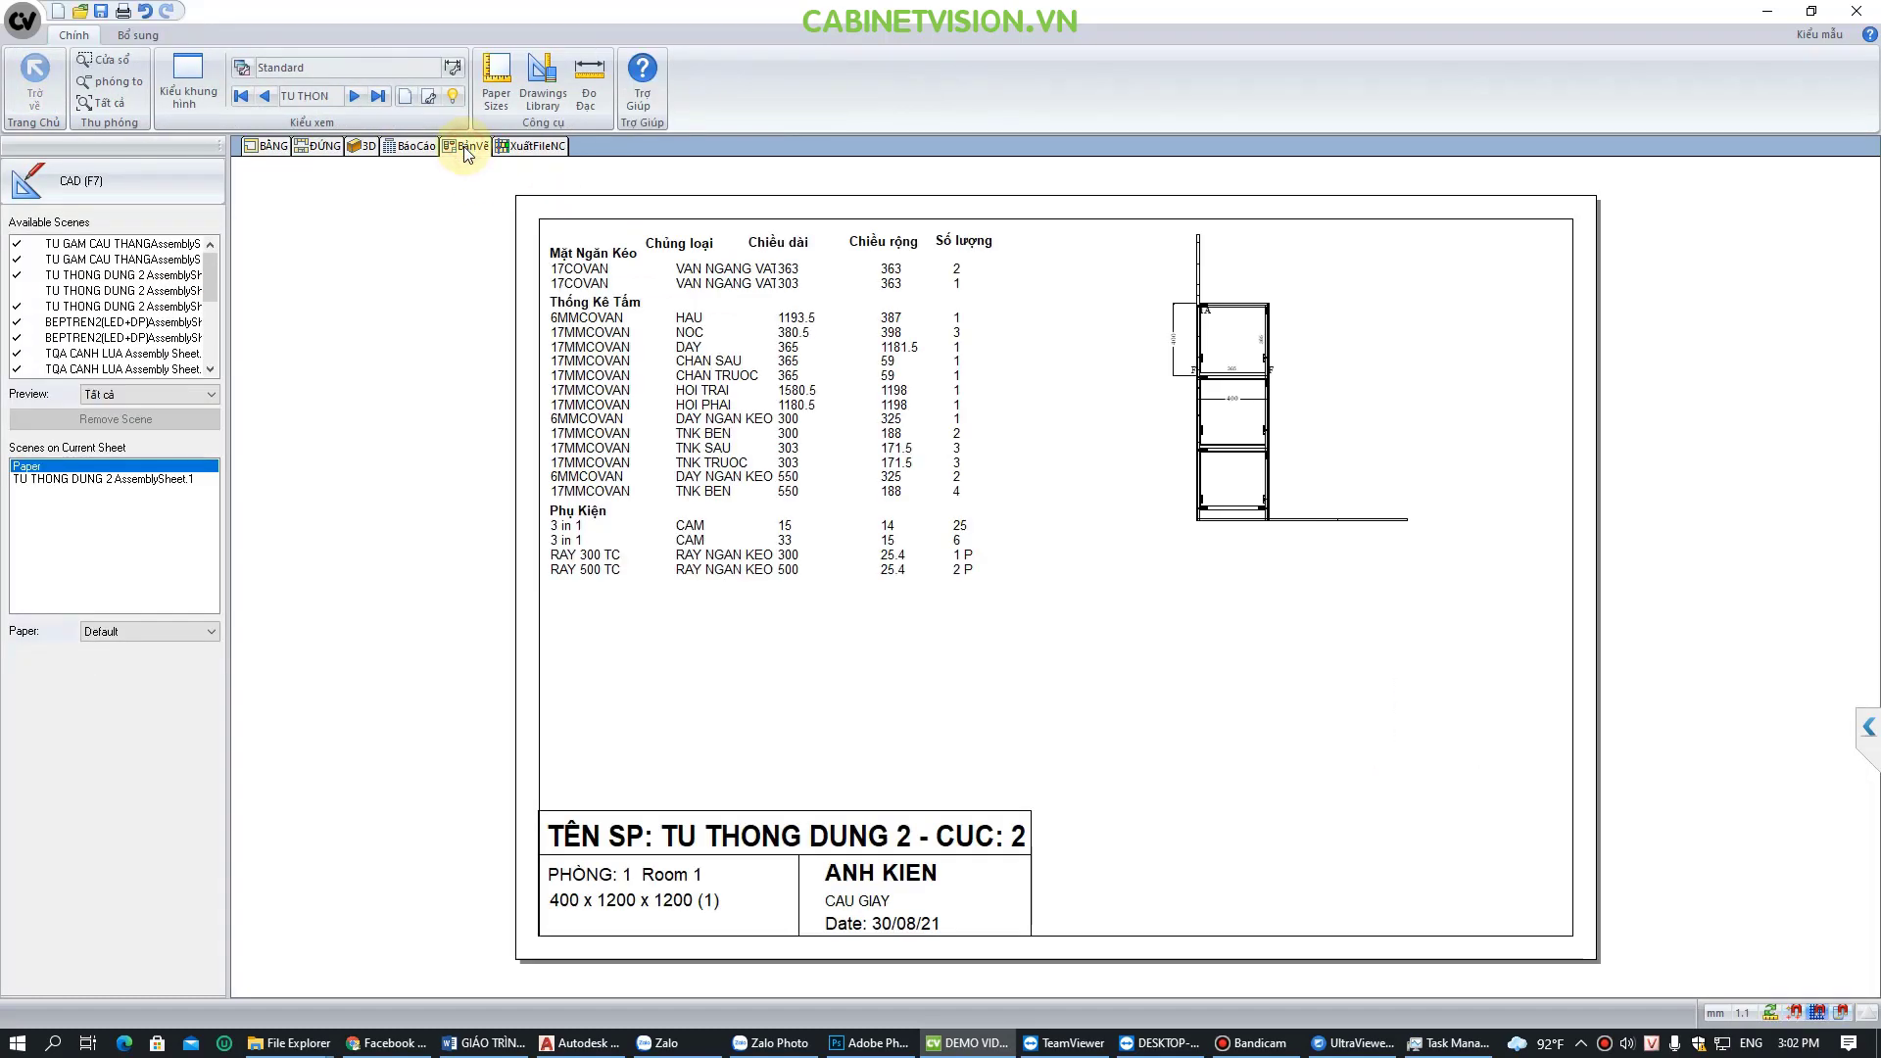
scroll(101, 314, "down", 5)
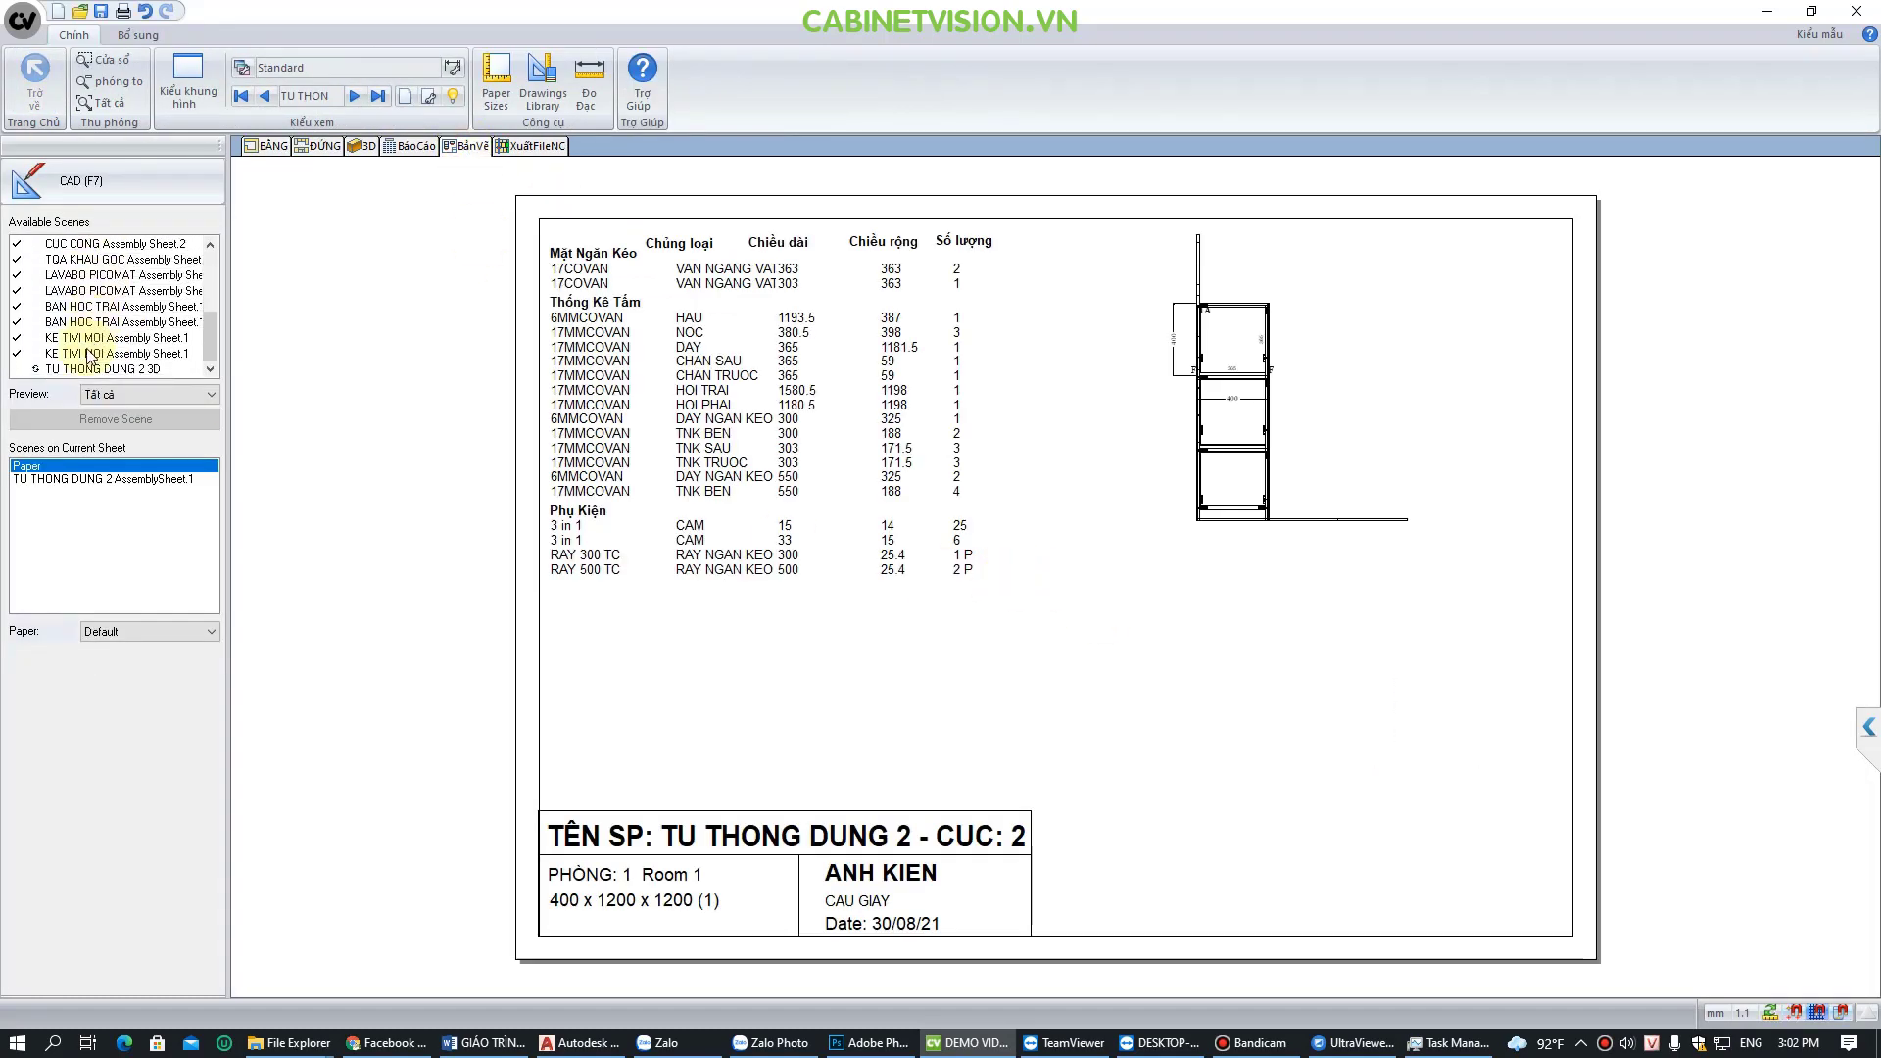
left_click_drag(74, 368, 1197, 780)
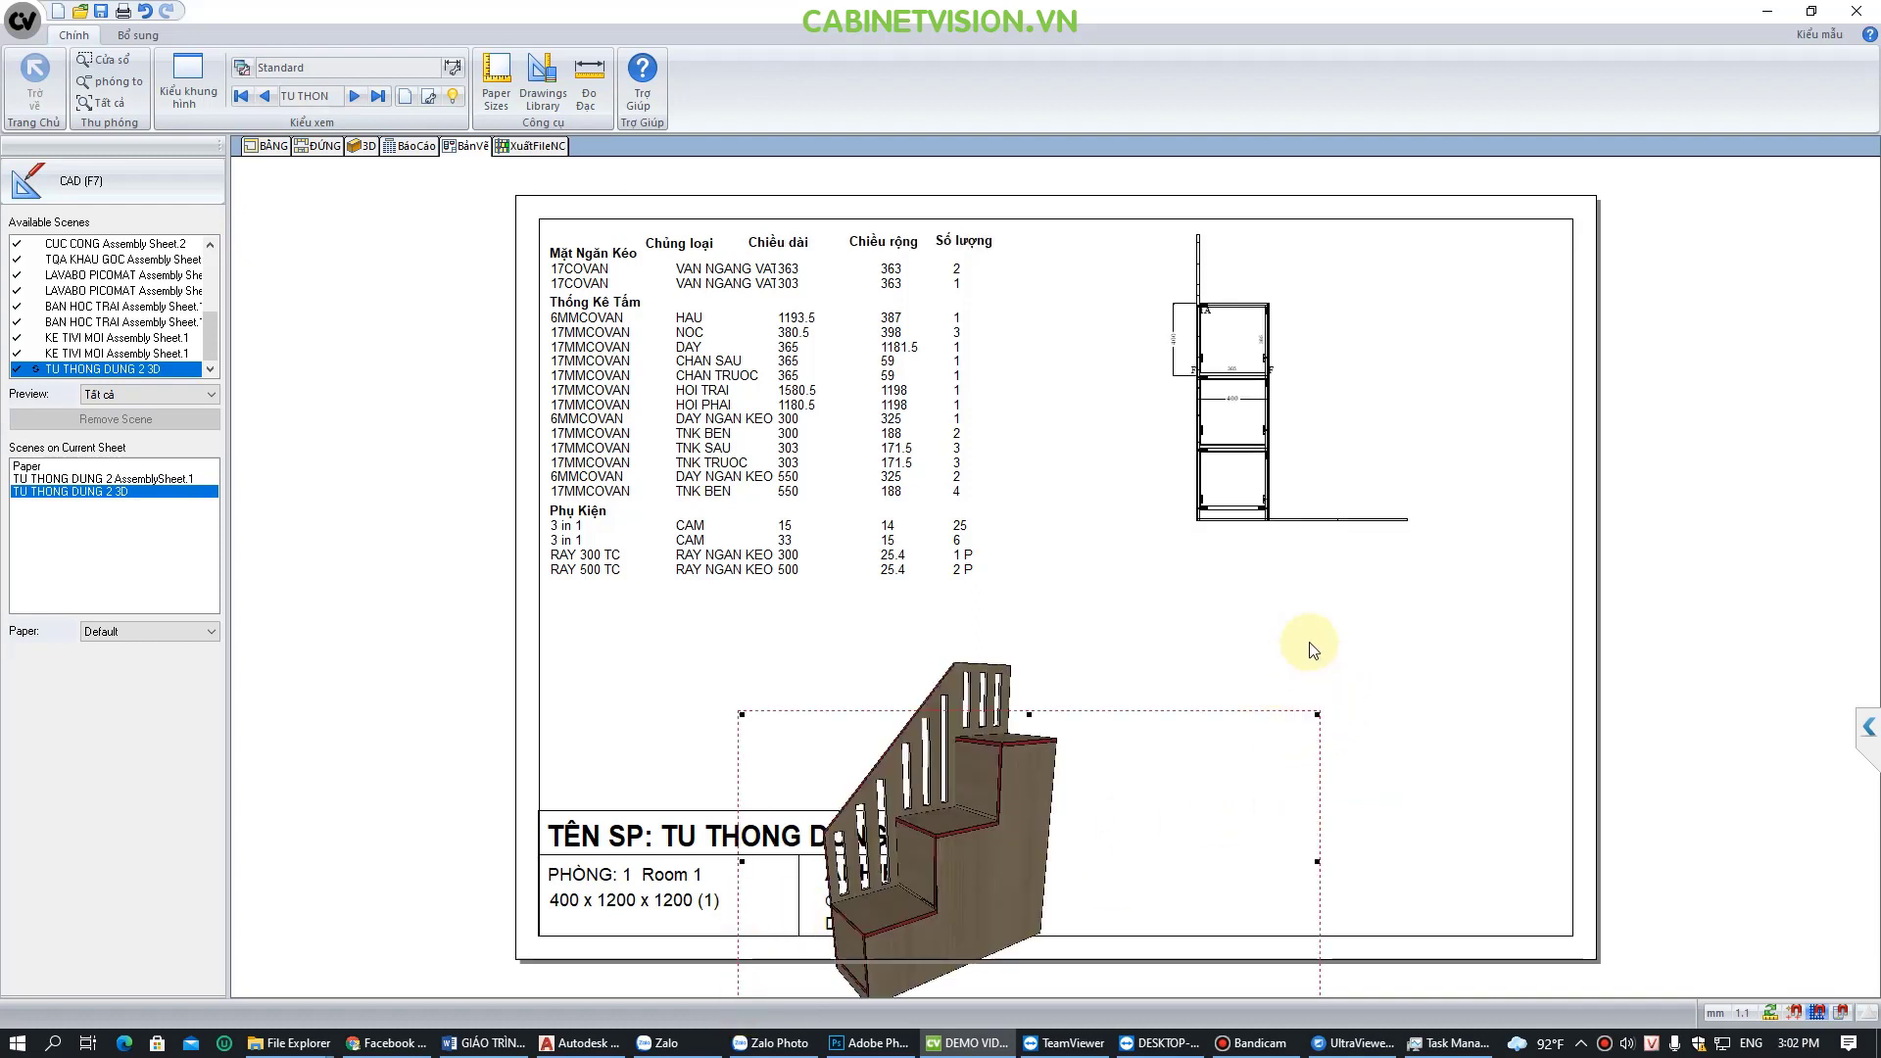
left_click_drag(1319, 714, 1554, 550)
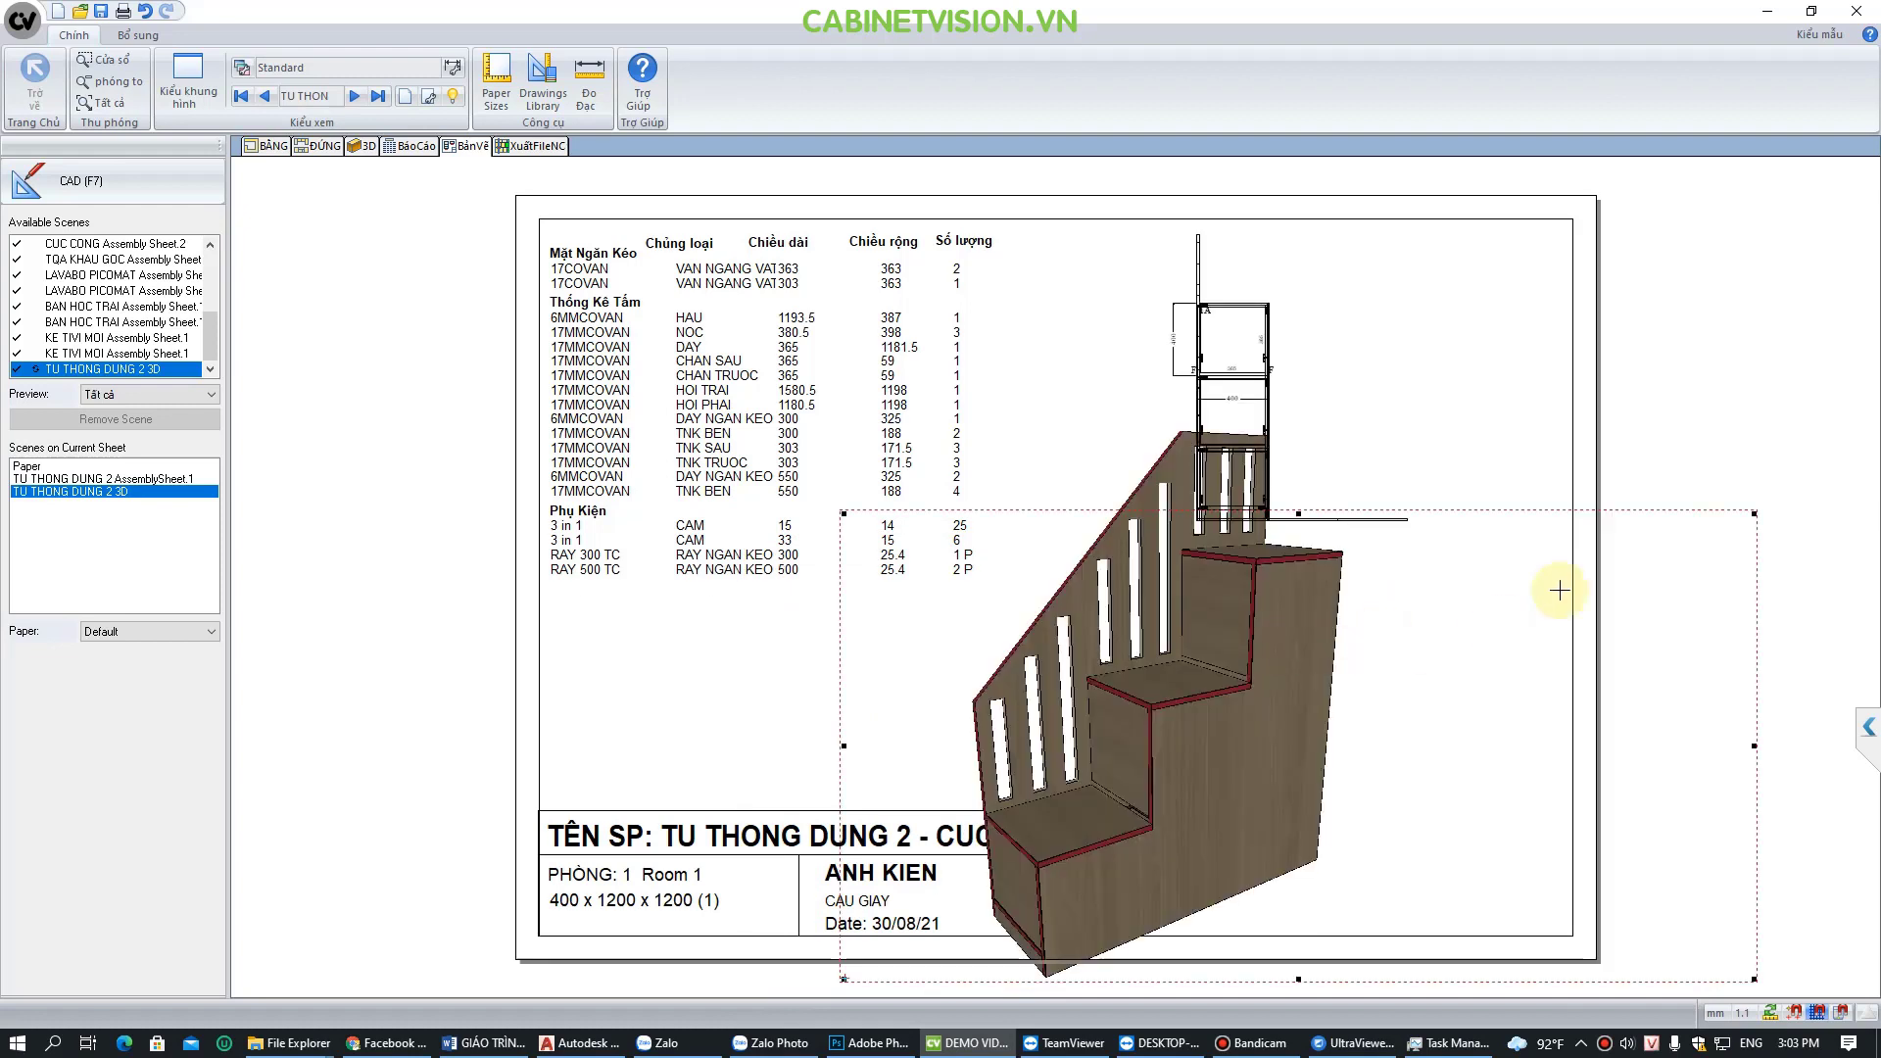
left_click_drag(1754, 514, 1461, 626)
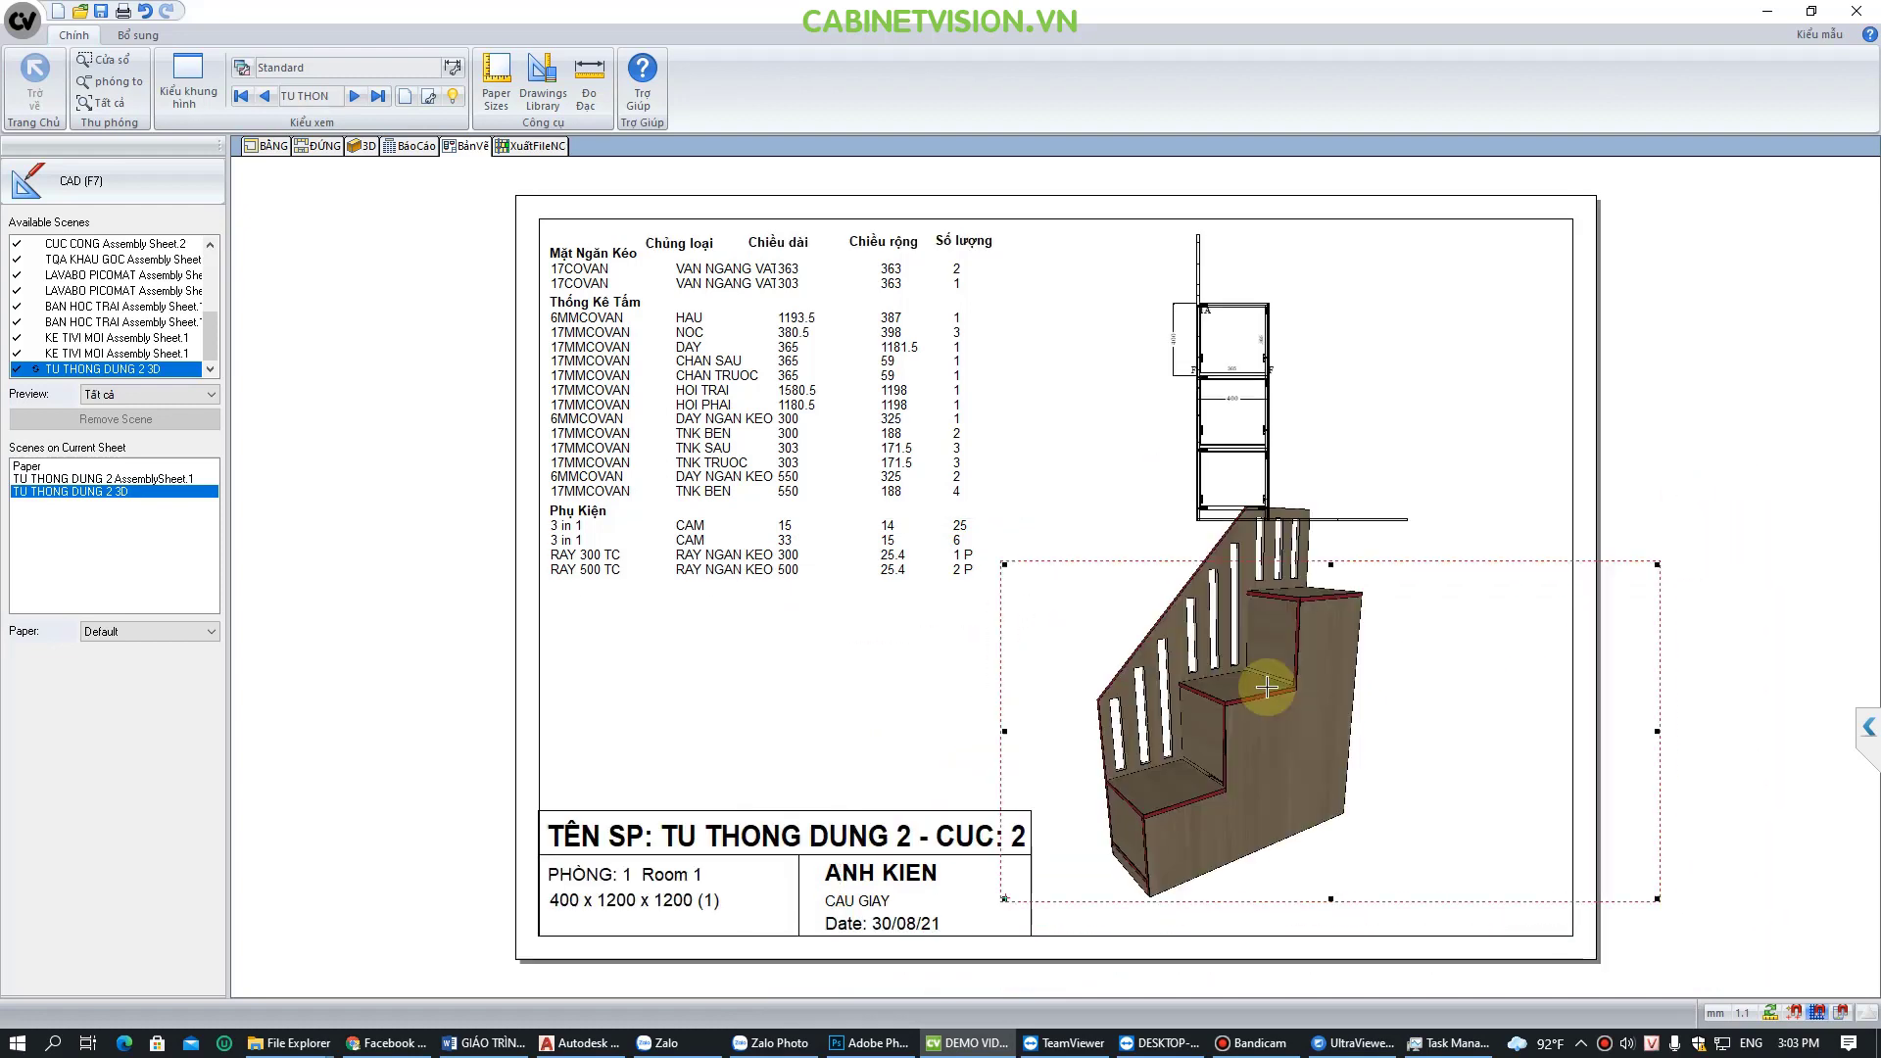
left_click_drag(1260, 672, 1304, 698)
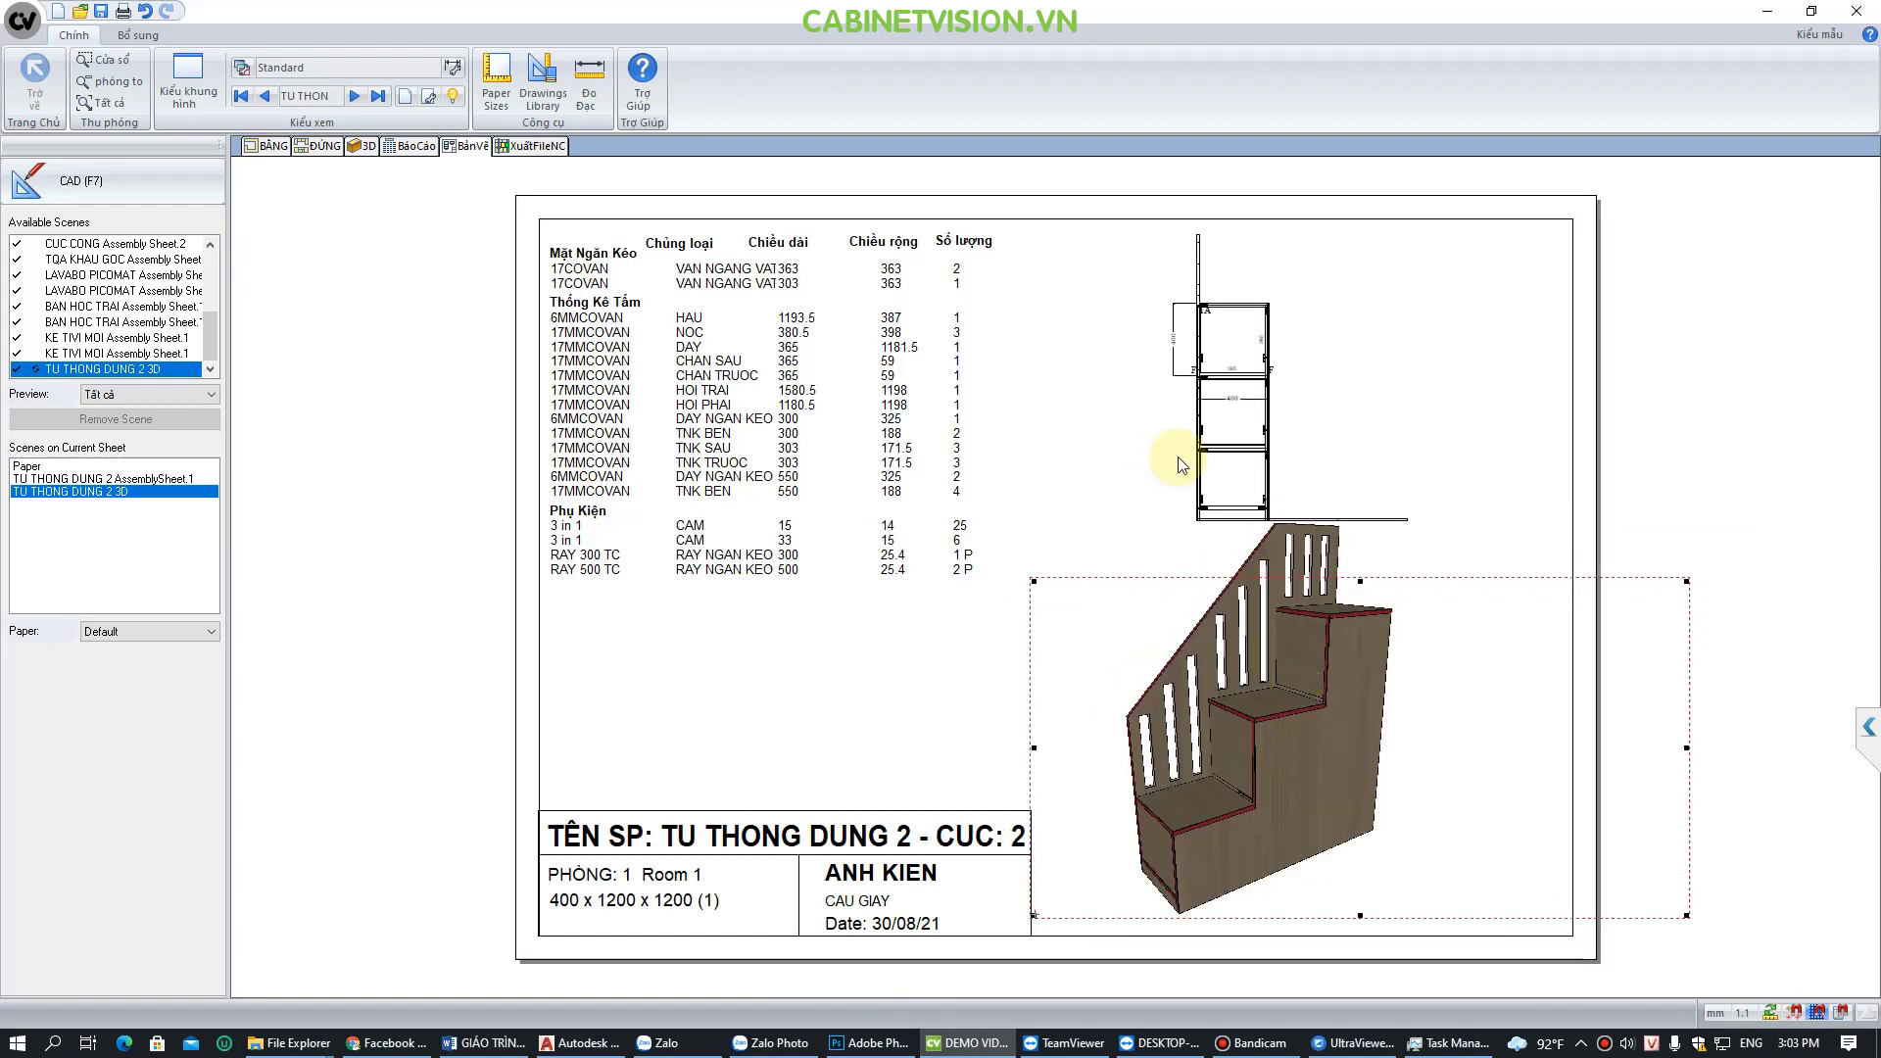
left_click_drag(1241, 423, 1100, 422)
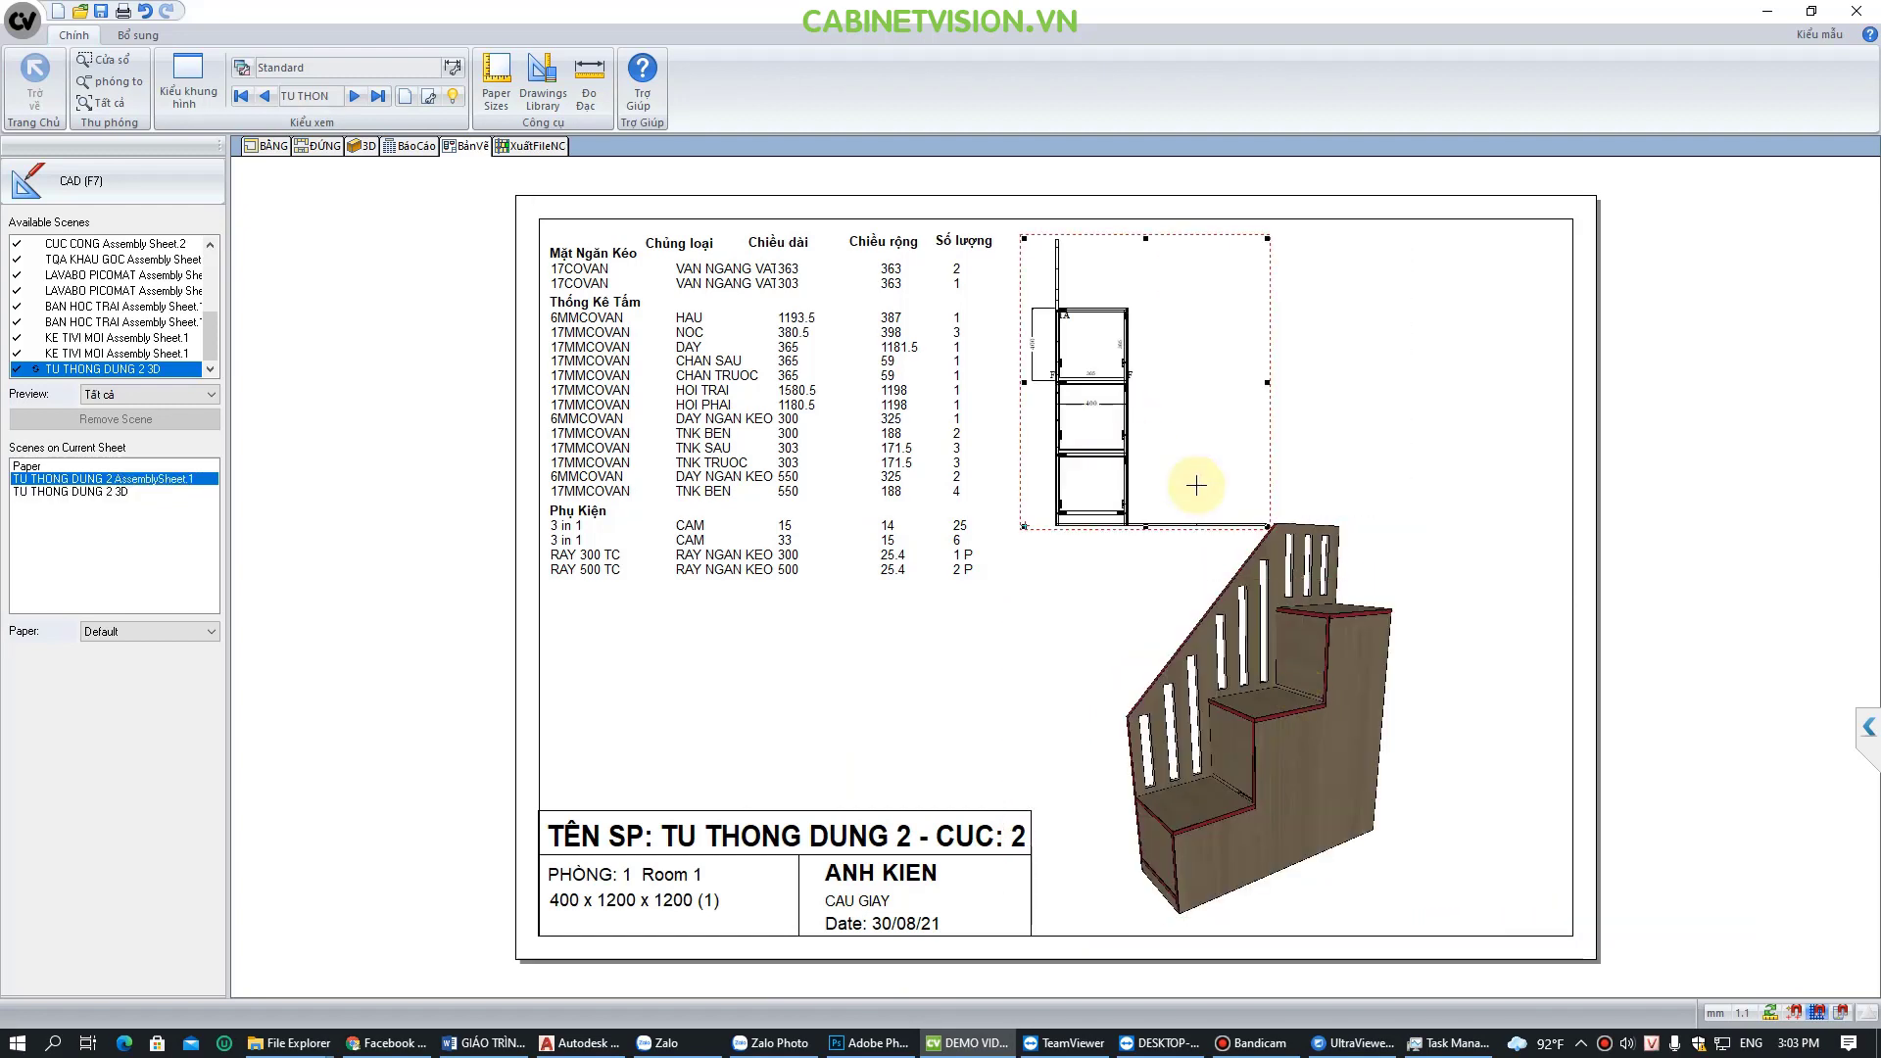
Delete the 3D staircase view, enlarge the elevation, and add blank Sheet 14.
left_click(1295, 696)
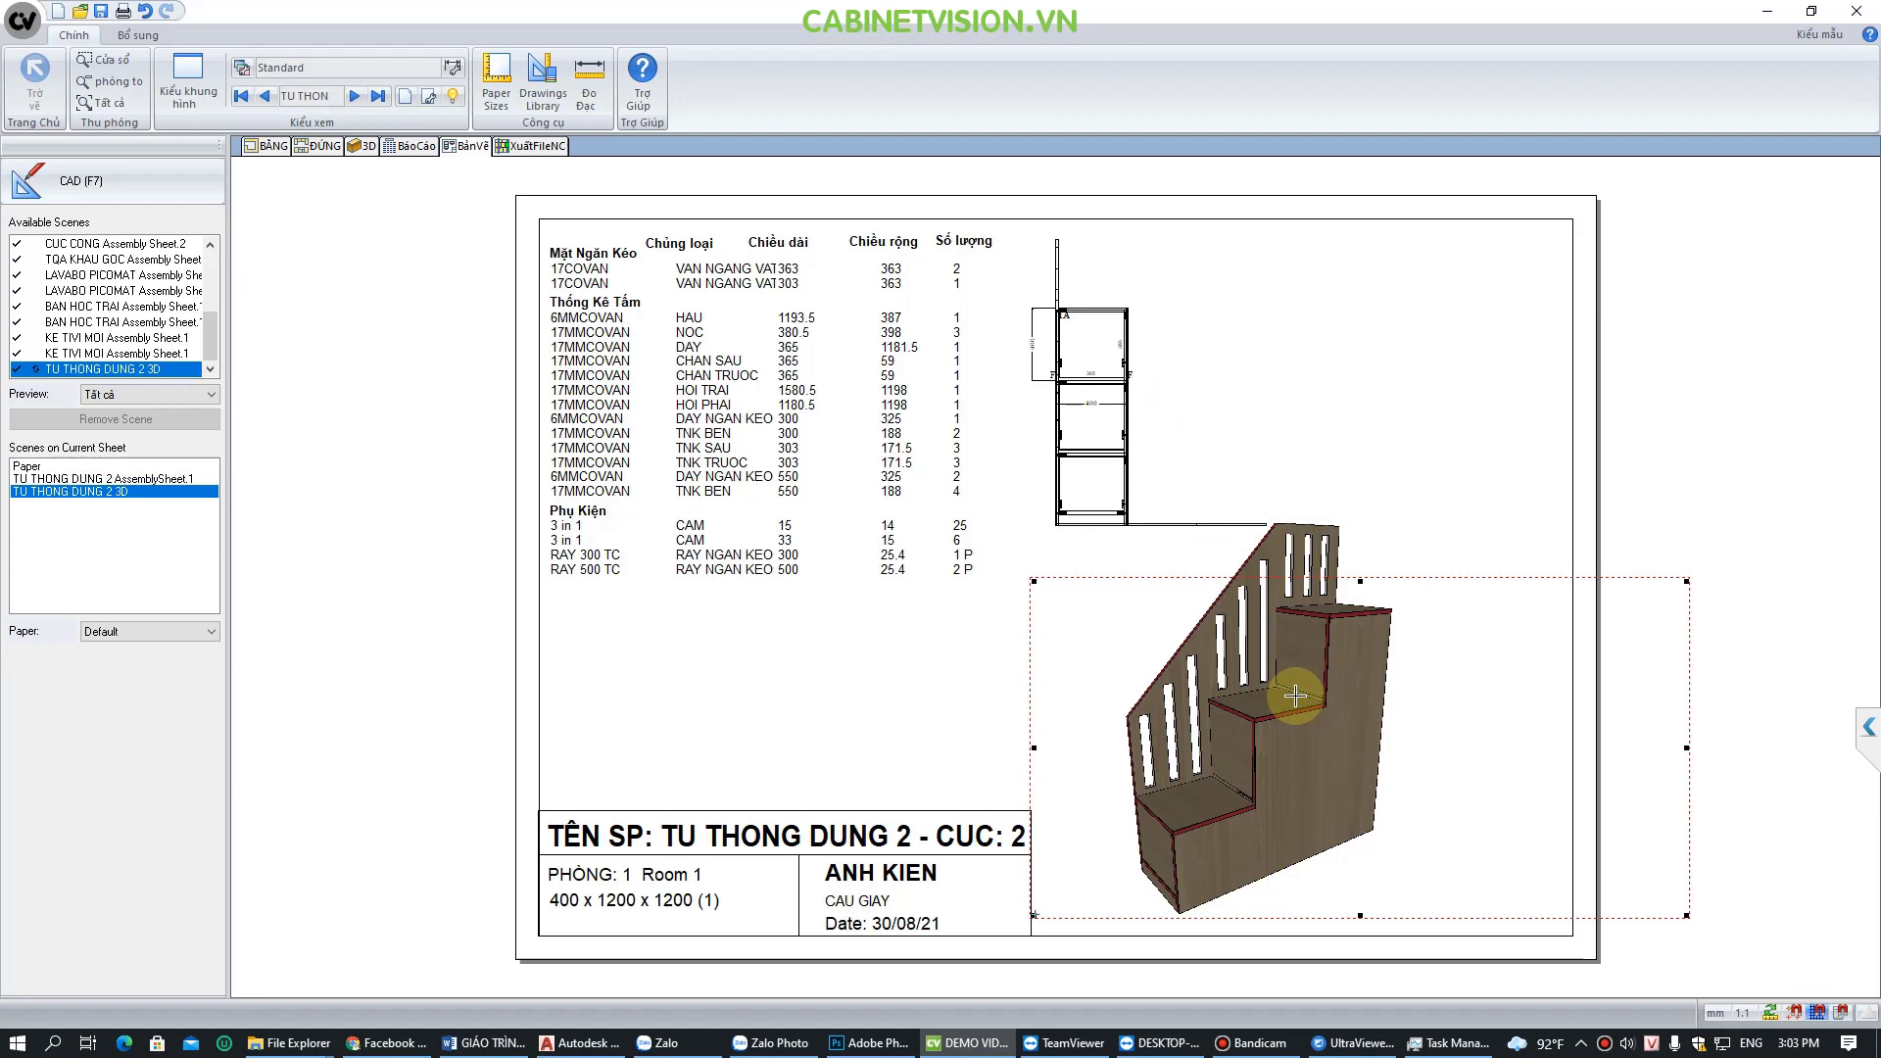
key("Delete")
left_click(1137, 527)
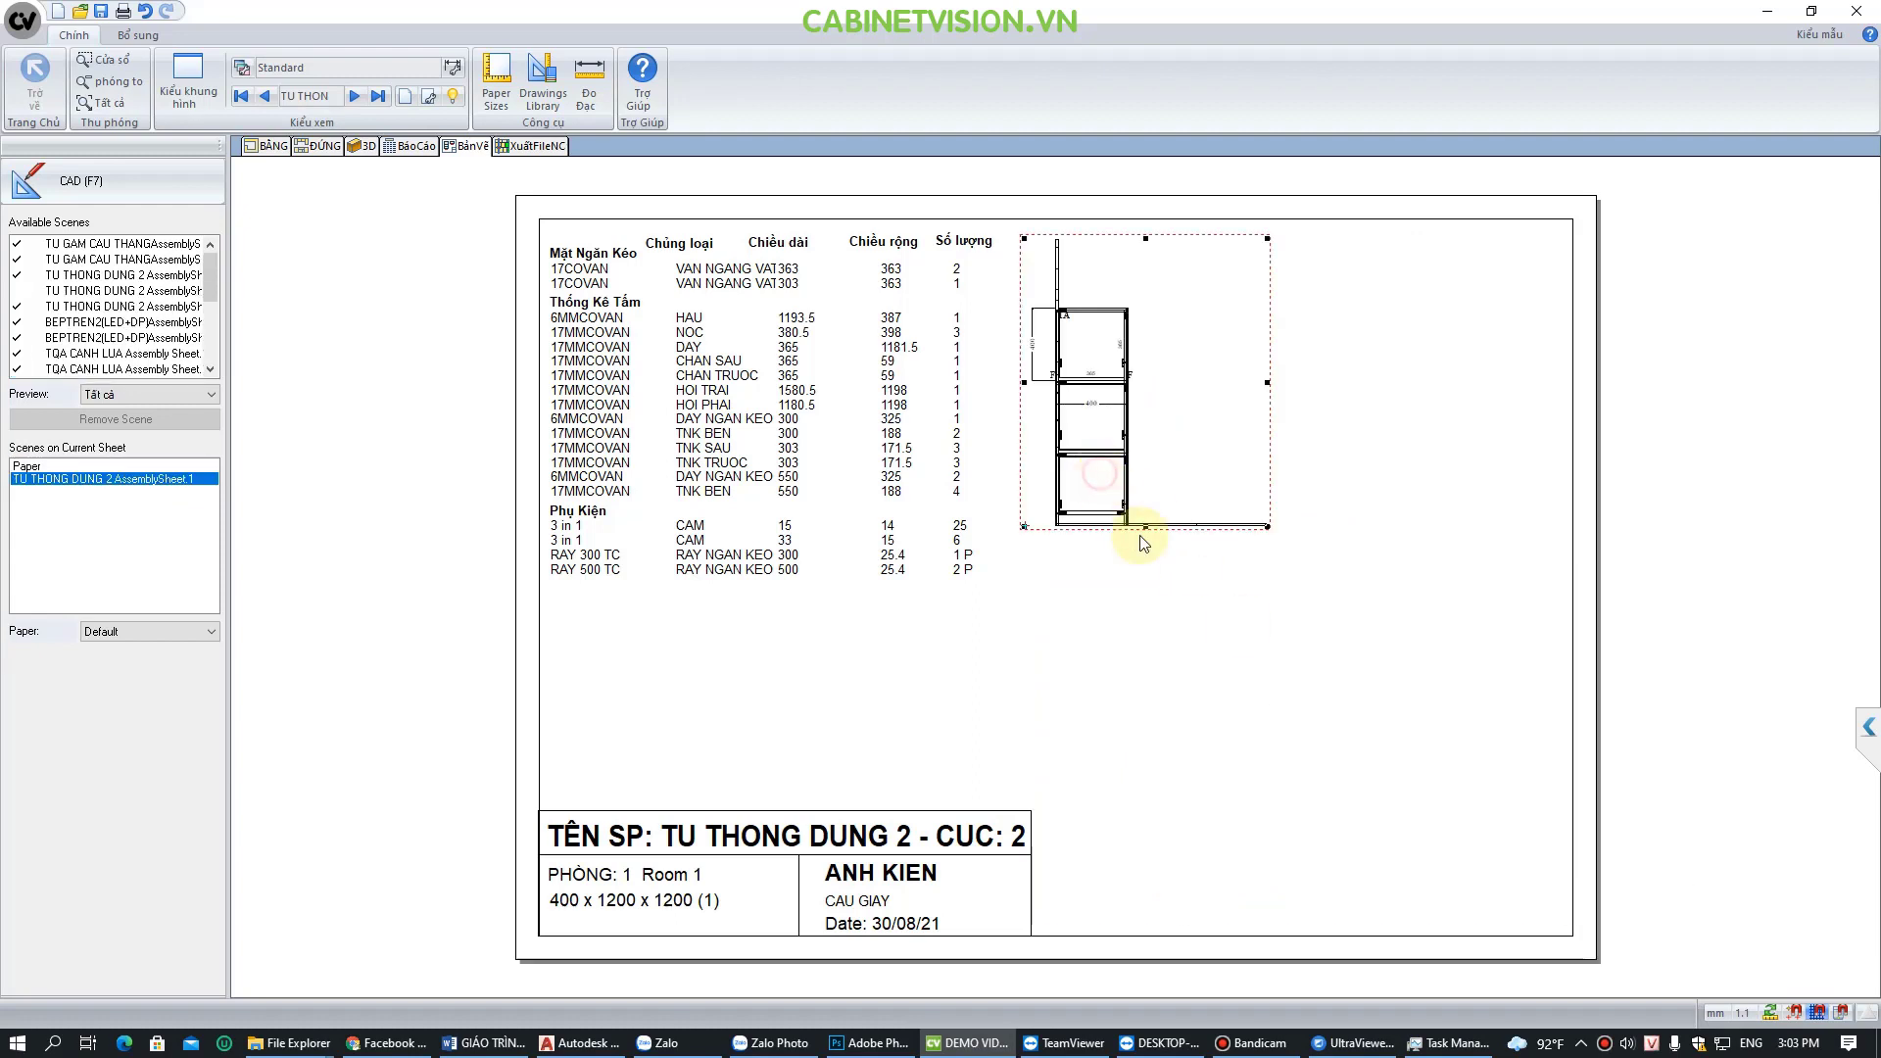
left_click_drag(1269, 527, 1620, 869)
left_click(1298, 600)
left_click(1571, 826)
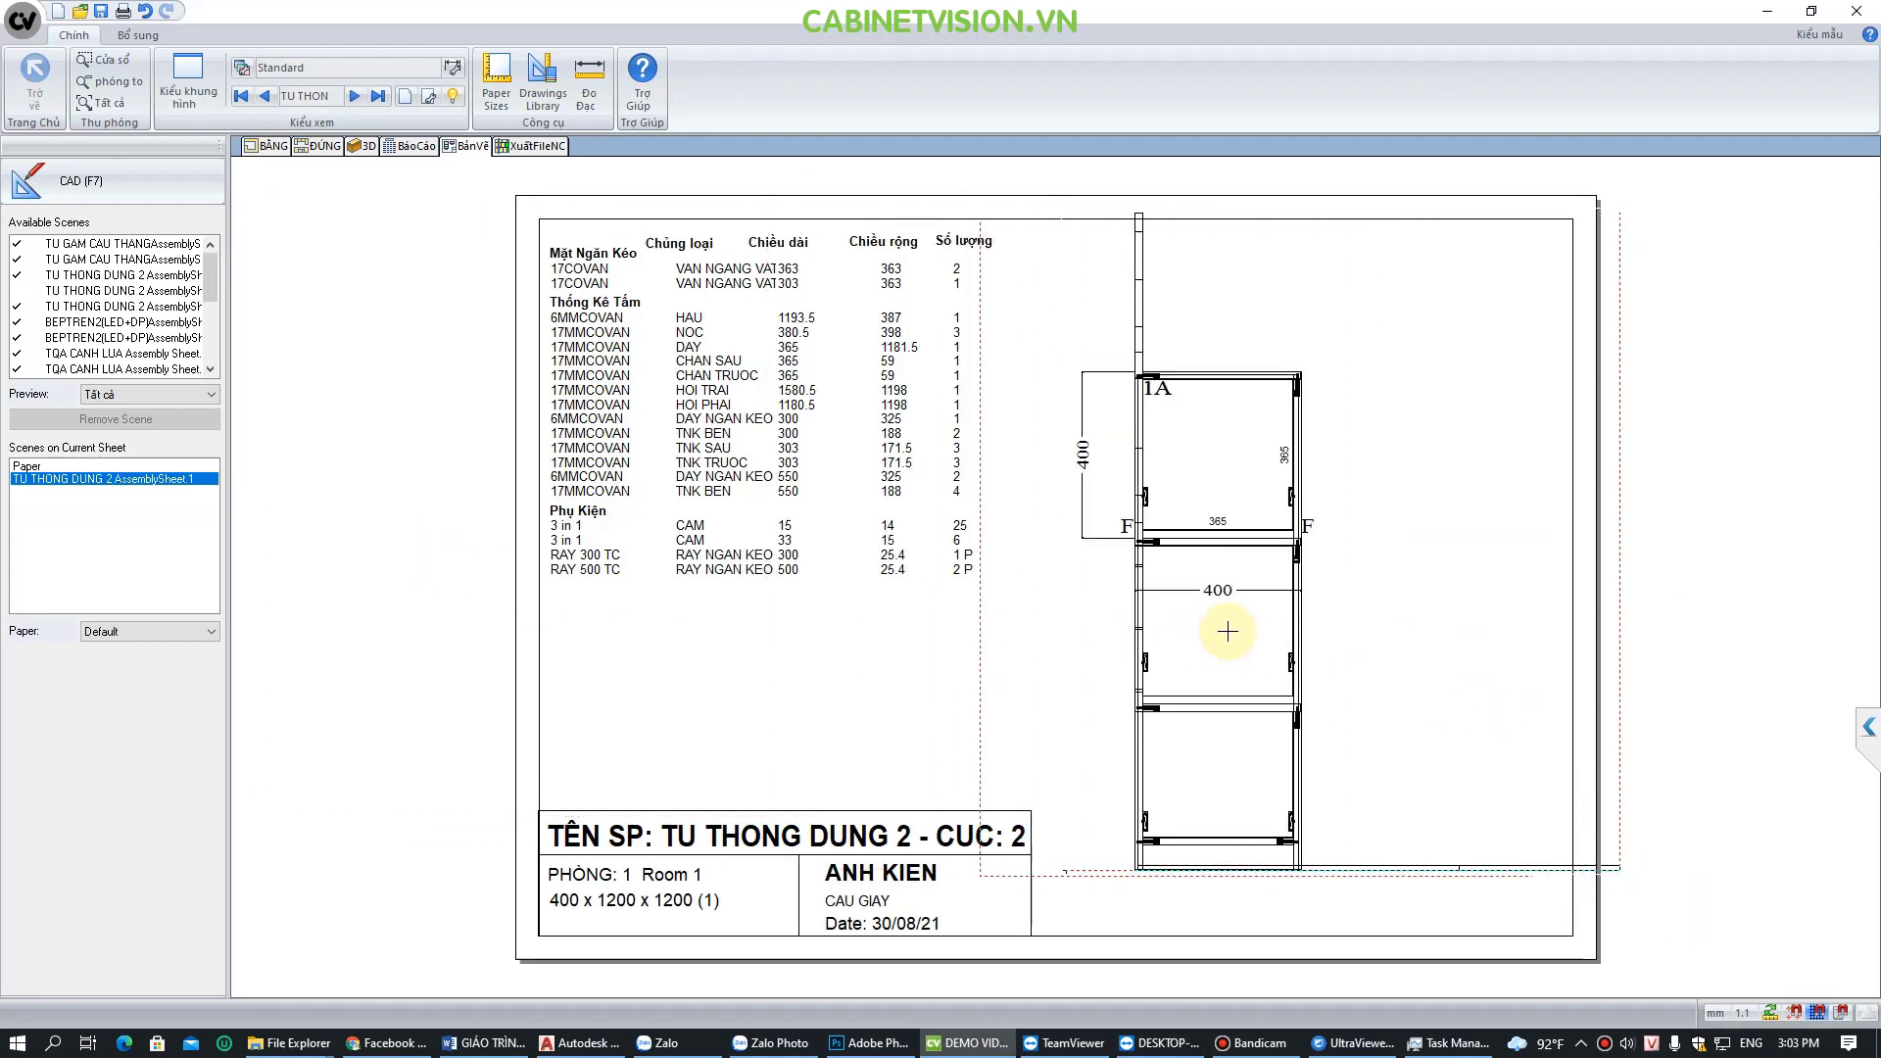
left_click(332, 573)
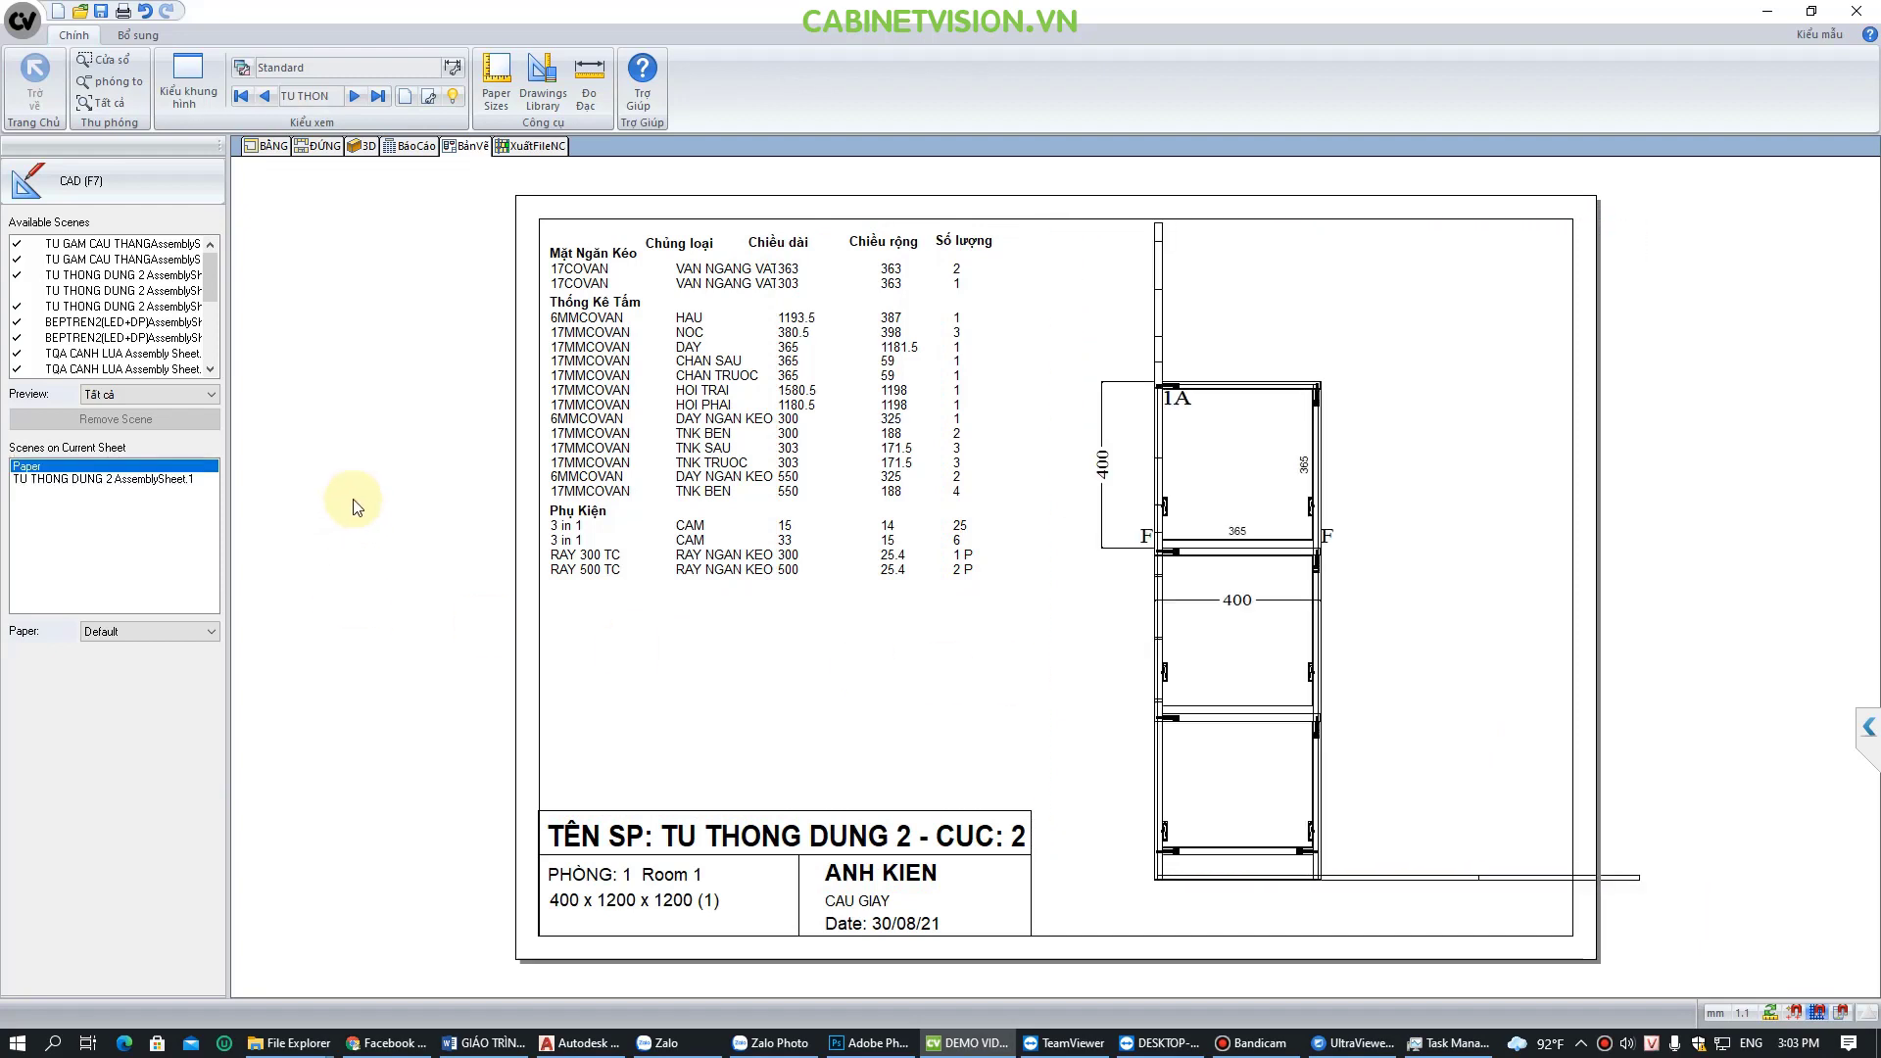
left_click(410, 95)
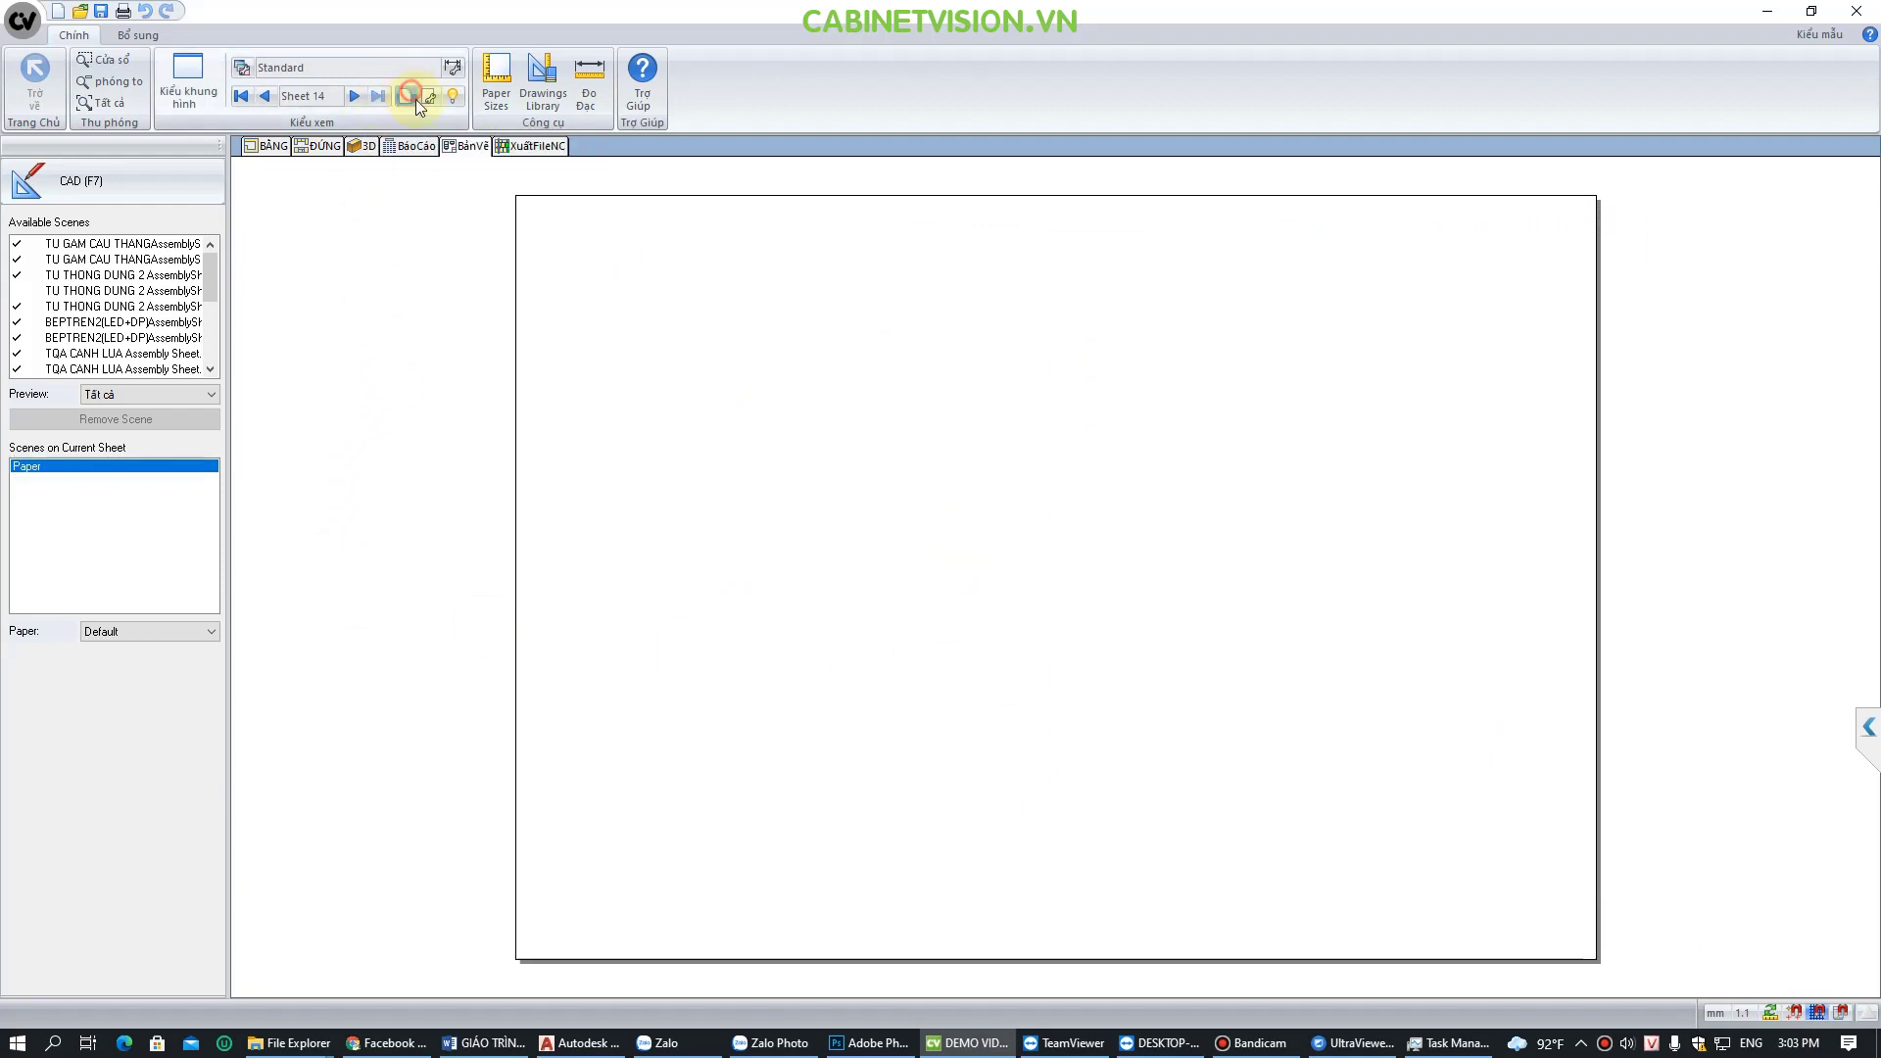
Place the TU THONG DUNG 2 3D scene on Sheet 14, enlarged and centred to fill the page.
scroll(118, 324, "down", 10)
left_click_drag(116, 378, 538, 852)
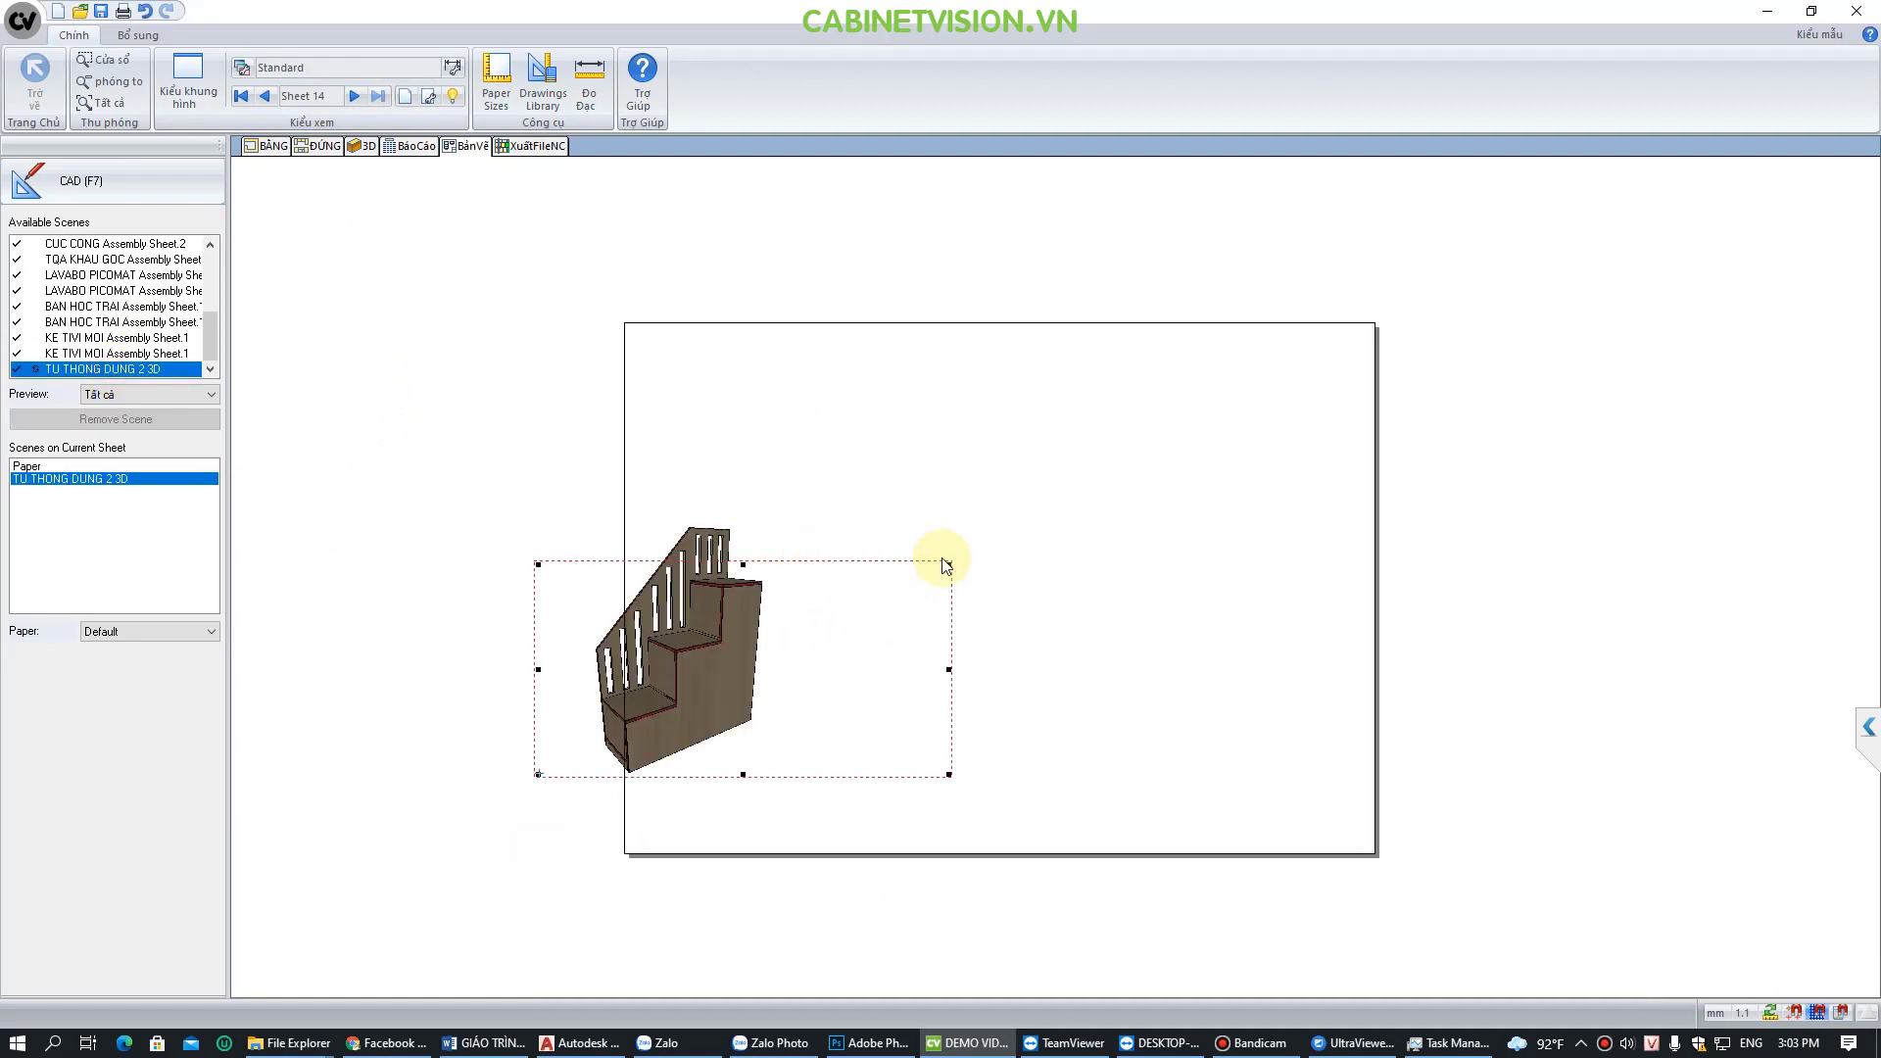
left_click_drag(947, 565, 1417, 294)
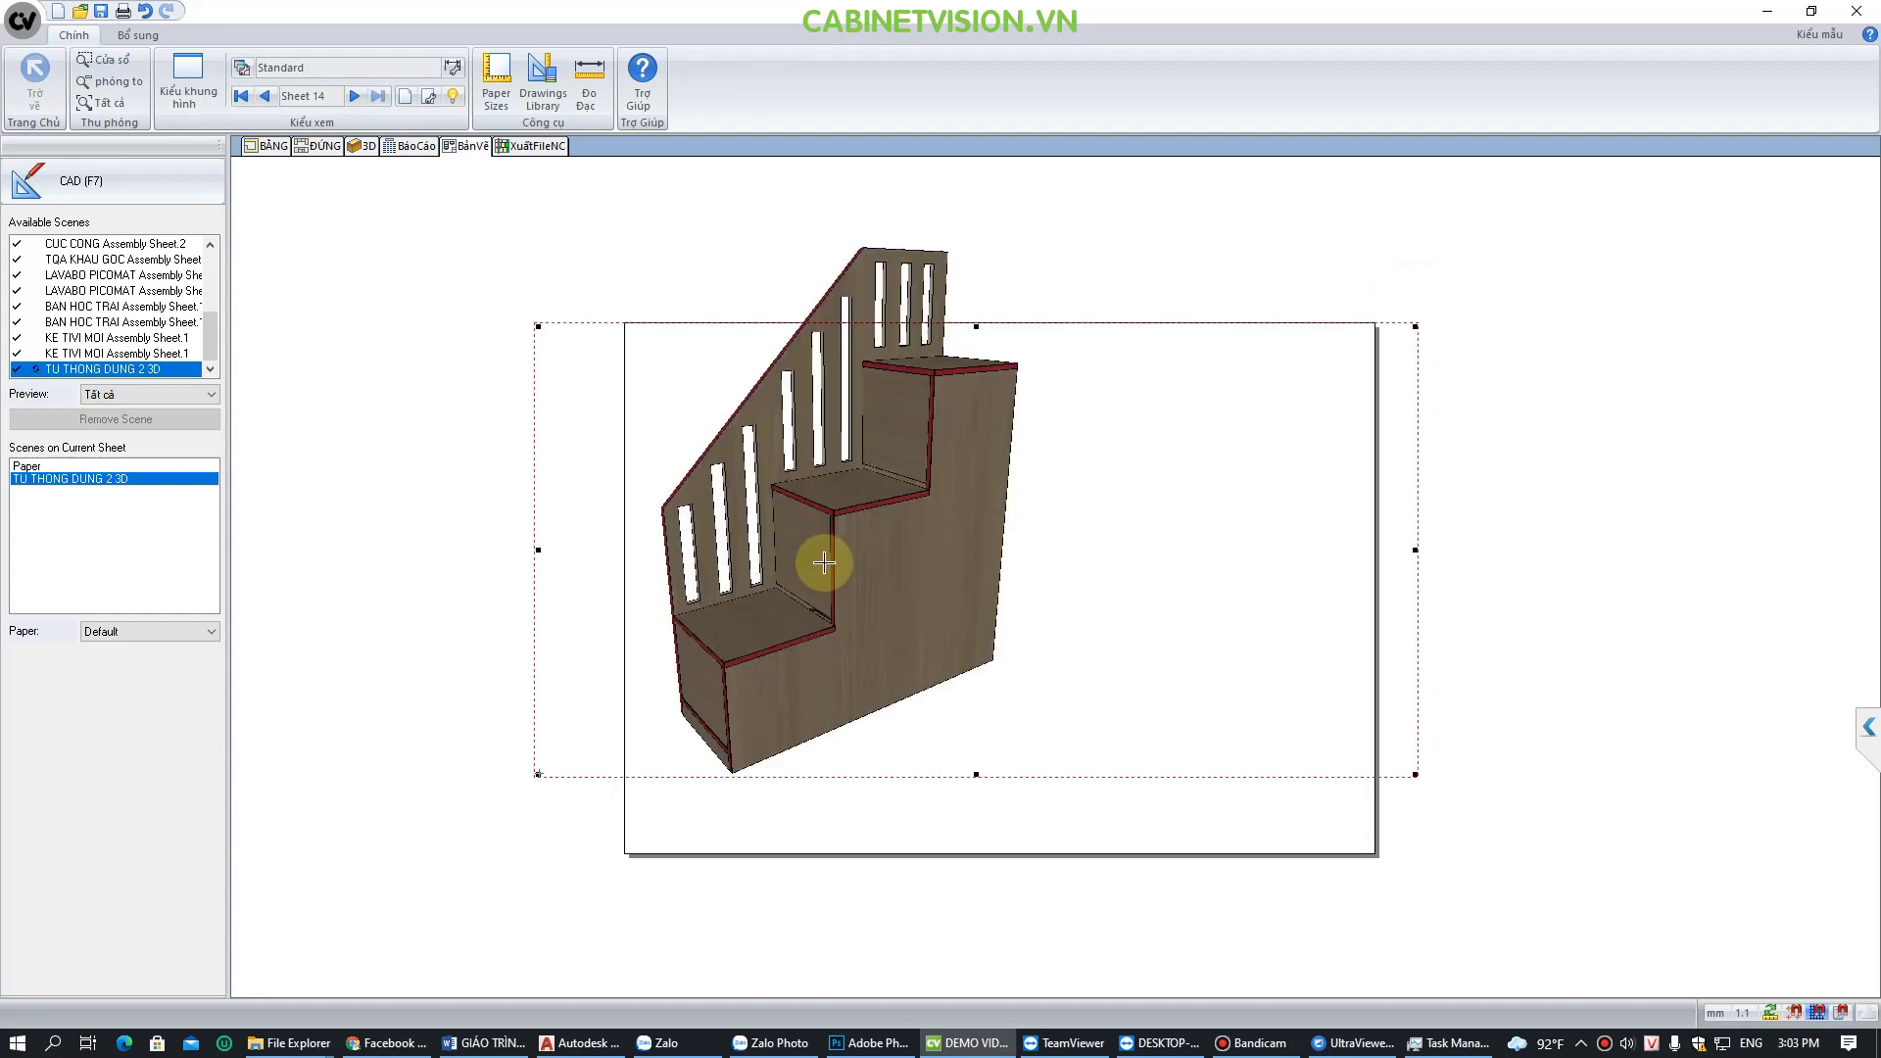
left_click_drag(823, 563, 959, 618)
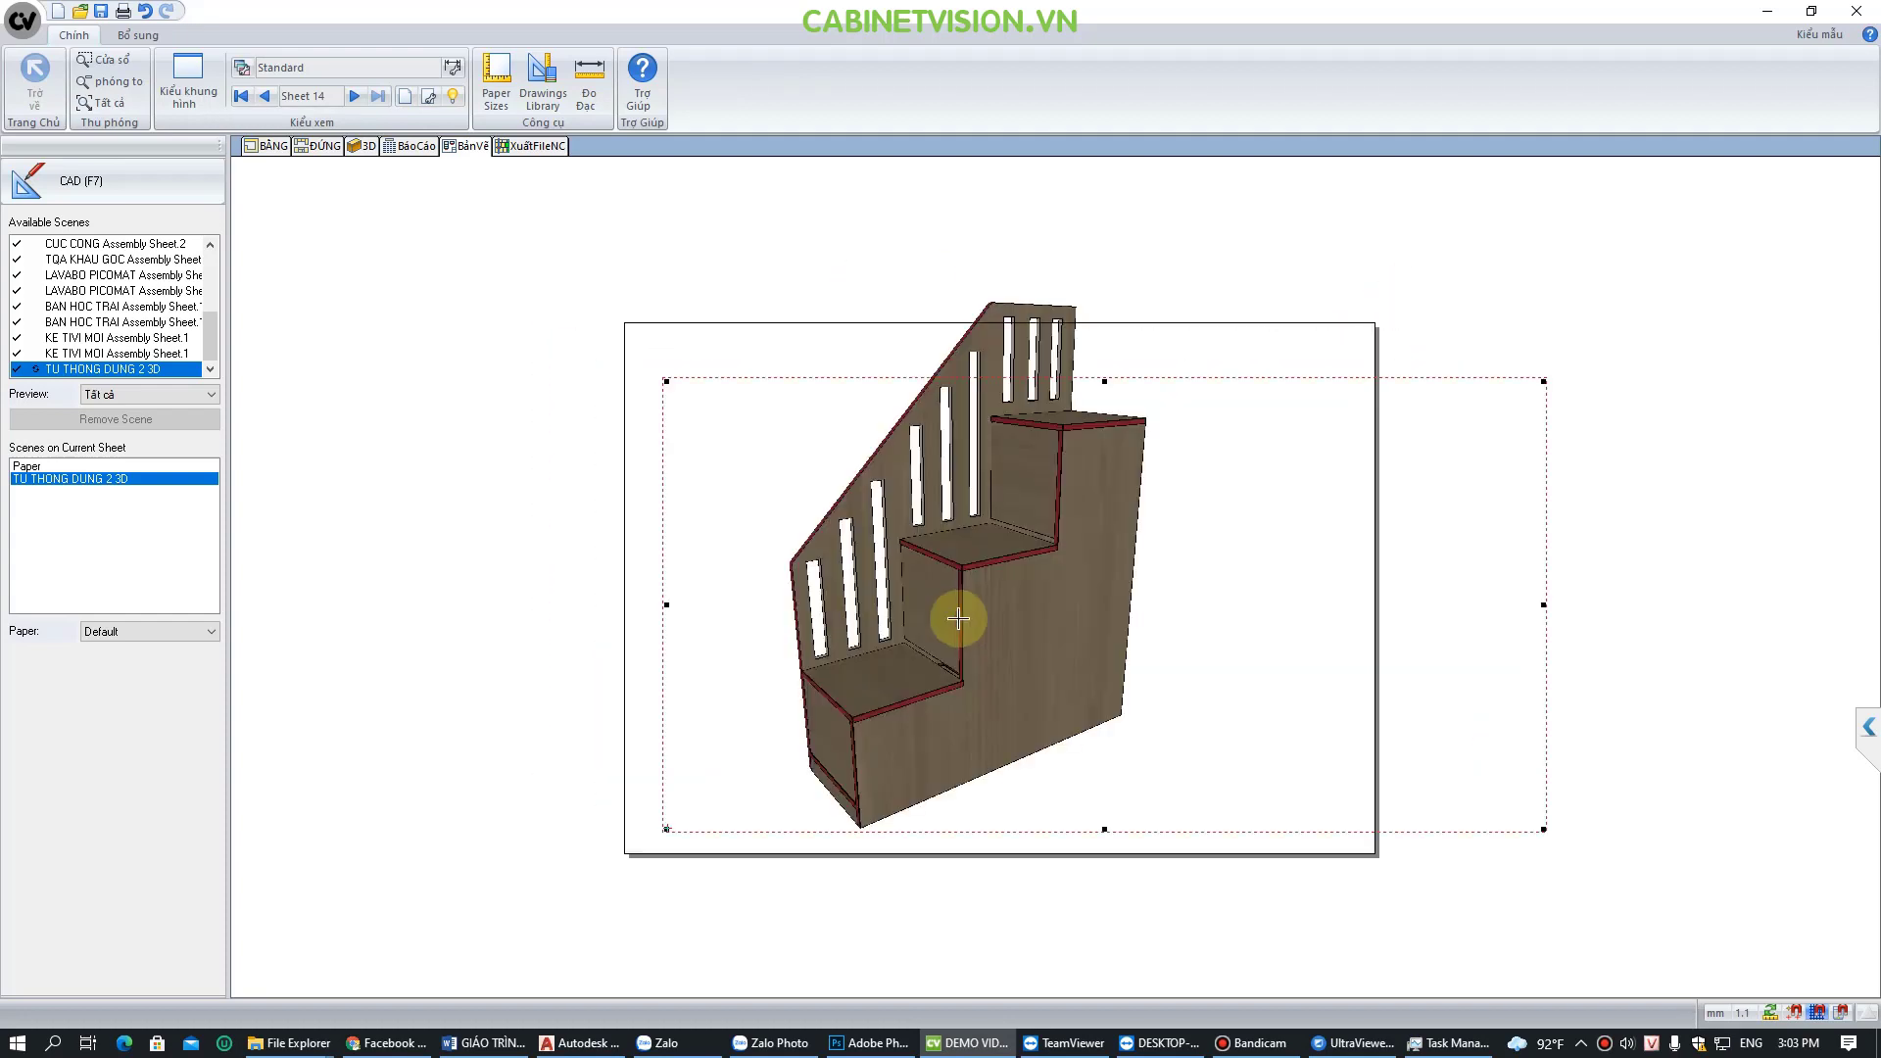
left_click_drag(1545, 382, 1481, 406)
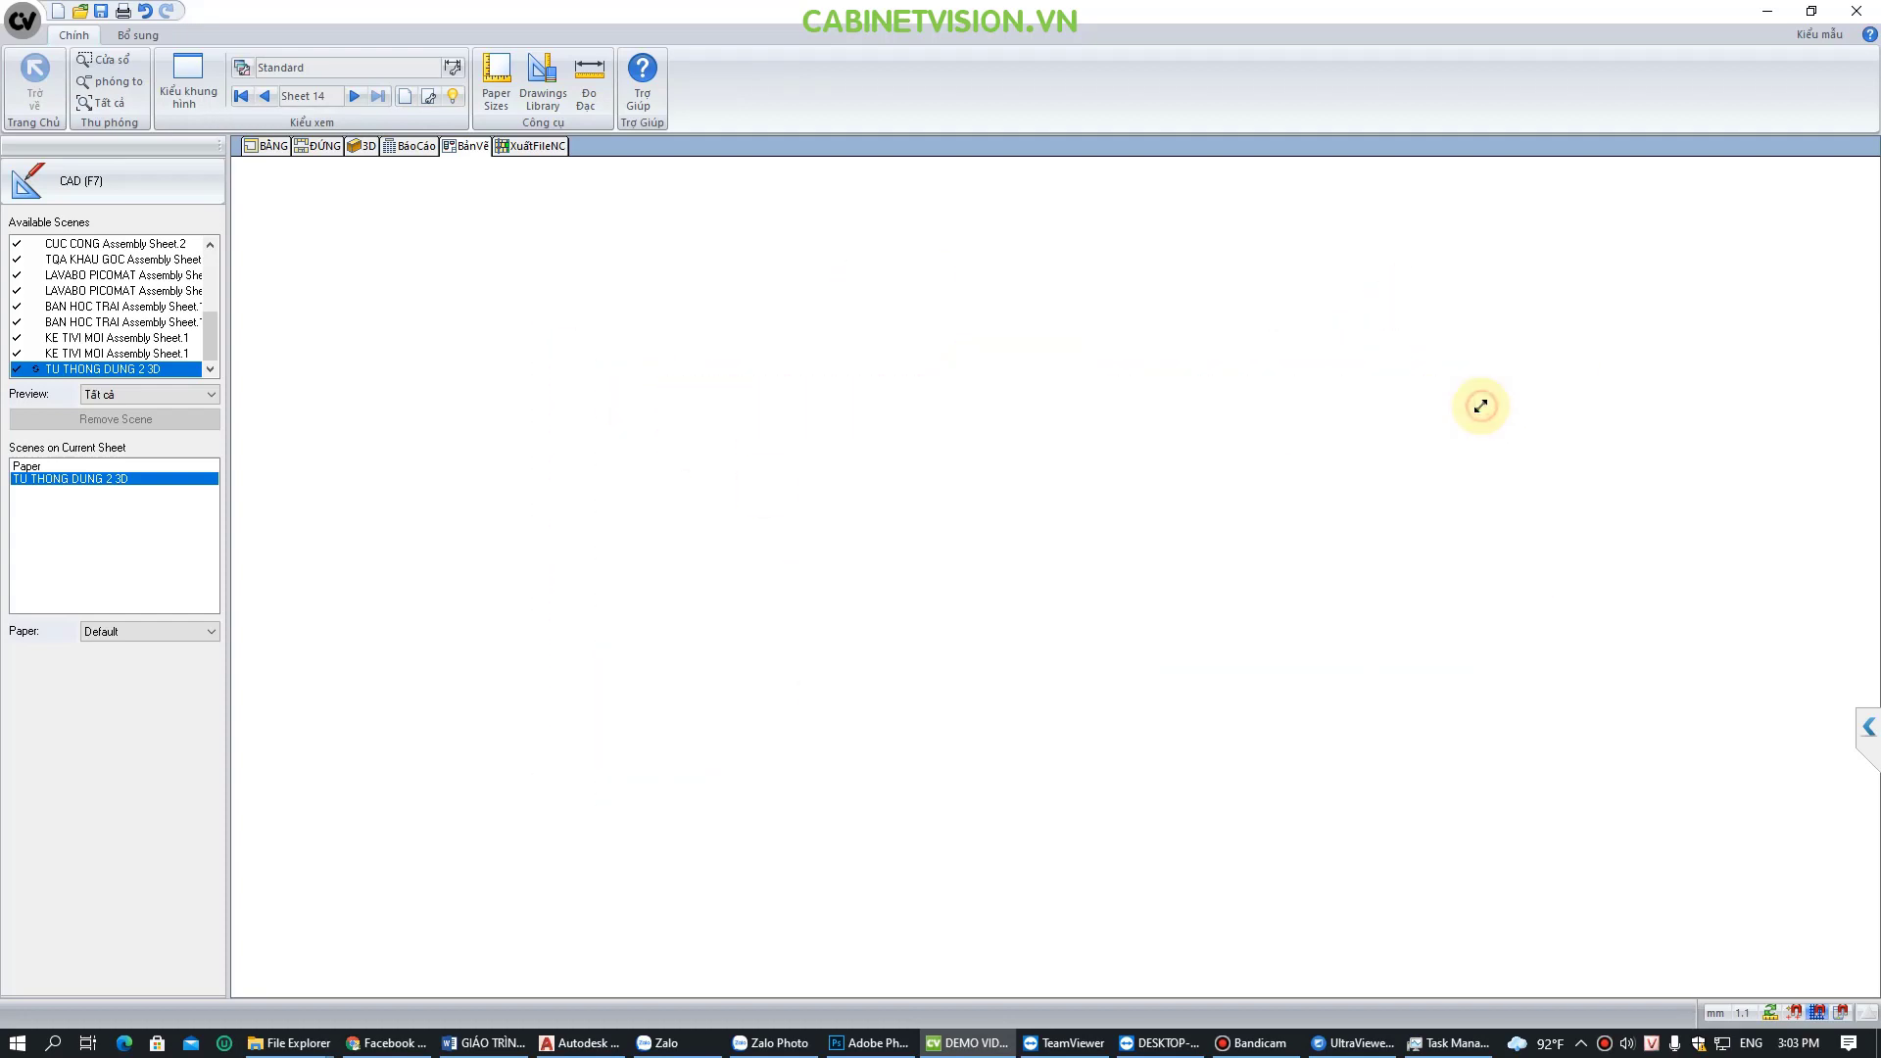
left_click(1690, 505)
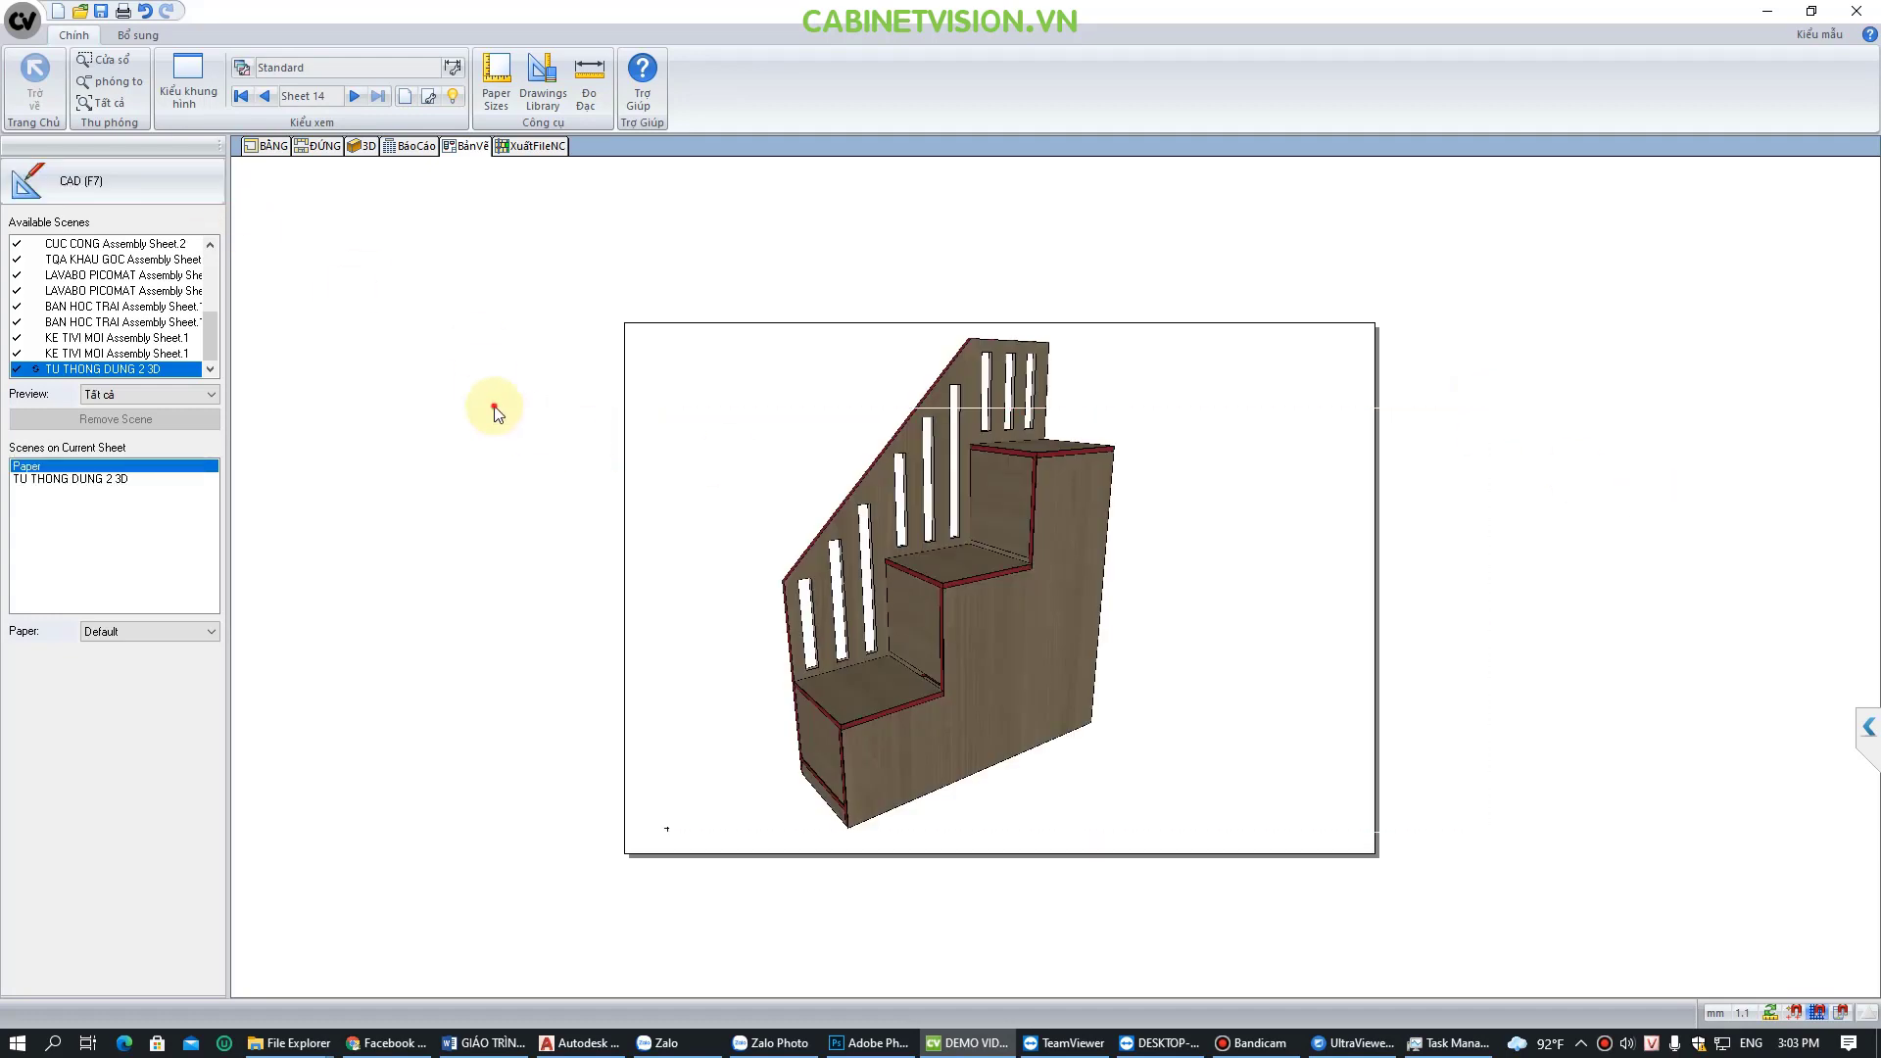
Switch from the report table back to the drawings and show the KE TIVI MOI sheet.
left_click(413, 146)
left_click(473, 147)
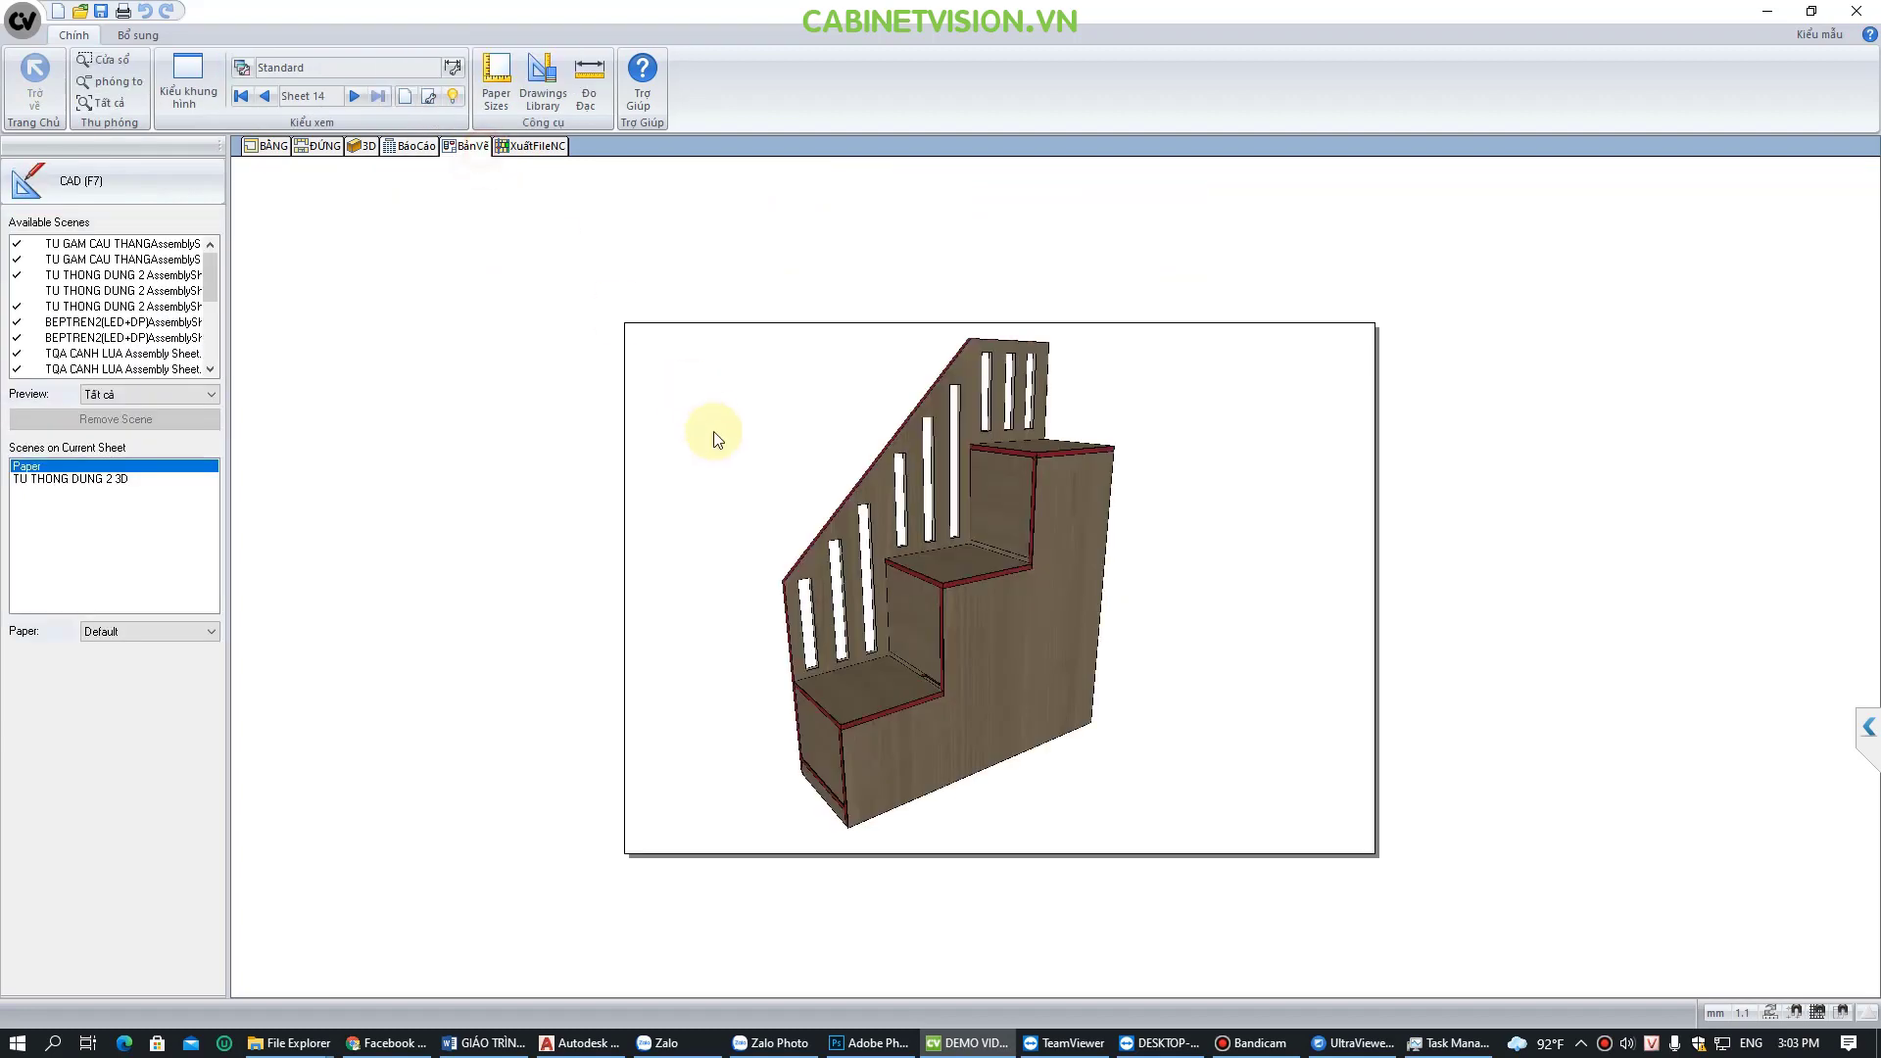
left_click(267, 97)
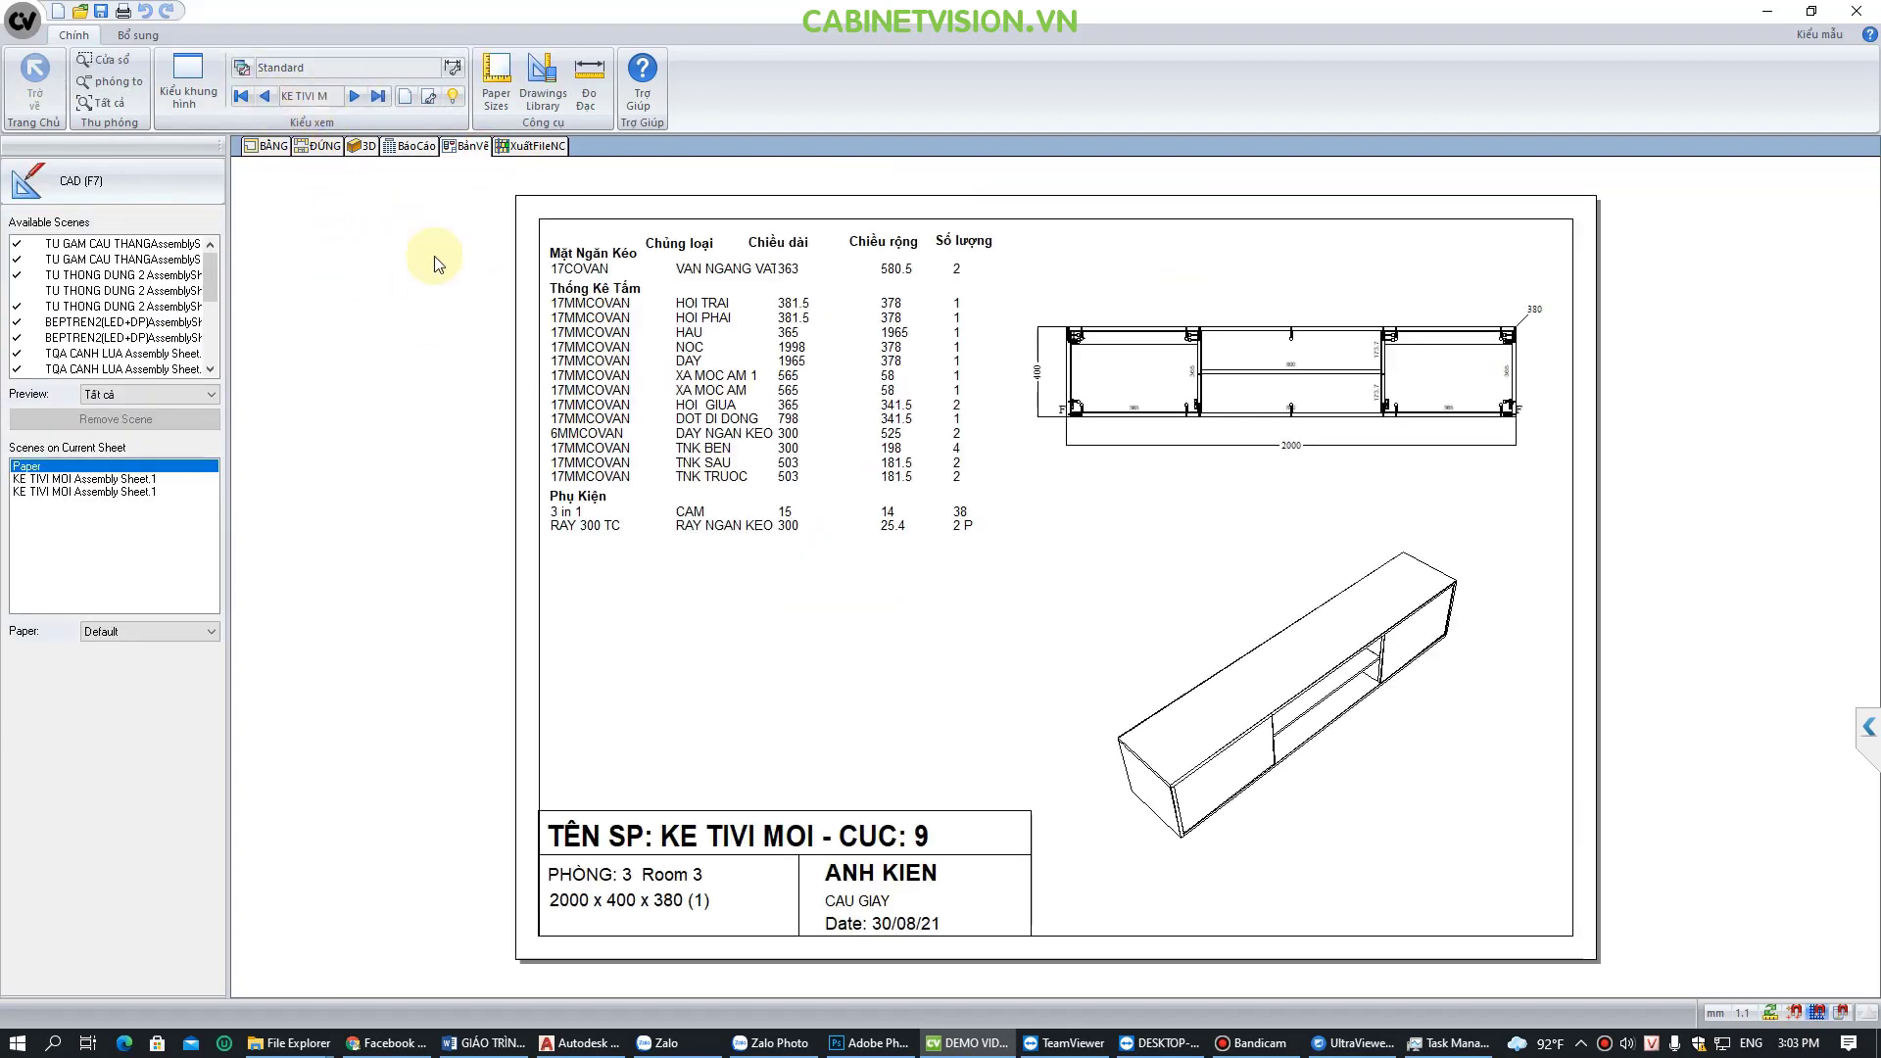
Zoom in and out over the KE TIVI MOI sheet, then show the BáoCáo cabinet report list.
scroll(666, 872, "up", 2)
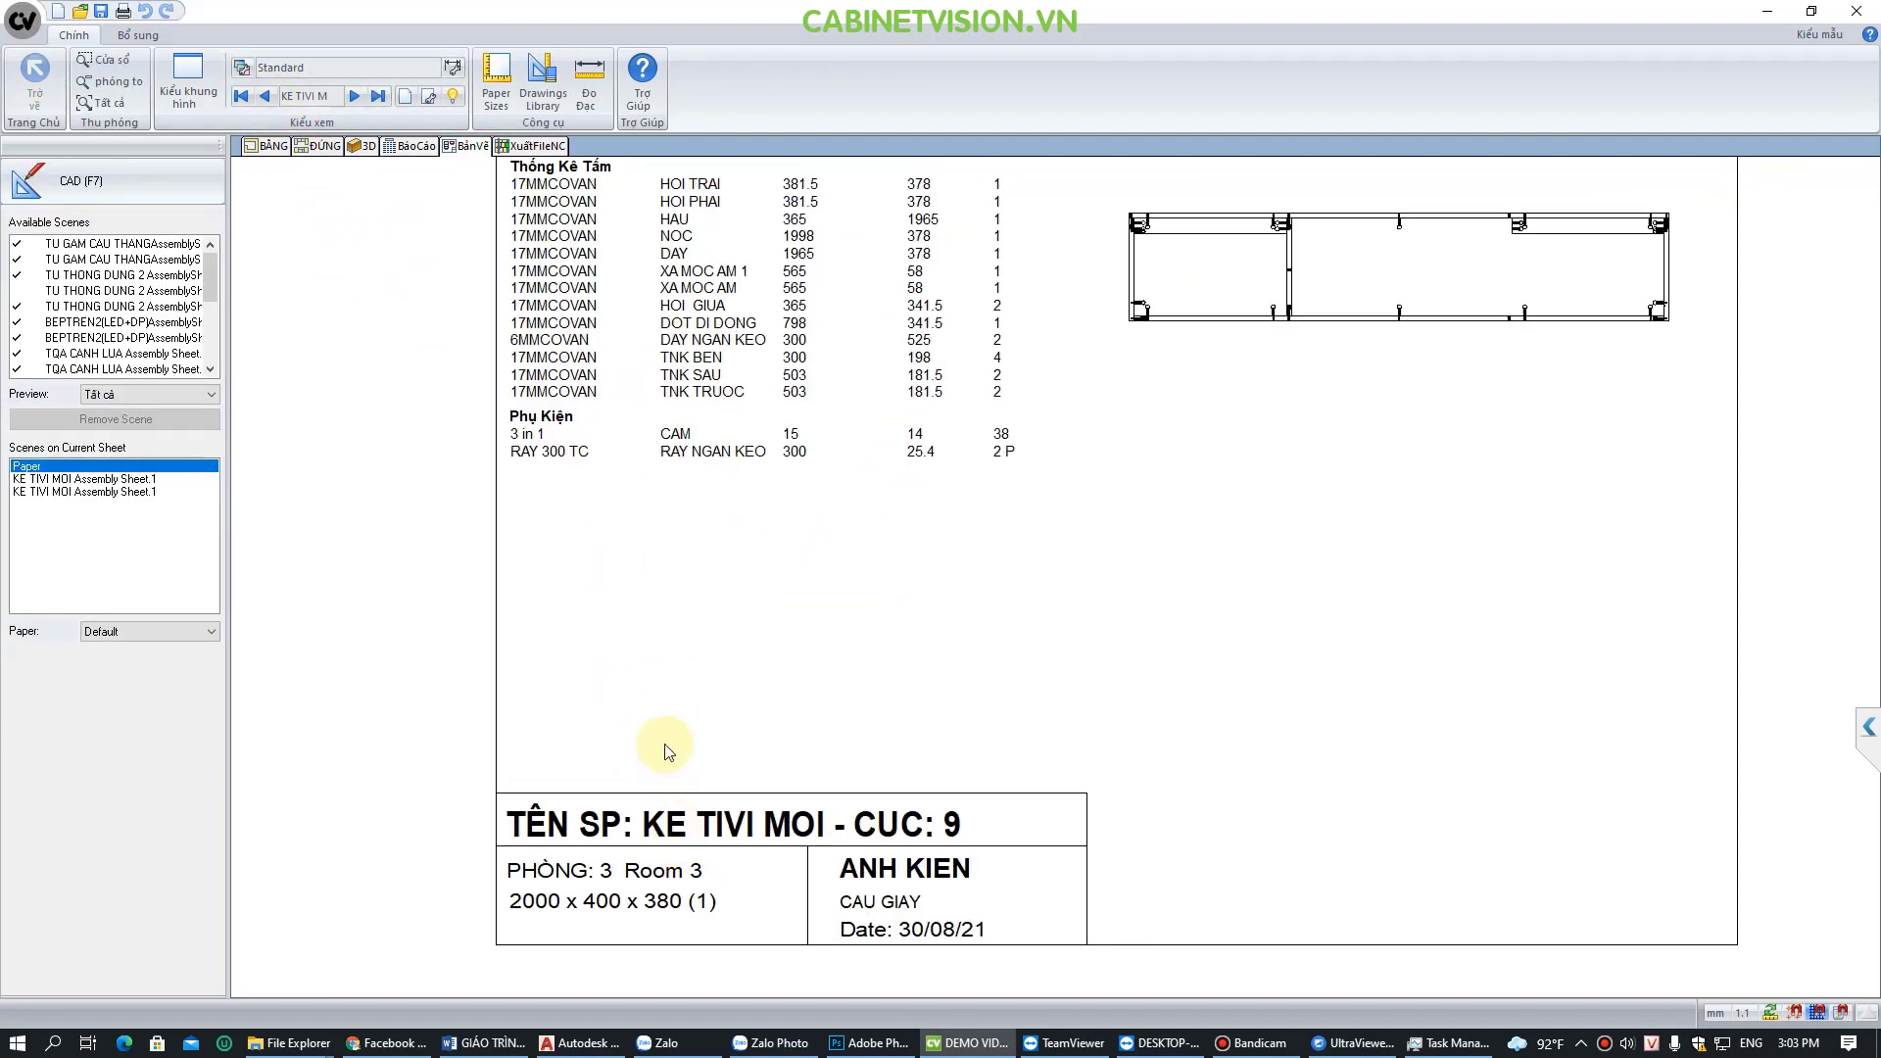
scroll(667, 750, "up", 1)
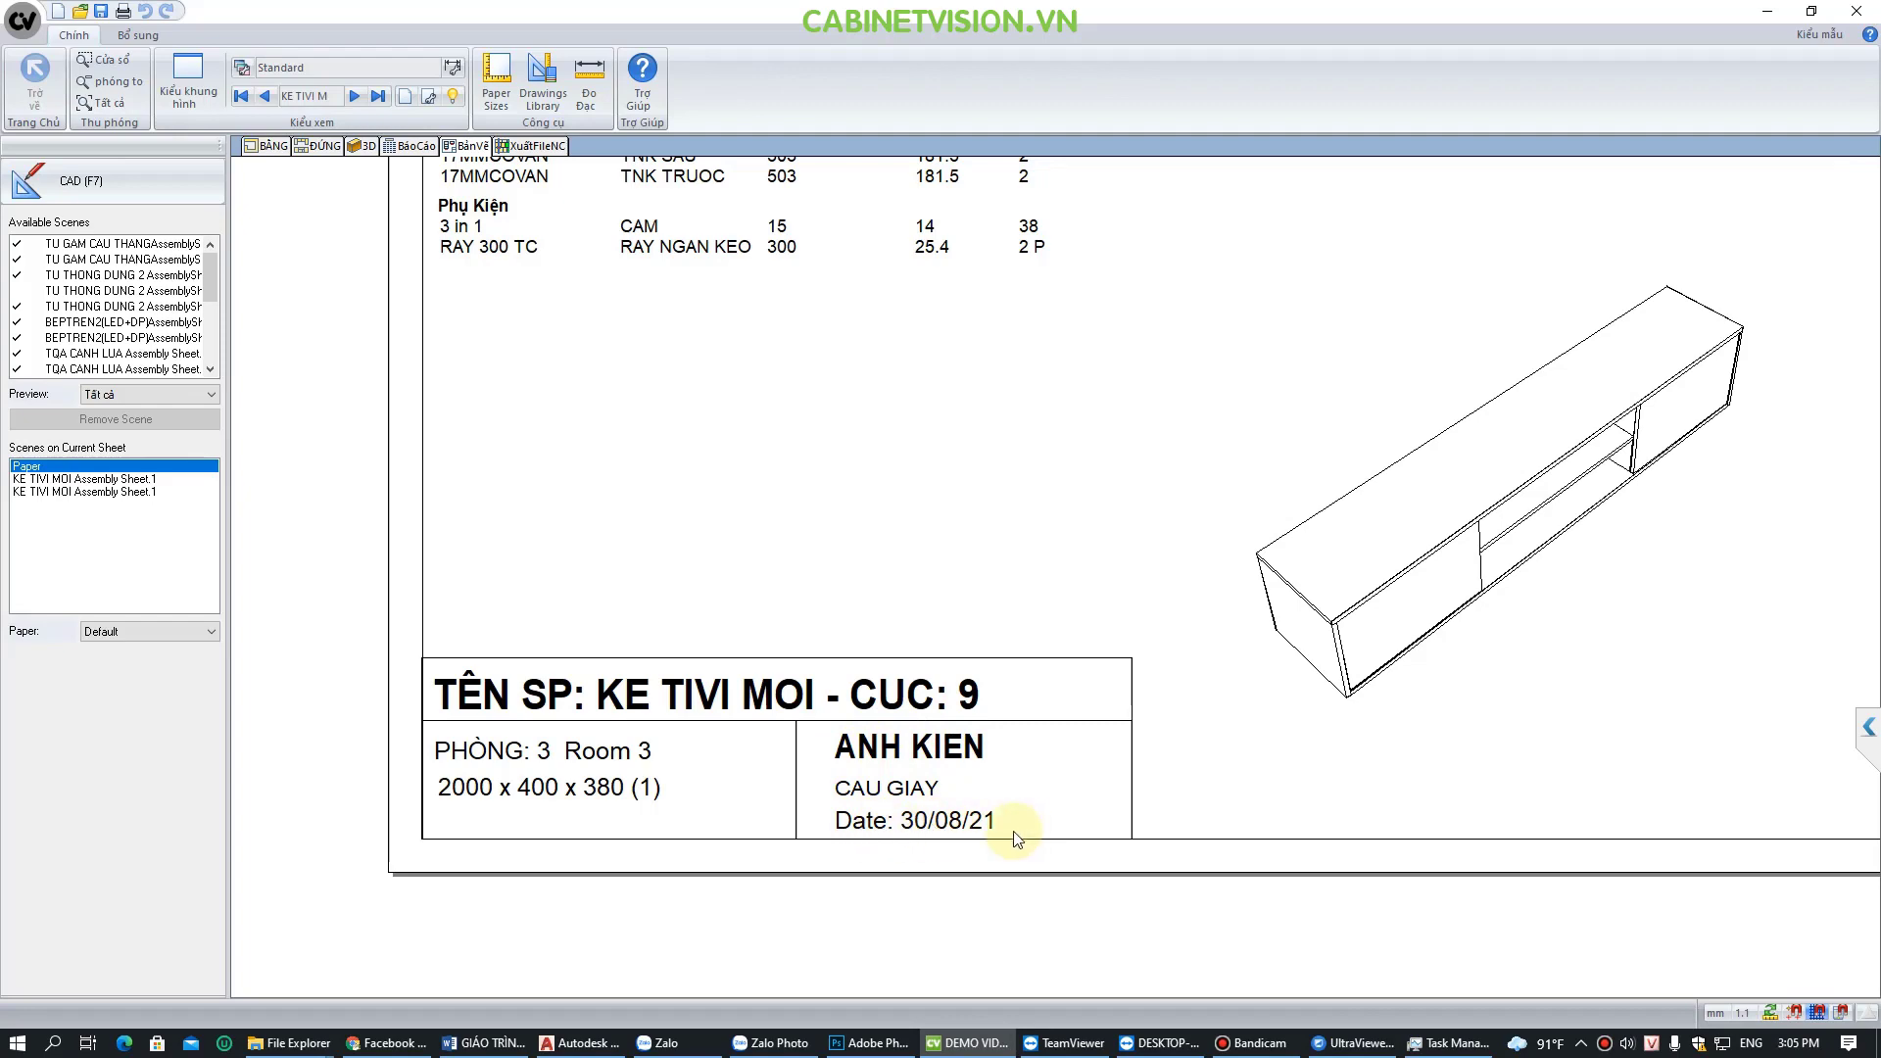
scroll(980, 828, "down", 2)
scroll(958, 828, "down", 1)
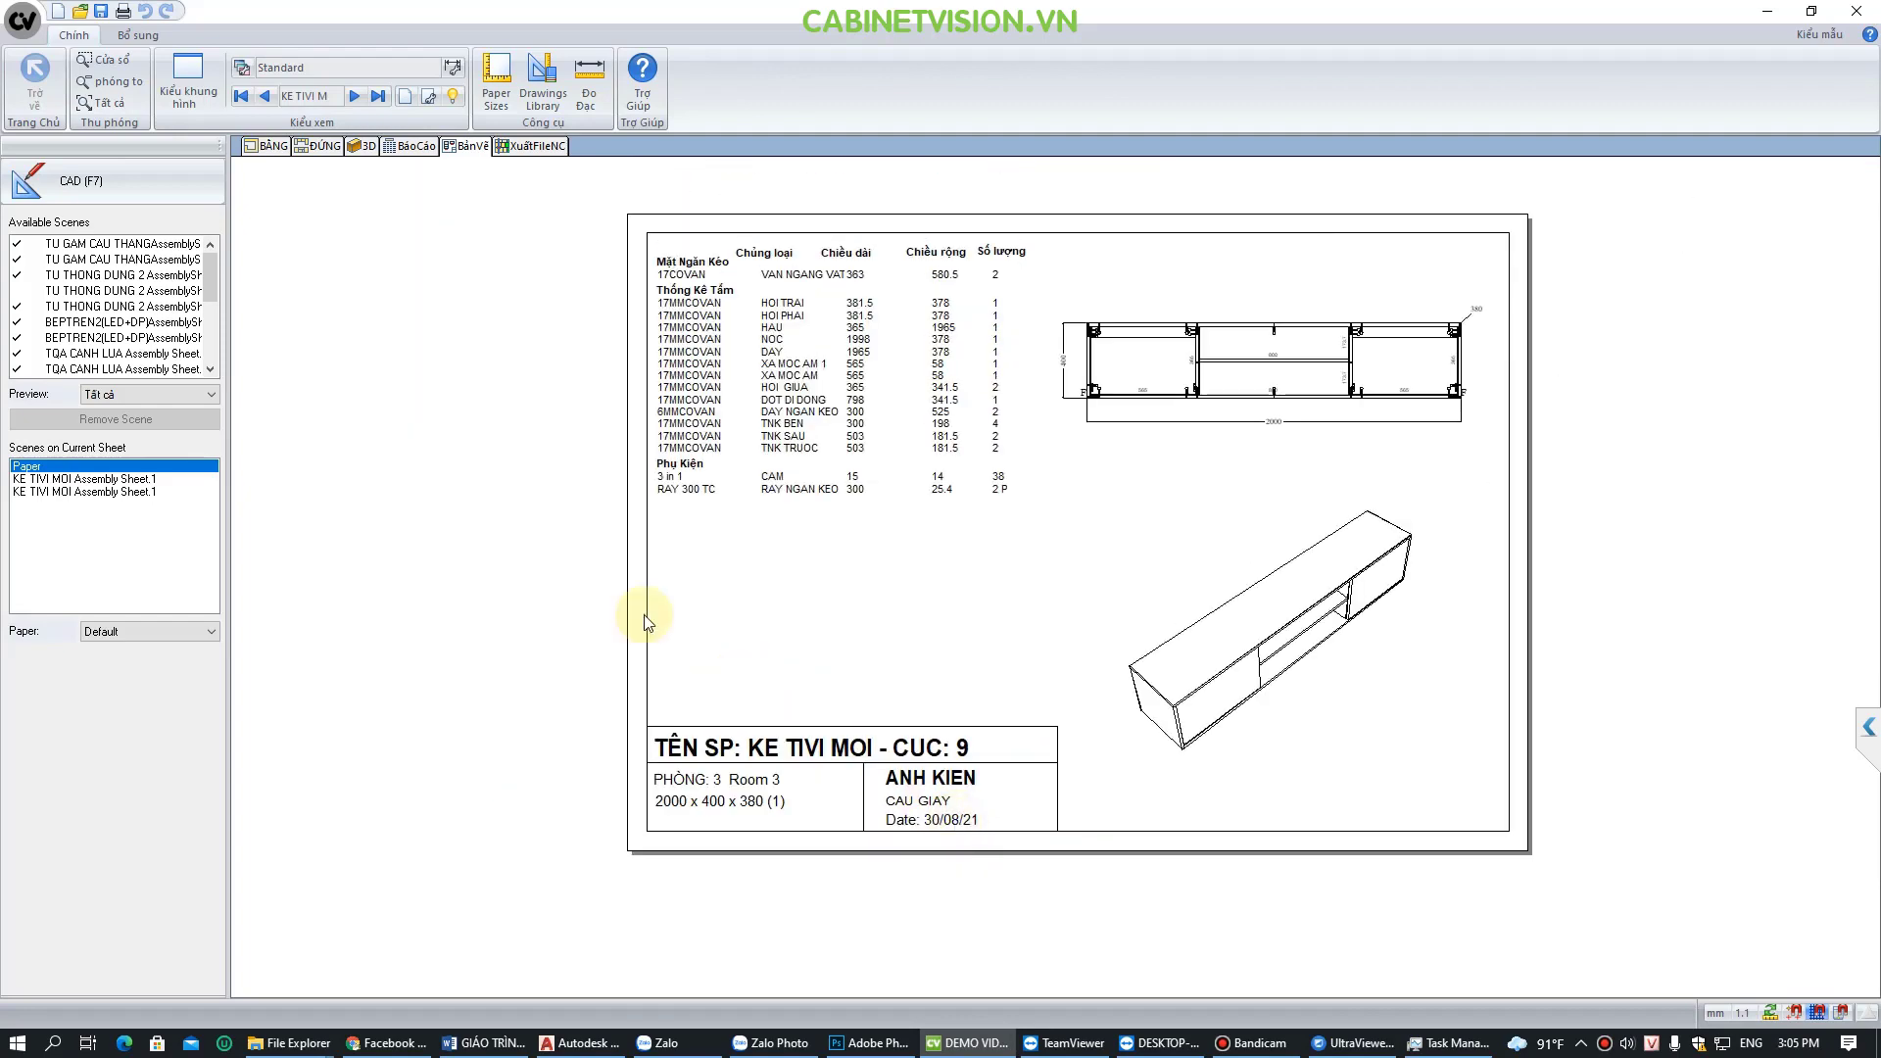
left_click(413, 147)
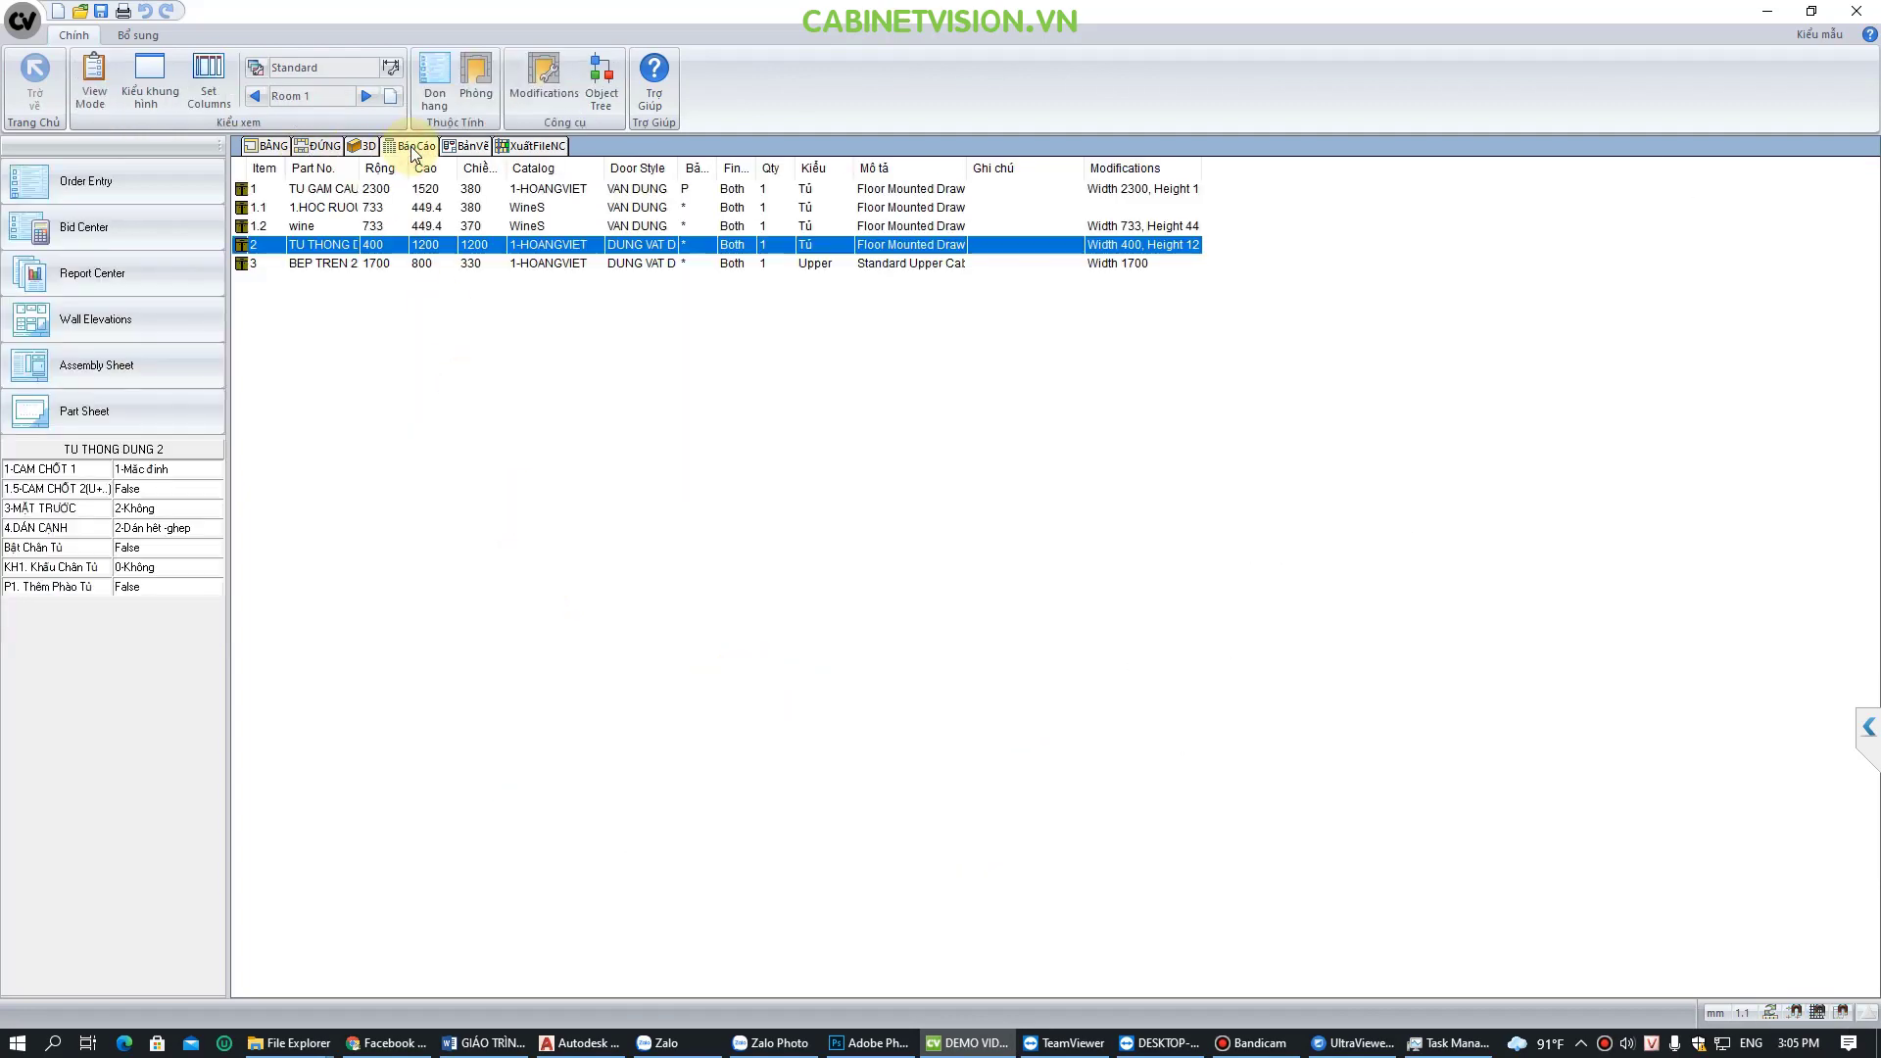
Return to the BảnVẽ drawings and bring up Print for the BEP TREN 2(LED +DP) sheet.
left_click(471, 147)
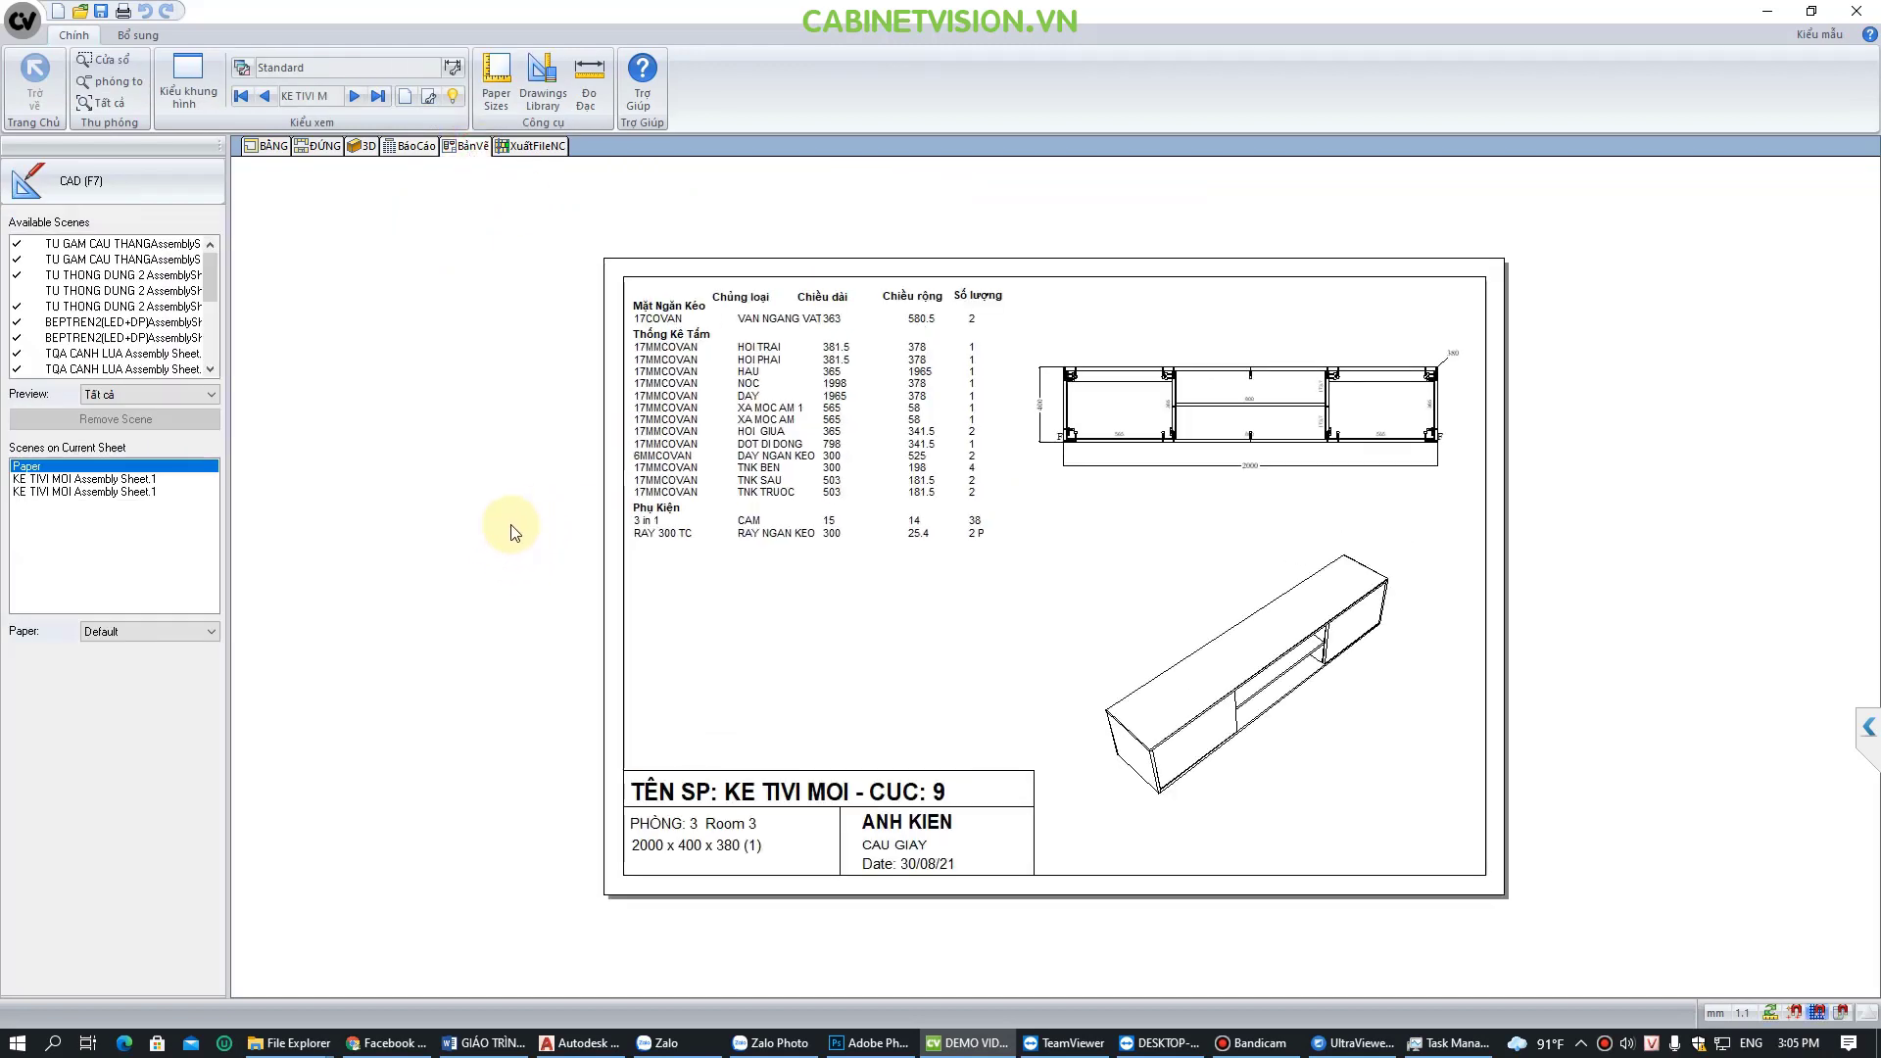
left_click(144, 10)
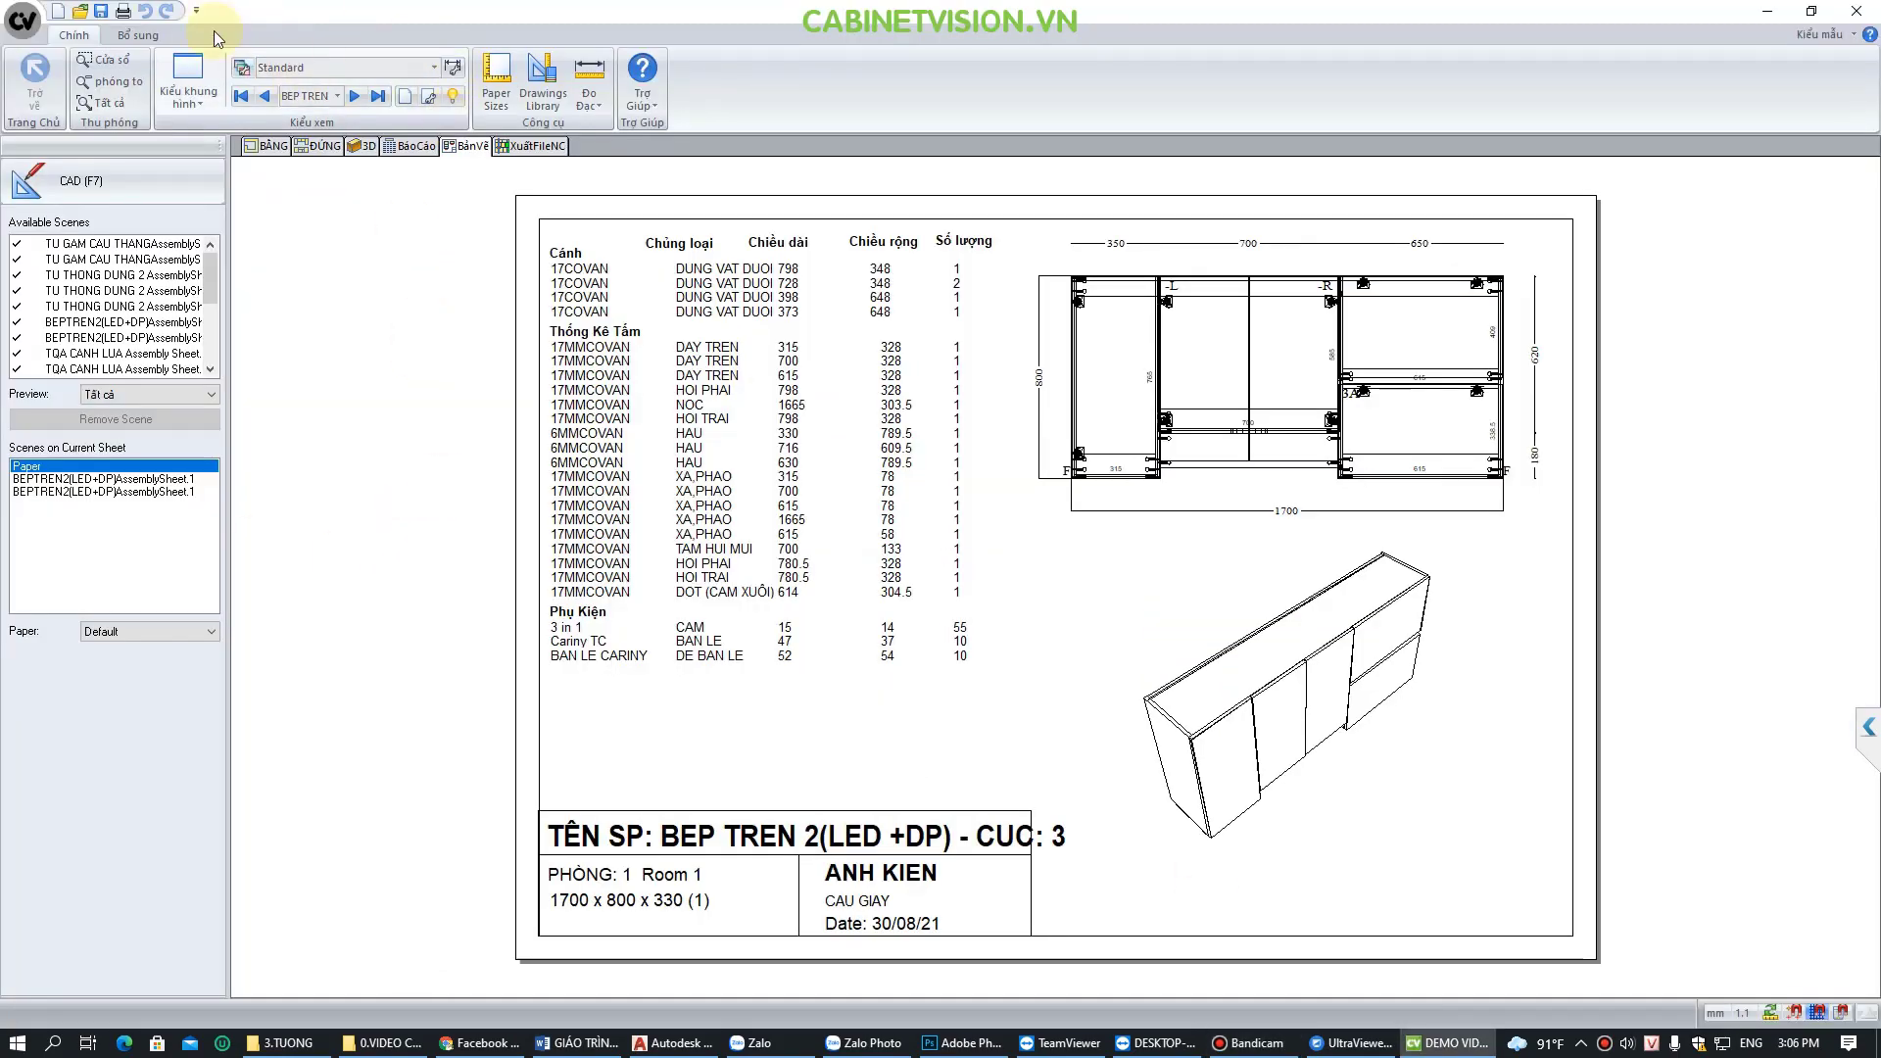
left_click(122, 10)
Set the printer to Microsoft Print to PDF and the range to the current page.
left_click_drag(277, 27, 1152, 389)
left_click(1019, 478)
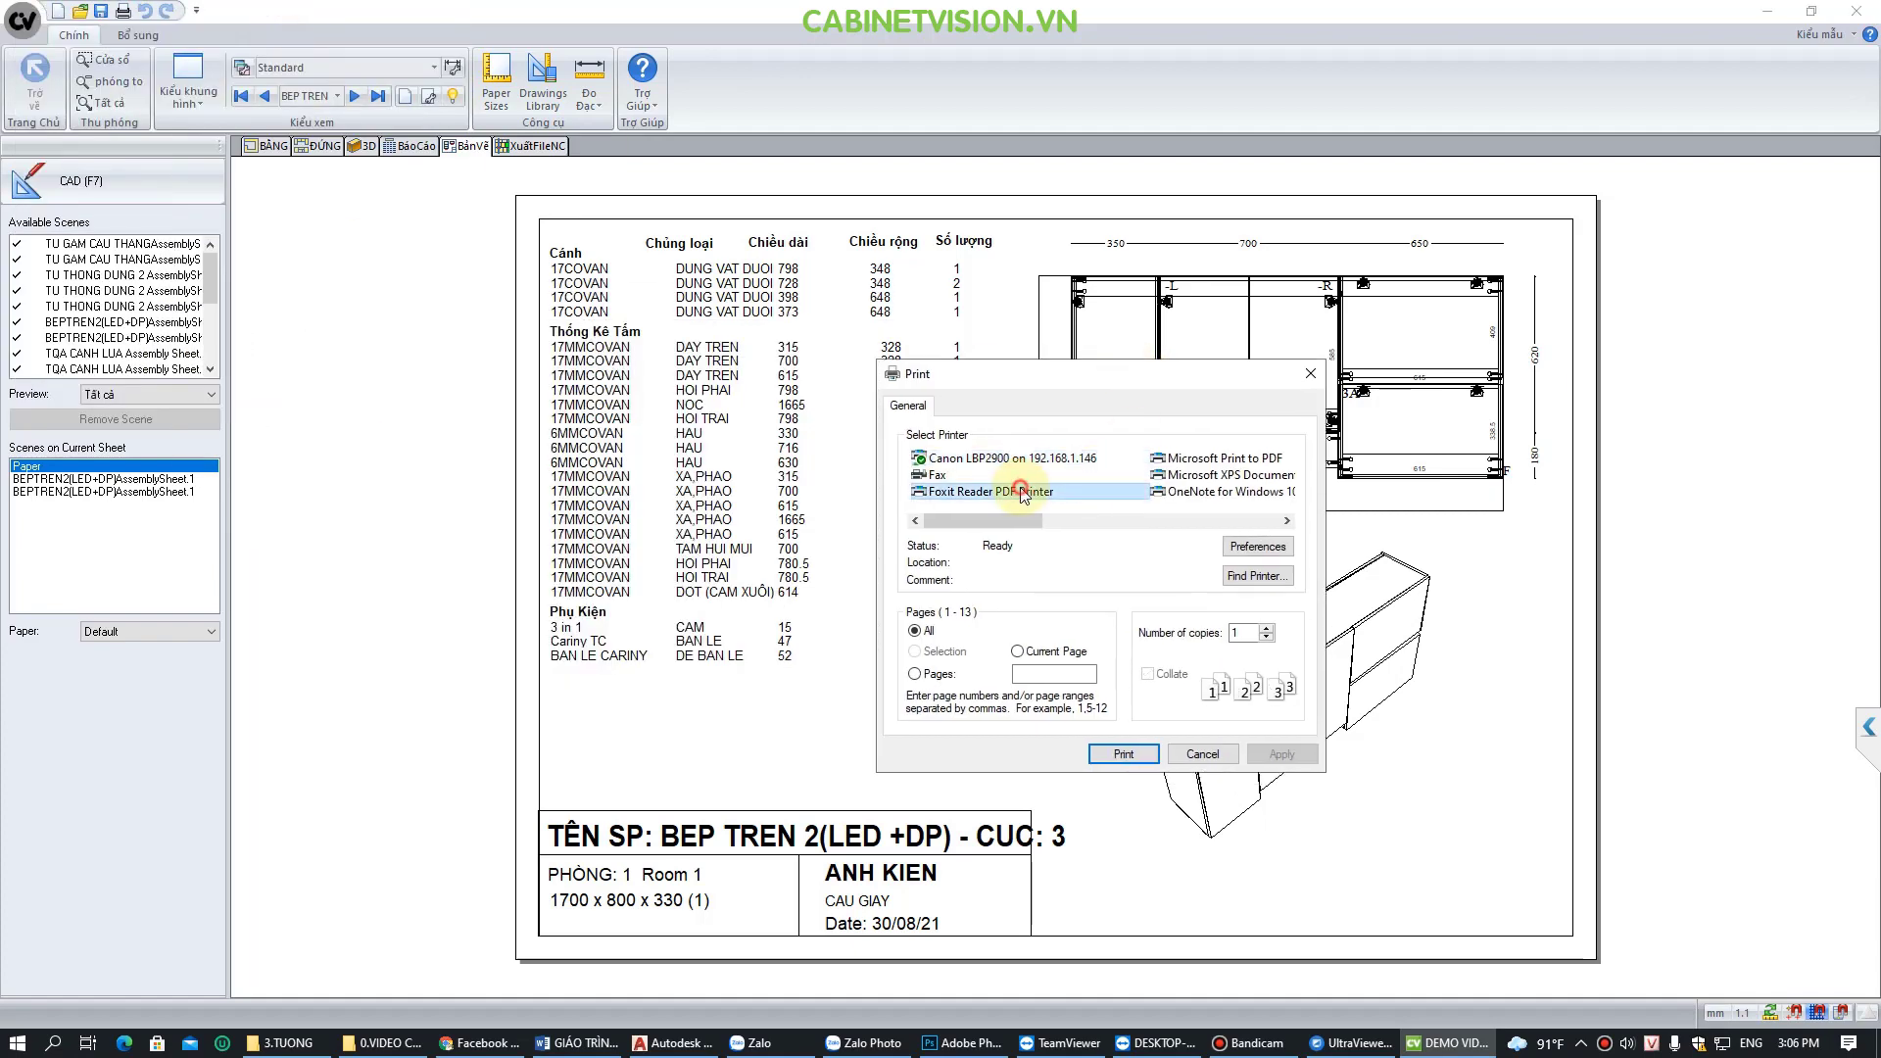
left_click(1190, 460)
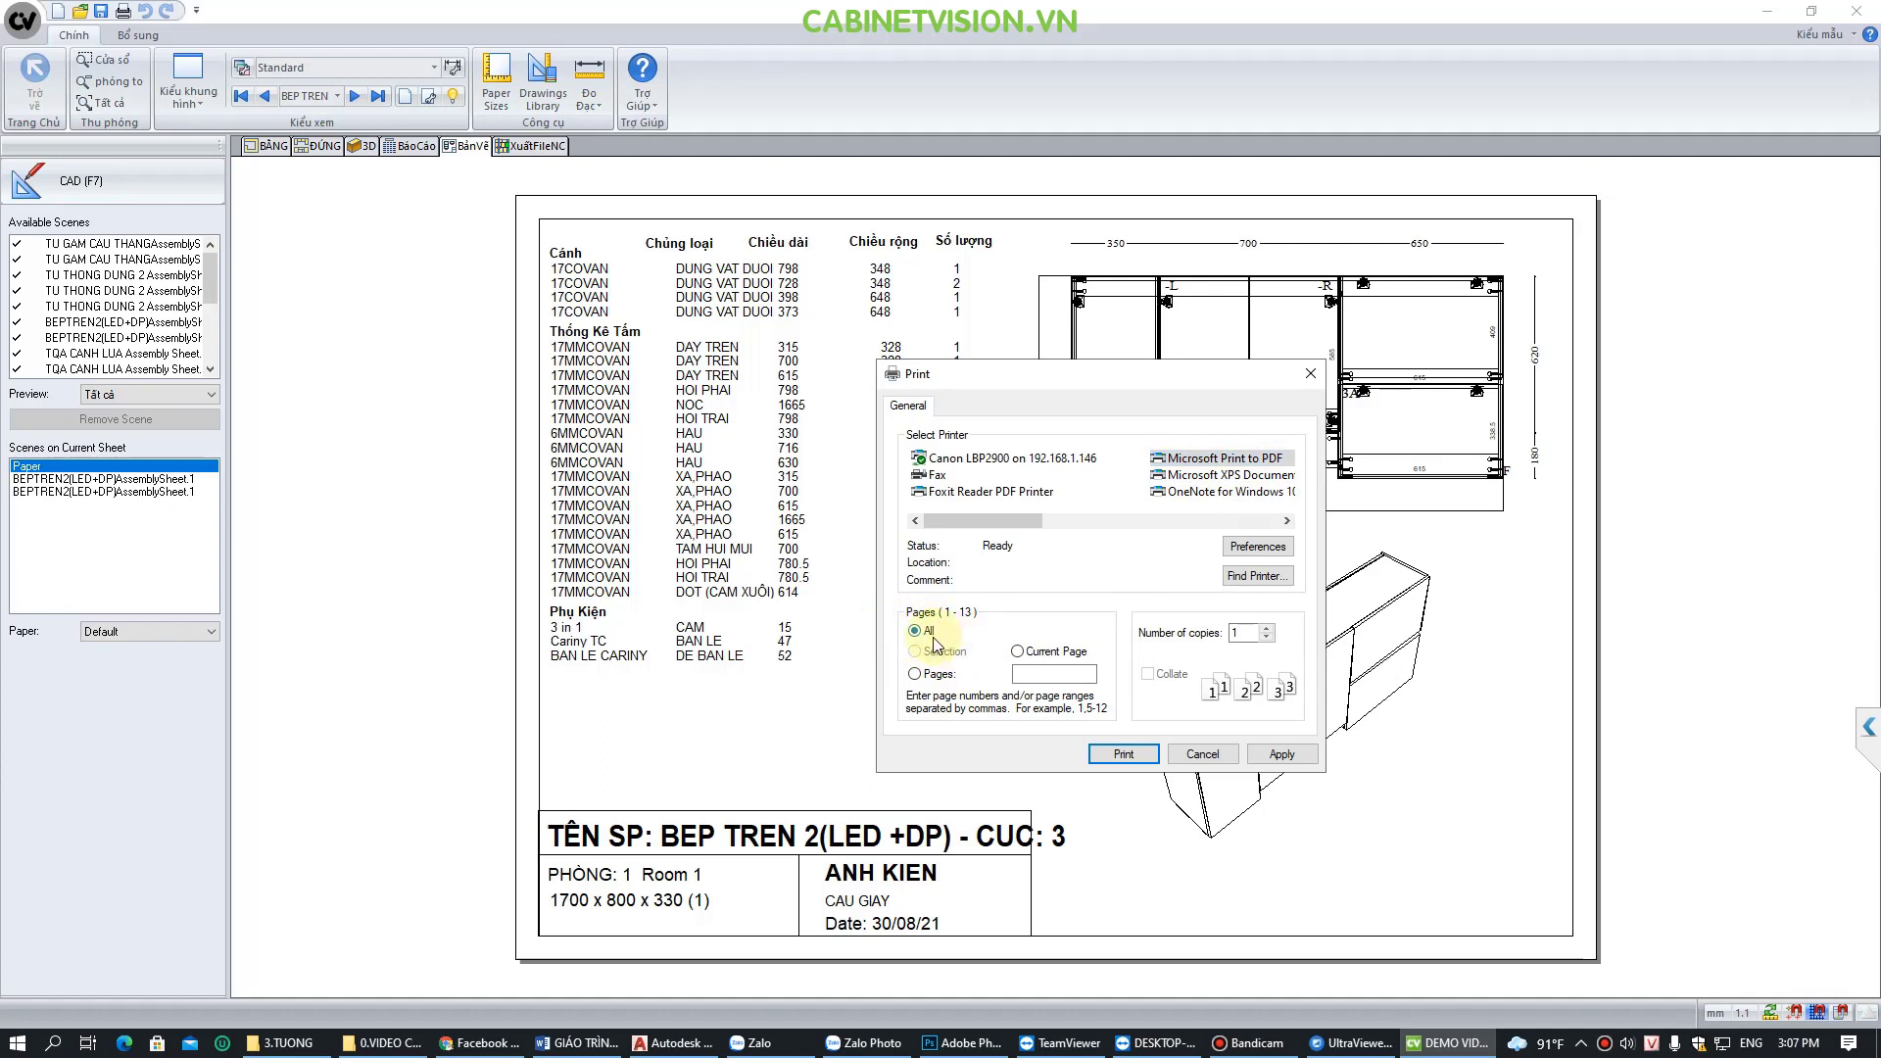
left_click(936, 675)
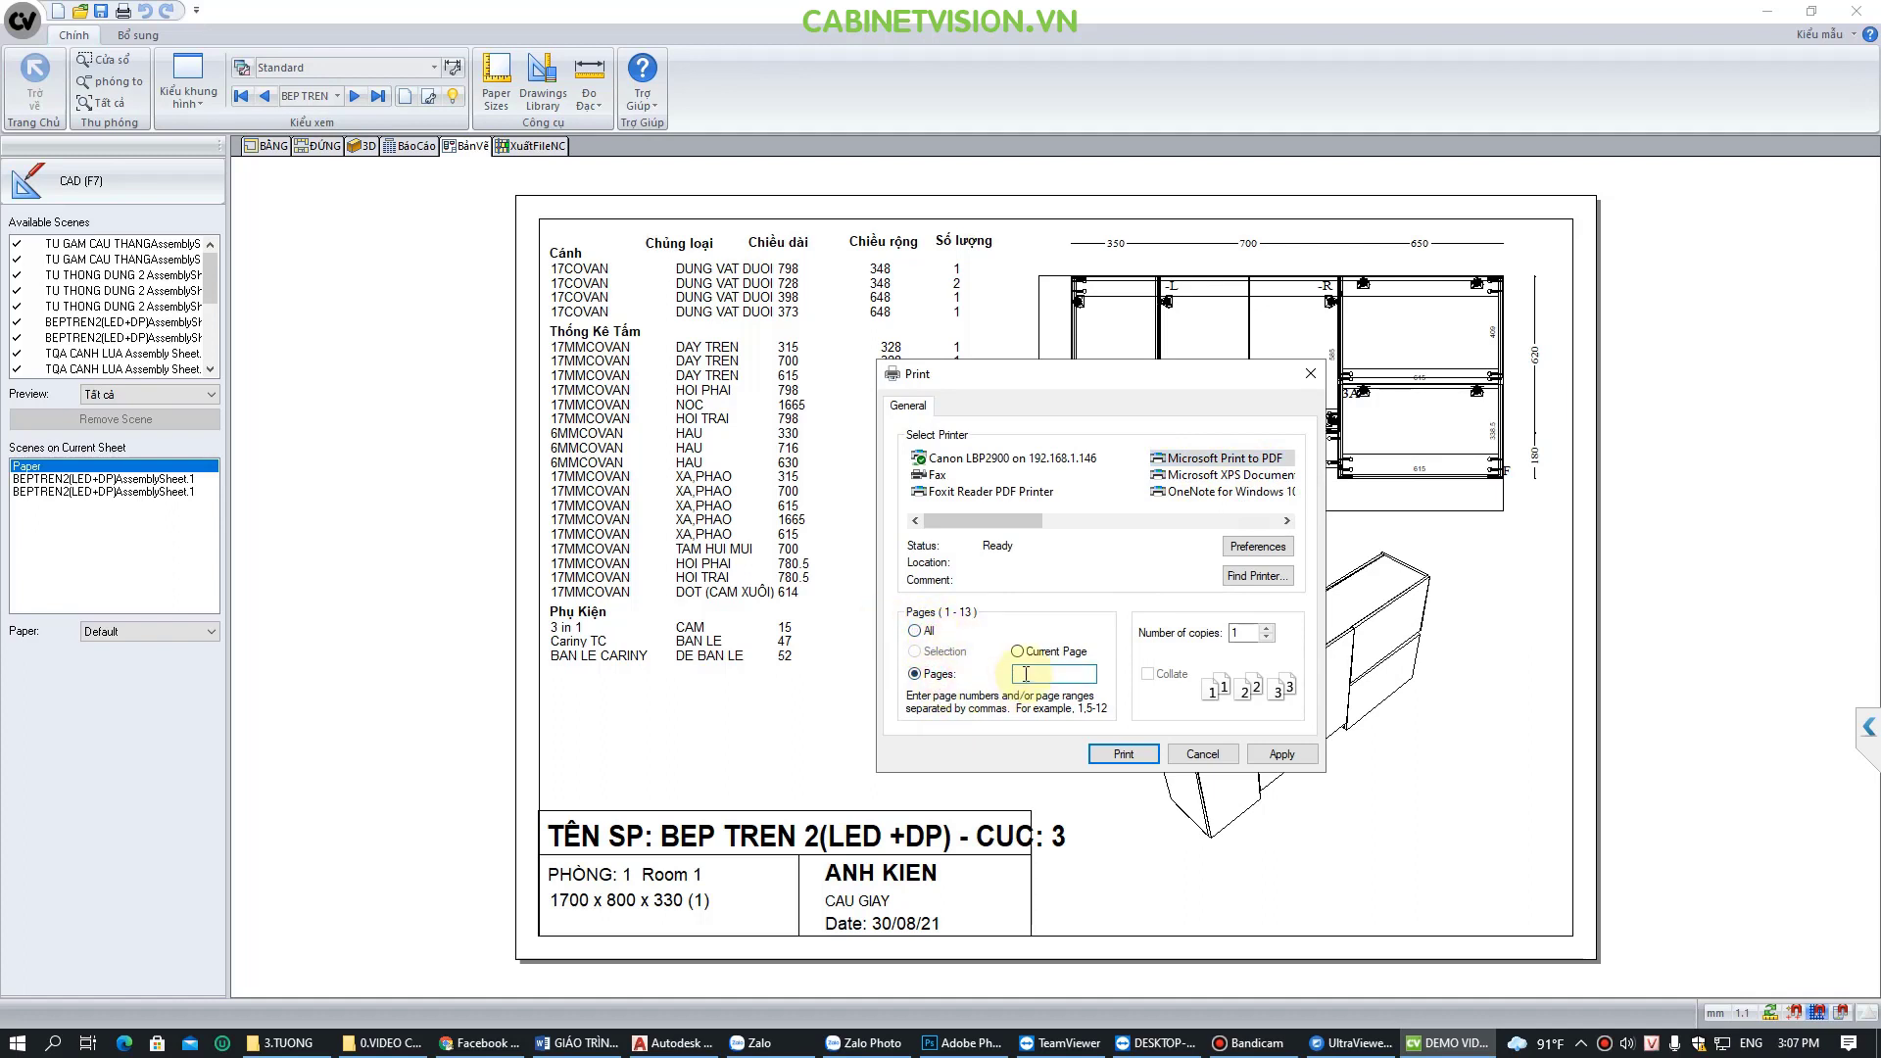
left_click(1019, 652)
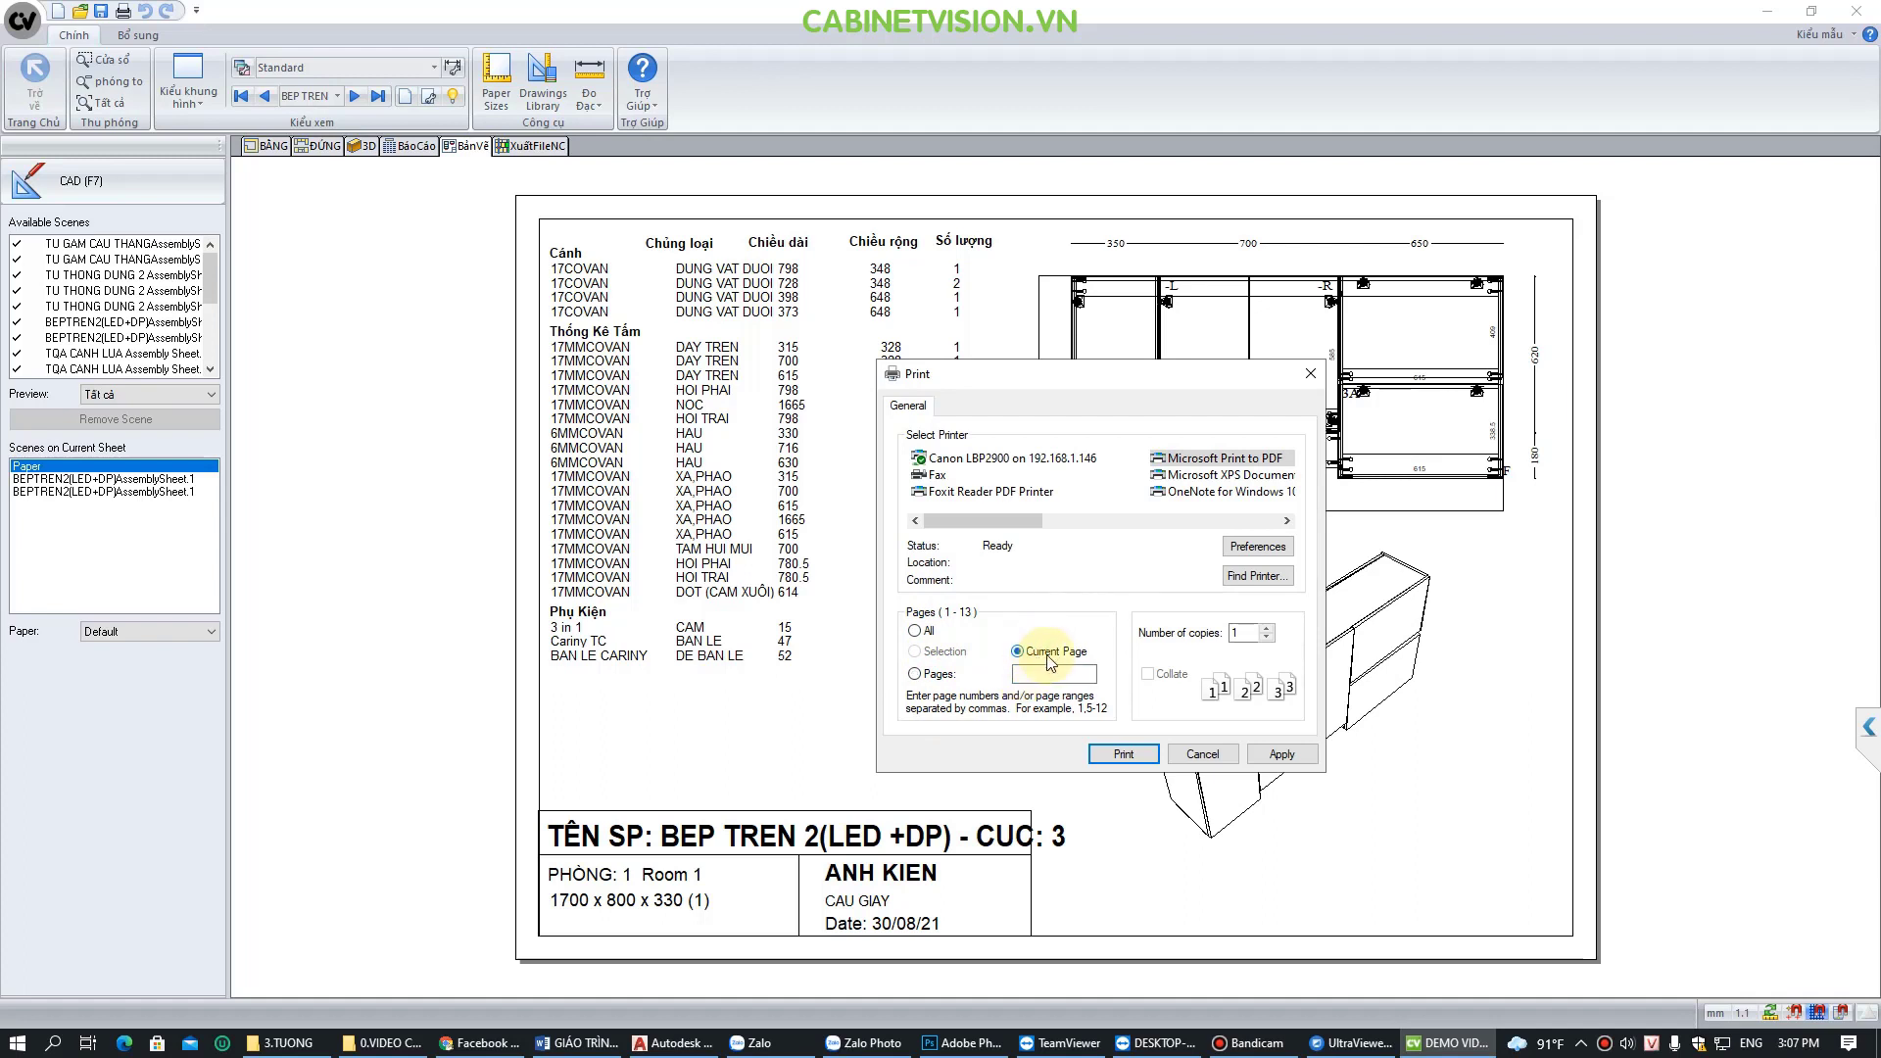
Print the sheet to a PDF named '11ANH KINE', then show the desktop.
left_click_drag(944, 374, 782, 388)
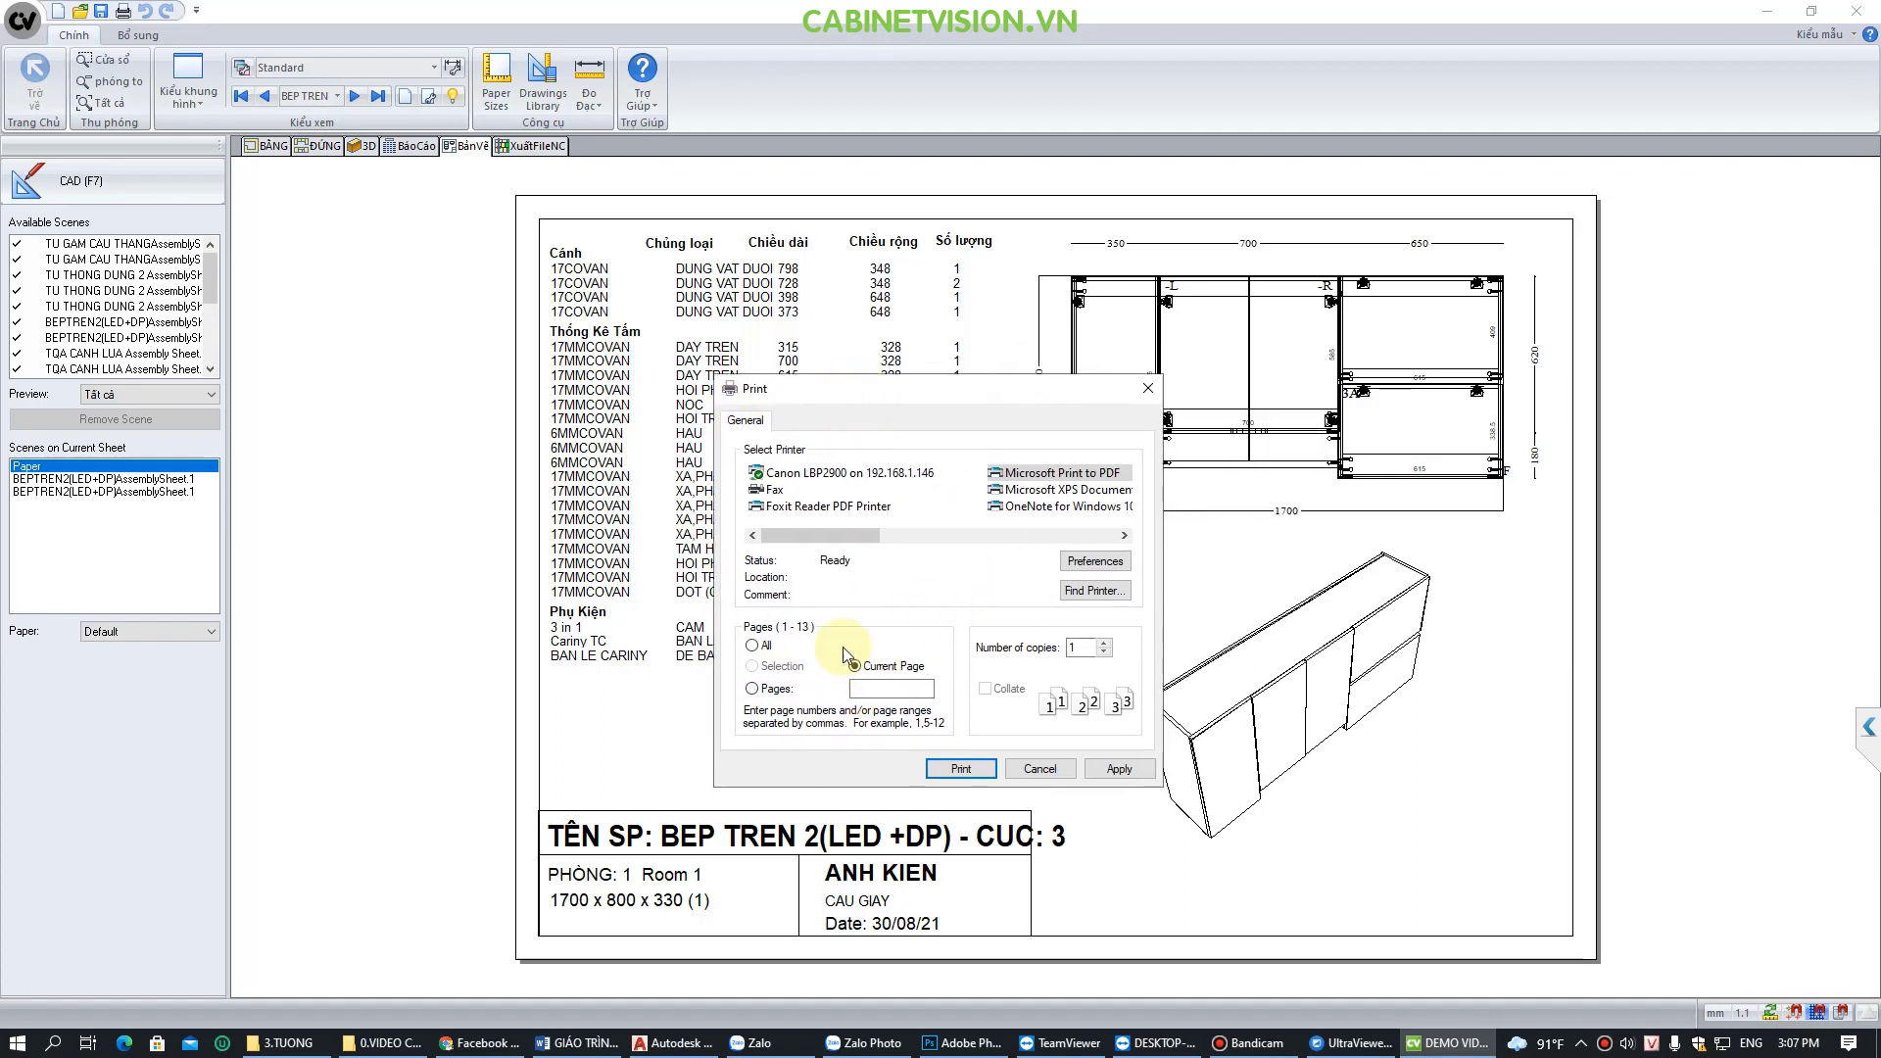
left_click(959, 770)
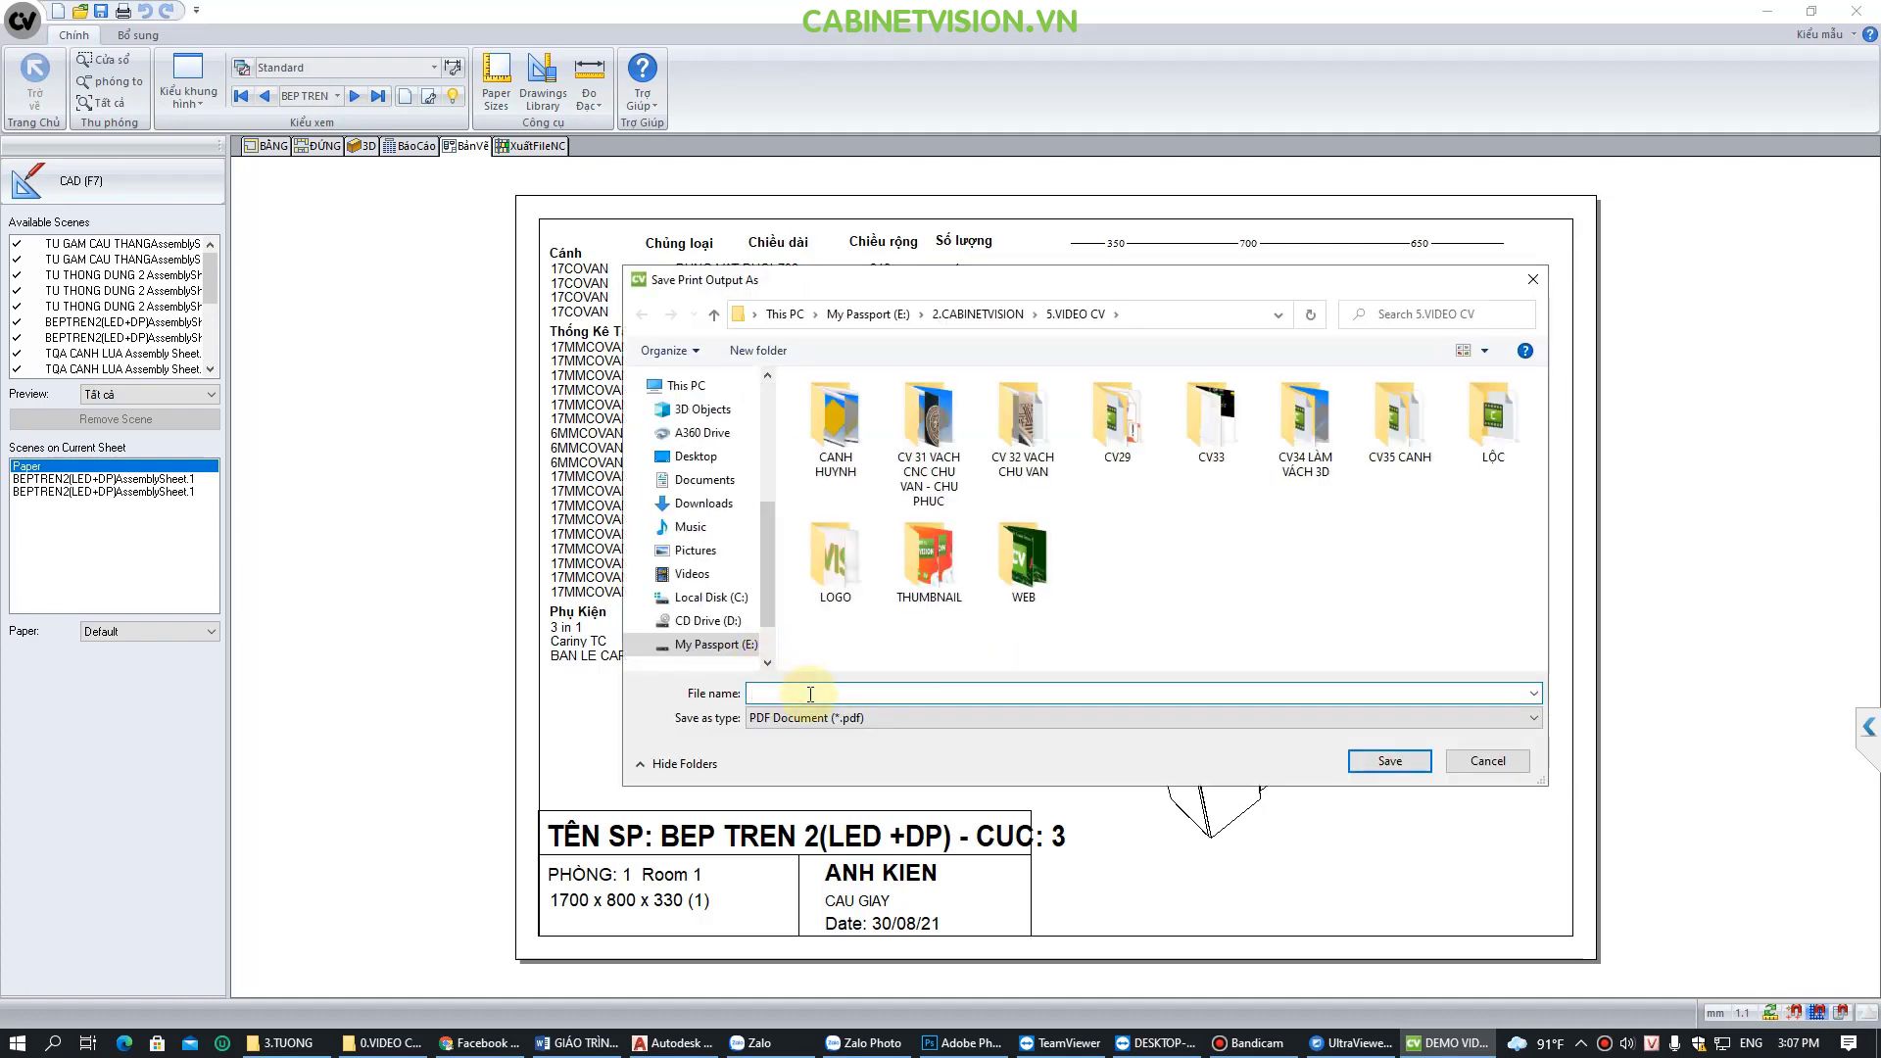
type("11")
type("ANH KINE")
key("Return")
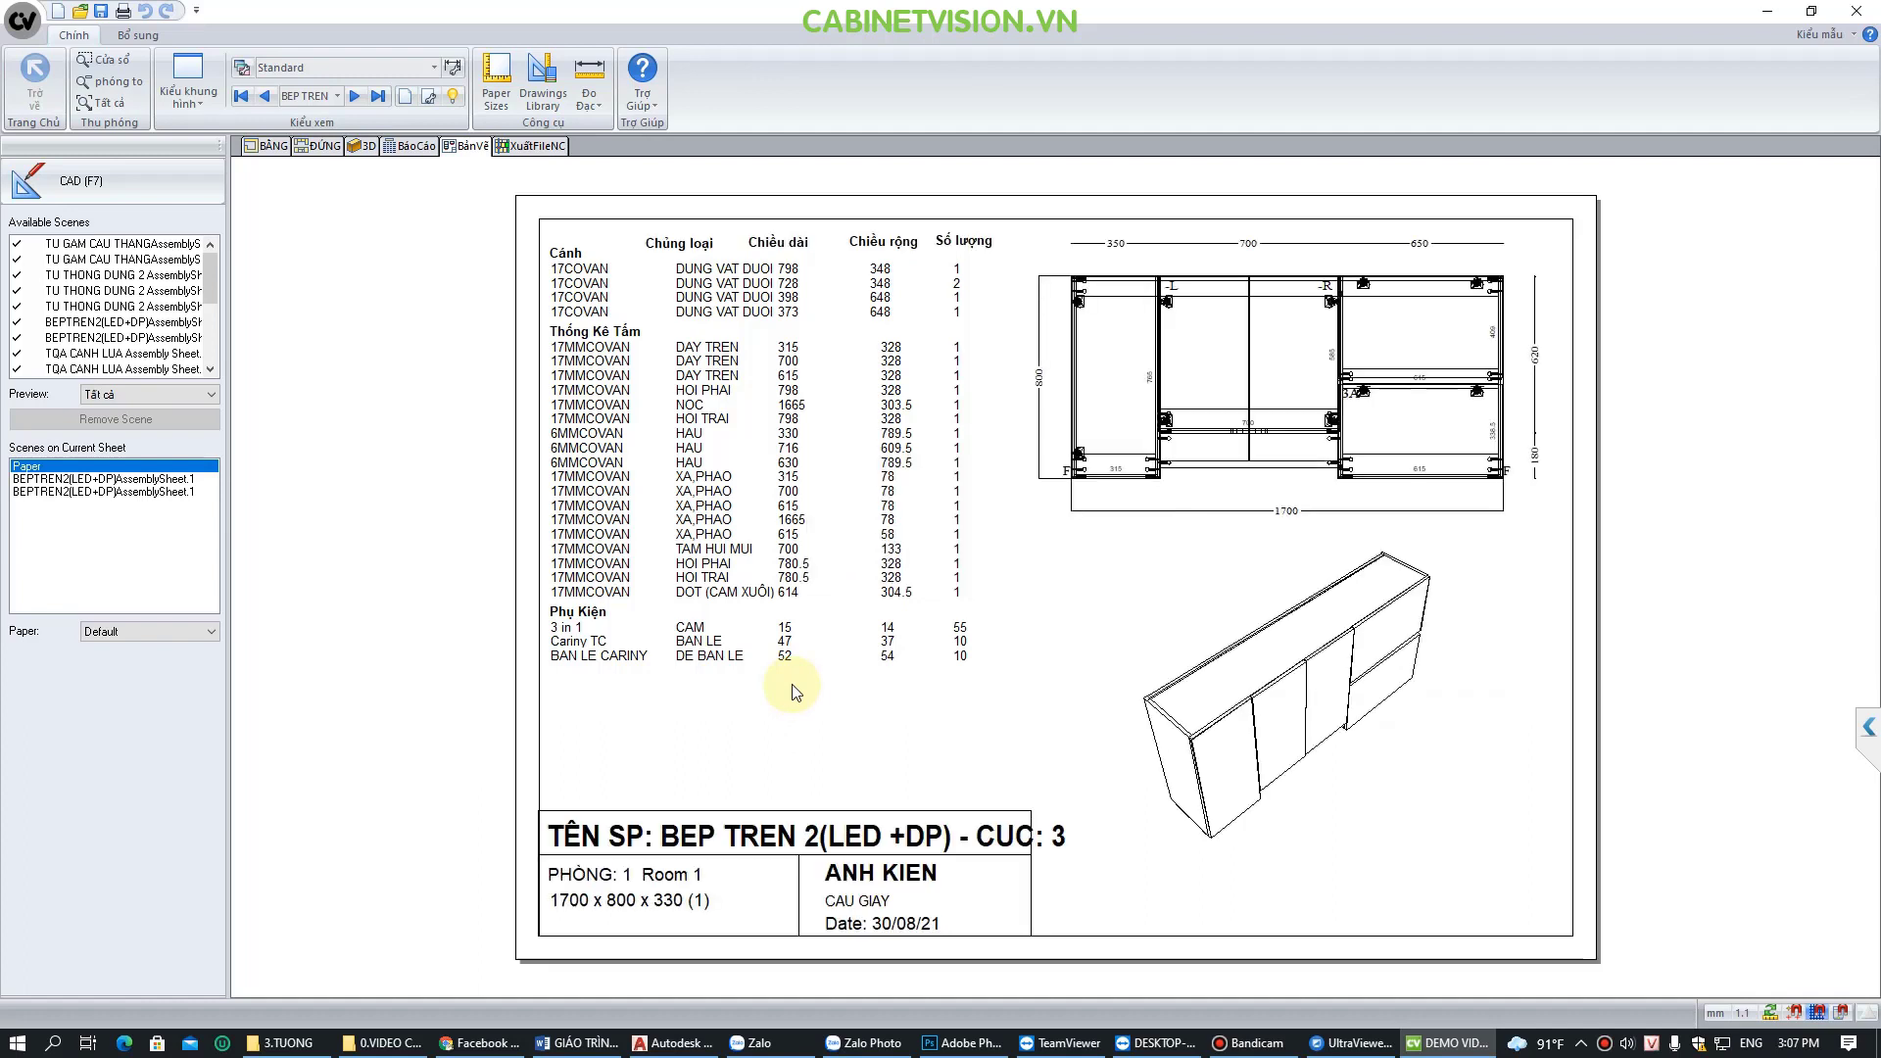
key("super+d")
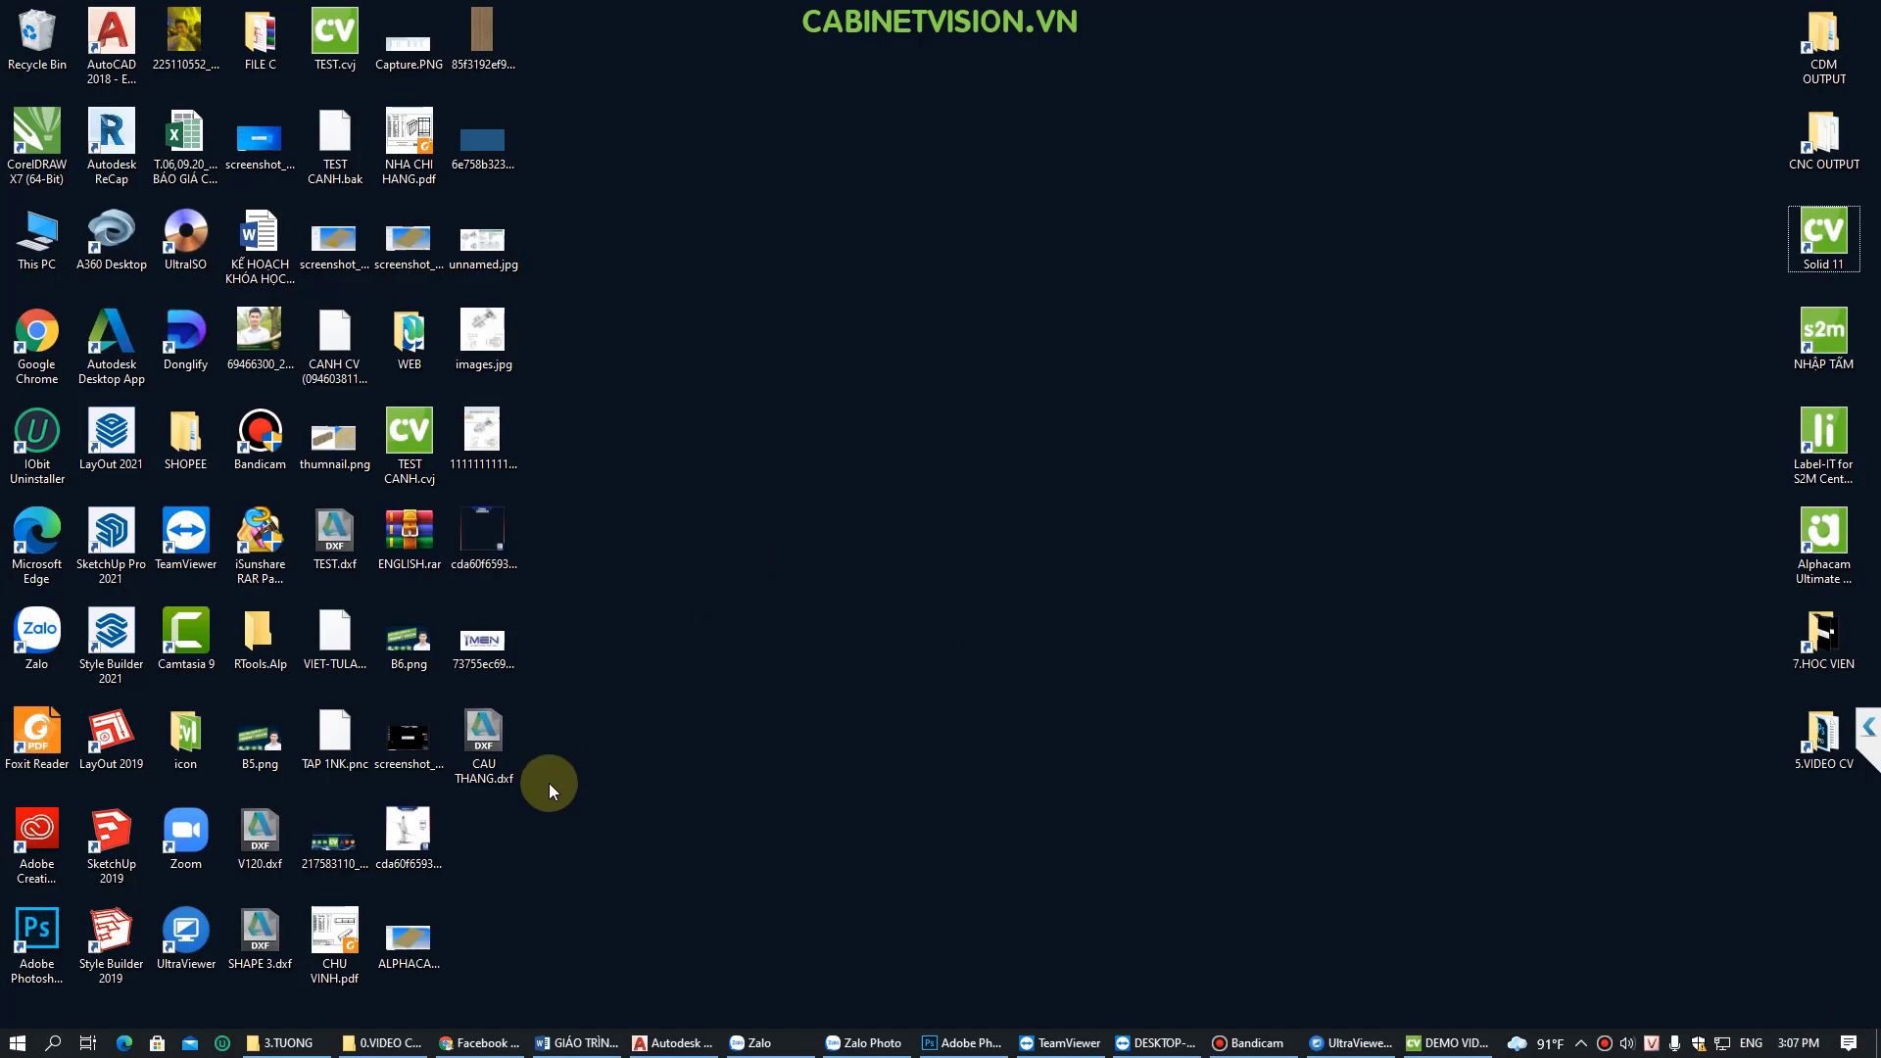
Refresh the desktop, then return to Cabinet Vision and reopen Print with Ctrl+P.
right_click(656, 542)
left_click(686, 597)
key("a")
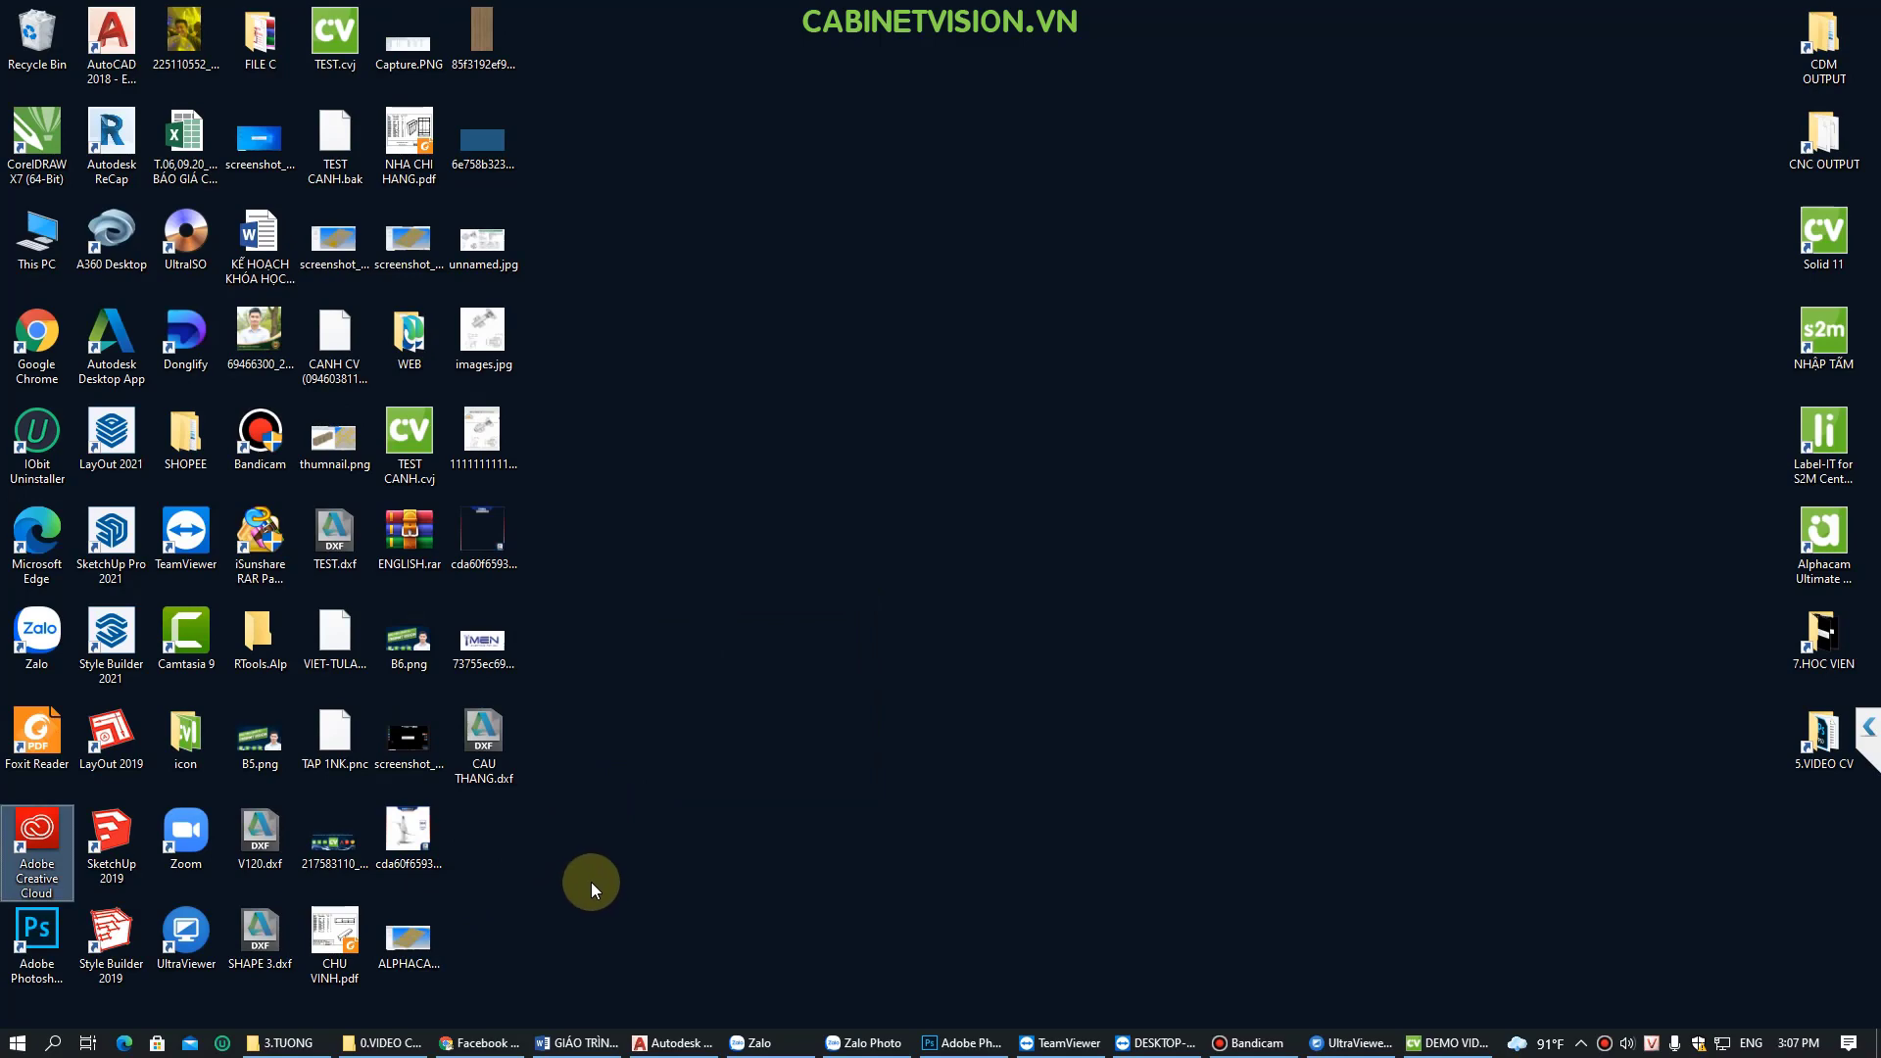
left_click(599, 872)
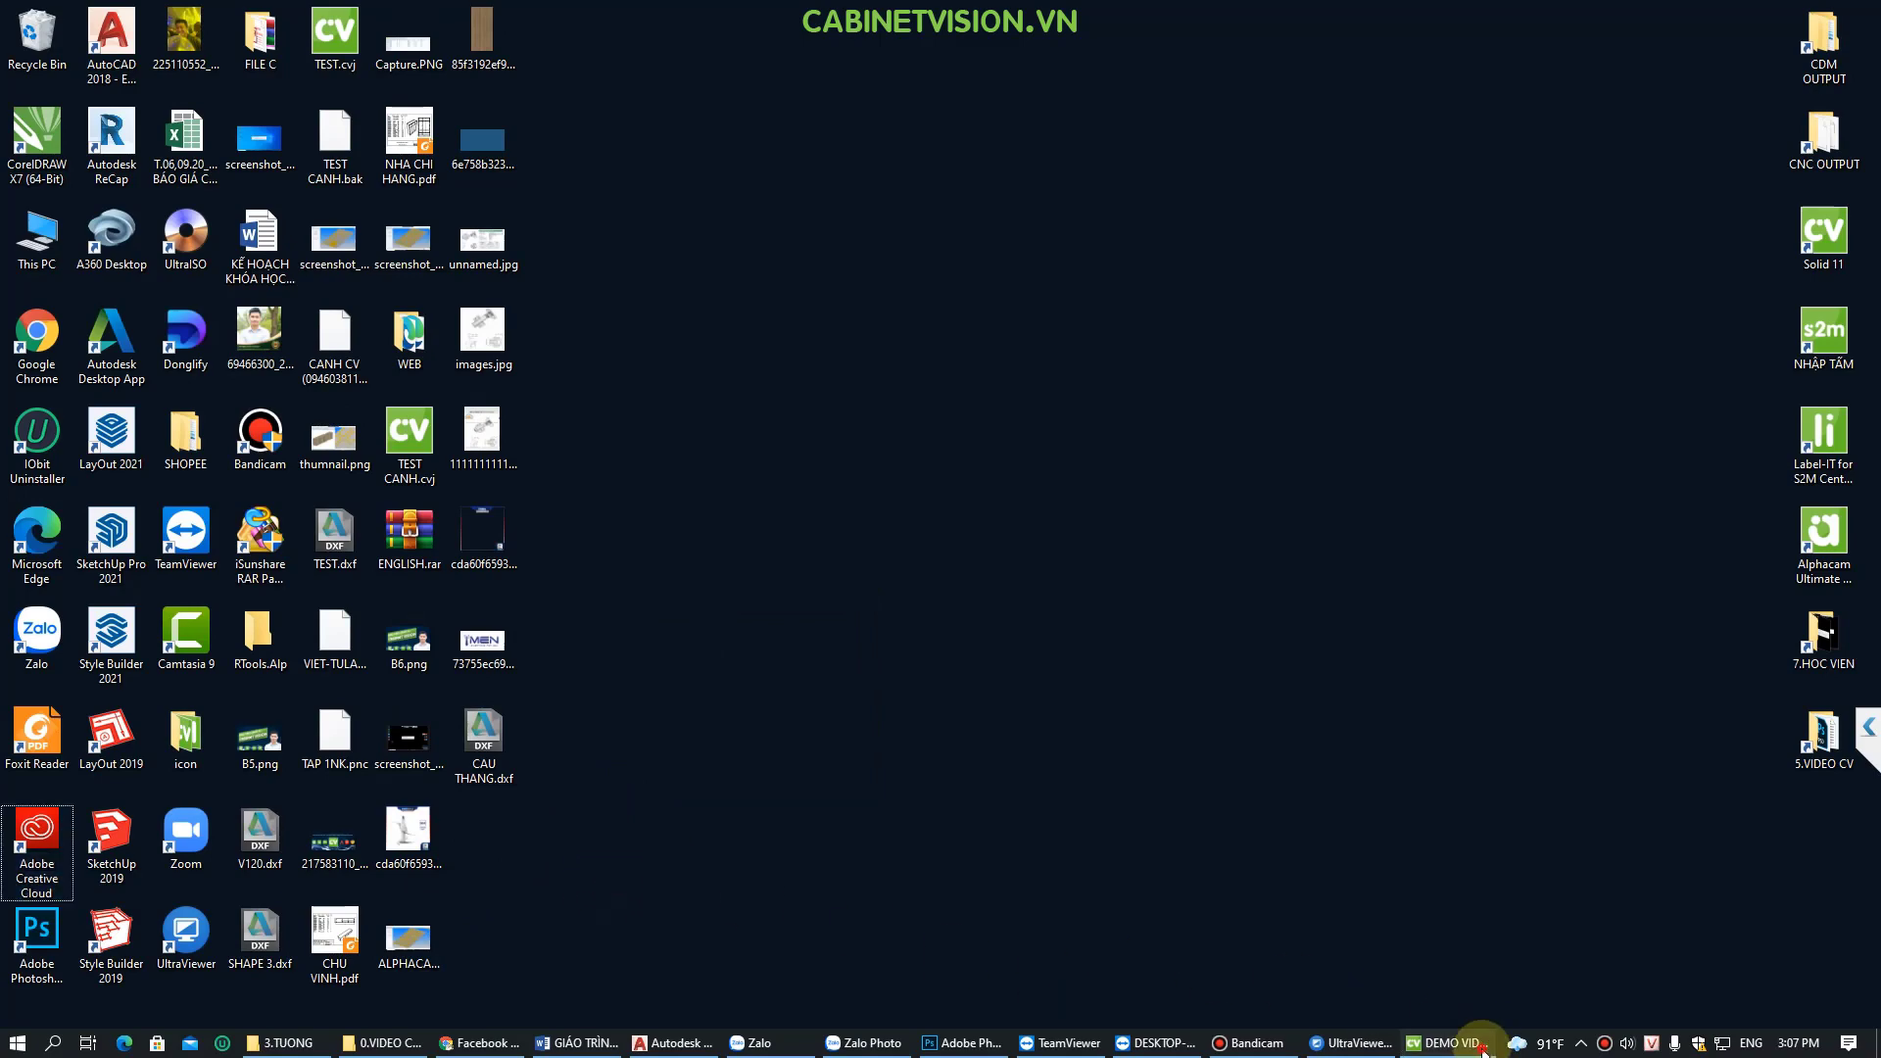
left_click(1448, 1042)
key("ctrl+p")
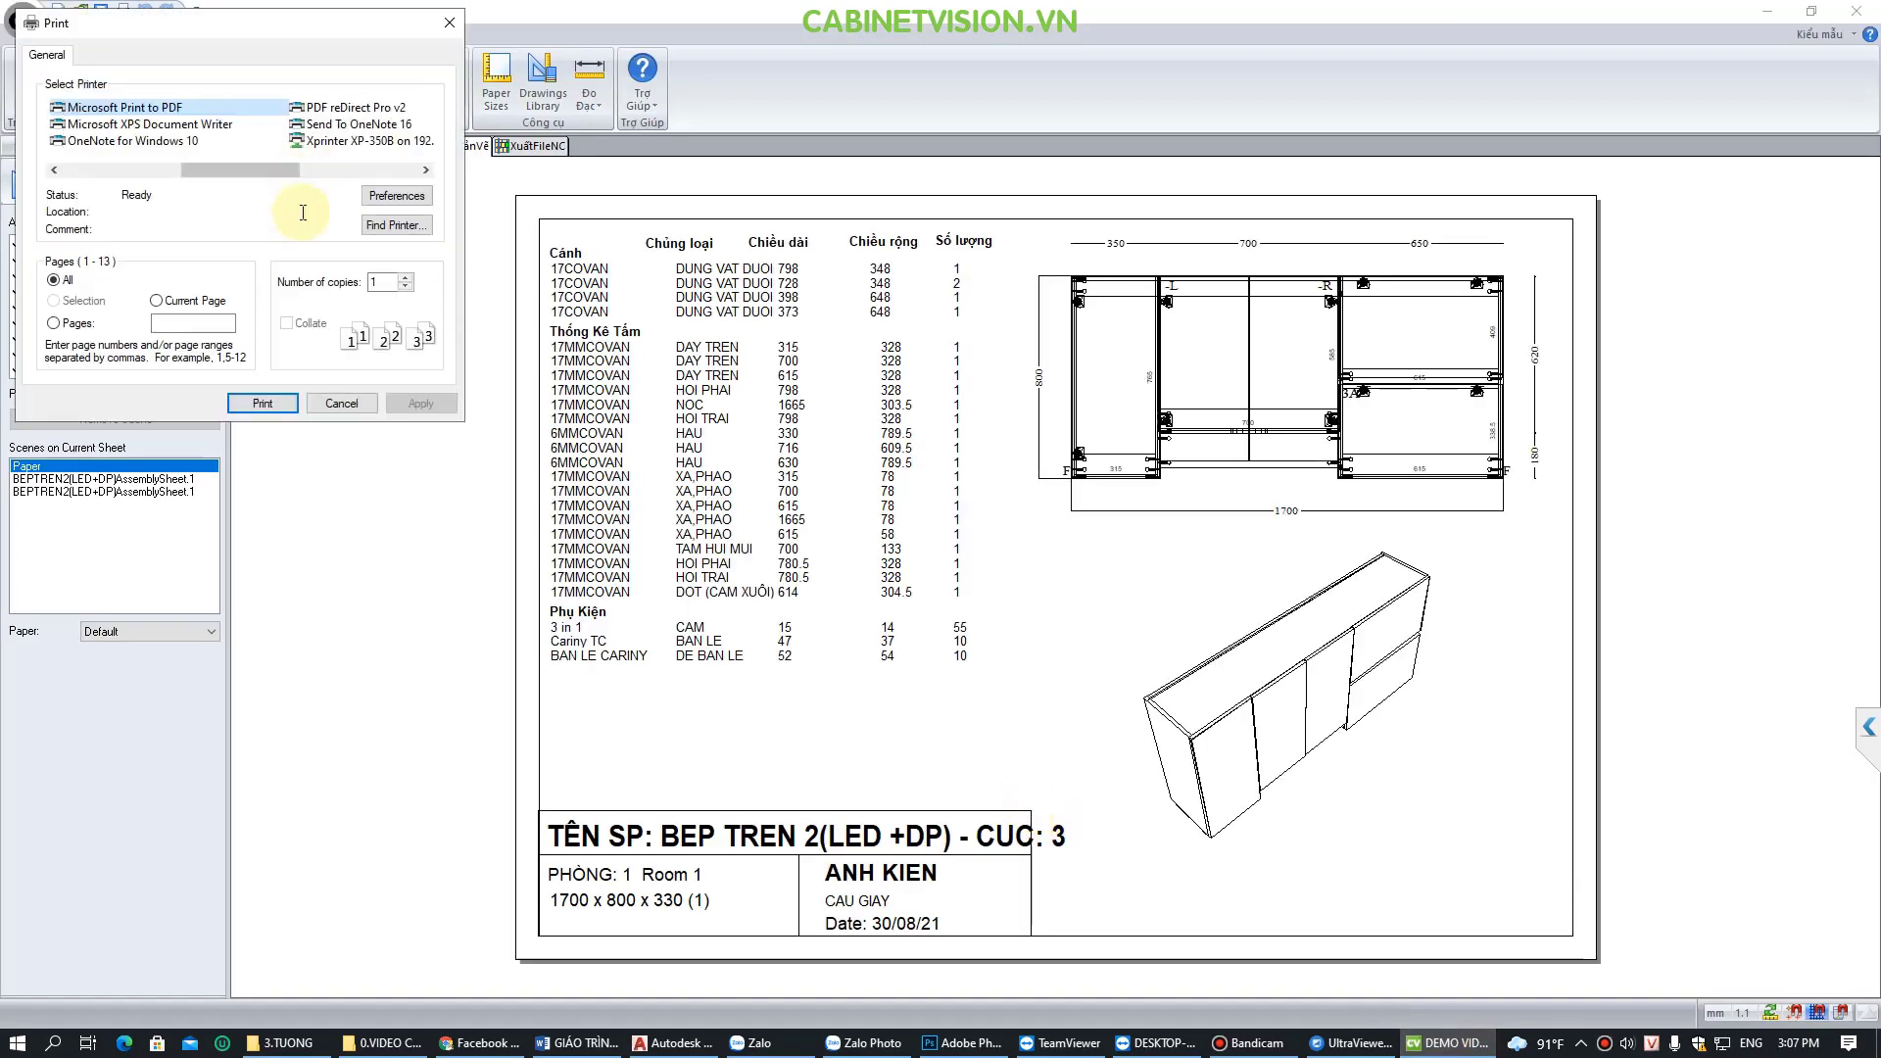
Retry printing the sheet to PDF and dismiss the 'could not start print job' error.
left_click(263, 403)
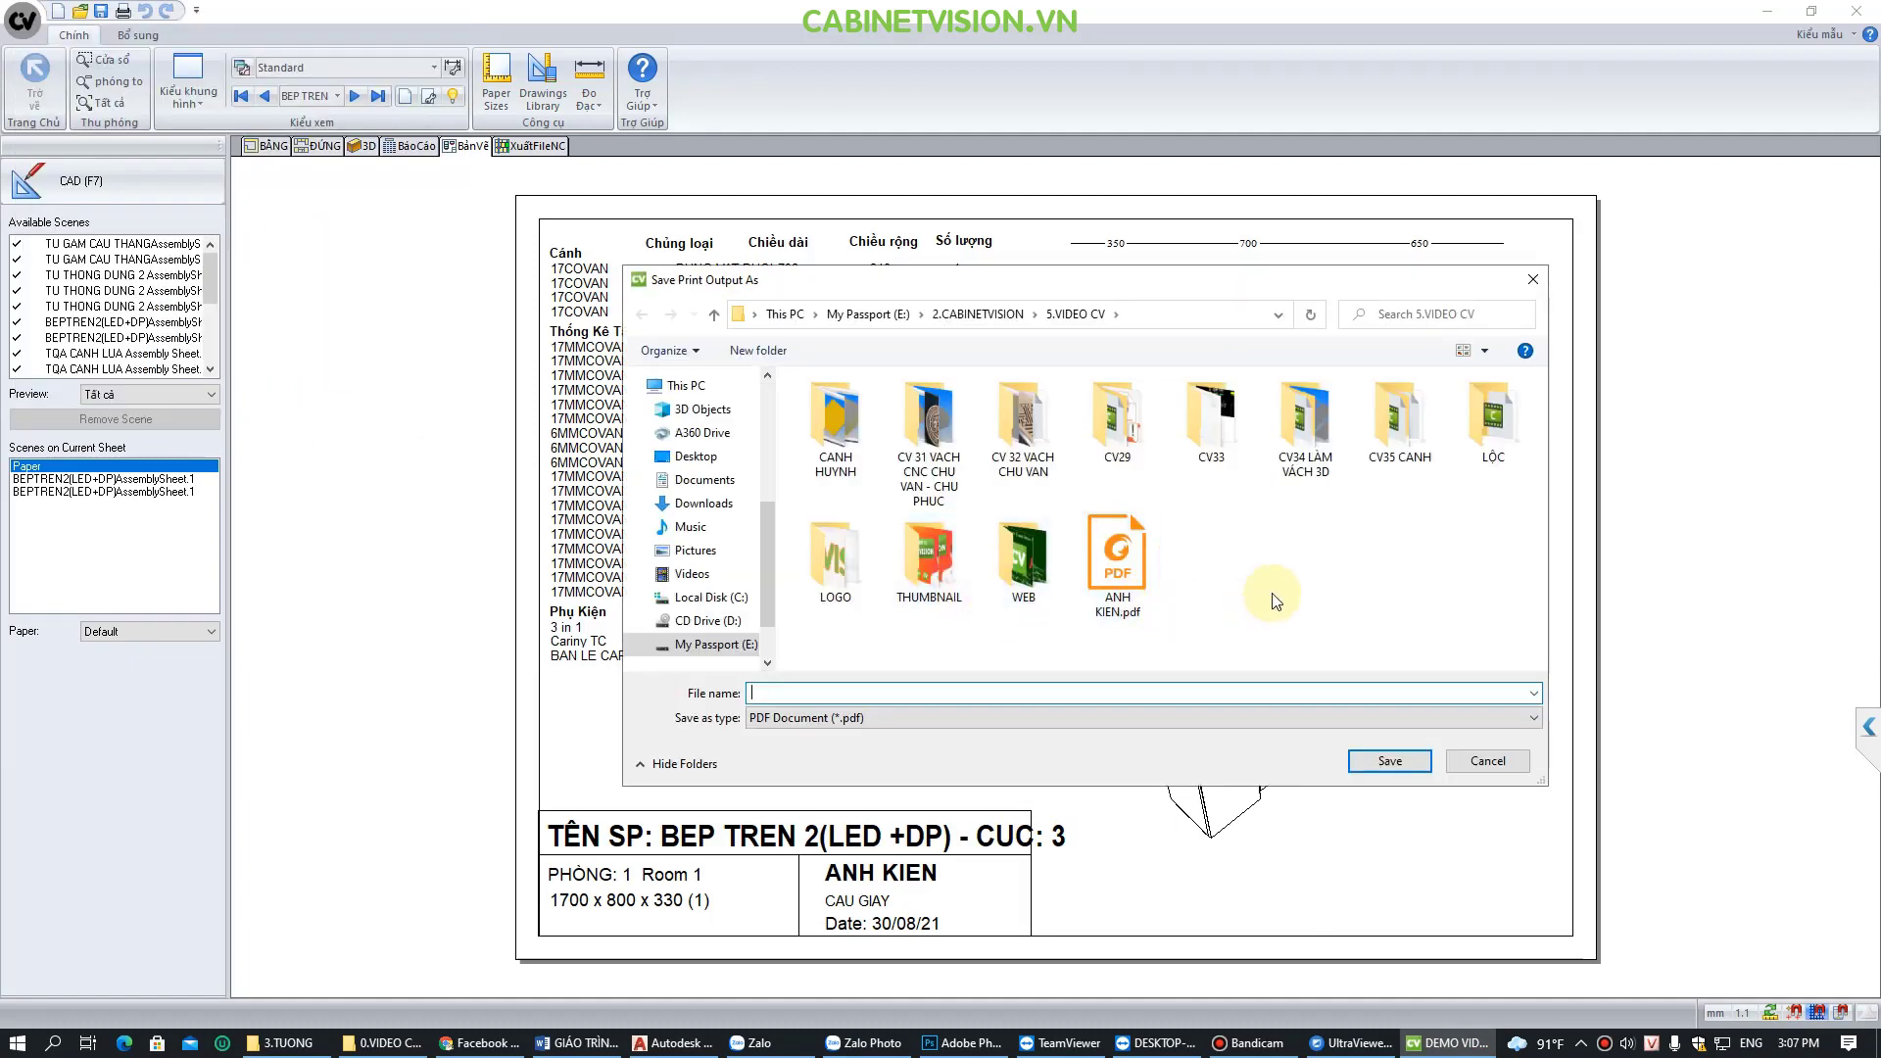
left_click(1389, 760)
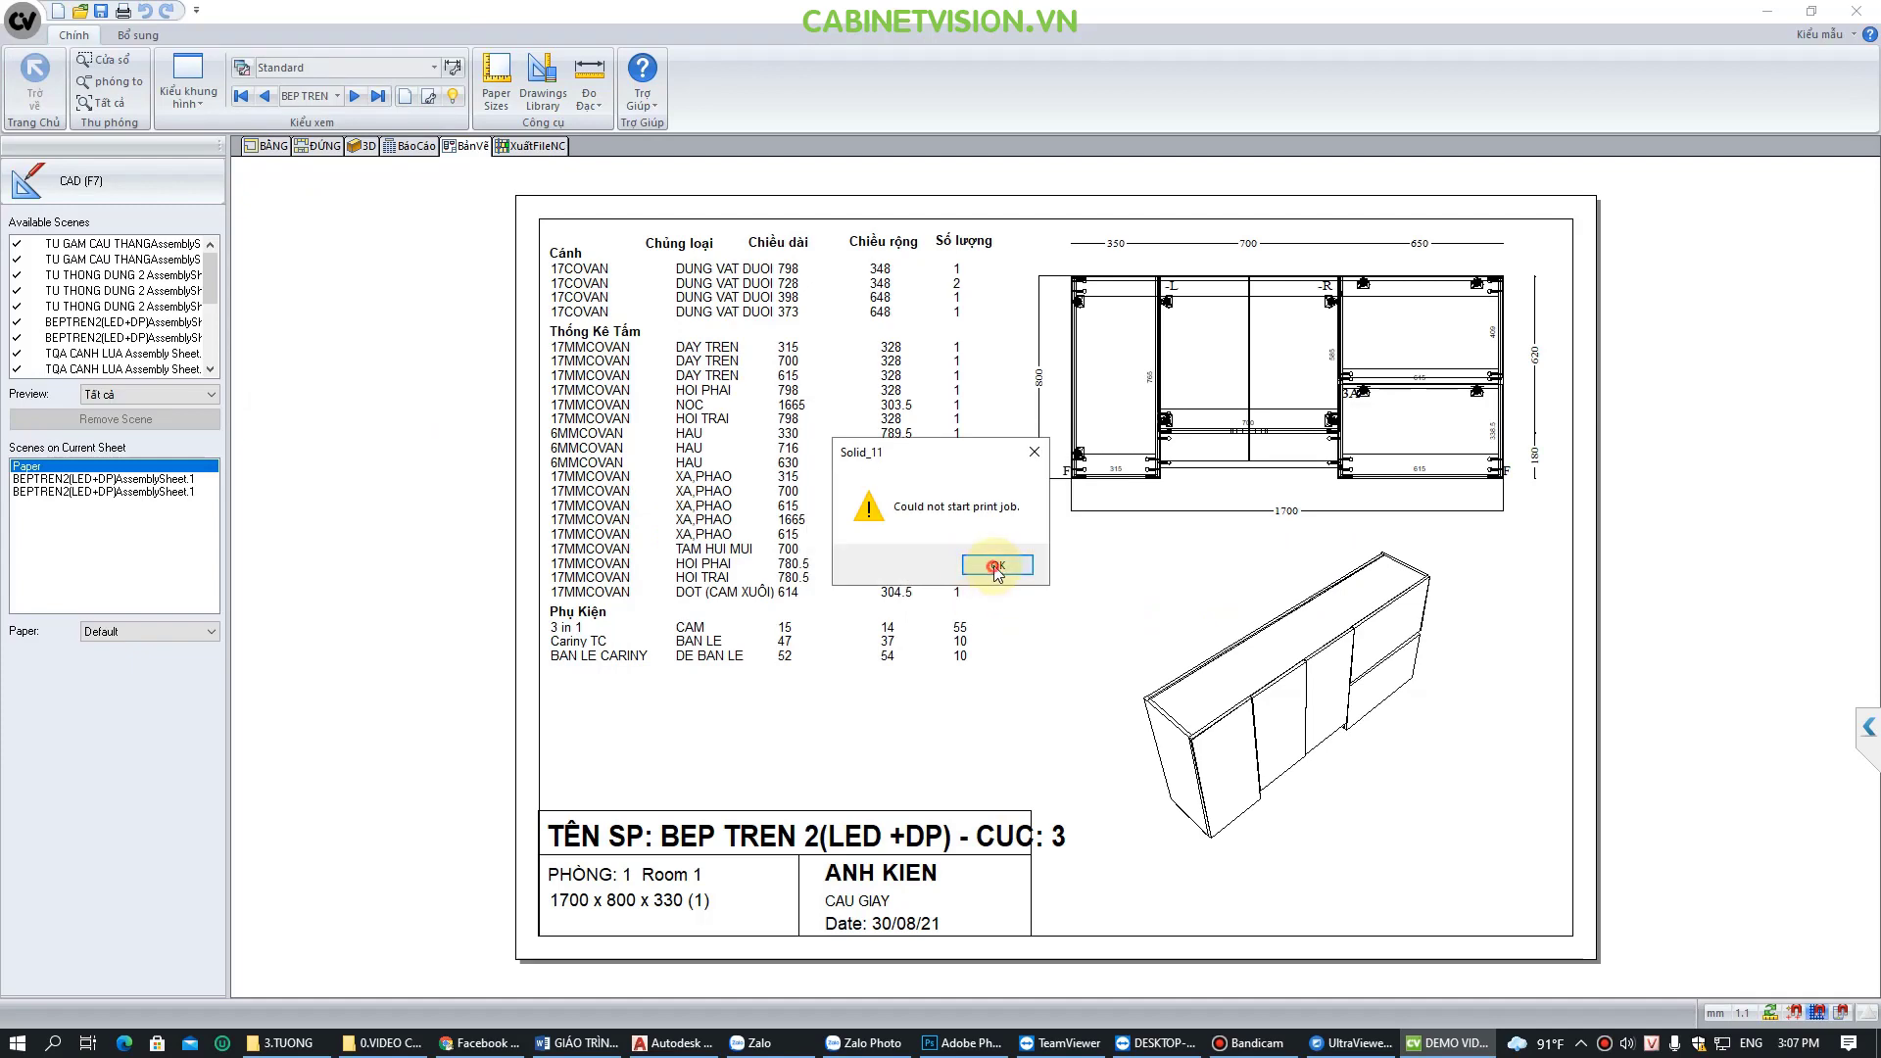
left_click(1009, 573)
Open ANH KIEN.pdf from the 2.CABINETVISION > 5.VIDEO CV folder in File Explorer.
mouse_move(392, 1046)
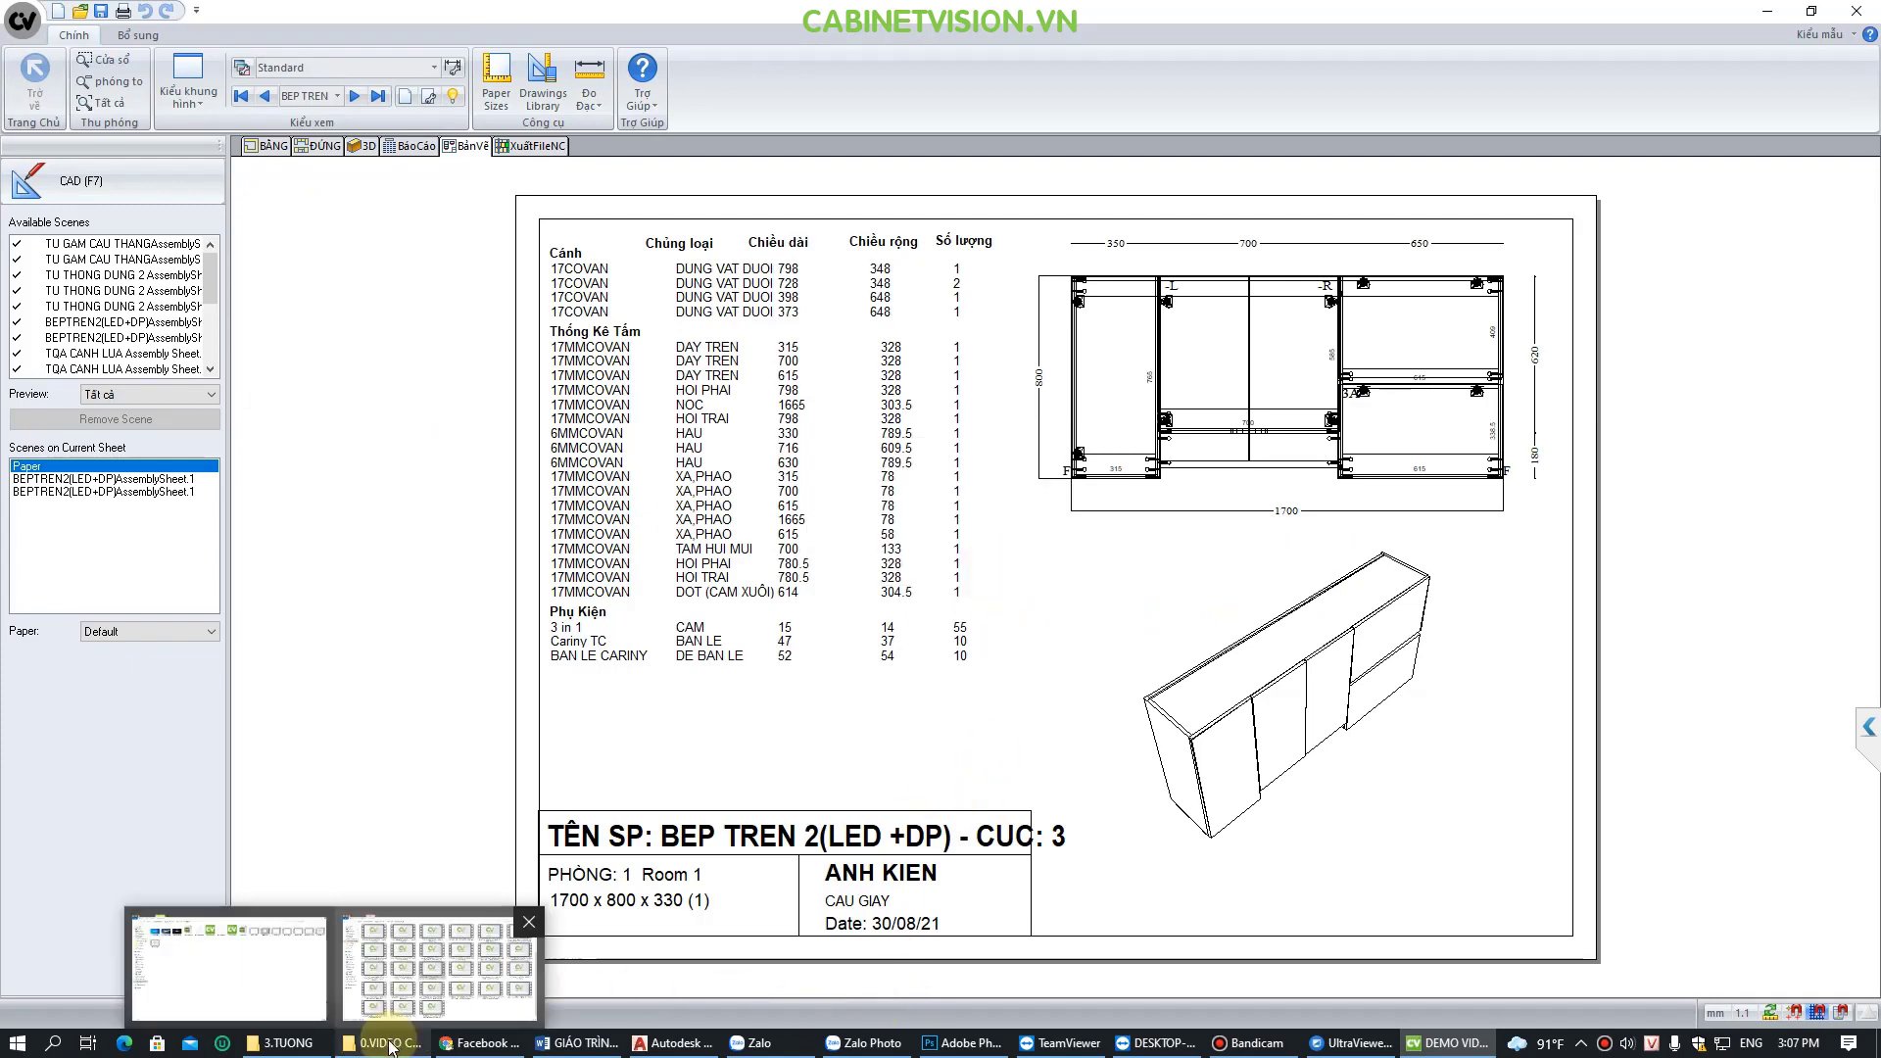
left_click(284, 1042)
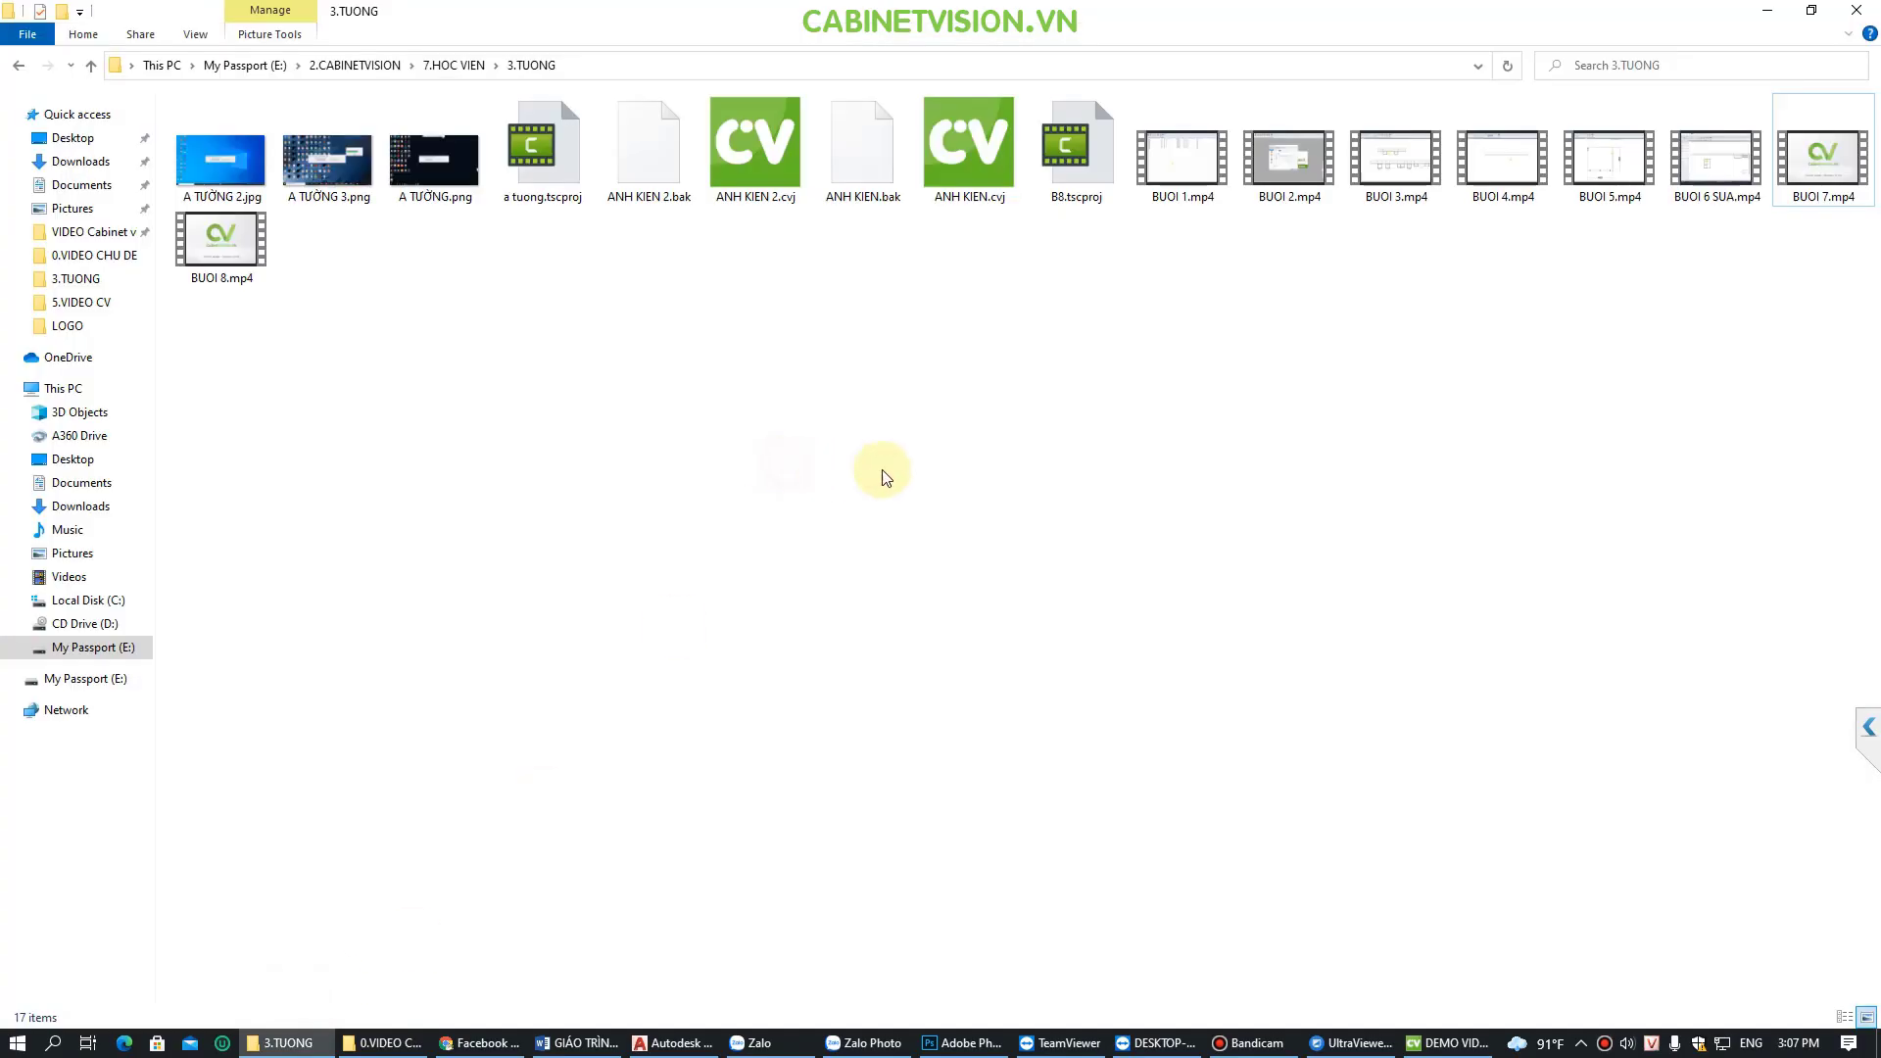
left_click(355, 64)
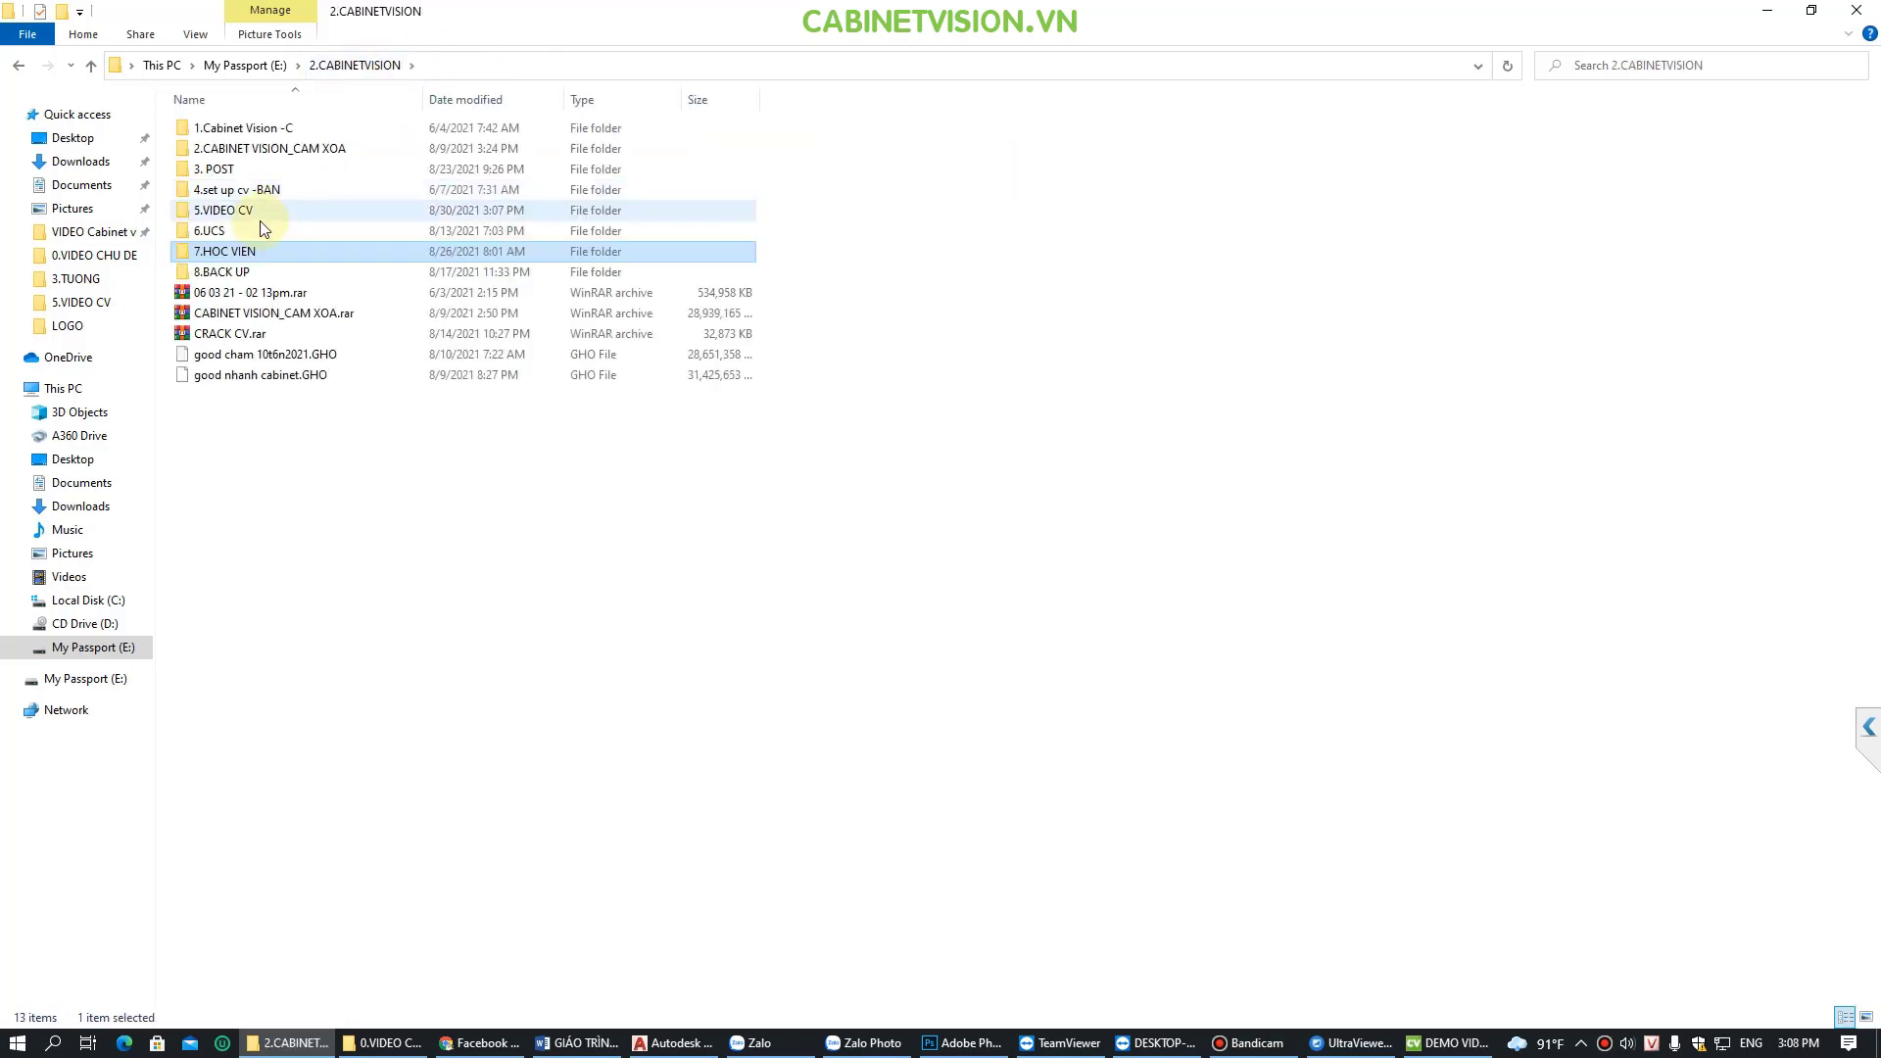
double_click(249, 214)
left_click(380, 356)
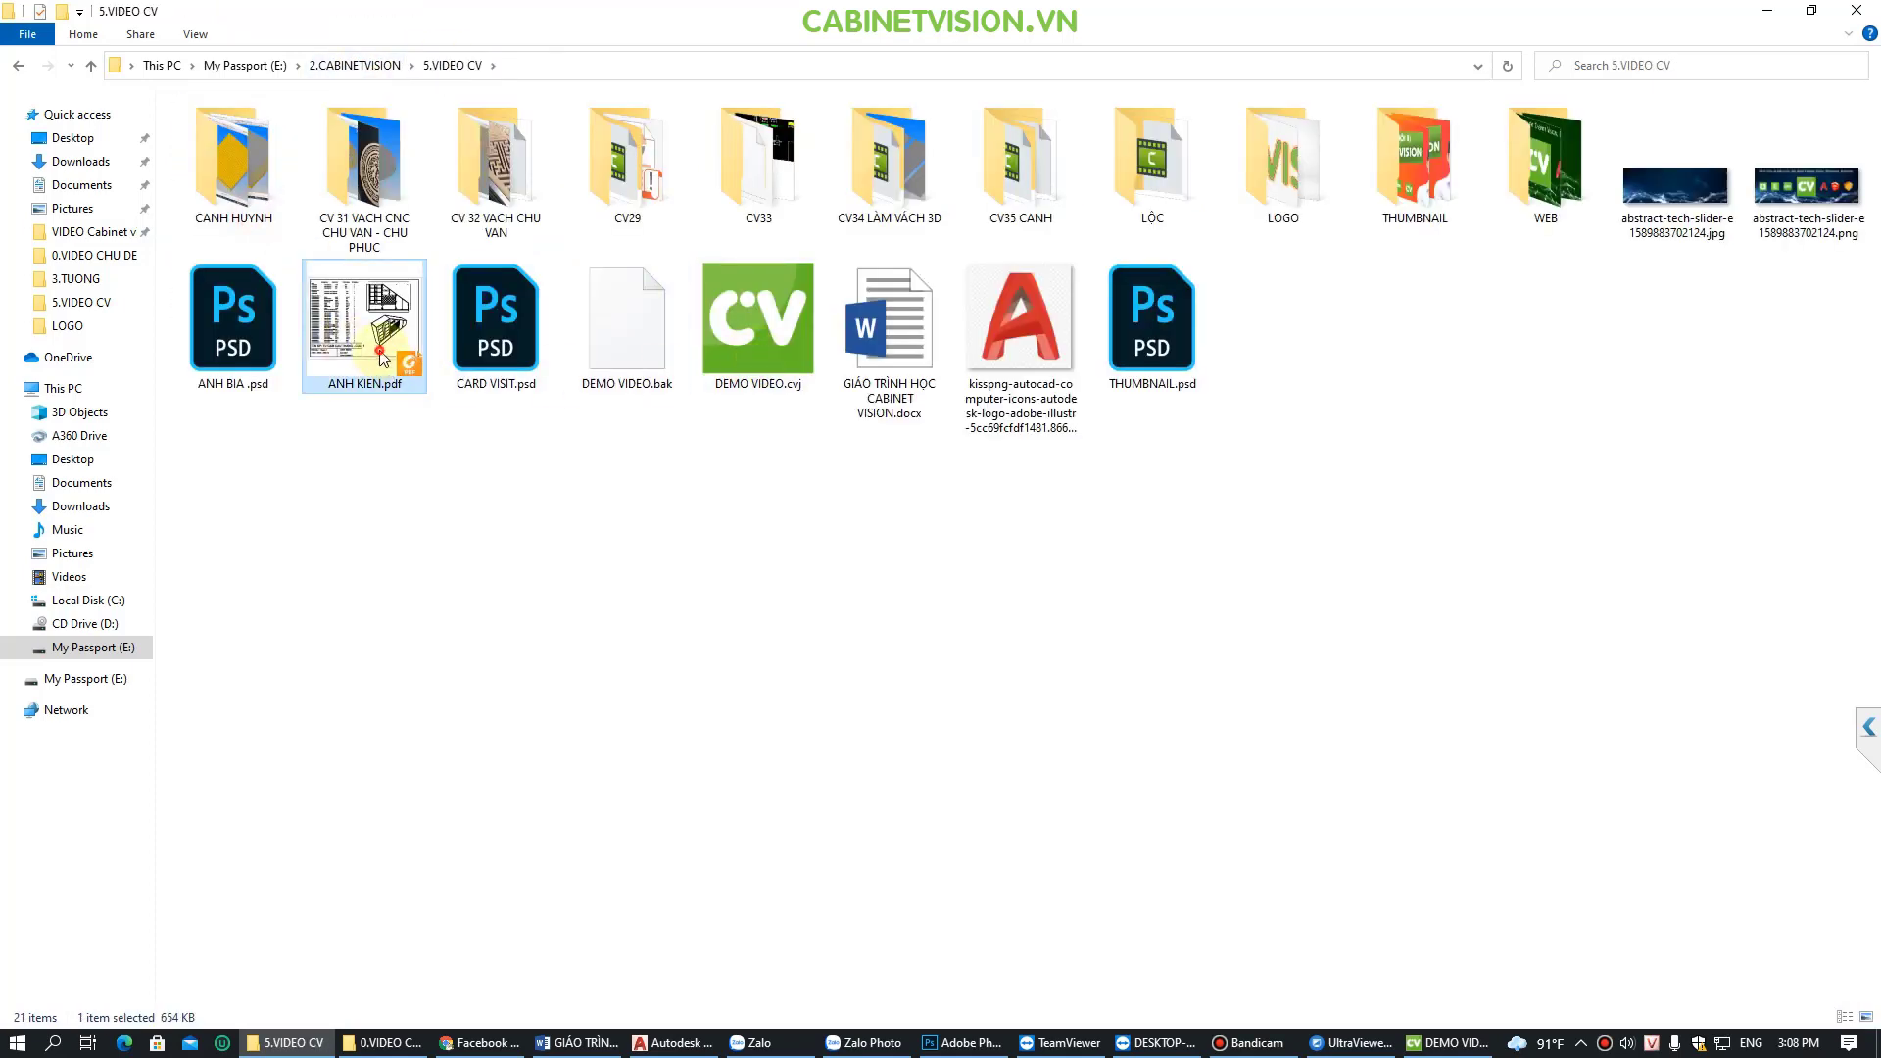
double_click(380, 356)
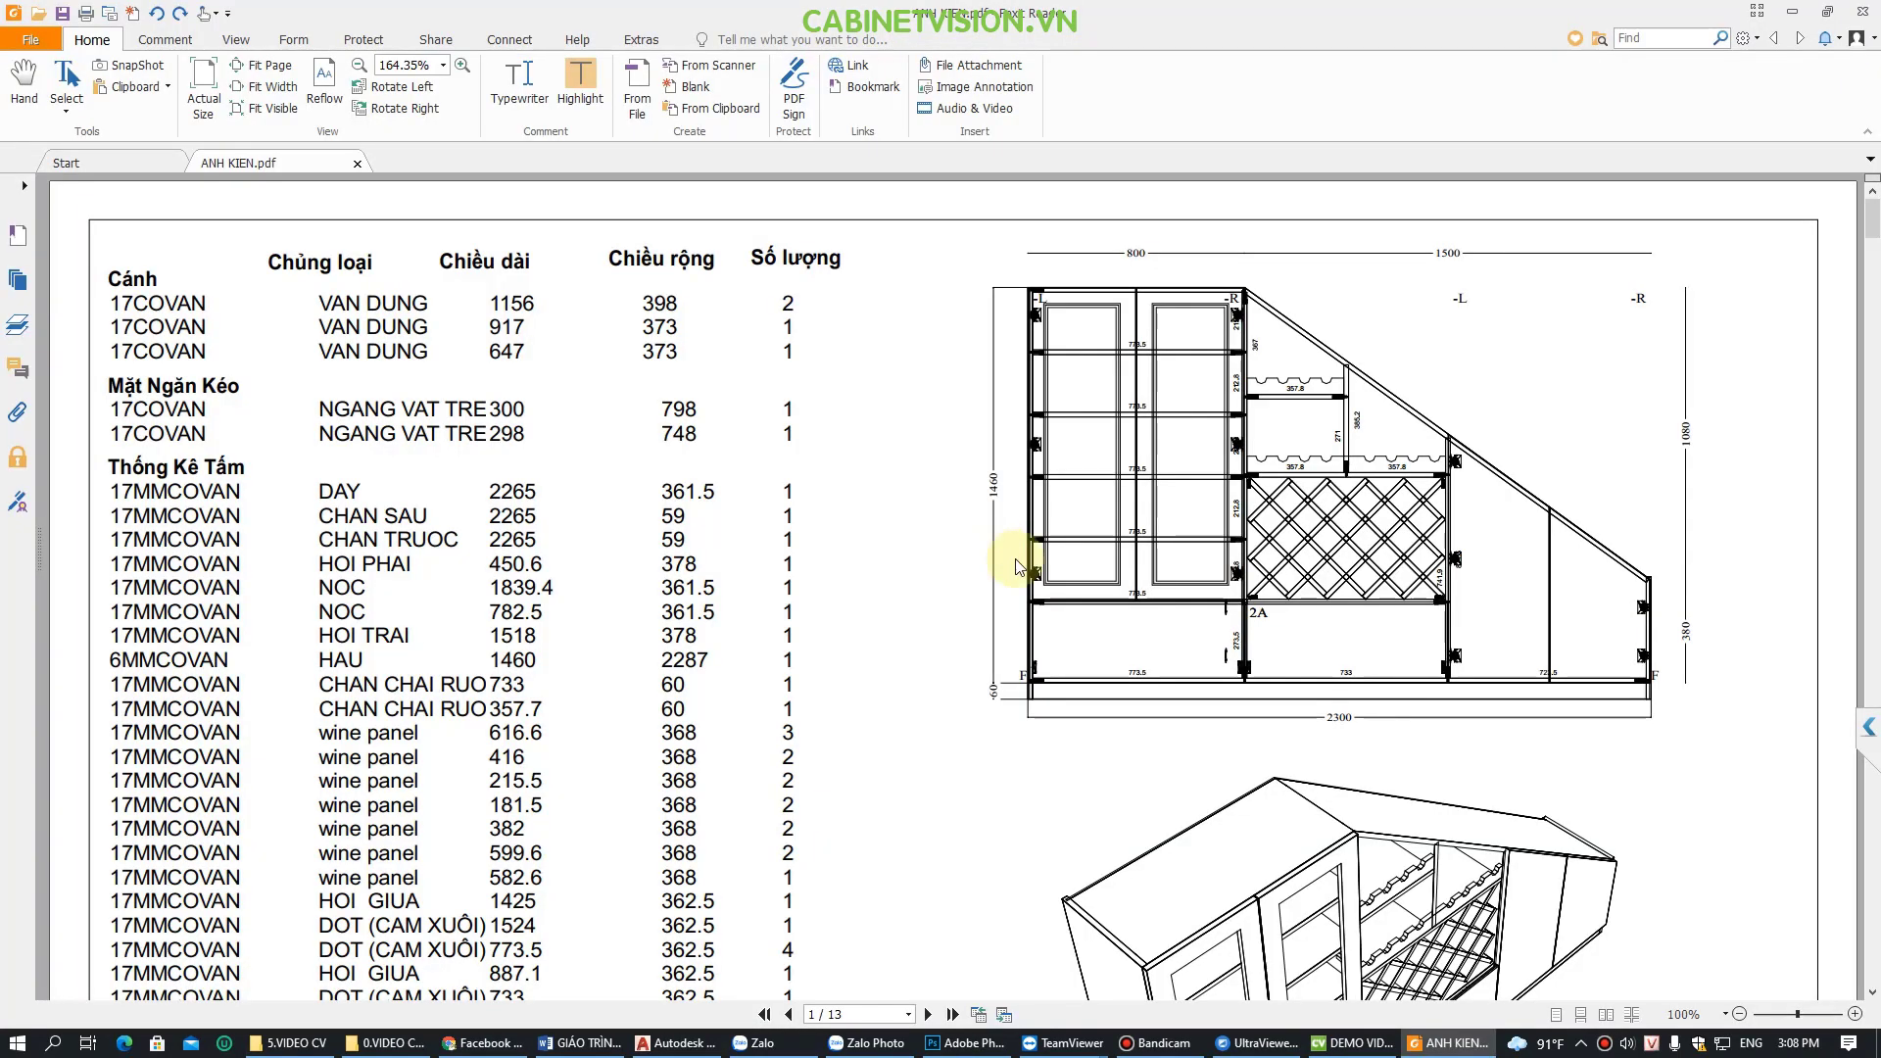
Close the welcome popup, scroll through all 13 pages of ANH KIEN.pdf, then minimize Foxit.
left_click(1316, 286)
scroll(980, 588, "down", 4, "ctrl")
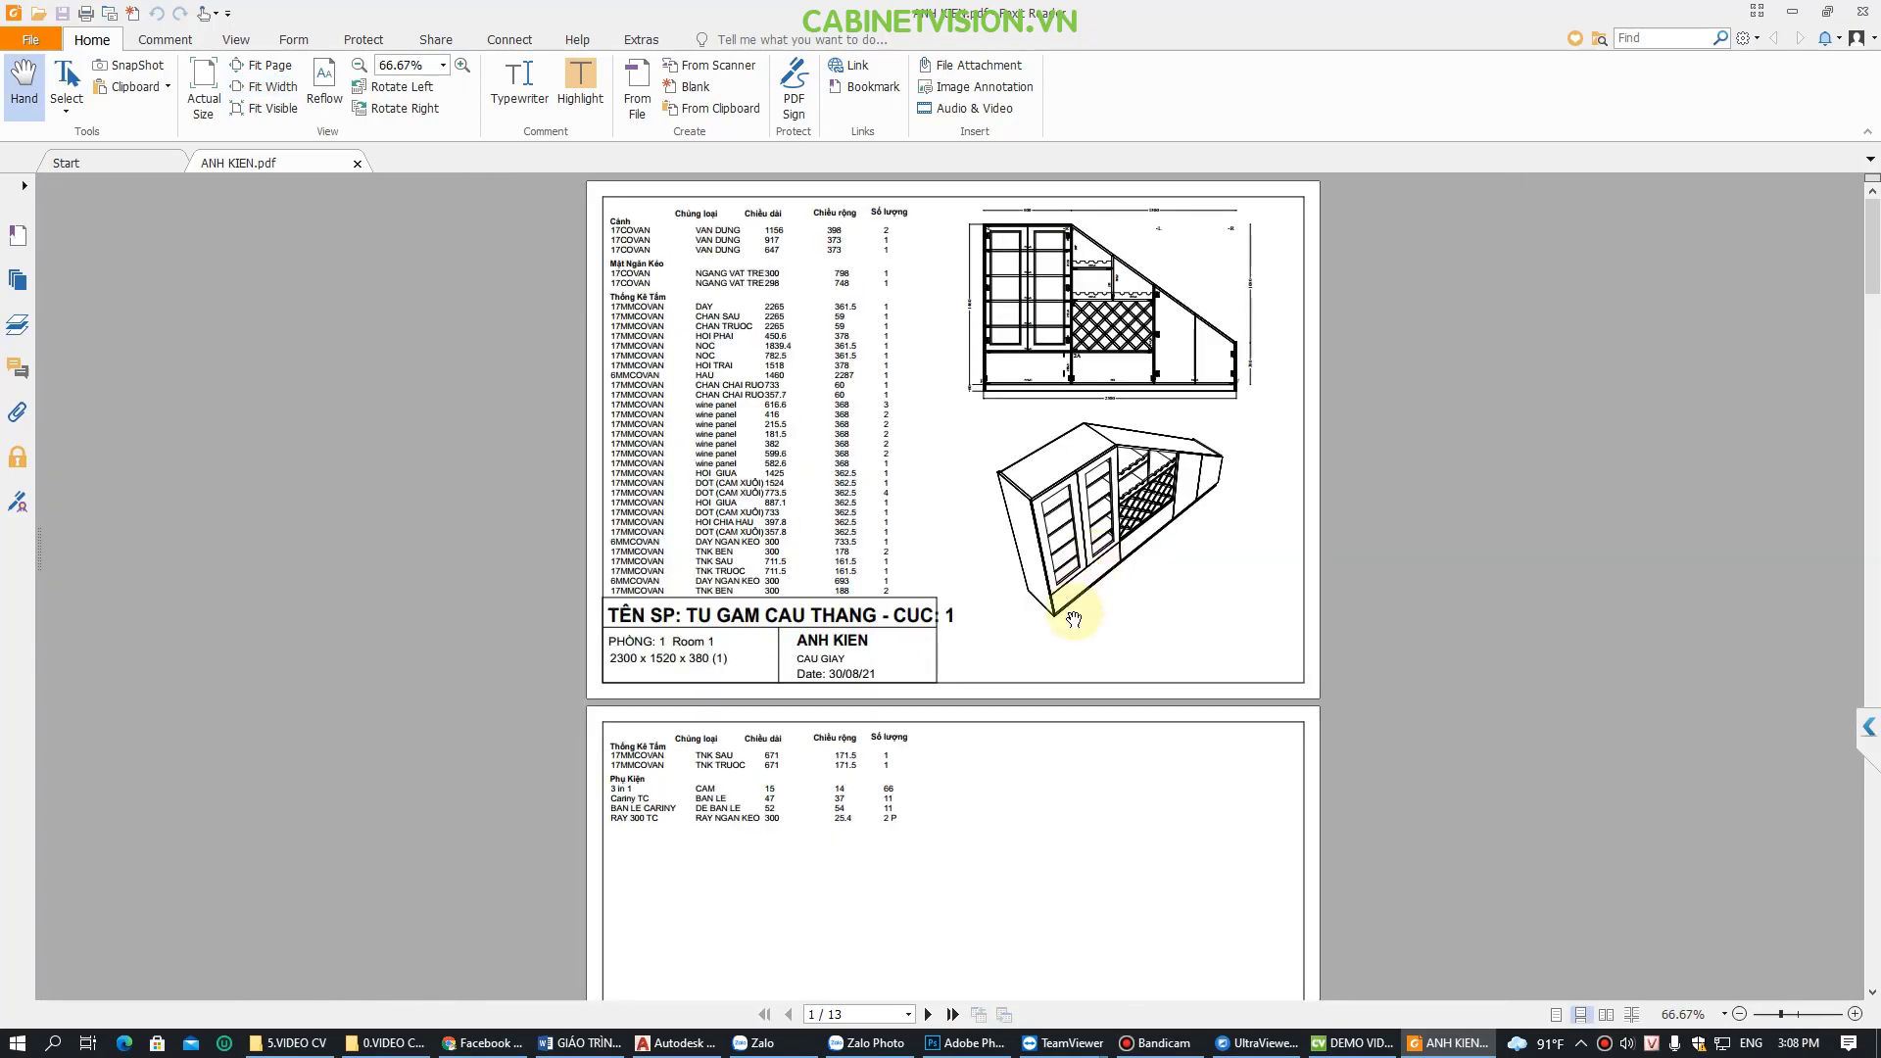
scroll(1074, 619, "down", 20)
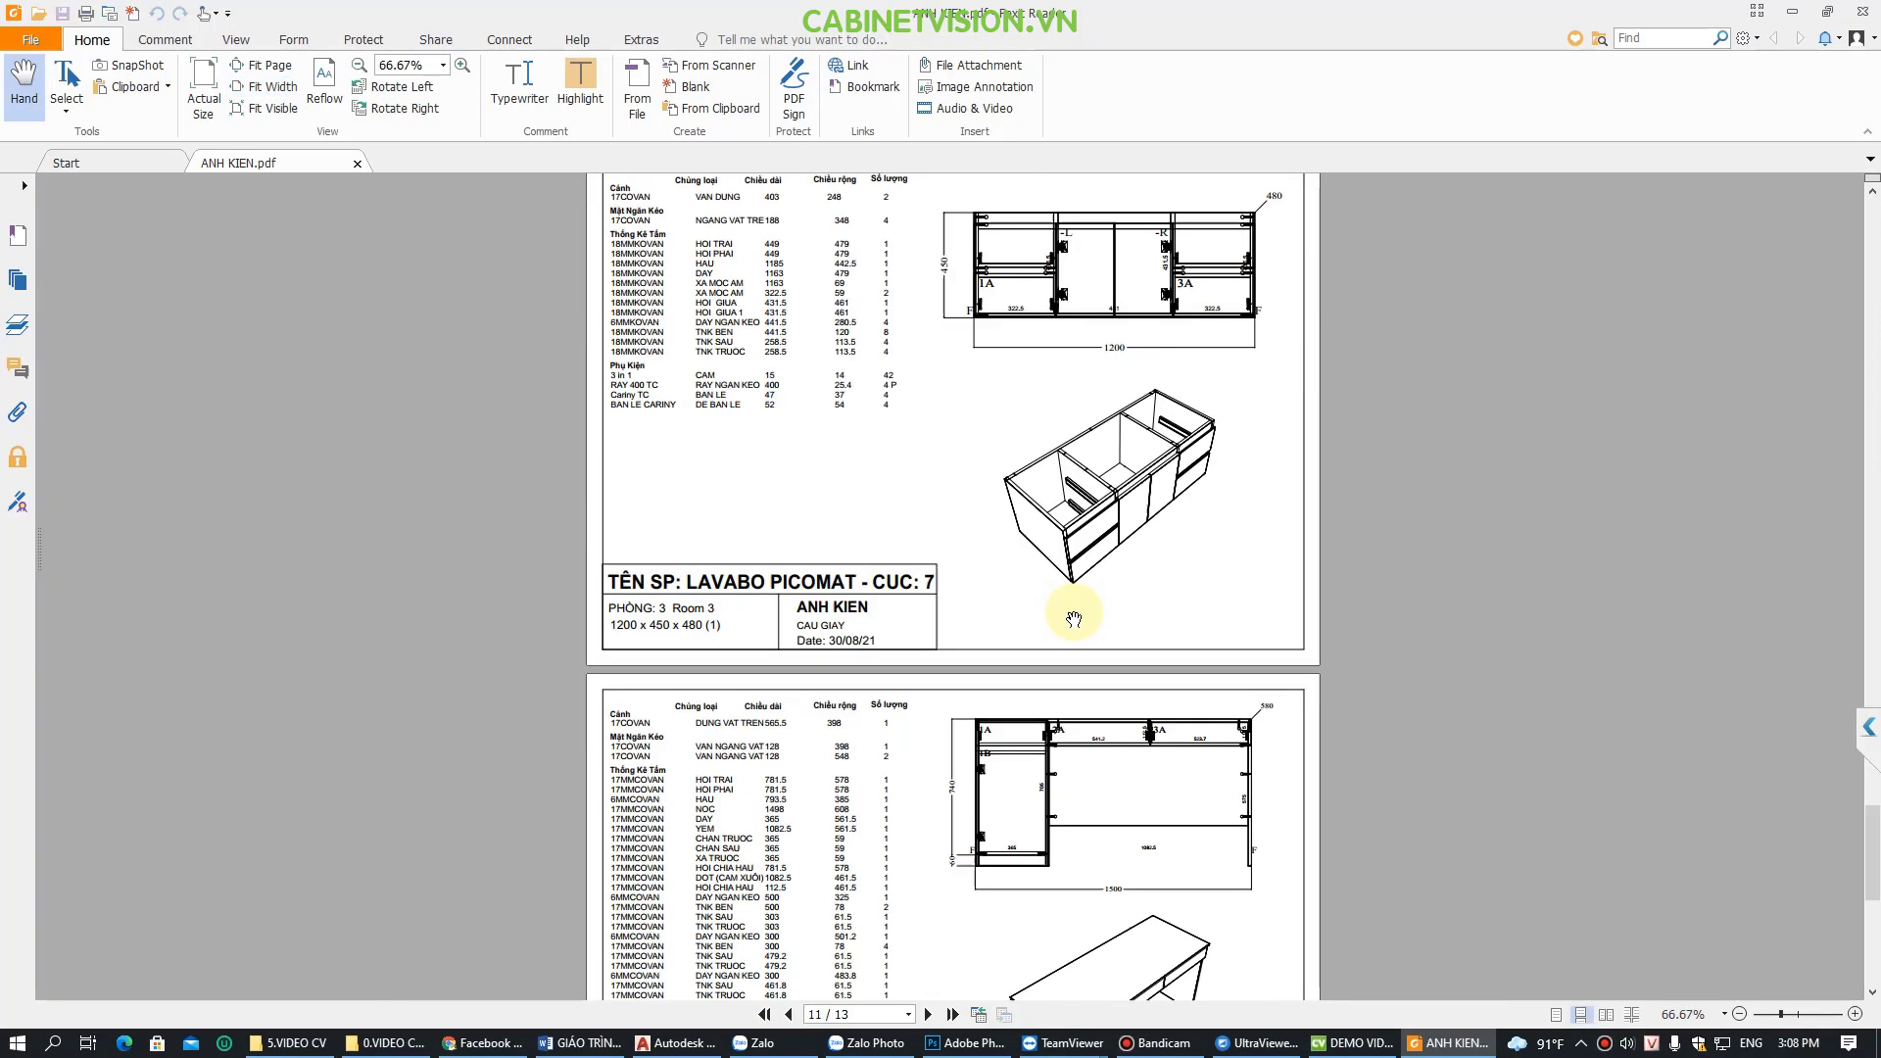
scroll(745, 412, "up", 4, "ctrl")
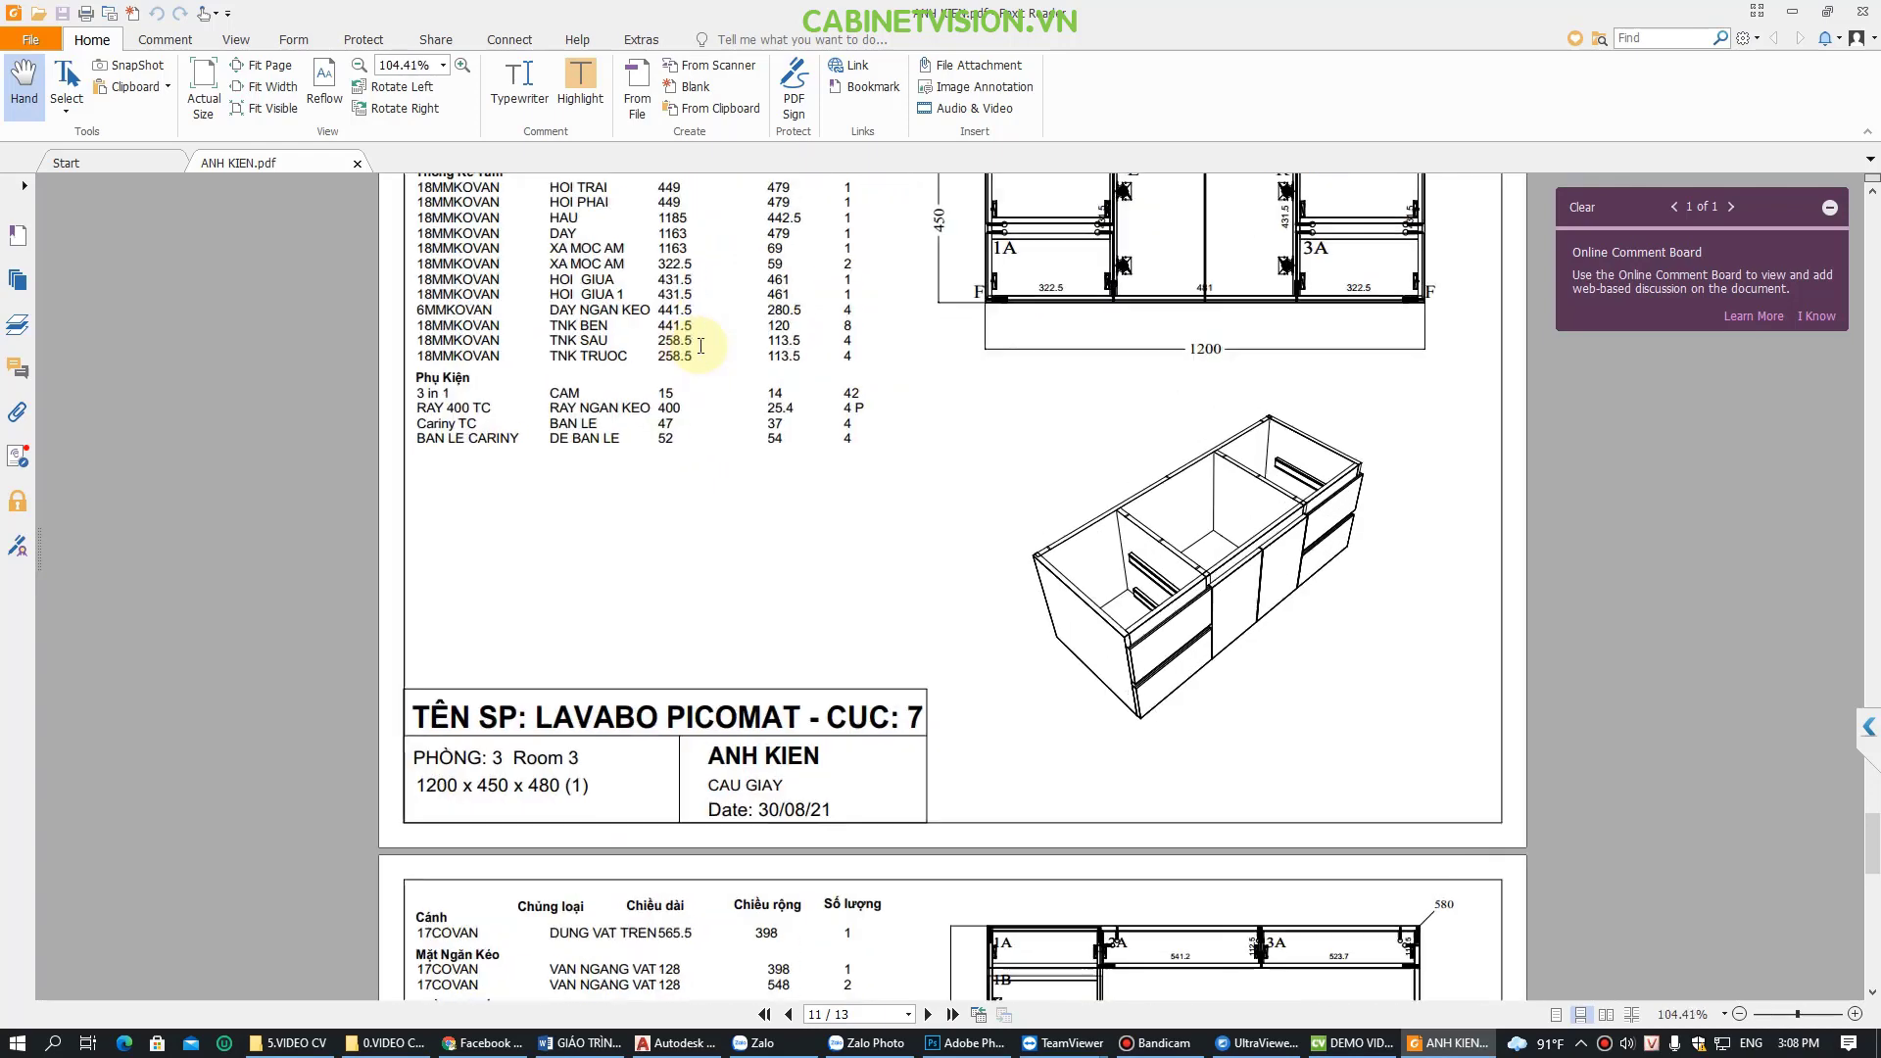
scroll(460, 632, "up", 2, "ctrl")
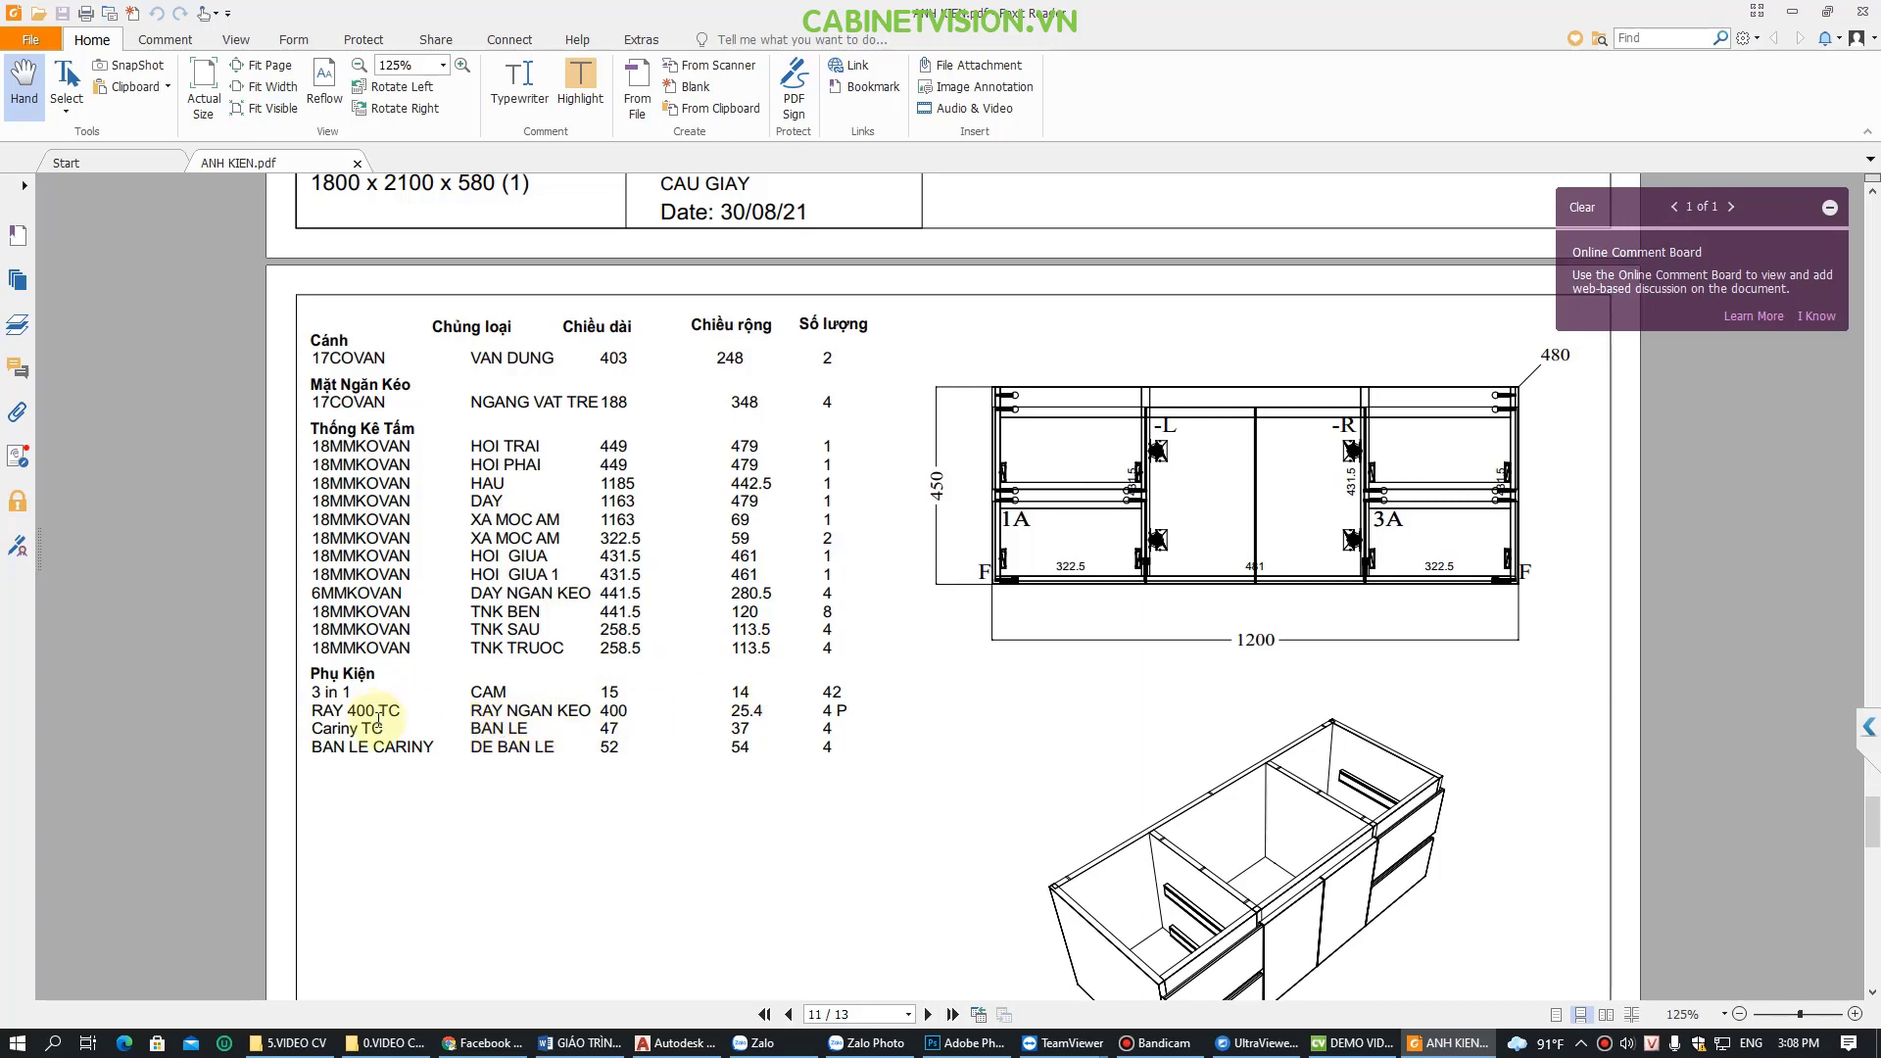
scroll(378, 720, "up", 3, "ctrl")
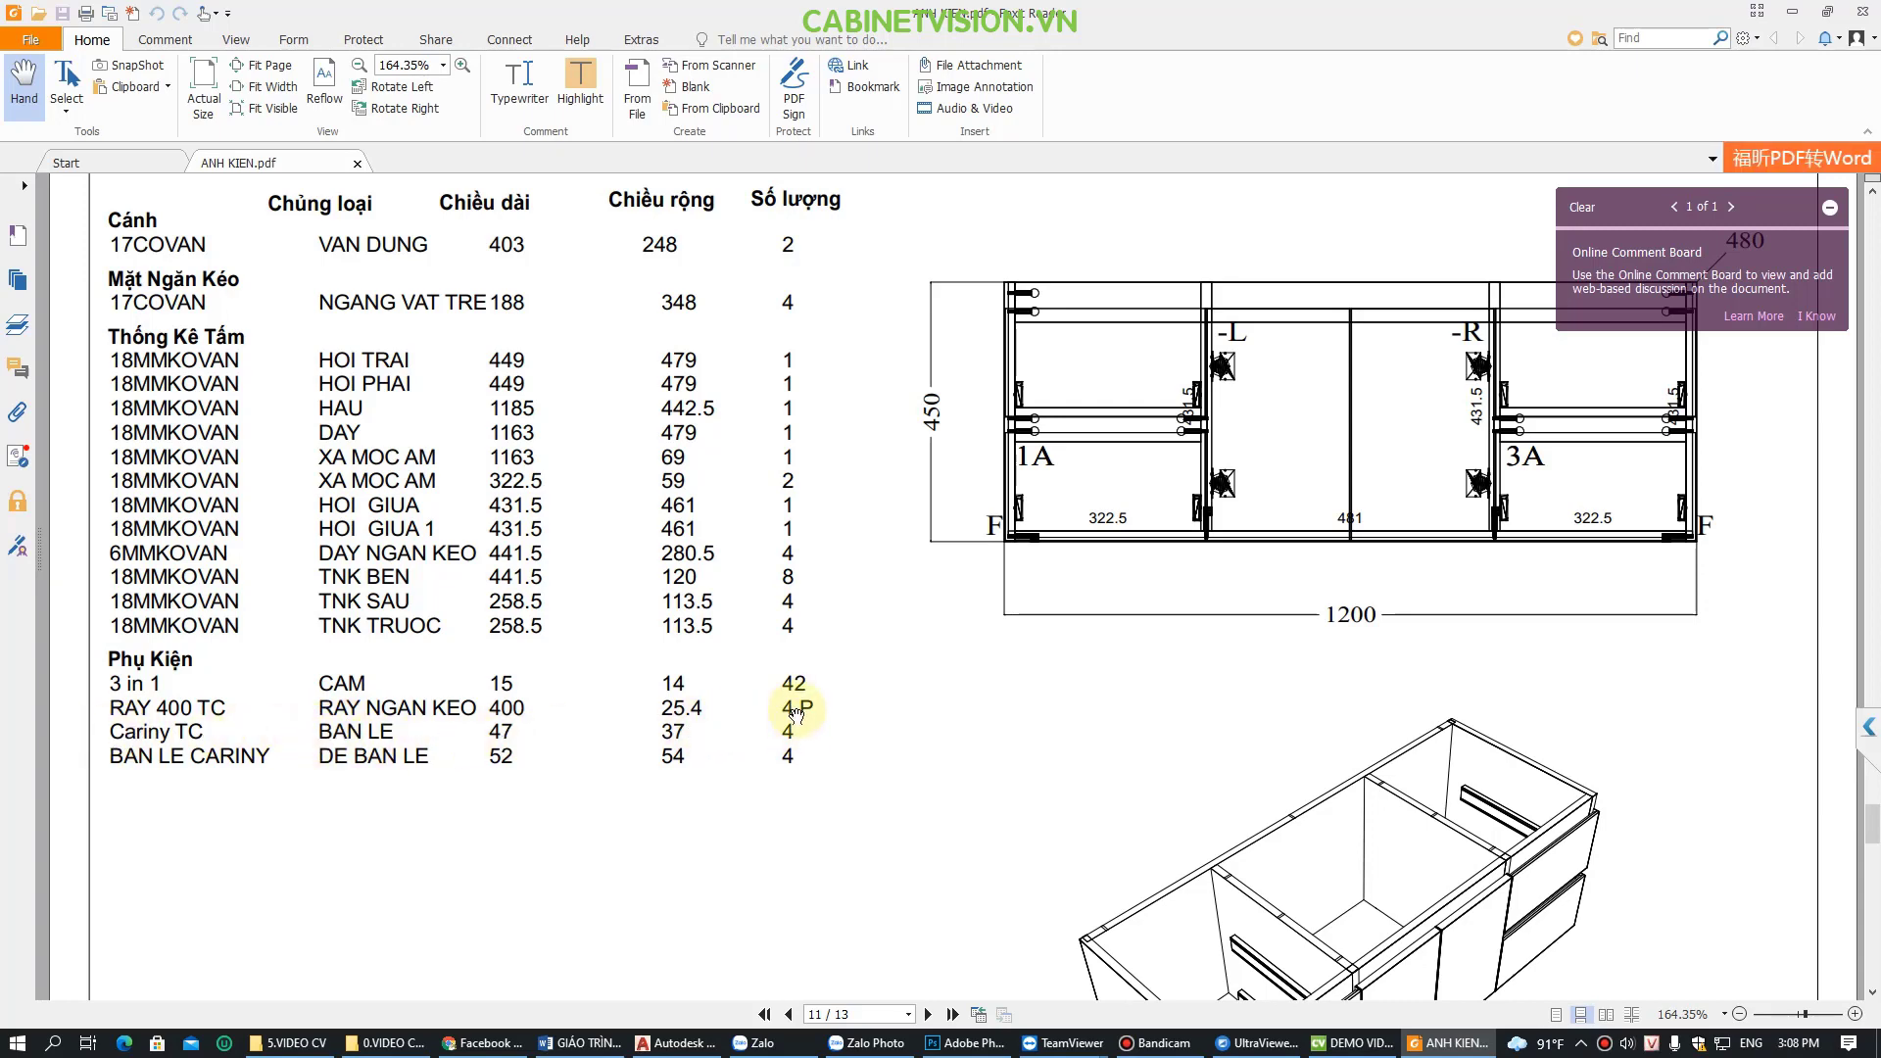
scroll(1027, 627, "up", 3)
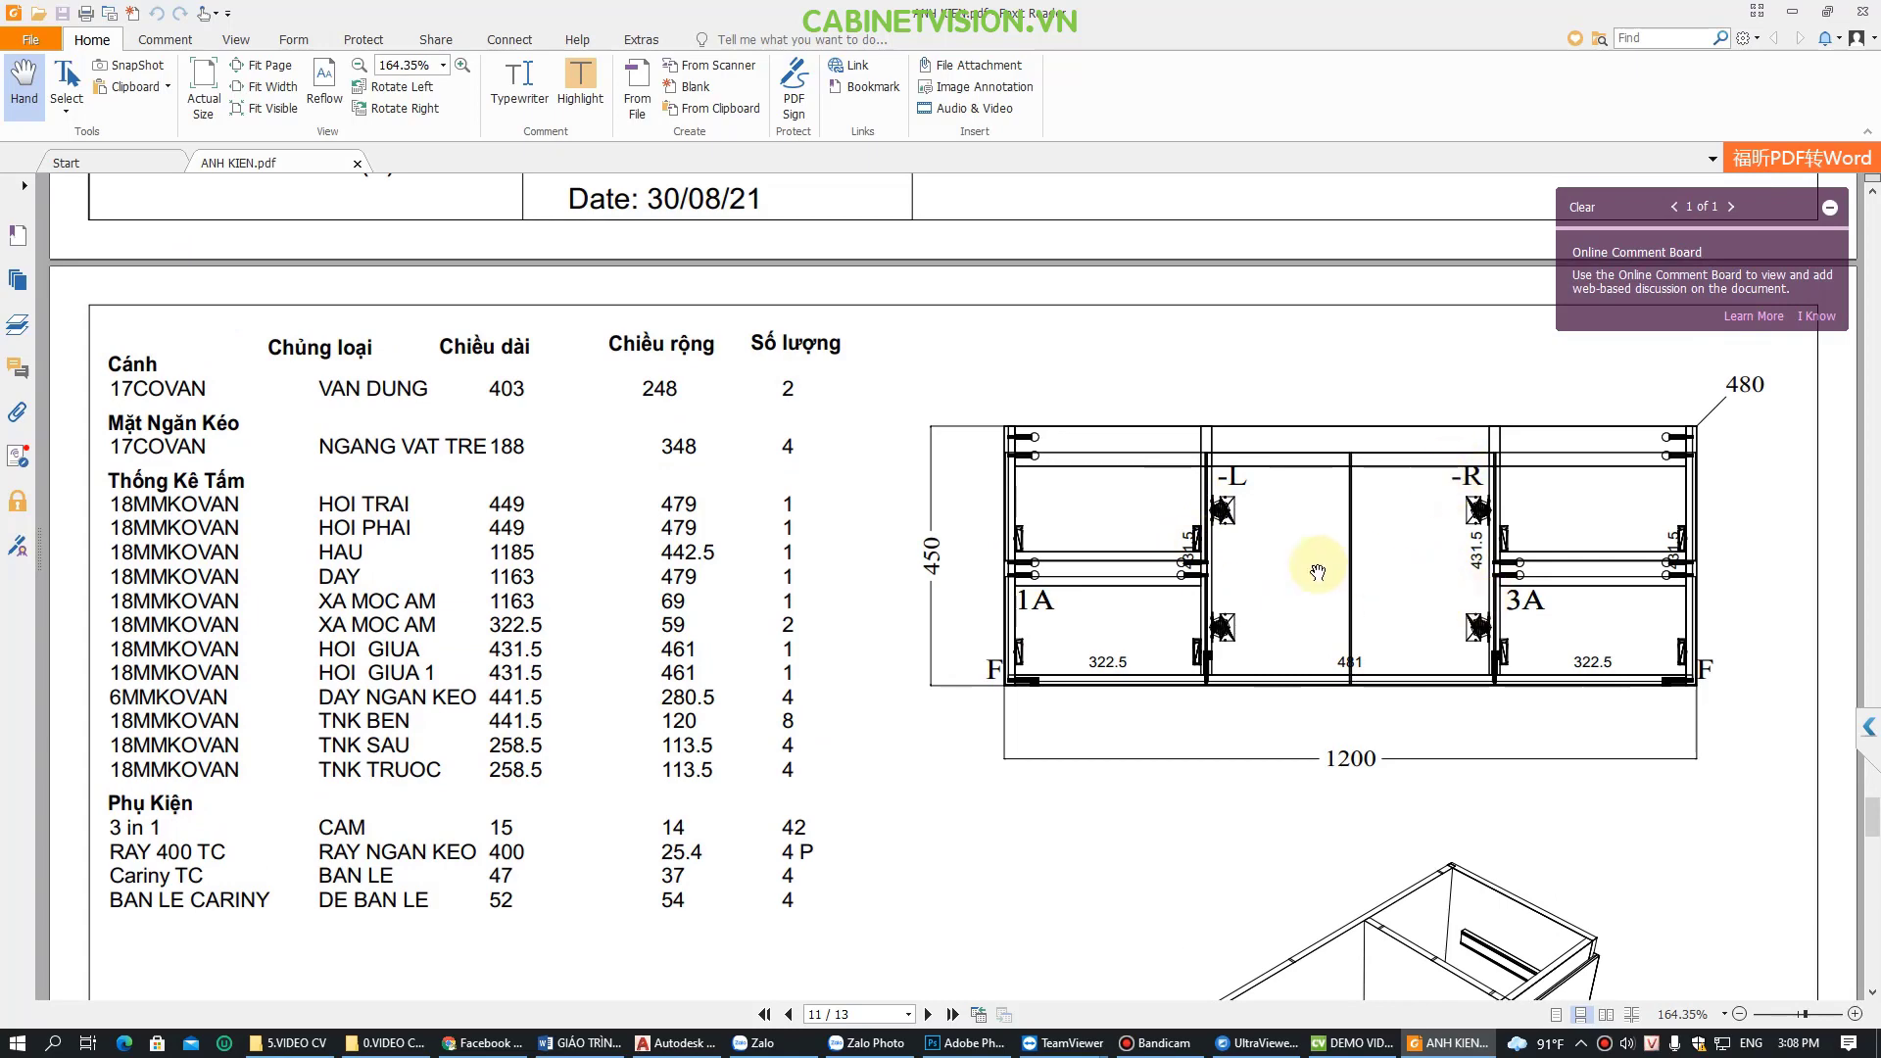
scroll(1196, 461, "down", 1)
scroll(1159, 735, "down", 4)
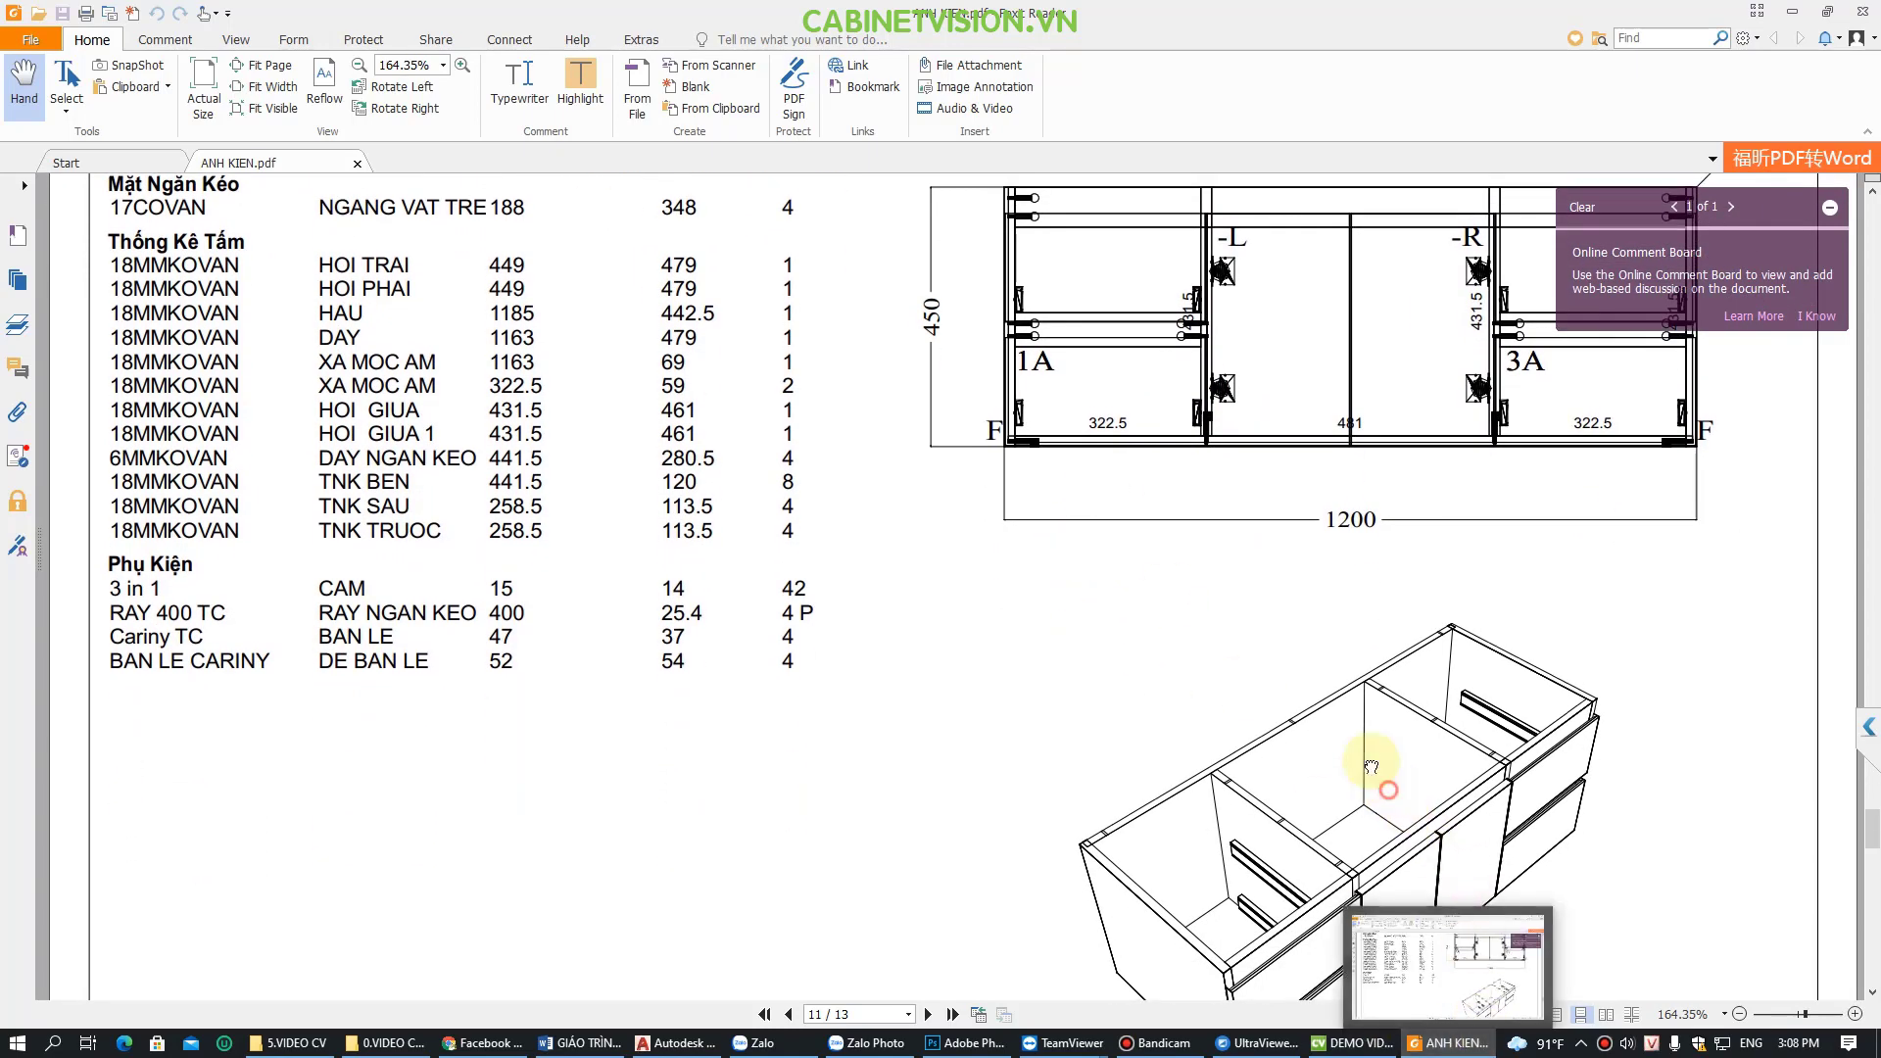
scroll(1364, 823, "down", 1)
scroll(1361, 872, "up", 1, "ctrl")
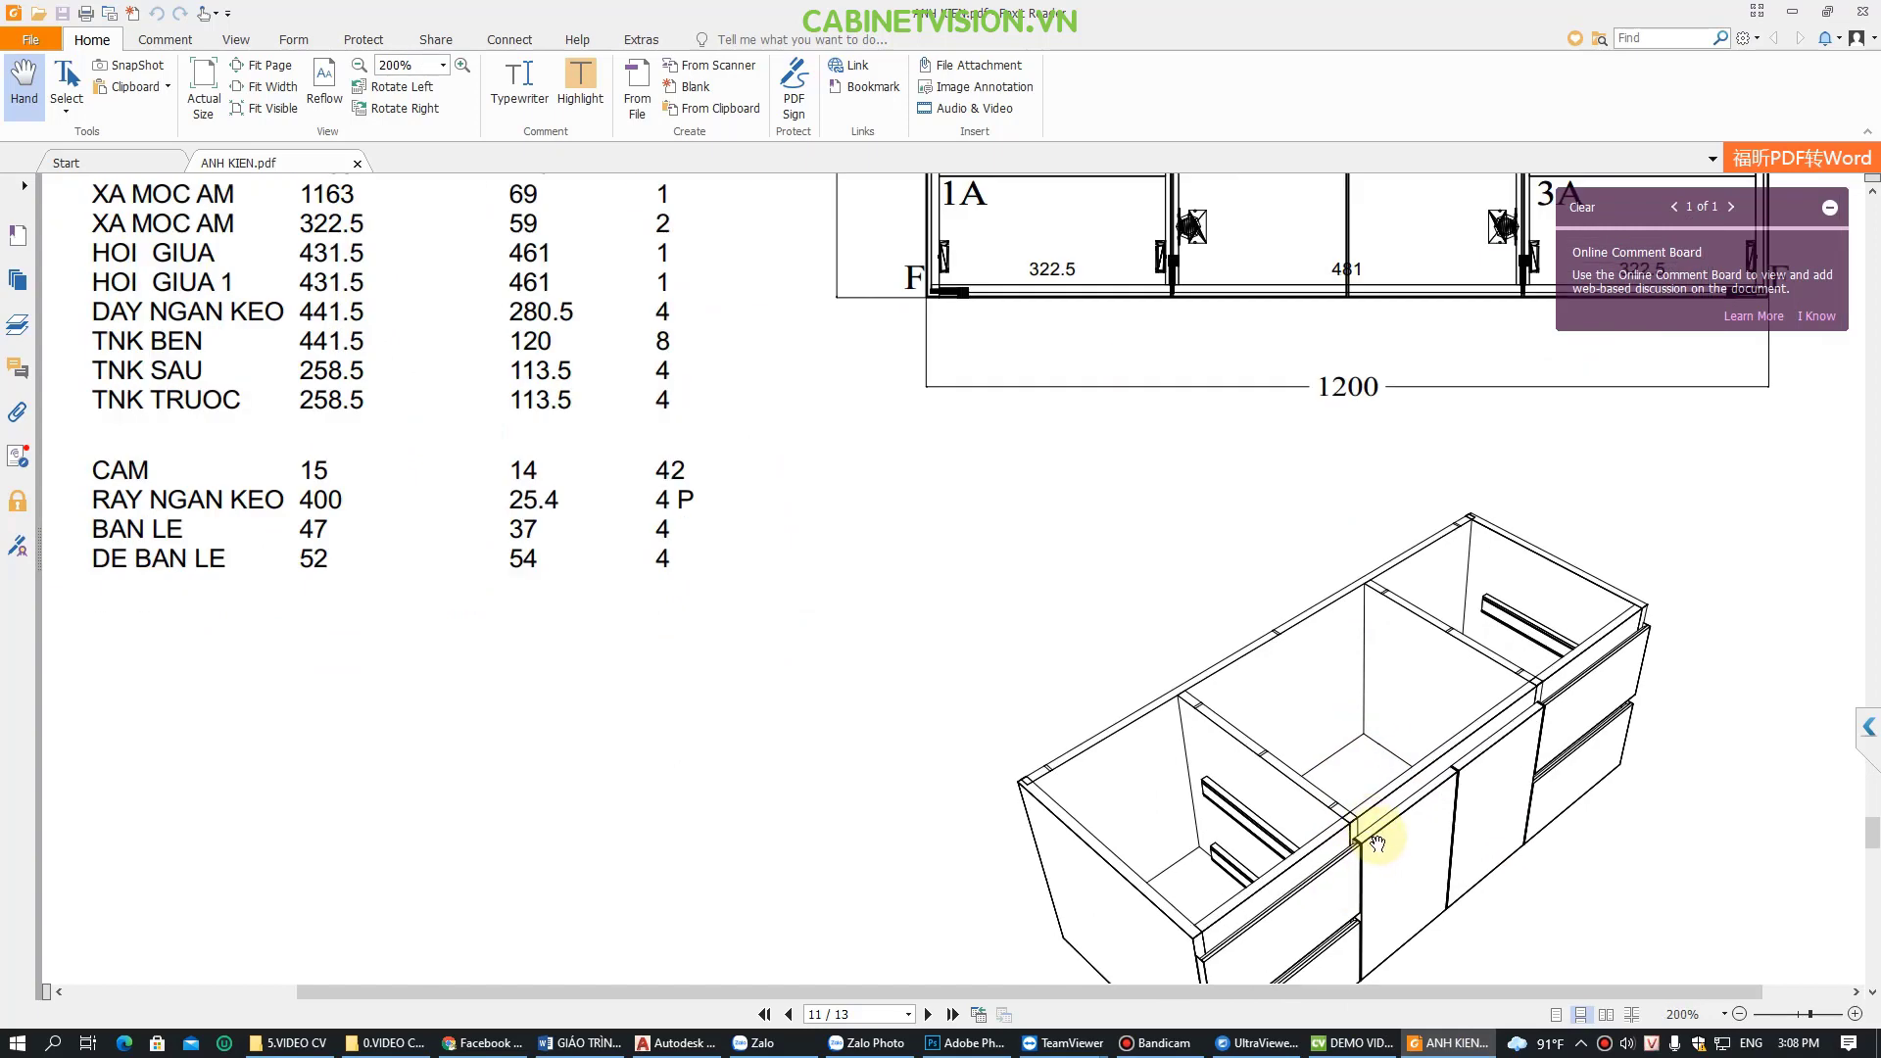
scroll(1365, 873, "down", 1, "ctrl")
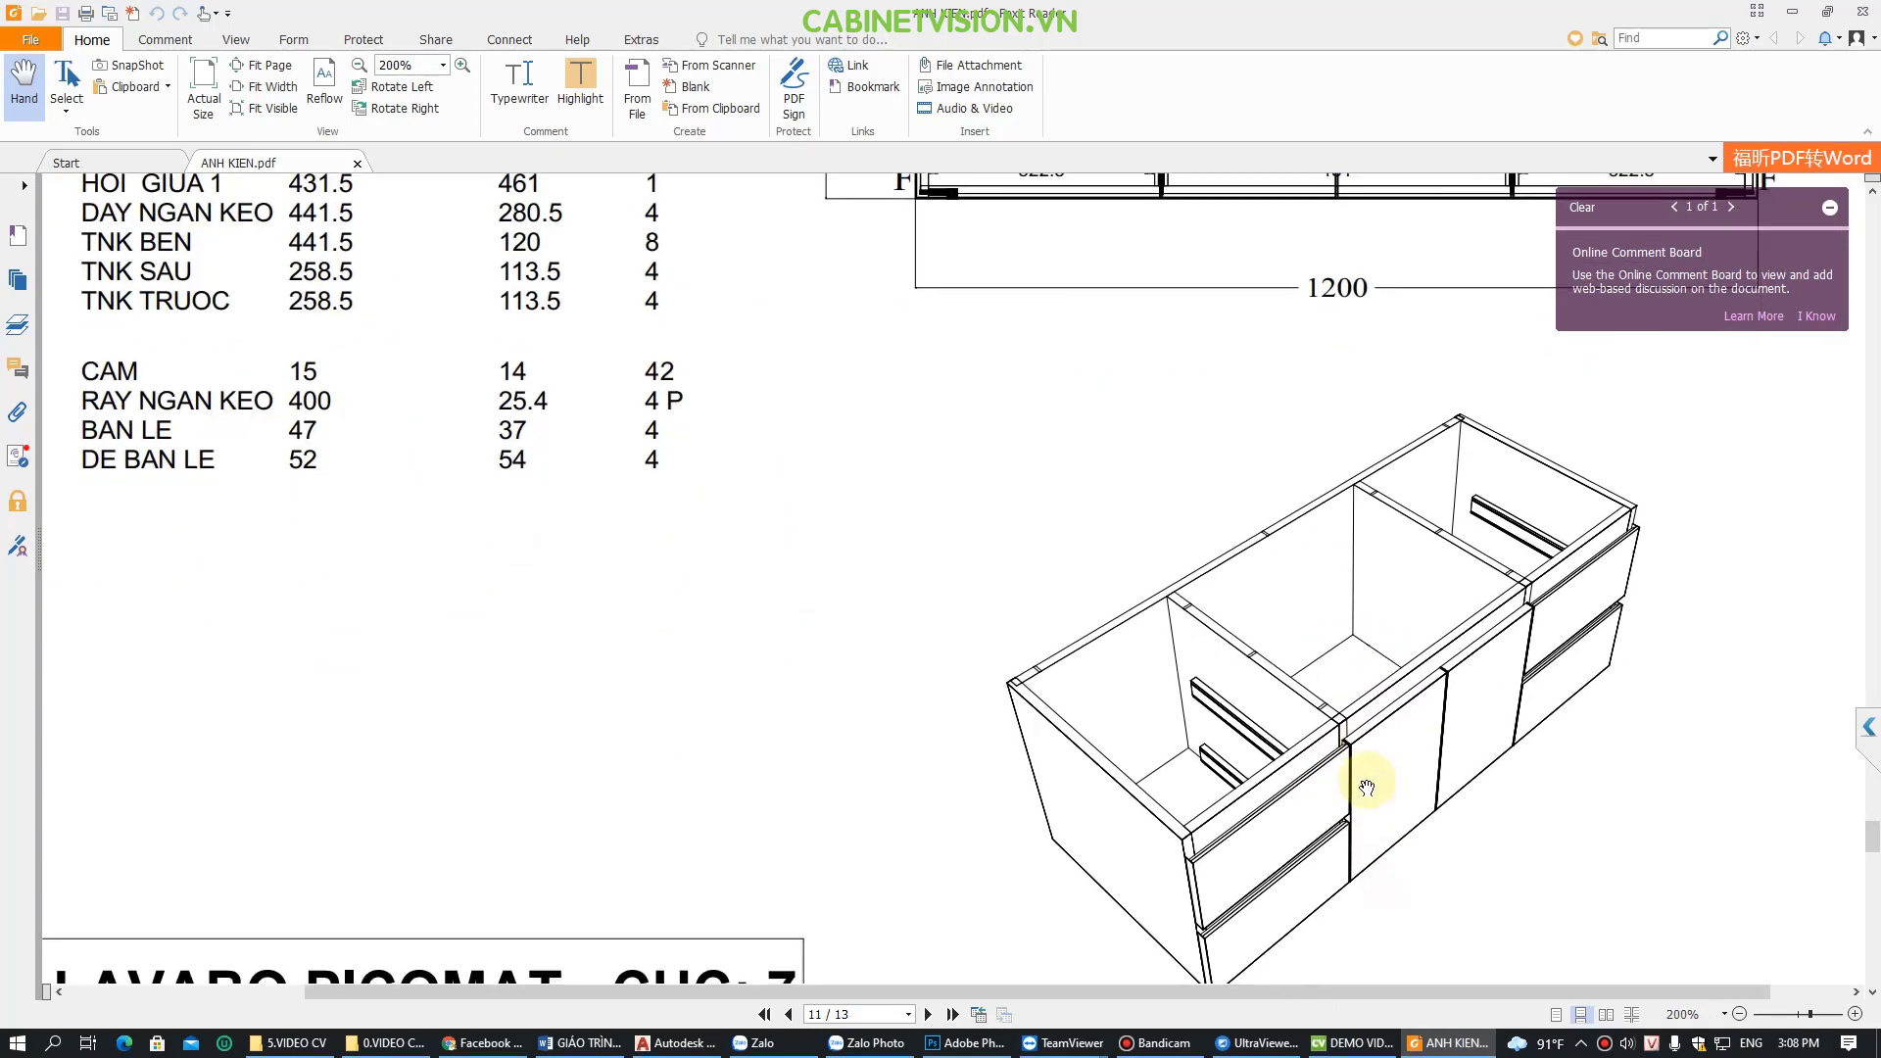
scroll(1369, 747, "up", 2, "ctrl")
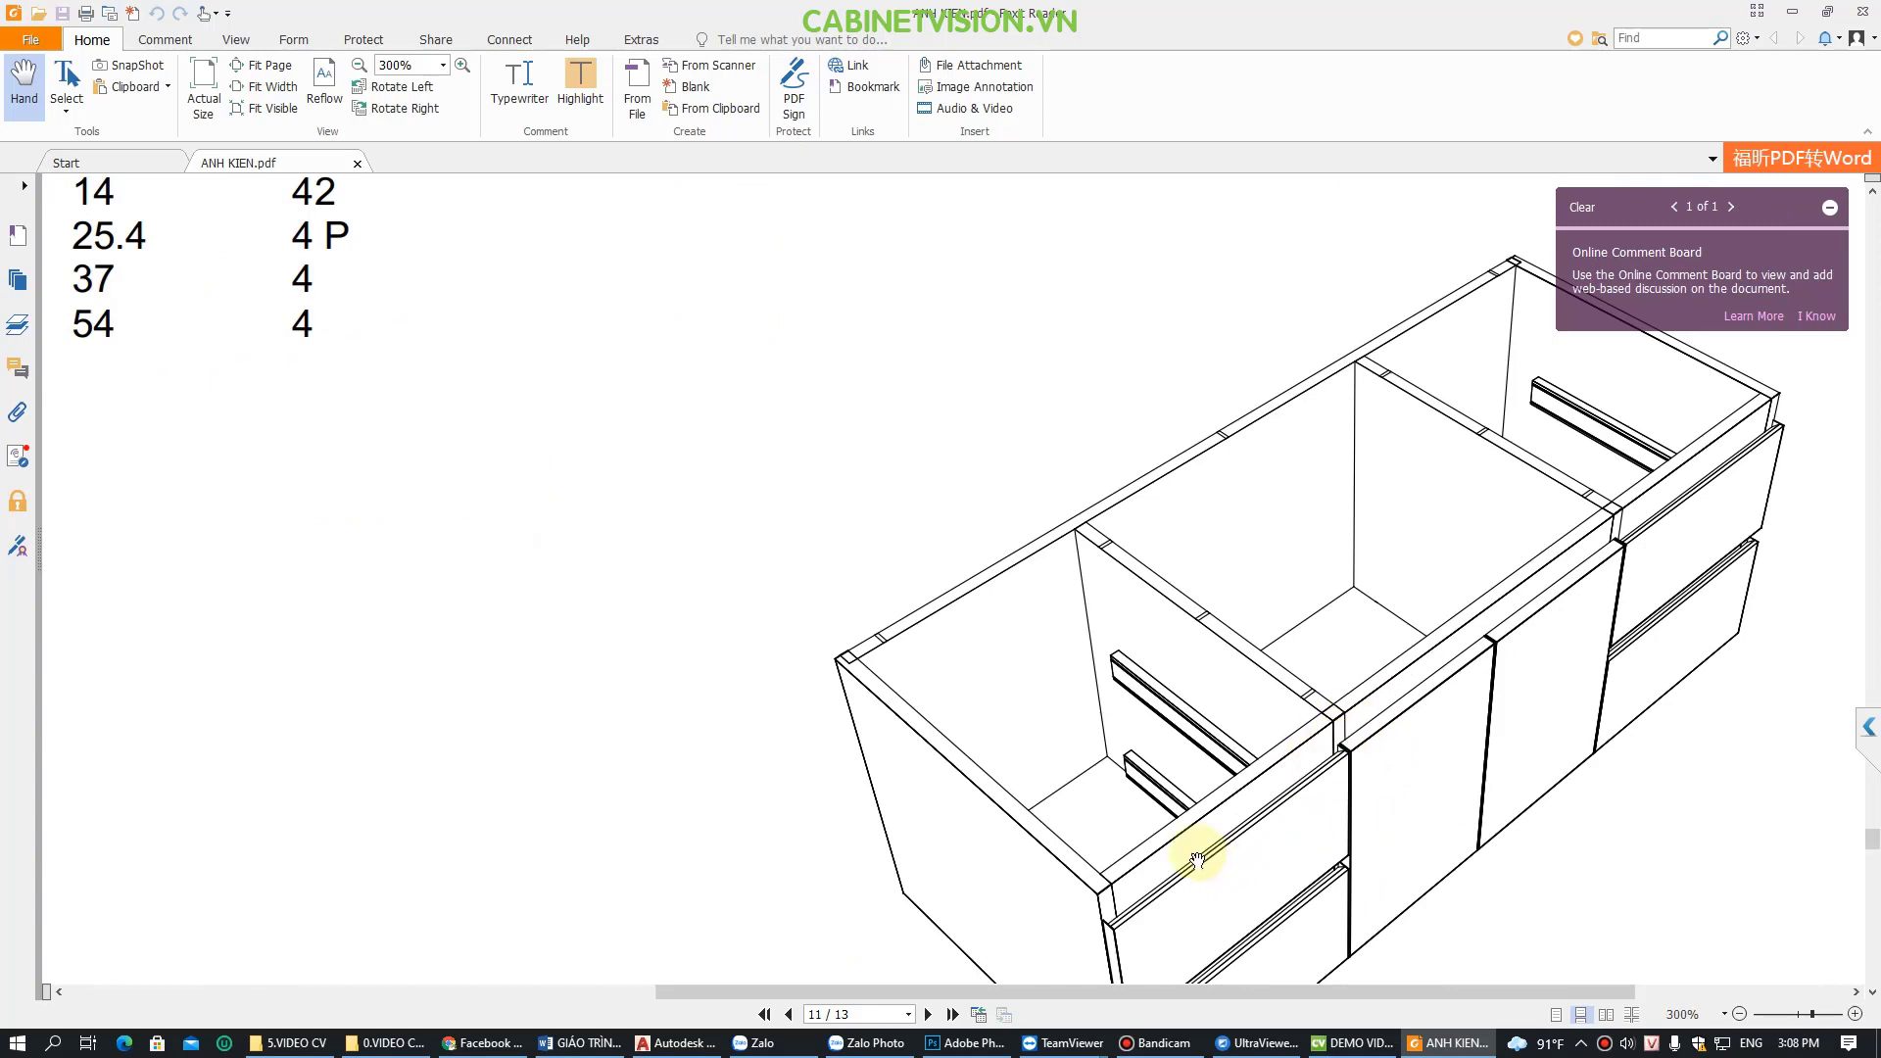
scroll(1062, 714, "down", 3)
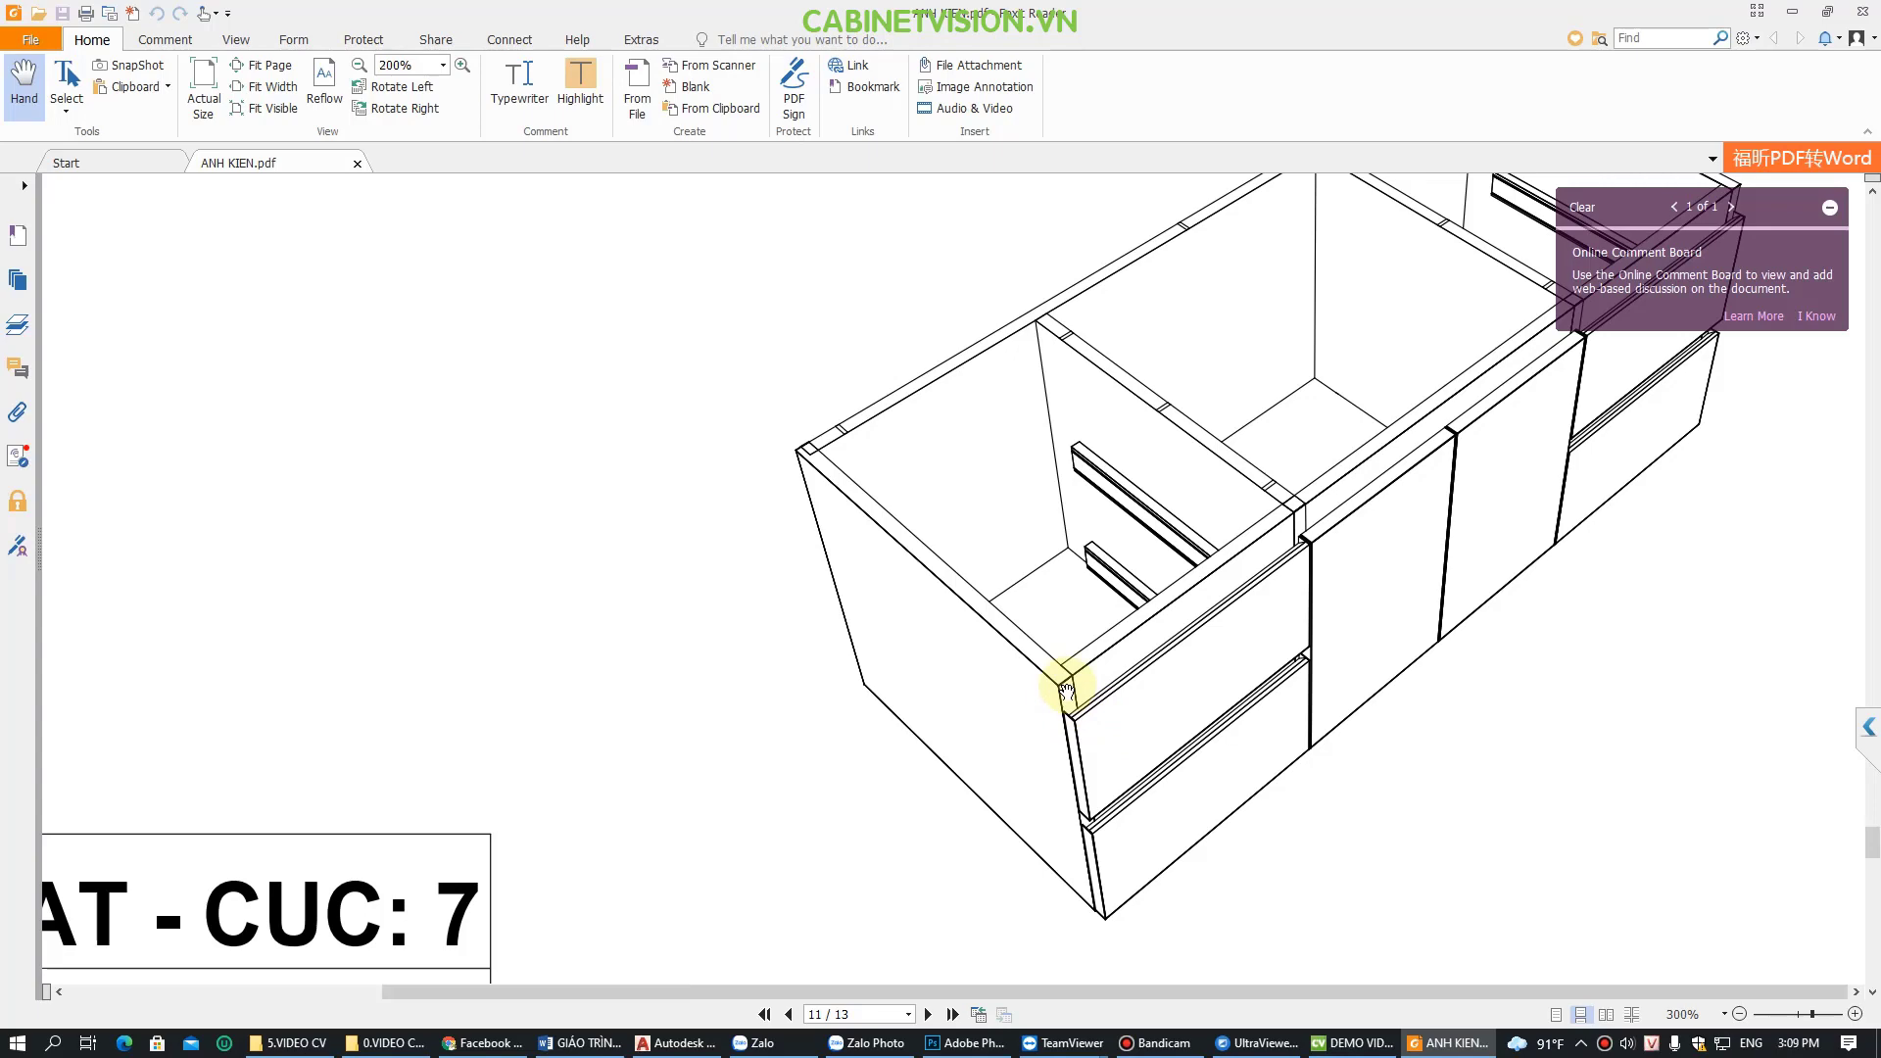
scroll(1066, 691, "down", 3, "ctrl")
scroll(922, 666, "down", 2, "ctrl")
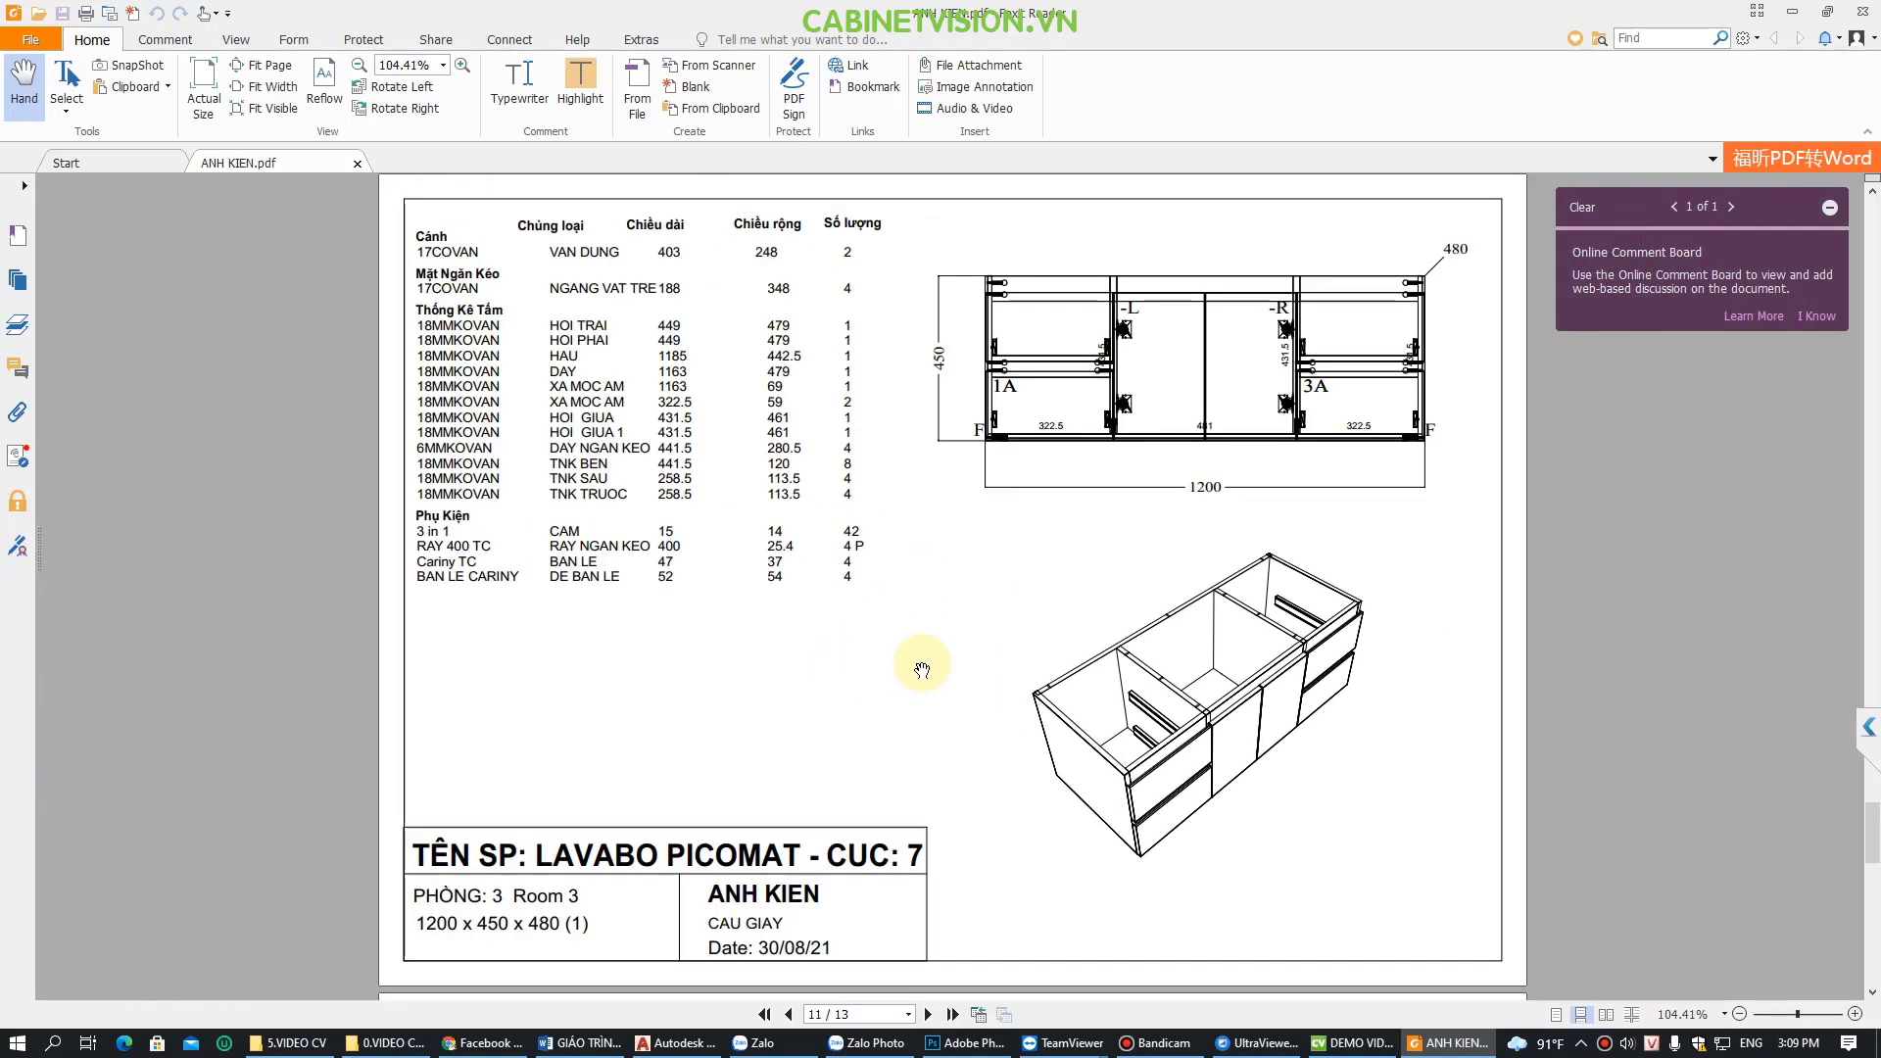
scroll(852, 568, "up", 2, "ctrl")
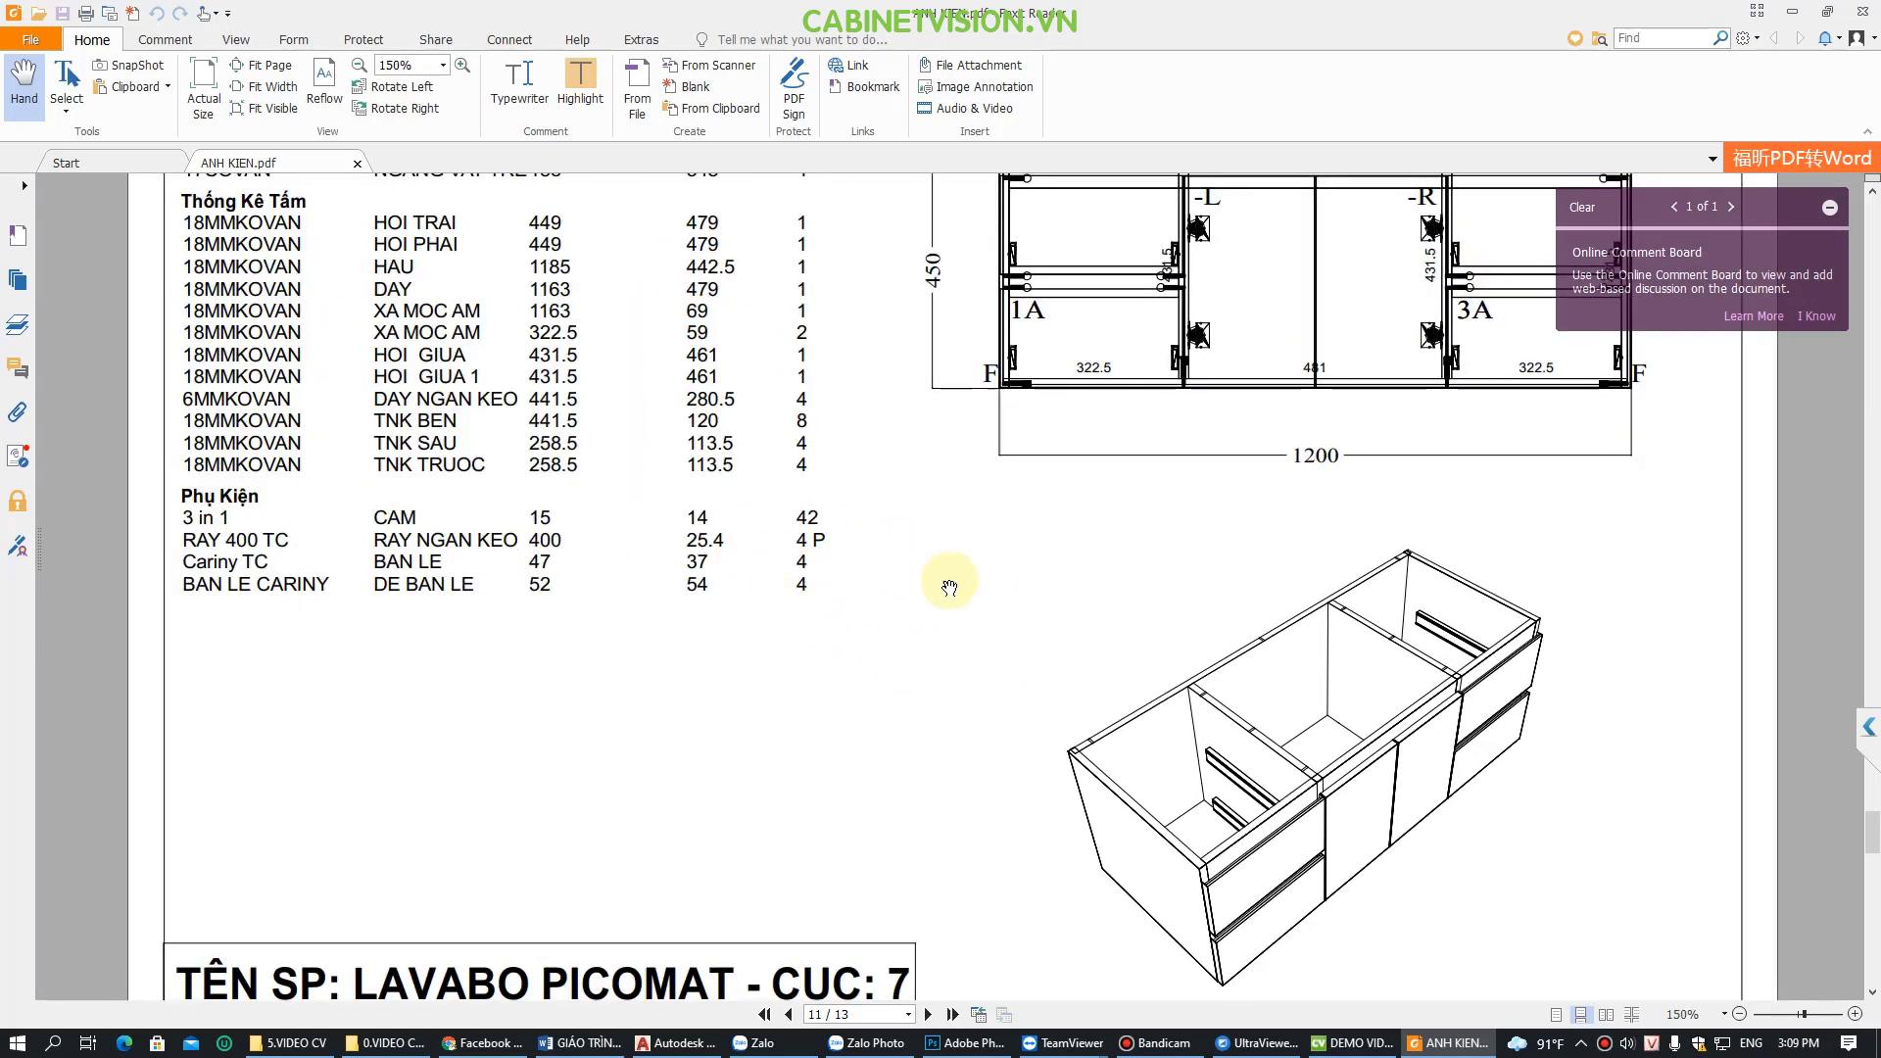
scroll(932, 586, "down", 1, "ctrl")
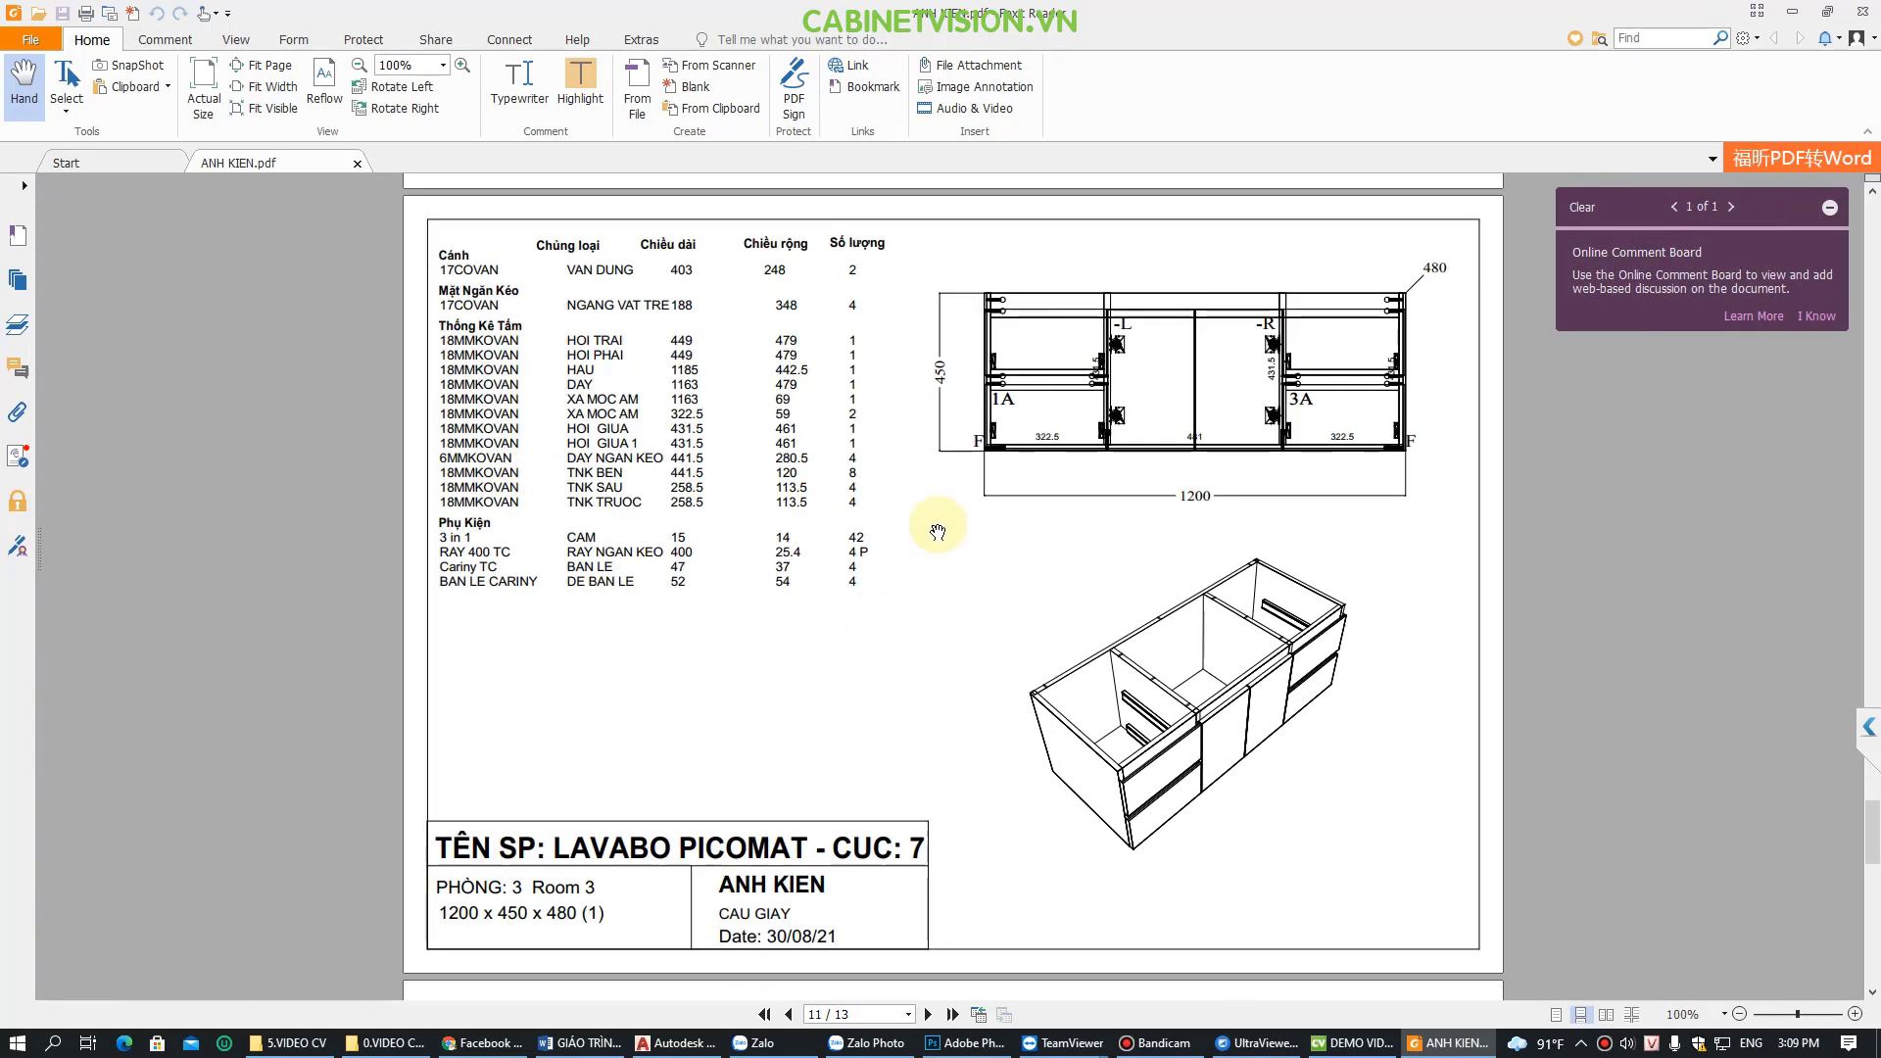
scroll(937, 532, "down", 1, "ctrl")
scroll(943, 525, "down", 4)
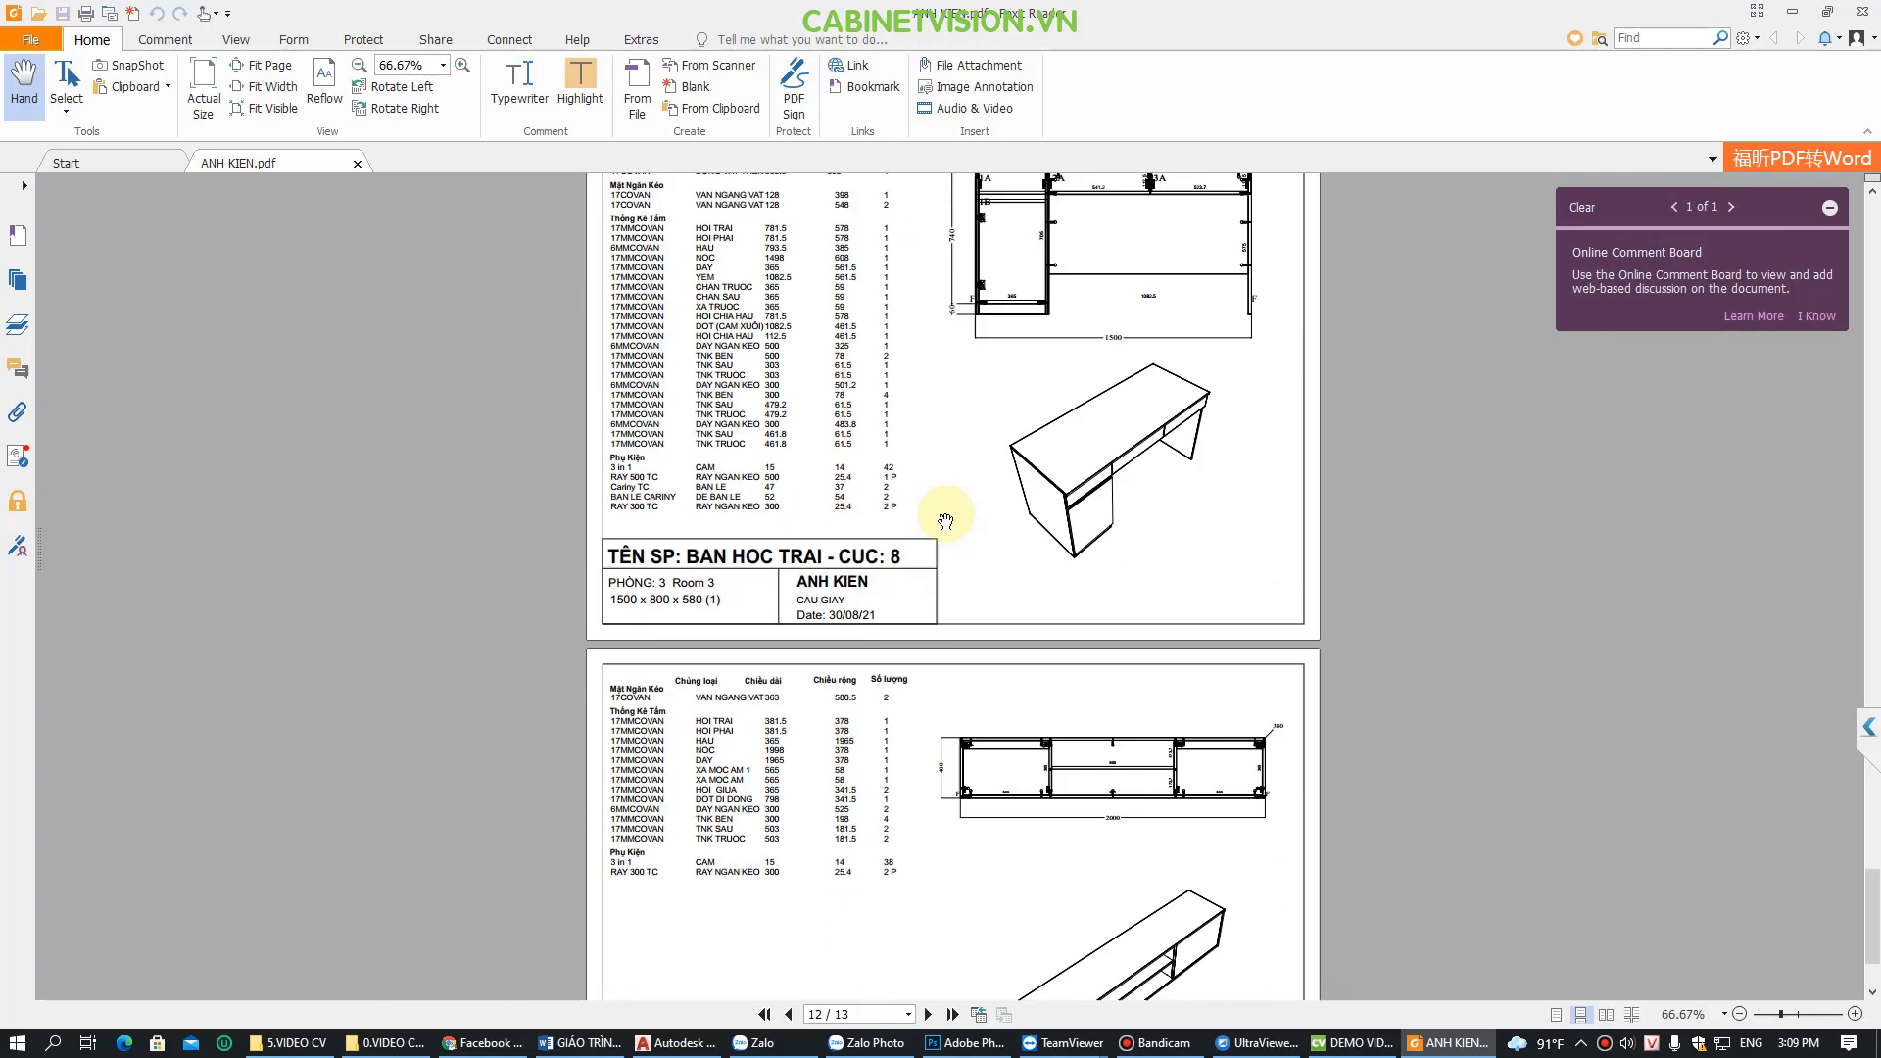
scroll(946, 521, "up", 3)
scroll(951, 544, "up", 1, "ctrl")
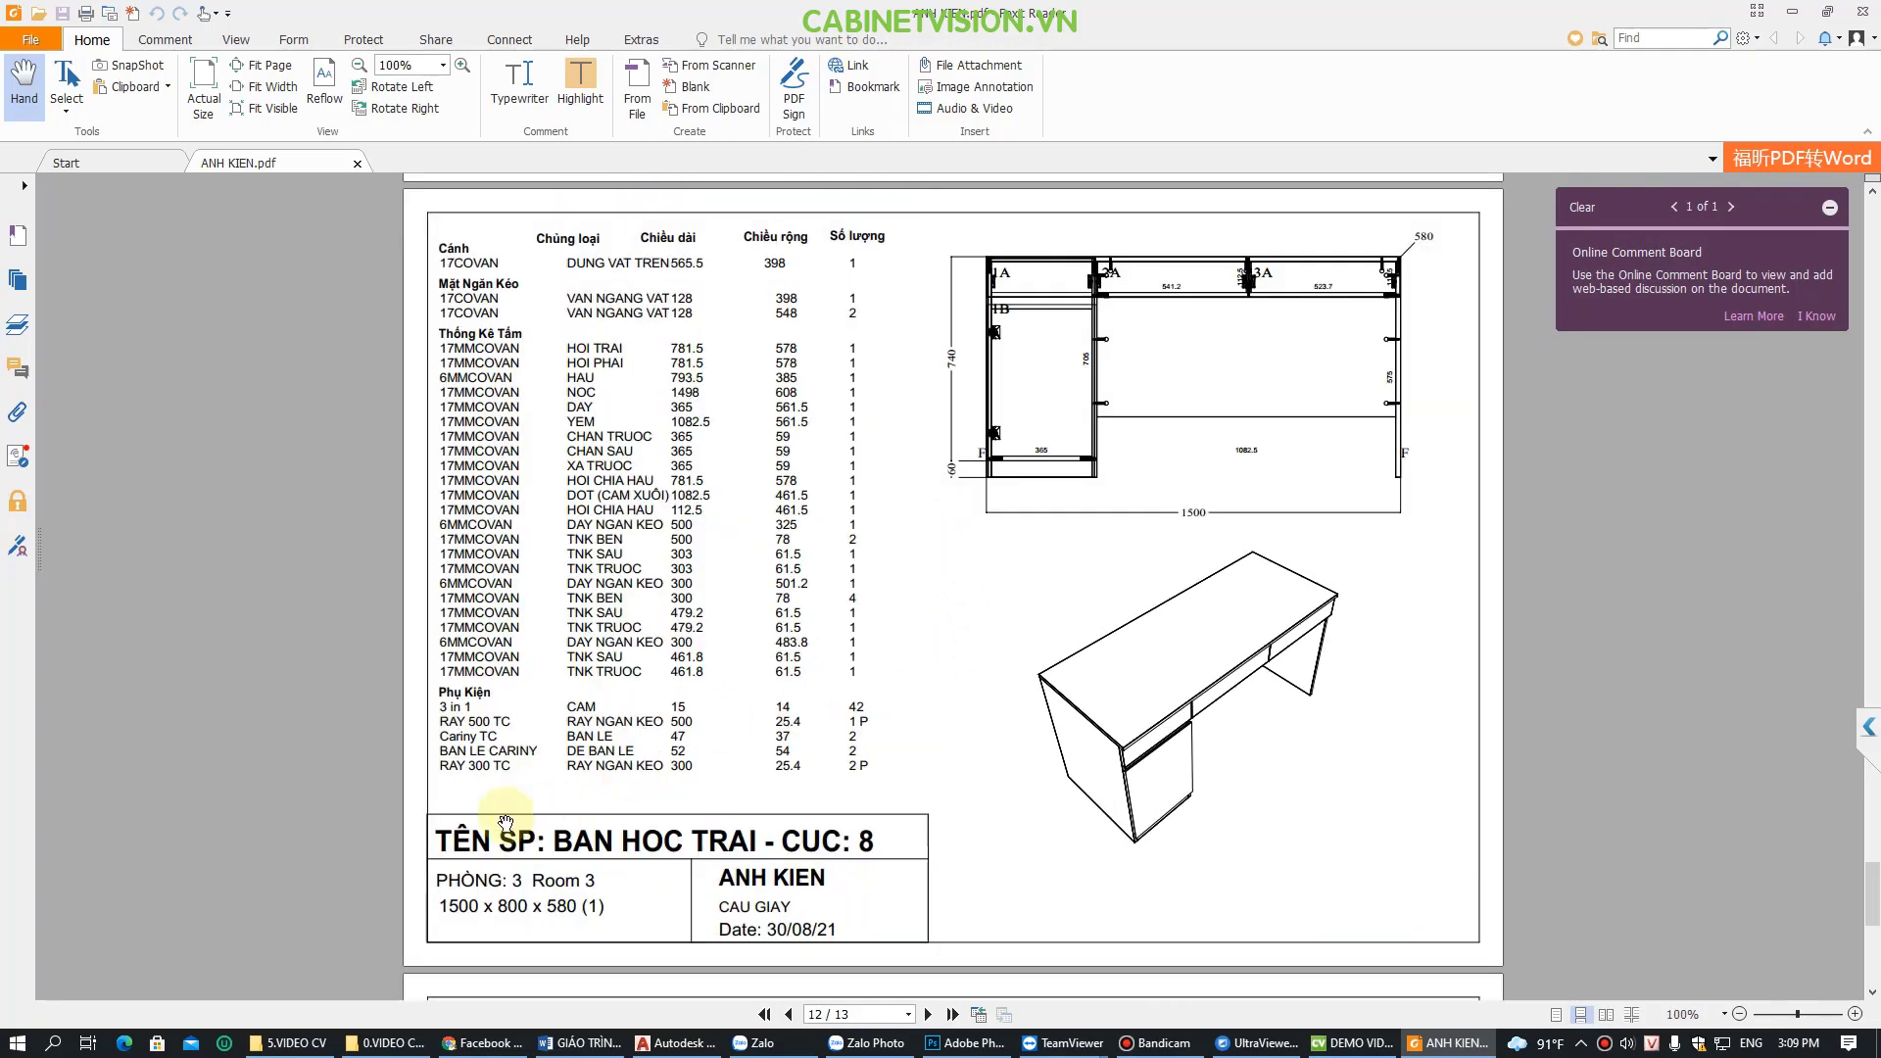
scroll(735, 810, "down", 6)
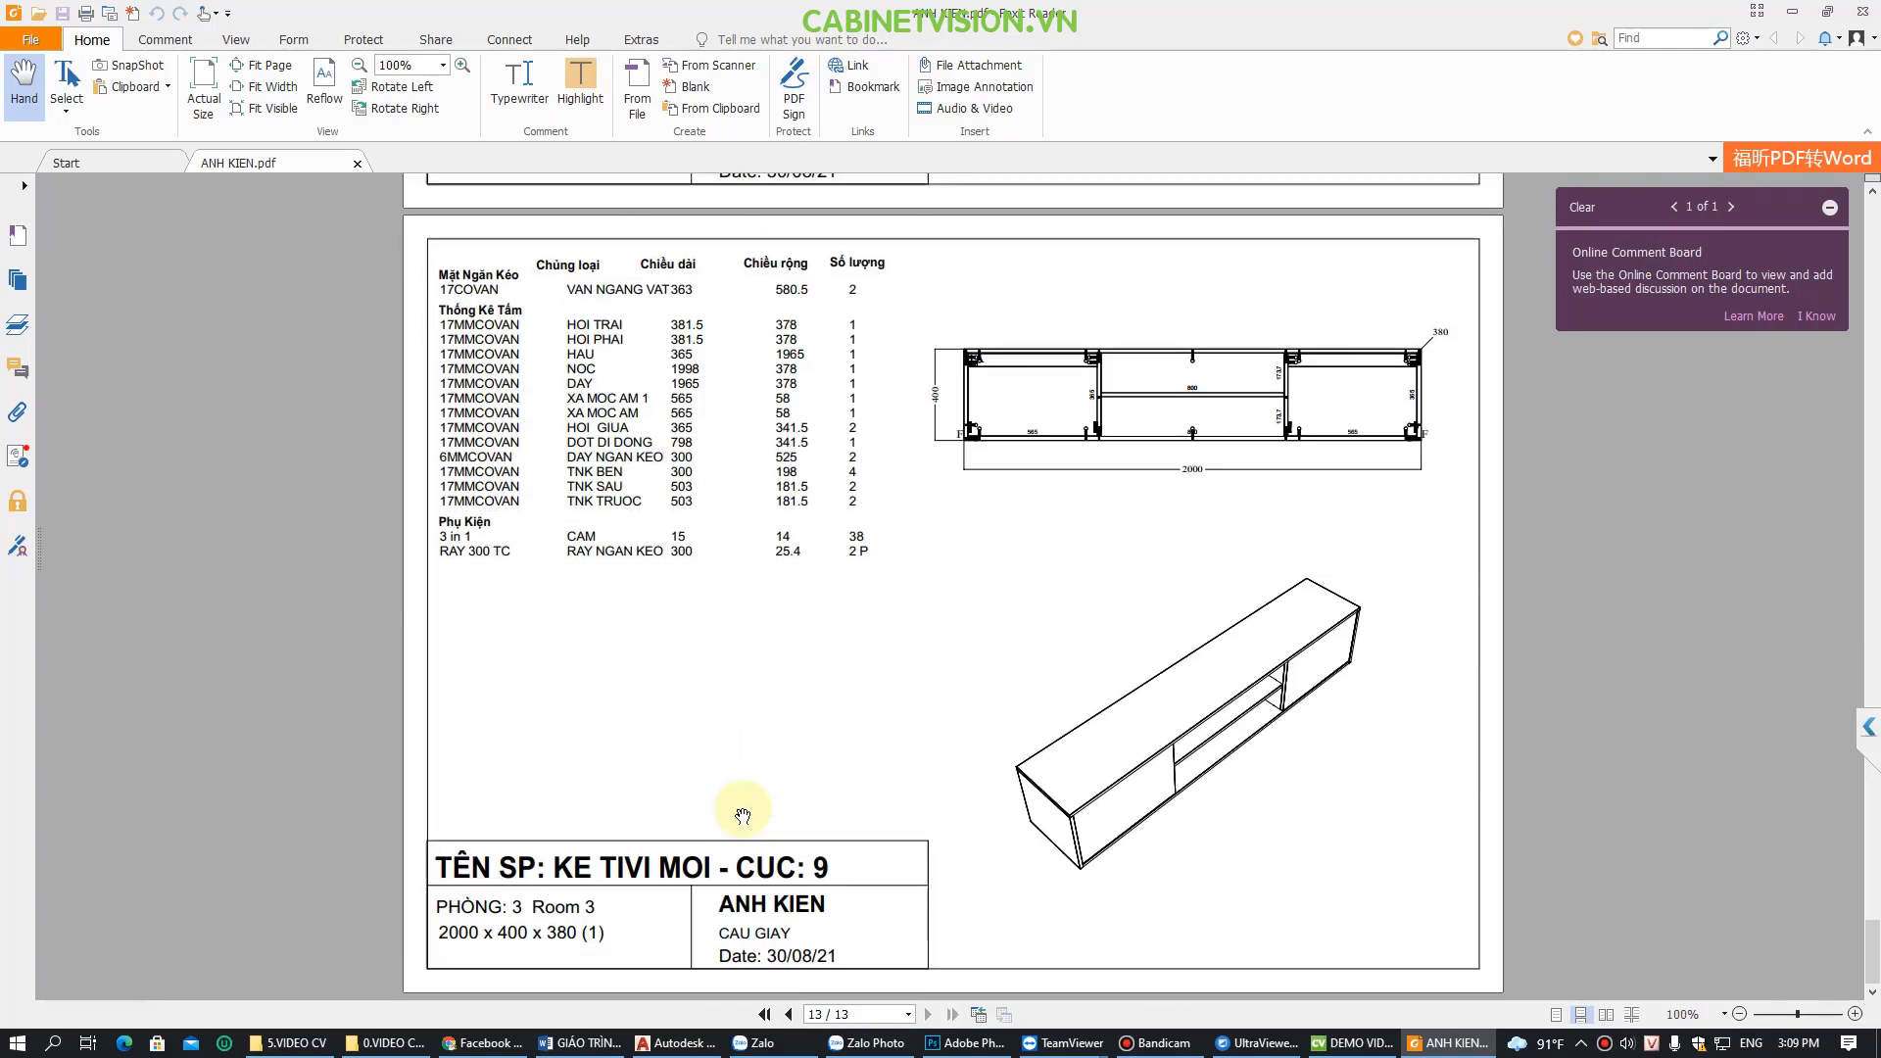
scroll(743, 814, "up", 17)
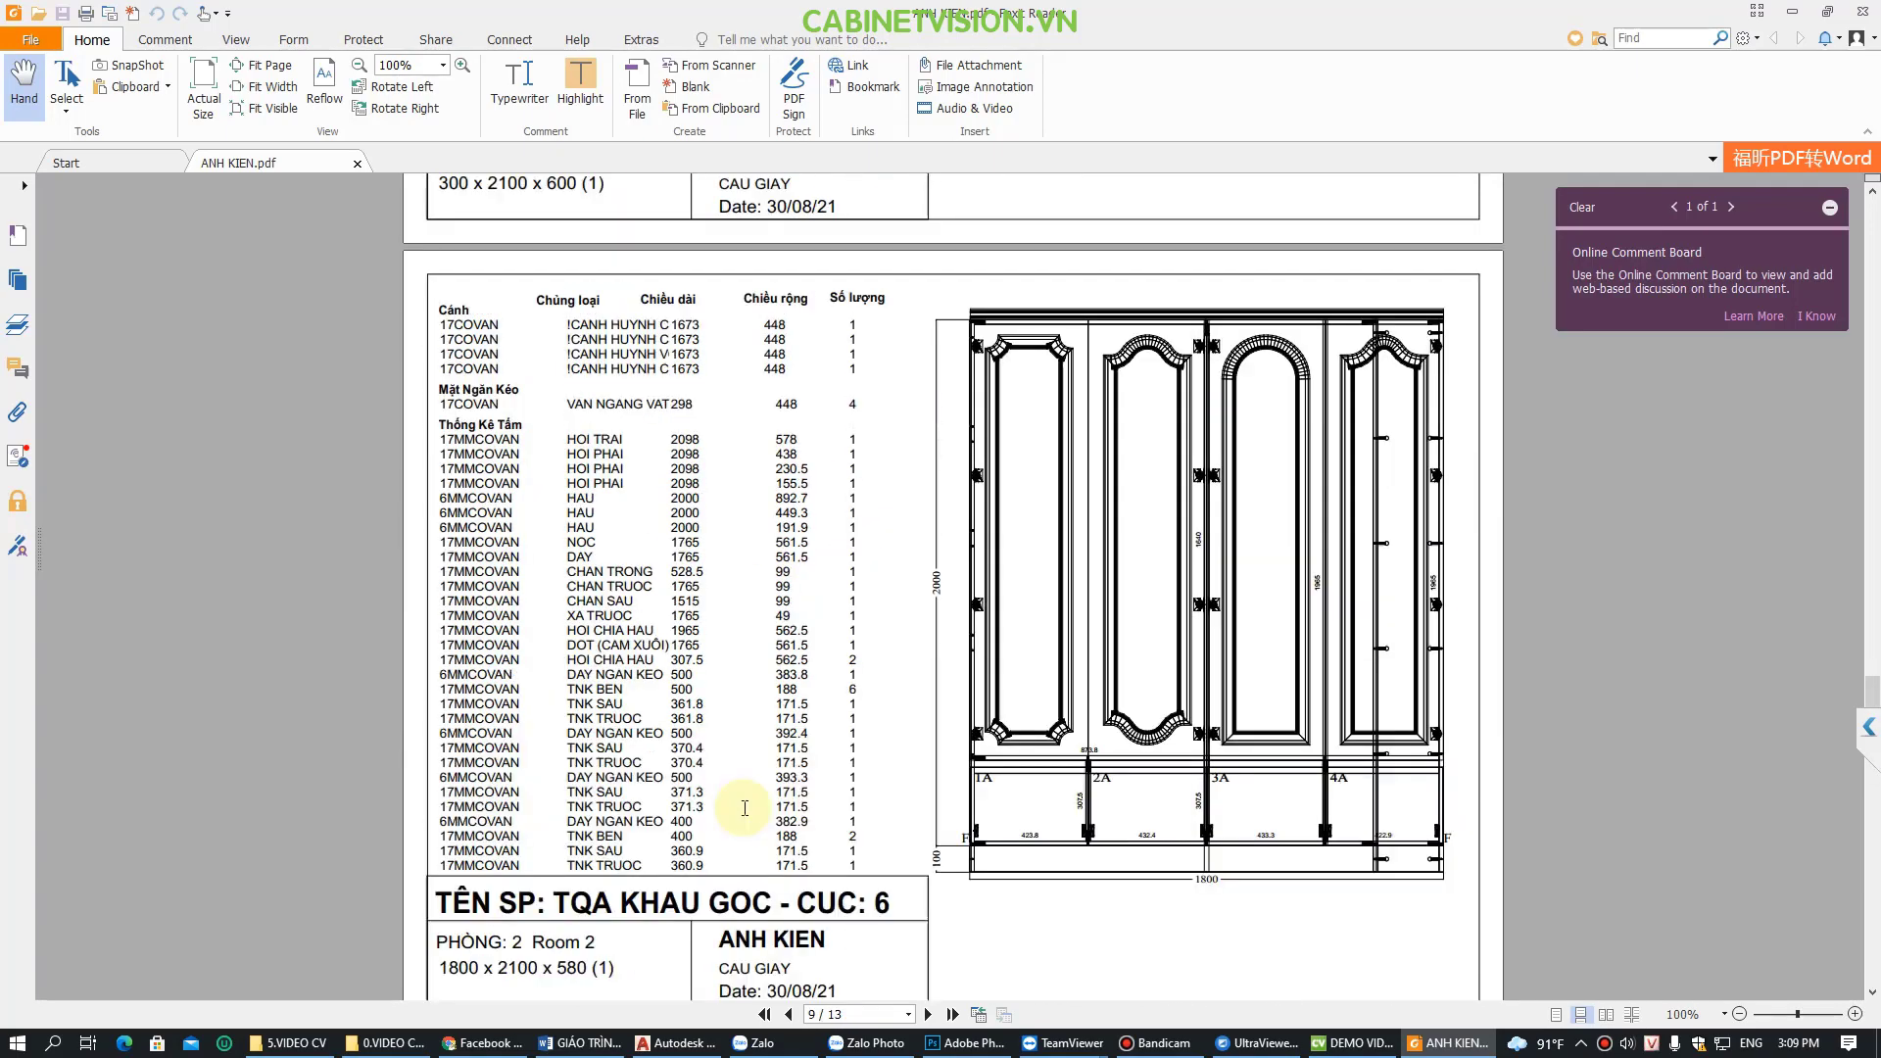
scroll(744, 809, "up", 5)
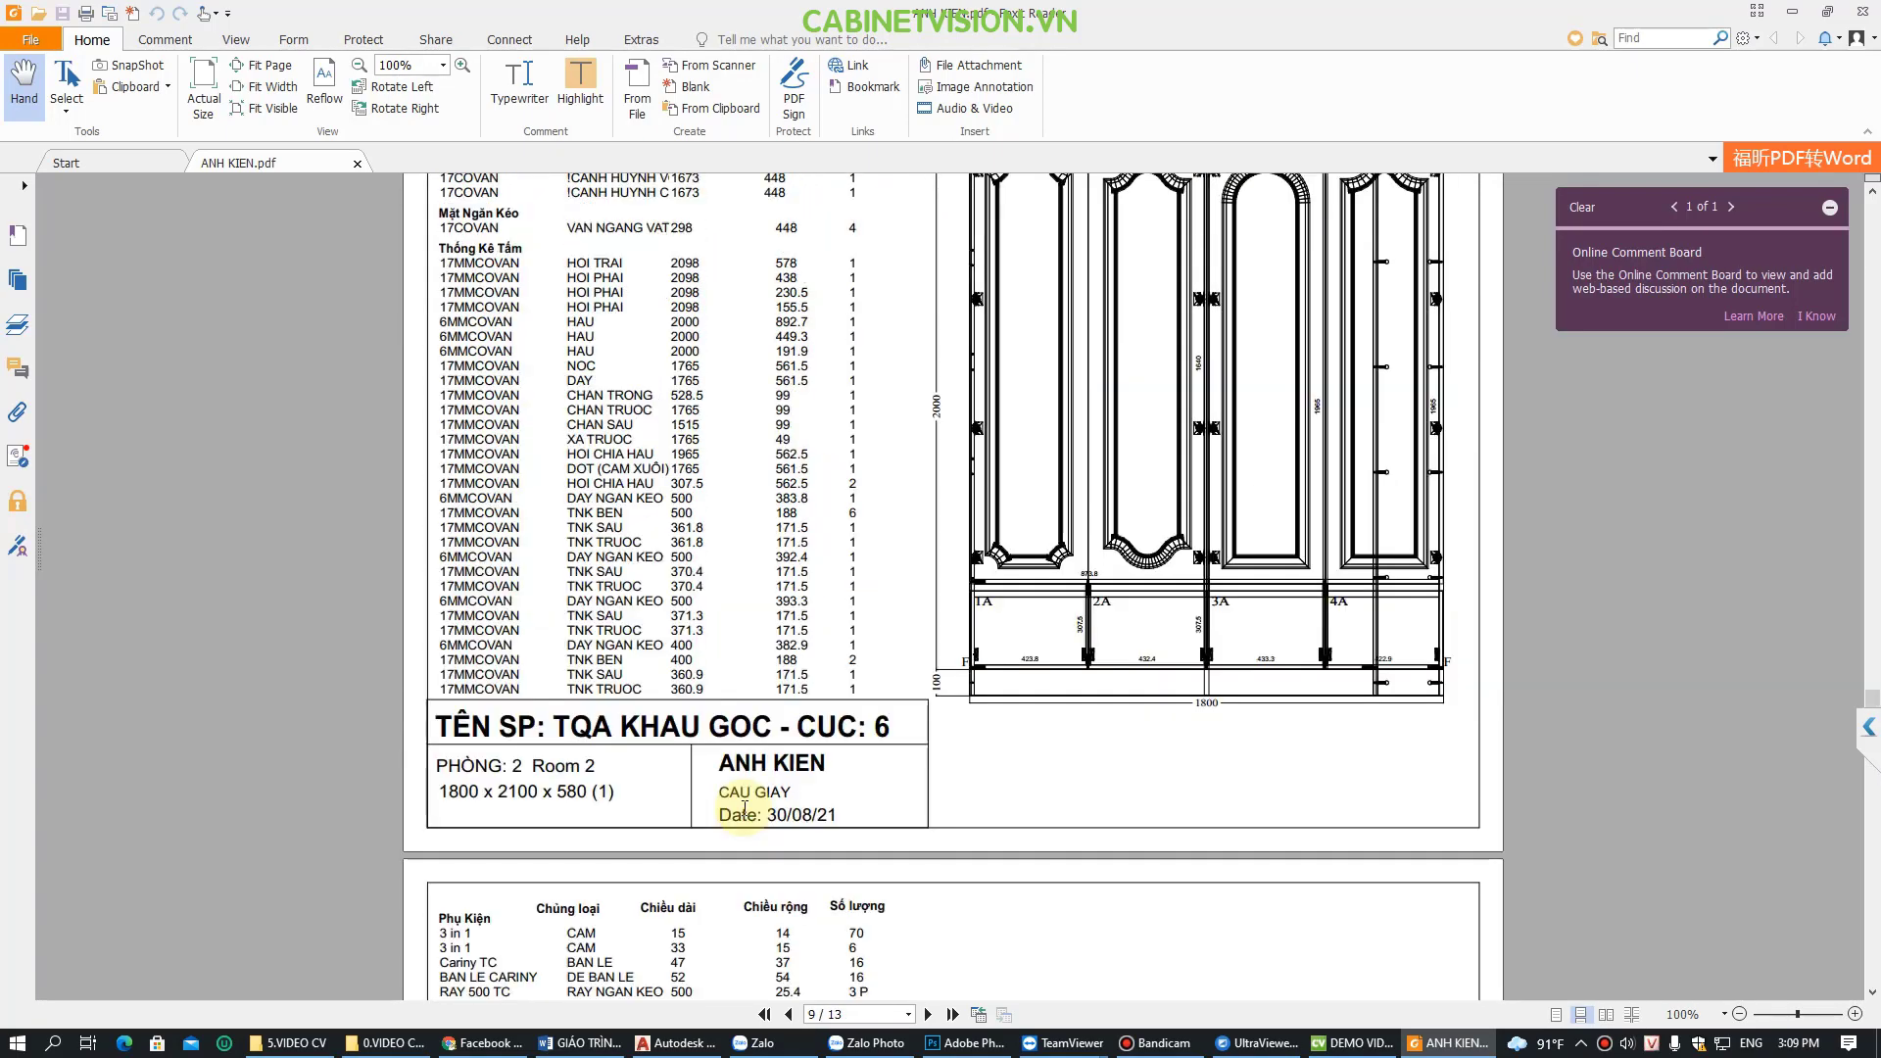
scroll(744, 808, "down", 2)
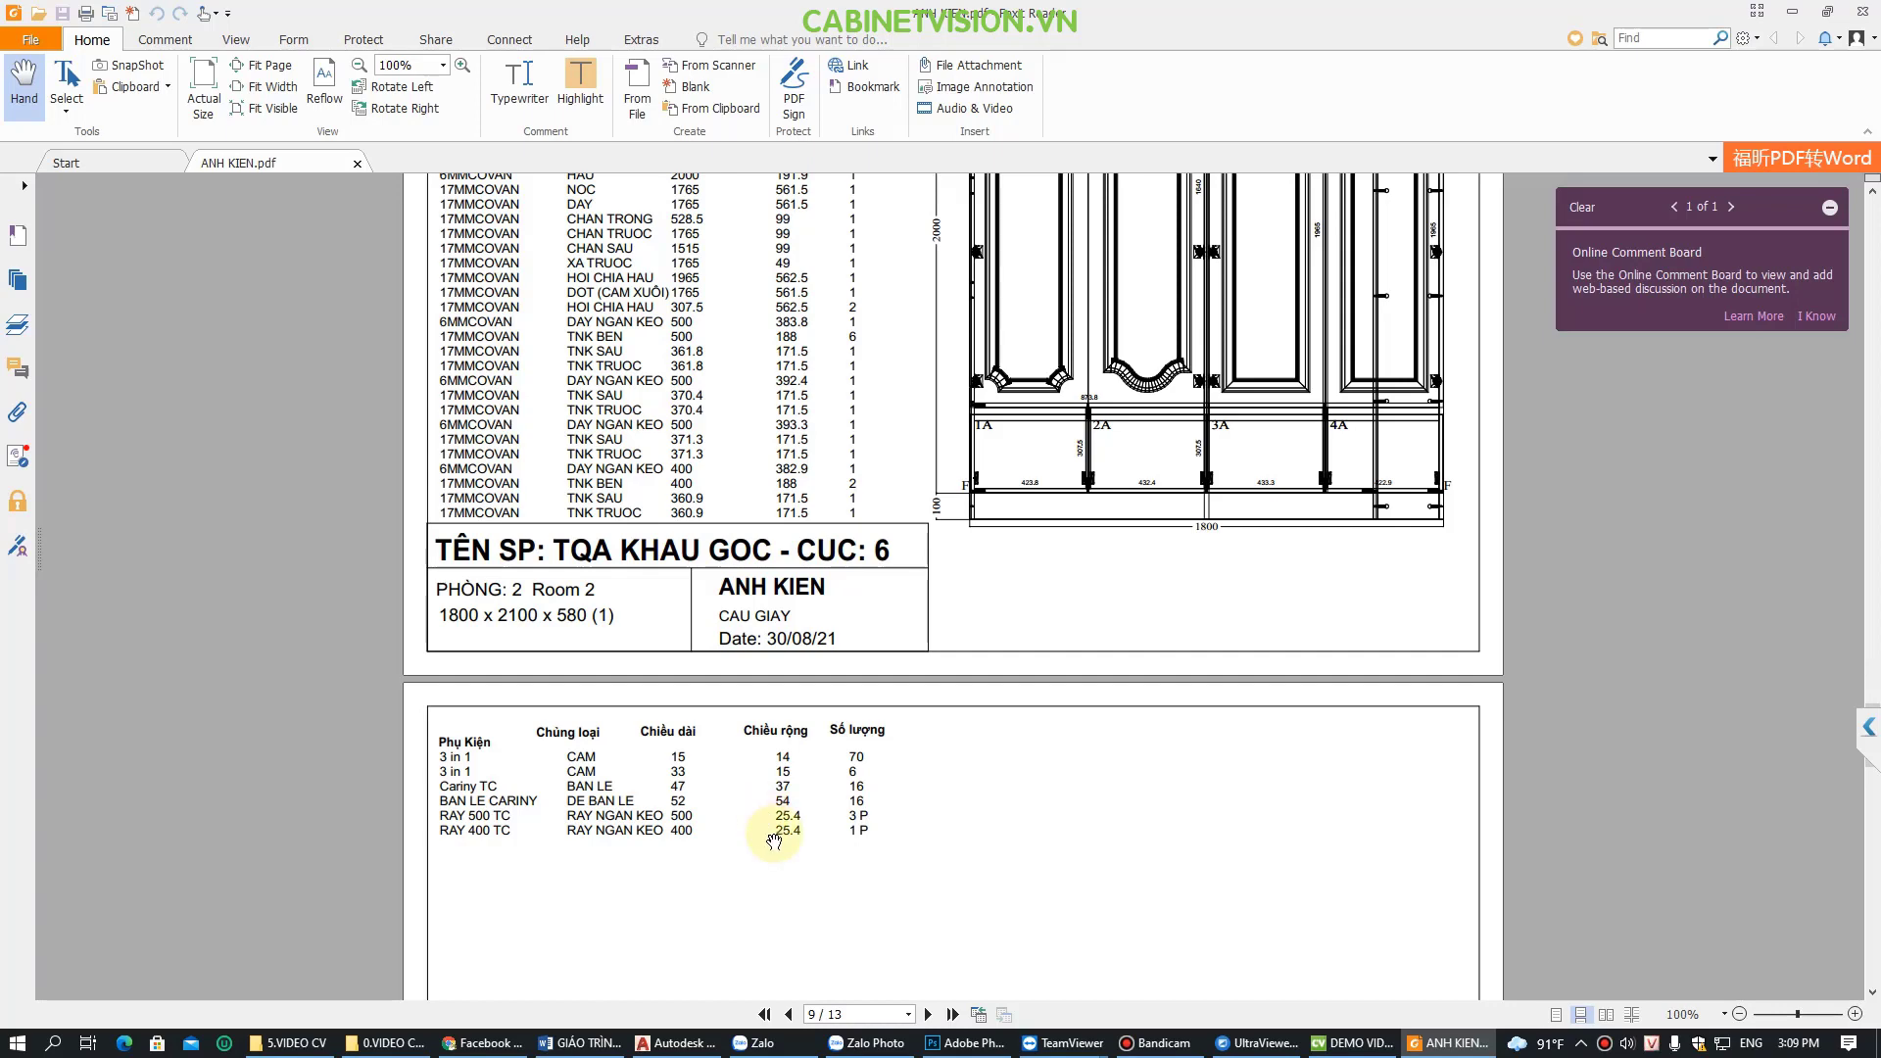
scroll(745, 808, "up", 15)
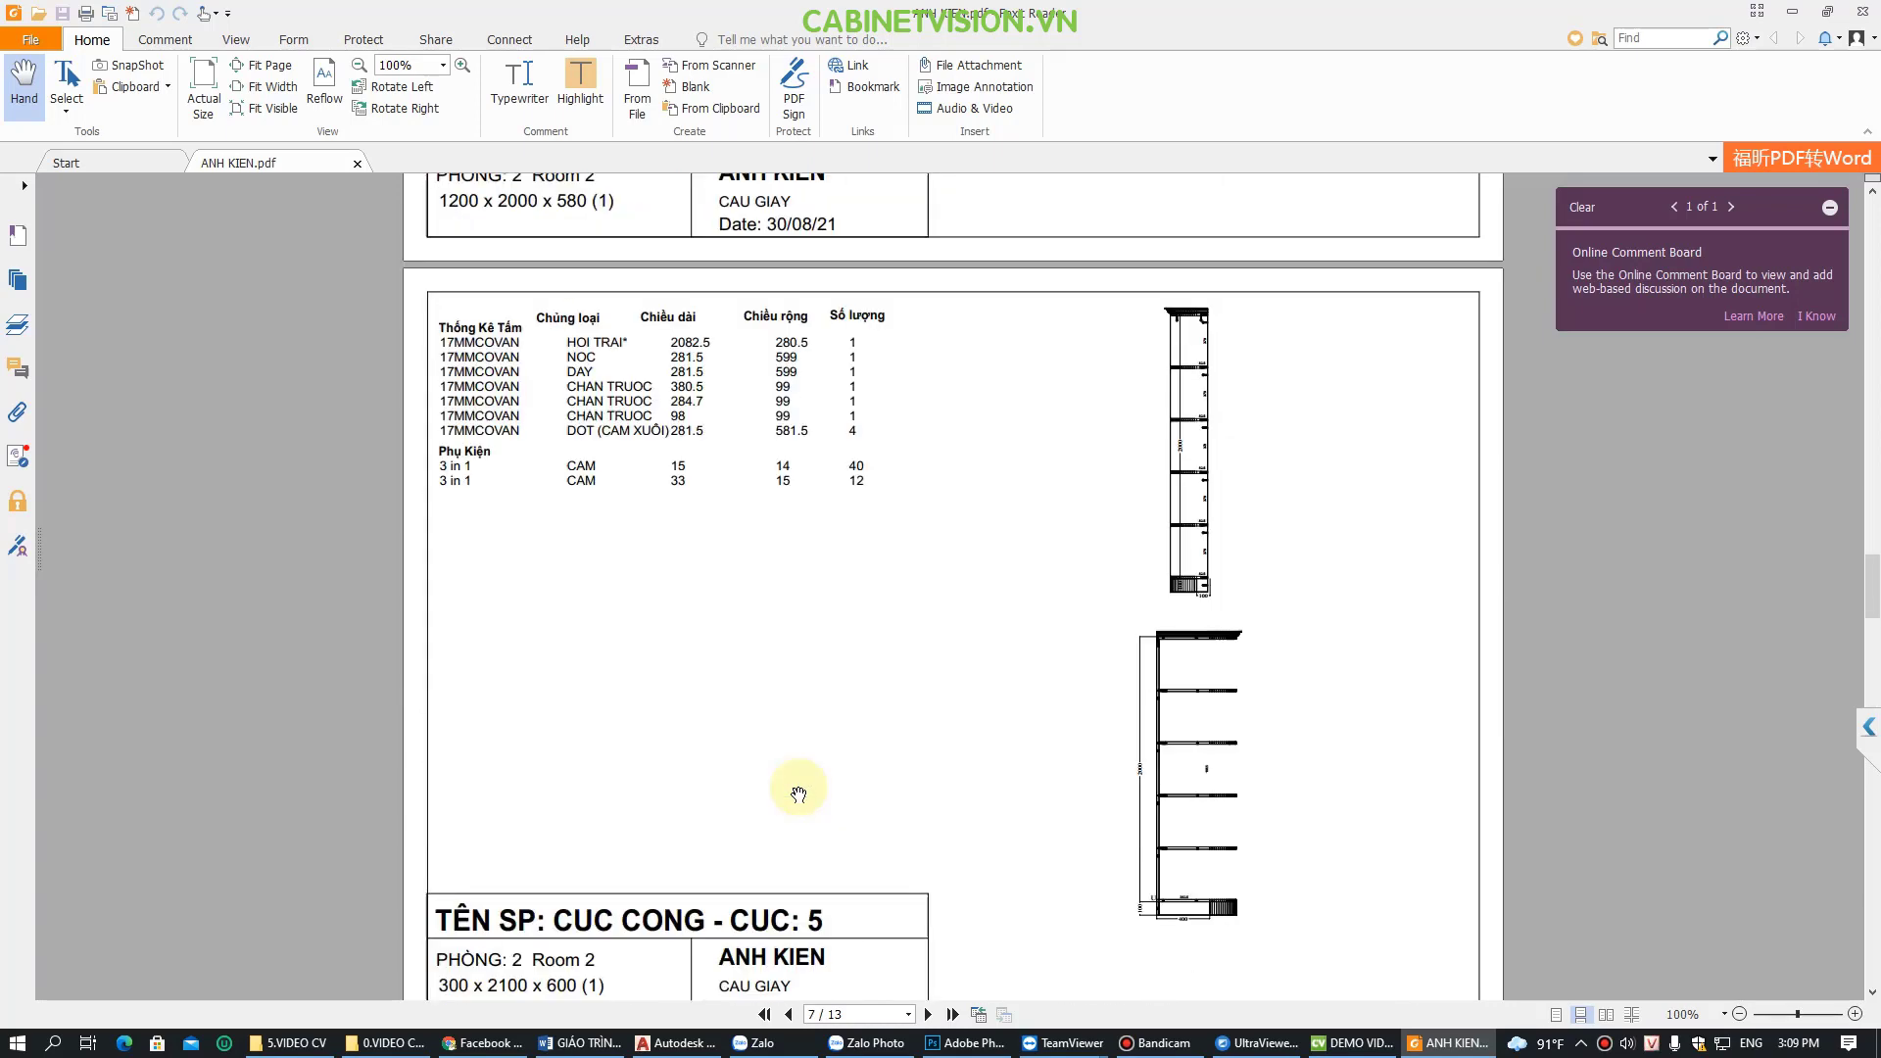
scroll(768, 760, "up", 3)
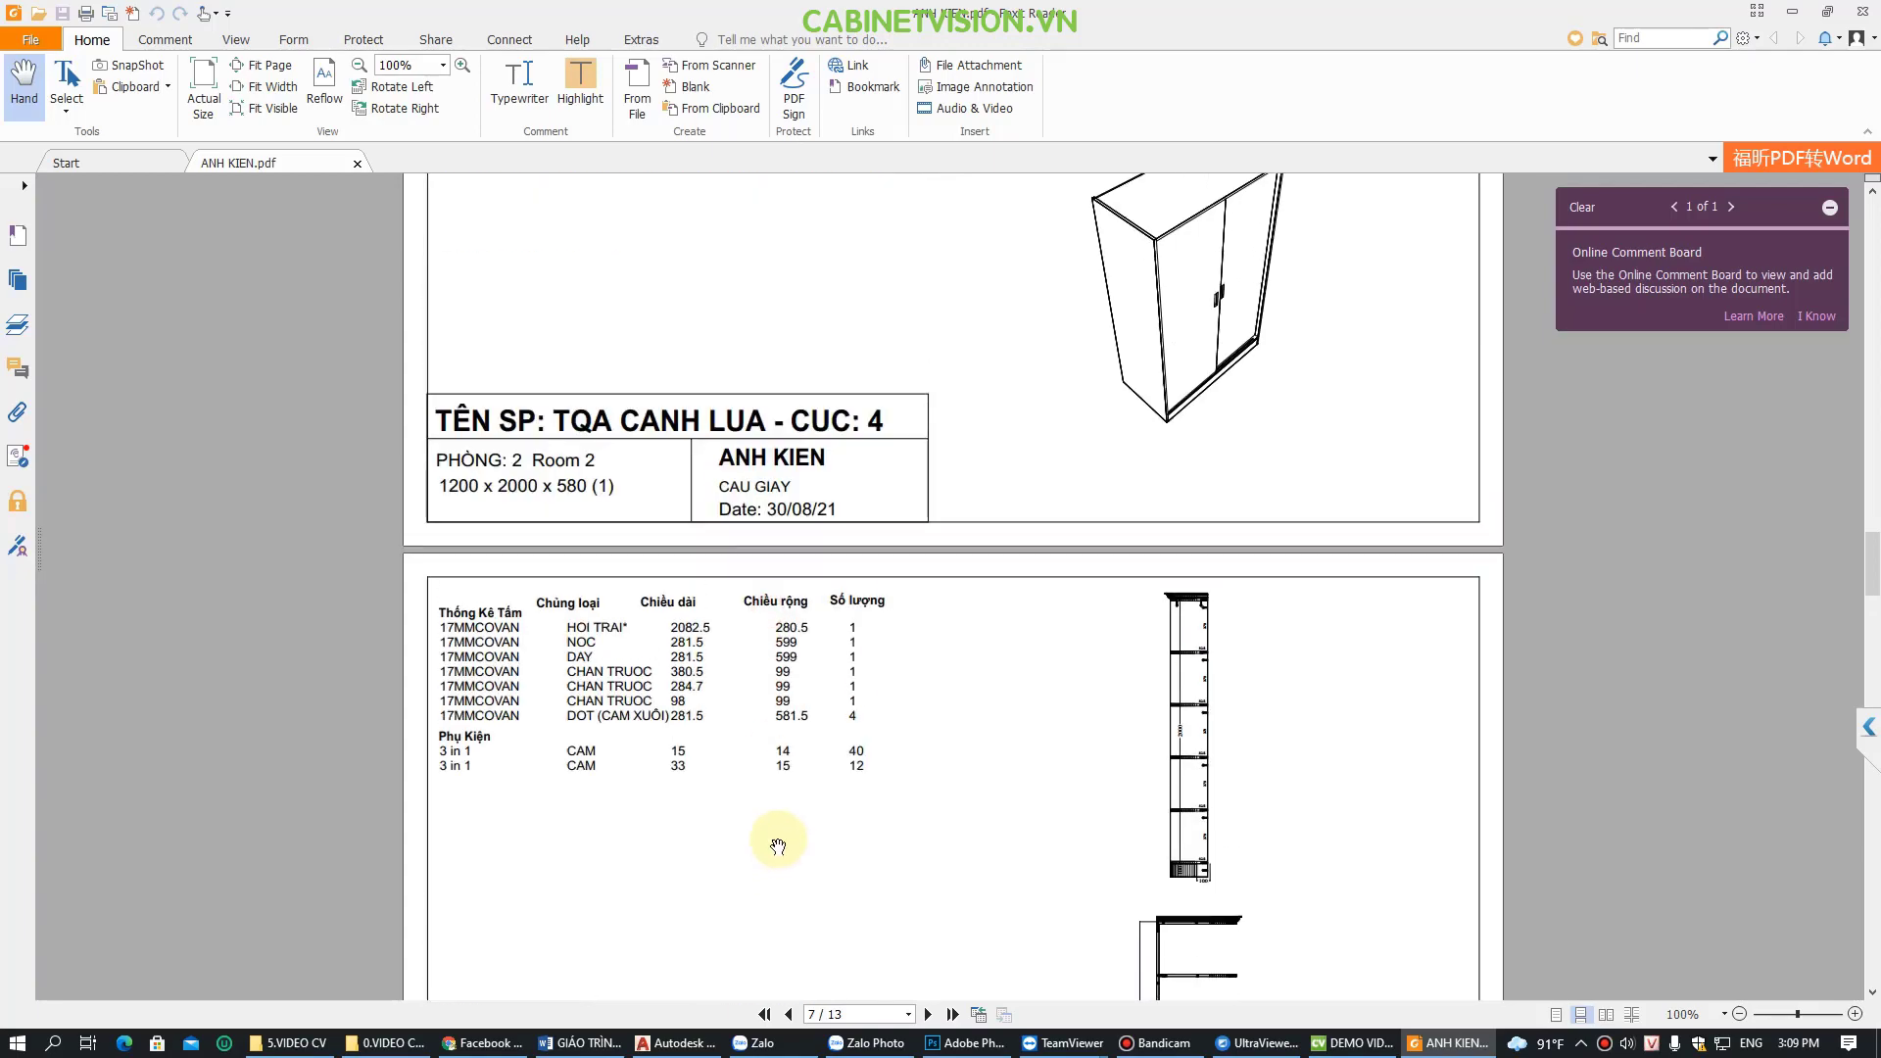
scroll(778, 846, "up", 15)
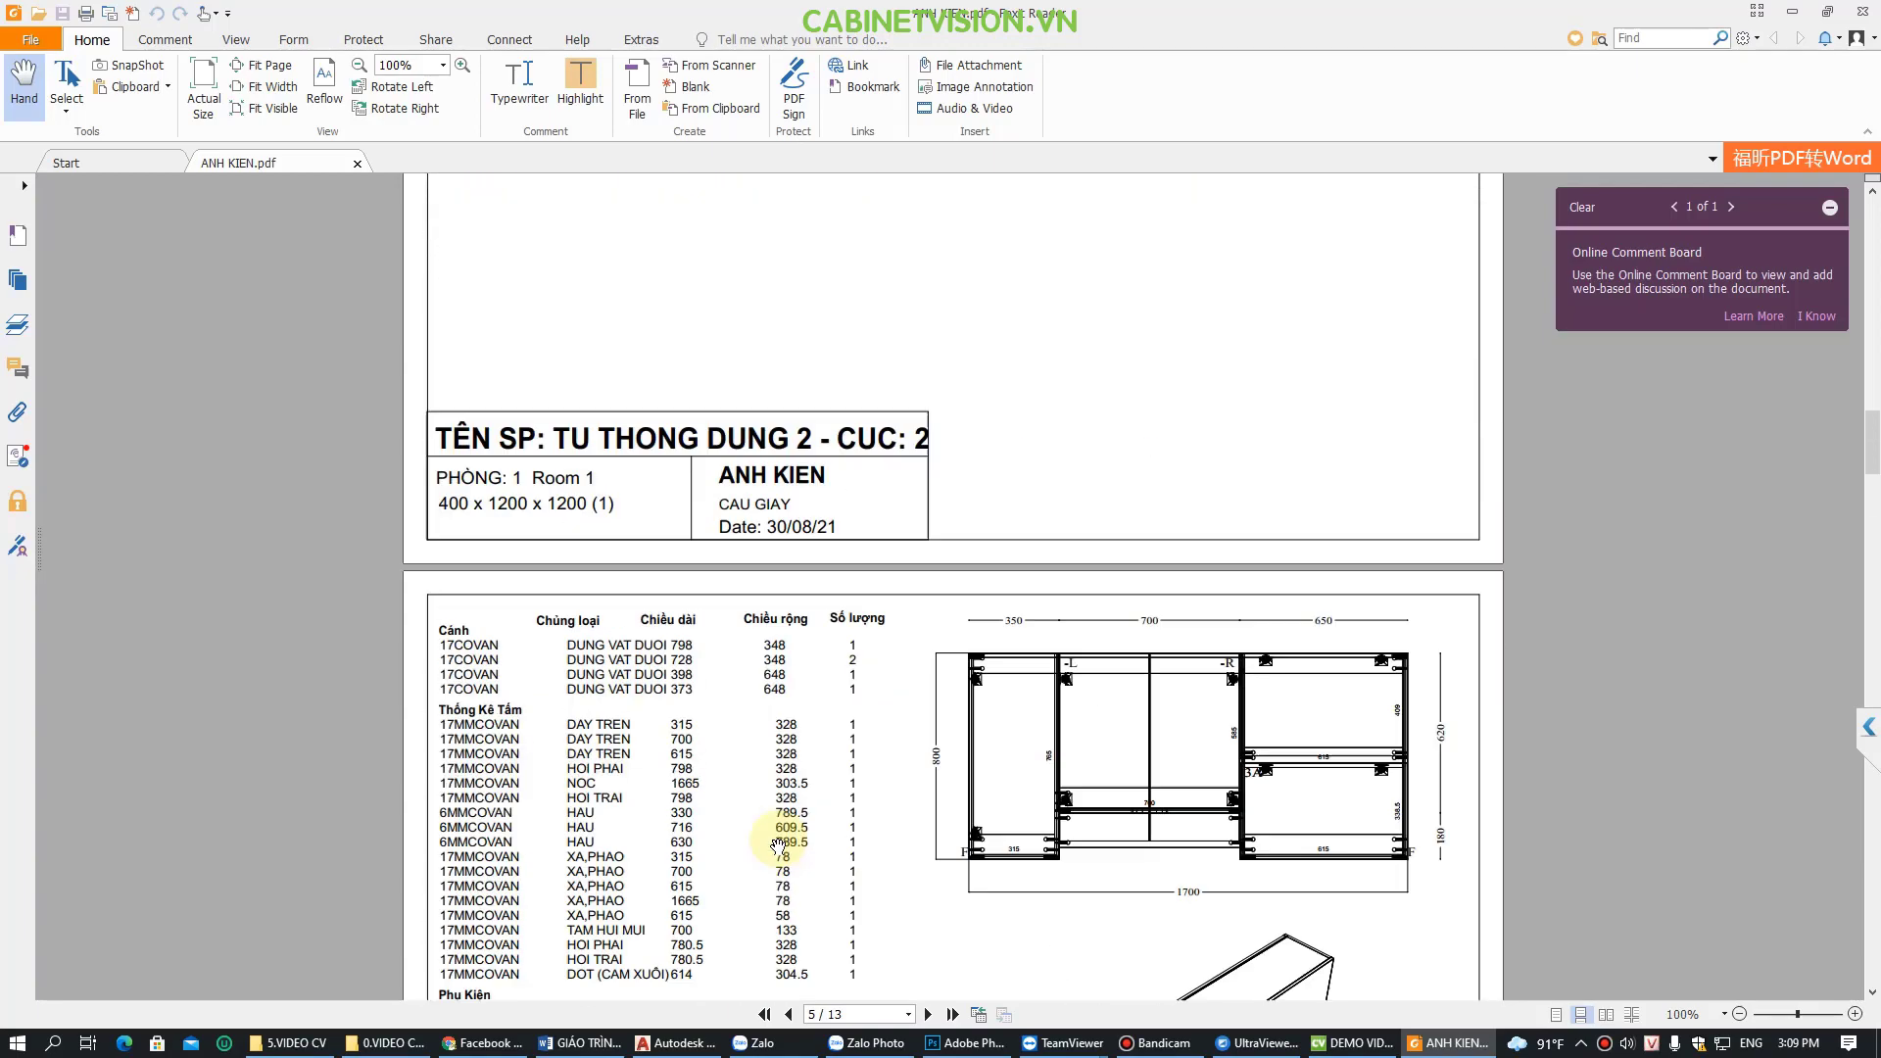
scroll(778, 846, "down", 5)
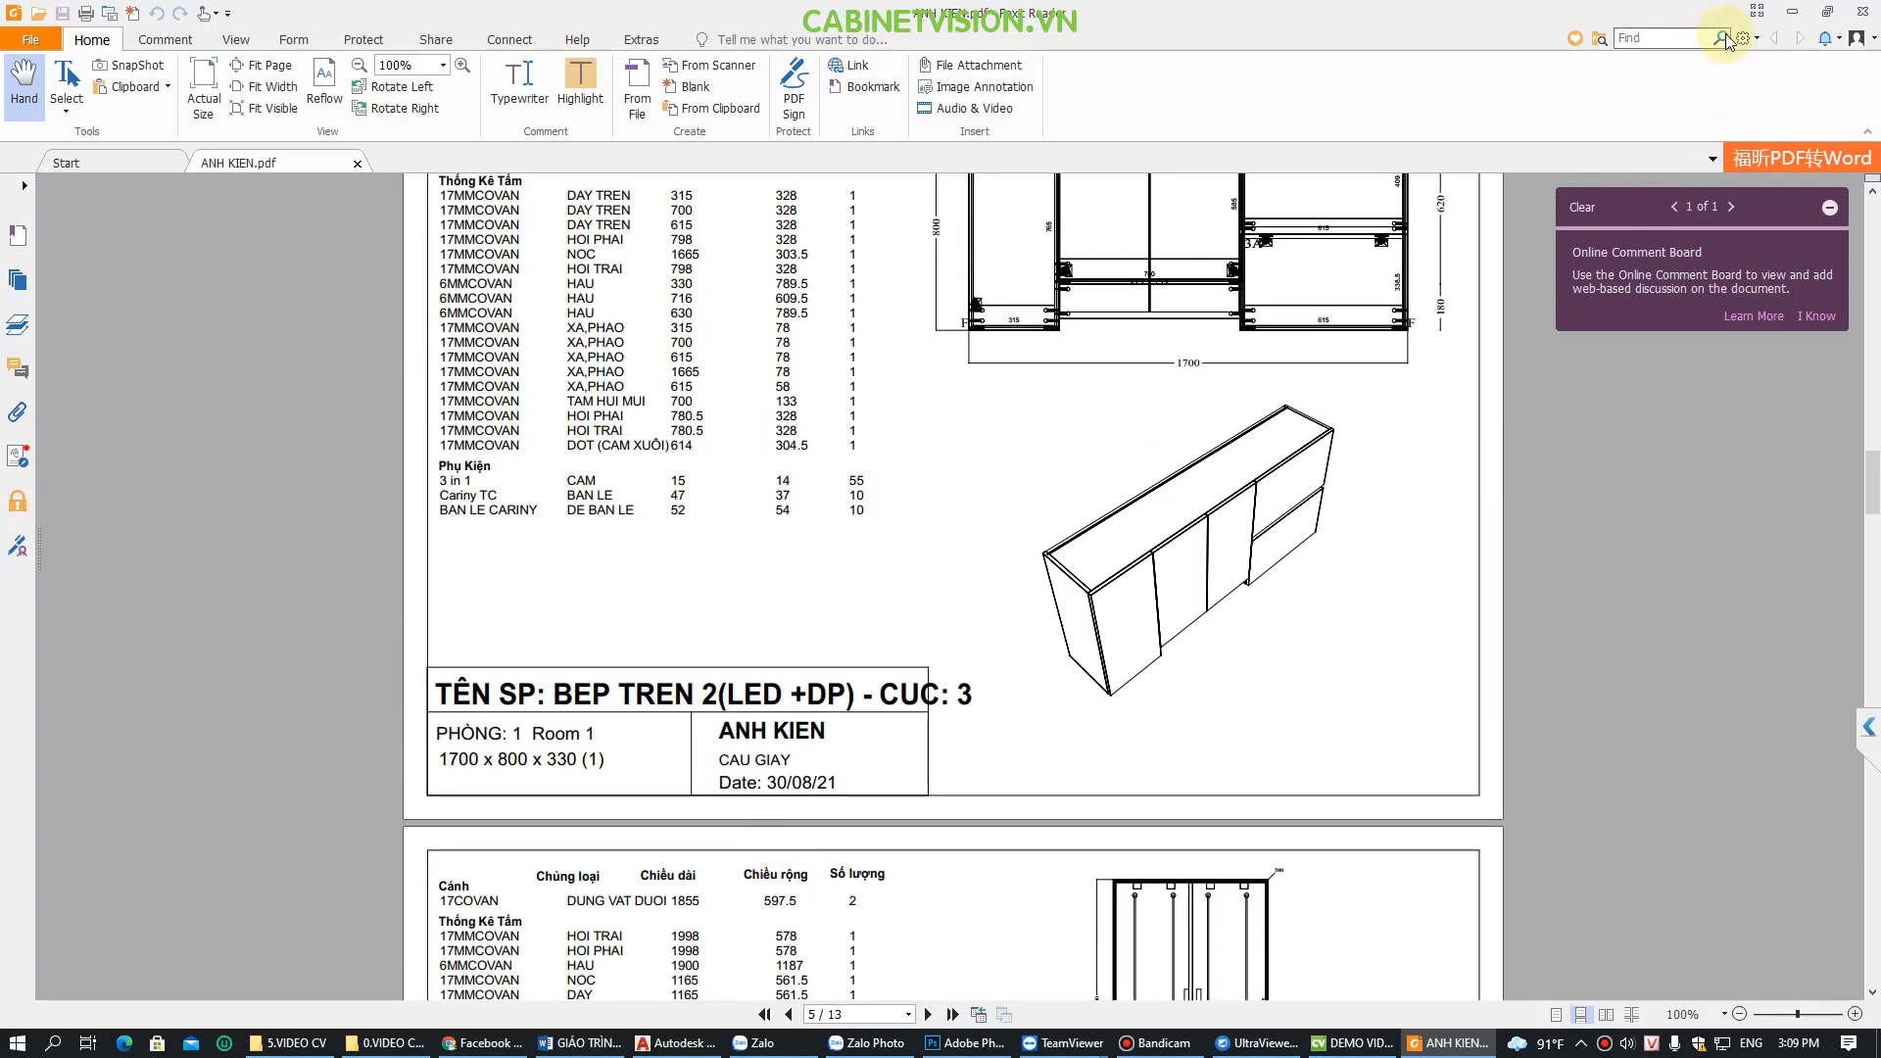
left_click(1793, 11)
right_click(1138, 522)
Bring back the Cabinet Vision drawing sheet and switch to the BáoCáo report view.
left_click(1190, 613)
left_click(1768, 10)
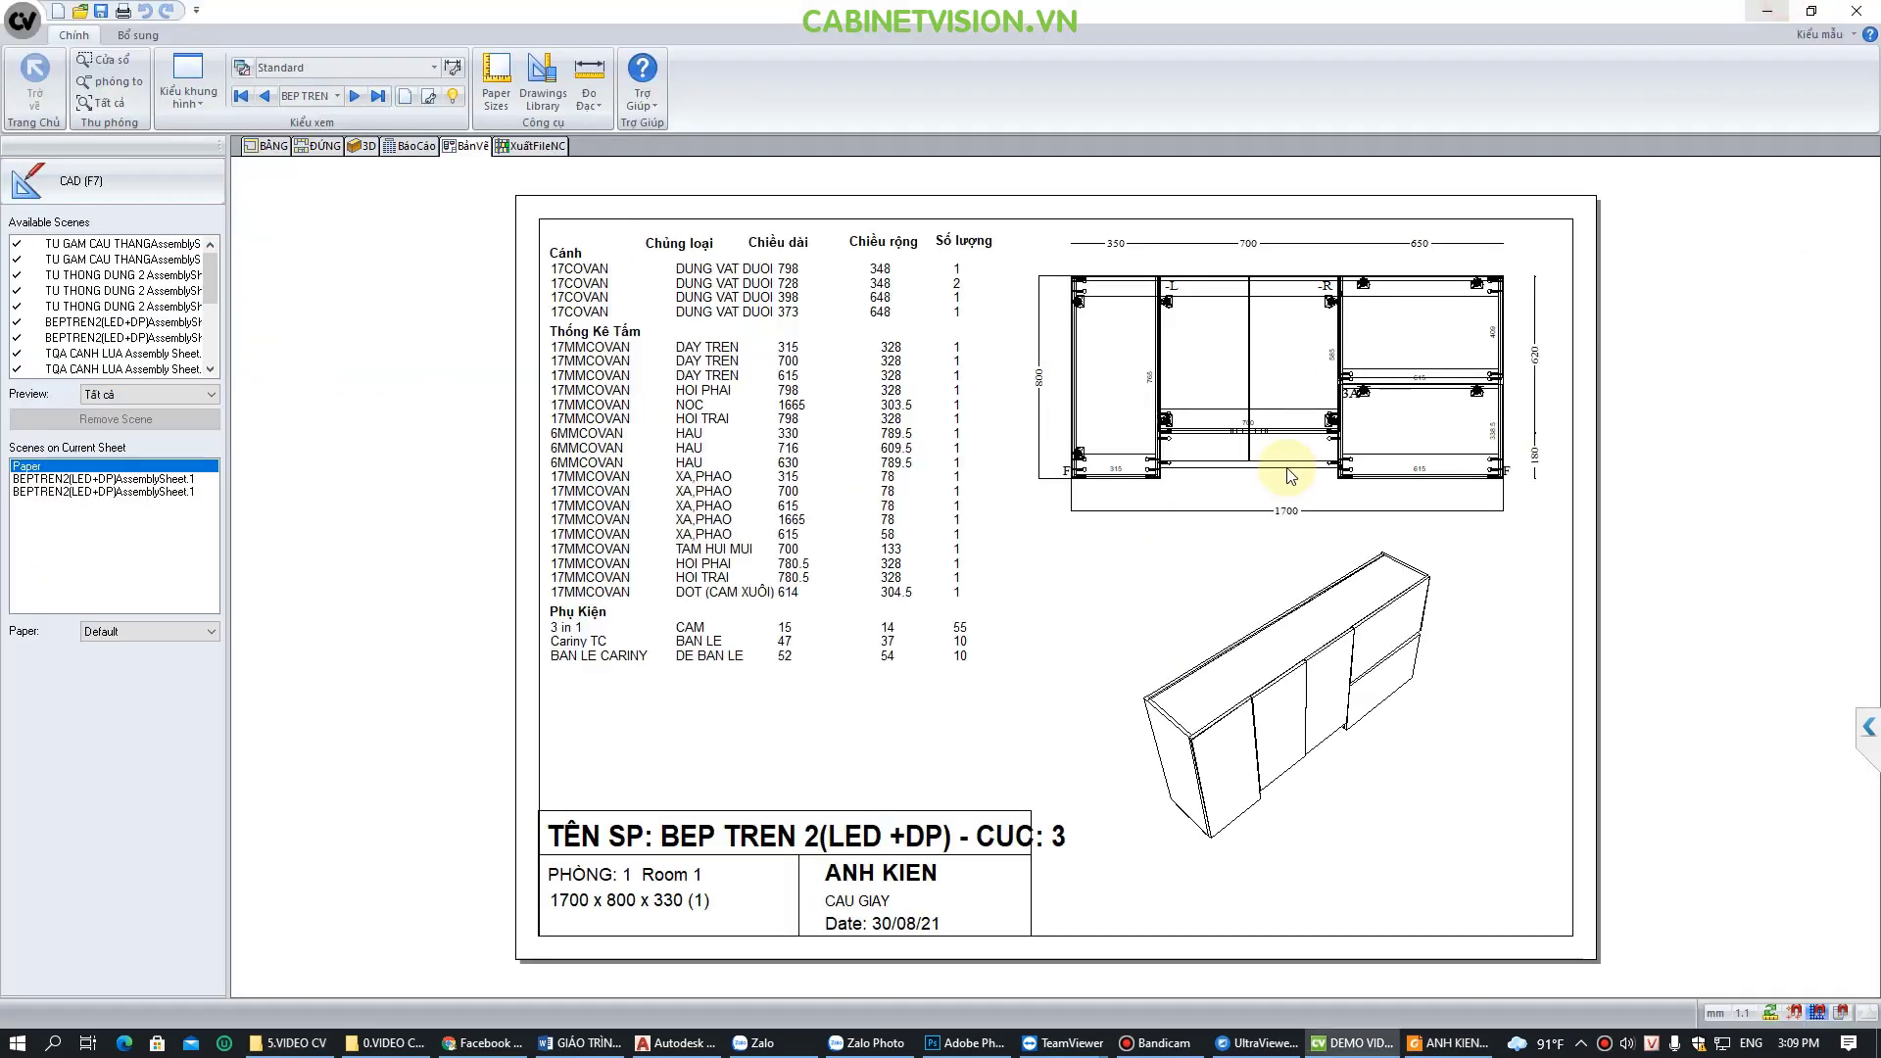
left_click(1269, 588)
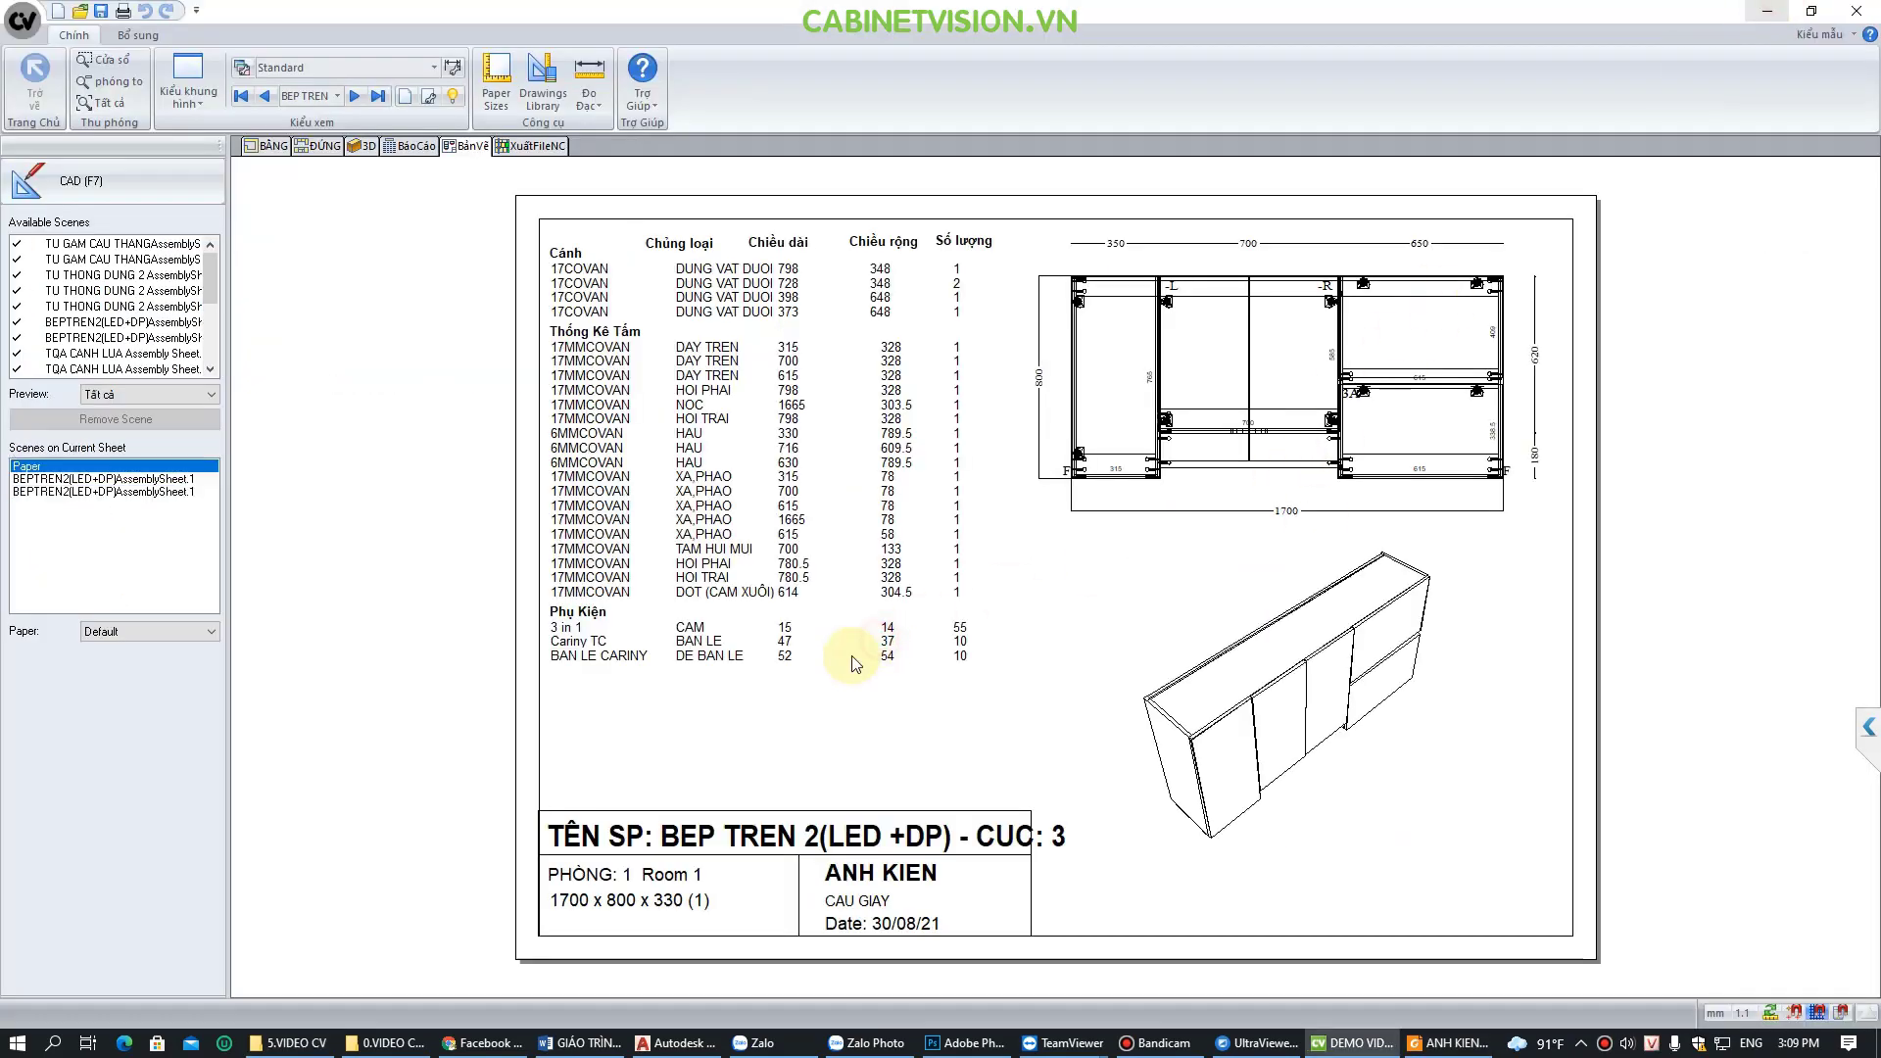
left_click(412, 146)
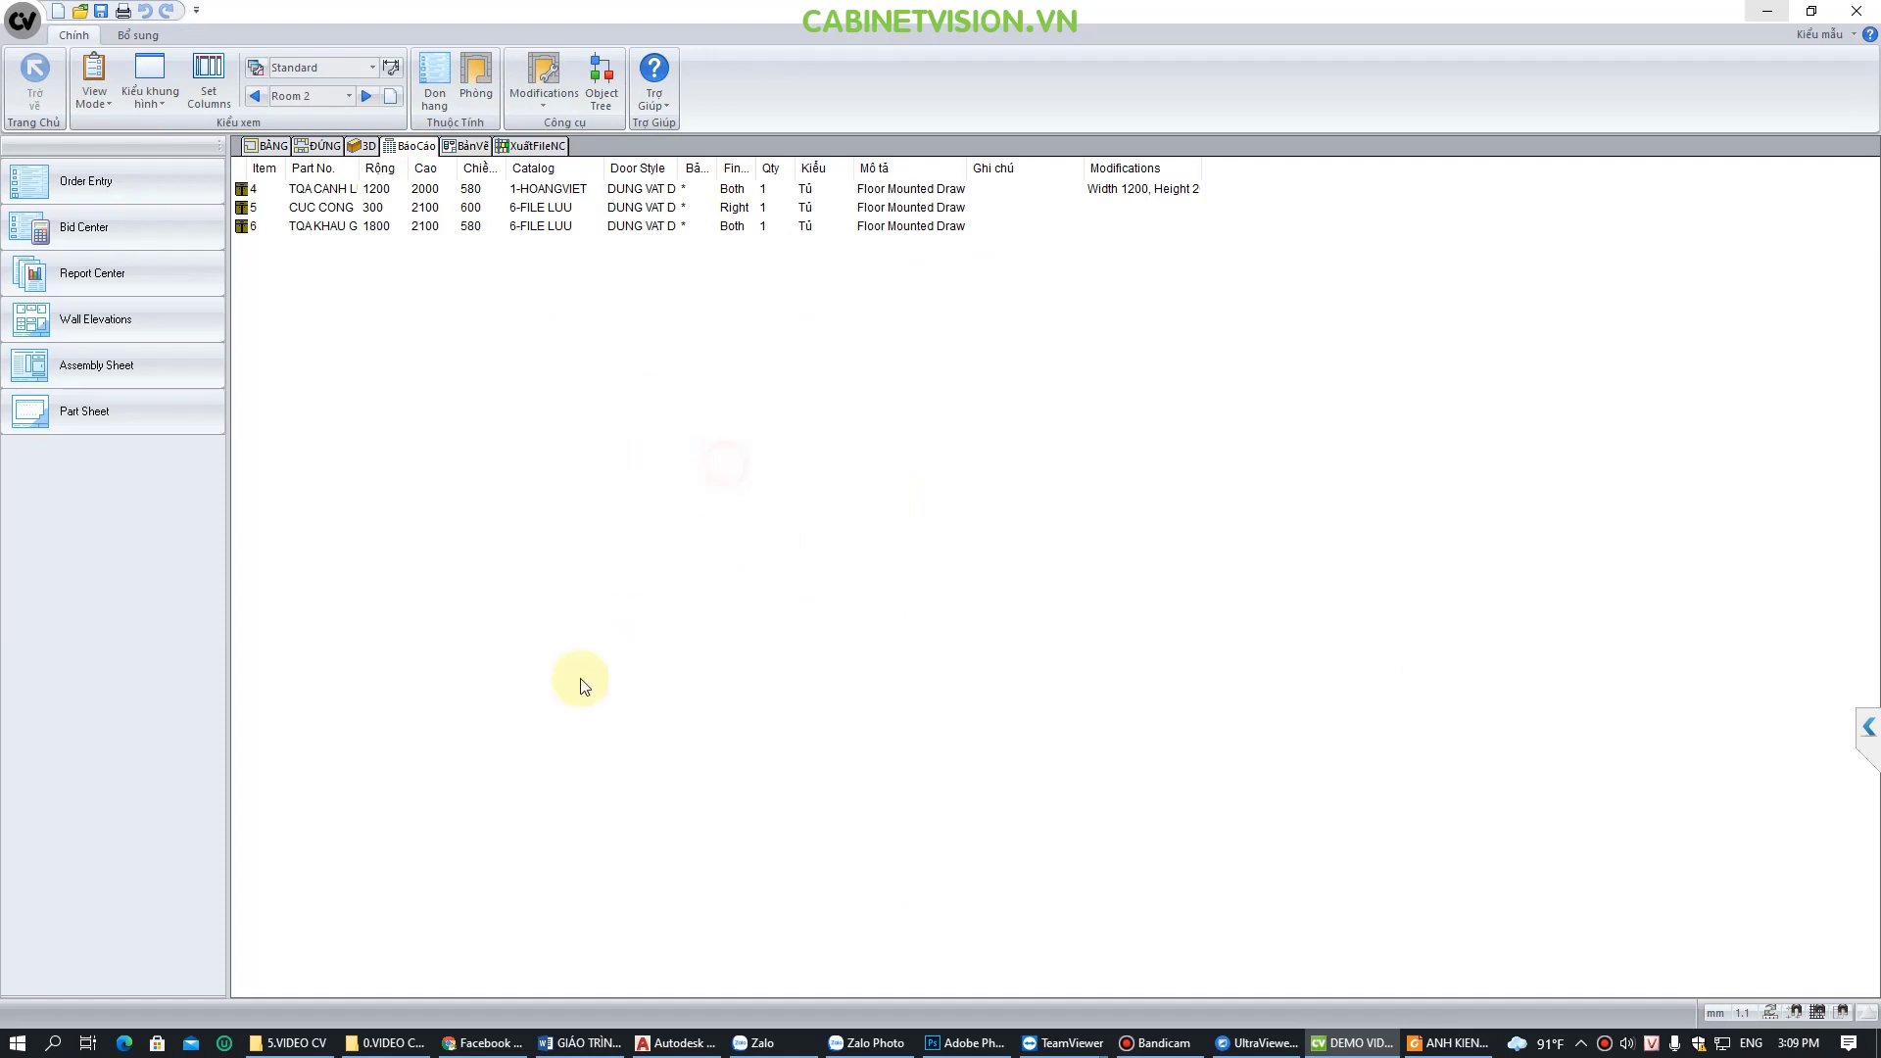
Clear all windows to the desktop, ready to pick the DESKTOP-0843163 TeamViewer session.
left_click(1159, 1042)
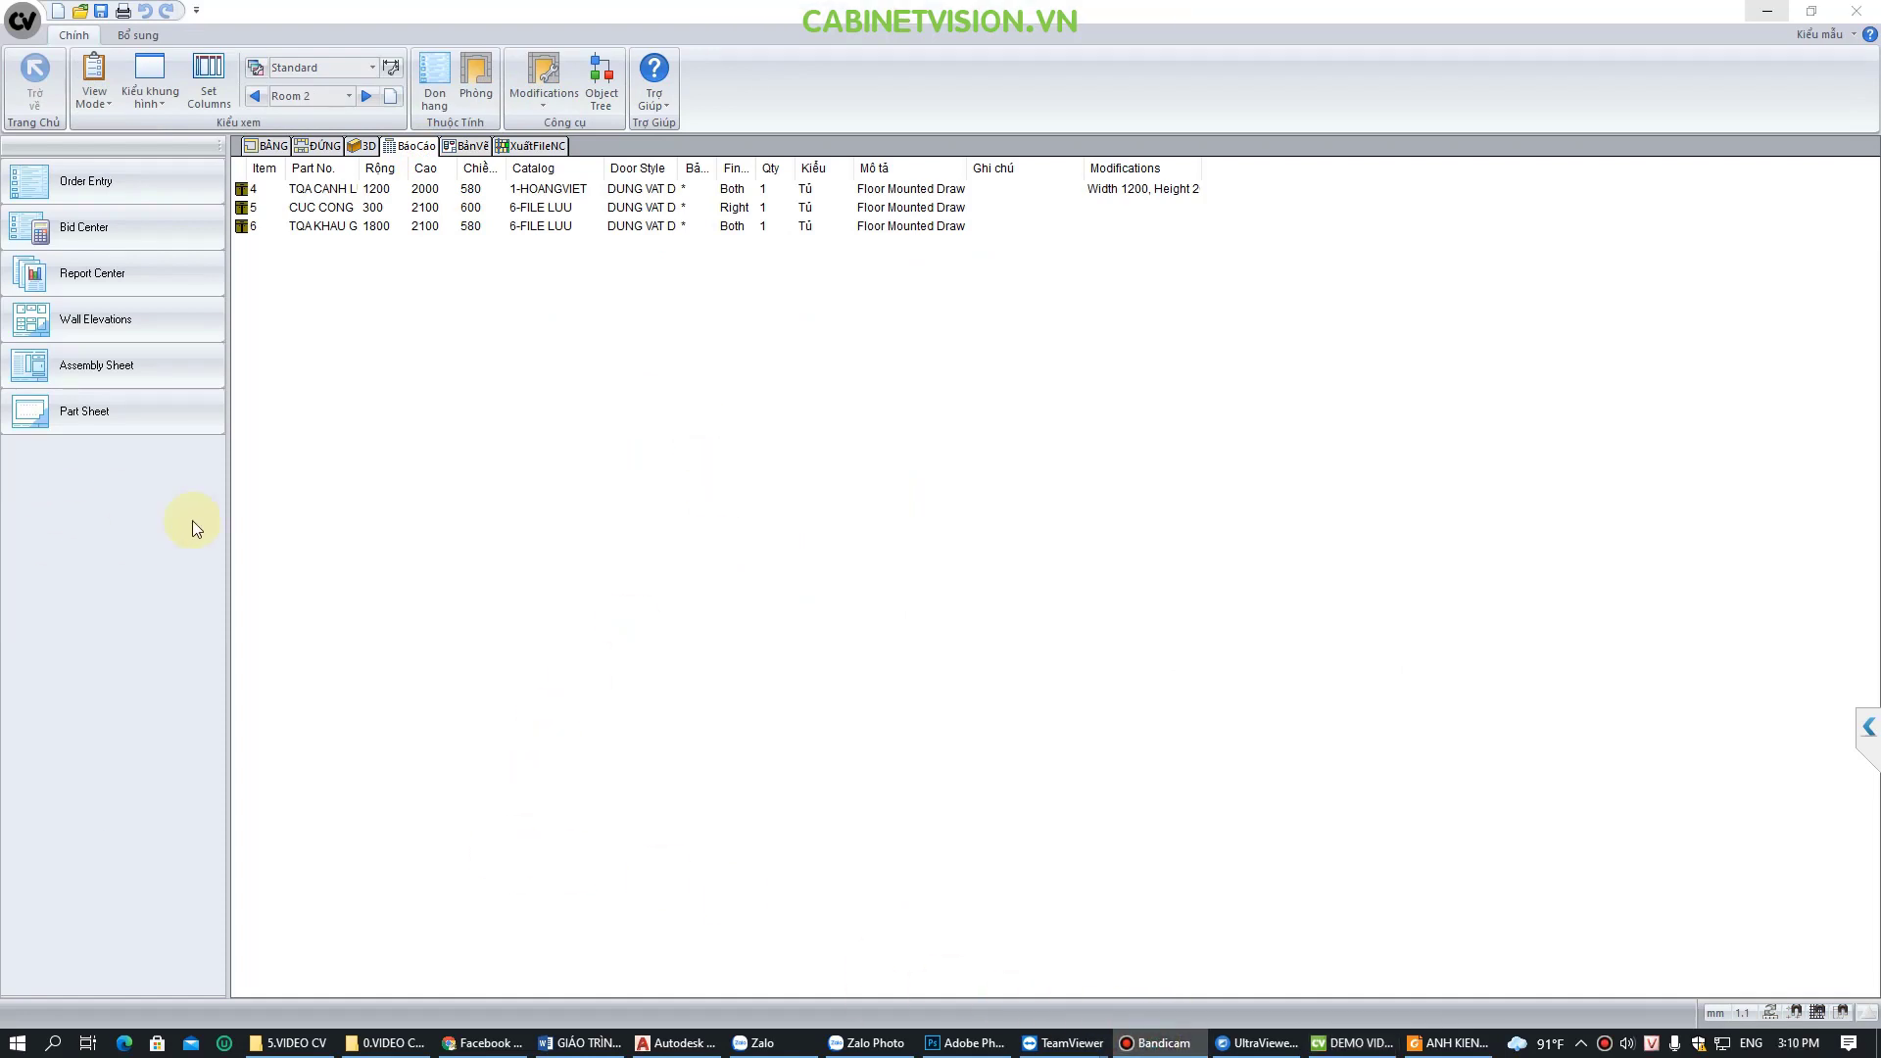
left_click(627, 655)
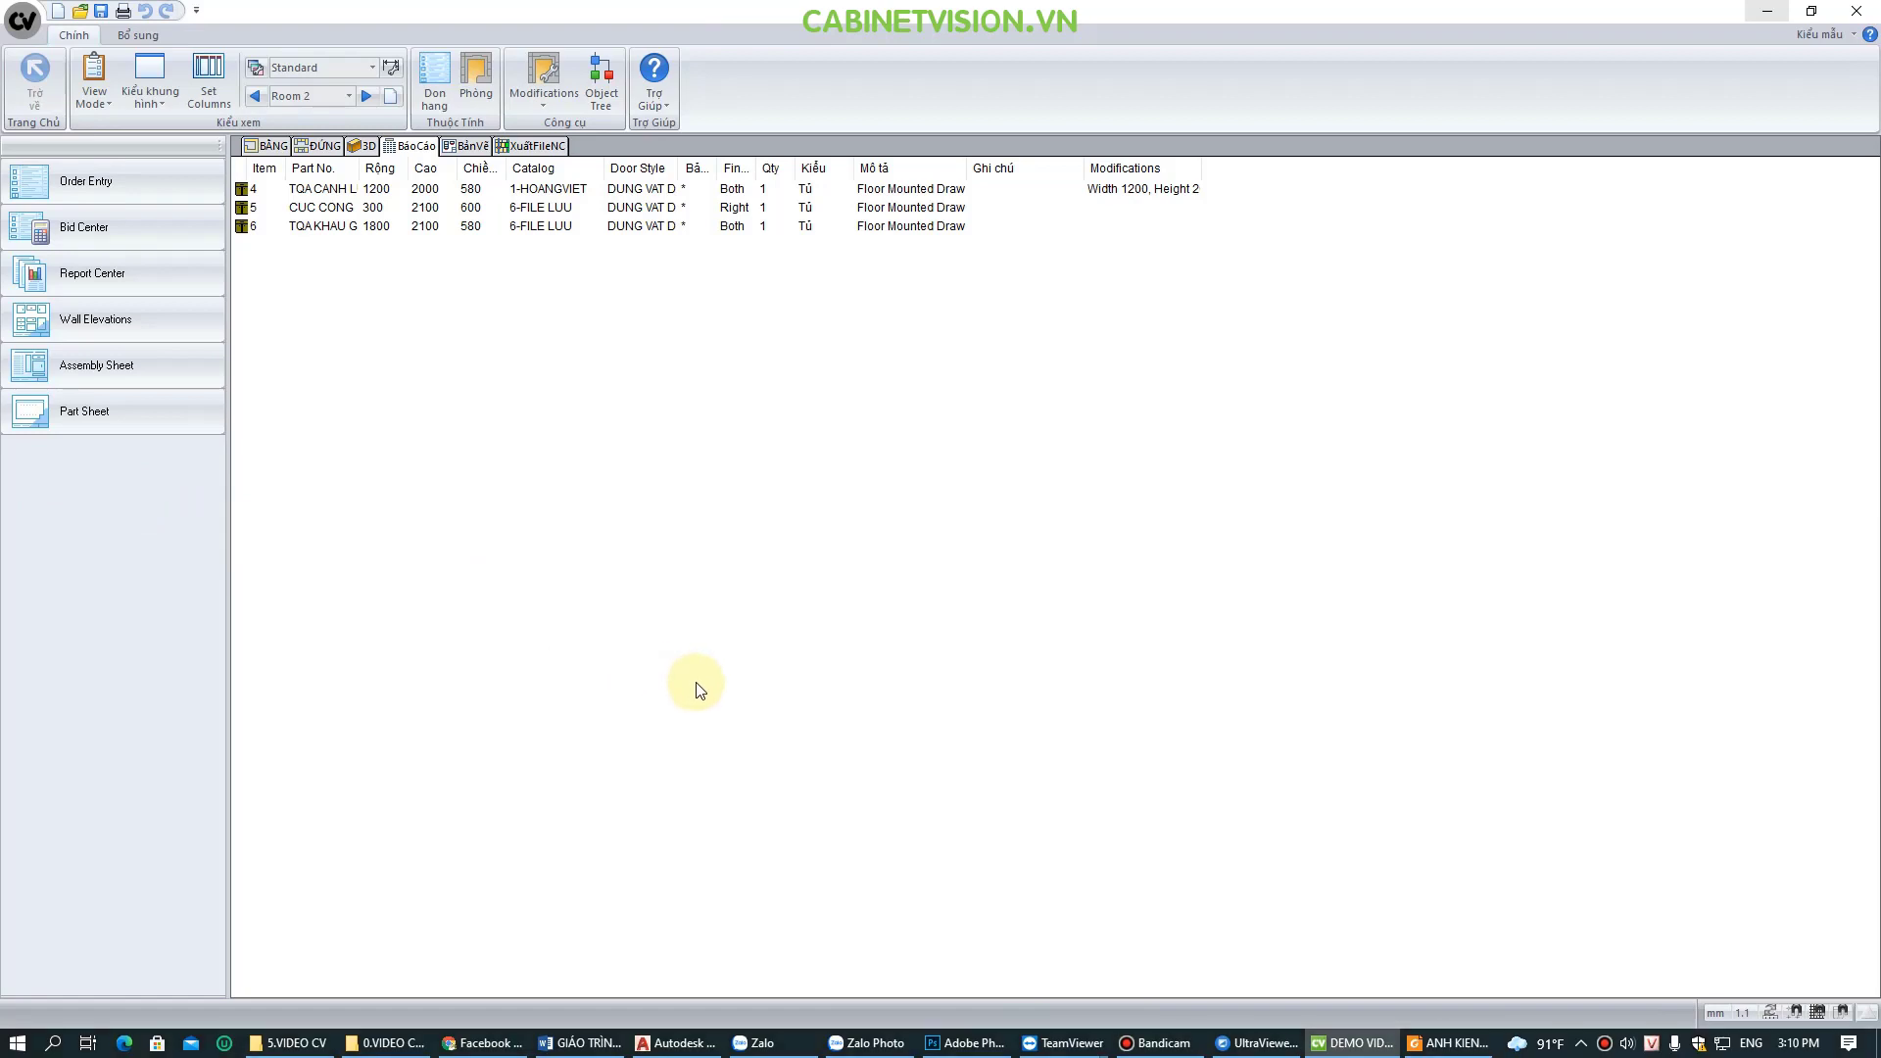
mouse_move(1340, 1036)
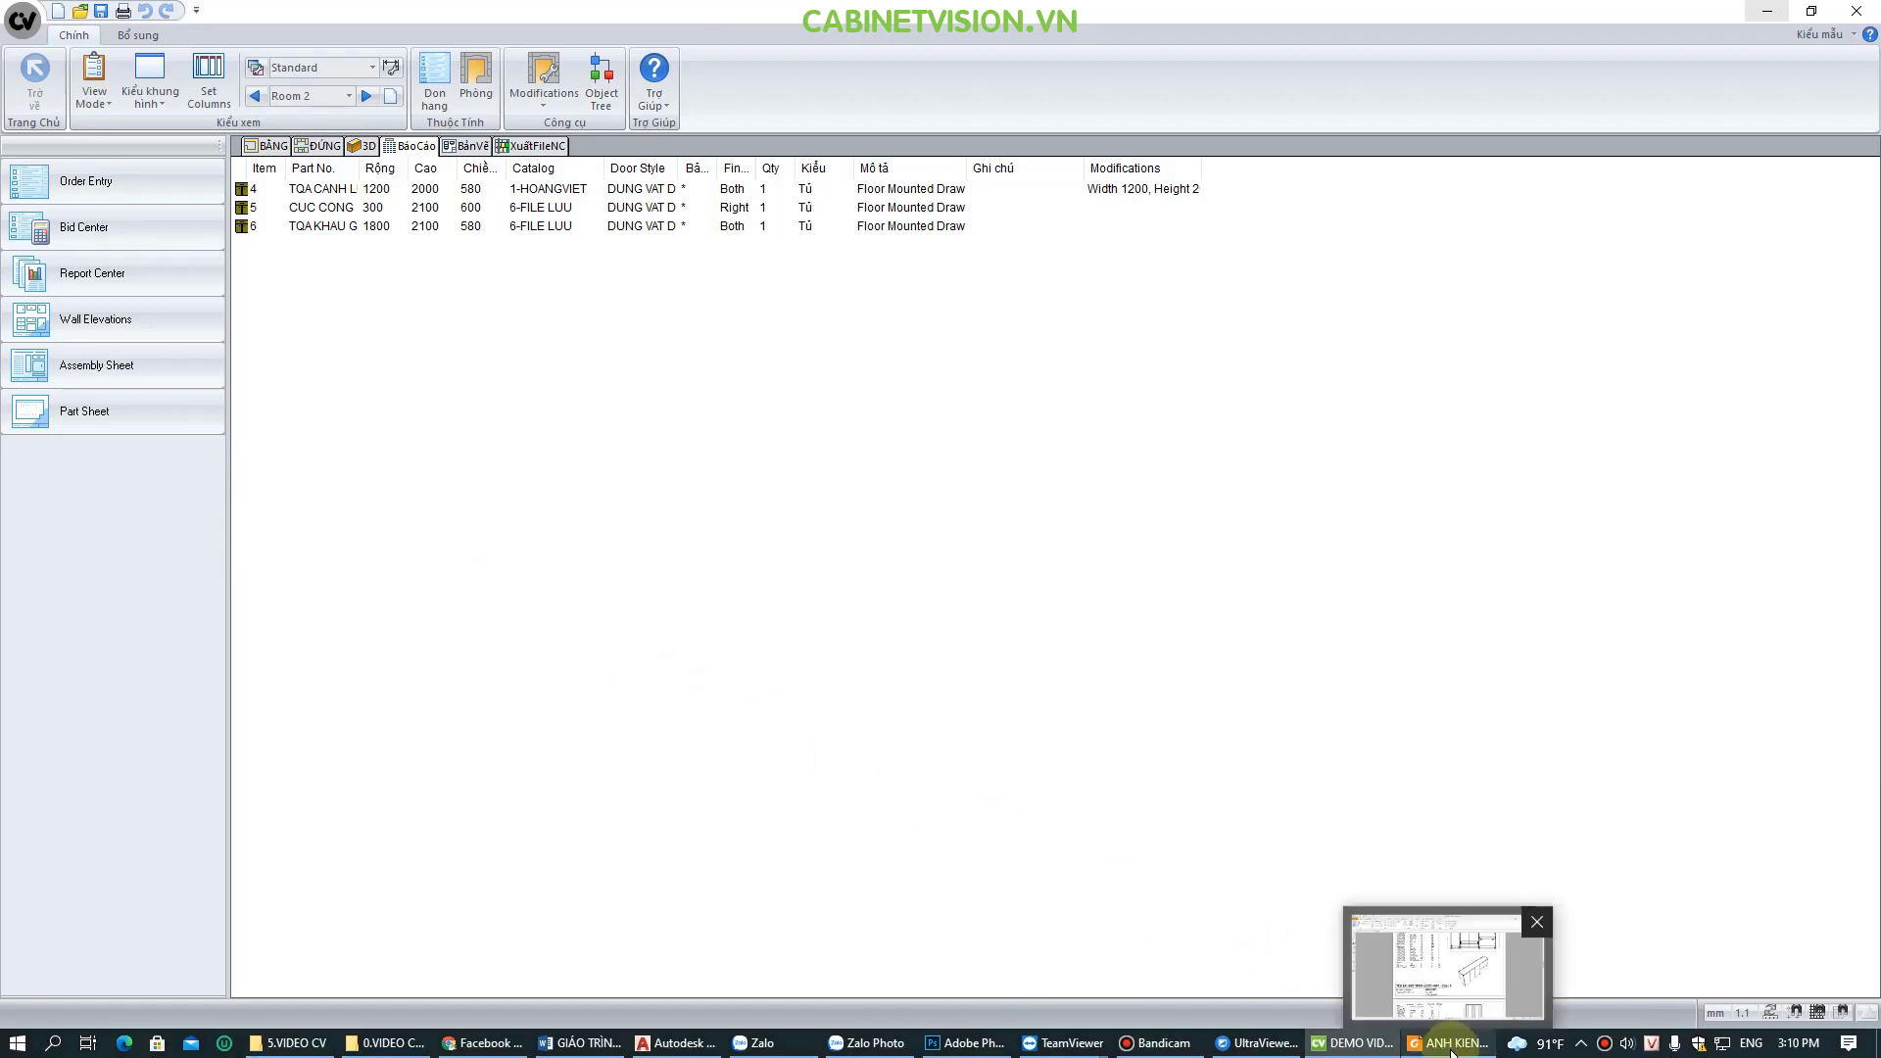
left_click(1164, 1045)
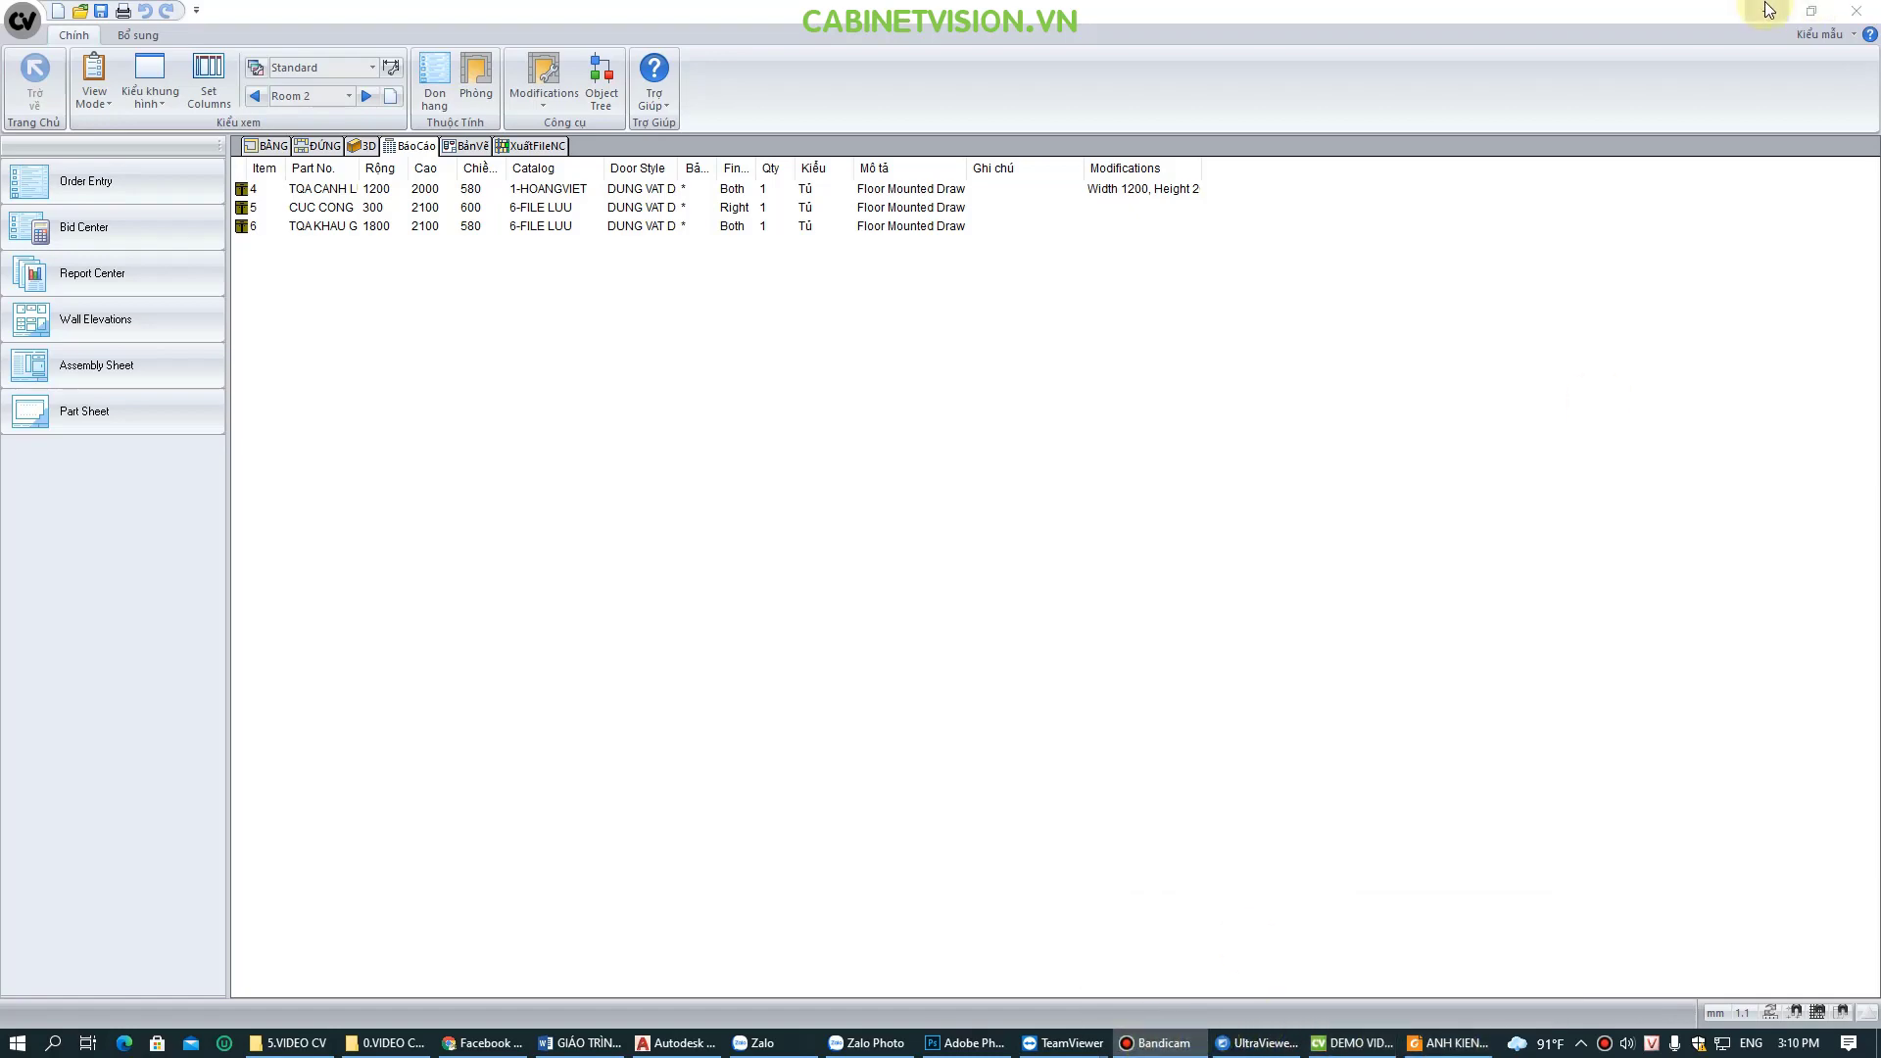
key("super+d")
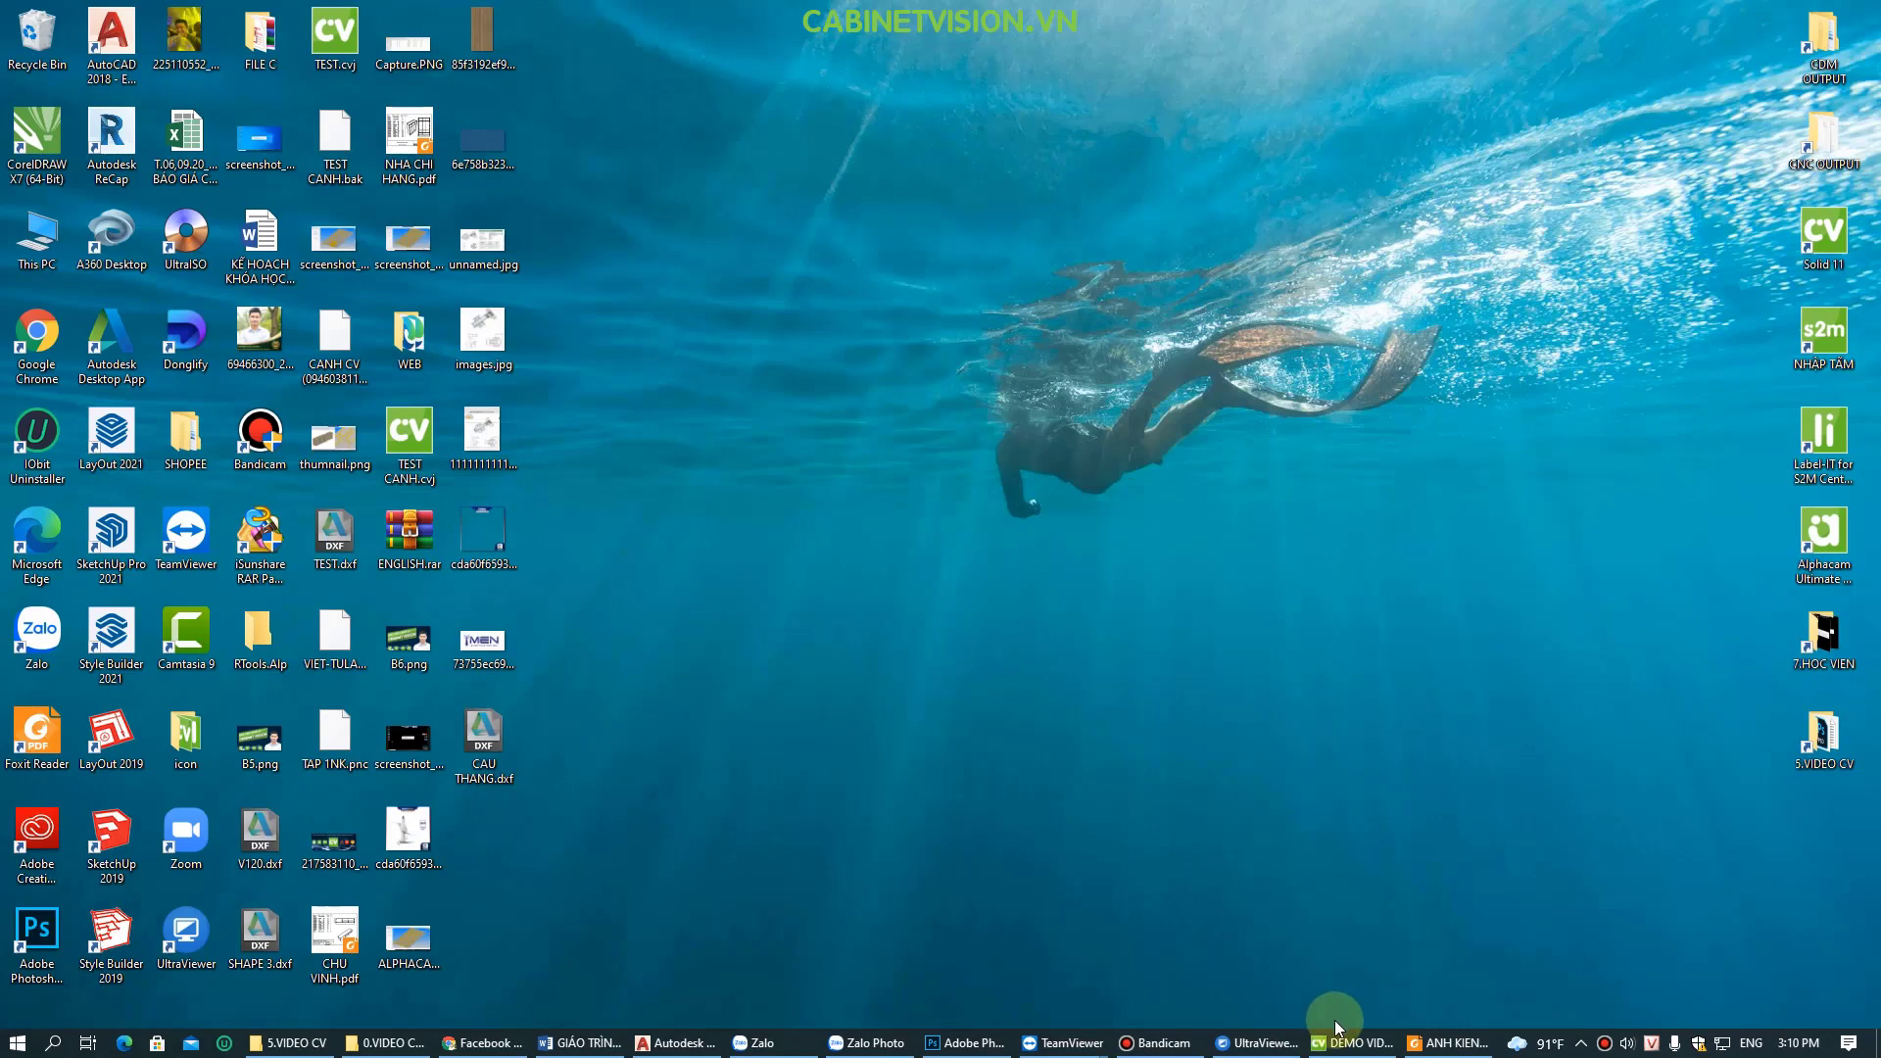
mouse_move(1093, 1025)
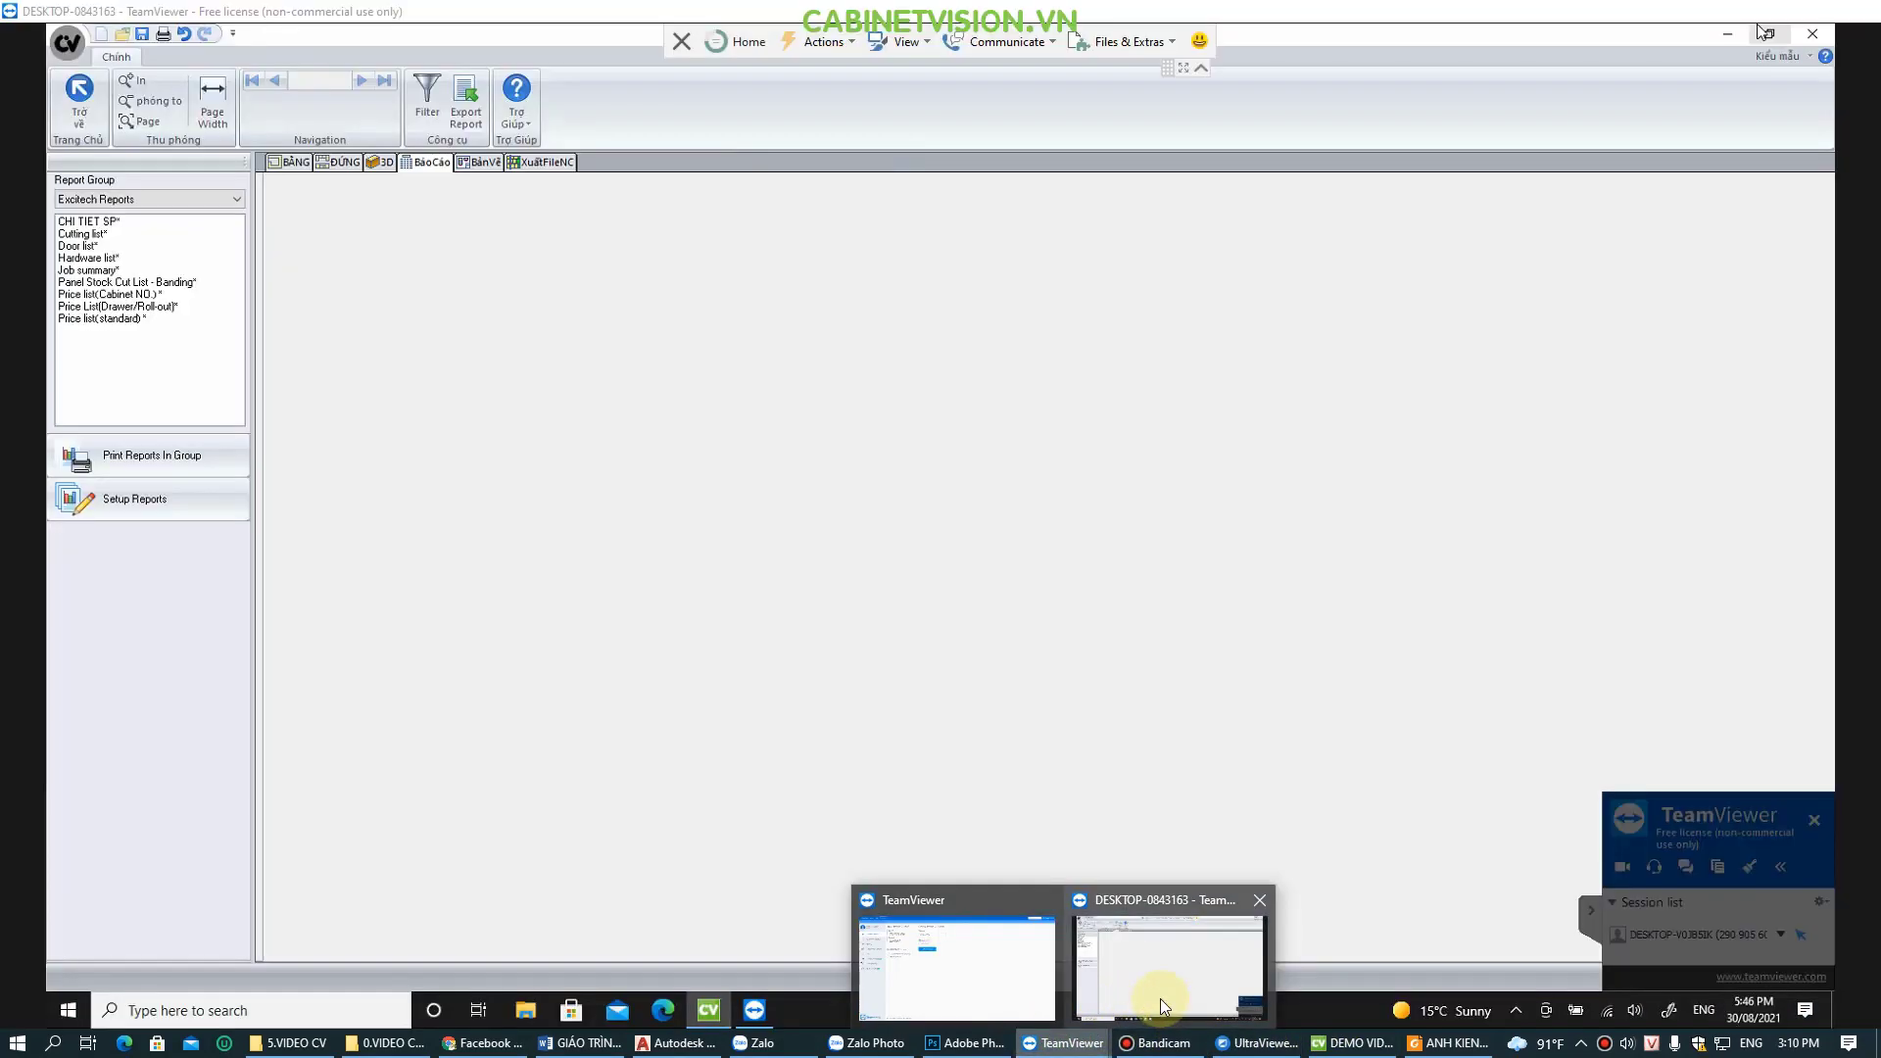
Open Report Center in the remote TeamViewer session, close UltraViewer, and go full screen.
left_click(1160, 998)
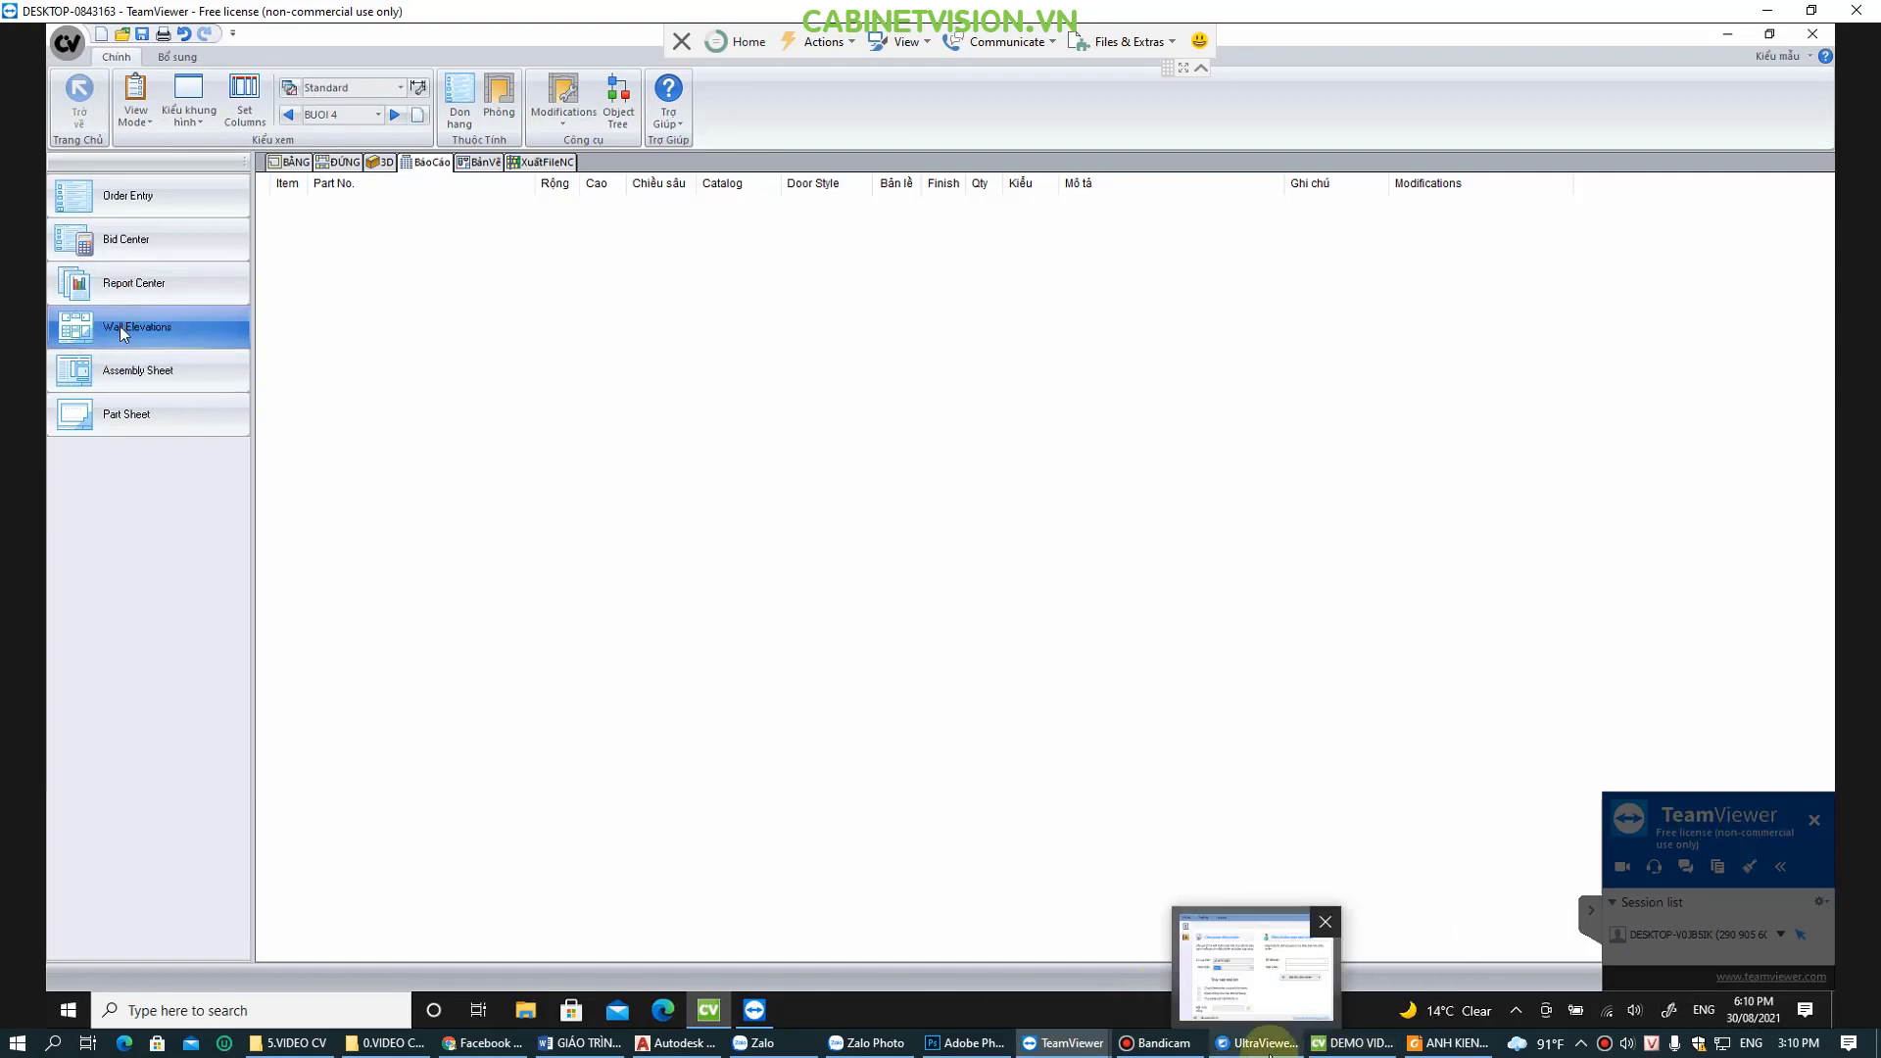
left_click(132, 283)
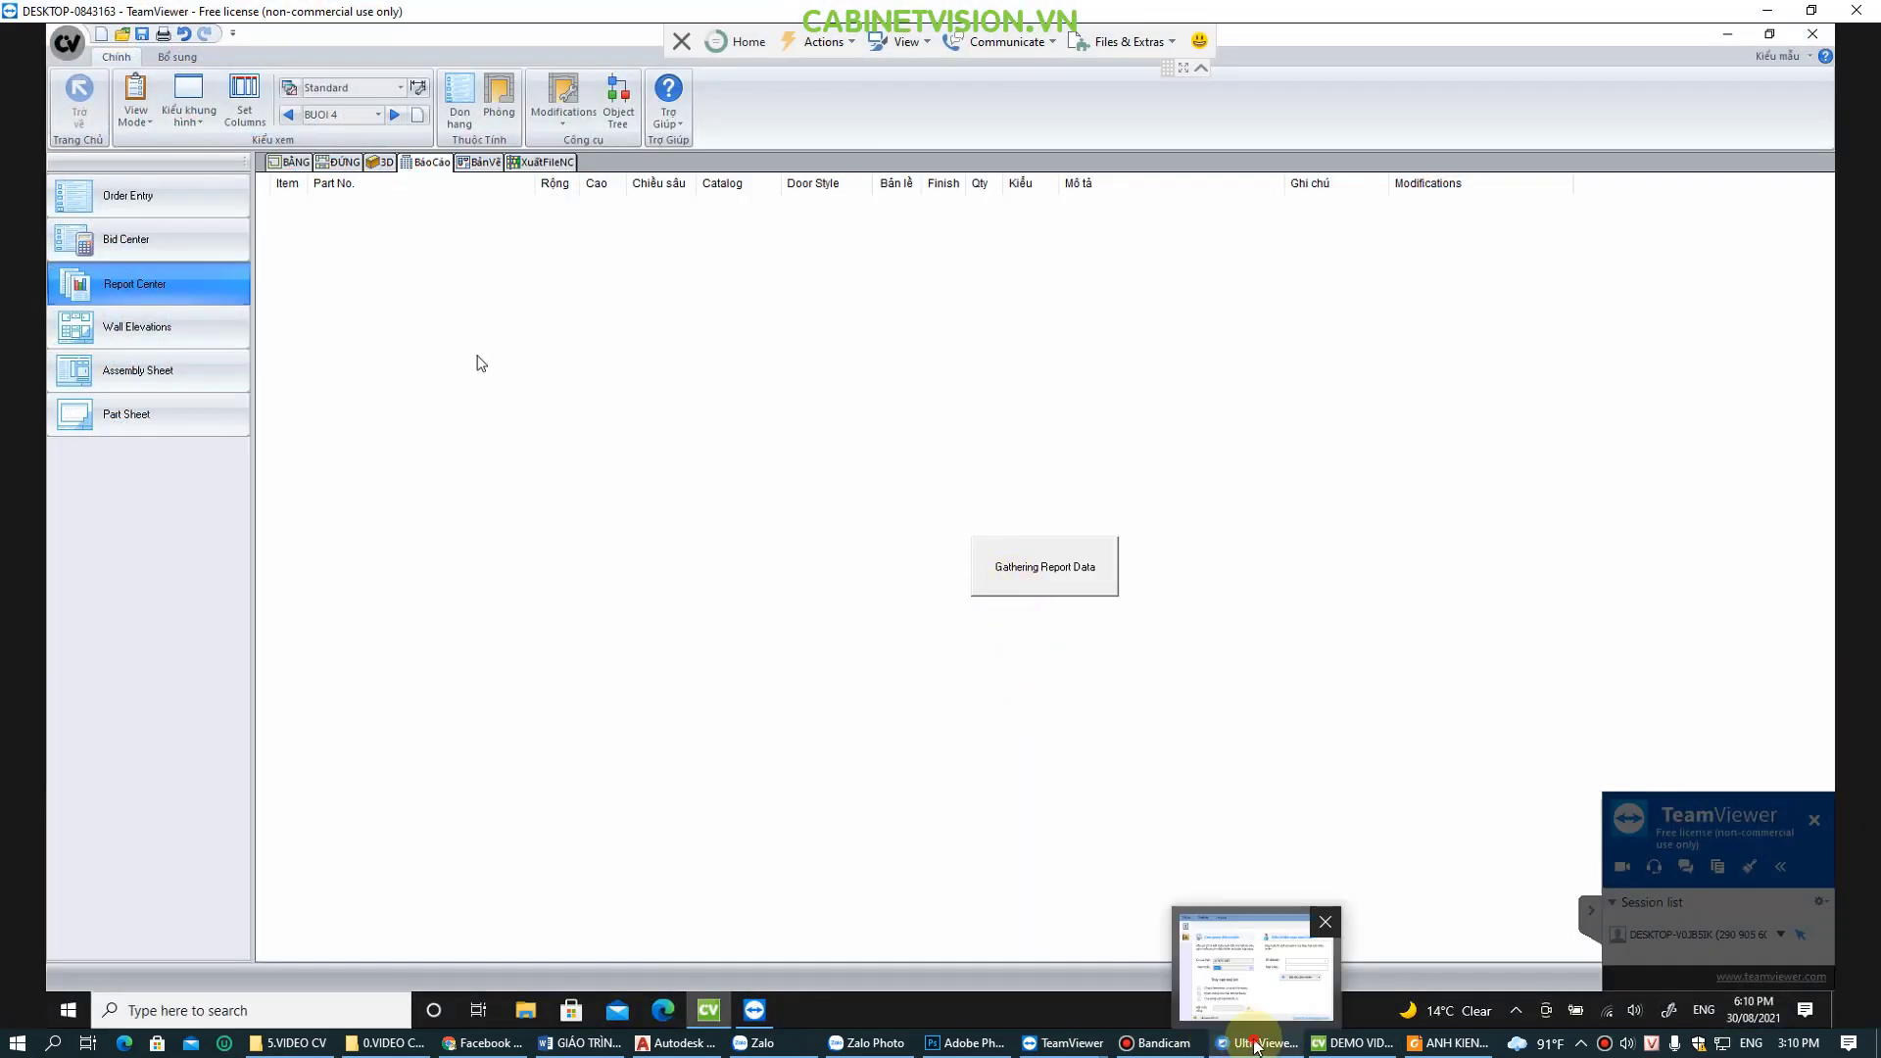
left_click(1257, 1047)
left_click(996, 588)
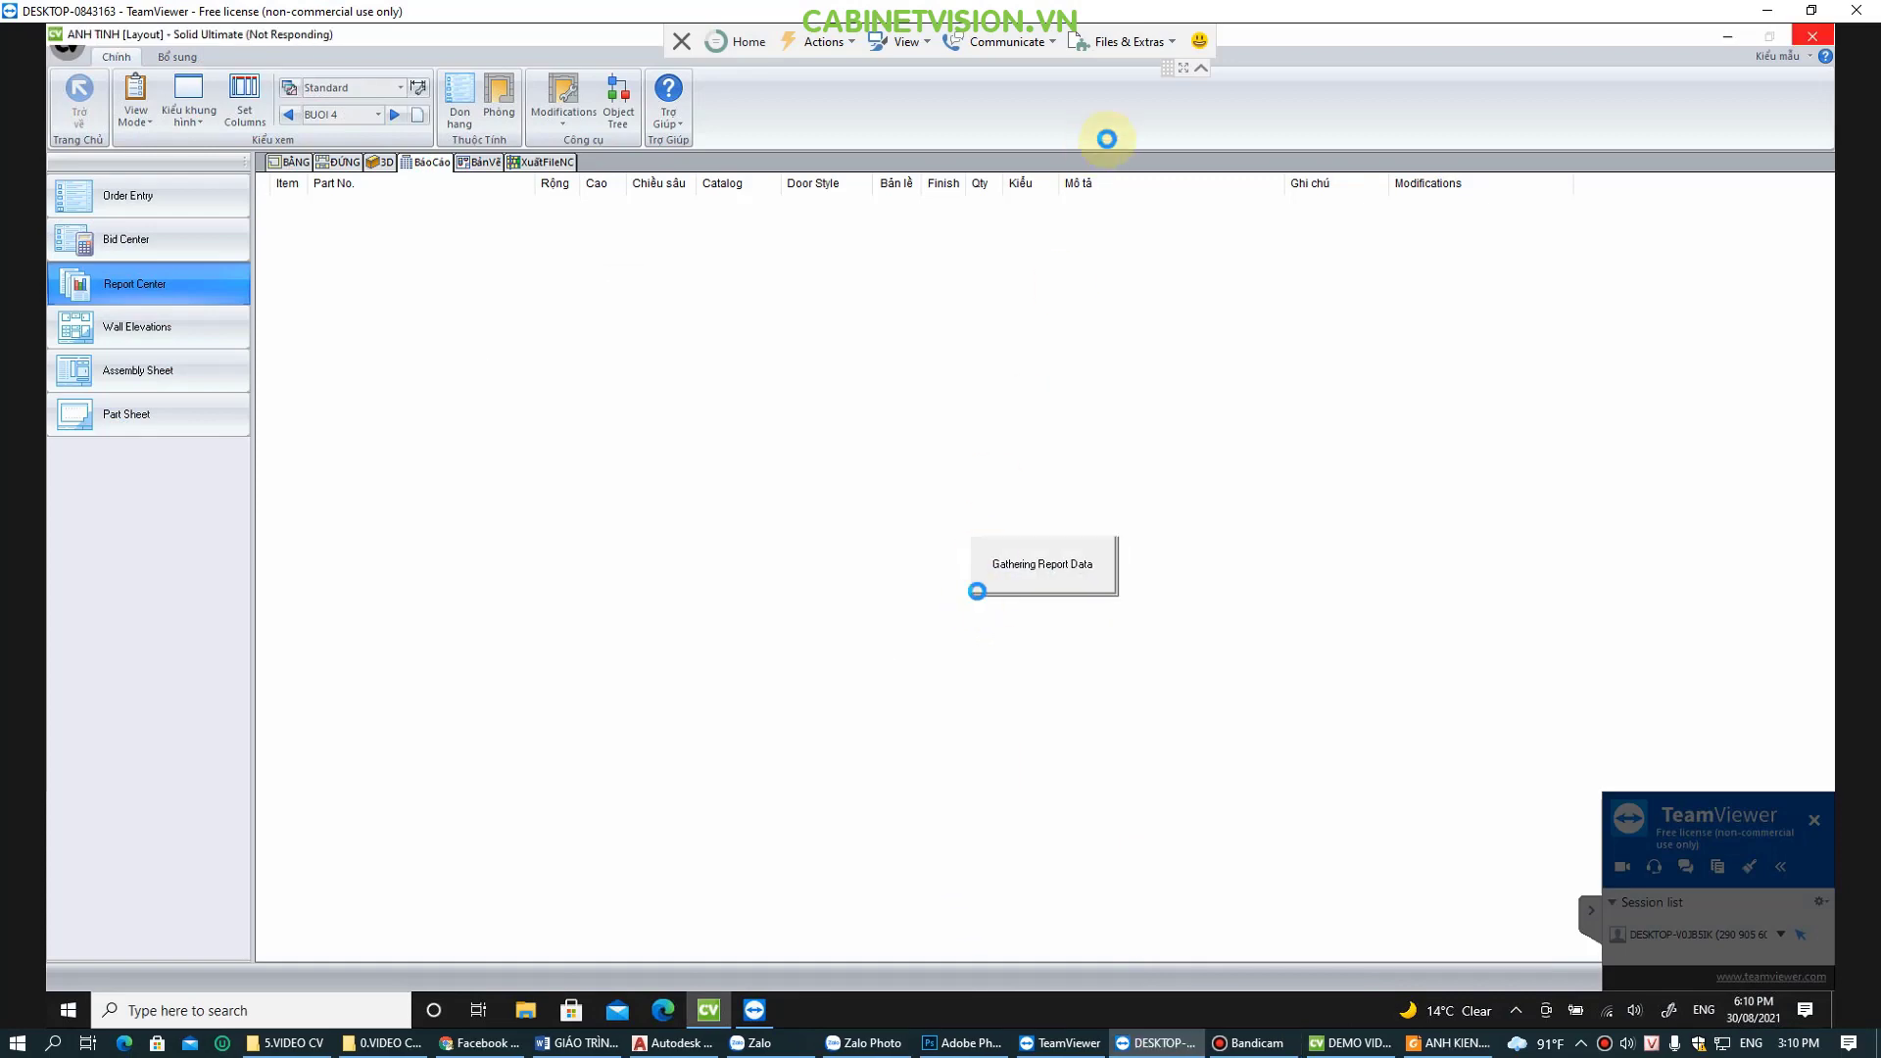
left_click(1183, 69)
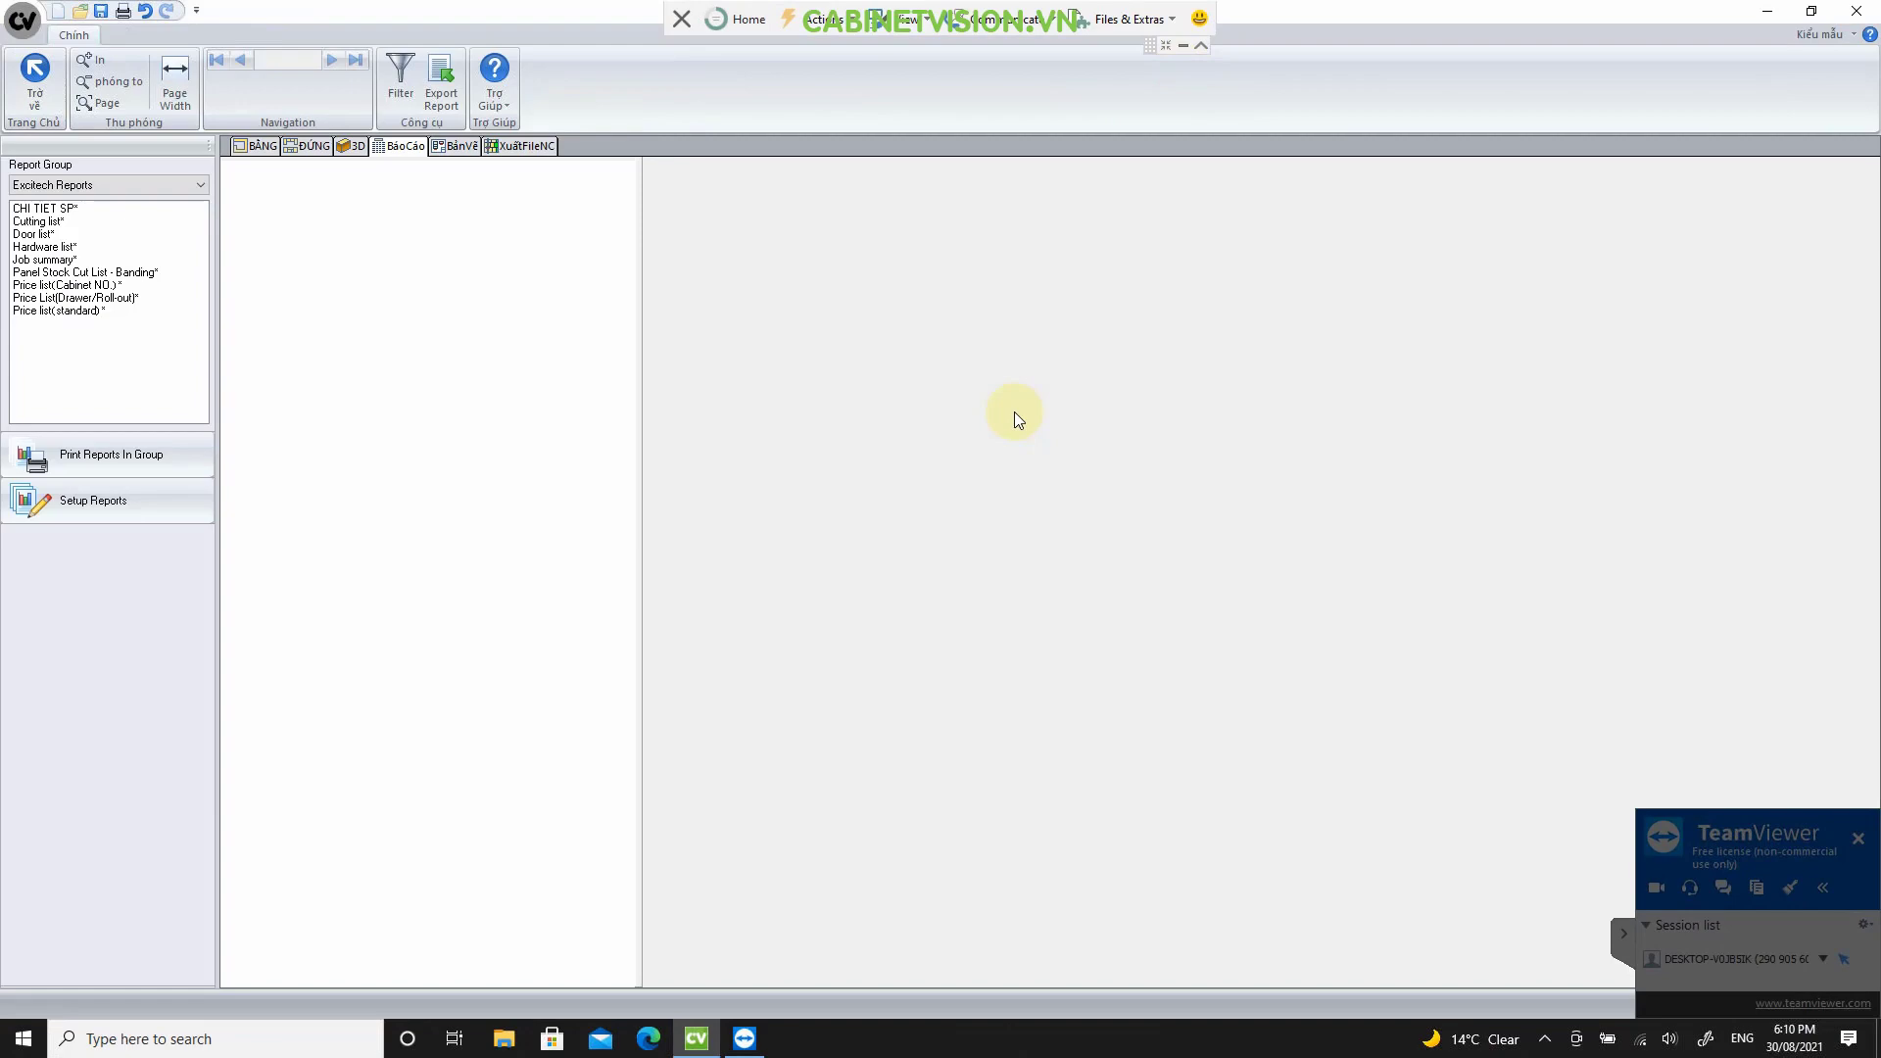
left_click(1165, 46)
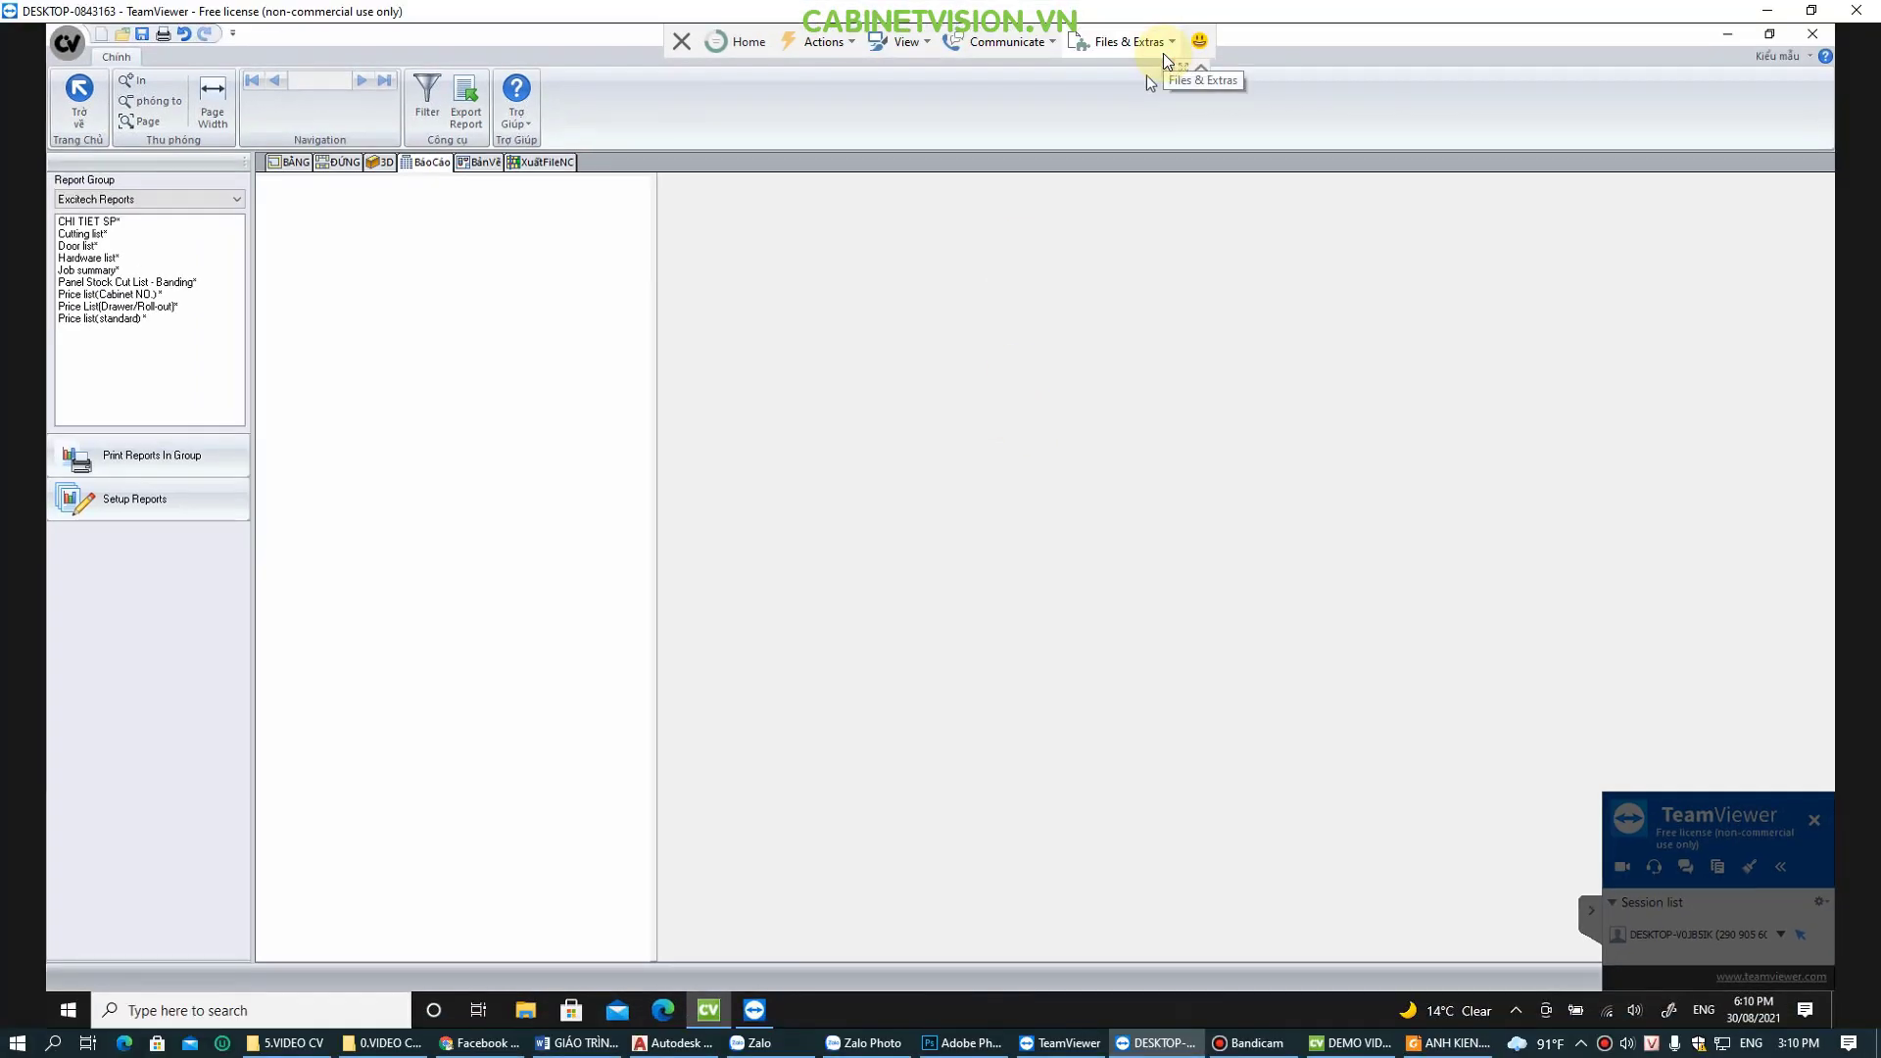
left_click(1182, 69)
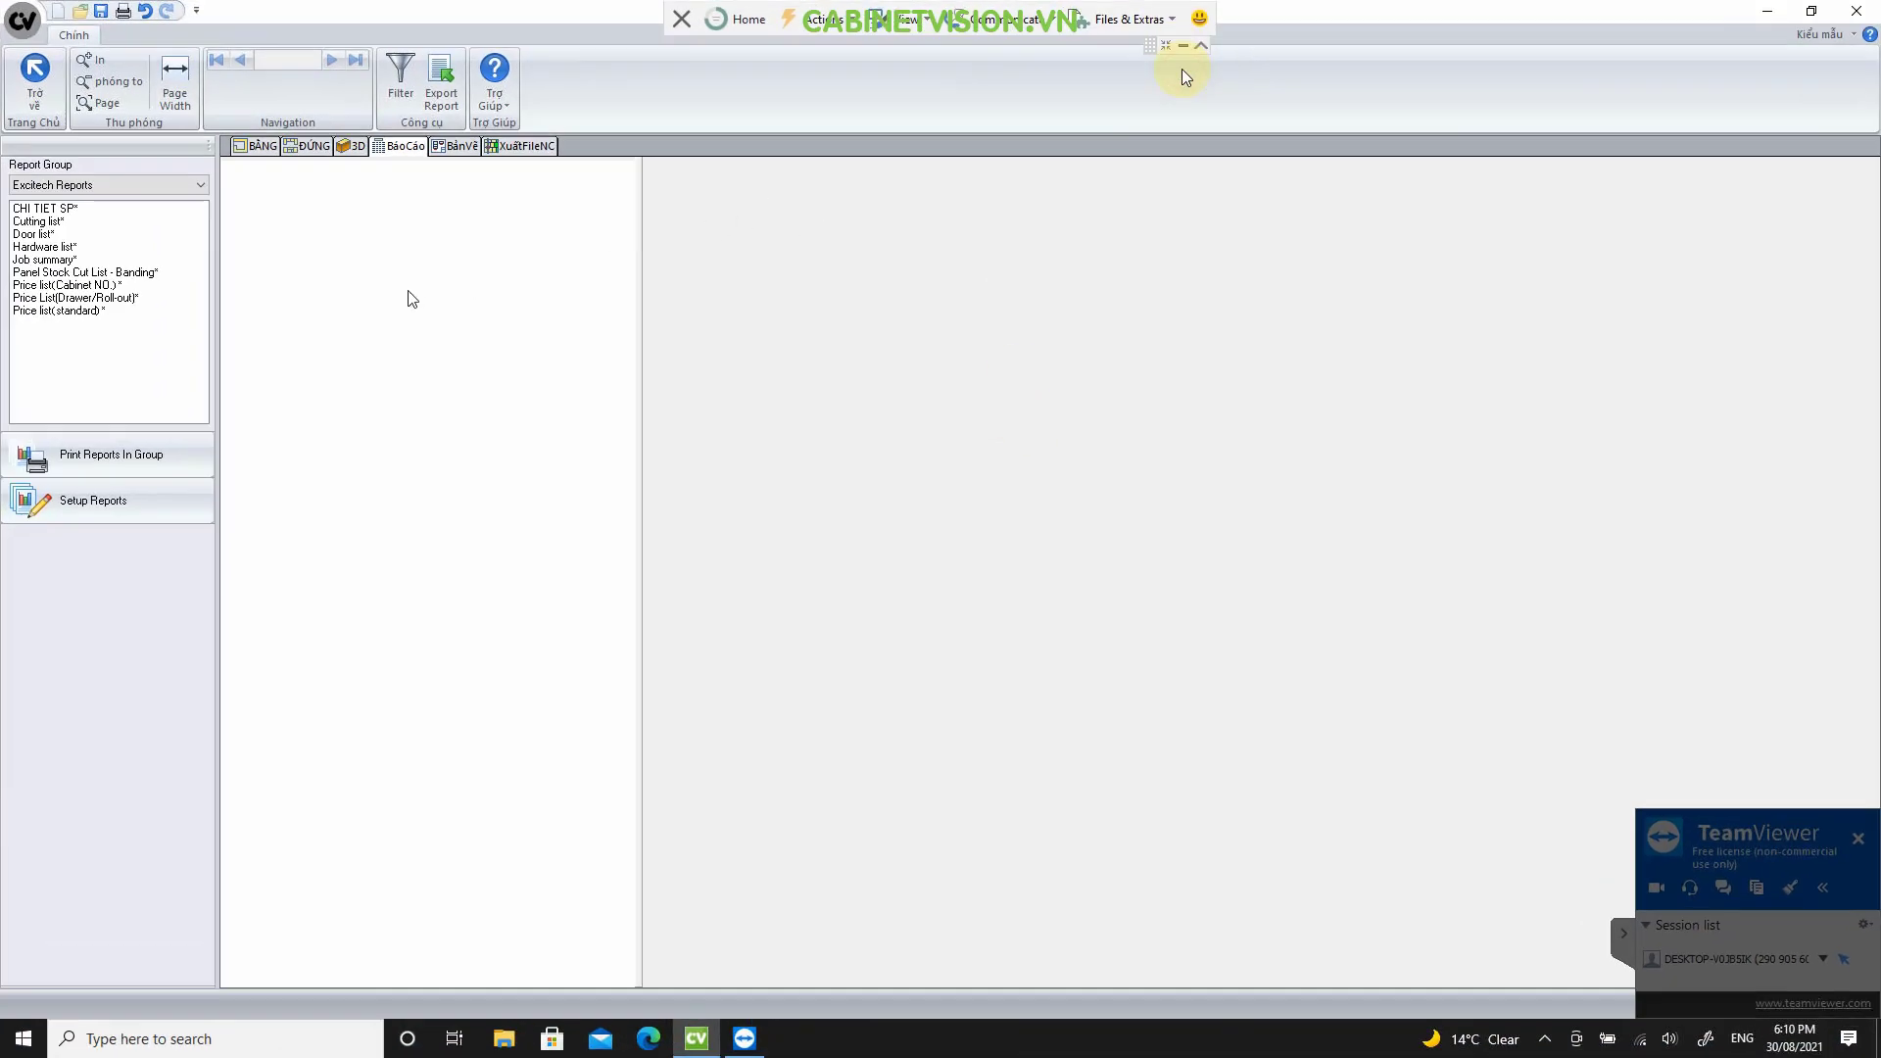
Generate and scroll the CHI TIET SP report, then generate the 14-page Cutting list.
left_click(51, 208)
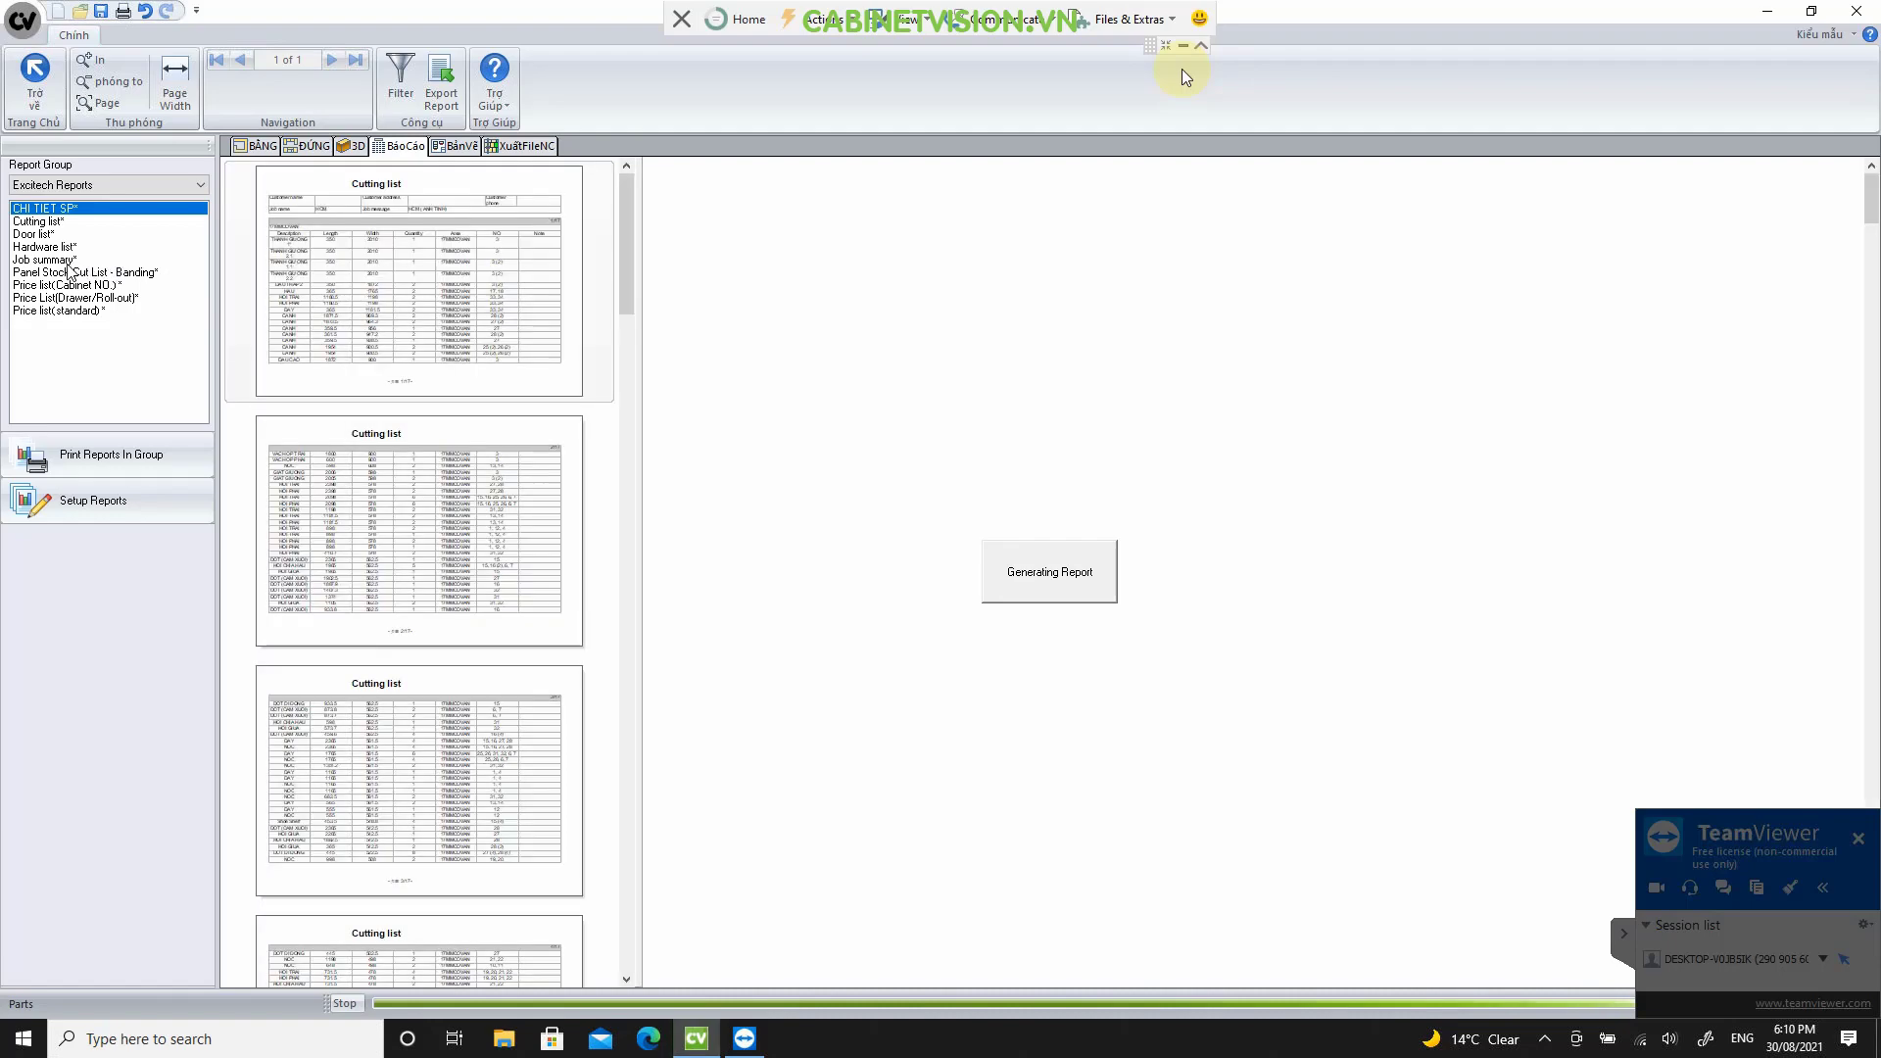
scroll(1318, 413, "down", 5)
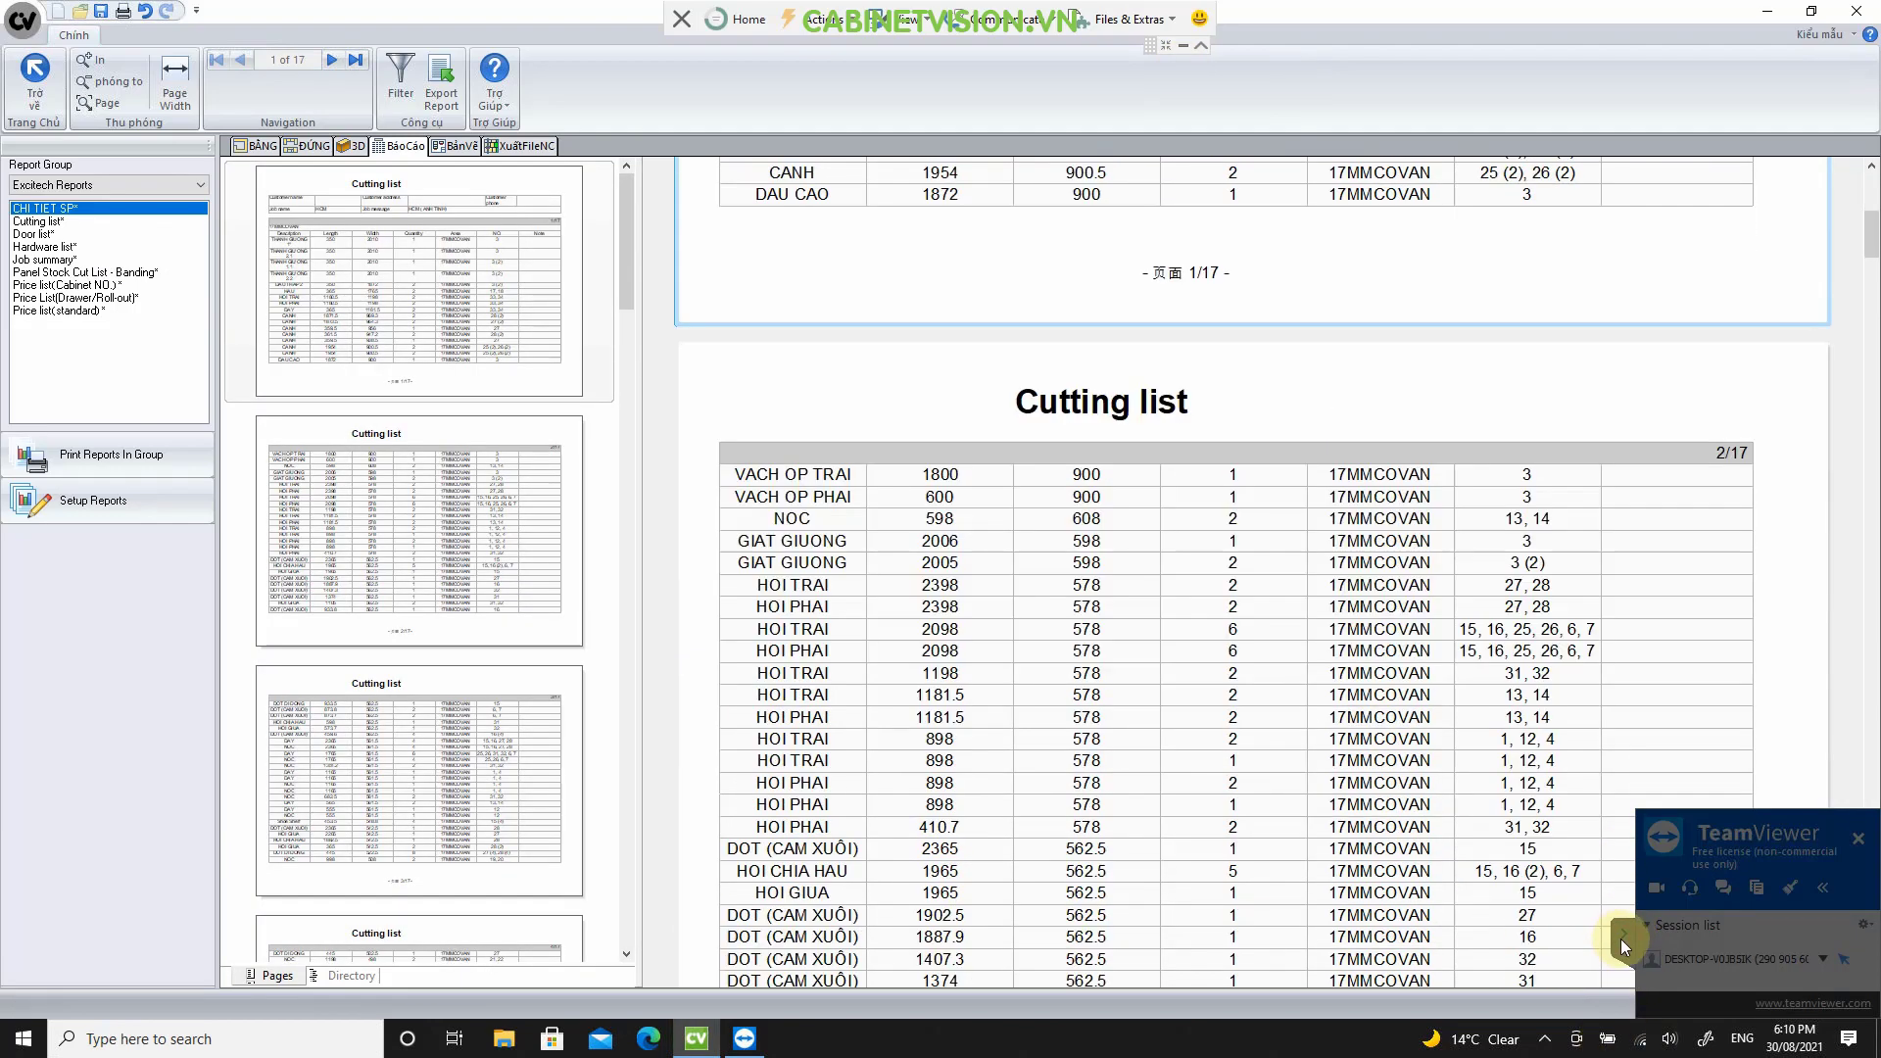
scroll(1283, 774, "down", 9)
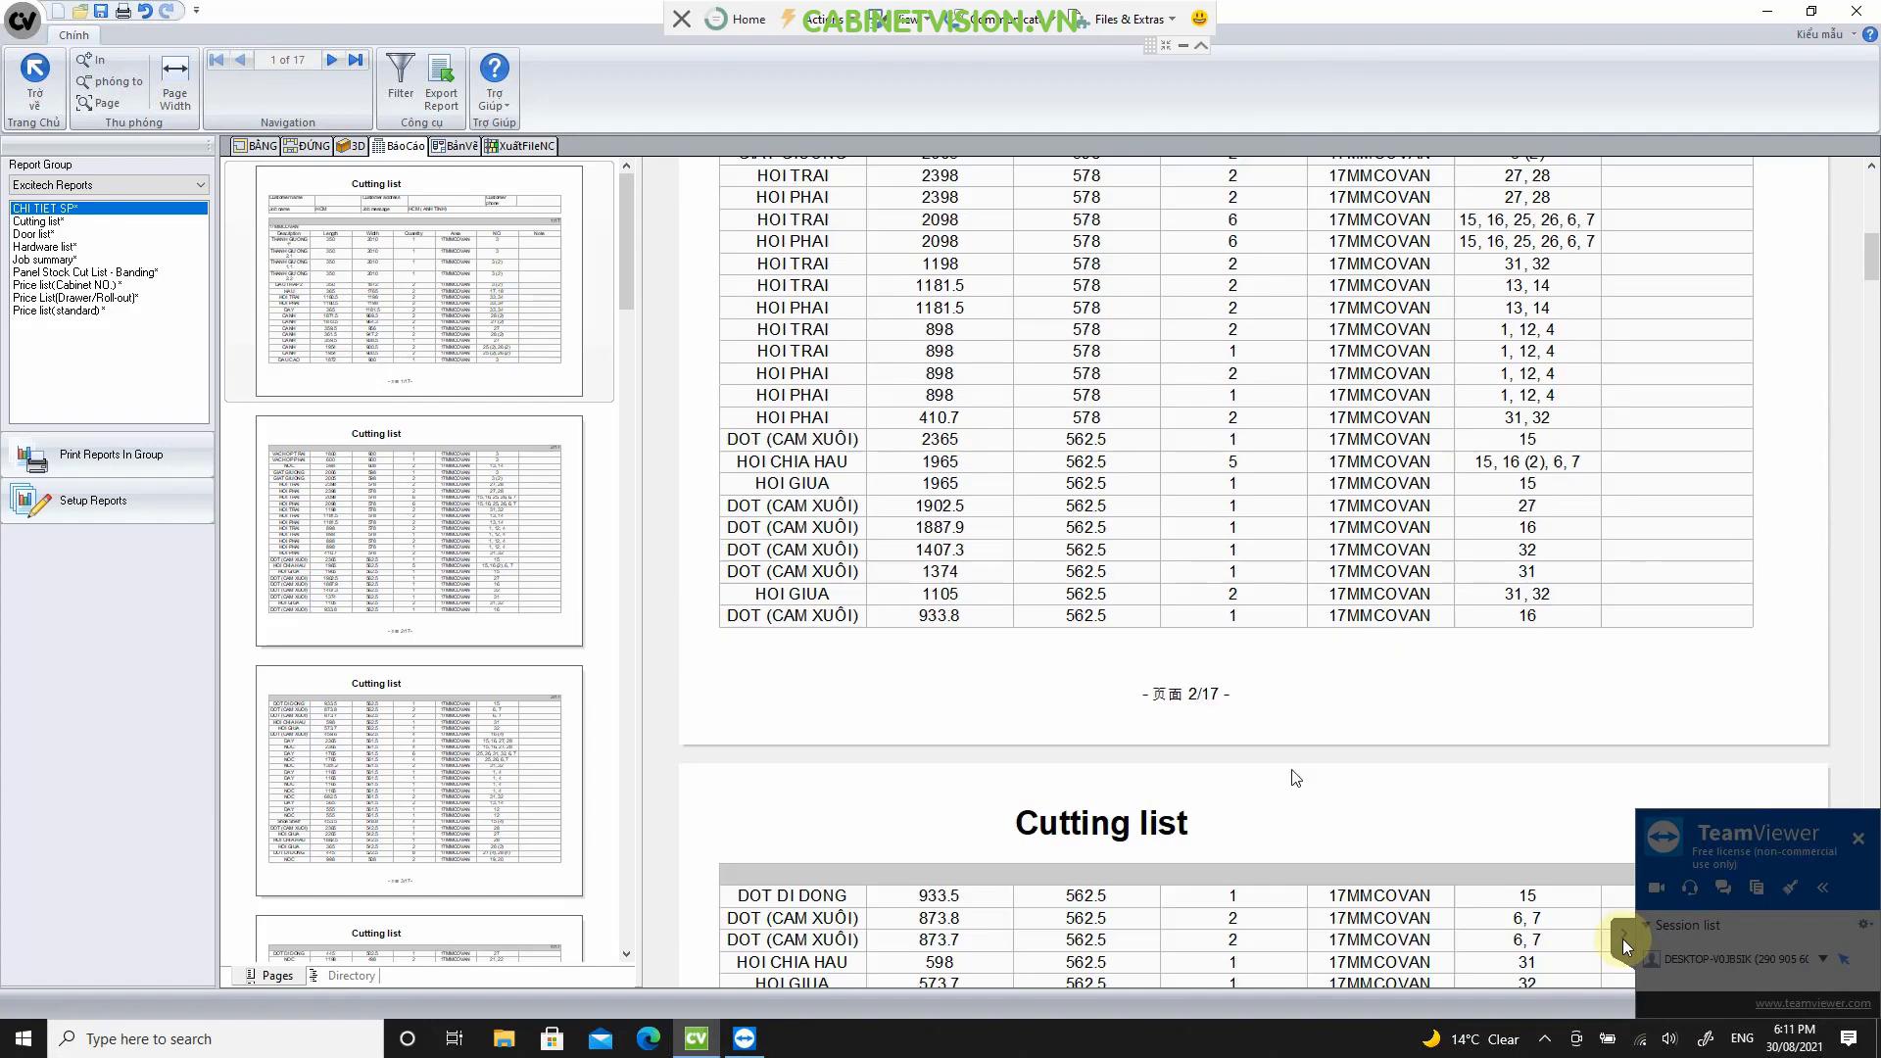
scroll(1168, 546, "down", 15)
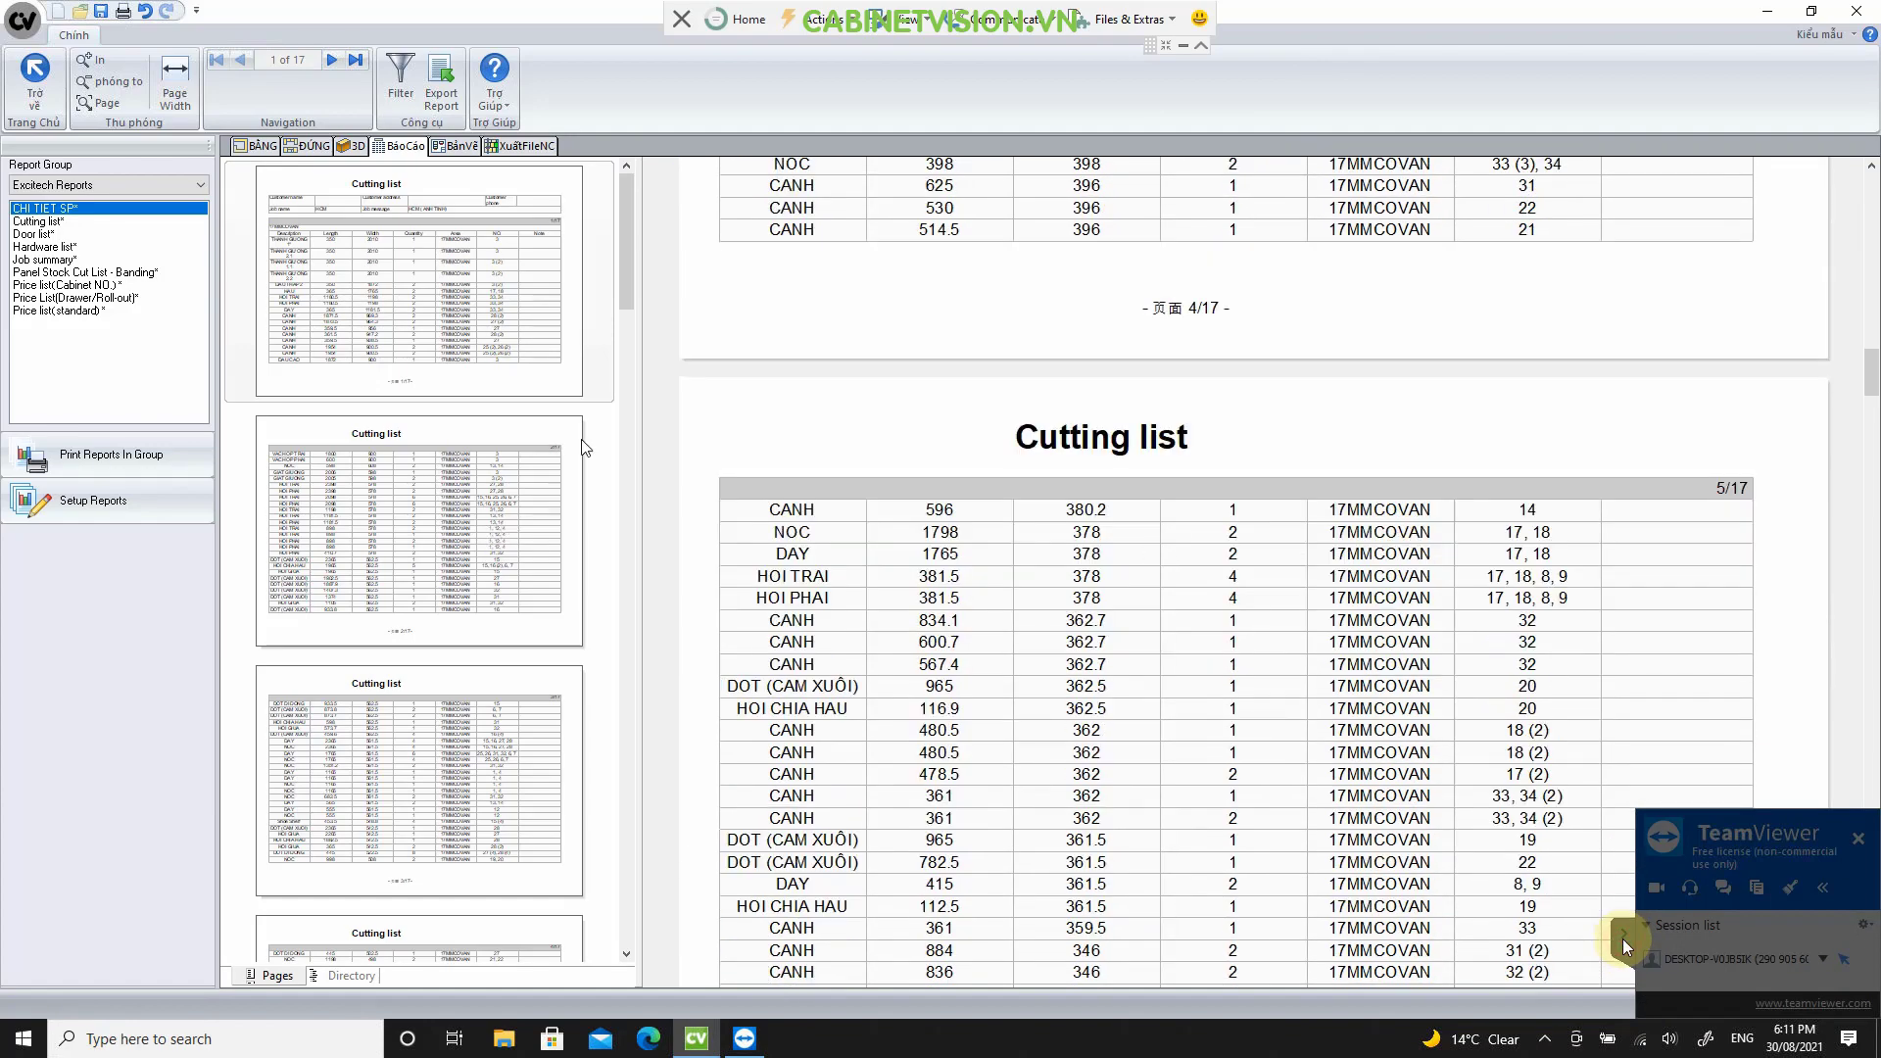
left_click_drag(626, 284, 615, 408)
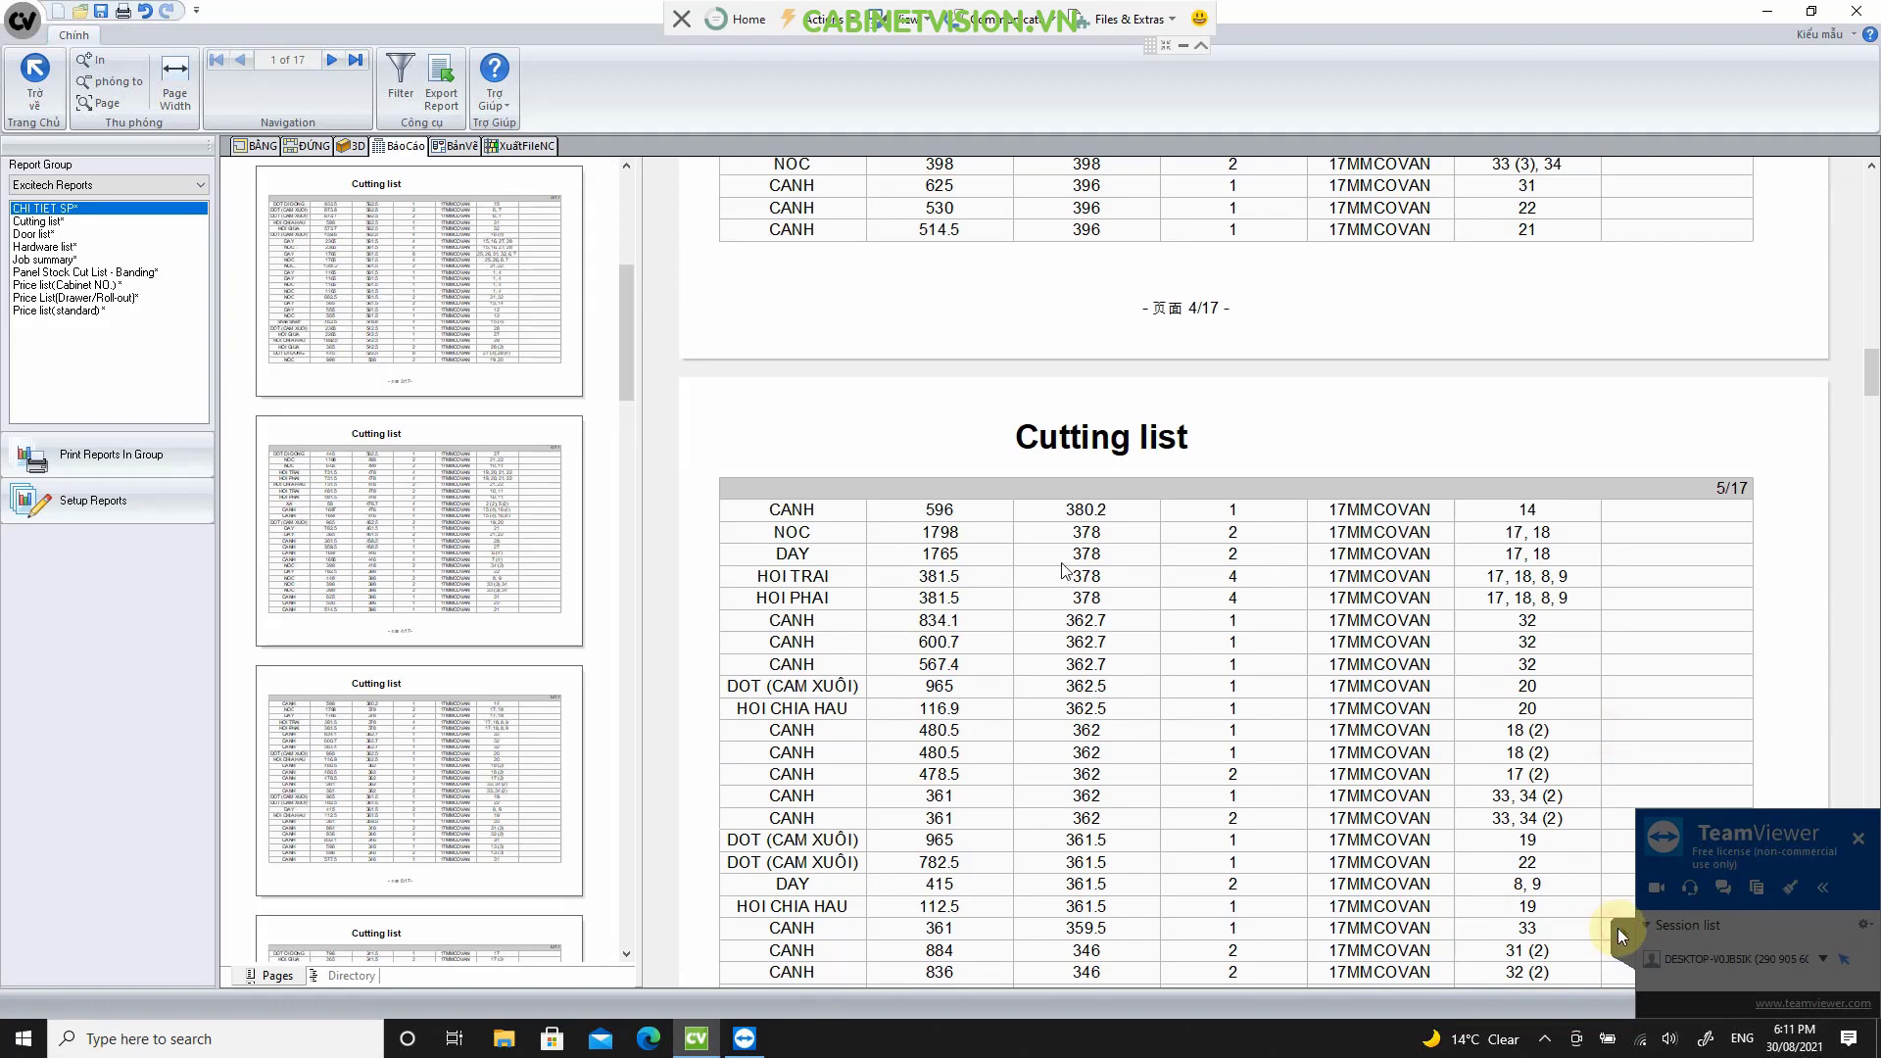
left_click(48, 220)
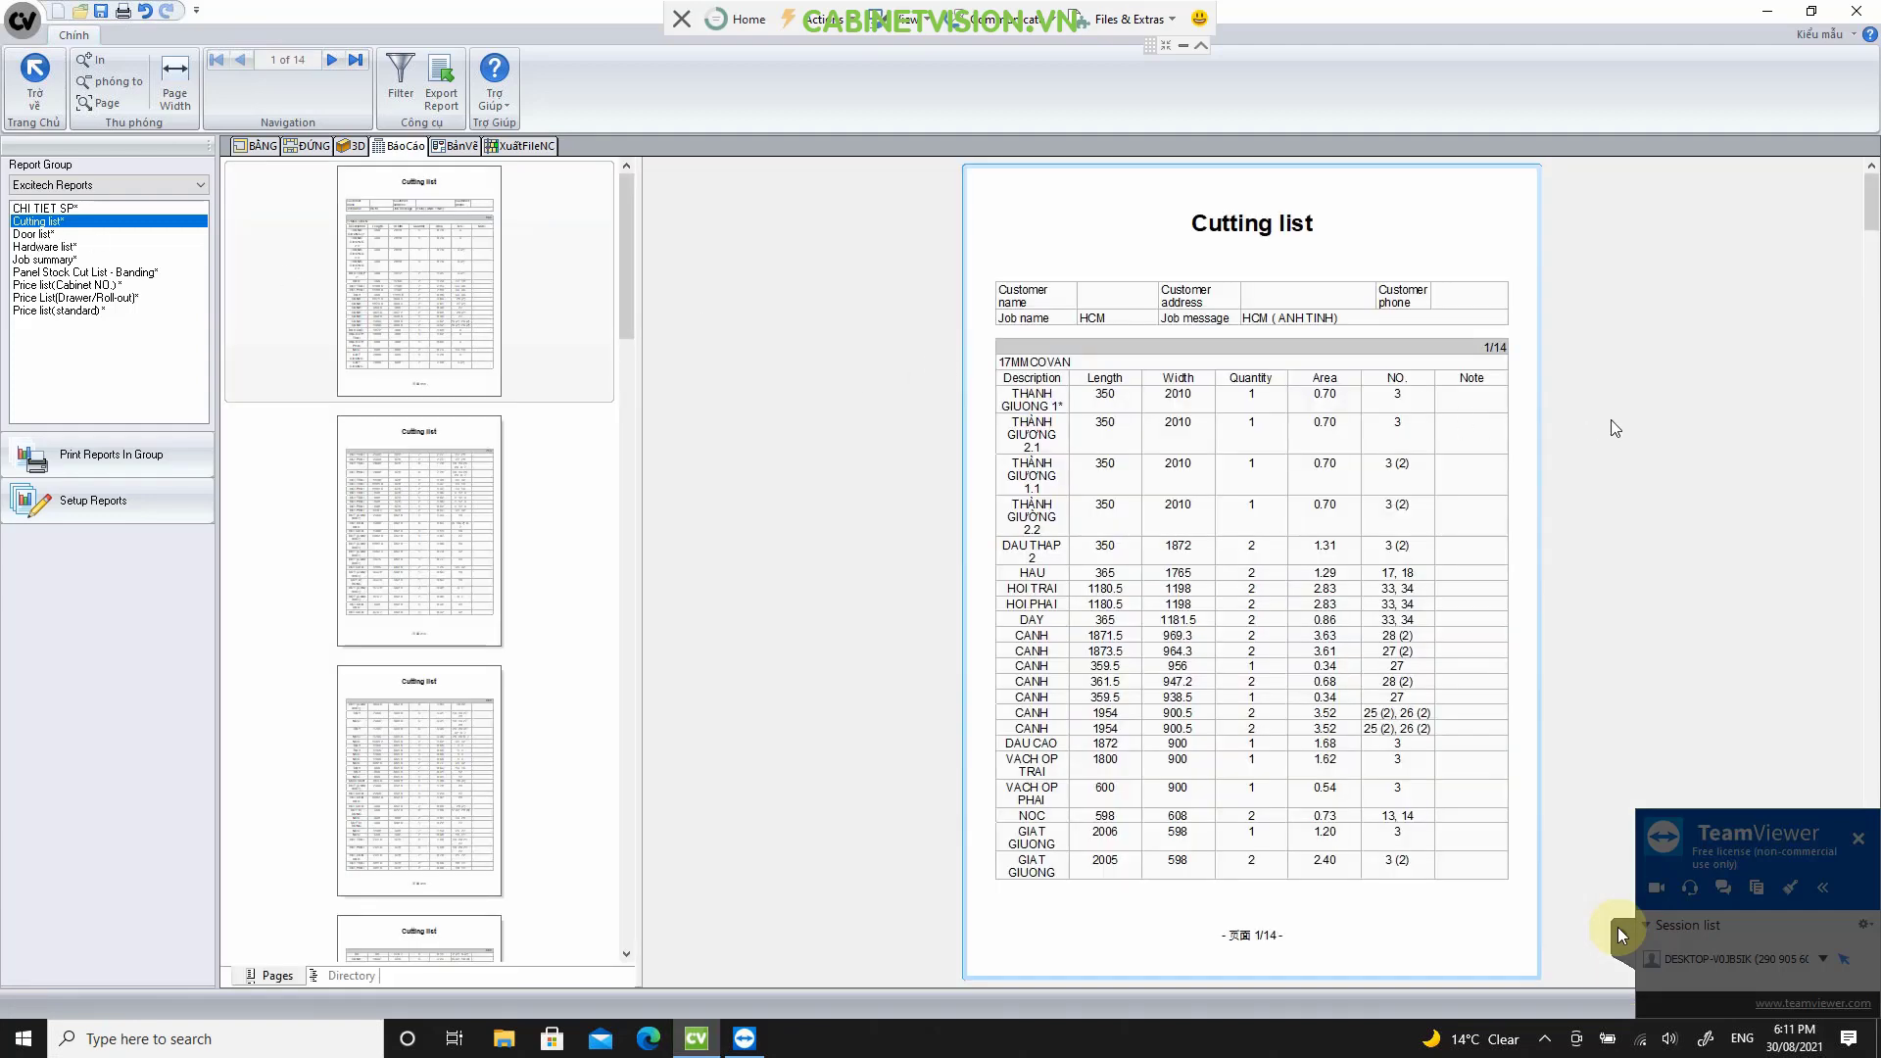
Scroll the Cutting list, then view the Door list, Hardware list and $1010.00 Job summary reports.
scroll(1612, 422, "down", 10)
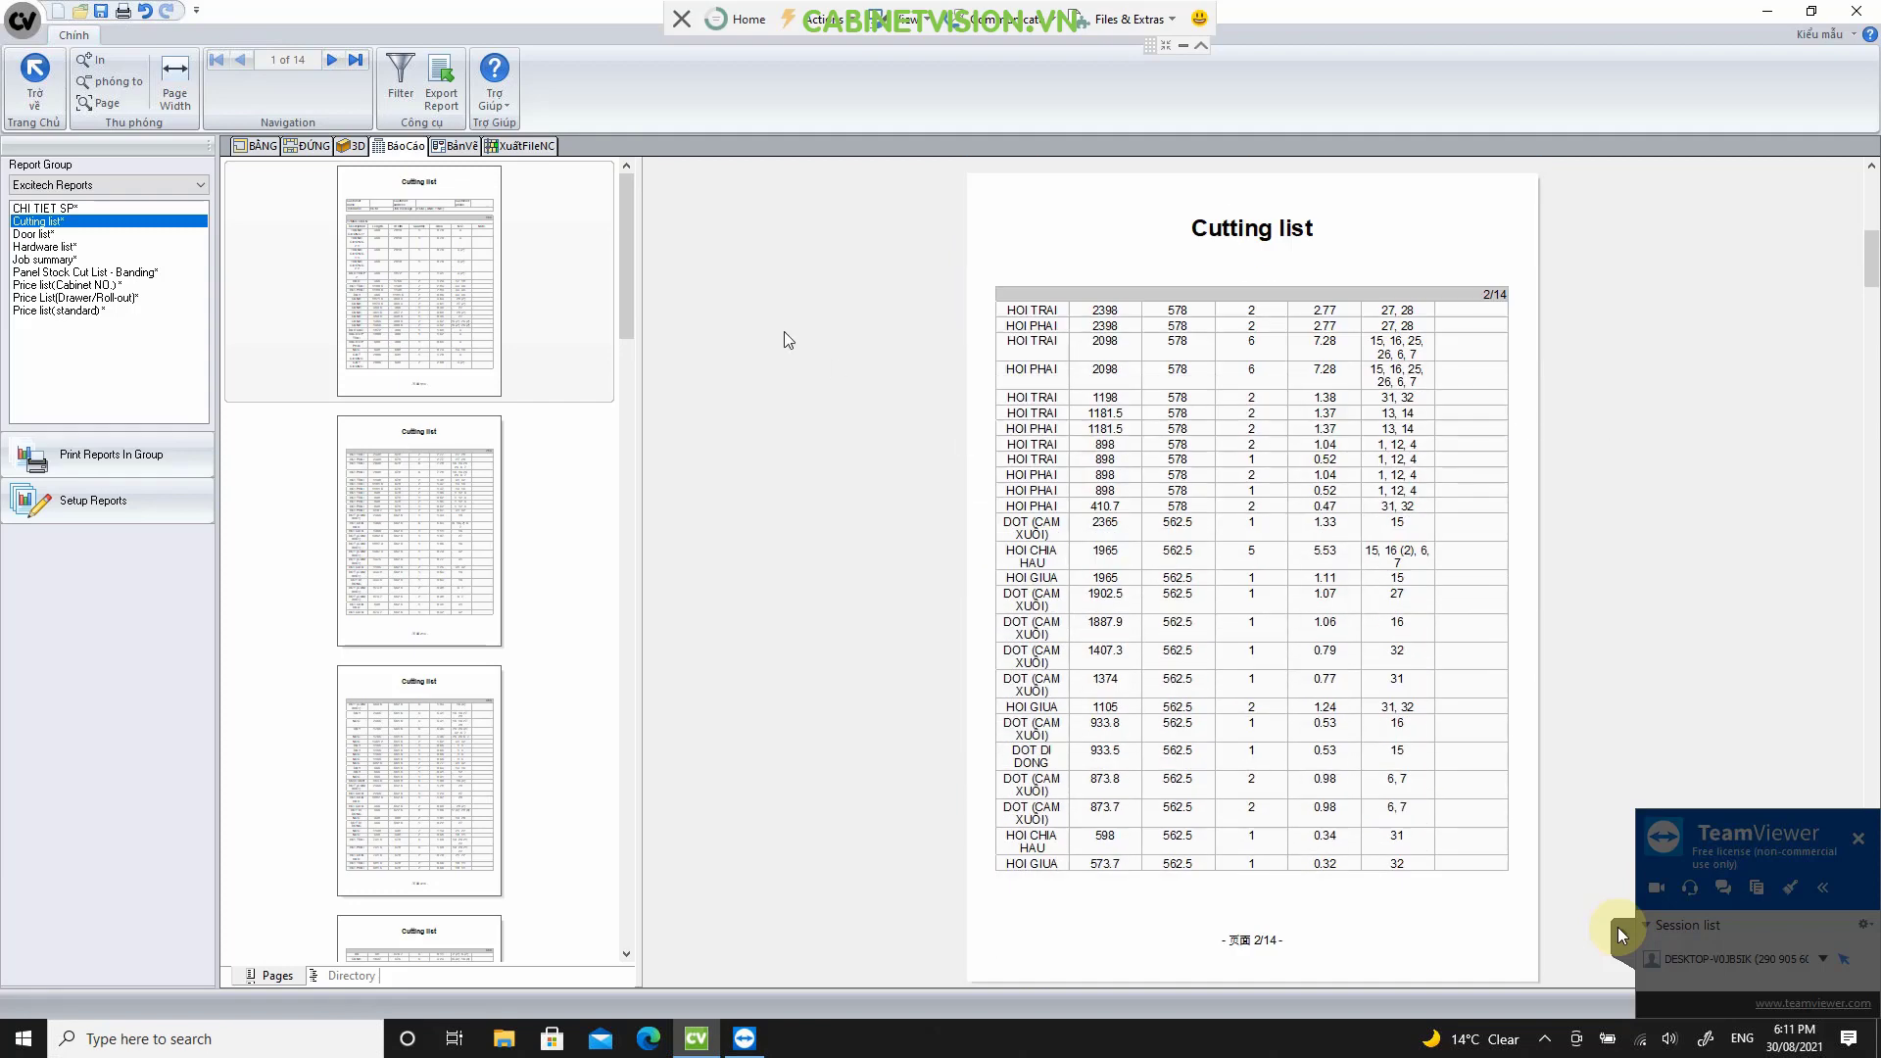
scroll(784, 338, "down", 10)
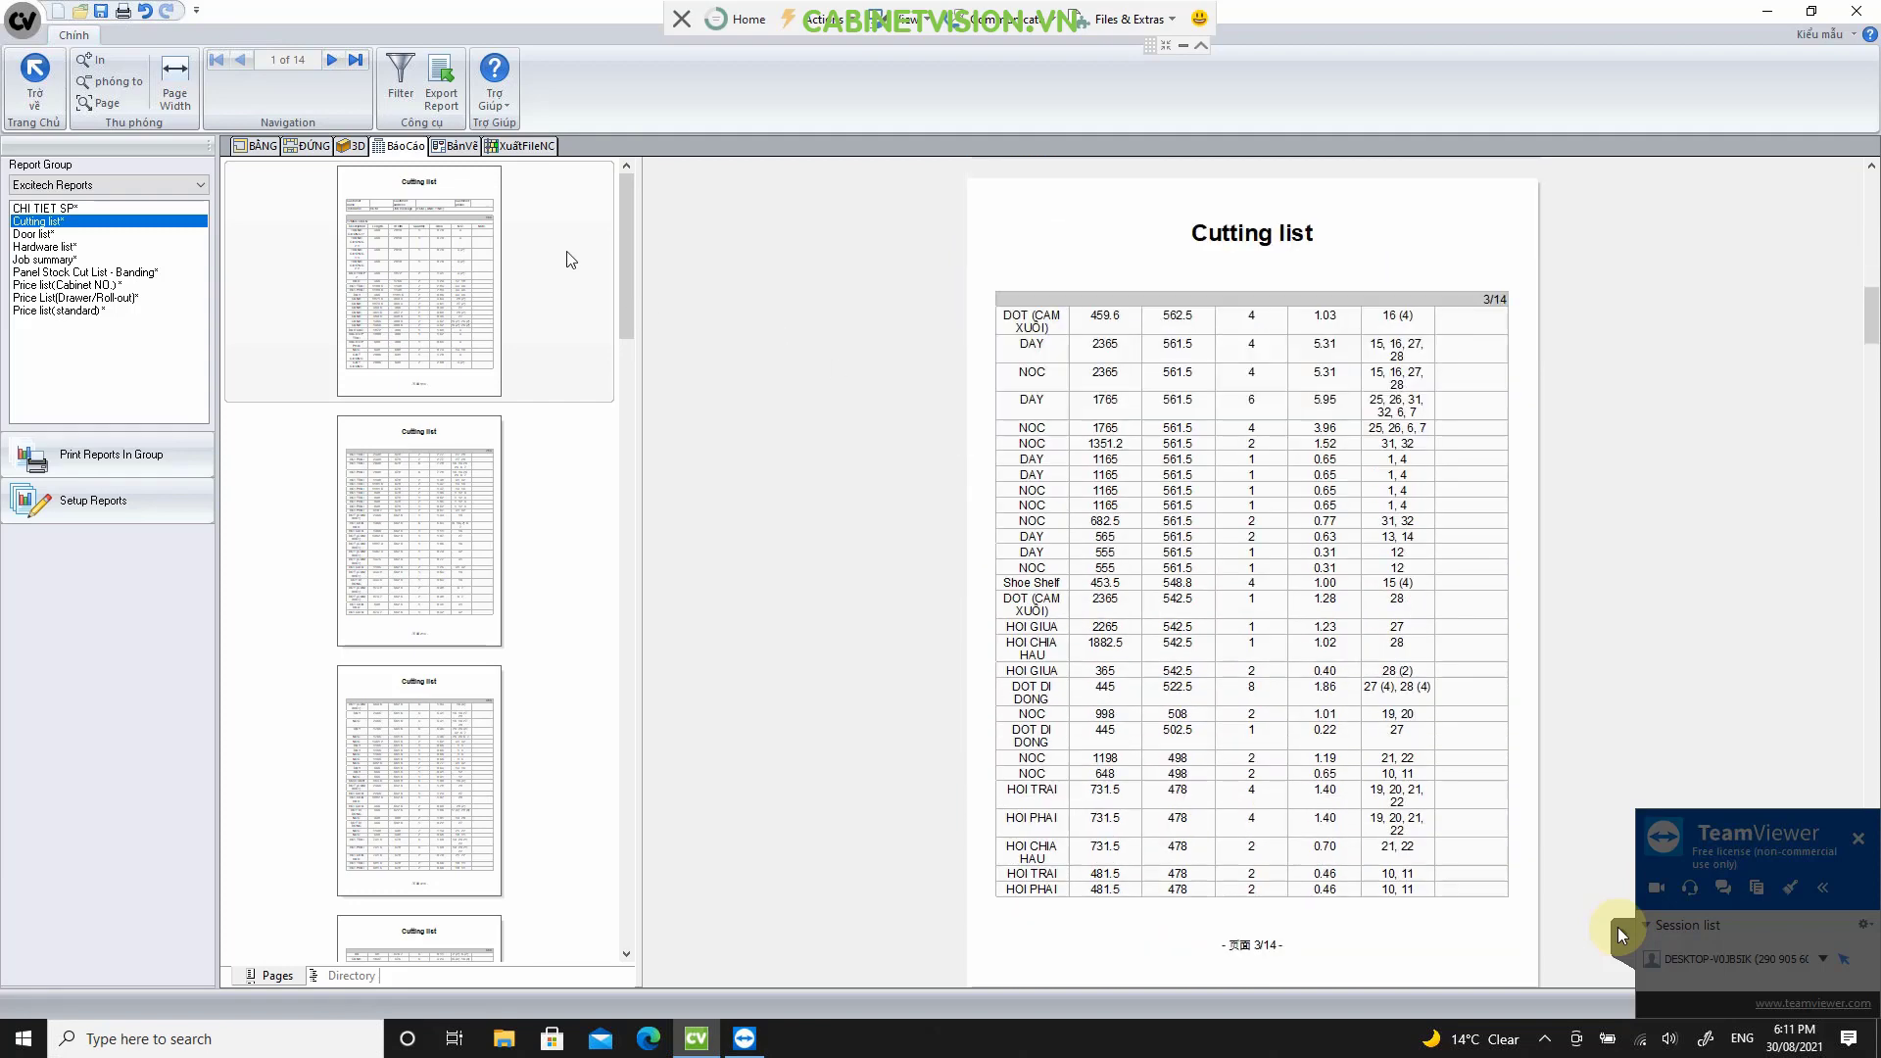
left_click(39, 235)
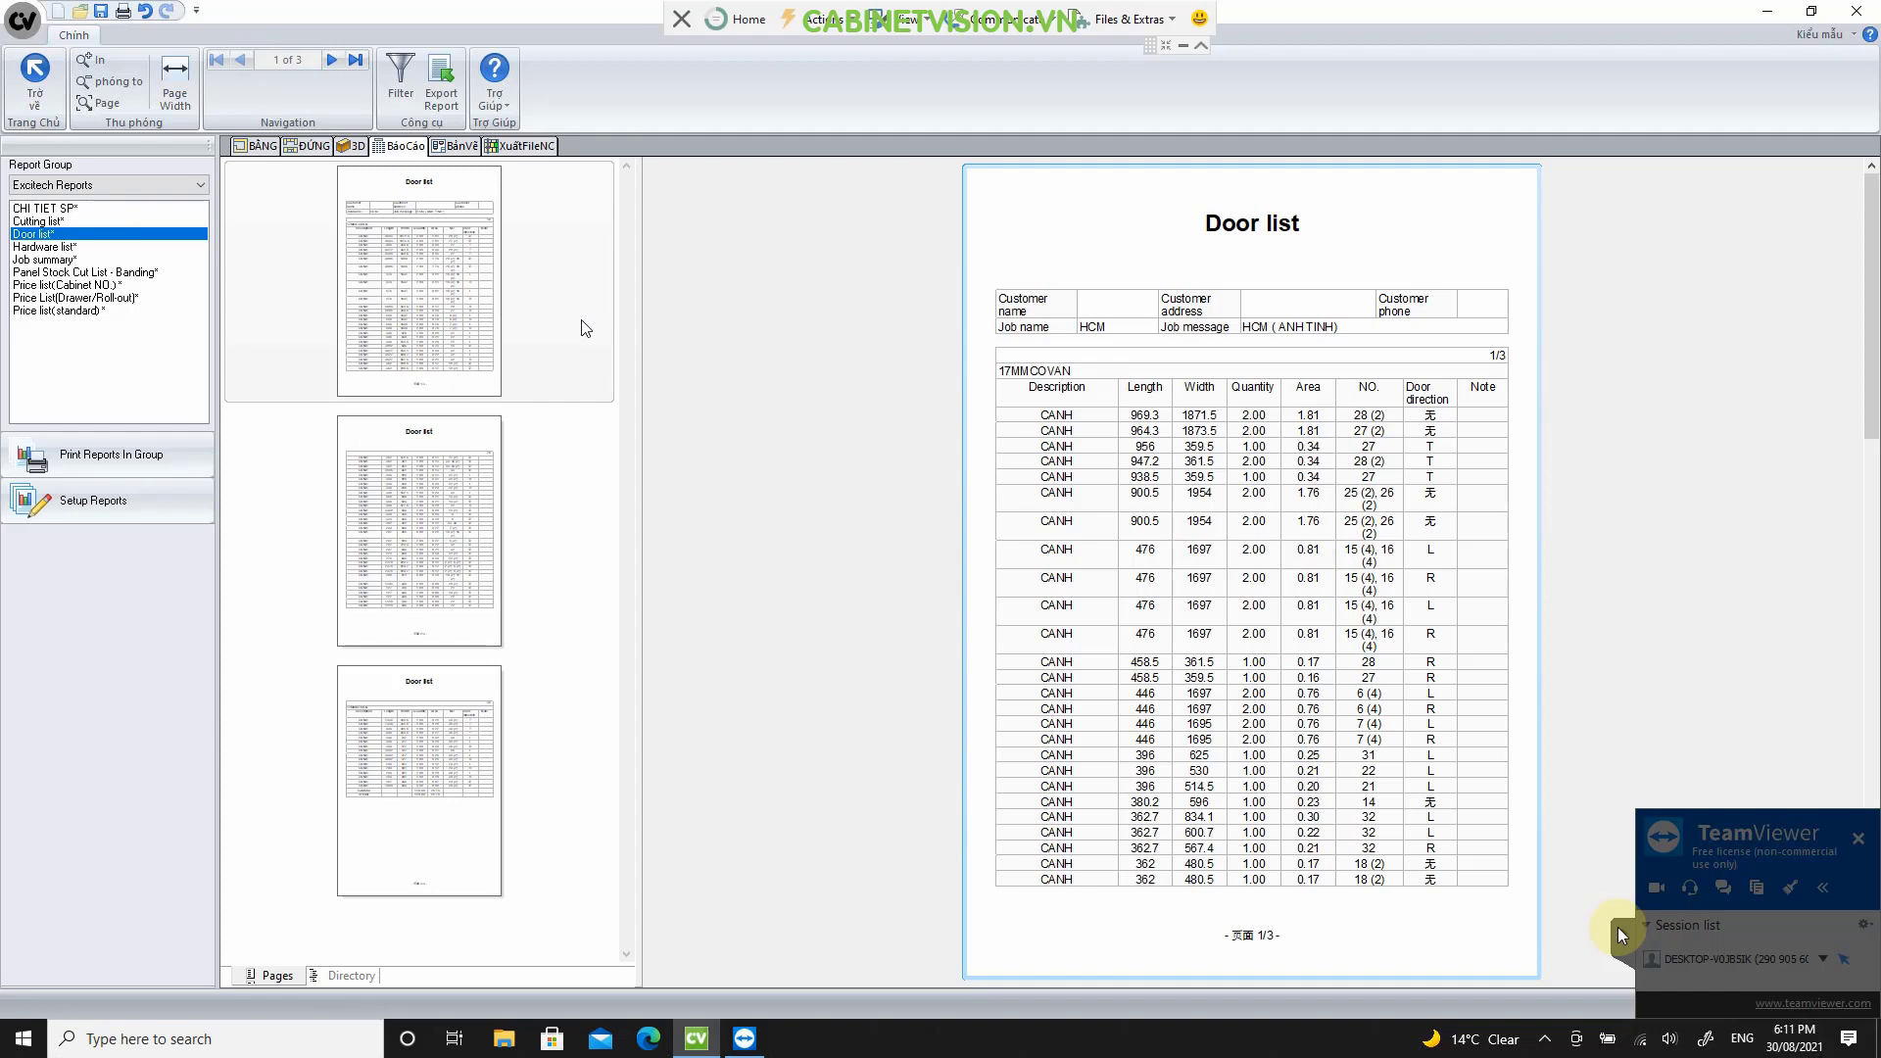
scroll(906, 445, "down", 15)
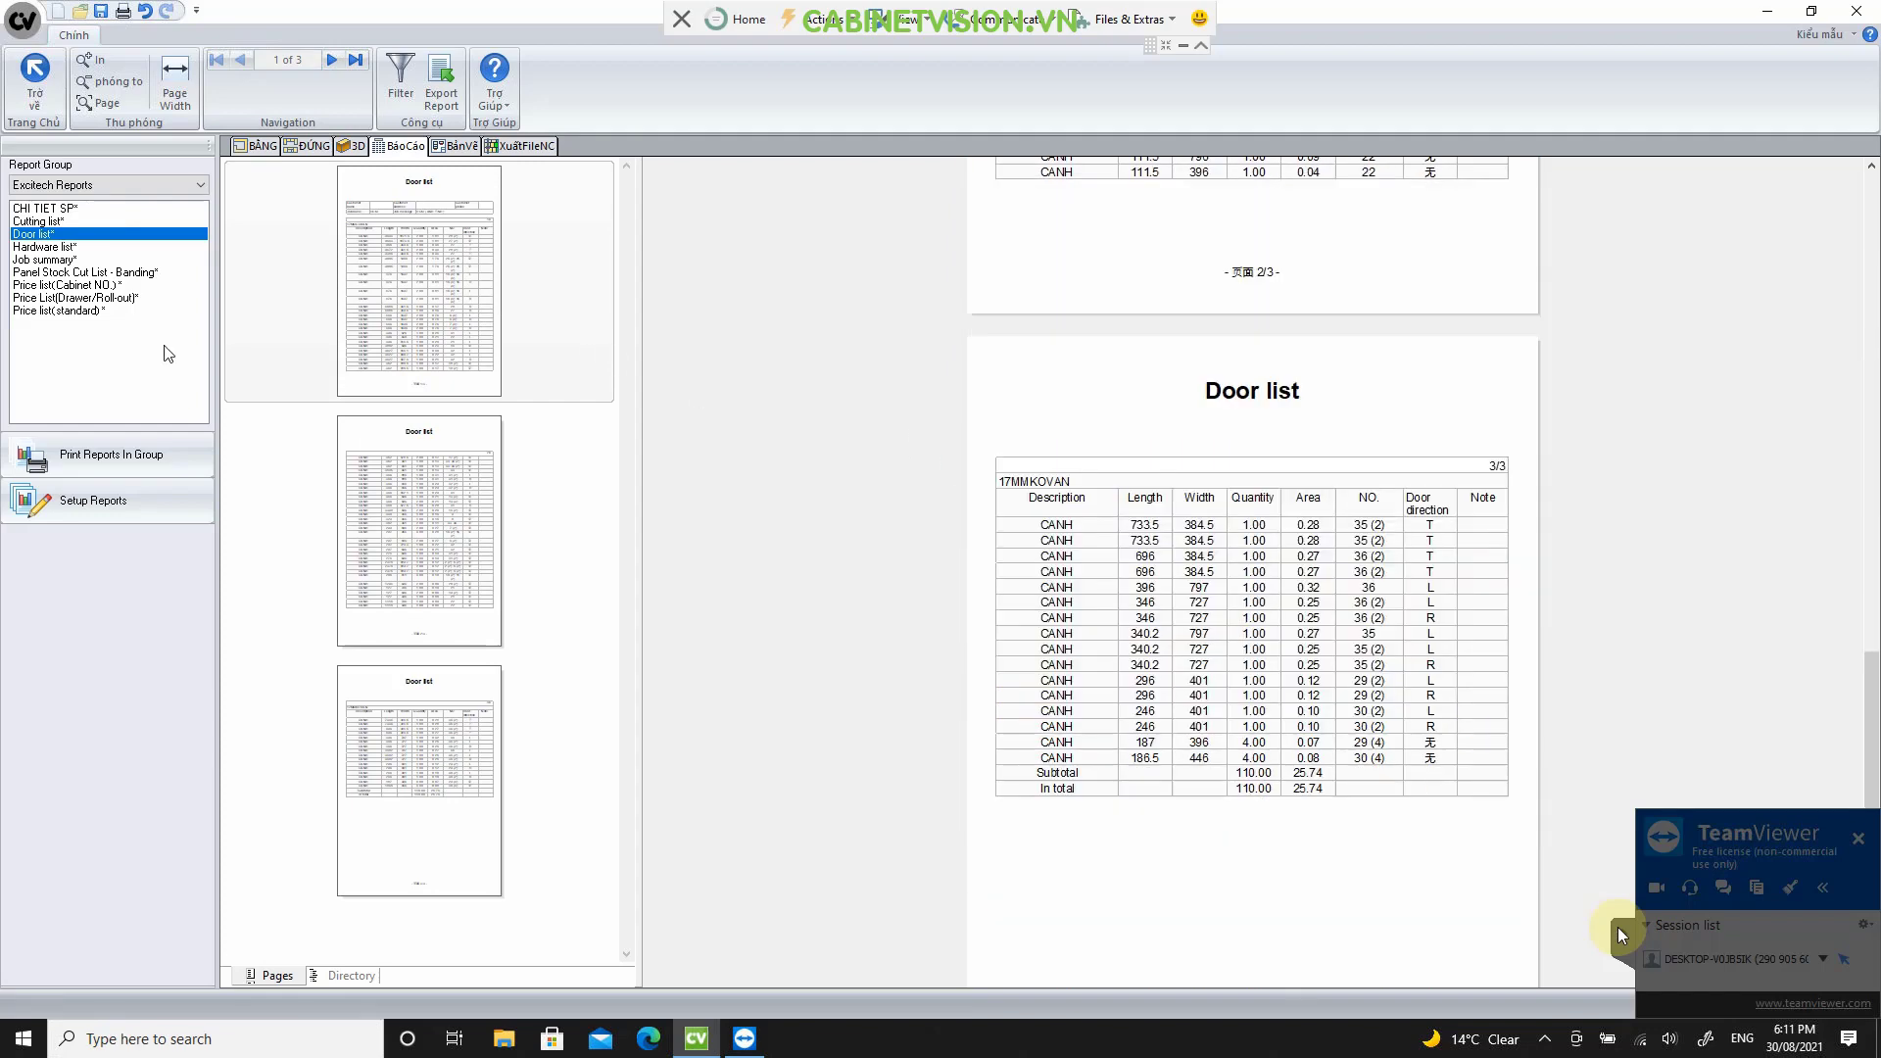
left_click(44, 247)
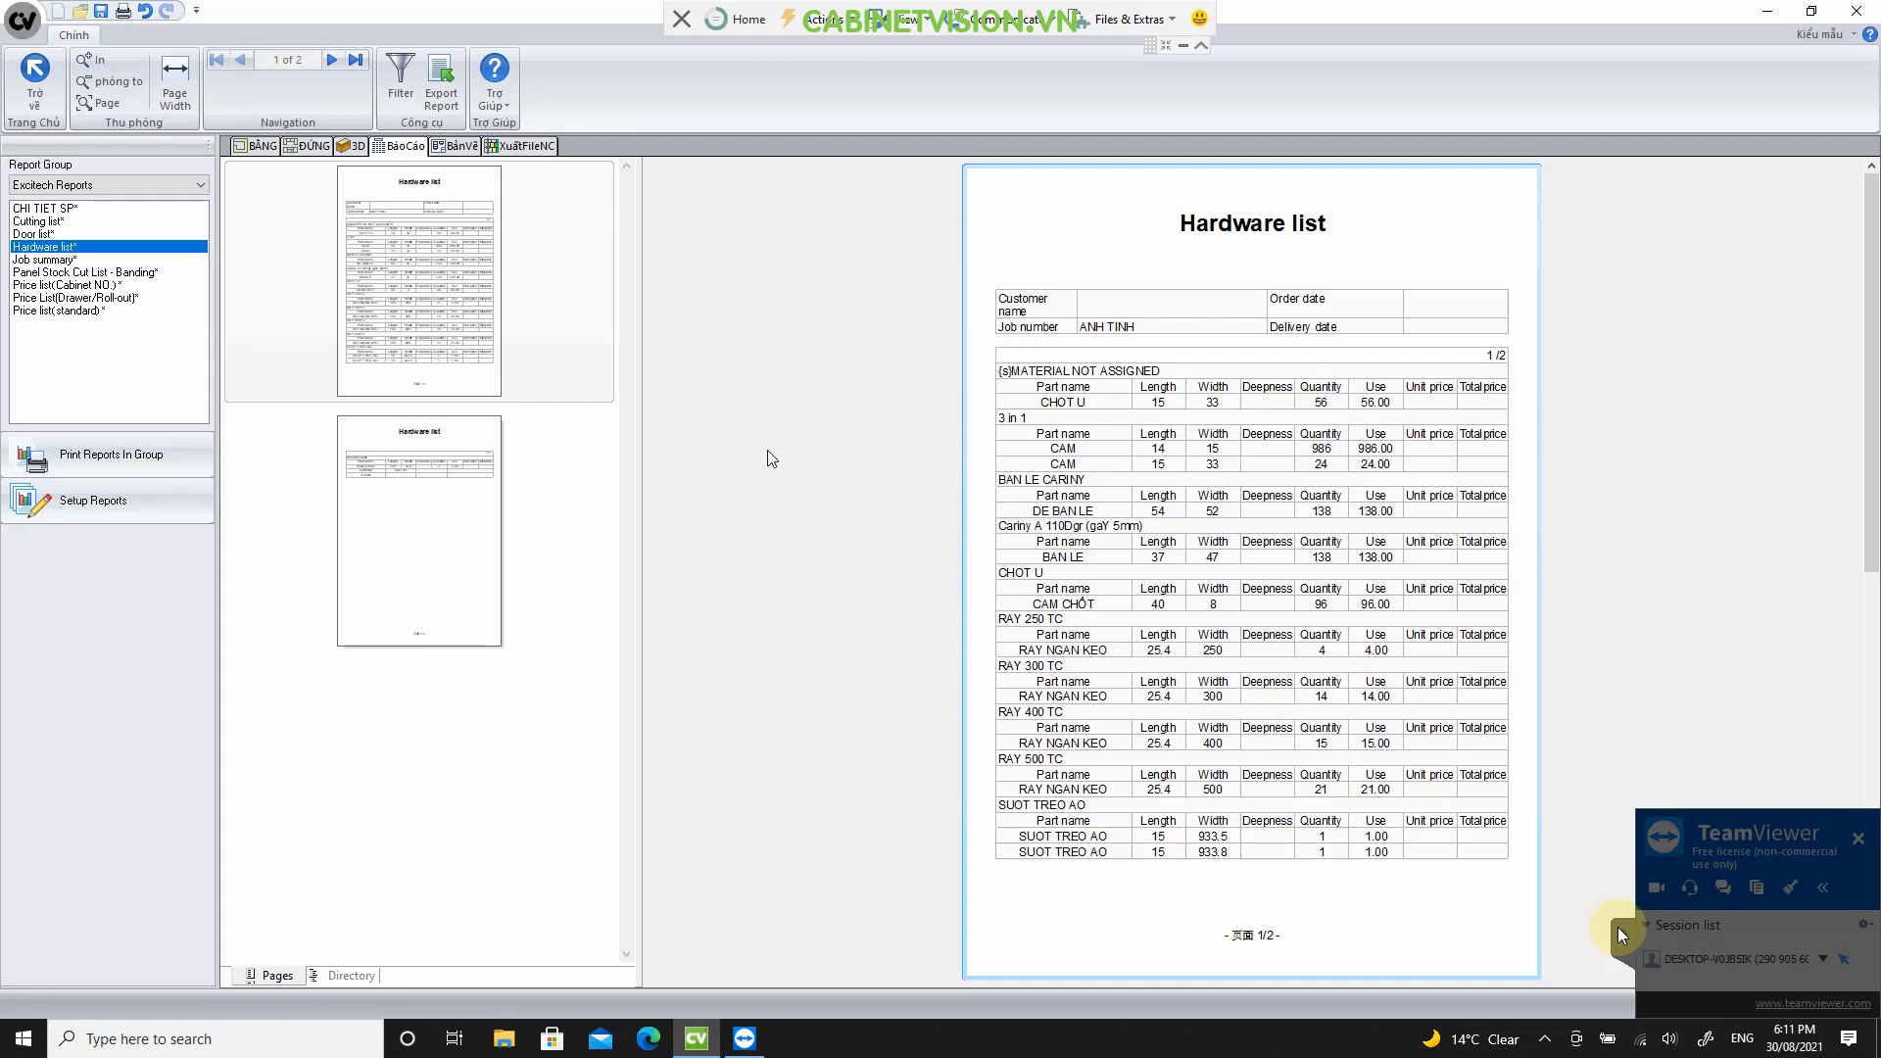
scroll(755, 455, "down", 5)
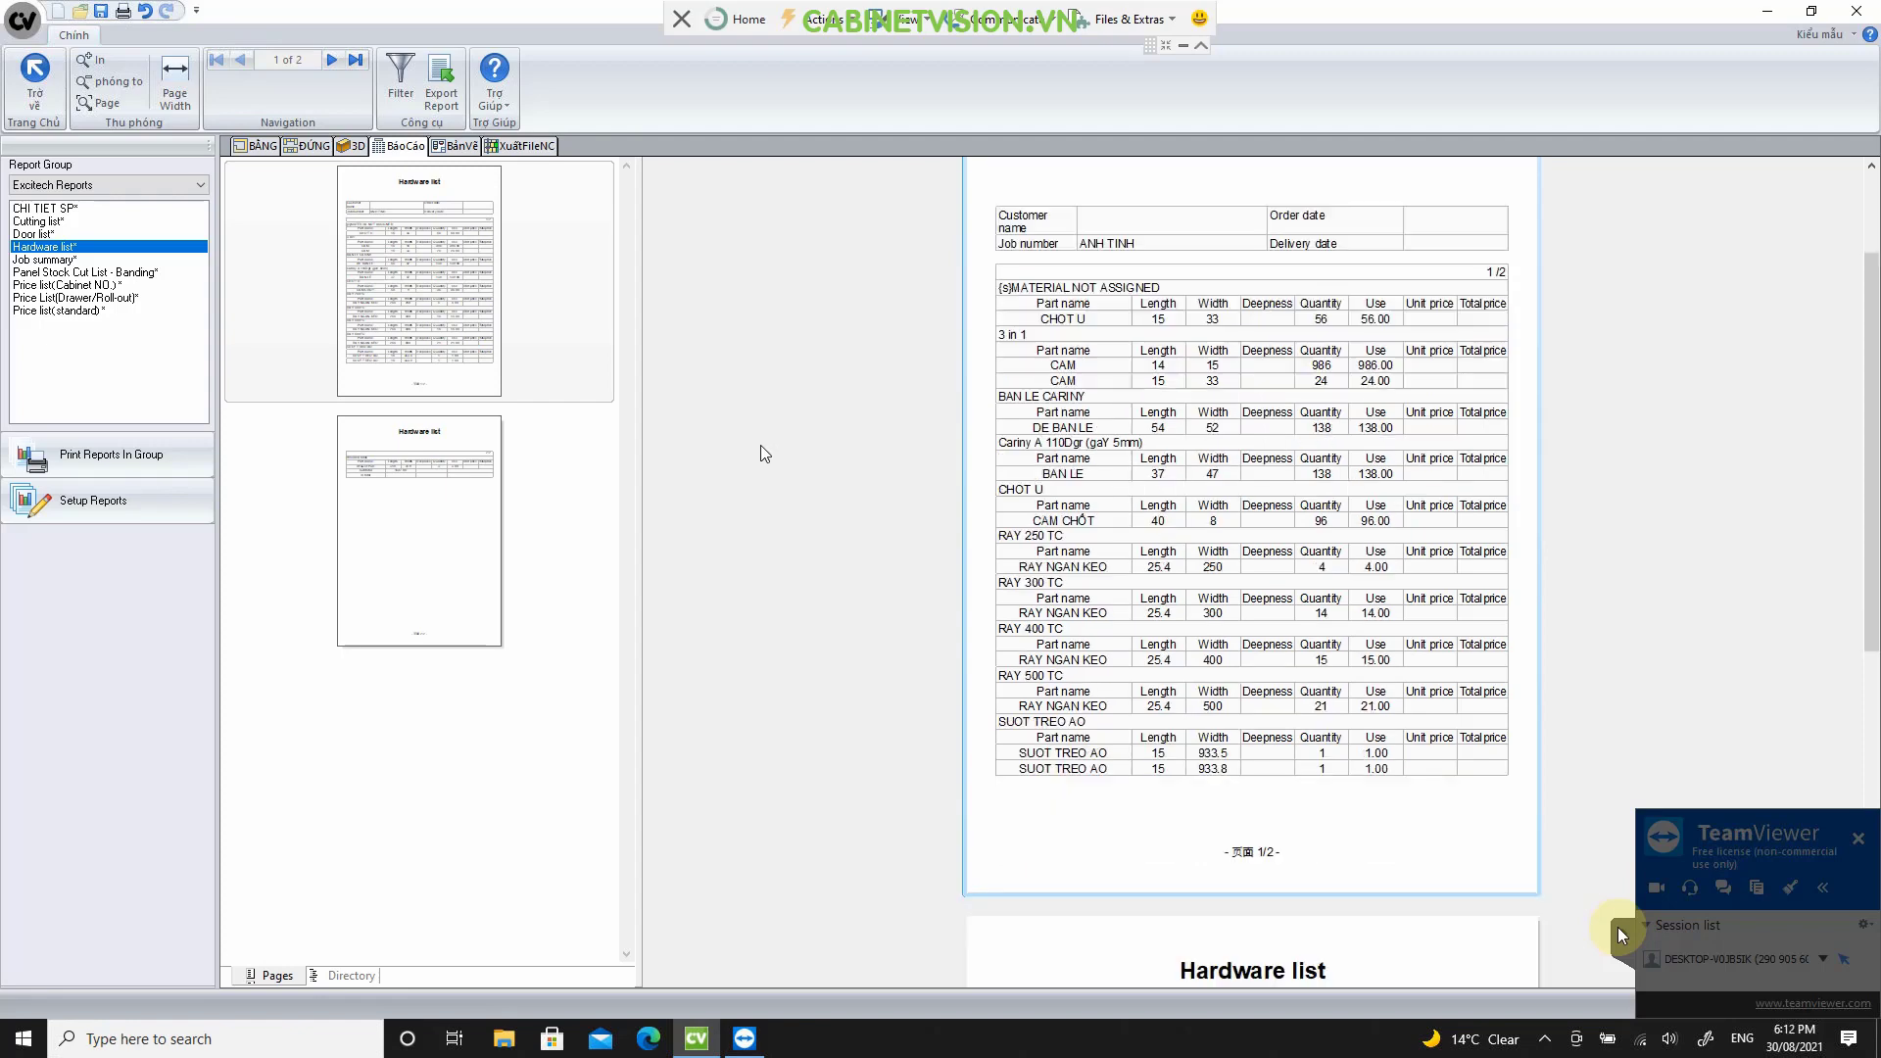
scroll(899, 454, "up", 3)
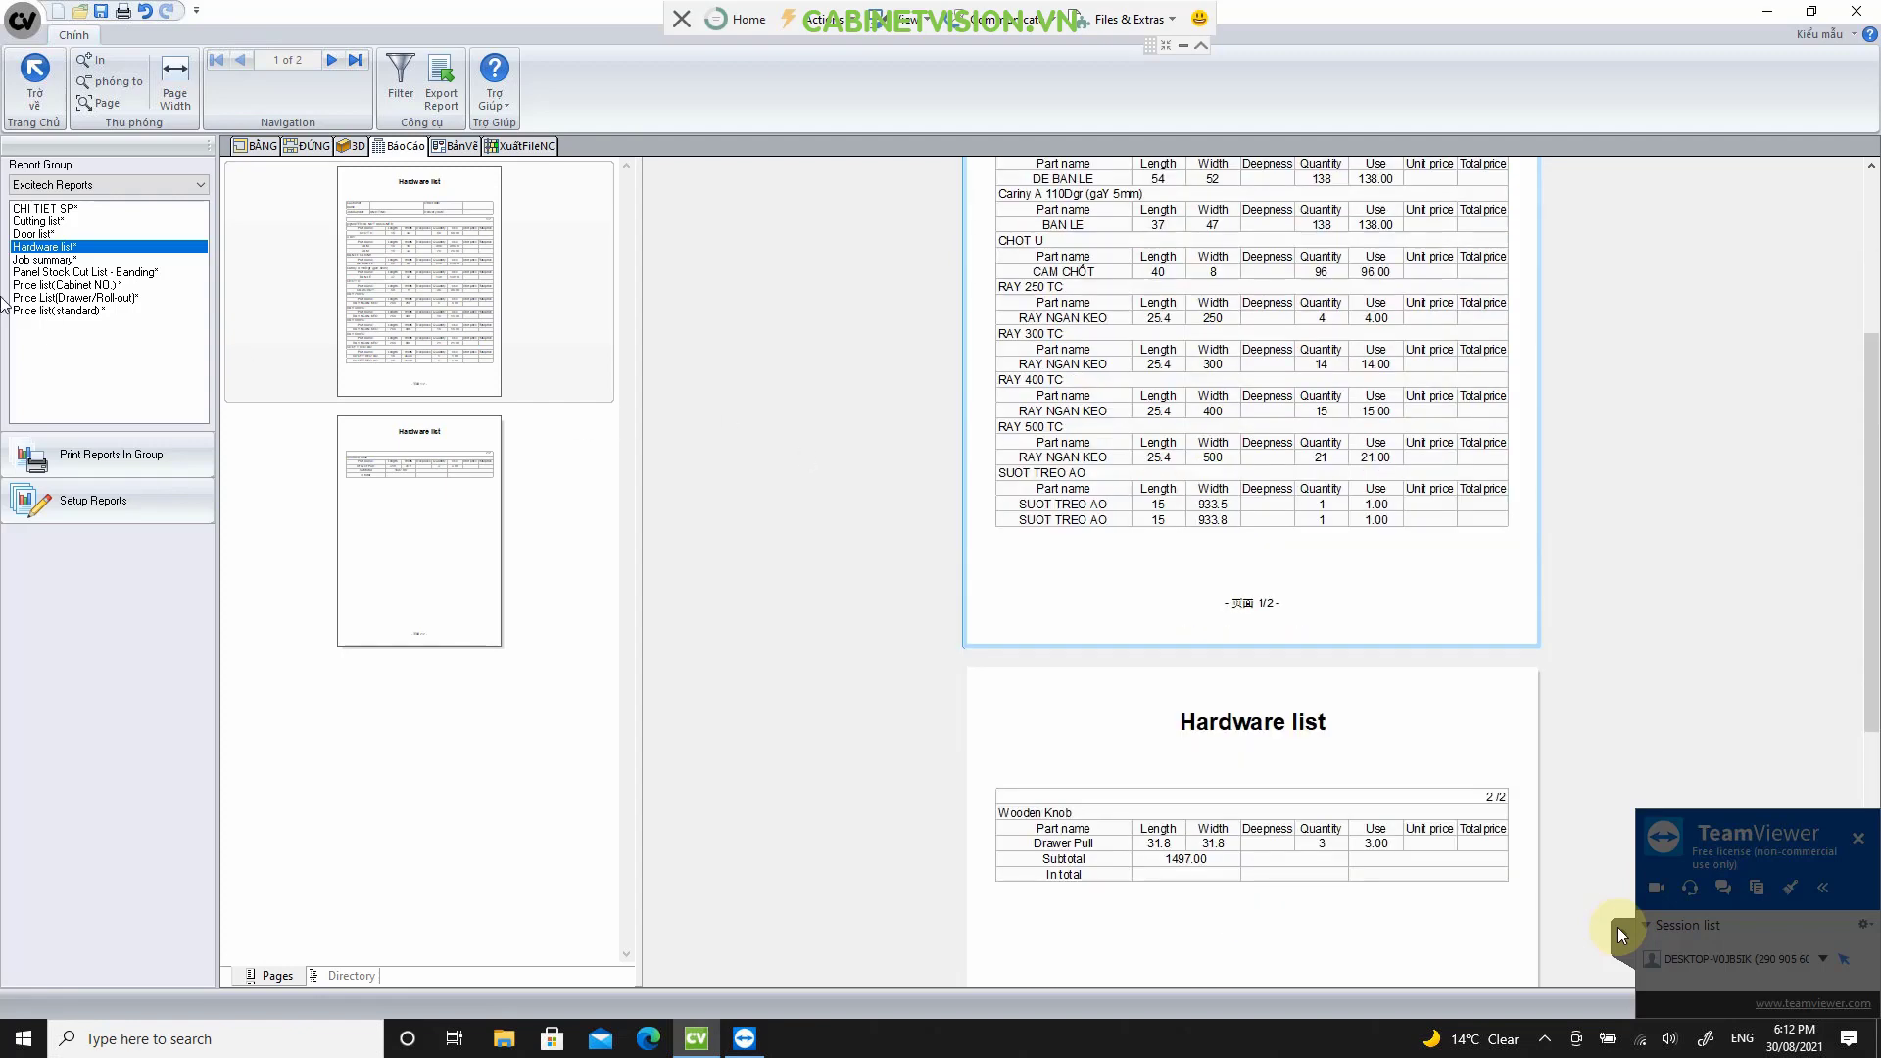
left_click(44, 260)
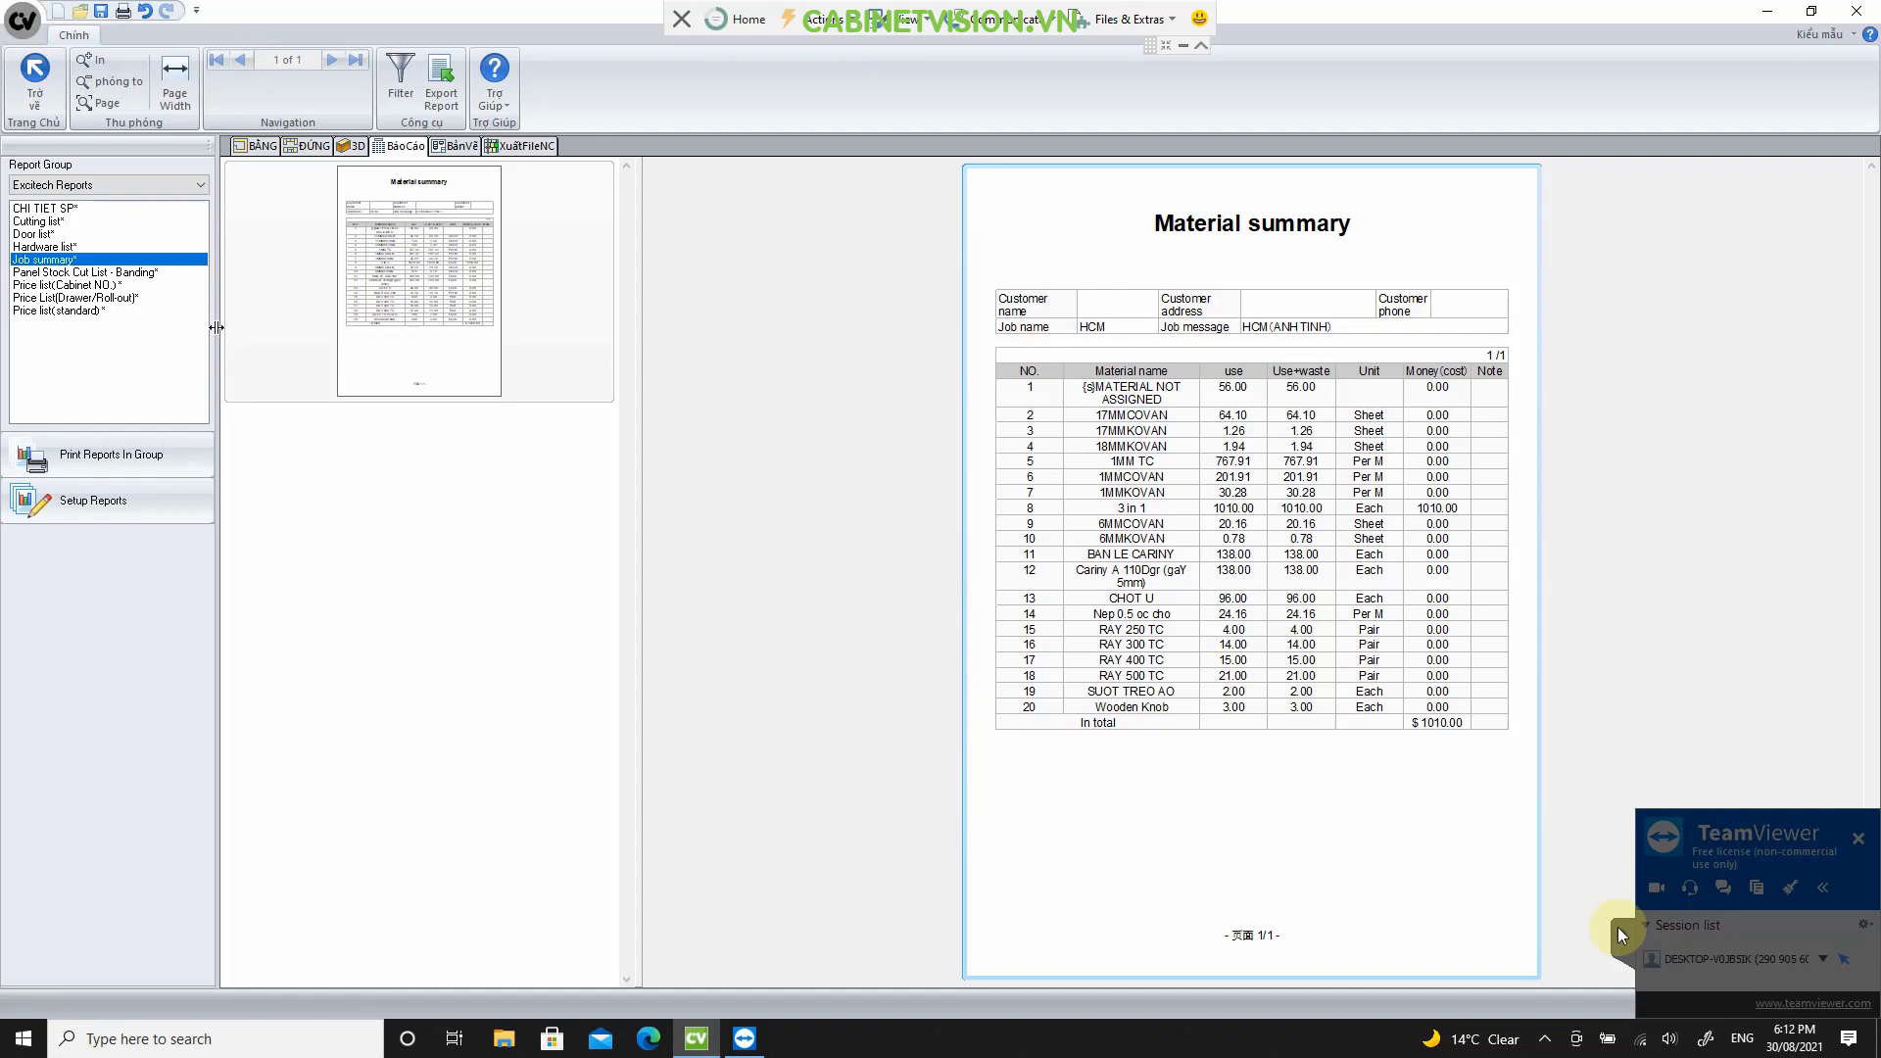
Generate the Panel Stock Cut List - Banding report, then the 32-page Price list (Cabinet NO.) report.
left_click(88, 272)
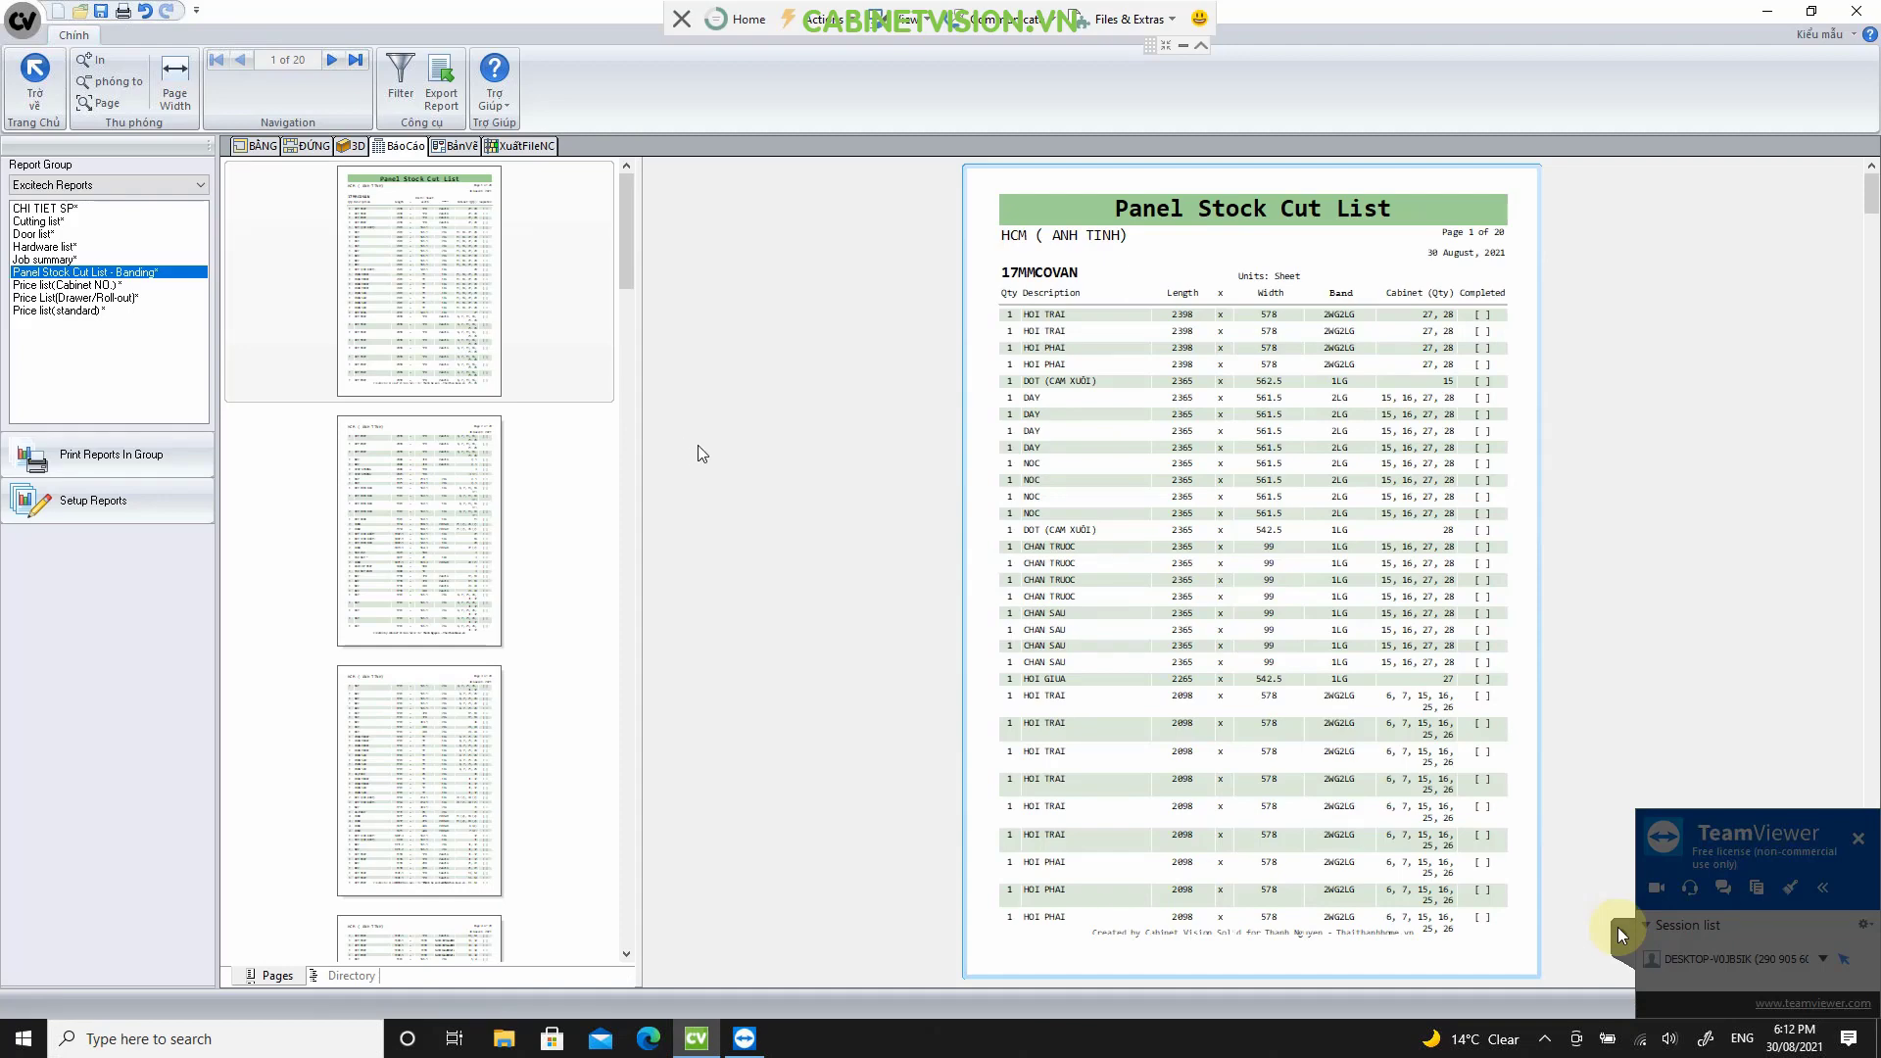
scroll(697, 449, "down", 4)
scroll(698, 448, "up", 3)
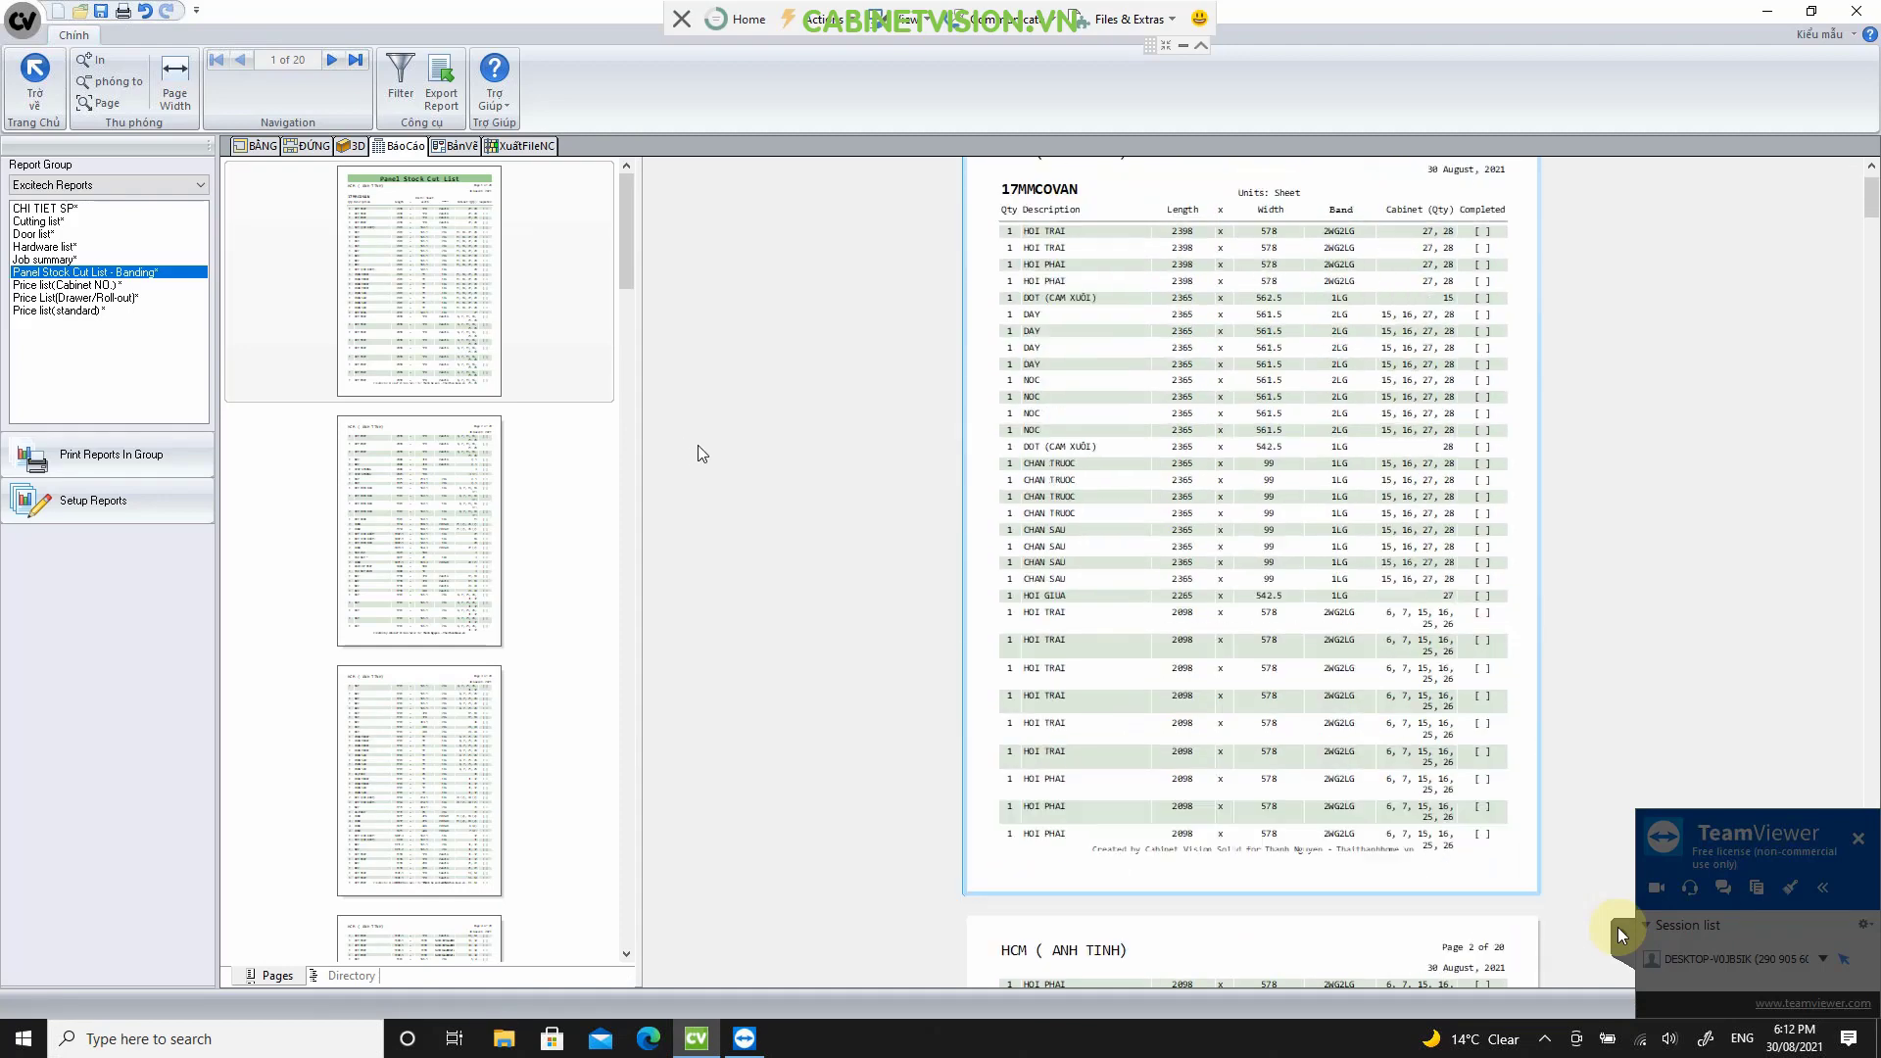
scroll(808, 337, "up", 1)
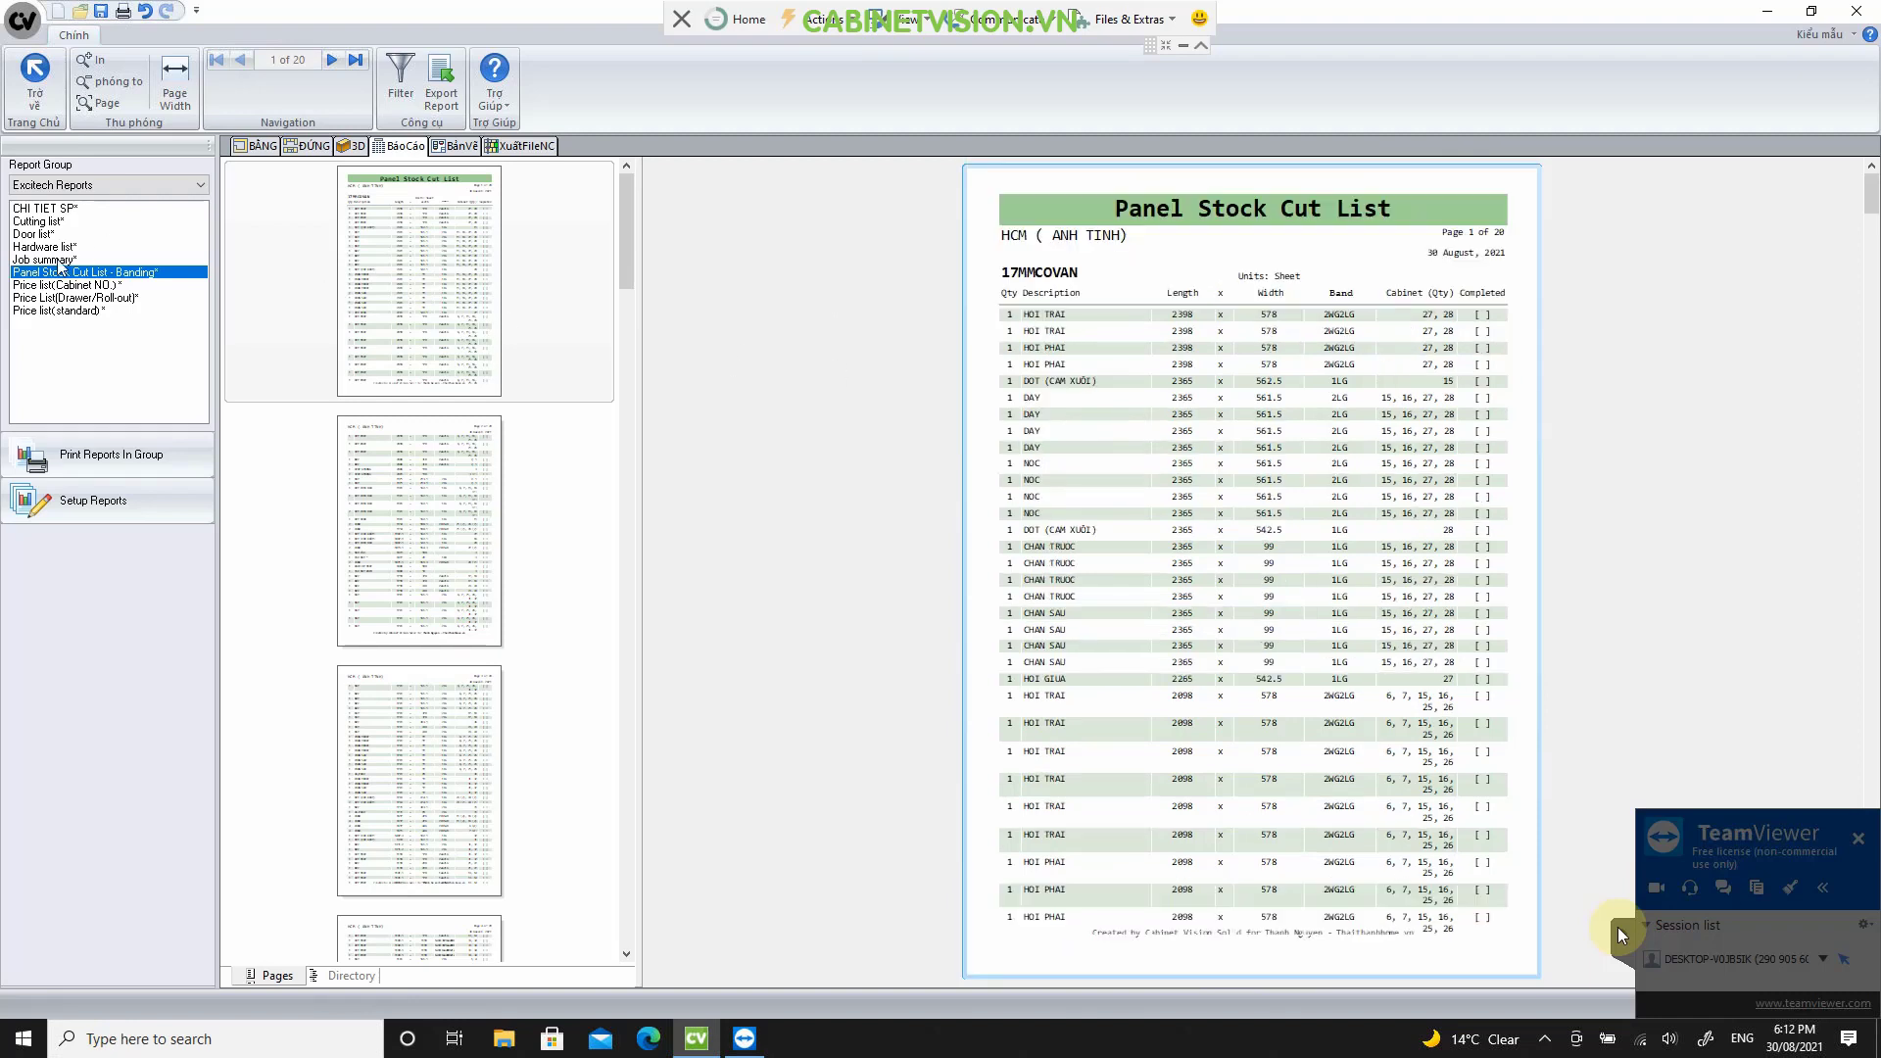
left_click(56, 286)
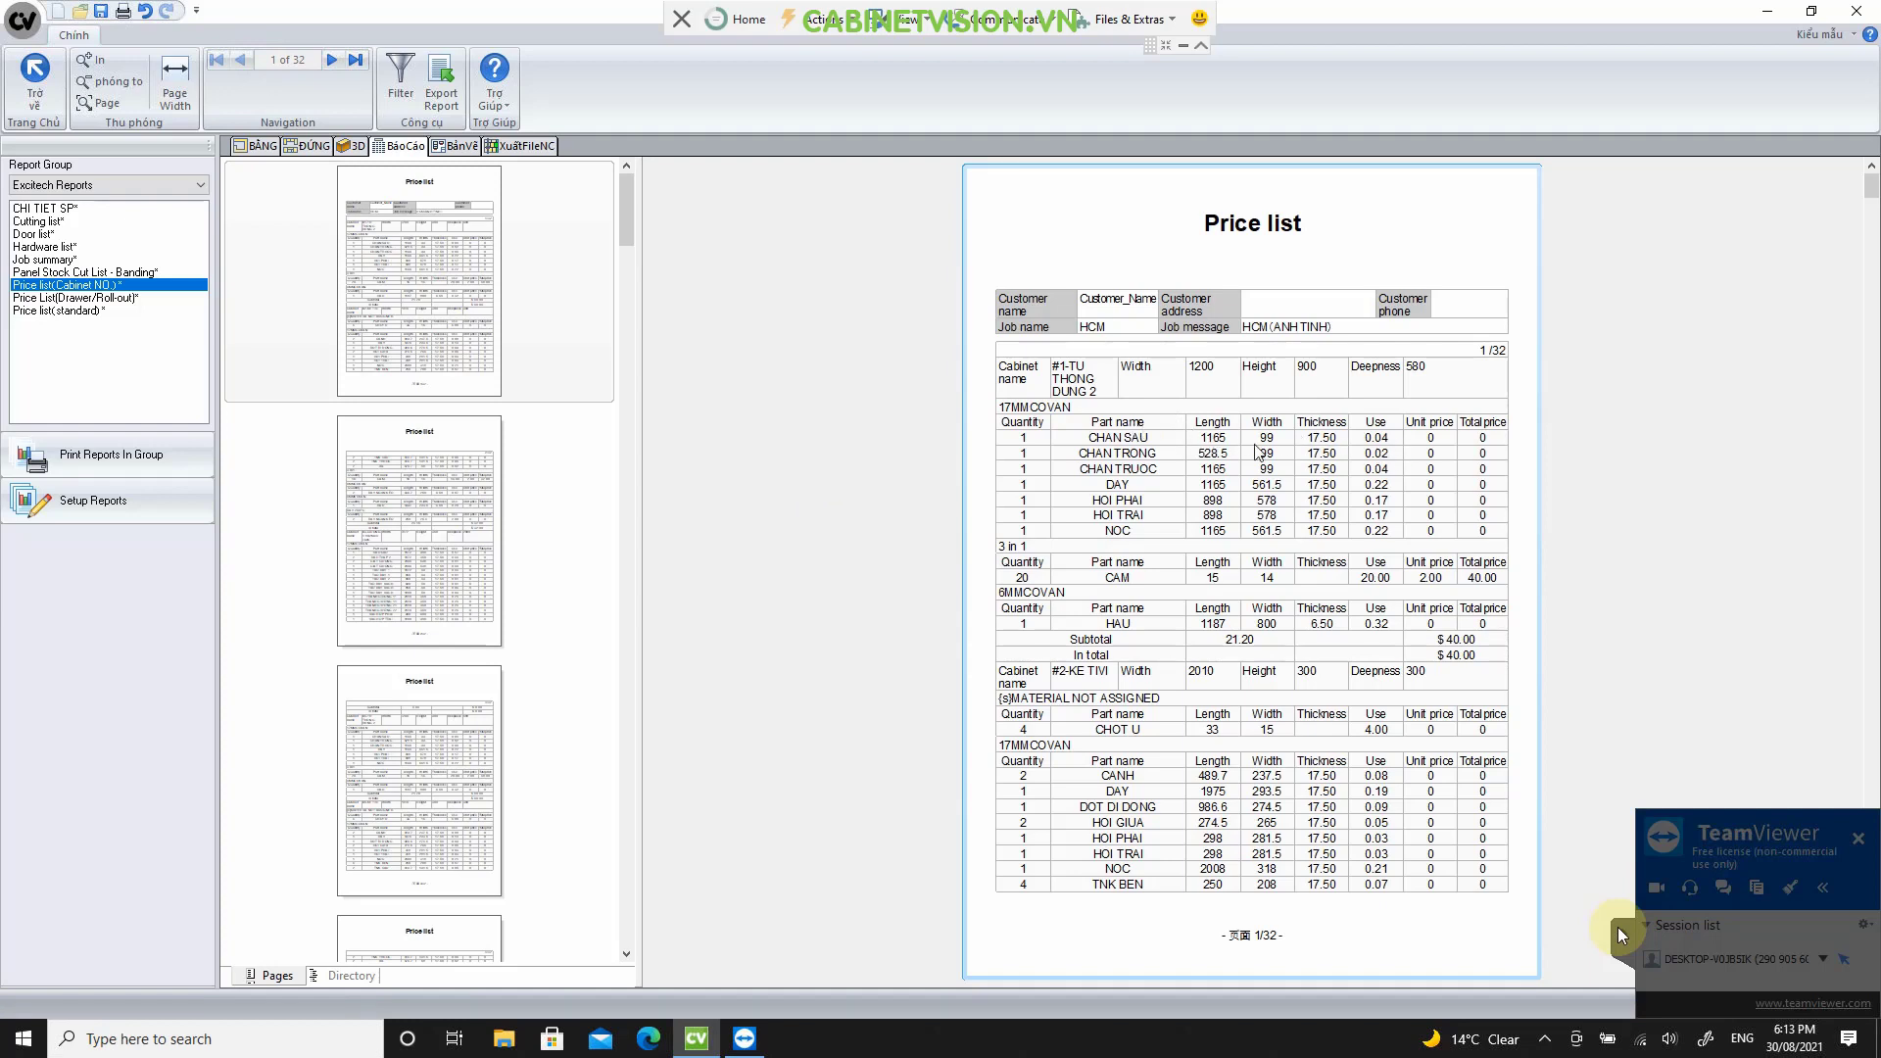
Scroll through pages 1–3 of the cabinet price list preview.
scroll(749, 412, "down", 3)
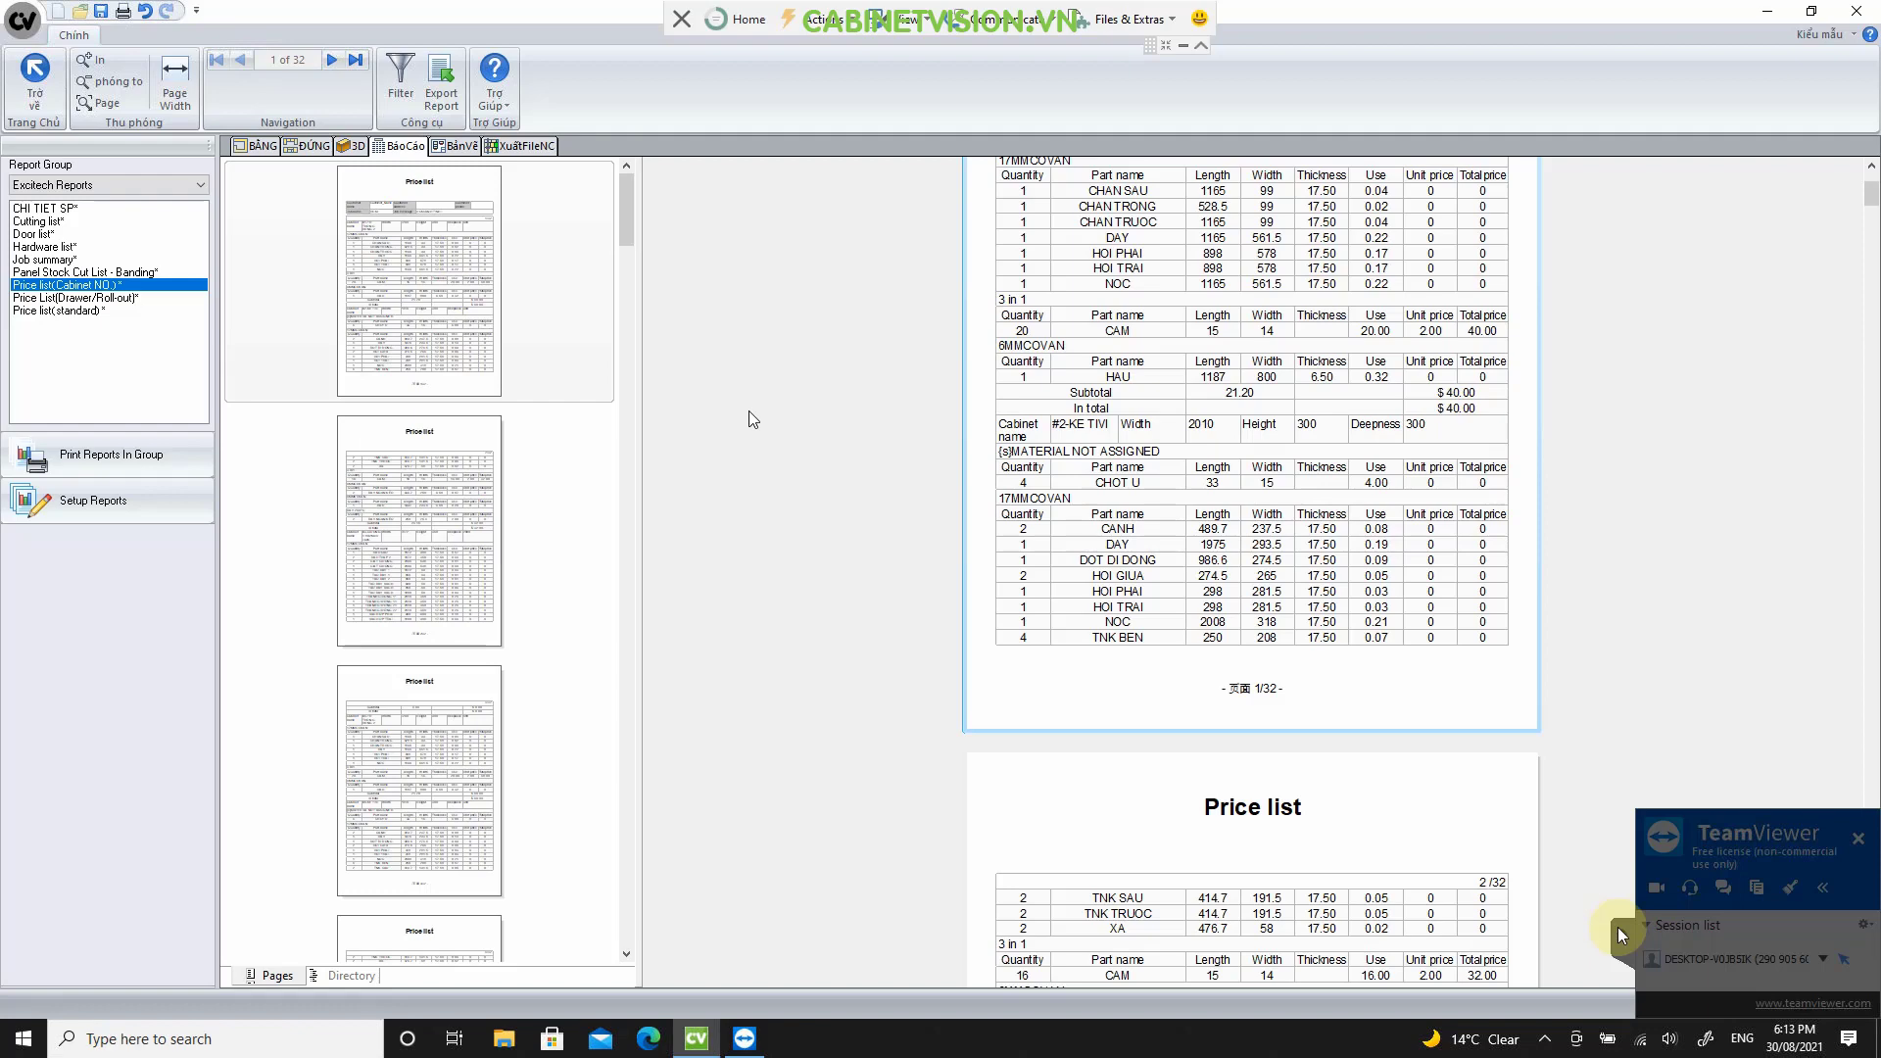
scroll(751, 421, "down", 6)
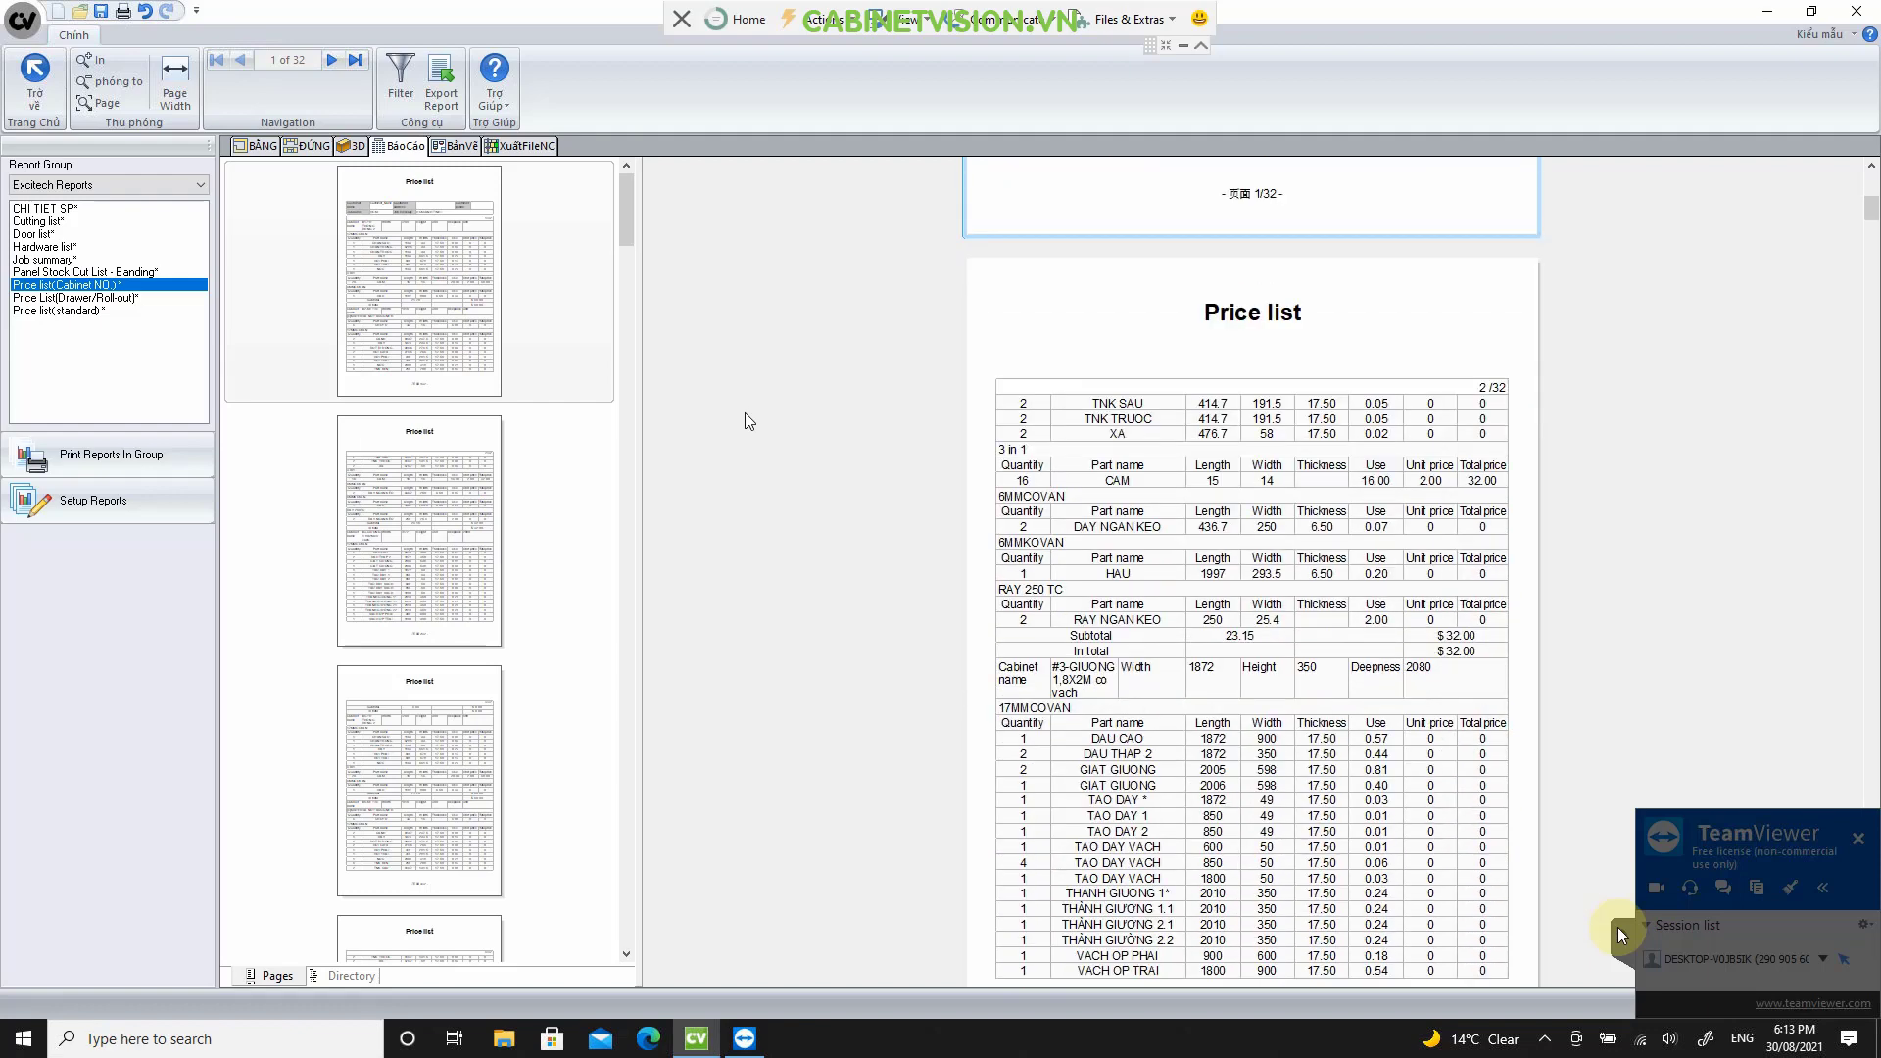
scroll(749, 421, "down", 10)
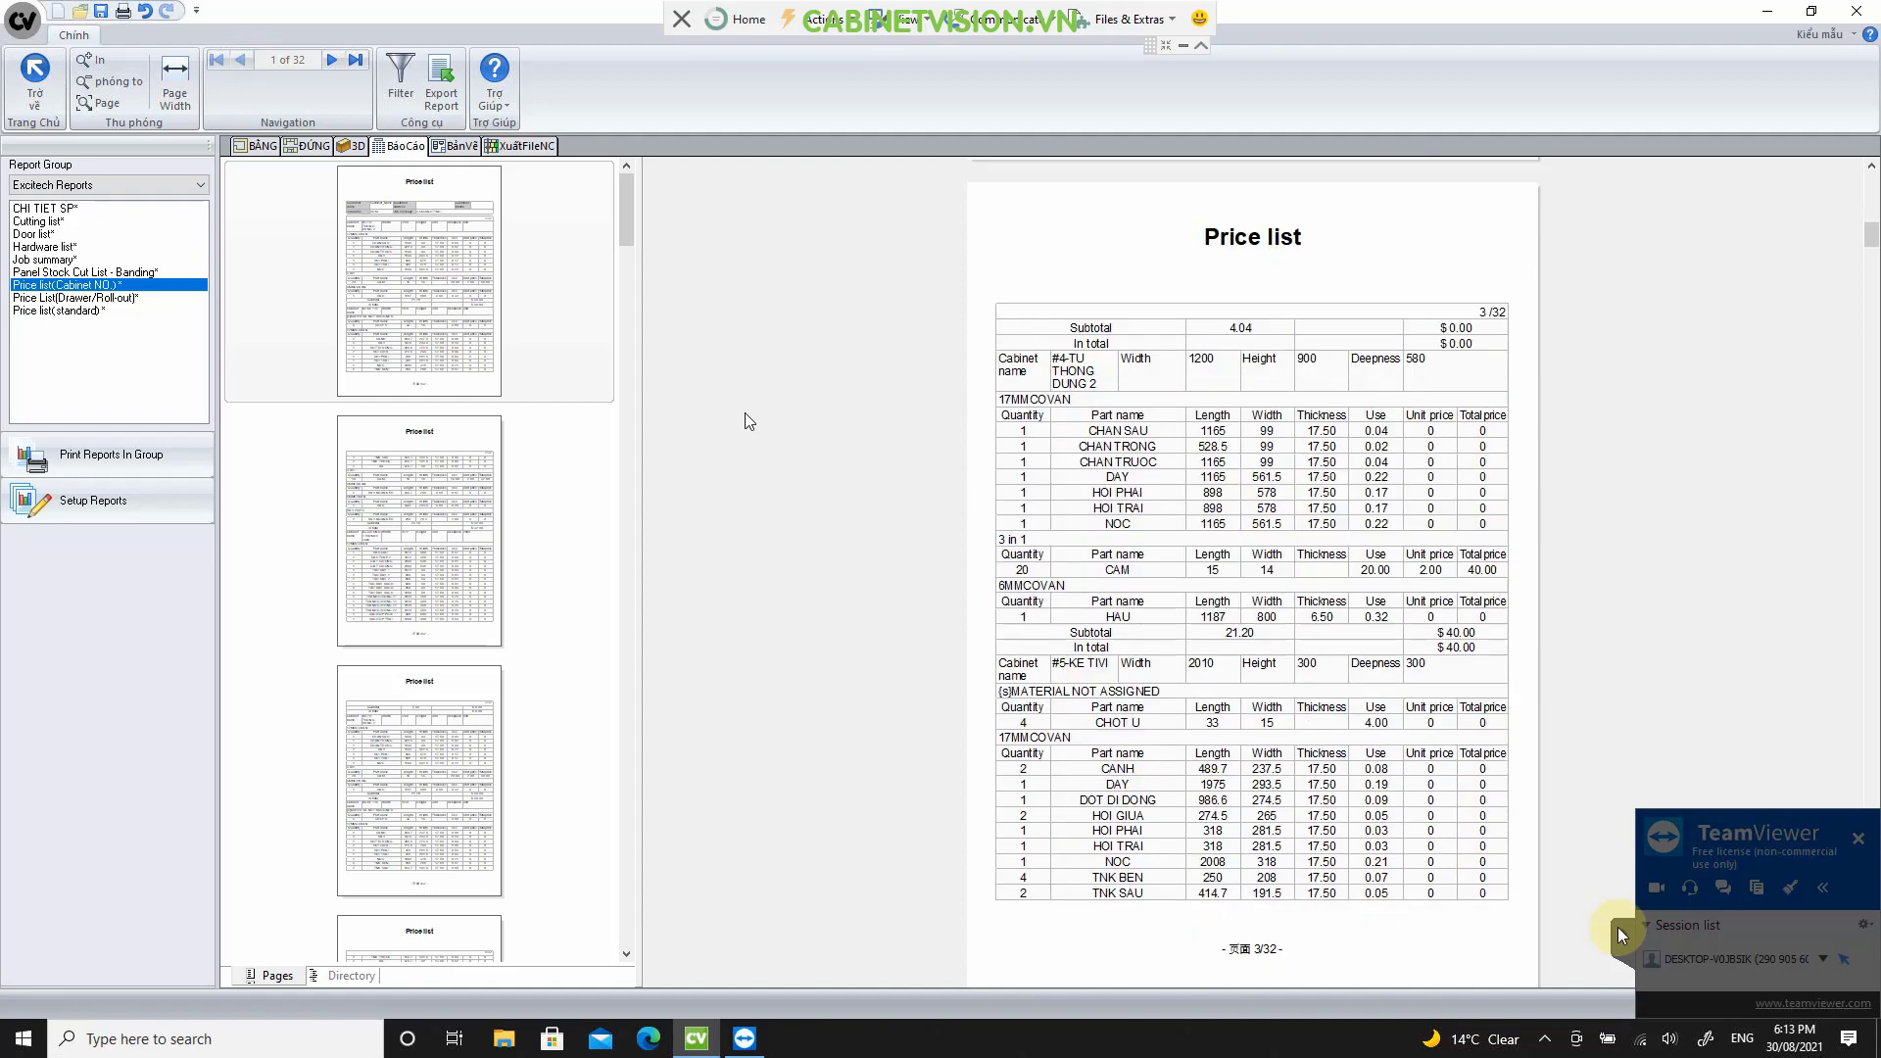
scroll(748, 421, "down", 10)
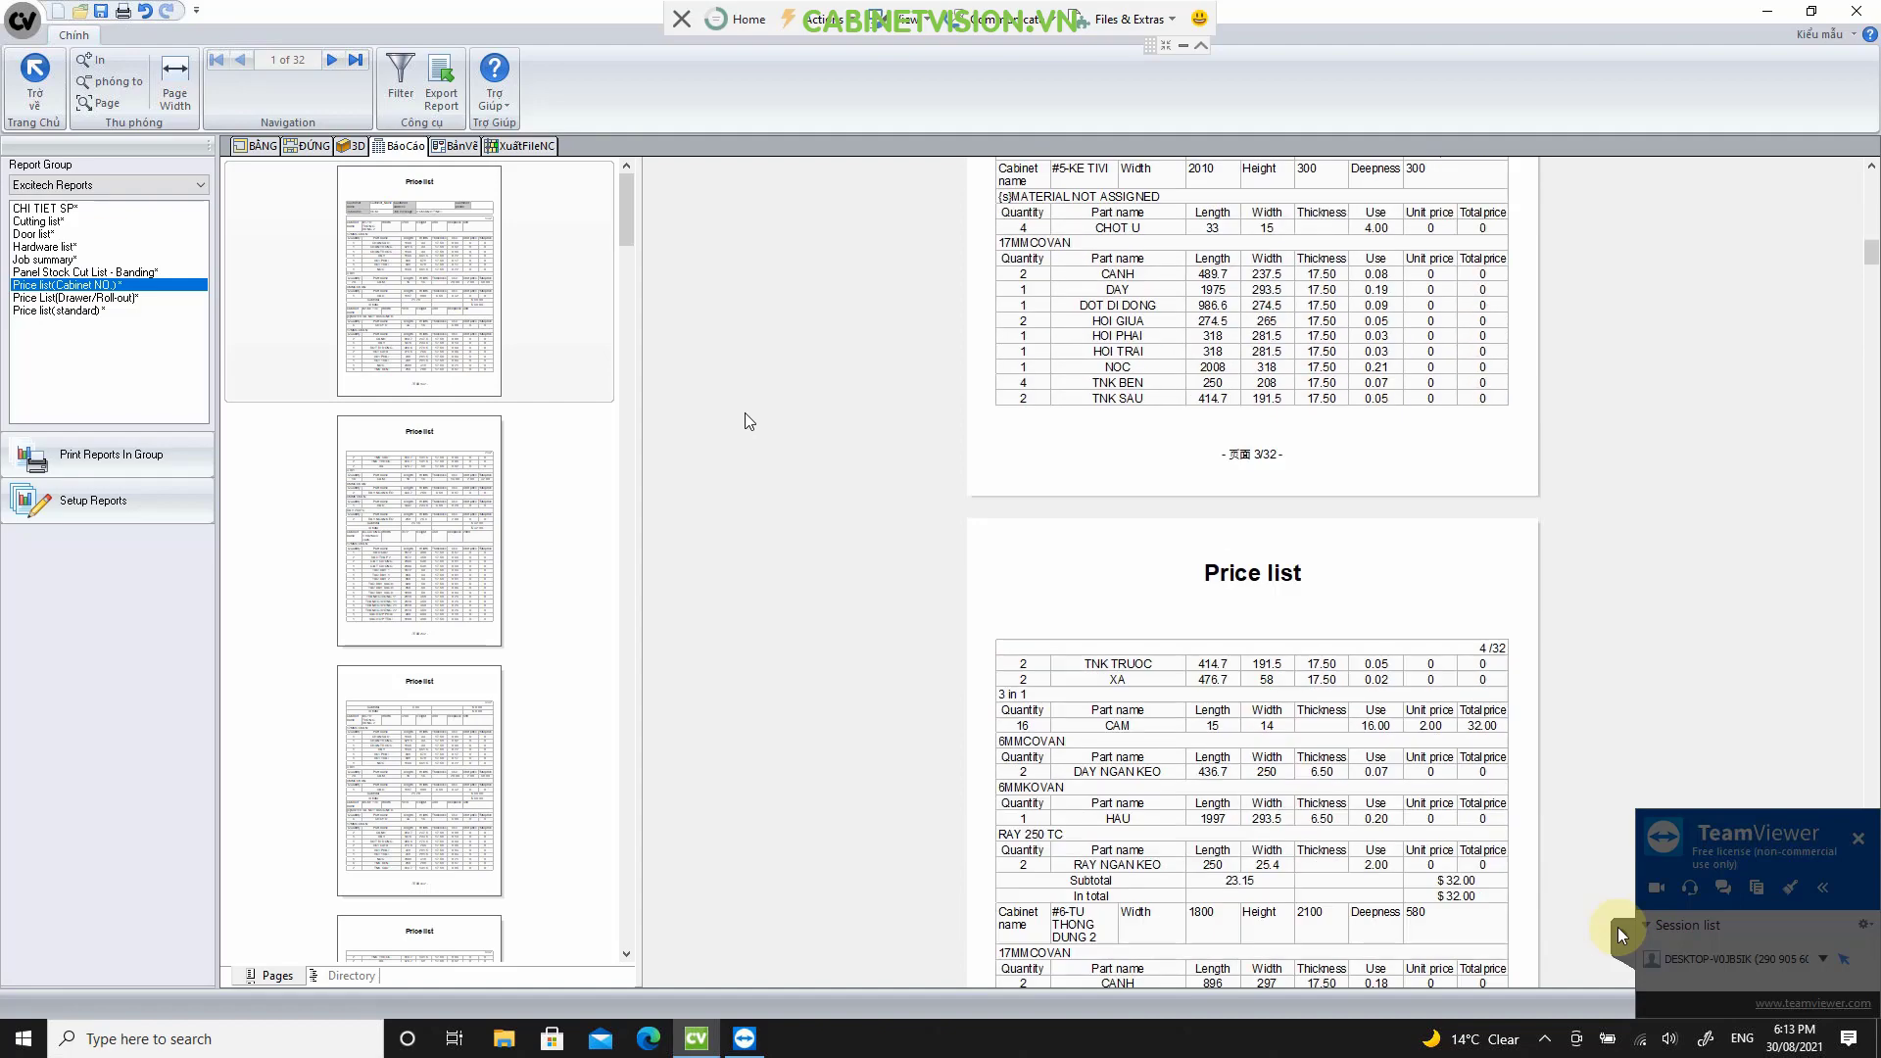
scroll(749, 421, "up", 4)
scroll(744, 422, "up", 5)
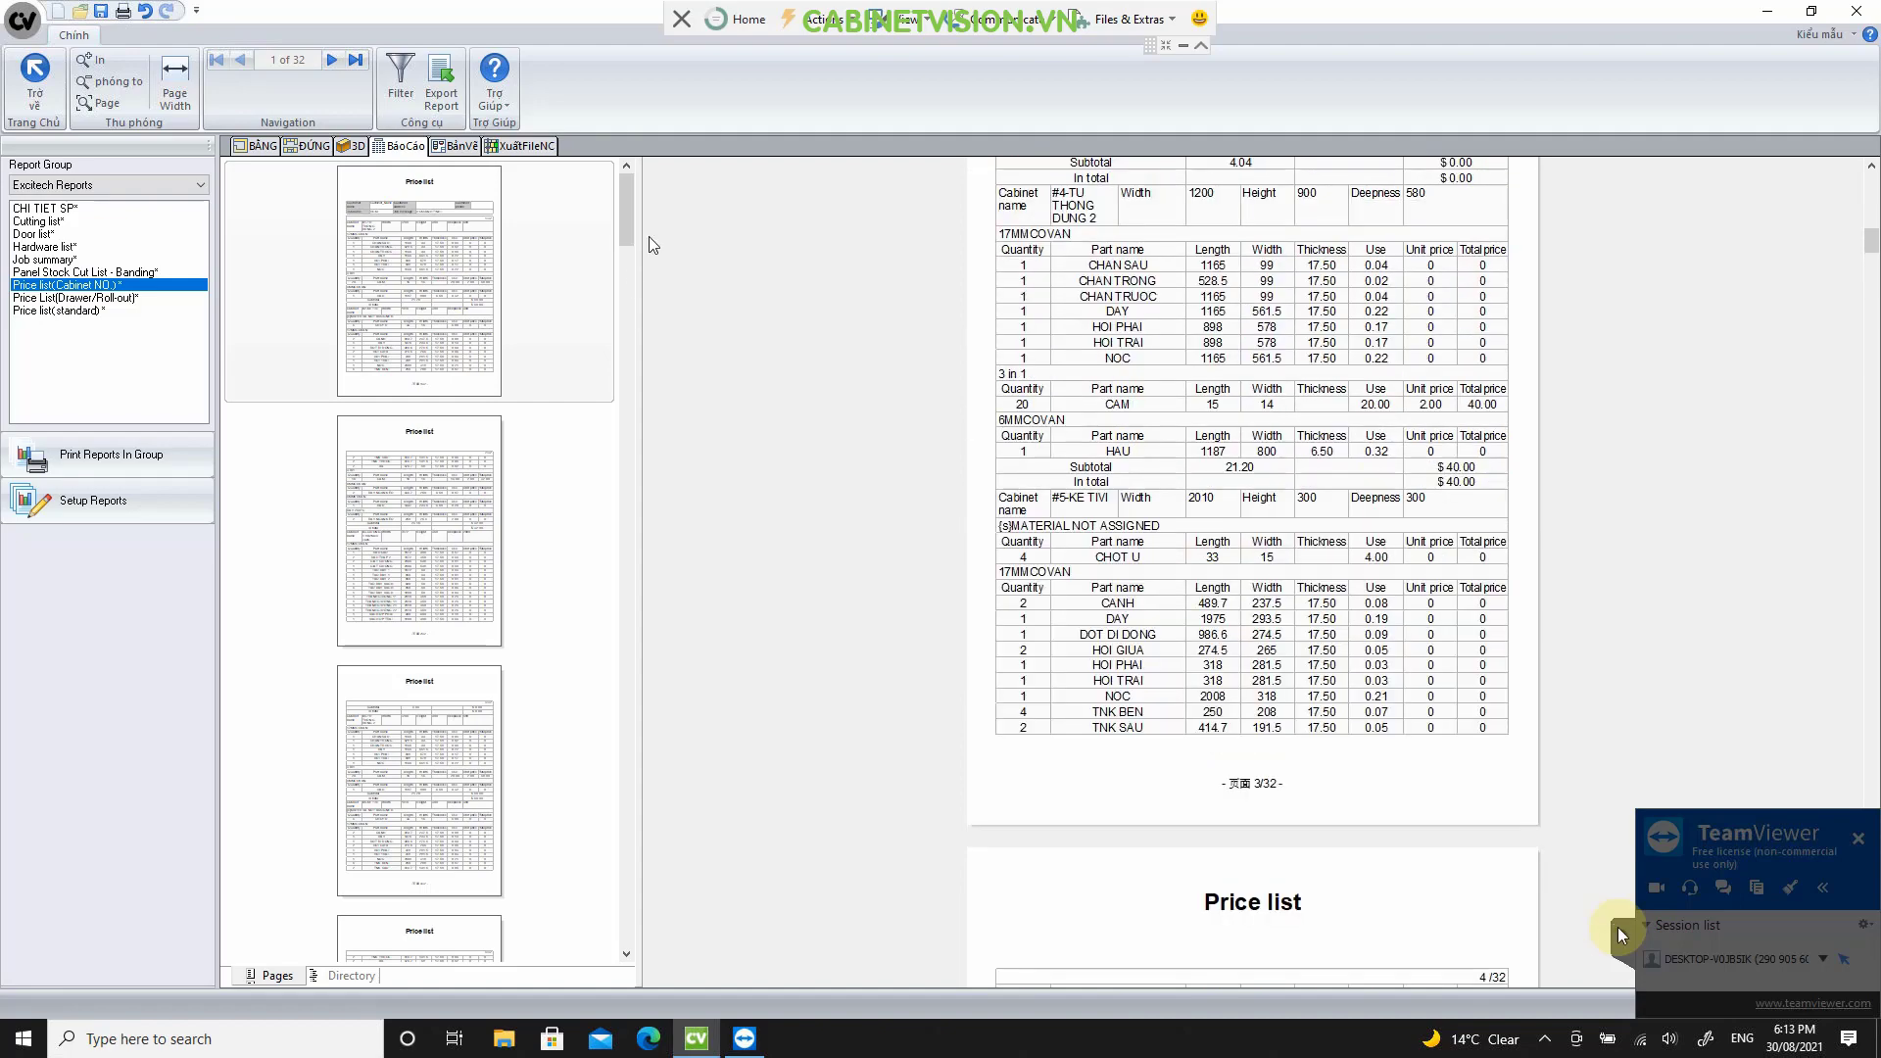
scroll(610, 432, "down", 6)
left_click_drag(624, 422, 662, 169)
scroll(831, 323, "up", 3)
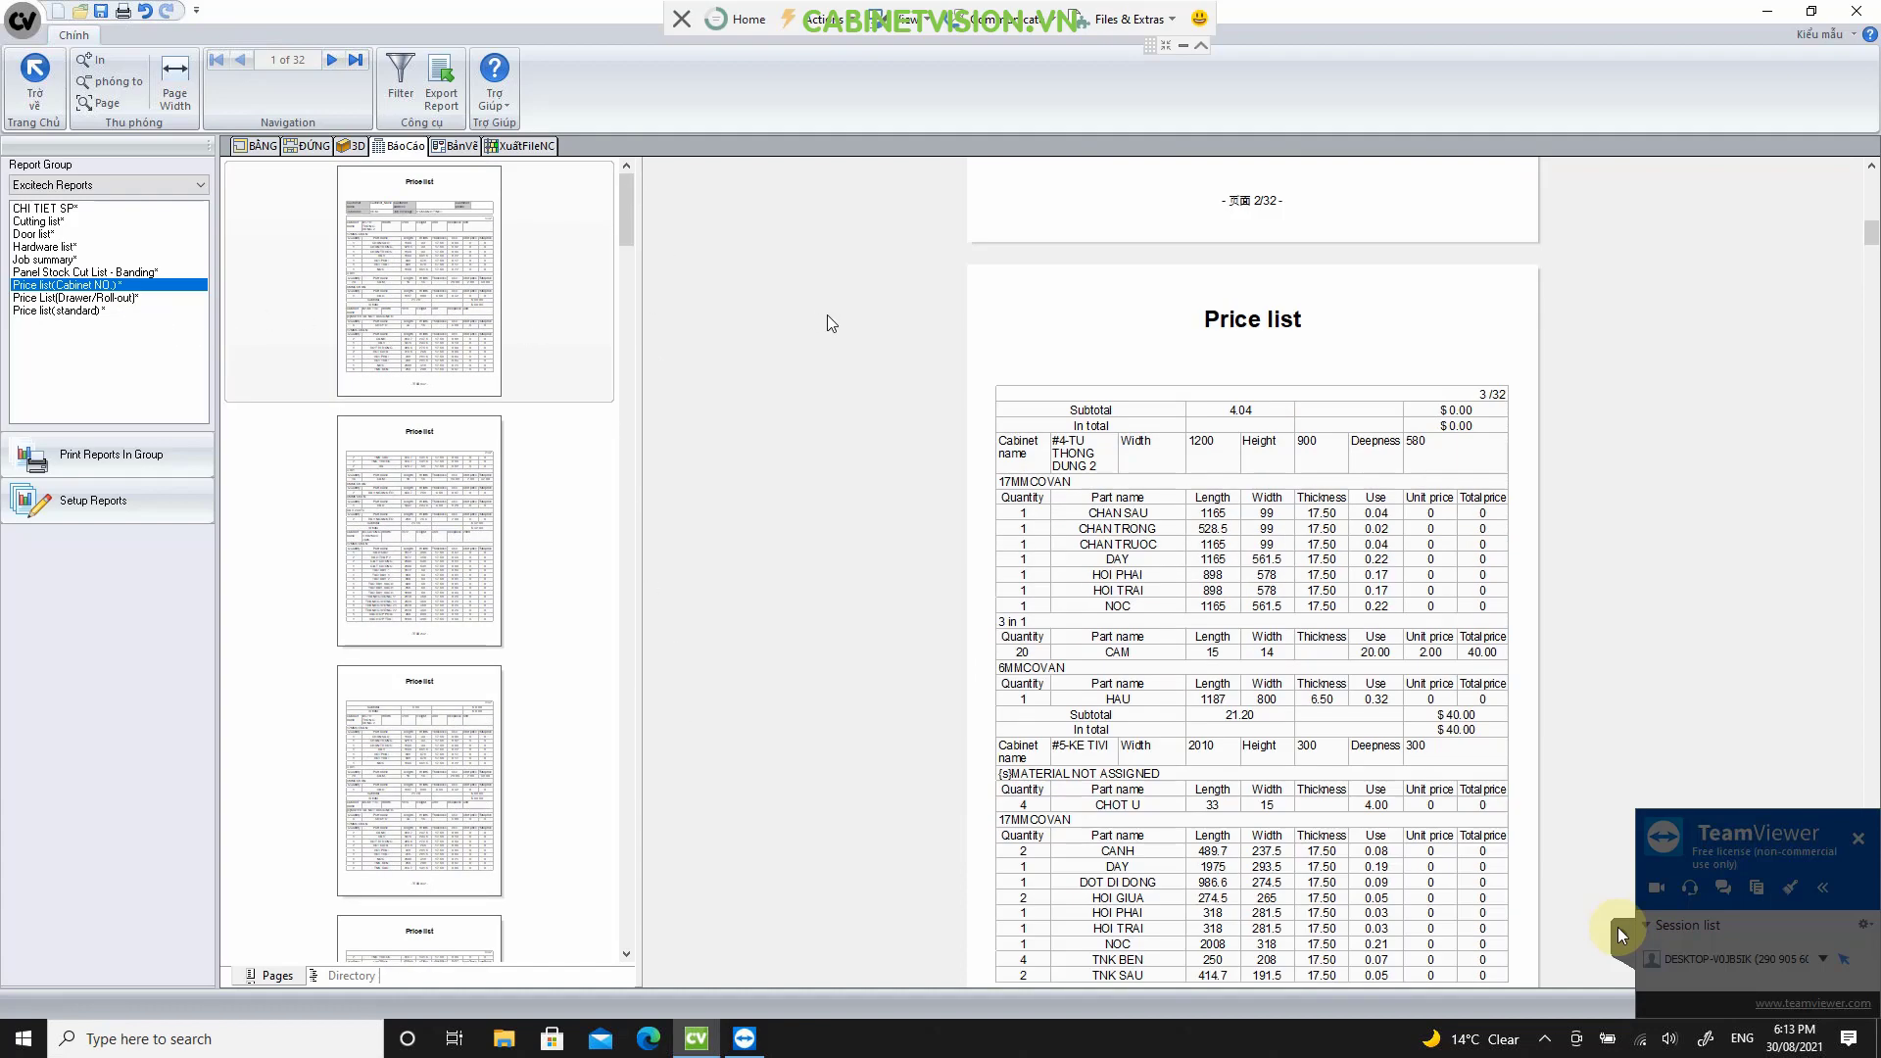
scroll(831, 323, "up", 20)
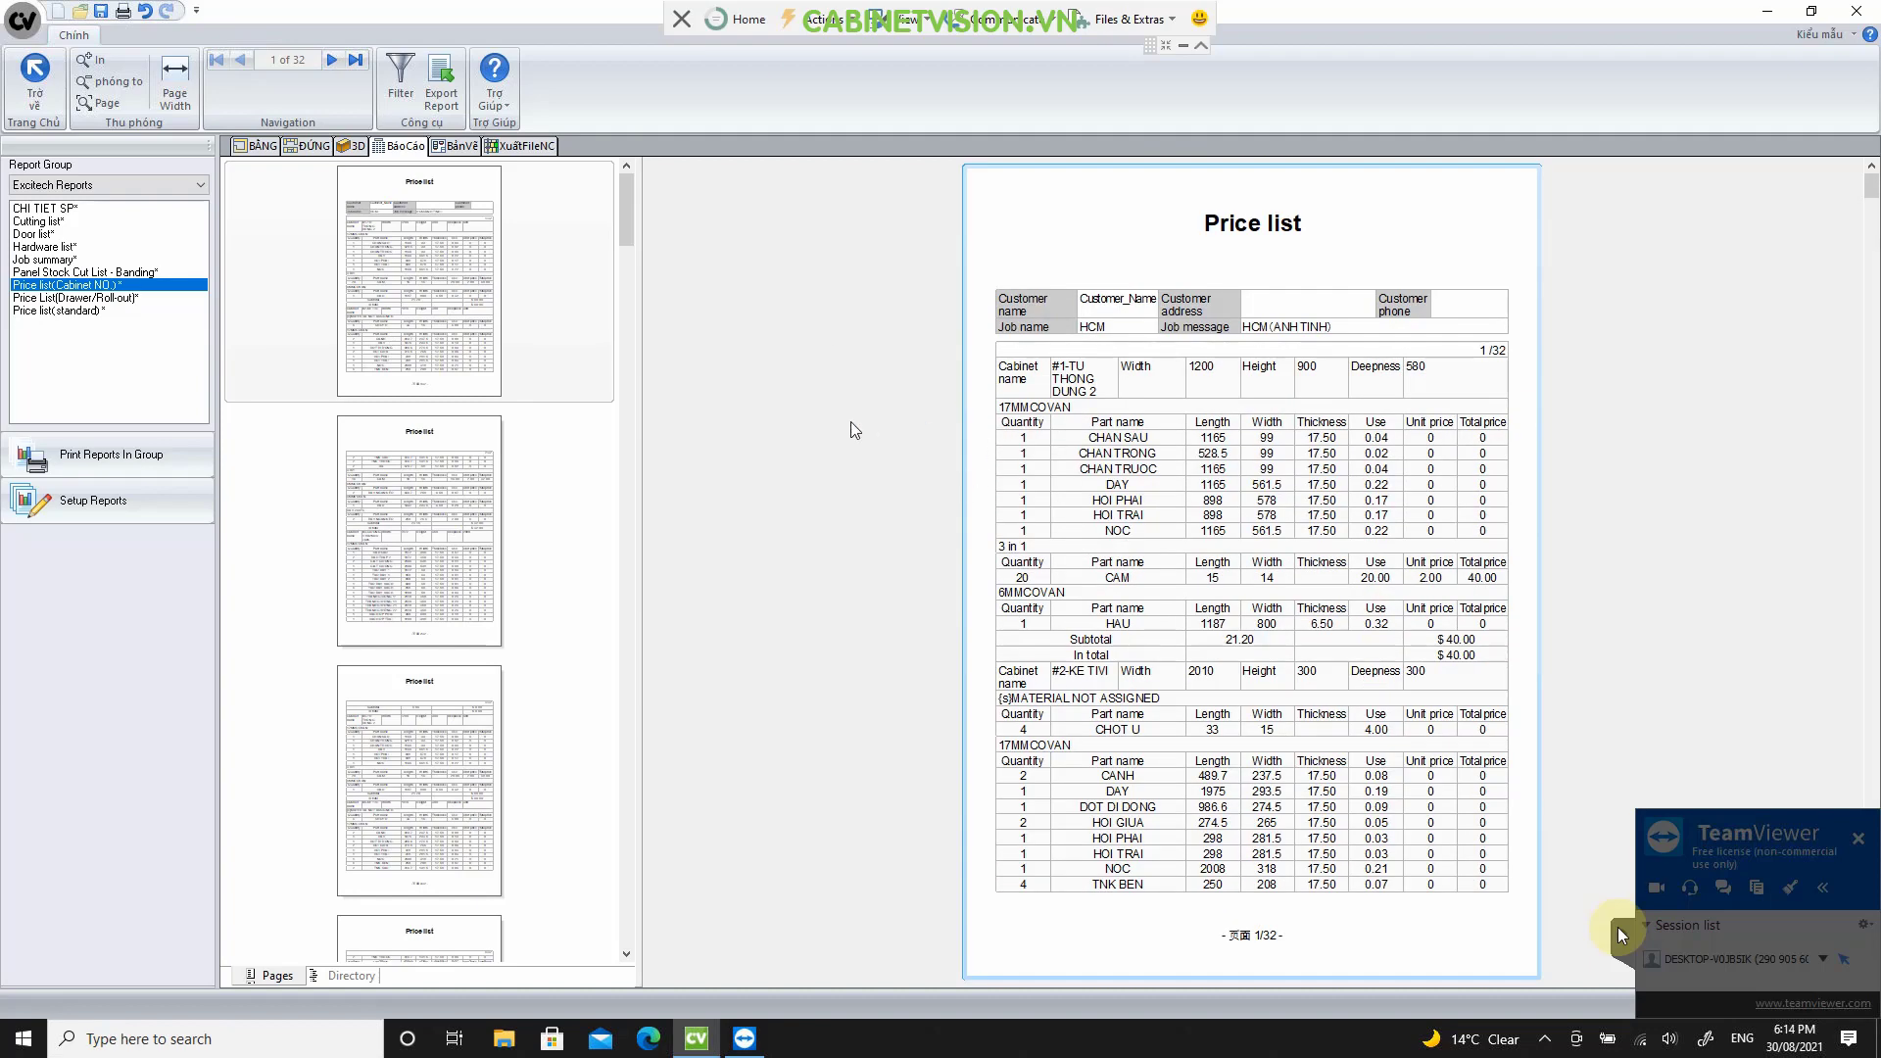
scroll(950, 404, "down", 5)
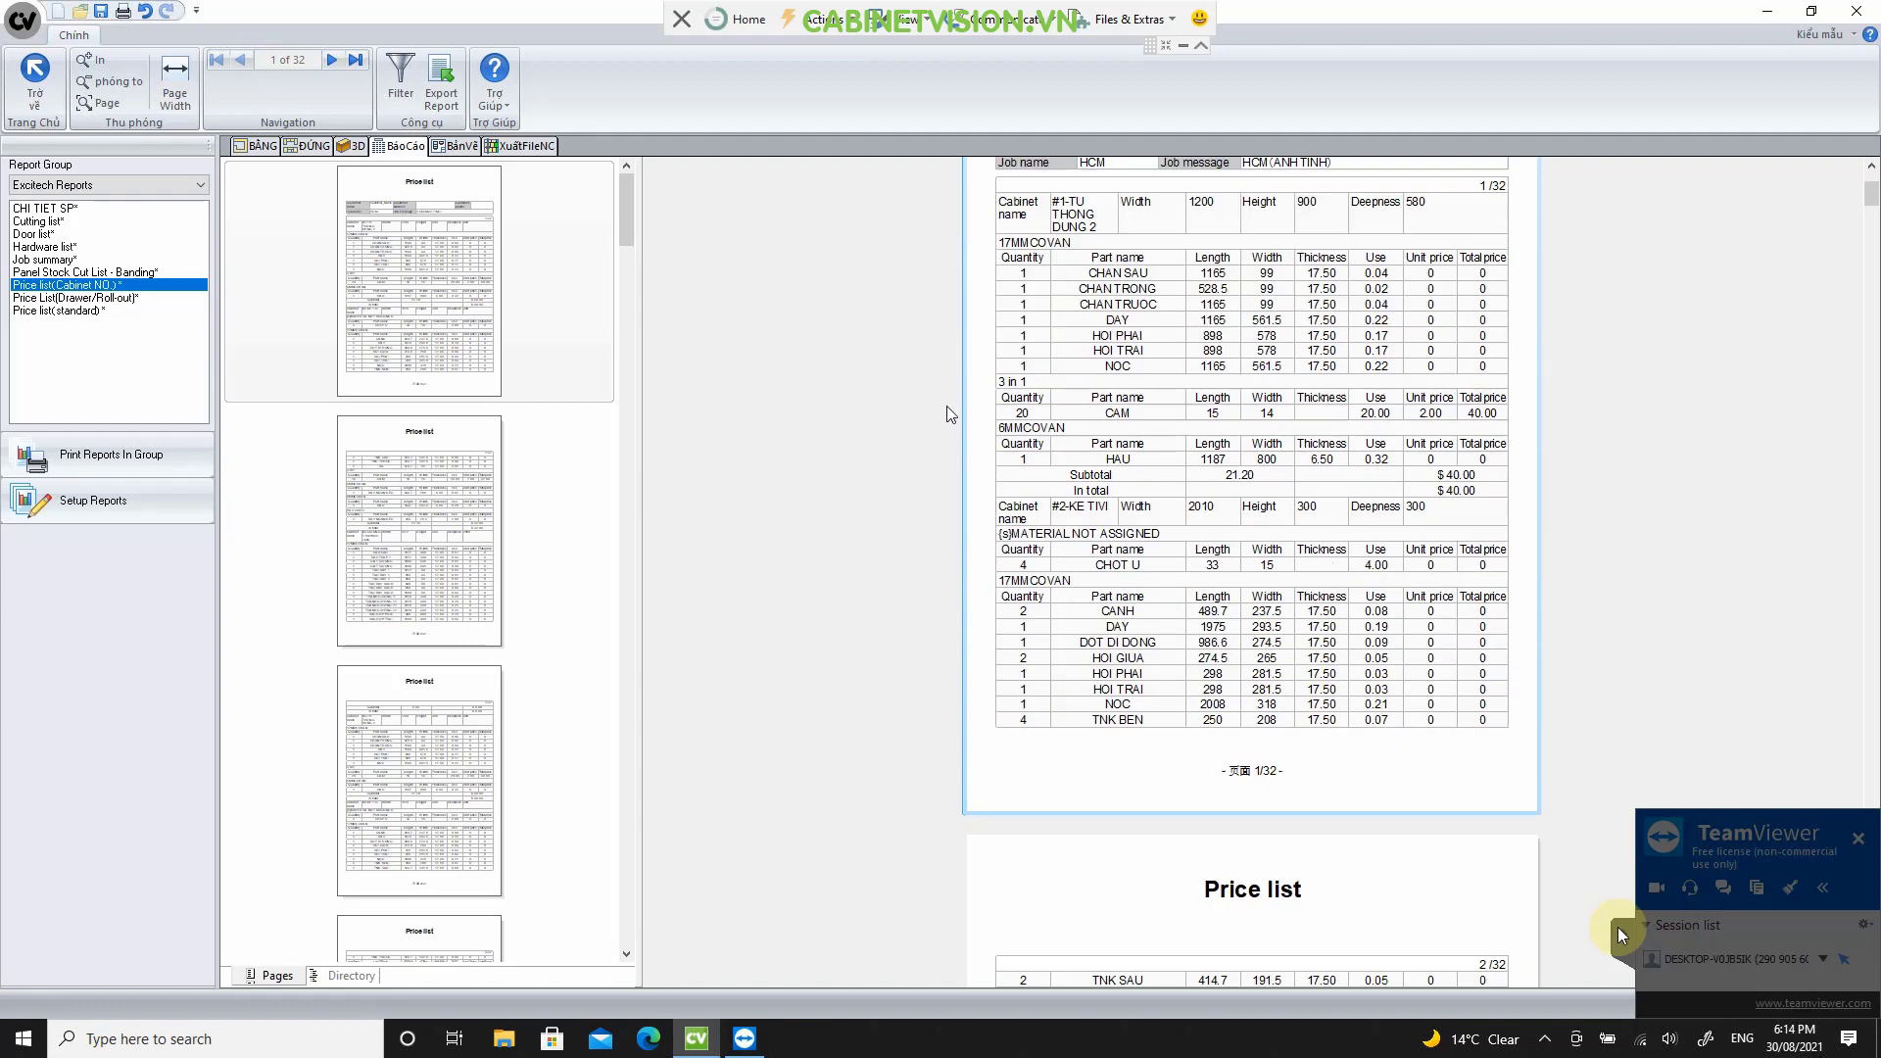
scroll(936, 421, "up", 4)
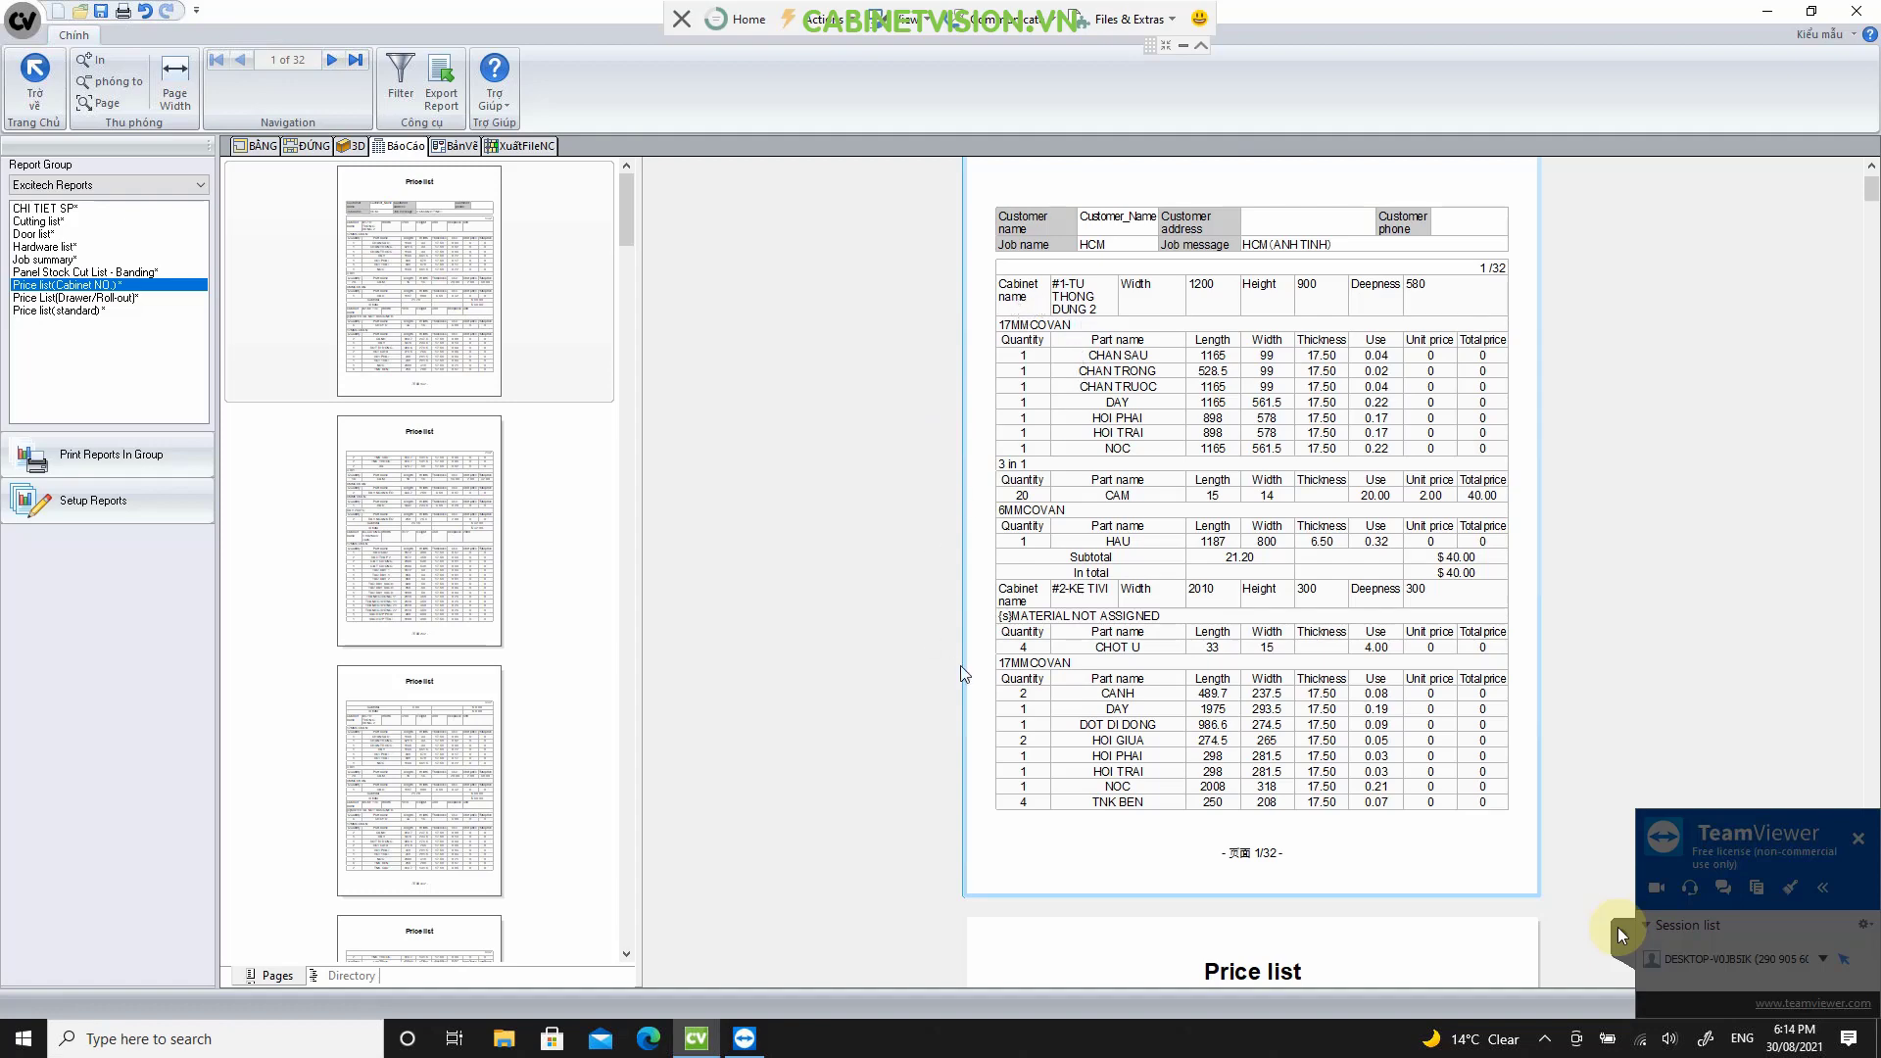
Generate the 13-page Price List (Drawer/Roll-out) report.
scroll(1032, 638, "down", 3)
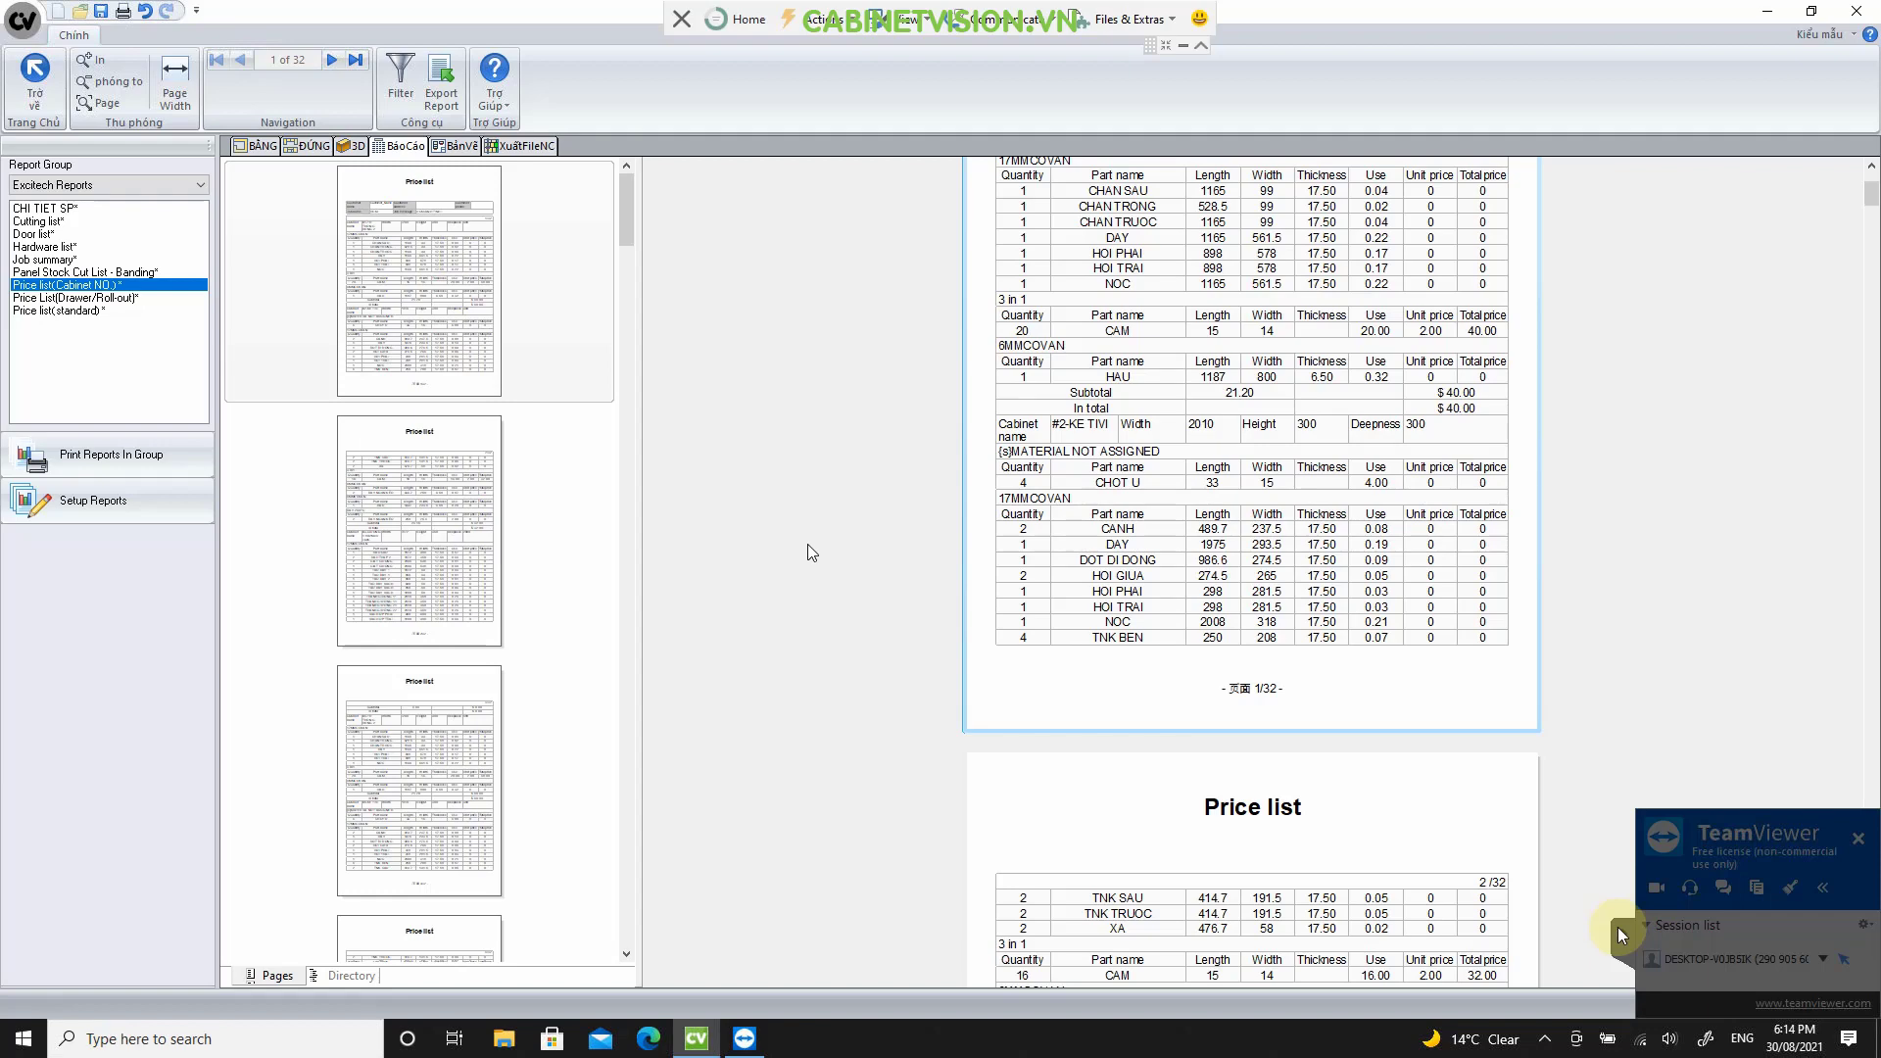
scroll(807, 544, "down", 5)
scroll(809, 545, "down", 3)
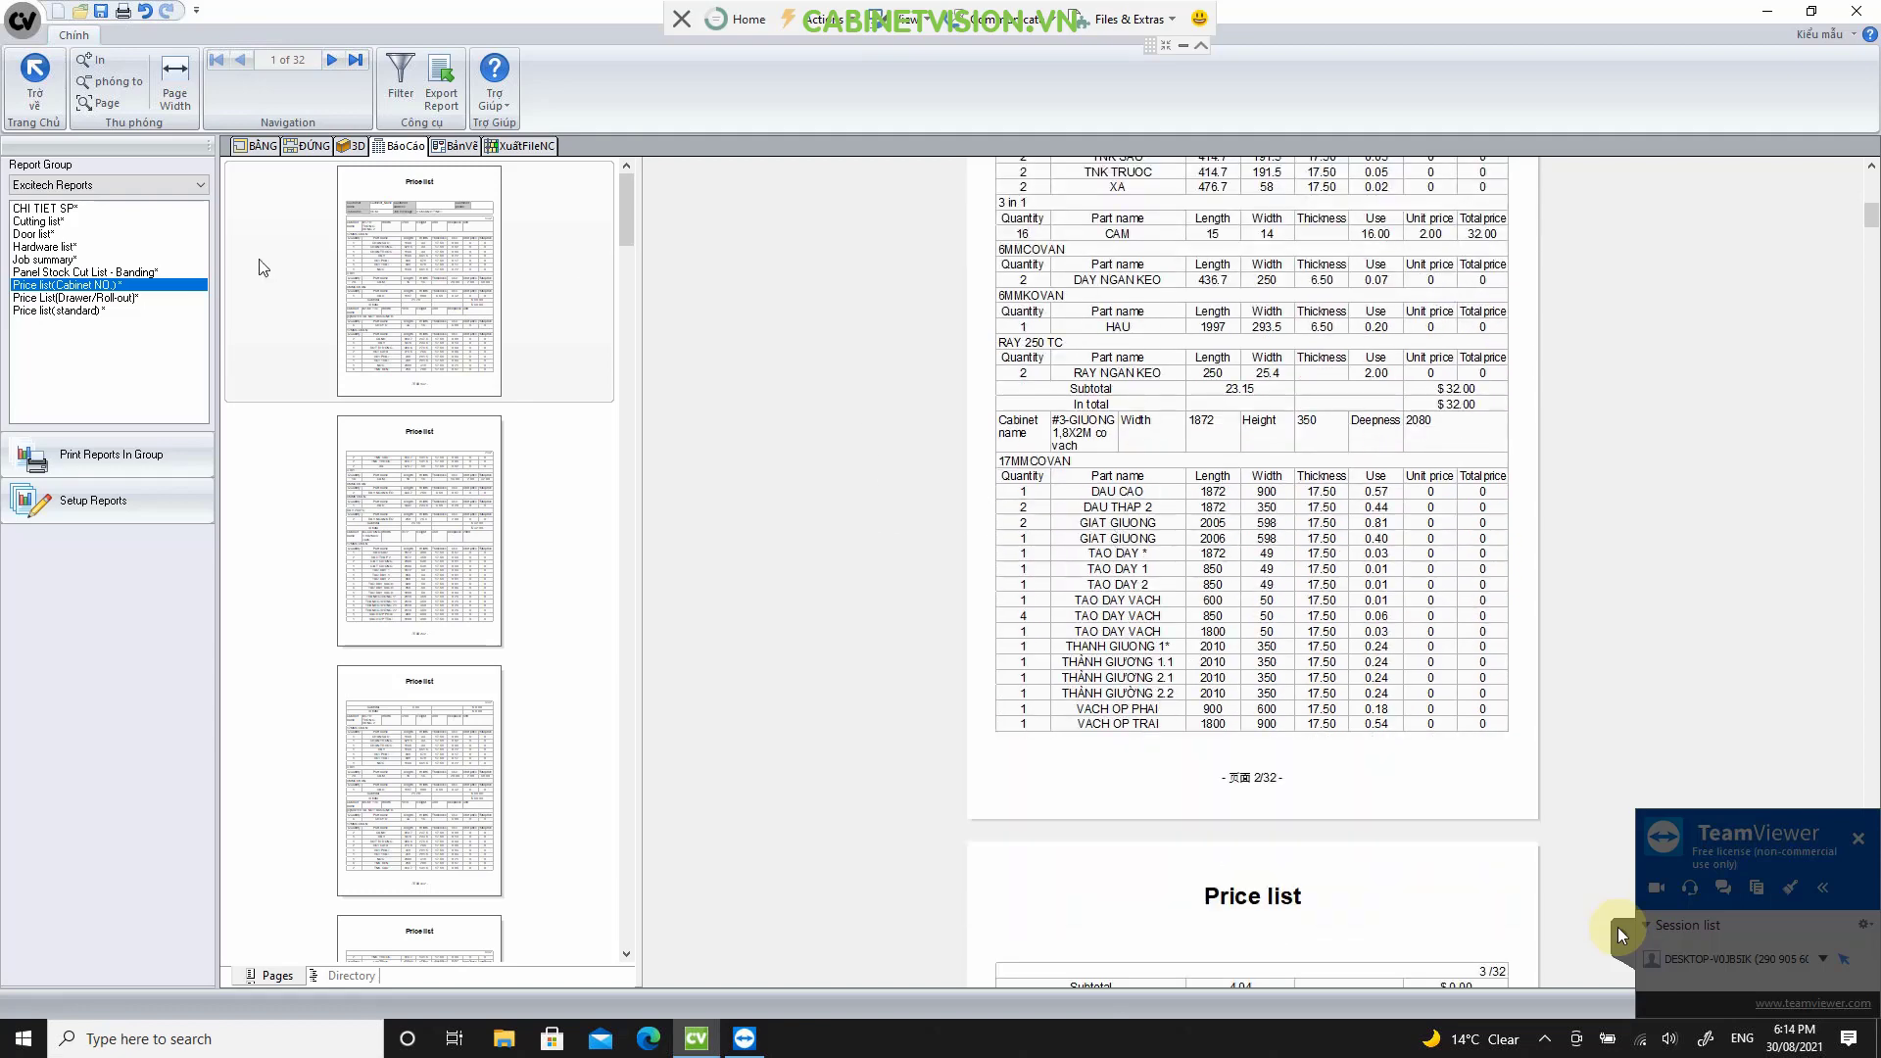
left_click(98, 297)
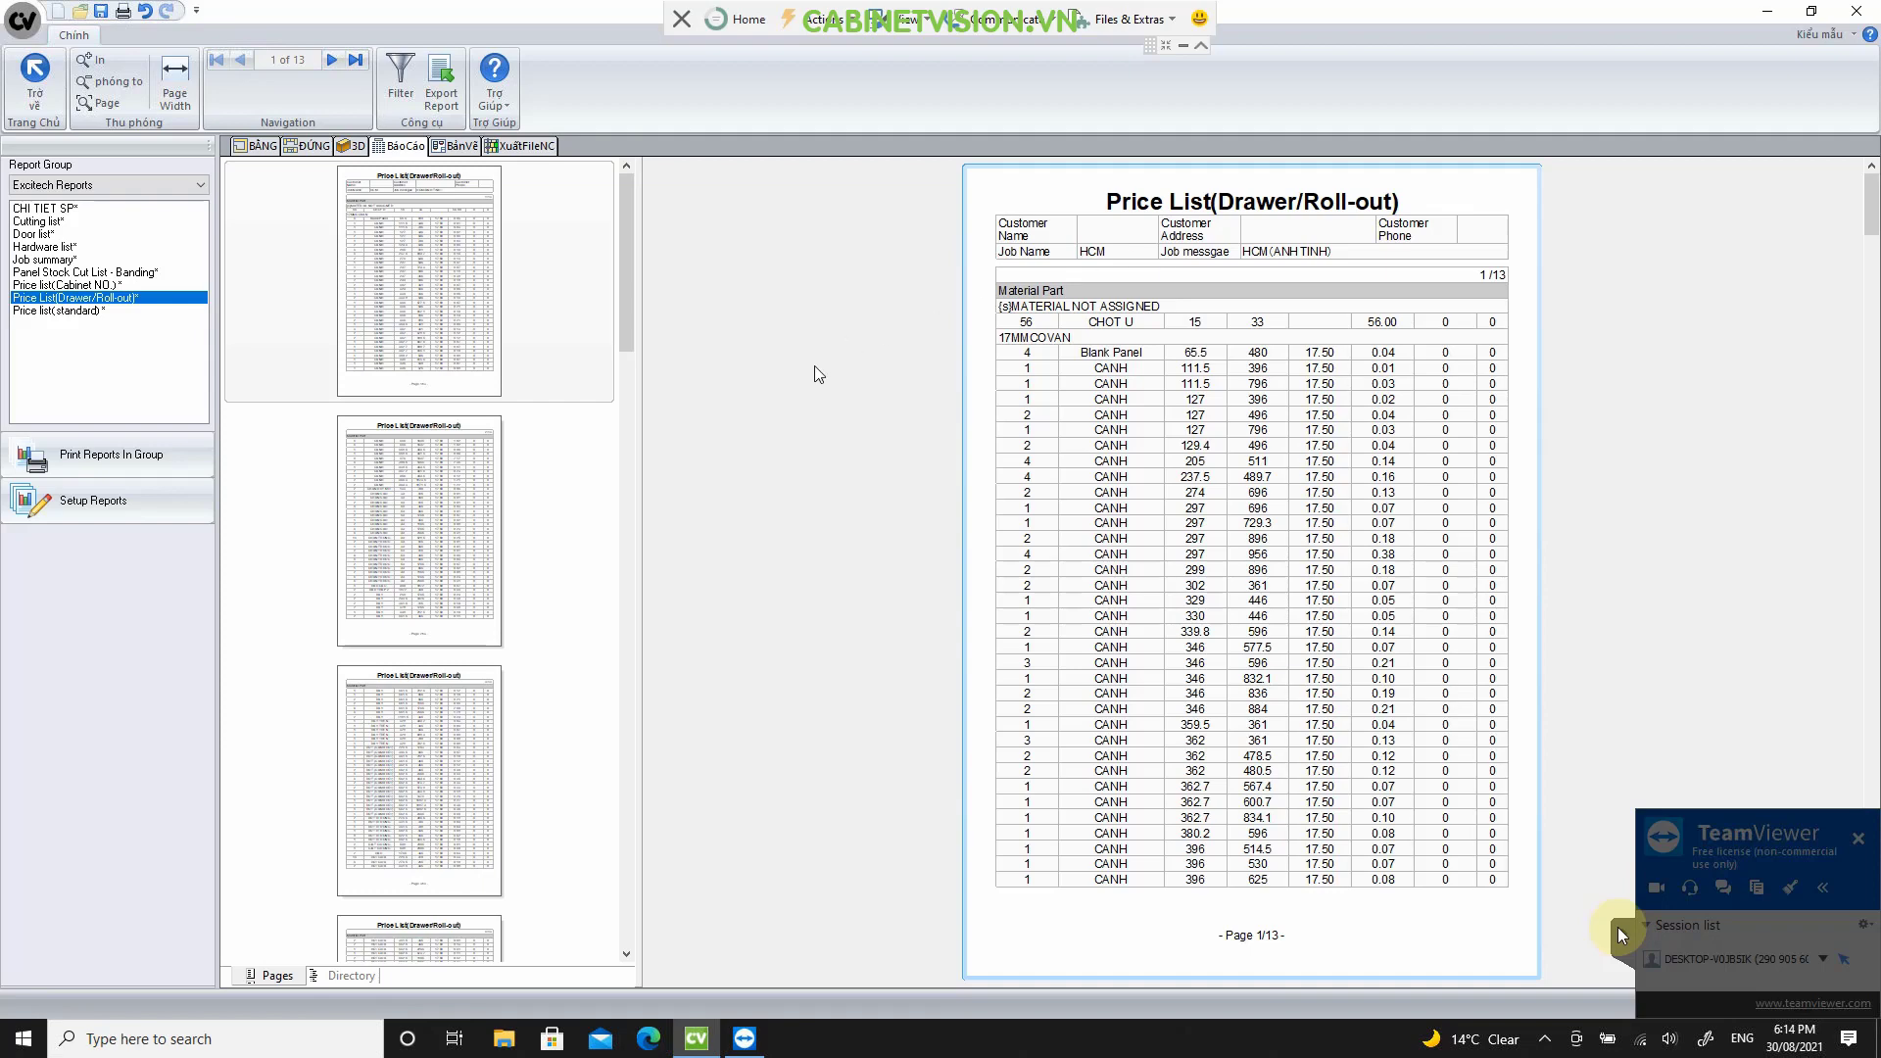
Scroll the Drawer/Roll-out price list and widen the page thumbnail panel.
scroll(814, 368, "down", 5)
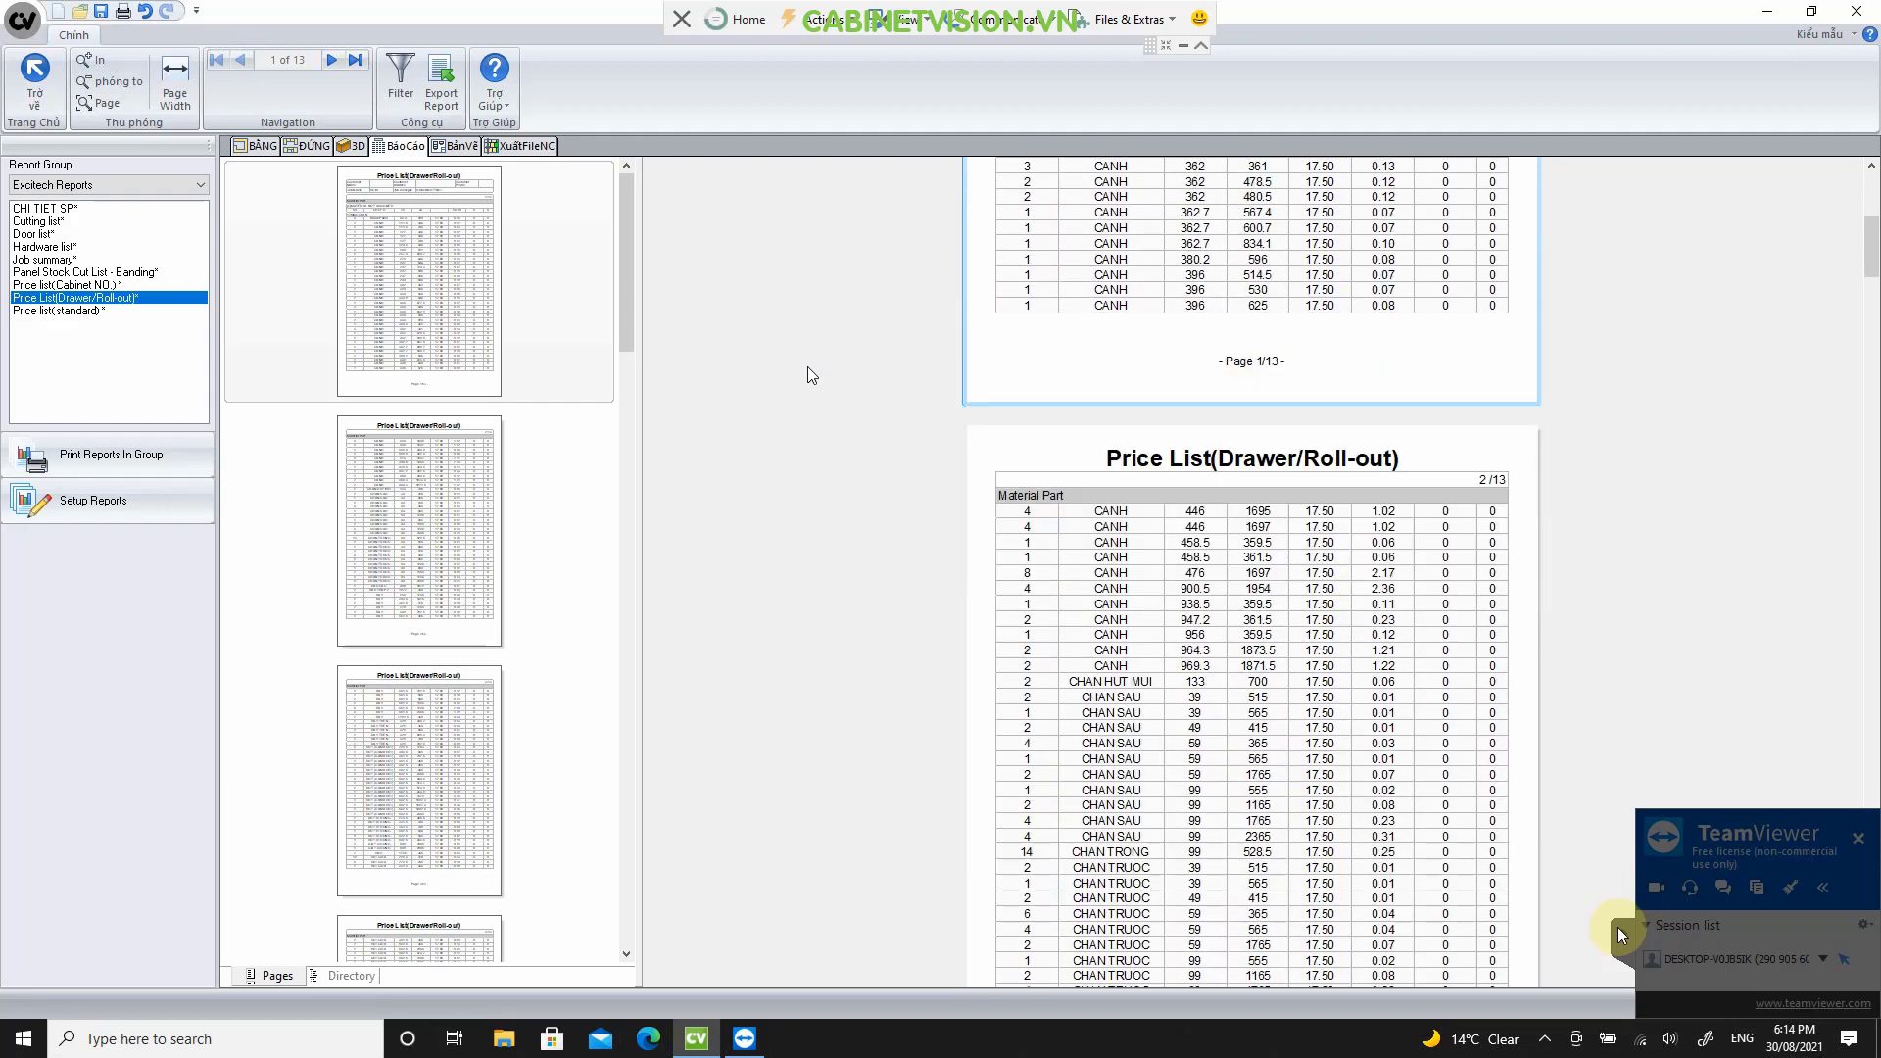
scroll(810, 369, "up", 5)
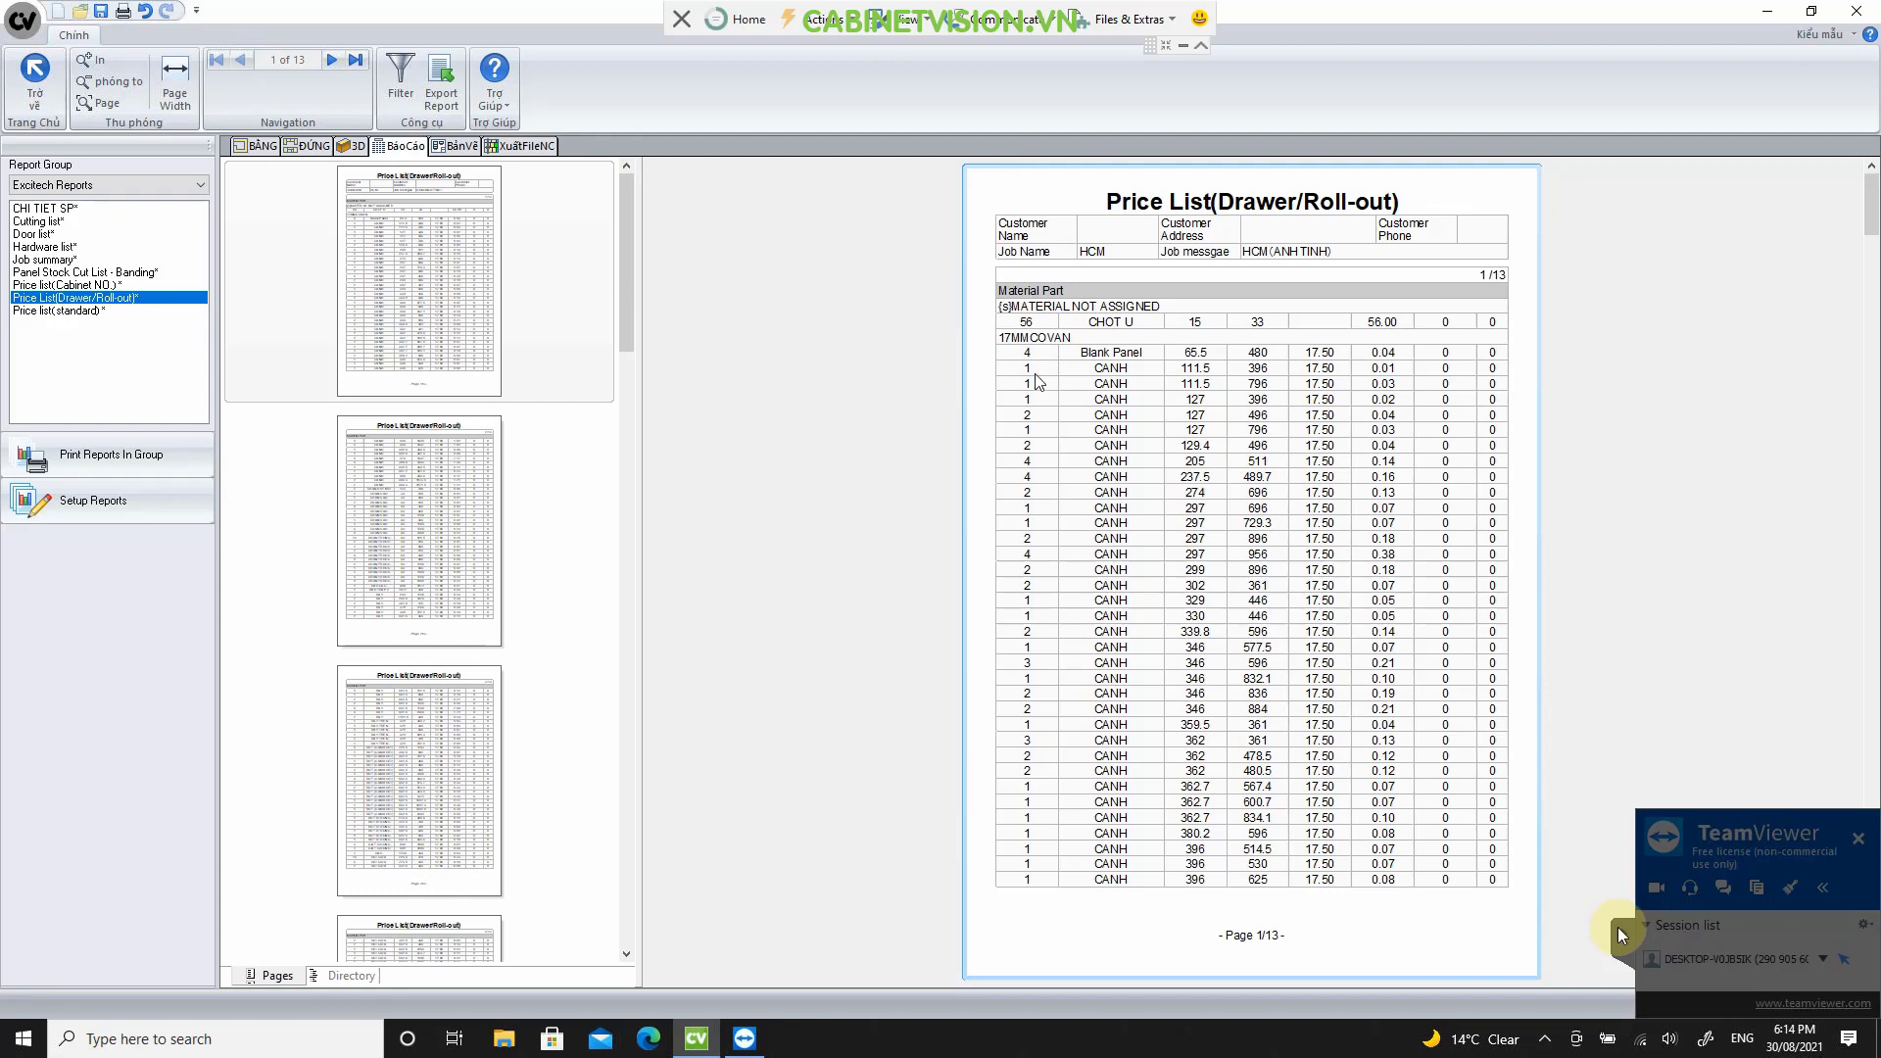
scroll(719, 397, "down", 12)
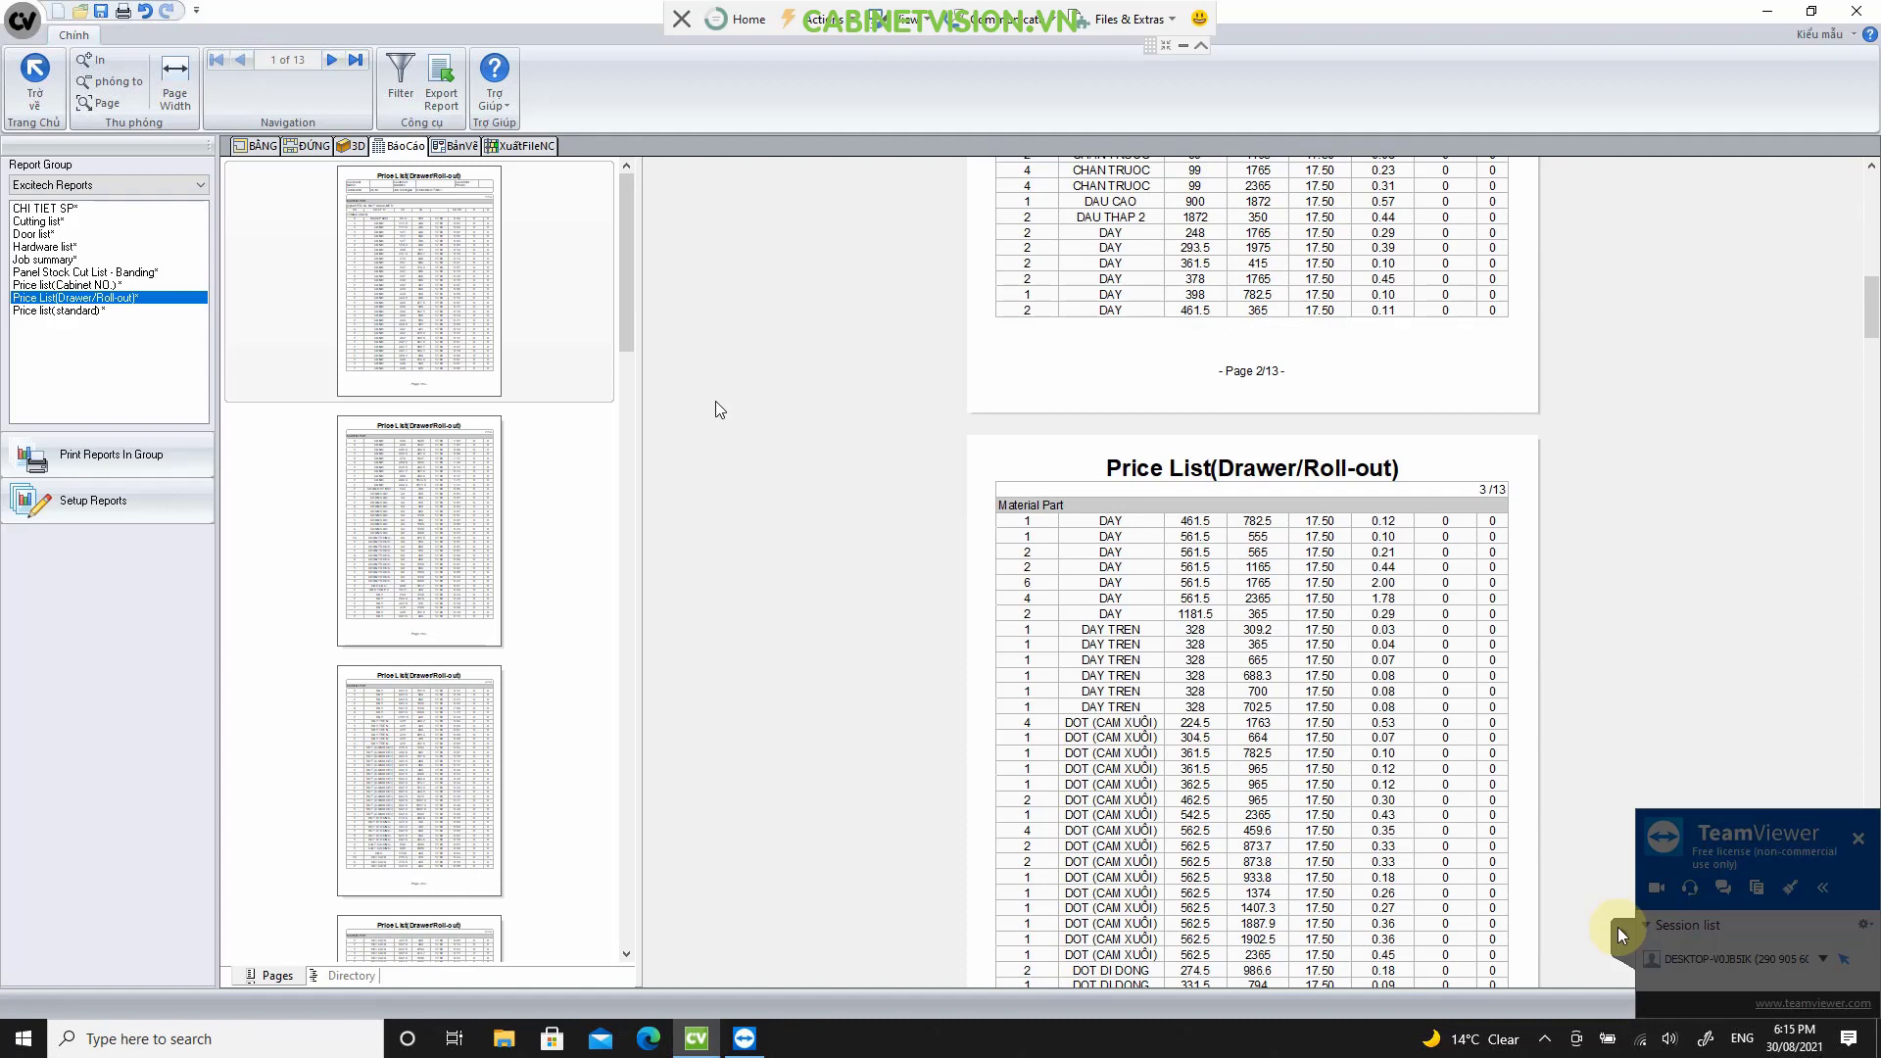
scroll(715, 401, "down", 6)
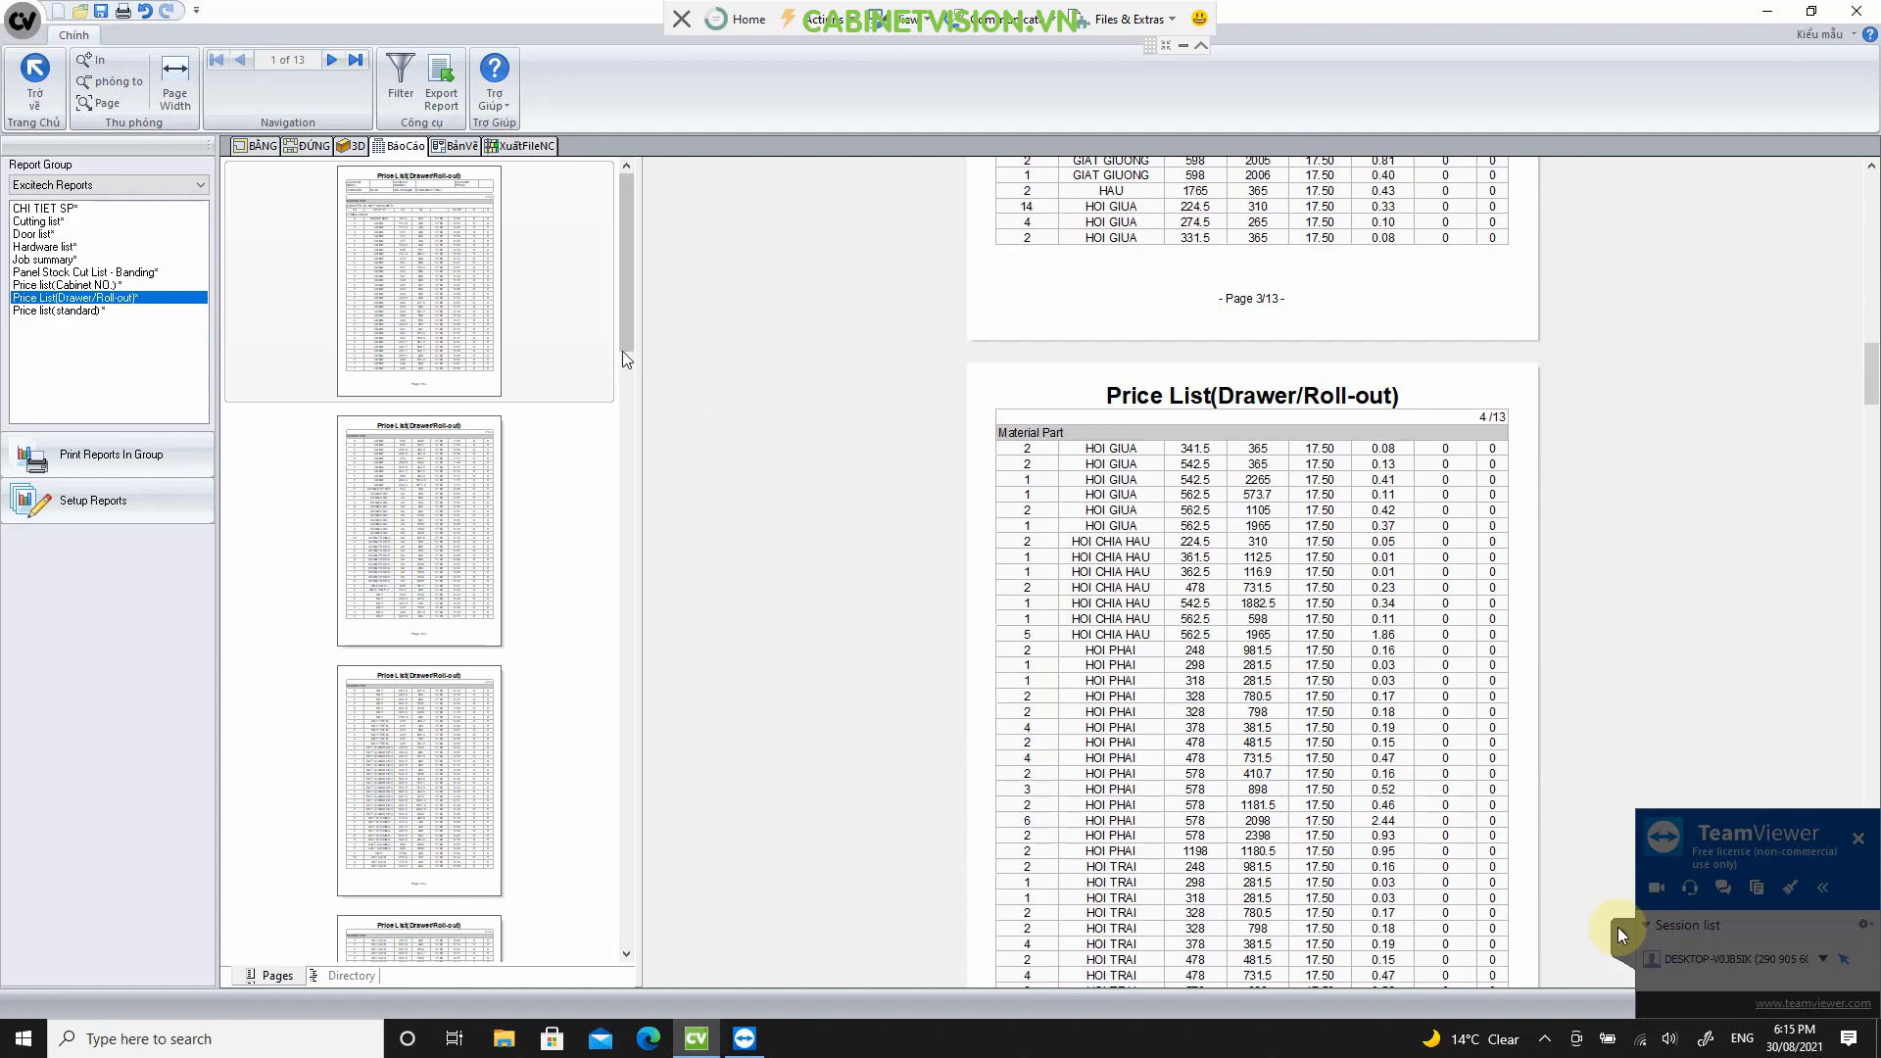
left_click_drag(652, 504, 674, 503)
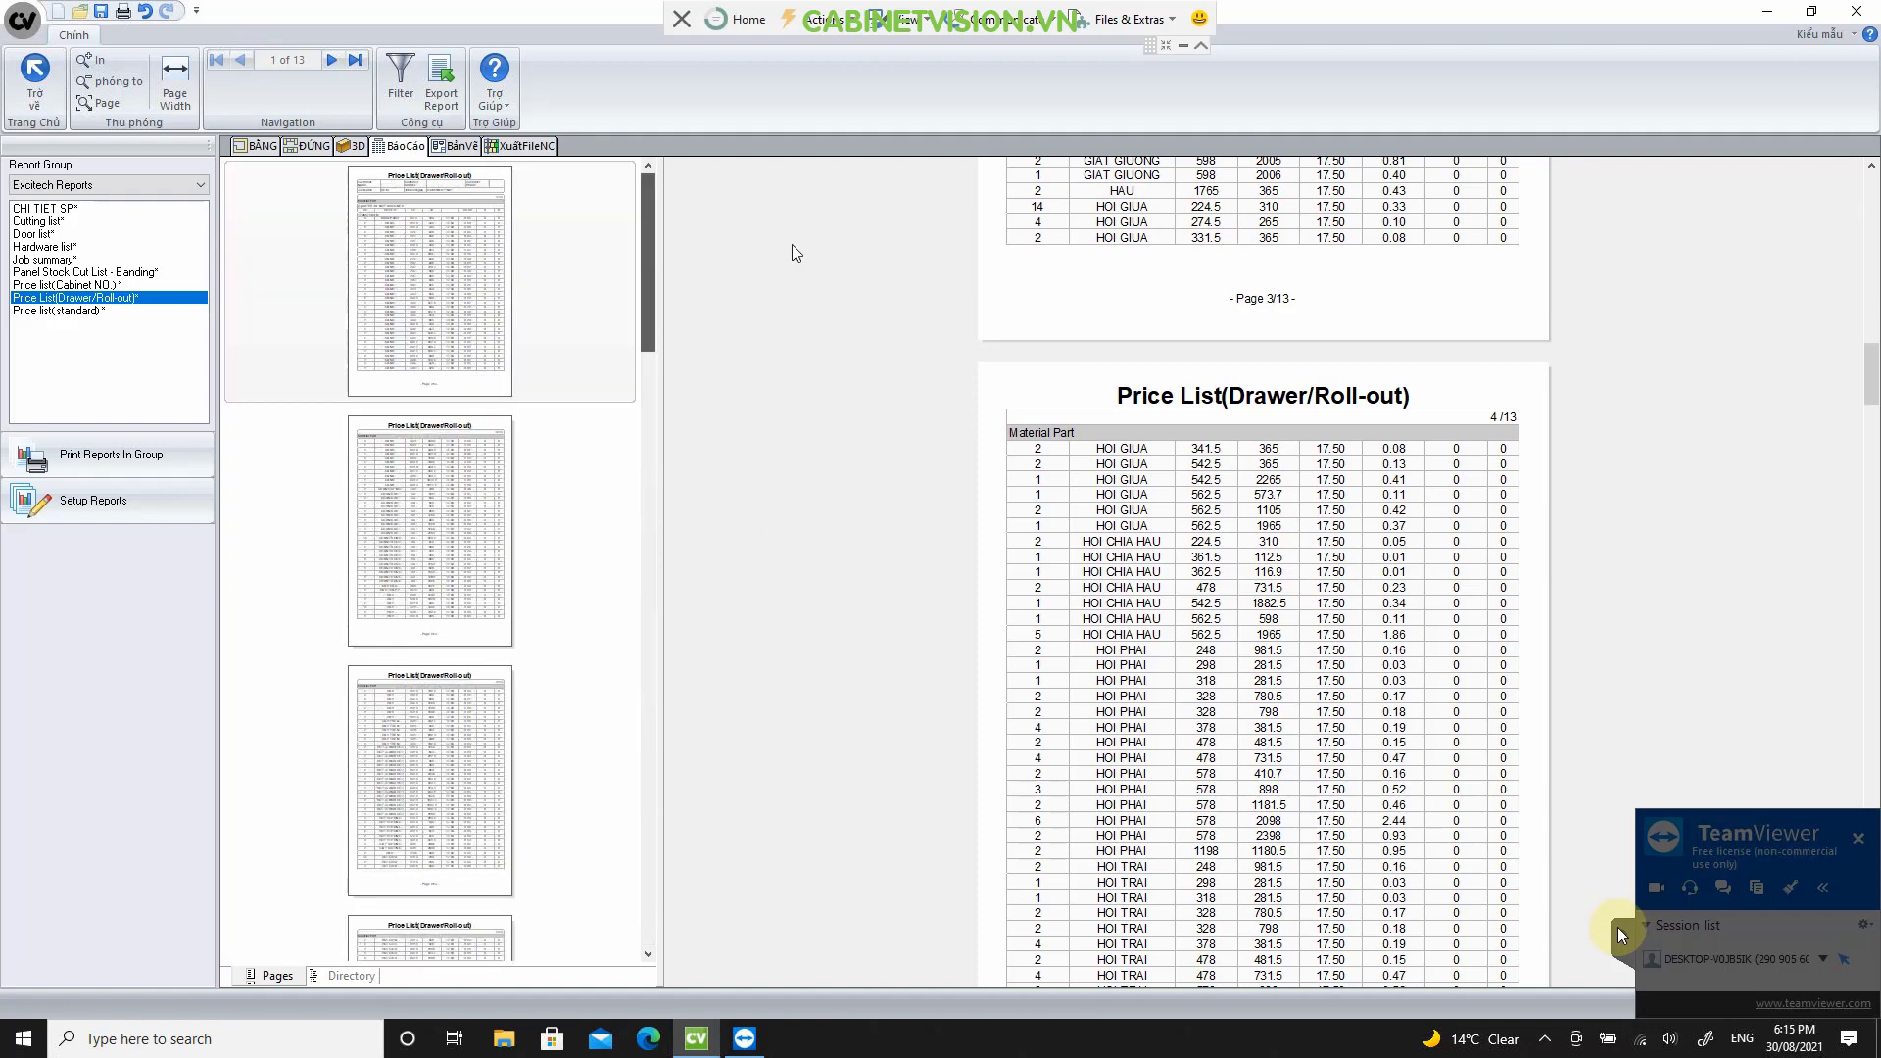
Generate the 12-page Price list (standard) report.
scroll(933, 542, "down", 5)
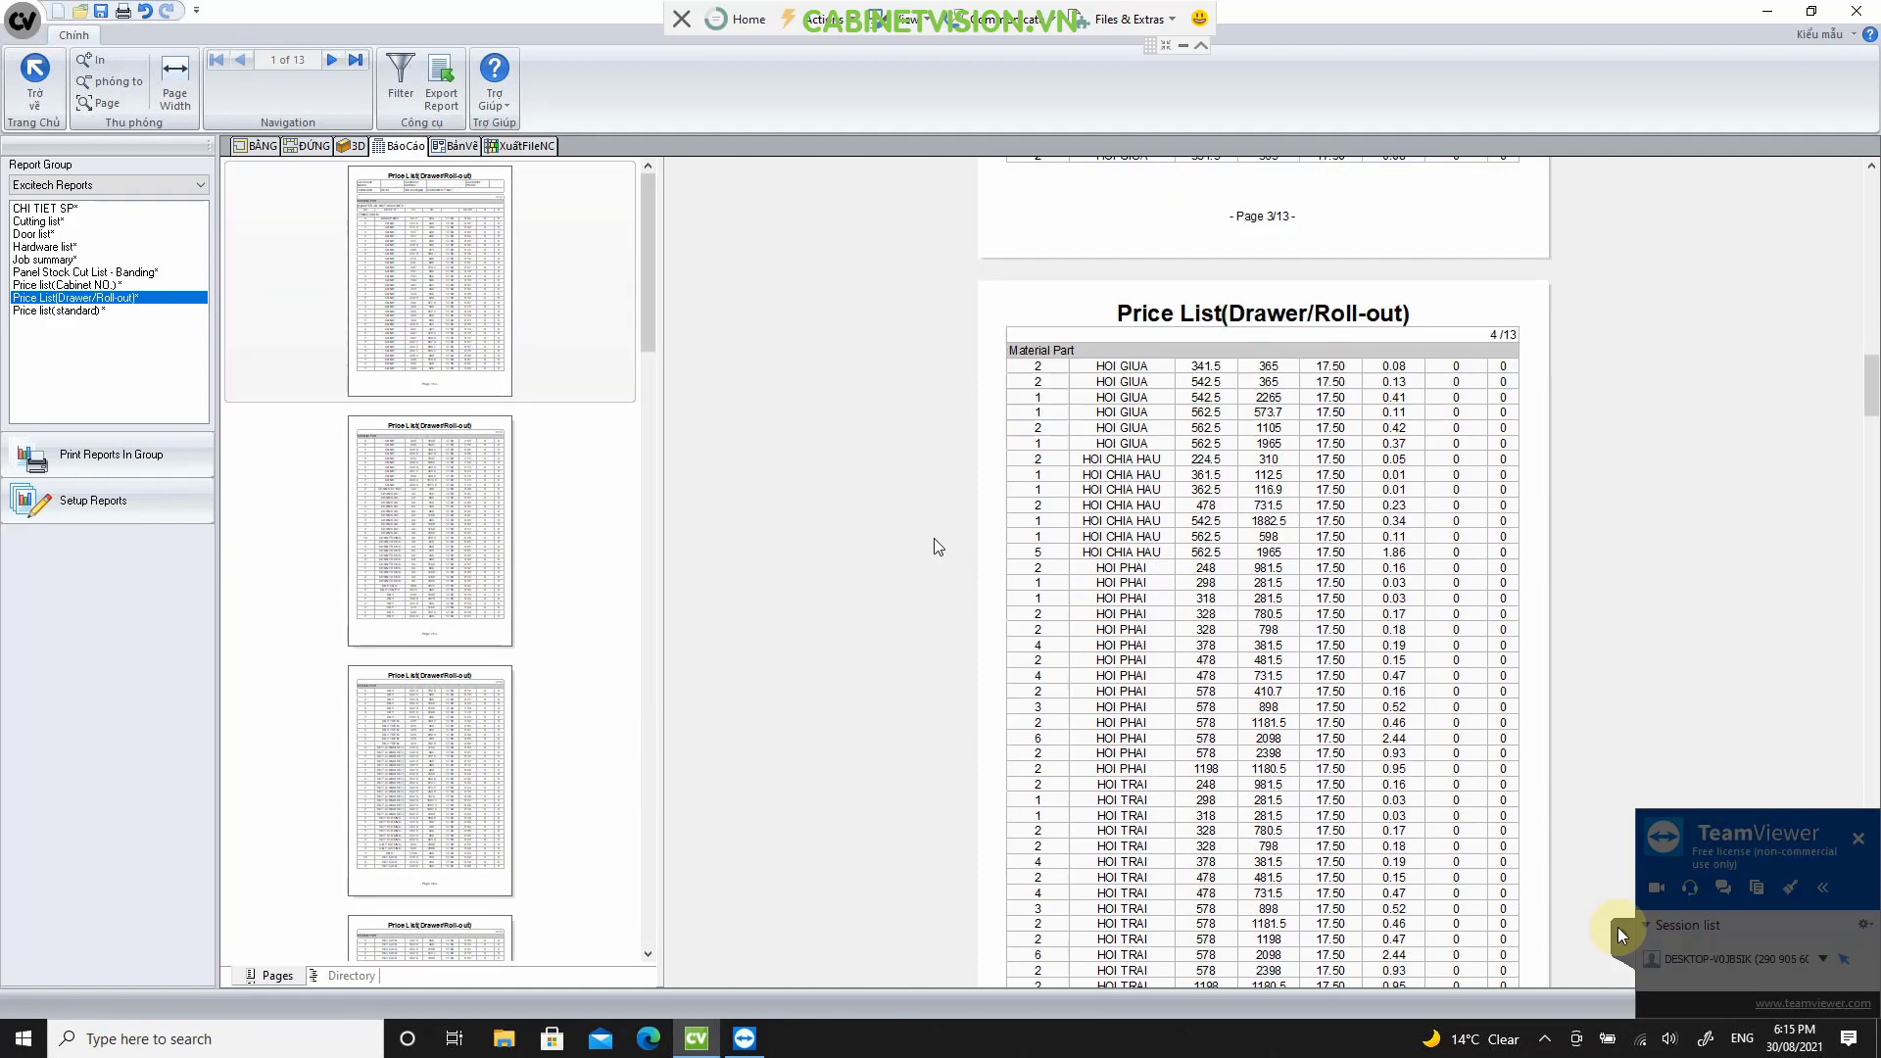
scroll(933, 542, "up", 6)
left_click(44, 310)
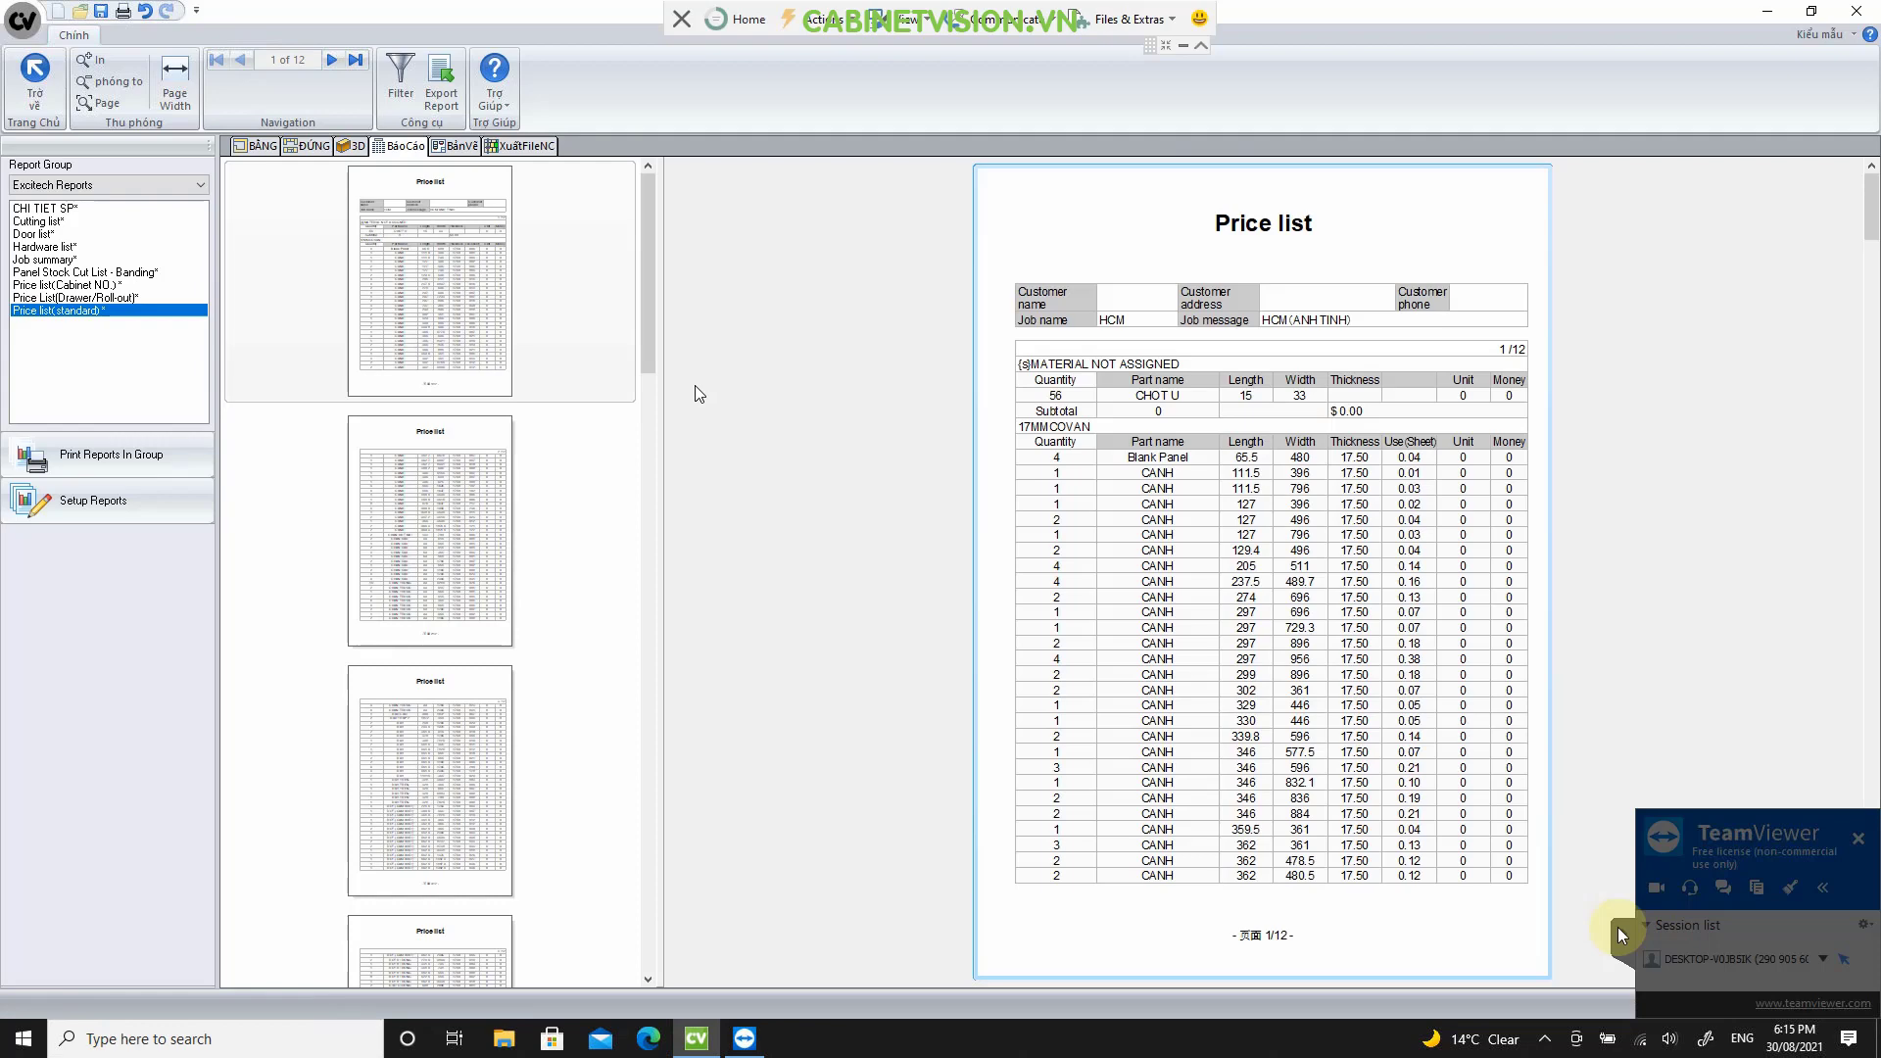
Scroll the standard price list, then switch back to the Drawer/Roll-out price list.
scroll(696, 387, "down", 10)
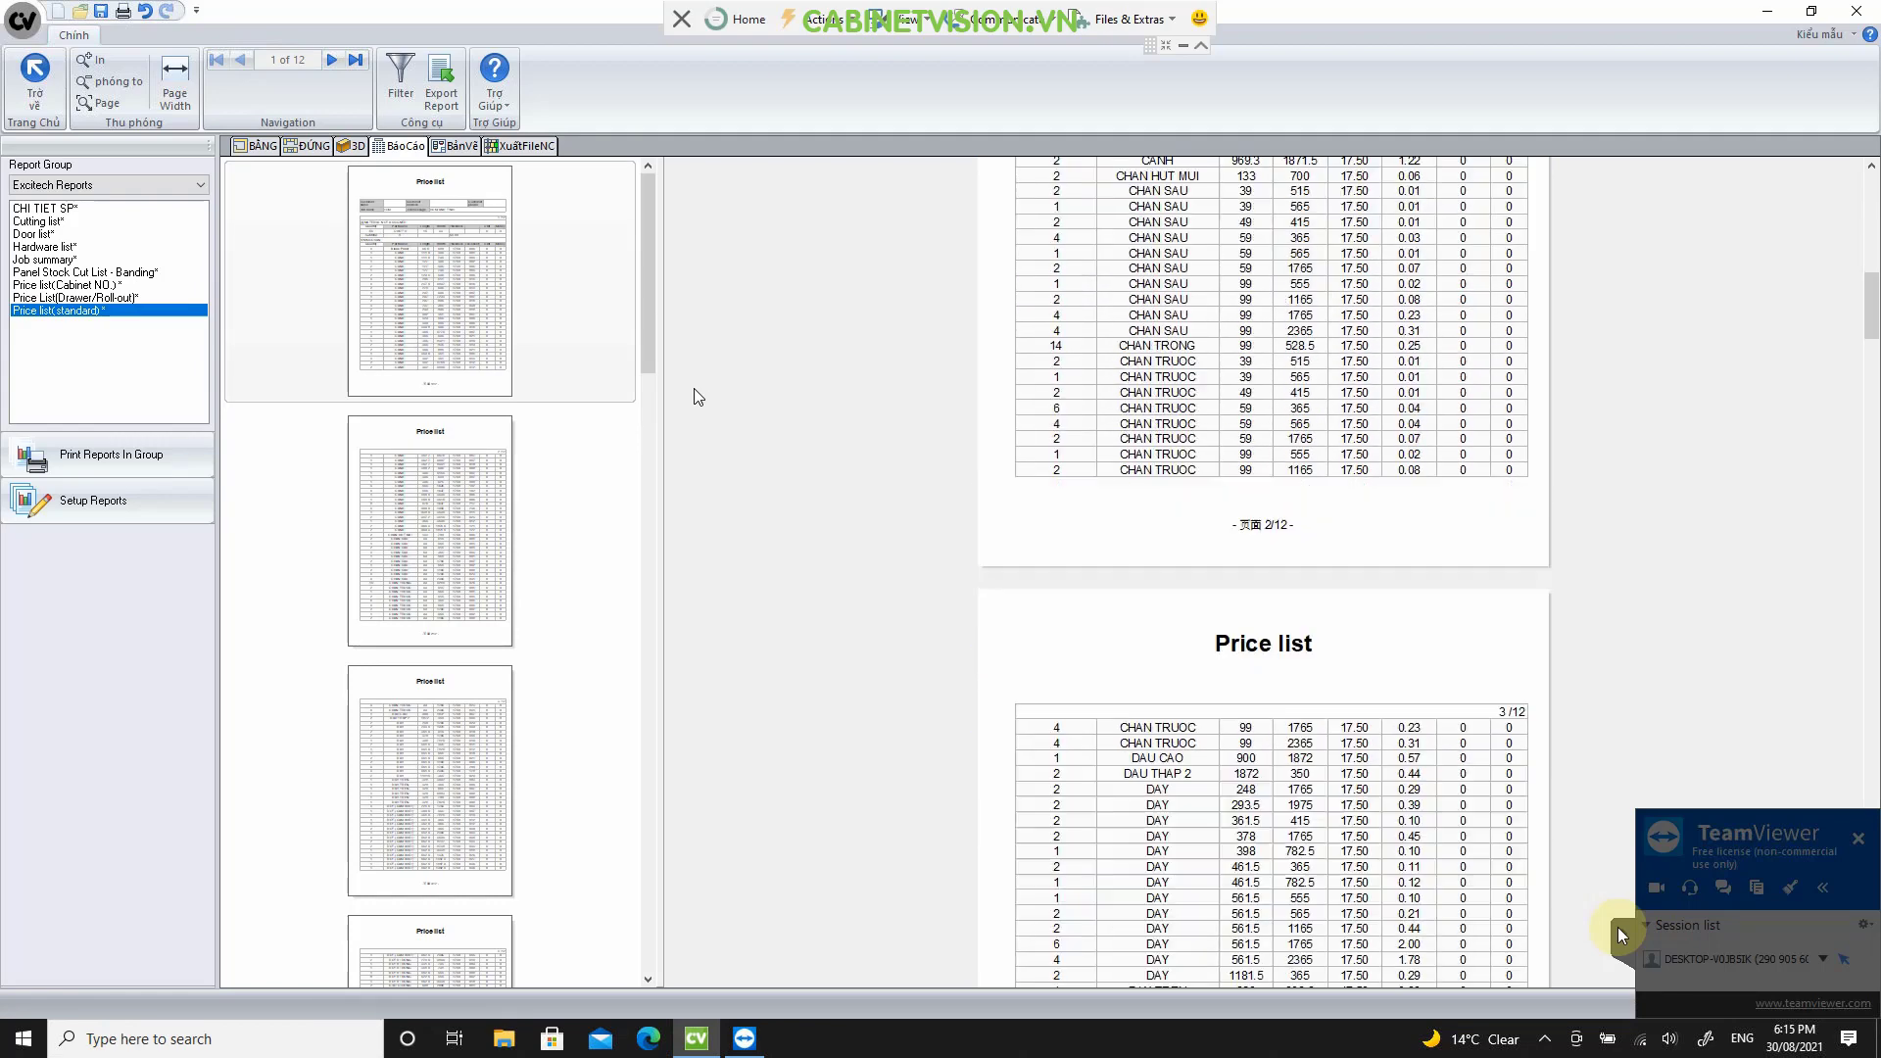
scroll(692, 388, "down", 6)
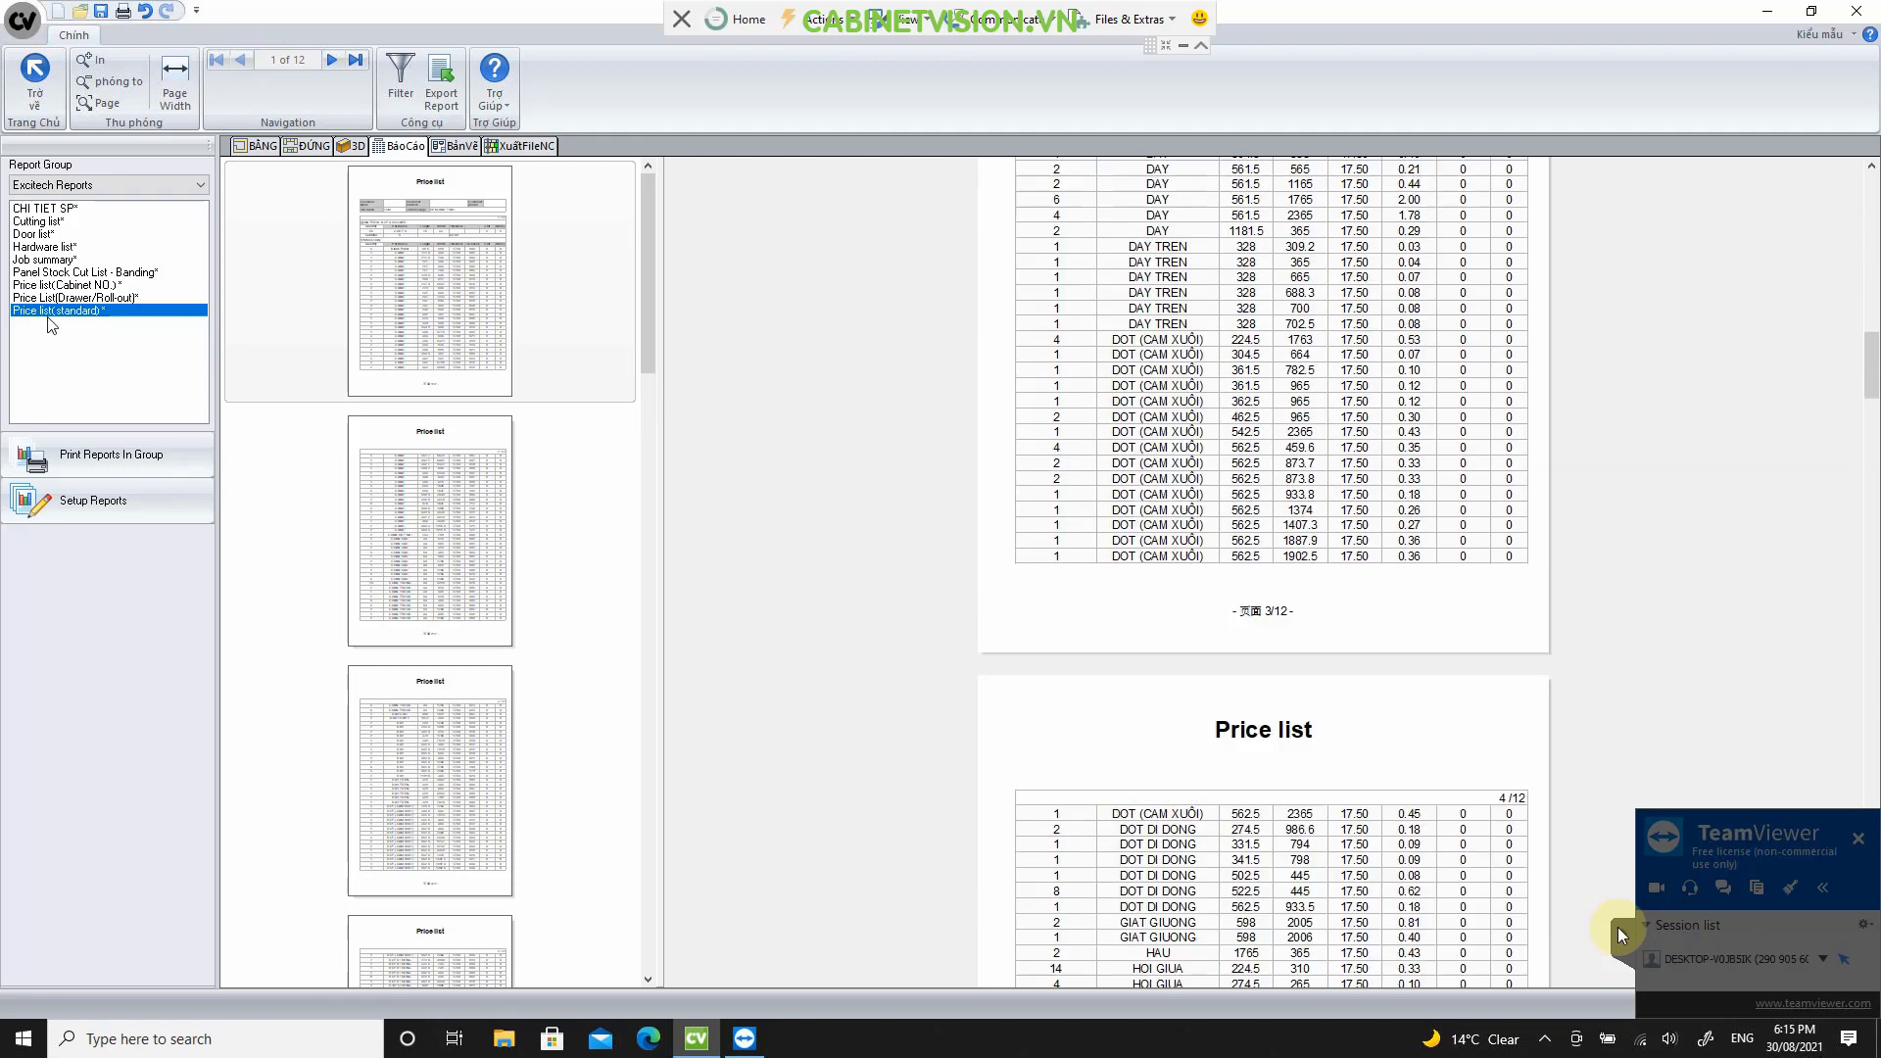
scroll(911, 299, "down", 4)
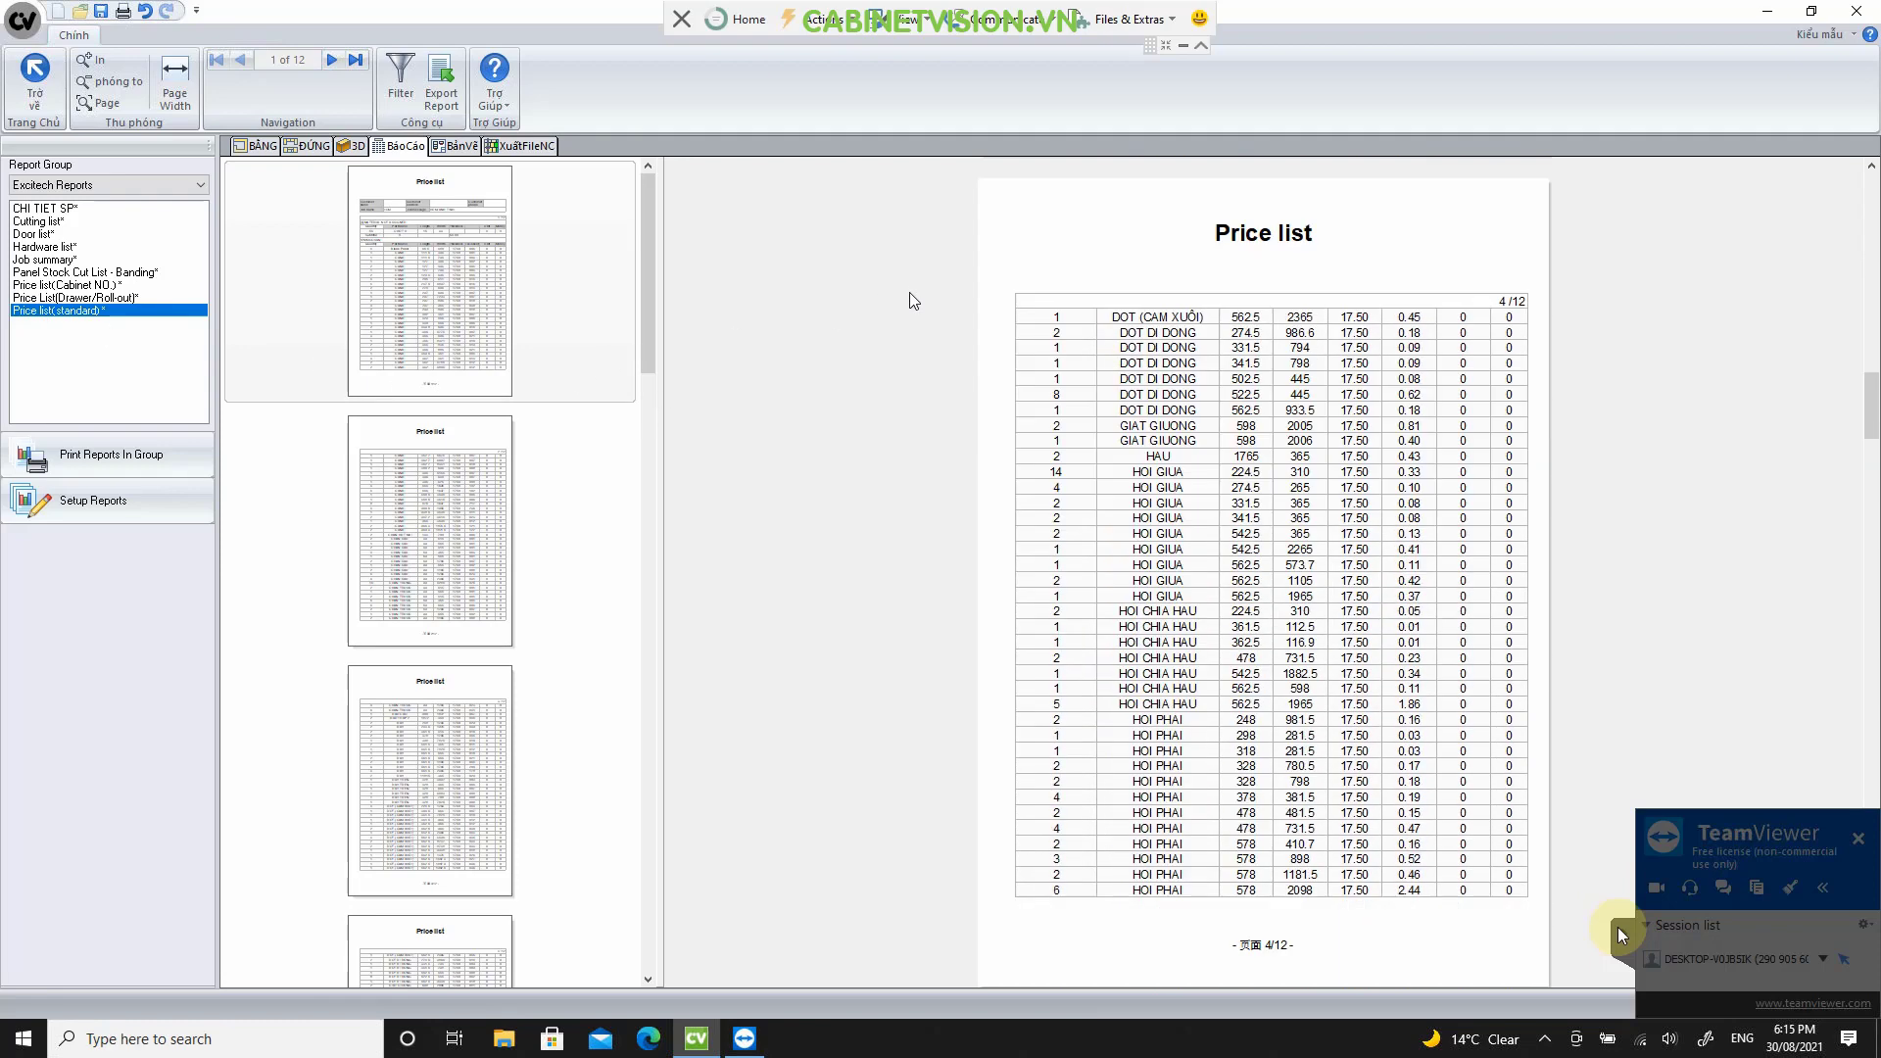
left_click(73, 297)
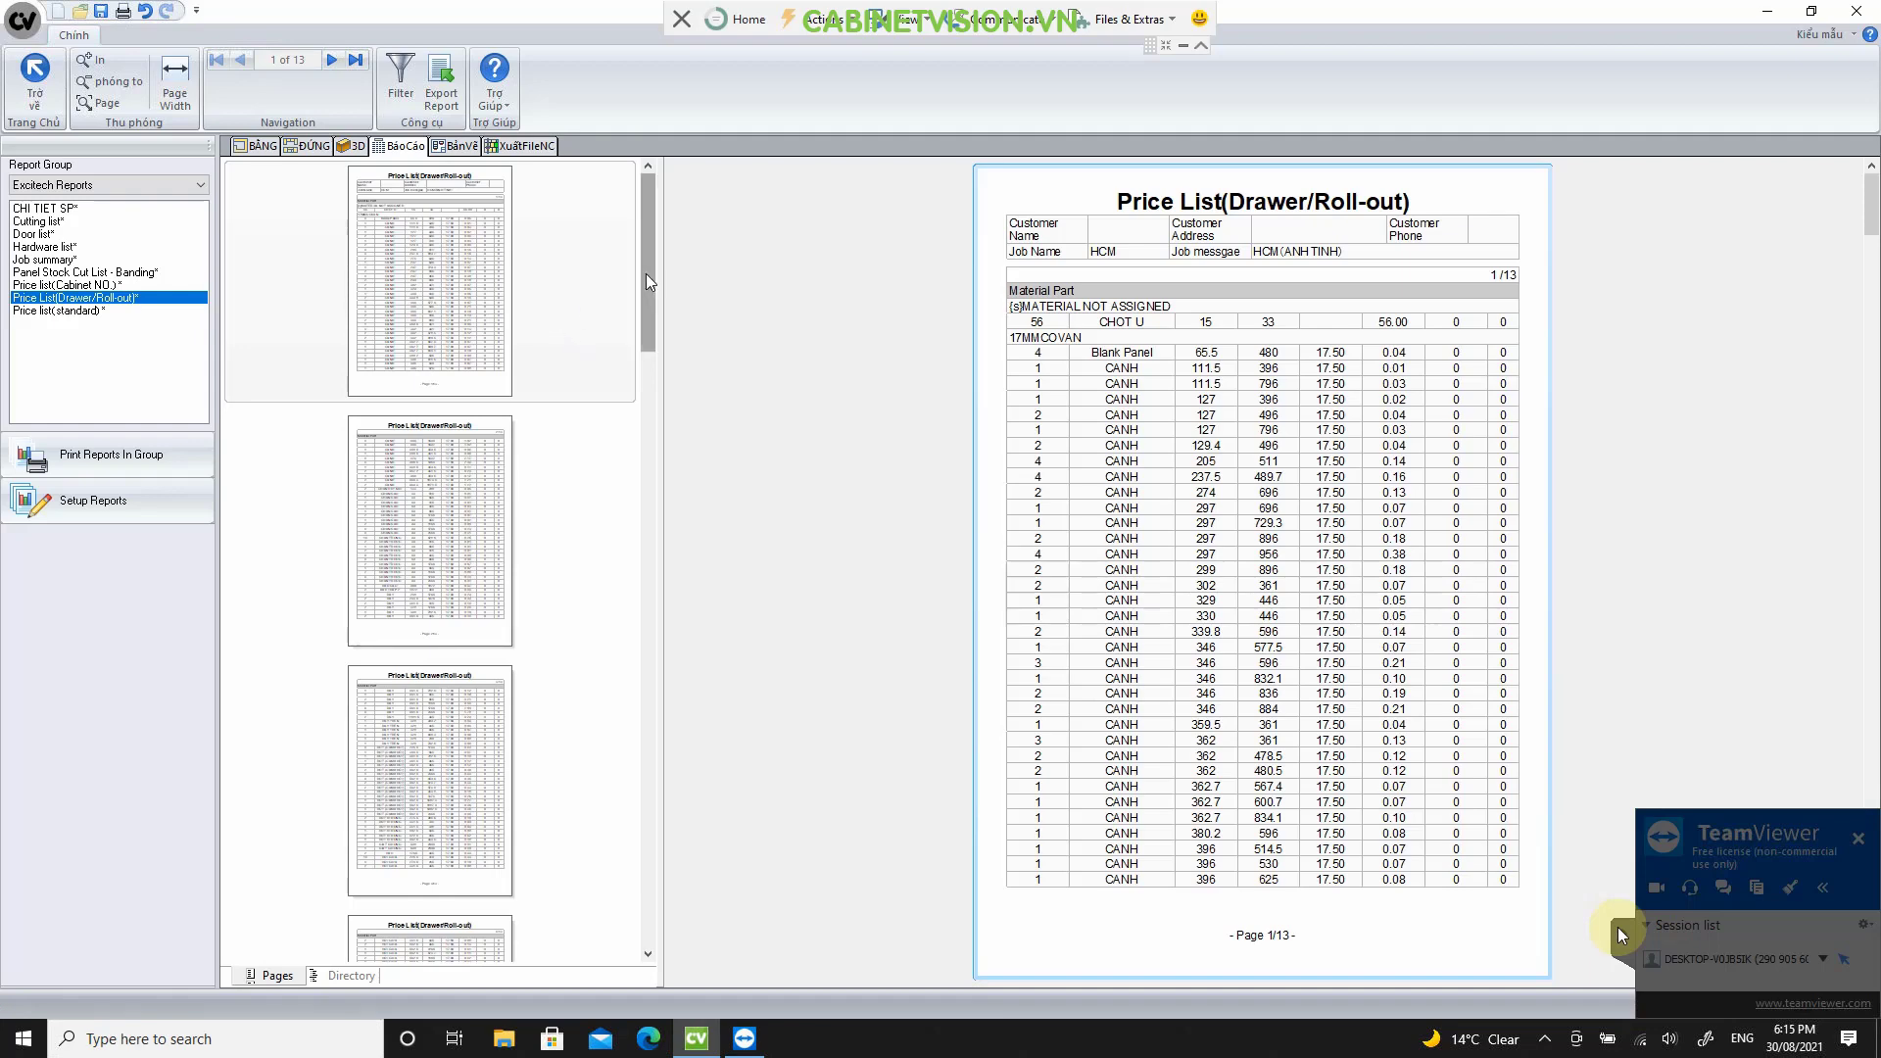
Scroll through the Drawer/Roll-out price list pages and close the report preview.
scroll(1055, 421, "down", 6)
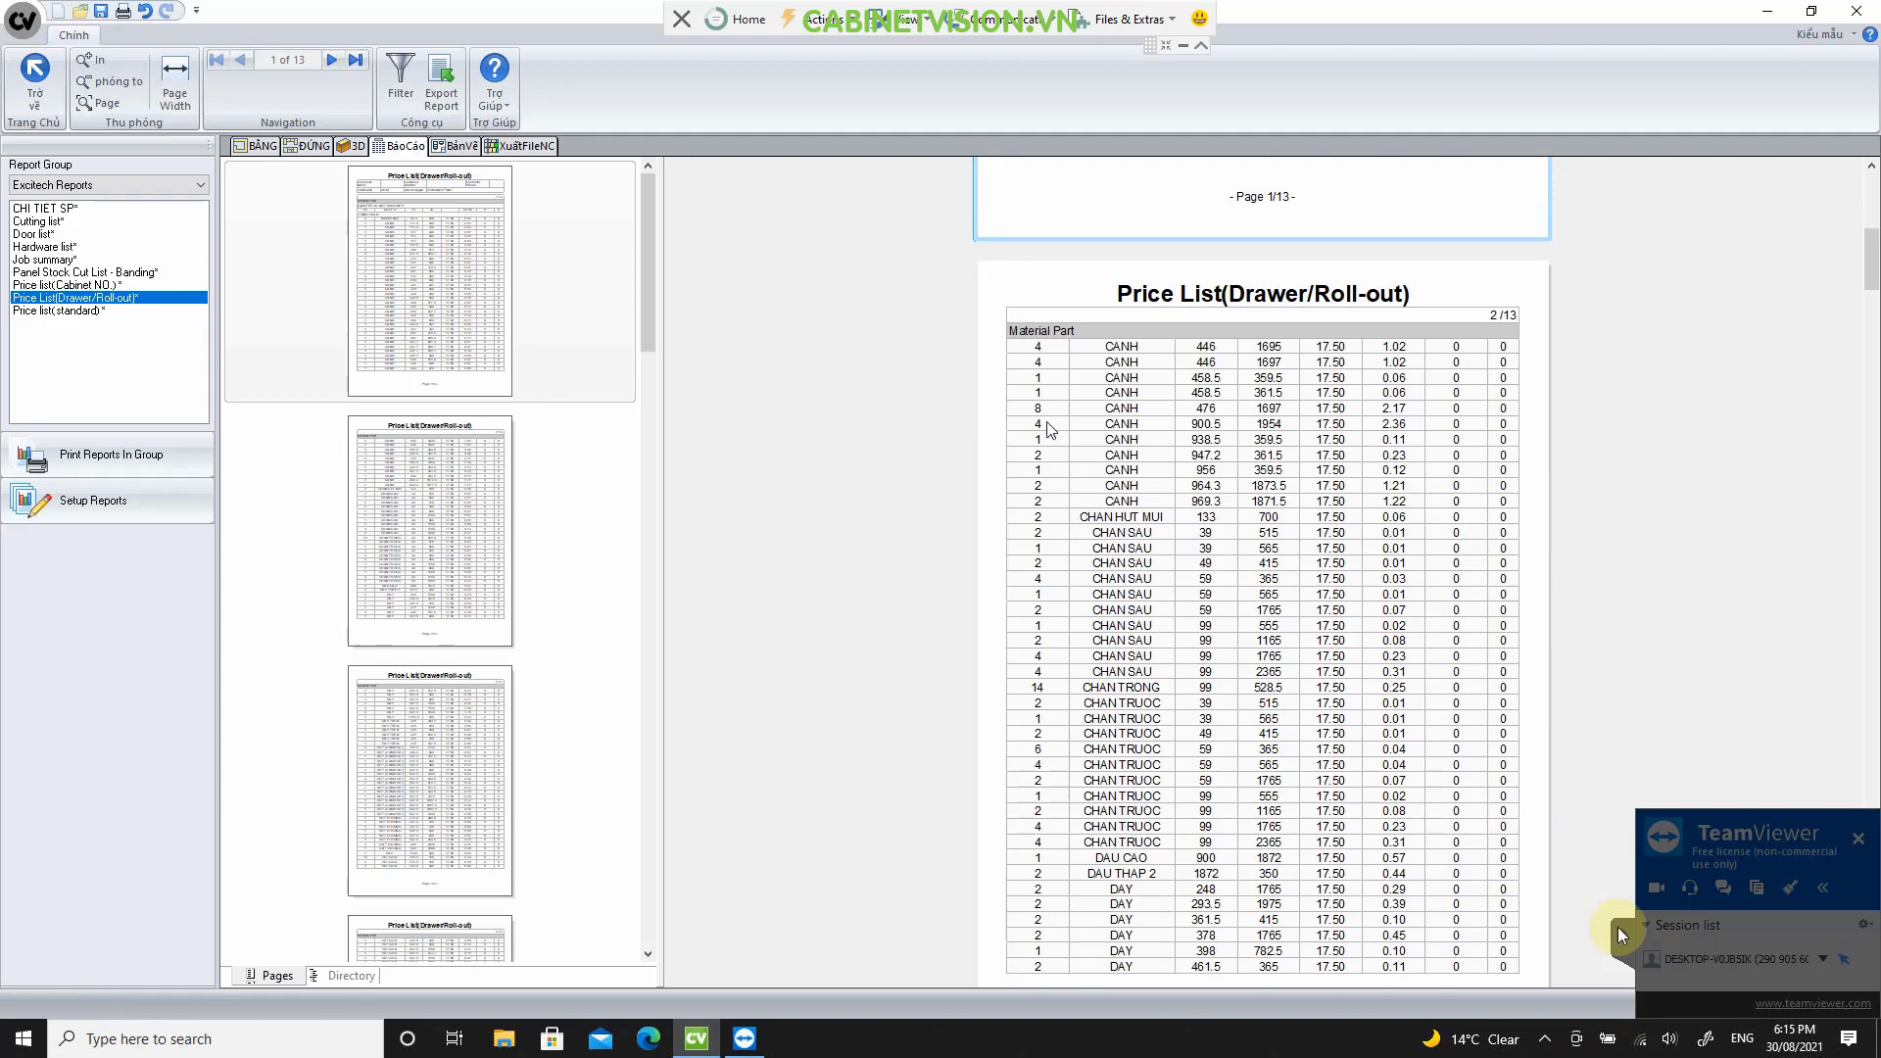
scroll(1039, 436, "down", 7)
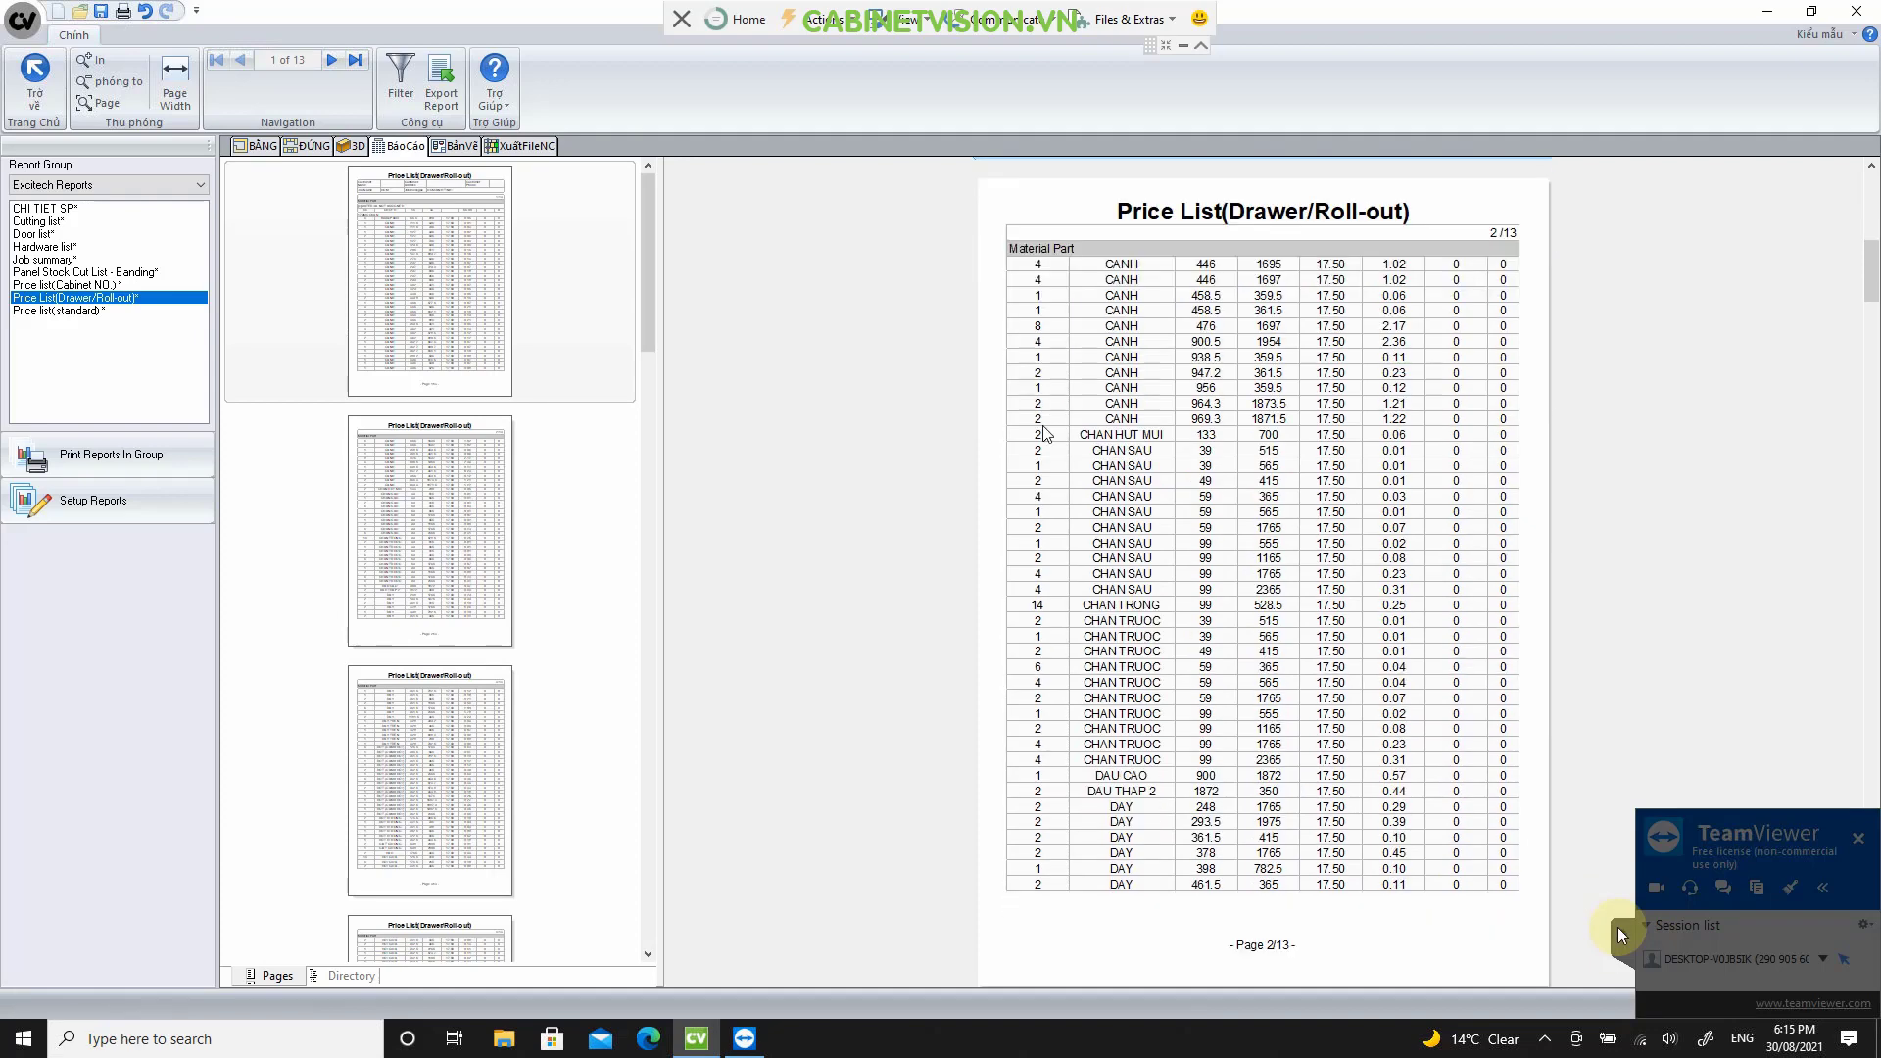
scroll(1024, 443, "down", 3)
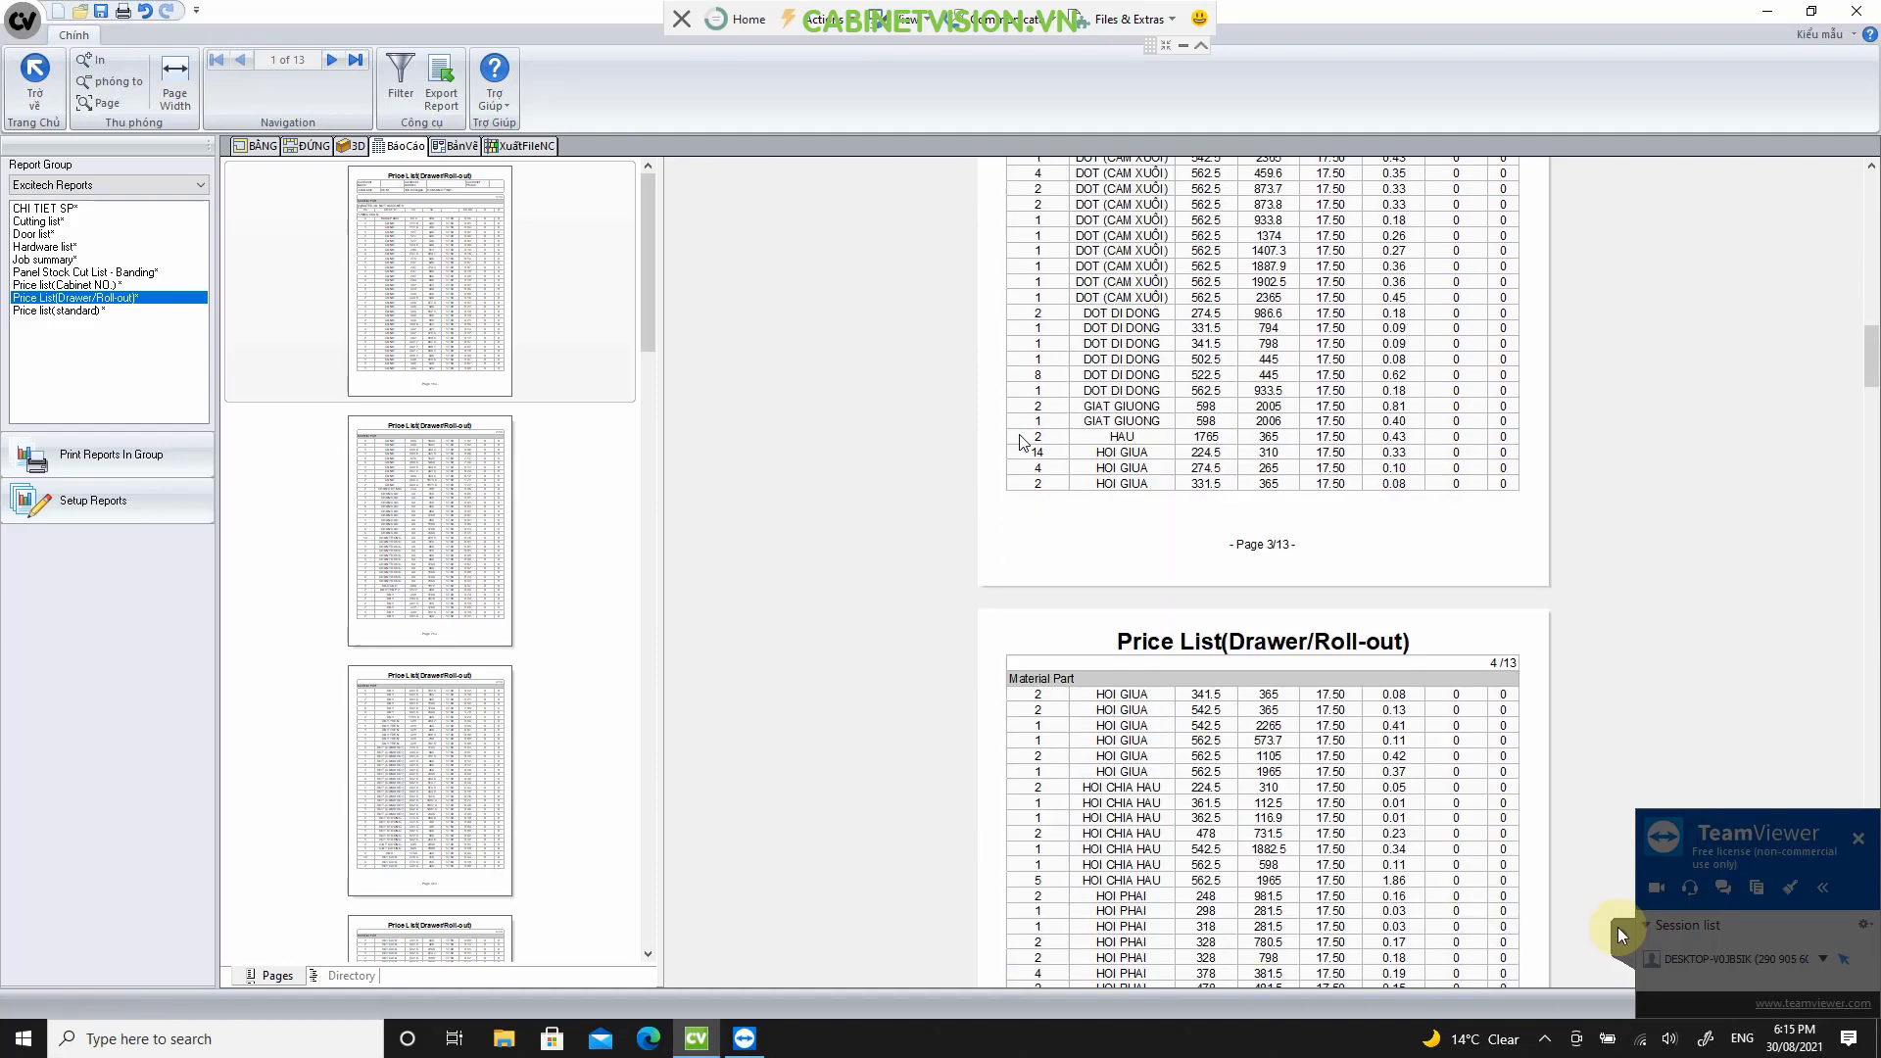
scroll(1024, 443, "down", 12)
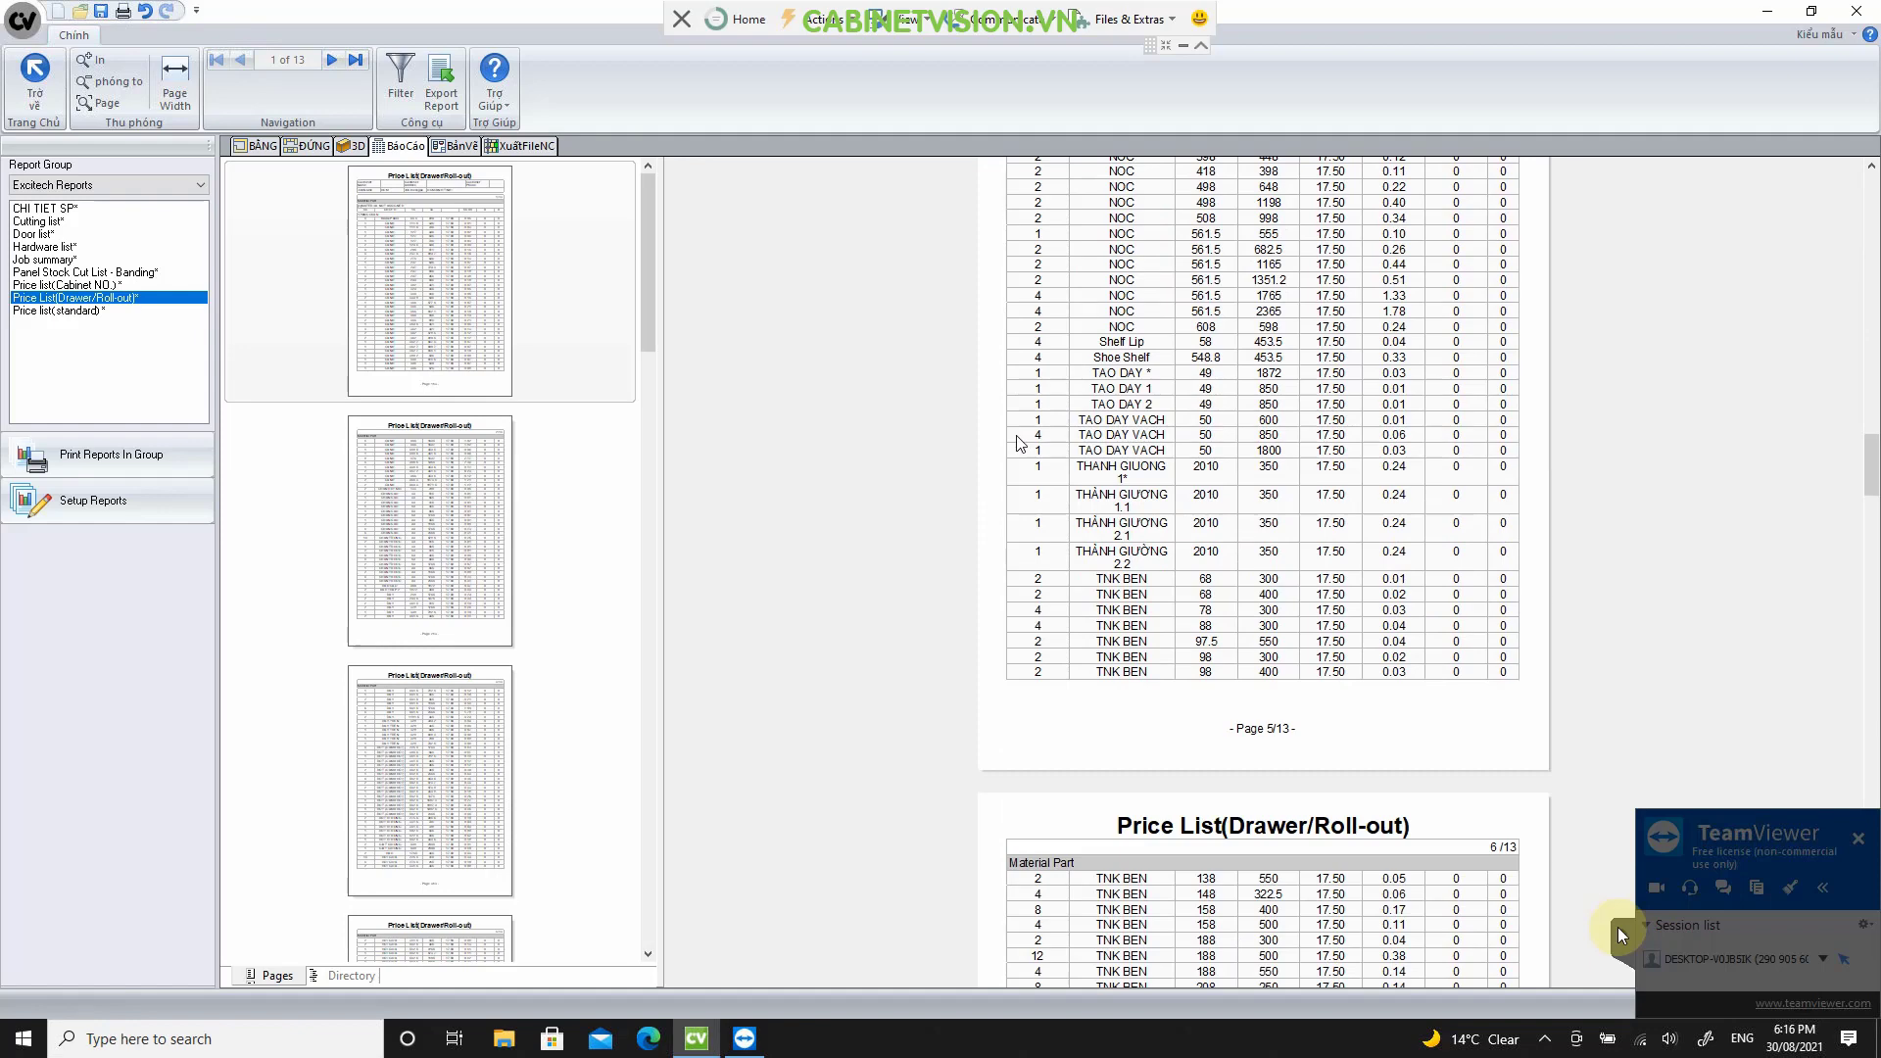
scroll(1020, 443, "down", 2)
scroll(1020, 443, "down", 6)
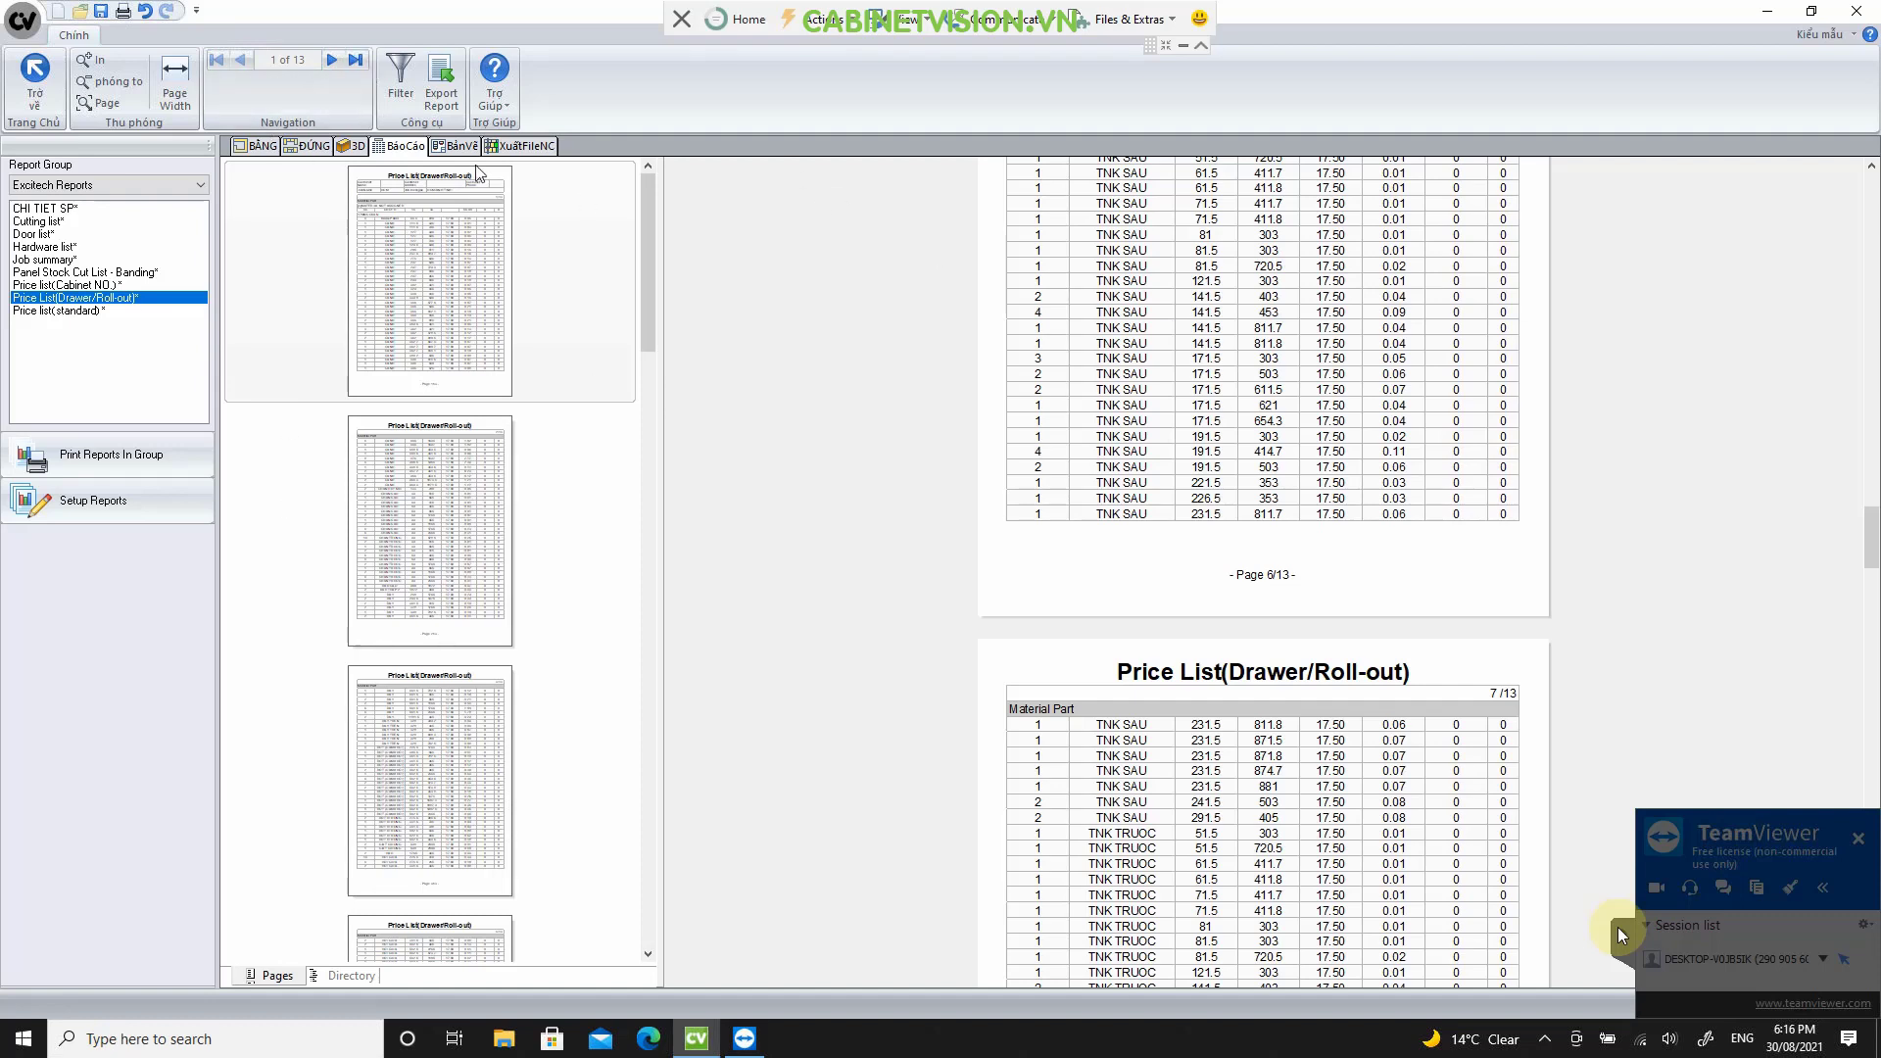
left_click(330, 152)
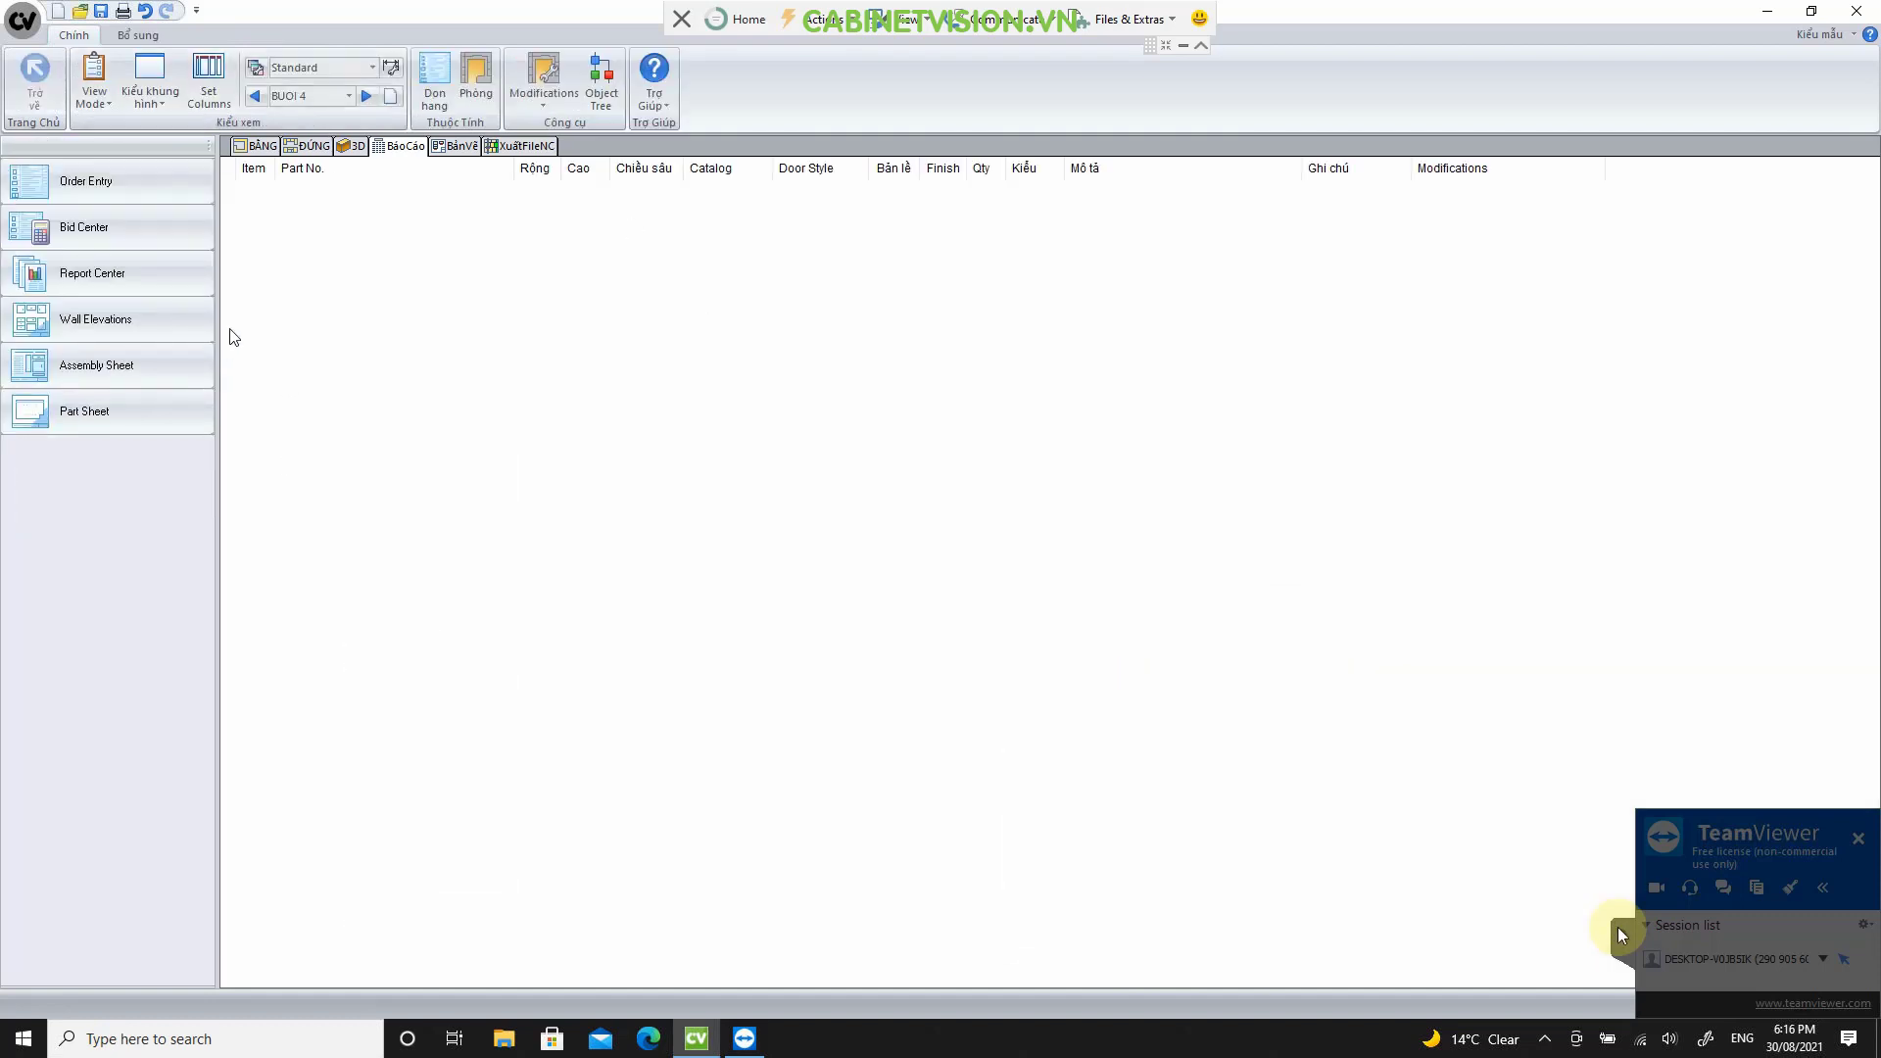
Select assembly #1 (TU THONG DUNG 2) for an Assembly Sheet, start printing, then cancel.
left_click(136, 369)
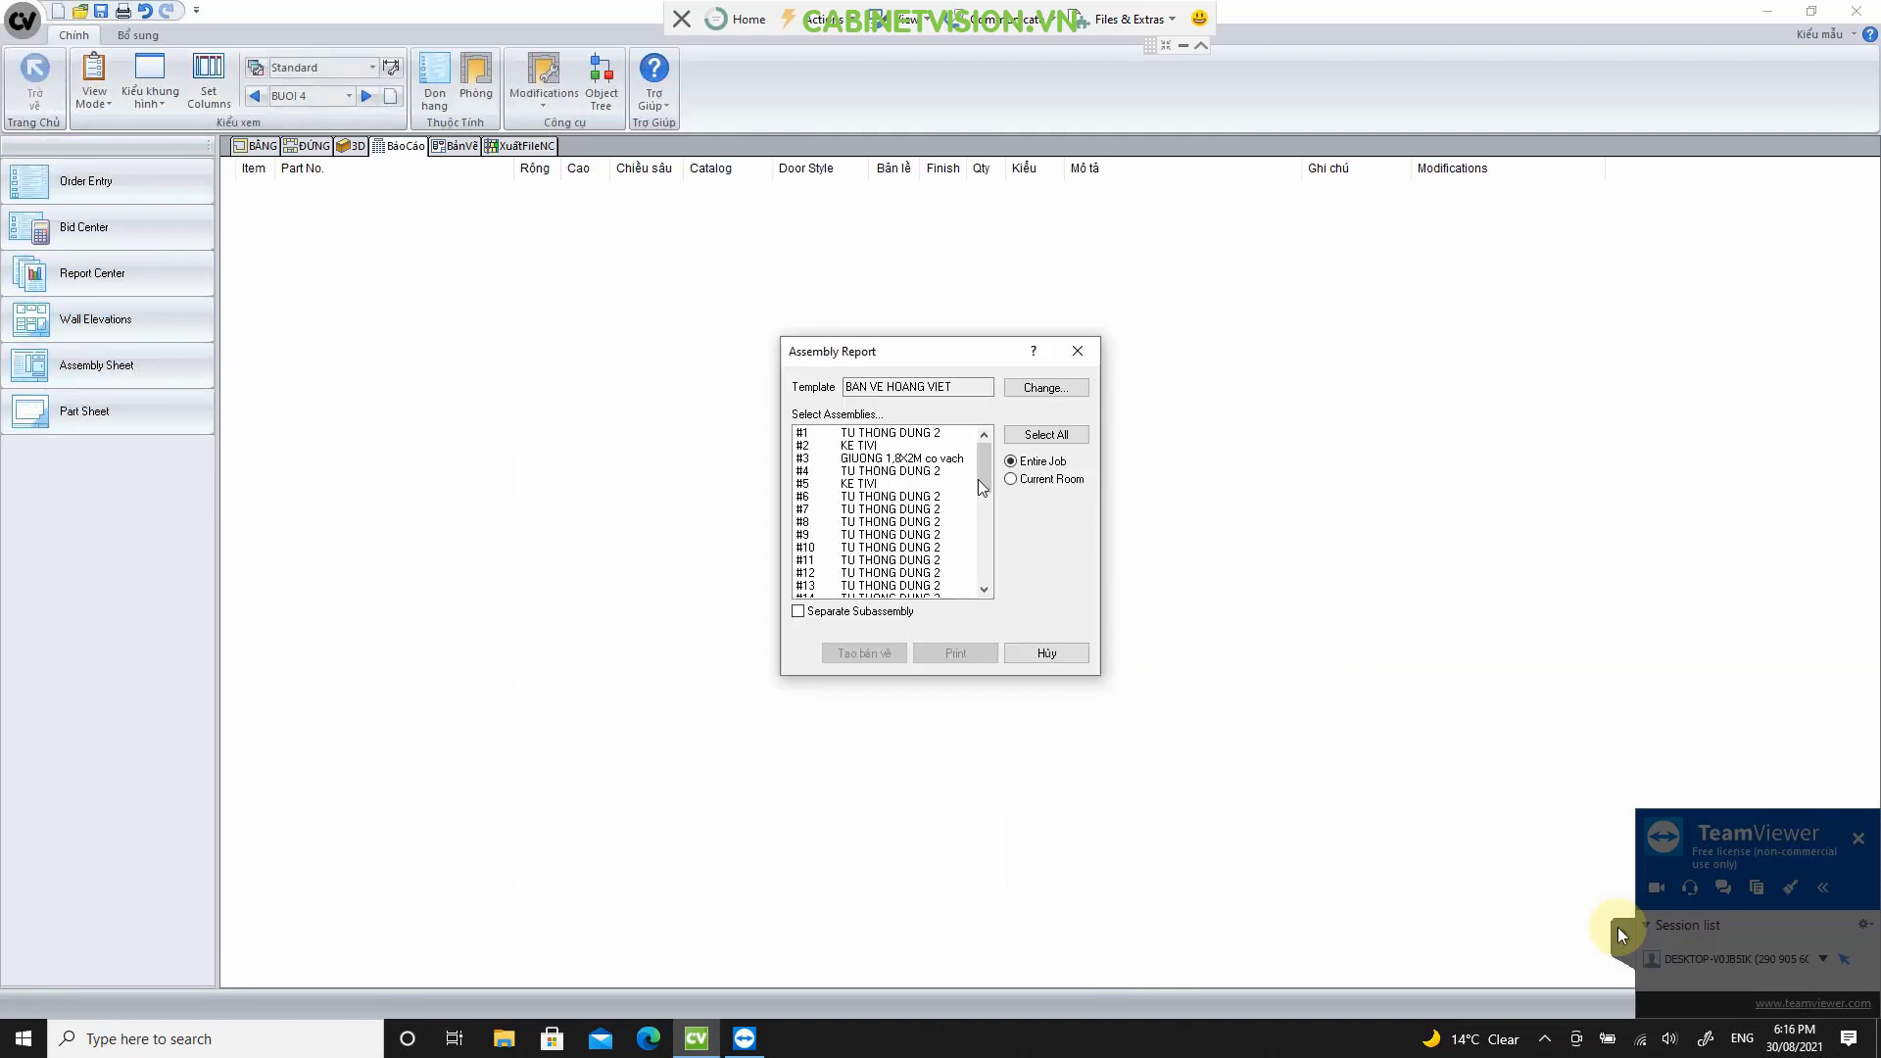
left_click(859, 437)
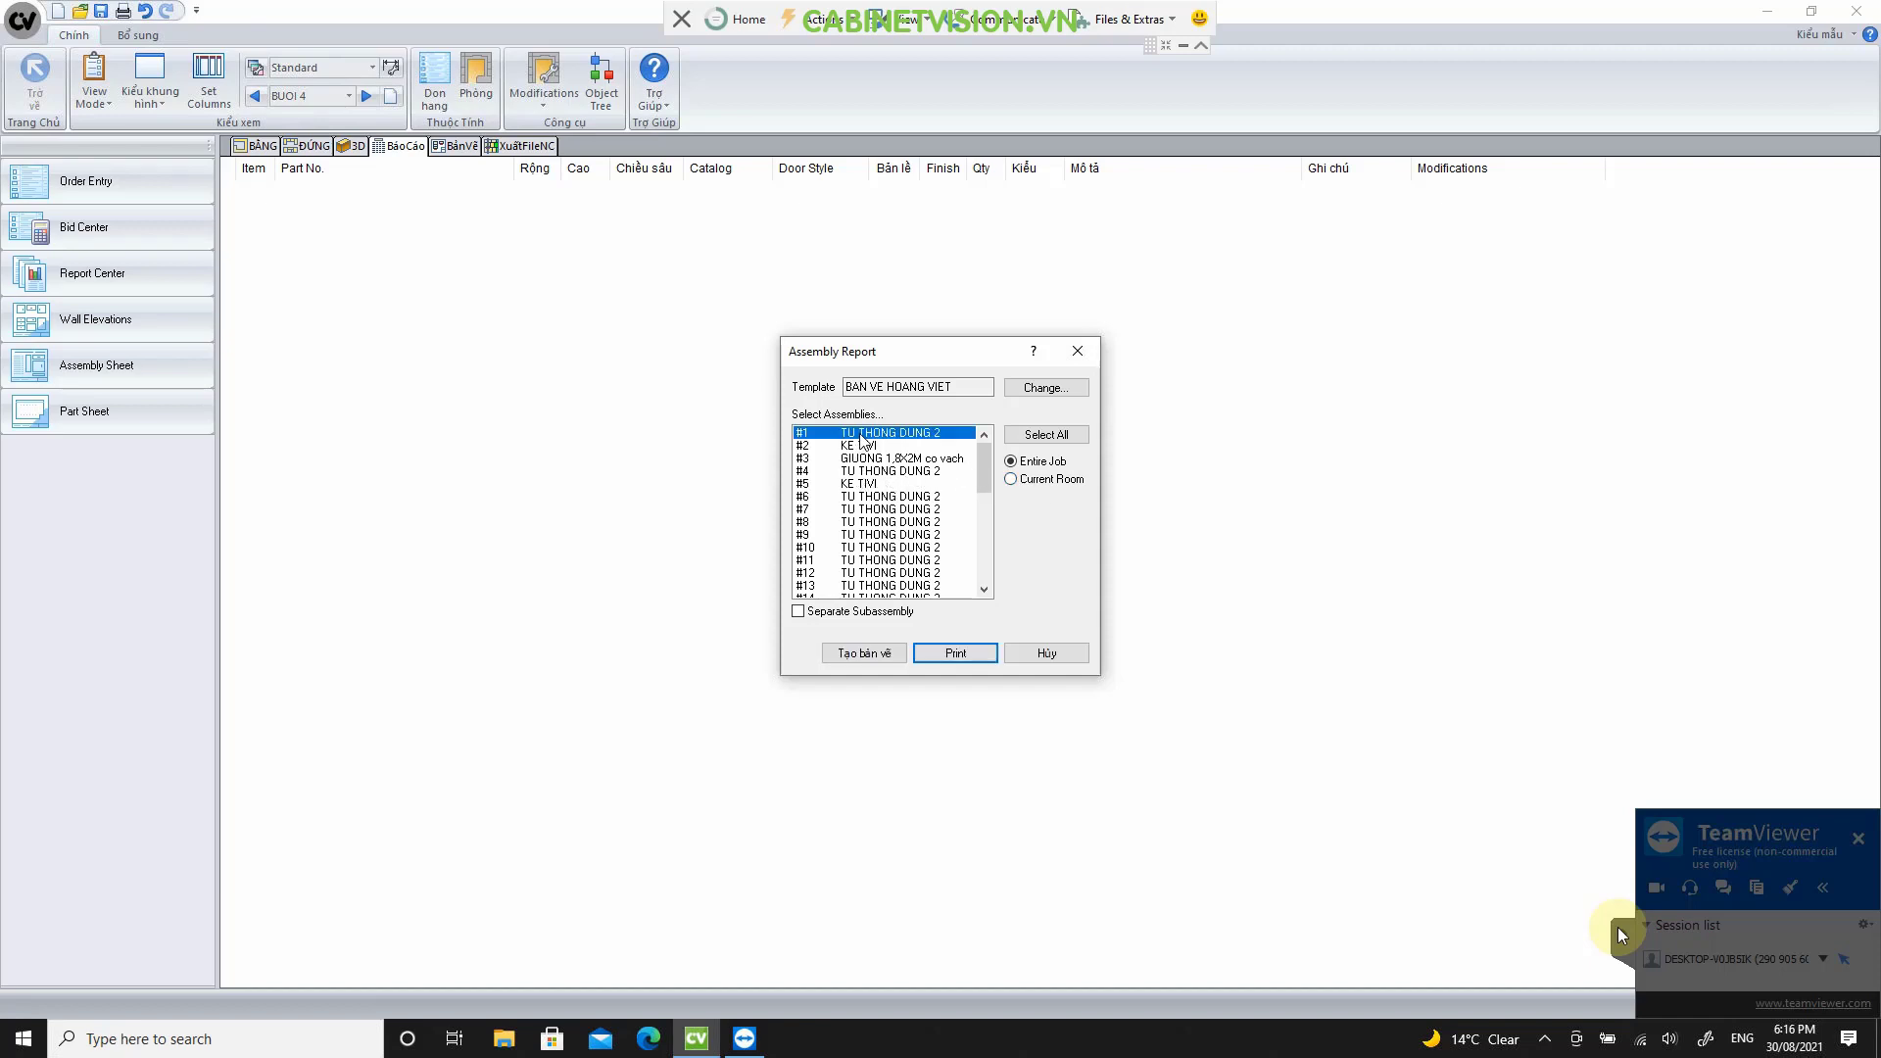
left_click(956, 654)
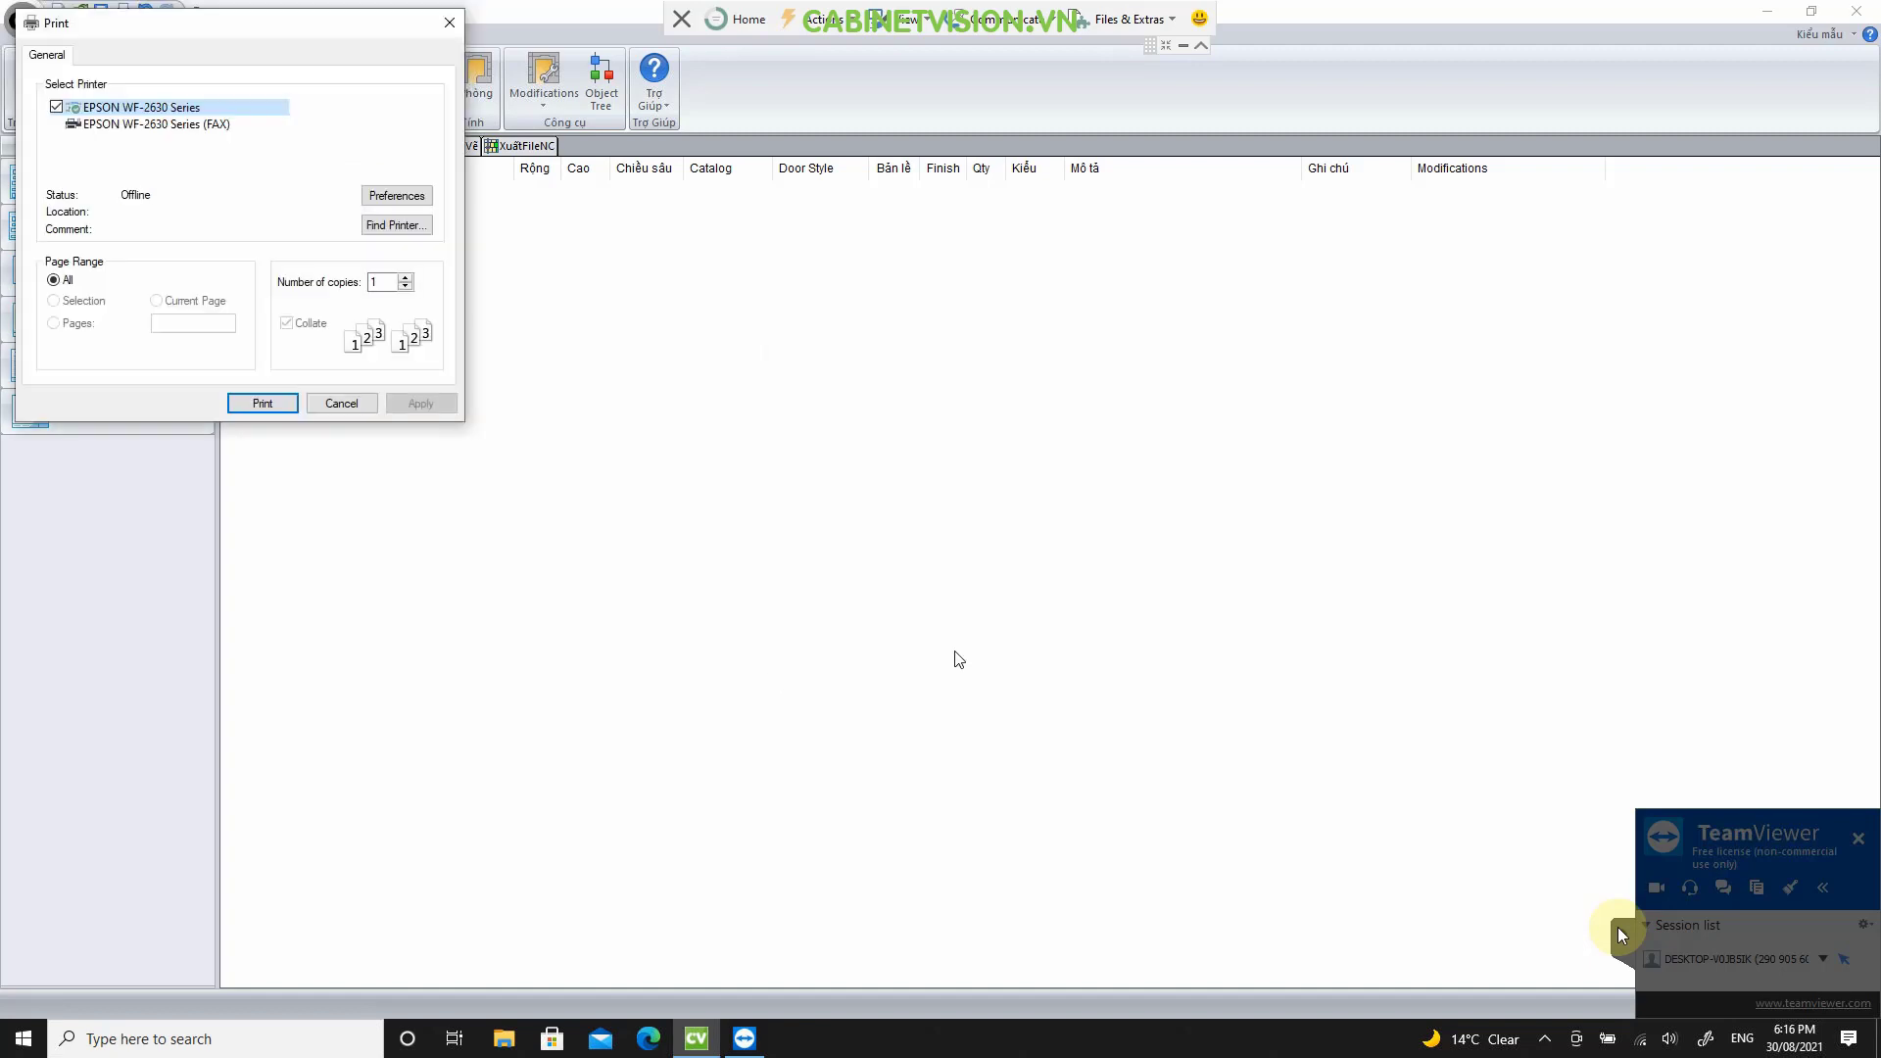
left_click(333, 403)
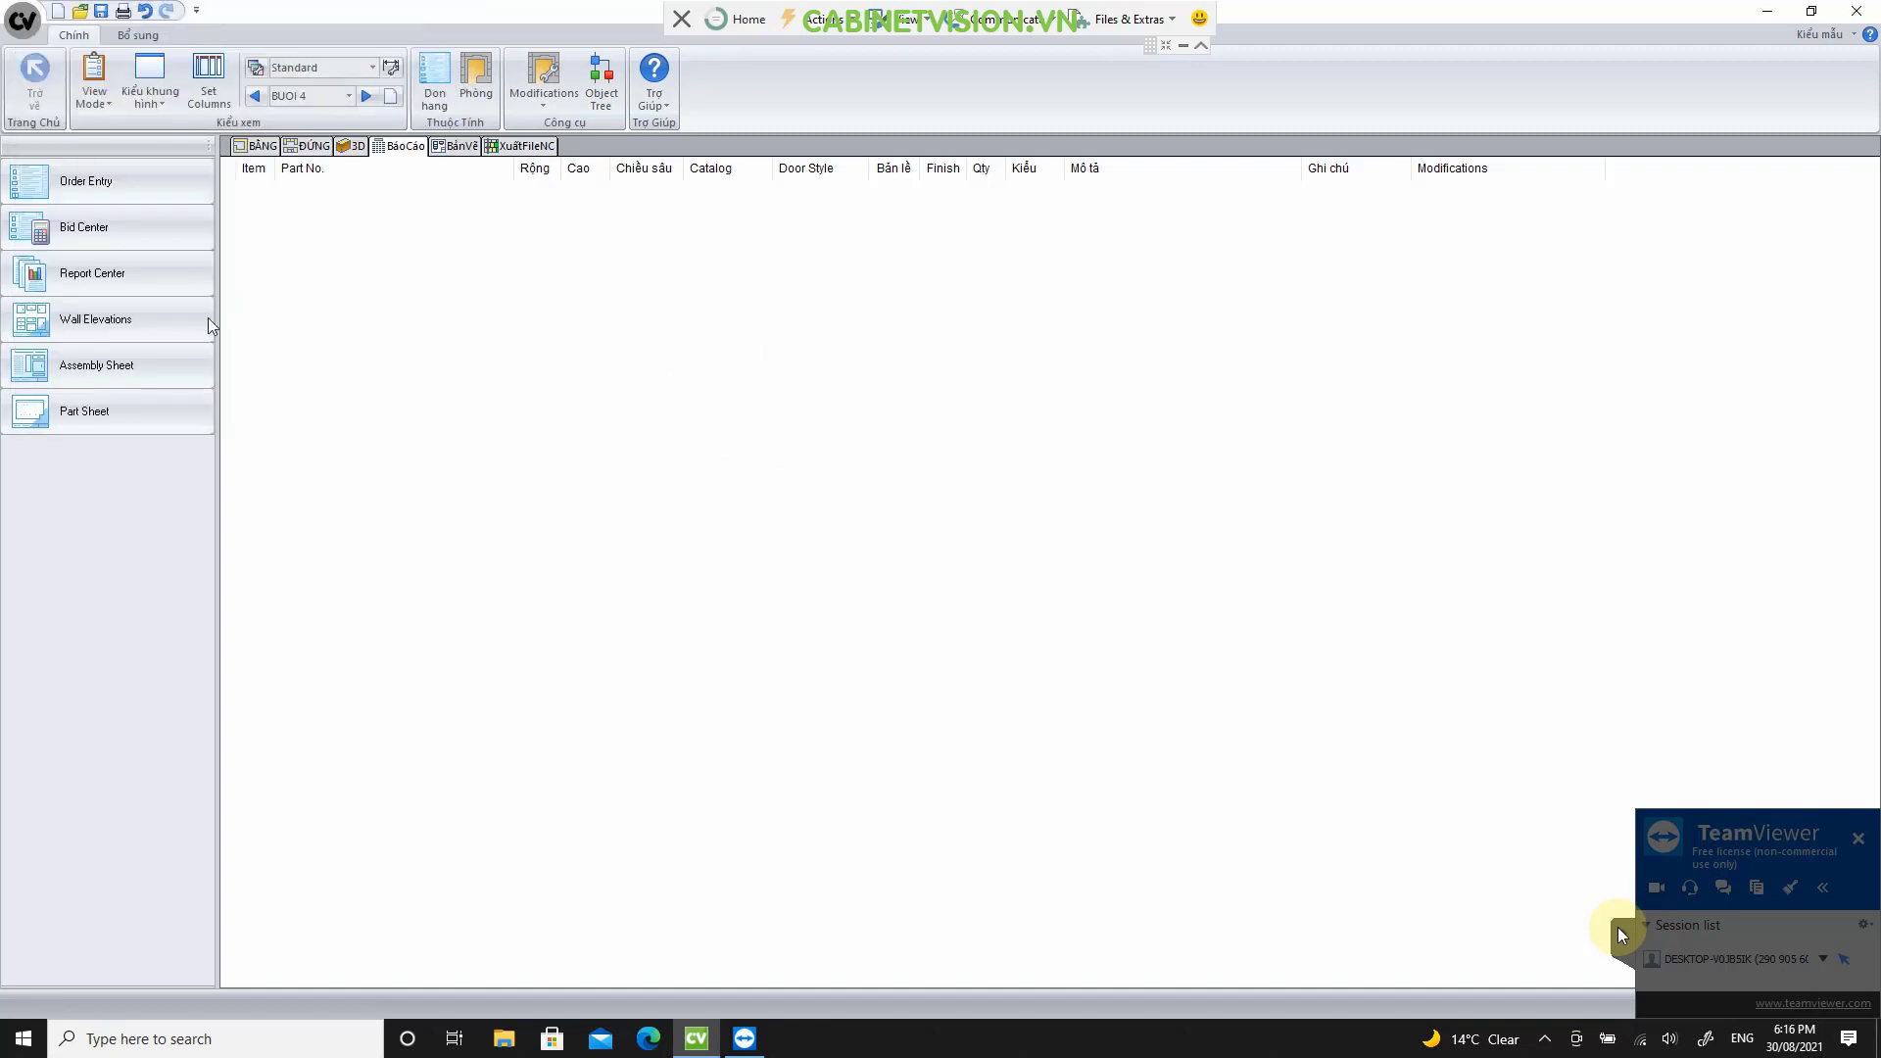
Create an A4 landscape assembly sheet drawing for assembly #1 and view it in Bản Vẽ.
left_click(141, 368)
left_click(872, 433)
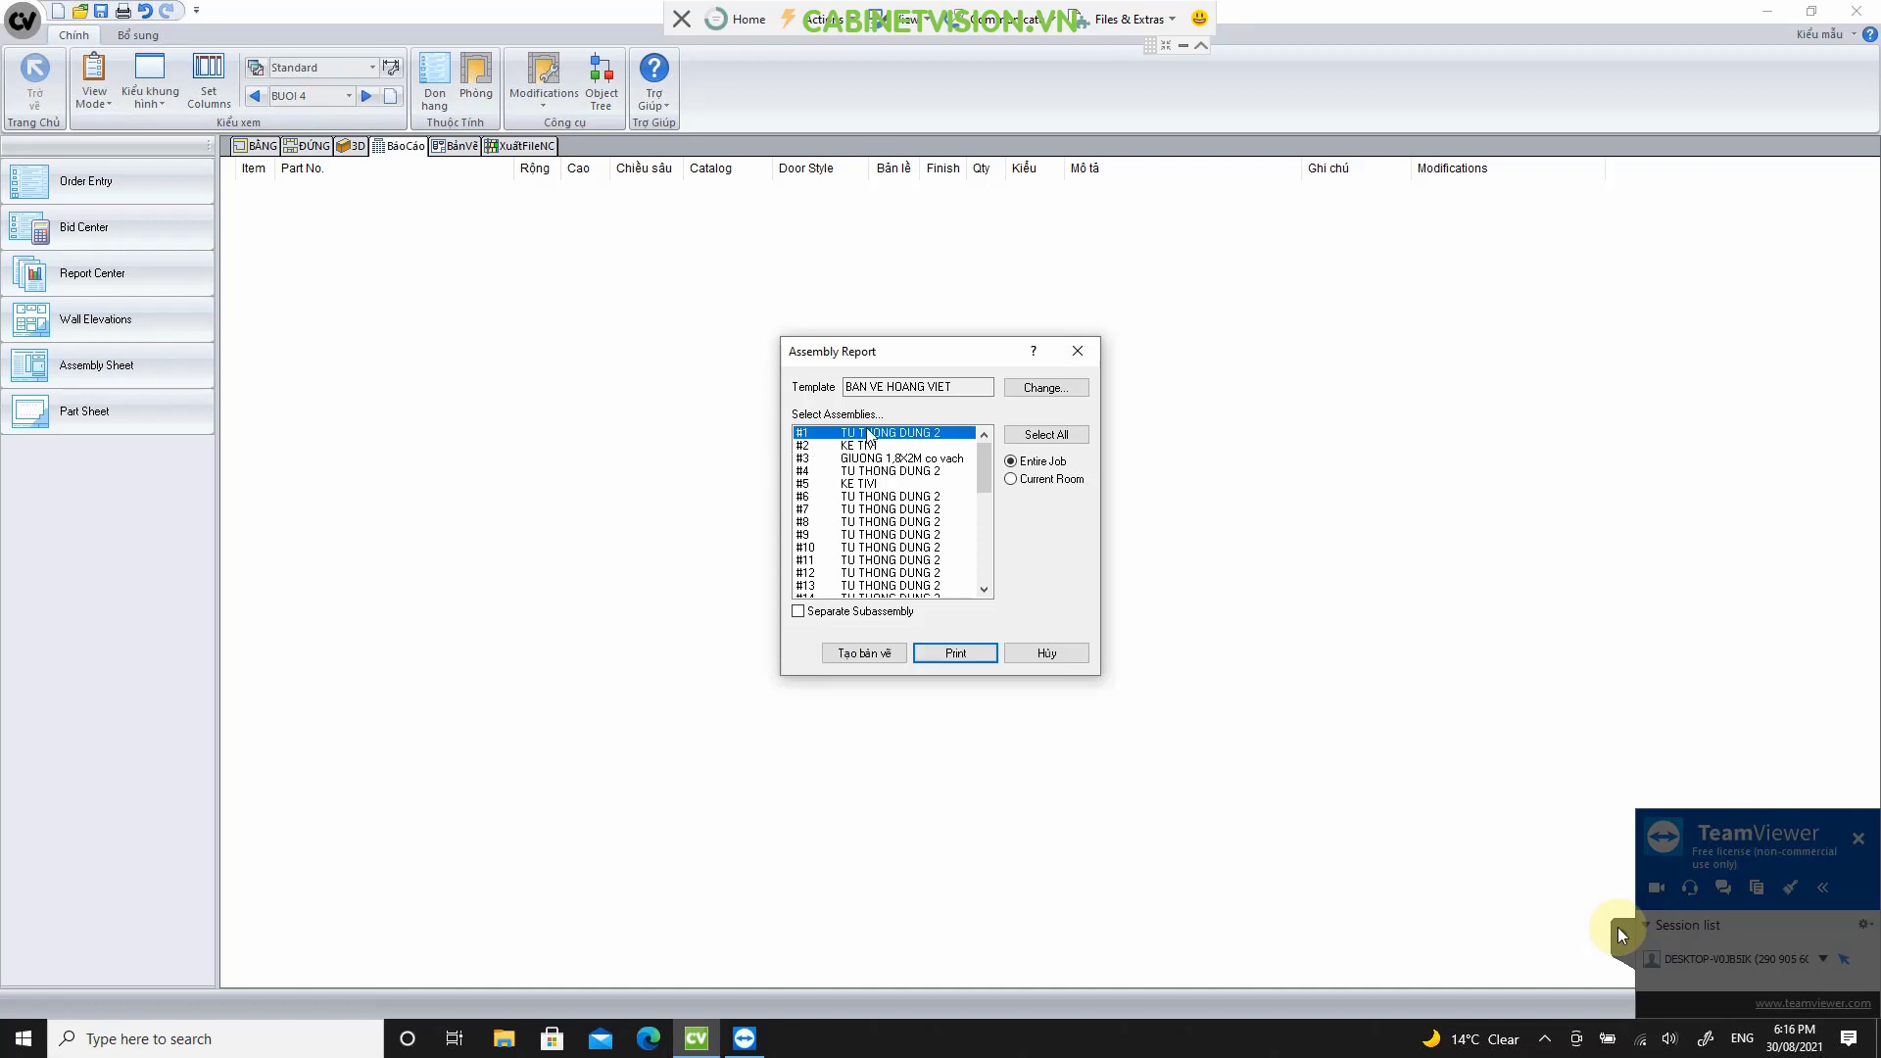
left_click(882, 654)
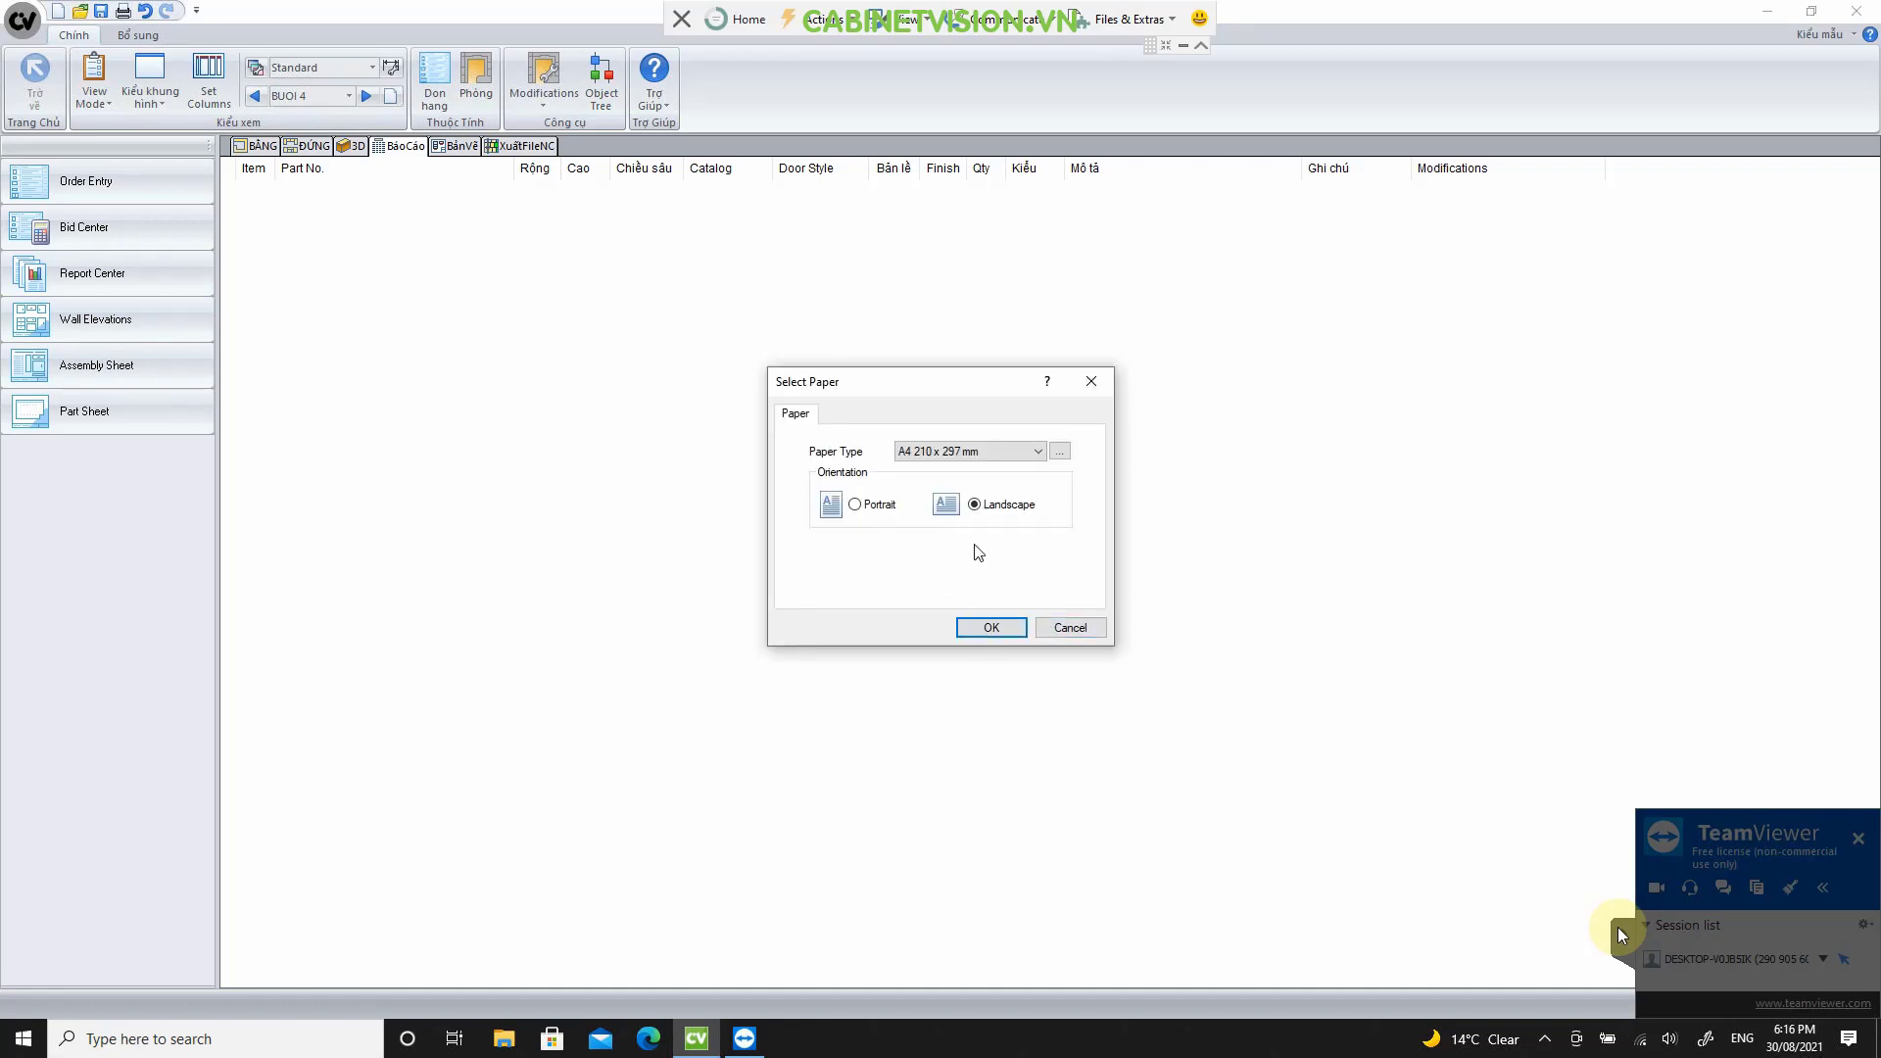
left_click(992, 628)
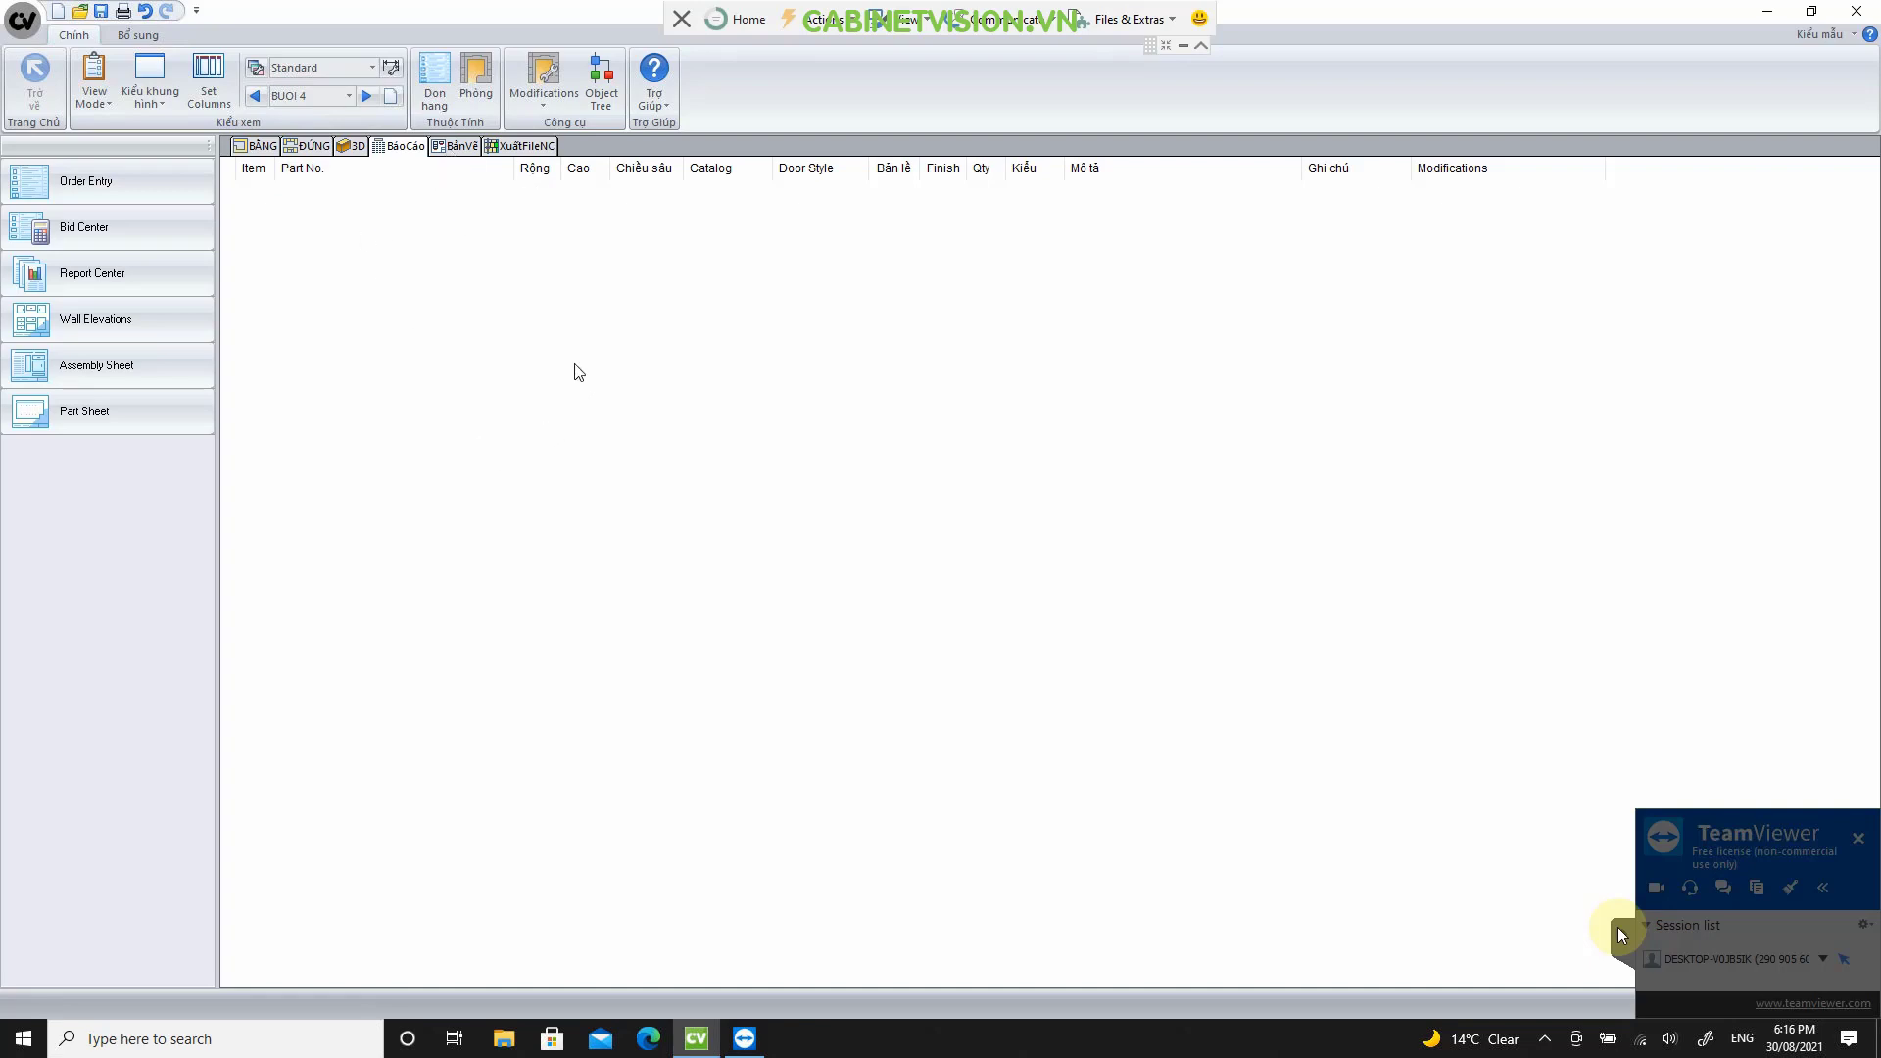
left_click(457, 146)
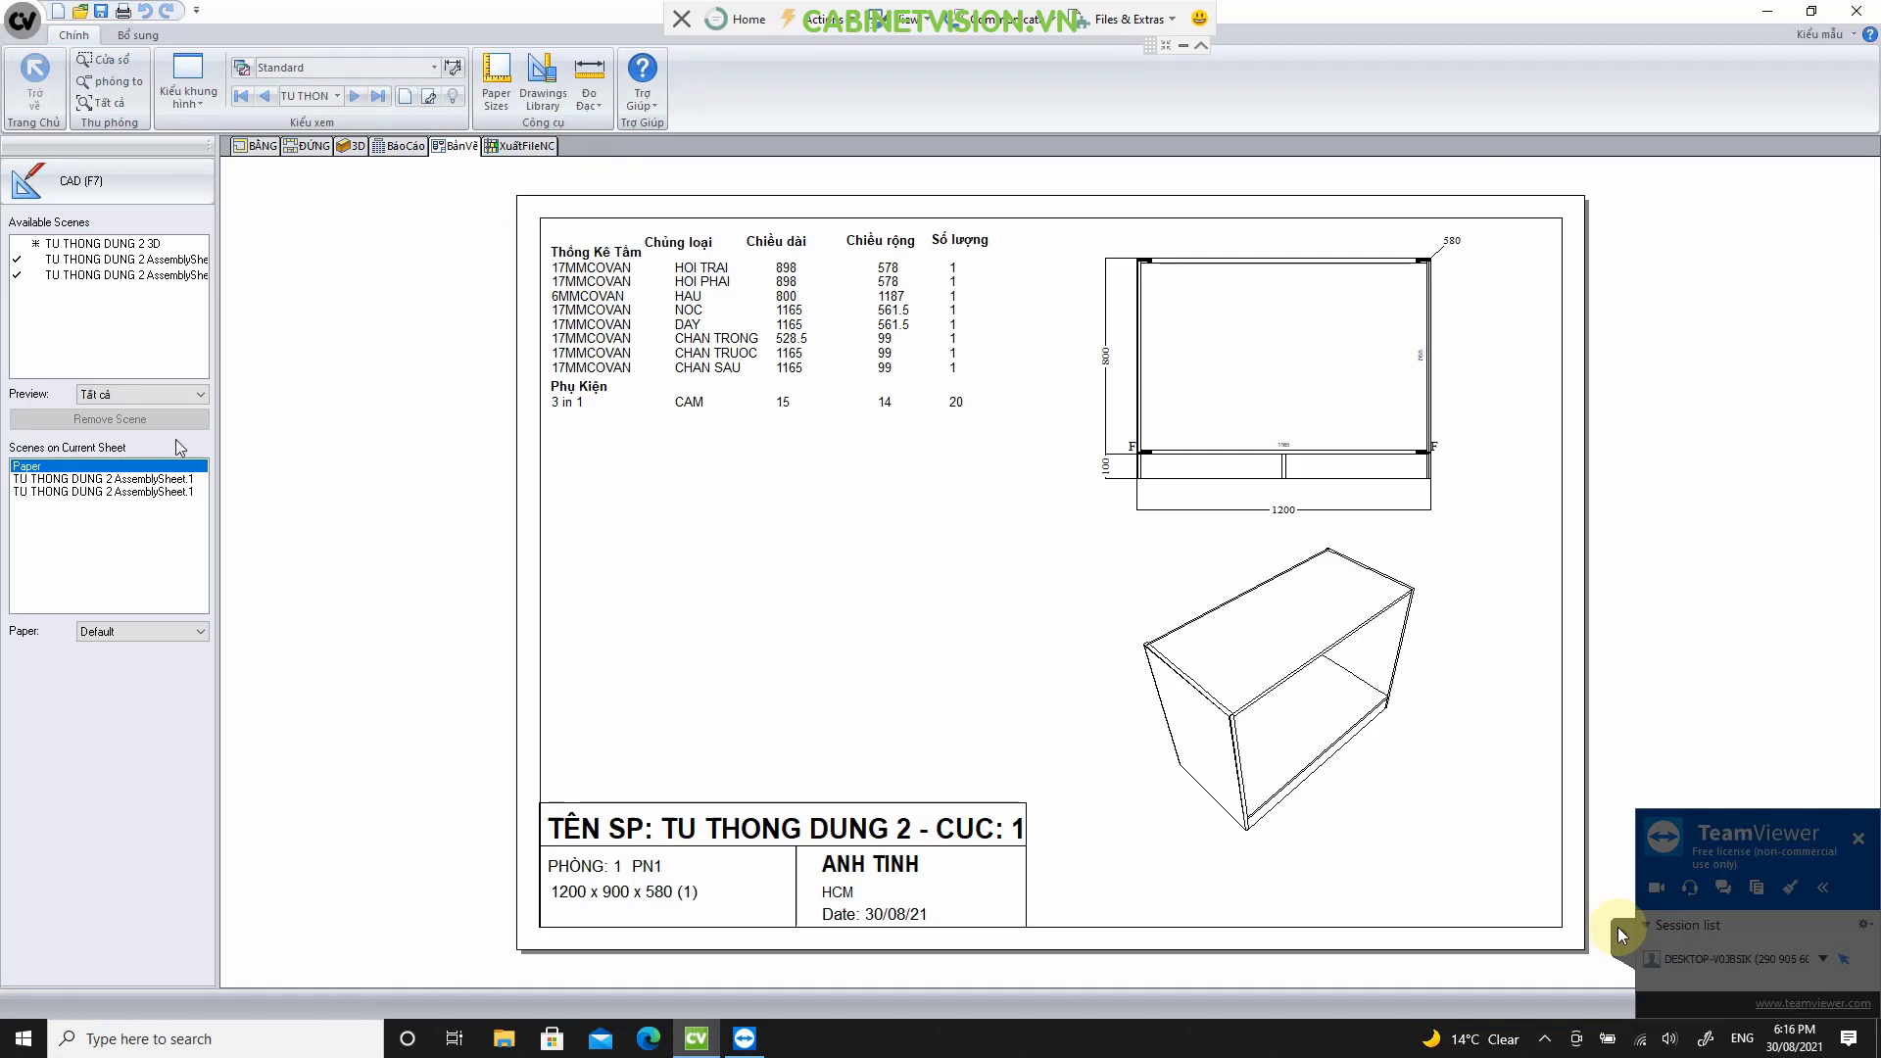
Check the Preview options, leaving Tất cả, then return to the Báo Cáo reports view.
left_click(195, 394)
left_click(195, 394)
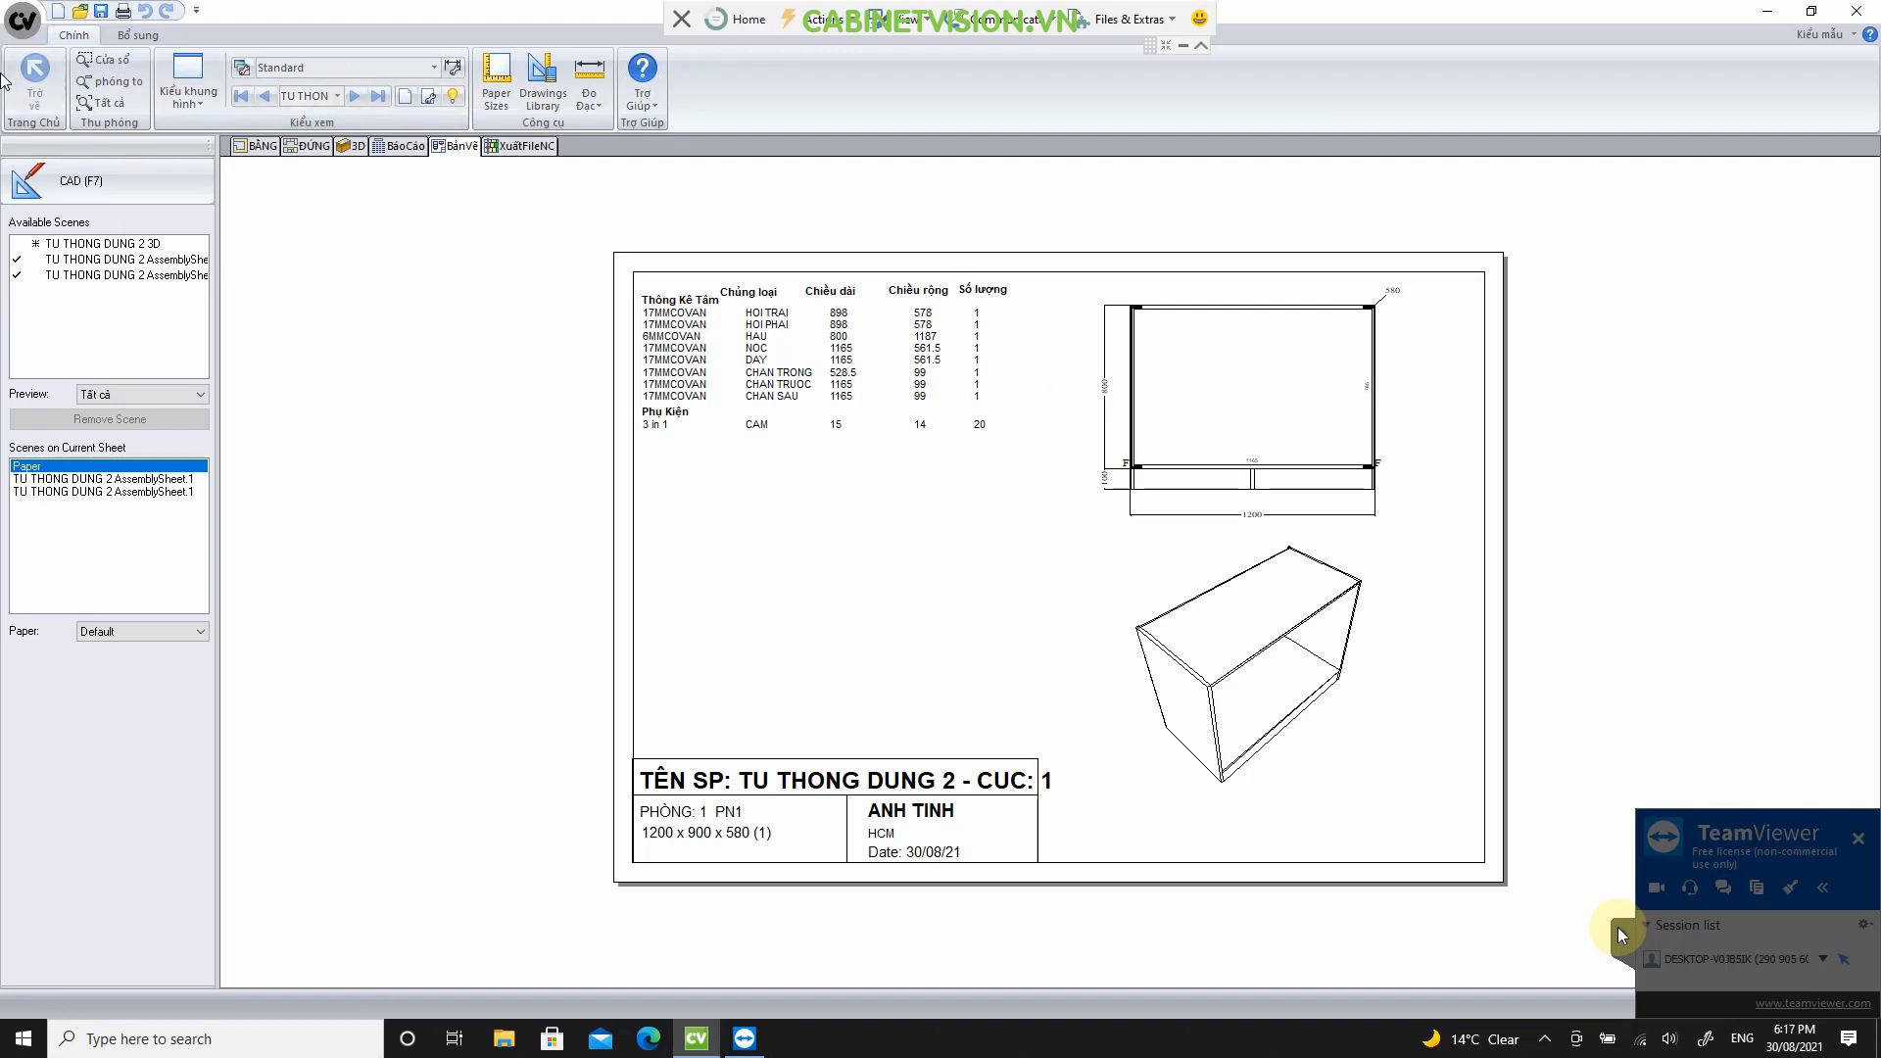
left_click(403, 154)
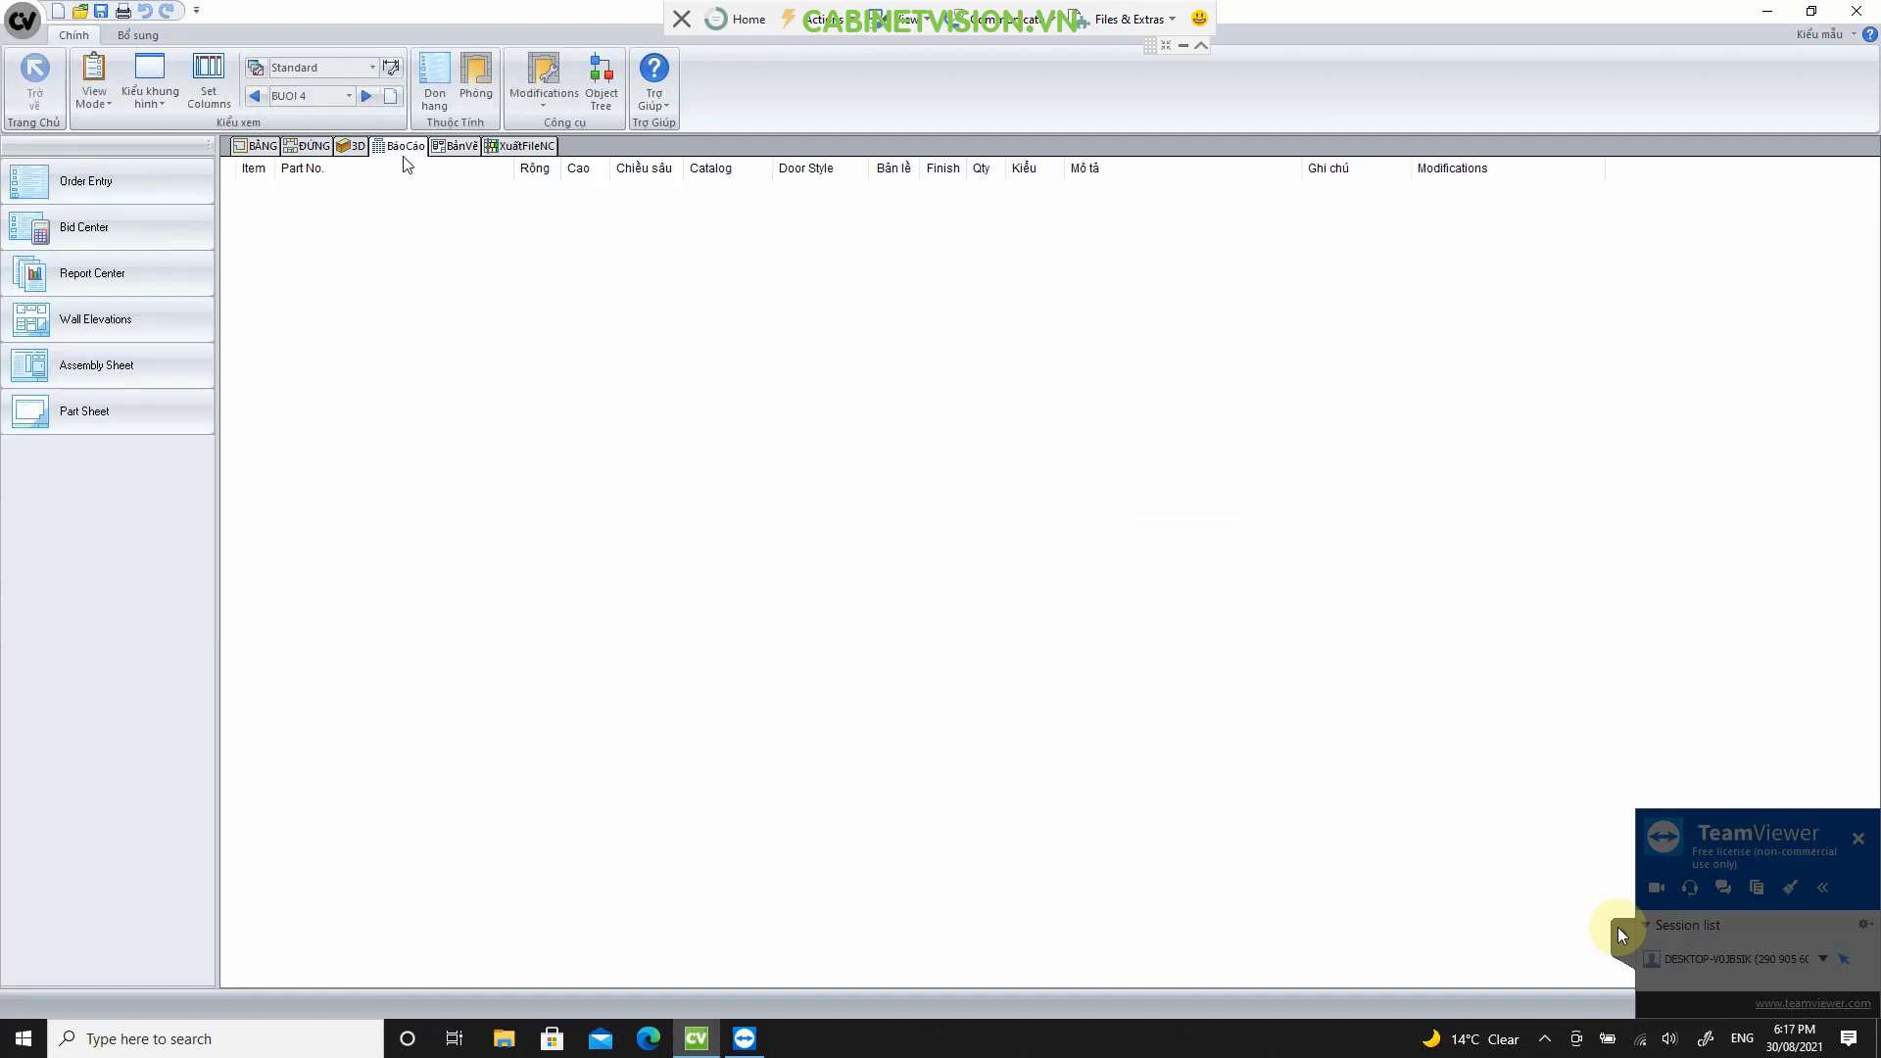
Create A4 landscape Assembly Sheet drawings for assemblies #1 through #9.
left_click(165, 359)
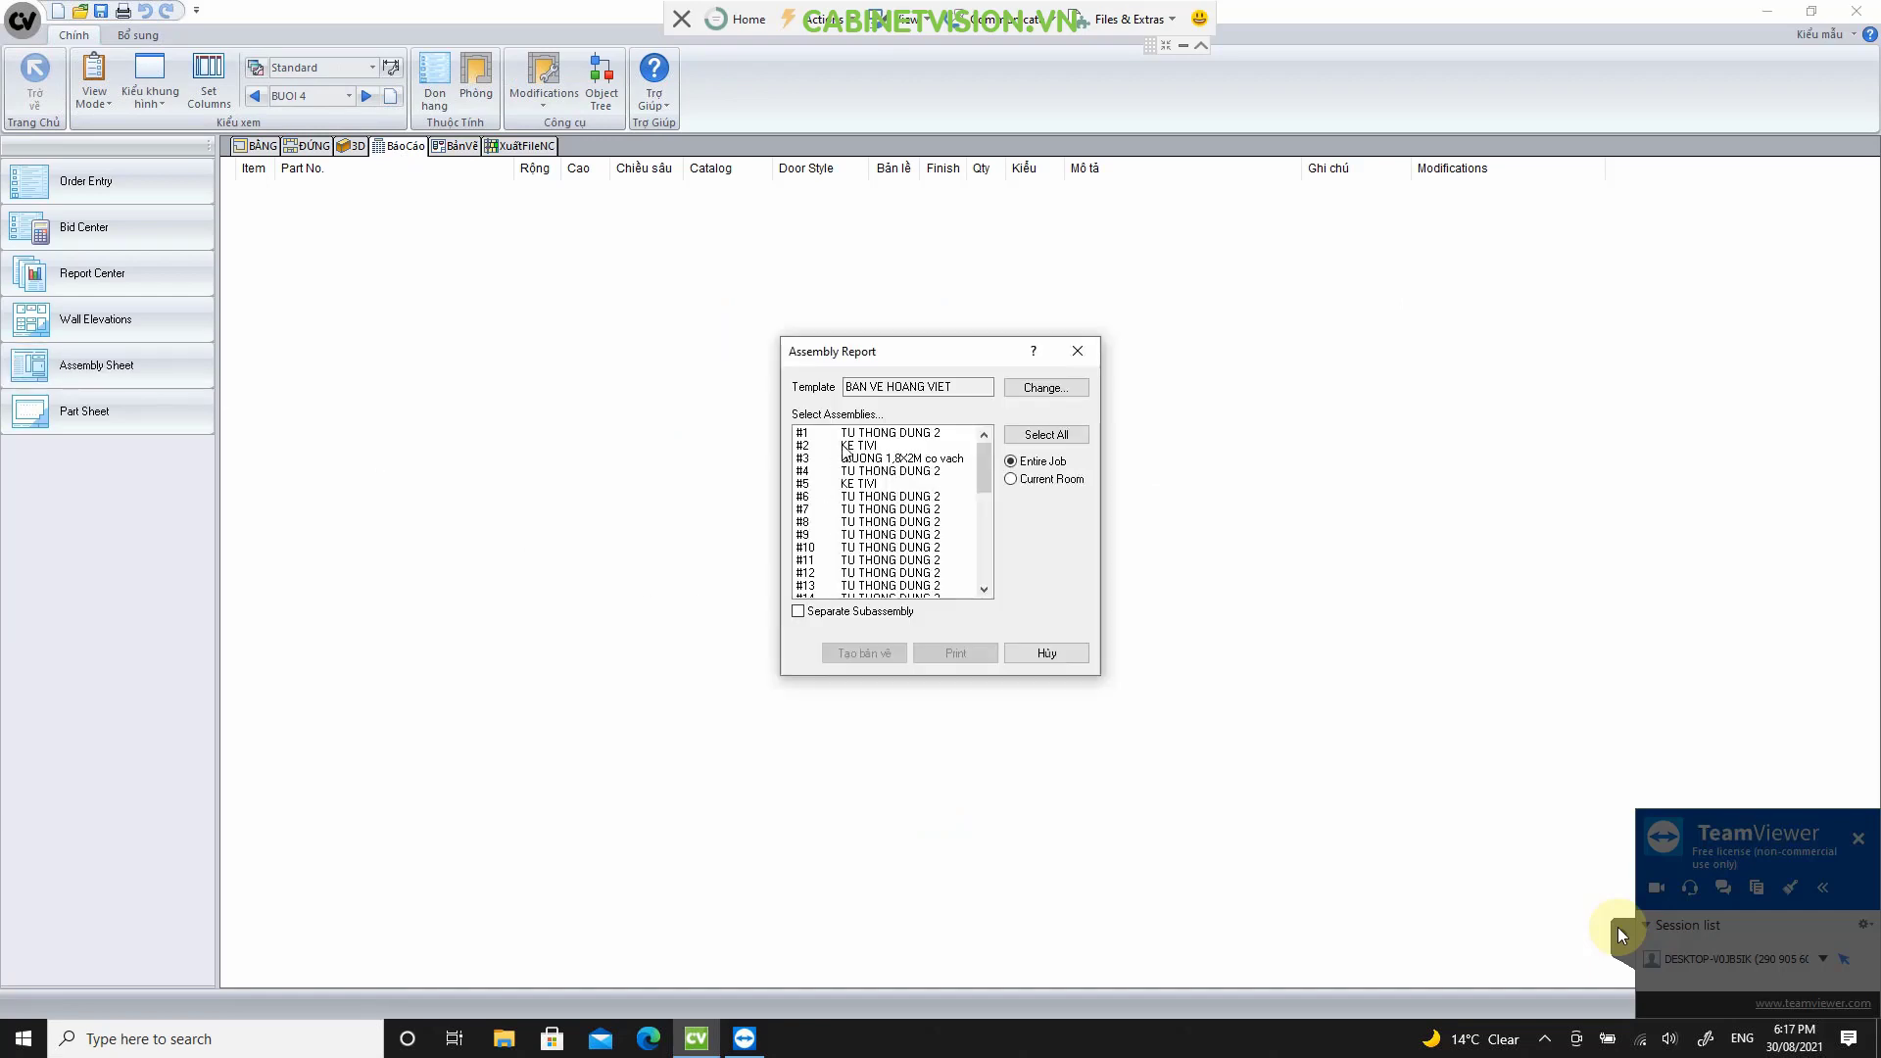
left_click(850, 434)
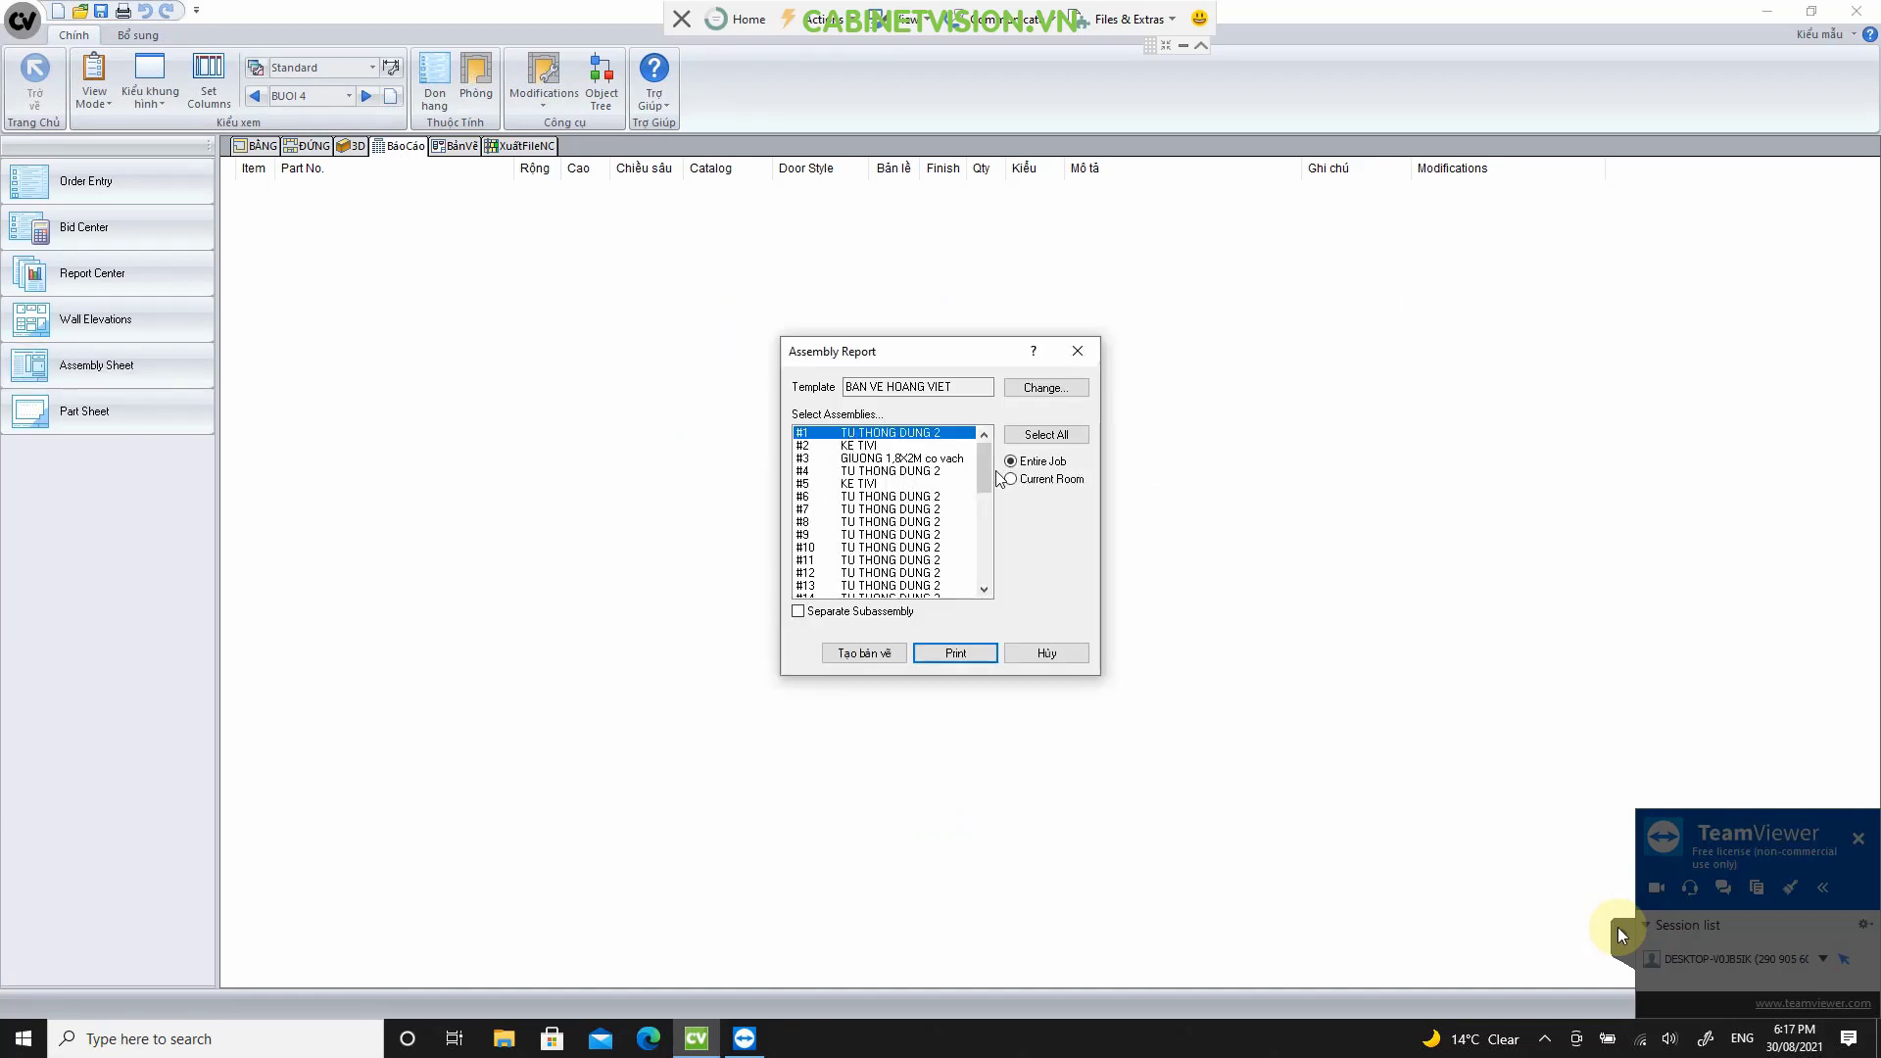
left_click(921, 537, "shift")
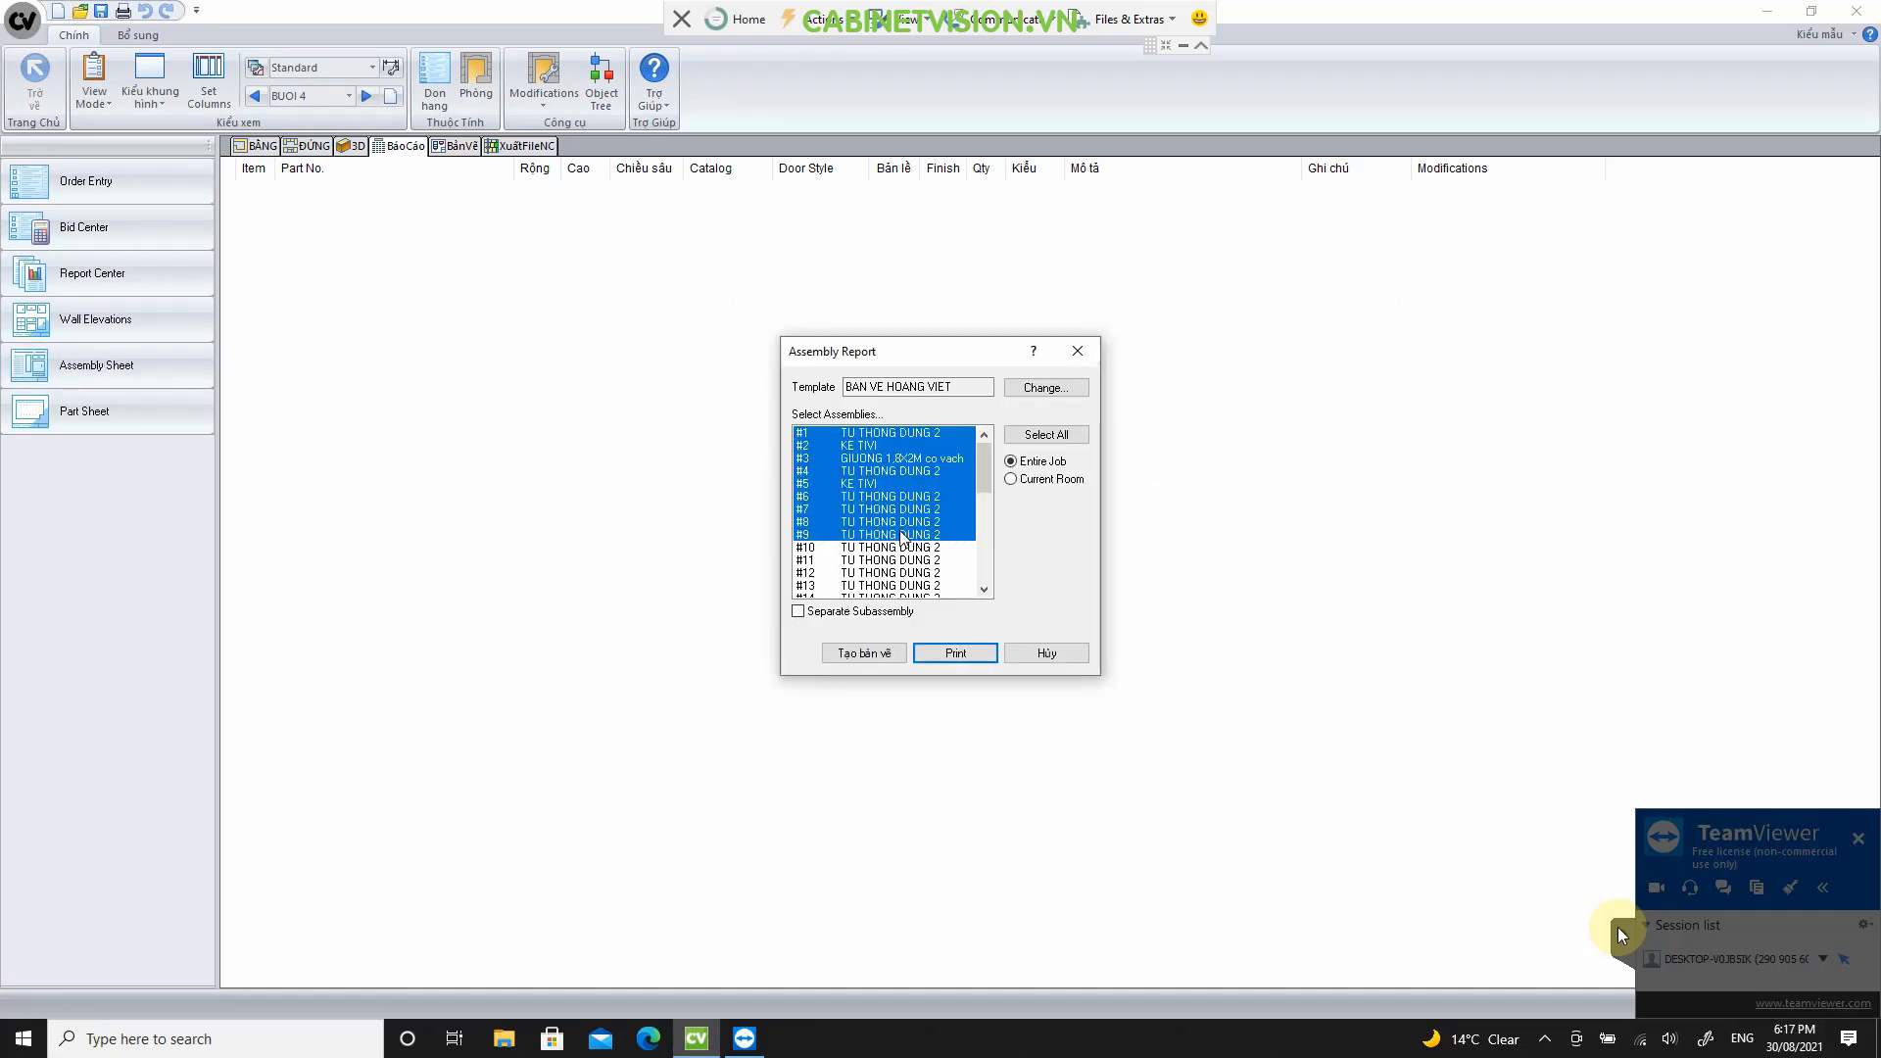
left_click(870, 656)
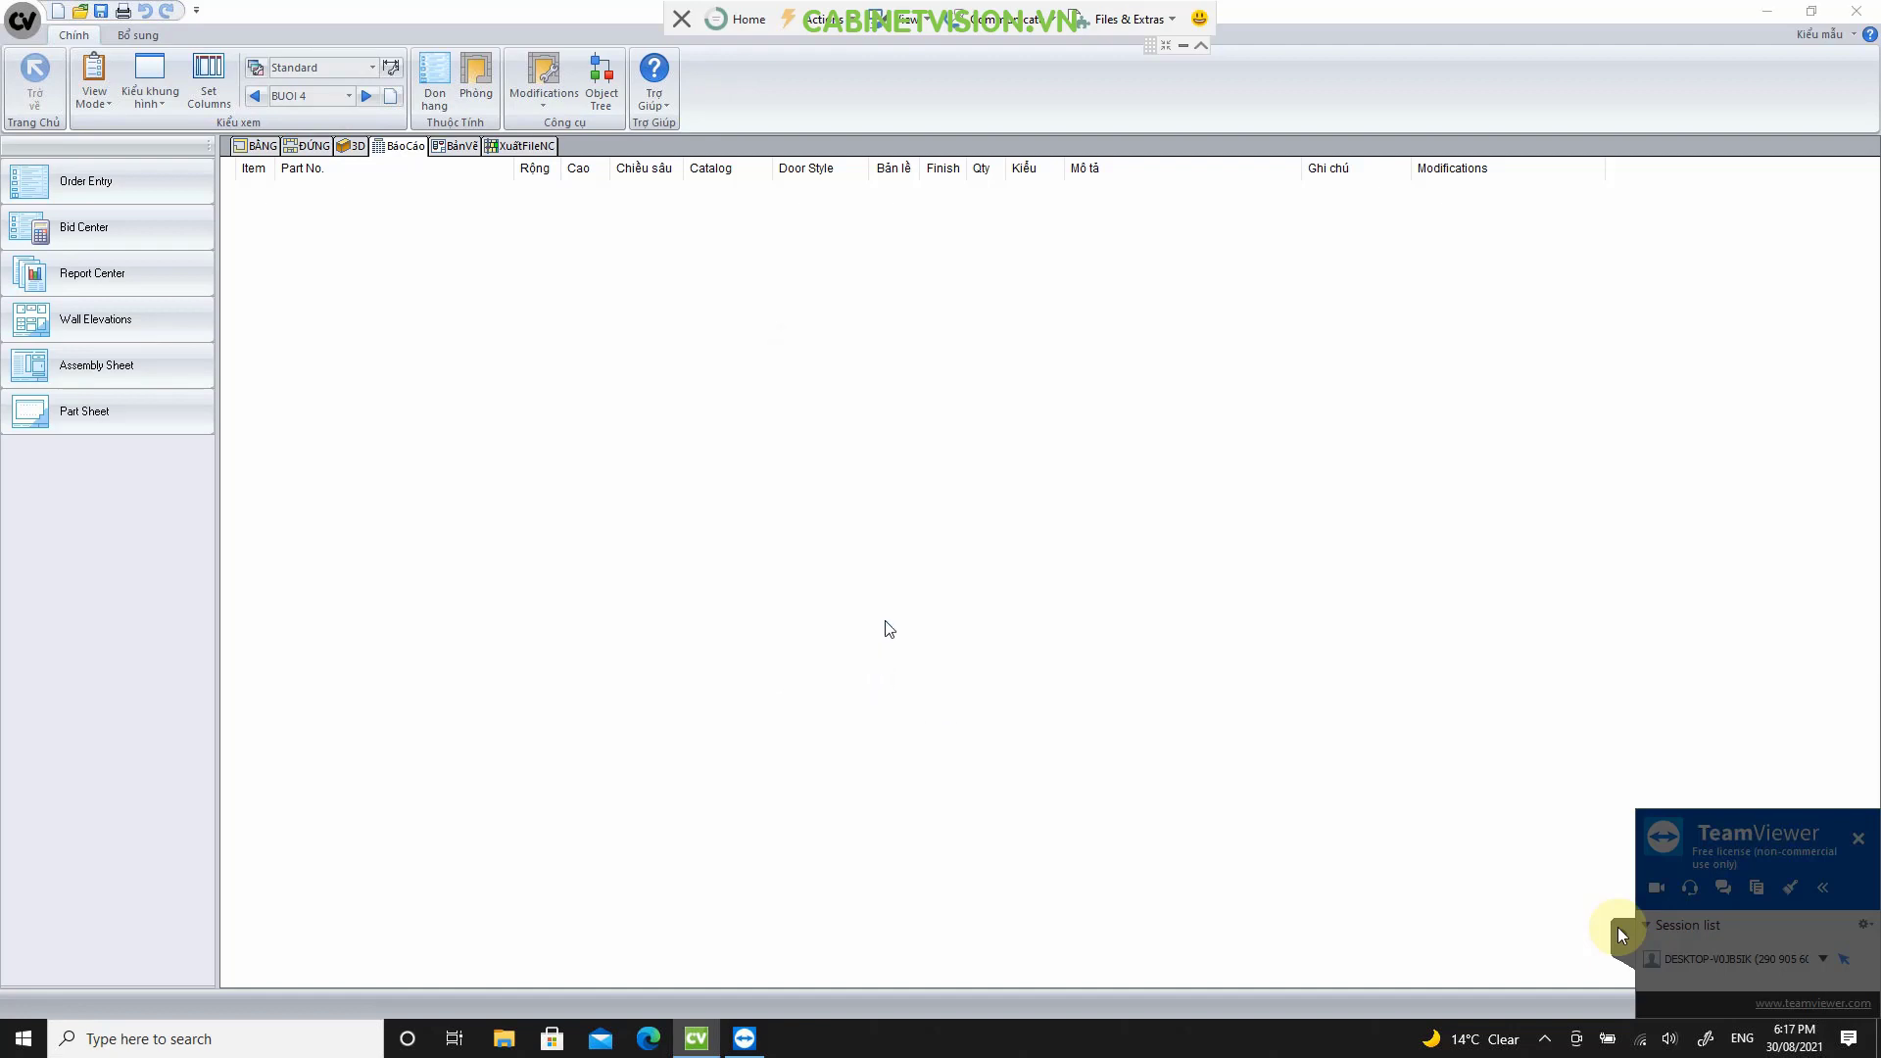
left_click(992, 627)
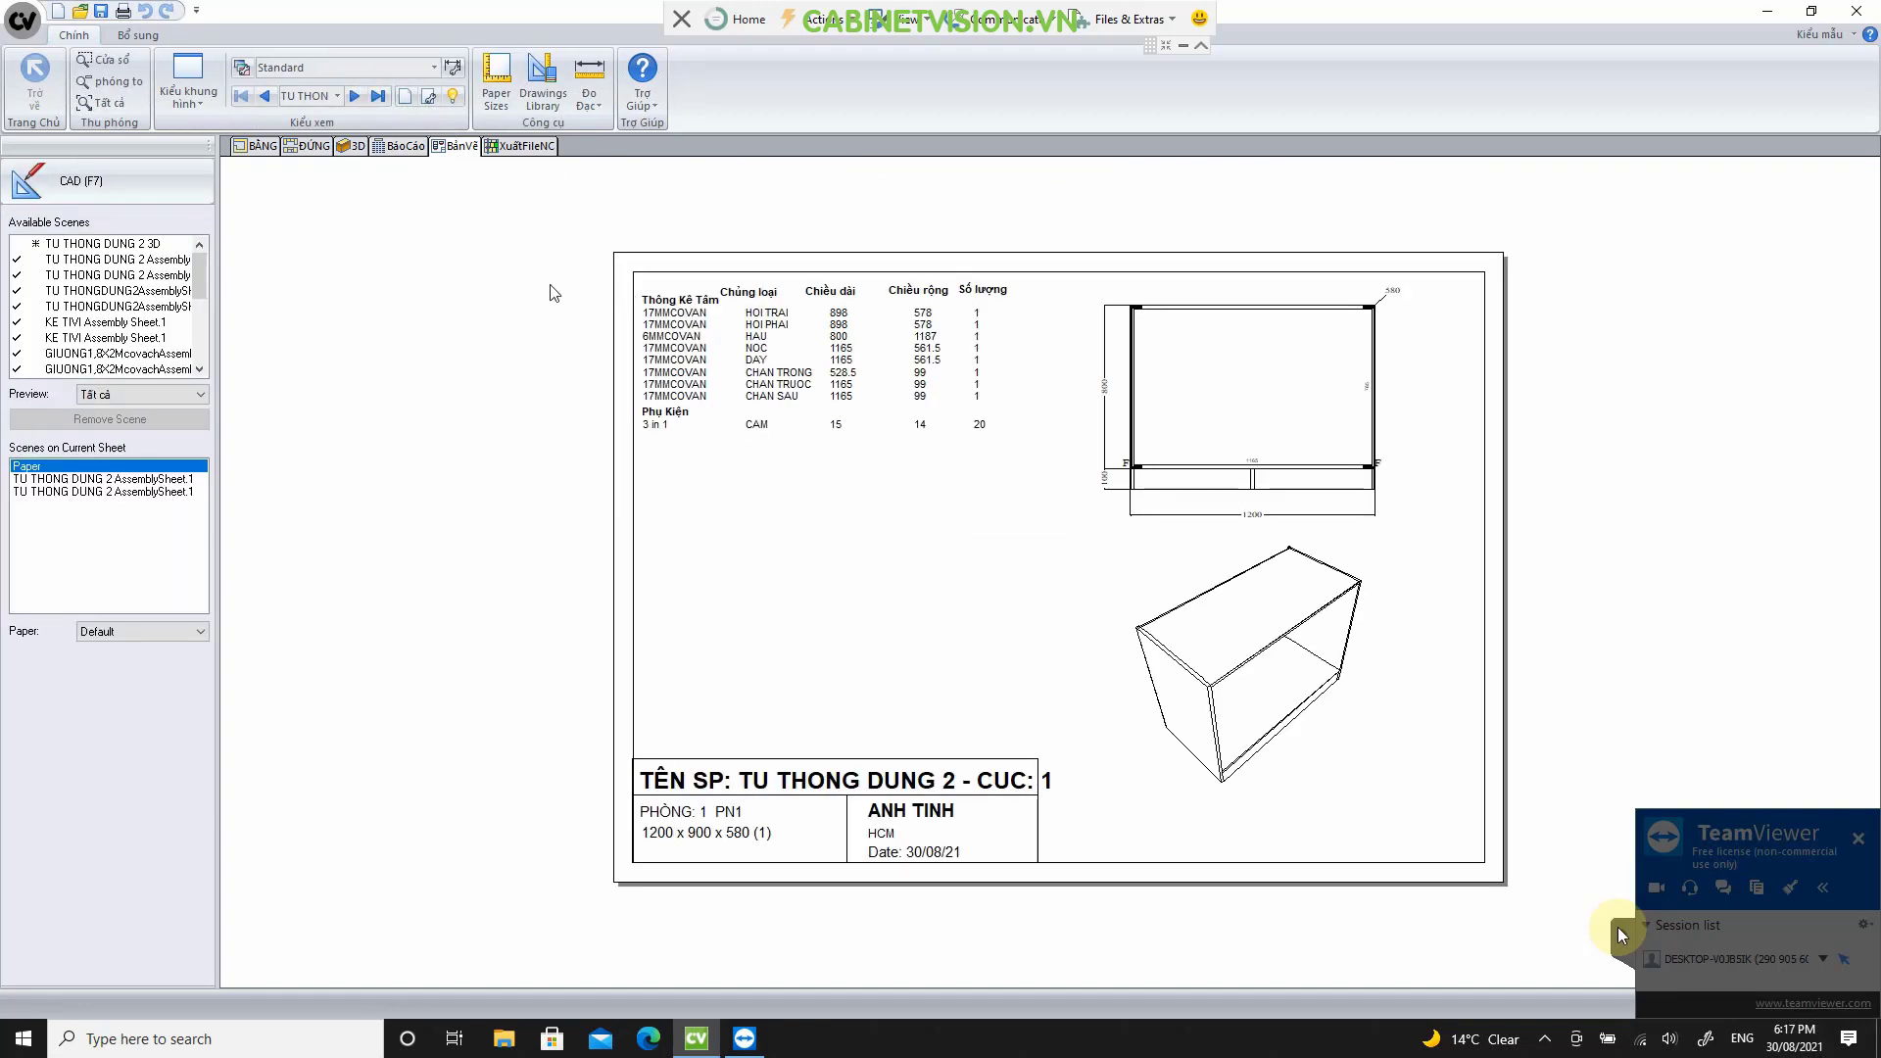
Go to the KE TIVI sheet and nudge its 3D cabinet view up and right.
left_click(337, 96)
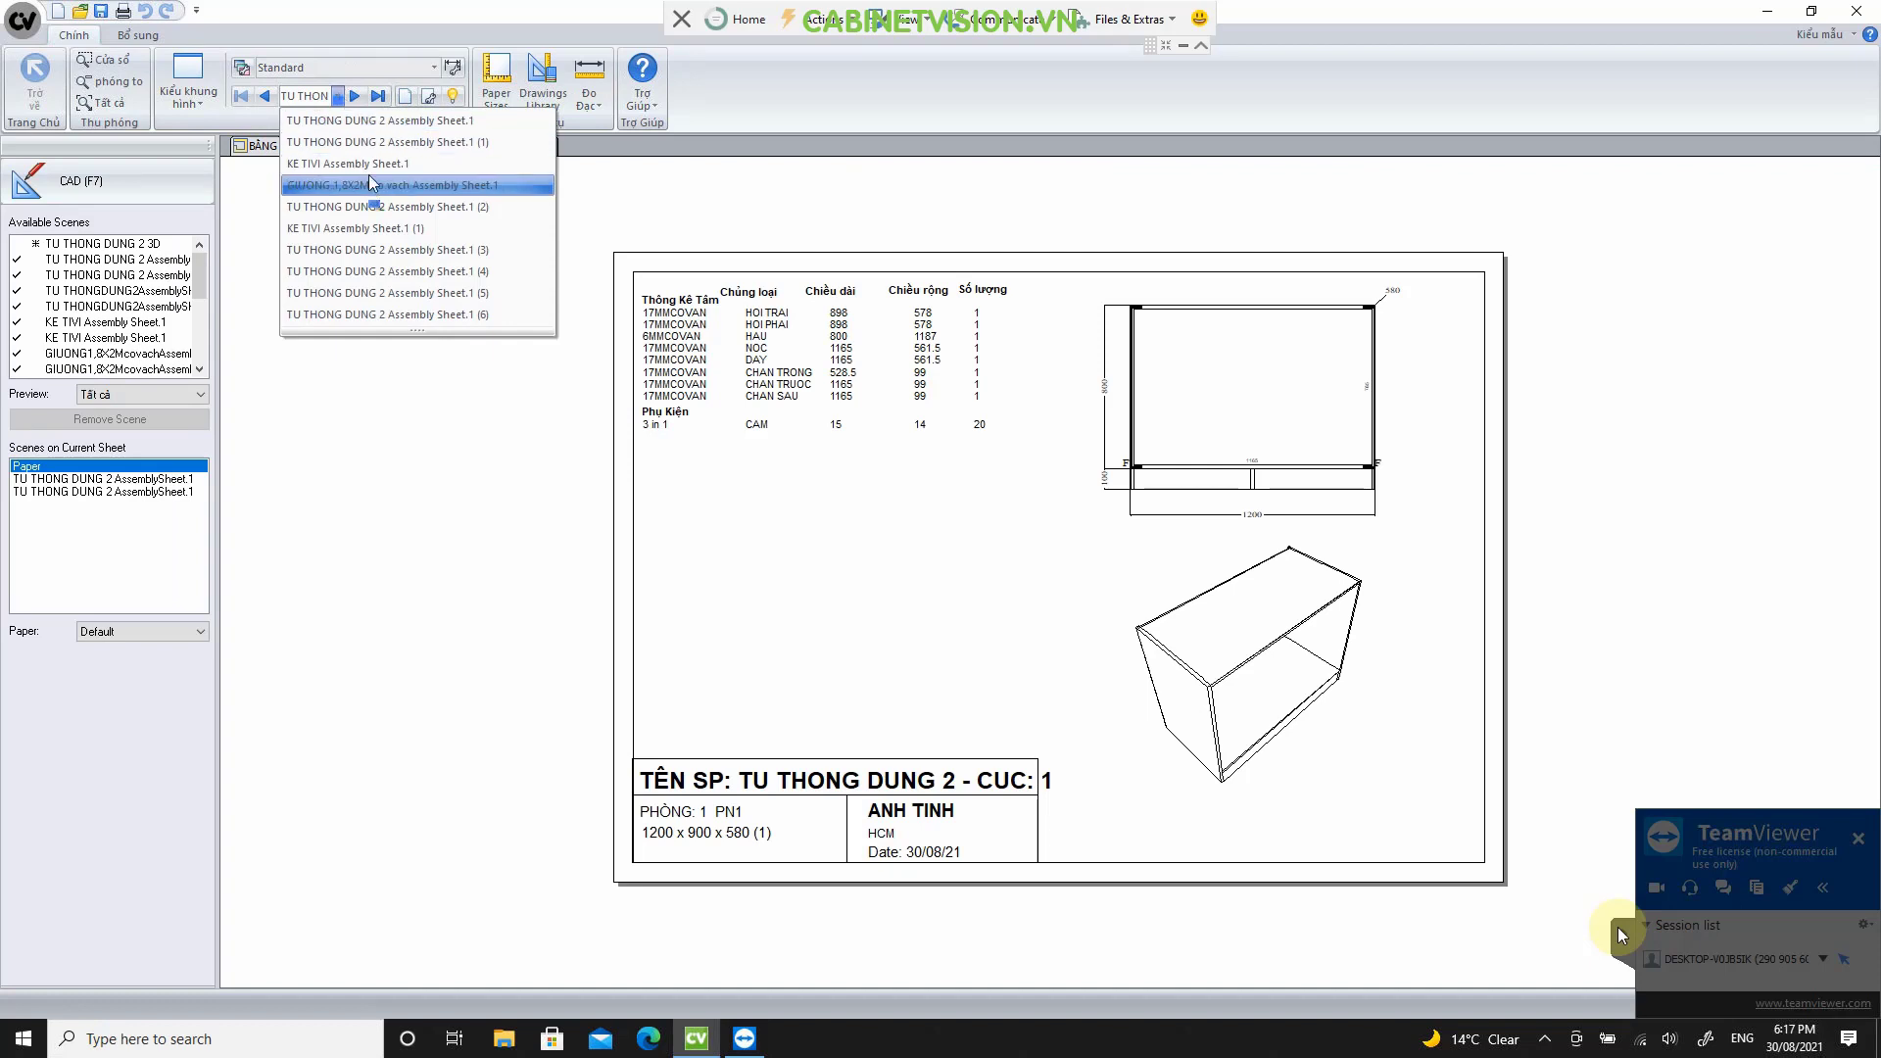
left_click(639, 179)
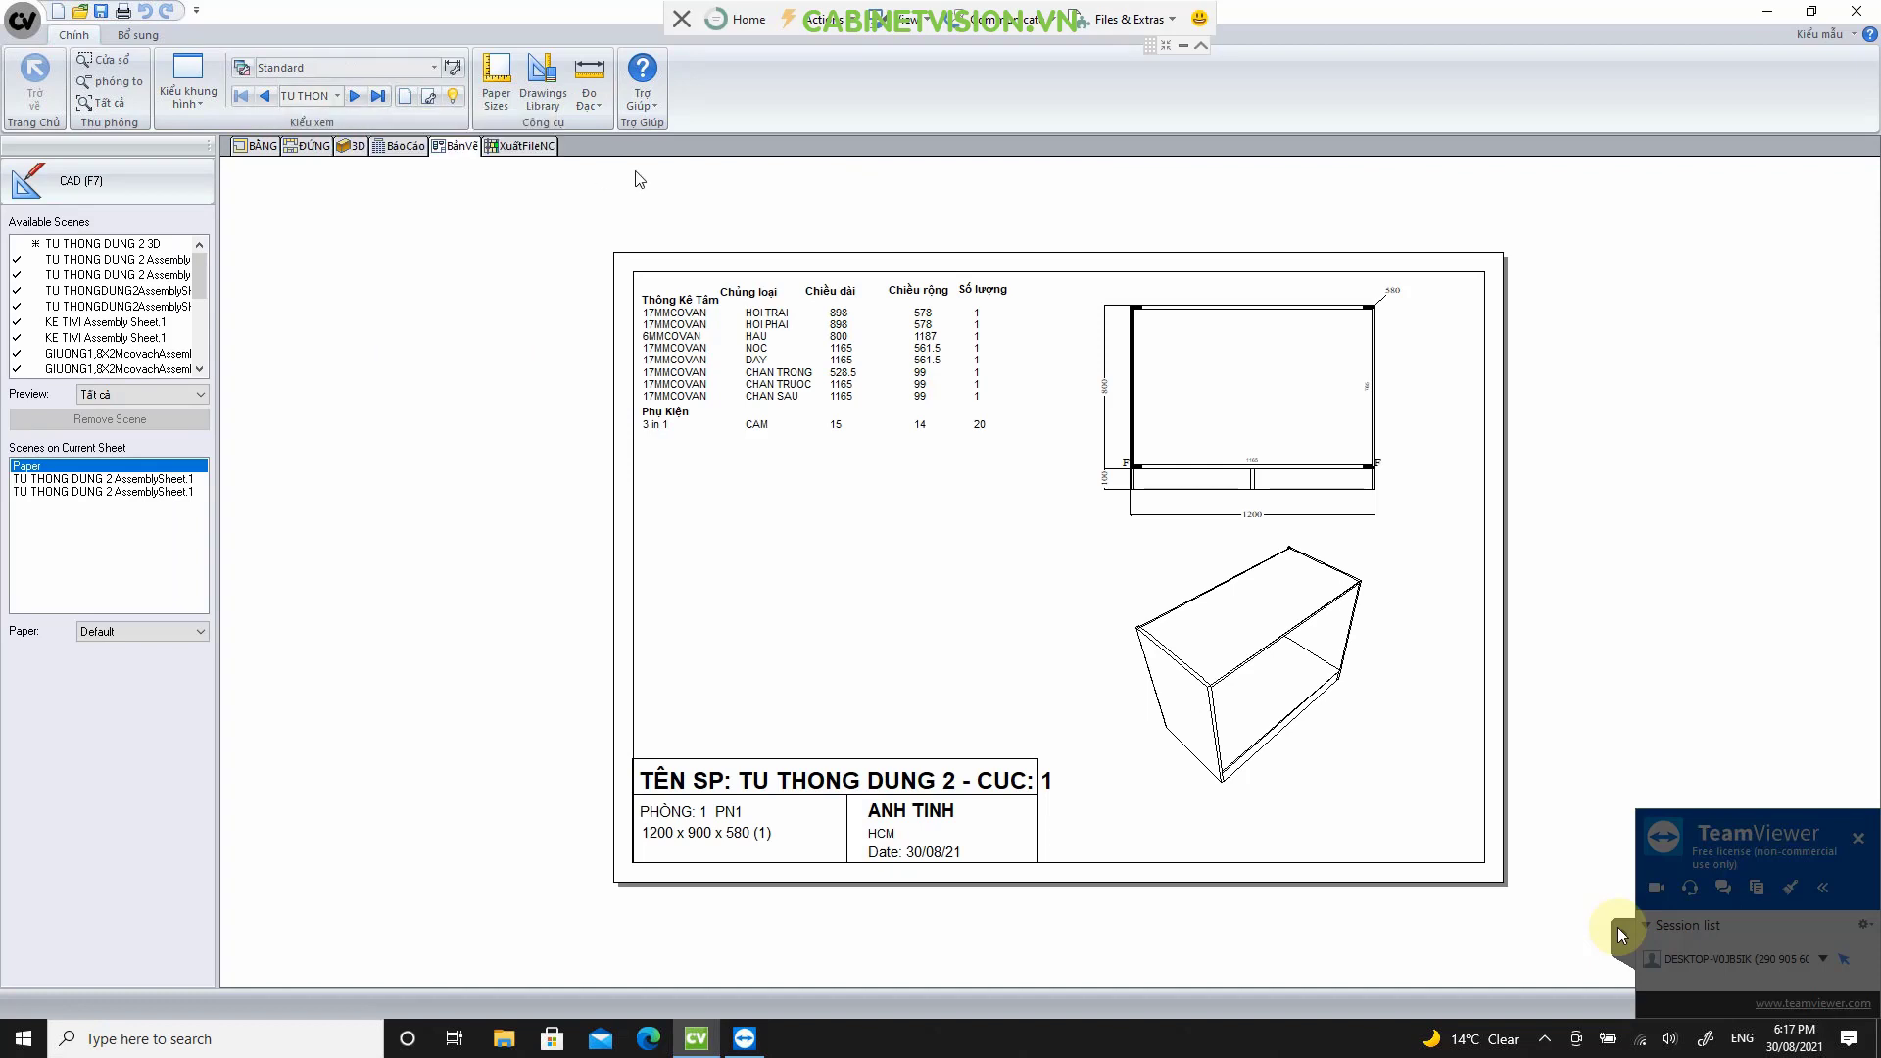
left_click(355, 98)
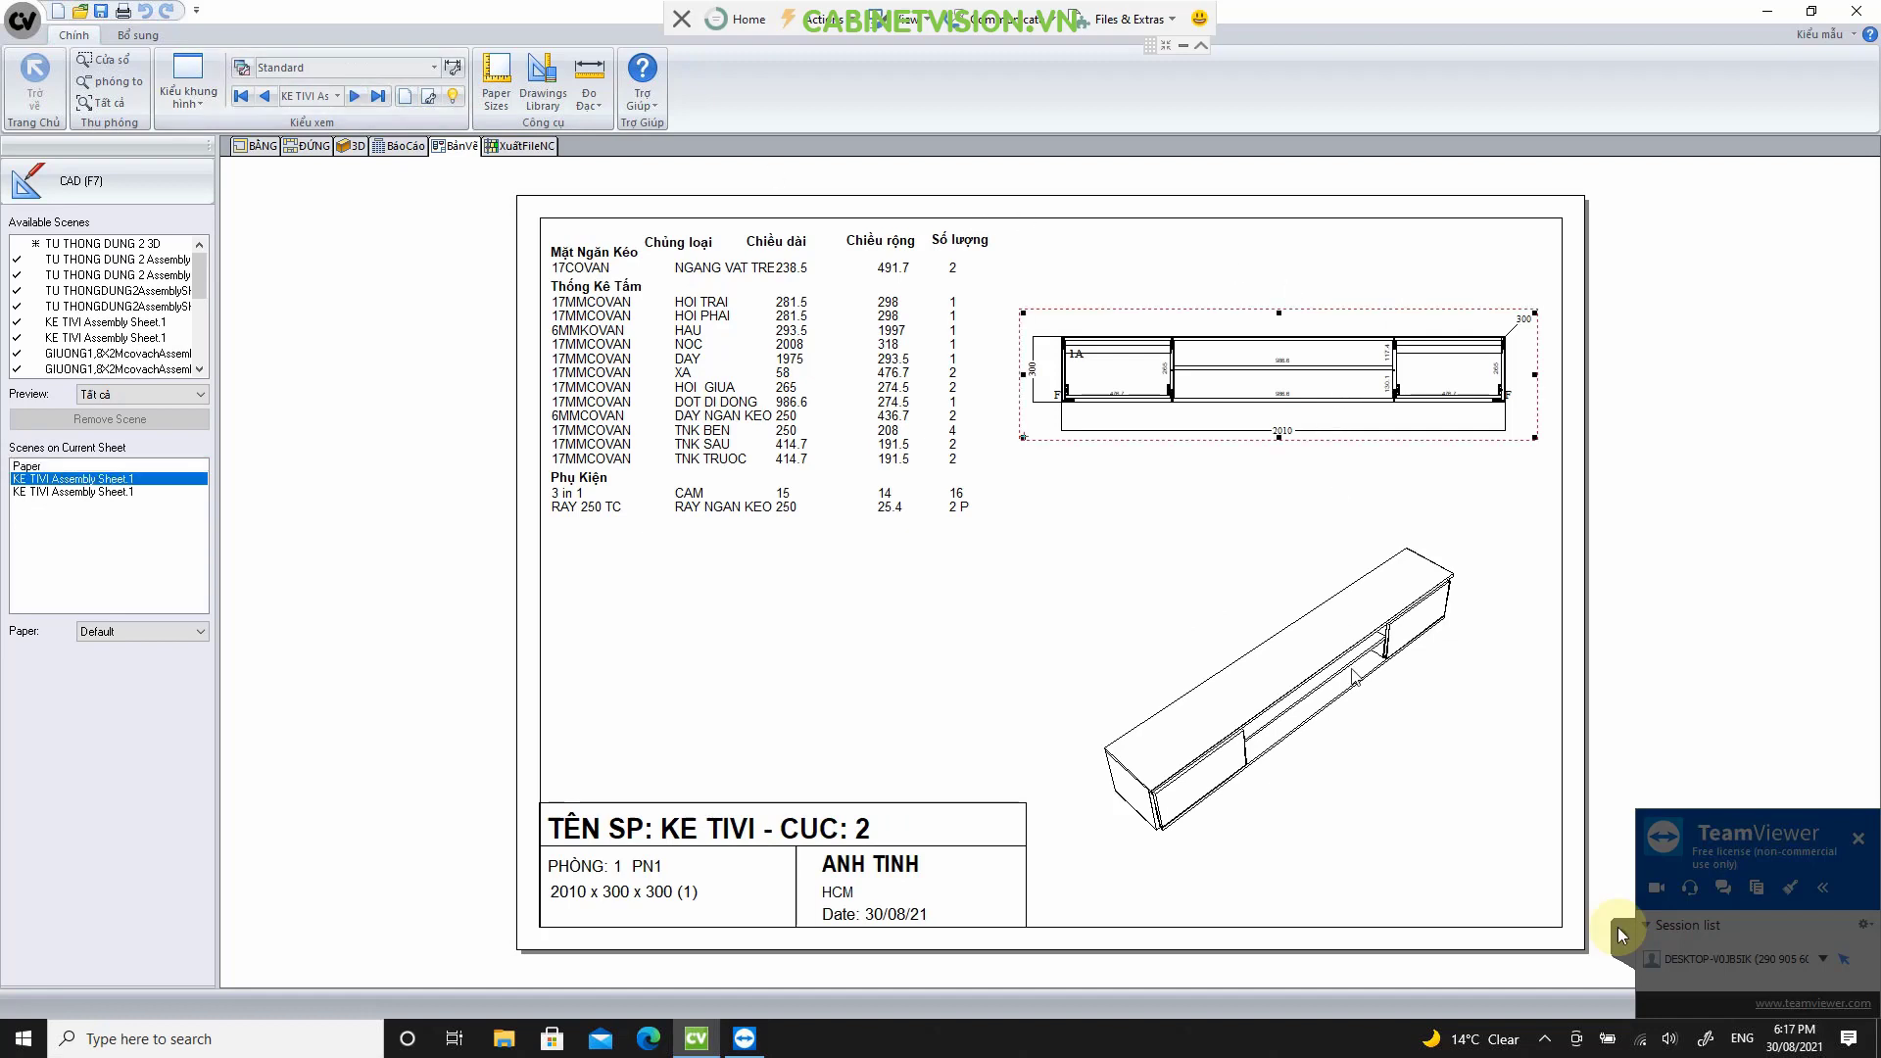
left_click(1306, 652)
mouse_move(1306, 652)
left_mouse_down()
mouse_move(1277, 571)
mouse_move(1322, 624)
left_mouse_up()
Page through the GIUONG 1,8X2M bed and remaining sheets to CUC 9, wrapping back to the first.
left_click(359, 97)
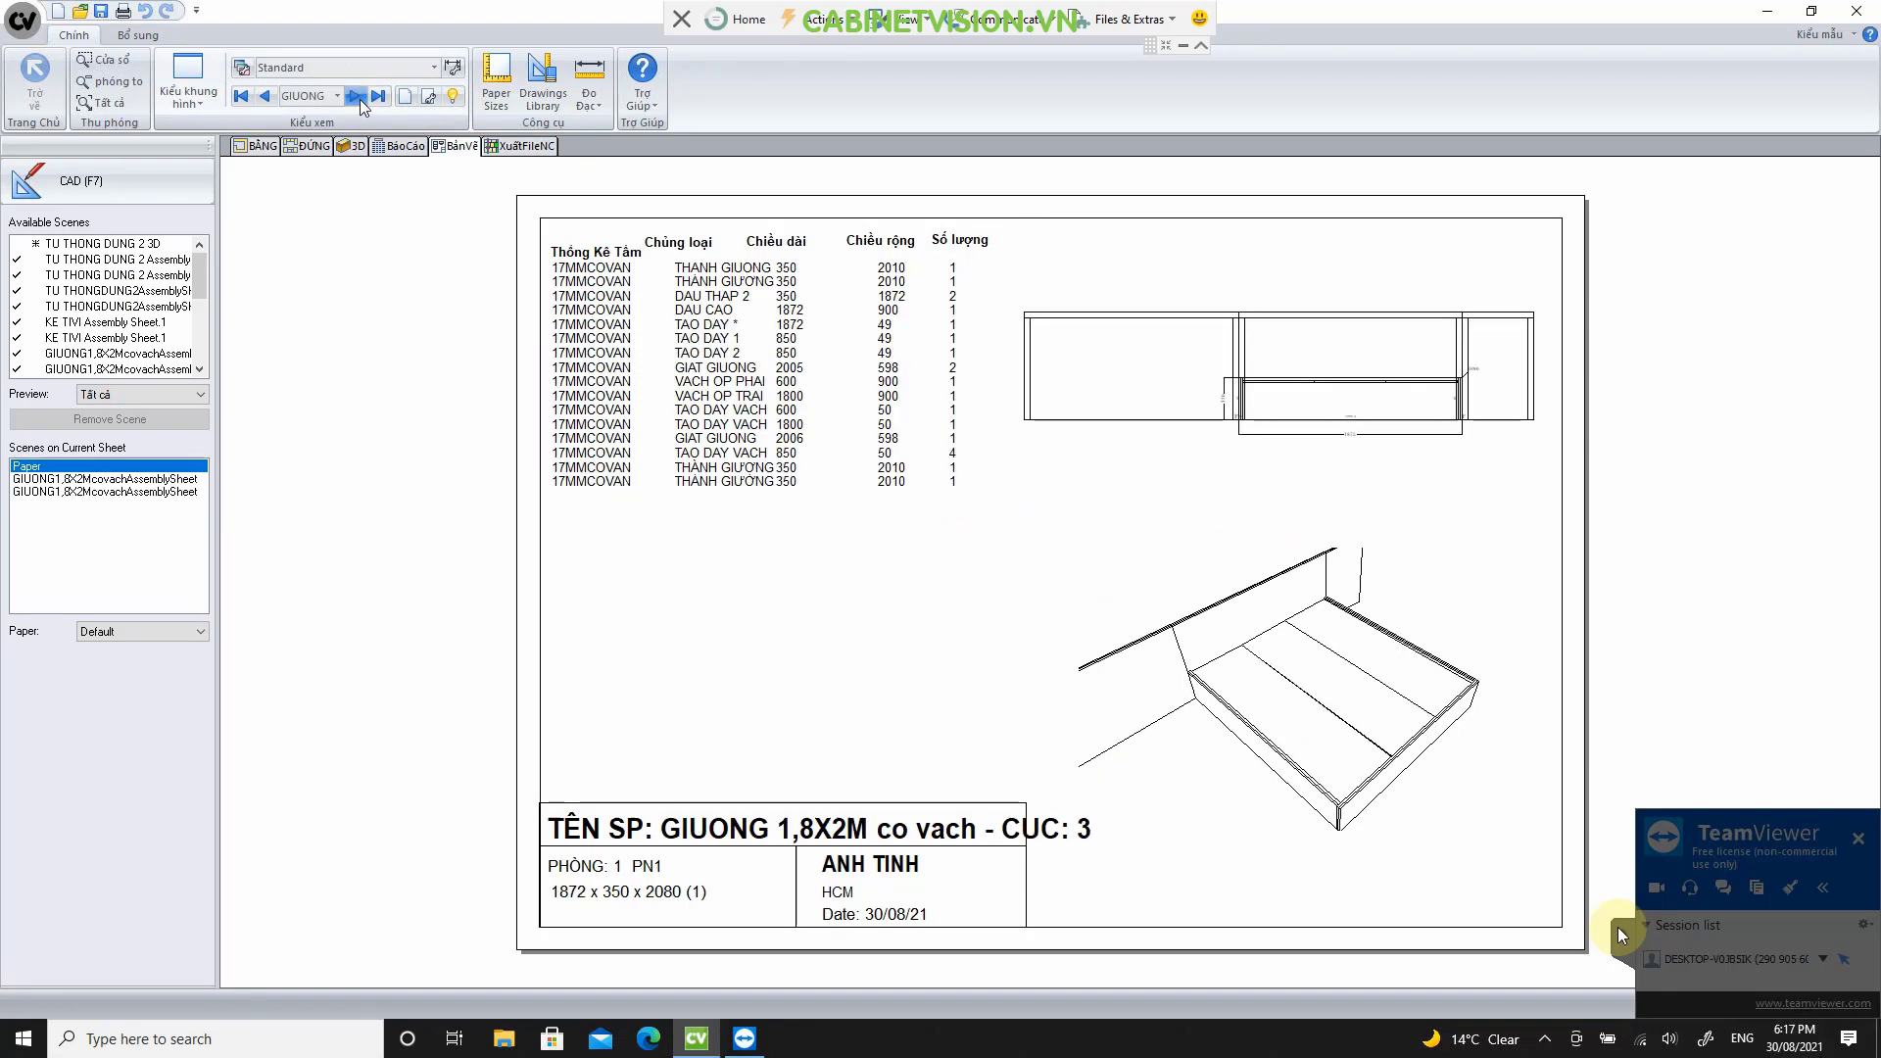
left_click(359, 97)
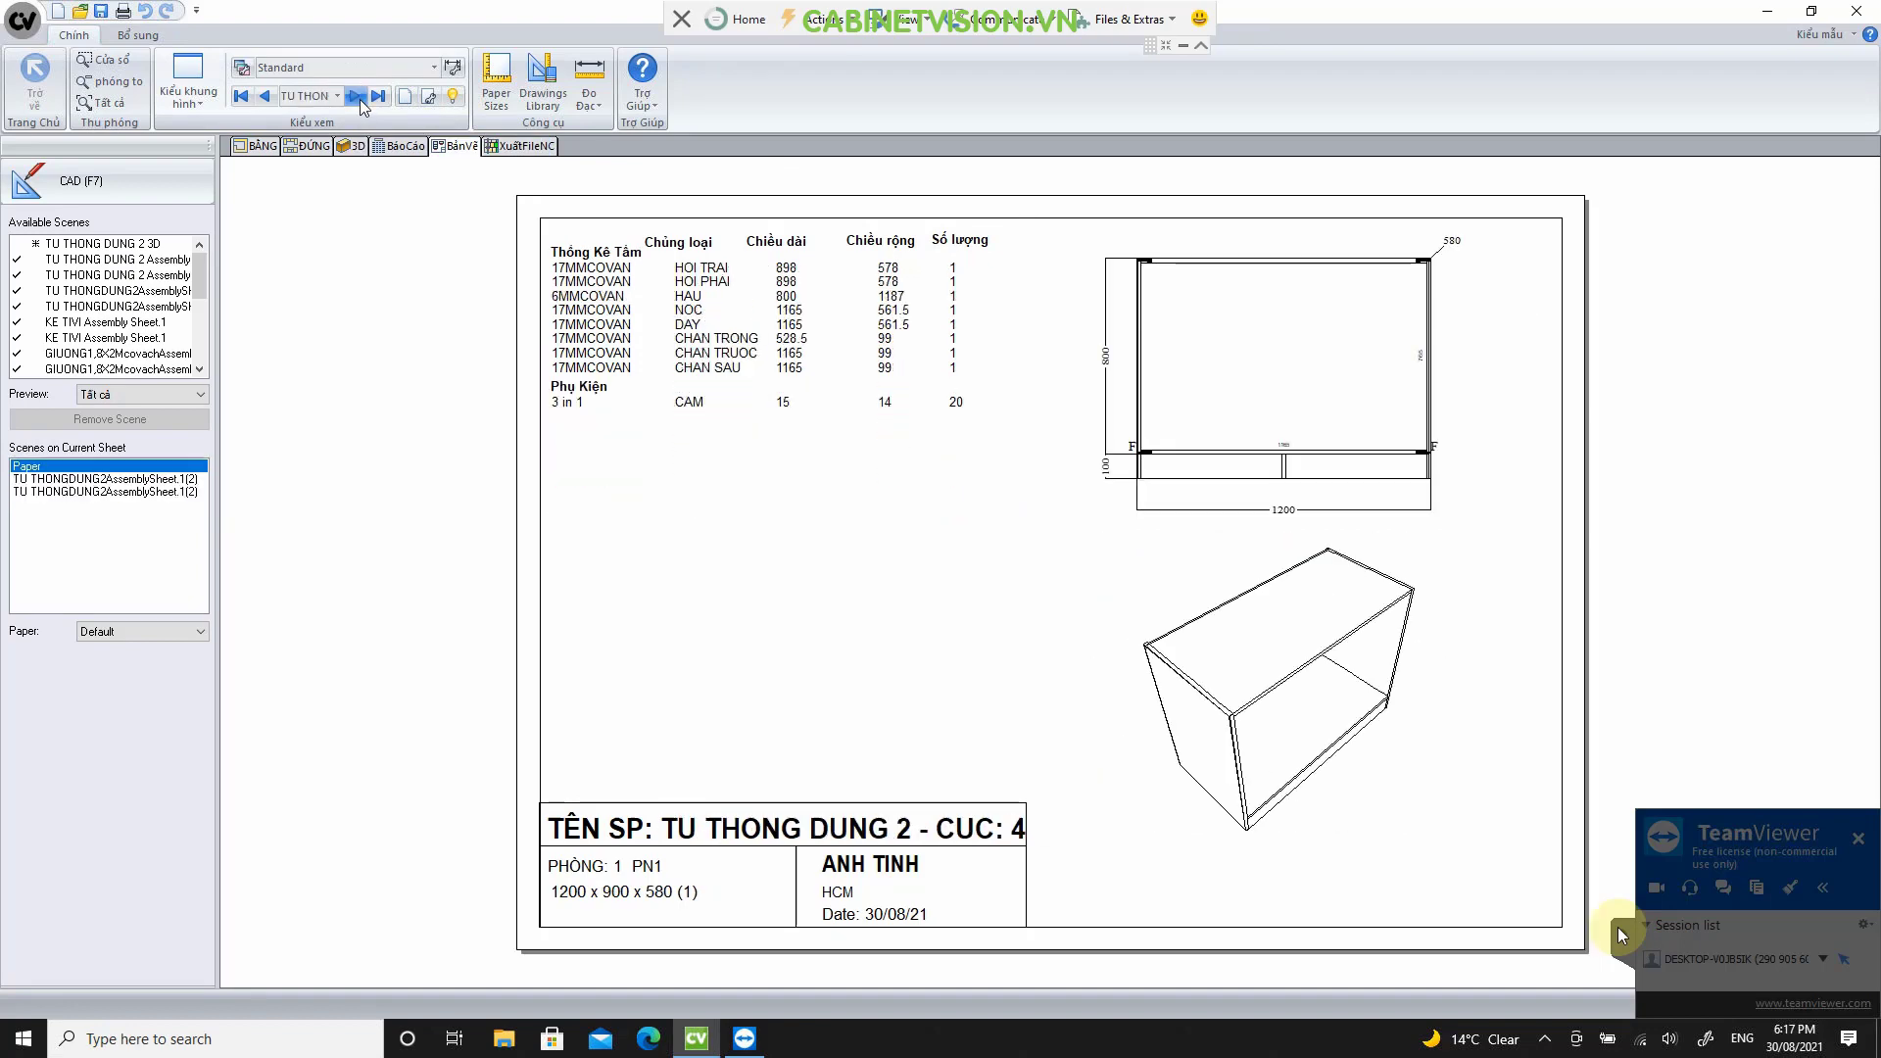
left_click(359, 97)
left_click(358, 97)
left_click(358, 97)
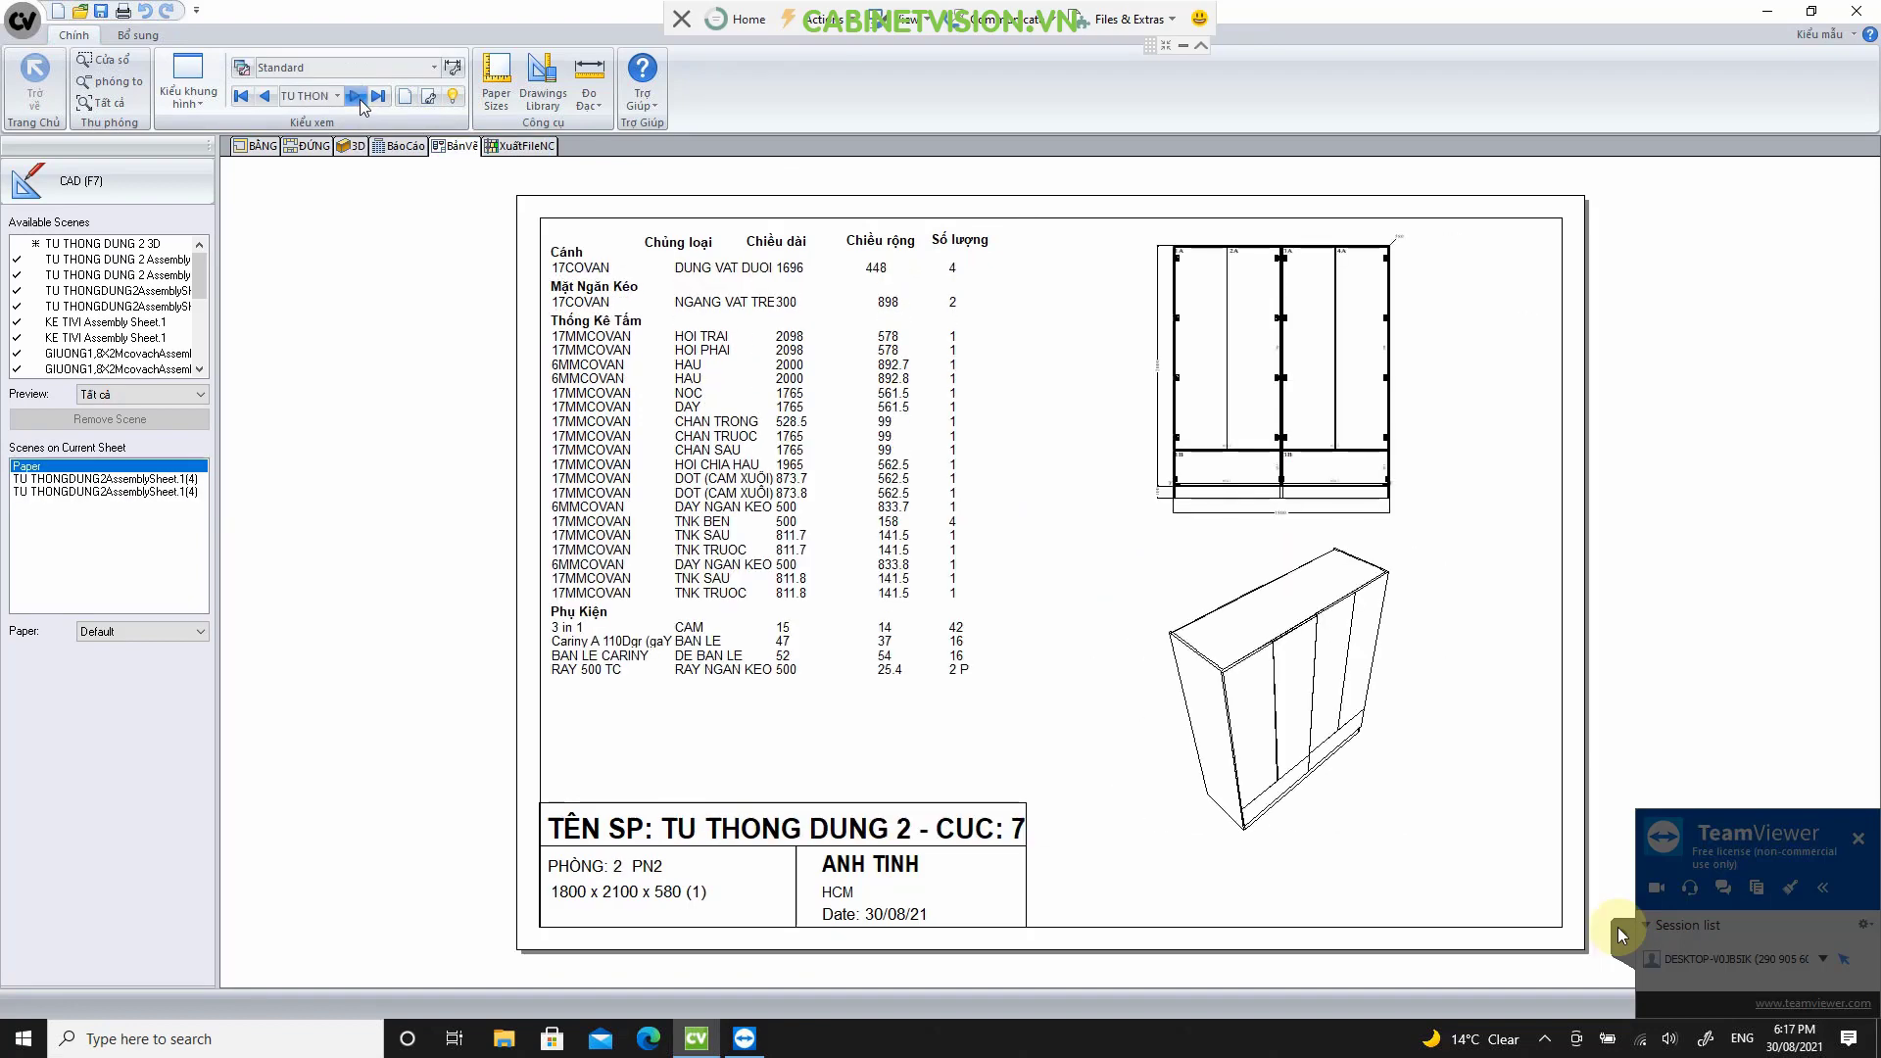
left_click(358, 97)
left_click(359, 97)
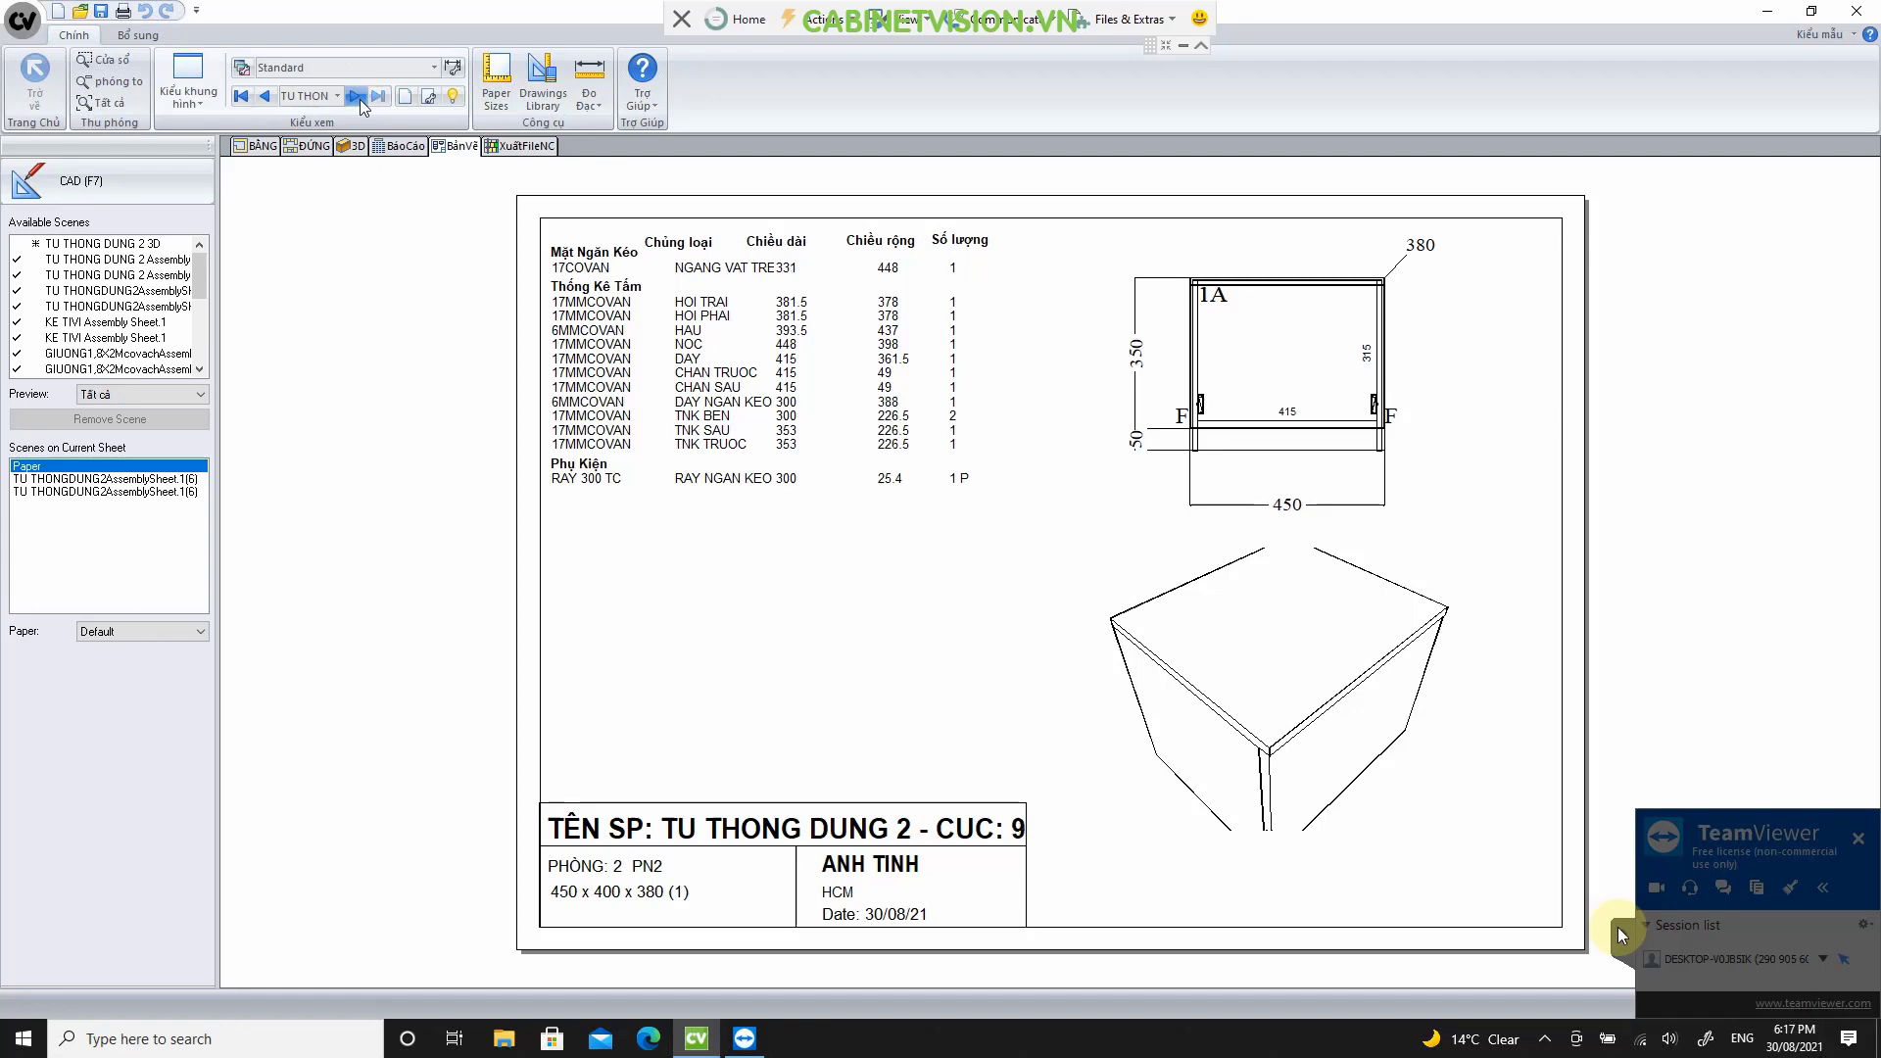
left_click(358, 97)
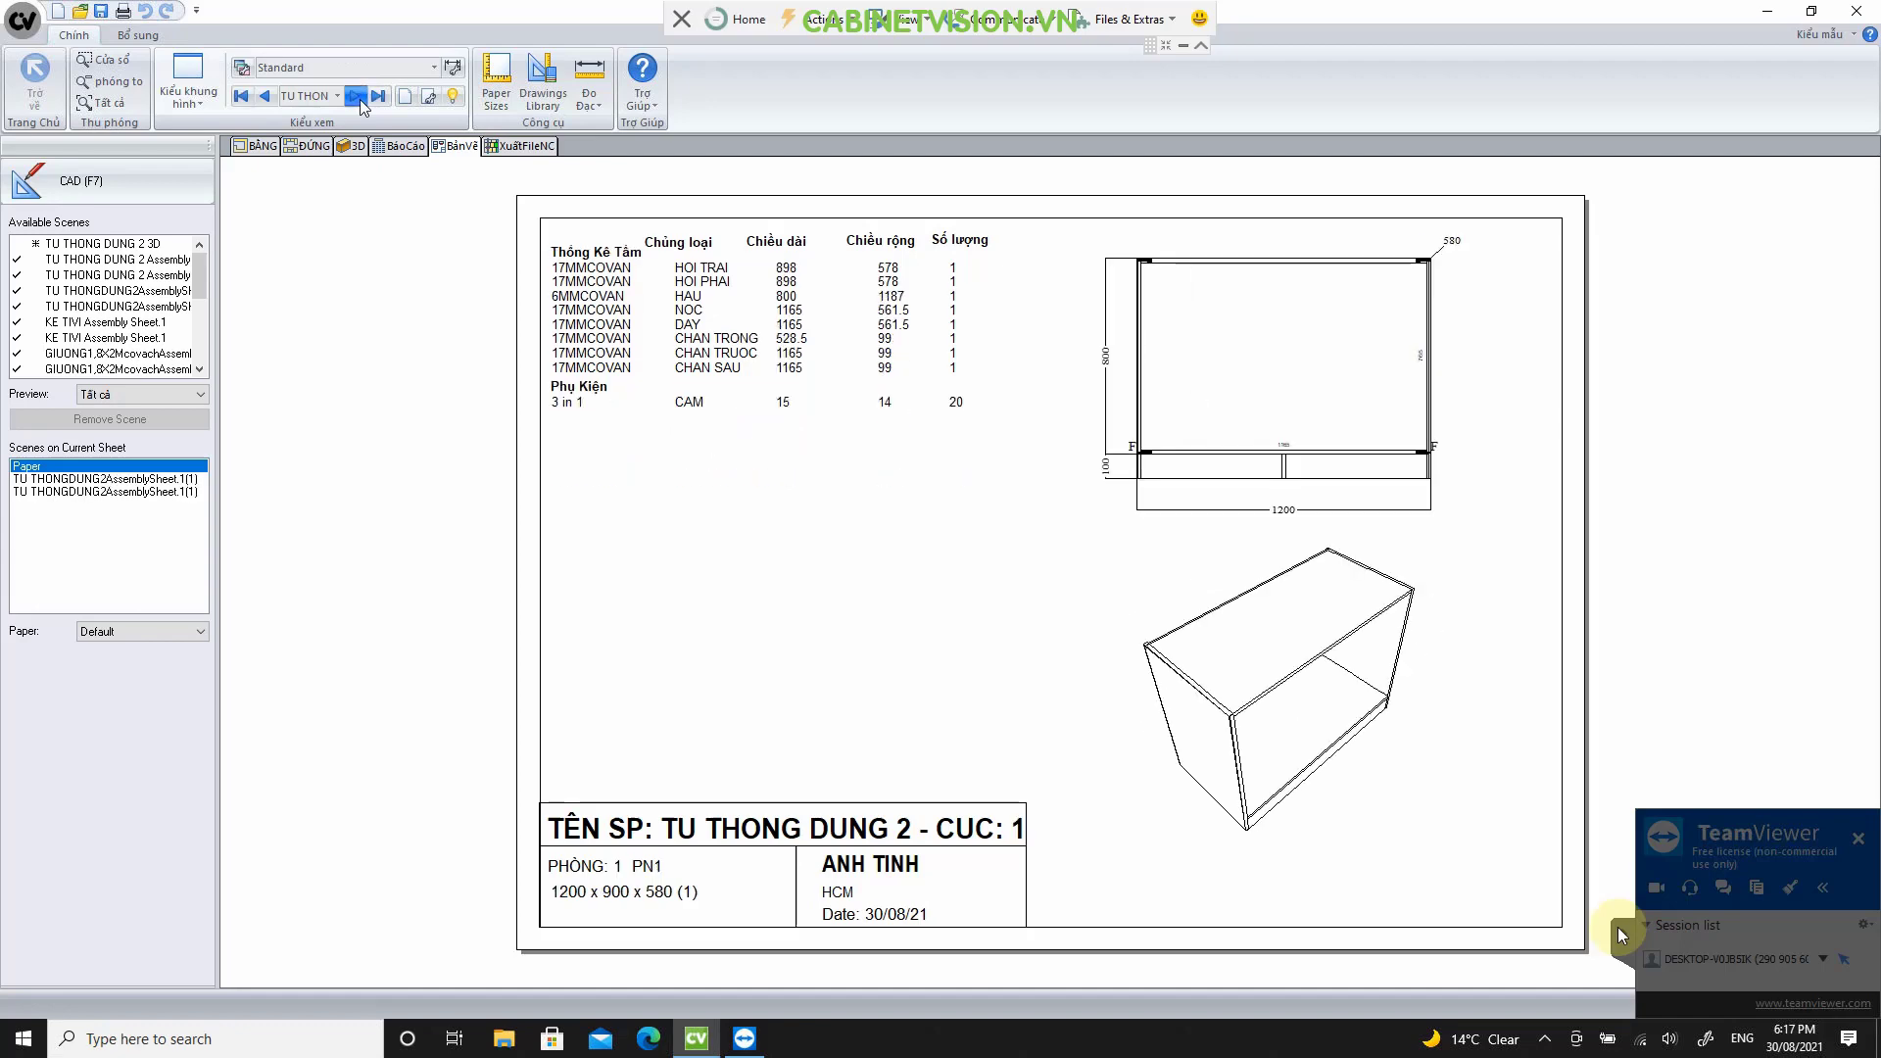
Advance to the TU THONG DUNG 2 – CUC: 6 sheet and enlarge its 3D cabinet view.
left_click(359, 97)
left_click(359, 97)
left_click(358, 97)
left_click(359, 97)
left_click(359, 98)
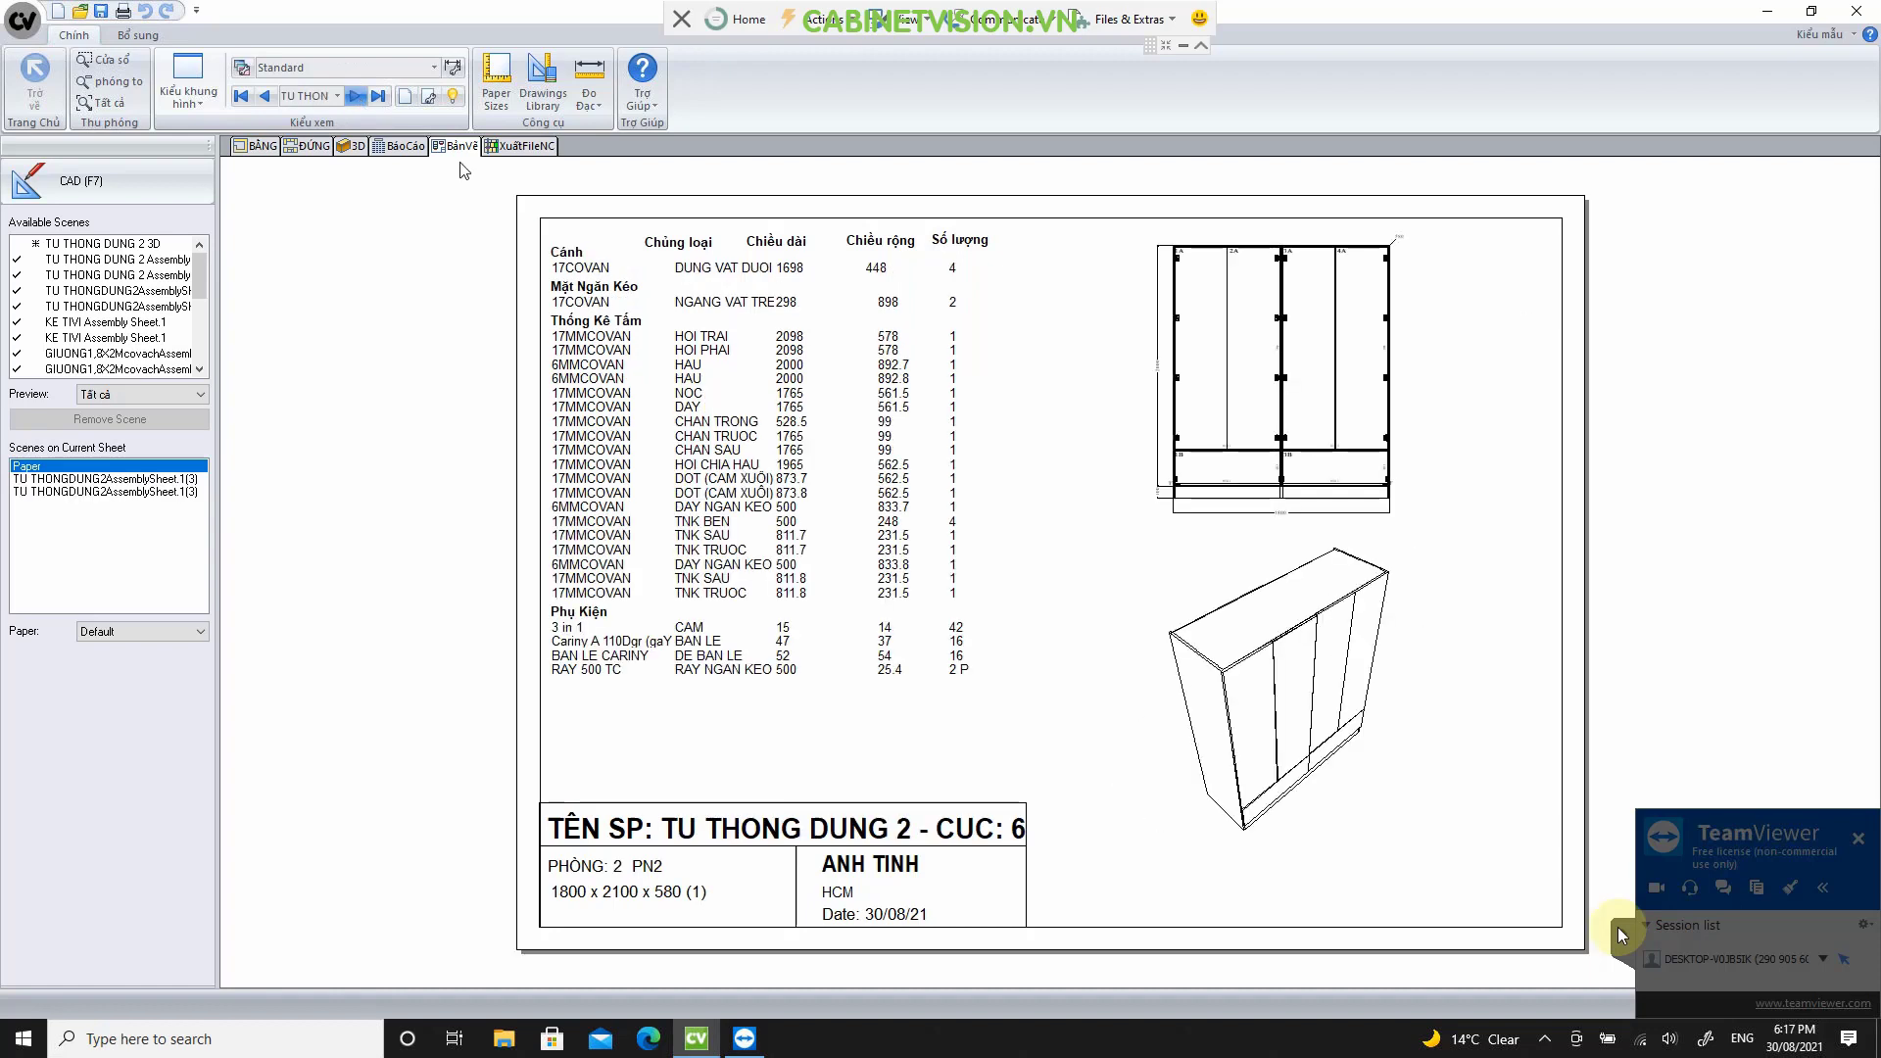
left_click(1331, 787)
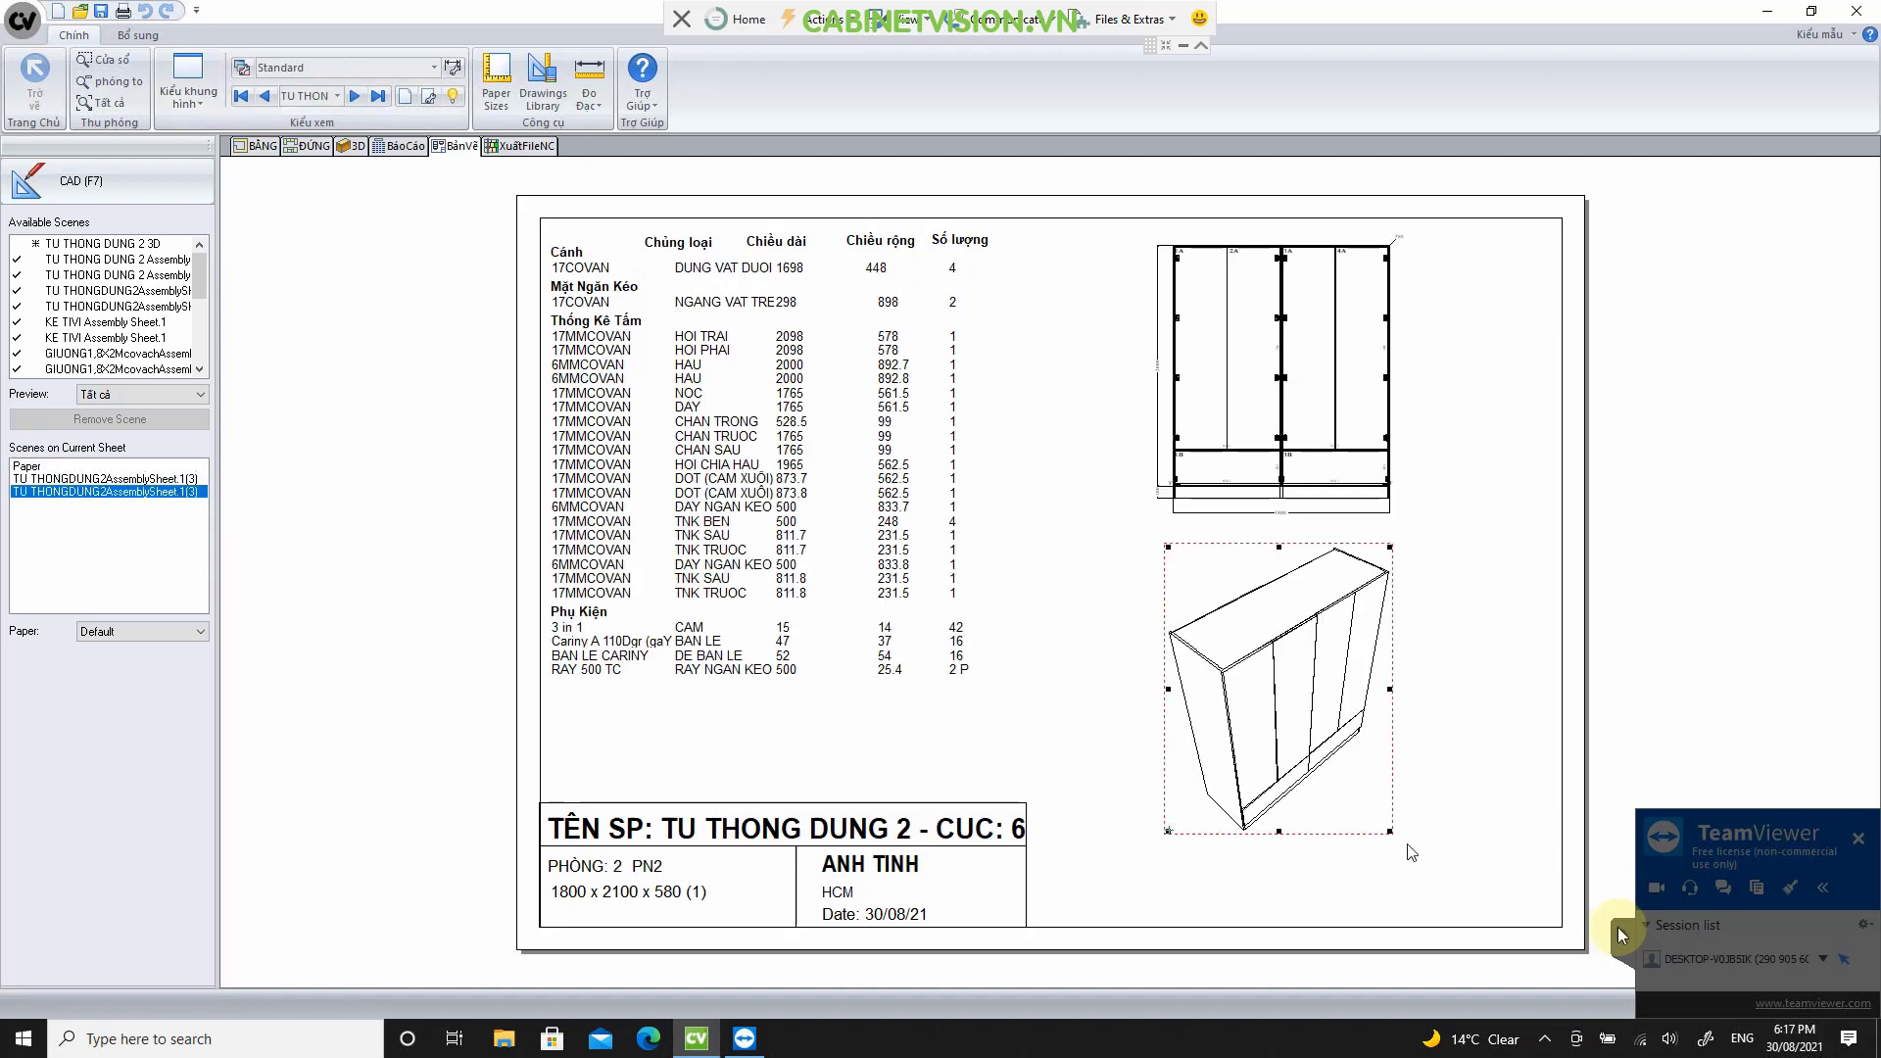
left_click_drag(1392, 832, 1507, 901)
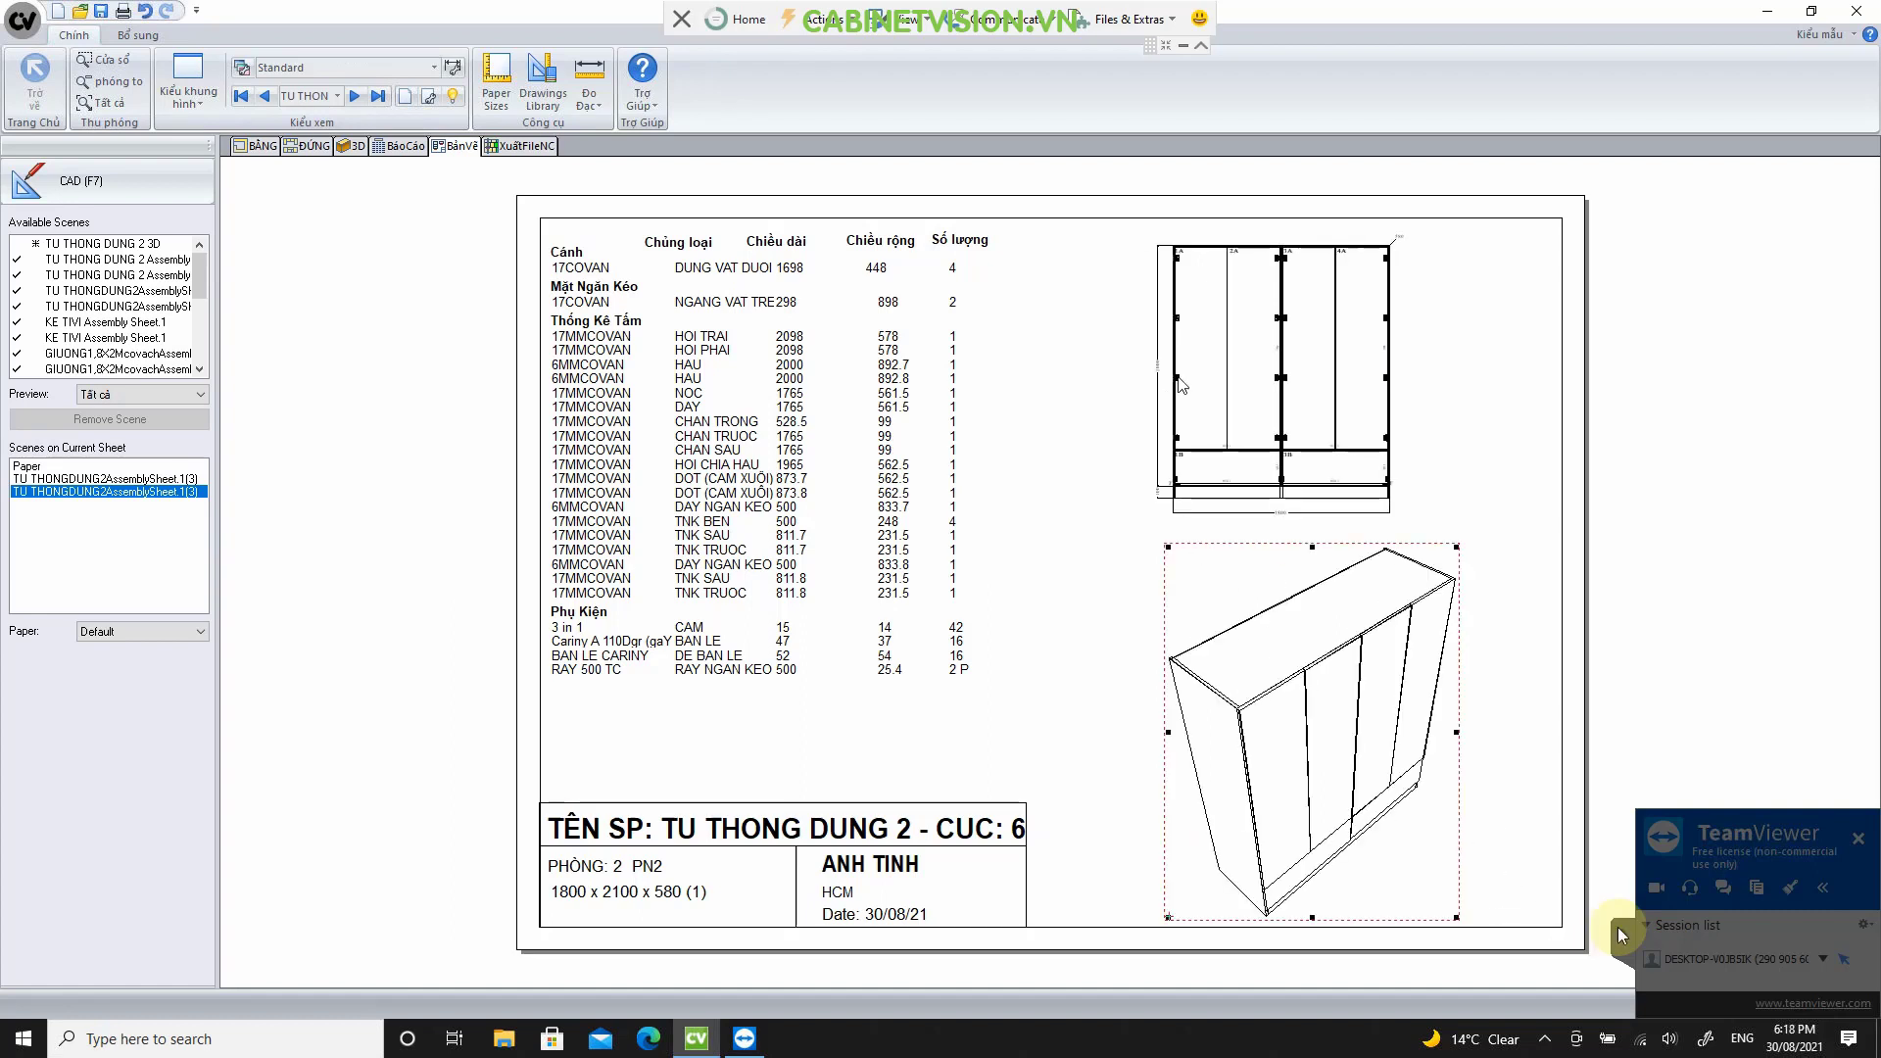
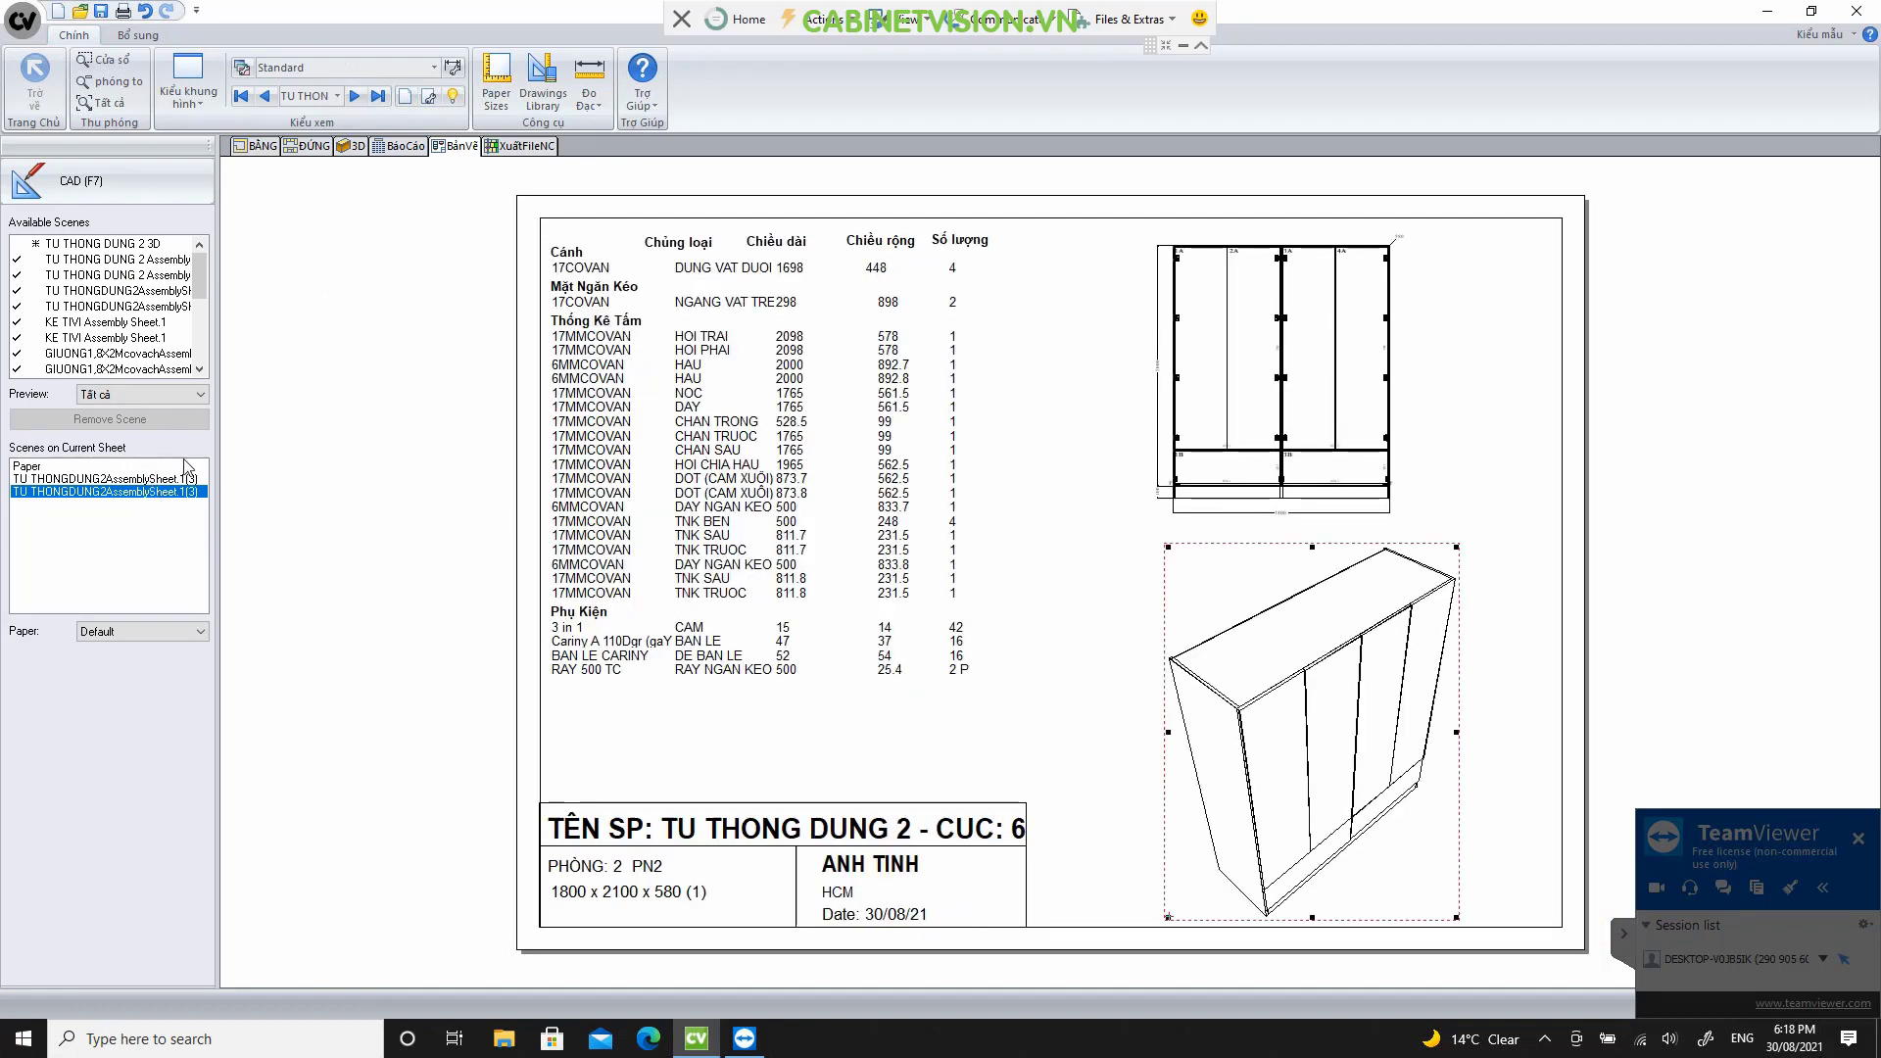
Select the top-view drawing and the 3D view on the current sheet in turn.
left_click(117, 479)
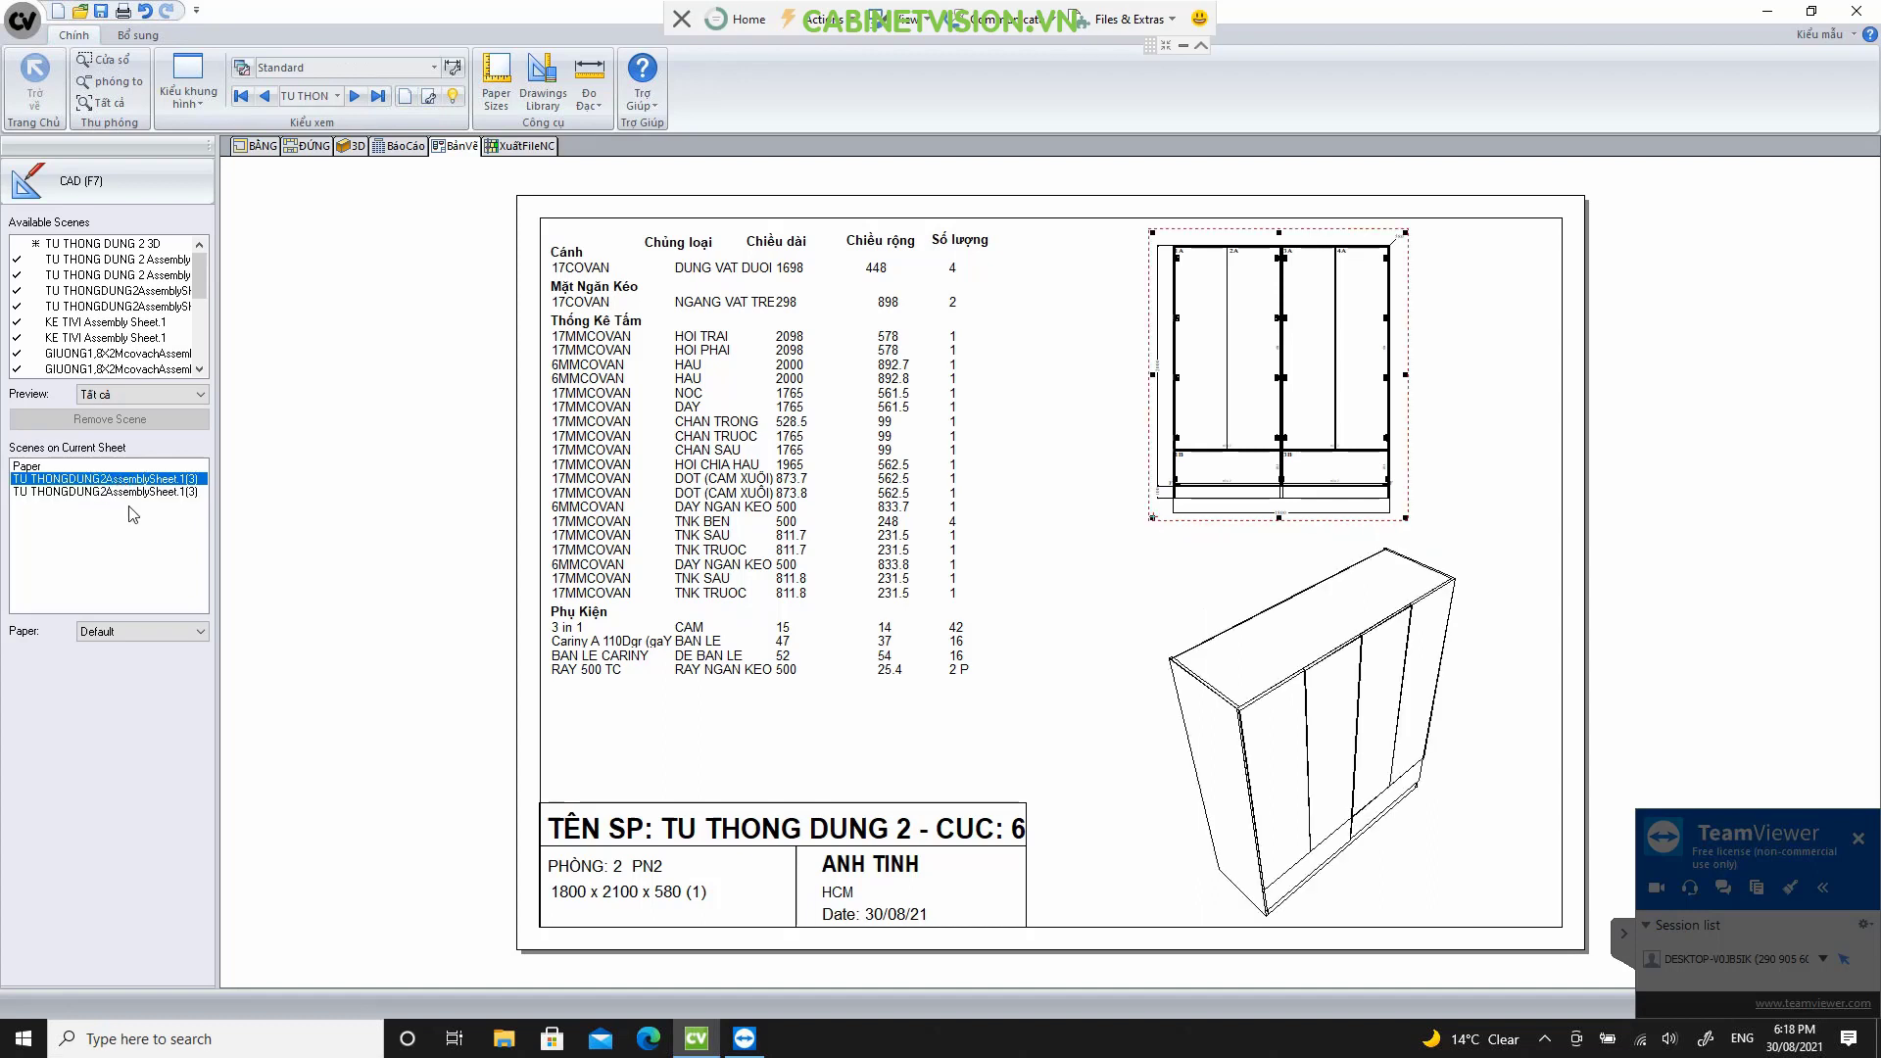
left_click(136, 494)
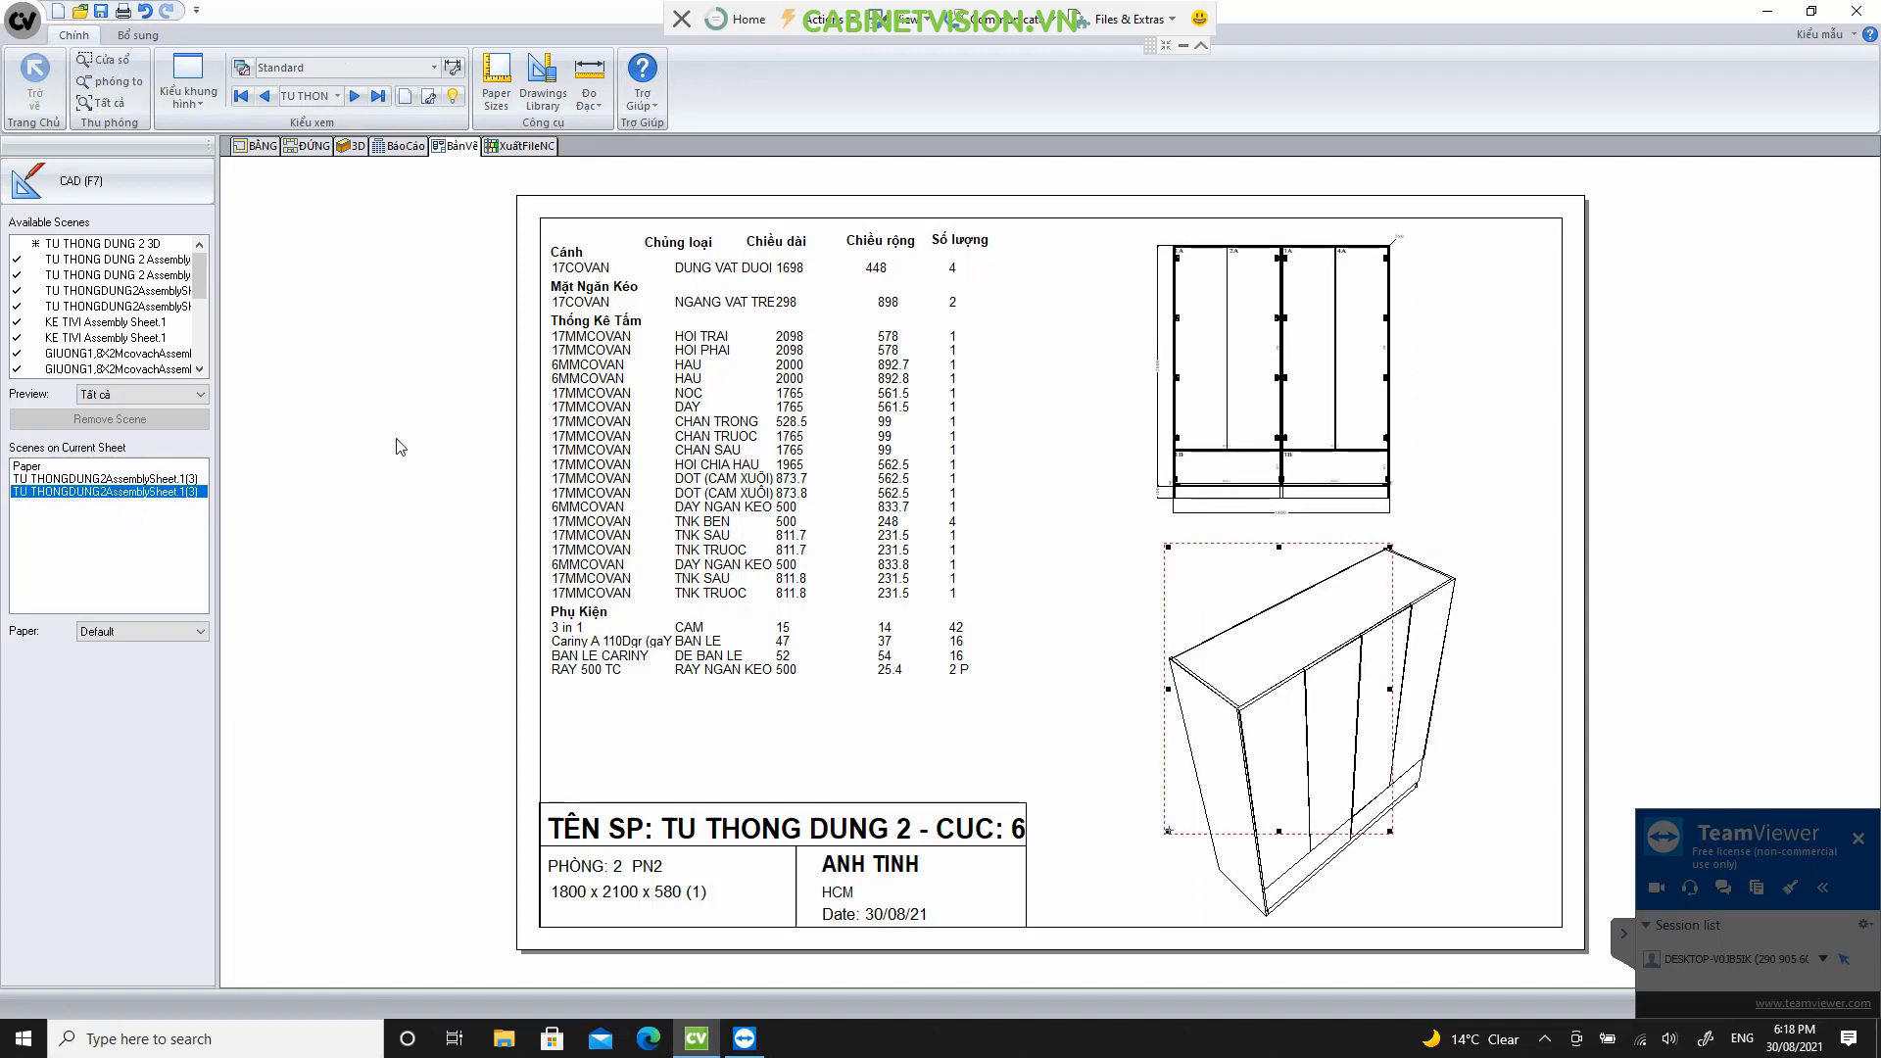
left_click(154, 484)
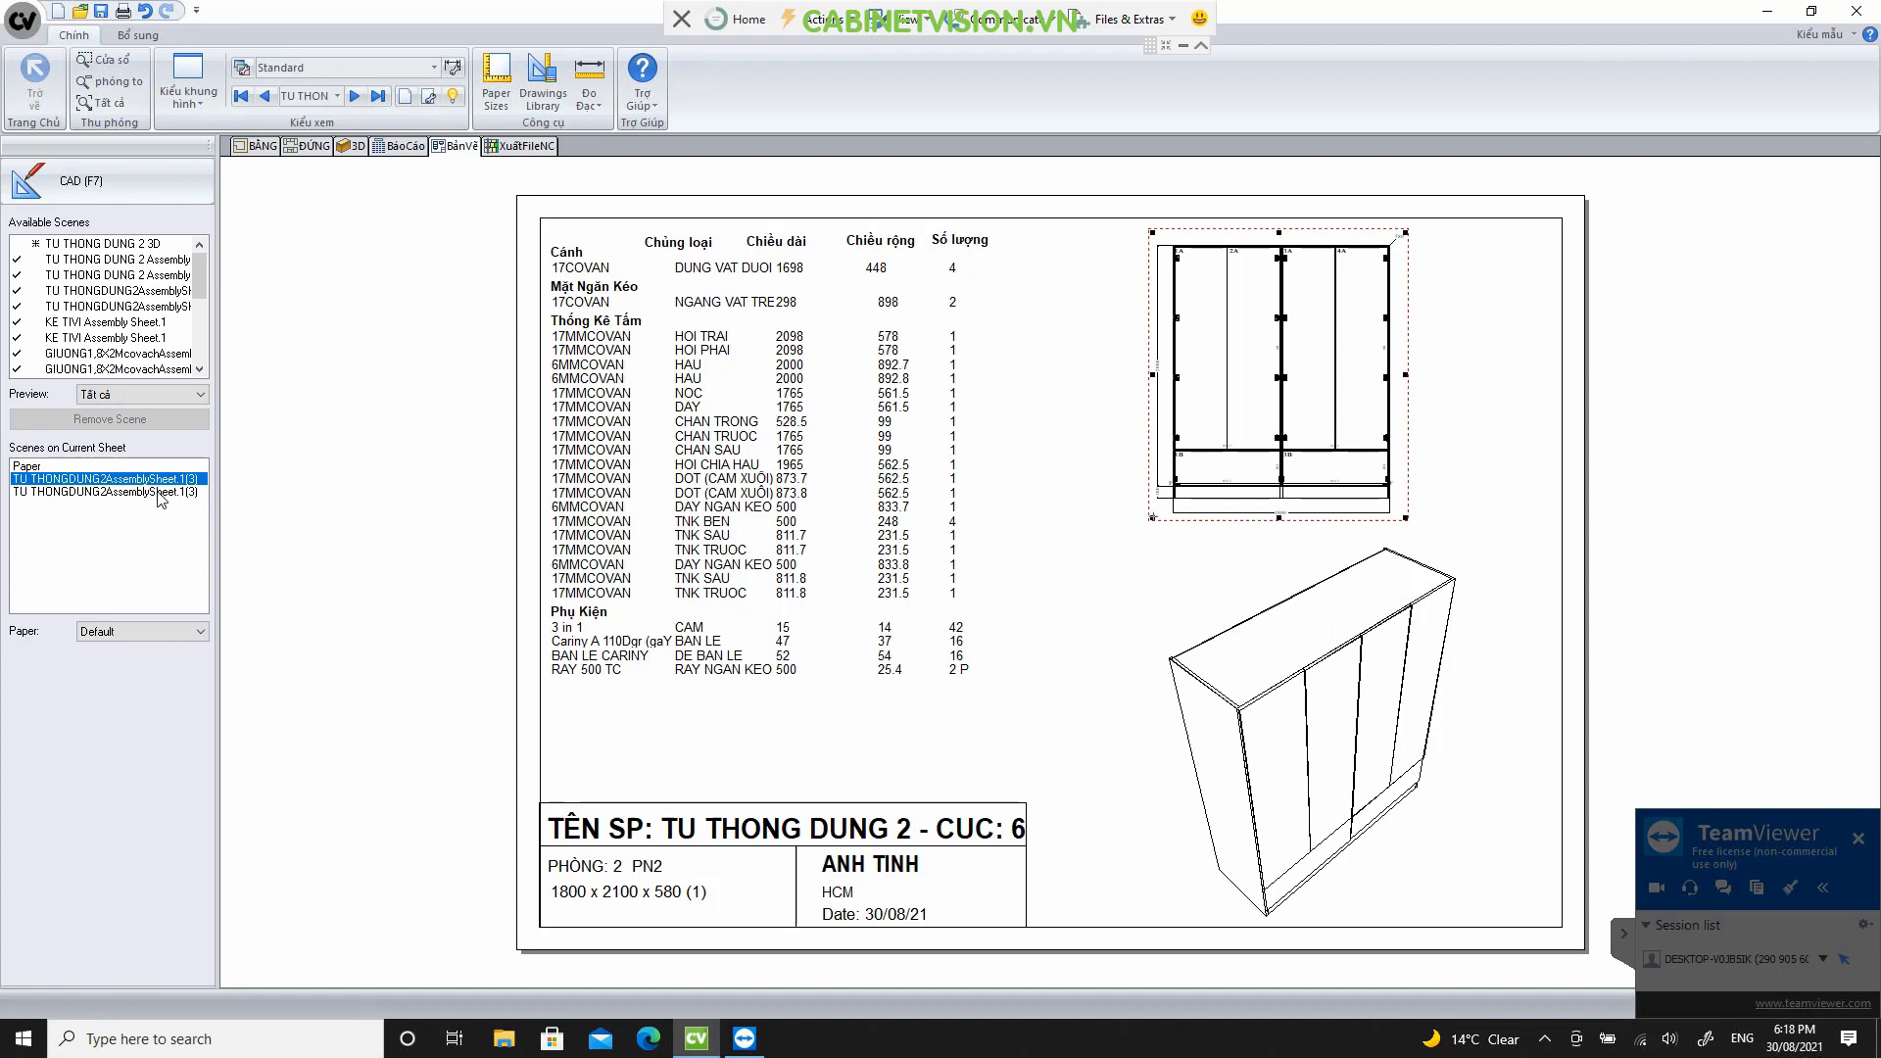
left_click(162, 493)
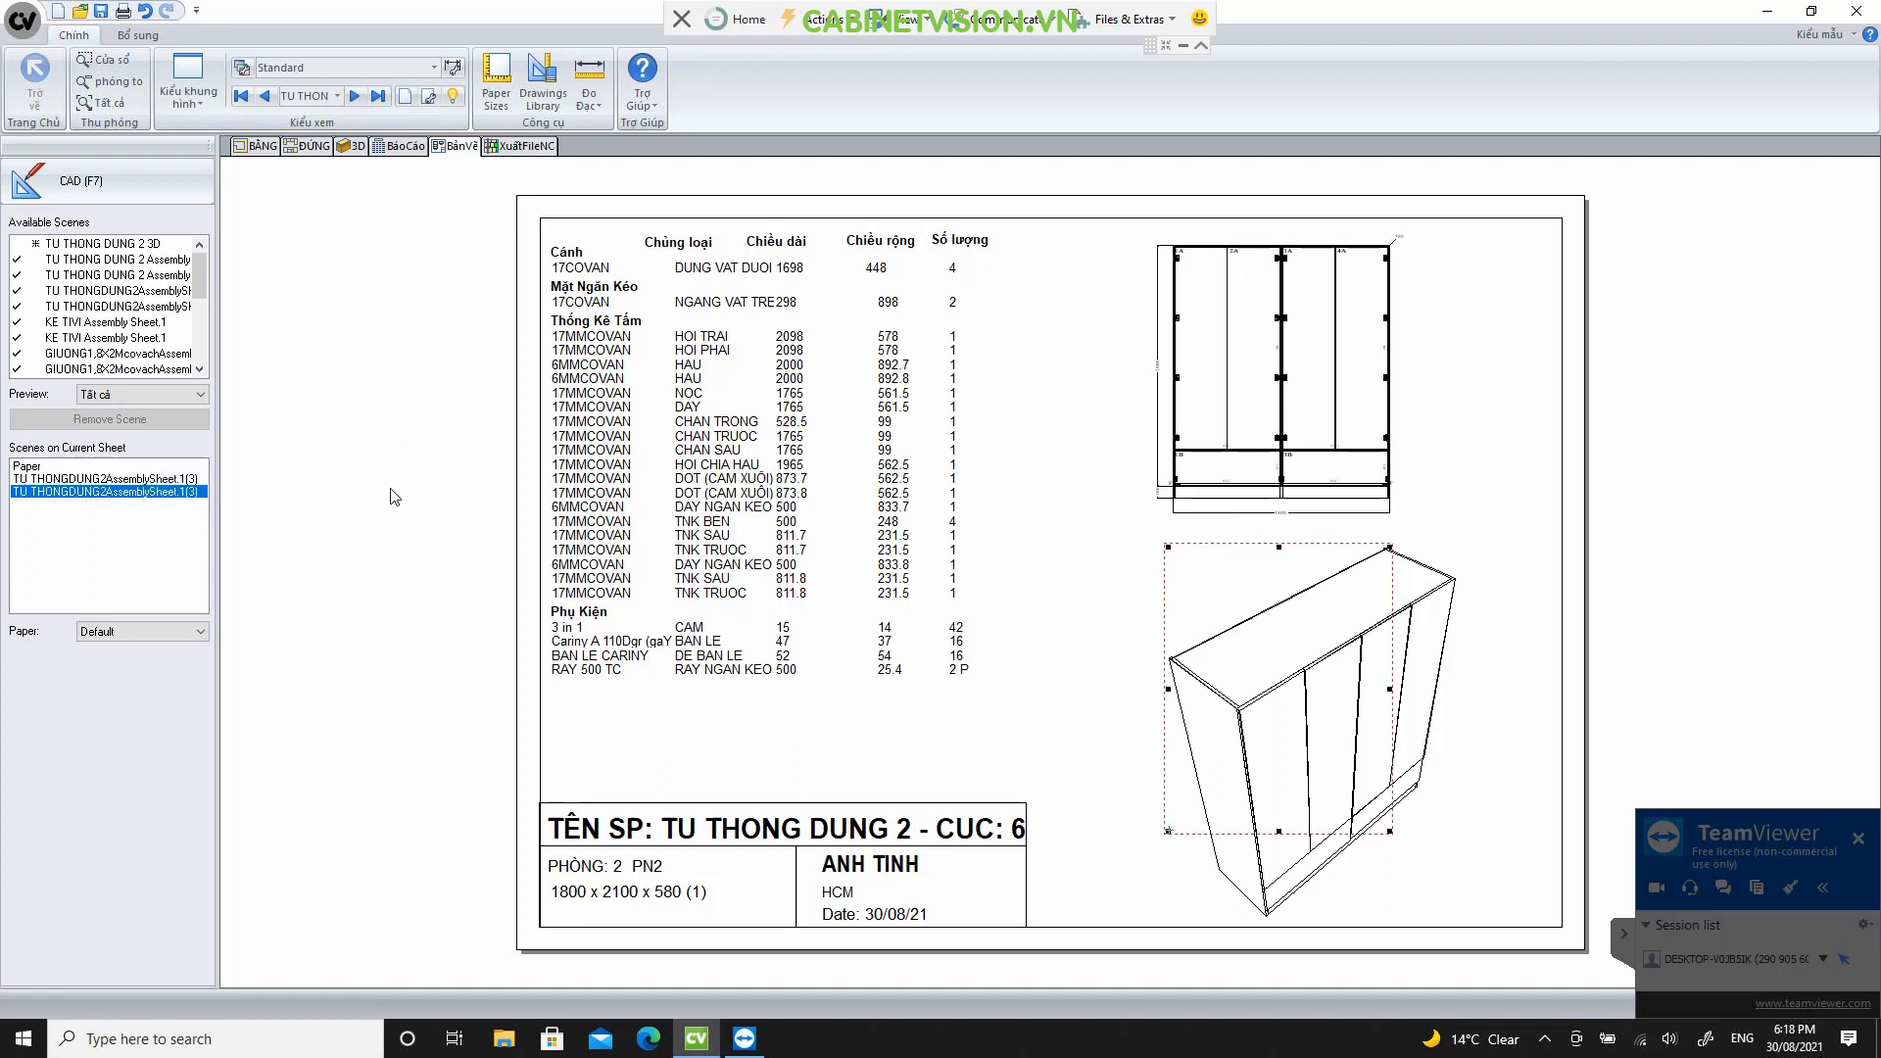
Switch to the KE TIVI Assembly Sheet.1 drawing sheet and clear its 3D view selection.
left_click(355, 96)
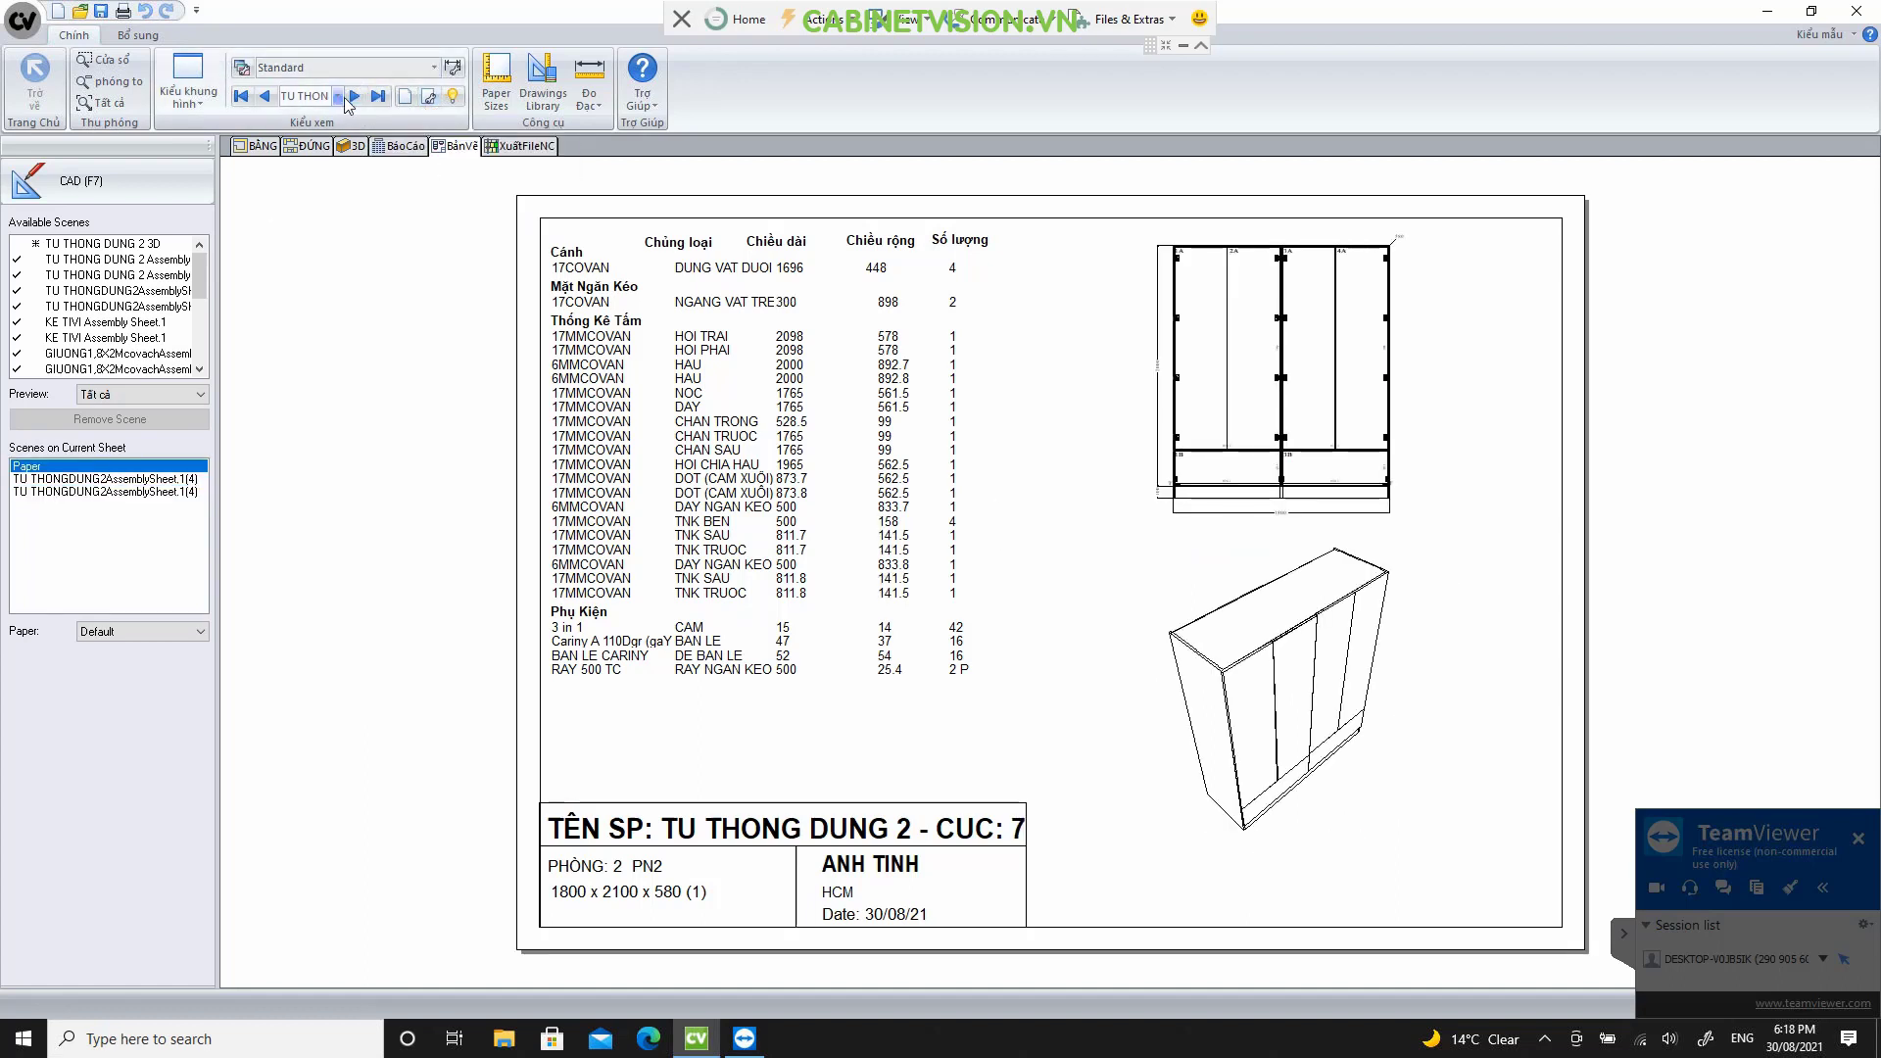
left_click(339, 97)
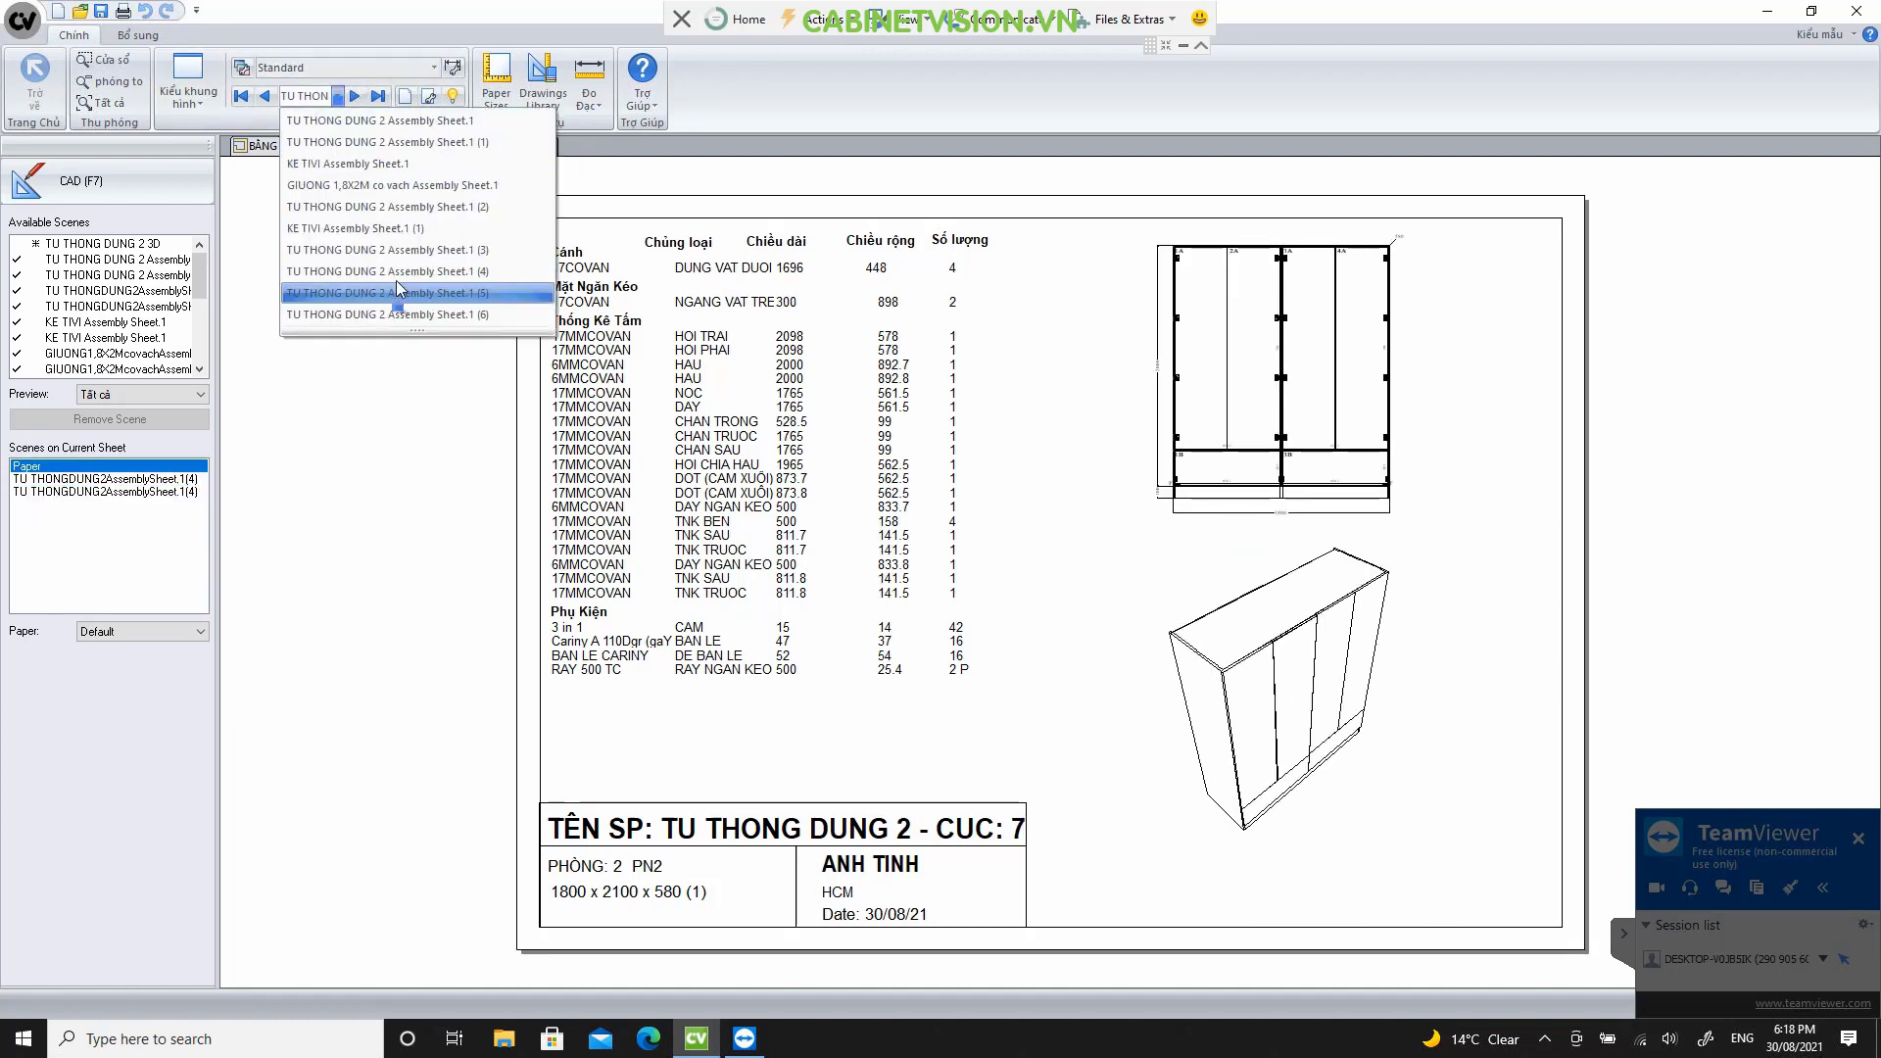
left_click(410, 164)
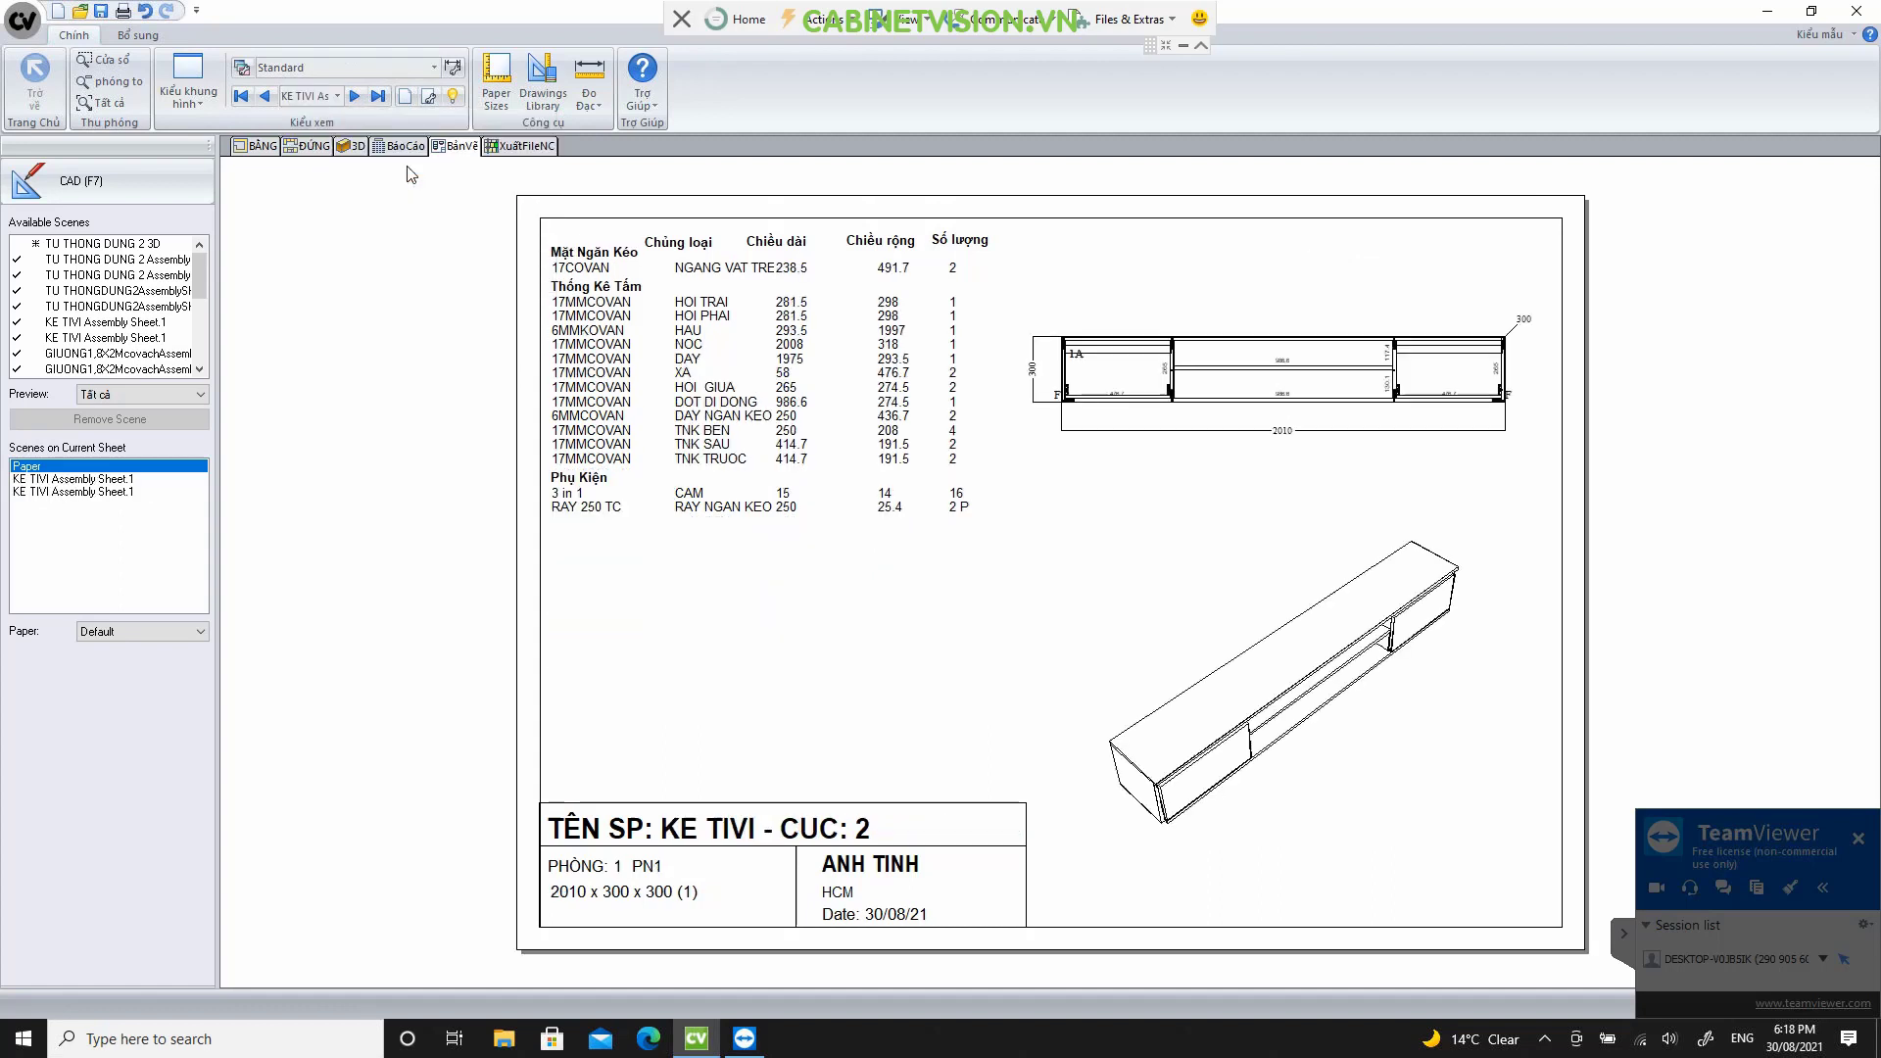
left_click(1255, 709)
key("Delete")
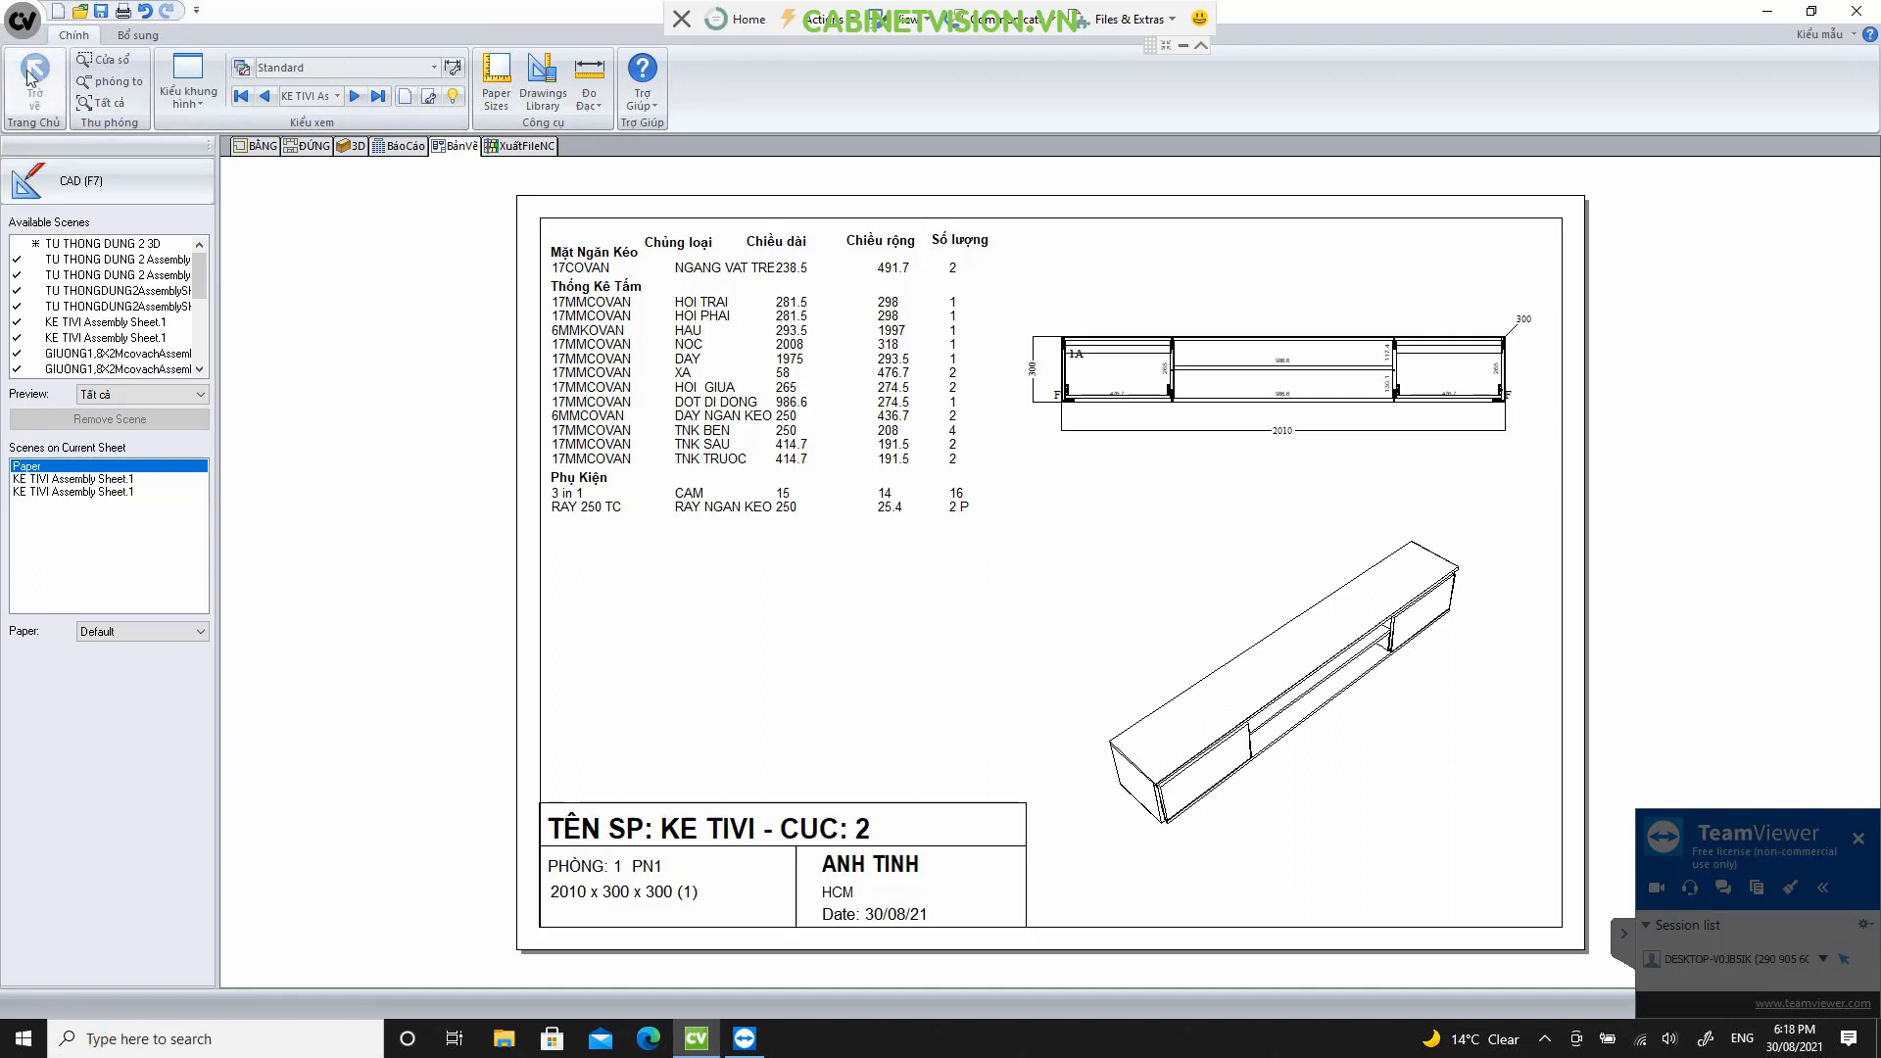
Cycle through the plan, elevation, report and 3D views, then show the PN1 room plan.
left_click(245, 149)
left_click(308, 149)
left_click(404, 147)
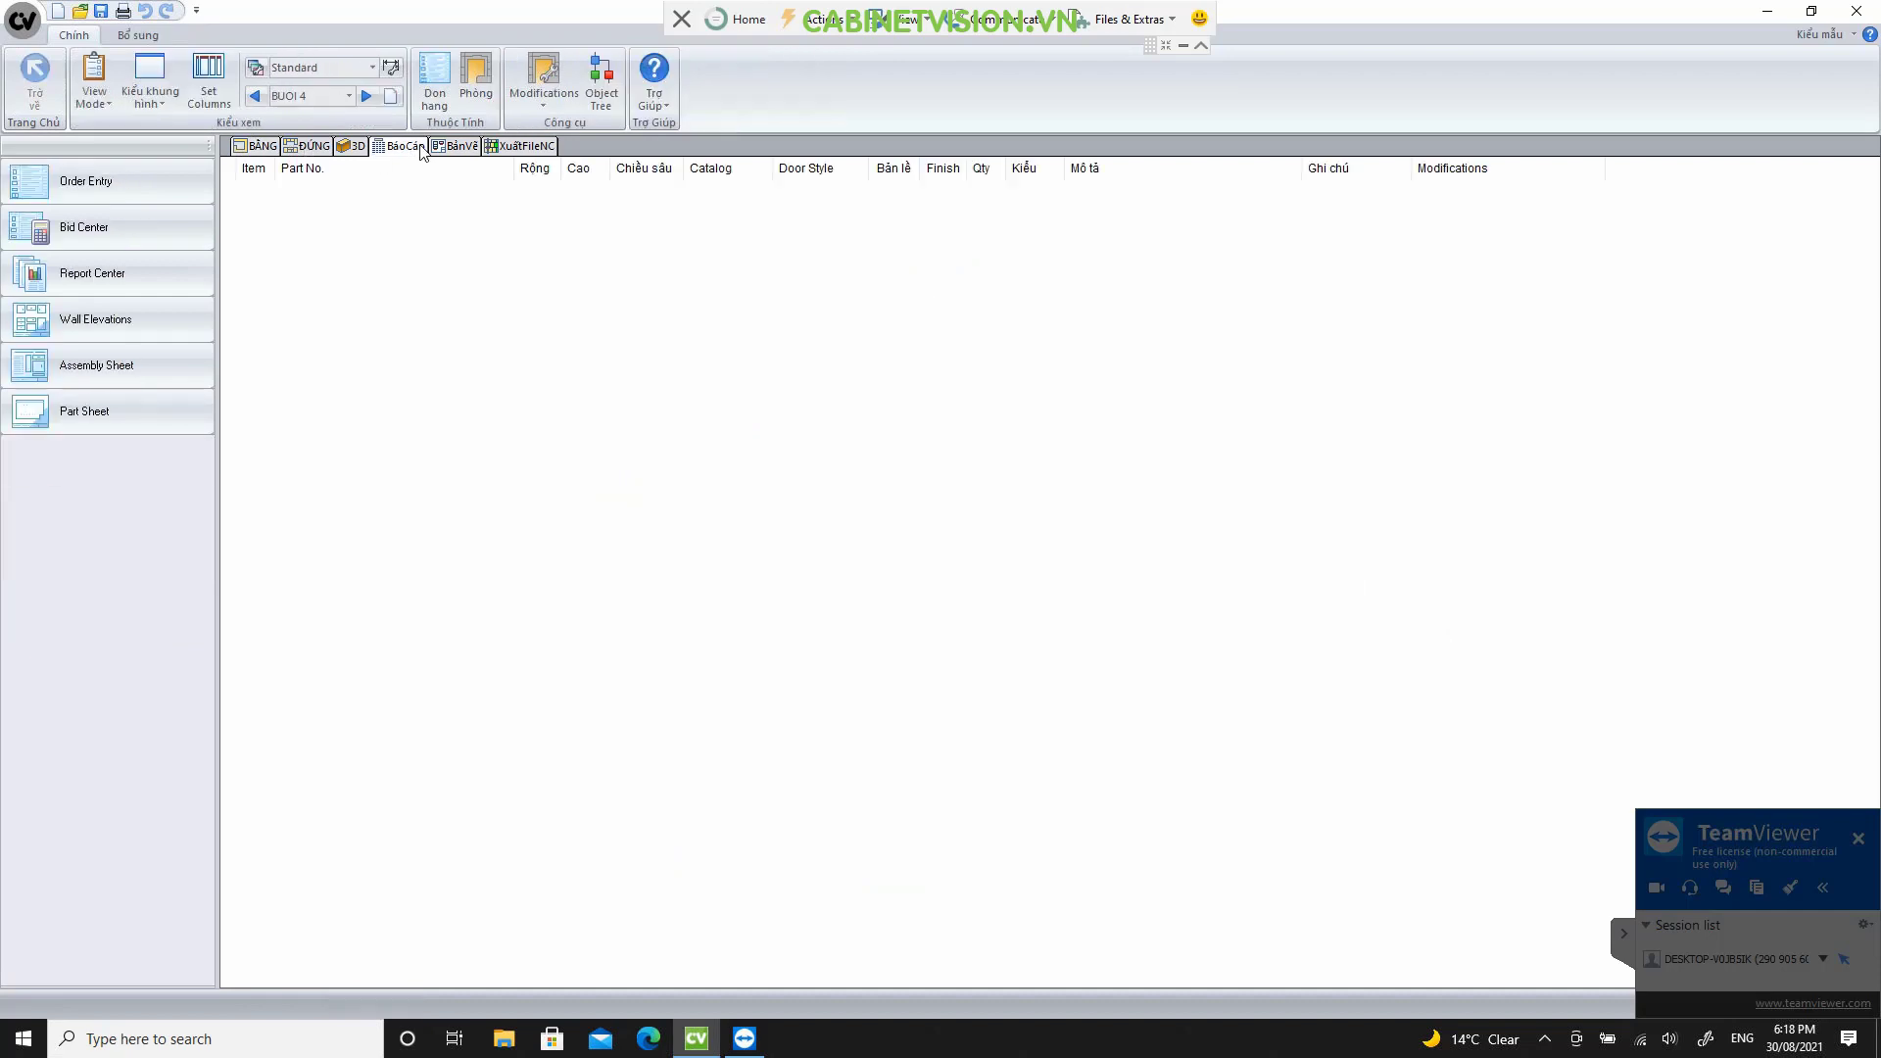
left_click(341, 147)
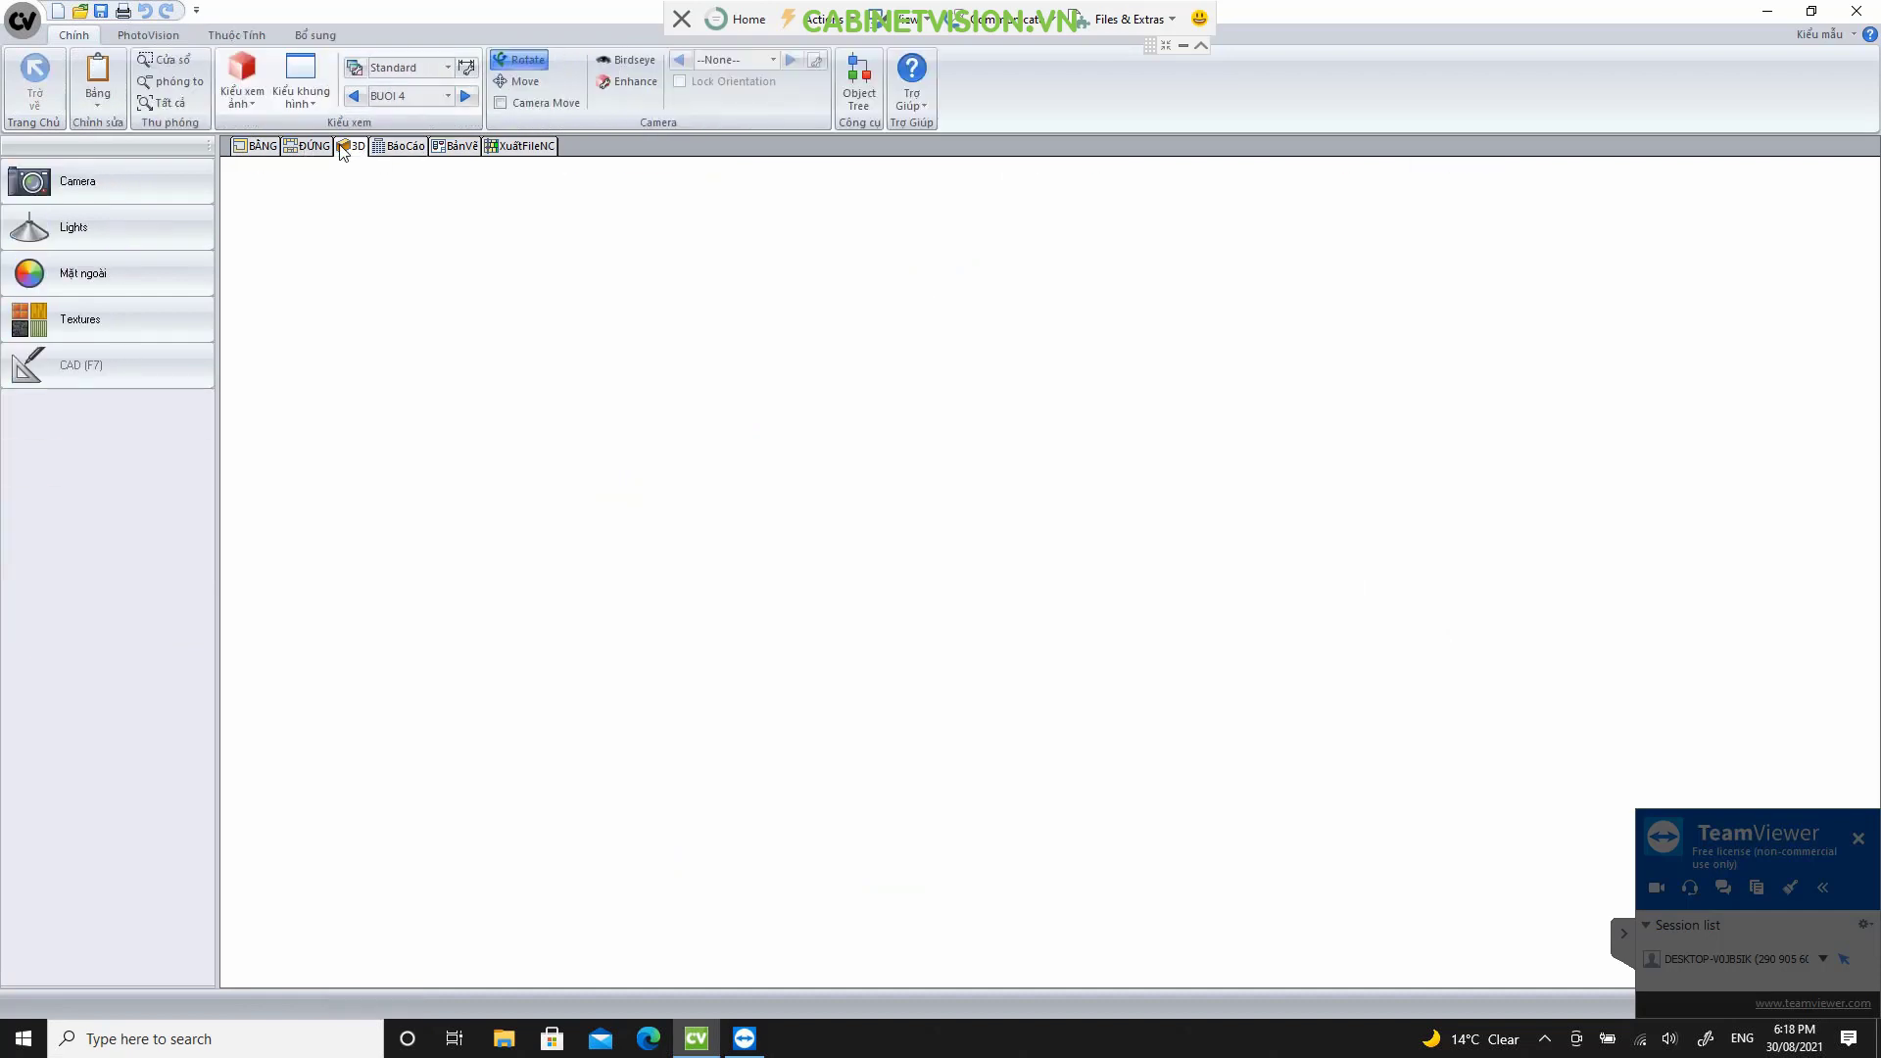
left_click(256, 147)
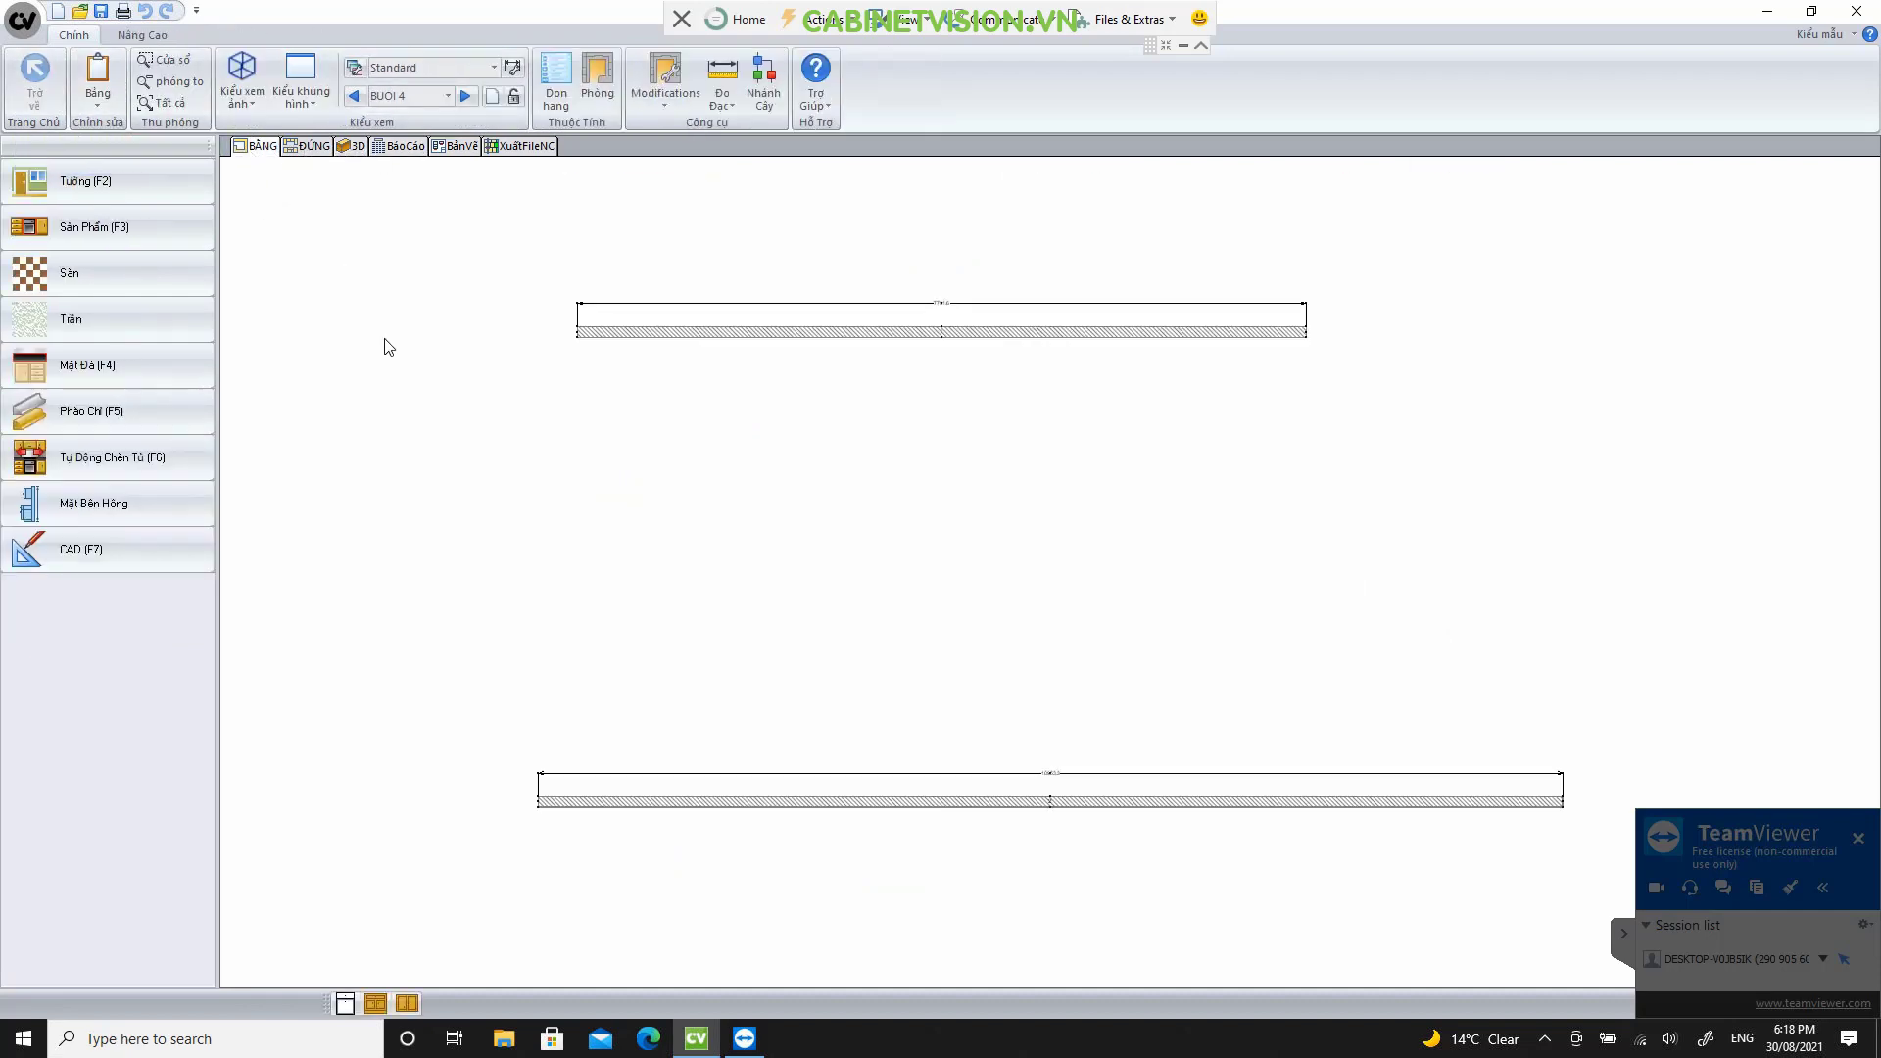
left_click(467, 95)
left_click(448, 96)
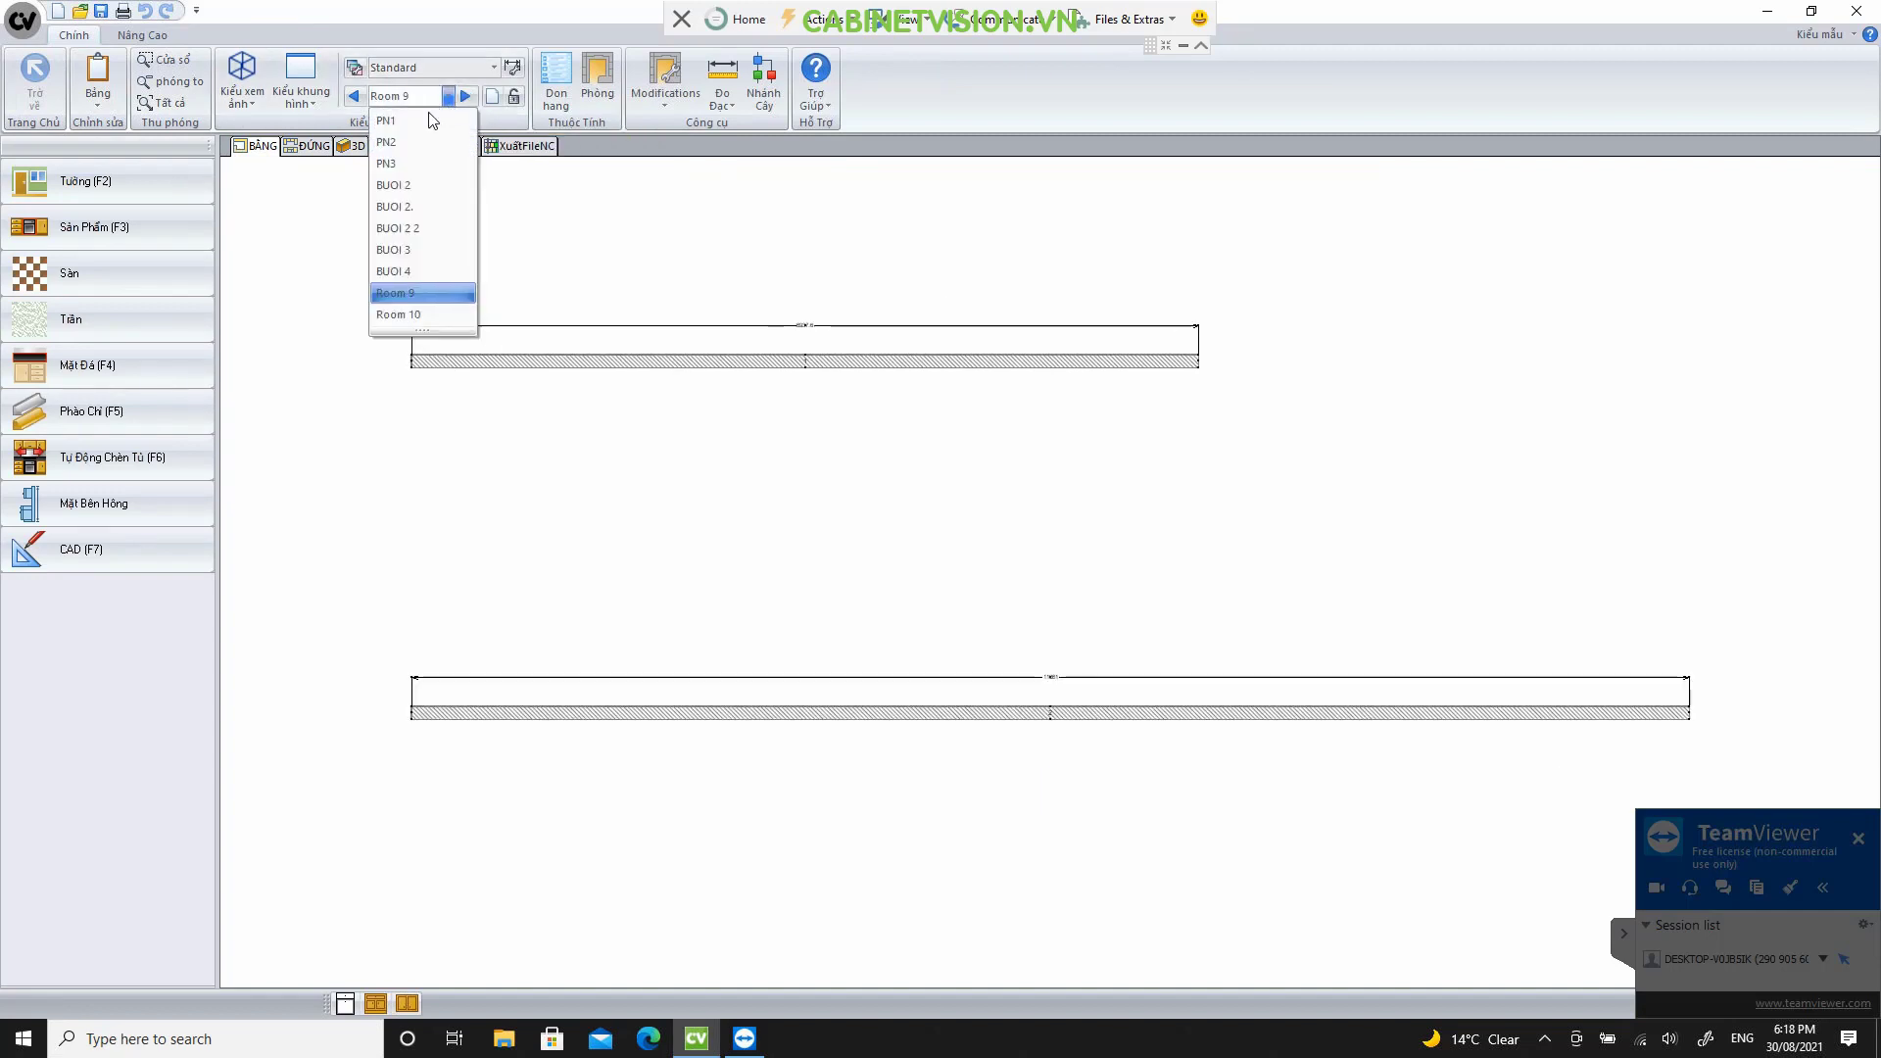
left_click(428, 120)
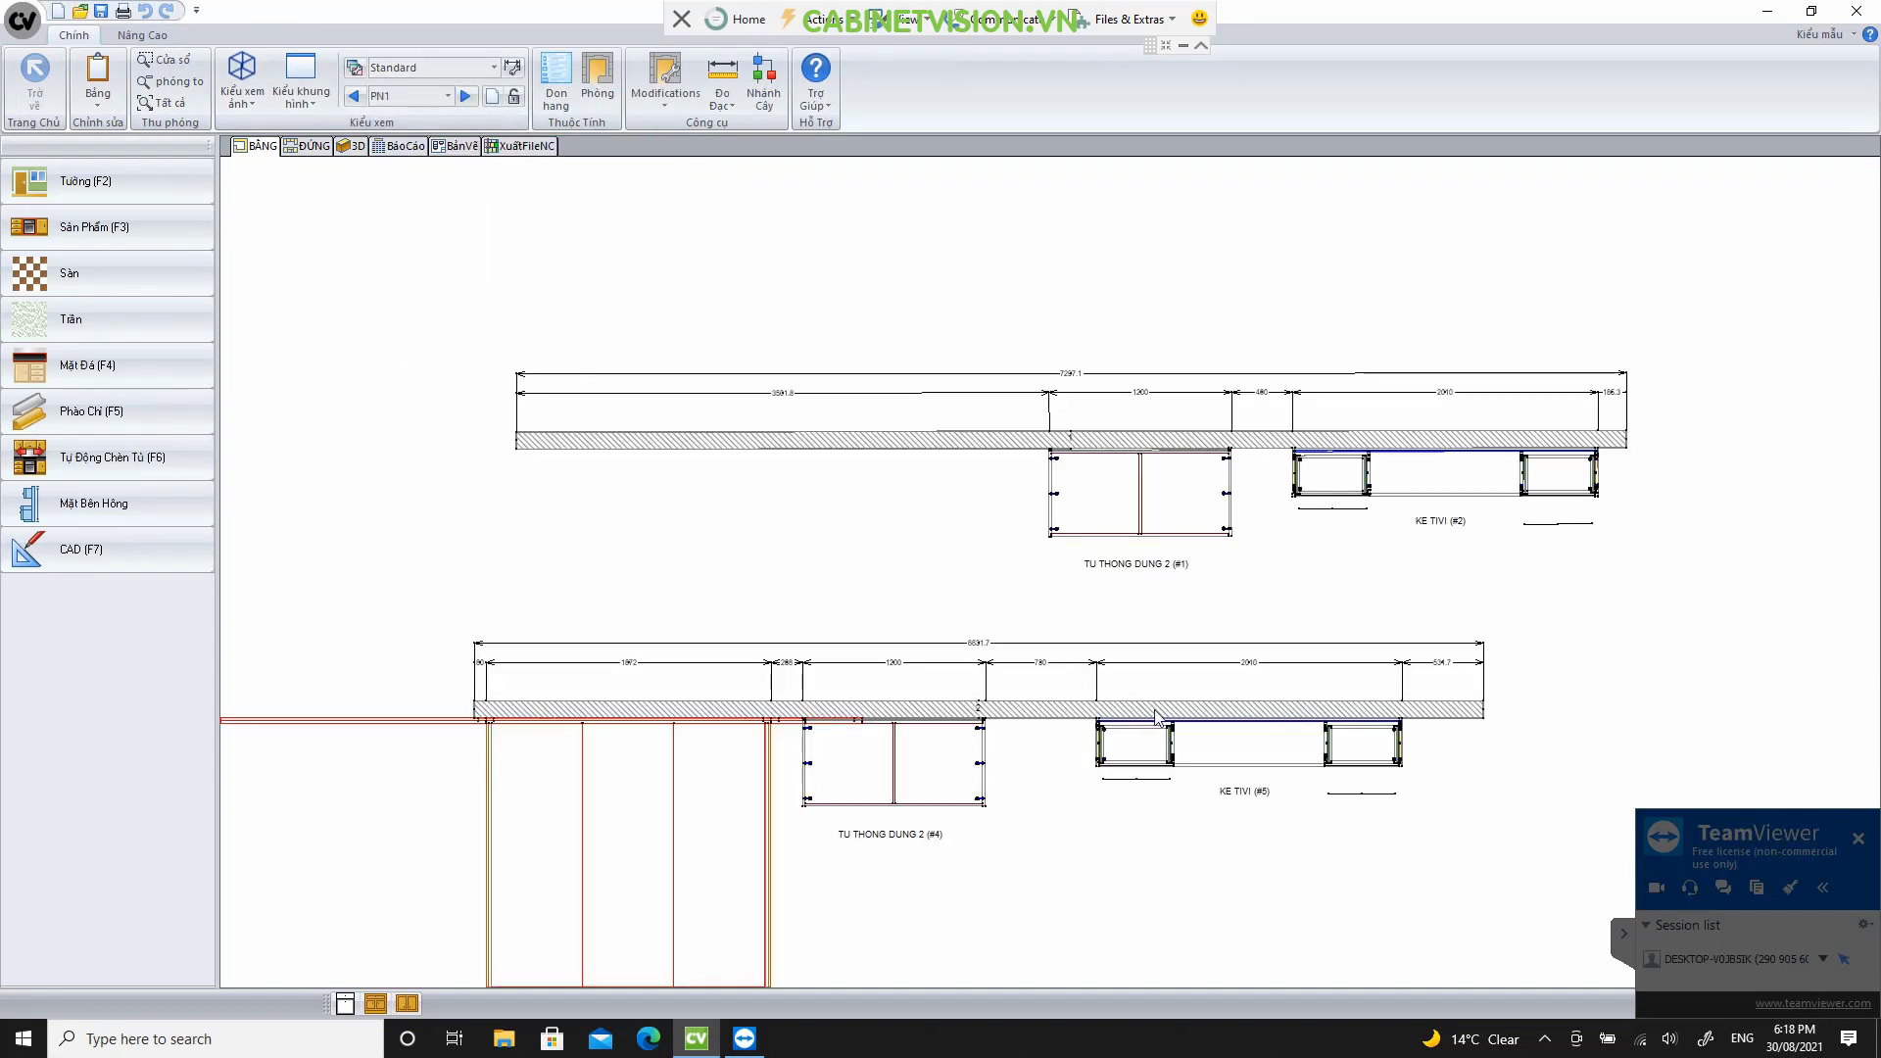
Orbit KE TIVI #5 to an angled 3D view and send it to Bản vẽ động.
left_click(1220, 752)
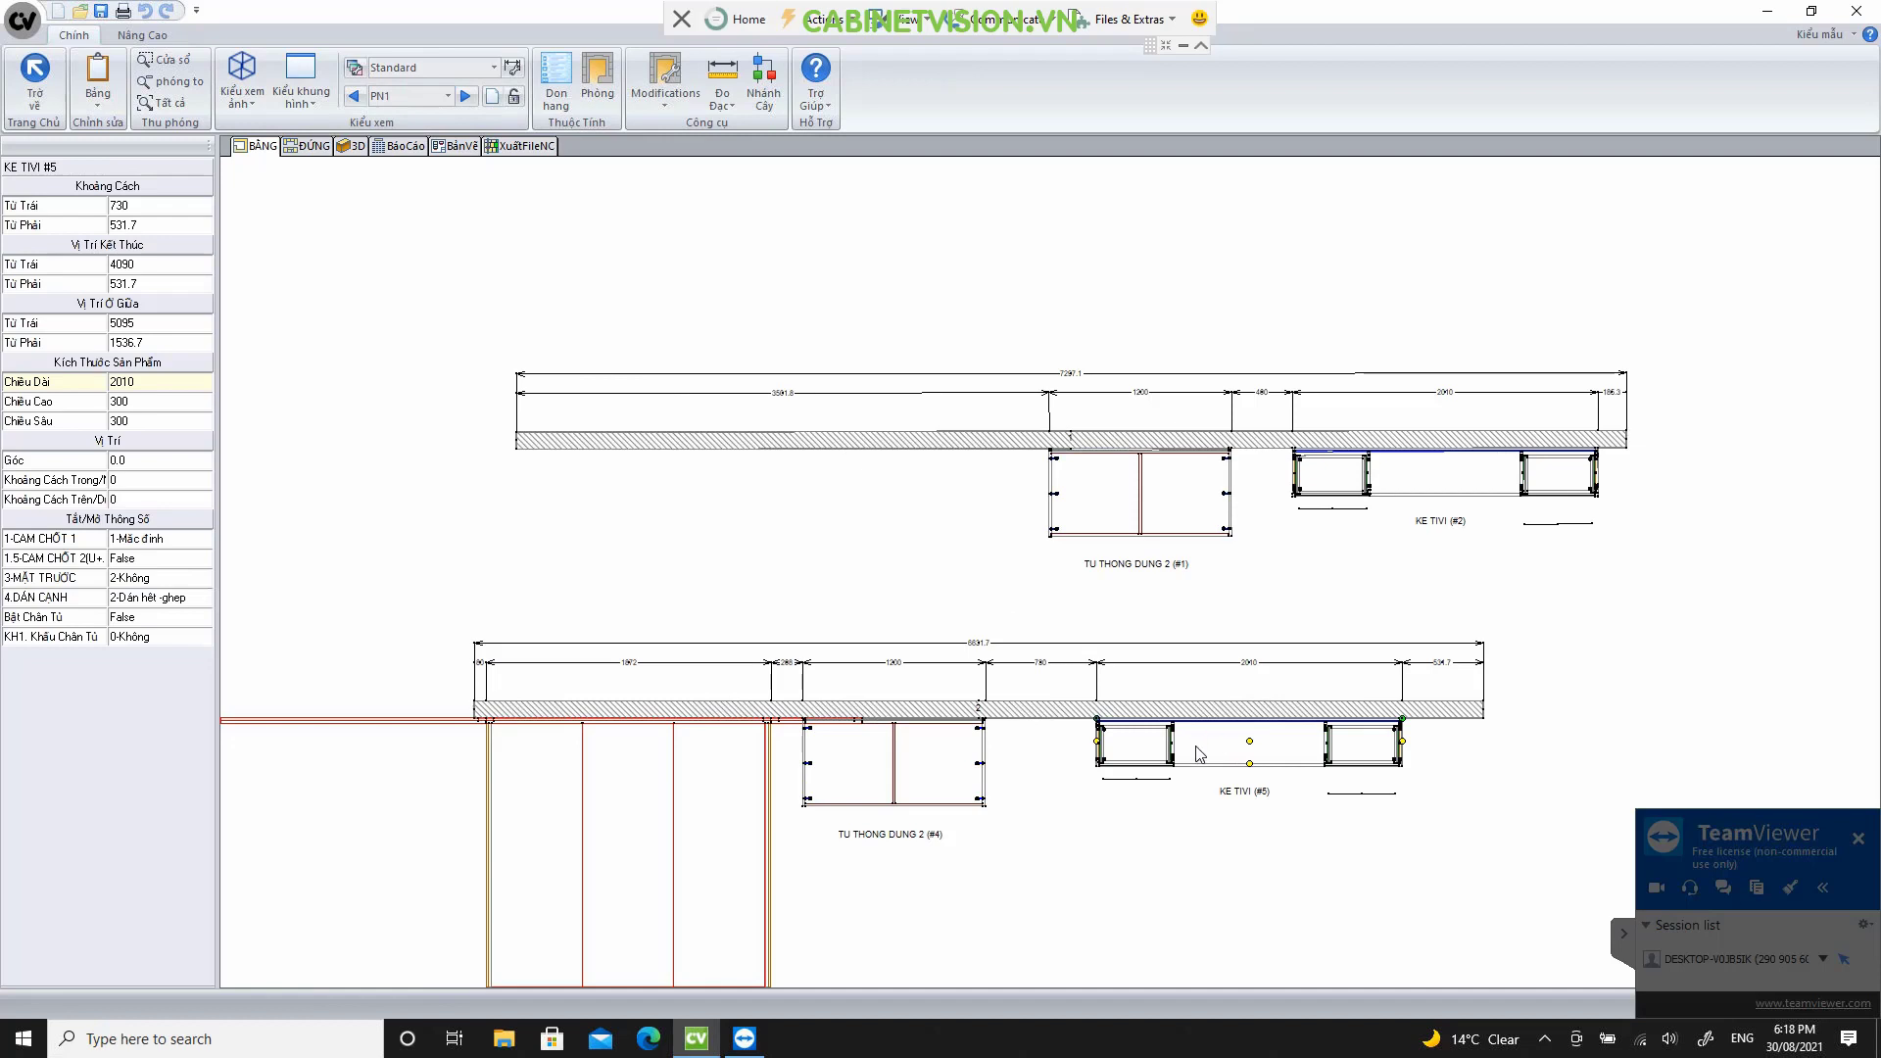
double_click(1200, 753)
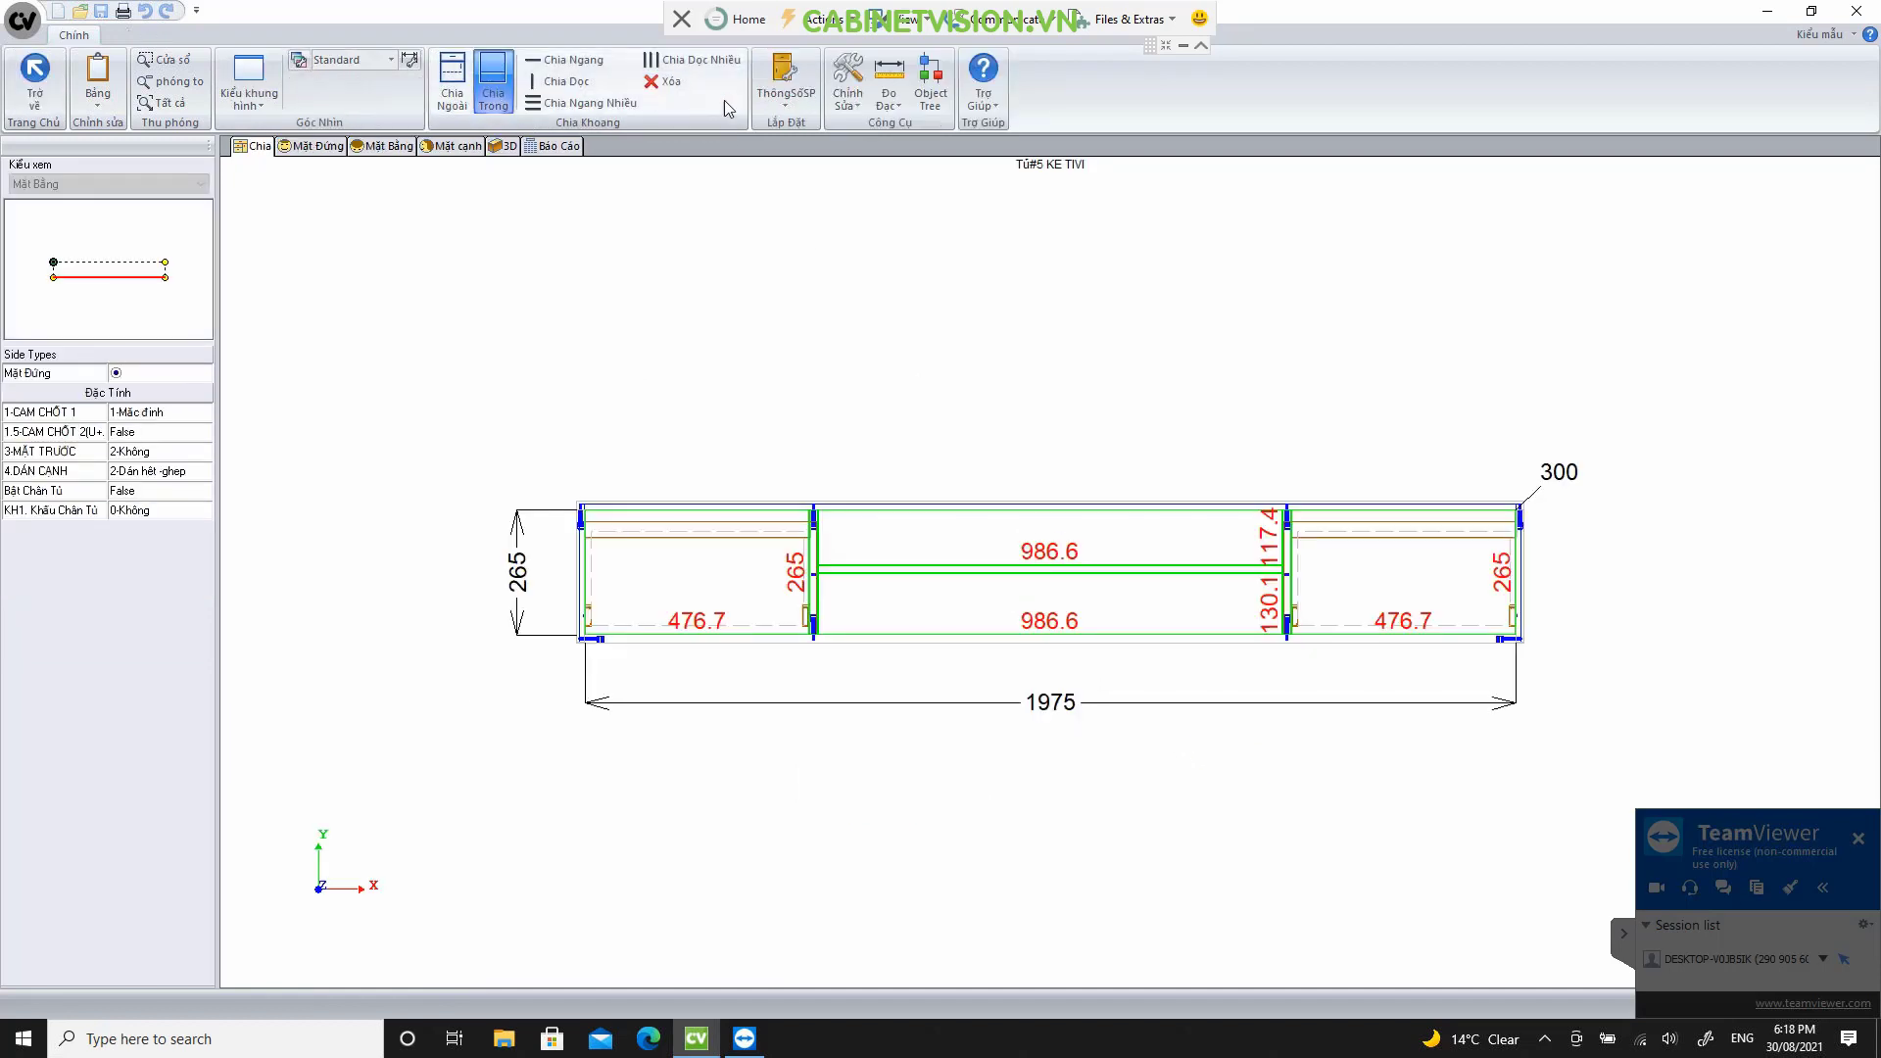
left_click(502, 146)
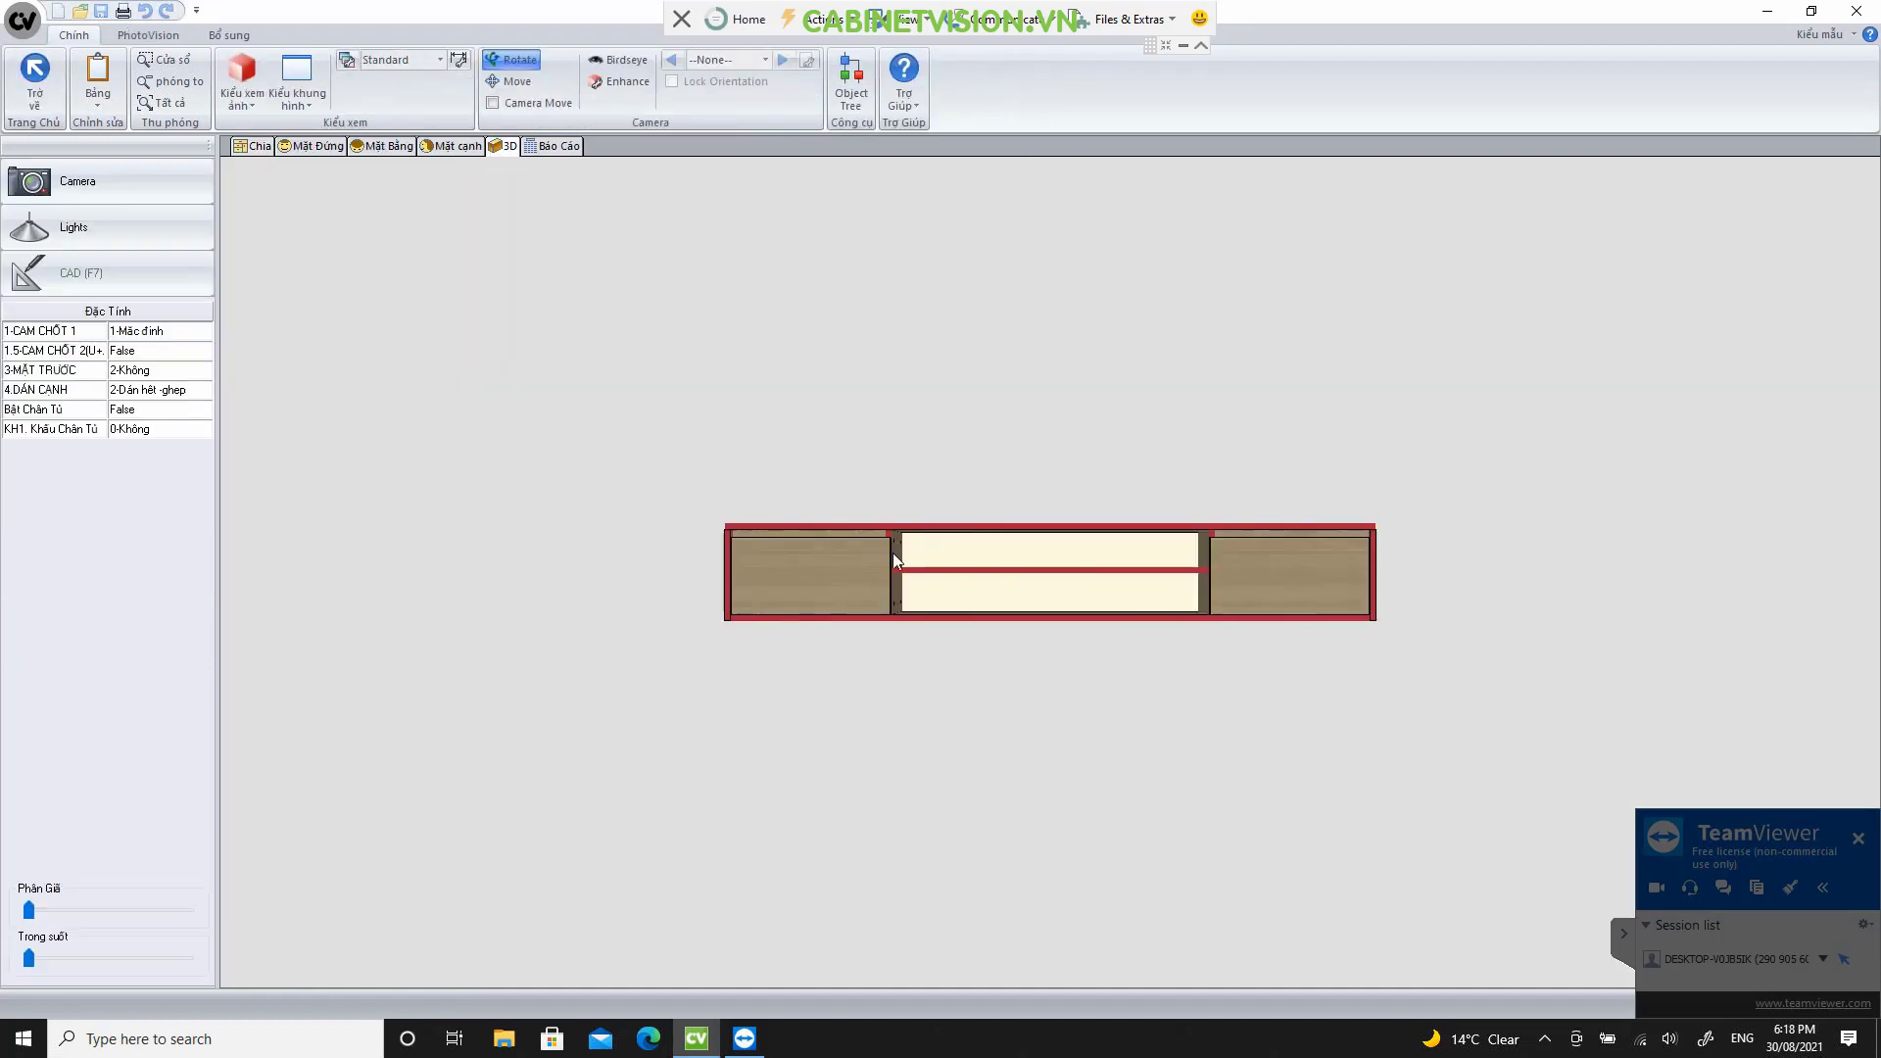
left_click_drag(892, 552, 1047, 807)
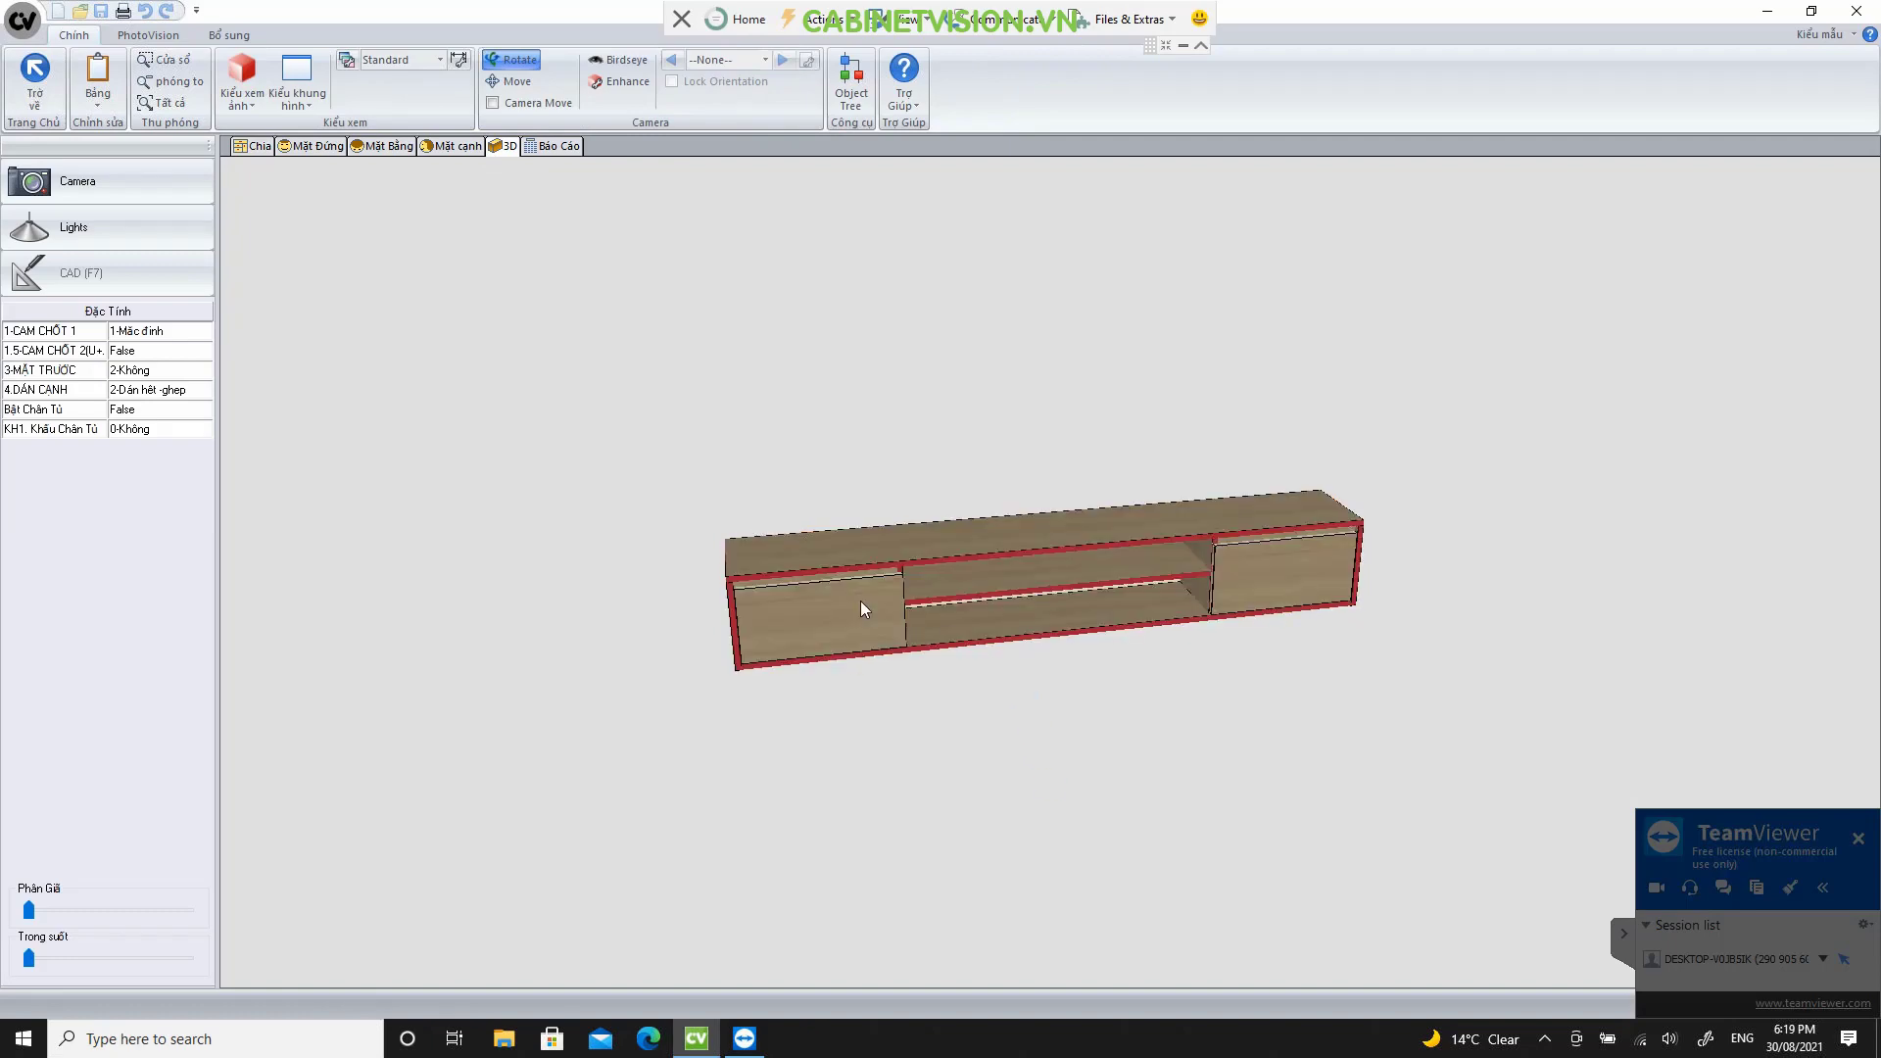
left_click_drag(860, 602, 866, 645)
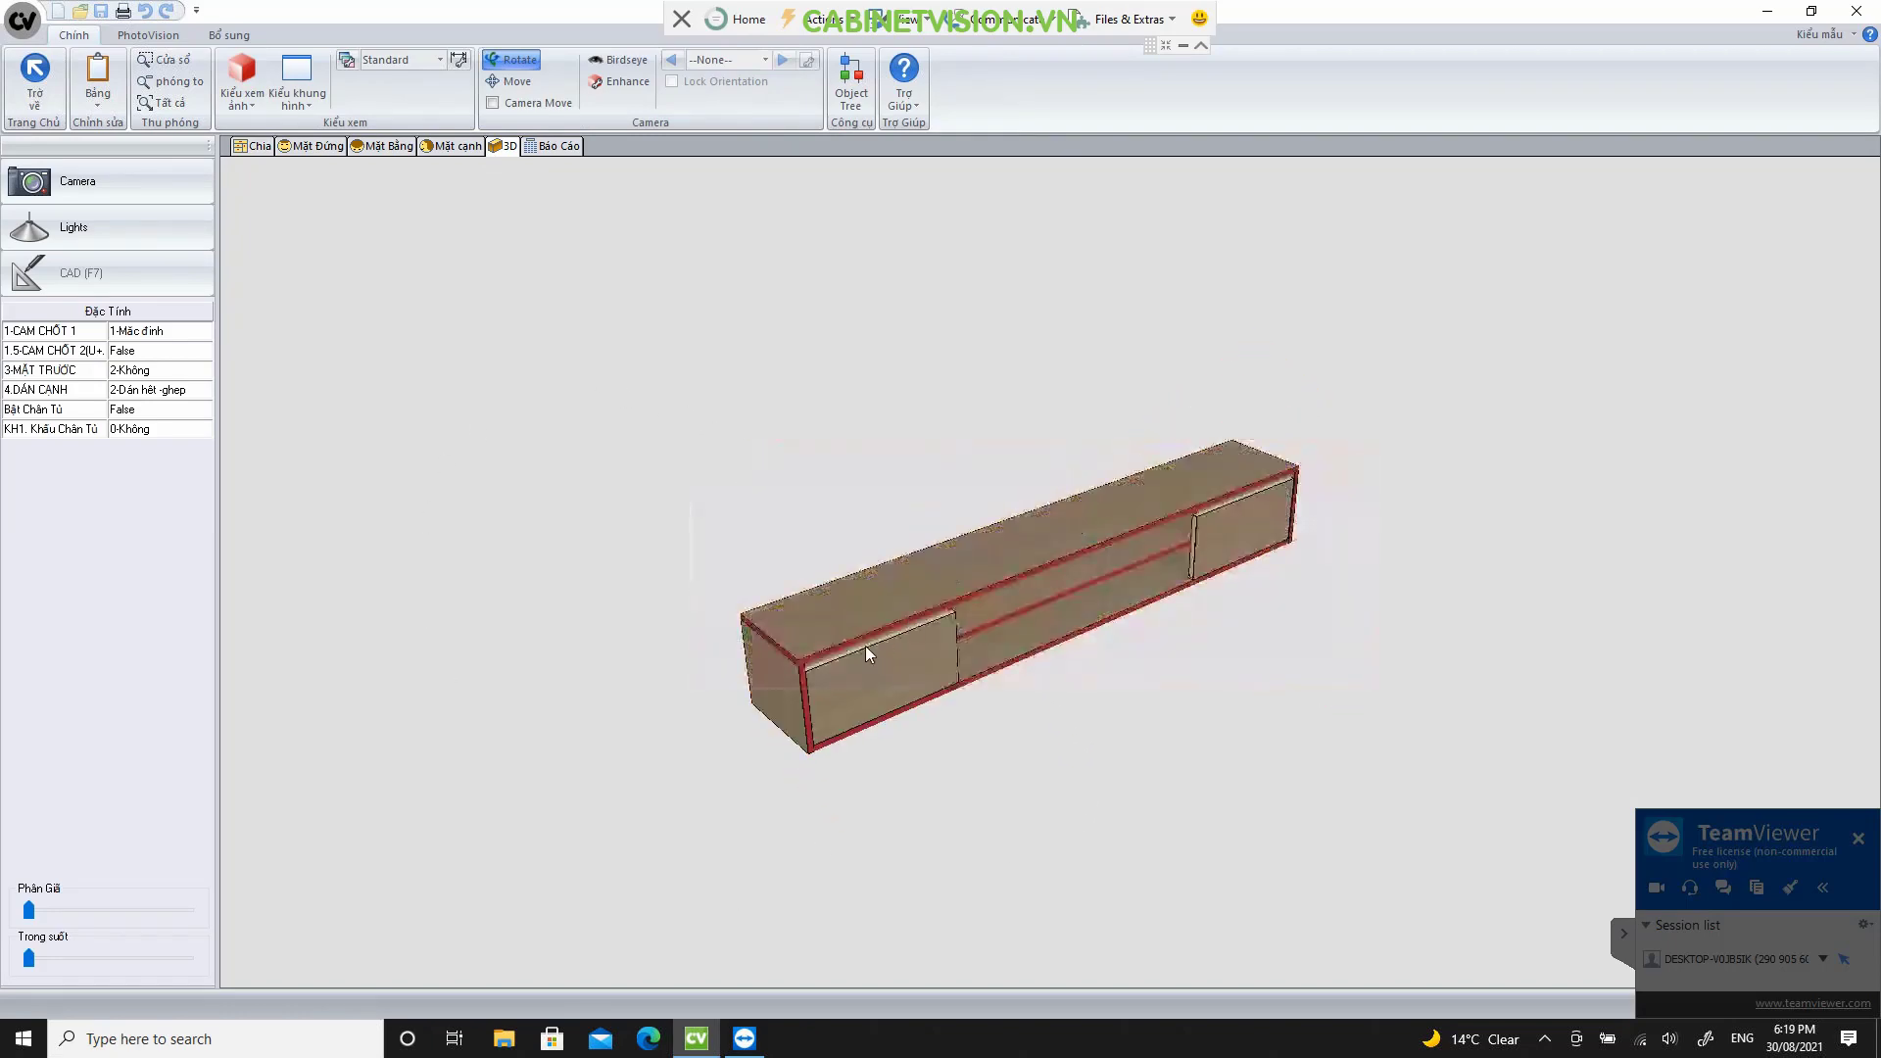
right_click(815, 637)
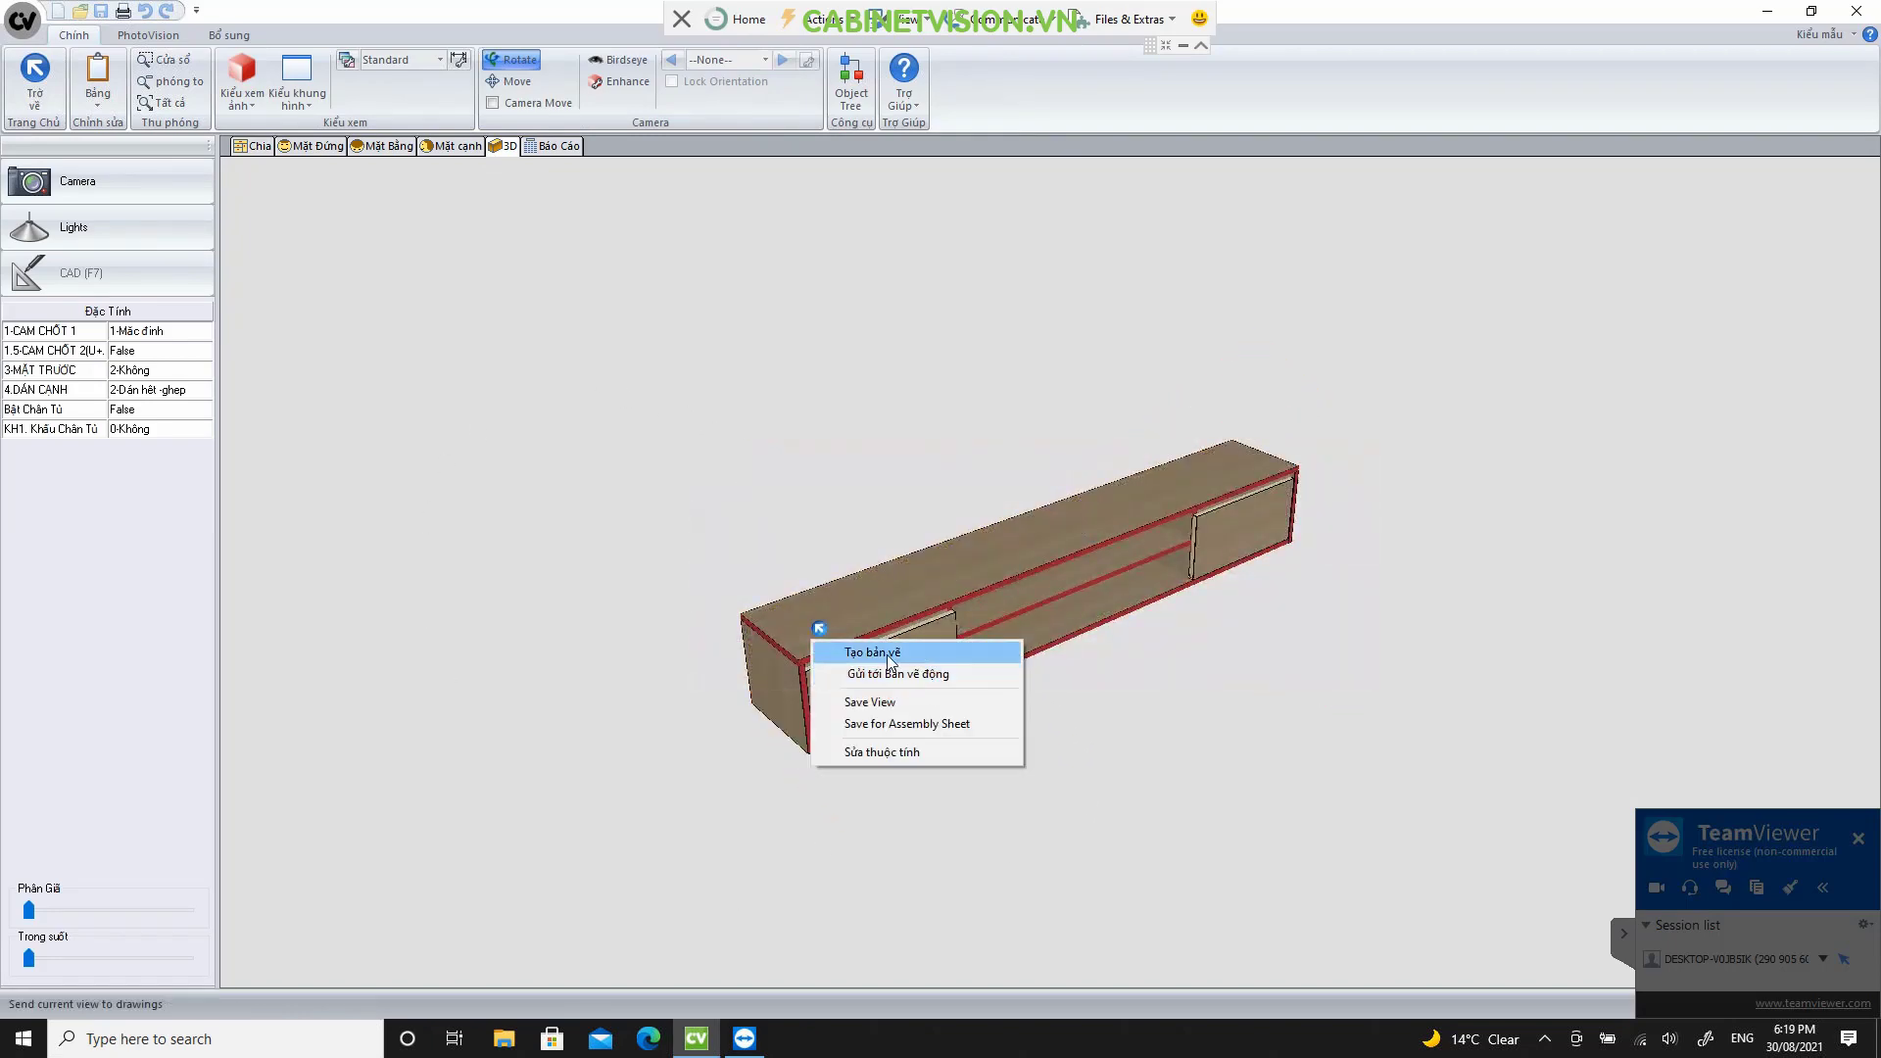
left_click(896, 674)
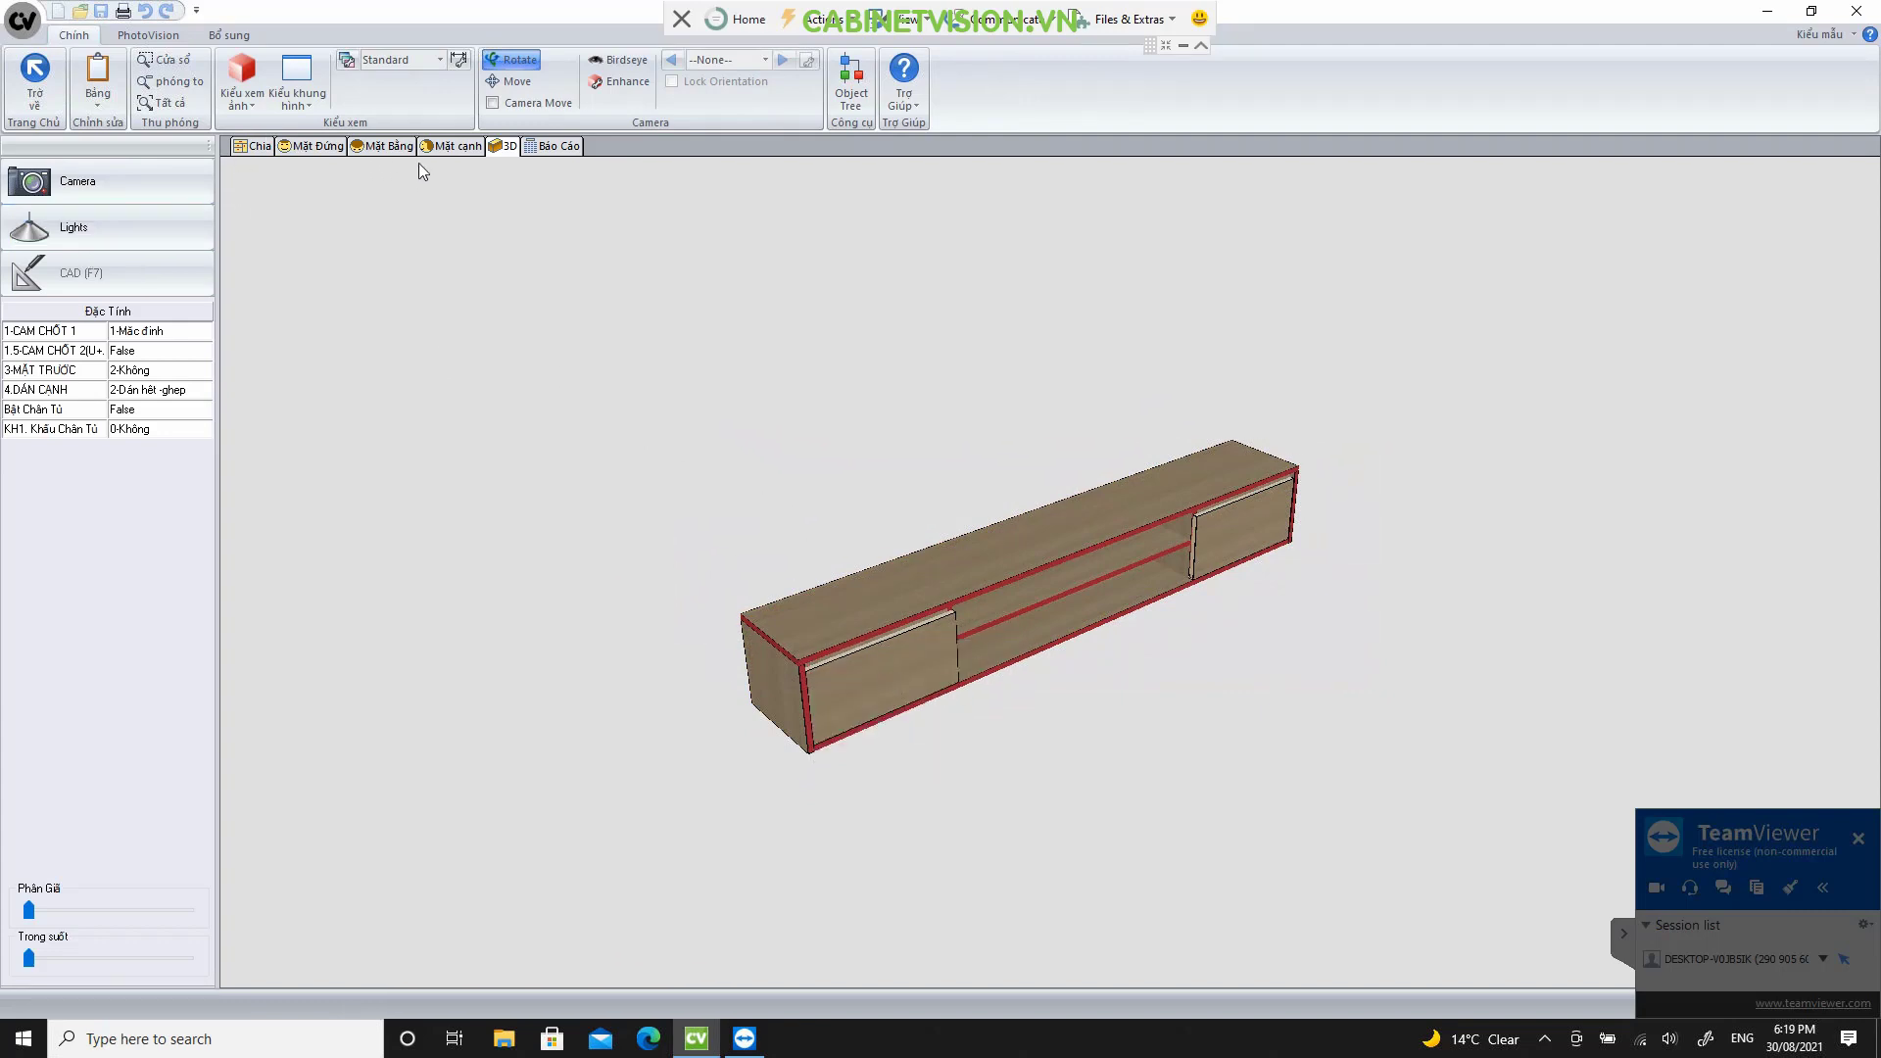
left_click(37, 87)
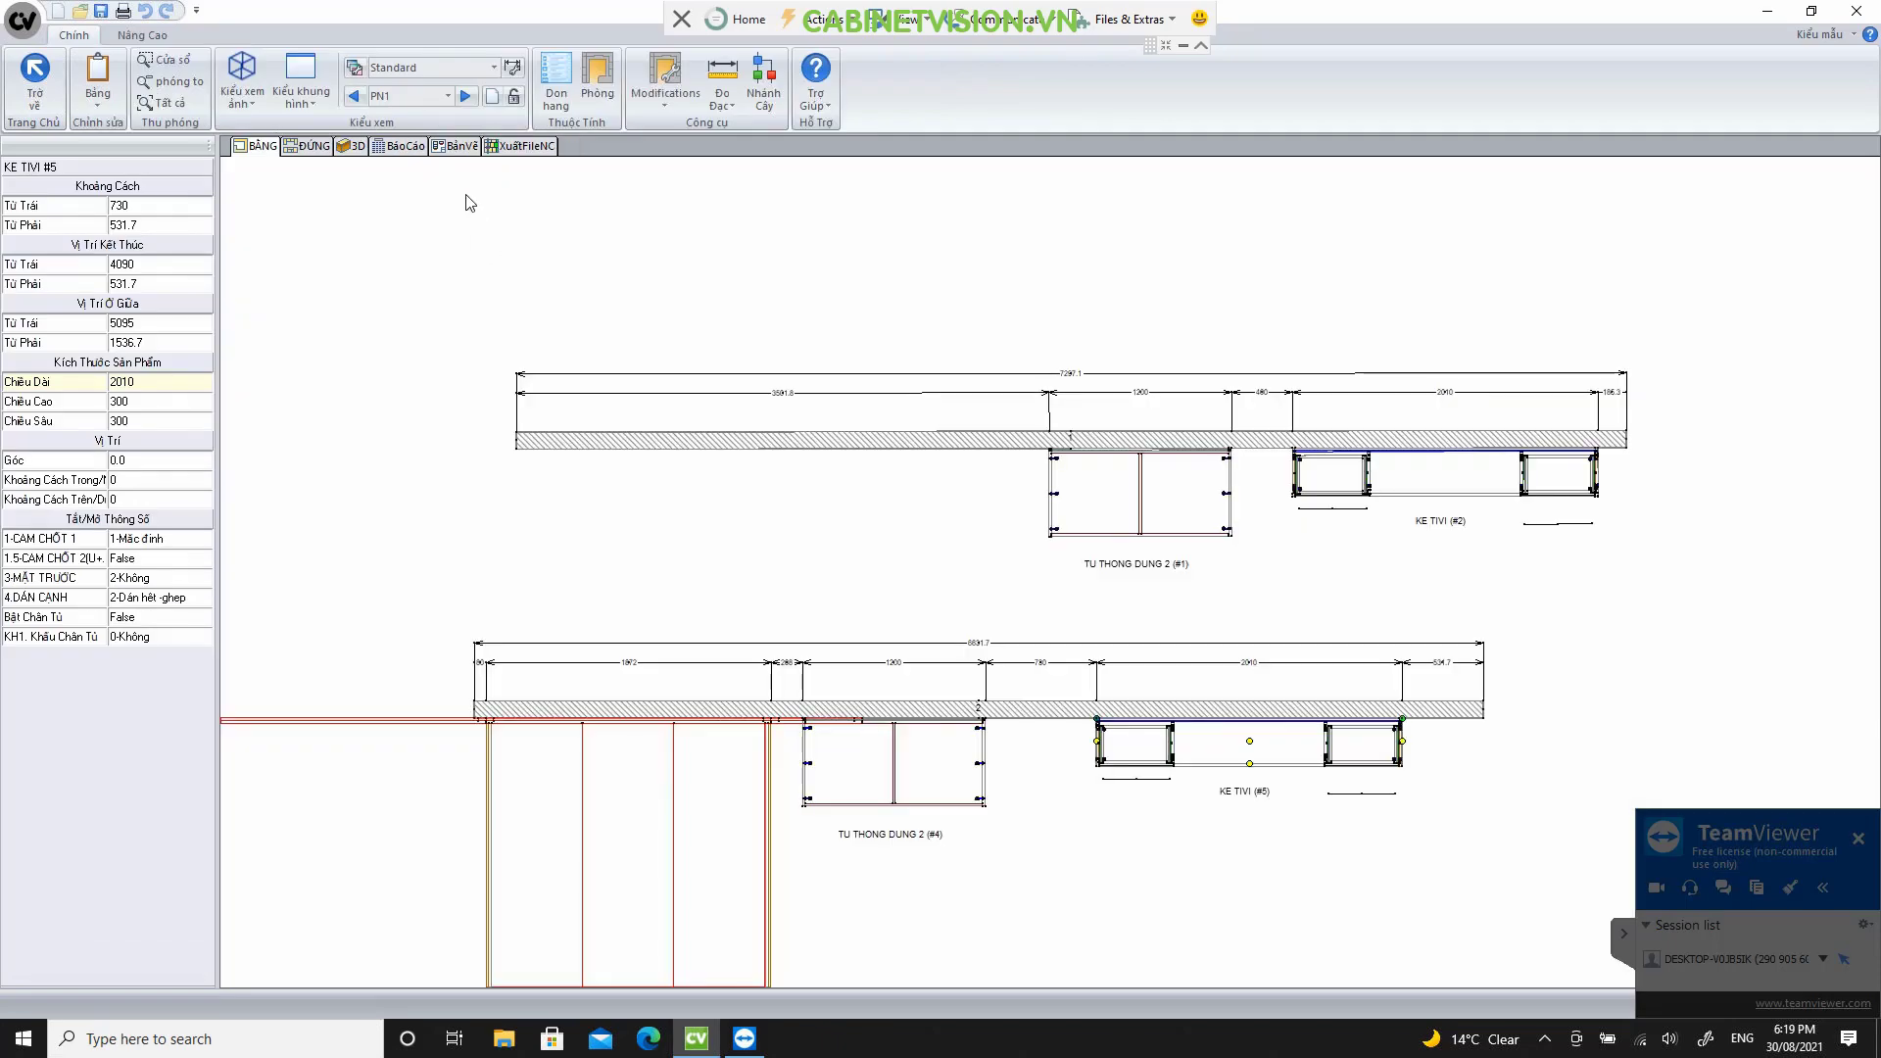
On the drawing sheets, delete the existing 3D view from the KE TIVI sheet.
left_click(455, 147)
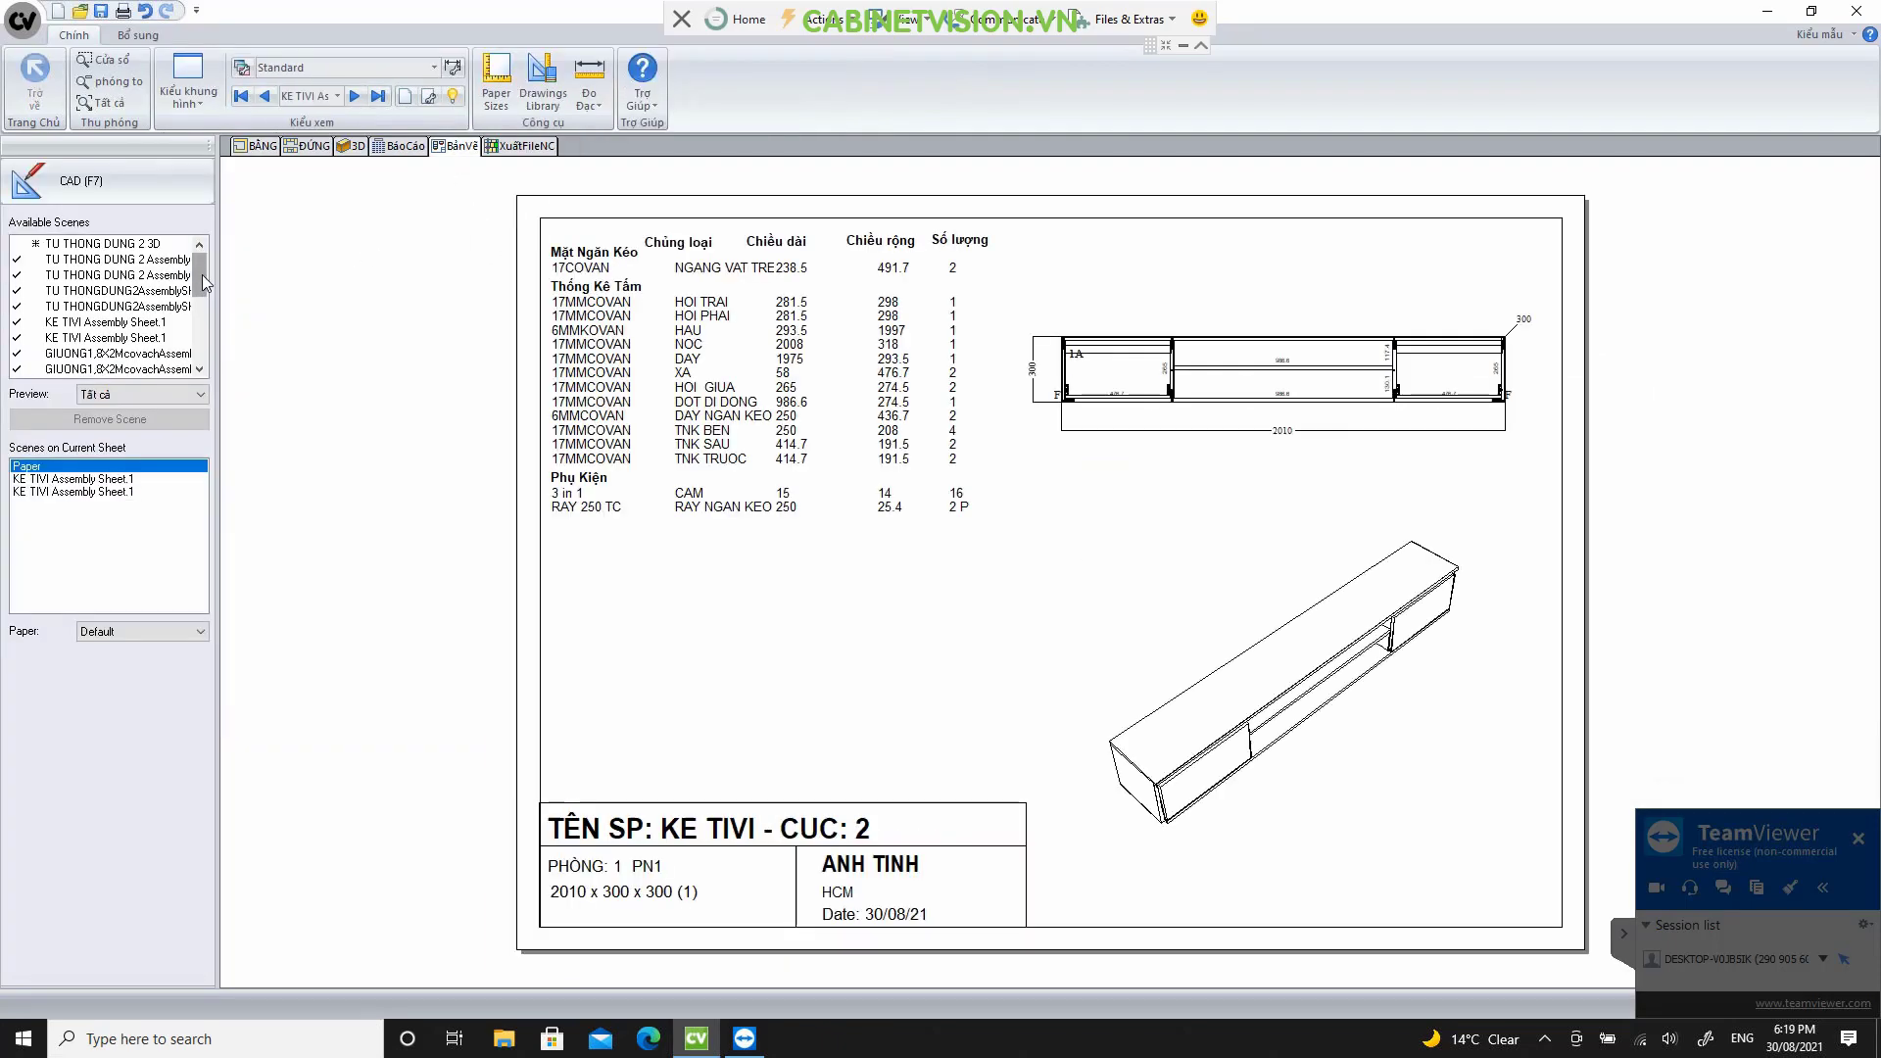
left_click_drag(204, 282, 203, 339)
left_click(71, 369)
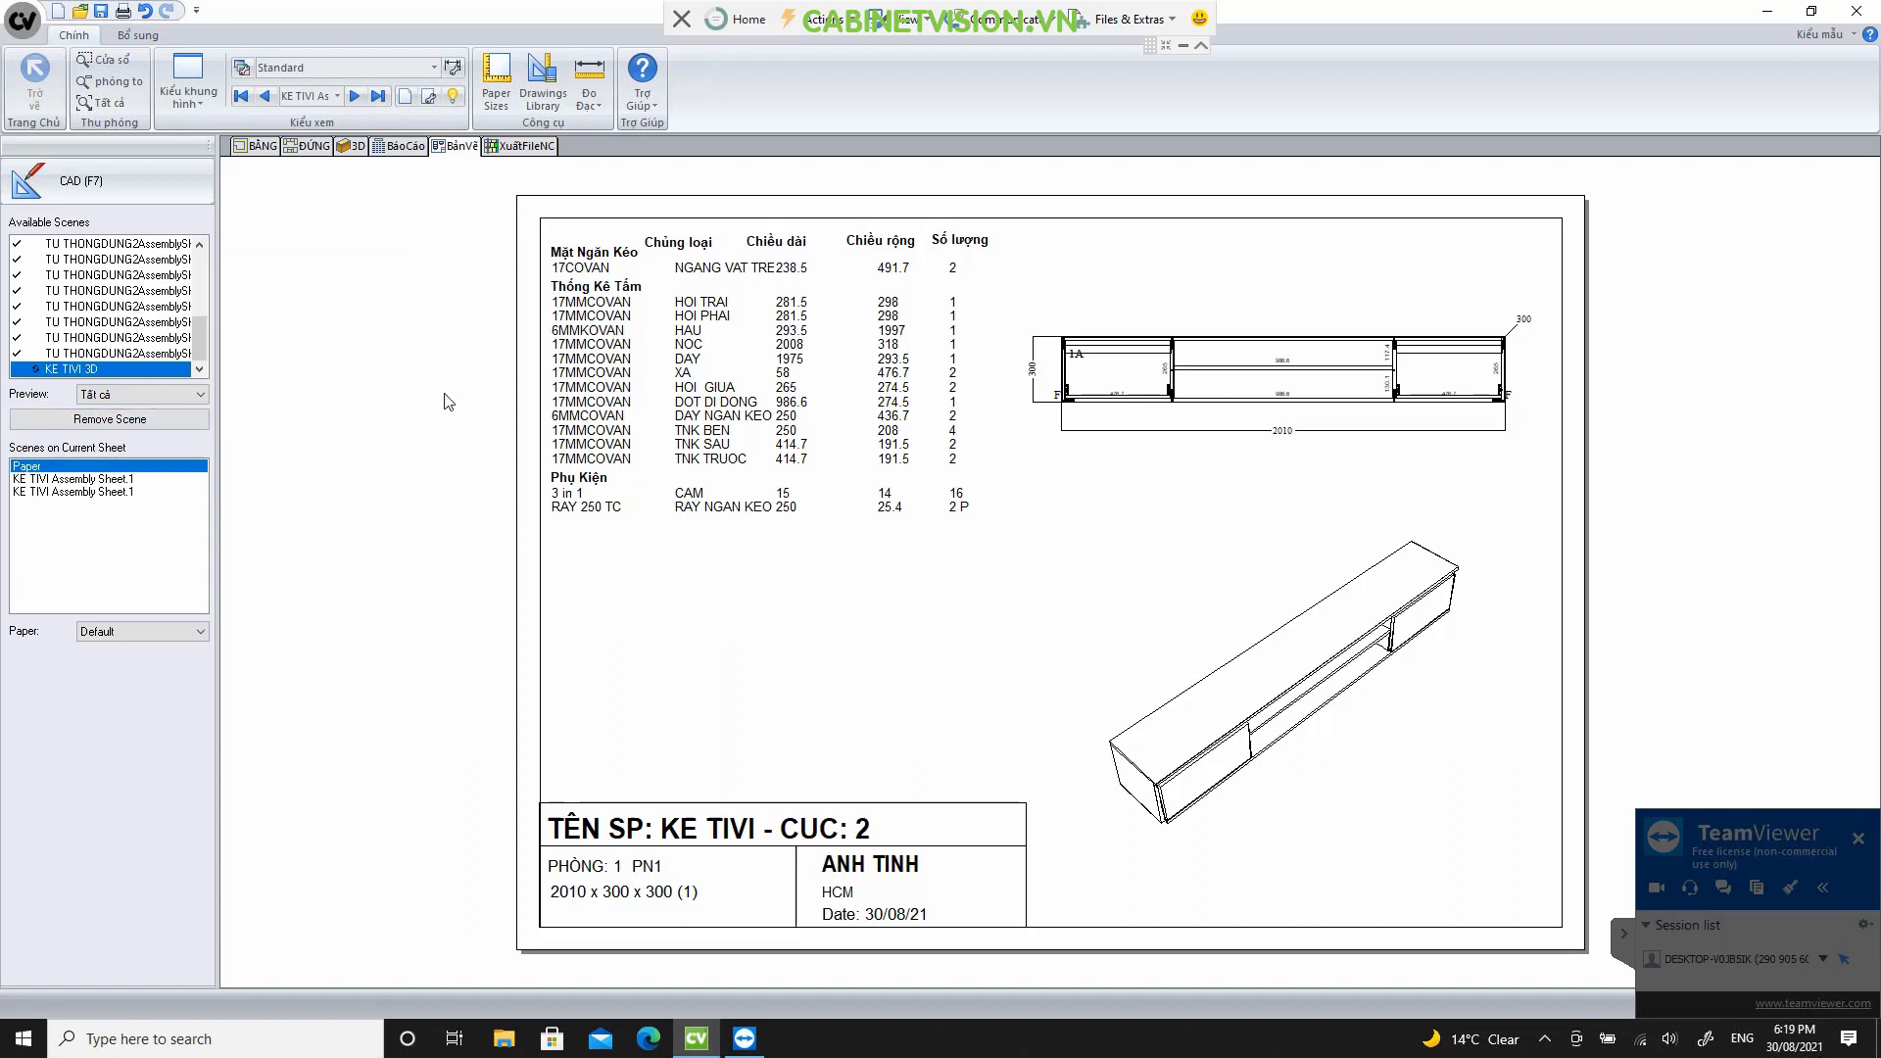
left_click(1274, 741)
key("Delete")
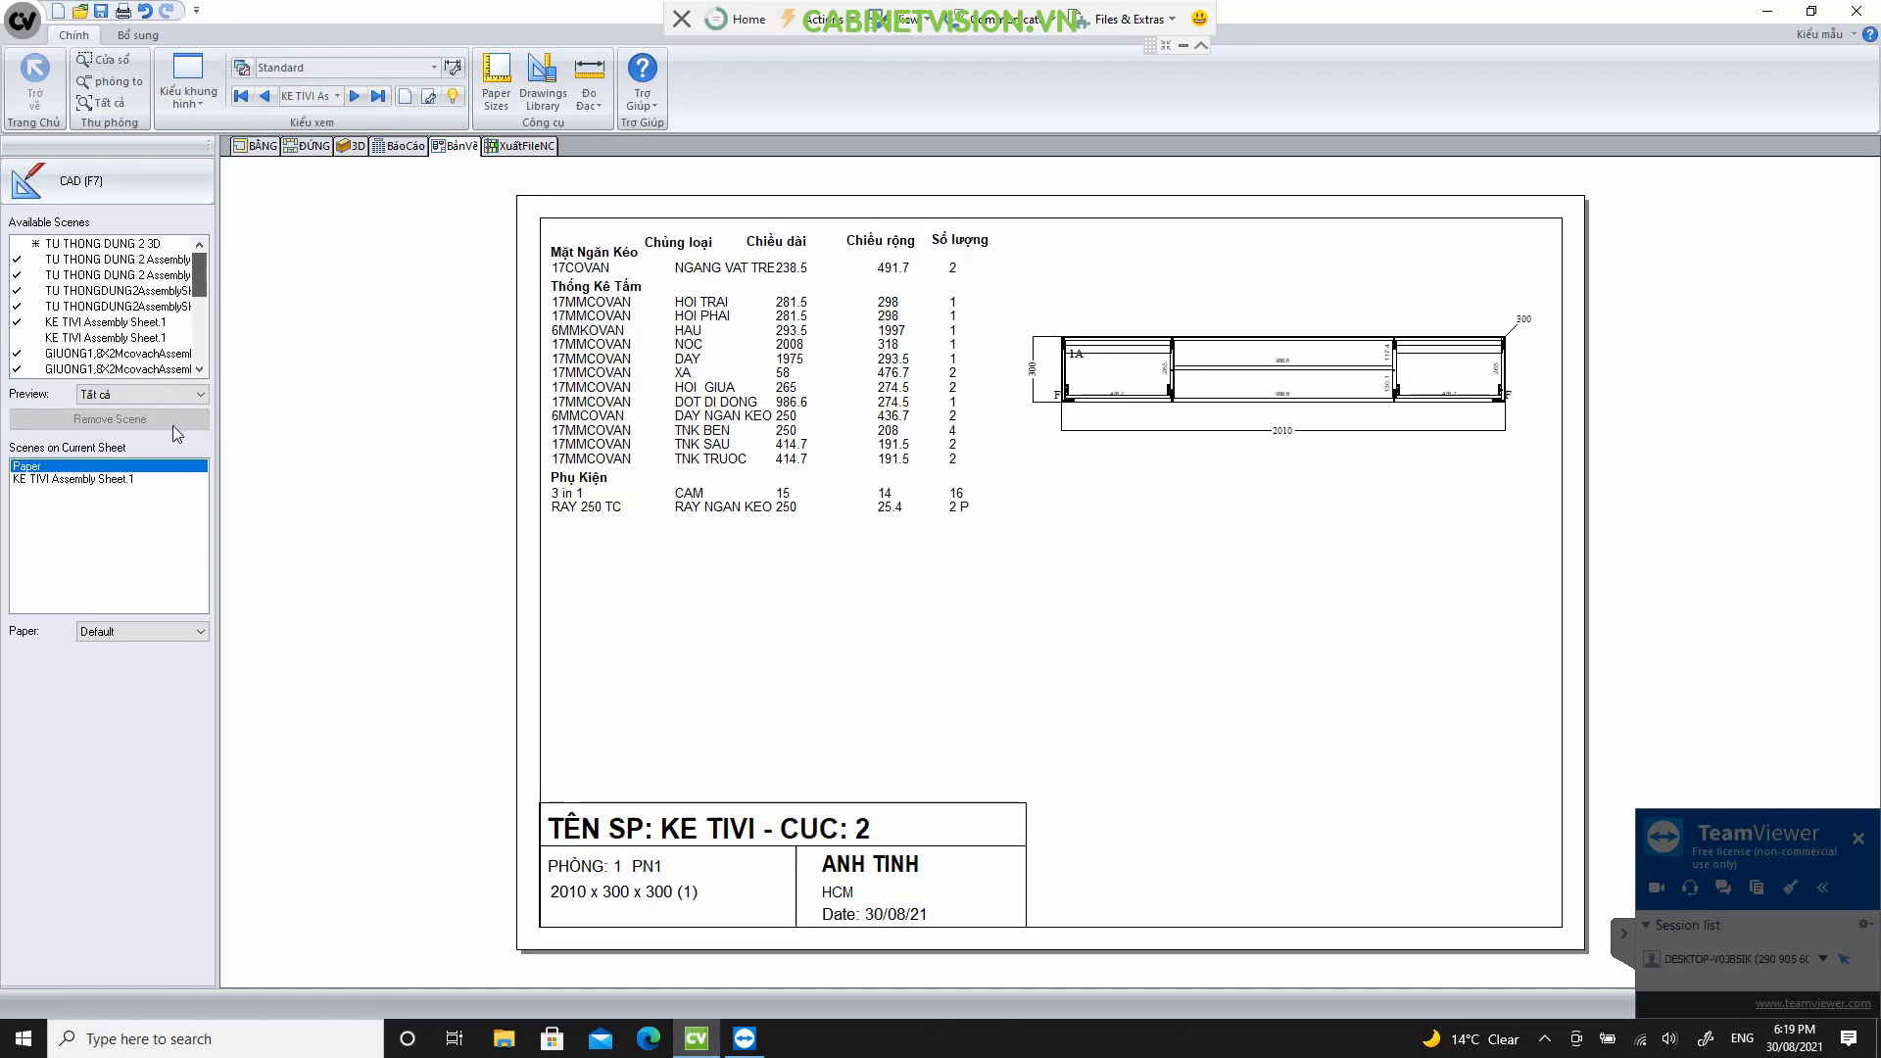
Place the KE TIVI 3D scene on the sheet, enlarged and moved toward the lower right.
left_click_drag(194, 284, 196, 338)
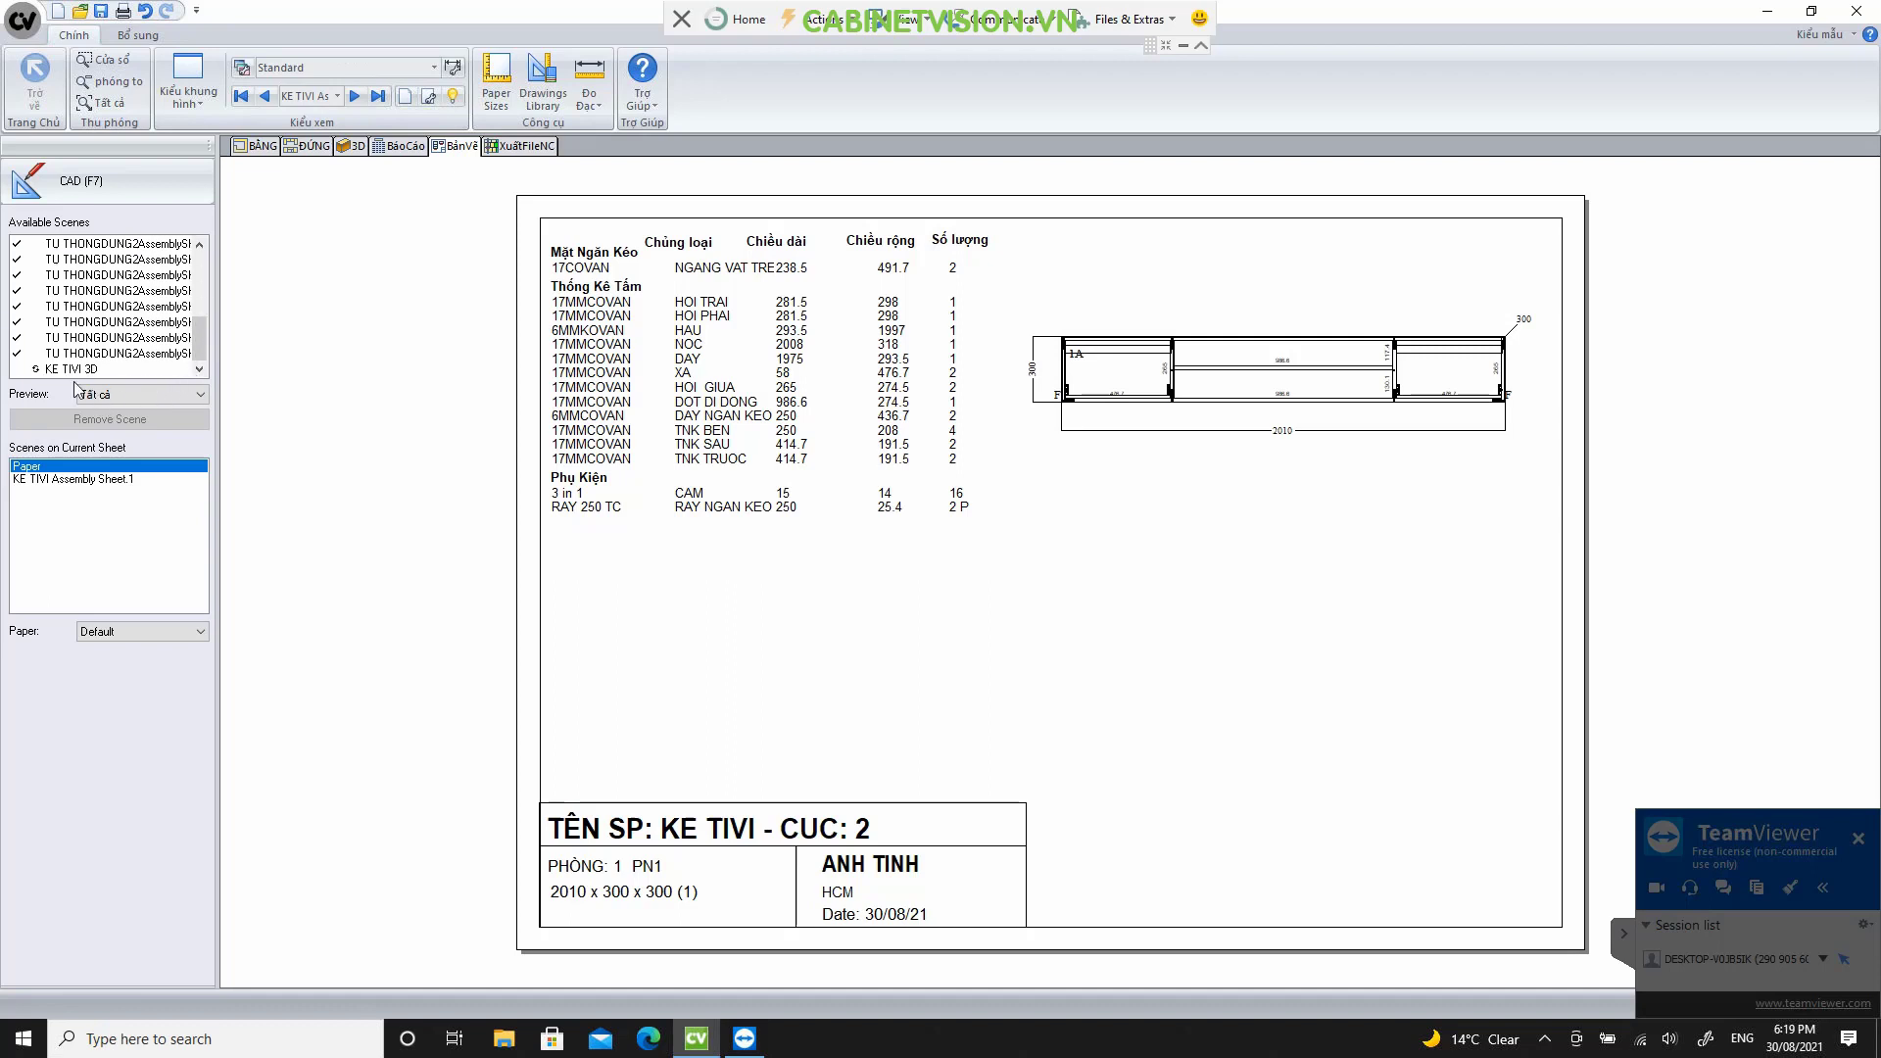
left_click(167, 369)
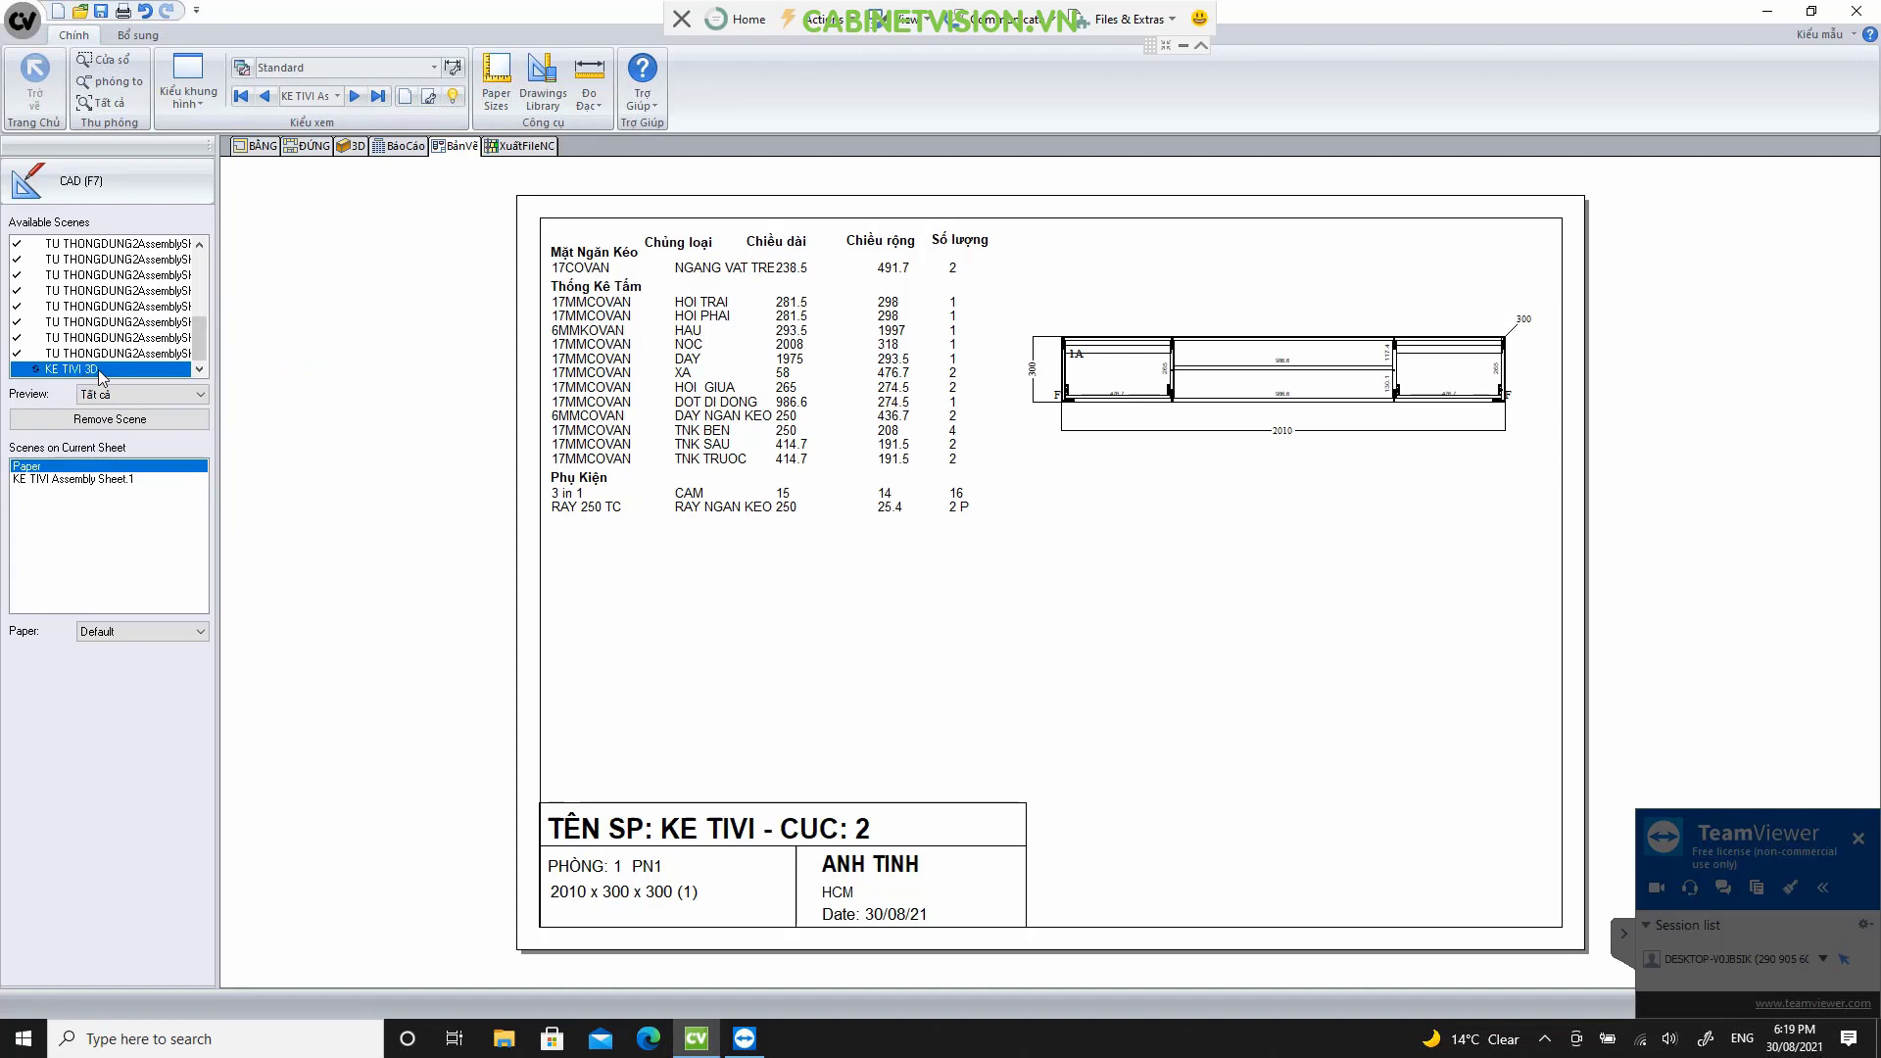
mouse_move(78, 367)
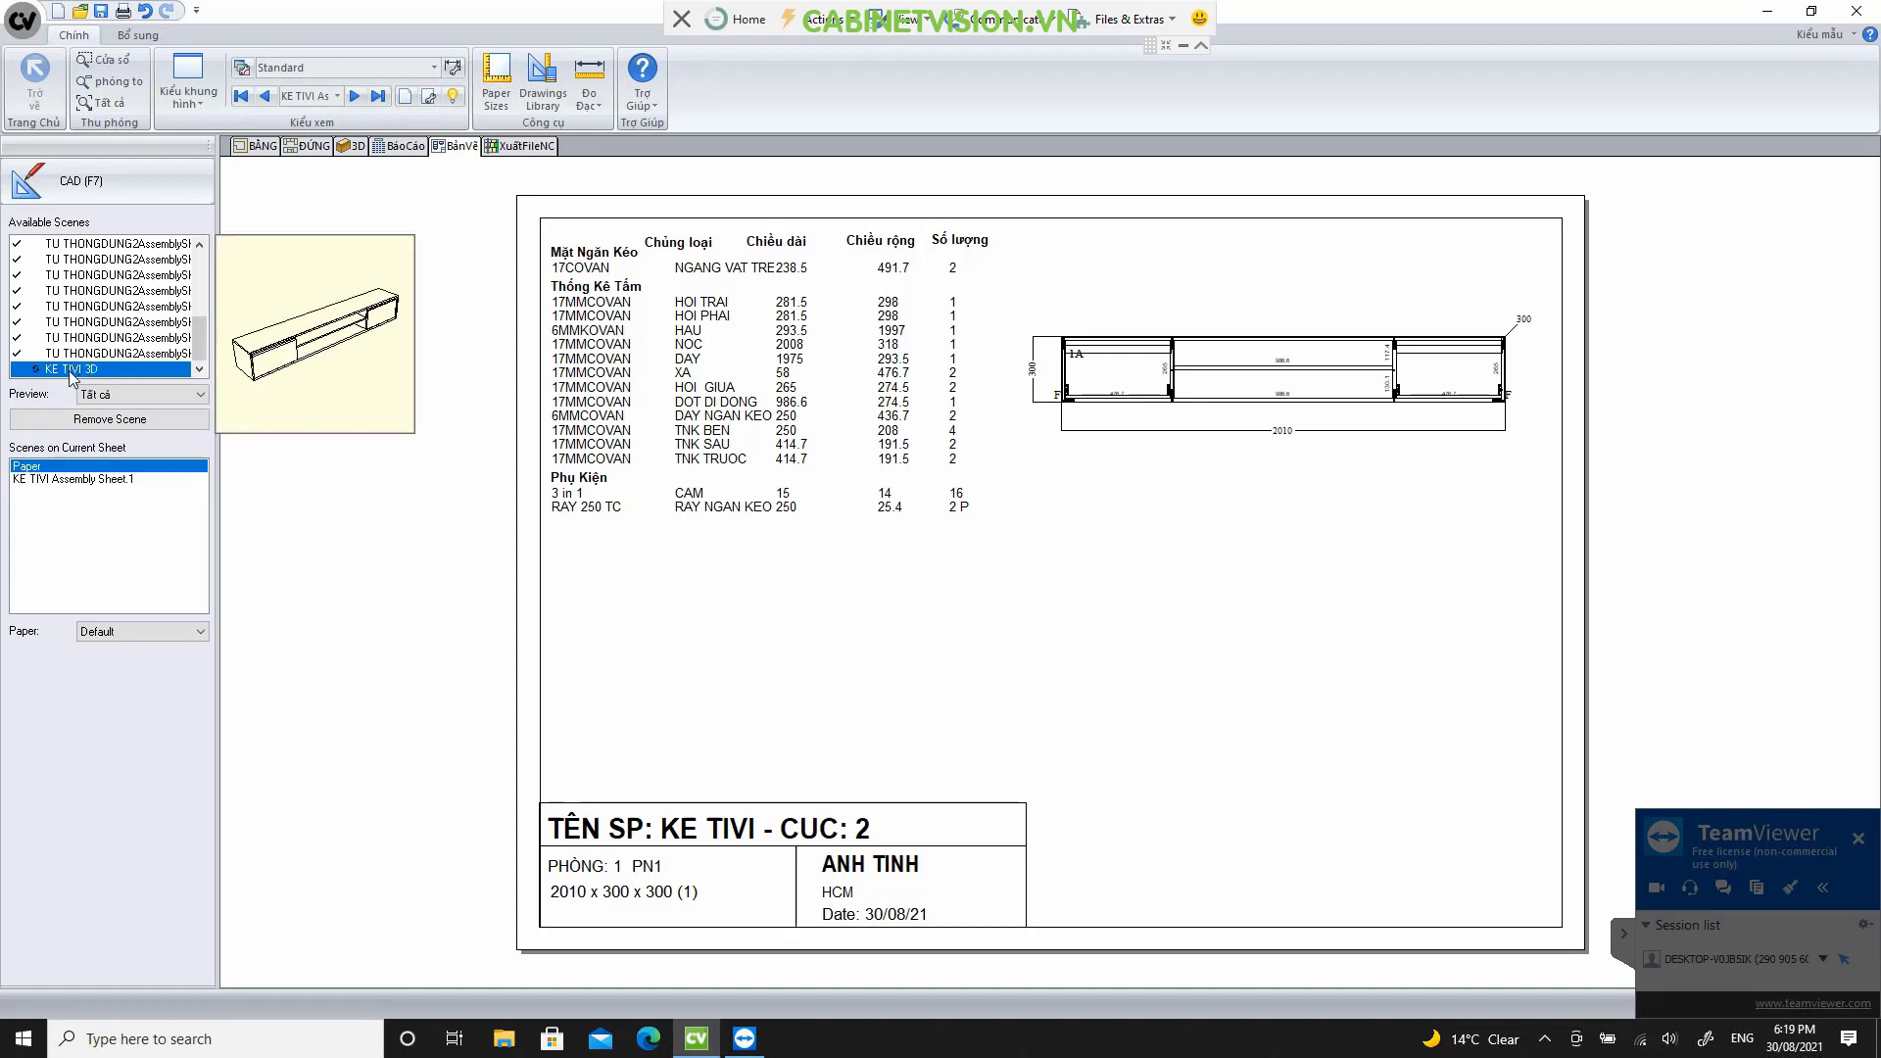
mouse_move(70, 377)
left_mouse_down()
mouse_move(391, 491)
mouse_move(1071, 634)
mouse_move(1197, 679)
mouse_move(970, 686)
mouse_move(1186, 622)
mouse_move(789, 943)
left_mouse_up()
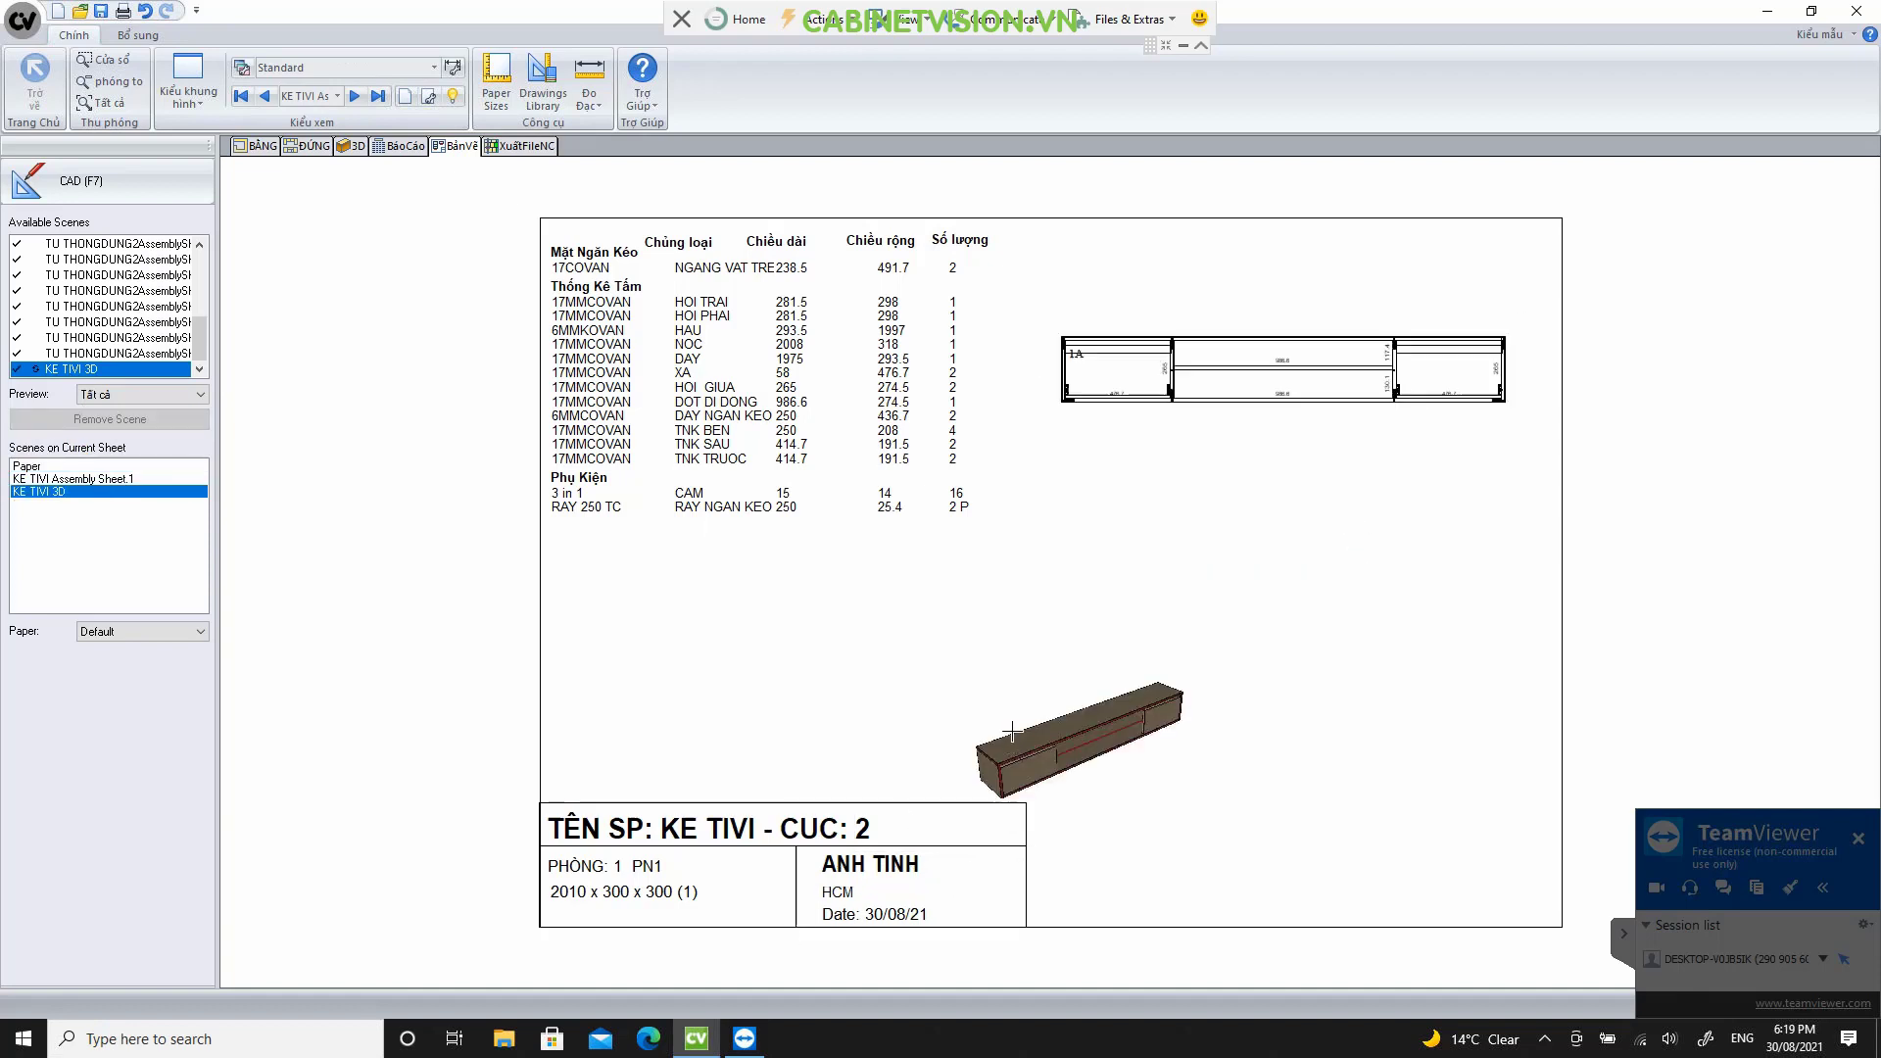
left_click(1285, 598)
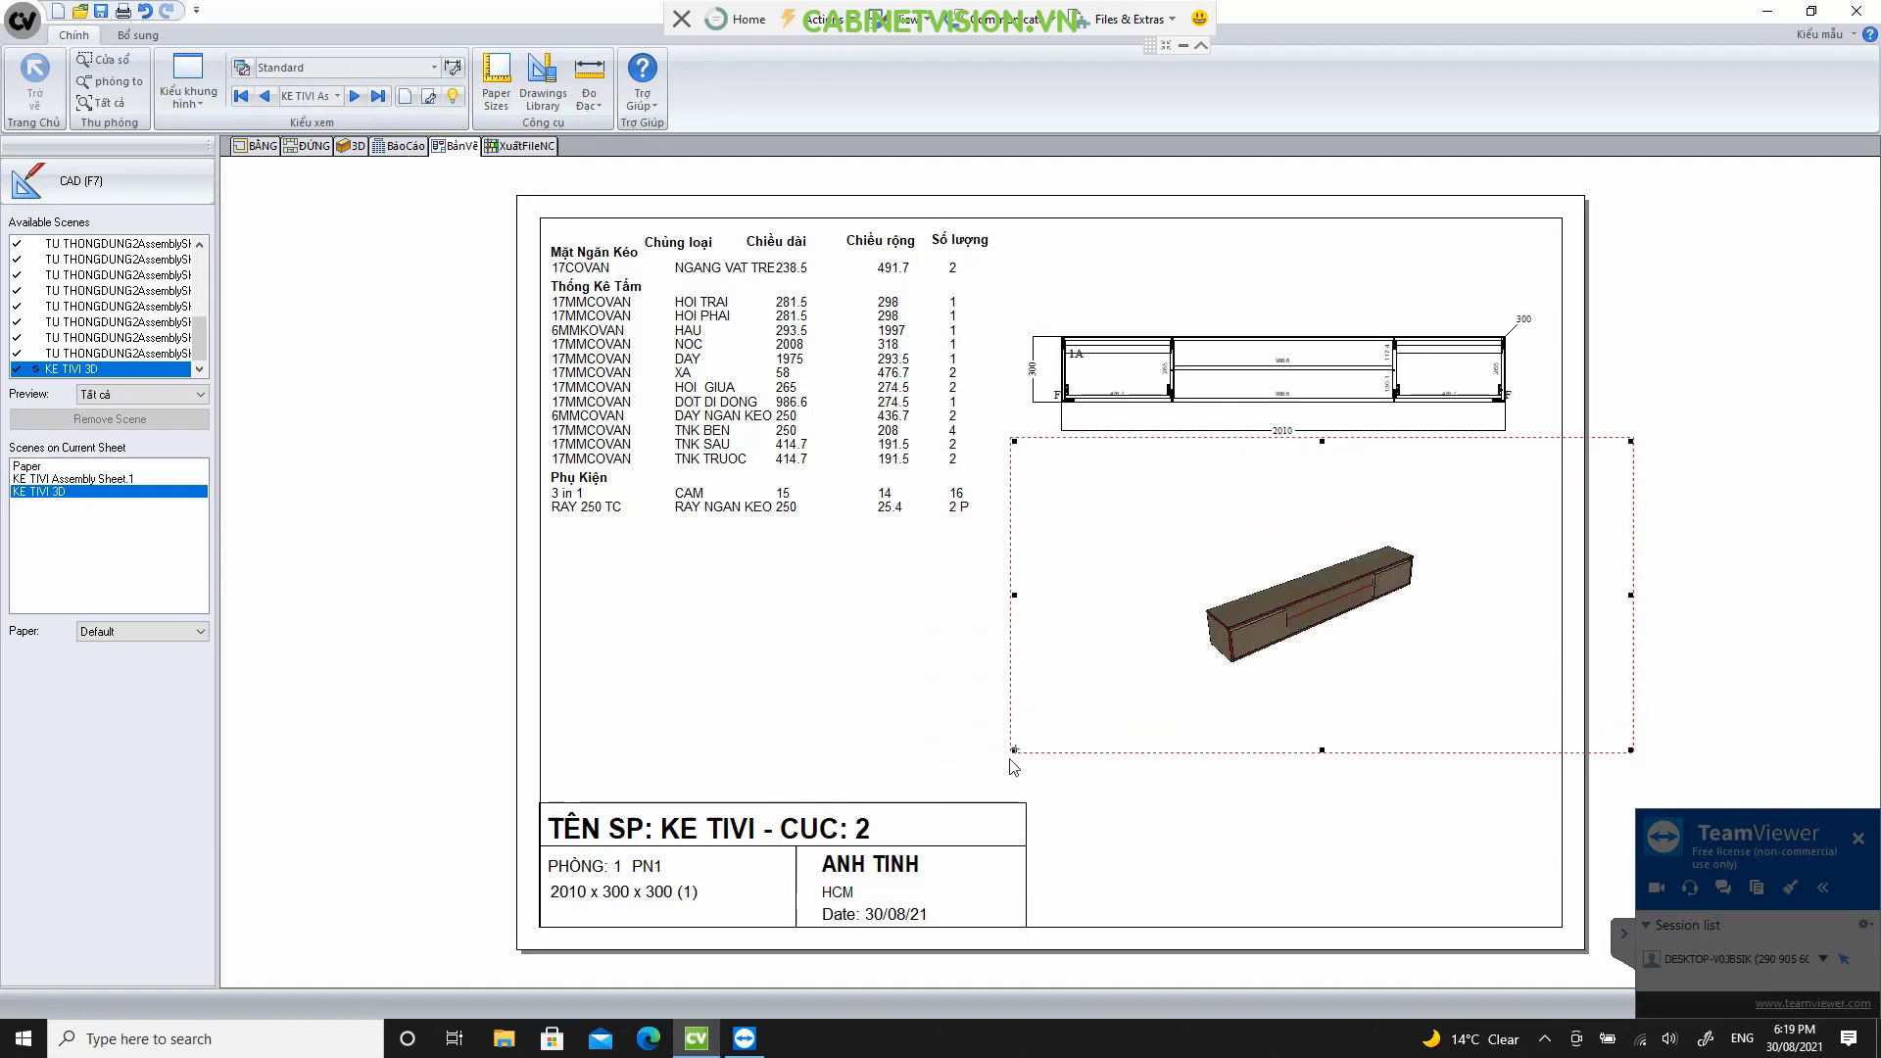
left_click_drag(1014, 755, 498, 956)
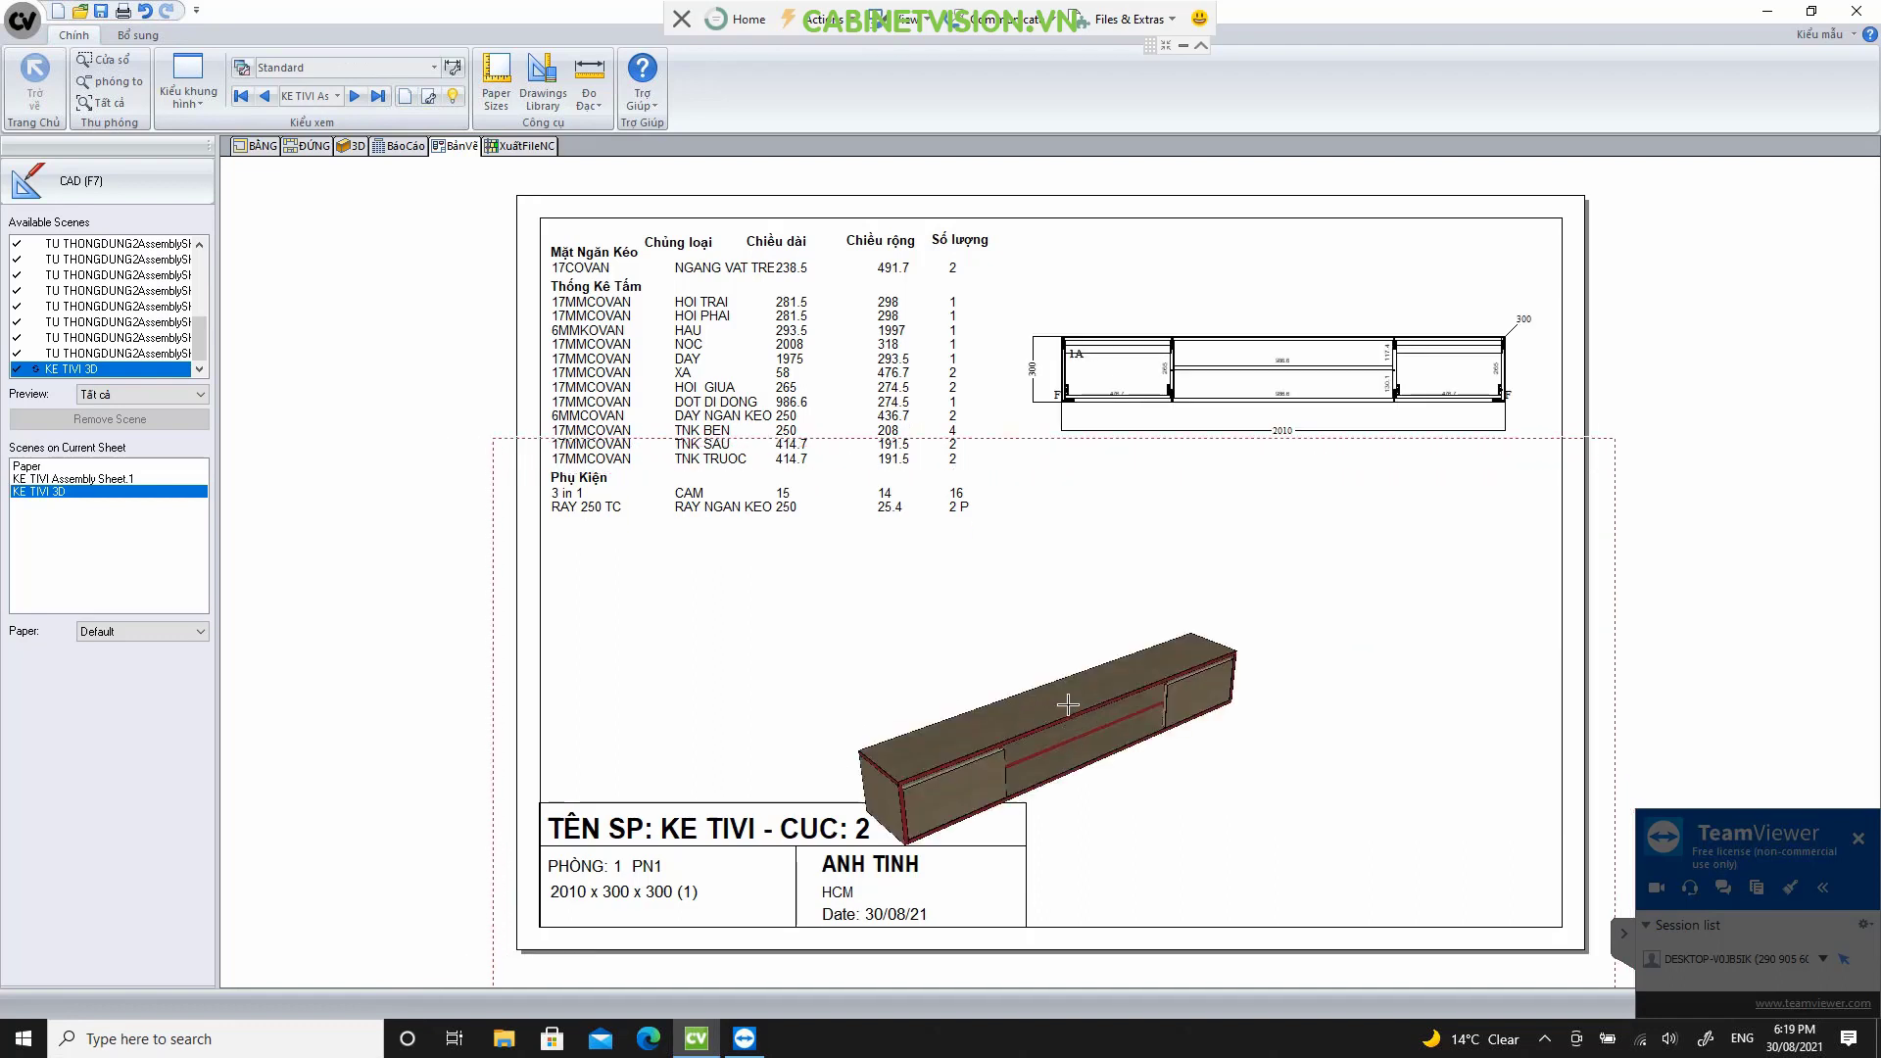
left_click_drag(1068, 705, 1272, 704)
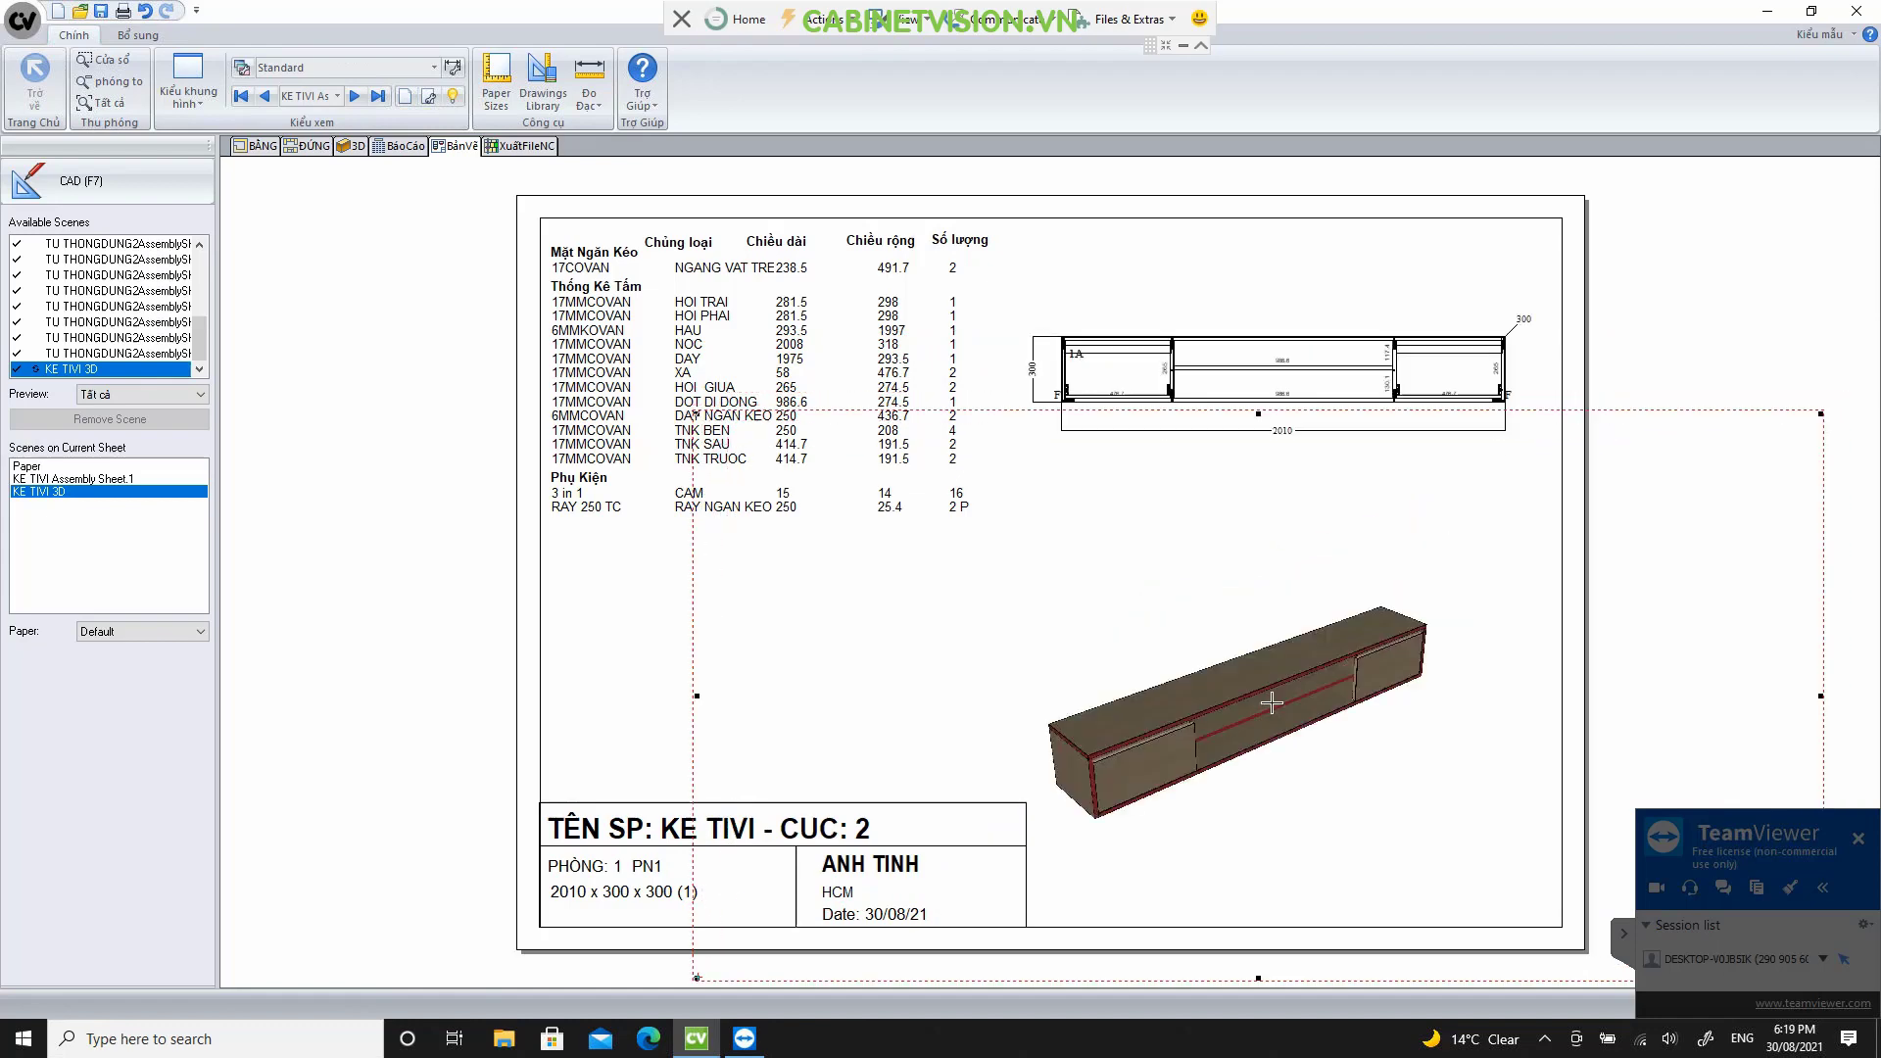
Clear the view selection, zoom out, and advance to the next drawing sheet.
left_click(1024, 442)
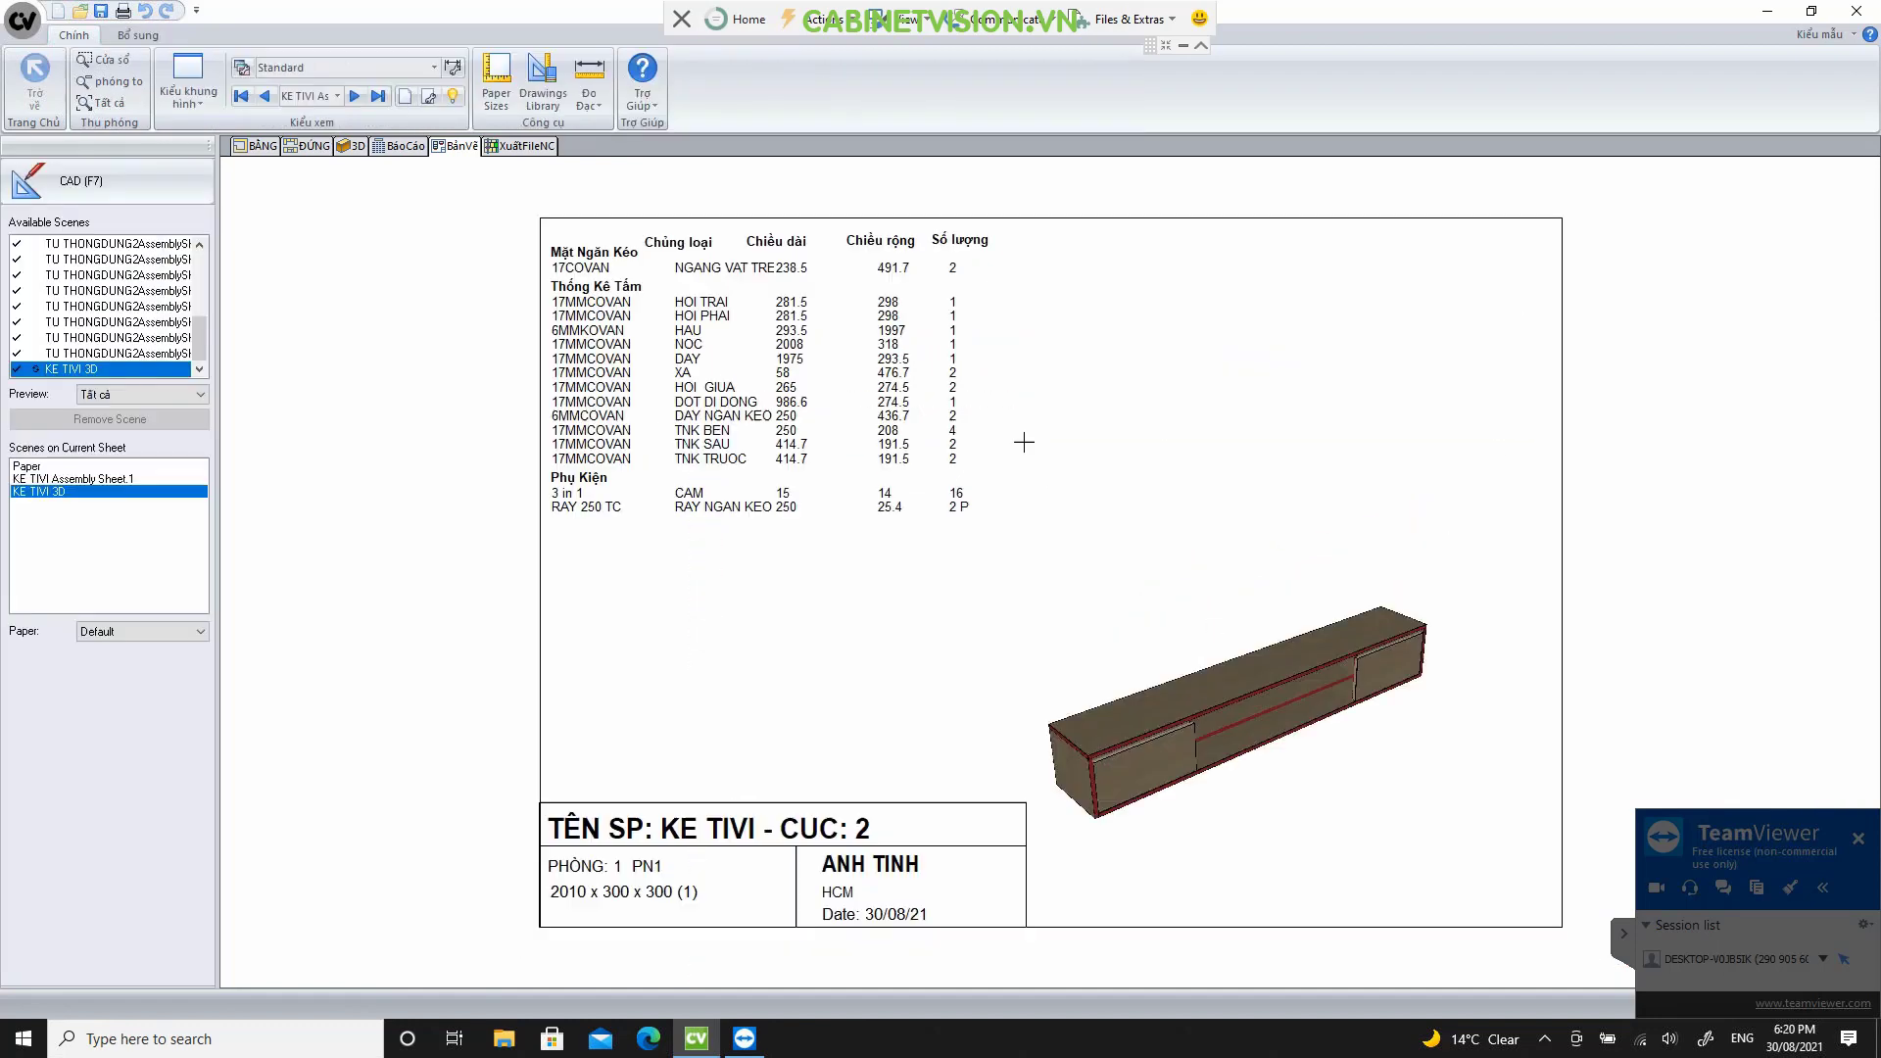
left_click(1363, 671)
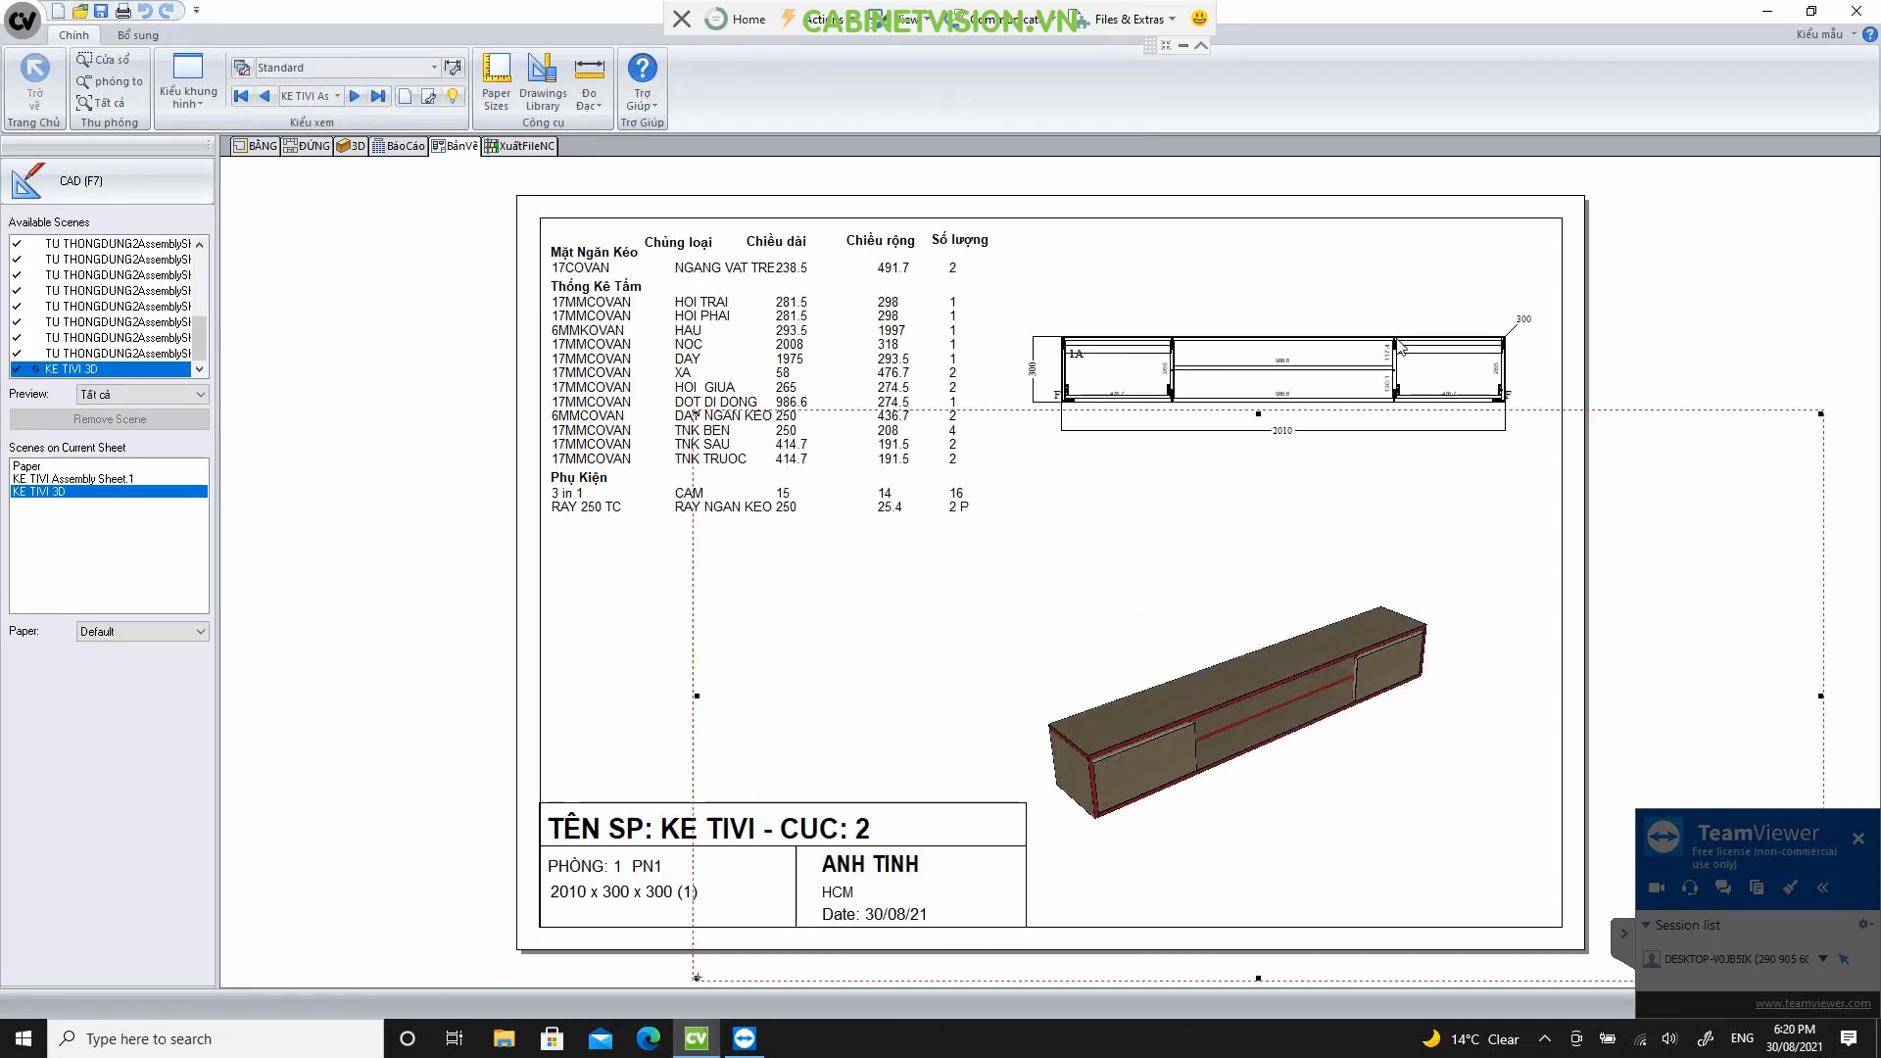
left_click(683, 708)
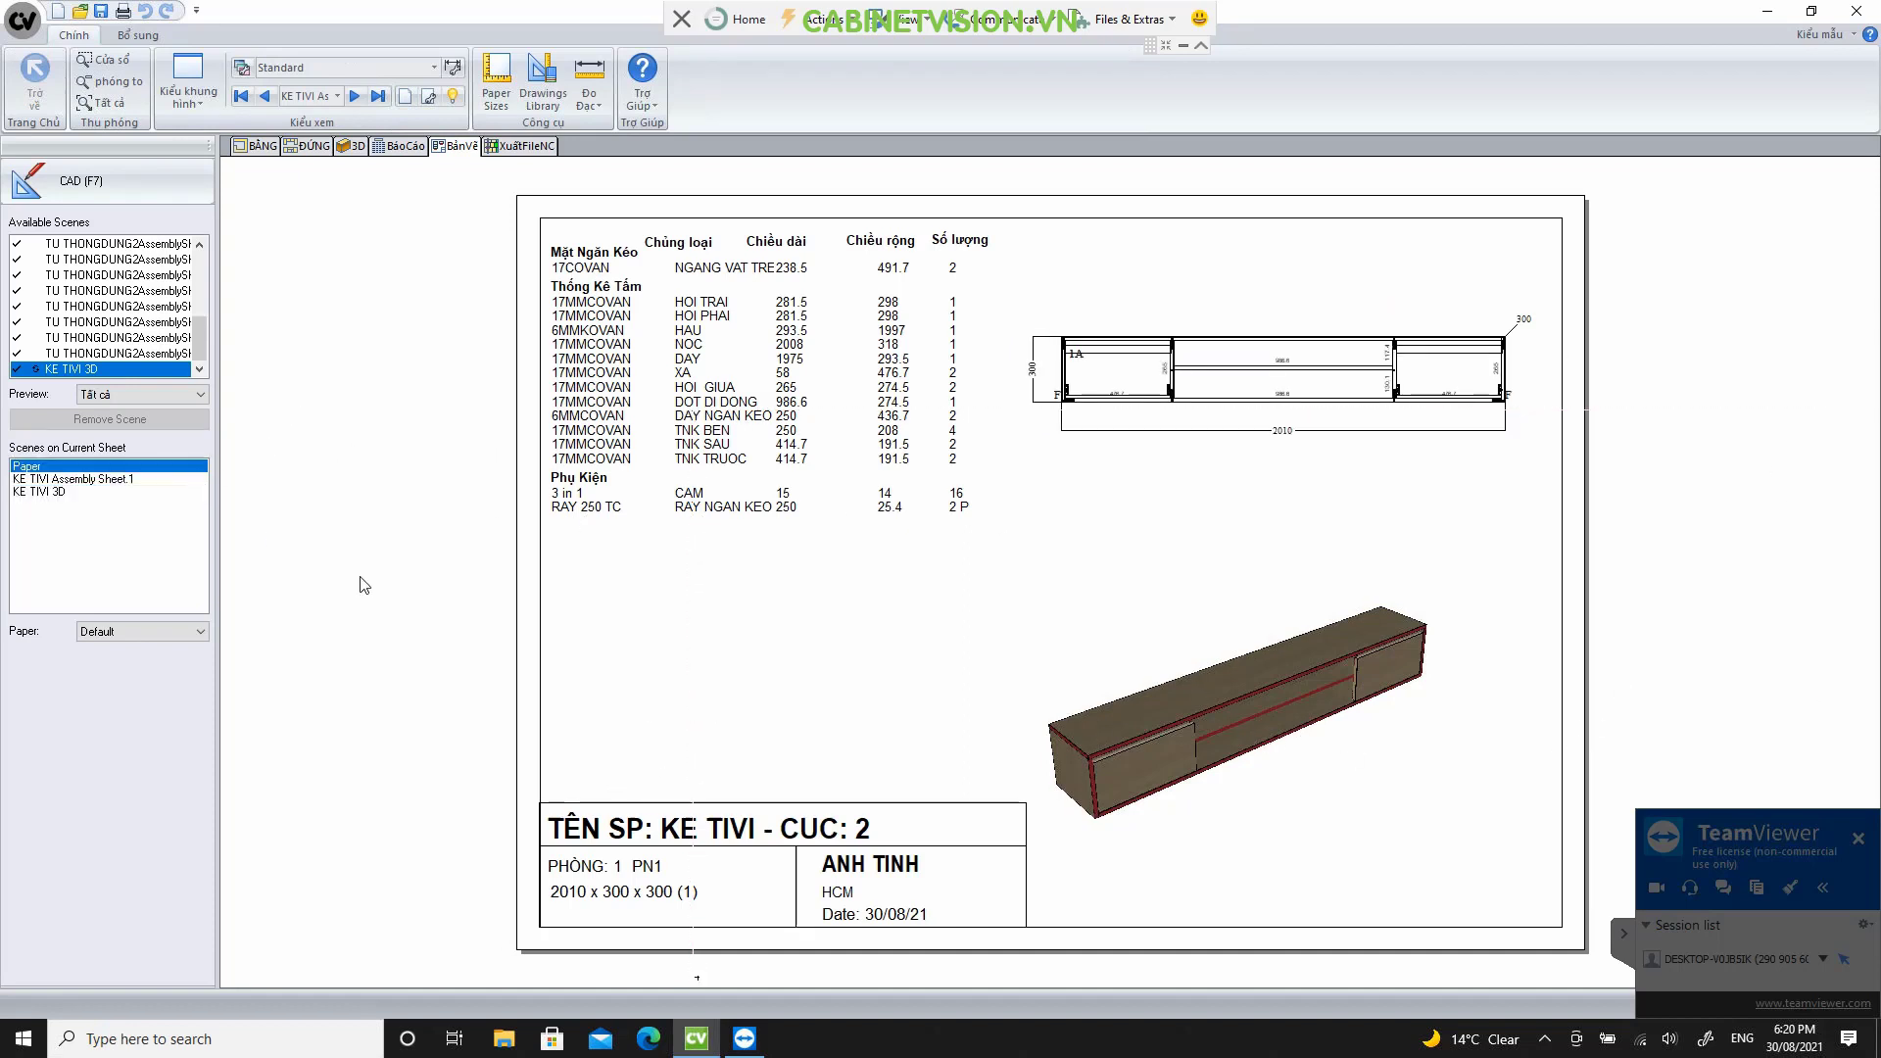
scroll(916, 632, "down", 2)
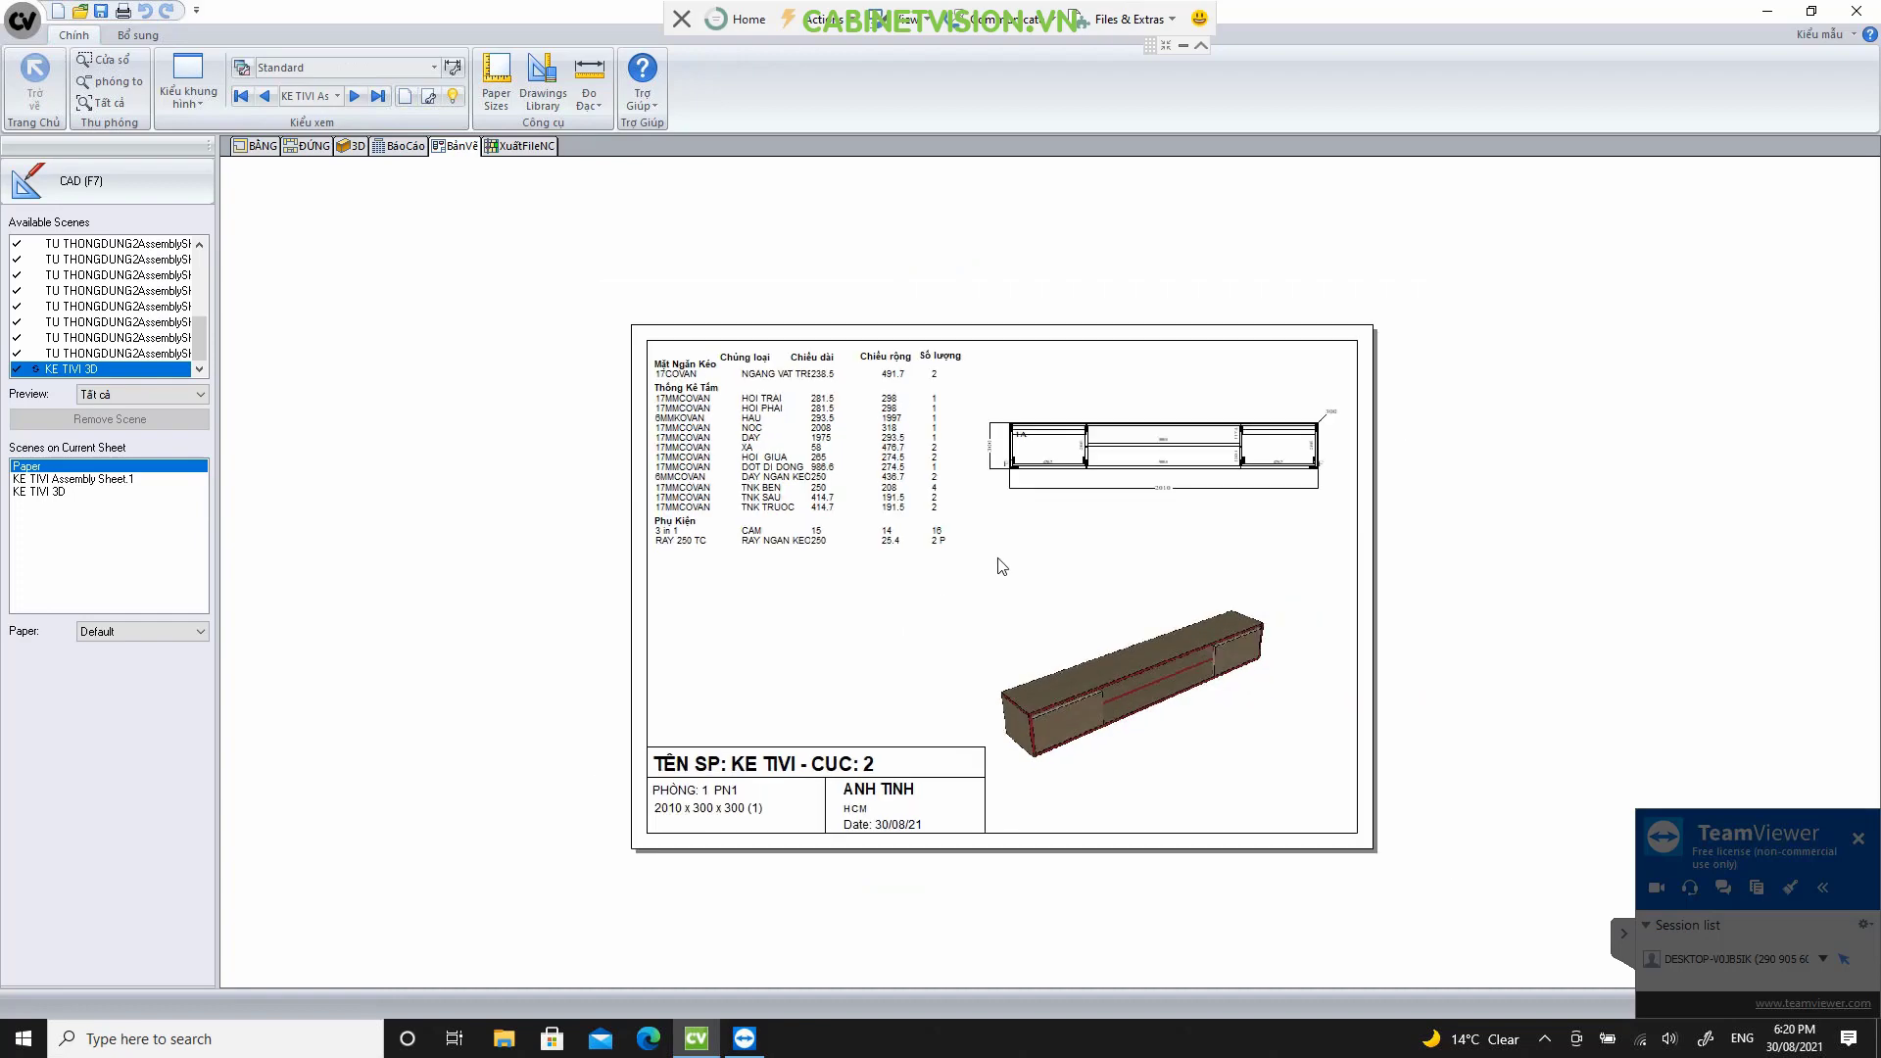
left_click(354, 92)
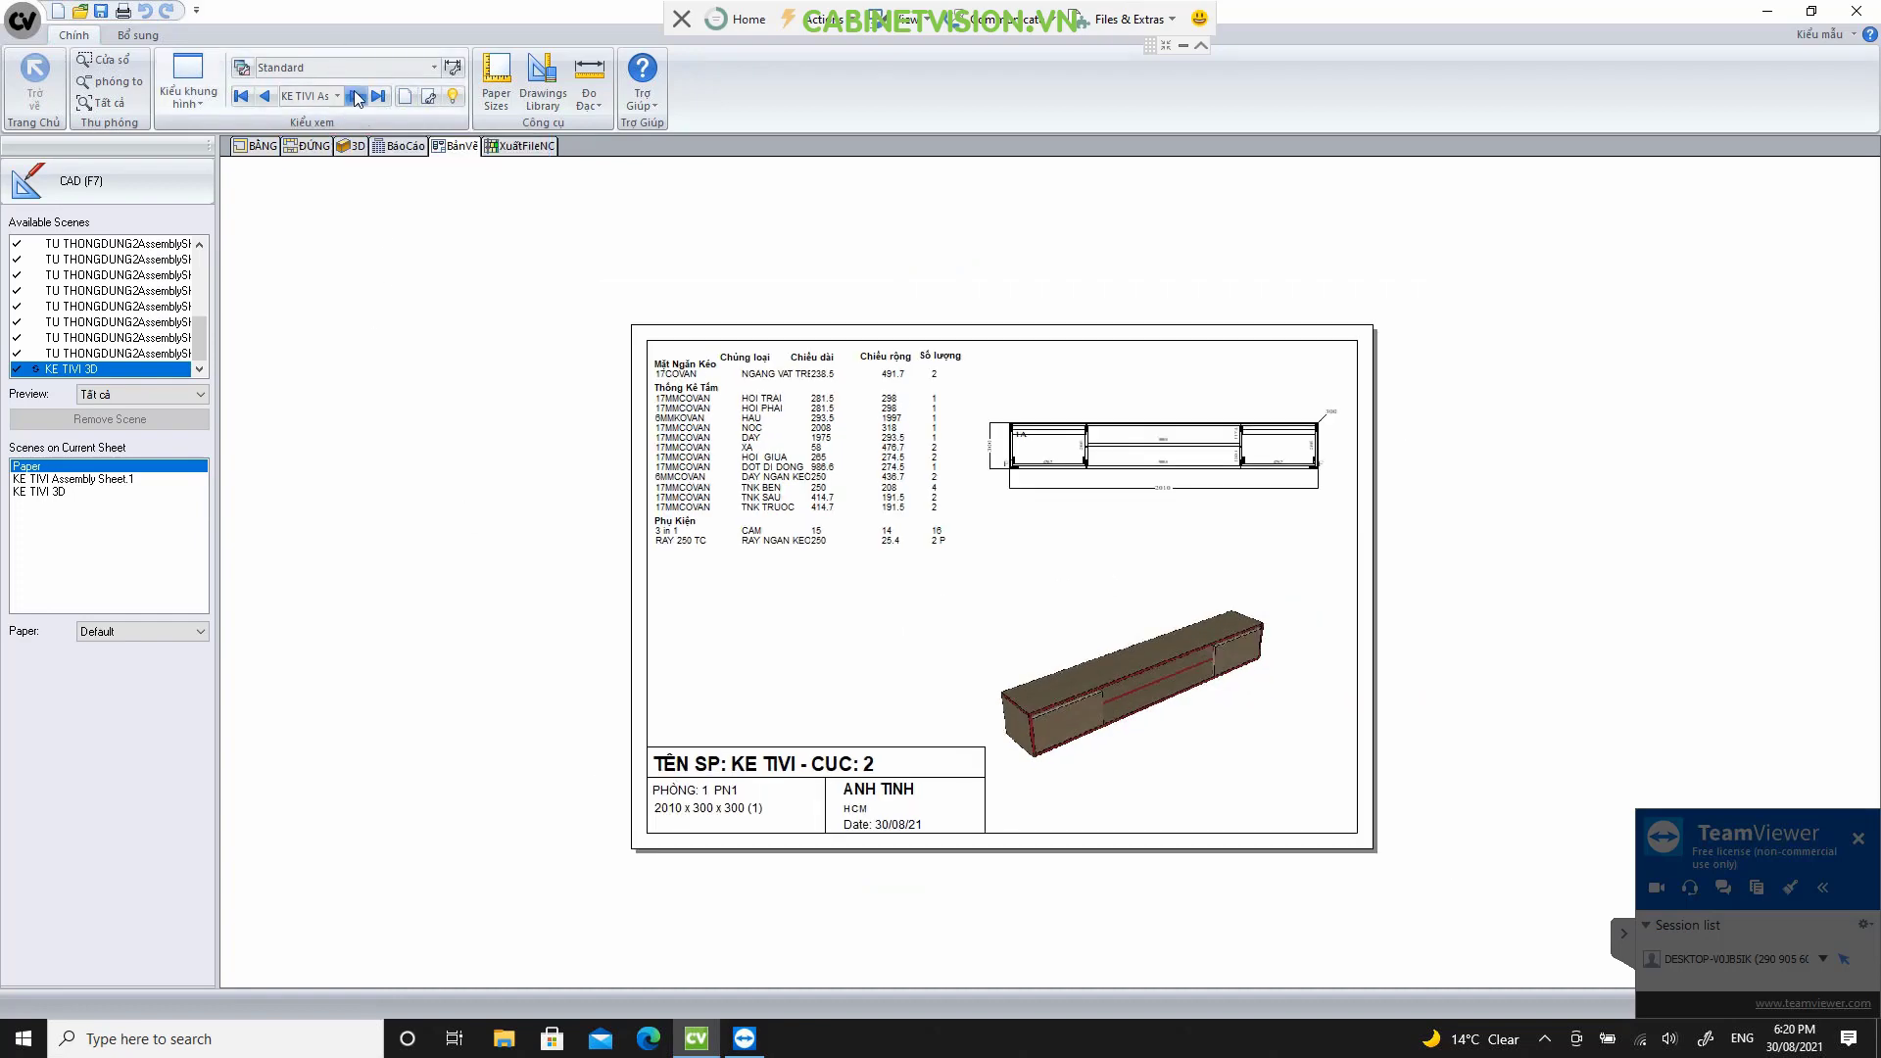
Move the bed's 3D view higher on its sheet, then page forward four sheets.
left_click(1278, 697)
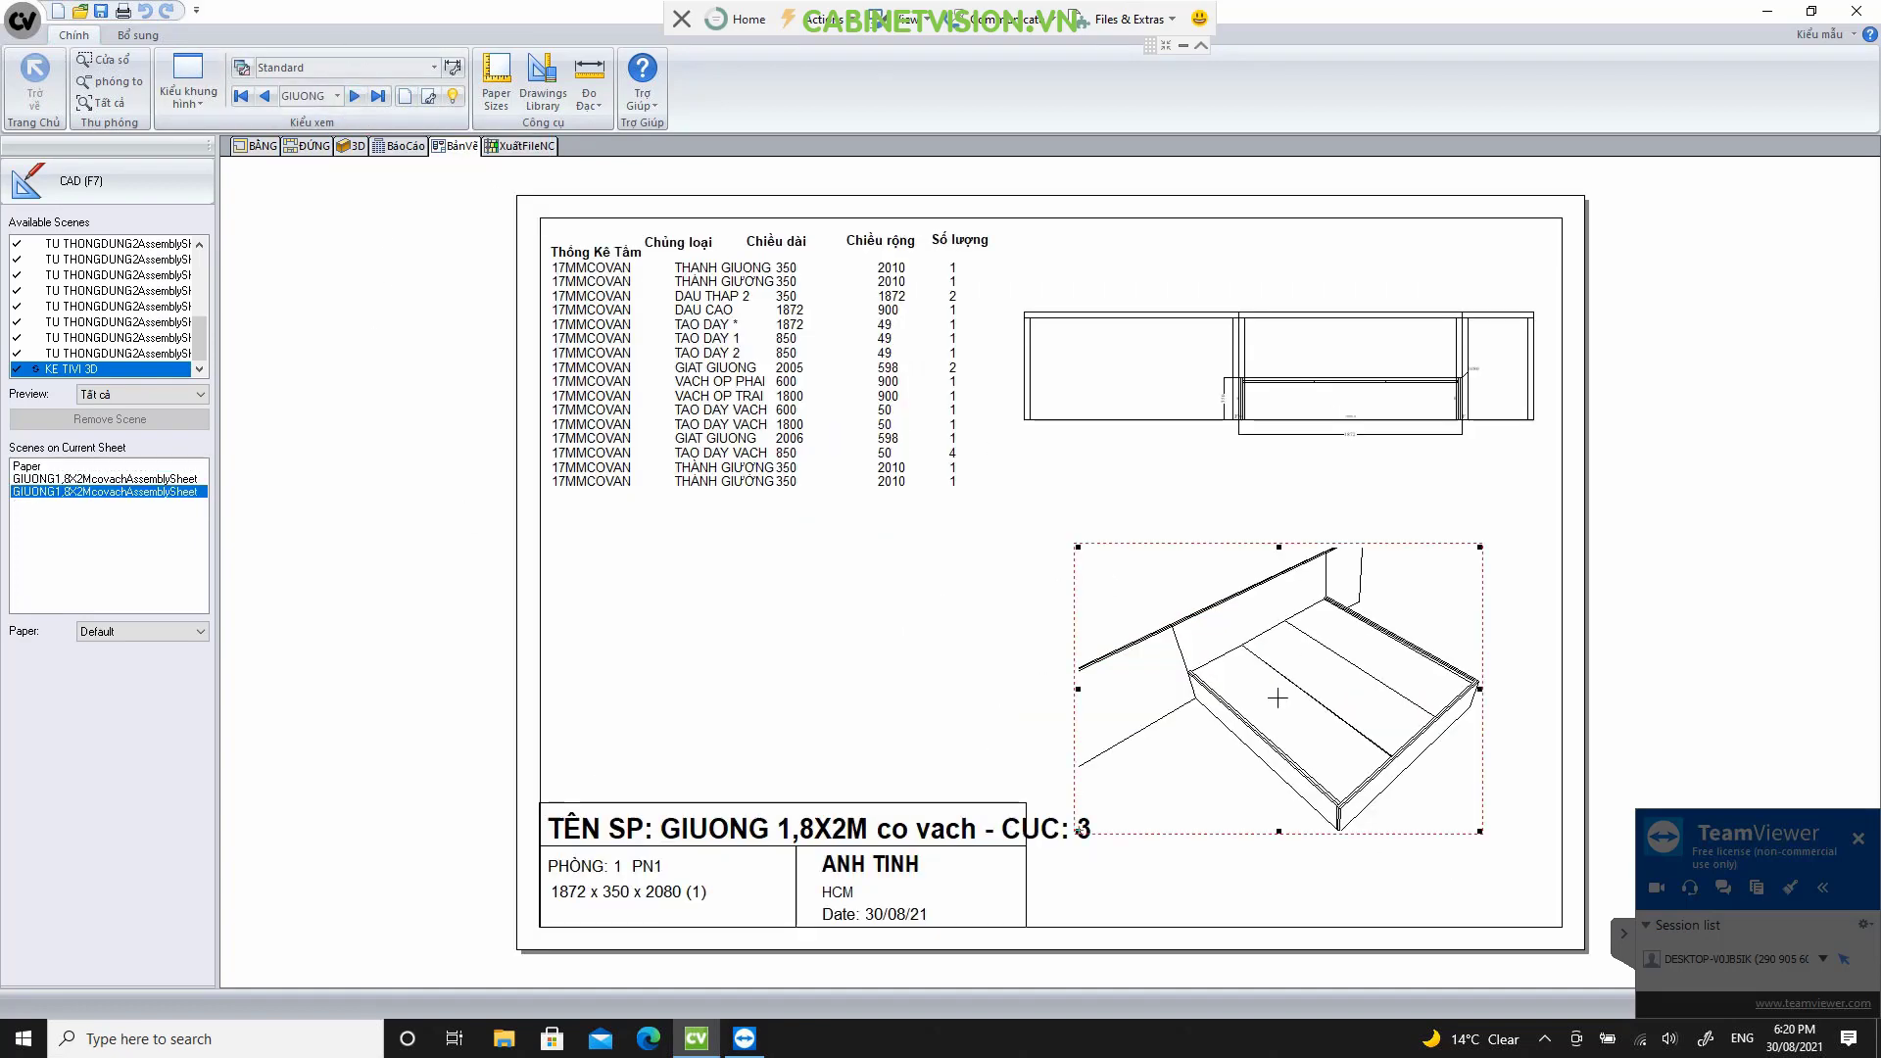
mouse_move(1236, 712)
left_mouse_down()
mouse_move(1231, 627)
mouse_move(1238, 640)
left_mouse_up()
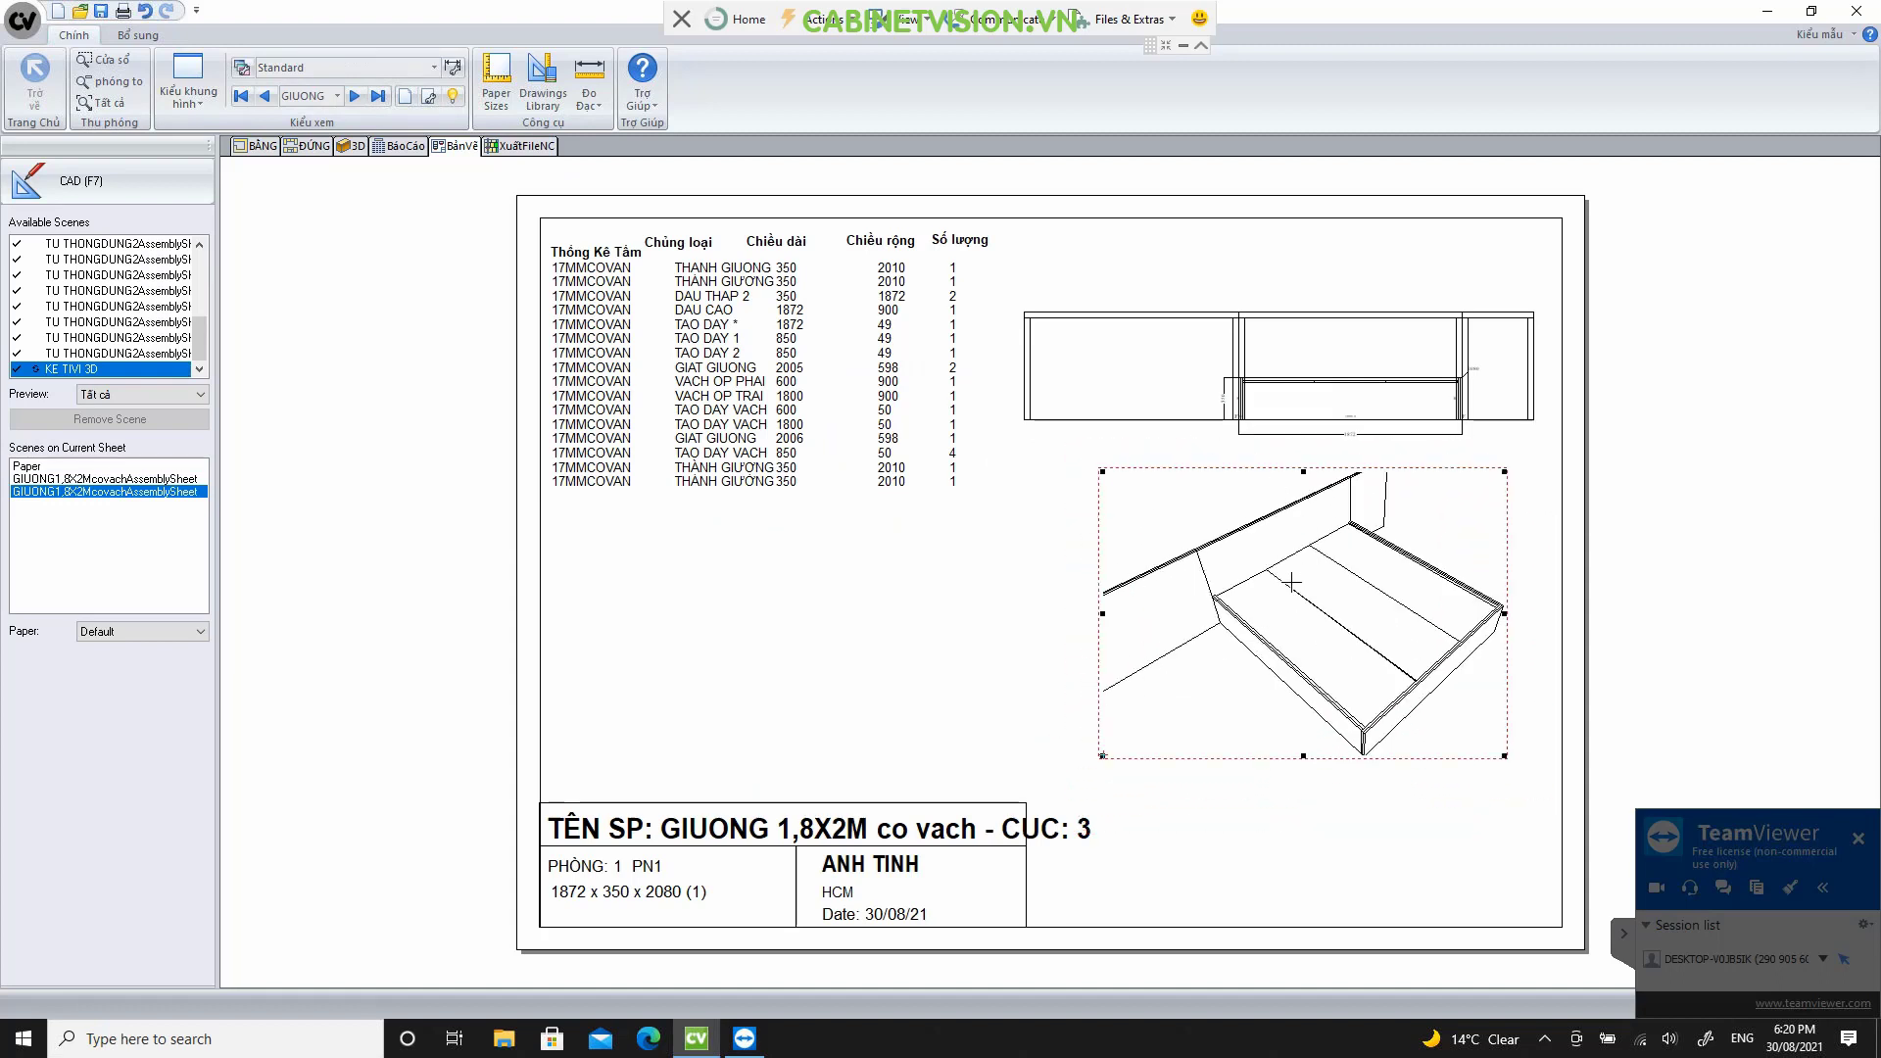
left_click(354, 97)
left_click(354, 97)
left_click(354, 97)
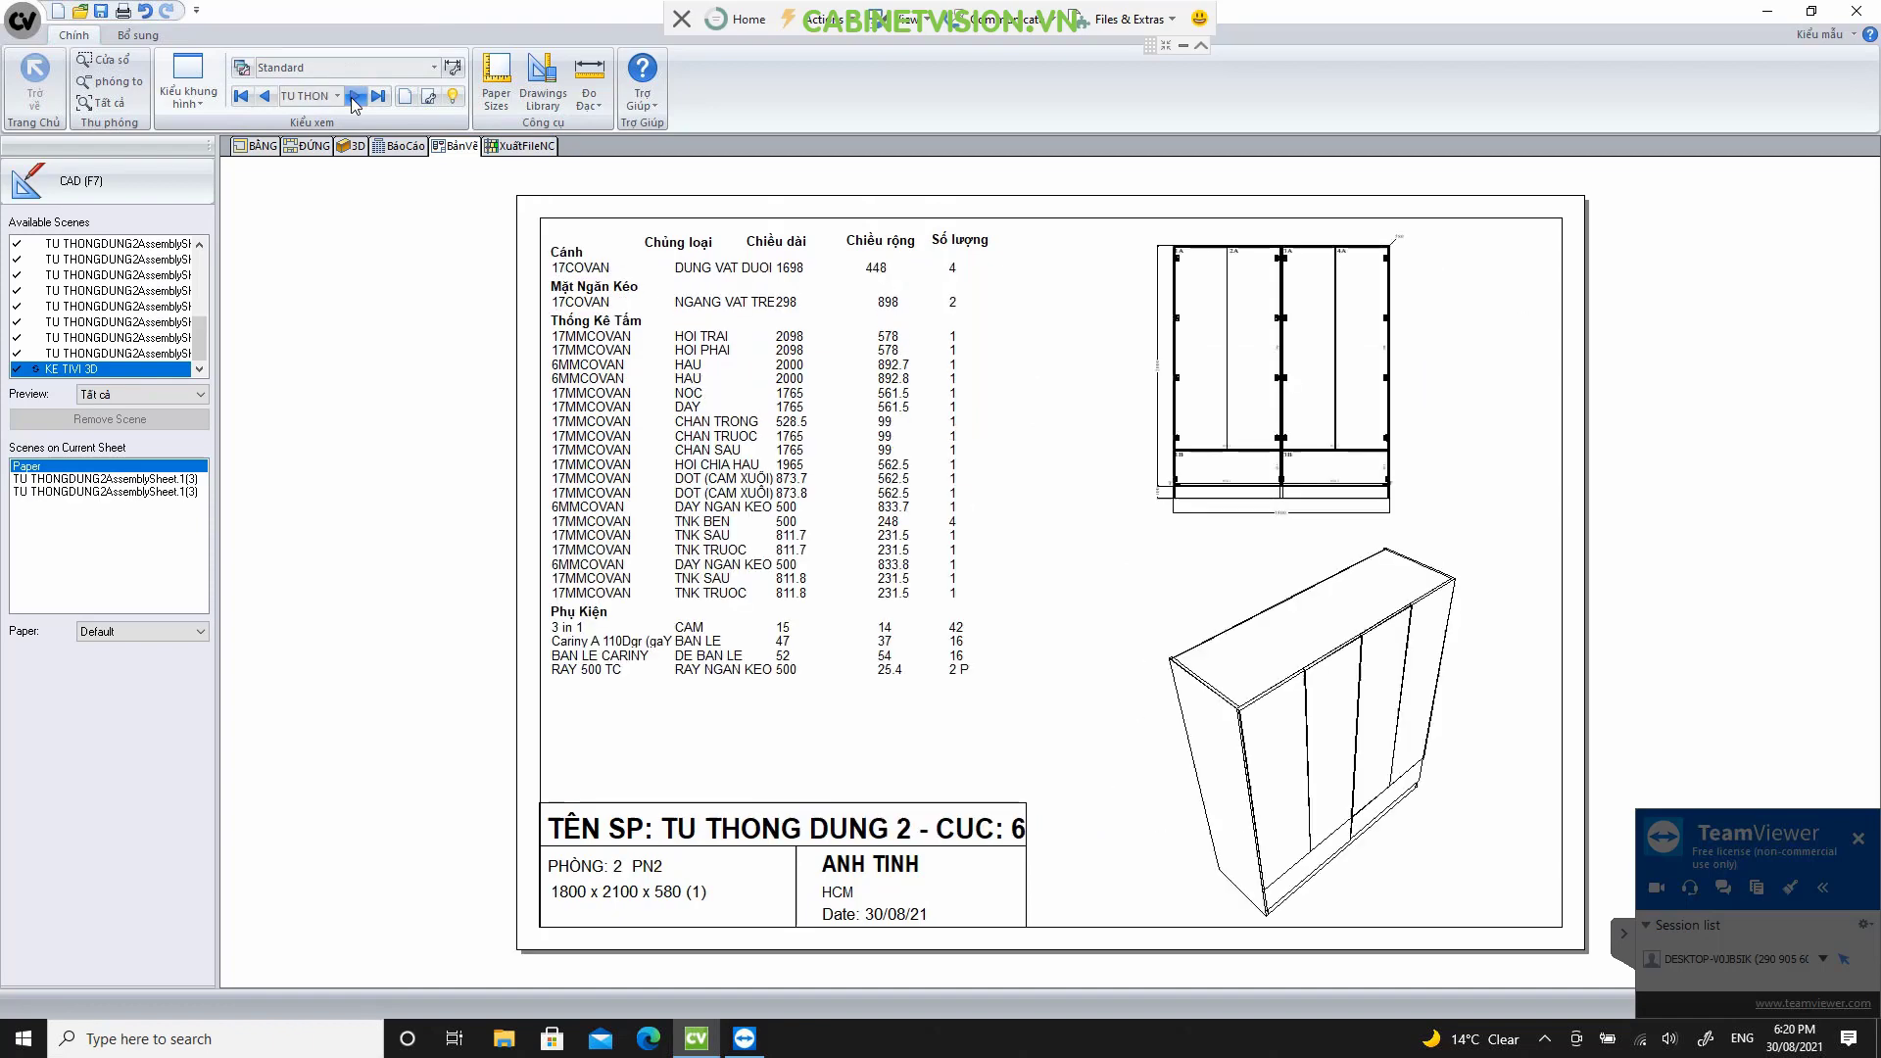
left_click(353, 97)
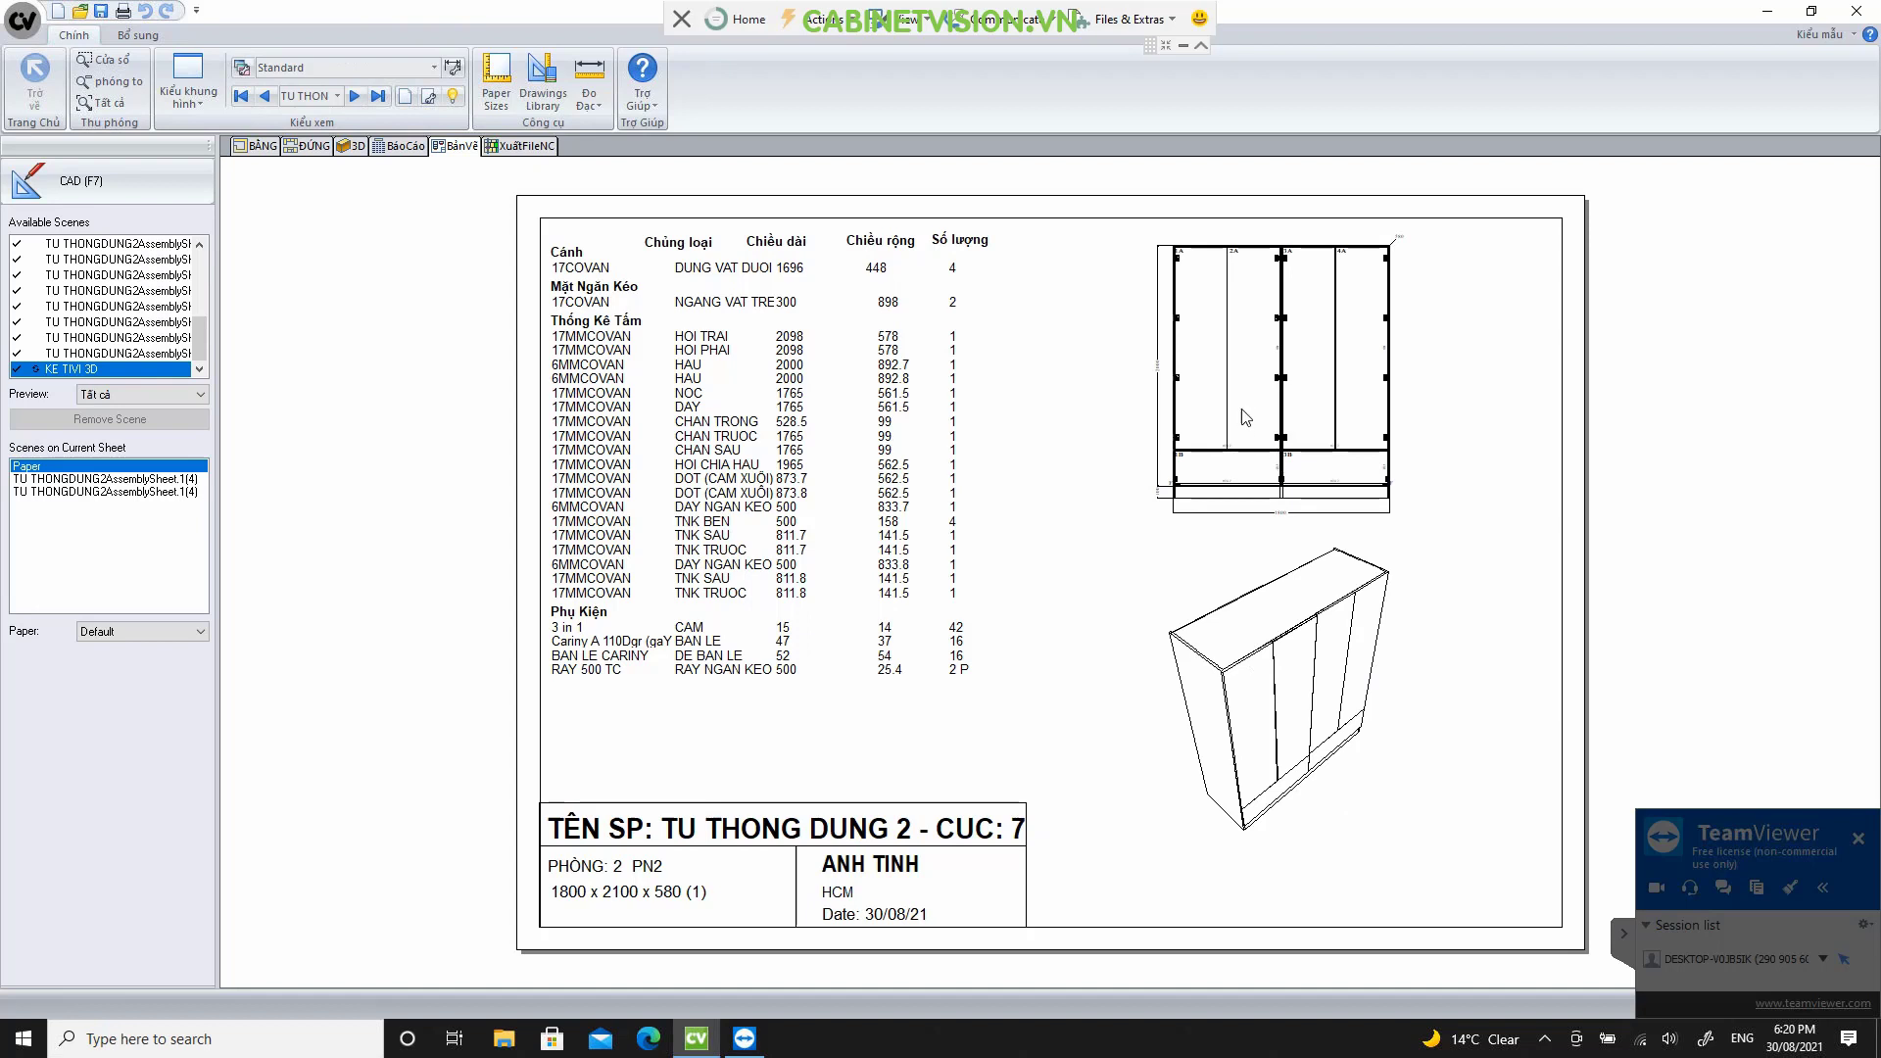
Select the wardrobe's elevation and 3D views, then add a new blank drawing sheet.
left_click(1243, 411)
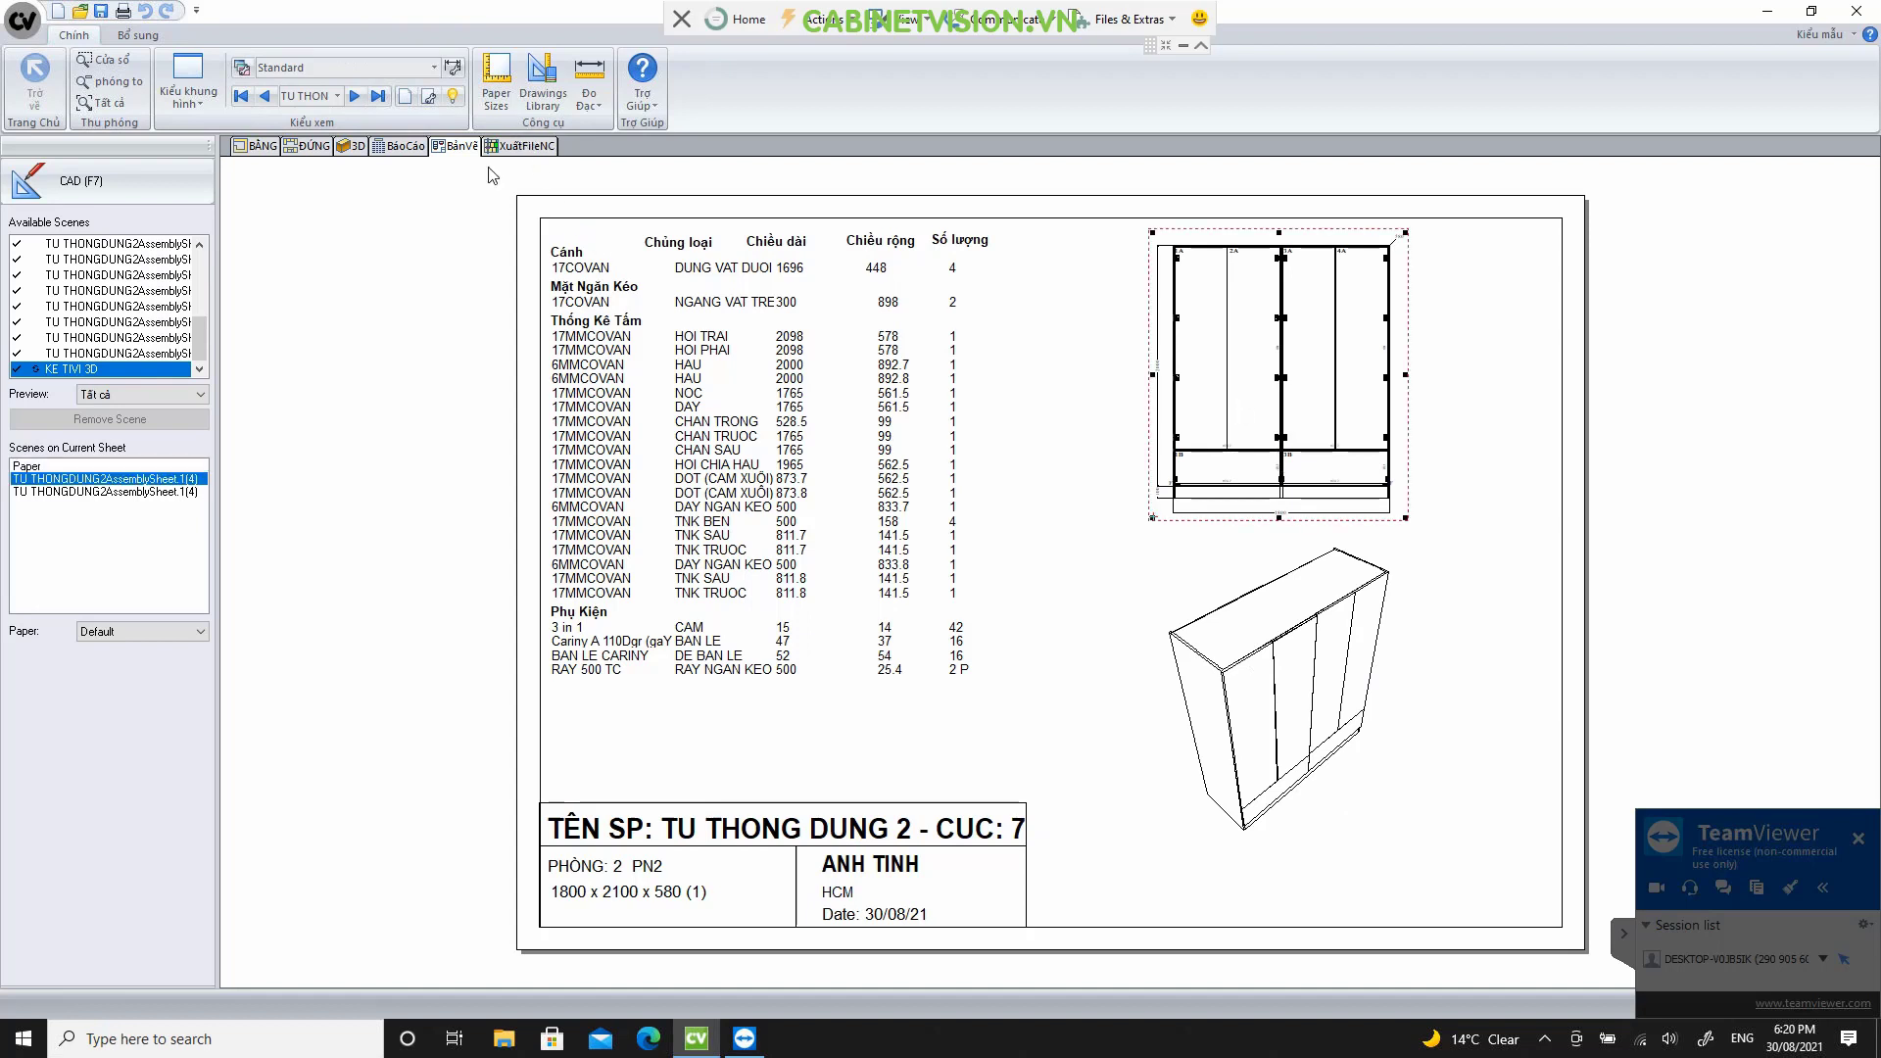
left_click(1186, 609)
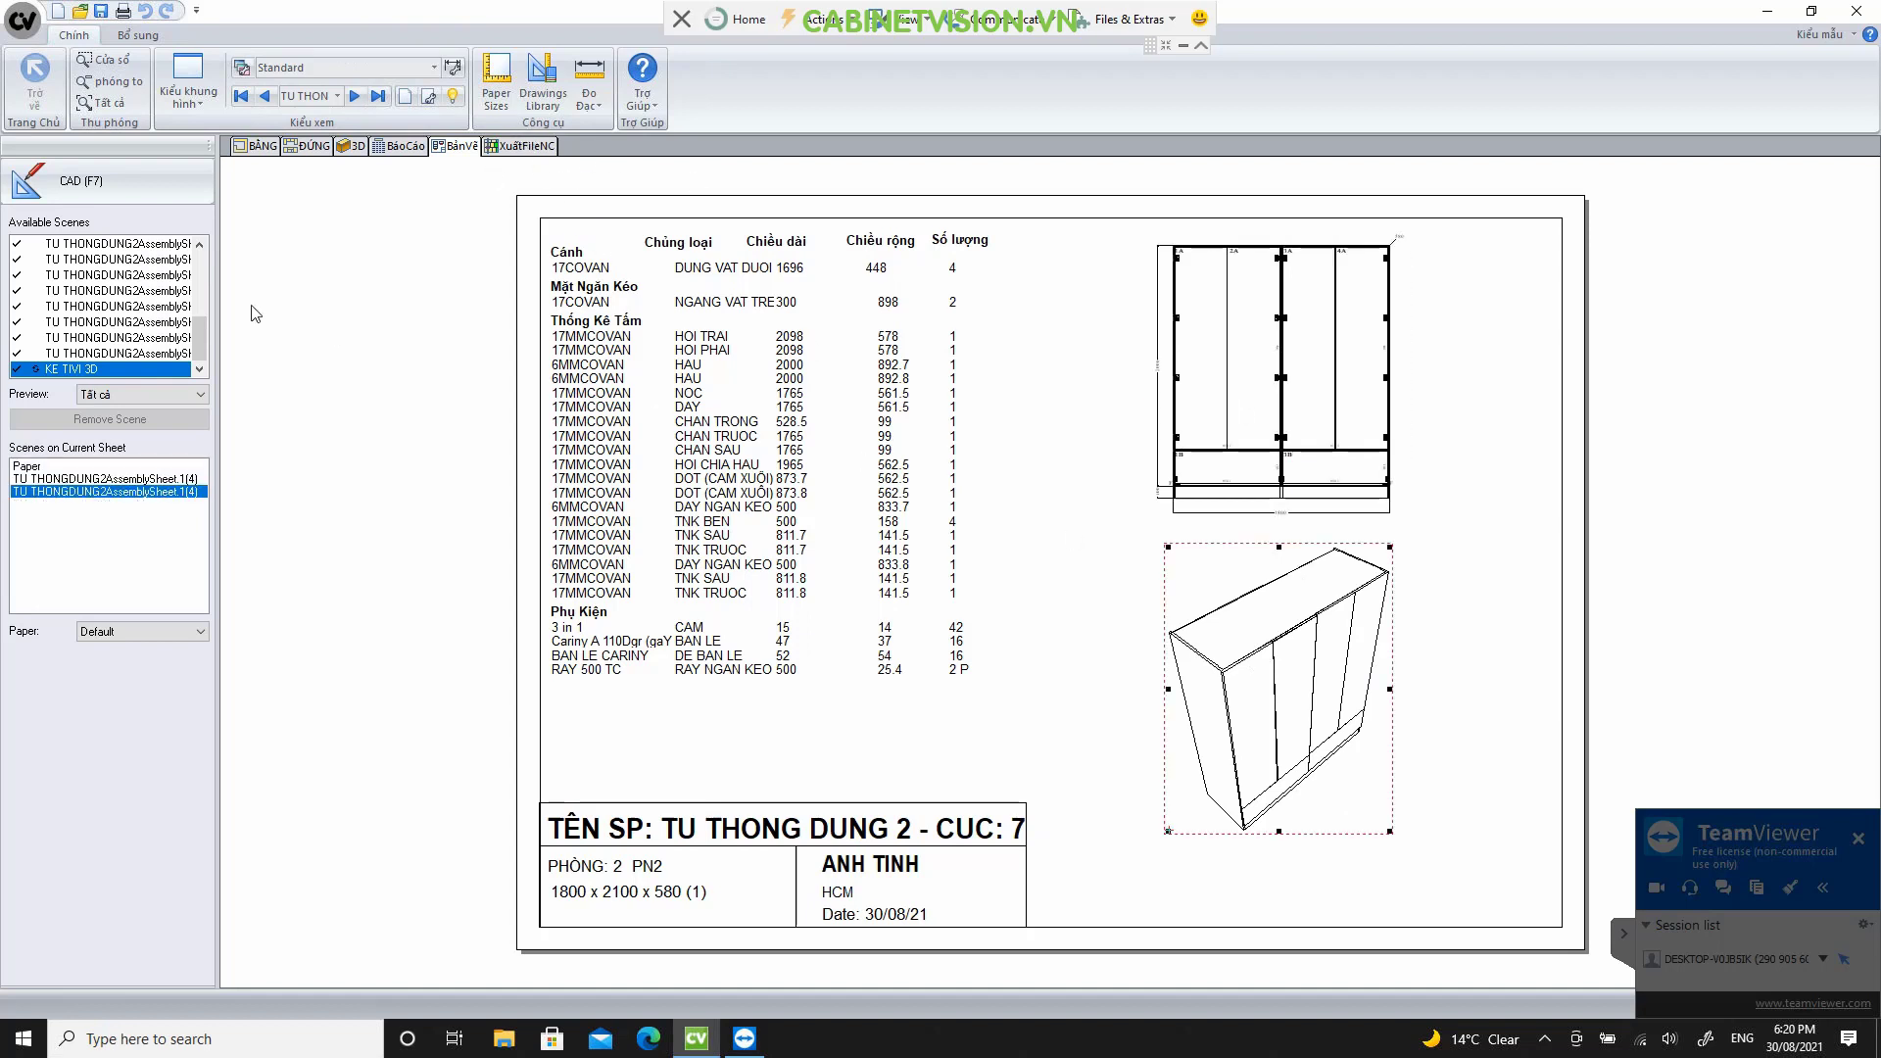
left_click(405, 97)
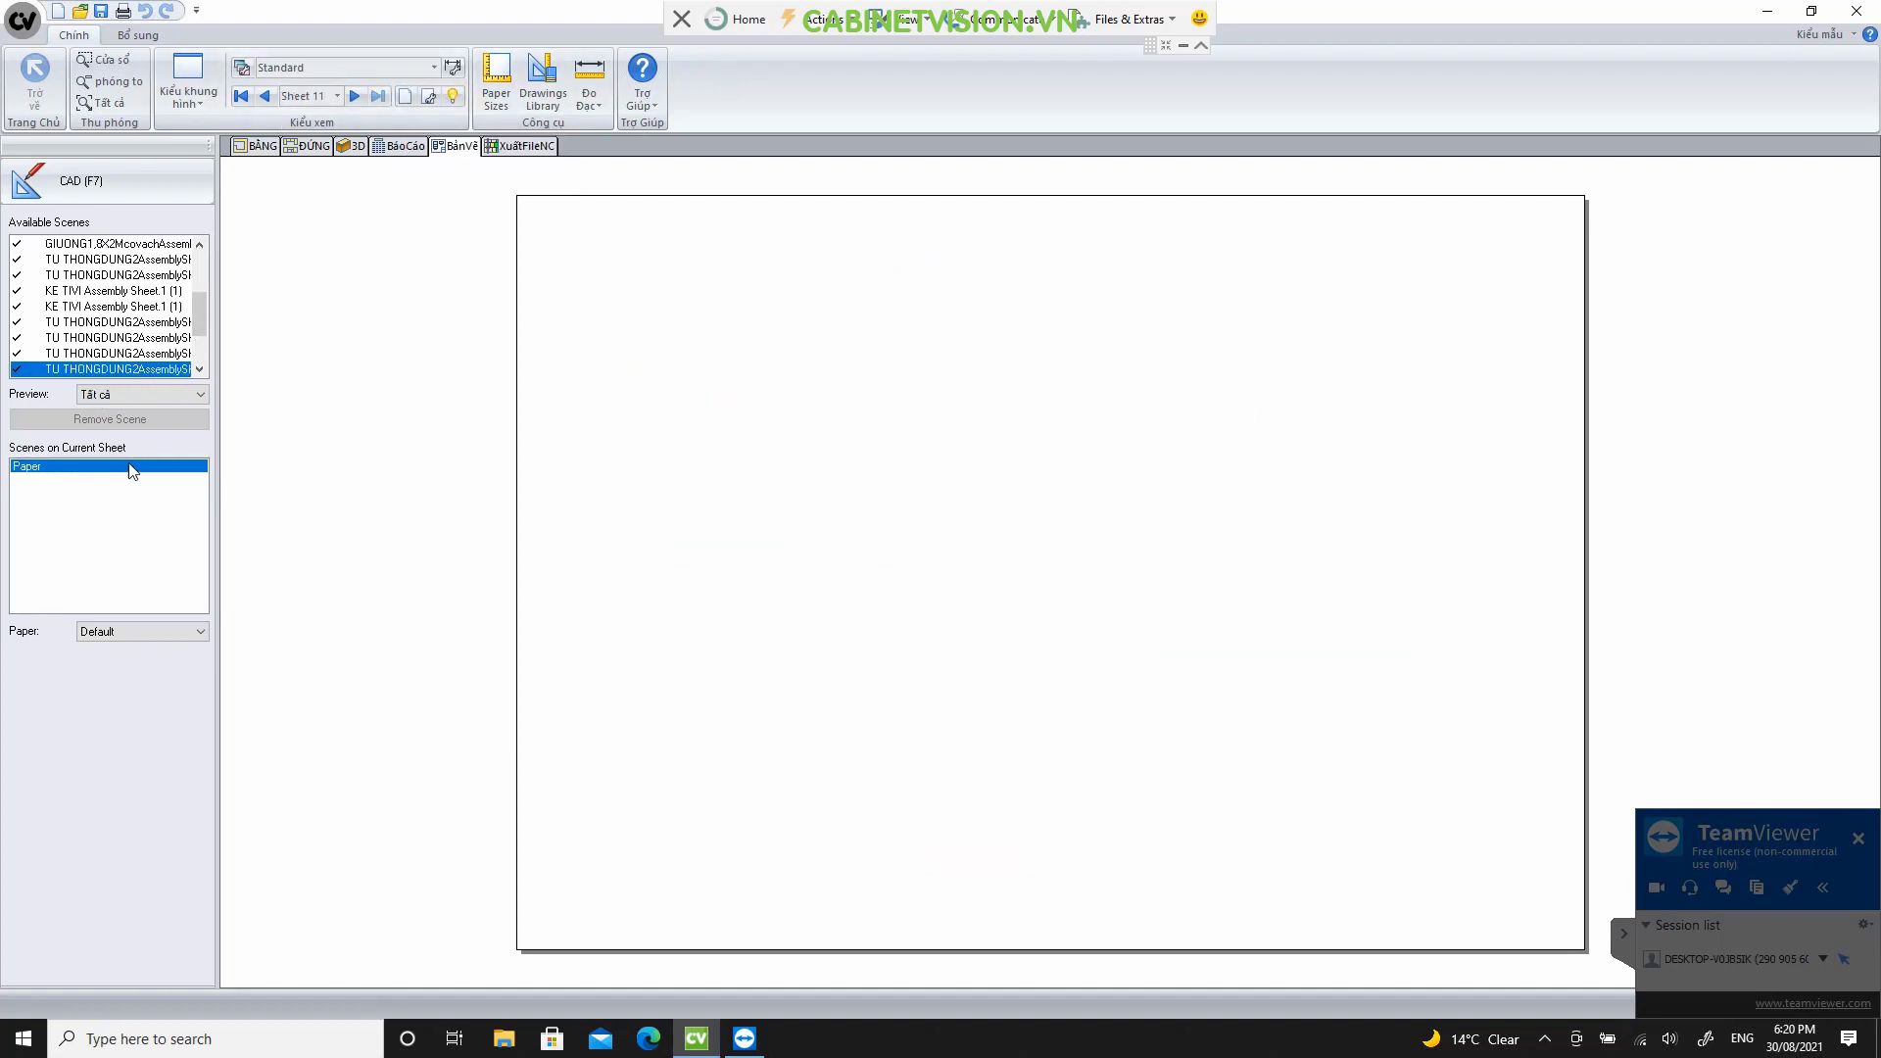
left_click_drag(265, 254, 1034, 531)
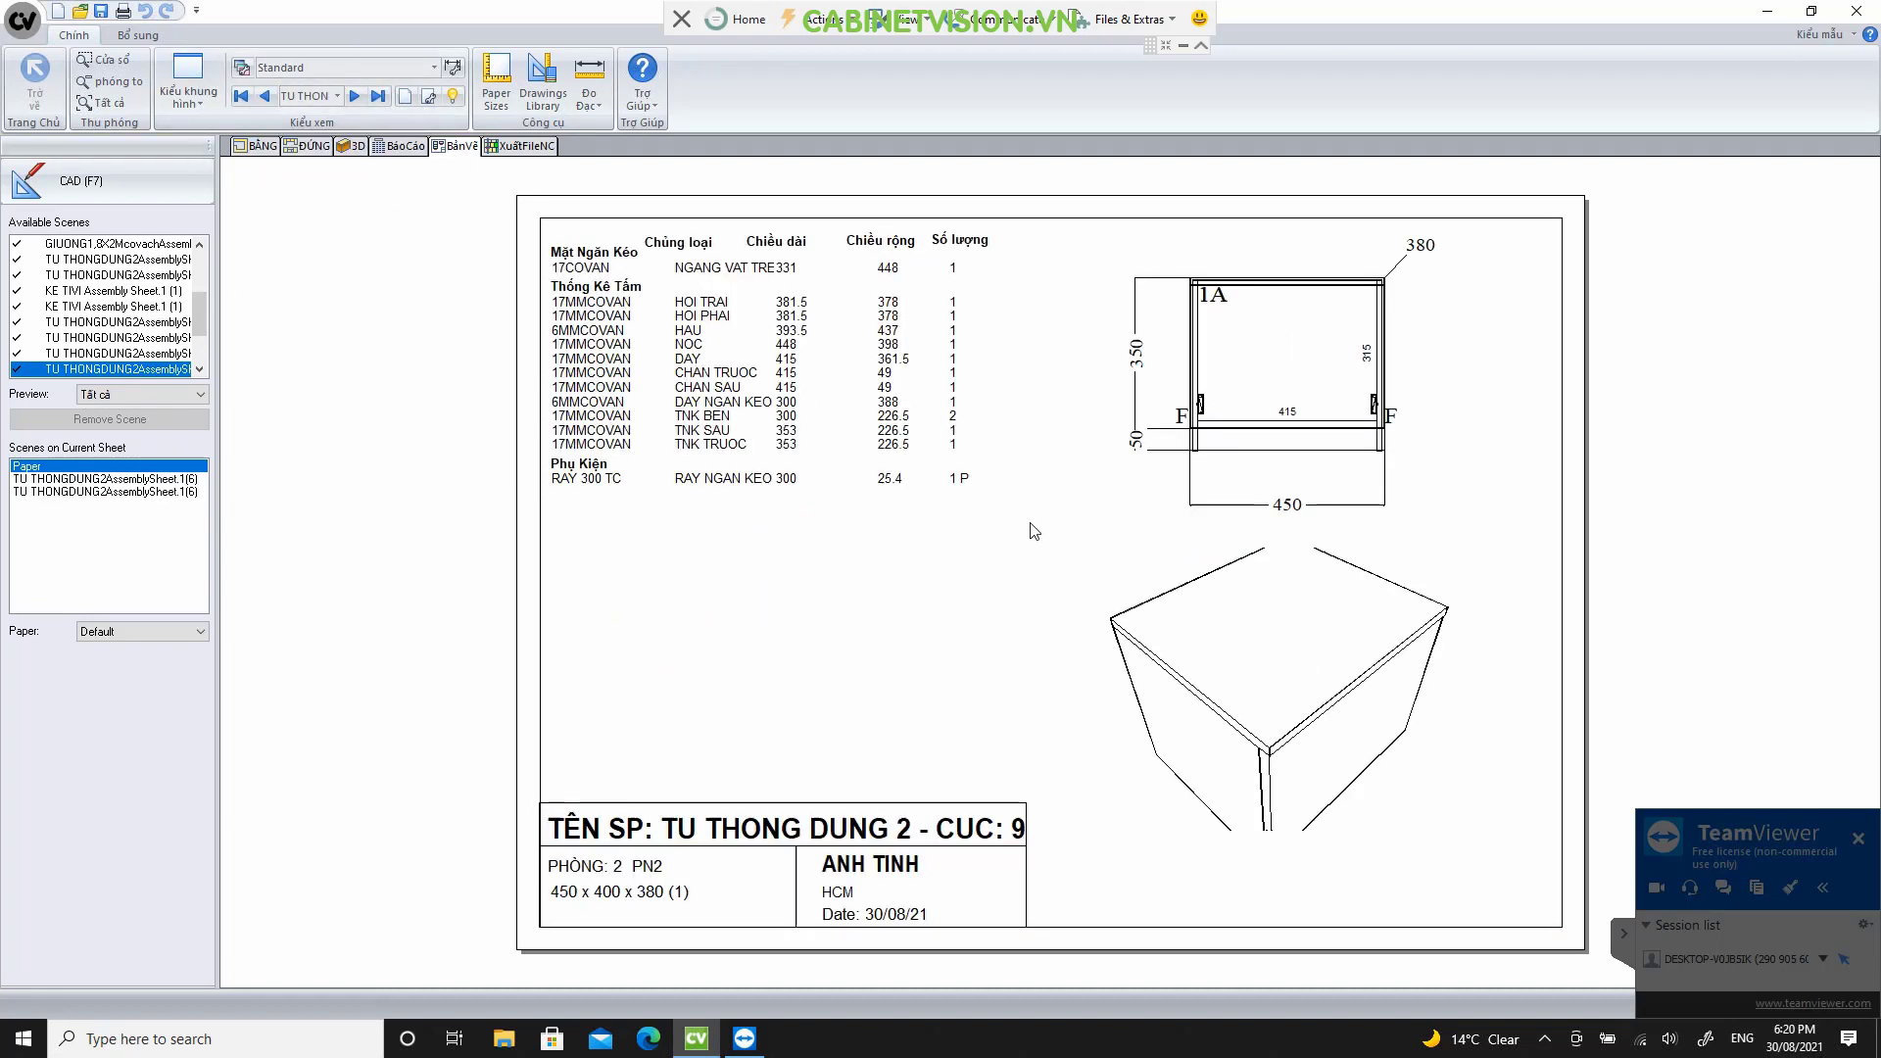
Page forward to the KE TIVI CUC: 5 sheet and bring up the Print dialog.
left_click(352, 96)
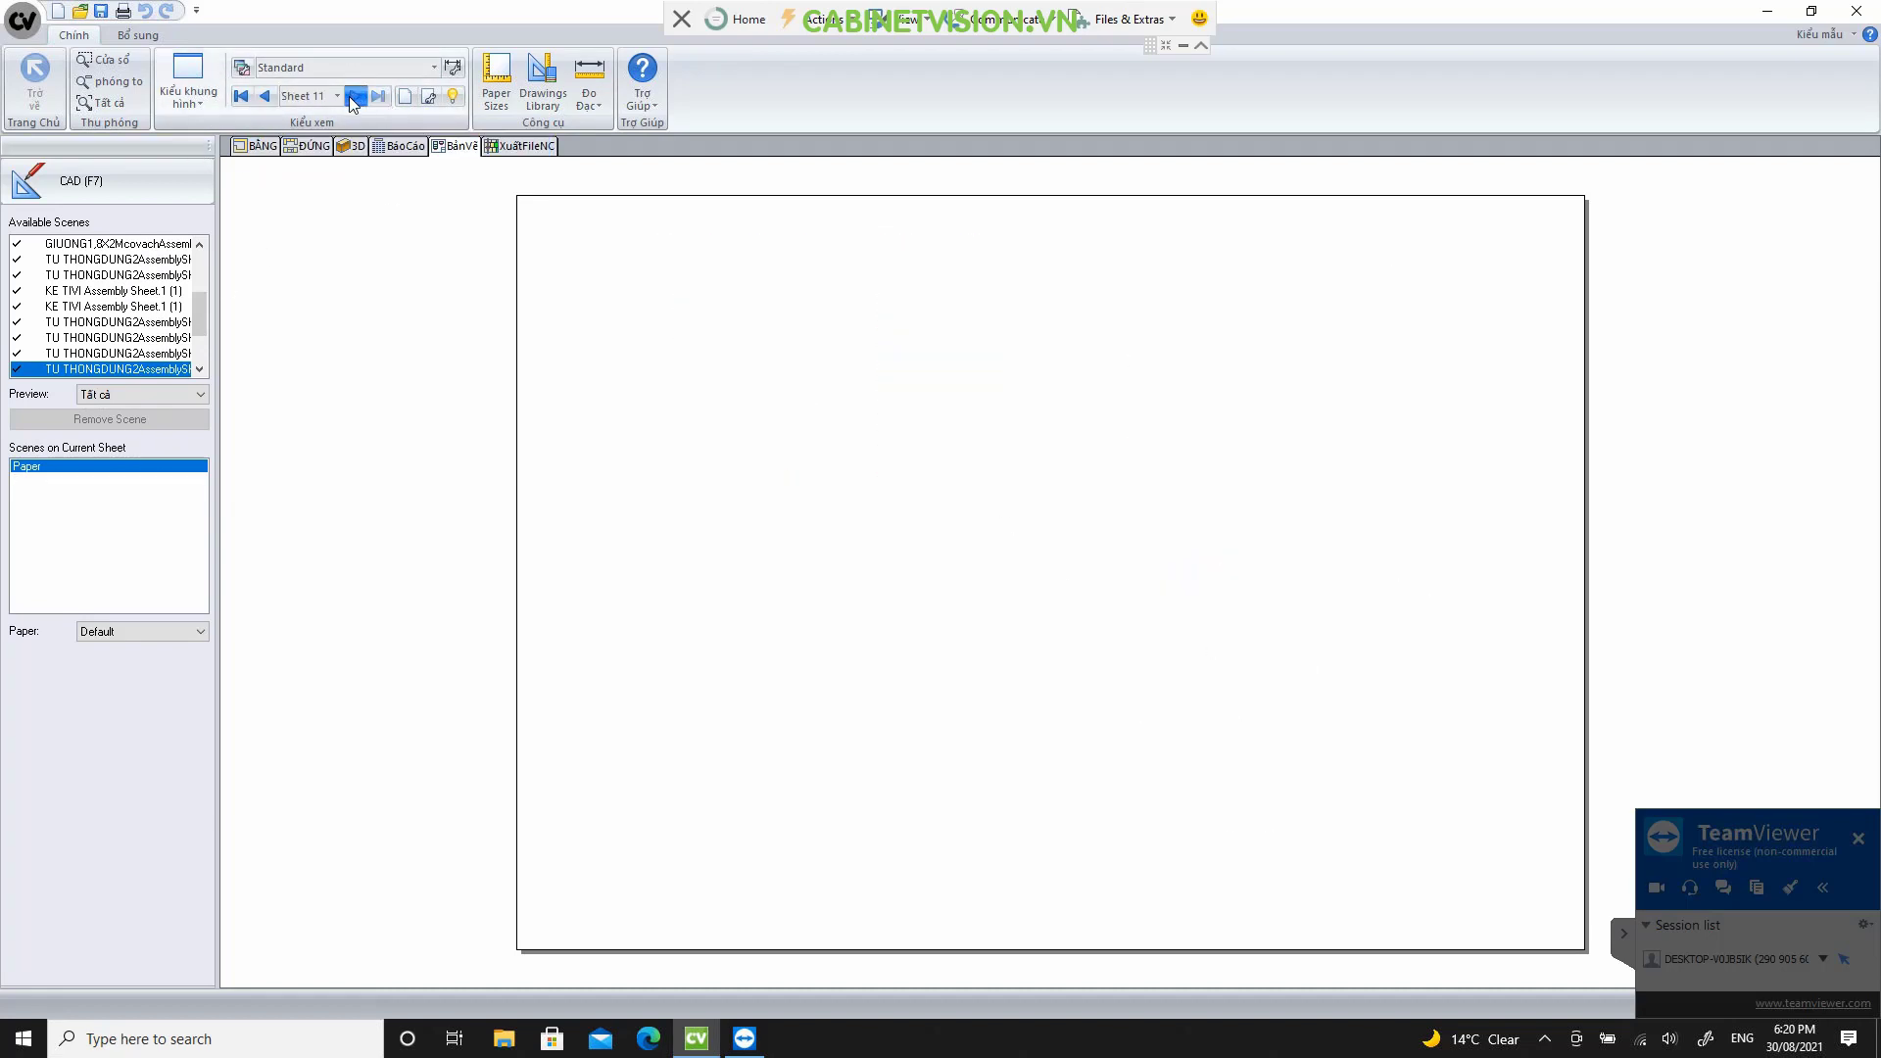
left_click(353, 96)
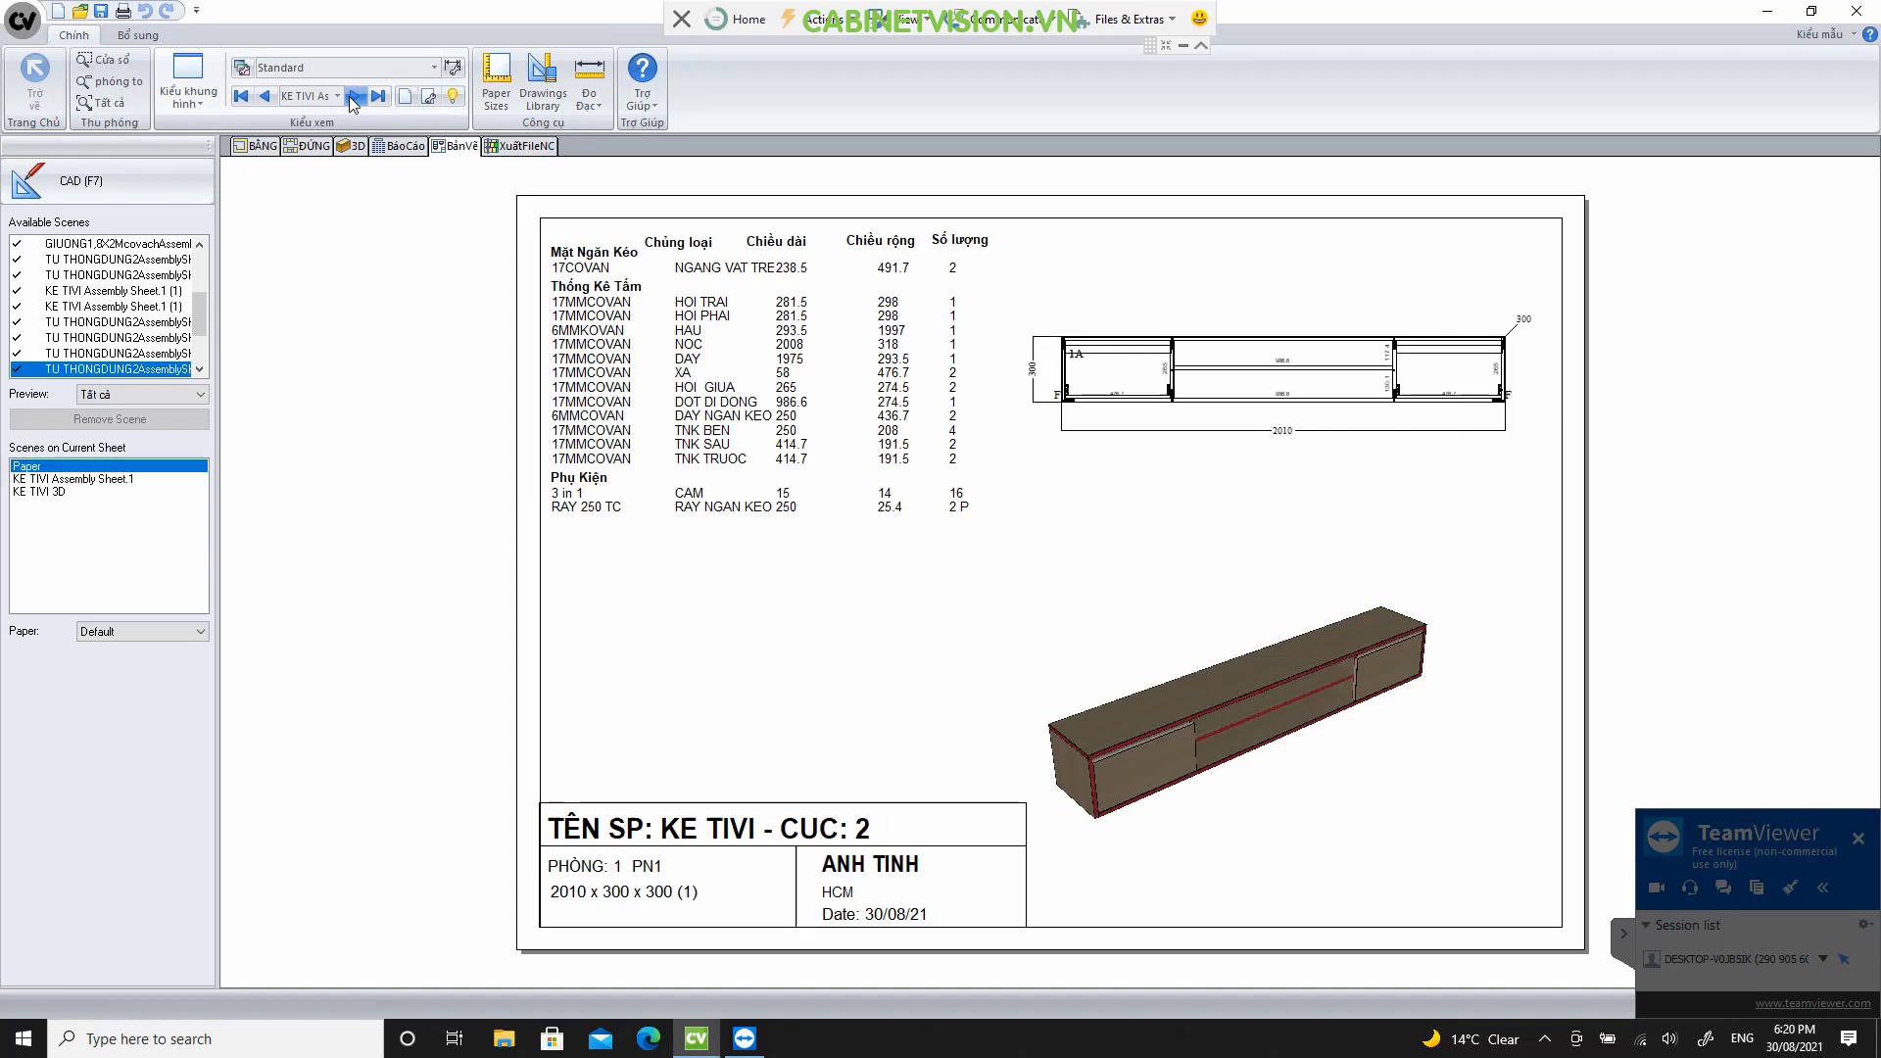
left_click(350, 96)
left_click(349, 96)
left_click(350, 96)
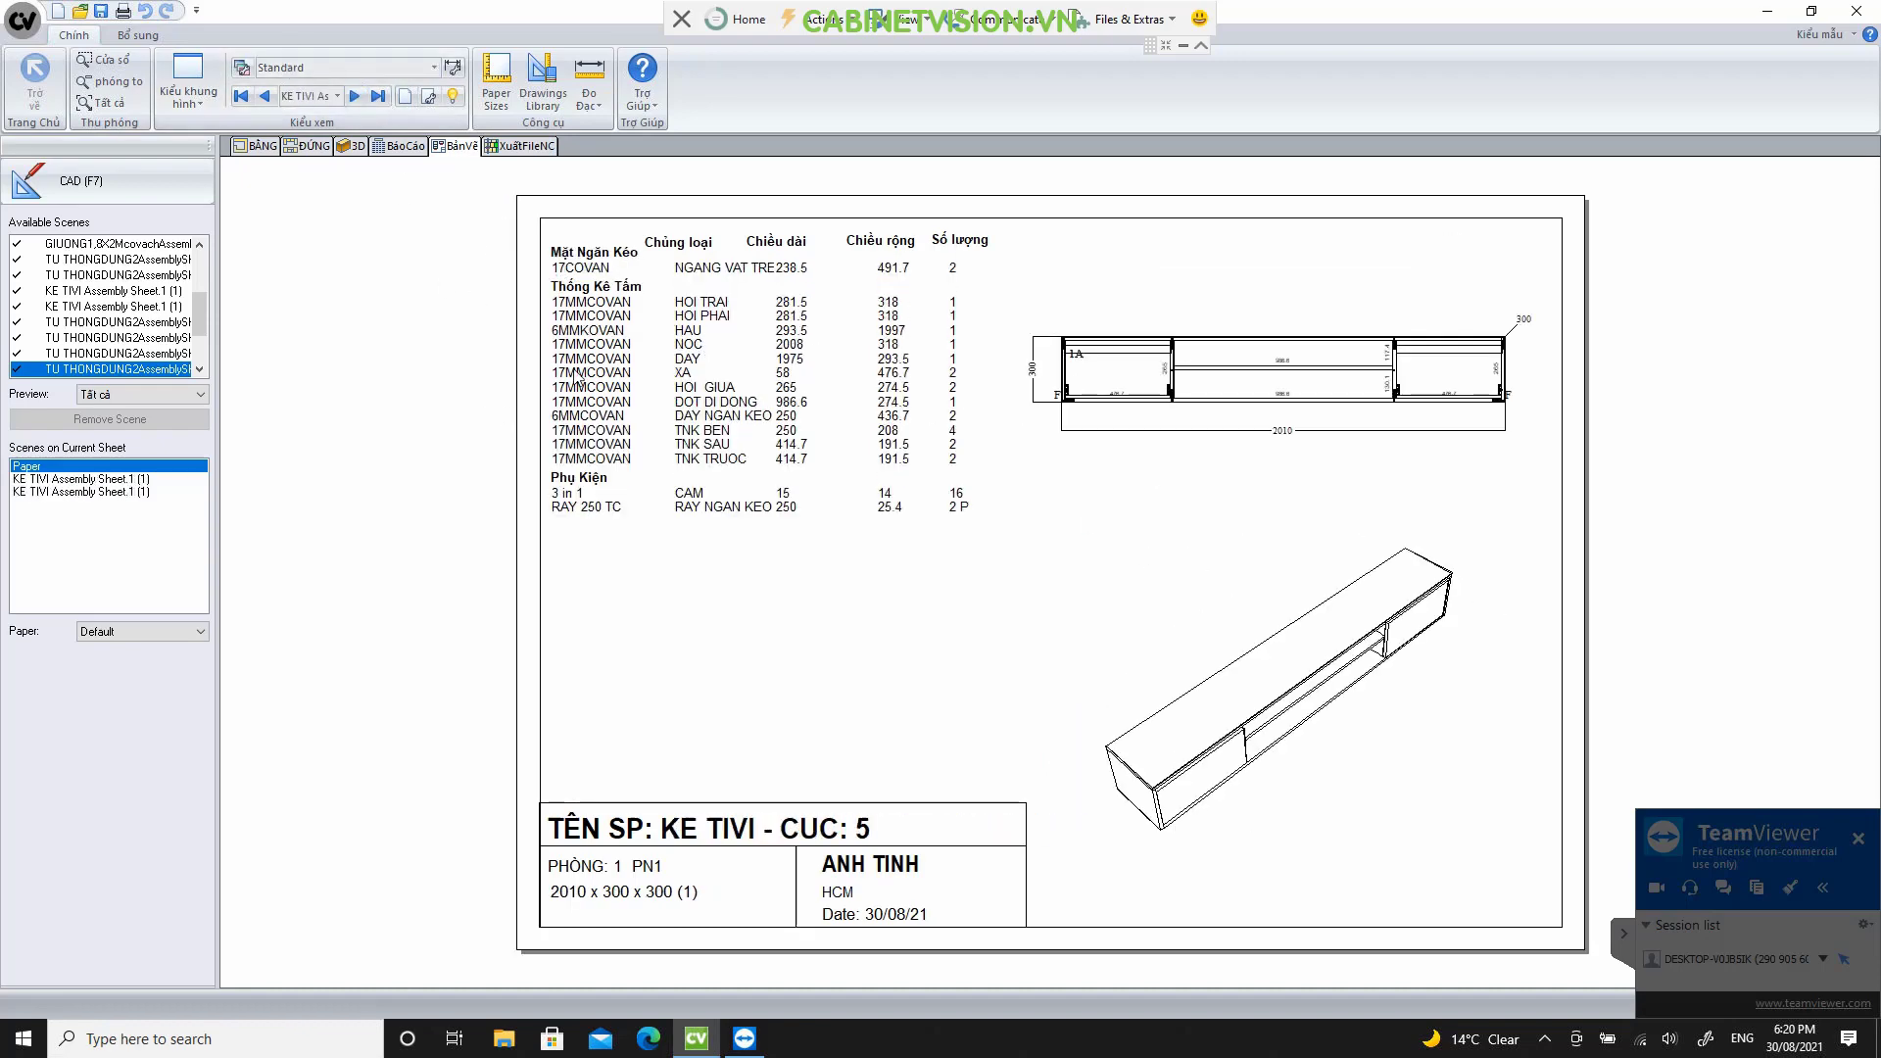
left_click(123, 11)
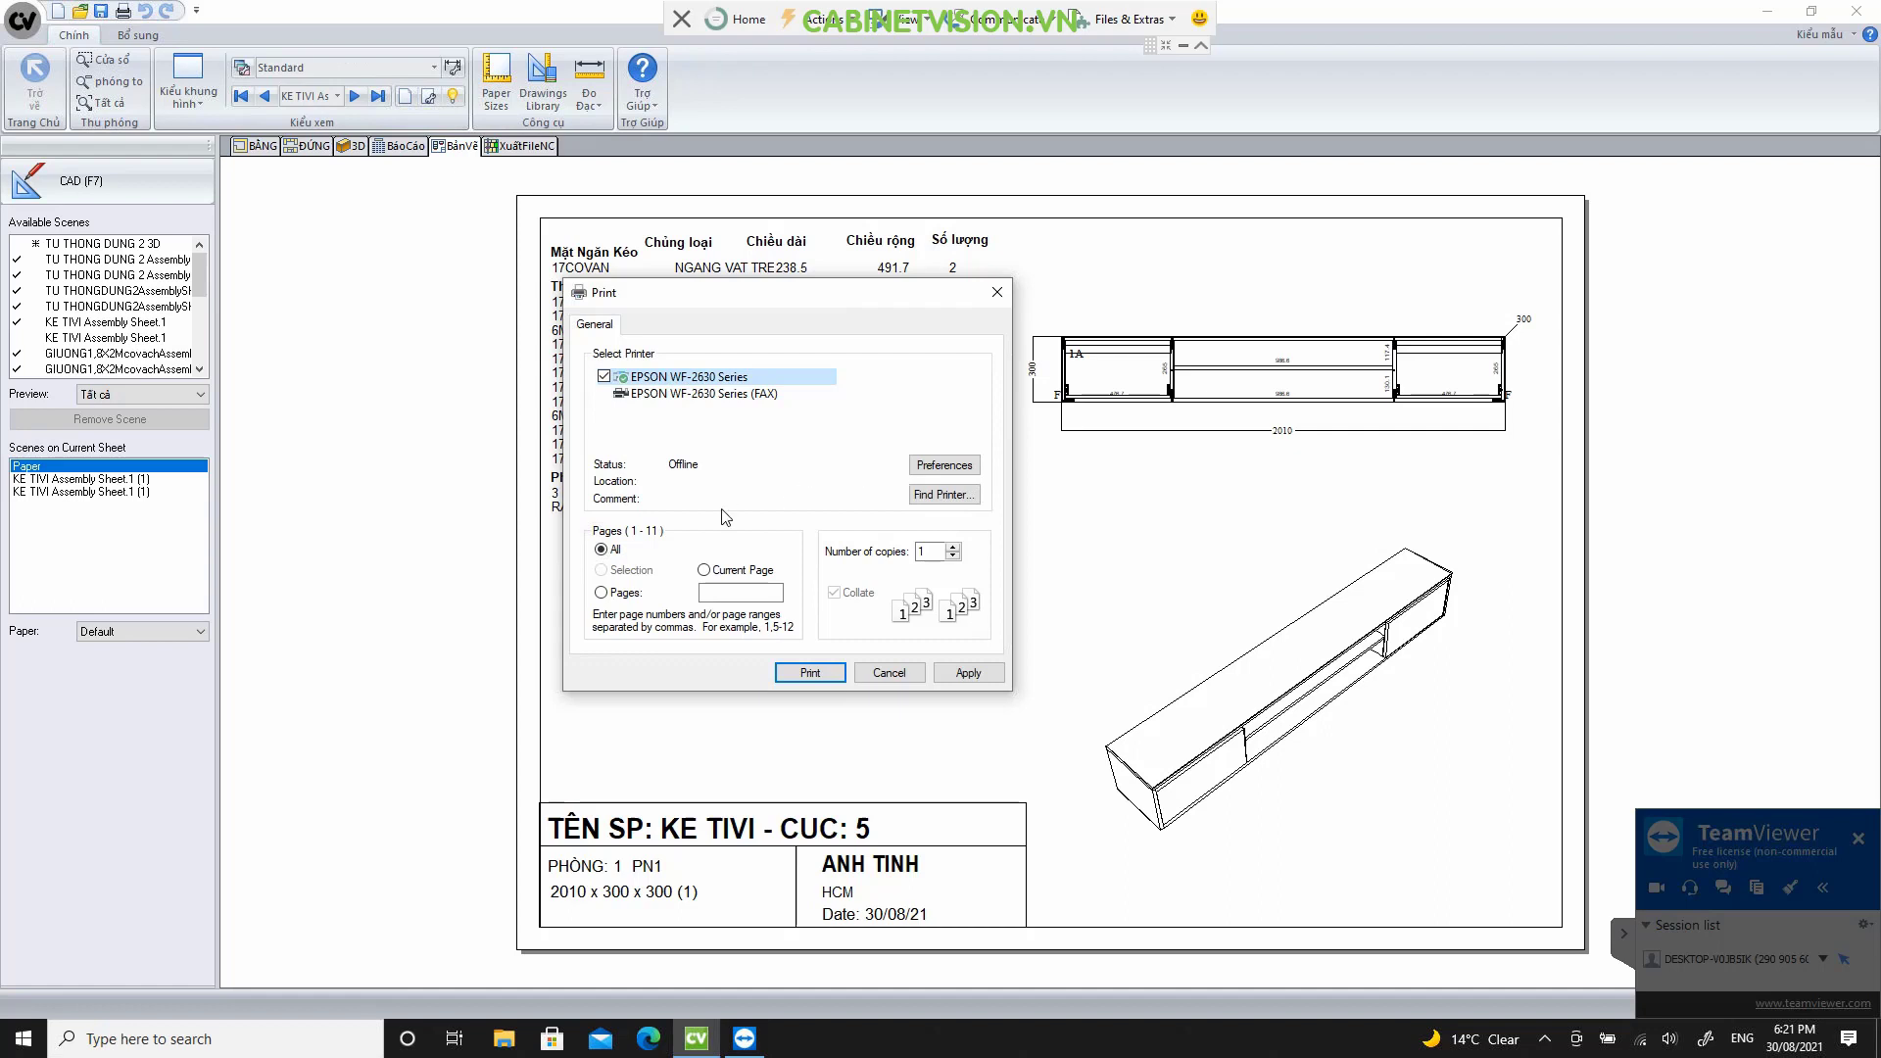
Close the Print dialog unprinted and inspect the right-click options for the sheet and elevation view.
left_click(617, 593)
left_click(955, 674)
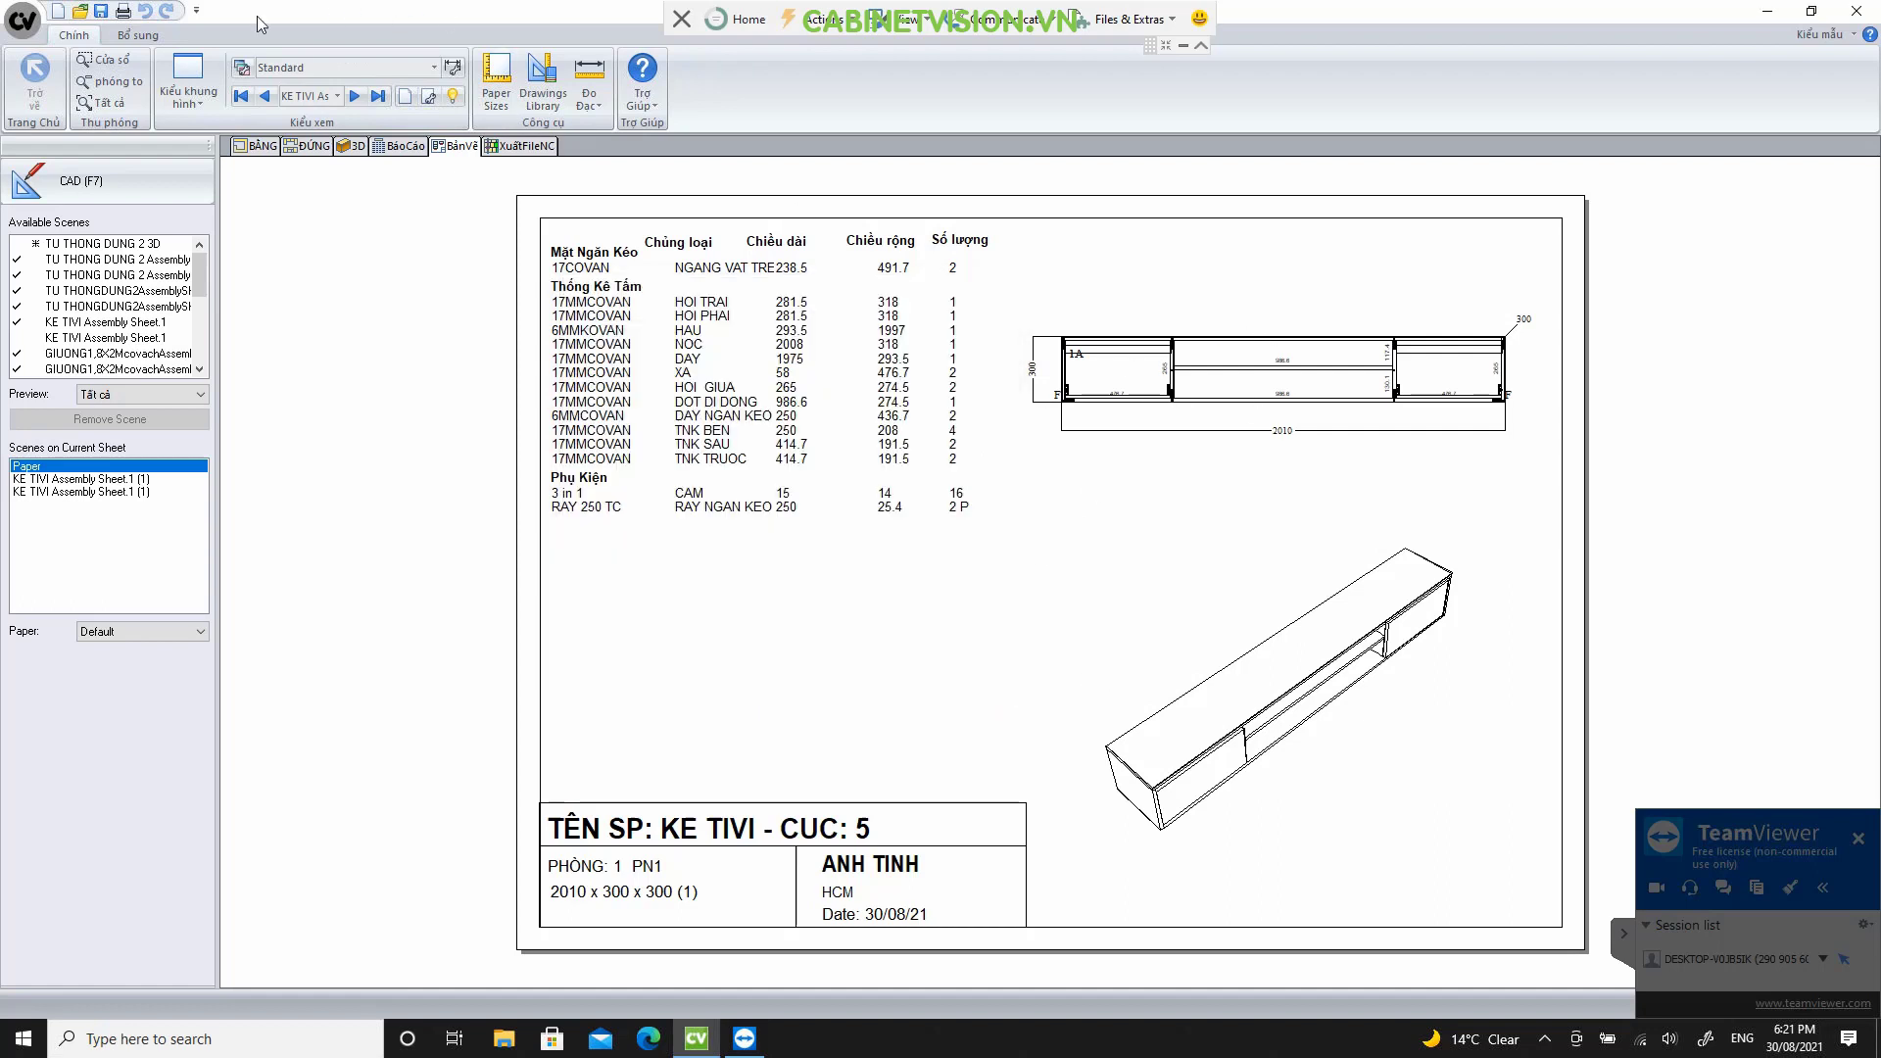
right_click(1024, 553)
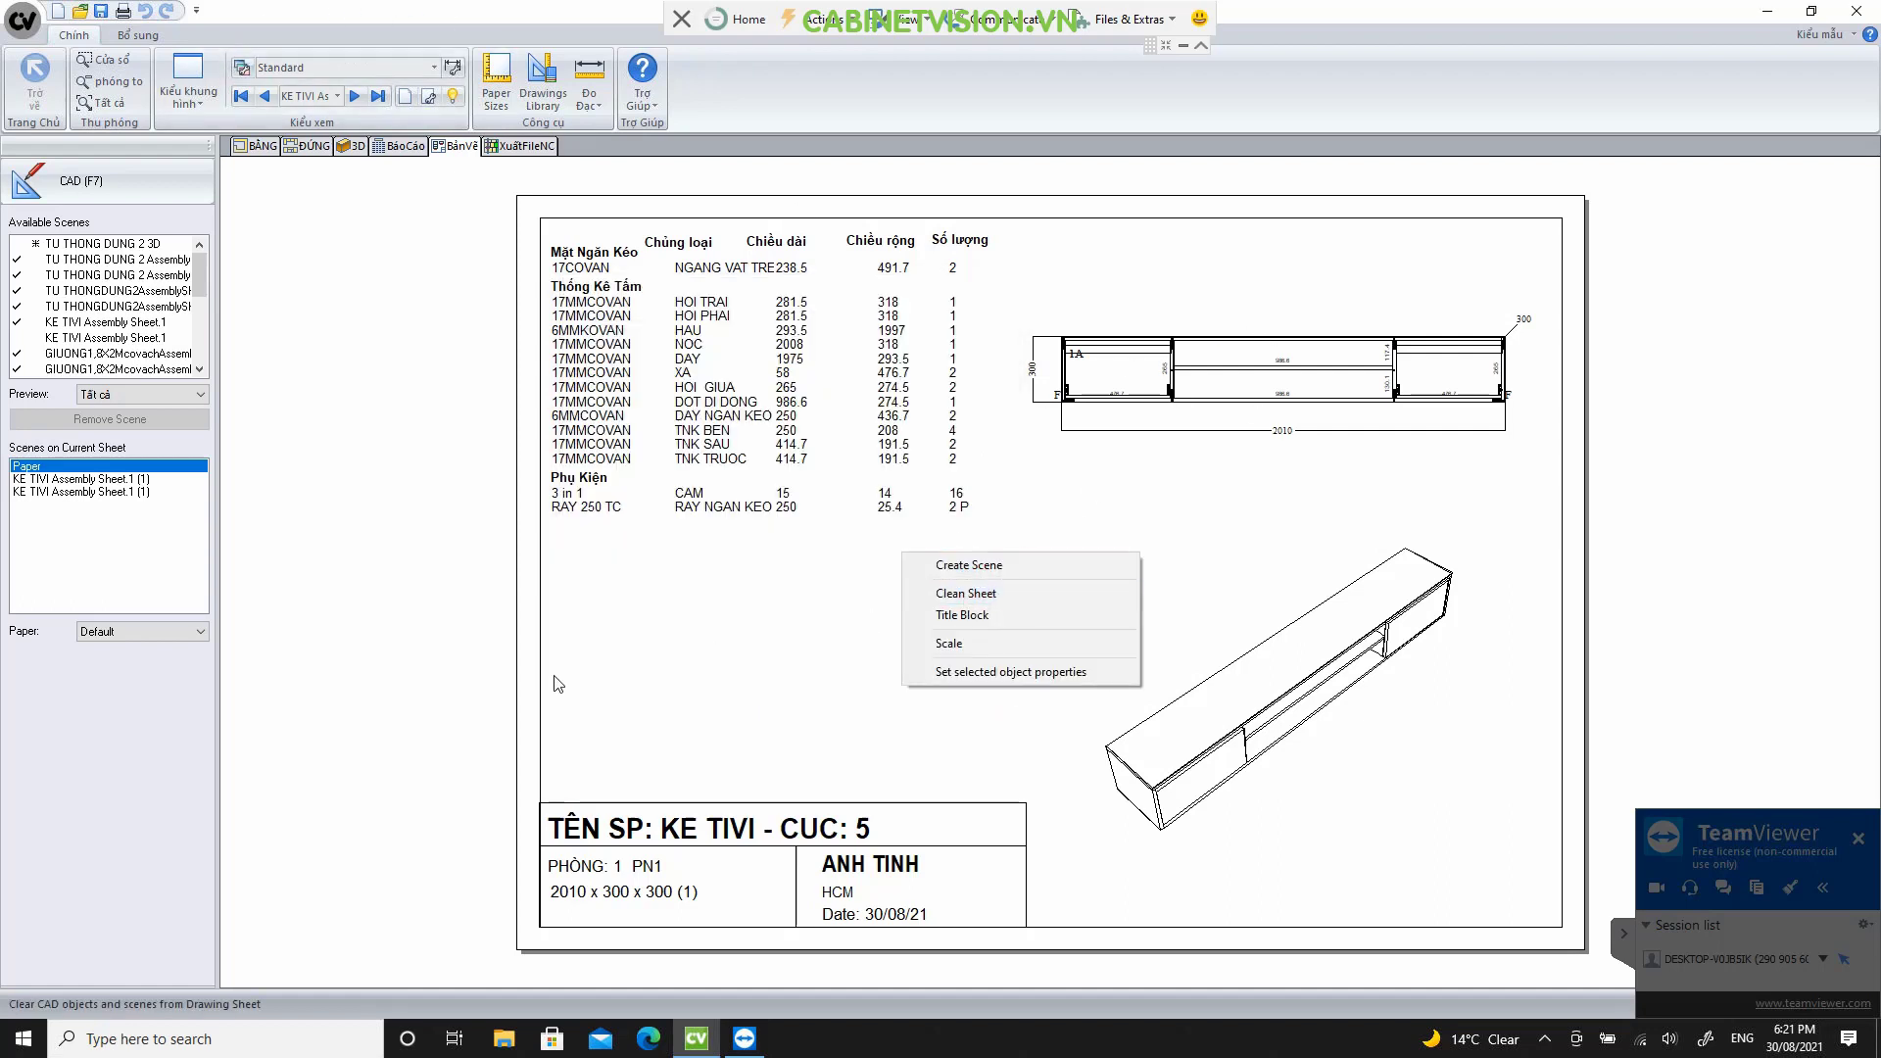
left_click(524, 594)
right_click(1237, 383)
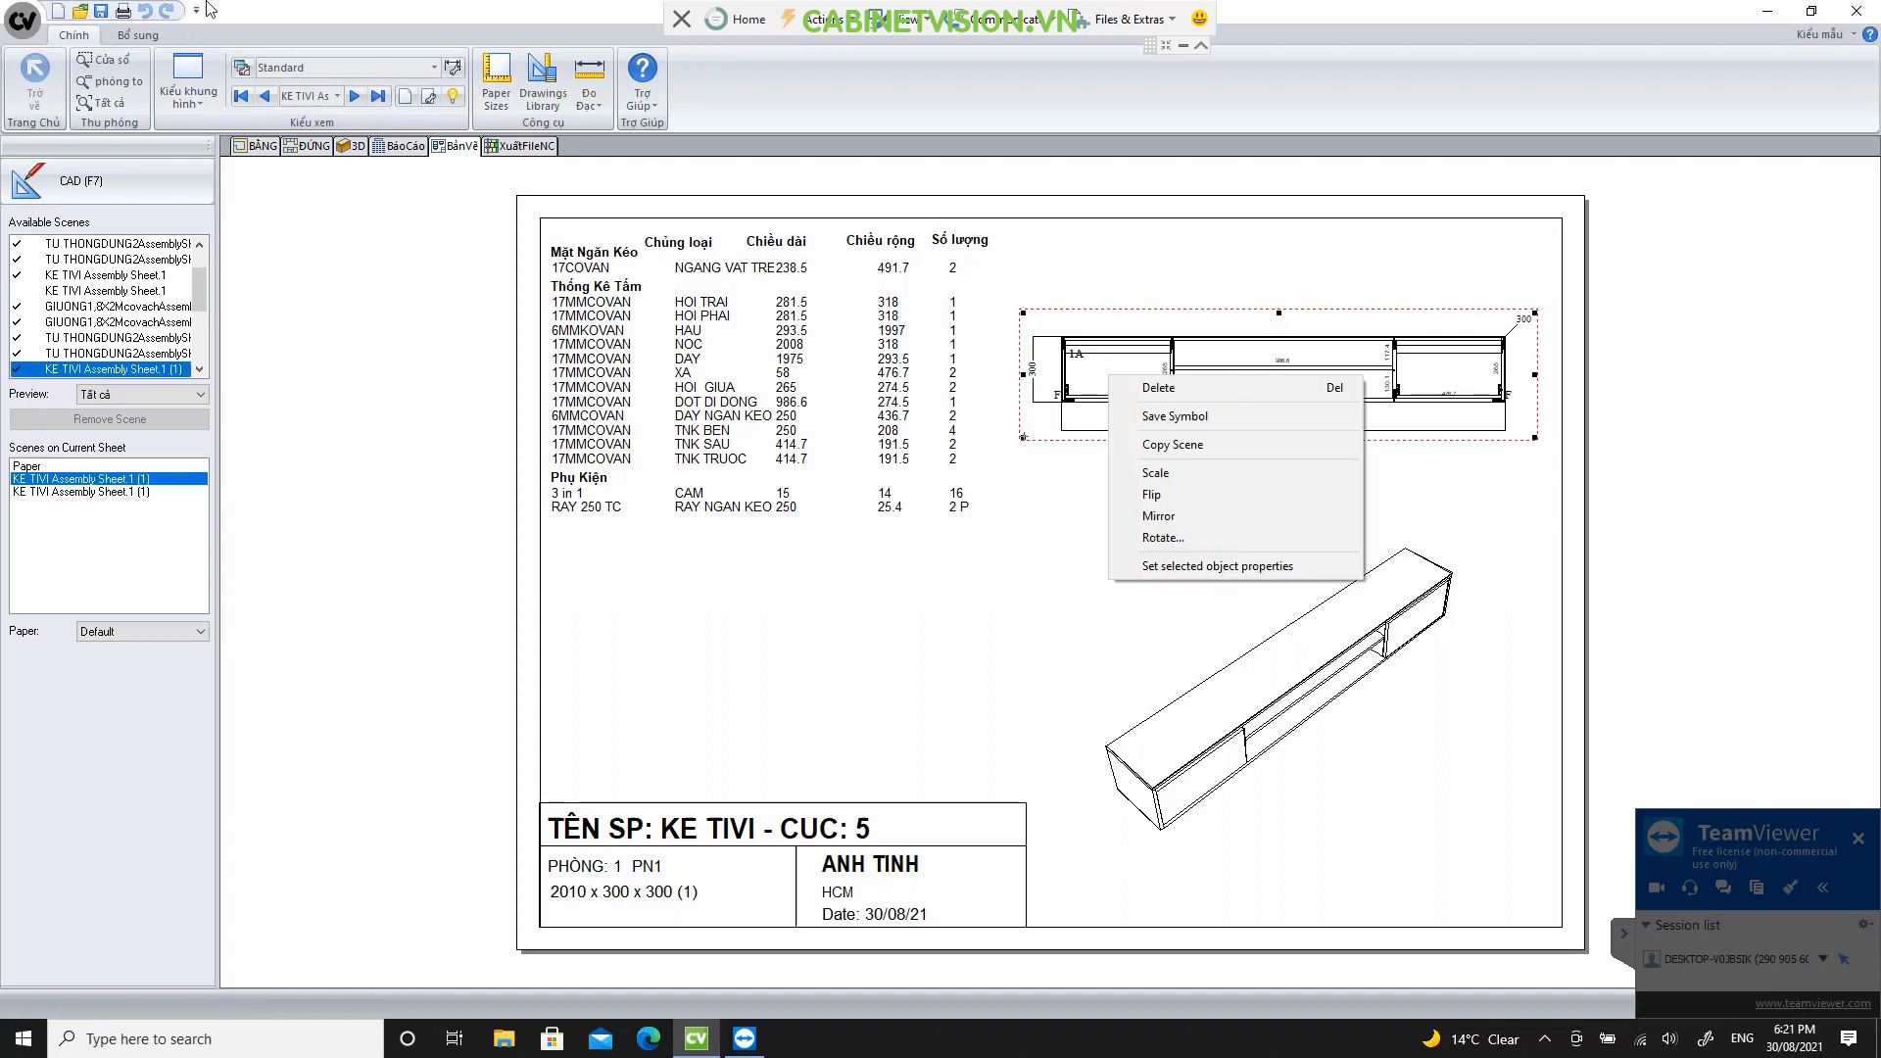
Review the EPSON printer preferences, close Print without printing, and show the report grid.
left_click(121, 11)
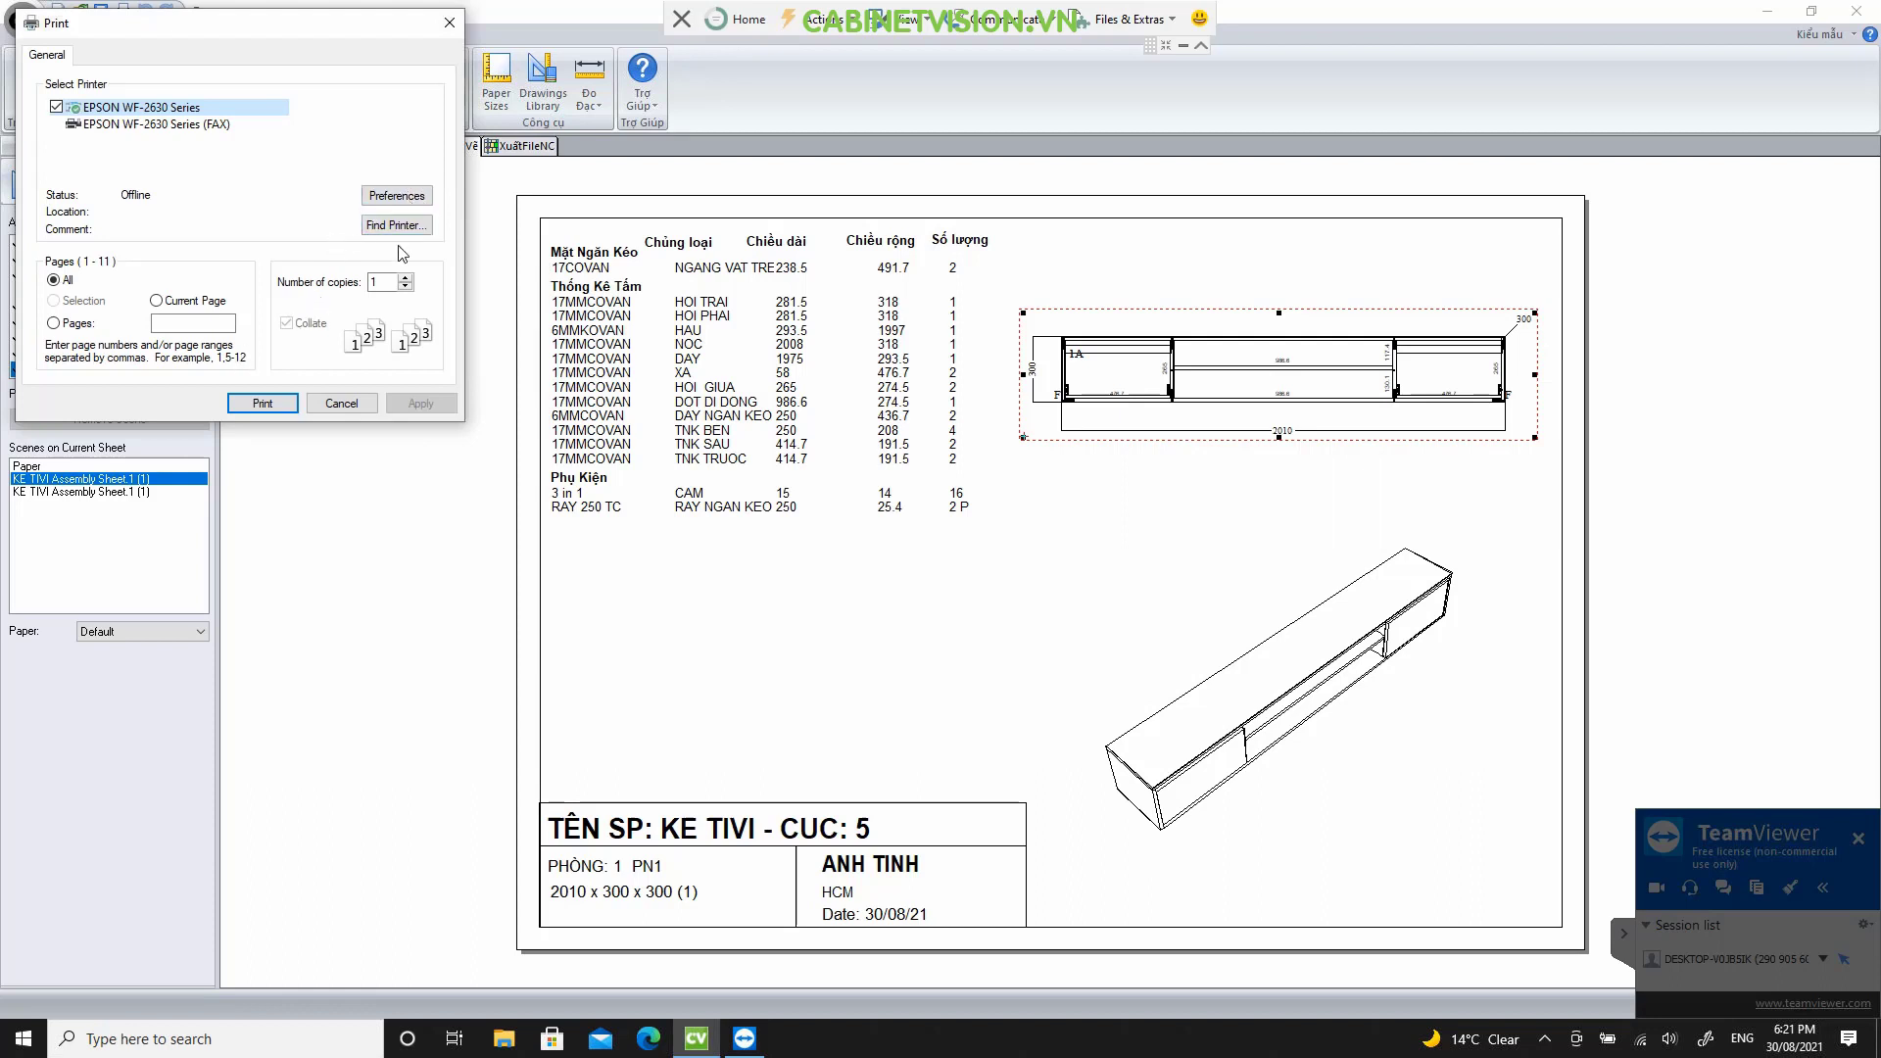
left_click(397, 195)
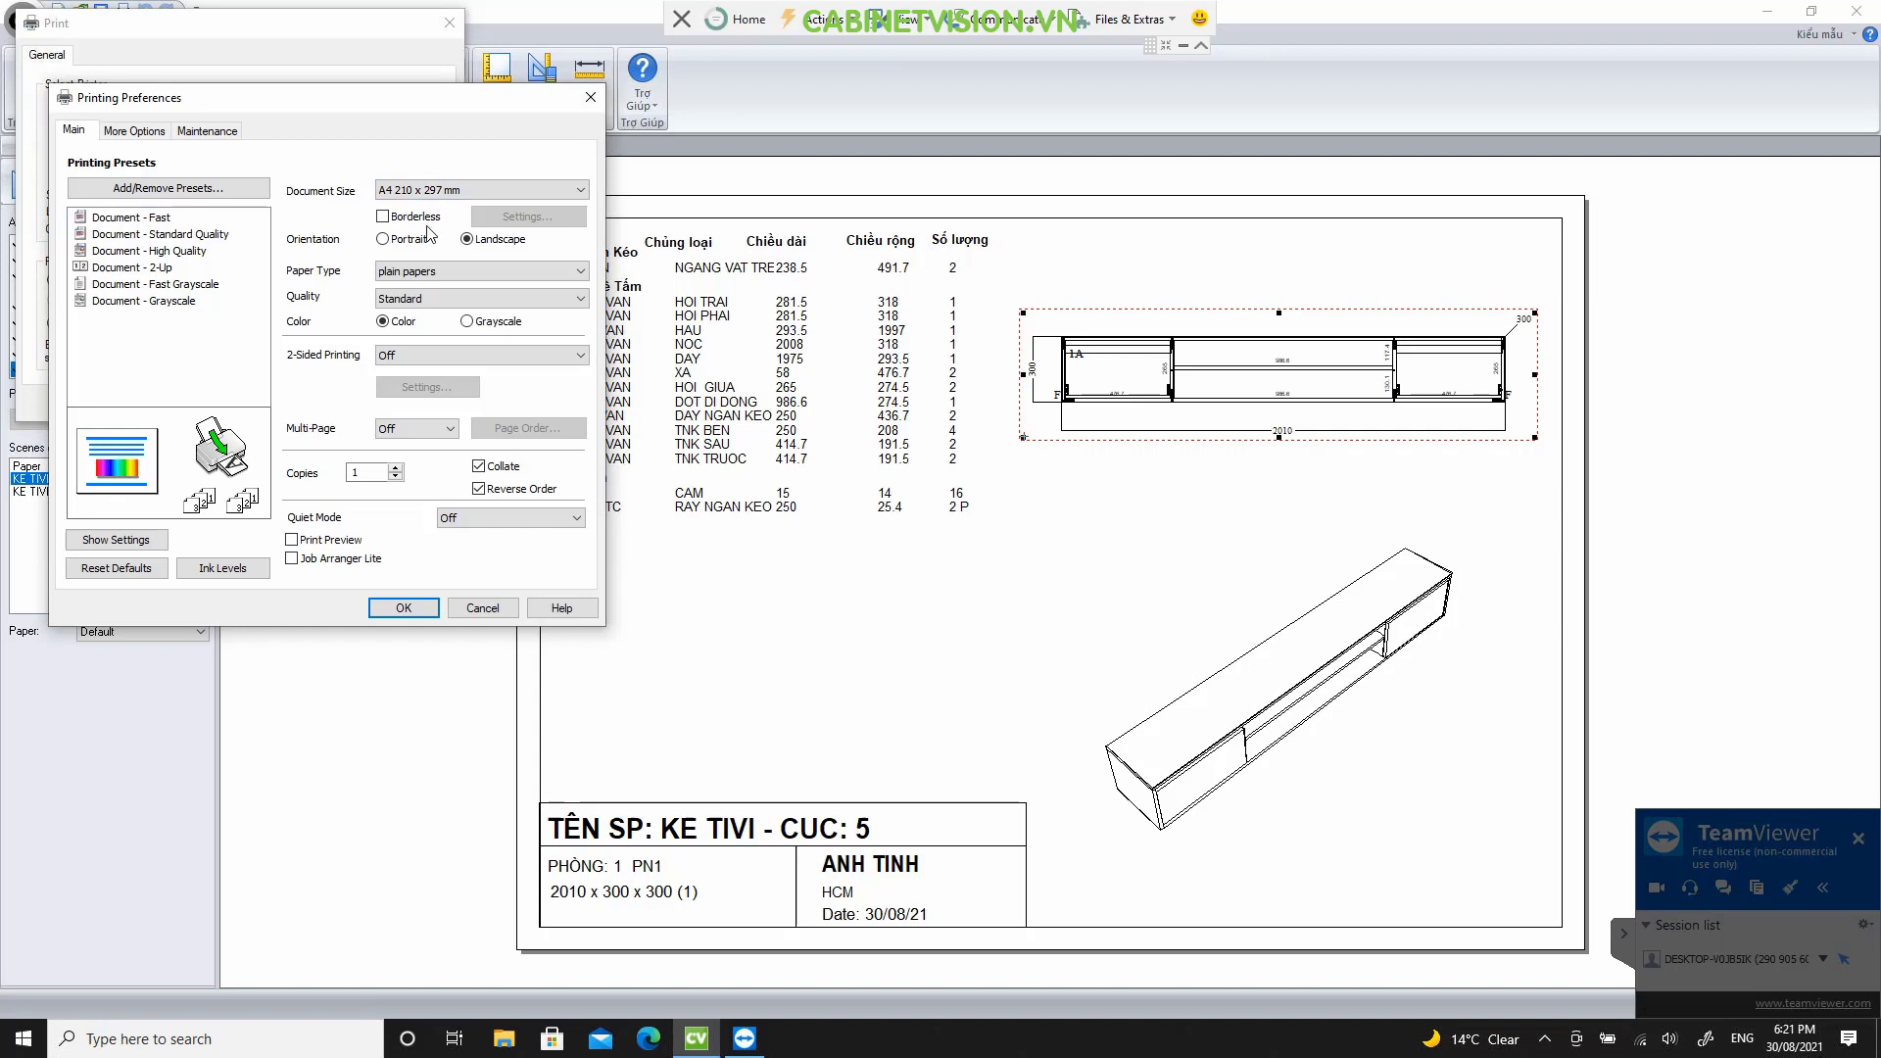
left_click(134, 130)
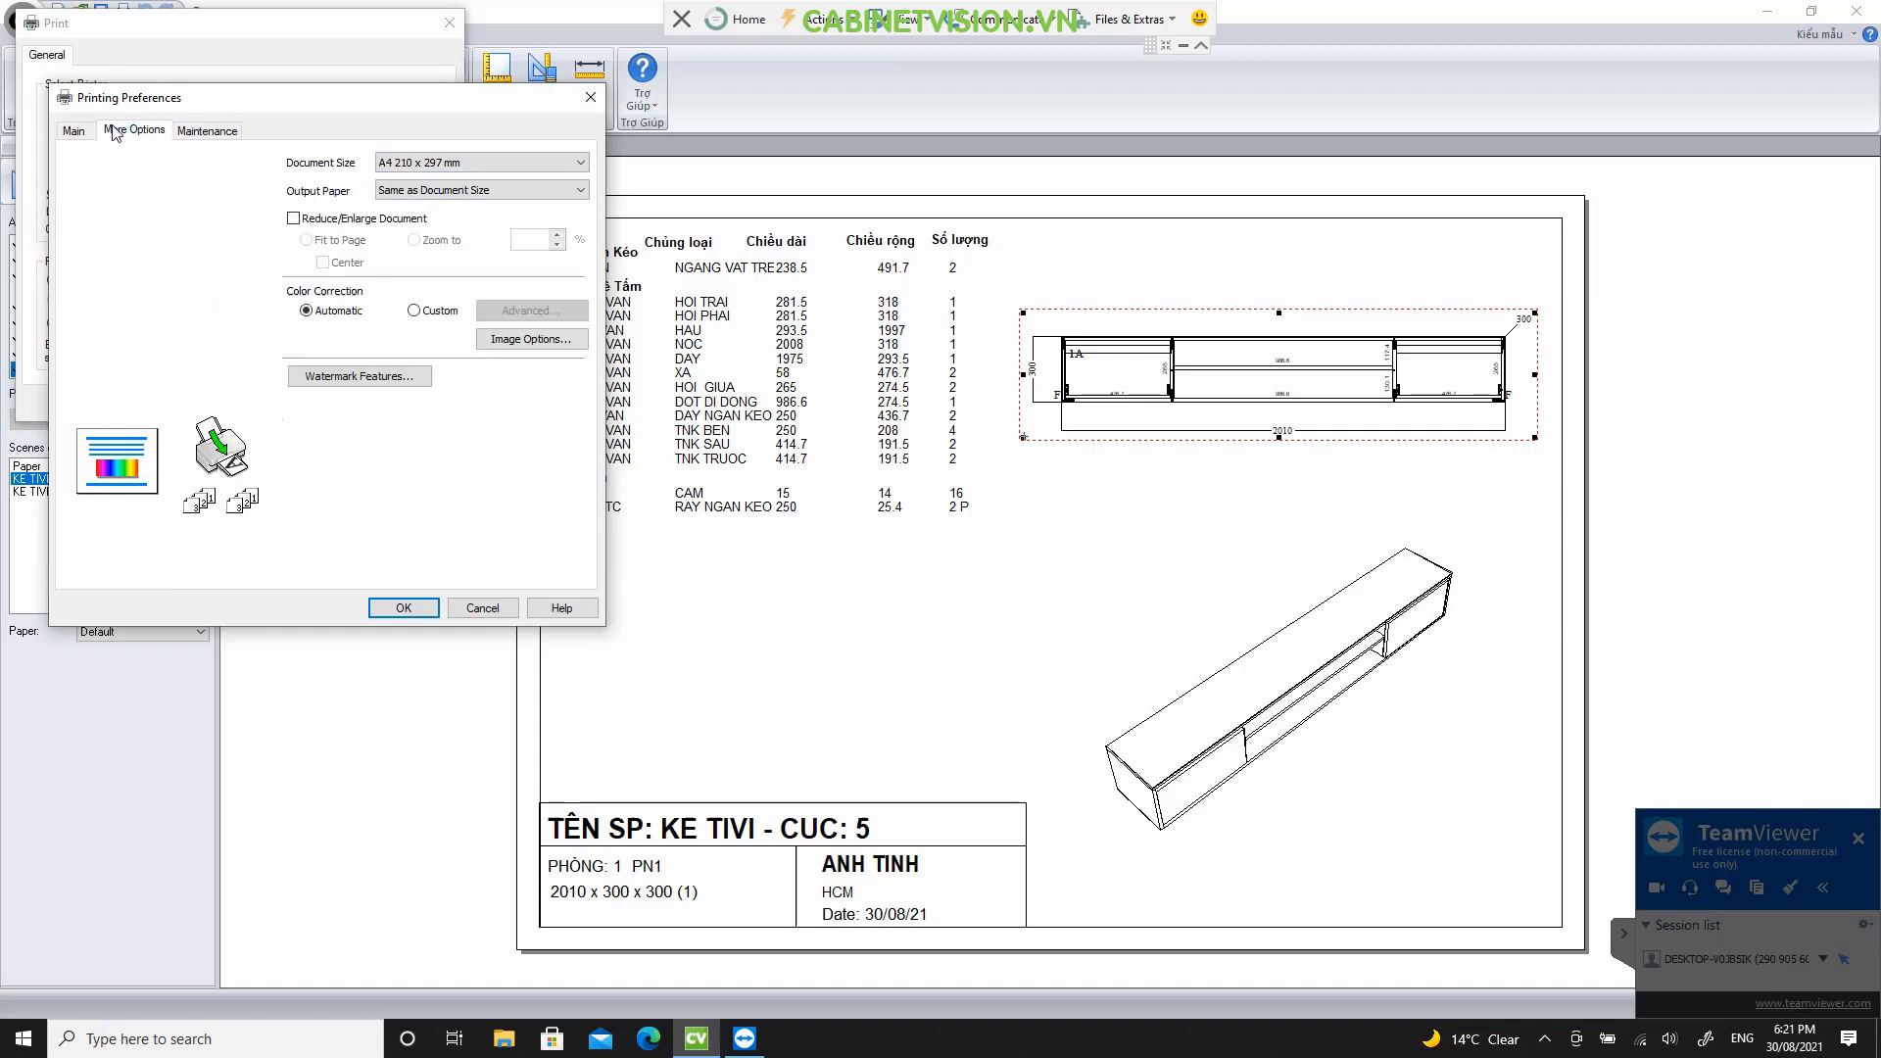
left_click(73, 130)
left_click(591, 97)
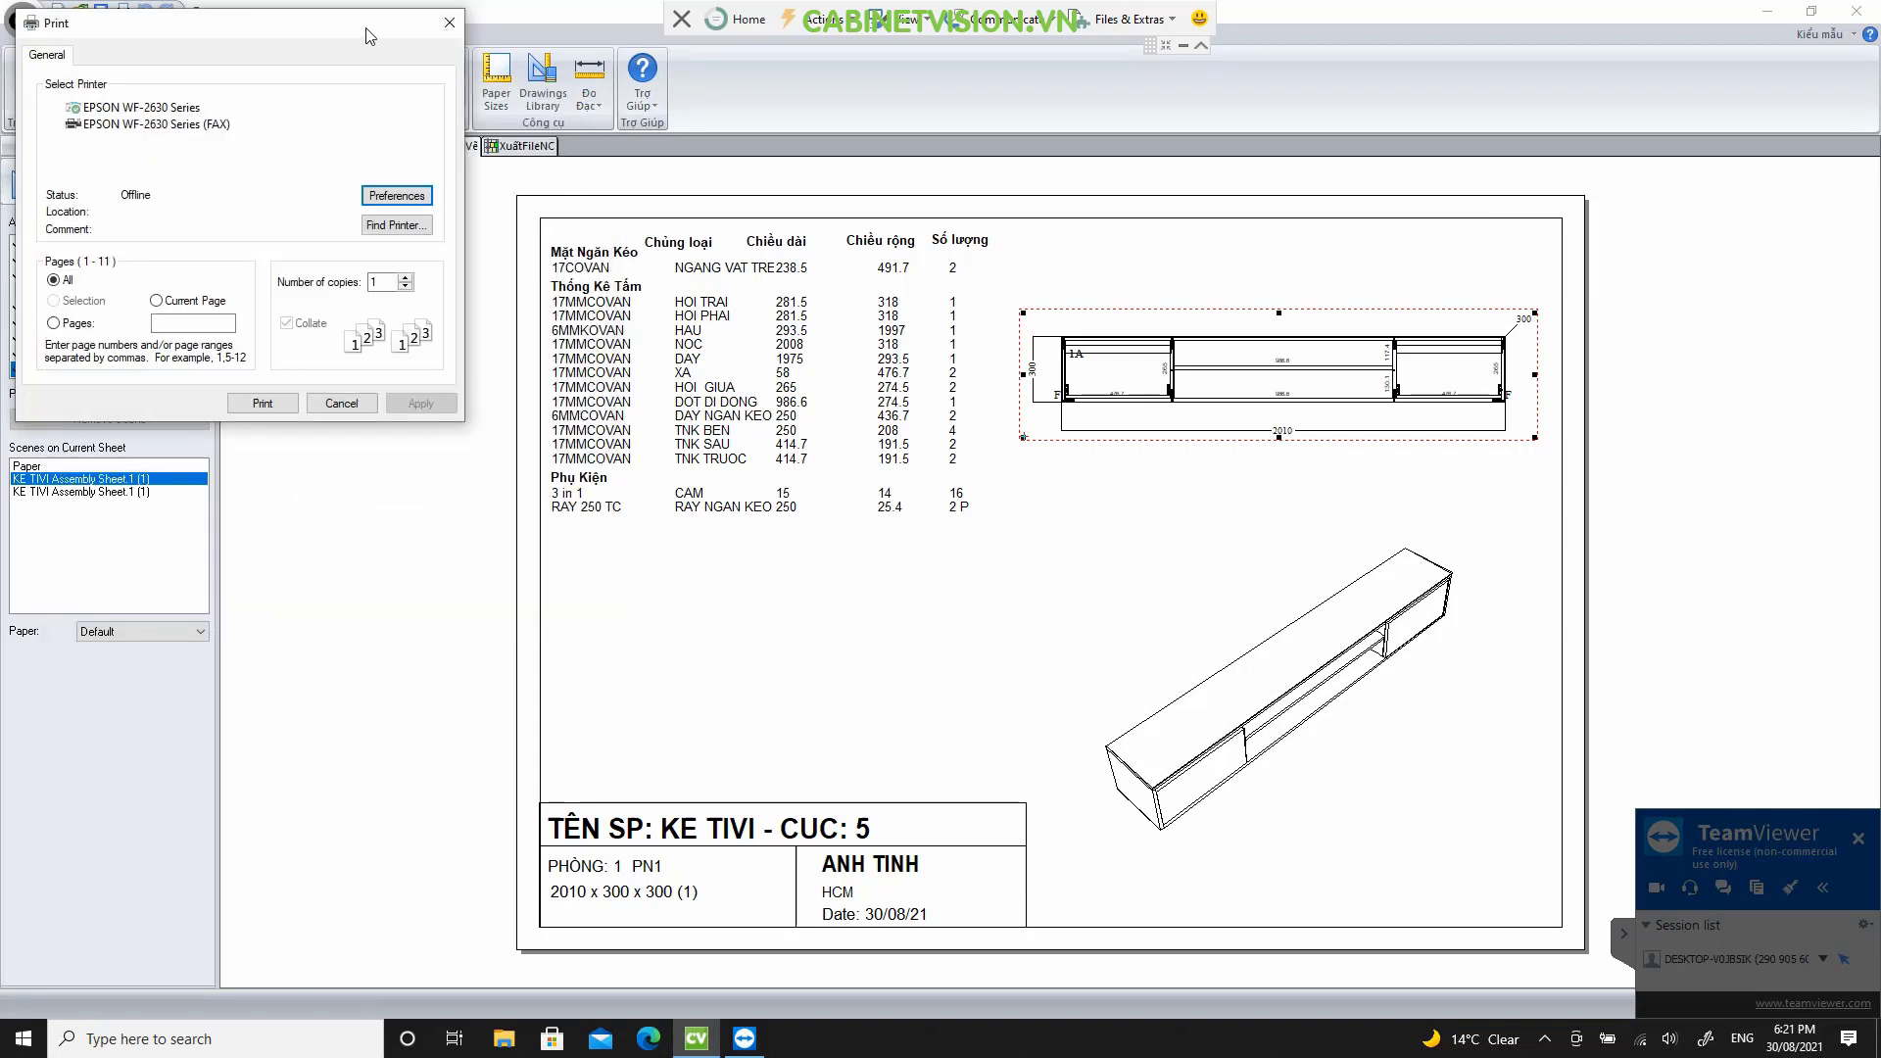
left_click_drag(308, 36, 631, 135)
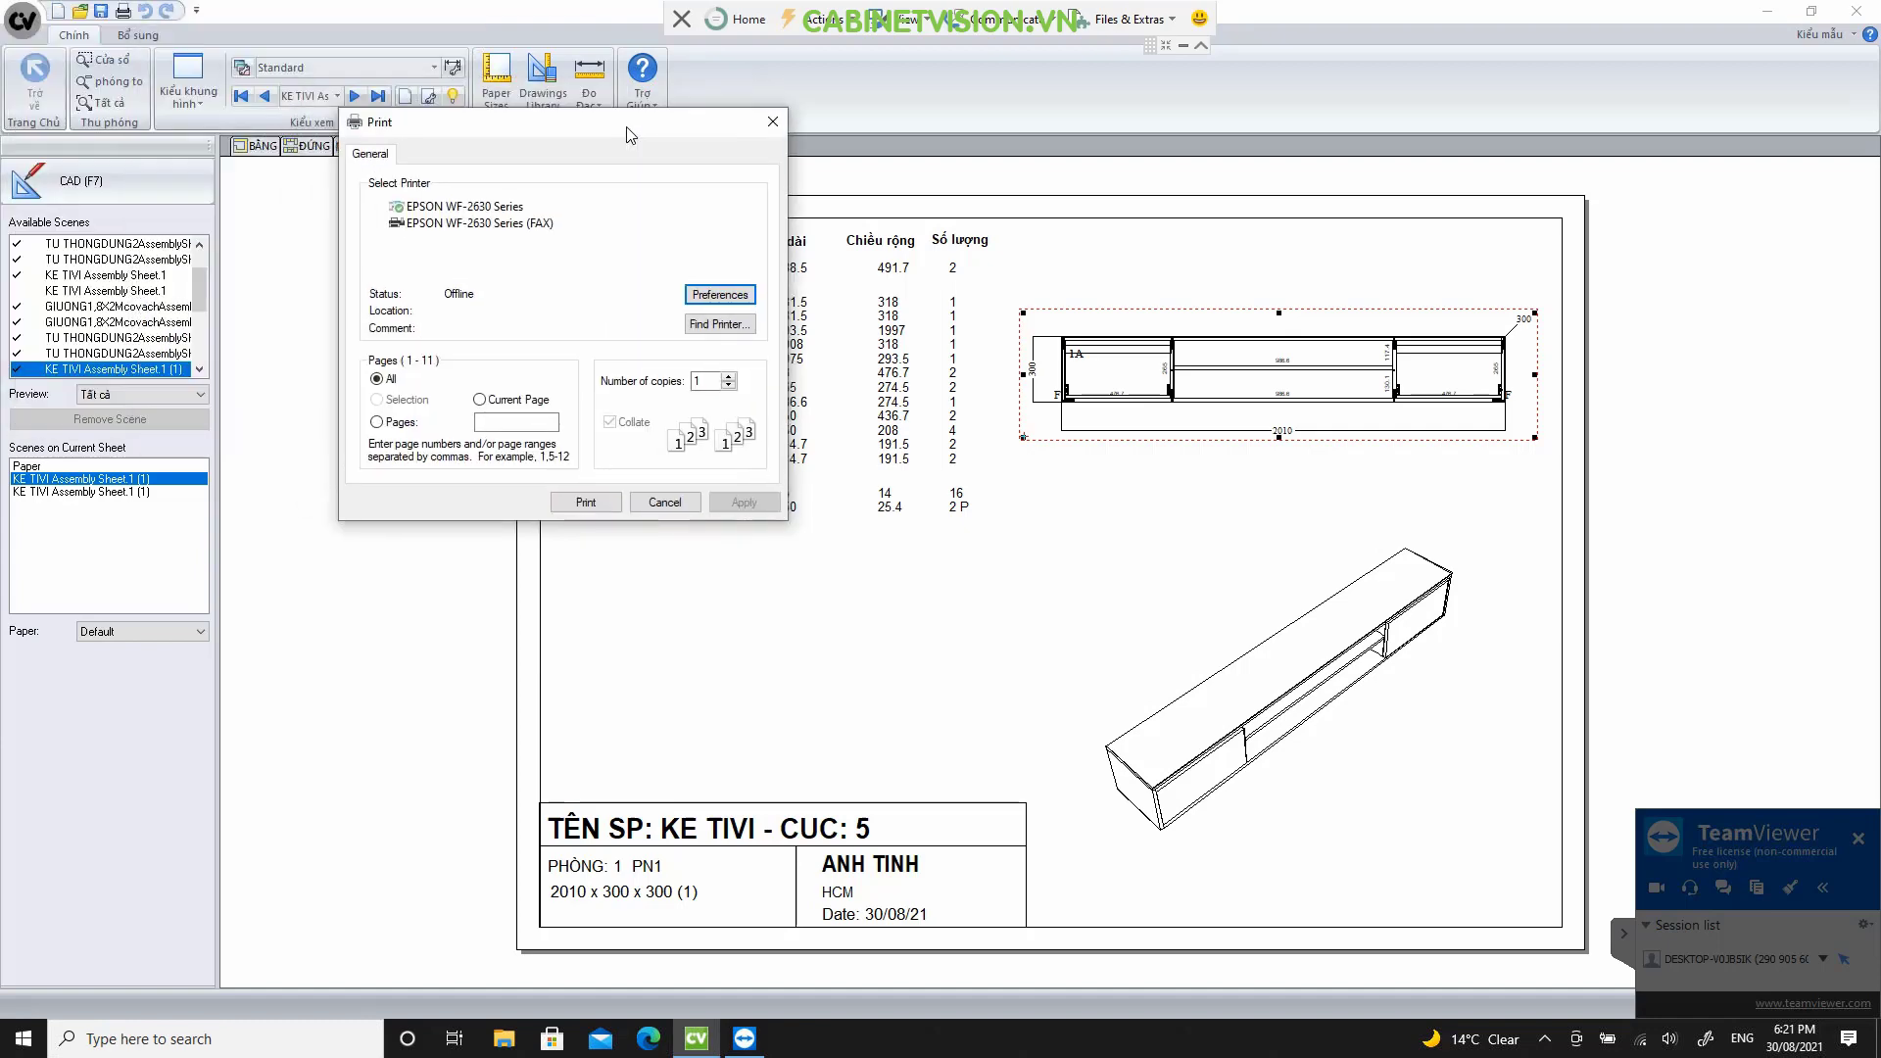
left_click(776, 125)
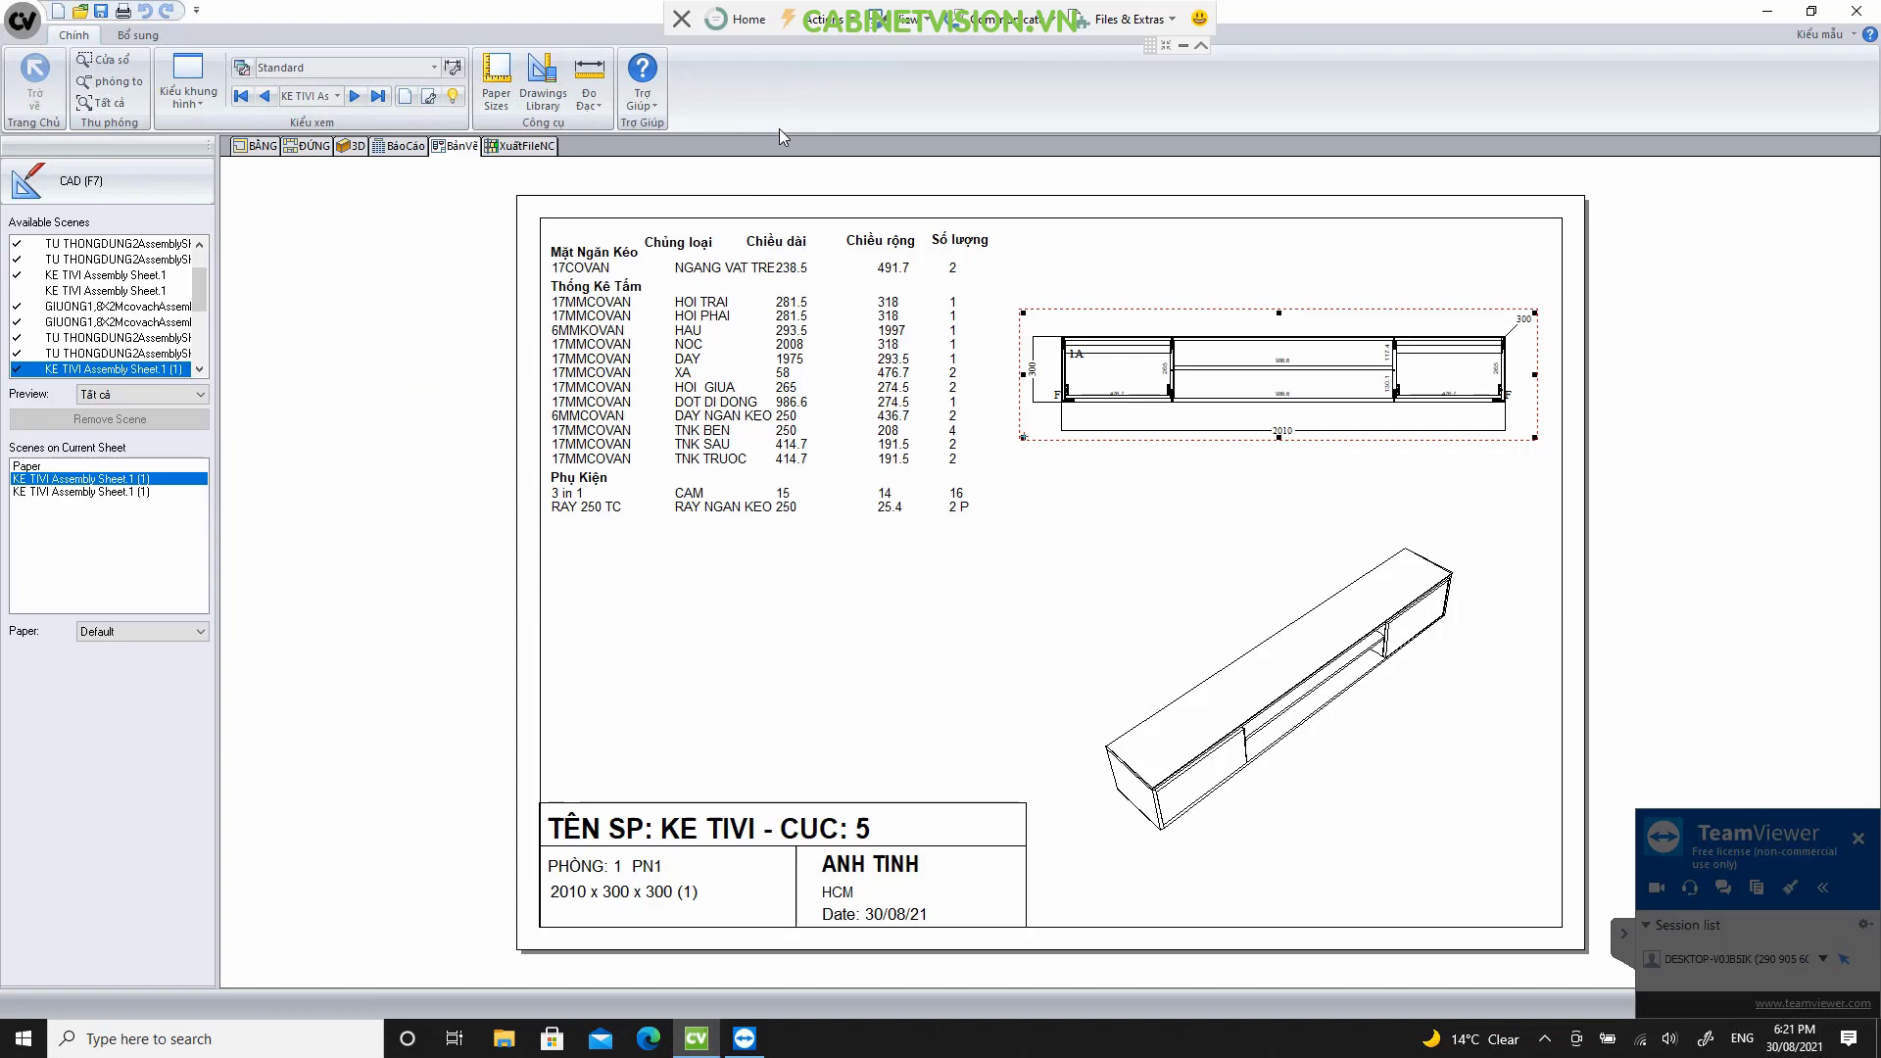
left_click(1043, 529)
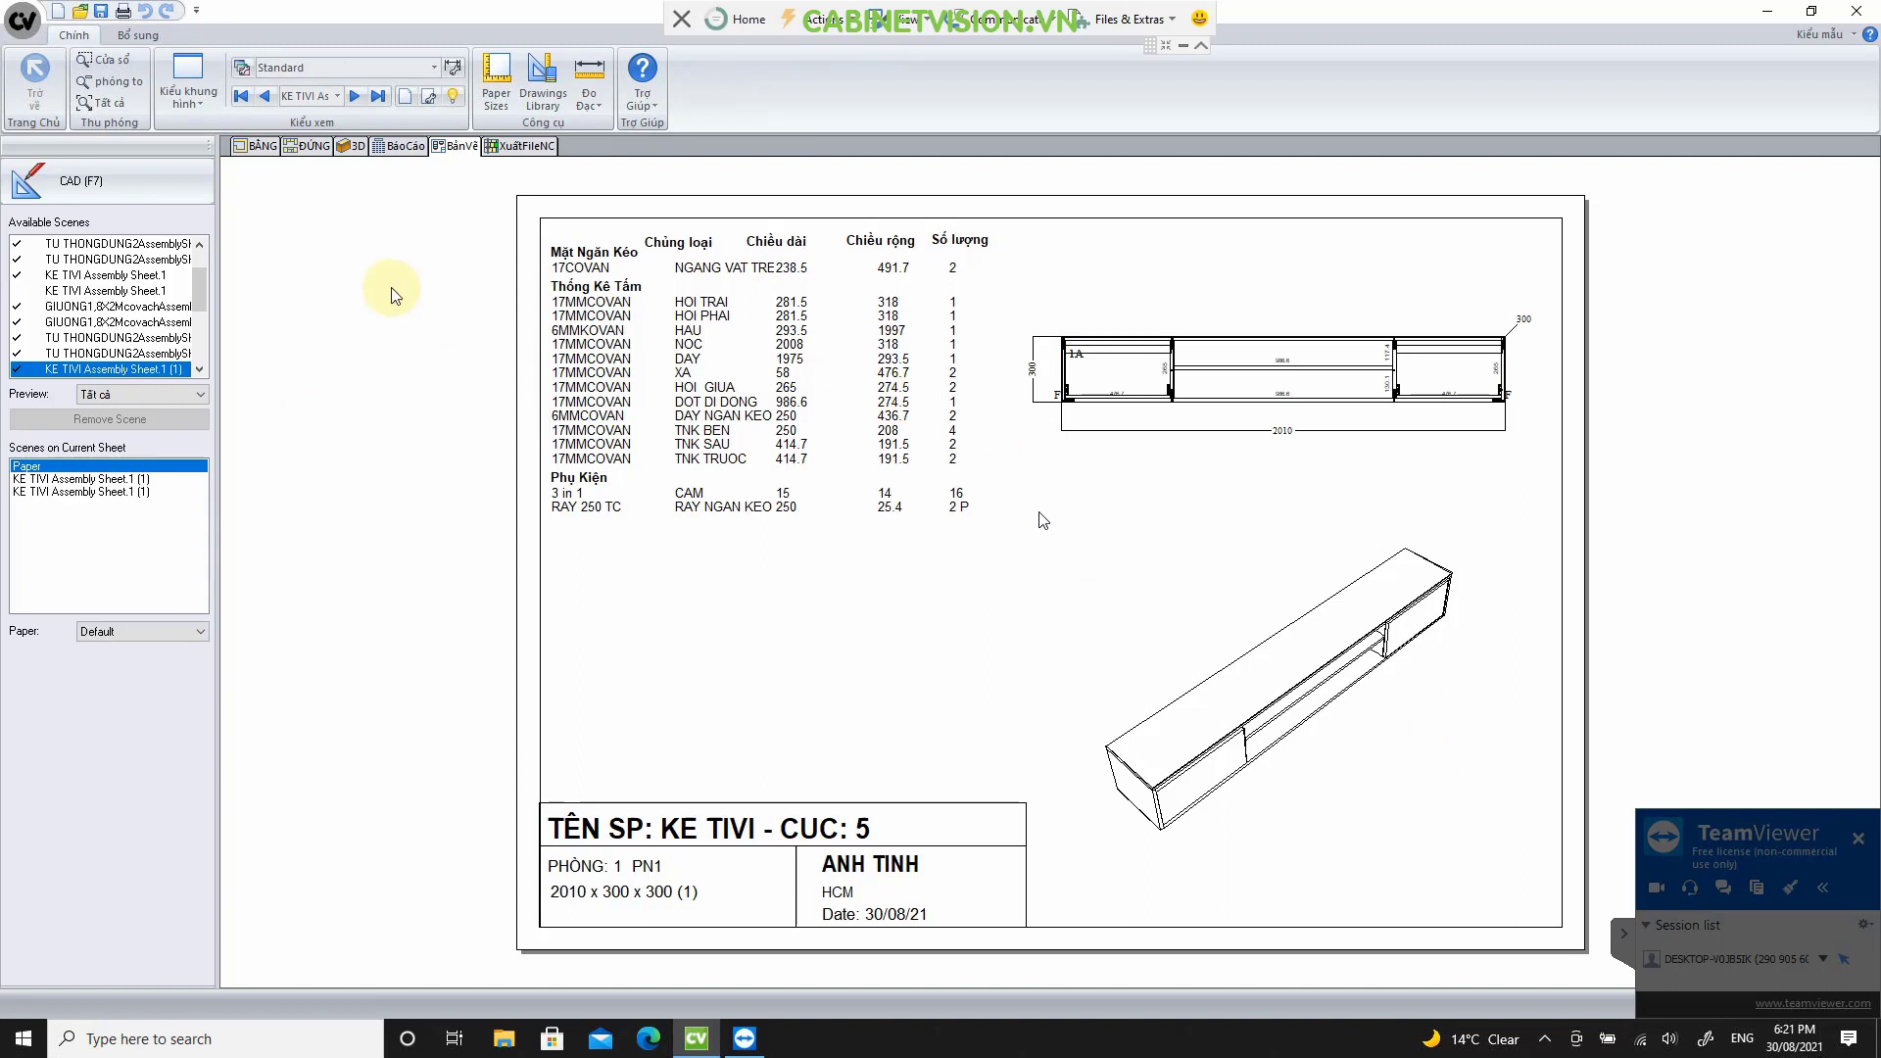
left_click(408, 146)
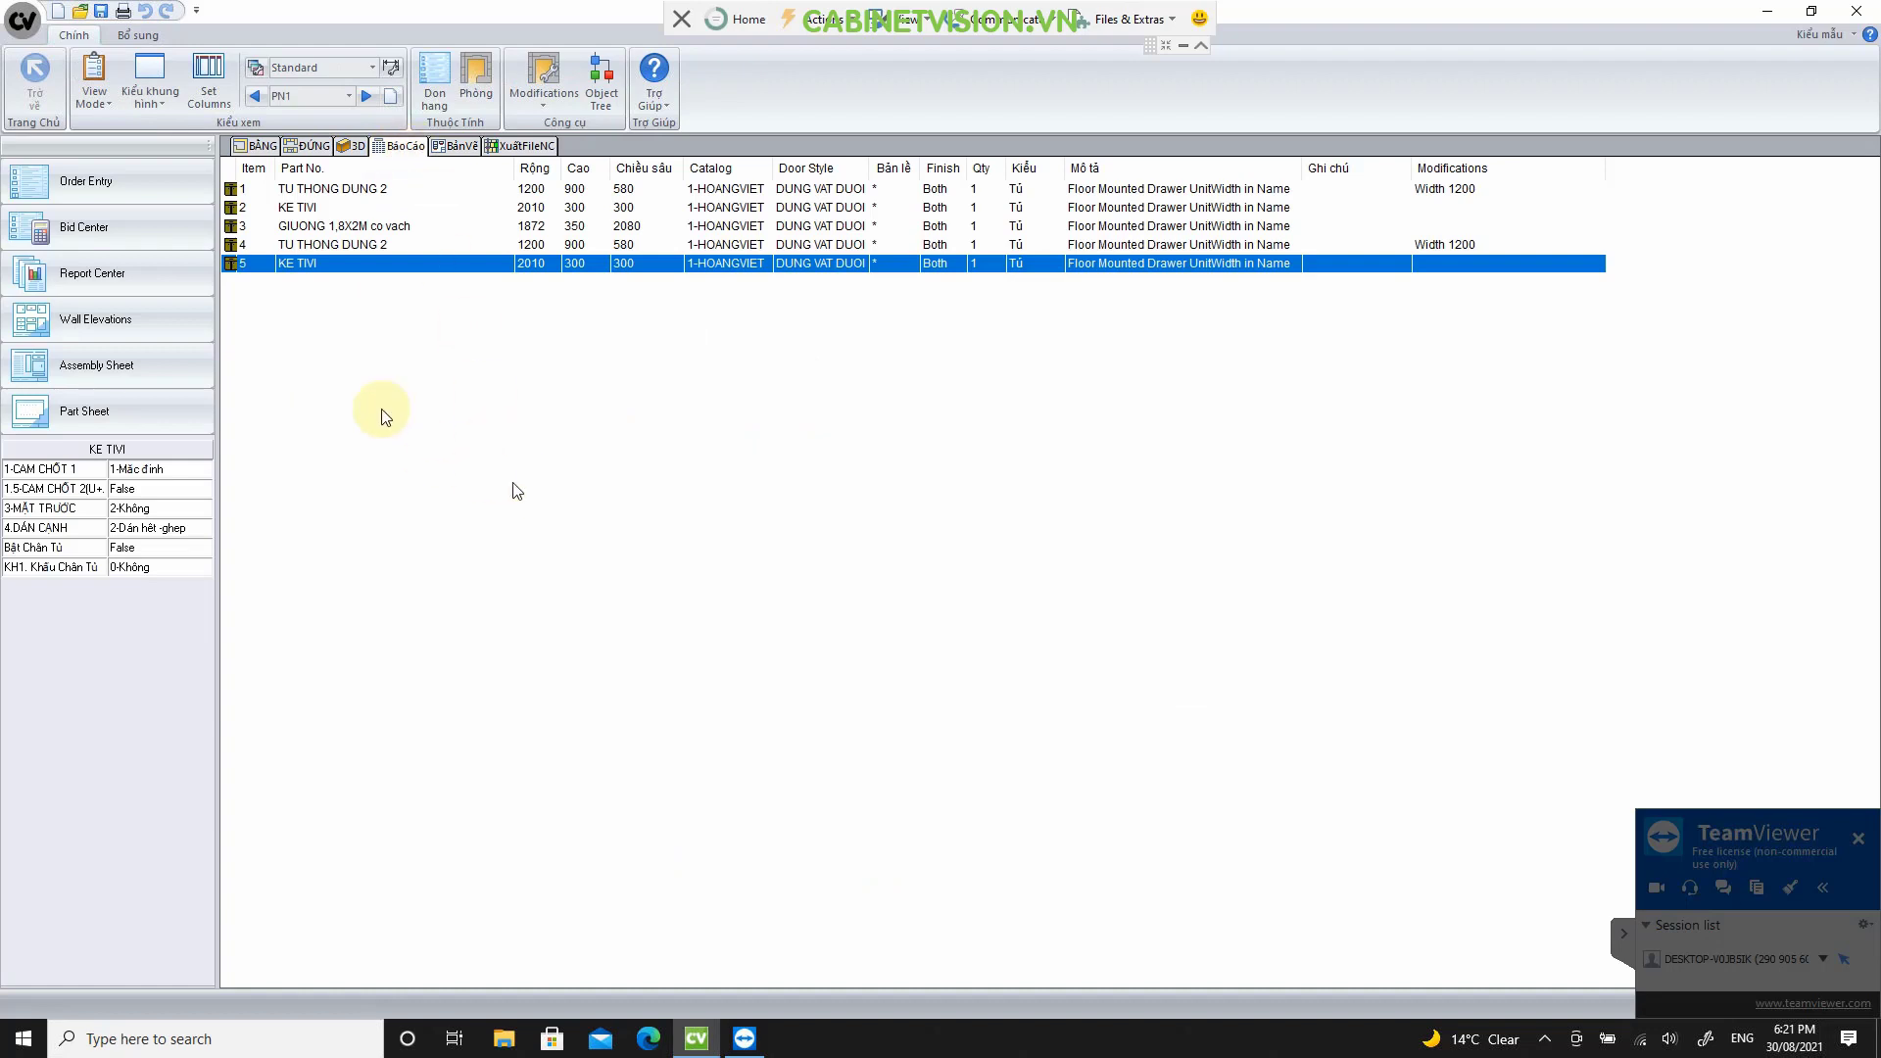
Start a part sheet report for KE TIVI #5, then cancel its paper setup.
left_click(110, 408)
scroll(916, 549, "down", 2)
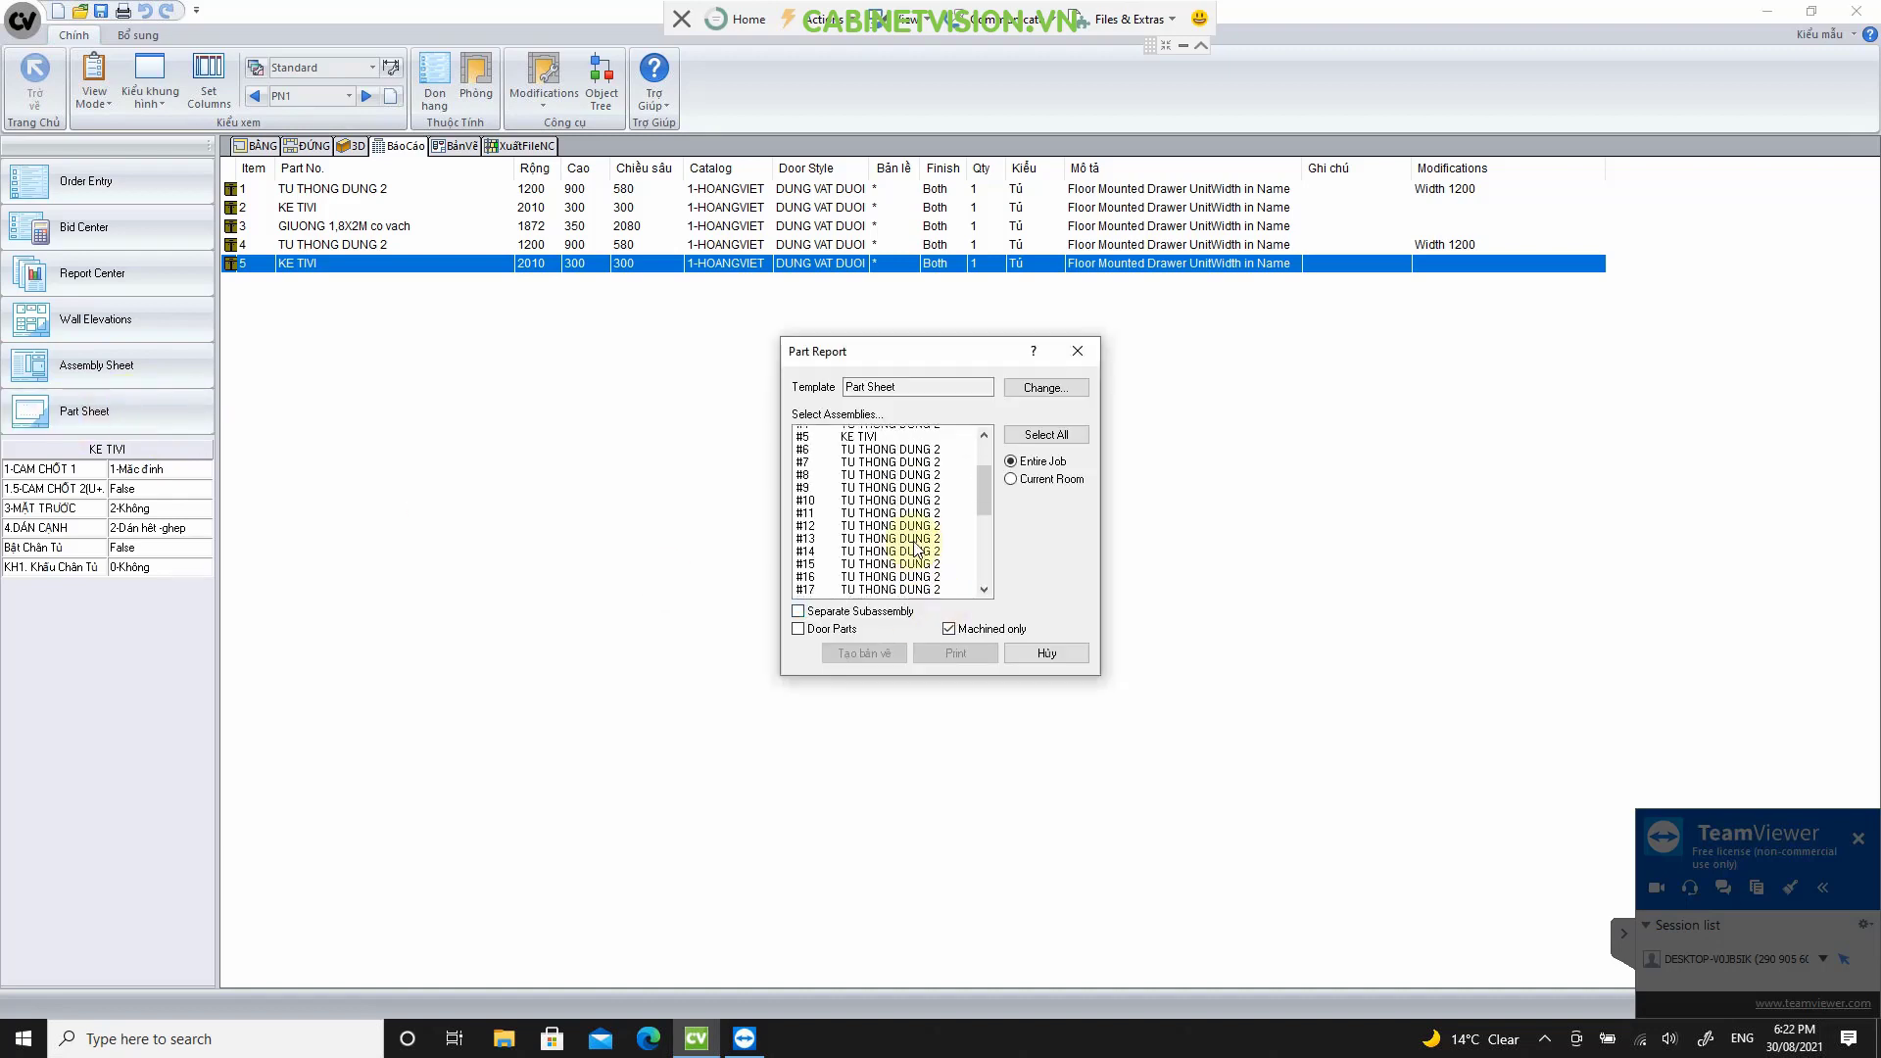
scroll(916, 549, "down", 5)
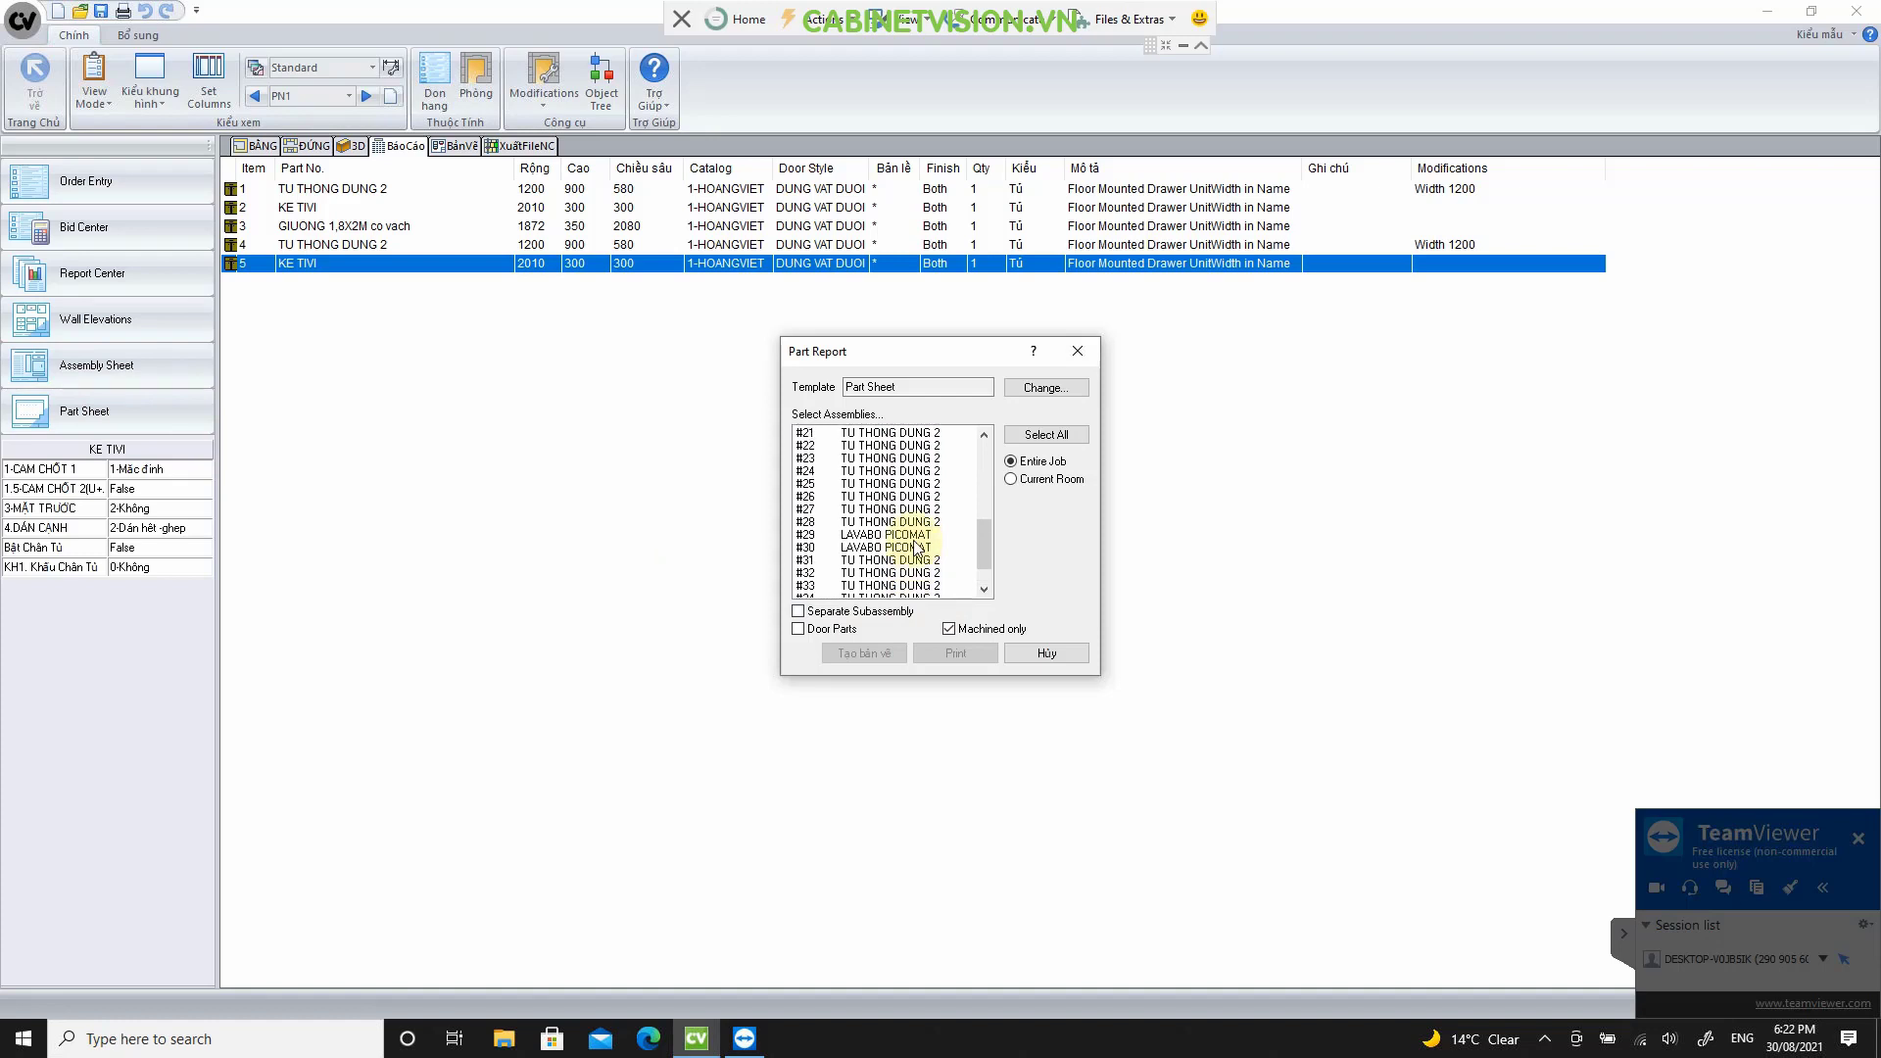
scroll(917, 549, "down", 1)
scroll(915, 549, "up", 8)
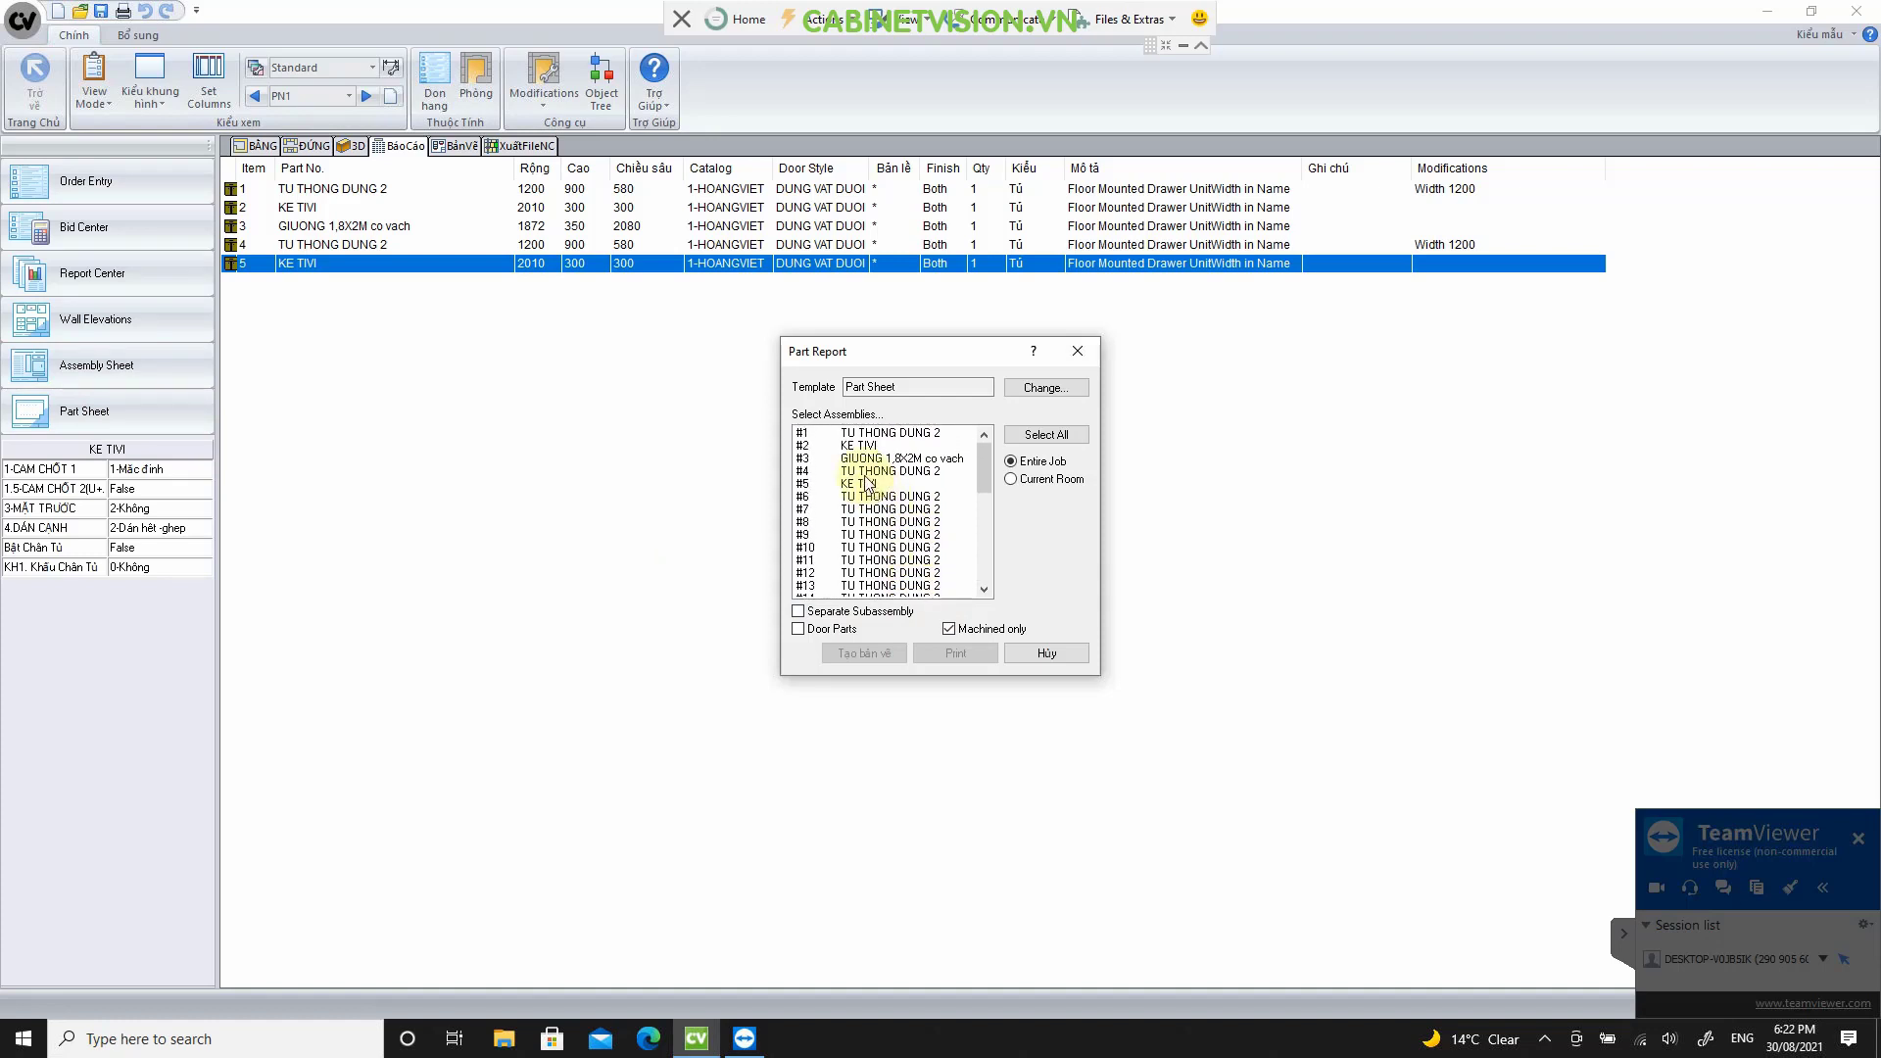
left_click(862, 484)
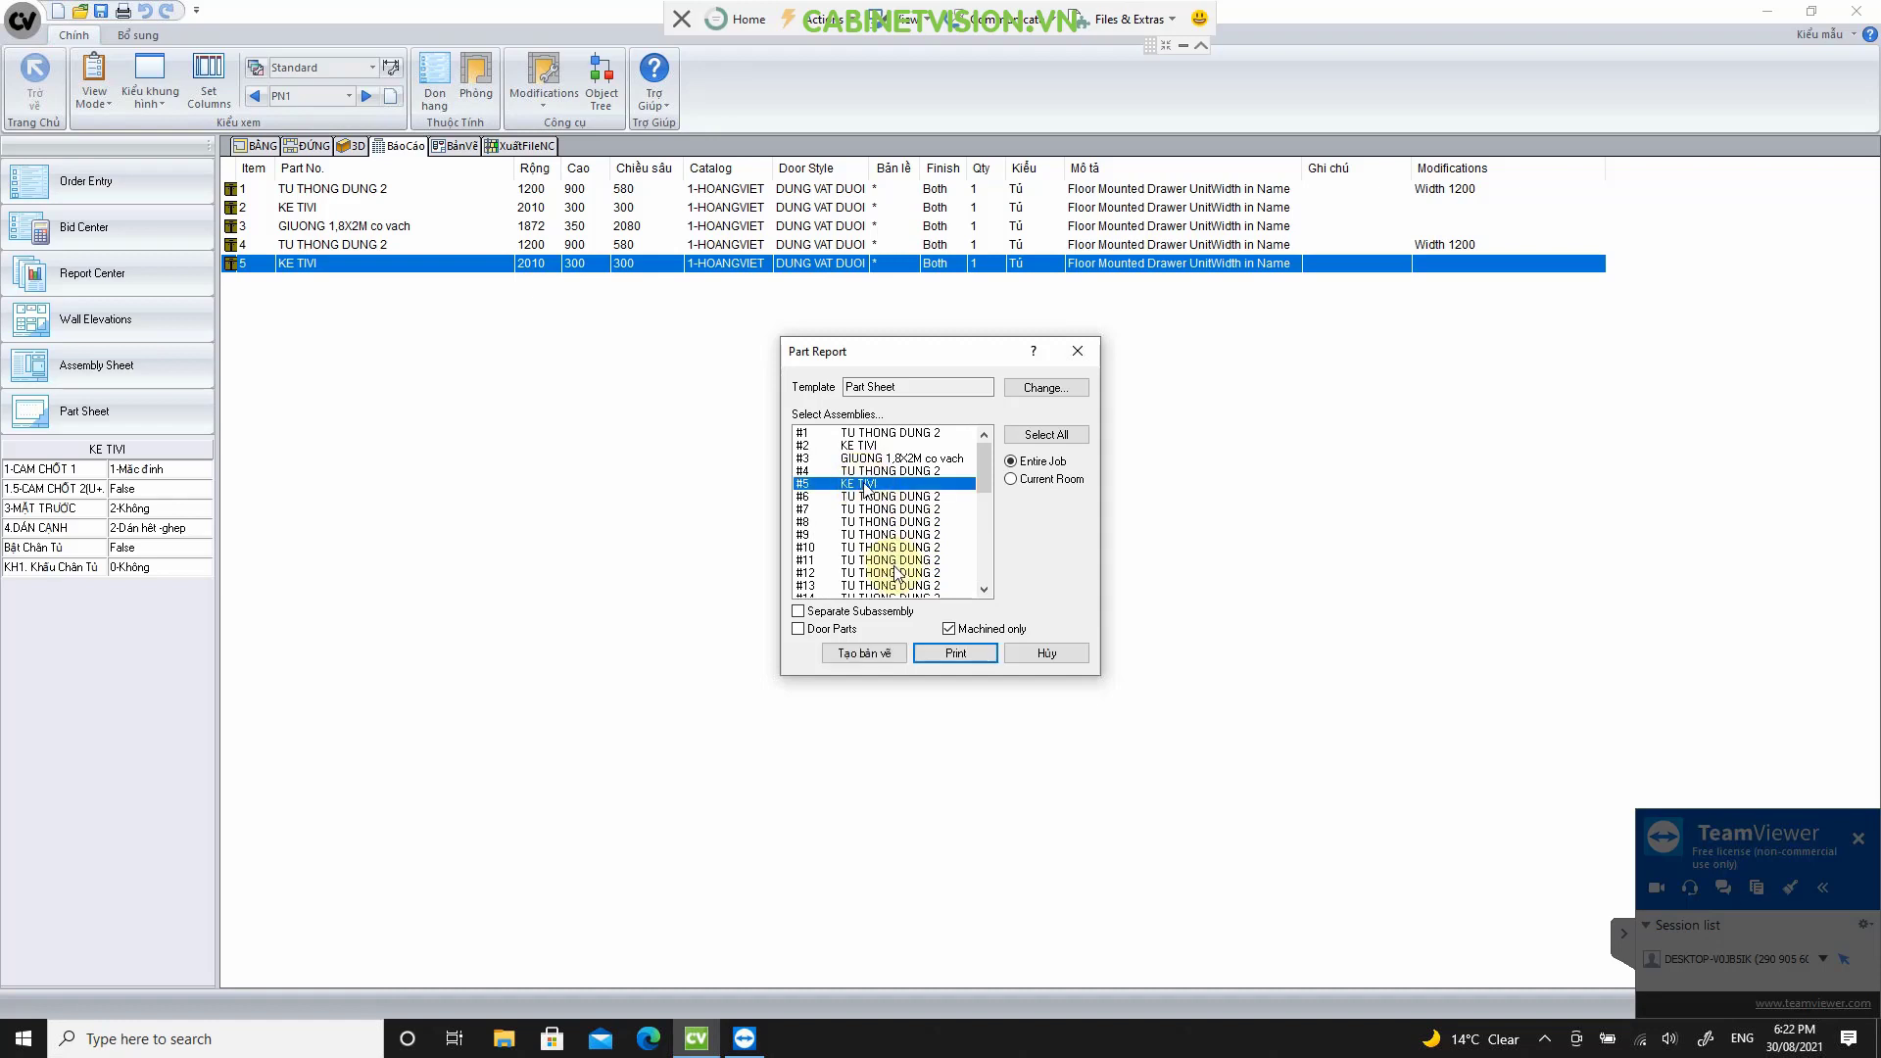
left_click(862, 654)
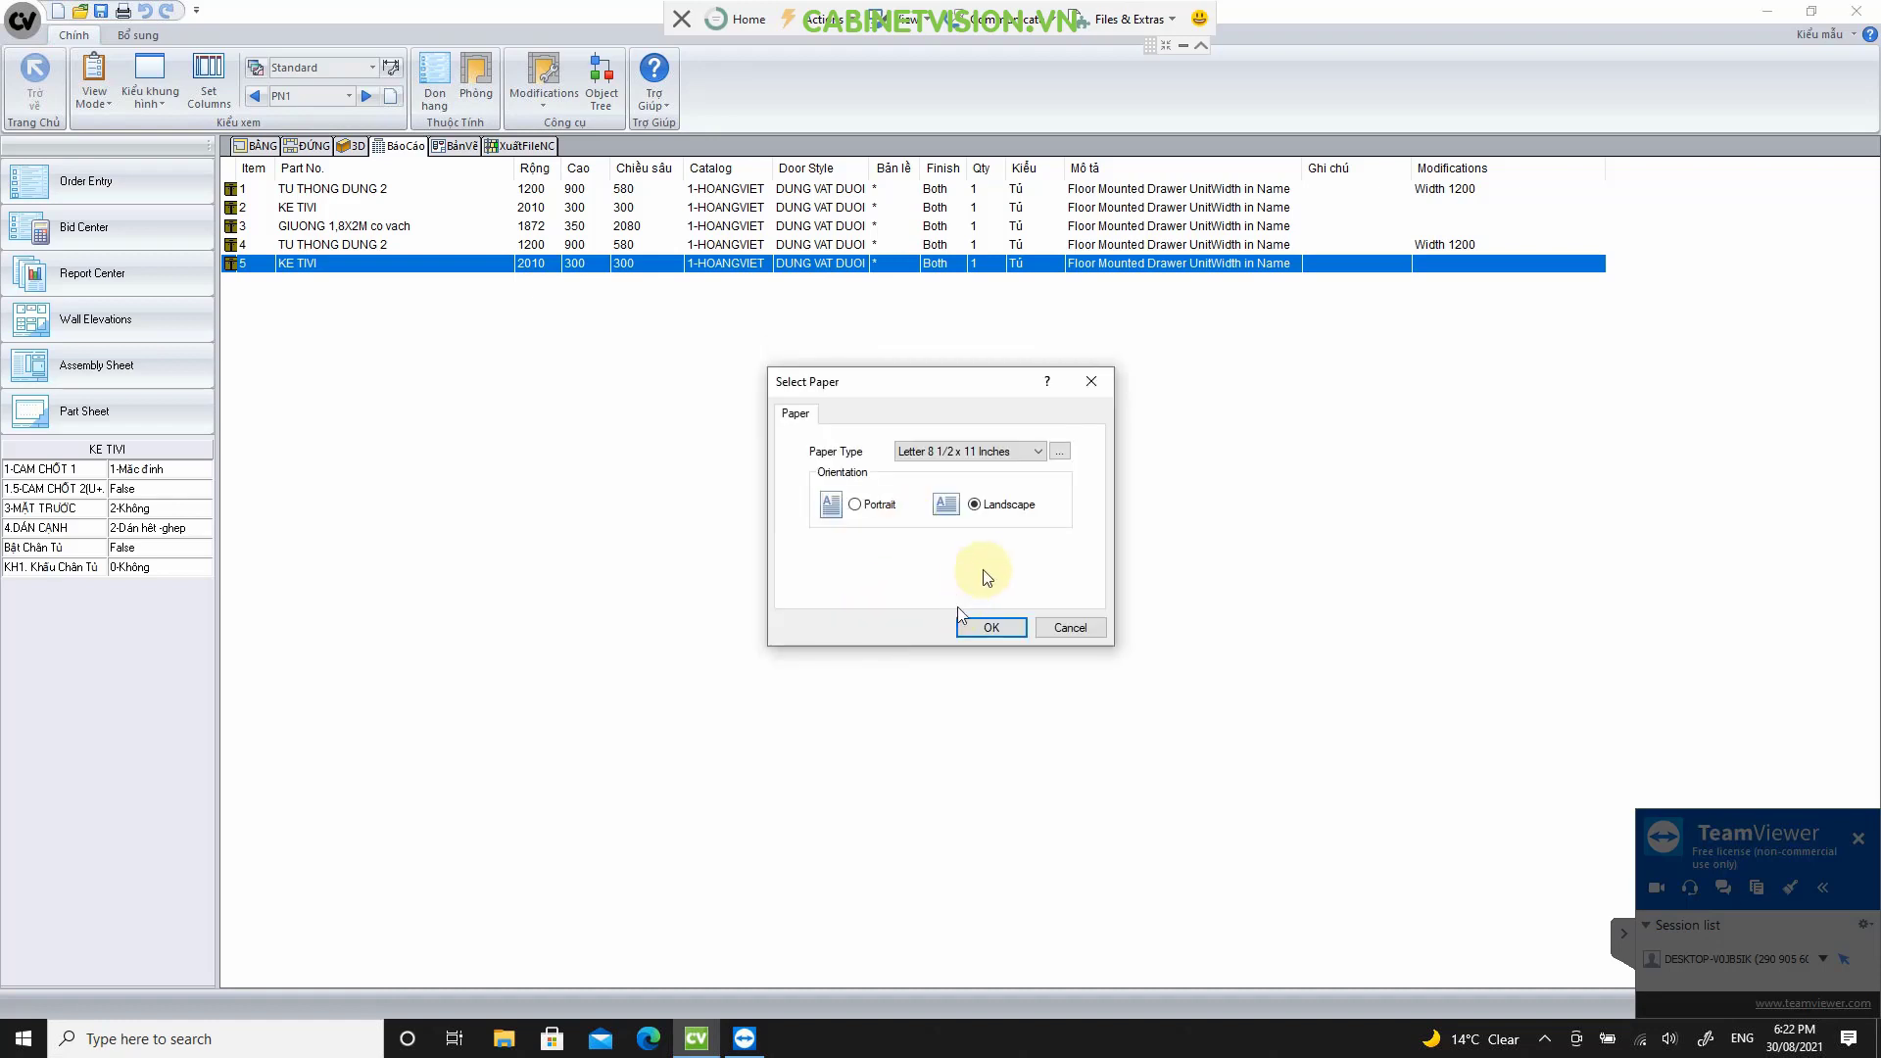
left_click(1073, 625)
Create KE TIVI #2 part sheets using the TG1 template on A4 210 × 297 mm landscape.
left_click(90, 417)
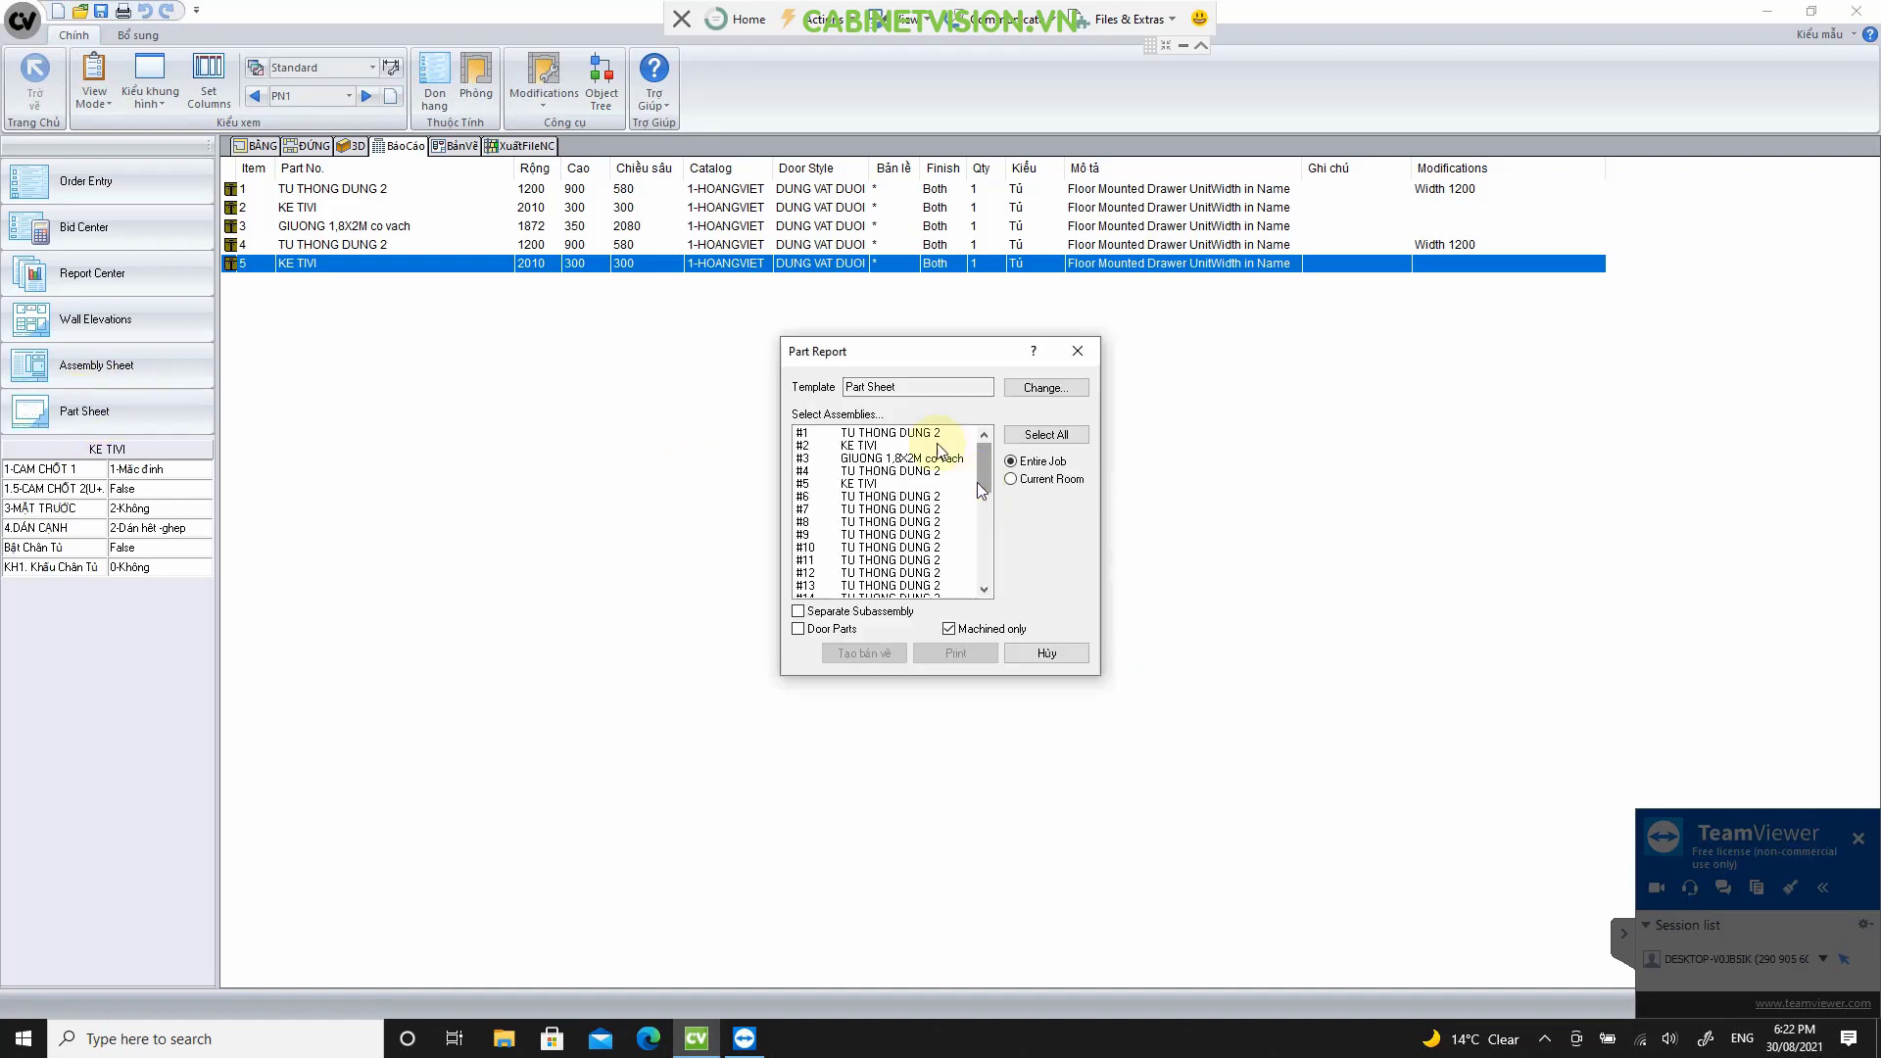
left_click(1054, 386)
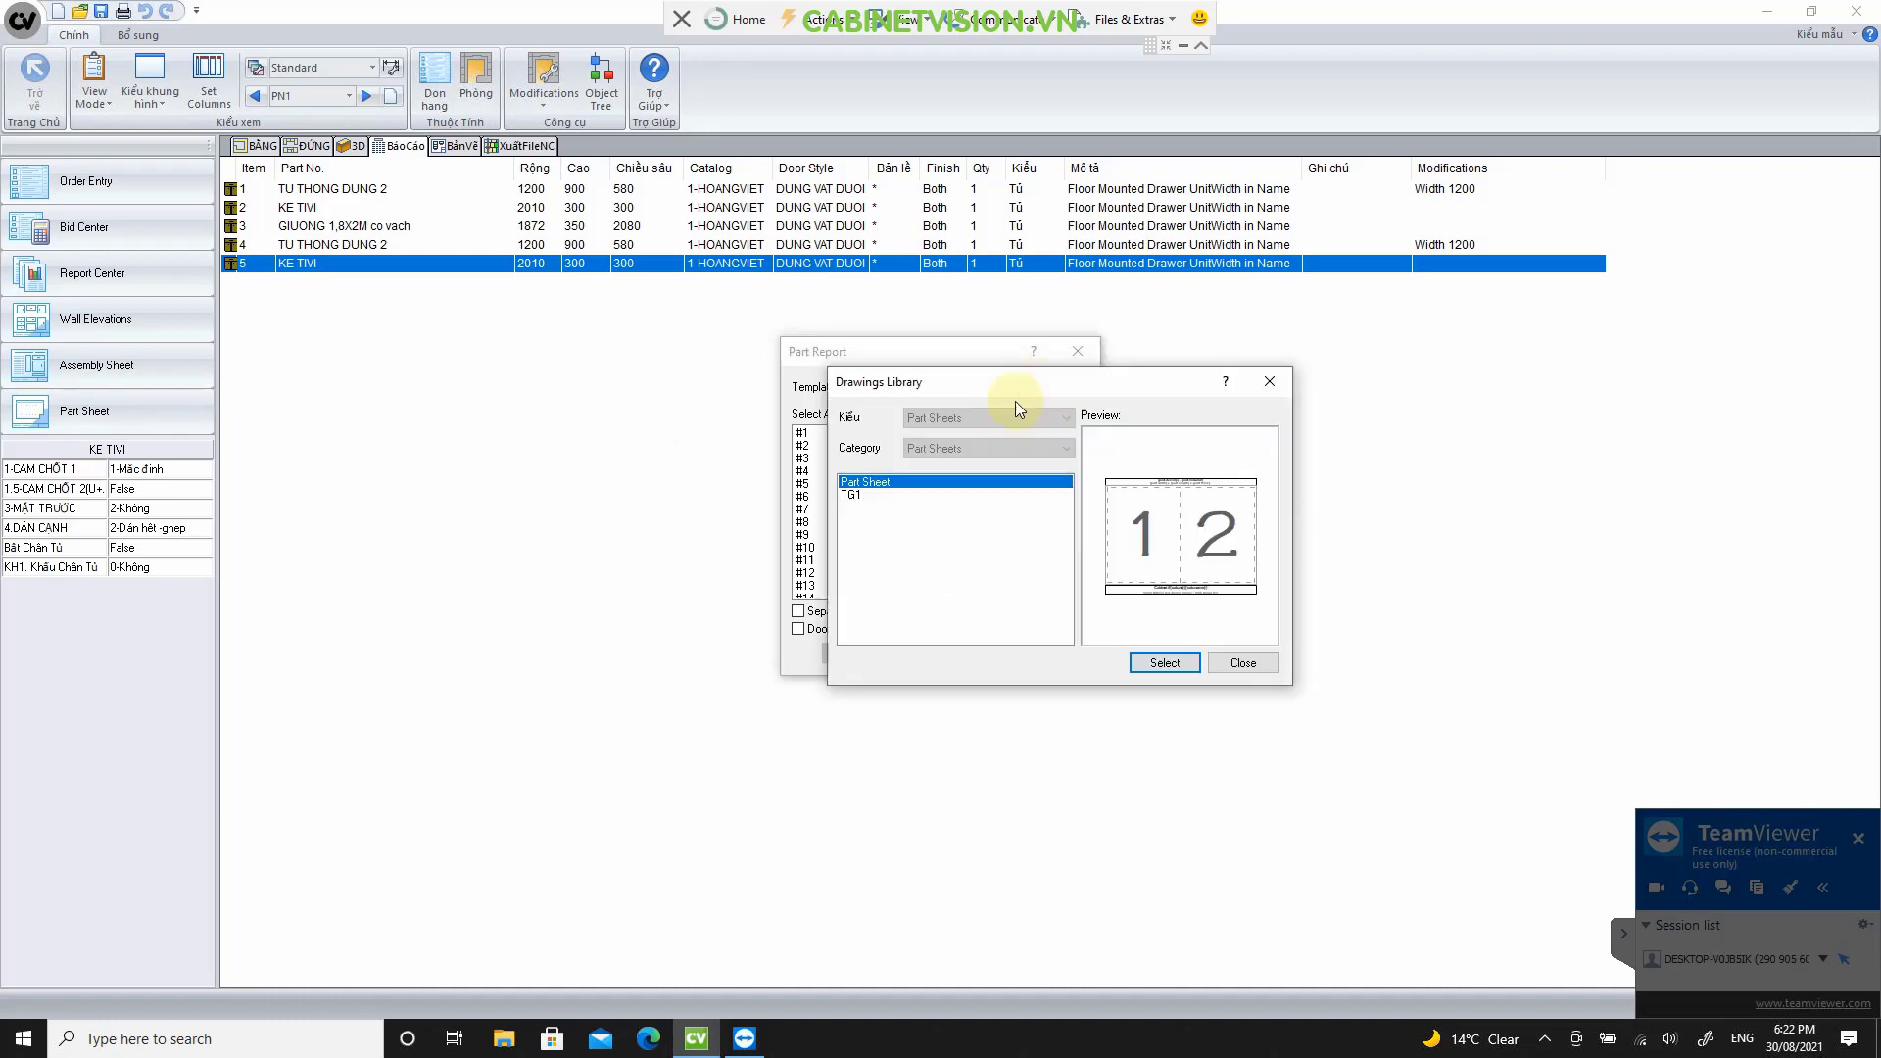
left_click(855, 495)
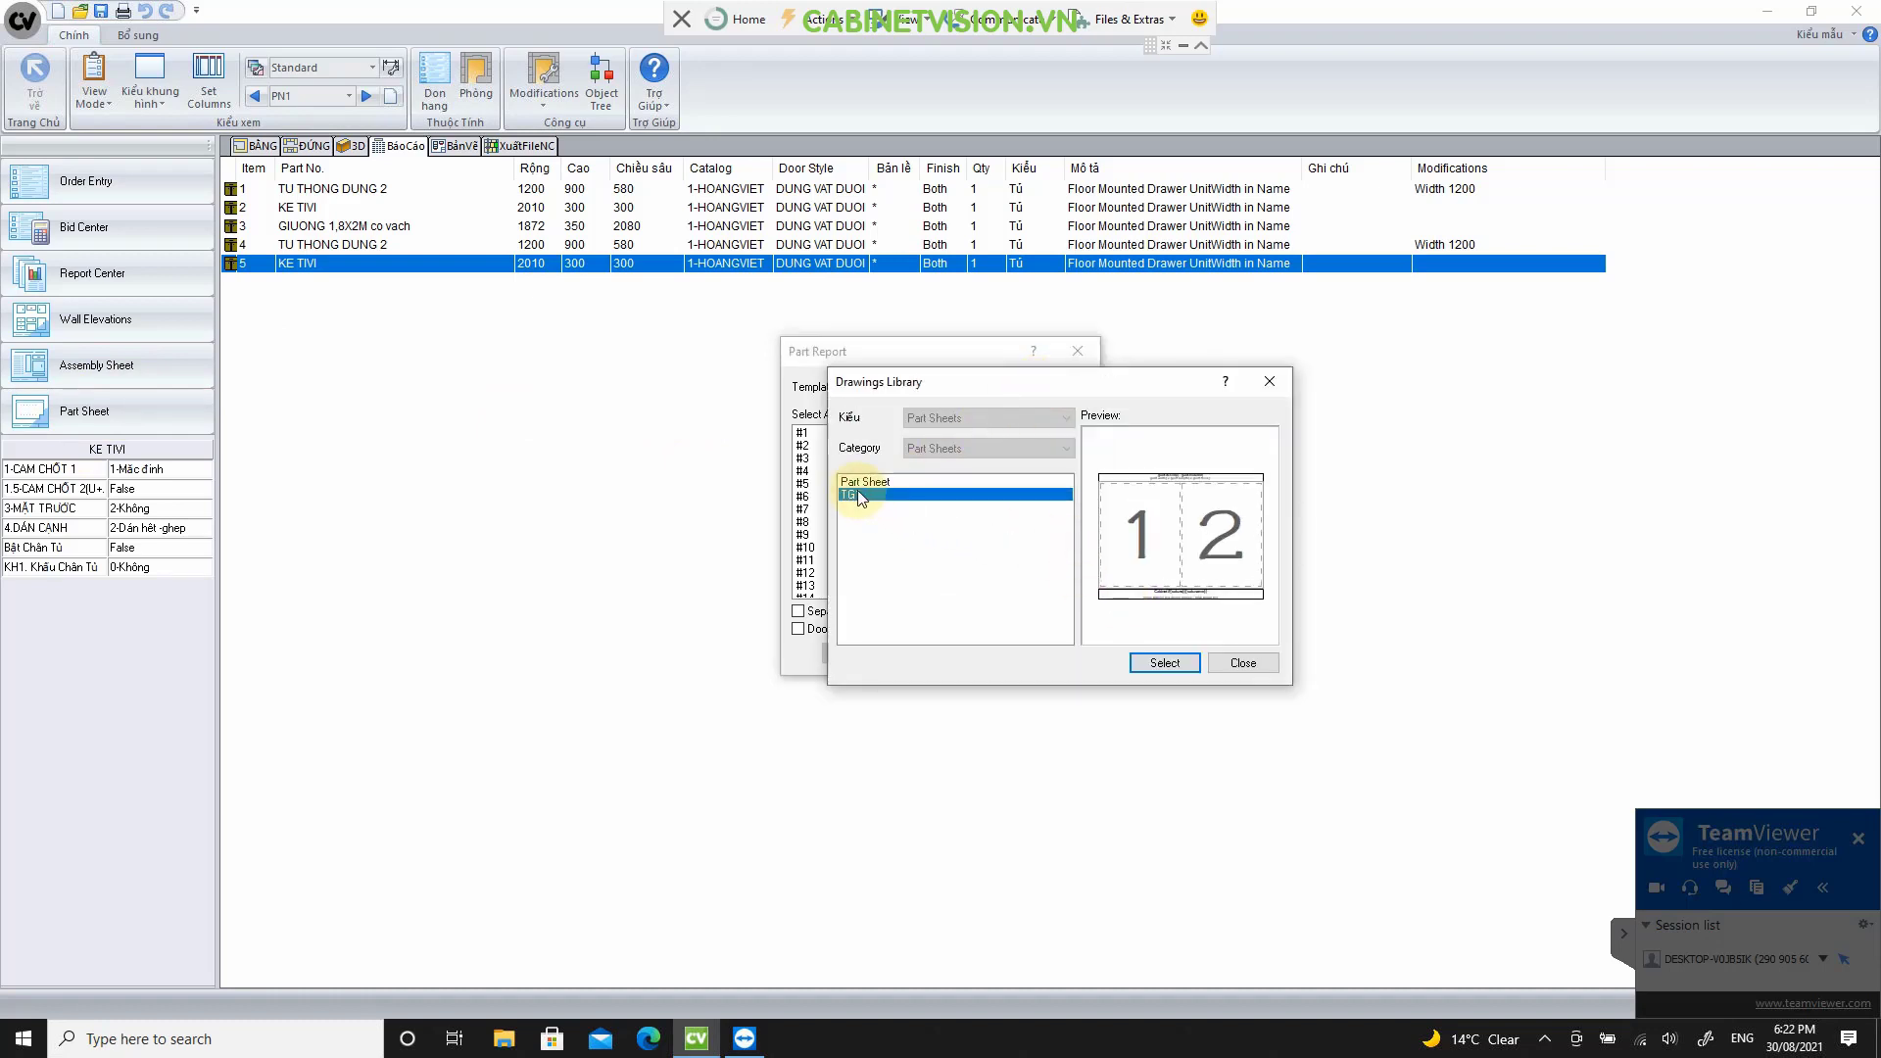
left_click(1147, 660)
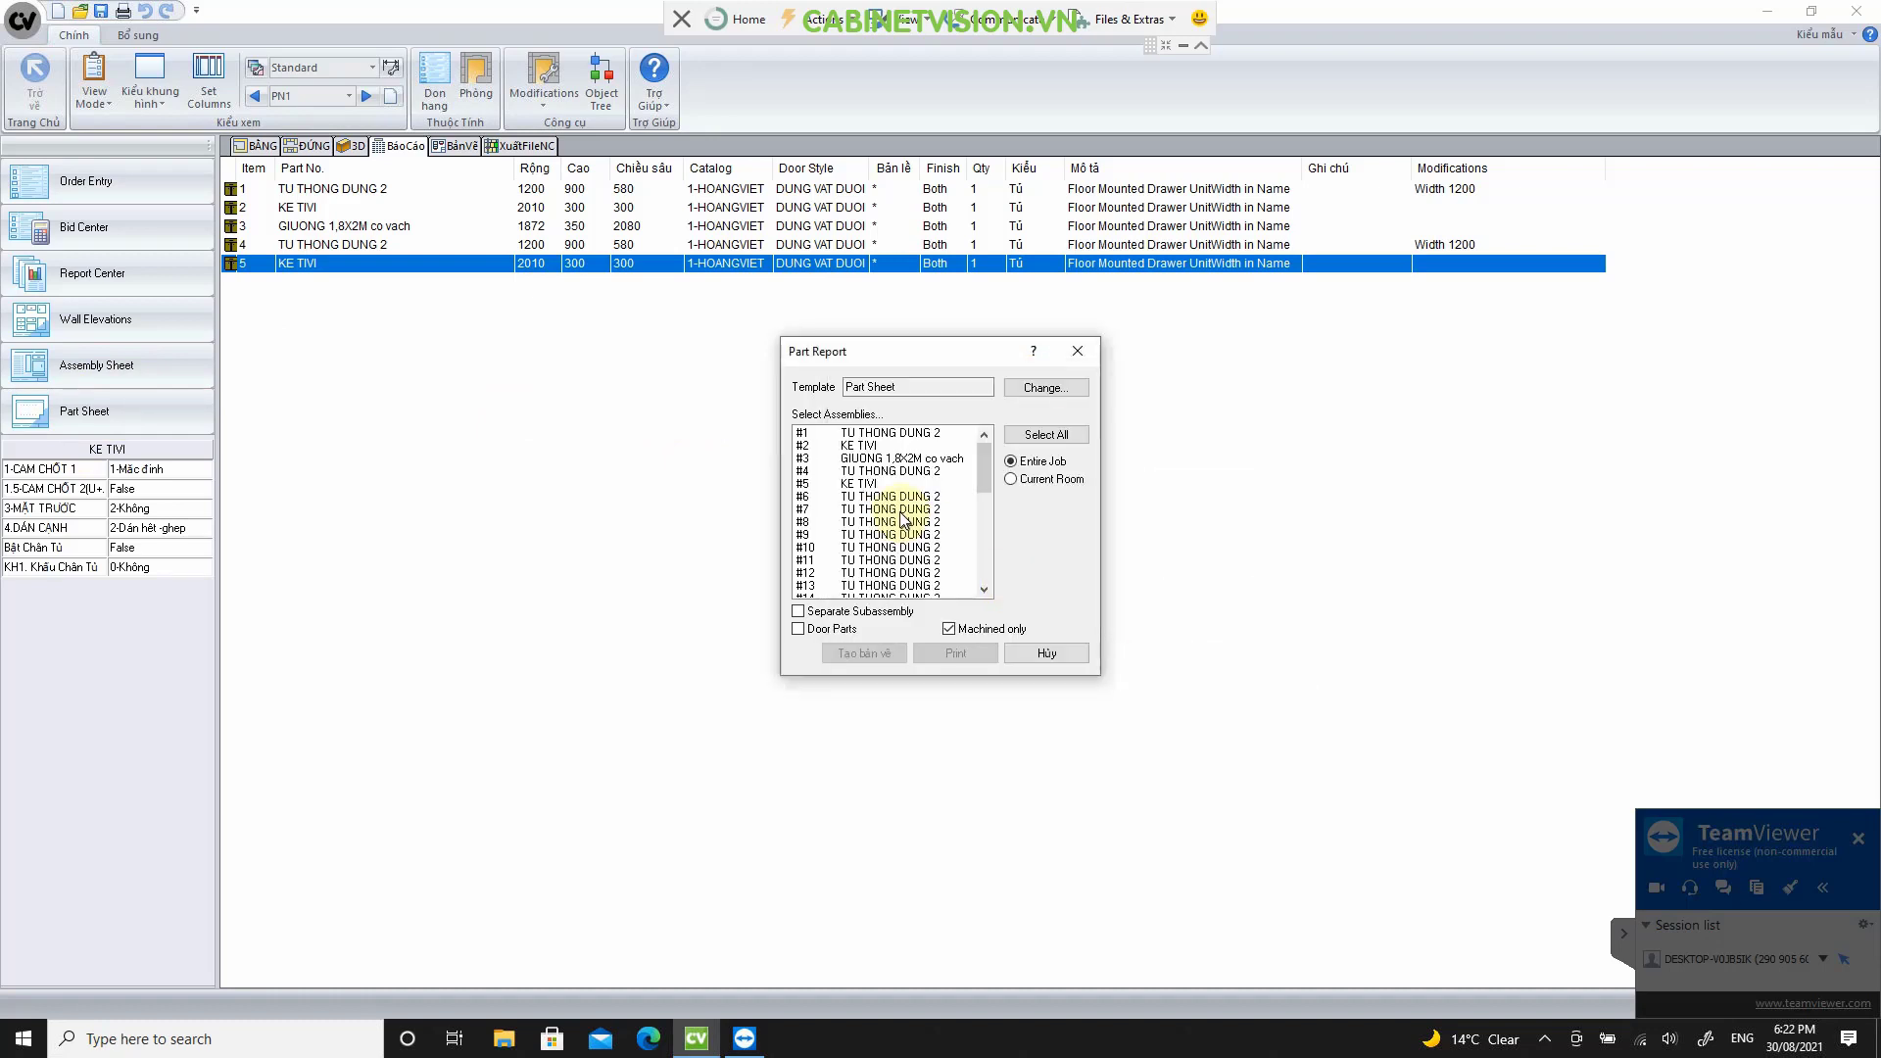
left_click(860, 446)
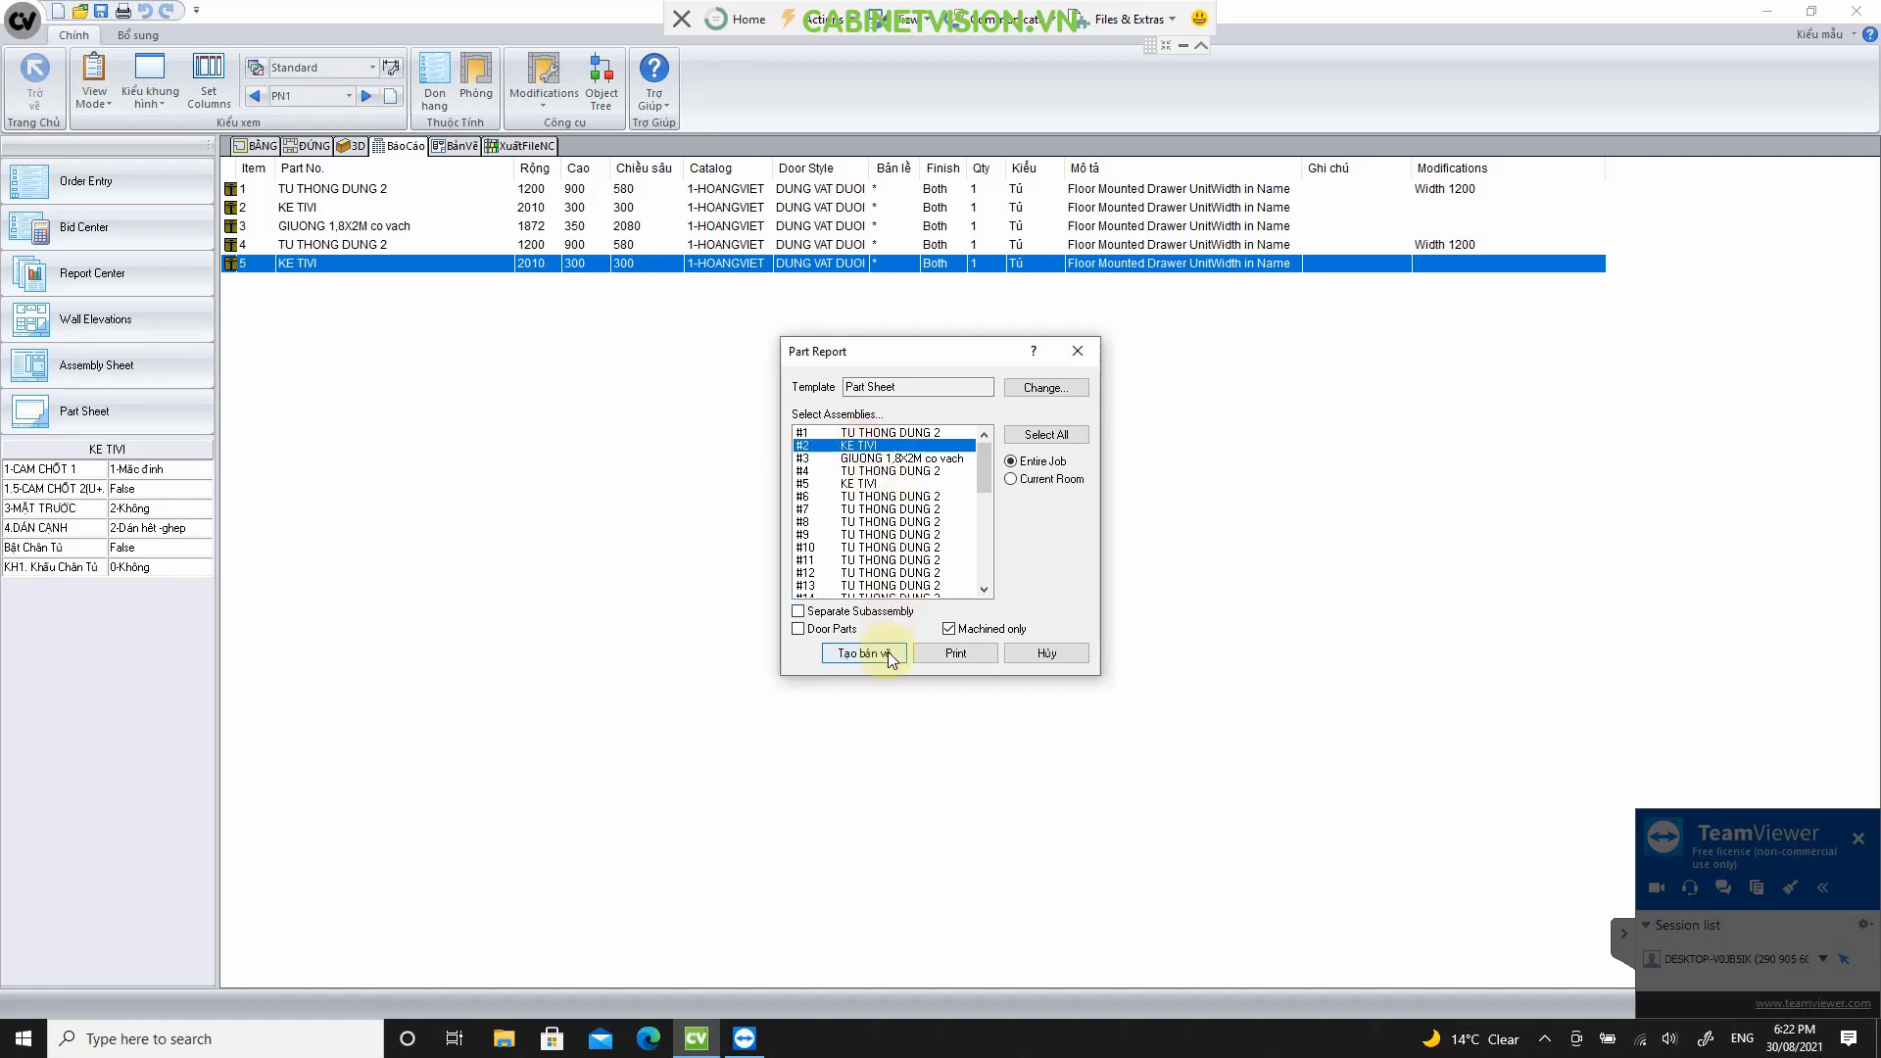
left_click(877, 652)
left_click(965, 451)
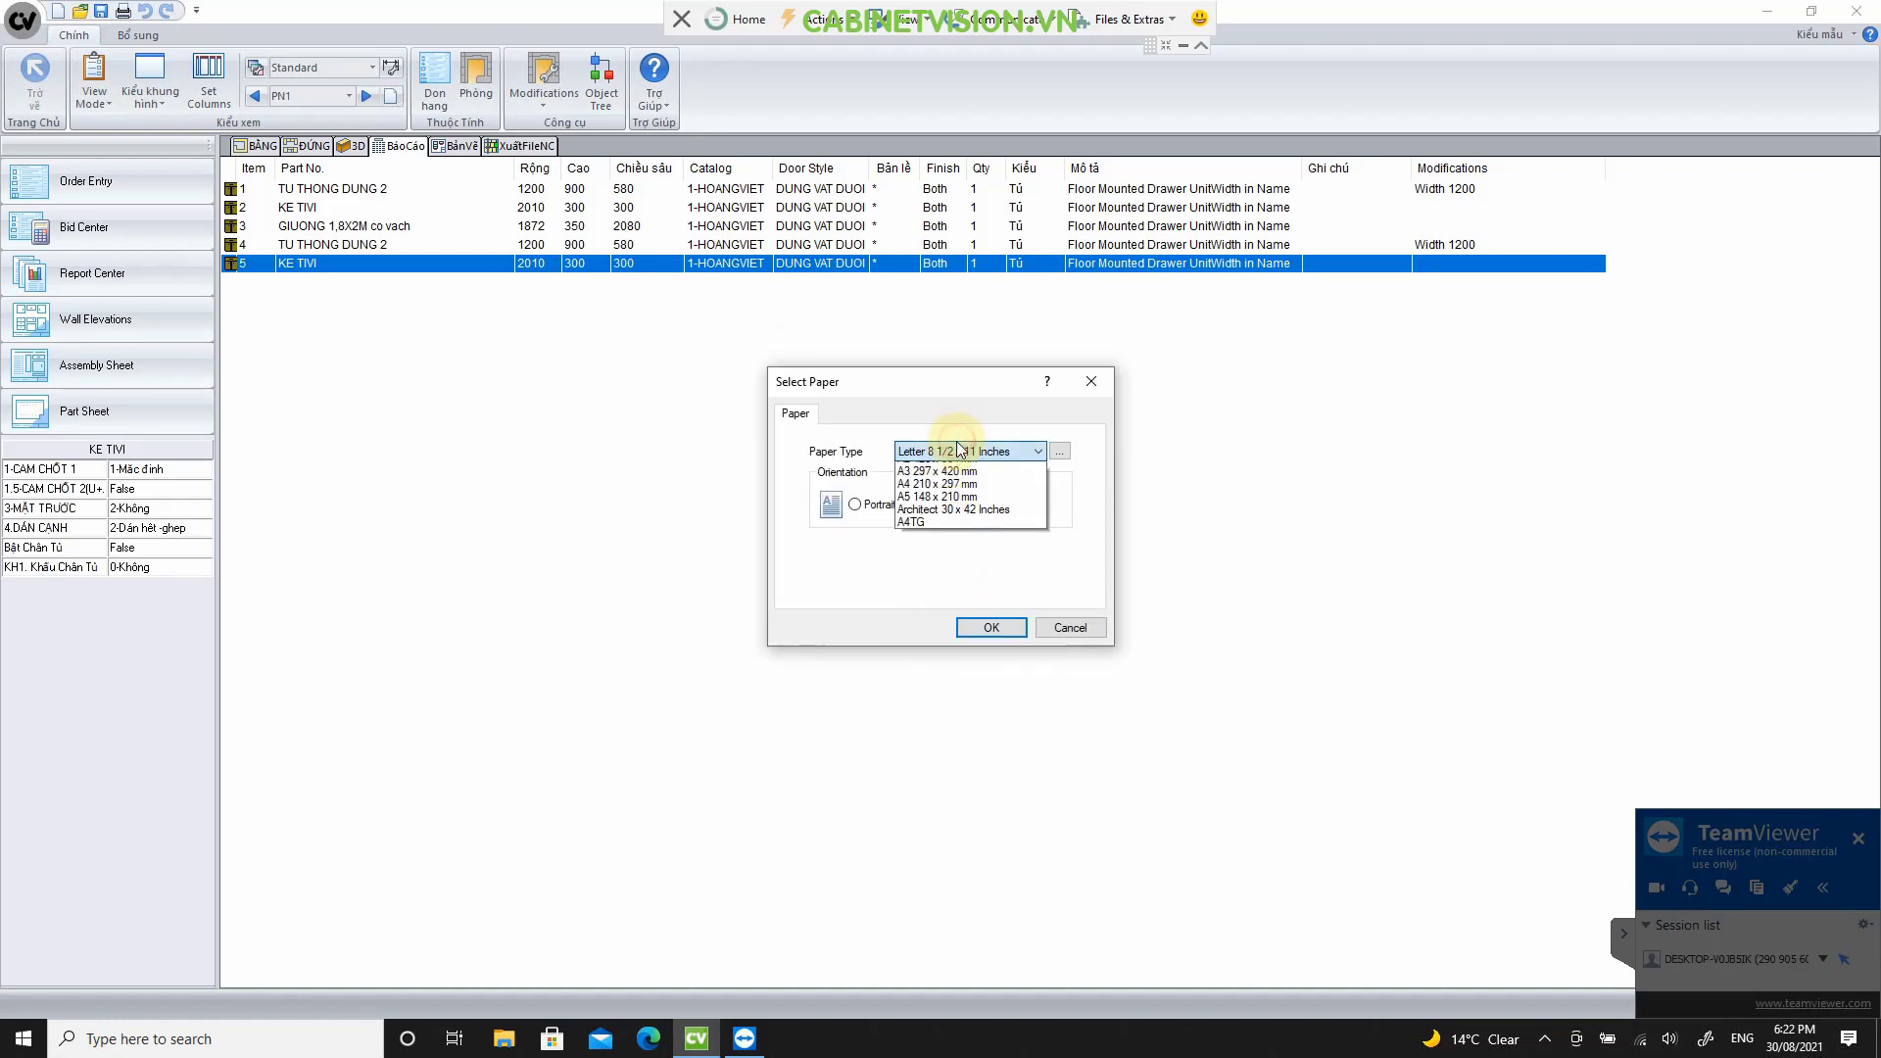
left_click(926, 596)
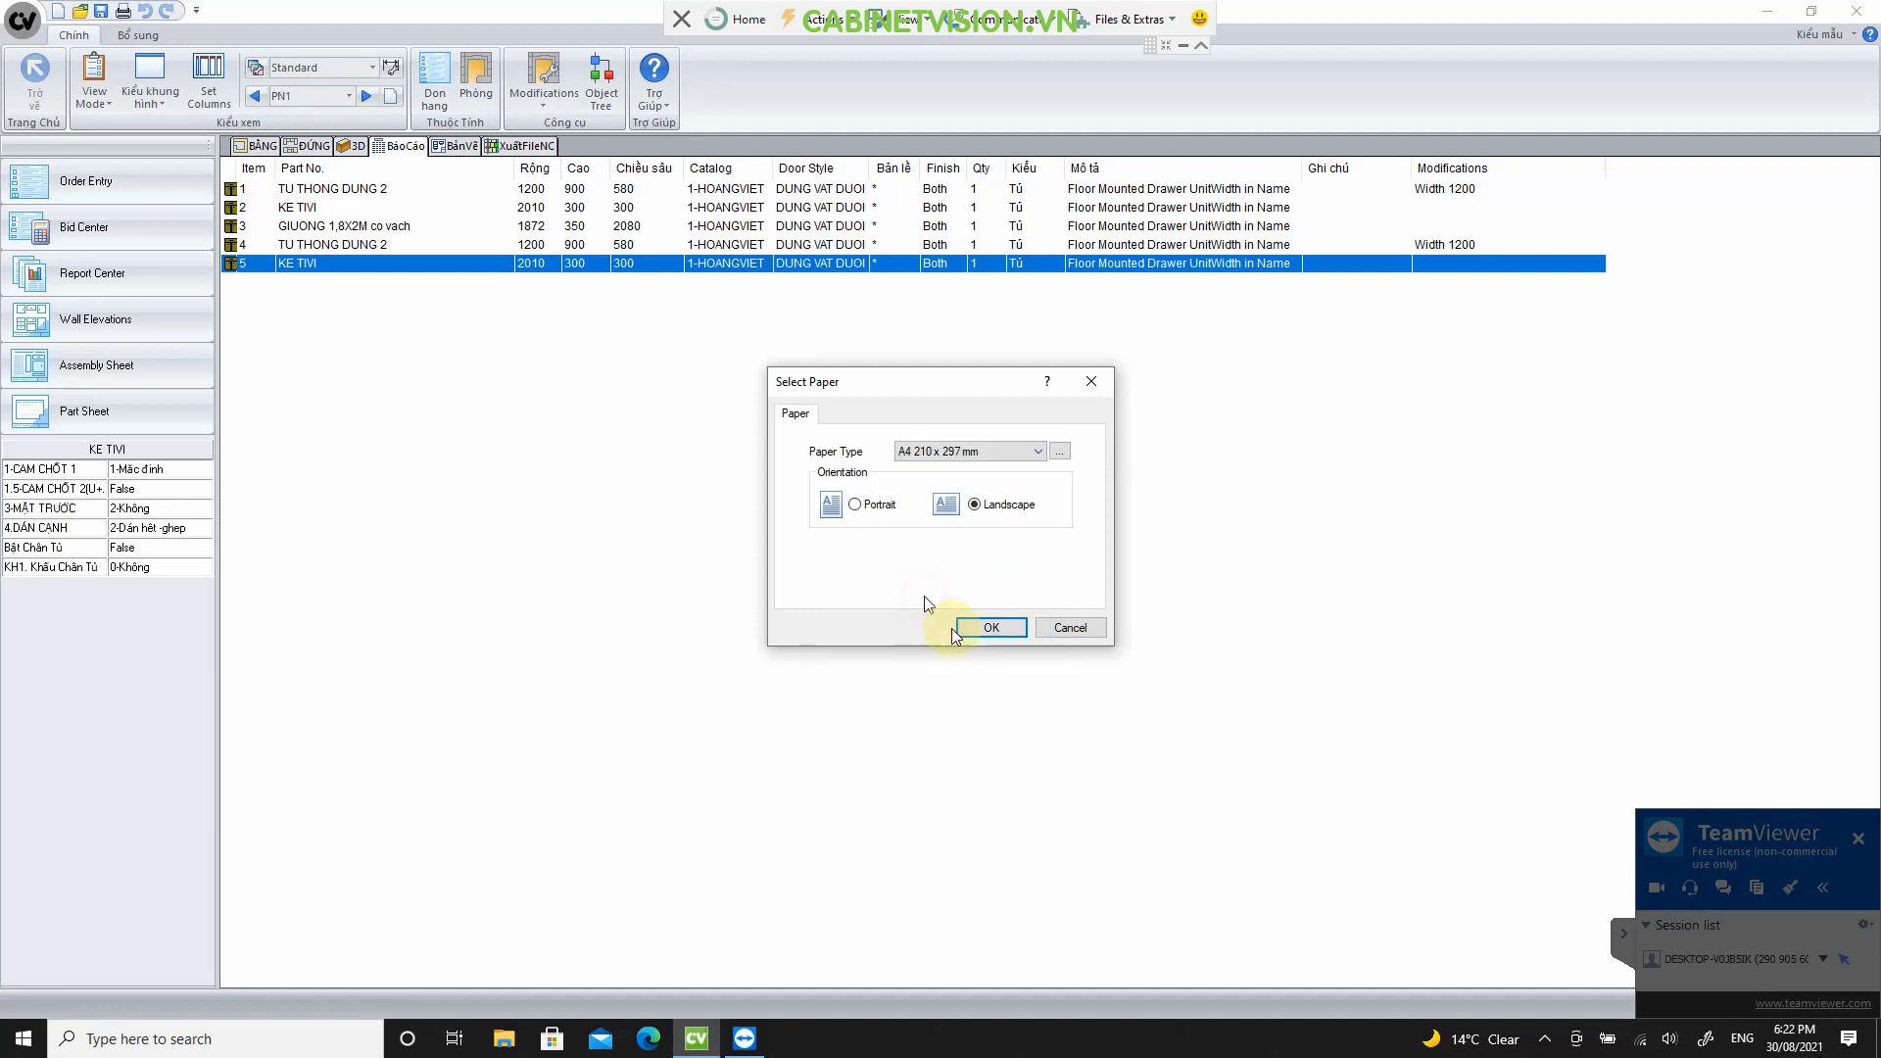
left_click(974, 630)
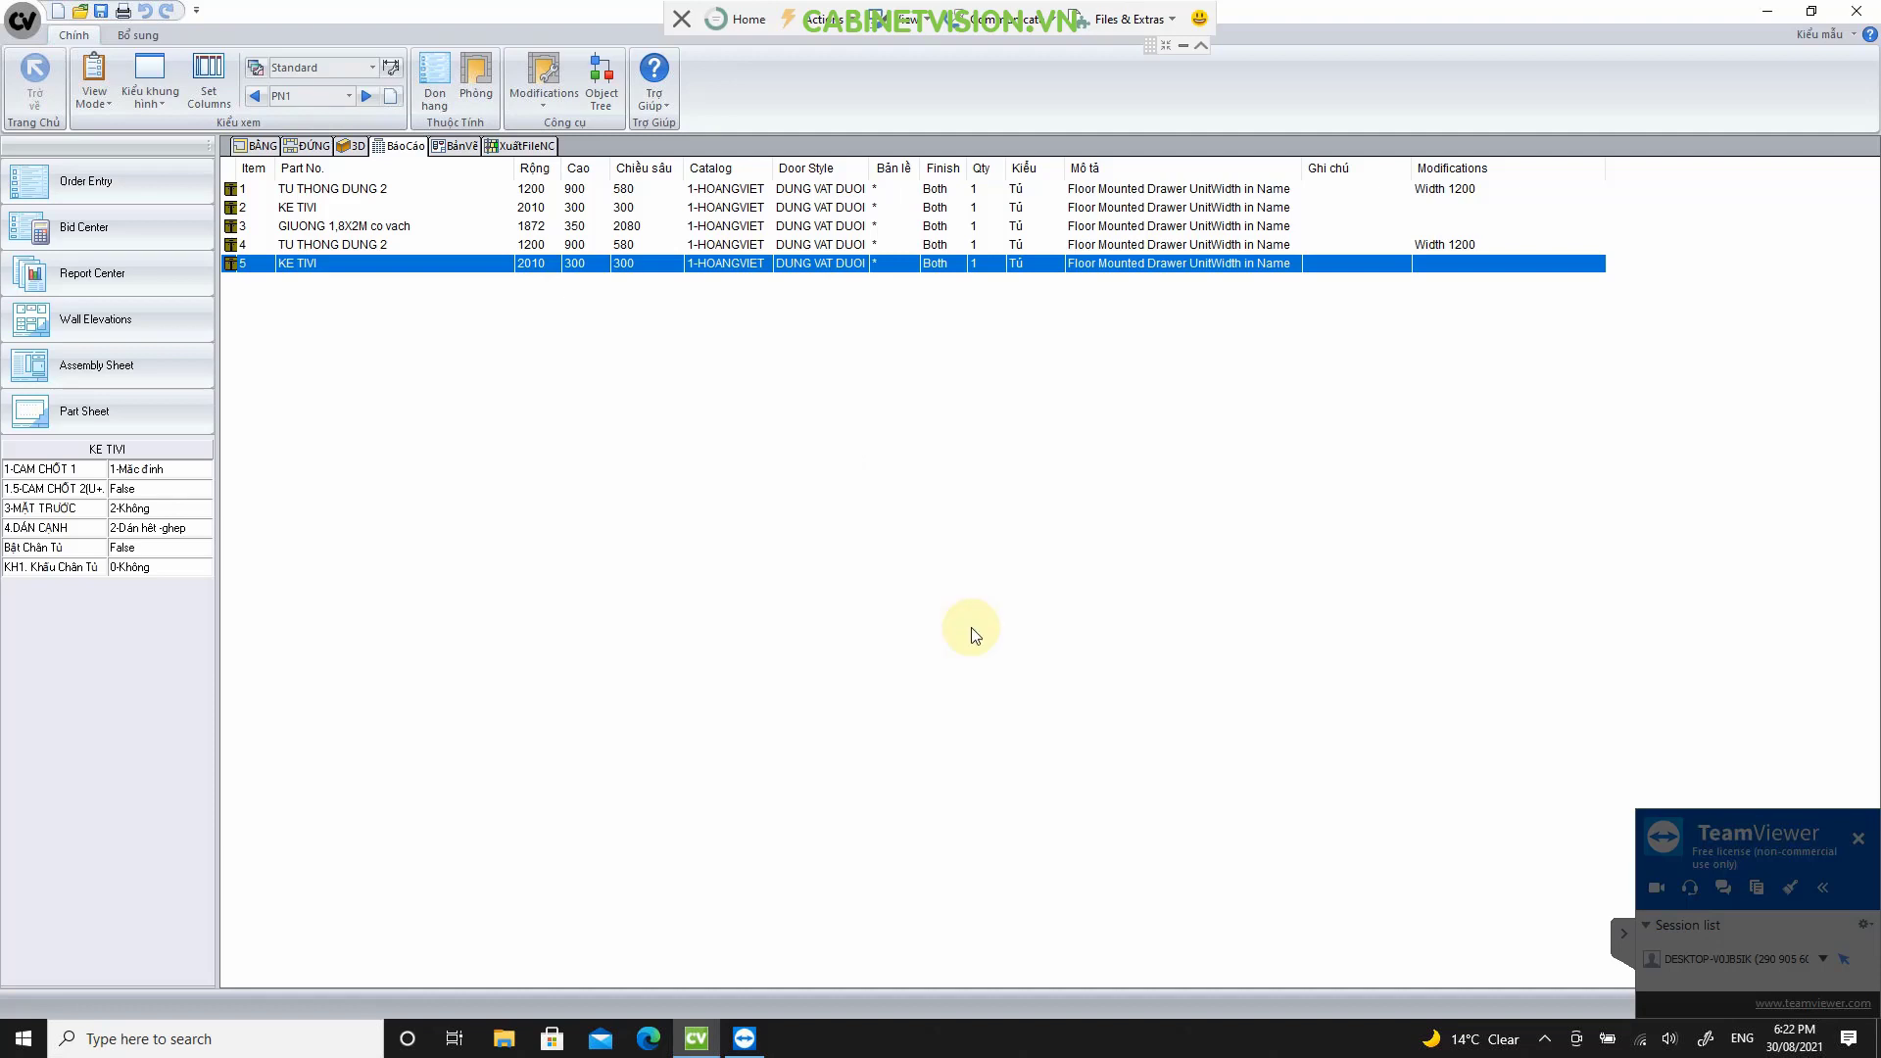
On the drawing sheets, jump to Sheet 11, then advance to the HOI TRAI part sheet.
left_click(455, 146)
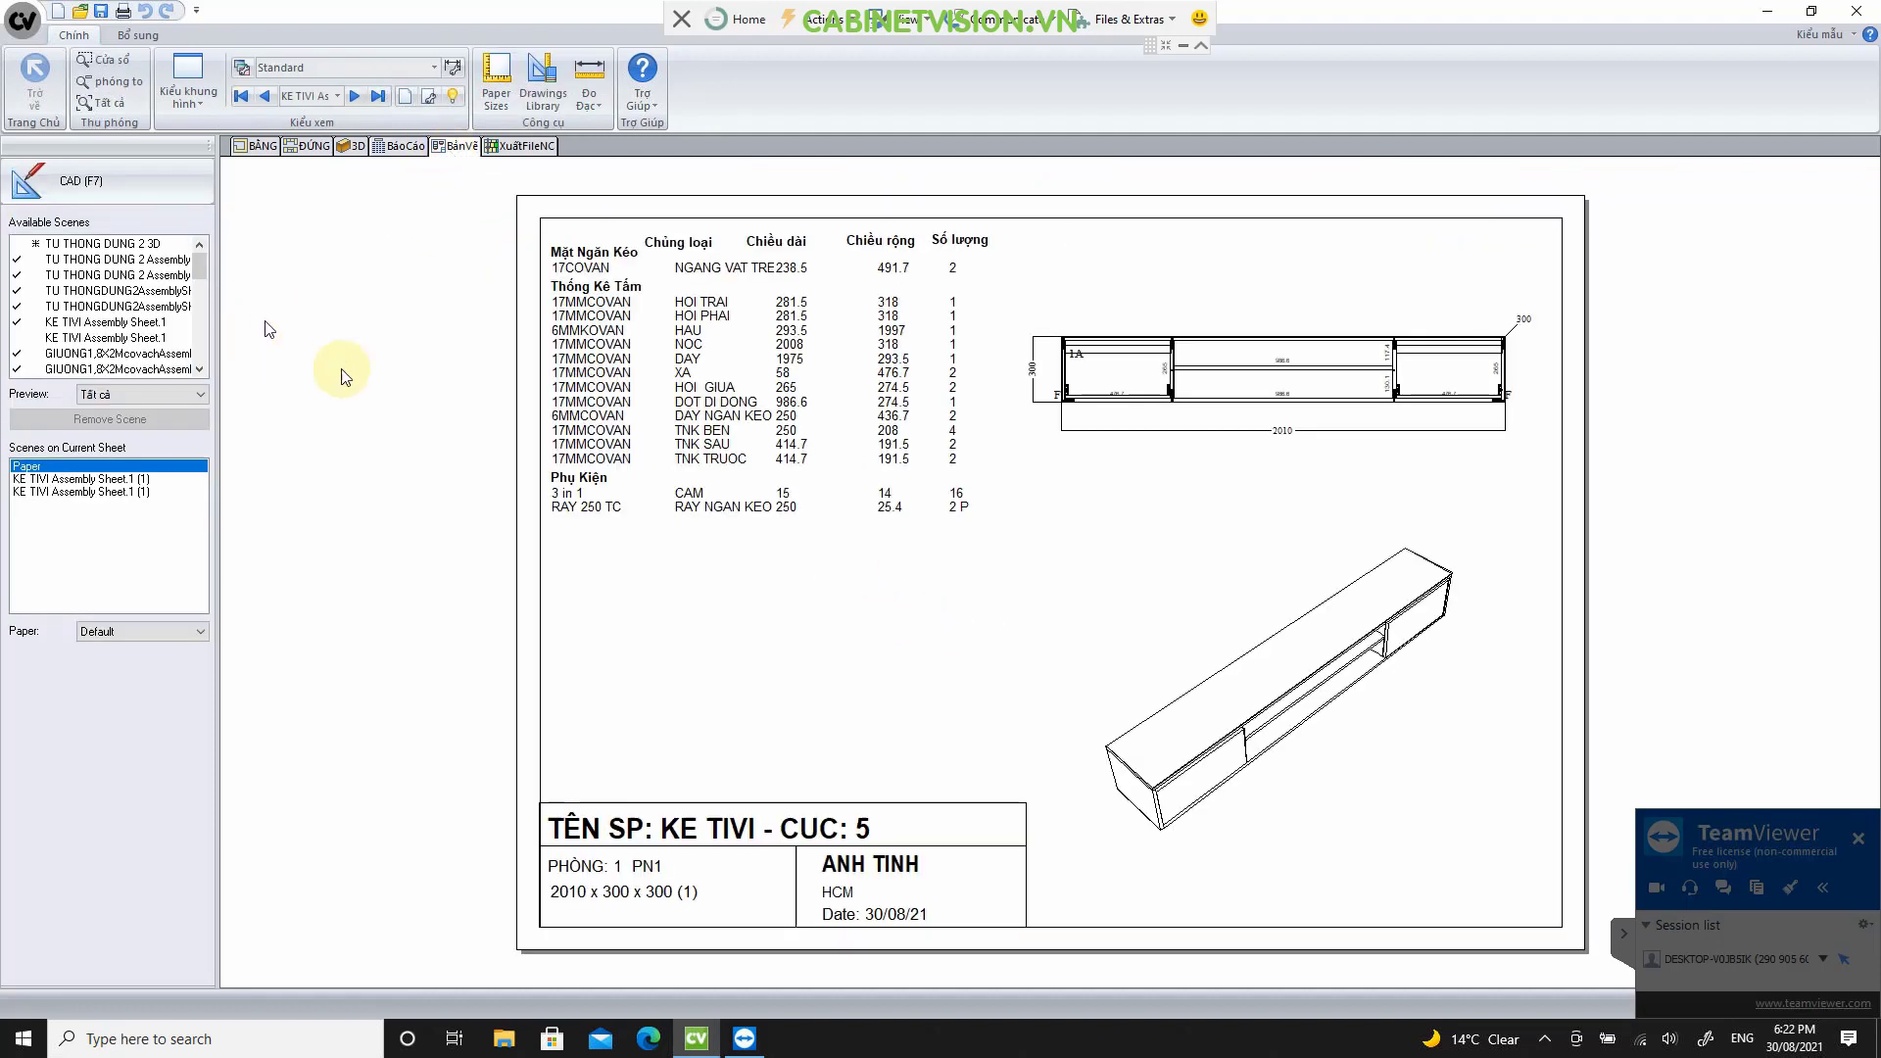
left_click(338, 96)
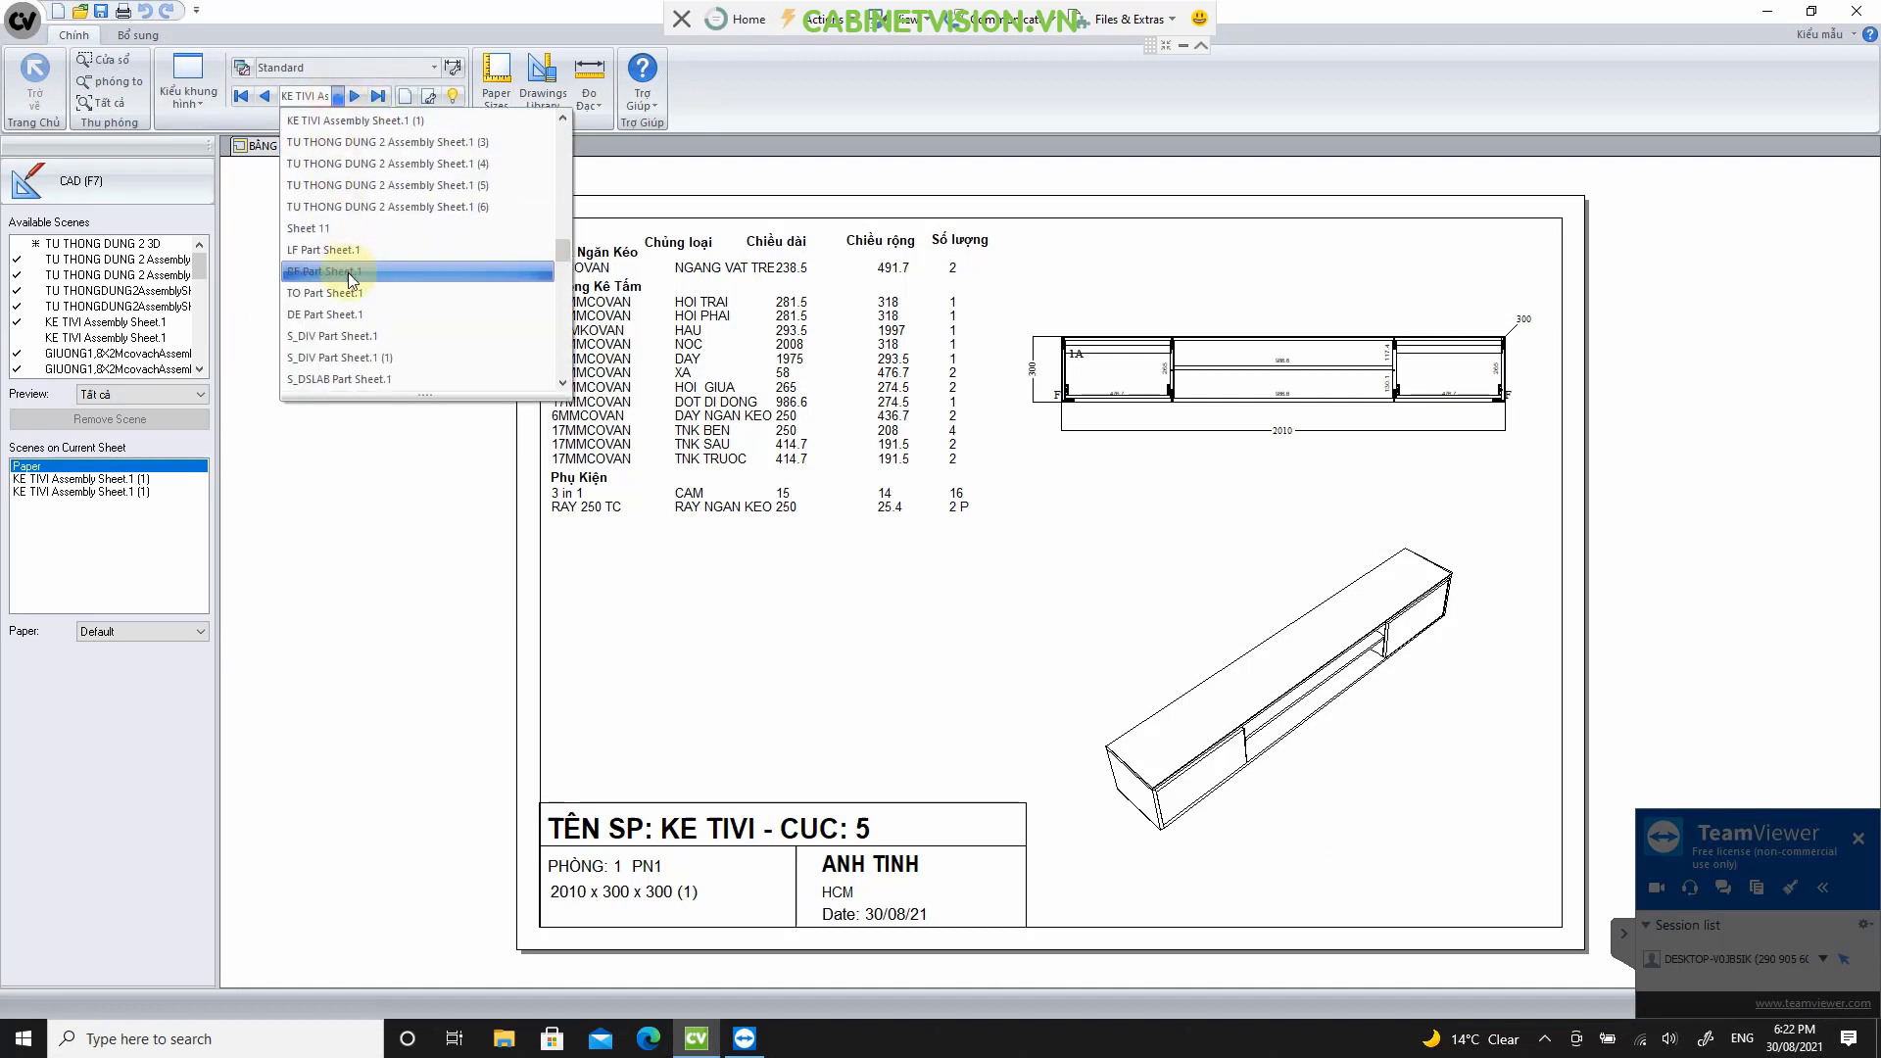
scroll(349, 274, "down", 2)
scroll(349, 274, "up", 2)
left_click(338, 231)
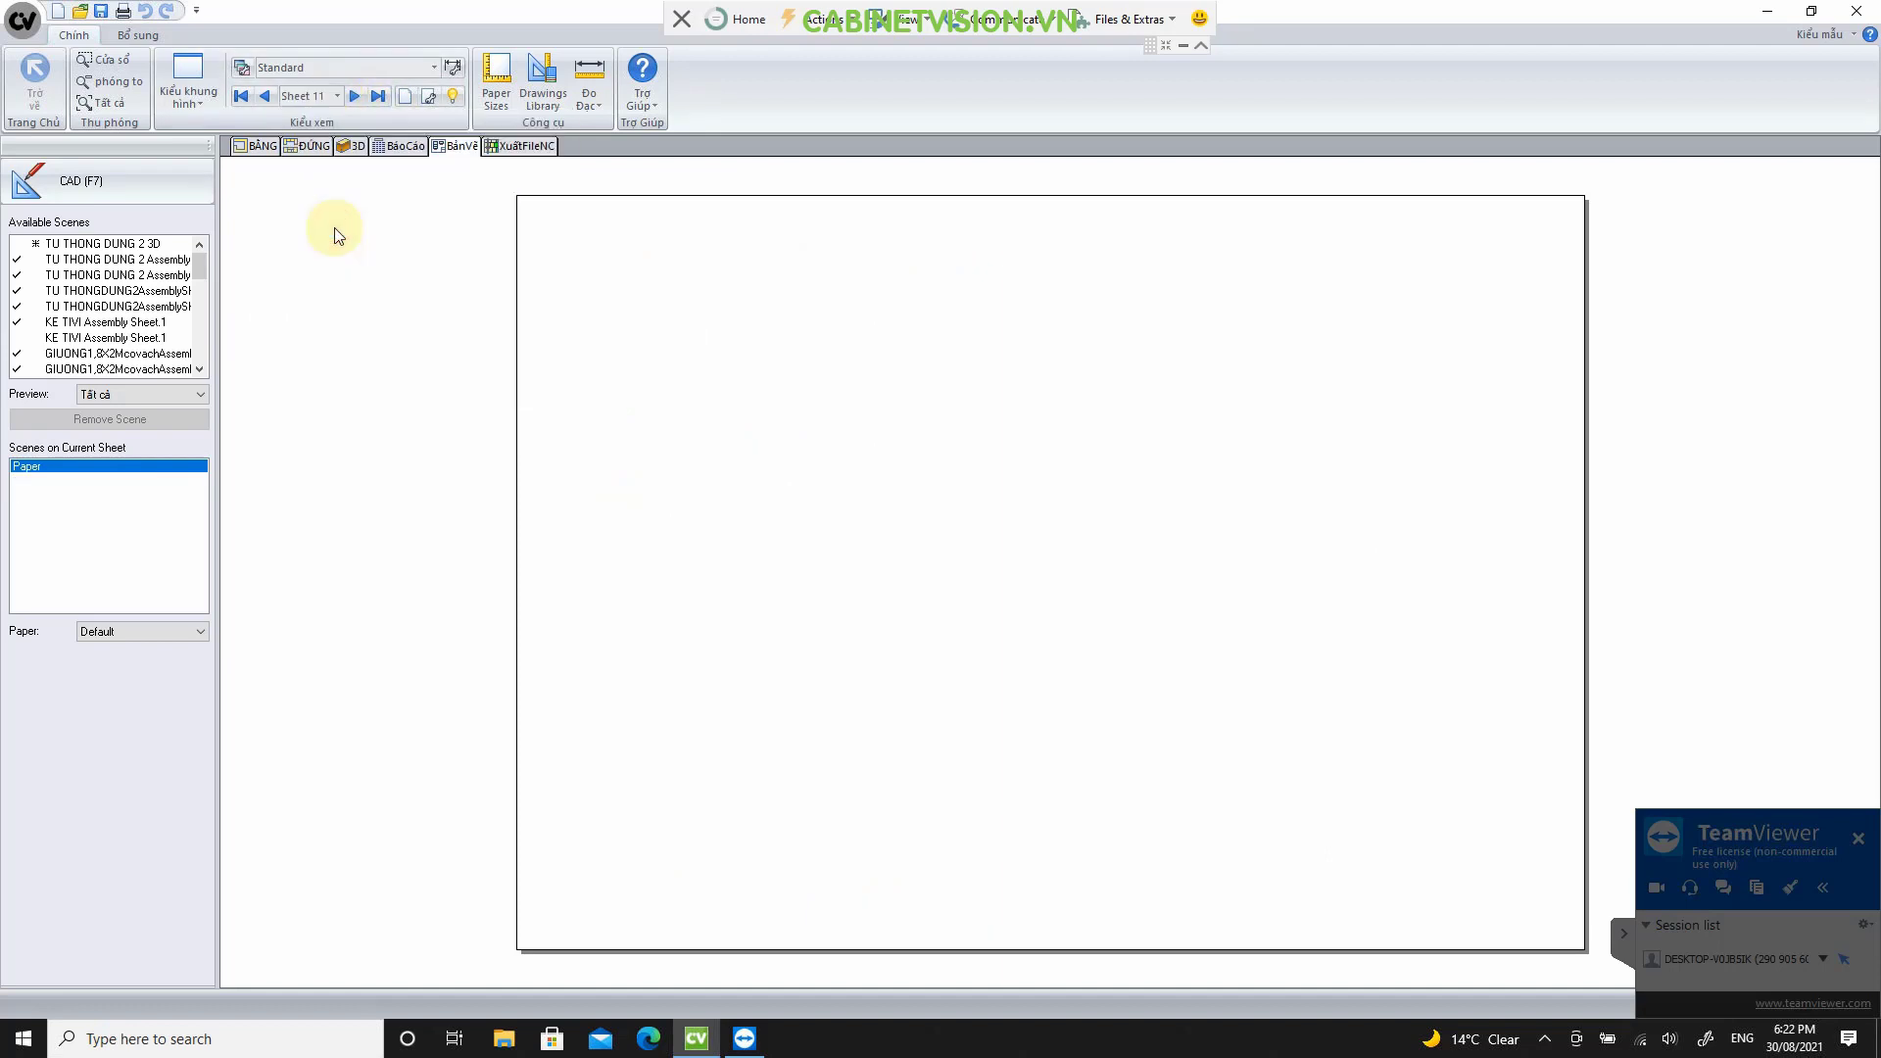
left_click(355, 97)
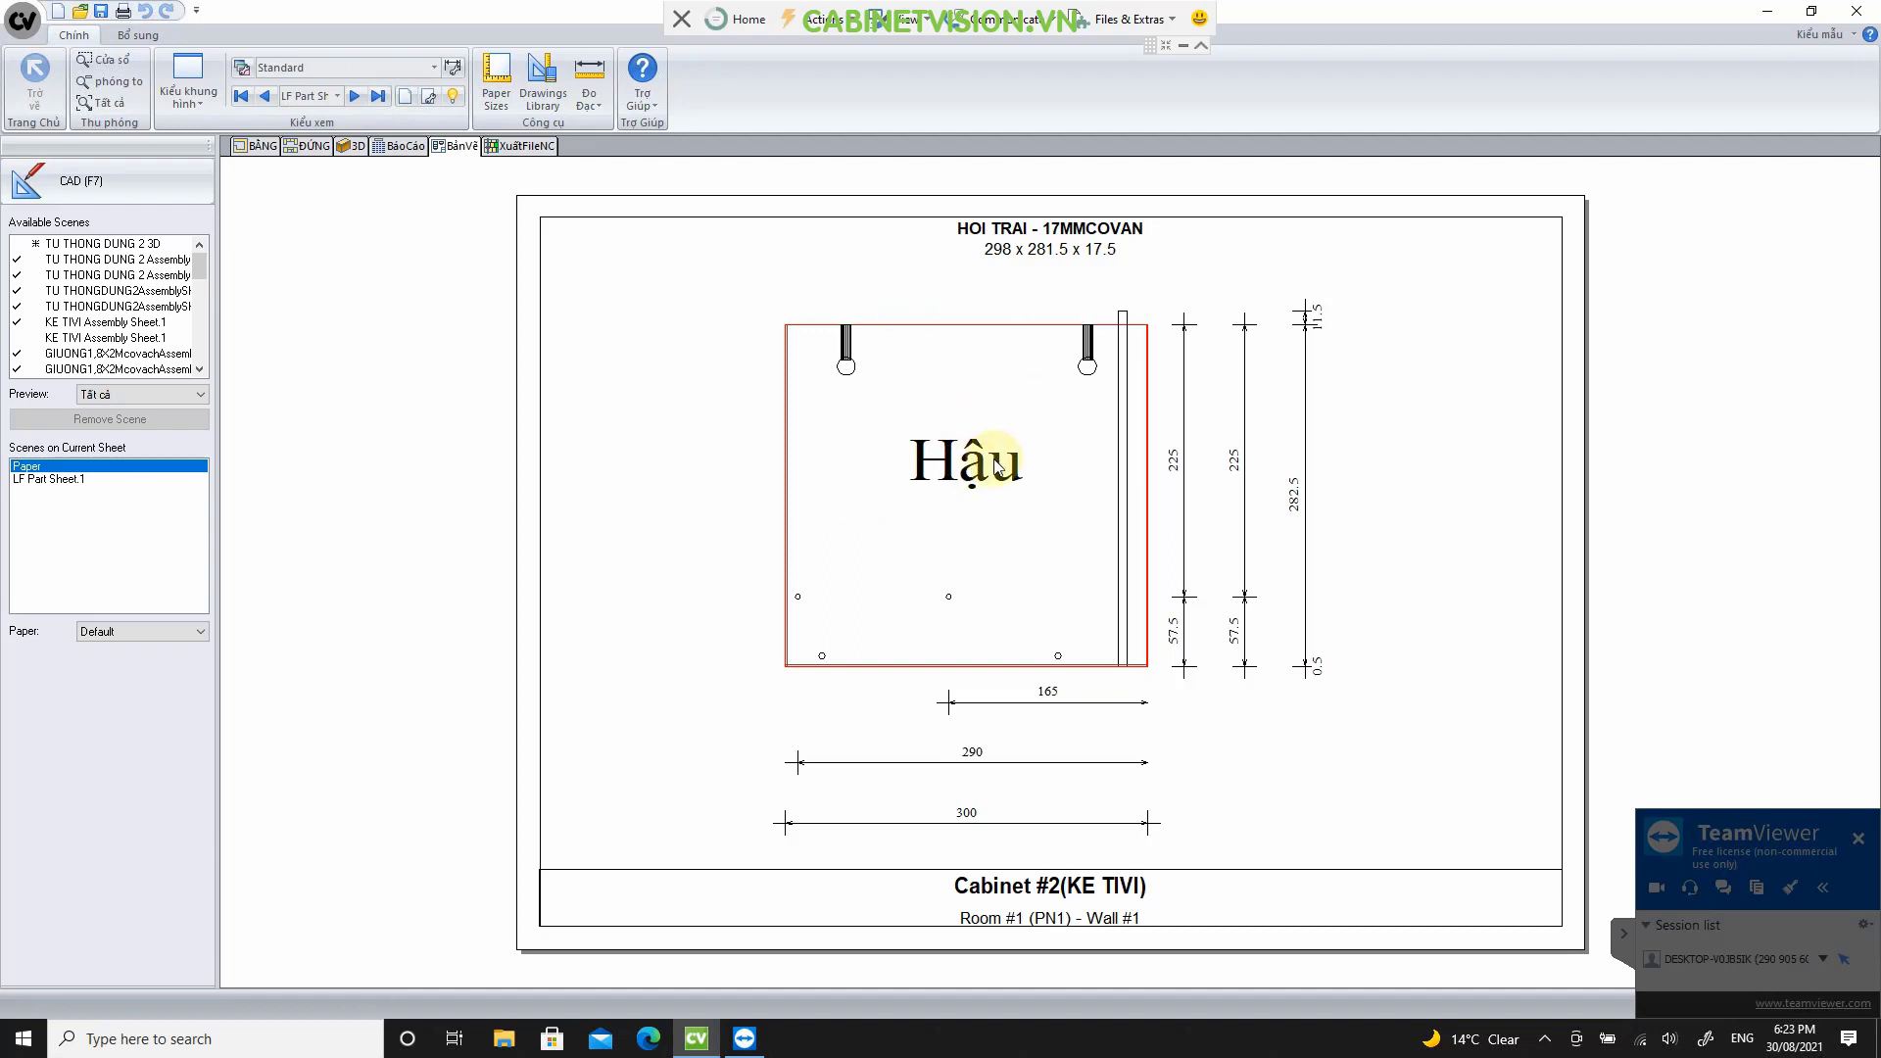
Page forward through HOI PHAI, NOC, DAY, HOI GIUA, CANH and TNK BEN sheets to TU THONG DUNG 2.
left_click(353, 96)
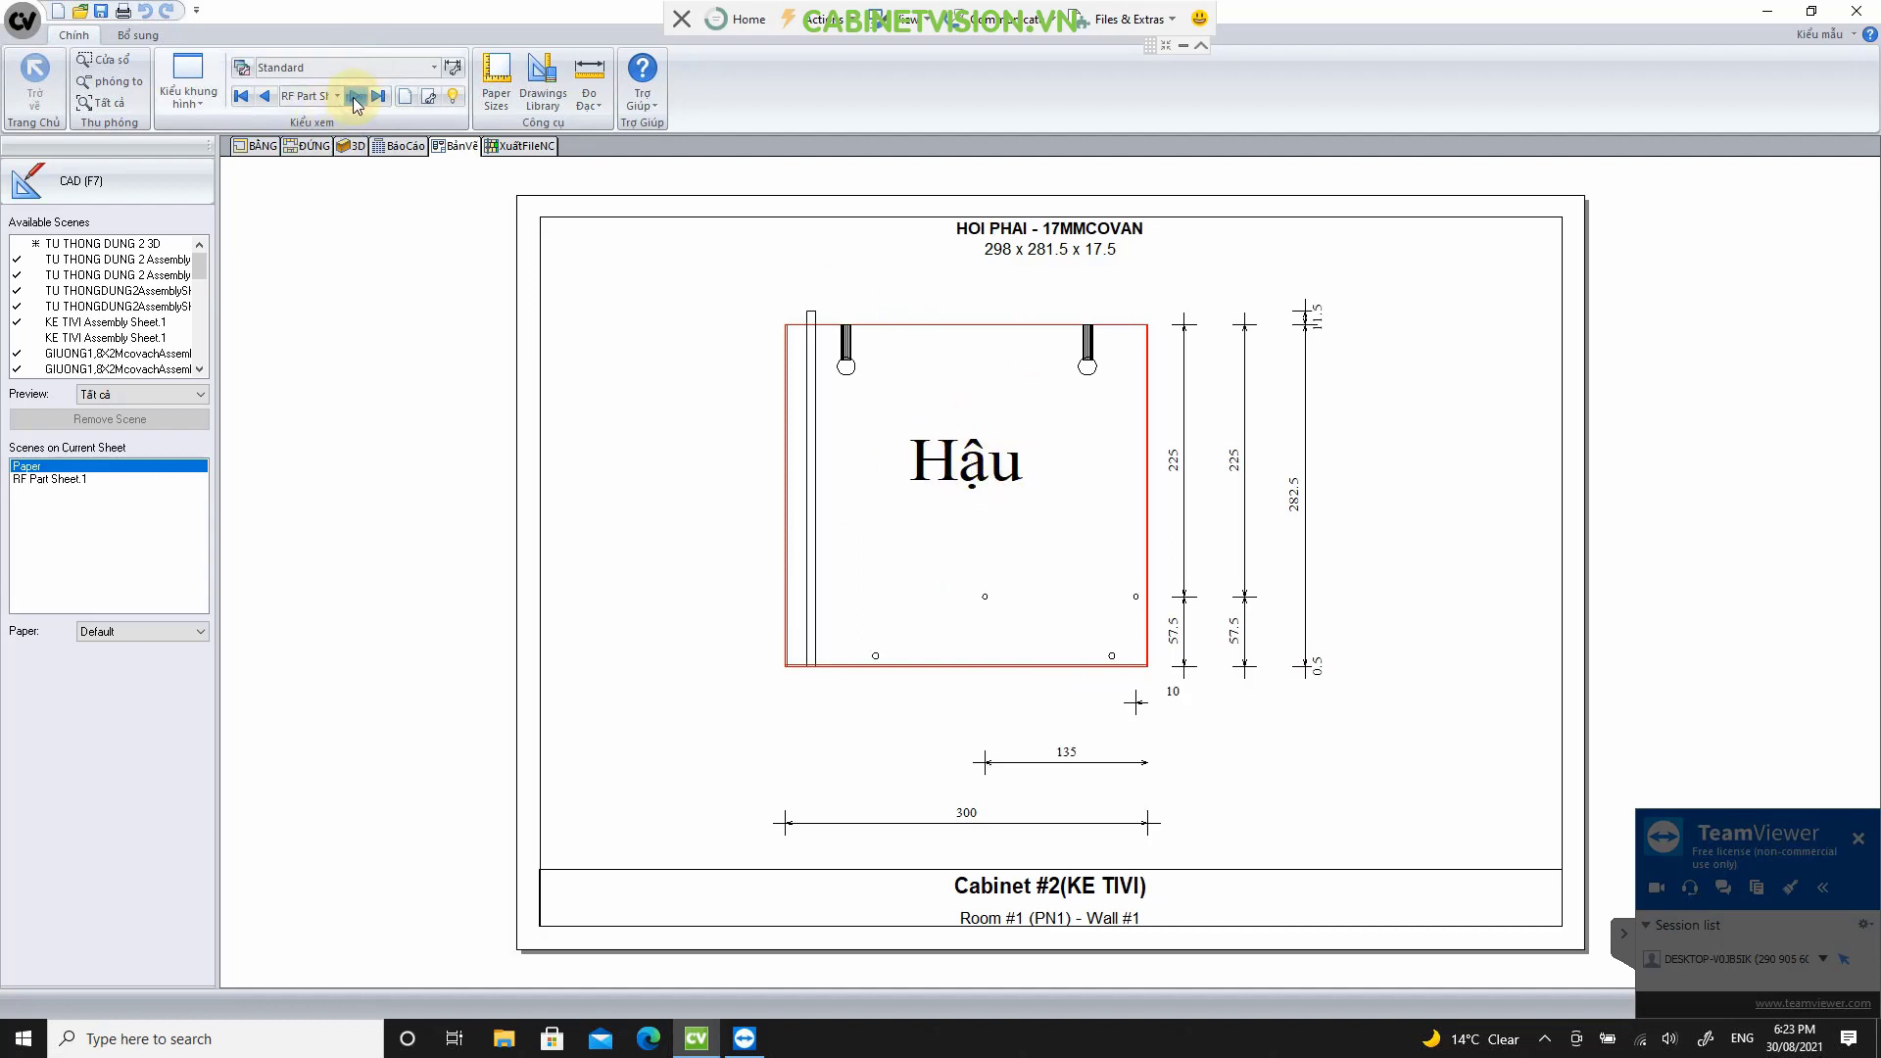
left_click(354, 97)
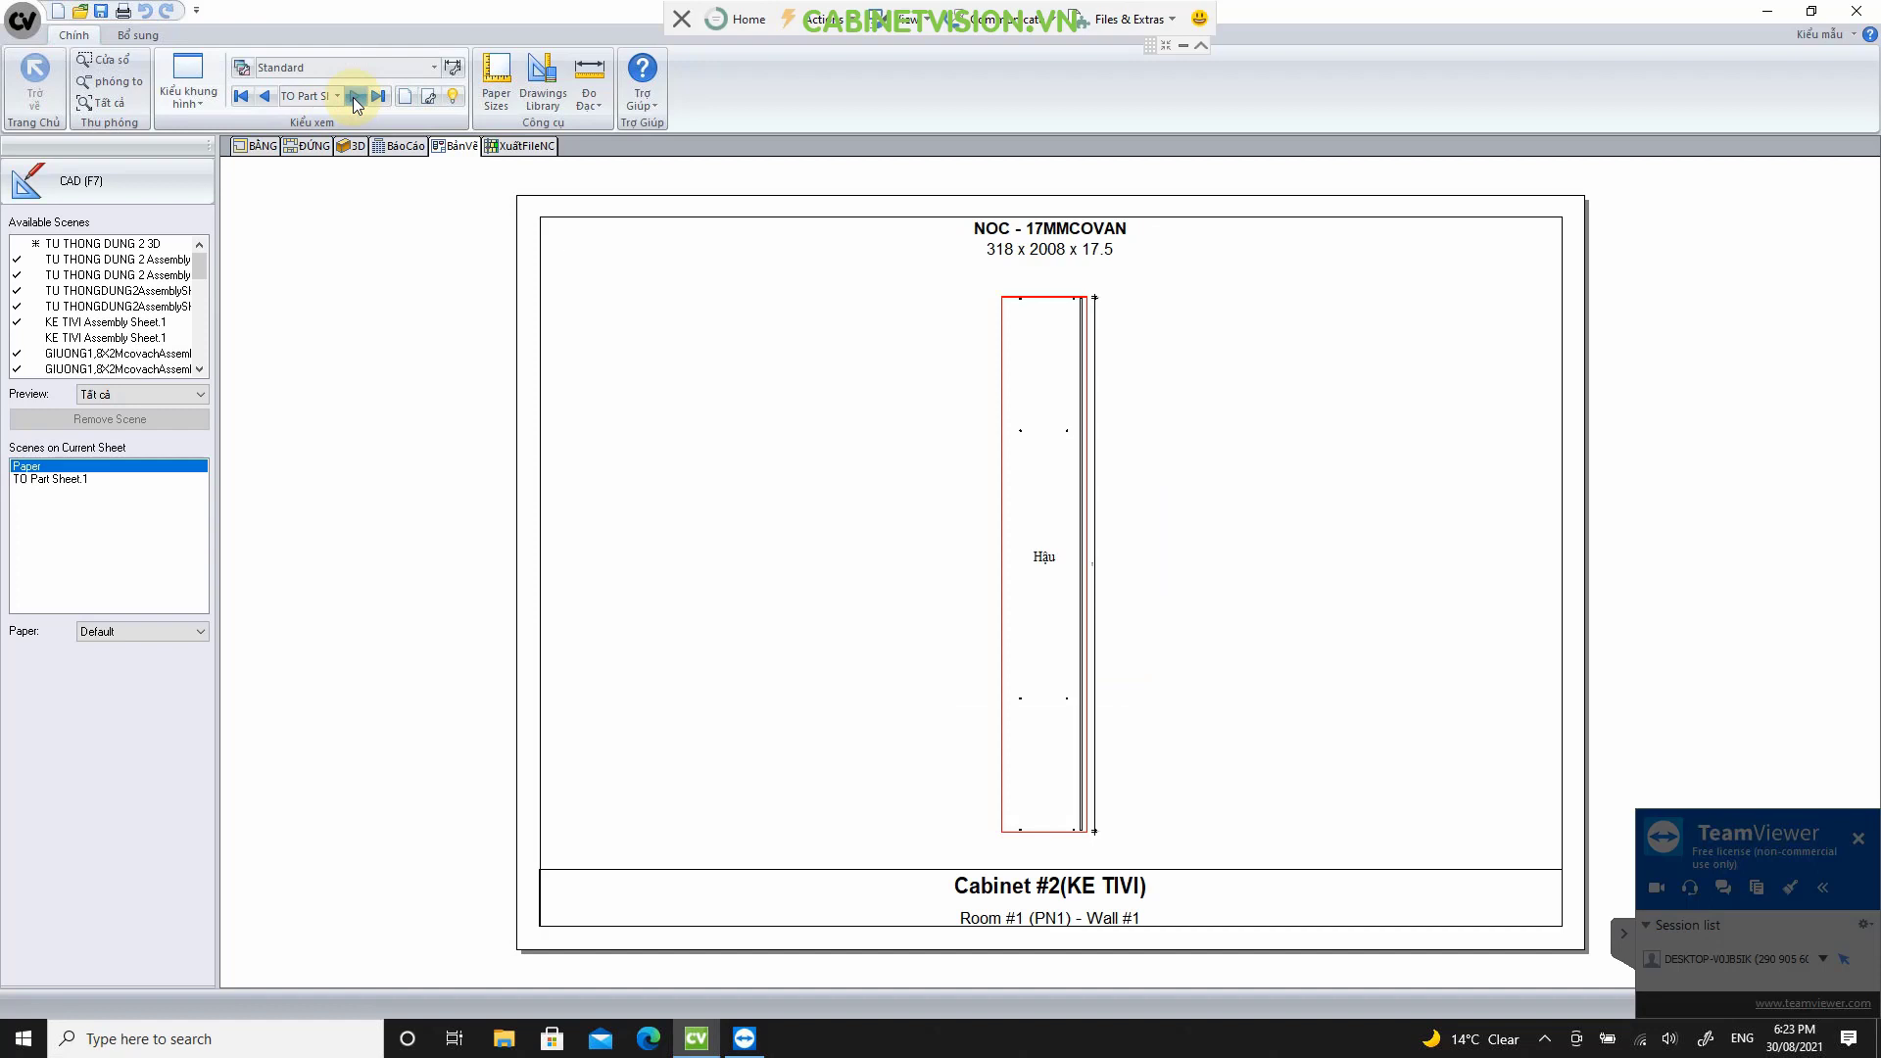
left_click(353, 97)
left_click(353, 97)
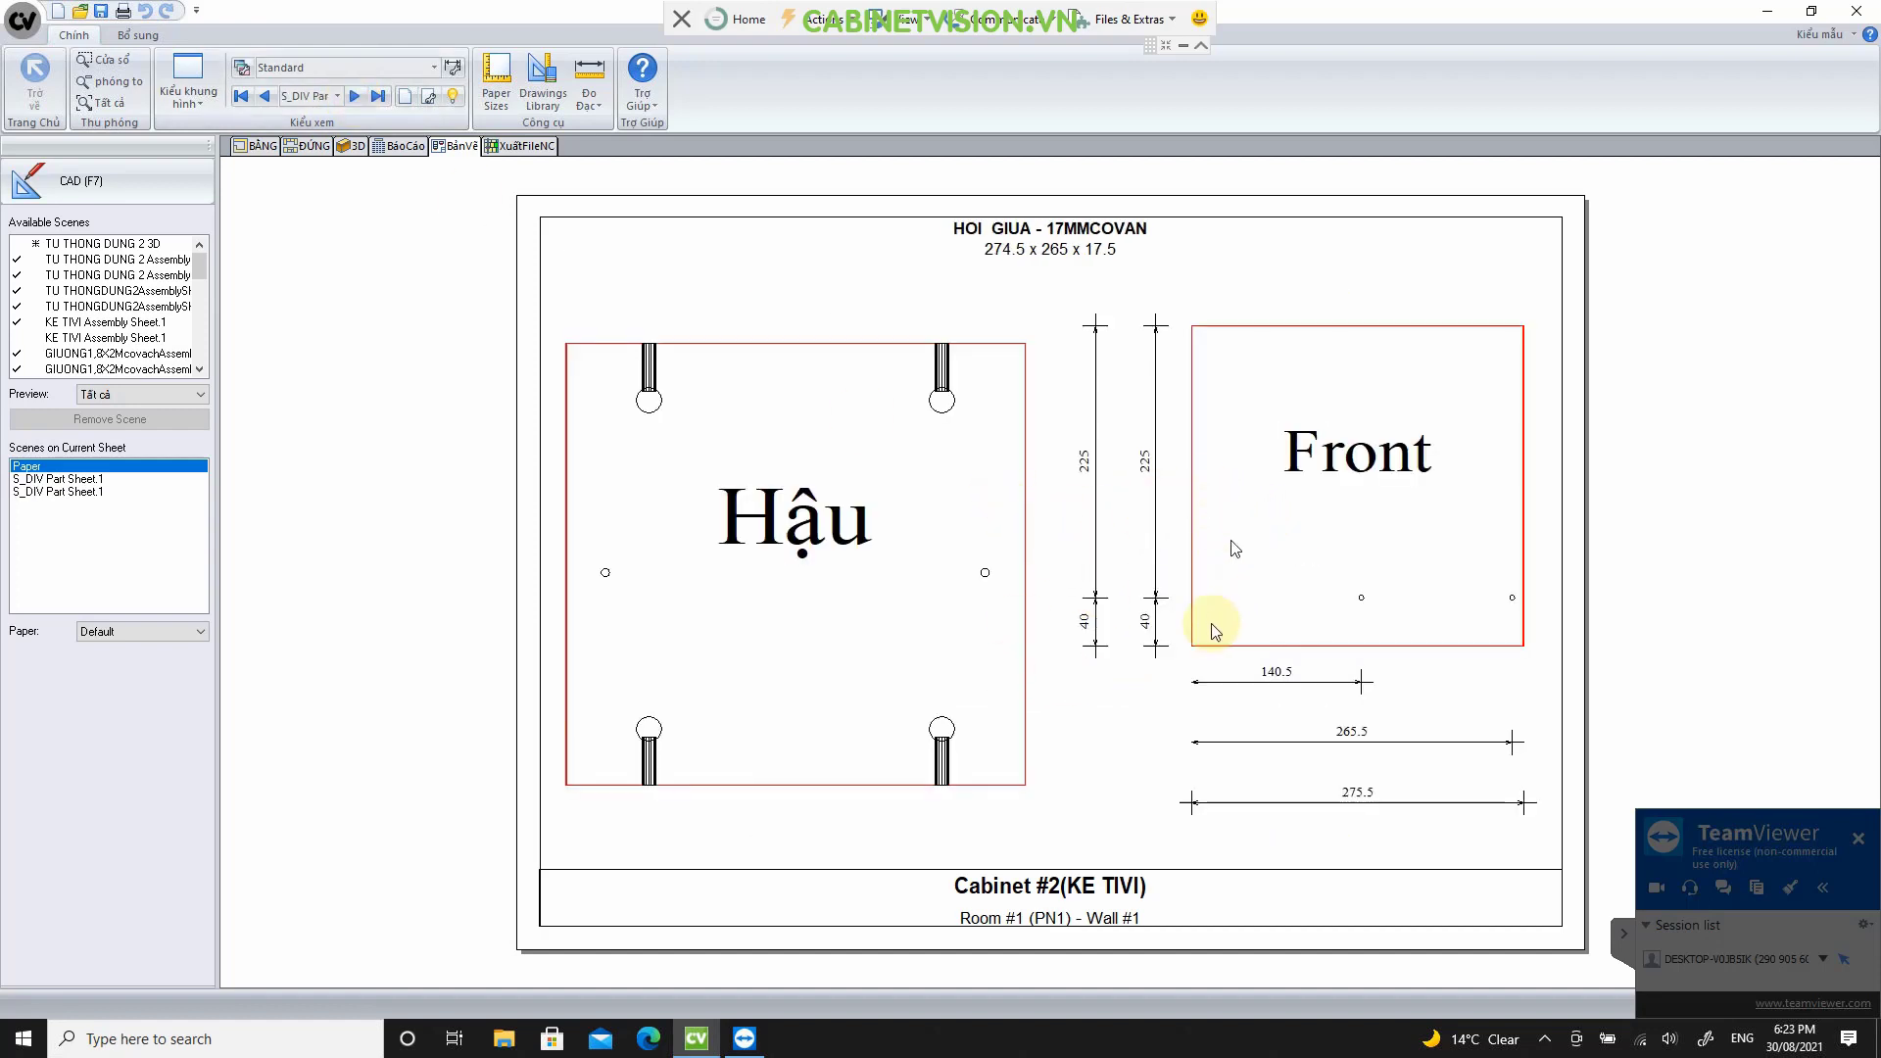
left_click(354, 97)
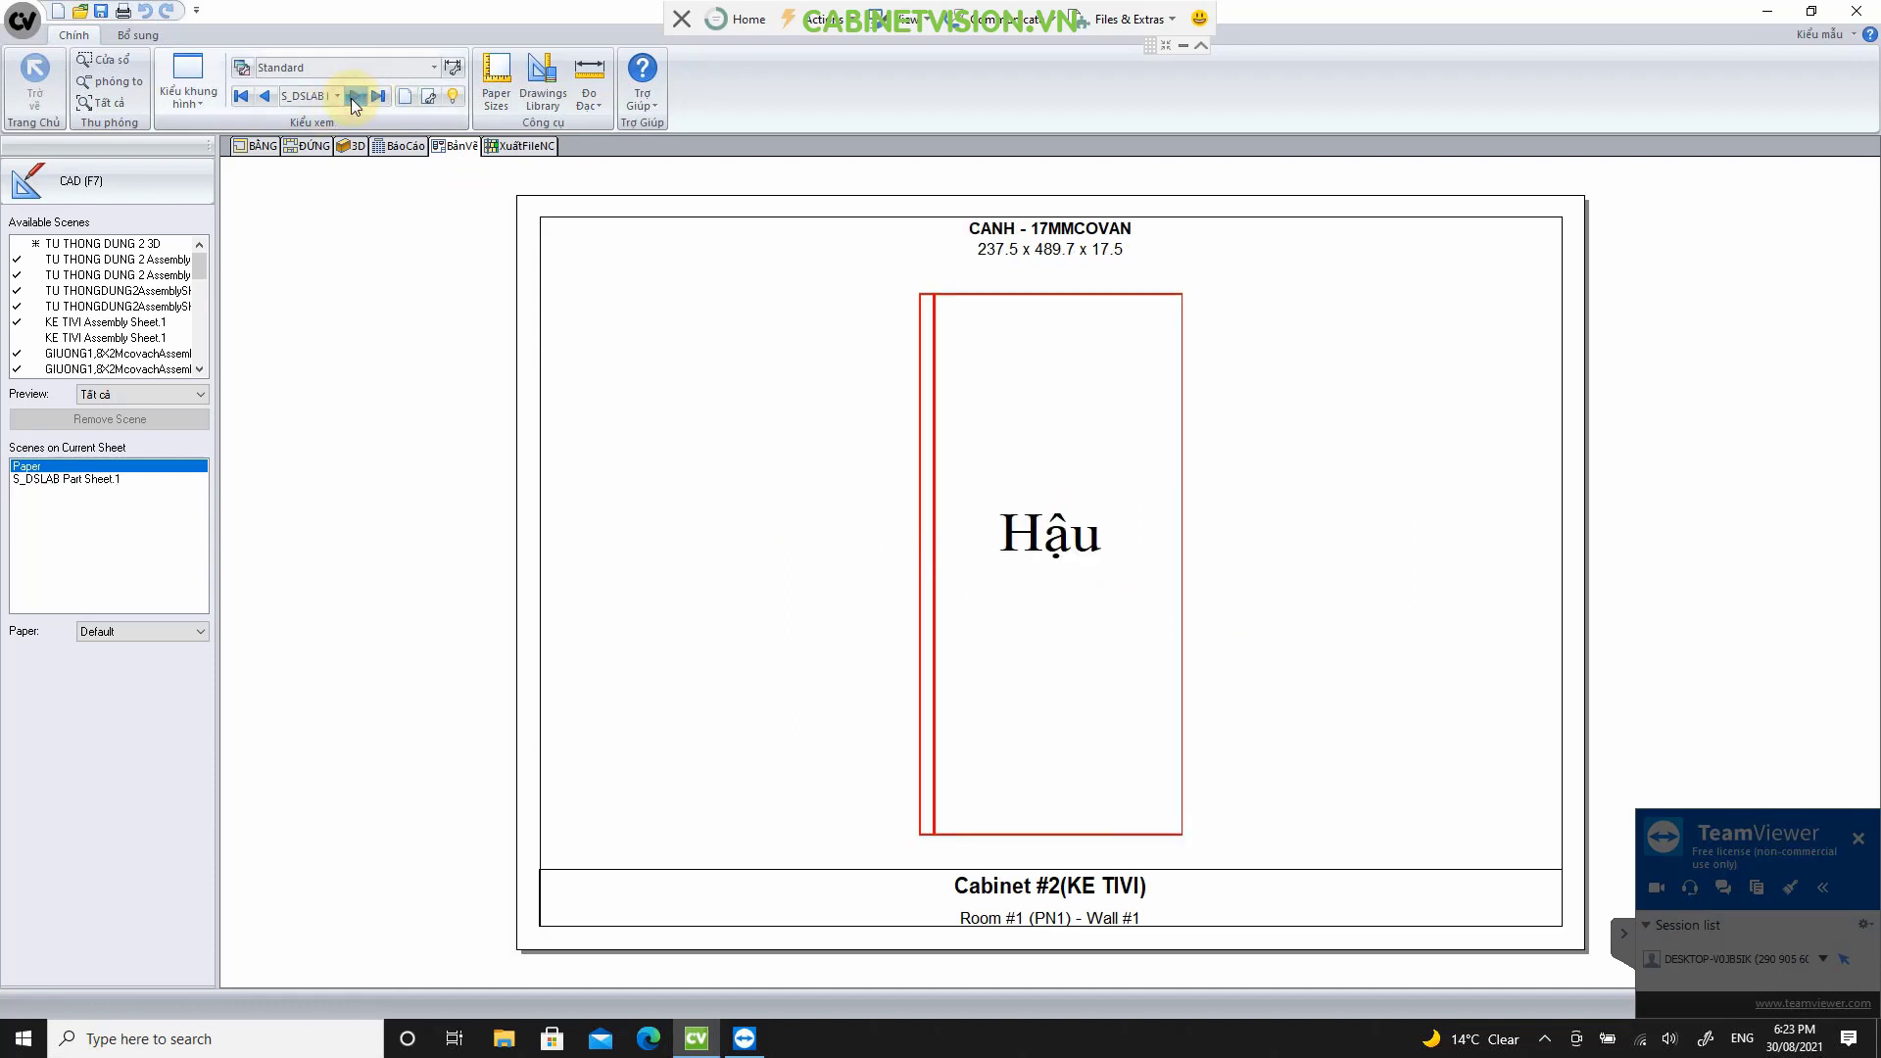
left_click(353, 98)
left_click(337, 96)
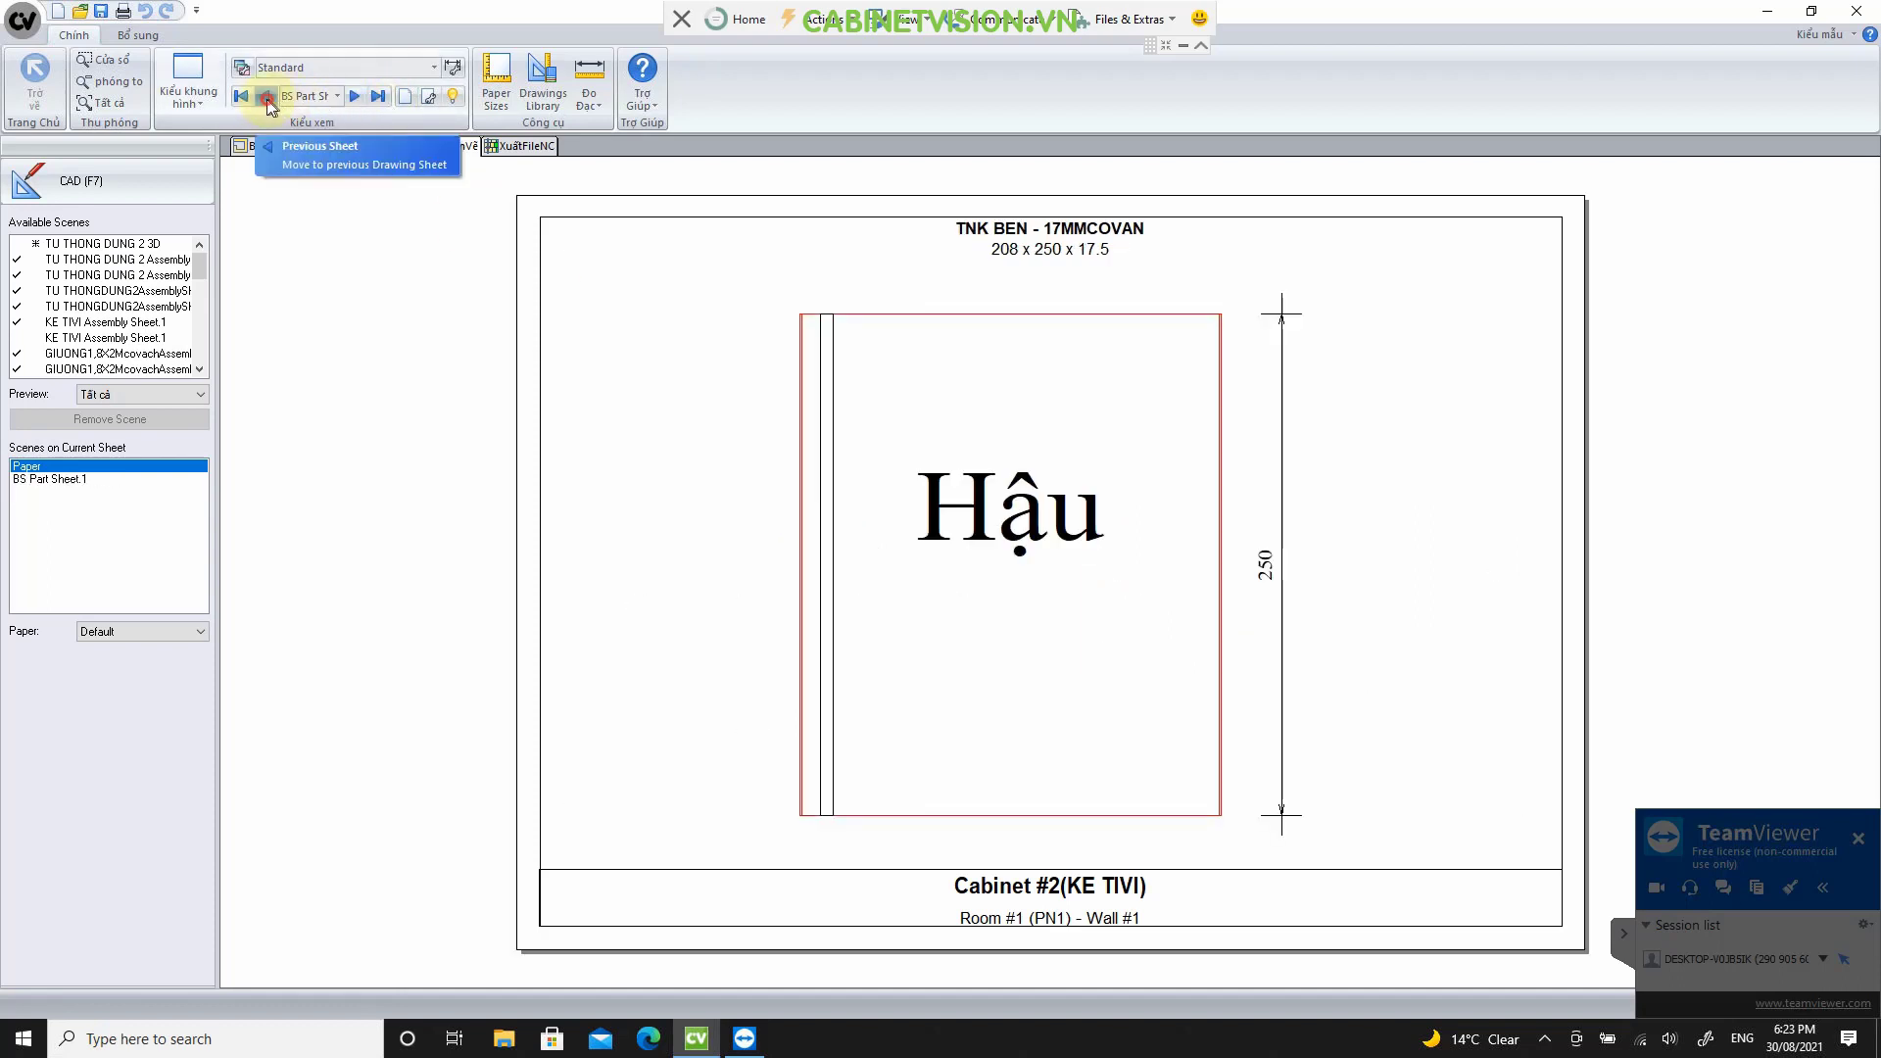
left_click(345, 102)
left_click(356, 101)
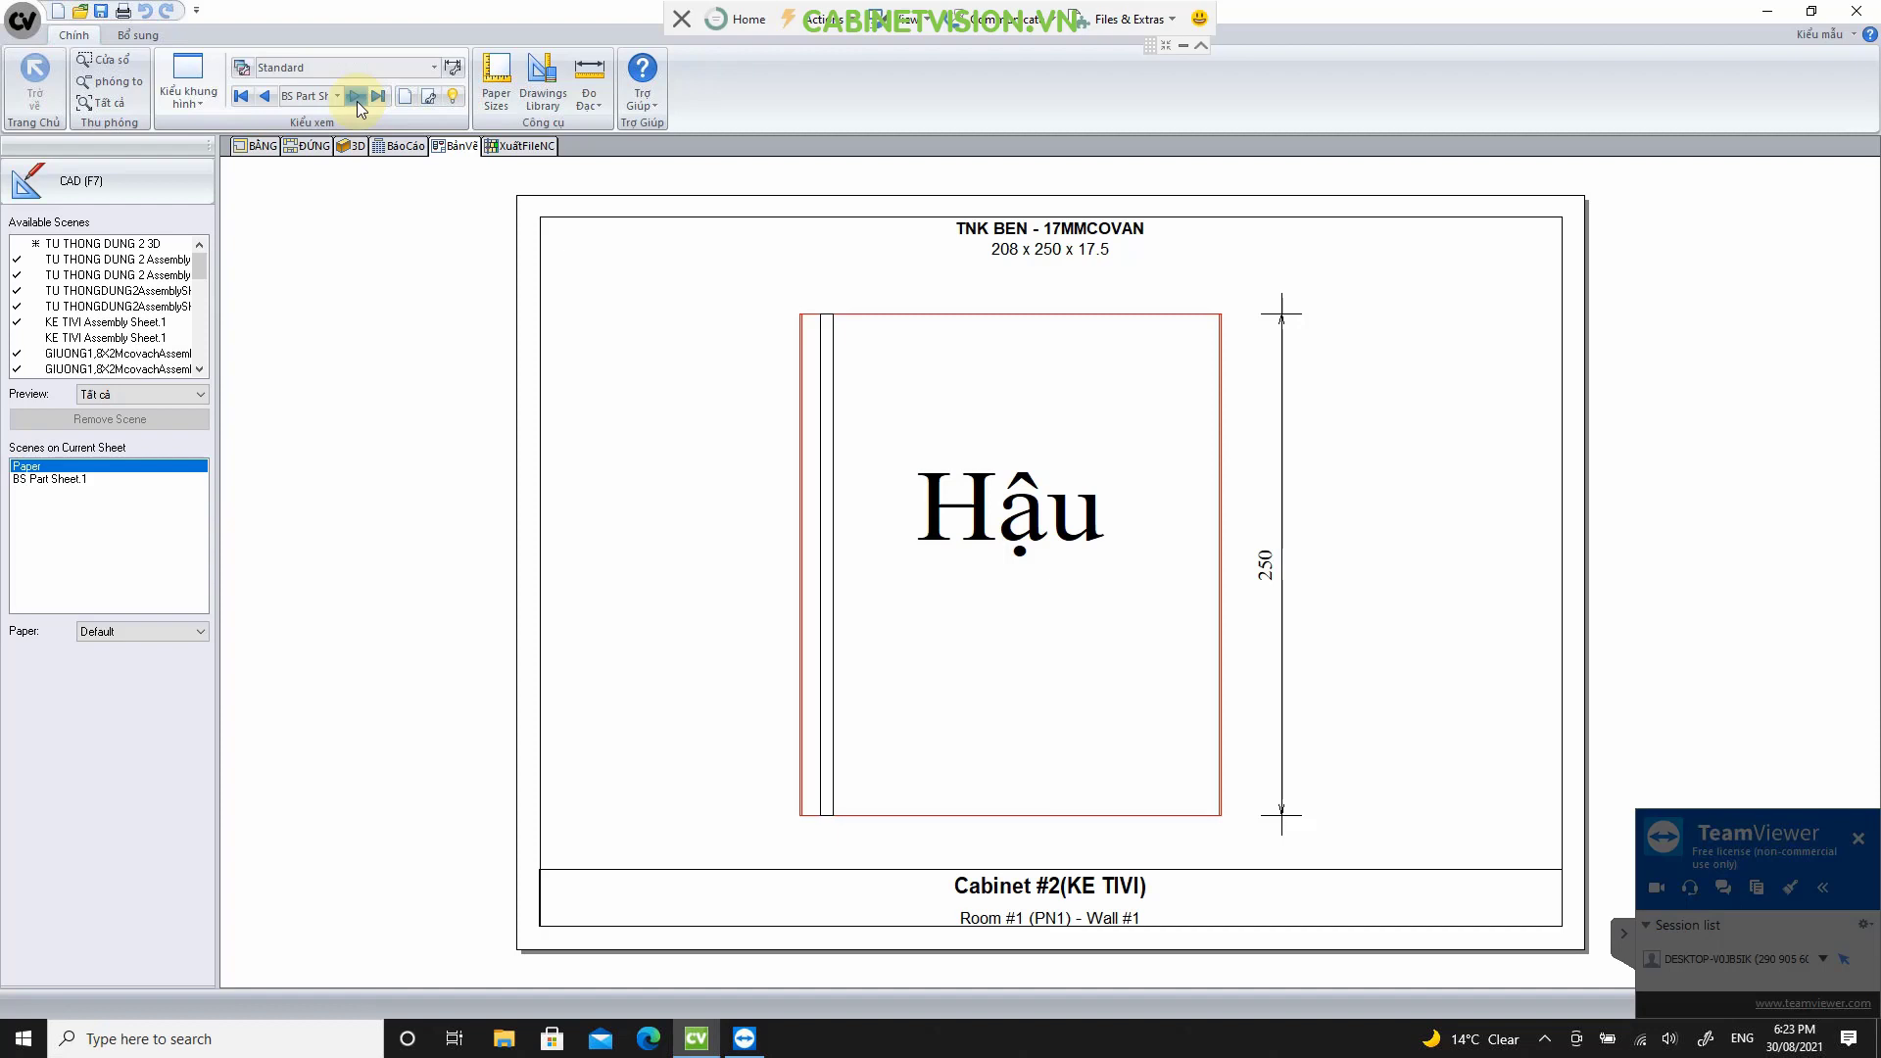
left_click(357, 98)
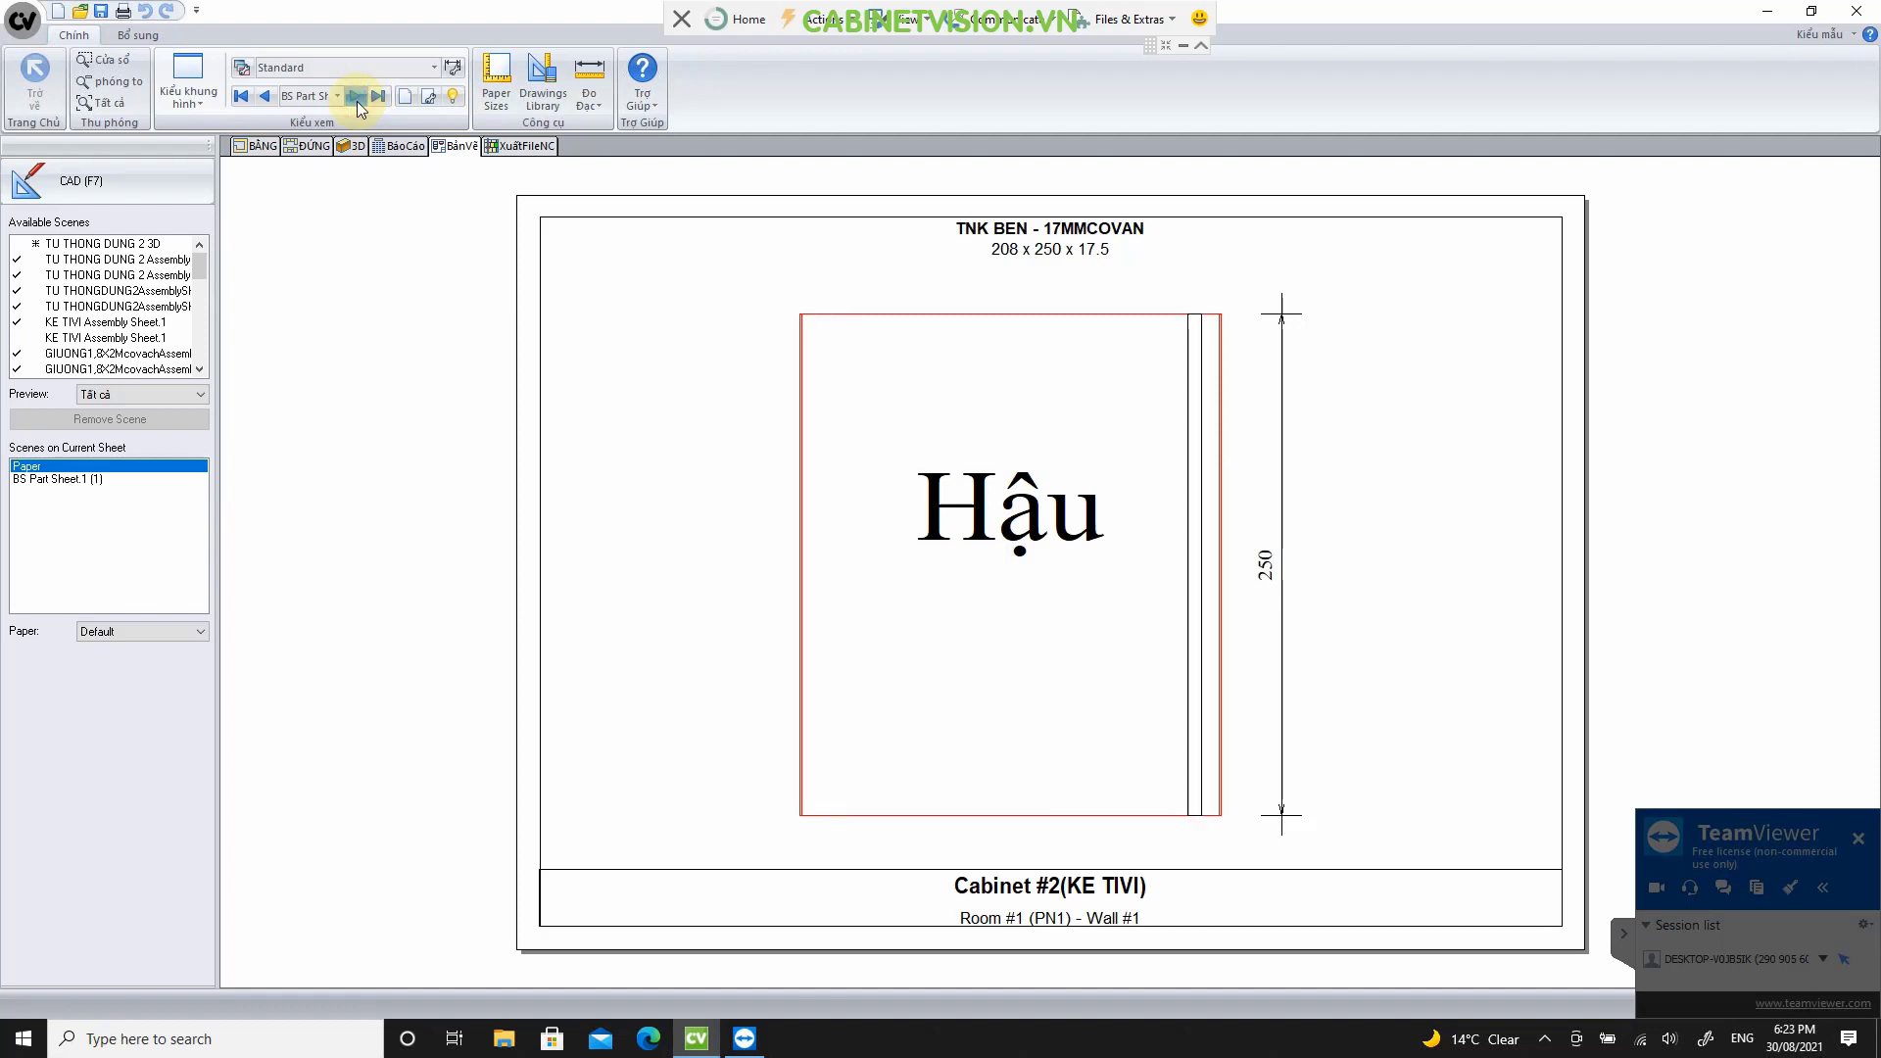
left_click(265, 96)
left_click(267, 97)
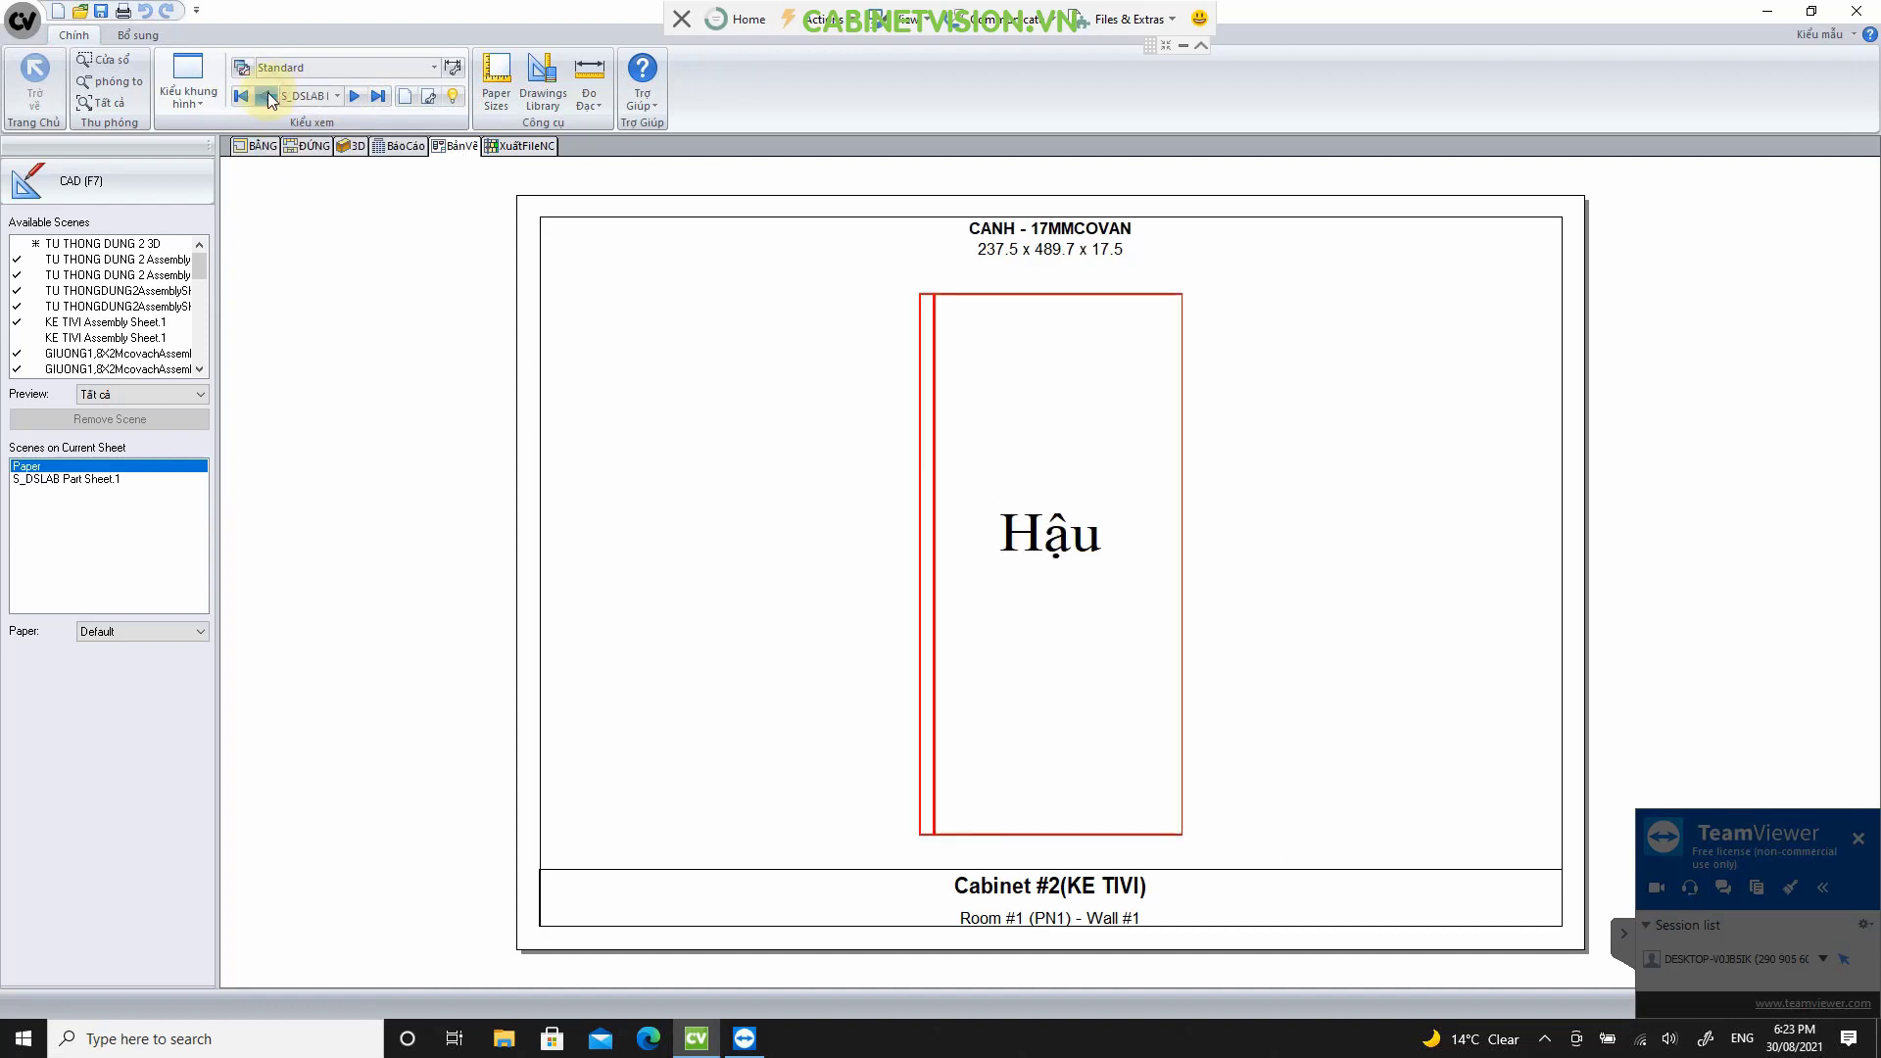
left_click(354, 96)
left_click(354, 96)
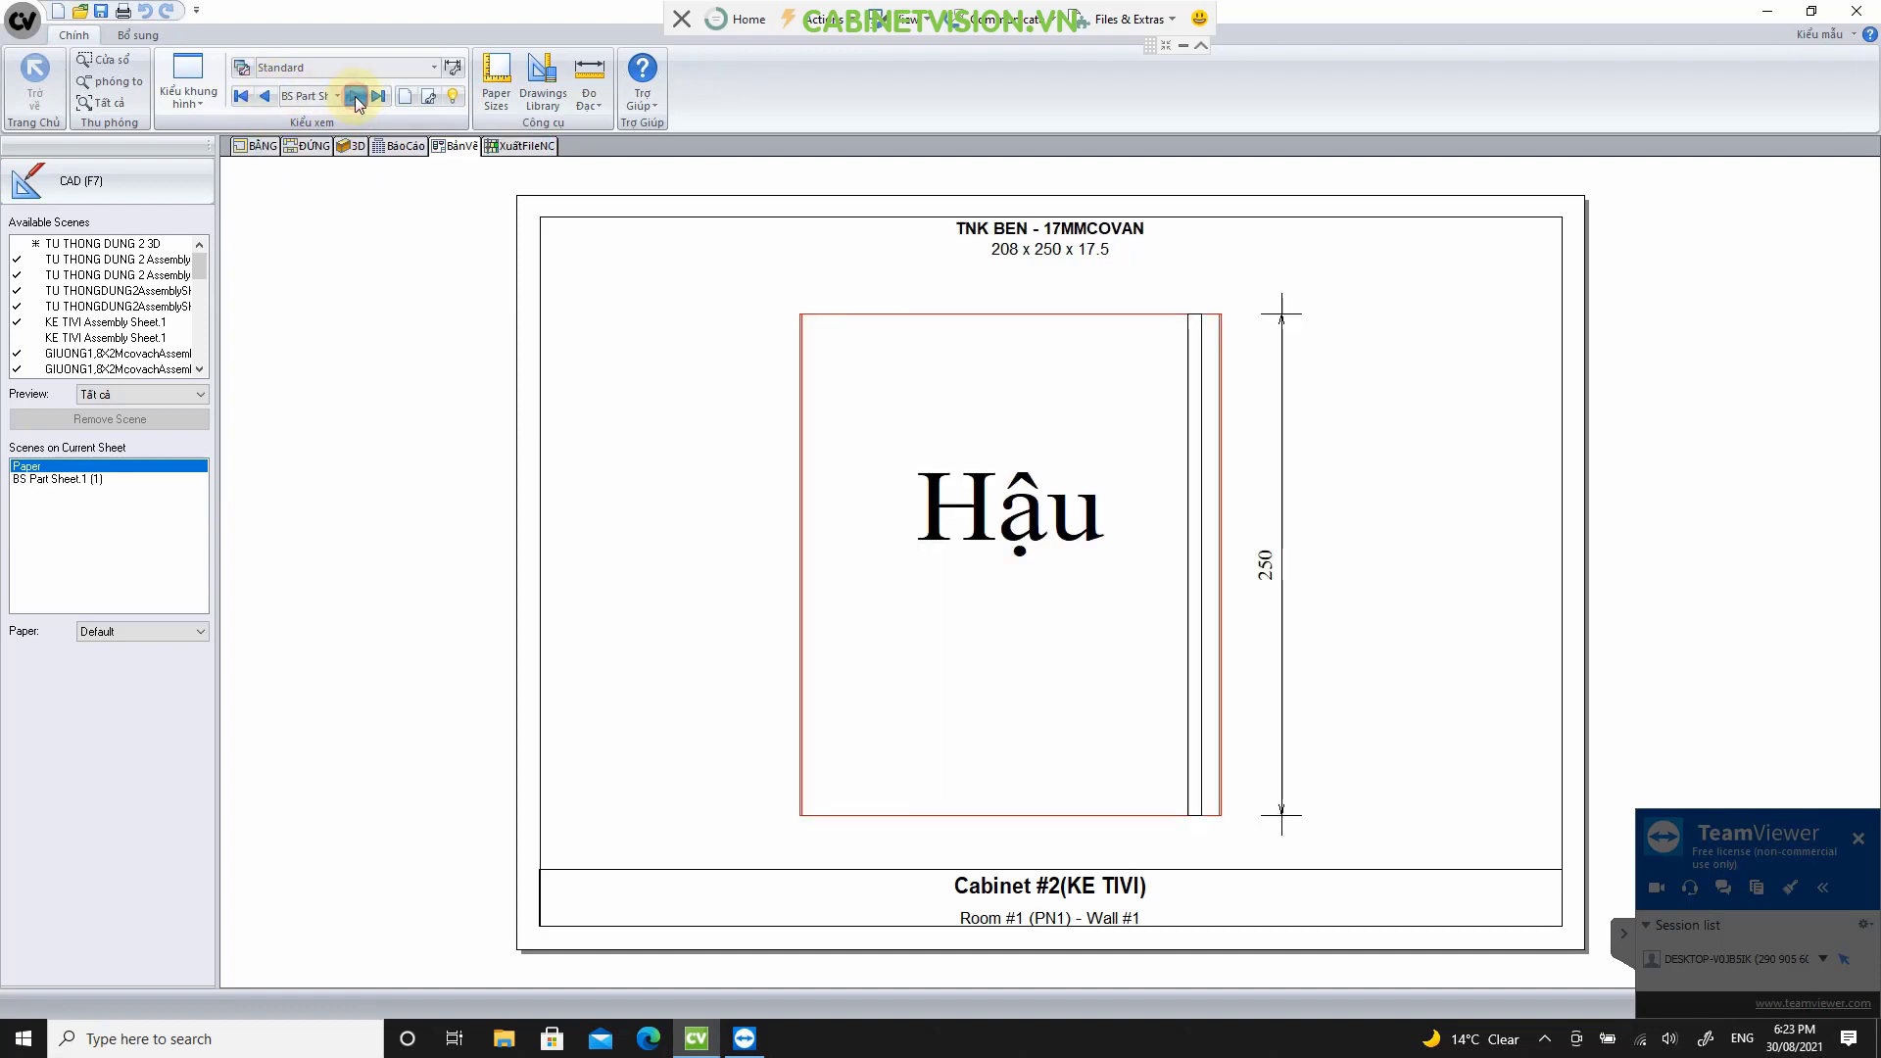
left_click(354, 96)
left_click(354, 96)
left_click(355, 96)
left_click(354, 96)
Page back through the TNK BEN, CANH, HOI GIUA, DAY, NOC and HOI PHAI sheets to Sheet 11.
left_click(267, 97)
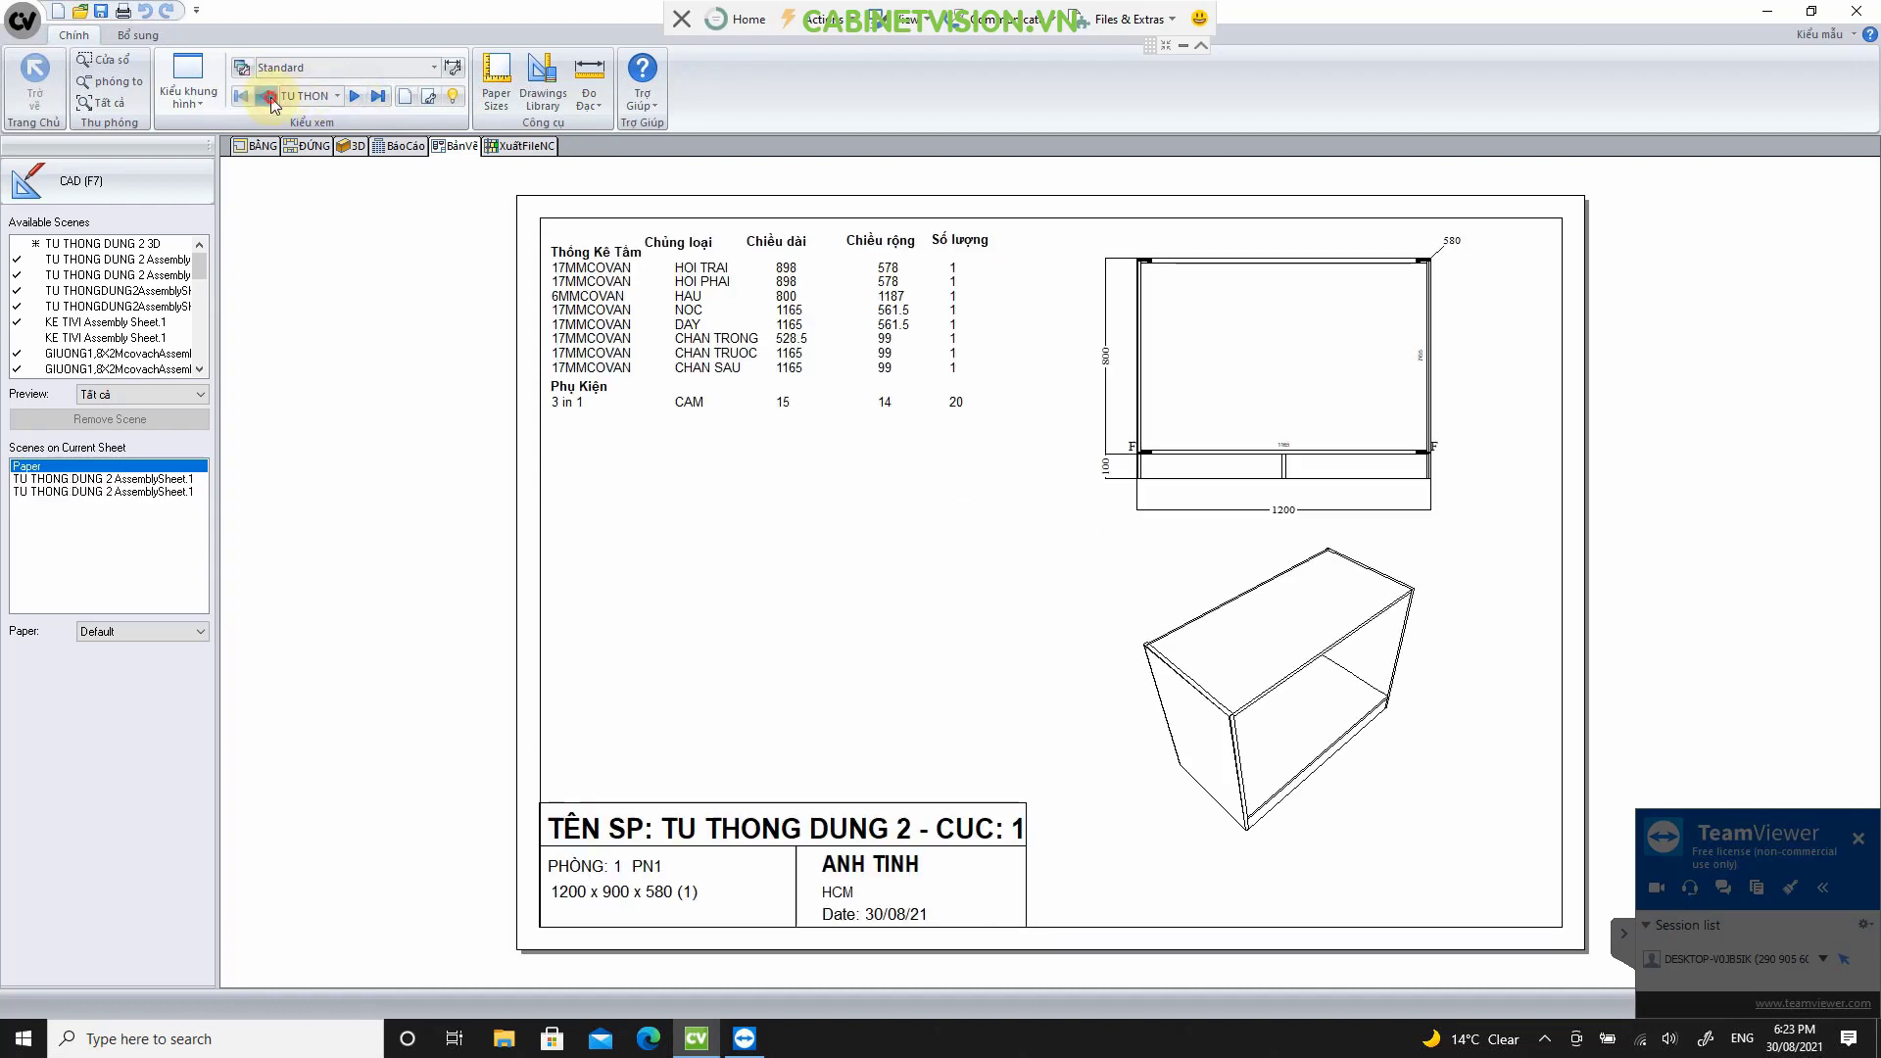
left_click(267, 97)
left_click(266, 97)
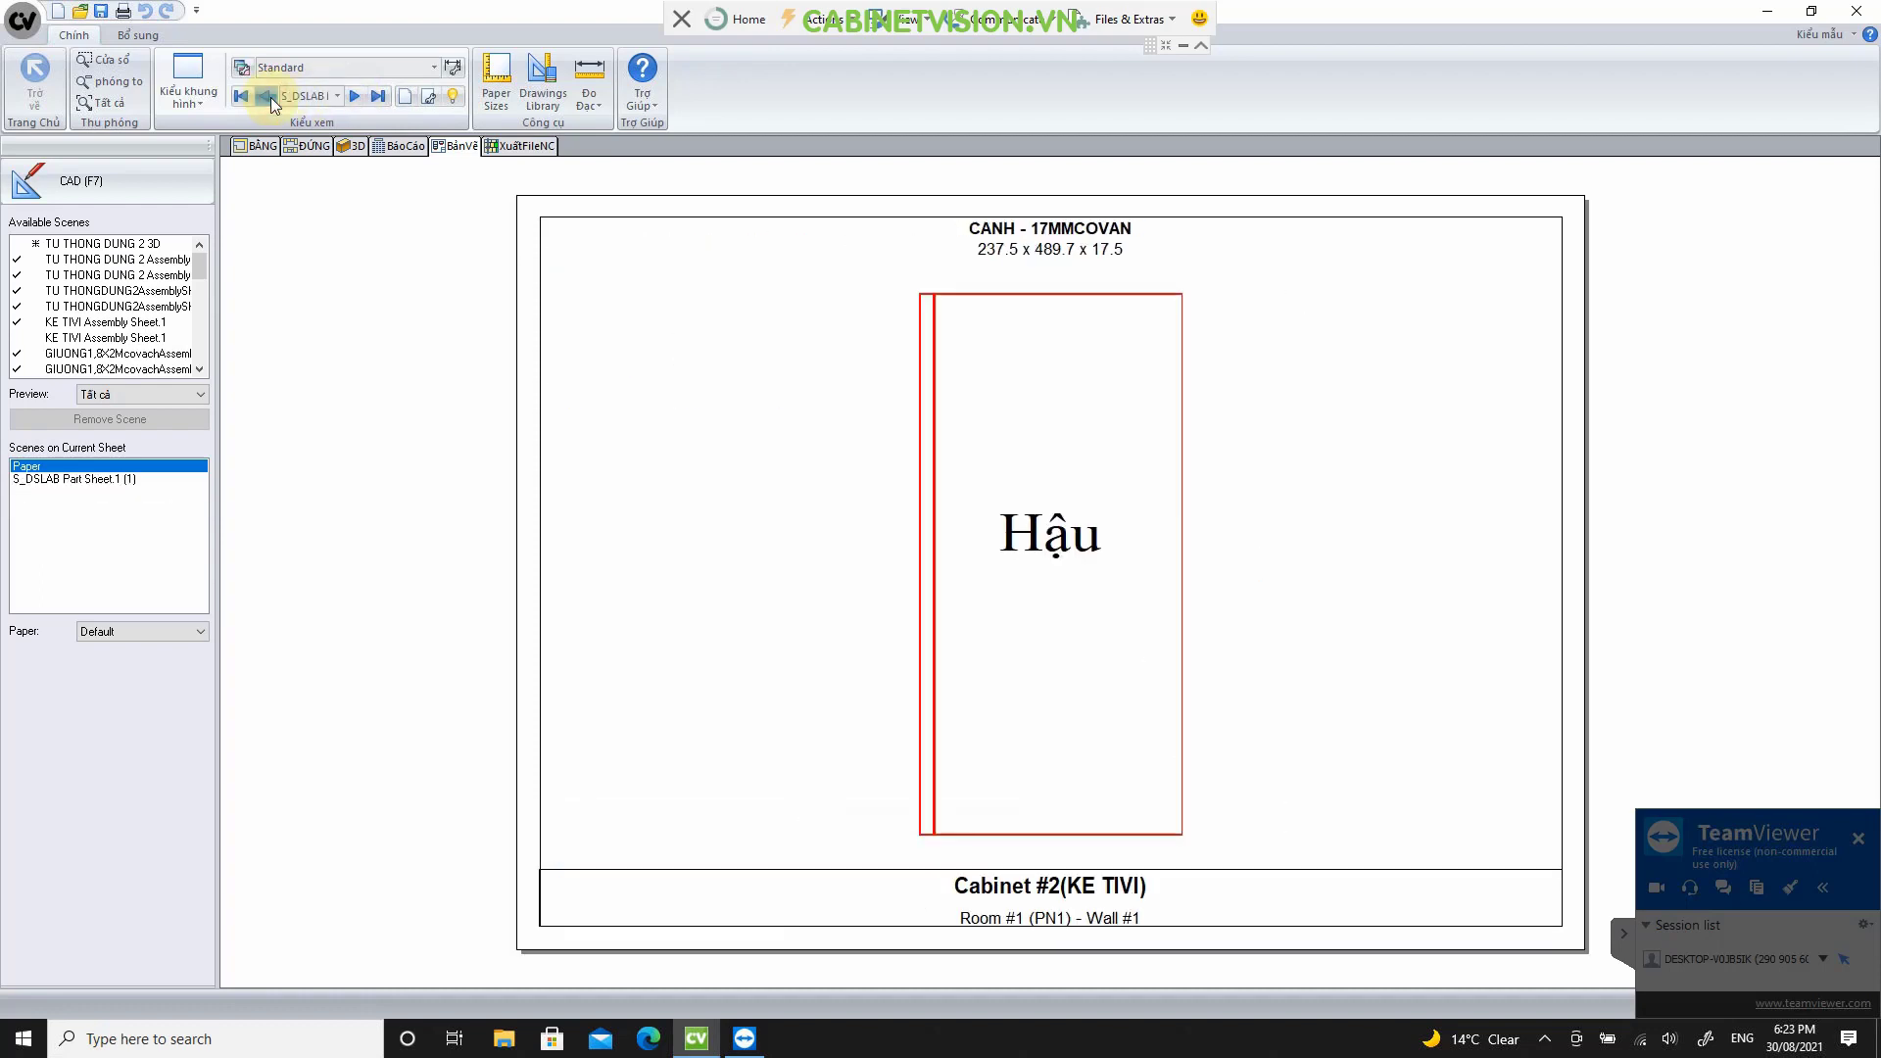
left_click(266, 97)
left_click(266, 97)
left_click(268, 97)
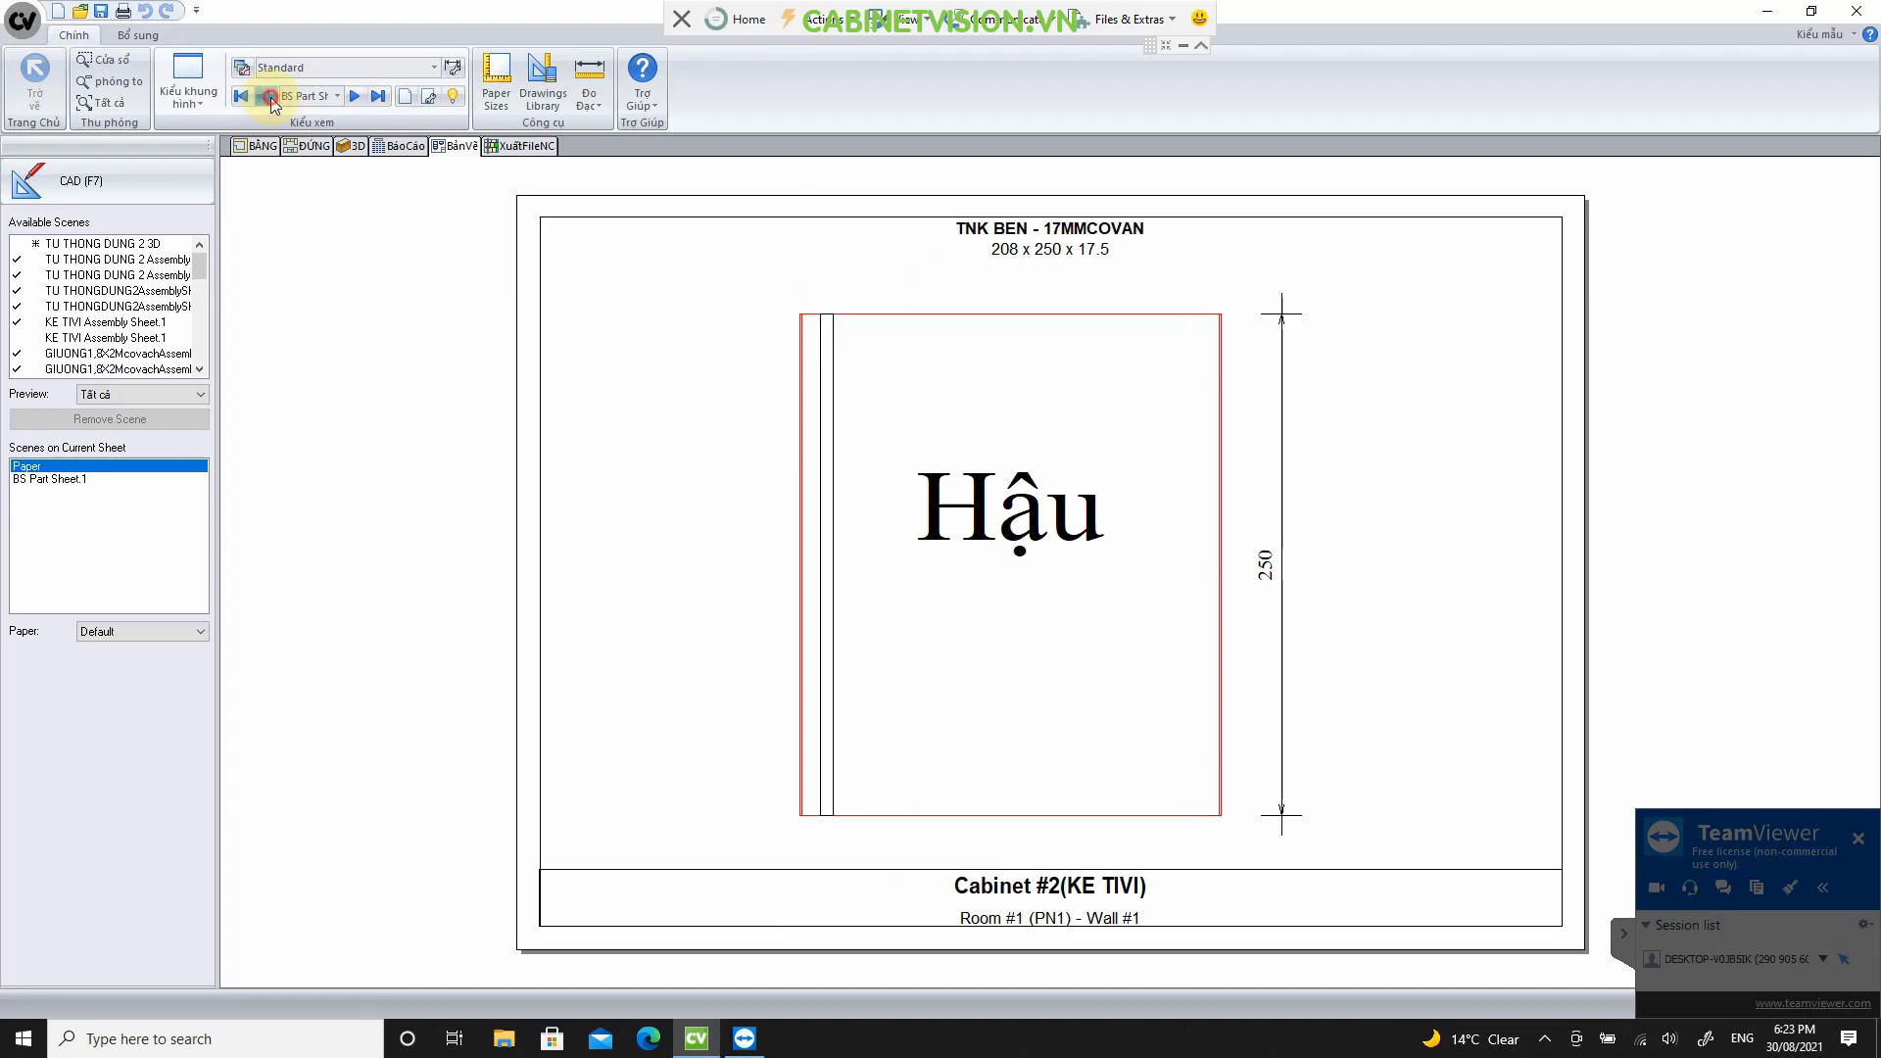
left_click(269, 97)
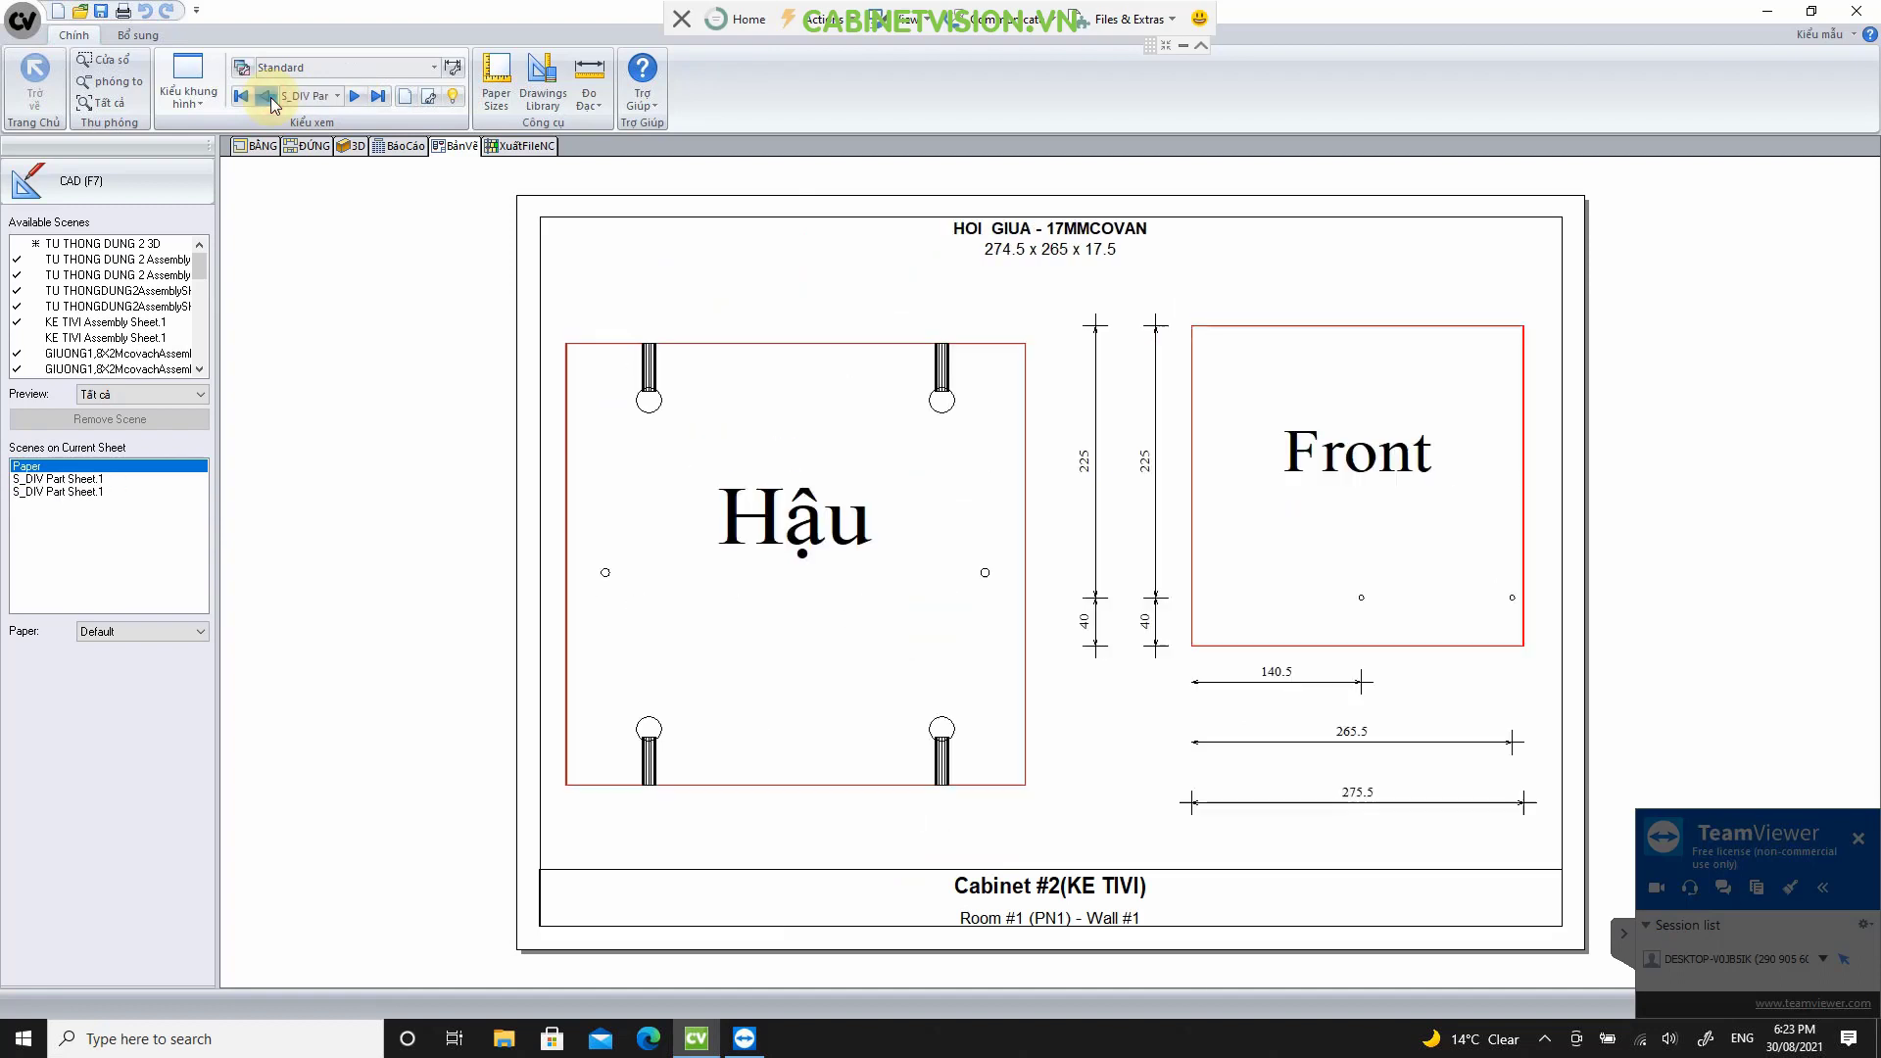
left_click(266, 97)
left_click(267, 97)
left_click(269, 97)
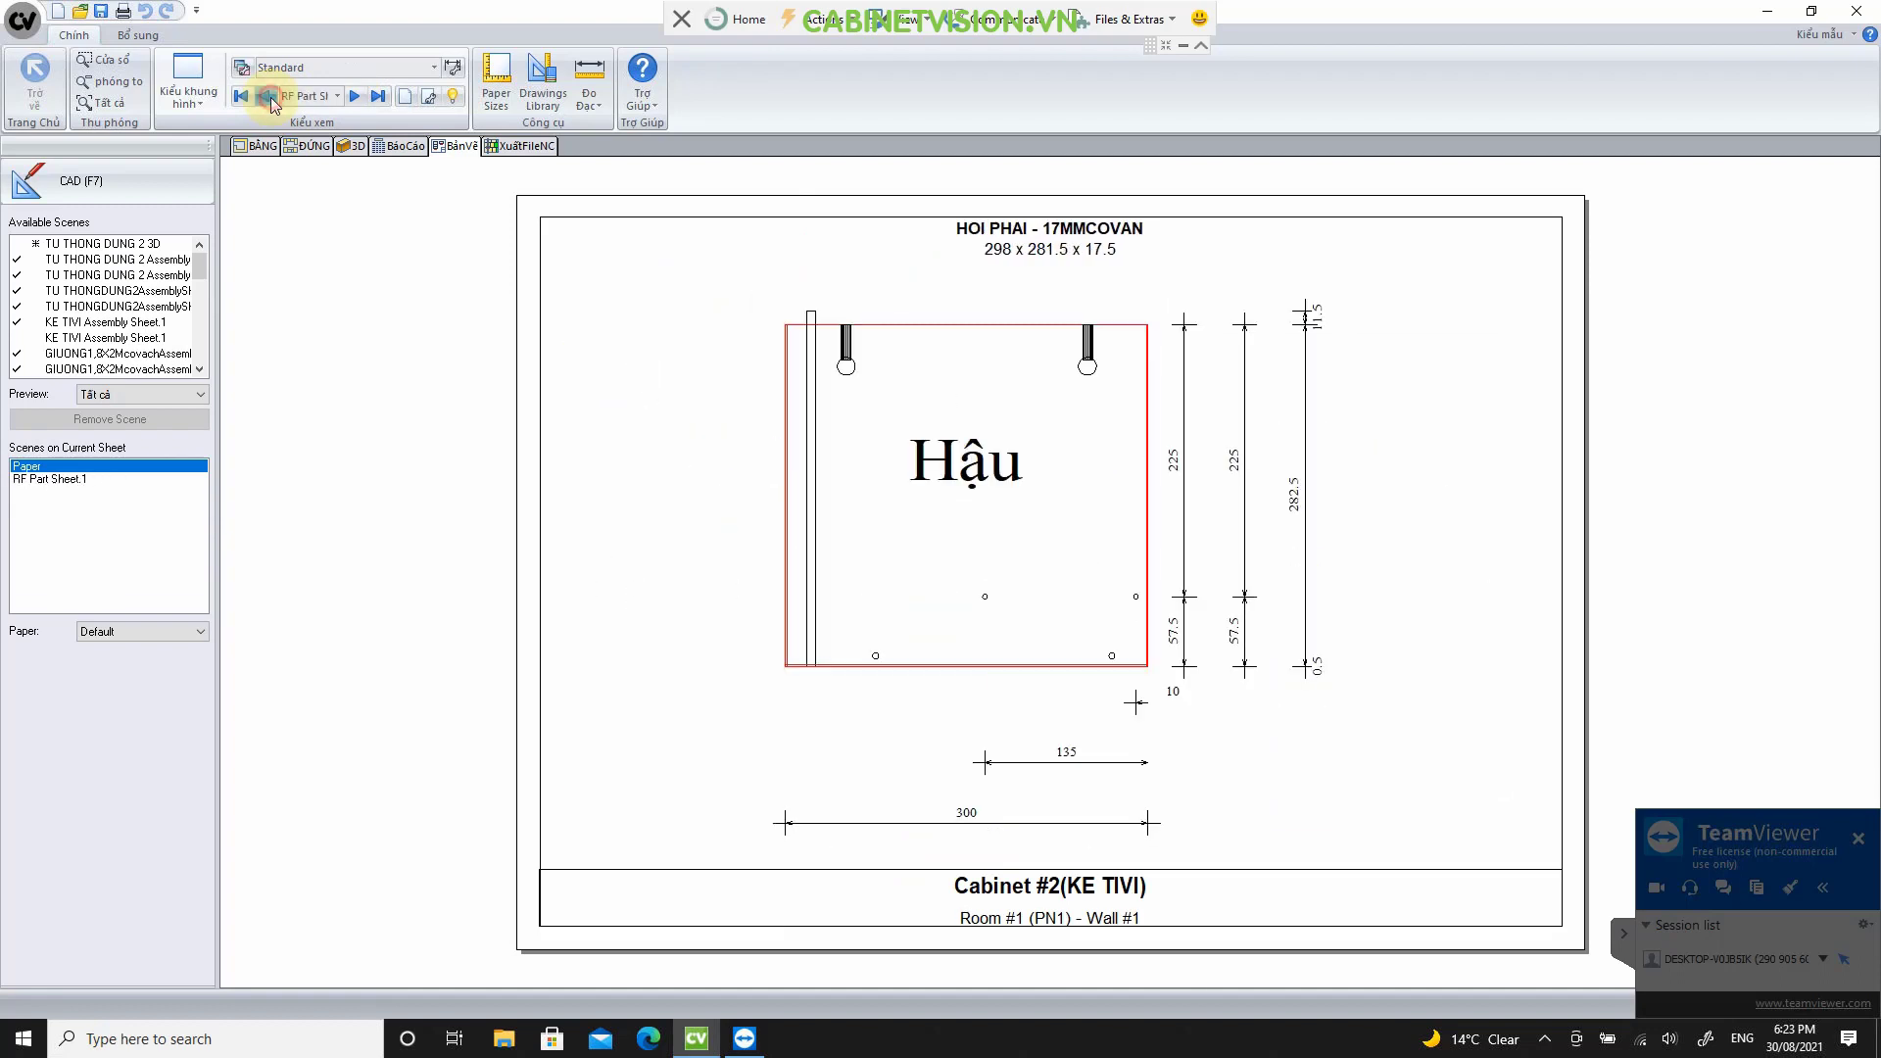
left_click(268, 97)
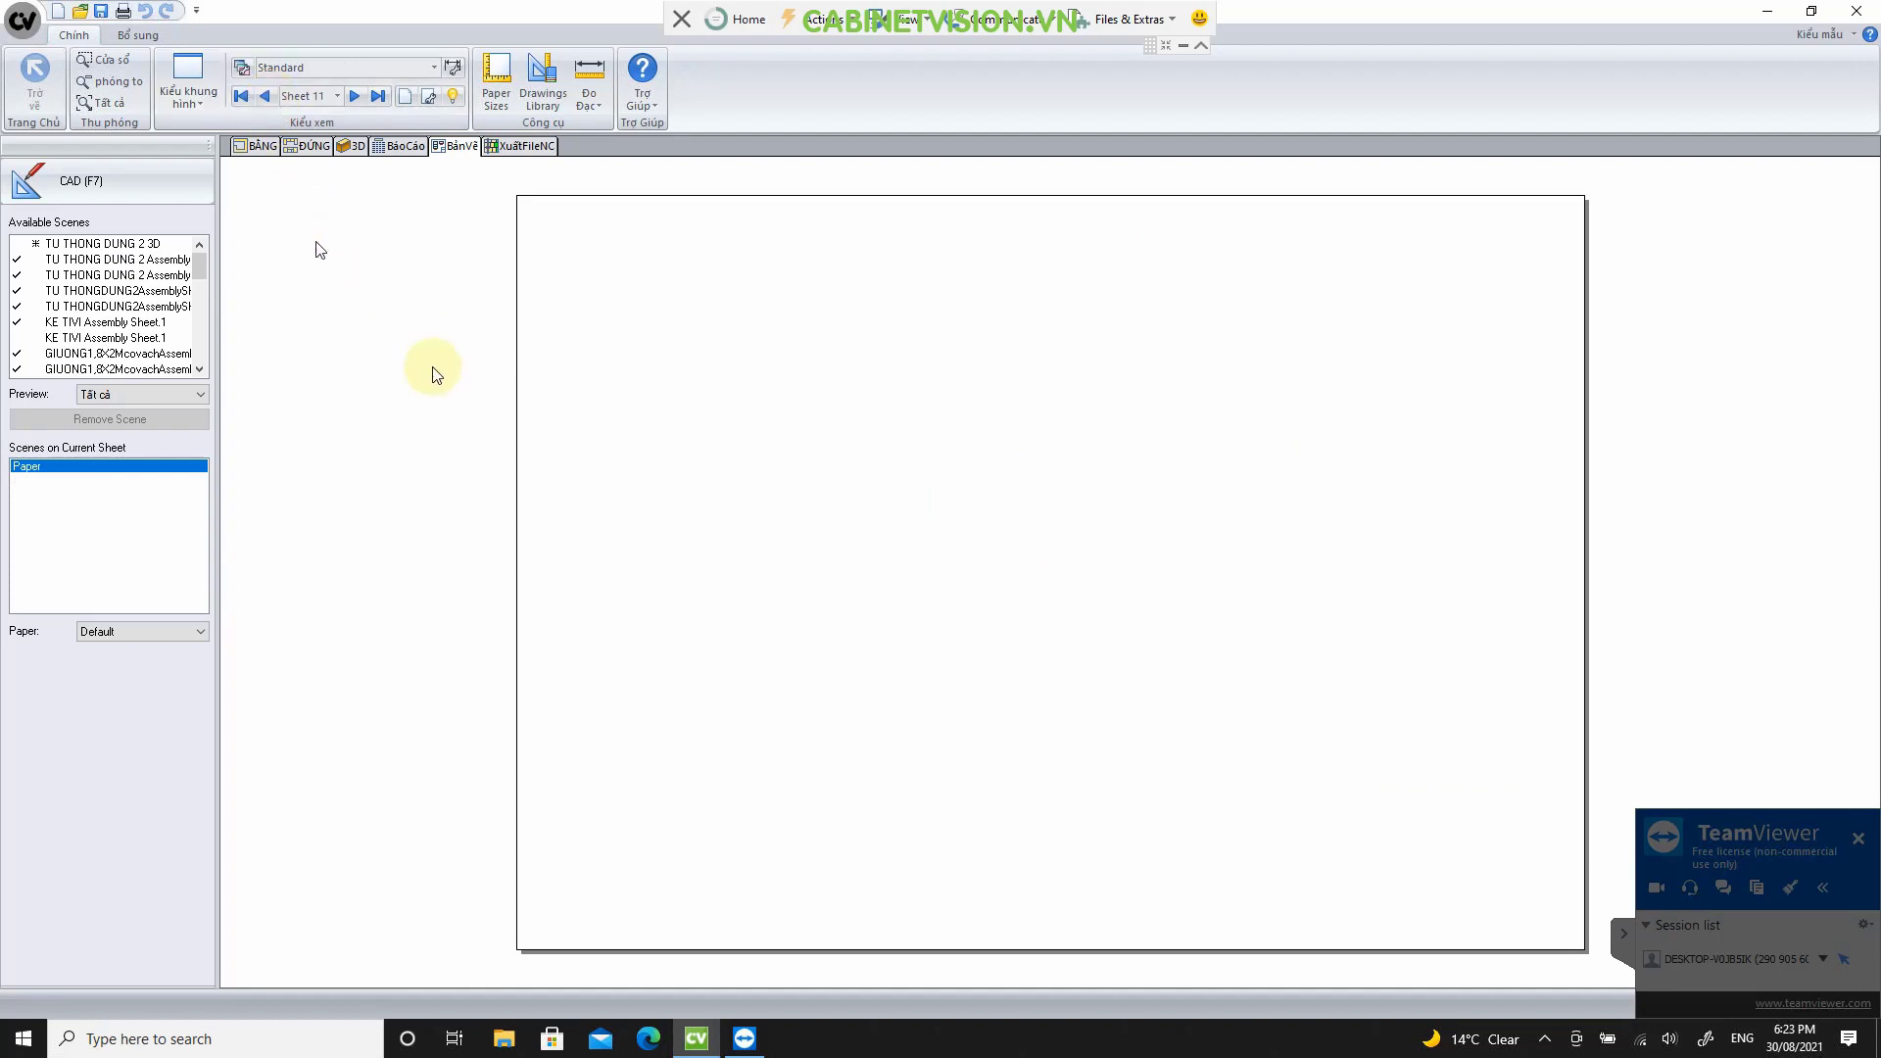
Page forward again to the second HOI GIUA drawing, then return to the floor plan.
left_click(354, 96)
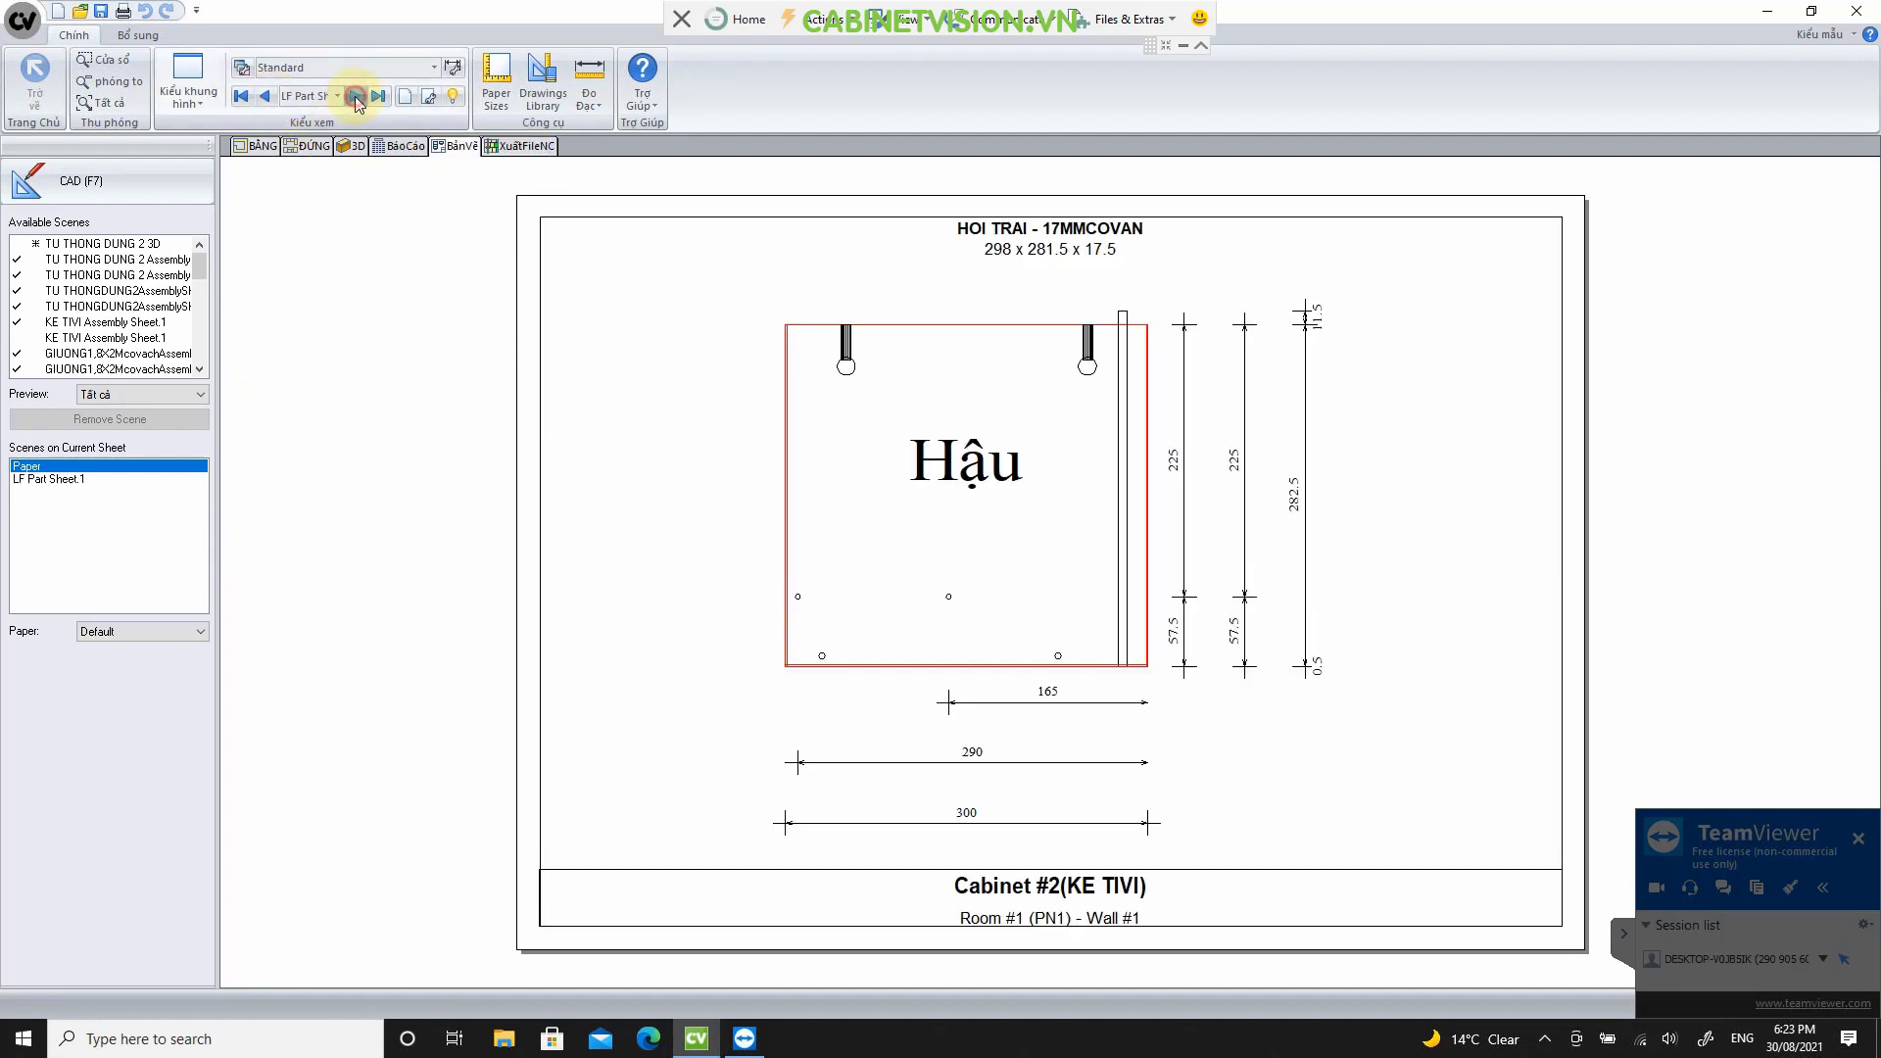
left_click(354, 97)
left_click(354, 96)
left_click(355, 96)
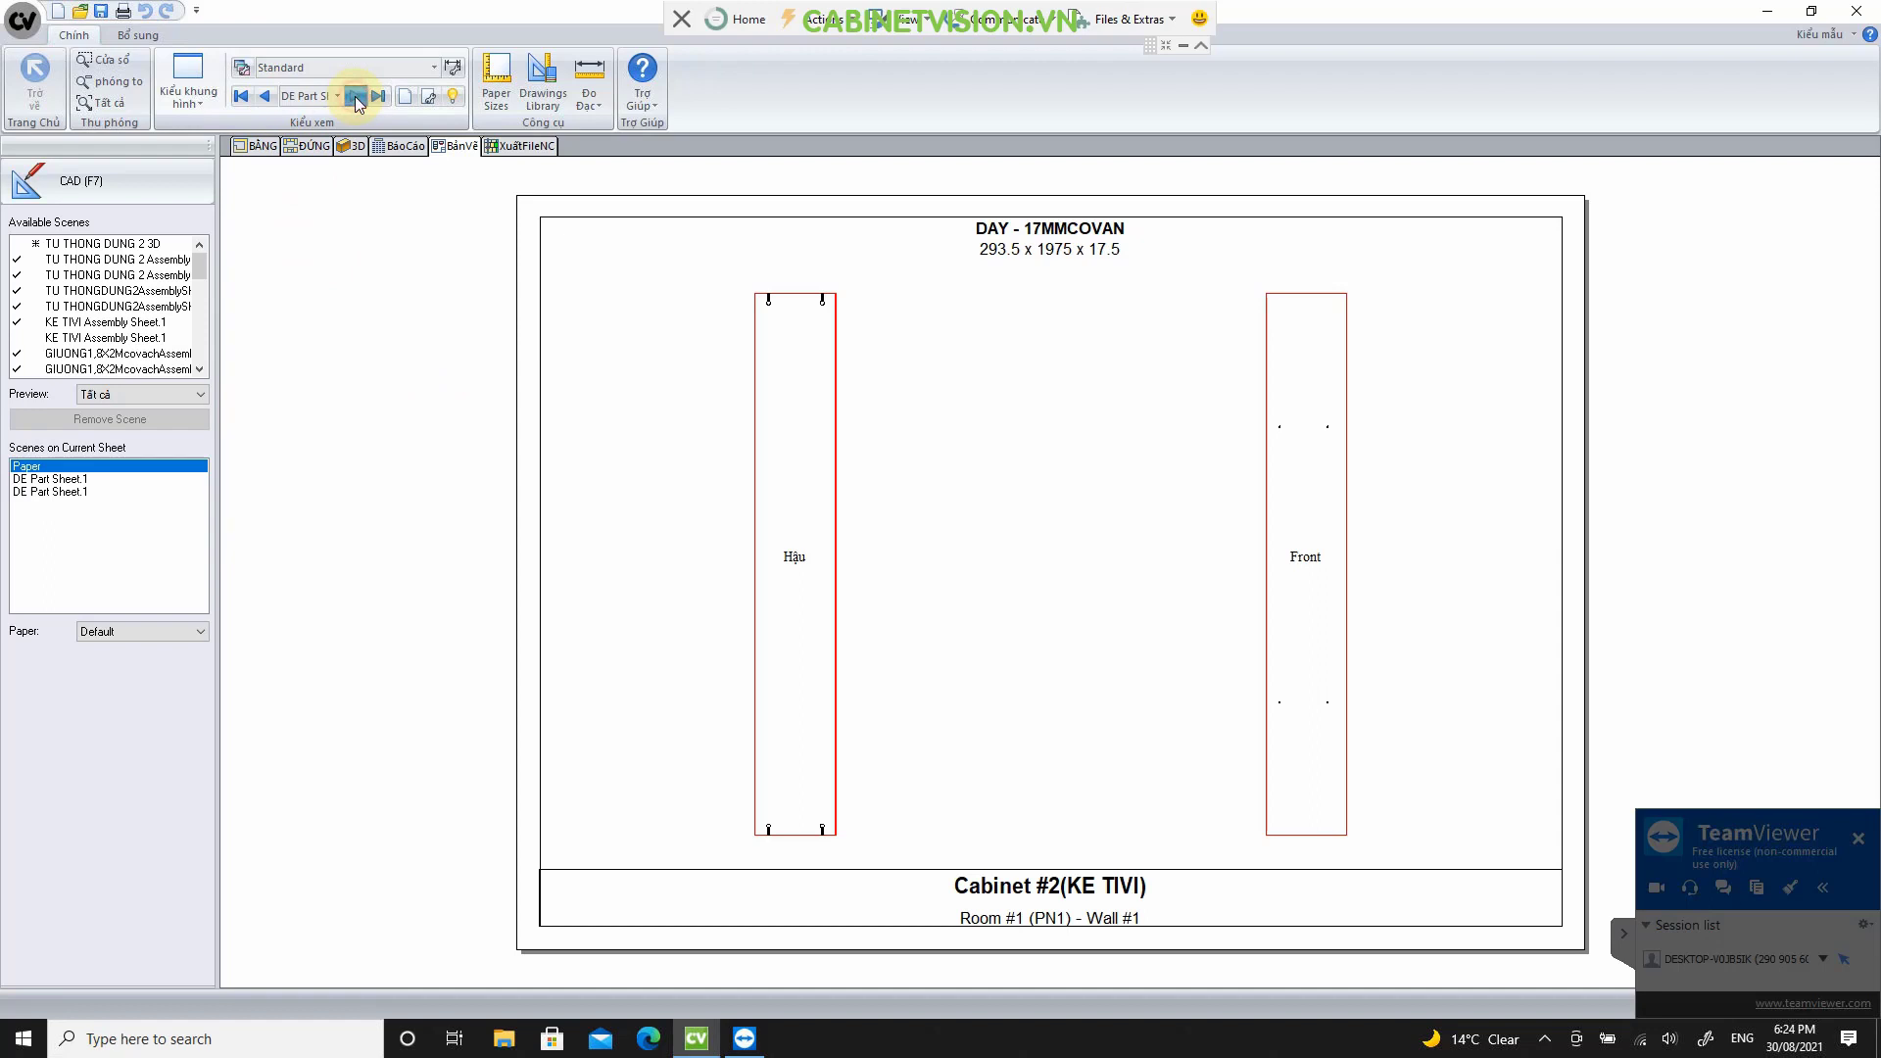
left_click(354, 96)
left_click(355, 96)
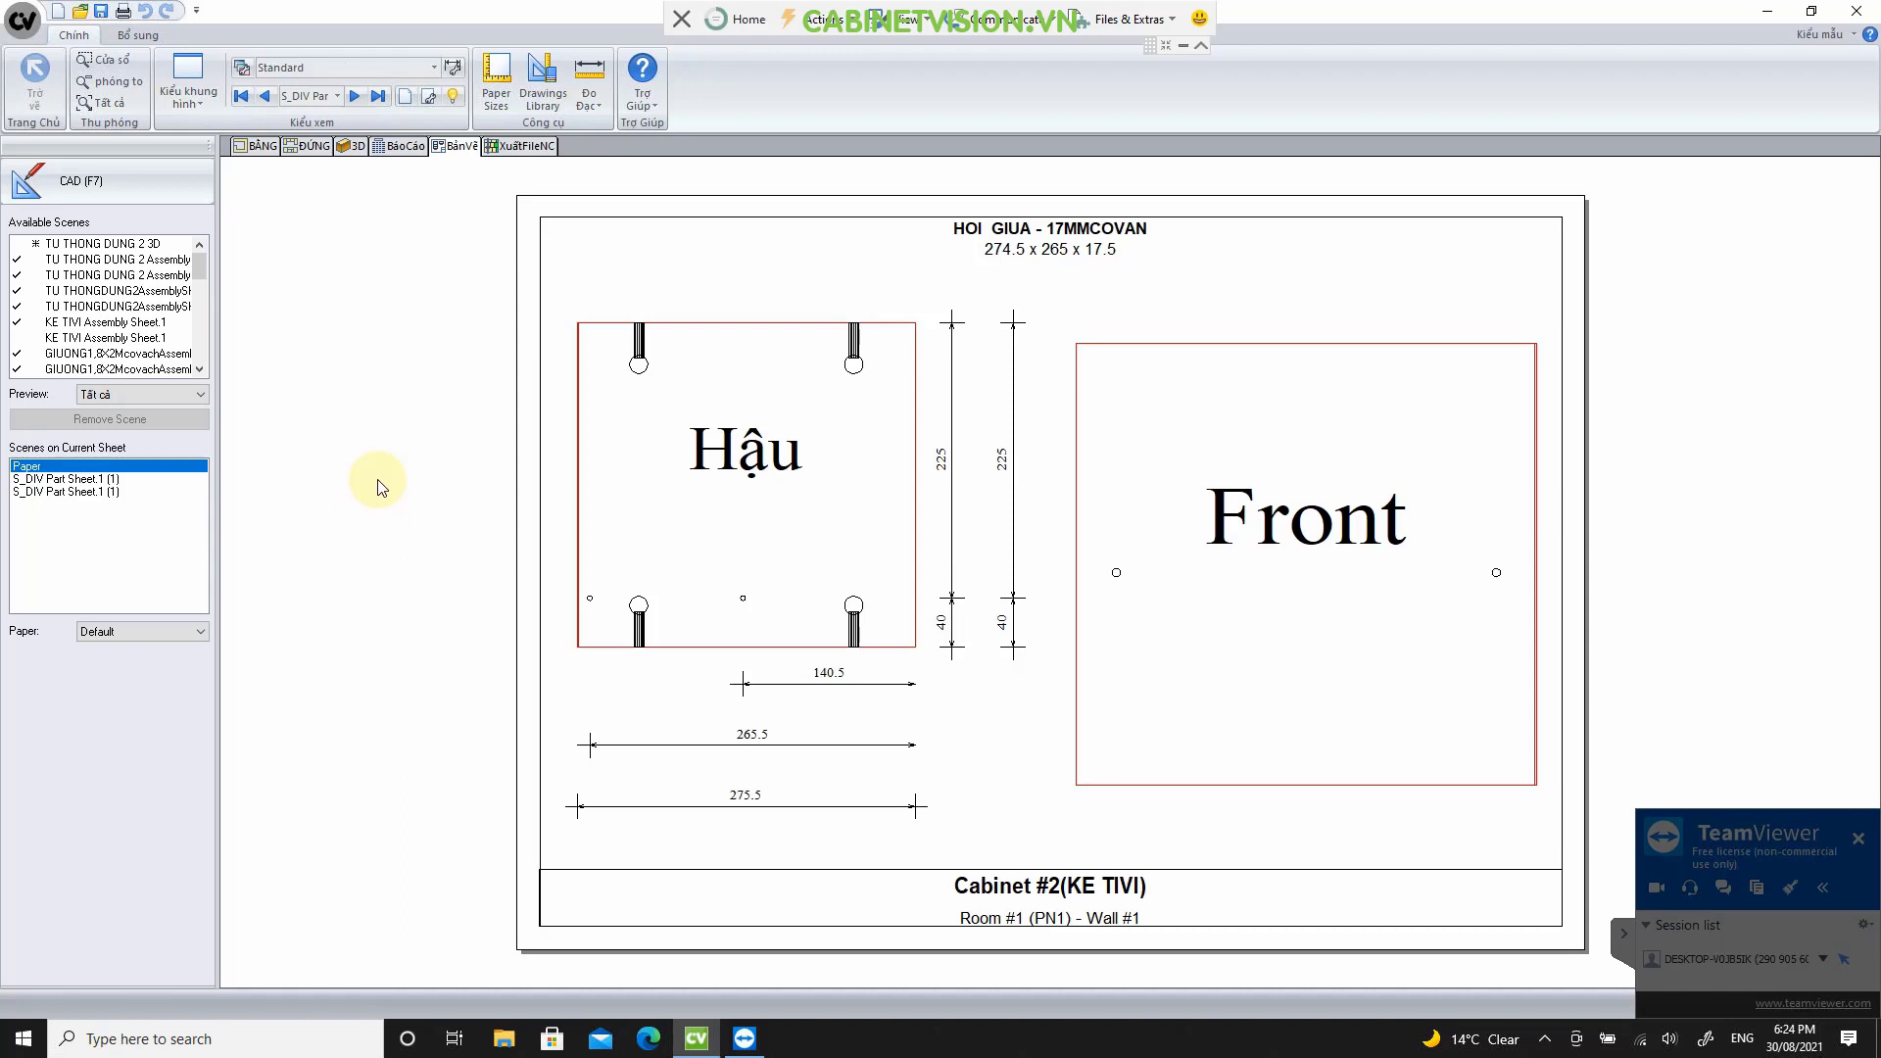
left_click(260, 147)
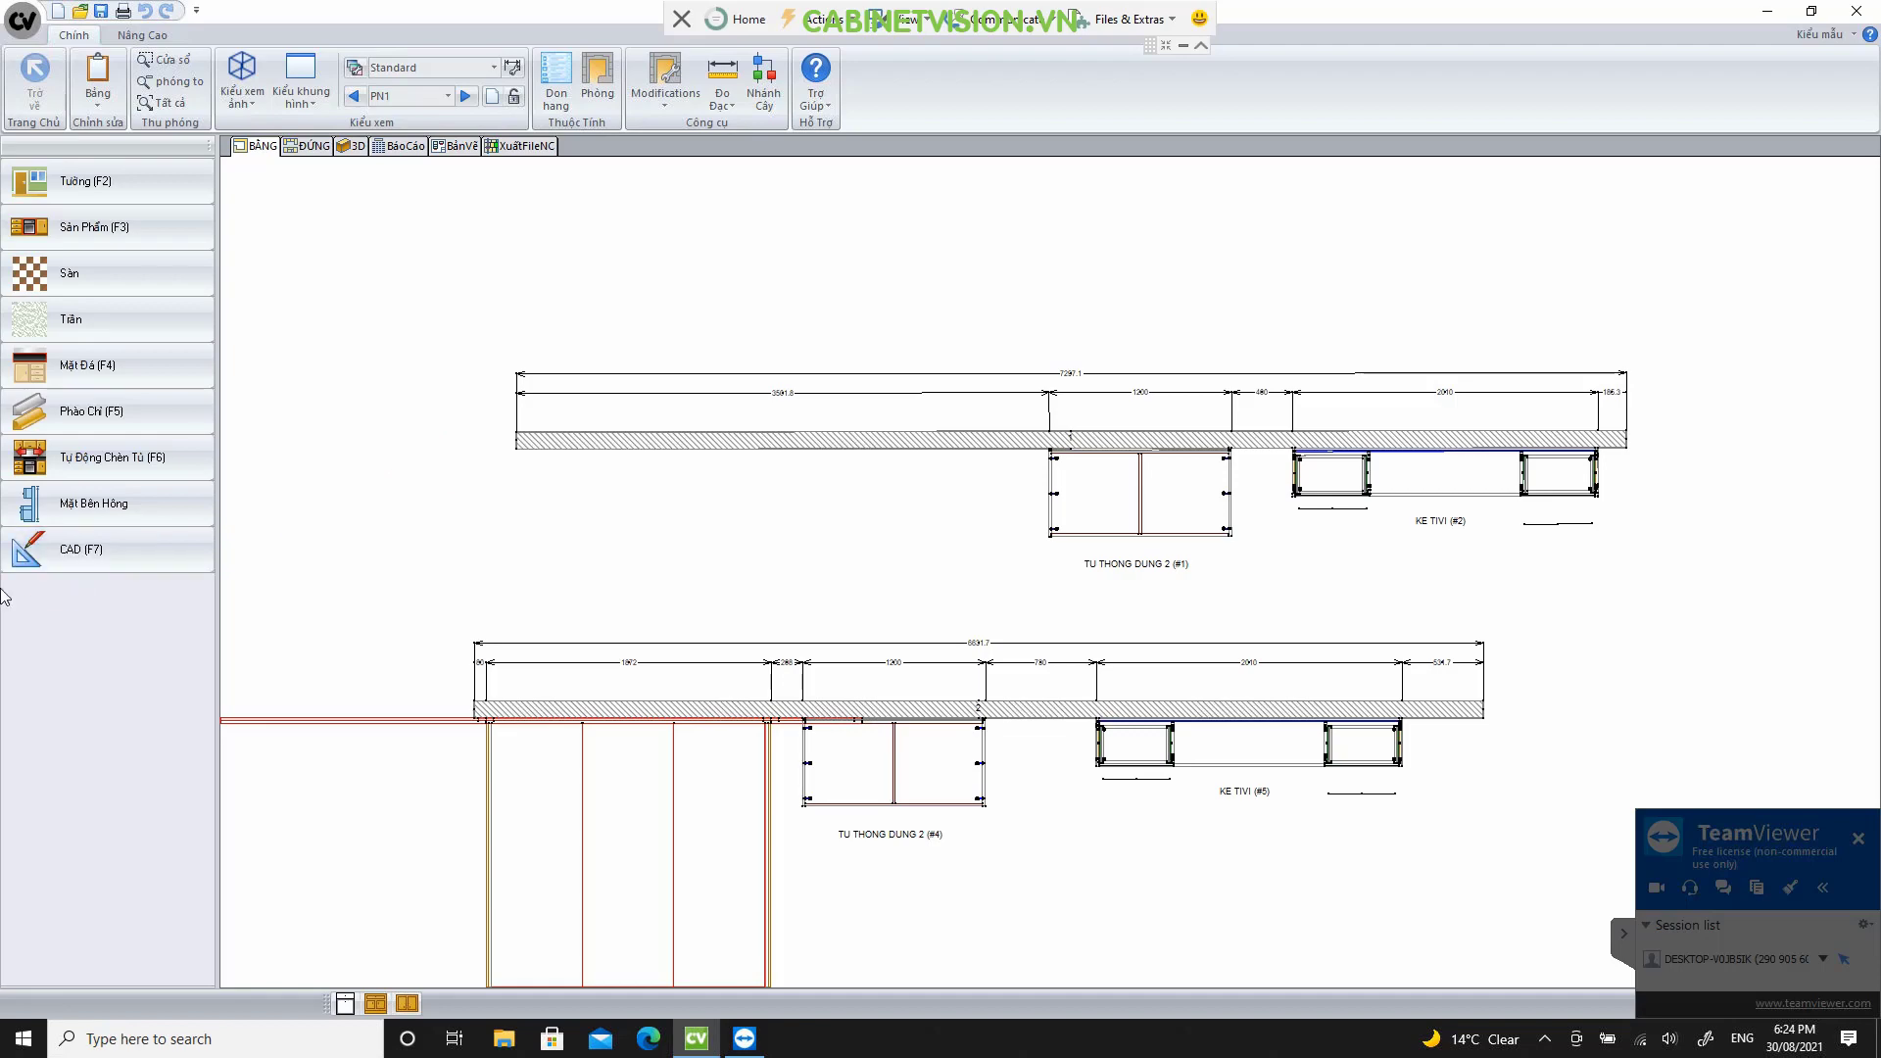
Adjust the floor plan view, then load the XuấtFileNC parts grid with sizes, material and banding.
left_click_drag(359, 423, 438, 265)
scroll(947, 552, "down", 1)
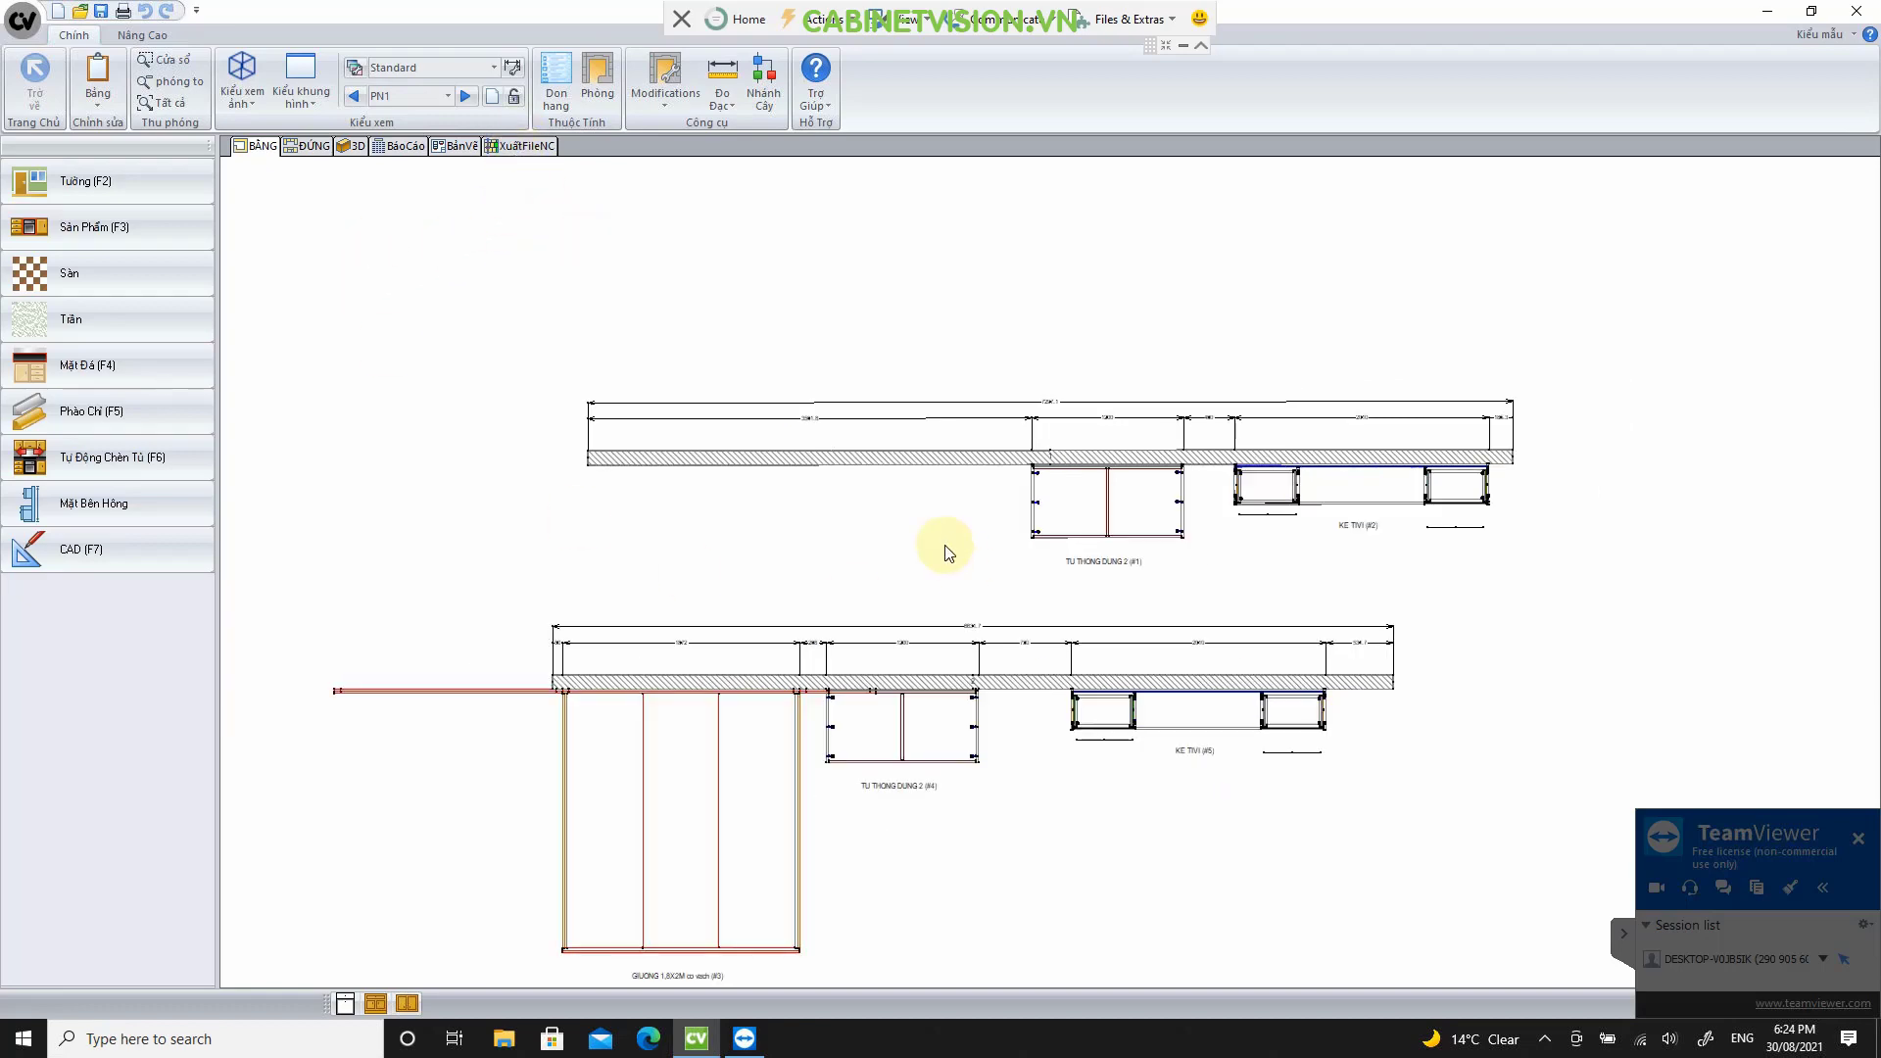
mouse_move(945, 552)
middle_mouse_down()
mouse_move(811, 512)
mouse_move(824, 526)
middle_mouse_up()
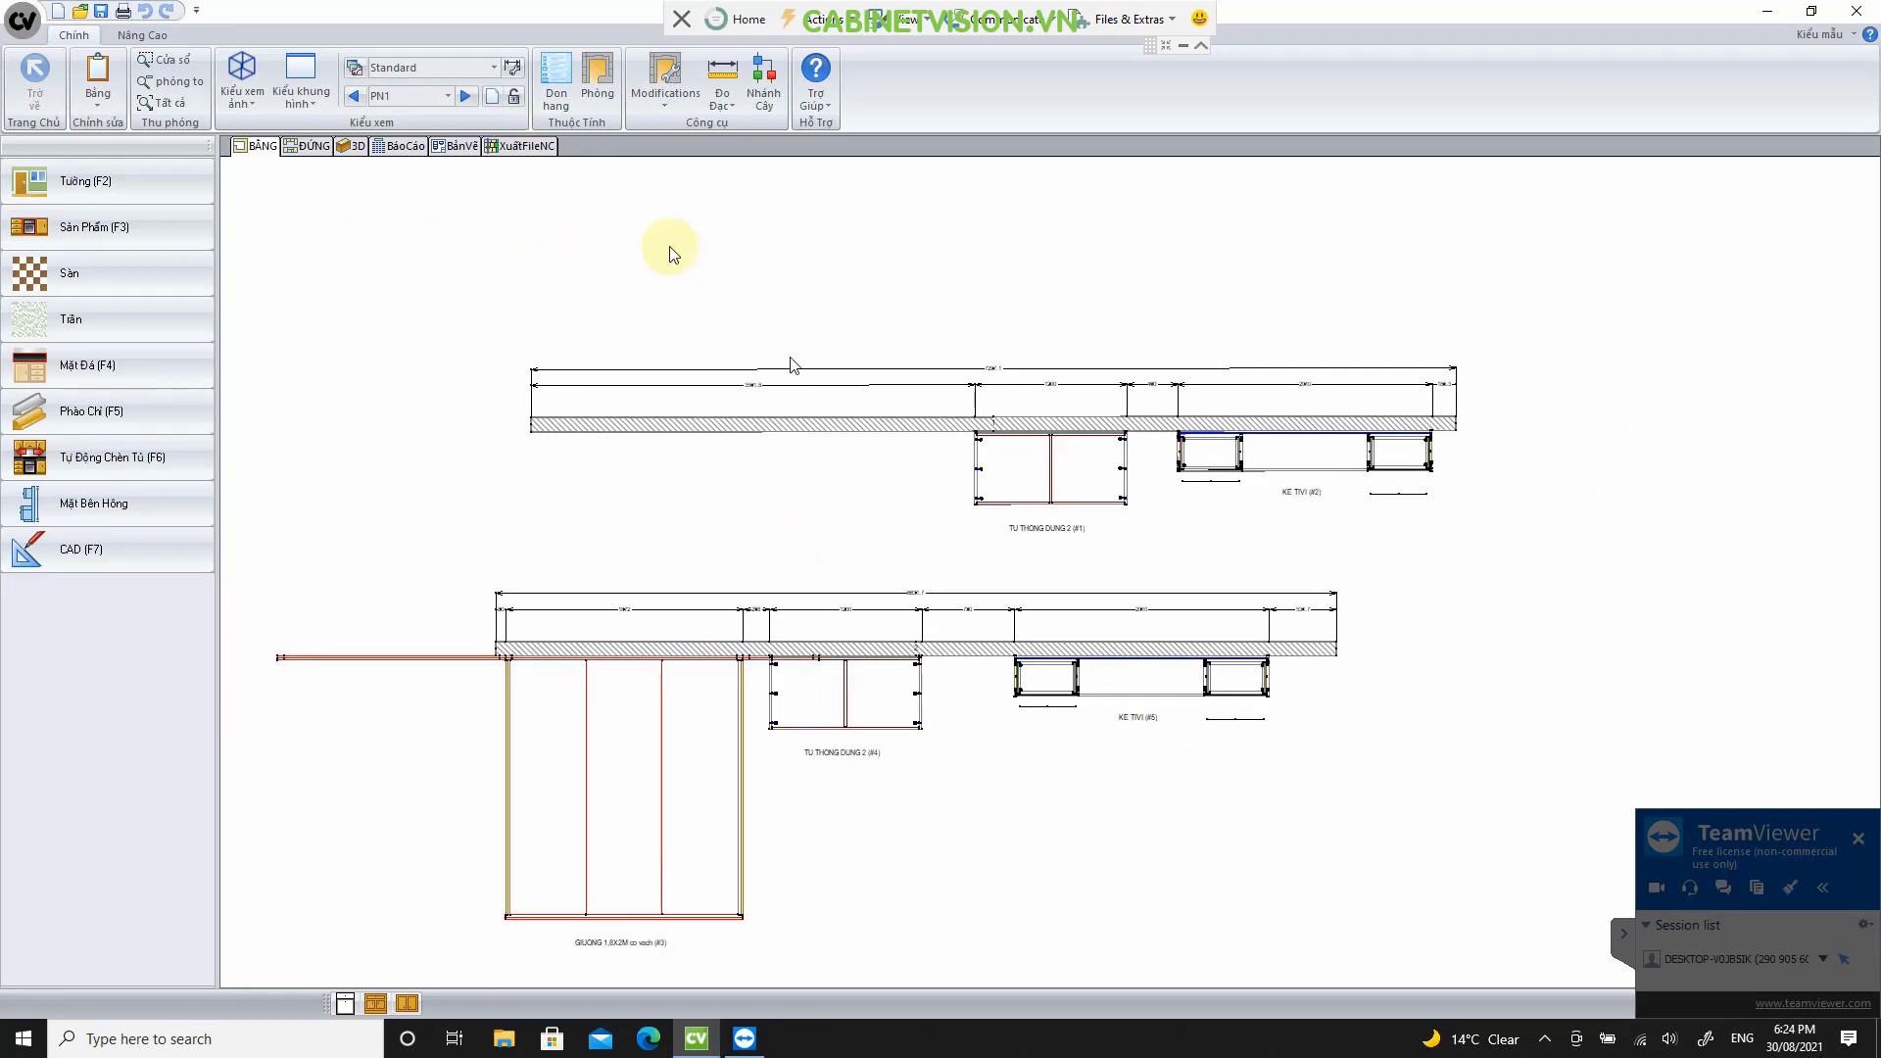
left_click(521, 150)
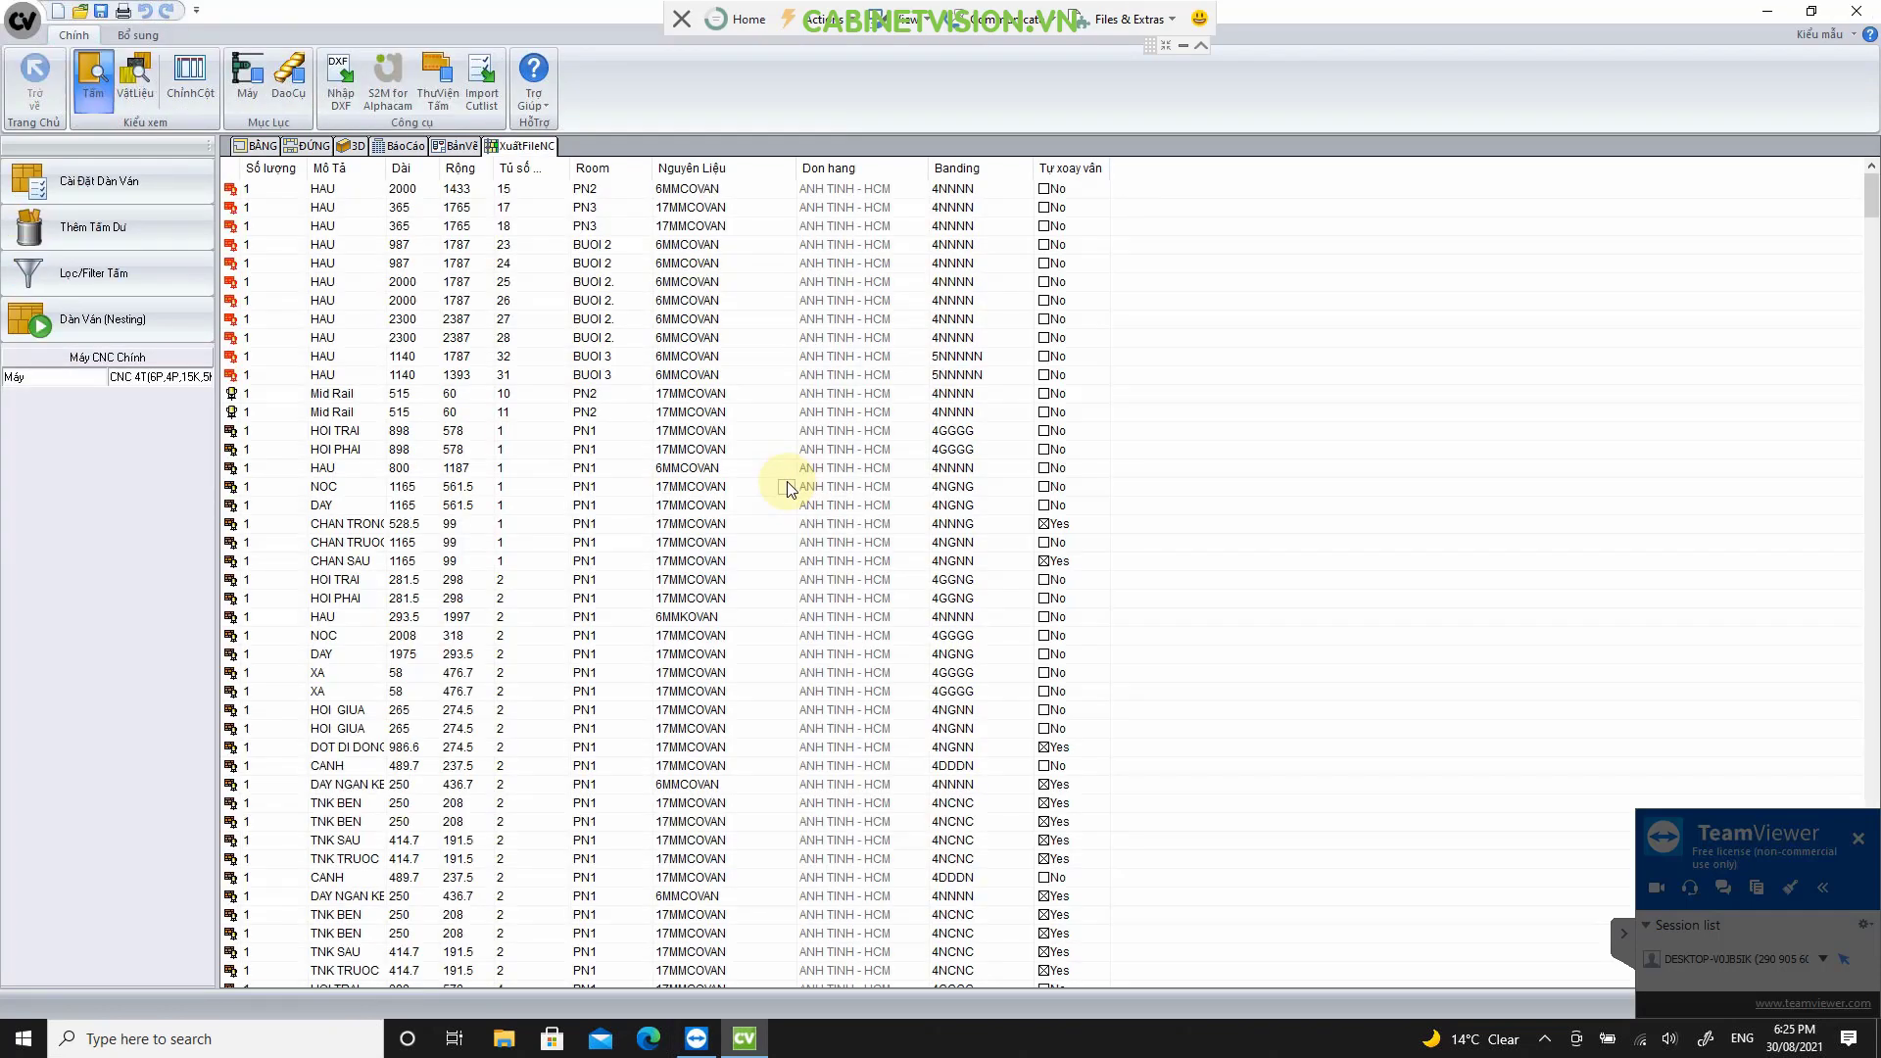
left_click(233, 190)
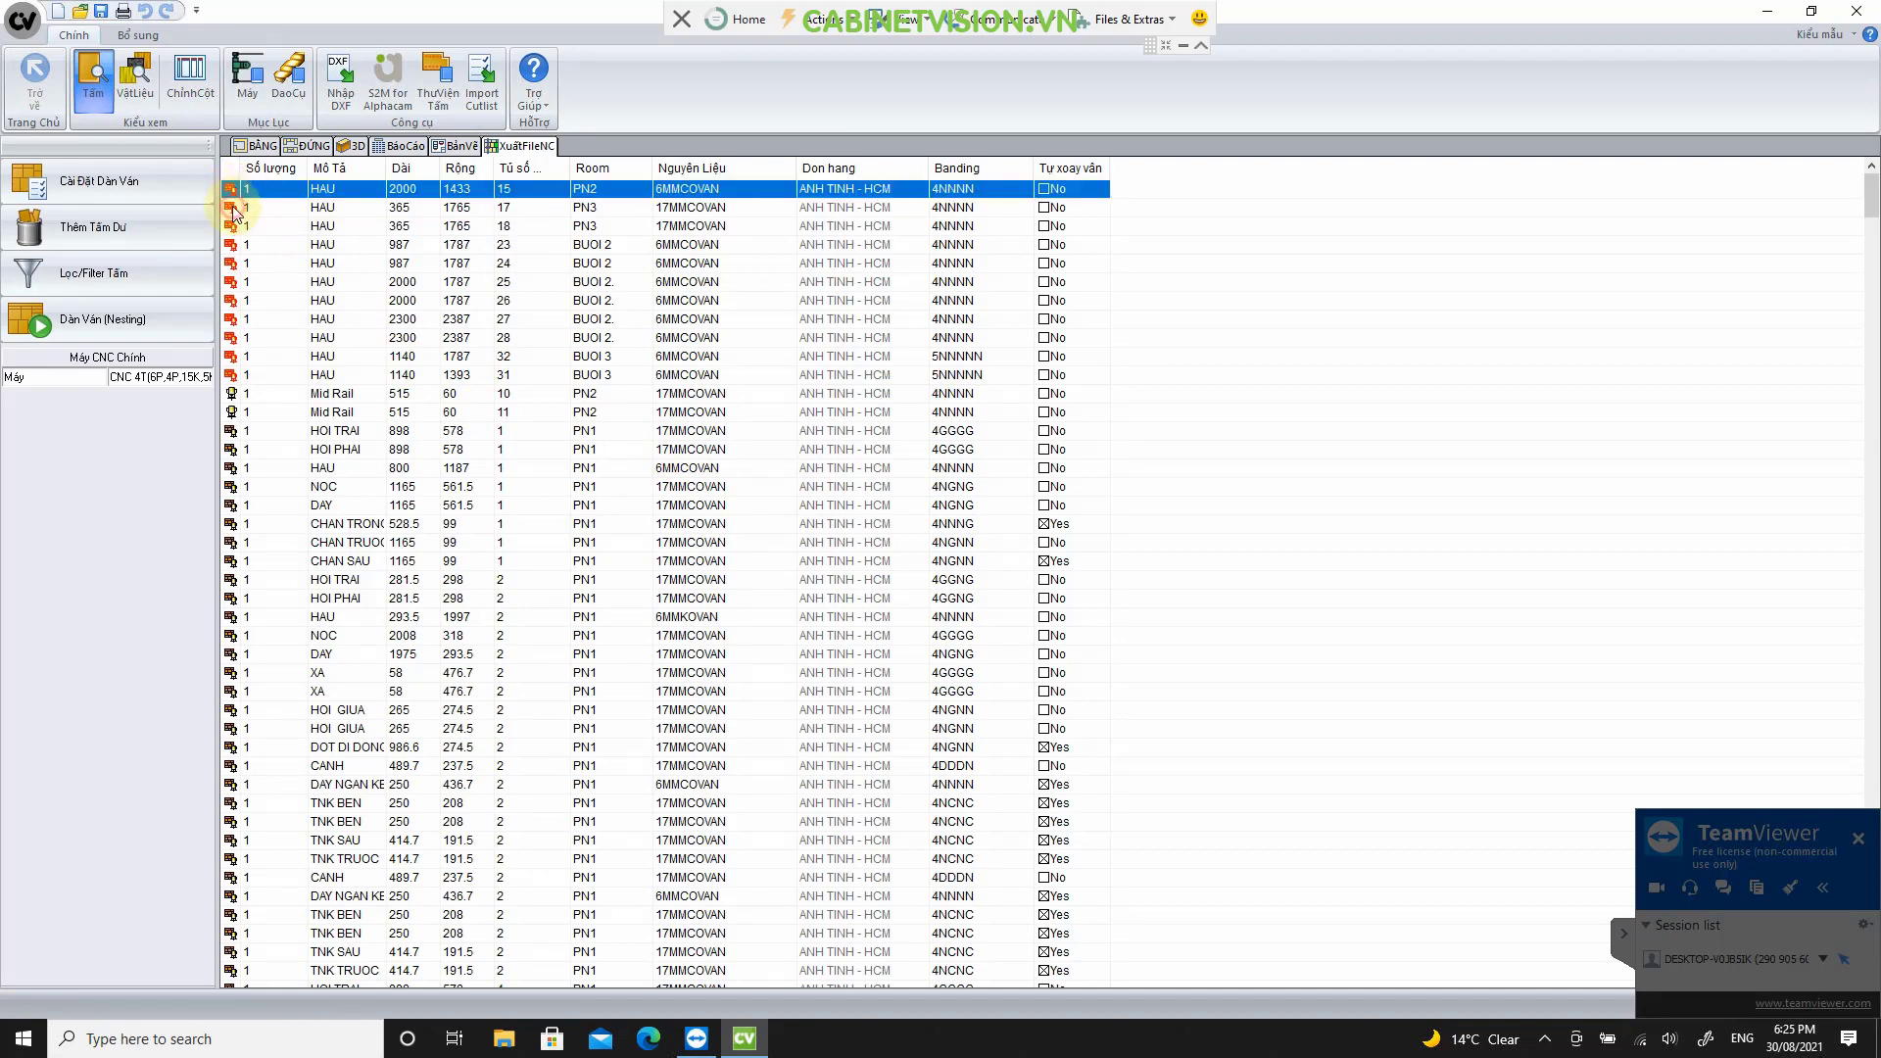
left_click(233, 211)
left_click(233, 227)
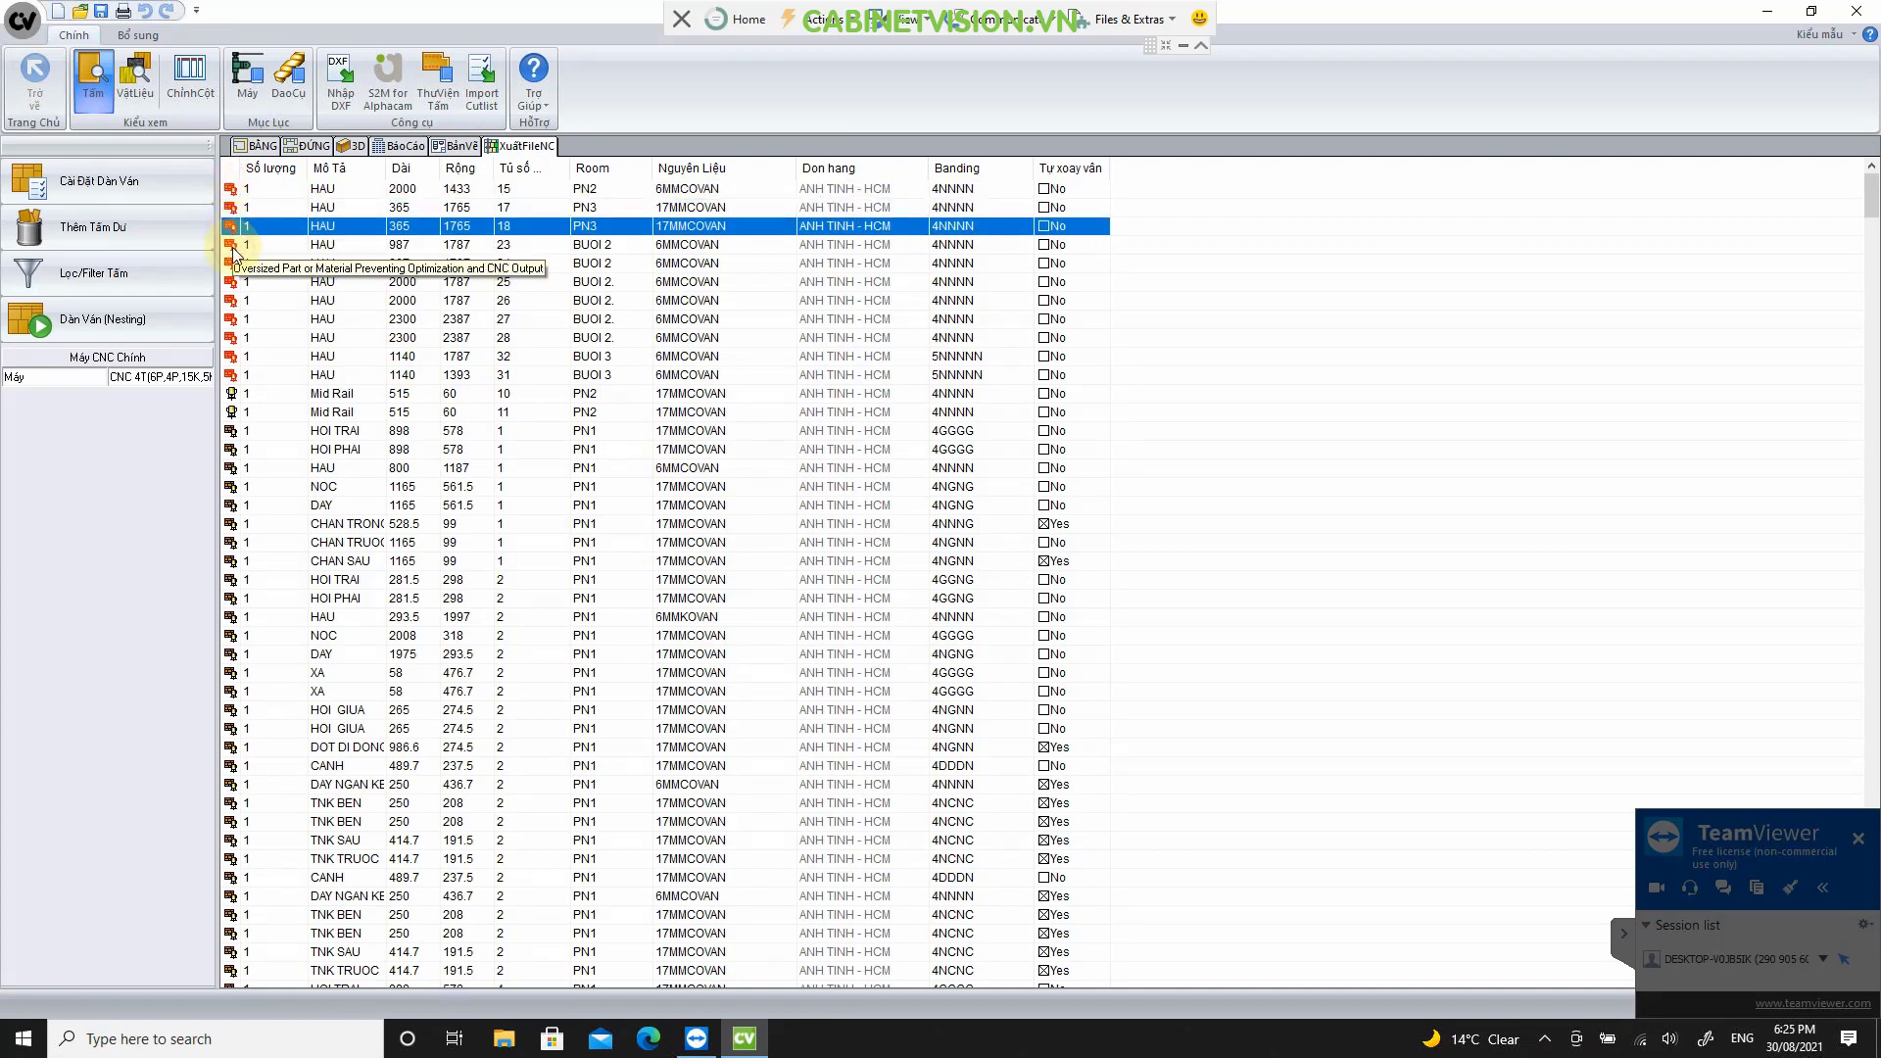
left_click(233, 246)
left_click(233, 264)
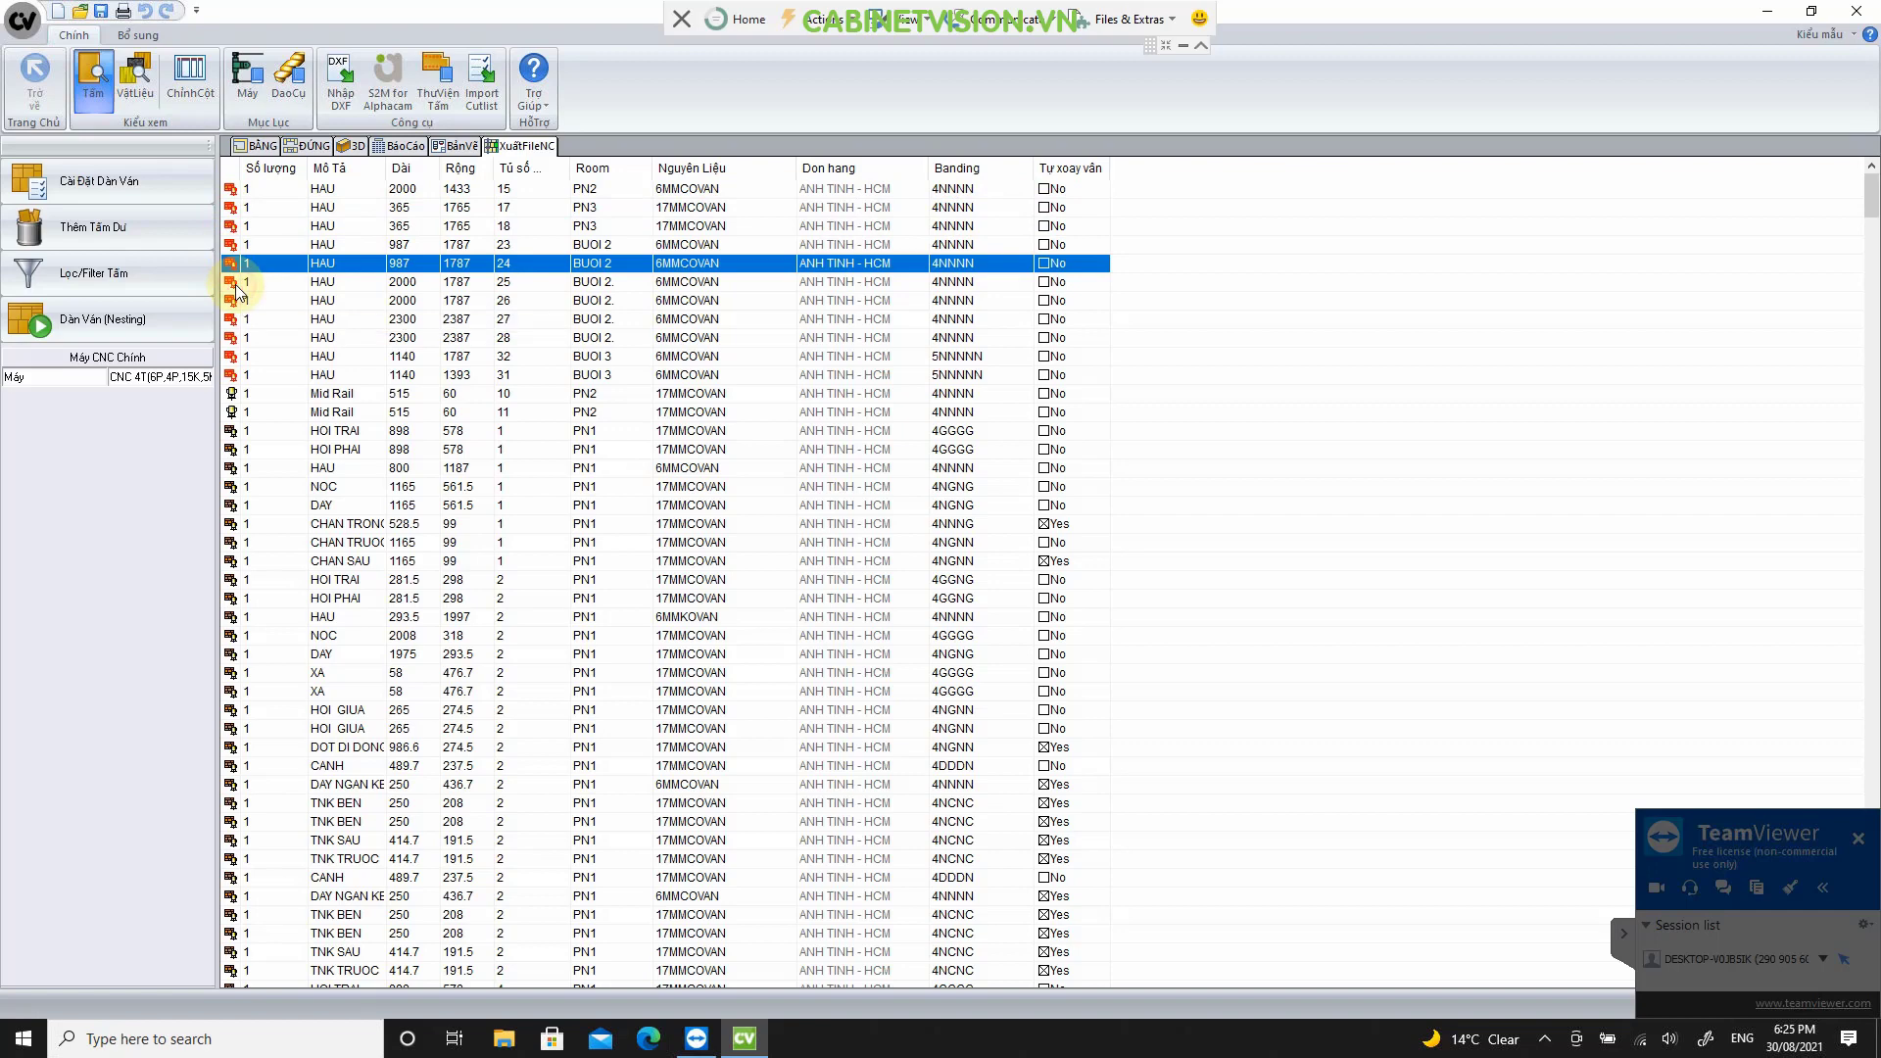
left_click(233, 283)
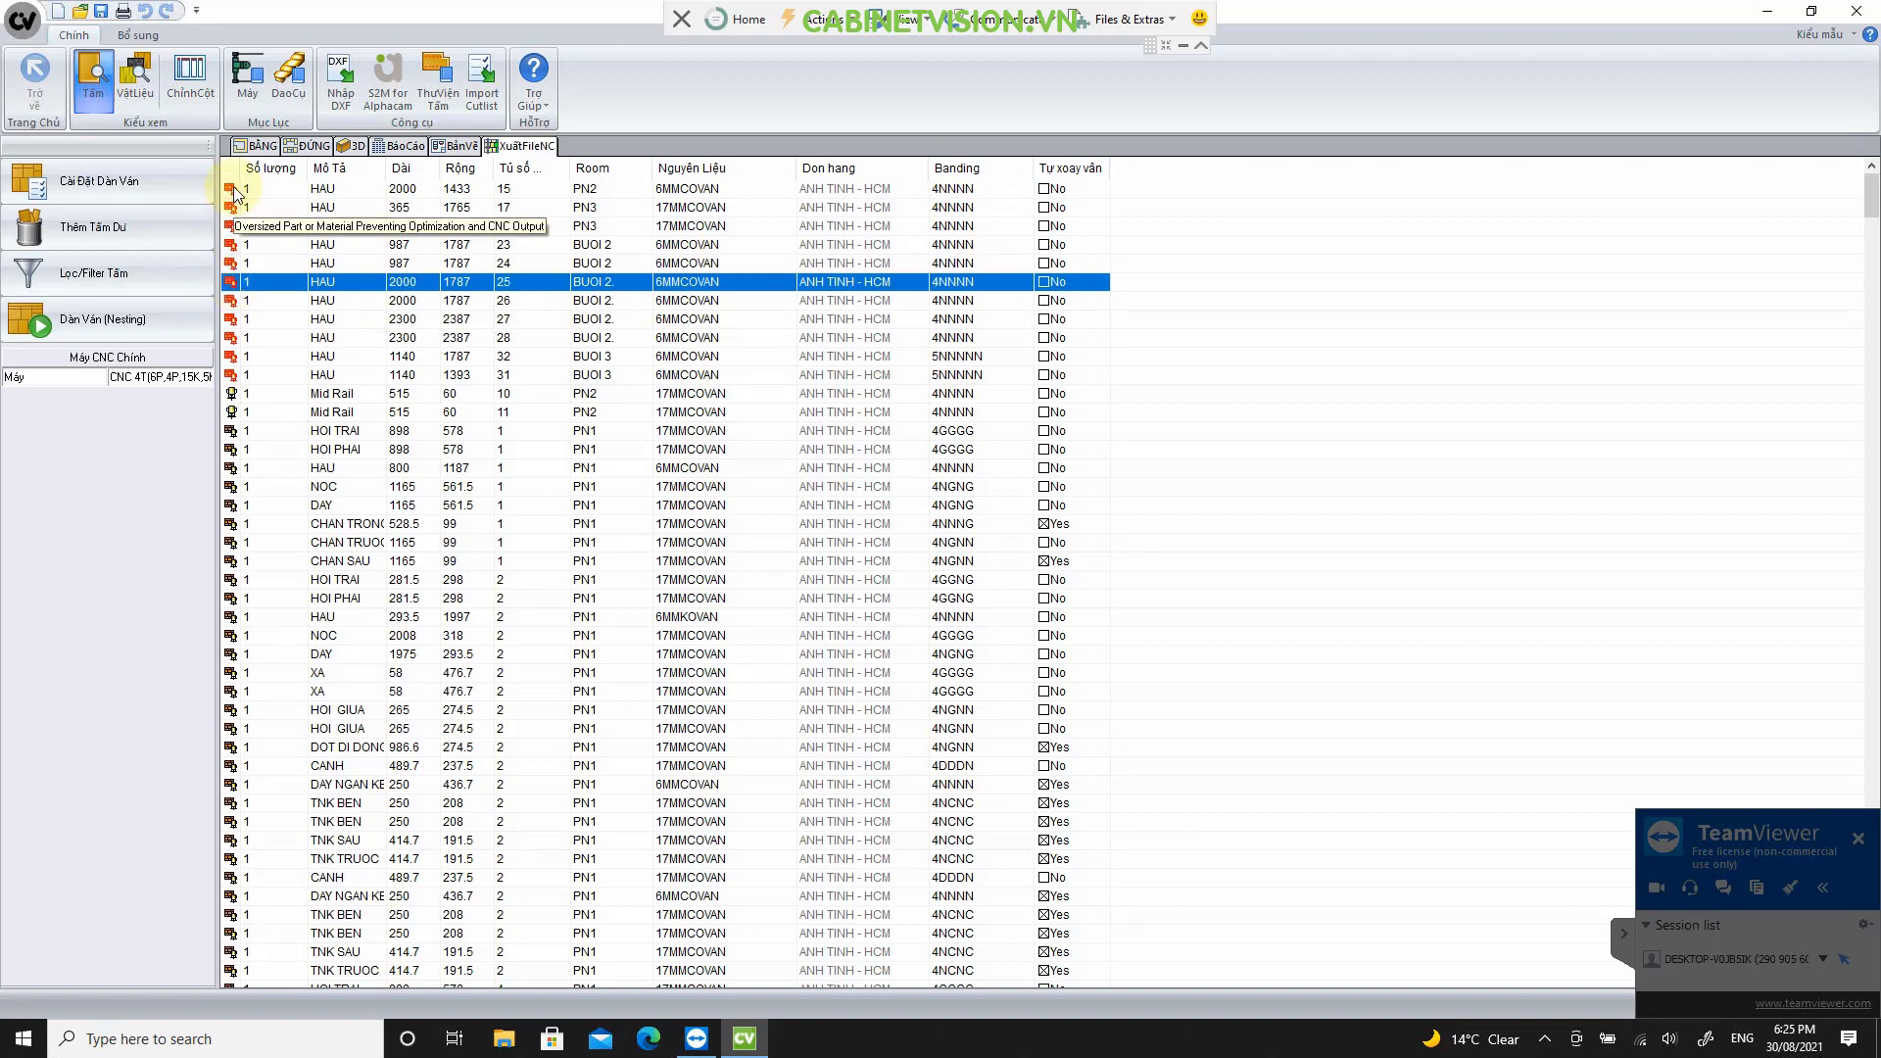
left_click(235, 189)
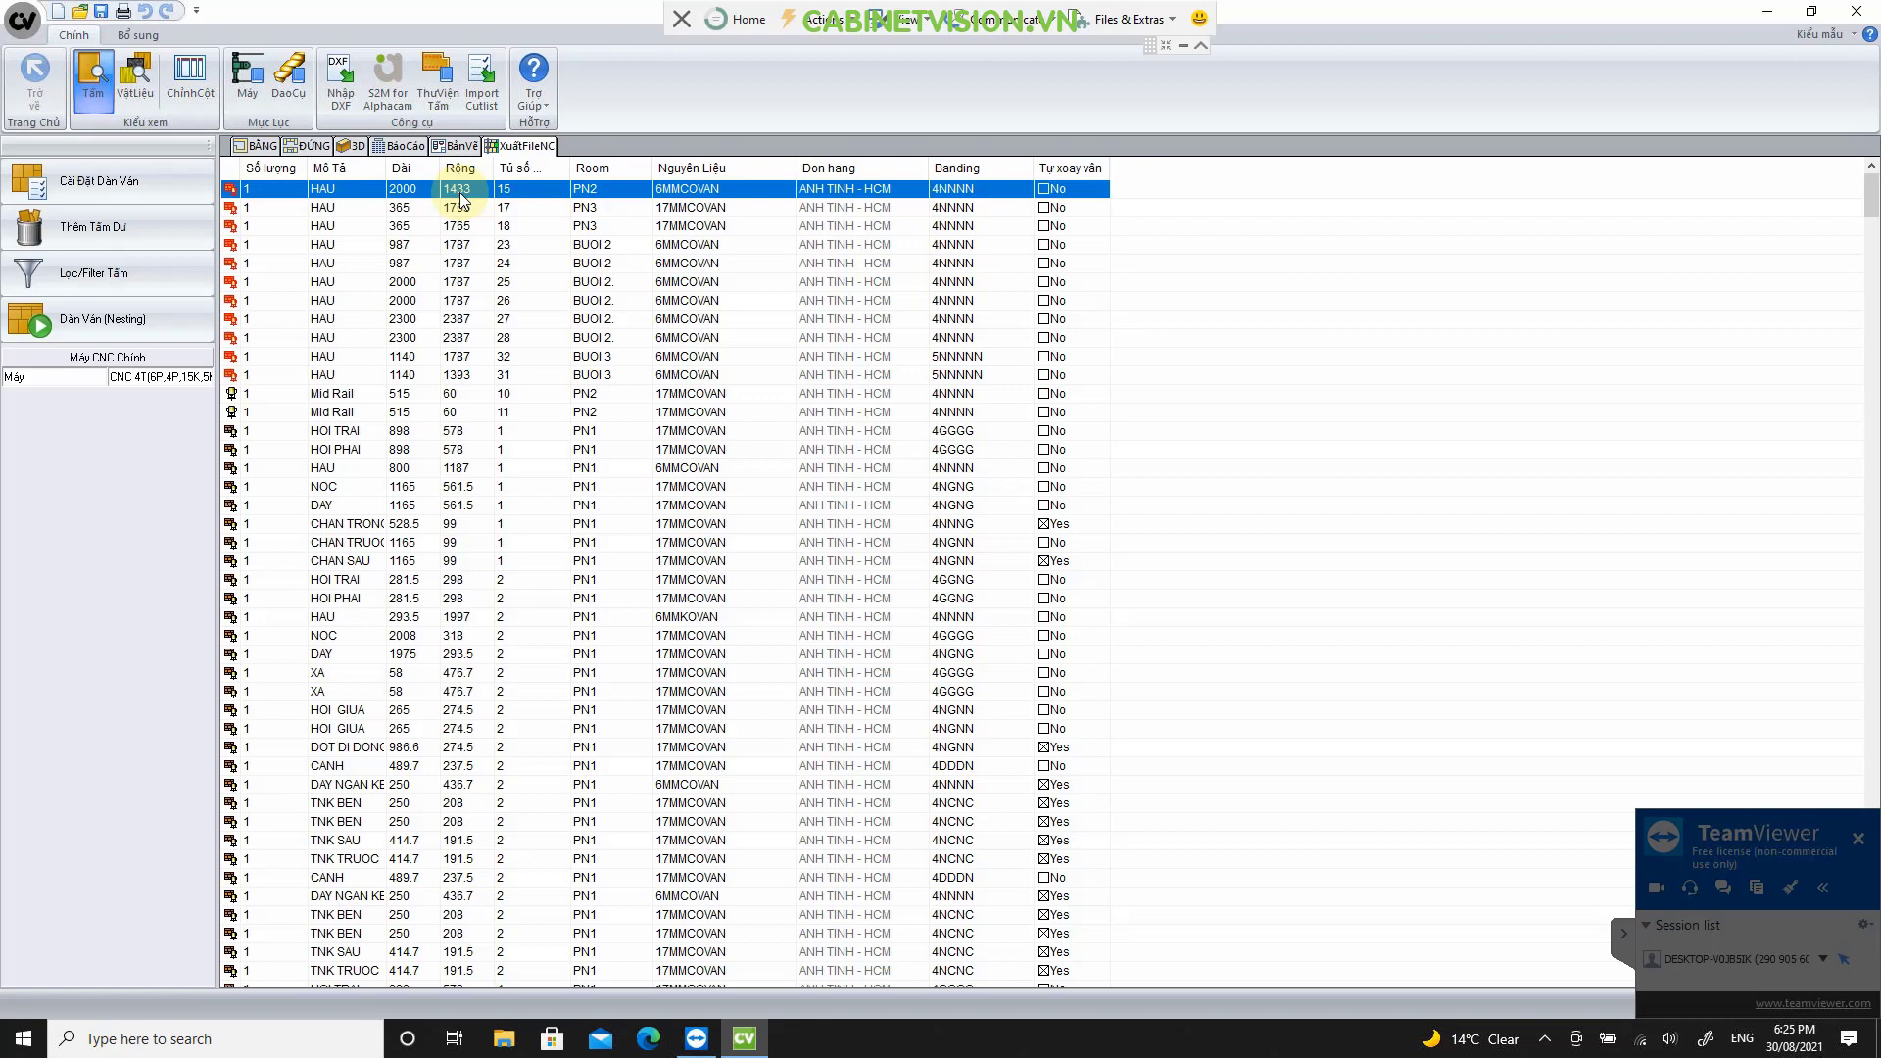
left_click(238, 201)
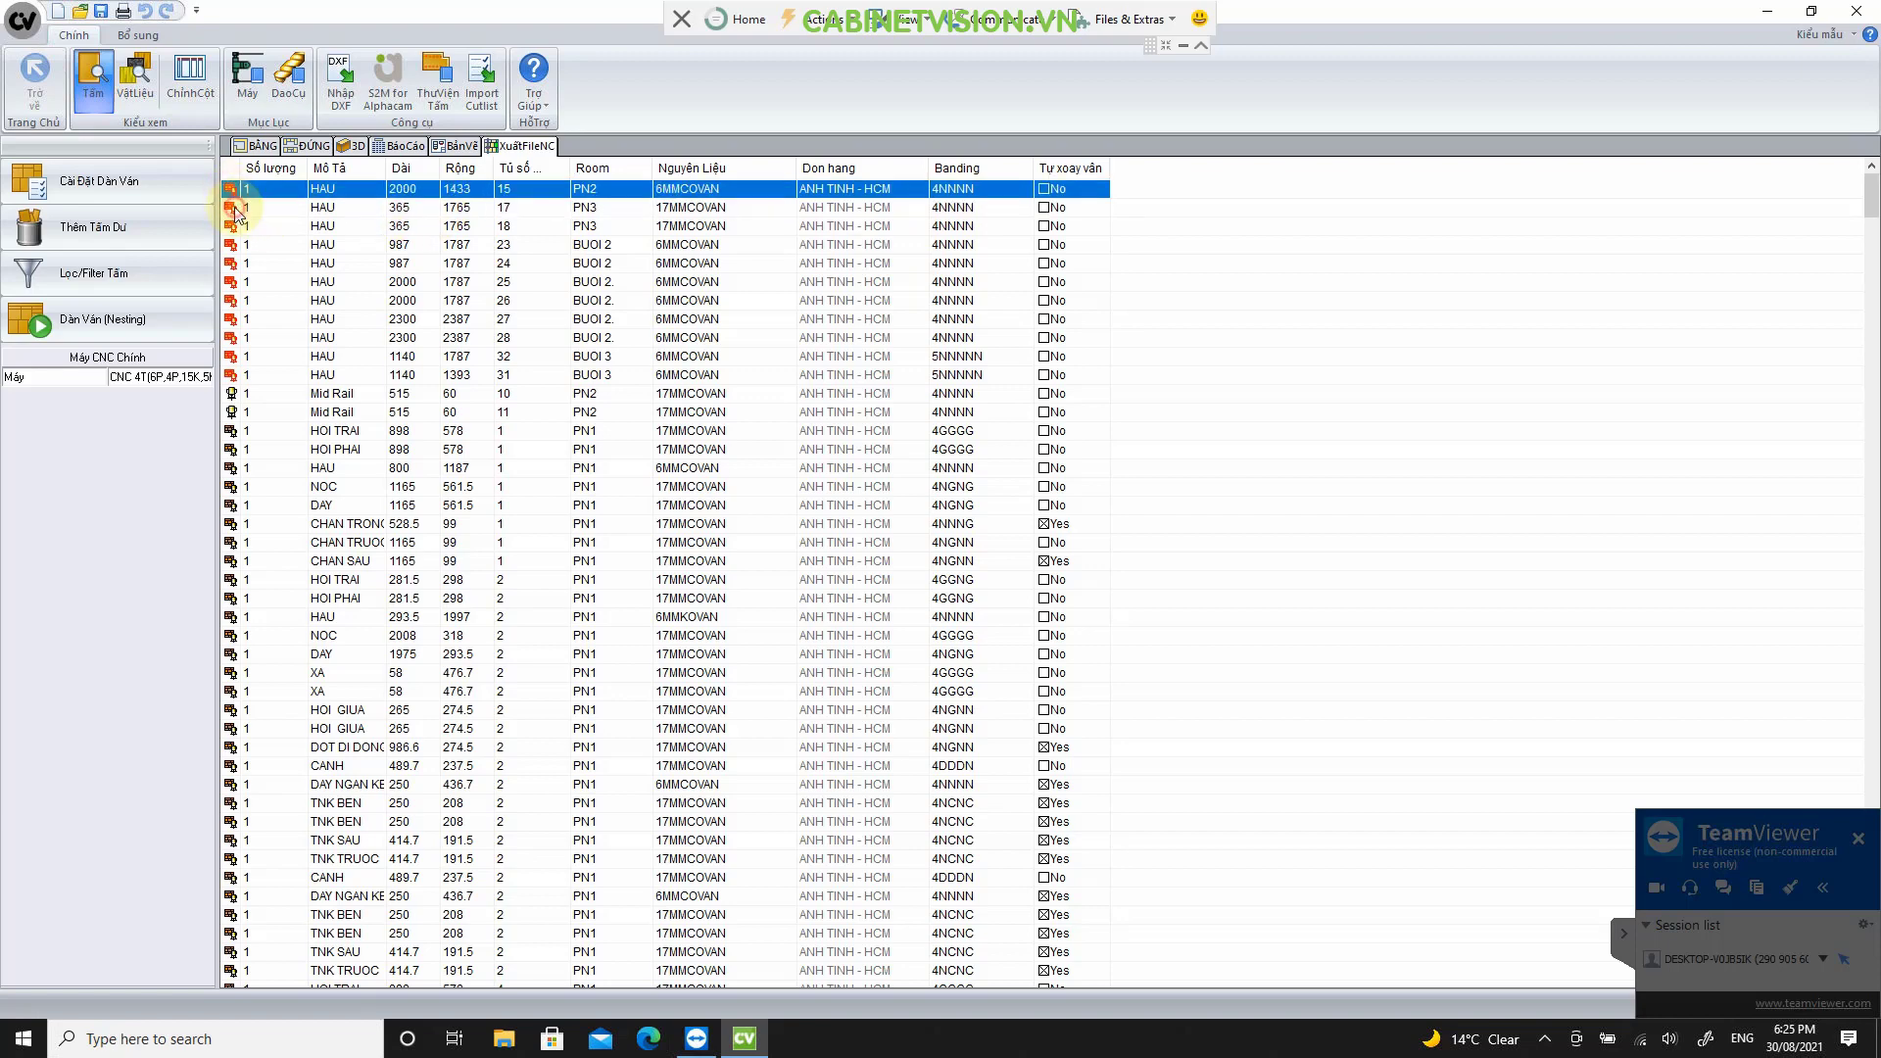
key("Up")
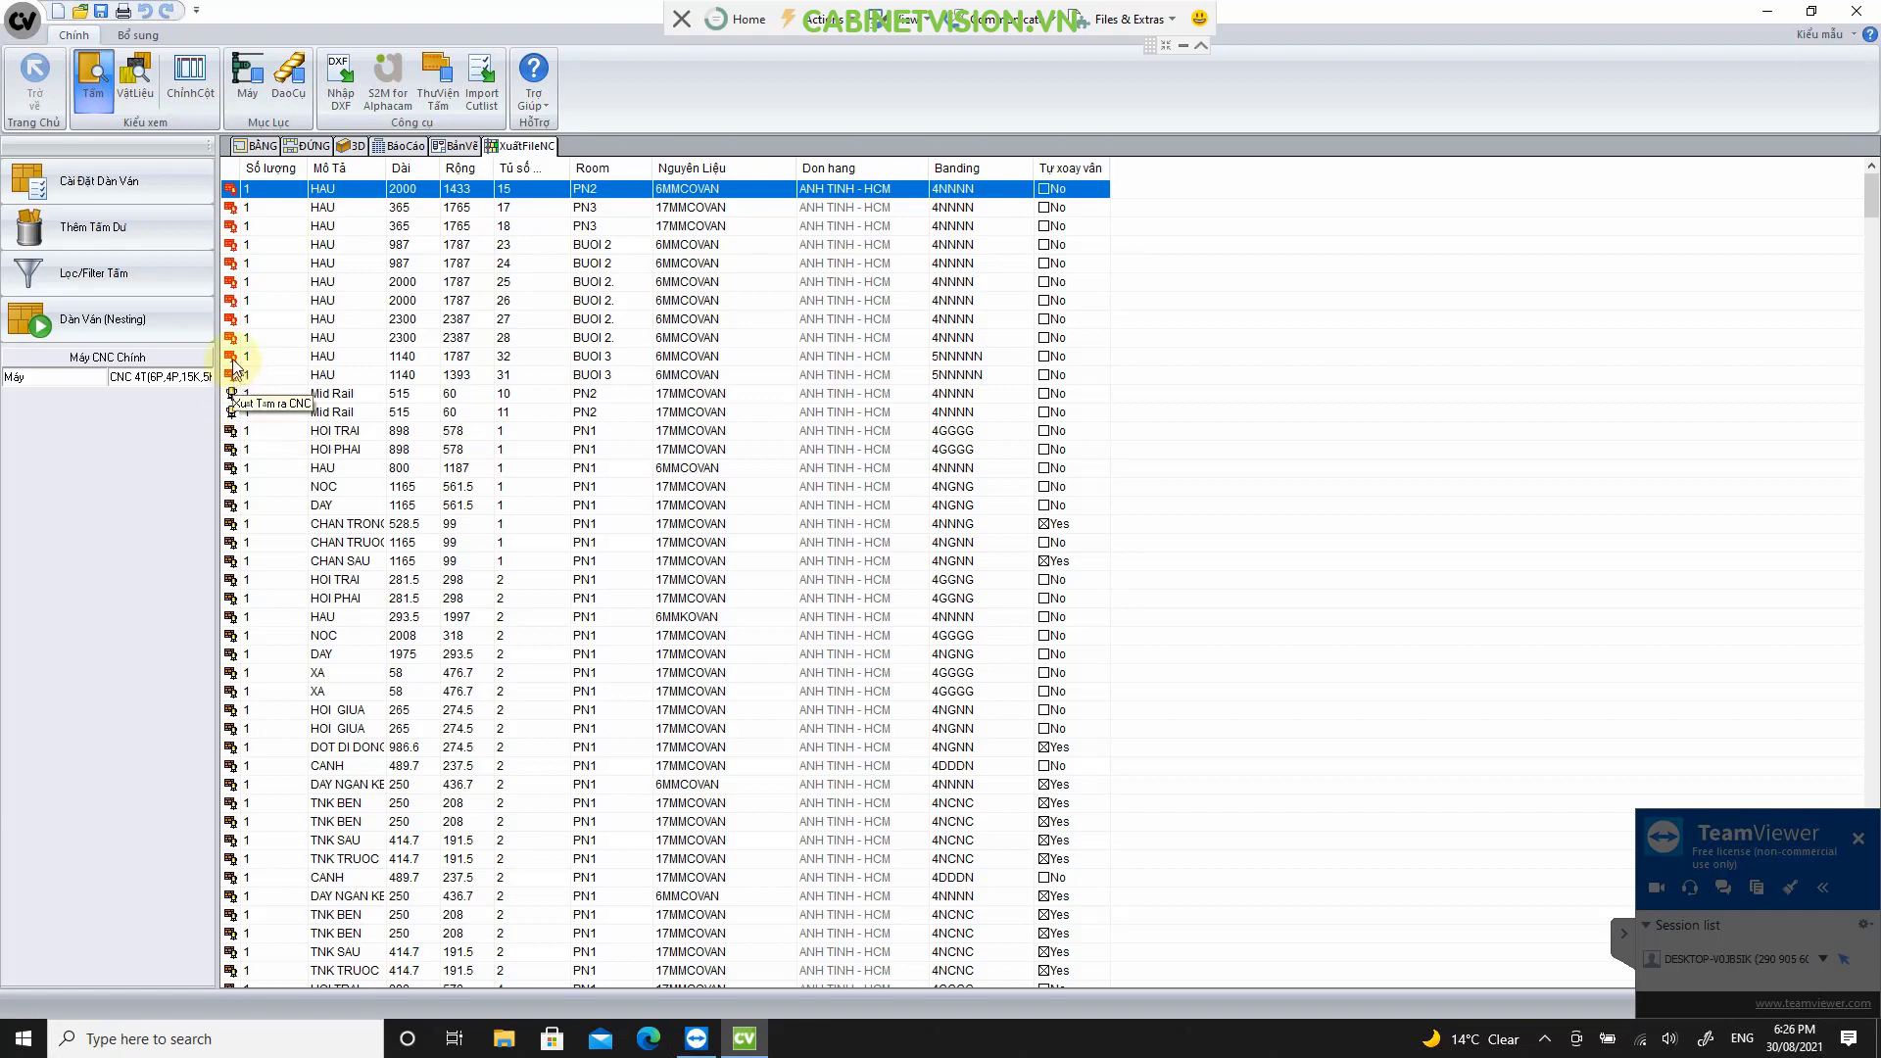
left_click(236, 356)
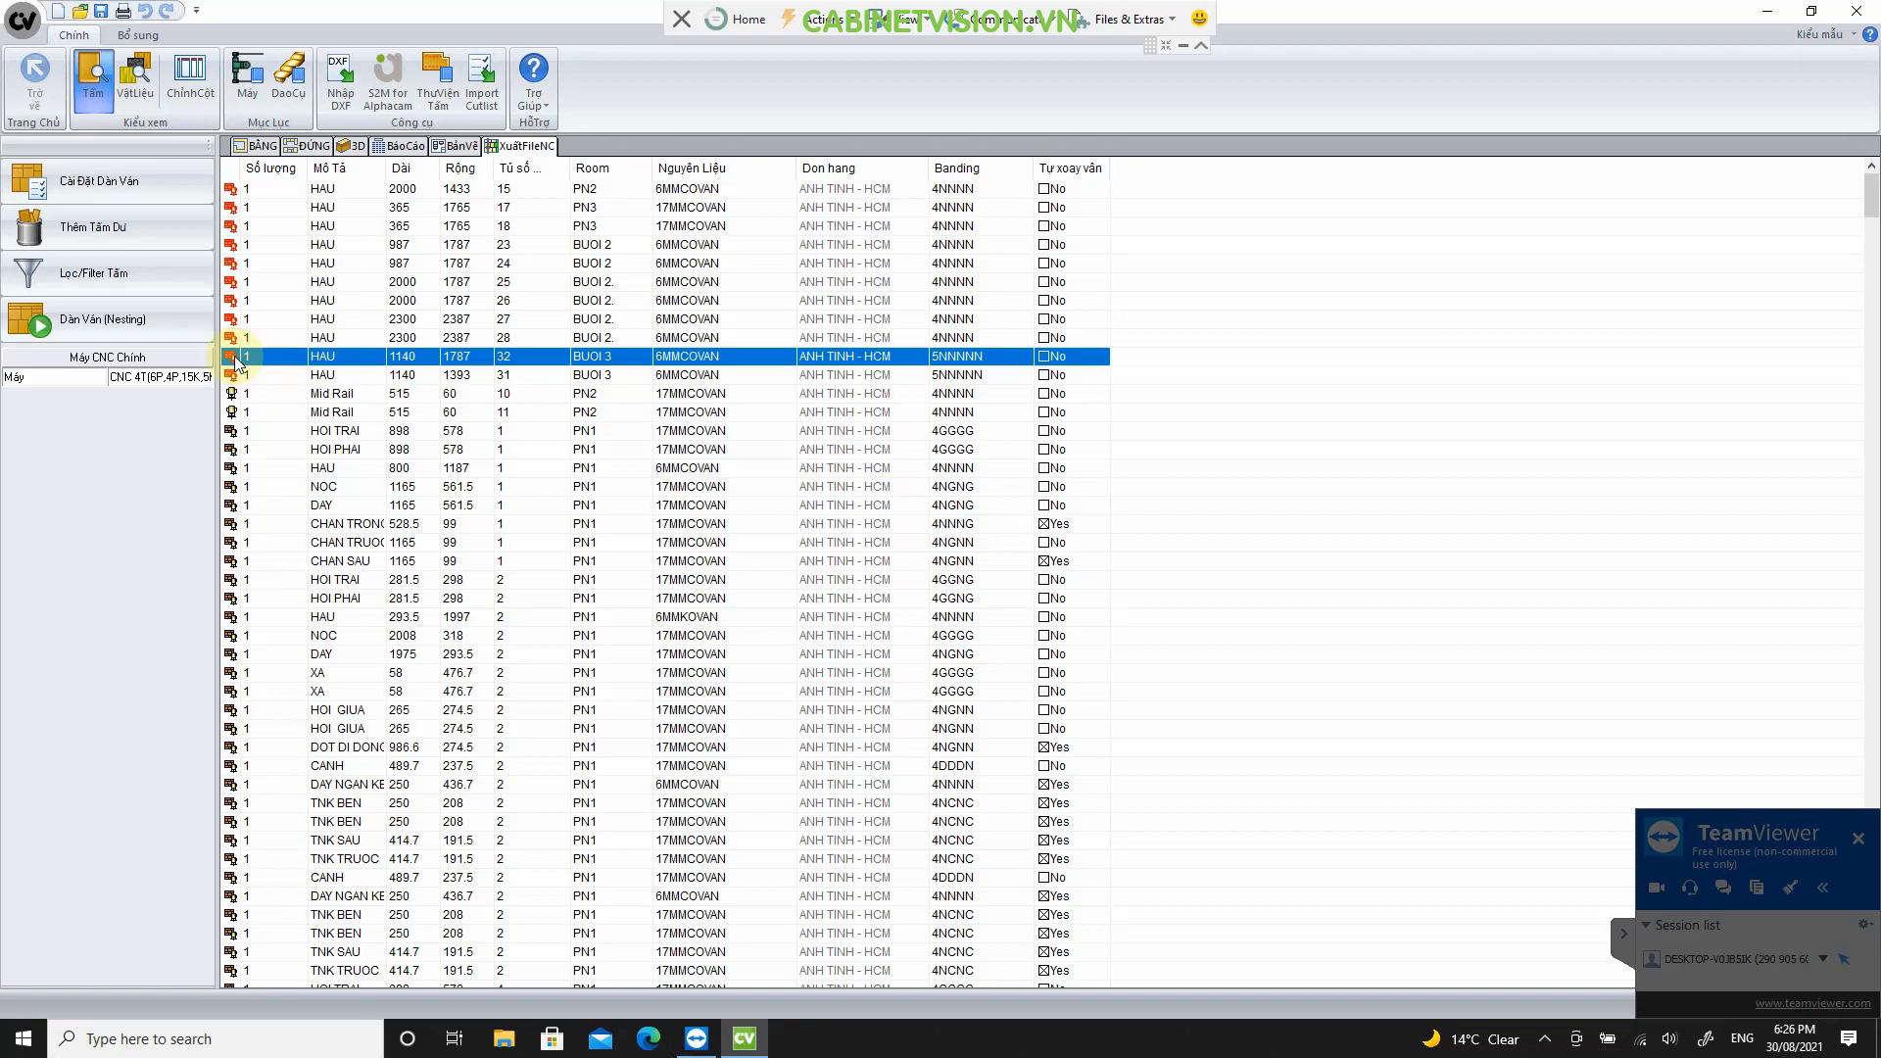
left_click(1045, 357)
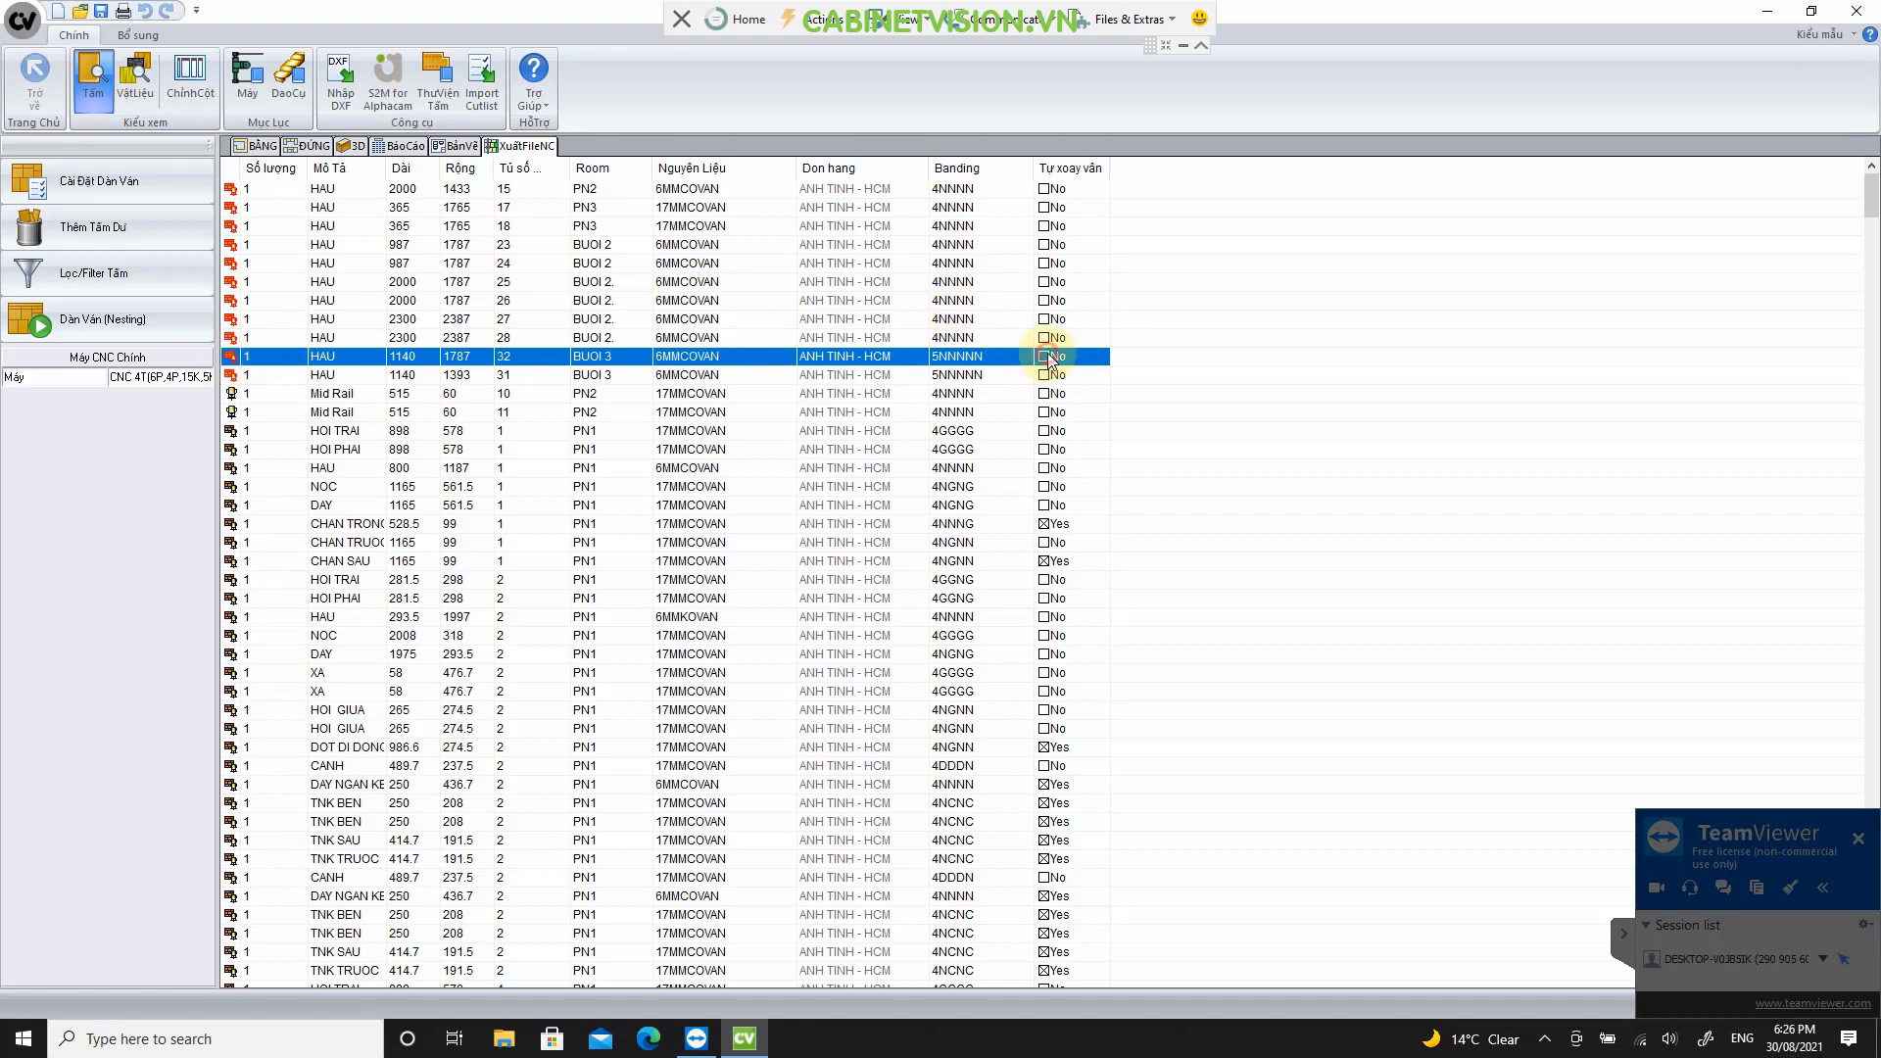
left_click(1046, 356)
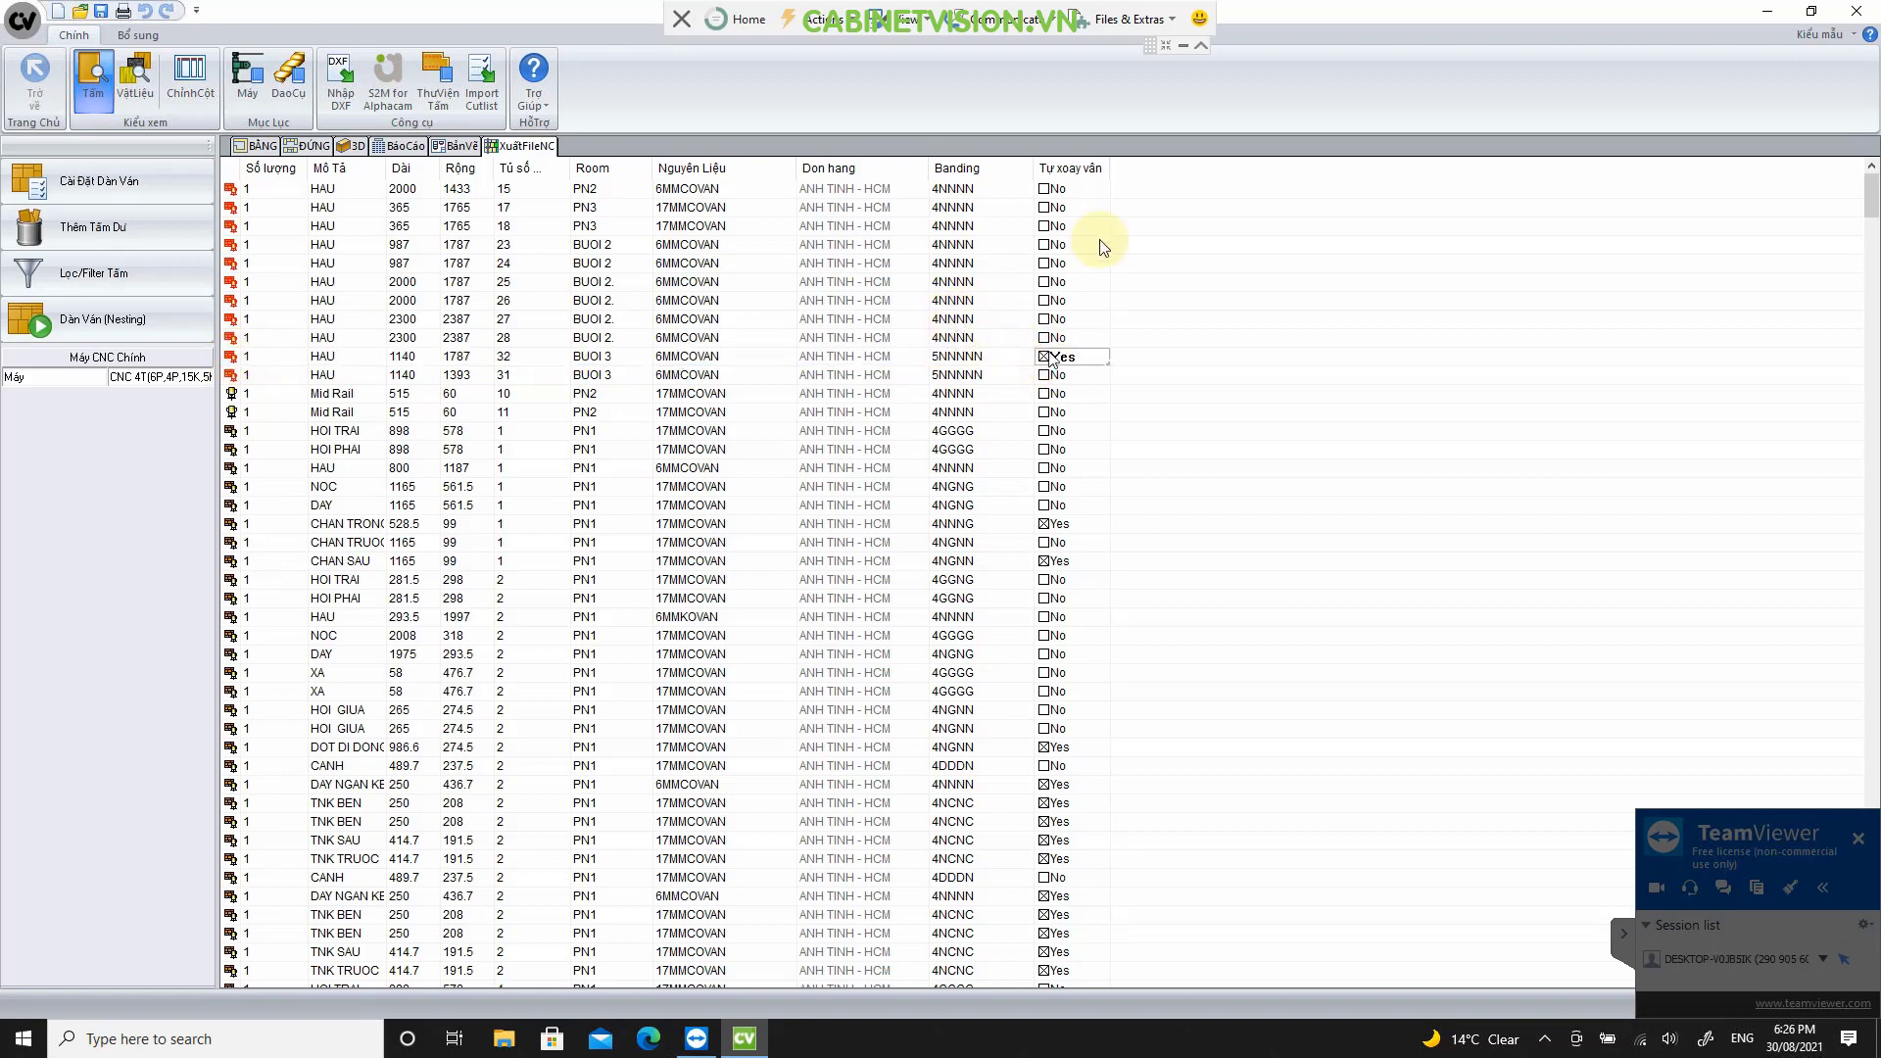
left_click(1044, 338)
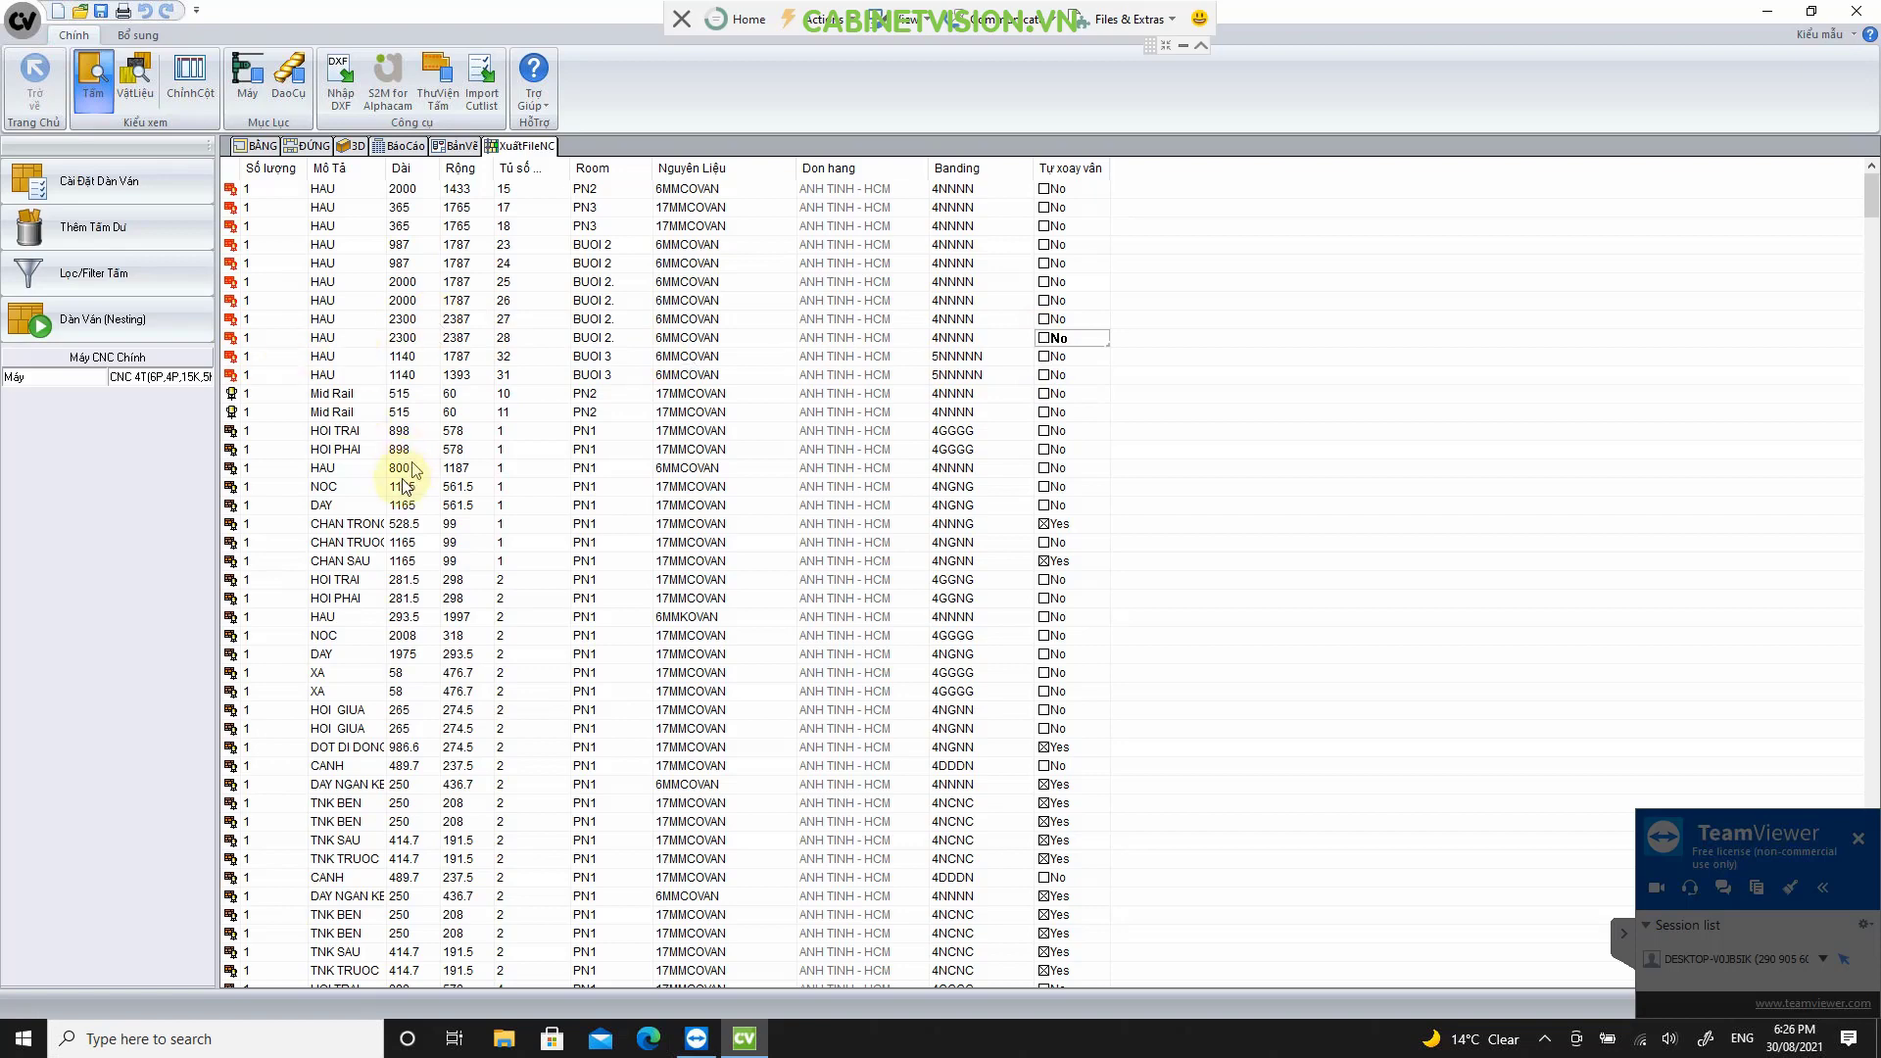
scroll(402, 480, "down", 2)
scroll(401, 480, "up", 3)
left_click(1045, 189)
left_click(1045, 207)
left_click(1045, 207)
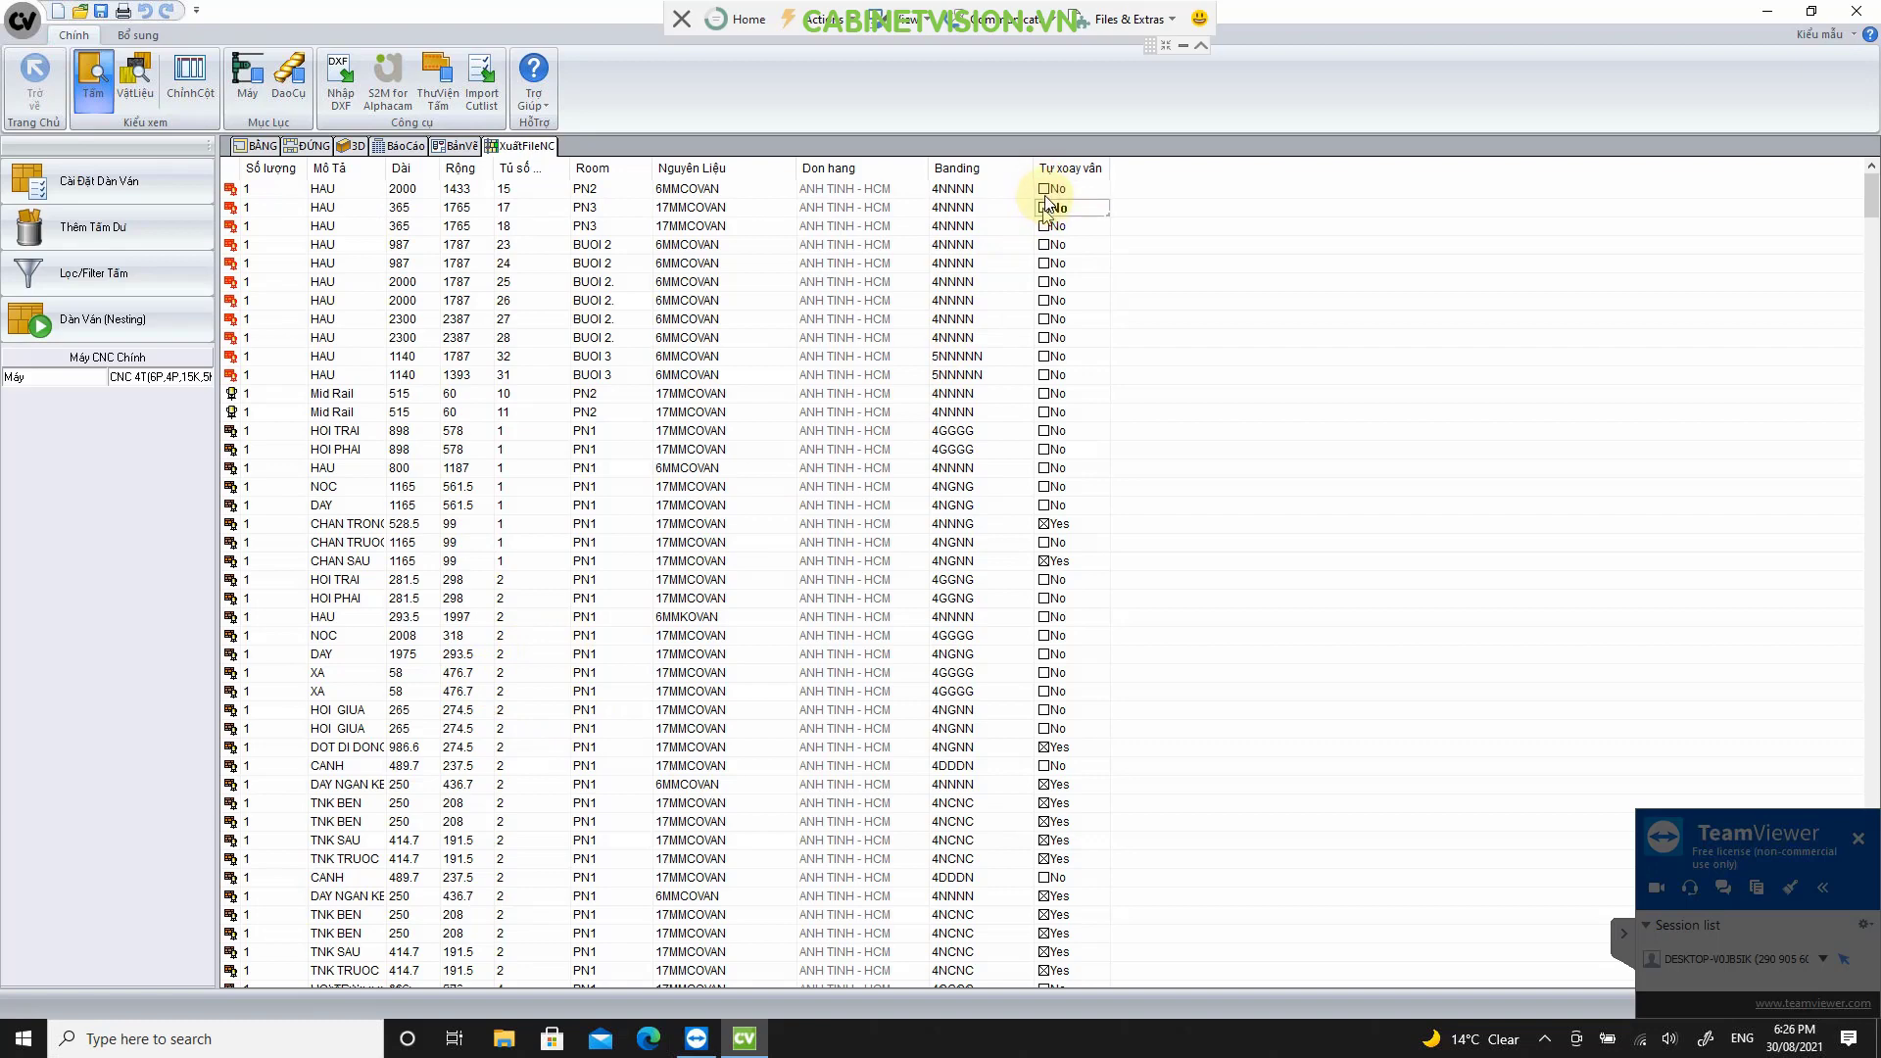
left_click(1045, 189)
left_click(1045, 191)
left_click(1044, 191)
left_click(1046, 303)
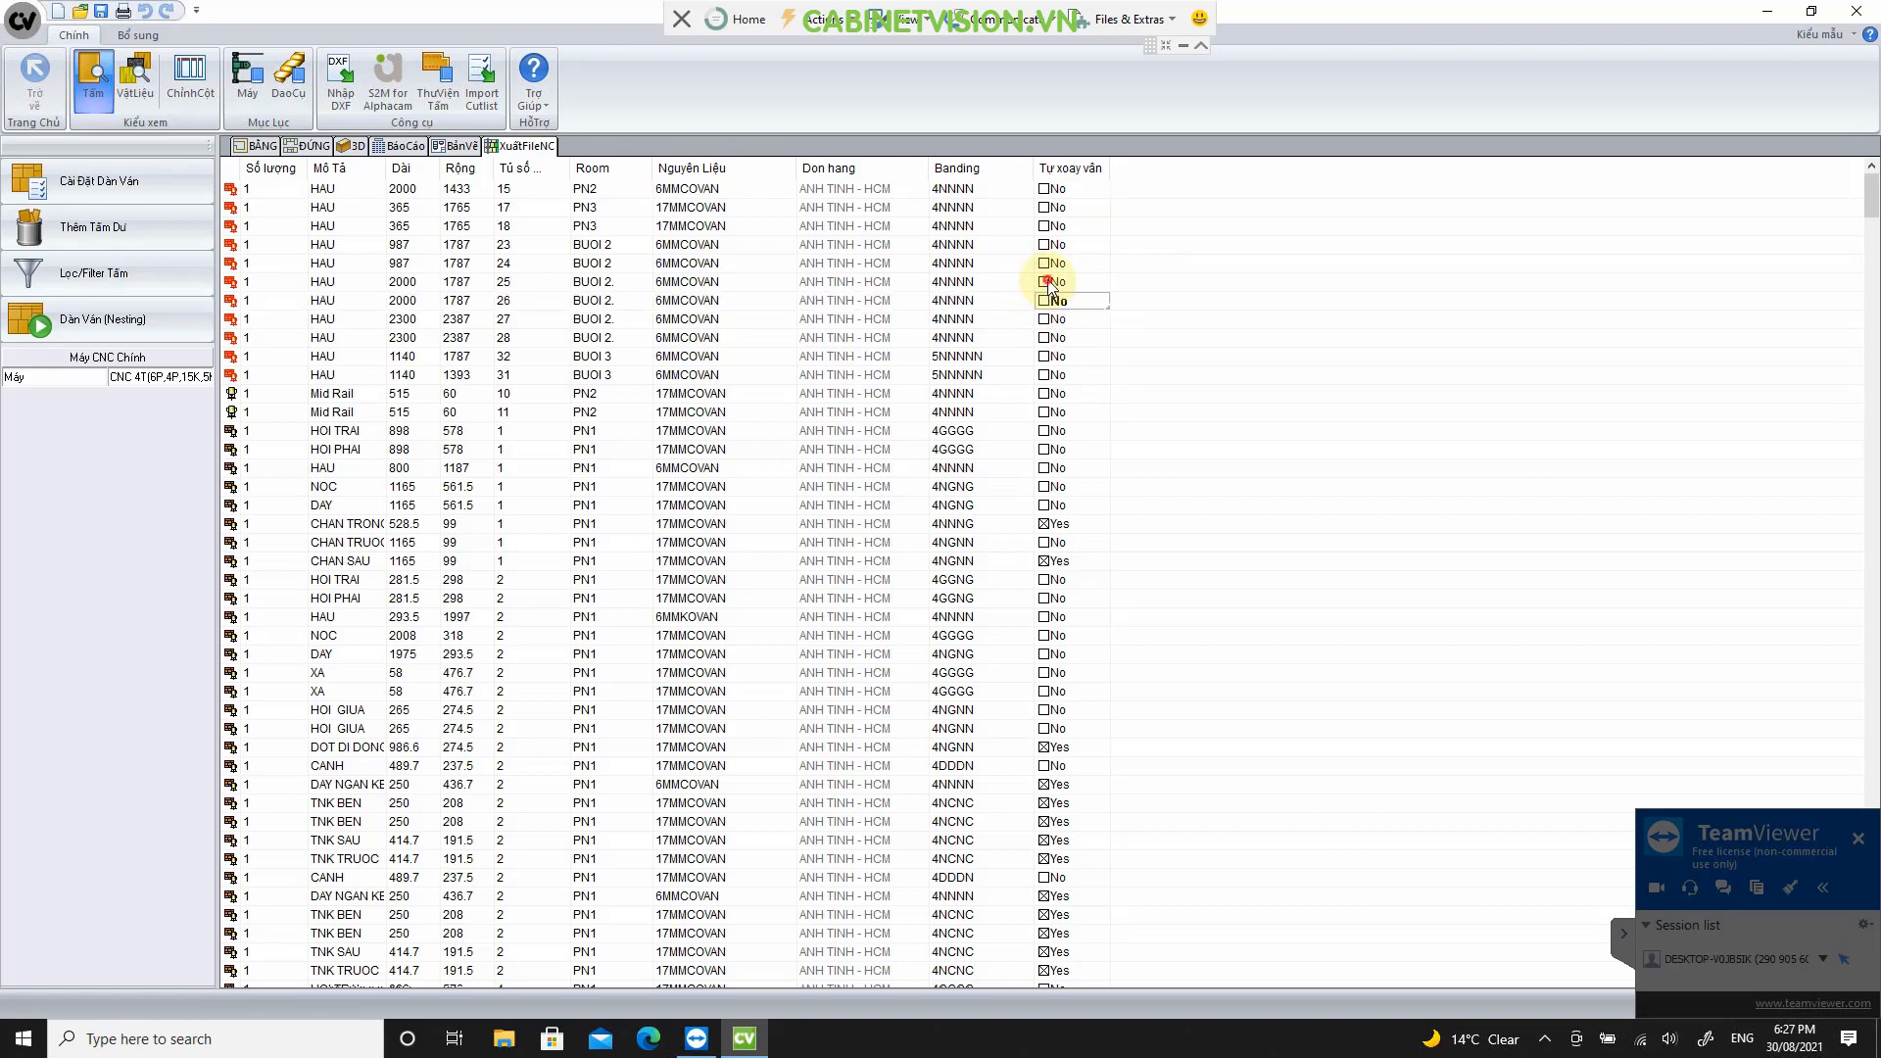
left_click(1046, 282)
scroll(1058, 315, "down", 4)
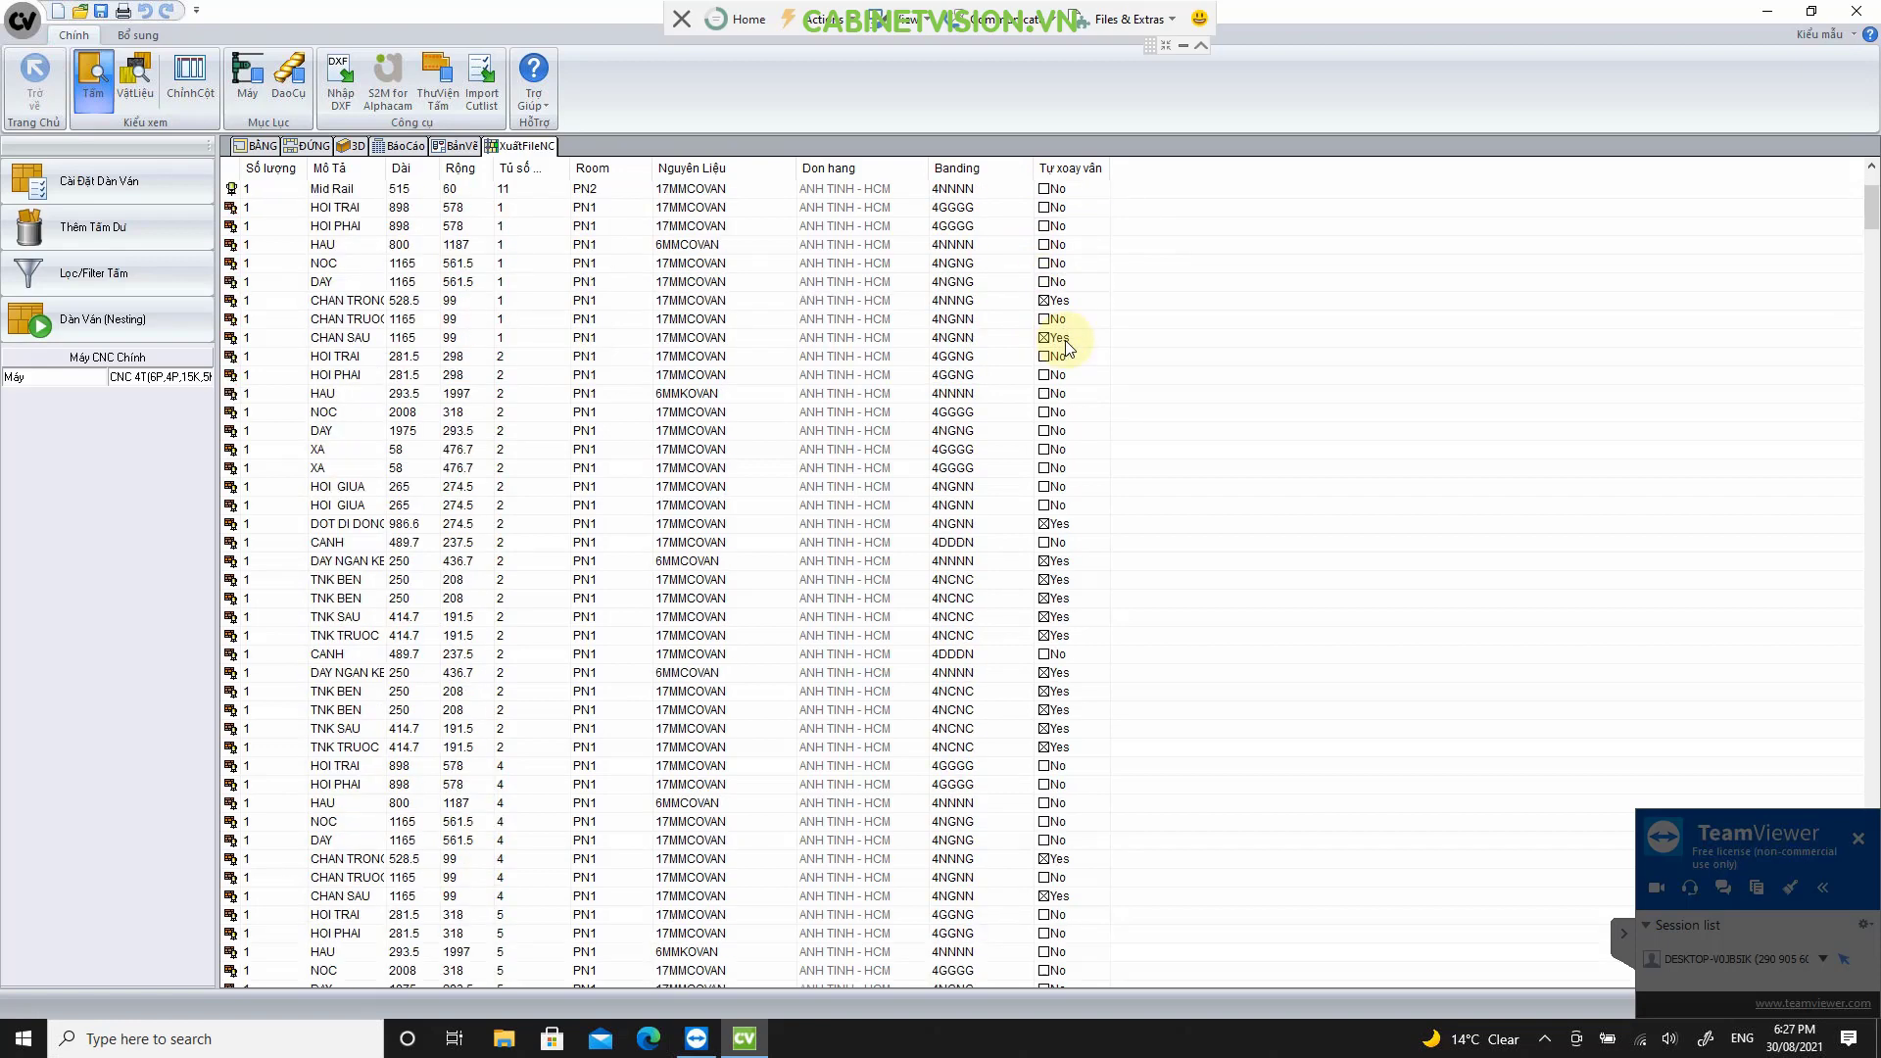
scroll(1066, 339, "up", 4)
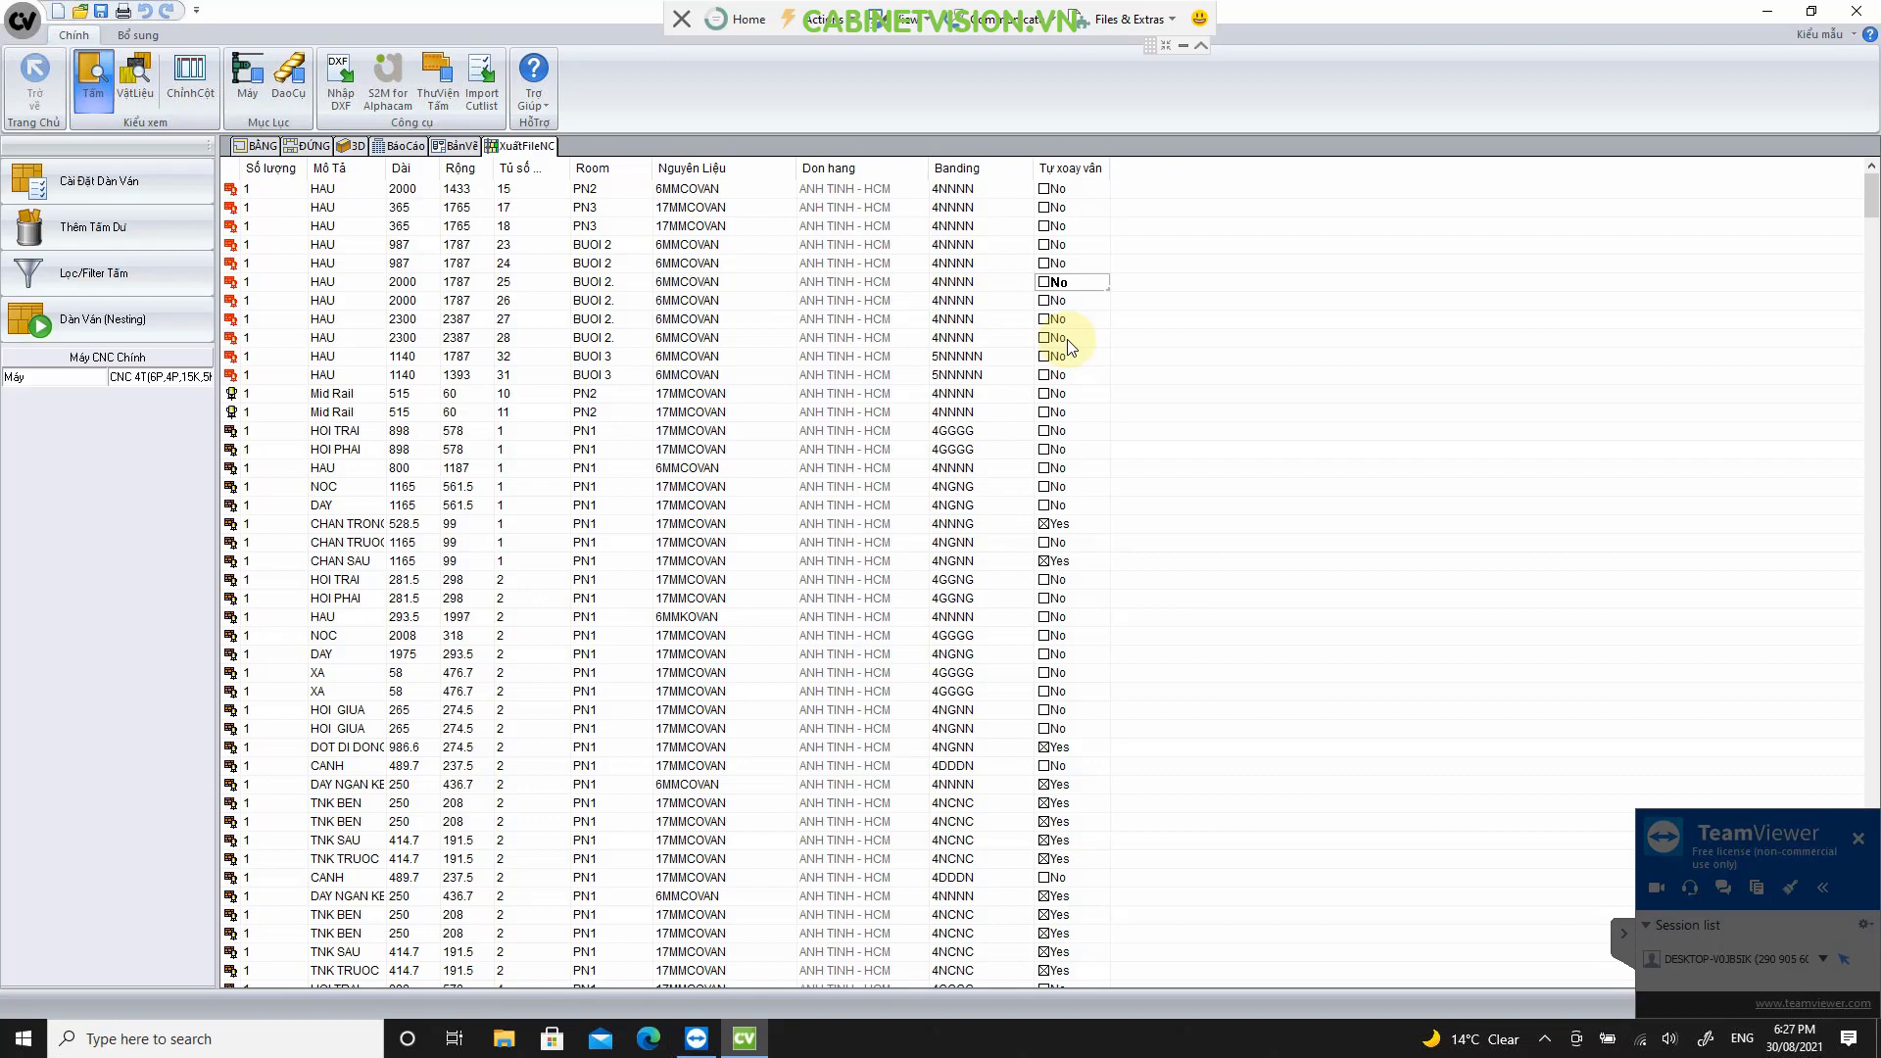
scroll(1071, 343, "down", 9)
scroll(1072, 338, "up", 9)
left_click(235, 189)
left_click(235, 244)
left_click(235, 356)
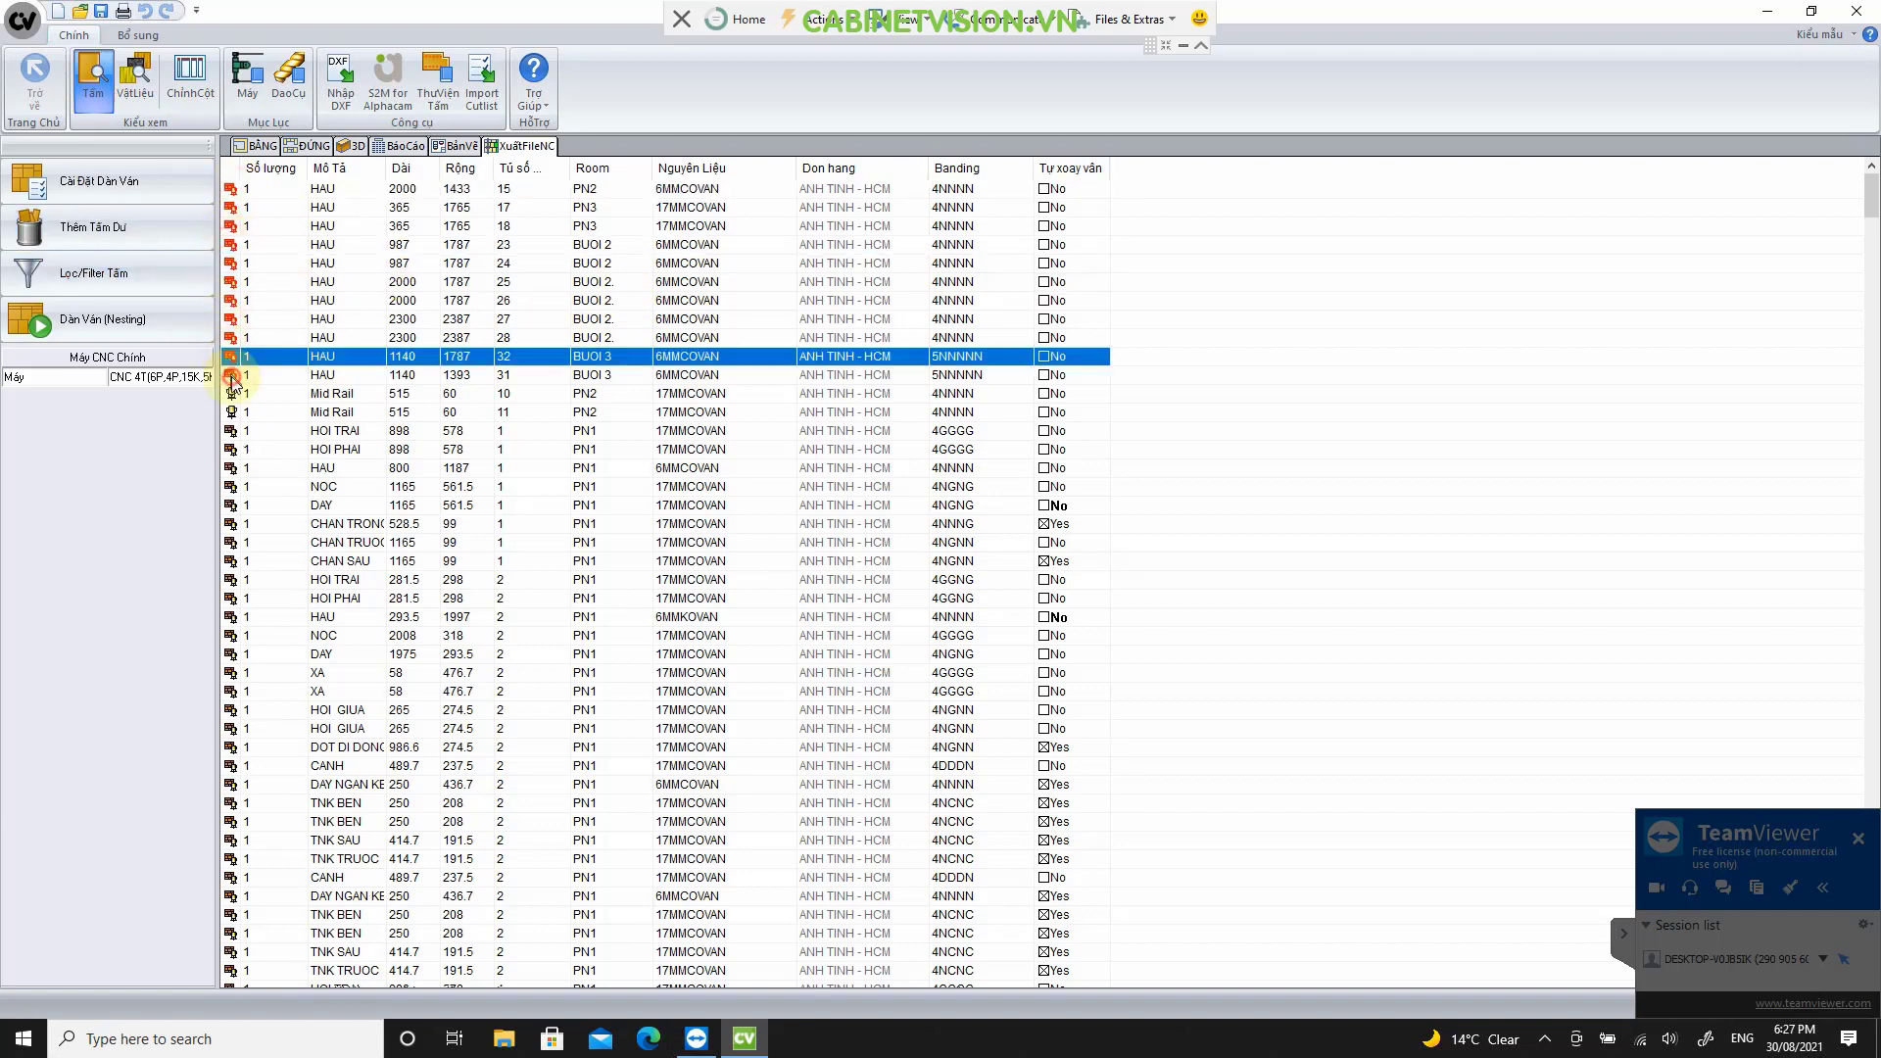
left_click(235, 374)
left_click(114, 194)
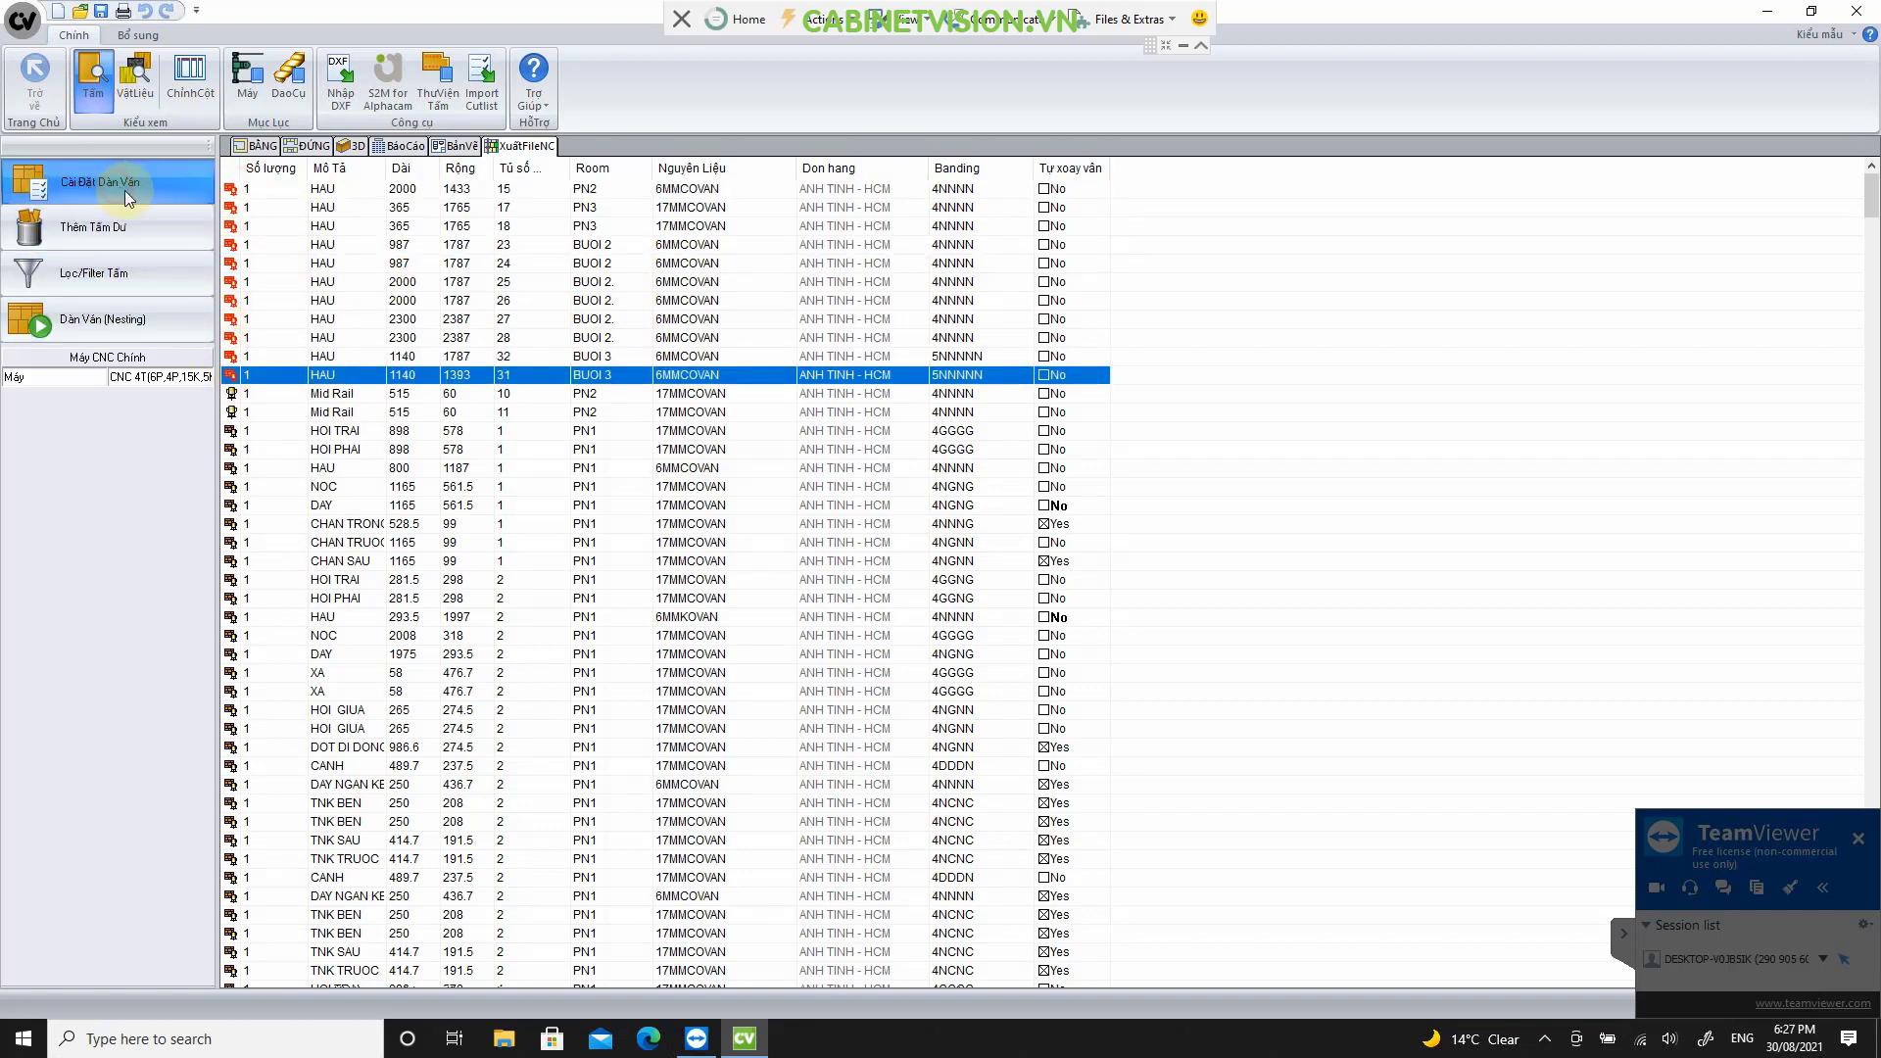
left_click_drag(834, 327, 875, 319)
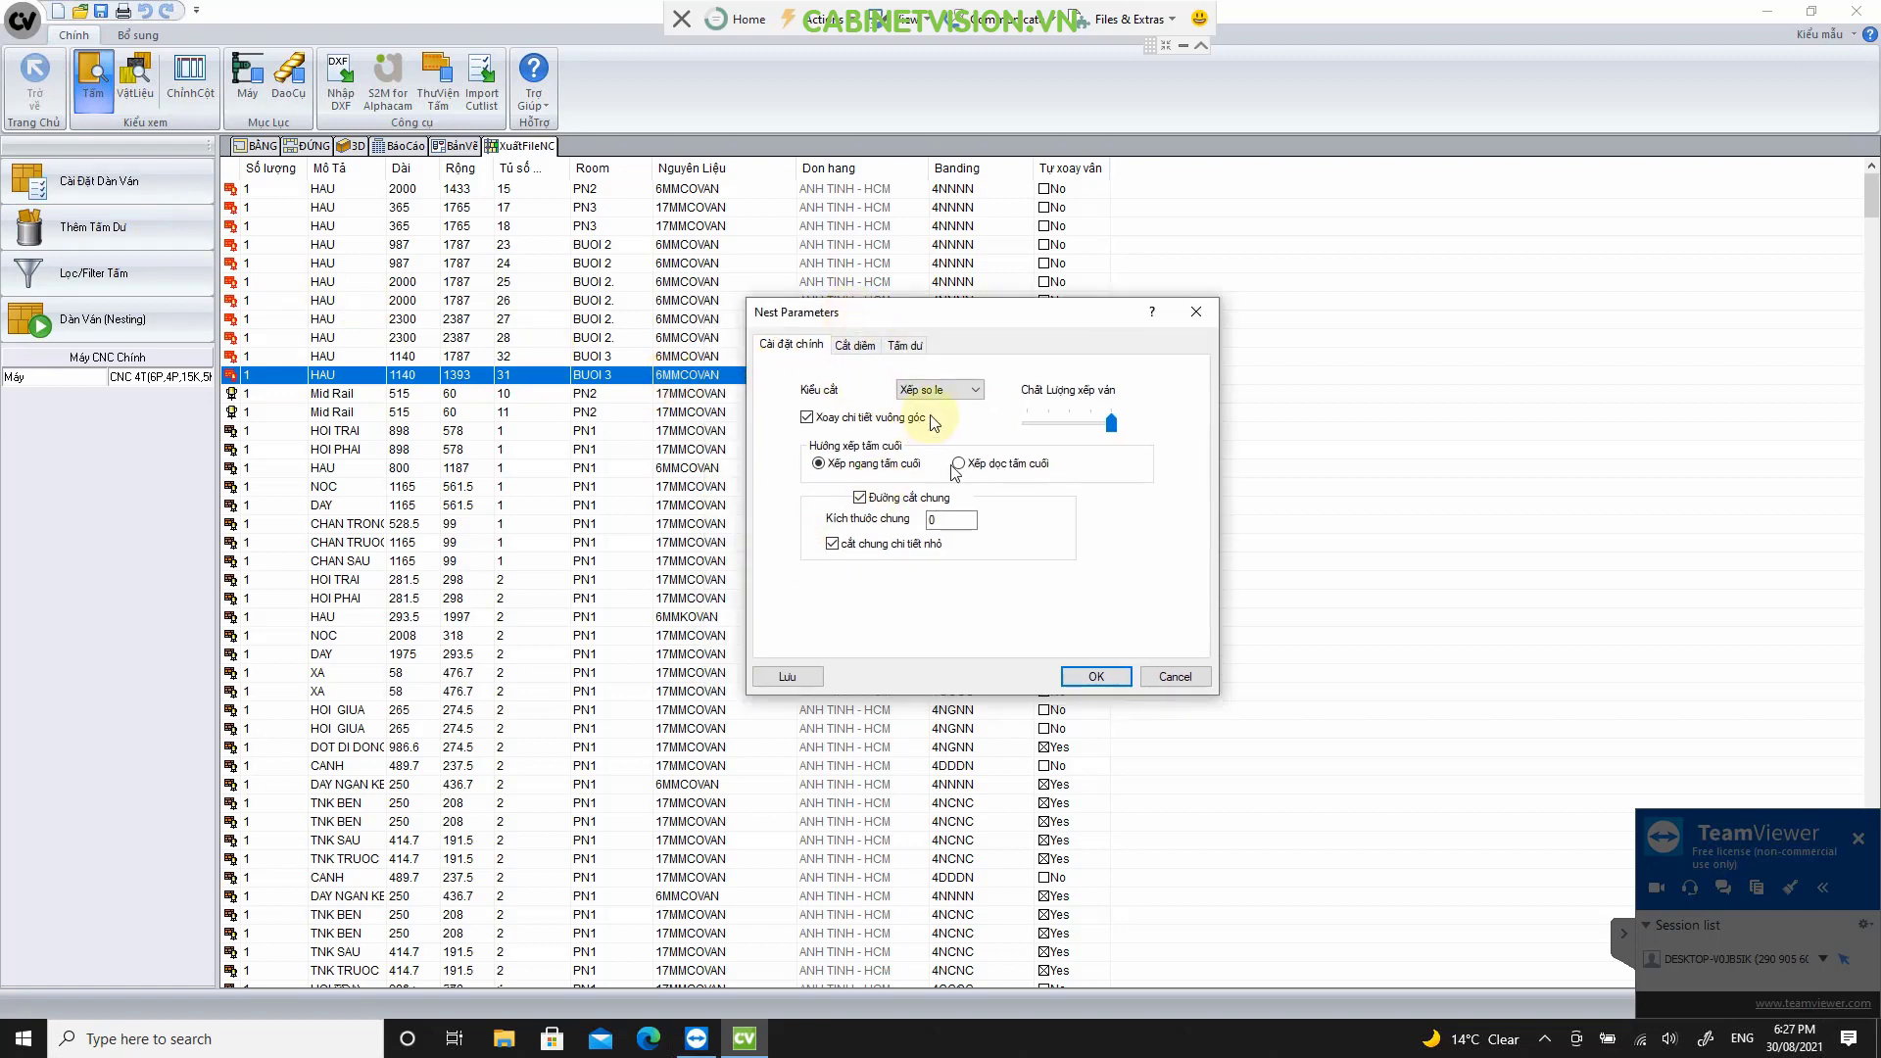
left_click(947, 390)
left_click(949, 393)
left_click(953, 392)
left_click(938, 390)
left_click(960, 465)
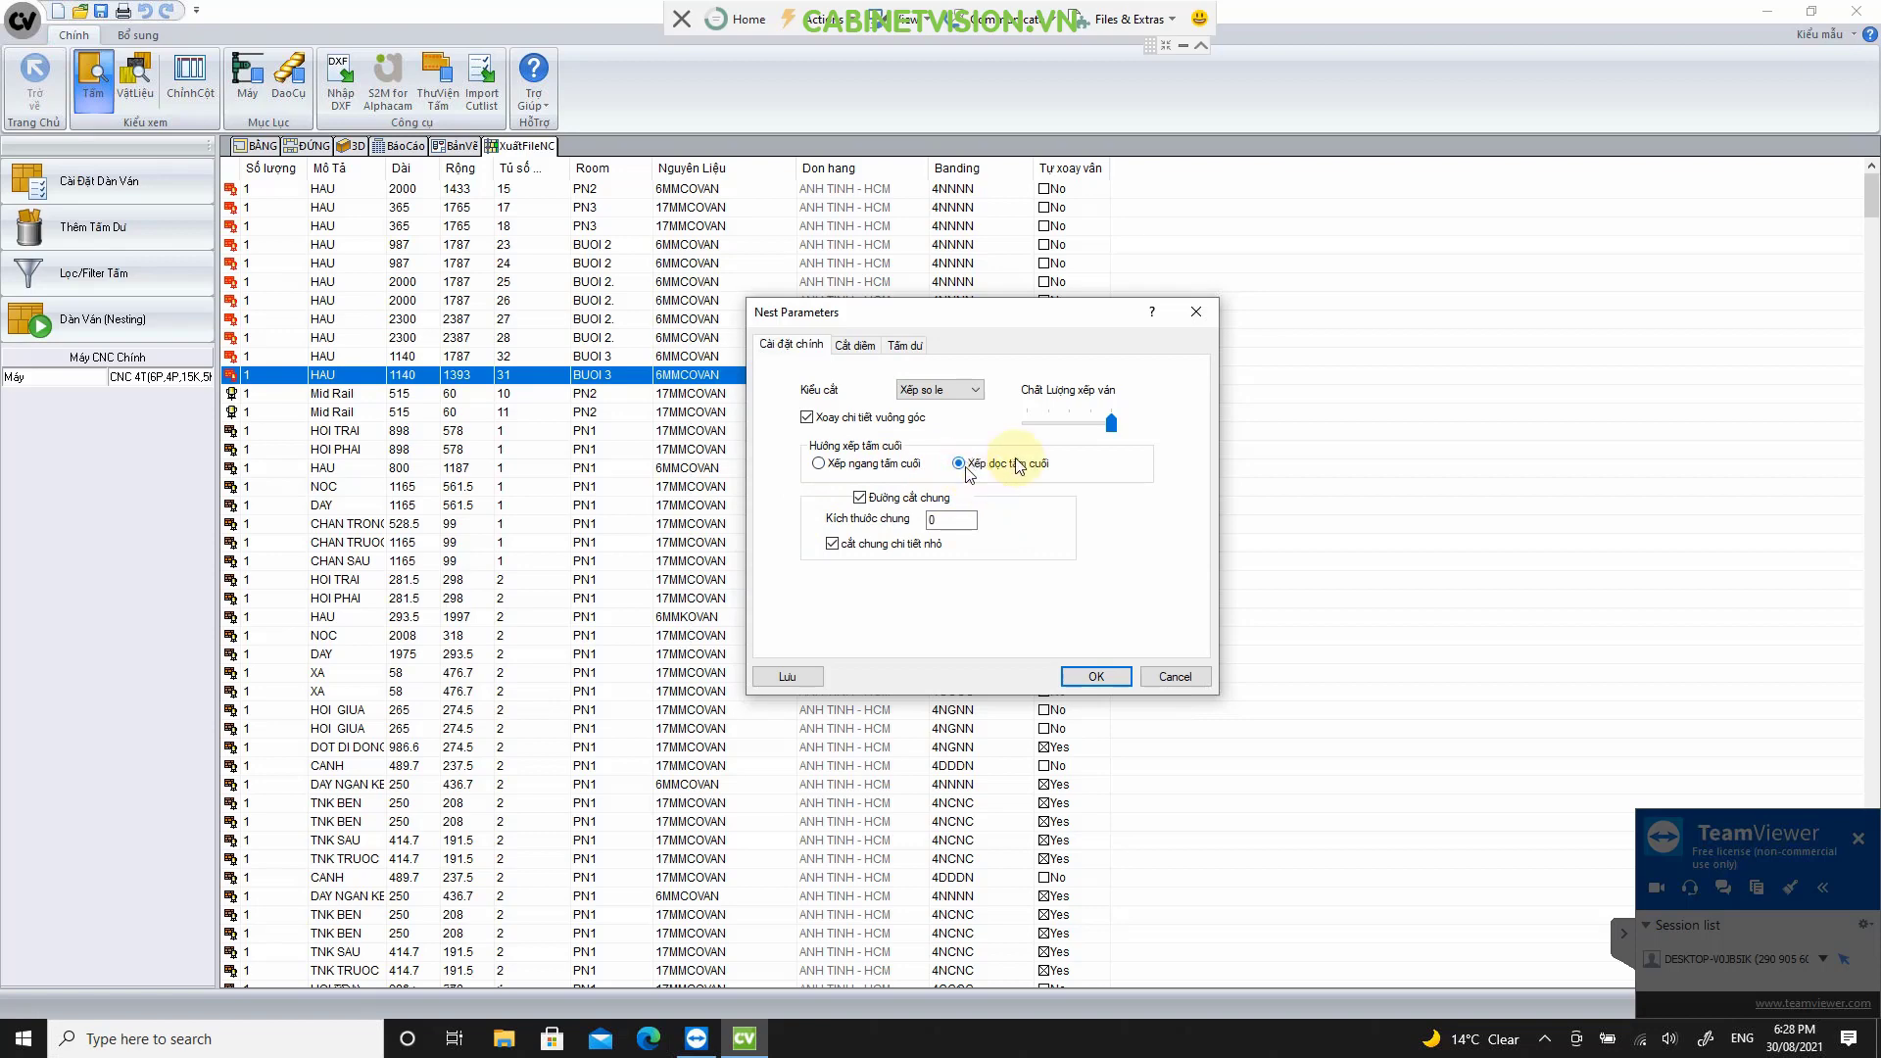
left_click(865, 469)
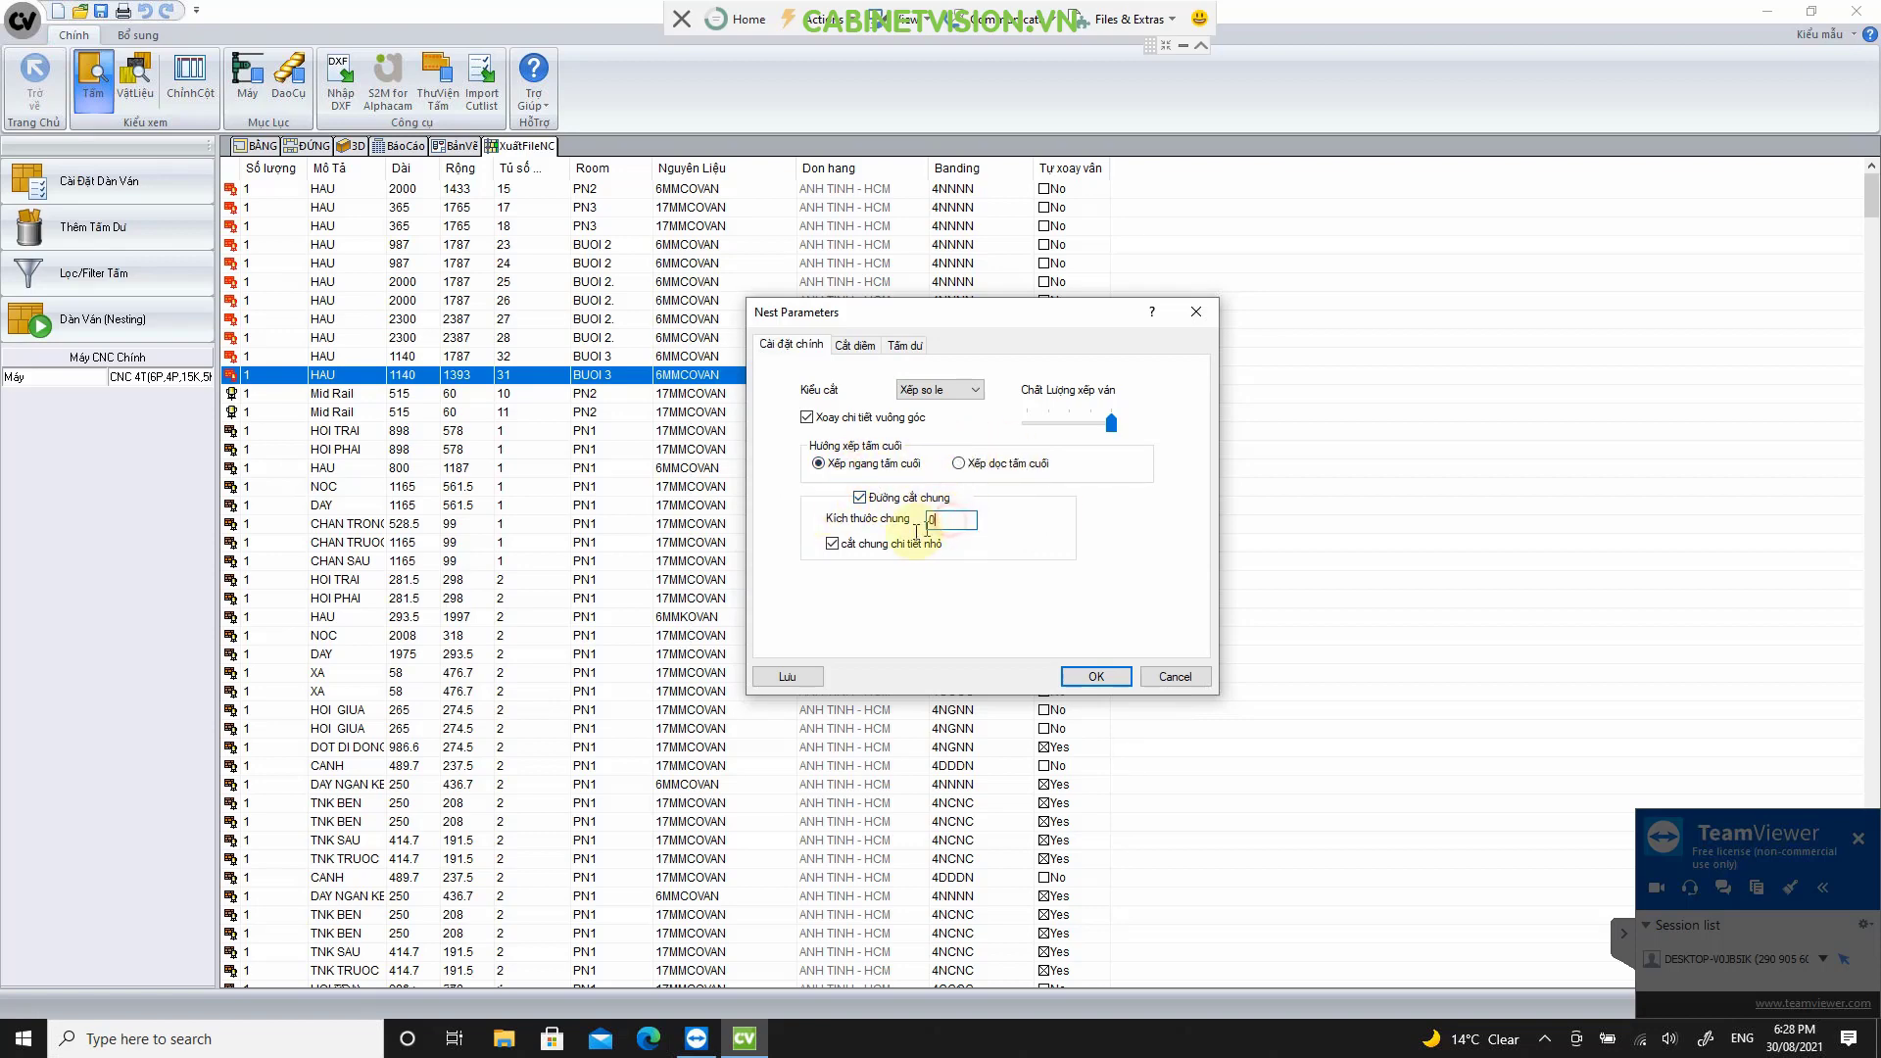
double_click(956, 521)
left_click(875, 346)
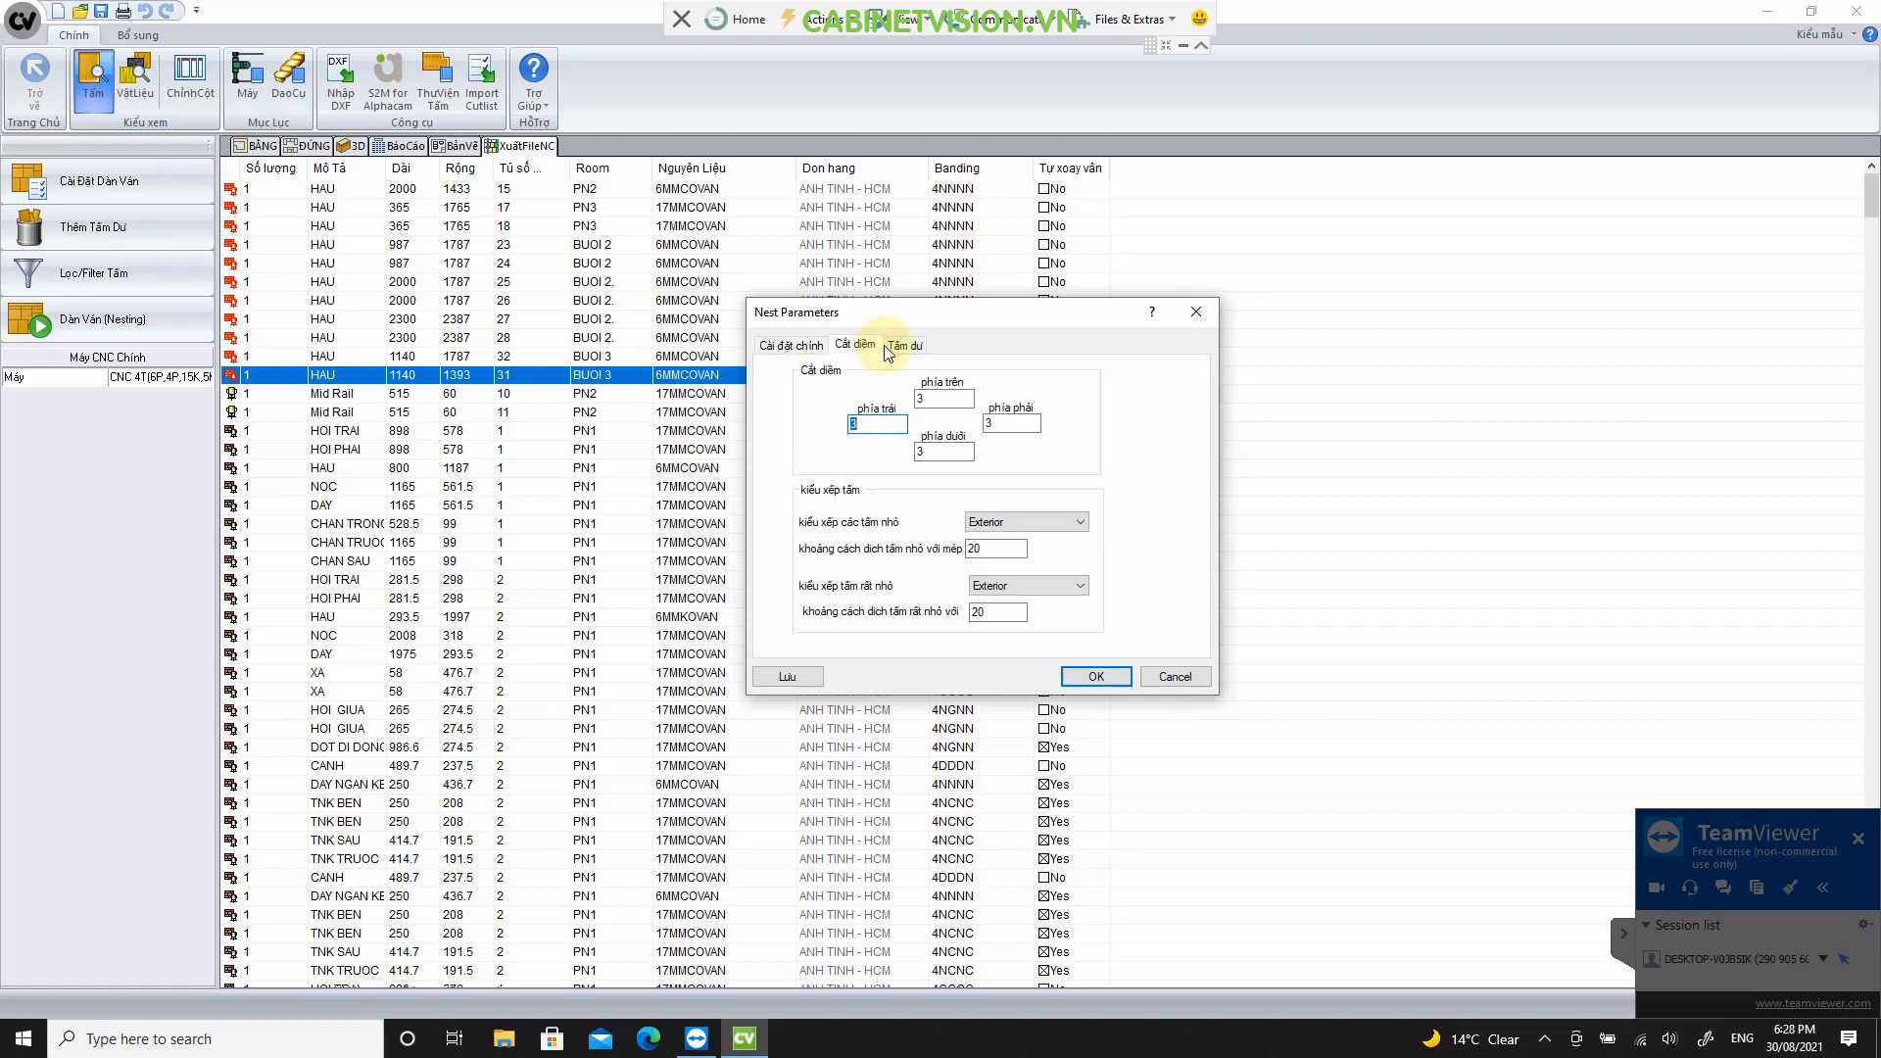
left_click(902, 343)
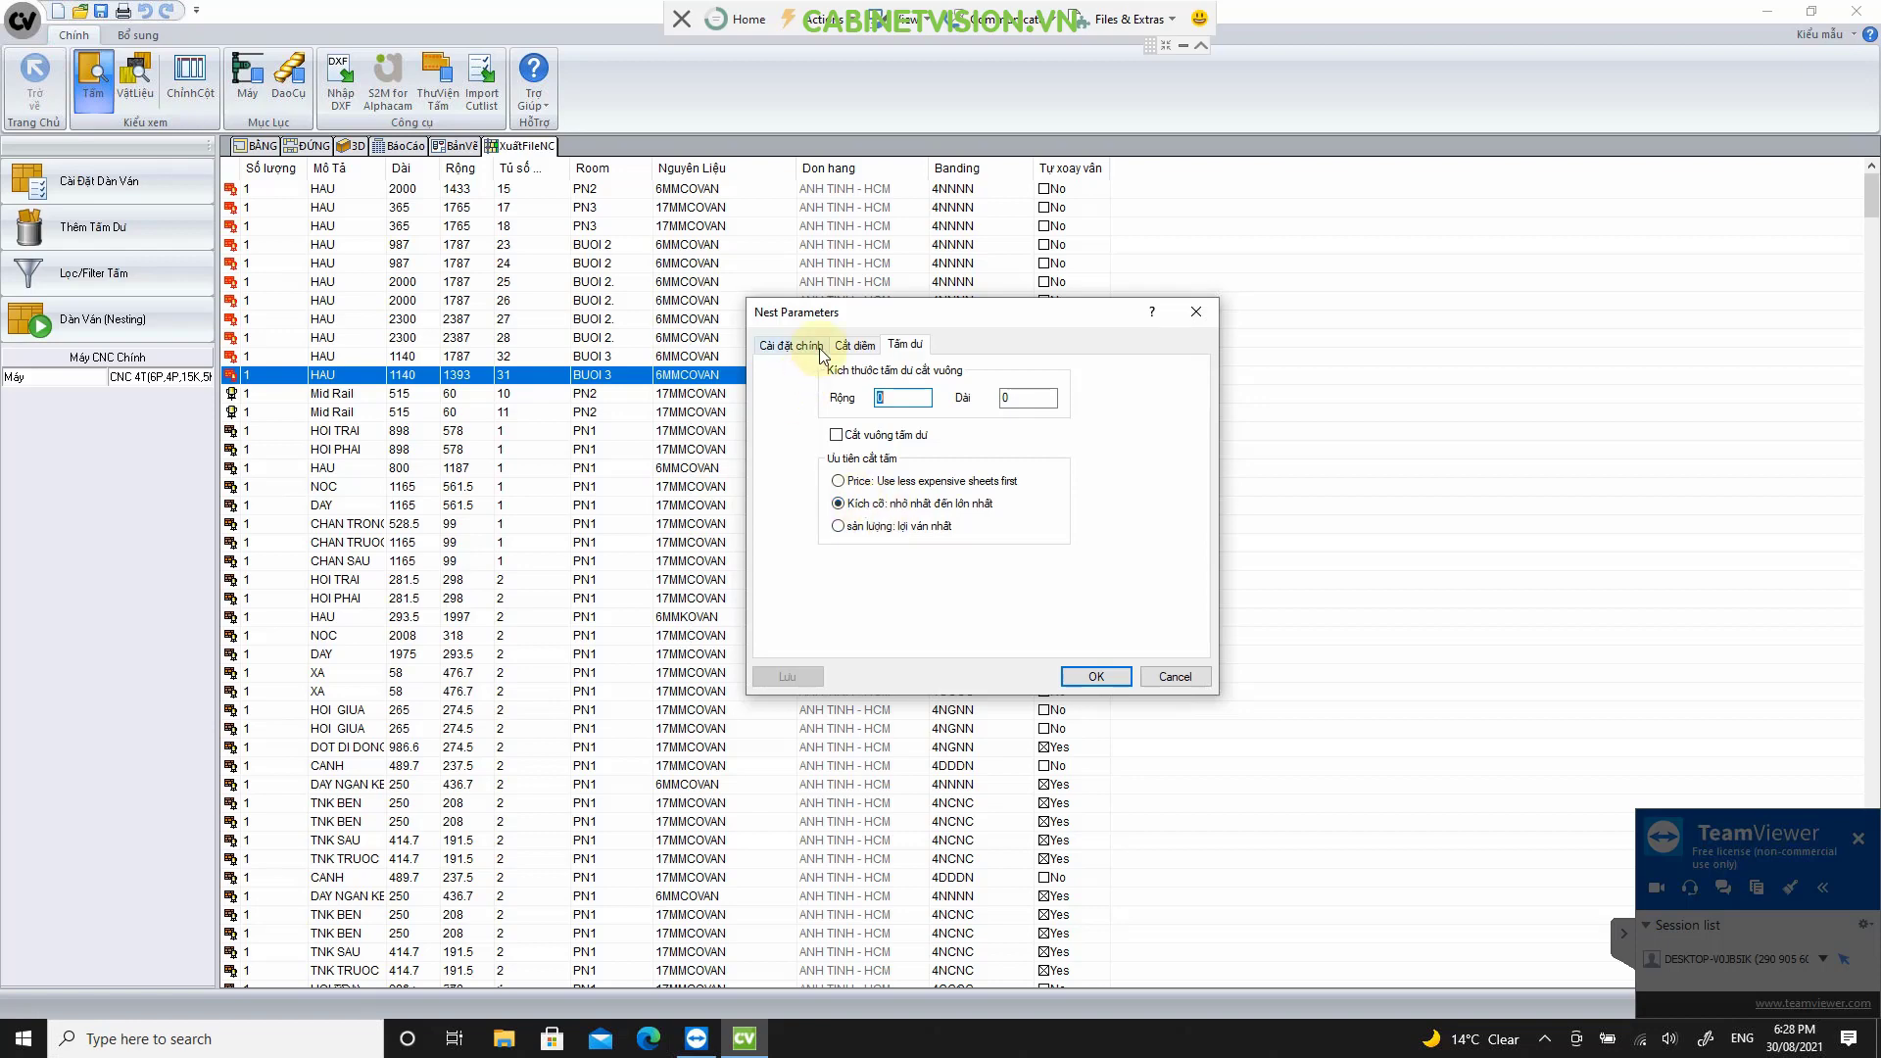
left_click(896, 528)
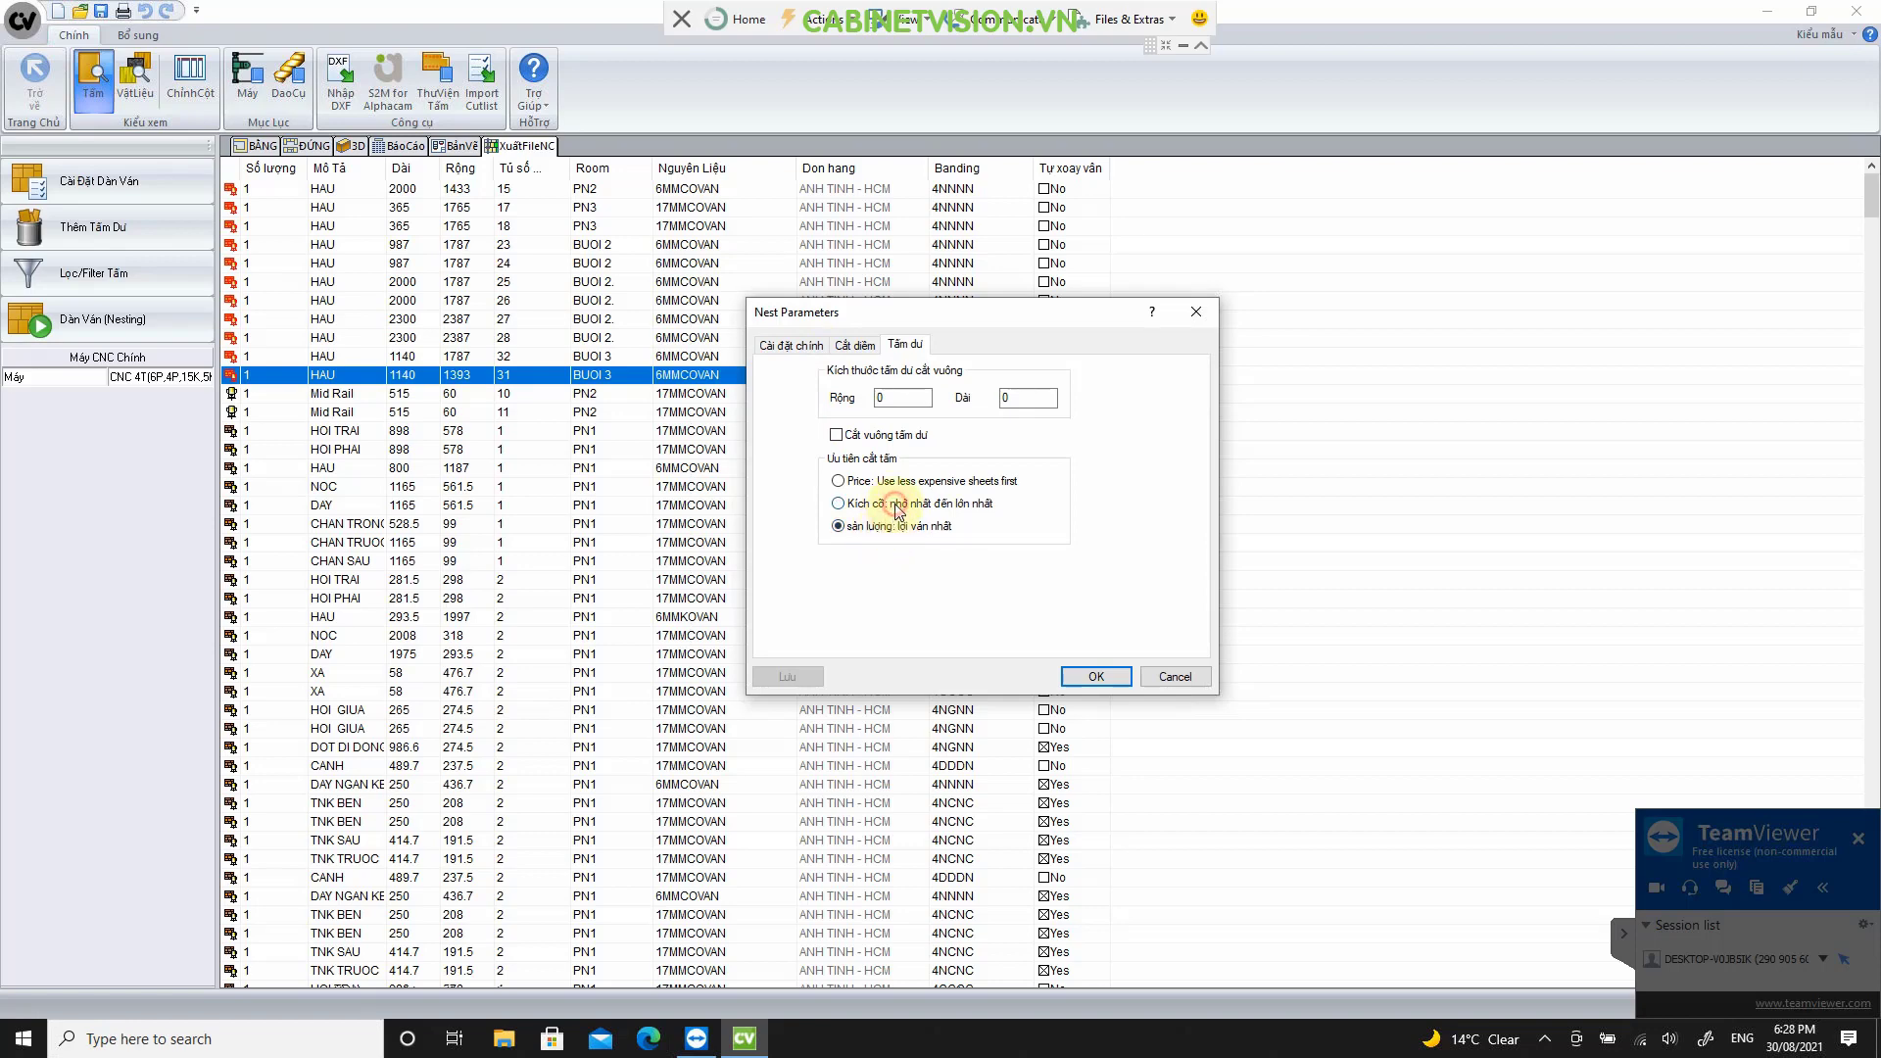
left_click(854, 505)
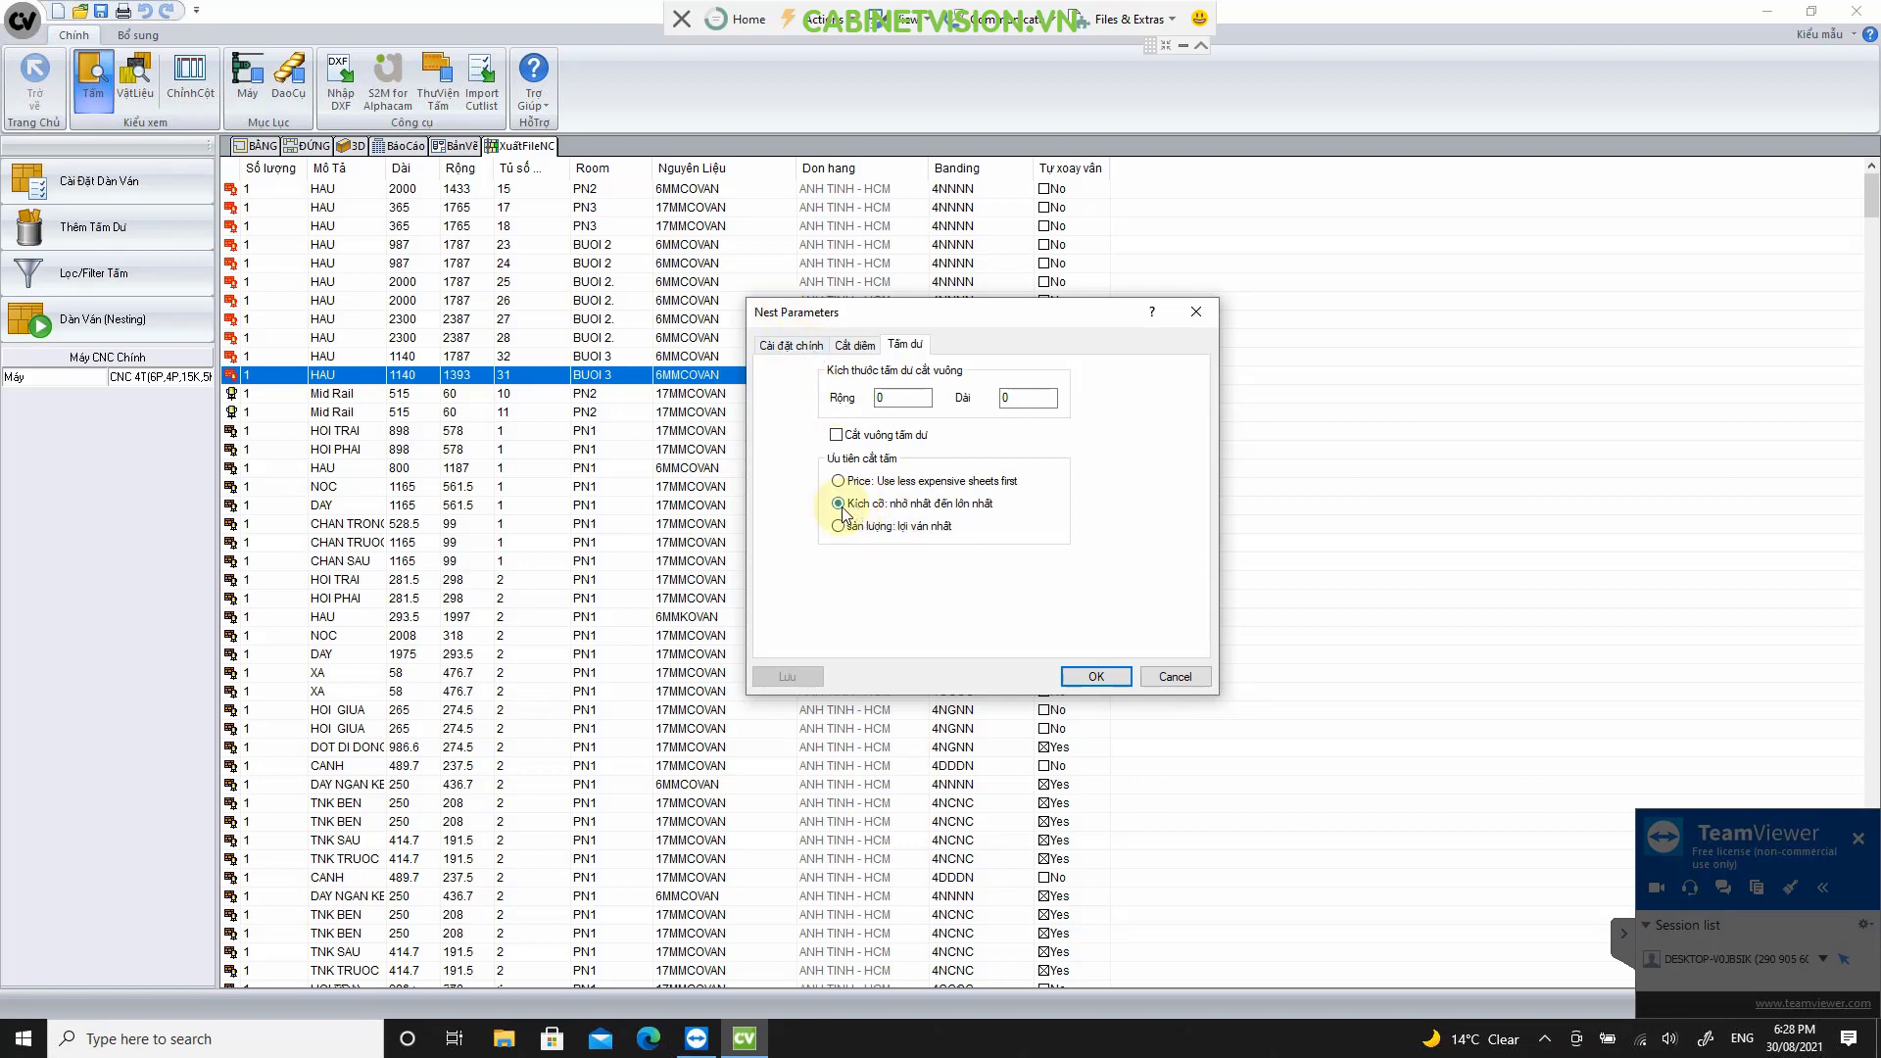
left_click(799, 345)
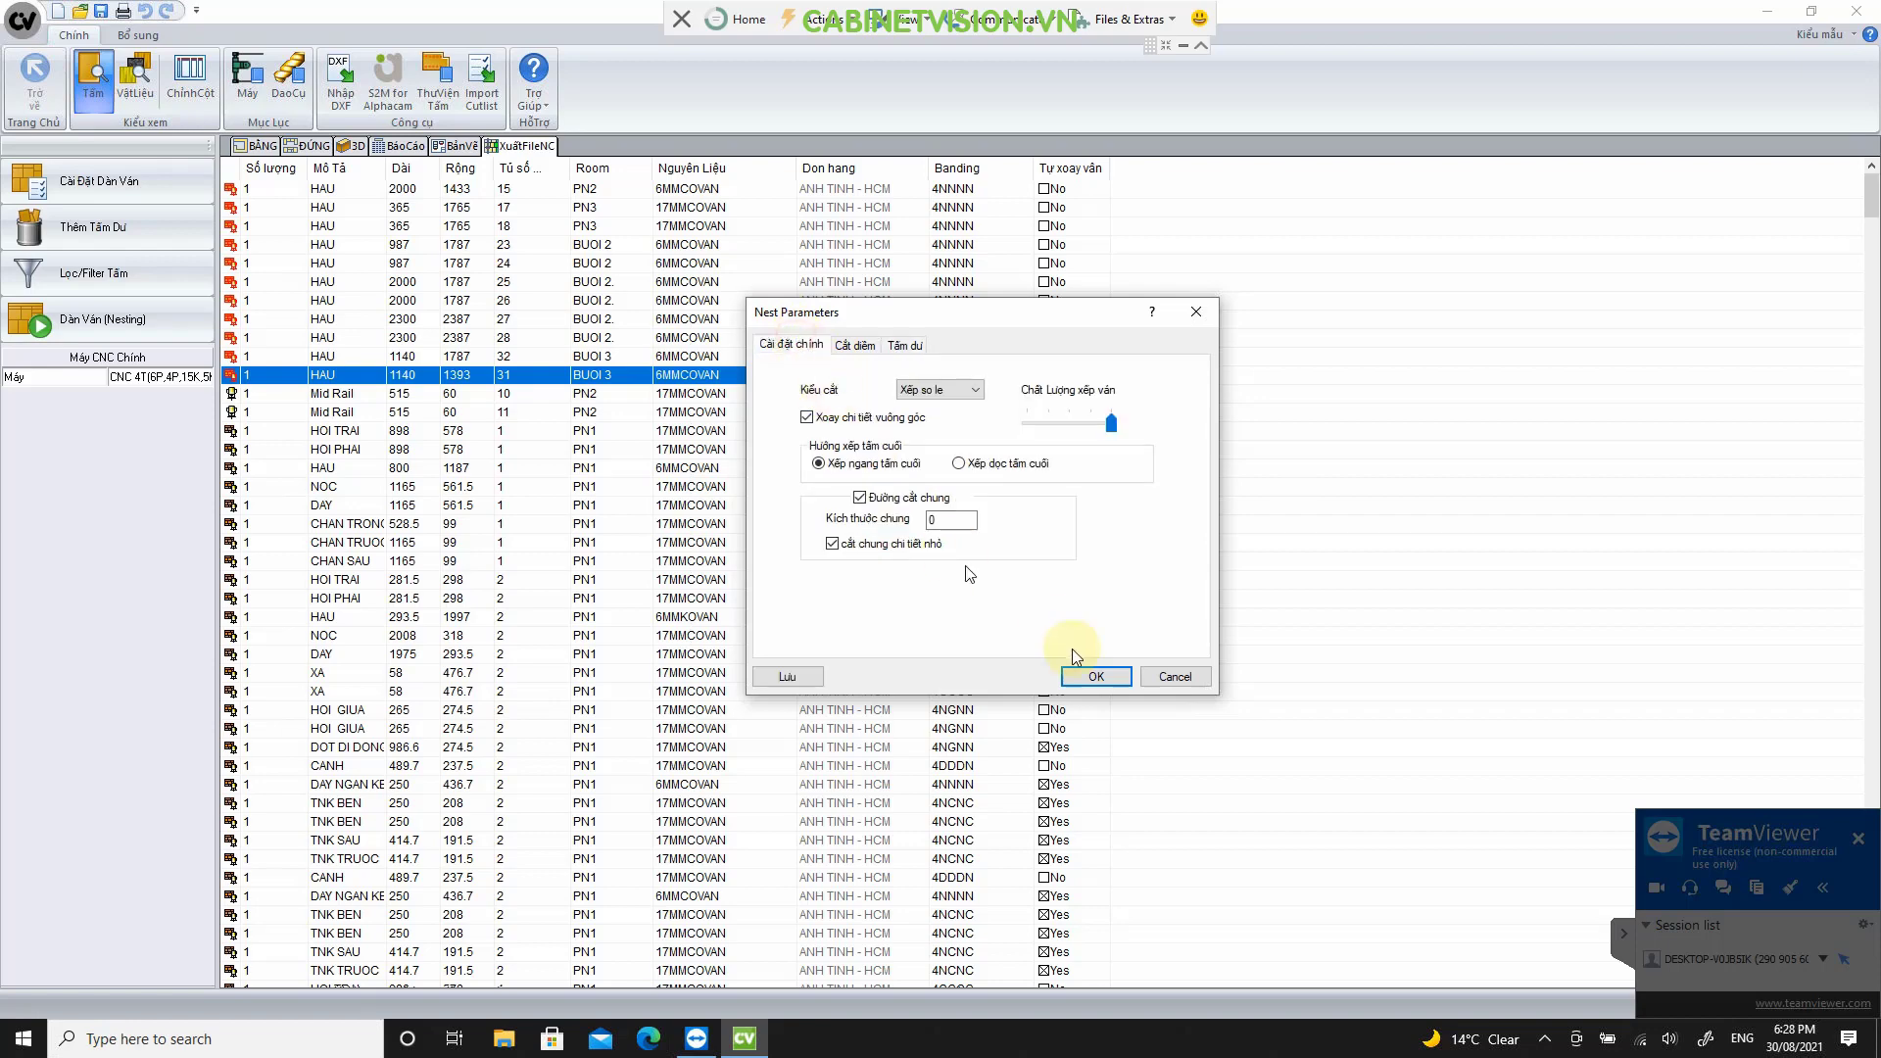
left_click(1092, 676)
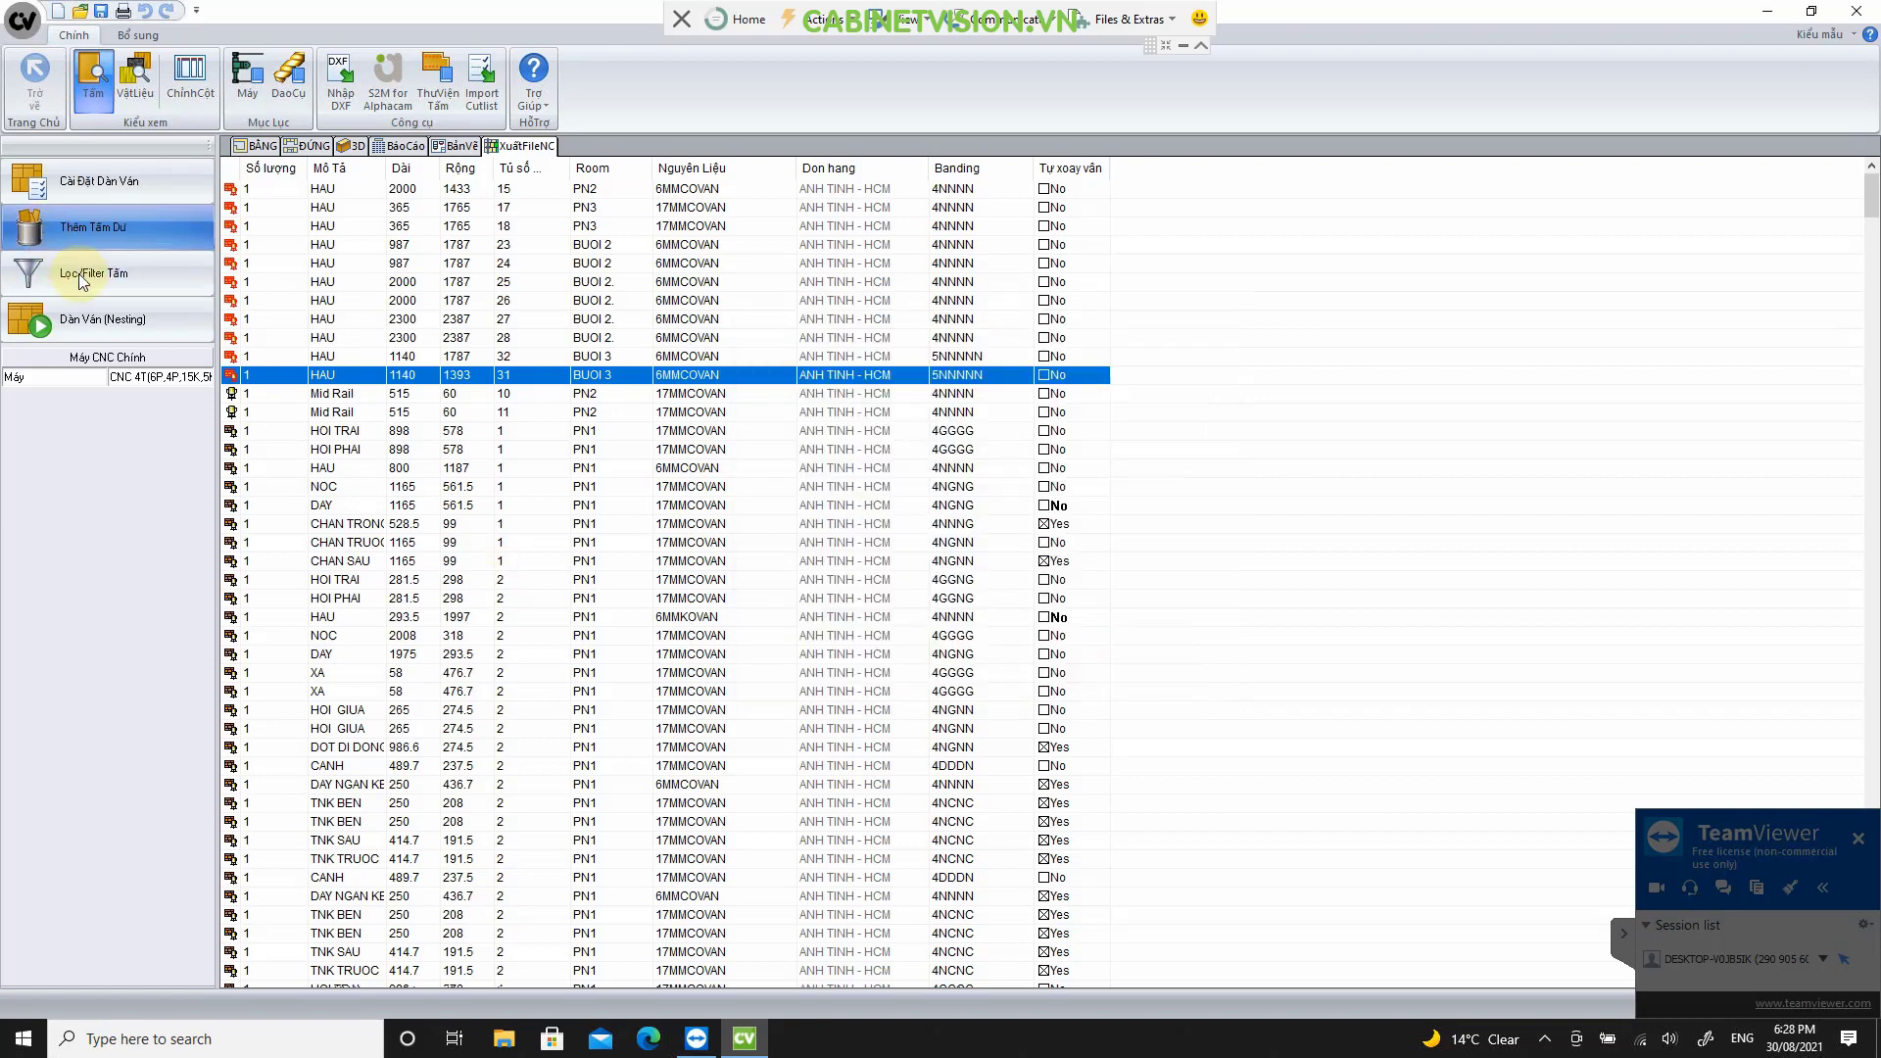
Open the Part Filter, then tick and untick the ANH TINH job and rooms PN1 and PN2.
left_click(119, 274)
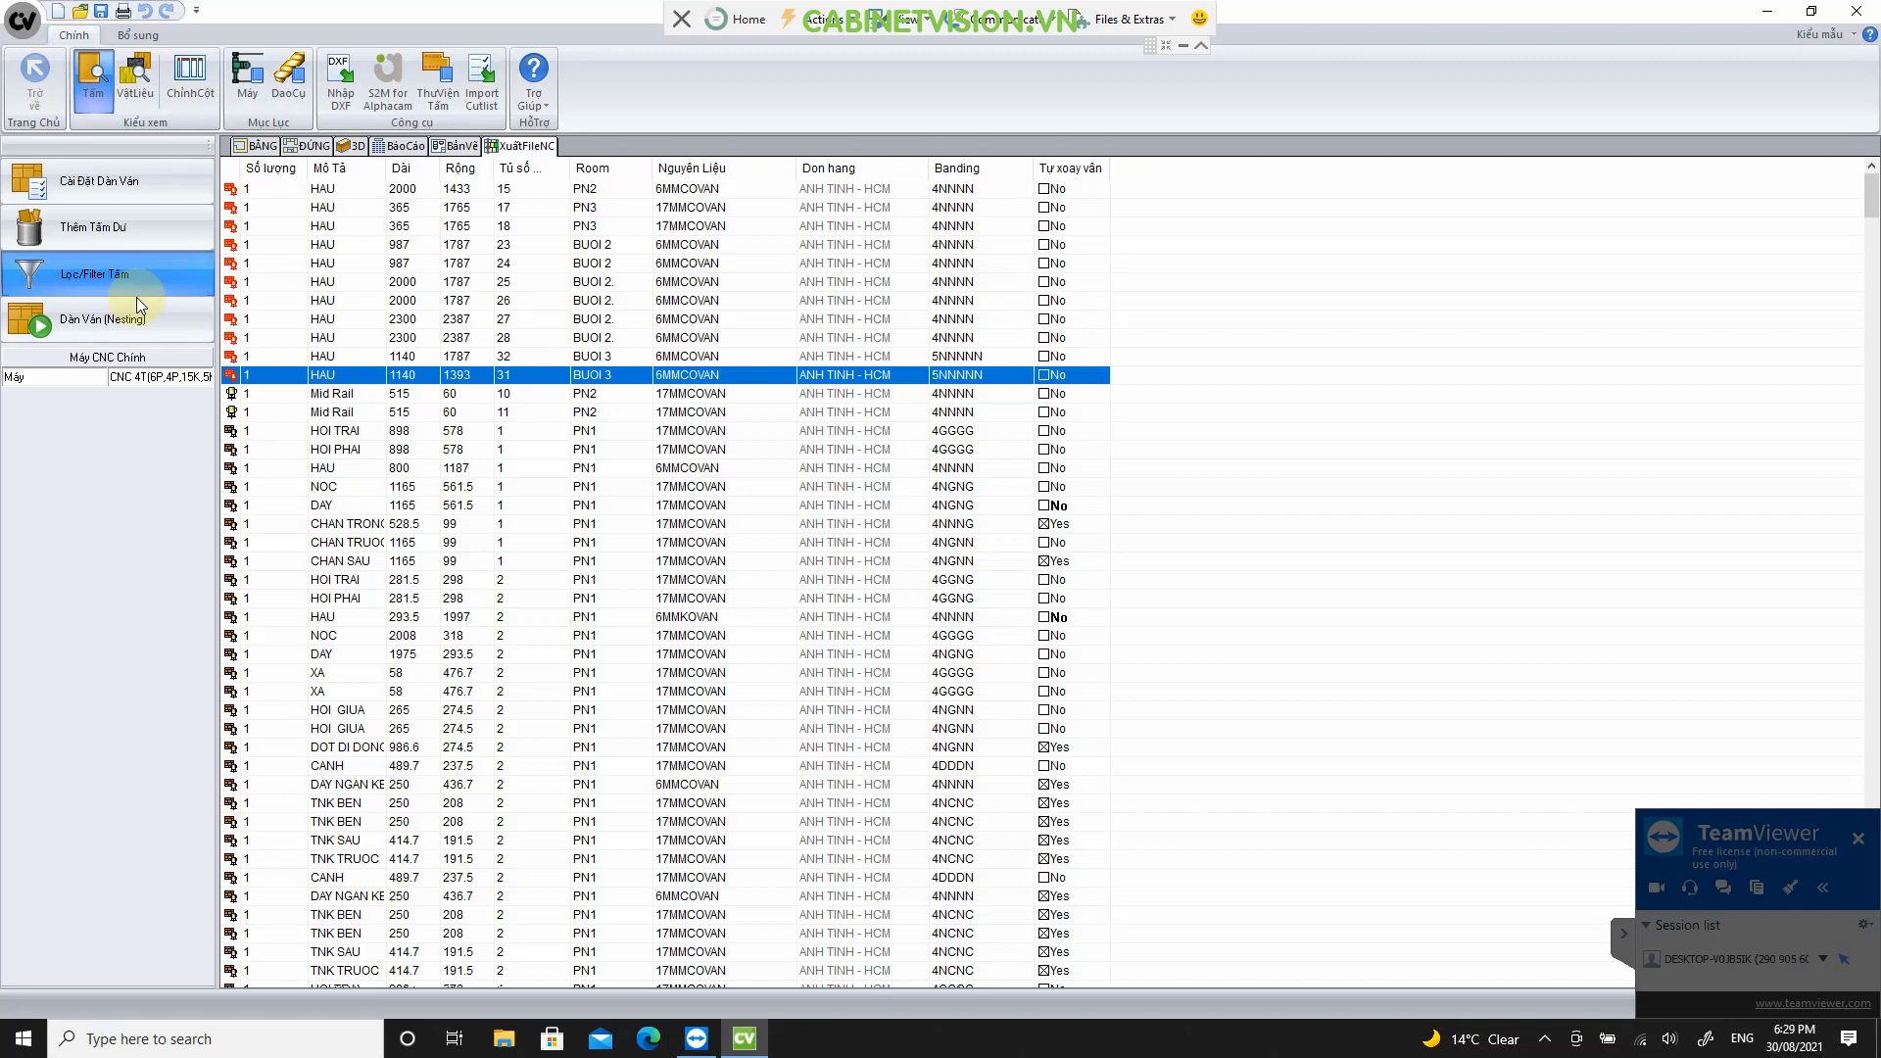
left_click(137, 295)
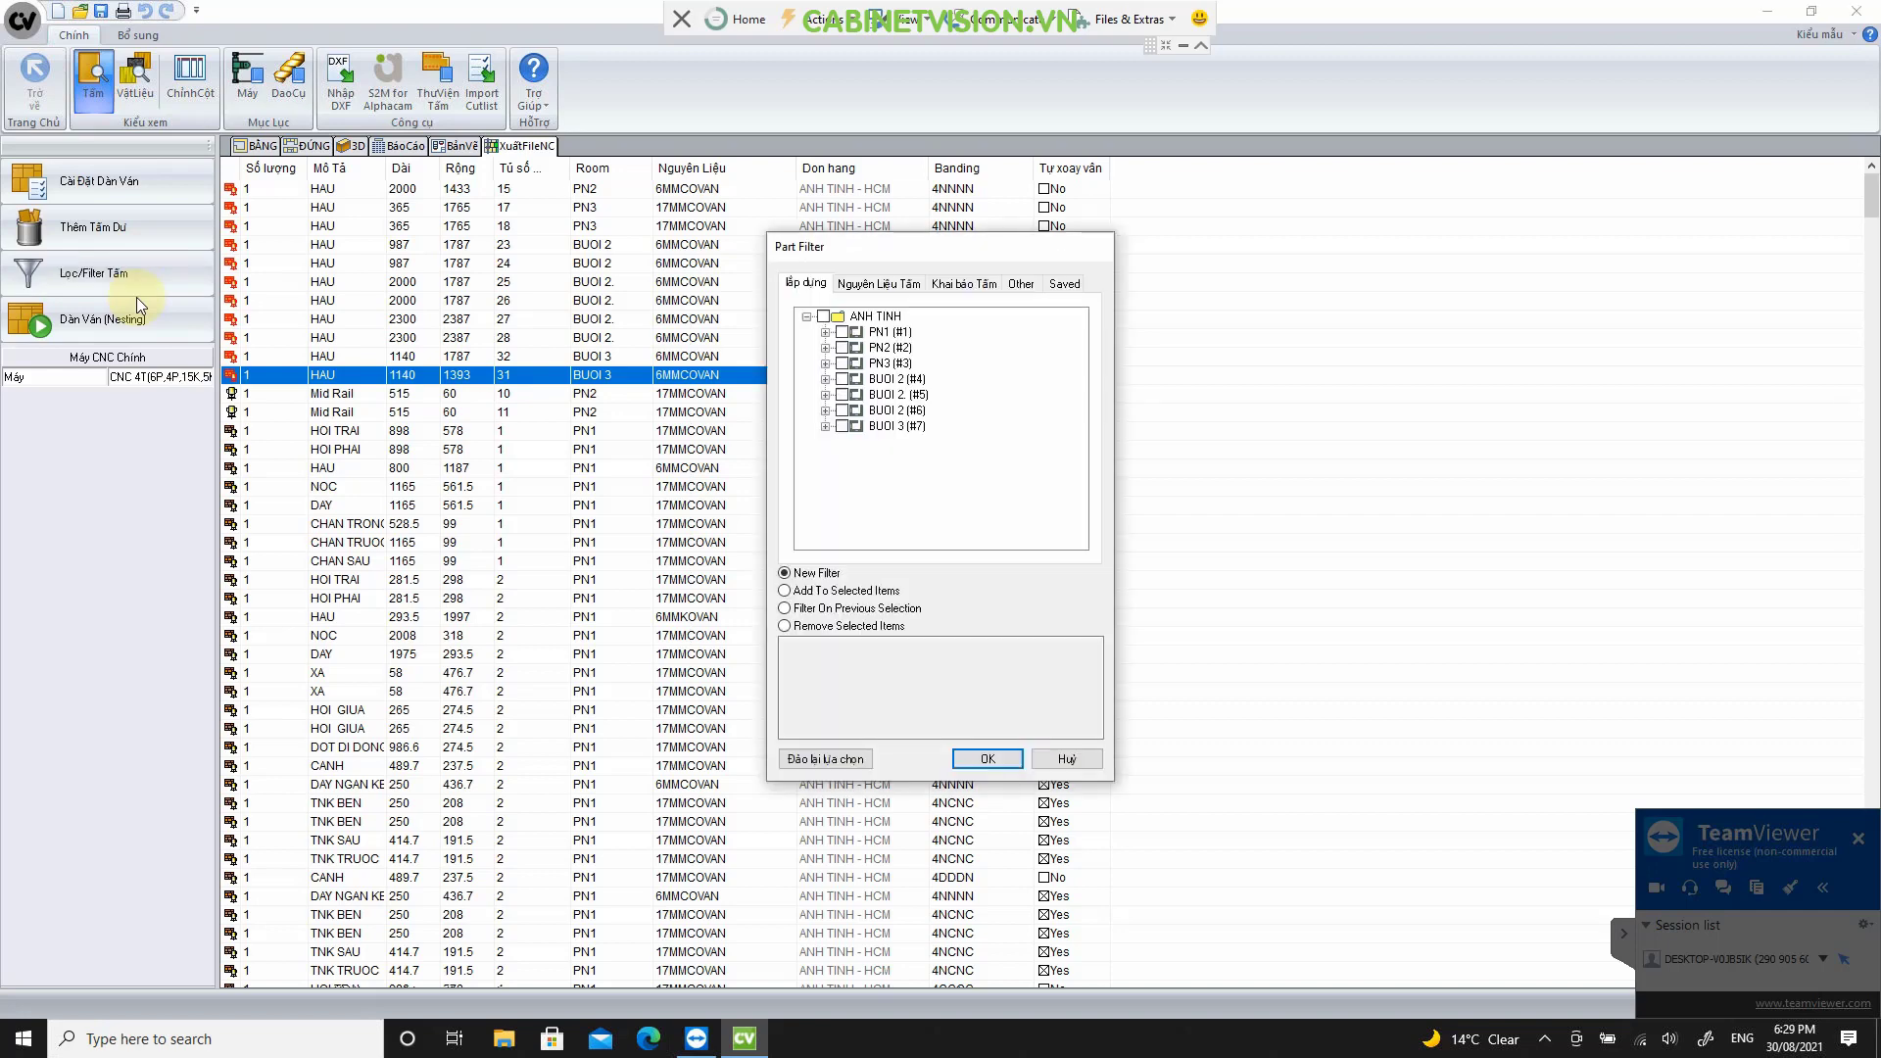
left_click_drag(854, 257, 782, 267)
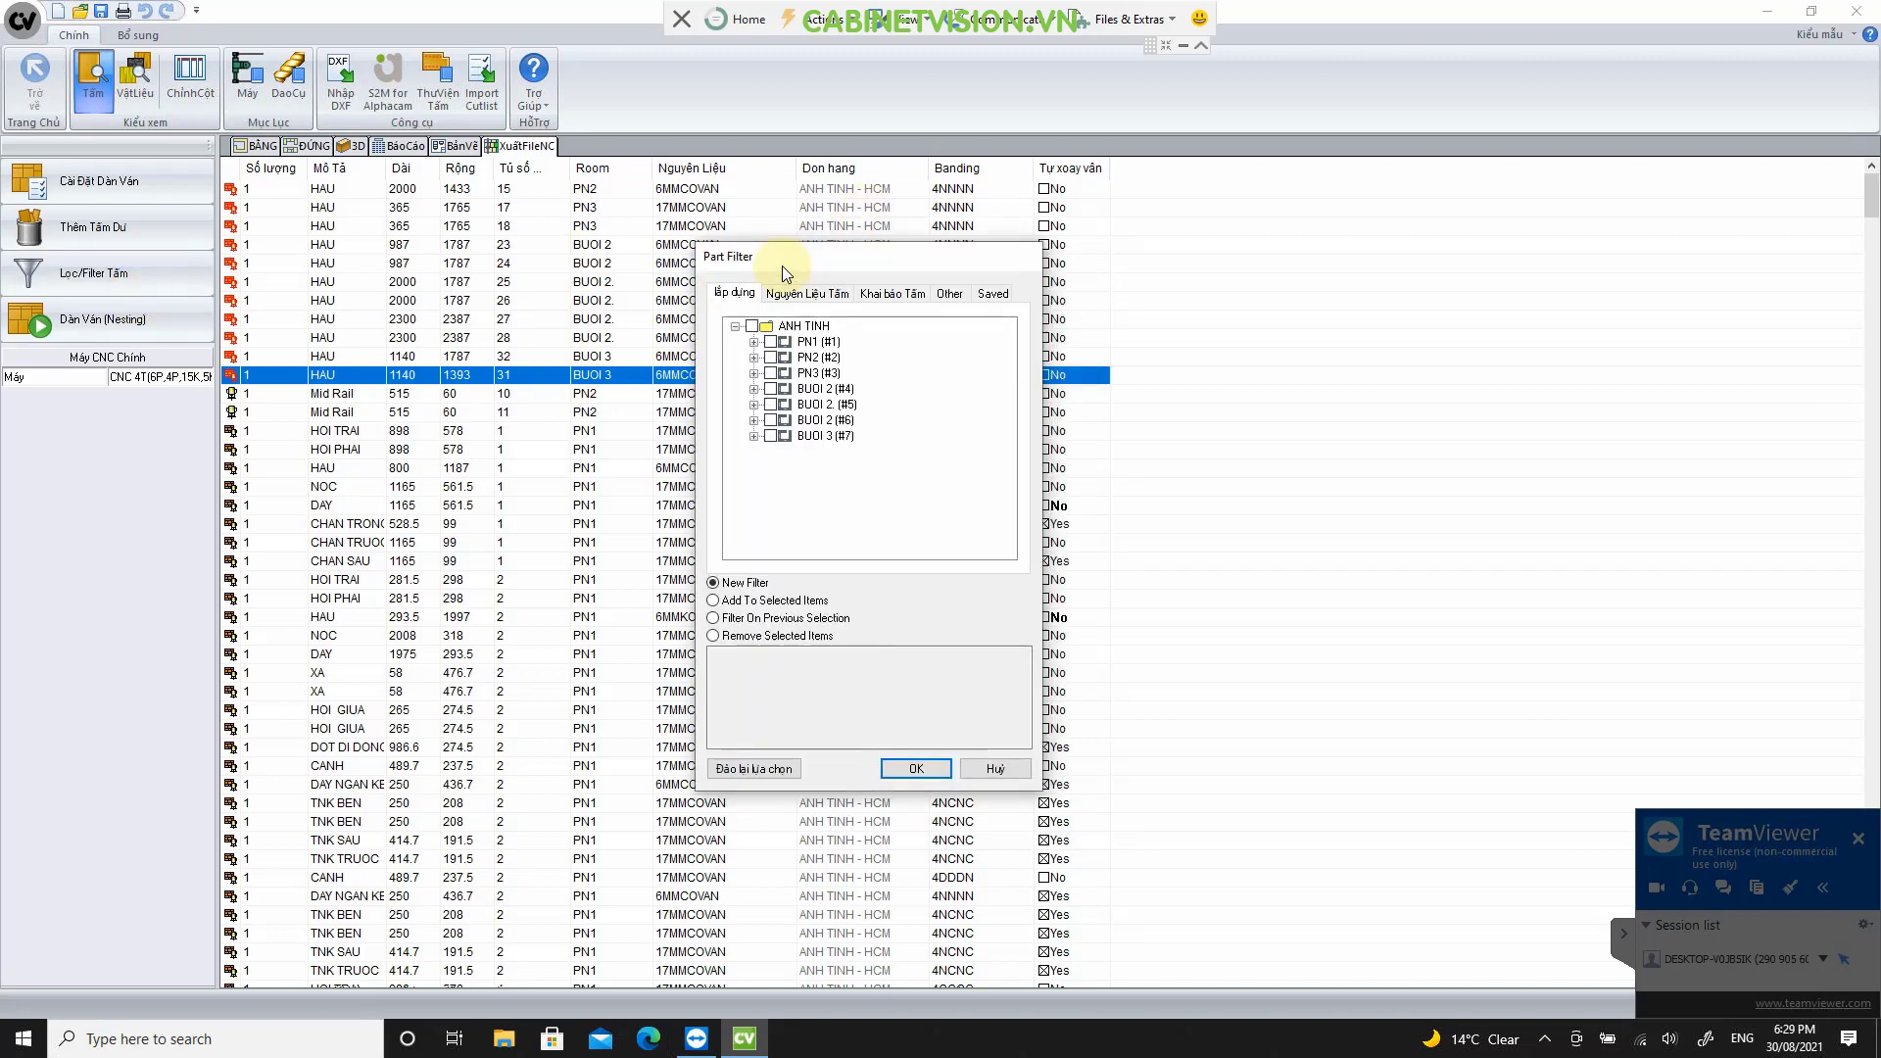
left_click(752, 327)
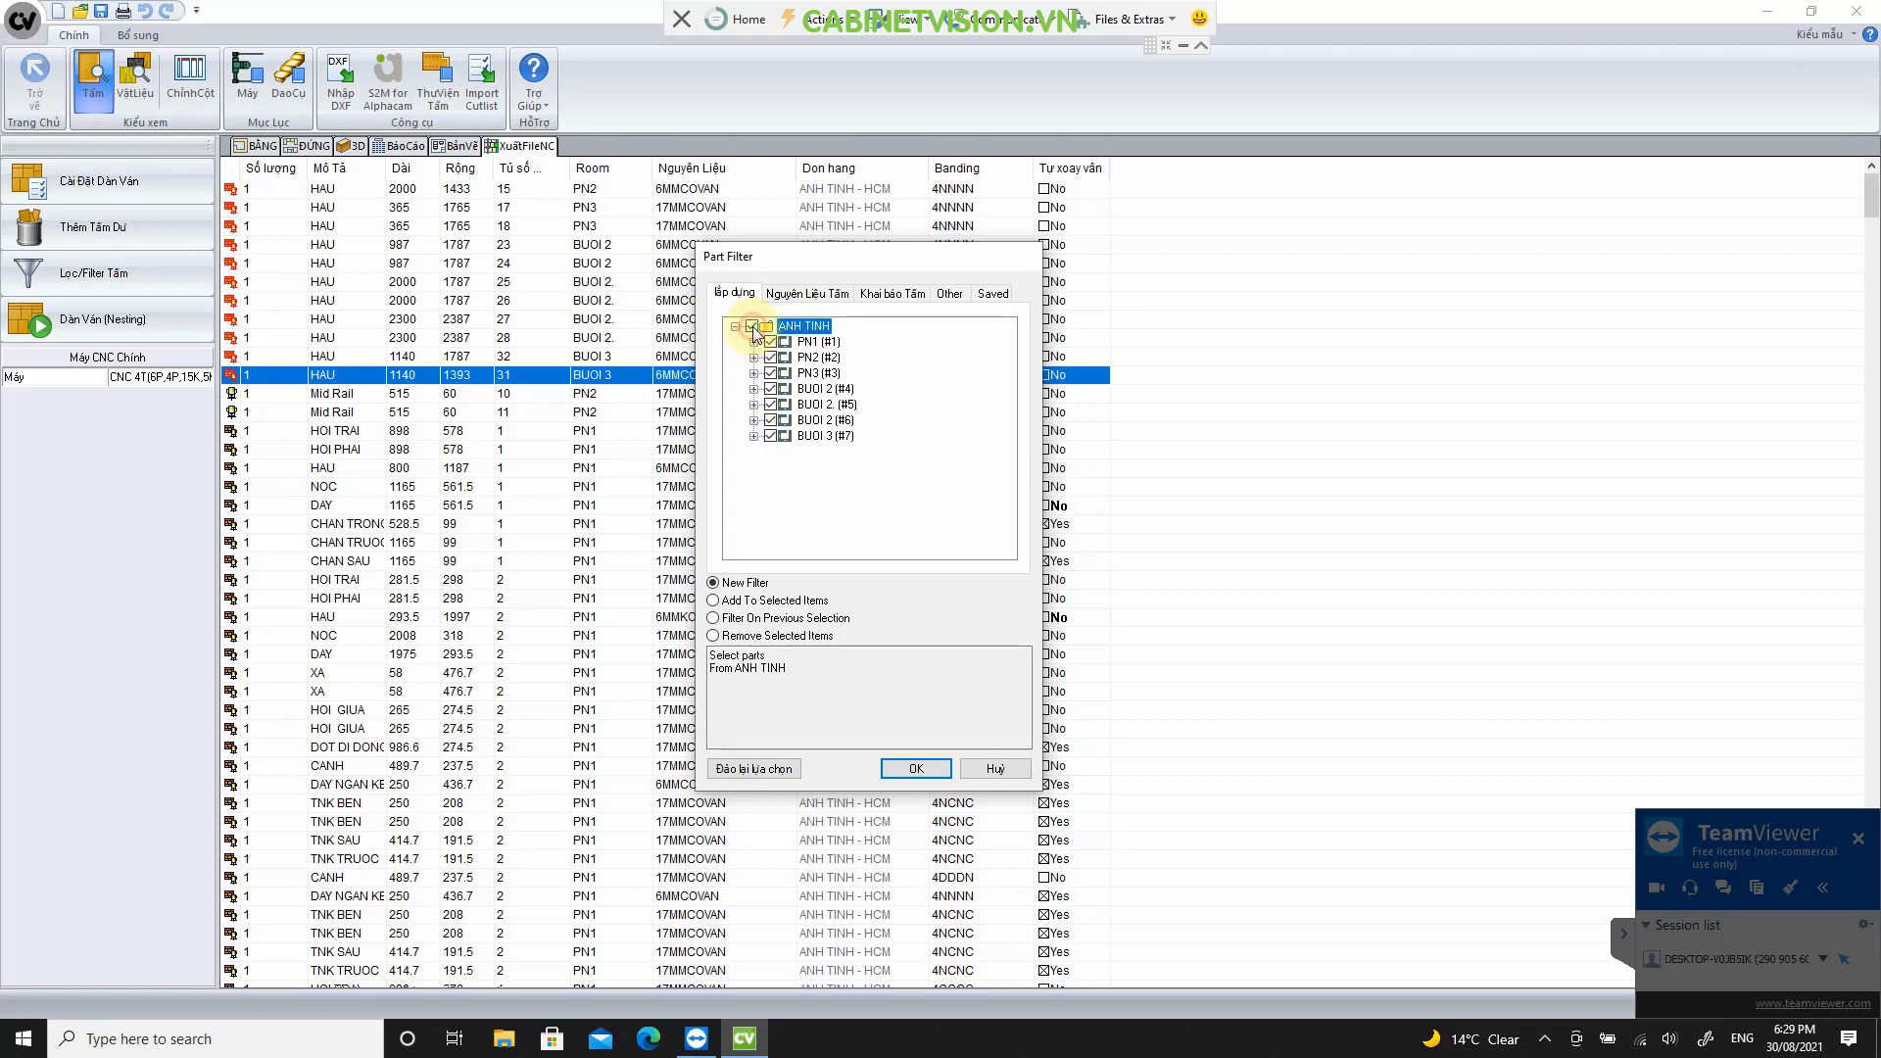
left_click(751, 327)
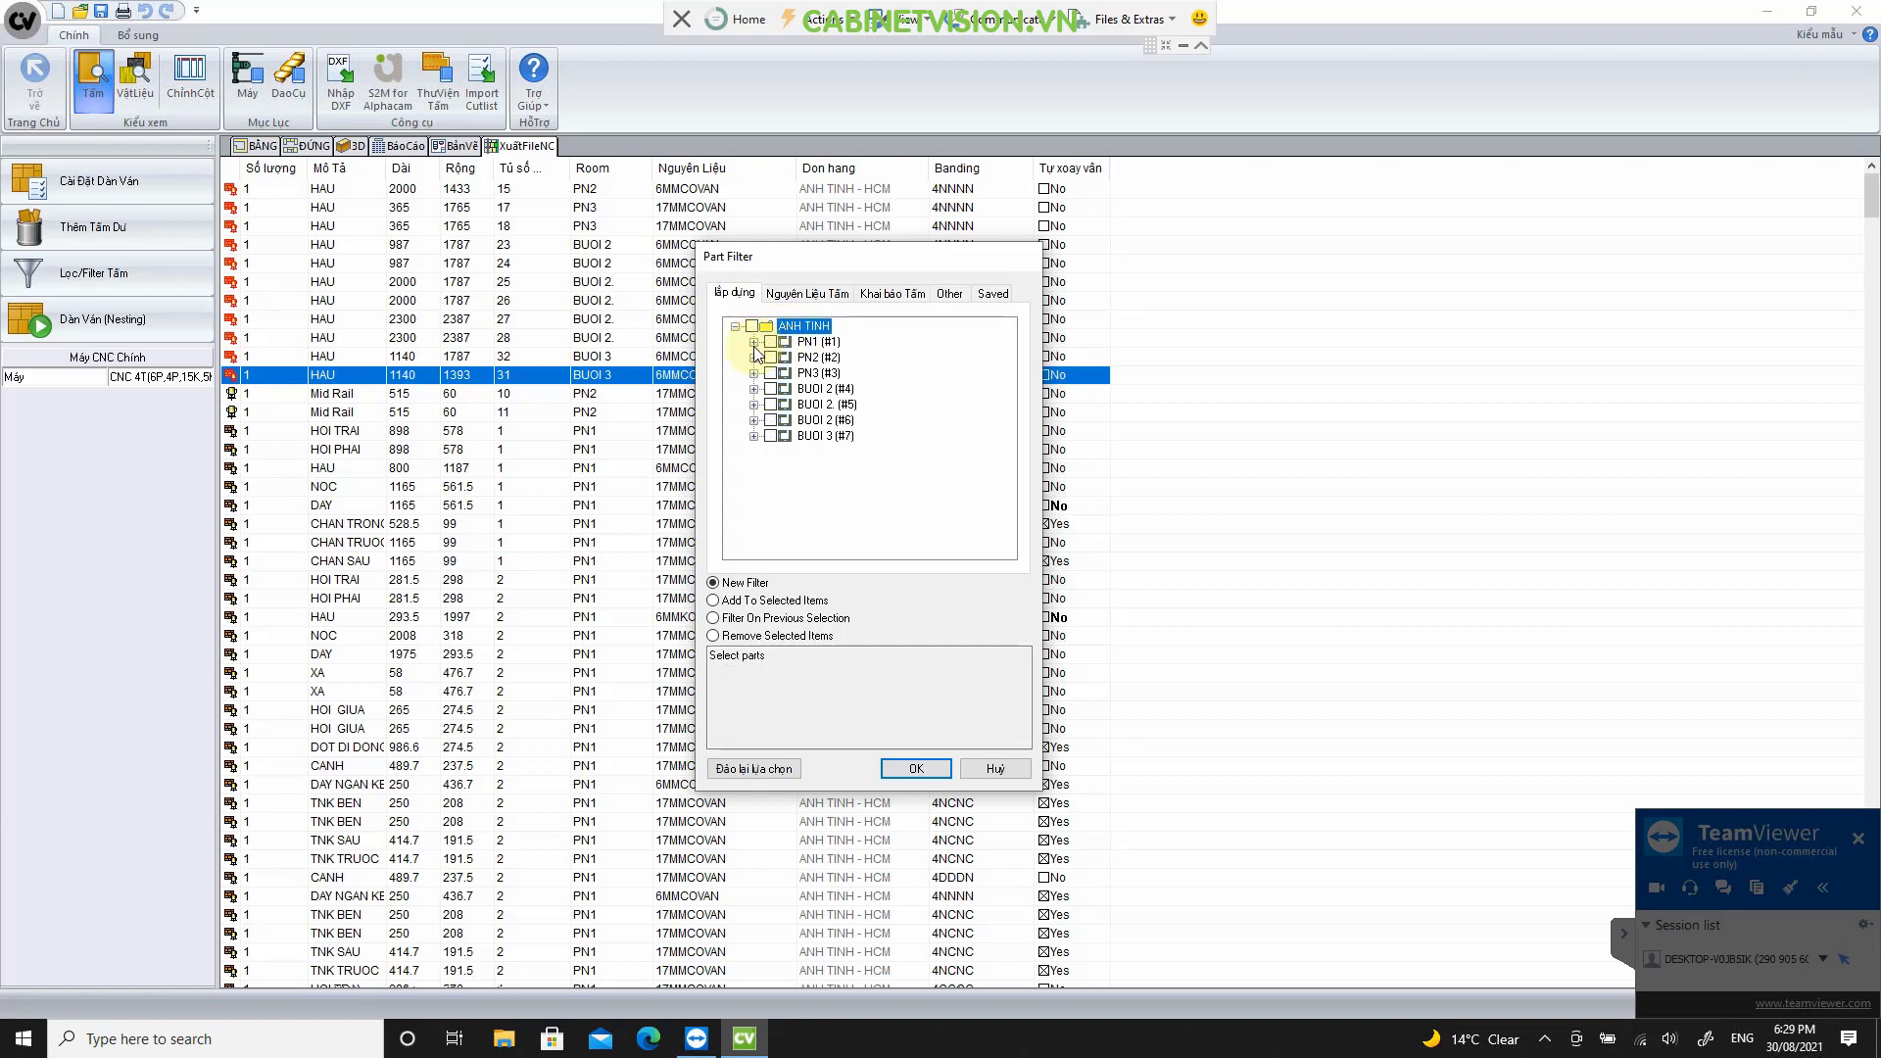
left_click(770, 342)
left_click(753, 342)
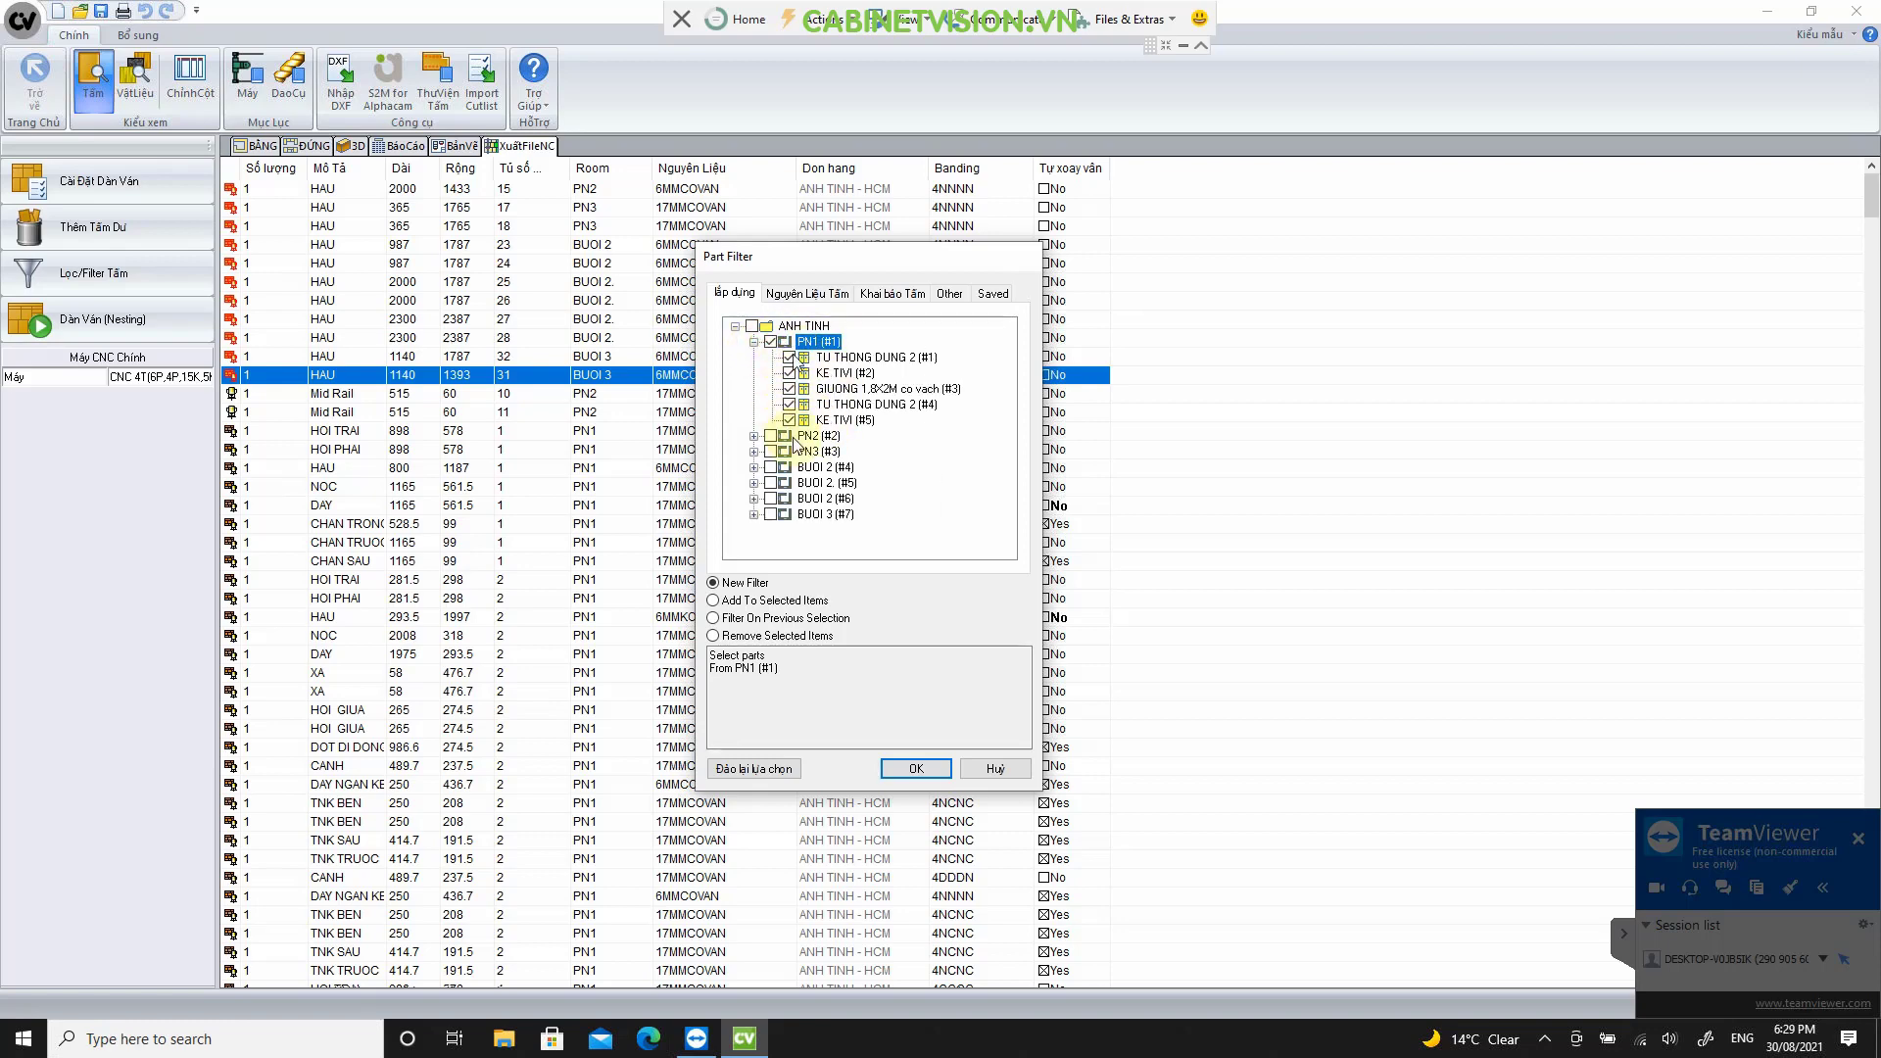
left_click(770, 342)
left_click(771, 436)
left_click(753, 436)
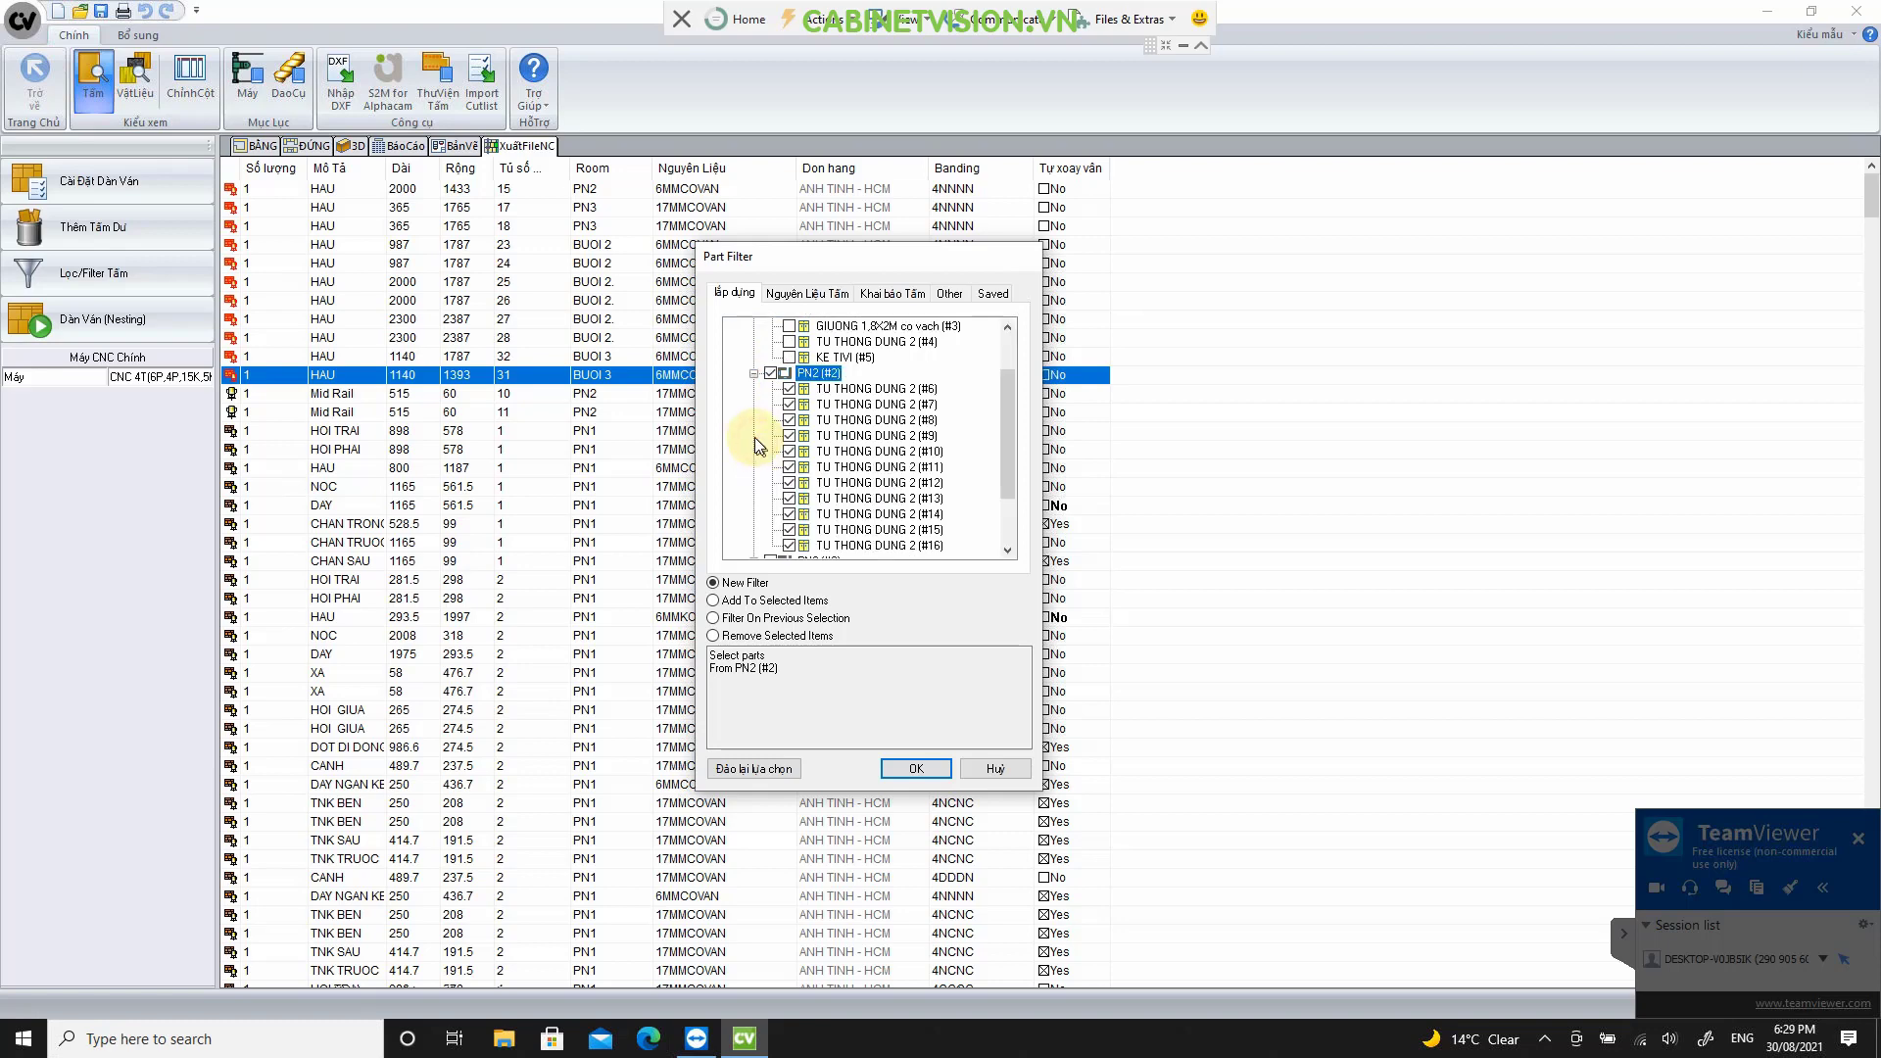
left_click(753, 374)
left_click(770, 436)
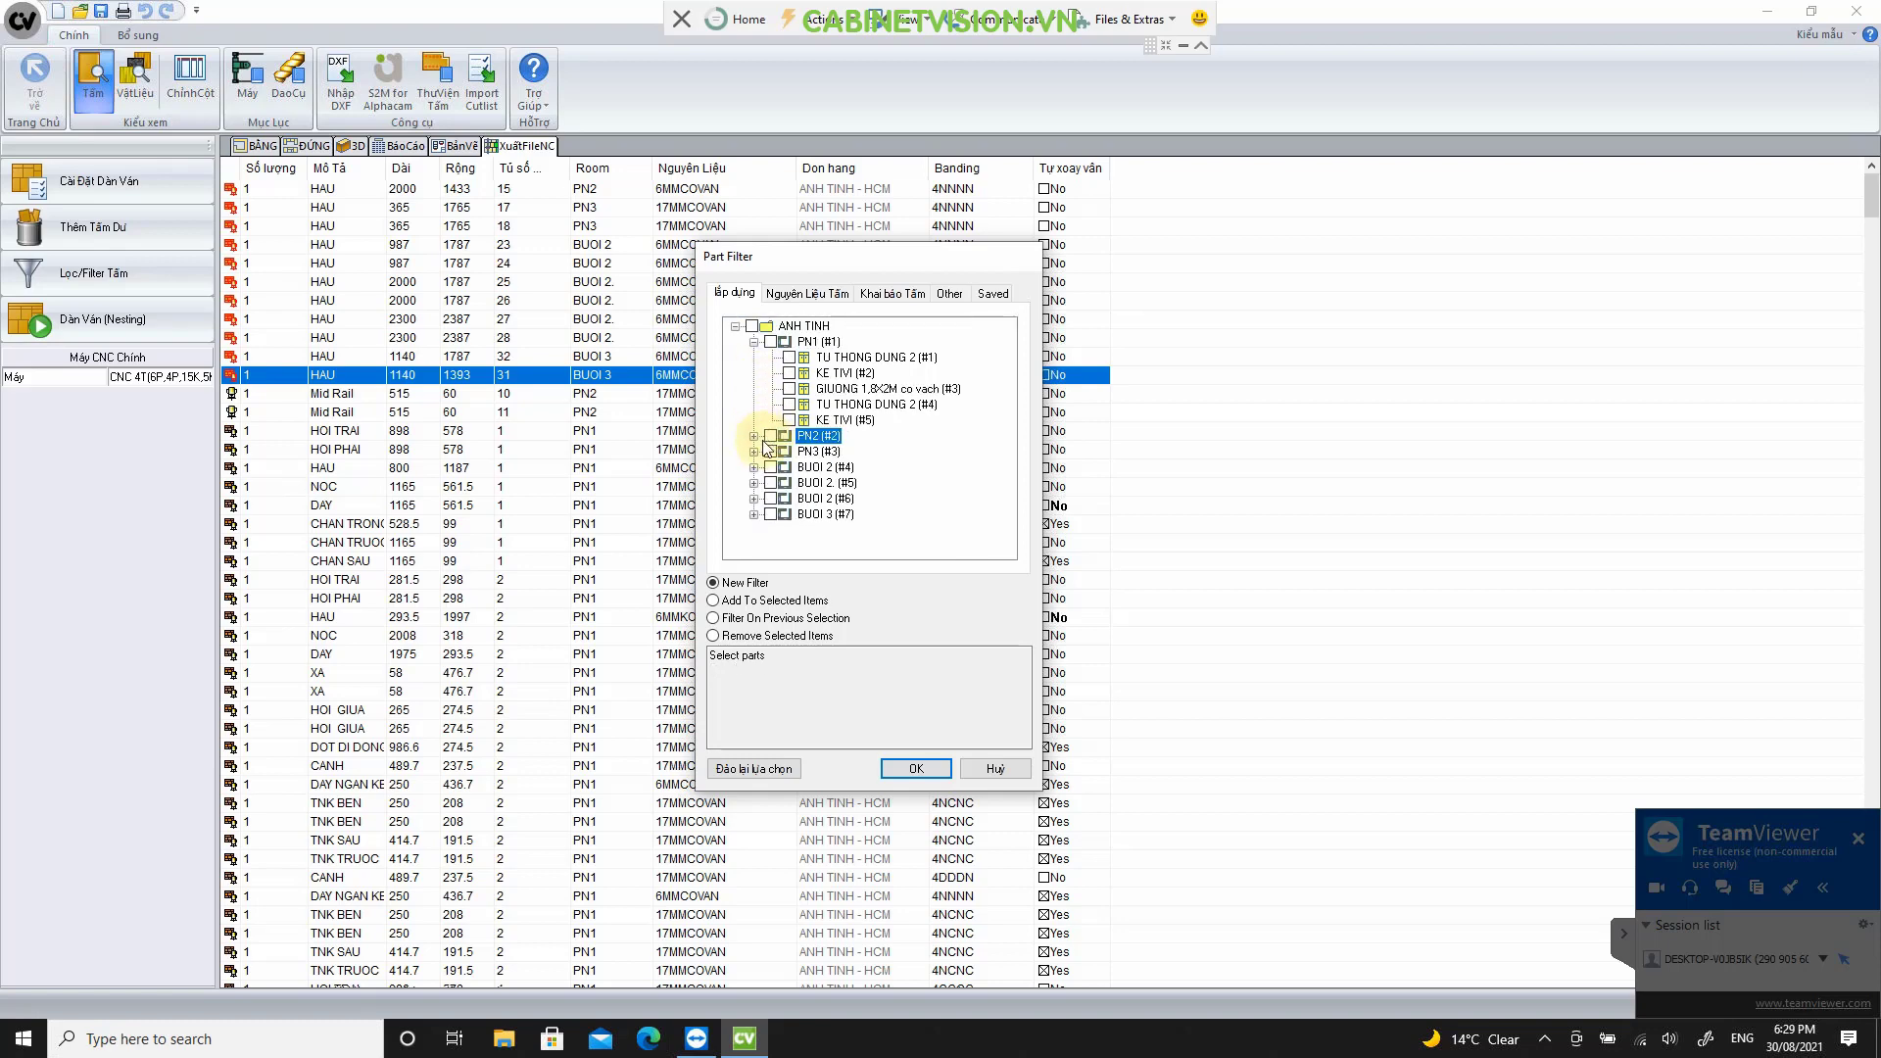
Expand PN2 and tick, then untick, TU THONG DUNG 2 cabinets #7 through #11.
left_click(754, 437)
left_click(789, 403)
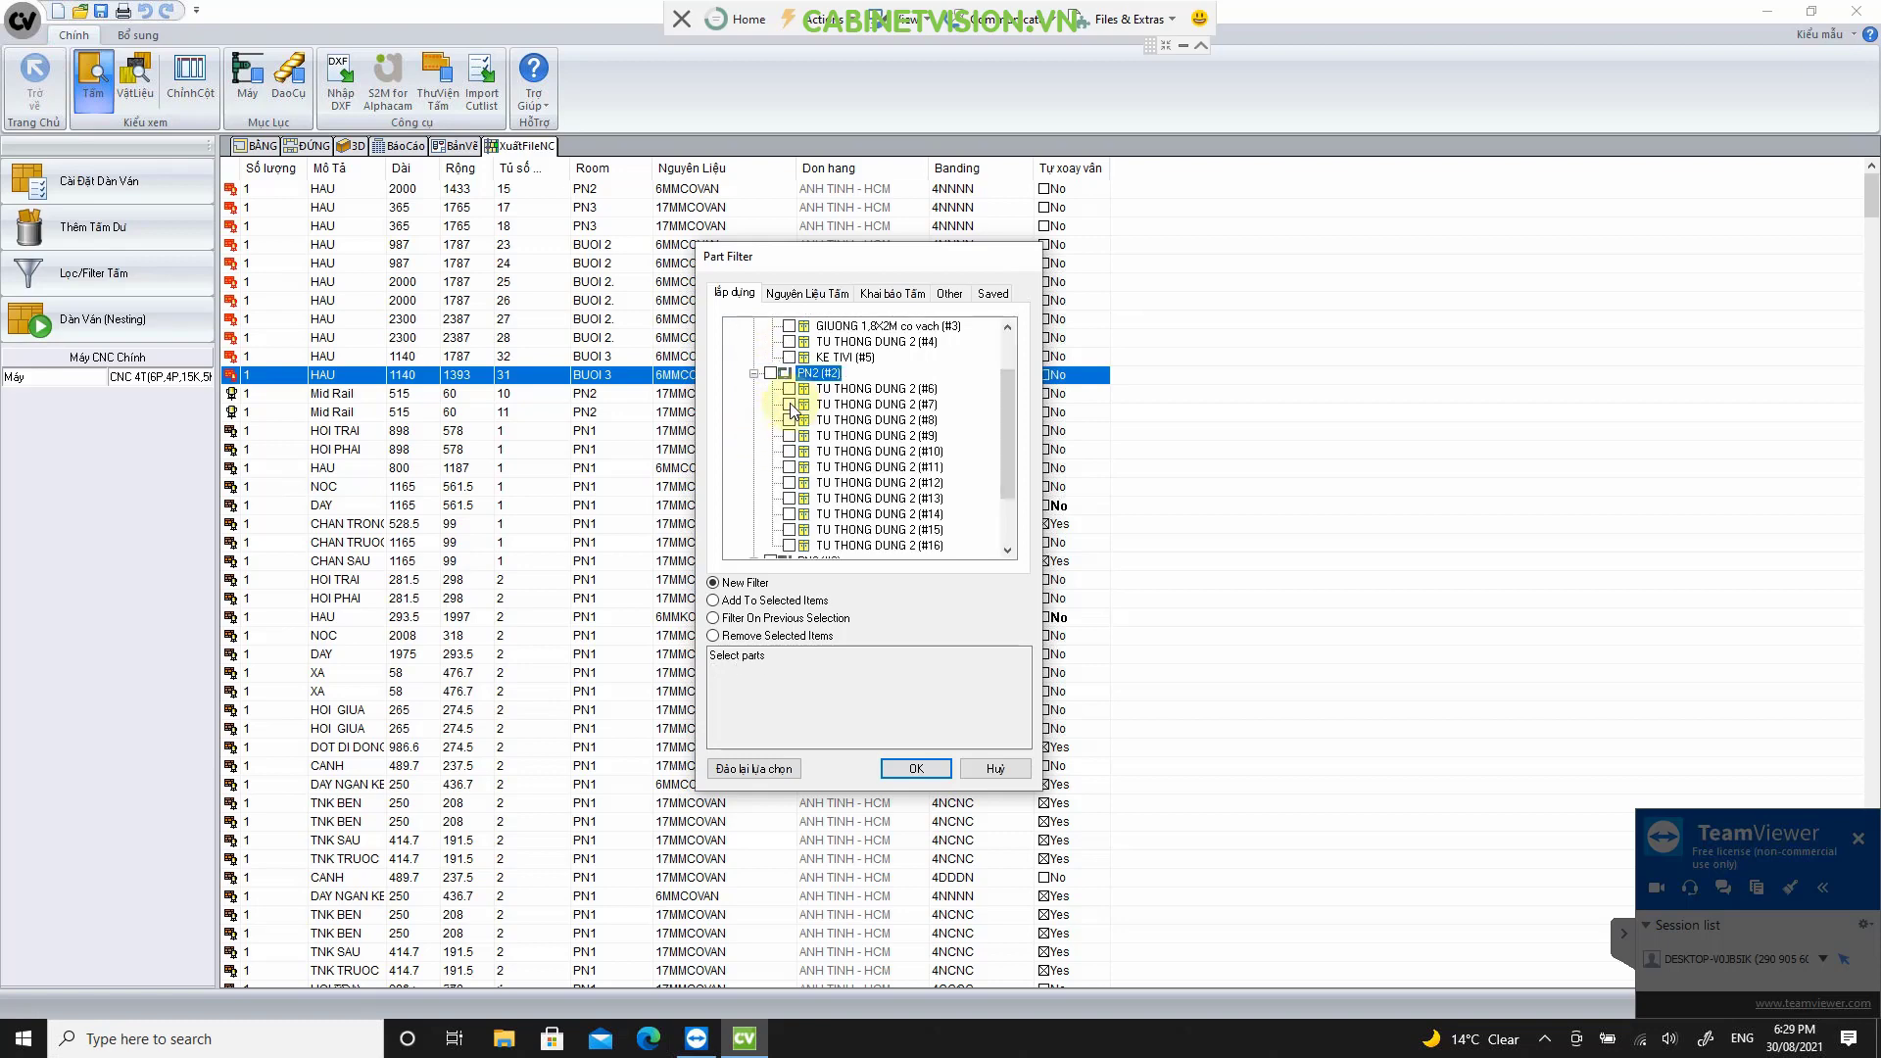
left_click(789, 419)
left_click(789, 435)
left_click(788, 466)
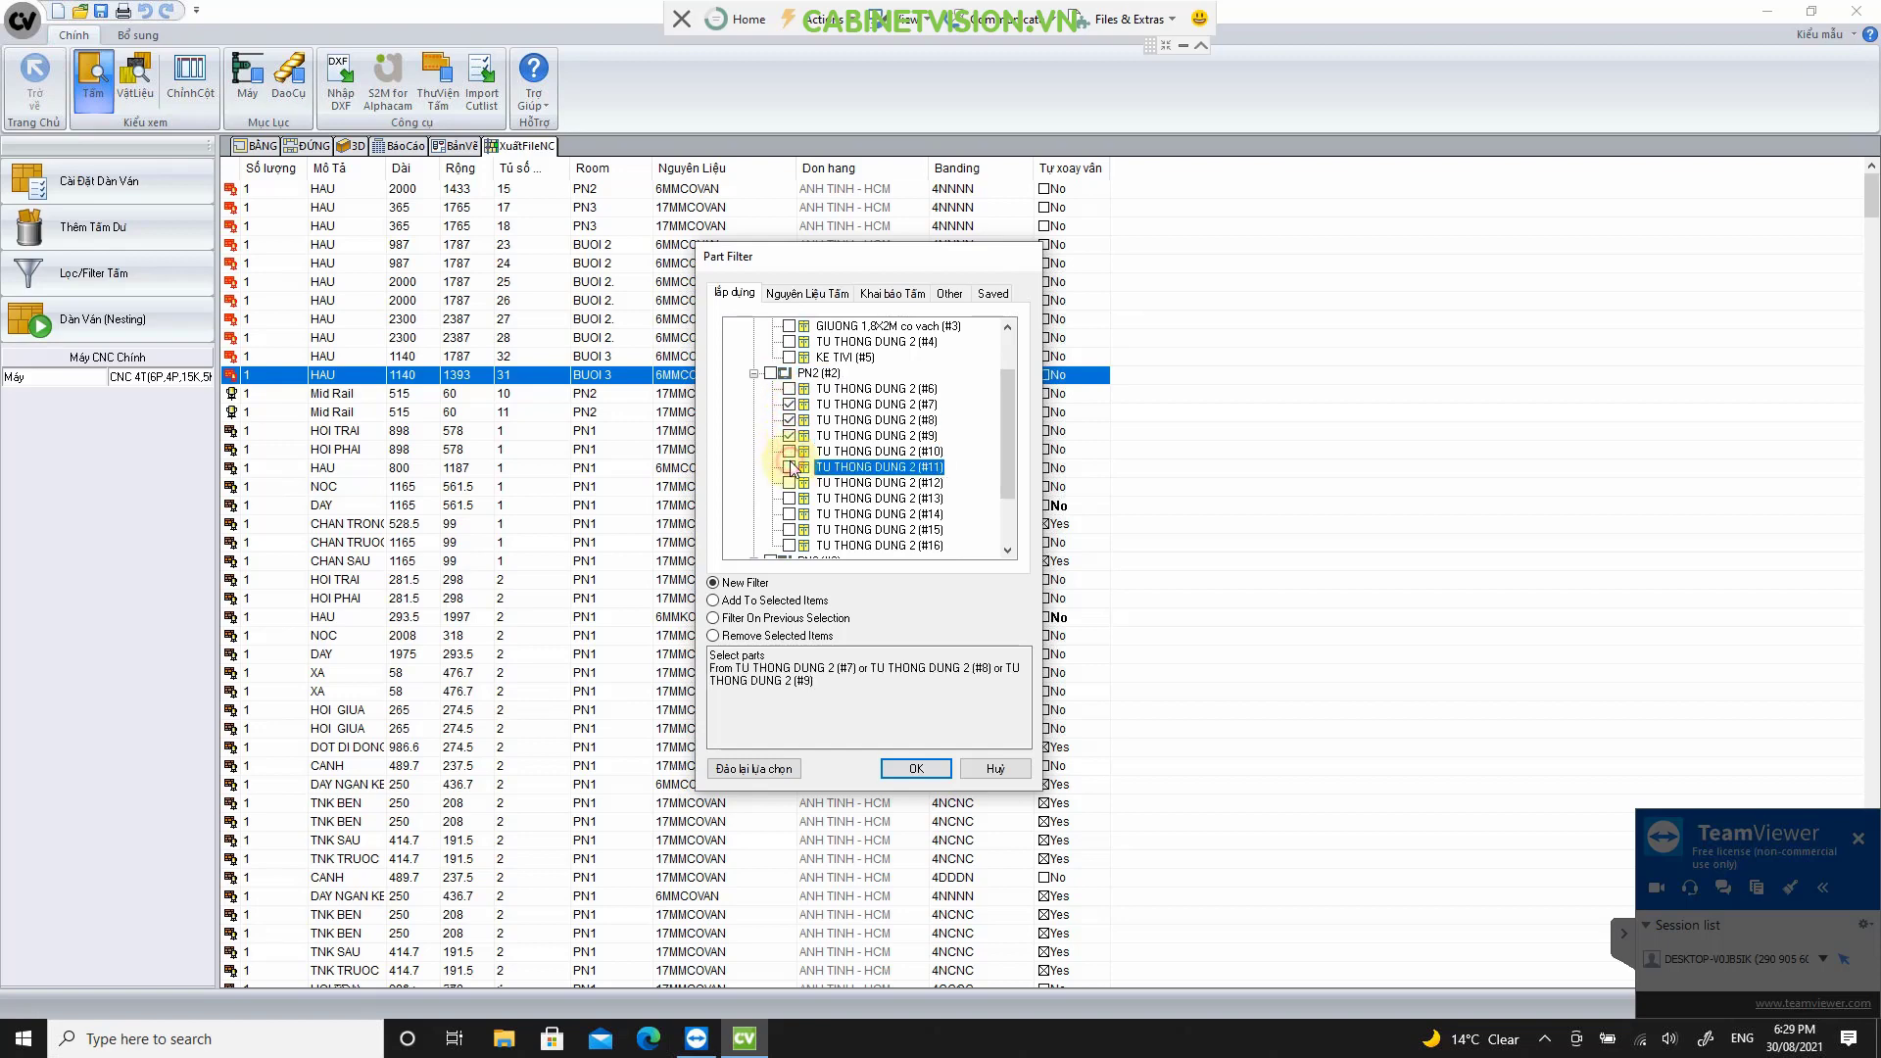
left_click(788, 451)
left_click(789, 467)
left_click(789, 451)
left_click(789, 435)
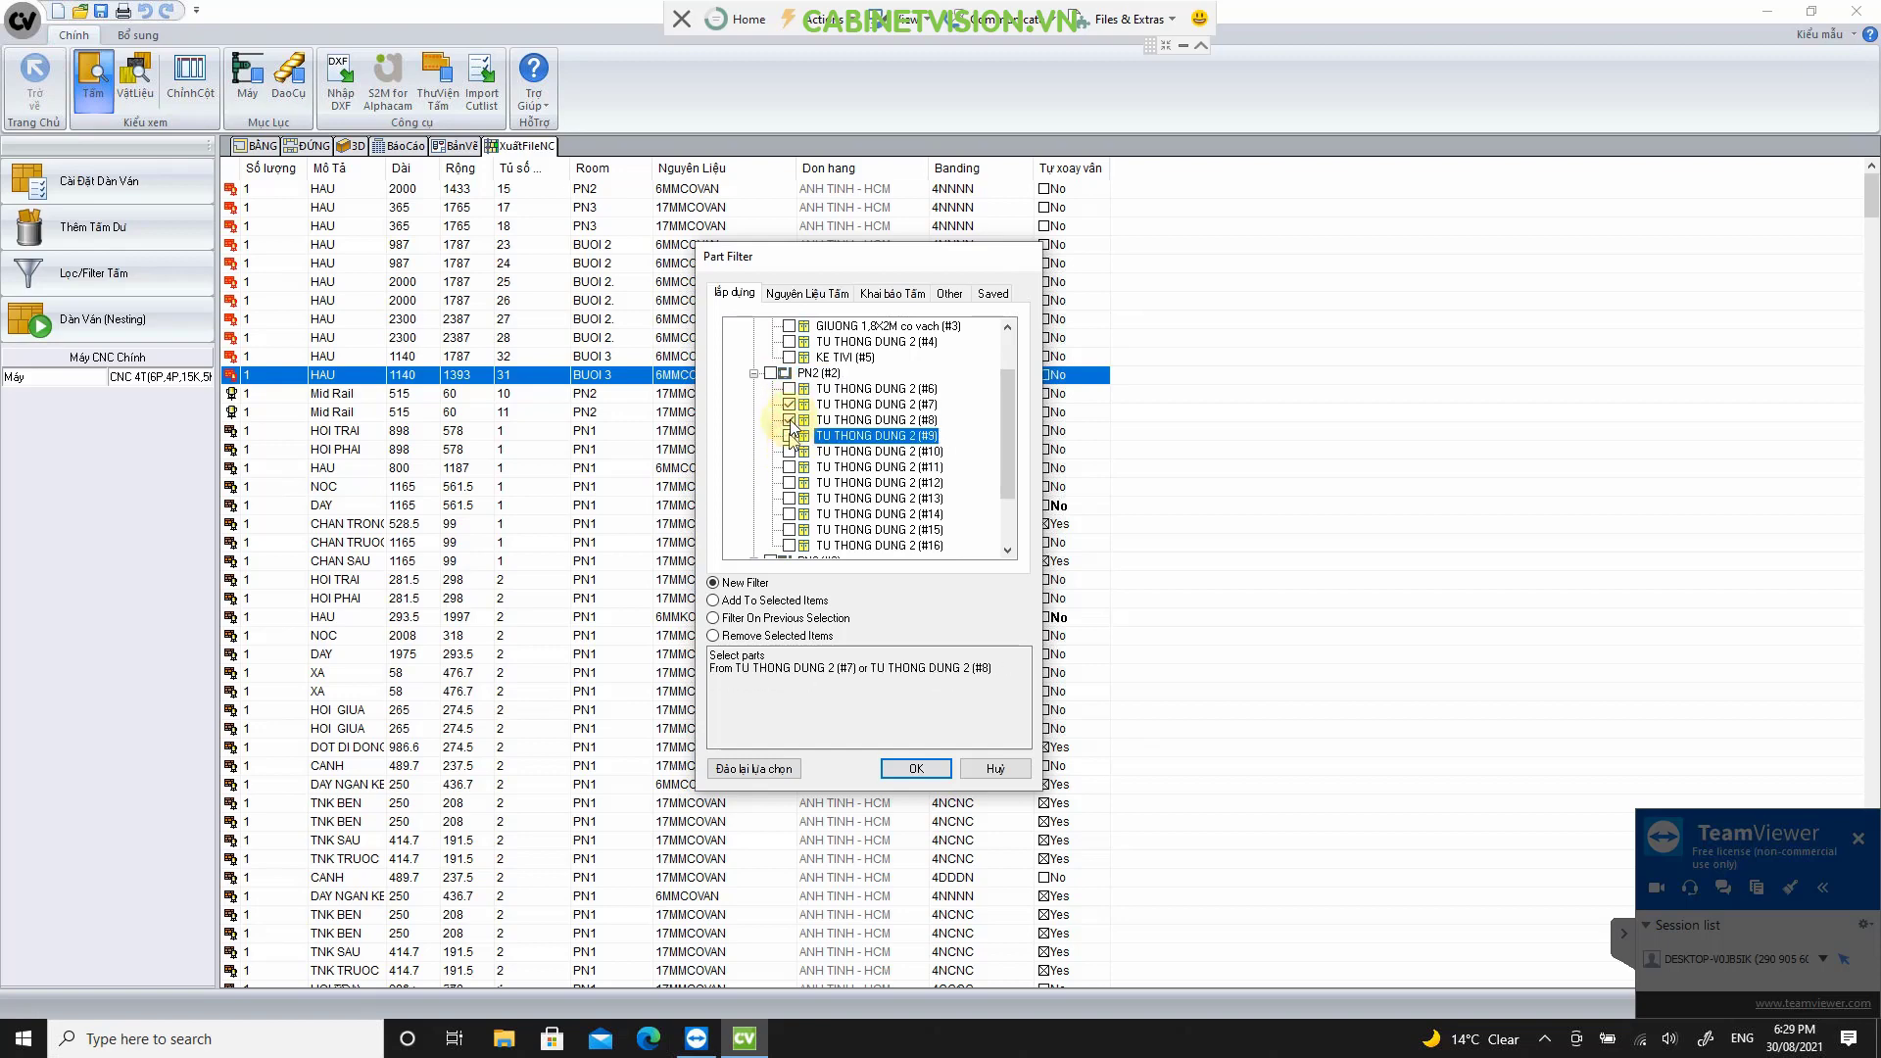
left_click(789, 420)
left_click(789, 404)
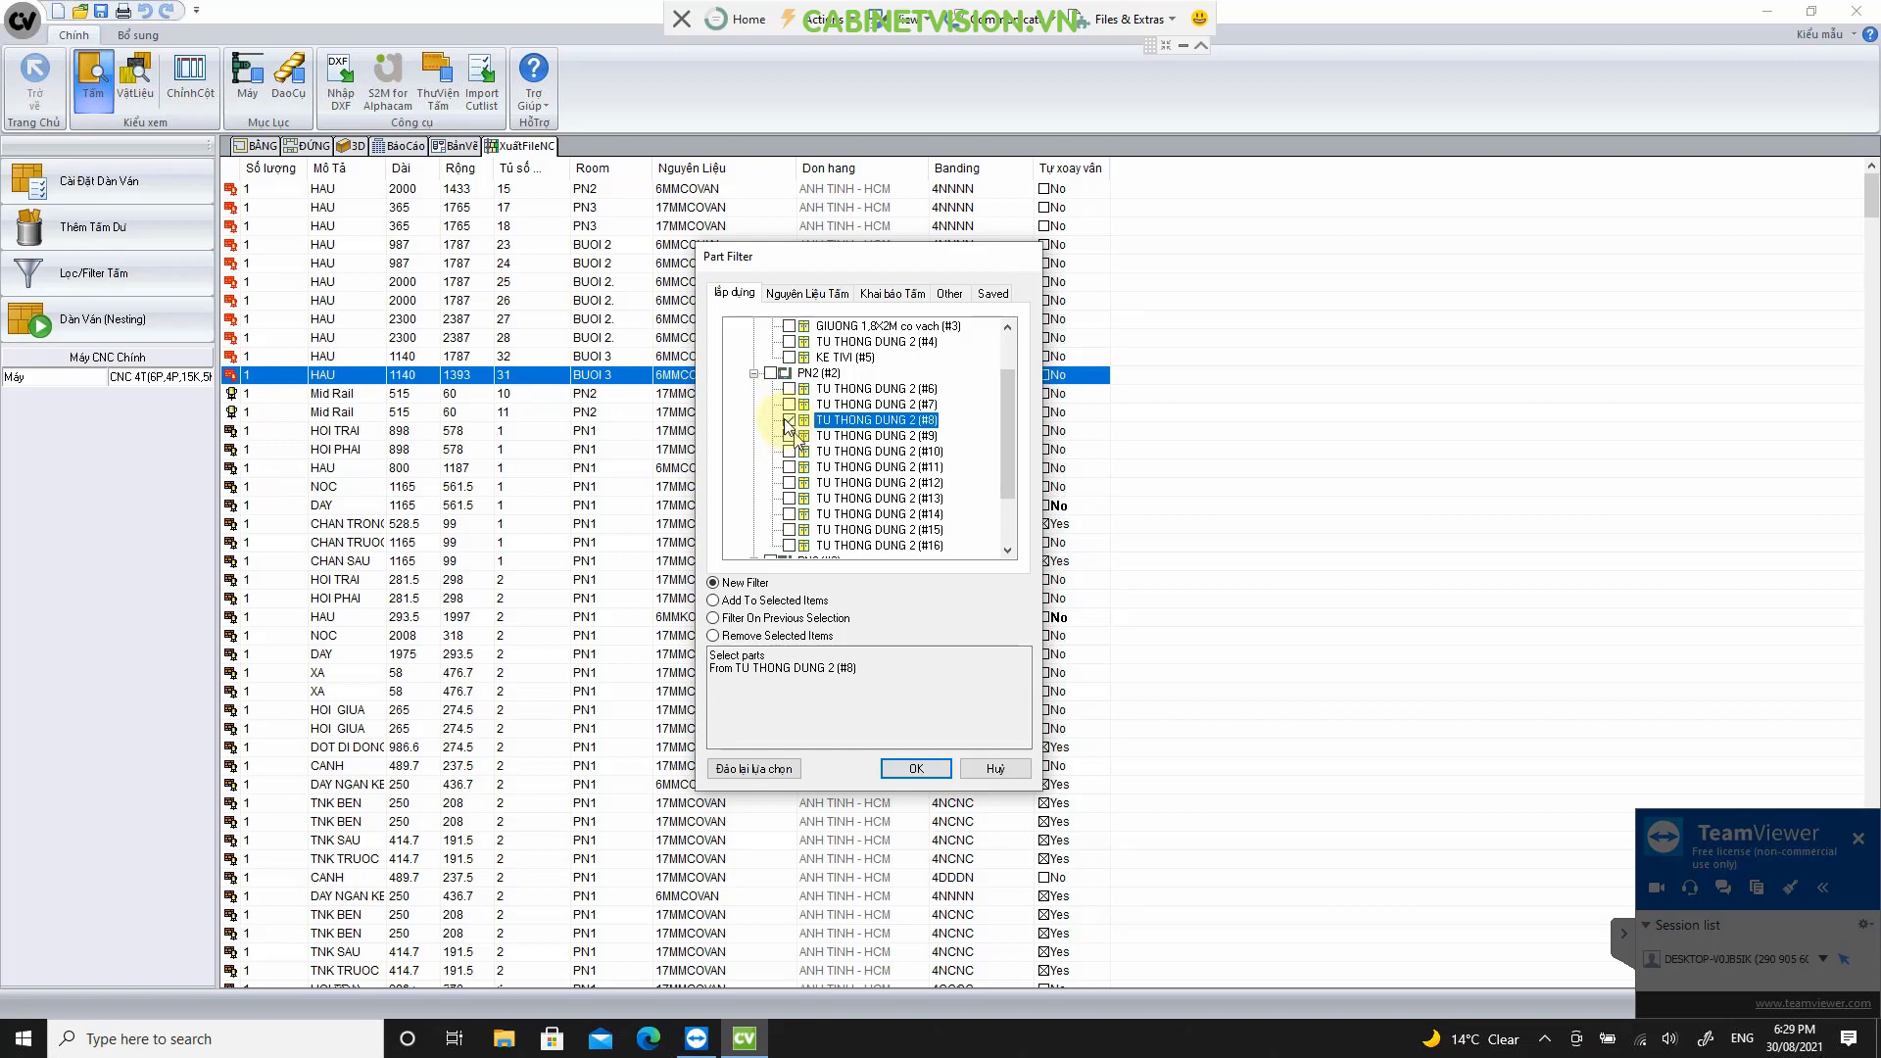
Select cabinet TU THONG DUNG 2 (#15), then collapse the PN2 and PN1 groups.
scroll(790, 468, "down", 2)
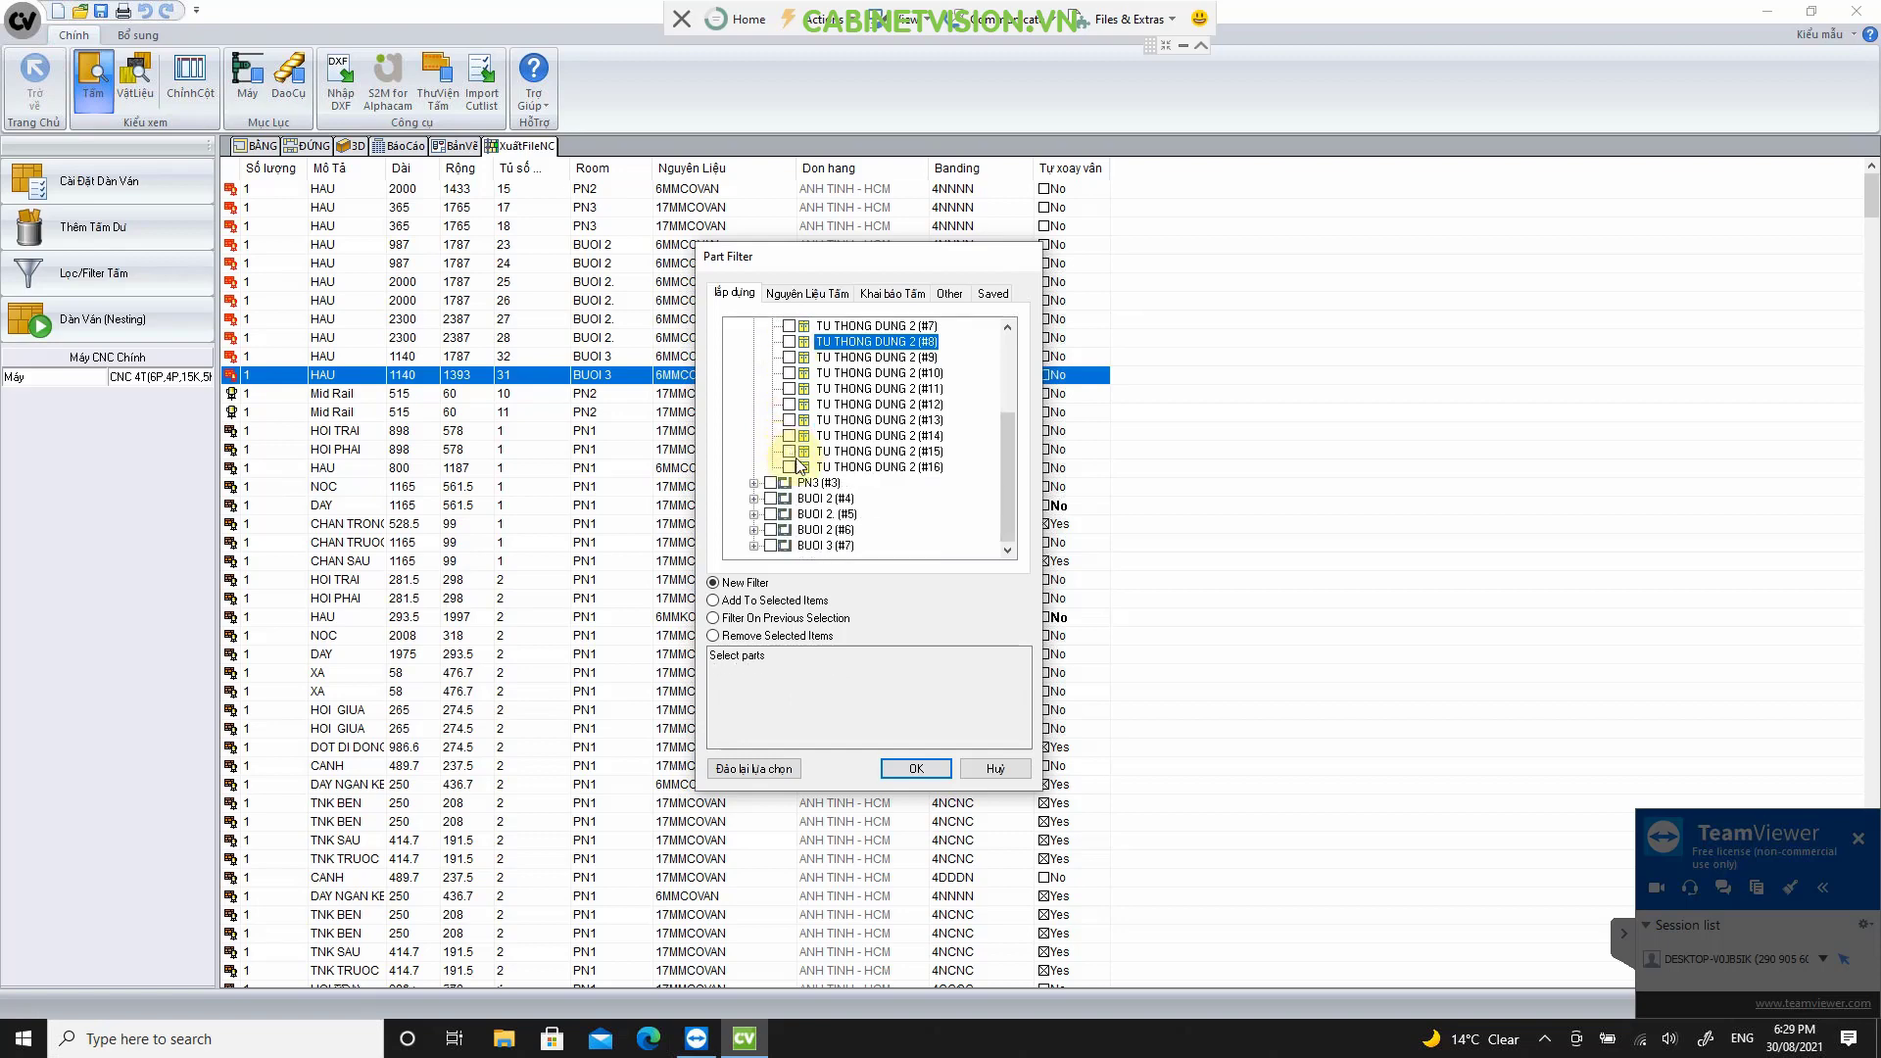
left_click(849, 452)
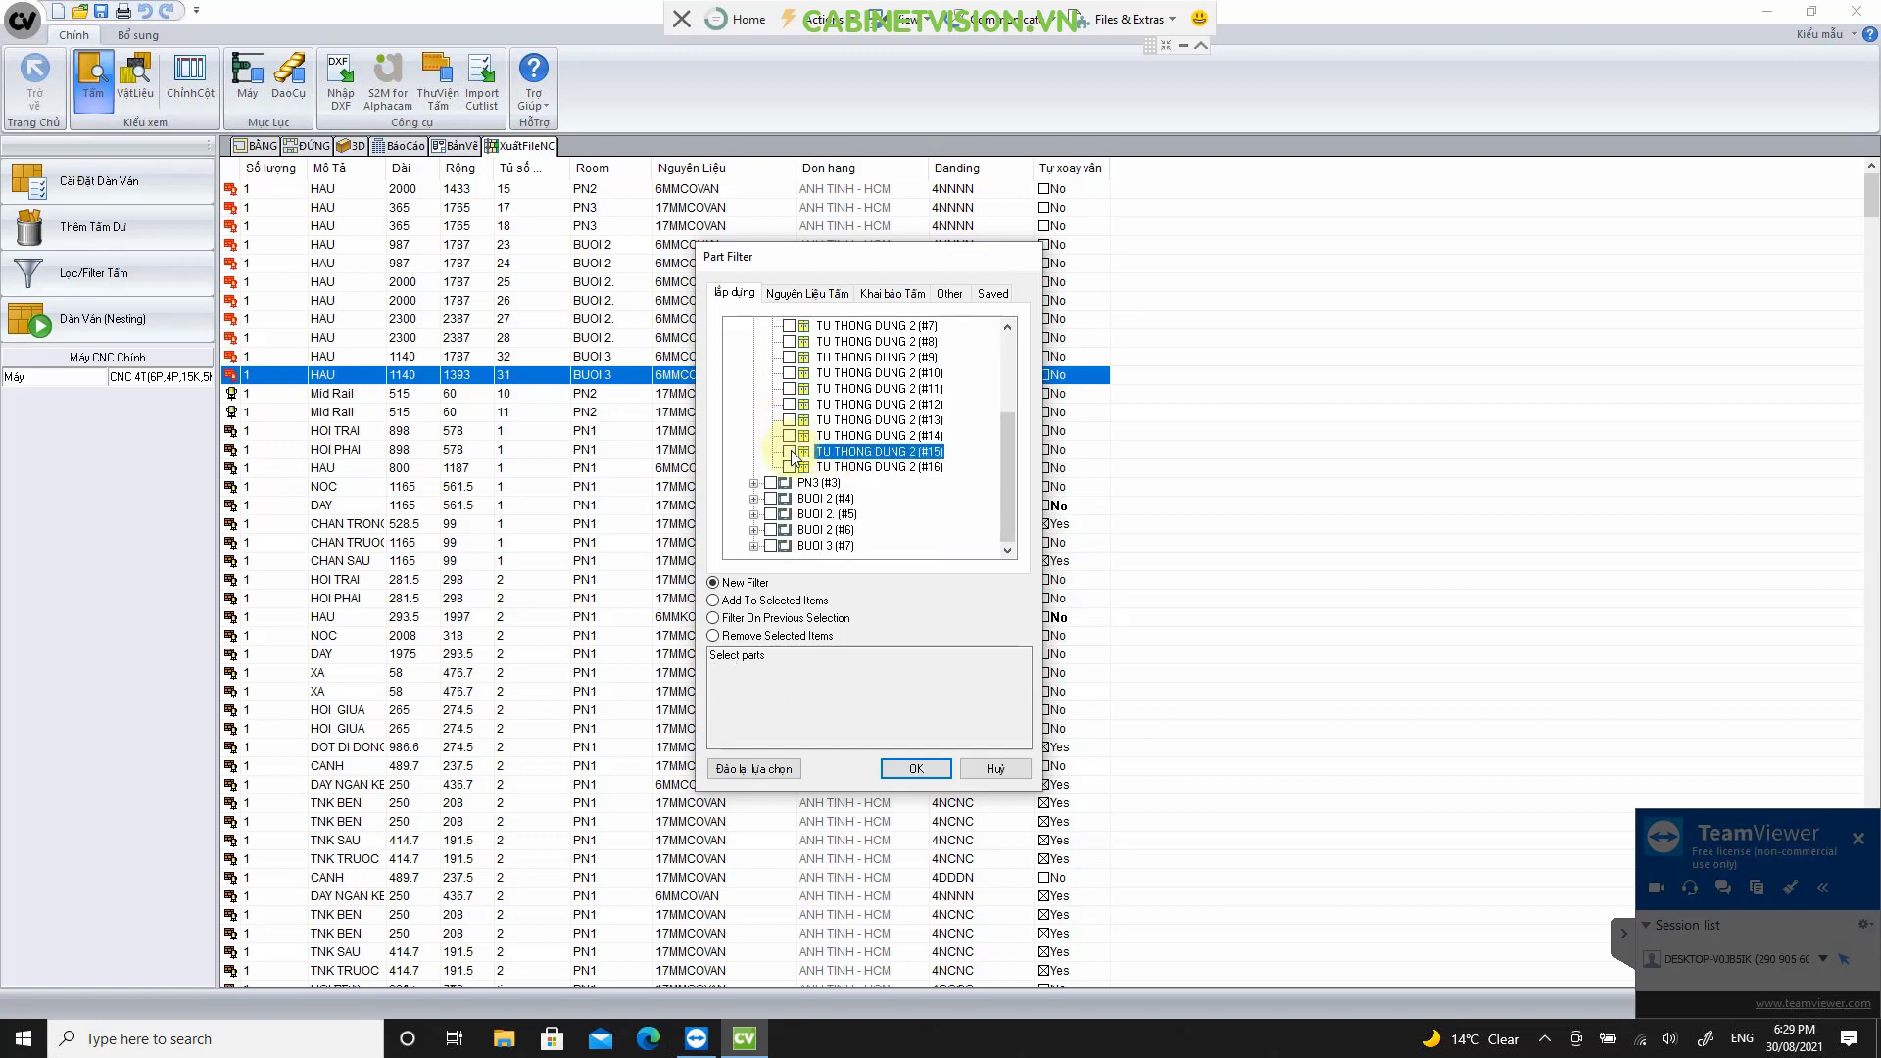
scroll(784, 431, "up", 2)
left_click(754, 388)
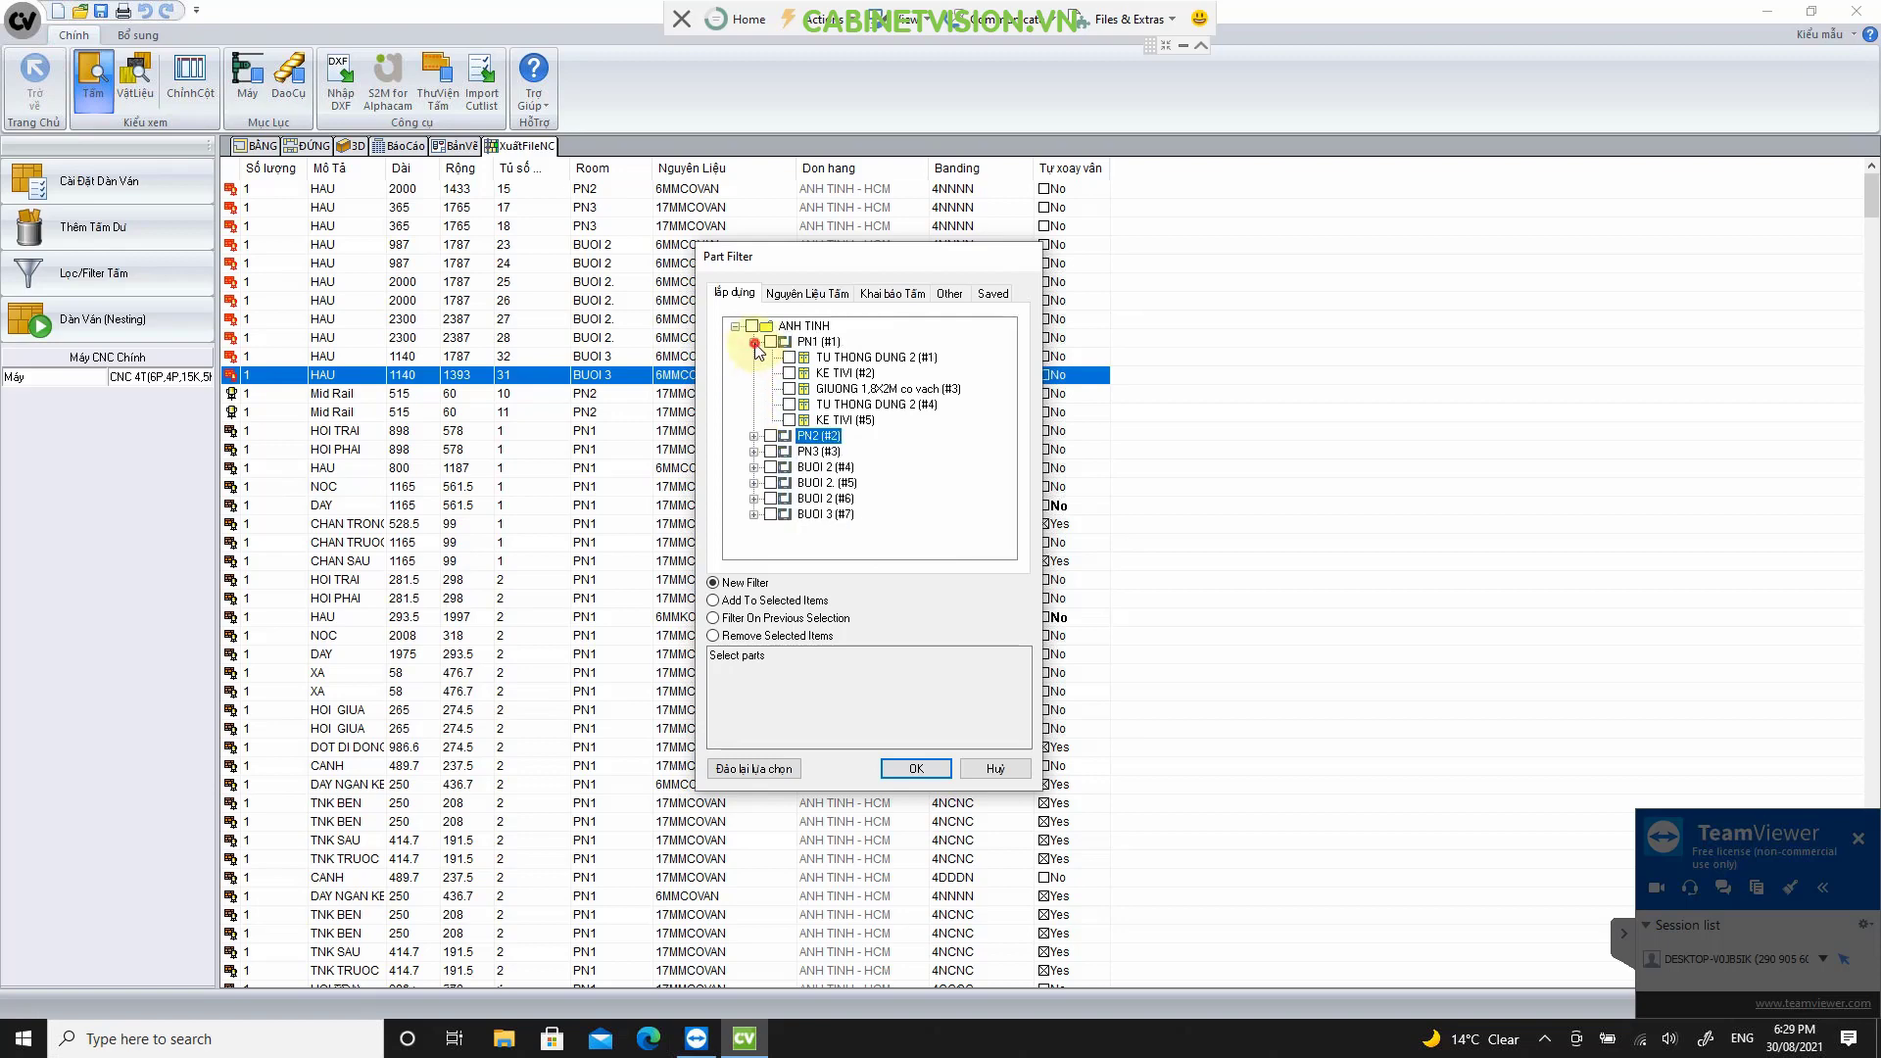
left_click(753, 342)
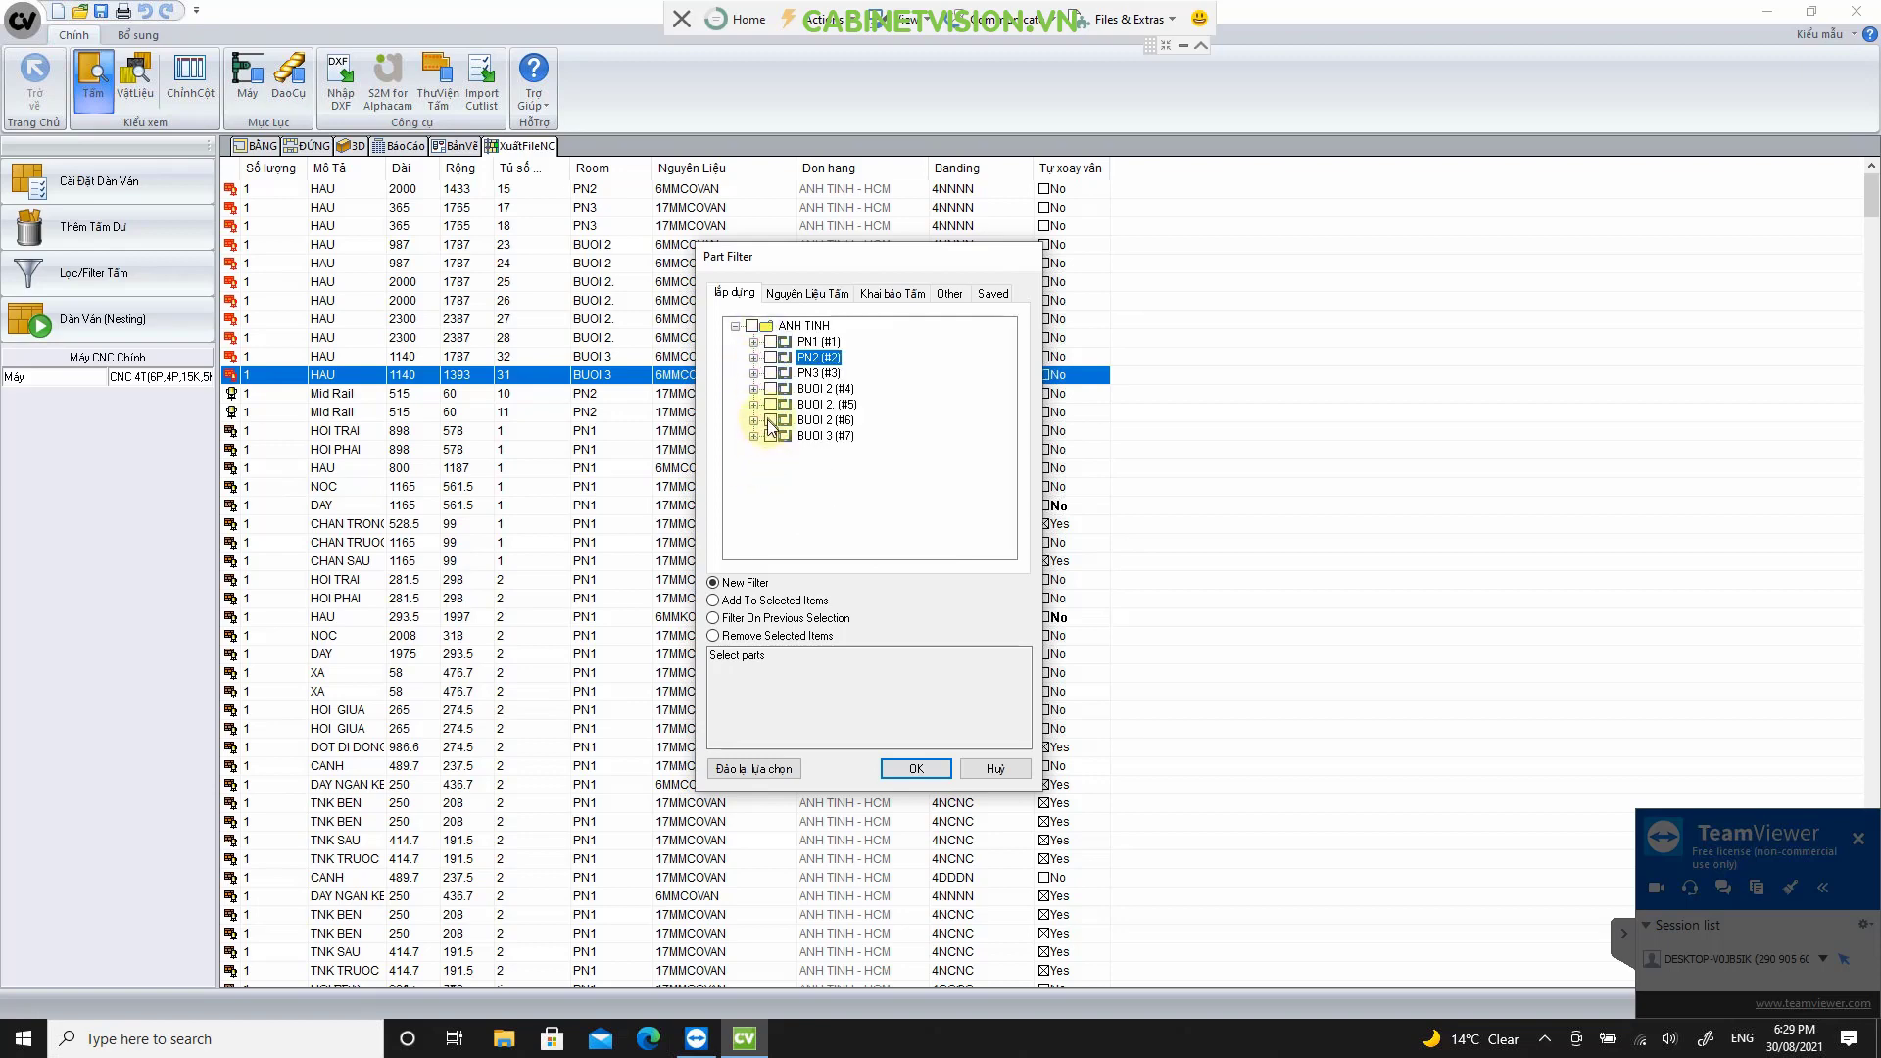
Tick and untick rooms BUOI 2 (#6) and PN3 (#3), leaving both collapsed.
left_click(770, 420)
left_click(771, 373)
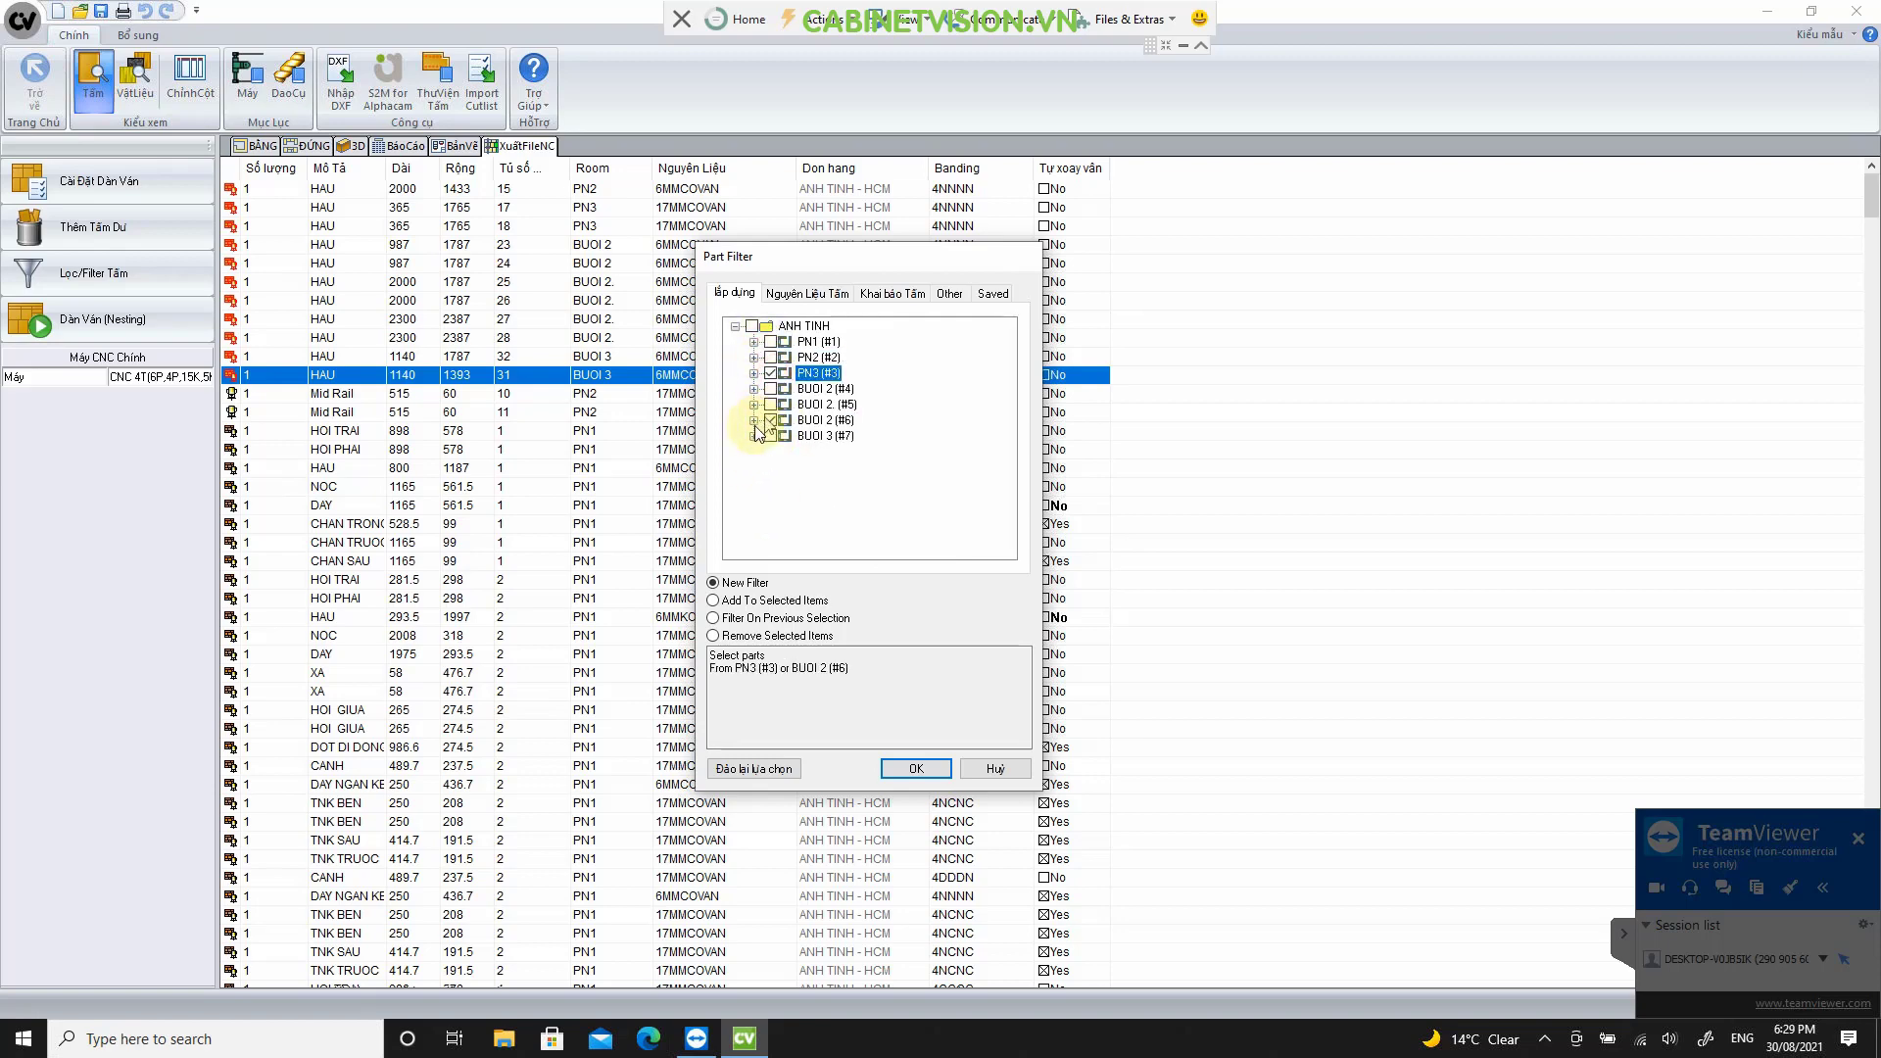
left_click(753, 420)
left_click(754, 373)
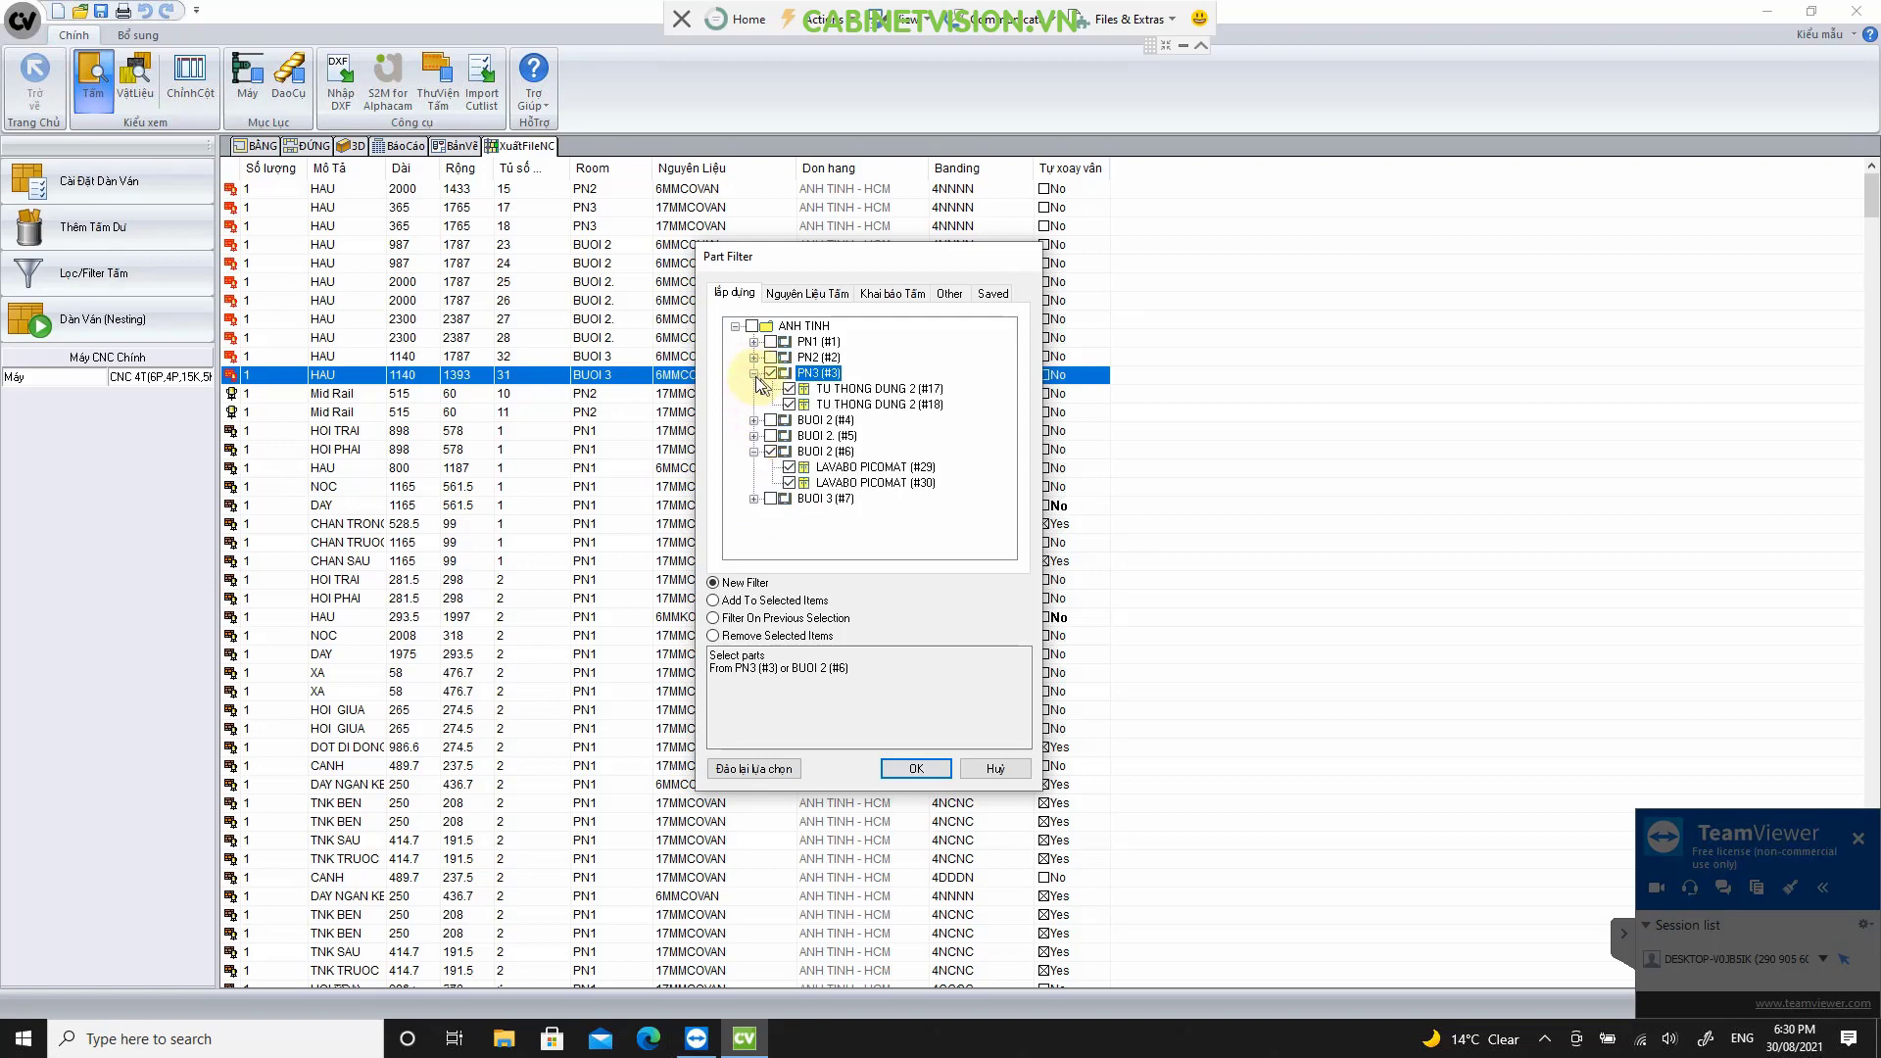
left_click(754, 373)
left_click(770, 374)
left_click(771, 421)
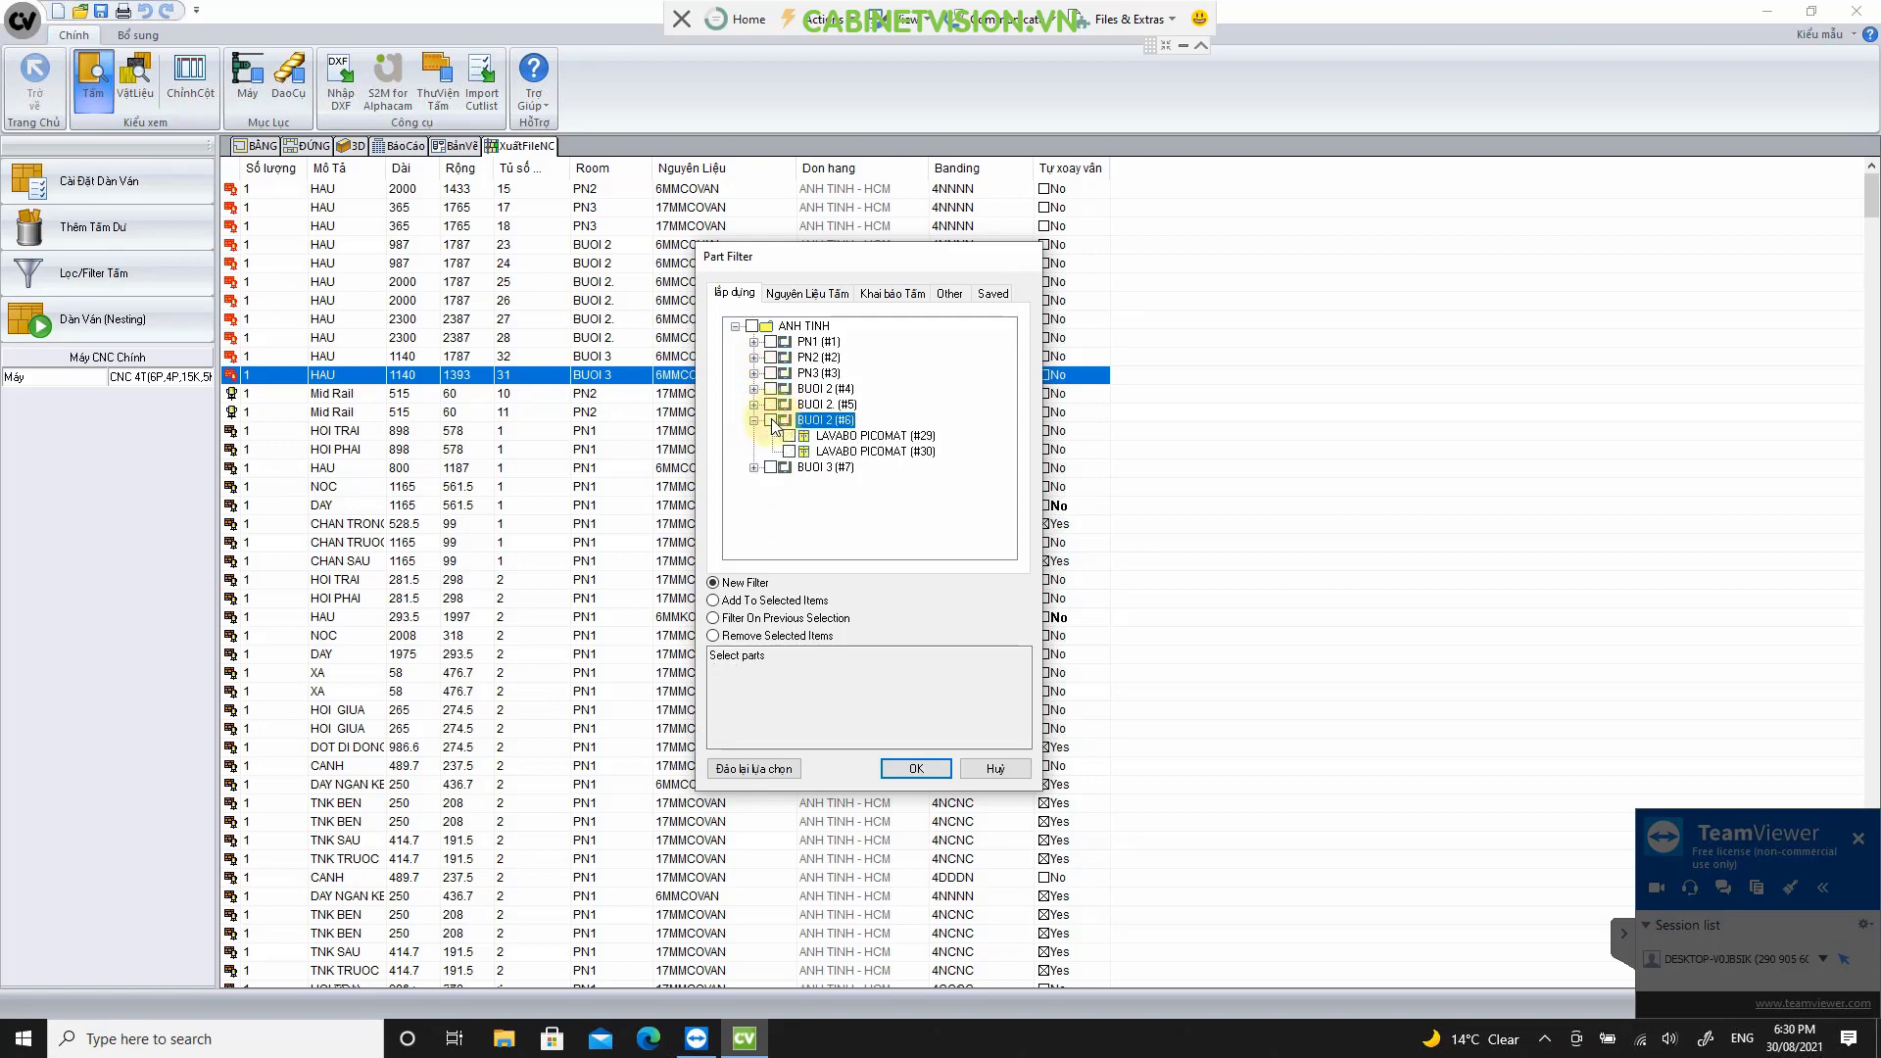
left_click(753, 421)
On the panel material tab, tick and untick 6MMKOVAN, 6MMCOVAN, 18MMKOVAN, 17MMKOVAN and 17MMCOVAN.
left_click(797, 293)
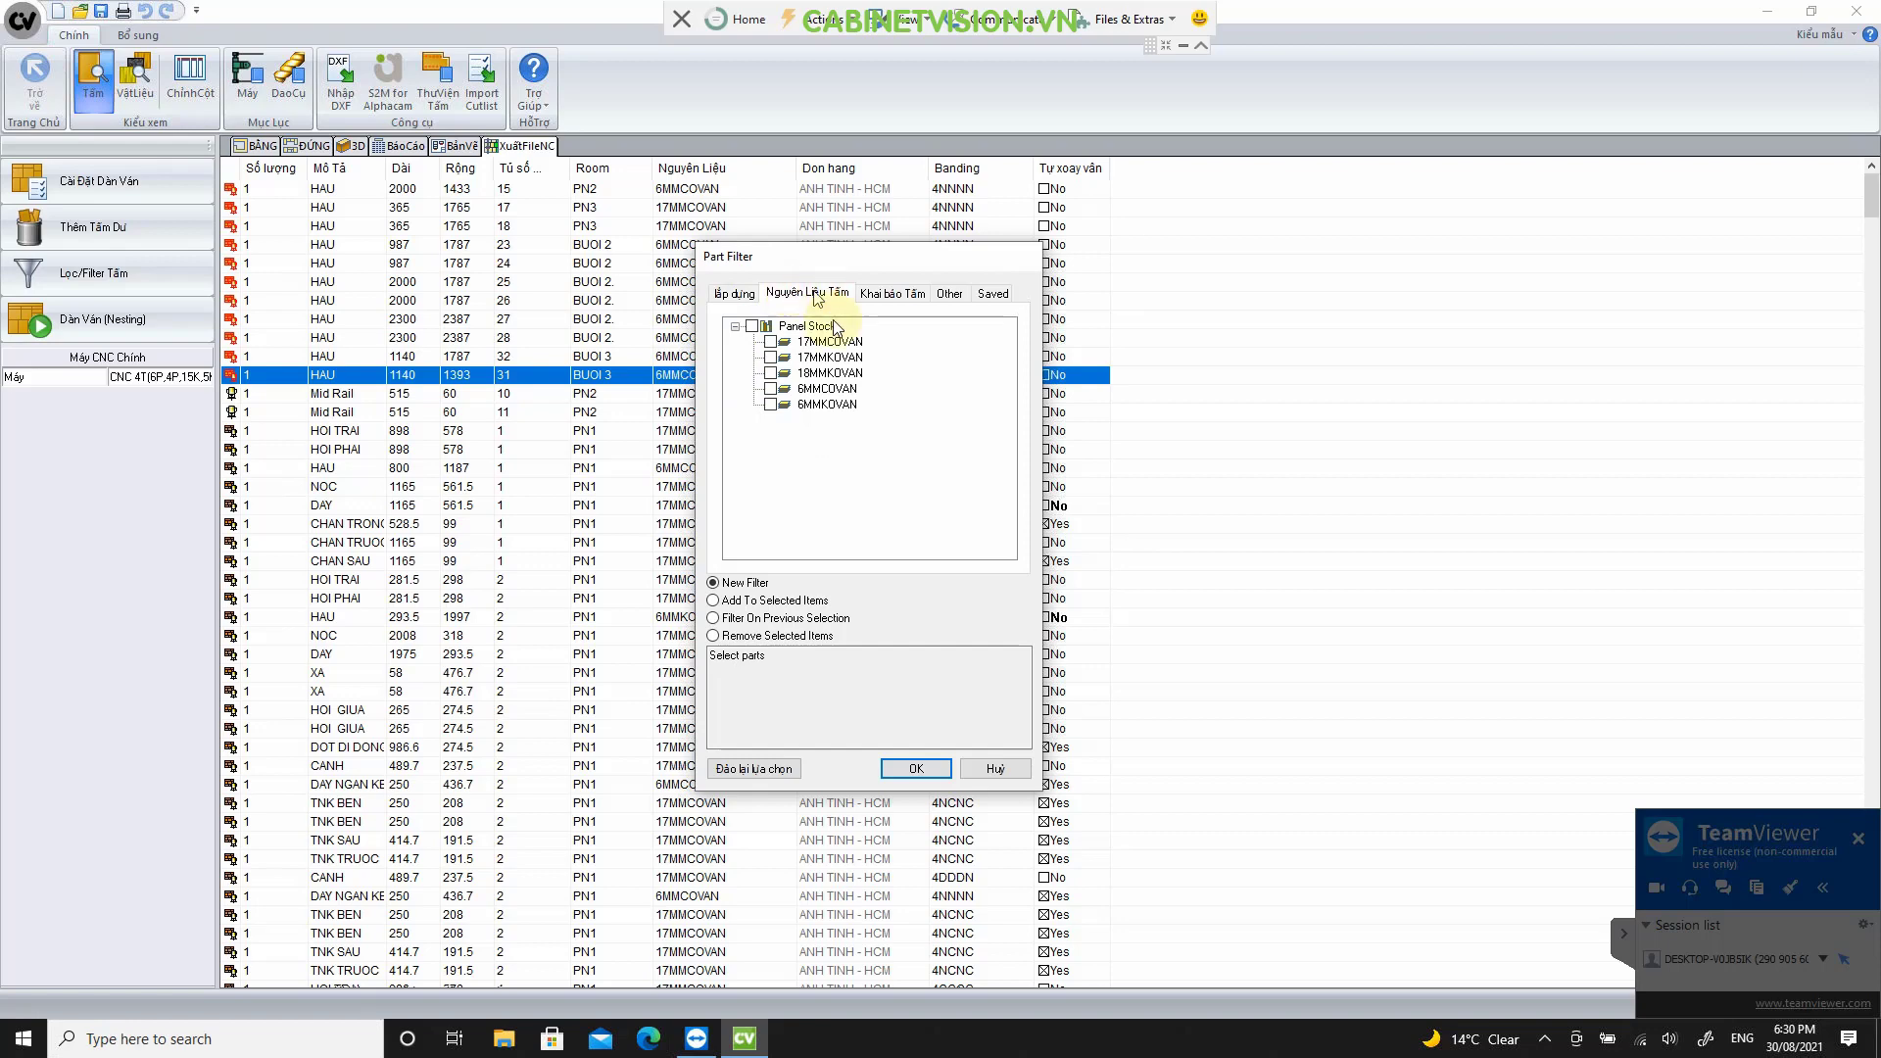
left_click_drag(990, 253, 1187, 240)
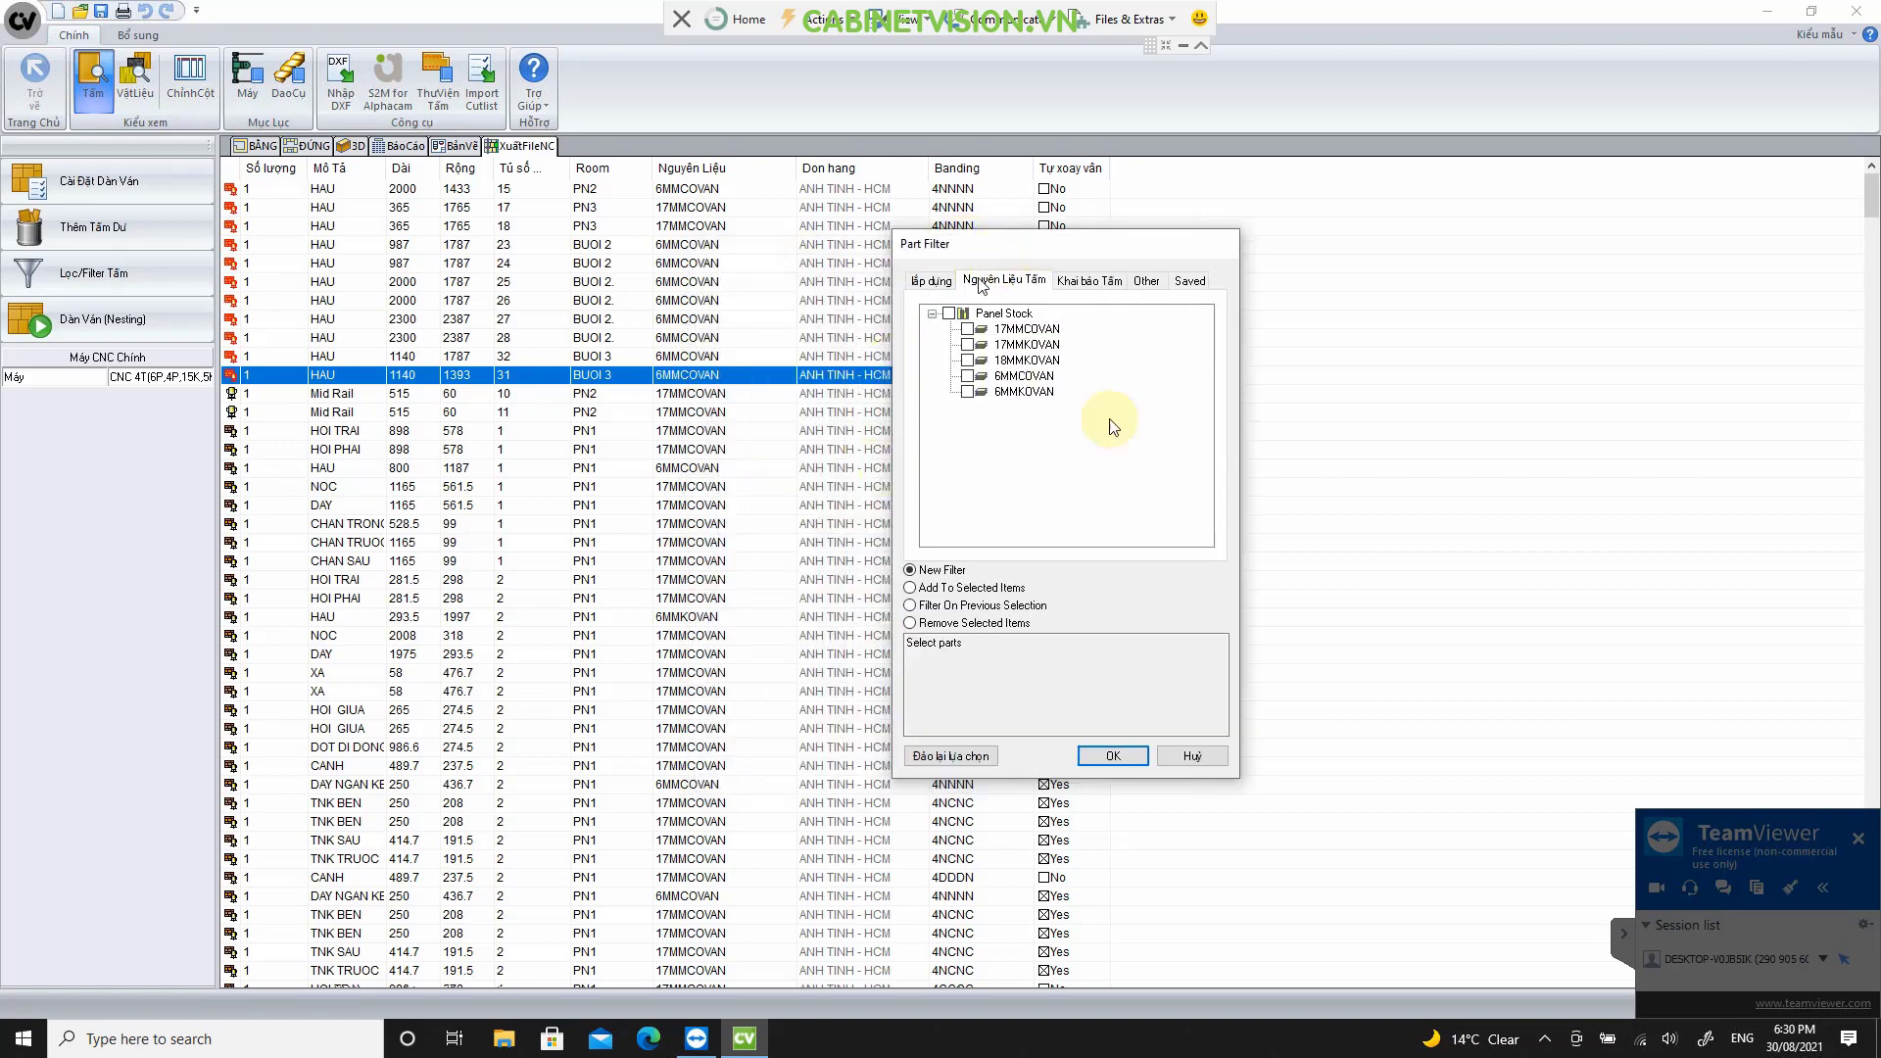
left_click(968, 392)
left_click(967, 392)
left_click(967, 377)
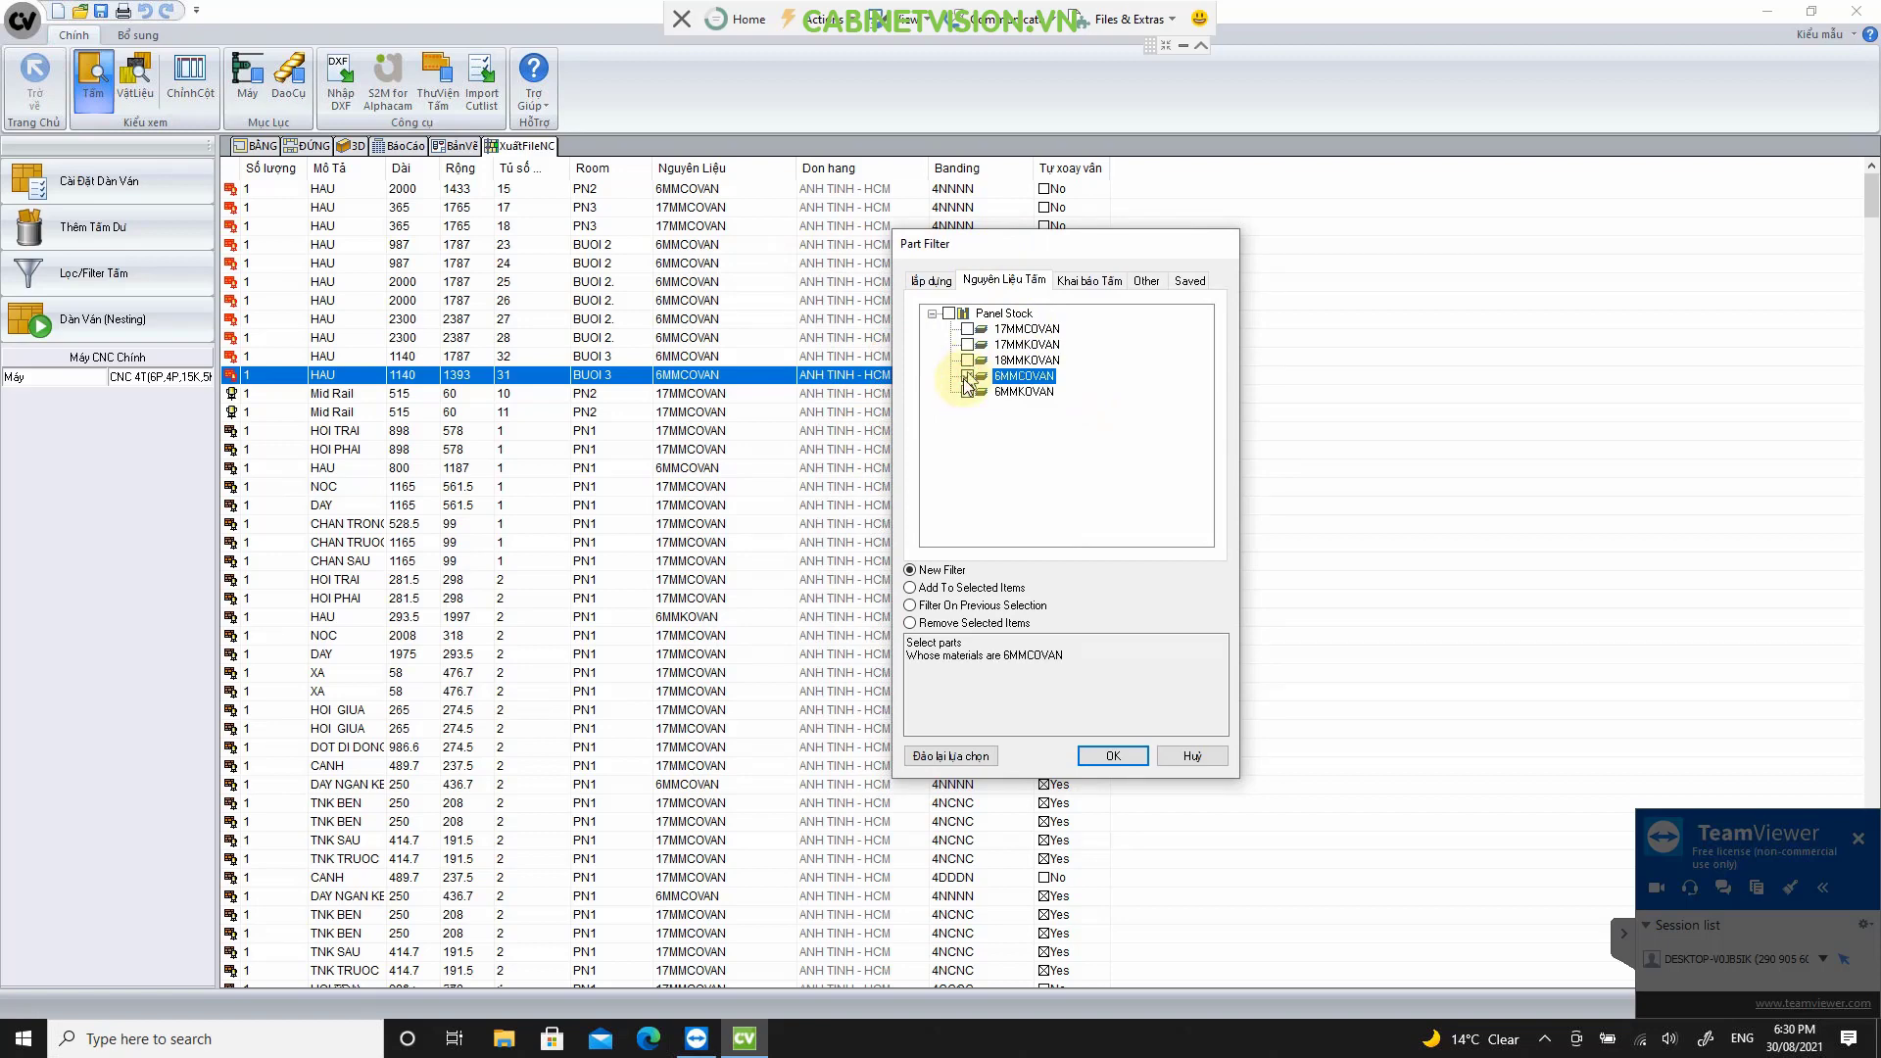
left_click(967, 376)
left_click(967, 361)
left_click(967, 345)
left_click(967, 329)
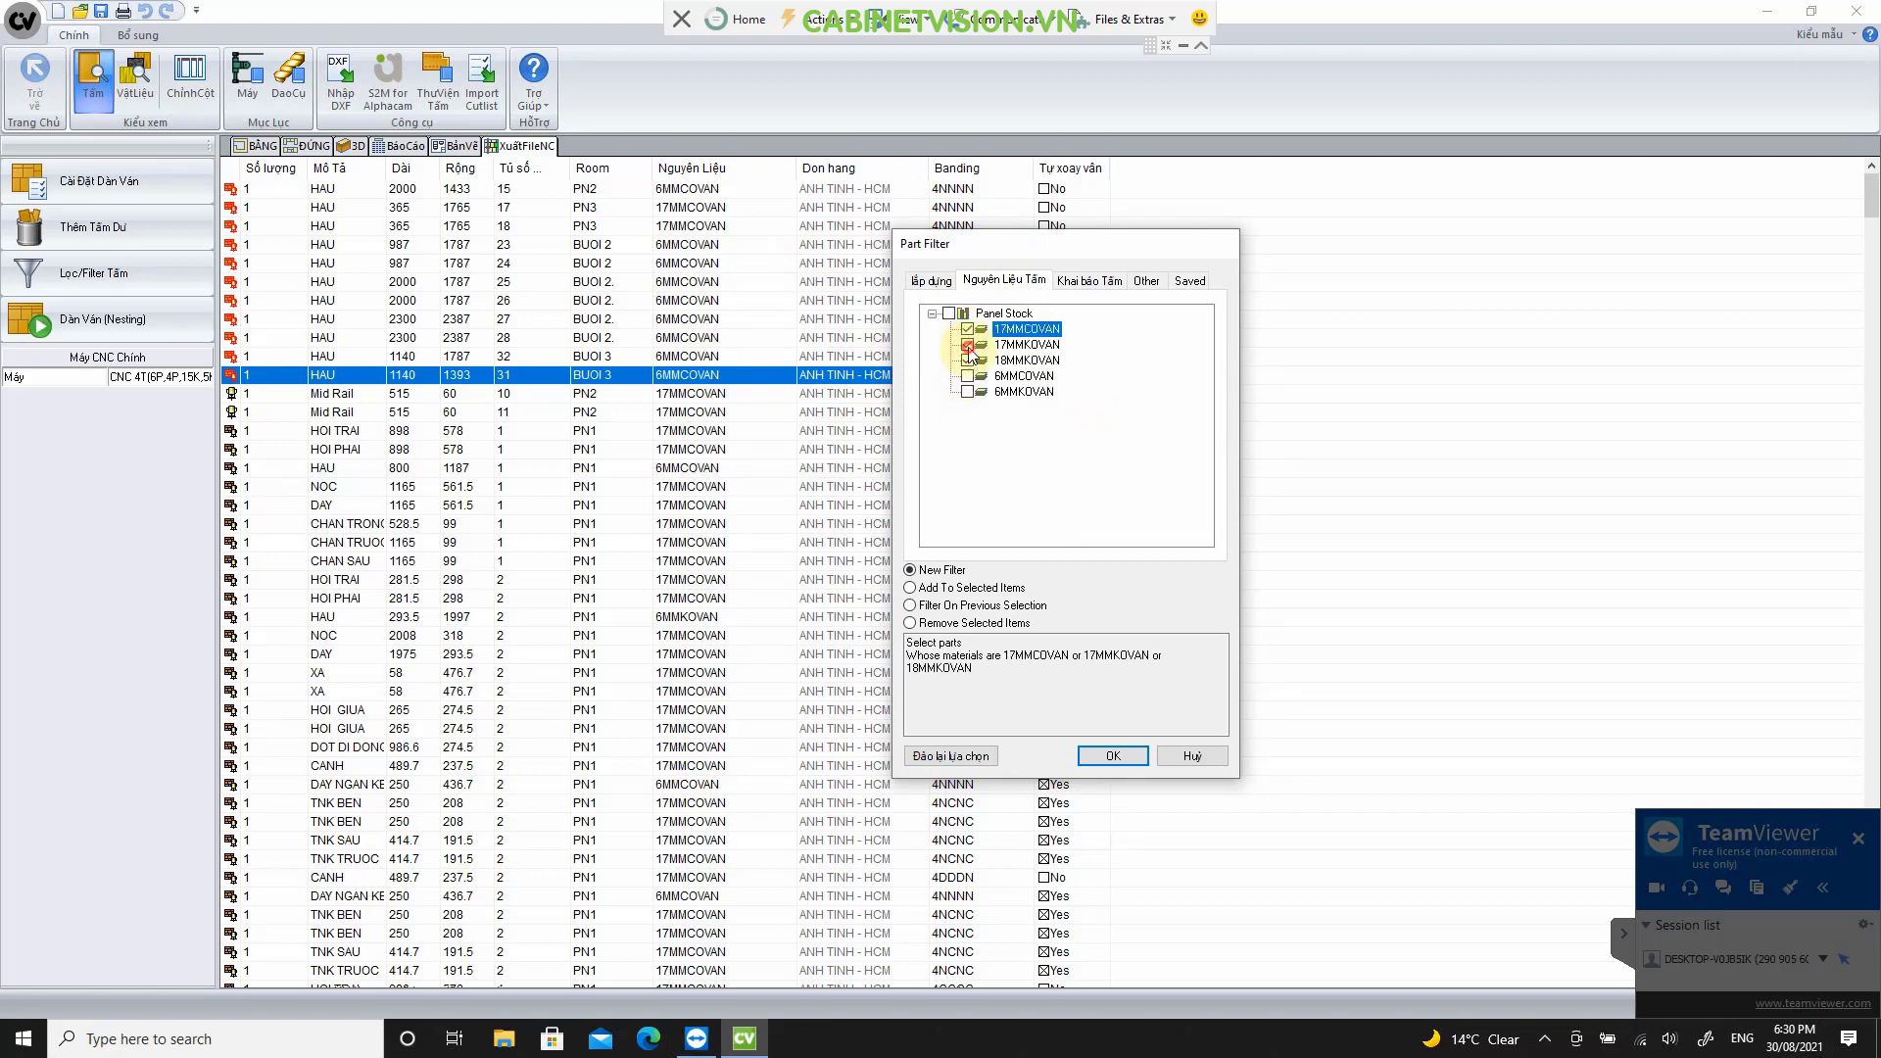
left_click(967, 345)
left_click(968, 361)
left_click(968, 330)
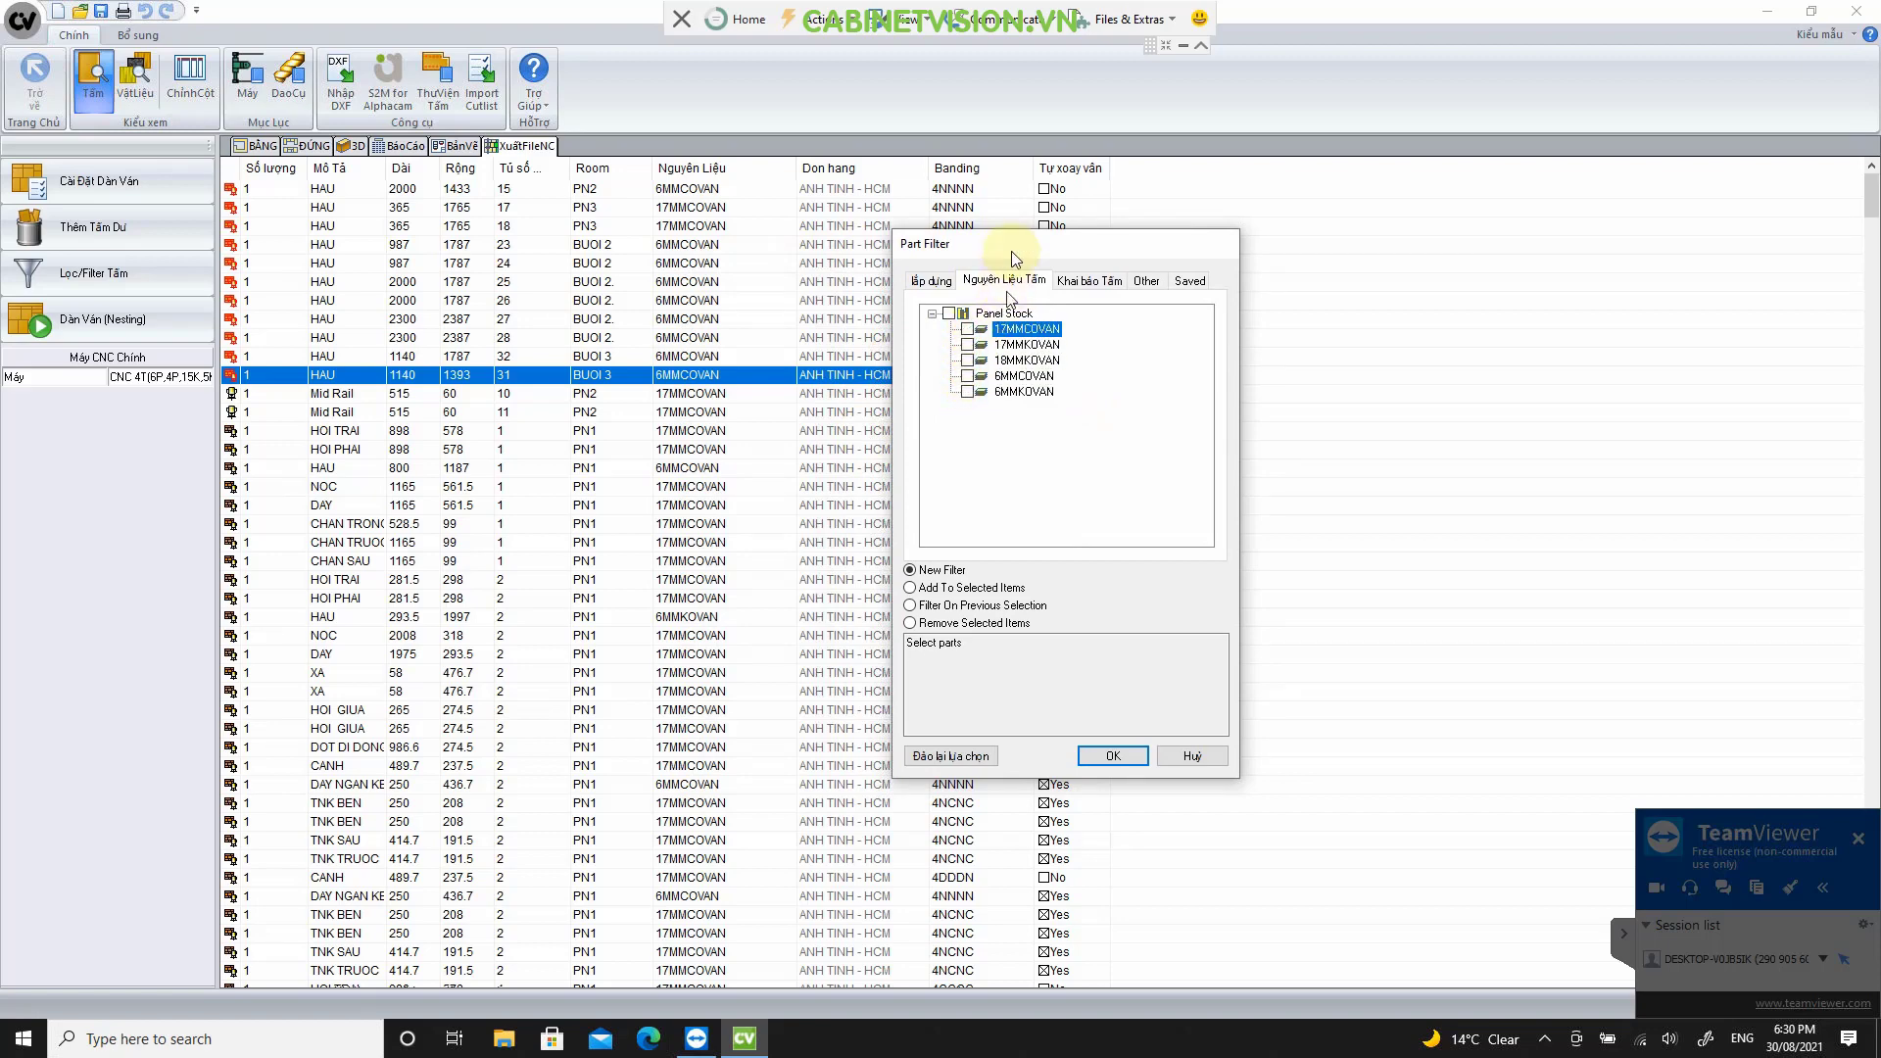
Tick 17MMKOVAN, 6MMCOVAN, 18MMKOVAN and 17MMCOVAN again, then clear all of them.
left_click_drag(995, 244, 934, 278)
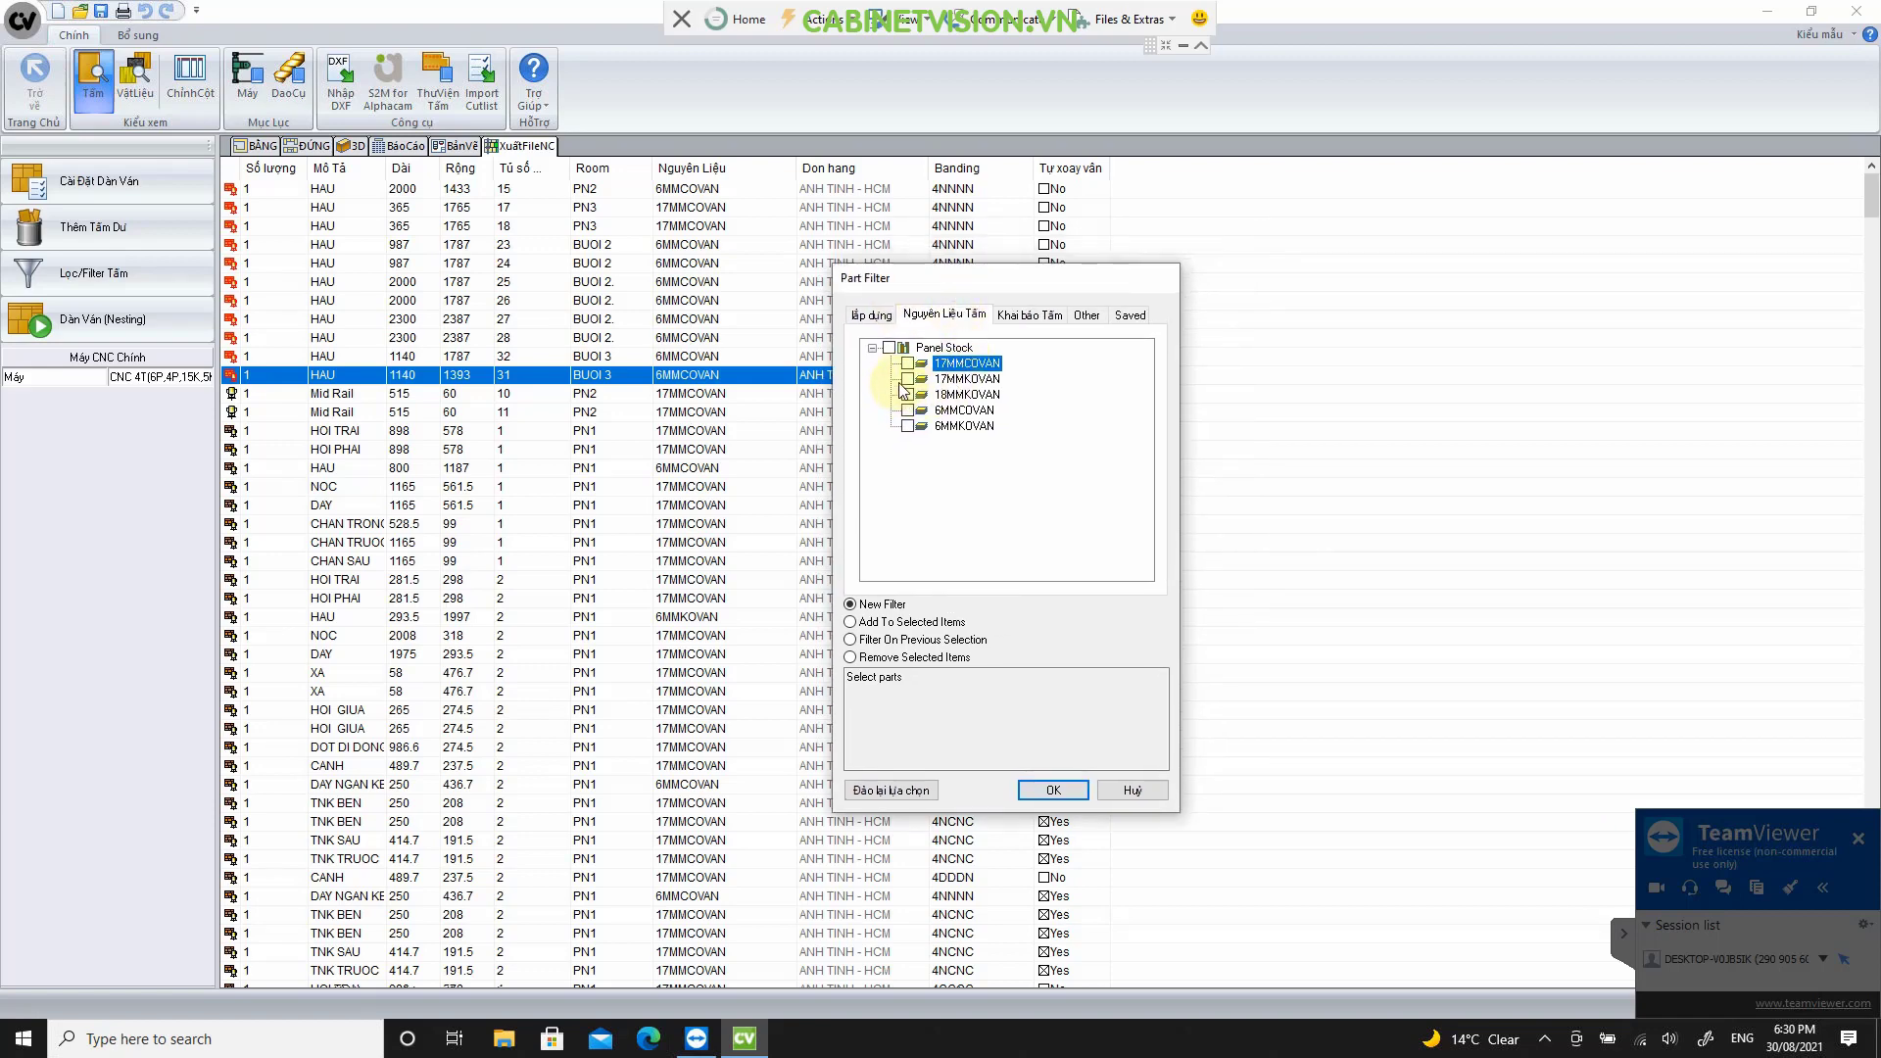
left_click(907, 380)
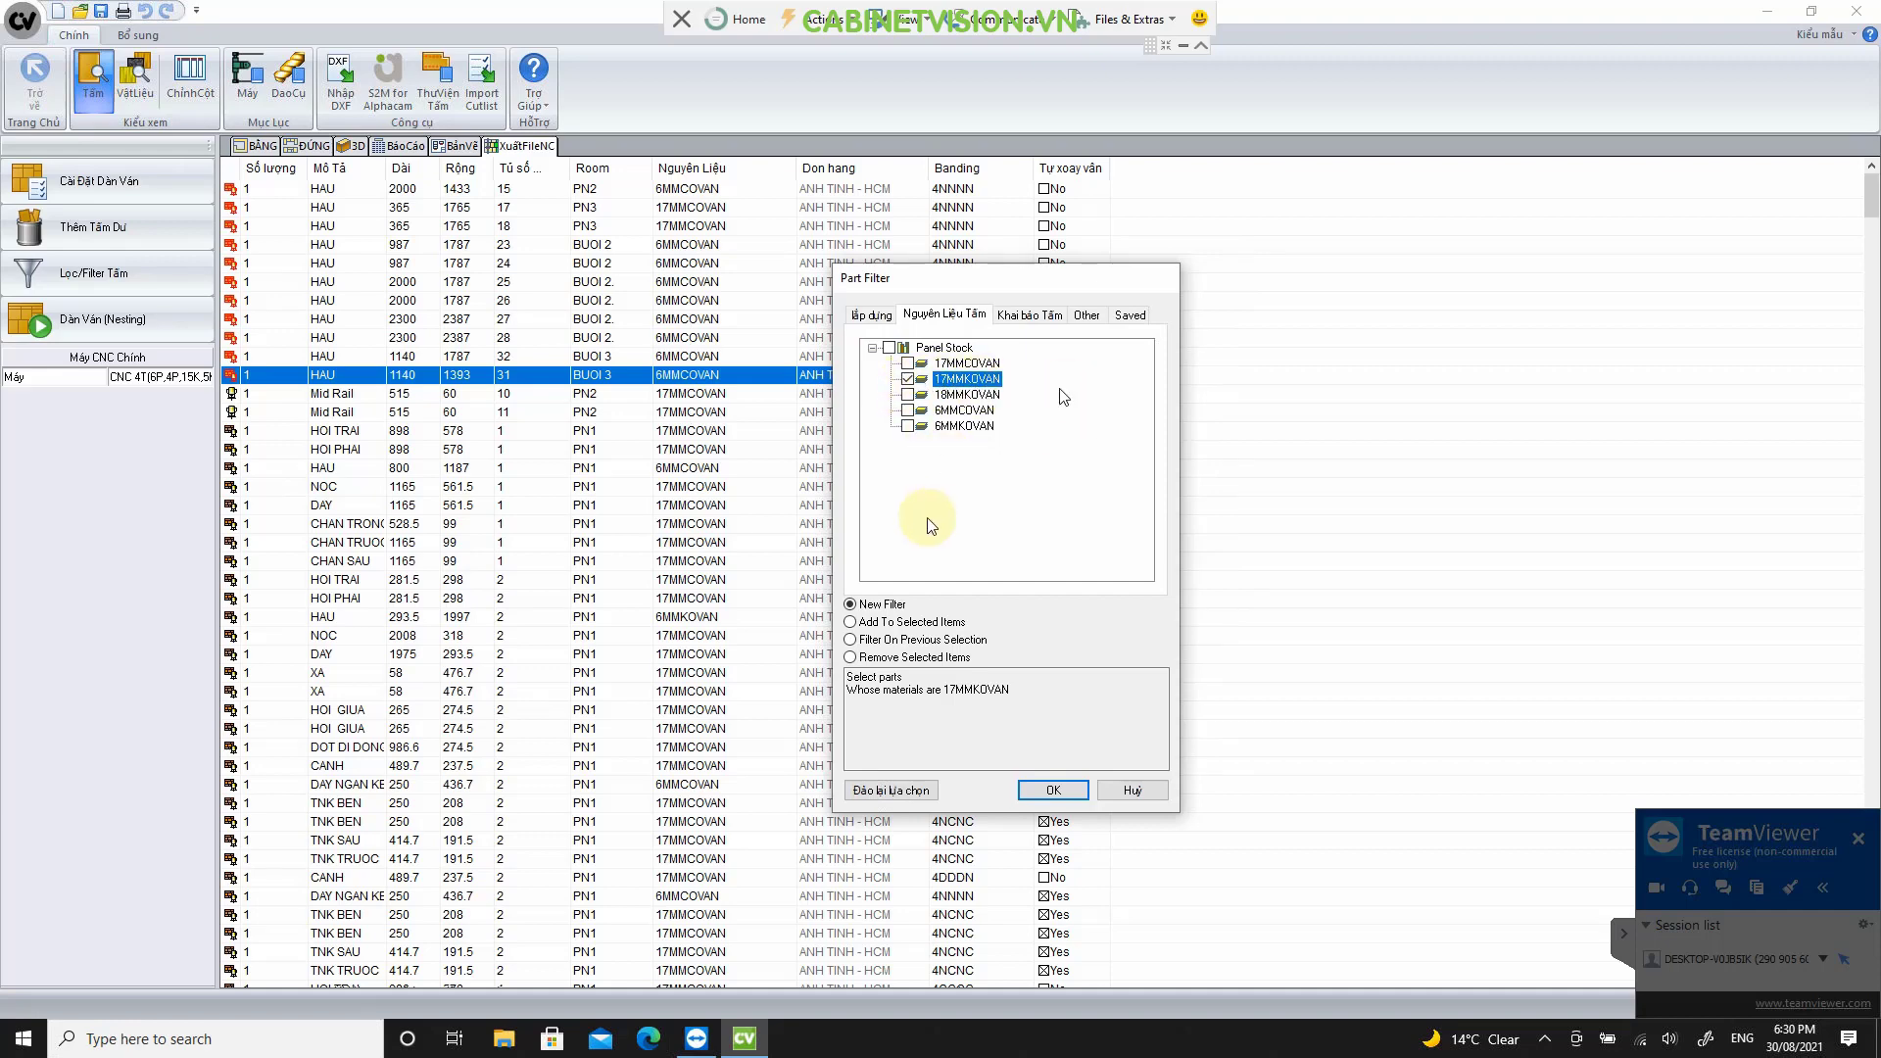
left_click(939, 428)
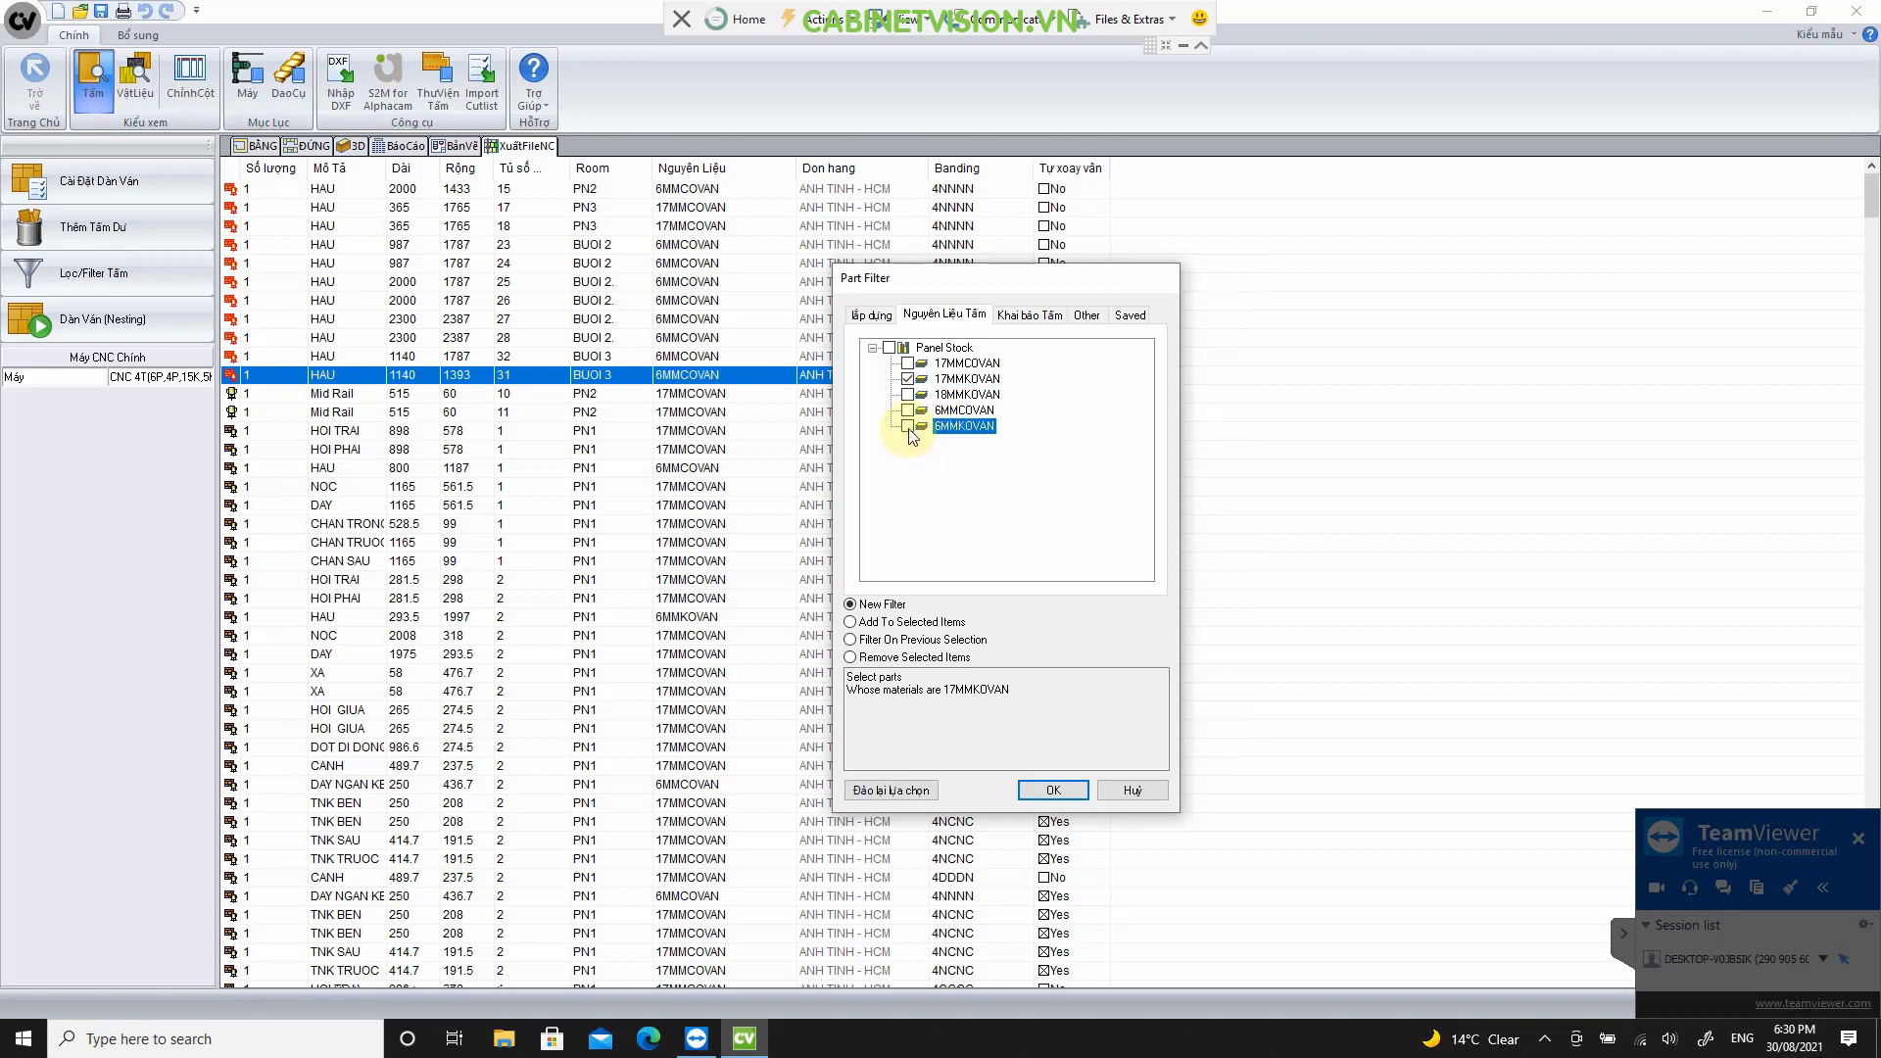
left_click(907, 409)
left_click(907, 394)
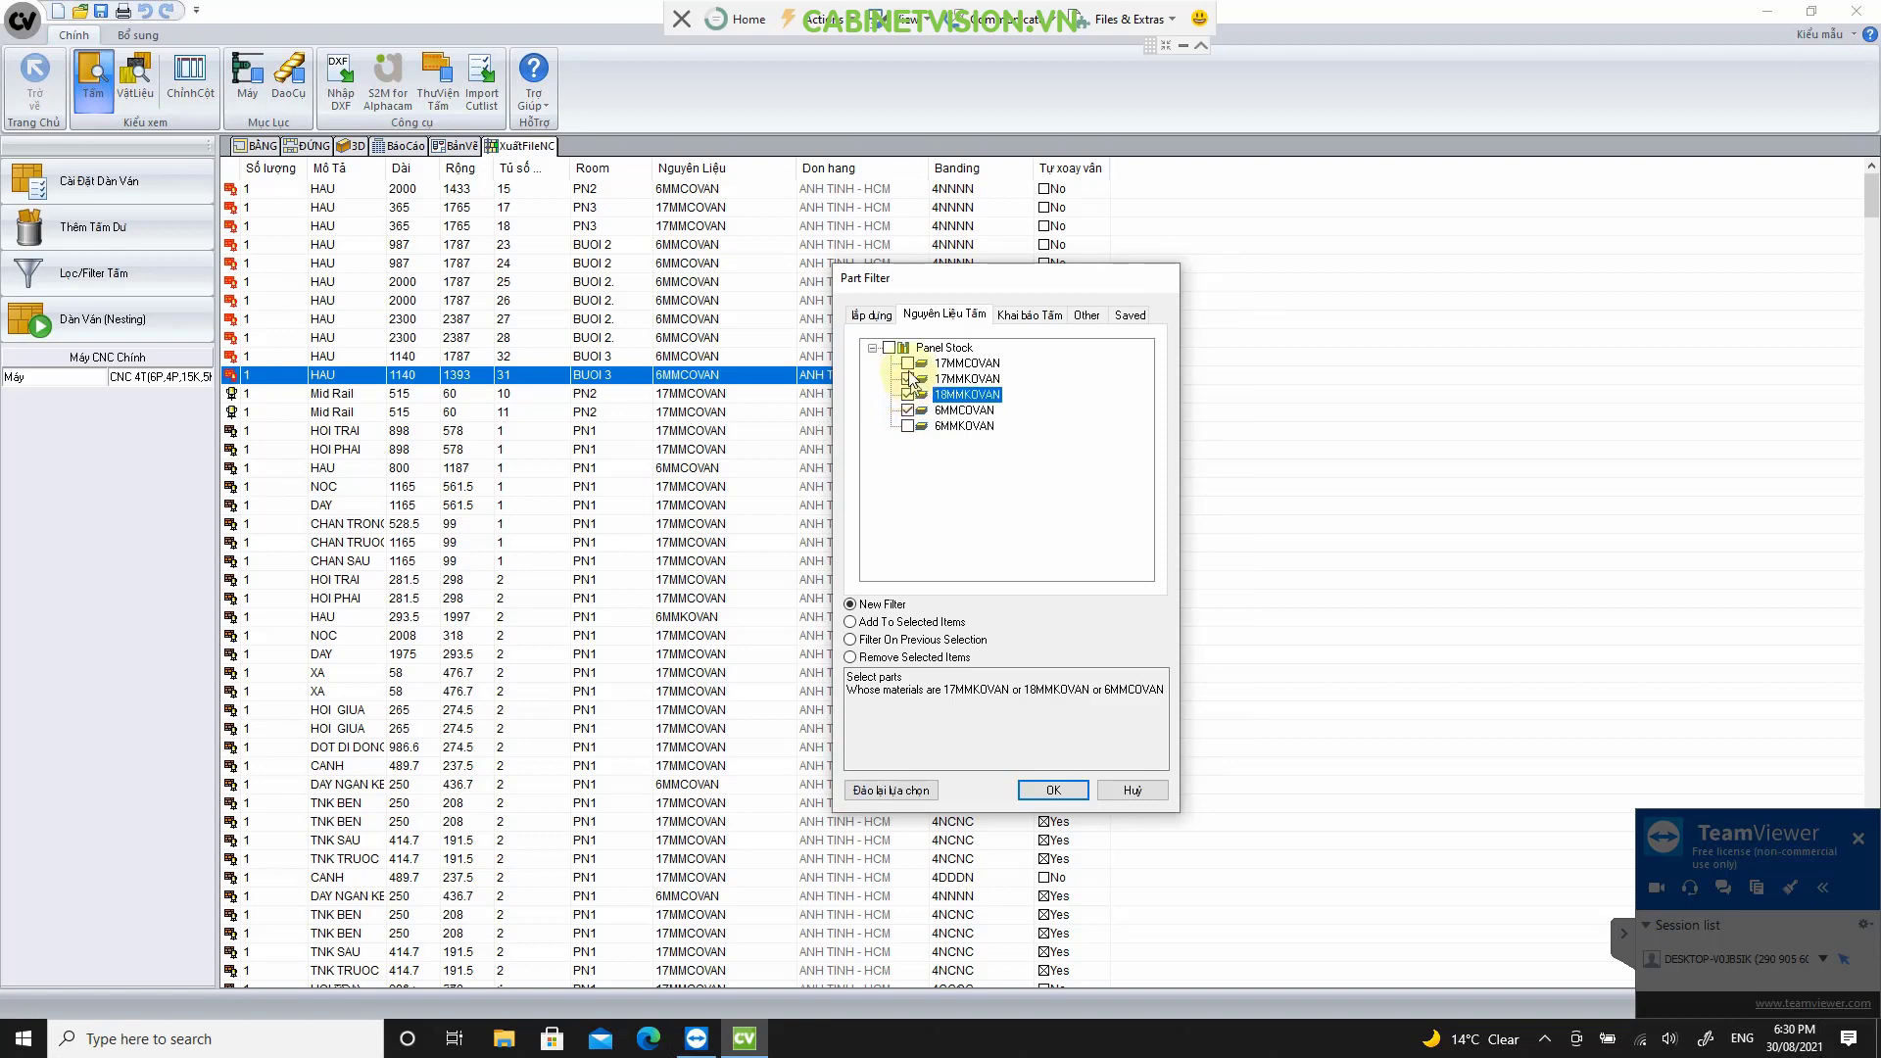
left_click(908, 362)
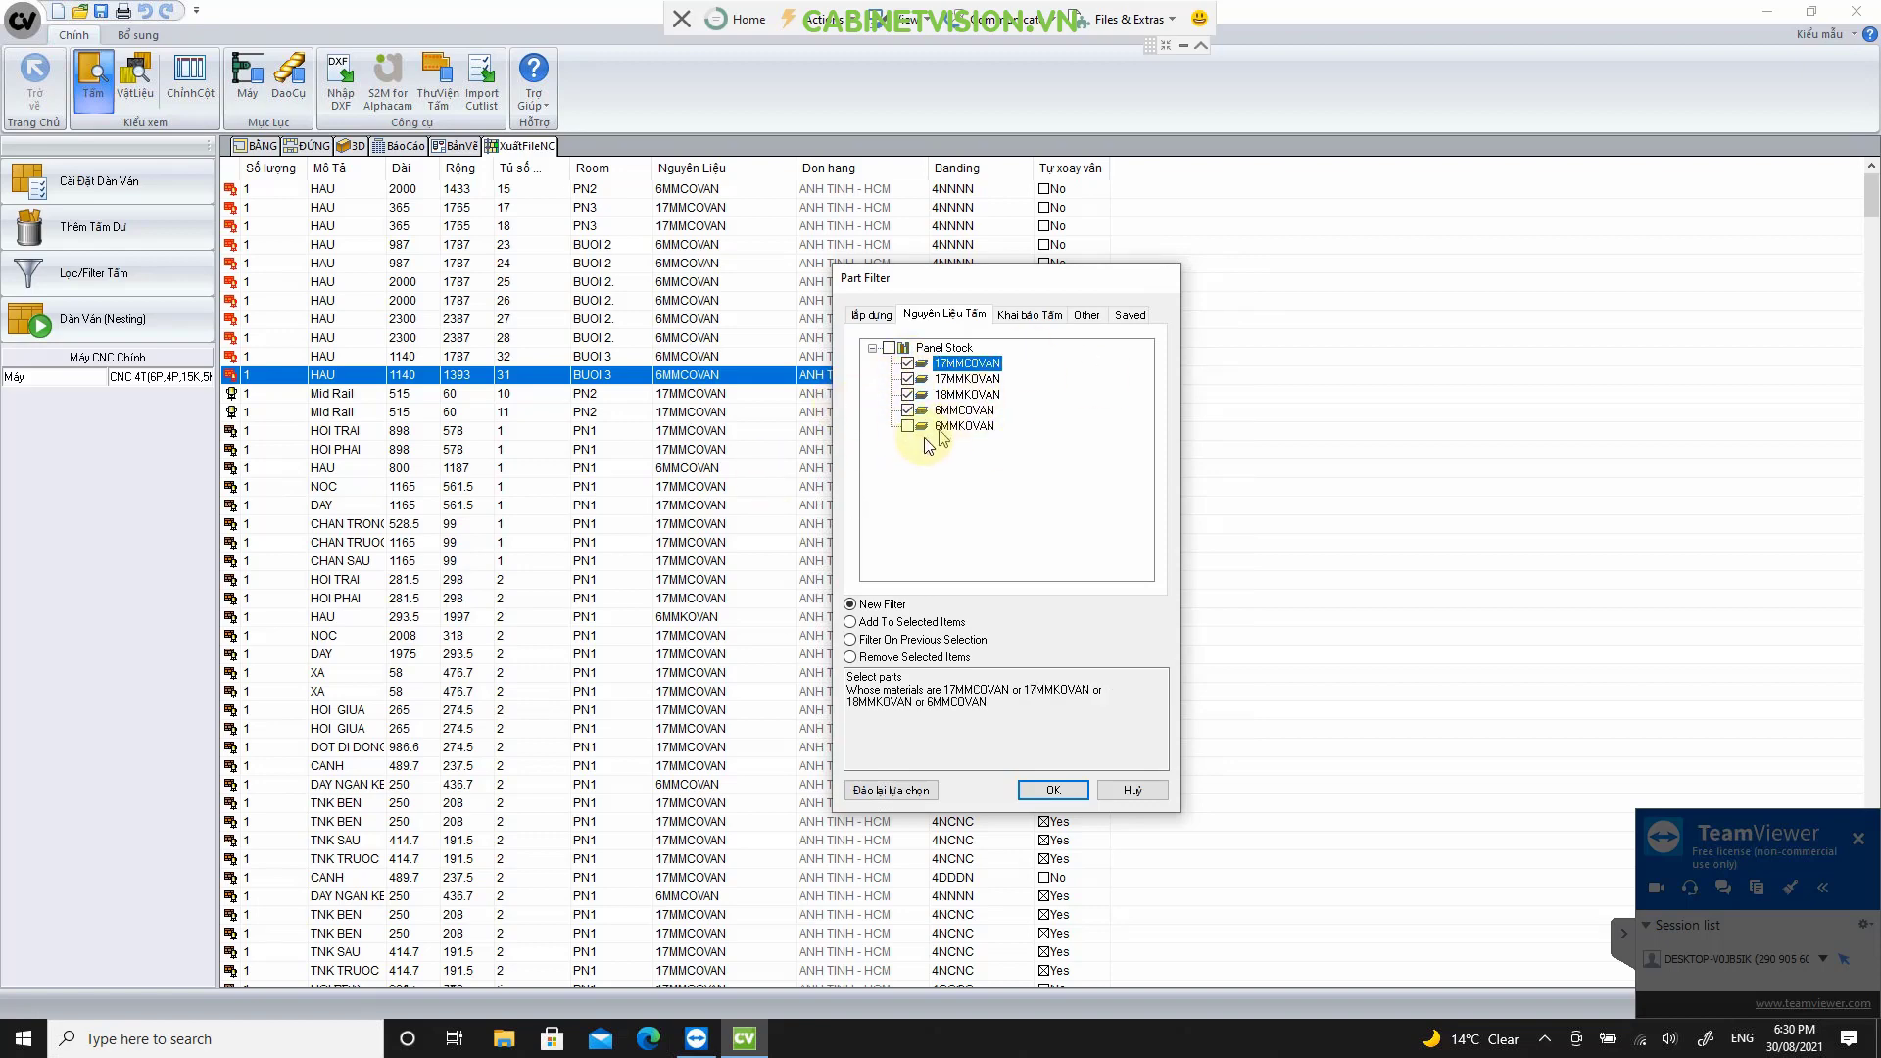
left_click(907, 410)
left_click(910, 394)
left_click(907, 394)
left_click(908, 378)
left_click(908, 363)
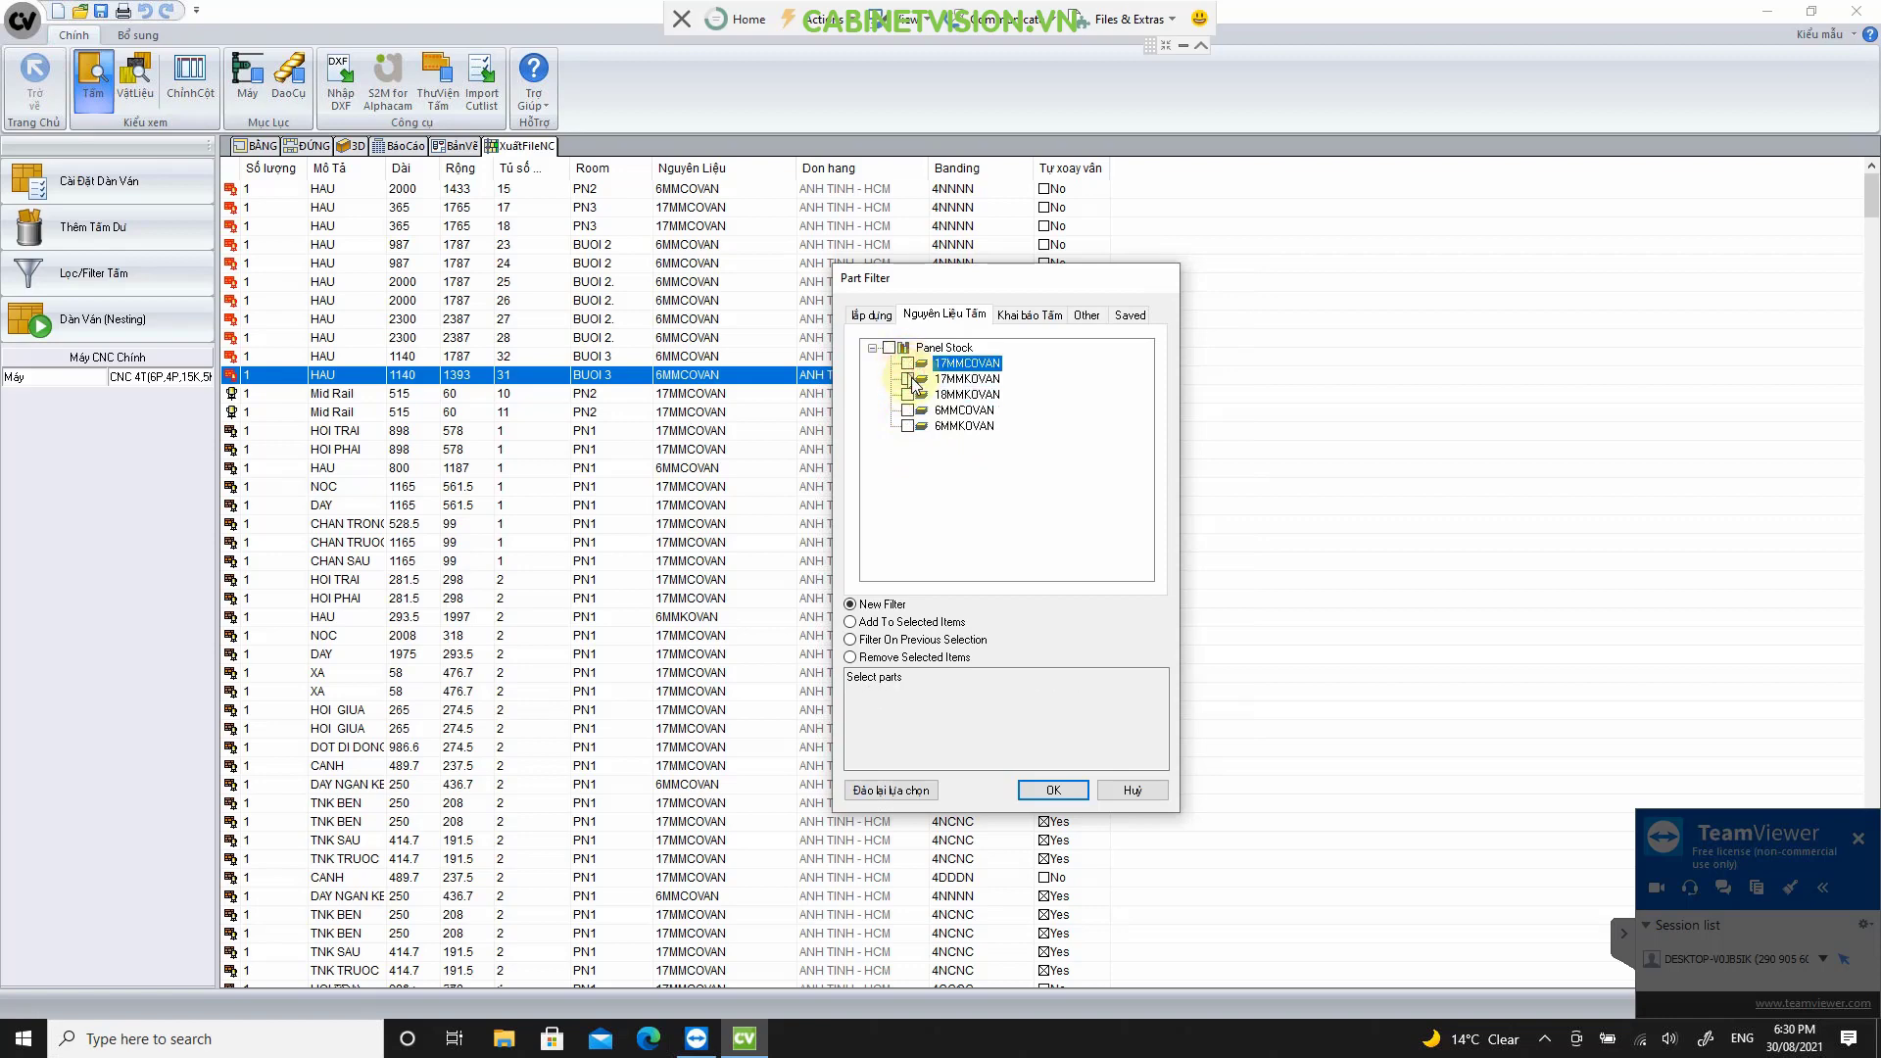
left_click(1010, 315)
Tick the CANH part name in the part-name list.
scroll(903, 458, "down", 10)
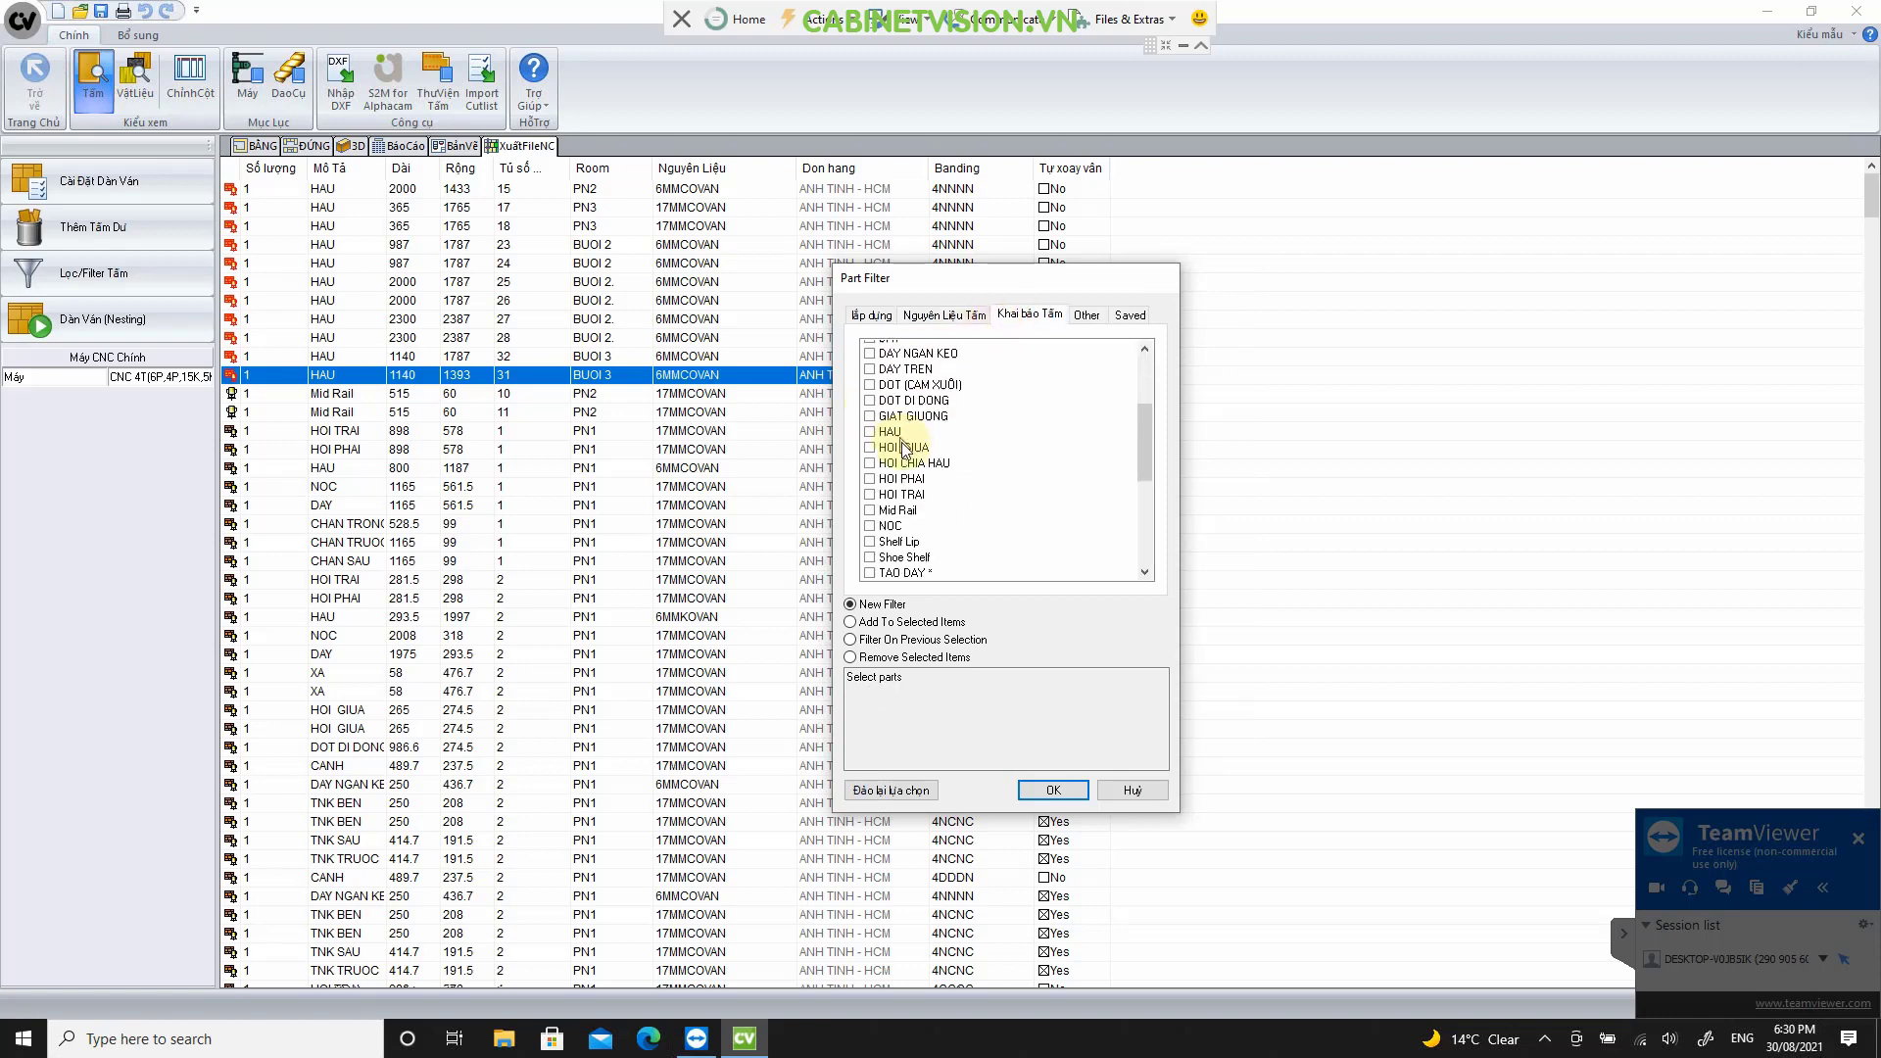
scroll(904, 458, "up", 10)
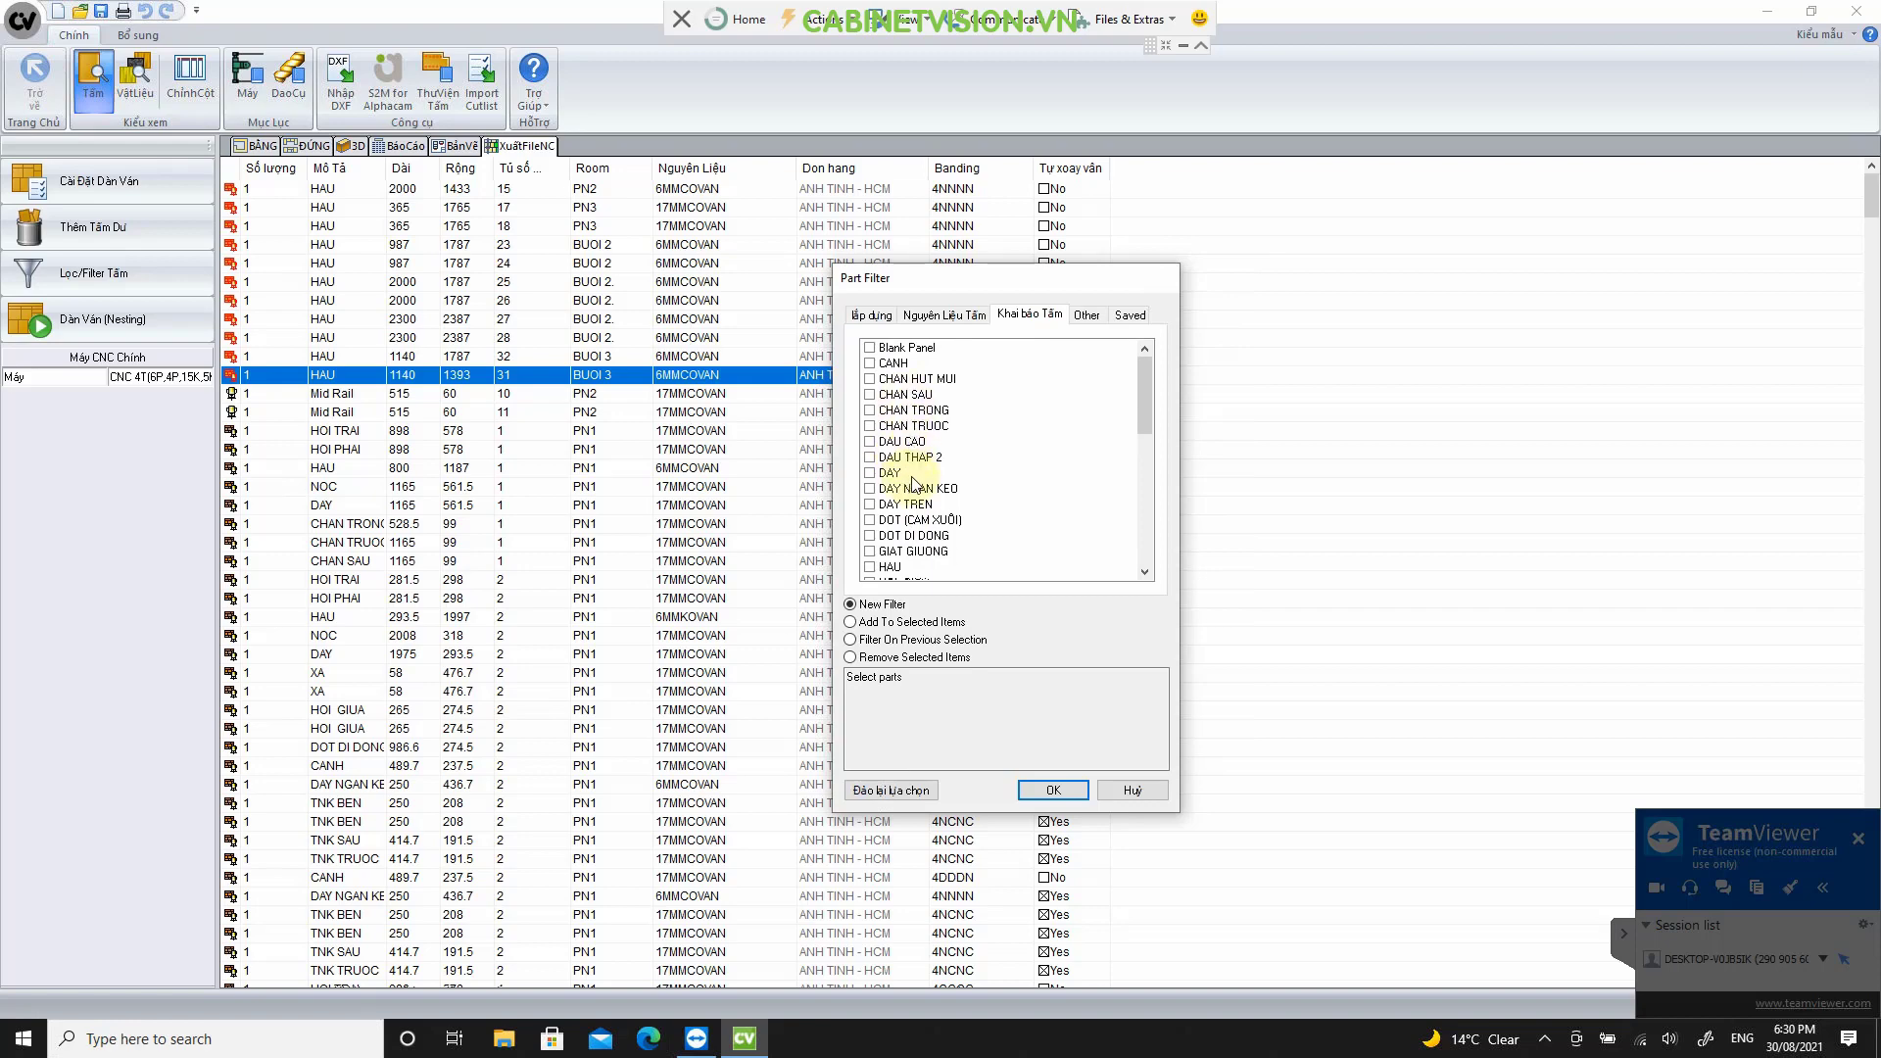
left_click(869, 364)
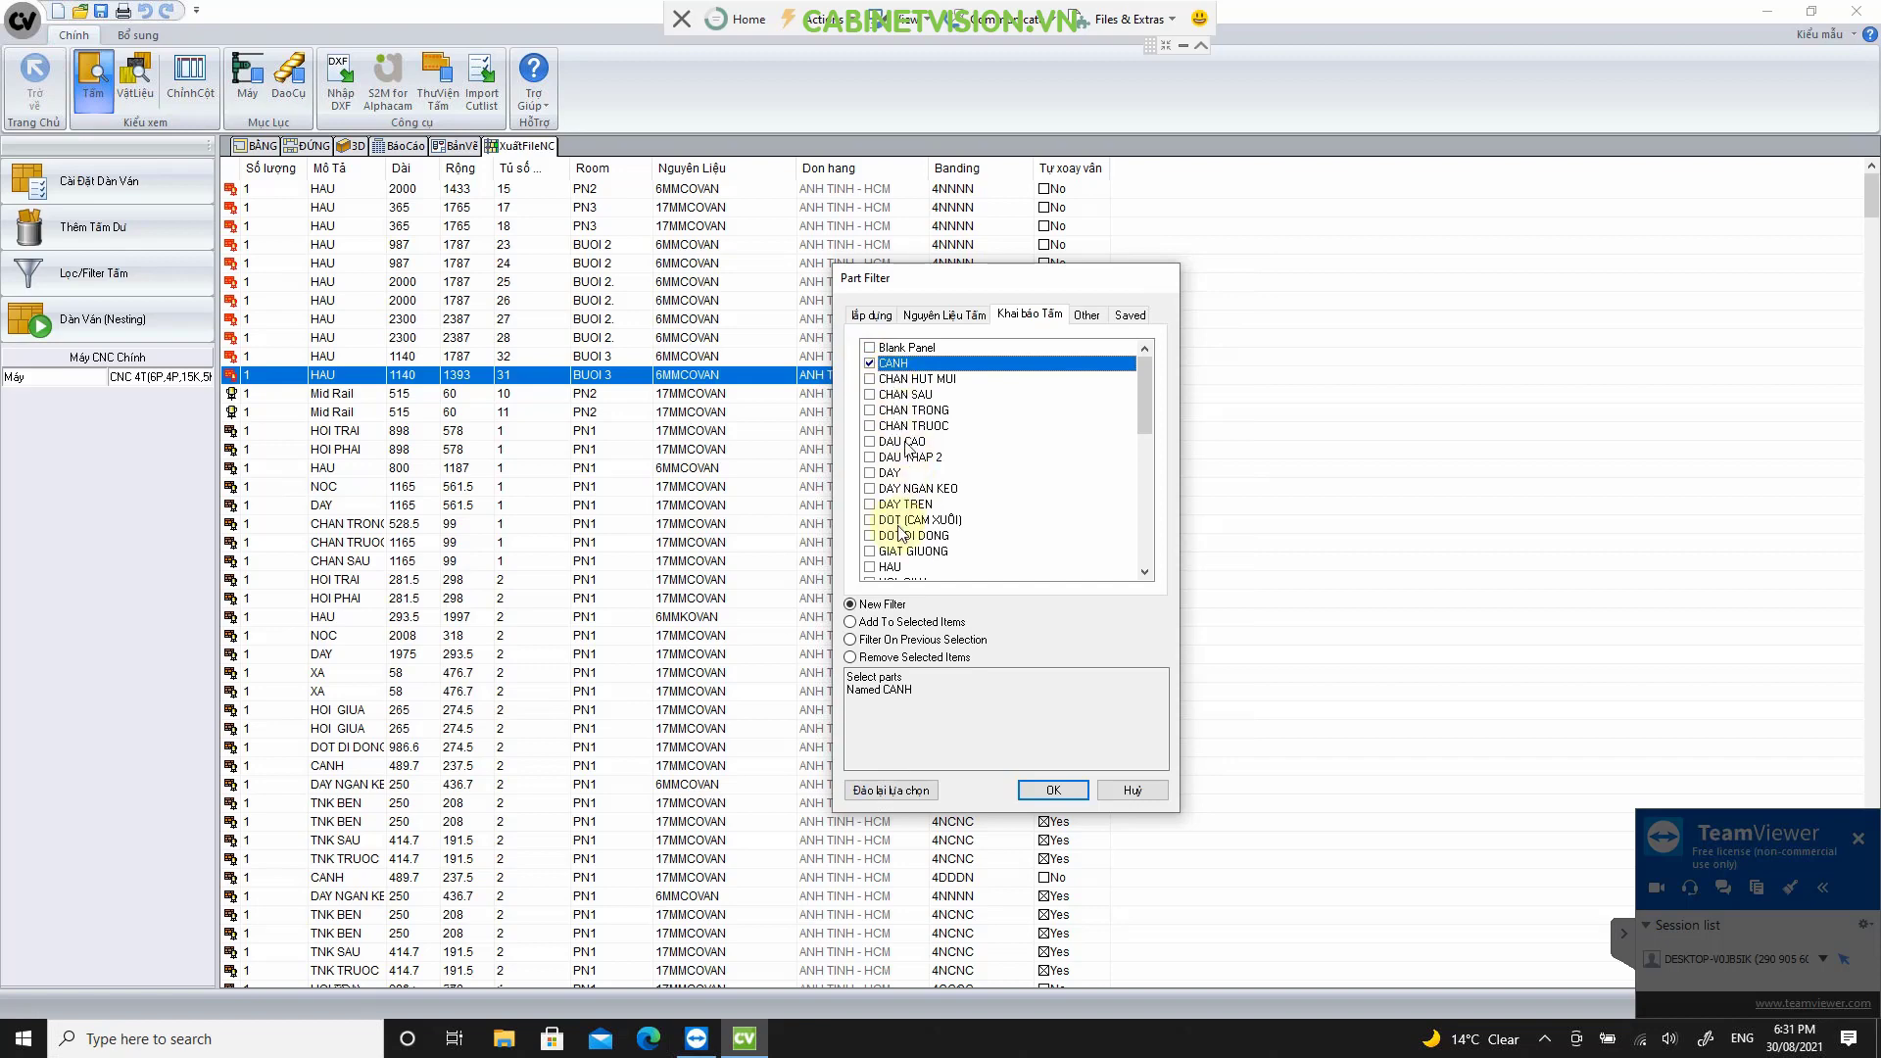
scroll(899, 549, "down", 1)
scroll(900, 549, "down", 5)
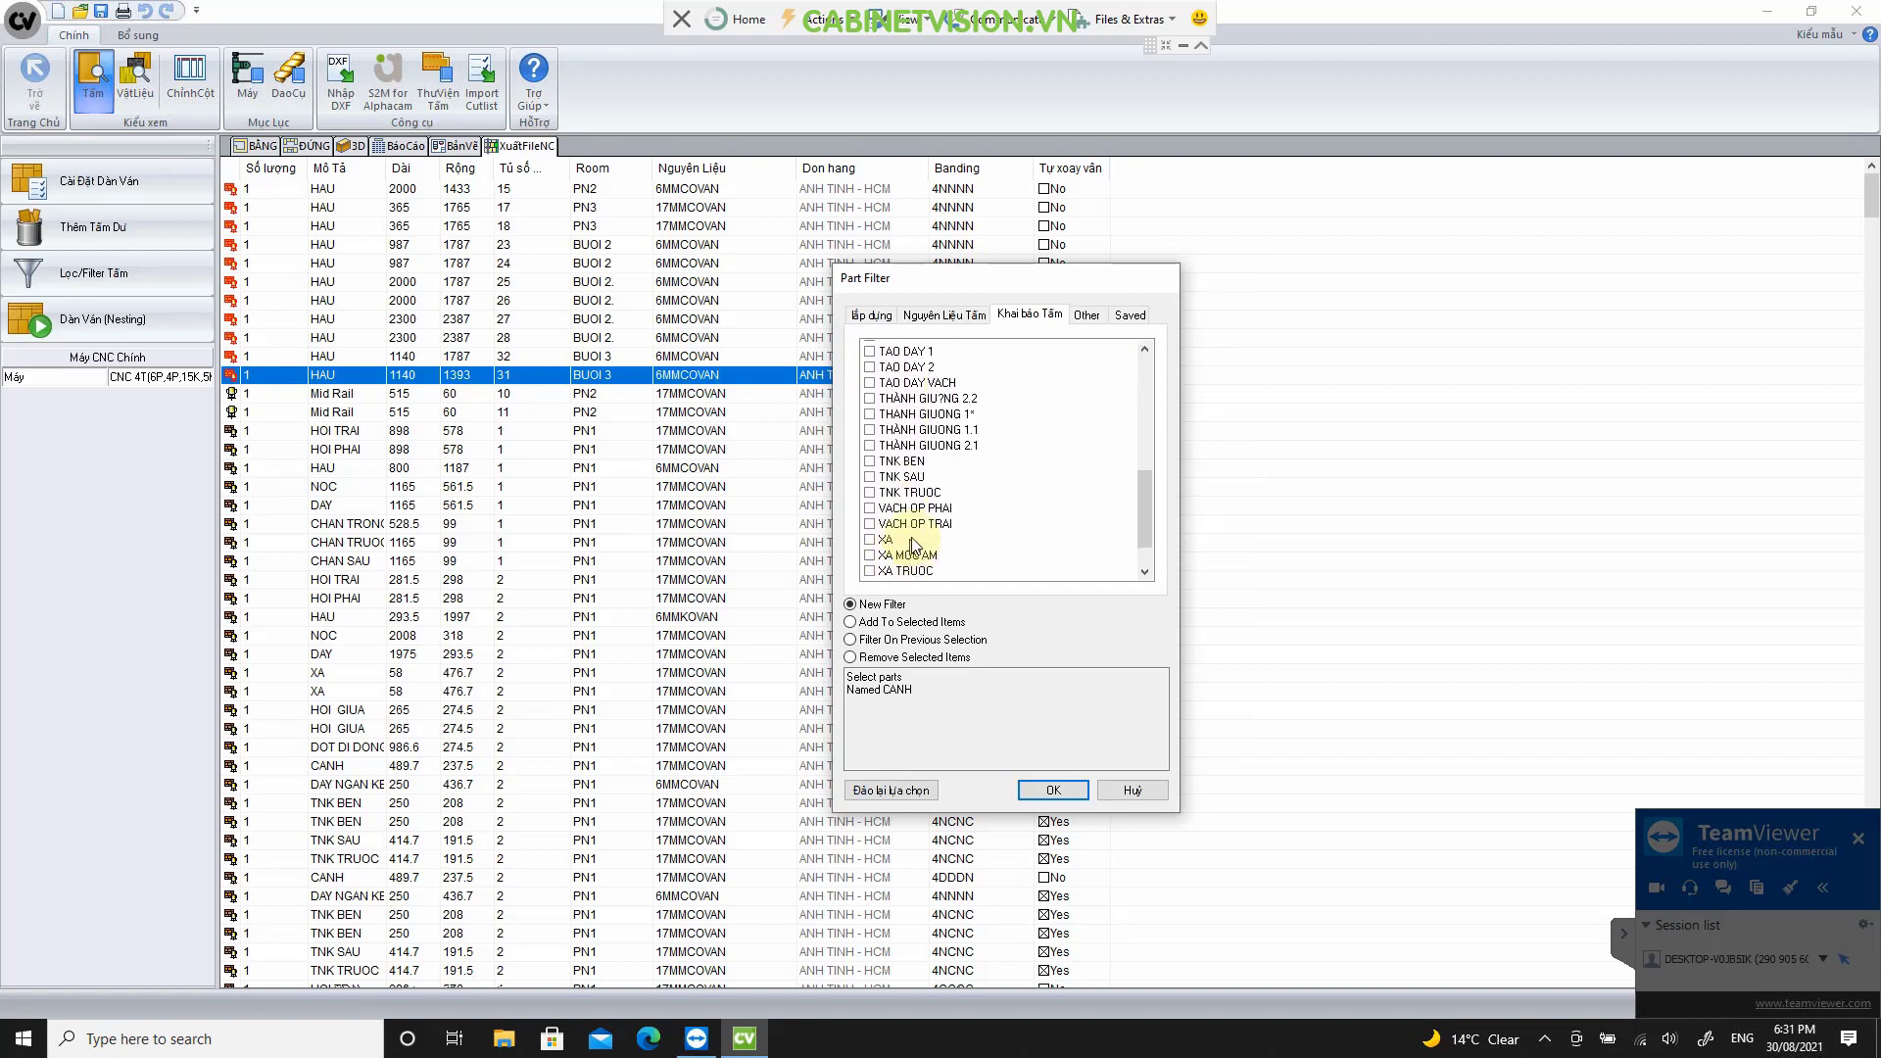
scroll(913, 541, "up", 5)
scroll(913, 541, "up", 1)
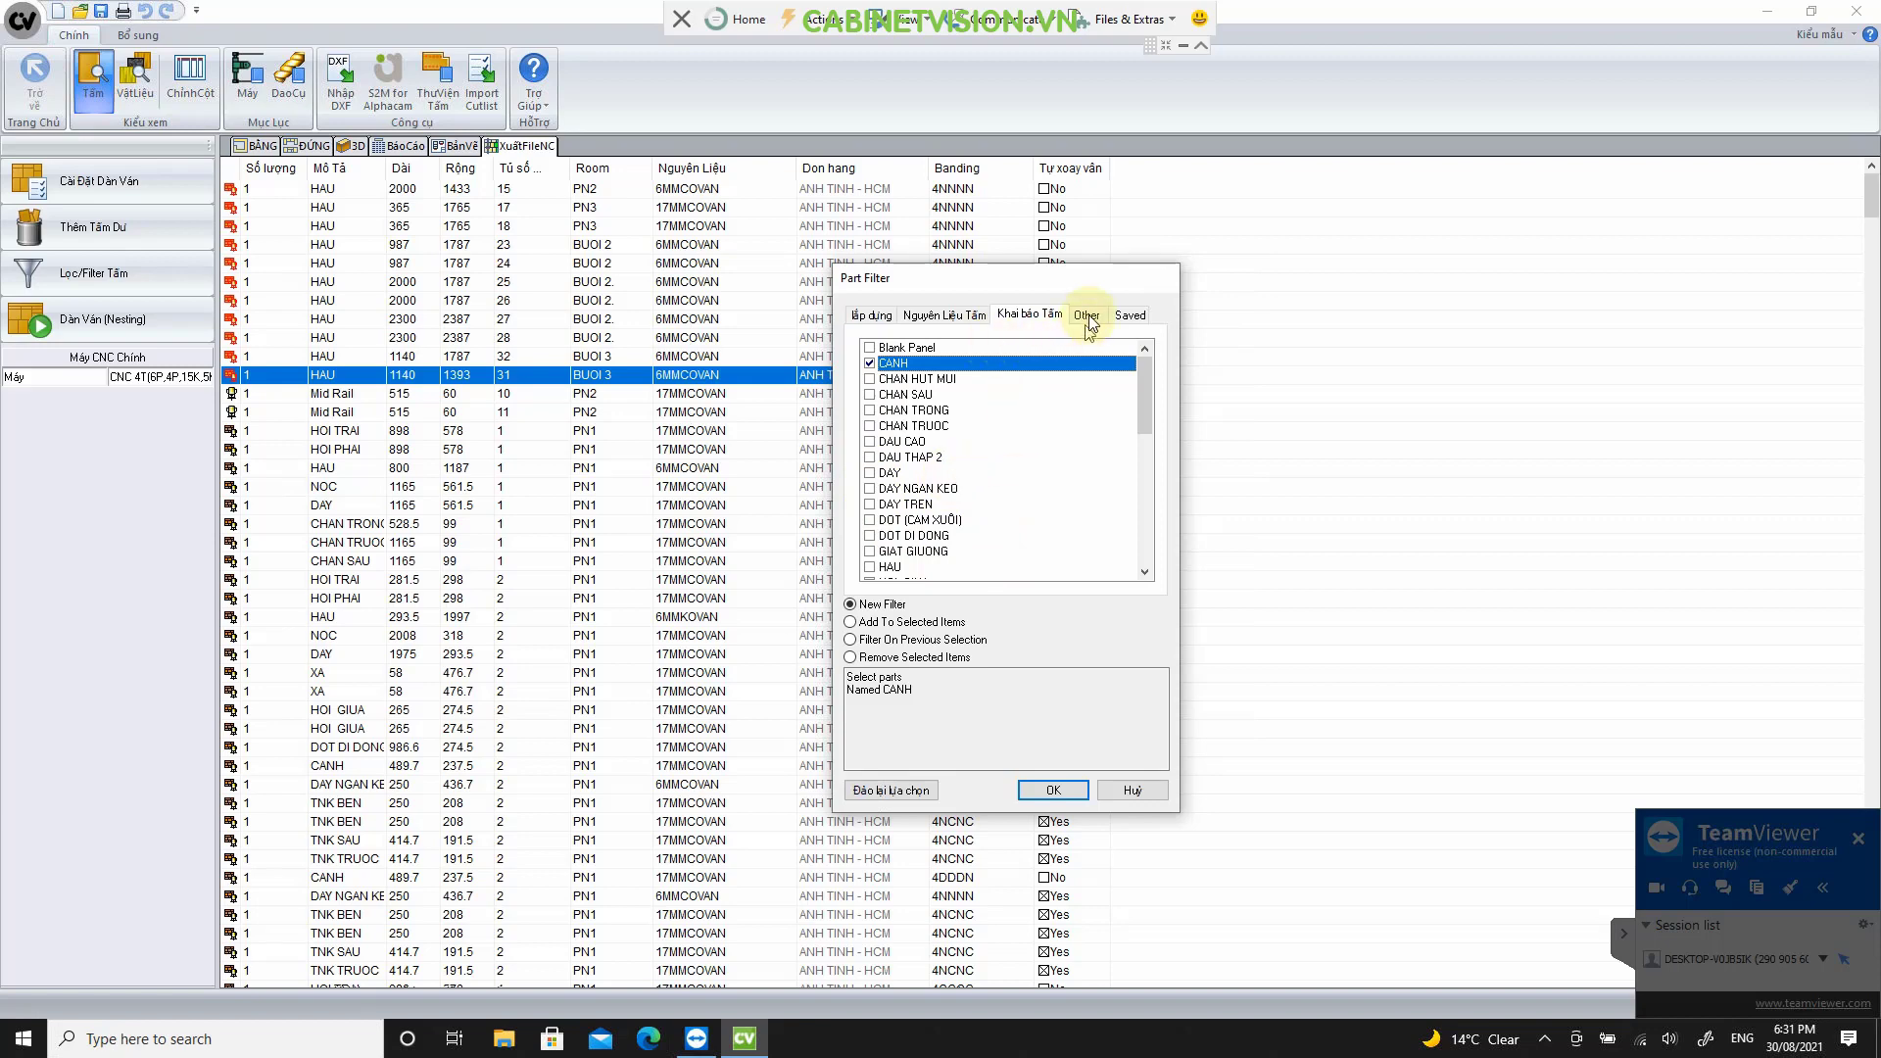
left_click(1089, 318)
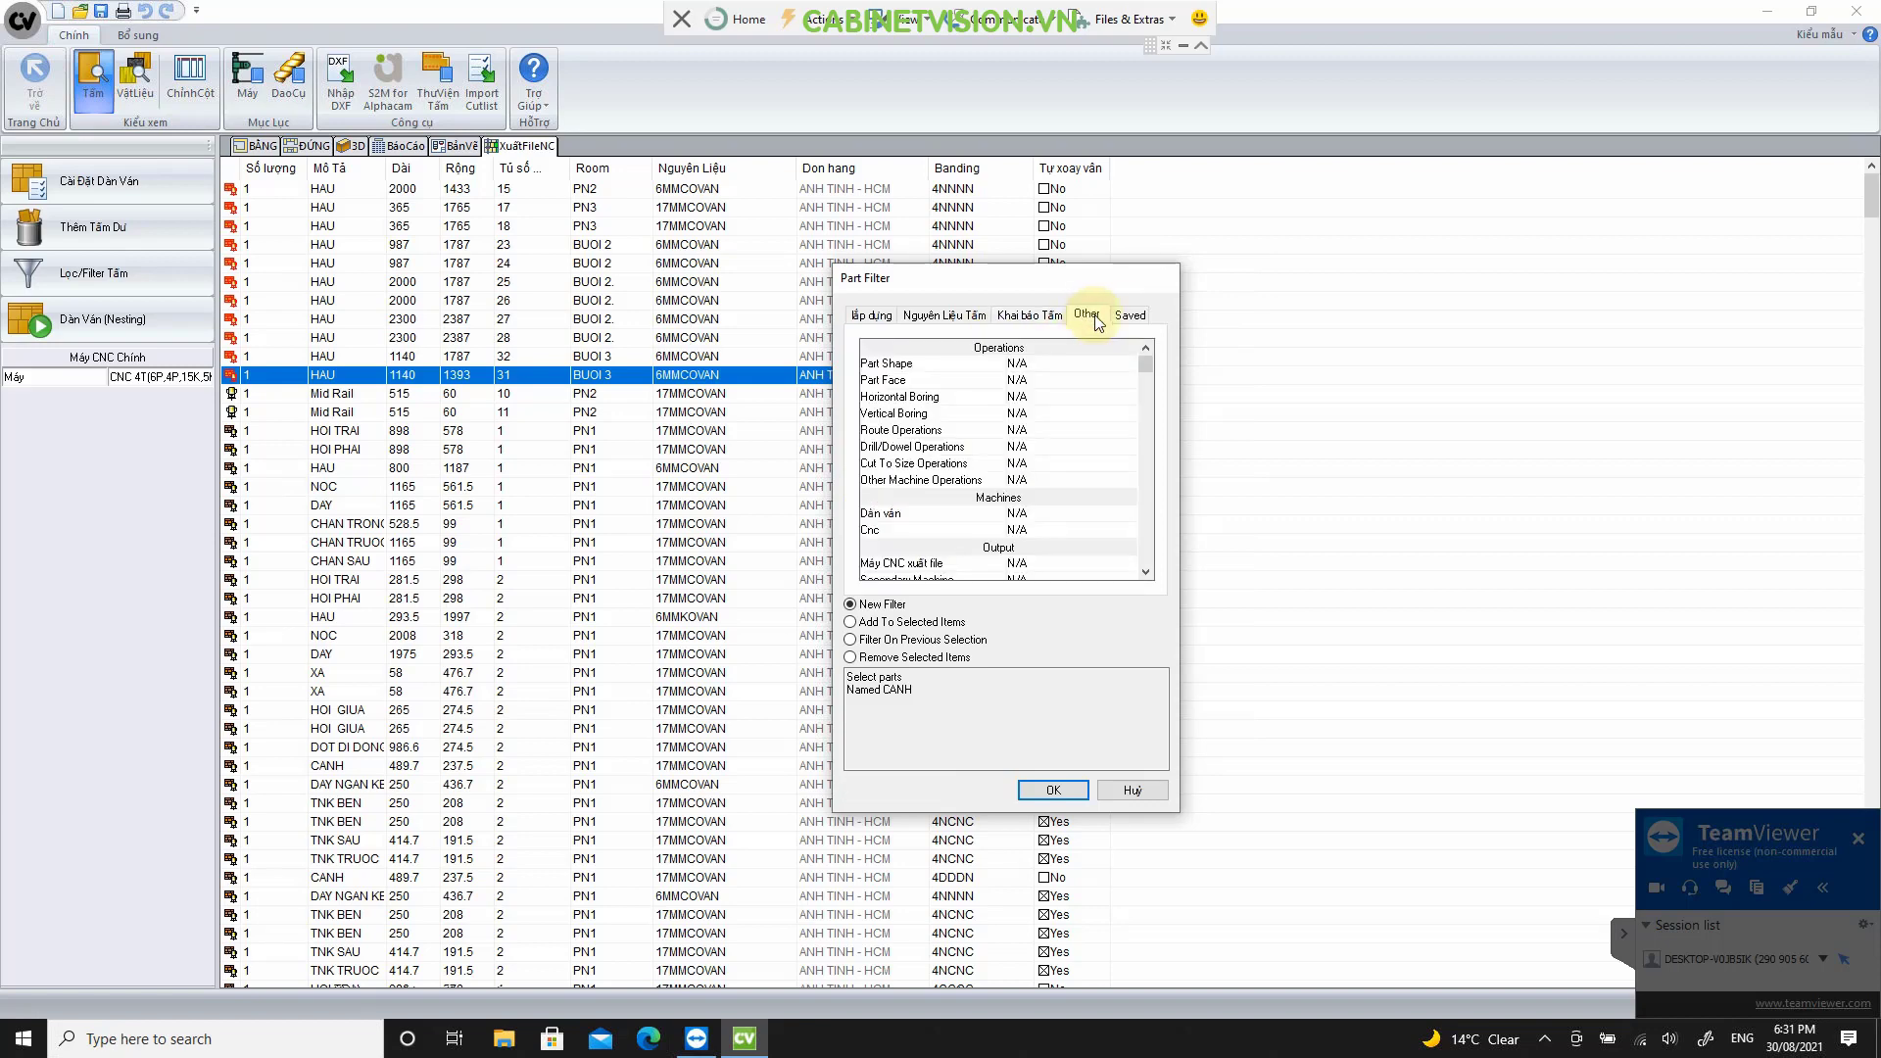
left_click(1047, 318)
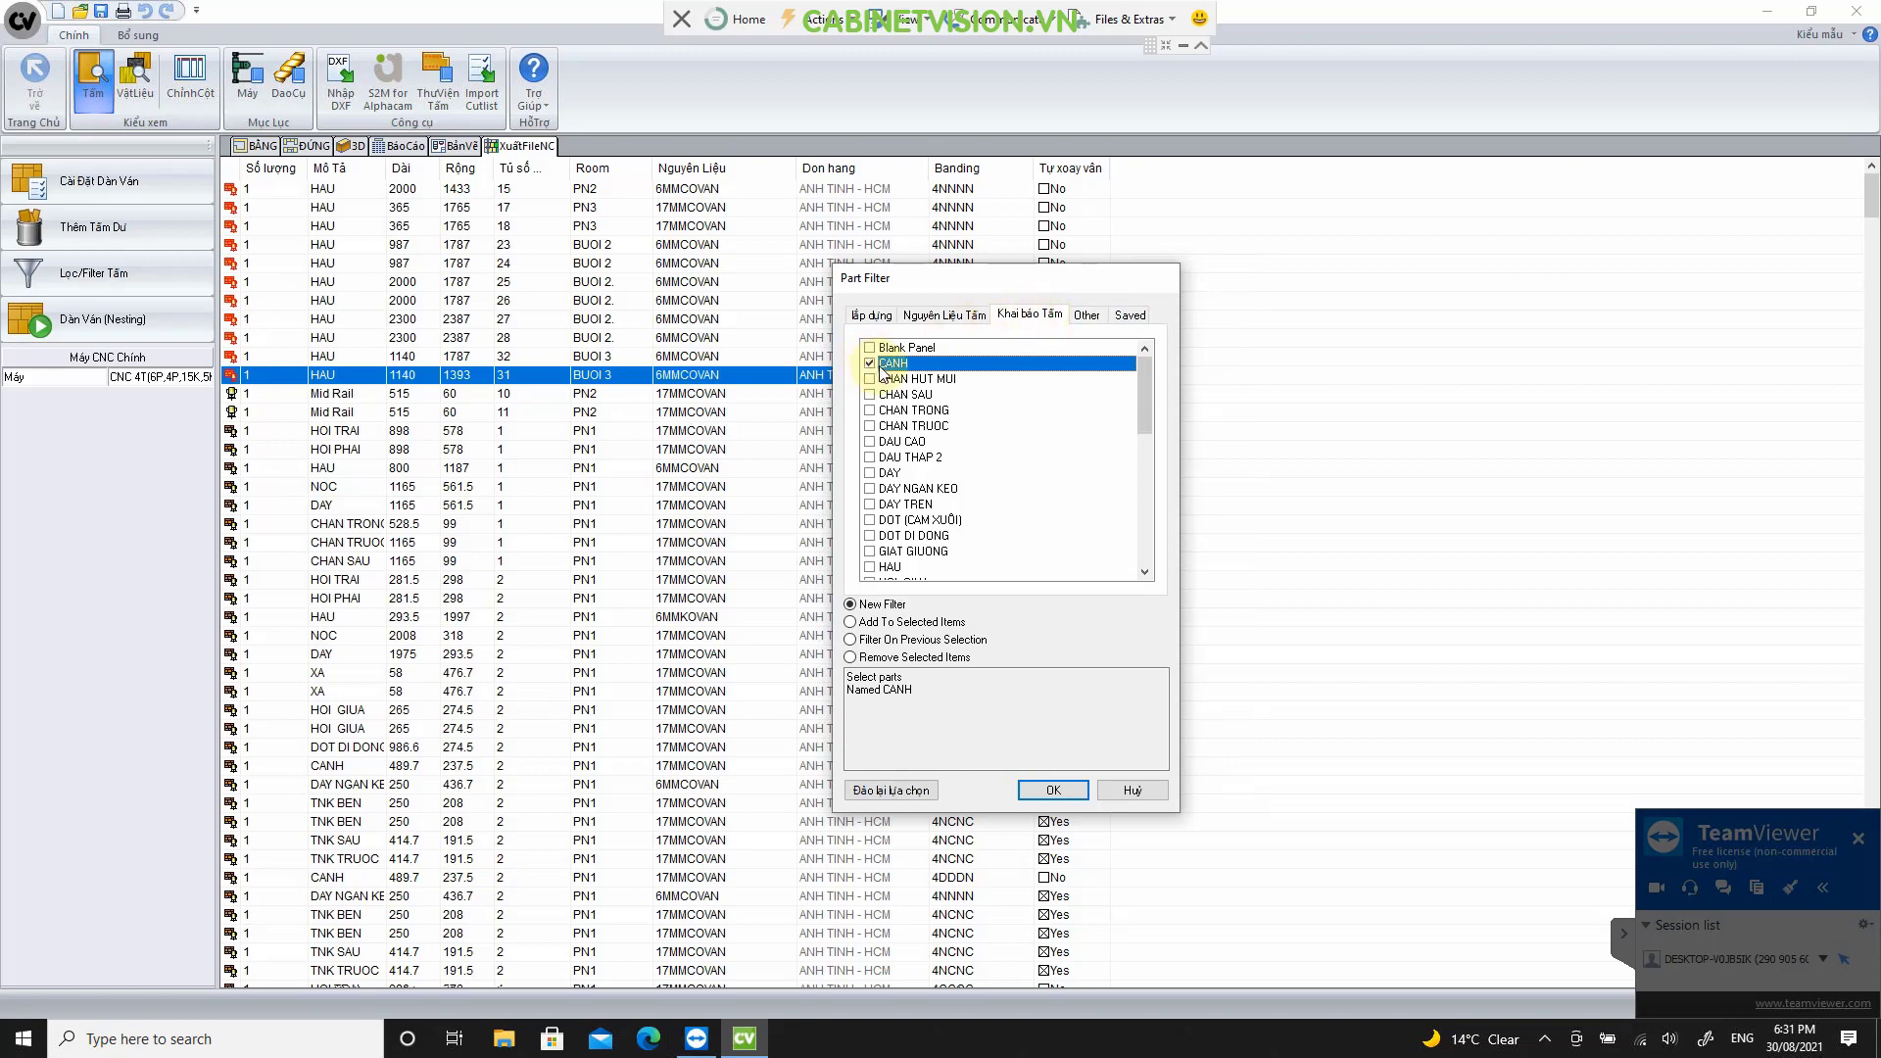
Include rooms PN1, PN2 and PN3 in the filter and recheck the CANH selection.
left_click(871, 315)
left_click(907, 364)
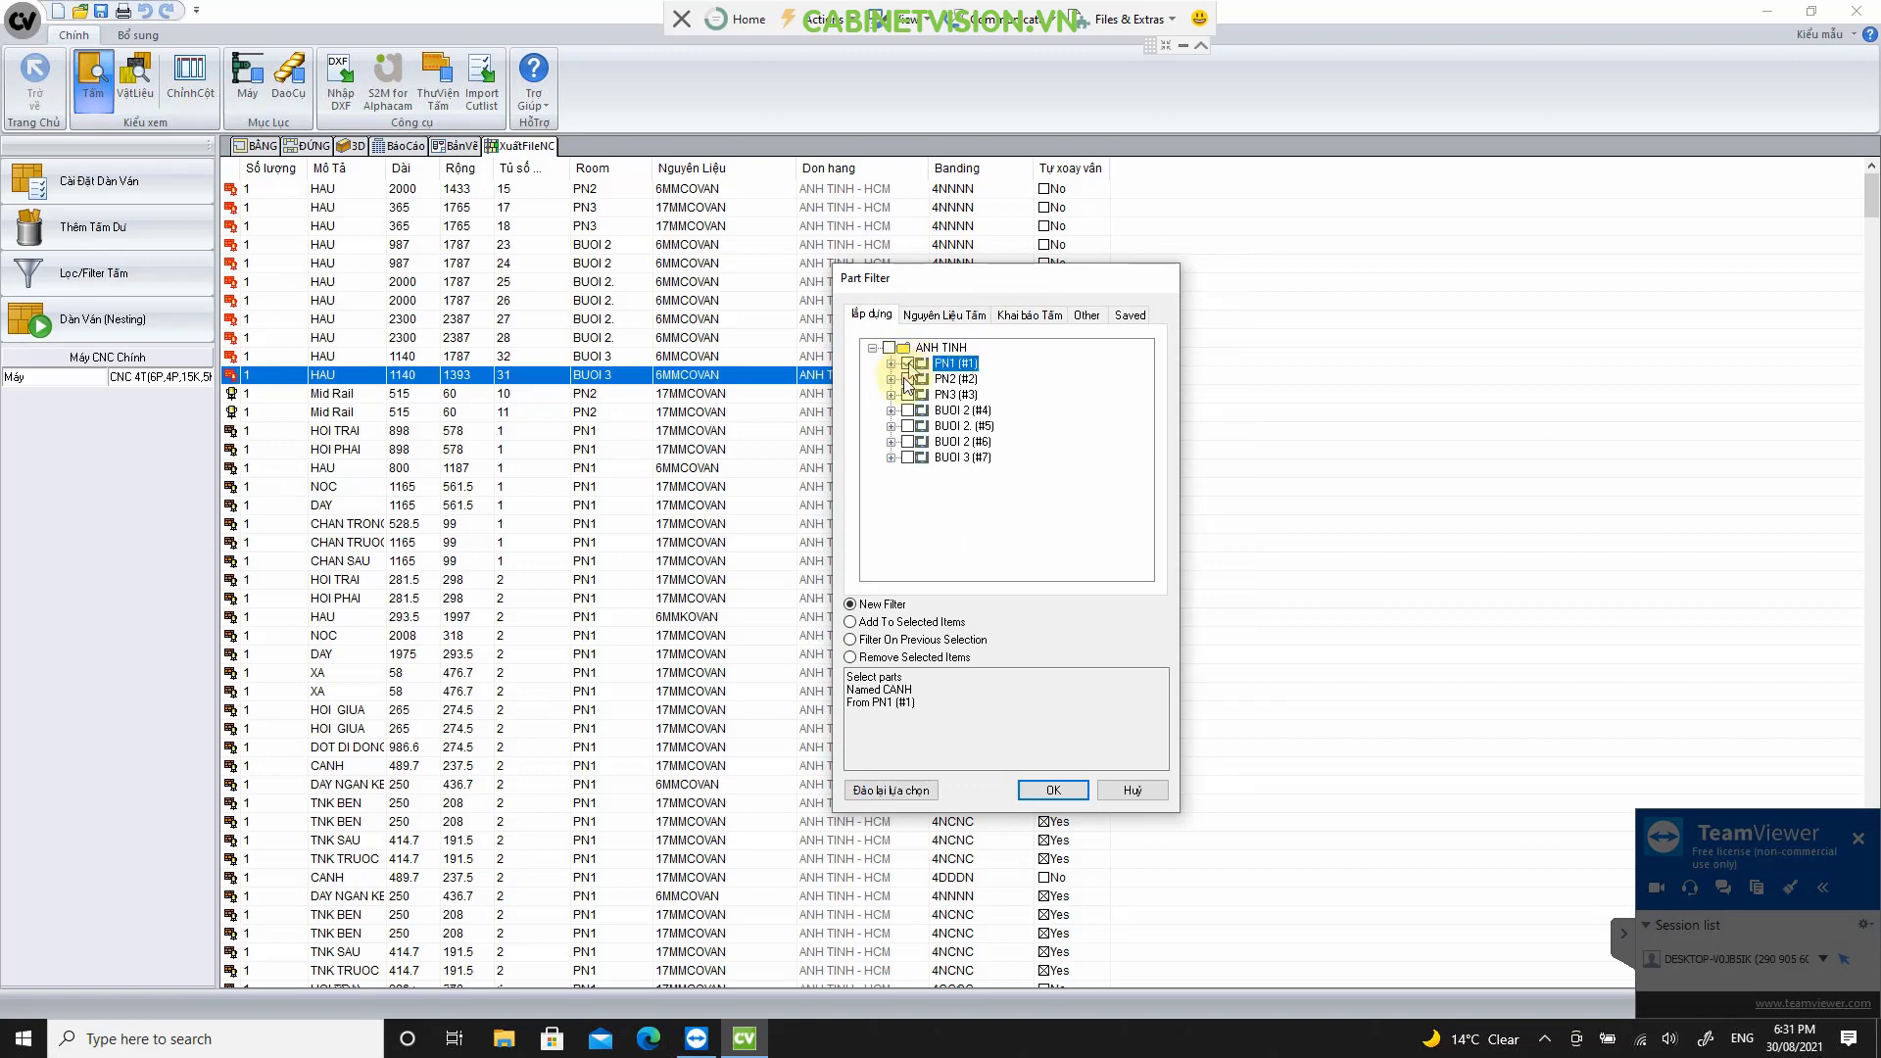
left_click(908, 379)
left_click(907, 395)
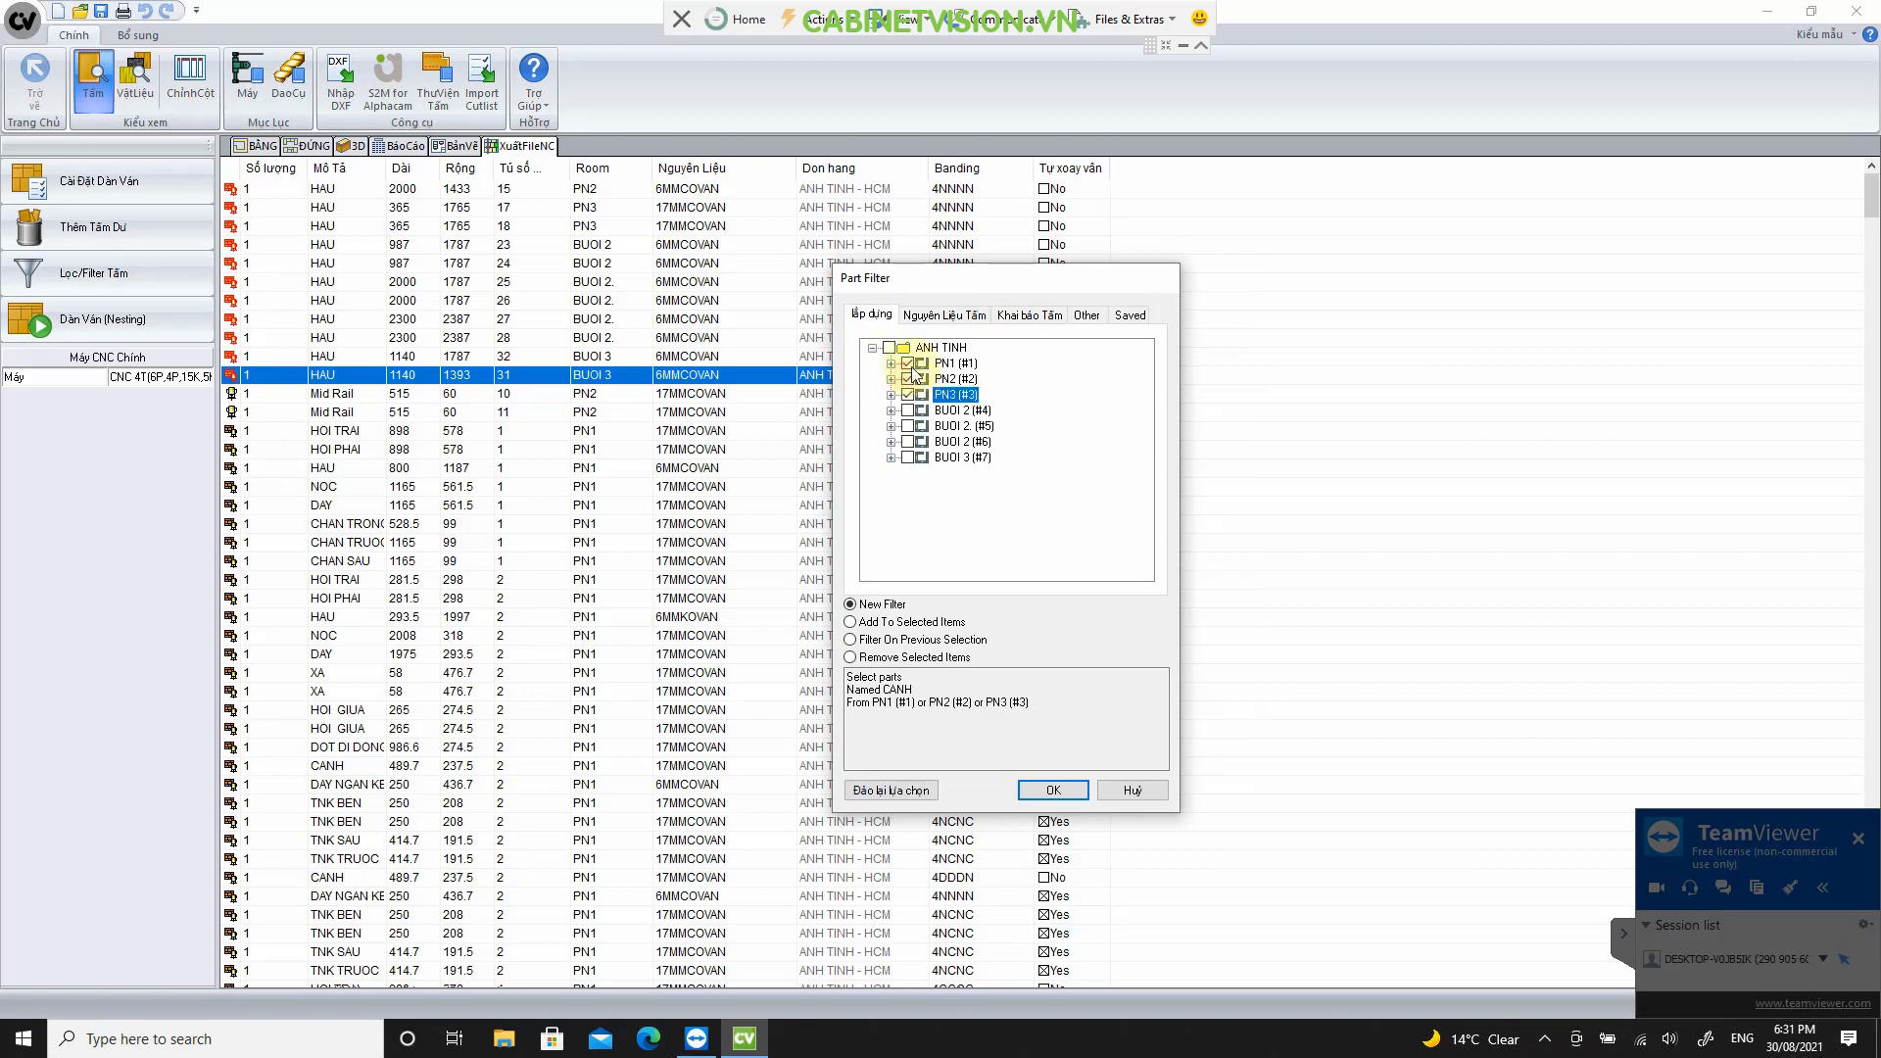
left_click(1028, 315)
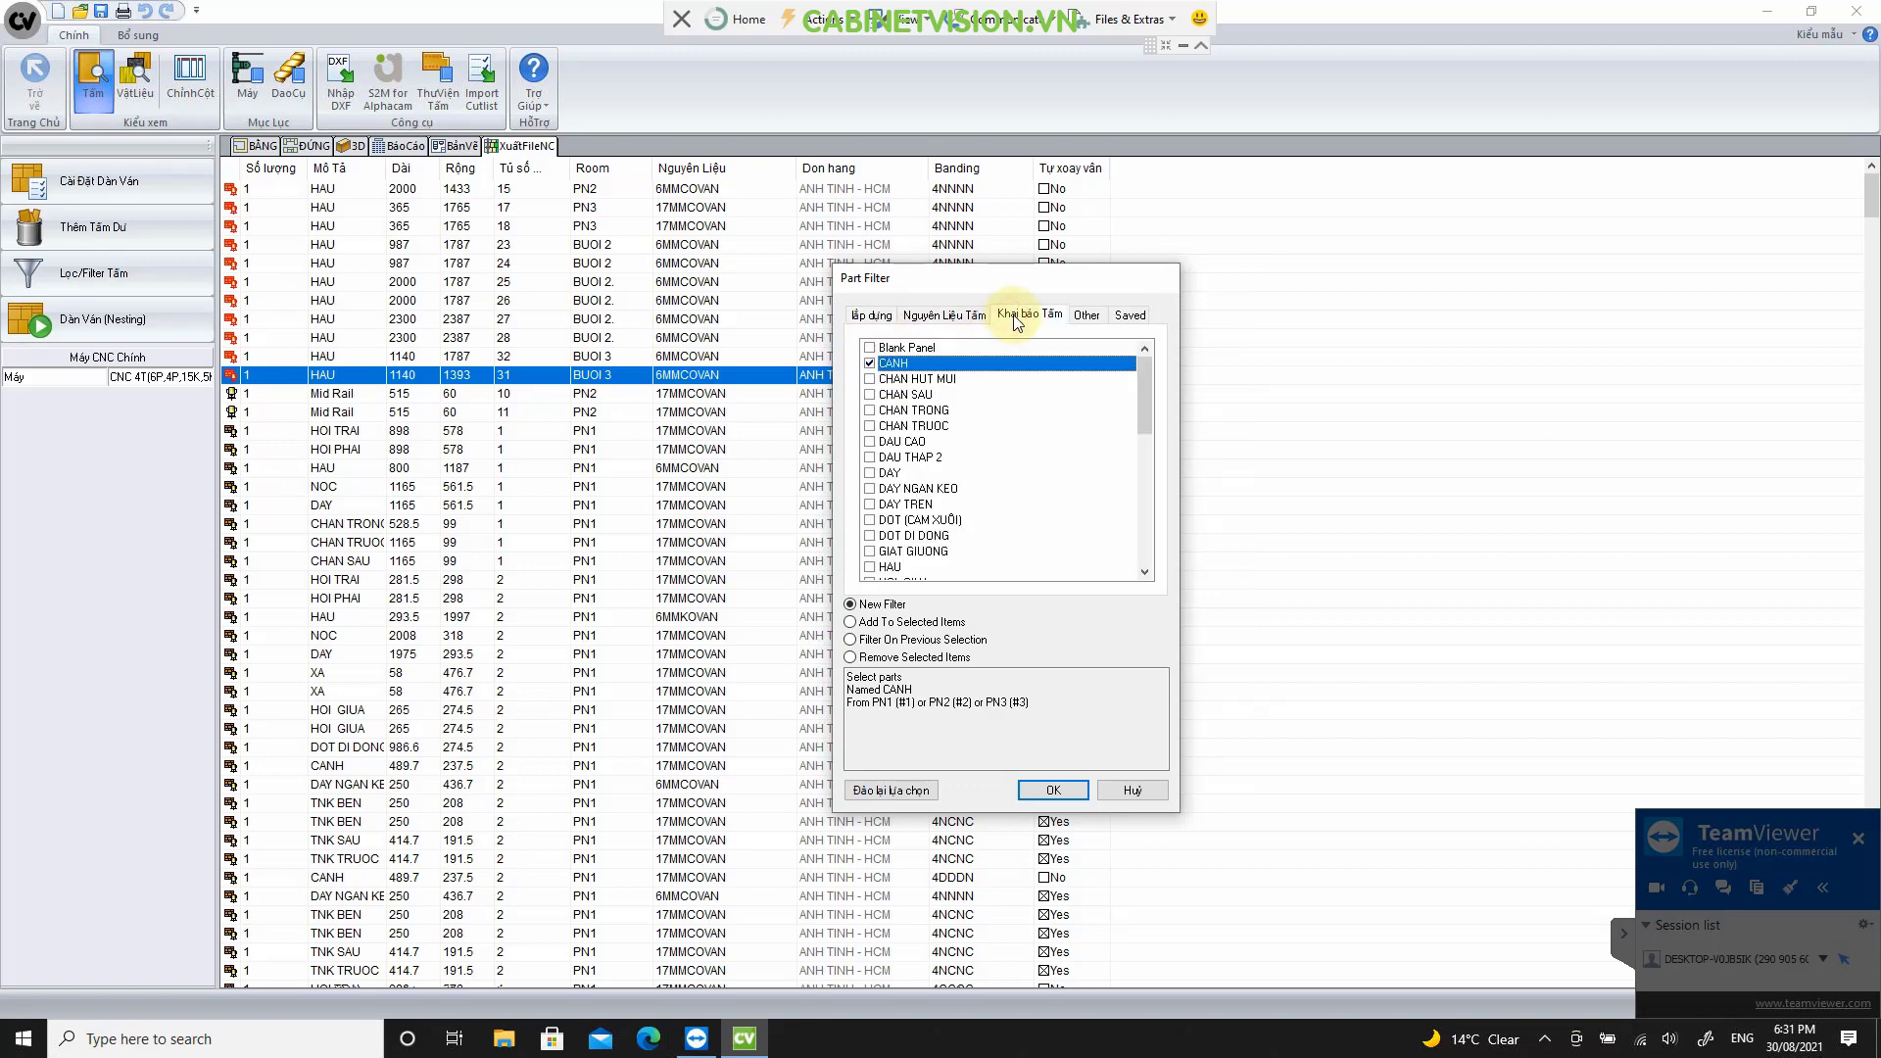
left_click(869, 364)
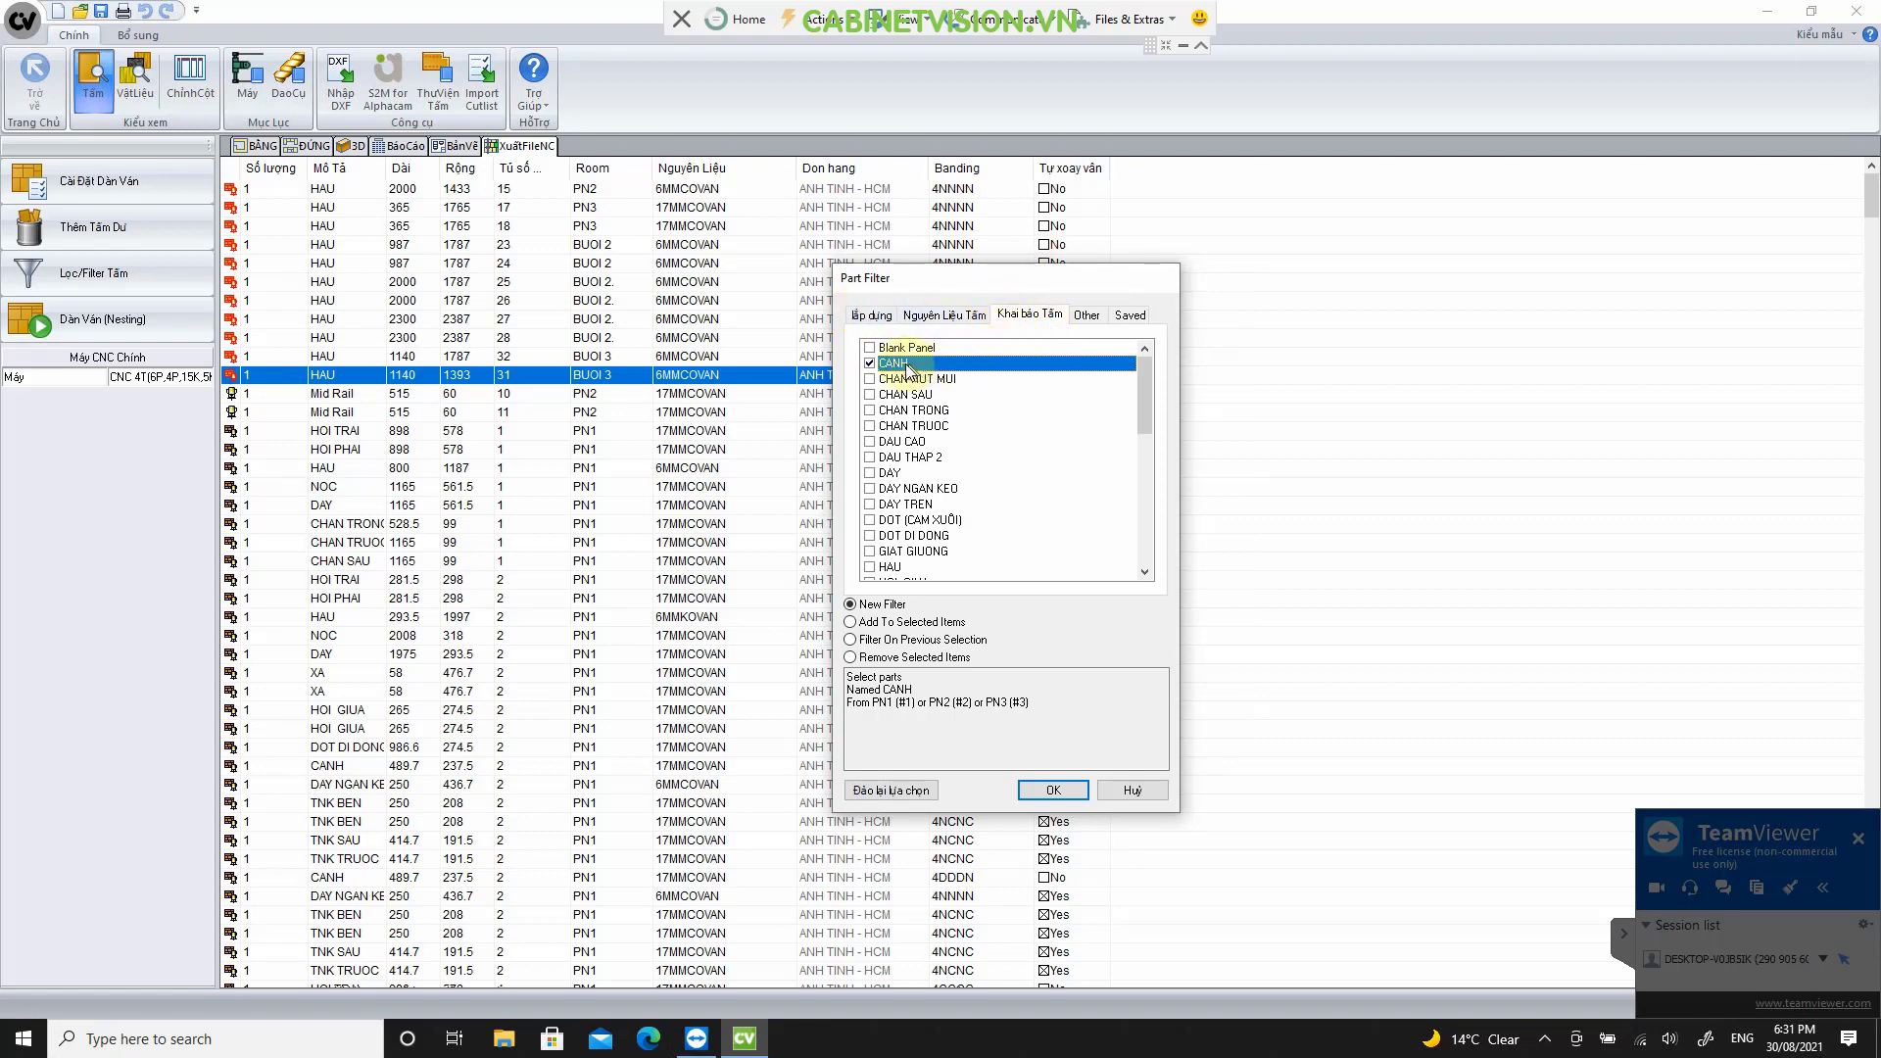
left_click(869, 314)
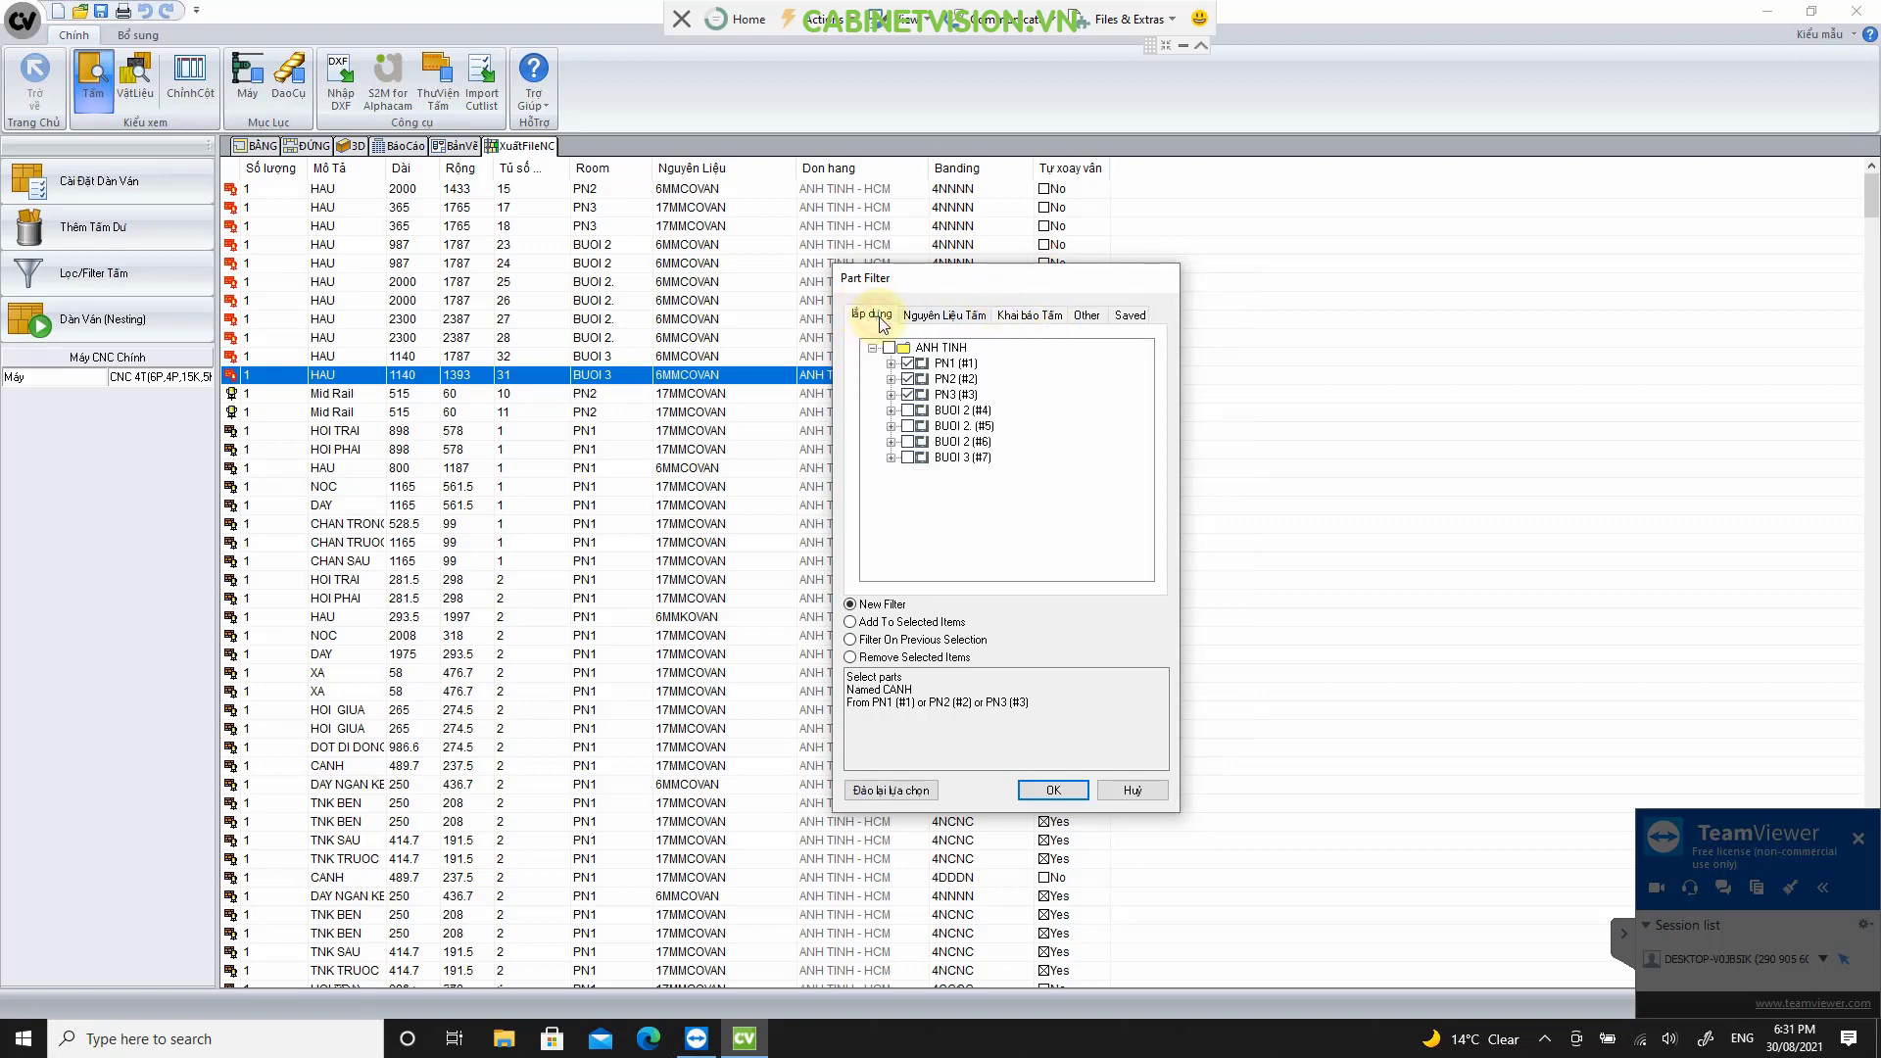
left_click(955, 395)
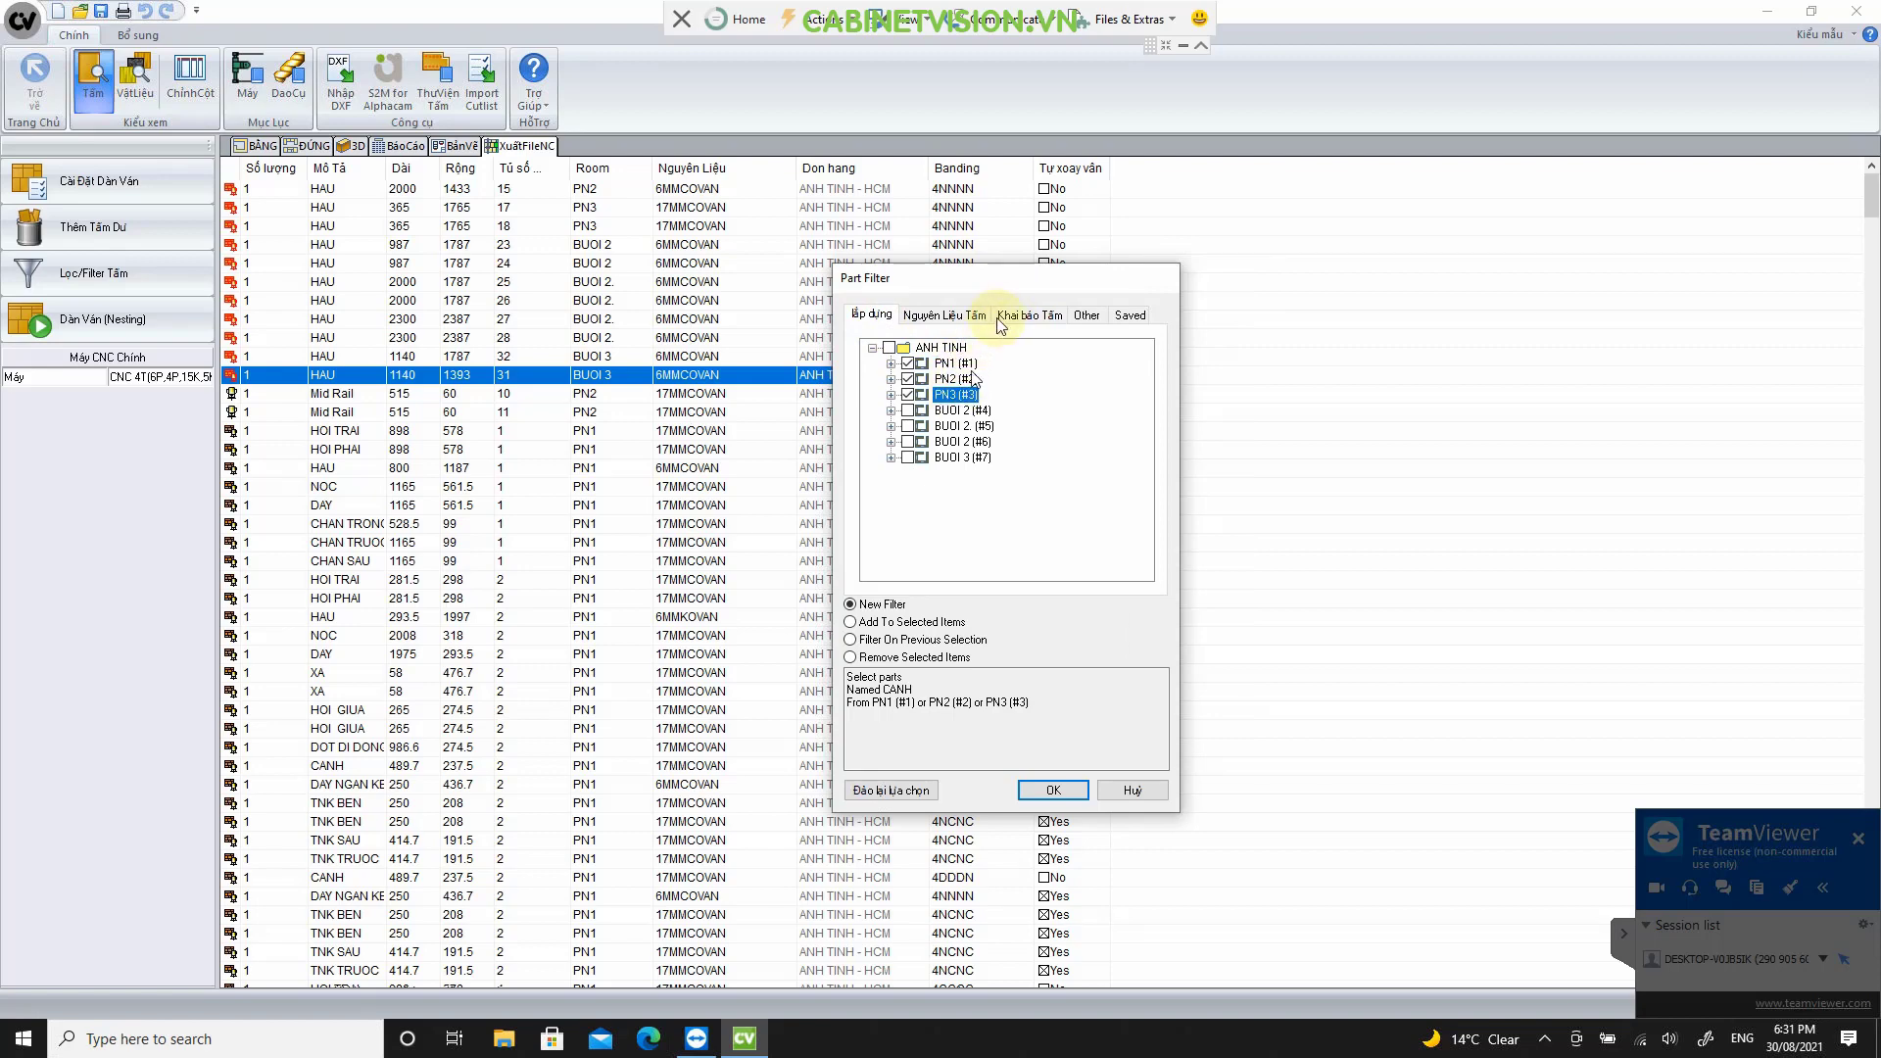
left_click(1027, 314)
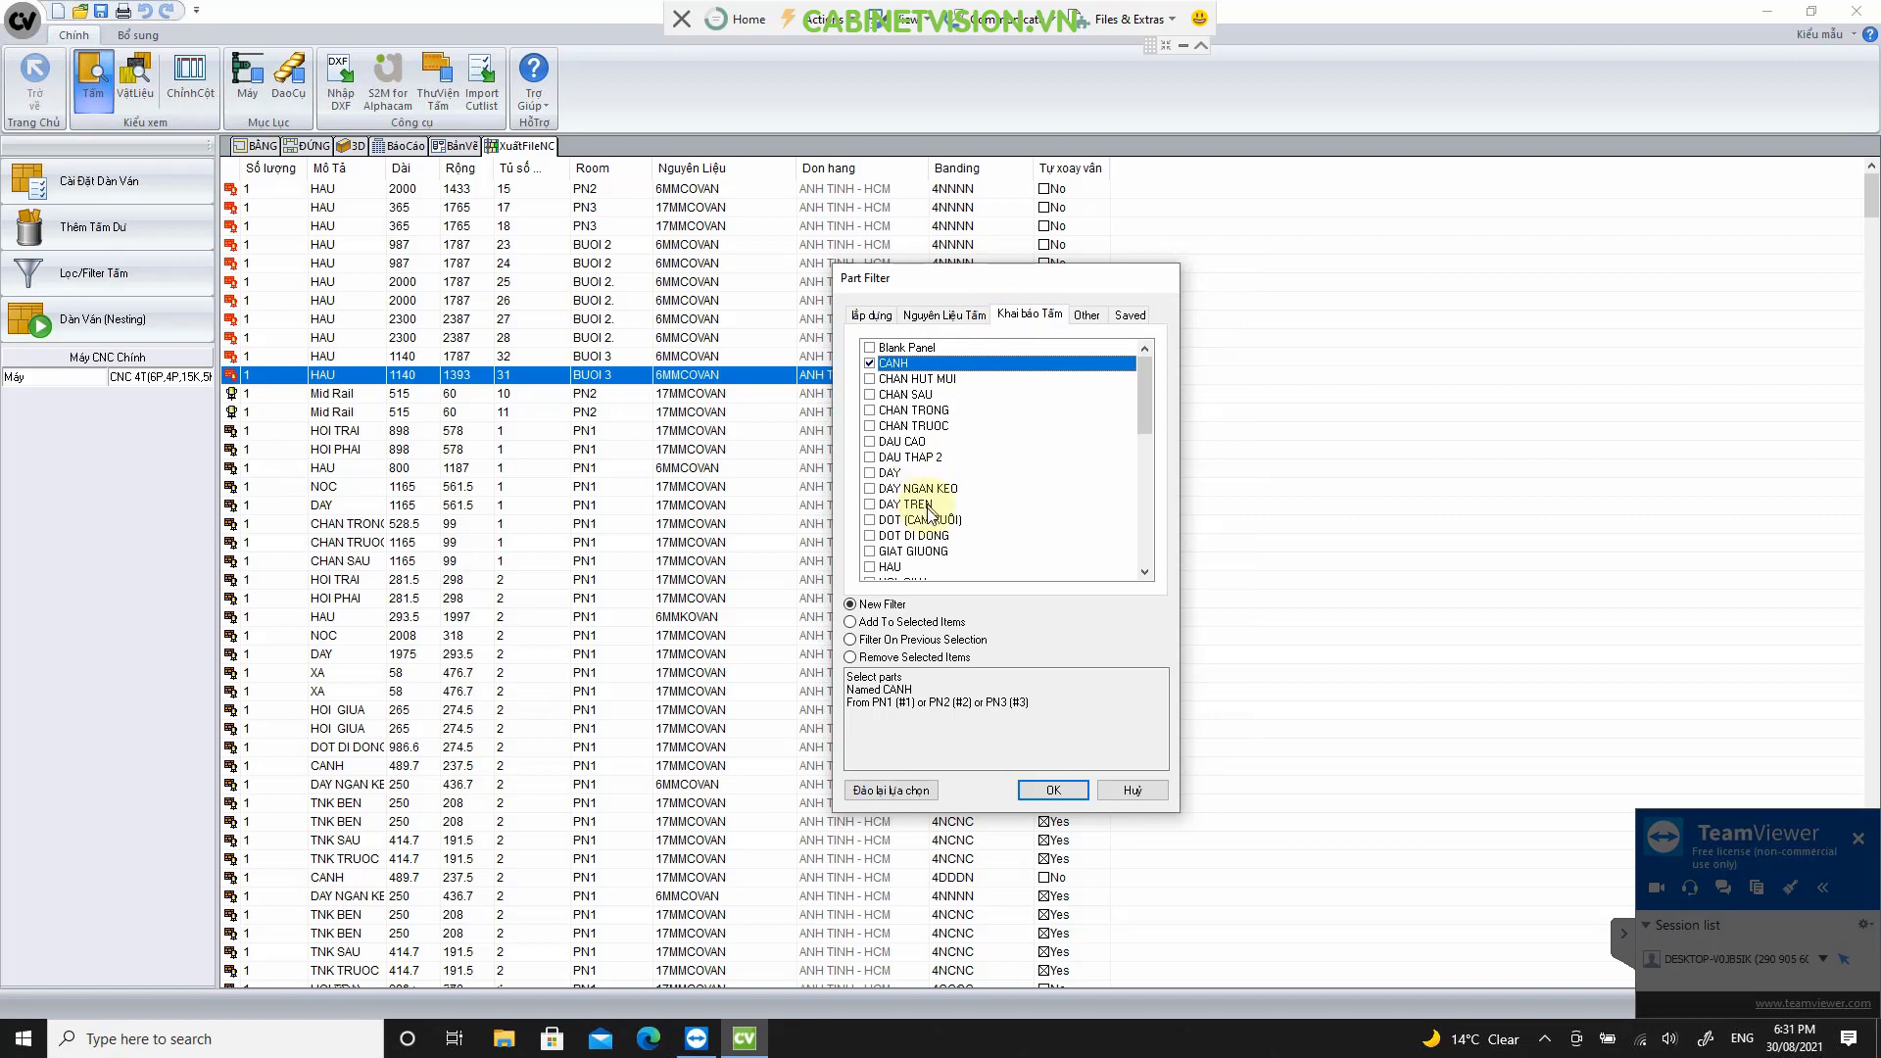
Add DOT DI DONG to the part names, then untick both CANH and DOT DI DONG.
scroll(911, 527, "down", 2)
scroll(921, 536, "down", 7)
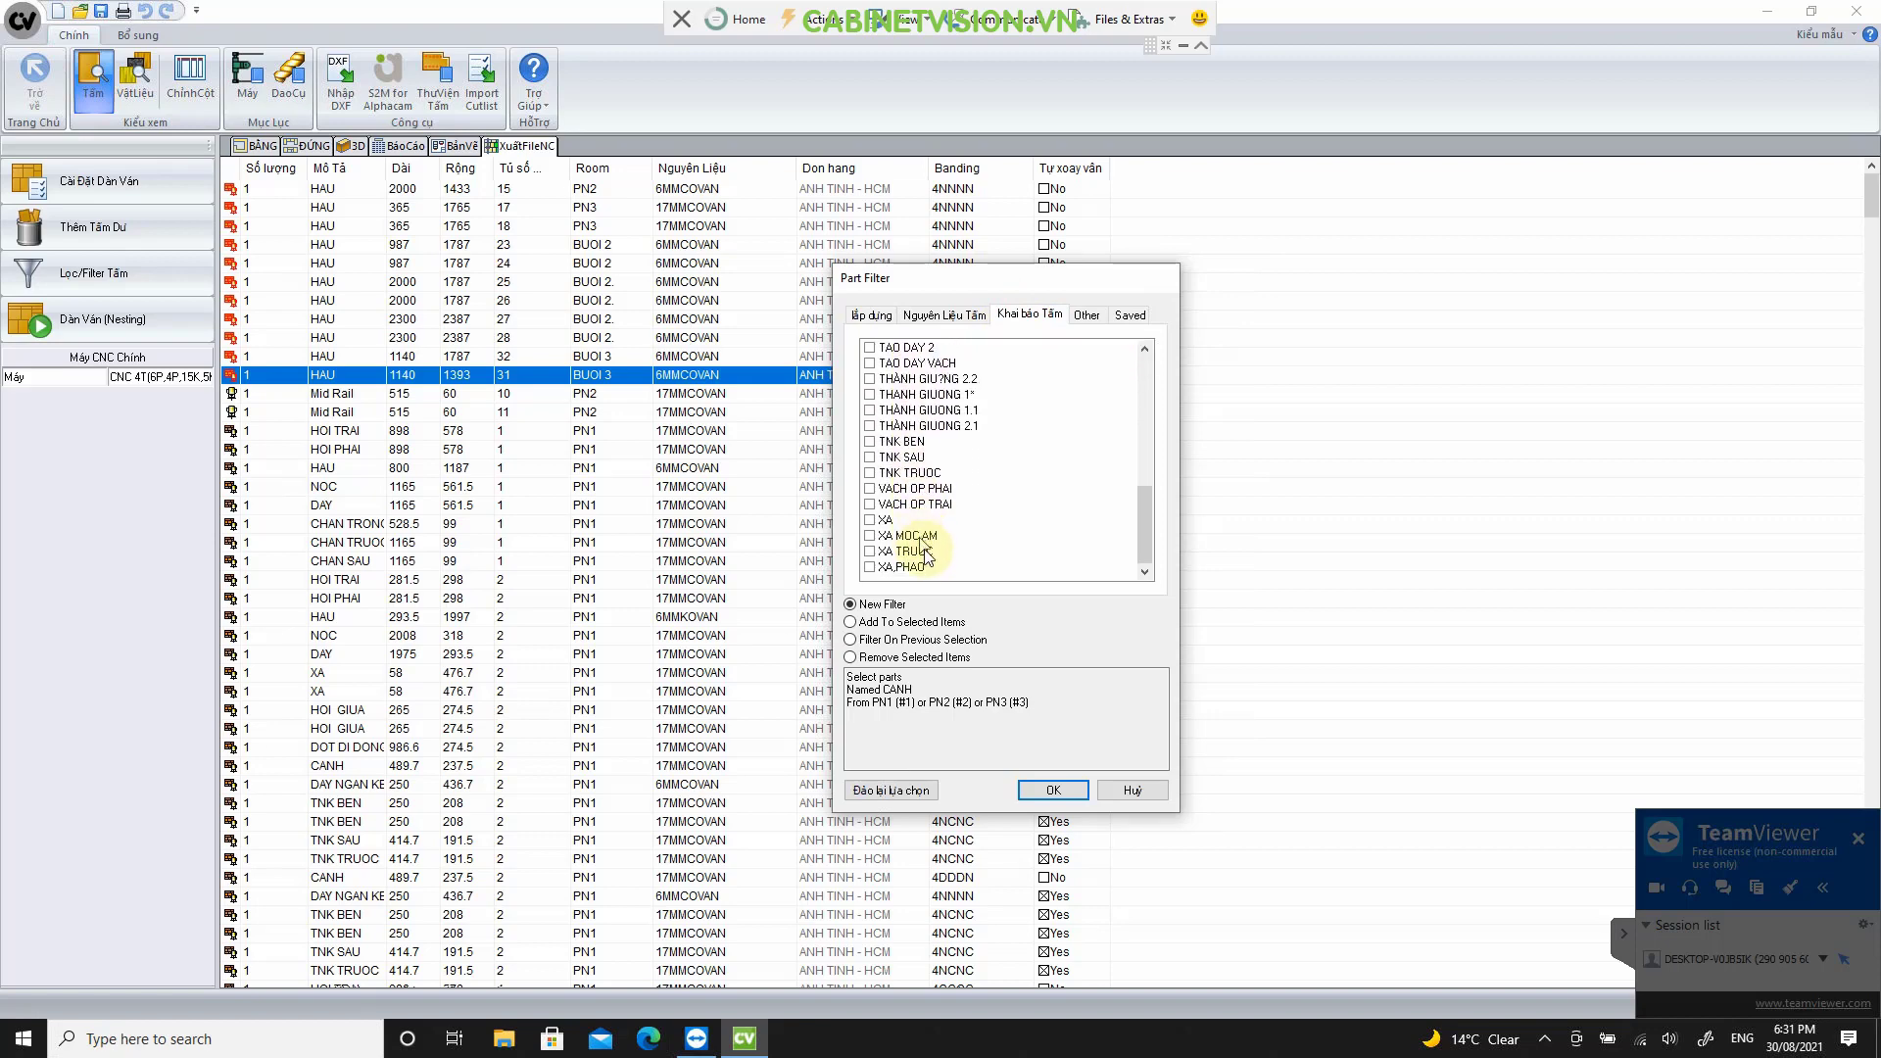
scroll(965, 506, "up", 3)
scroll(965, 506, "up", 6)
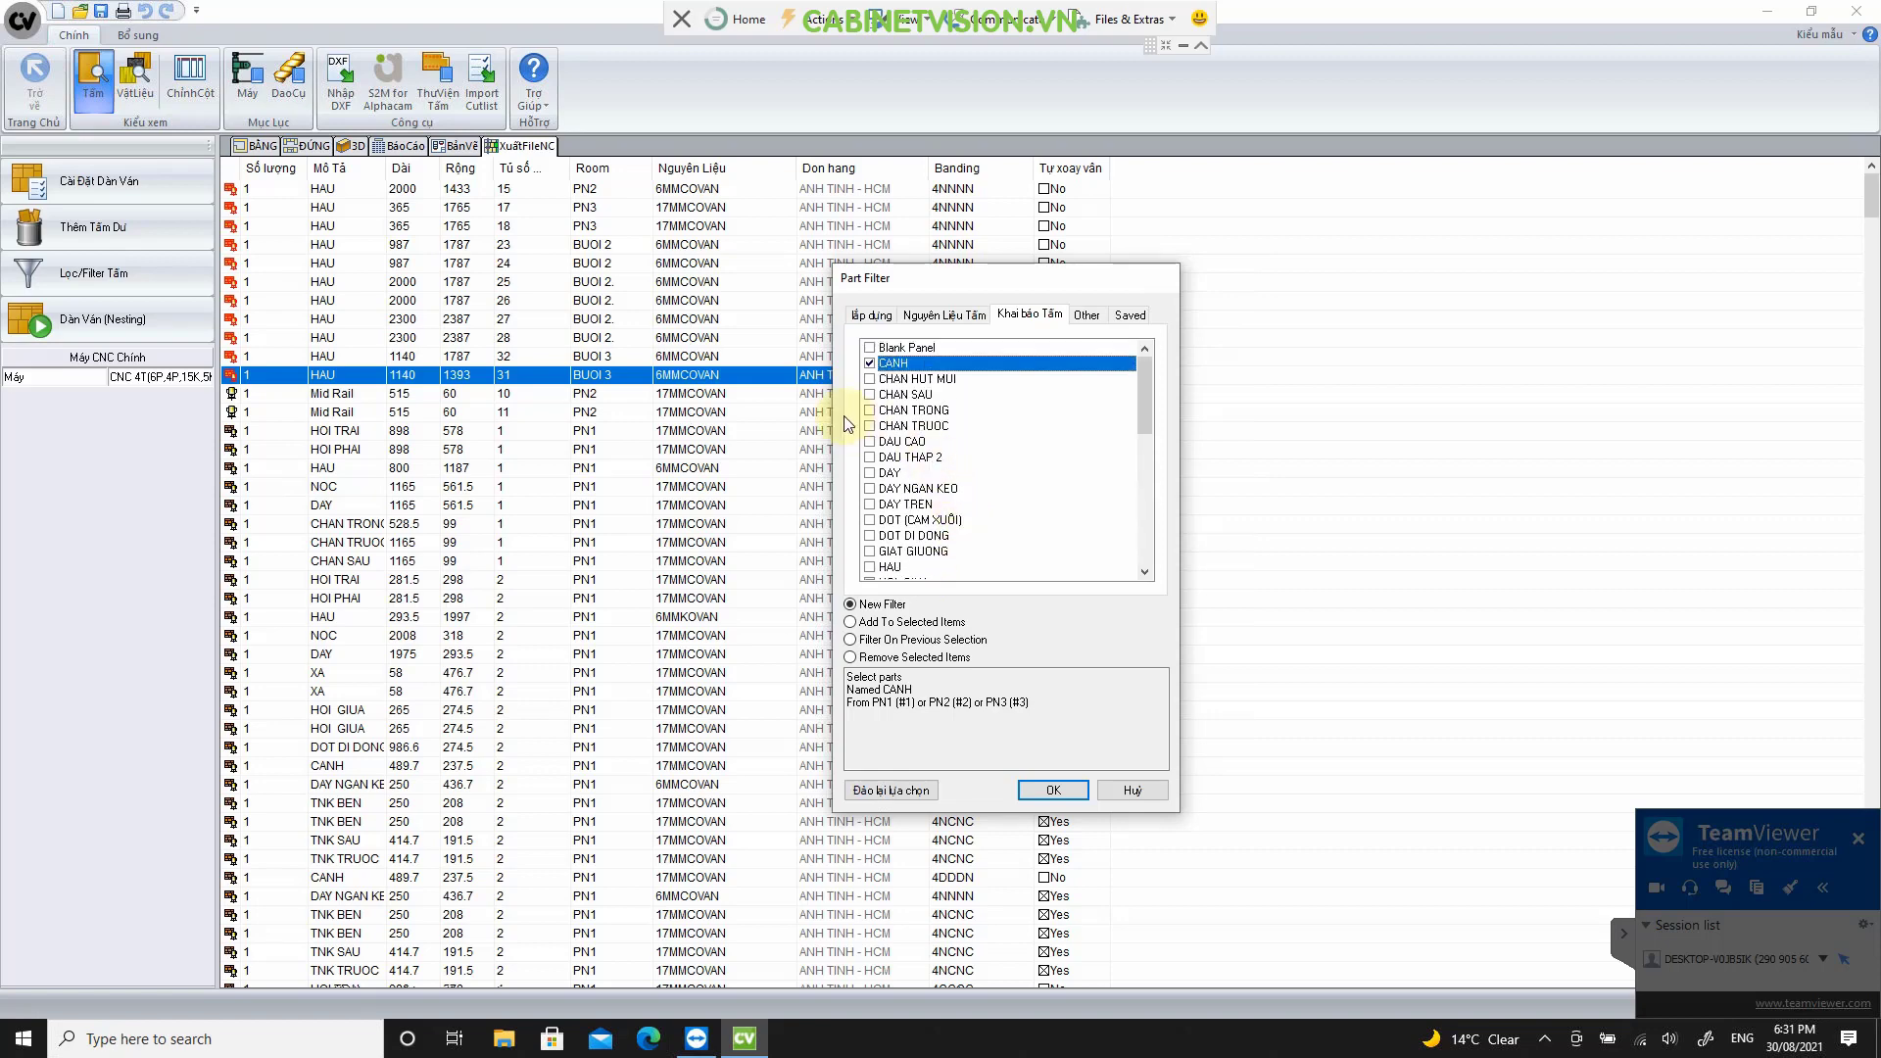
left_click(870, 535)
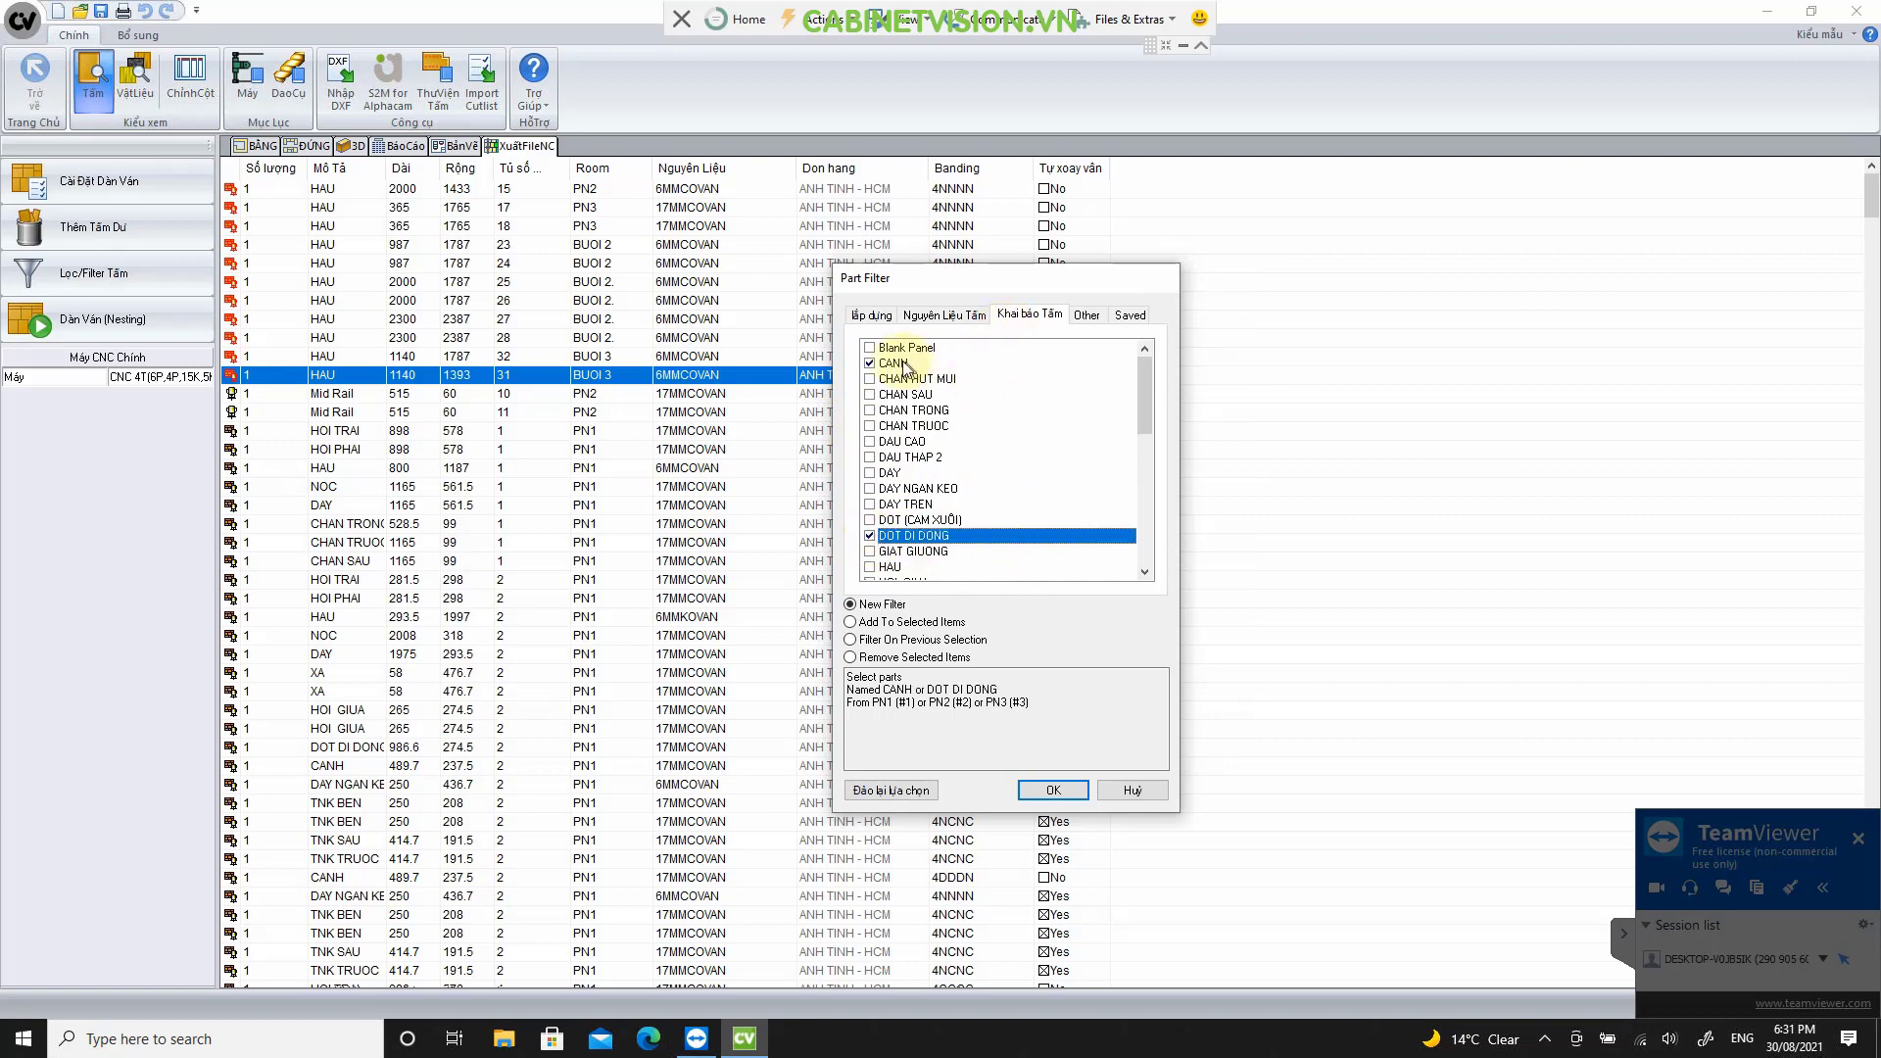
left_click(870, 315)
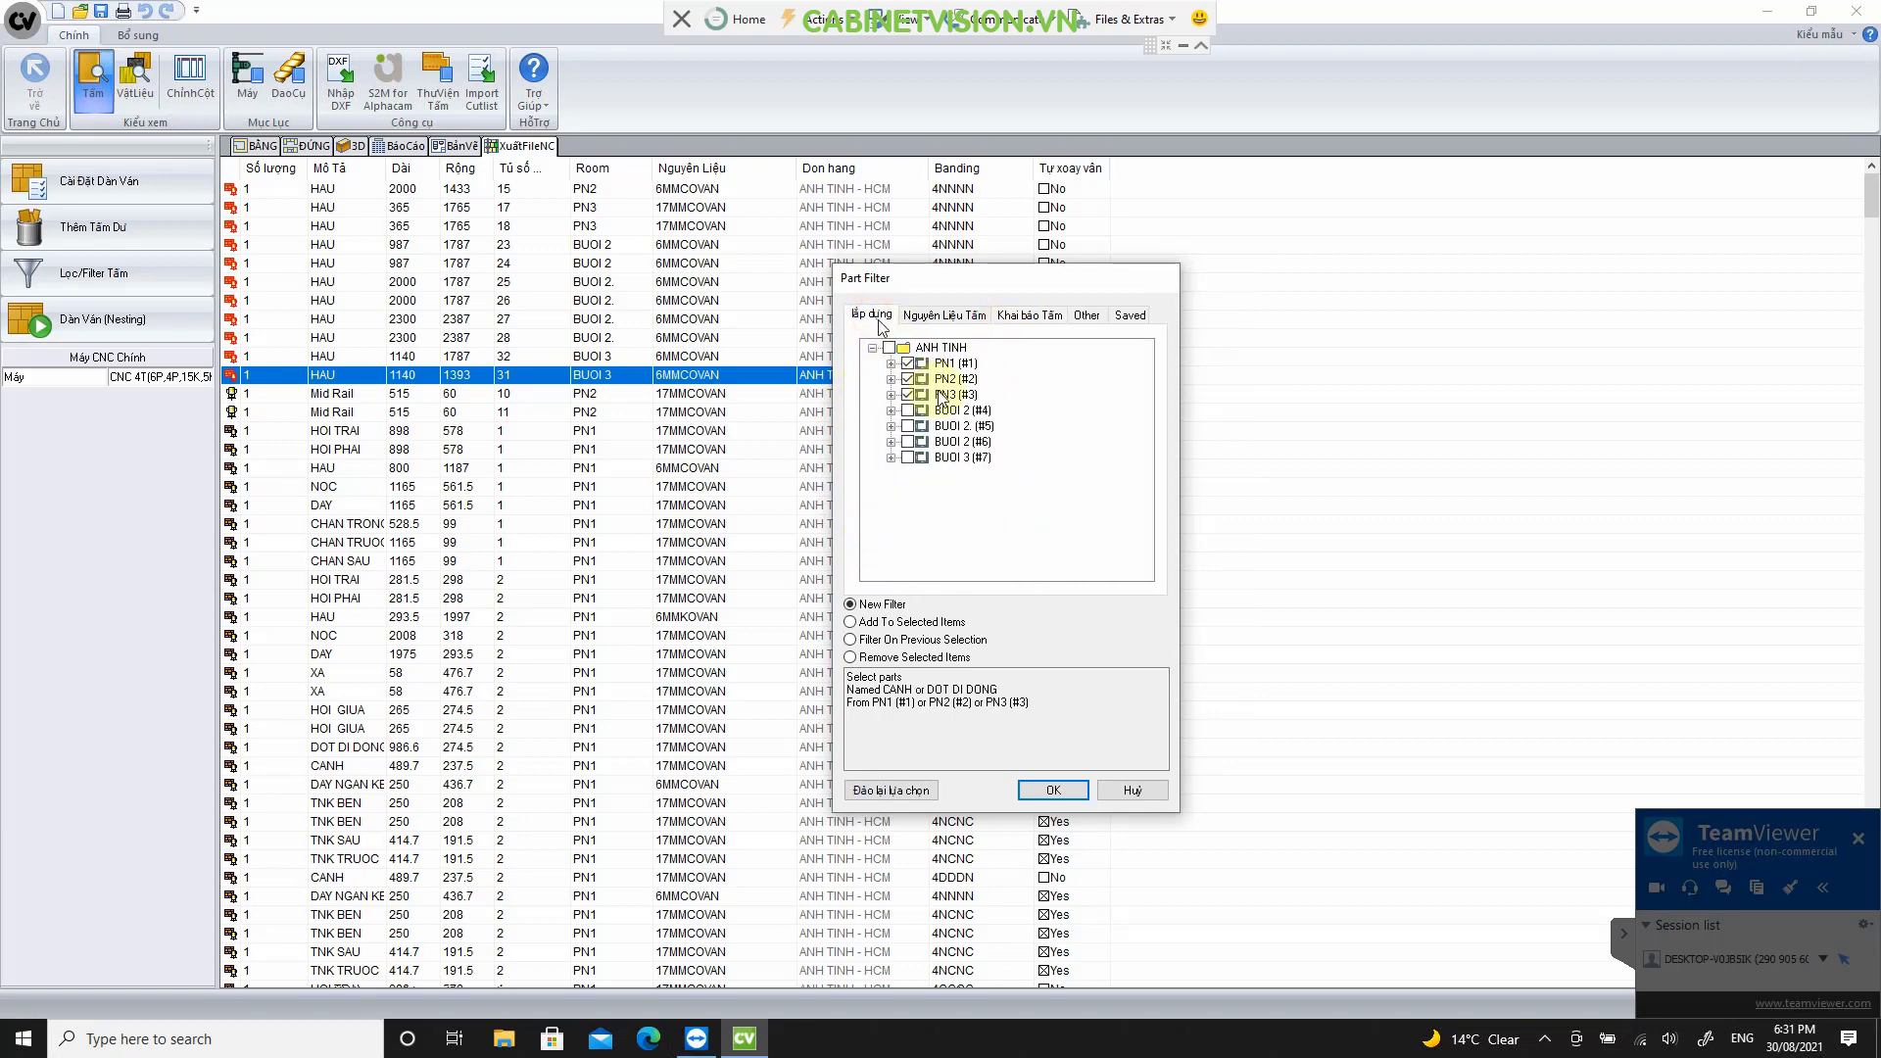
left_click(1029, 314)
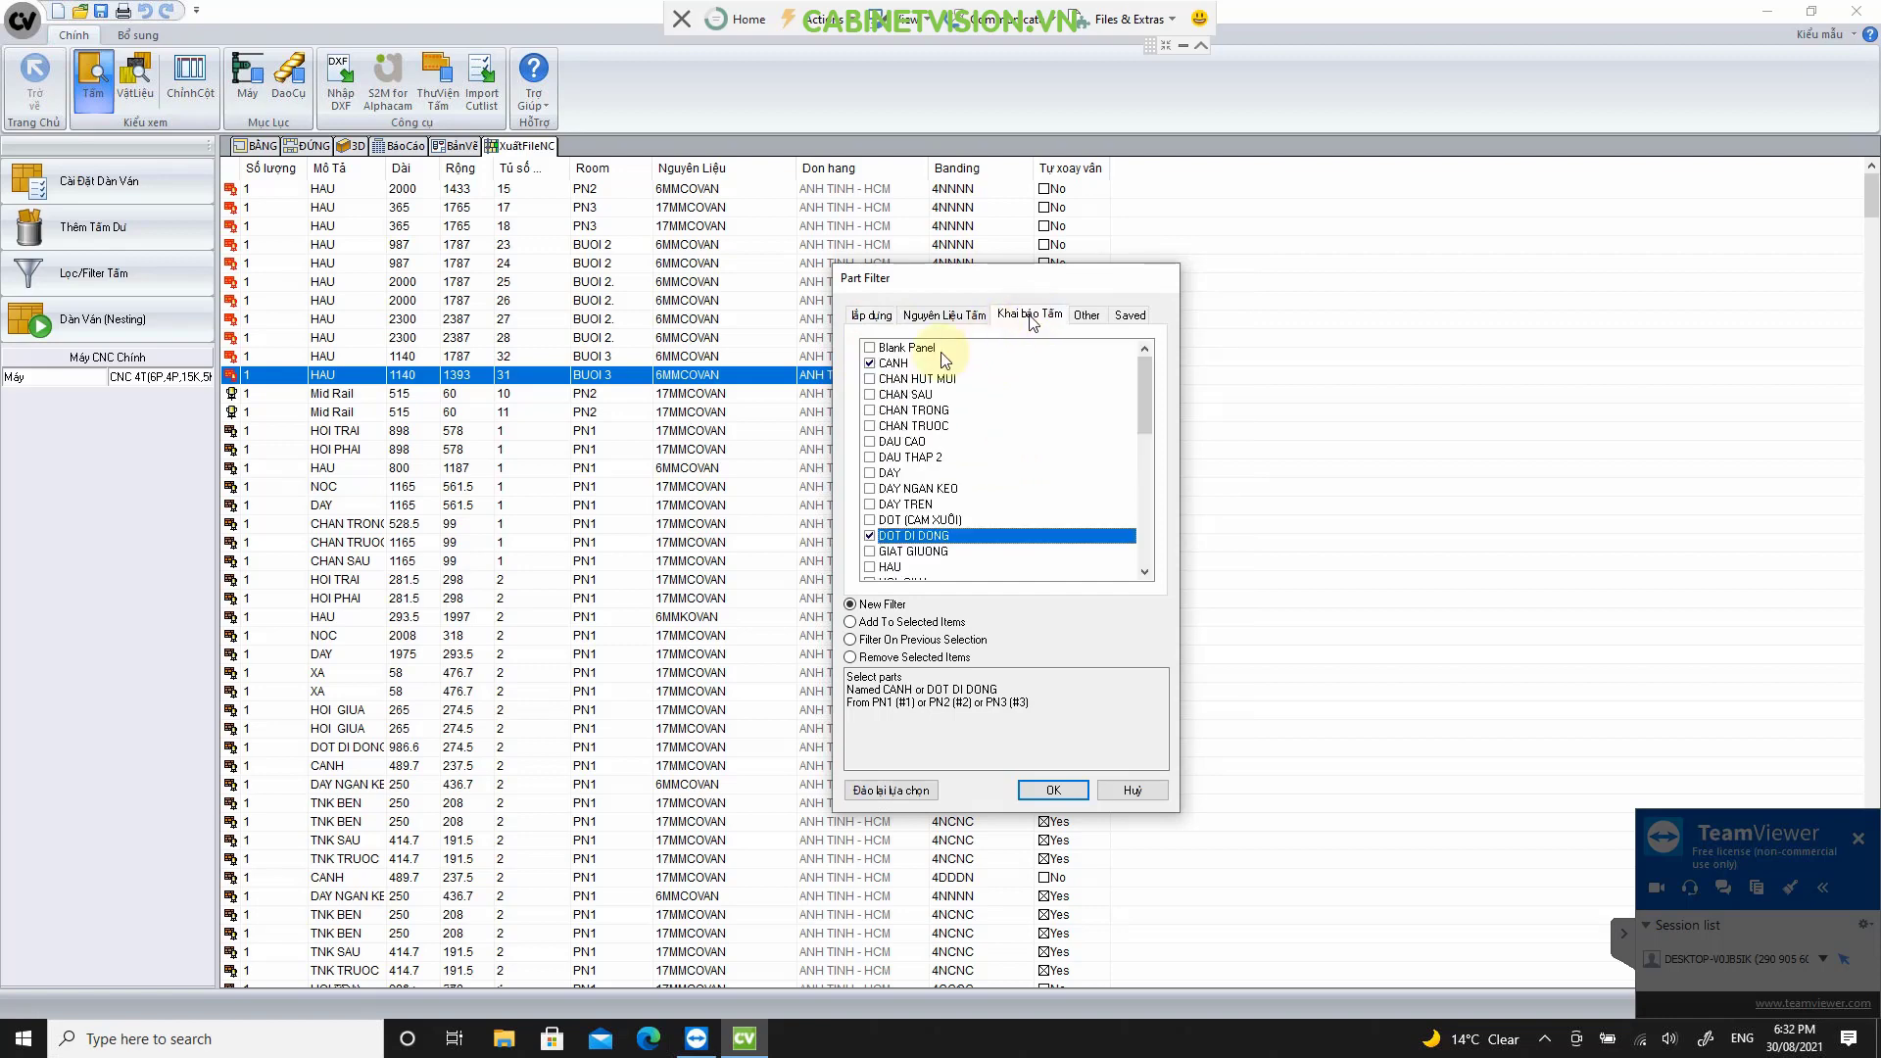
left_click(907, 363)
left_click(872, 535)
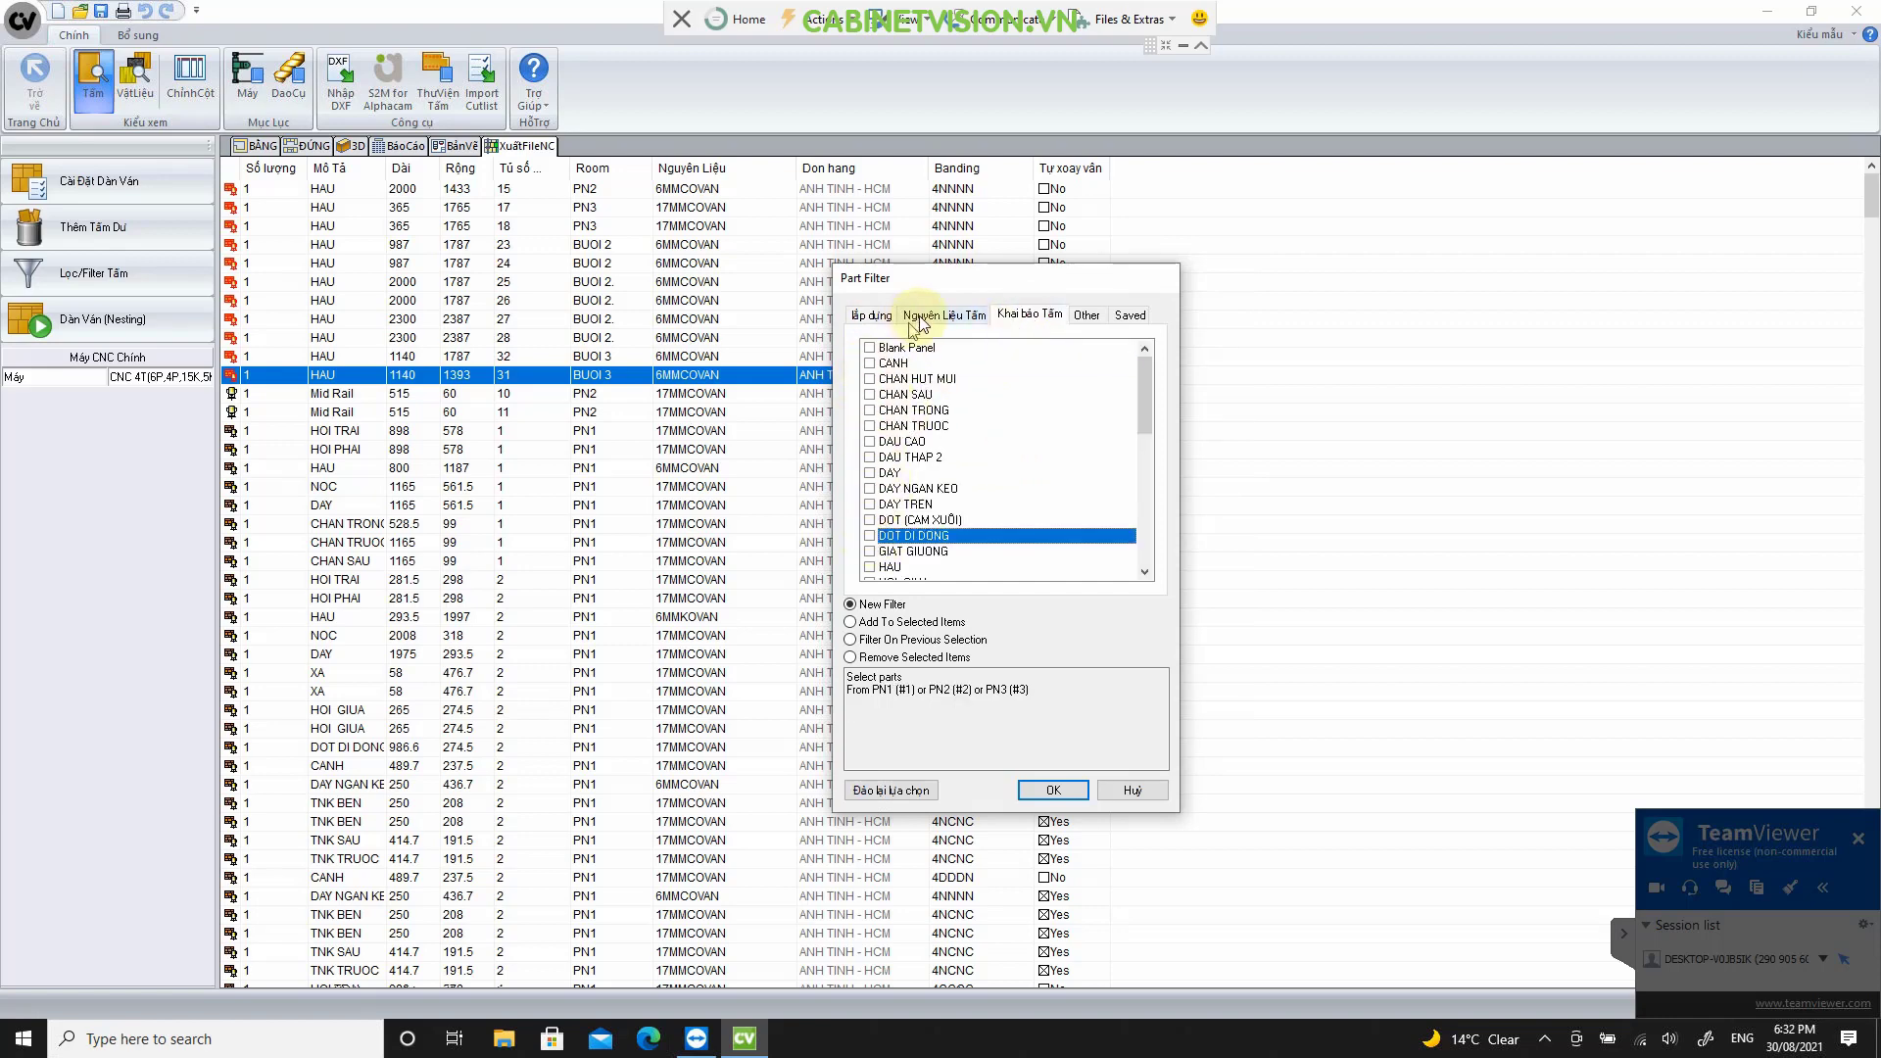
Limit the filter to 17MMKOVAN panel material and review the chosen rooms.
left_click(944, 314)
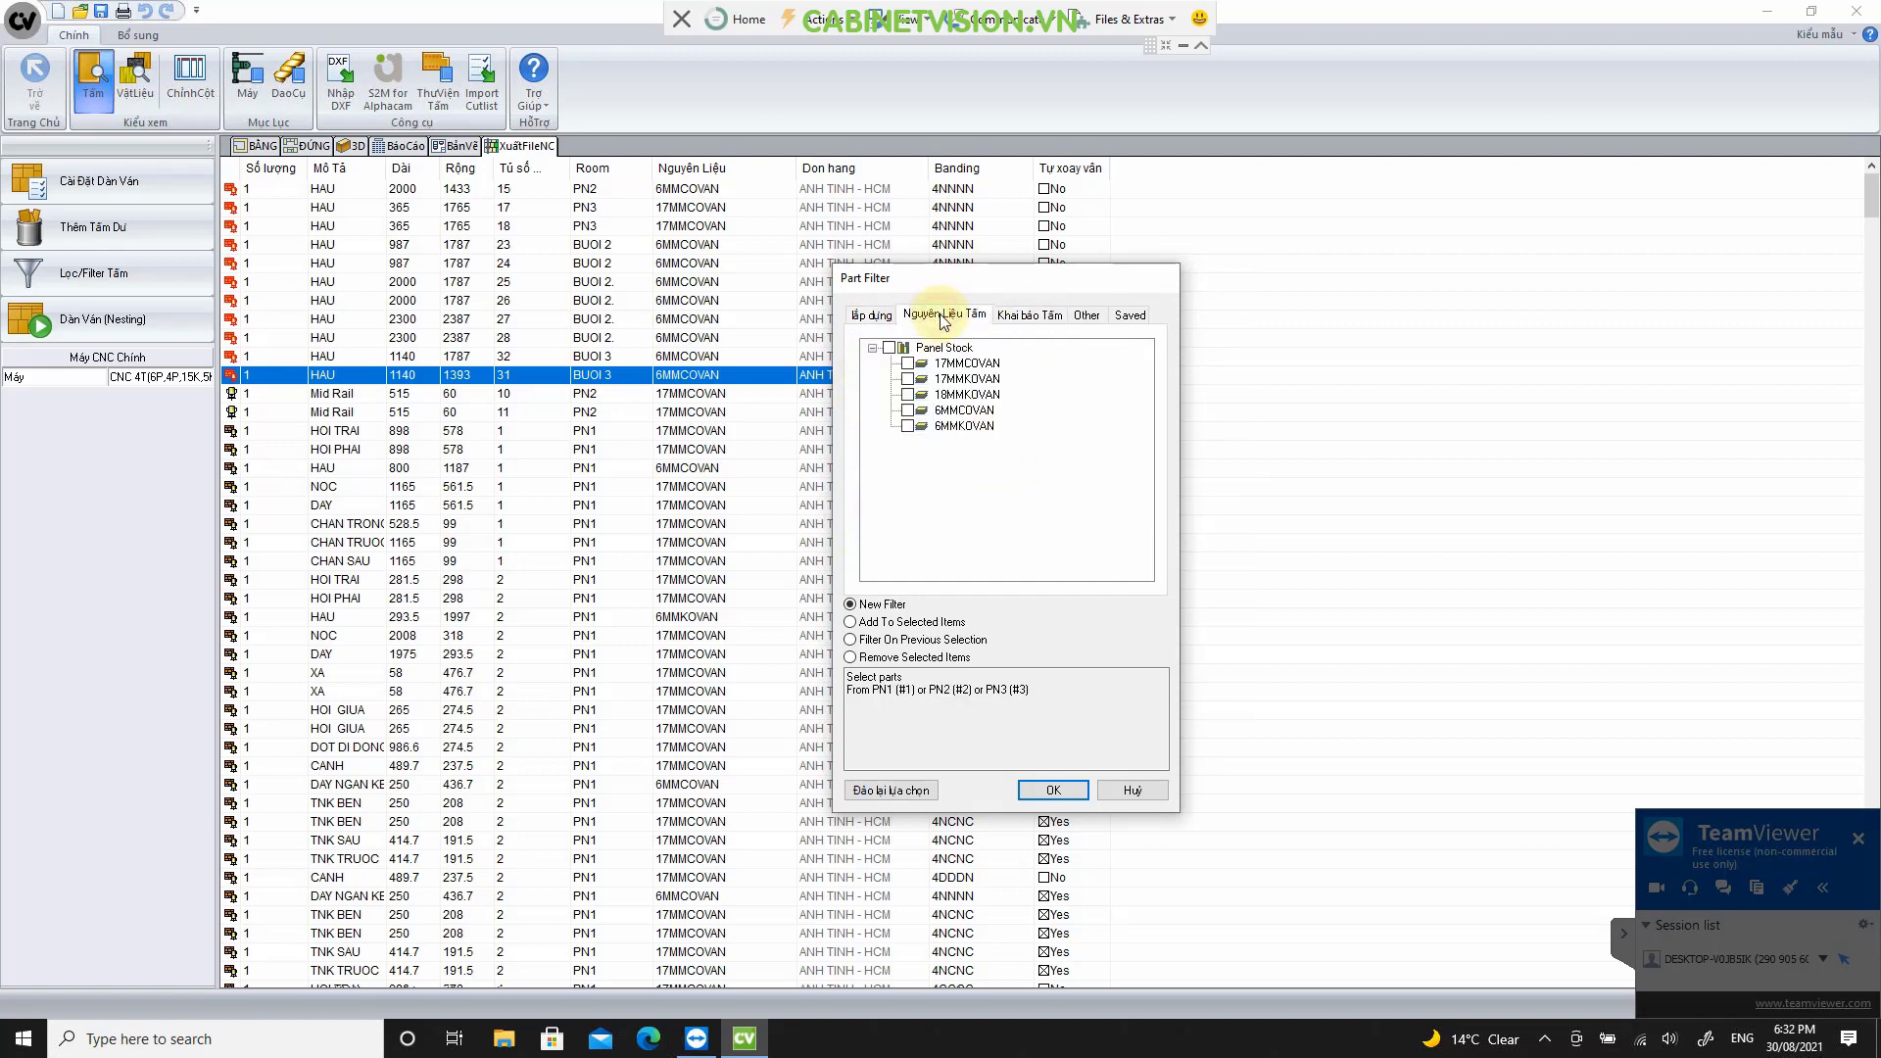
left_click(907, 379)
left_click(876, 316)
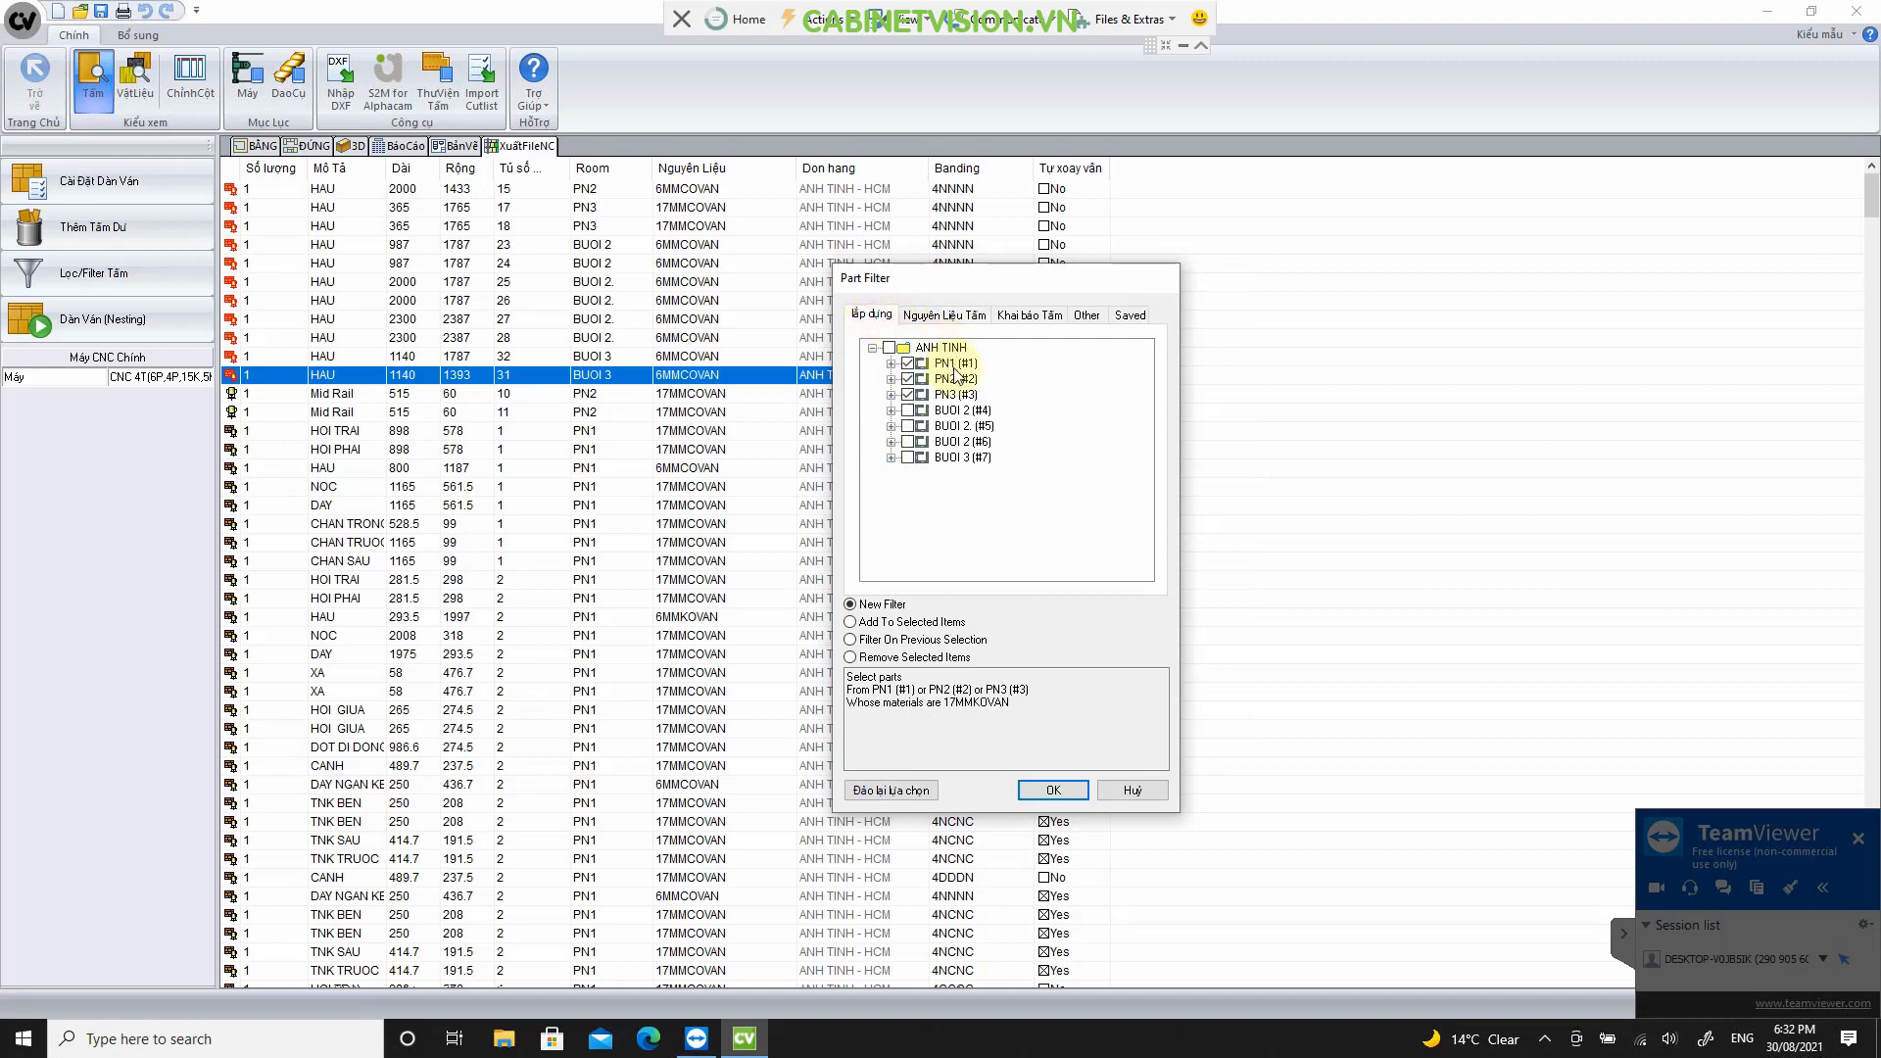
left_click(955, 367)
left_click(955, 380)
left_click(955, 364)
left_click(966, 315)
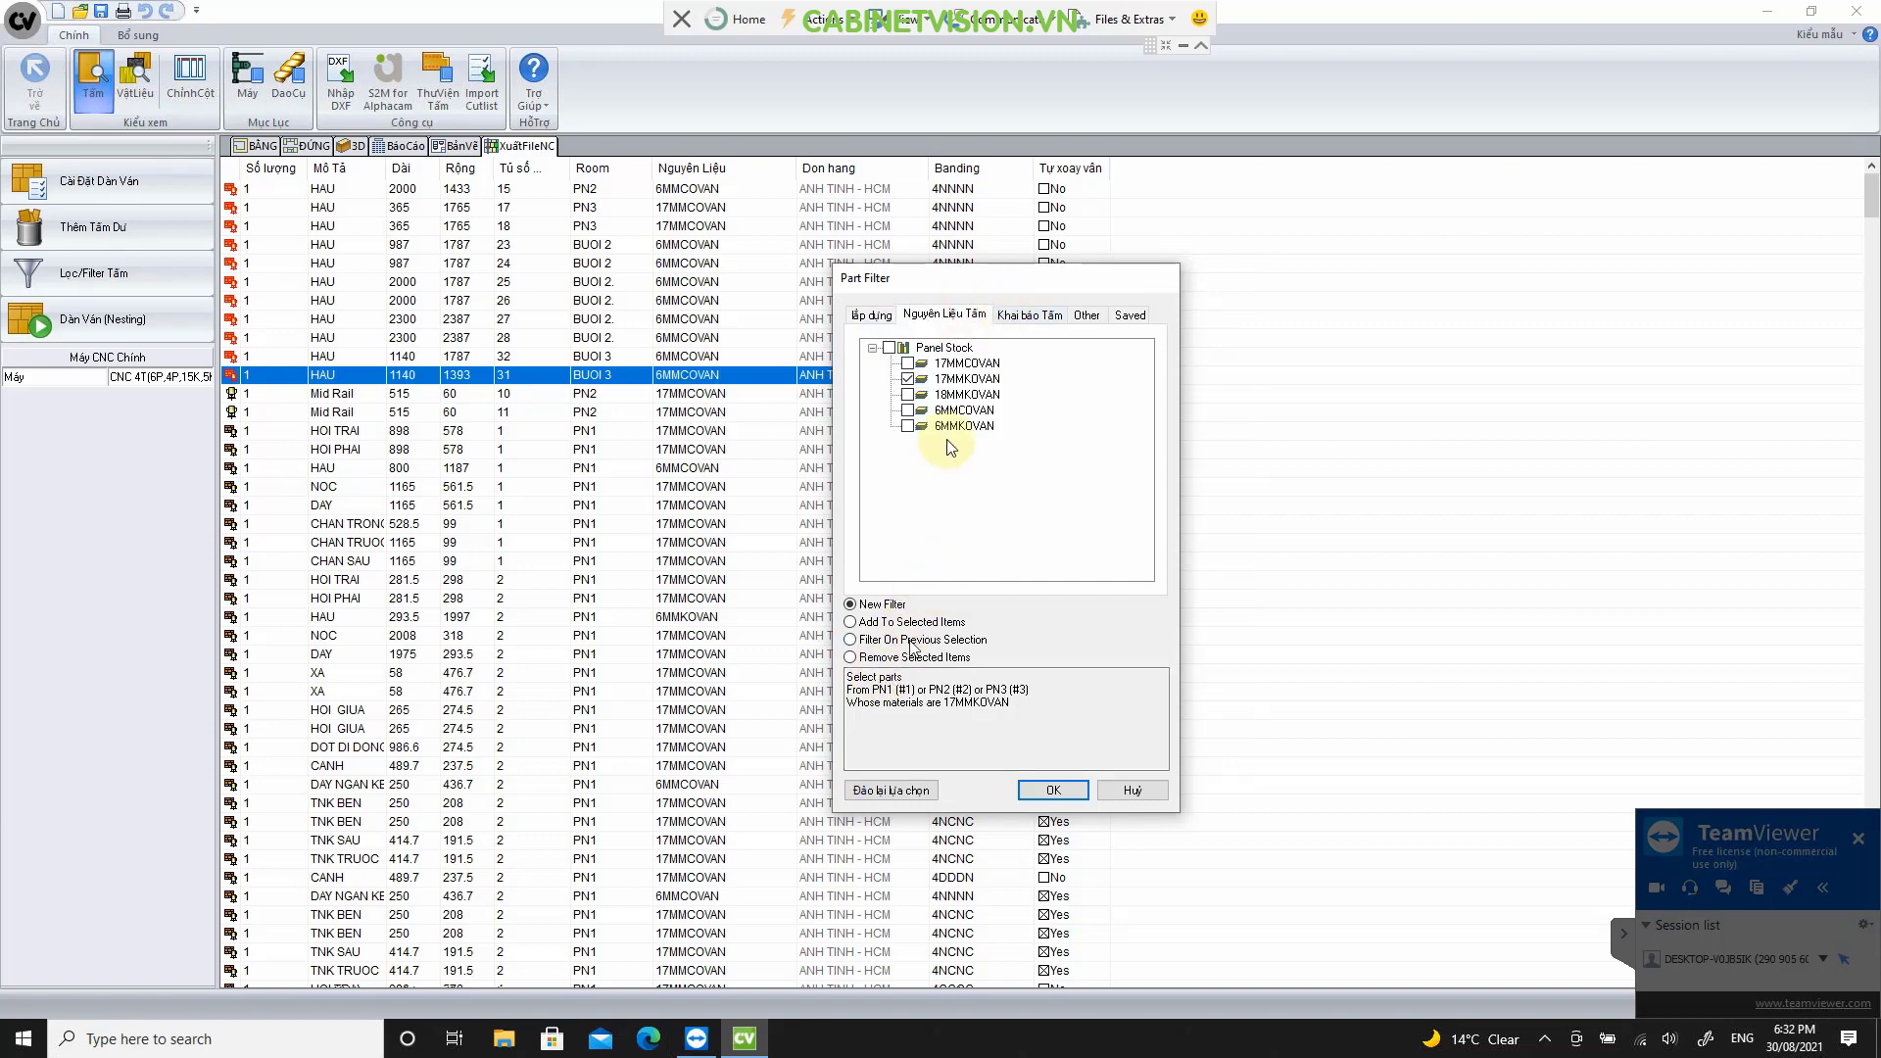
Toggle the invert-selection option on and off, then drop the 17MMKOVAN material condition.
left_click(910, 790)
left_click(910, 790)
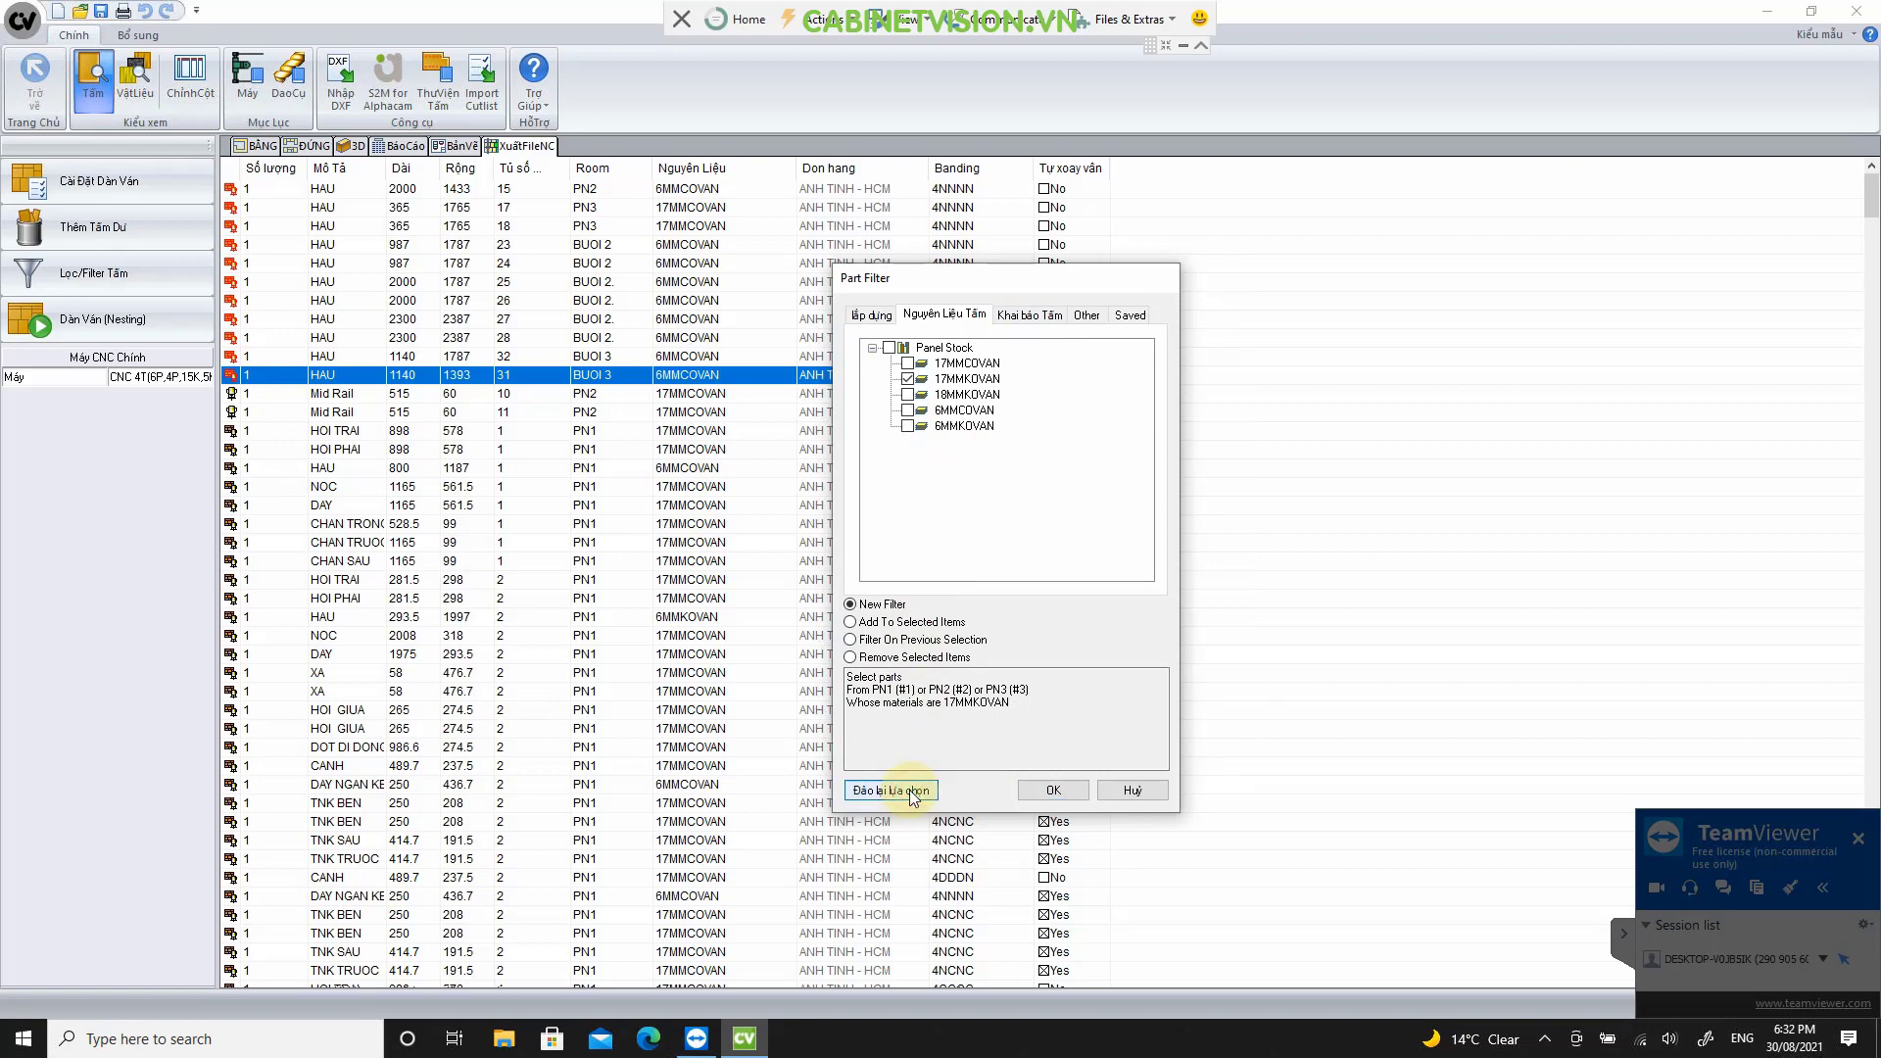
left_click(909, 790)
left_click(909, 790)
left_click(910, 790)
left_click(909, 790)
left_click(943, 380)
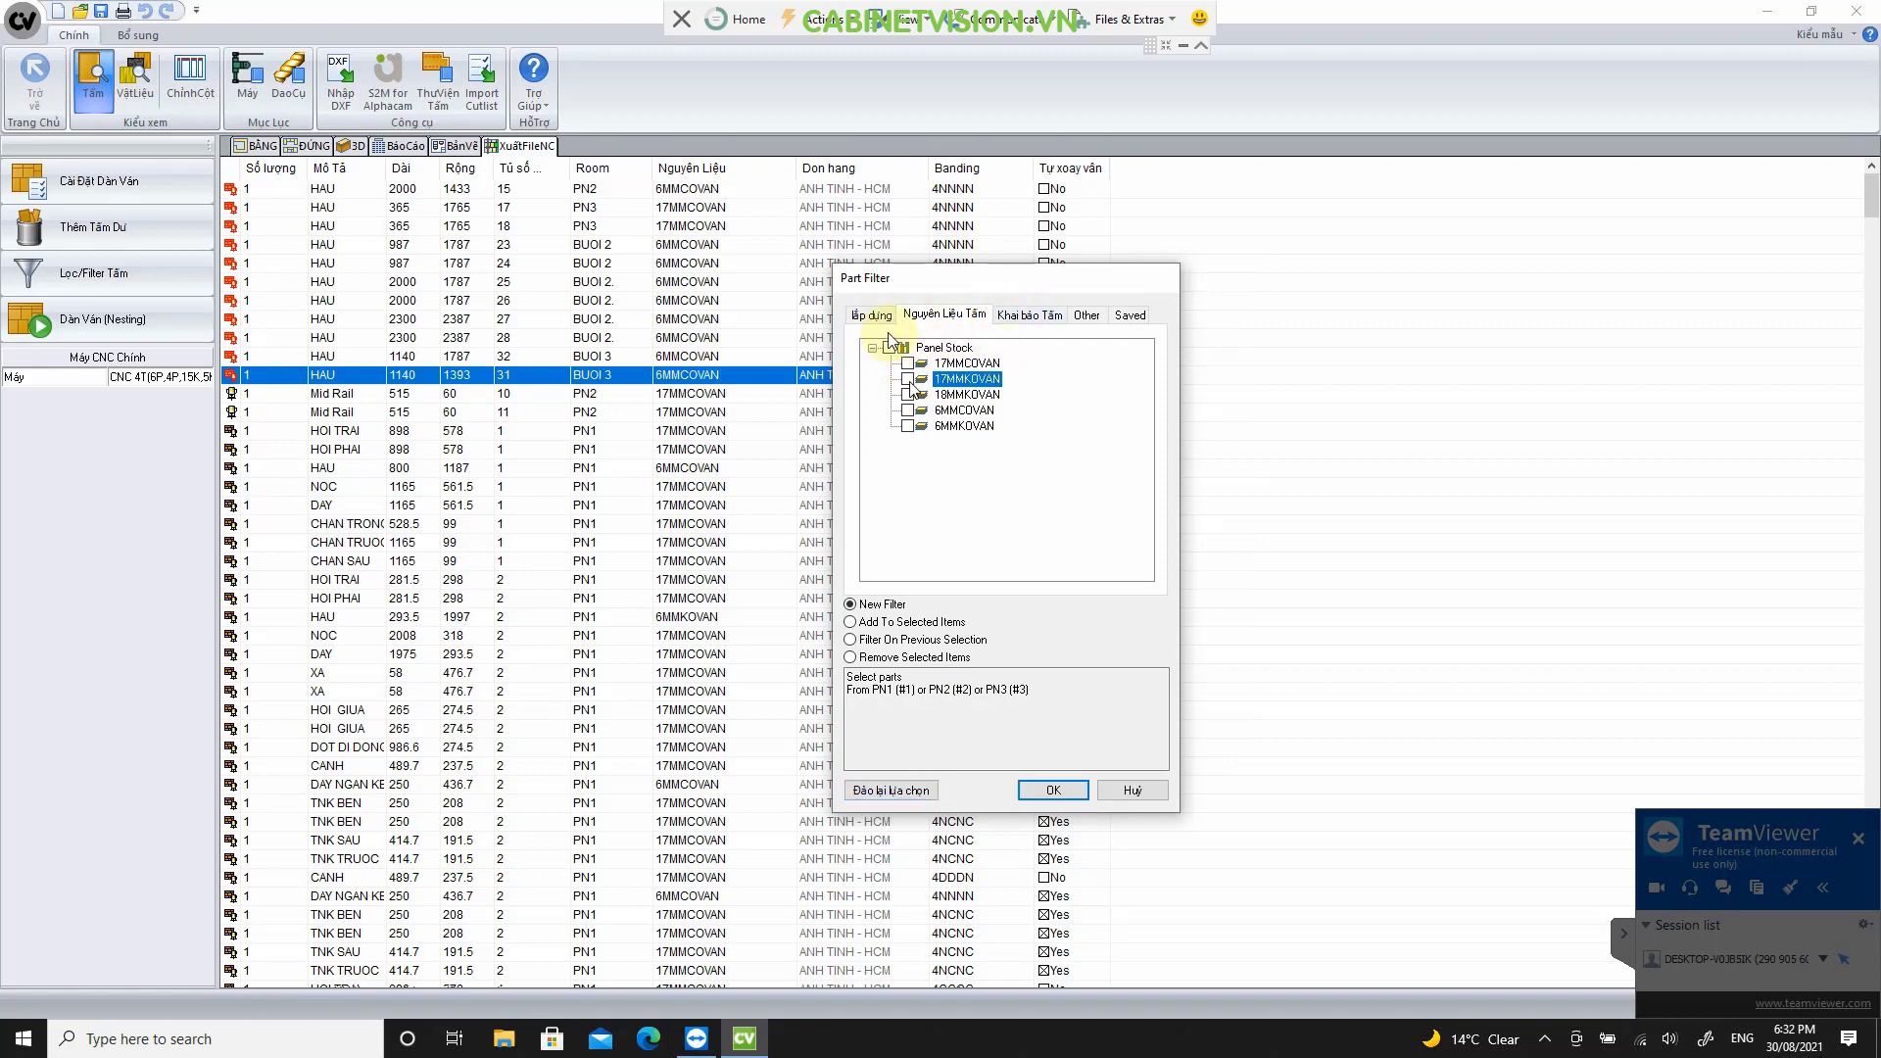
Re-tick CANH, confirm rooms PN1–PN3, and apply the filter with OK.
left_click(871, 313)
left_click(1038, 318)
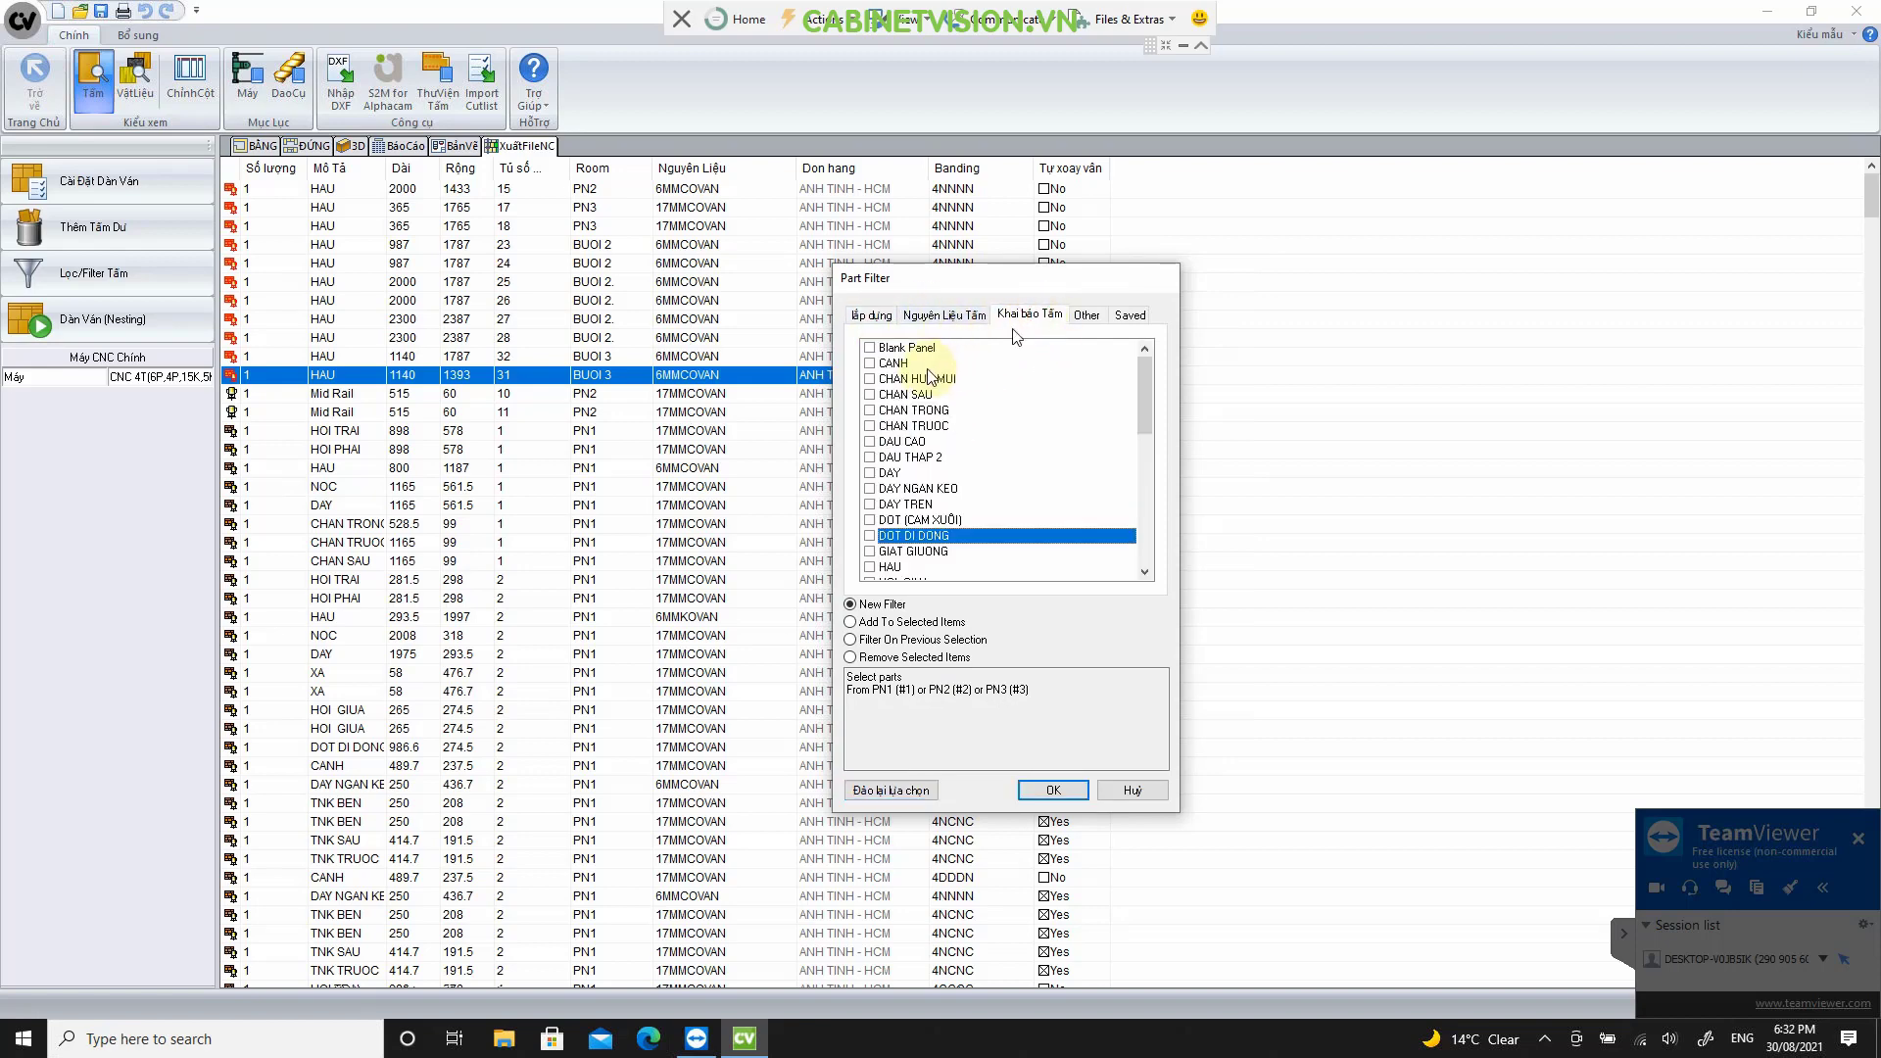
left_click(869, 362)
left_click(872, 314)
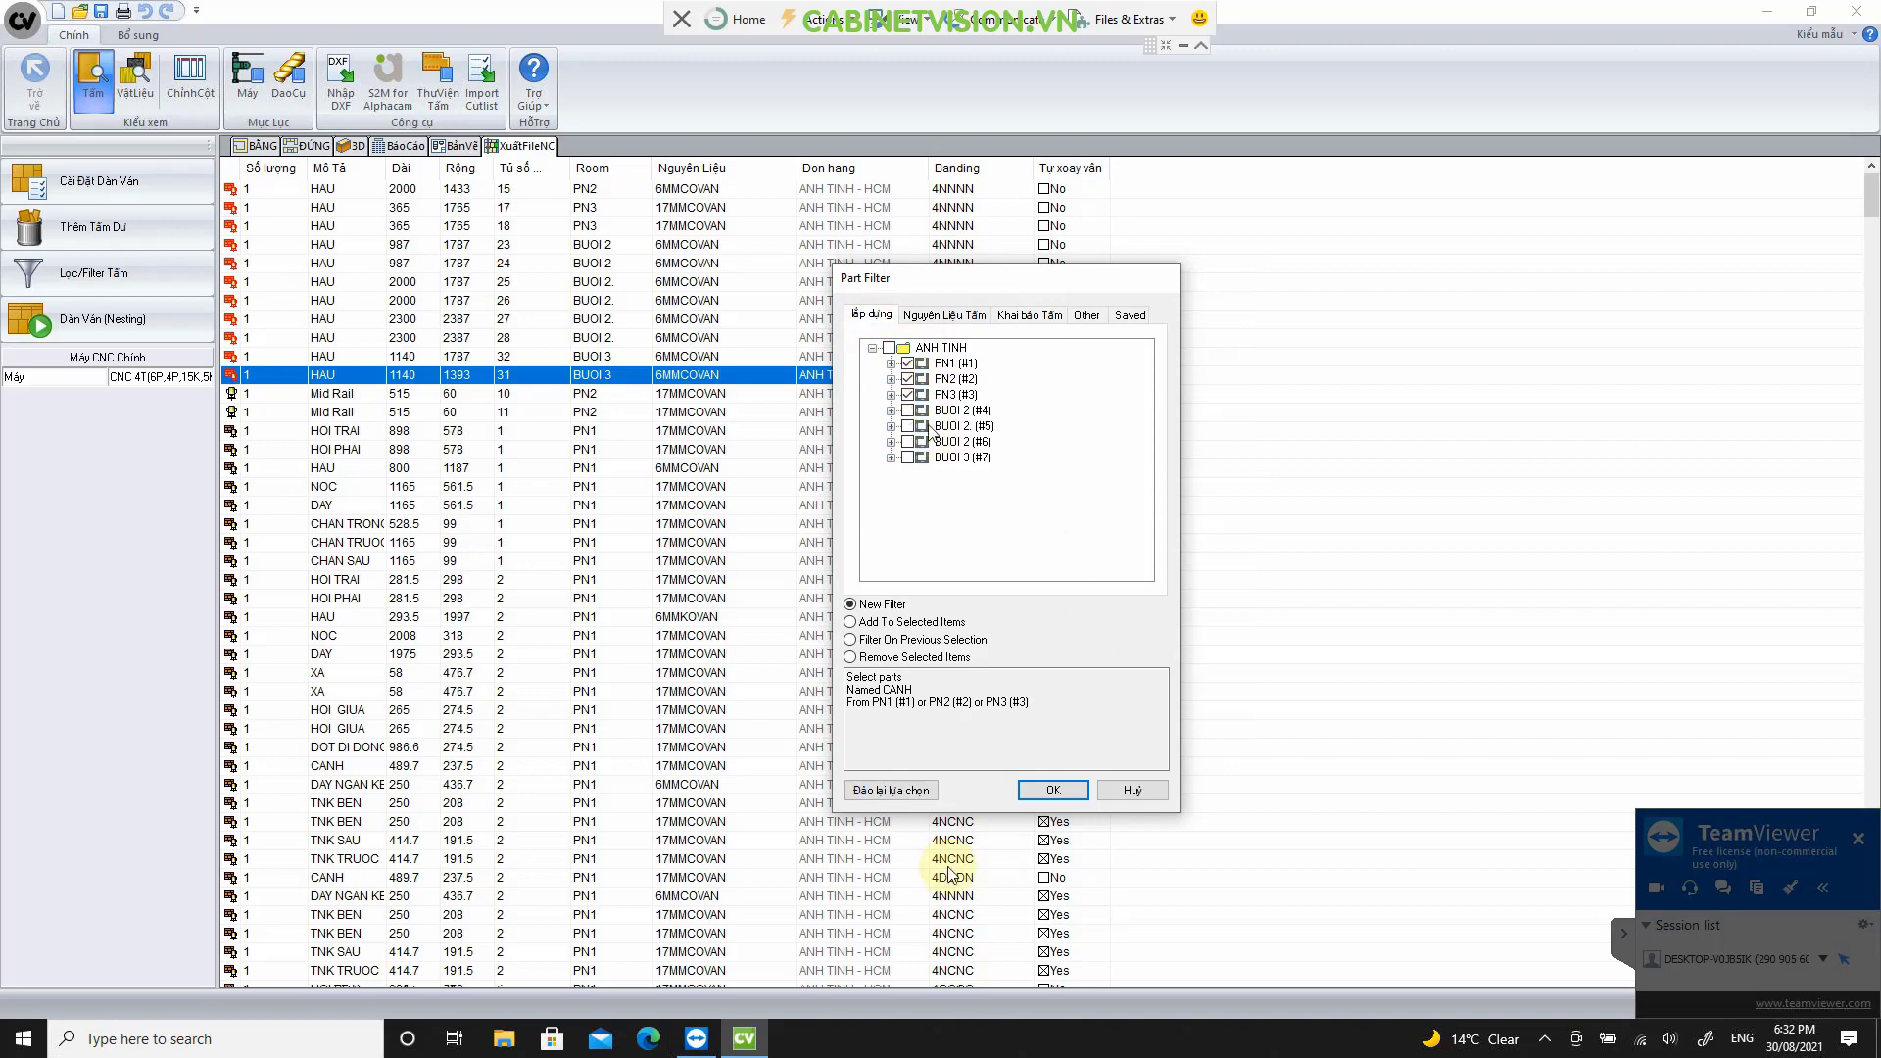
left_click(1058, 792)
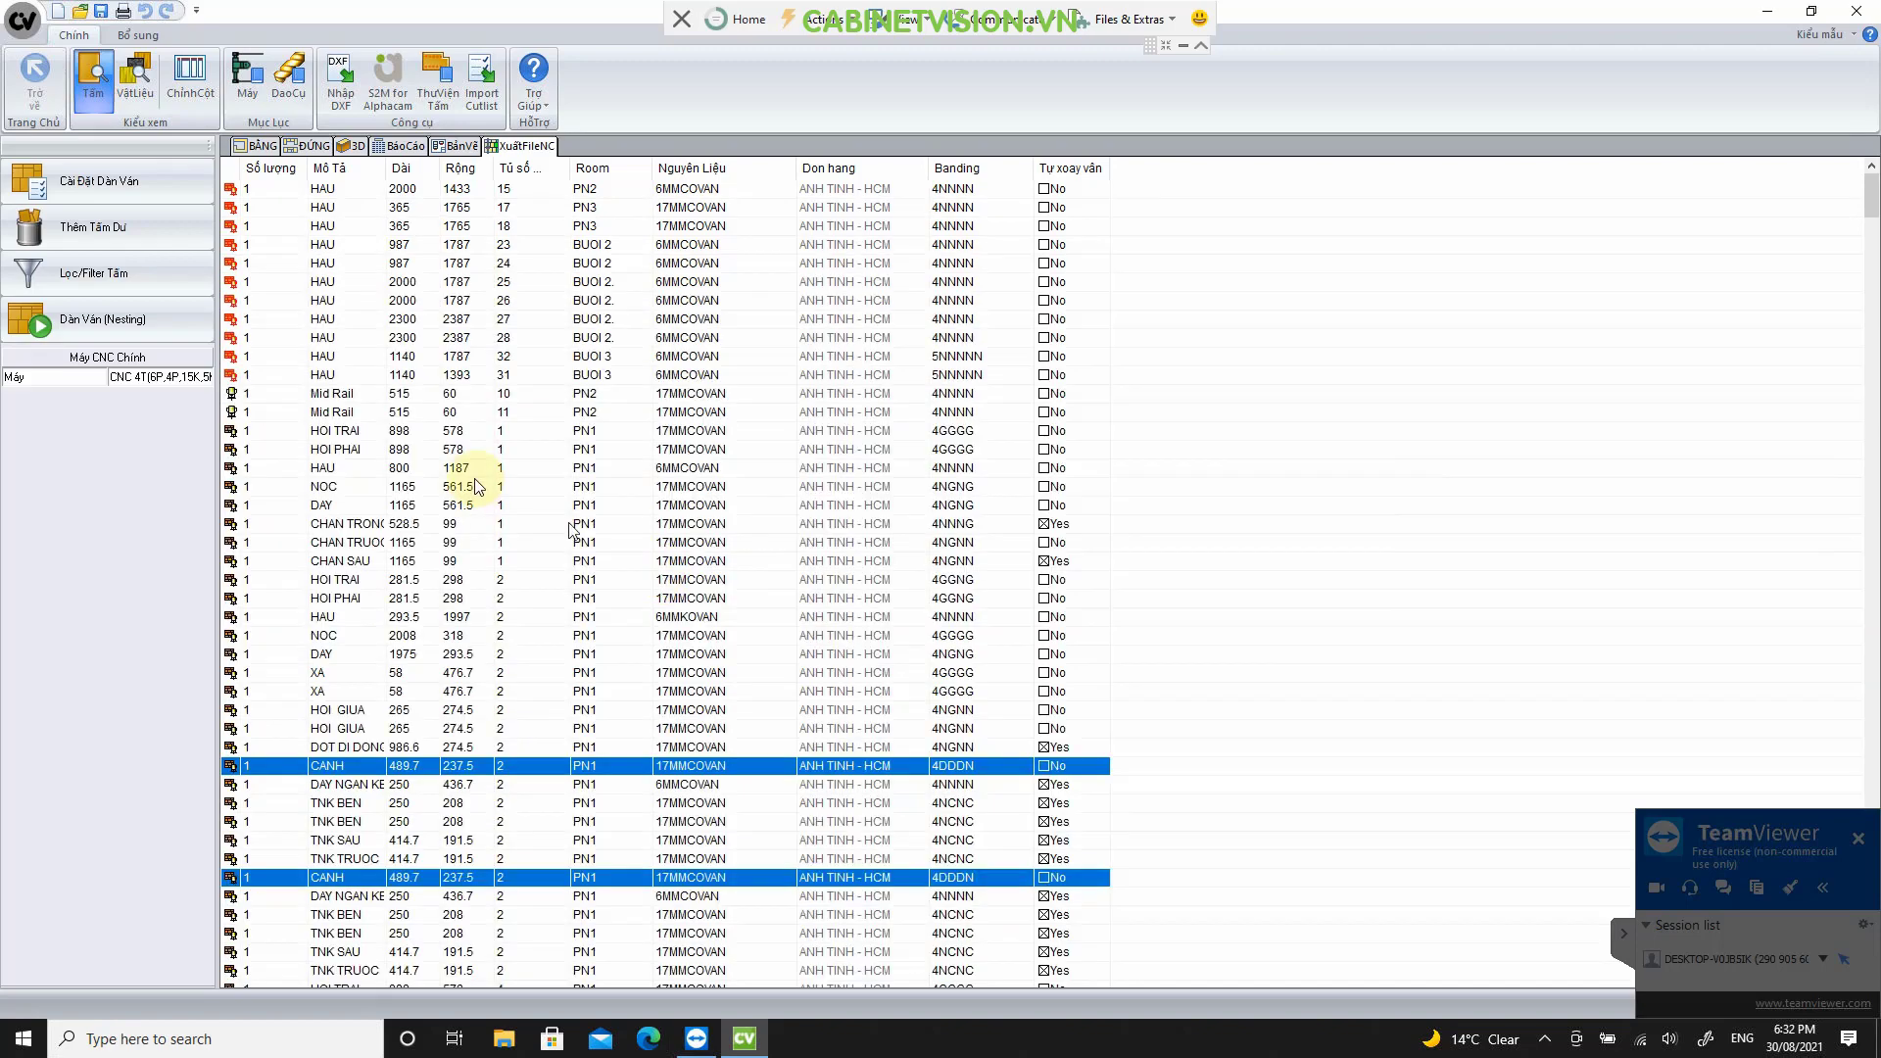
Scroll the CANH parts list and drop down the Máy list under Máy CNC Chính.
scroll(370, 591, "down", 15)
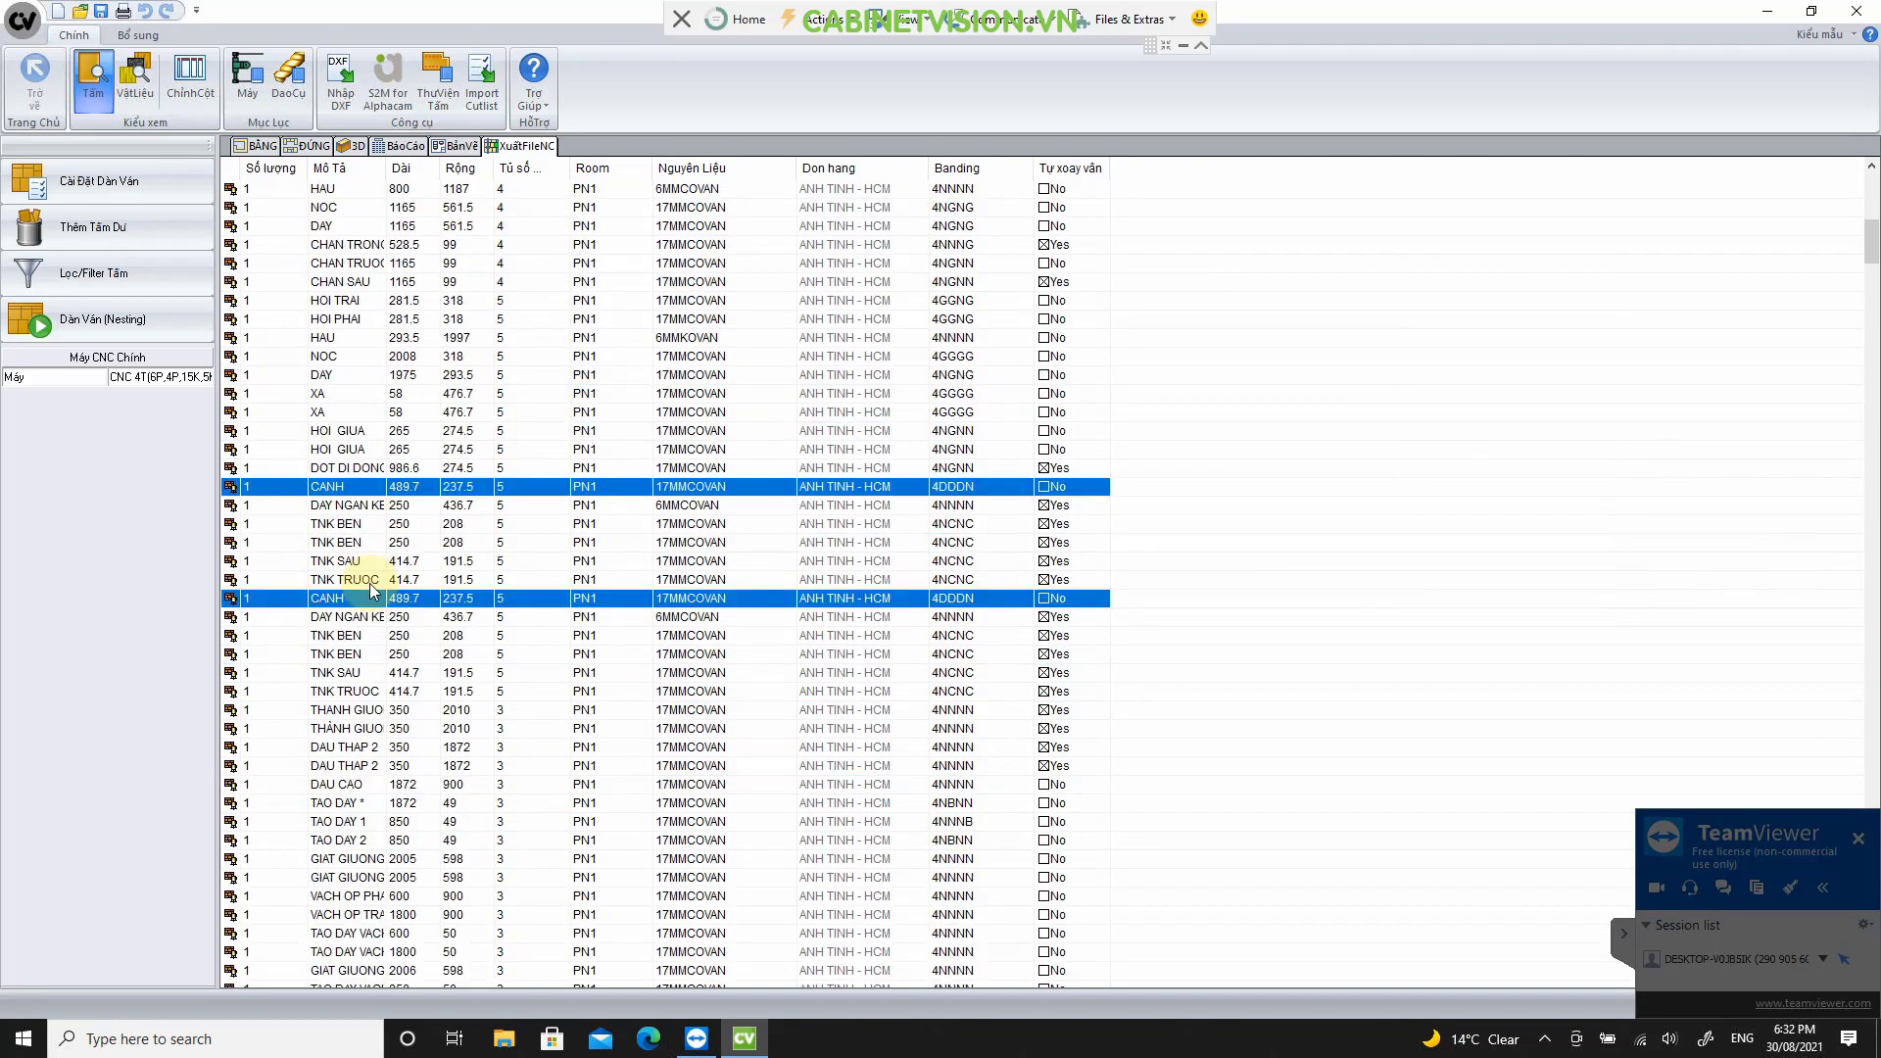
scroll(358, 537, "down", 15)
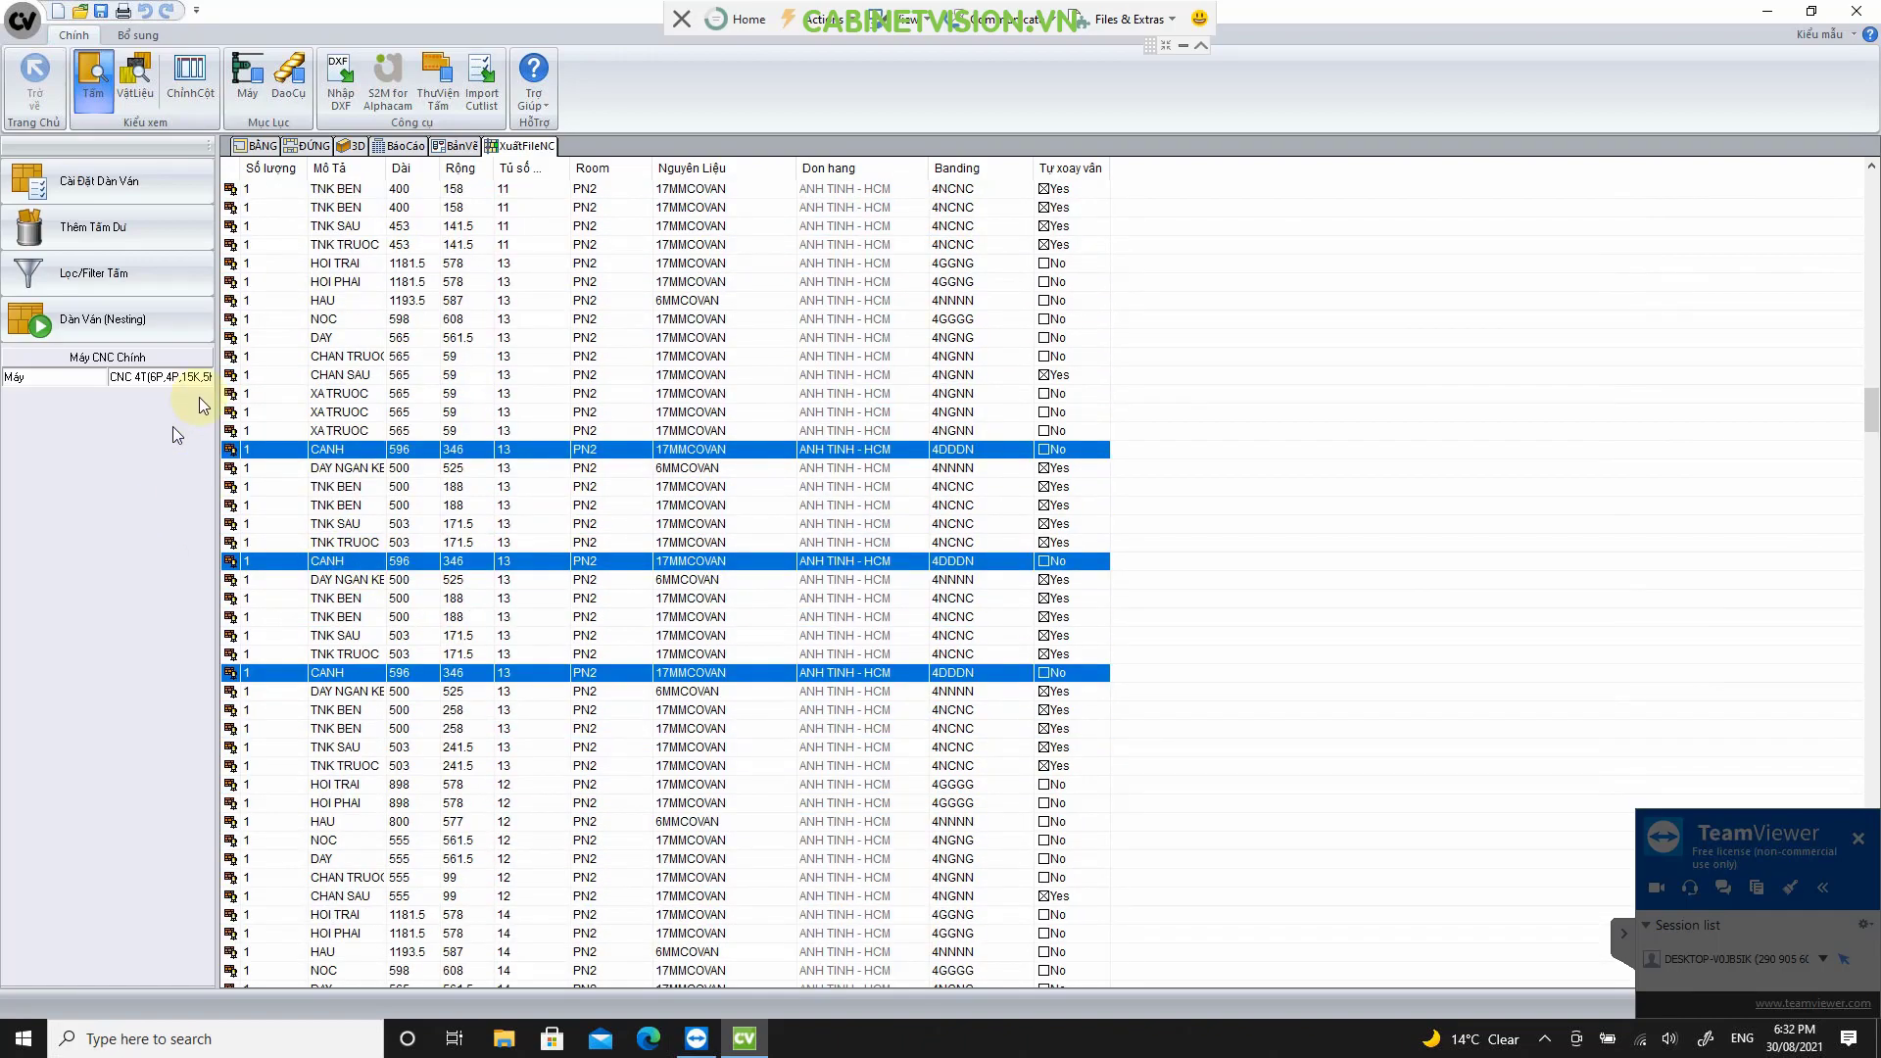
left_click(199, 377)
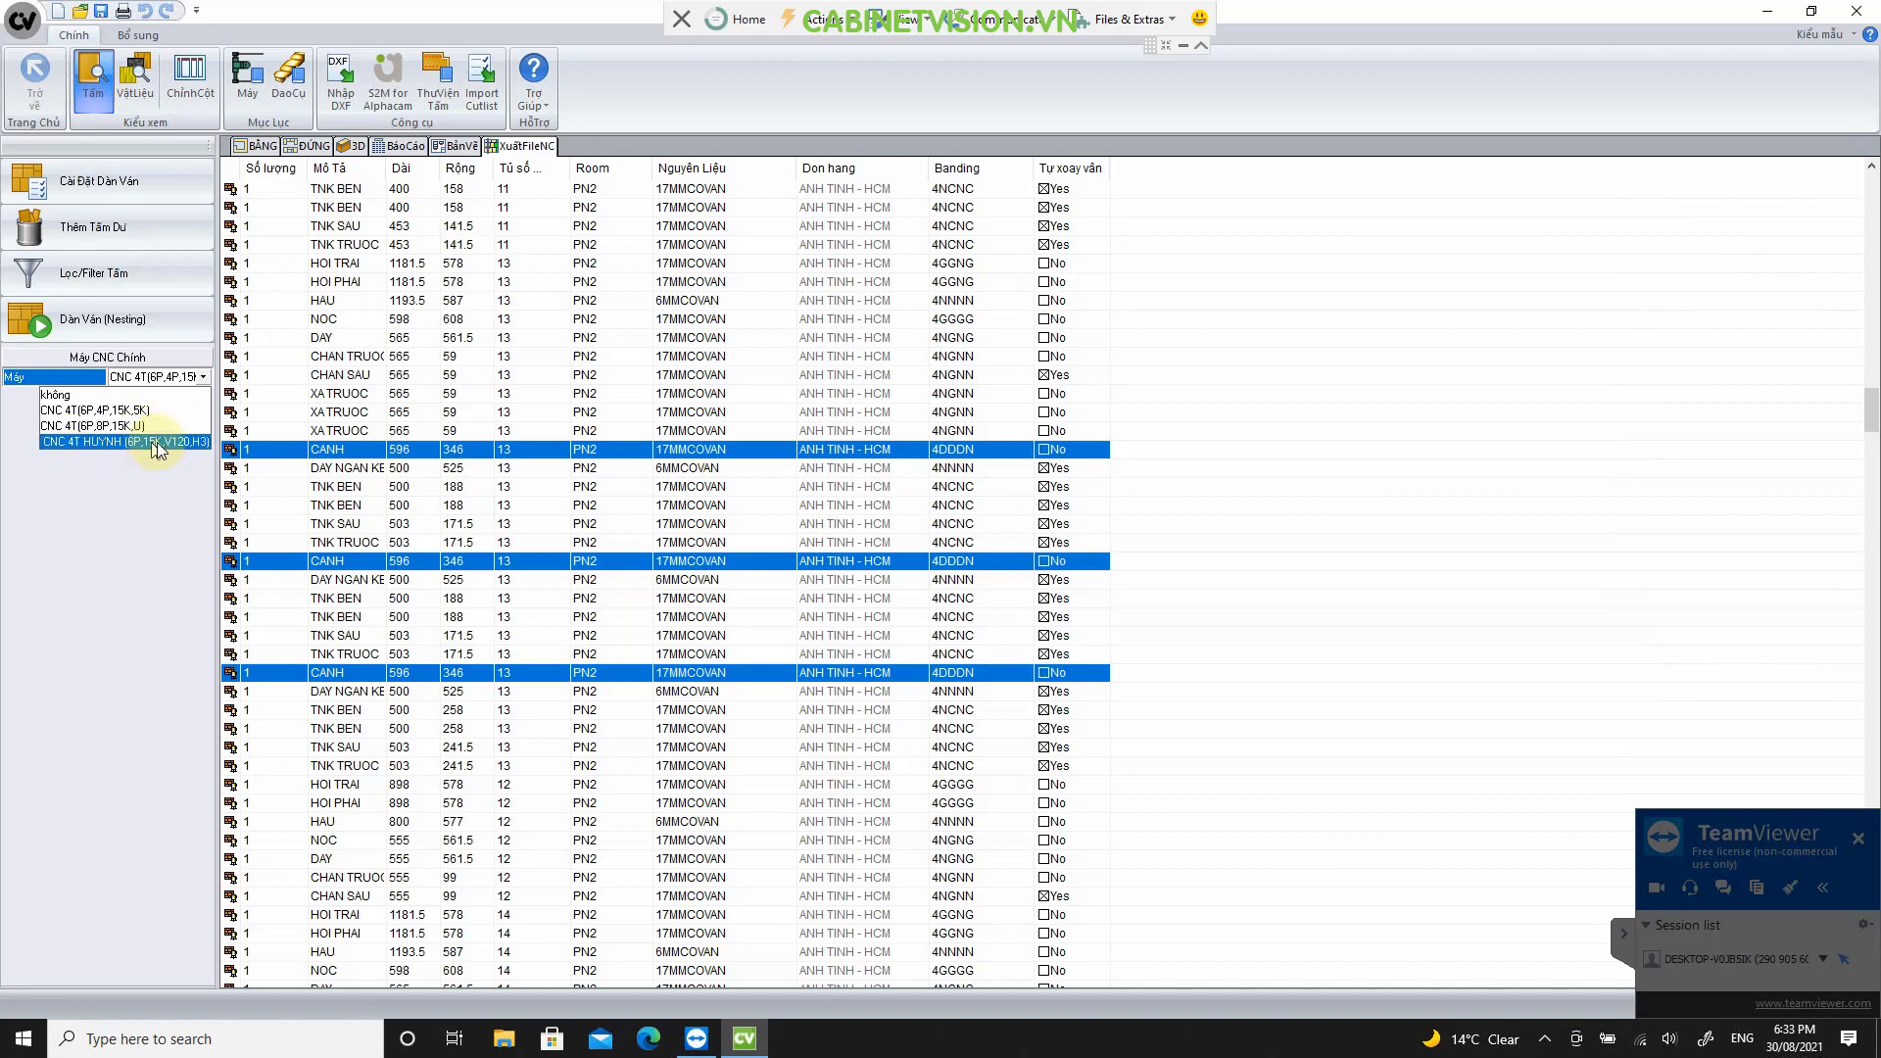
Keep machine CNC 4T(6P.4P.15K.5K) and run Dàn Ván nesting for the CANH parts.
left_click(94, 412)
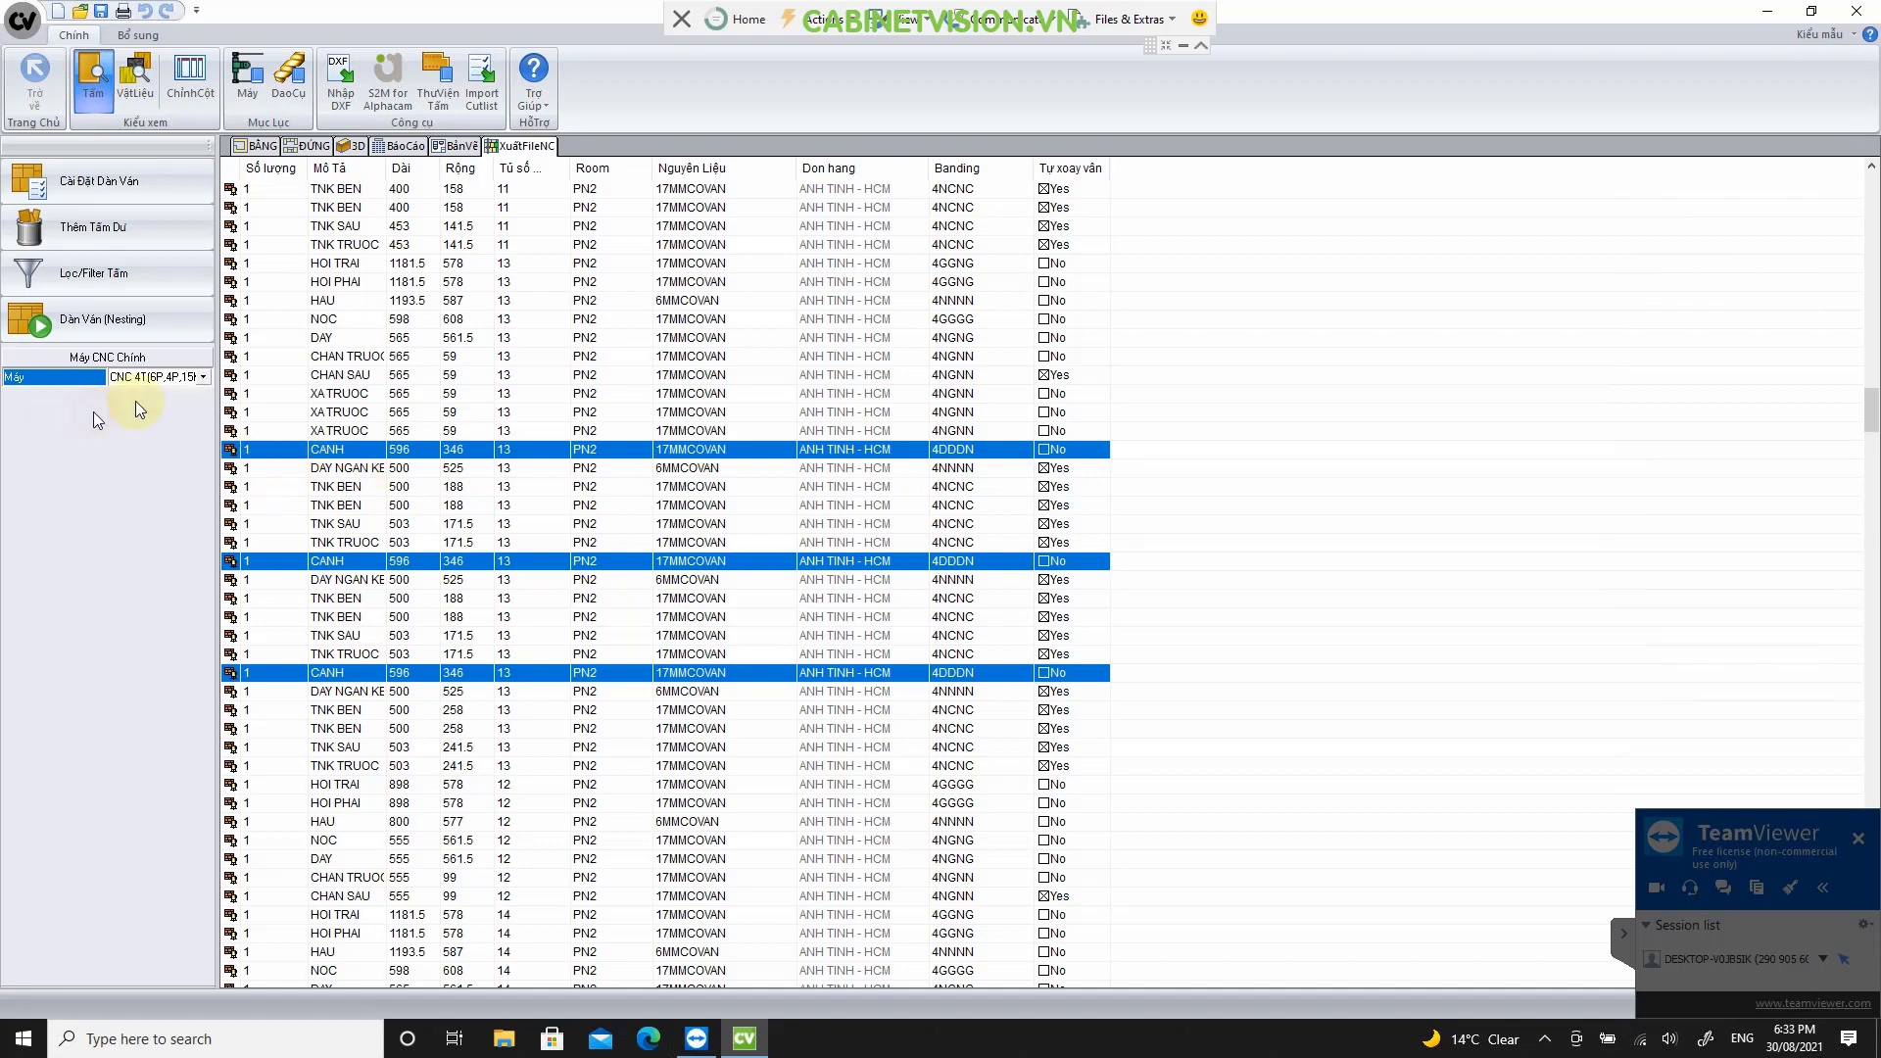
left_click(143, 323)
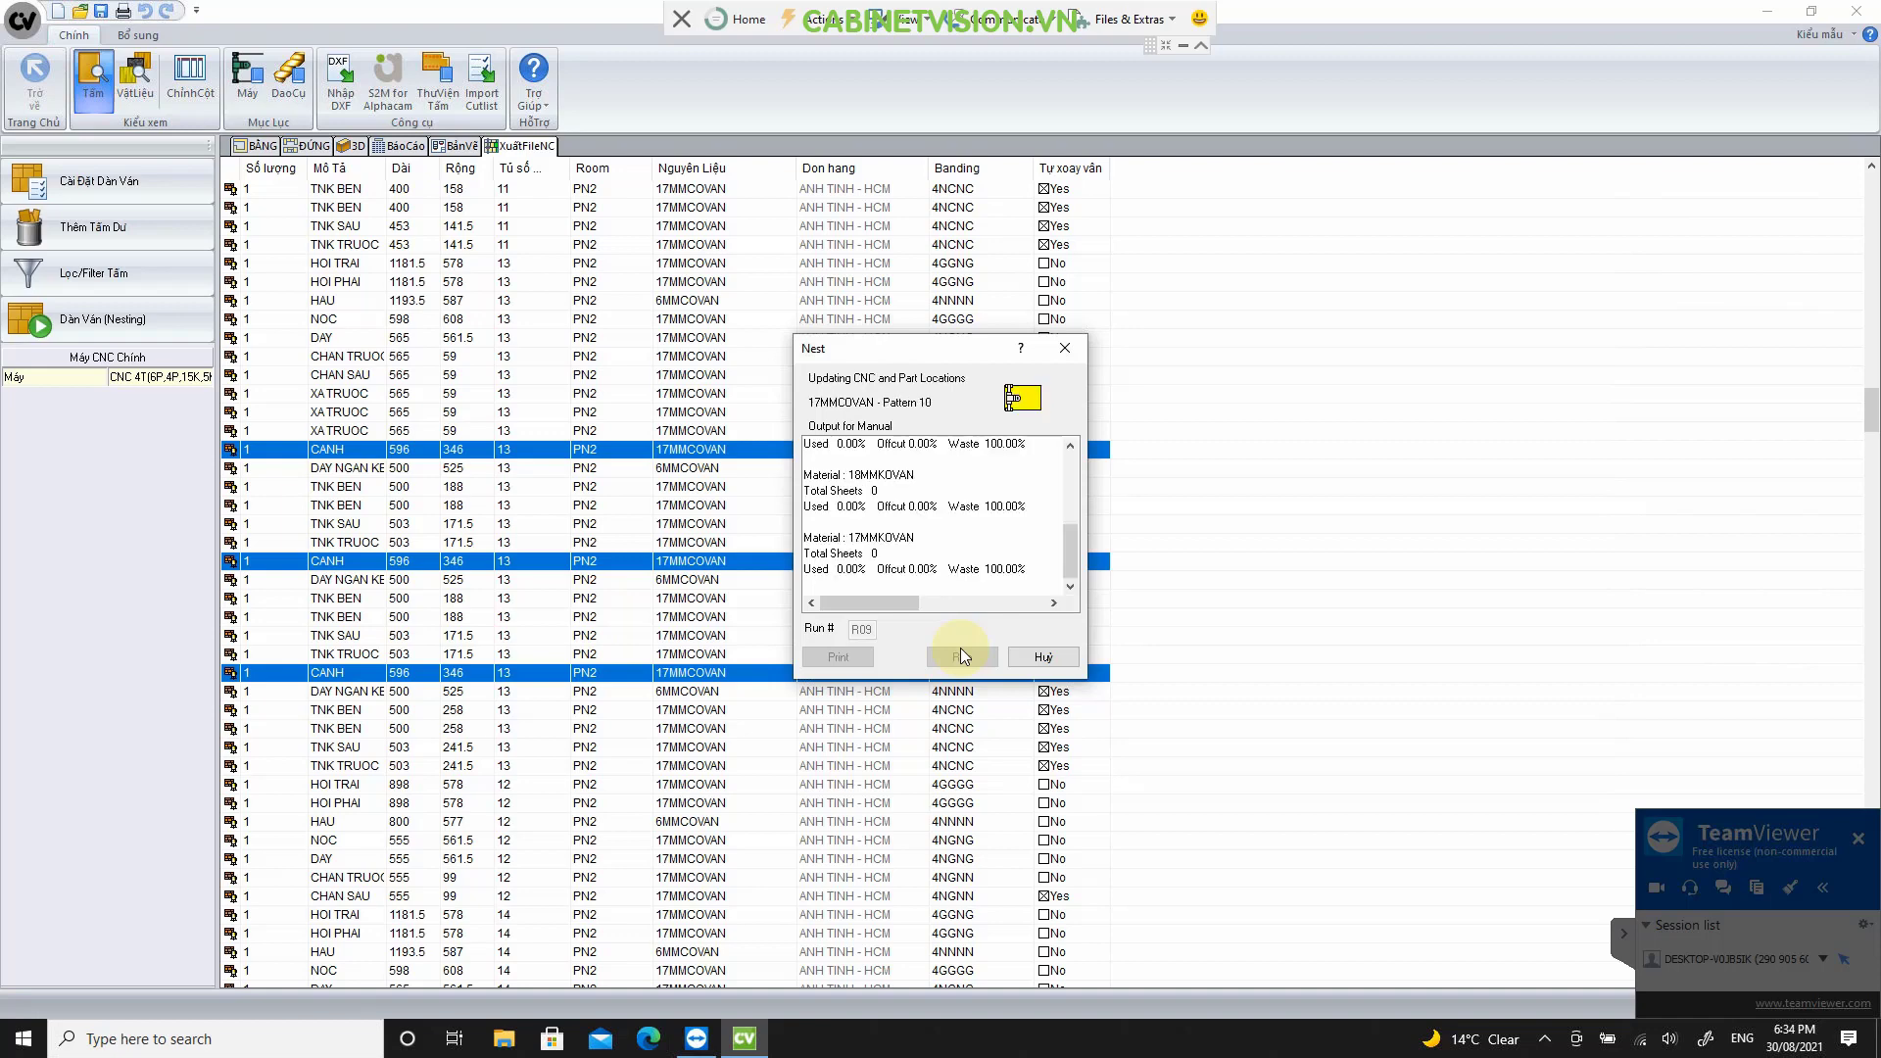
Show the first 17MMCOVAN cut pattern, confirm its Properties, and switch to textured display.
left_click(960, 656)
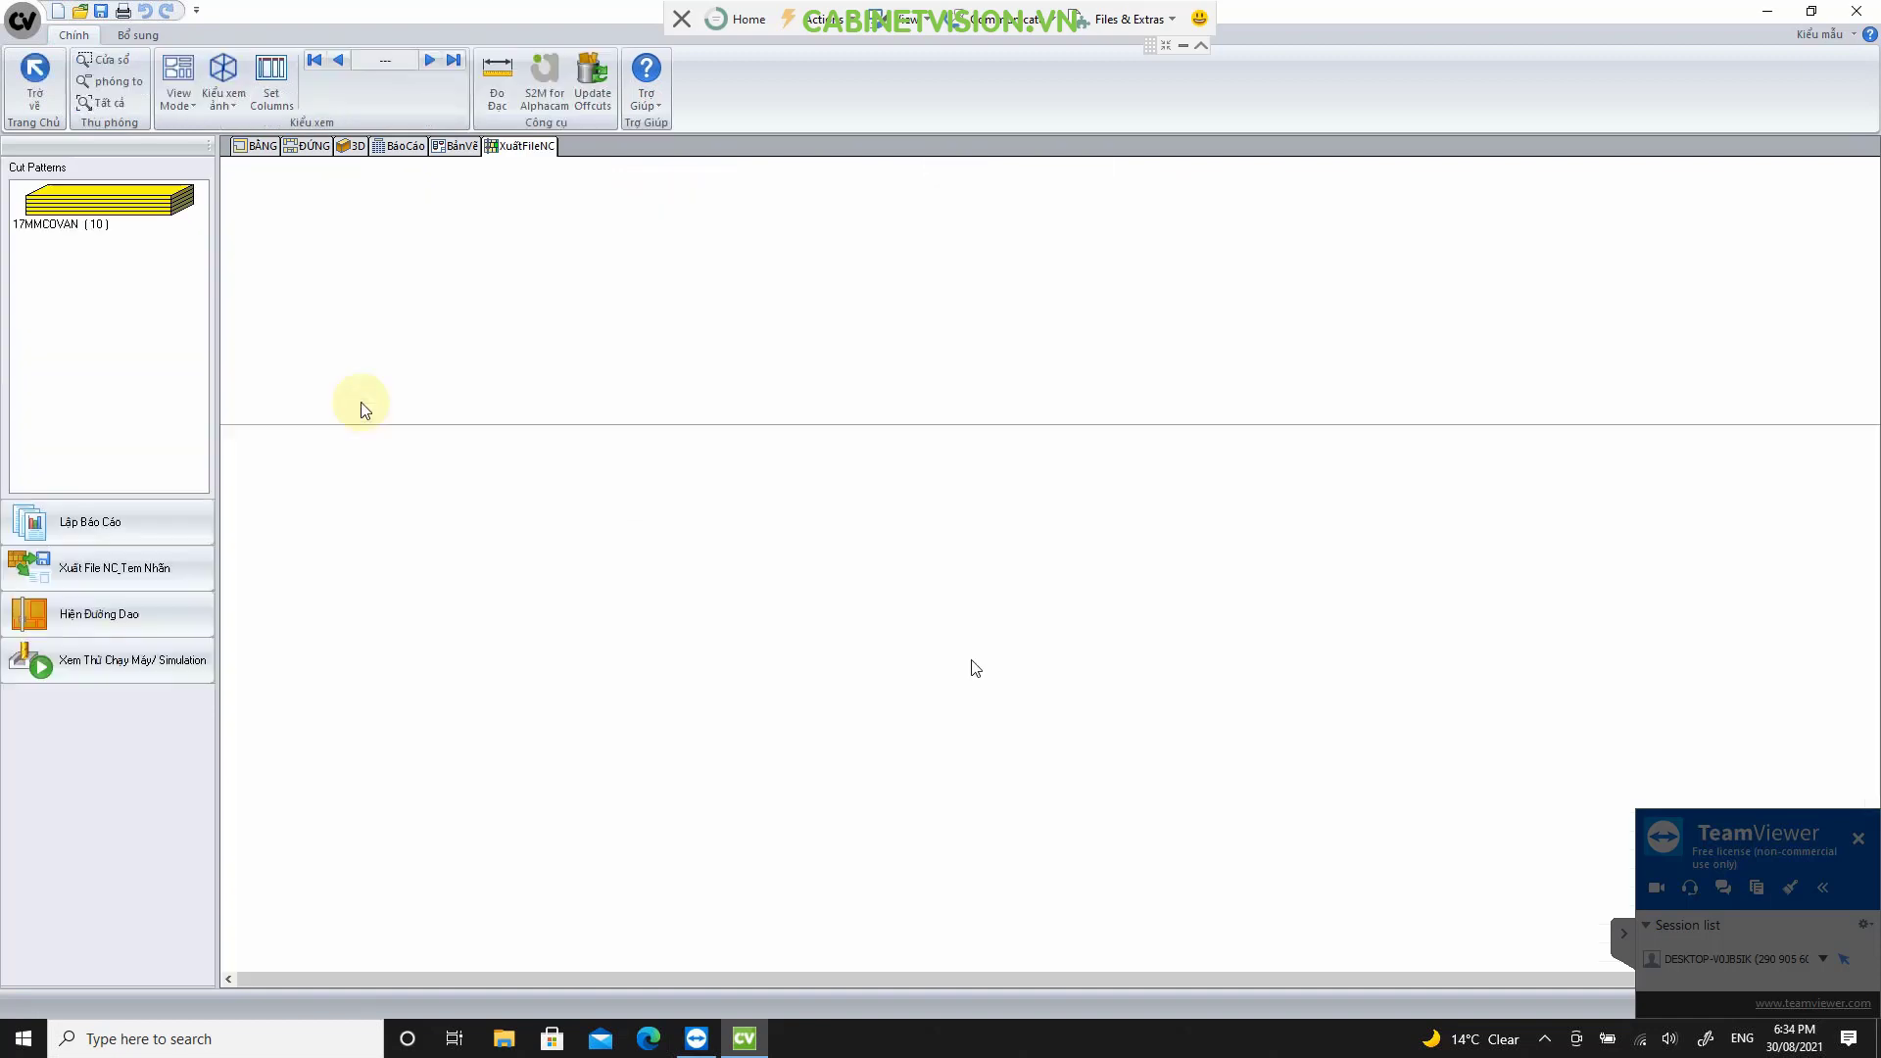
left_click(110, 208)
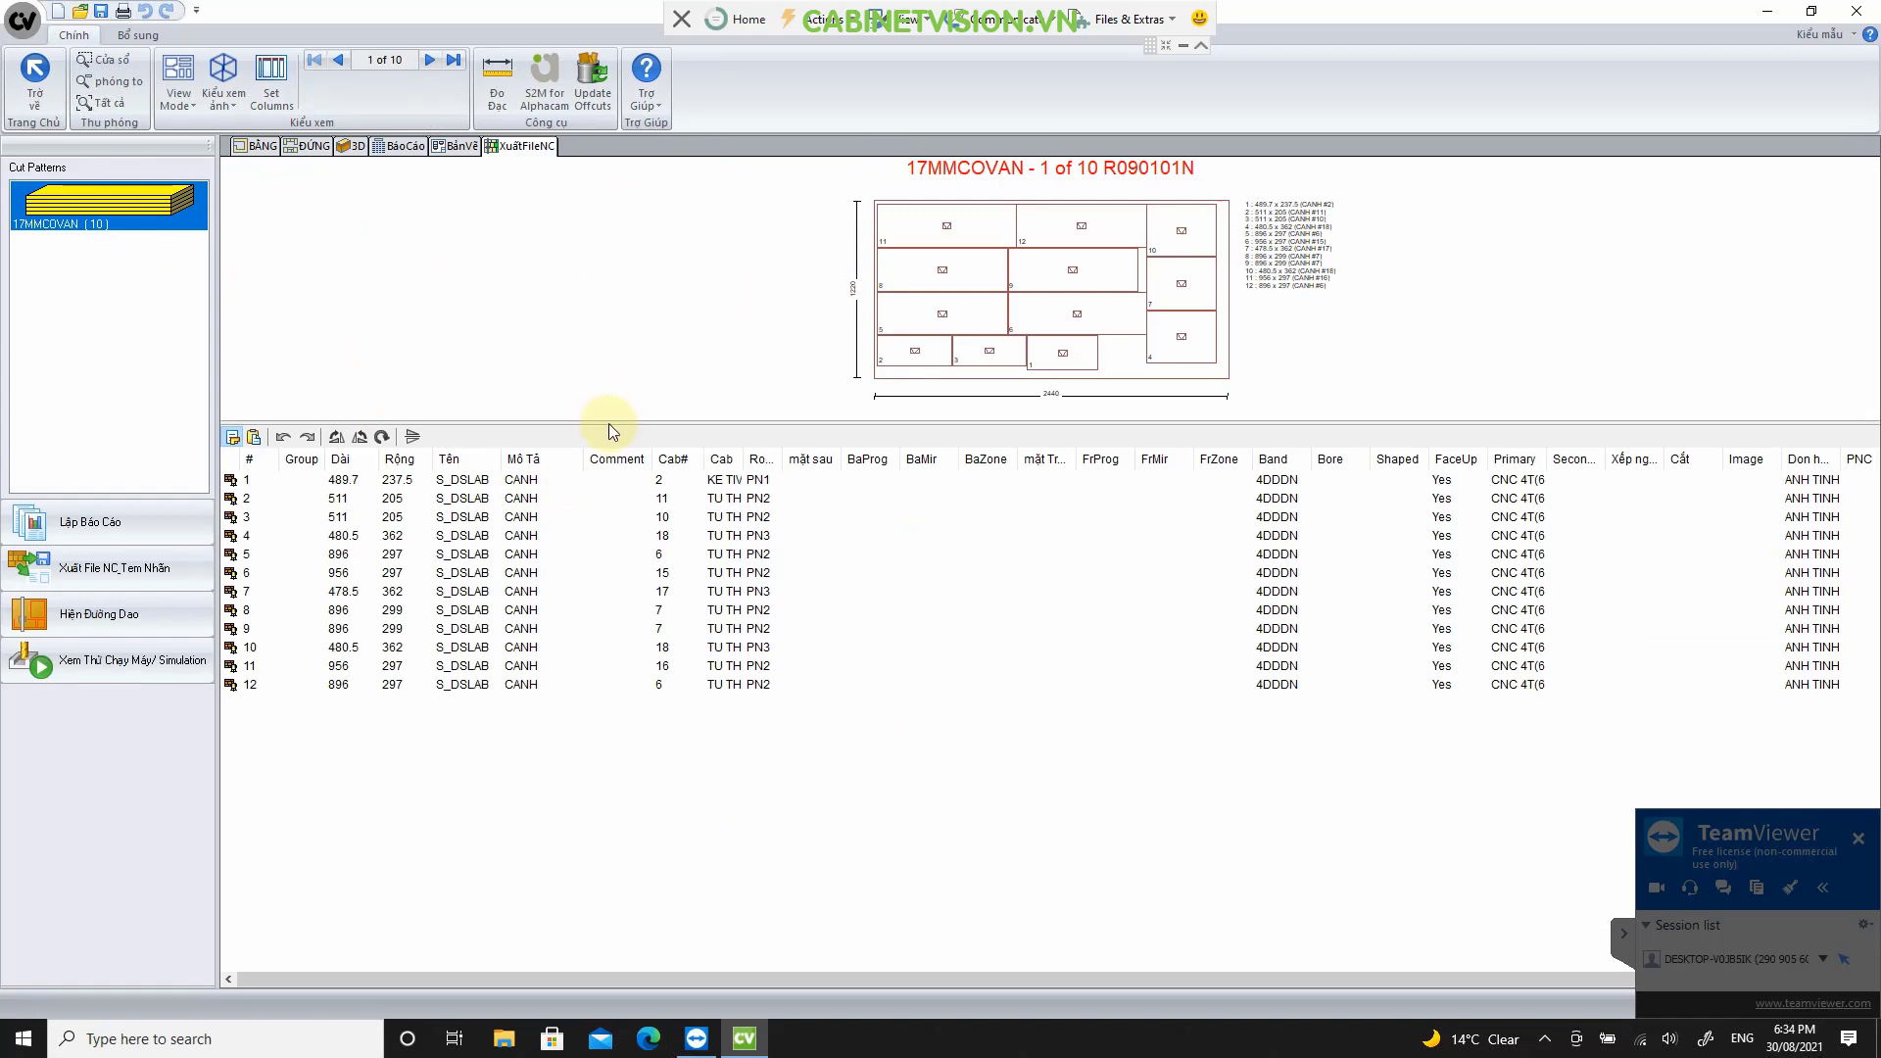
left_click_drag(608, 423, 608, 599)
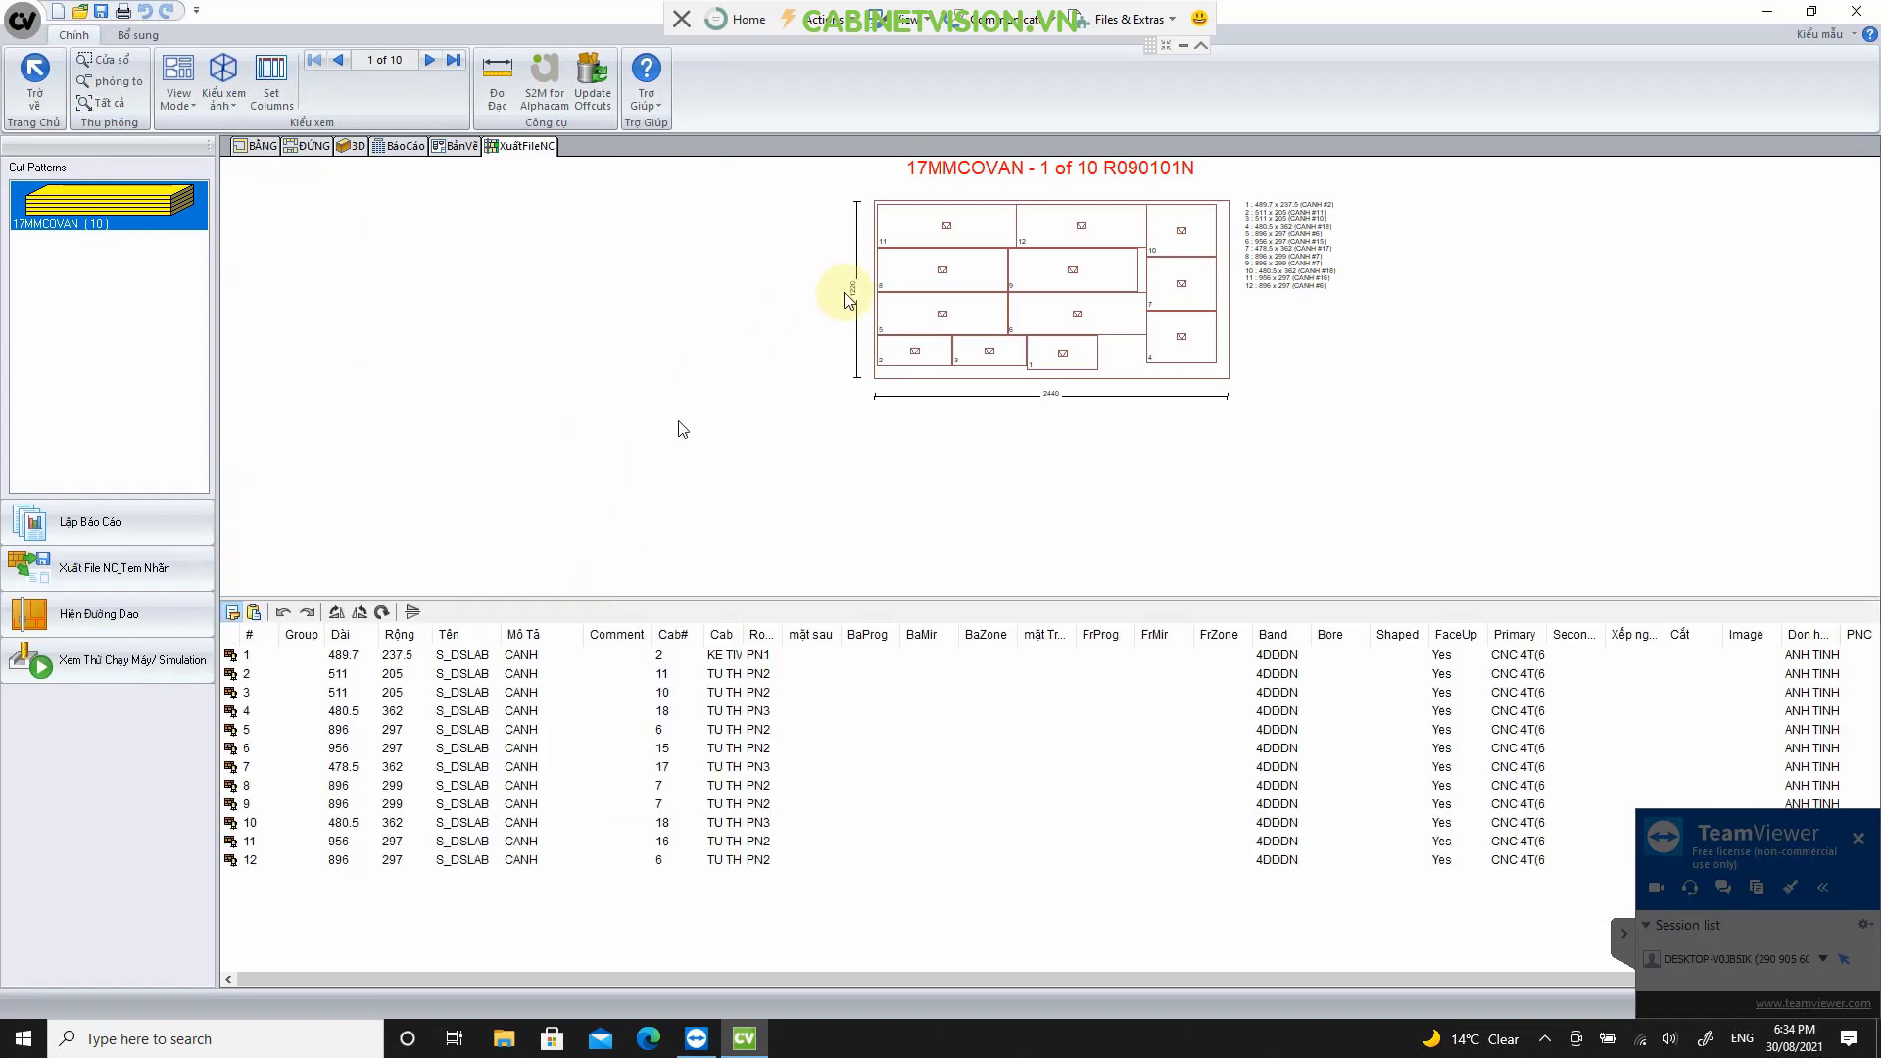
scroll(849, 299, "up", 5)
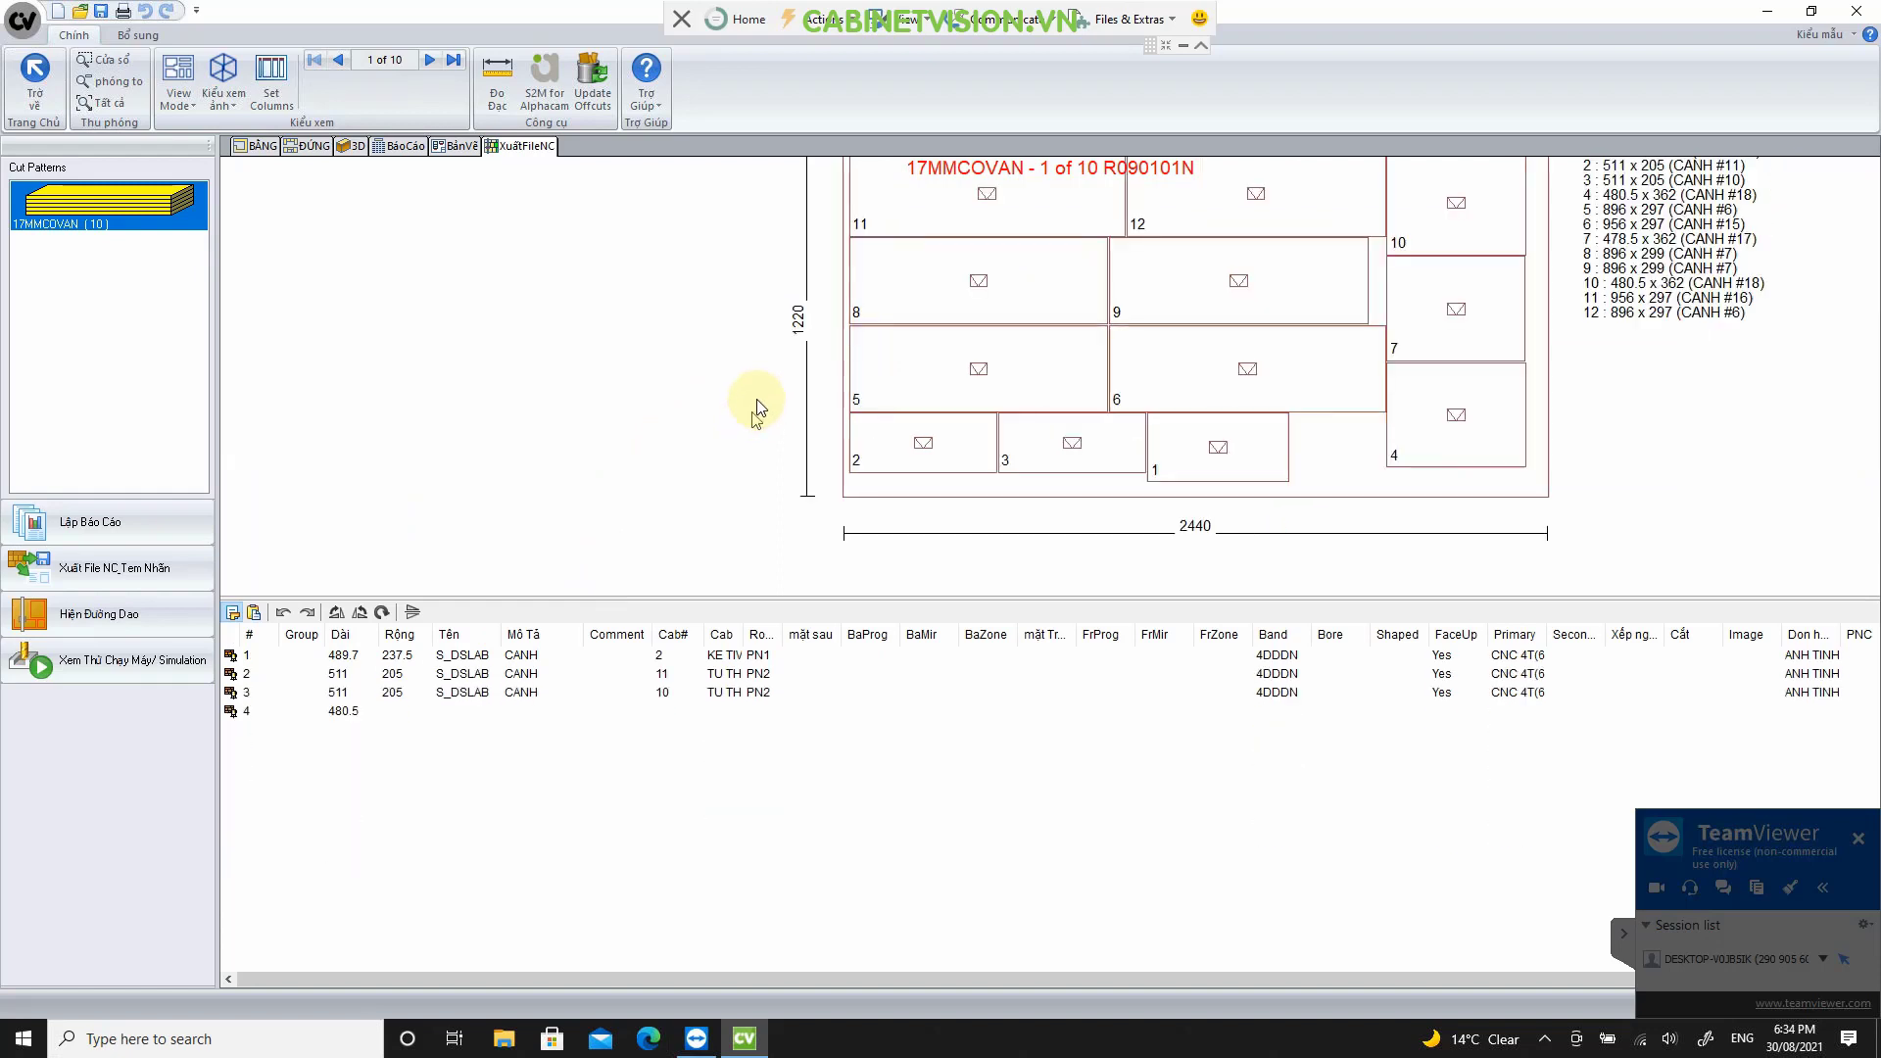
right_click(593, 392)
left_click(593, 514)
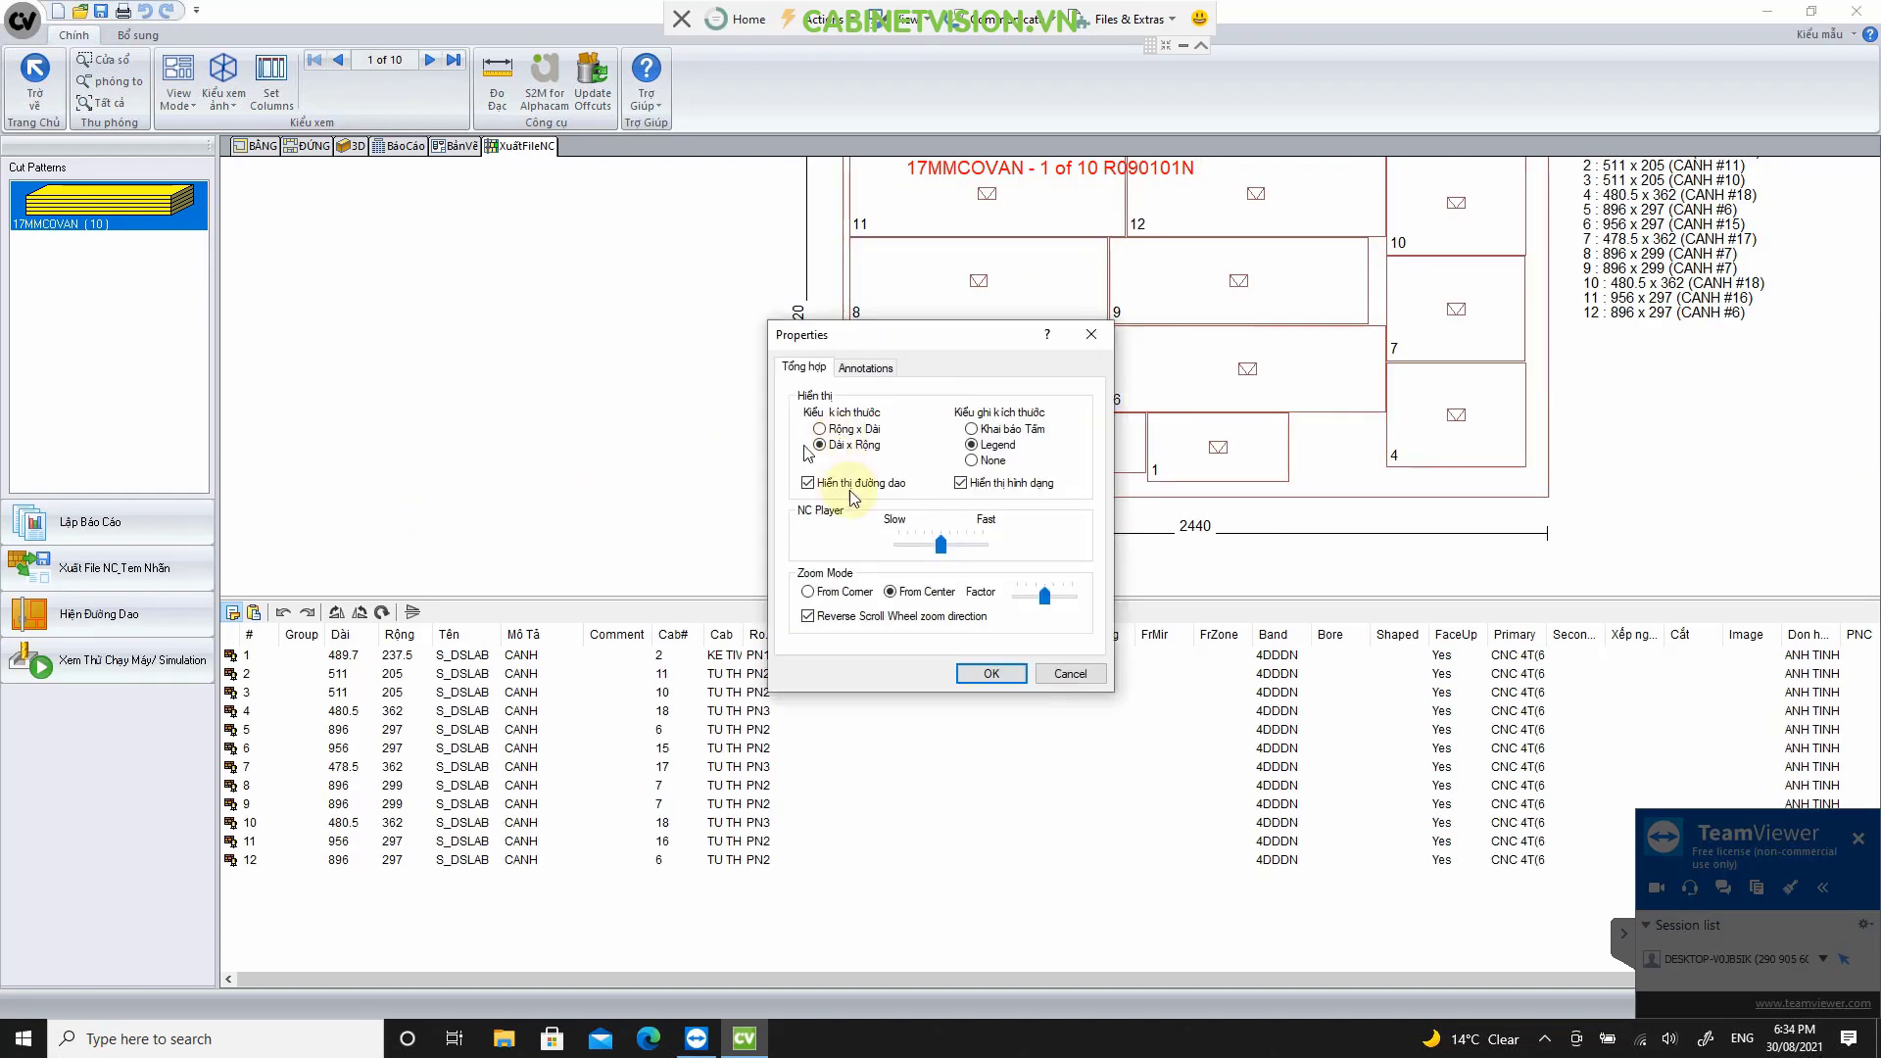
left_click(992, 672)
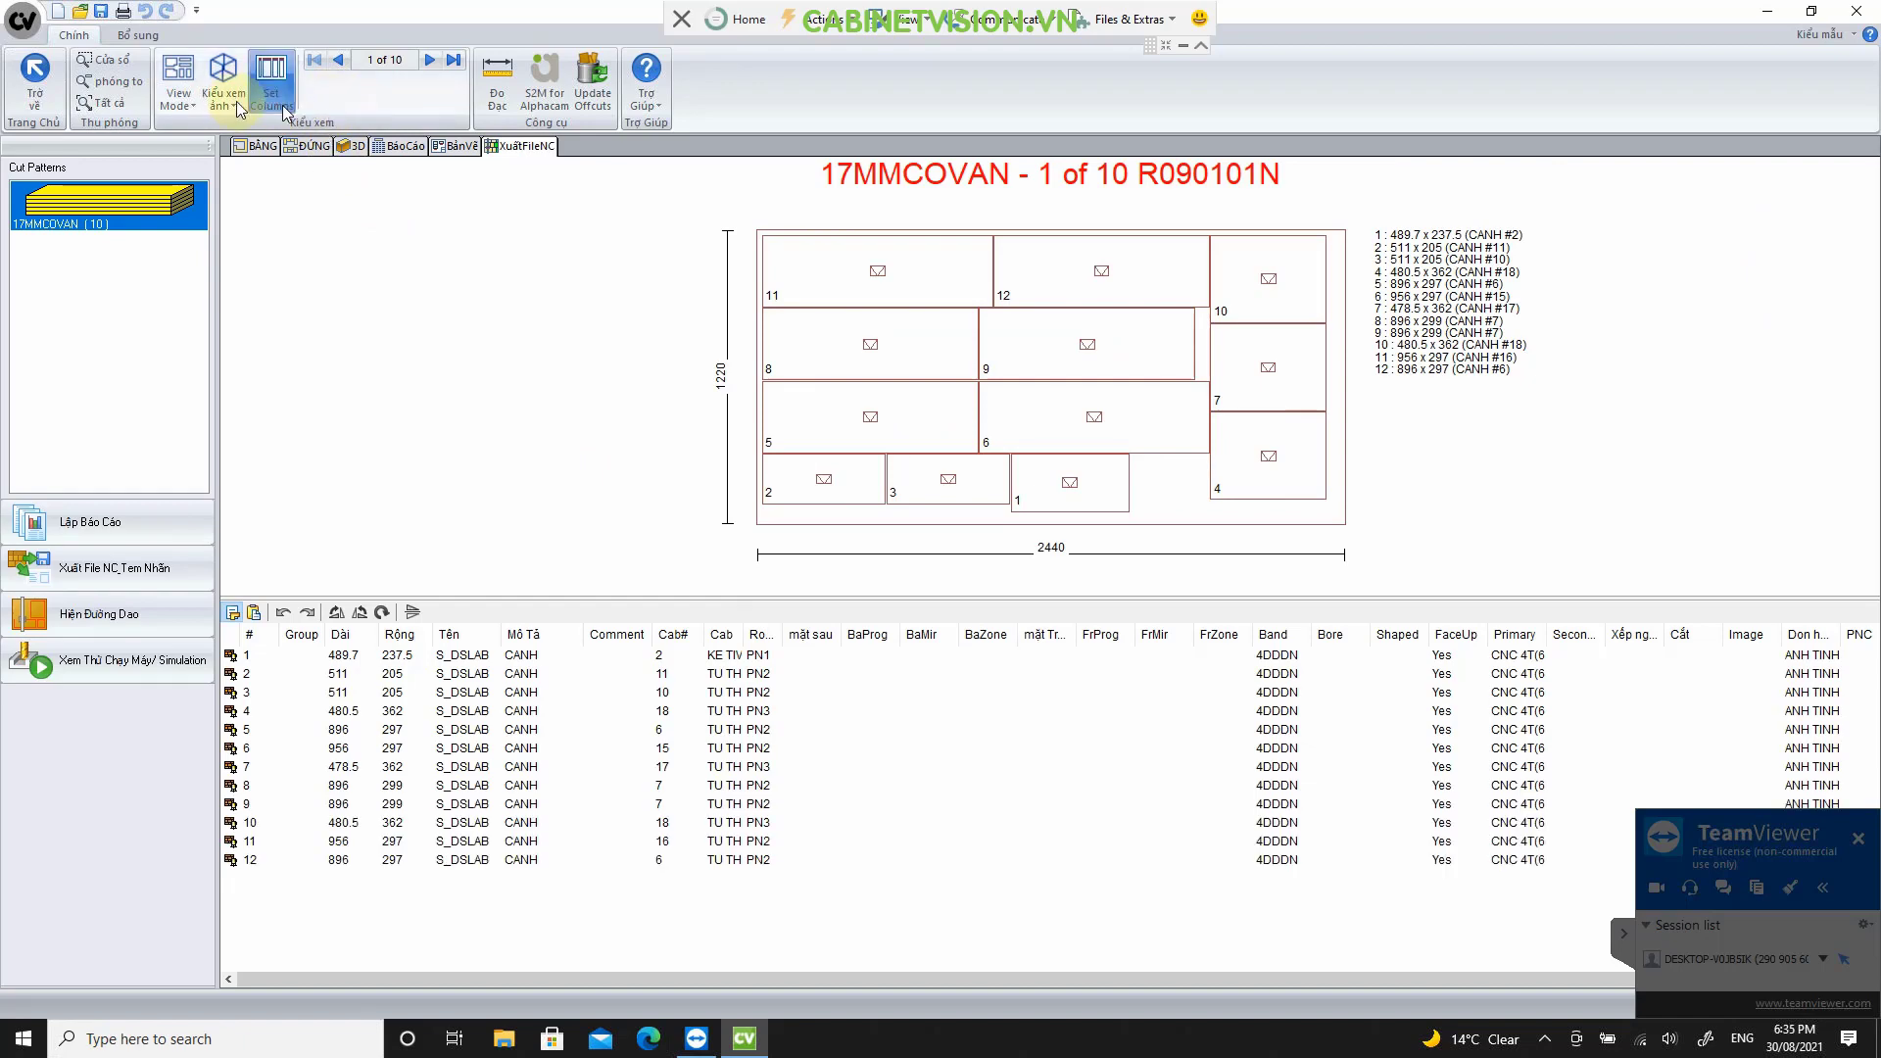
left_click(238, 103)
left_click(257, 217)
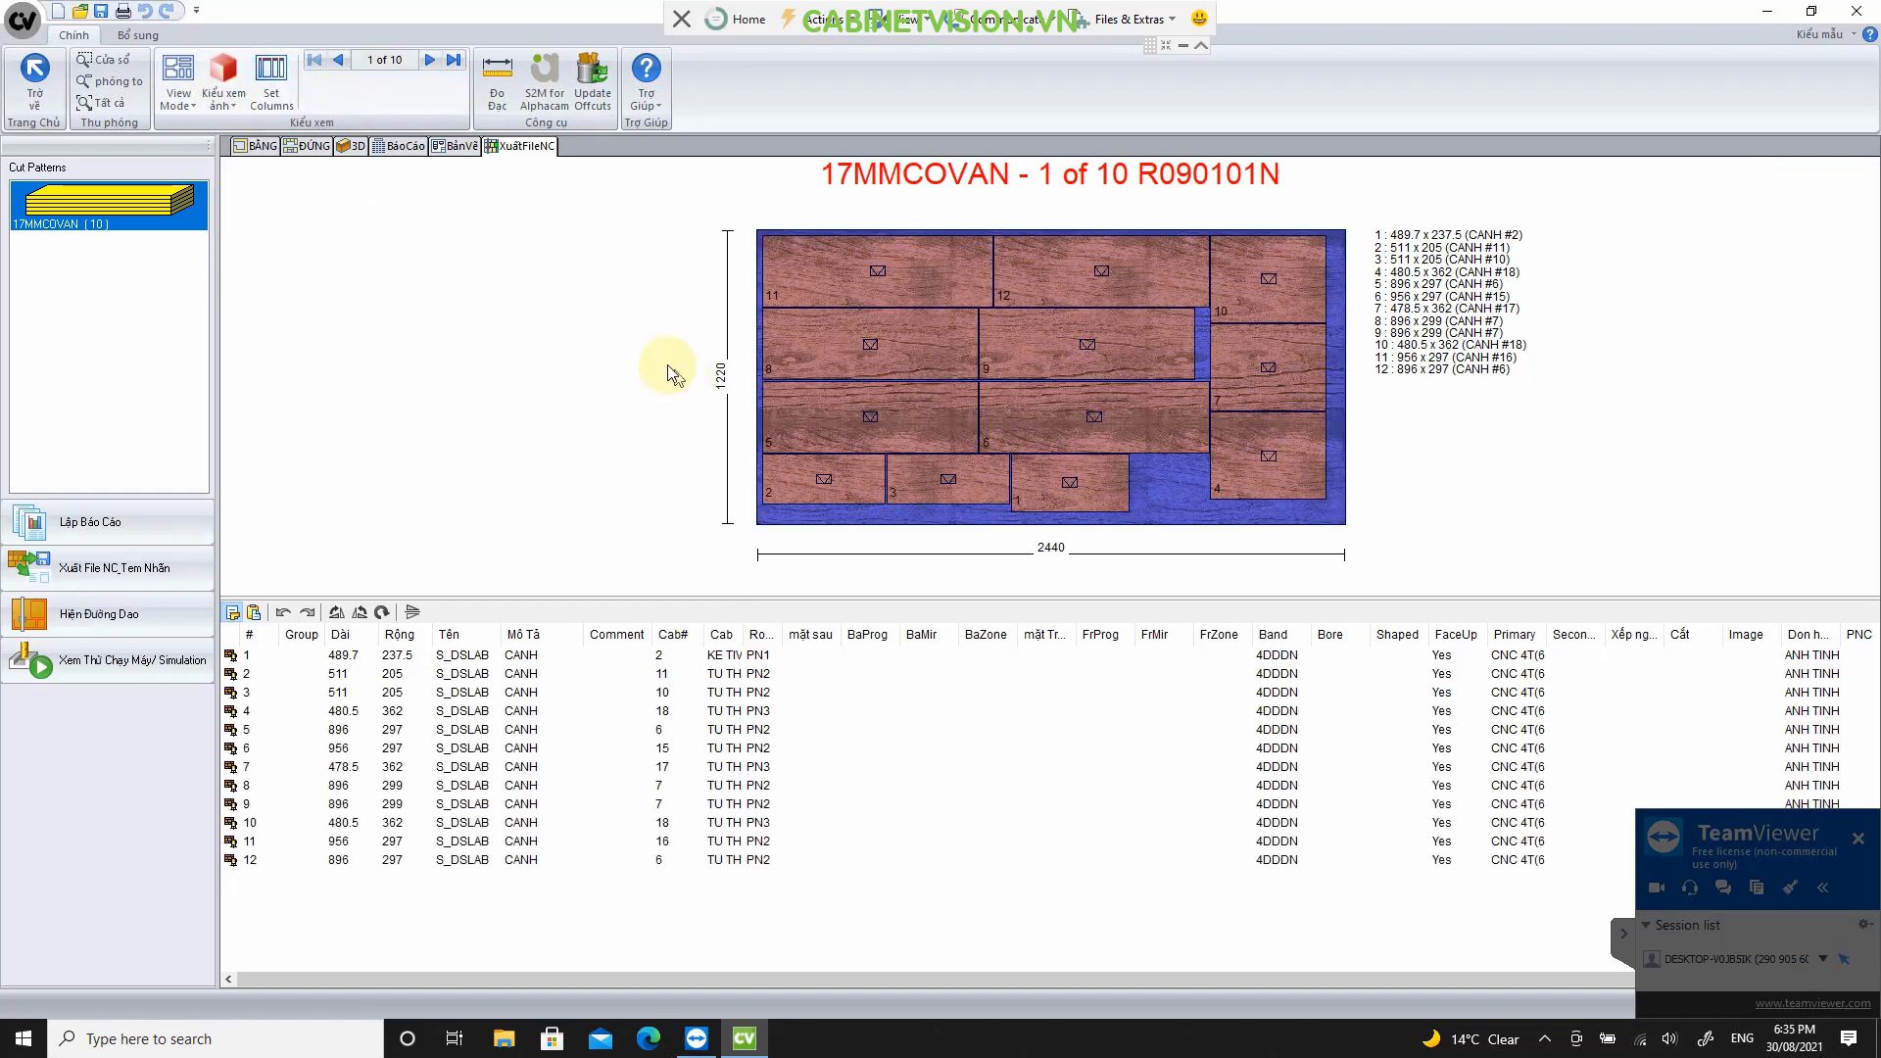
Step through the cut patterns to 9 of 10 and launch its Xem Thử Chạy Máy simulation.
left_click(425, 59)
left_click(426, 61)
left_click(428, 63)
left_click(429, 66)
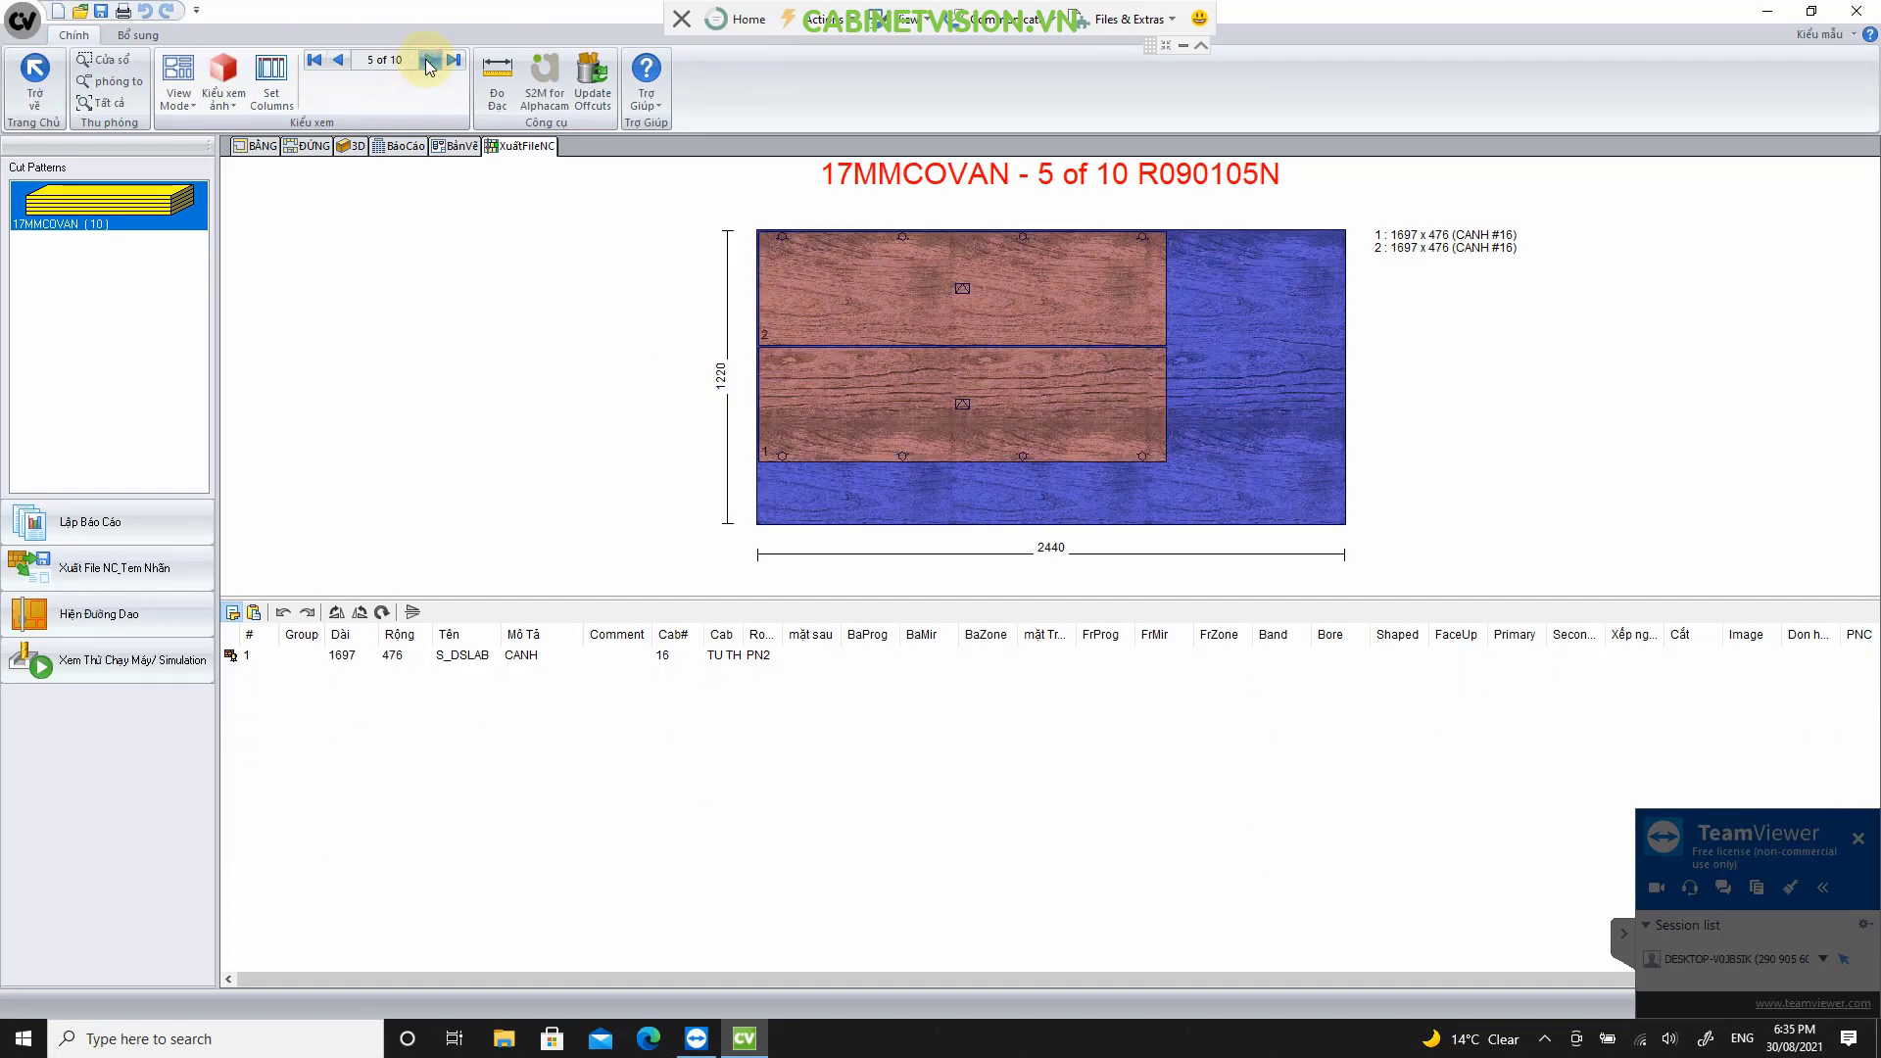
left_click(429, 62)
left_click(430, 63)
left_click(429, 63)
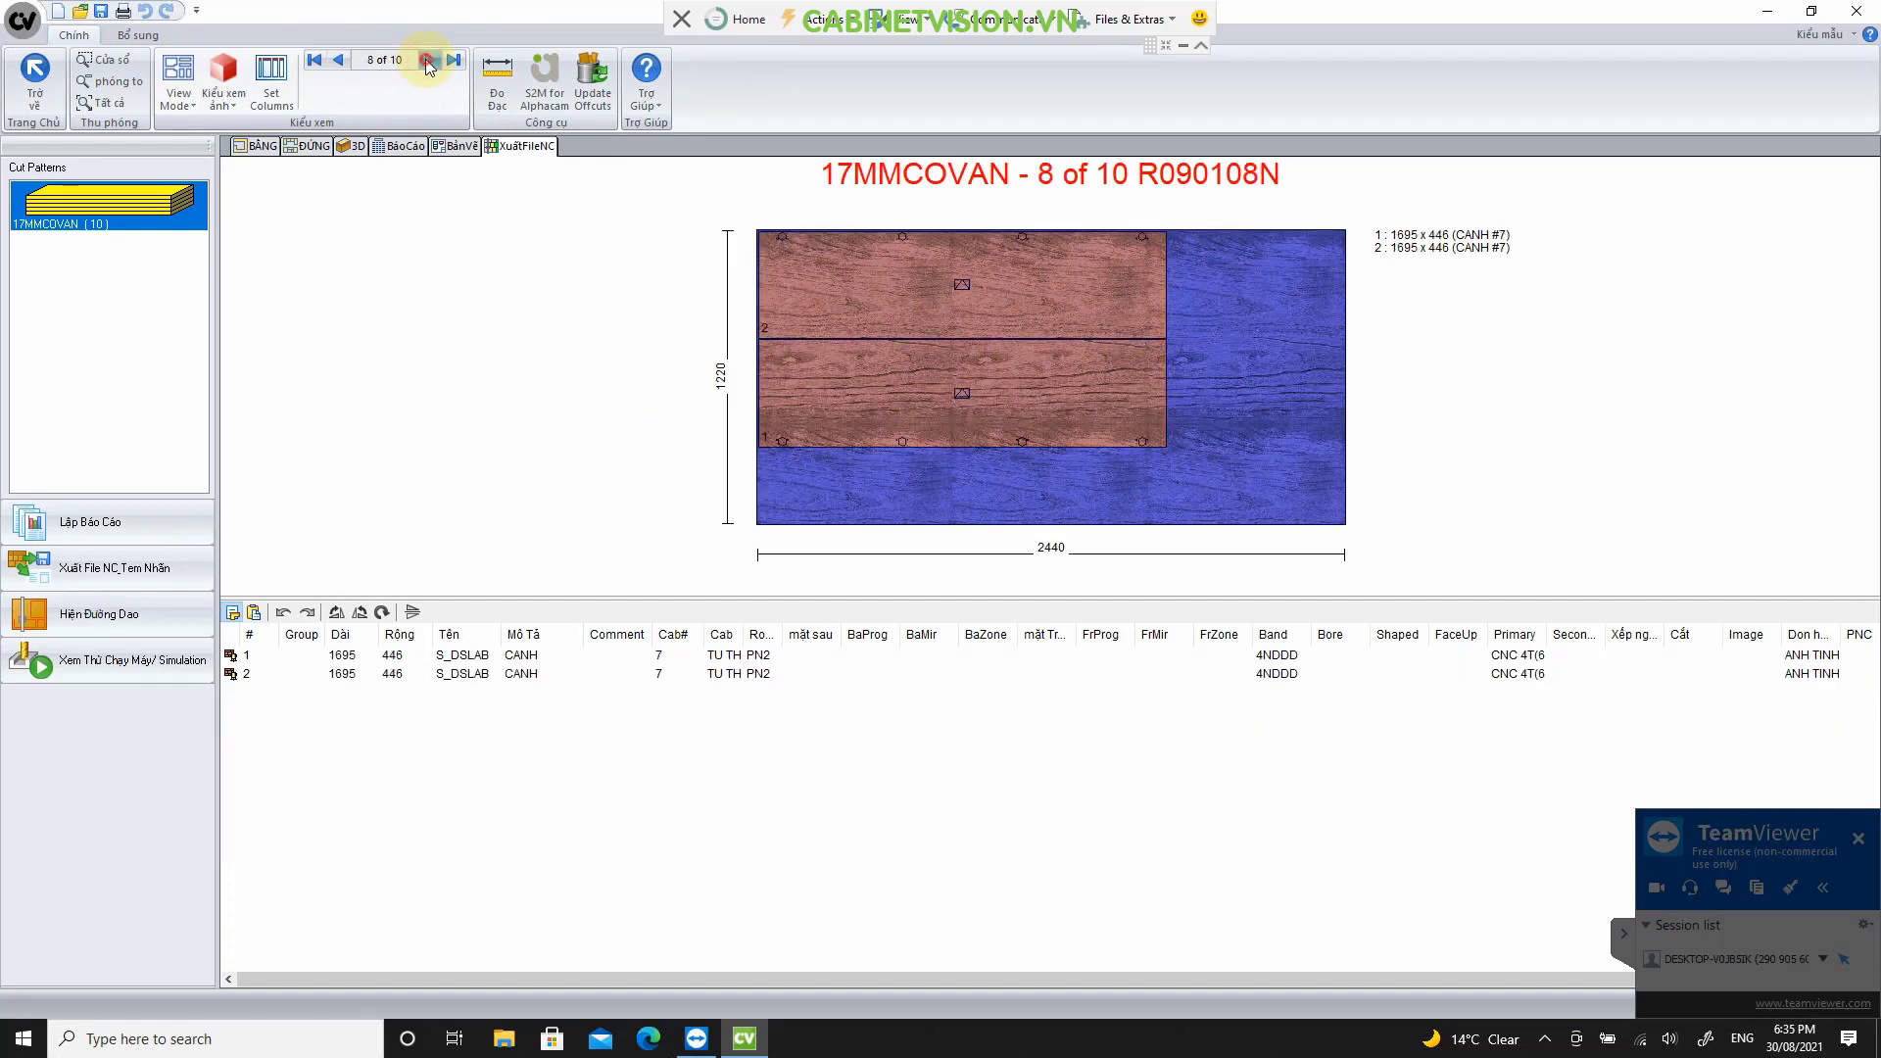
left_click(429, 63)
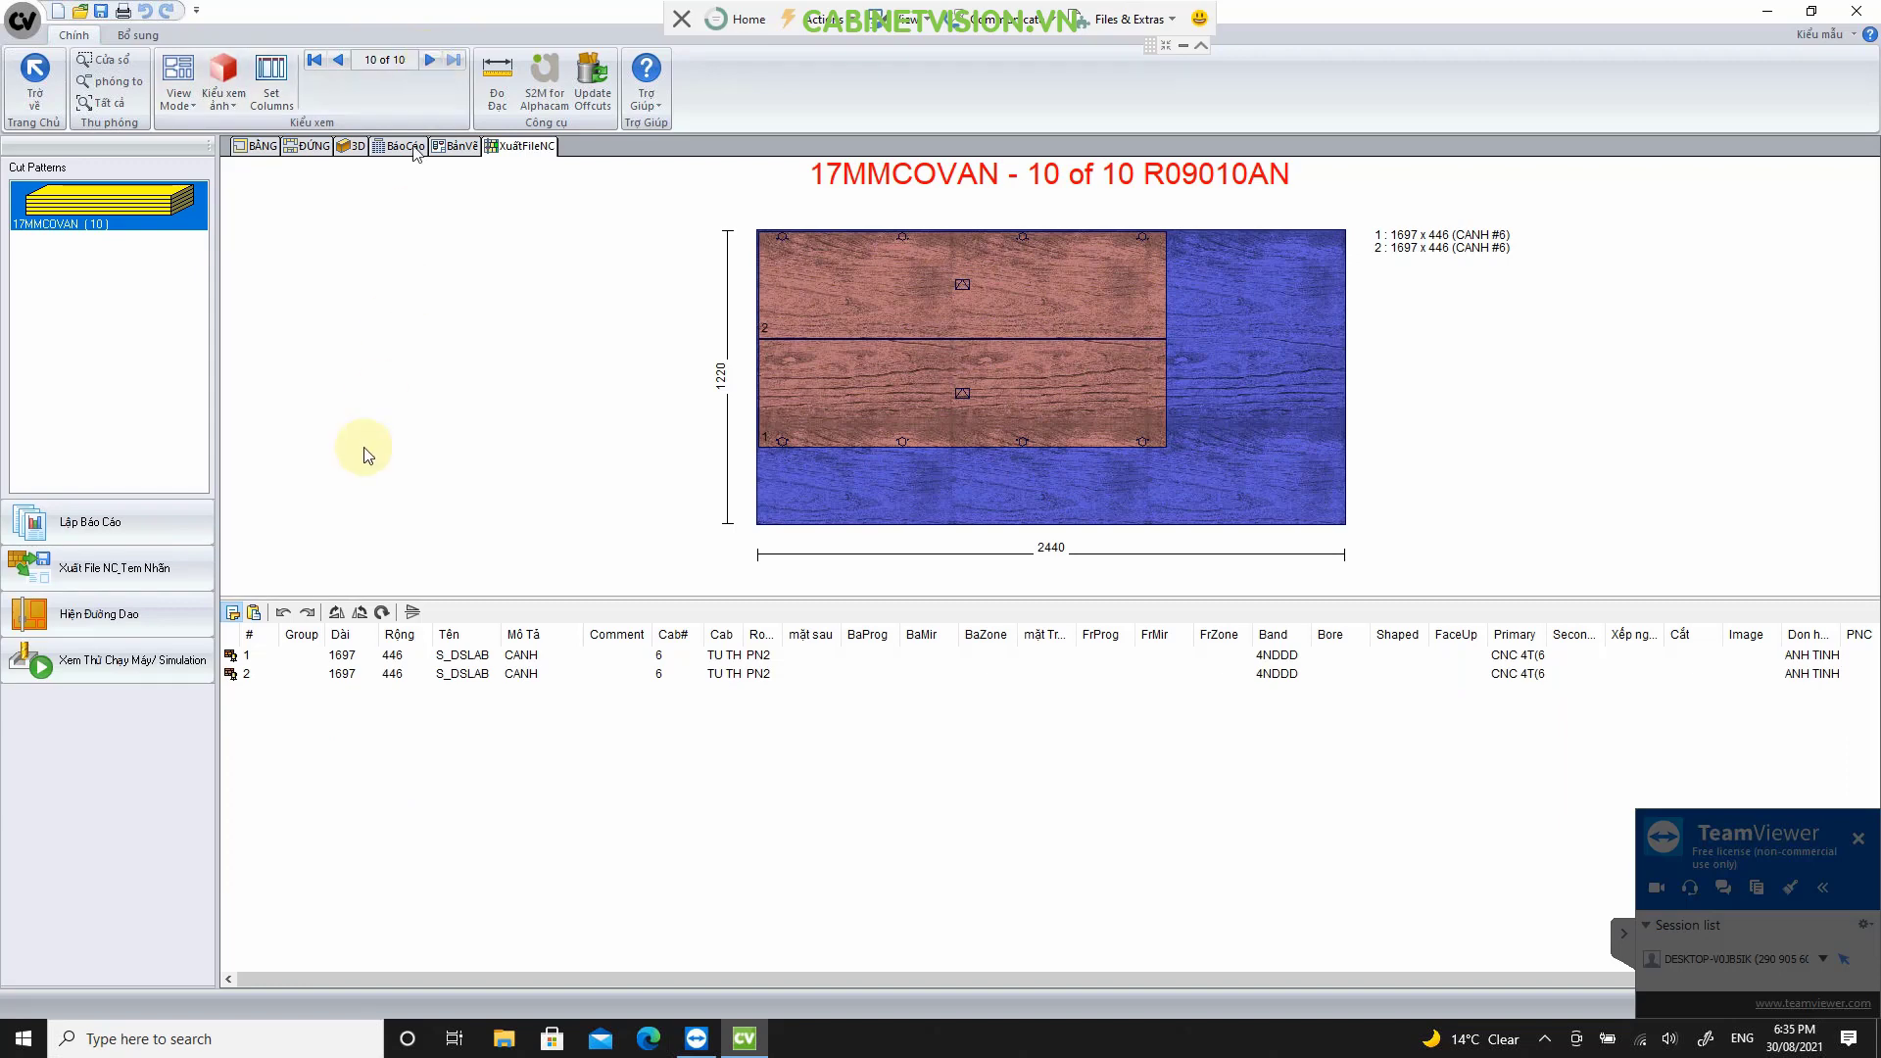
left_click(428, 59)
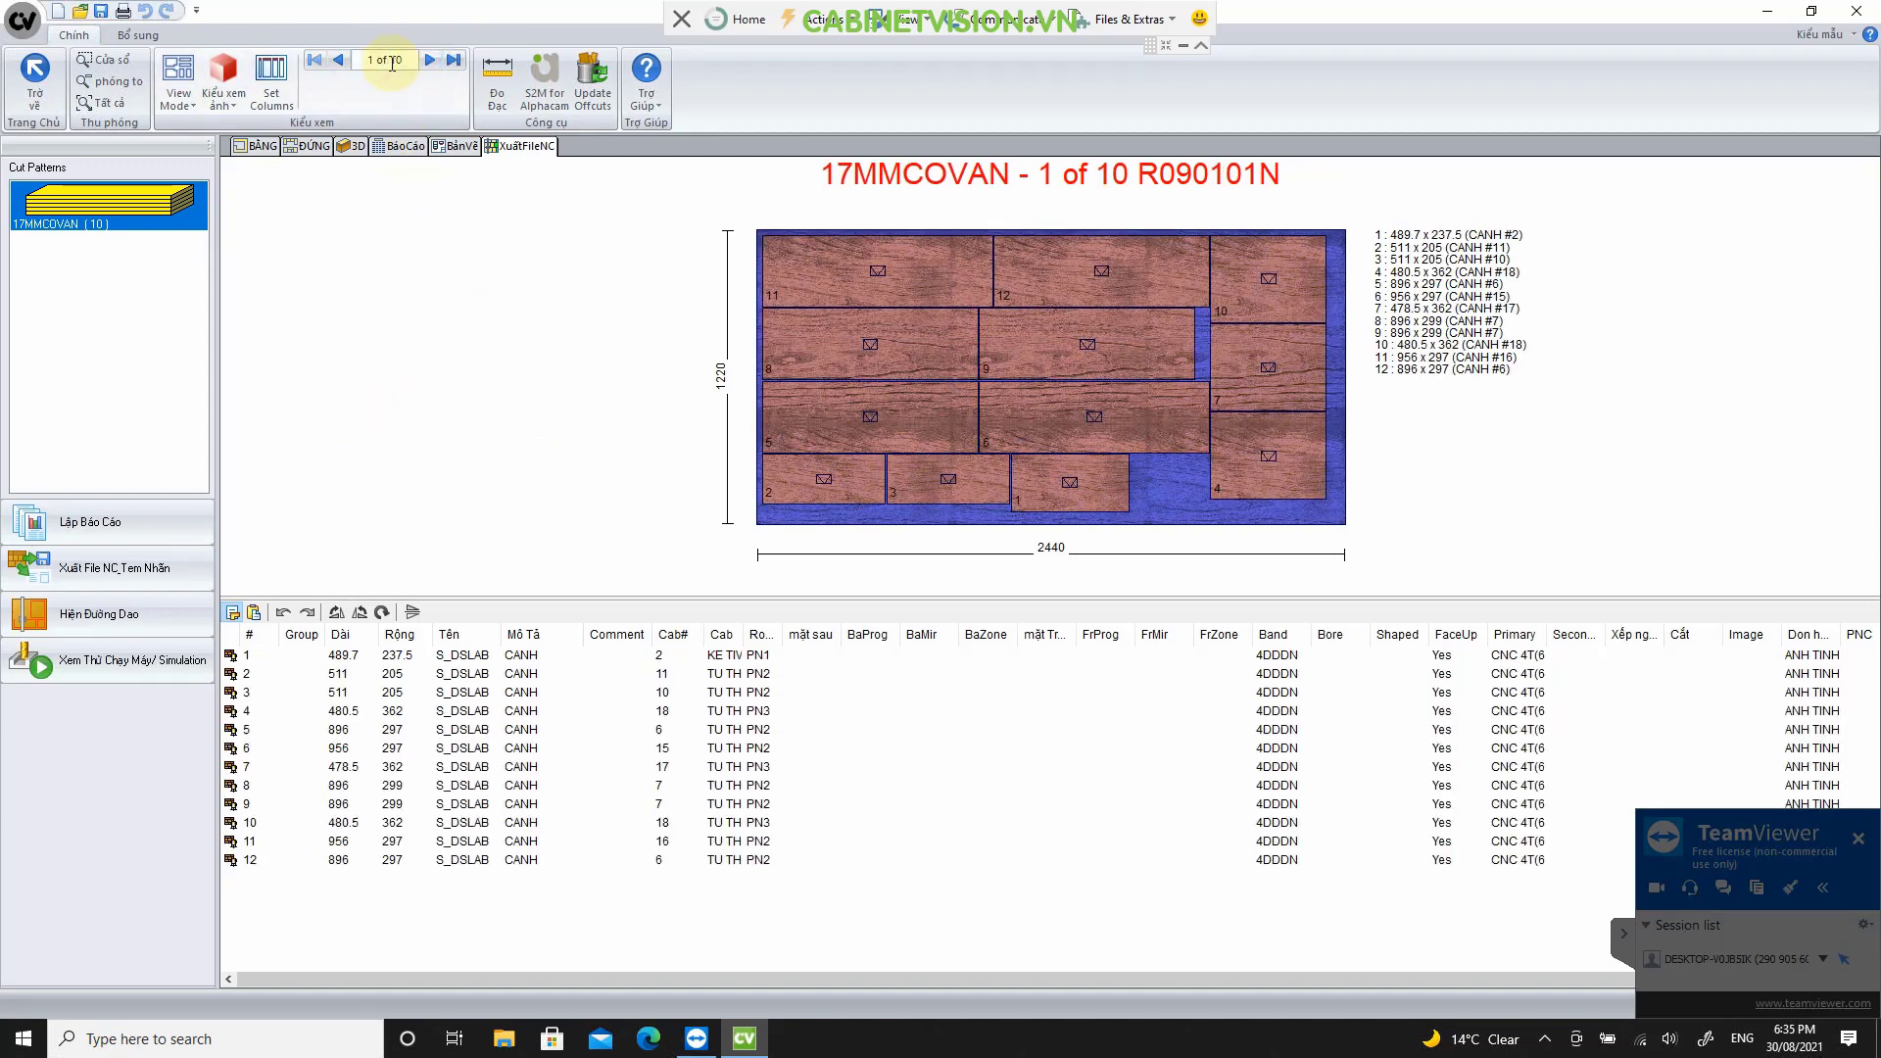
left_click(339, 59)
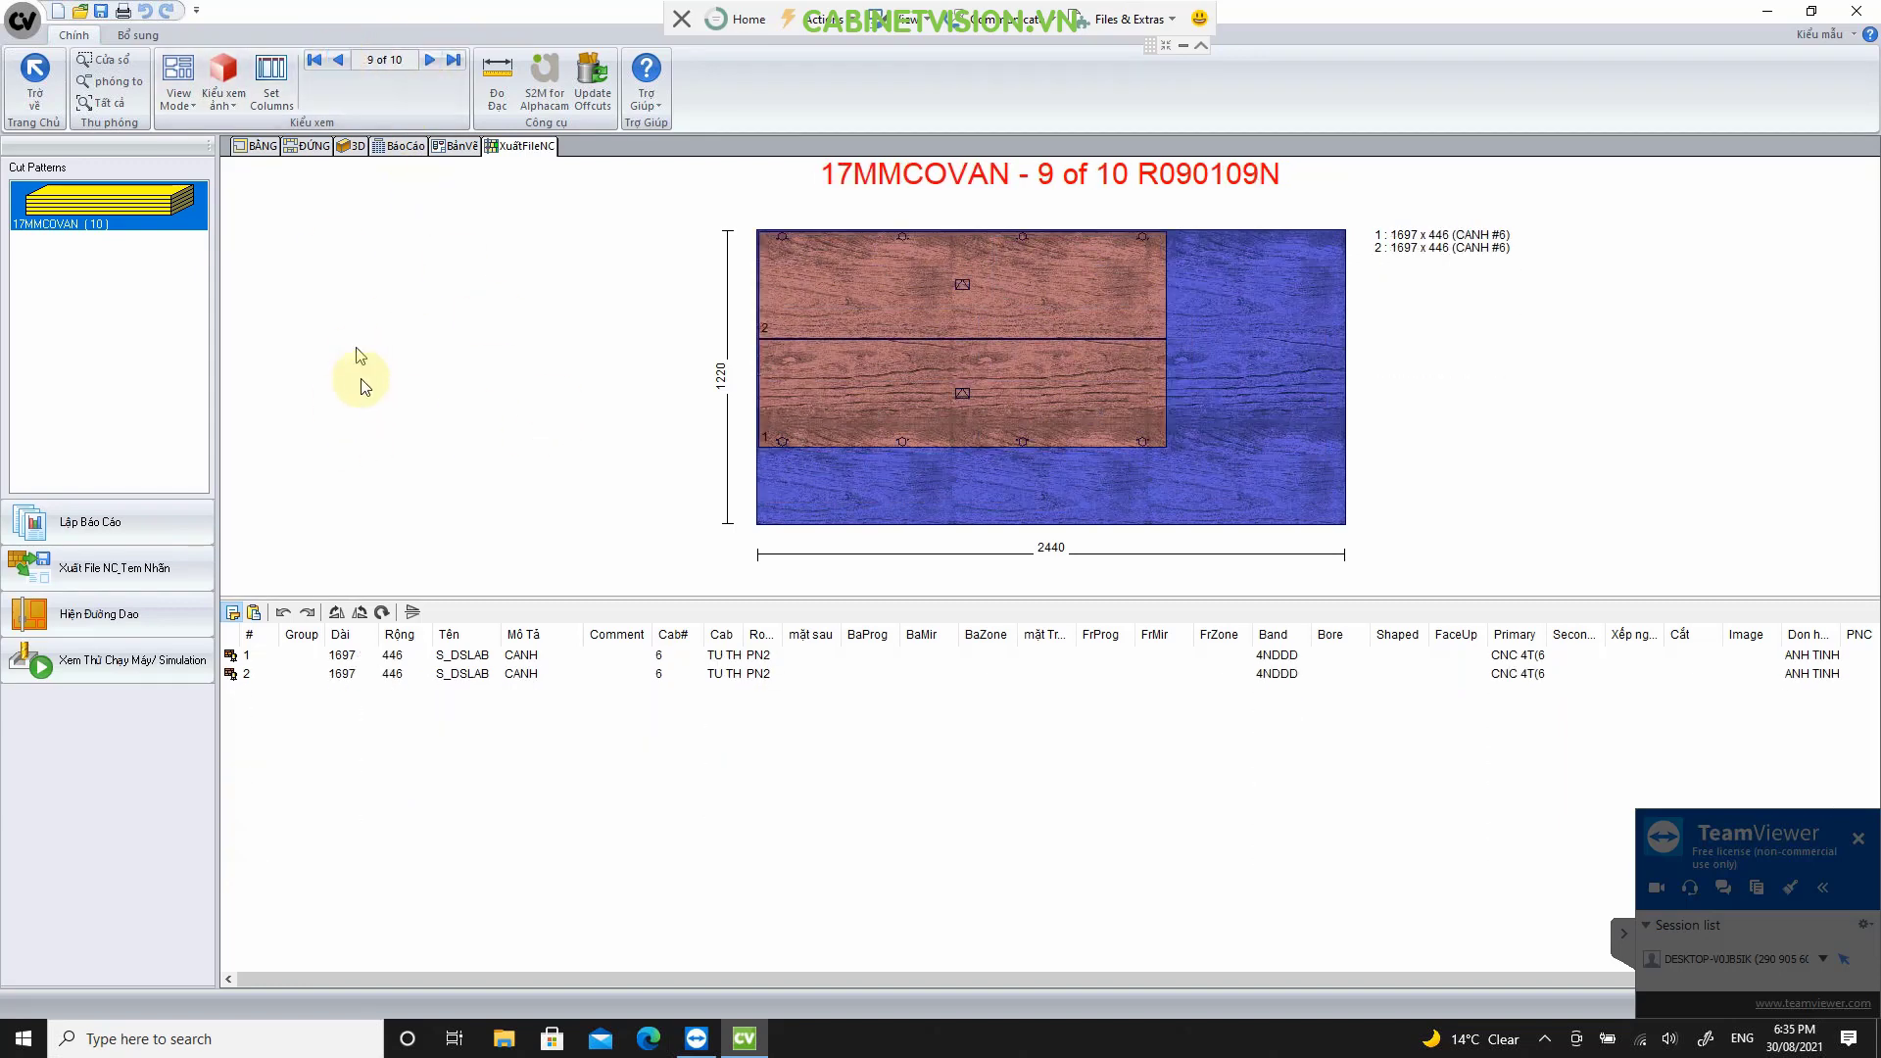
left_click(143, 659)
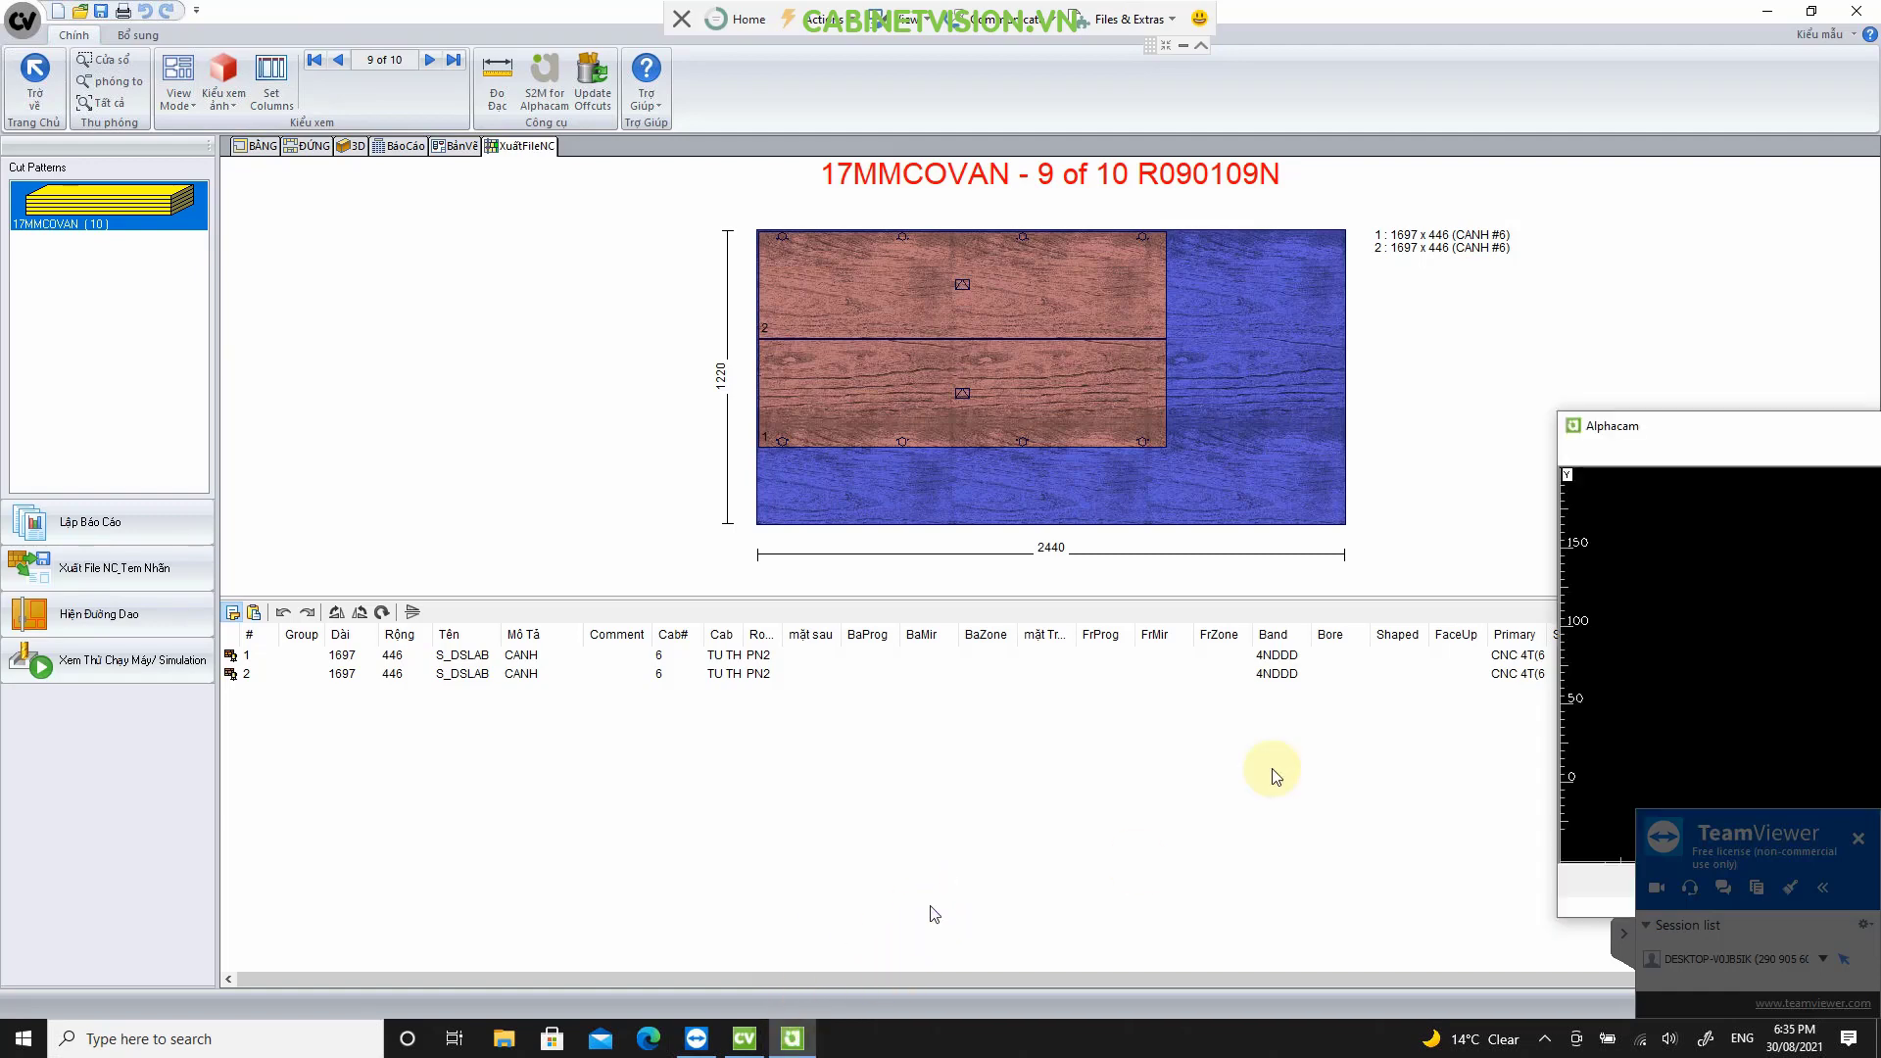
Maximize Alphacam, play the solid simulation of sheet R090109N, then close Alphacam.
left_click_drag(1653, 428, 482, 265)
double_click(761, 267)
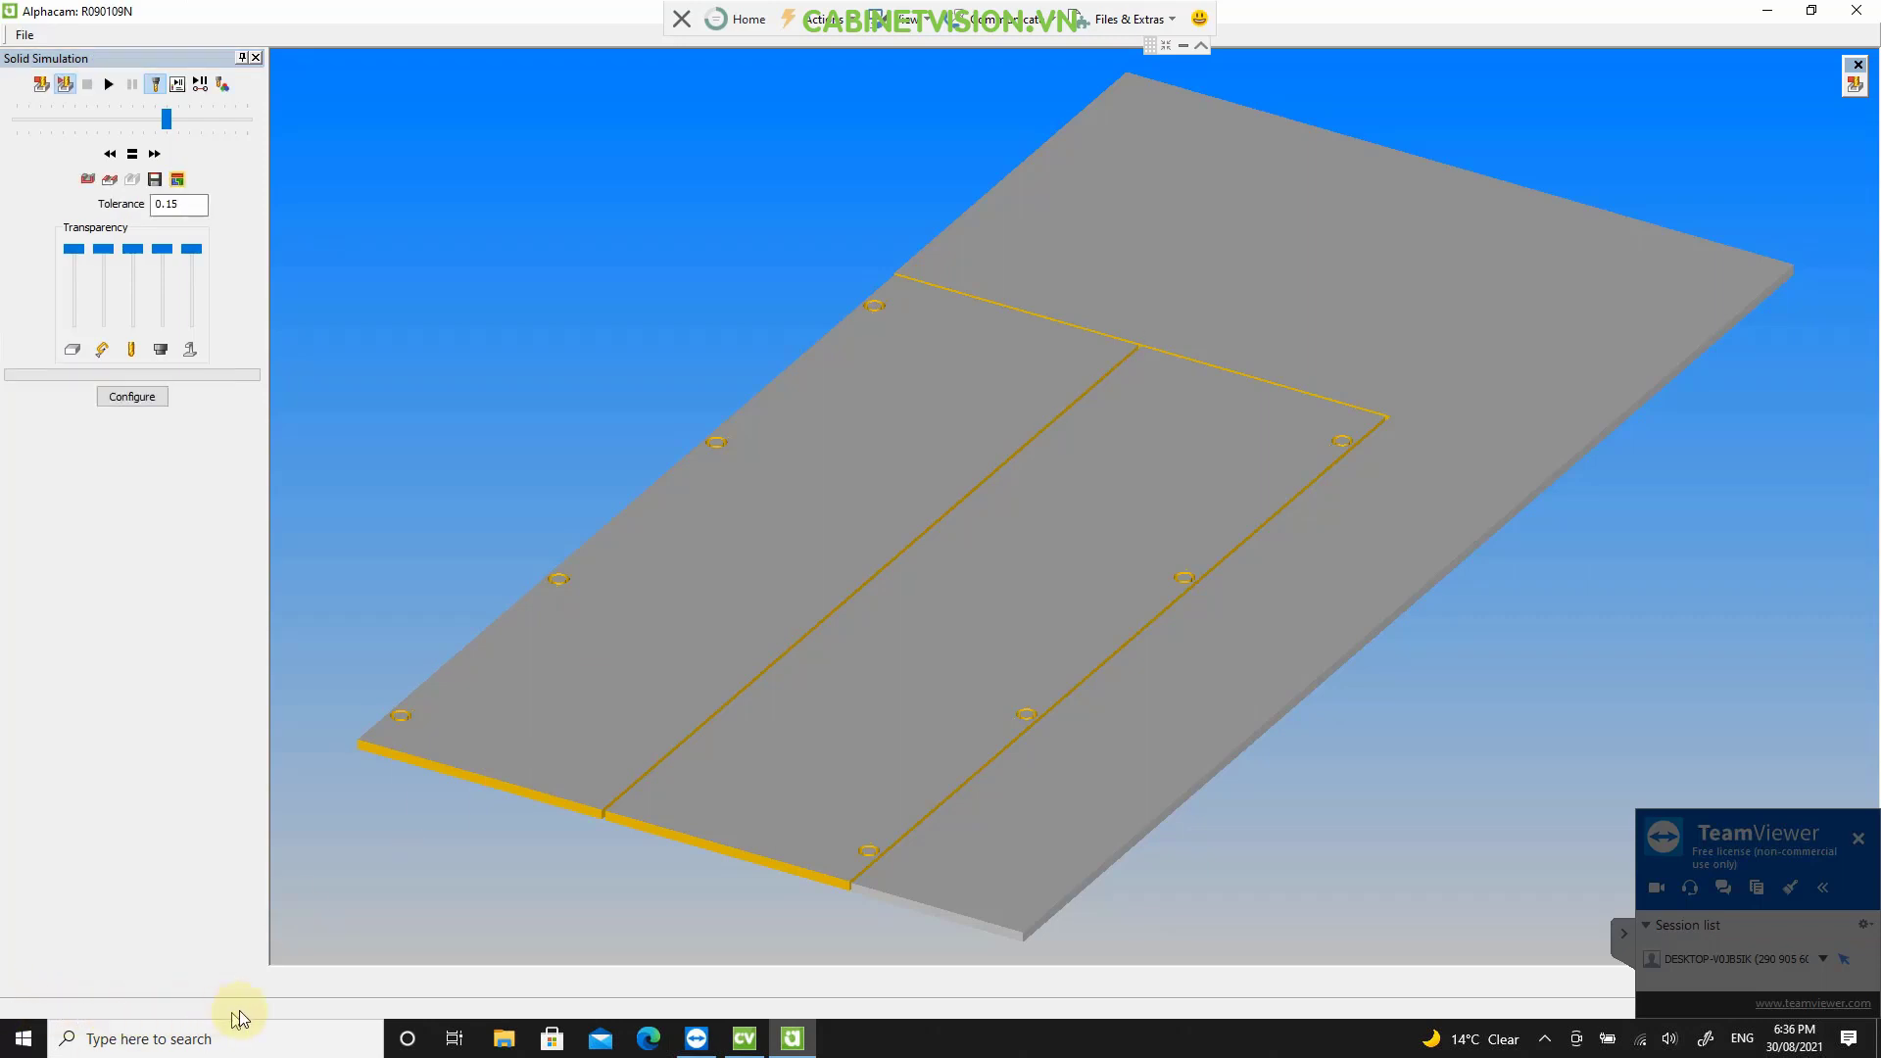
left_click(111, 82)
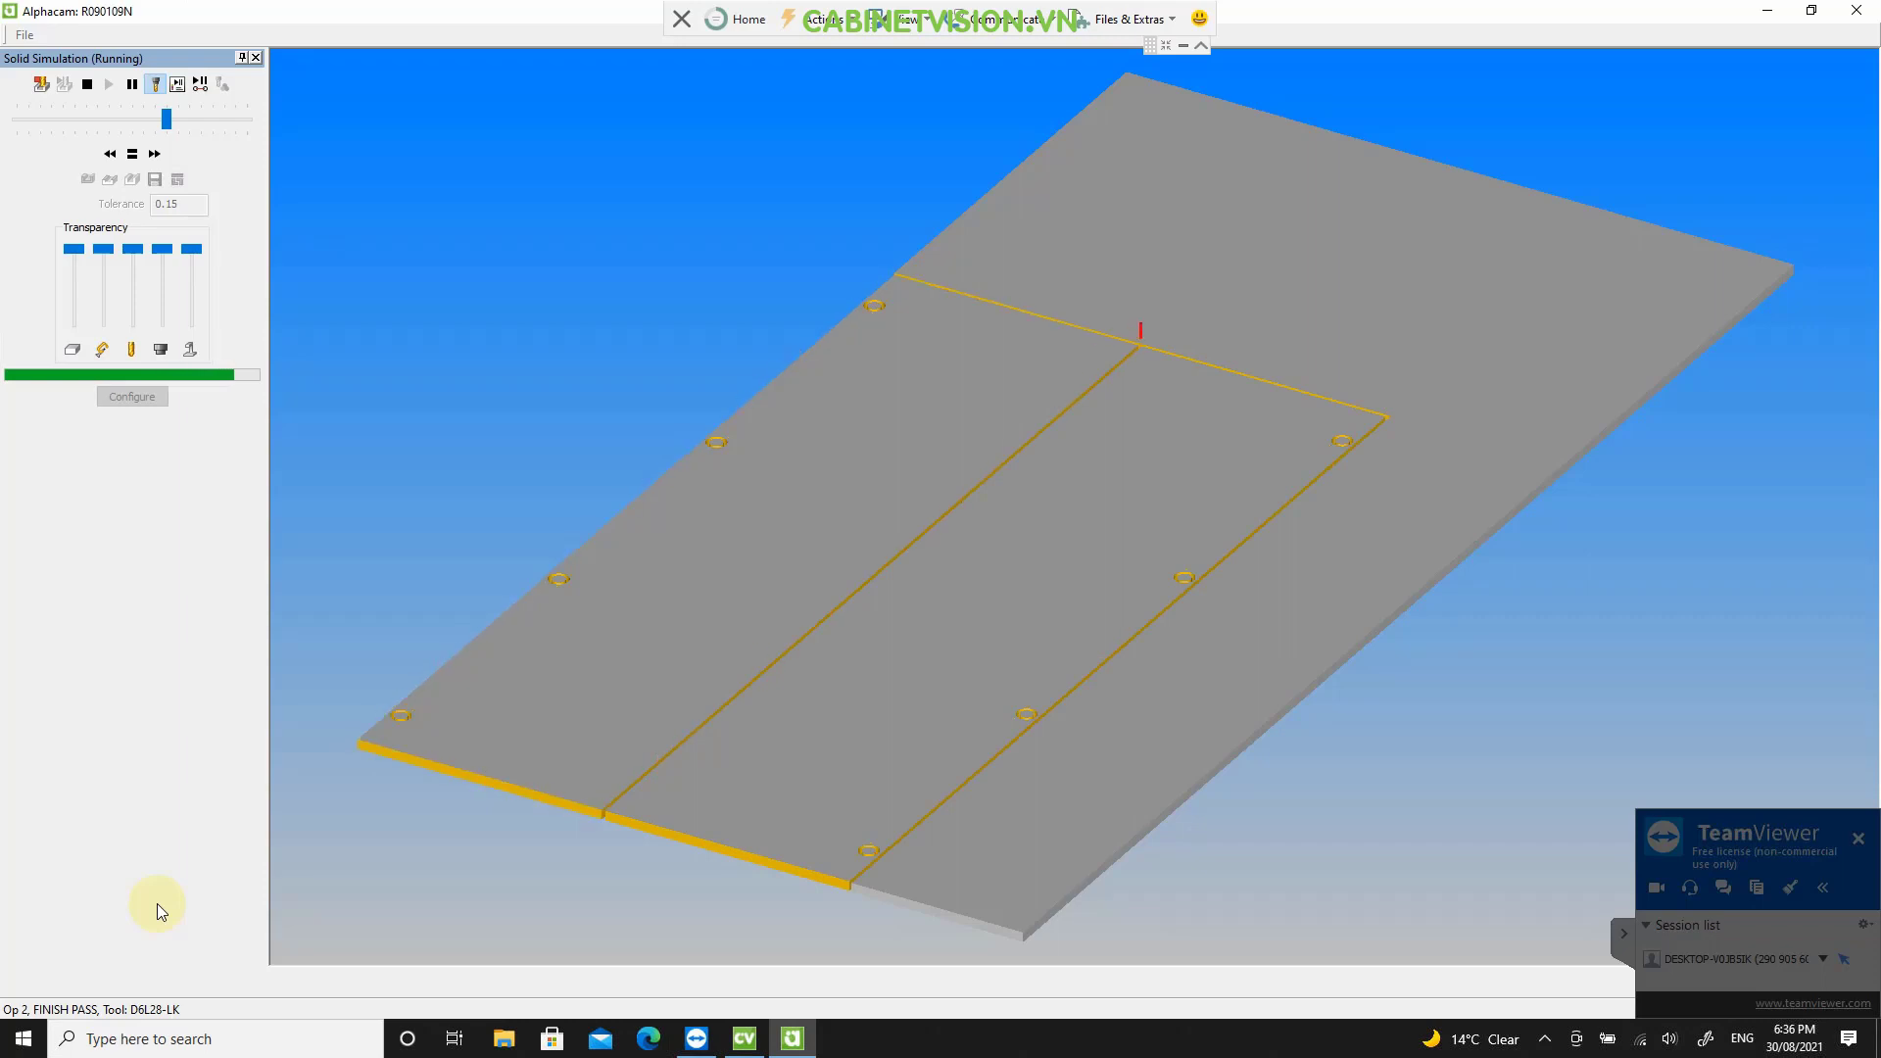
left_click(1857, 10)
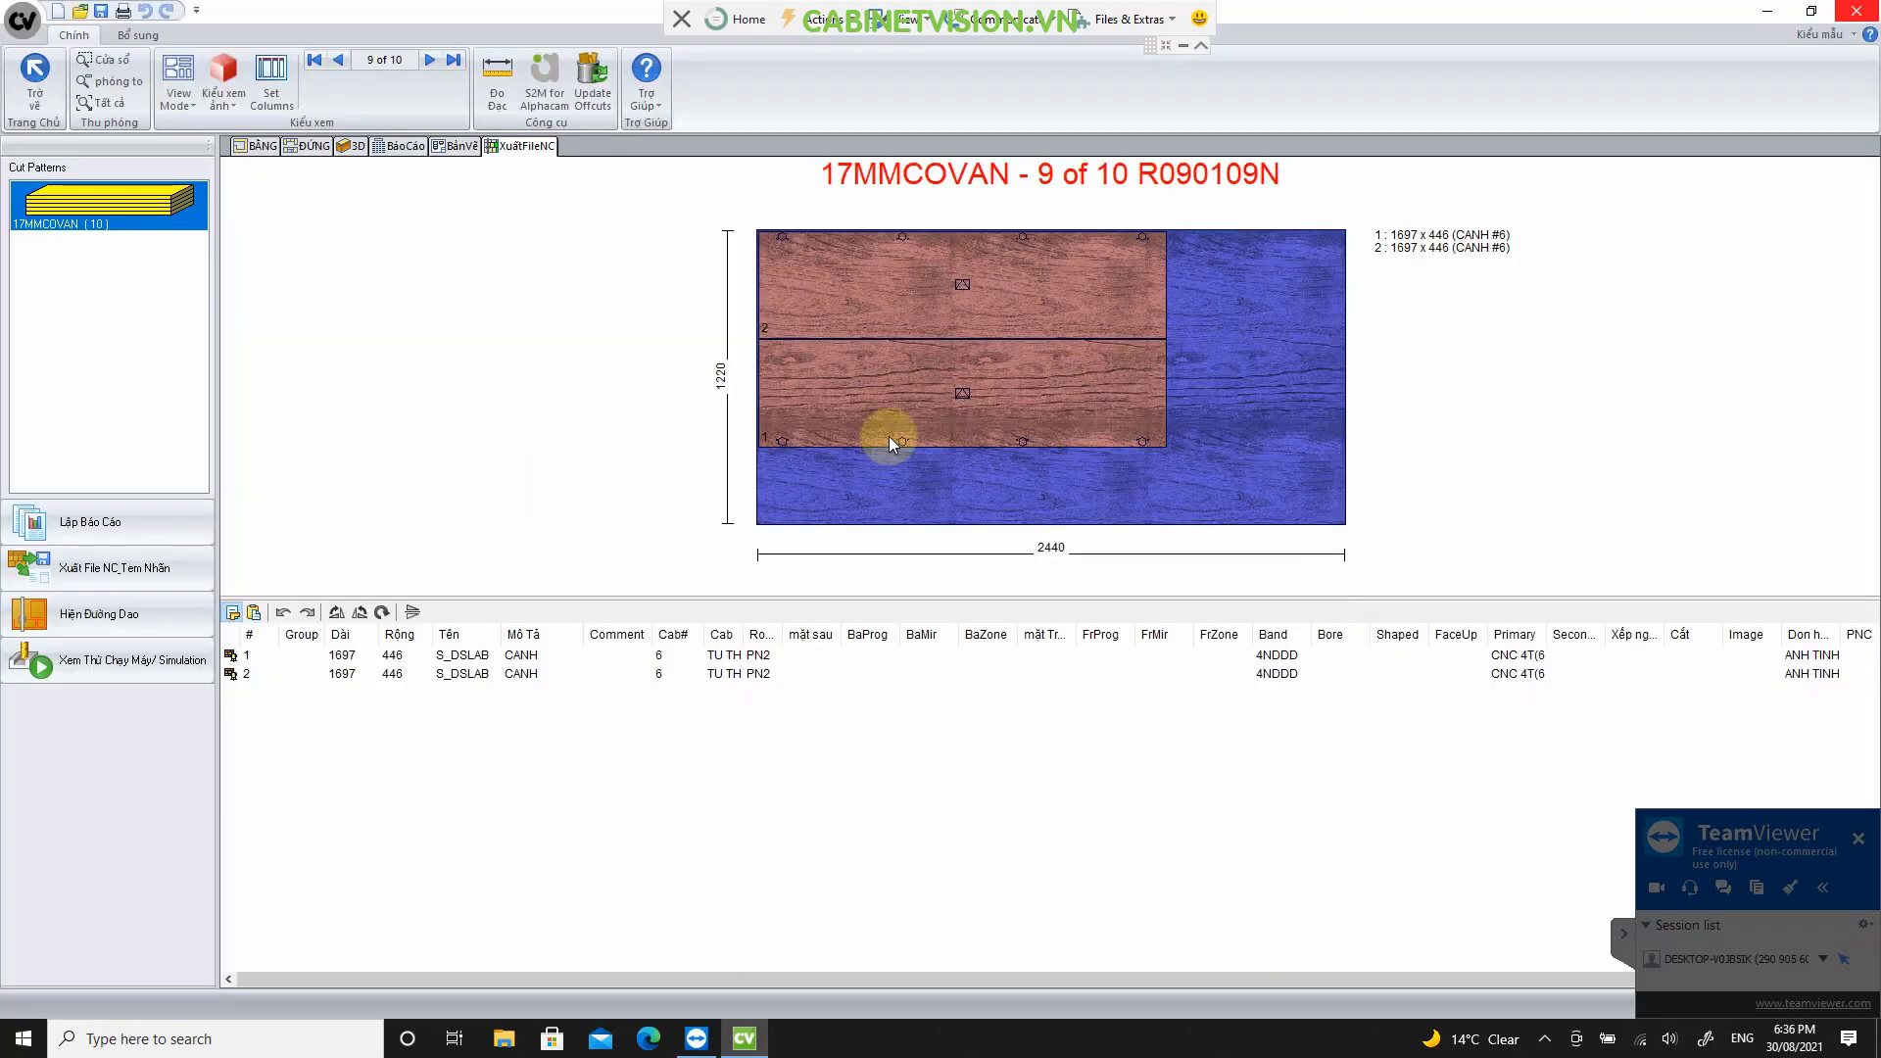
Rotate lower part 1 on cut pattern 9 by 180°.
left_click(923, 376)
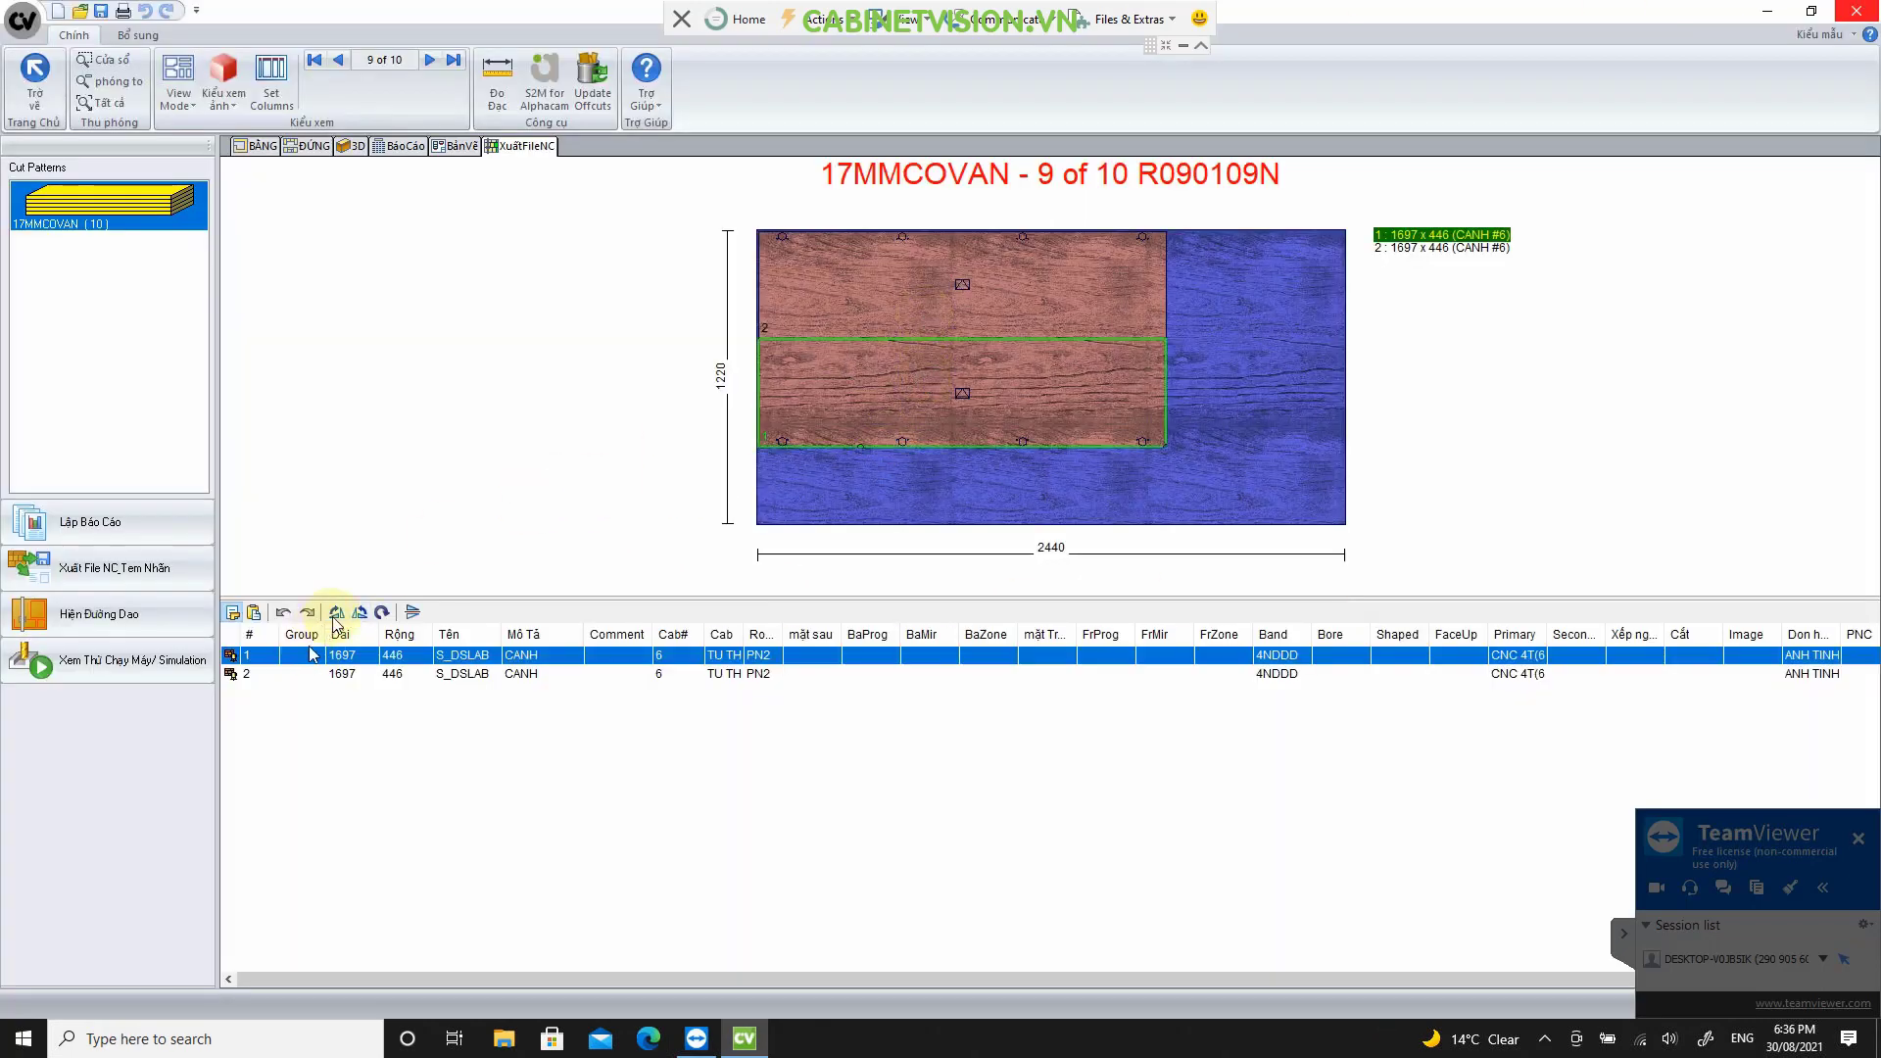
left_click(894, 285)
left_click(815, 409)
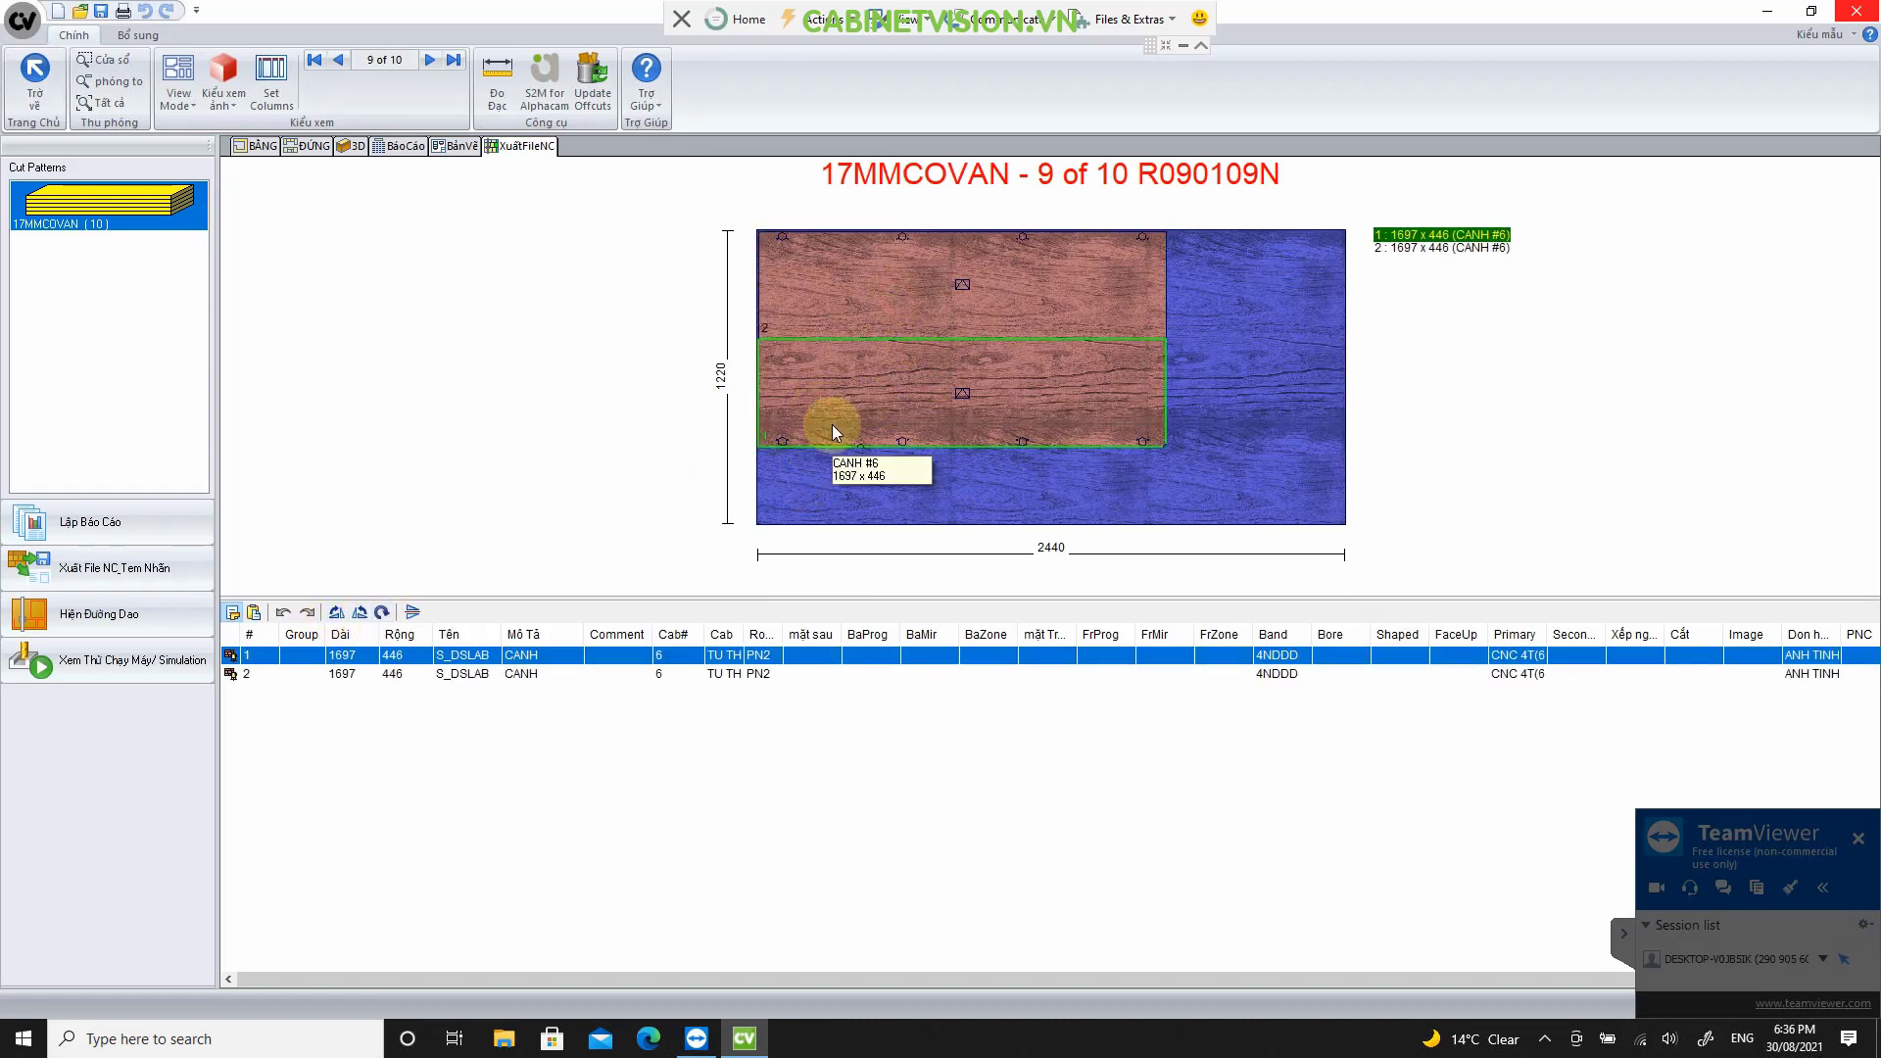
left_click(382, 613)
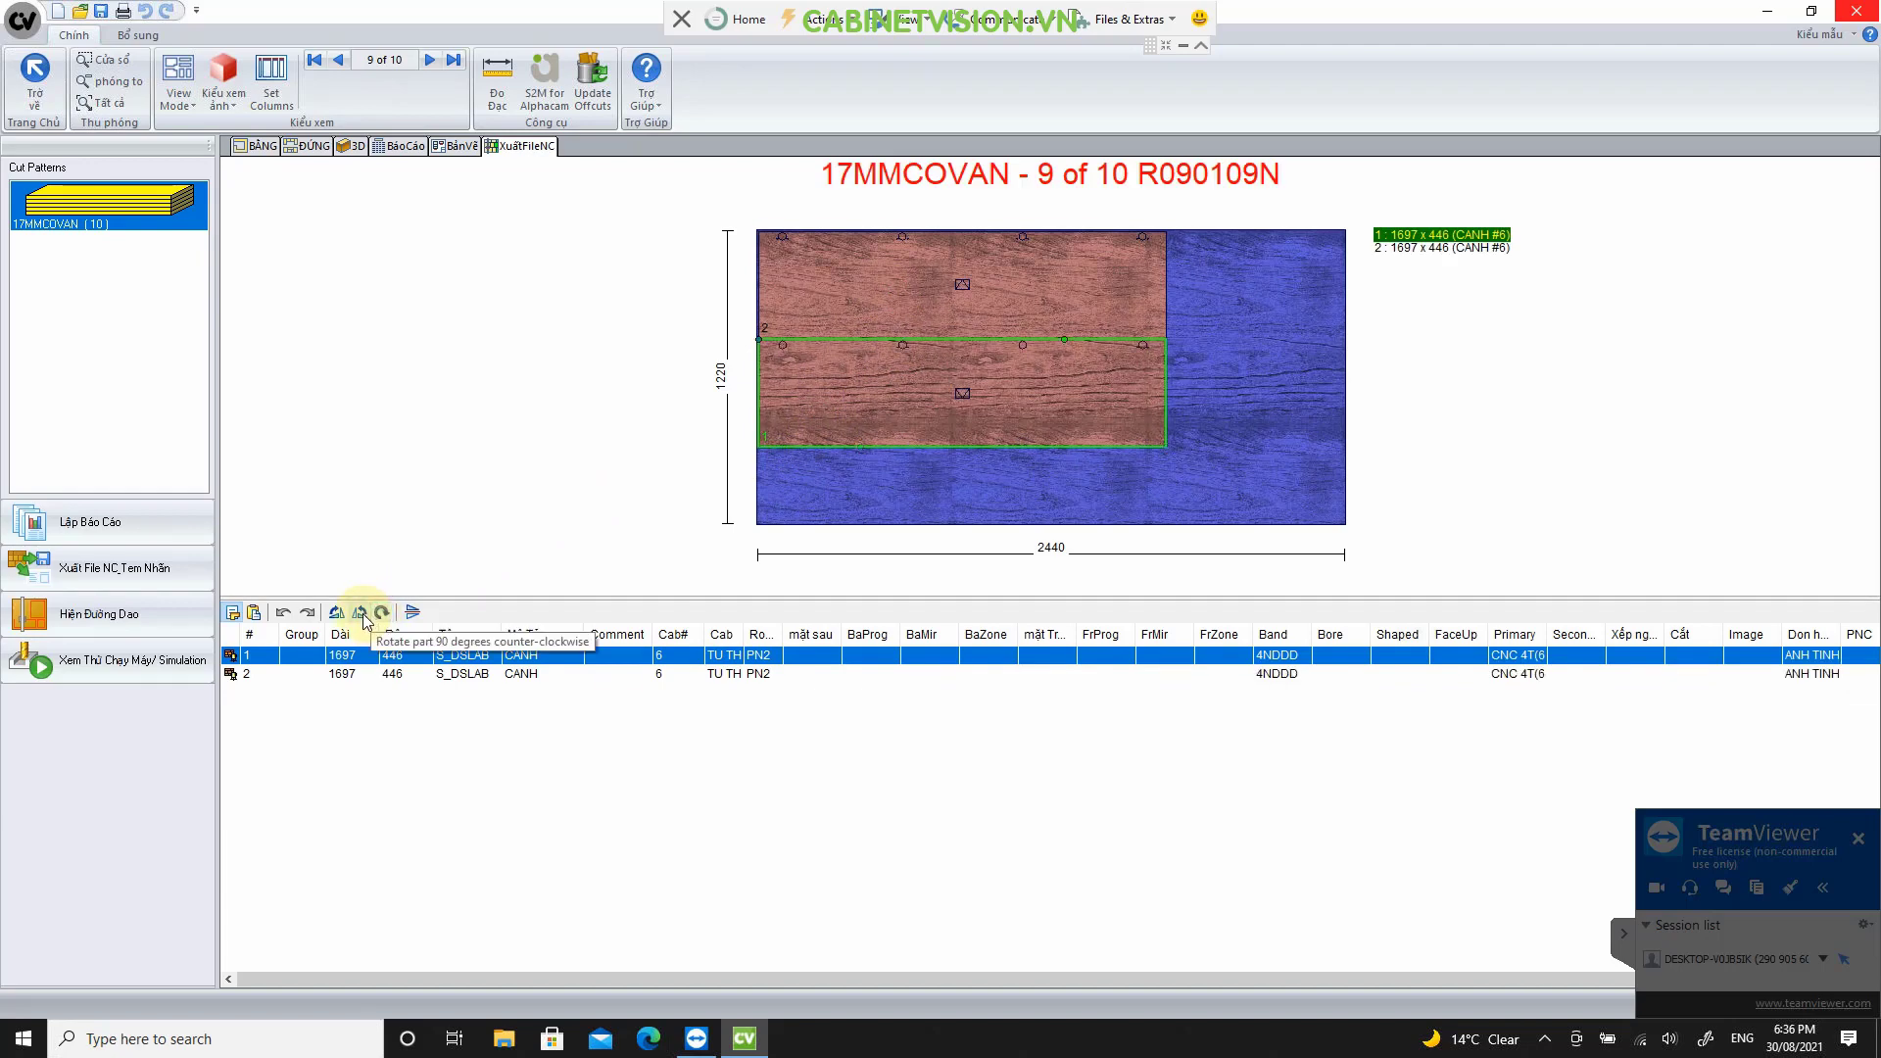
left_click(432, 352)
Browse the remaining cut patterns, then exit the cut-pattern view to the main parts screen.
left_click(338, 60)
left_click(428, 61)
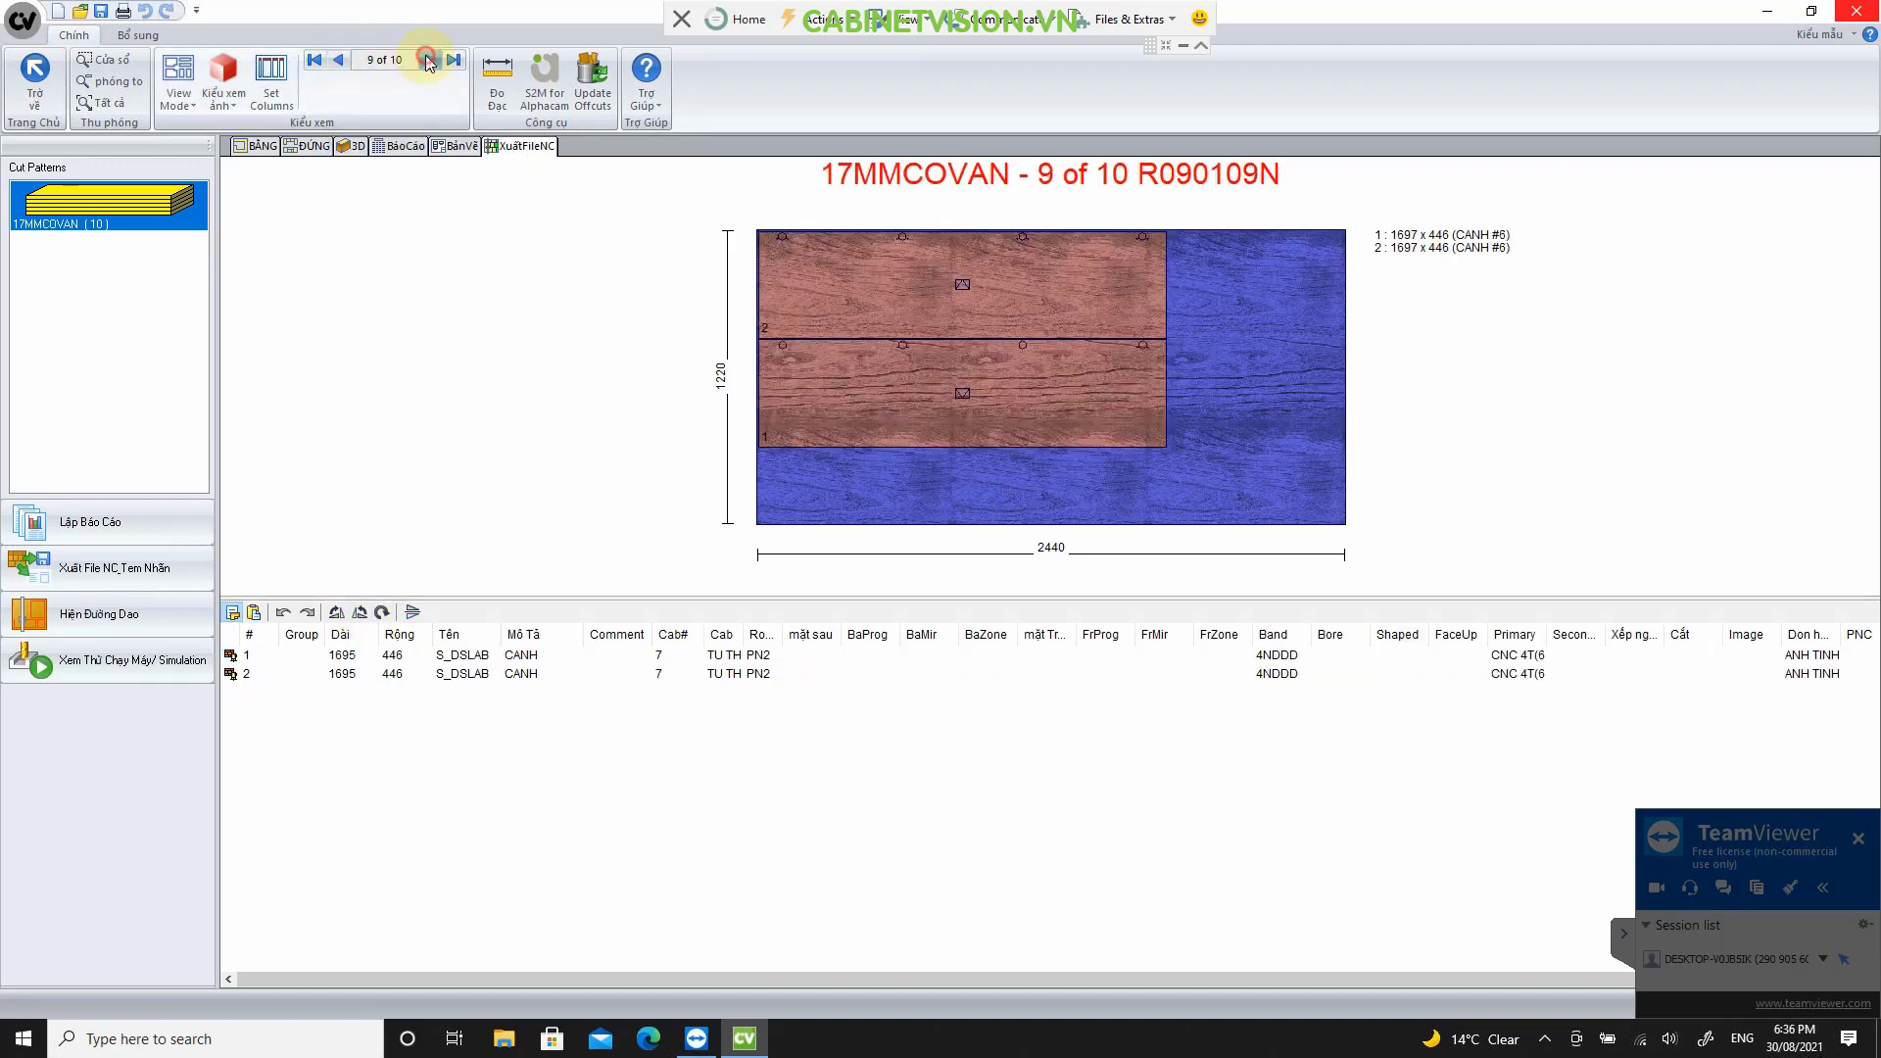
left_click(428, 61)
left_click(429, 61)
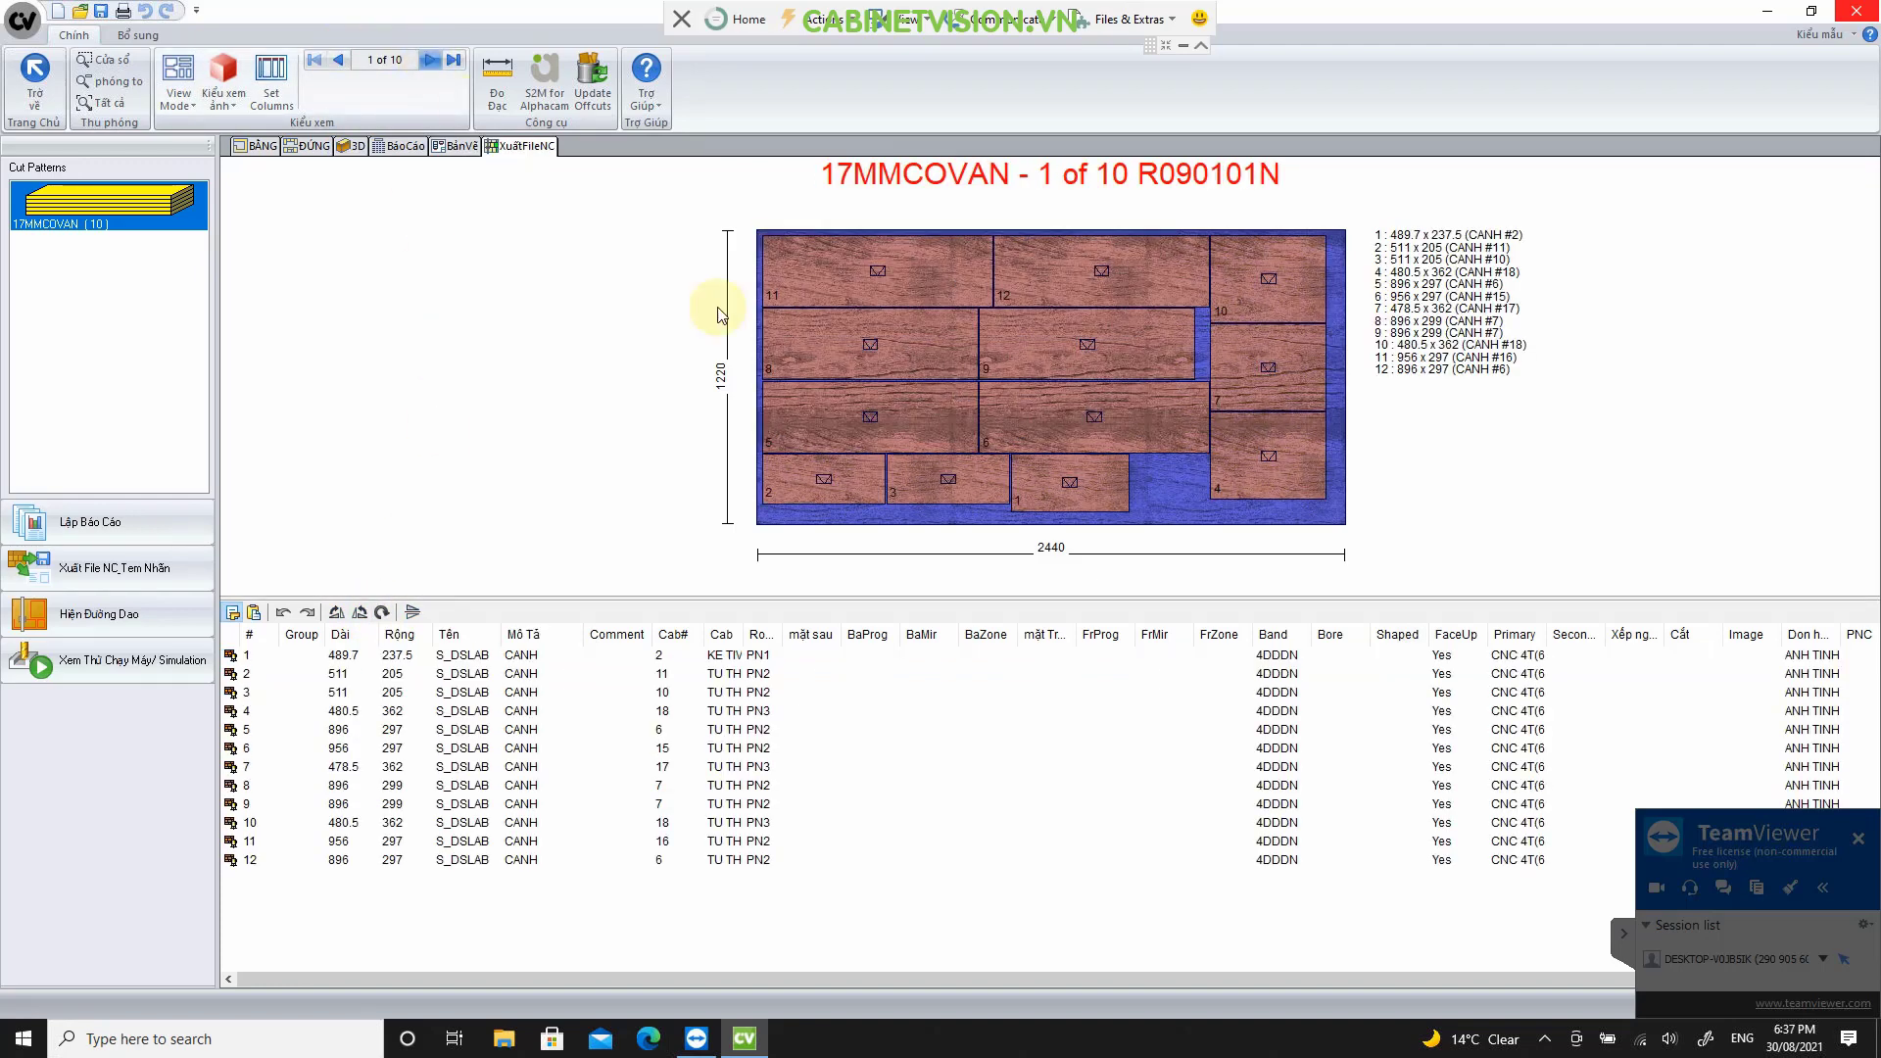
left_click(879, 479)
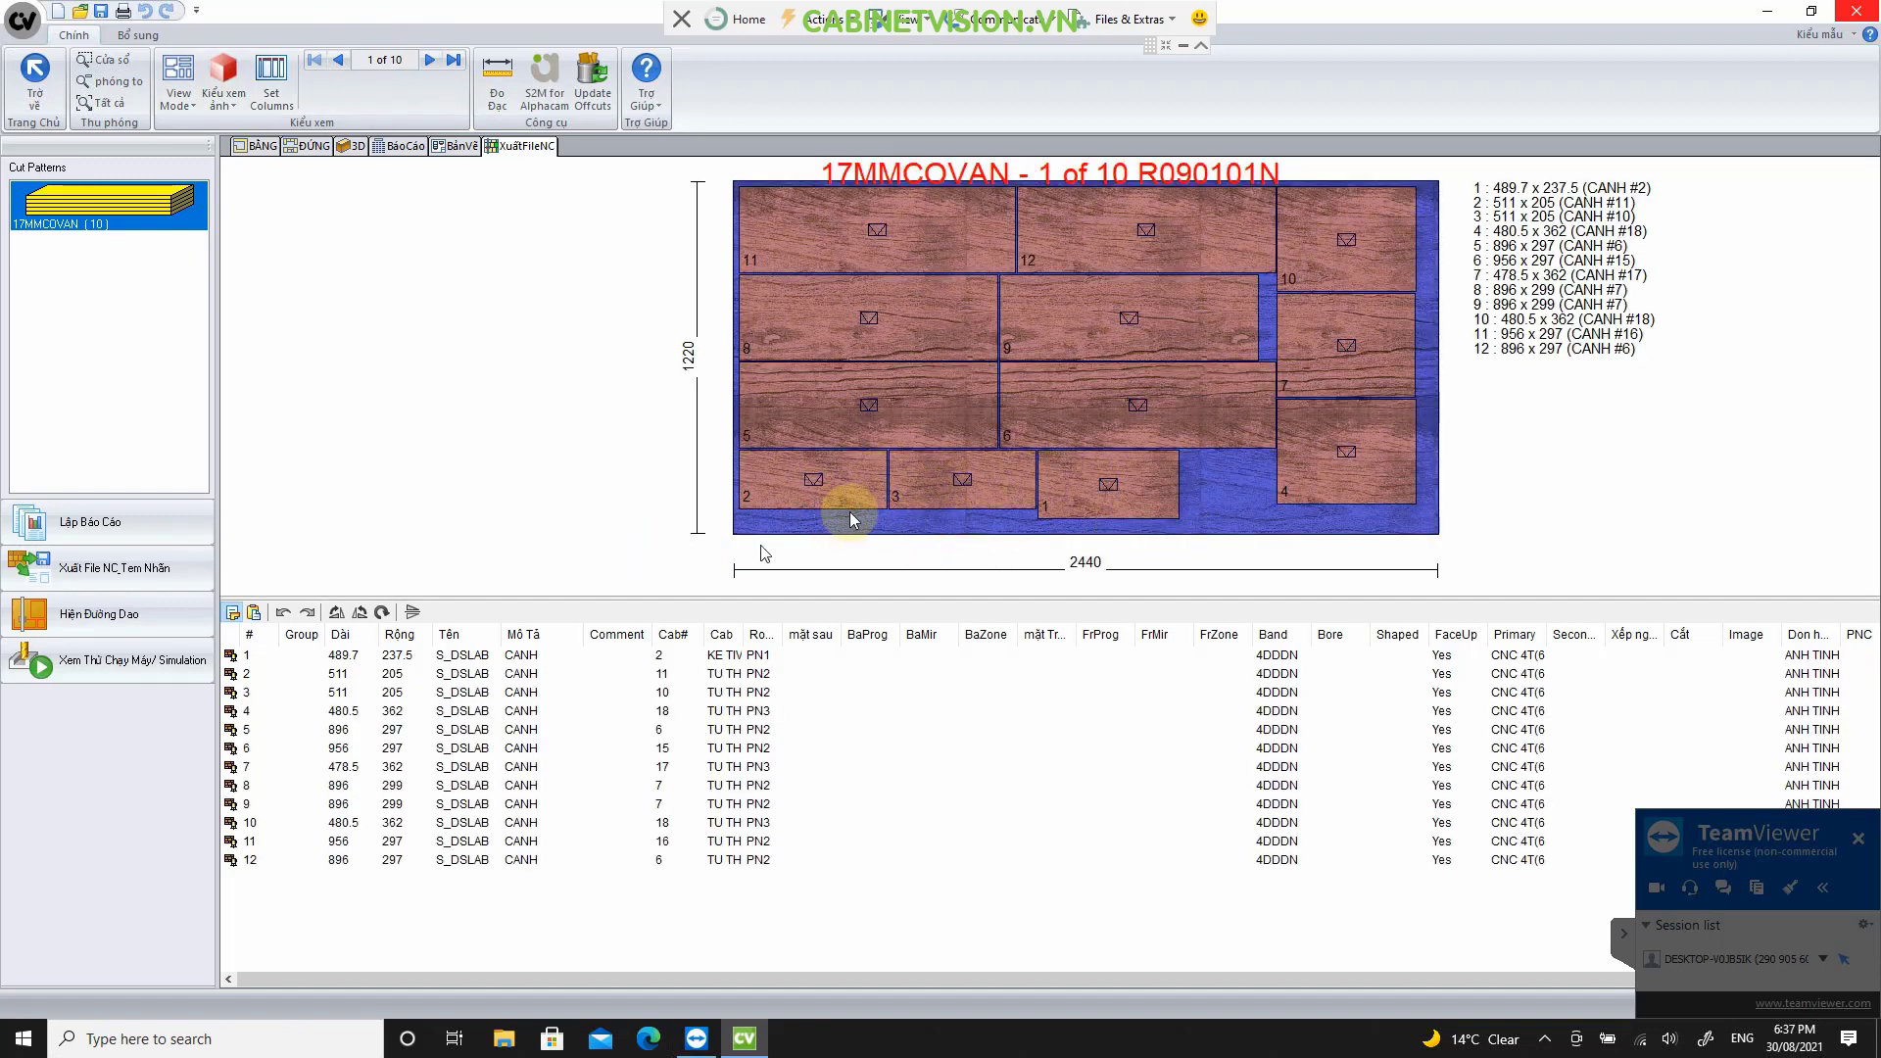
left_click(435, 64)
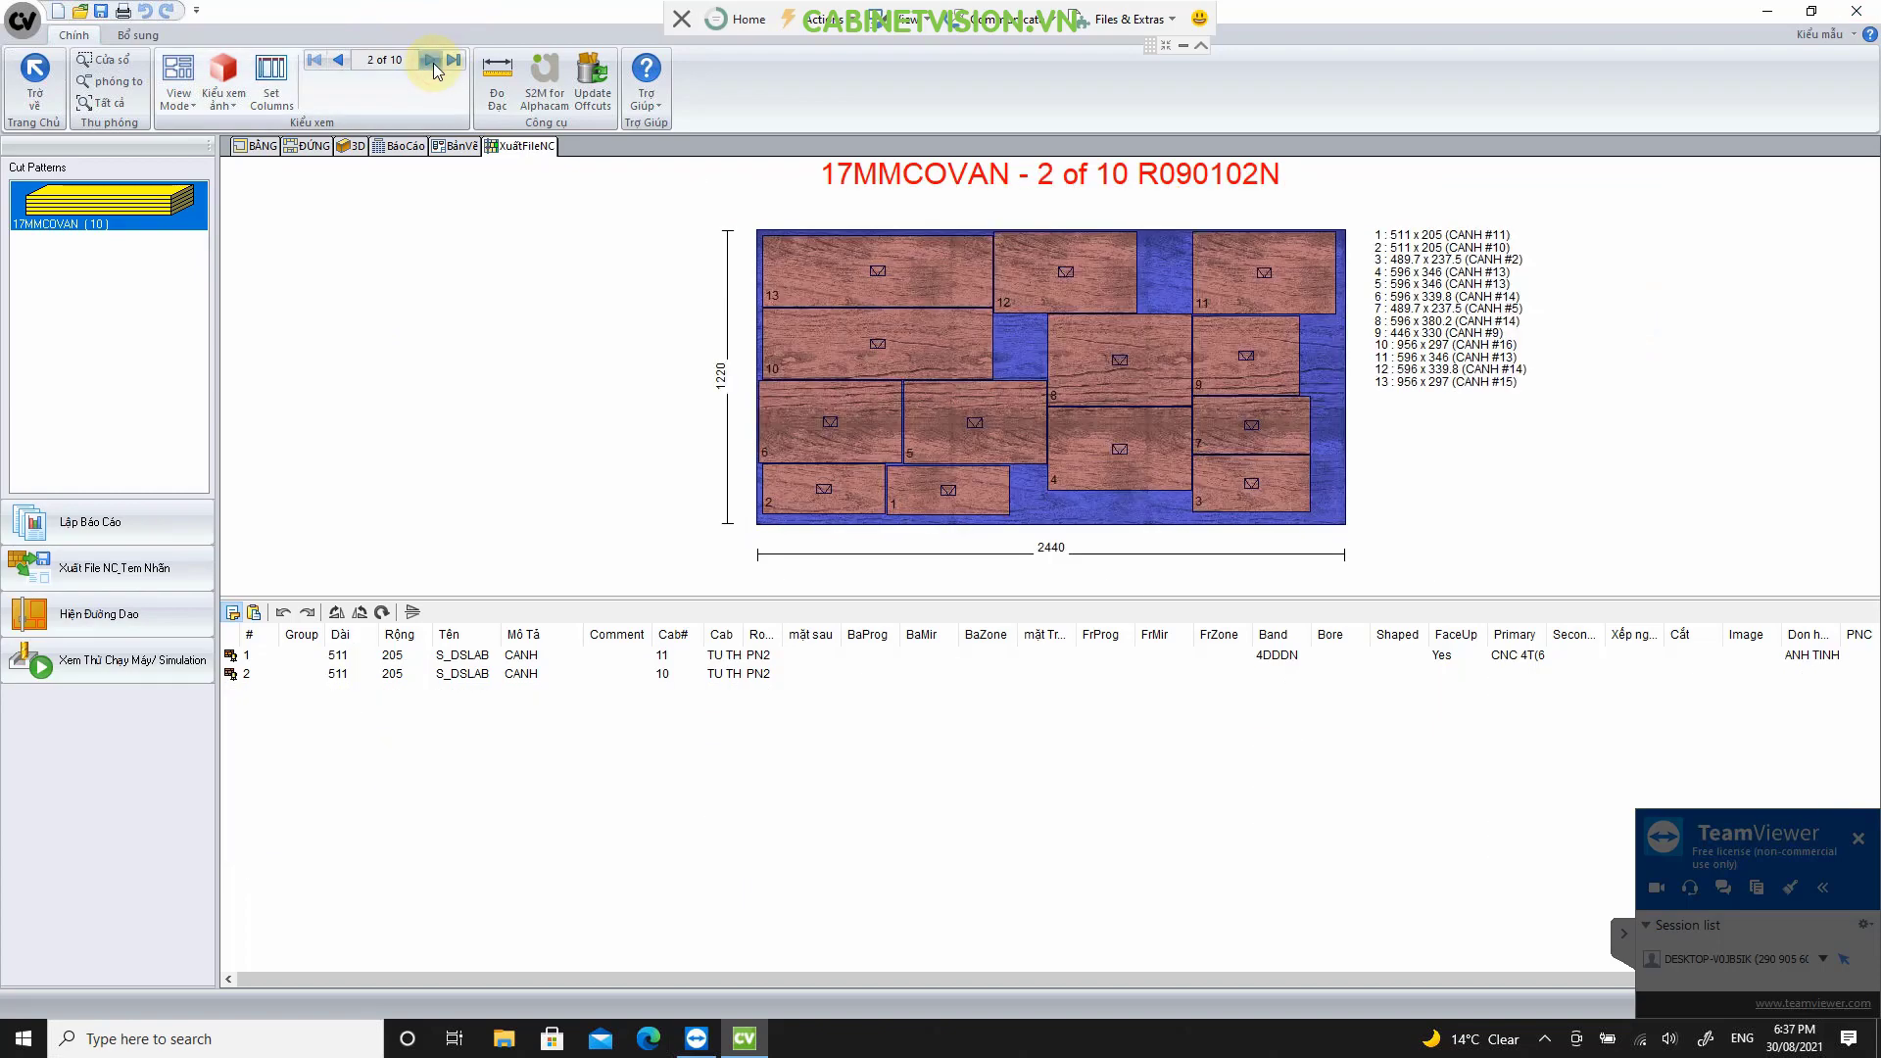
left_click(435, 64)
left_click(435, 65)
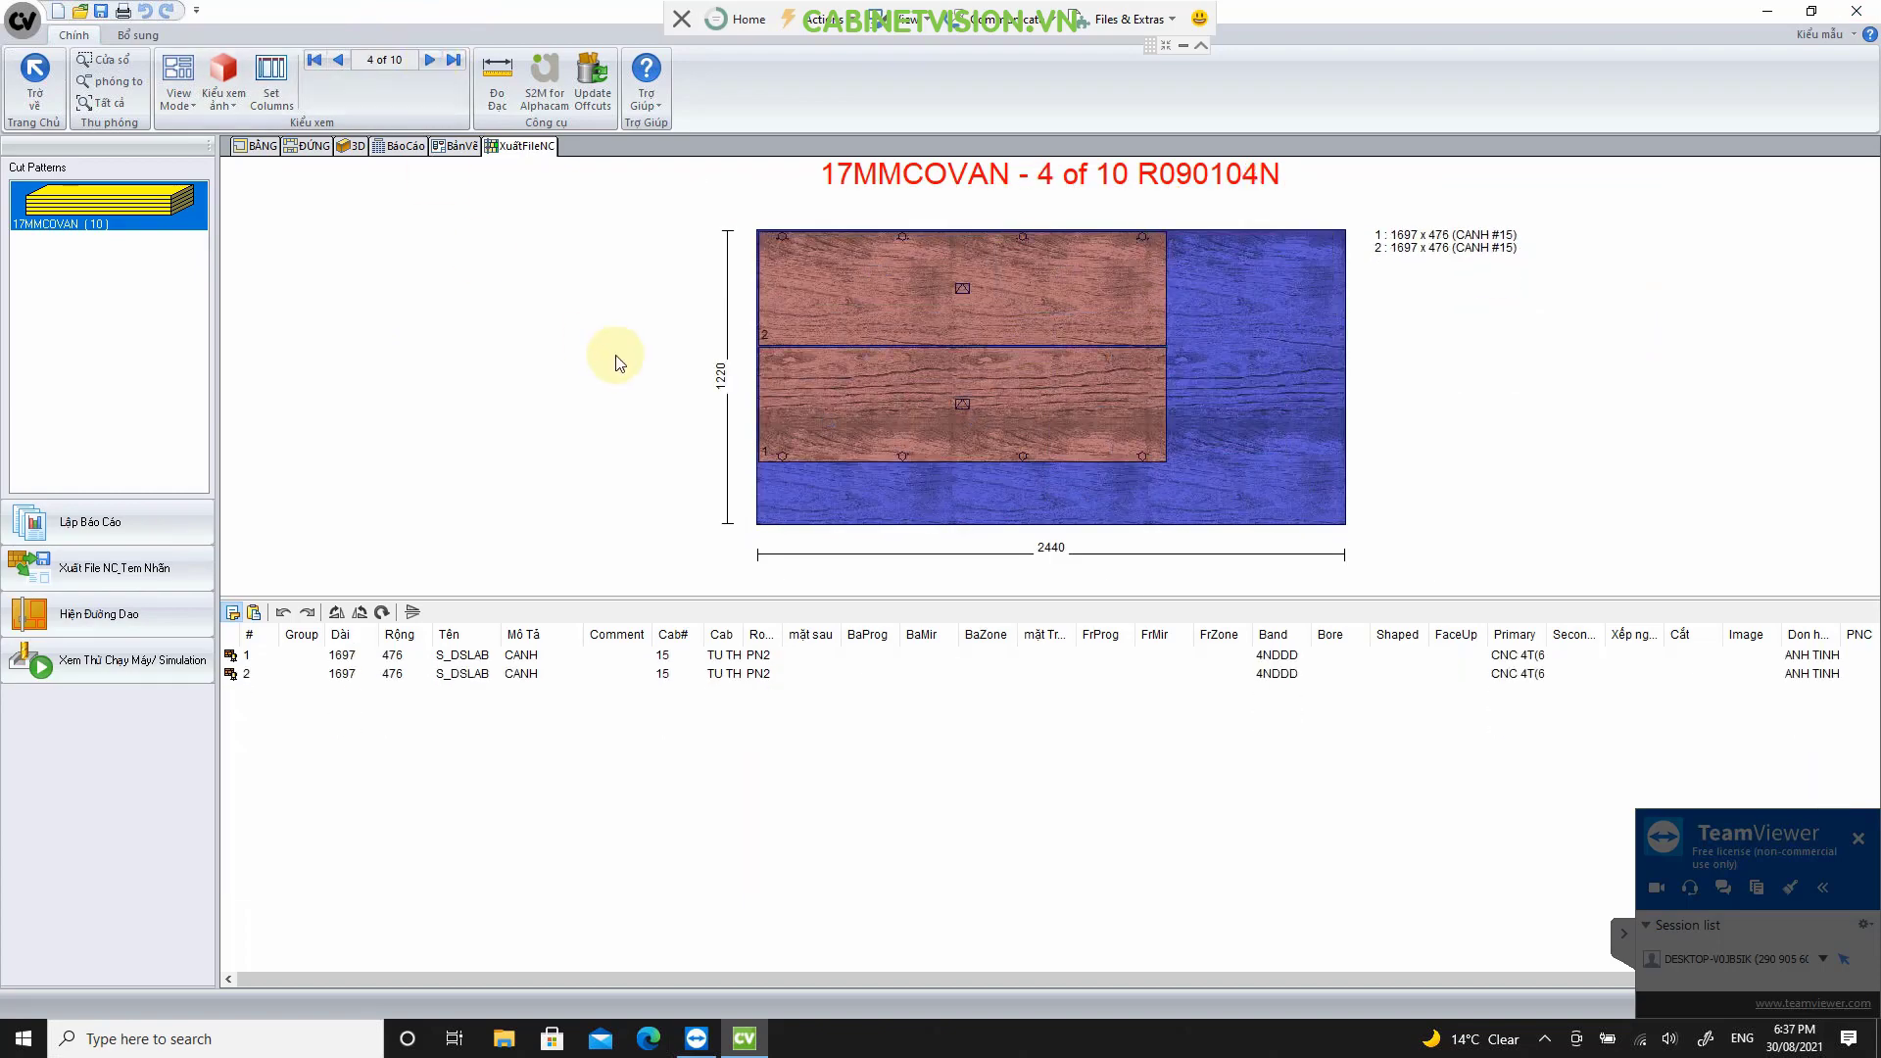
key("Escape")
left_click(792, 572)
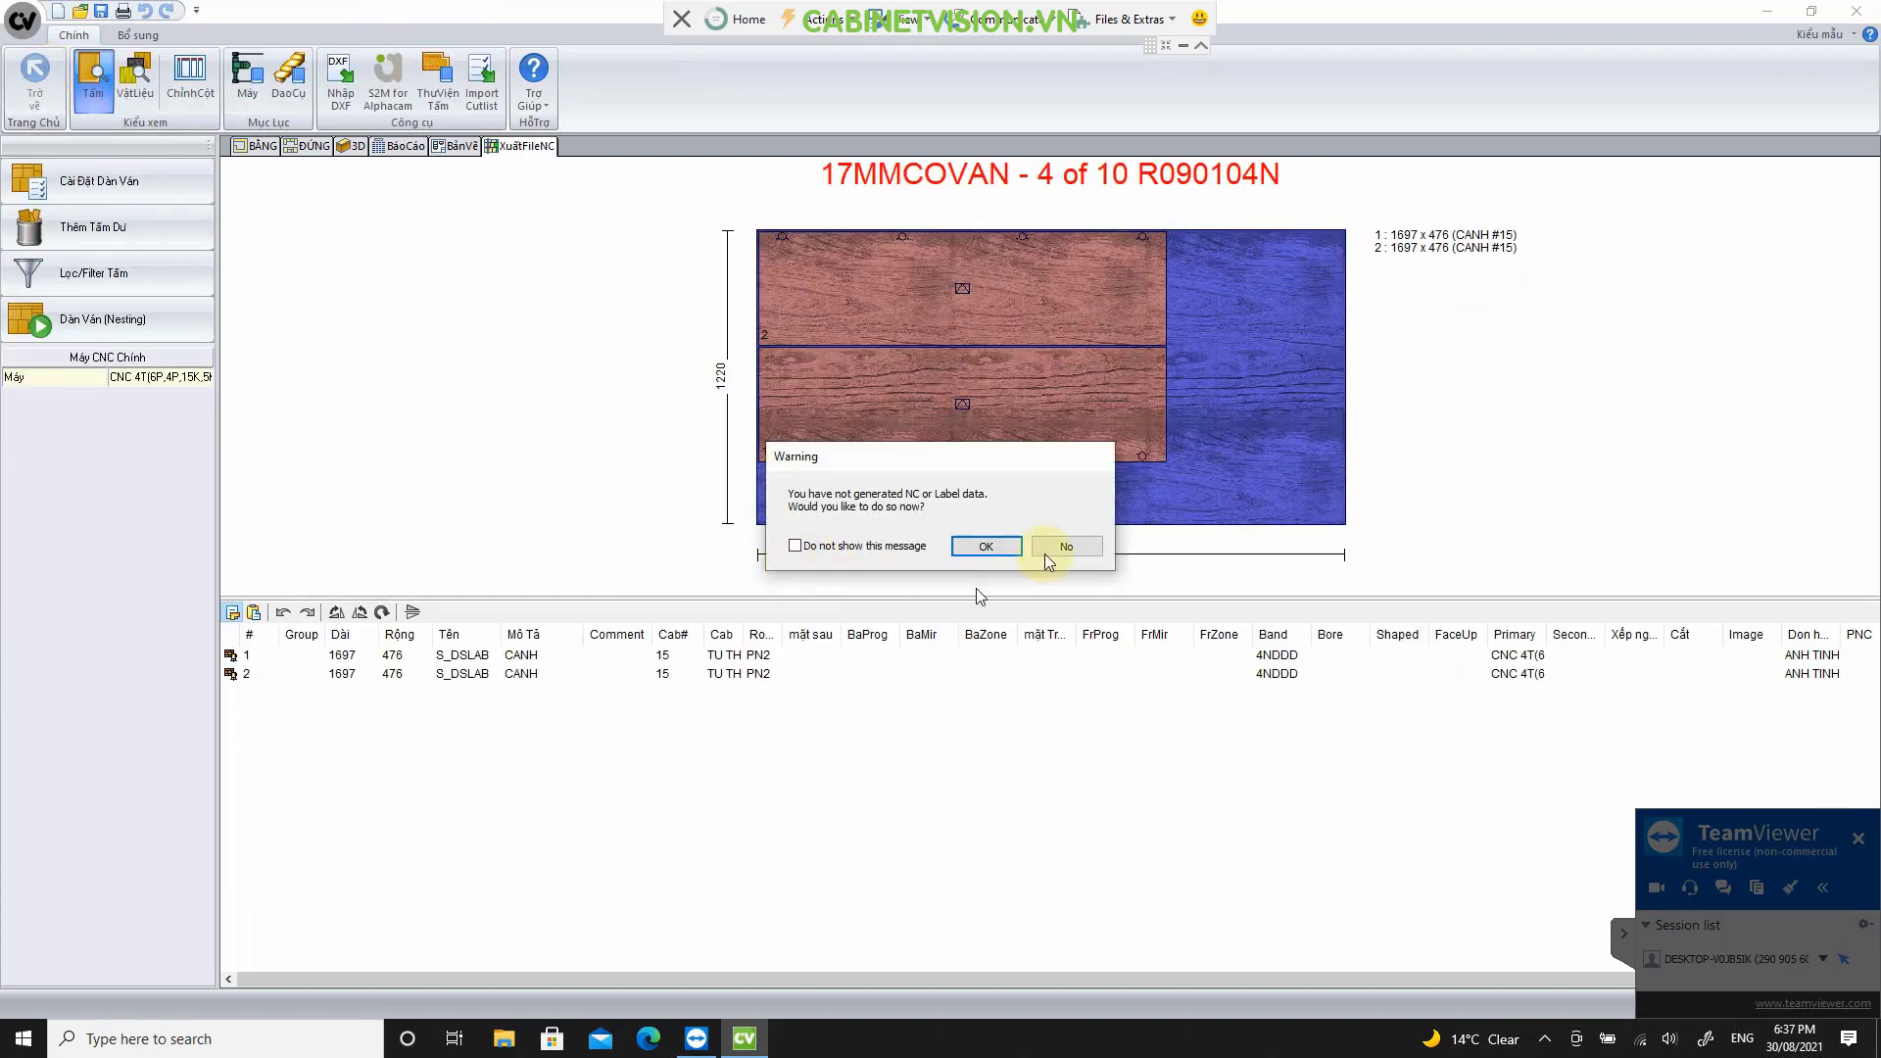
Decline NC data generation and apply a new part filter over the whole ANH TINH job.
left_click(978, 544)
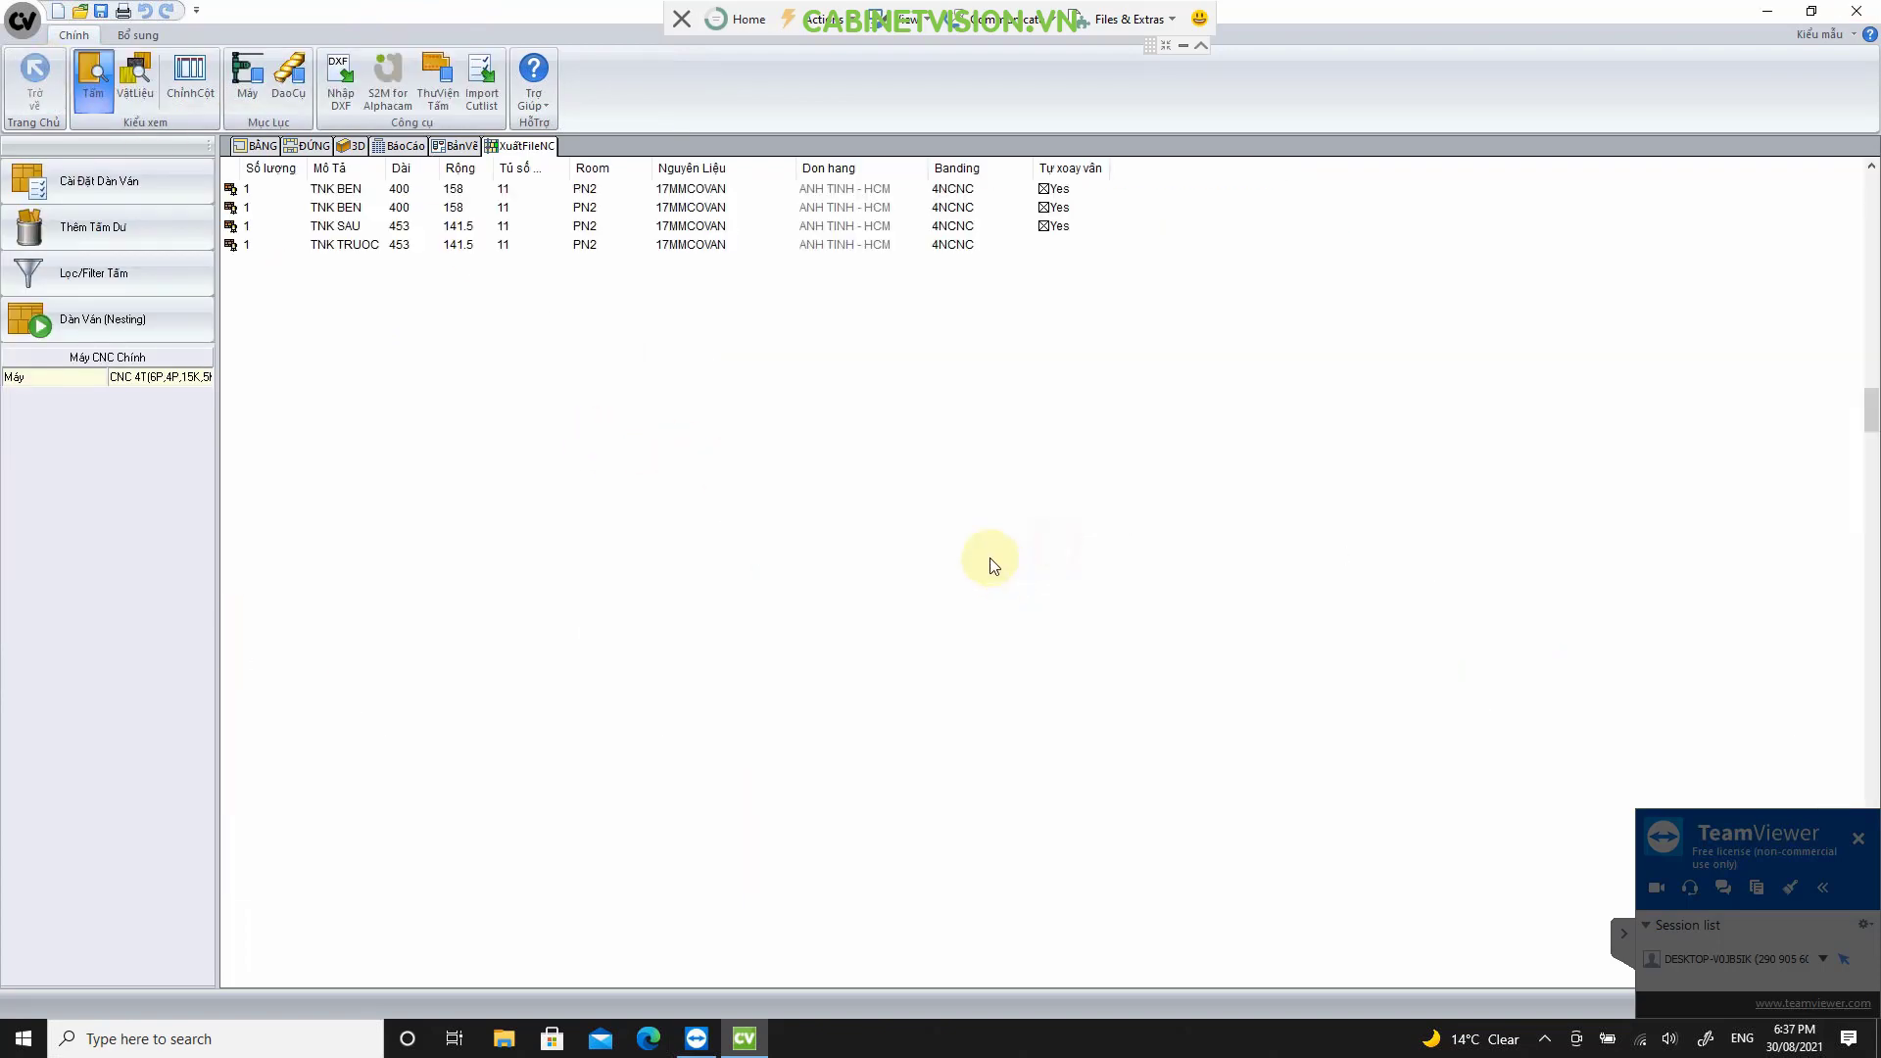
left_click(126, 270)
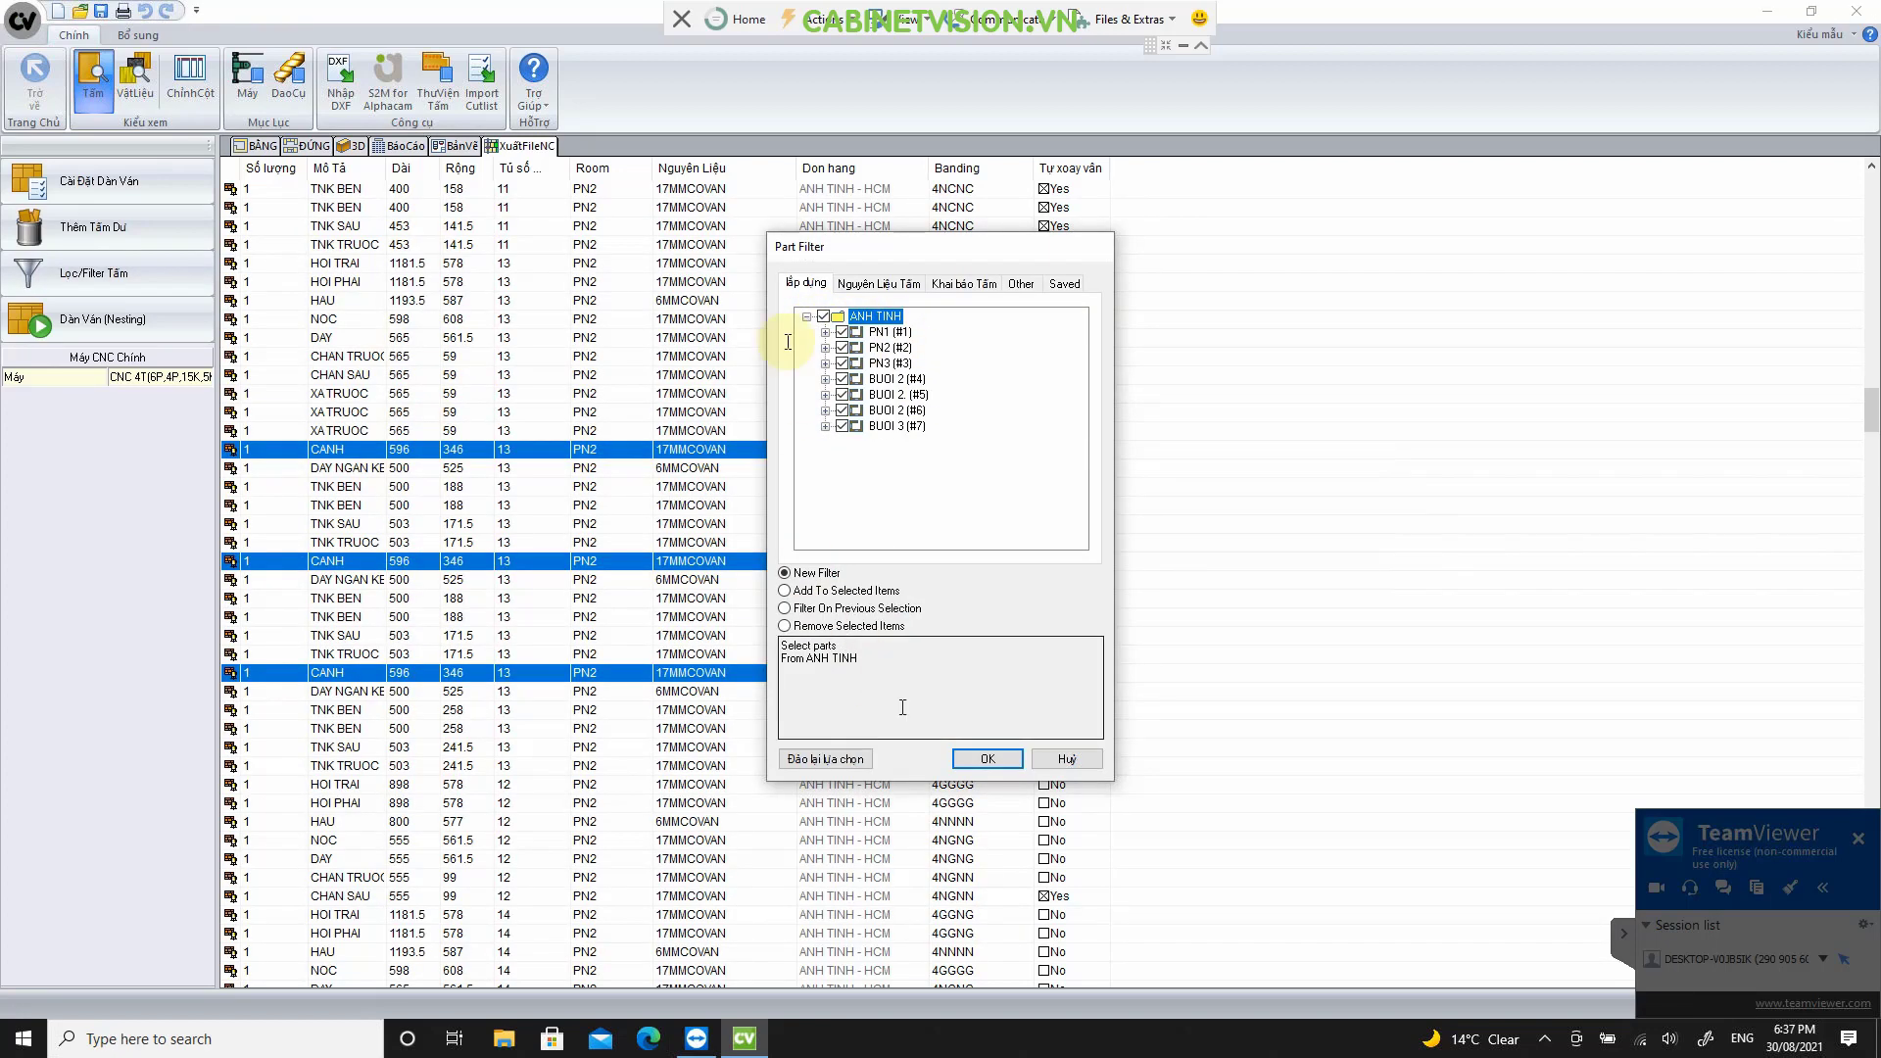
left_click(988, 759)
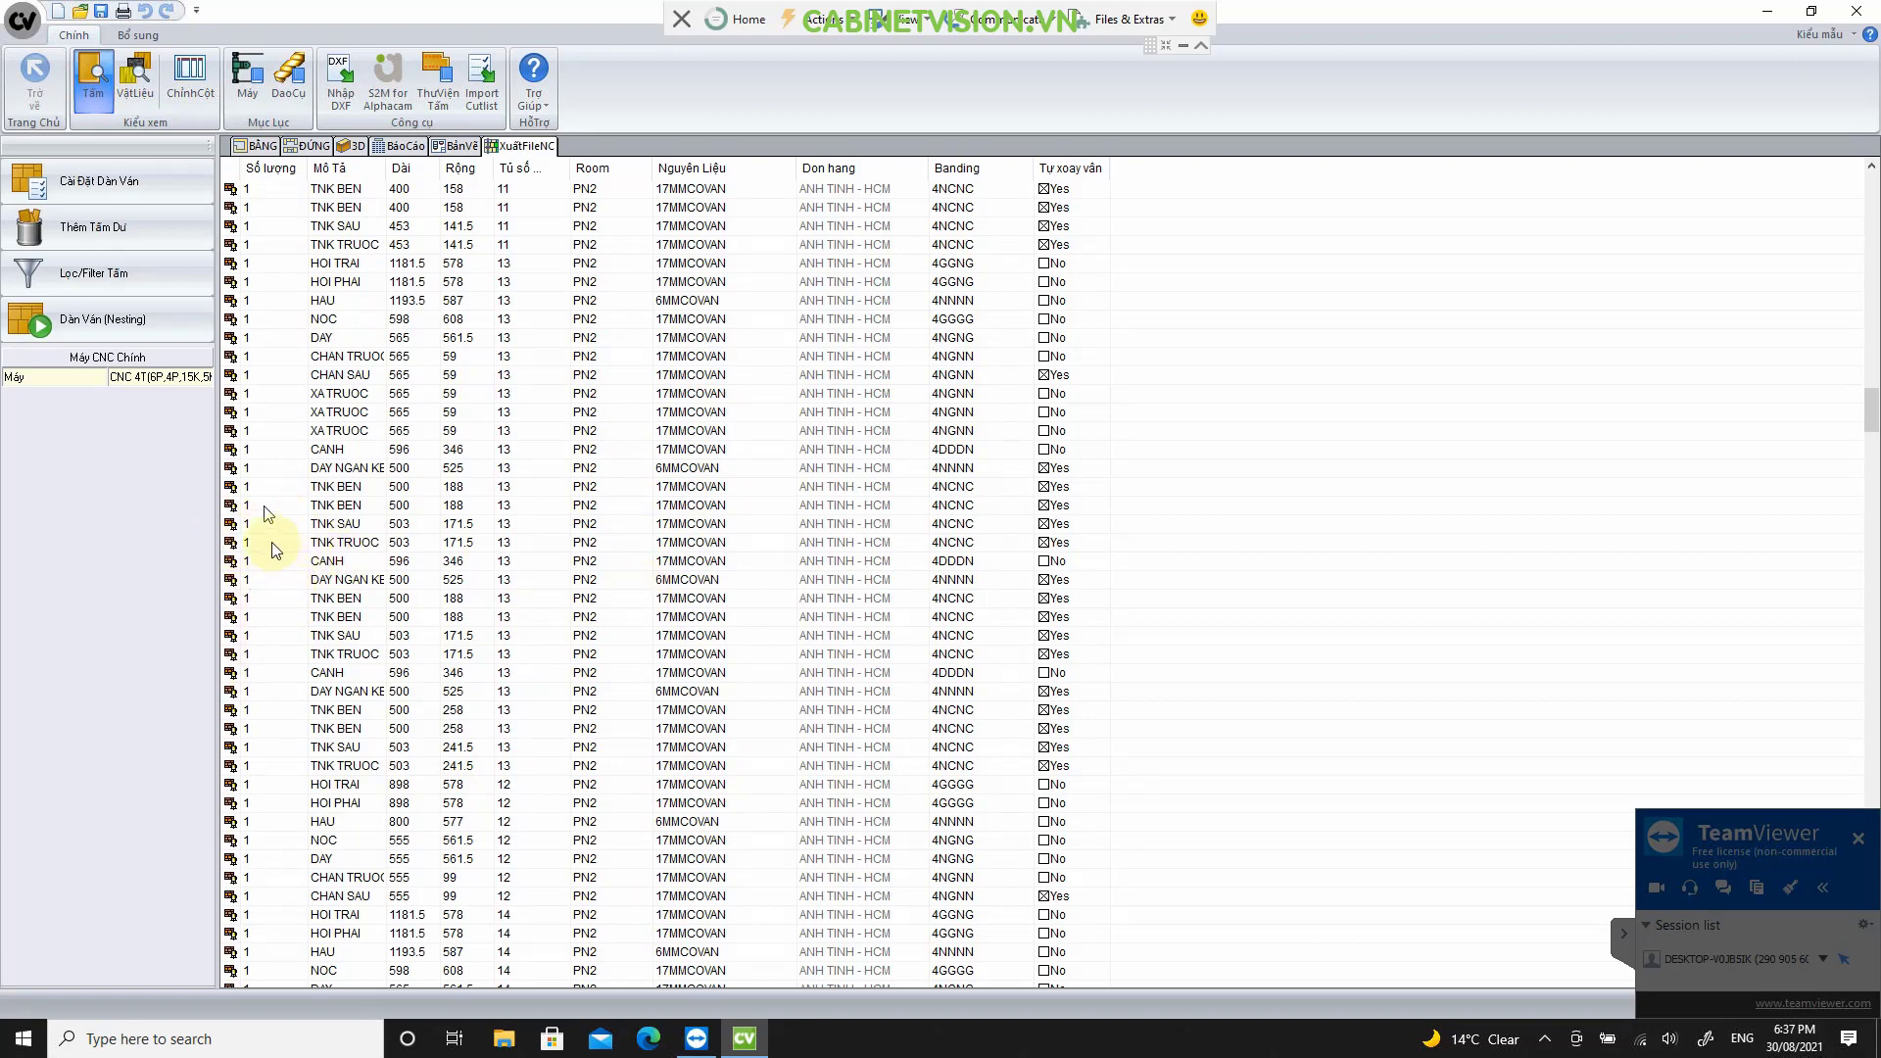
Nest the filtered parts onto 17MMCOVAN sheets, accepting the oversized-parts warning.
left_click(124, 324)
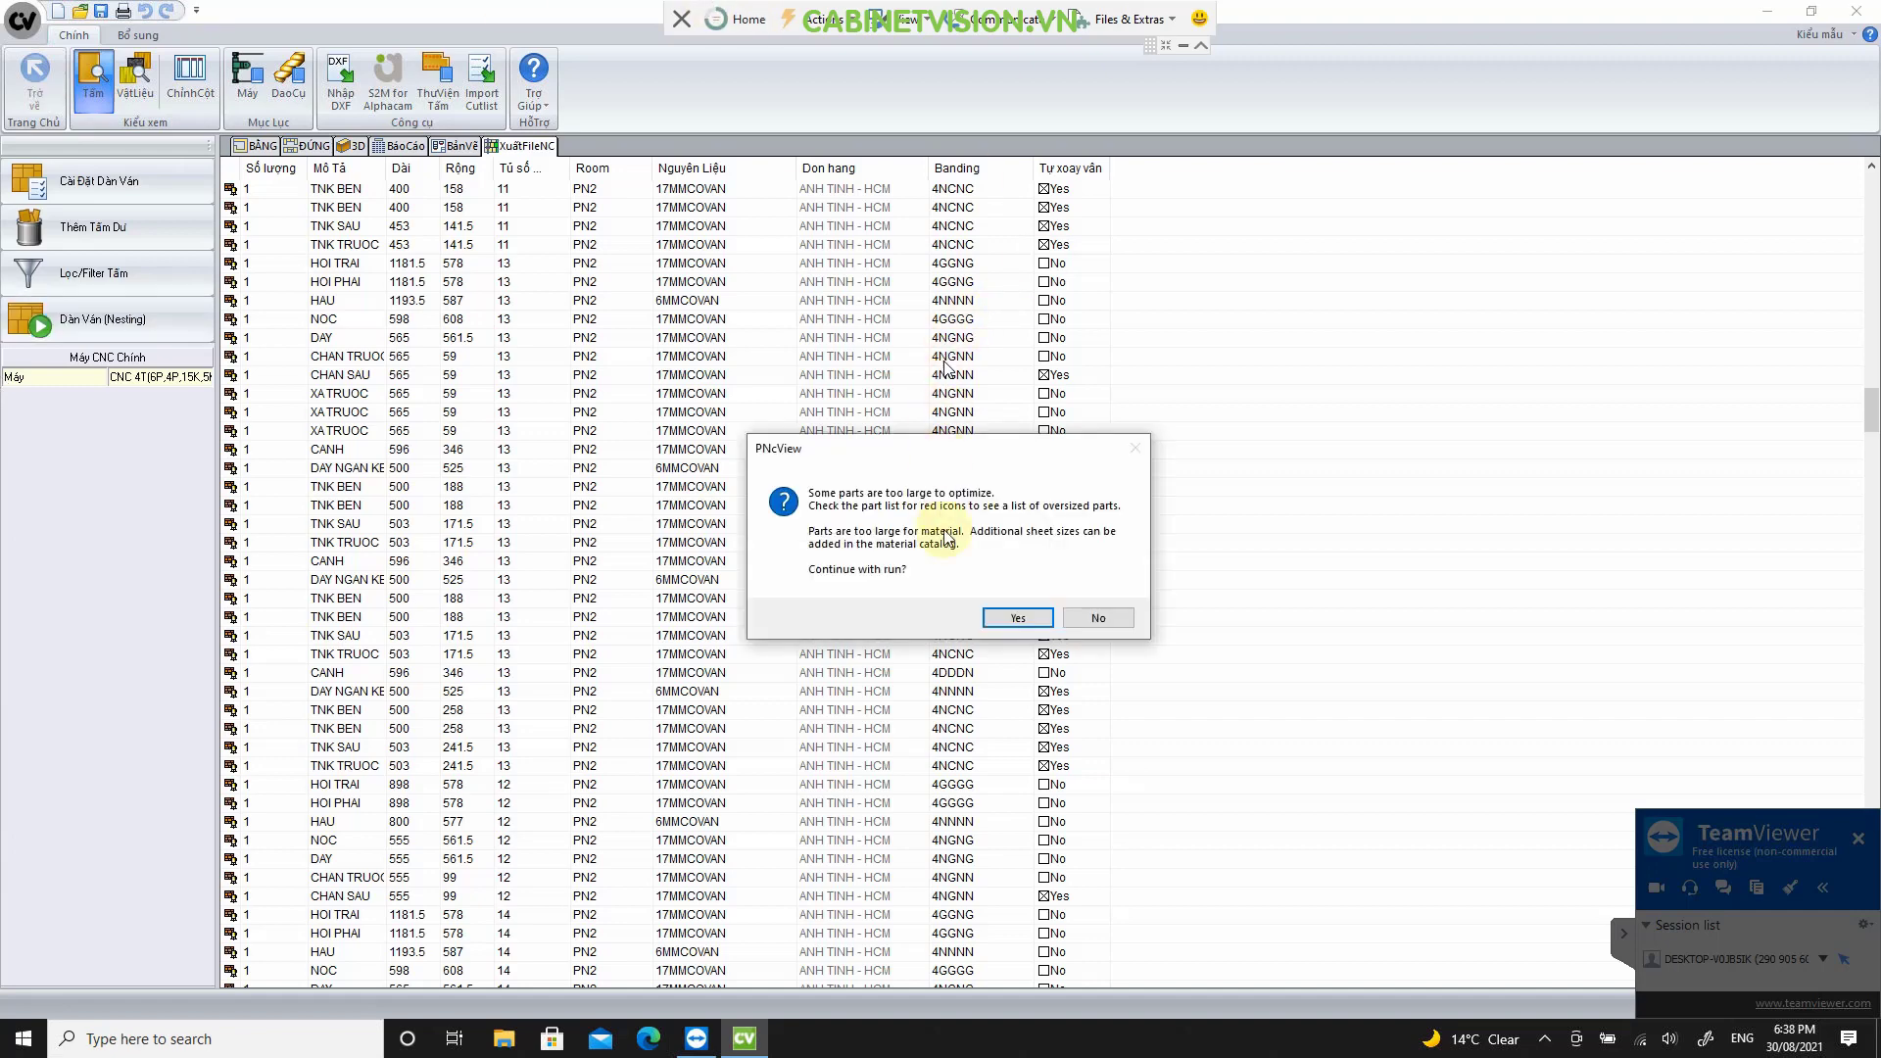
left_click(998, 611)
left_click(964, 657)
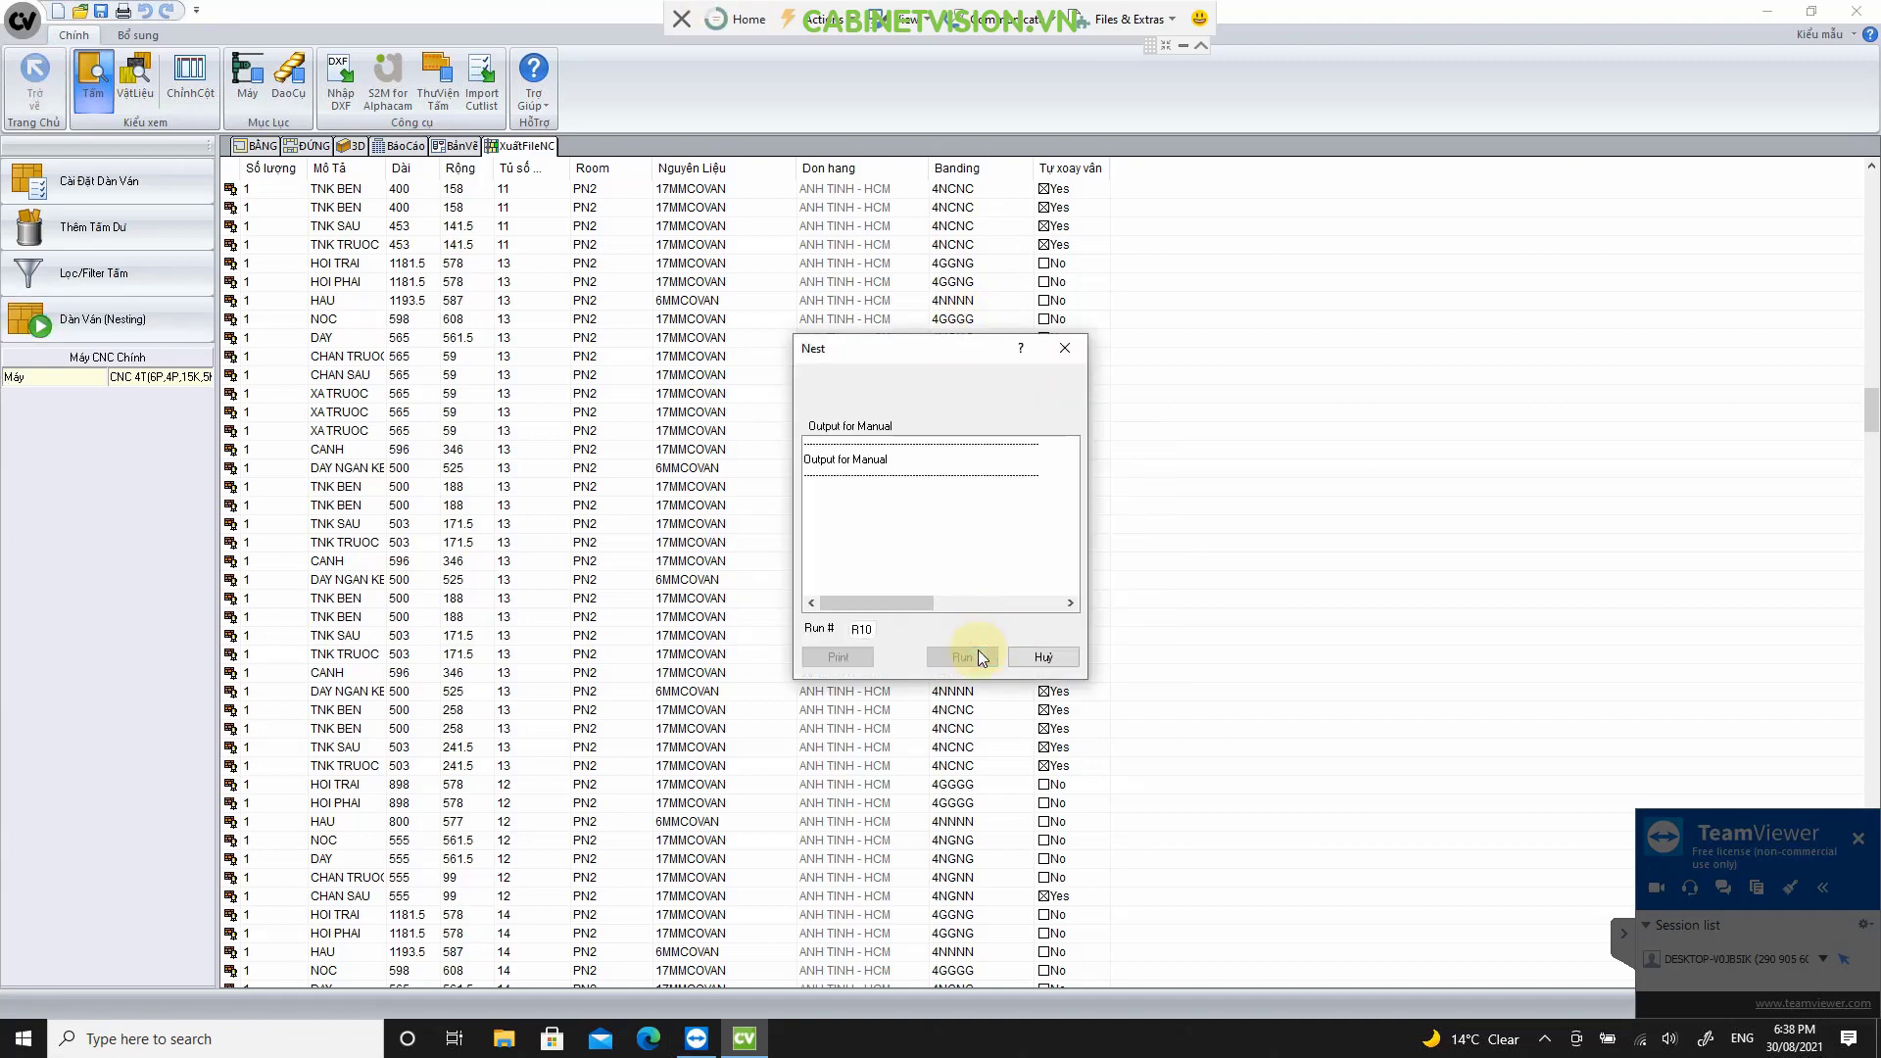
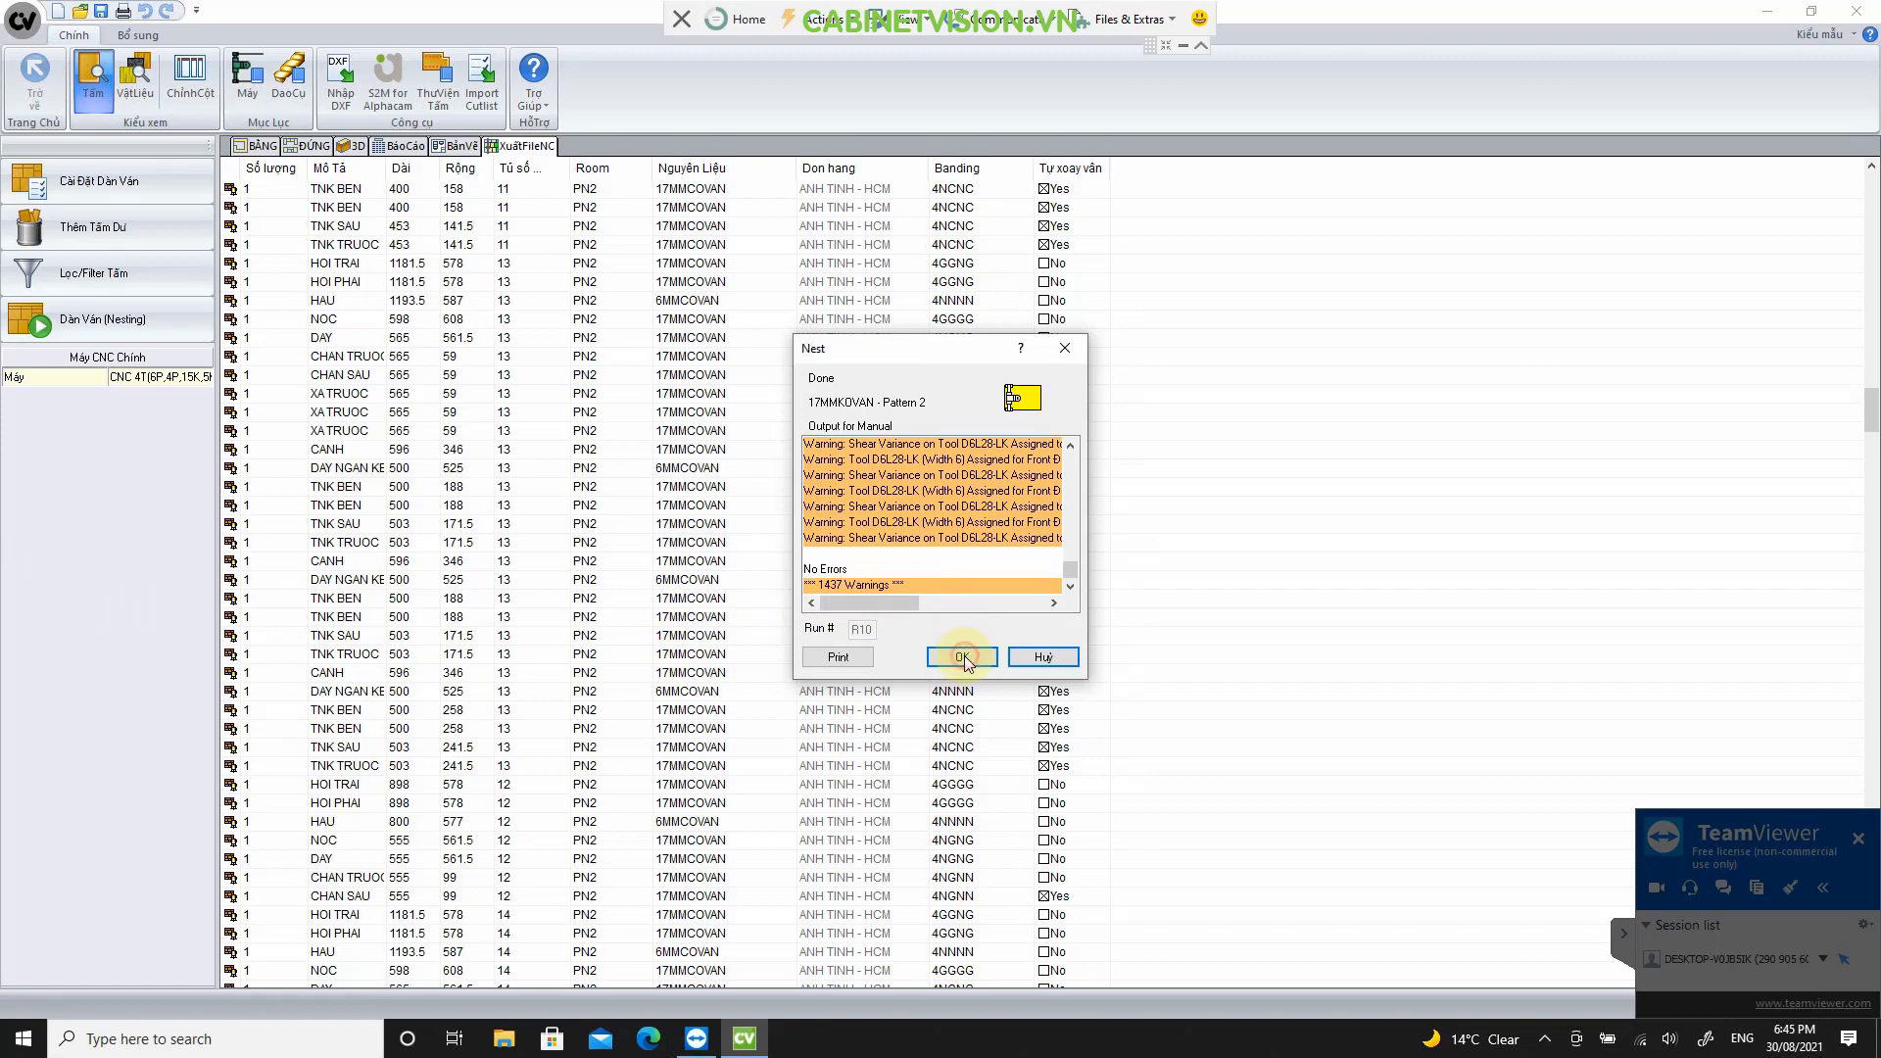
Accept the nest and cycle through the 17MMCOVAN, 6MMCOVAN, 18MMKOVAN, 17MMKOVAN and 6MMKOVAN cut patterns.
left_click(965, 655)
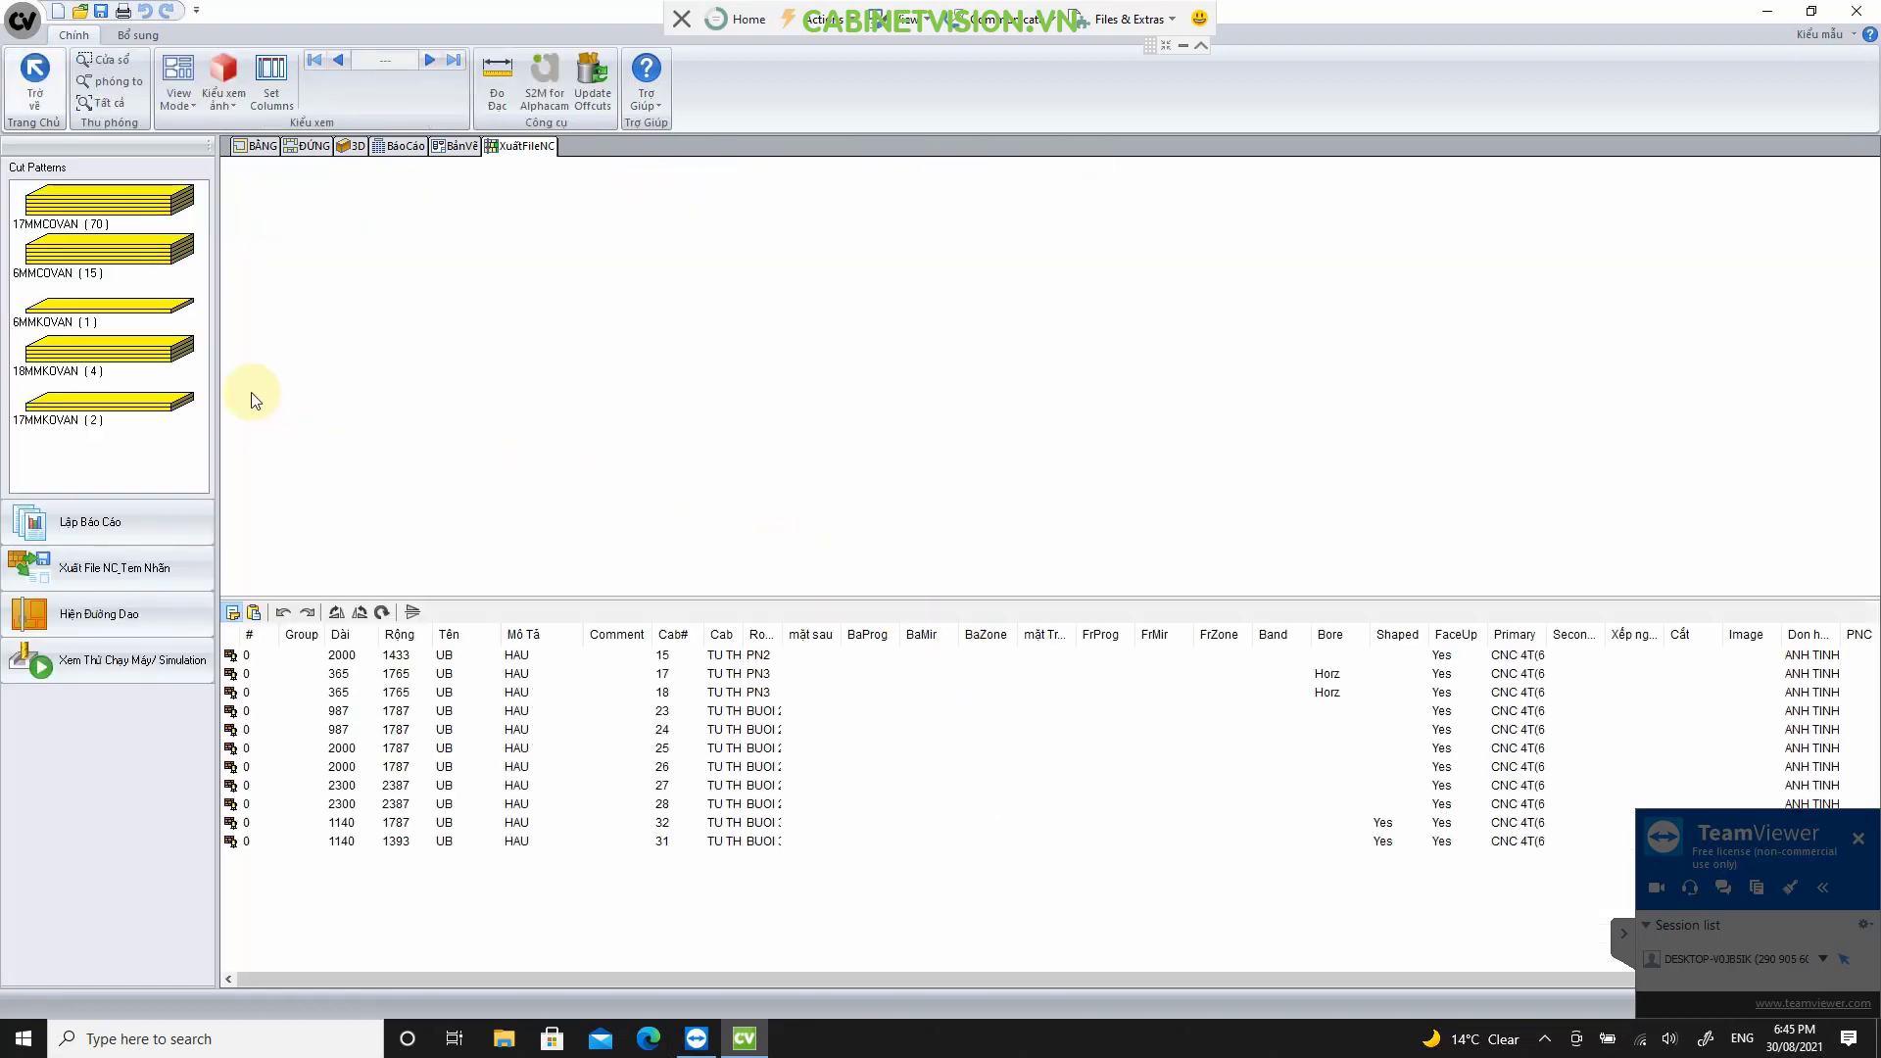
left_click(111, 223)
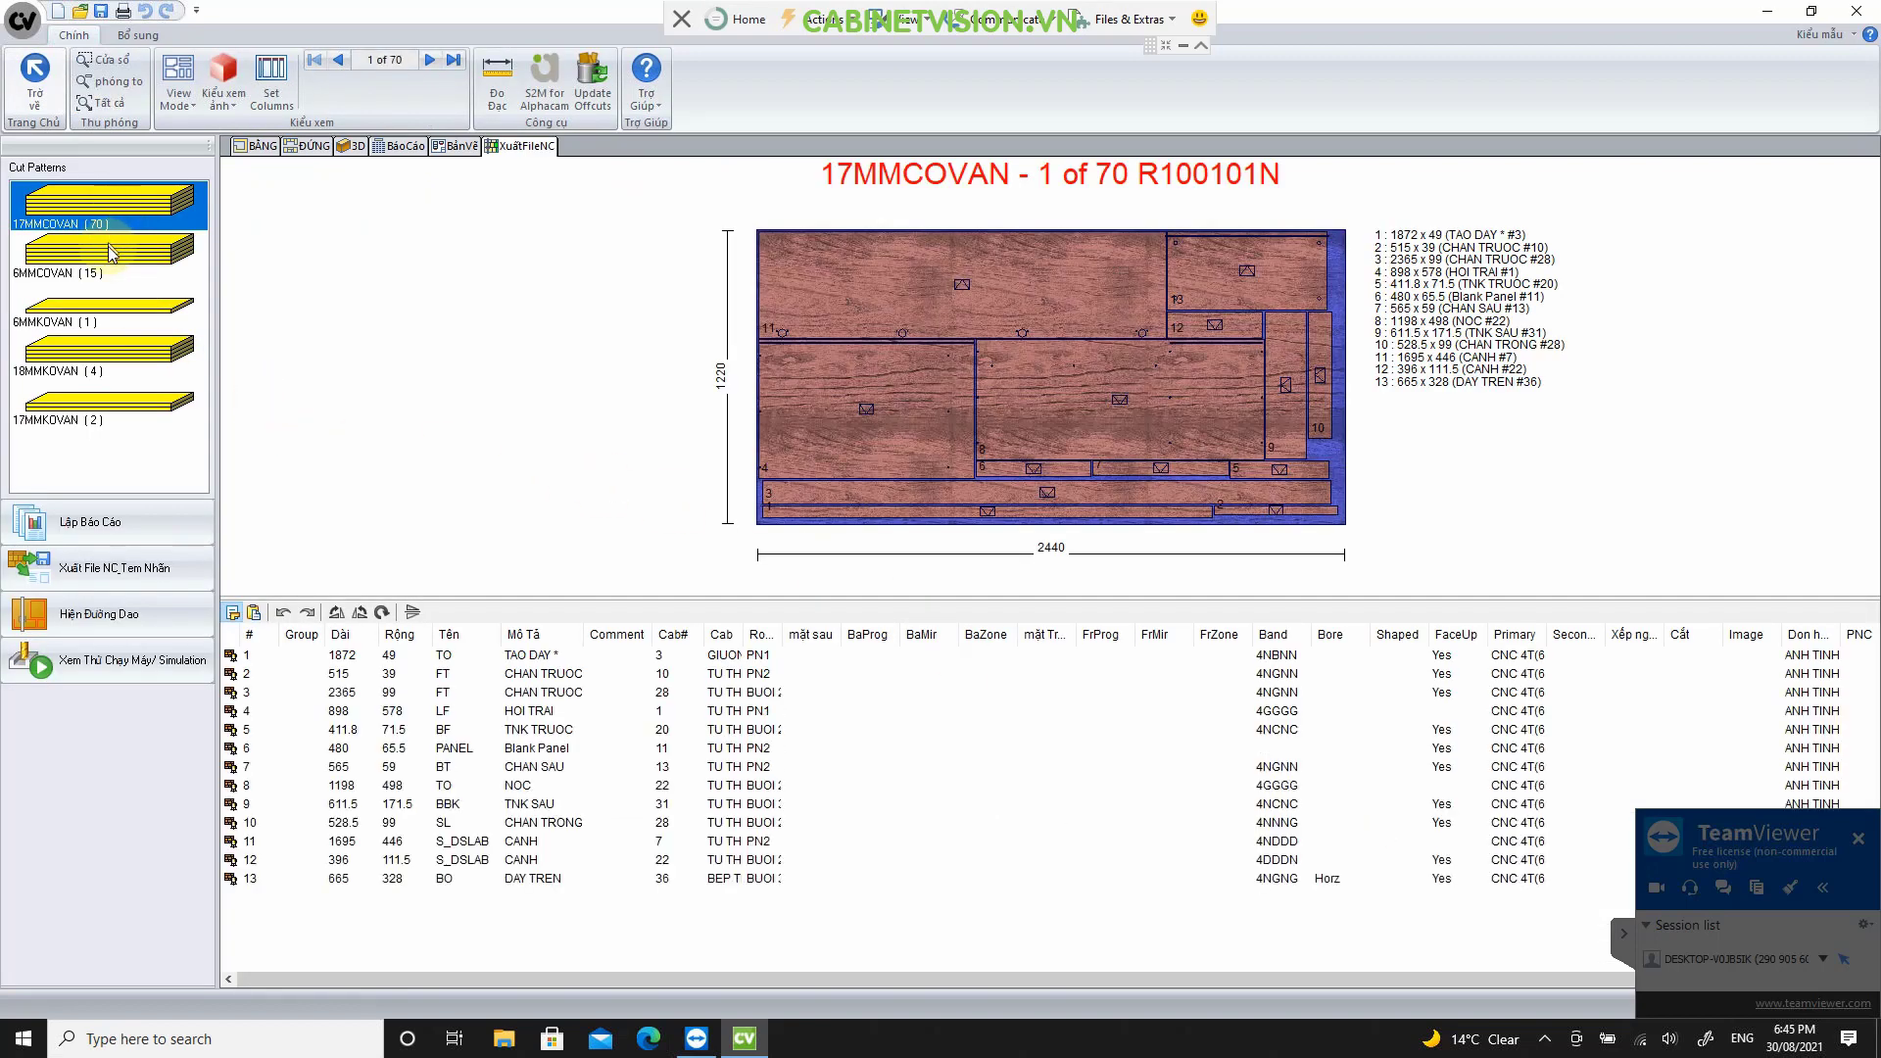
left_click(104, 262)
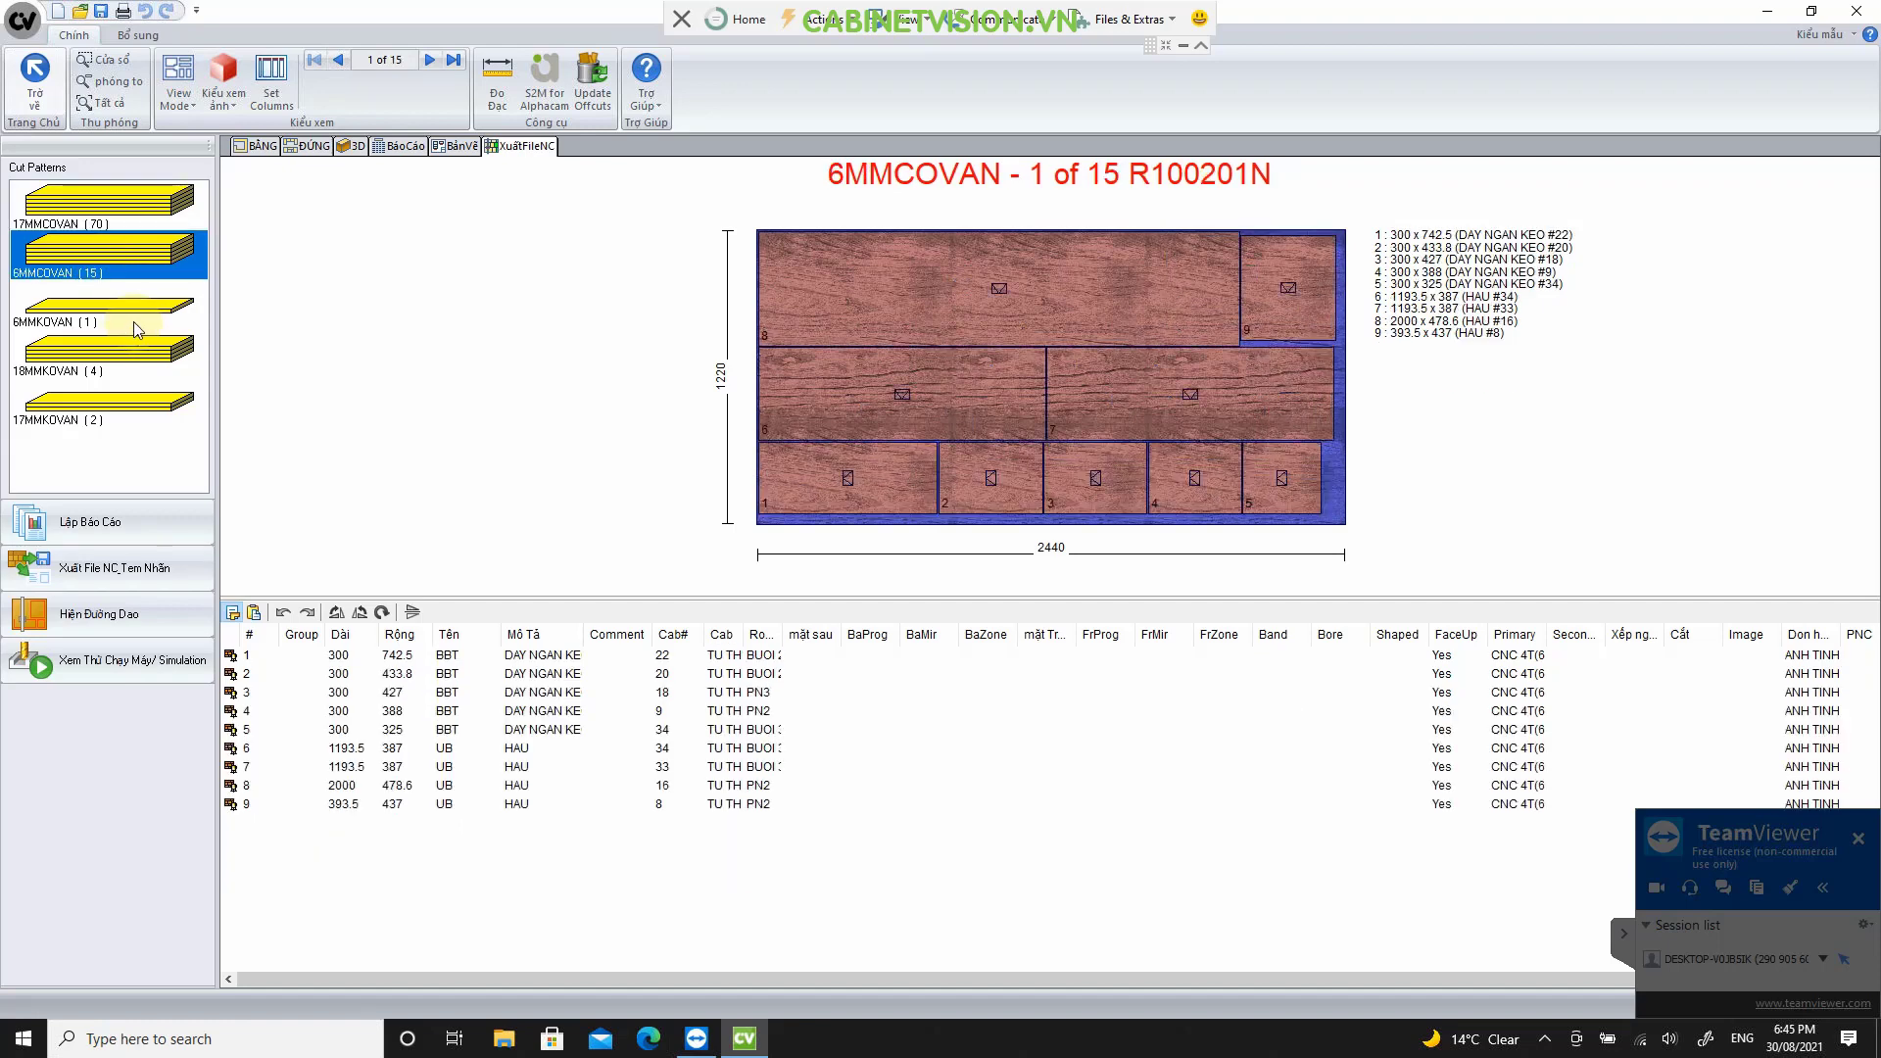
left_click(127, 348)
left_click(125, 404)
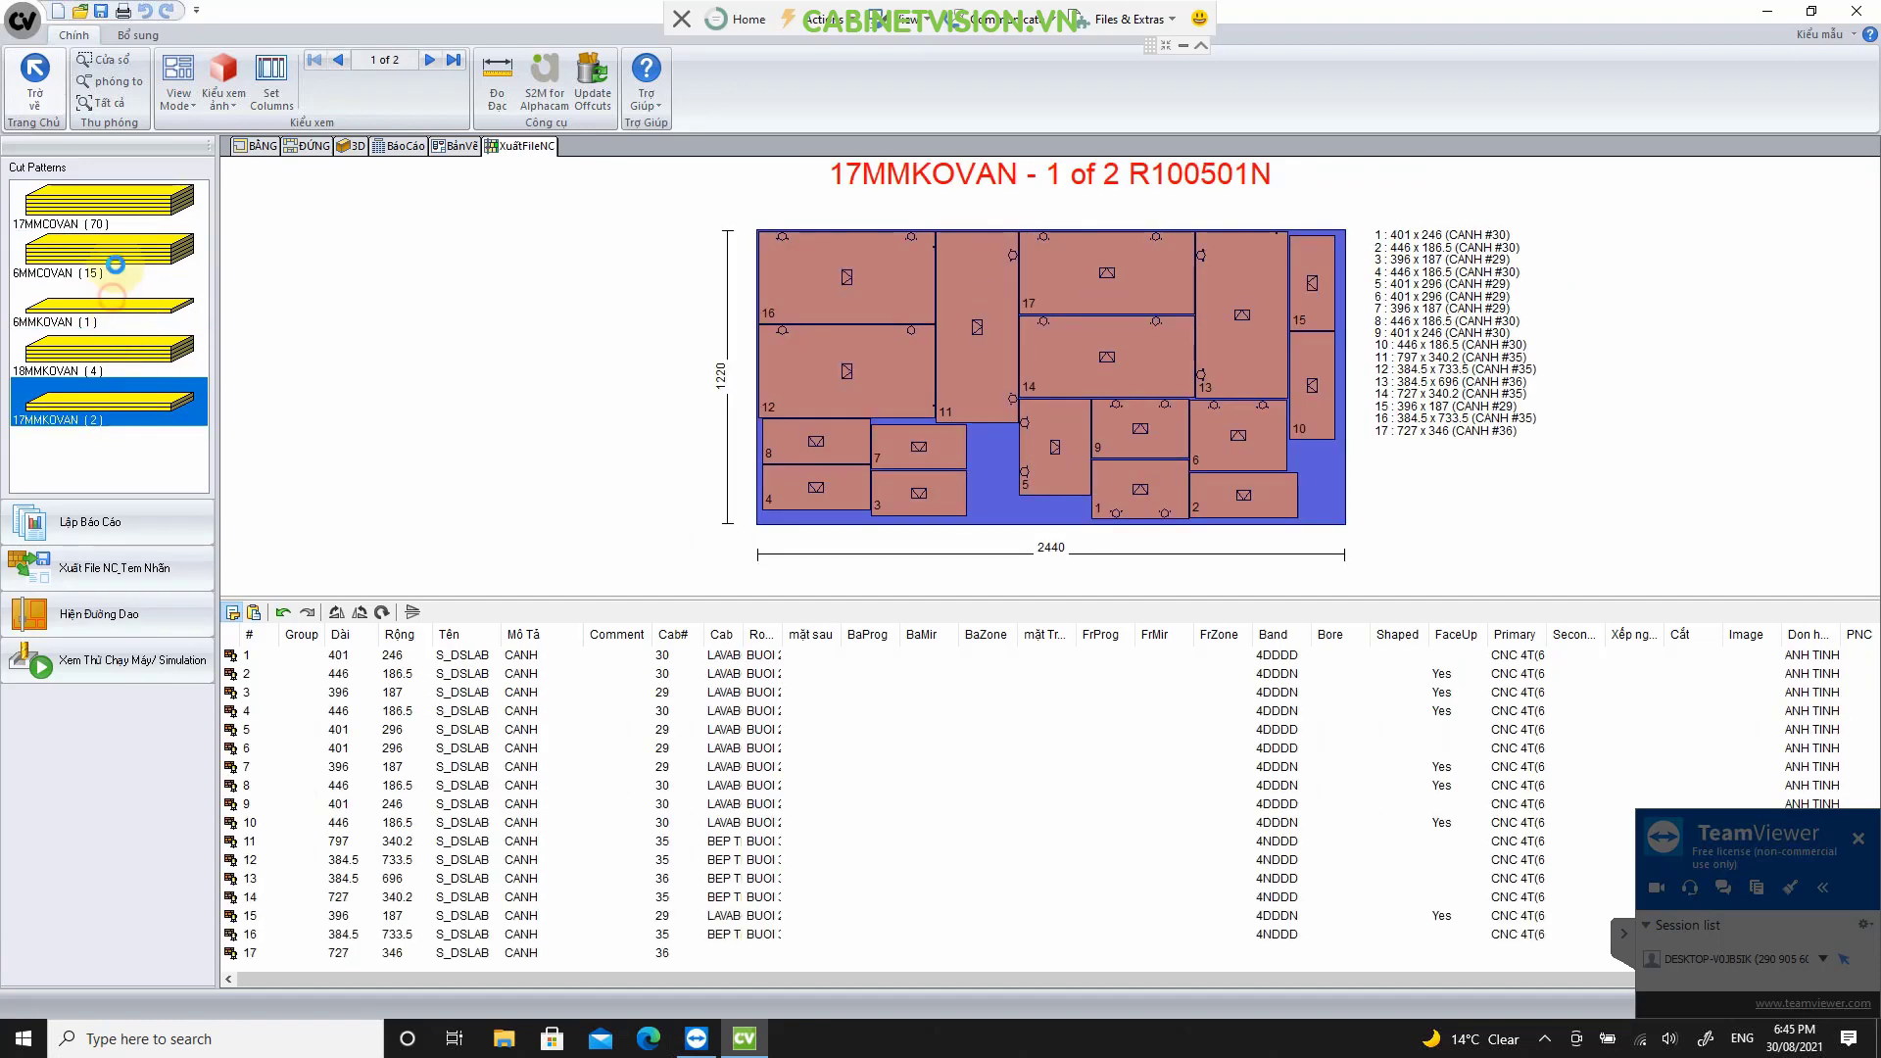
left_click(113, 306)
left_click(113, 257)
left_click(127, 209)
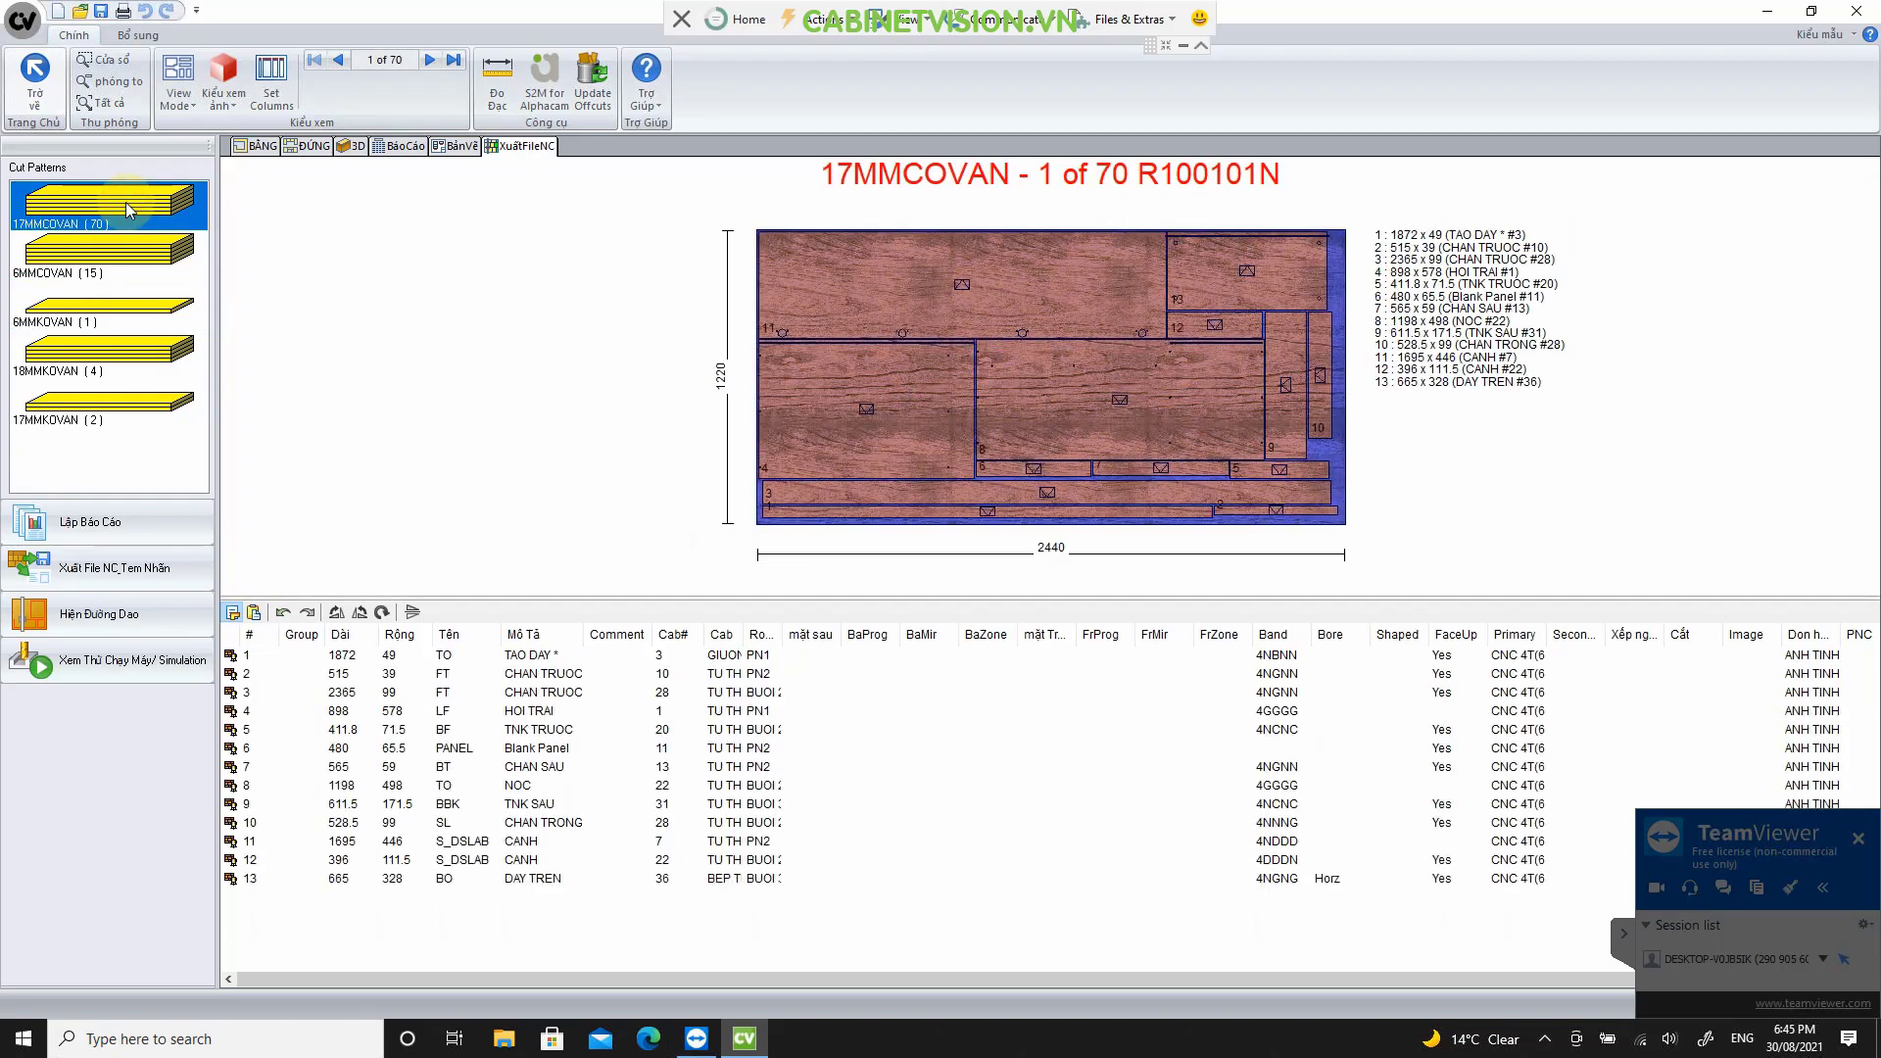
Zoom in and out on the first 17MMCOVAN sheet layout to inspect it.
scroll(1268, 326, "up", 1)
scroll(1268, 326, "up", 1)
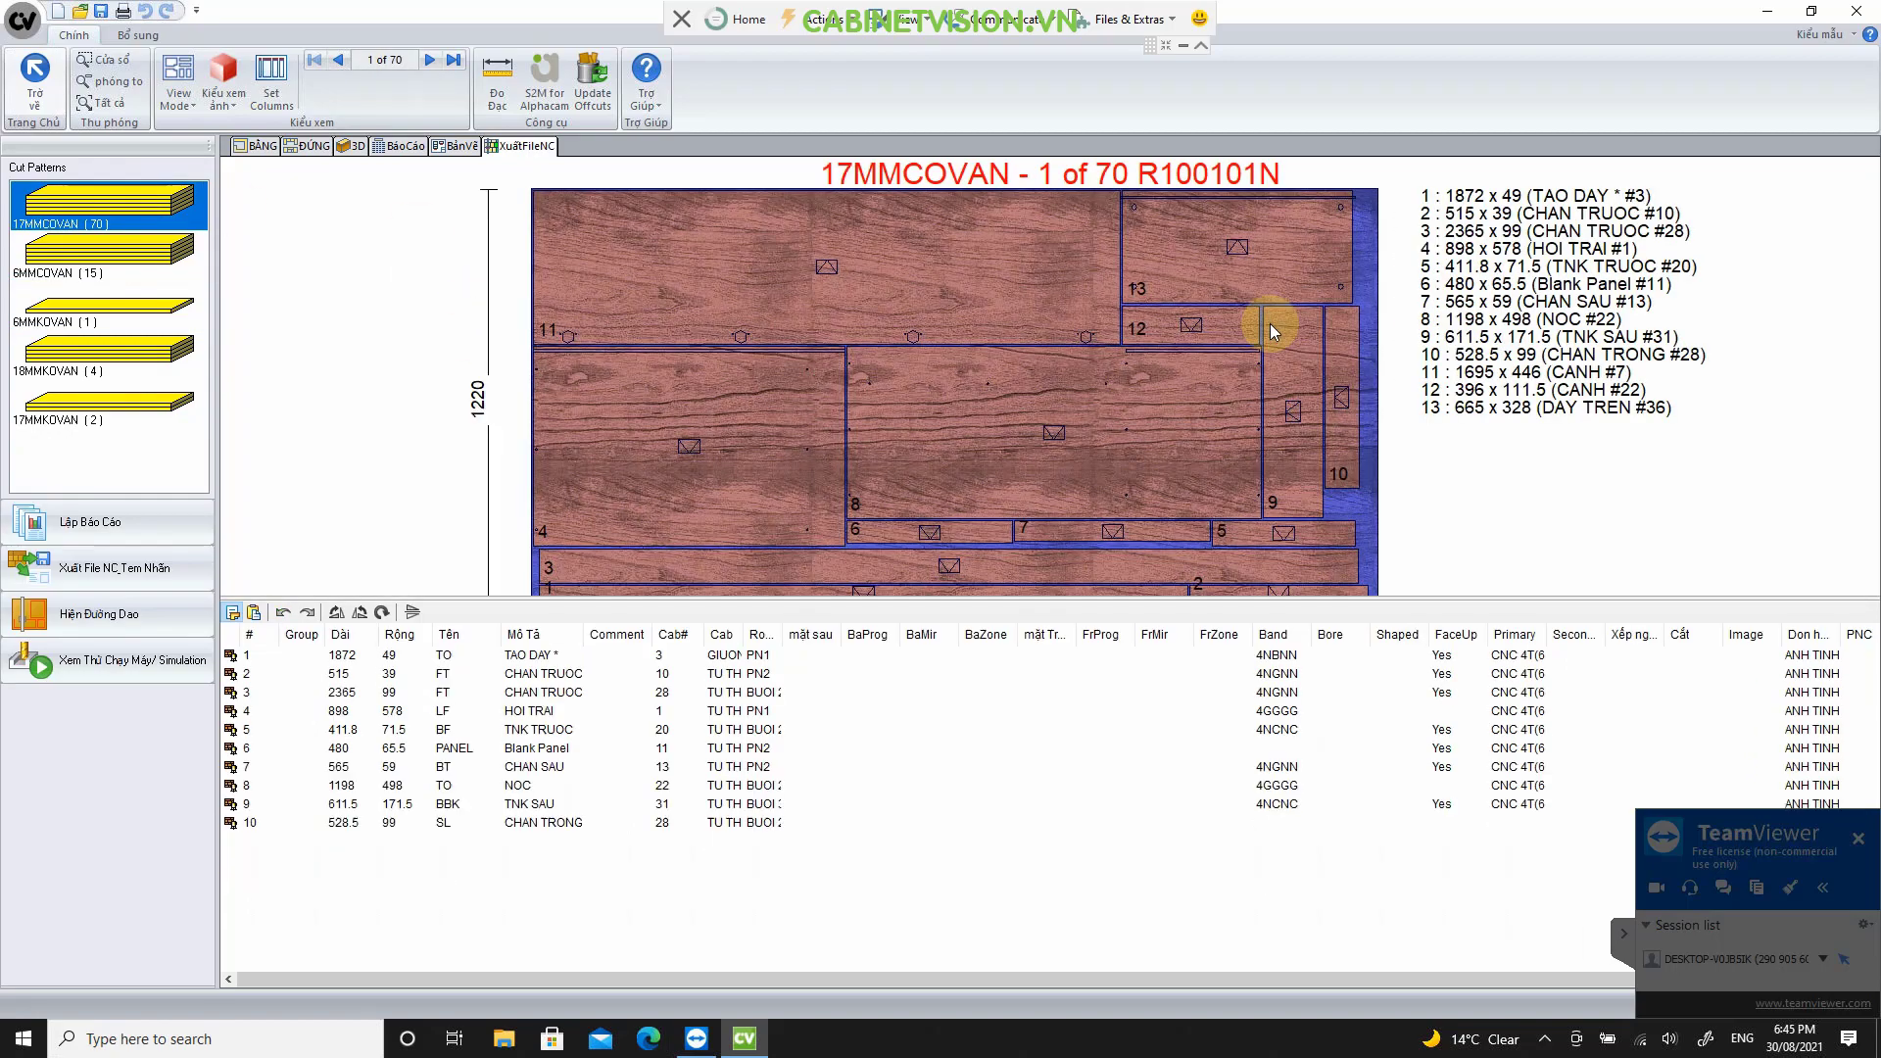
scroll(1266, 325, "down", 1)
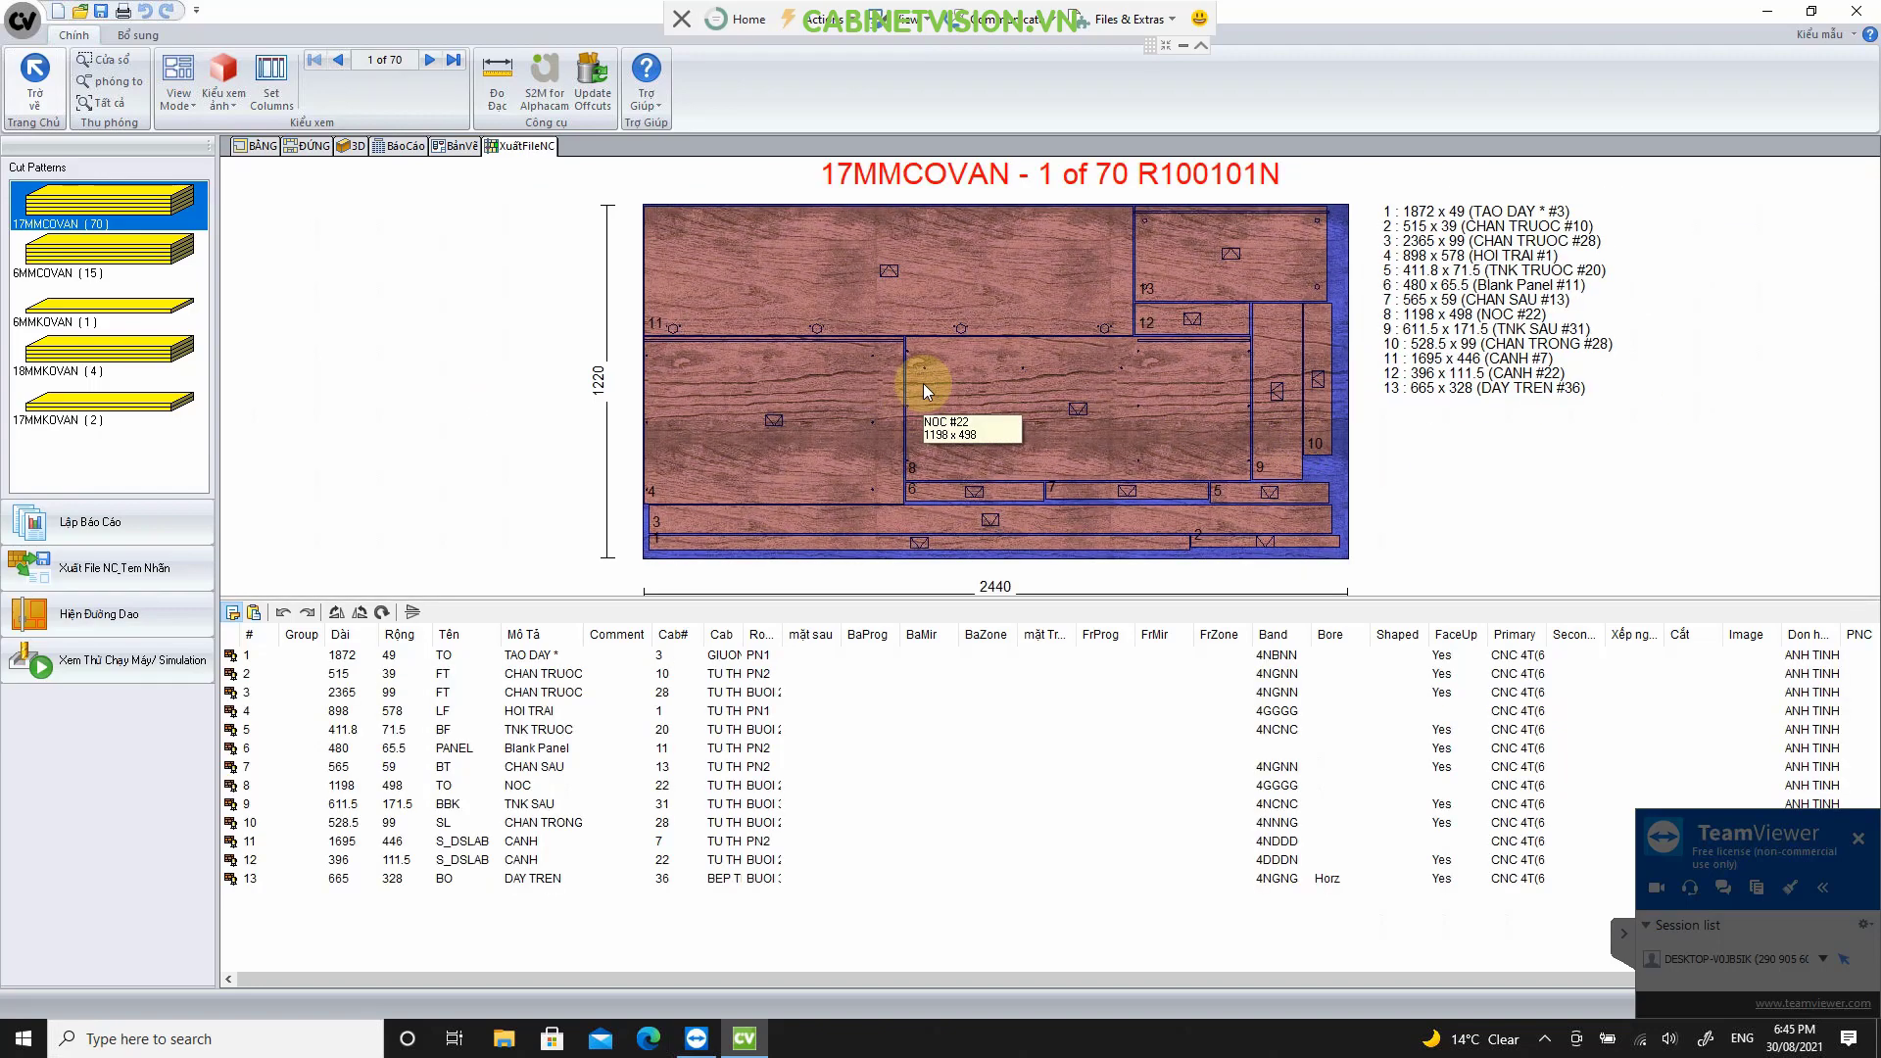
scroll(923, 384, "down", 1)
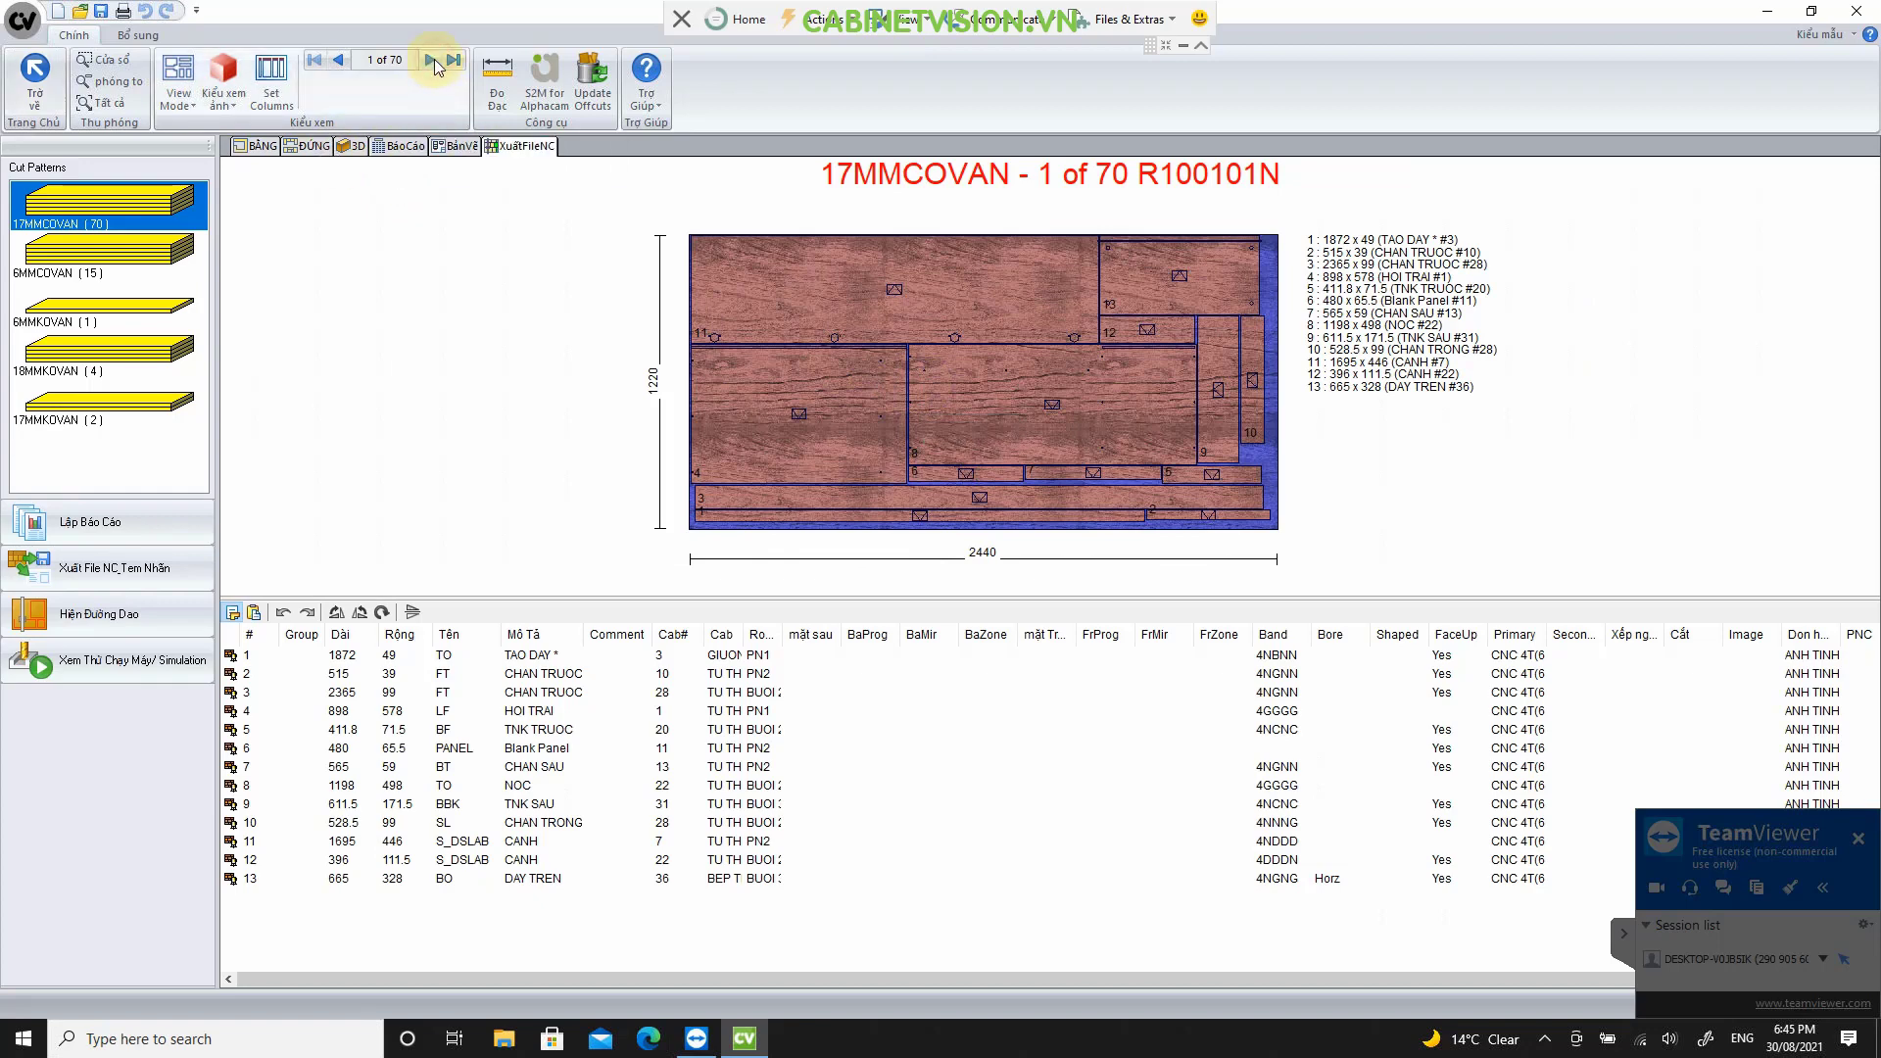
Page forward through the 17MMCOVAN sheet layouts, past sheet 22 of 70.
left_click(433, 59)
left_click(433, 59)
left_click(433, 59)
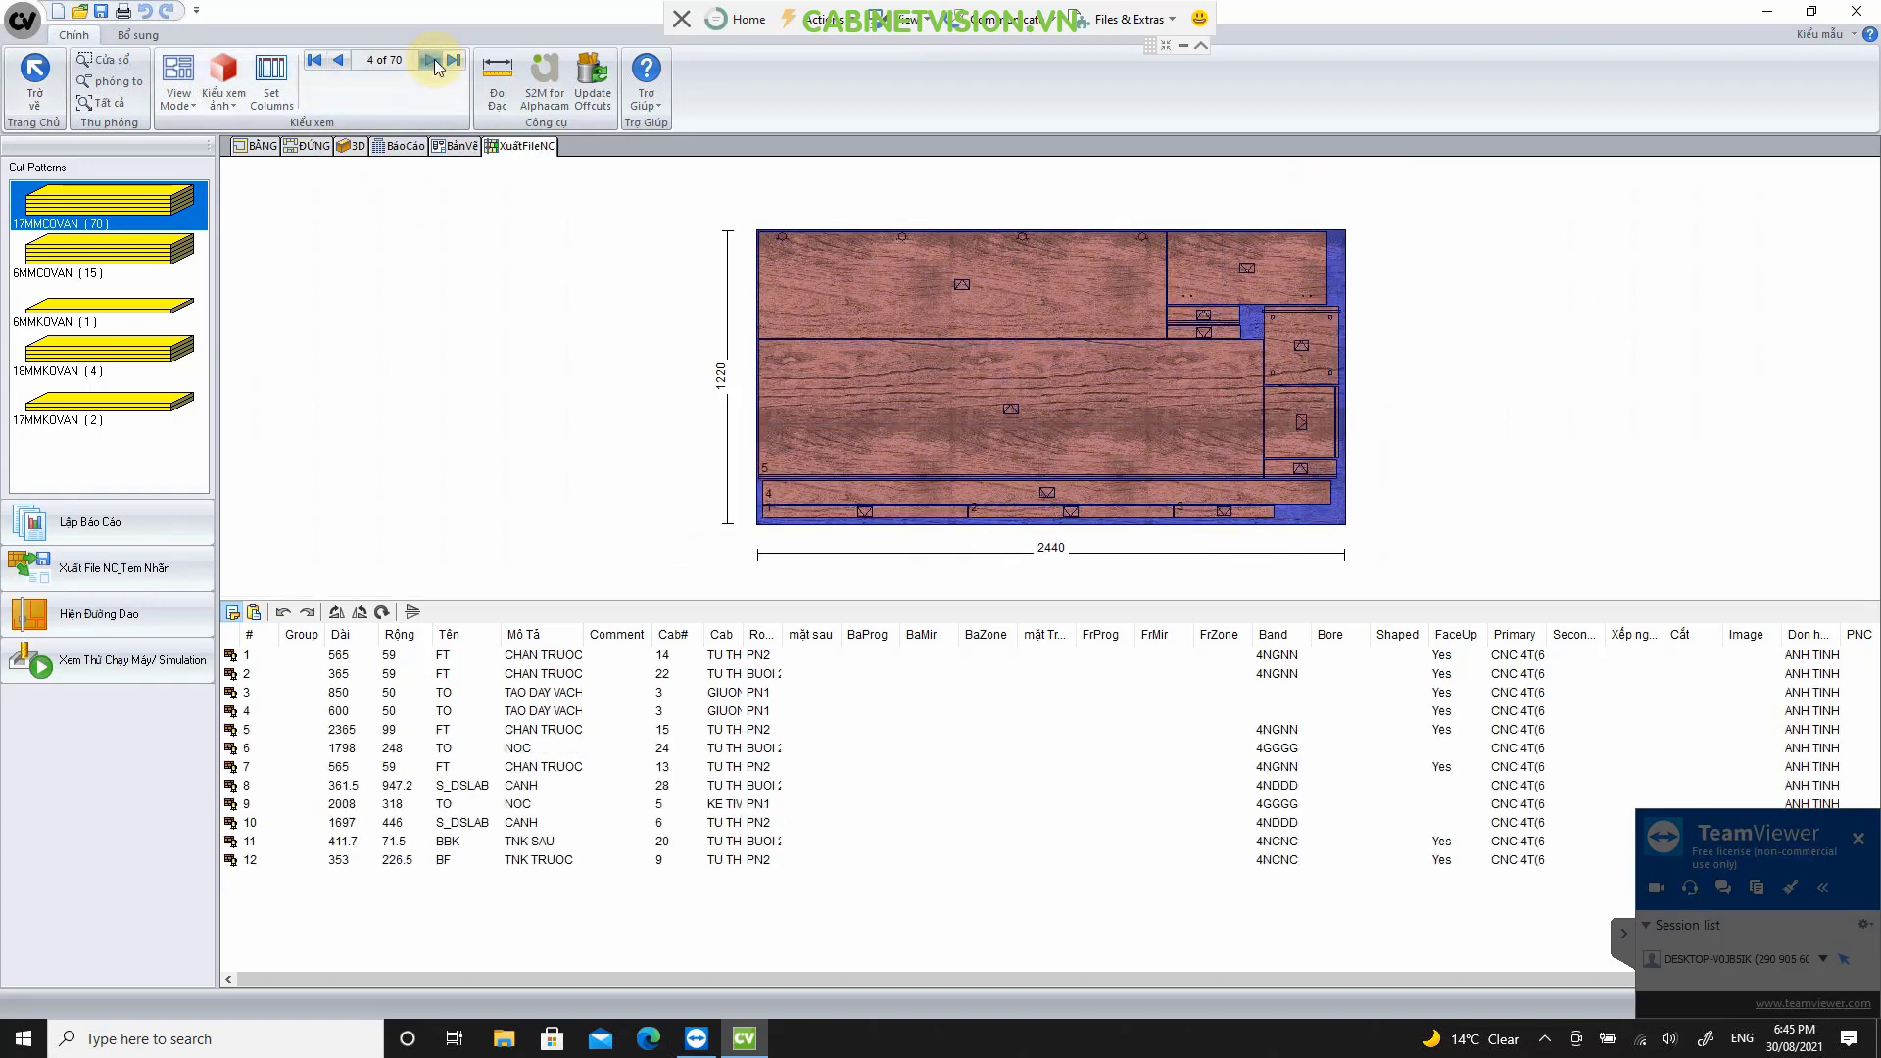
left_click(433, 59)
left_click(433, 59)
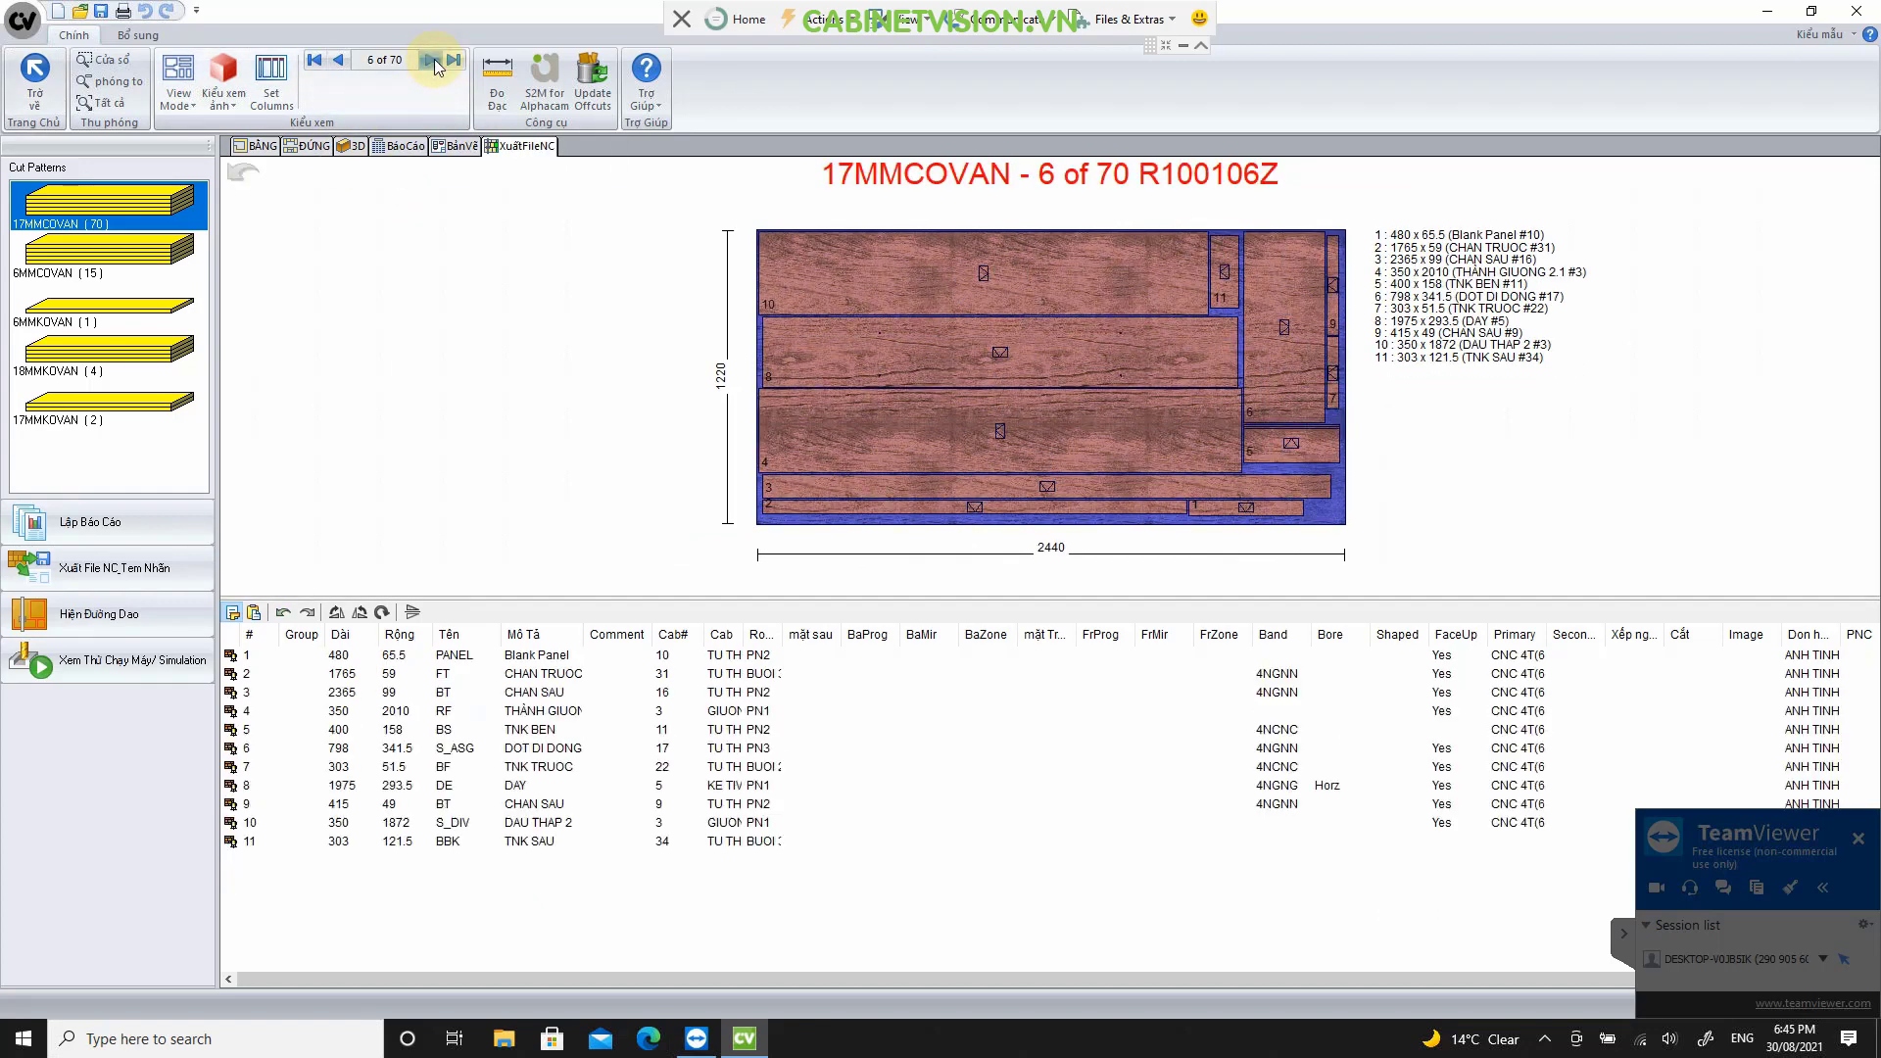
left_click(433, 59)
left_click(435, 60)
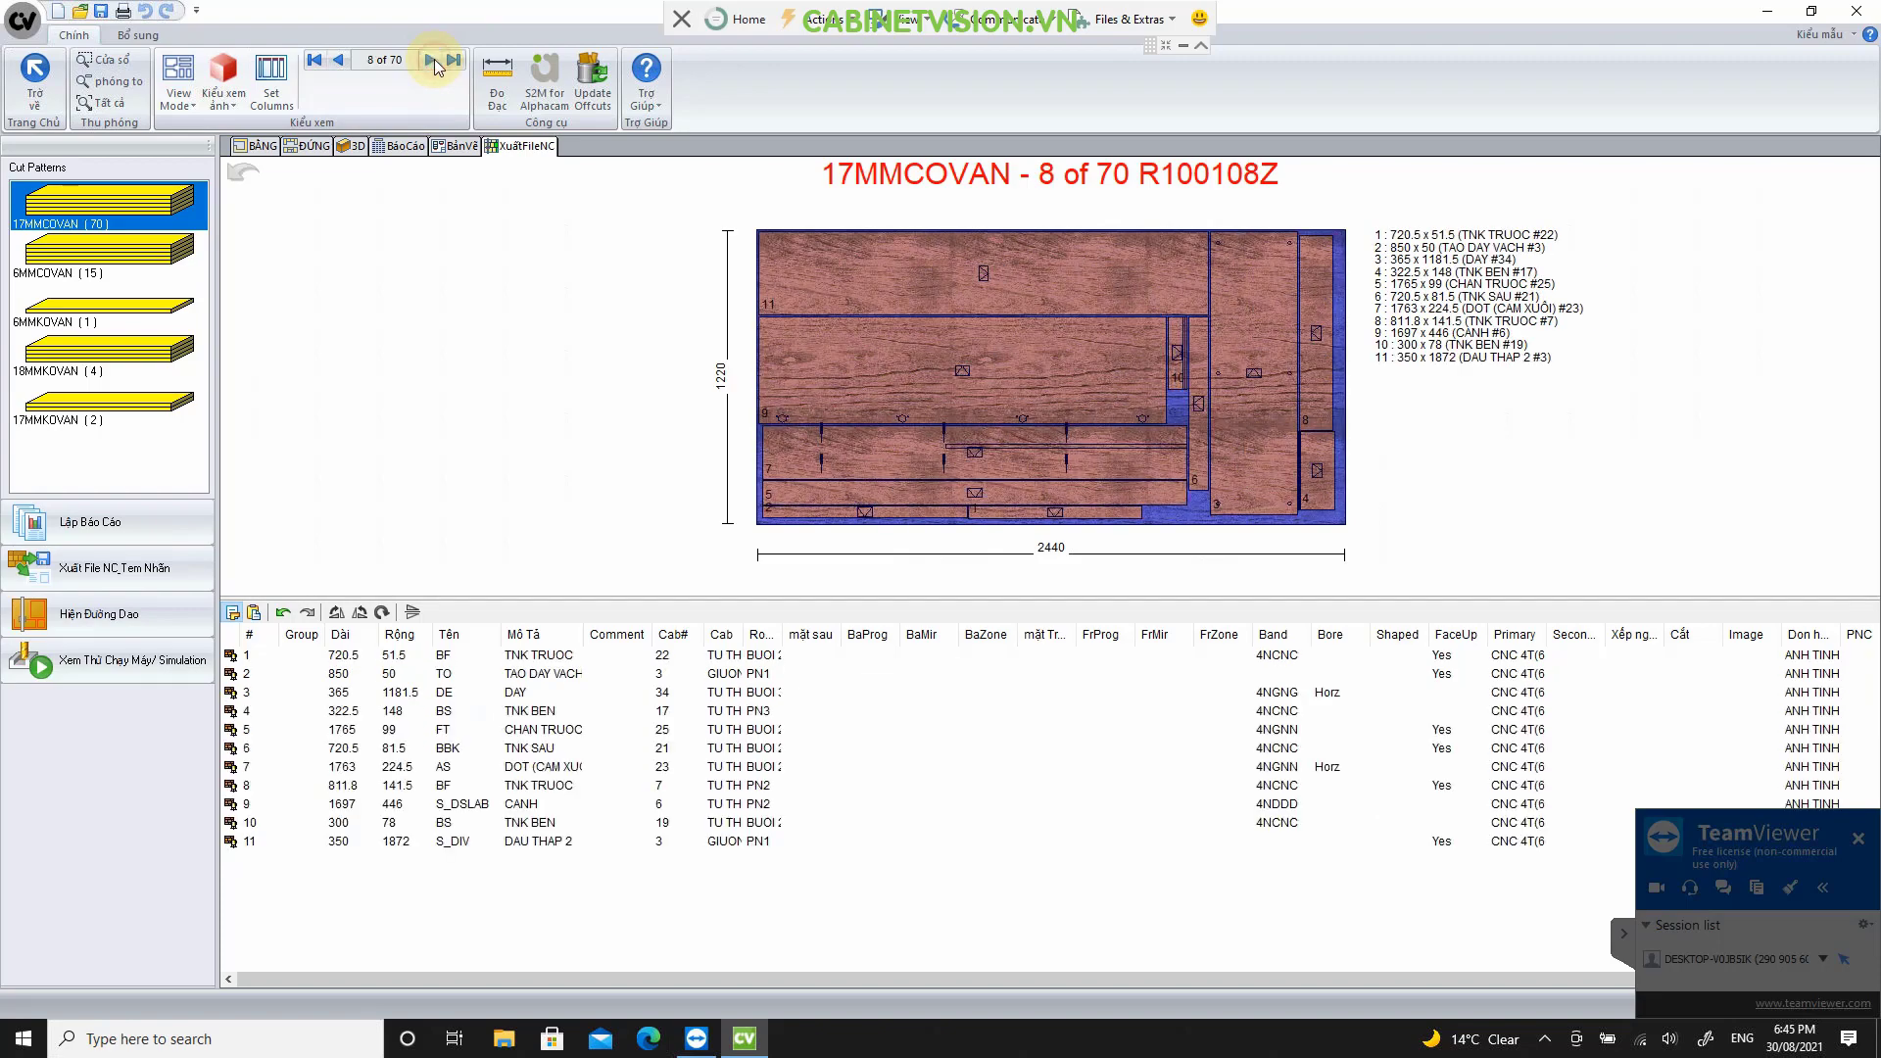
left_click(434, 60)
left_click(434, 60)
left_click(434, 60)
left_click(435, 62)
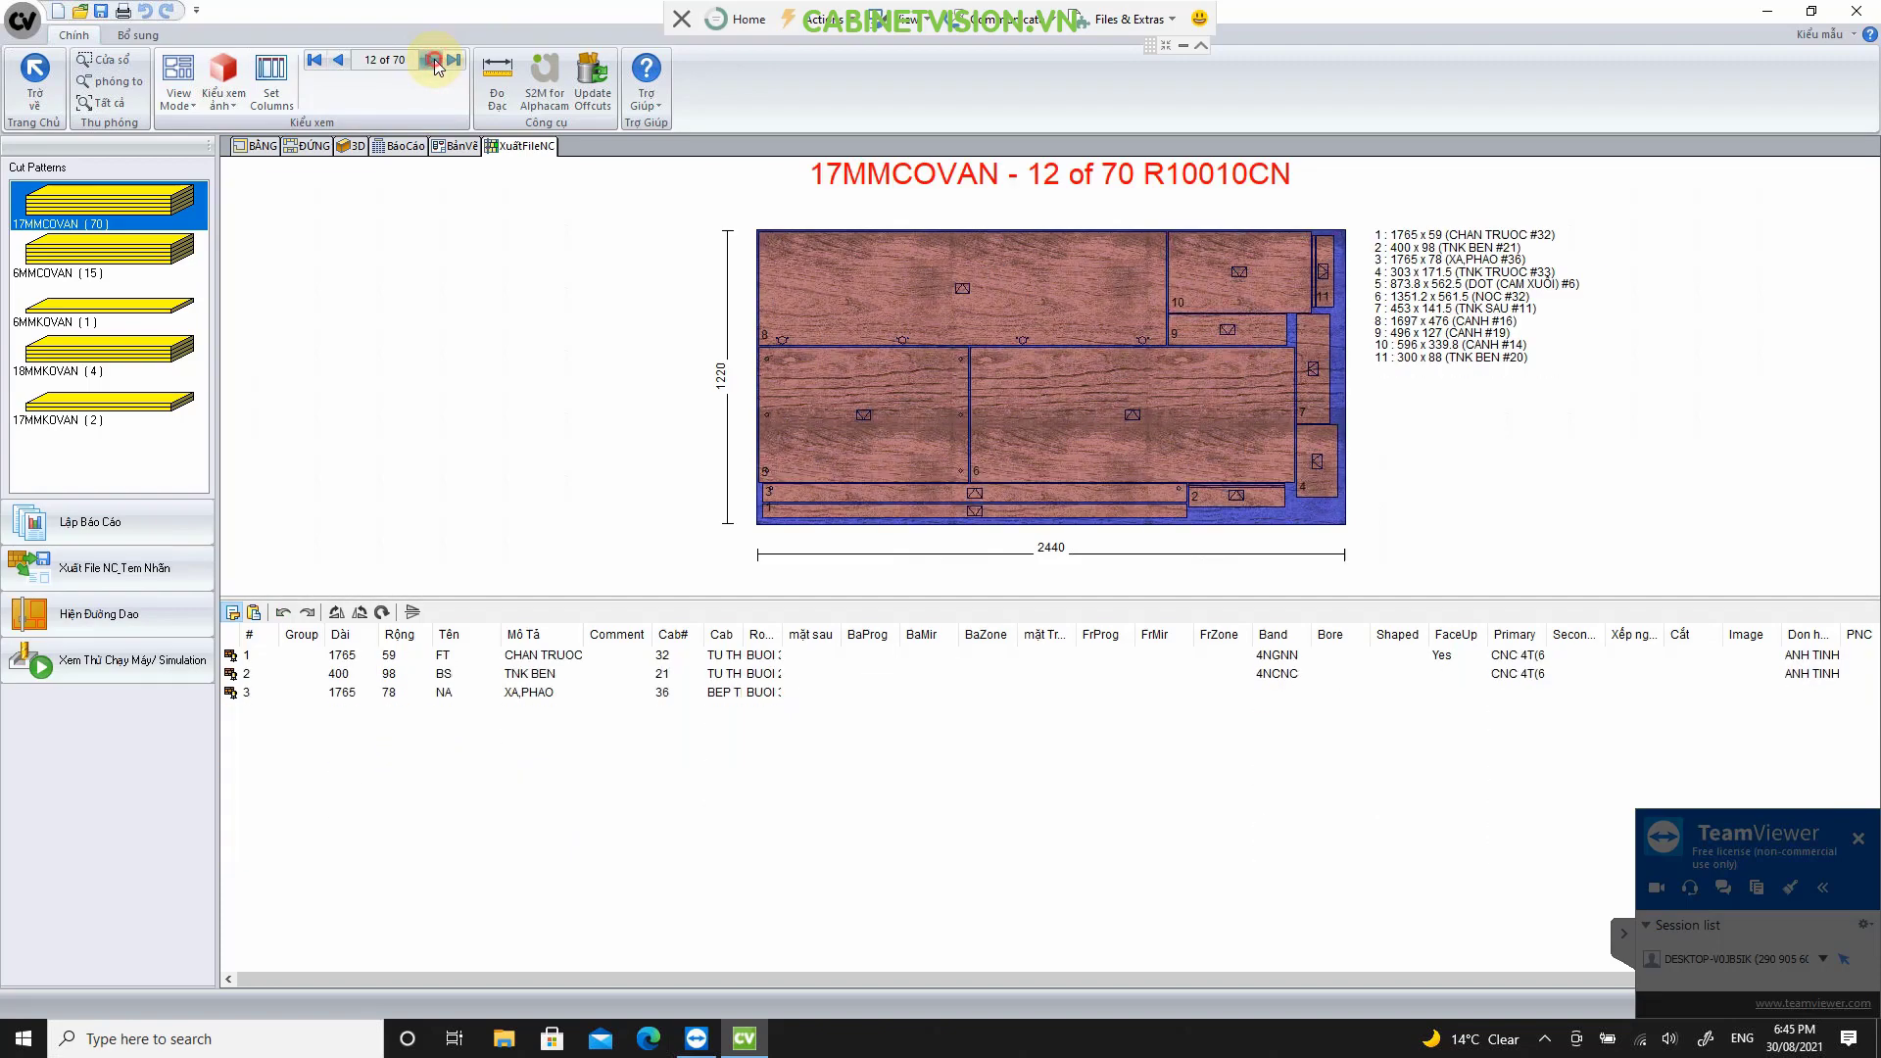
left_click(435, 61)
left_click(435, 62)
left_click(435, 61)
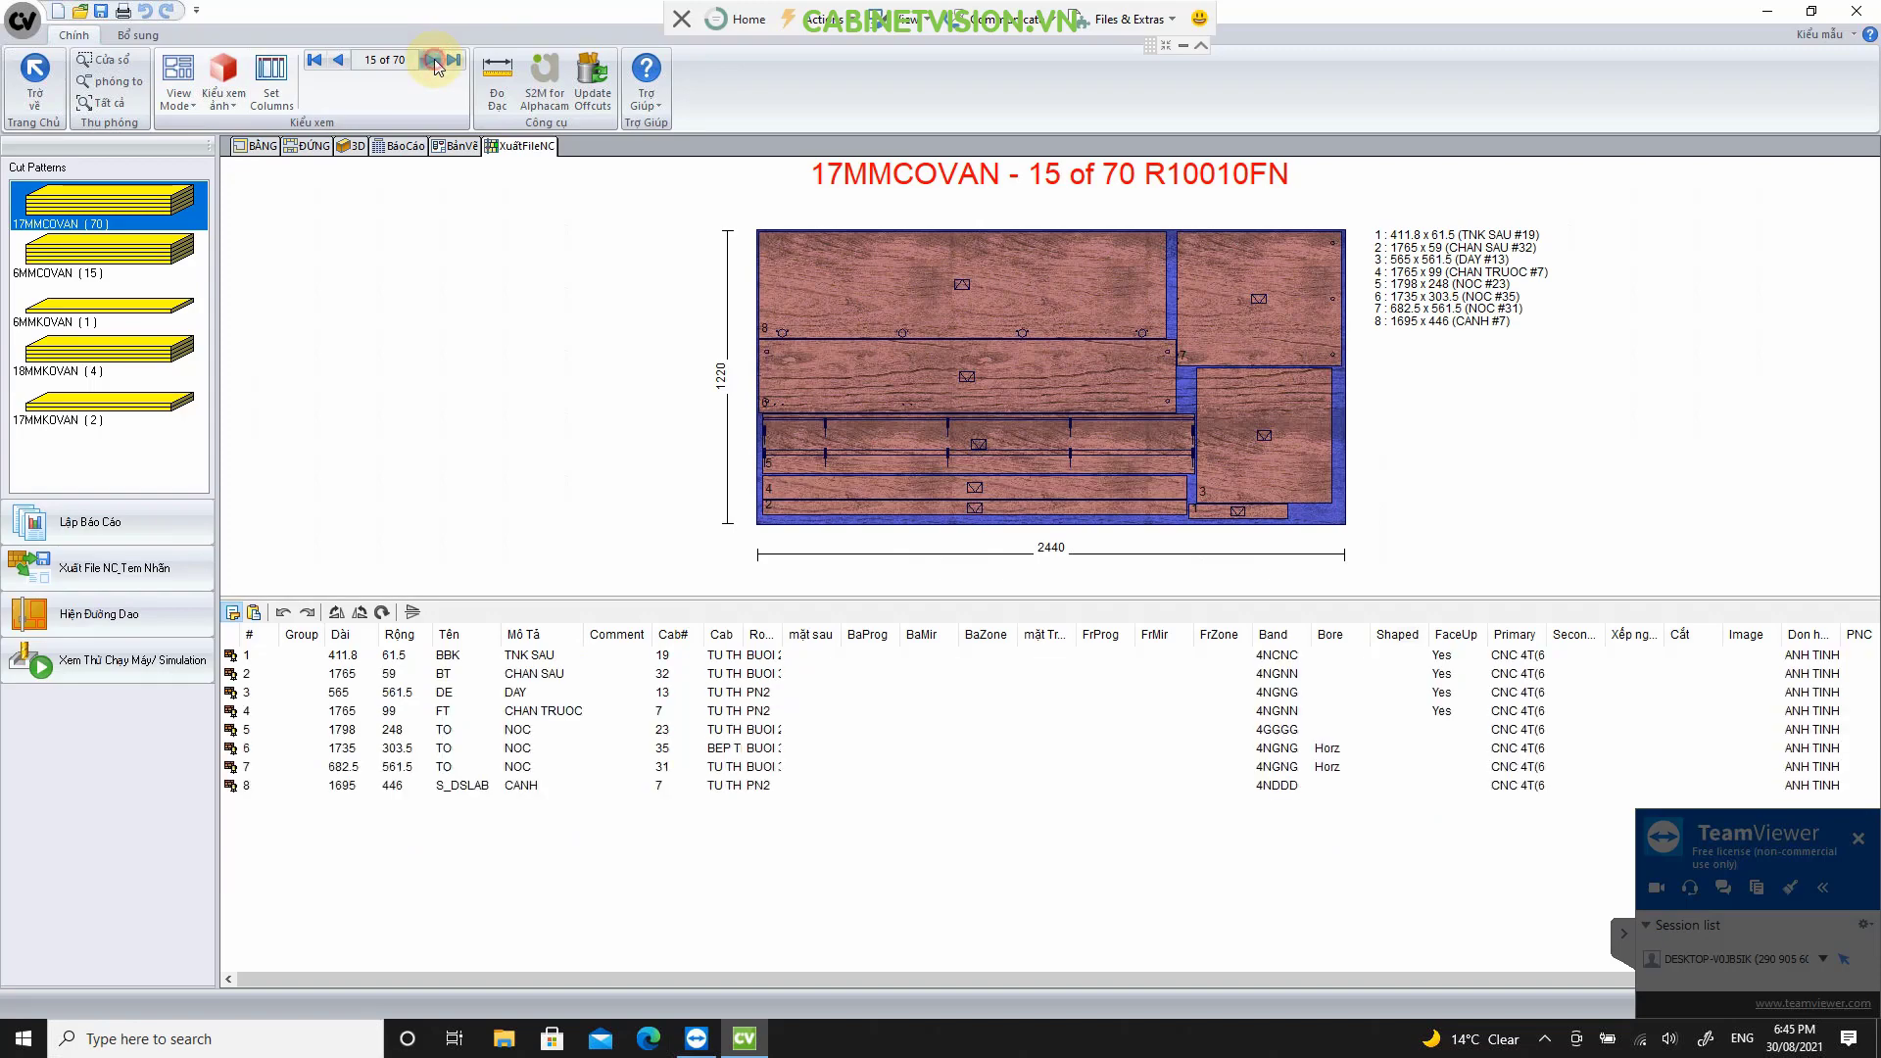
left_click(434, 61)
left_click(434, 61)
left_click(434, 62)
left_click(435, 62)
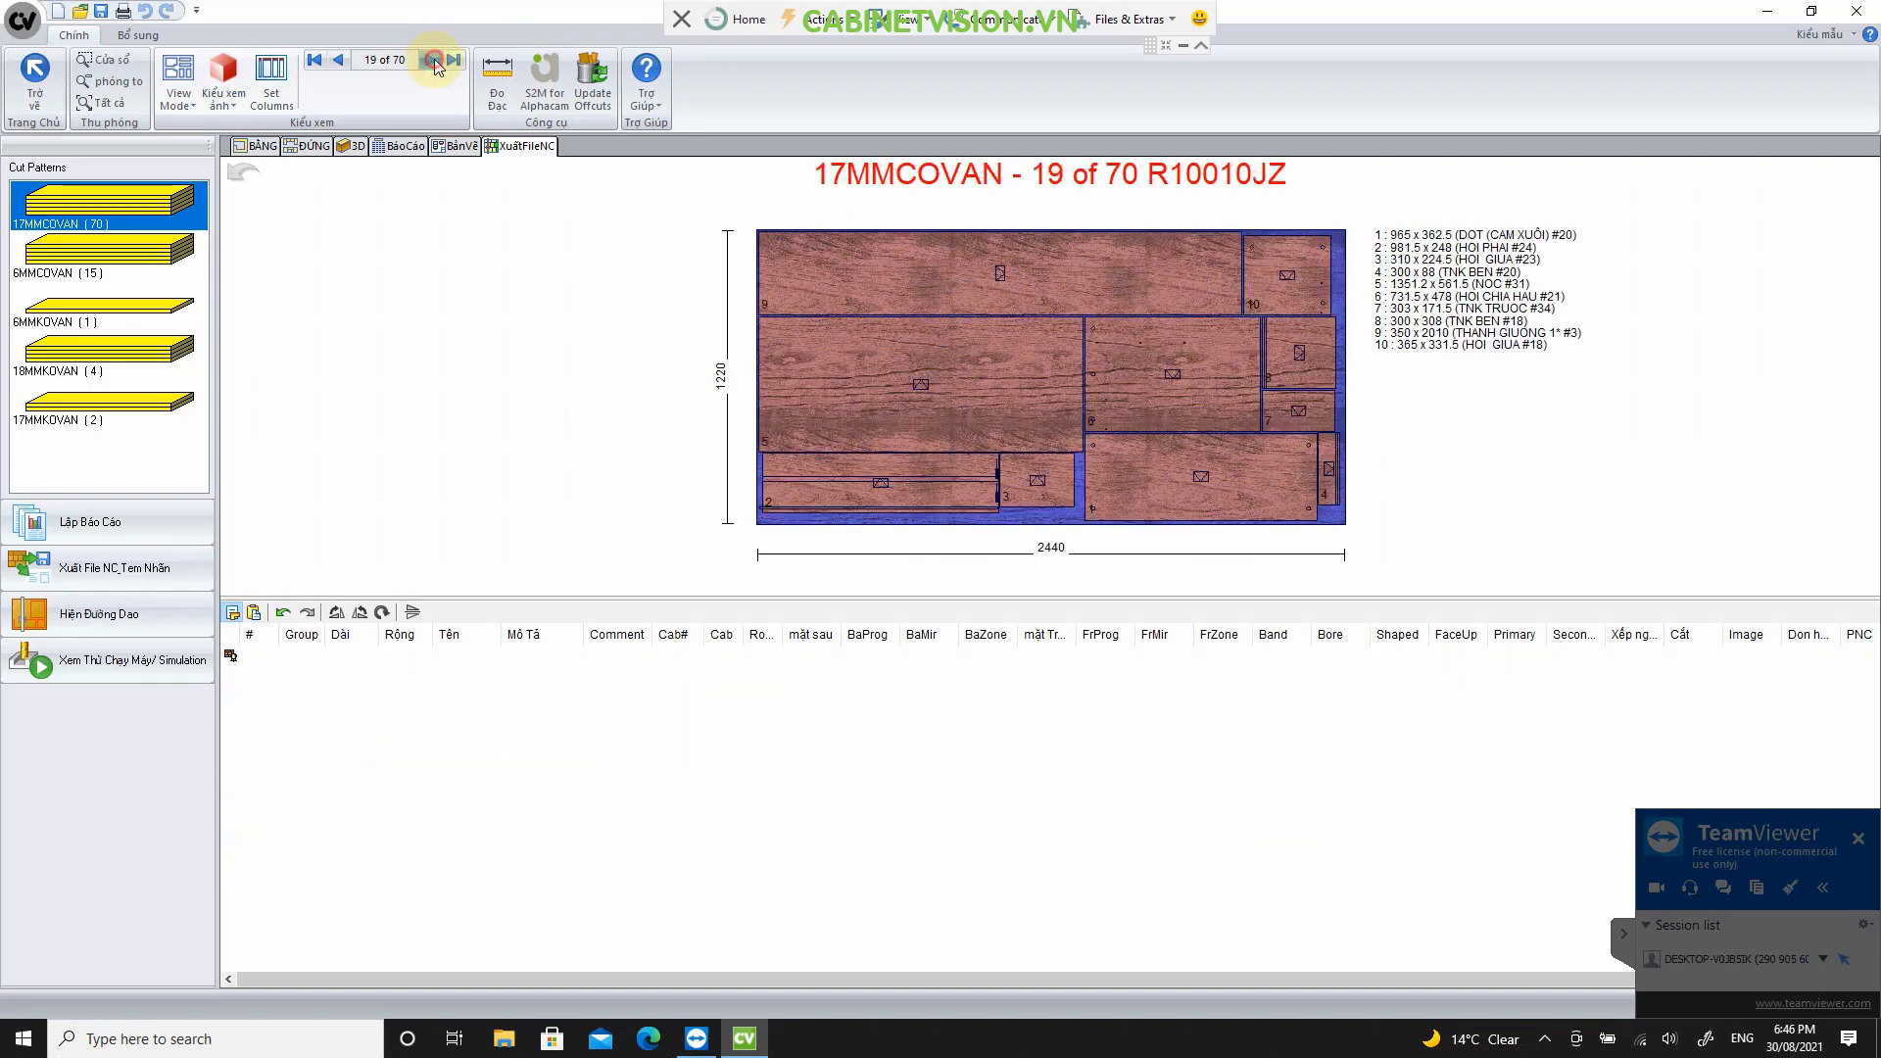
left_click(434, 62)
left_click(434, 61)
left_click(434, 62)
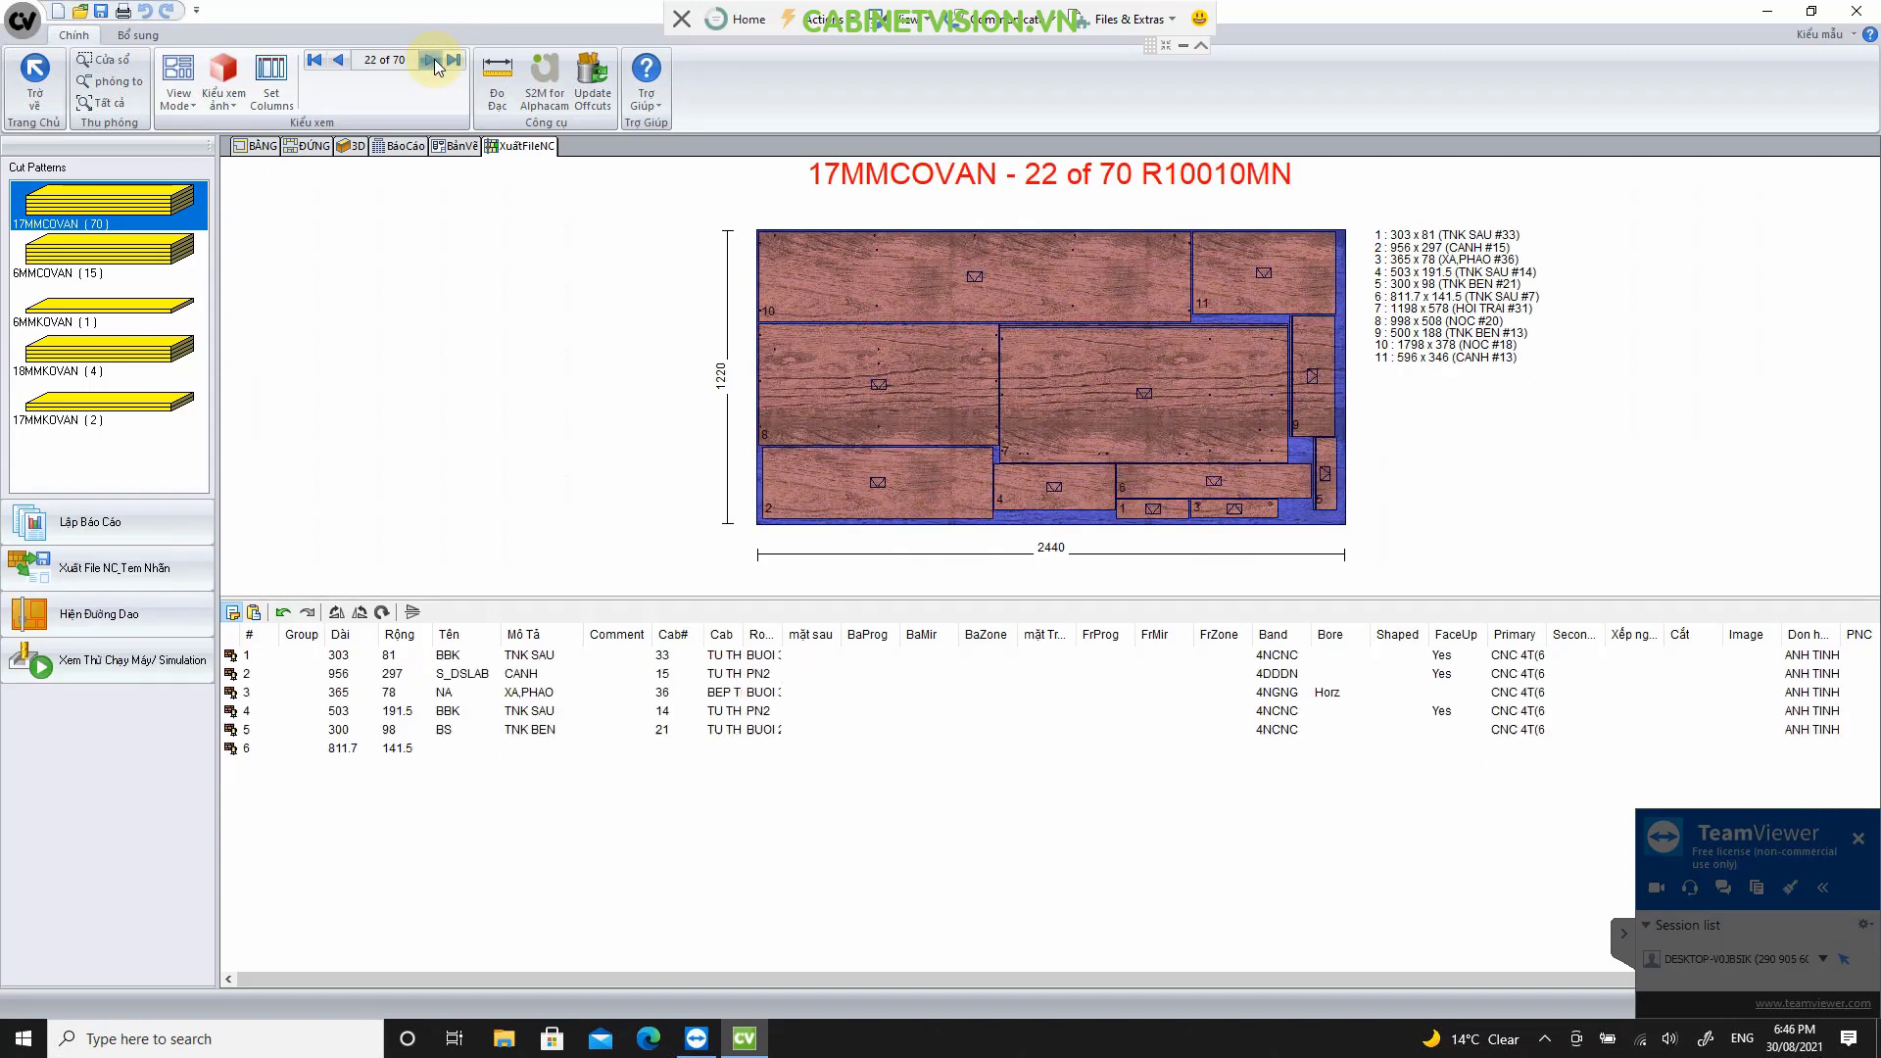
left_click(337, 61)
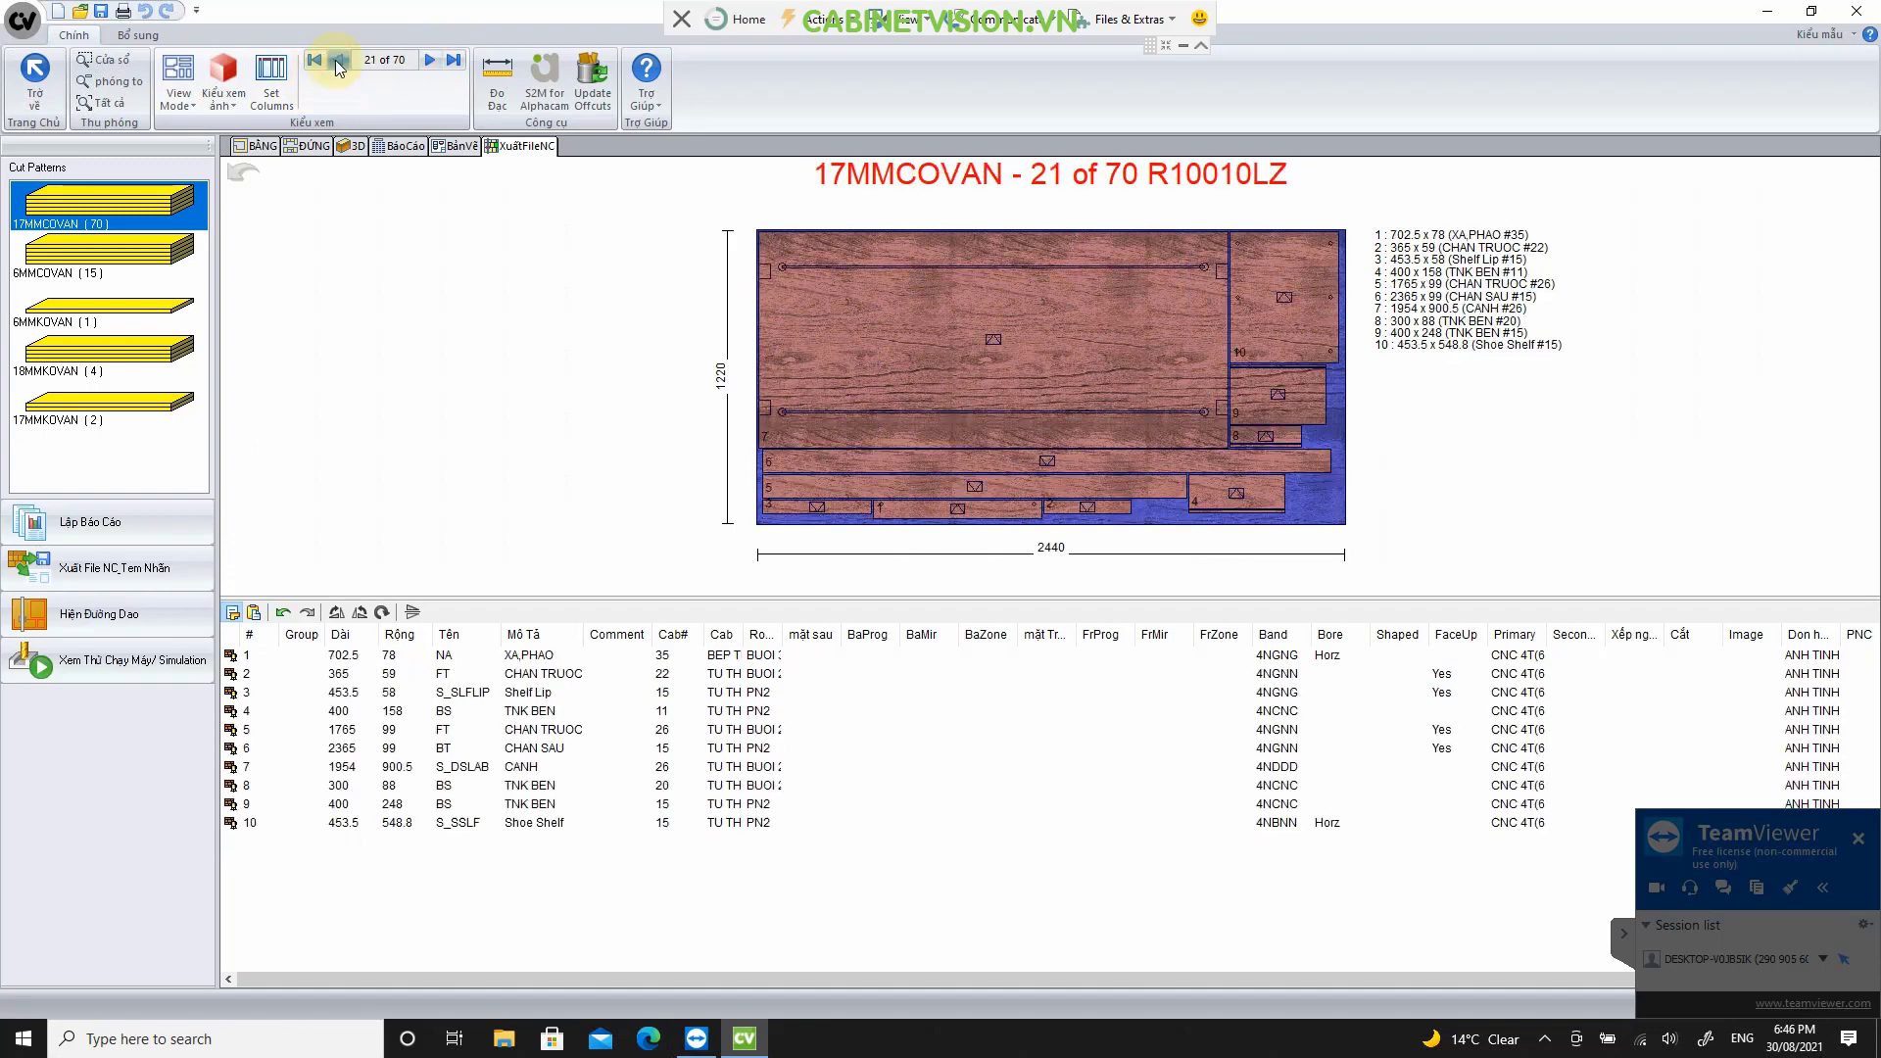
left_click(429, 62)
left_click(429, 62)
left_click(429, 62)
left_click(429, 62)
left_click(429, 61)
left_click(429, 62)
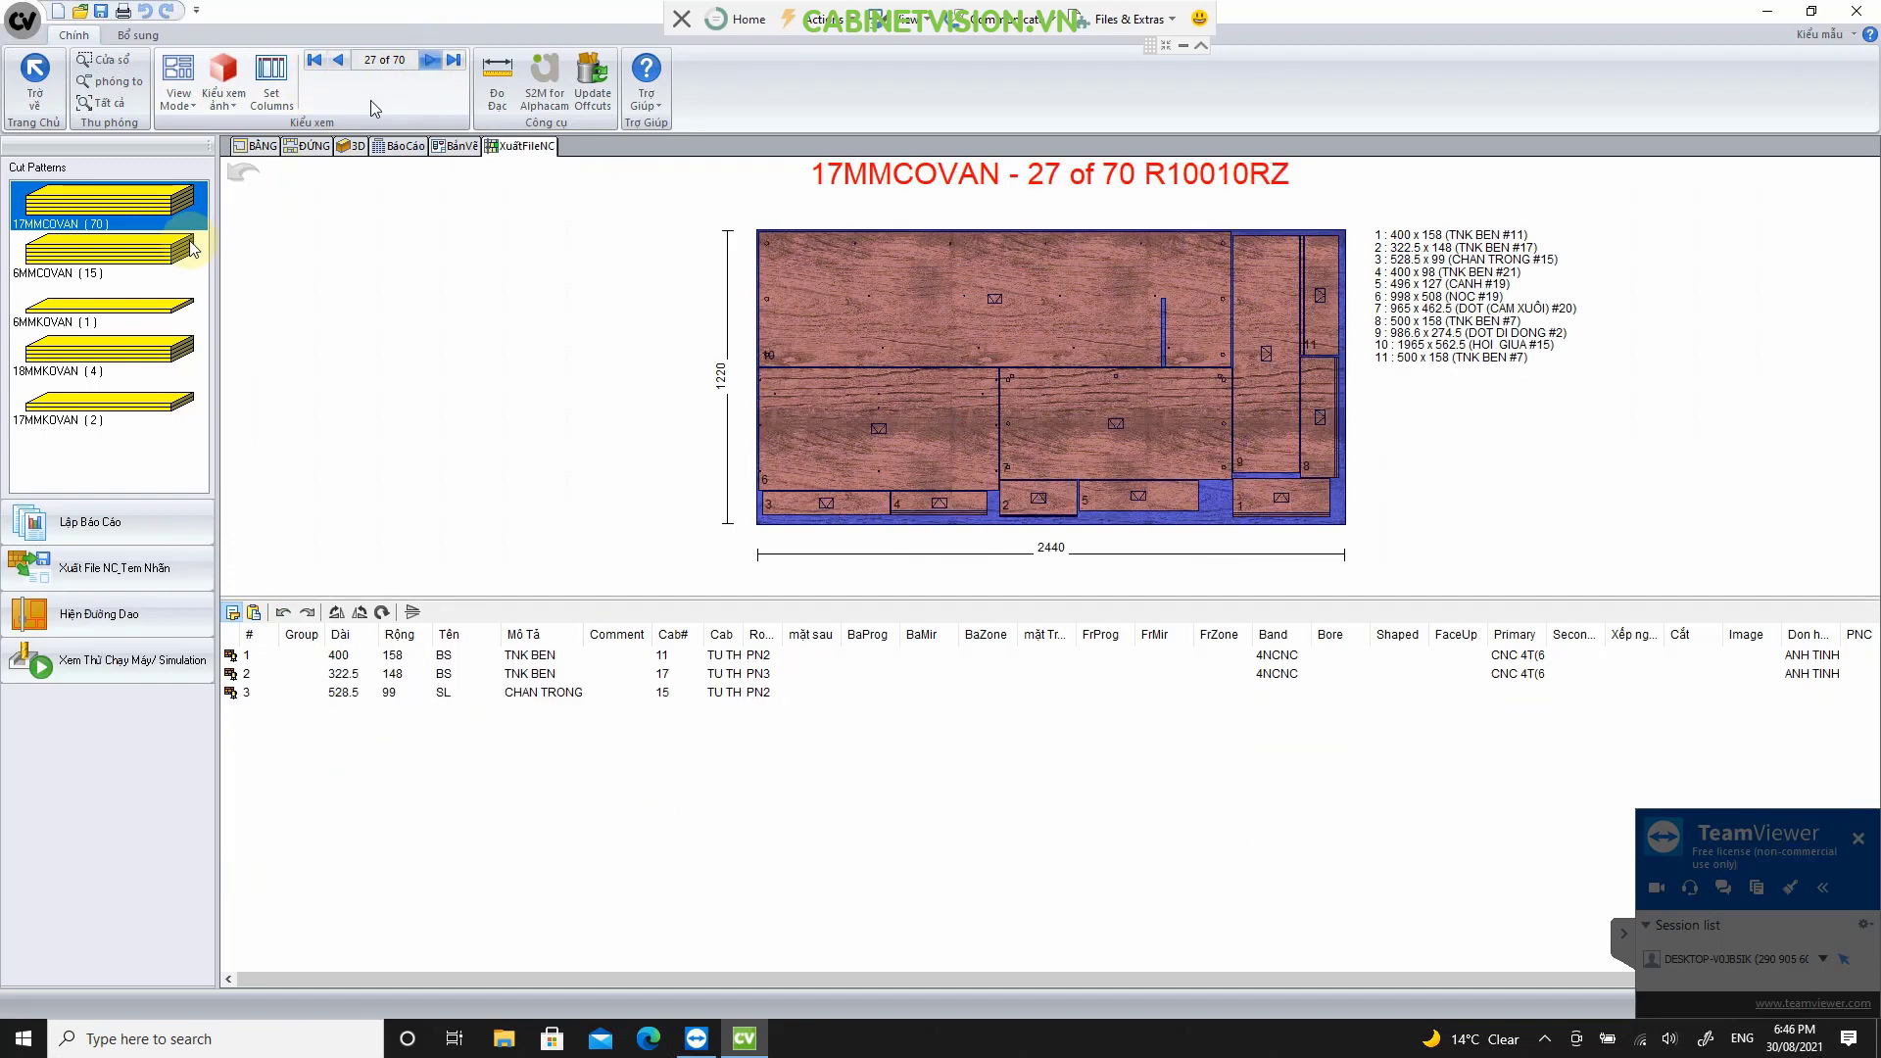
Step through the 6MMCOVAN sheets to 7 of 15, then bring up 18MMKOVAN.
left_click(108, 252)
left_click(428, 61)
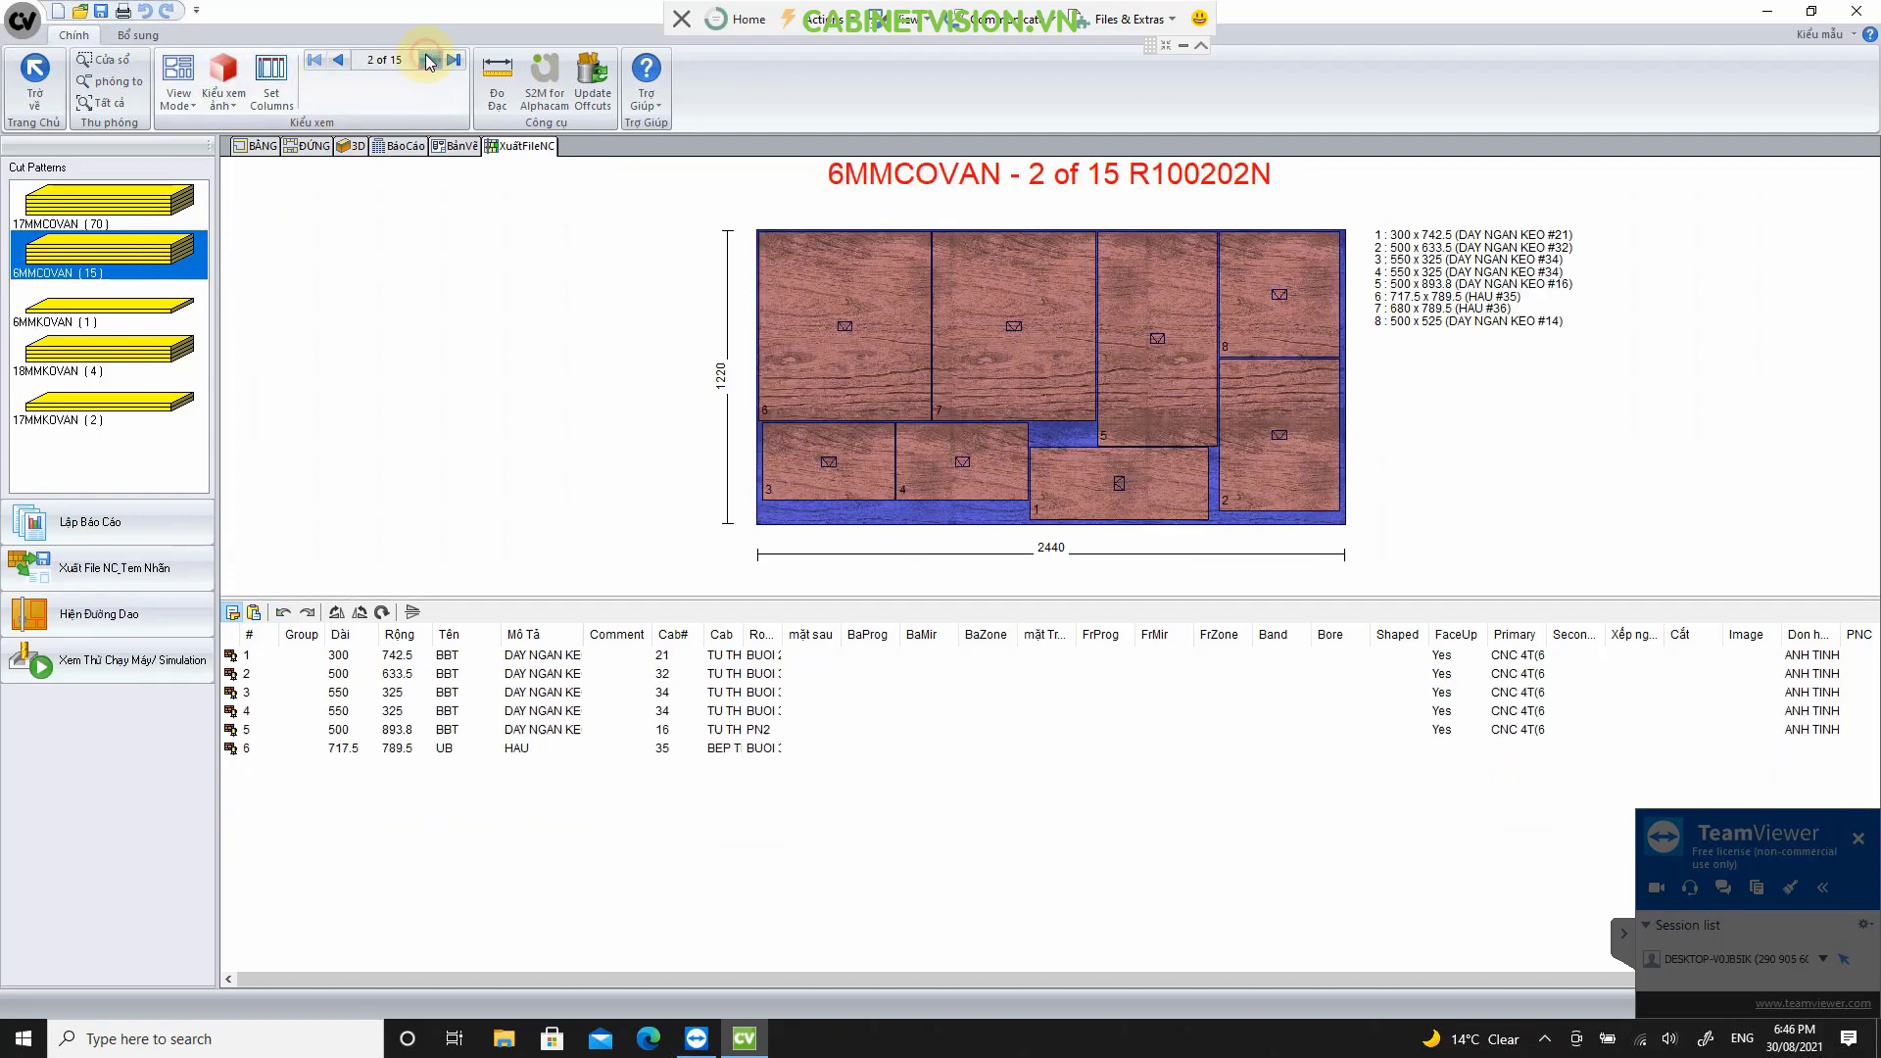
left_click(428, 61)
left_click(428, 60)
left_click(428, 61)
left_click(428, 61)
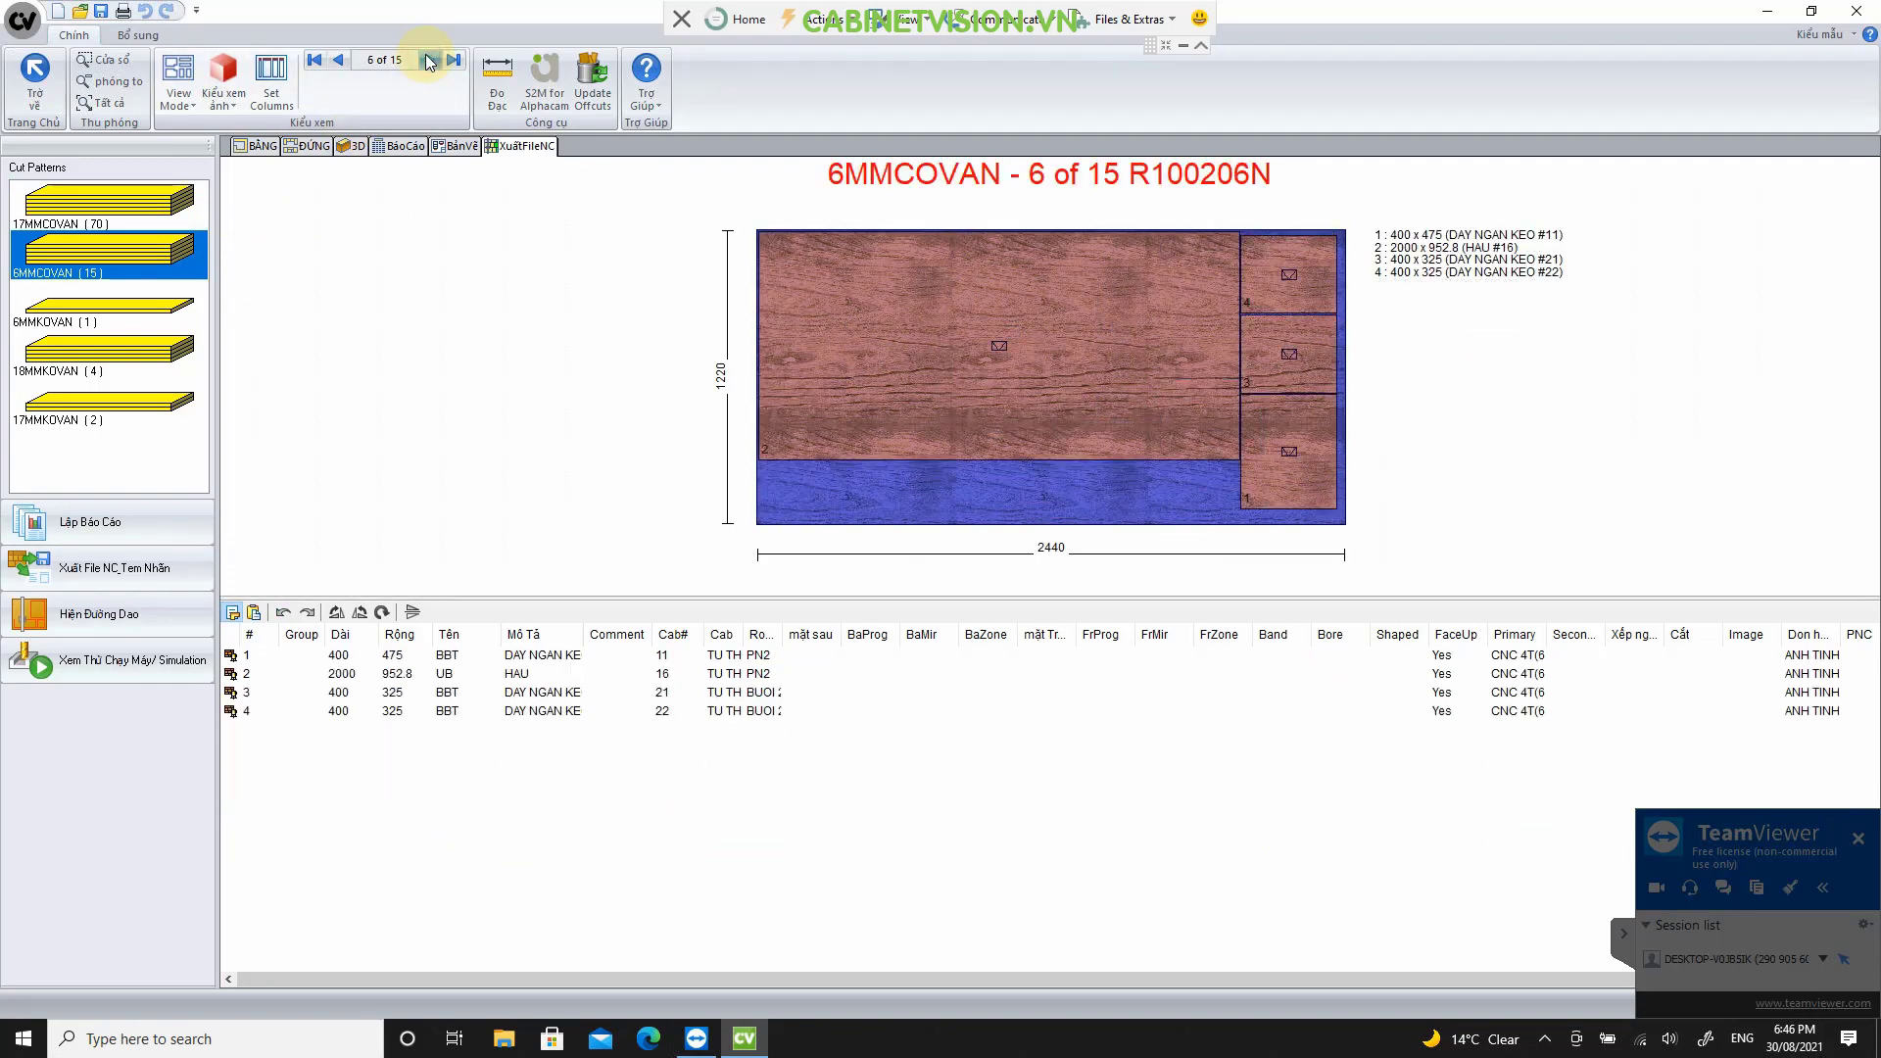
left_click(429, 62)
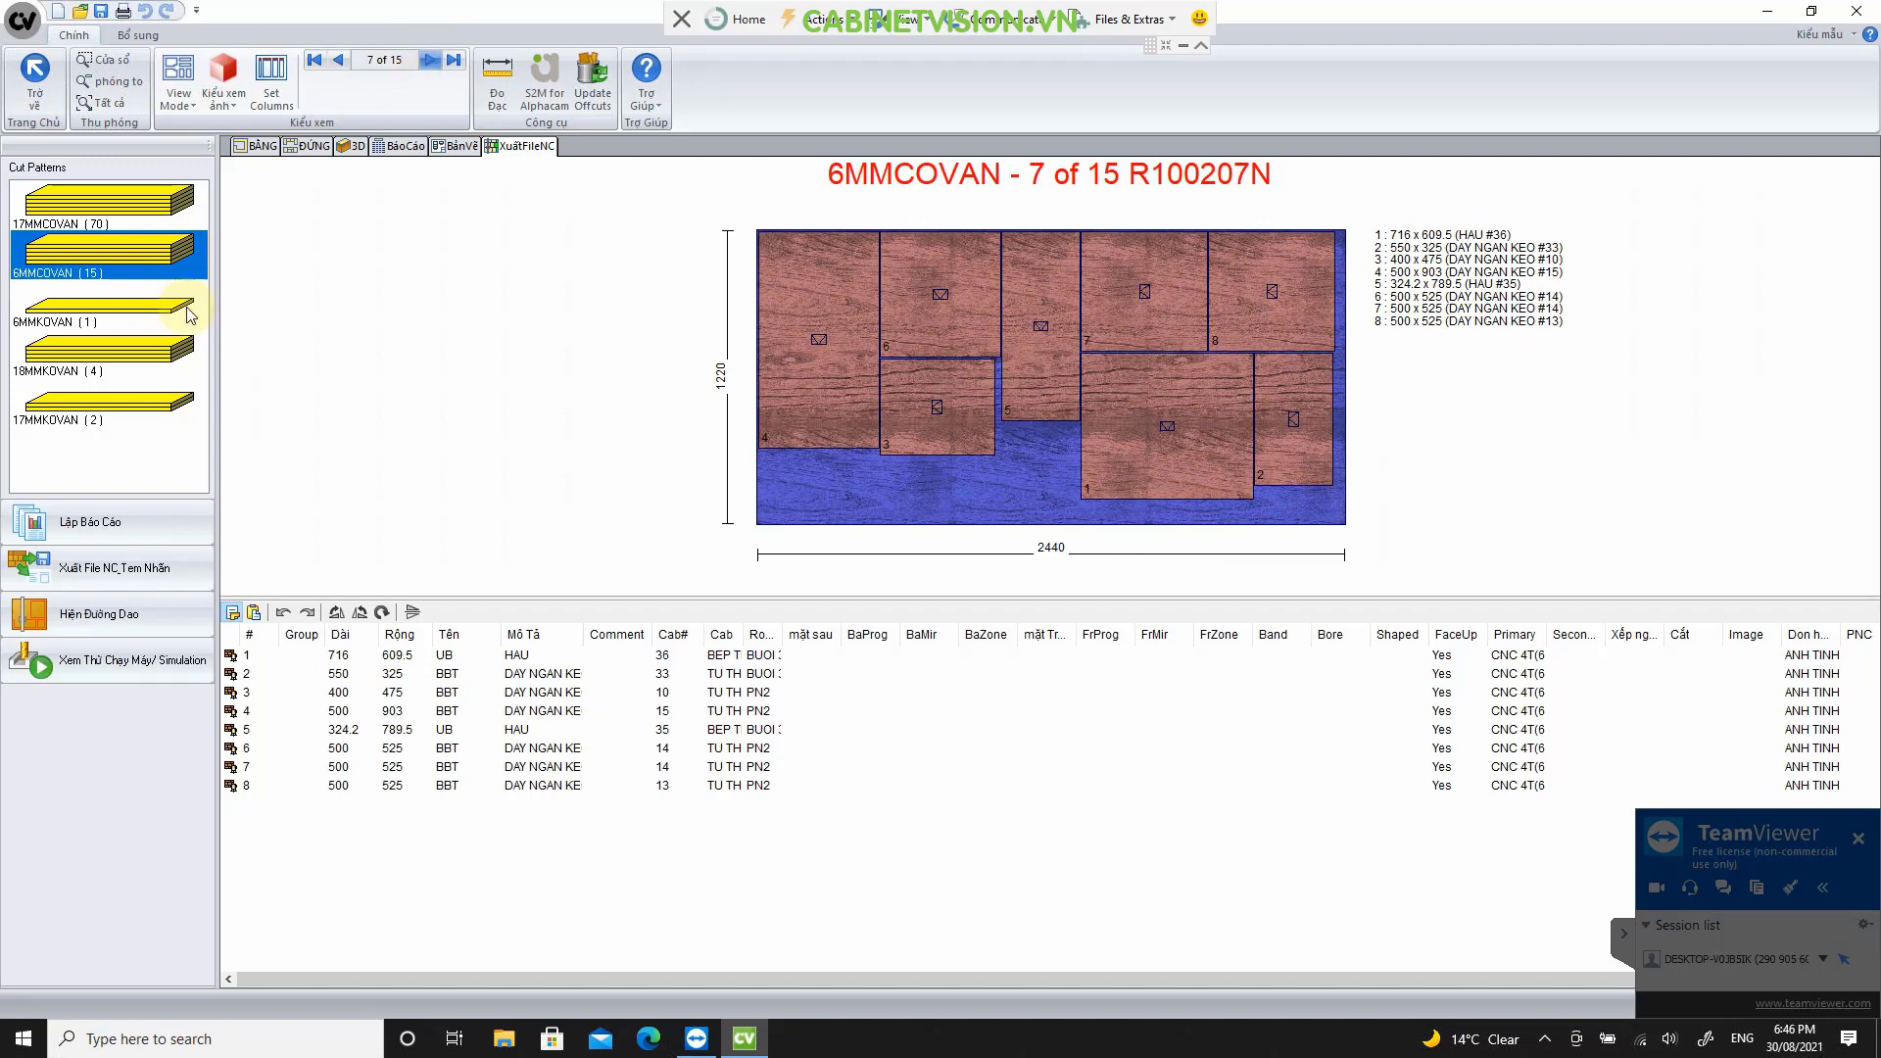
left_click(110, 351)
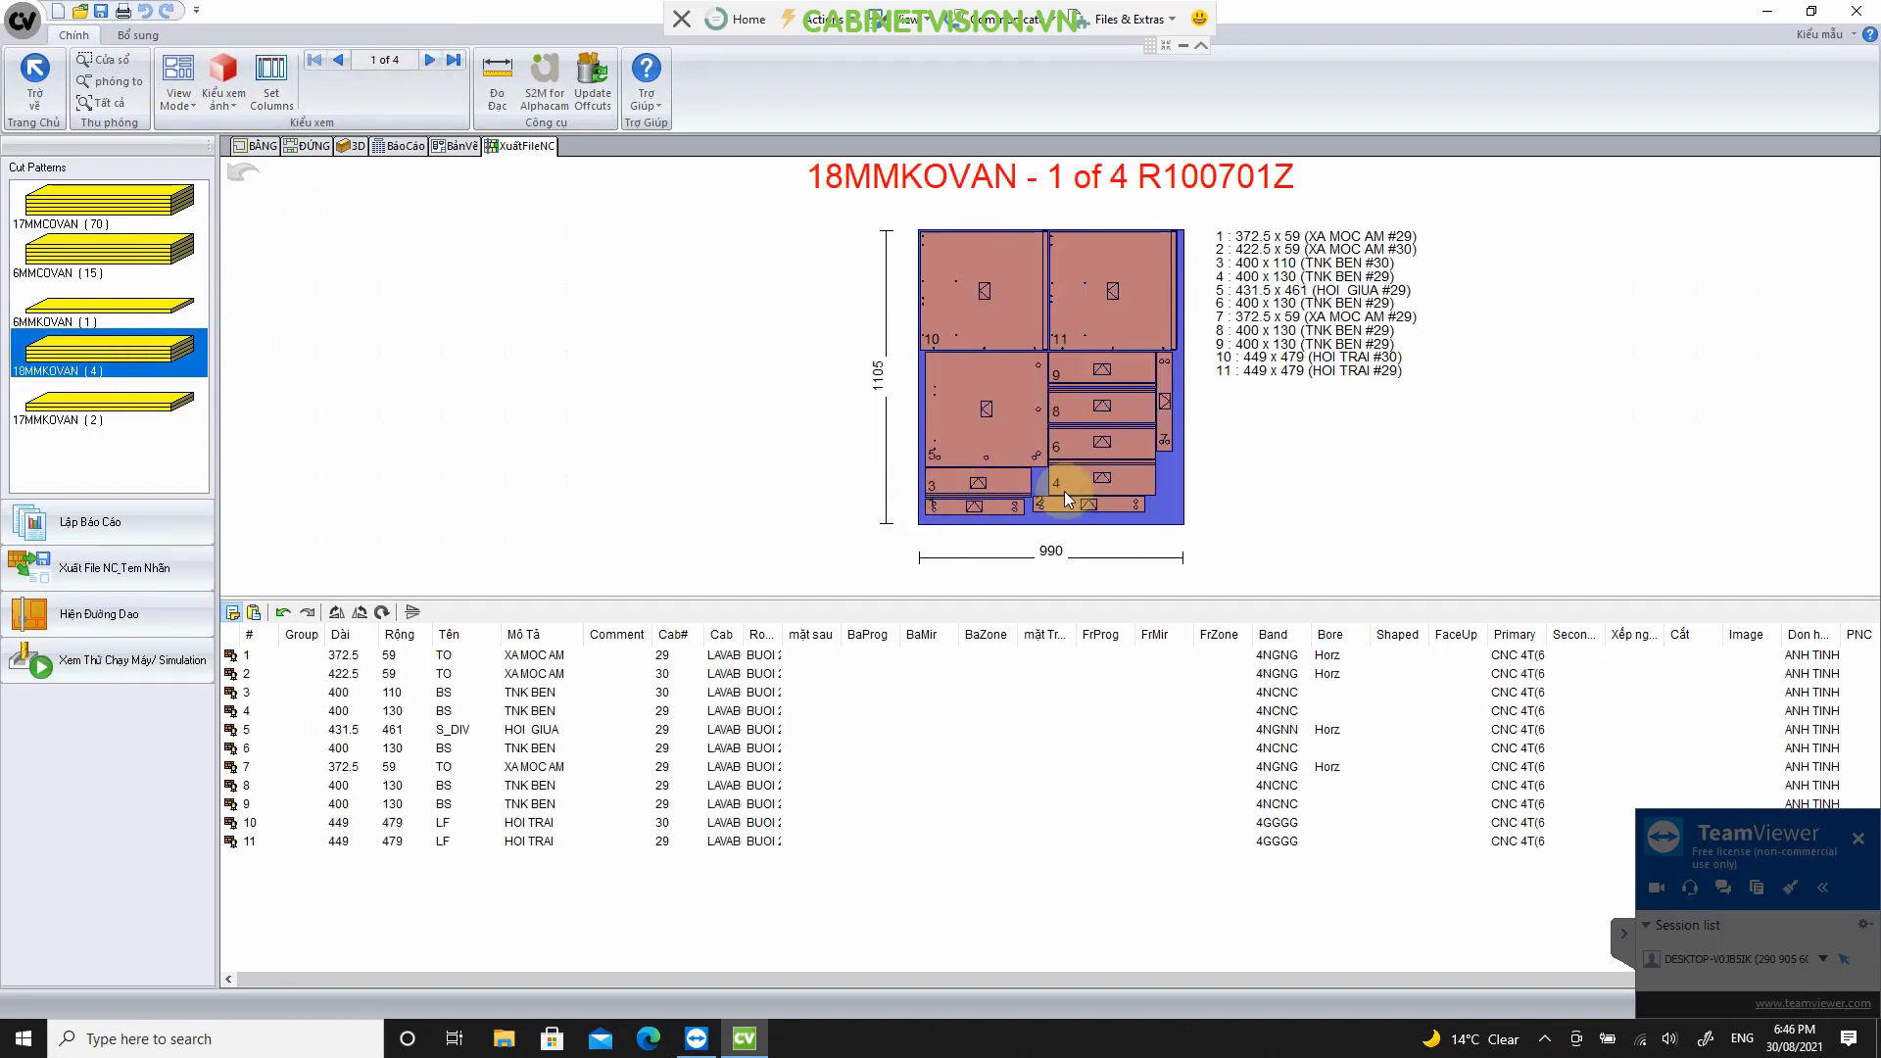
Step through 18MMKOVAN sheets 2, 3 and 4 of 4, then return to sheet 3.
scroll(1021, 438, "up", 1)
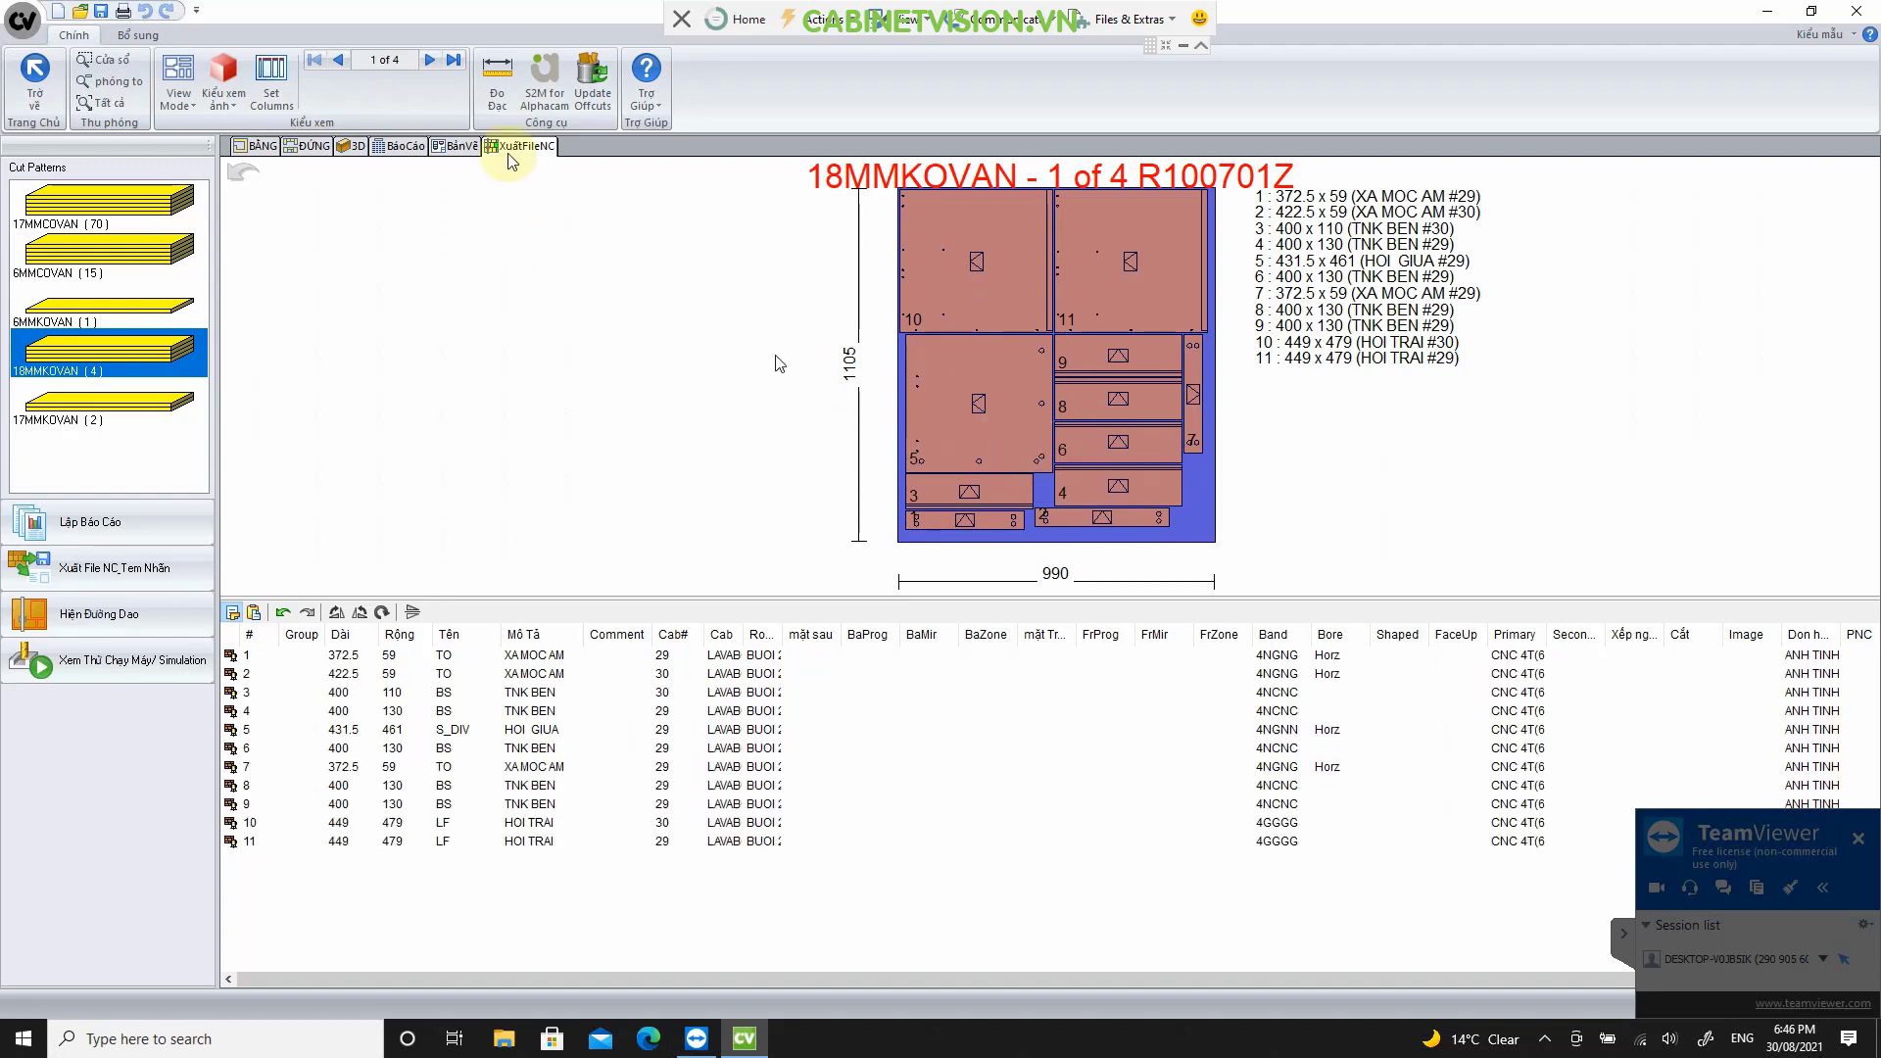
left_click(429, 60)
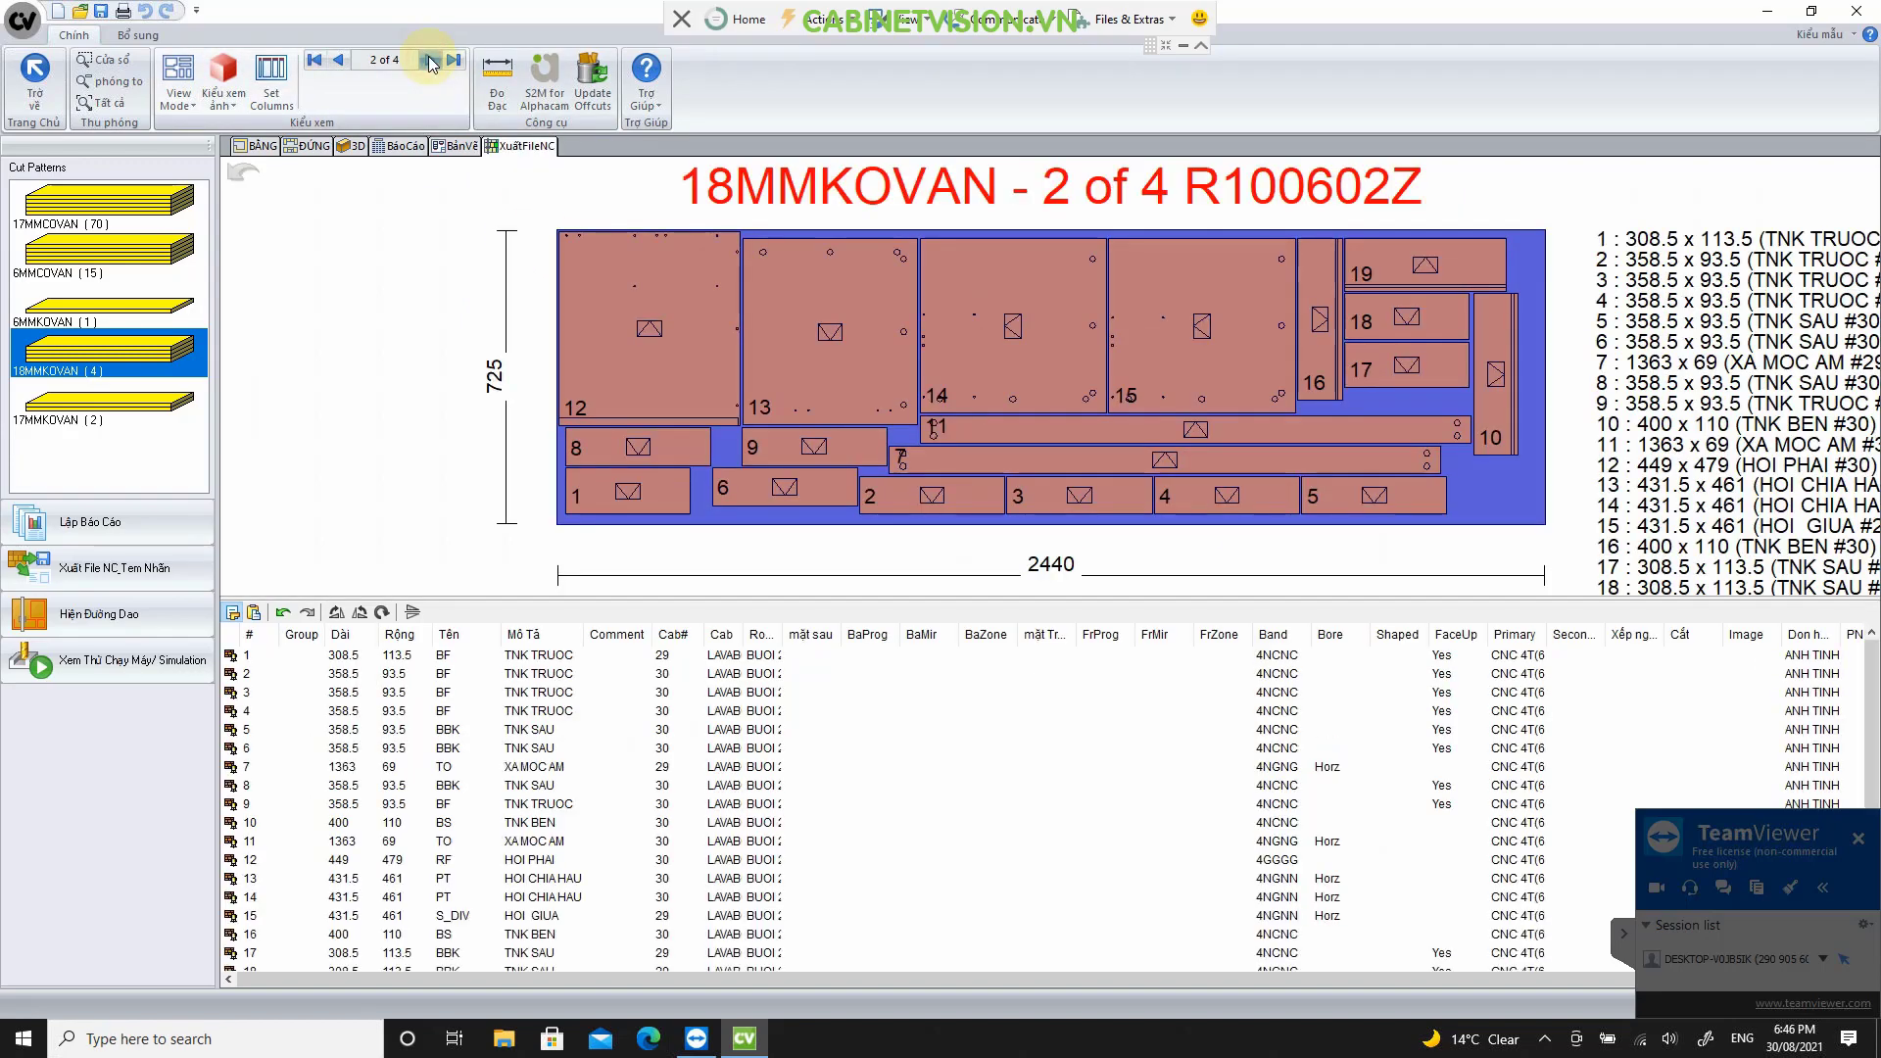
left_click(429, 61)
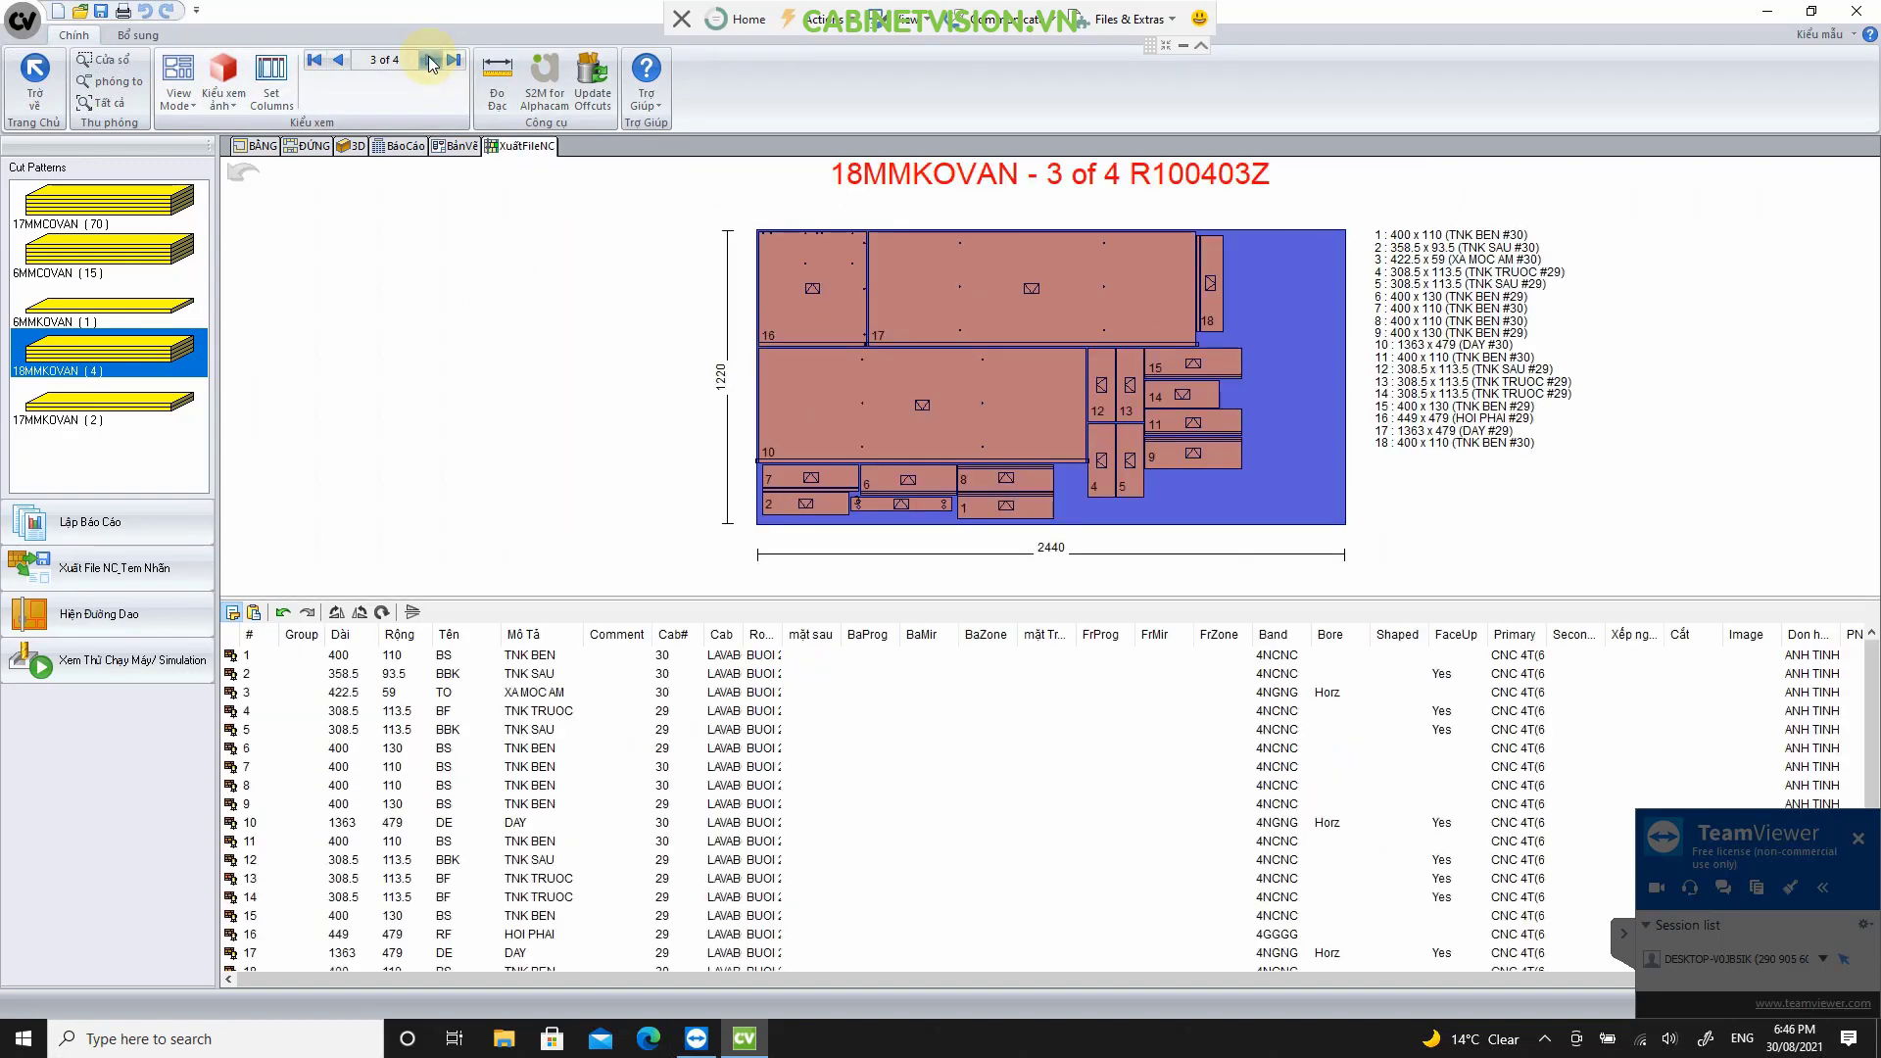
left_click(429, 61)
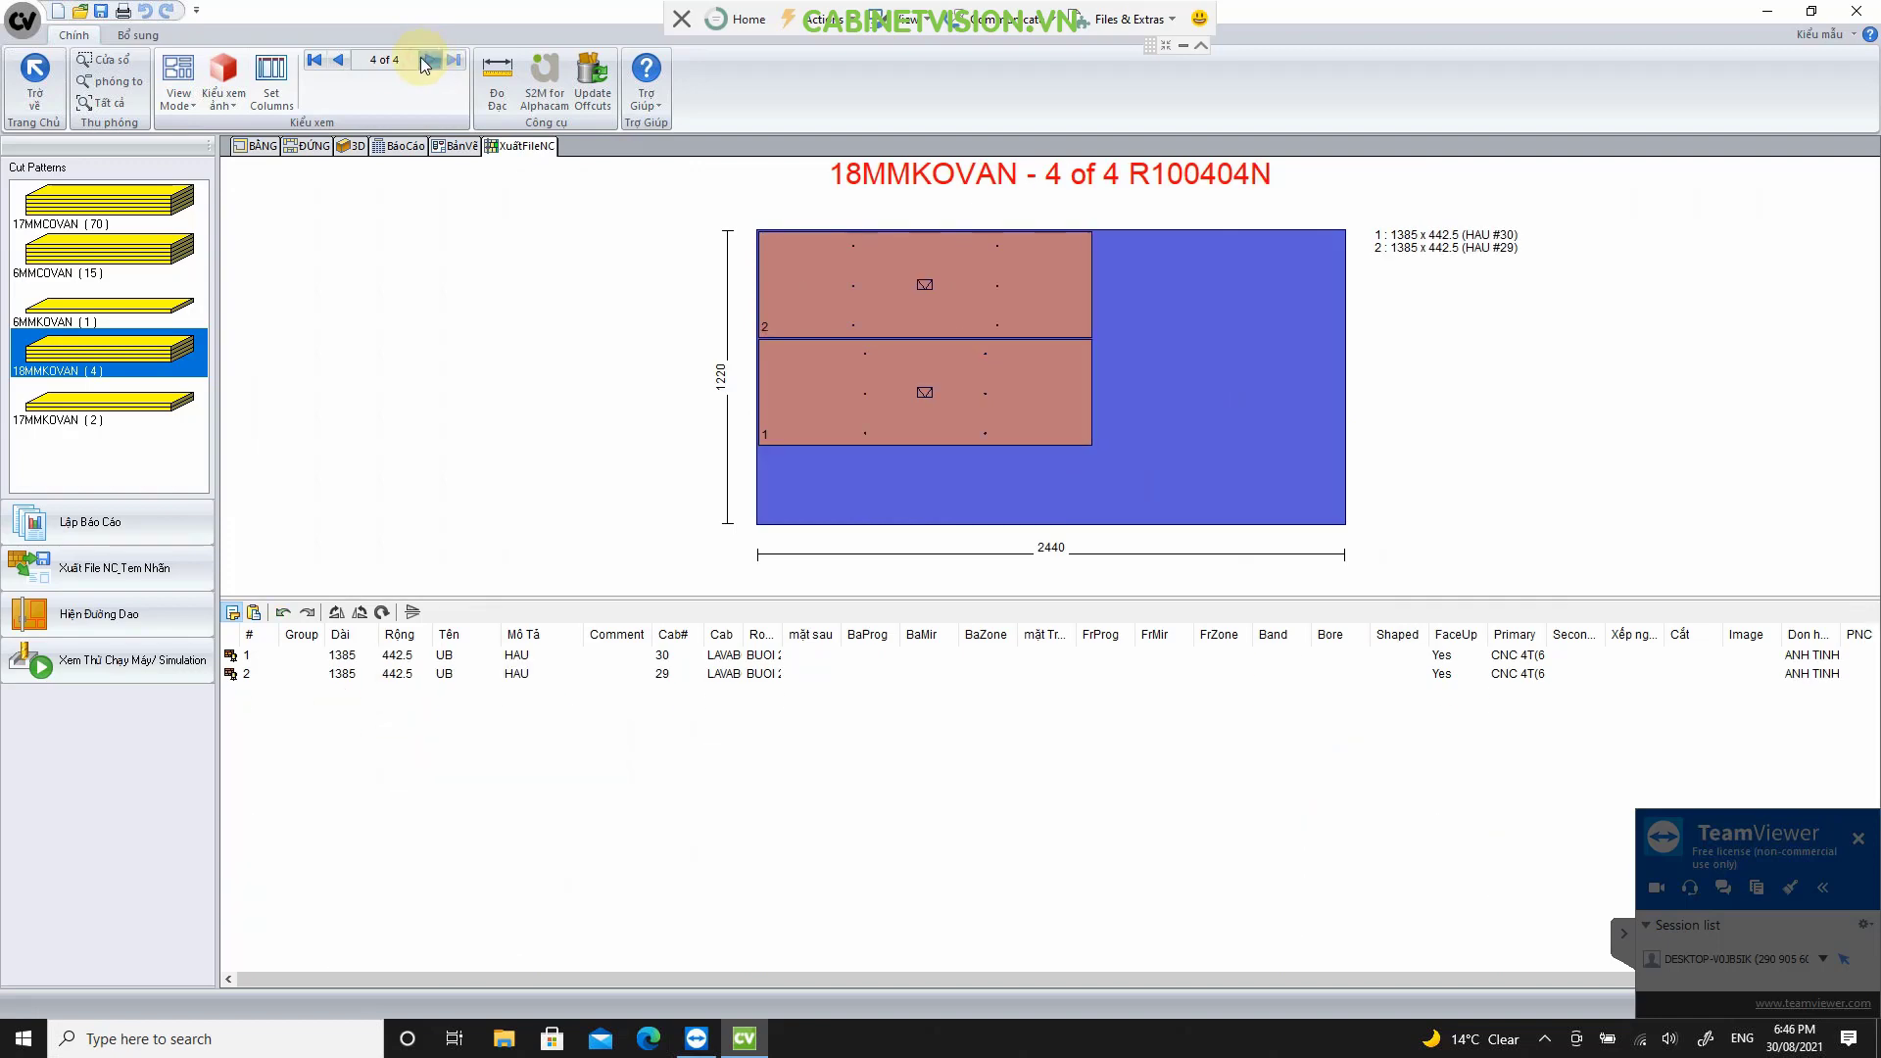
left_click(338, 61)
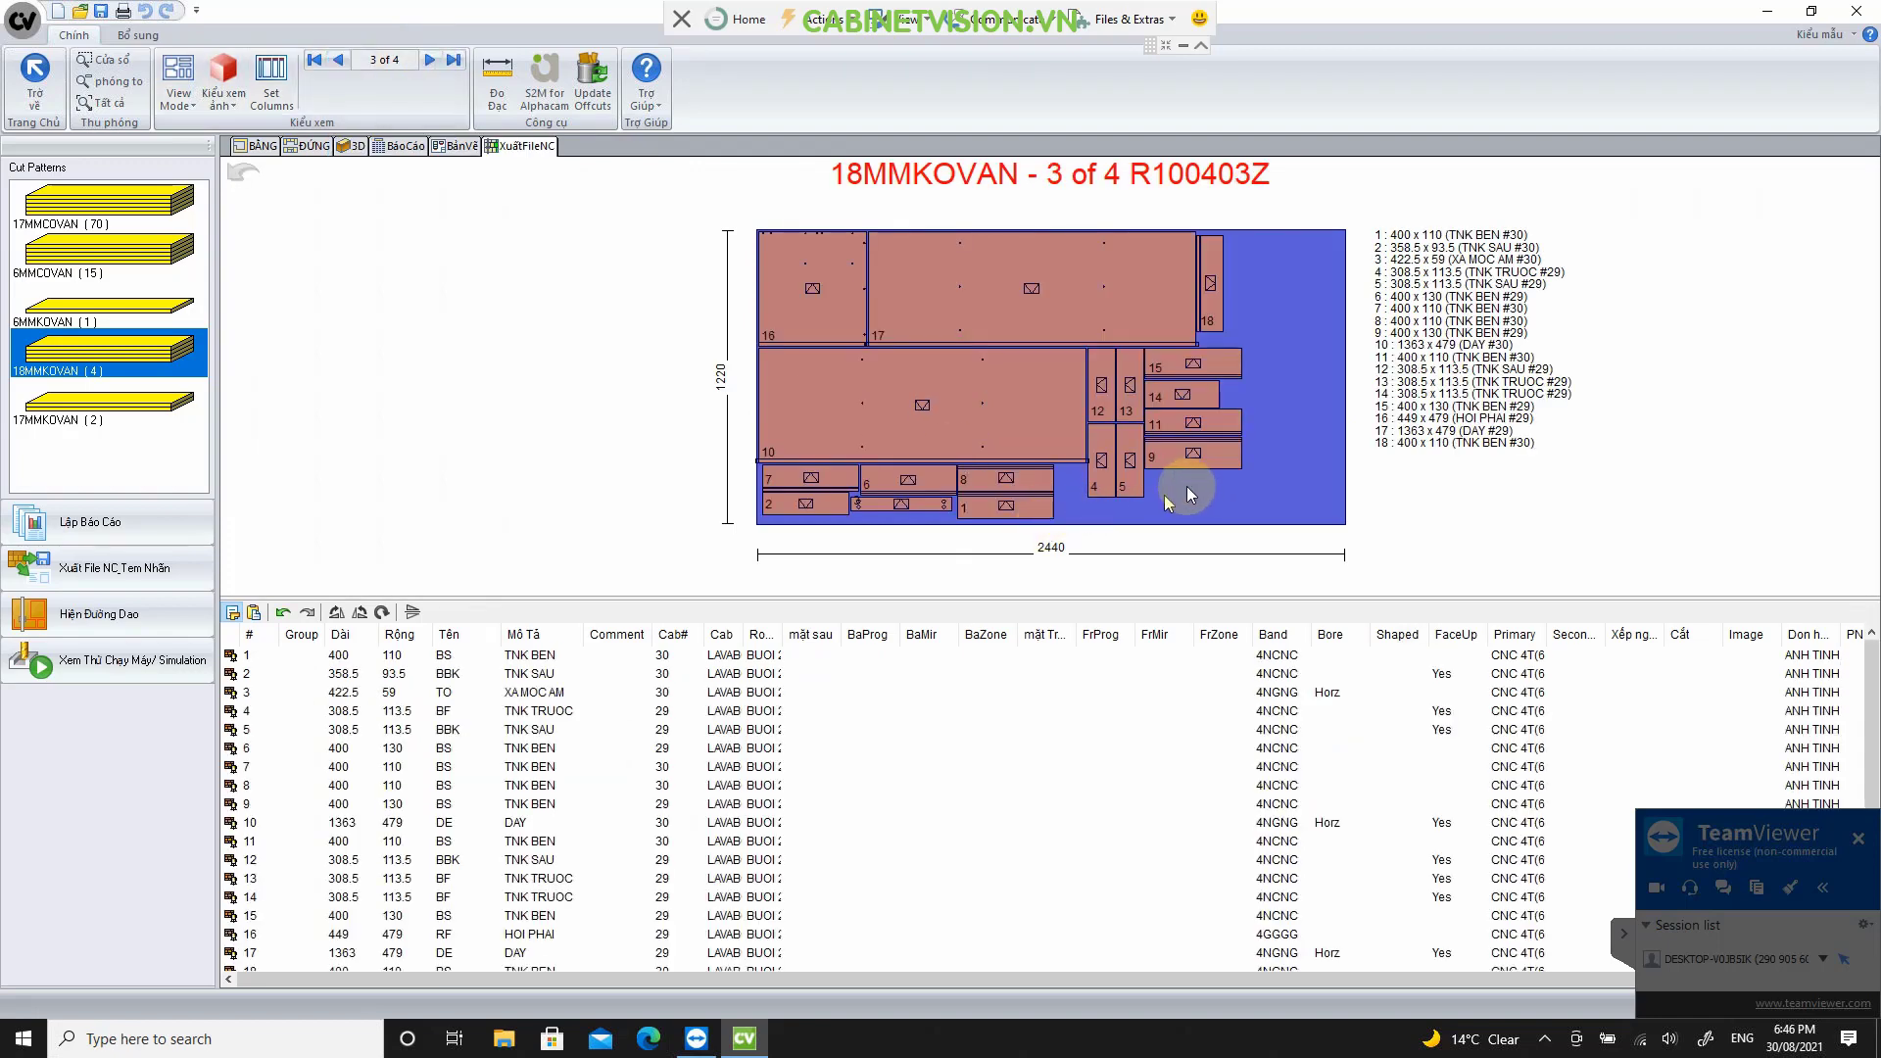
Move part 9 to the lower right, stand it vertically on the sheet, and refresh the layout.
left_click(1196, 449)
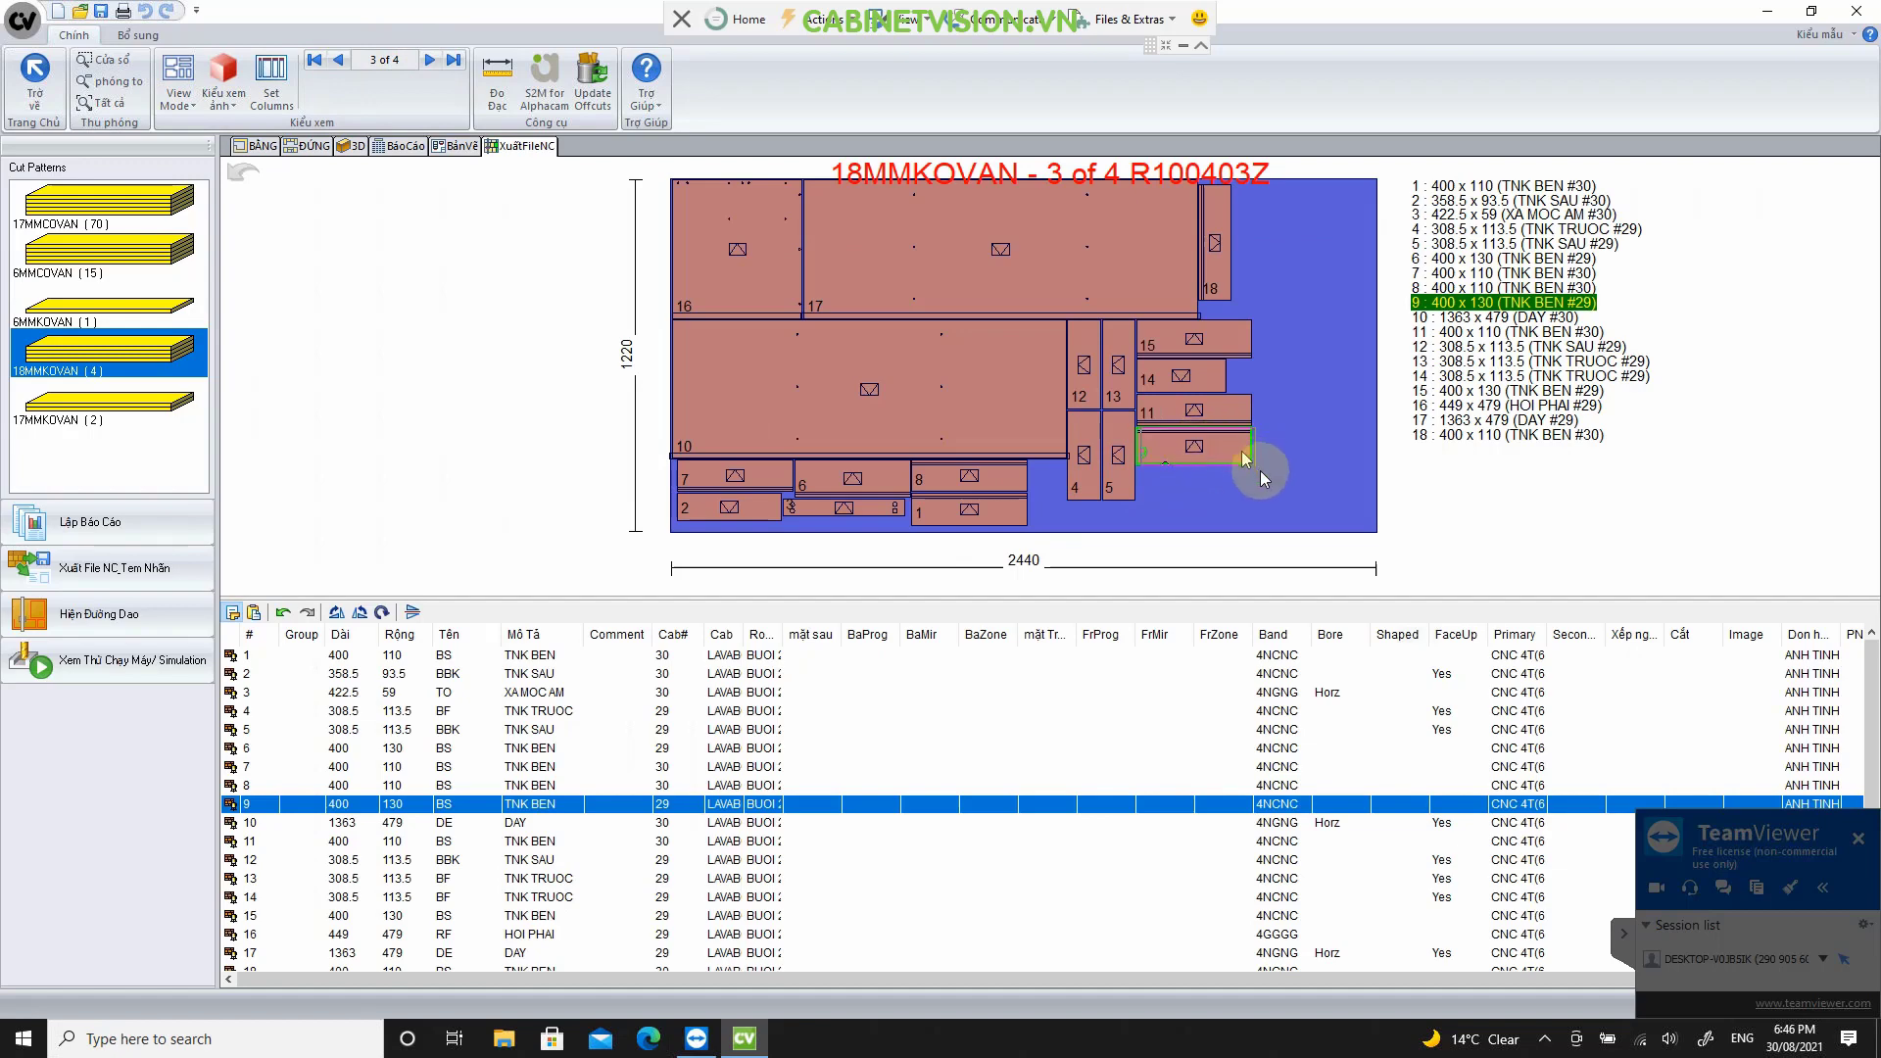
left_click_drag(1245, 458, 1317, 489)
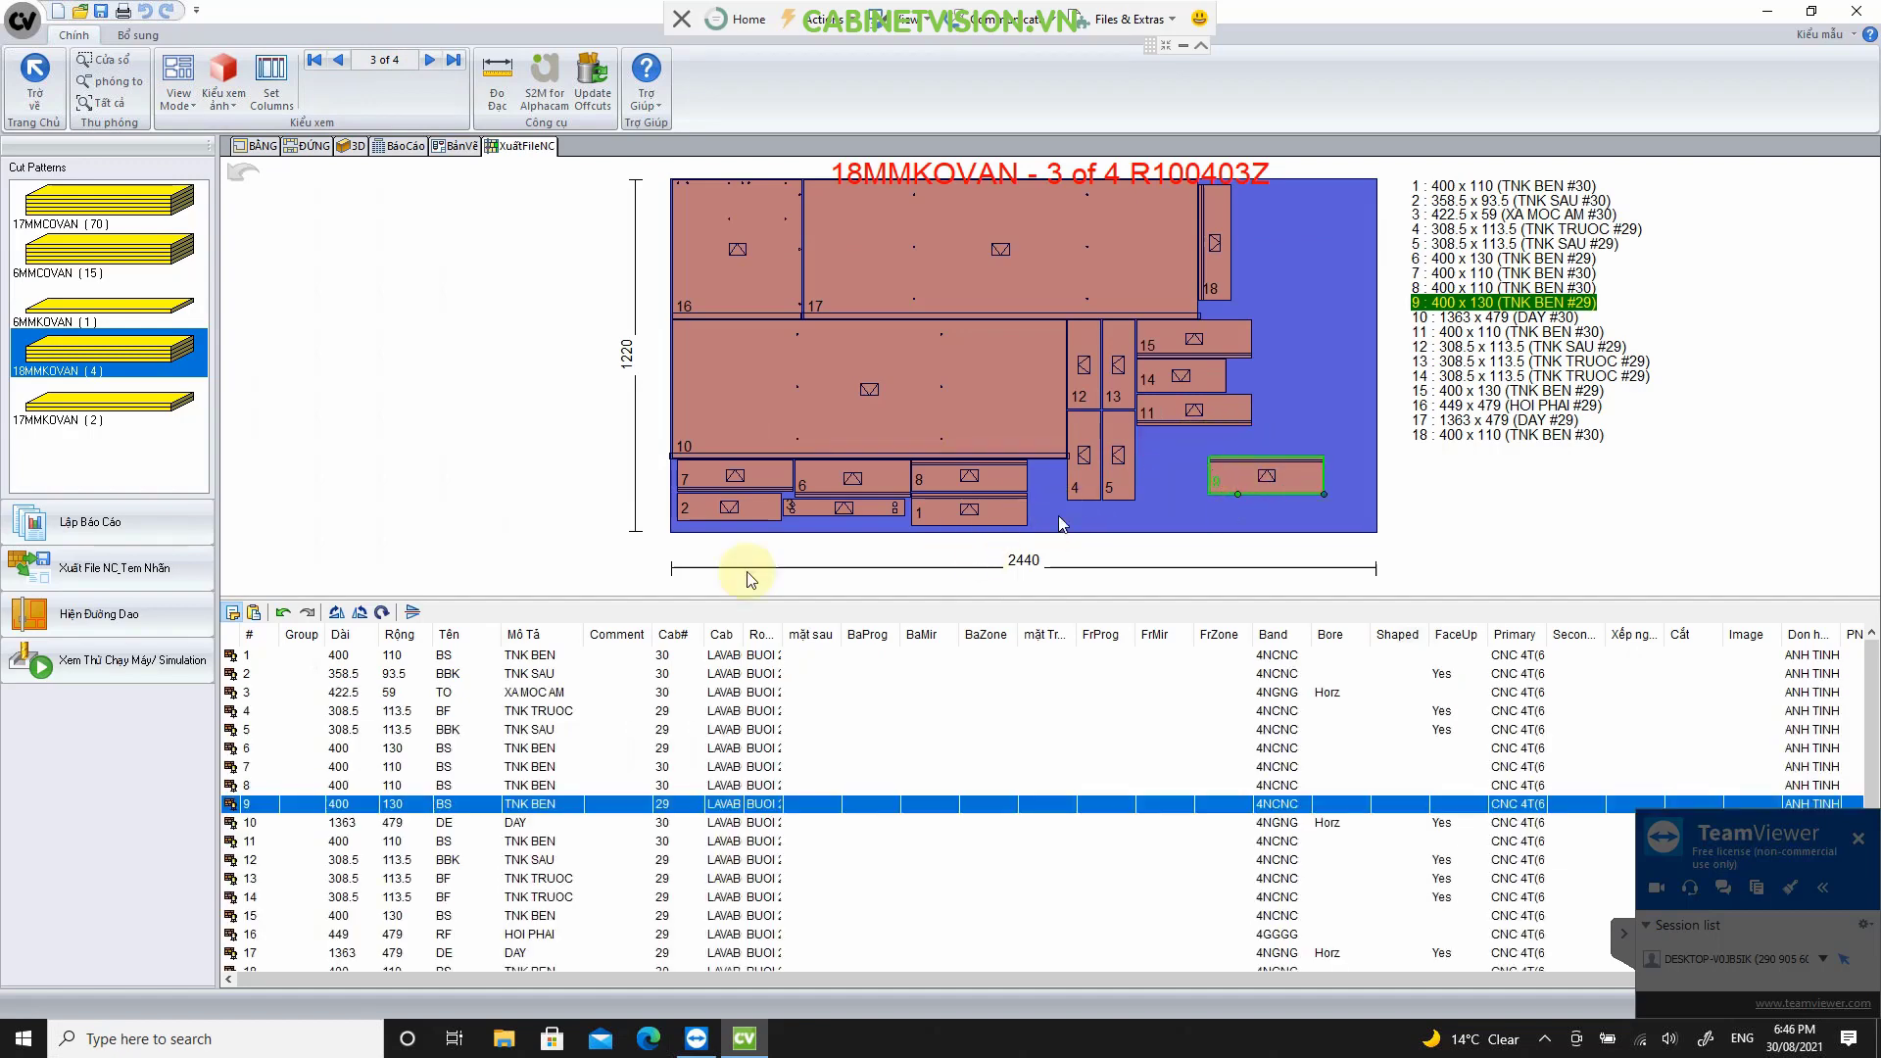
left_click(360, 620)
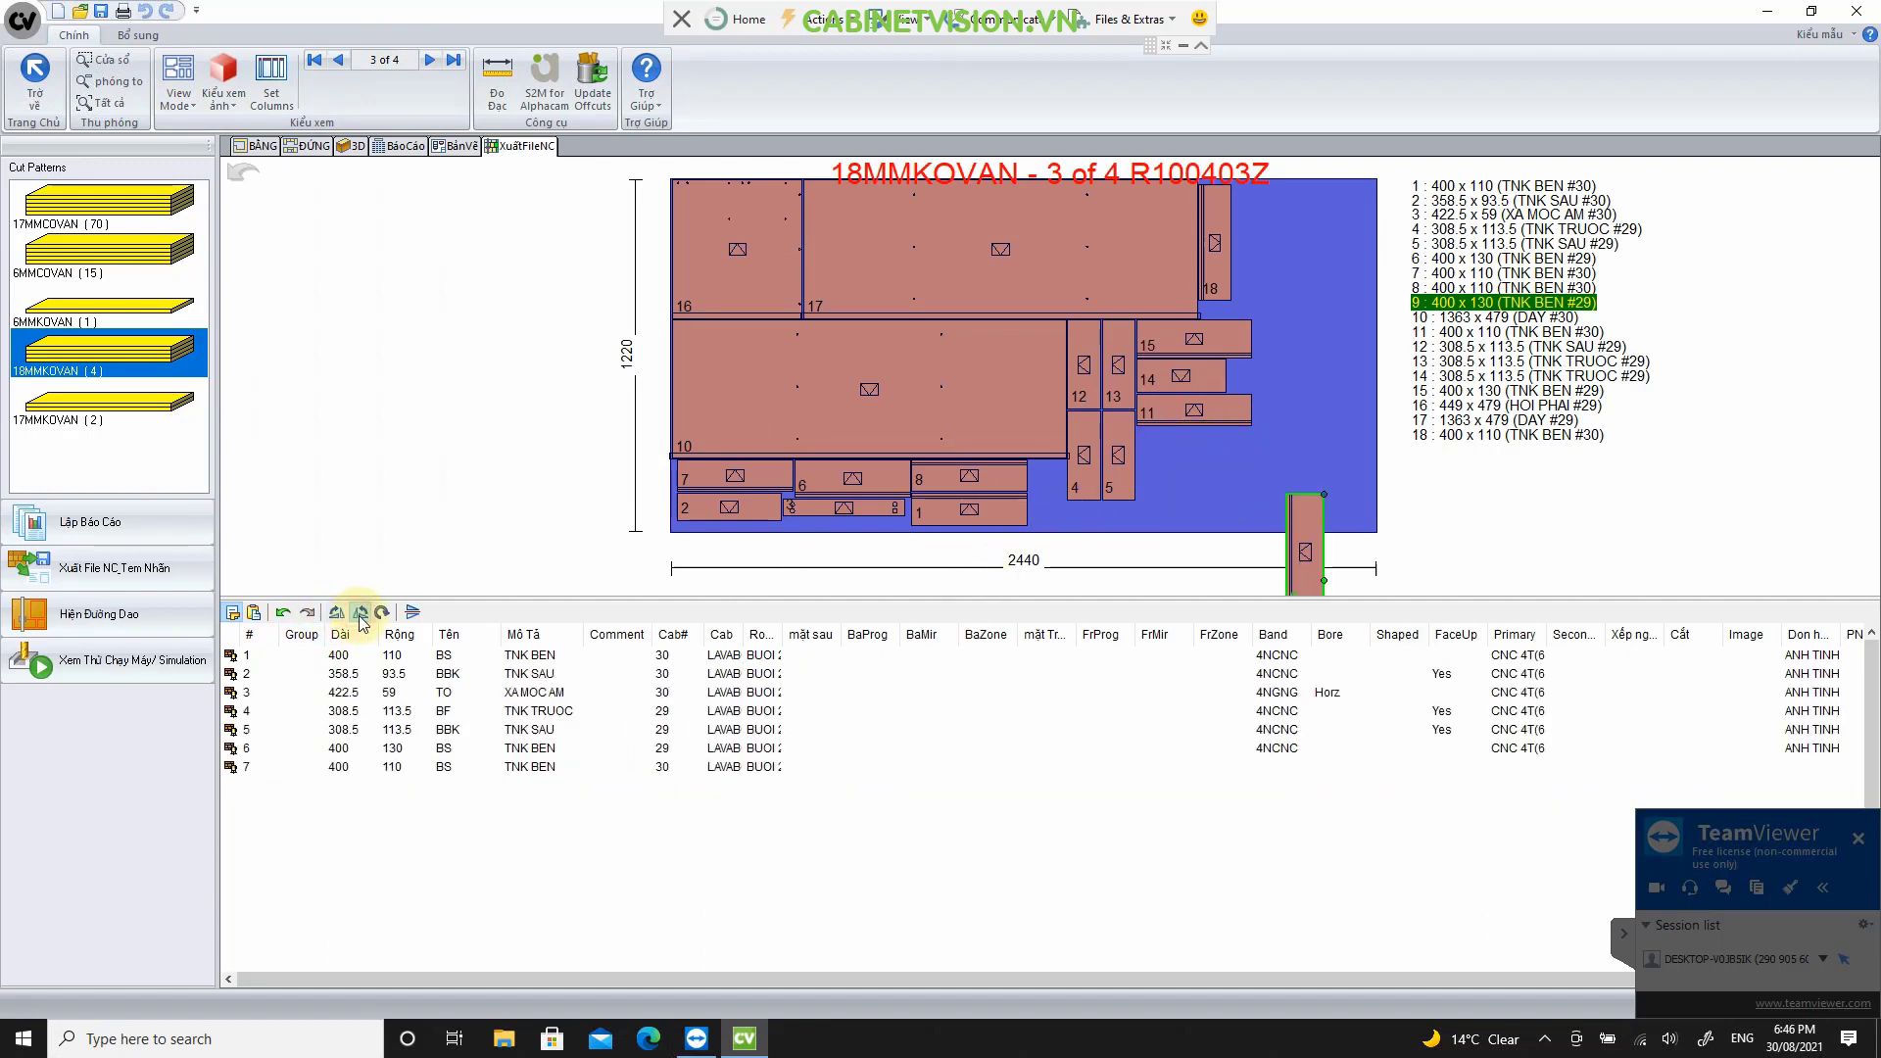
left_click_drag(1302, 567, 1319, 447)
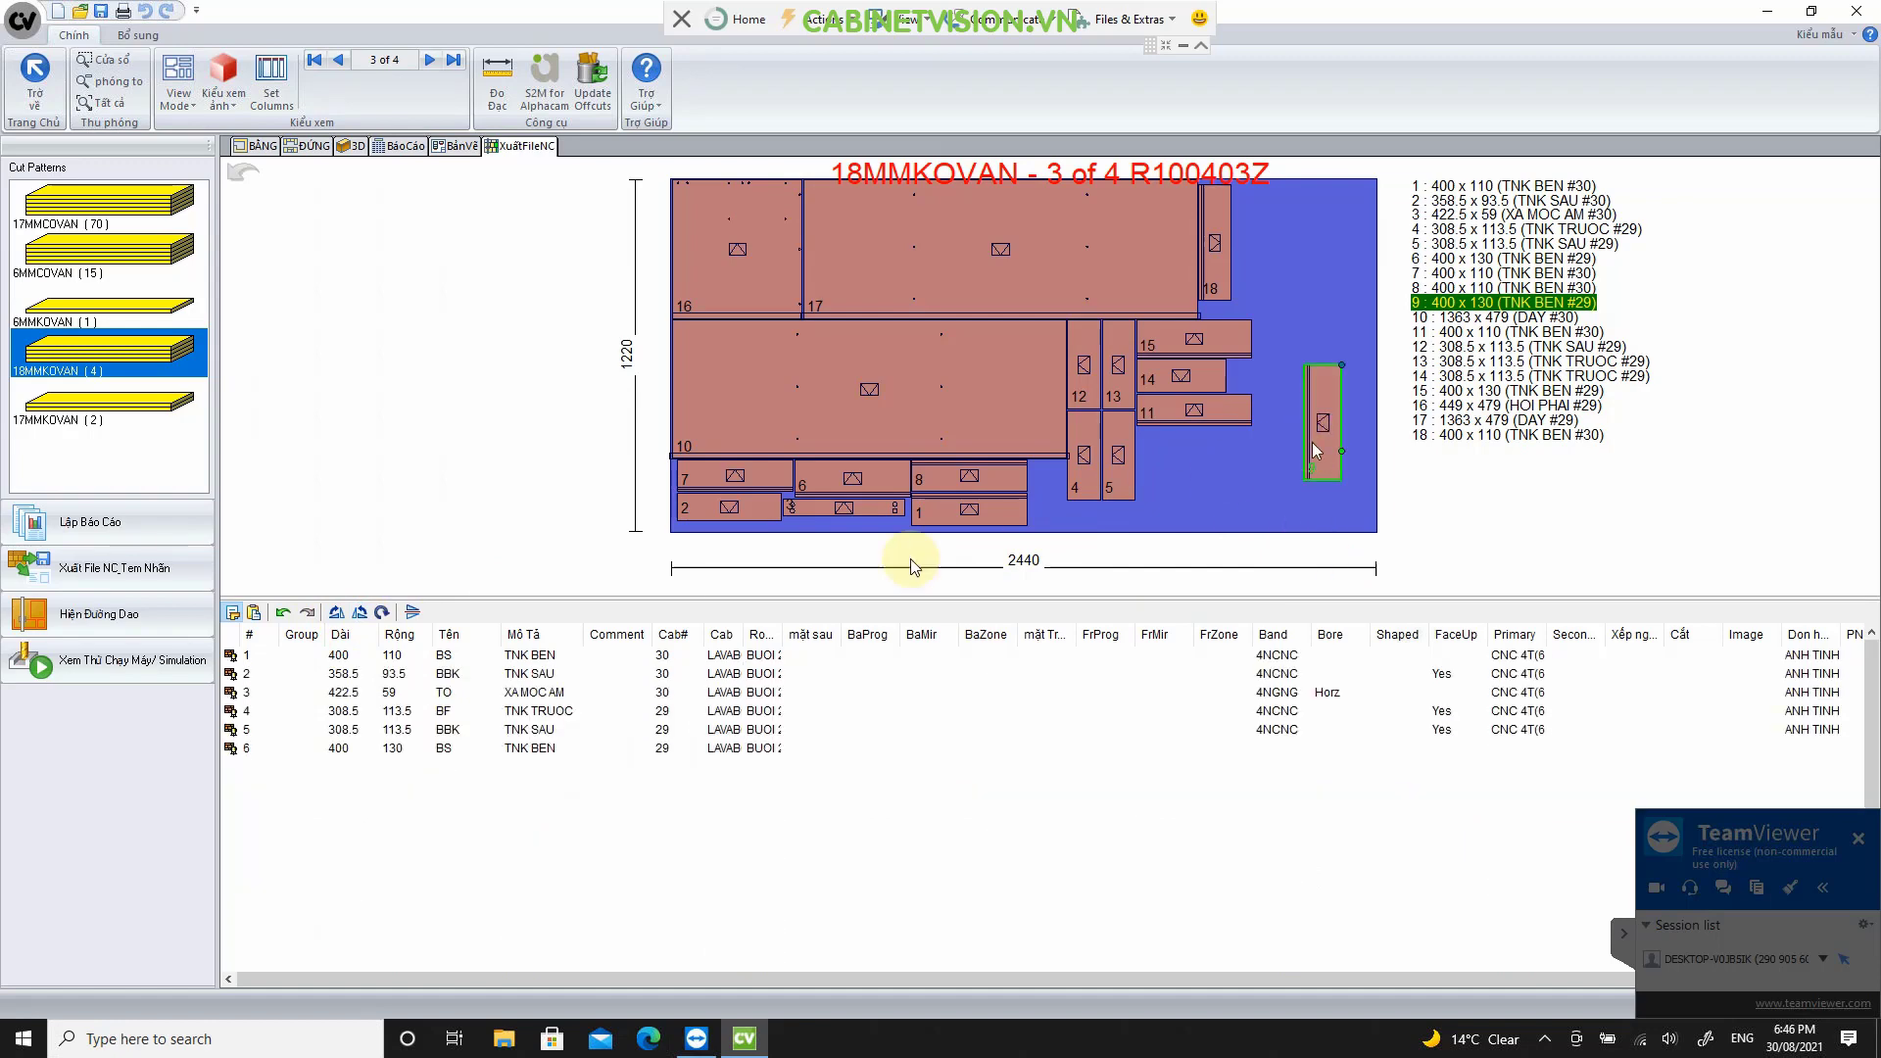
left_click(383, 616)
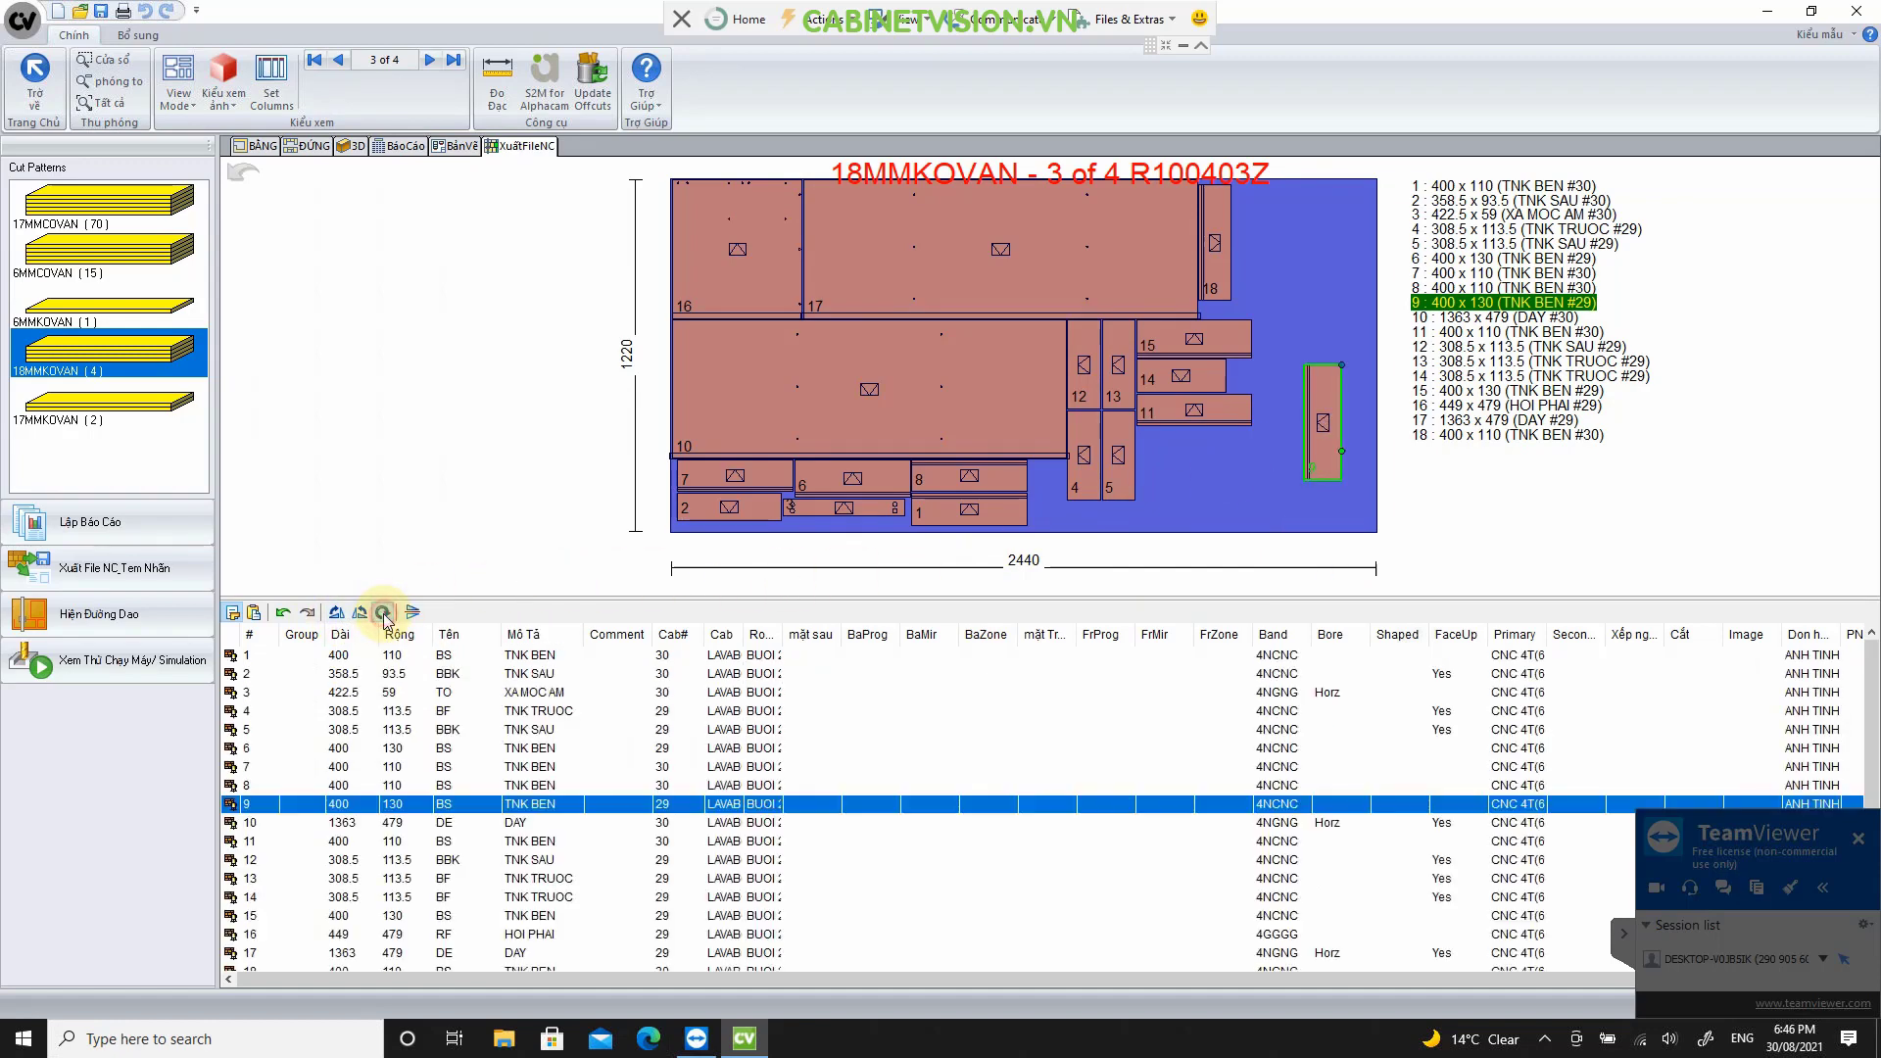
left_click(383, 616)
left_click(384, 616)
Flip part 10 so its machining faces up.
left_click(1223, 413)
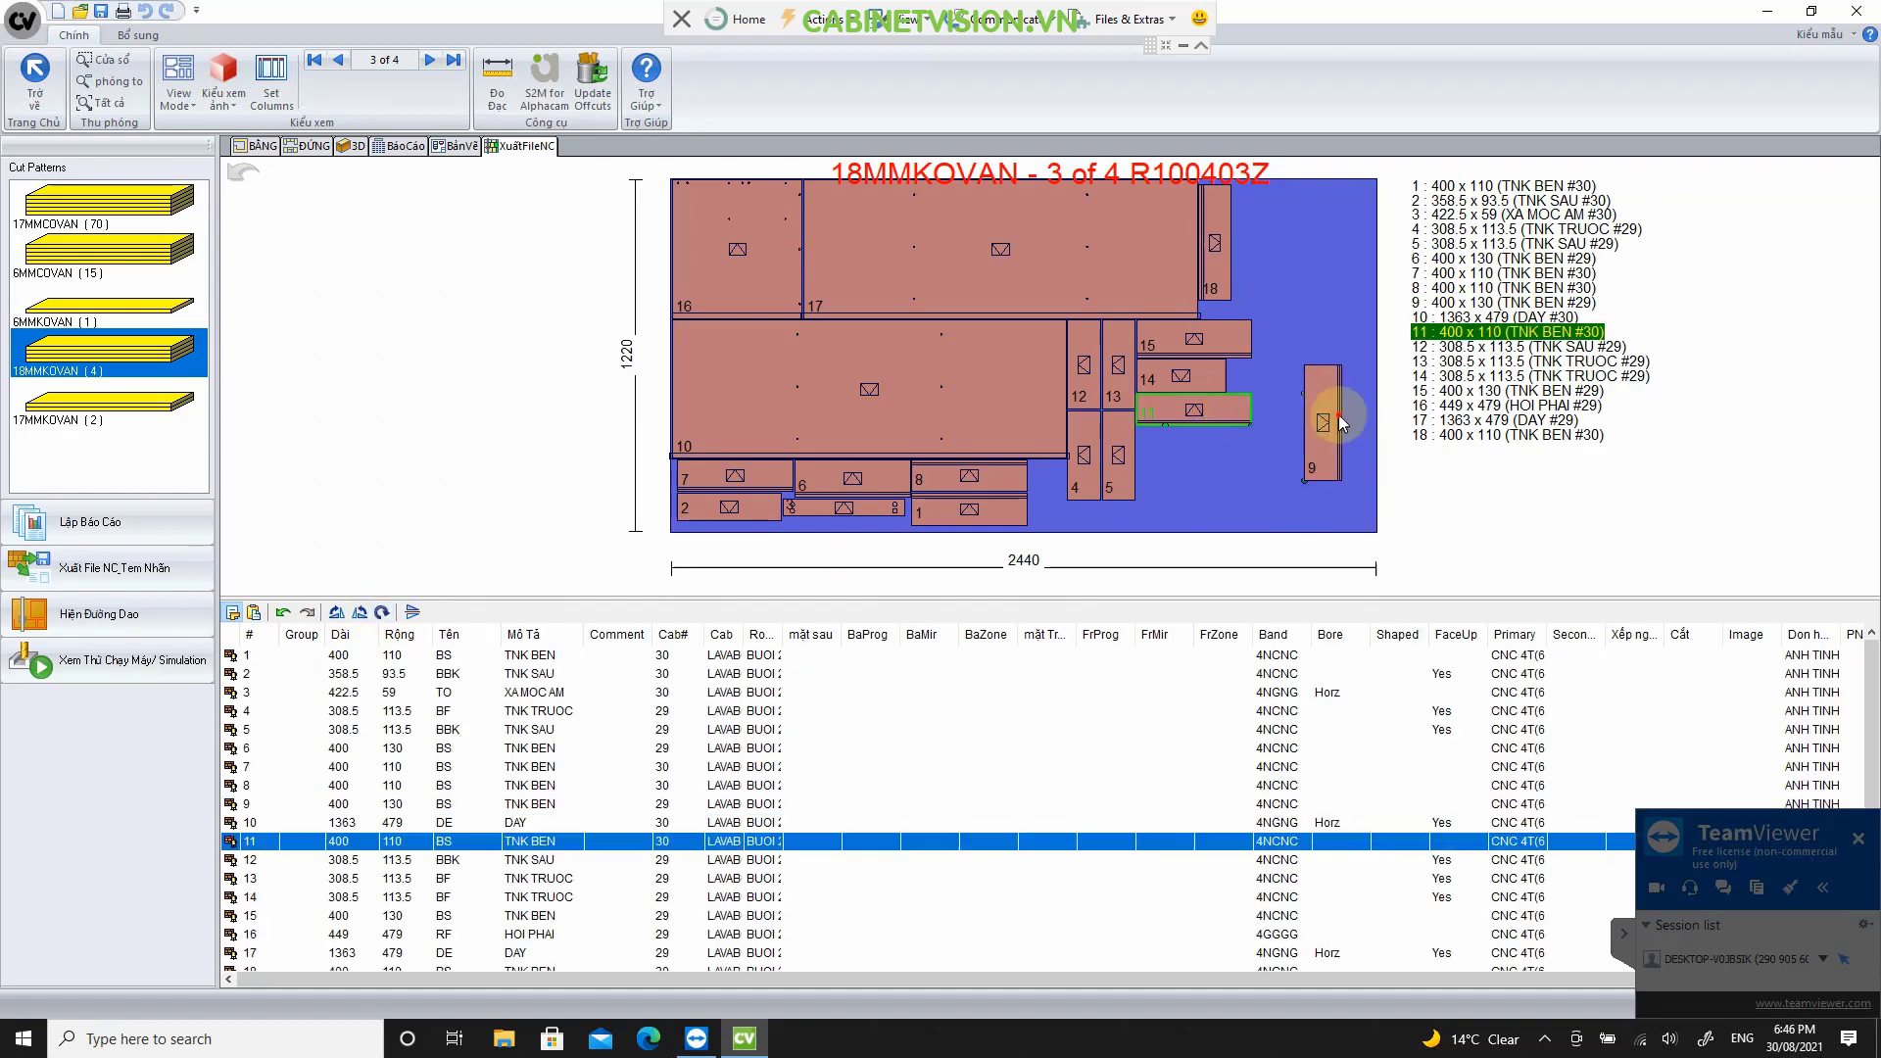
left_click(978, 390)
left_click(383, 612)
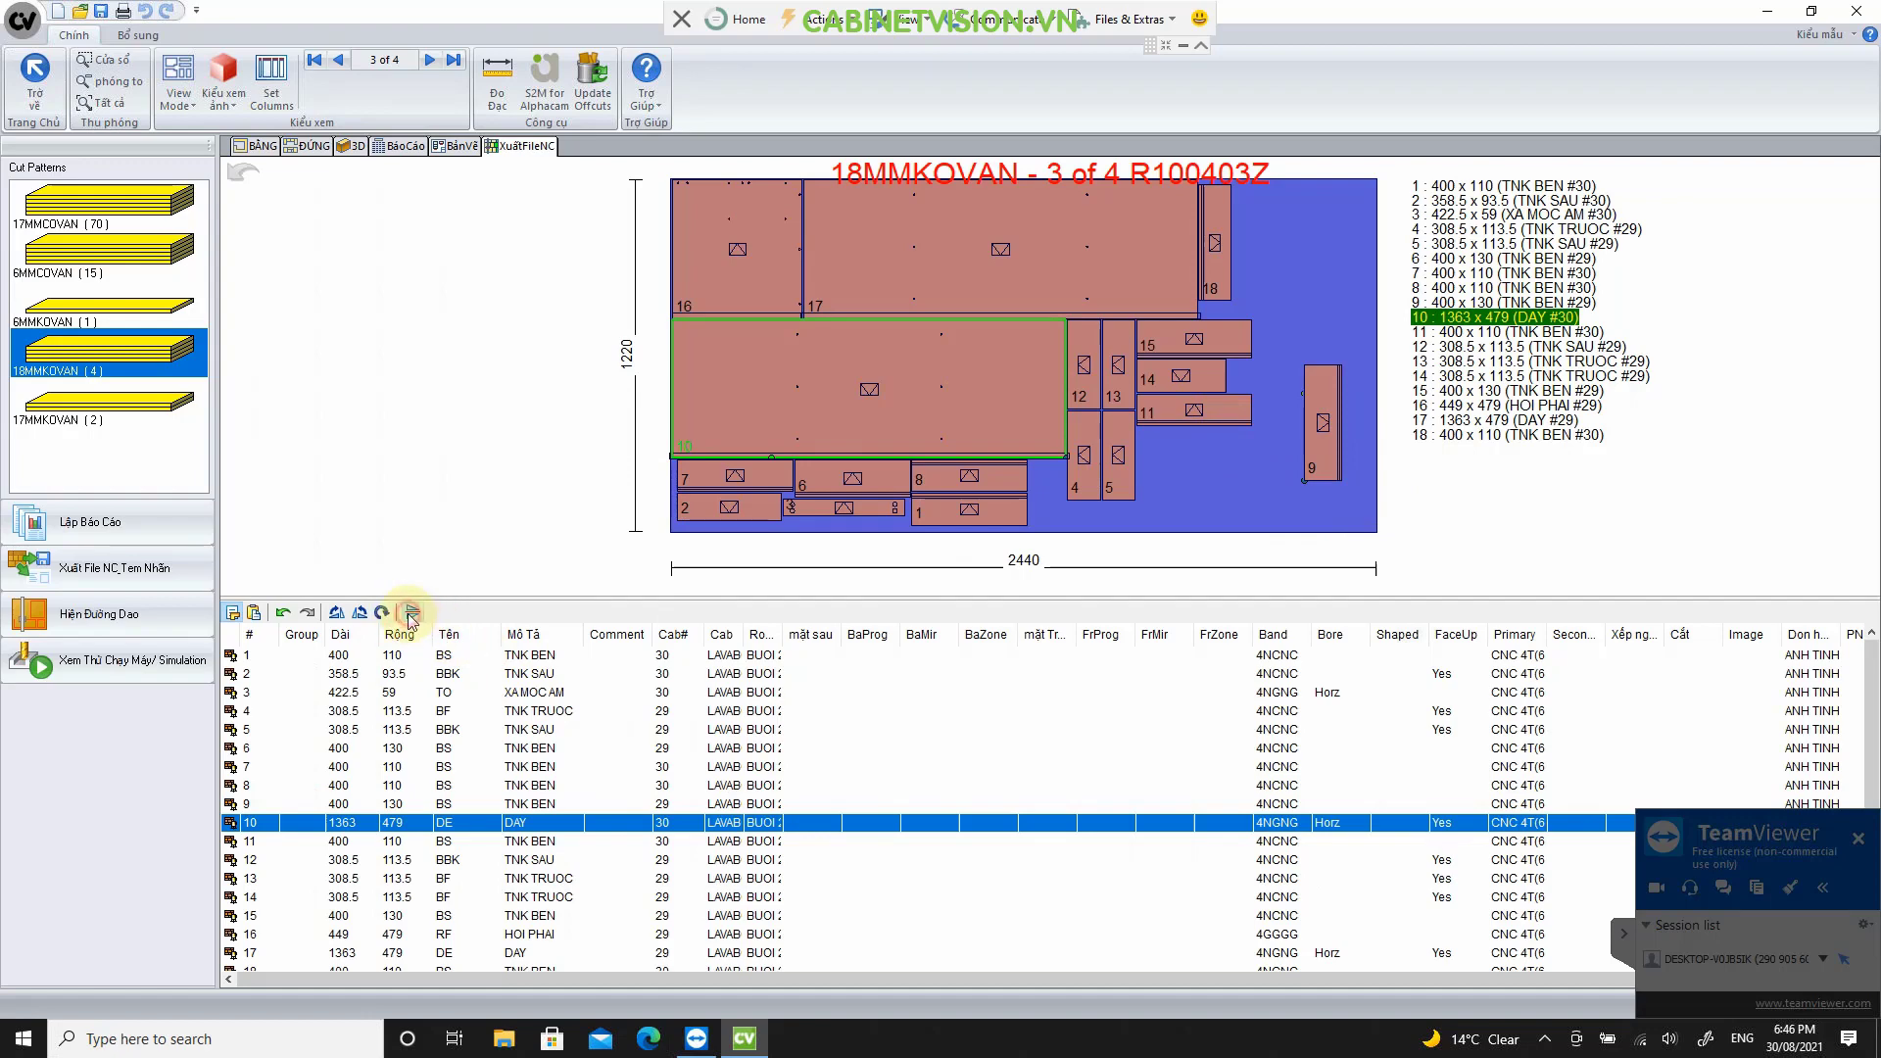
scroll(690, 345, "up", 1)
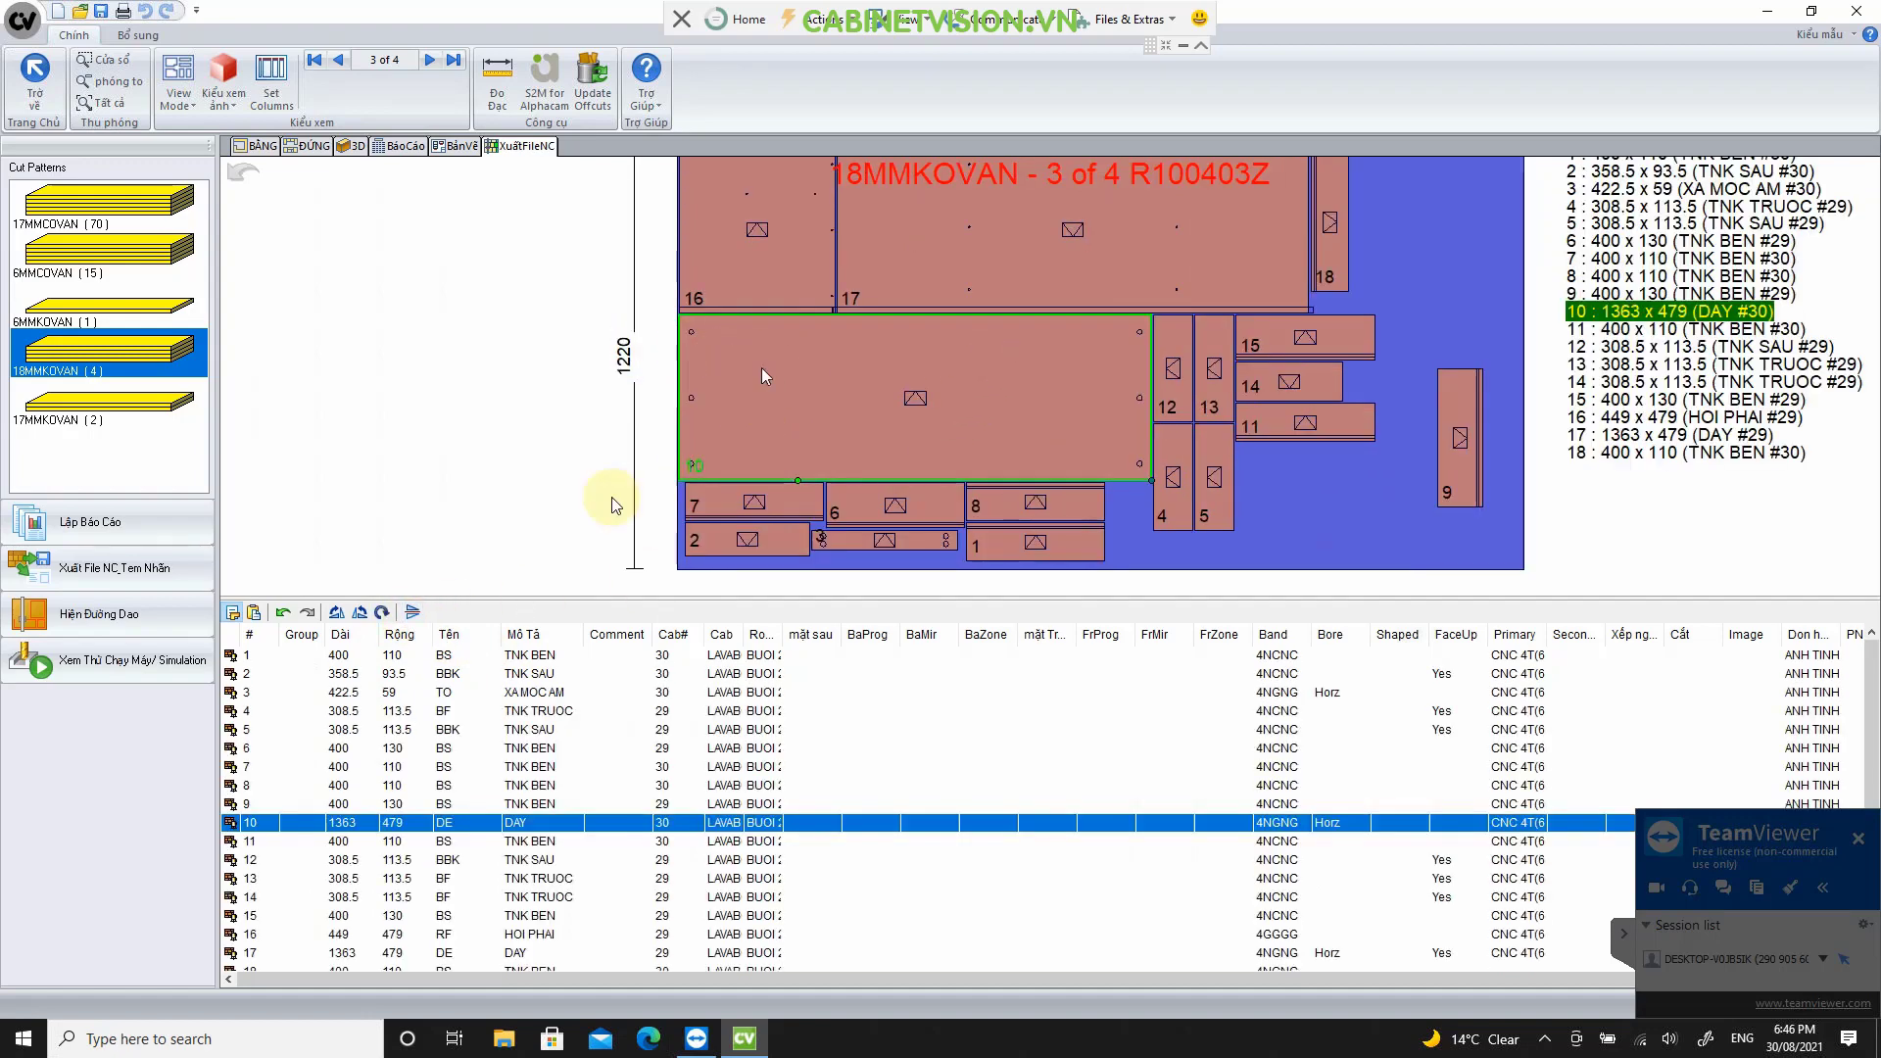
left_click(413, 615)
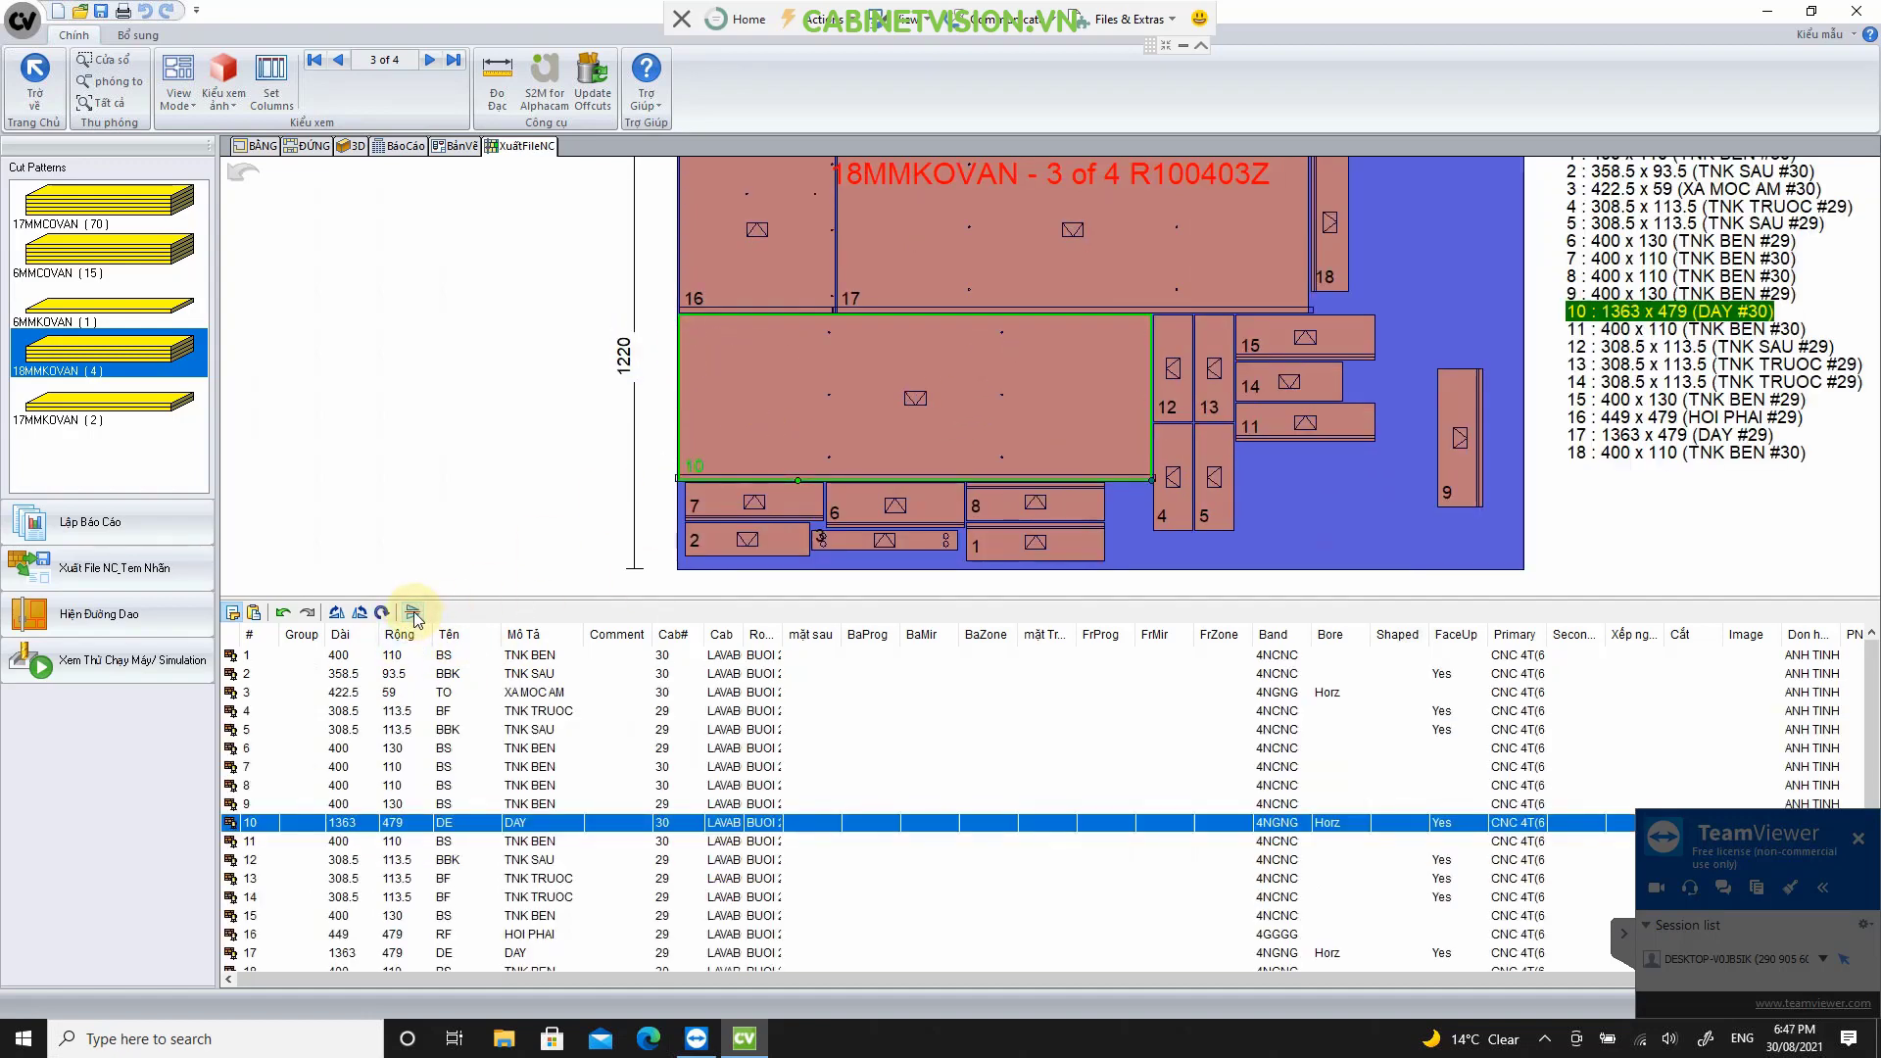
left_click(413, 614)
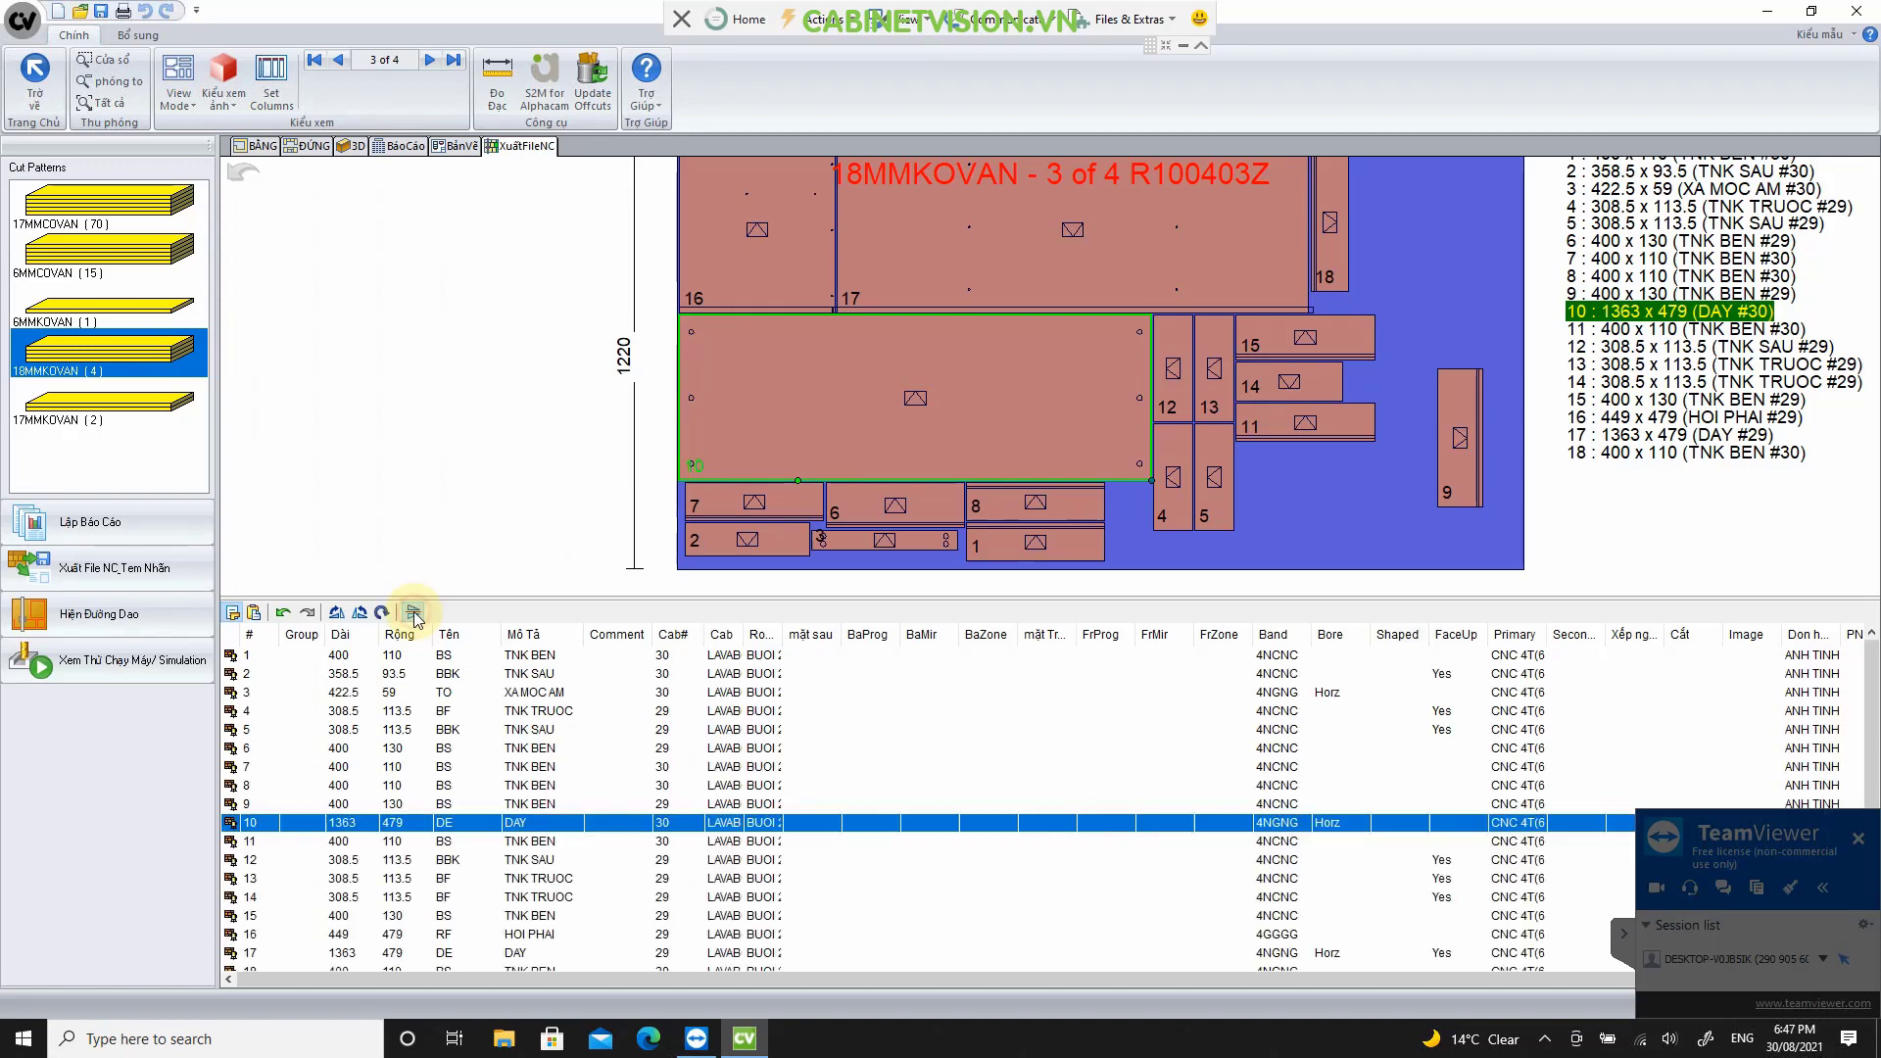
Set part 9 face up and rotate it 180 degrees.
left_click(931, 507)
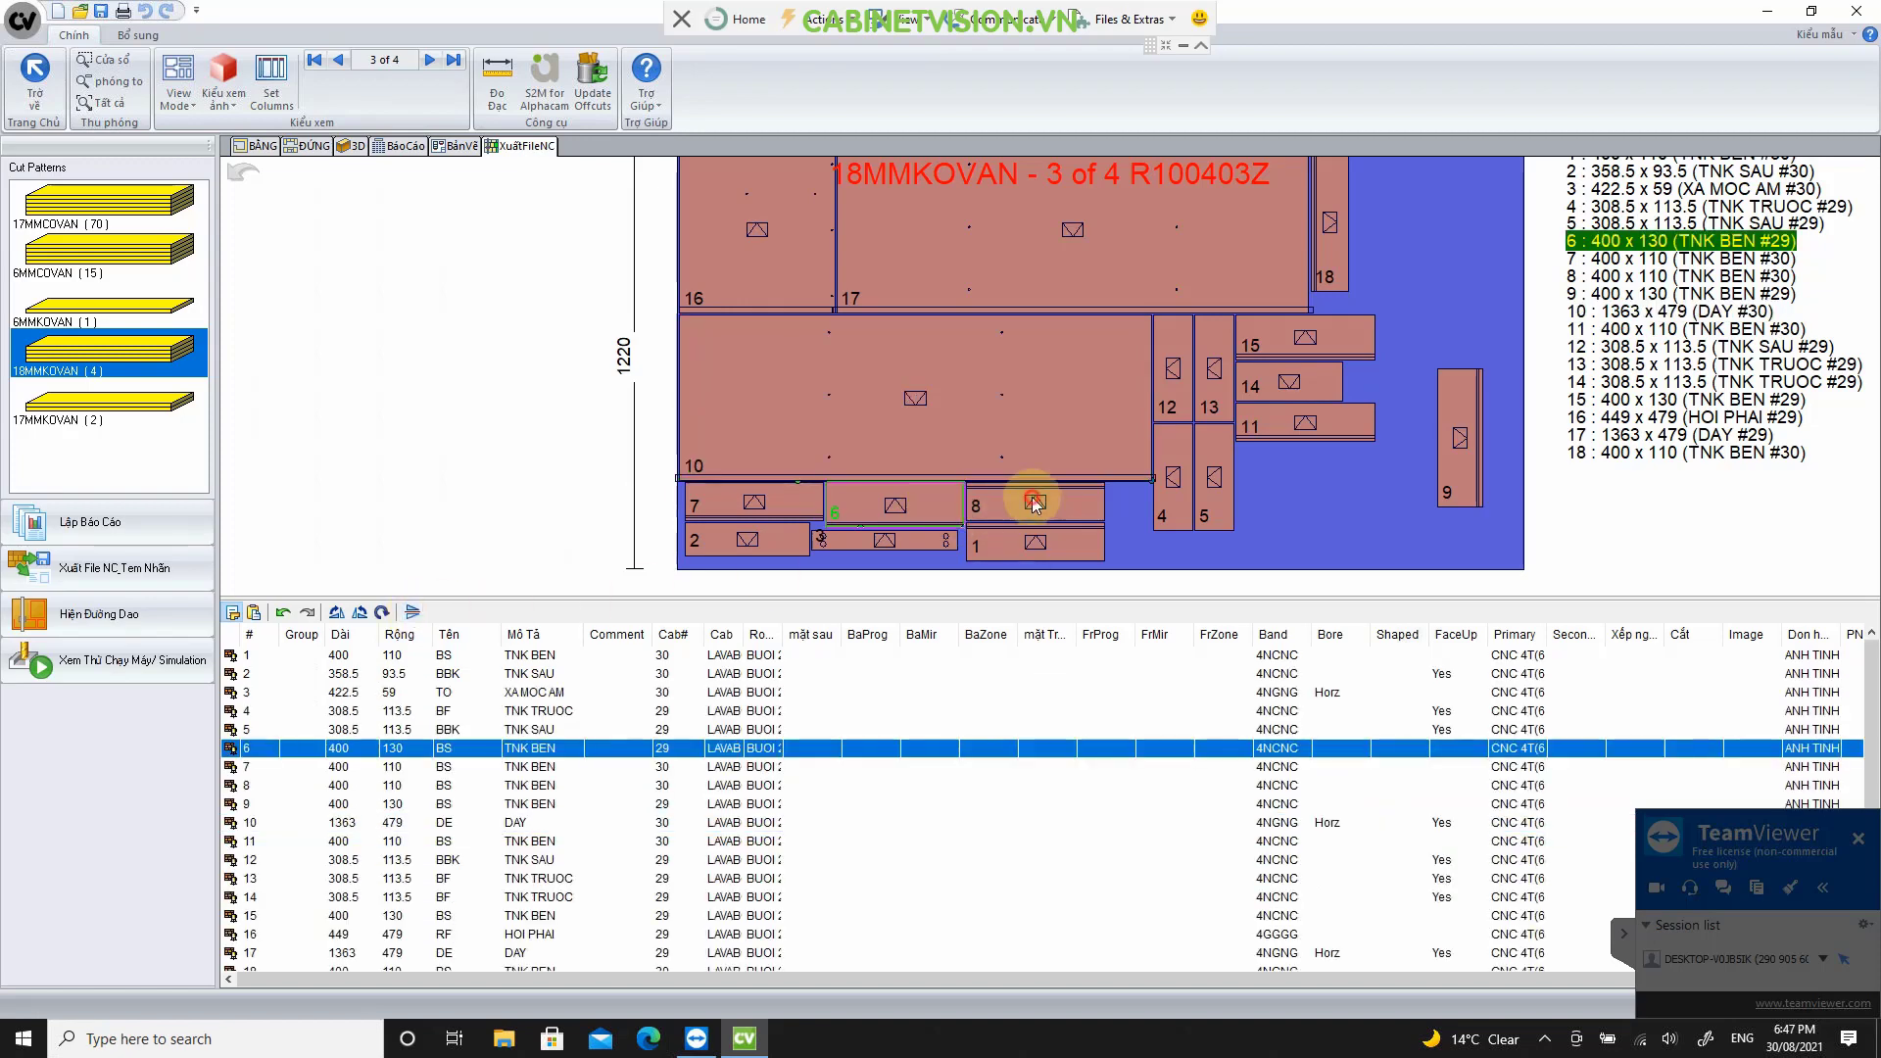
left_click(1034, 505)
left_click(1465, 446)
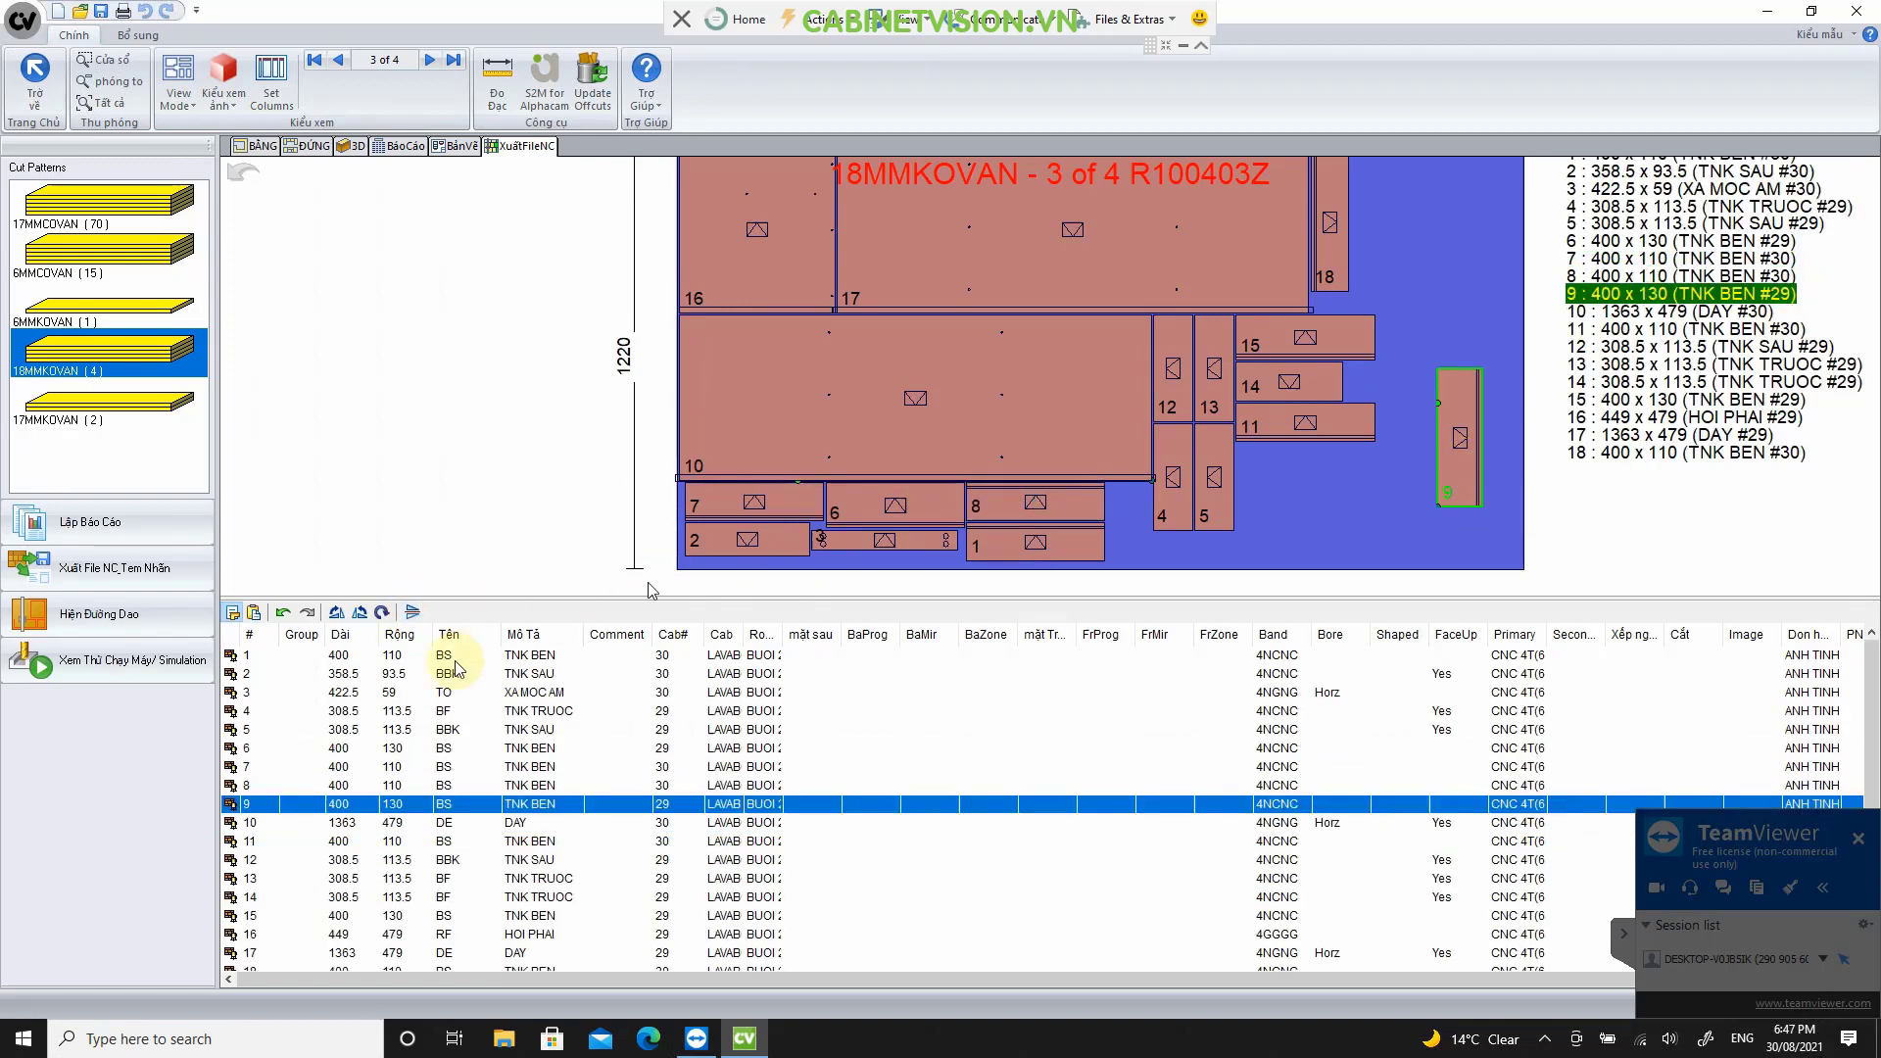
left_click(413, 614)
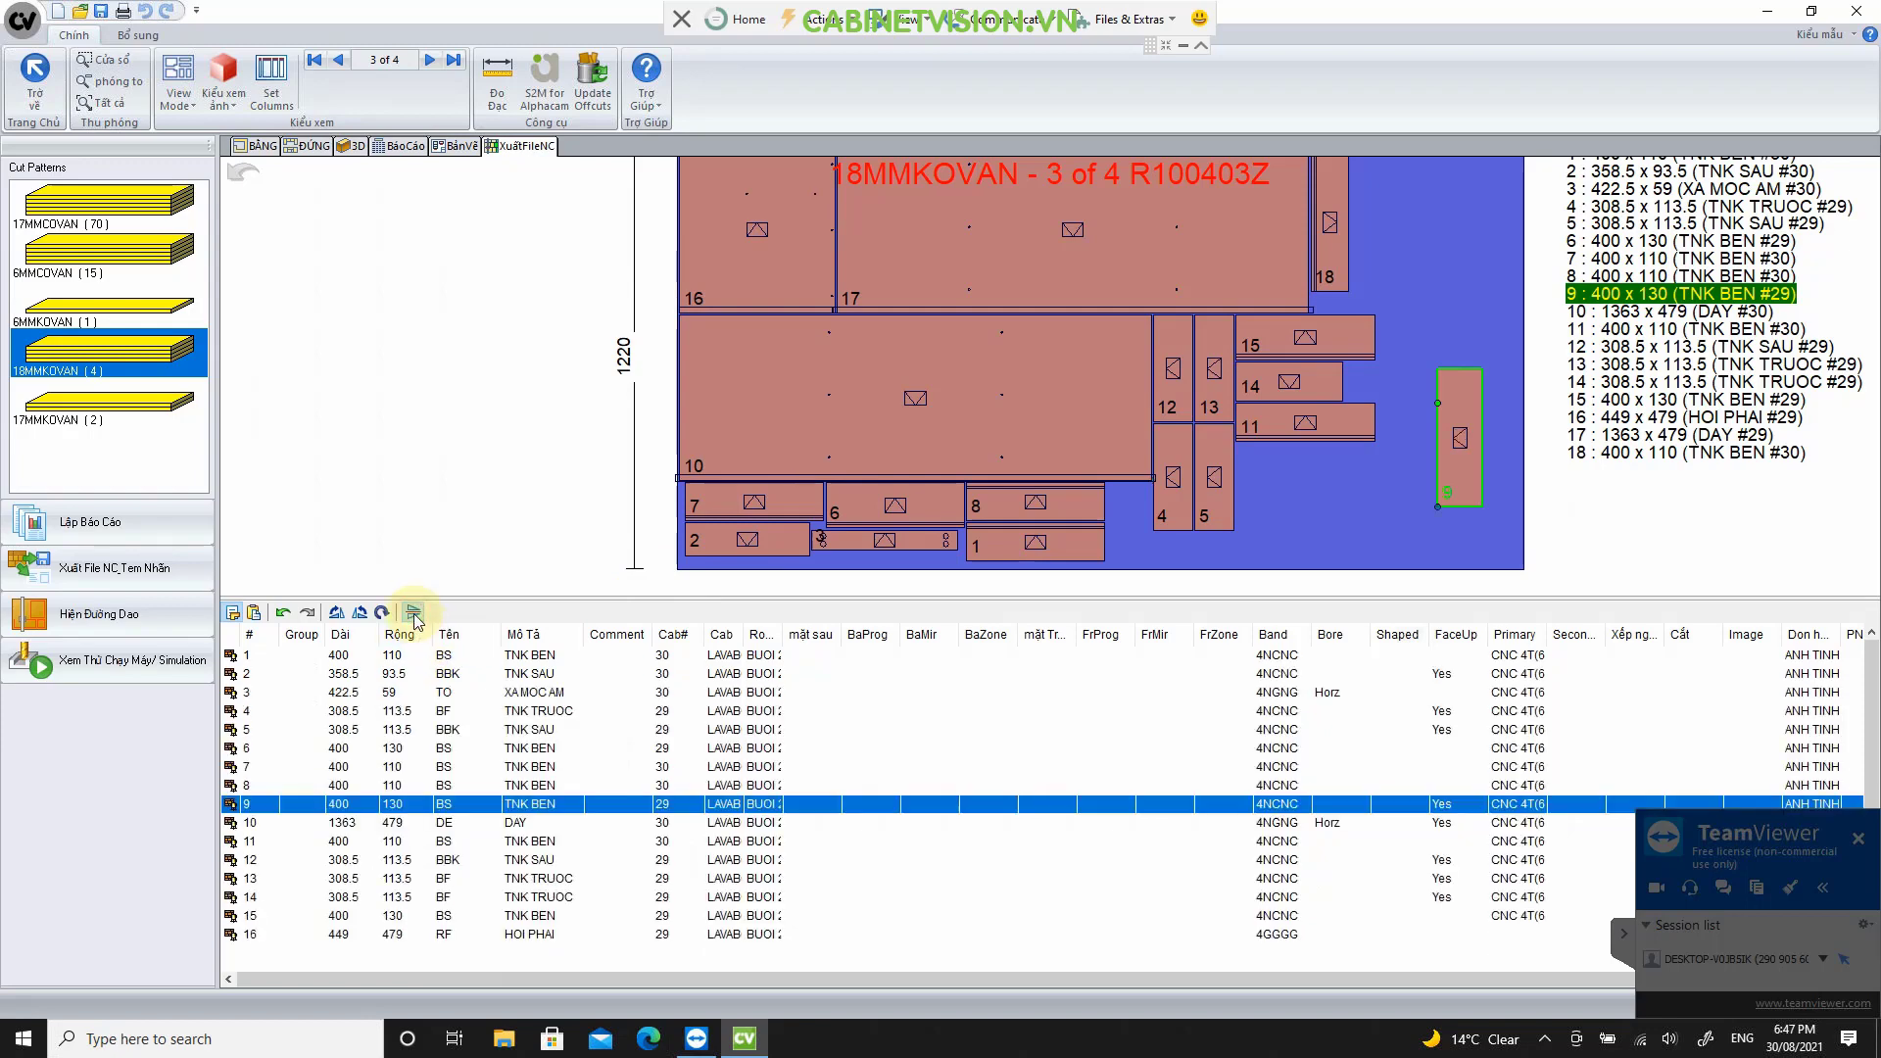
left_click(413, 613)
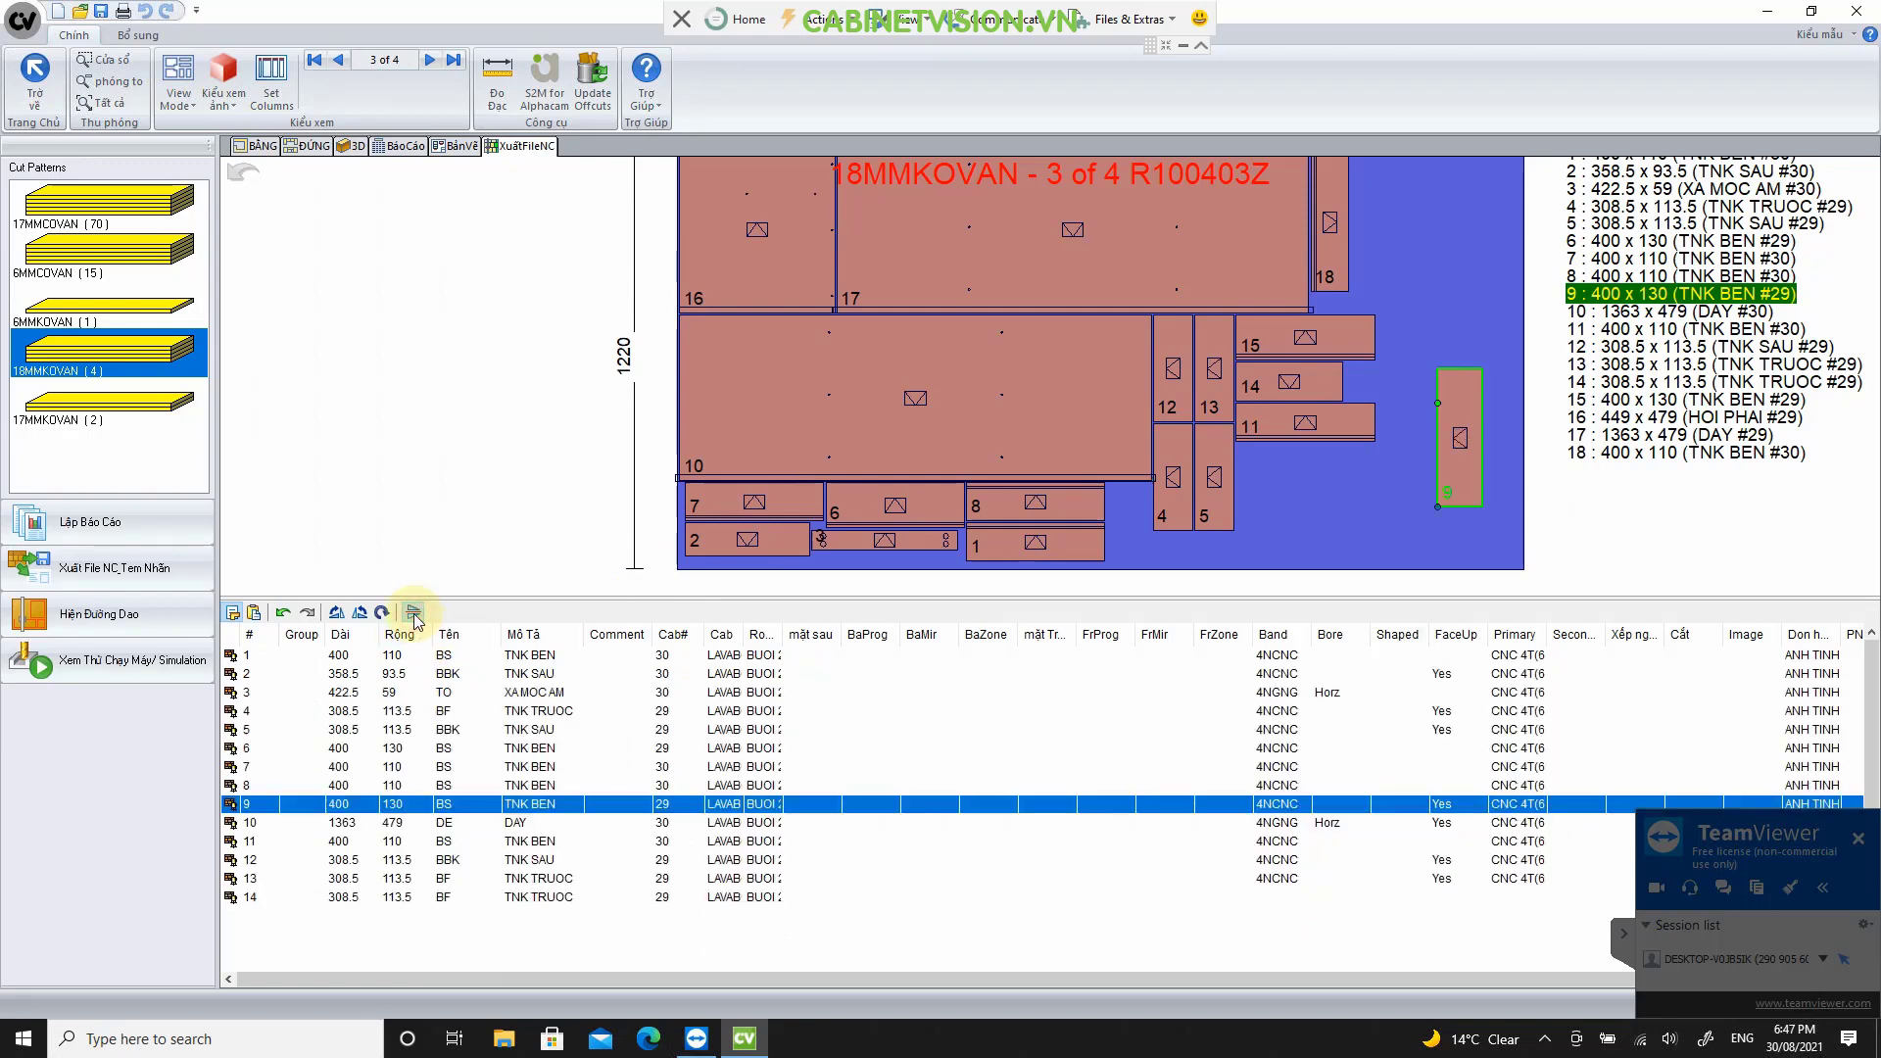
left_click(412, 613)
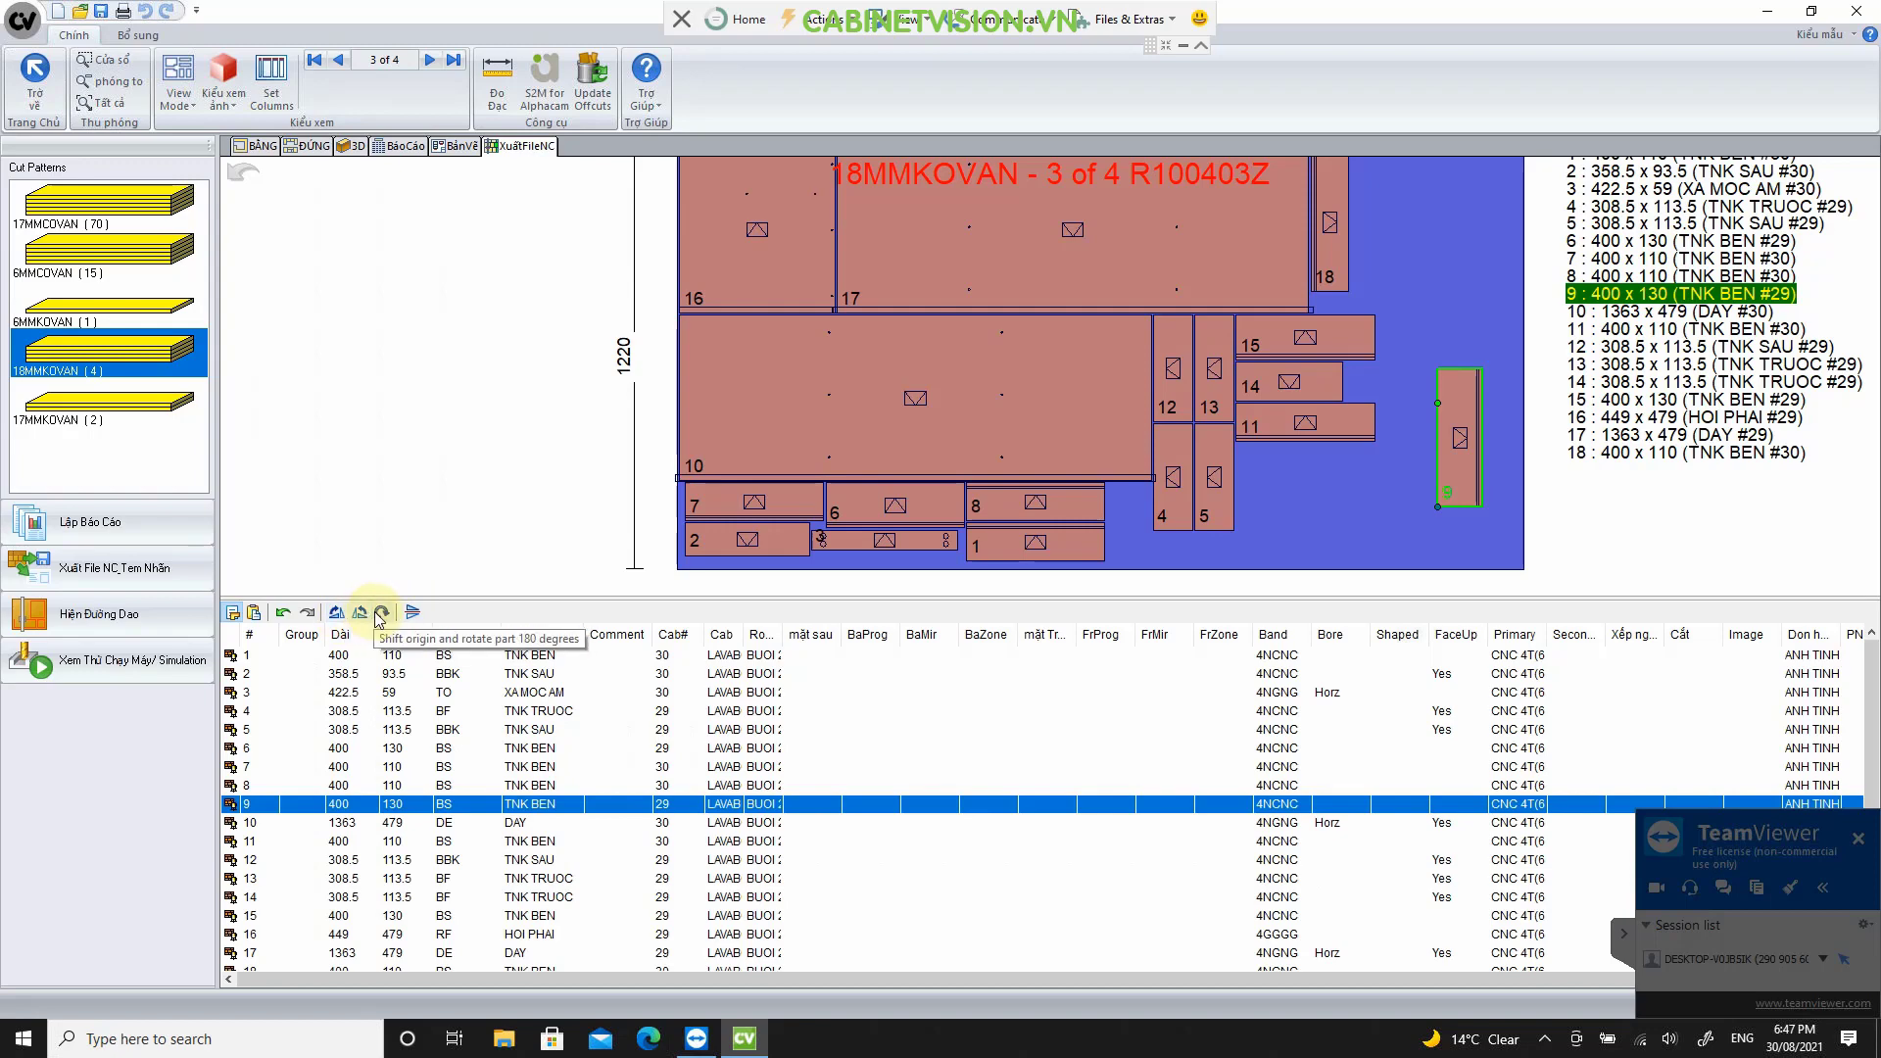
left_click(378, 615)
left_click(377, 615)
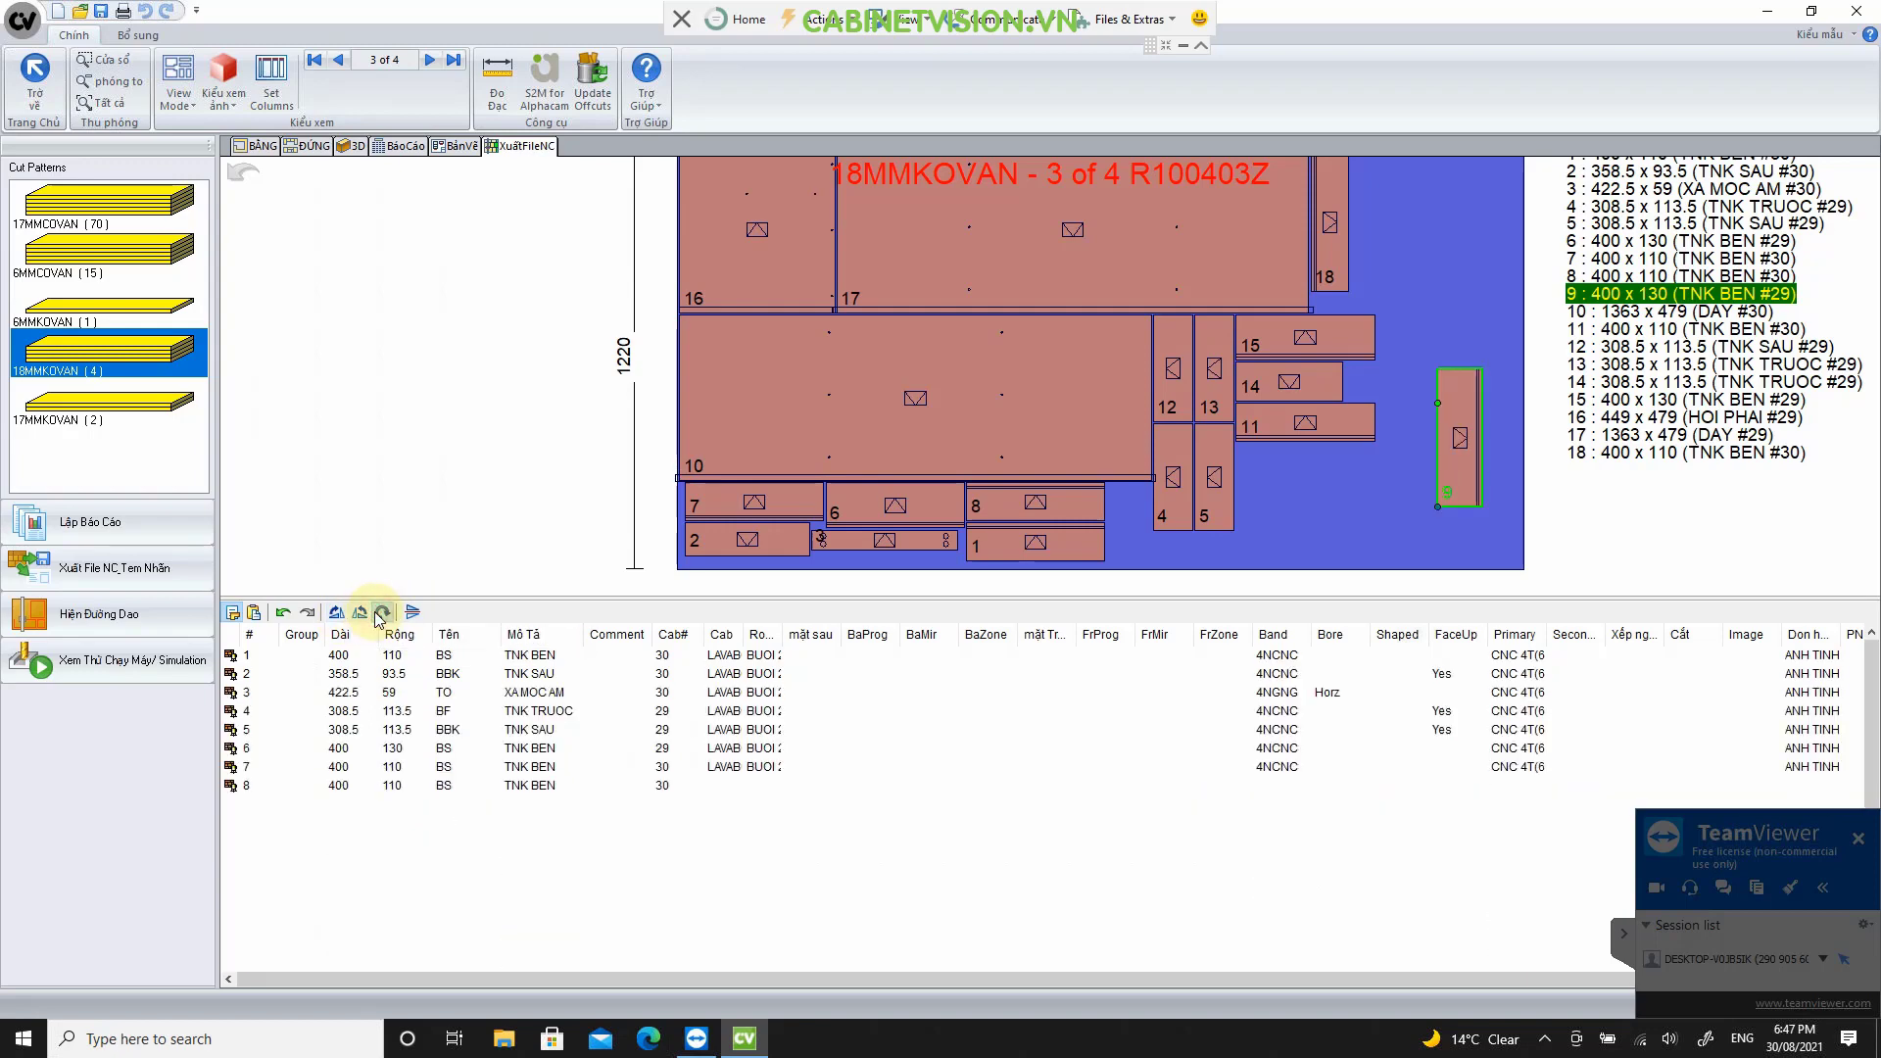
left_click(283, 613)
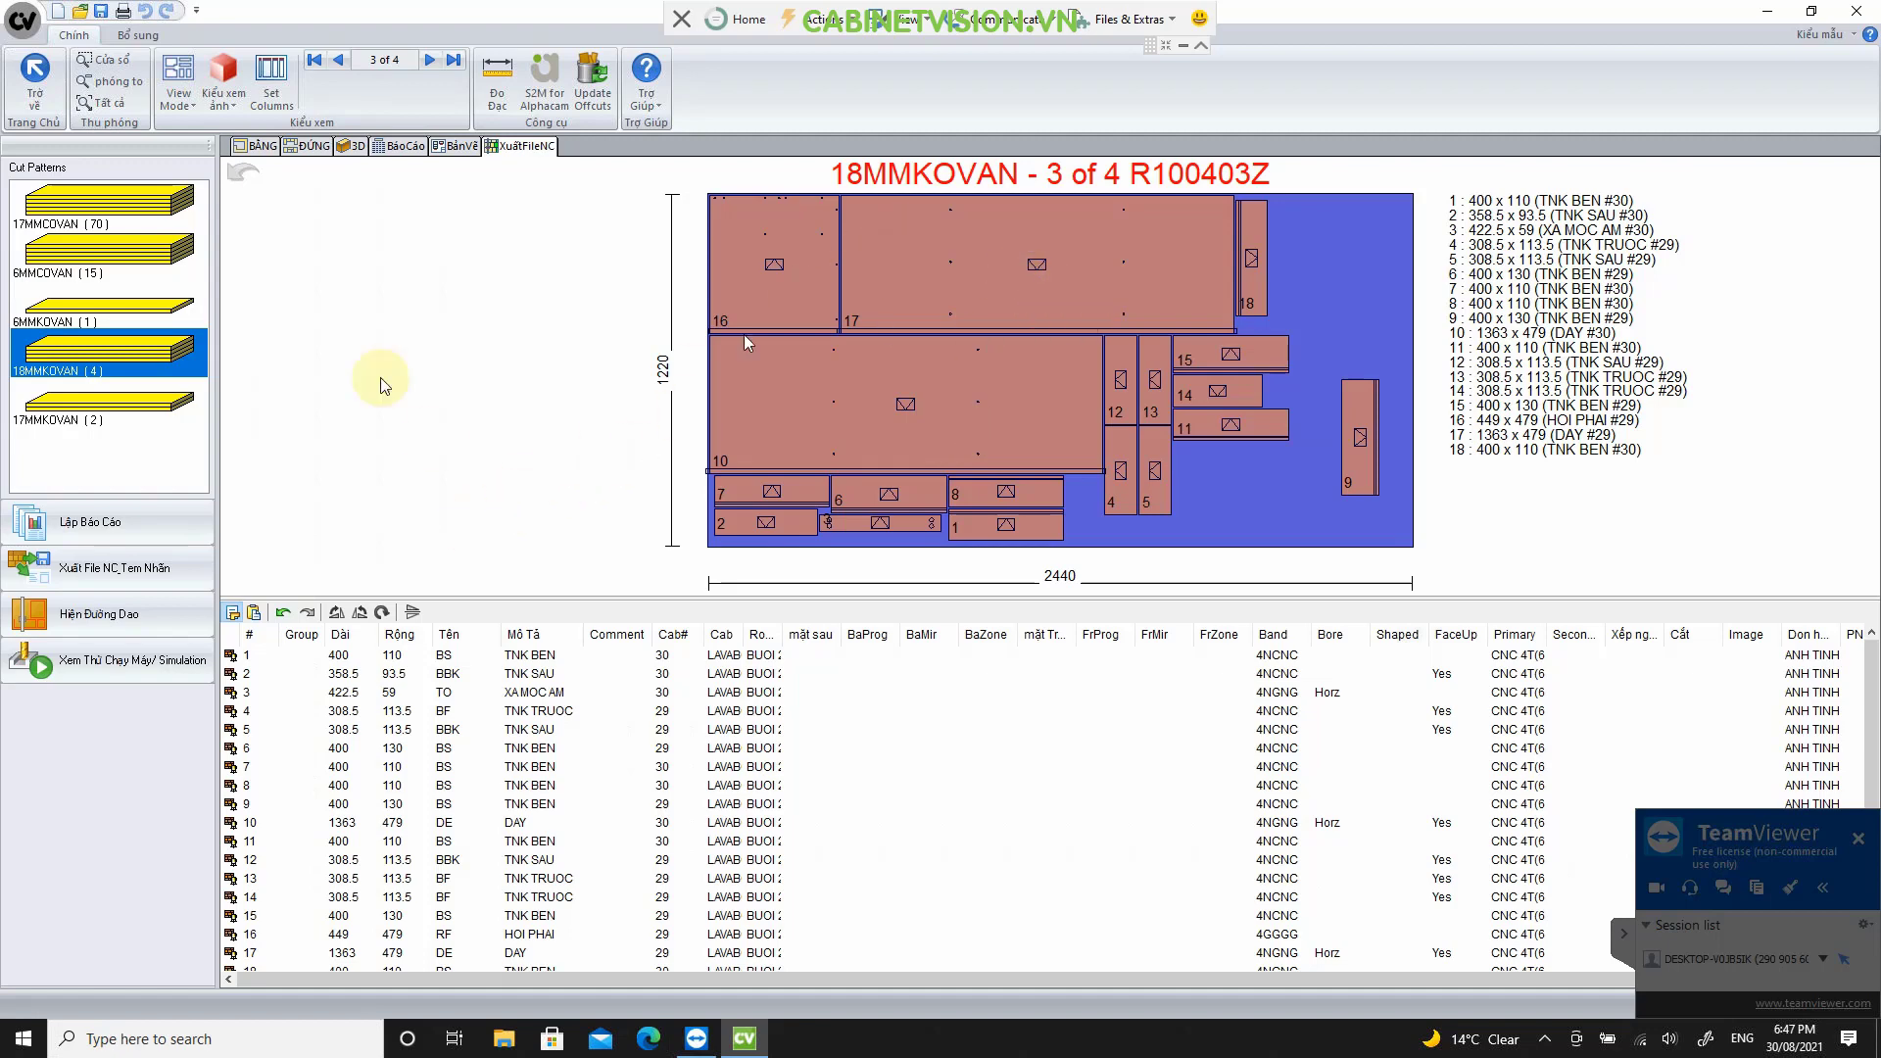
left_click(338, 60)
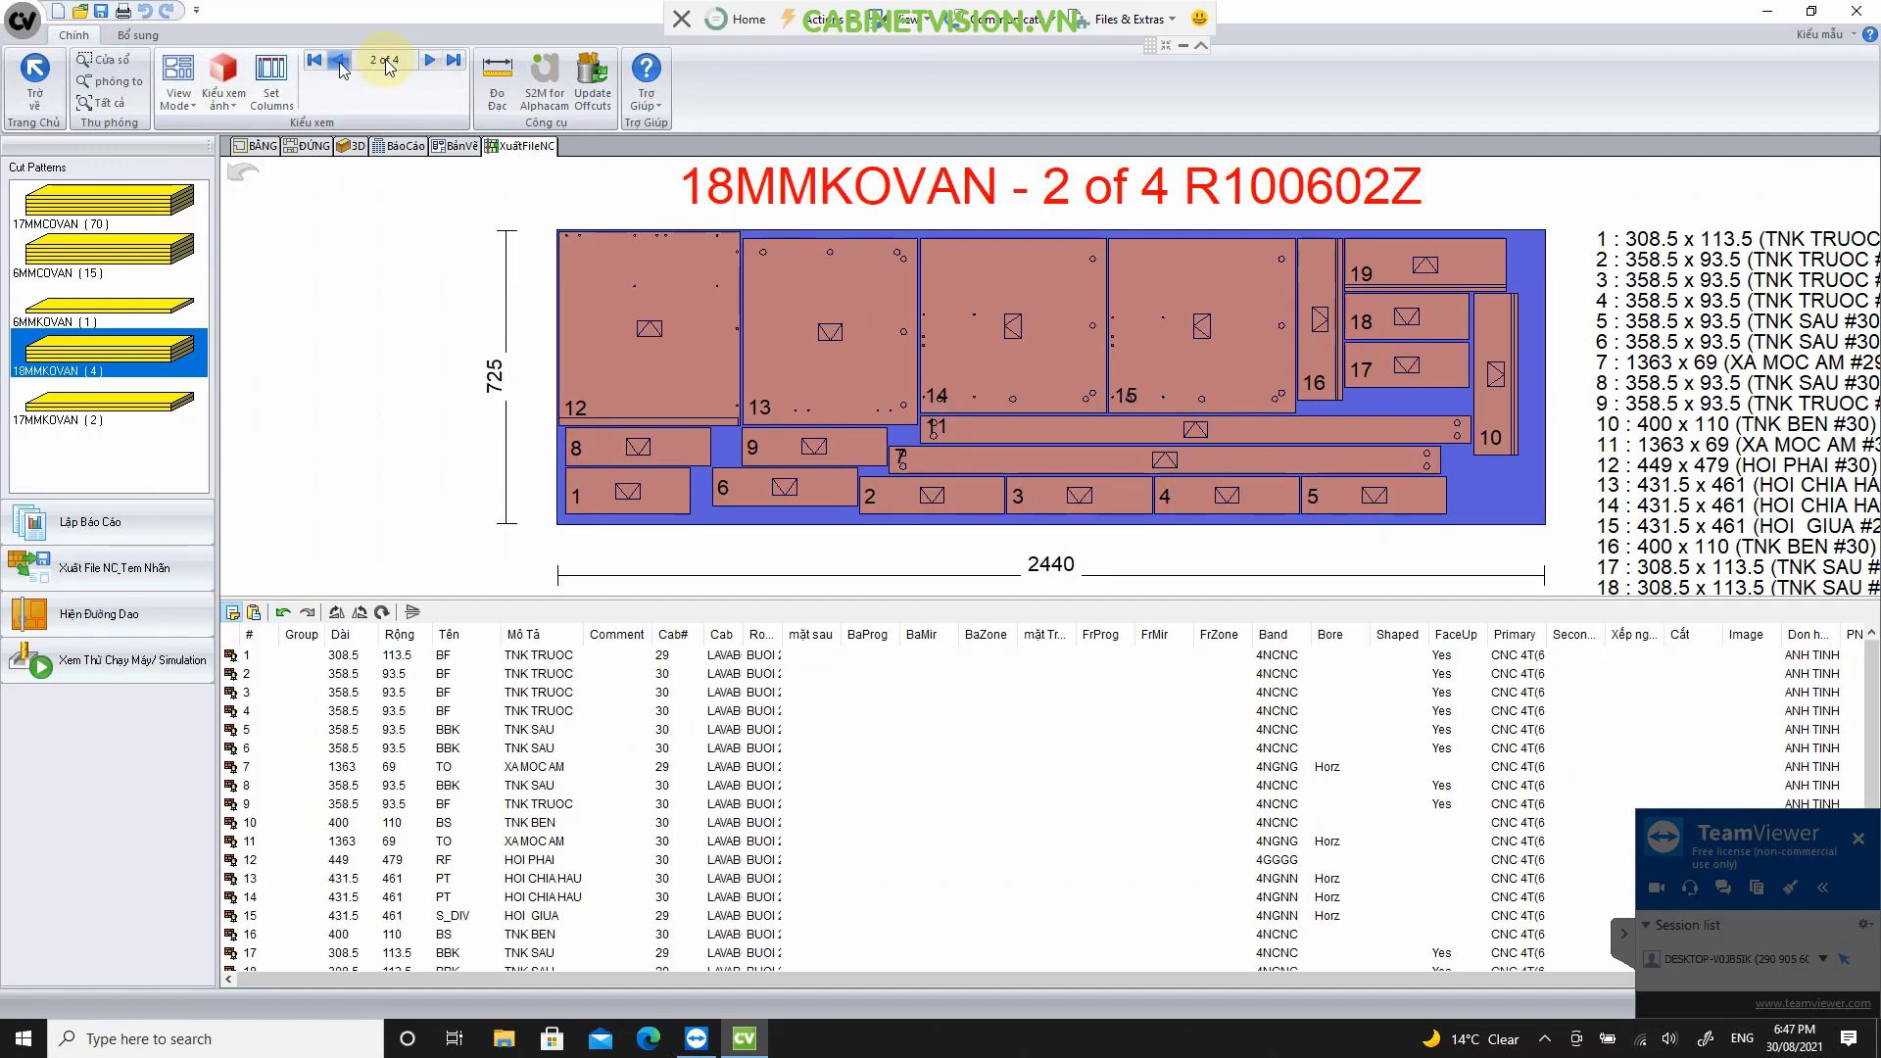
left_click(429, 59)
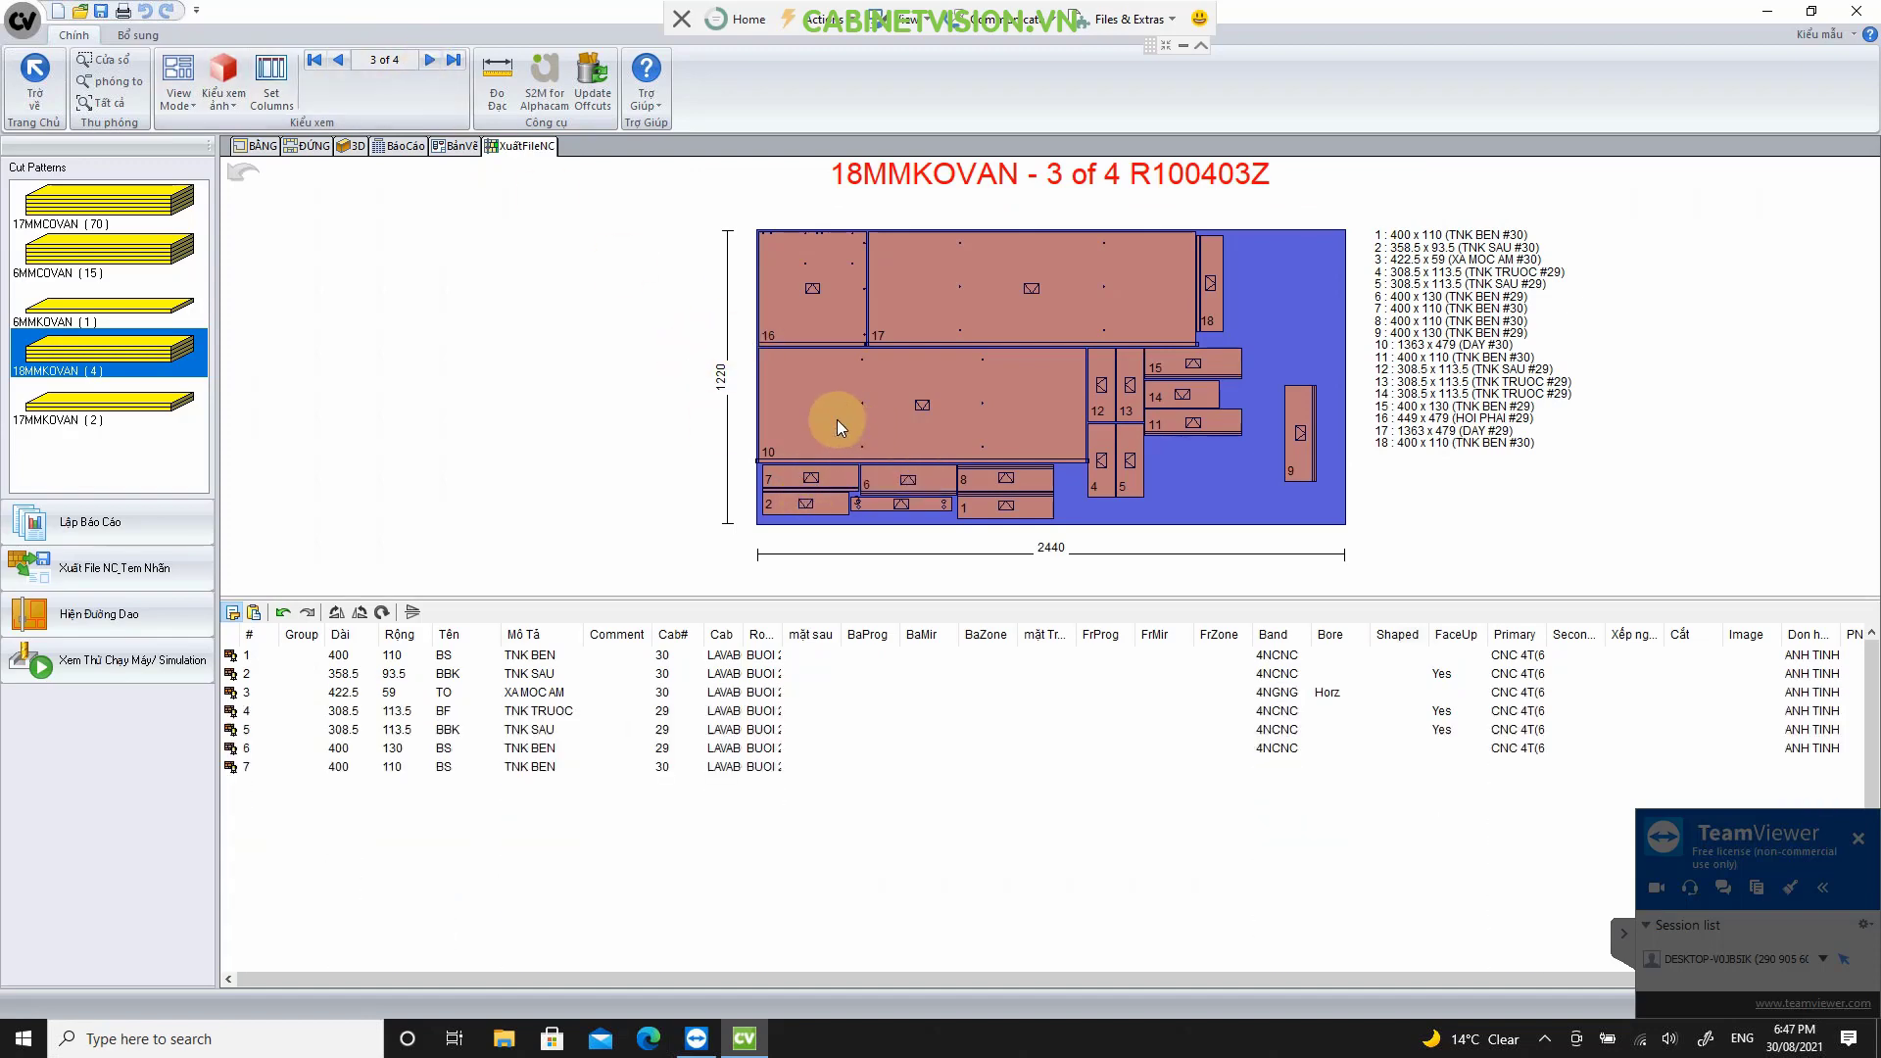
scroll(837, 420, "up", 2)
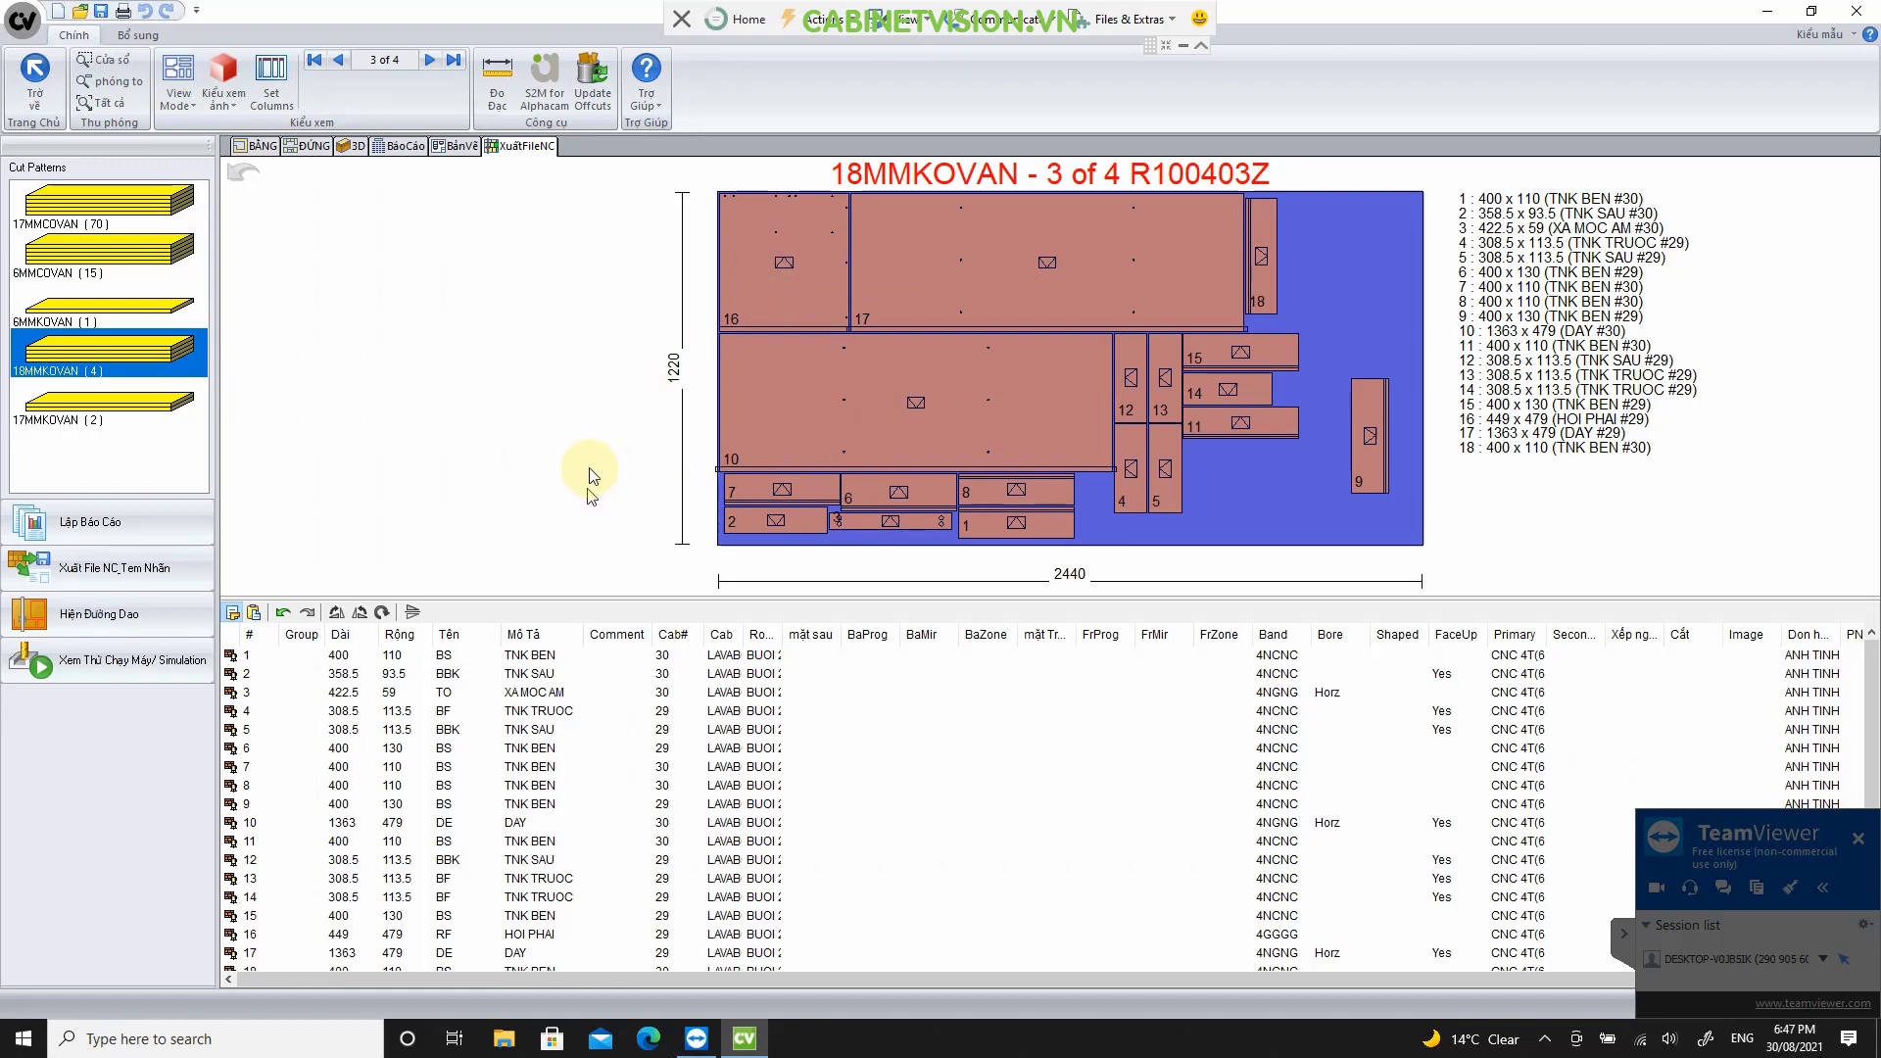
left_click(283, 614)
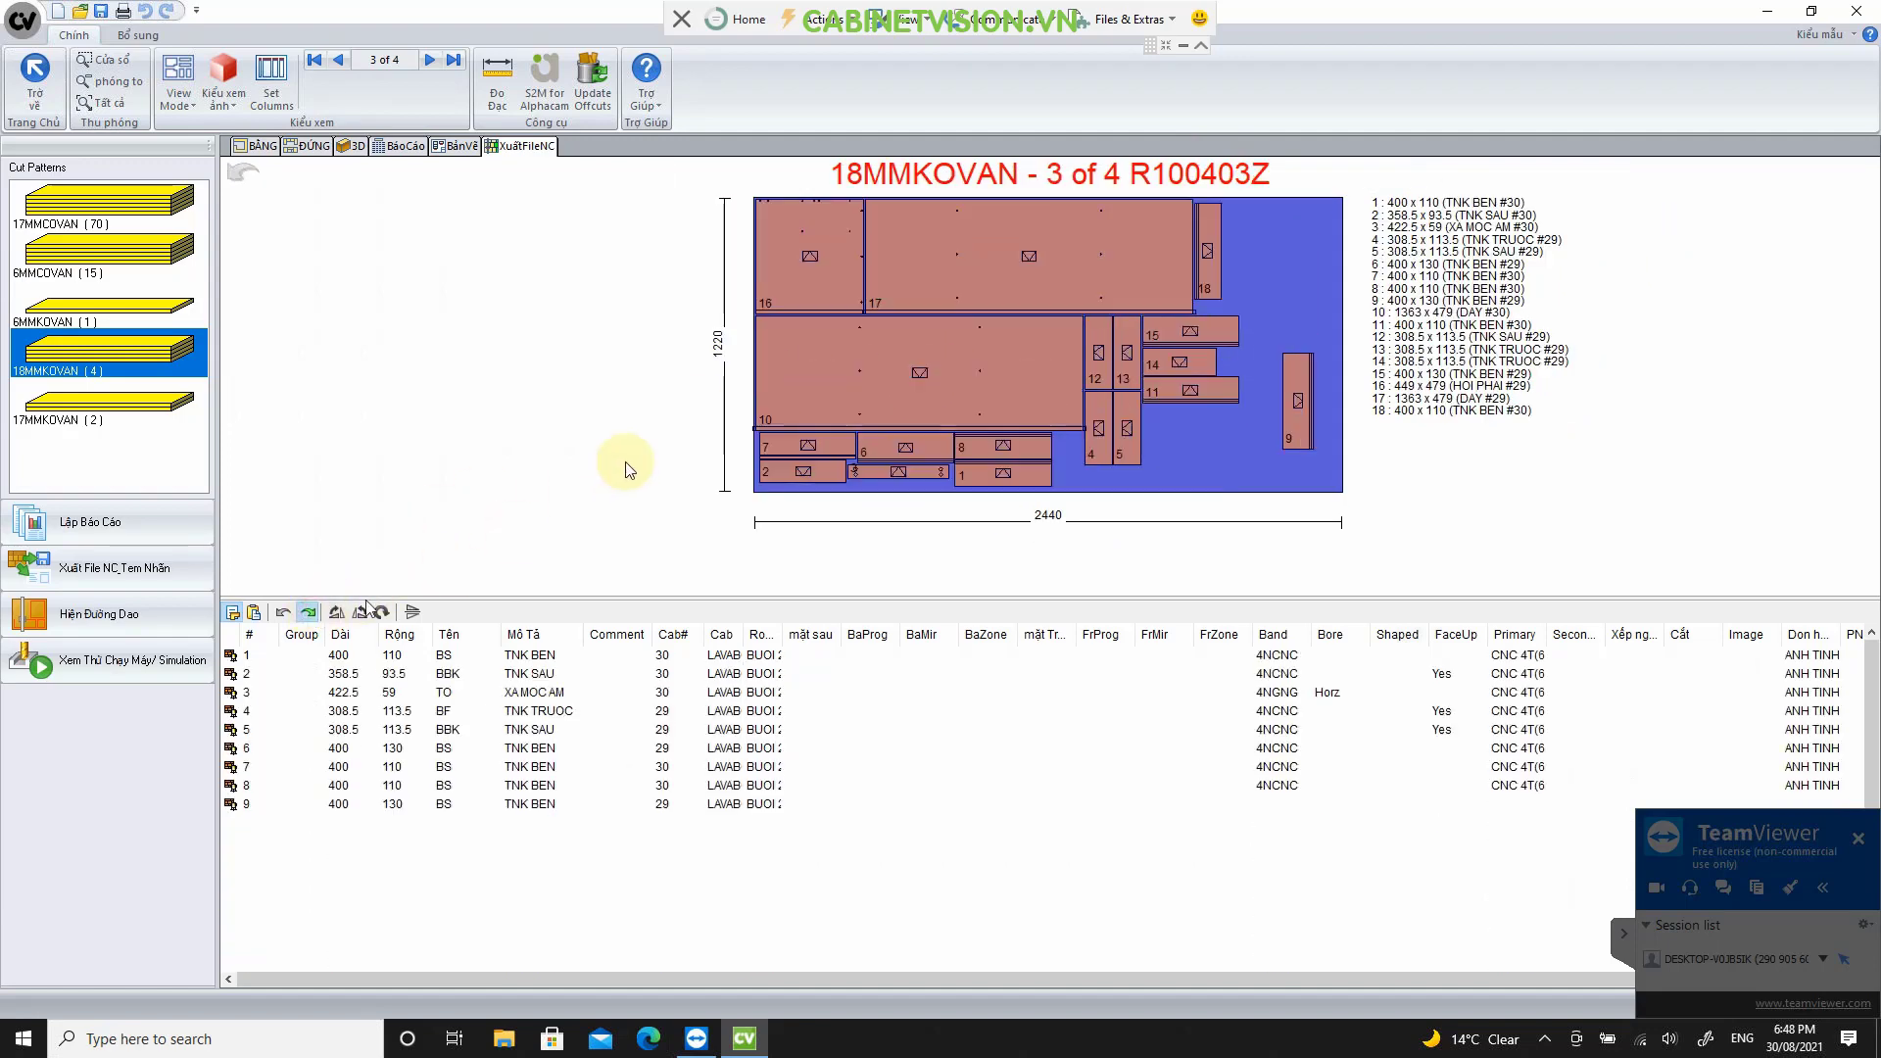
left_click(1297, 399)
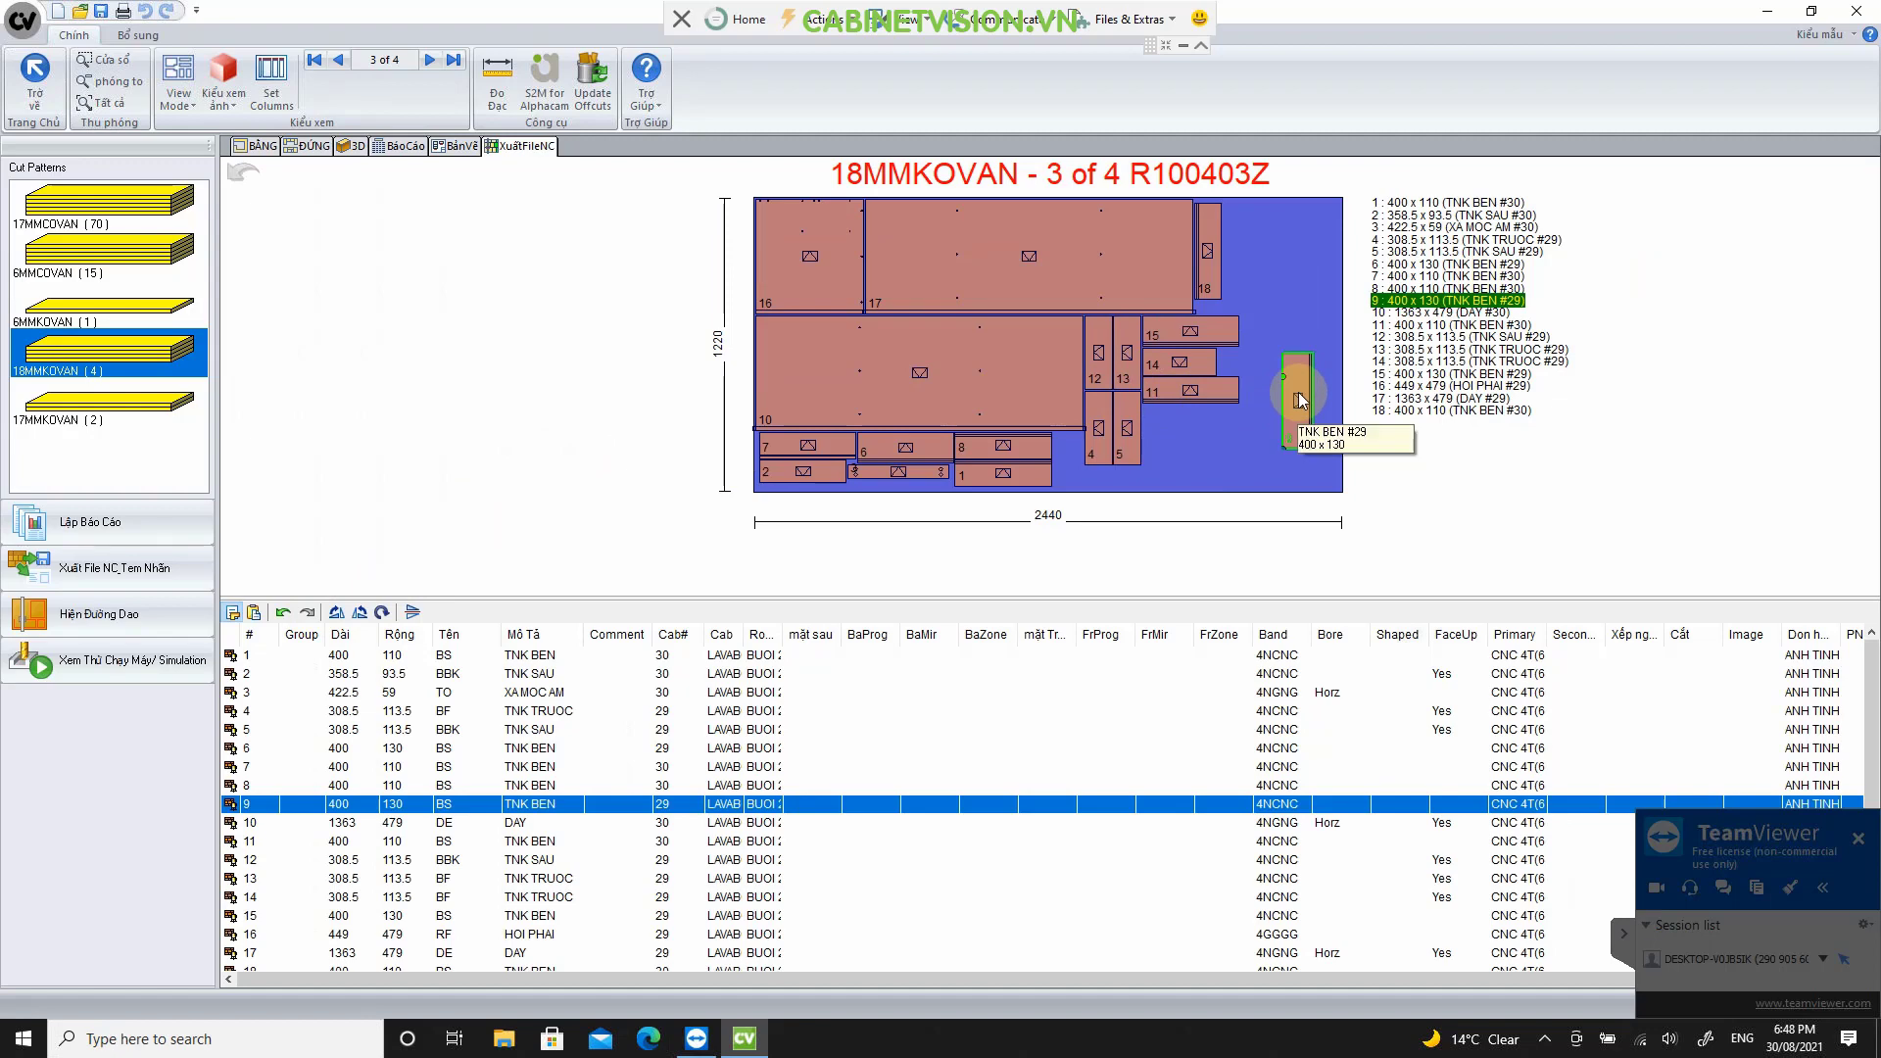
Cut part 9 from sheet 3, reoptimize, and paste it onto sheet 4.
right_click(1298, 394)
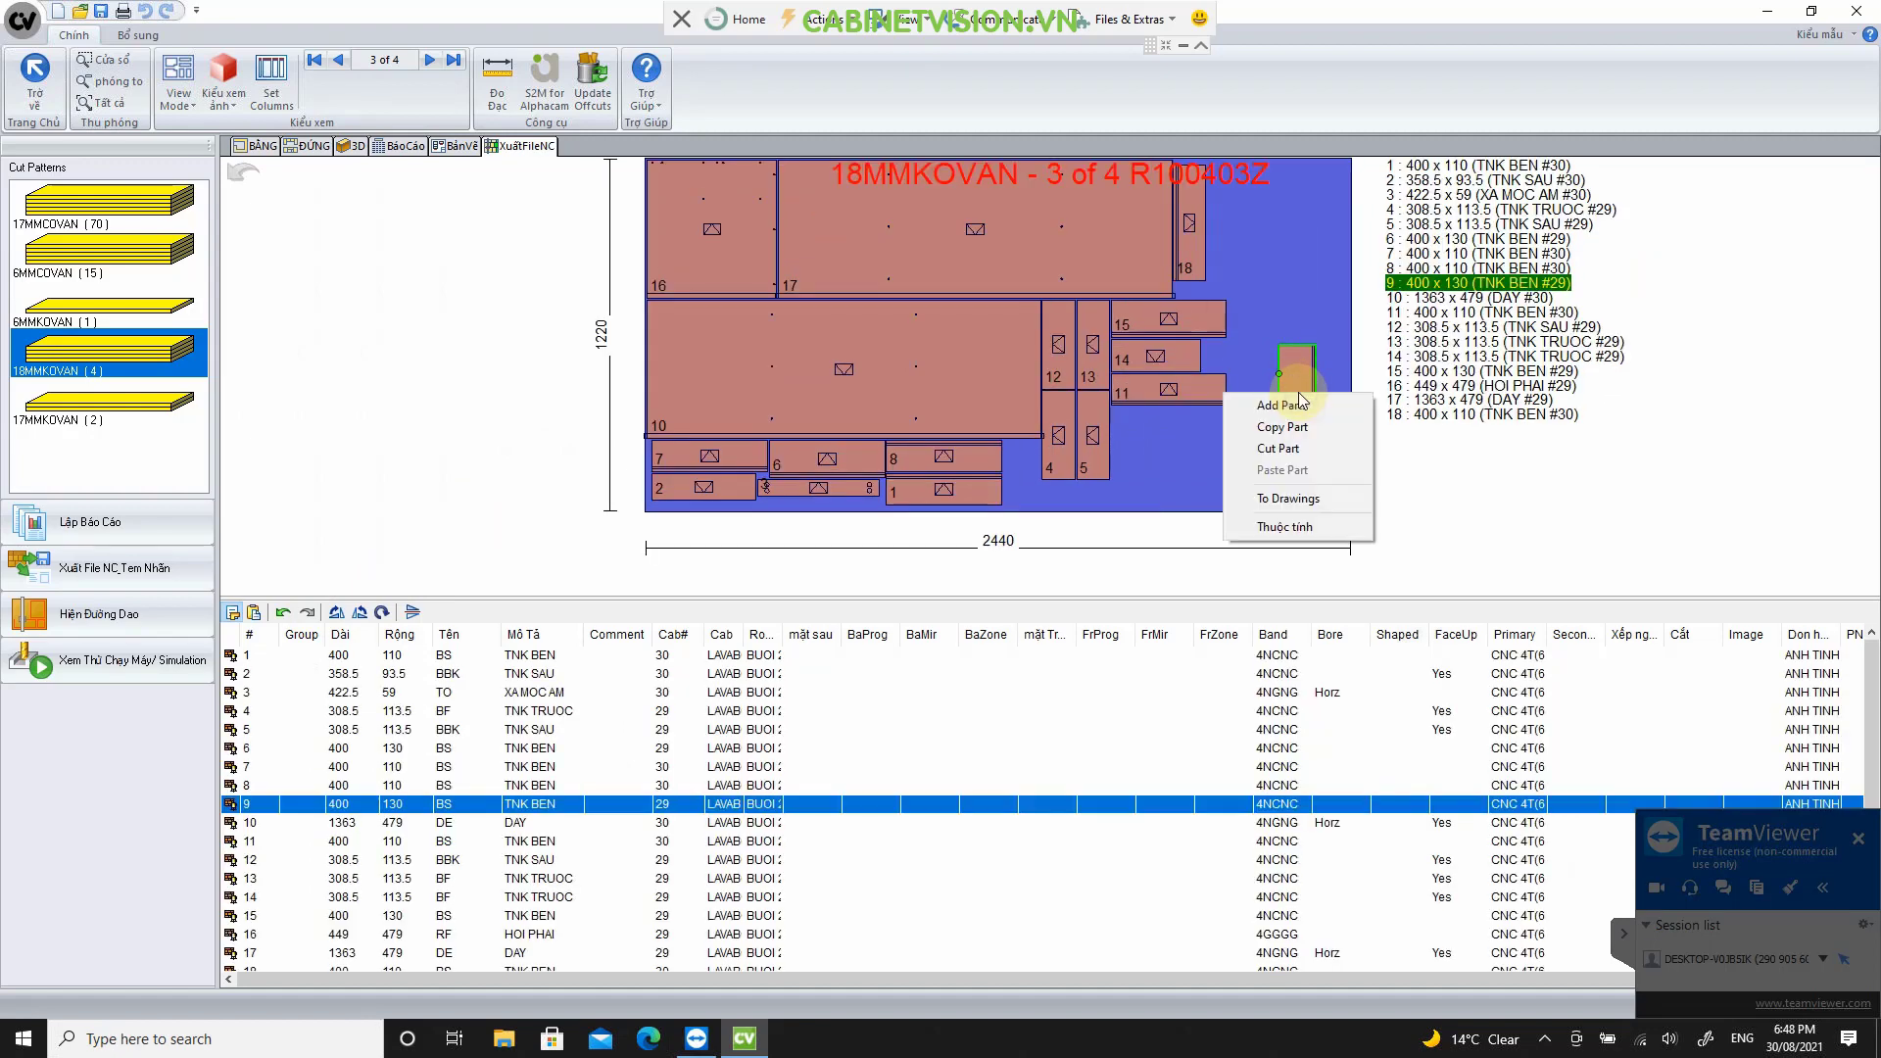
left_click(1293, 450)
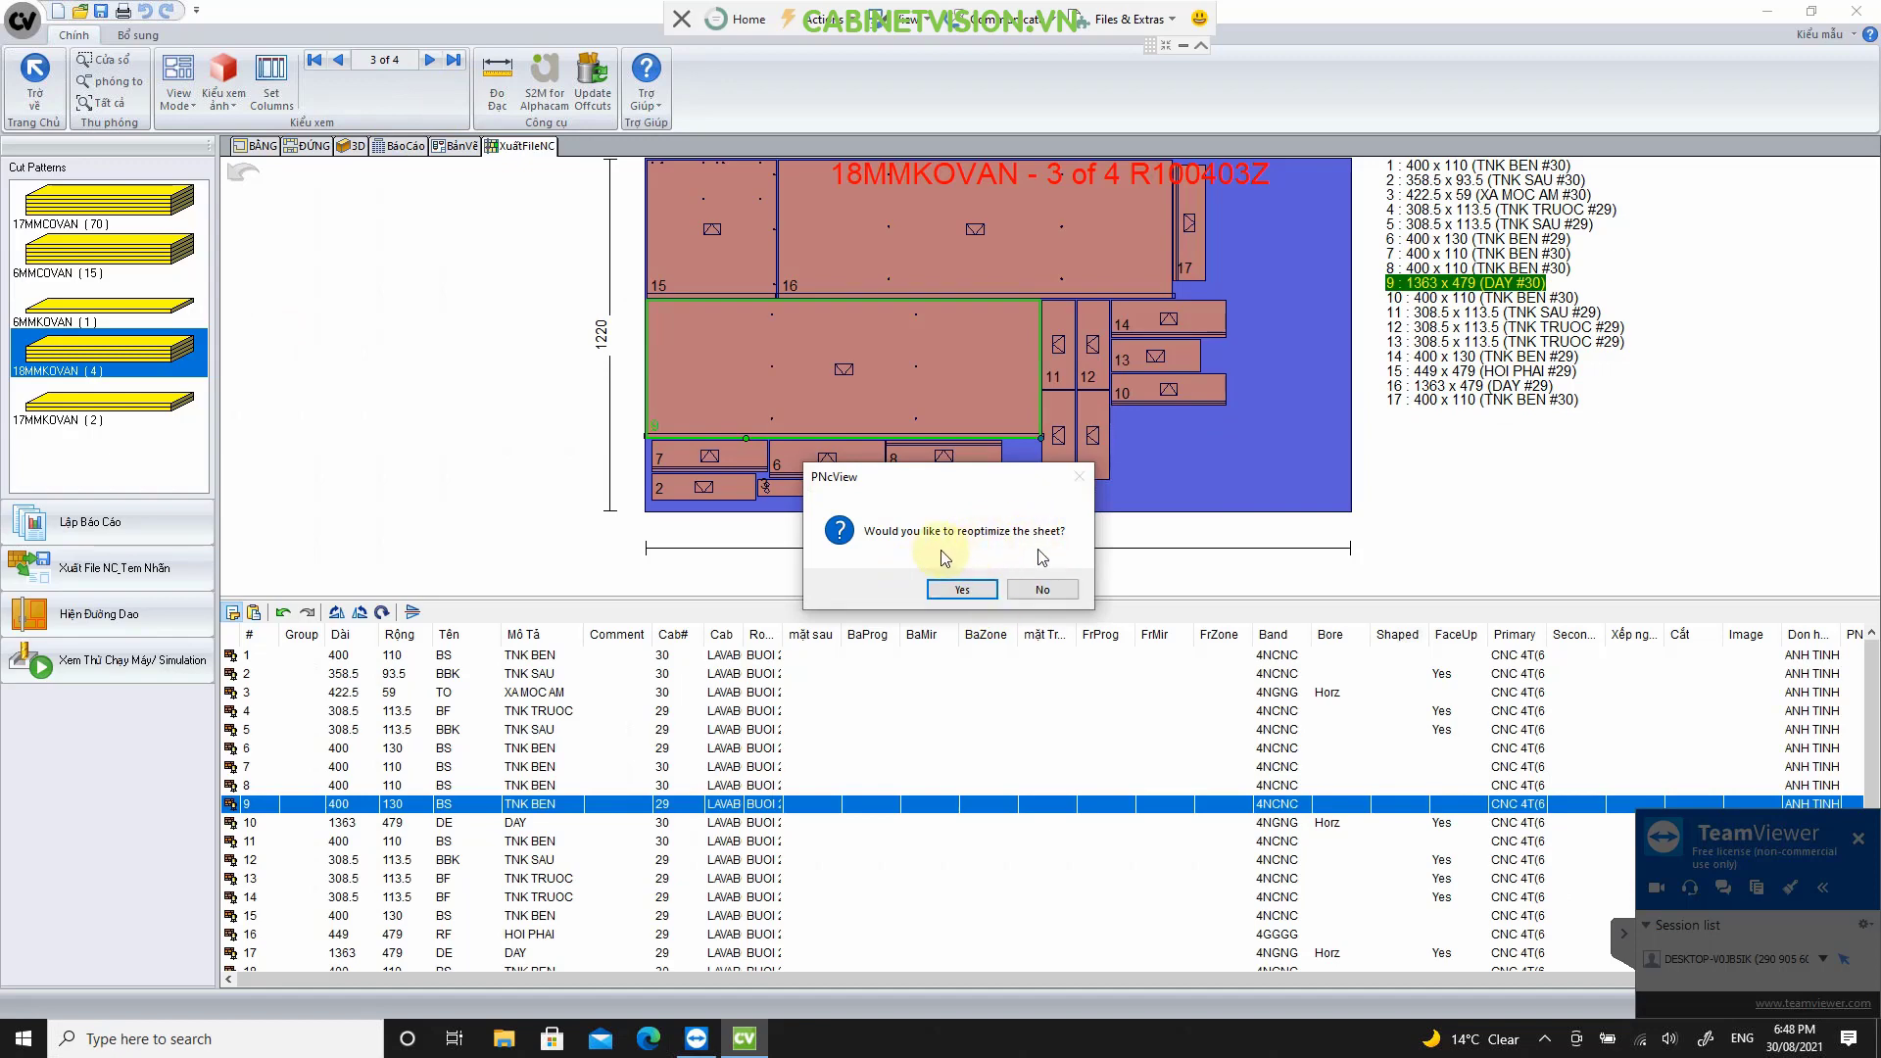
left_click(962, 589)
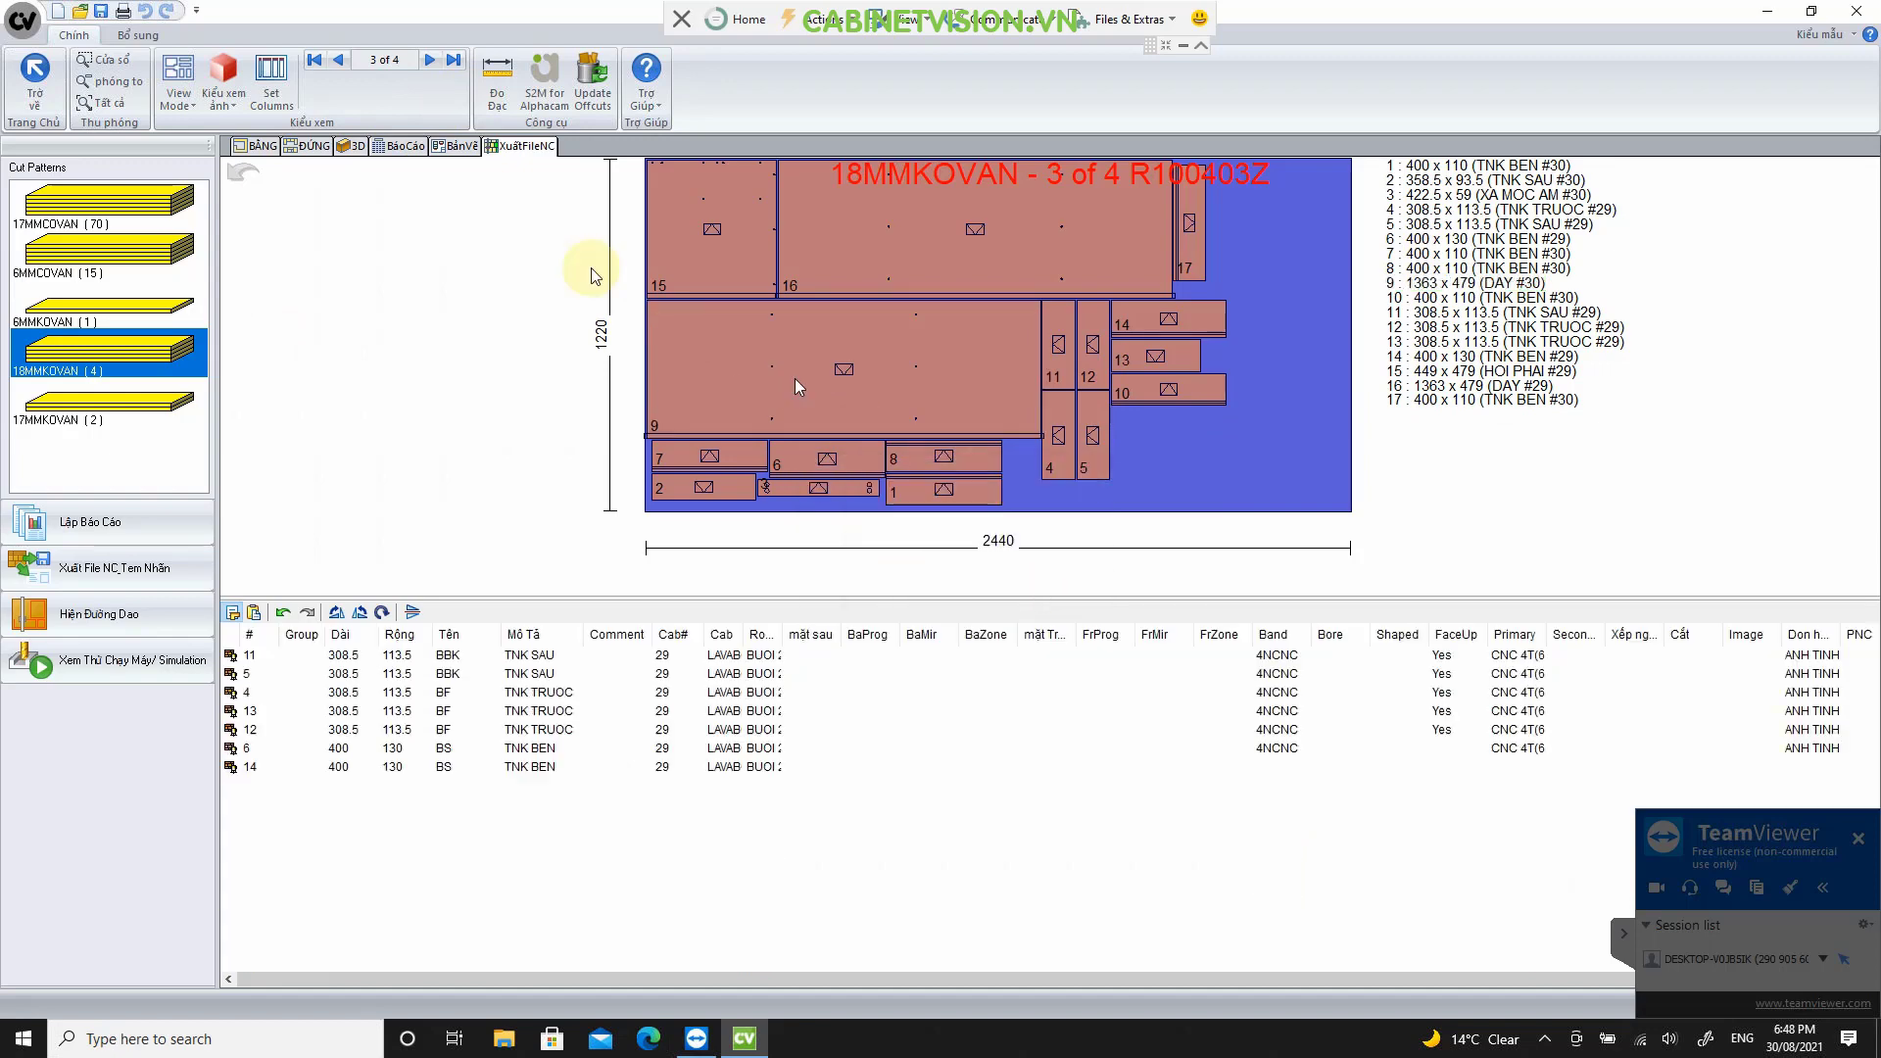
left_click(431, 61)
right_click(1108, 432)
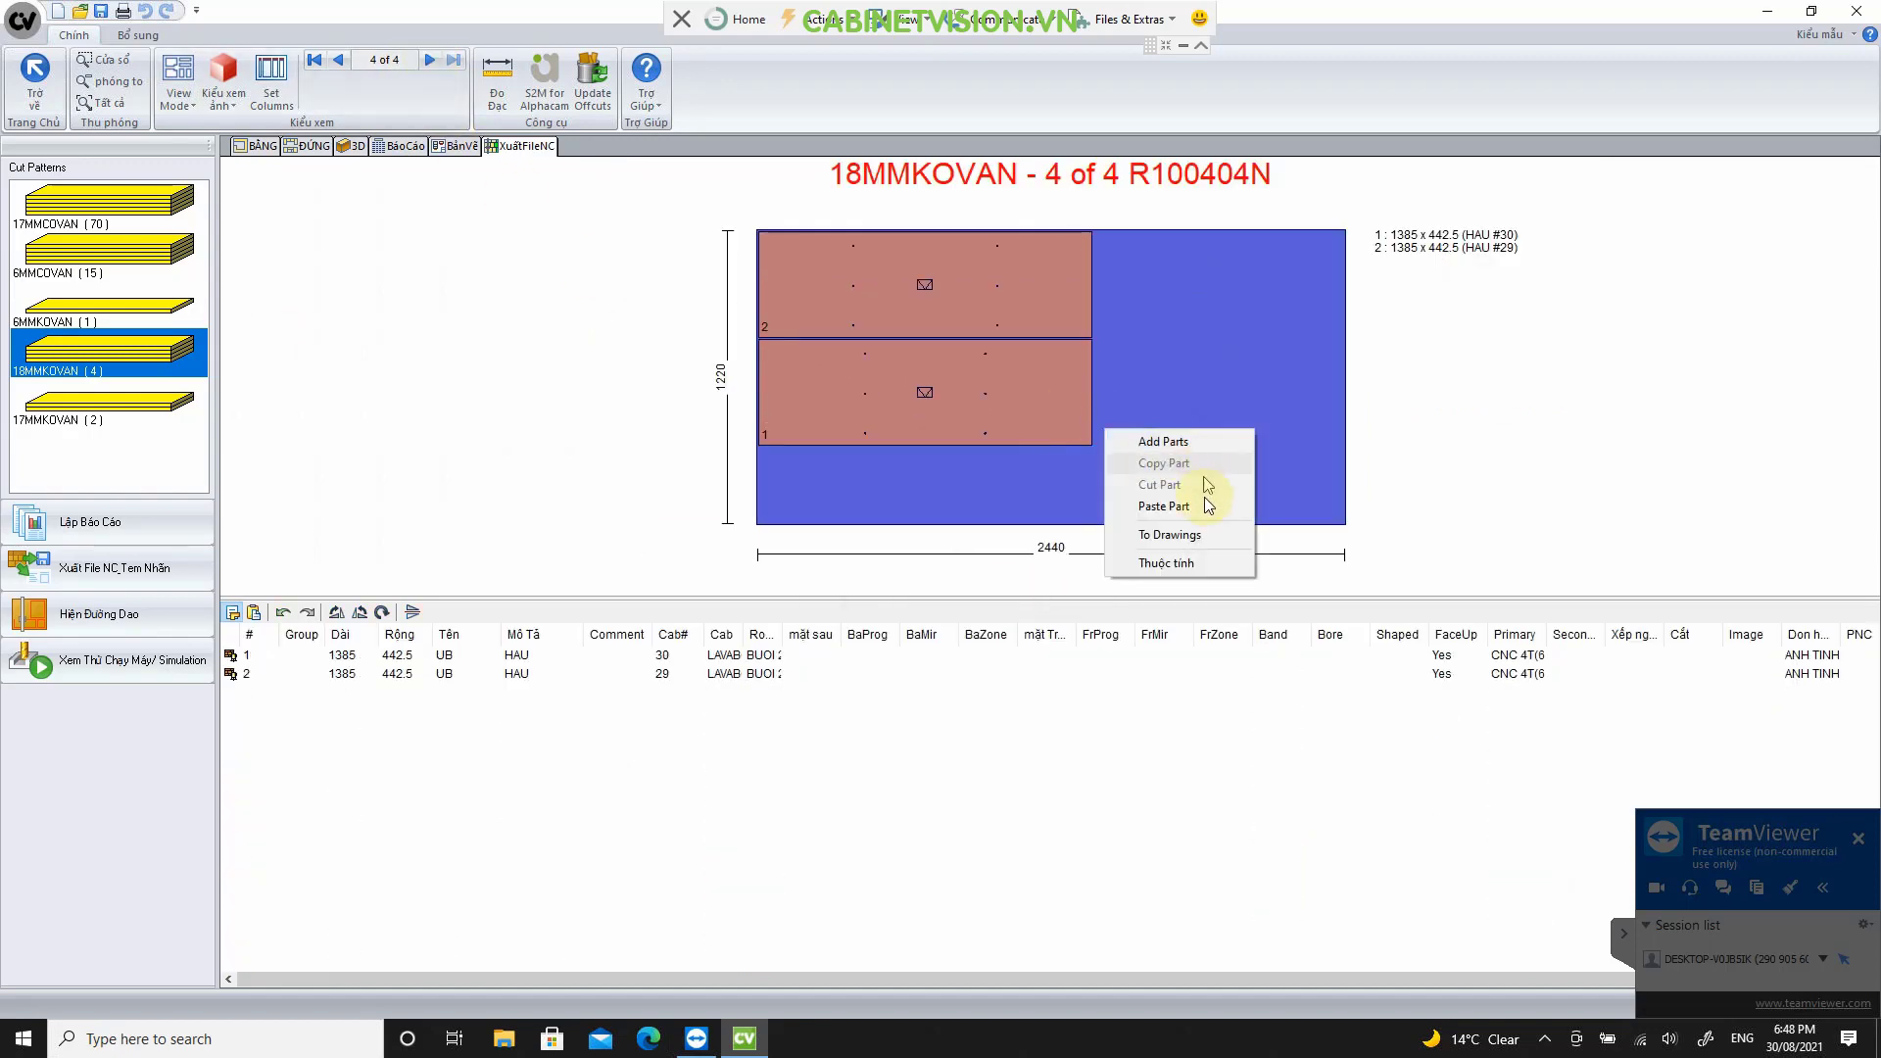
left_click(1215, 510)
scroll(1090, 270, "up", 1)
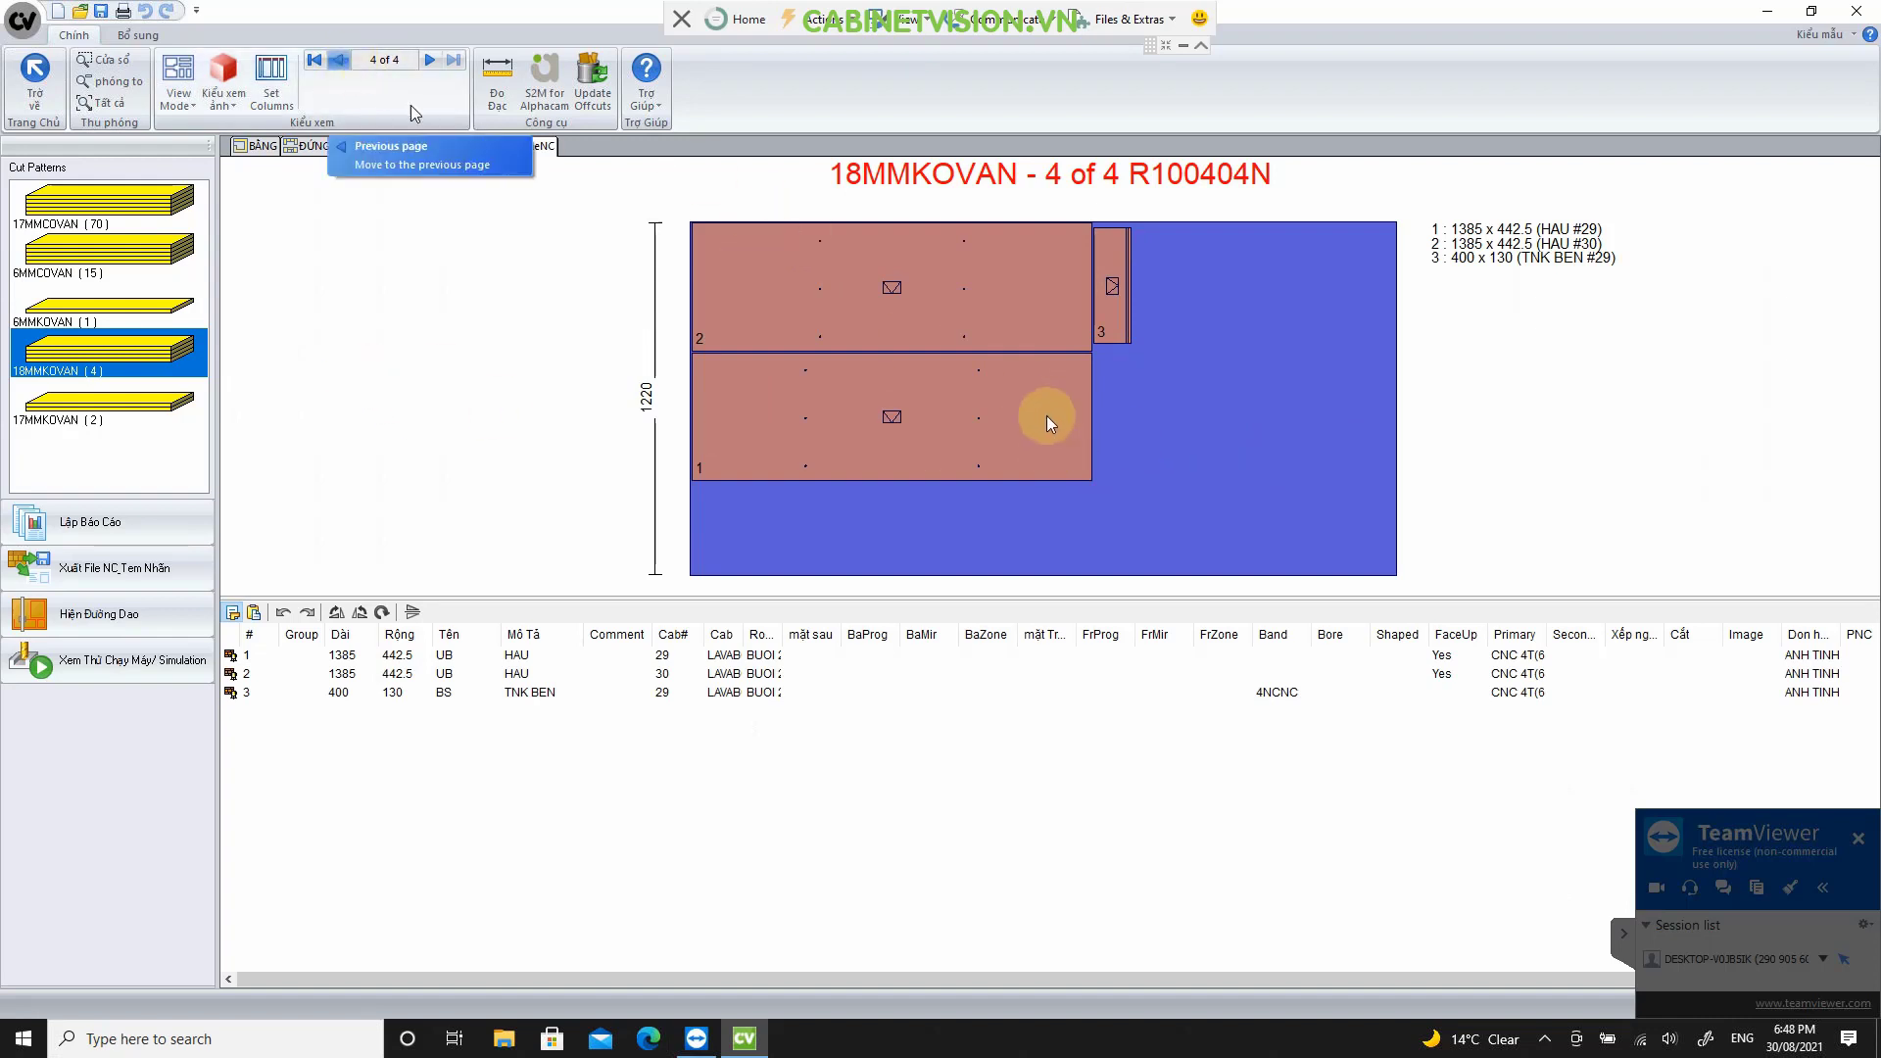
Drag parts 1, 2 and 3 down to the bottom edge of sheet 4.
left_click(925, 432)
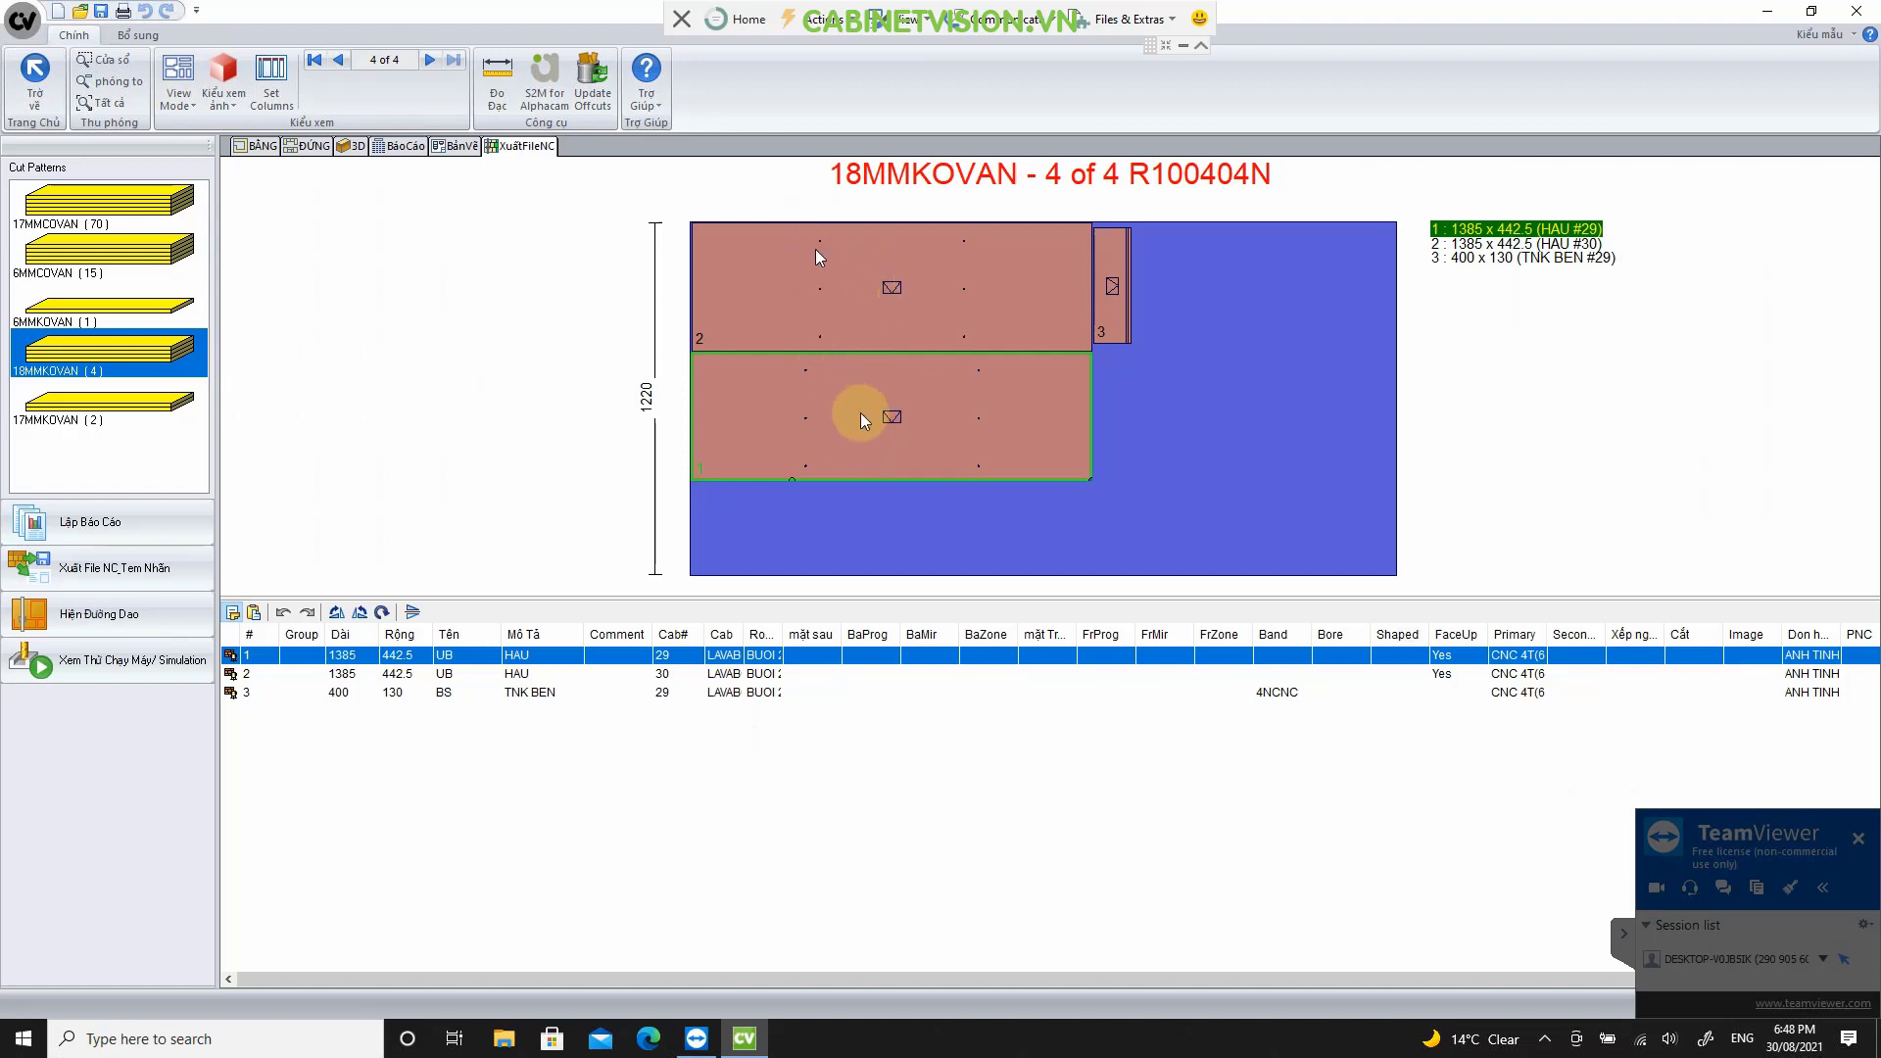
mouse_move(860, 414)
left_mouse_down()
mouse_move(862, 531)
mouse_move(831, 413)
left_mouse_up()
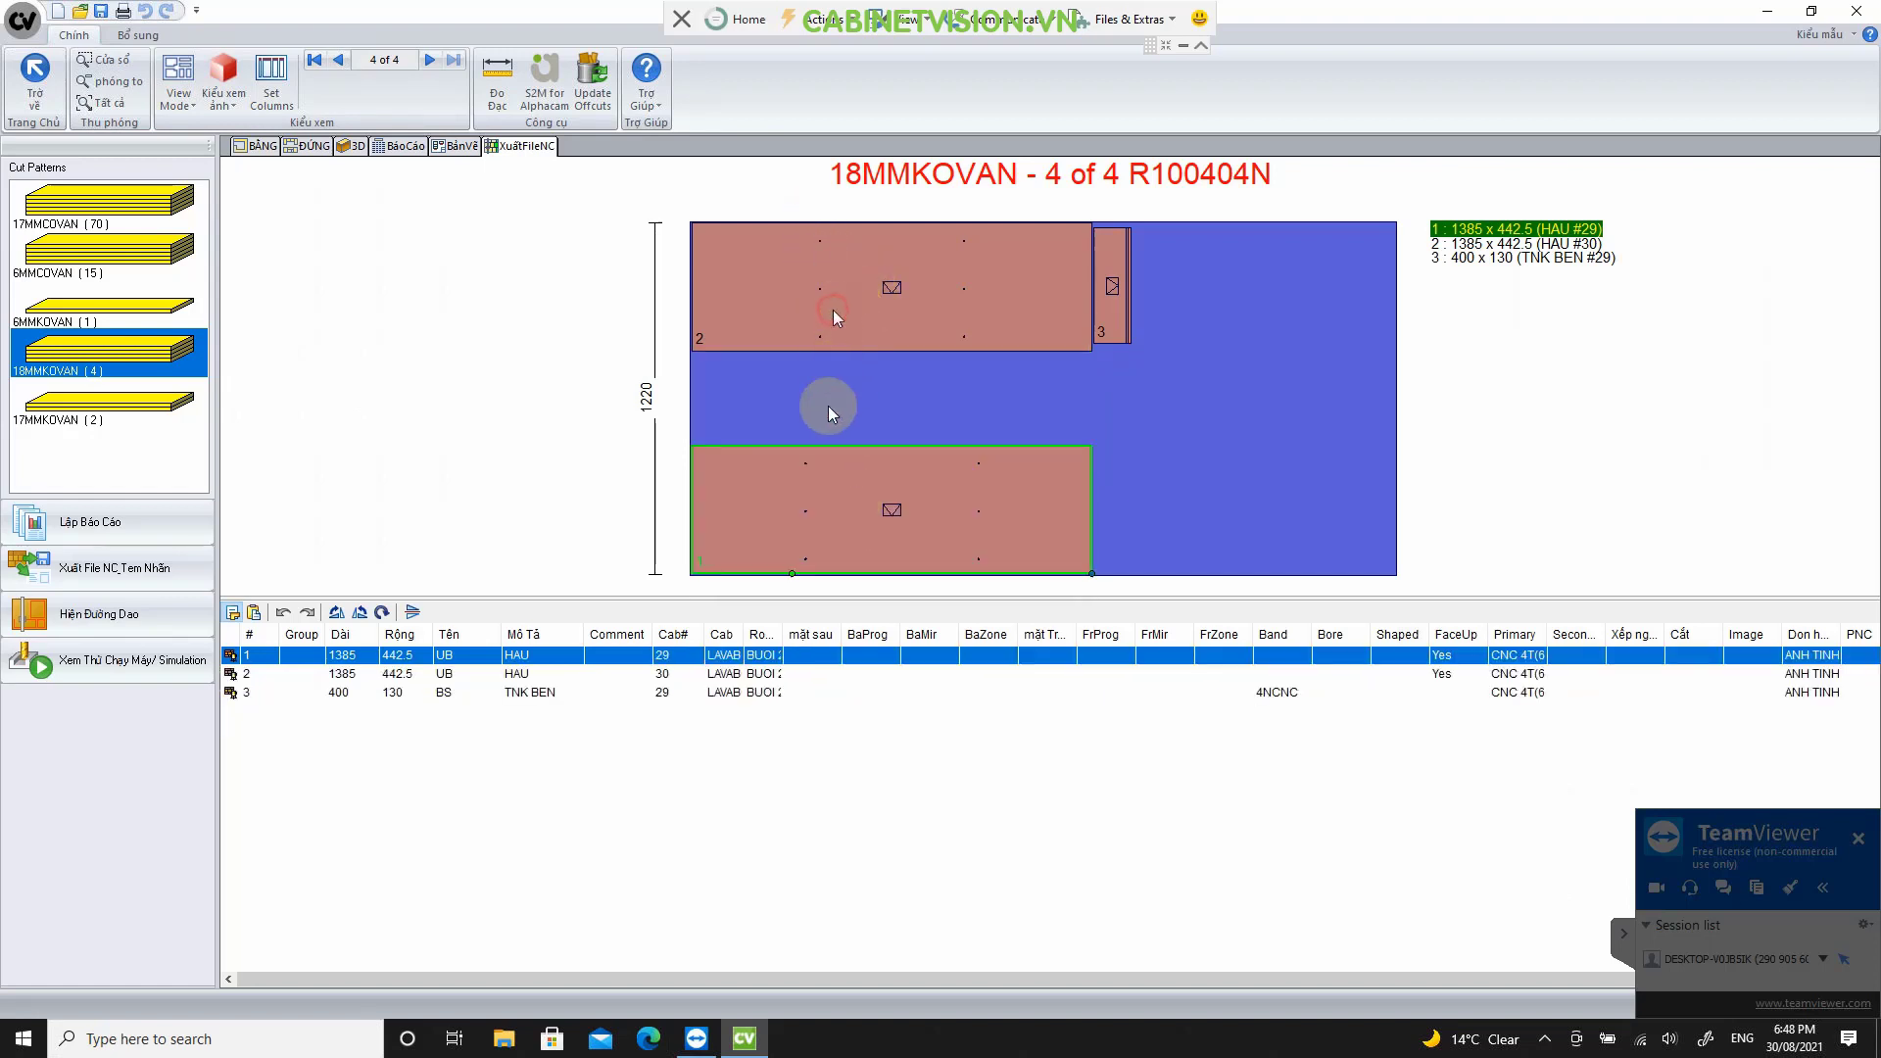
left_click_drag(833, 314, 831, 412)
left_click_drag(1105, 296, 1117, 520)
left_click(1154, 419)
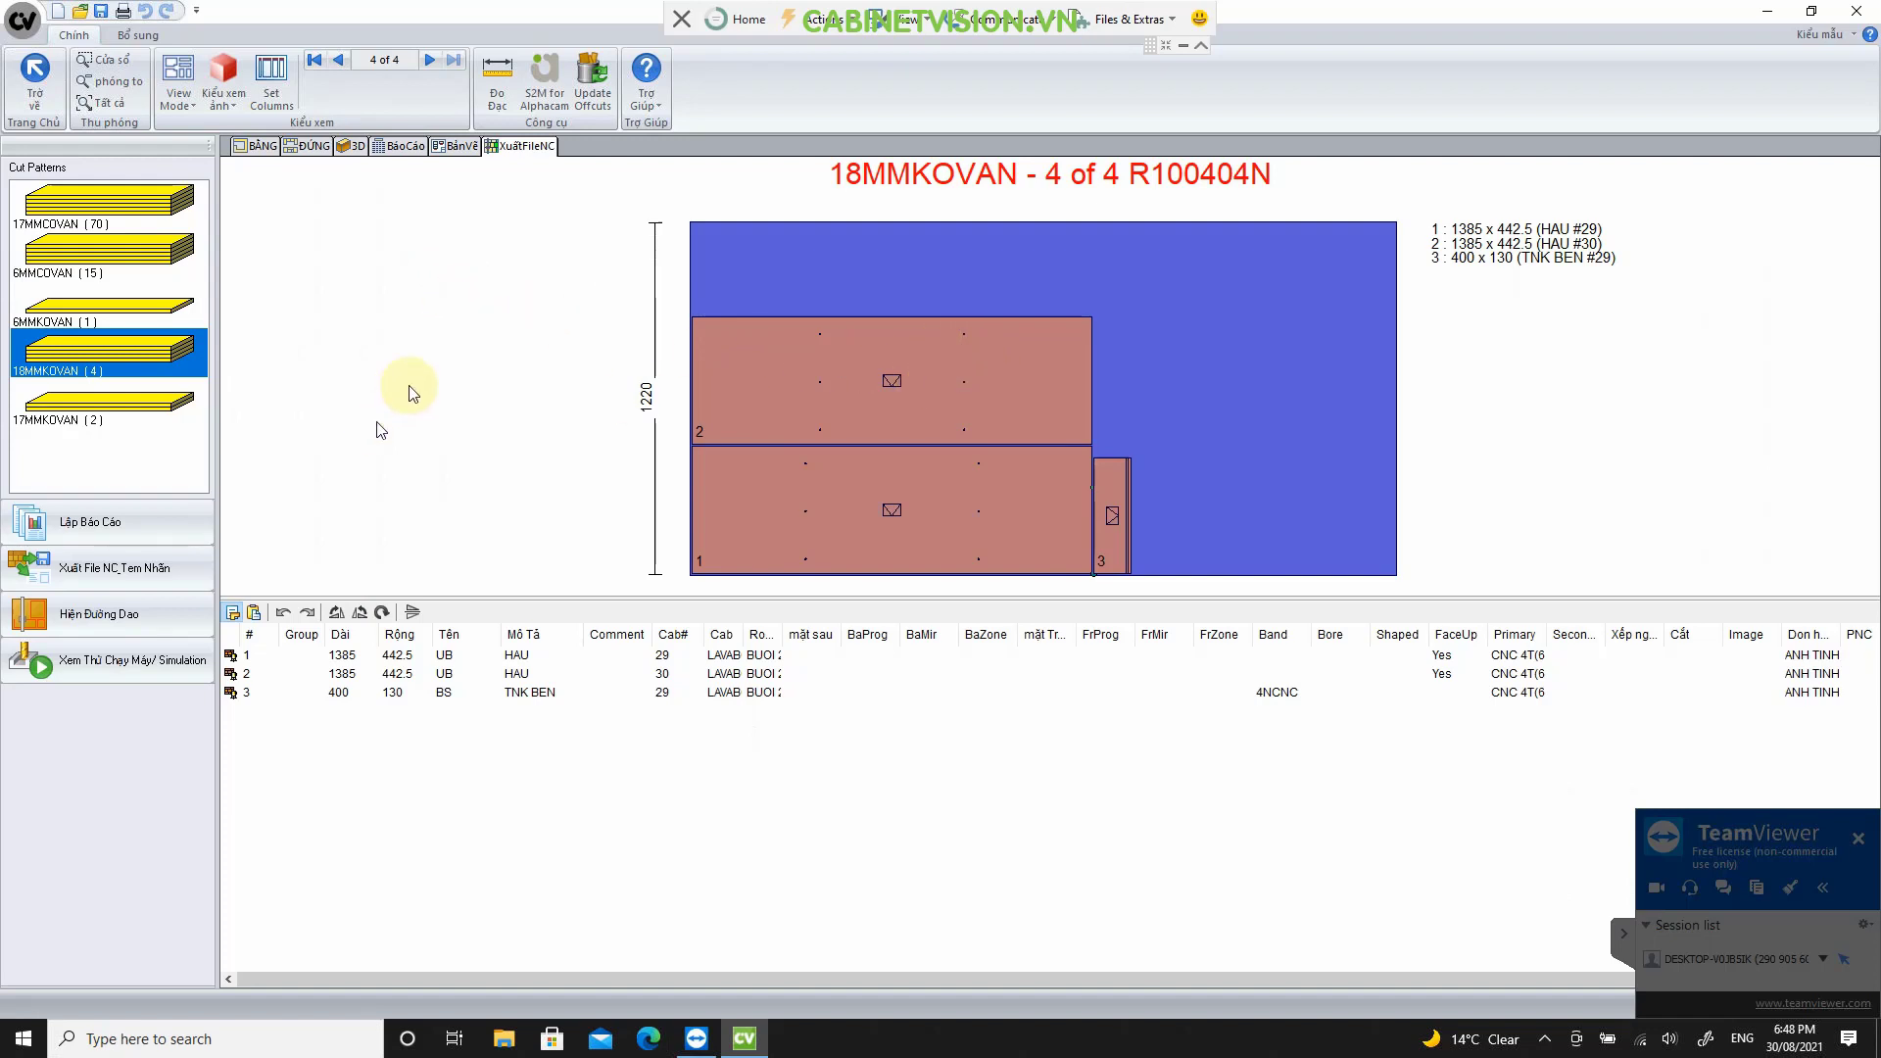
Add a blank sheet of size 1105 x 990 to the 18MMKOVAN pattern.
right_click(125, 368)
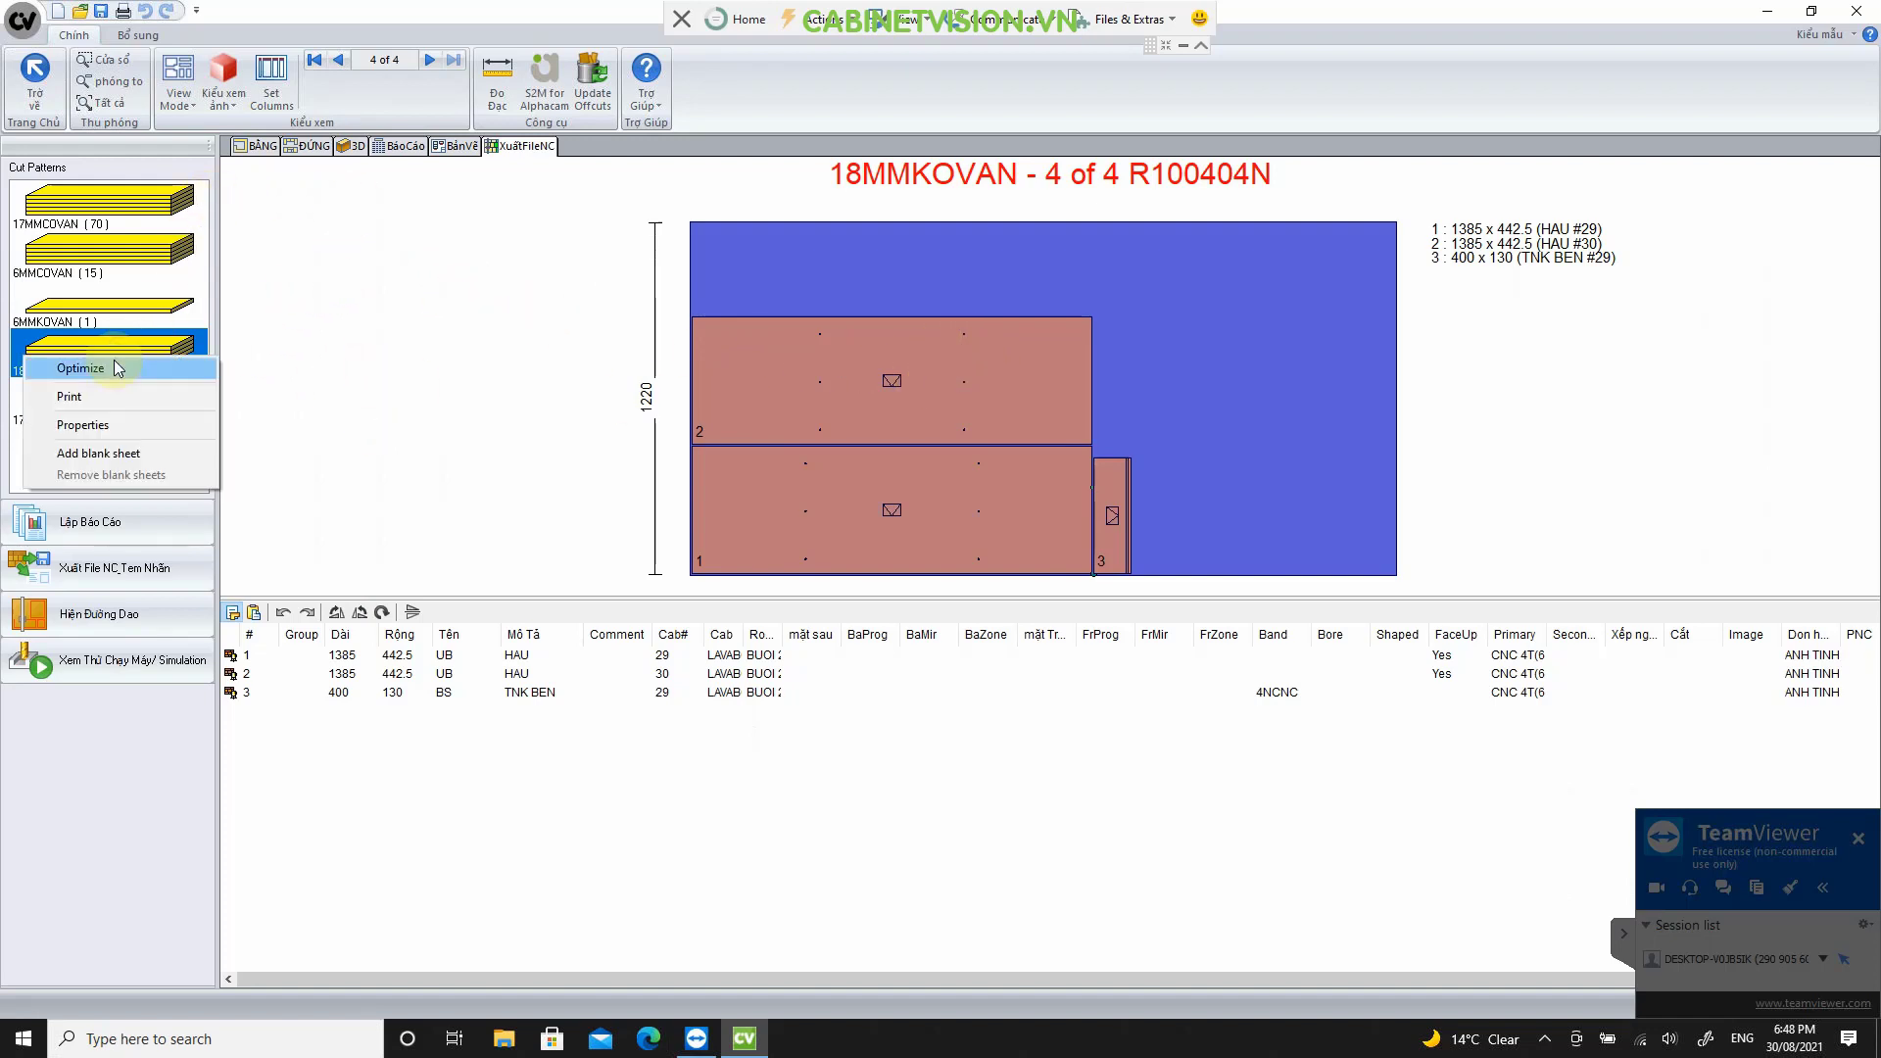
right_click(80, 345)
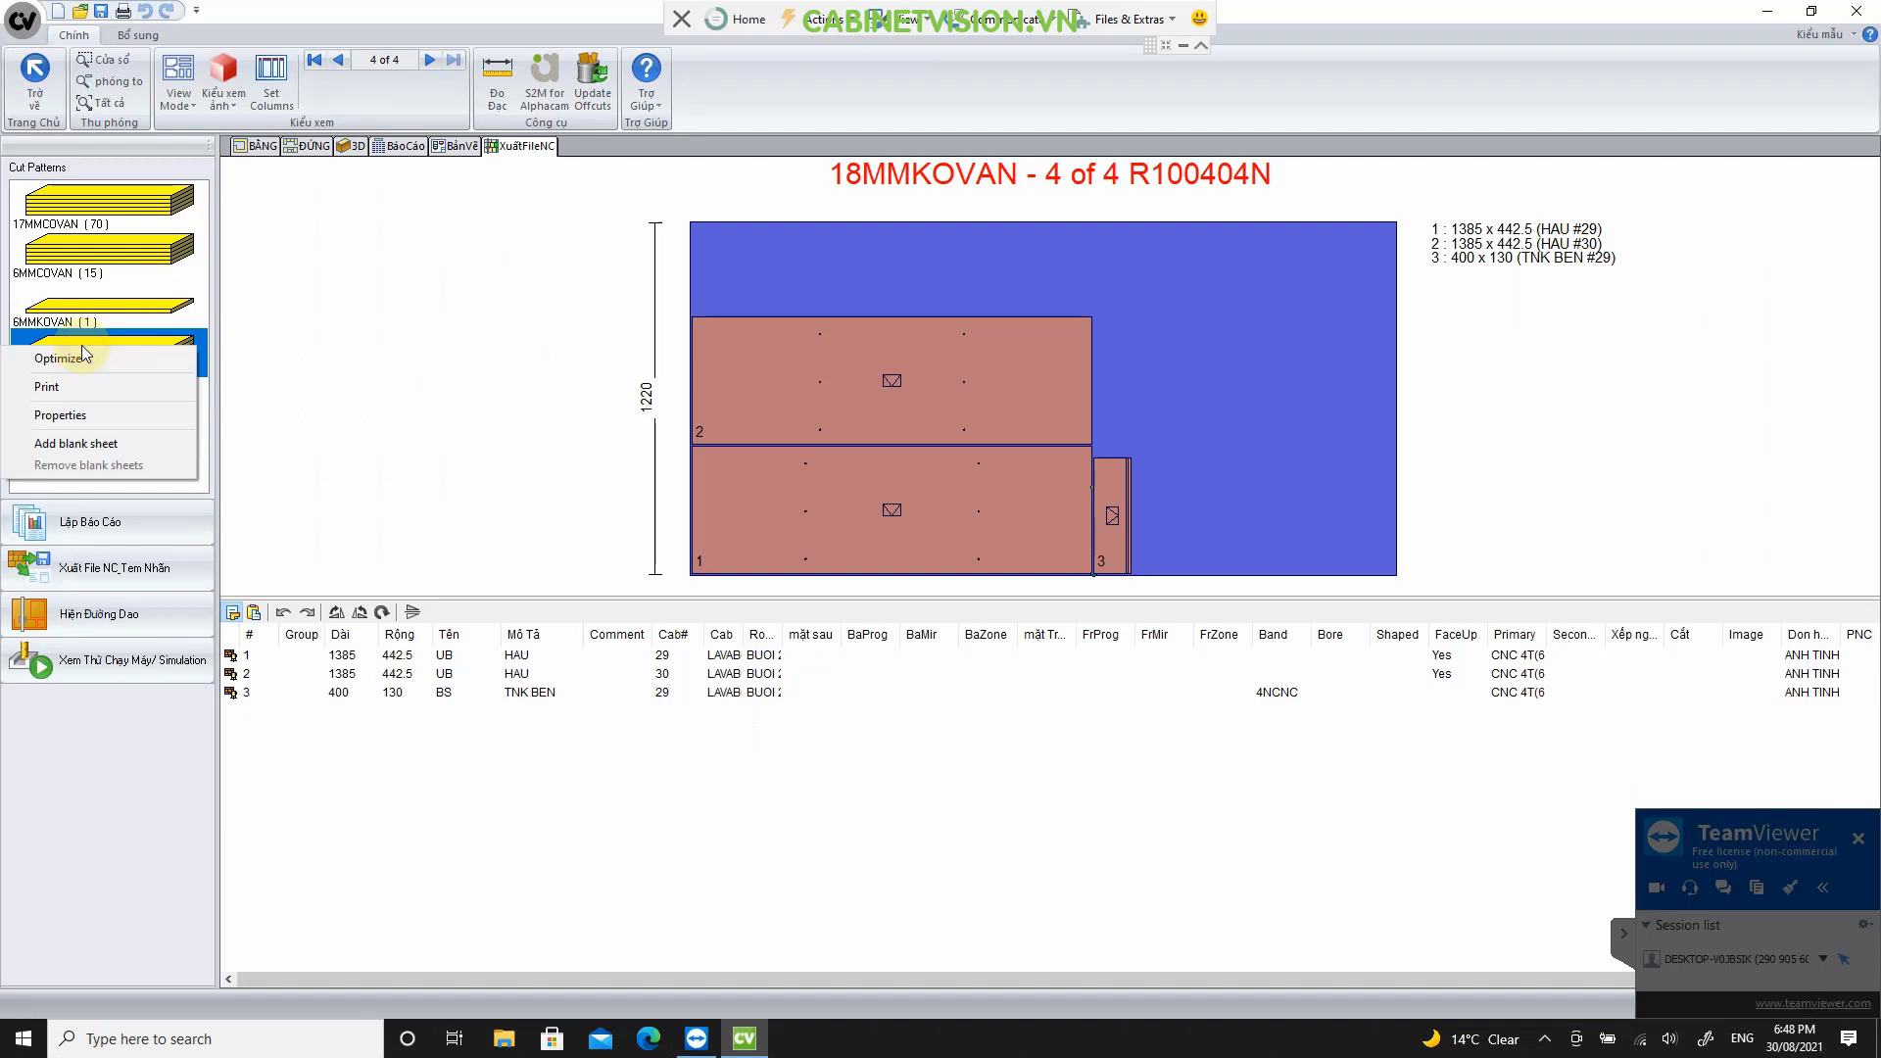
left_click(98, 449)
left_click(903, 513)
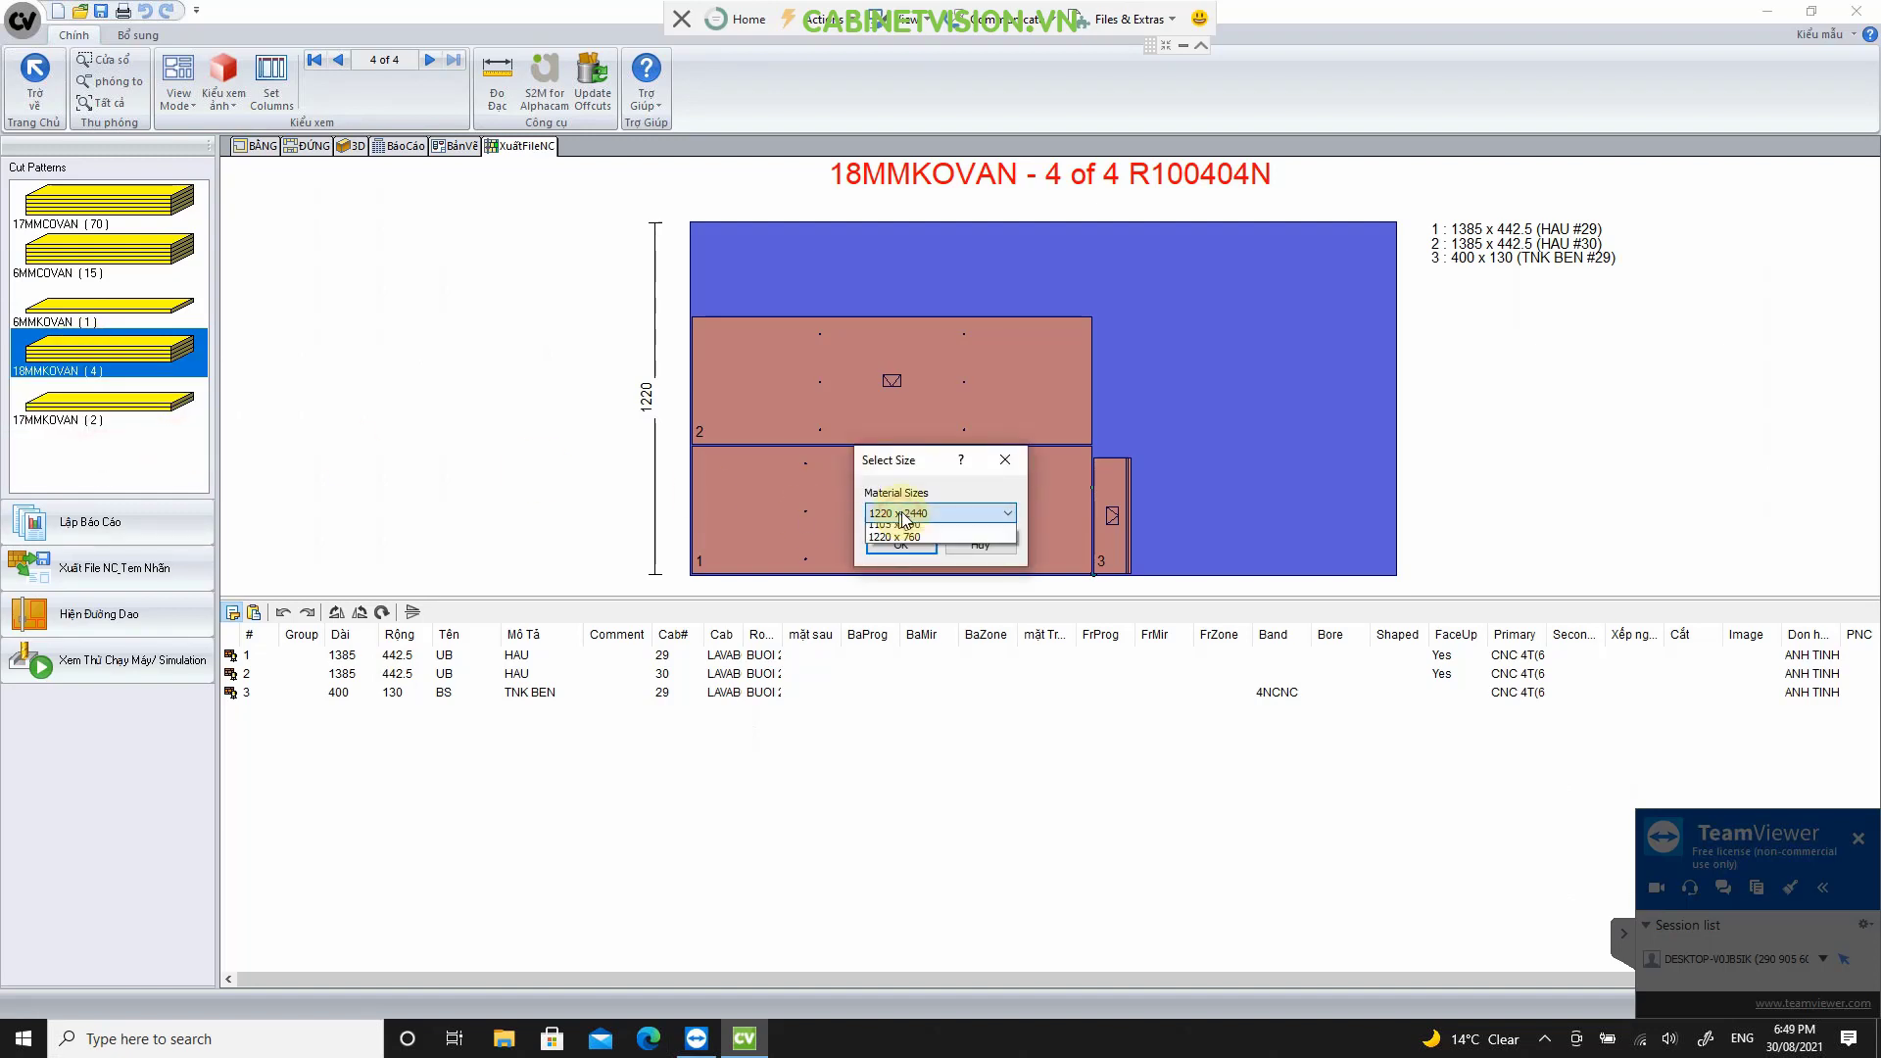
left_click(904, 513)
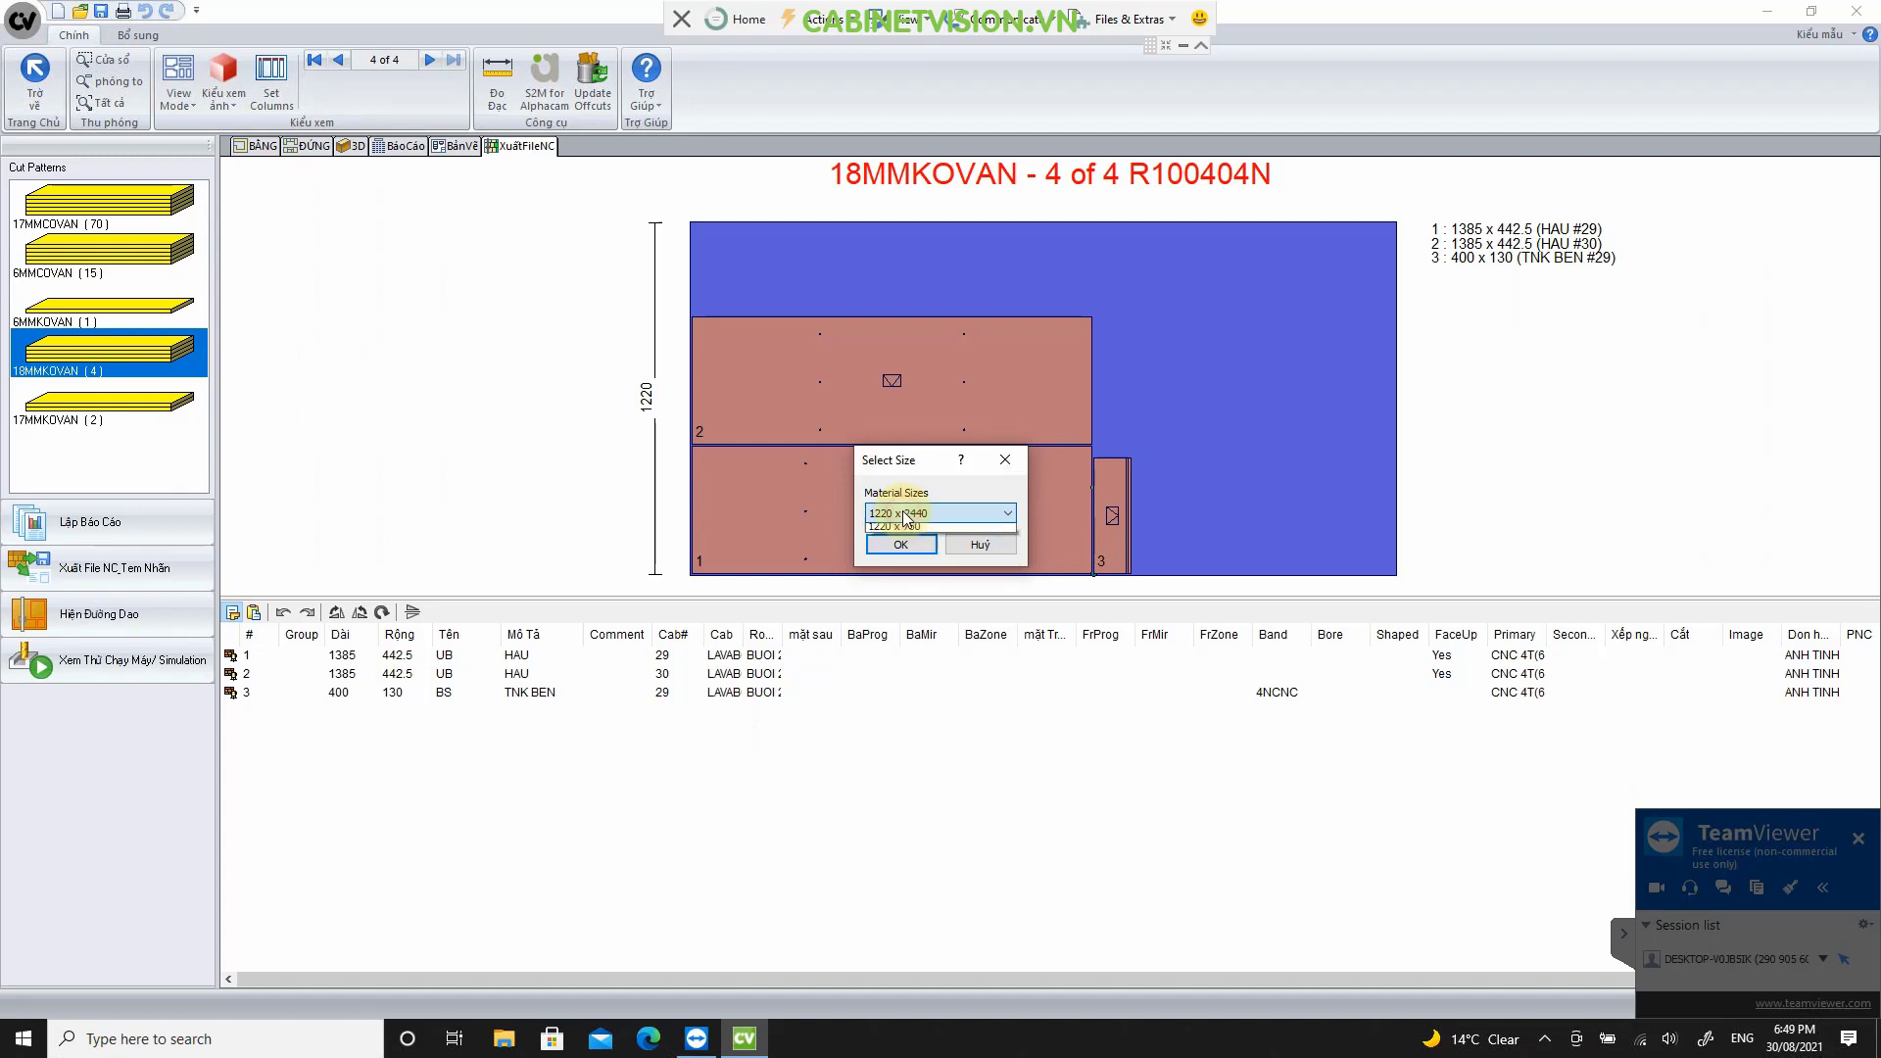
left_click(903, 513)
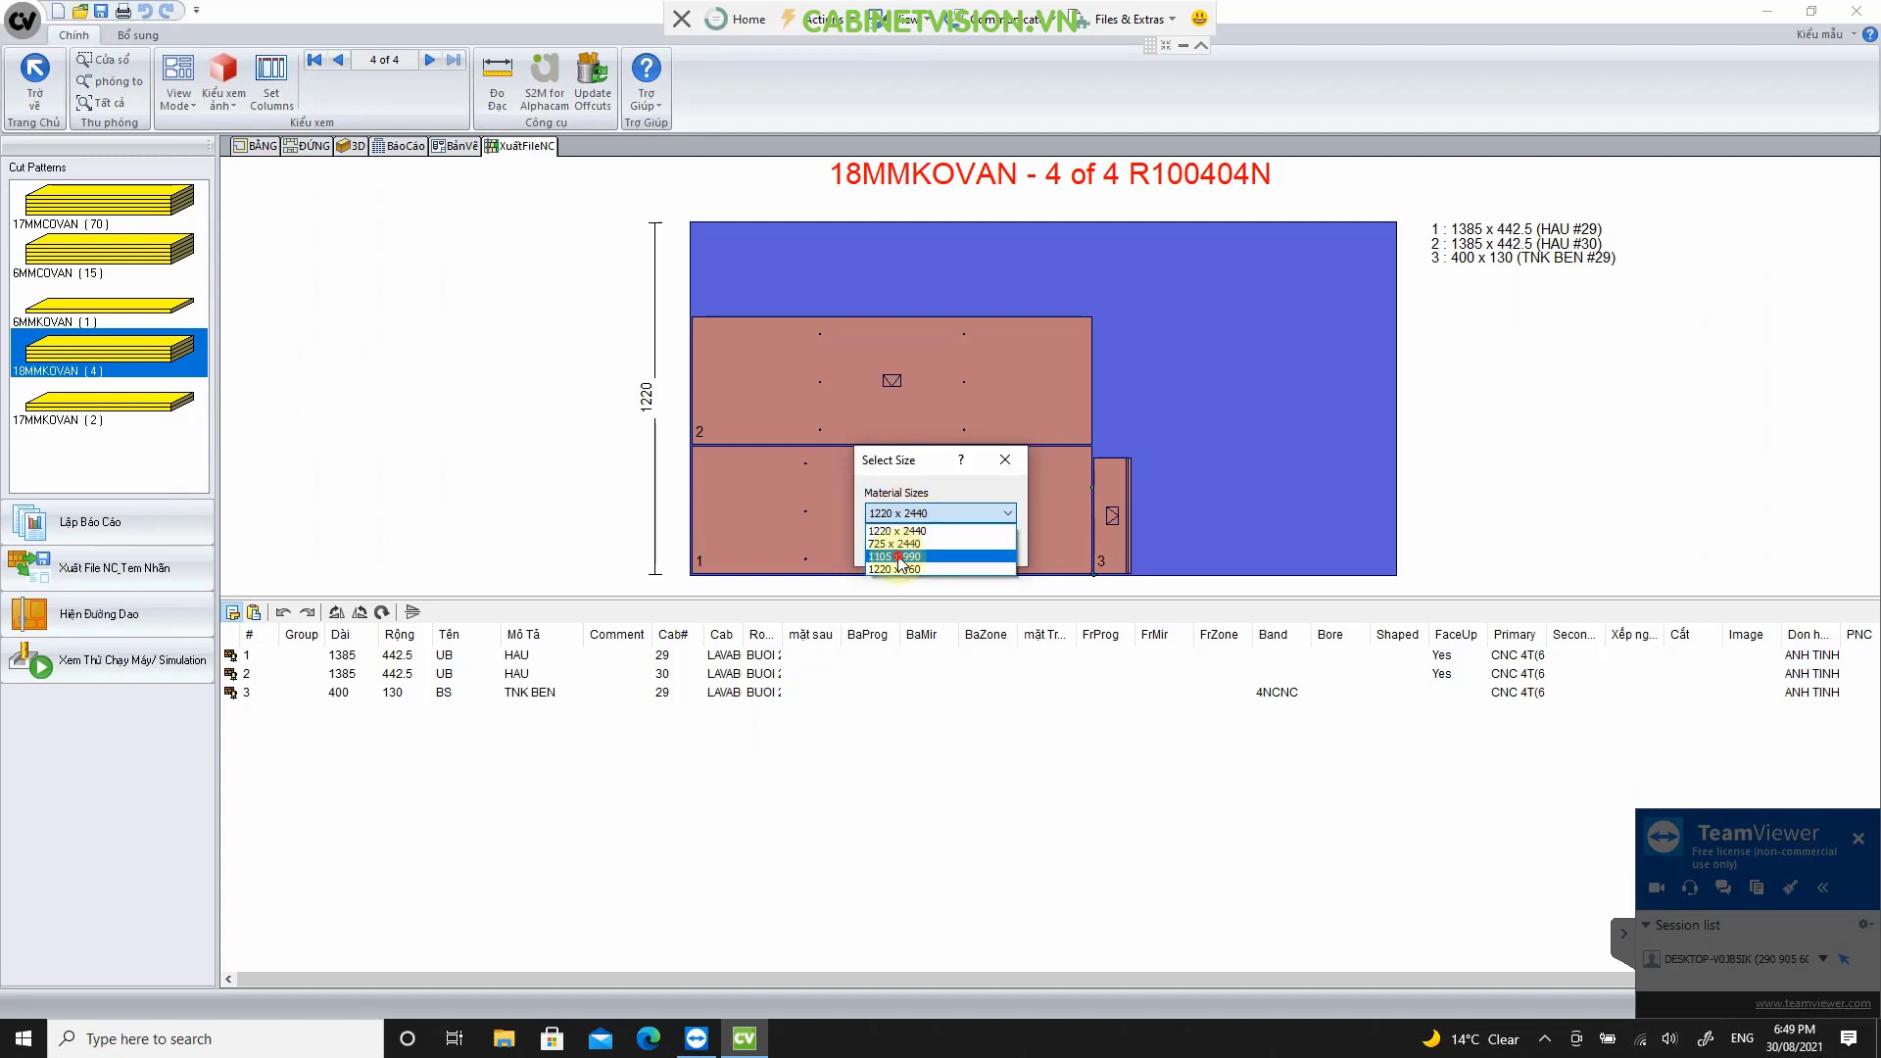
left_click(897, 557)
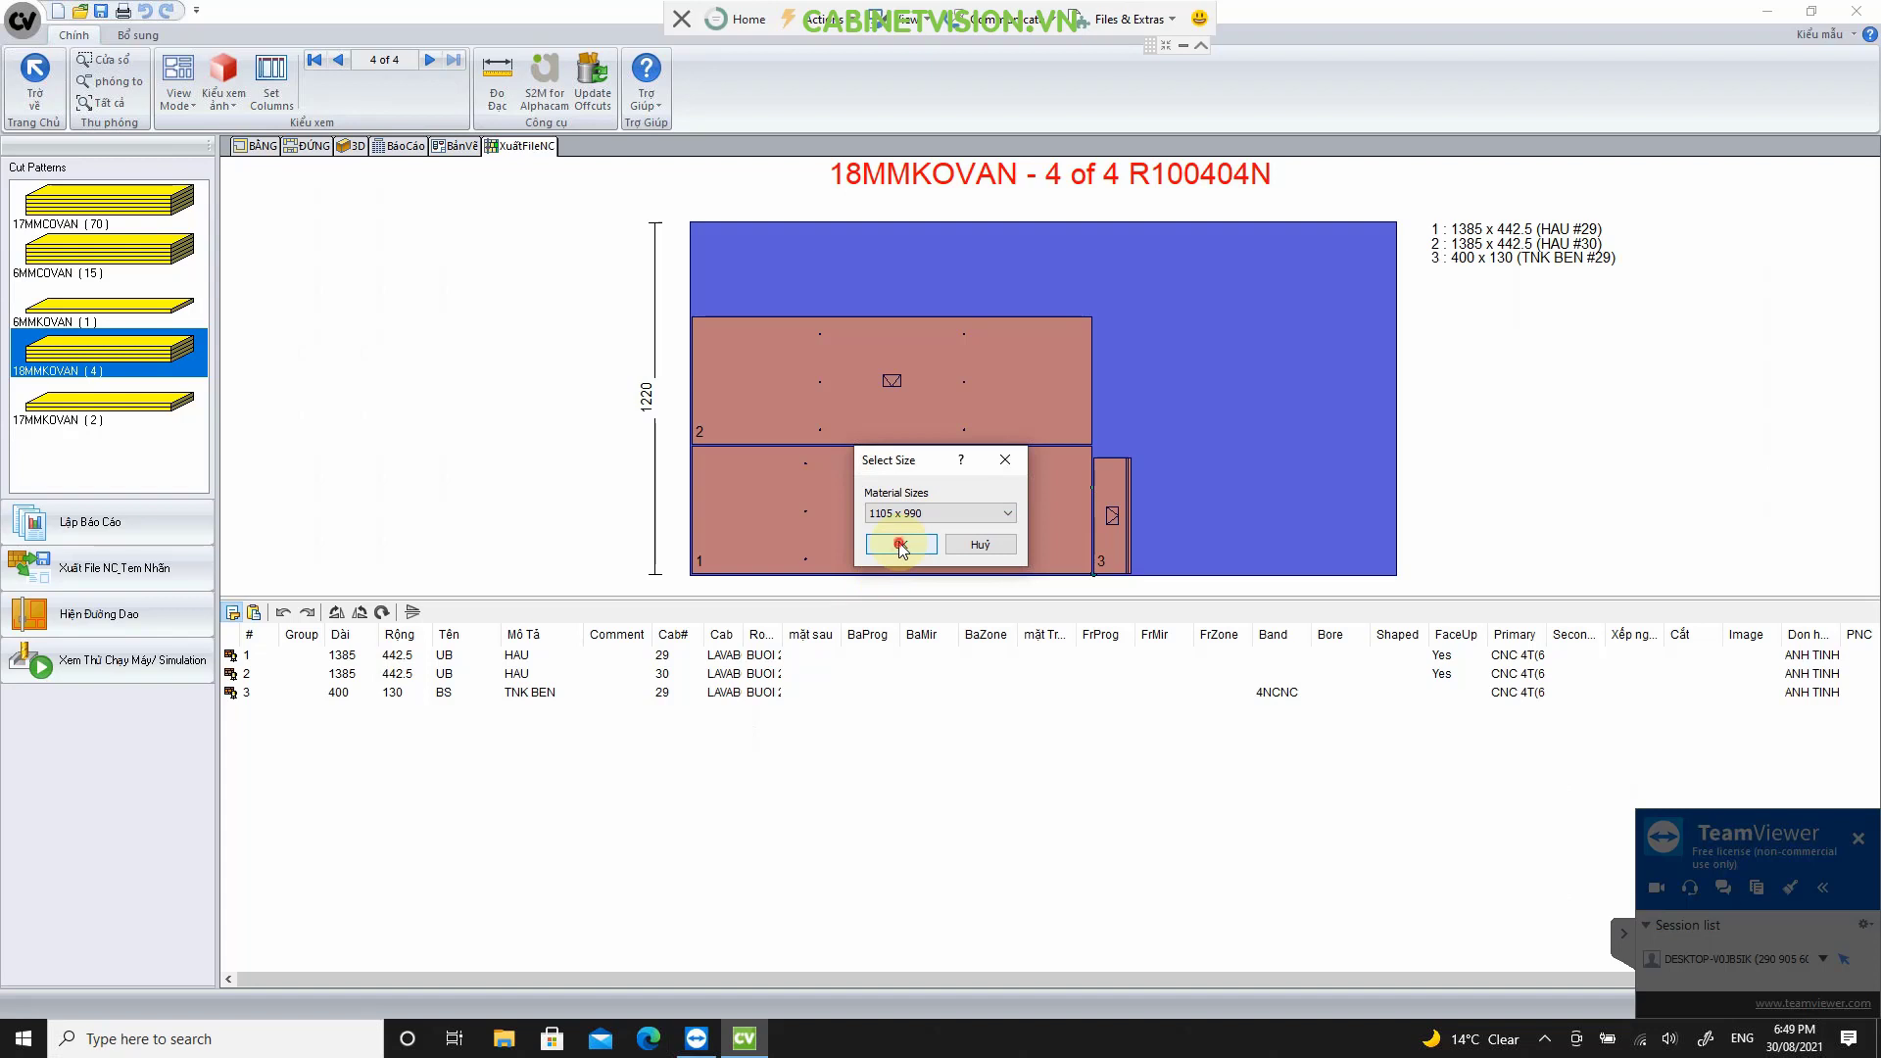
left_click(901, 544)
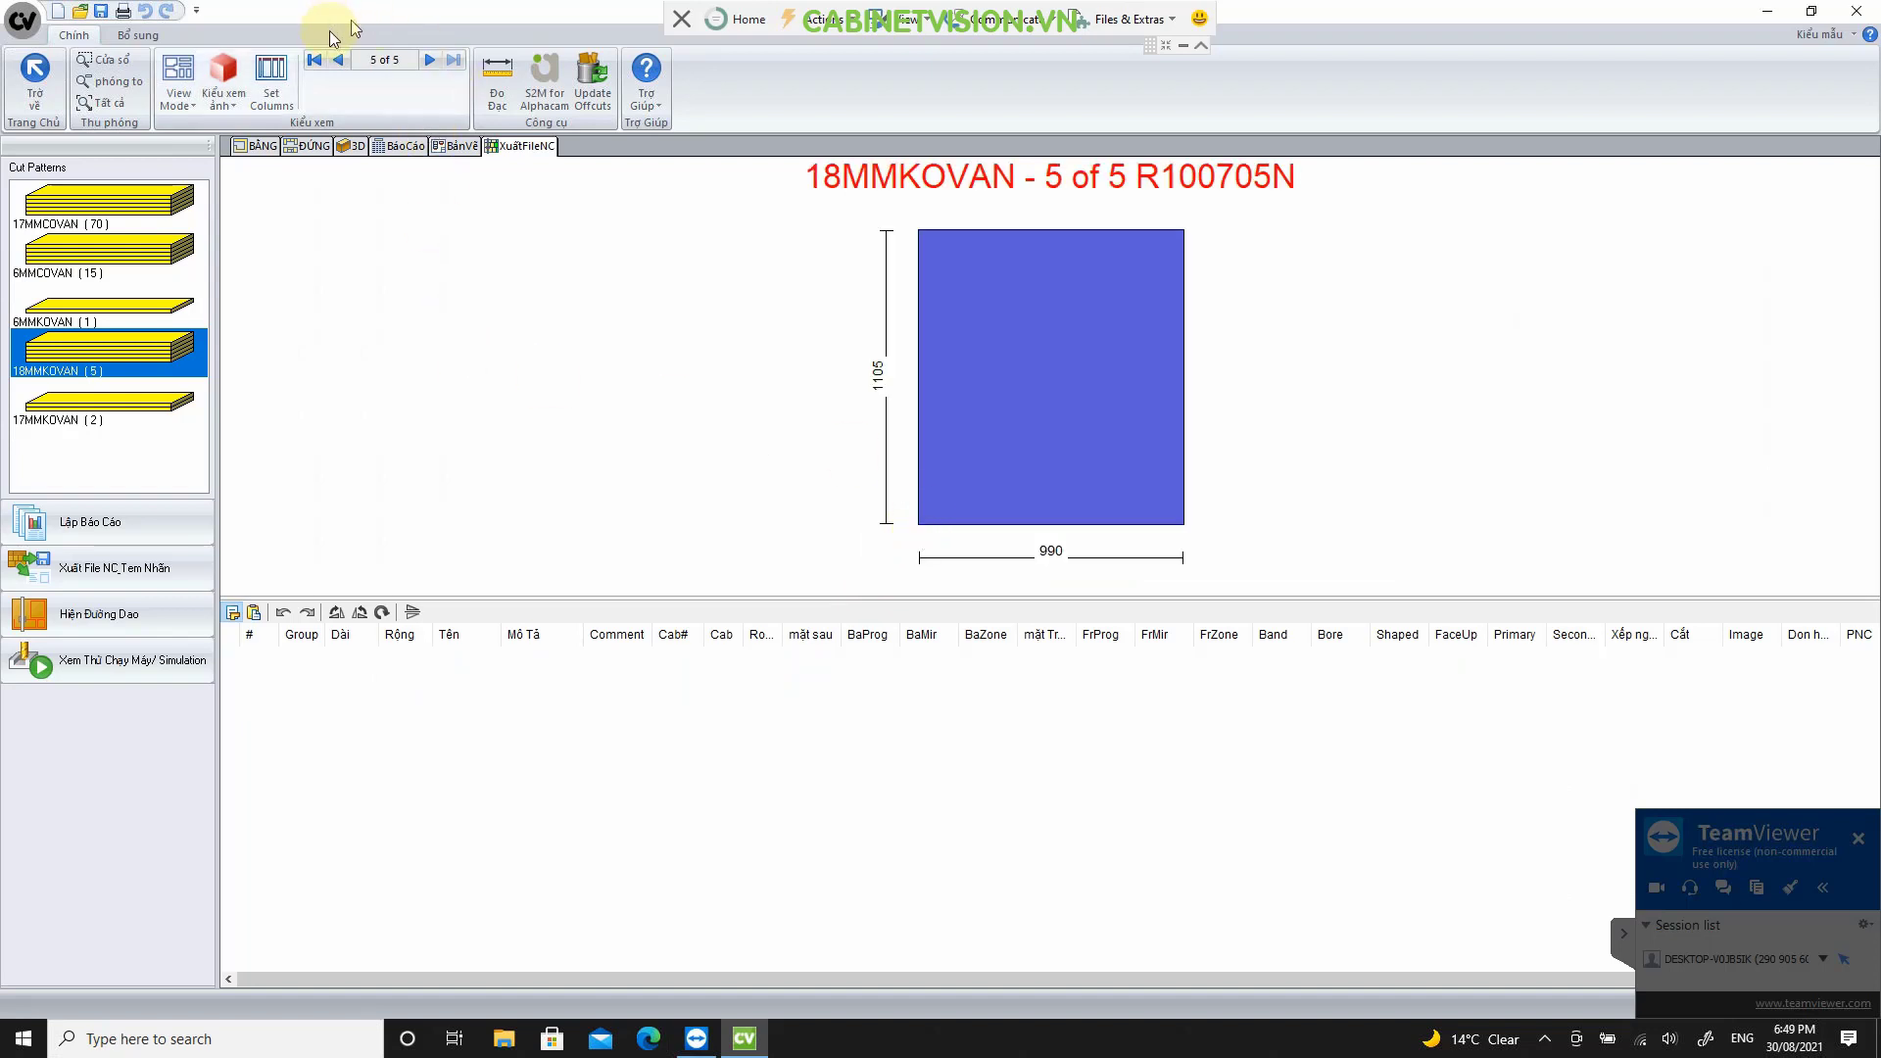
Cut part 12 off 18MMKOVAN sheet 2 and confirm reoptimizing.
left_click(338, 60)
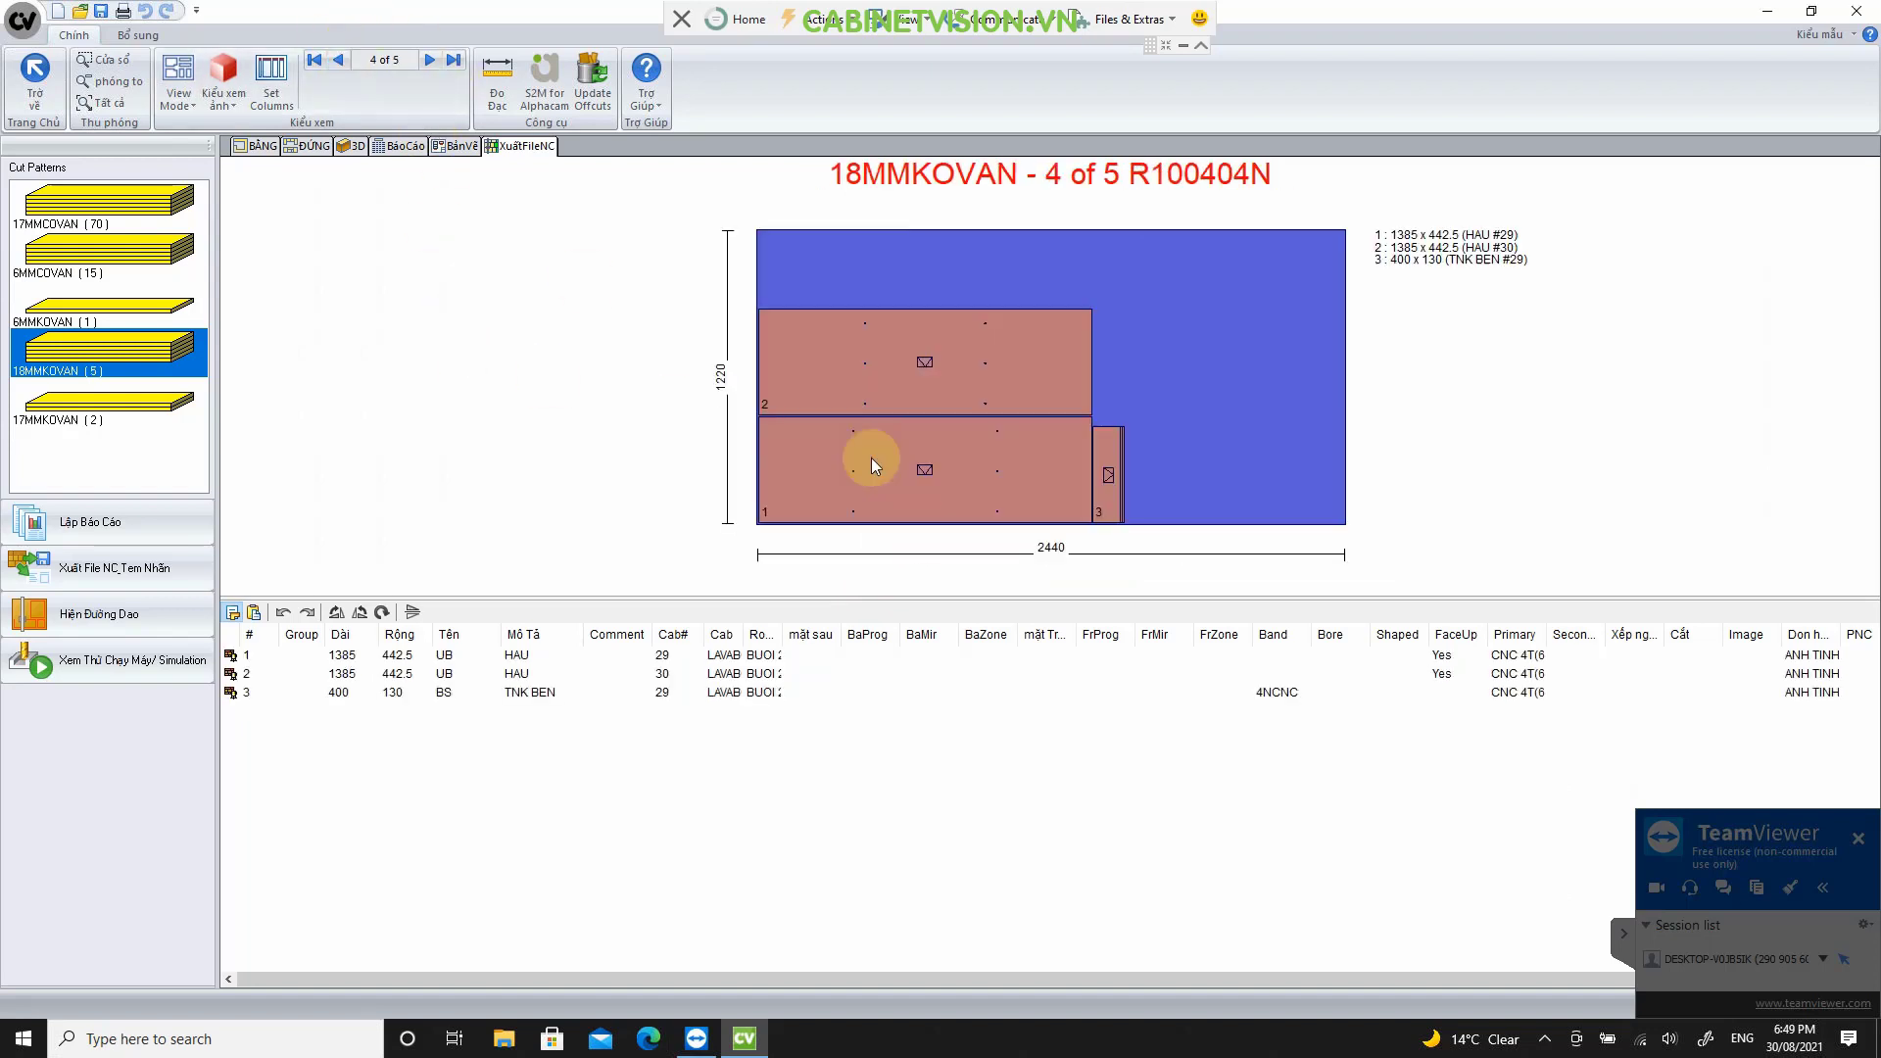
left_click(338, 60)
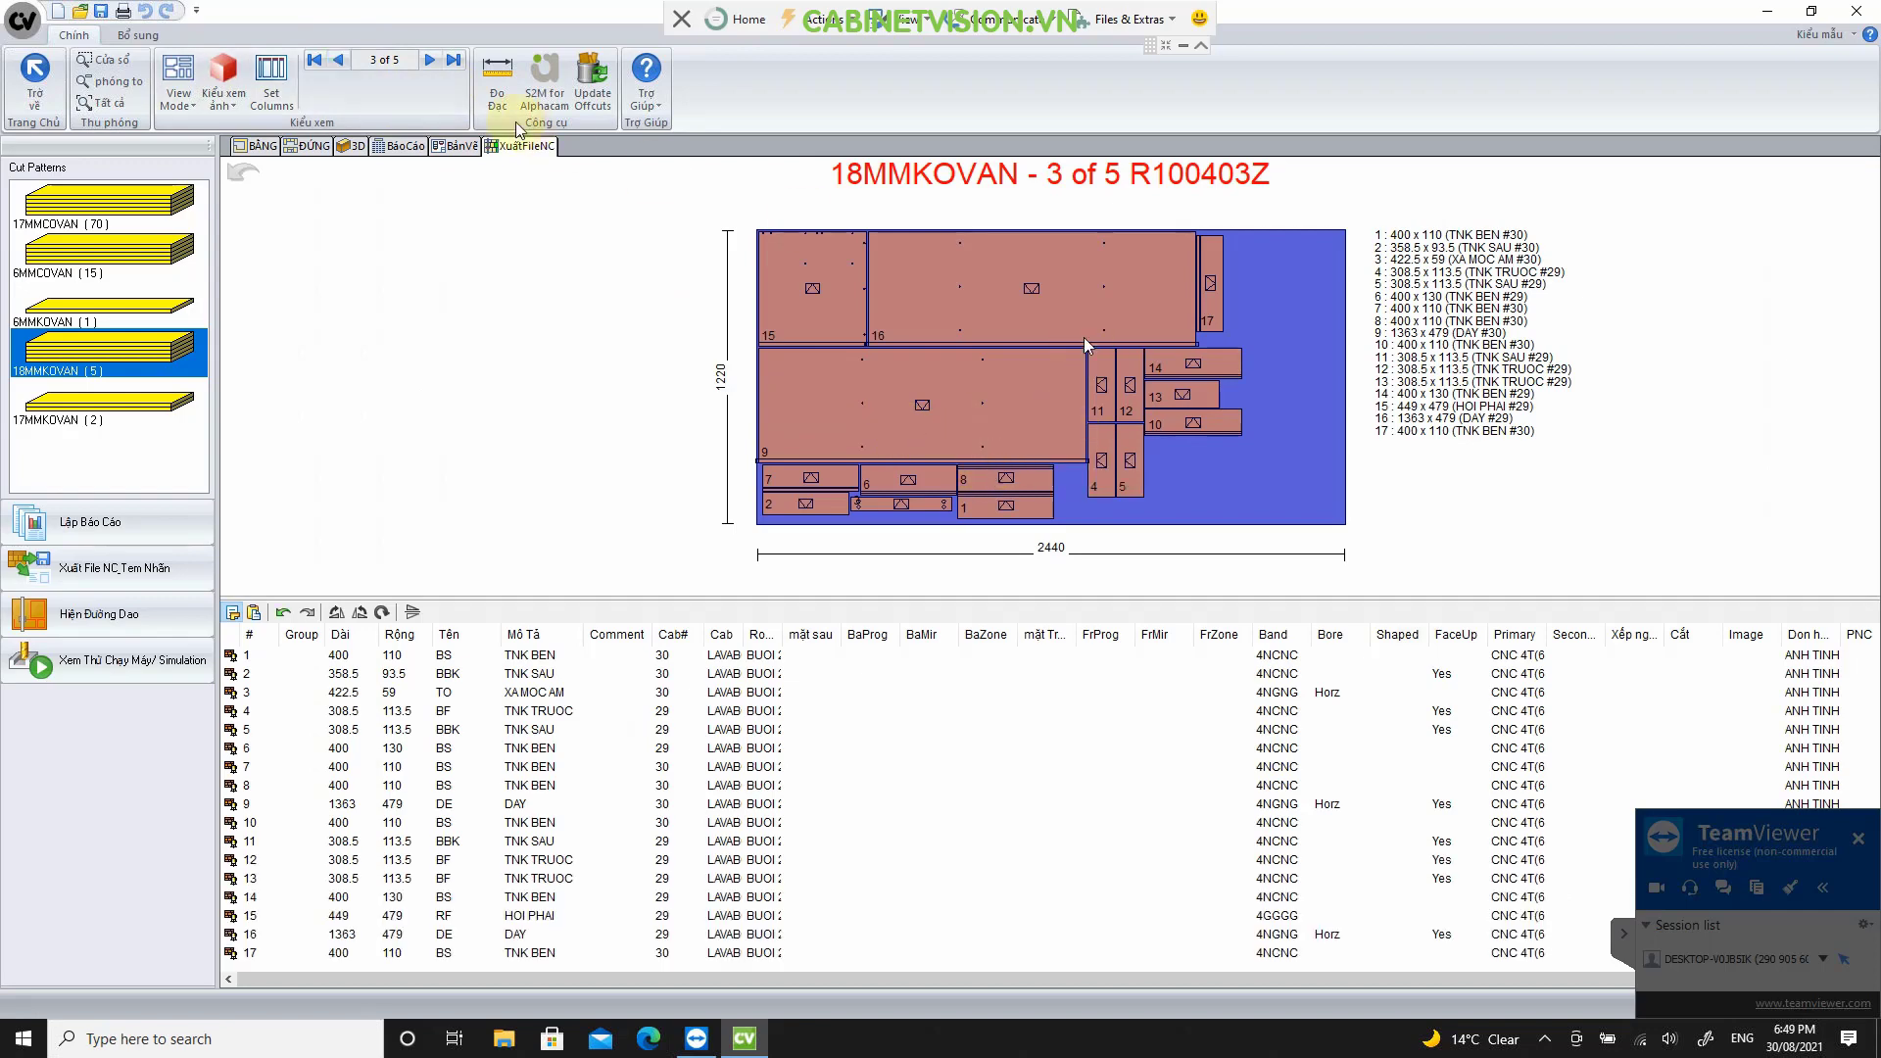
left_click(338, 60)
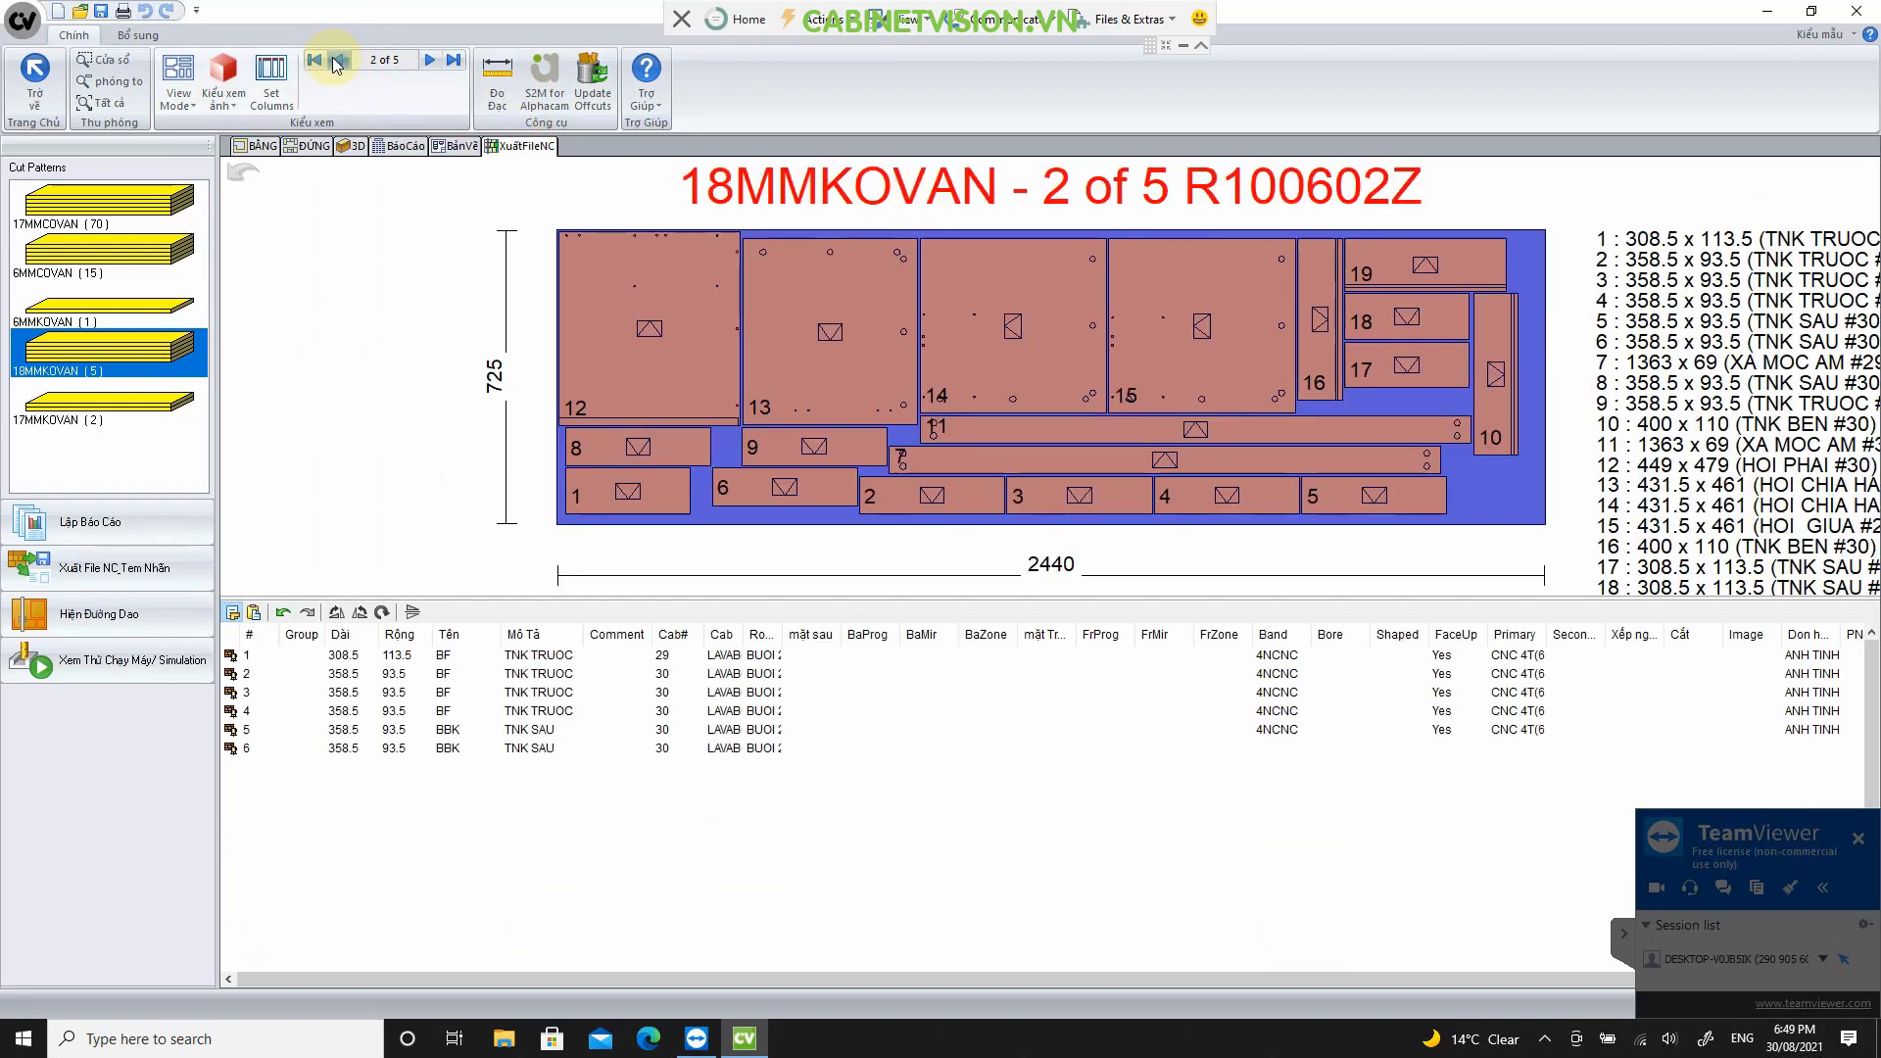
right_click(658, 338)
left_click(632, 394)
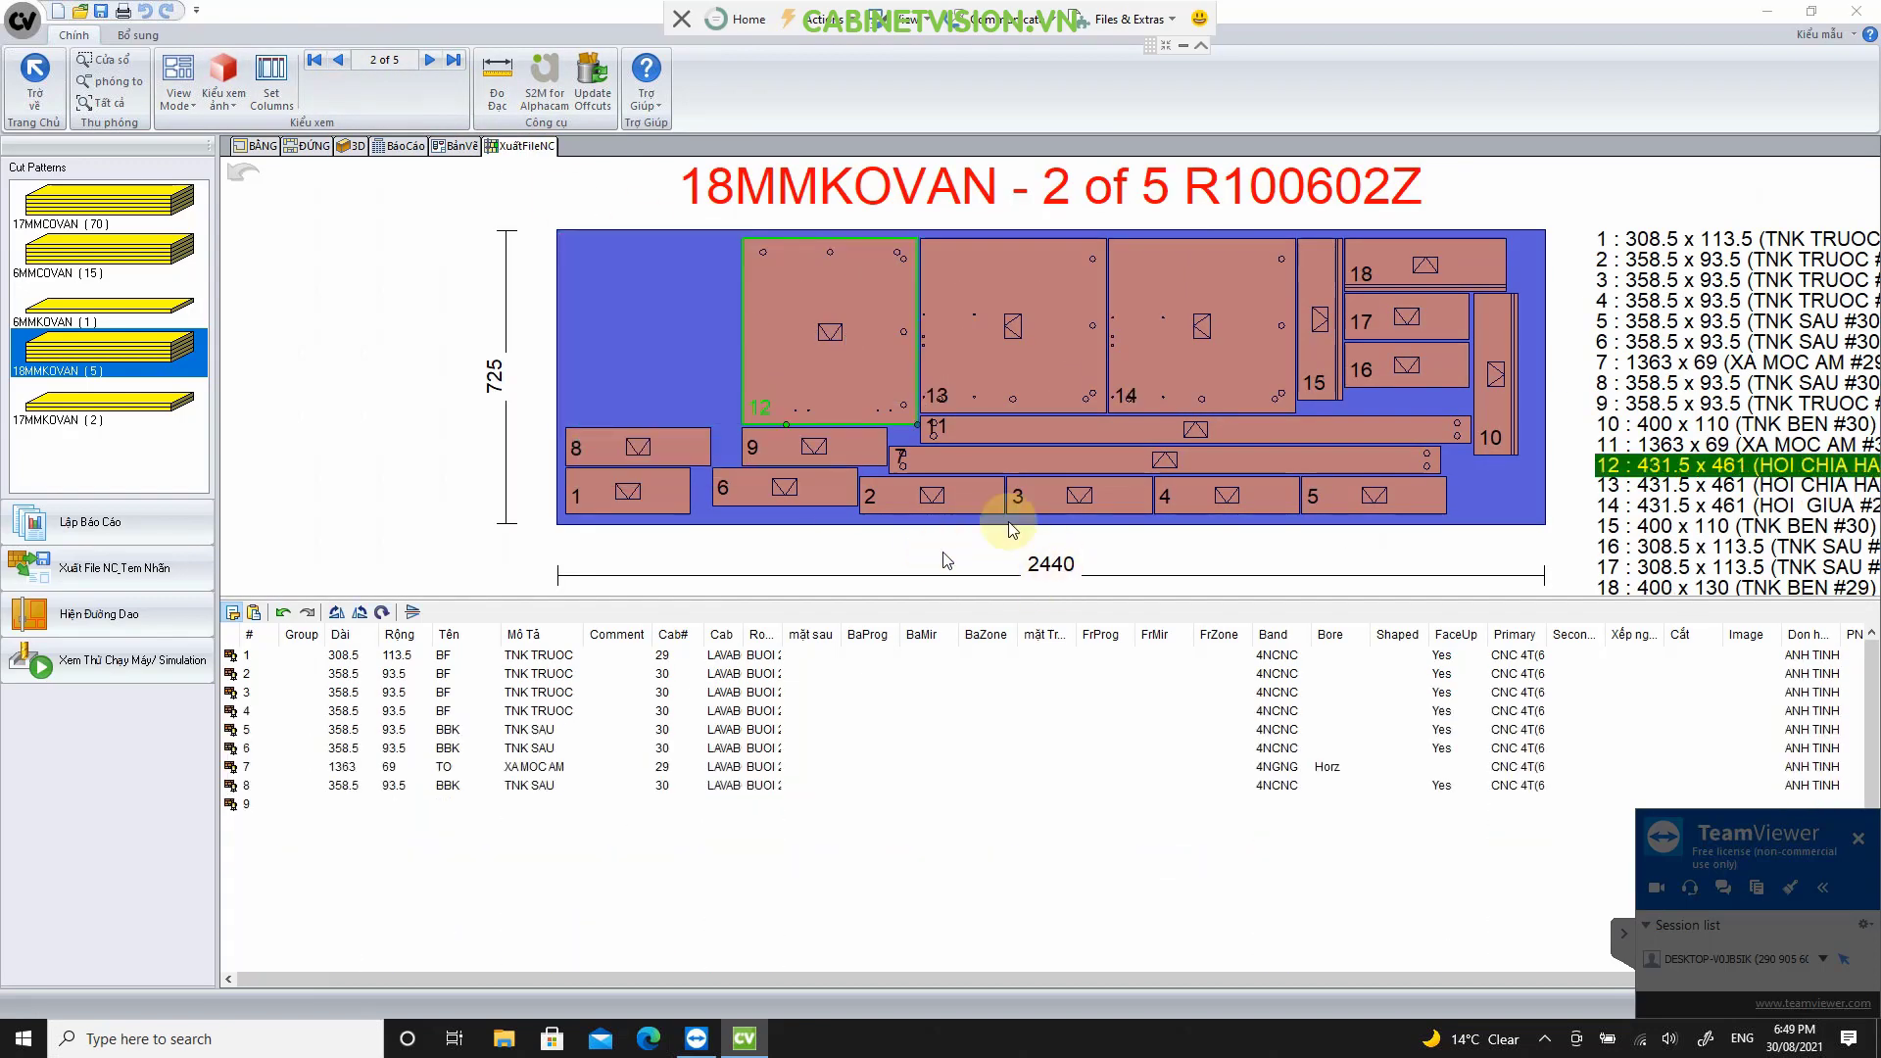
left_click(979, 592)
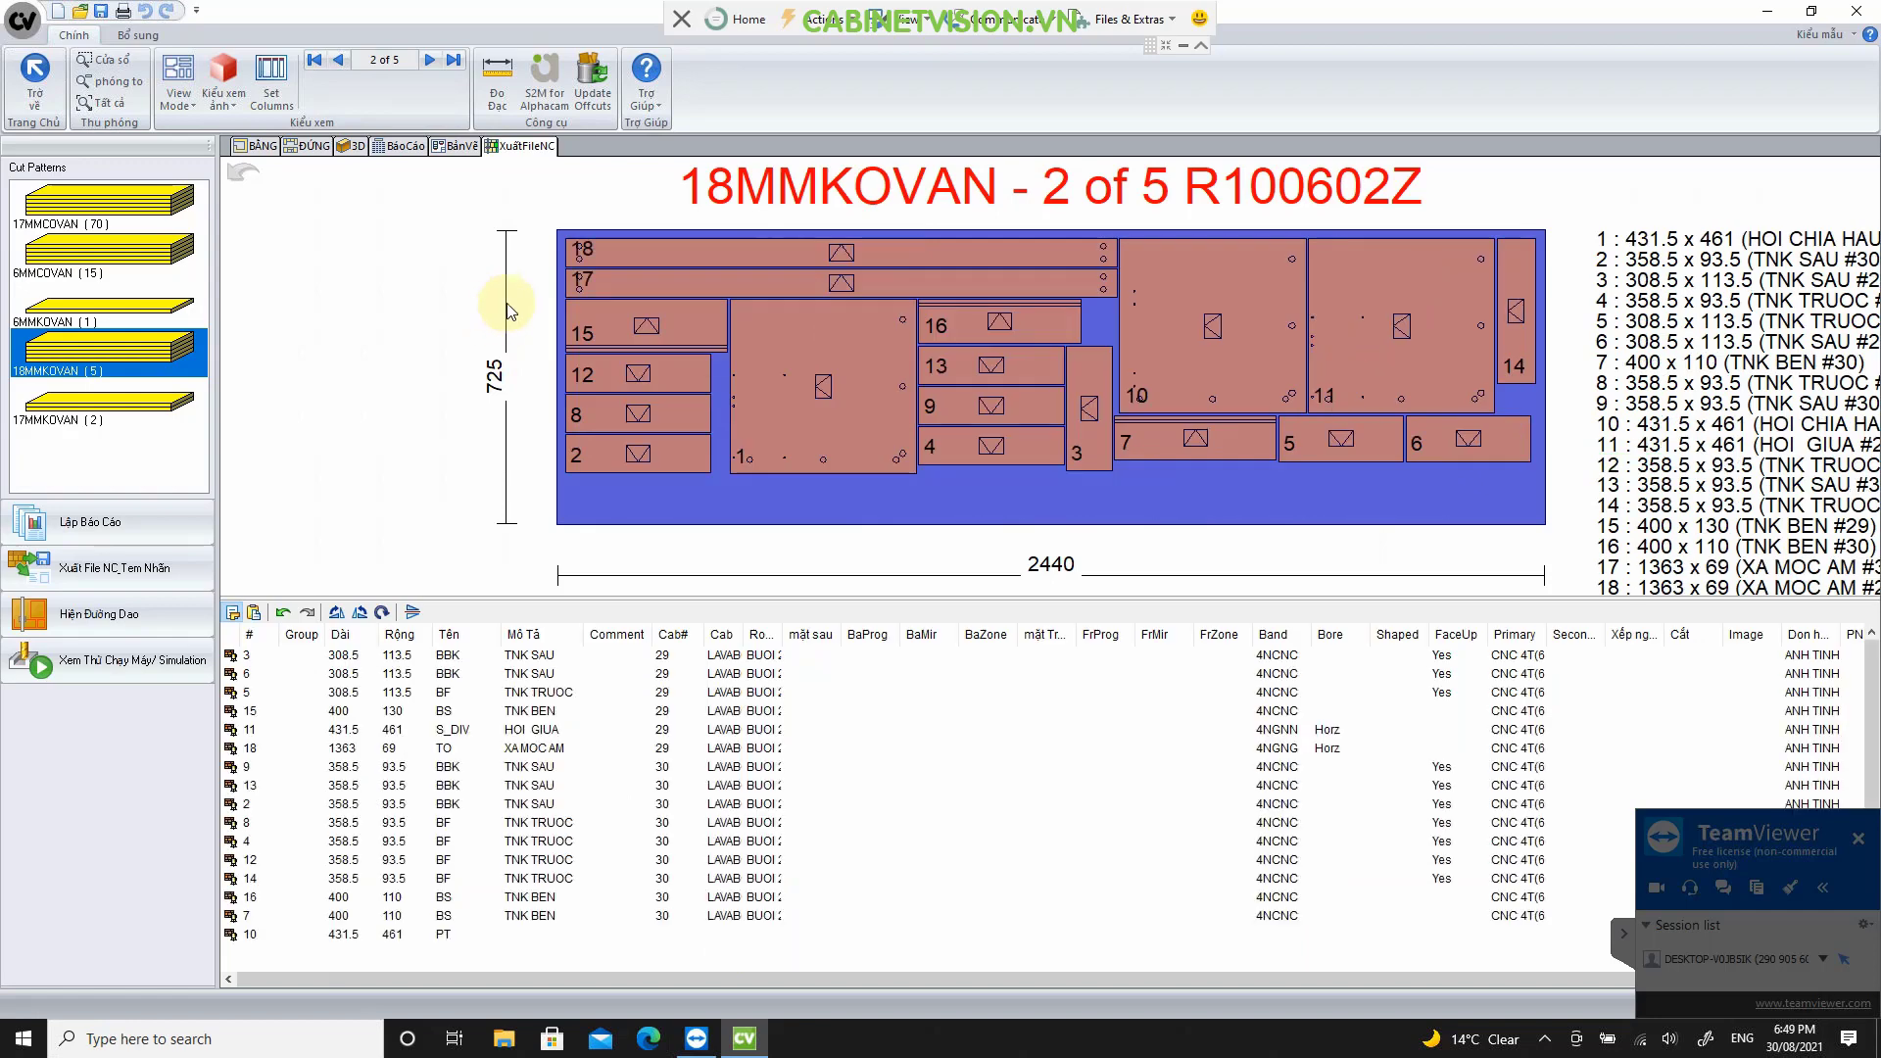
Go to the last 18MMKOVAN sheet and reoptimize it.
left_click(429, 60)
left_click(429, 61)
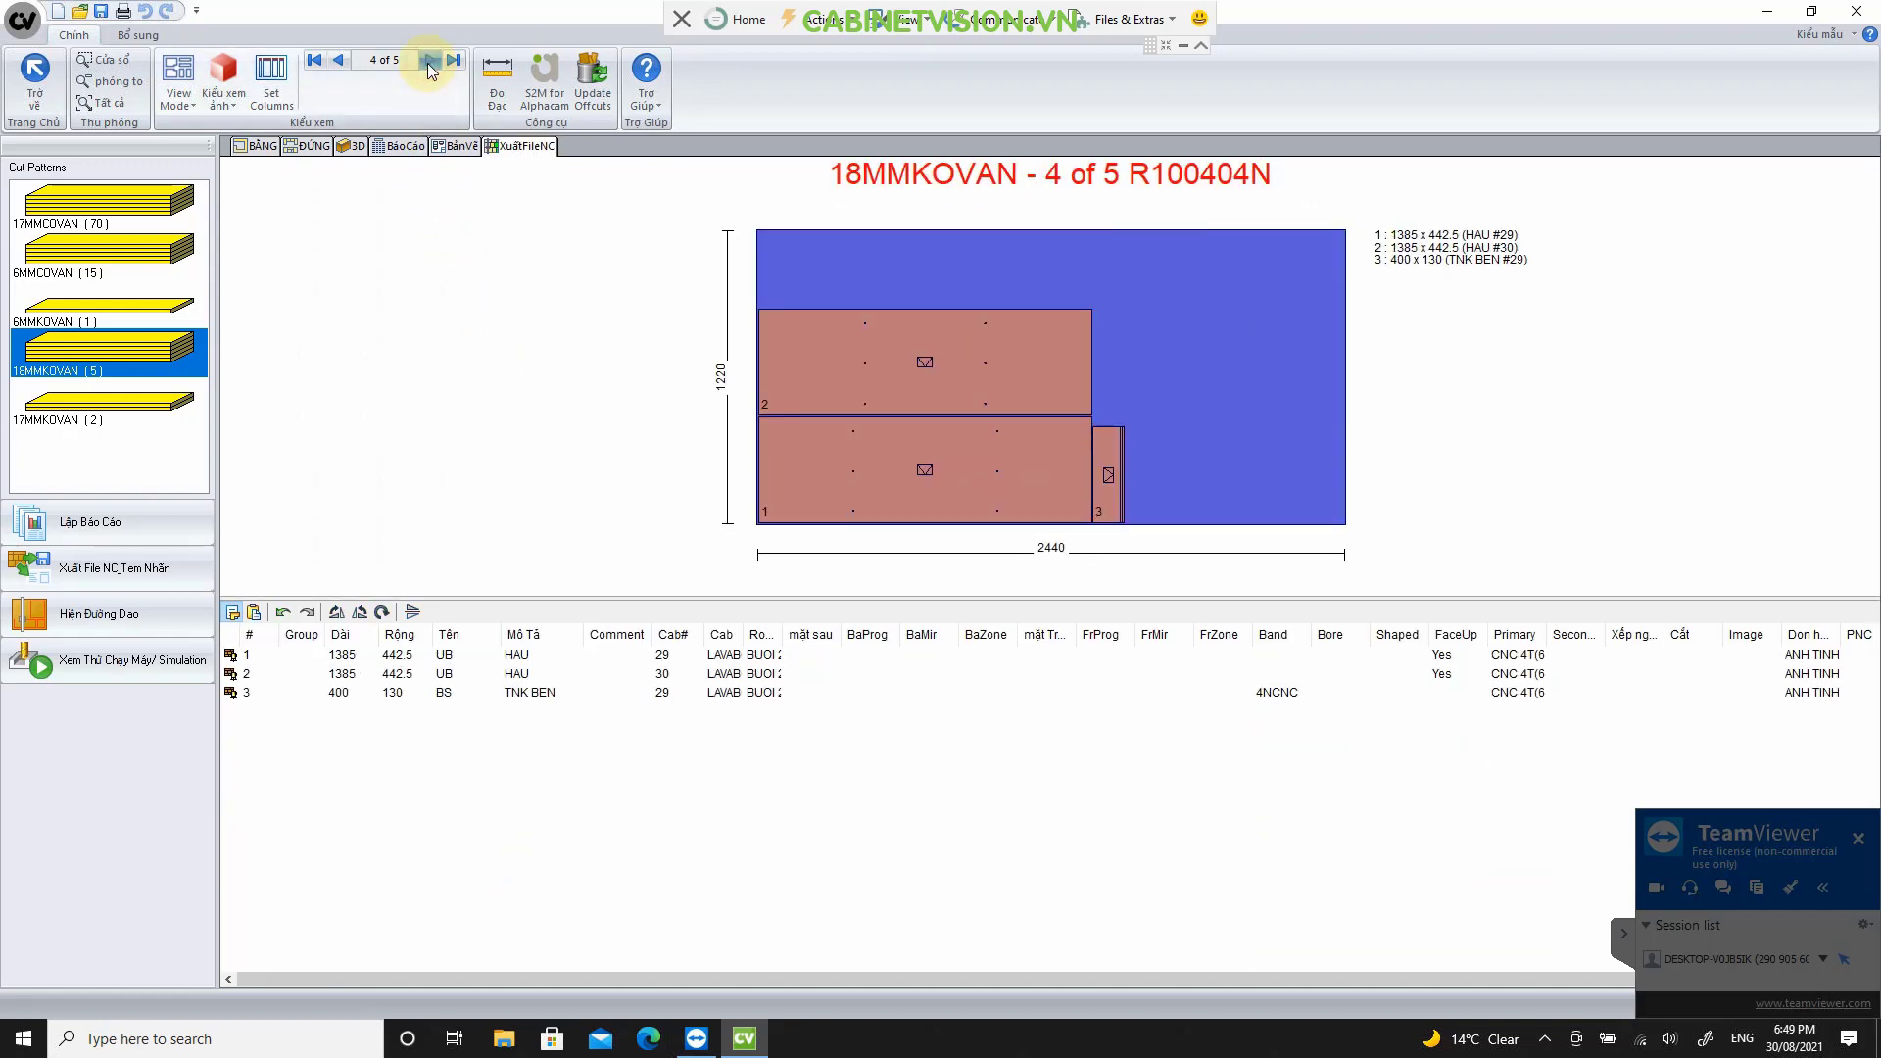
left_click(430, 61)
left_click(967, 351)
right_click(967, 351)
left_click(980, 426)
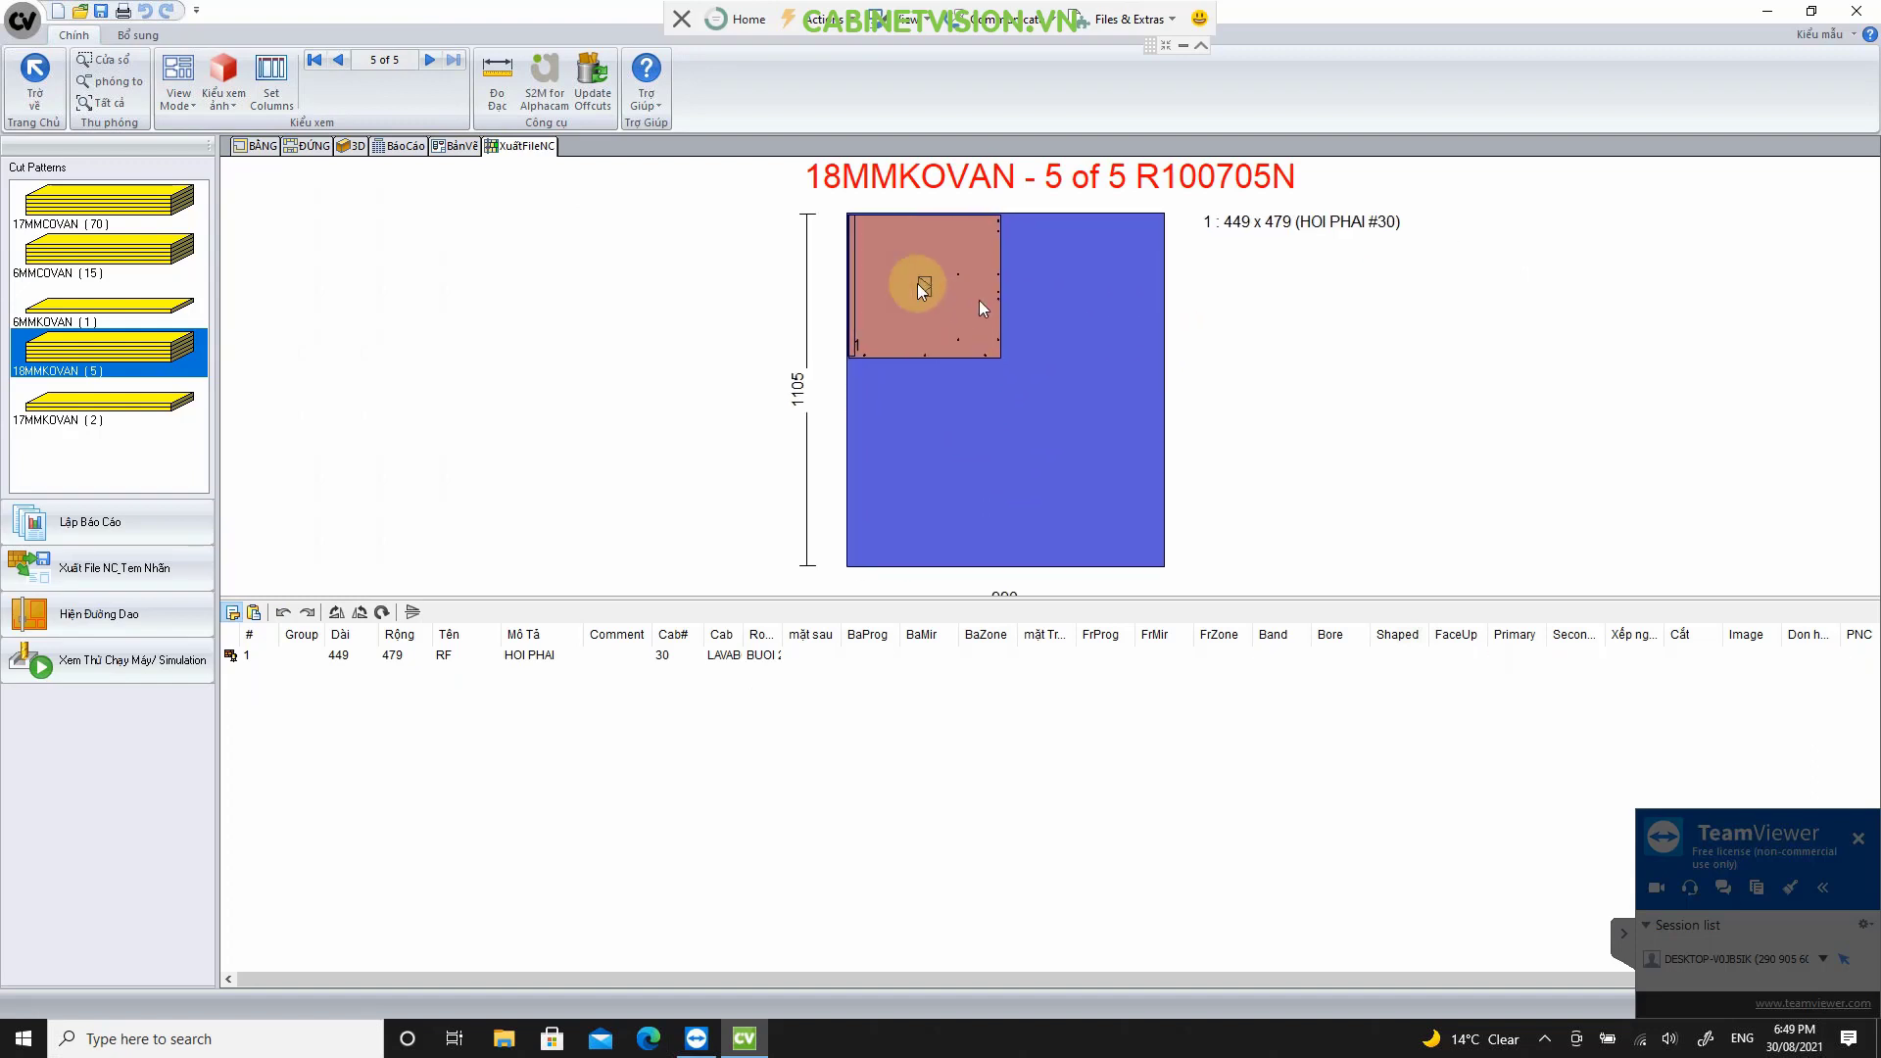
Review both 17MMKOVAN sheets and check the details of part 3.
left_click(88, 411)
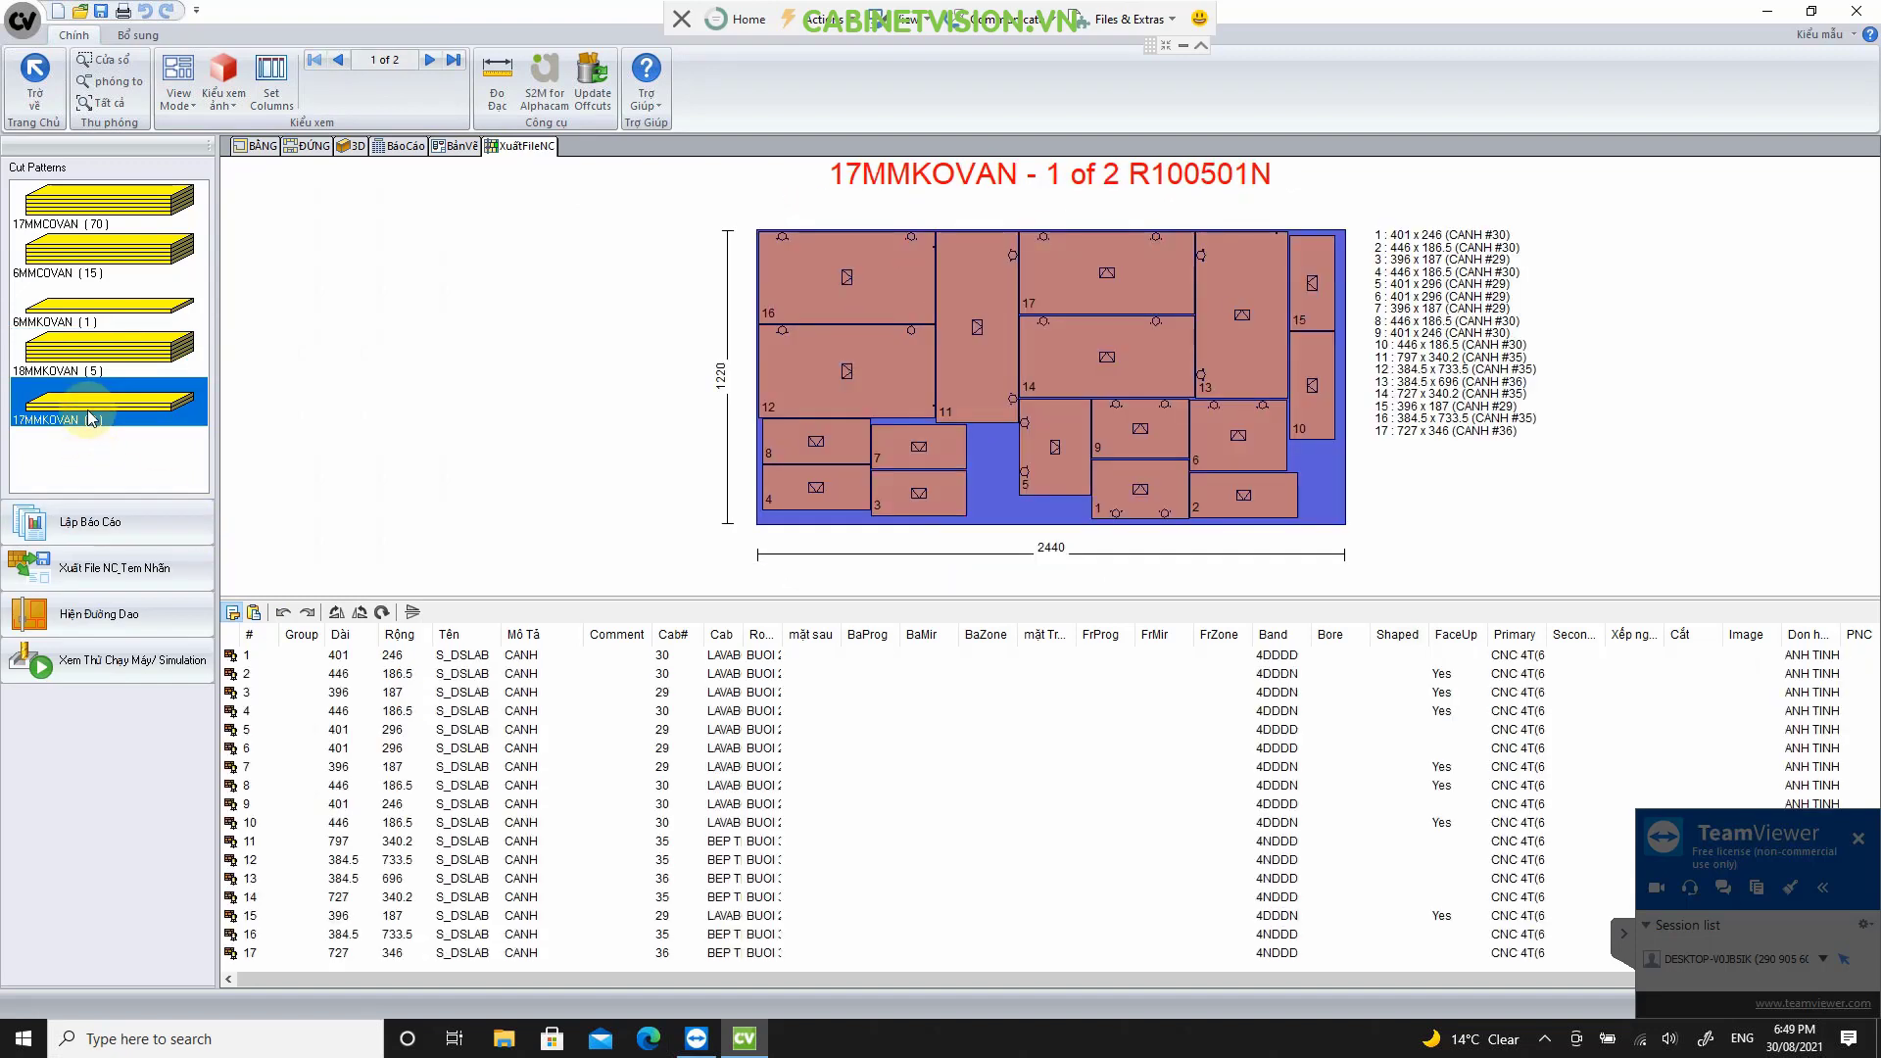
left_click(431, 61)
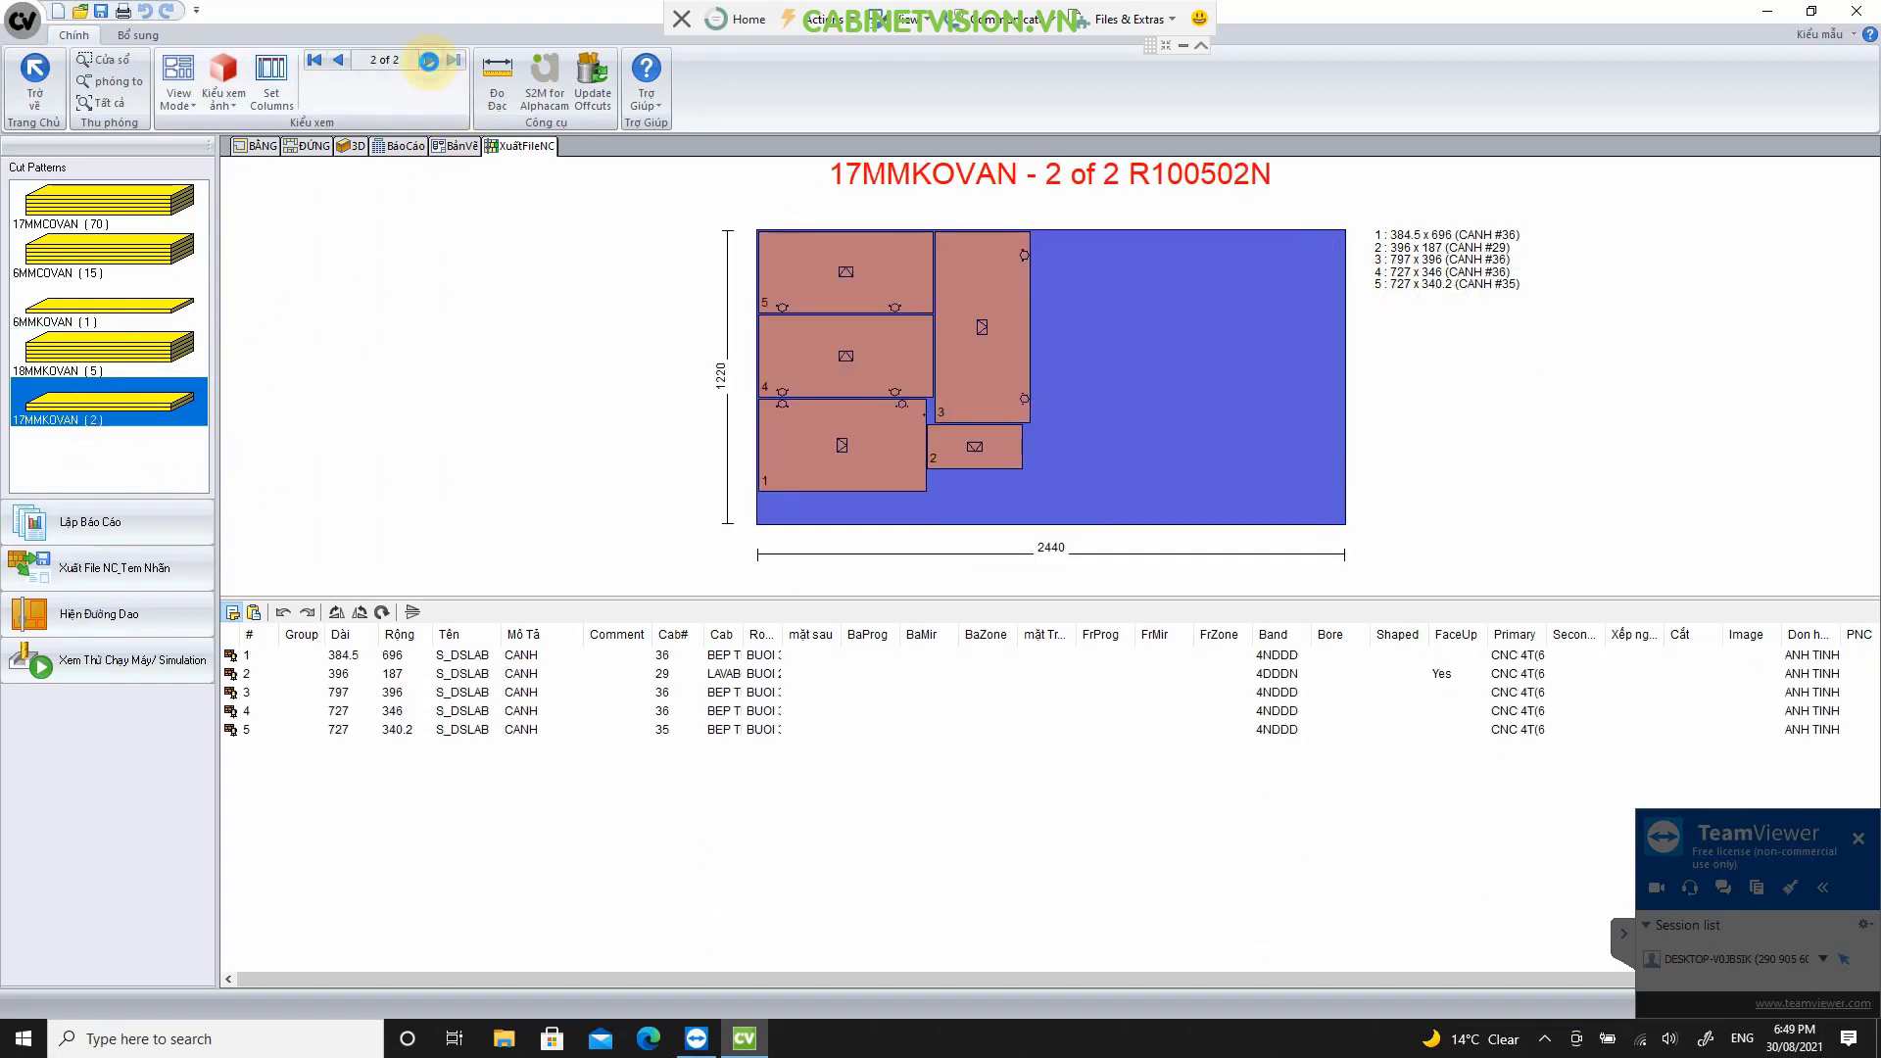
left_click(431, 61)
left_click(431, 60)
left_click(431, 61)
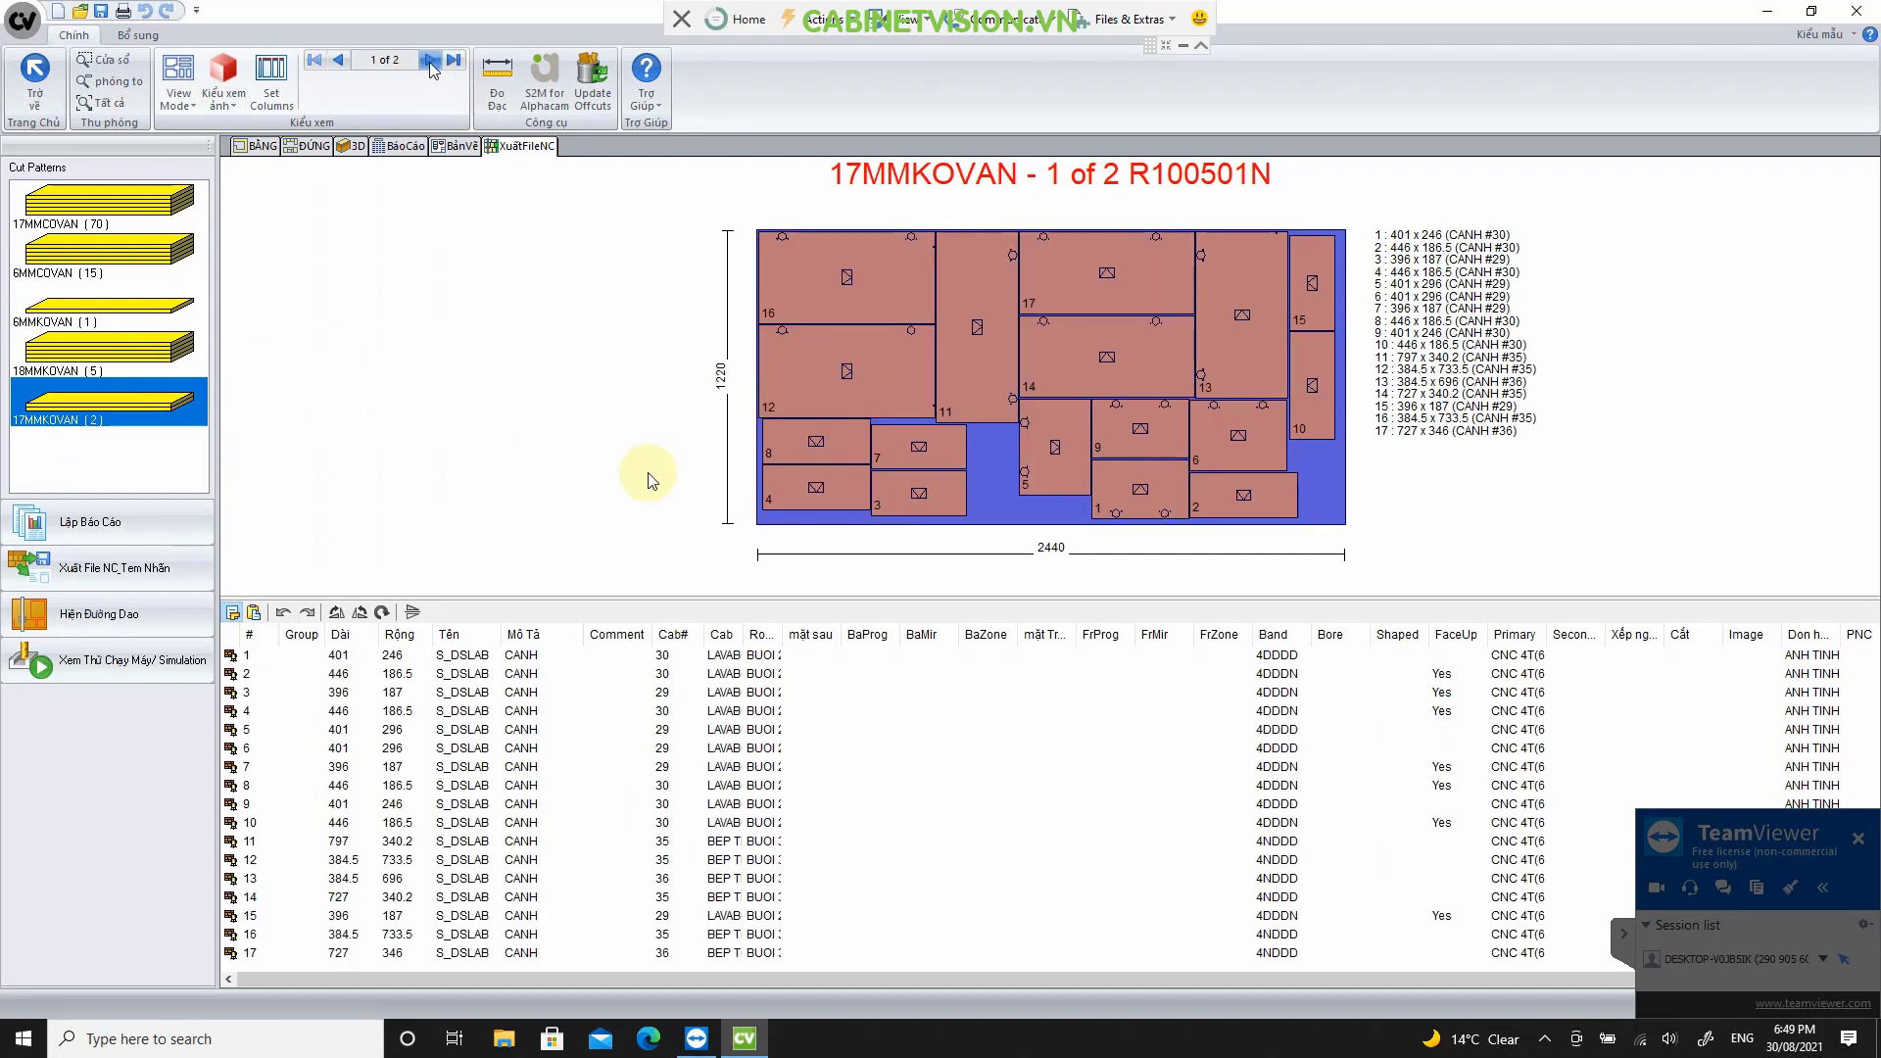
left_click(918, 487)
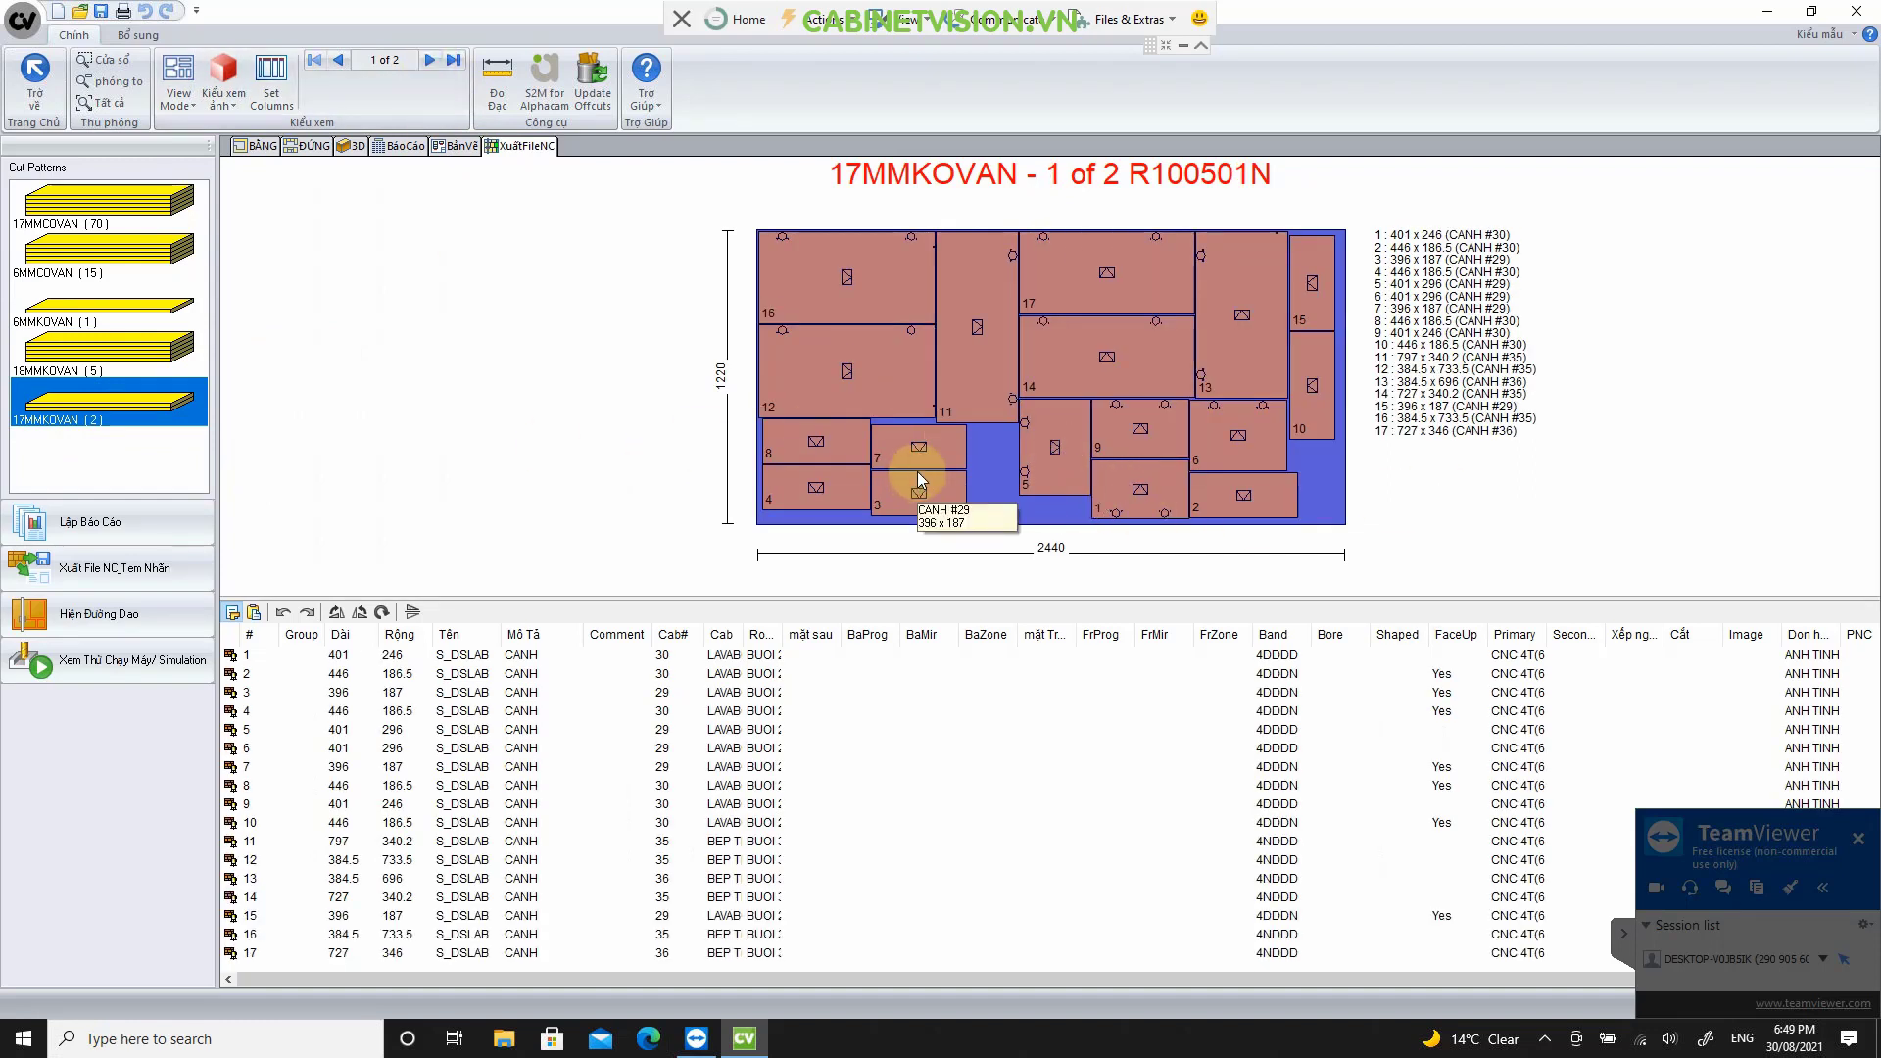
left_click(109, 664)
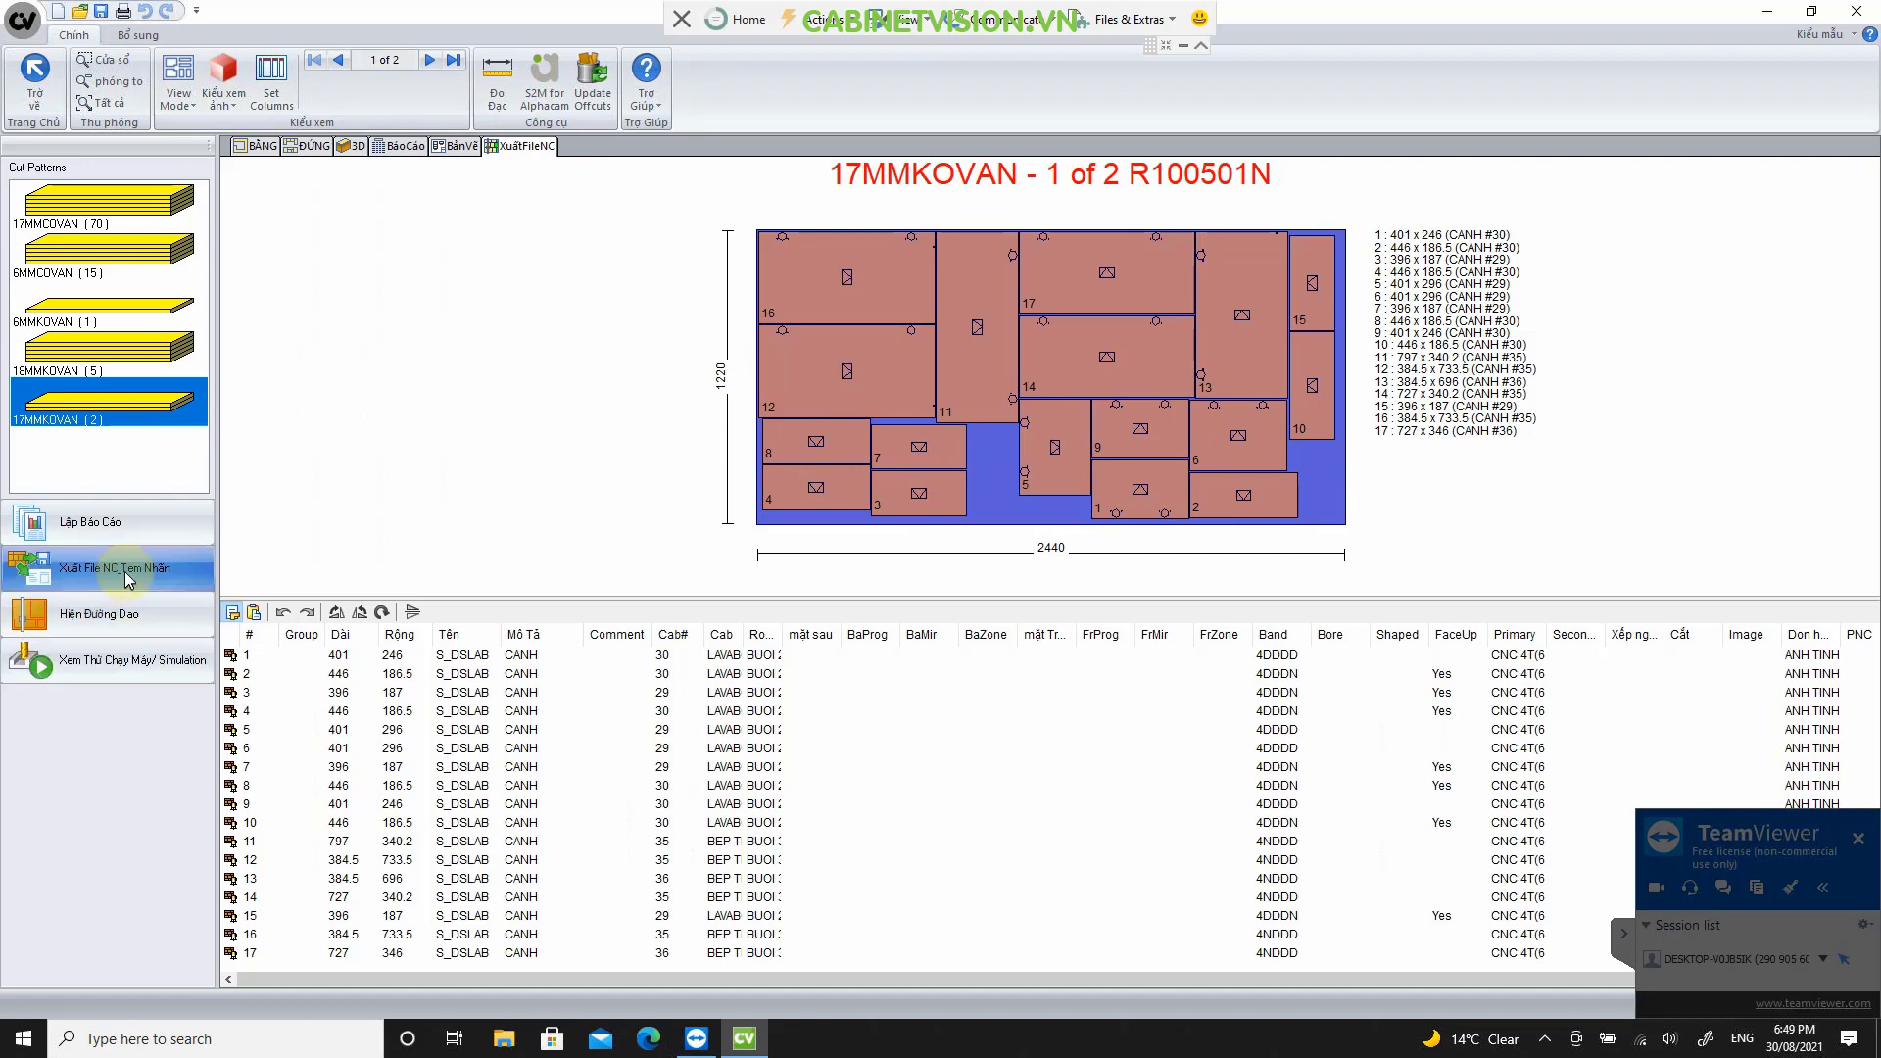
Open Output Data and verify Create Output, the CNC and label paths to CNC OUTPUT, and Save Job State.
left_click(122, 578)
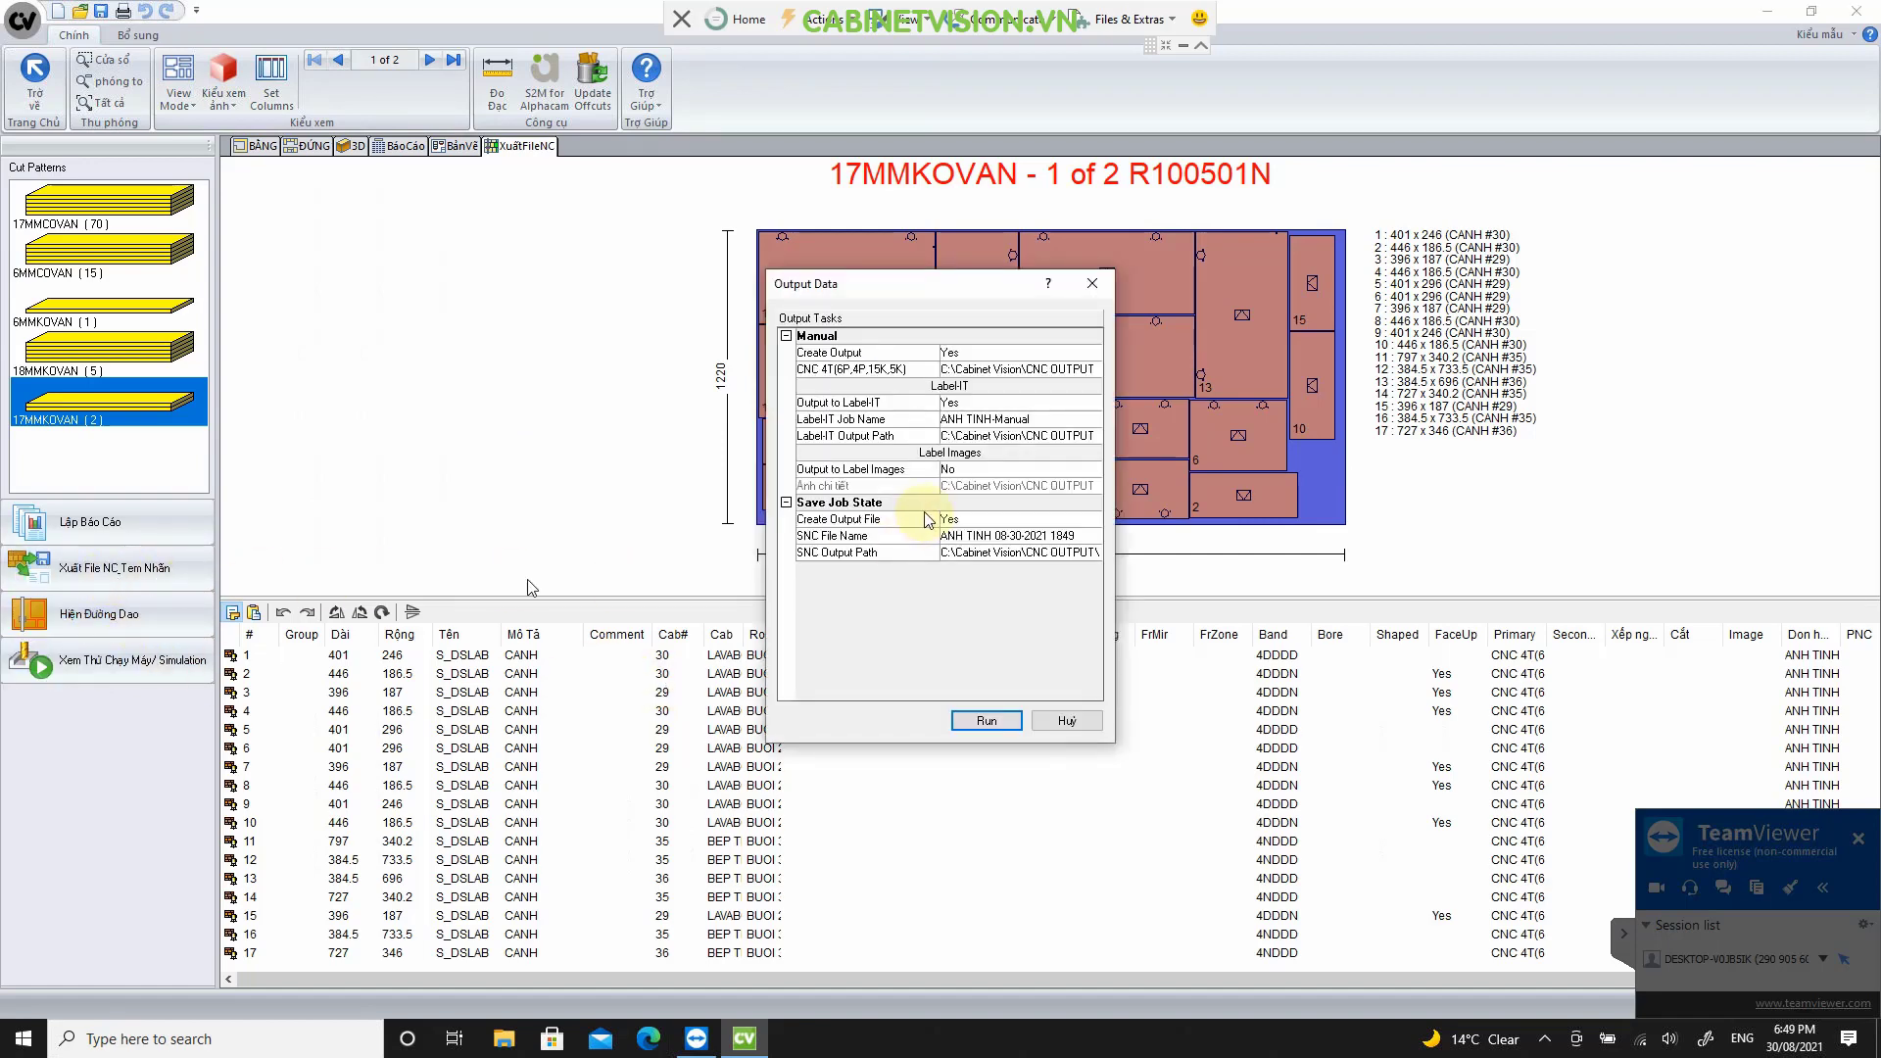
left_click(809, 355)
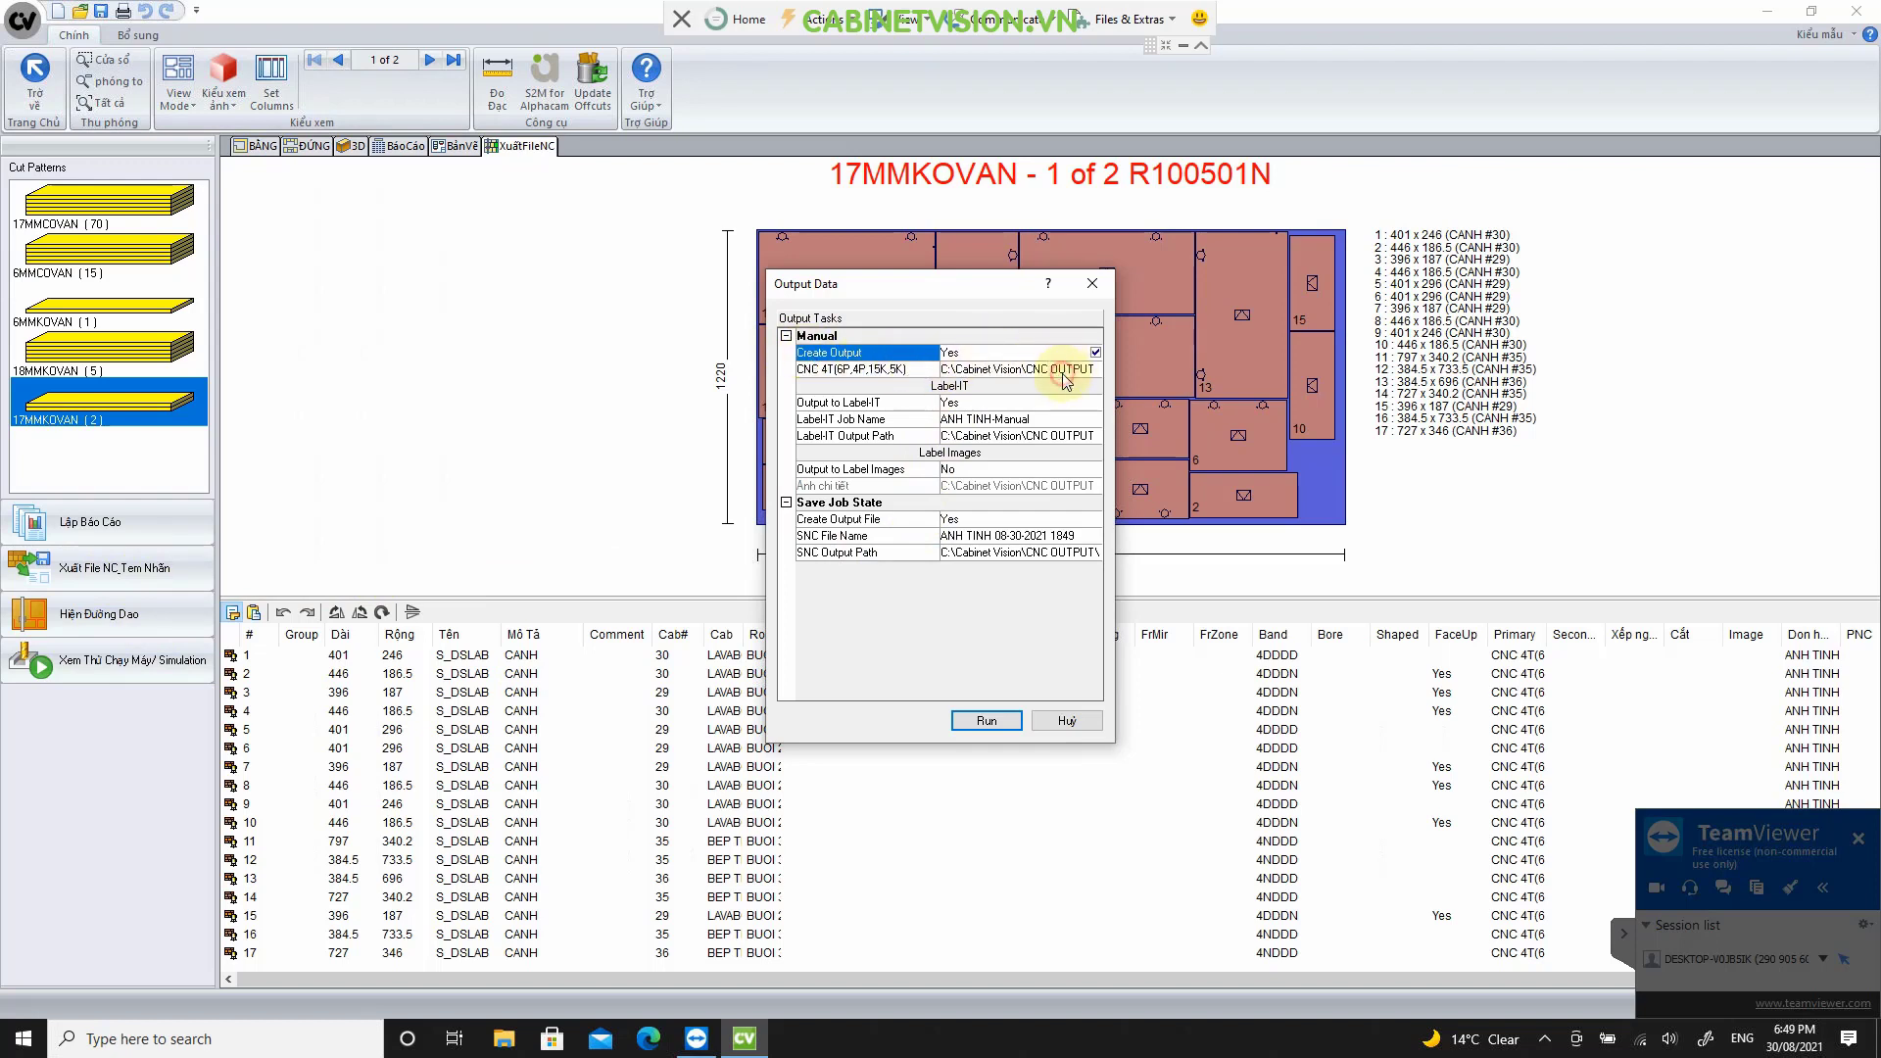
left_click(947, 369)
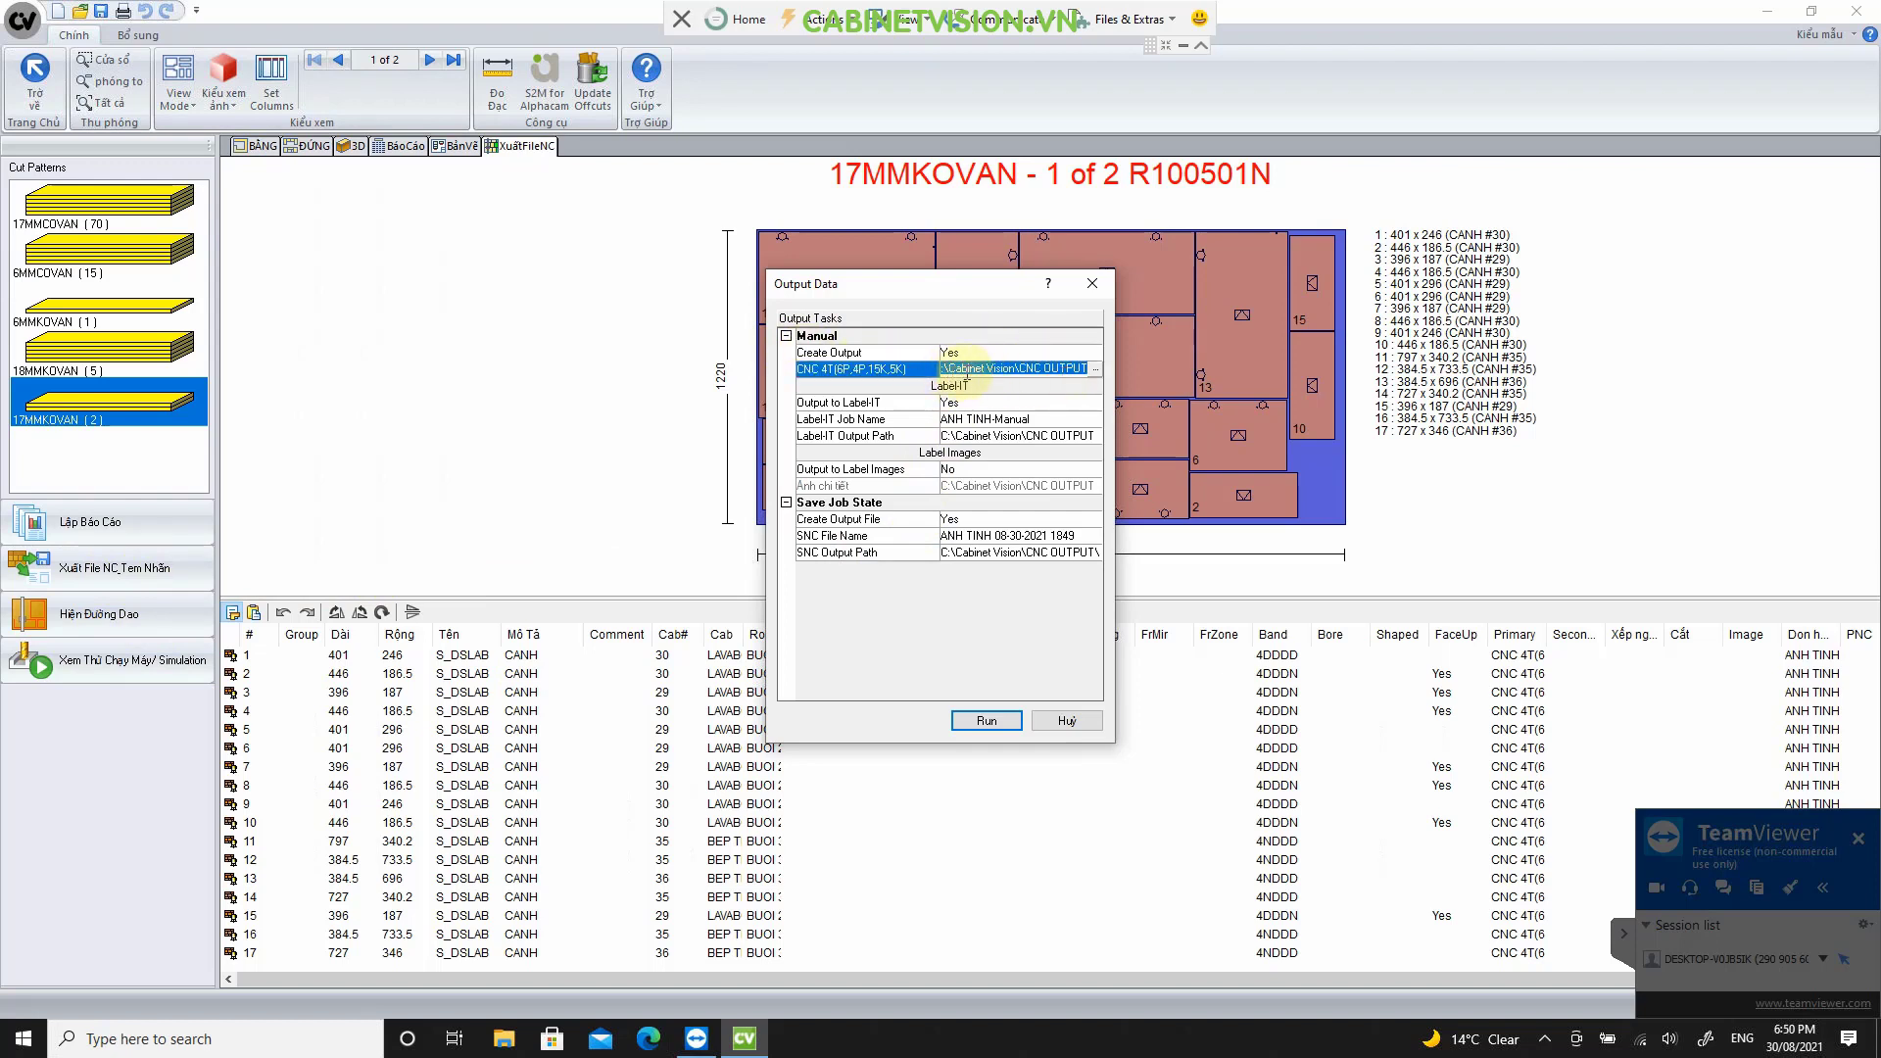
left_click(1019, 370, "shift")
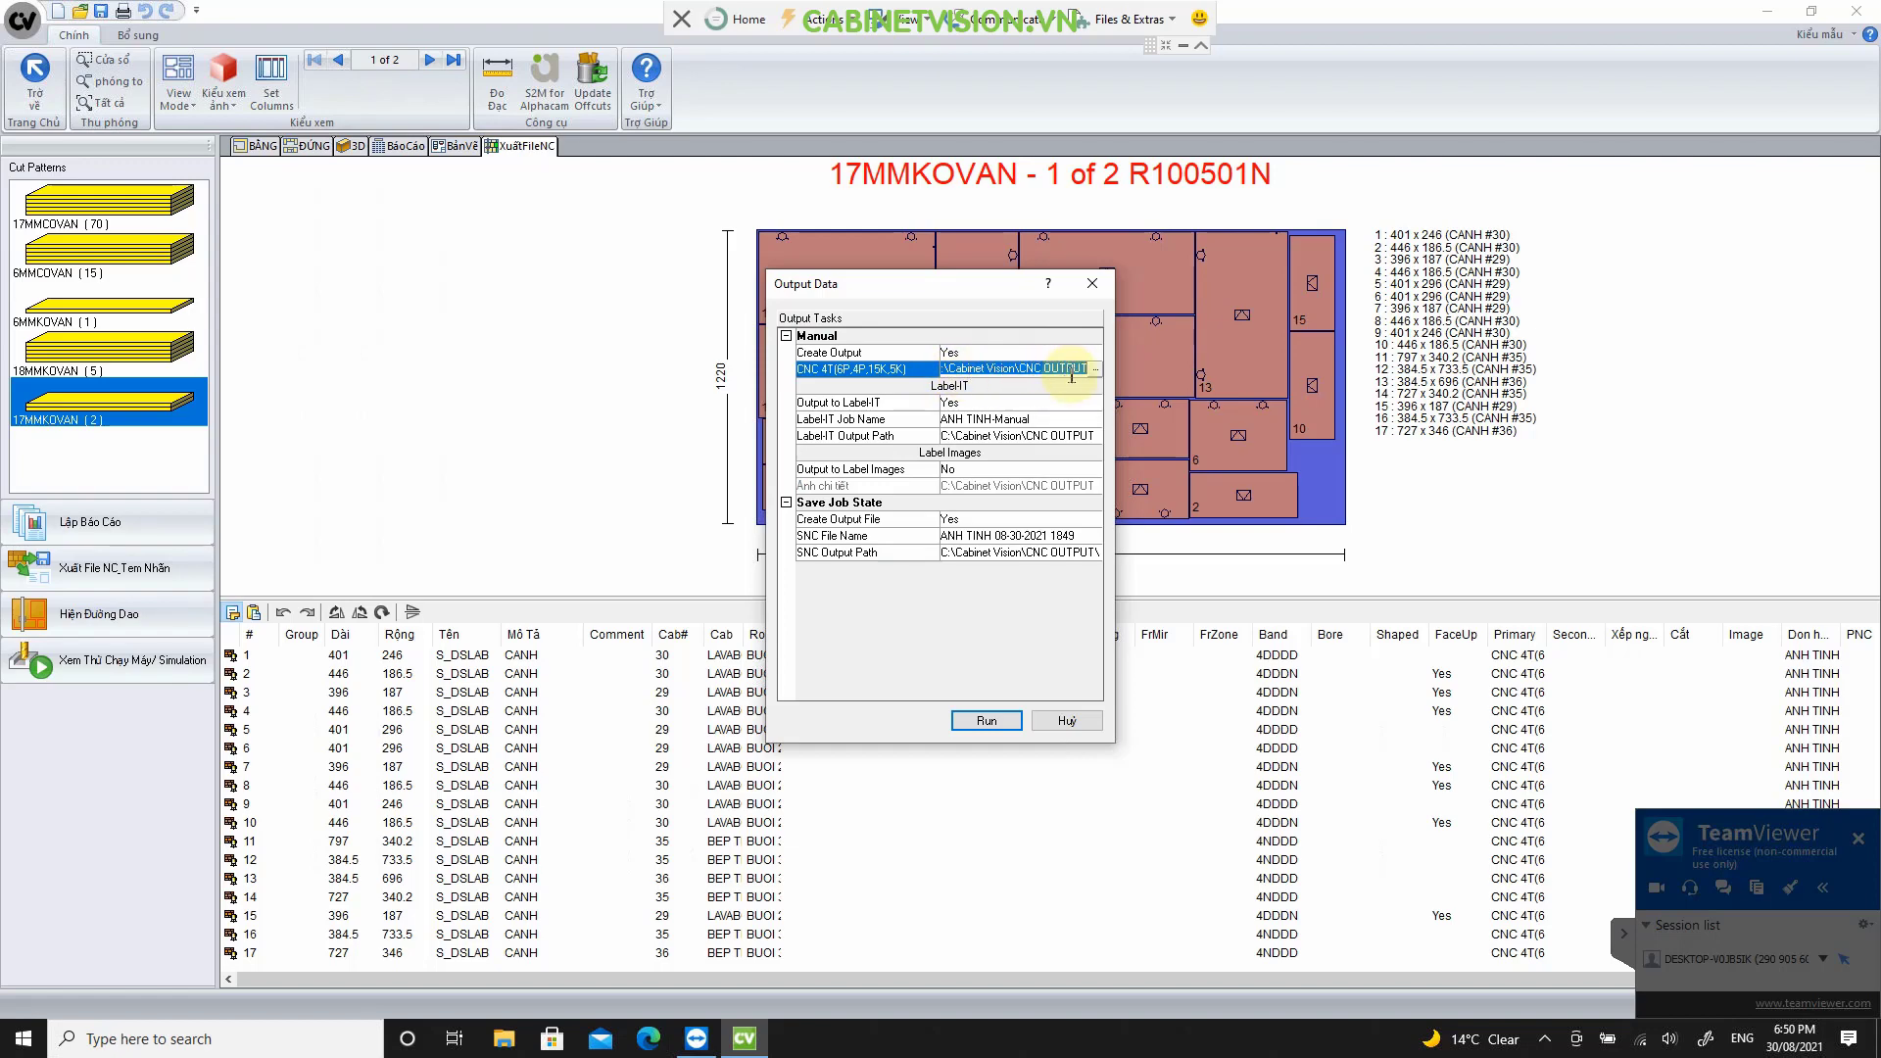
left_click(999, 437)
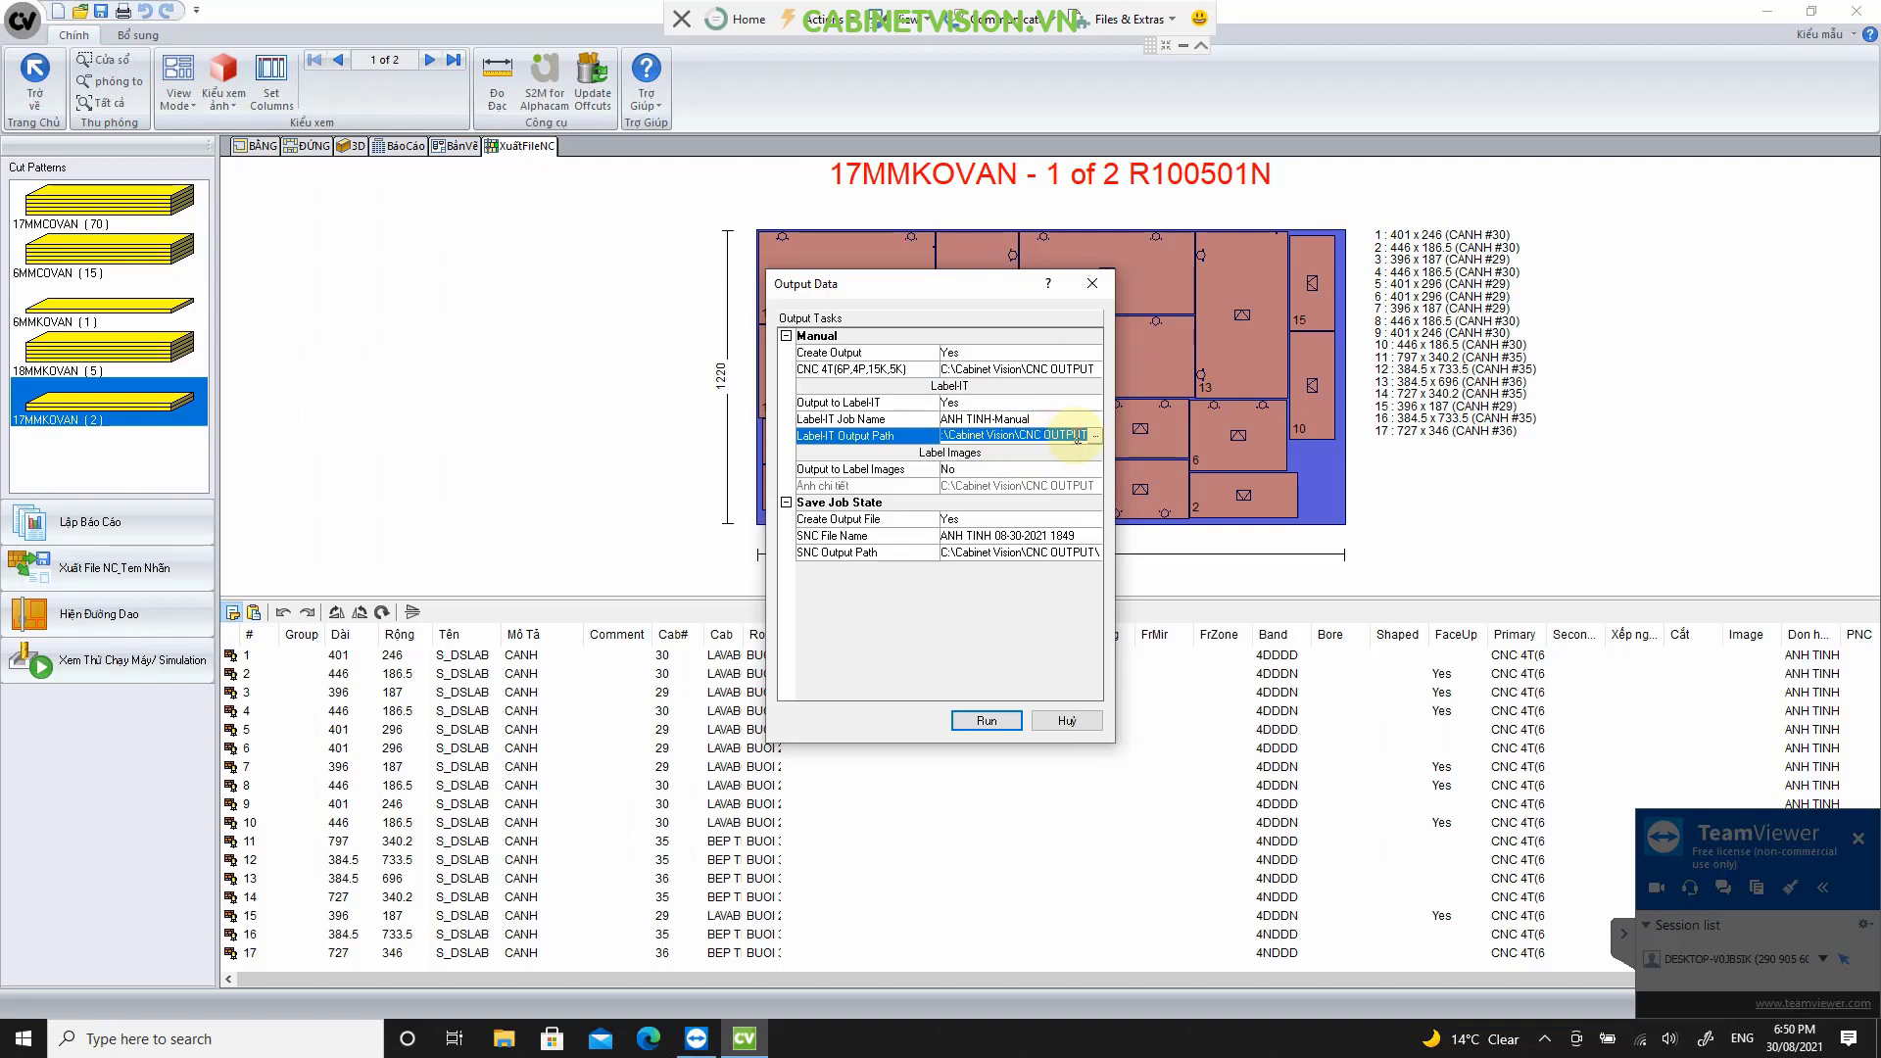
left_click(964, 470)
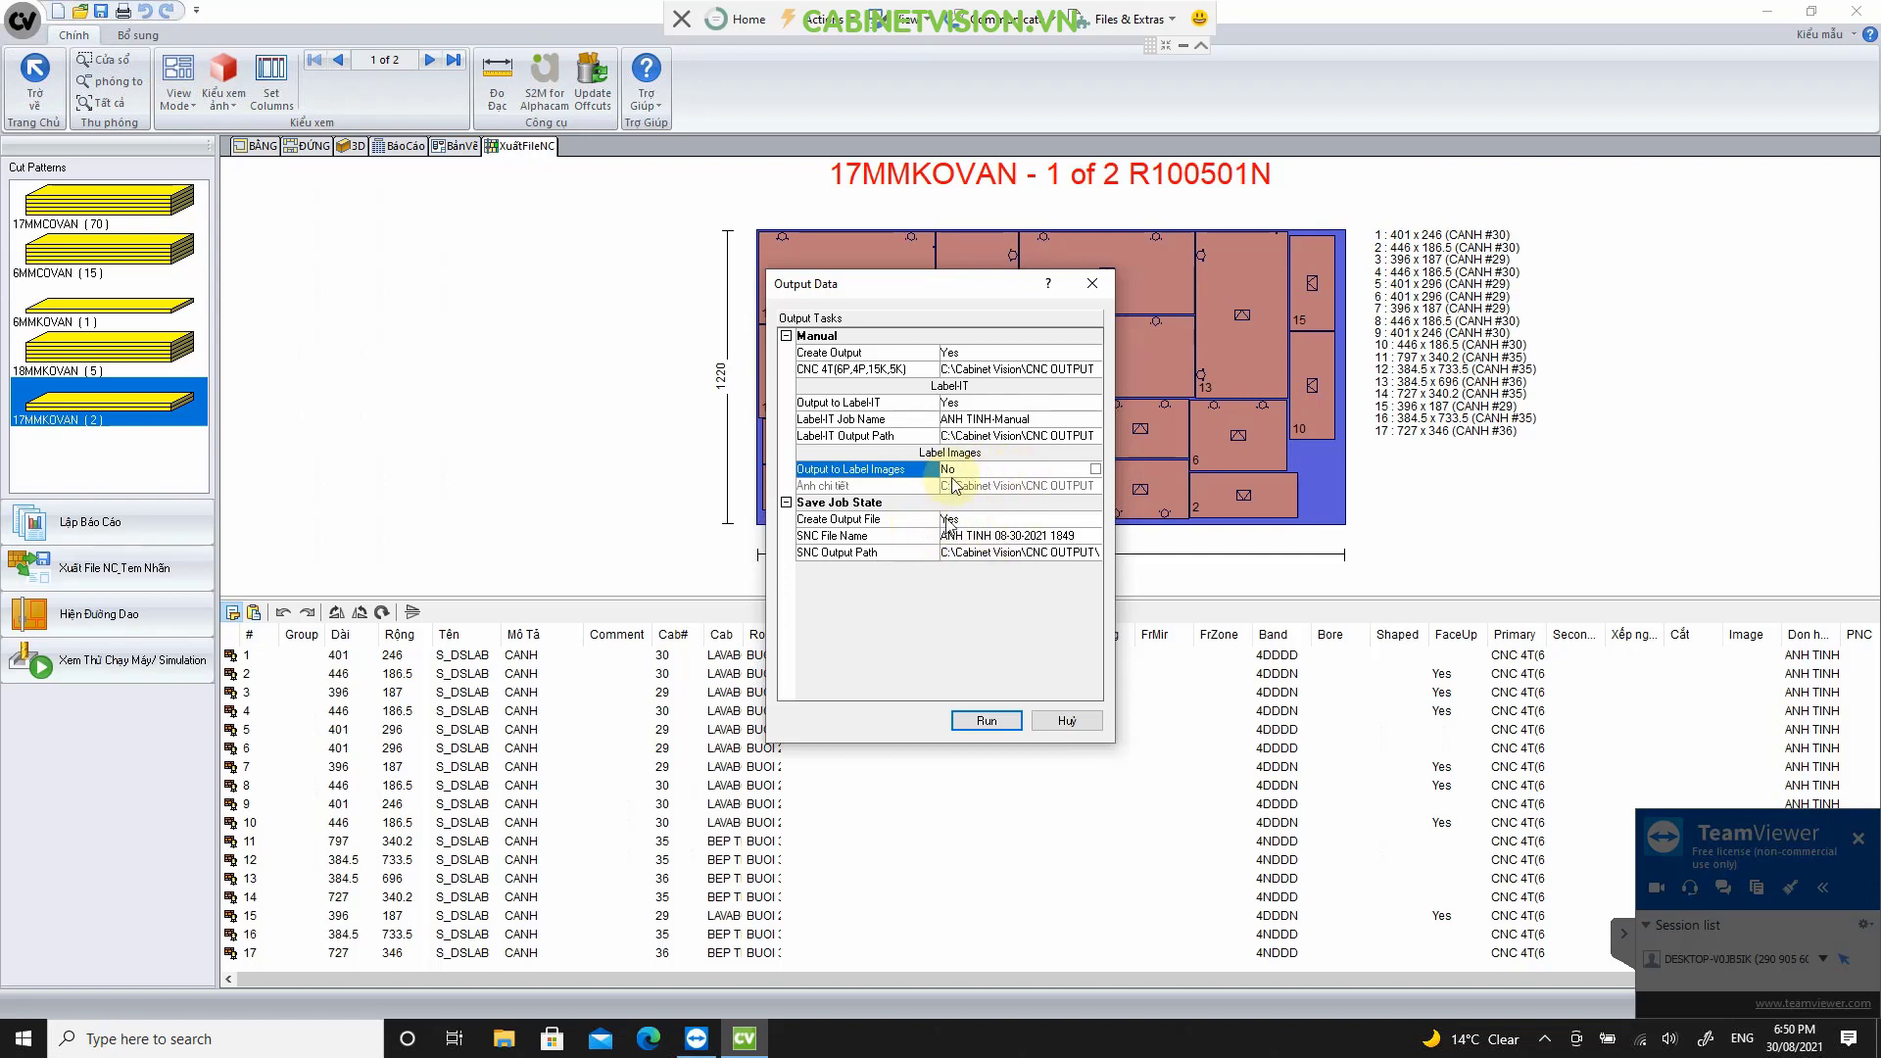
left_click(897, 521)
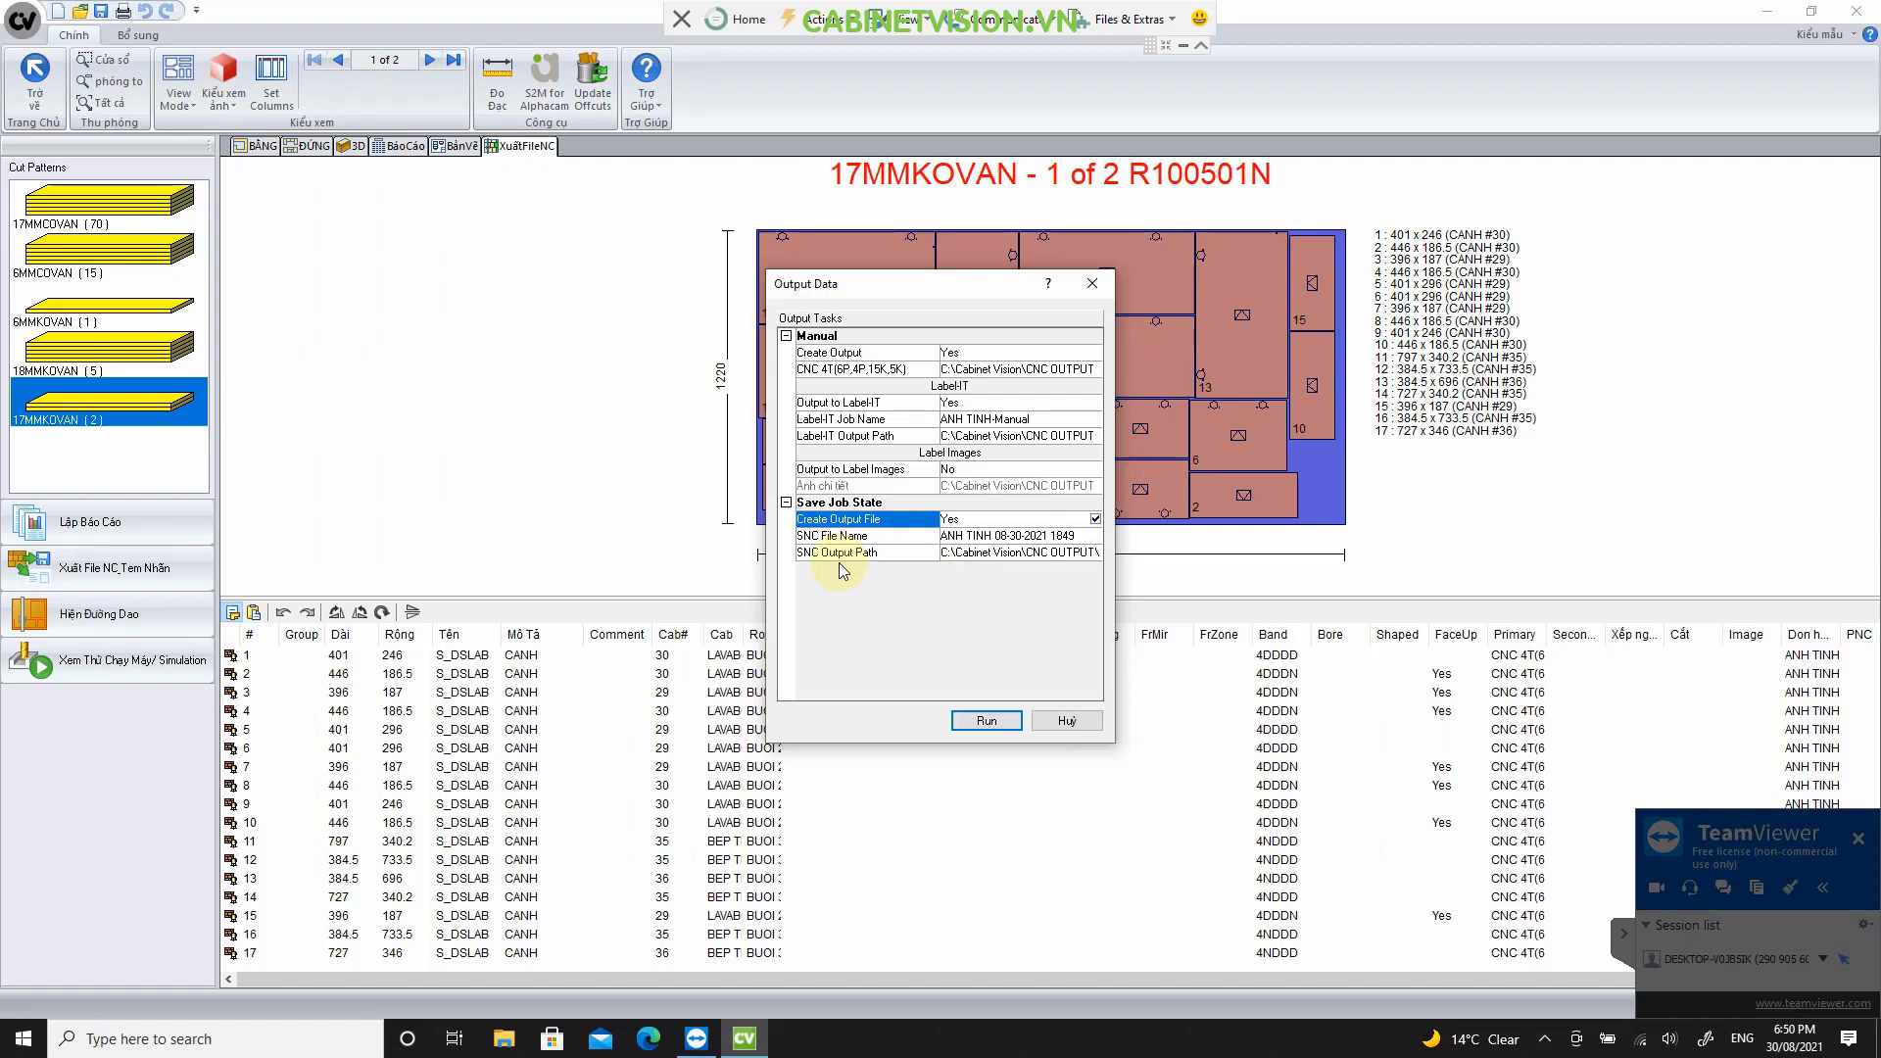
left_click(987, 720)
Open the CNC OUTPUT folder full screen and select all its files.
key("super+d")
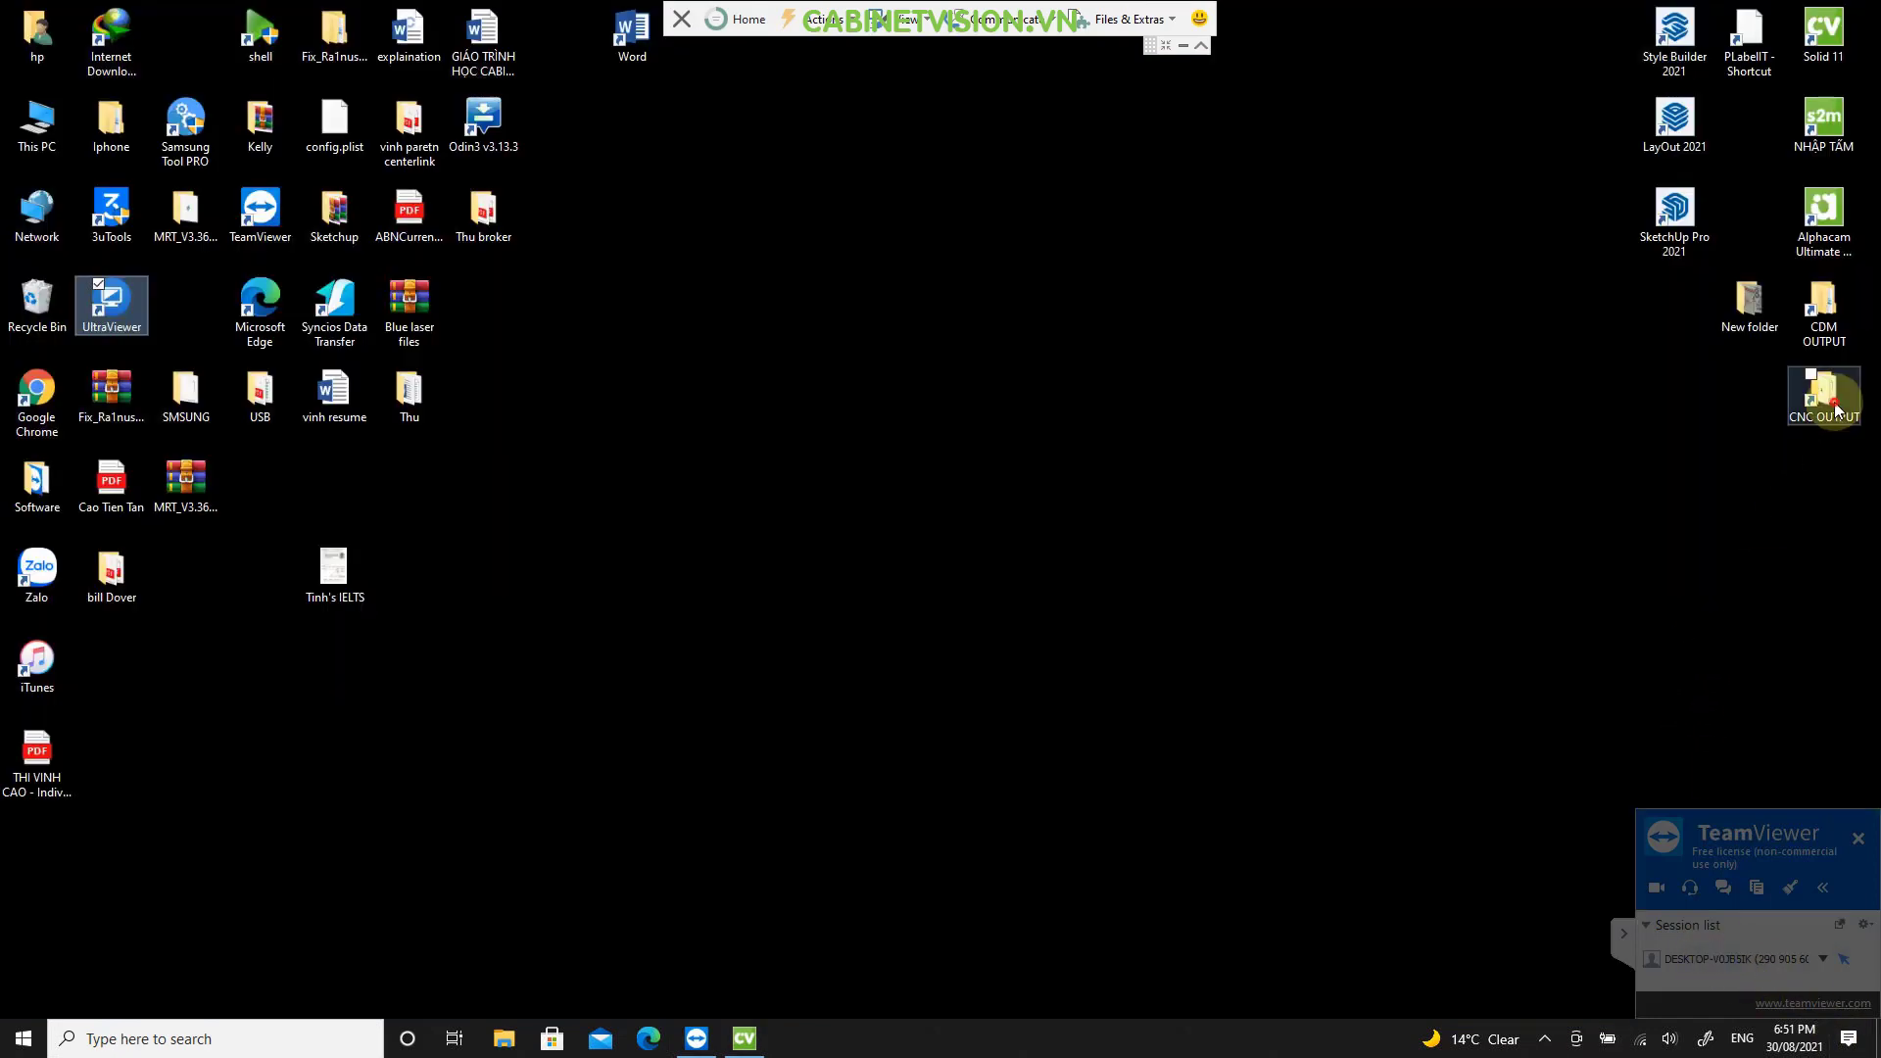
double_click(1825, 397)
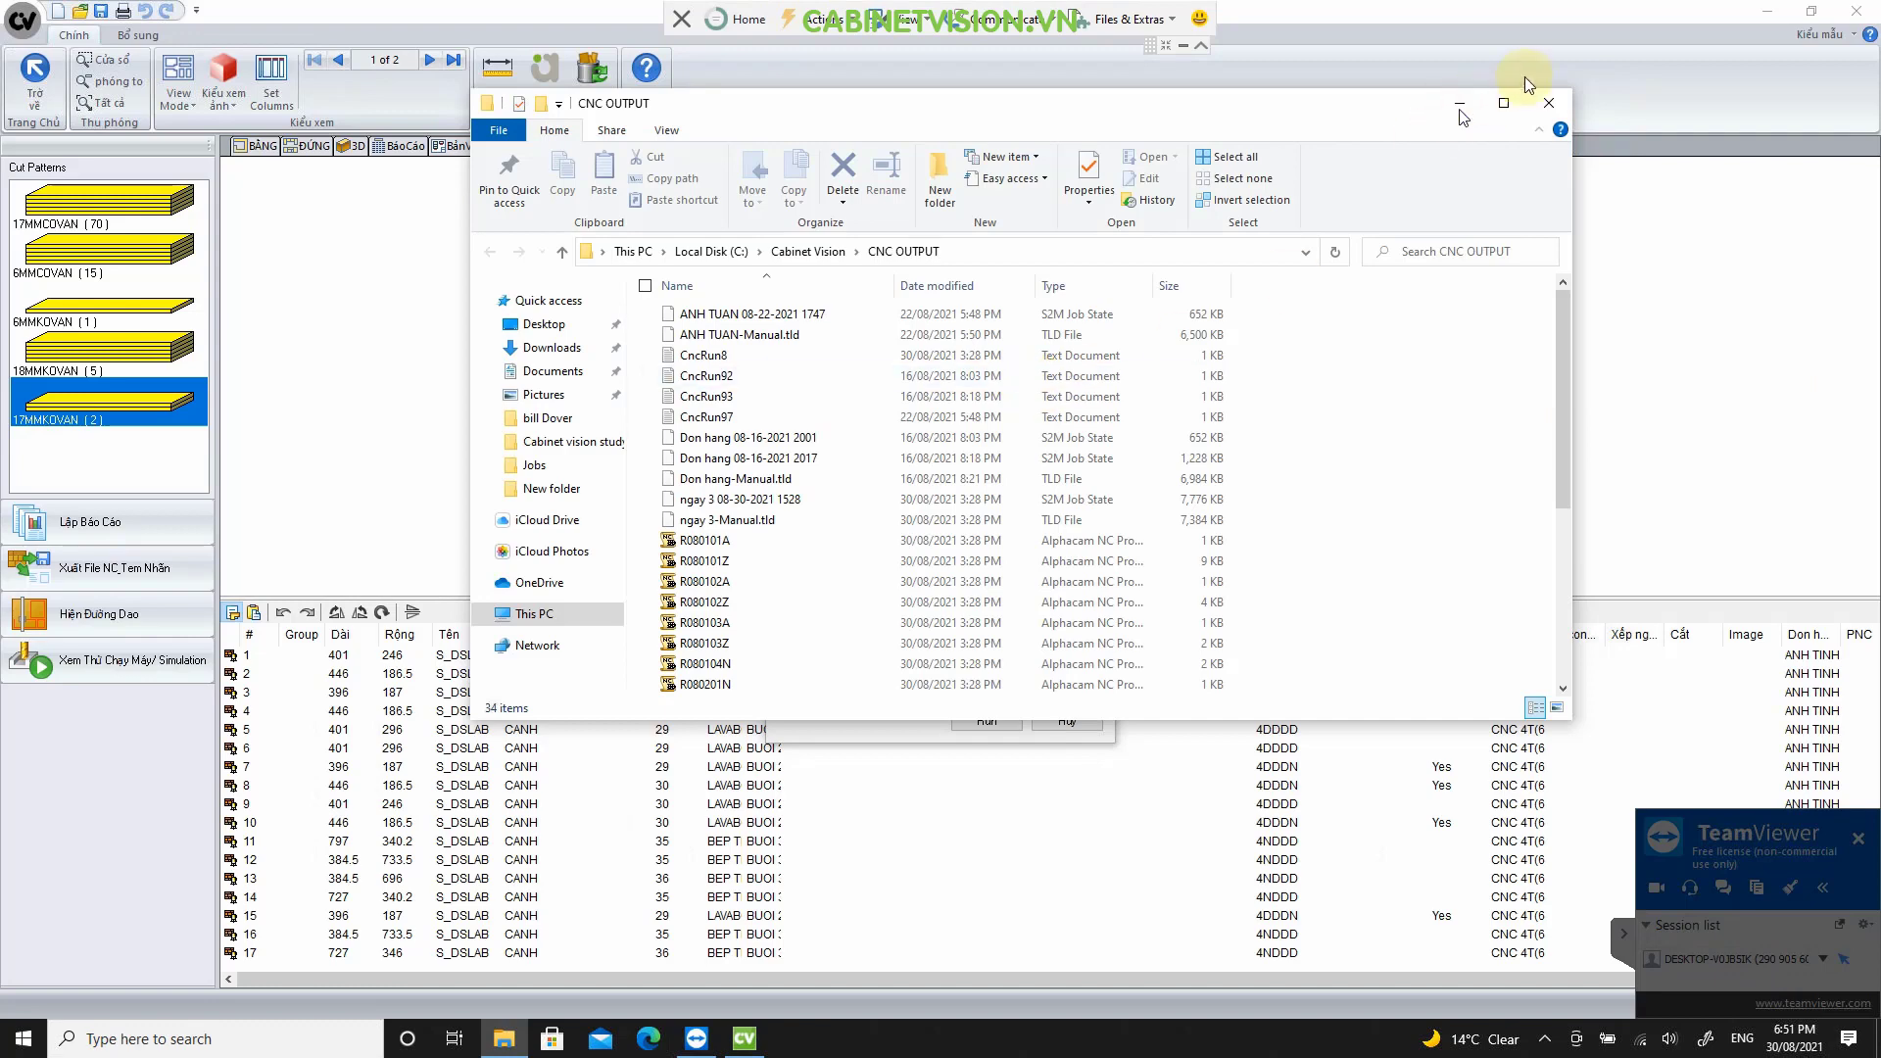
left_click(1504, 103)
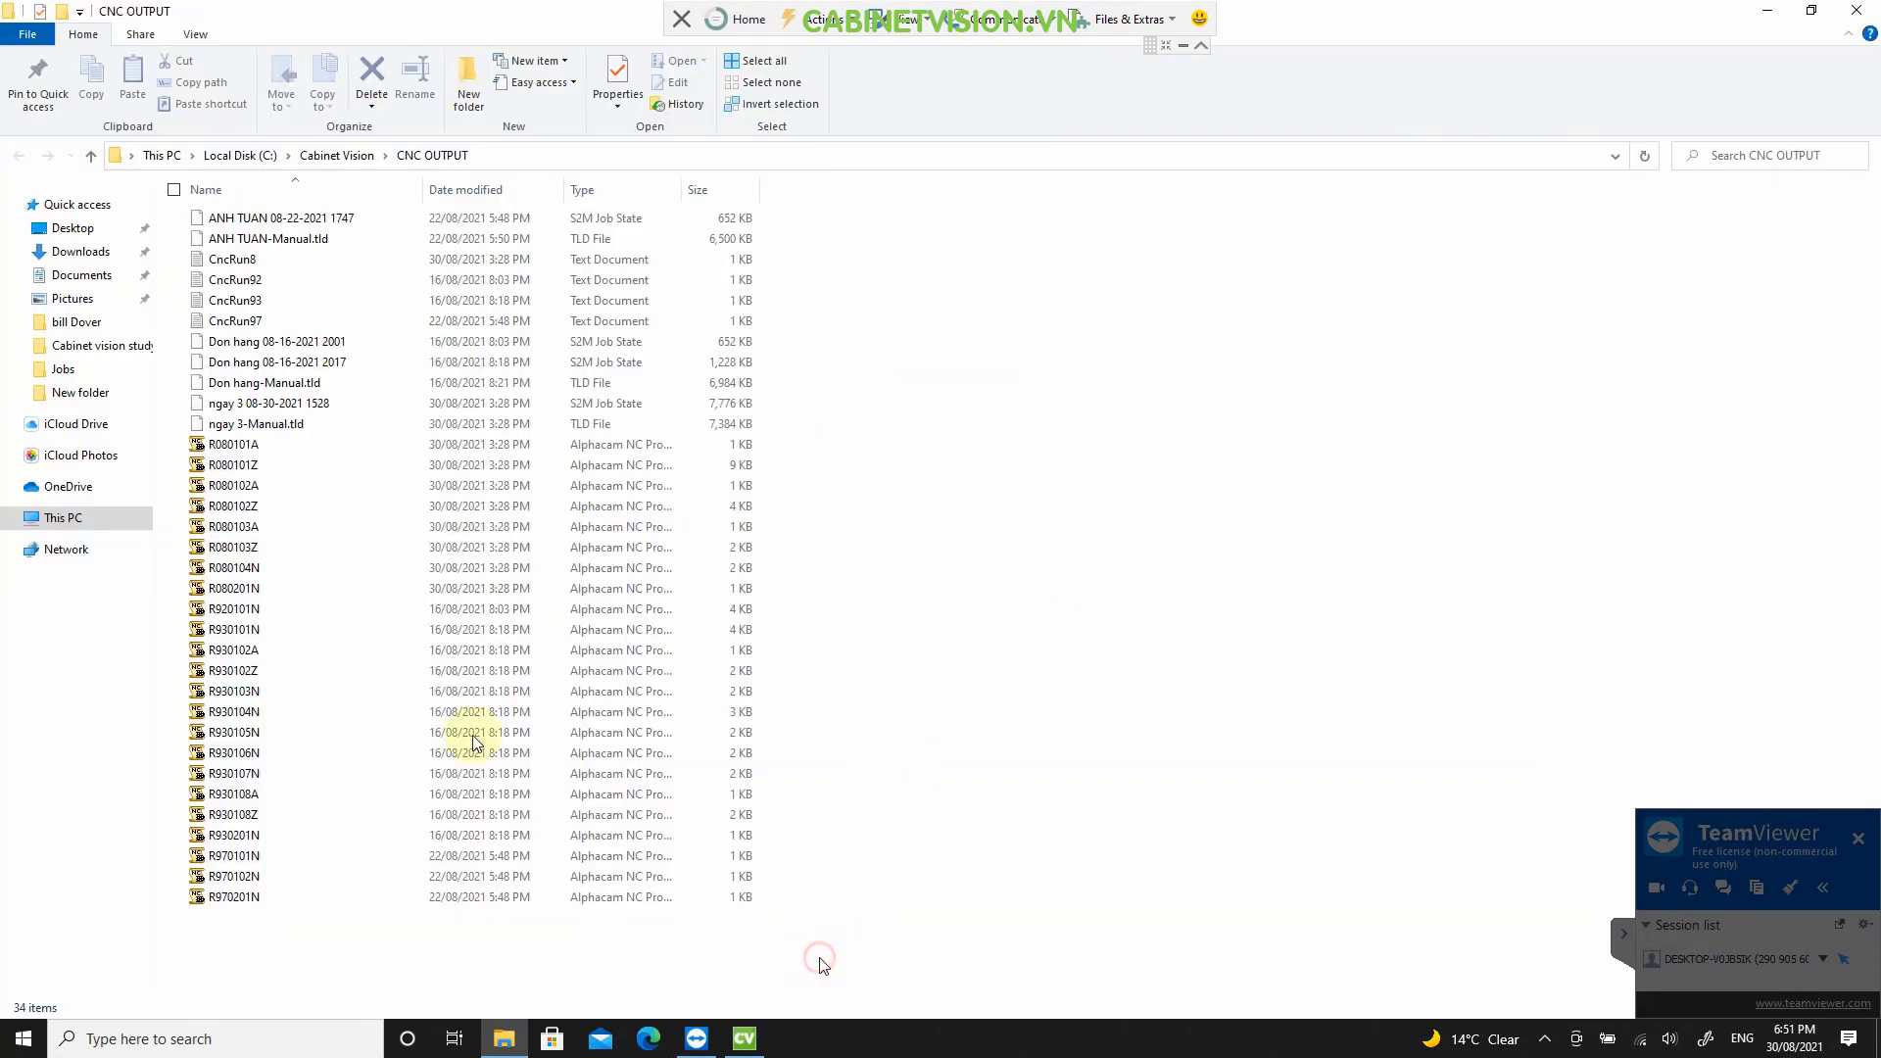
left_click_drag(820, 958, 359, 383)
left_click_drag(287, 240, 263, 193)
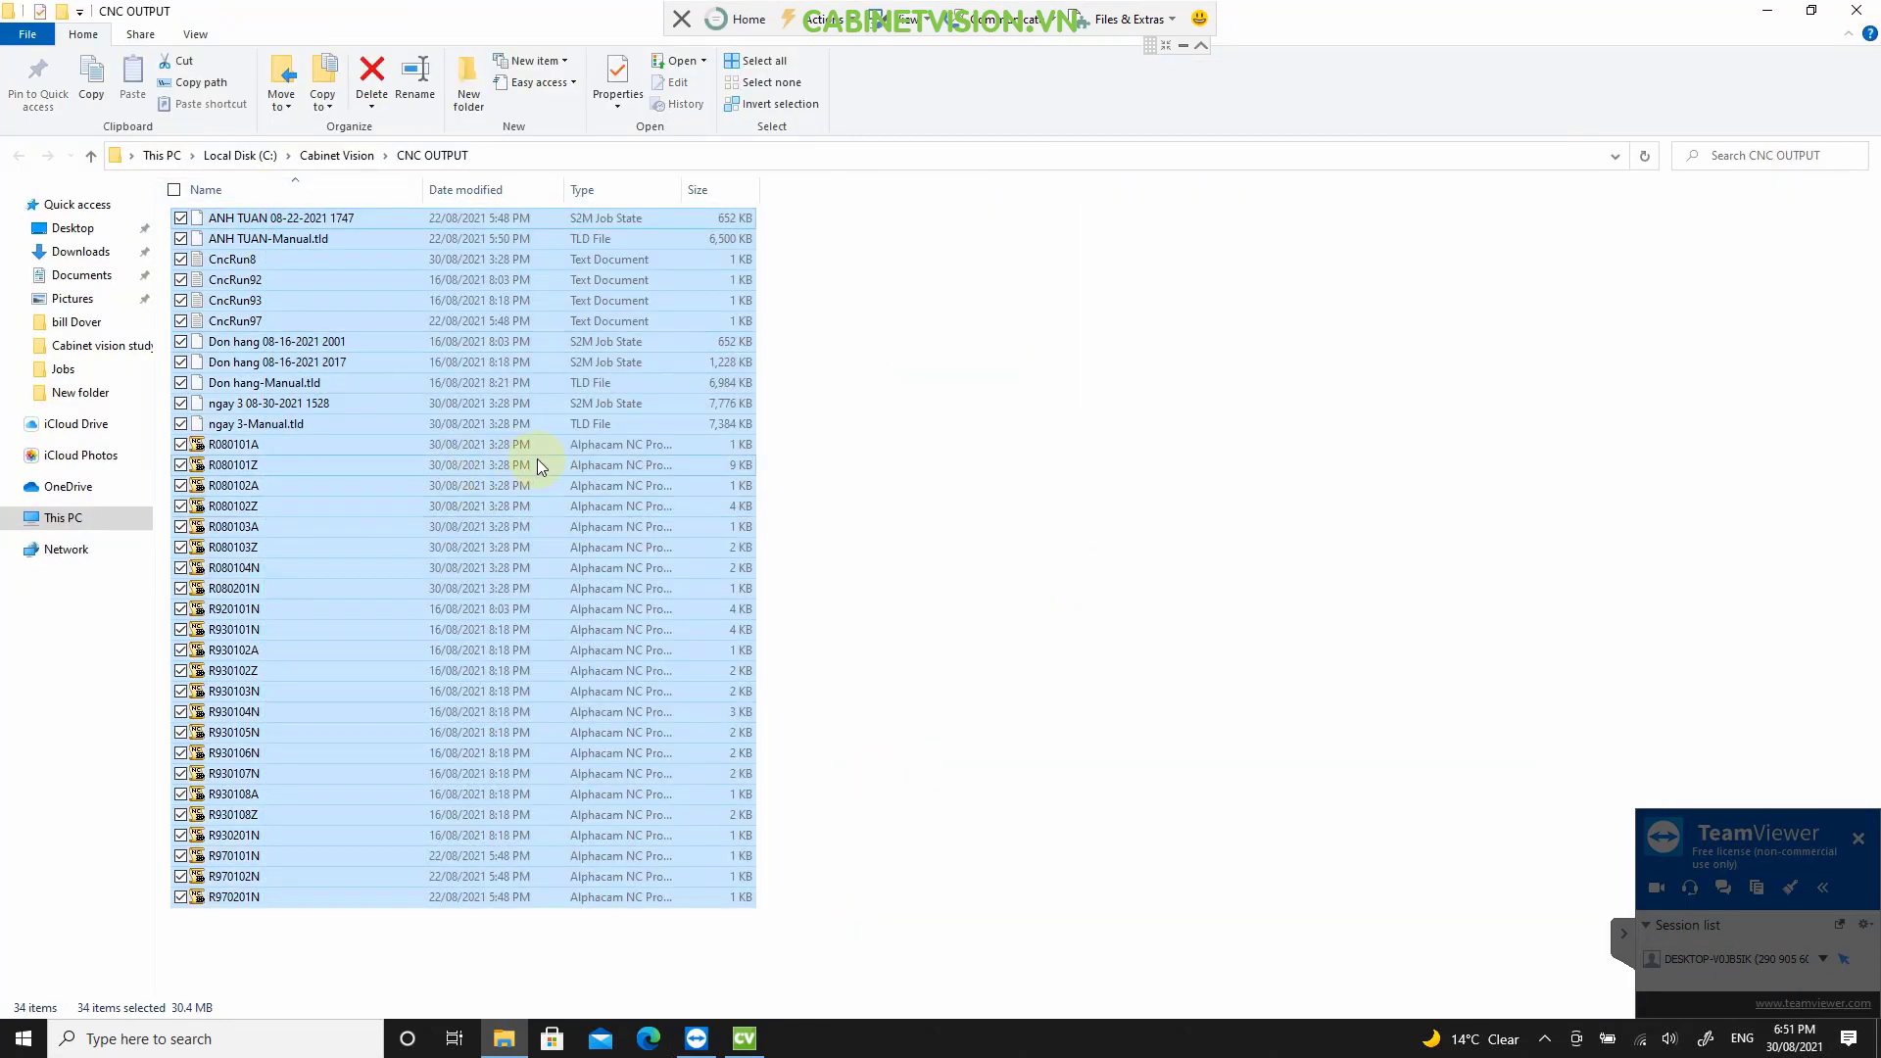
Create a folder named 228, move the old files into it, and start the Cabinet Vision output.
right_click(917, 700)
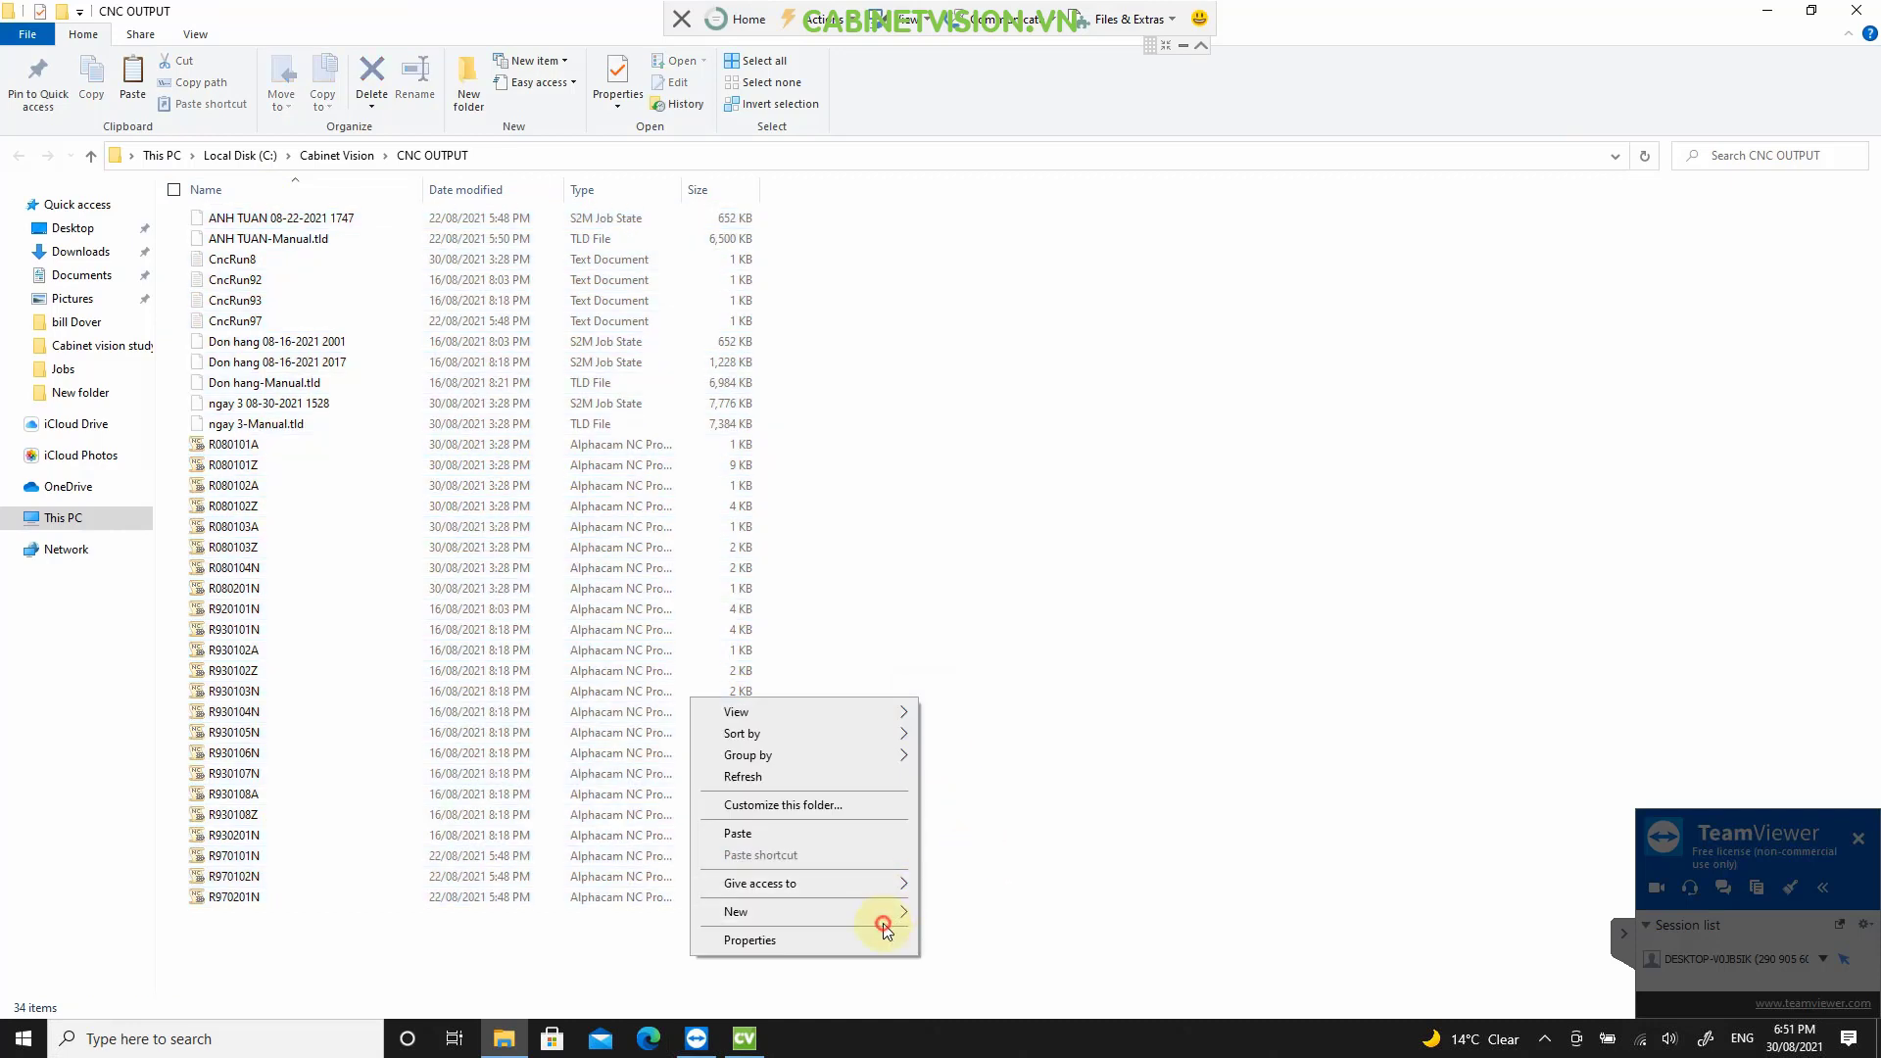
left_click(901, 917)
left_click(970, 601)
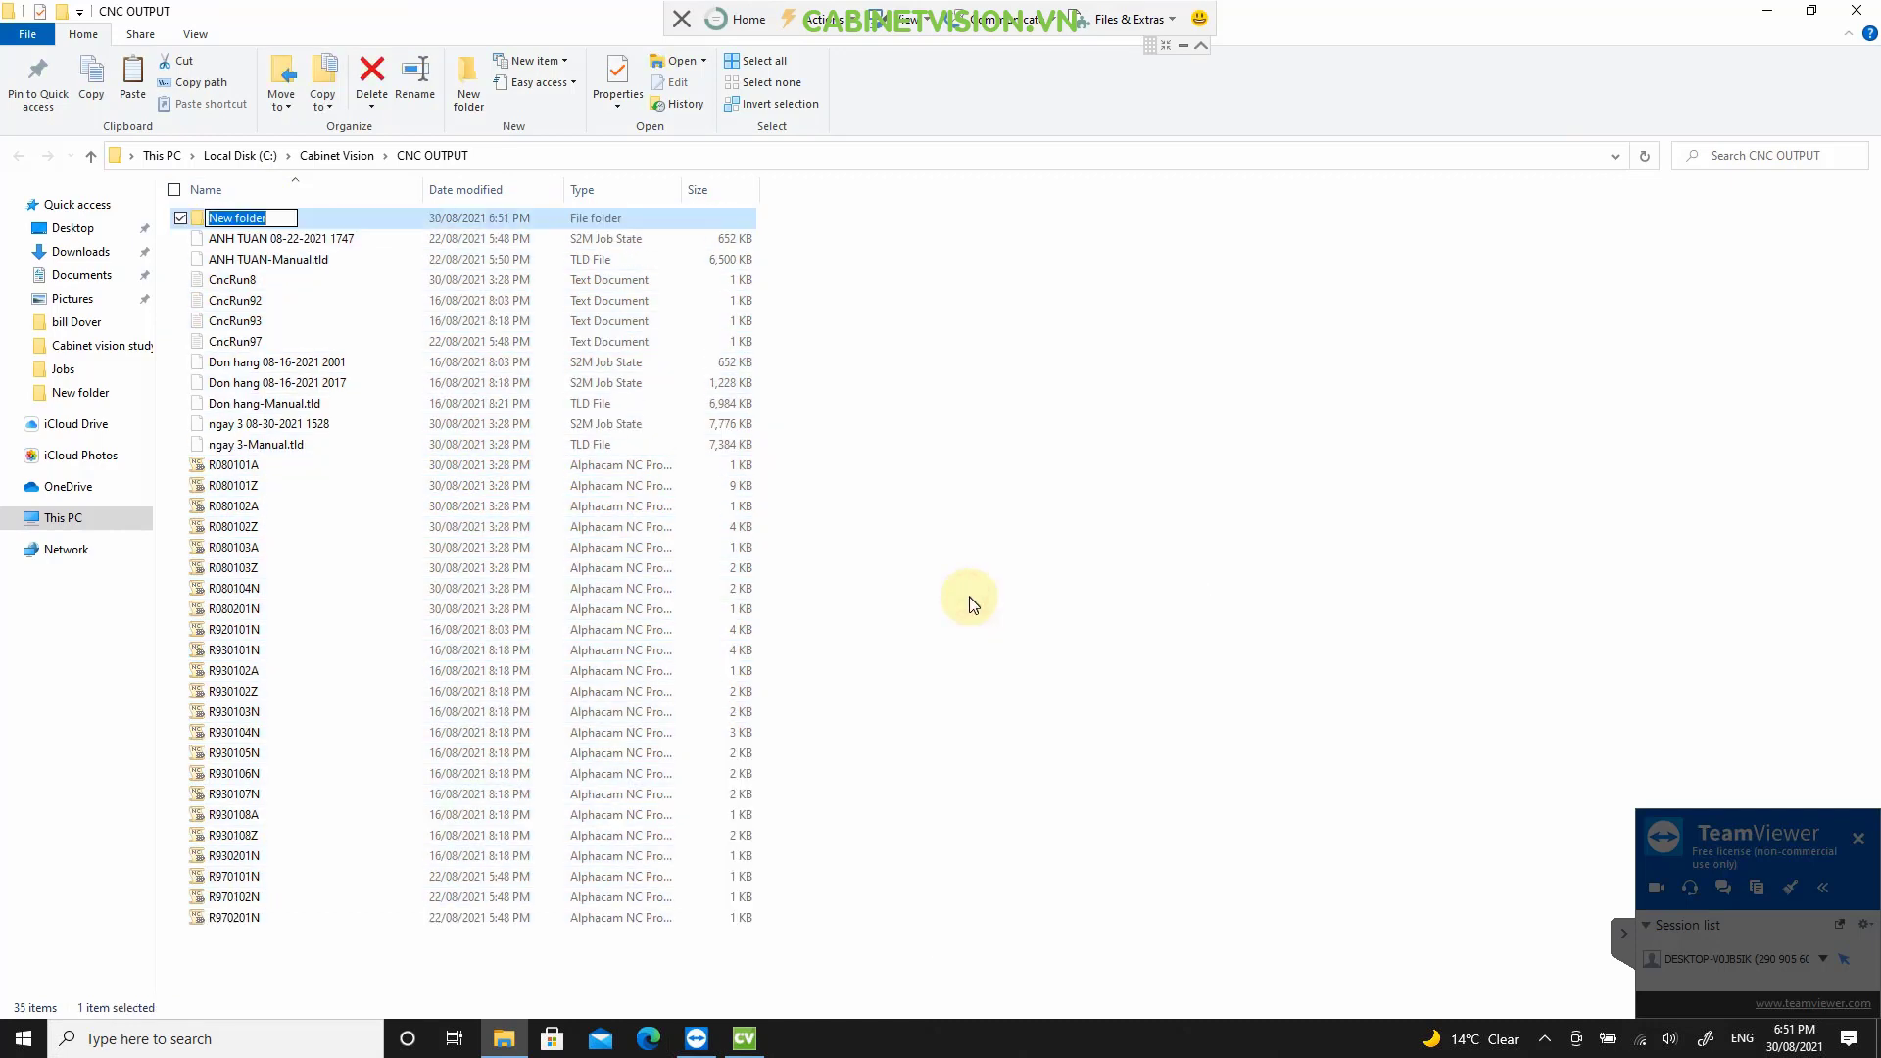
type("228")
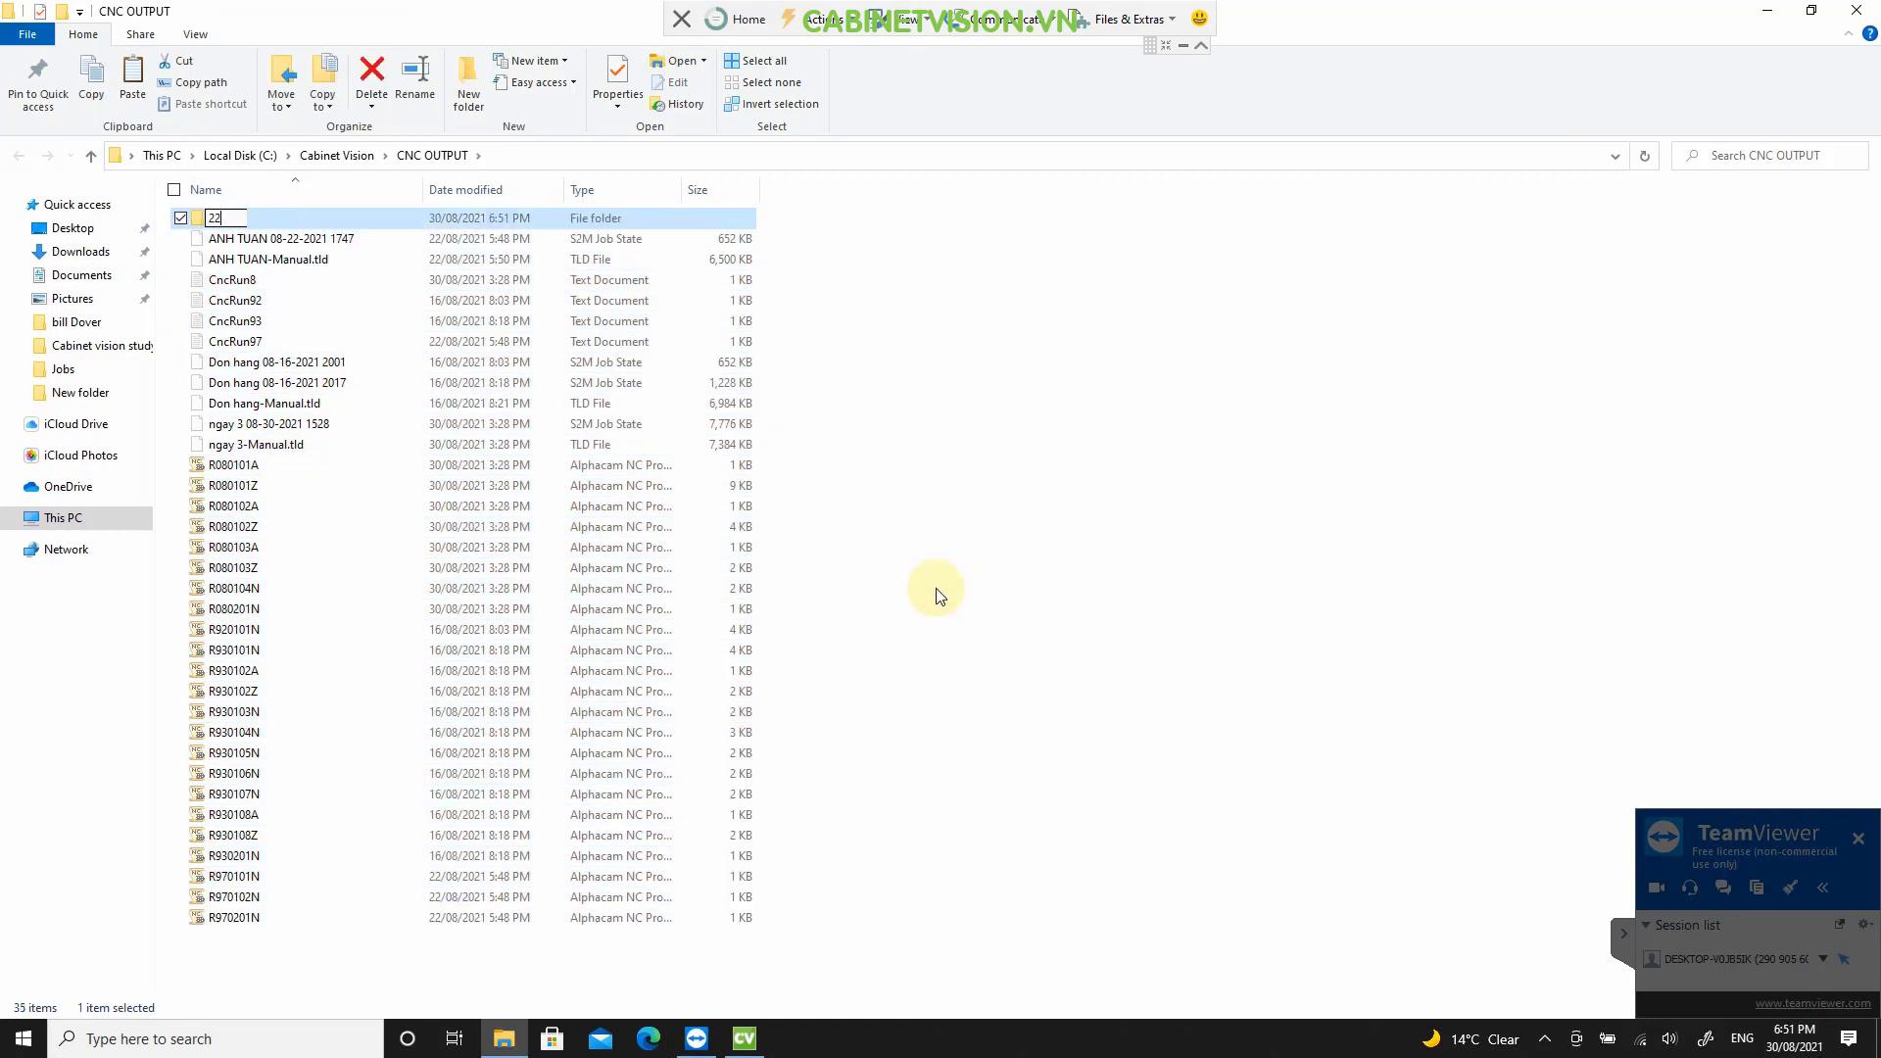
key("Return")
key("Return")
left_click(855, 597)
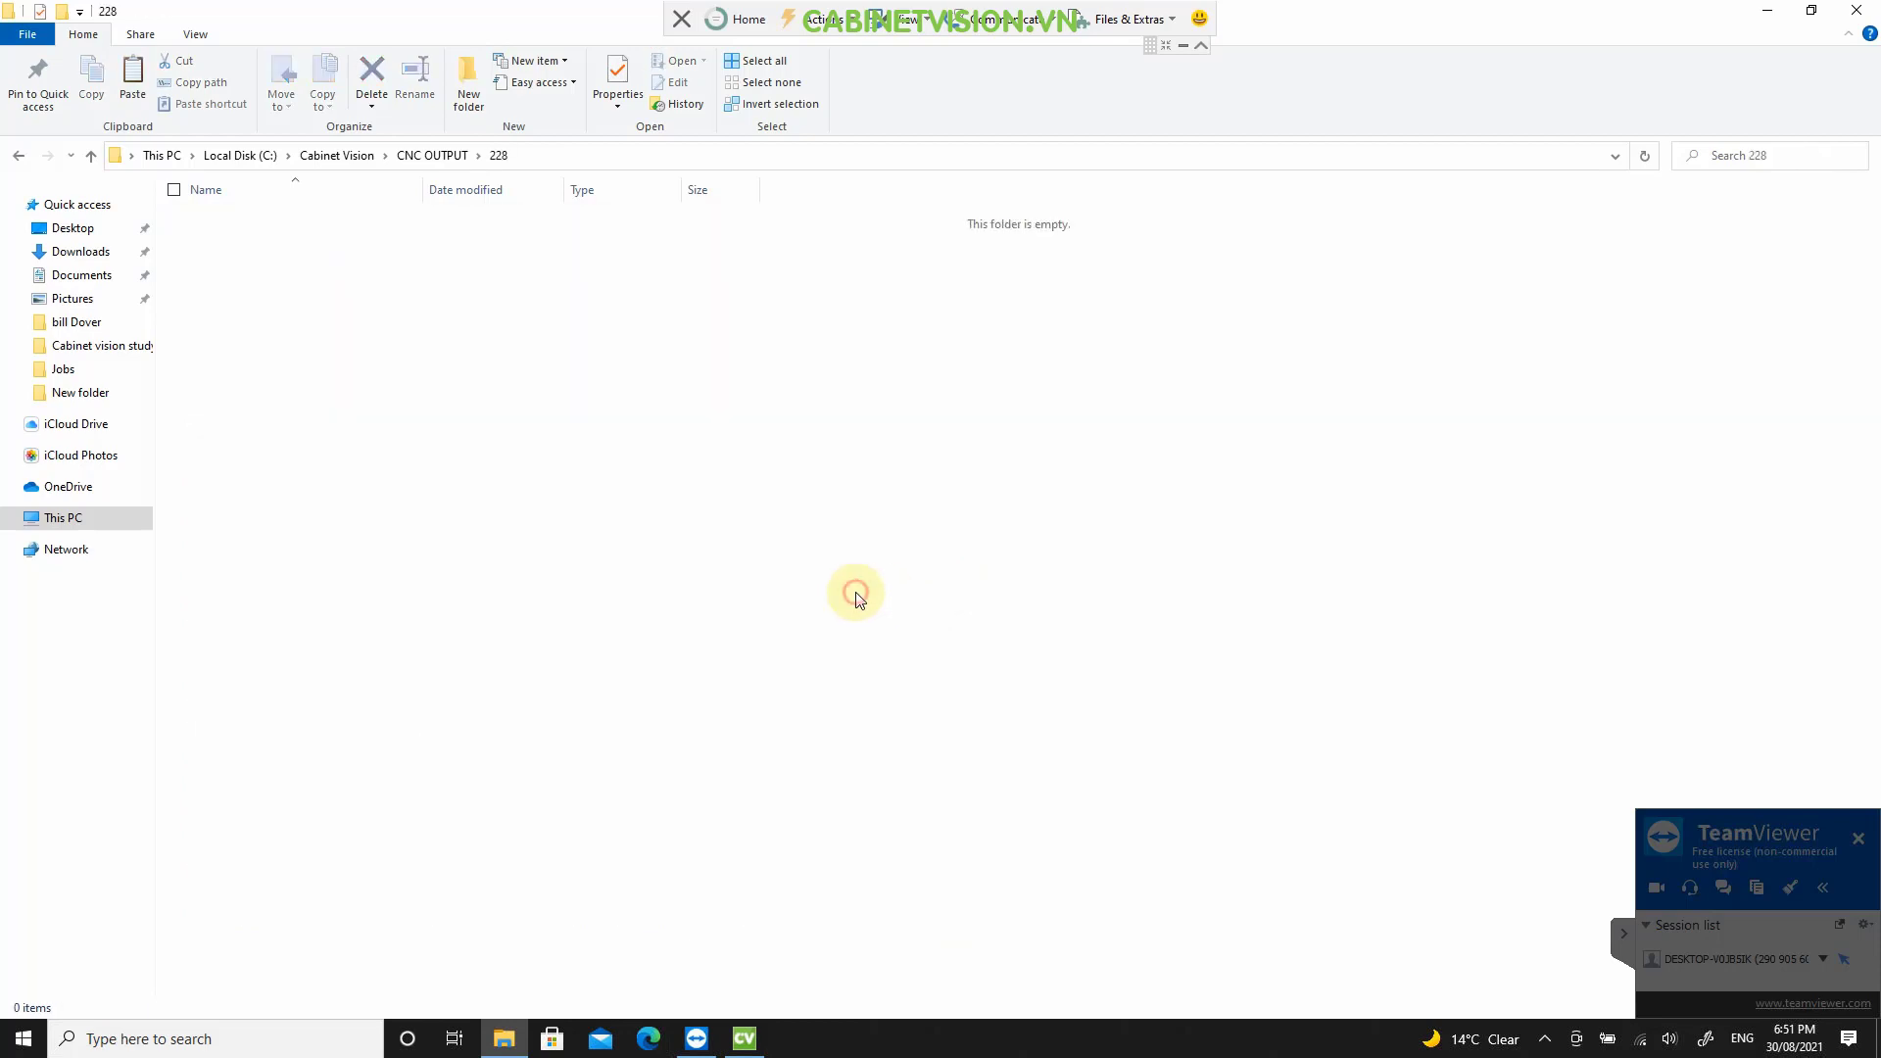
key("ctrl+v")
key("alt+Left")
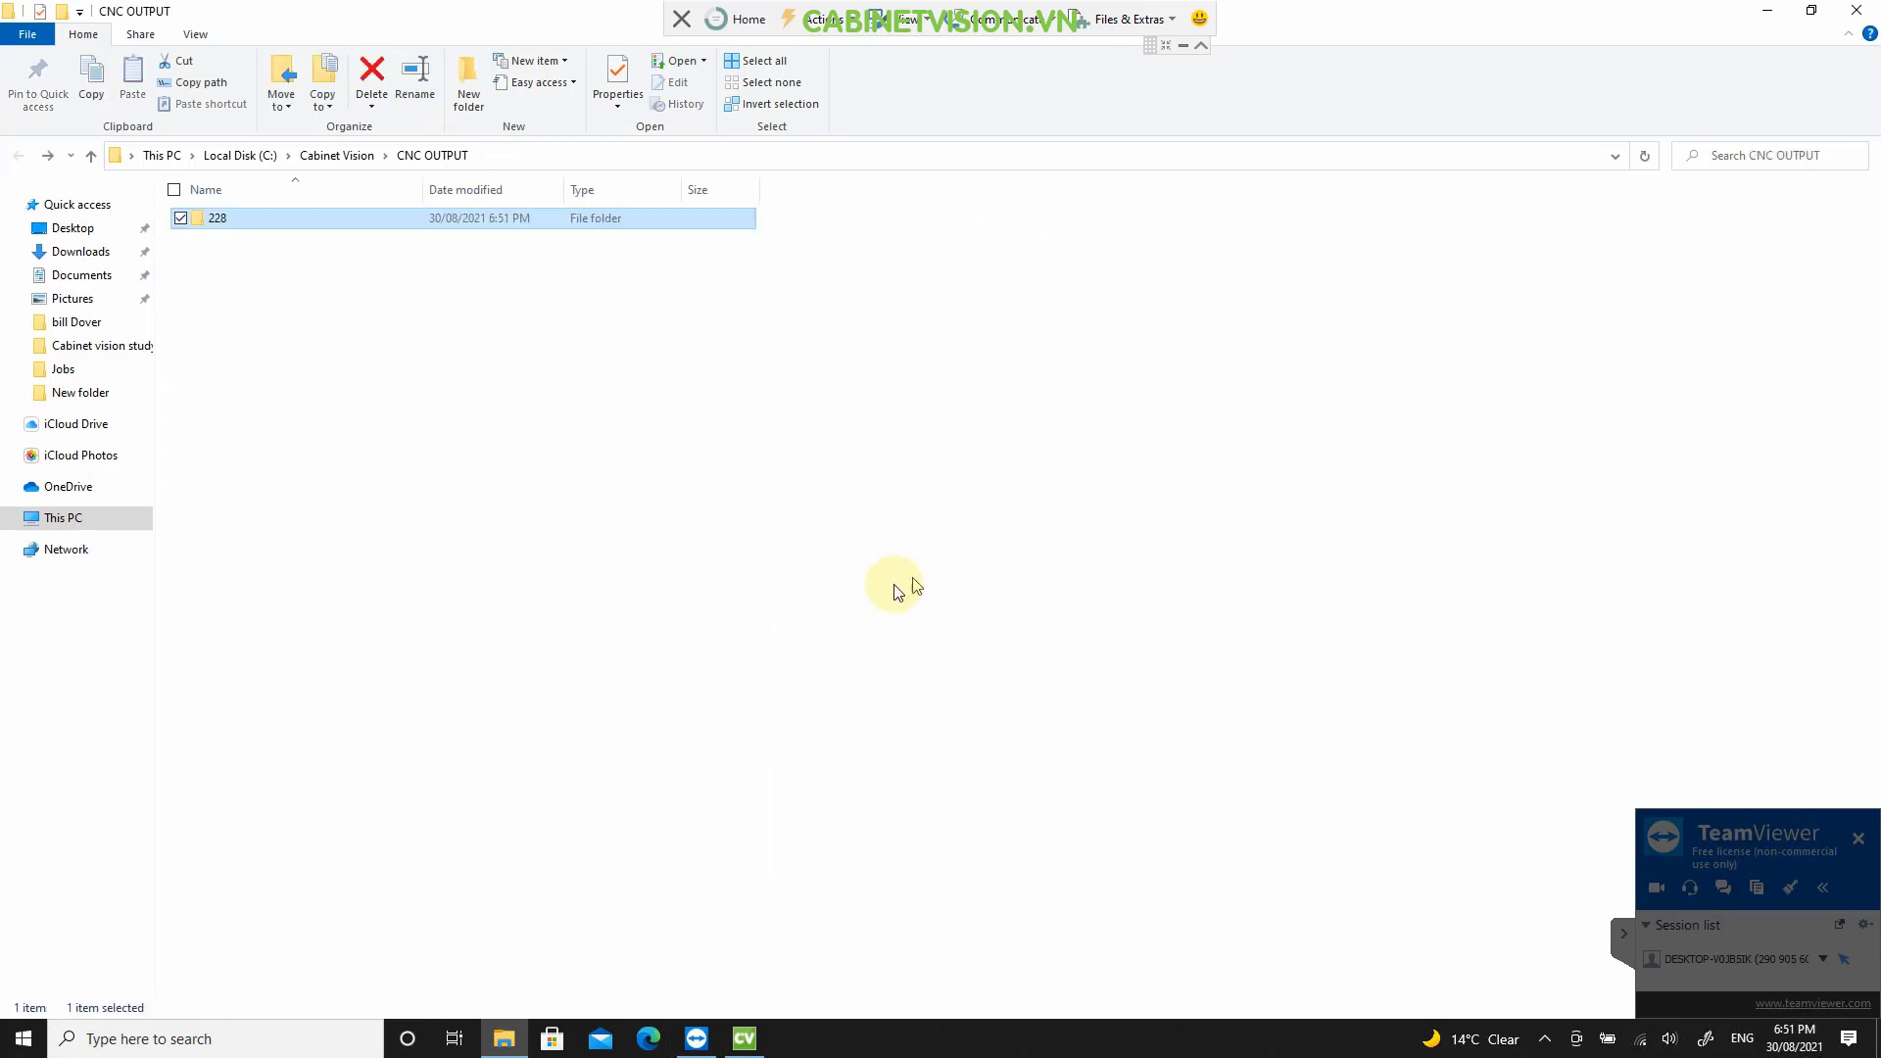
left_click(542, 516)
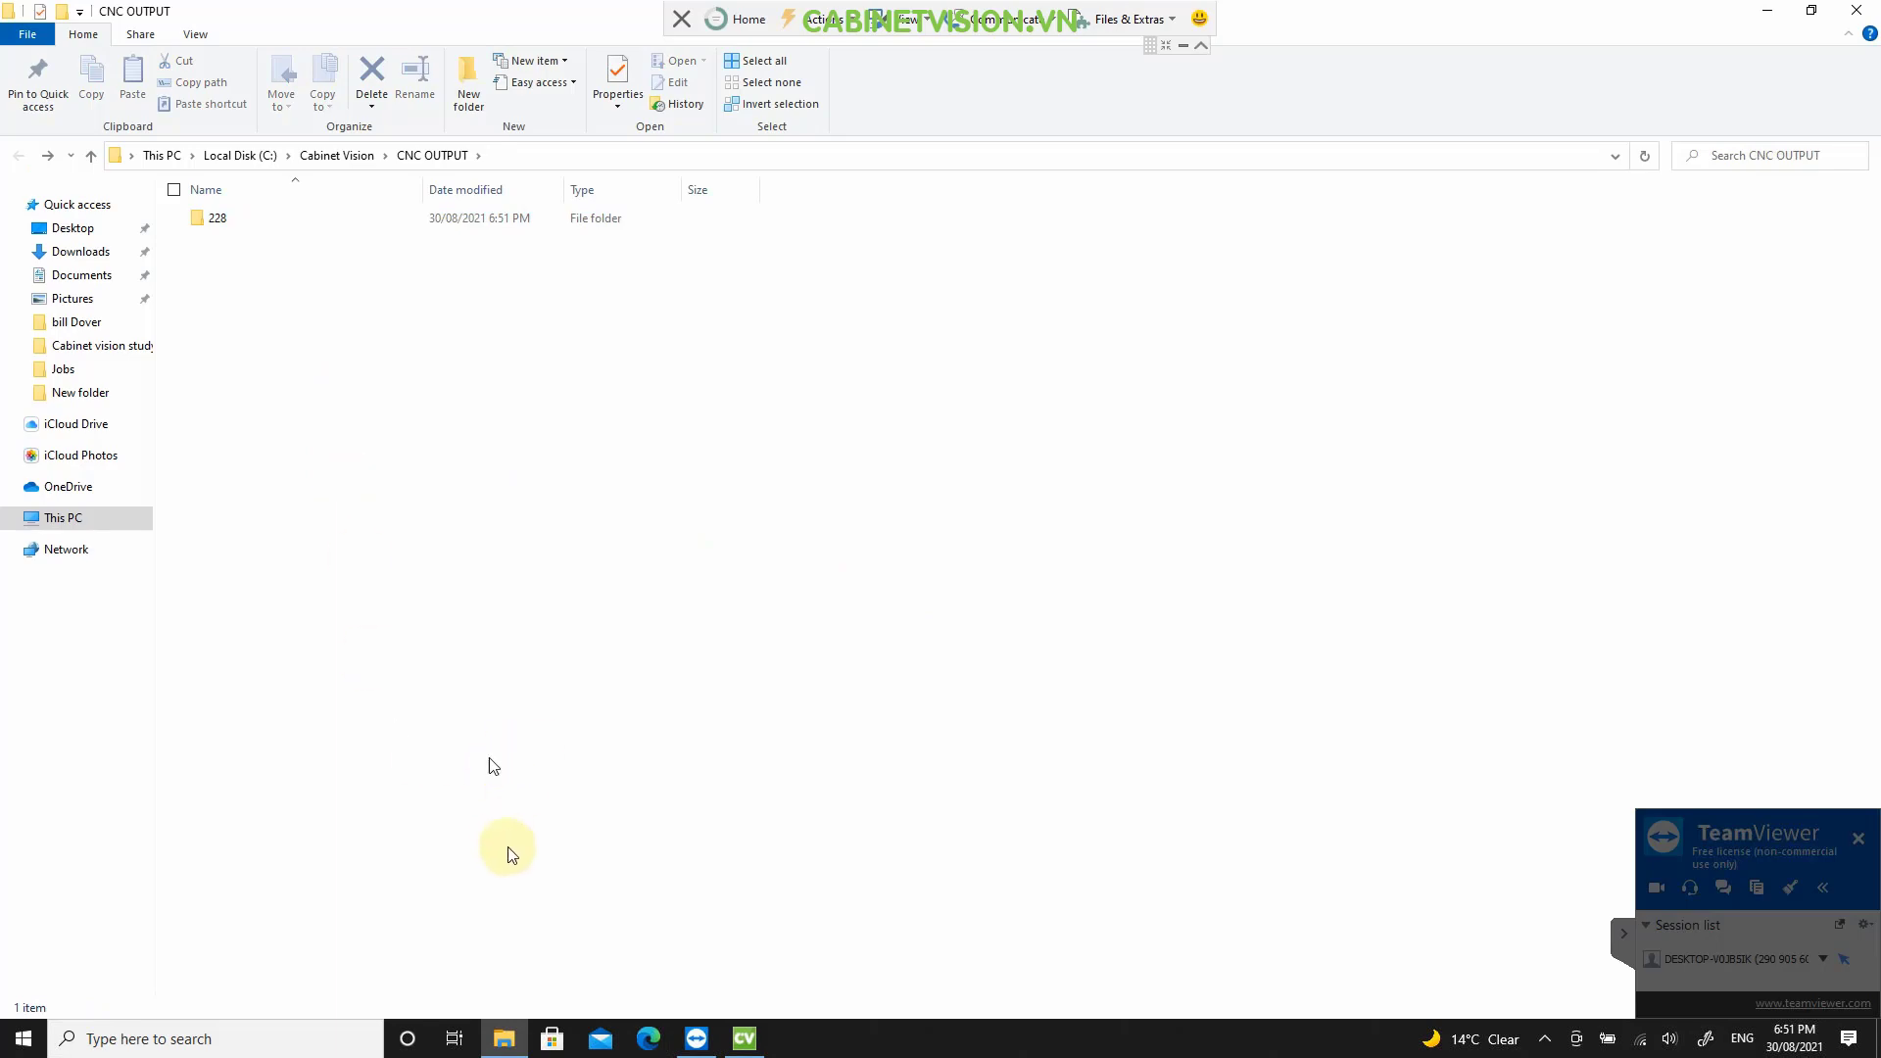
left_click(747, 1041)
left_click(984, 723)
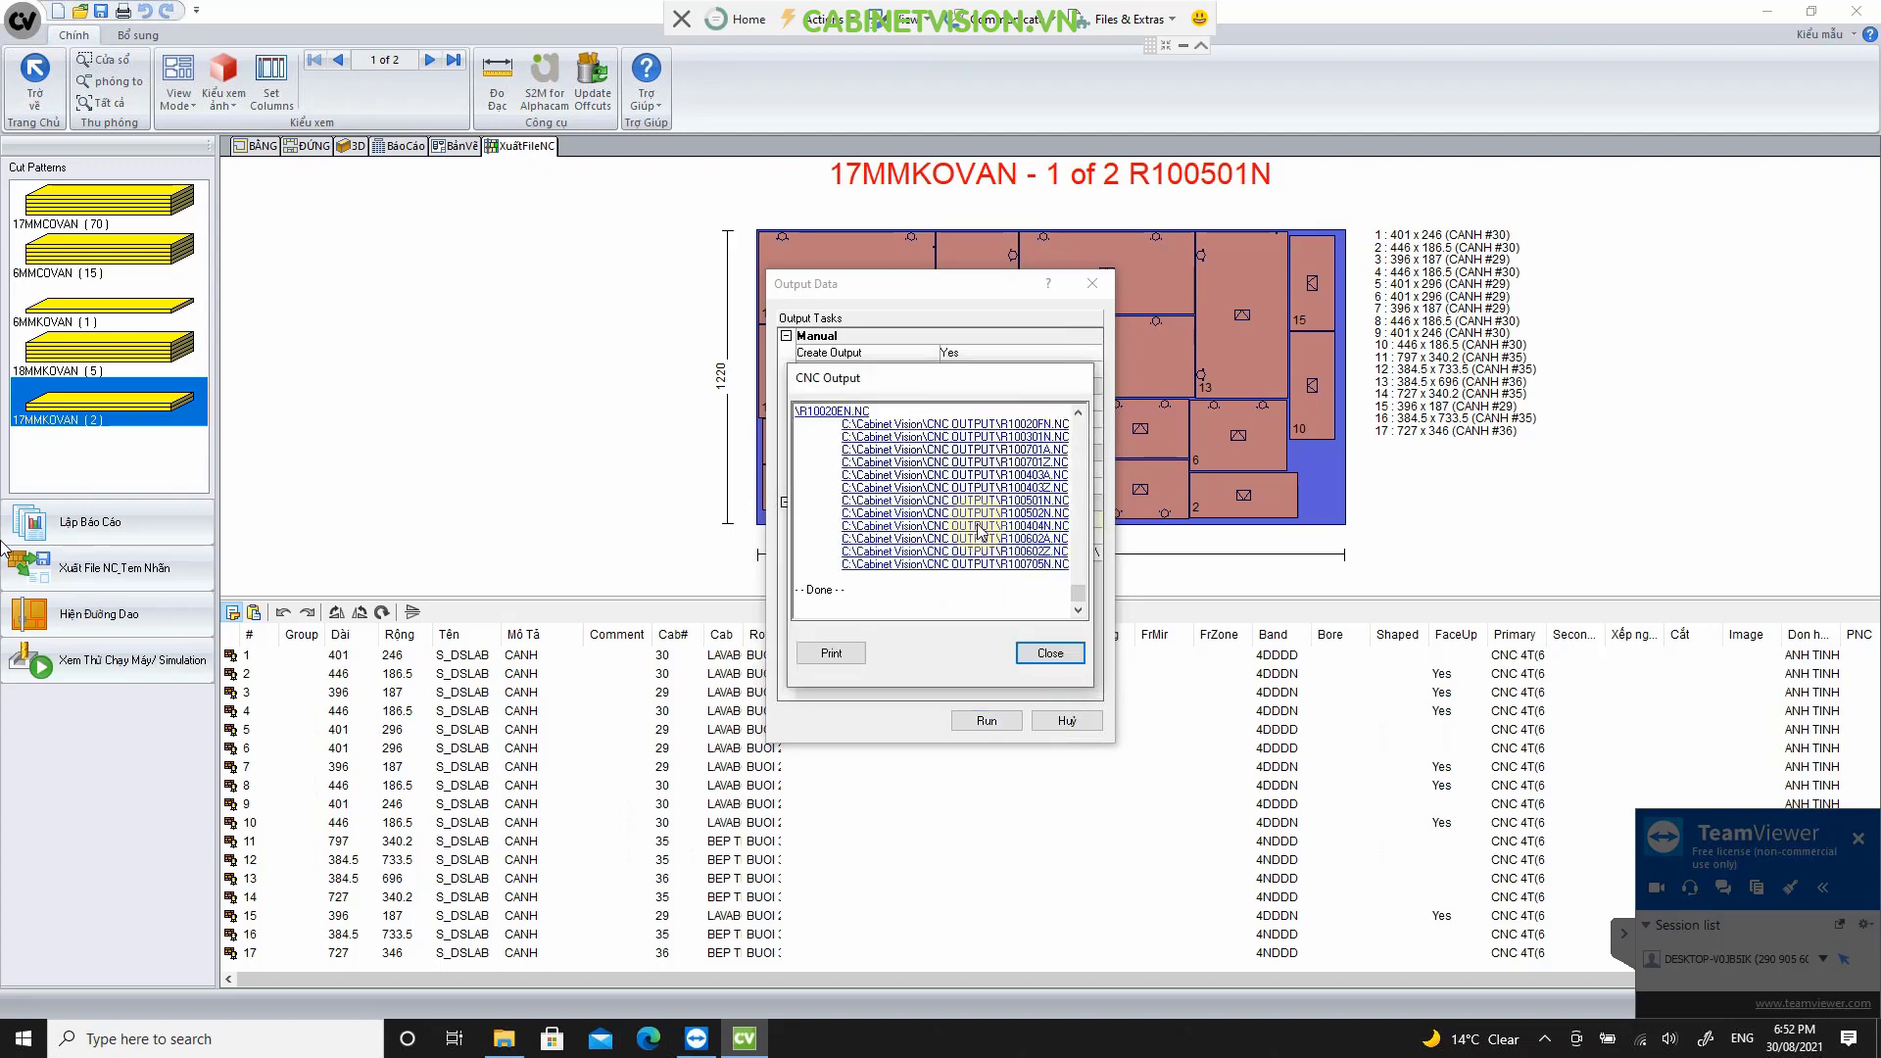
Close the finished output file list and dismiss the successful output report.
left_click(1044, 658)
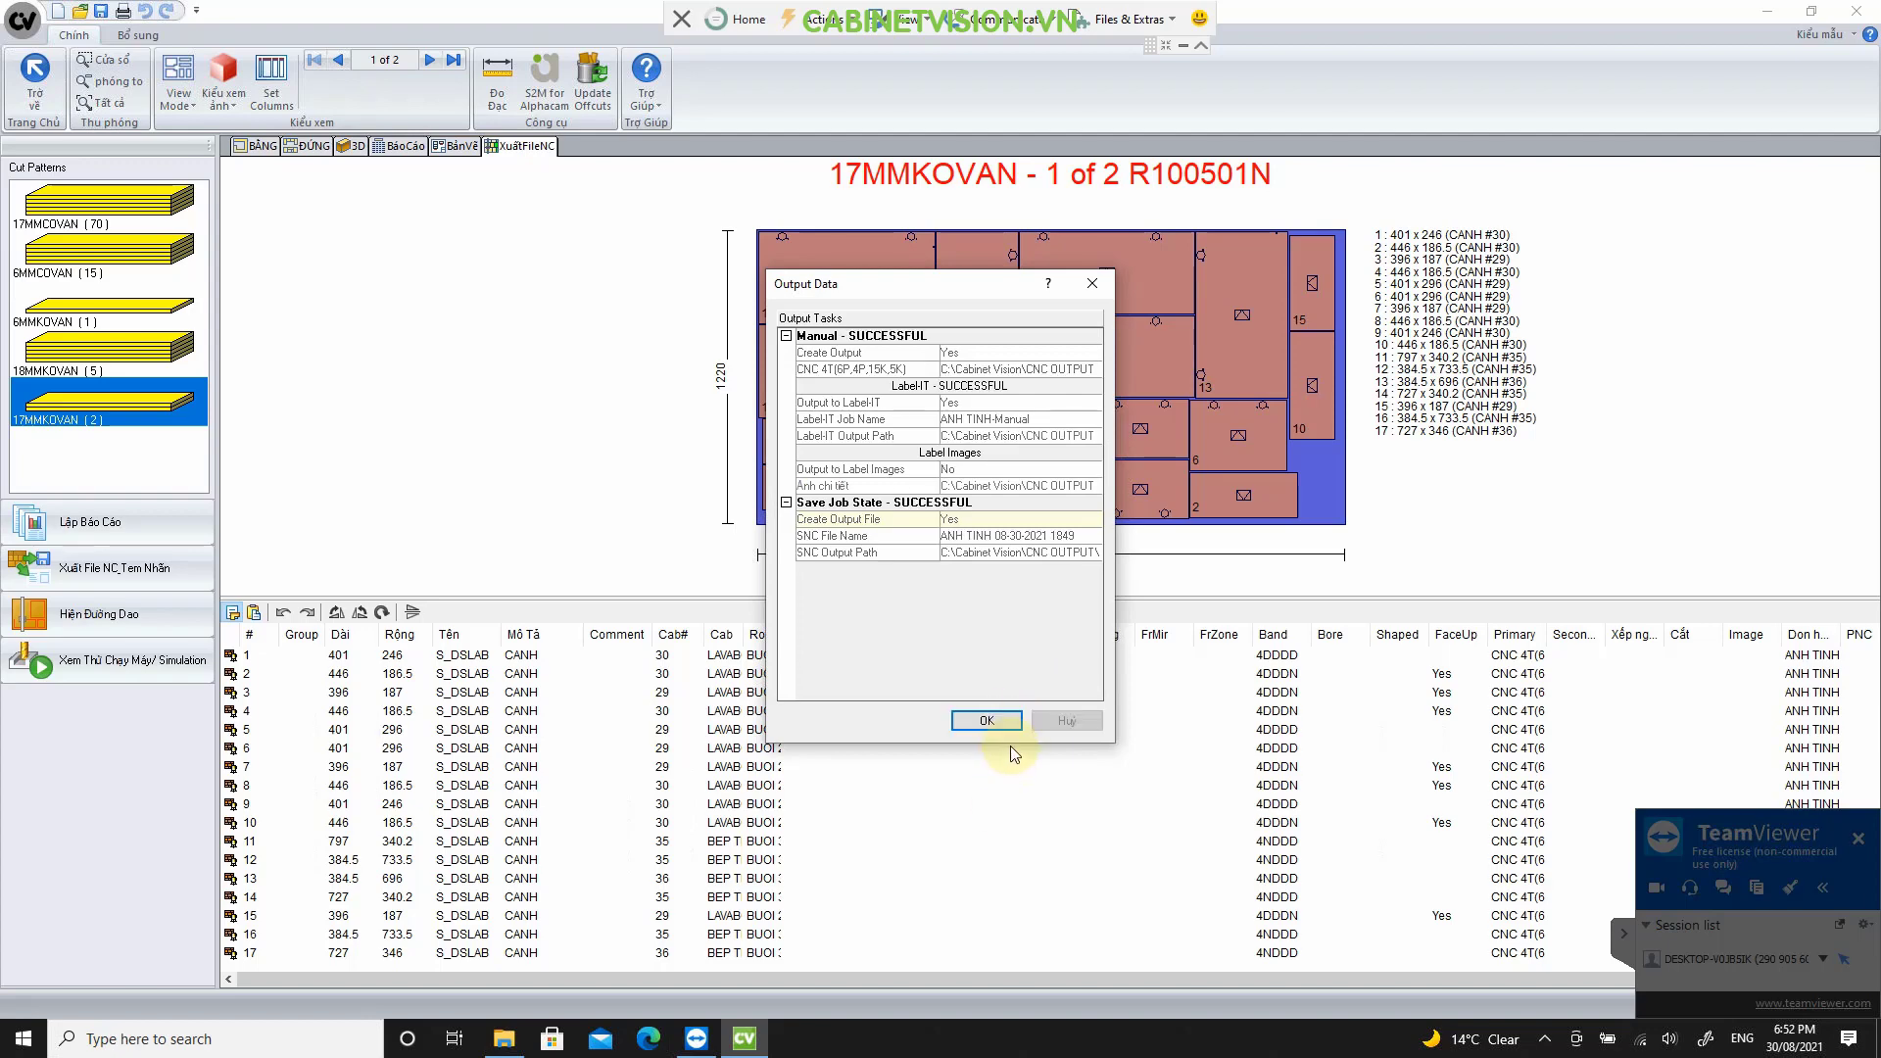
left_click(1009, 721)
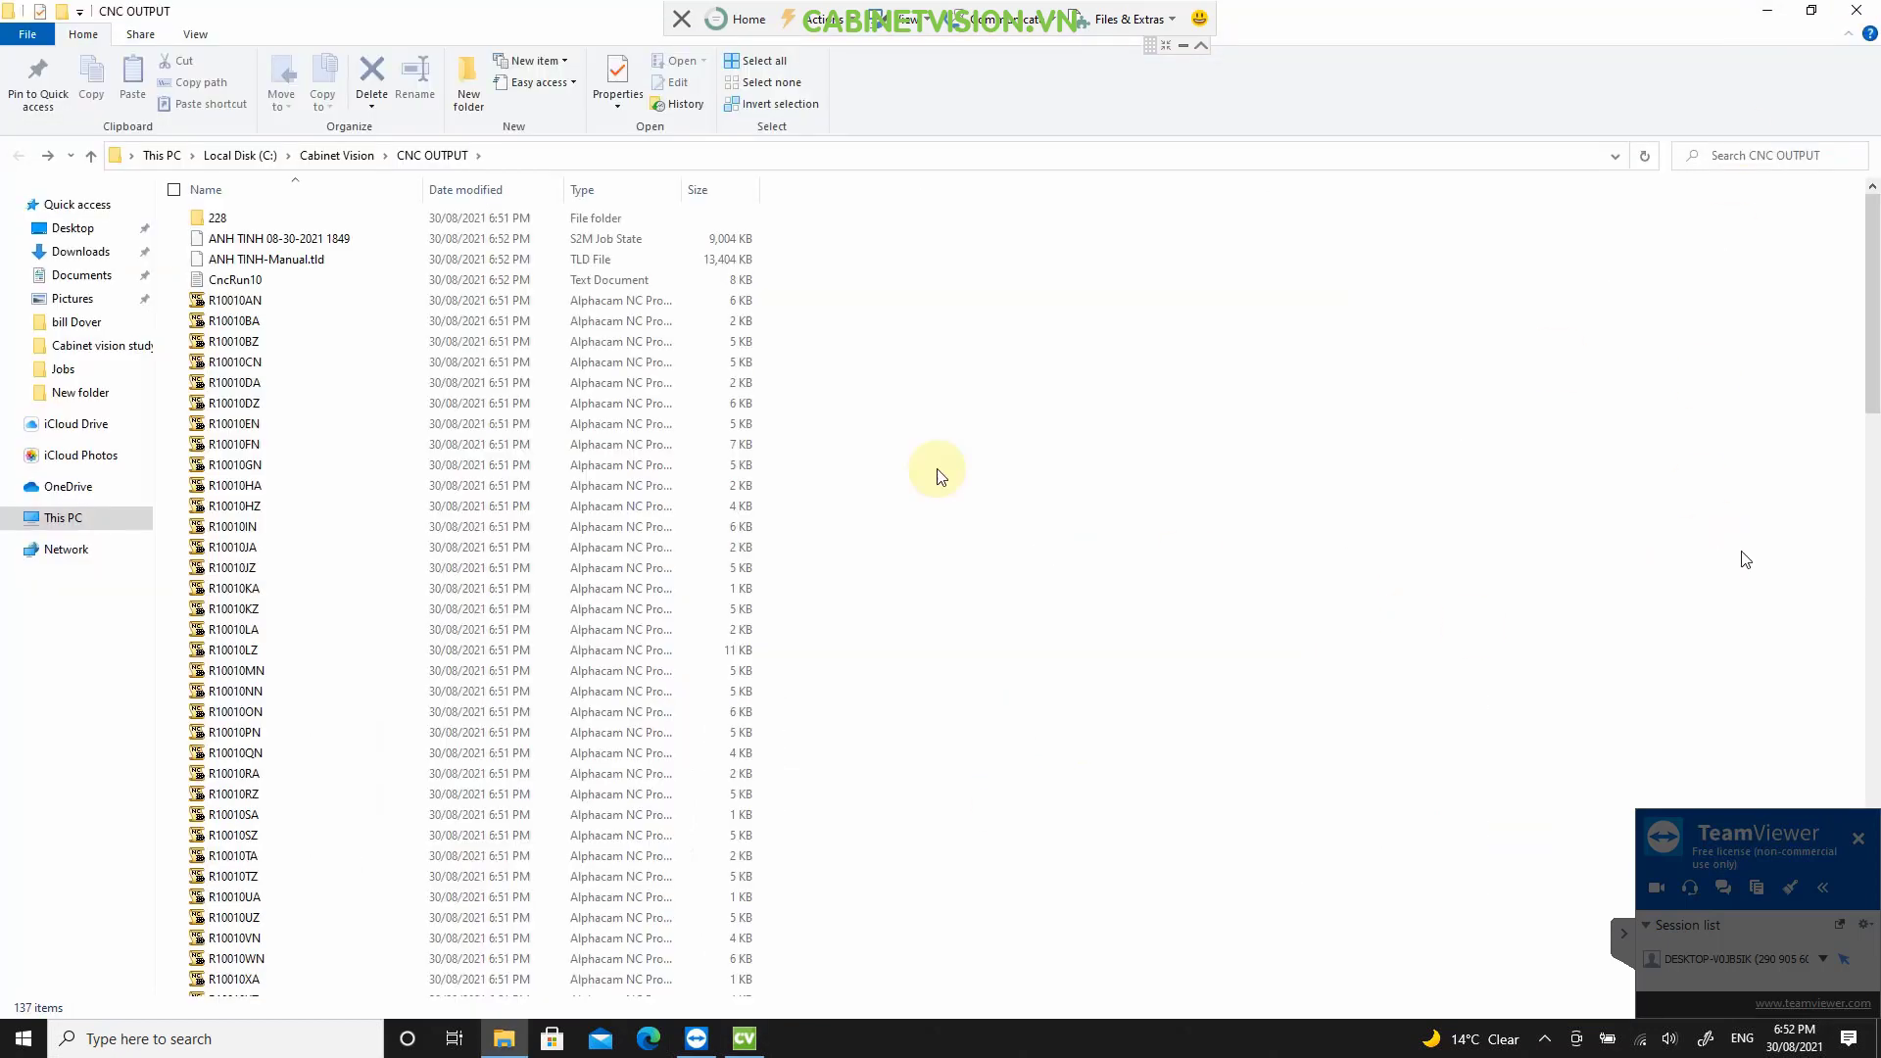
Switch the CNC OUTPUT folder's file list to Details view.
scroll(823, 369, "down", 20)
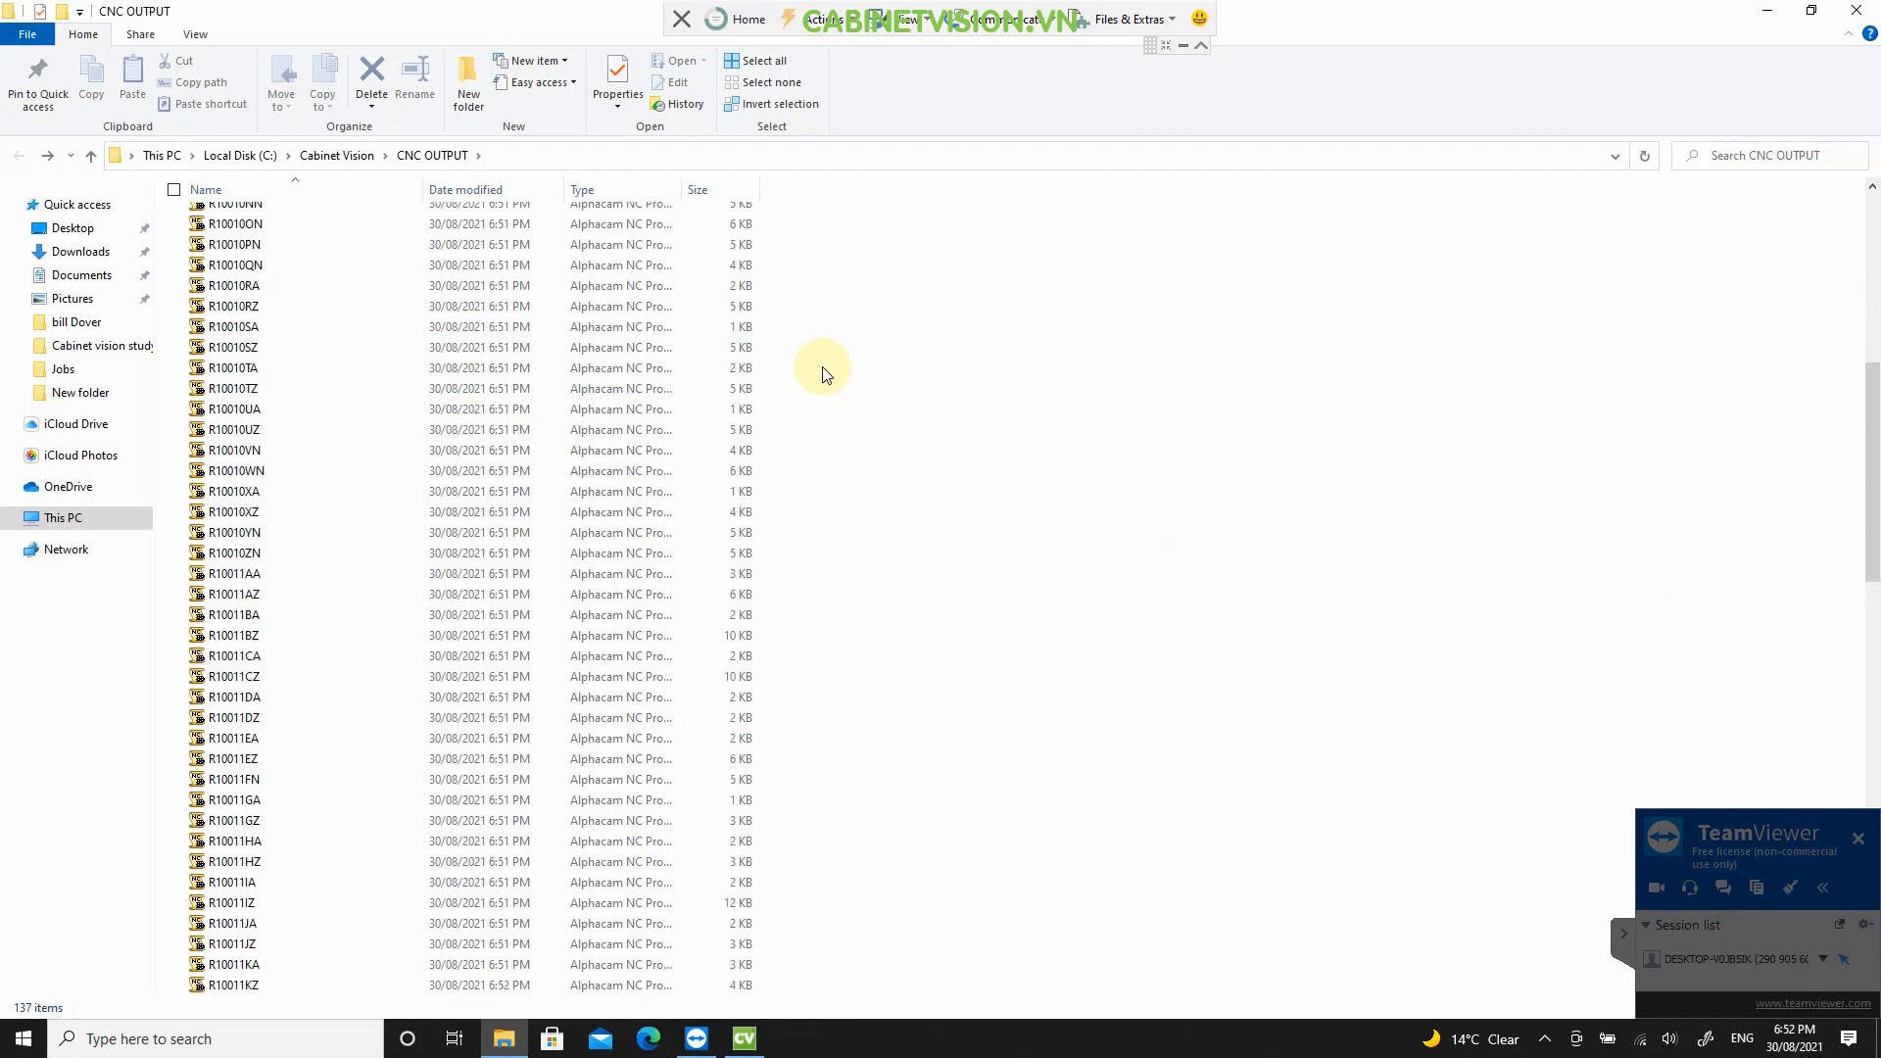
scroll(868, 486, "down", 2, "ctrl")
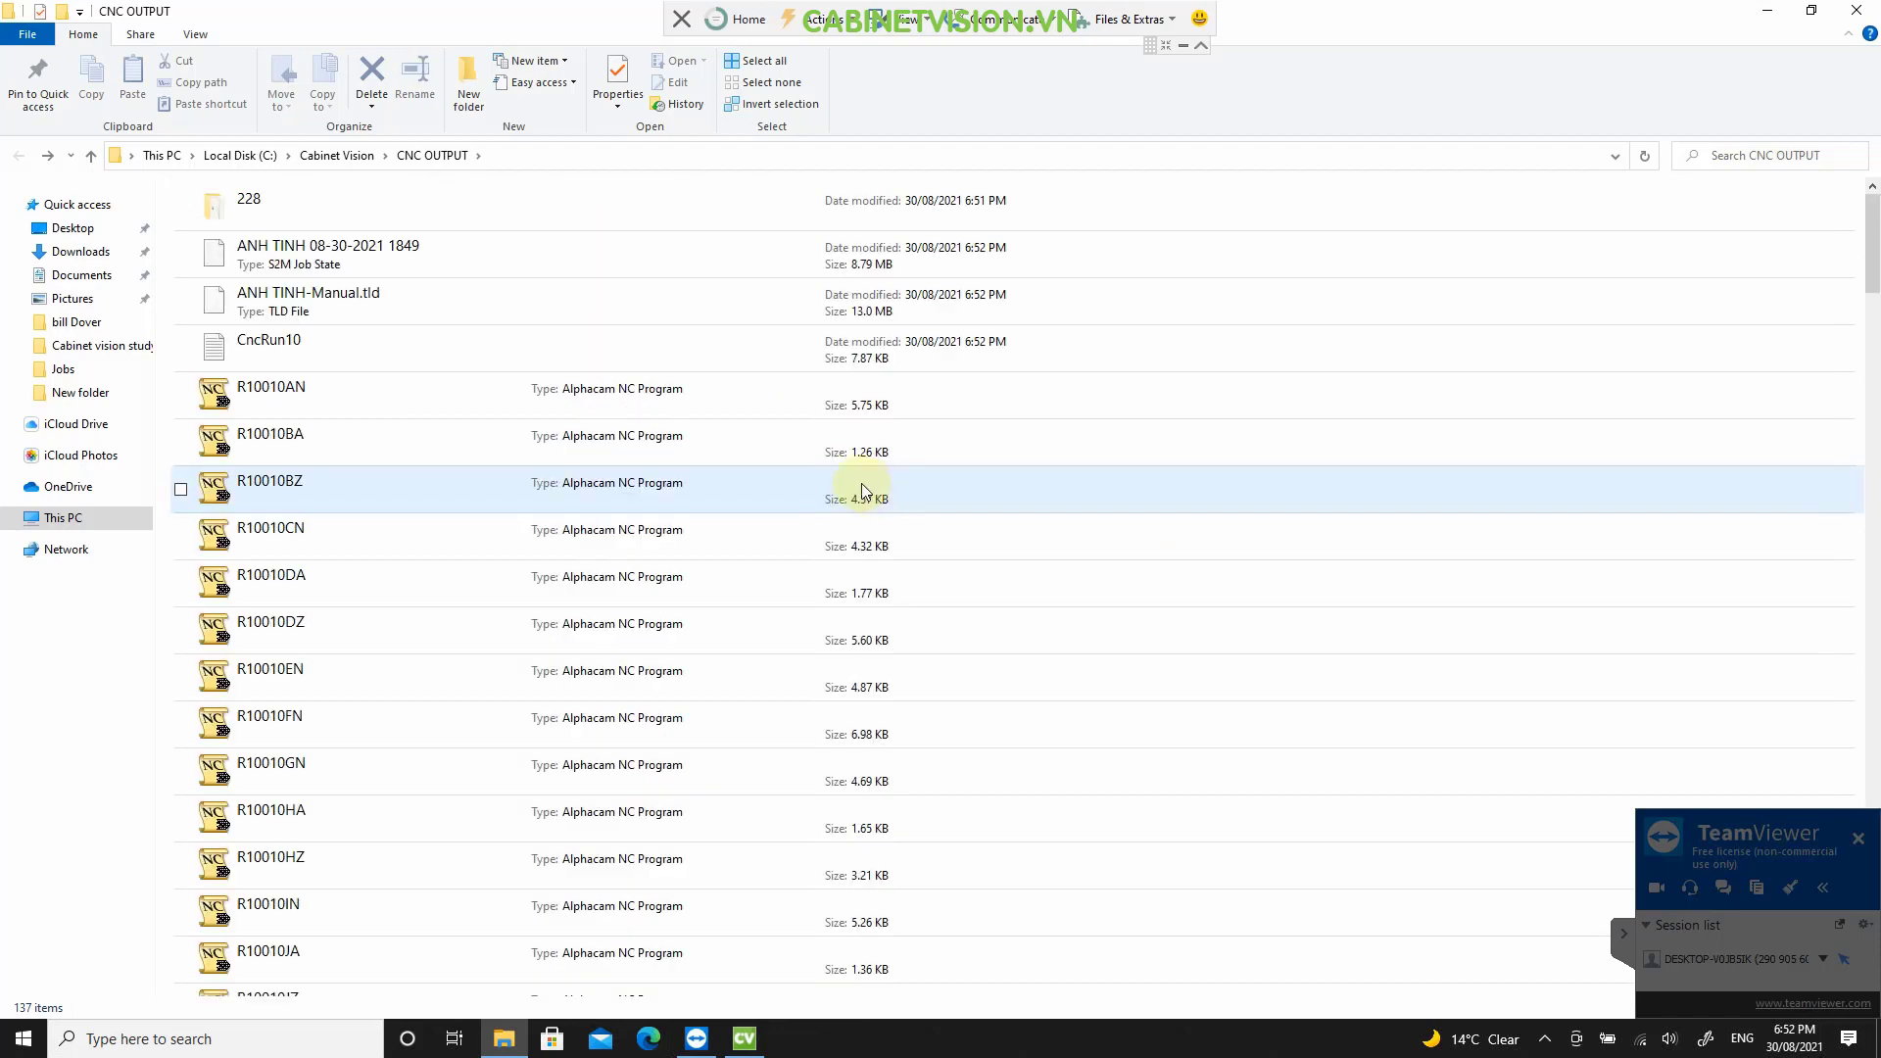
scroll(861, 484, "down", 5)
right_click(1213, 456)
mouse_move(1174, 471)
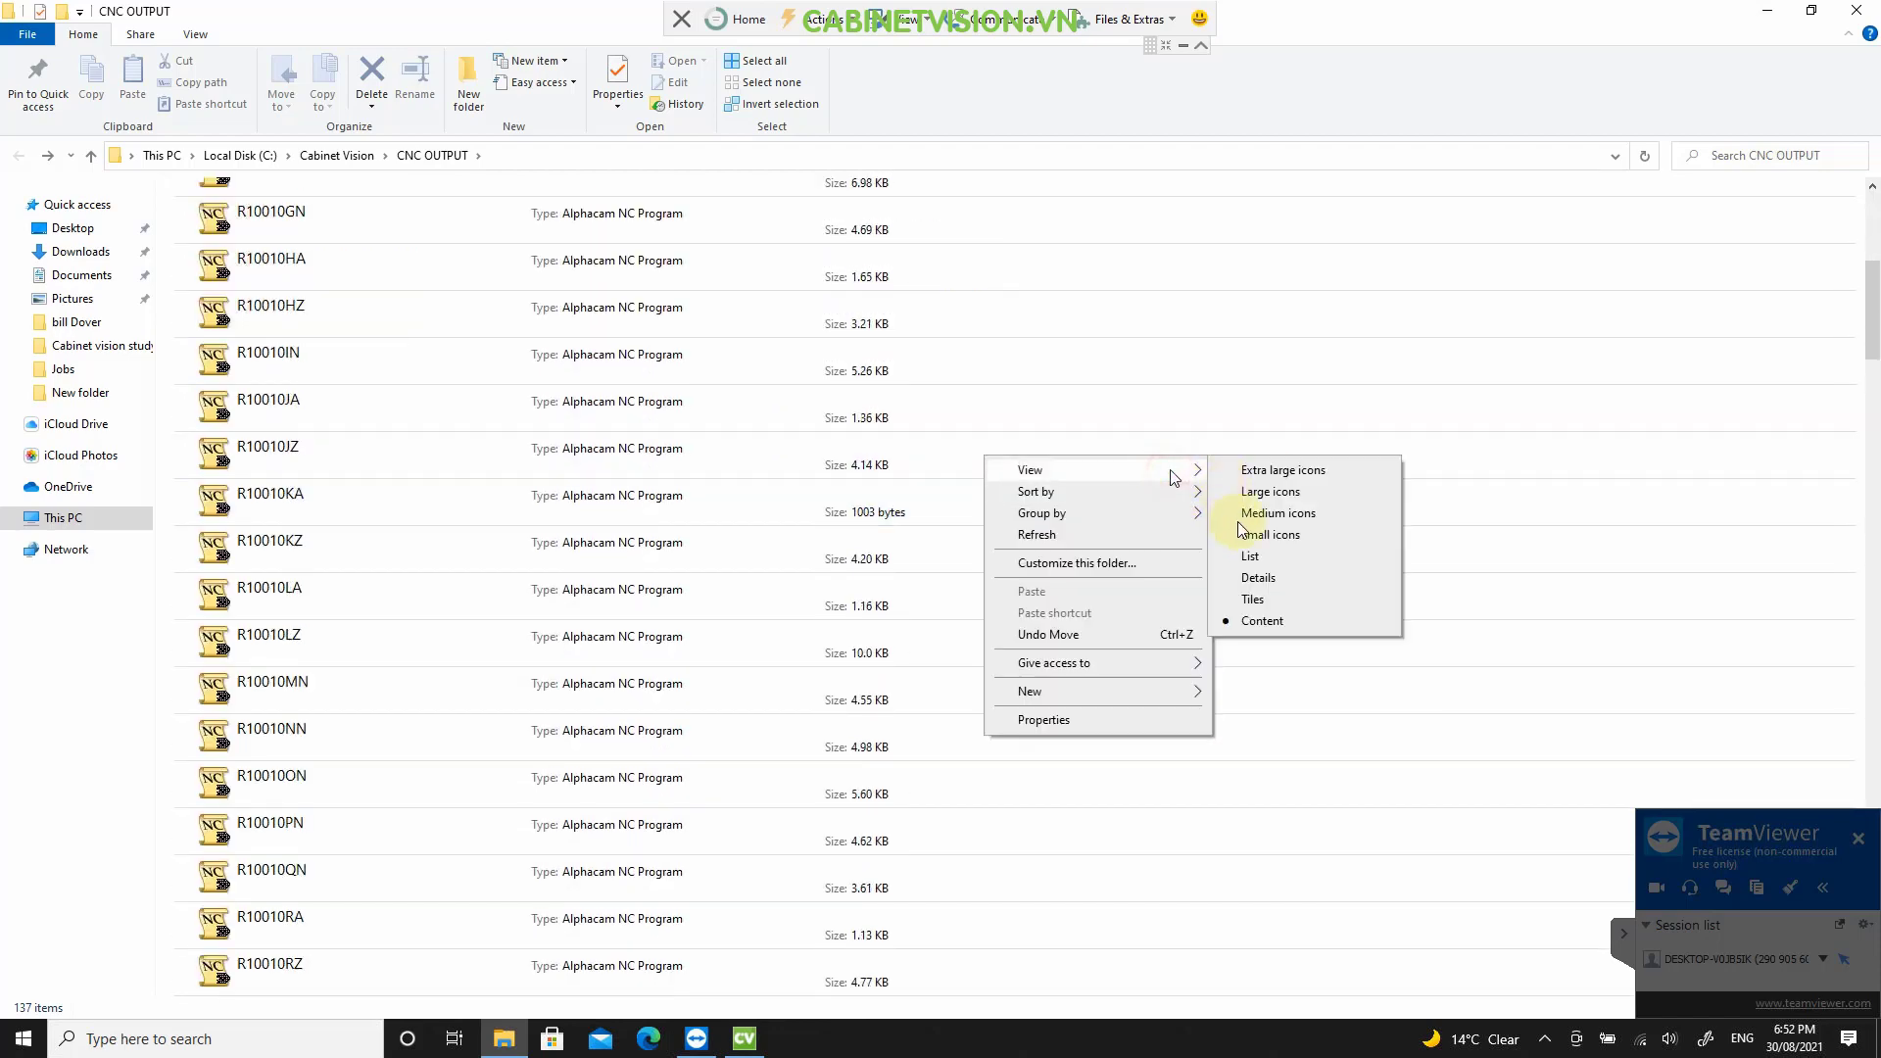
left_click(1239, 578)
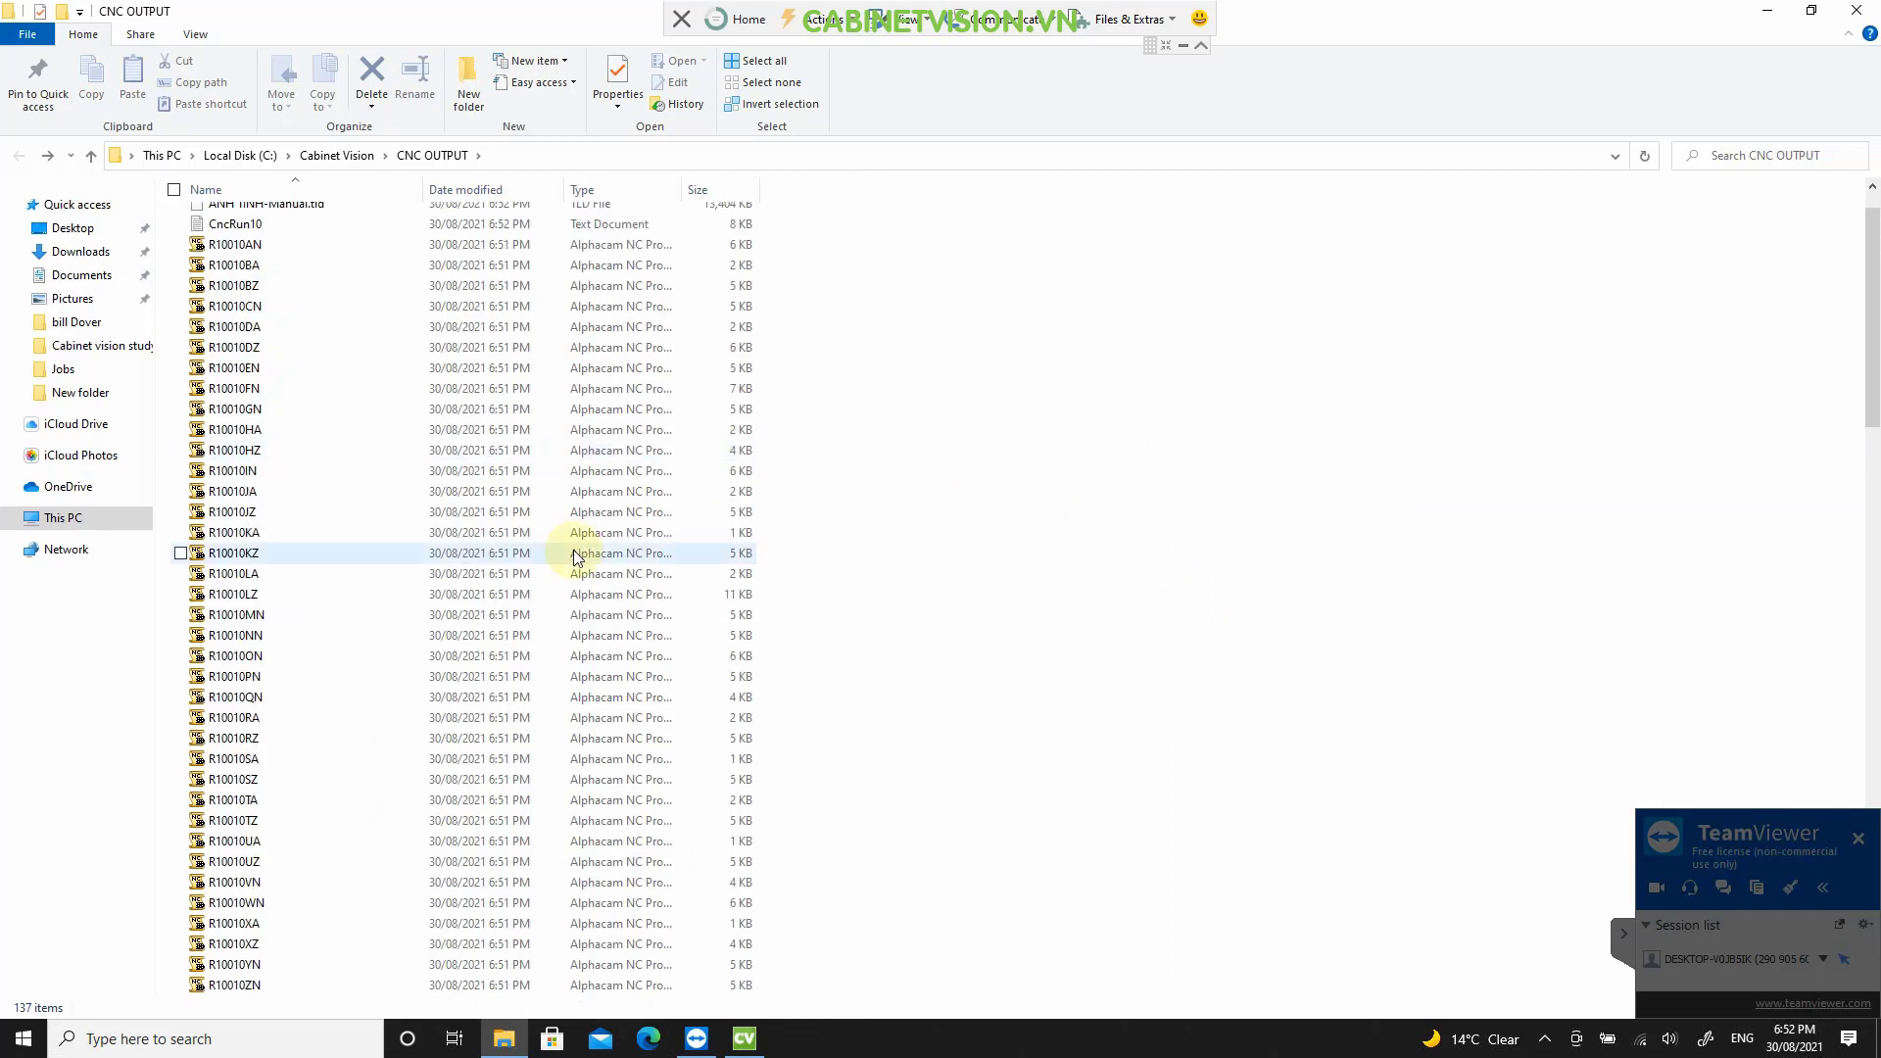
Select NC files R10011EZ, R10011IA, R10011KA, R100118A, R100118Z, R100119N and R100201N in turn.
scroll(546, 508, "down", 12)
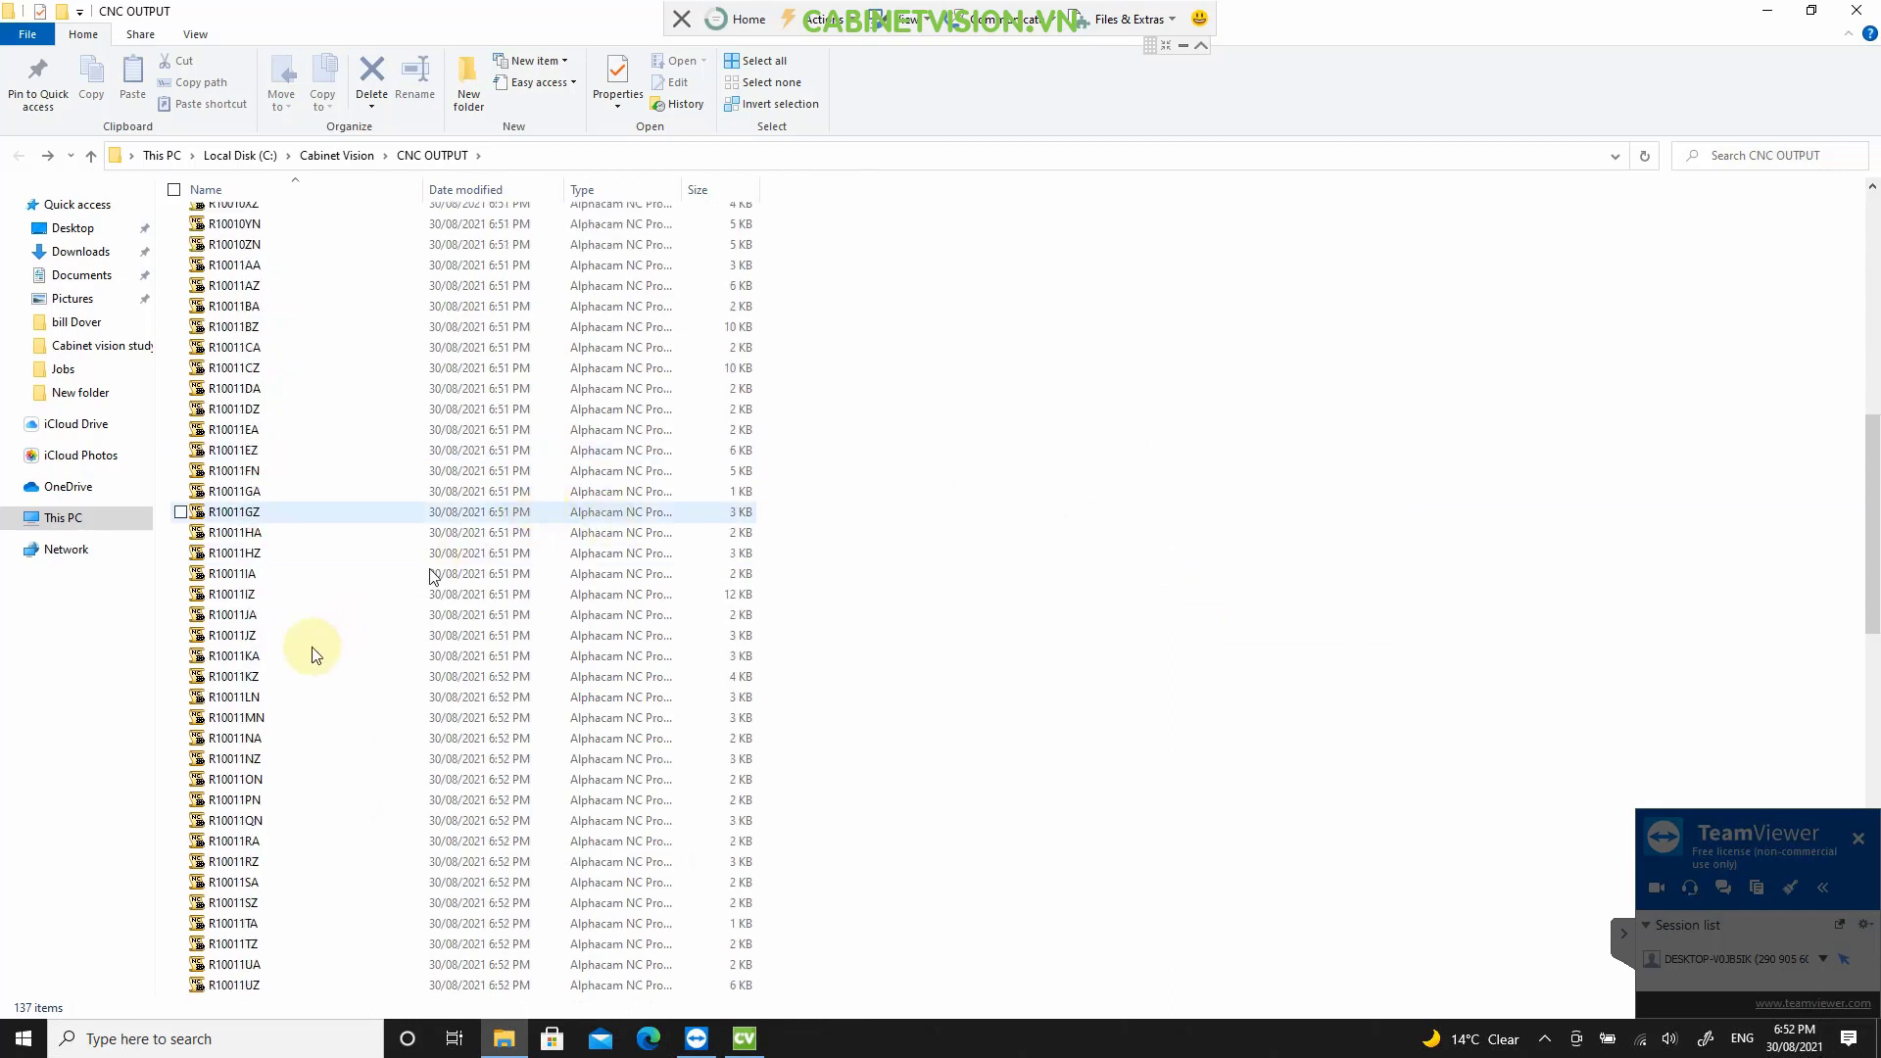
left_click(260, 451)
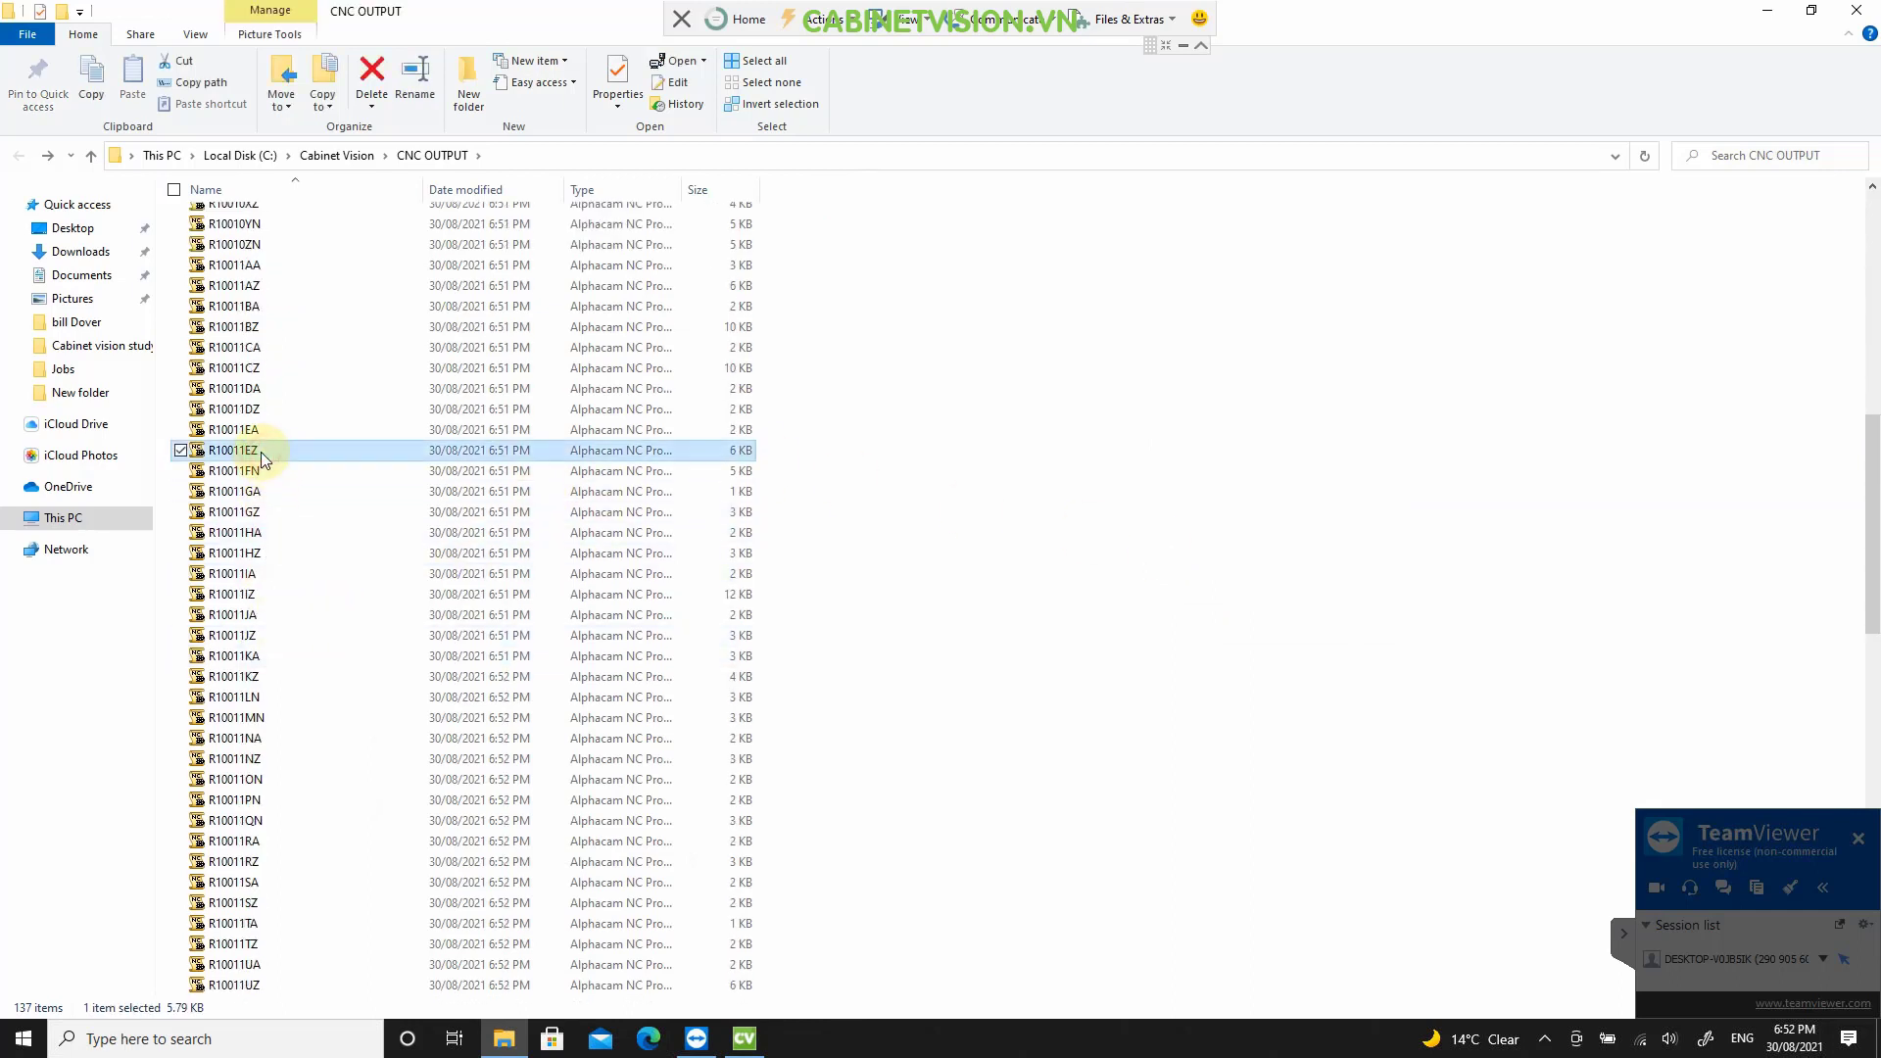
scroll(261, 451, "down", 2)
left_click(261, 450)
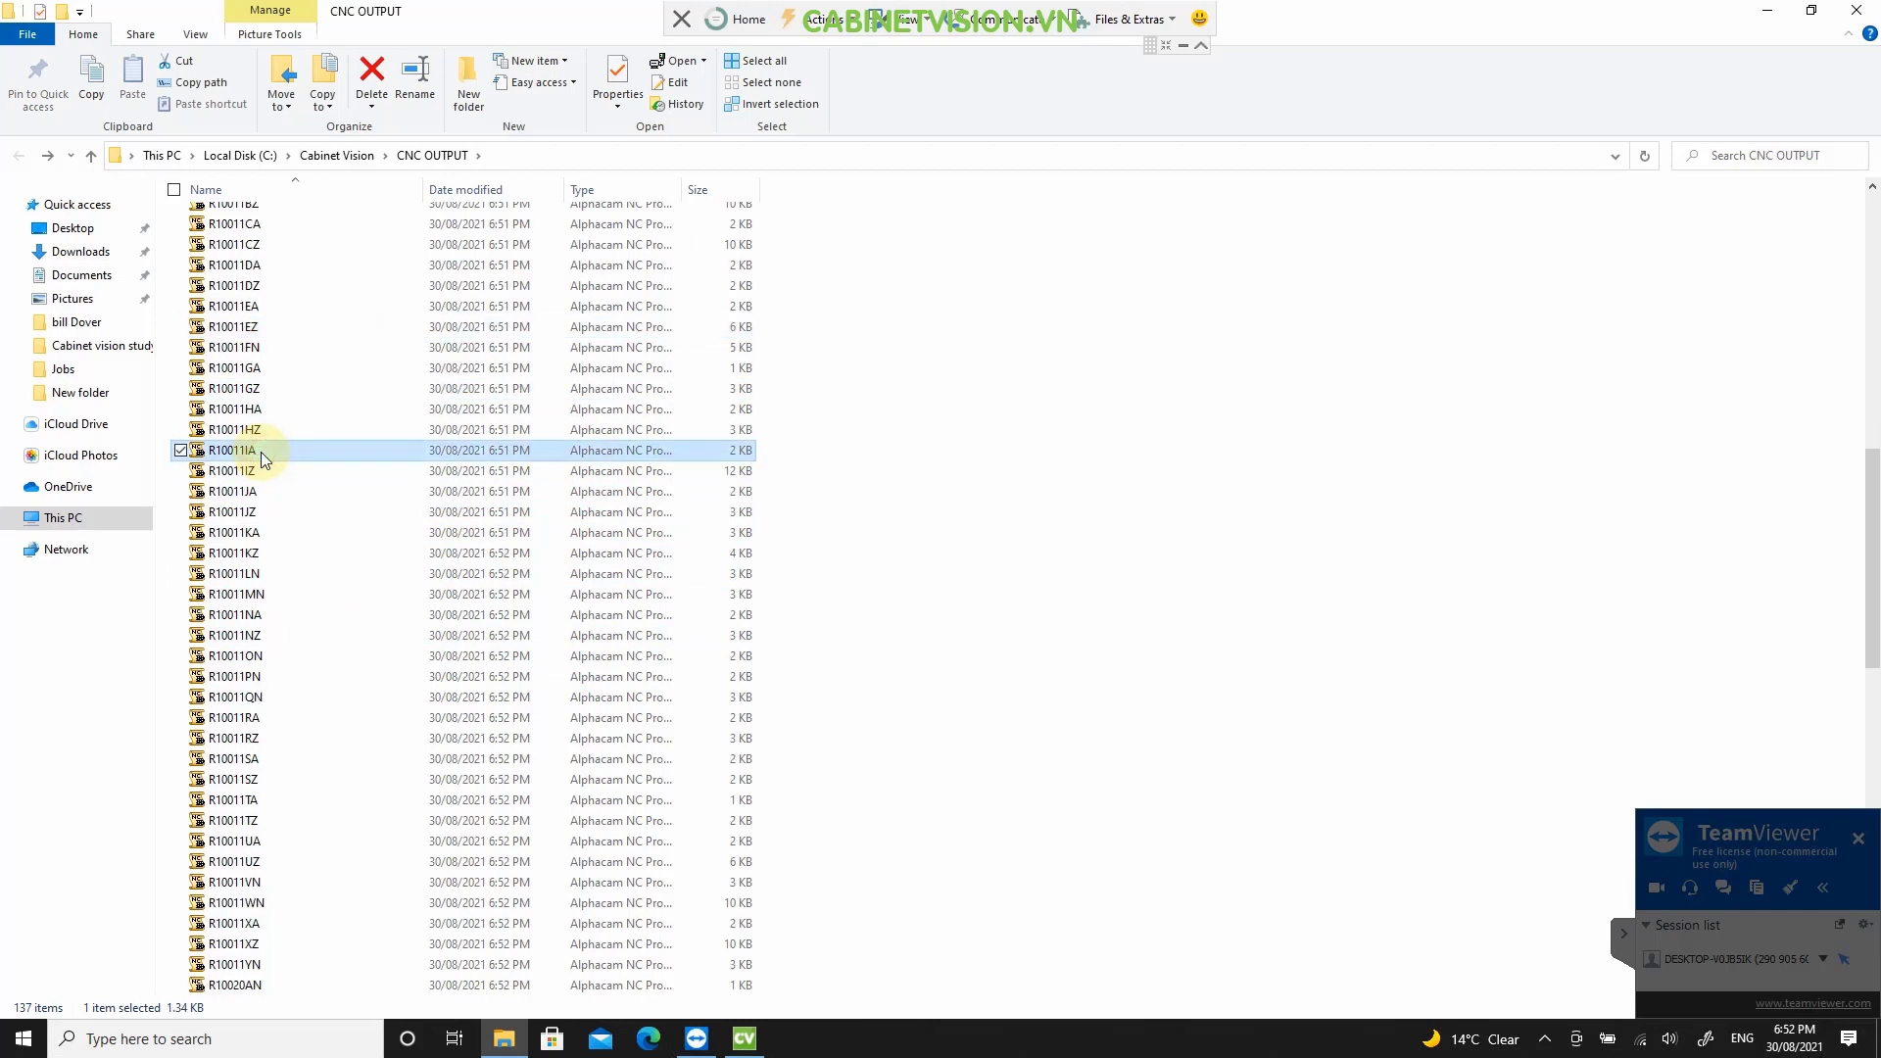
left_click(261, 532)
scroll(260, 535, "down", 13)
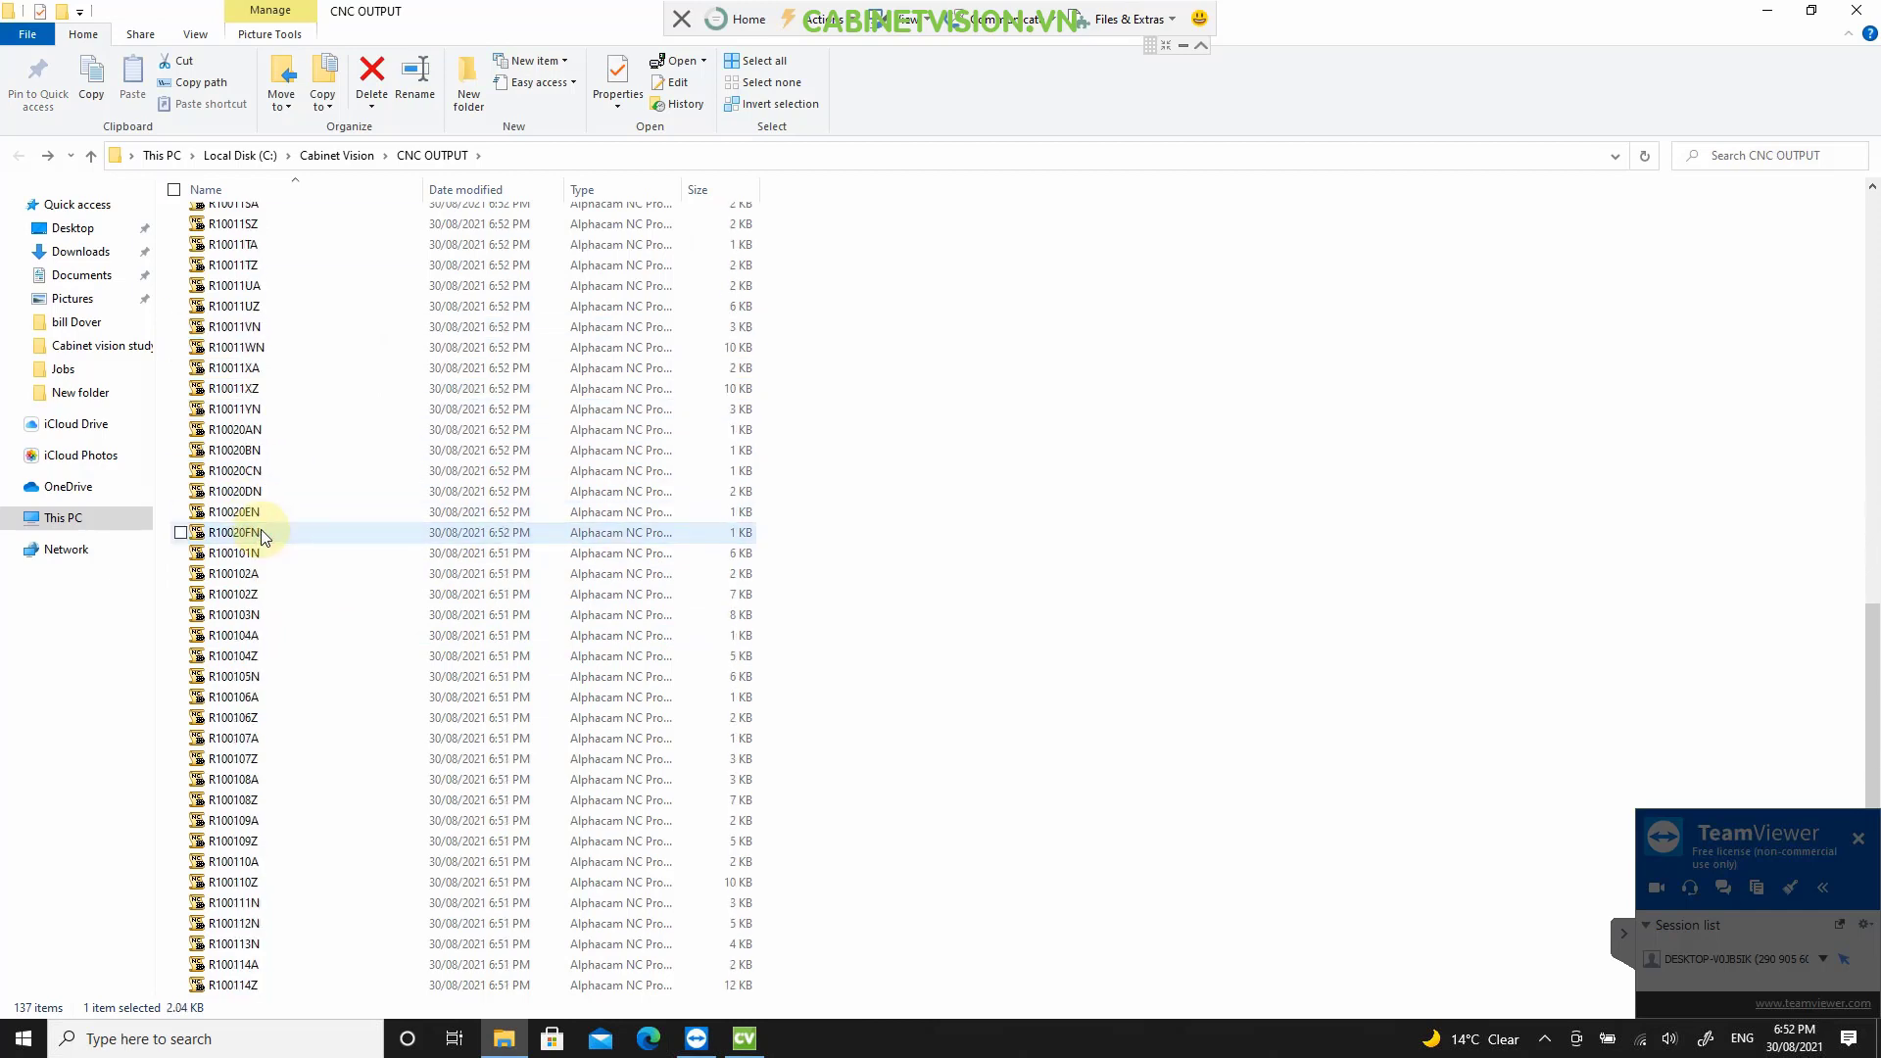
scroll(262, 535, "down", 5)
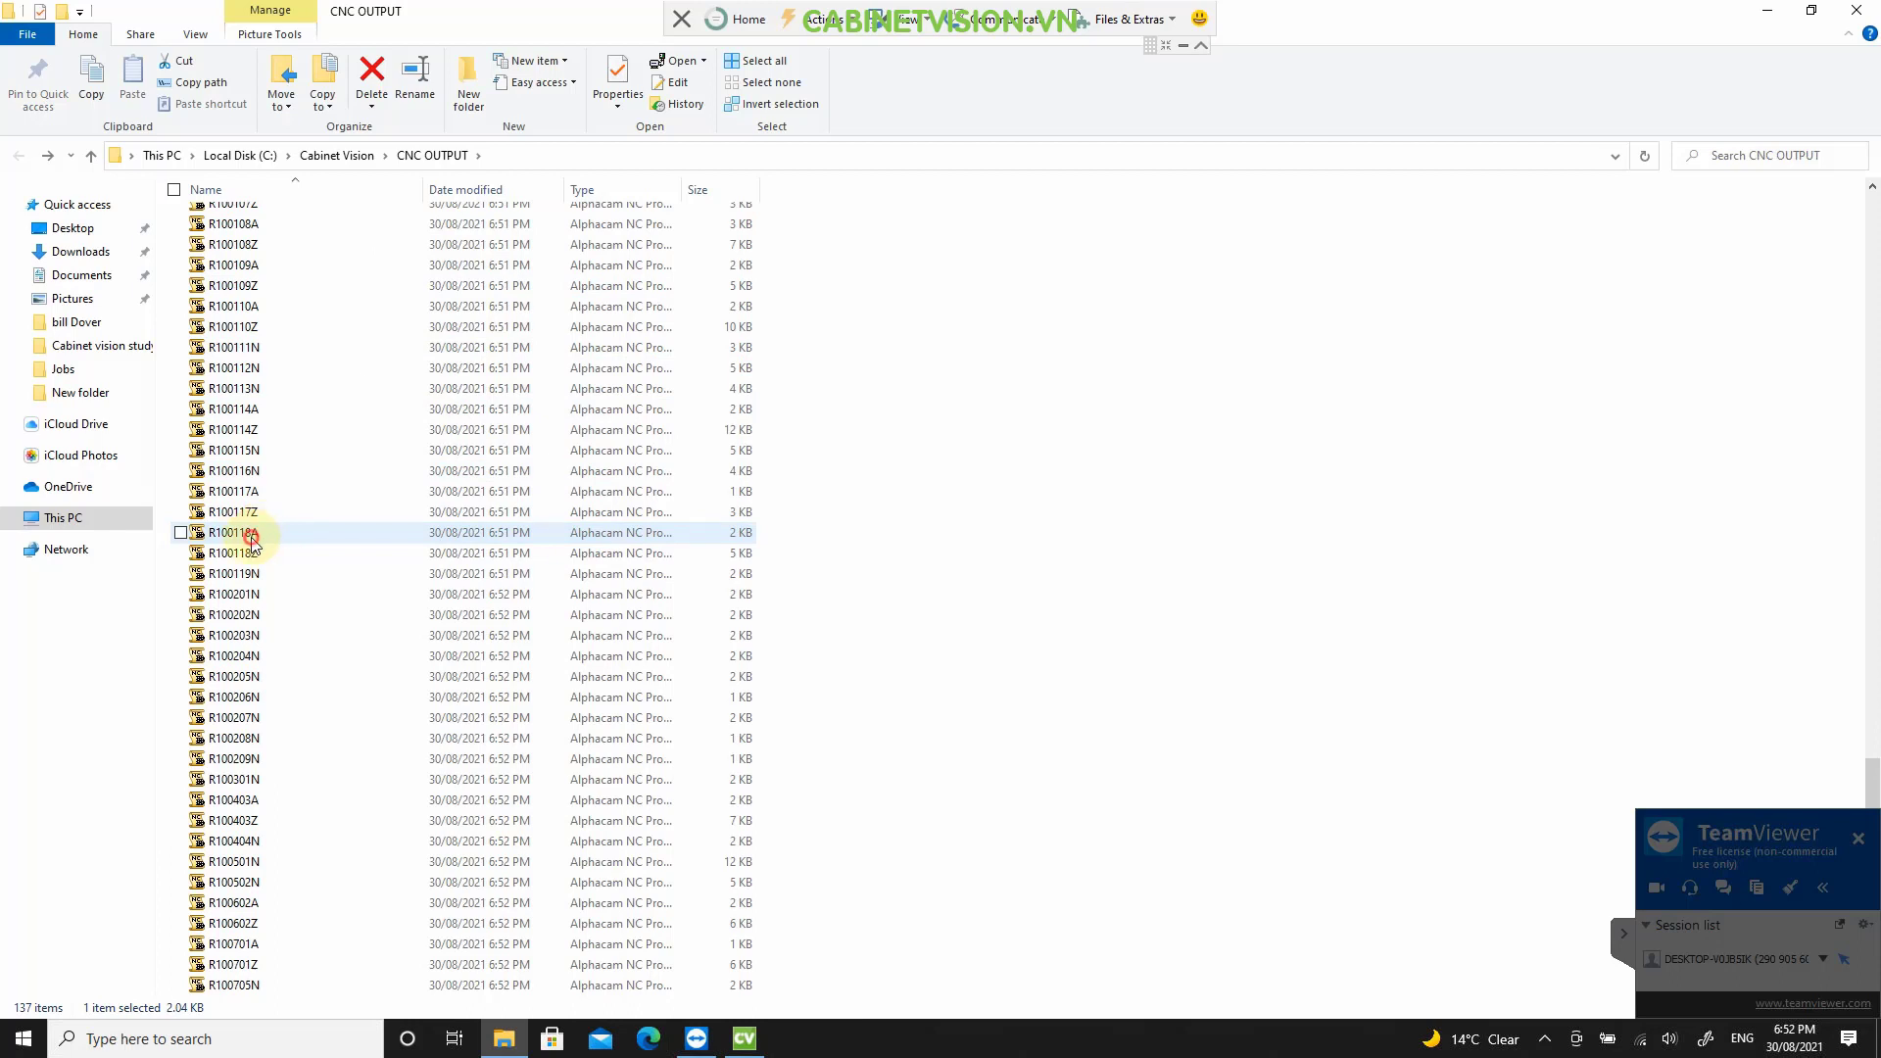
left_click(258, 533)
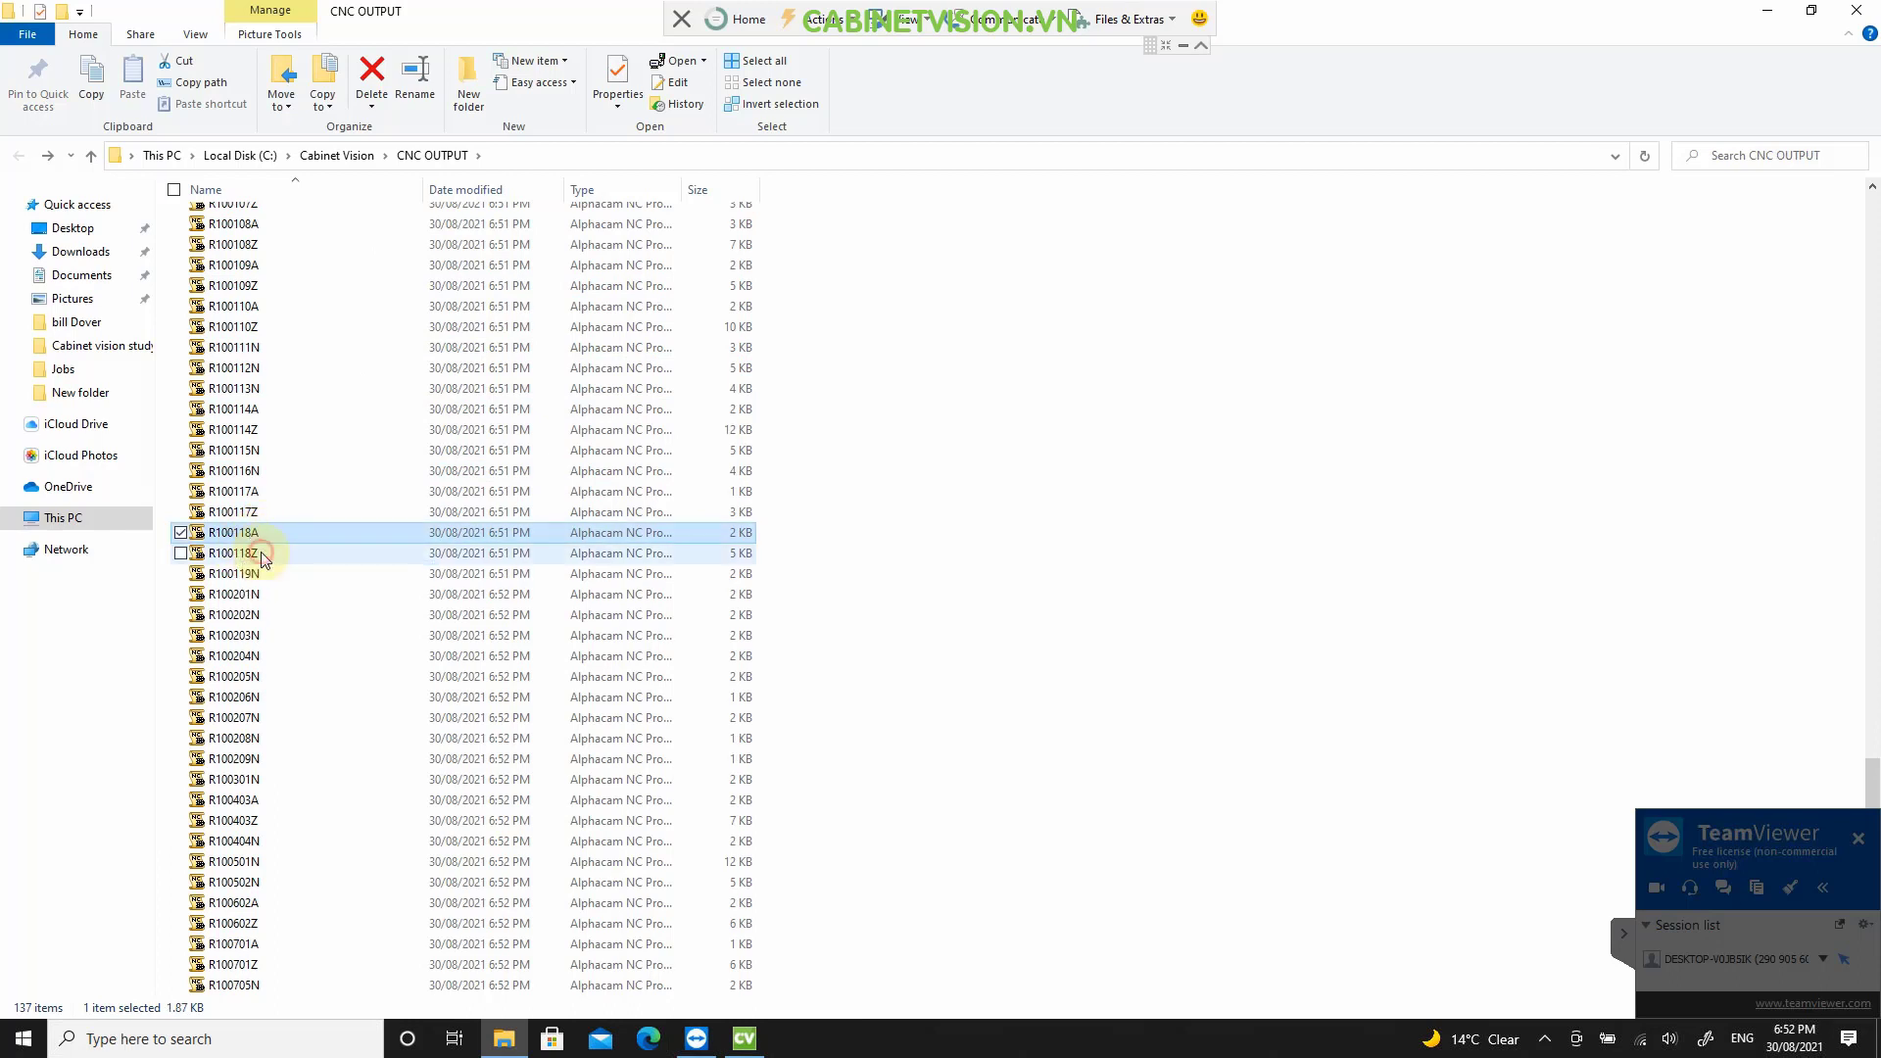
left_click(260, 553)
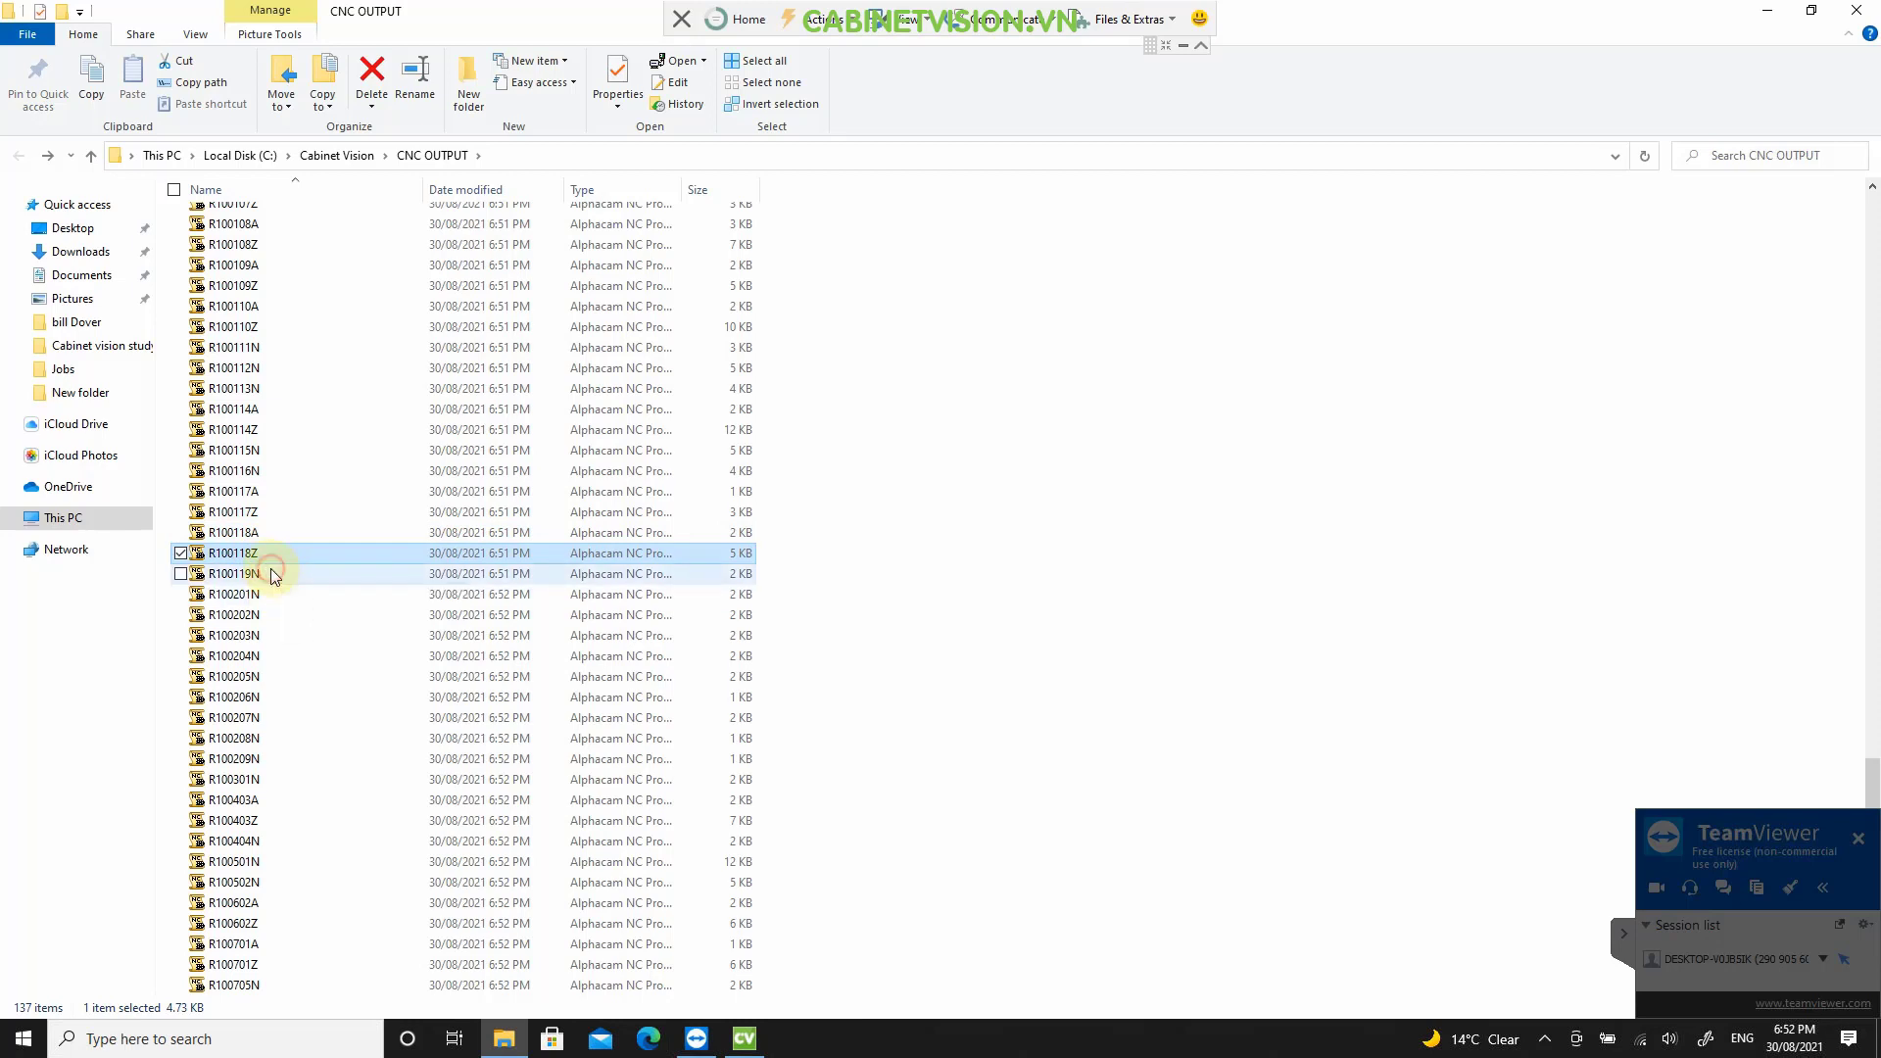
left_click(262, 576)
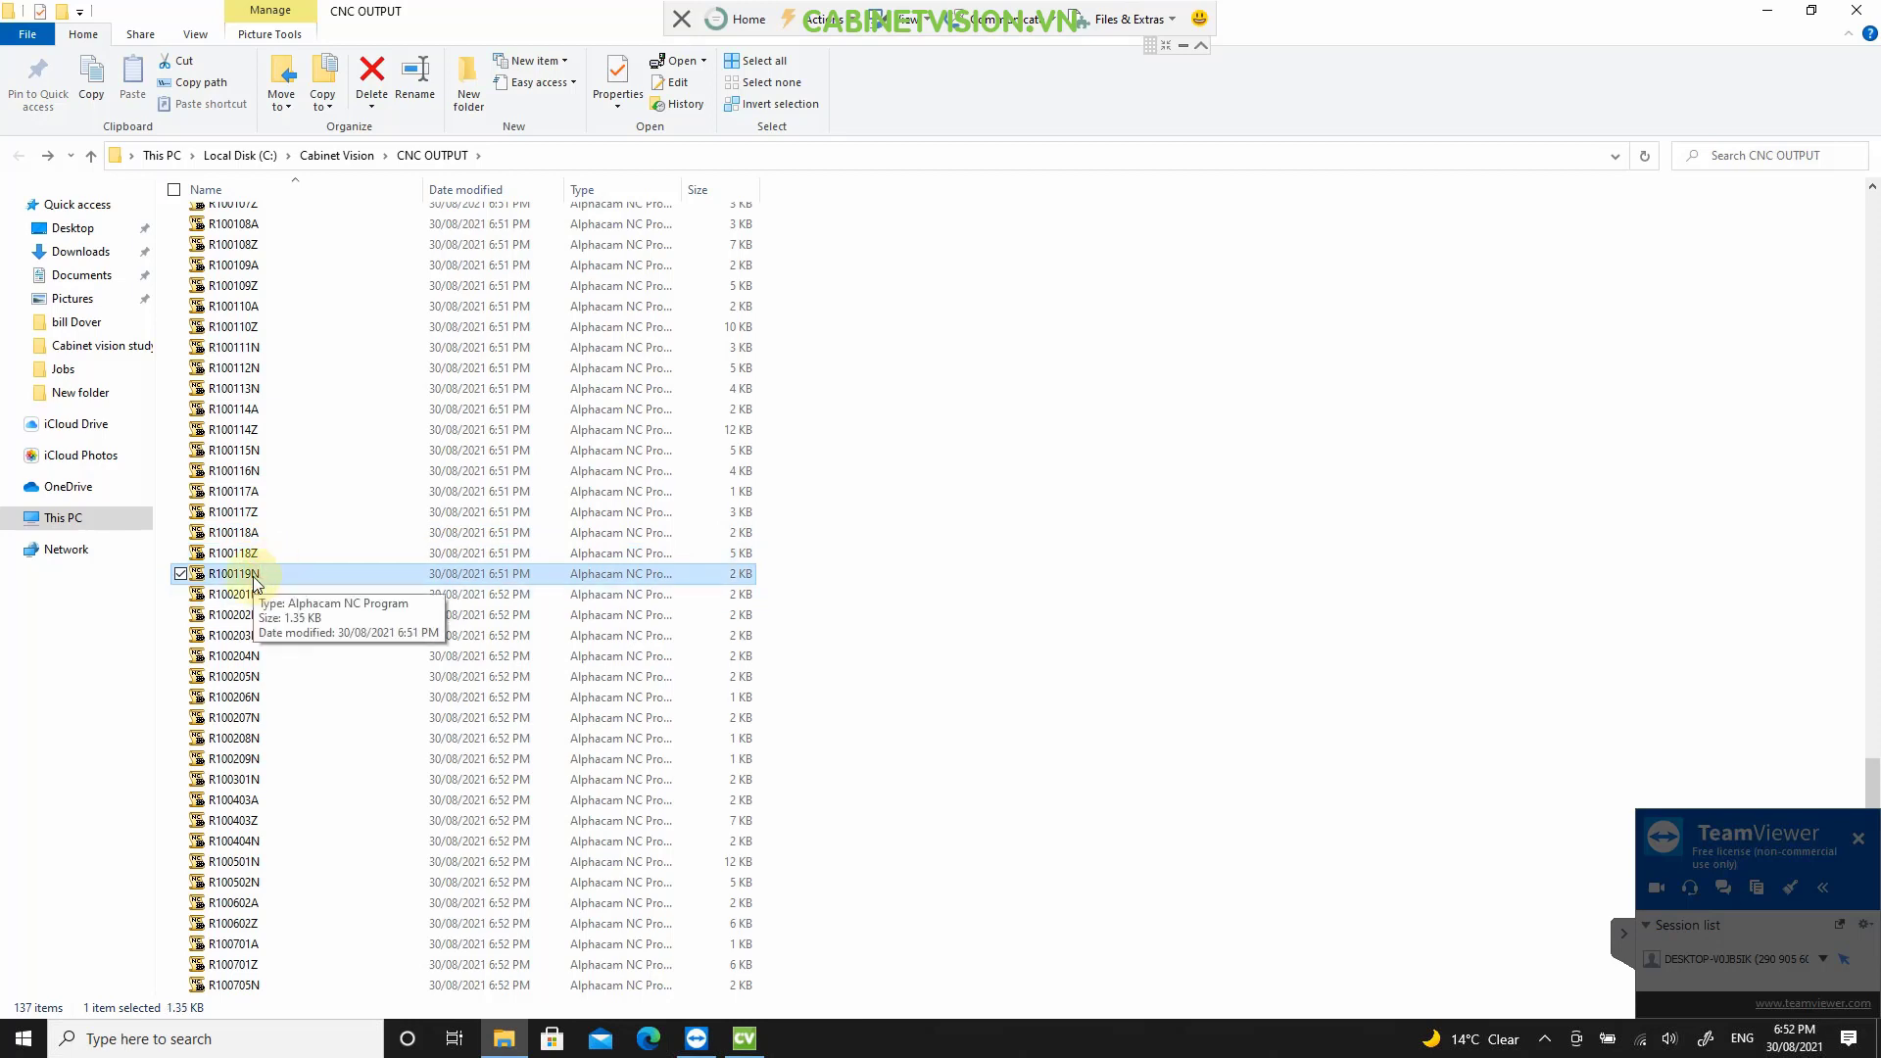
left_click(263, 593)
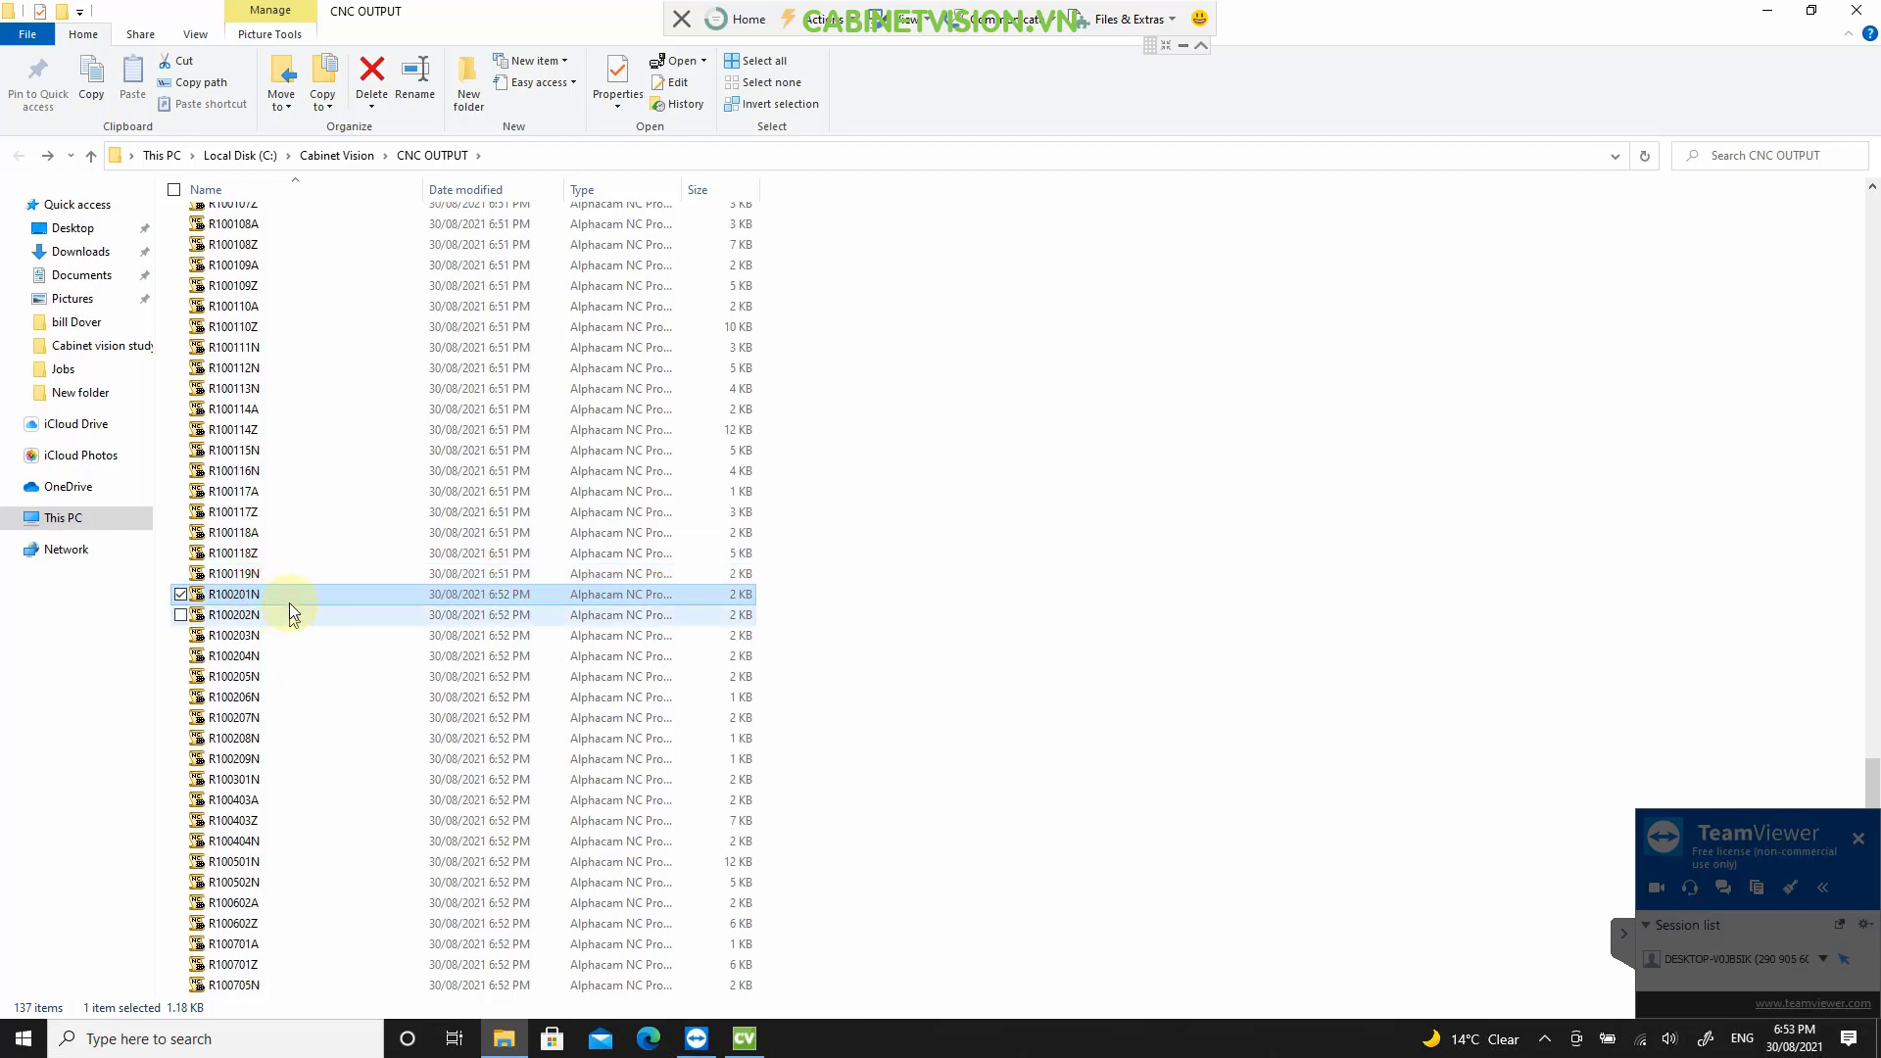
scroll(290, 610, "up", 20)
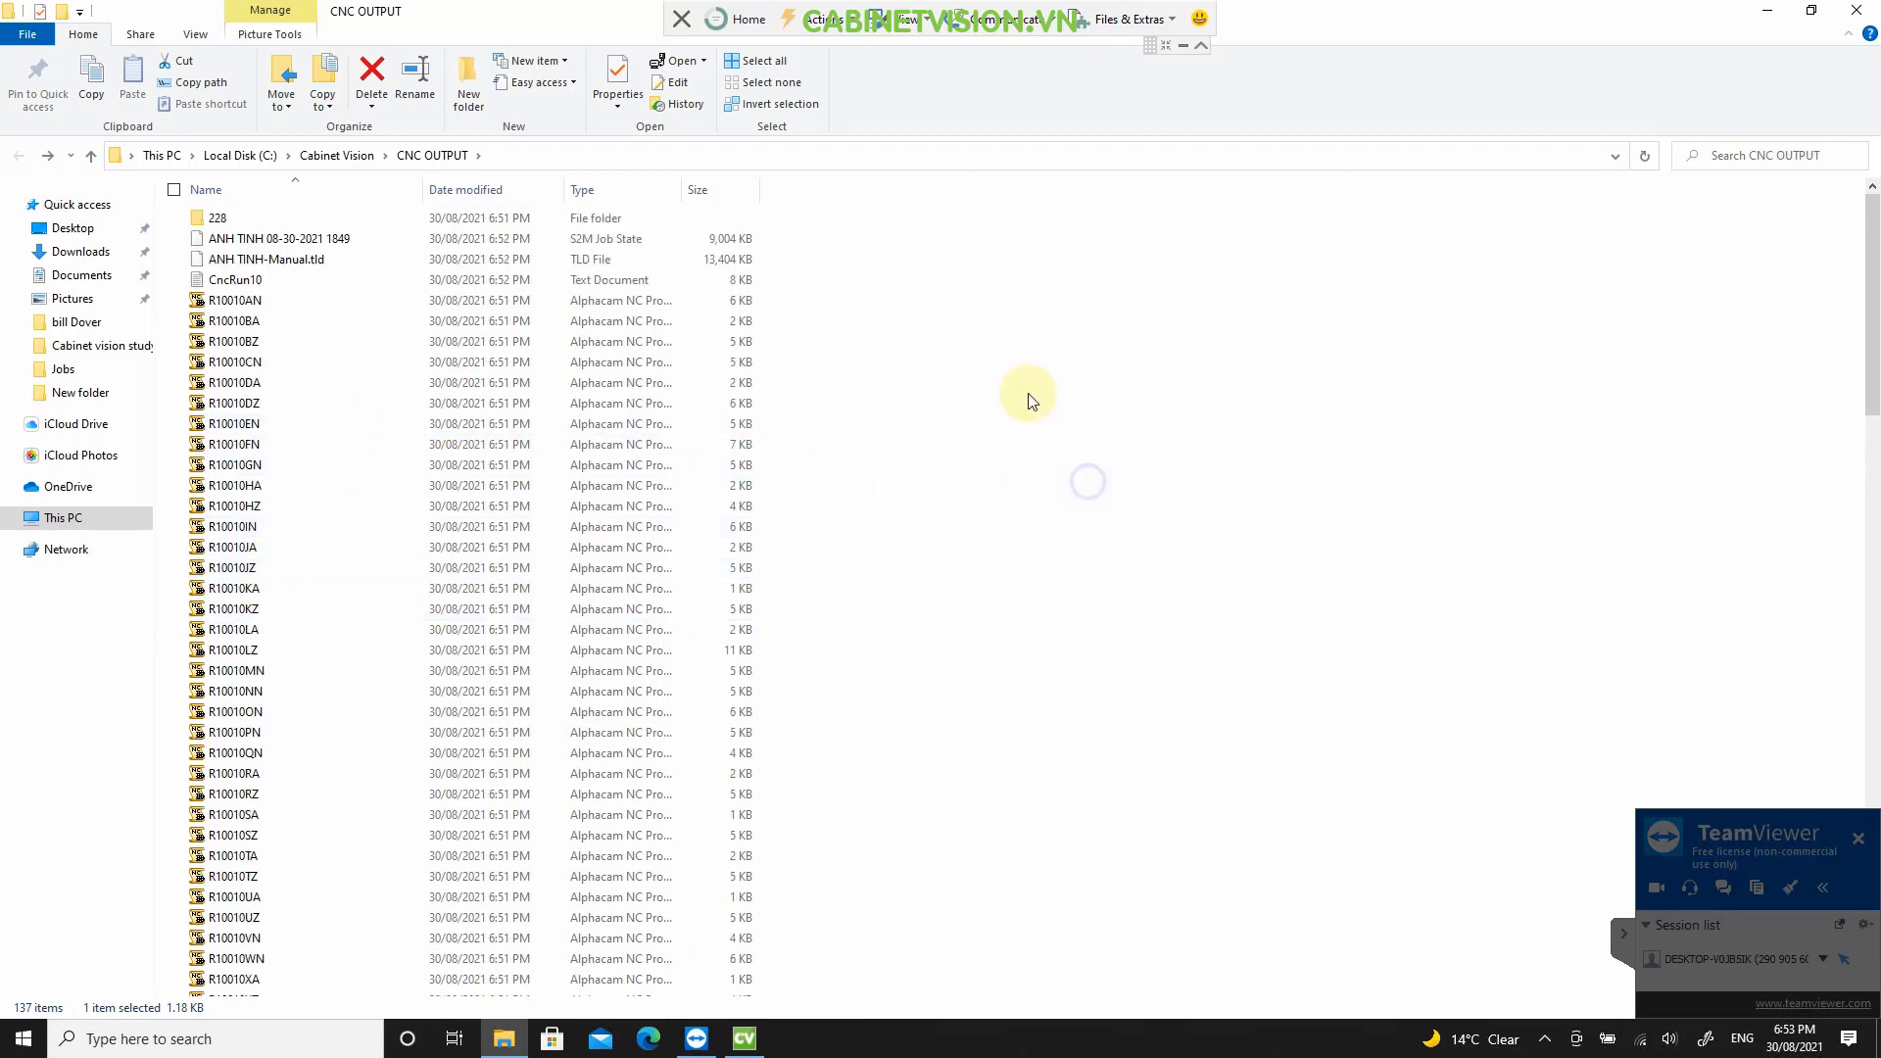
Open the NcCenter_11 program folder through the NHẬP TẤM shortcut's file location, briefly checking Temp.
left_click(1767, 10)
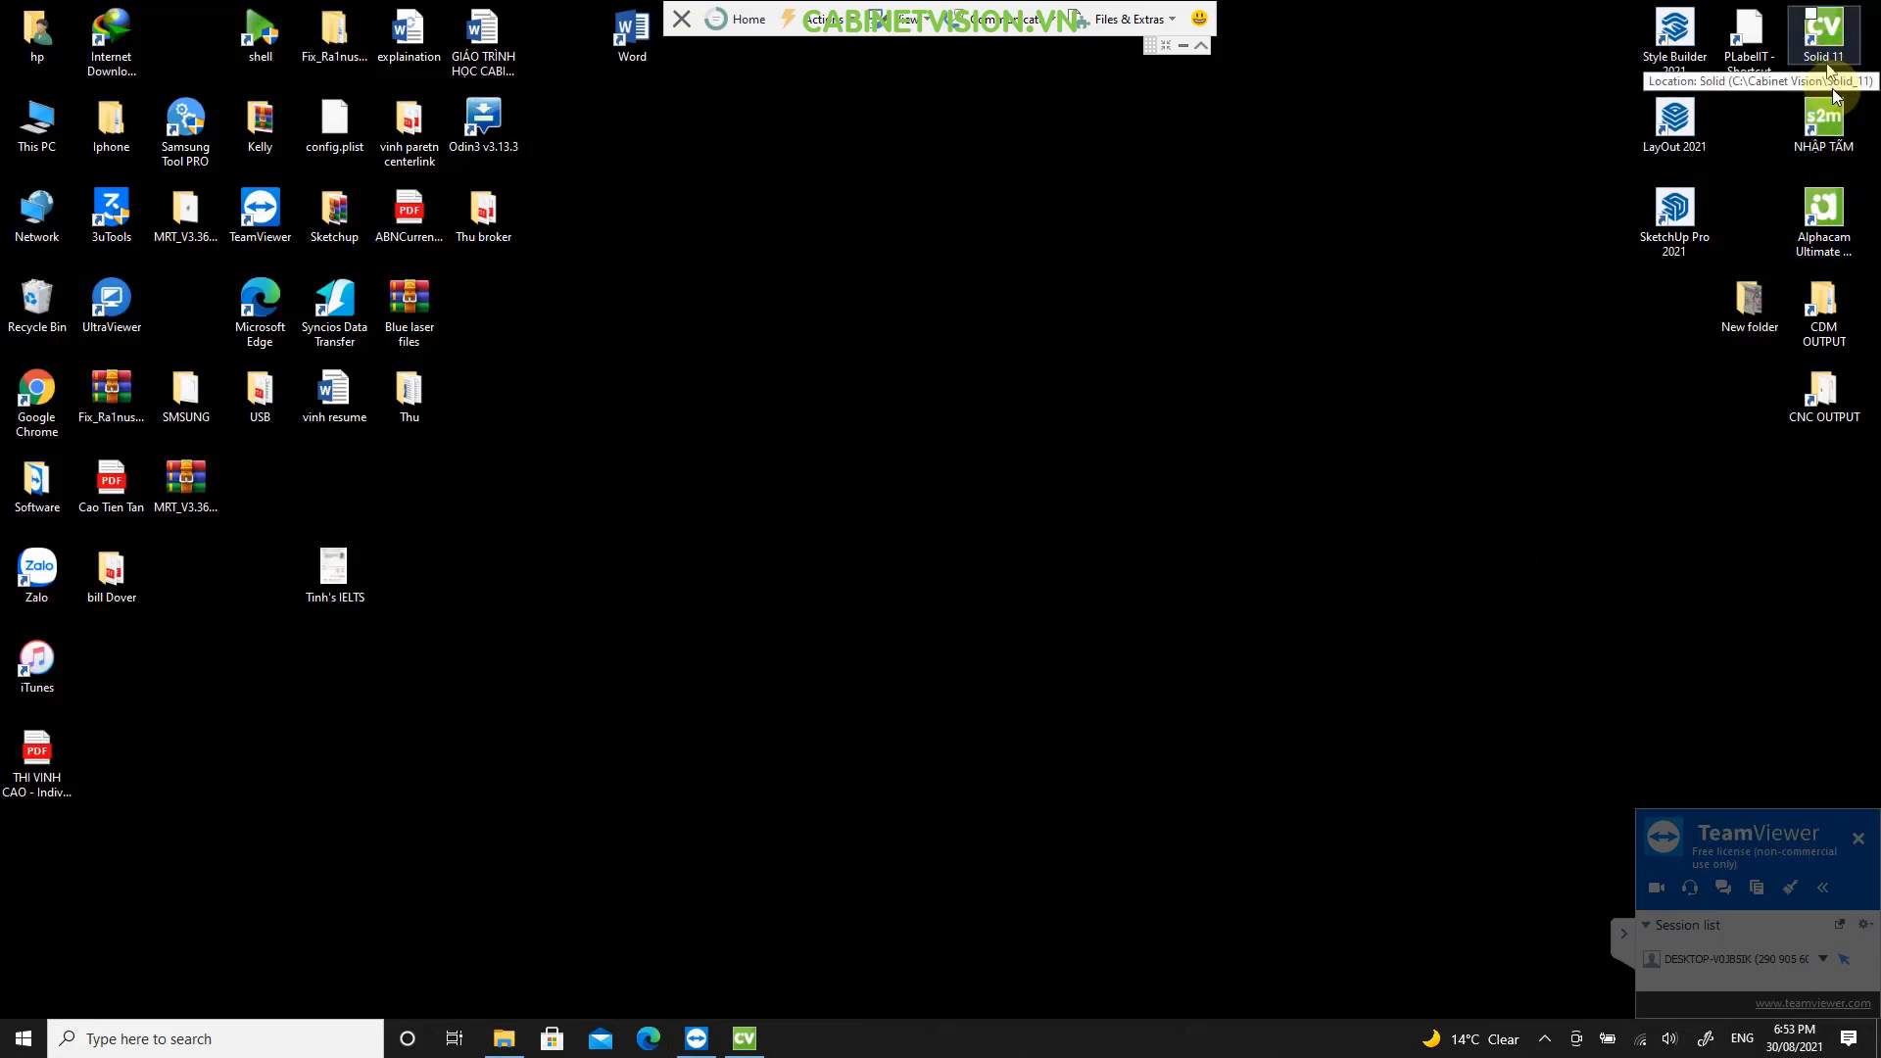
right_click(1827, 130)
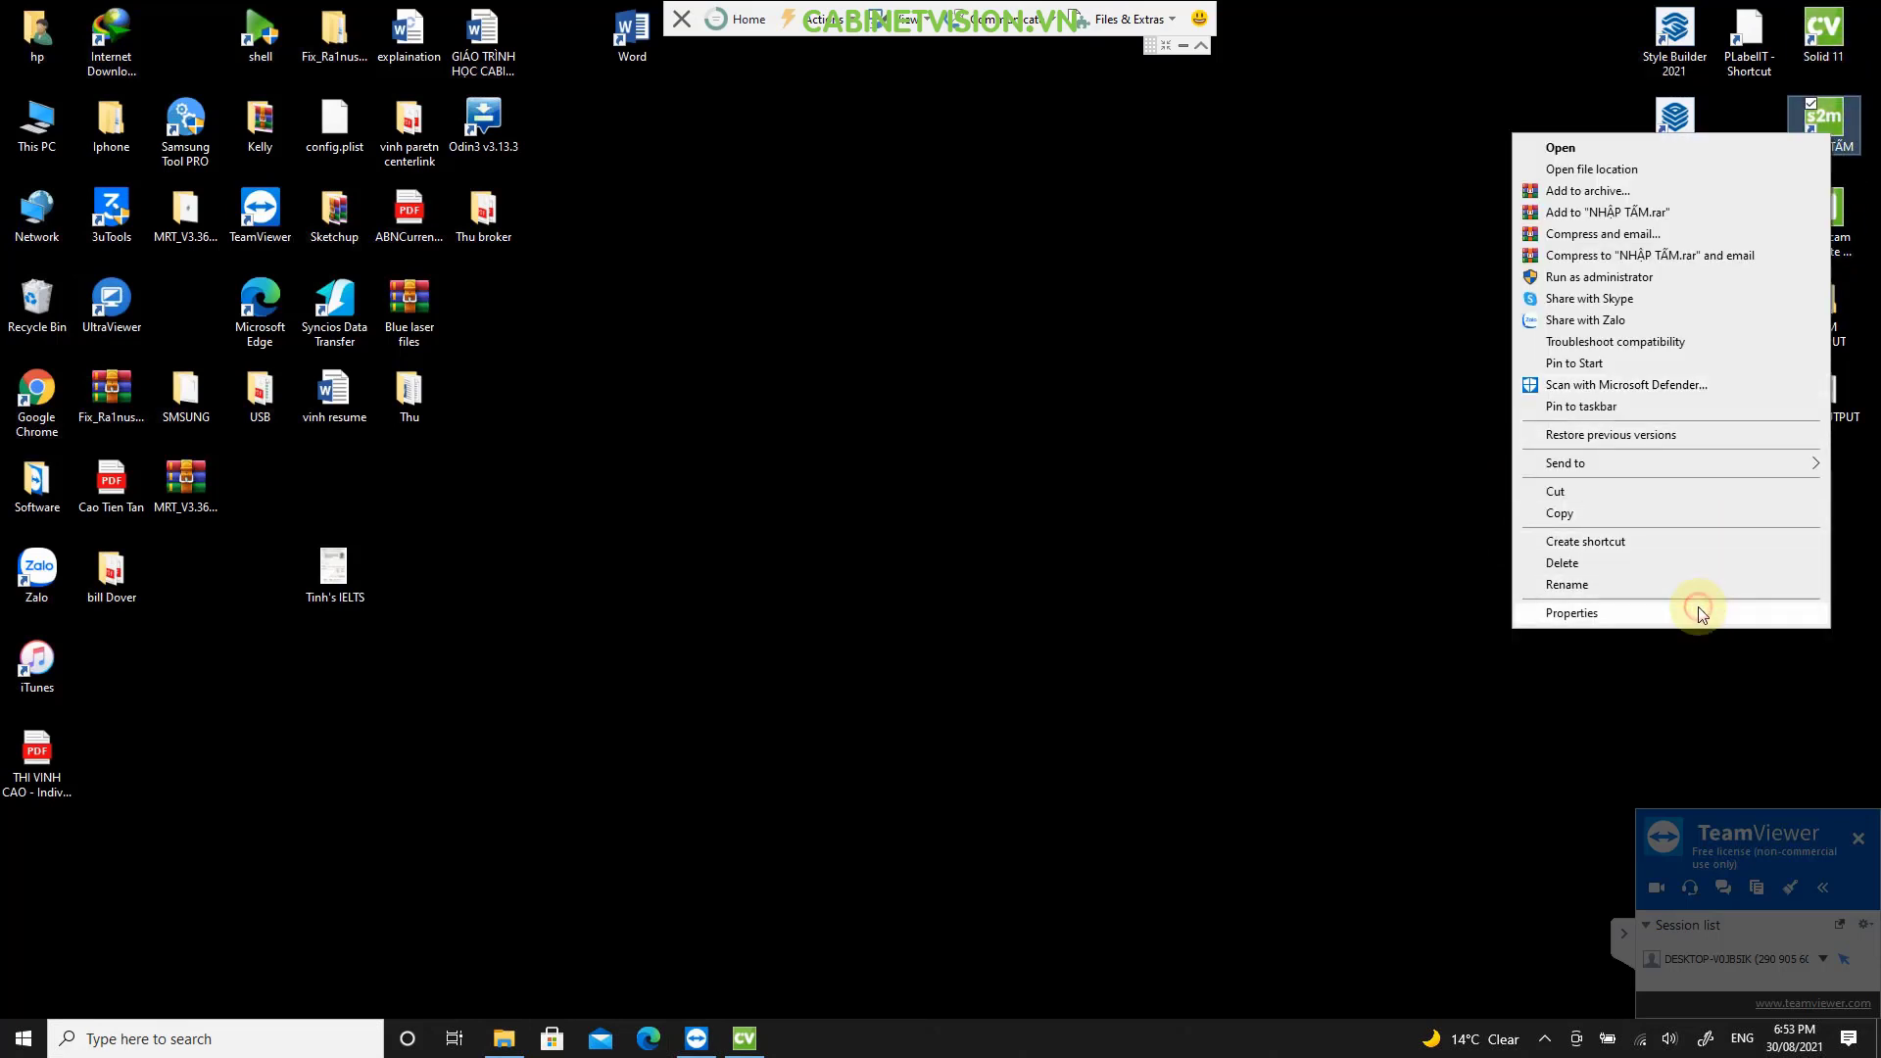
left_click(1698, 612)
left_click(1593, 491)
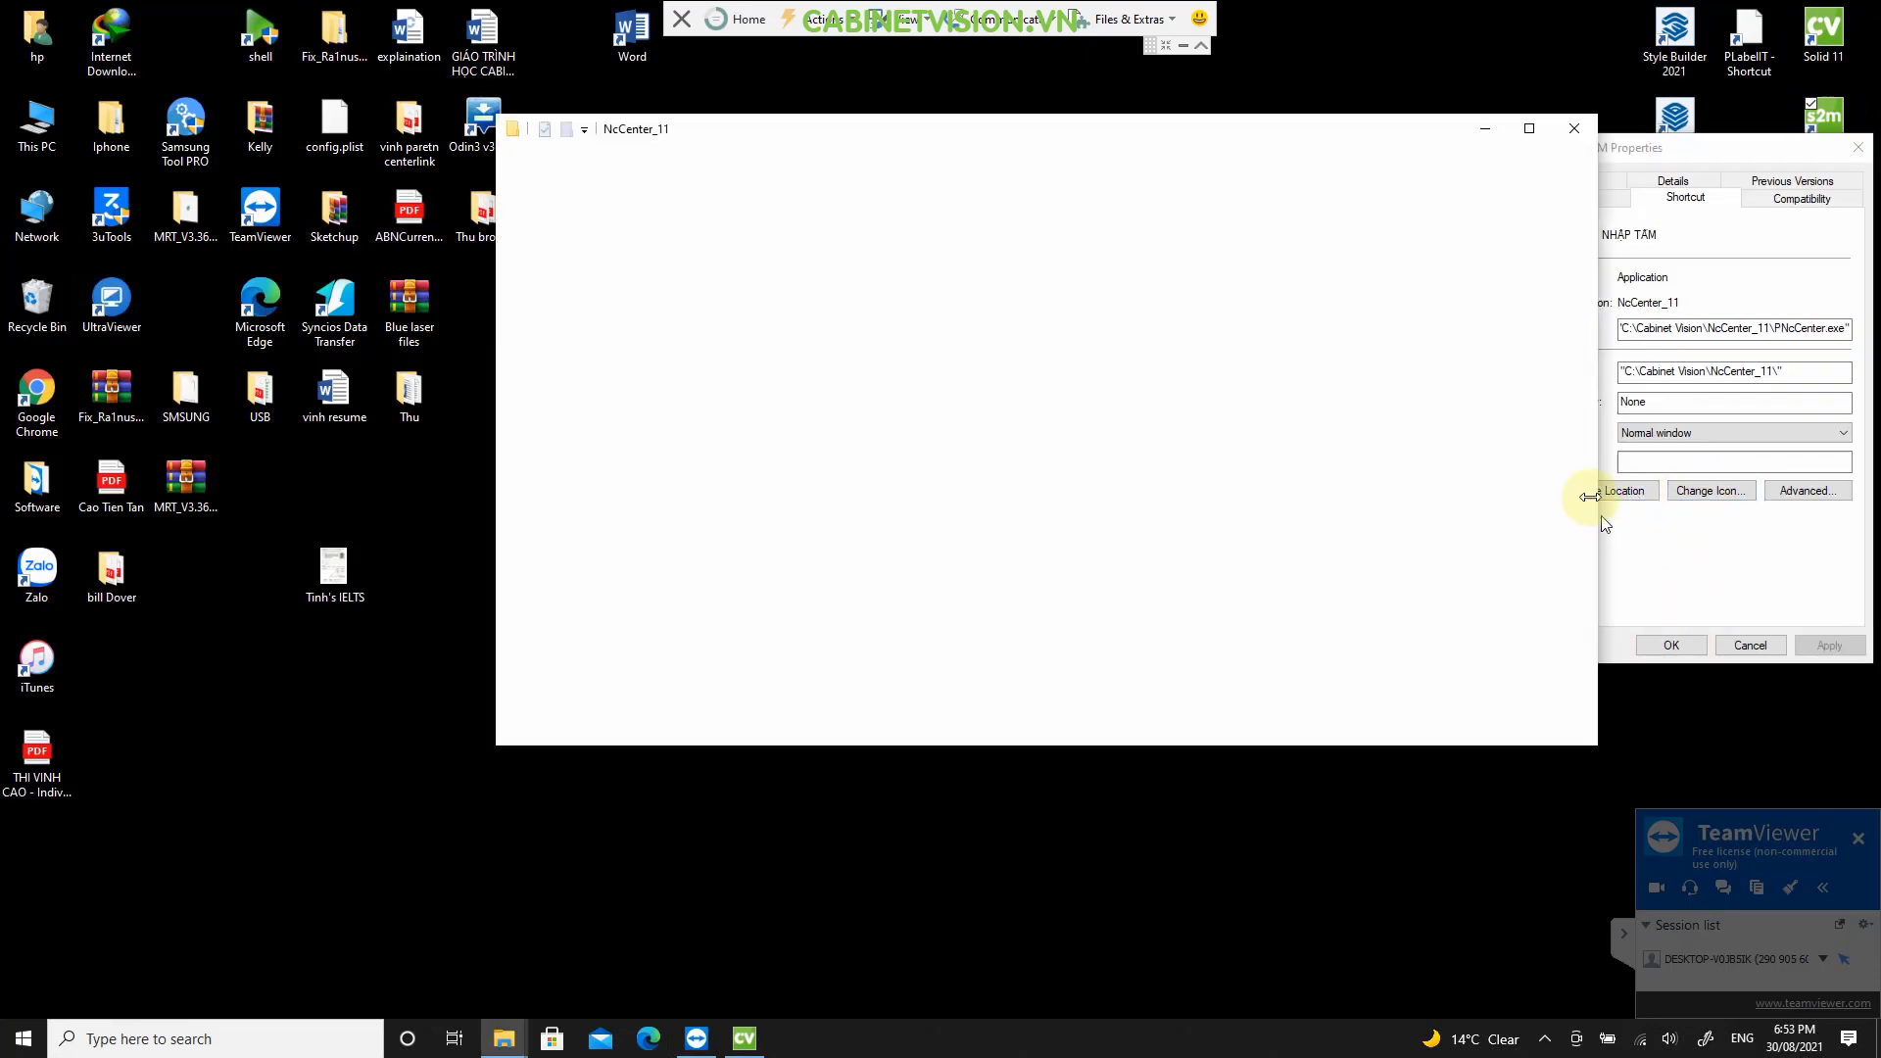
scroll(852, 413, "up", 5)
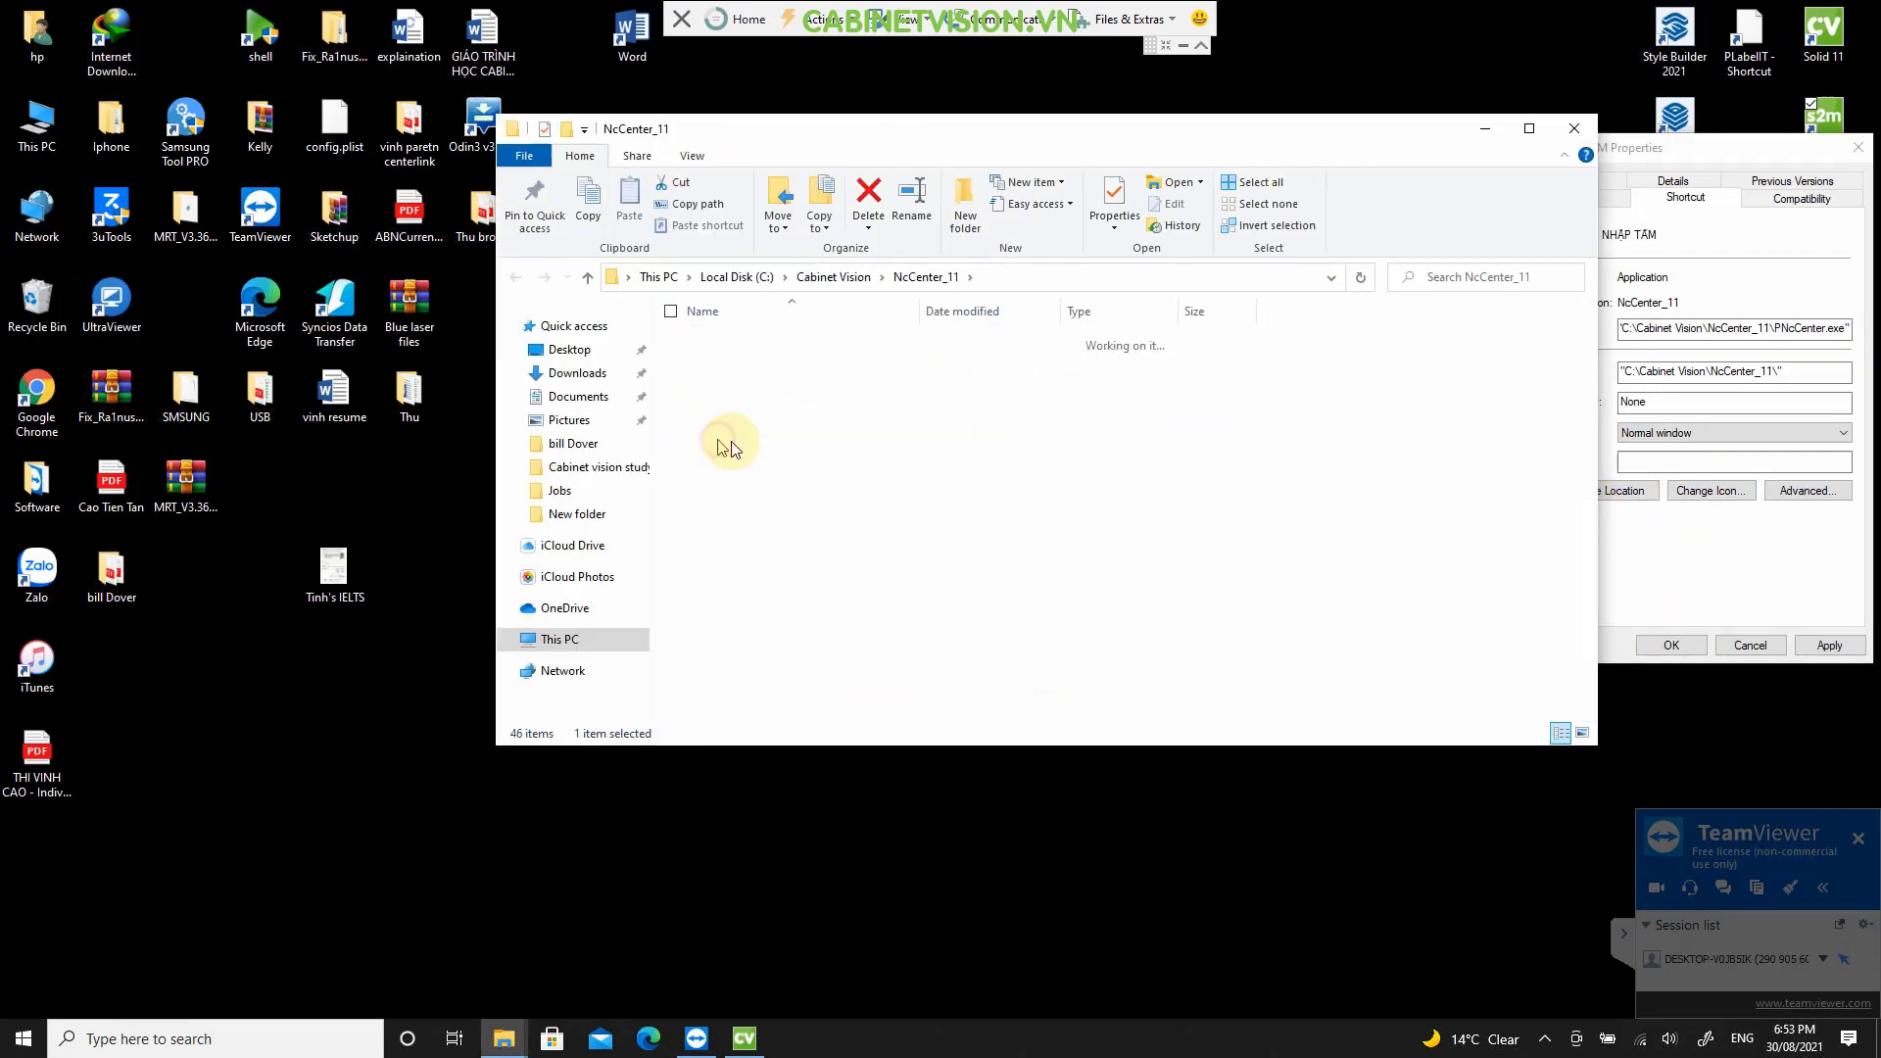
double_click(777, 412)
key("alt+Left")
Extract the PLabelIT archive into NcCenter_11 and select the extracted PLabelIT application.
scroll(757, 548, "down", 2)
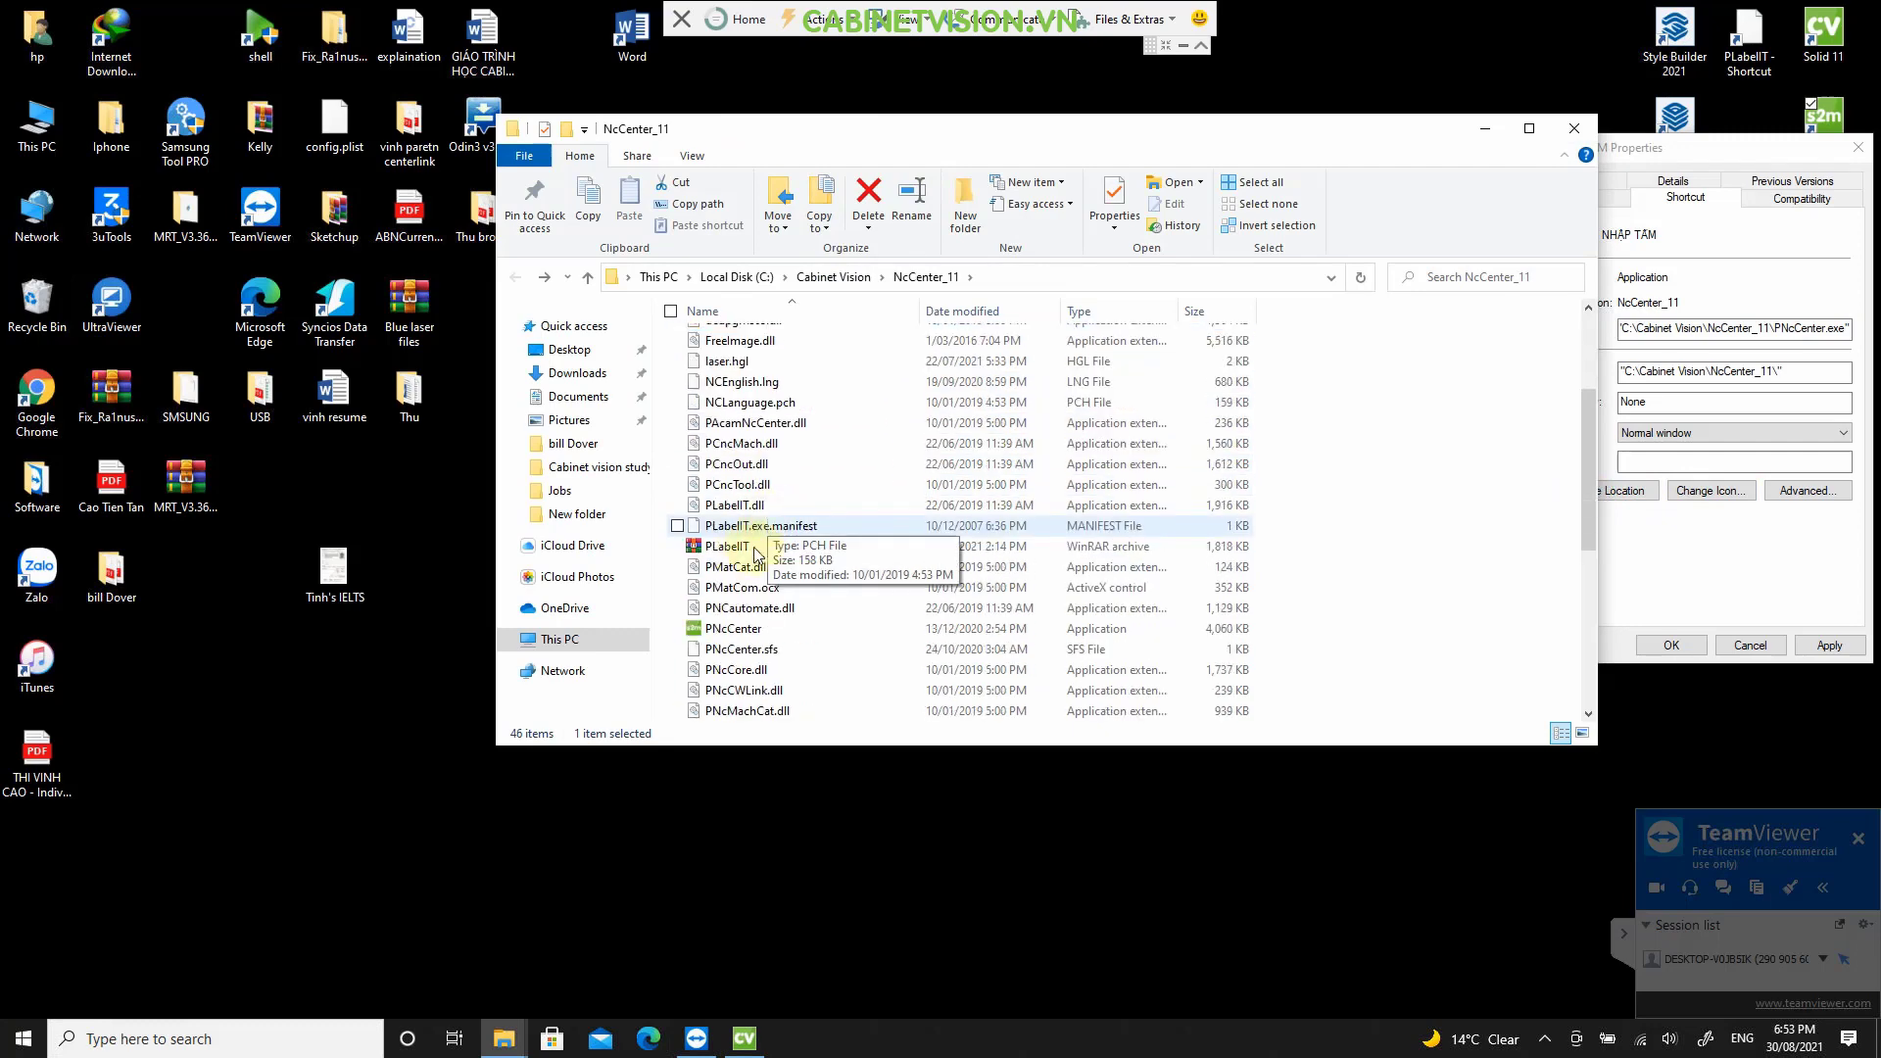
right_click(737, 547)
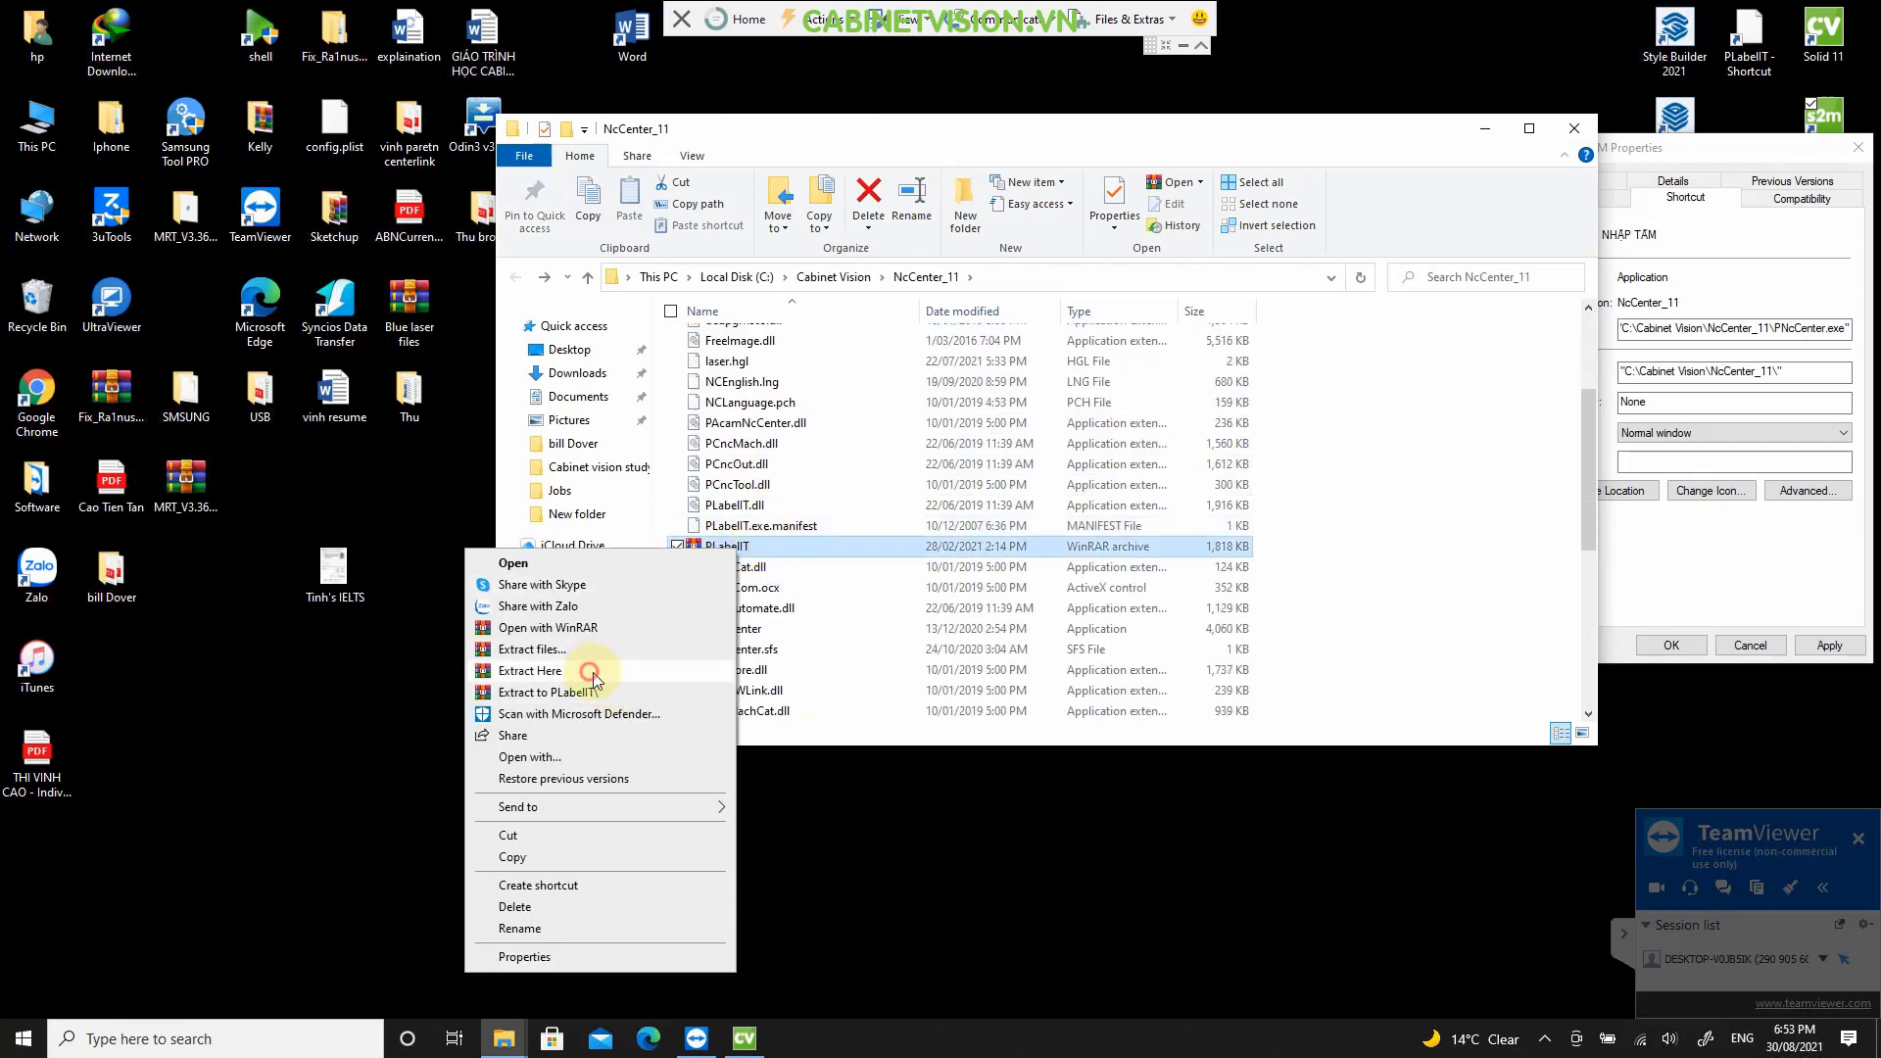
left_click(592, 673)
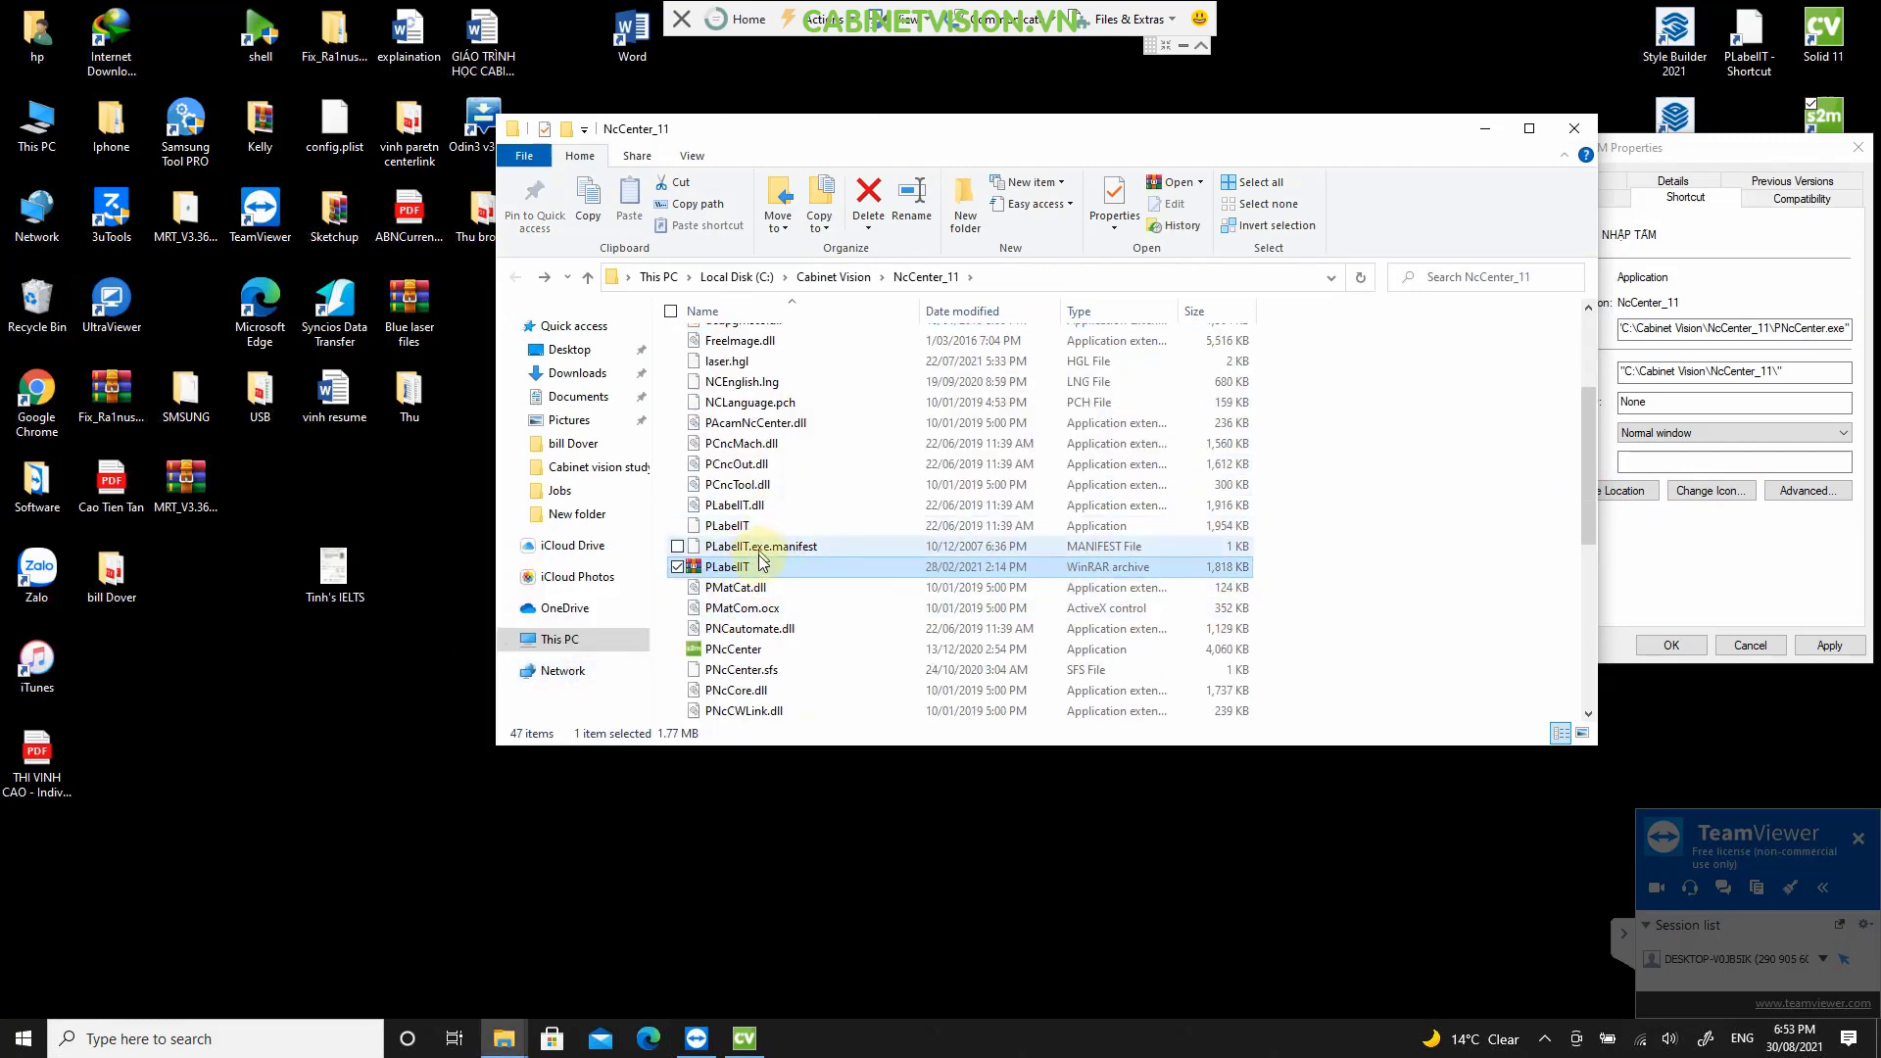
left_click(743, 527)
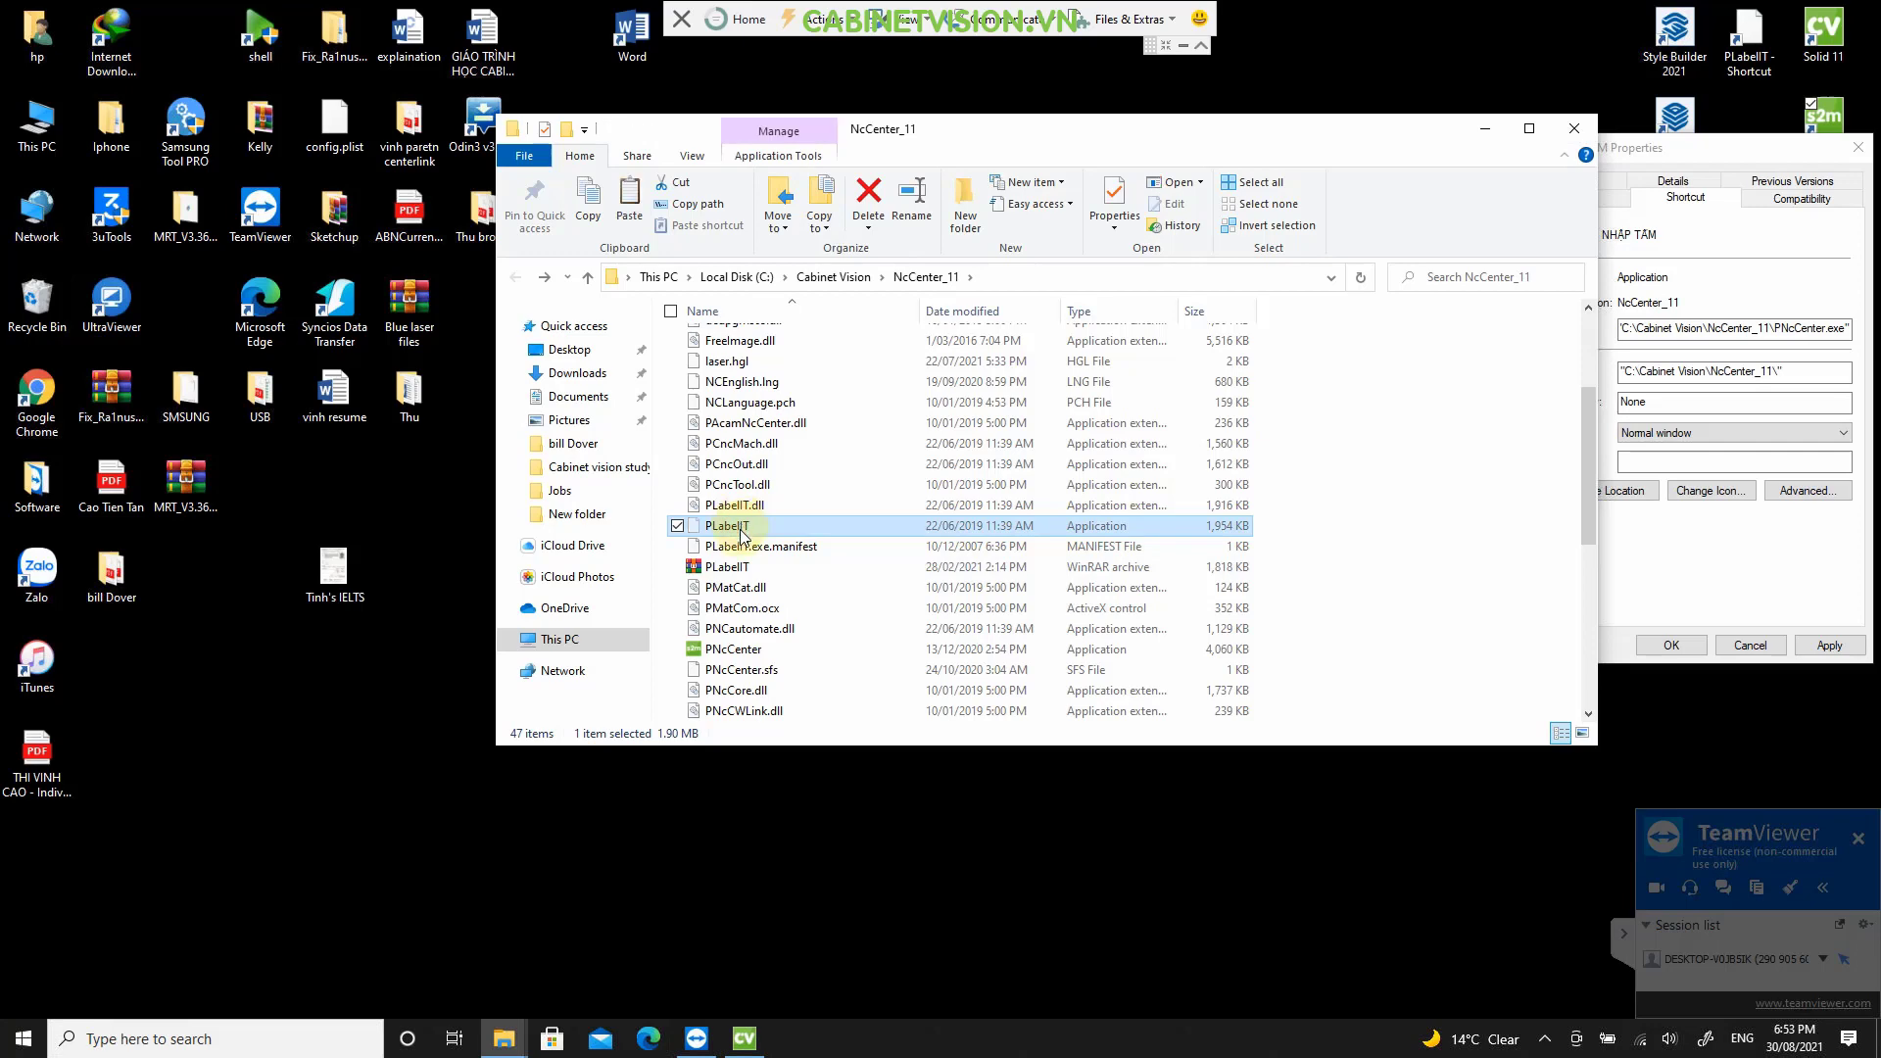
scroll(742, 529, "up", 3)
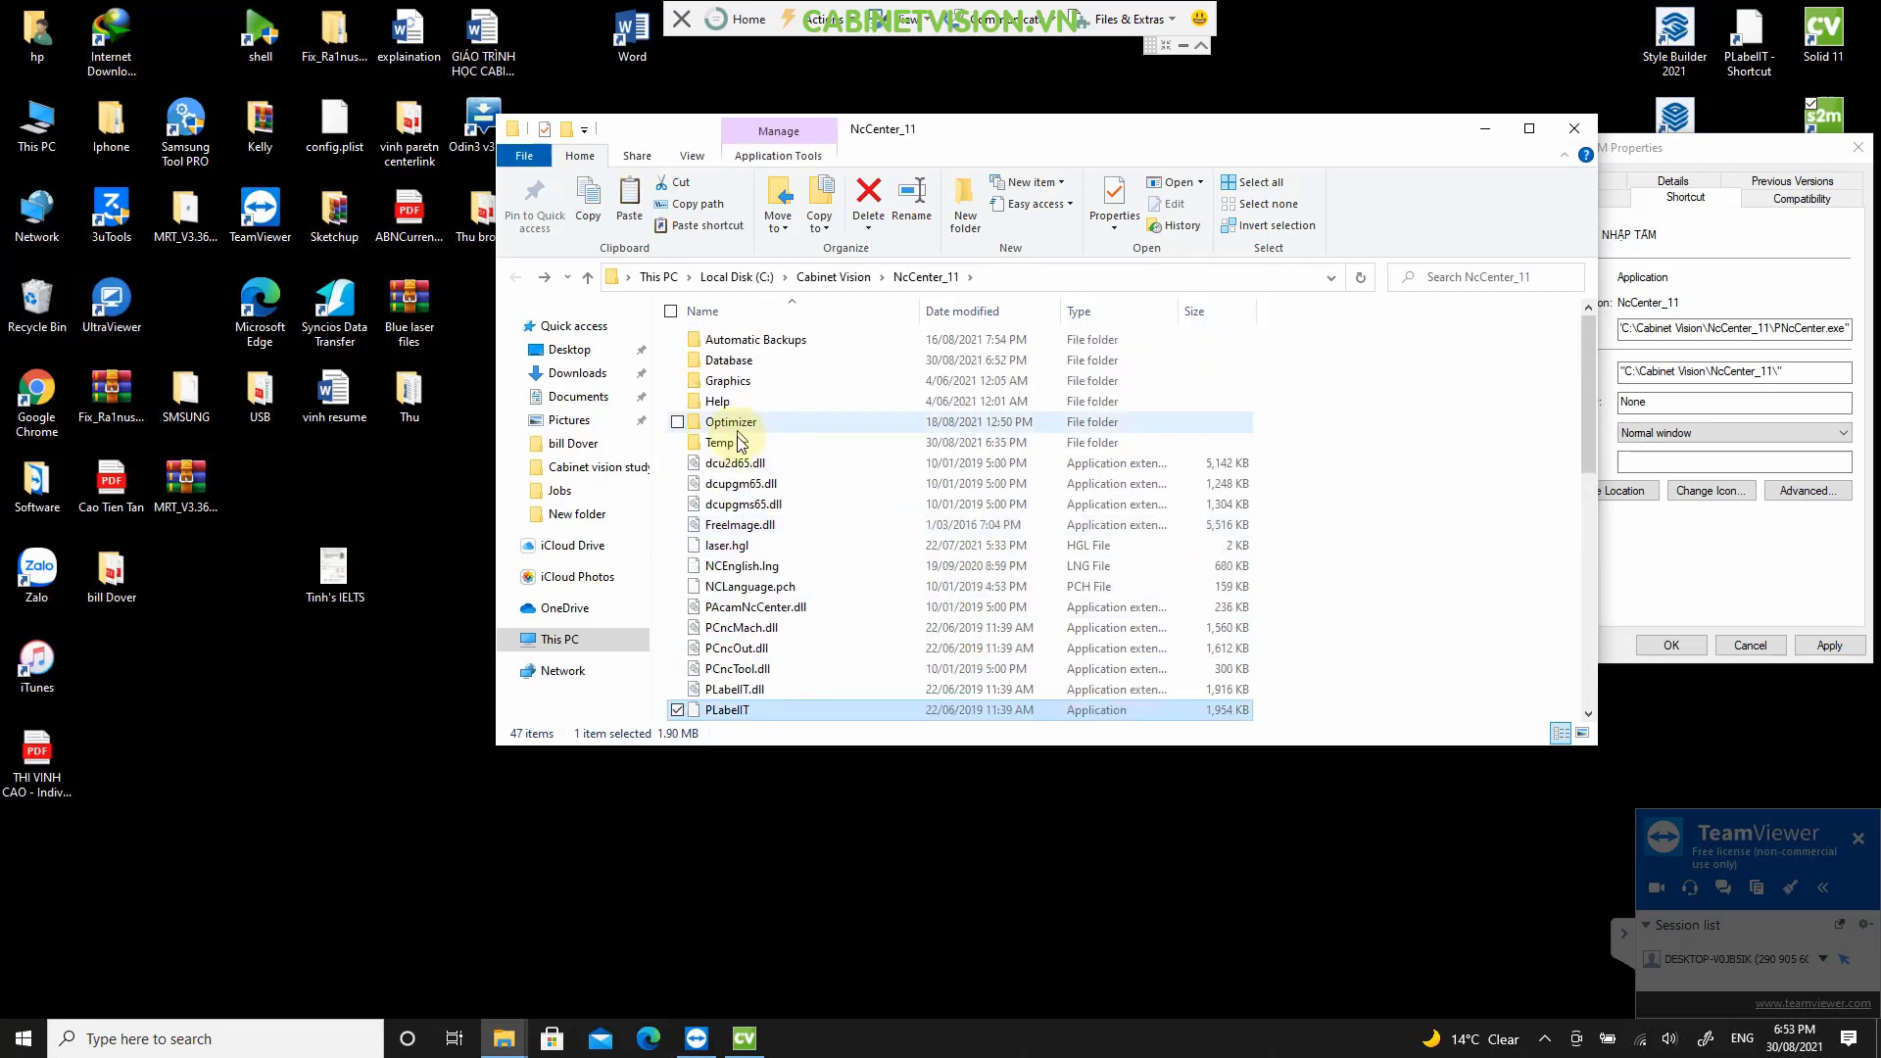
Paste the PLabelIT application into the Temp folder.
double_click(727, 442)
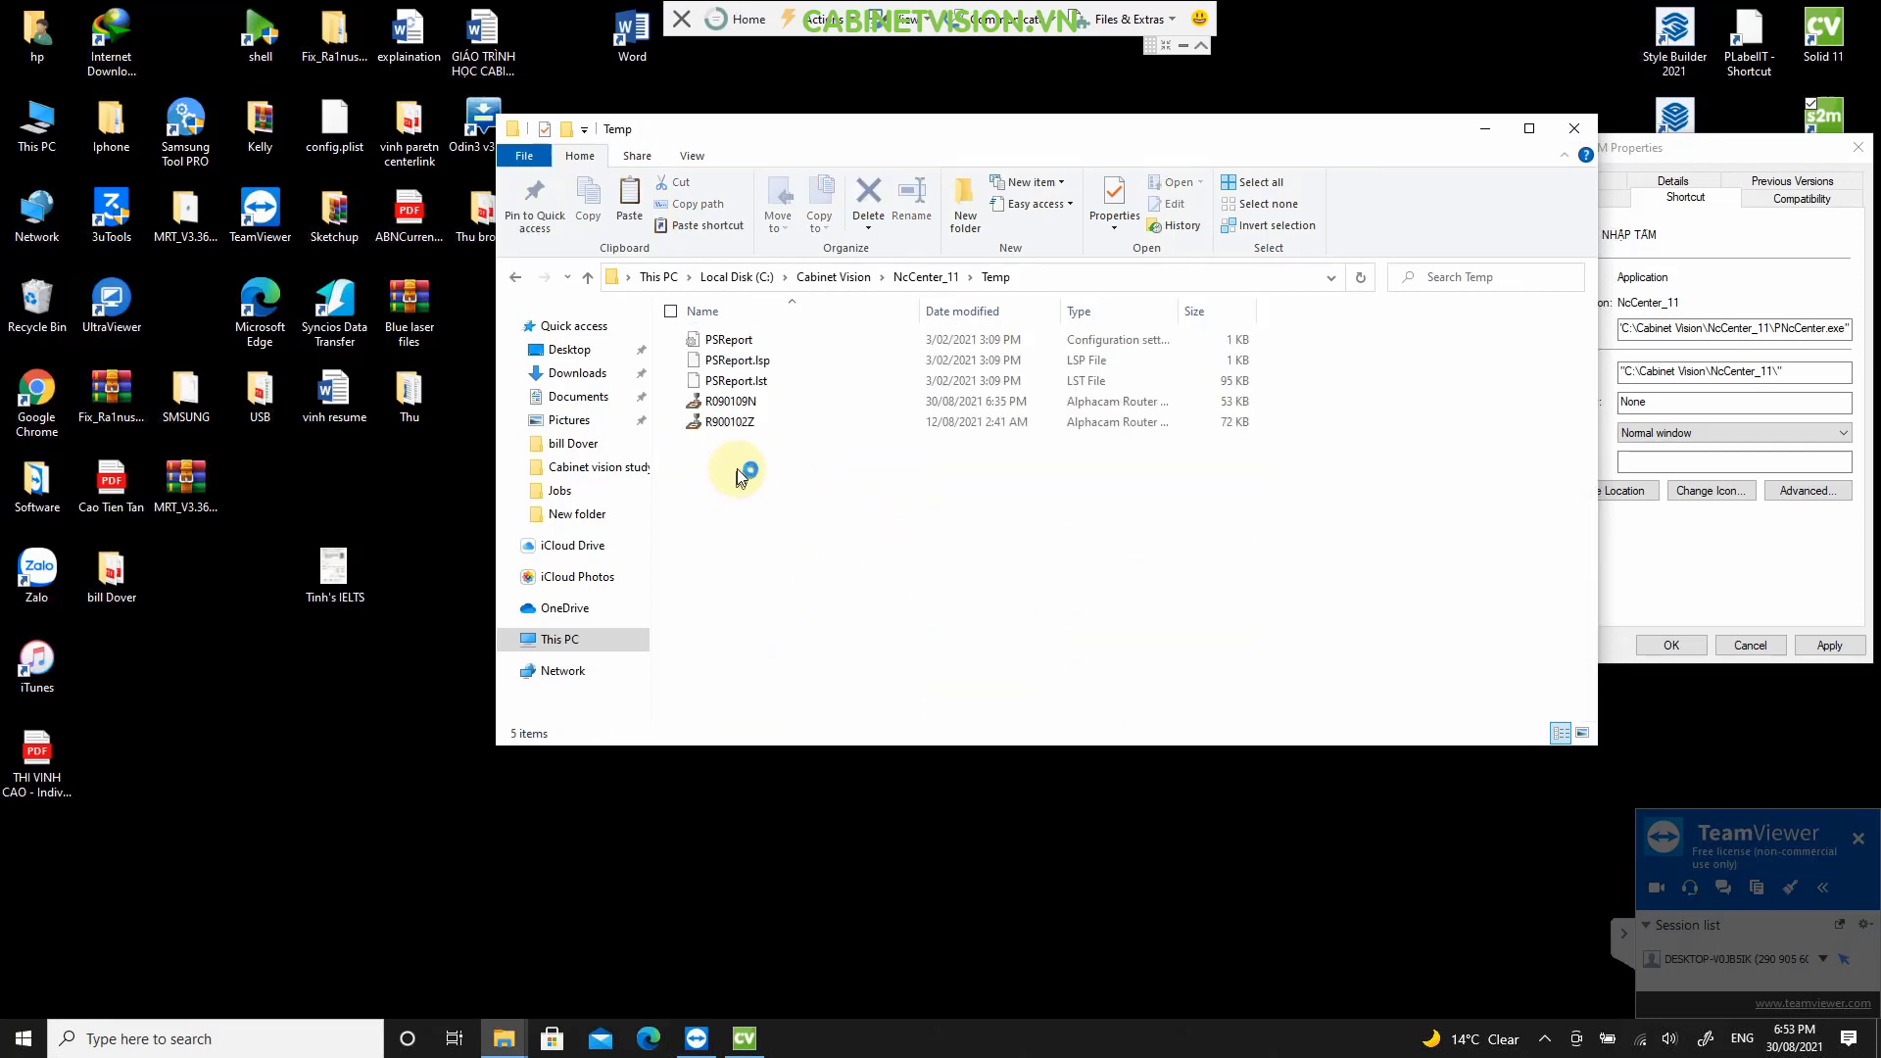
right_click(794, 545)
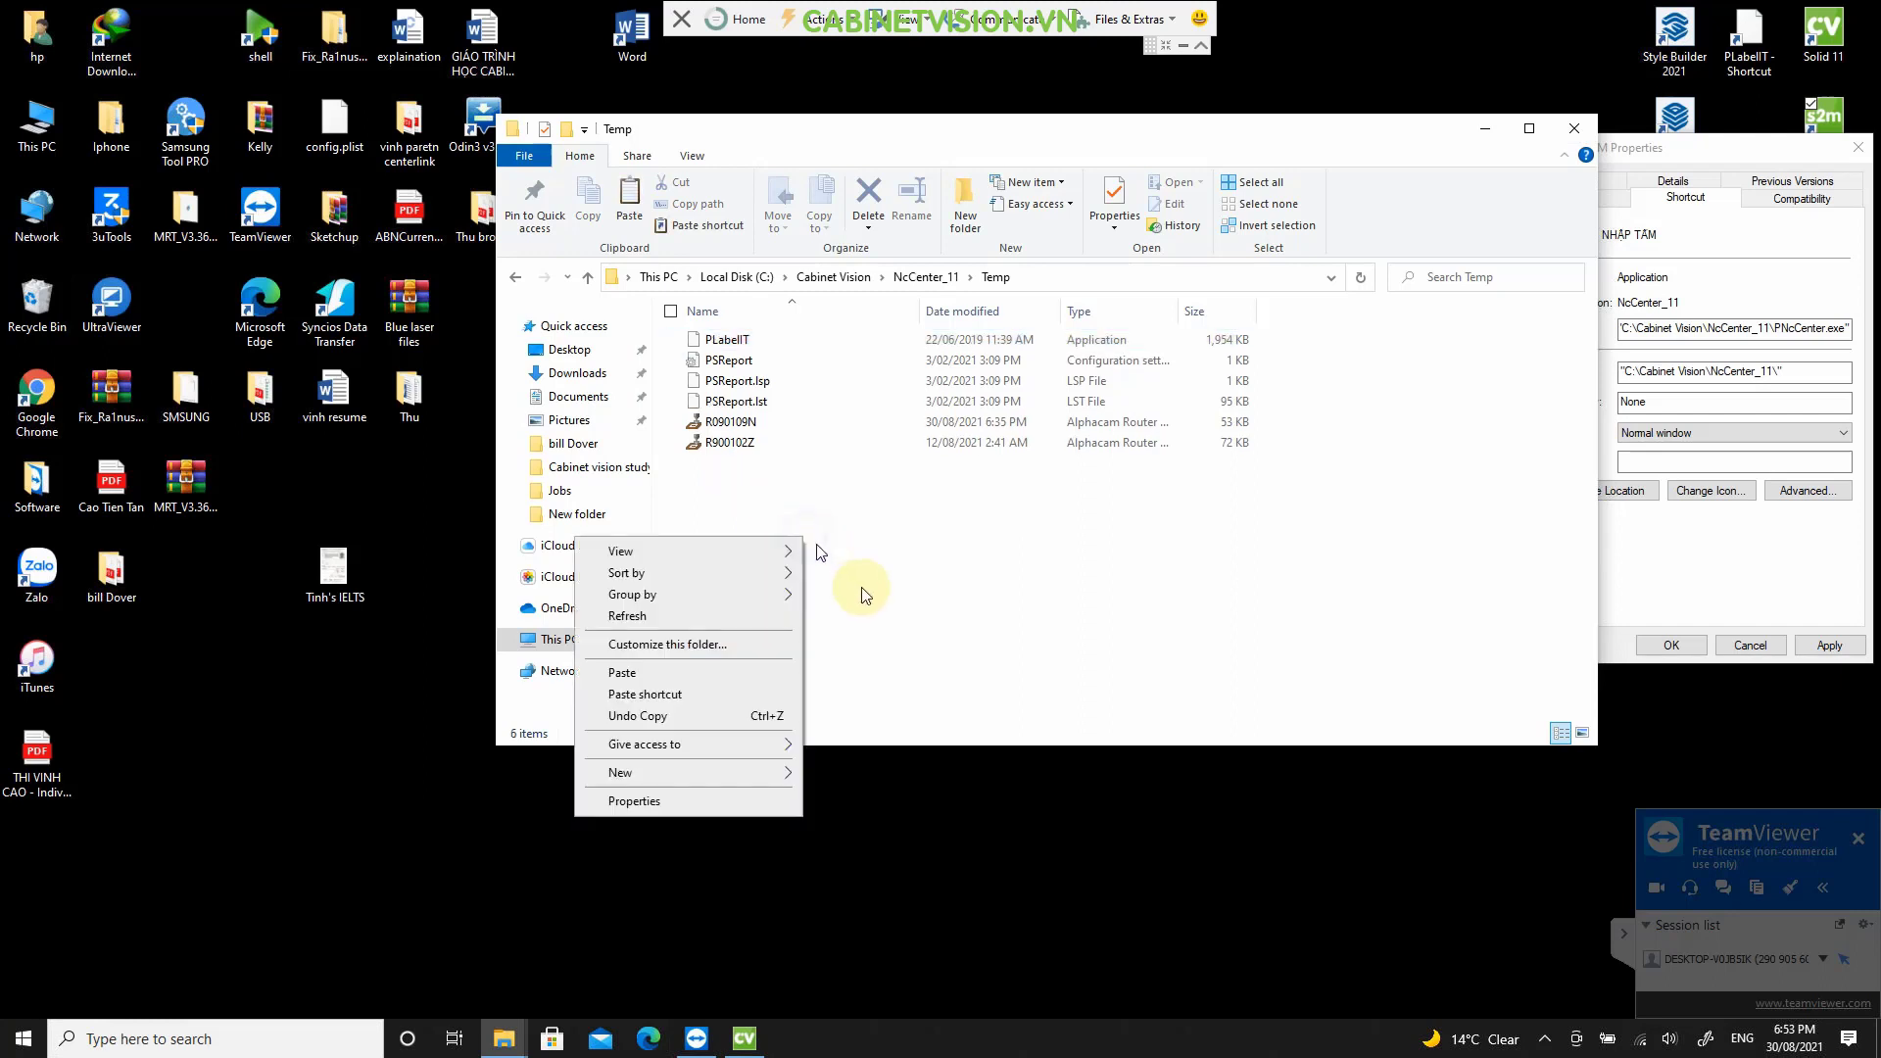
left_click(760, 617)
left_click(726, 341)
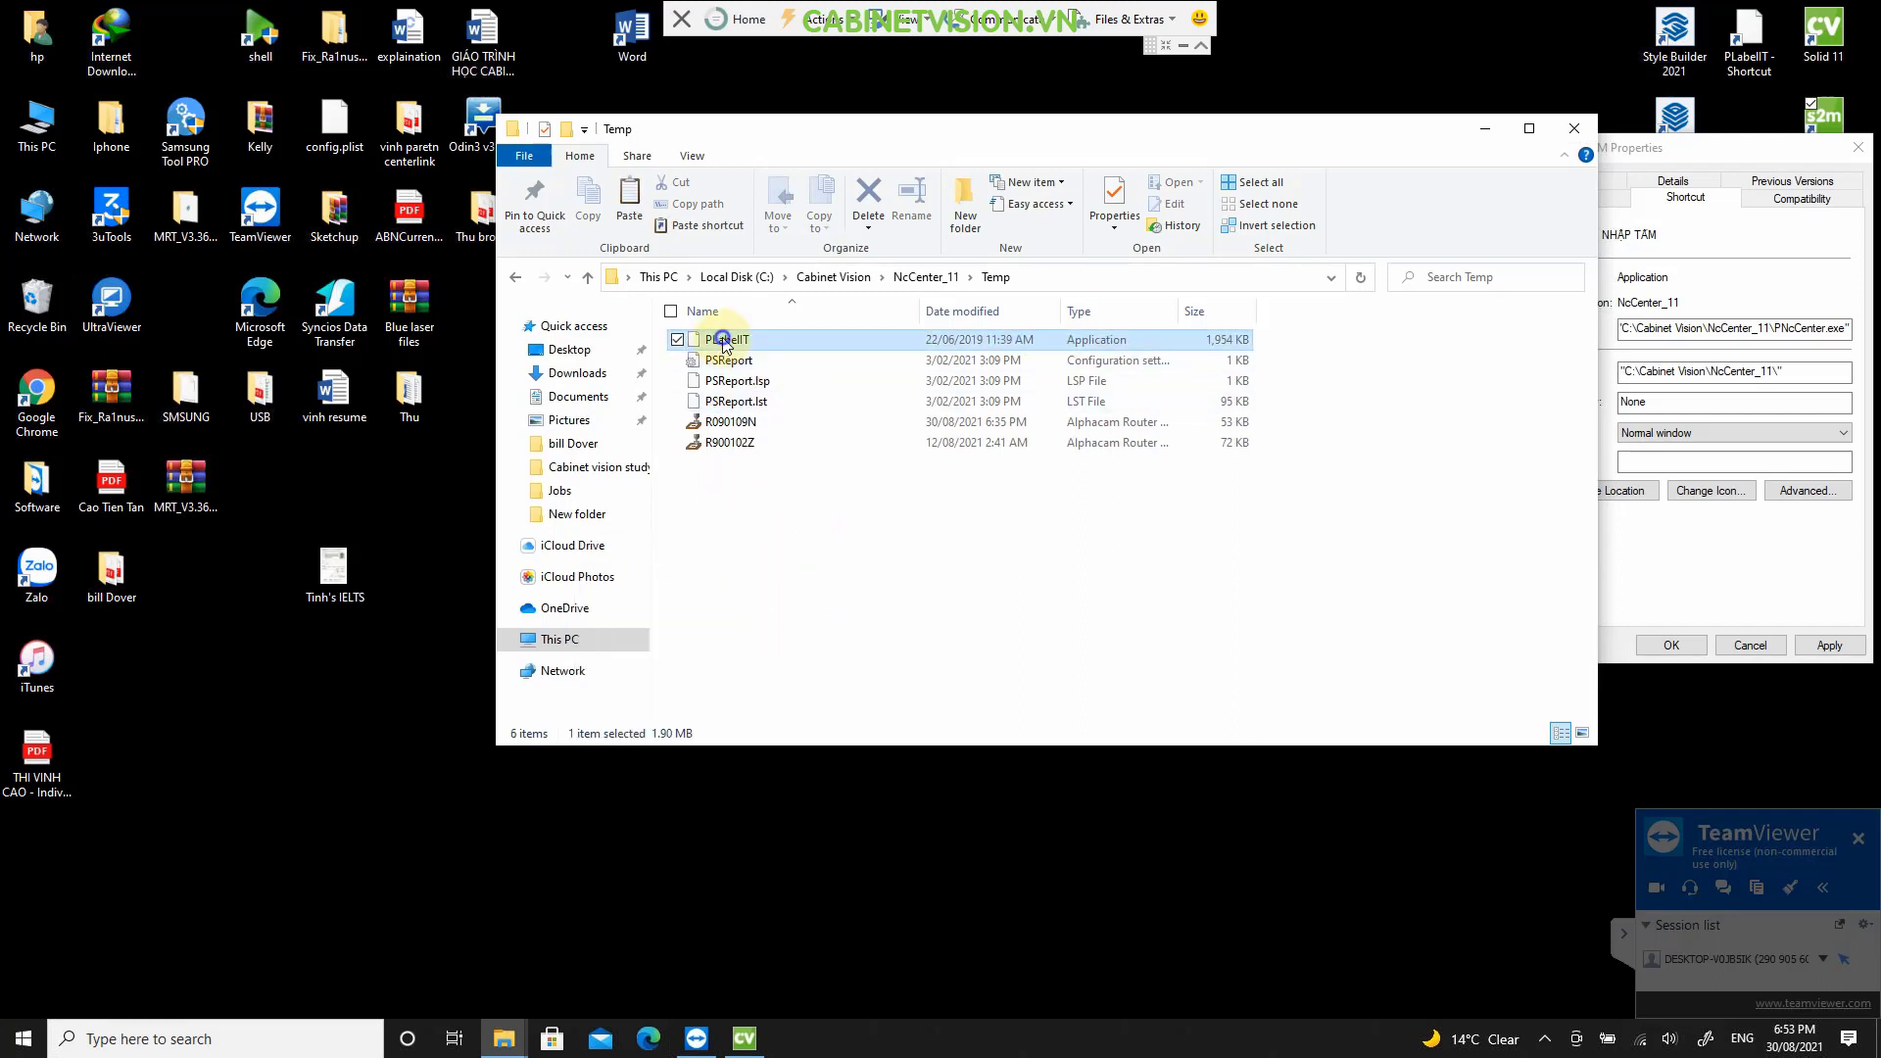
Set PLabelIT in Temp to always run as administrator under Compatibility.
right_click(730, 341)
left_click(641, 829)
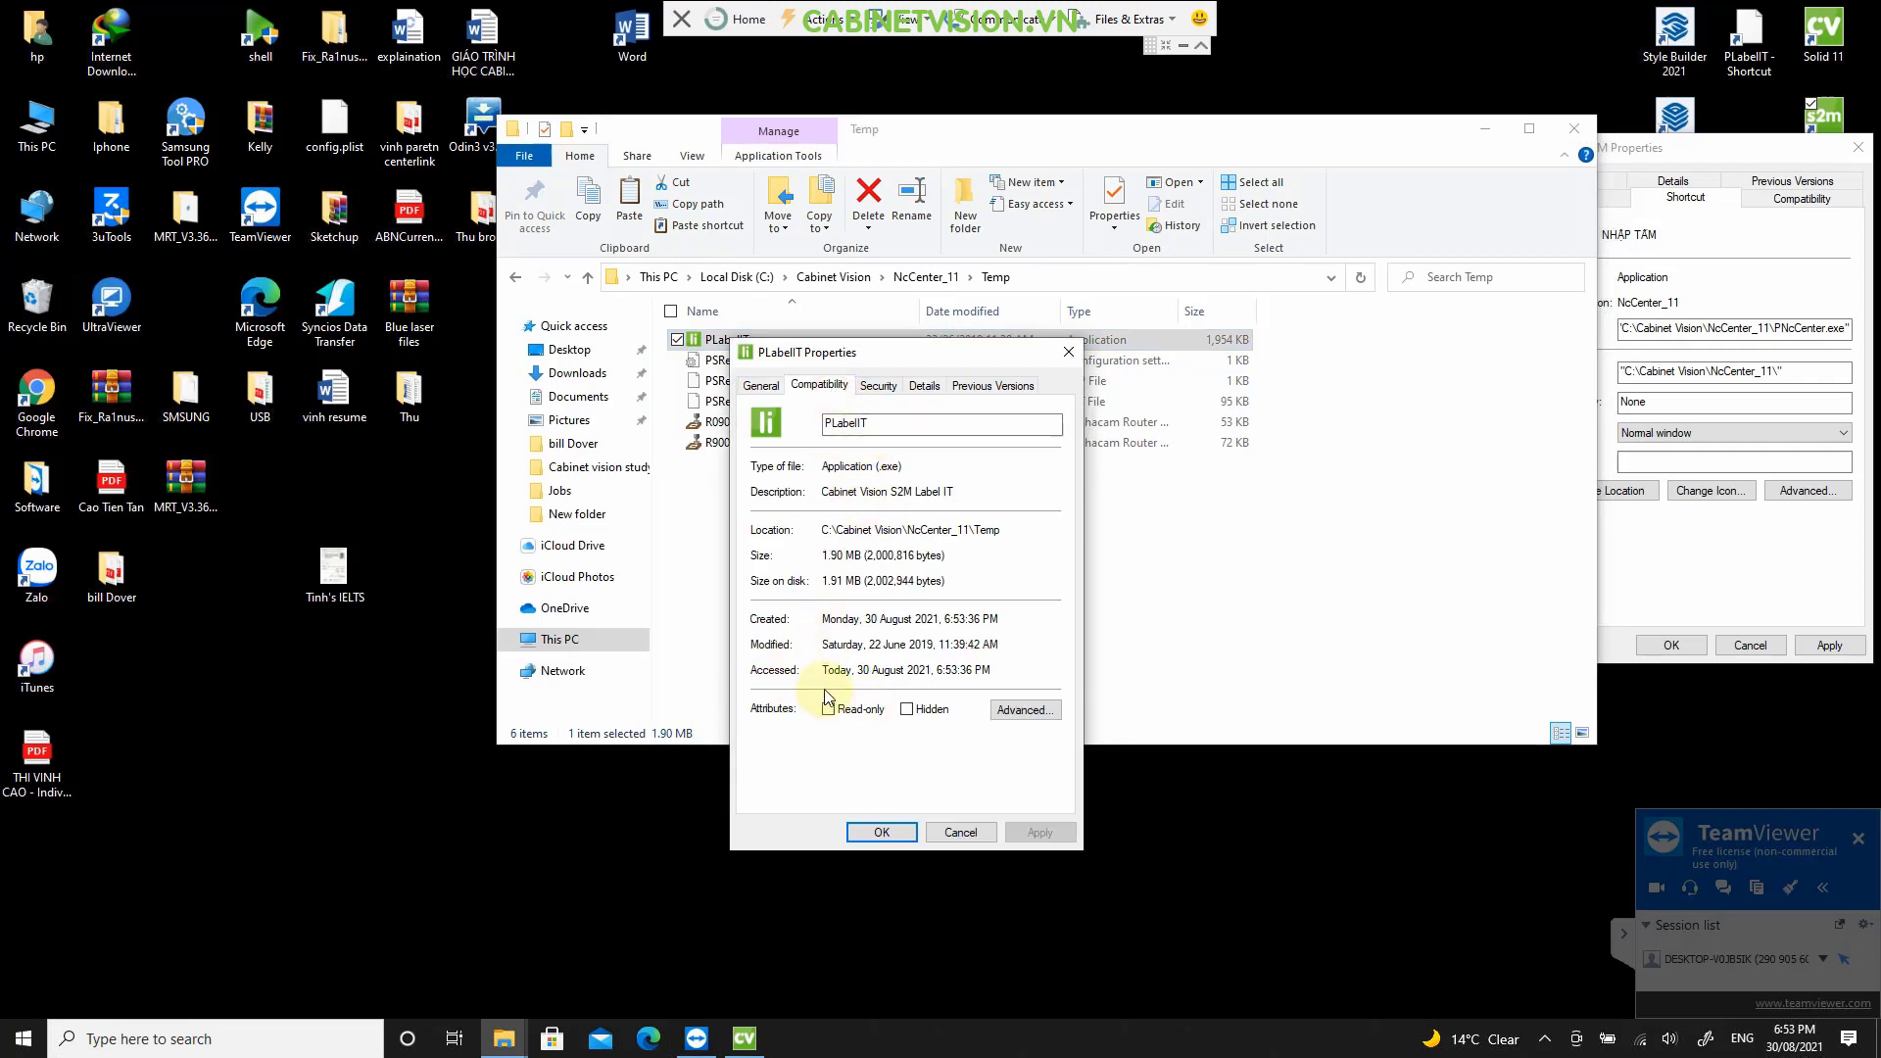
left_click(831, 386)
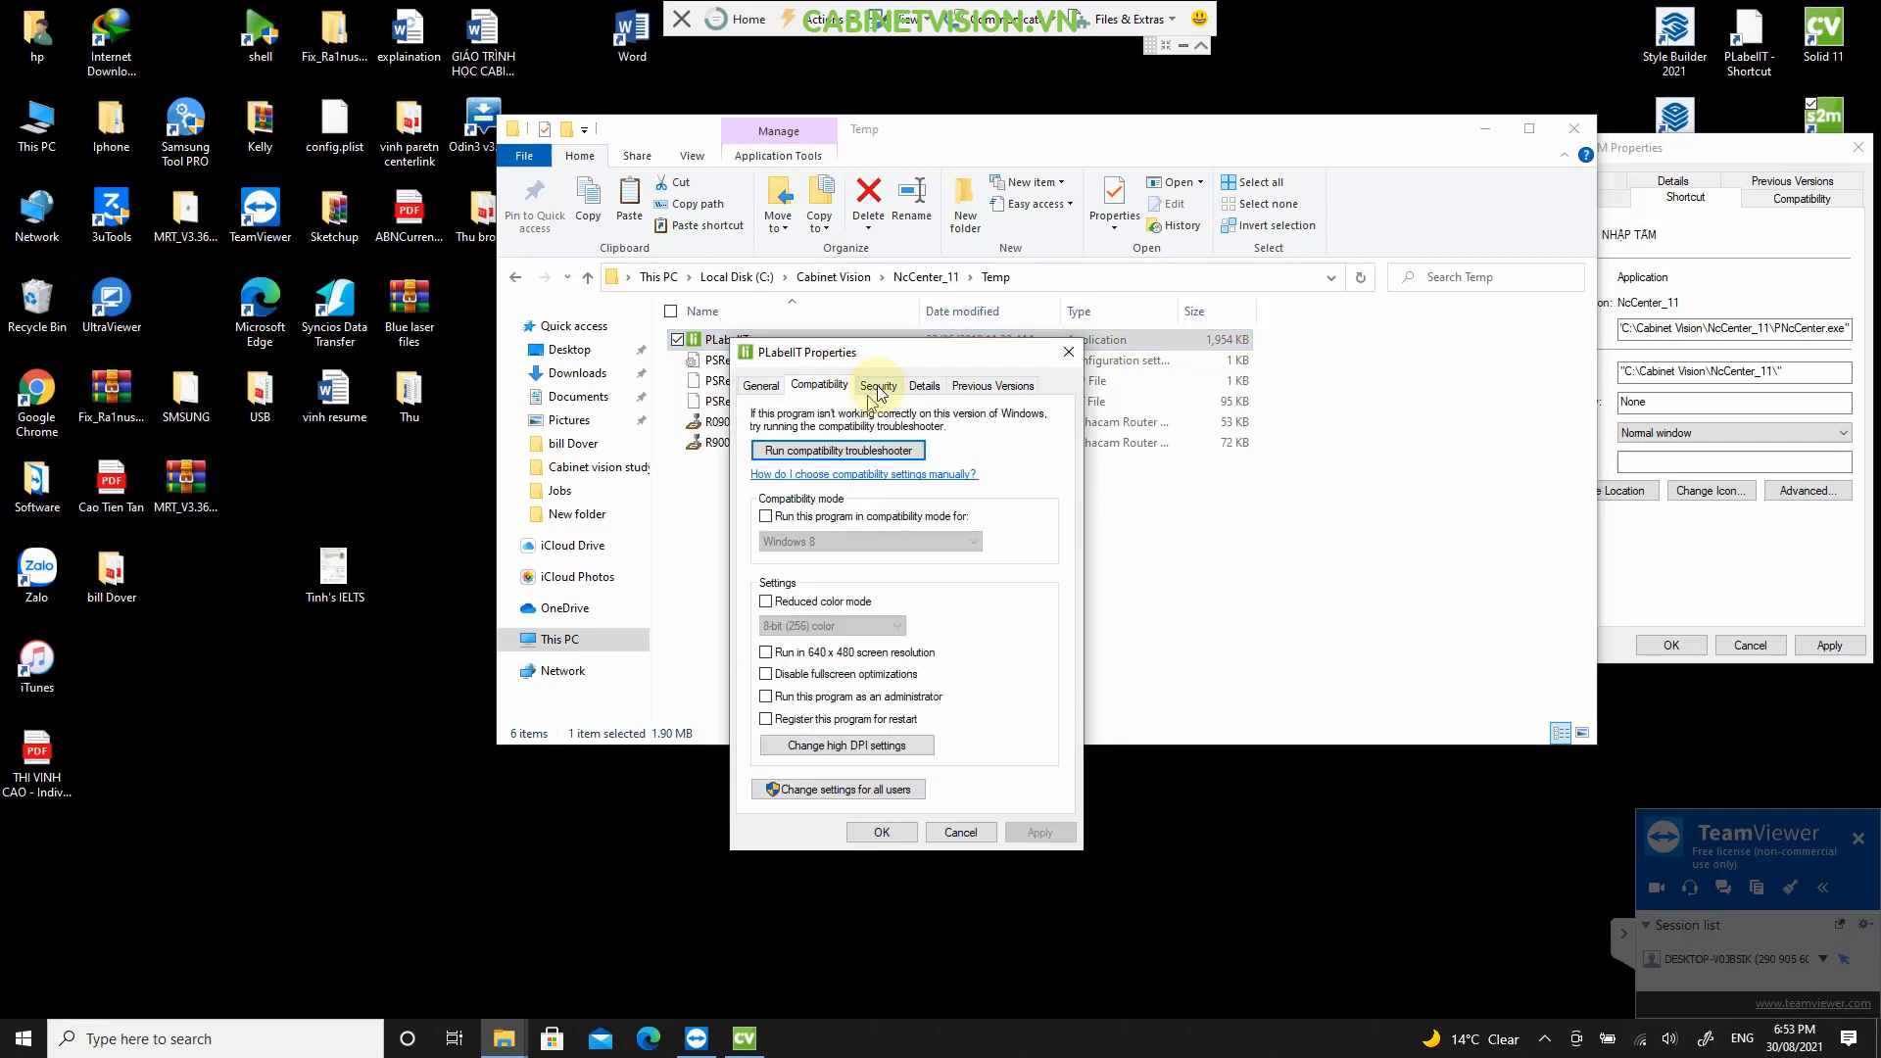
left_click(799, 700)
left_click(875, 829)
Launch PLabelIT and send a shortcut to it to the desktop.
double_click(733, 340)
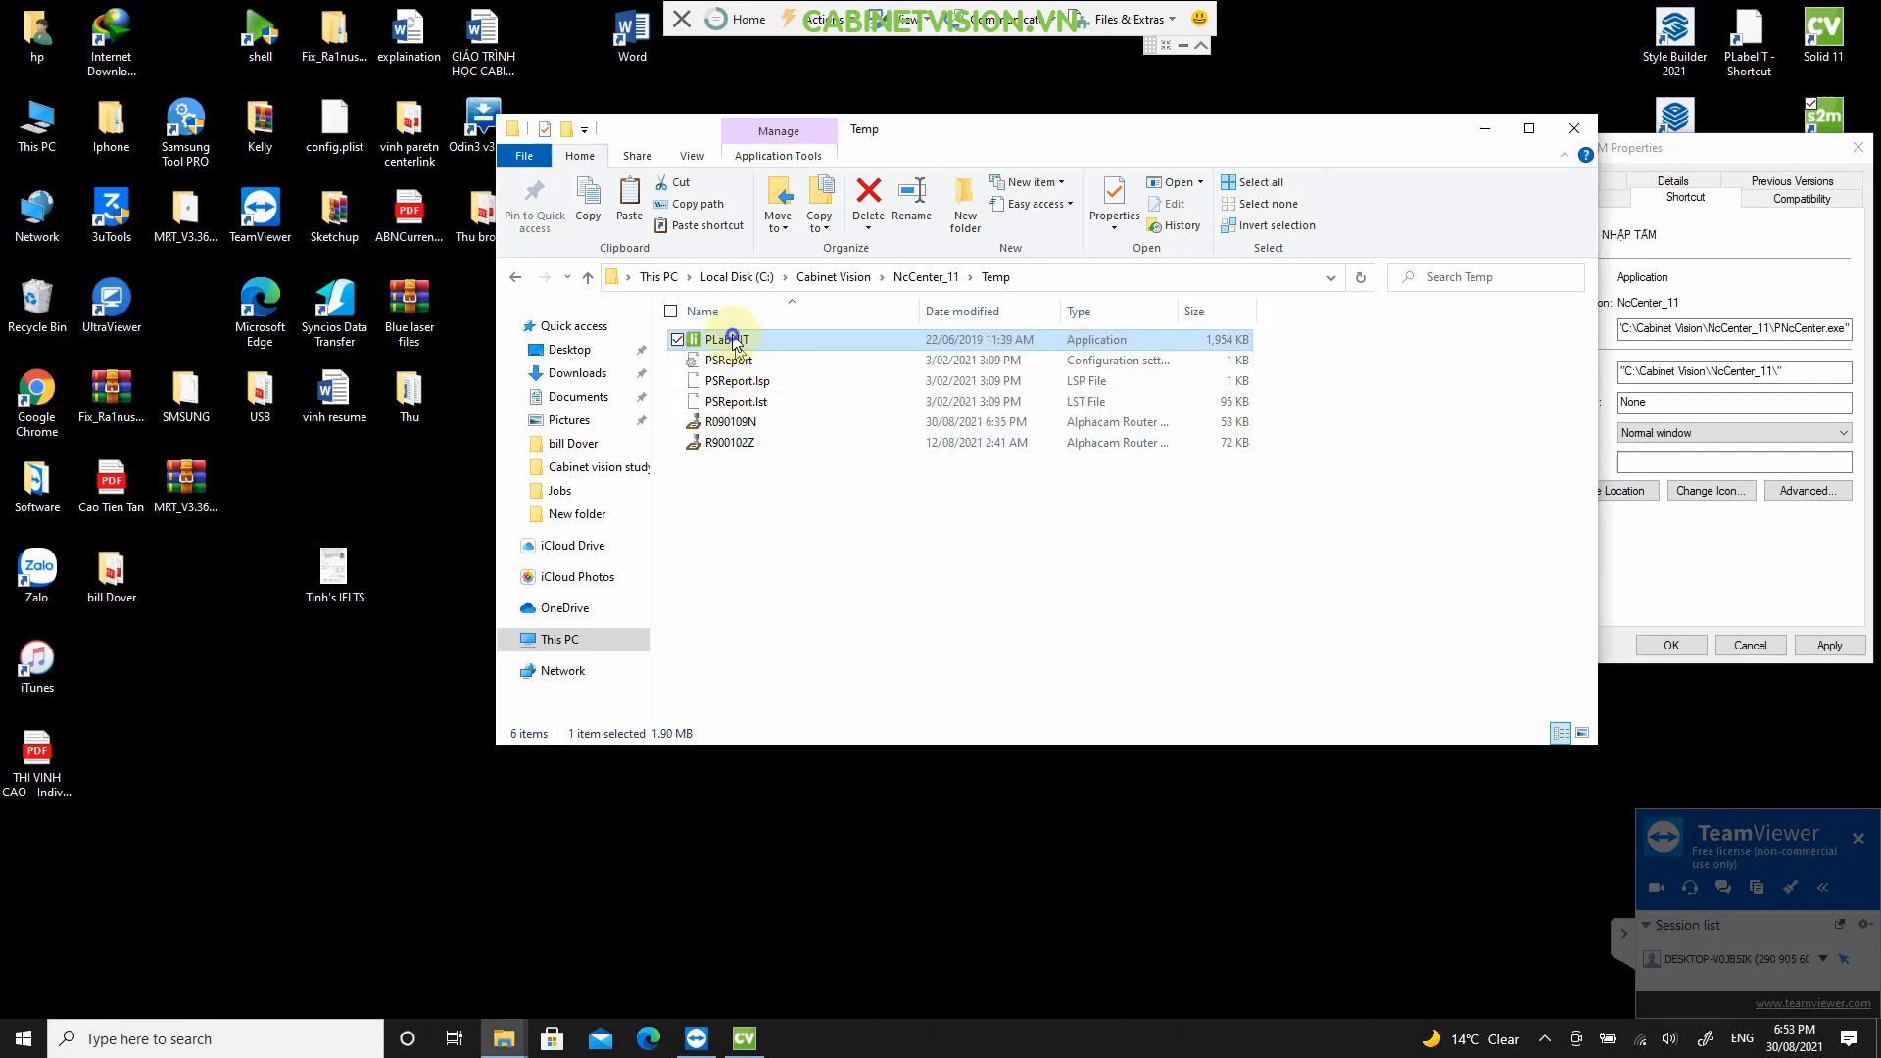
right_click(733, 340)
mouse_move(651, 659)
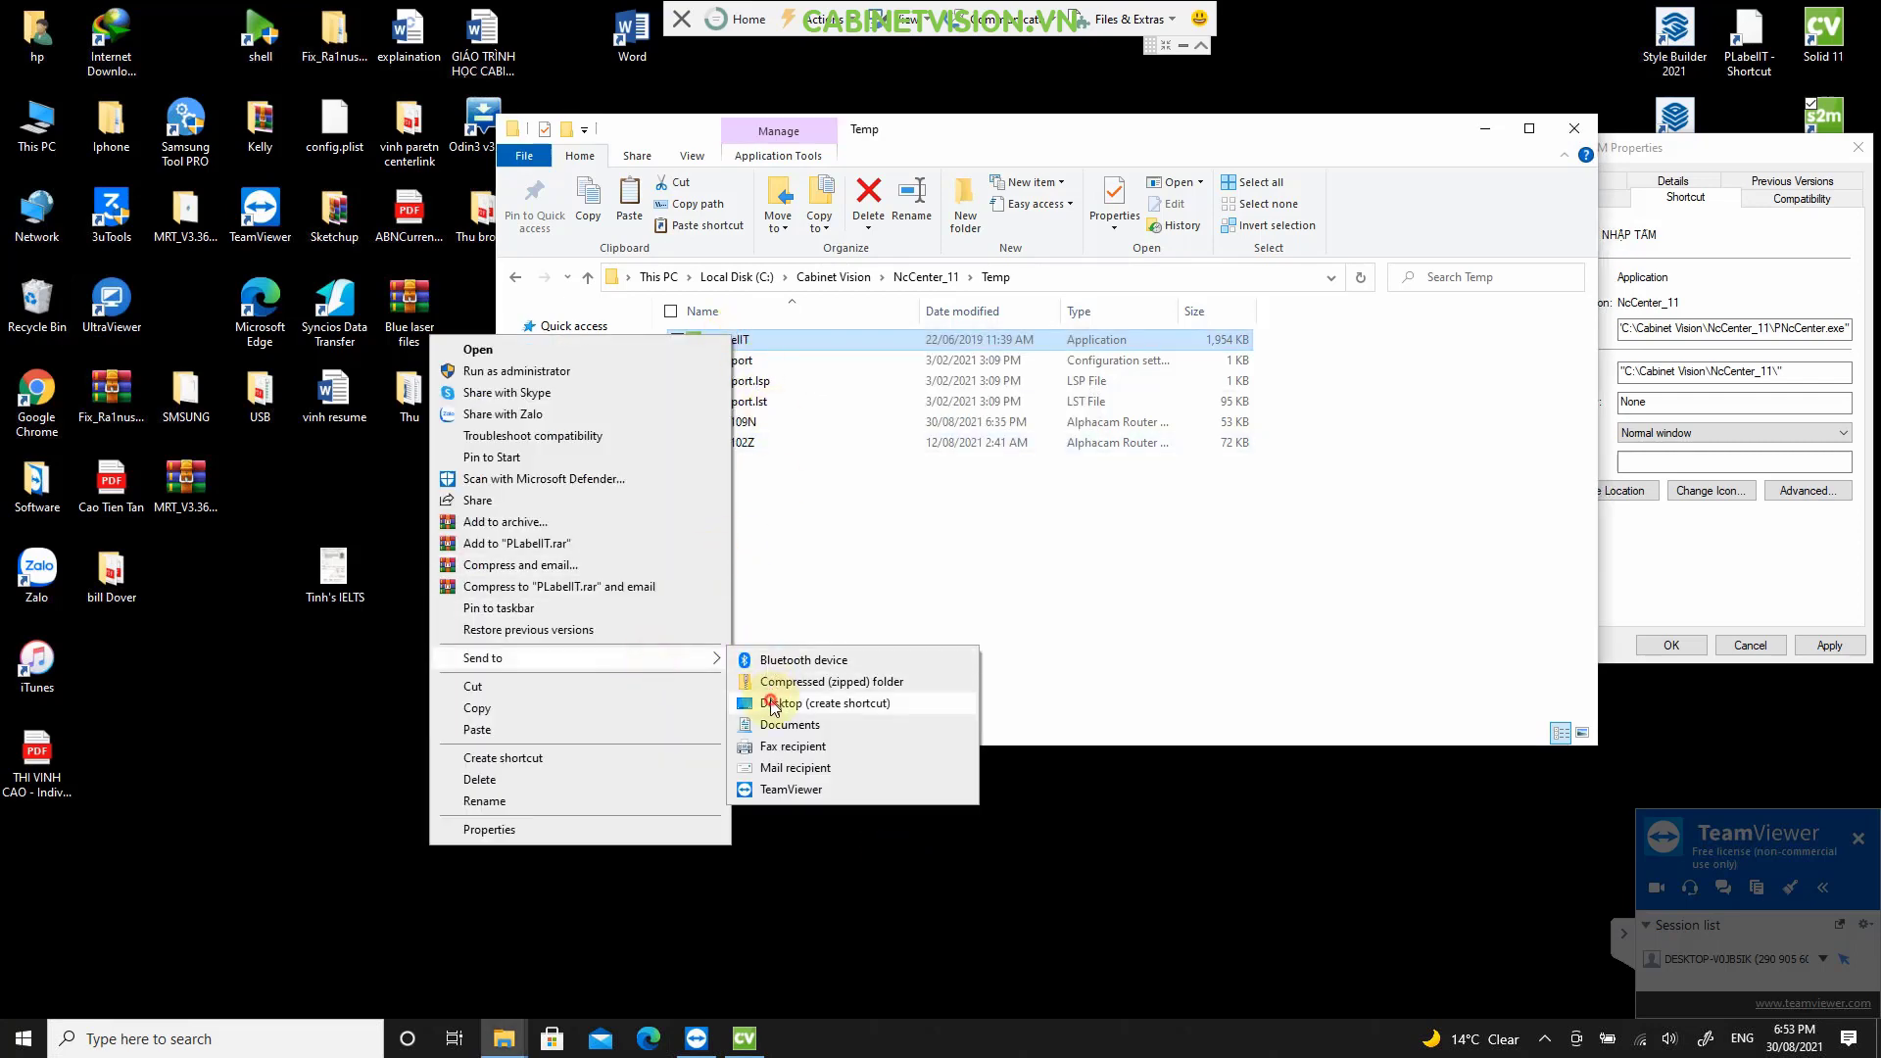
left_click(774, 704)
Set the new PLabelIT desktop shortcut to run as administrator and move it to the top right.
left_click(1485, 129)
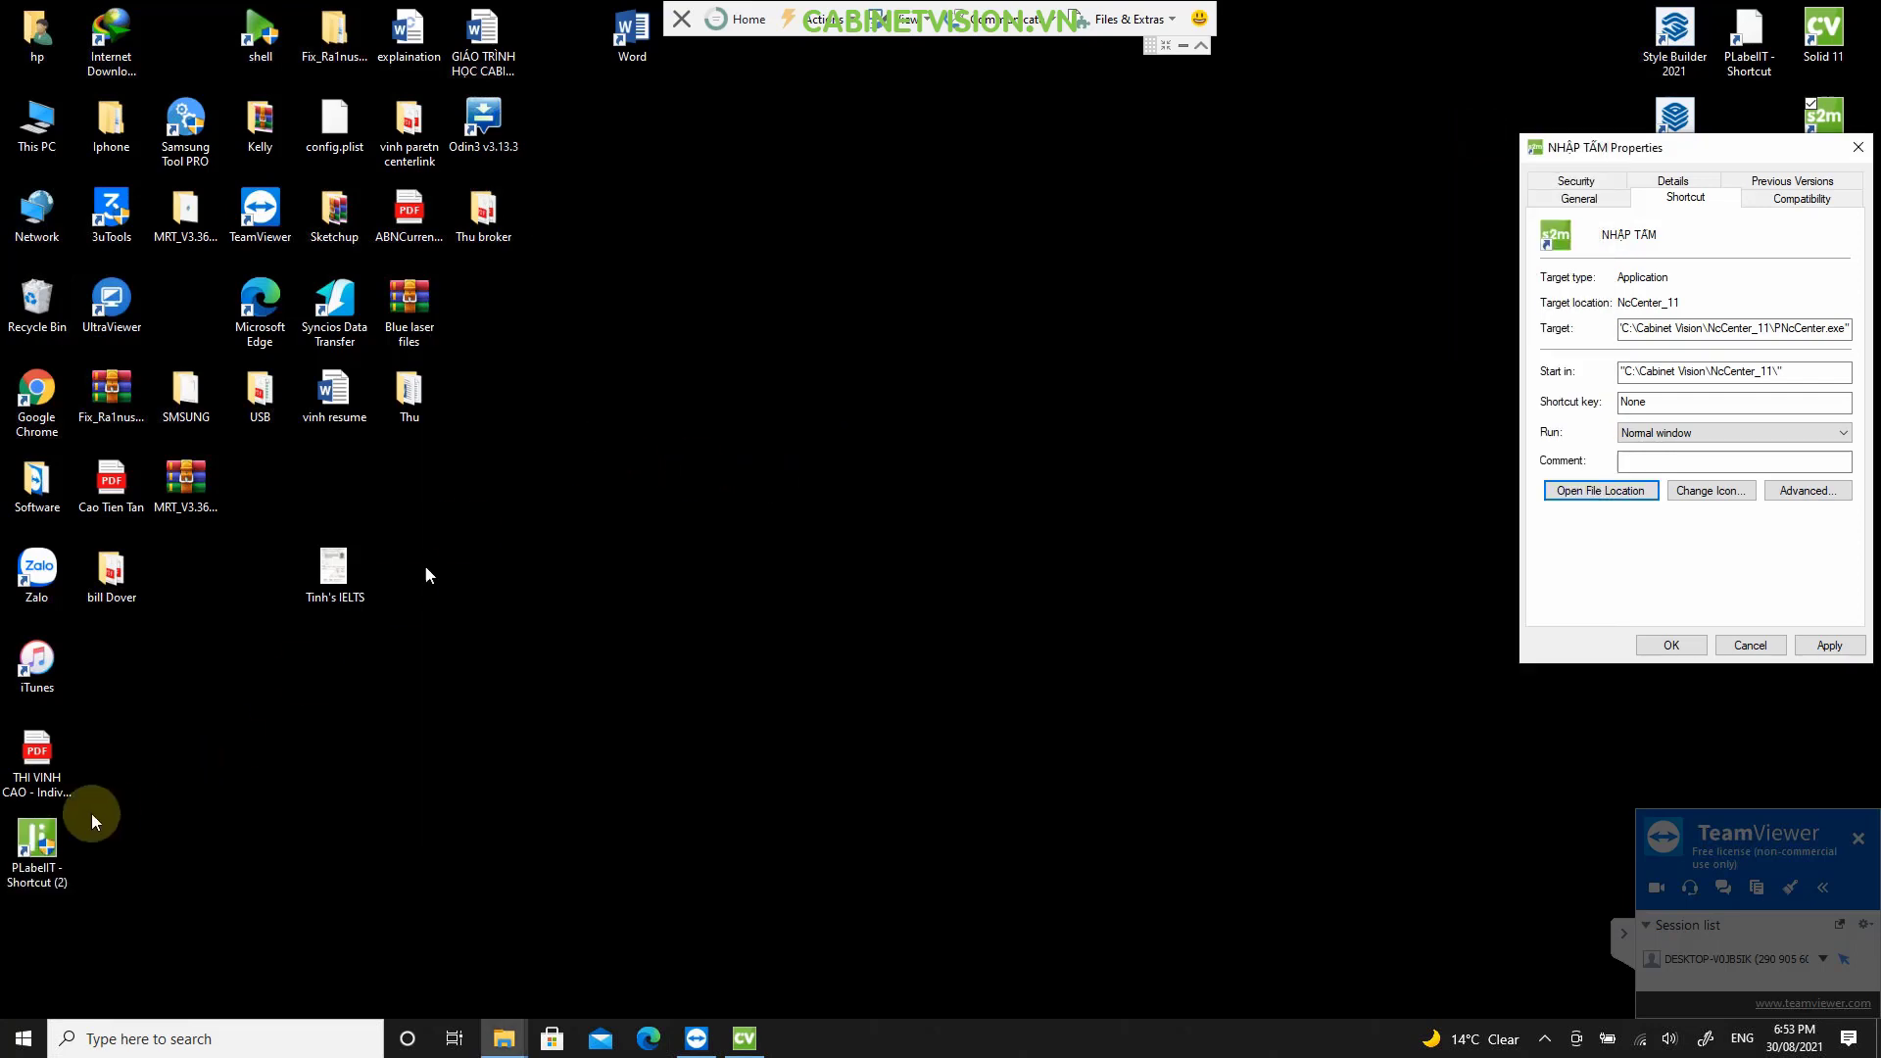
right_click(39, 837)
left_click(191, 813)
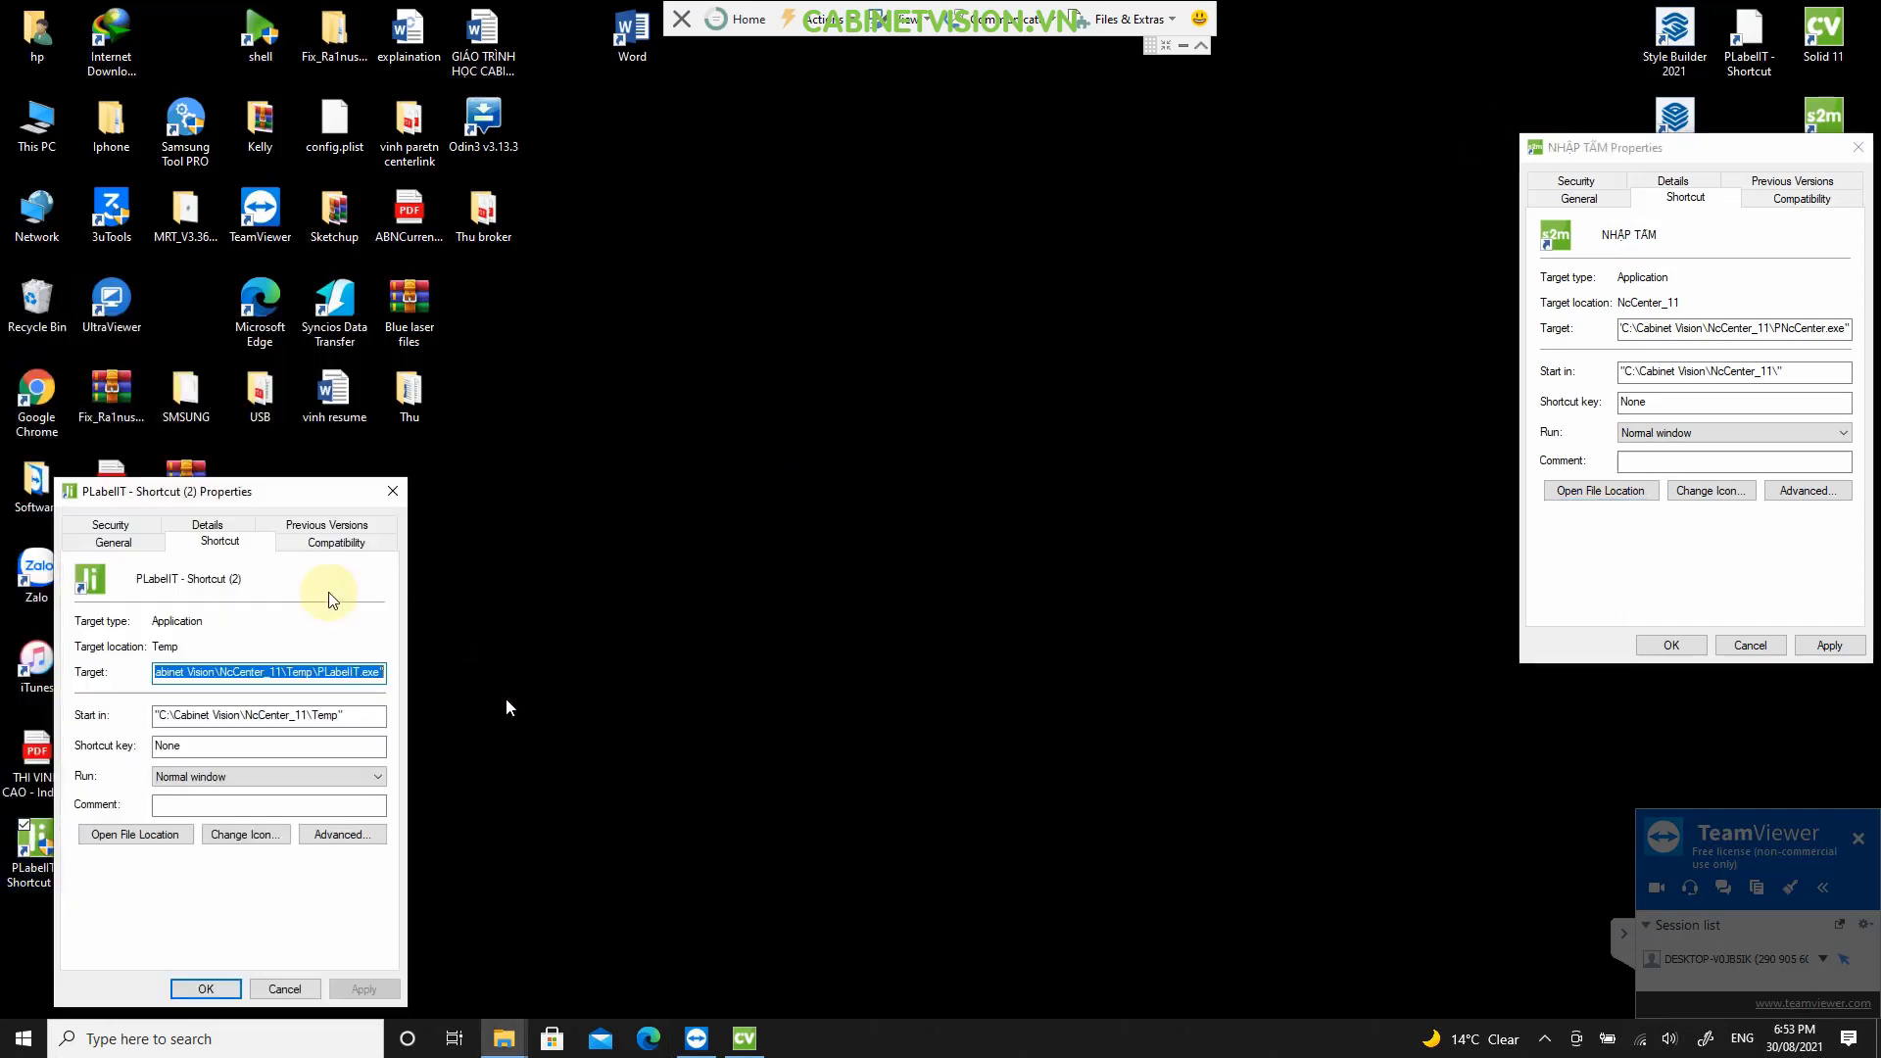
left_click(336, 834)
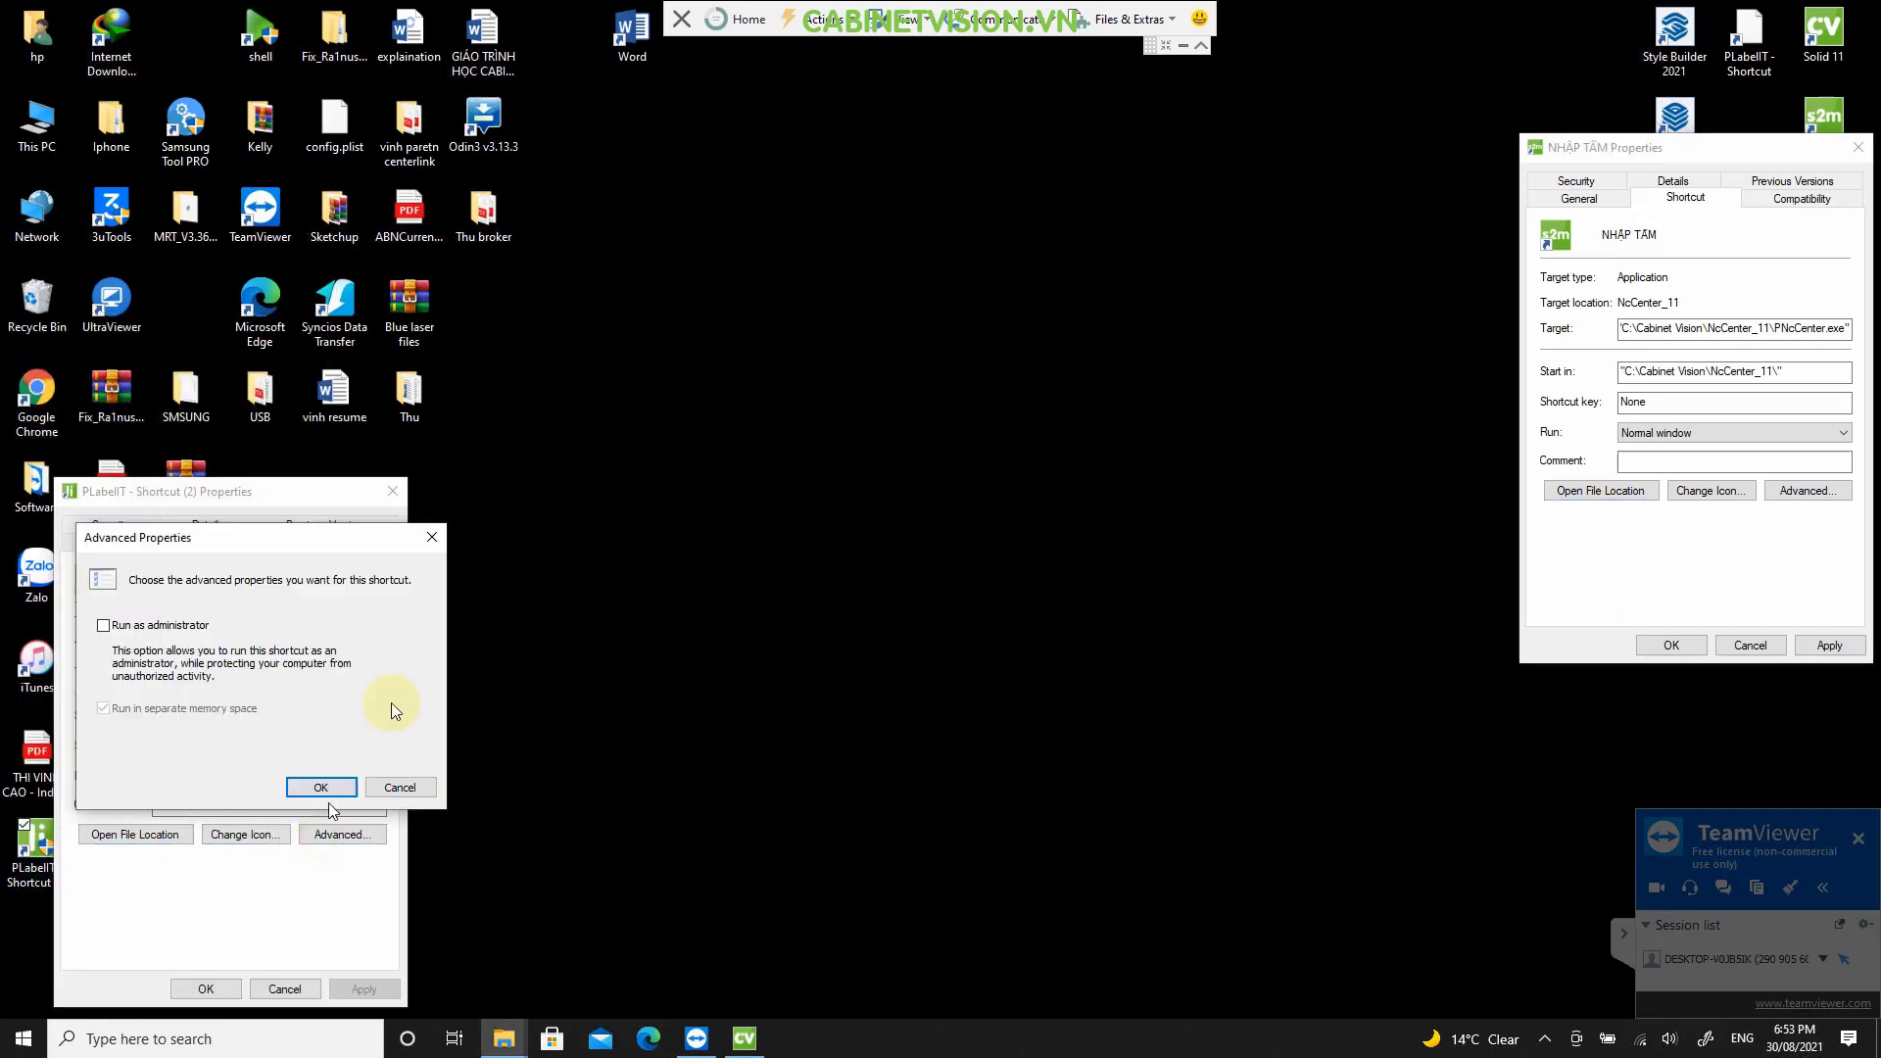
left_click(103, 625)
left_click(321, 787)
left_click(206, 988)
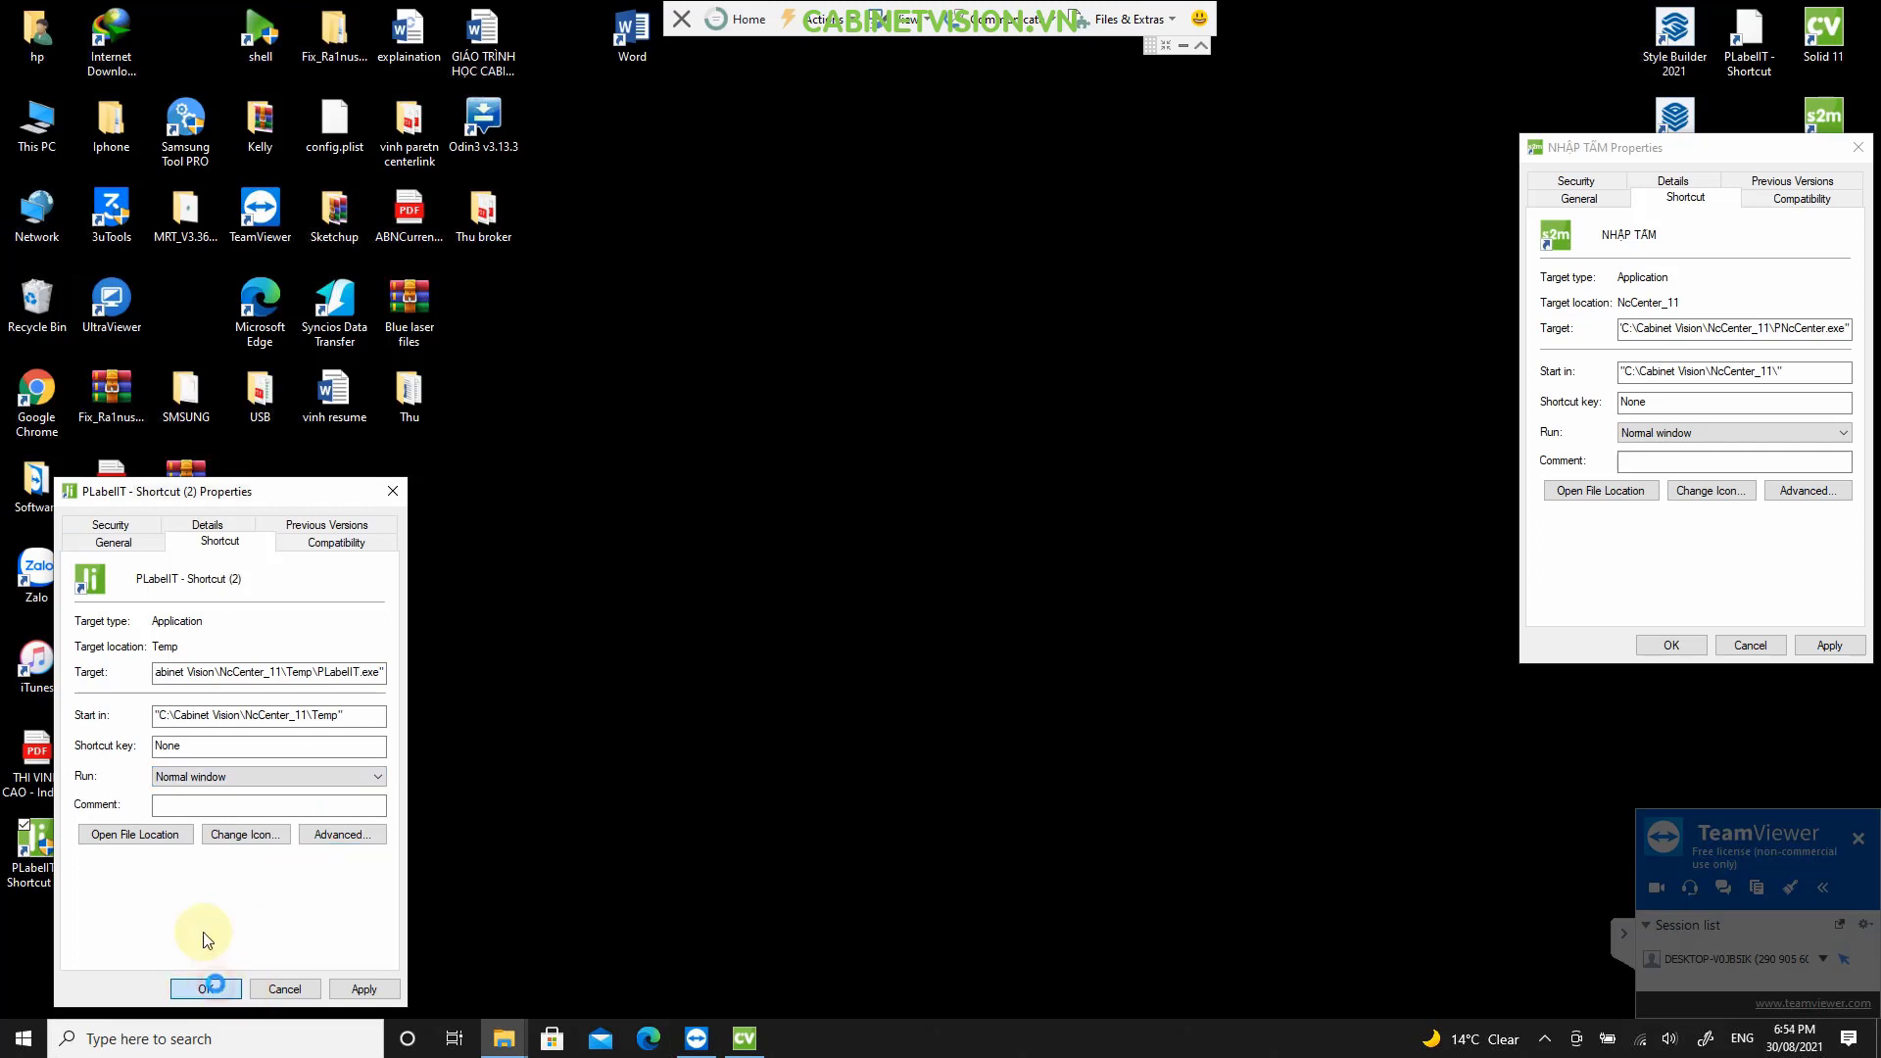
left_click_drag(37, 852, 1747, 145)
left_click(1860, 153)
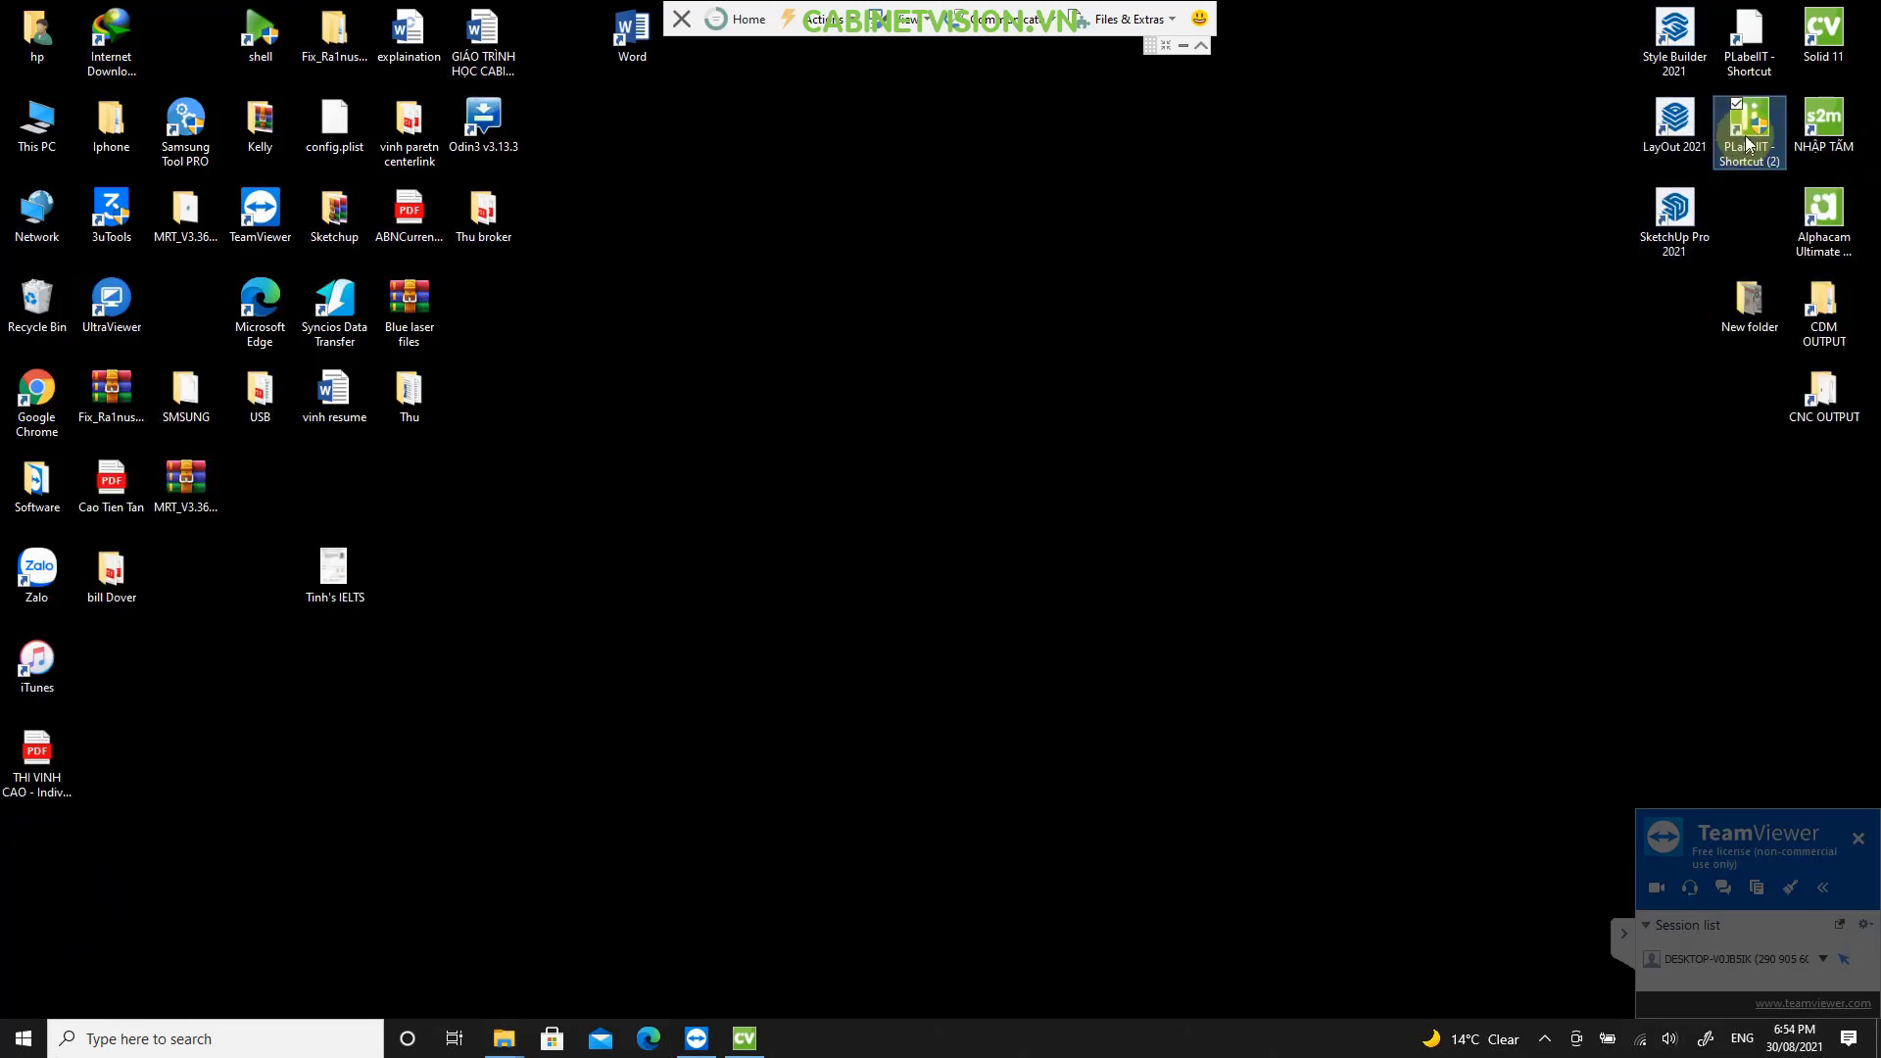
Launch PLabelIT from the desktop shortcut, allowing it to run and dismissing the could-not-locate error.
double_click(1749, 137)
left_click(888, 664)
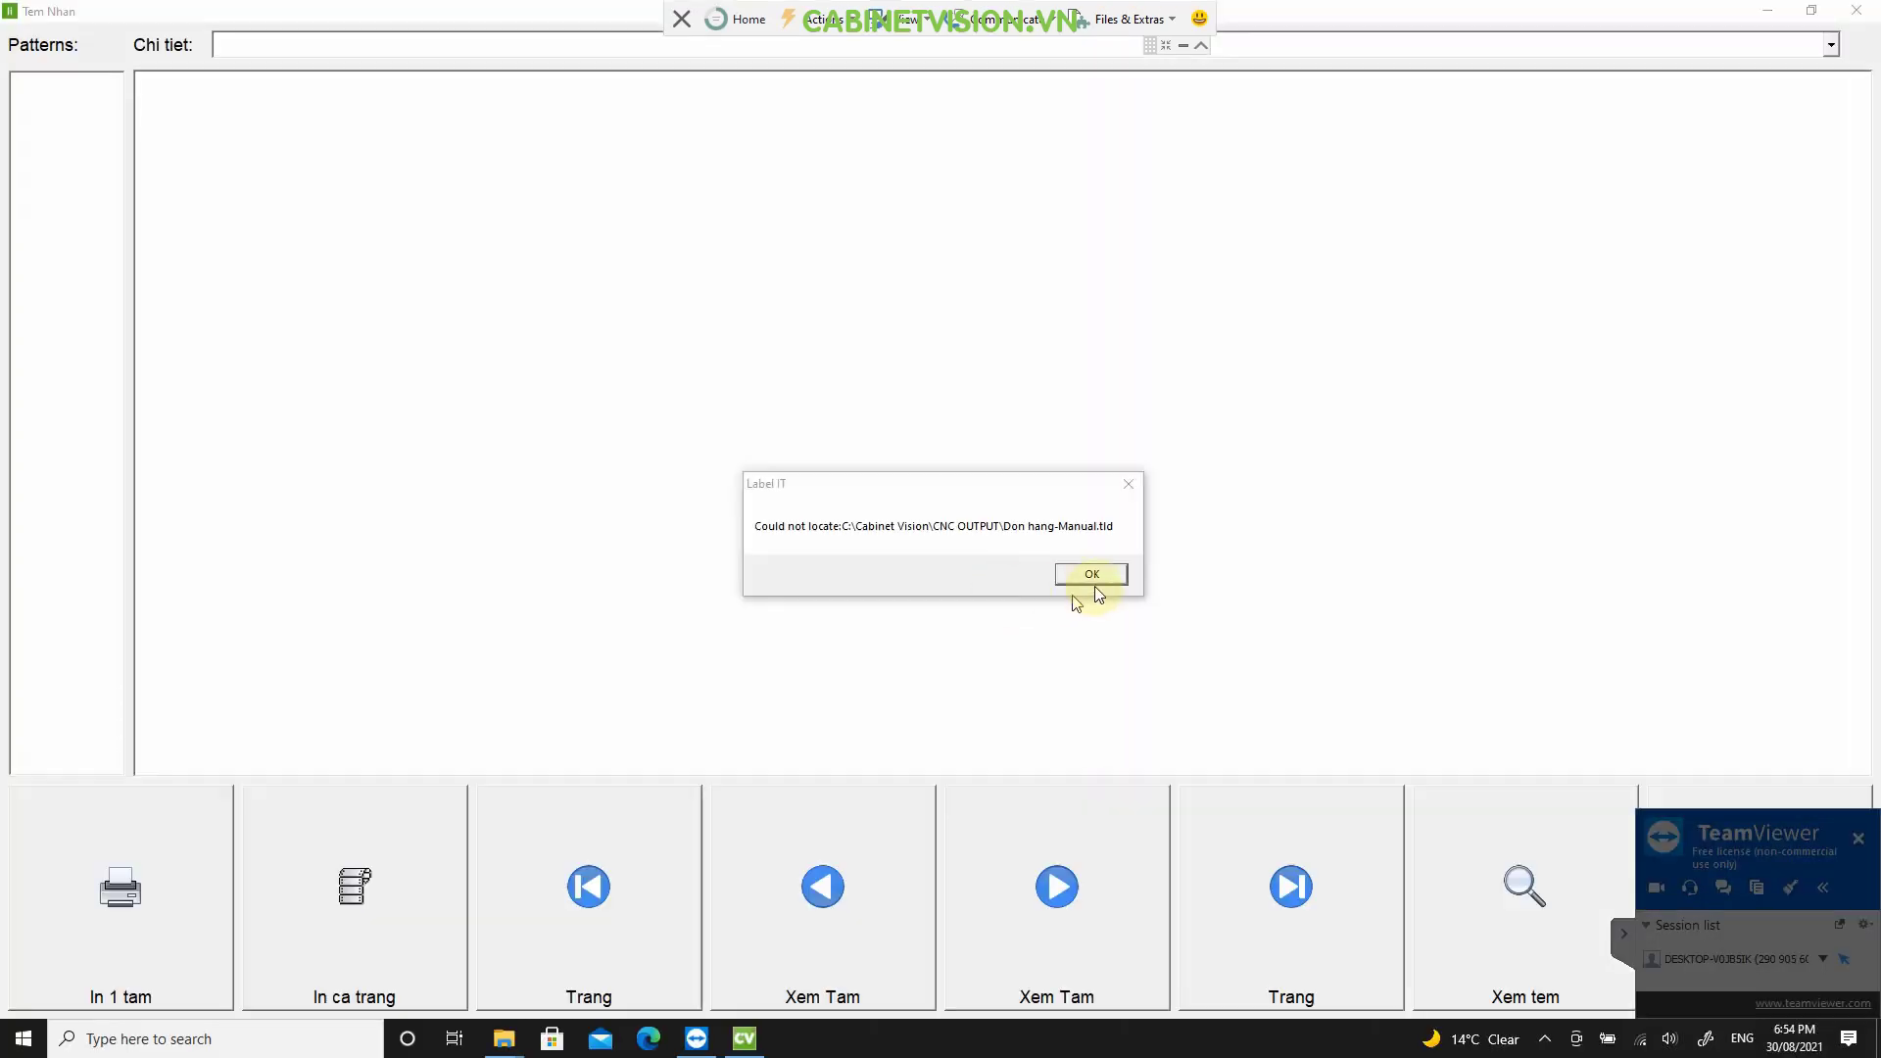
left_click(1091, 577)
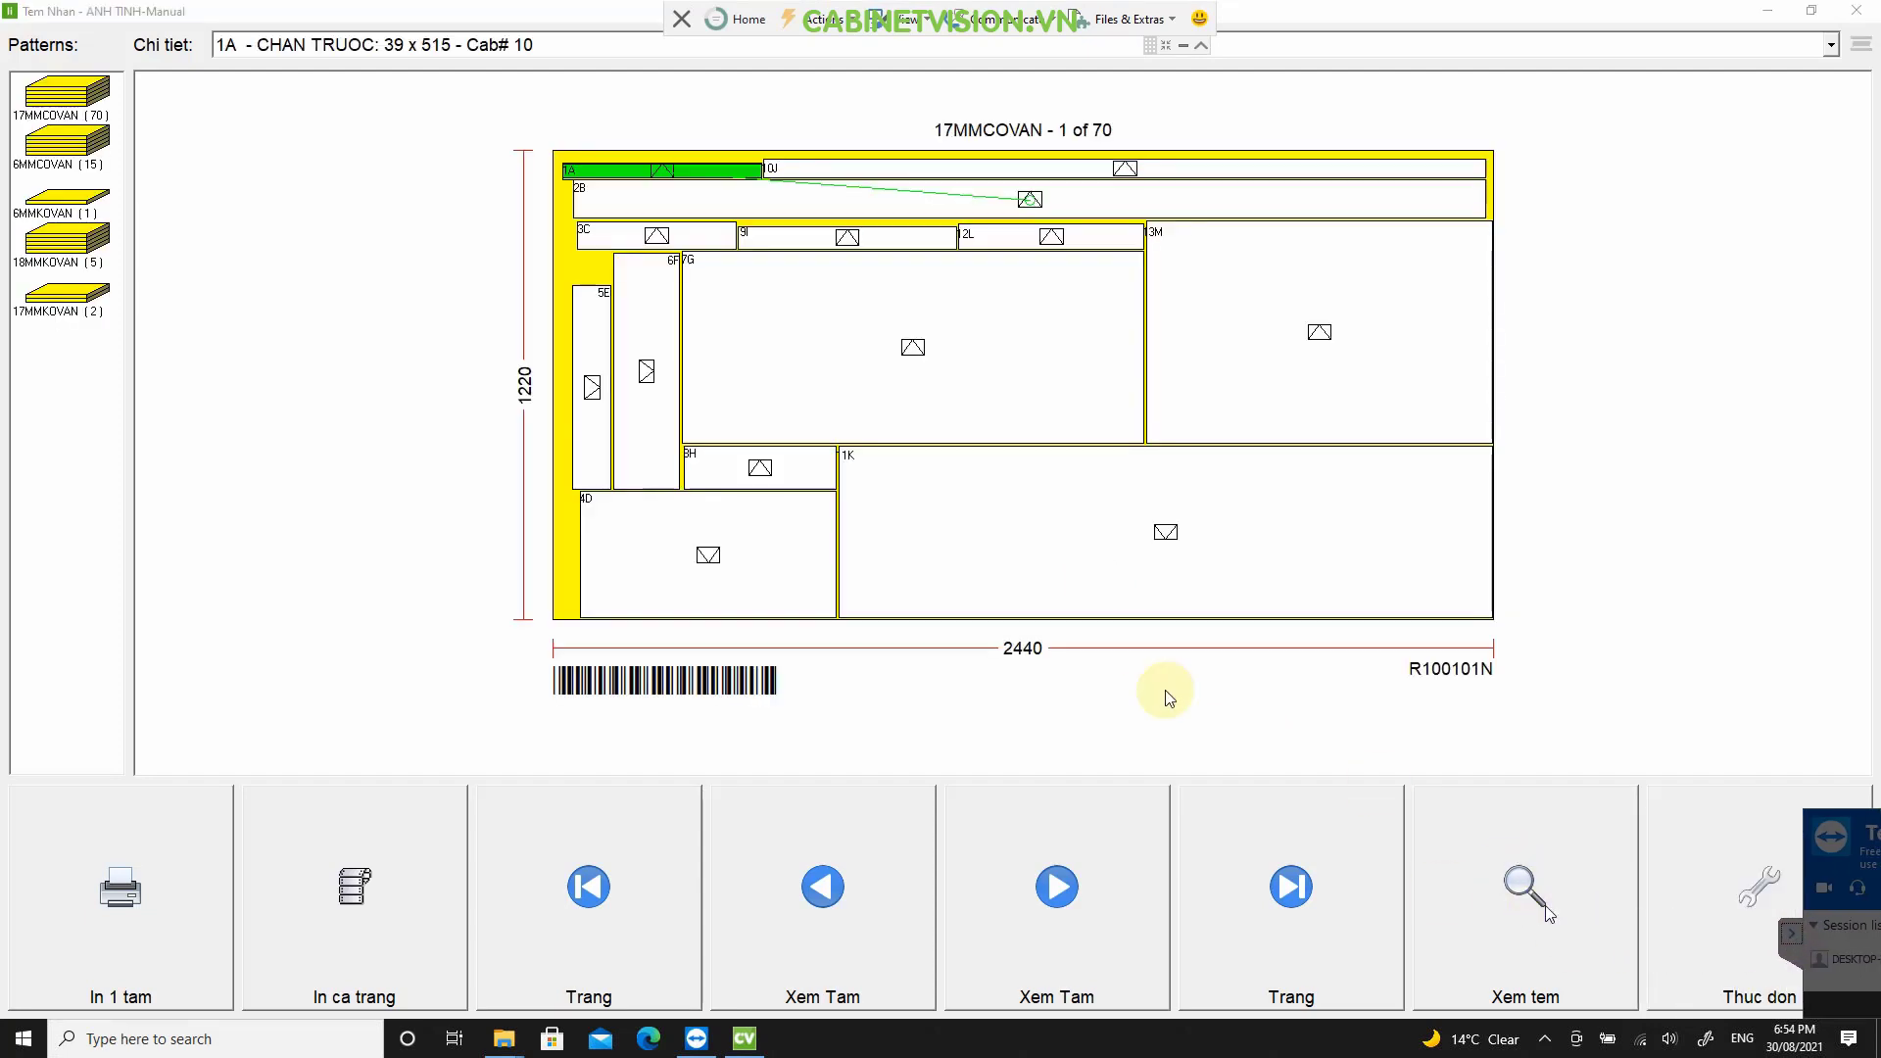
Preview the label for part 7G on the 17MMCOVAN sheet.
left_click(116, 120)
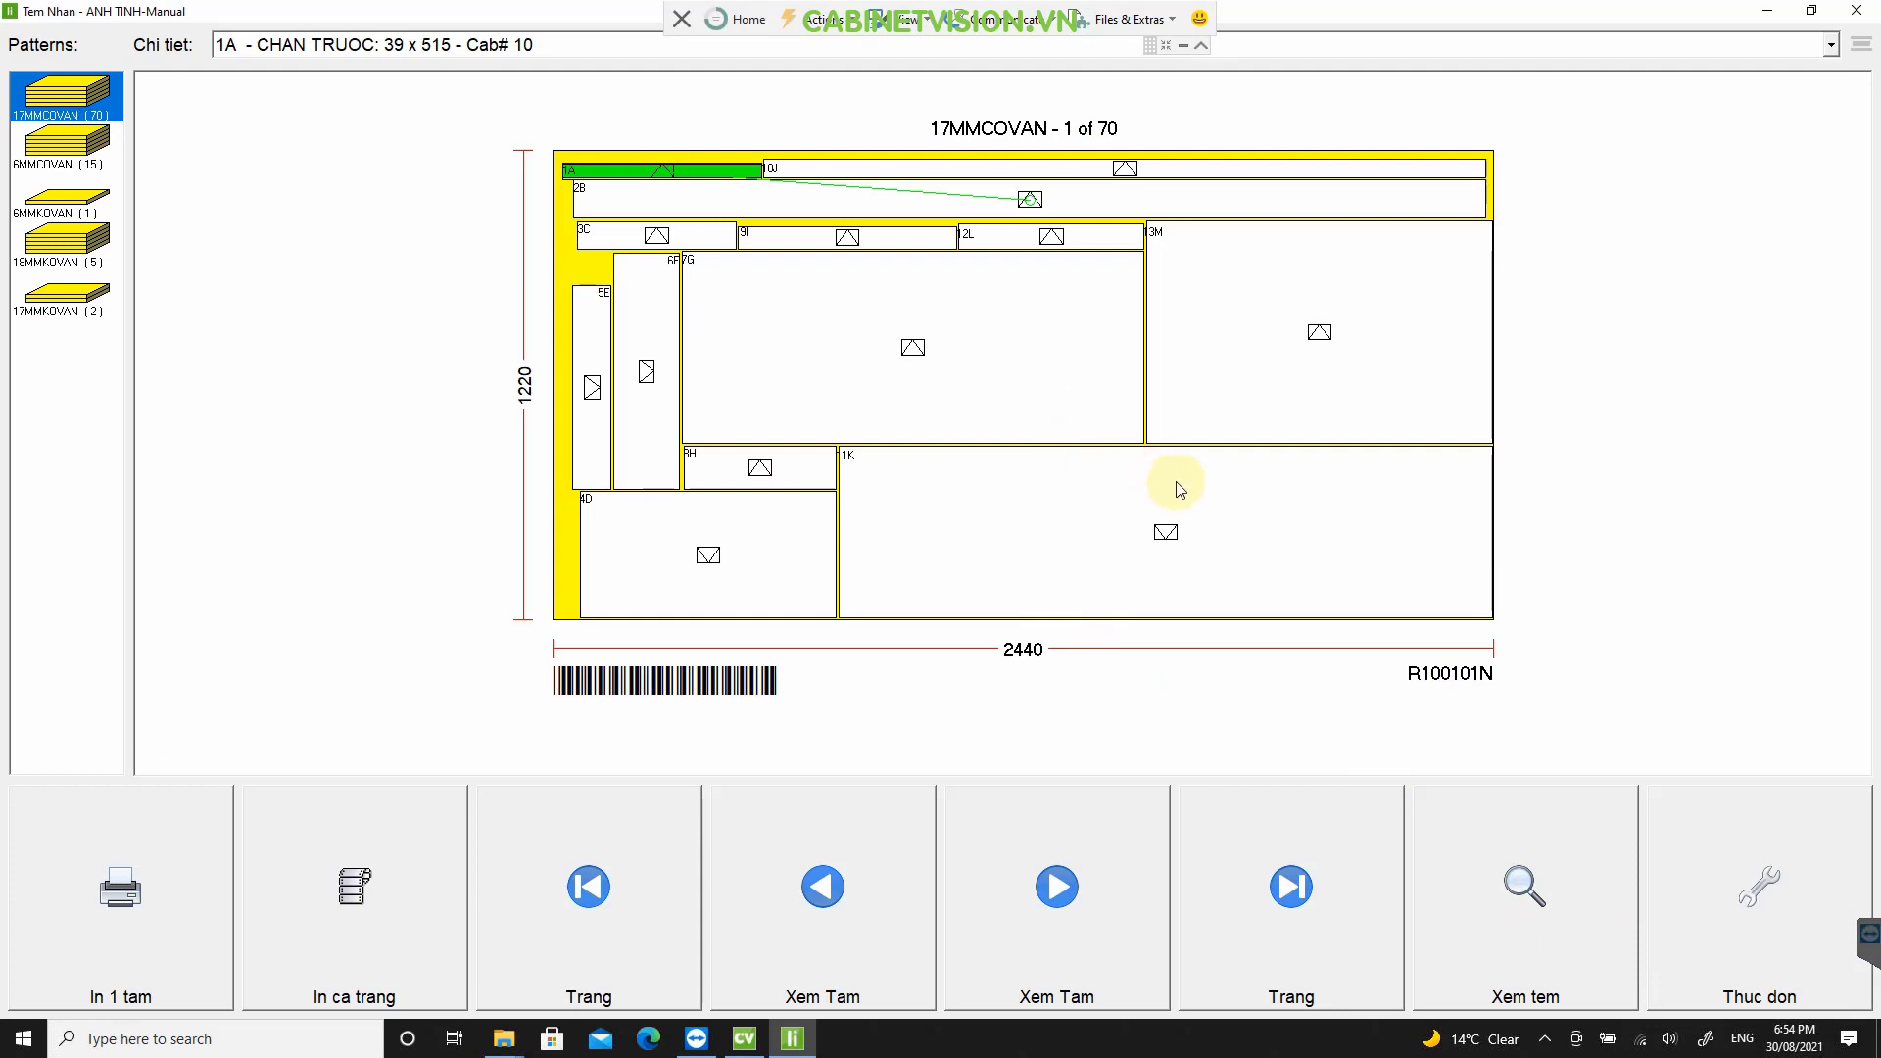
left_click(1062, 382)
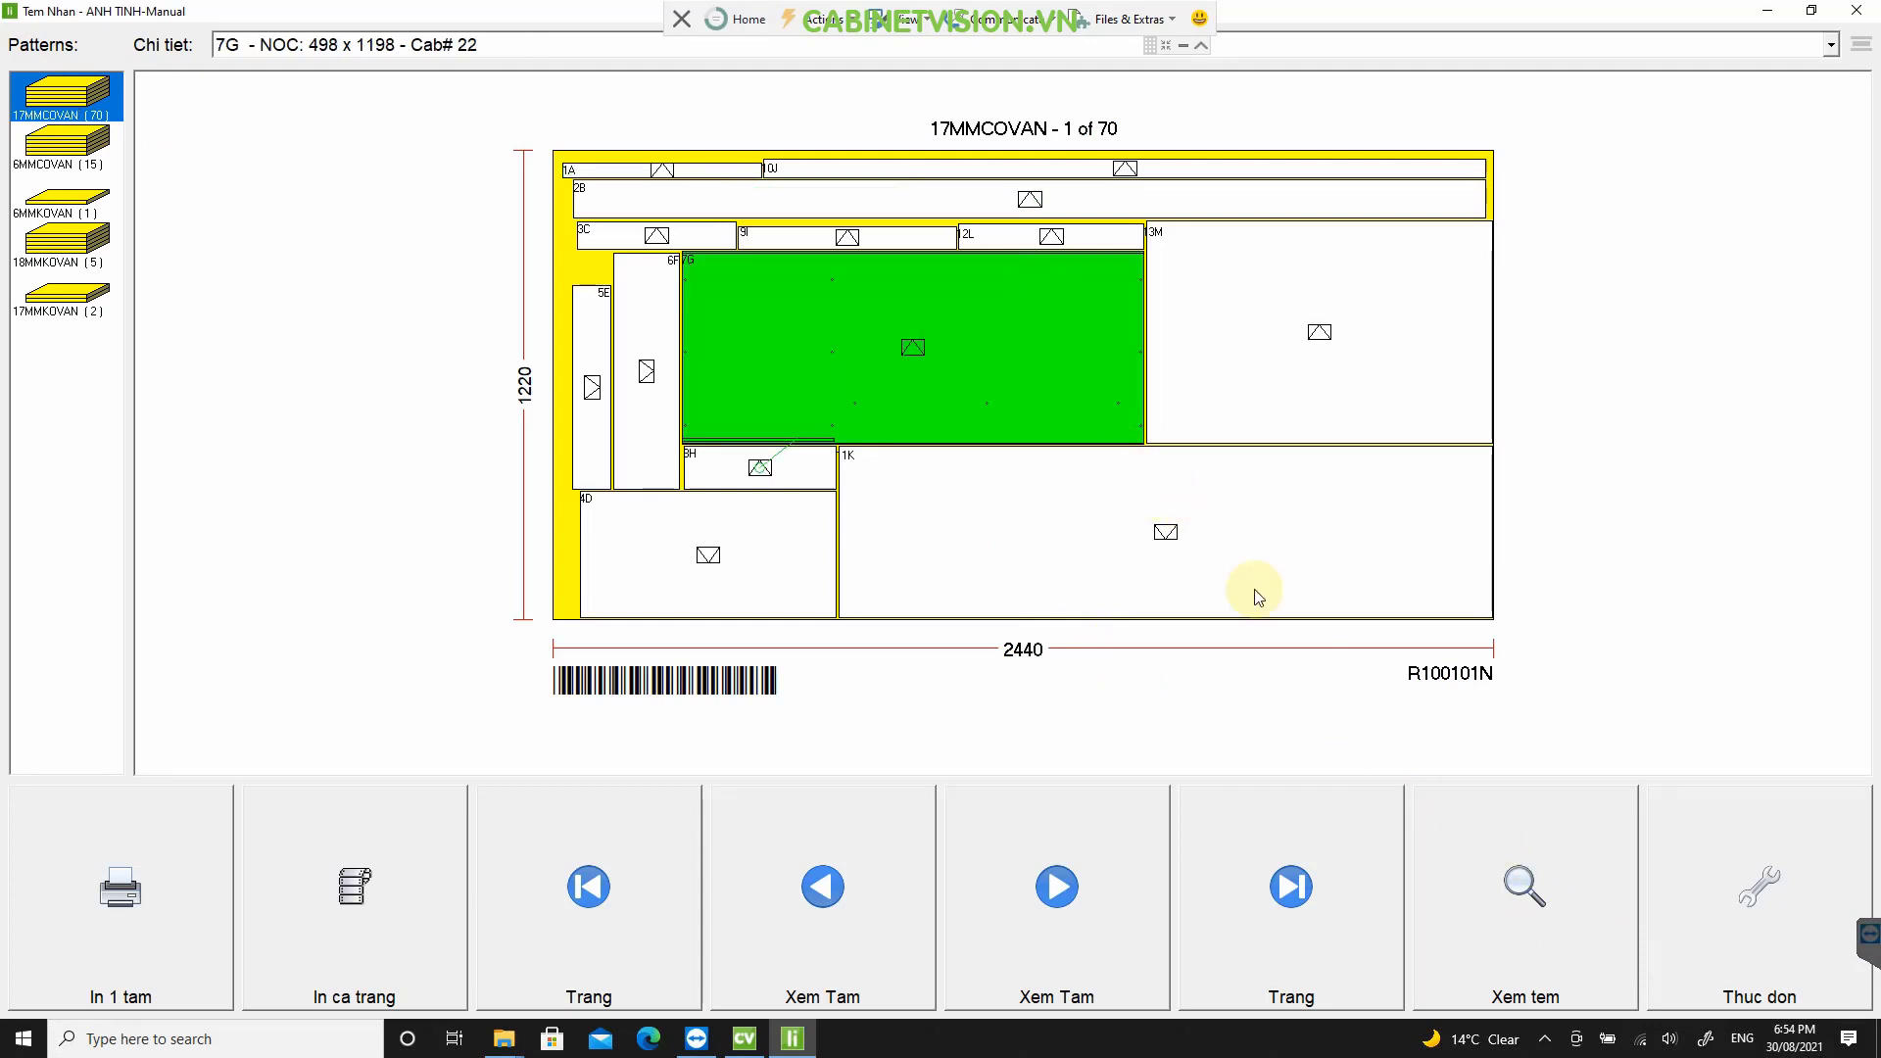
left_click(1525, 897)
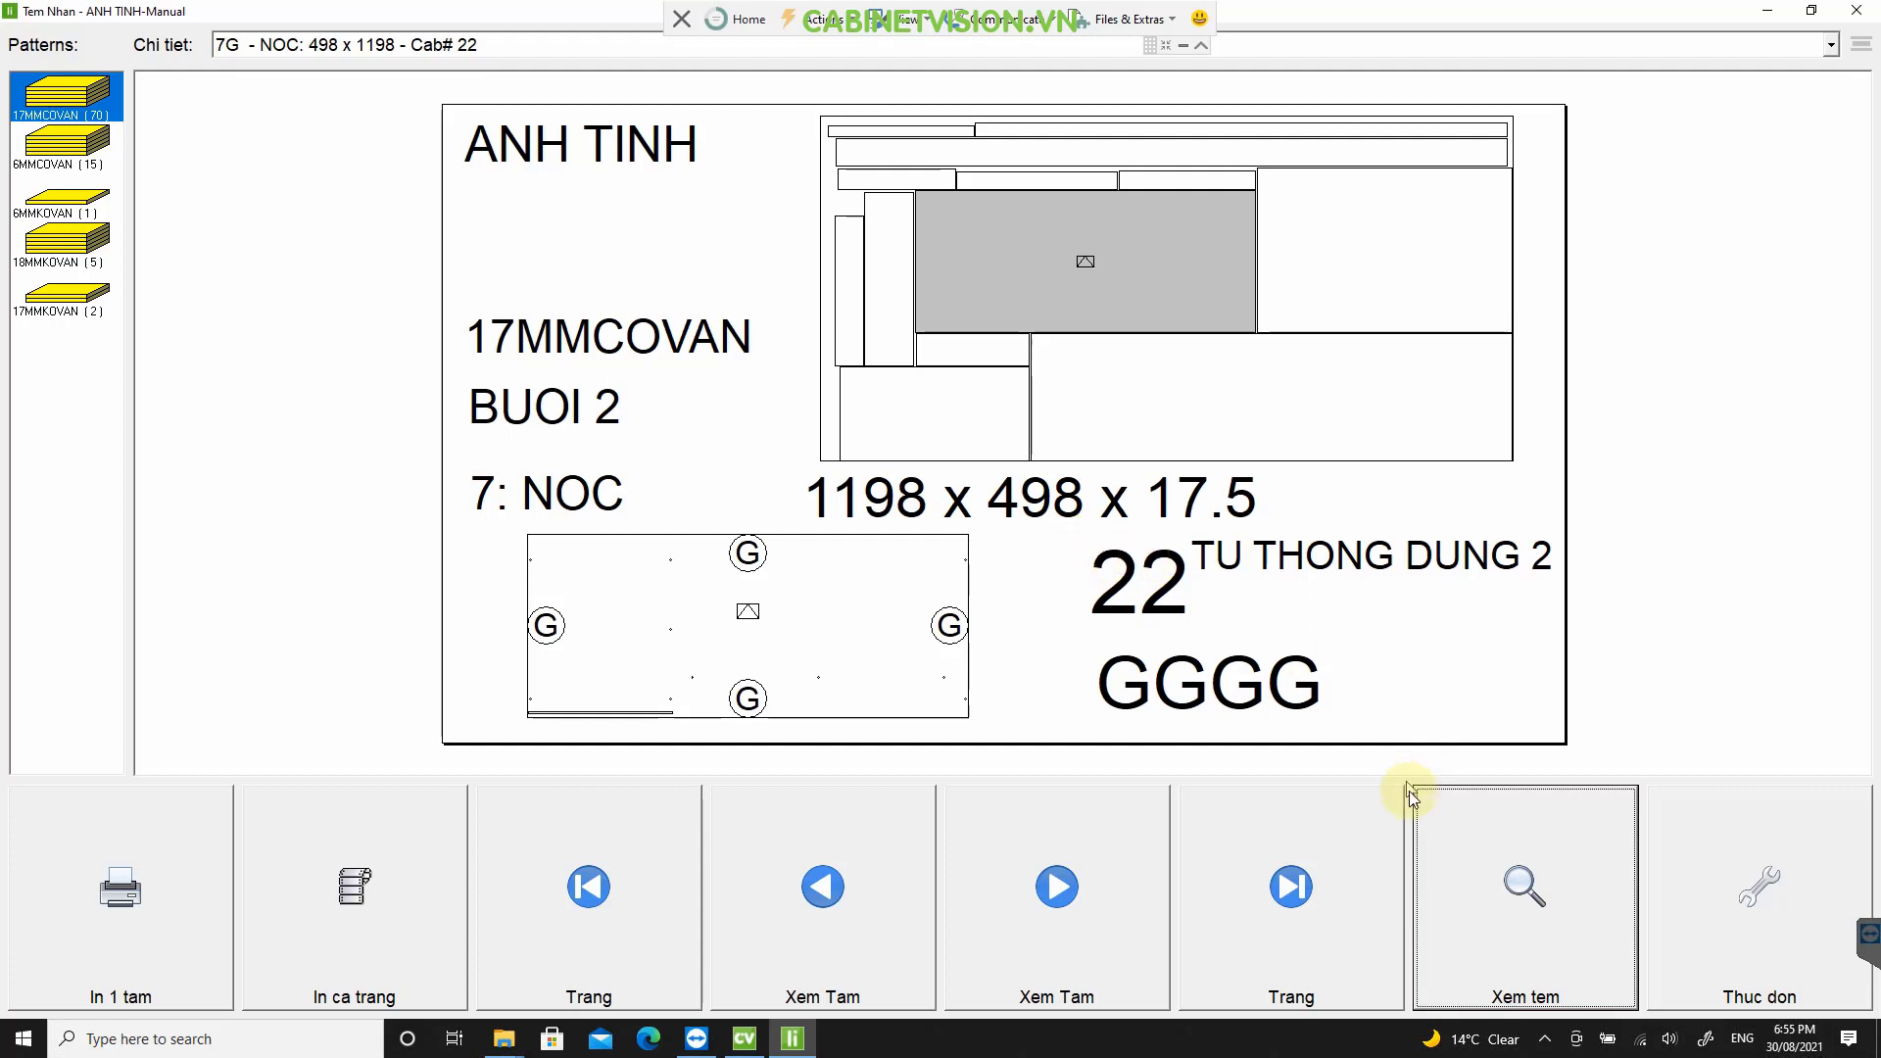
Page through the part labels to reach the sheet 9 of 70 layout.
left_click(1495, 858)
left_click(1496, 858)
left_click(1366, 885)
left_click(1314, 887)
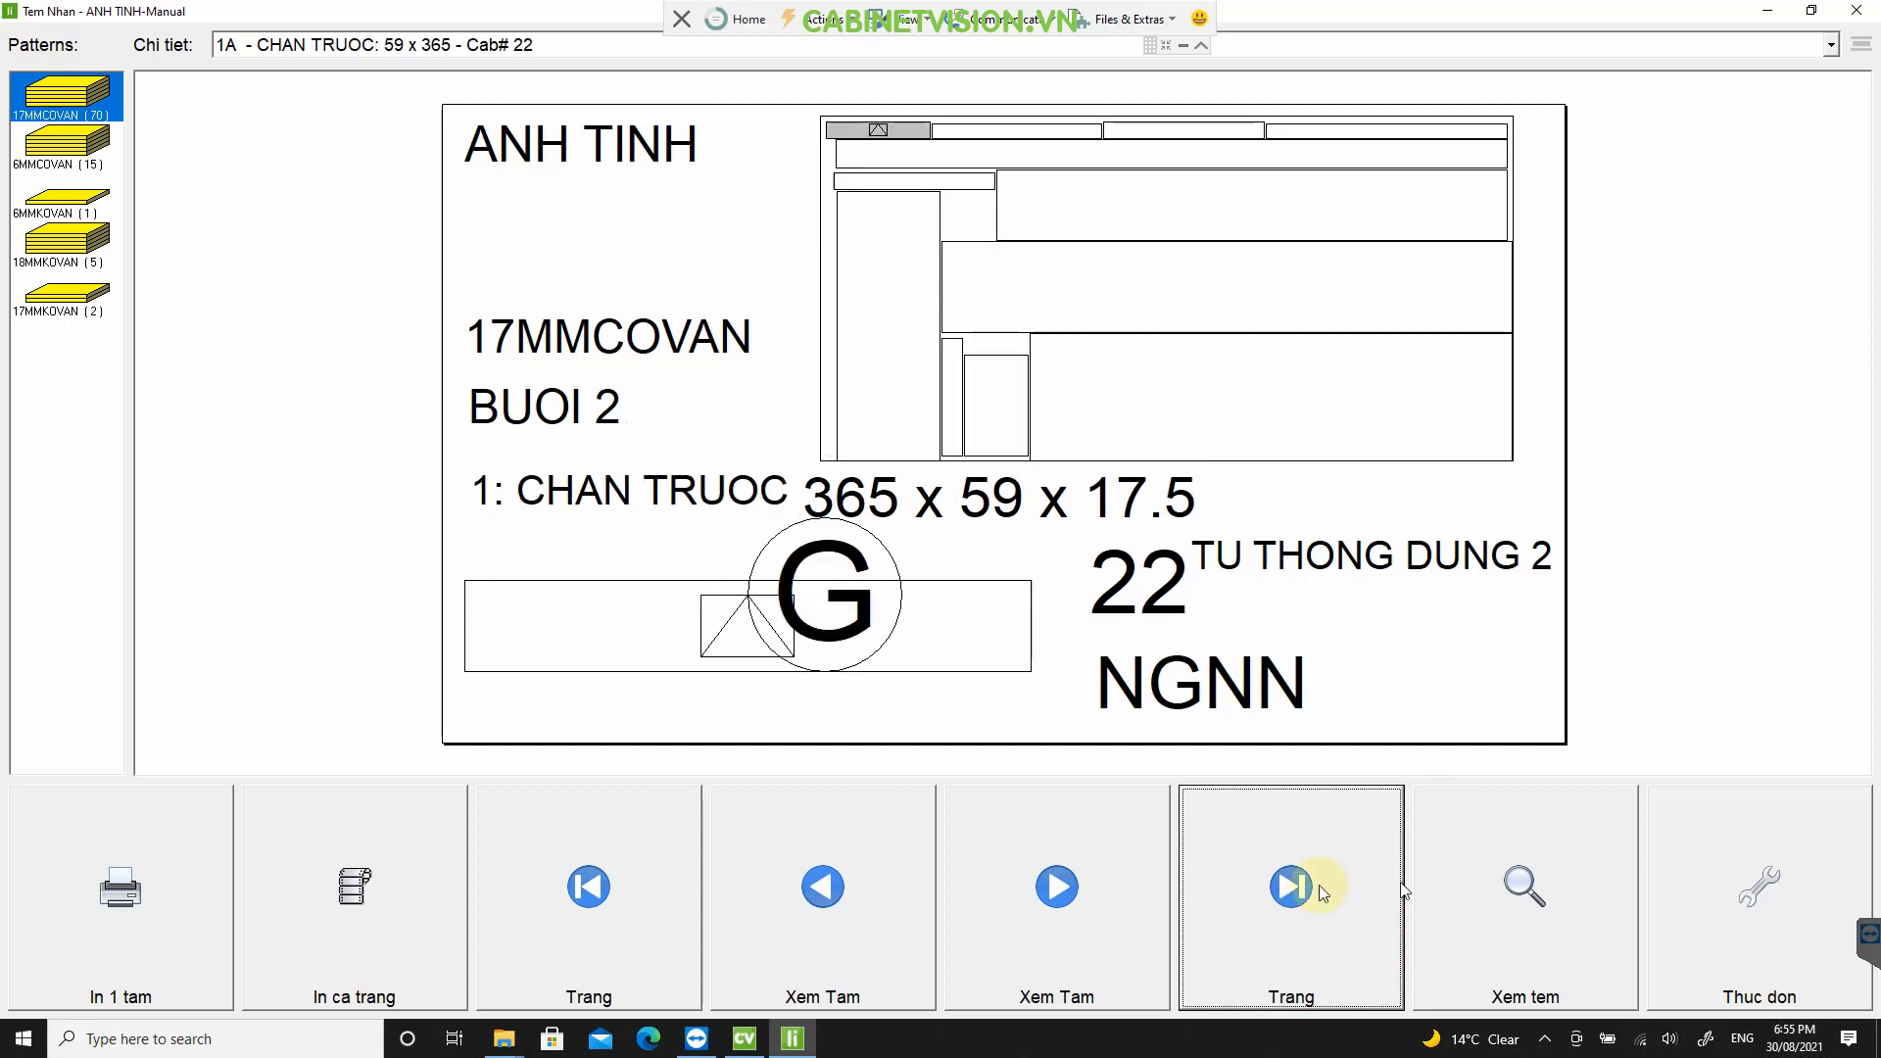
left_click(1391, 887)
left_click(1313, 877)
left_click(1314, 875)
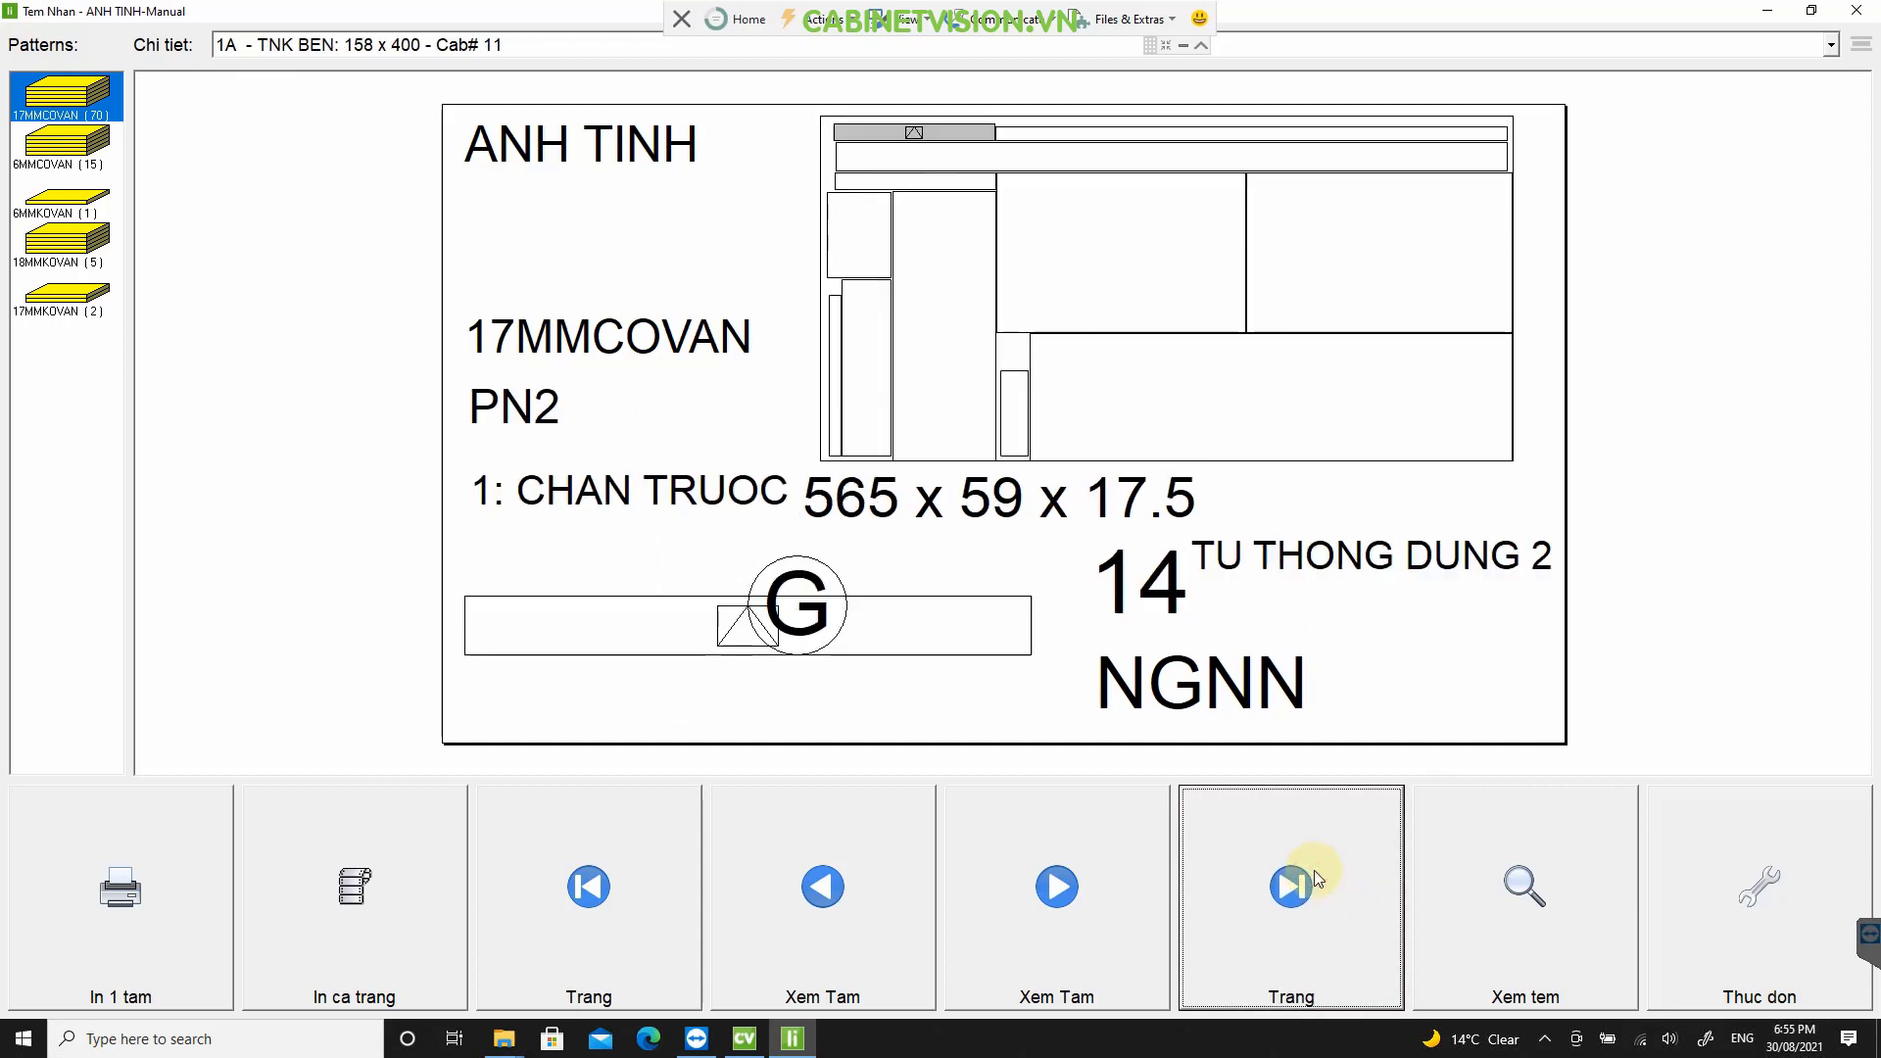
left_click(1346, 884)
left_click(1308, 882)
left_click(1399, 887)
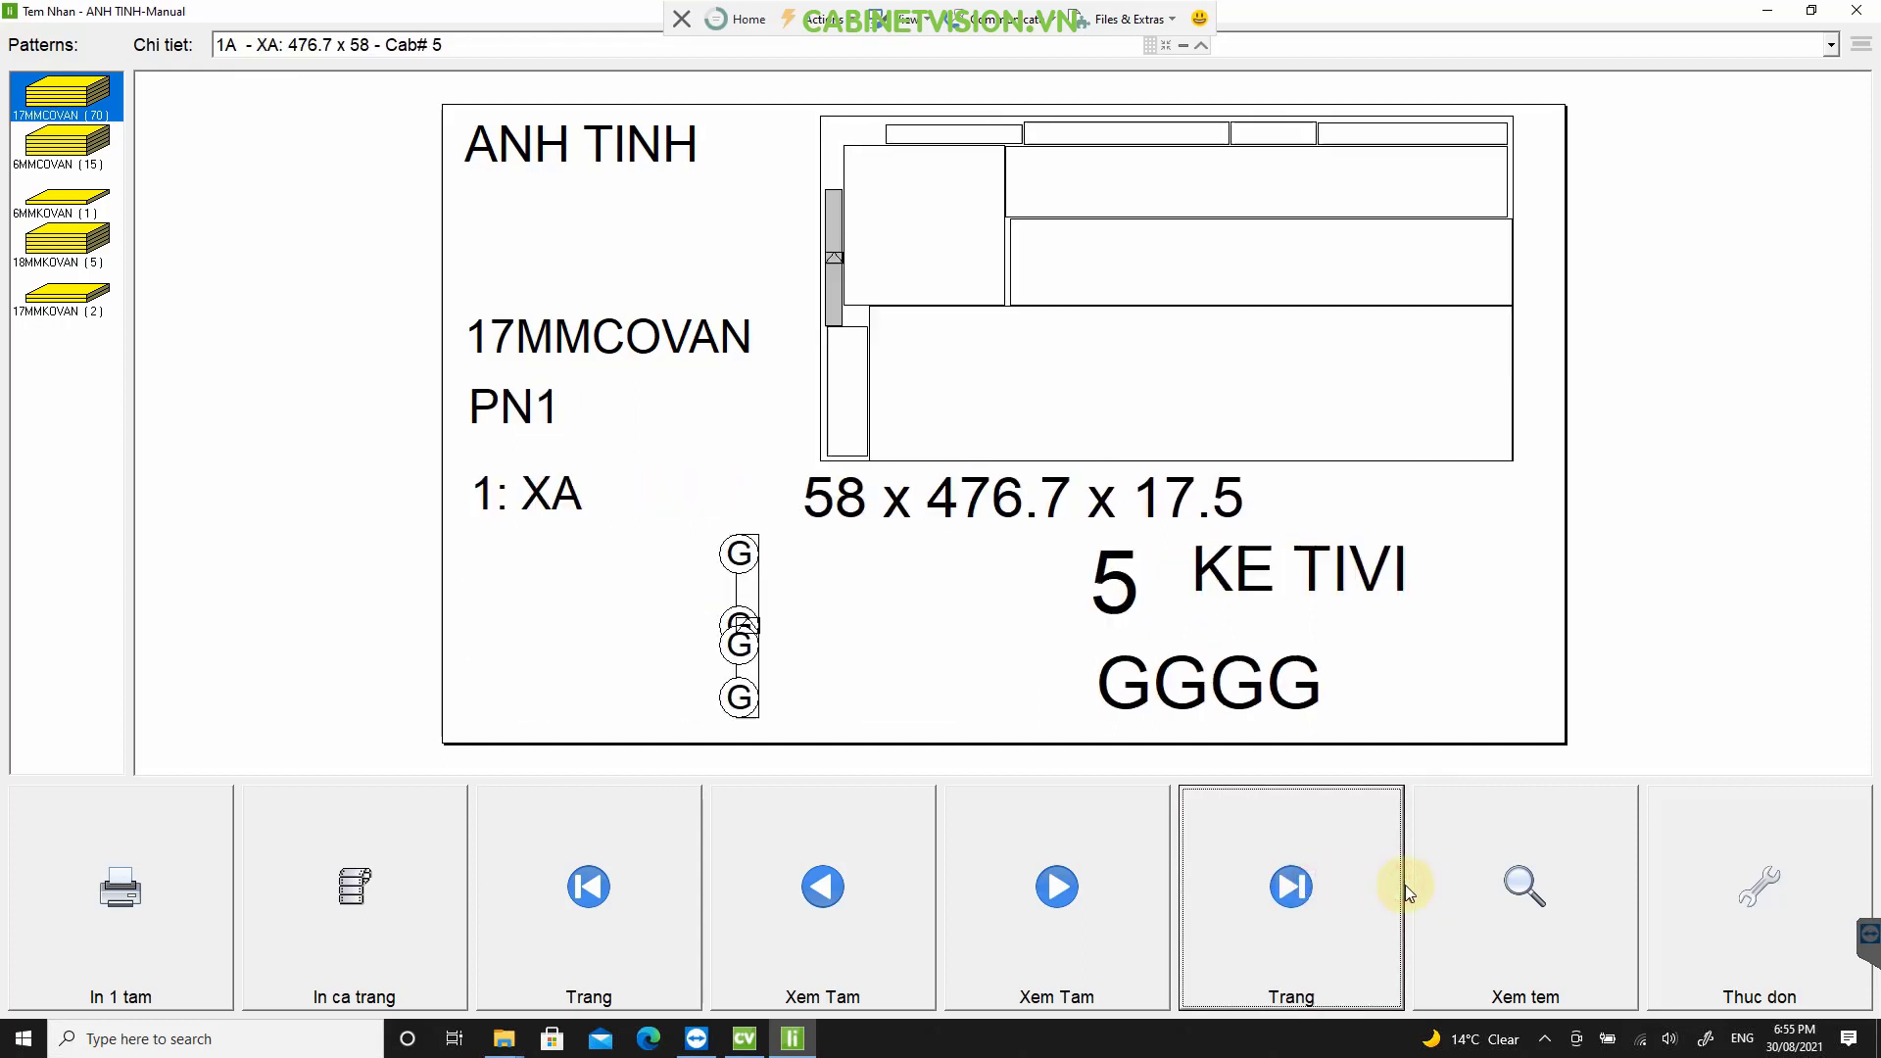
left_click(1492, 884)
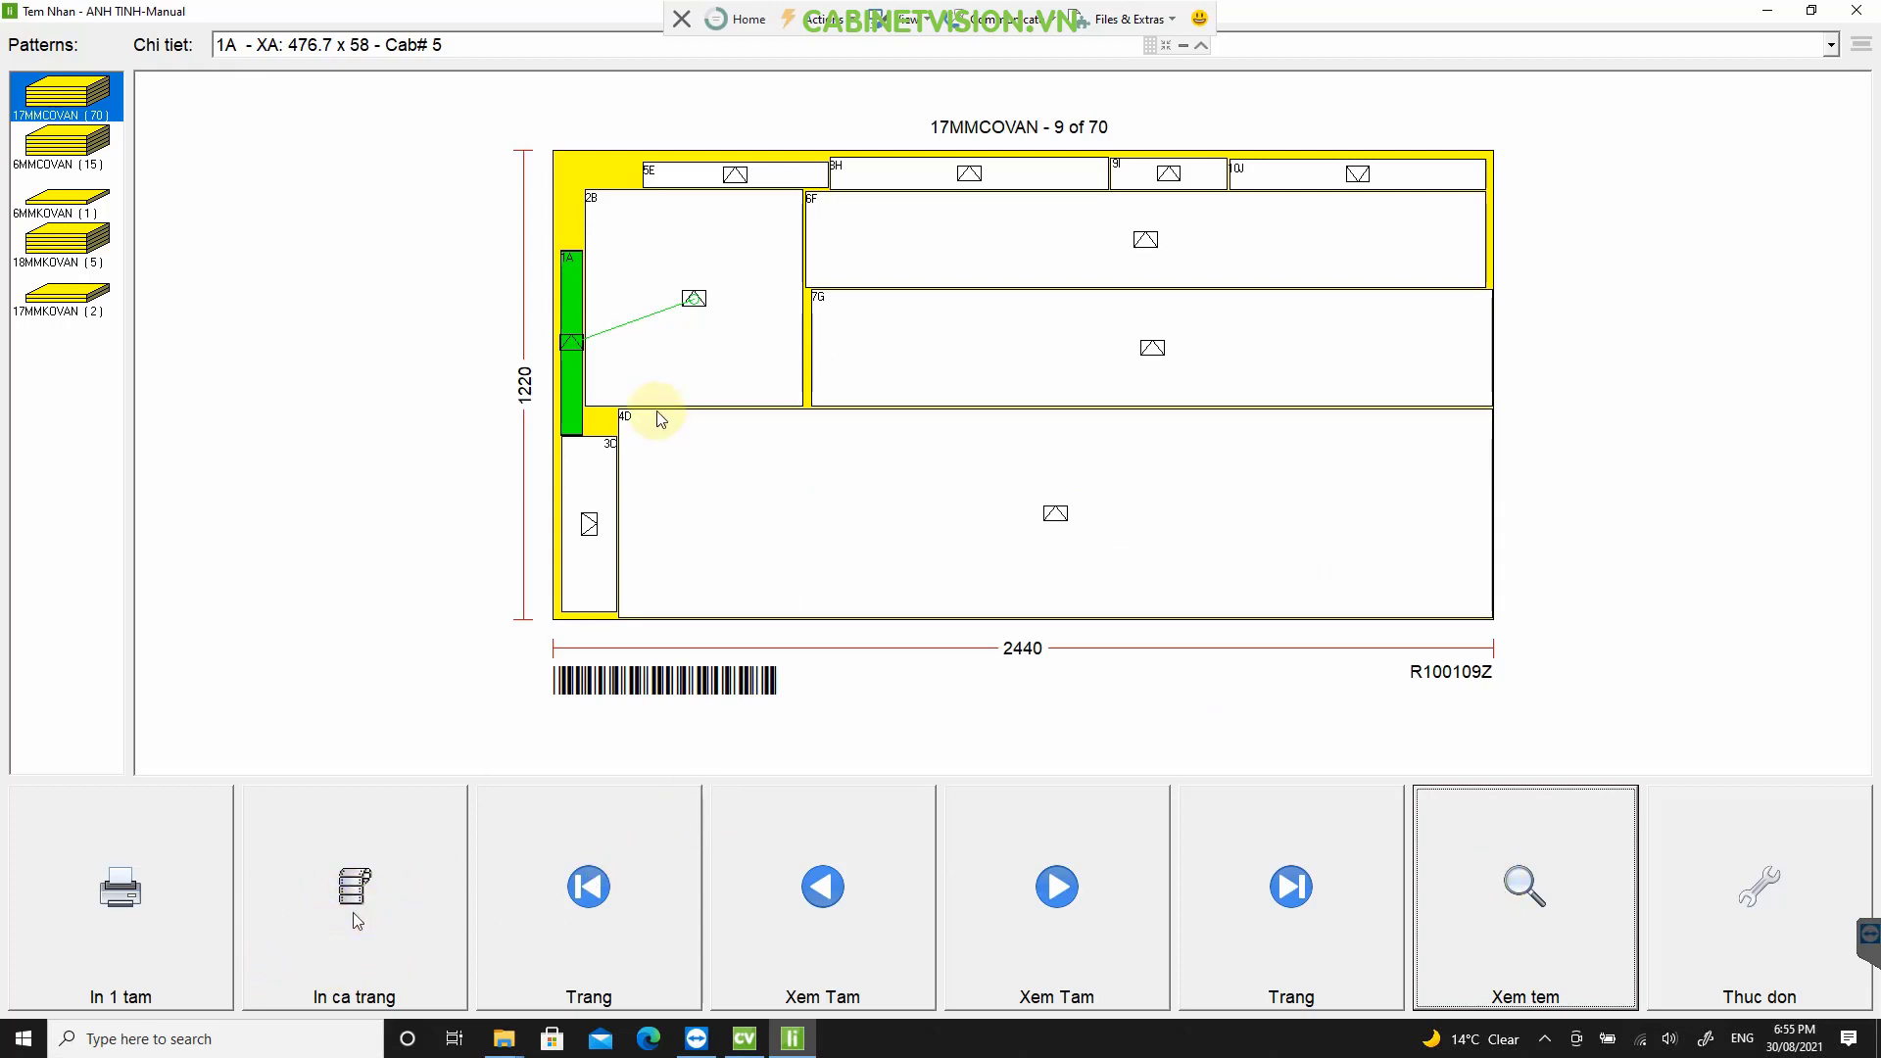
Select parts 2B, 6F and 7G on sheet 9 and preview 7G's label.
left_click(656, 353)
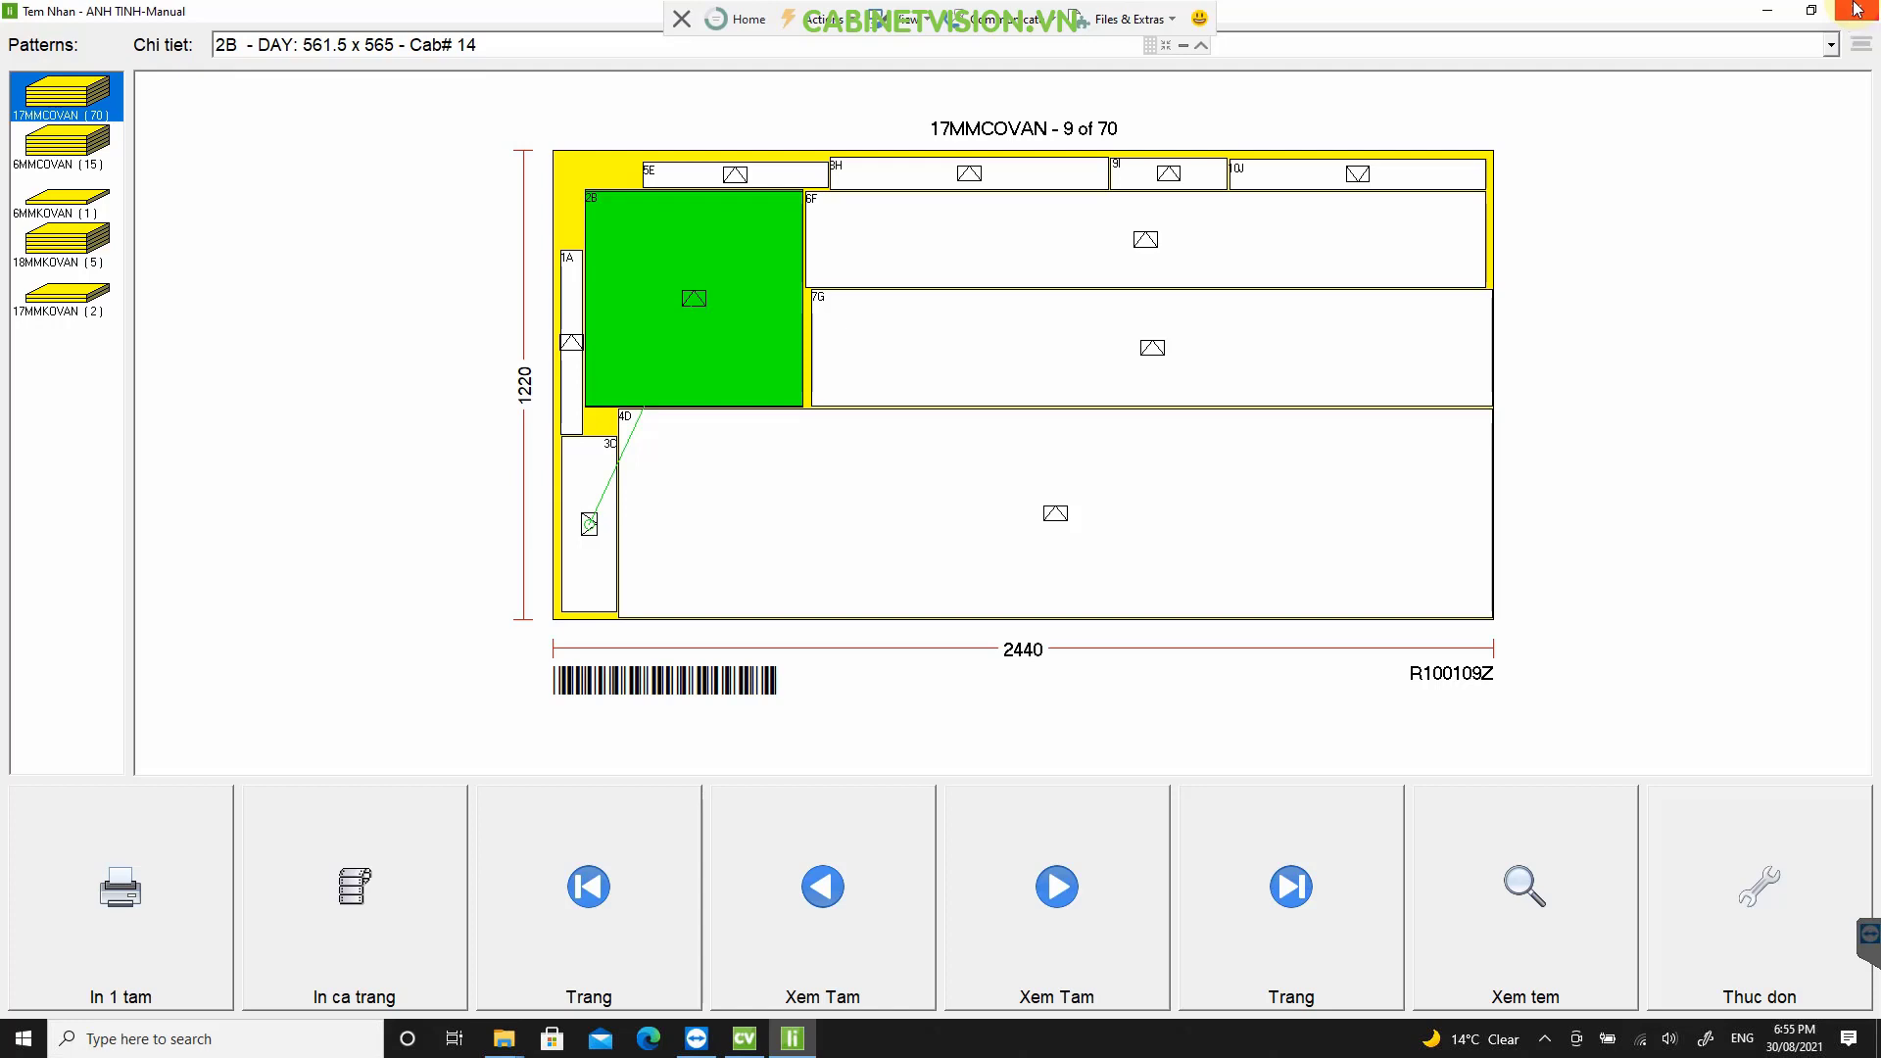
left_click(1411, 273)
left_click(1411, 336)
left_click(1523, 858)
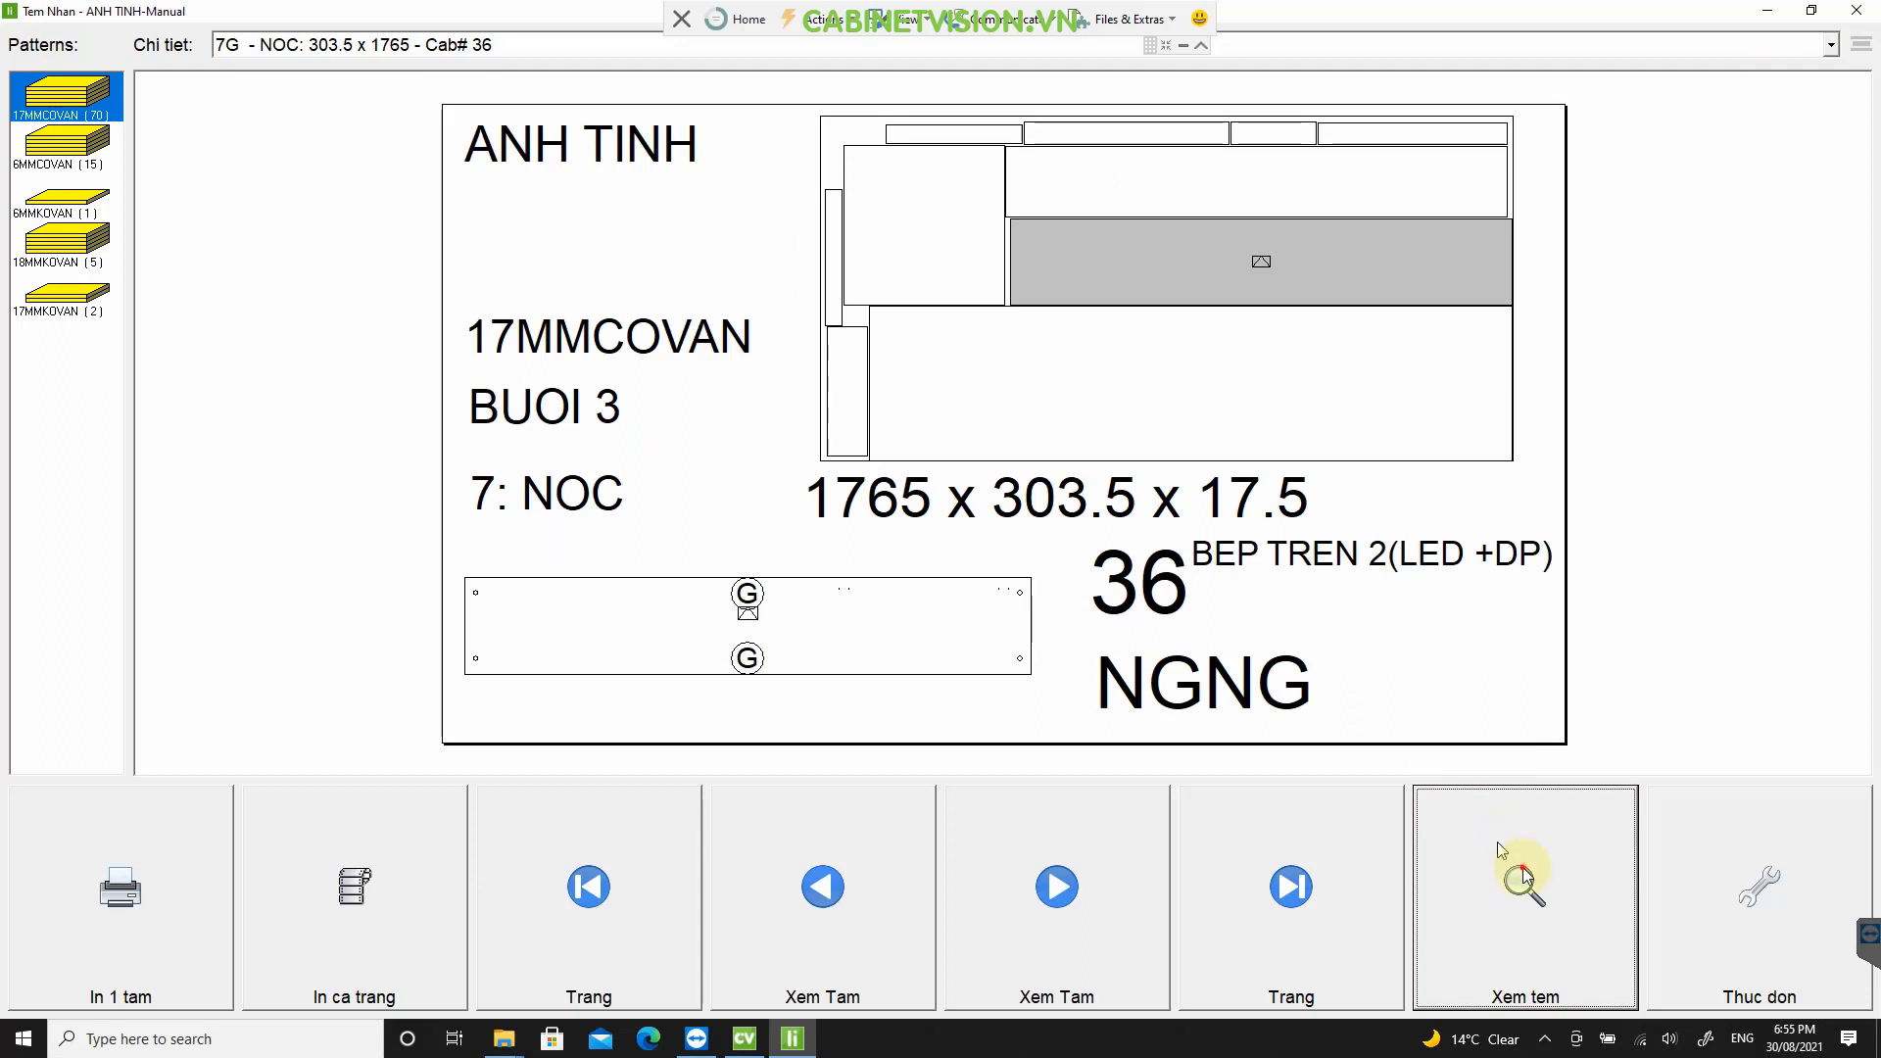
Exit the S2M Label IT program.
left_click(1732, 839)
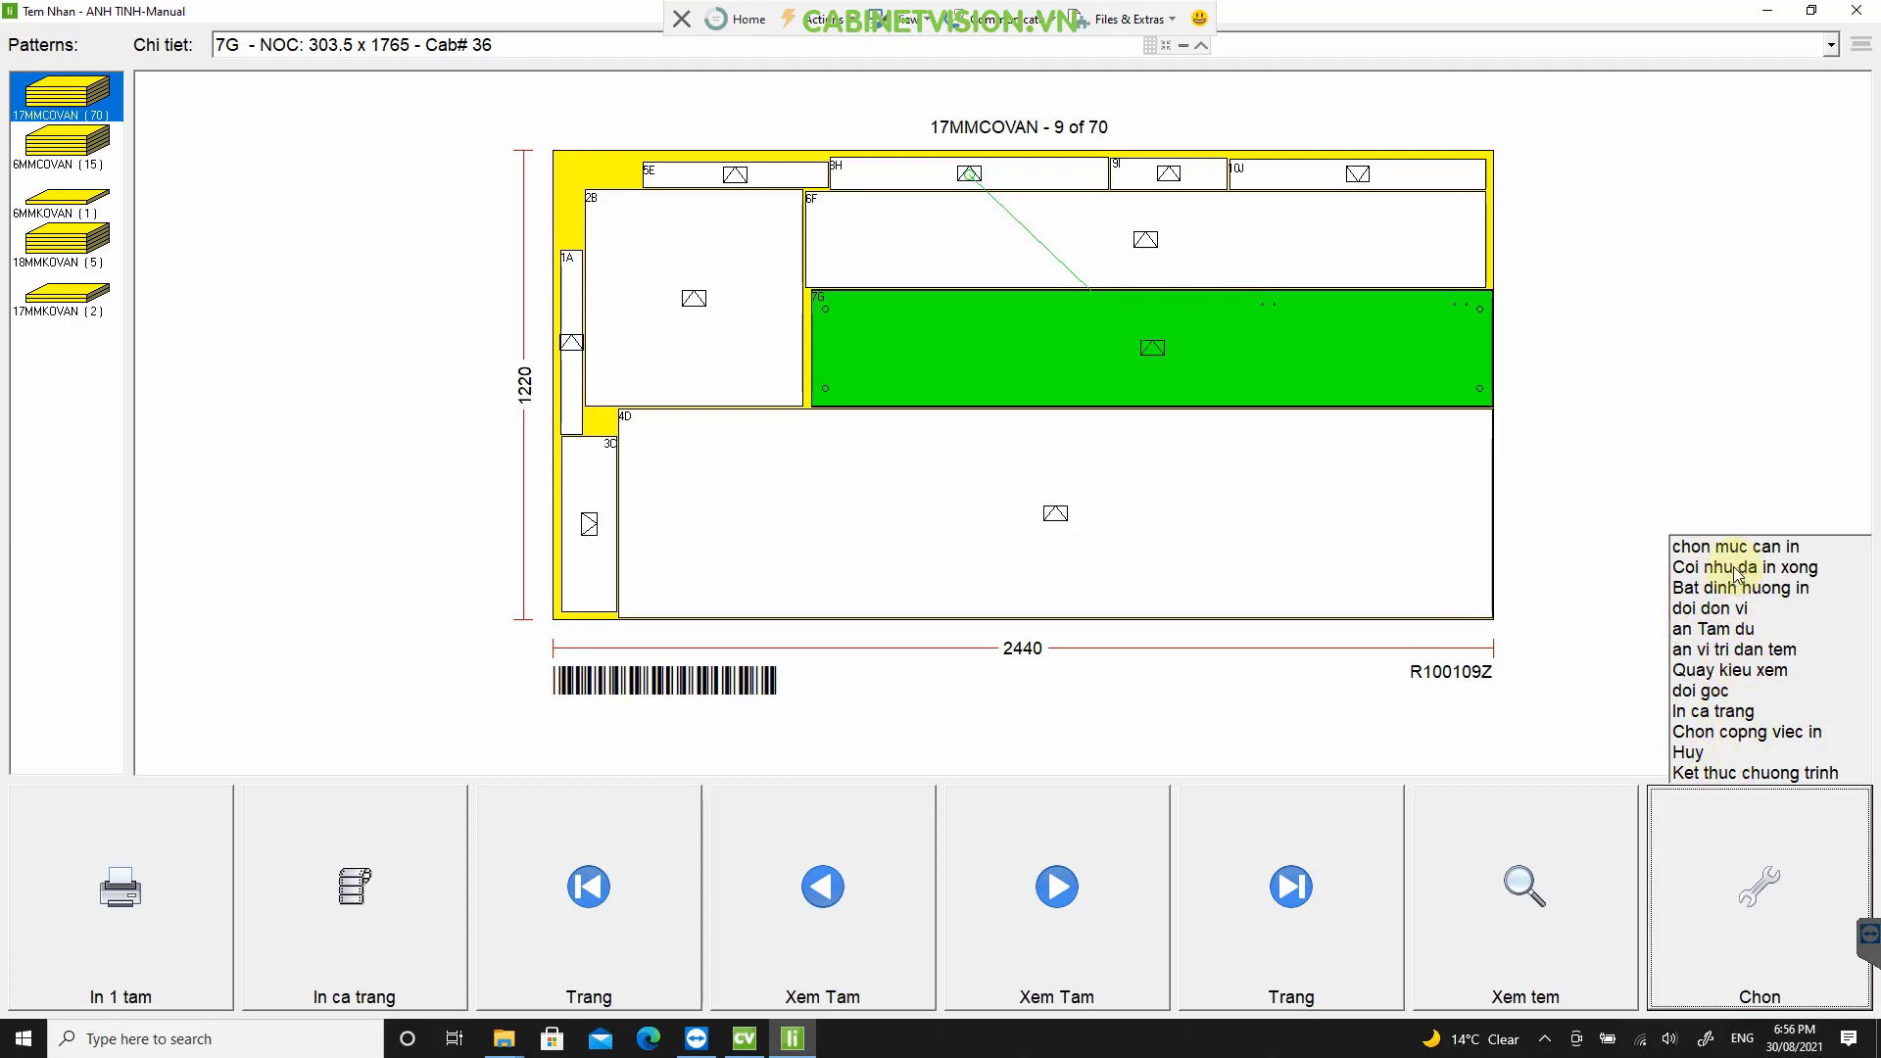
left_click(1741, 860)
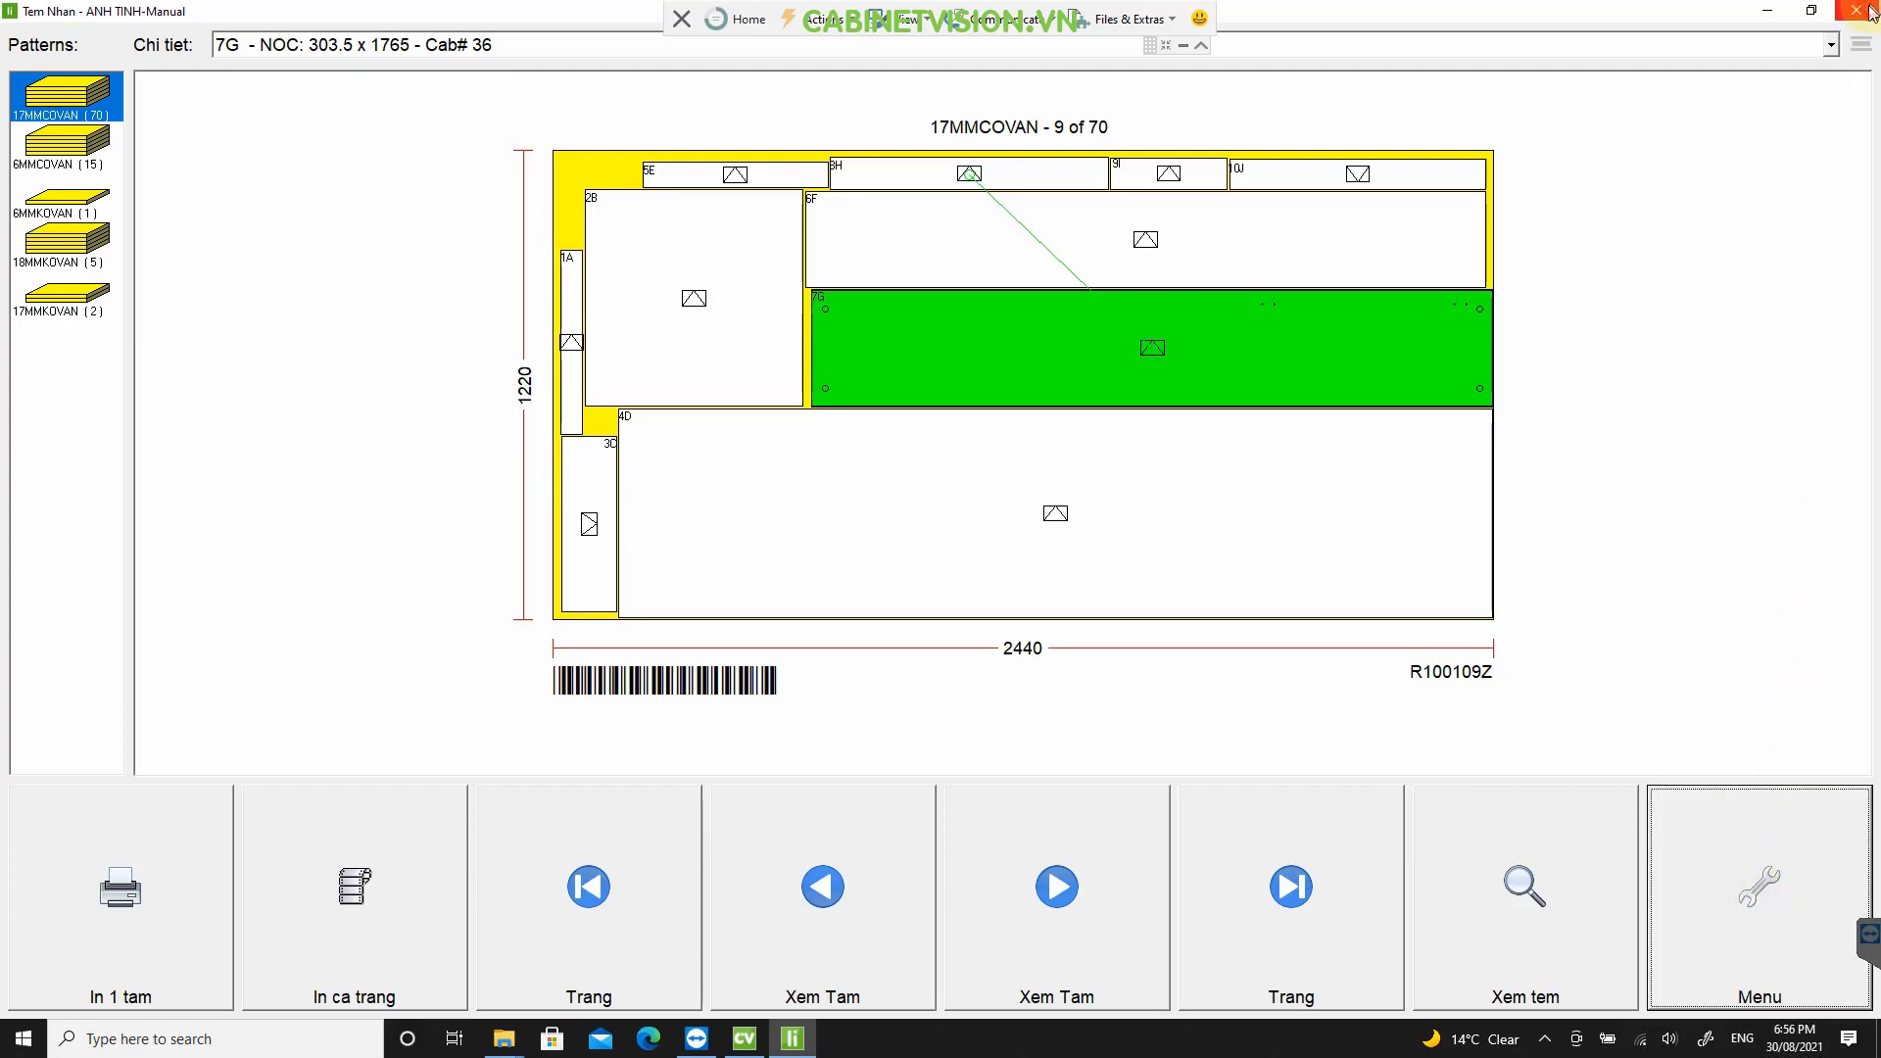
left_click(1857, 10)
Return to the Cabinet Vision window and cancel the compatibility troubleshooter that appears.
left_click(743, 1036)
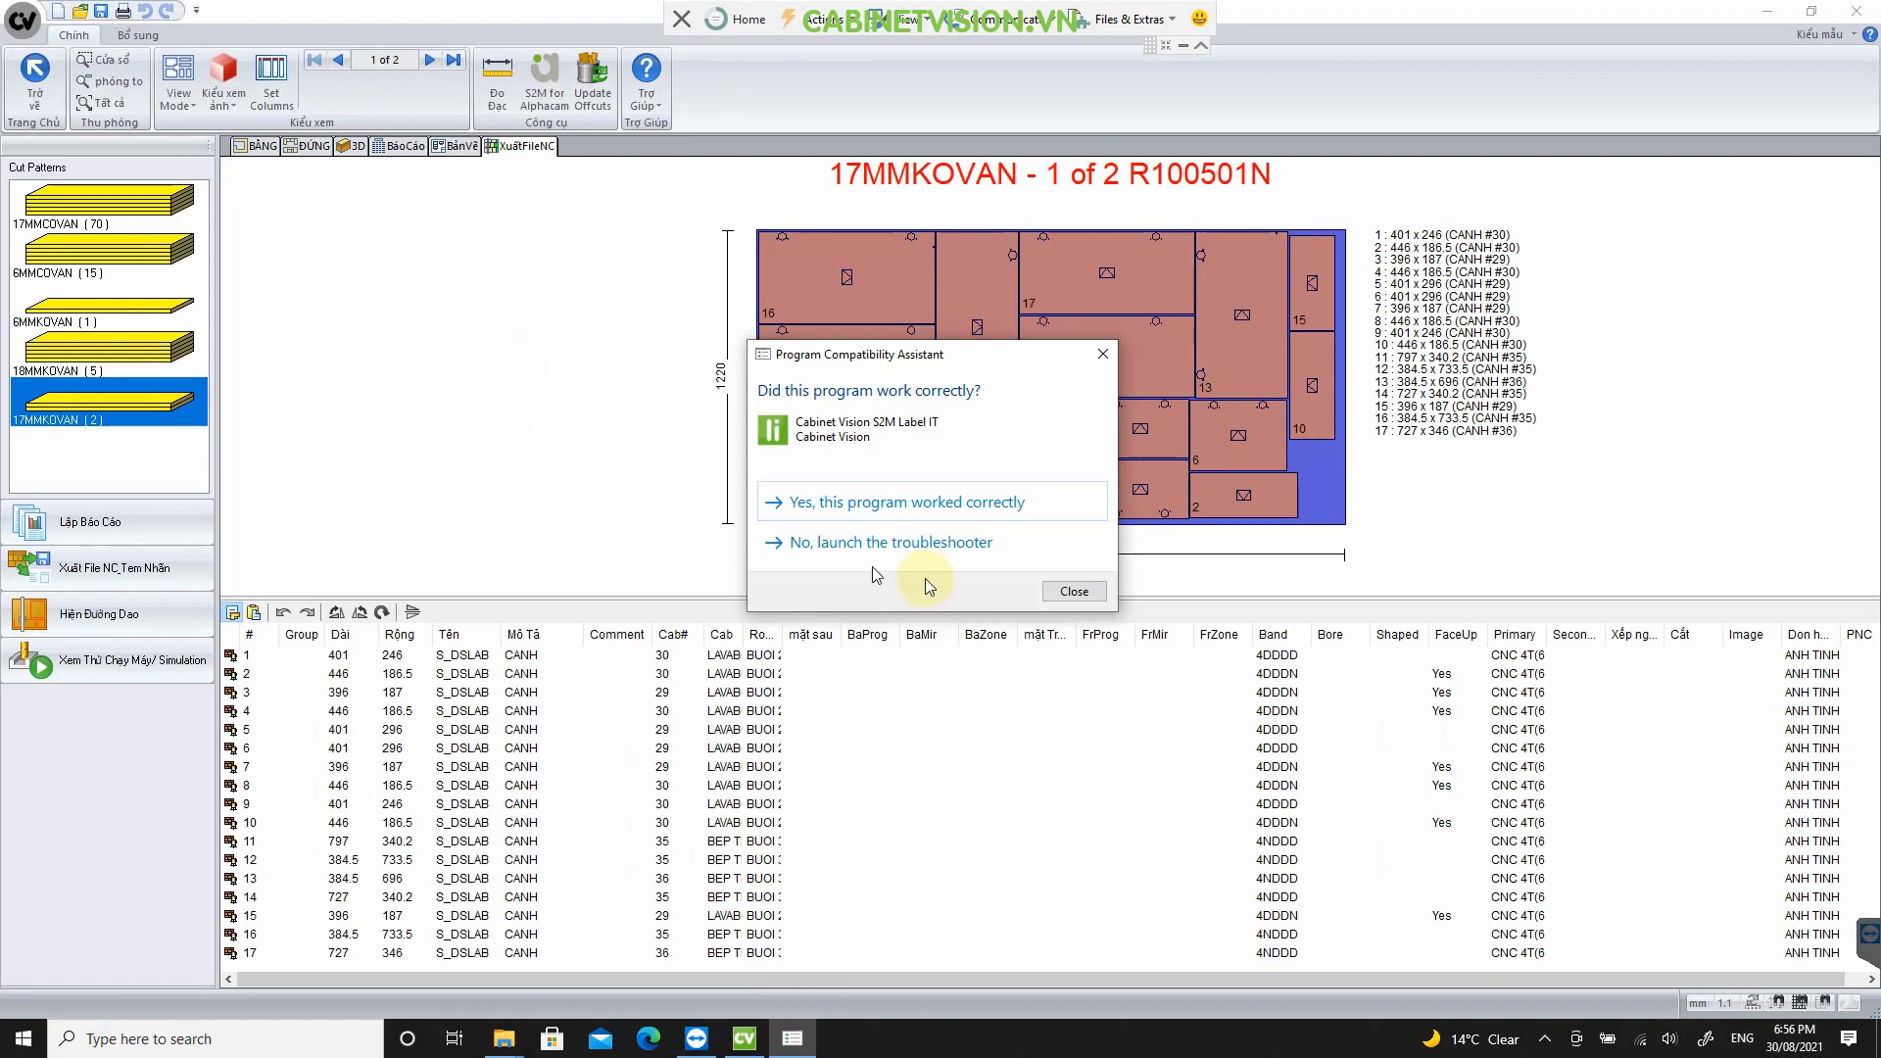
left_click(951, 549)
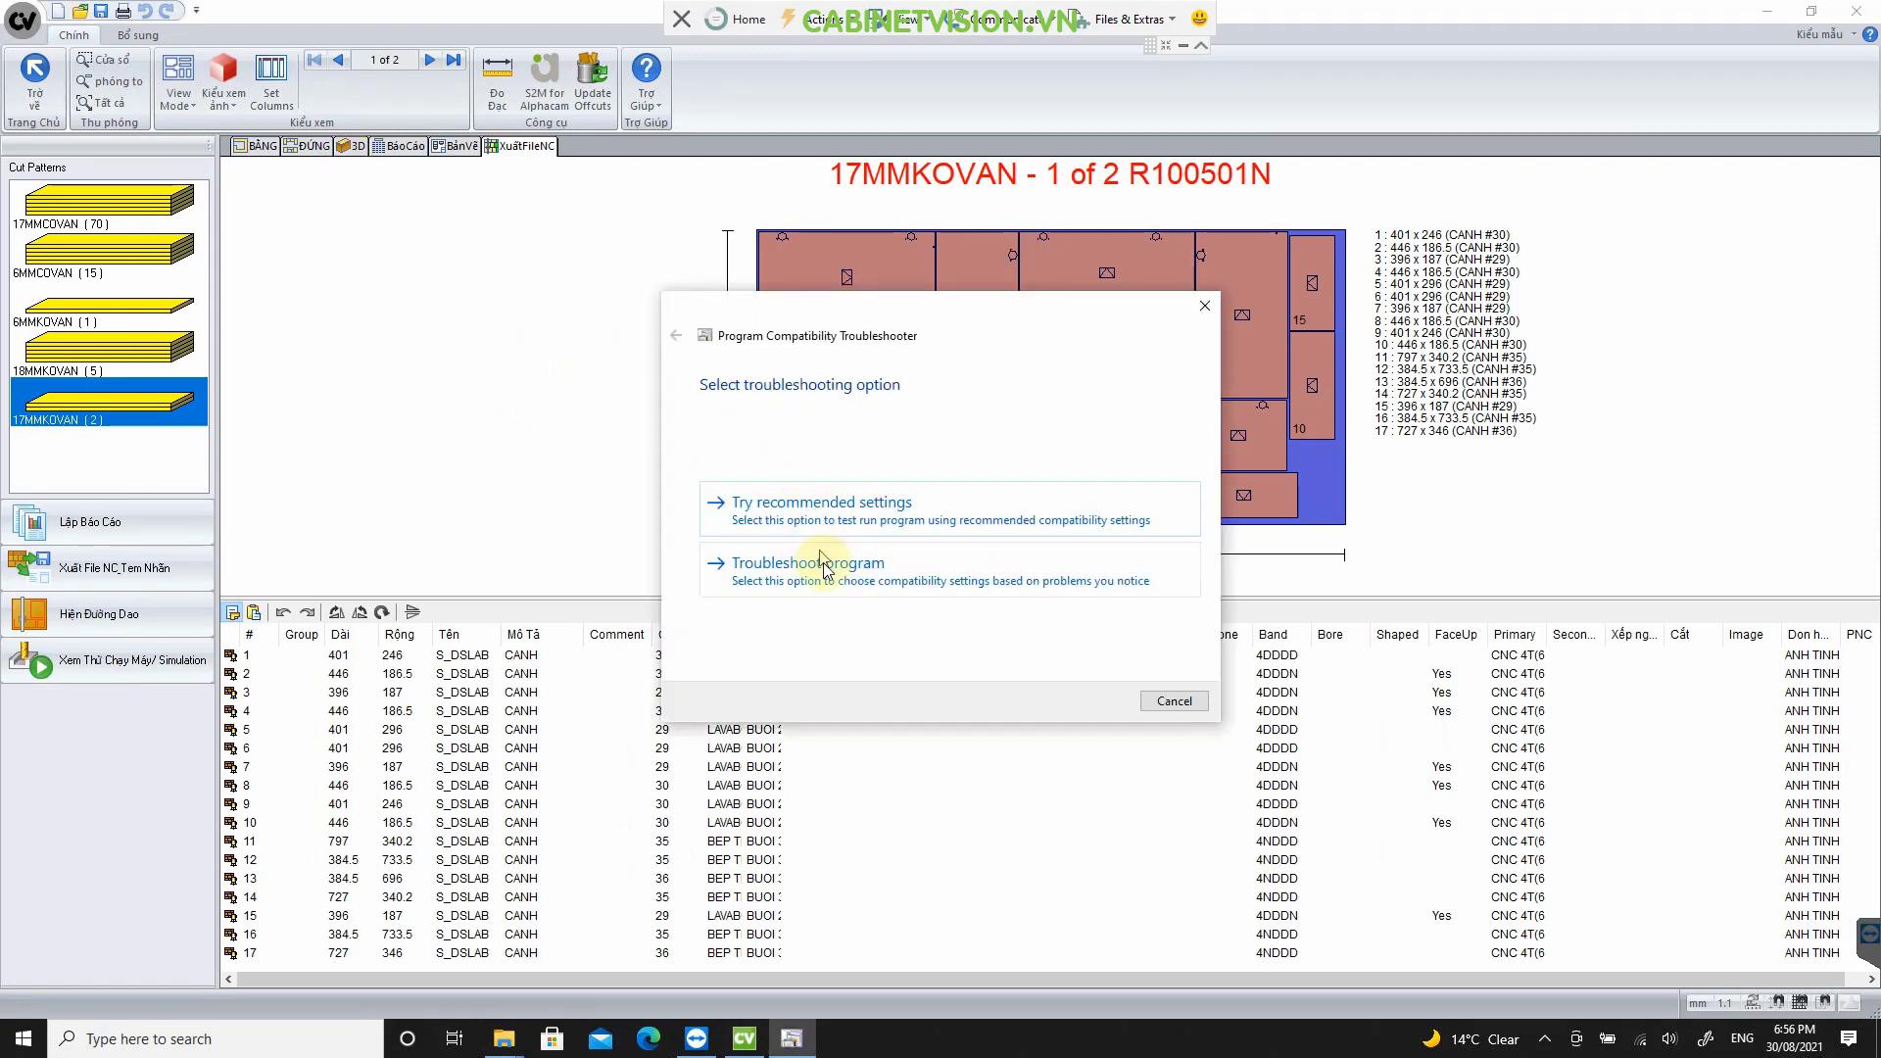
left_click(1178, 709)
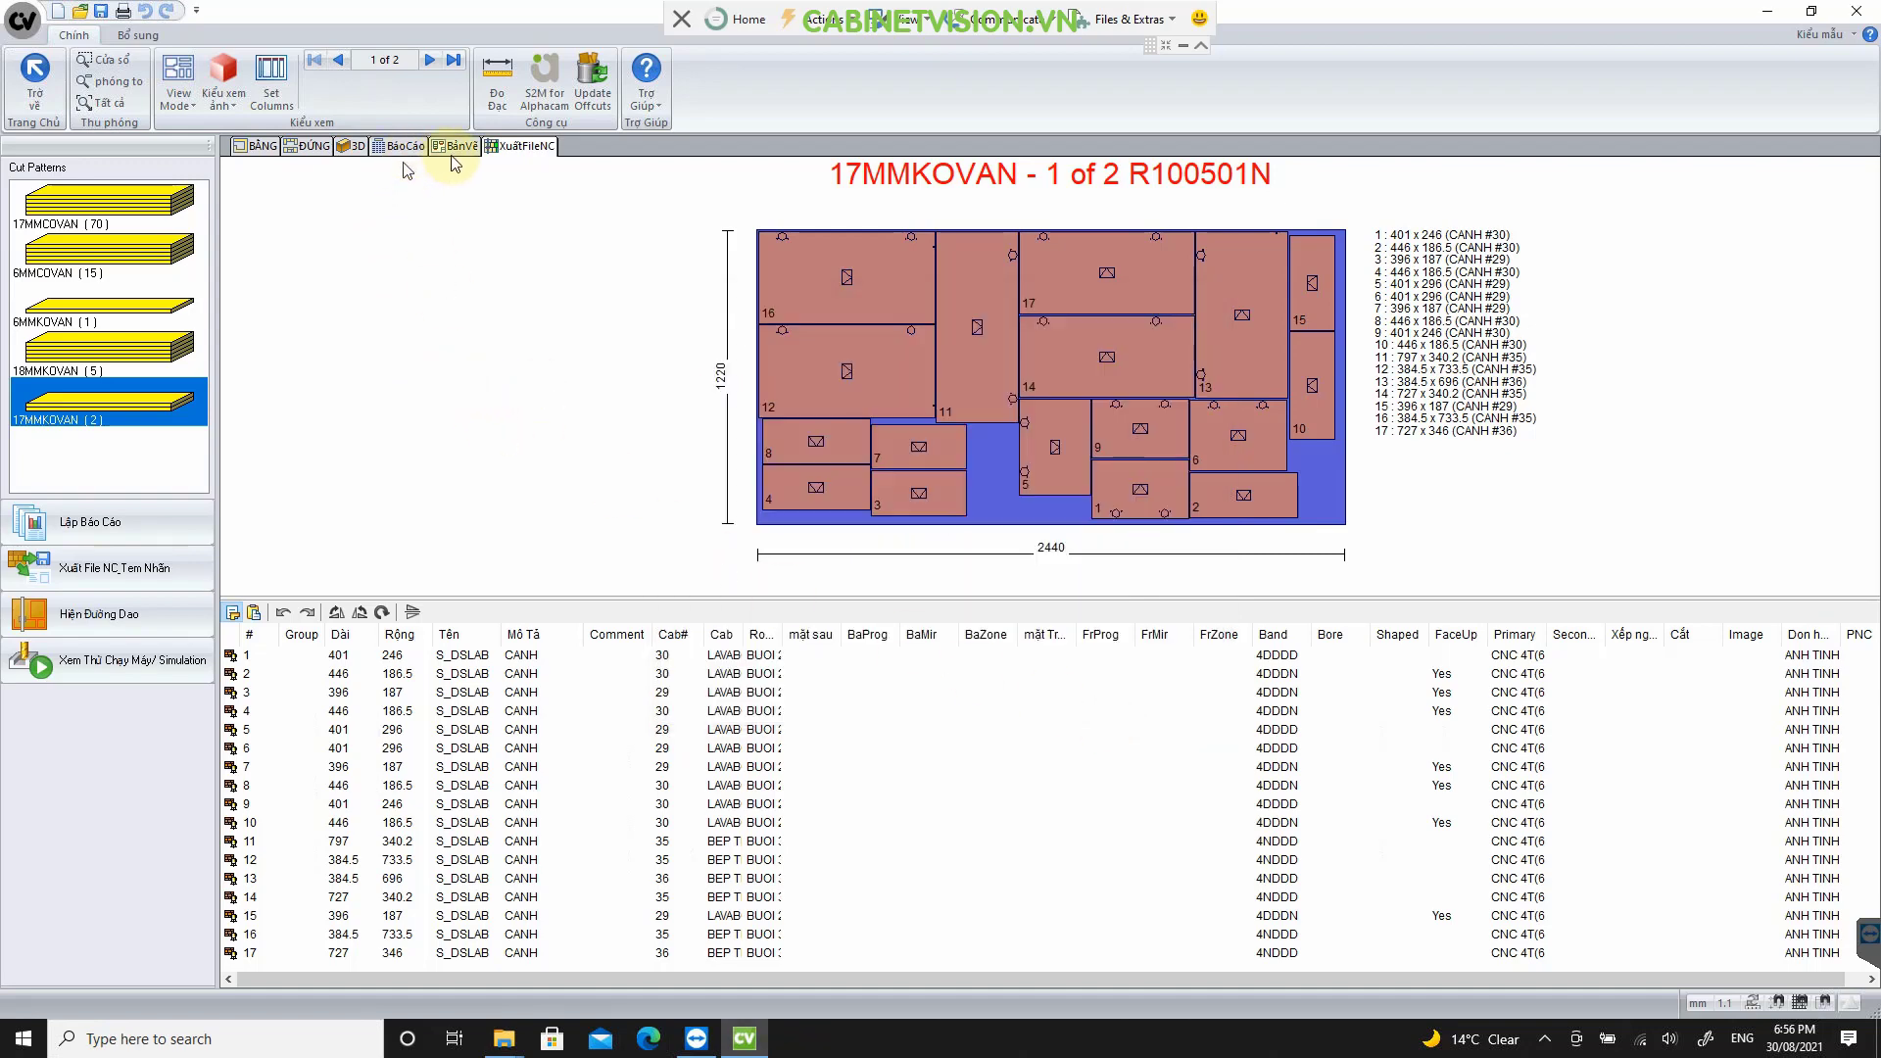
Switch to the XuatFileNC parts list and check the !VAT 45 tool in the Tool Catalog without changes.
left_click(498, 147)
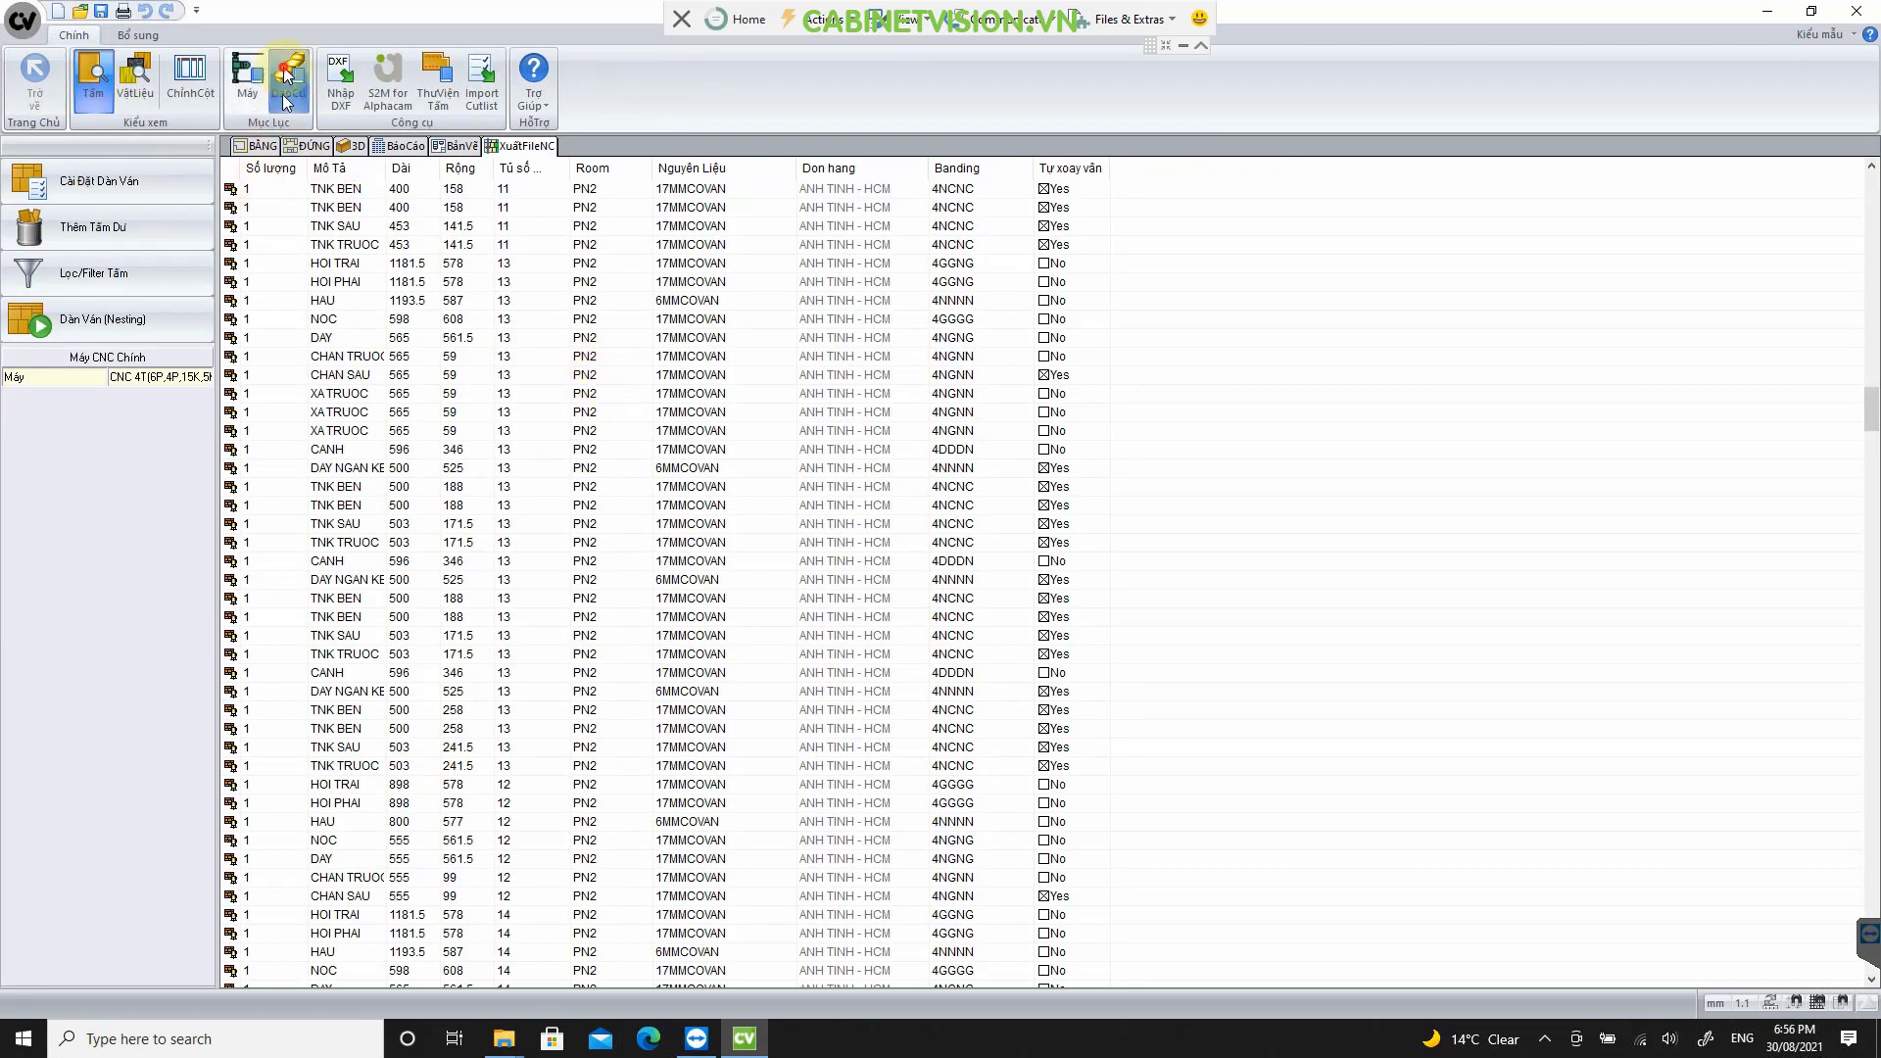
left_click(288, 78)
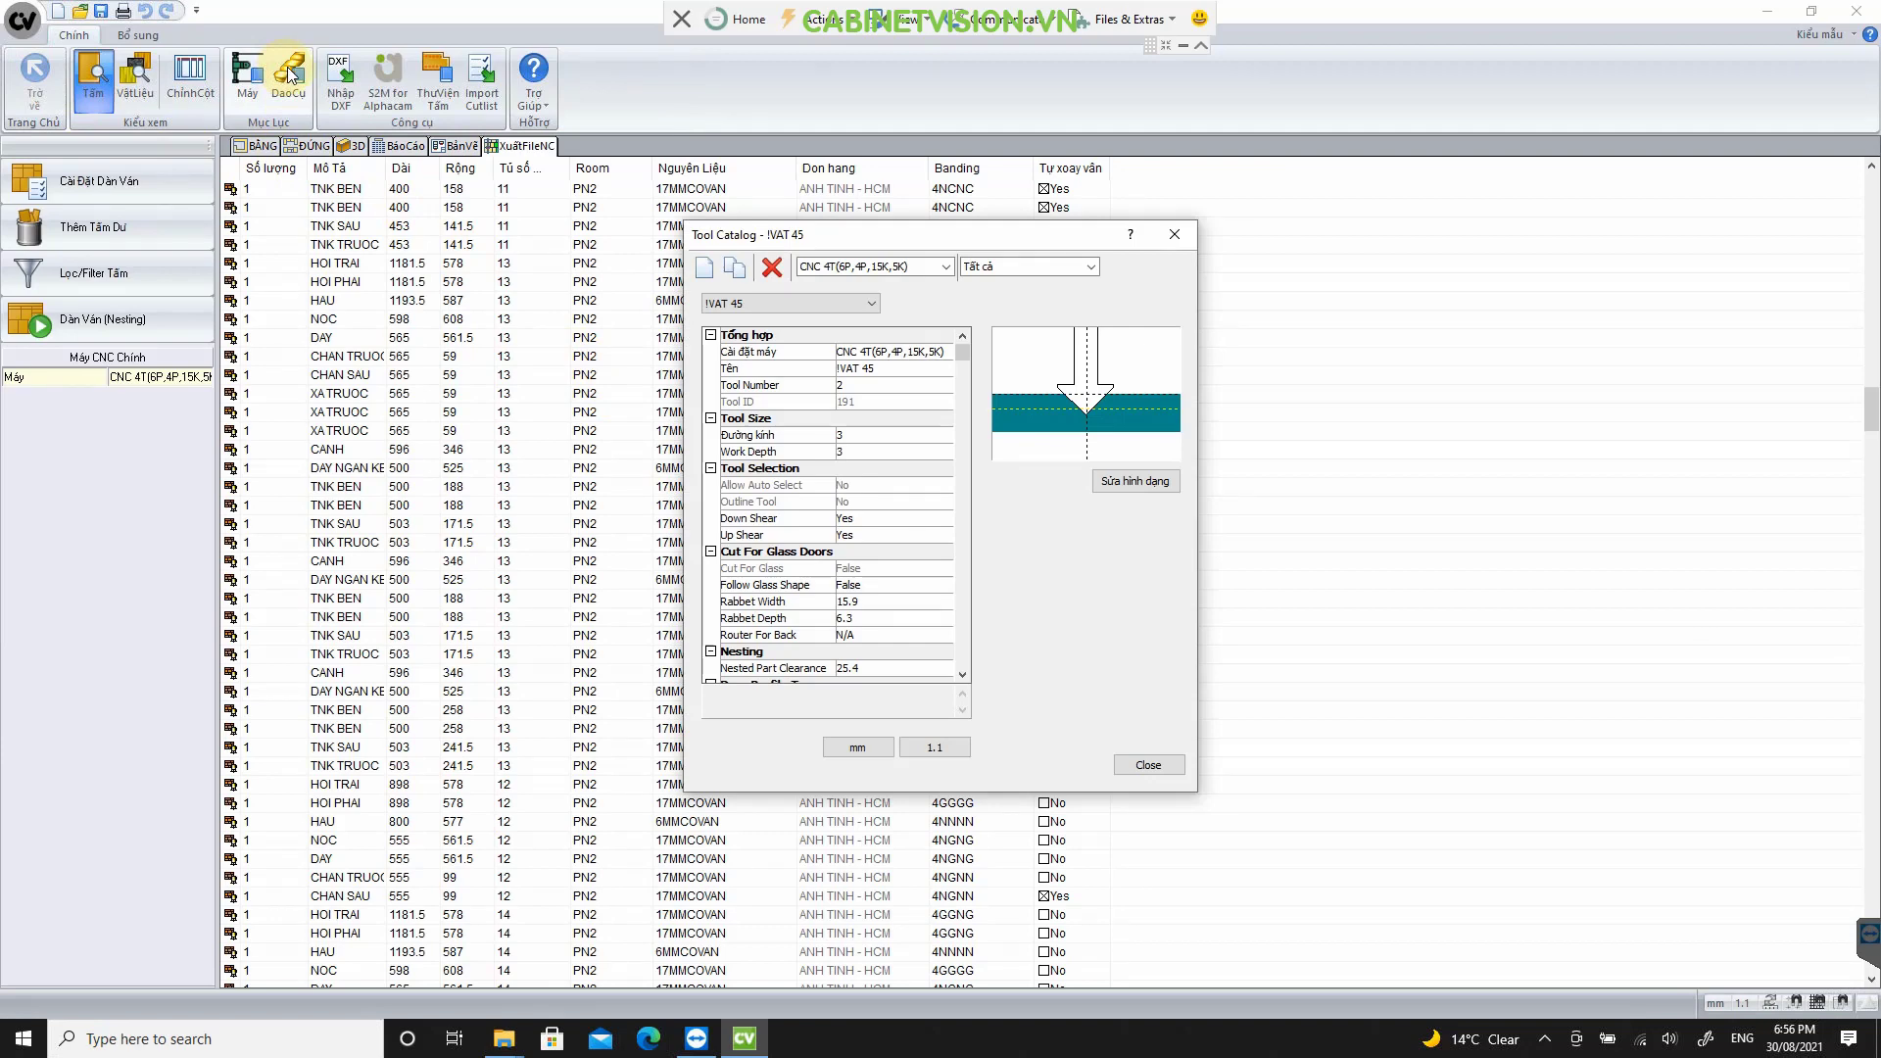
left_click(838, 304)
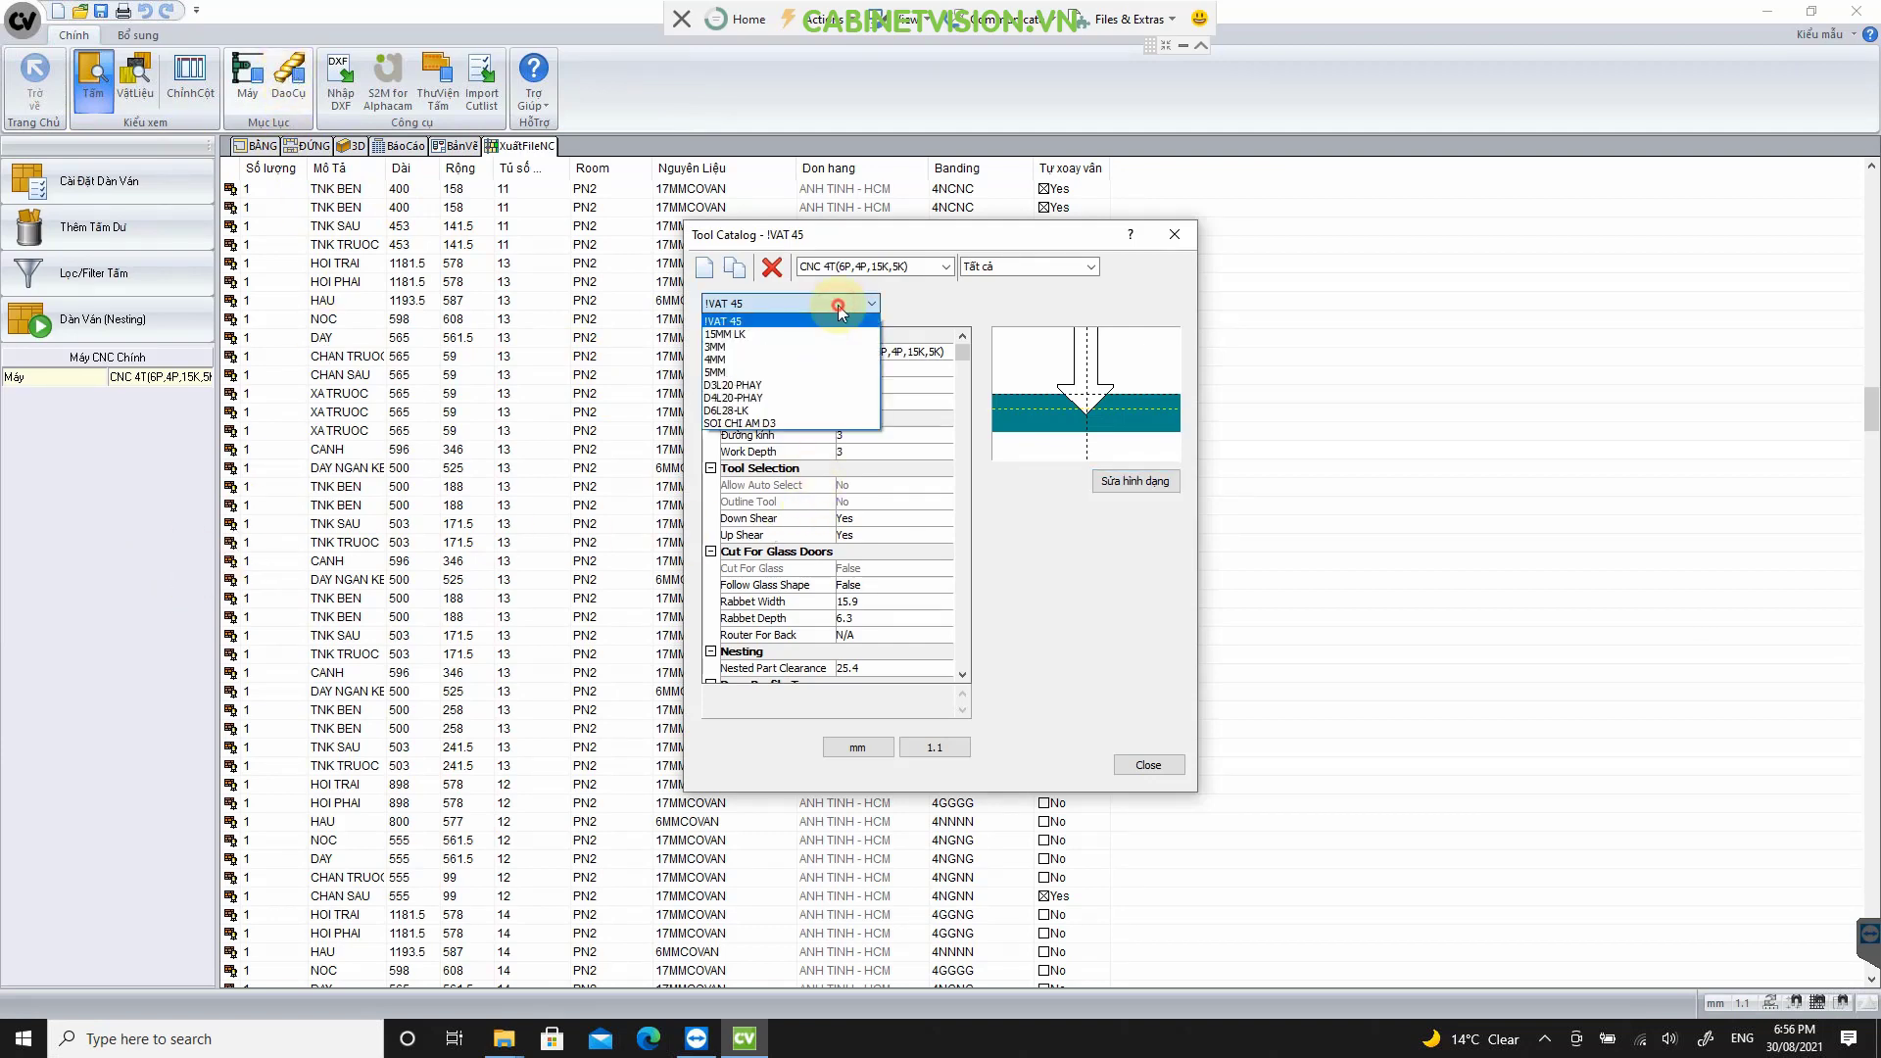
left_click(838, 304)
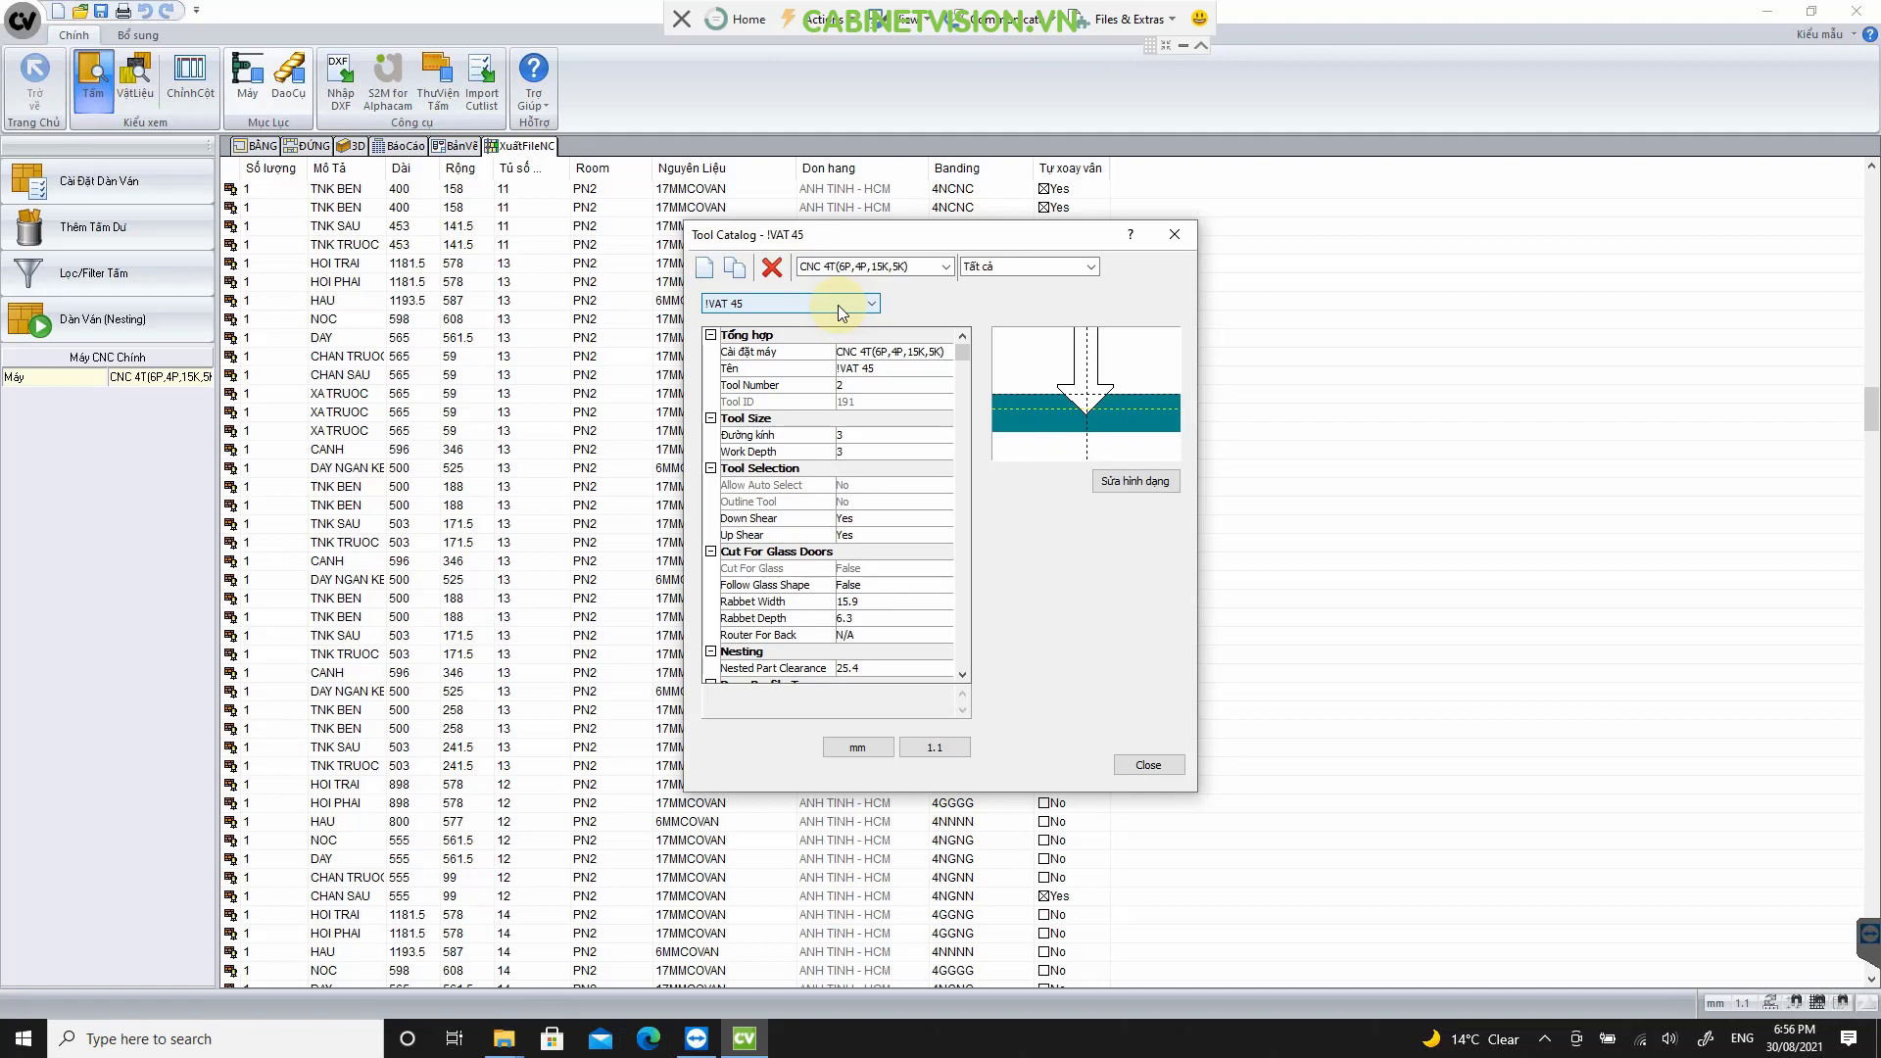
left_click(1175, 235)
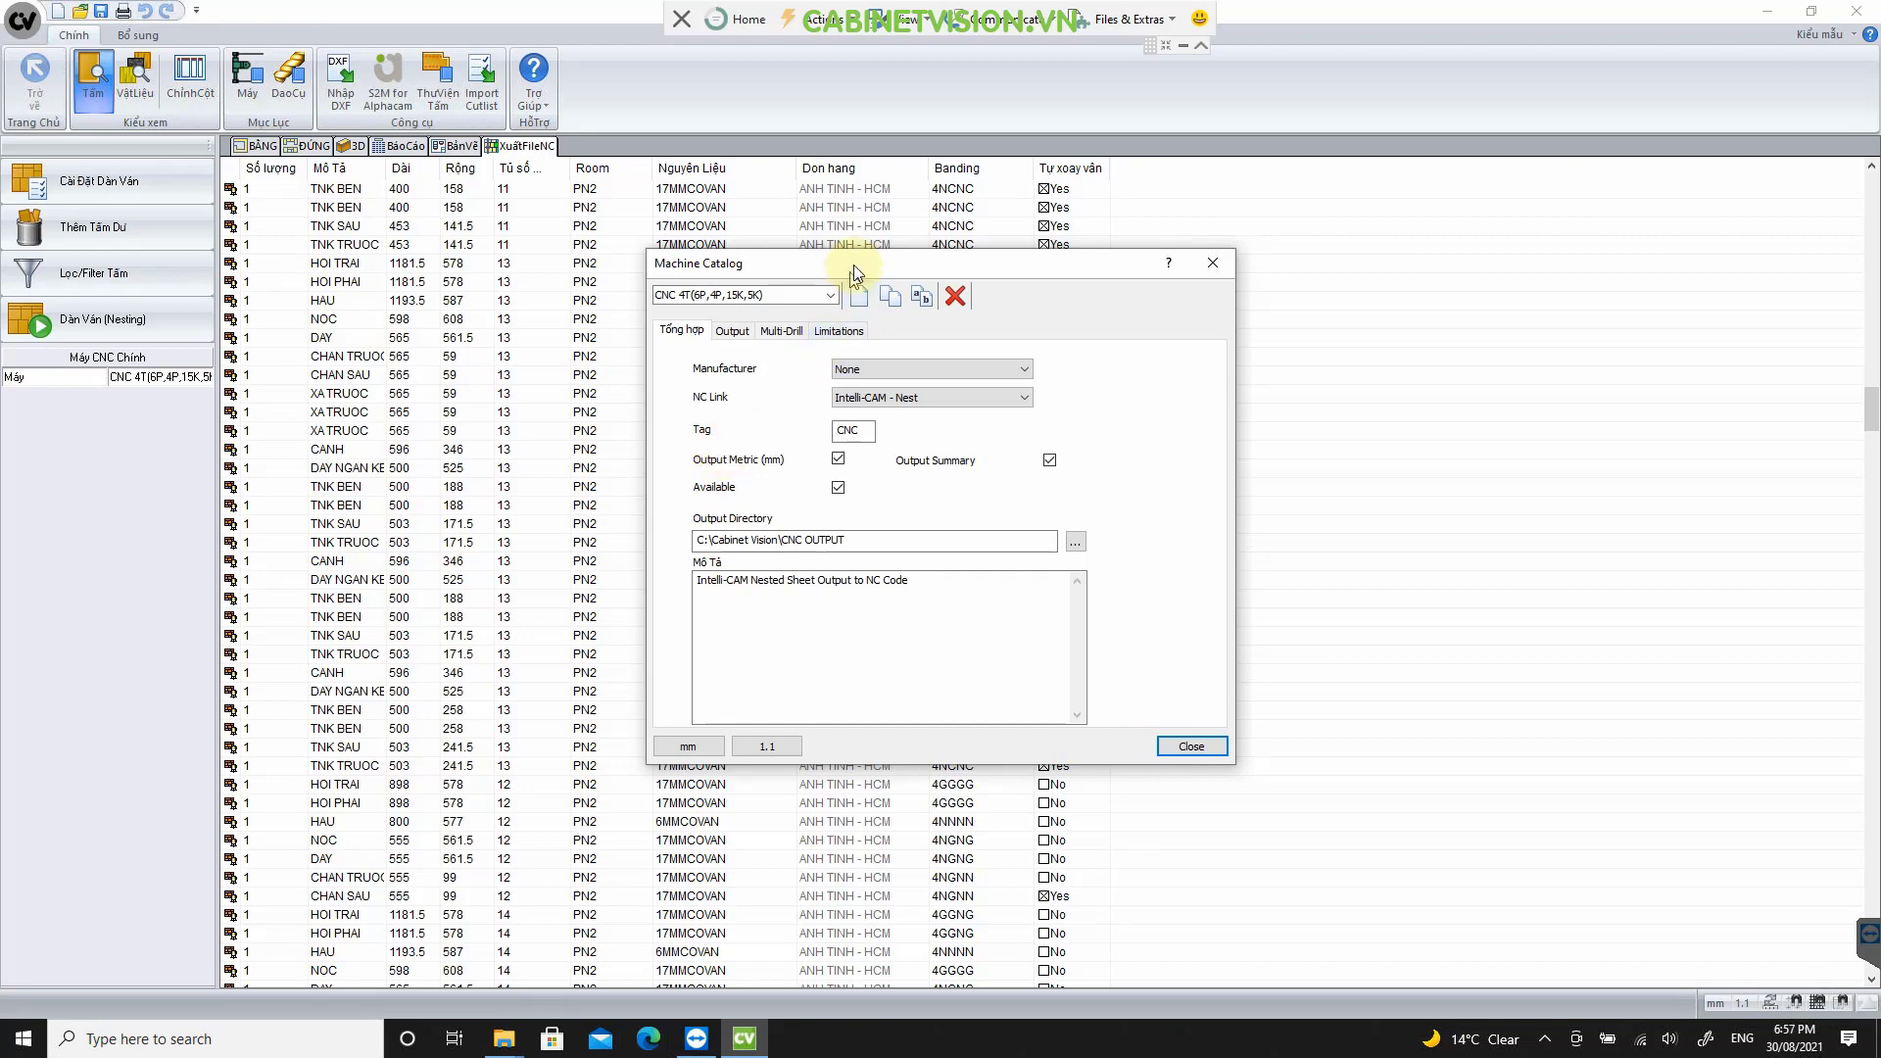
Close the Machine Catalog, then exit Cabinet Vision, saving changes to the job.
left_click_drag(855, 264, 921, 306)
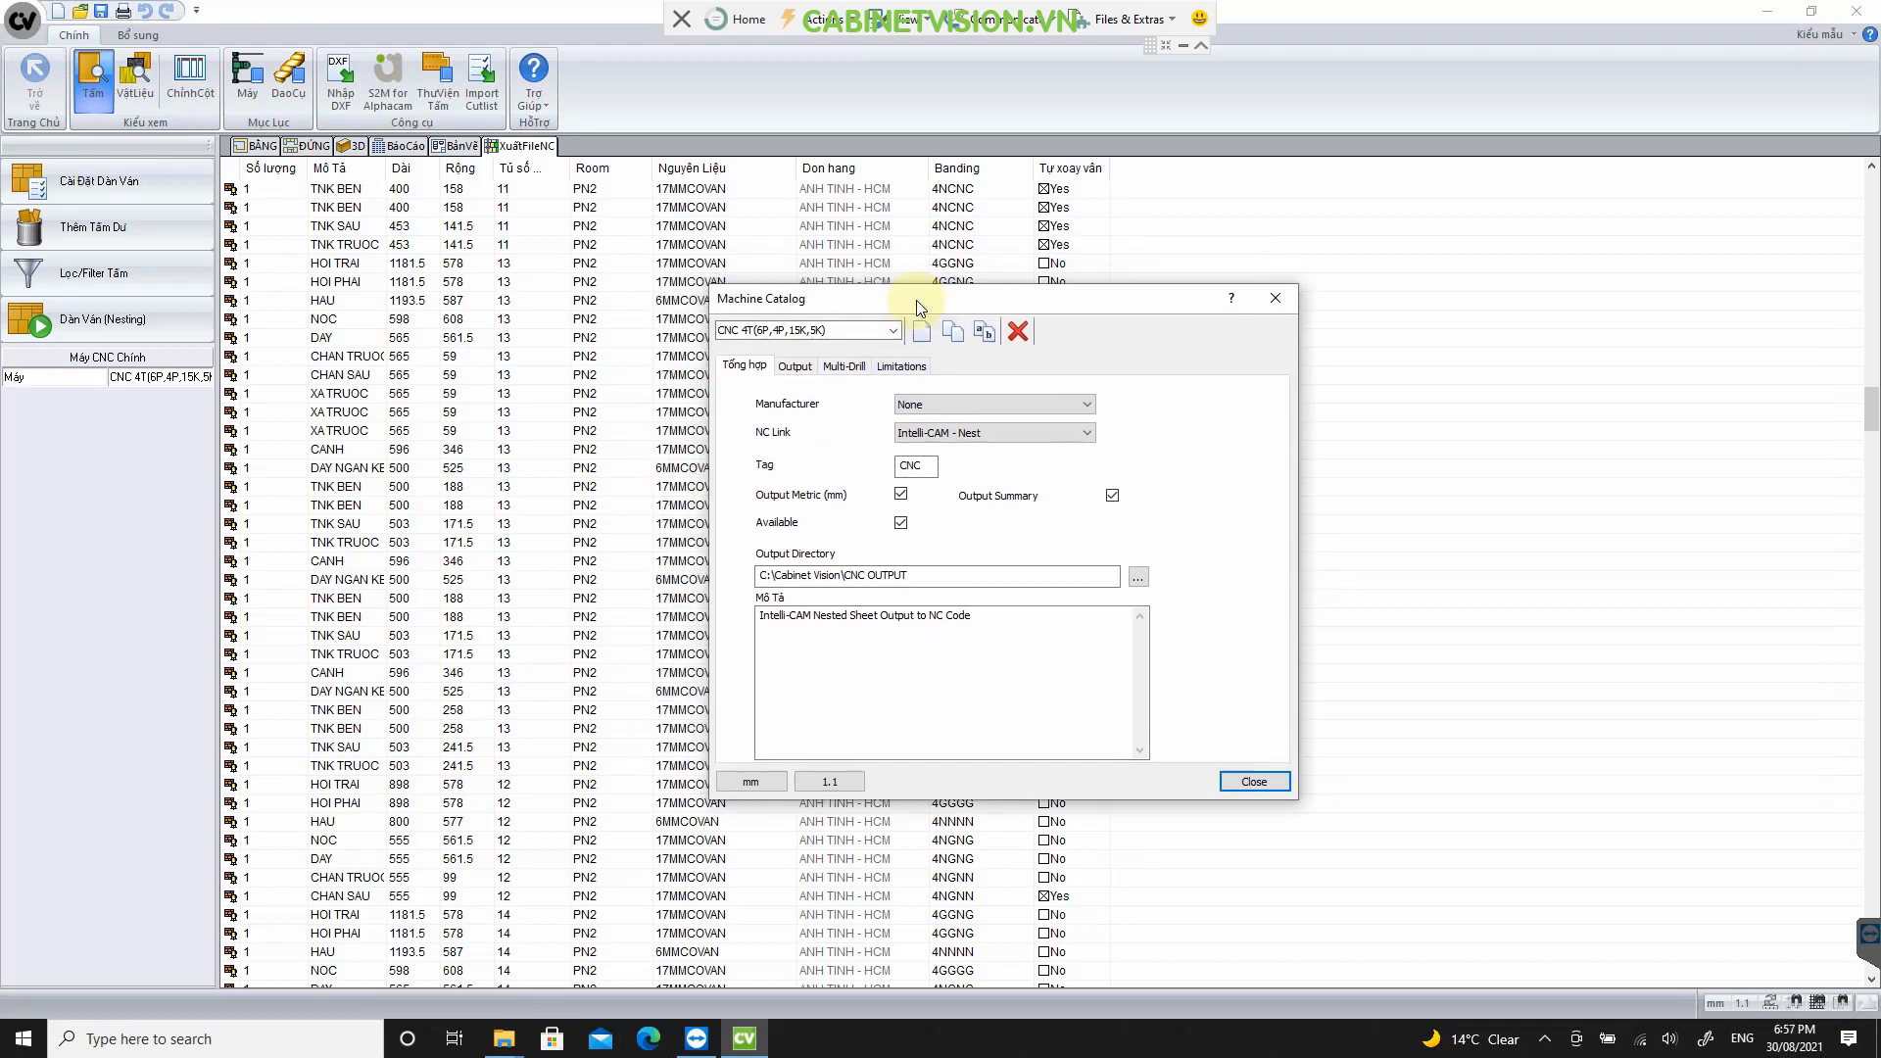
left_click(1276, 298)
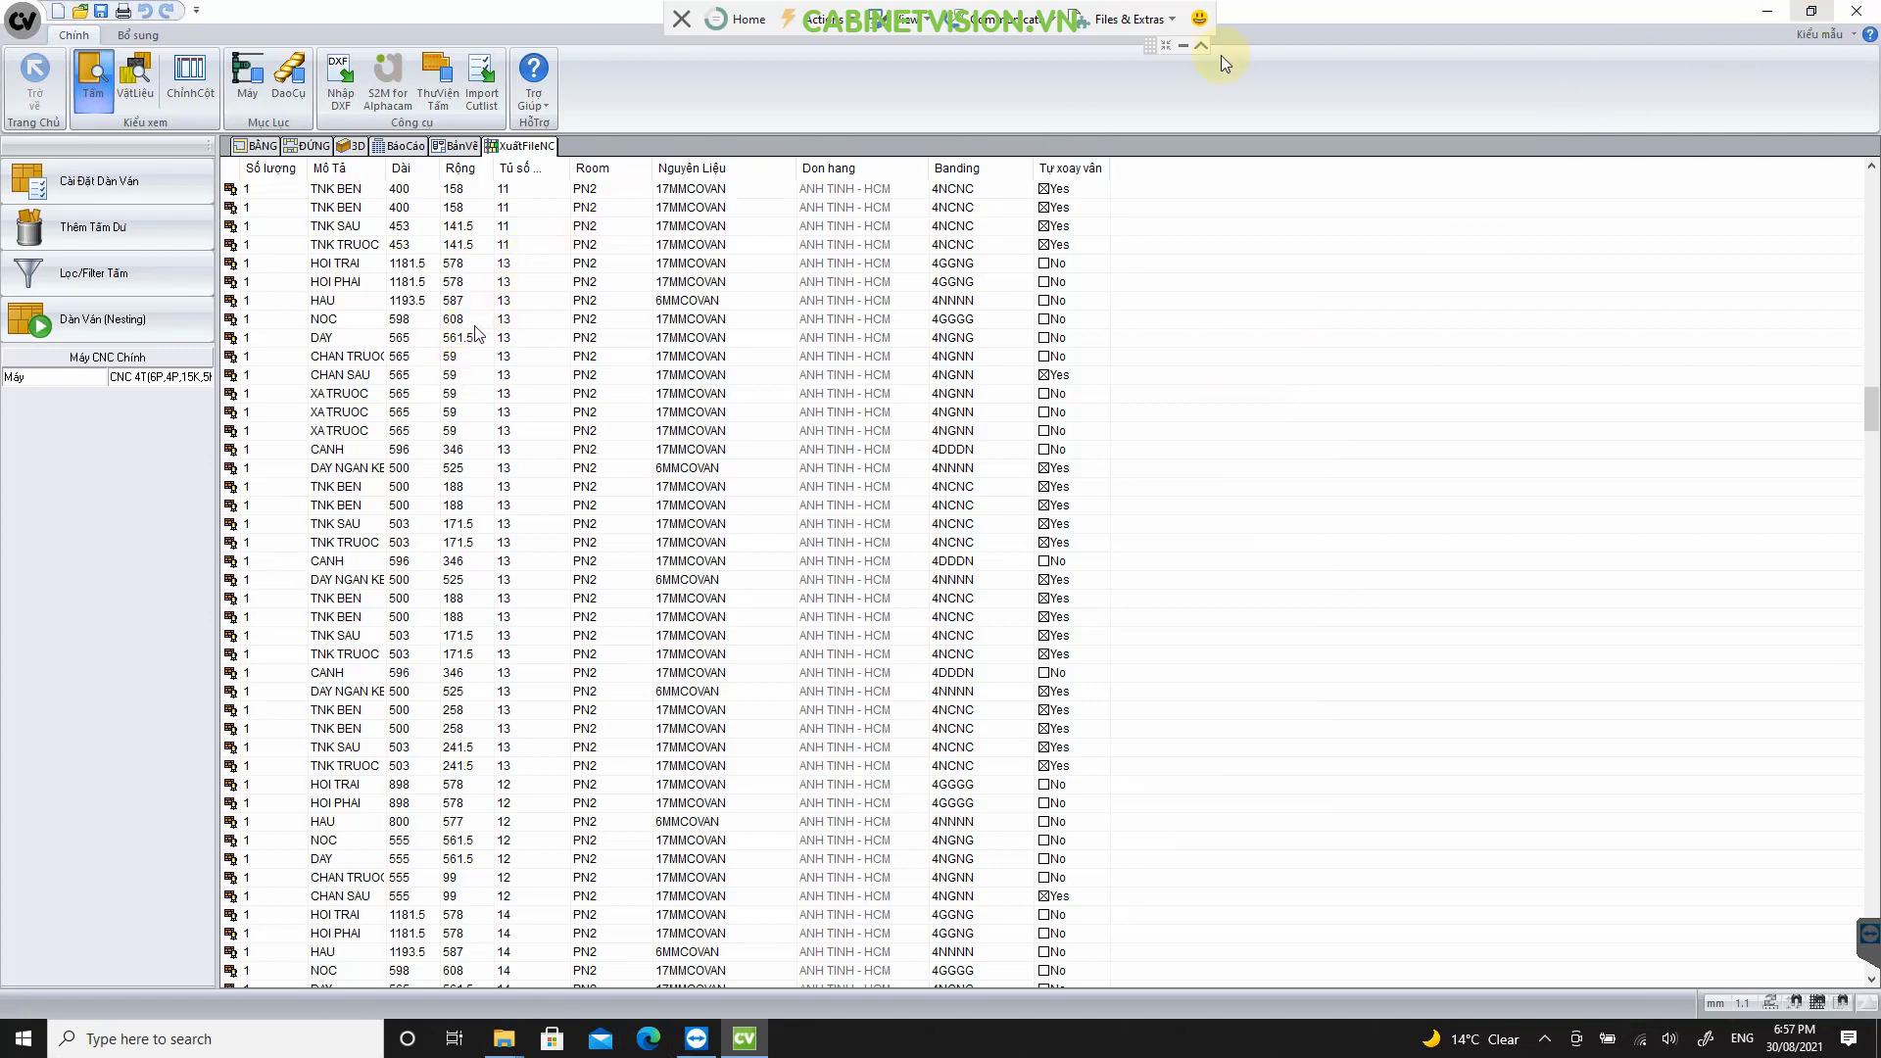
left_click(1857, 10)
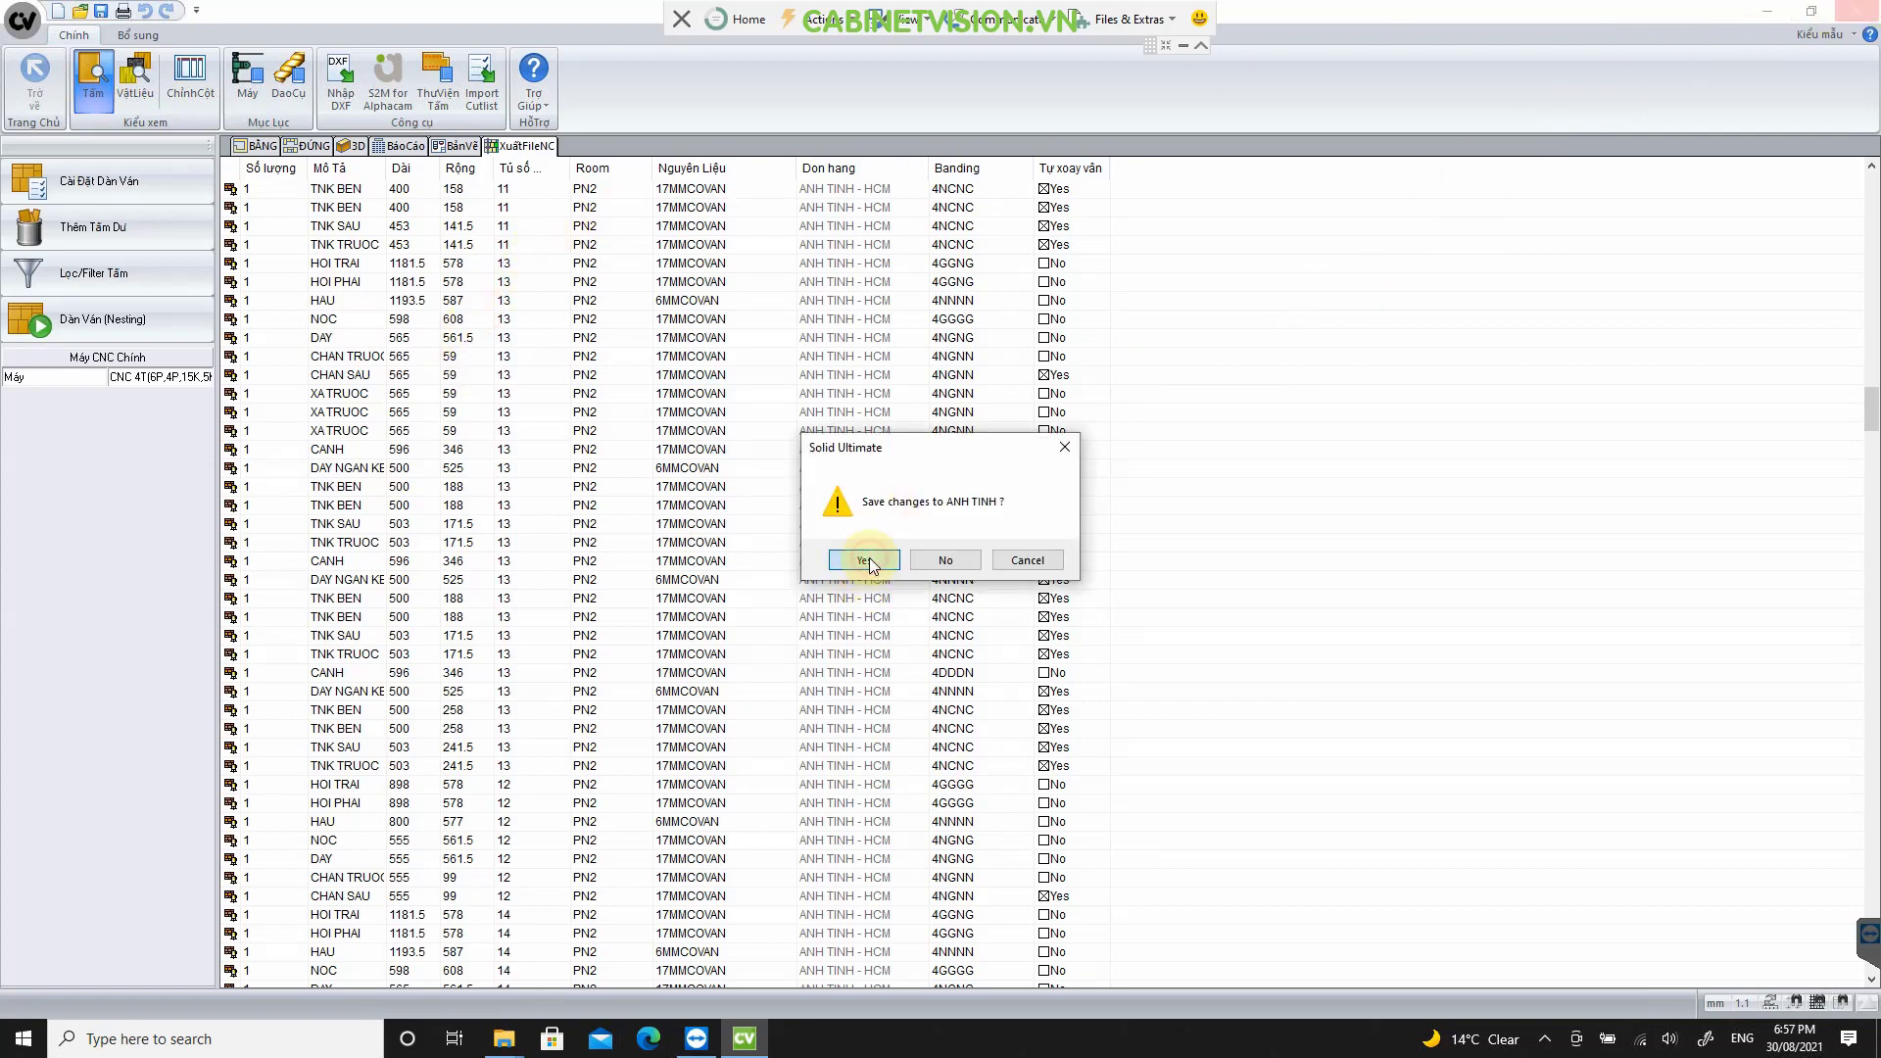
left_click(863, 561)
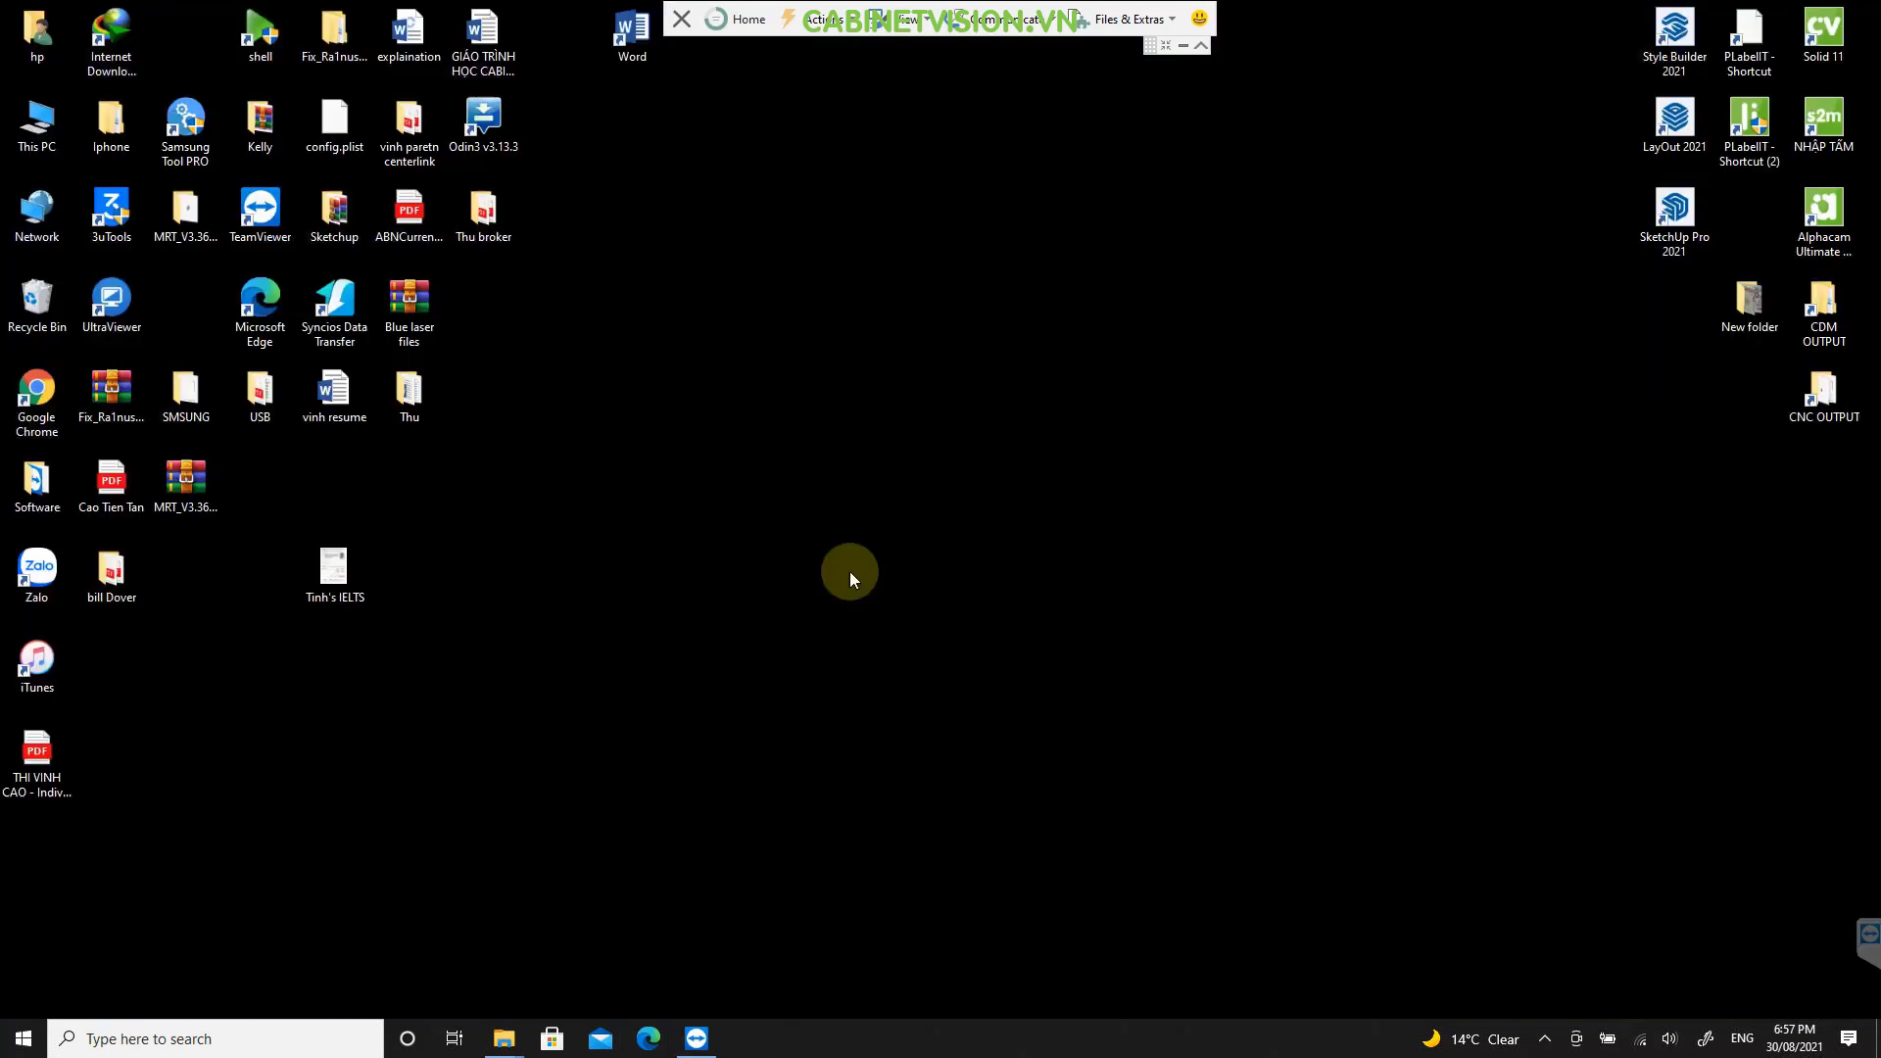
right_click(850, 572)
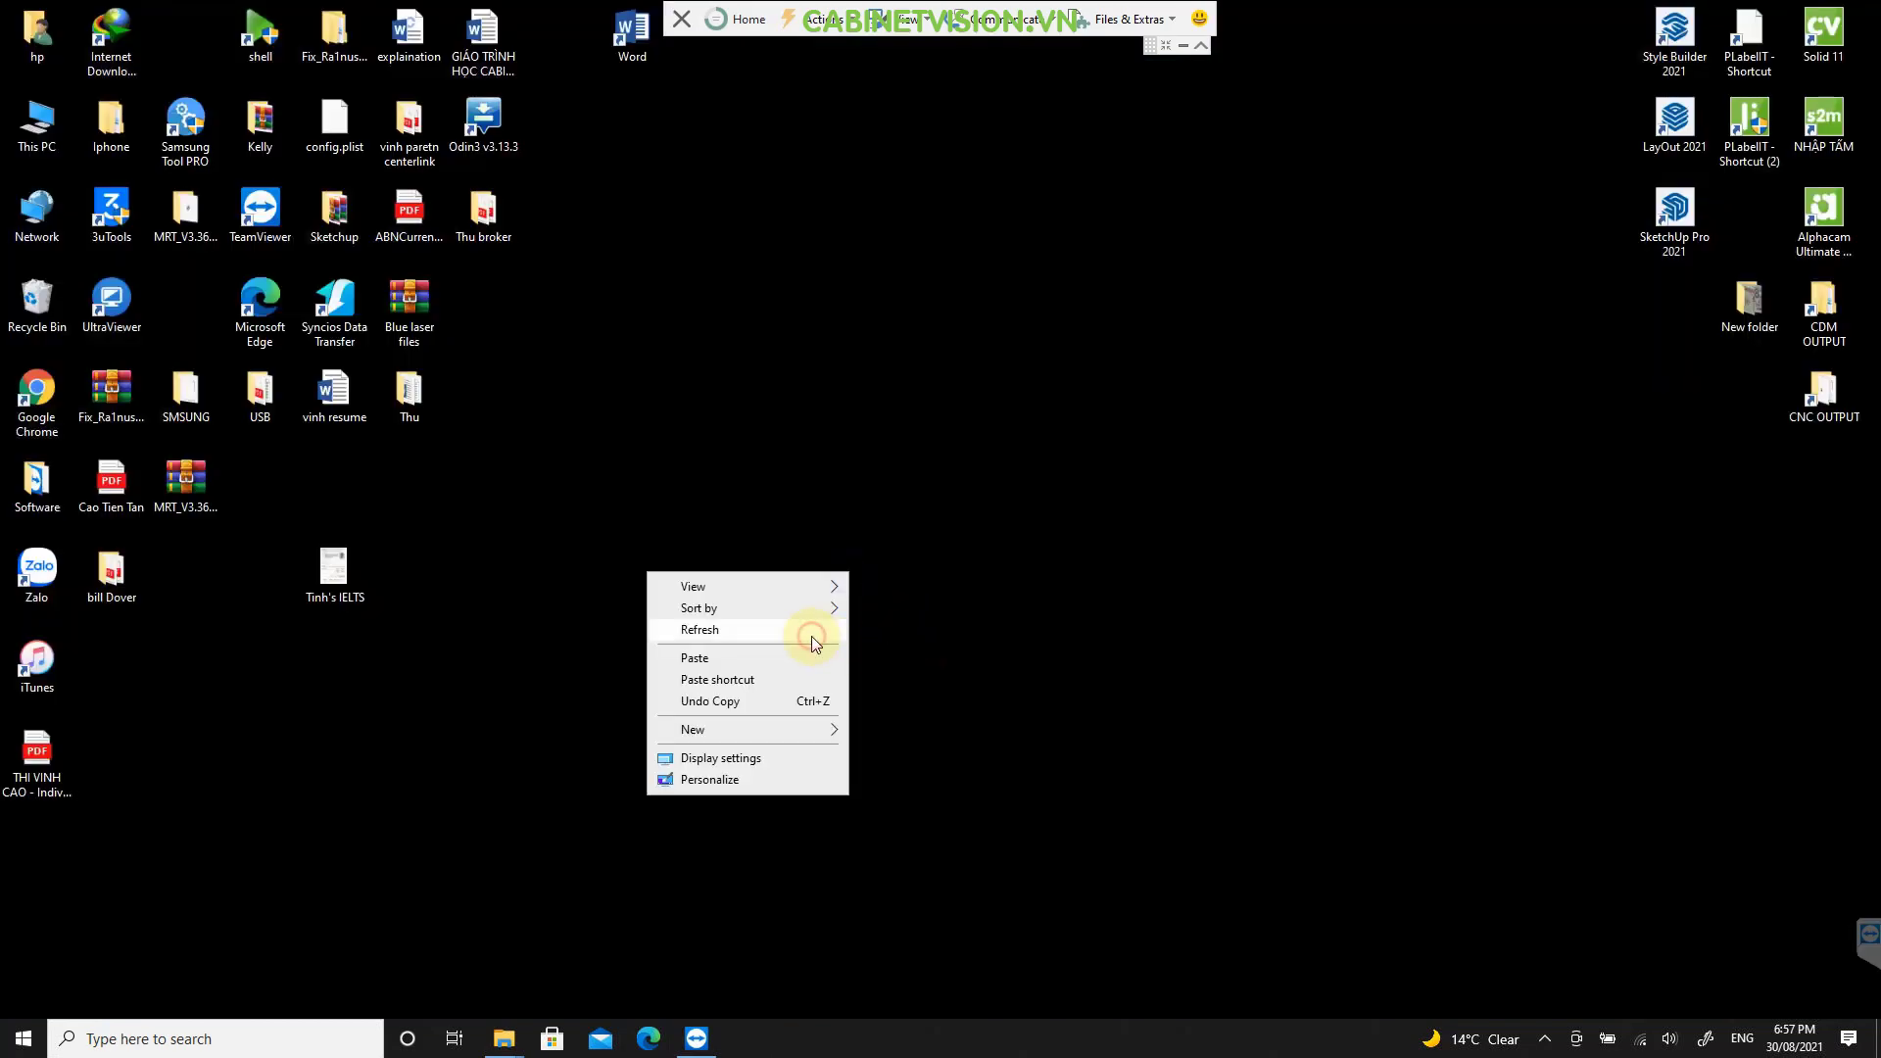
Refresh the desktop and relaunch Cabinet Vision Solid 11 from its desktop icon.
left_click(812, 635)
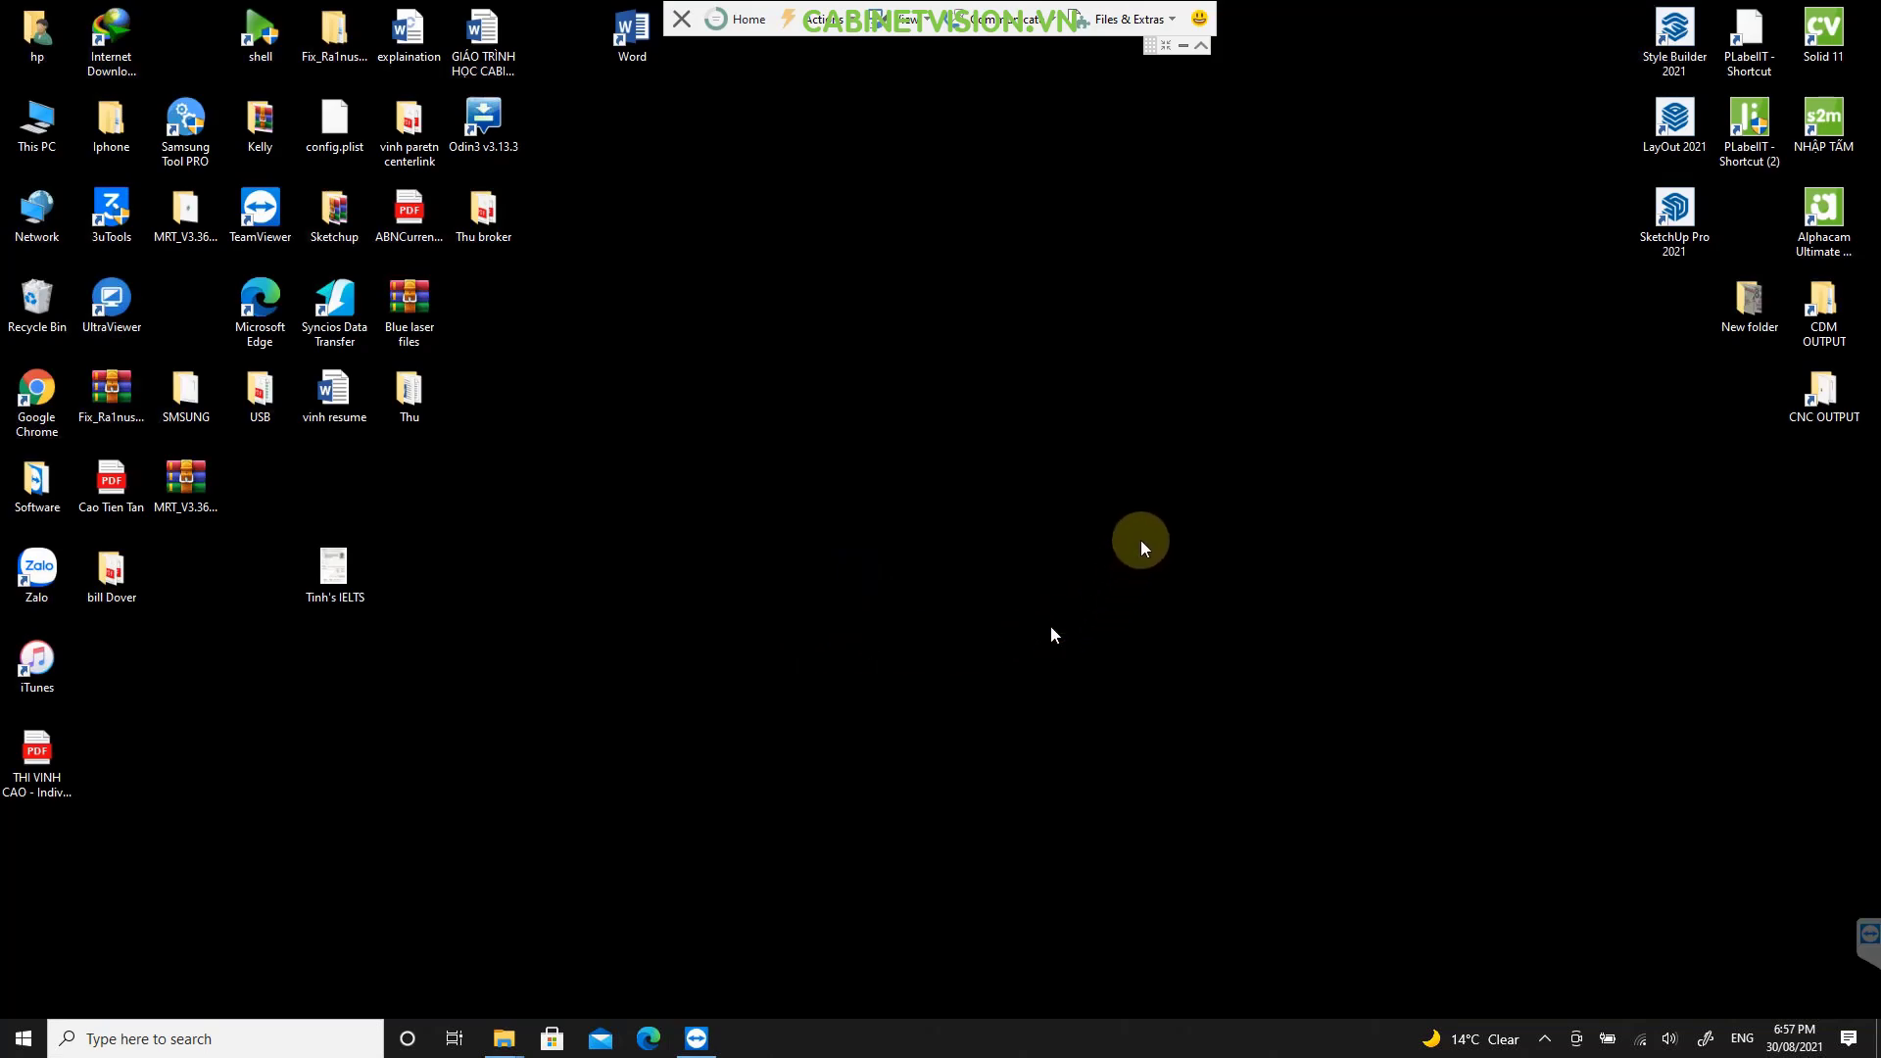
double_click(1813, 35)
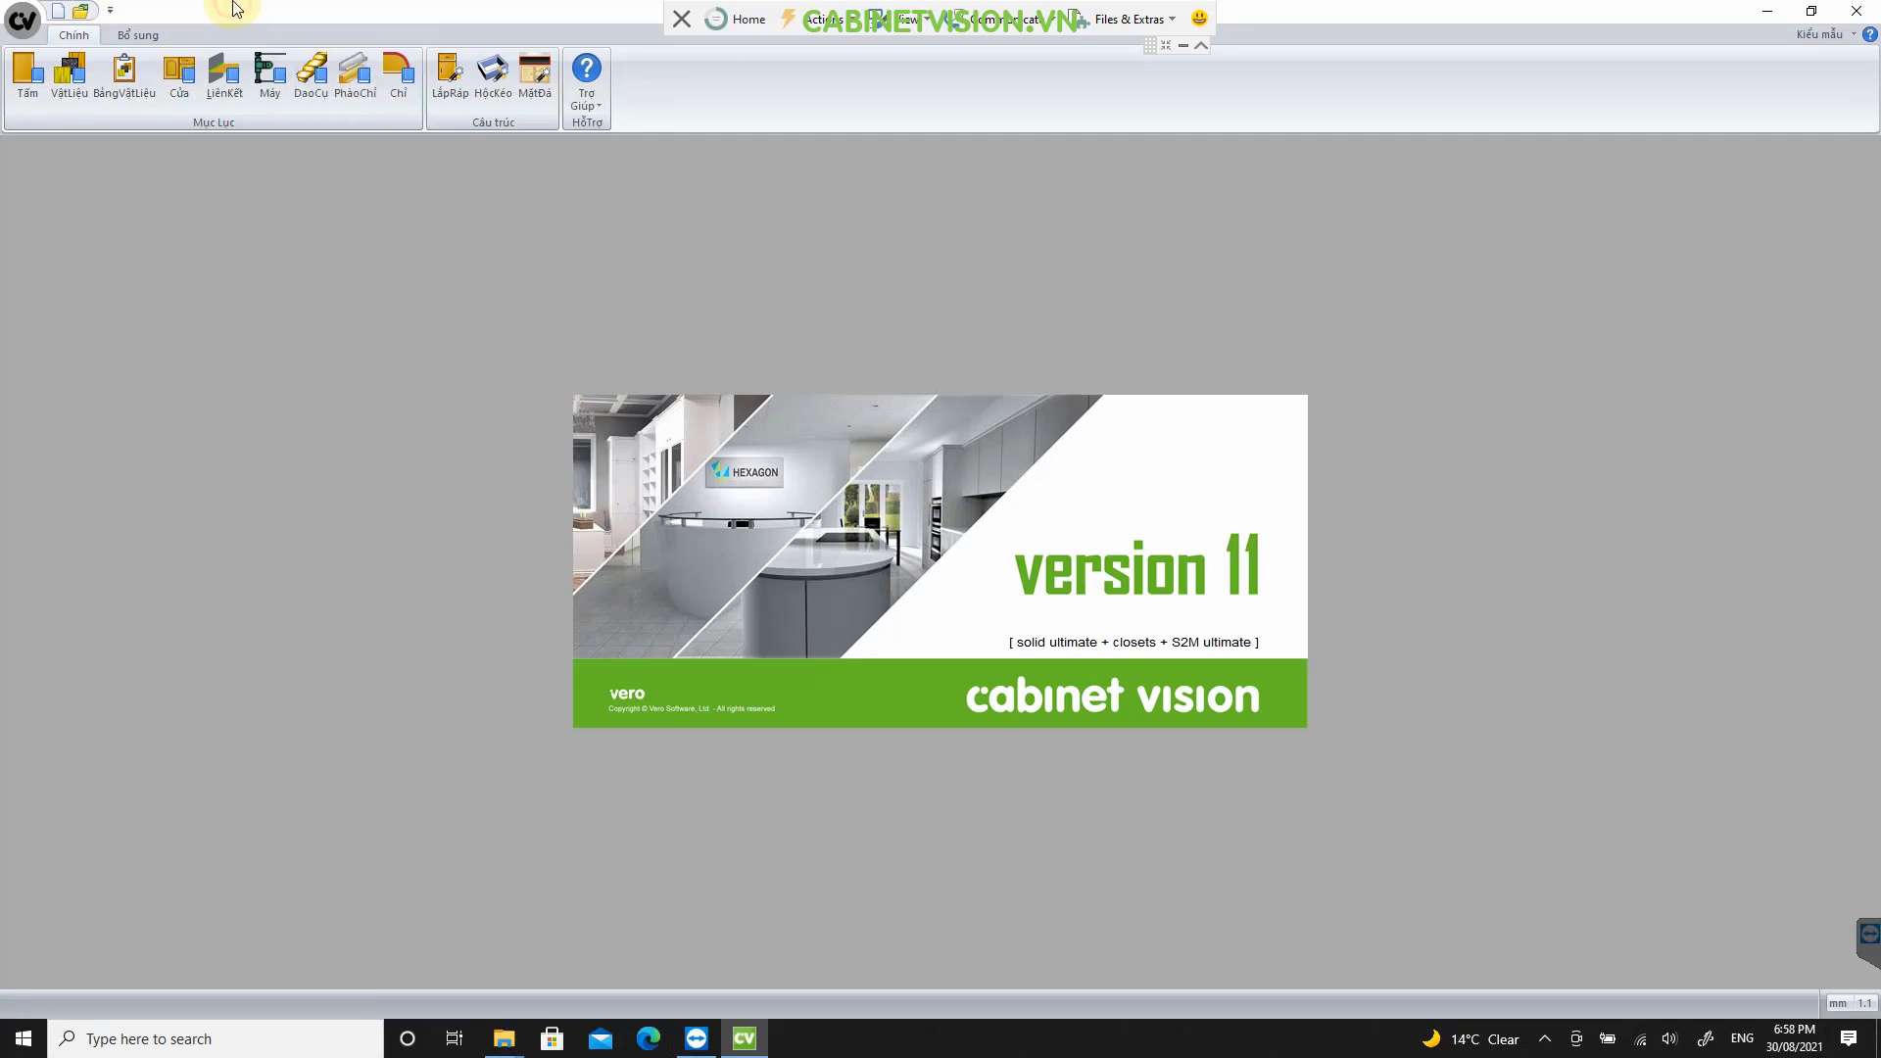
Open the full backup dialog from the system tools, agreeing to delete old backups.
left_click(152, 36)
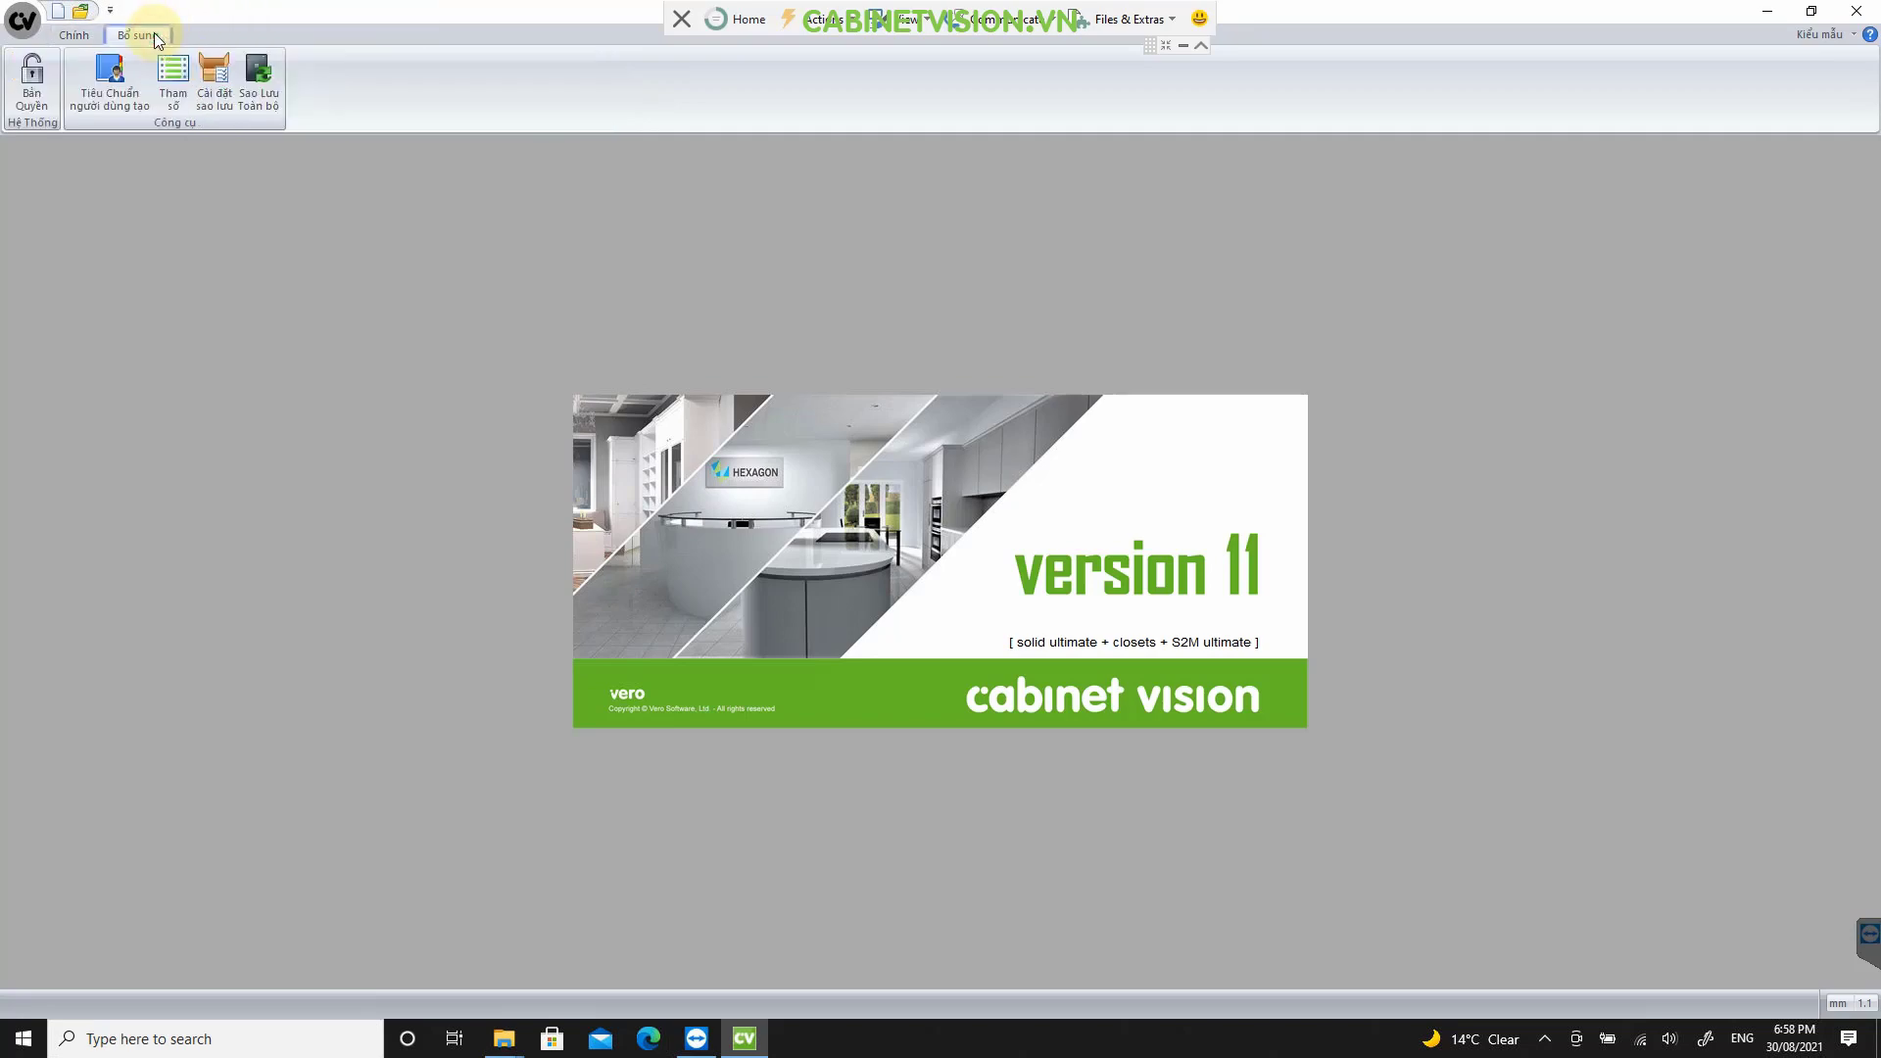
left_click(257, 76)
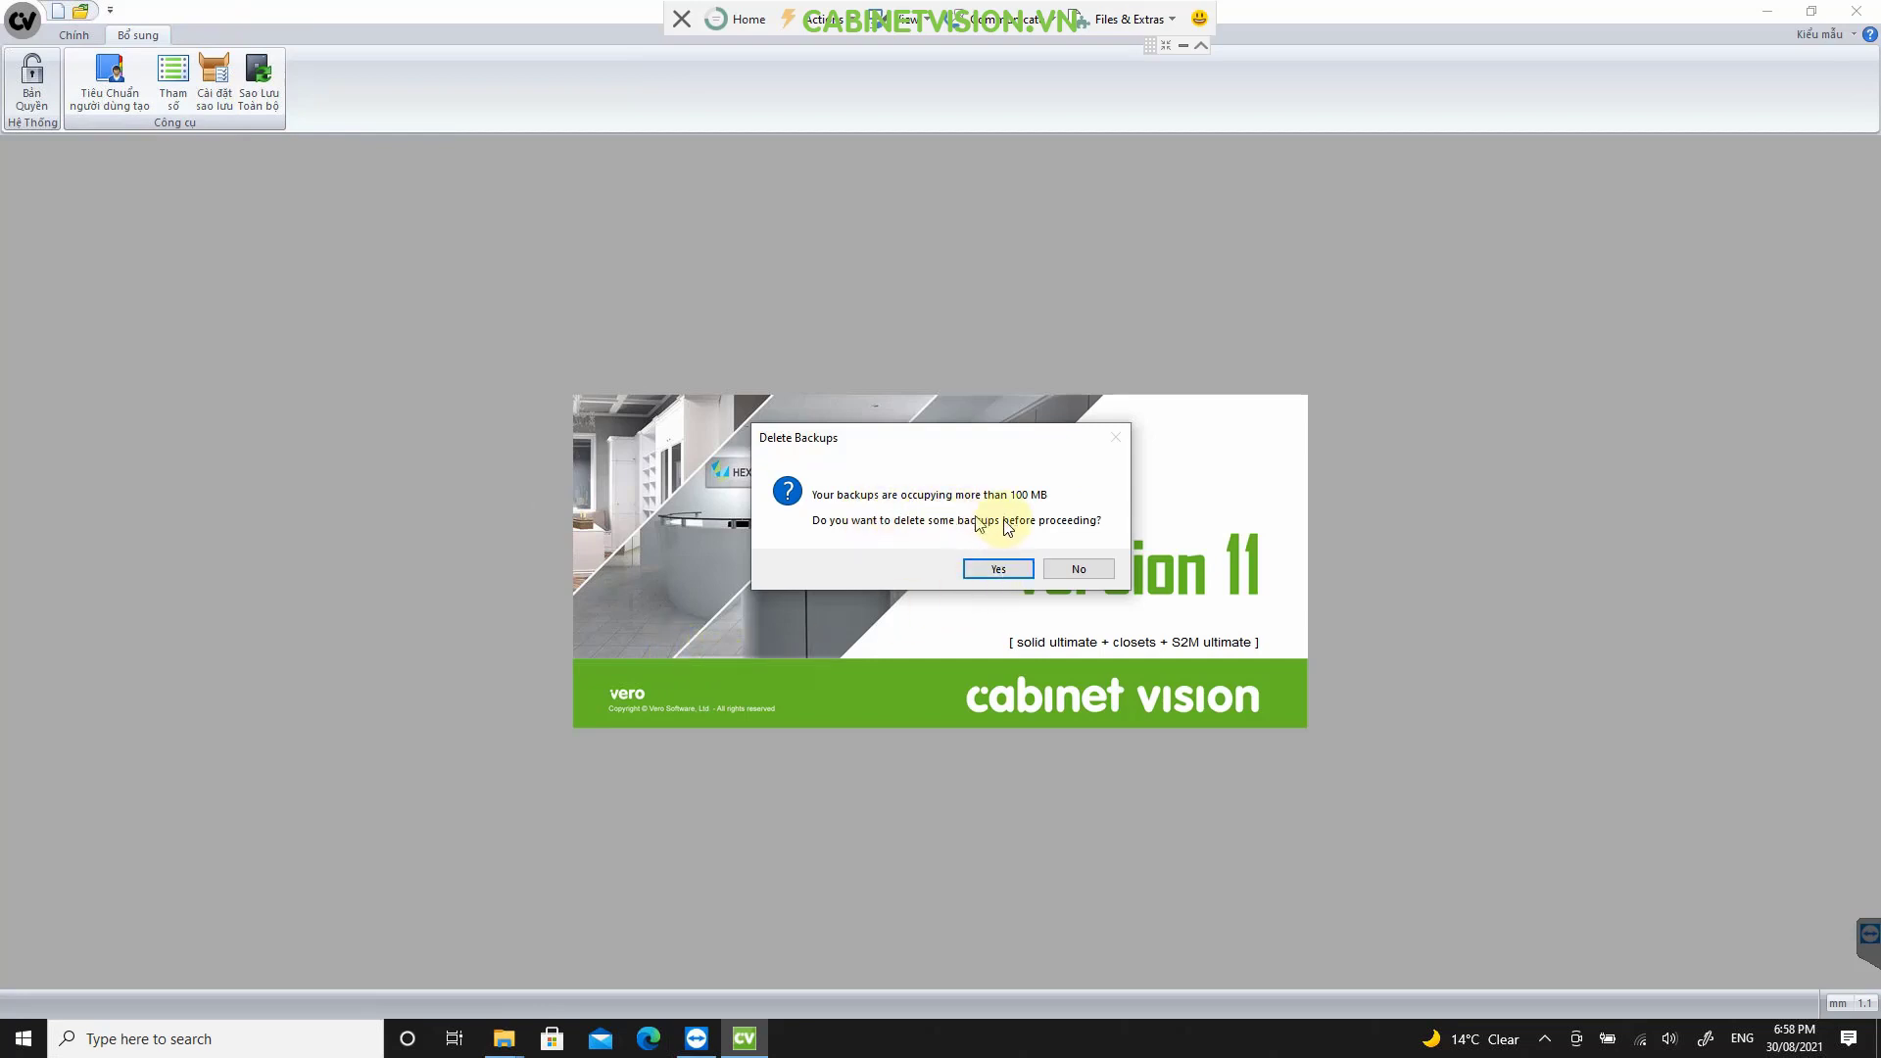
left_click(1021, 569)
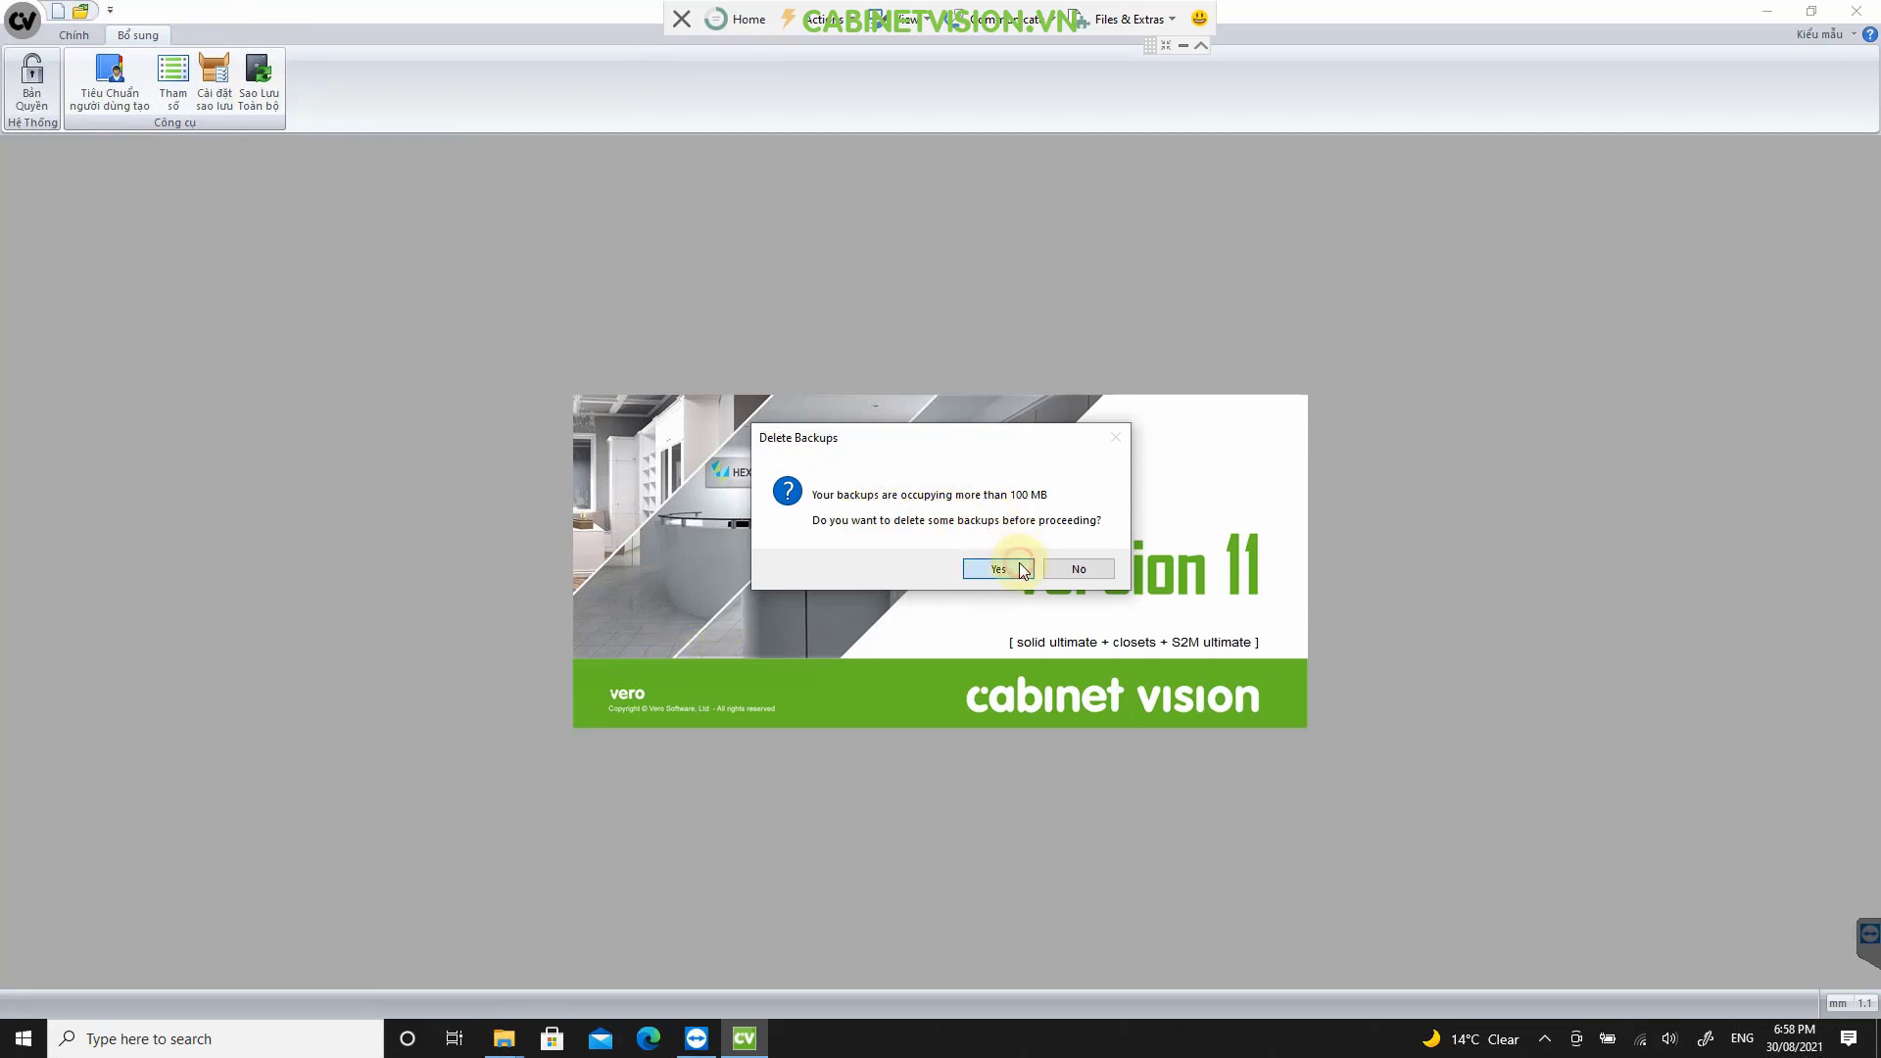
Compare the 08 14 21 and 08 16 21 backup entries.
left_click(807, 454)
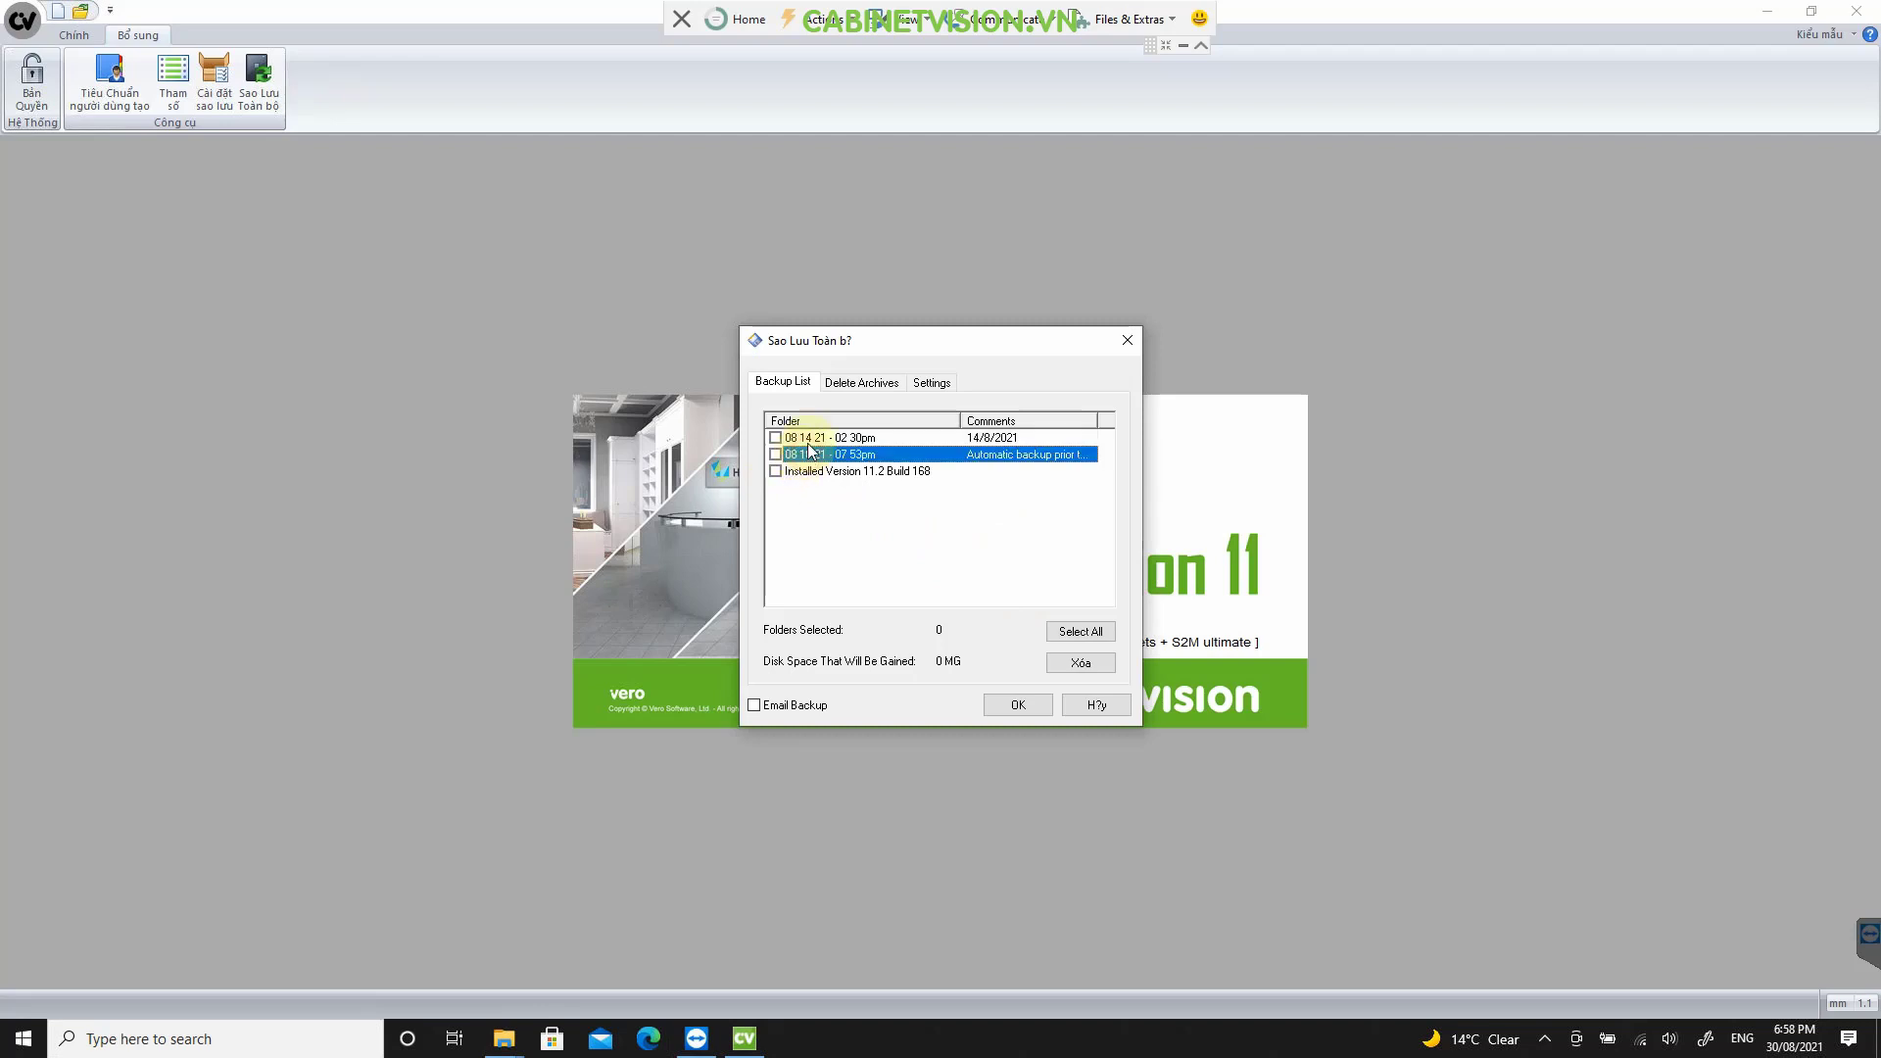
left_click(809, 438)
left_click(813, 453)
left_click(818, 439)
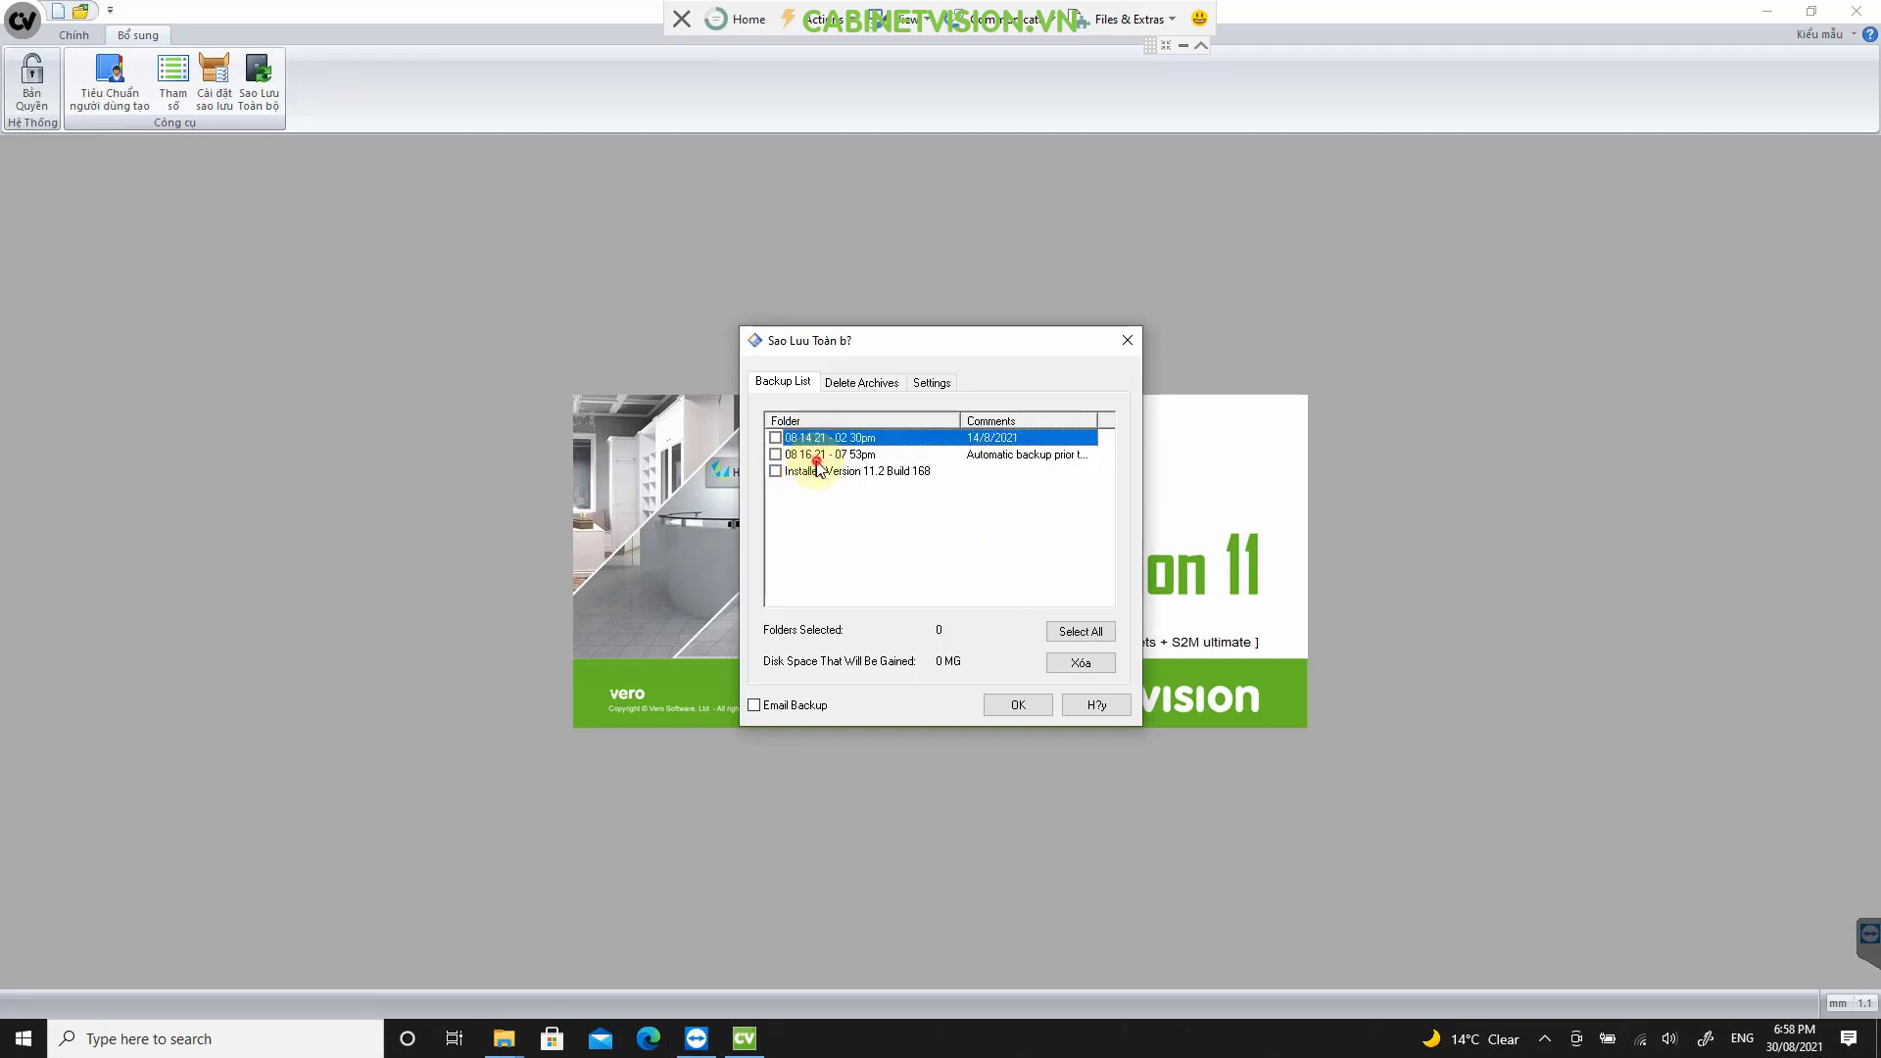
left_click(821, 452)
left_click(821, 438)
left_click(821, 454)
left_click(824, 439)
left_click(828, 453)
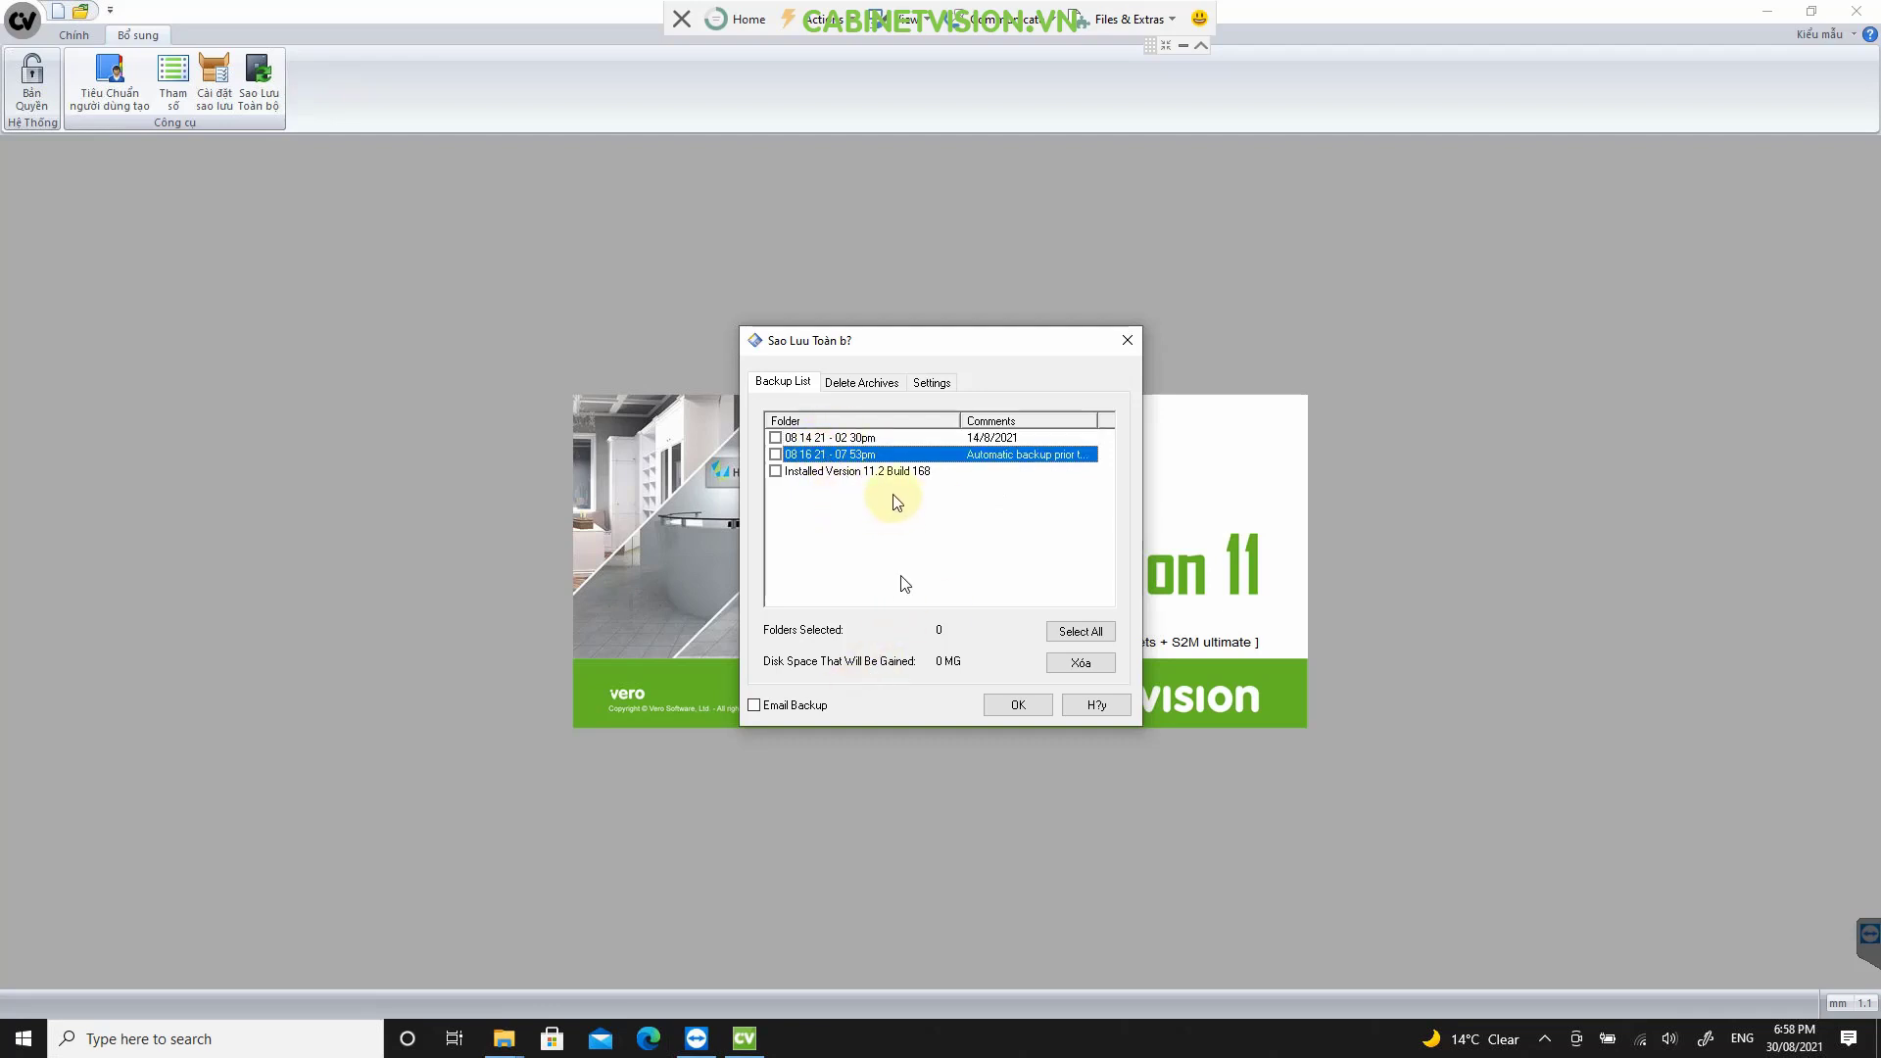
left_click(831, 438)
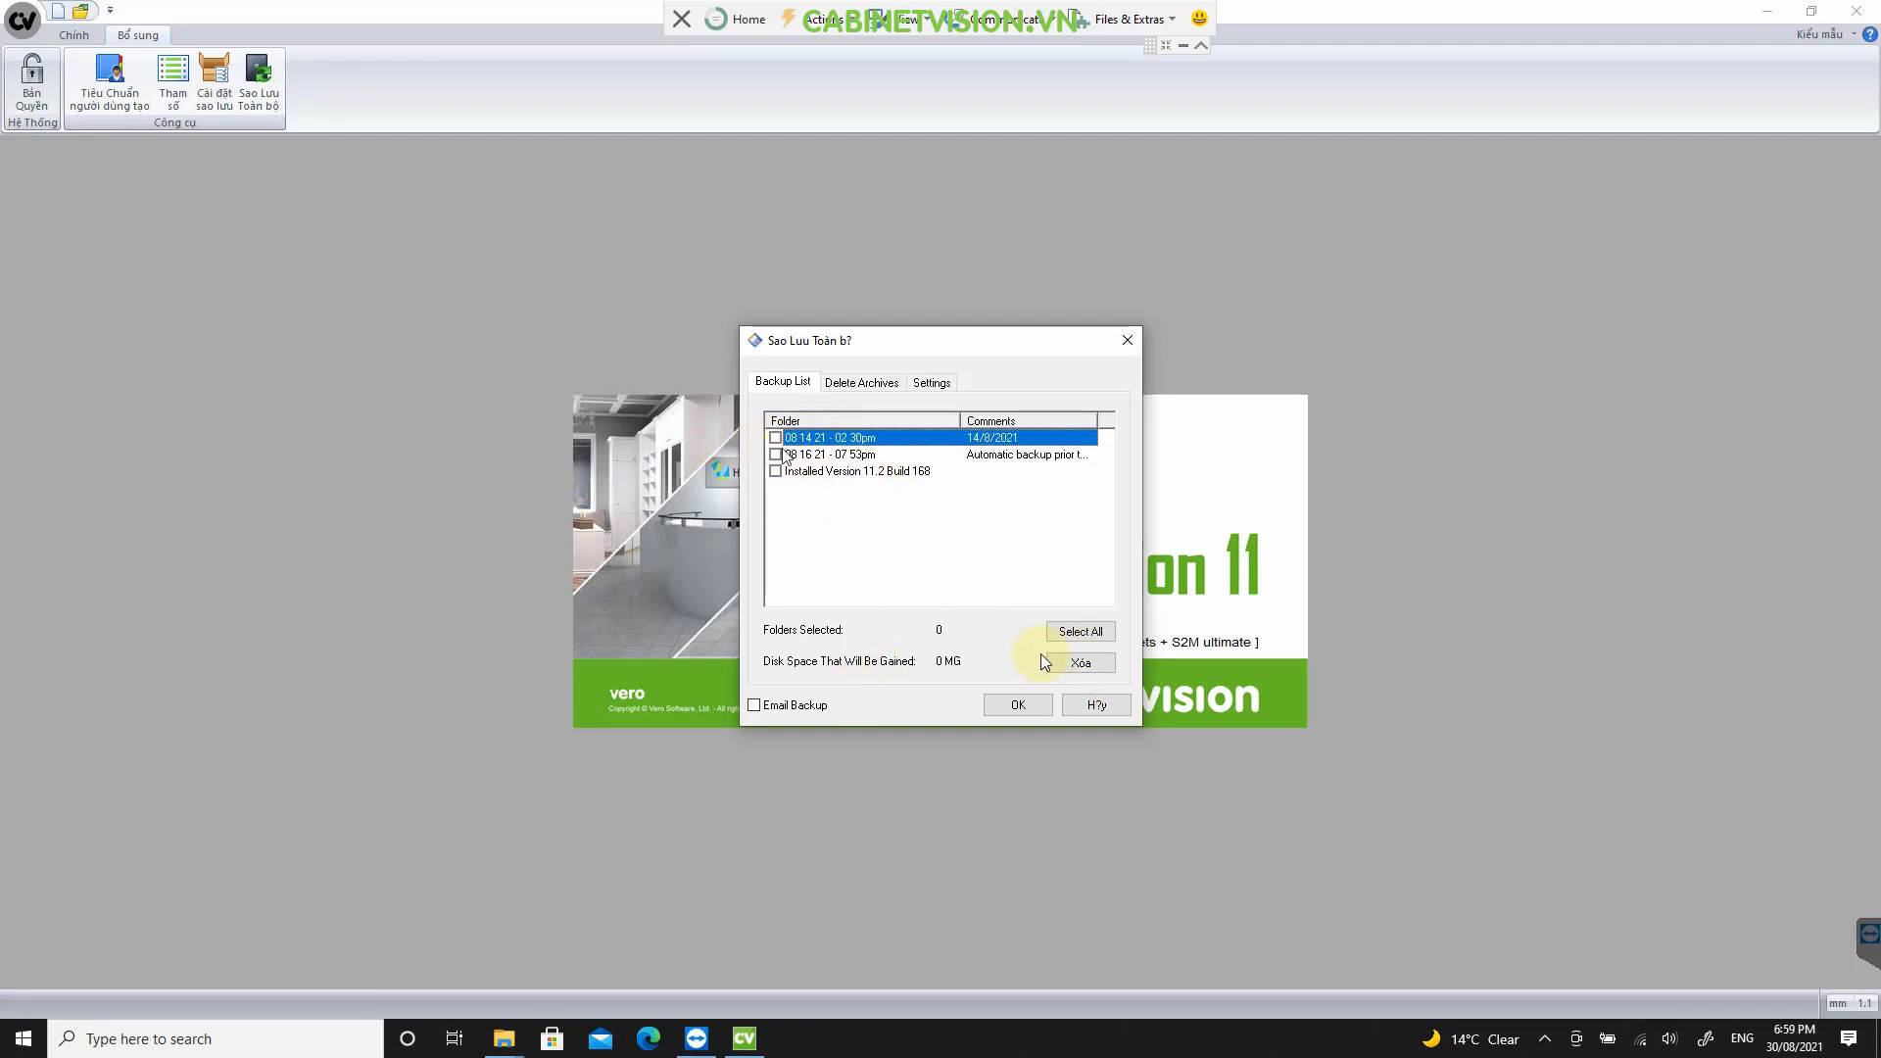
Switch between the Delete Archives and Settings tabs to view the backup location.
left_click(862, 382)
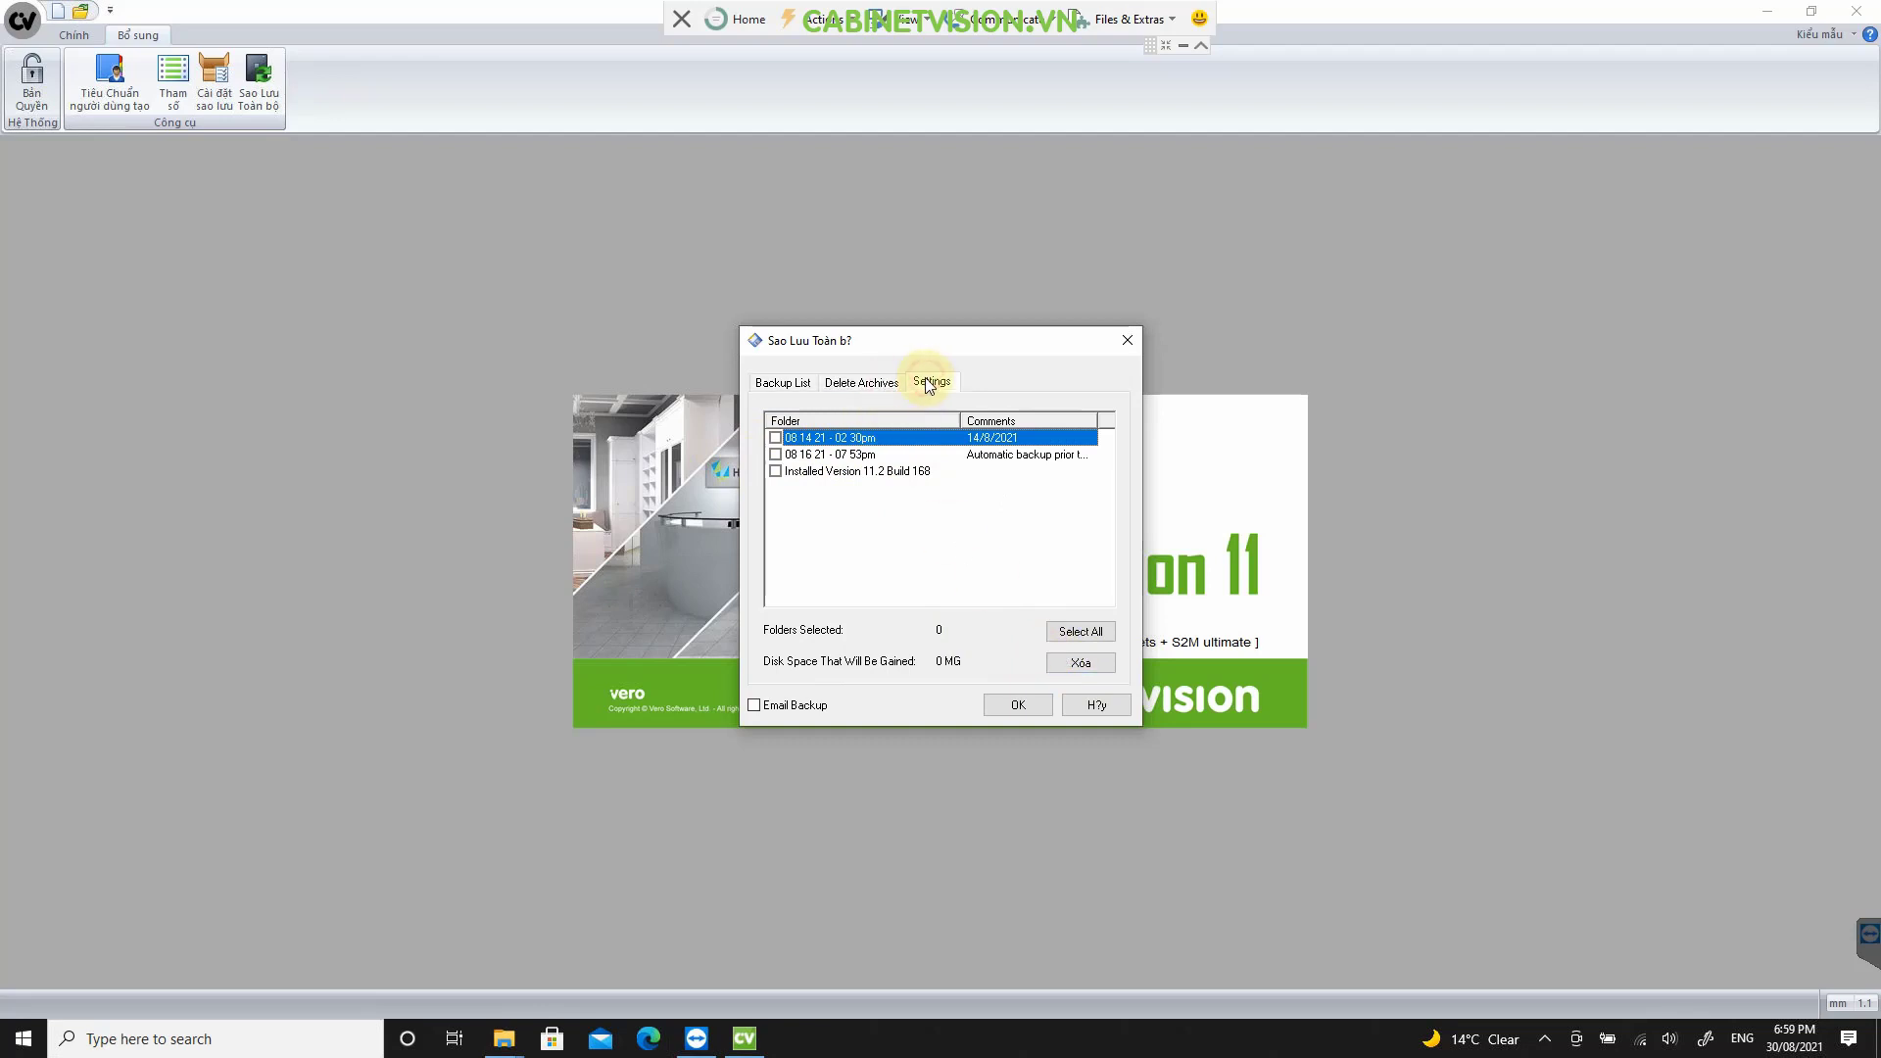
left_click(928, 381)
left_click(892, 385)
left_click(929, 381)
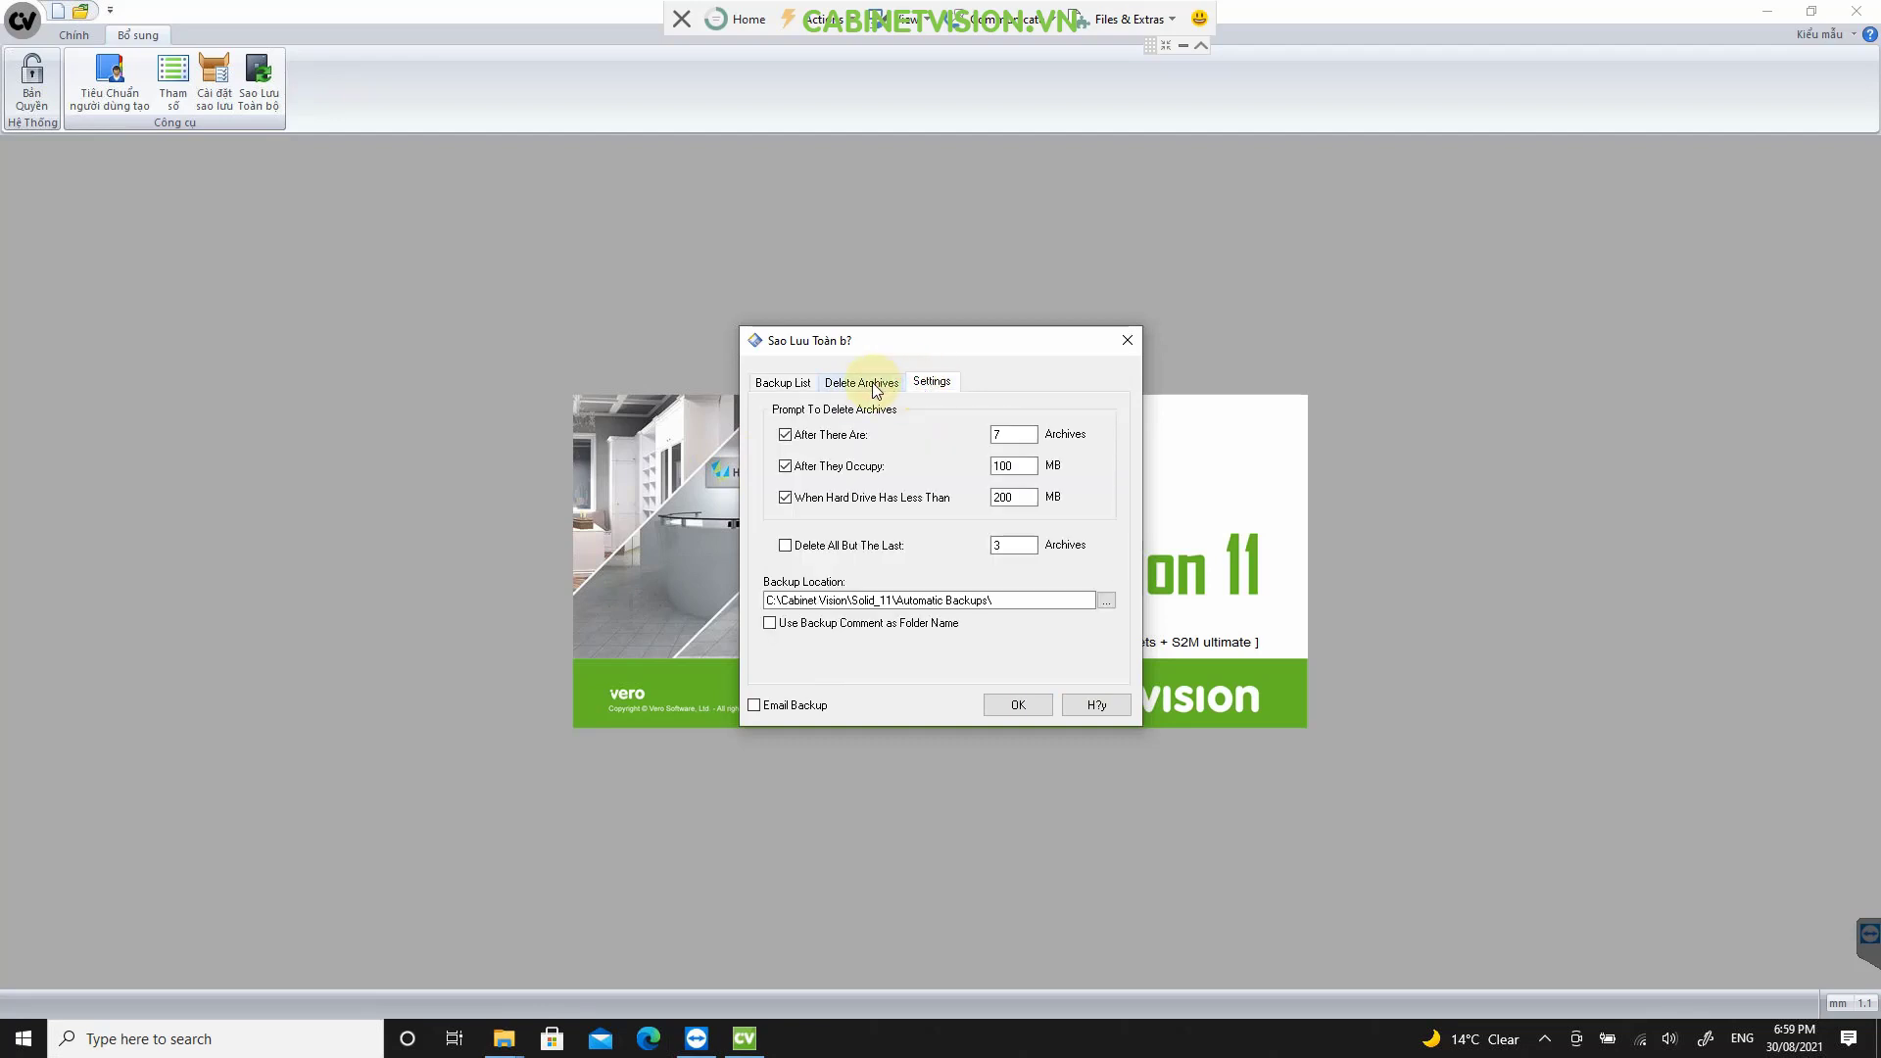
left_click(872, 383)
Tick Report Database, CNC Database, both cabinet libraries, Drawings, Posts and System Parameters for backup.
left_click(782, 382)
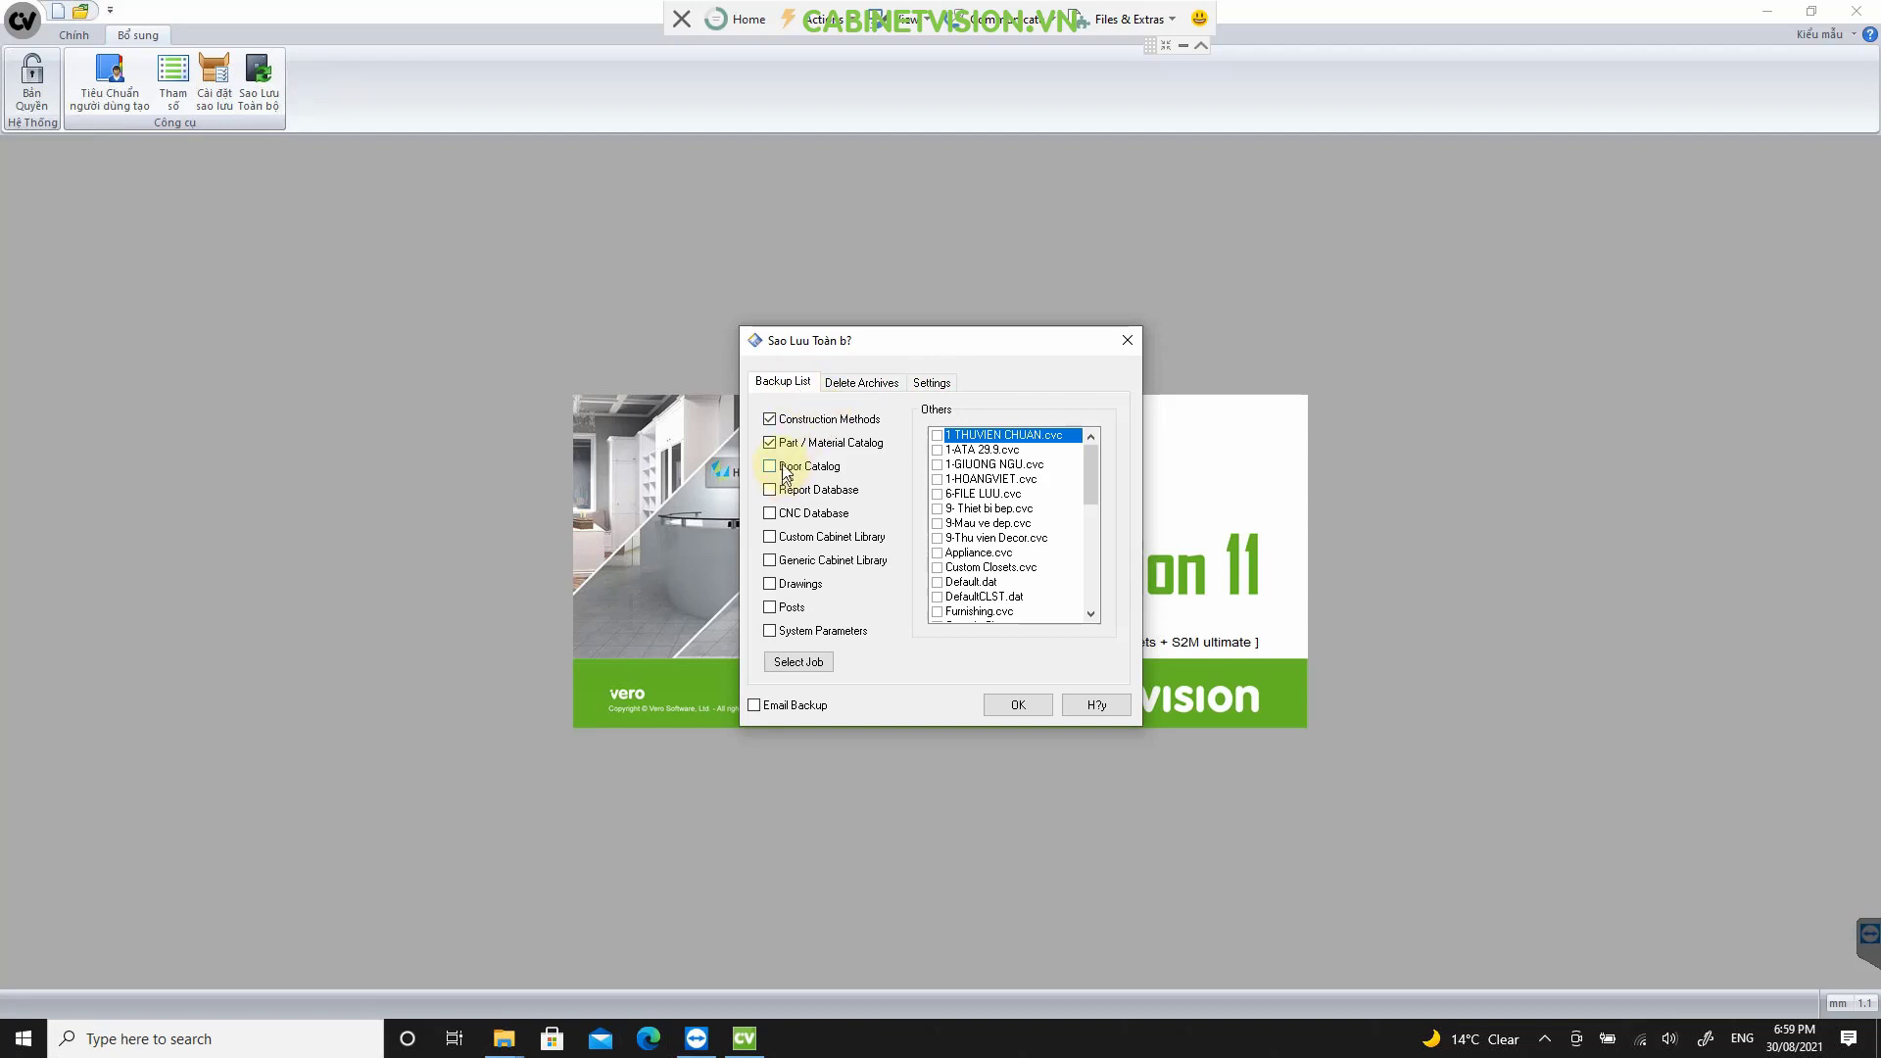
scroll(1019, 514, "down", 3)
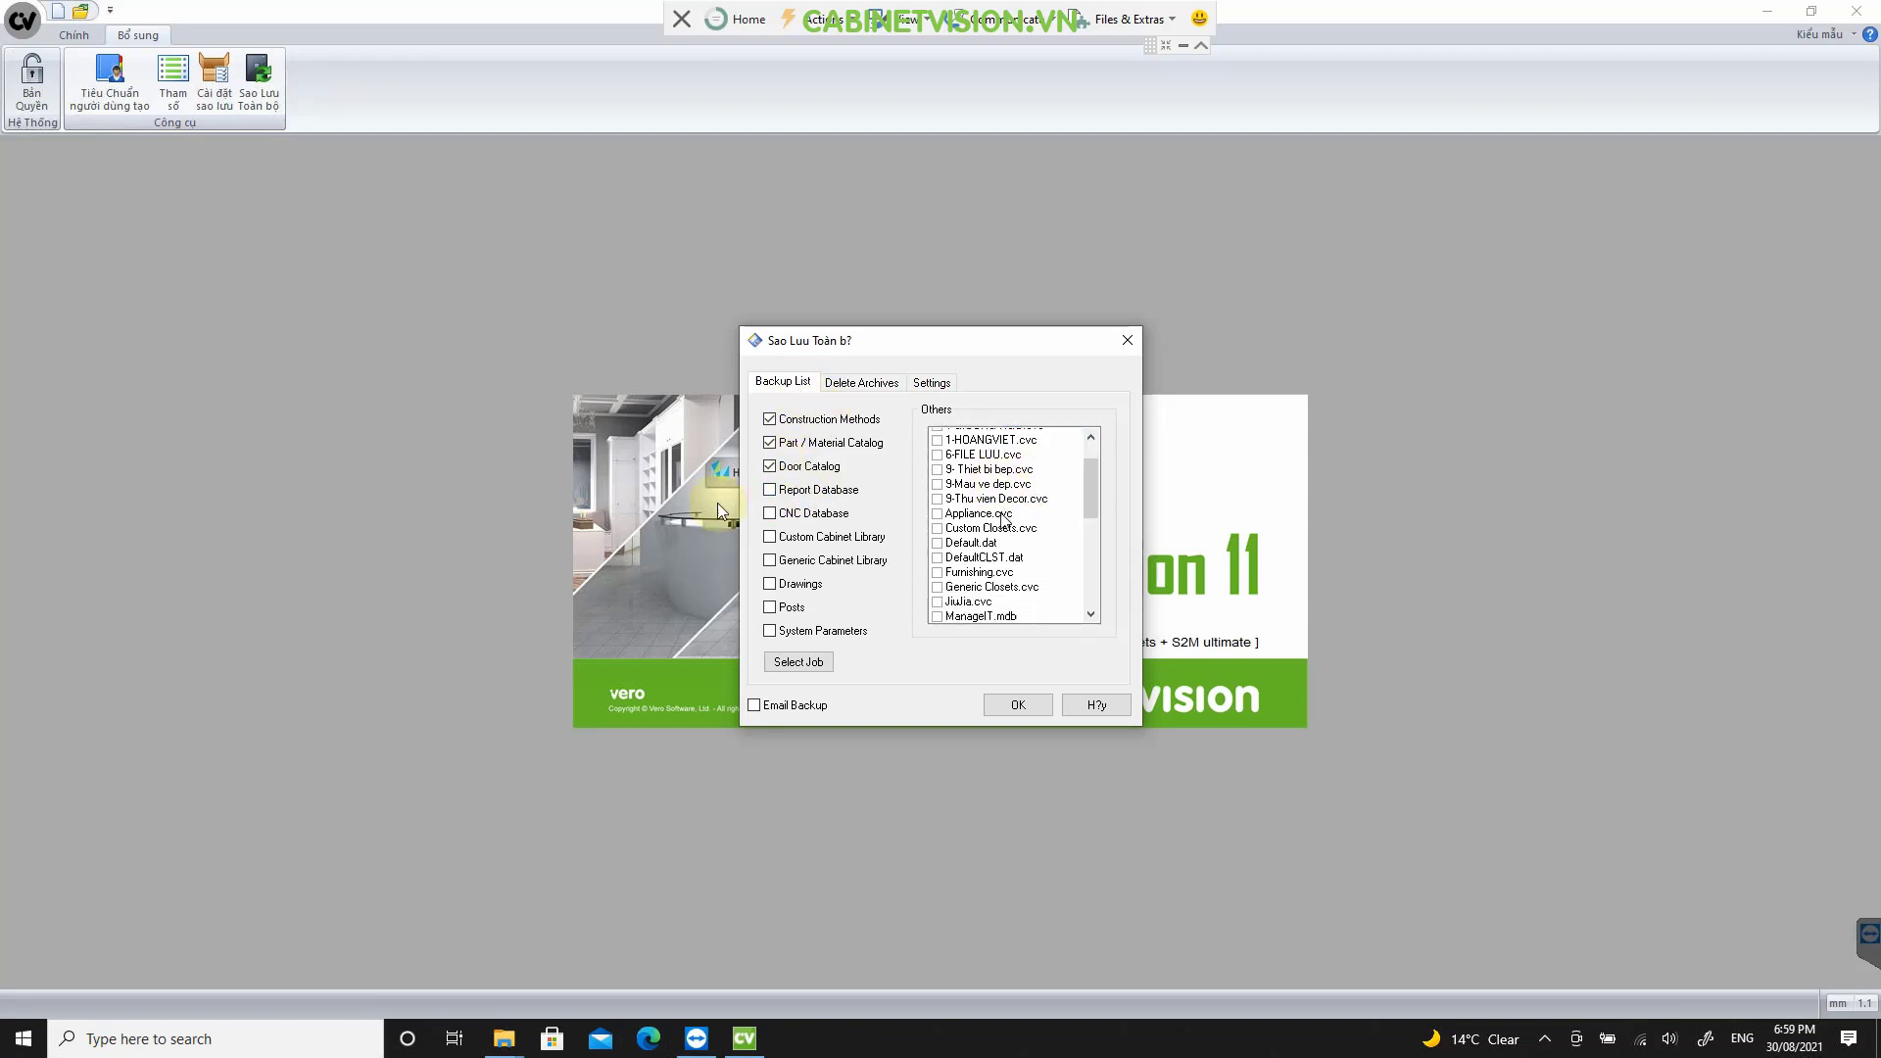
left_click(770, 490)
left_click(771, 513)
left_click(770, 537)
left_click(770, 560)
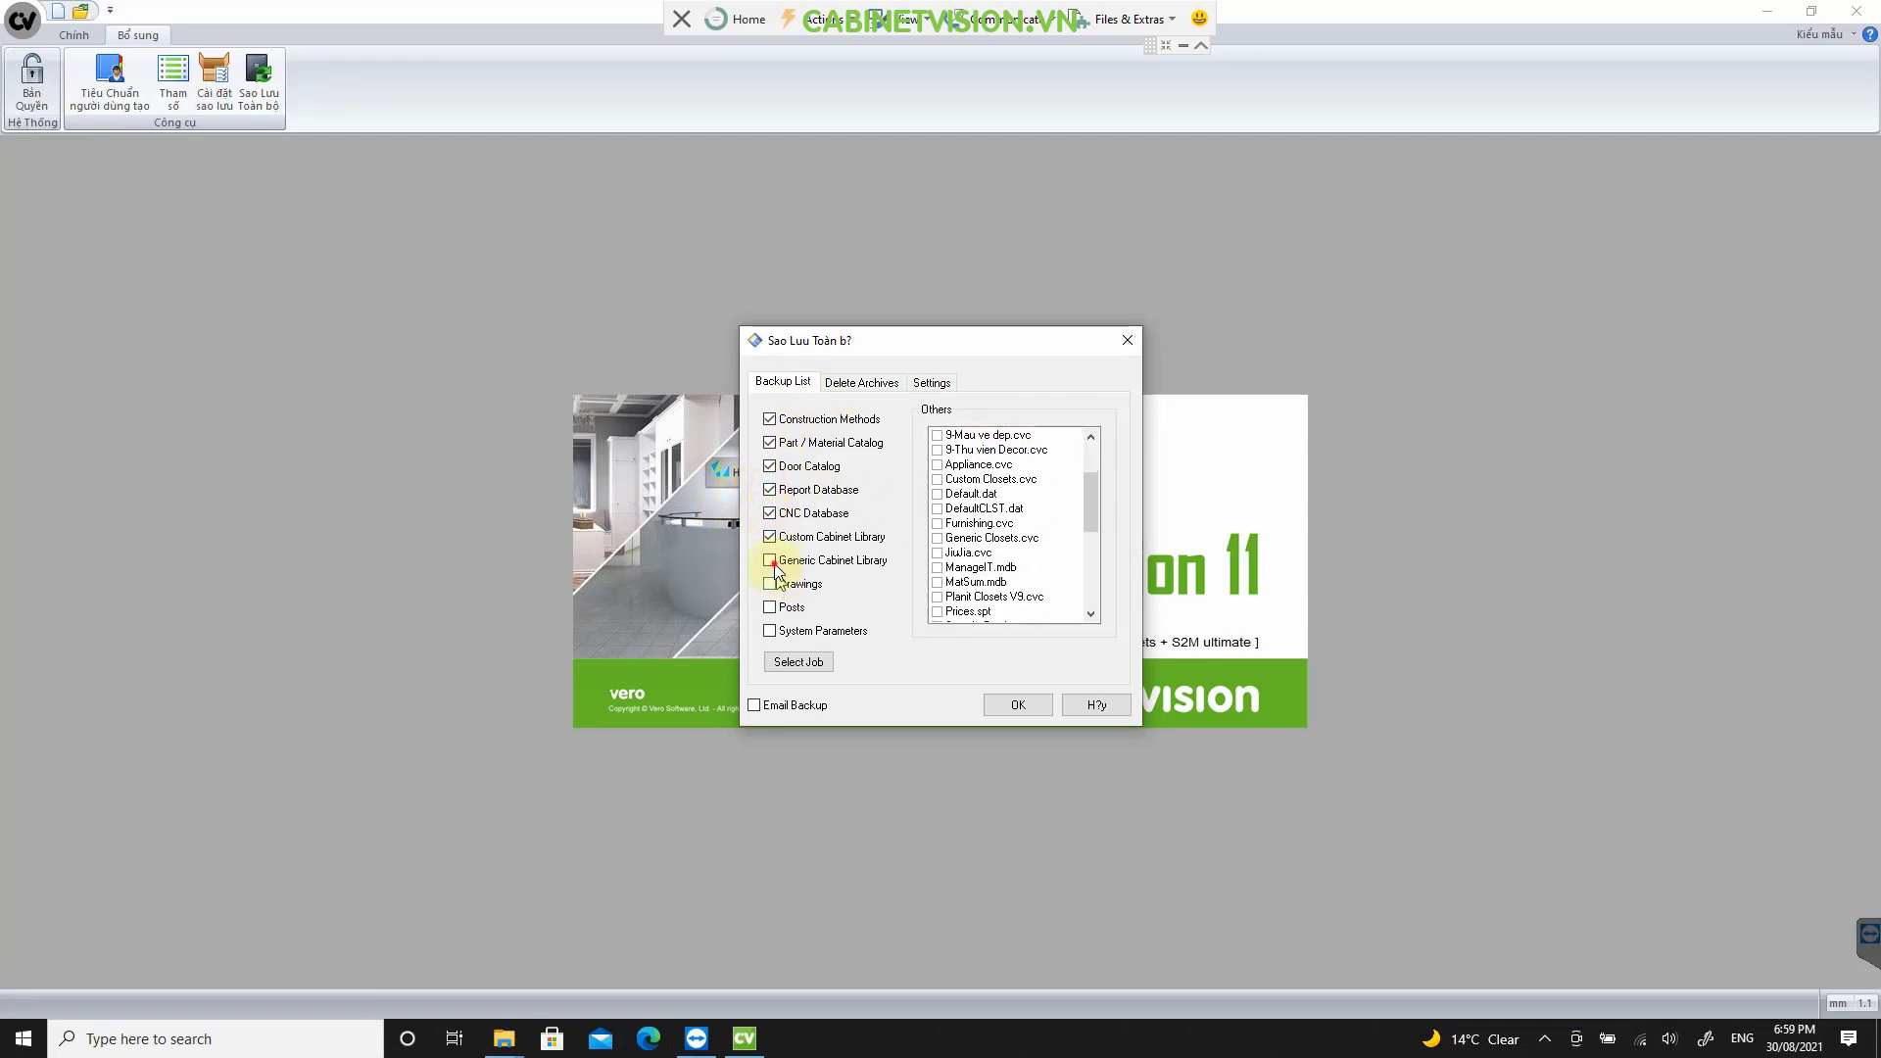
left_click(770, 584)
left_click(770, 607)
left_click(771, 631)
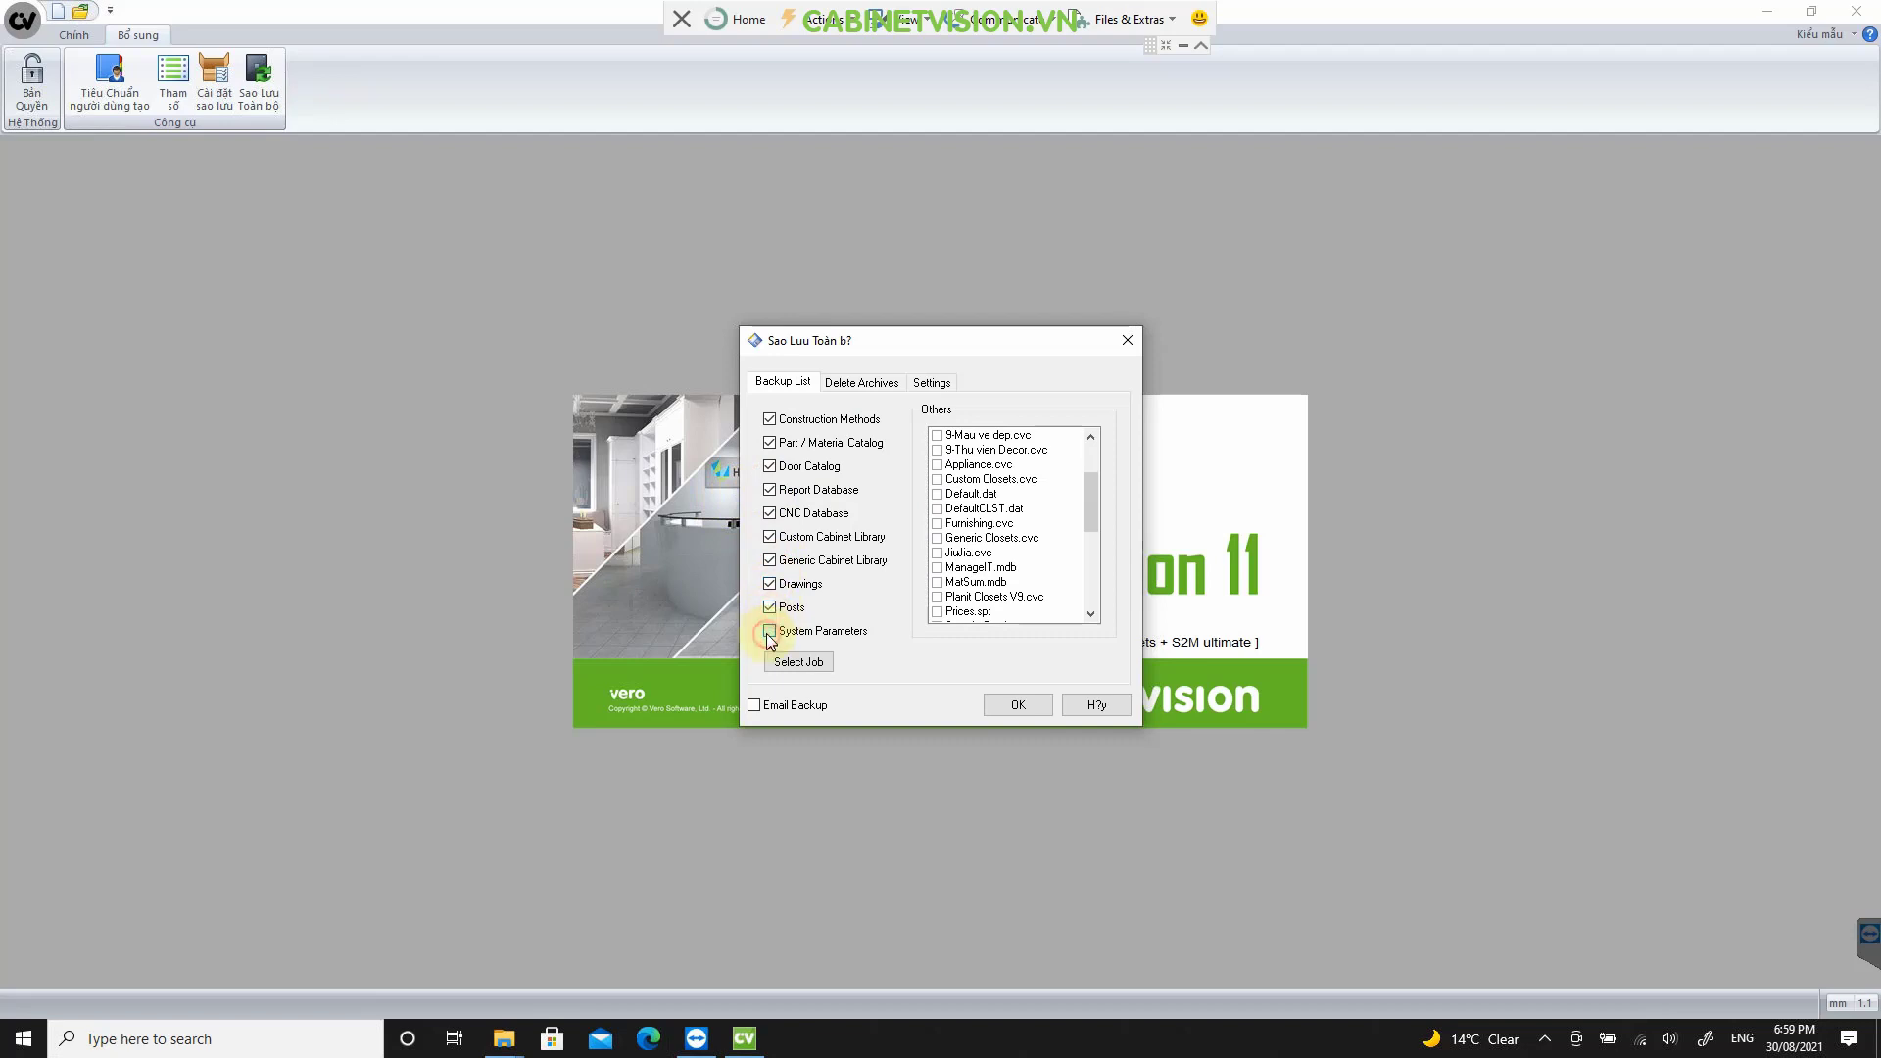
scroll(1049, 581, "up", 3)
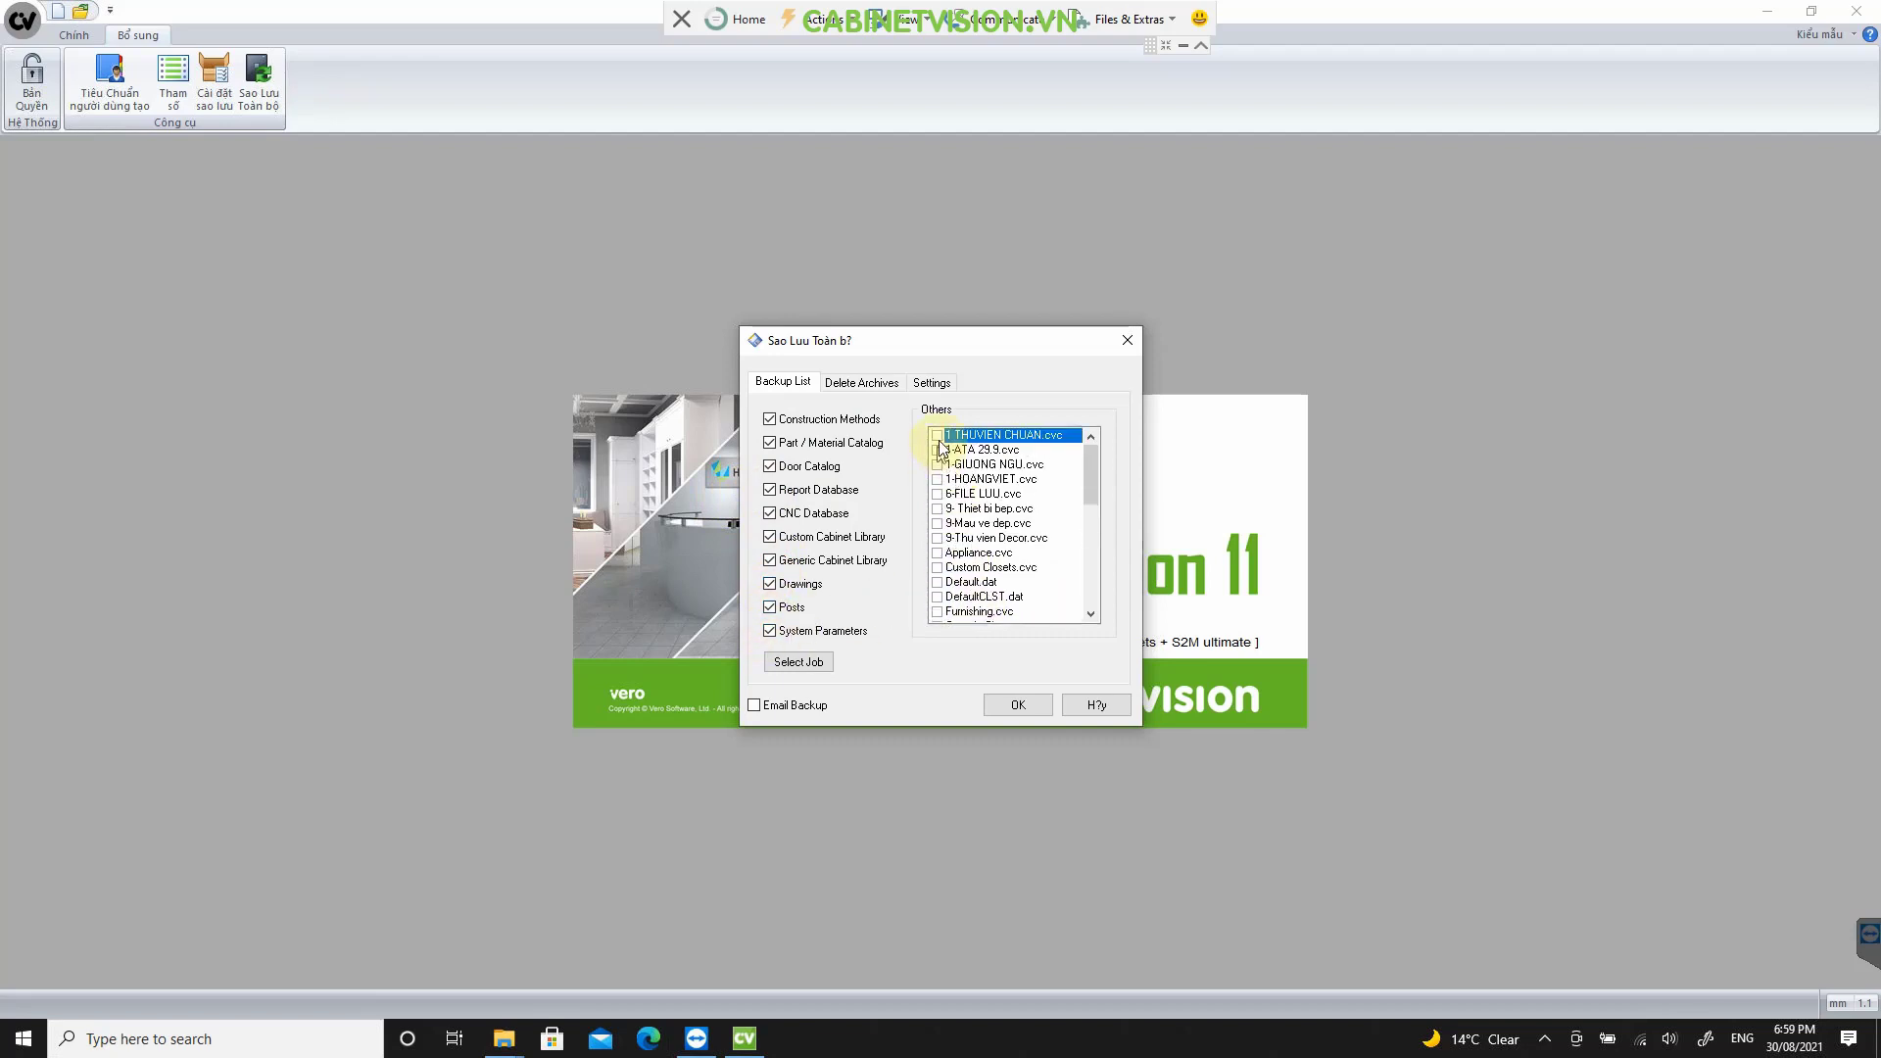
Tick the Others files from 1-THUVIEN CHUAN.cvc through Furnishing.cvc, including Default.dat and DefaultCLST.dat.
left_click(937, 435)
left_click(937, 449)
left_click(937, 465)
left_click(937, 494)
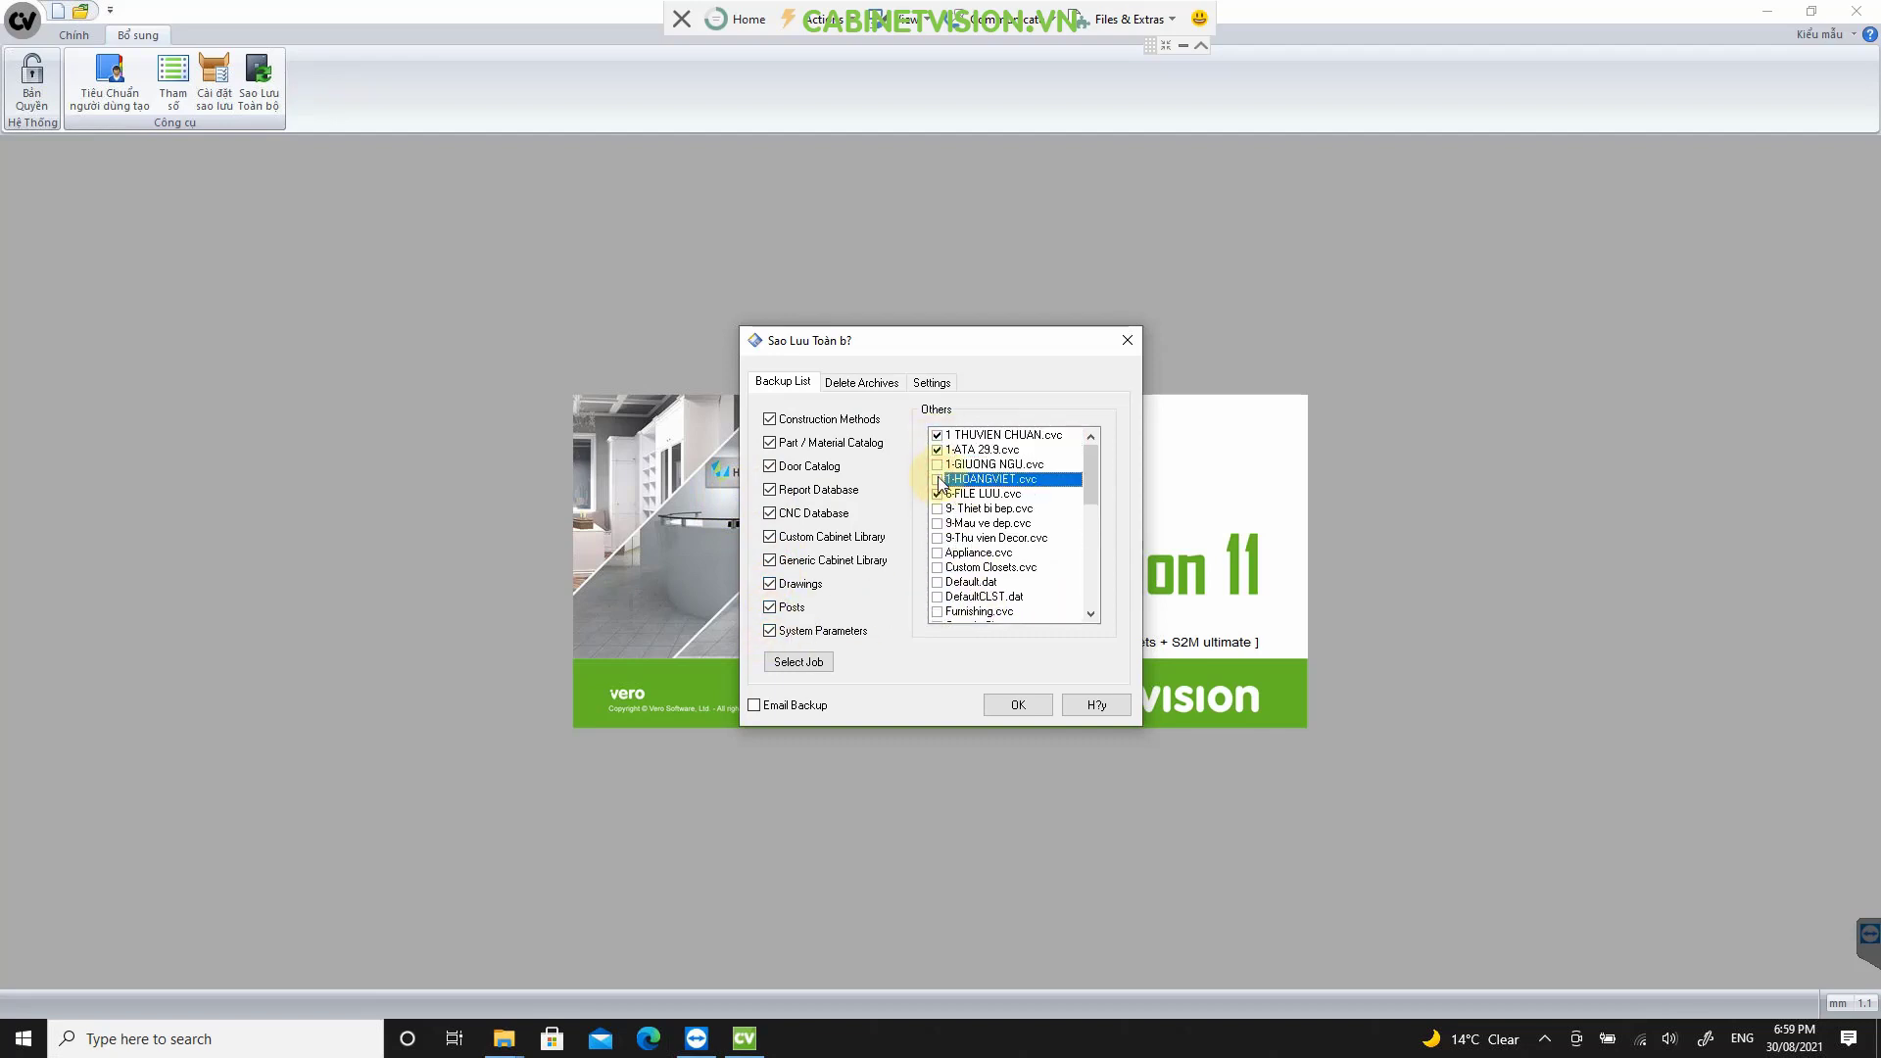
left_click(937, 480)
left_click(937, 509)
left_click(937, 523)
left_click(936, 538)
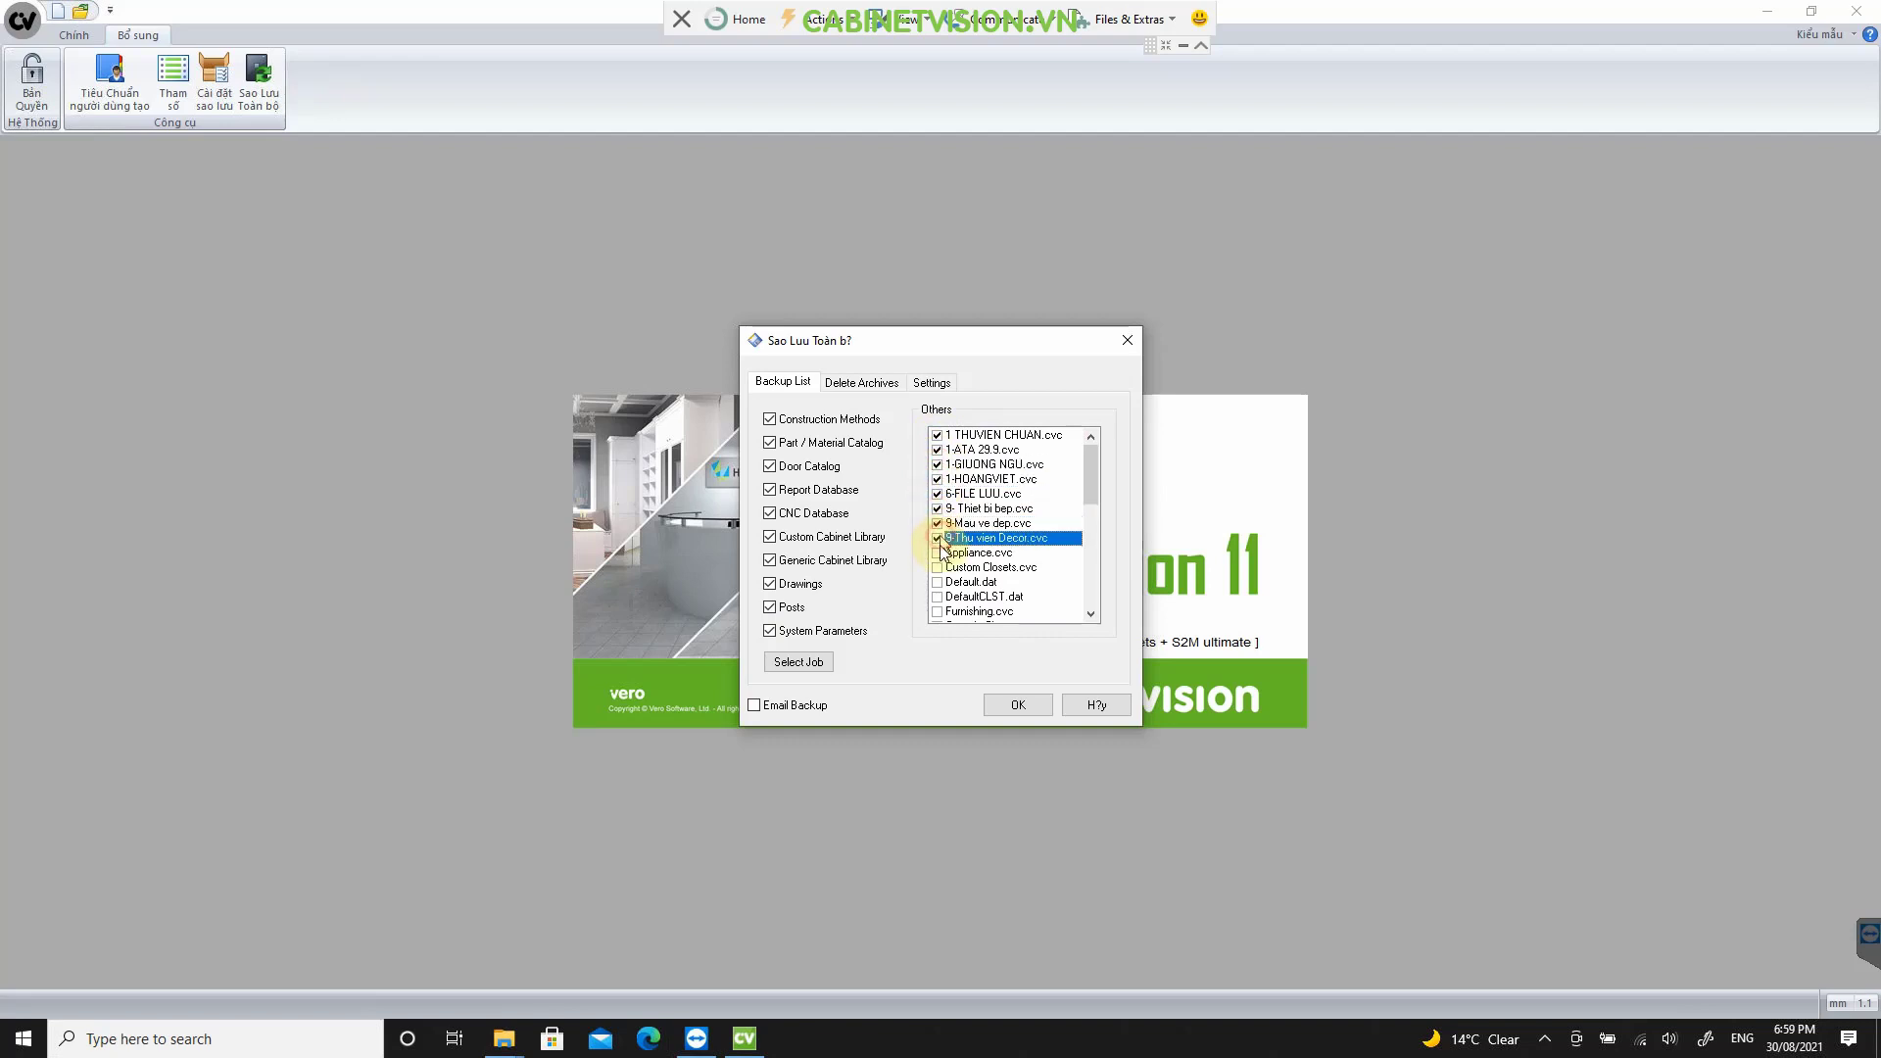
left_click(937, 552)
left_click(938, 567)
left_click(937, 582)
left_click(938, 597)
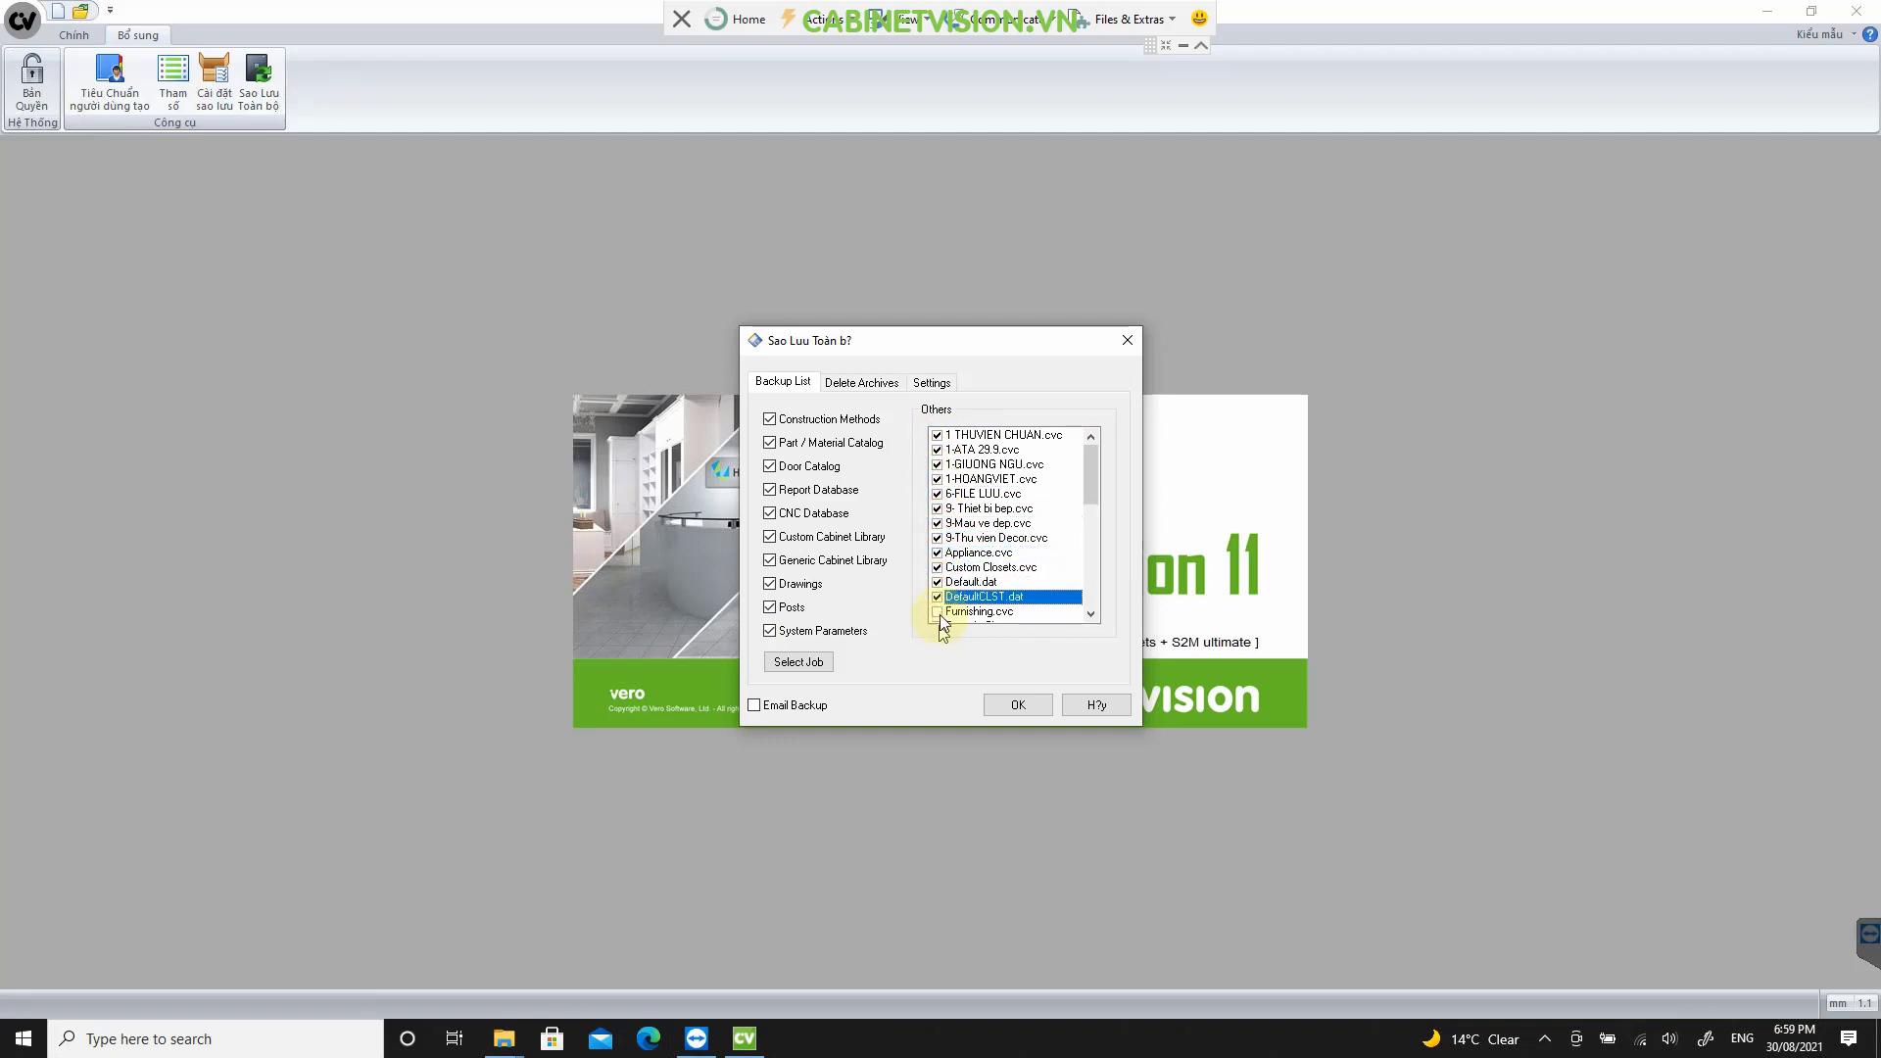
left_click(937, 612)
Tick Generic Closets.cvc through THUNG17+6(COVAN).cfg, including ManageIT.mdb, MatSum.mdb, Prices.spt and STOCK.DDB.
scroll(943, 608, "down", 2)
left_click(938, 538)
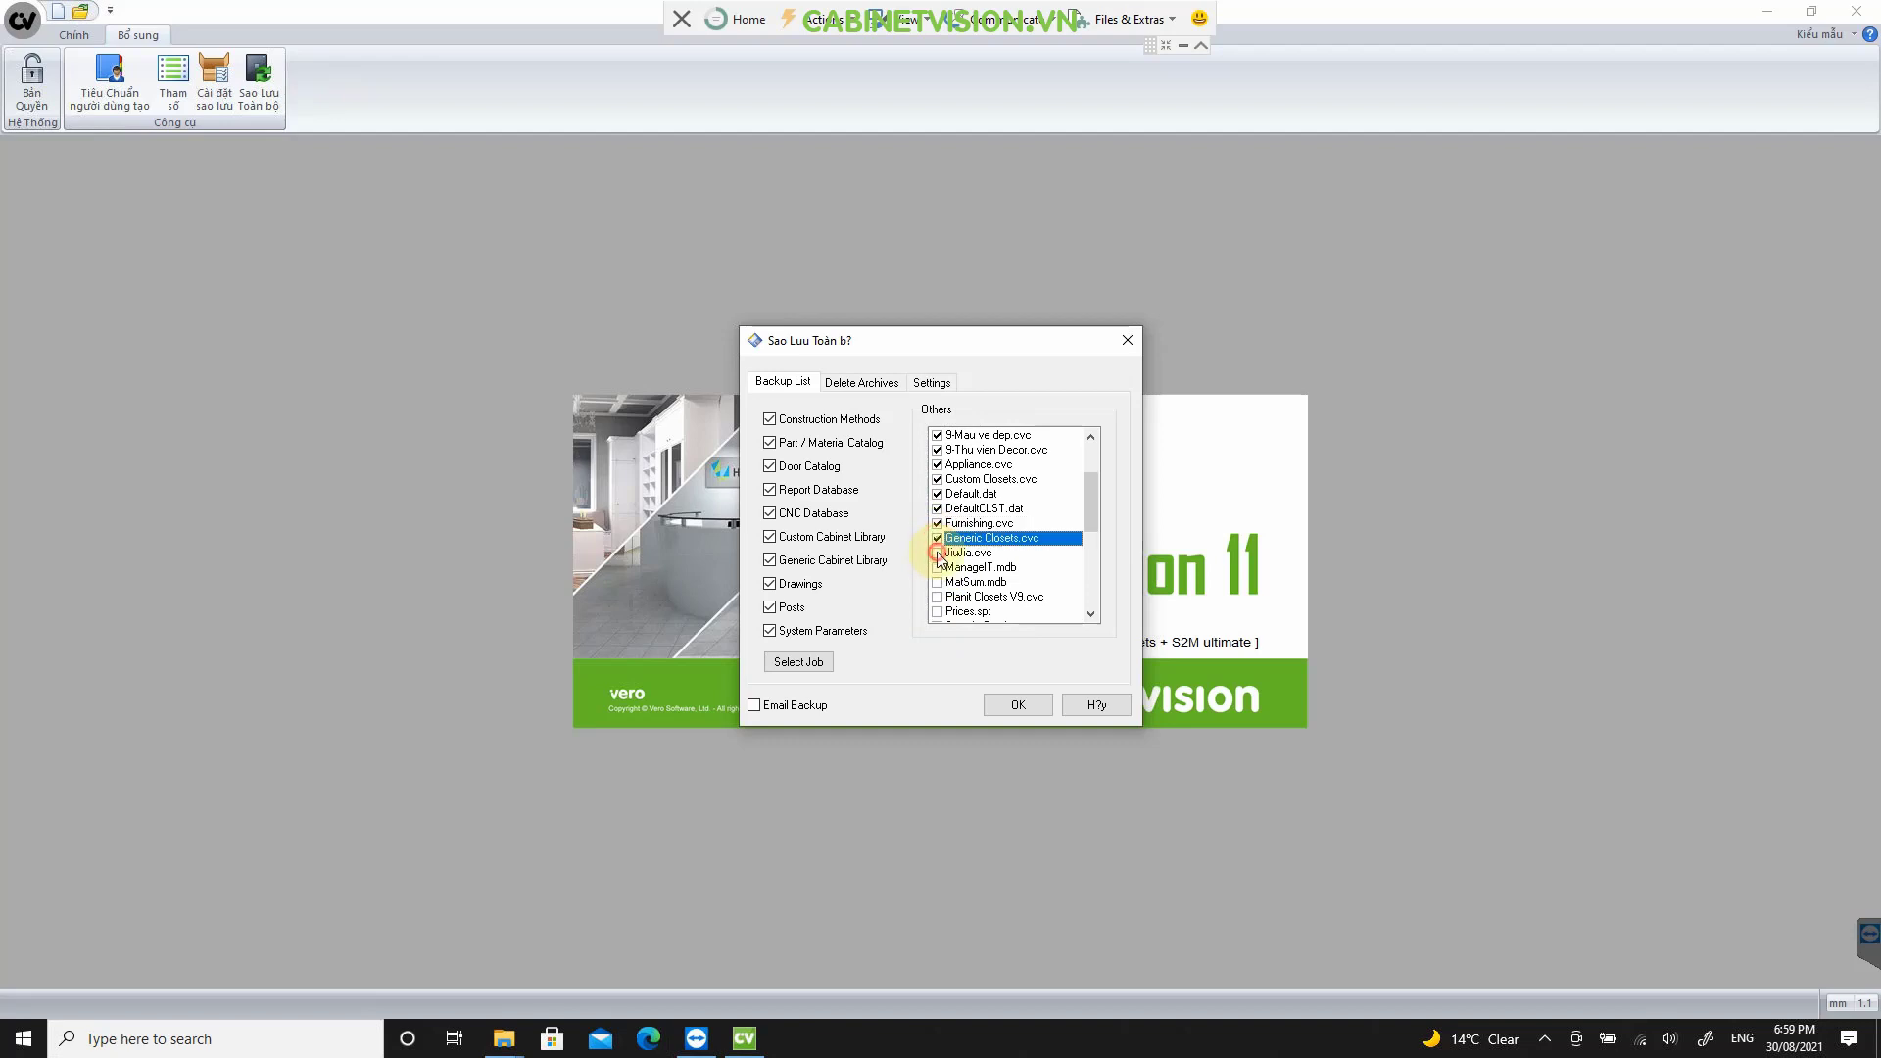
left_click(937, 553)
left_click(938, 568)
left_click(938, 582)
left_click(938, 596)
left_click(937, 612)
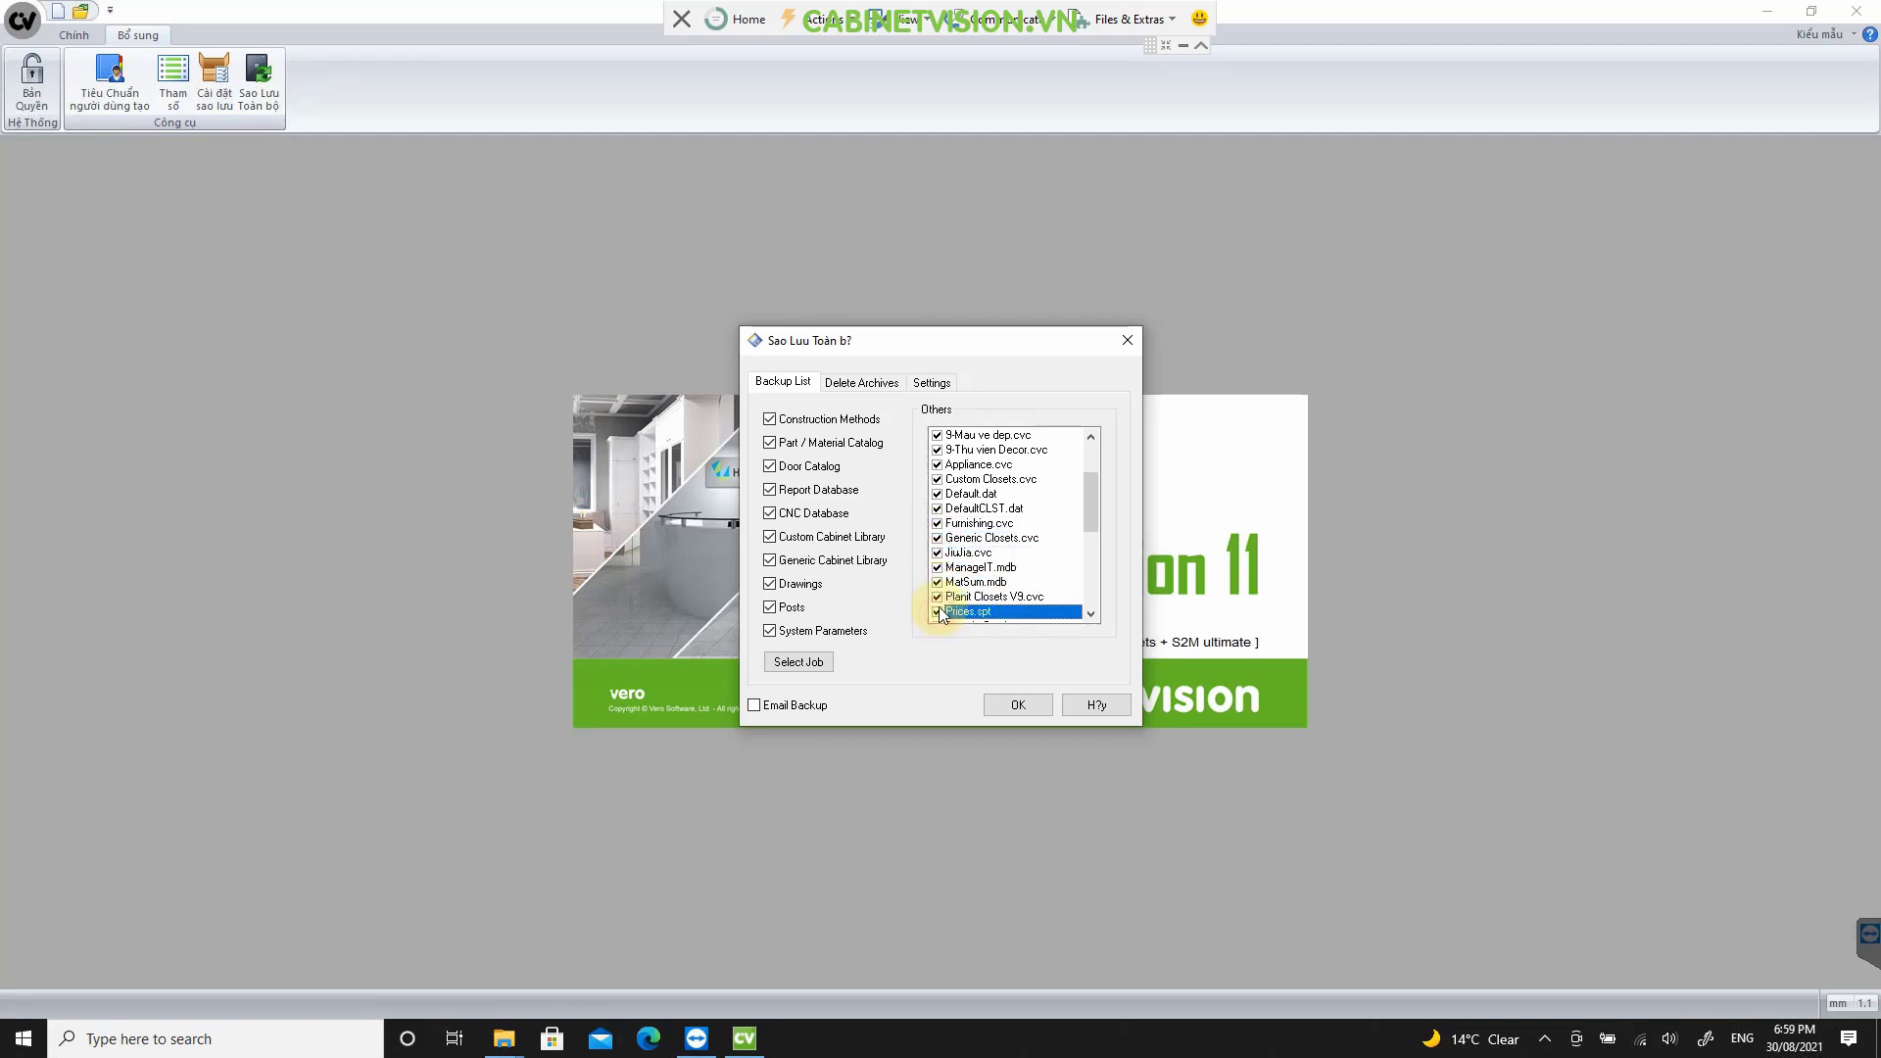
scroll(939, 611, "down", 1)
scroll(939, 613, "down", 1)
left_click(938, 538)
left_click(938, 553)
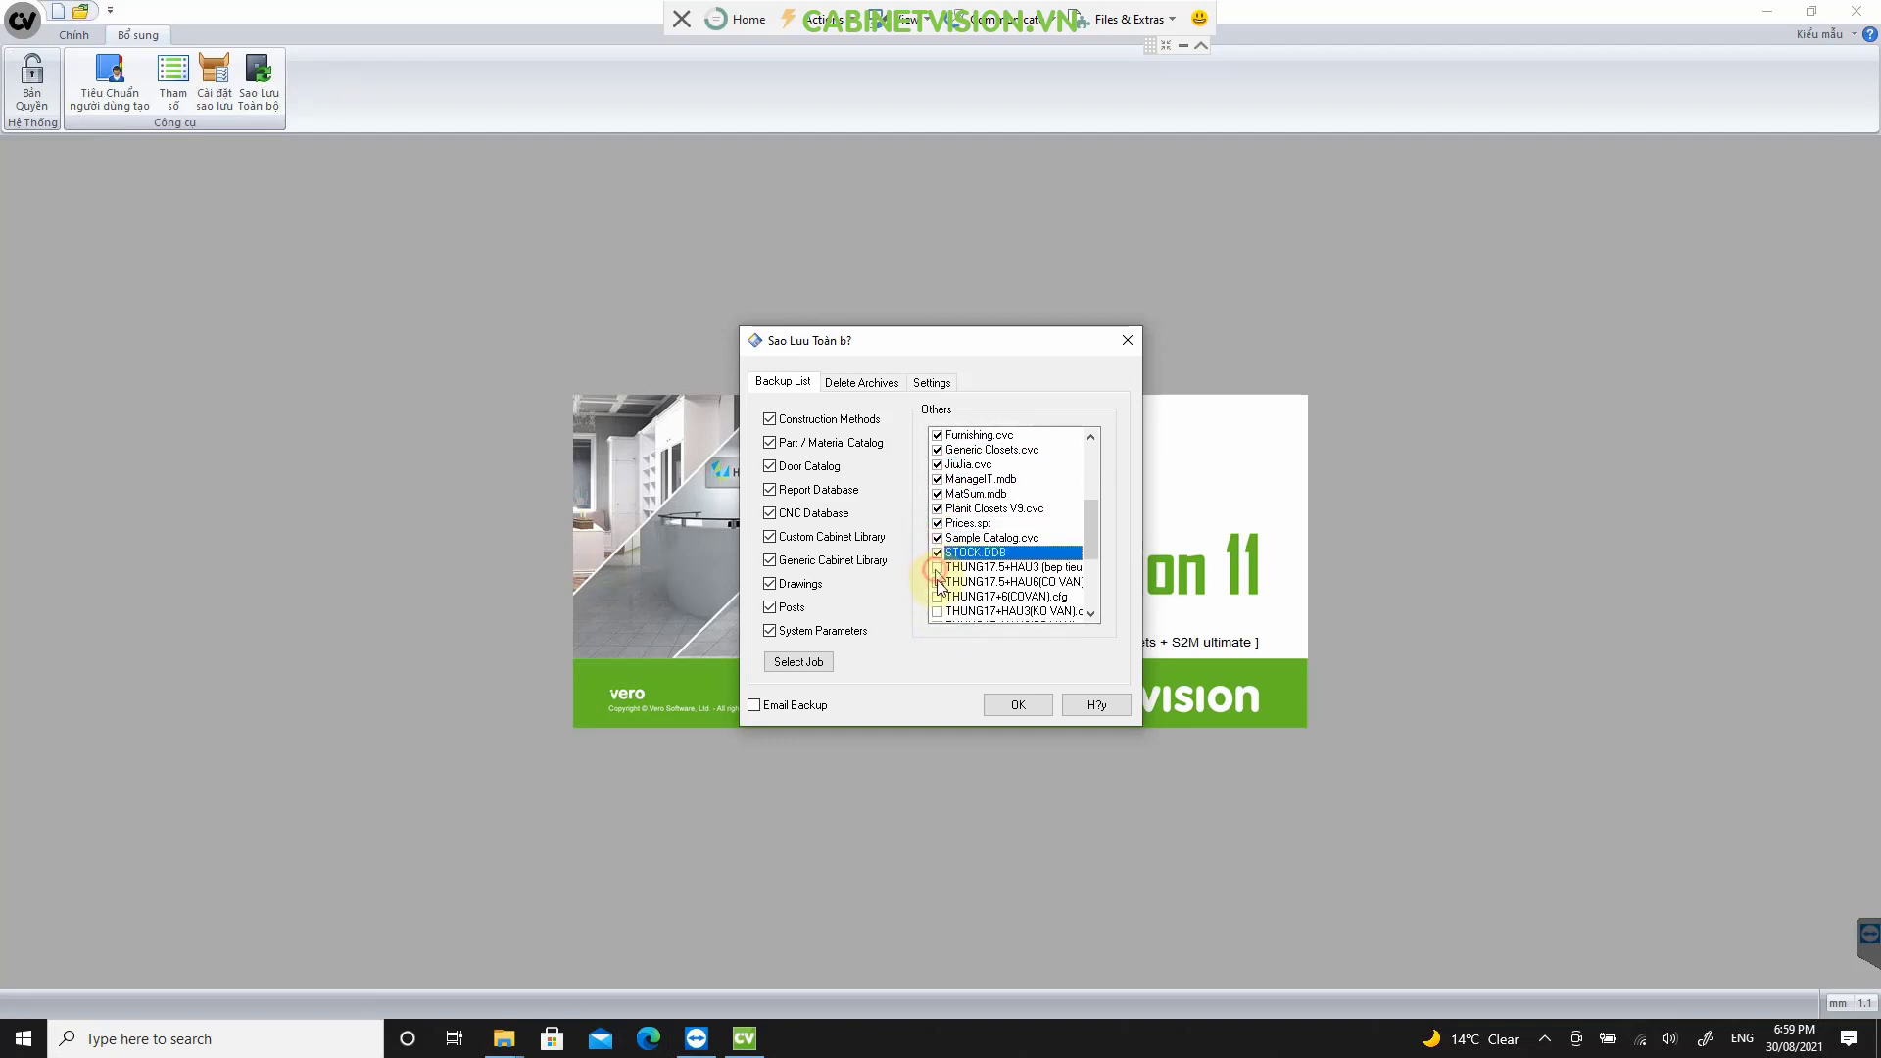
left_click(938, 567)
left_click(938, 582)
left_click(937, 596)
Tick the remaining THUNG18–THUNG20 catalogs, TJB.cvc and WineS.cvc, then confirm the backup list.
scroll(939, 600, "down", 1)
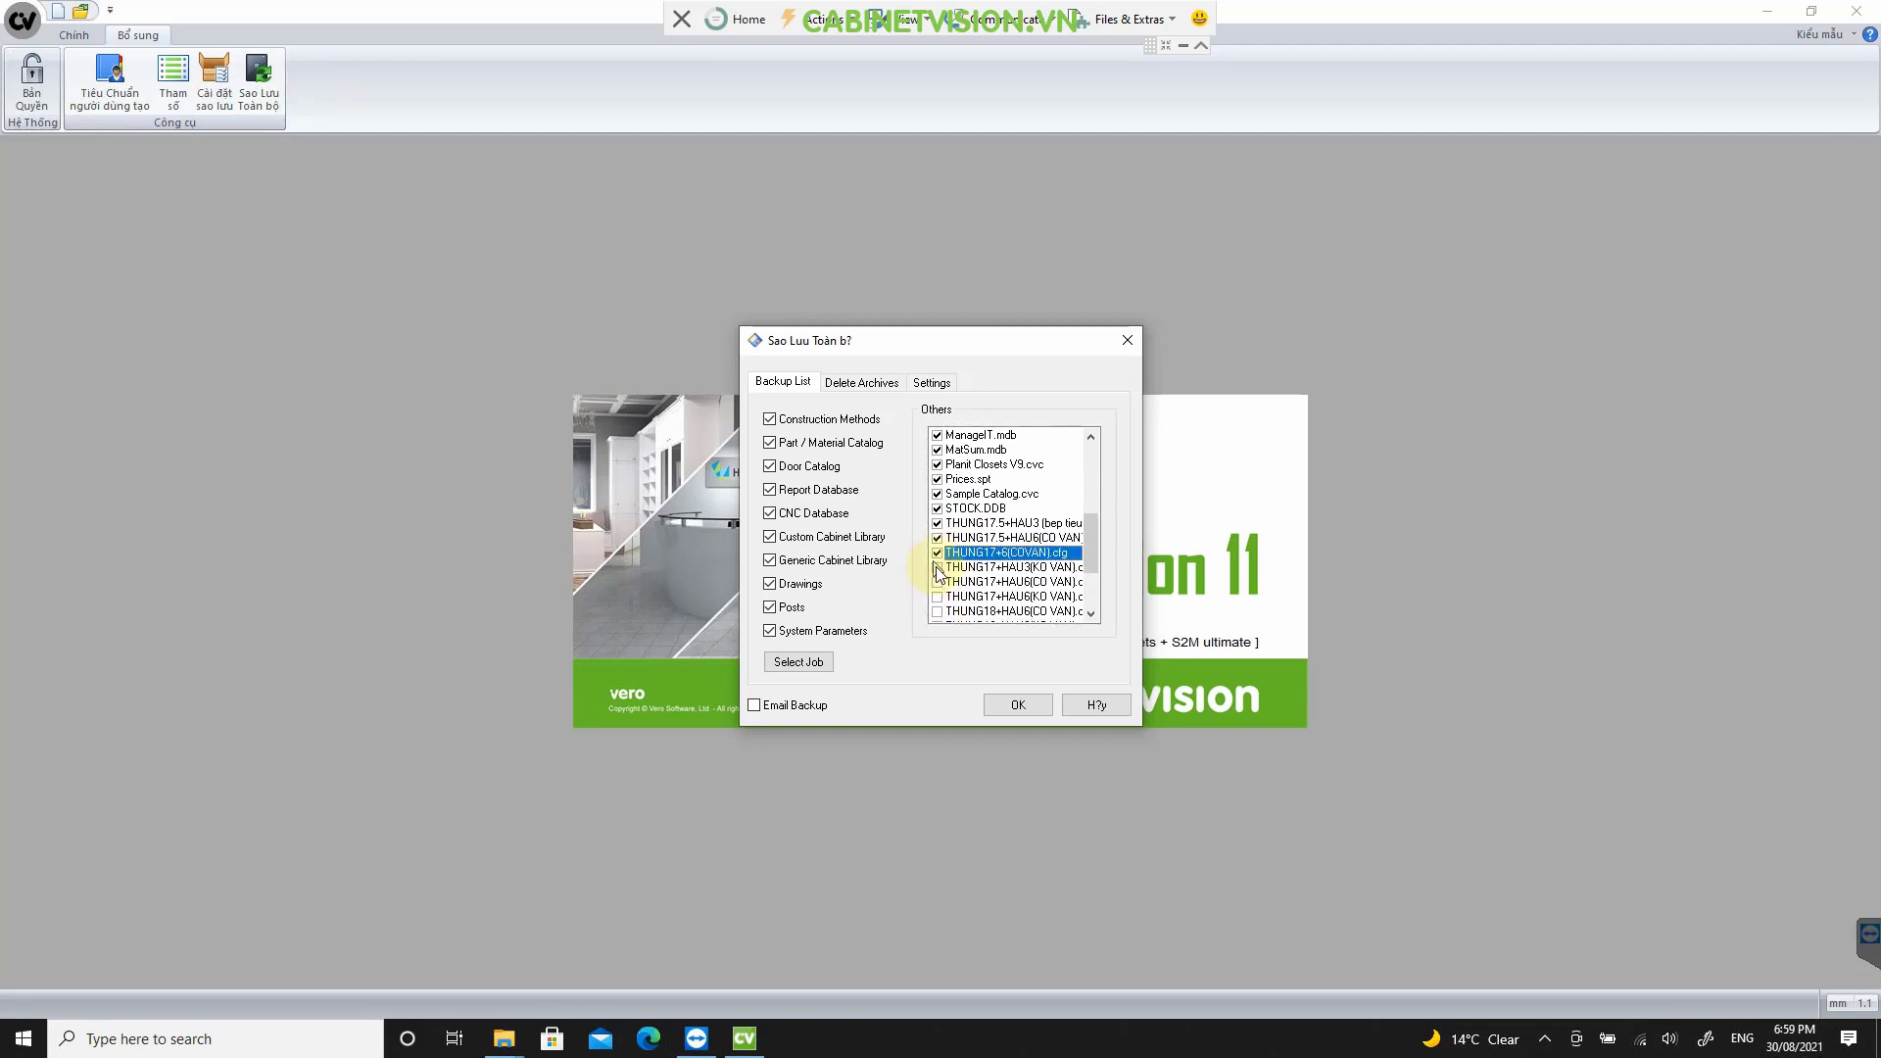
left_click(938, 567)
left_click(938, 582)
left_click(938, 596)
left_click(938, 611)
scroll(939, 612, "down", 3)
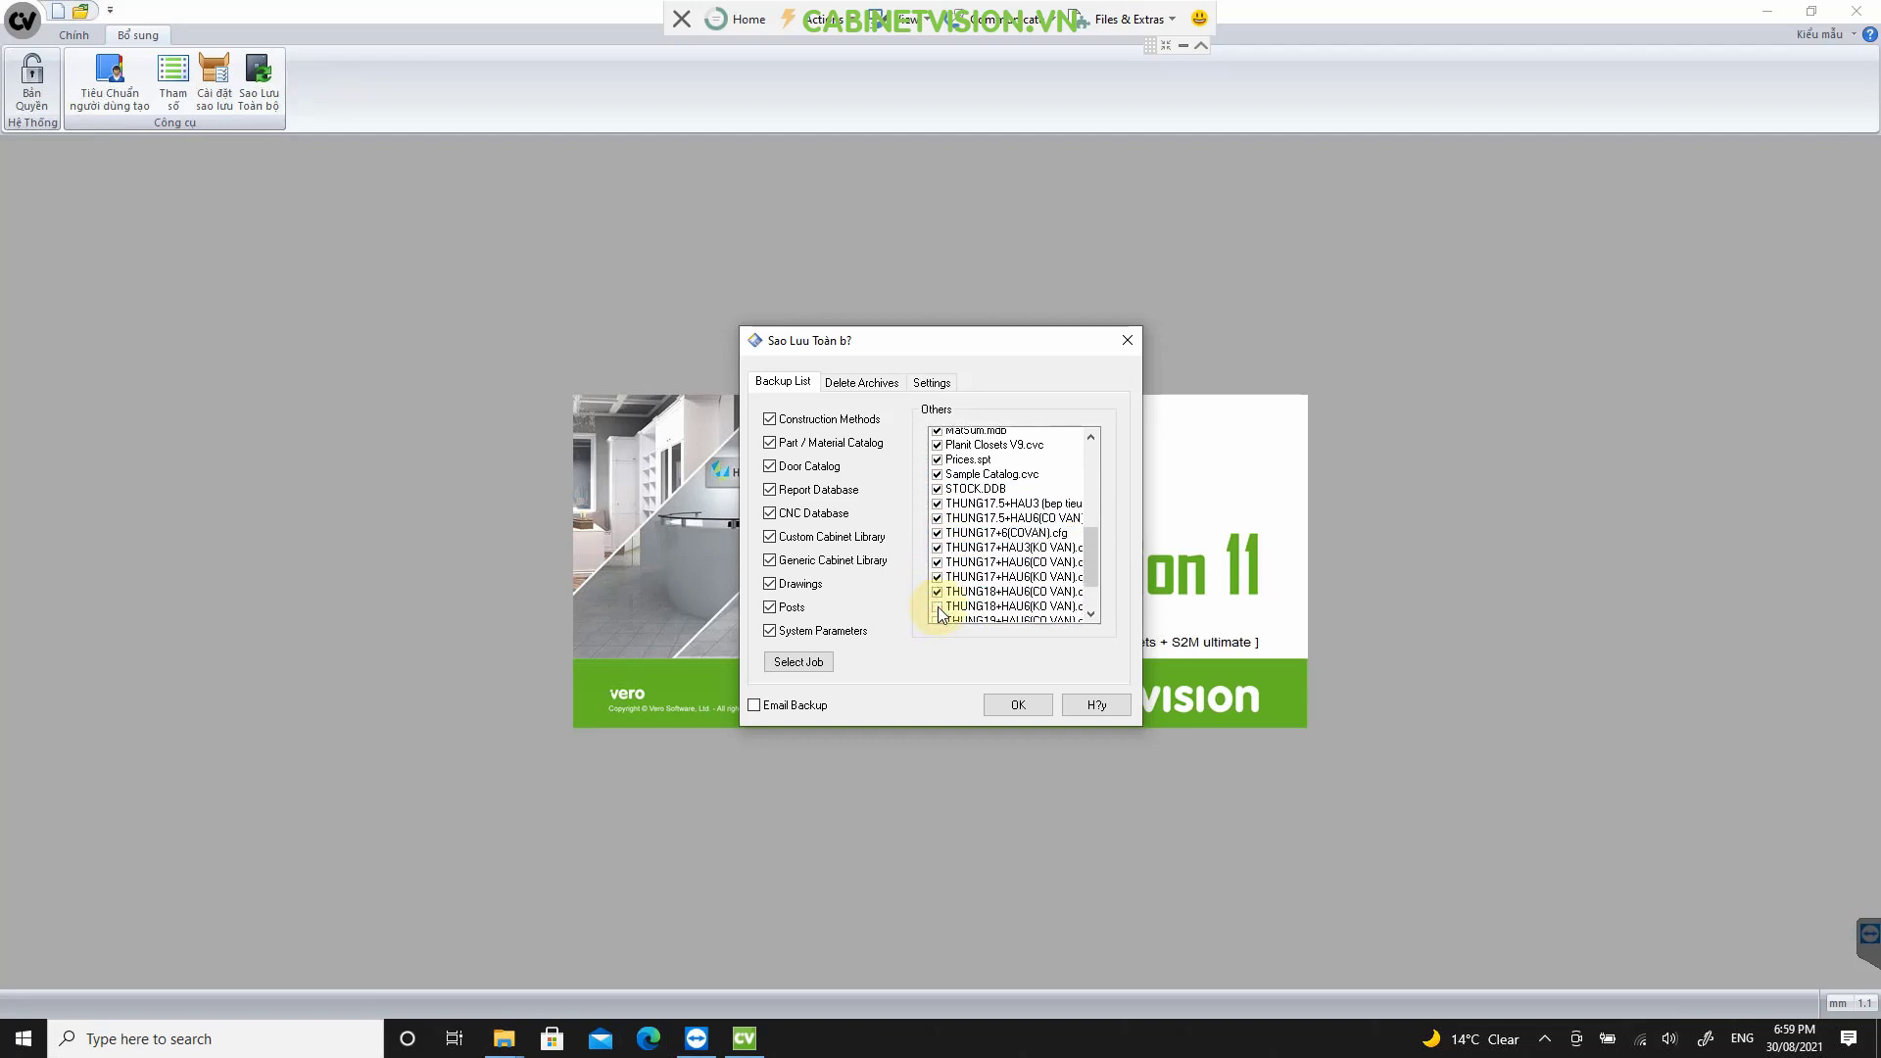
left_click(938, 523)
left_click(937, 537)
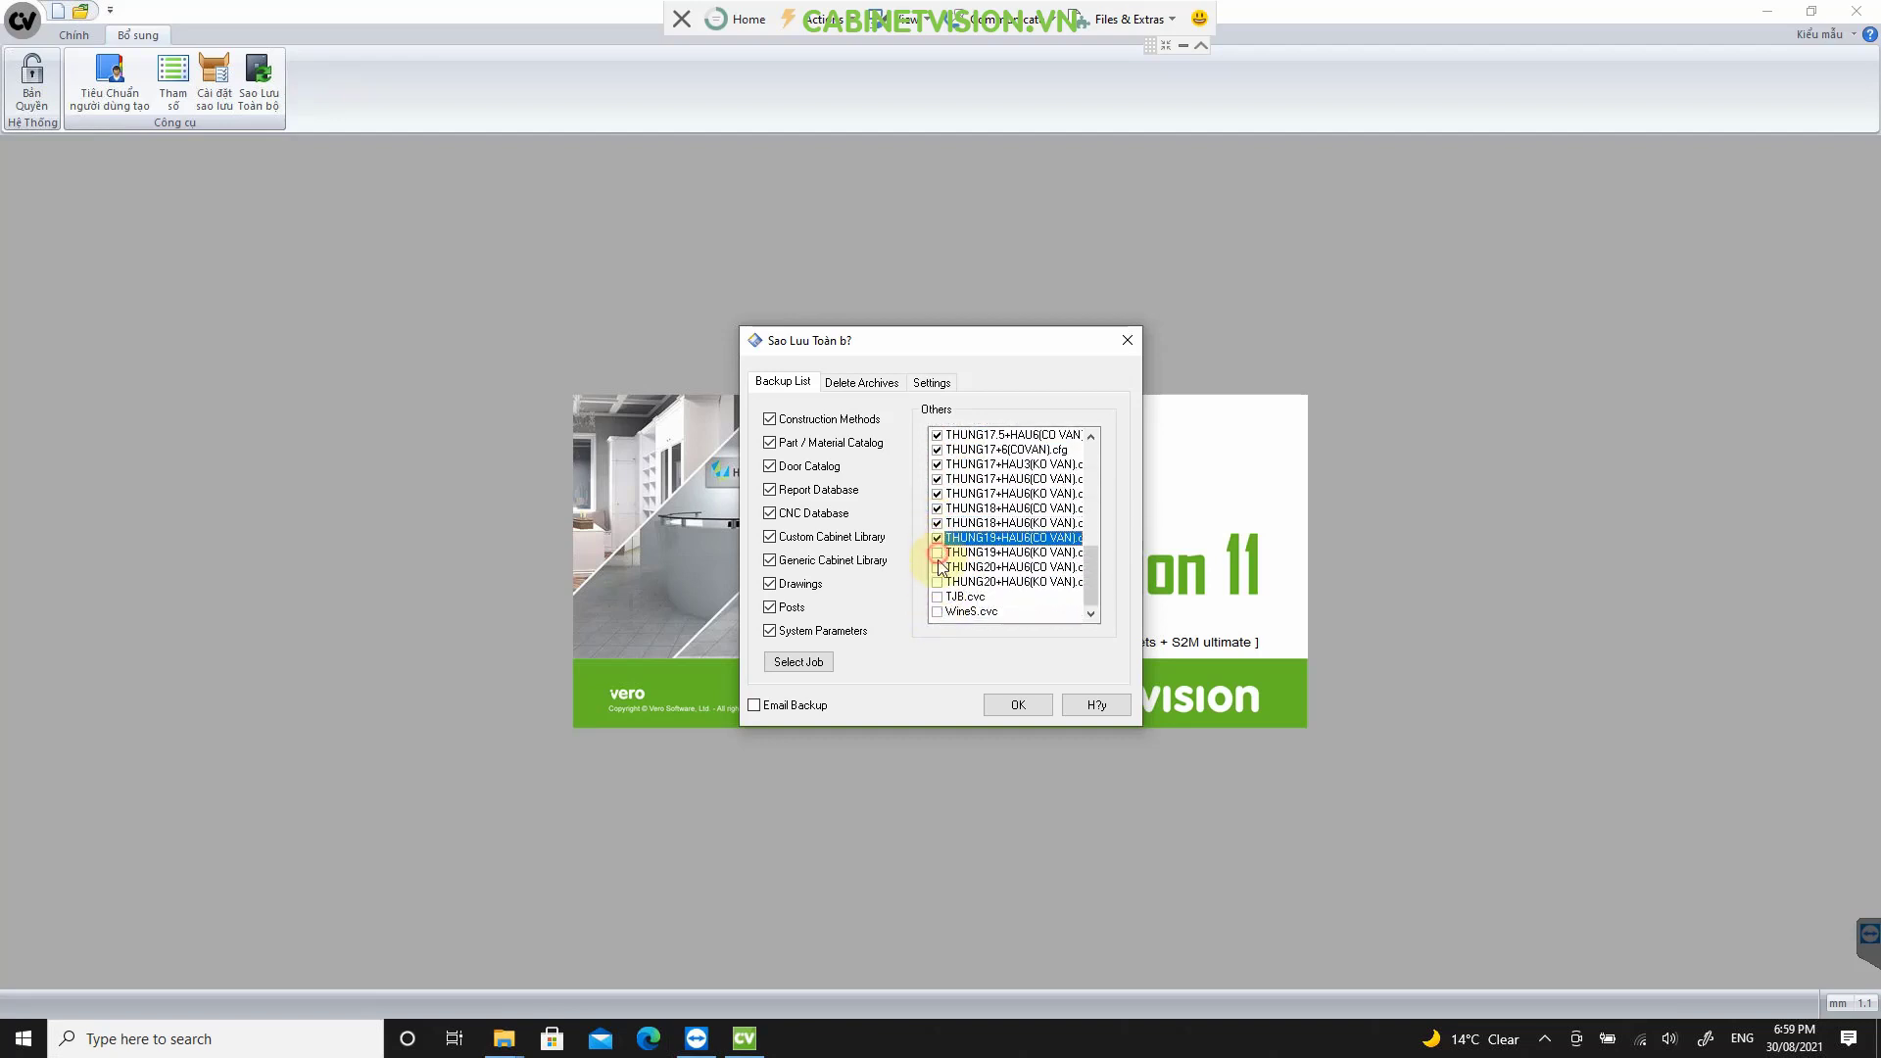
left_click(938, 552)
left_click(938, 566)
left_click(938, 582)
left_click(938, 596)
left_click(938, 611)
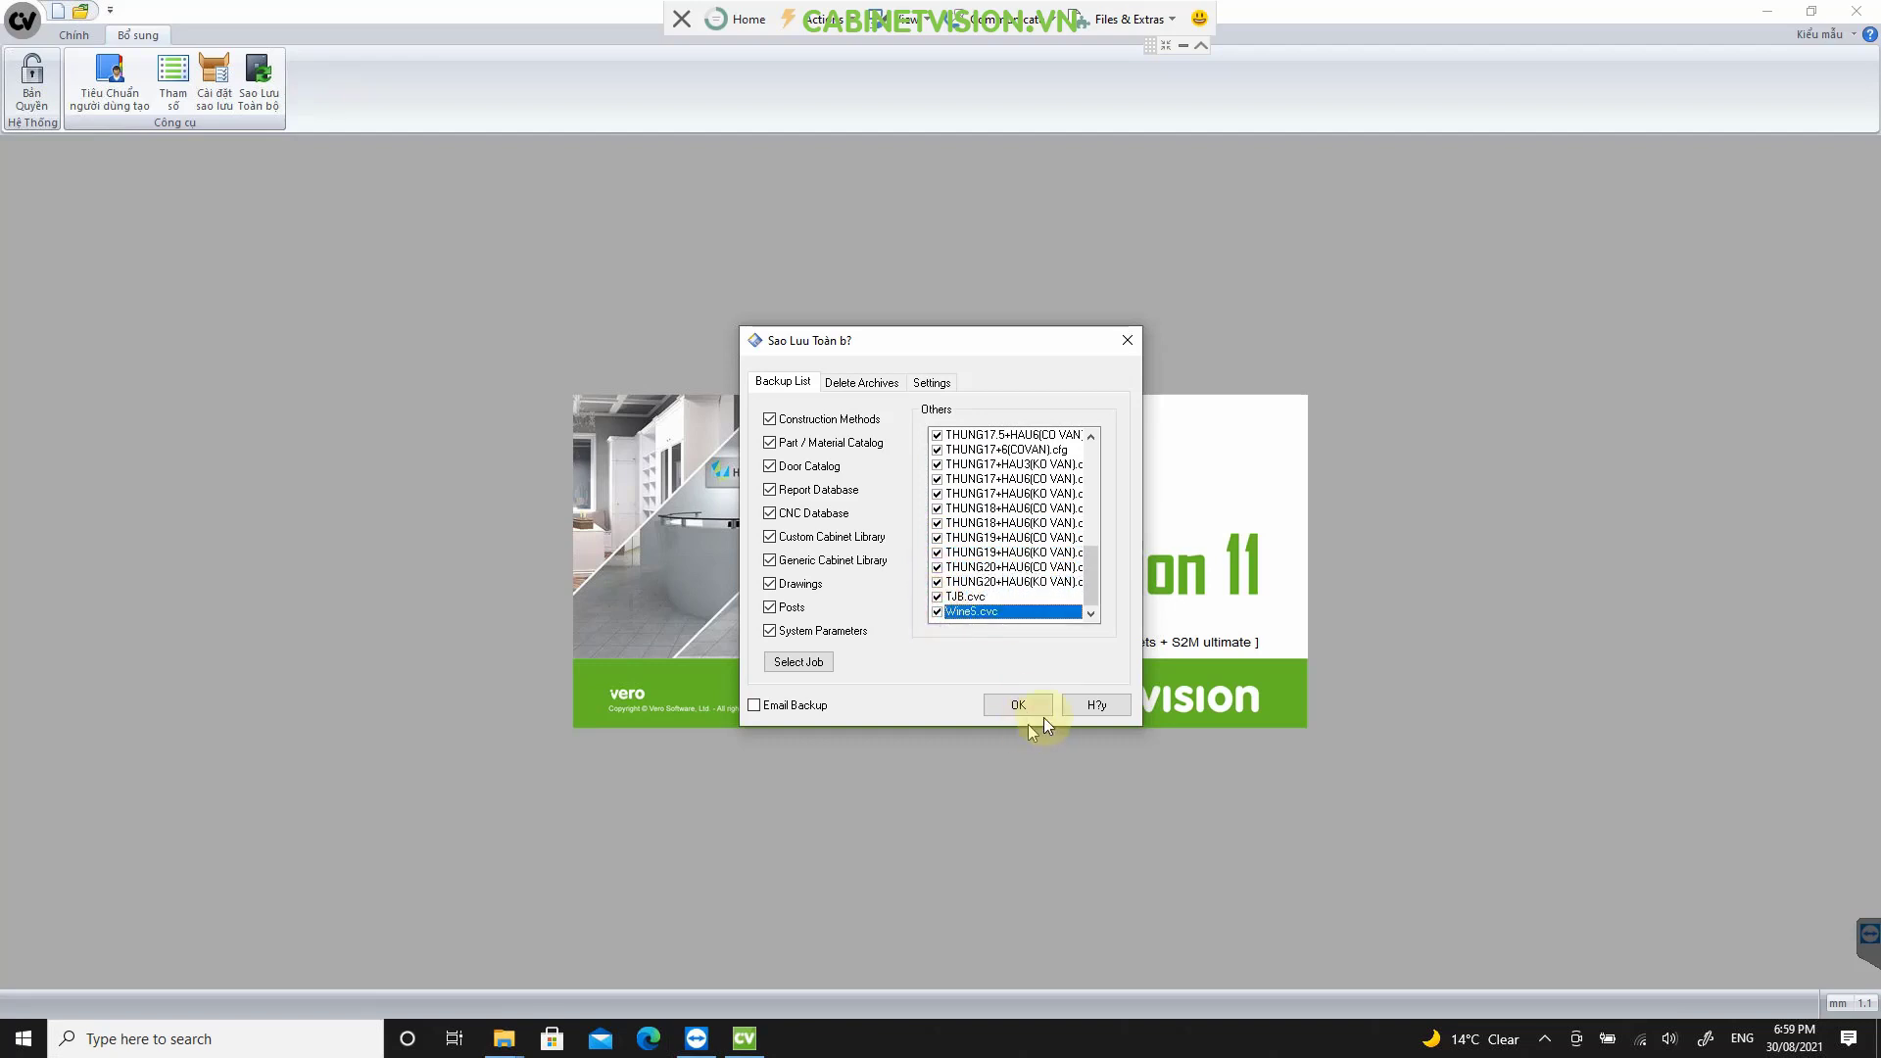
scroll(1088, 510, "up", 10)
scroll(1087, 529, "down", 10)
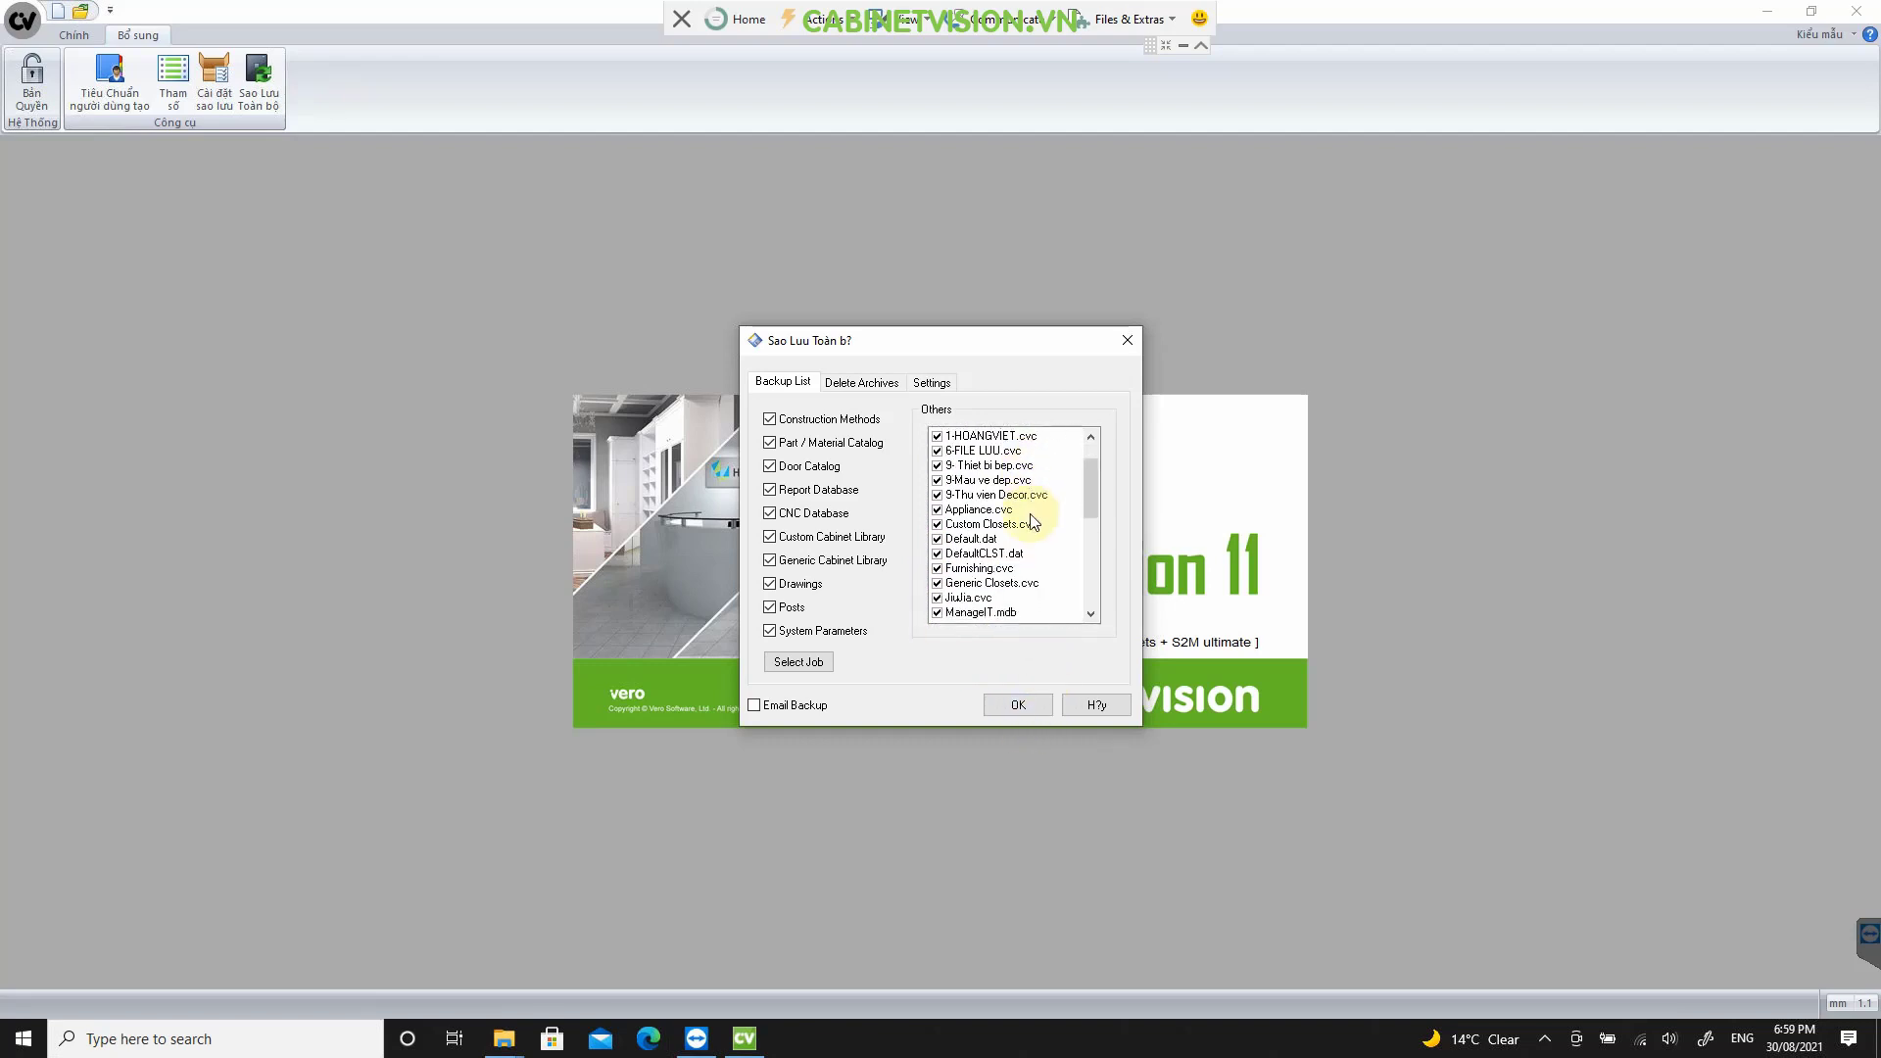
left_click(1039, 704)
left_click(1039, 704)
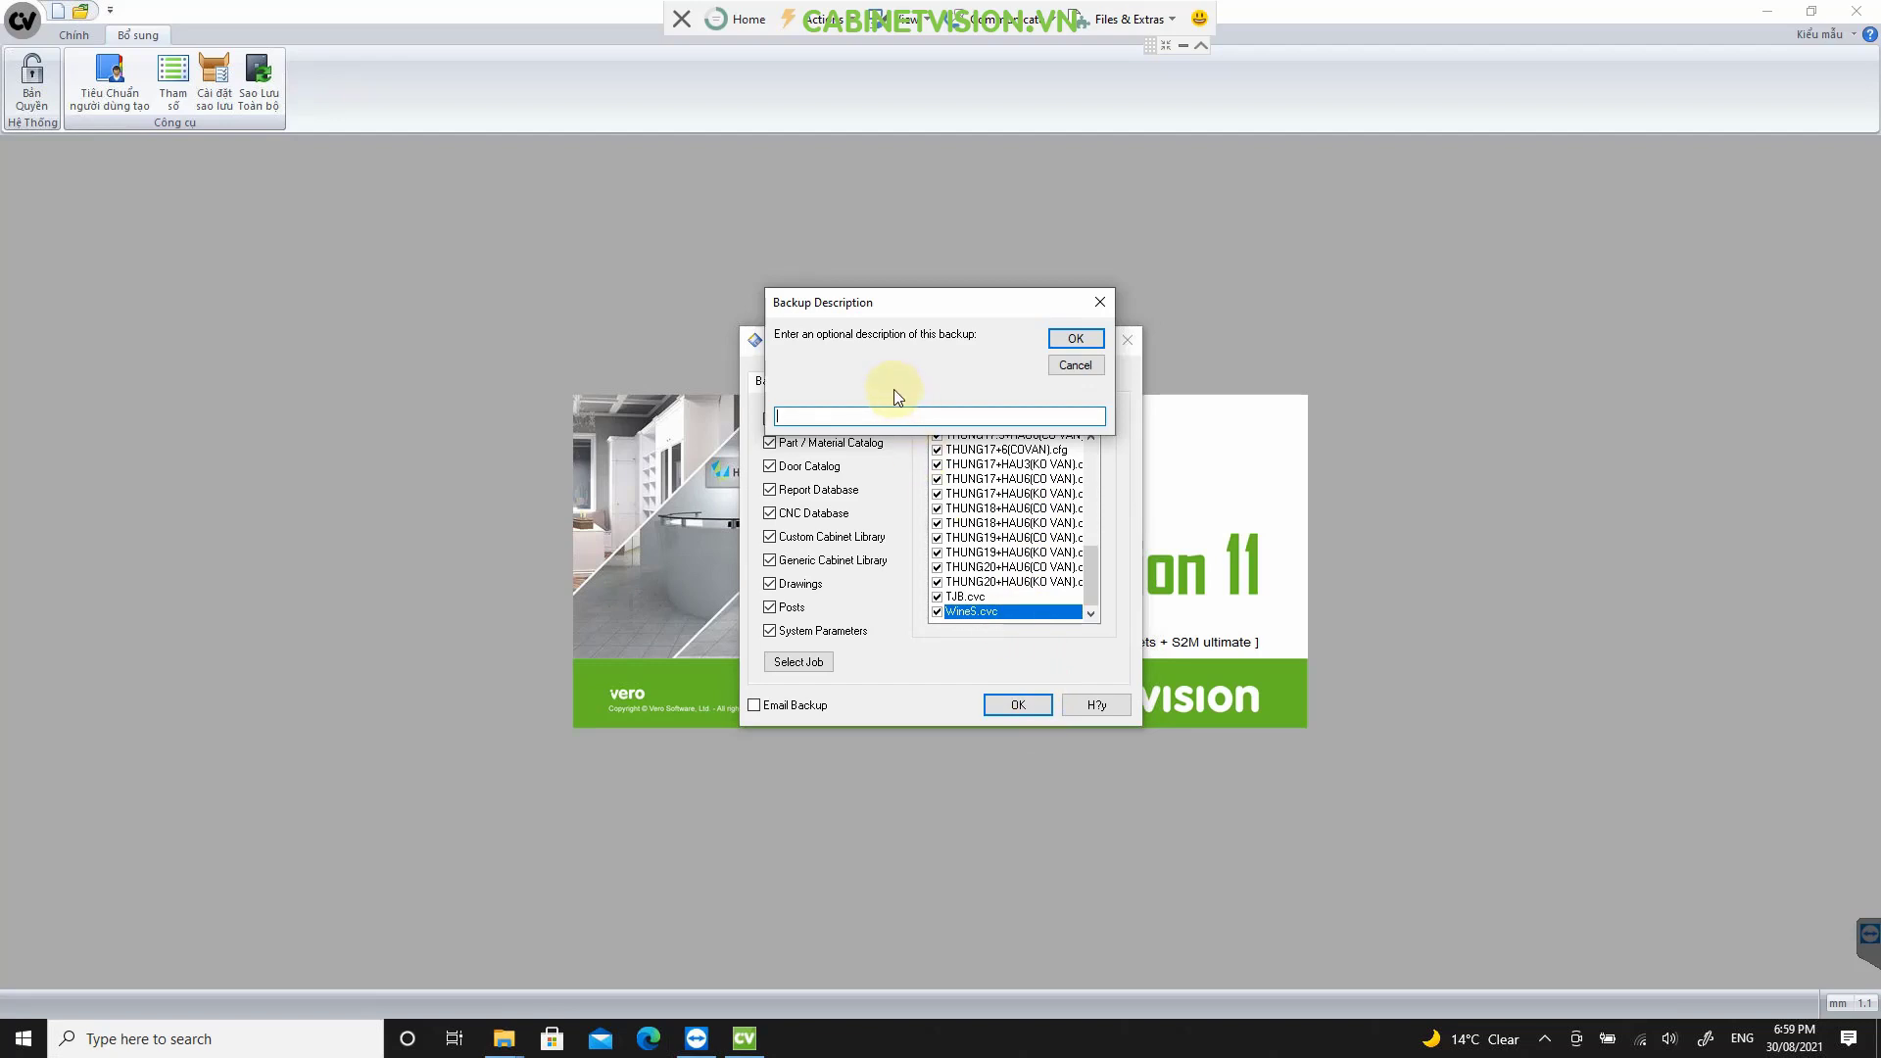
Enter 'BACKUP 30/8/2021' as the backup description.
type("BACKUP")
type("30/8/2021")
left_click(1064, 343)
Start the backup, approve registry access, and continue past the repeated bad file name errors.
left_click(1014, 698)
left_click(903, 647)
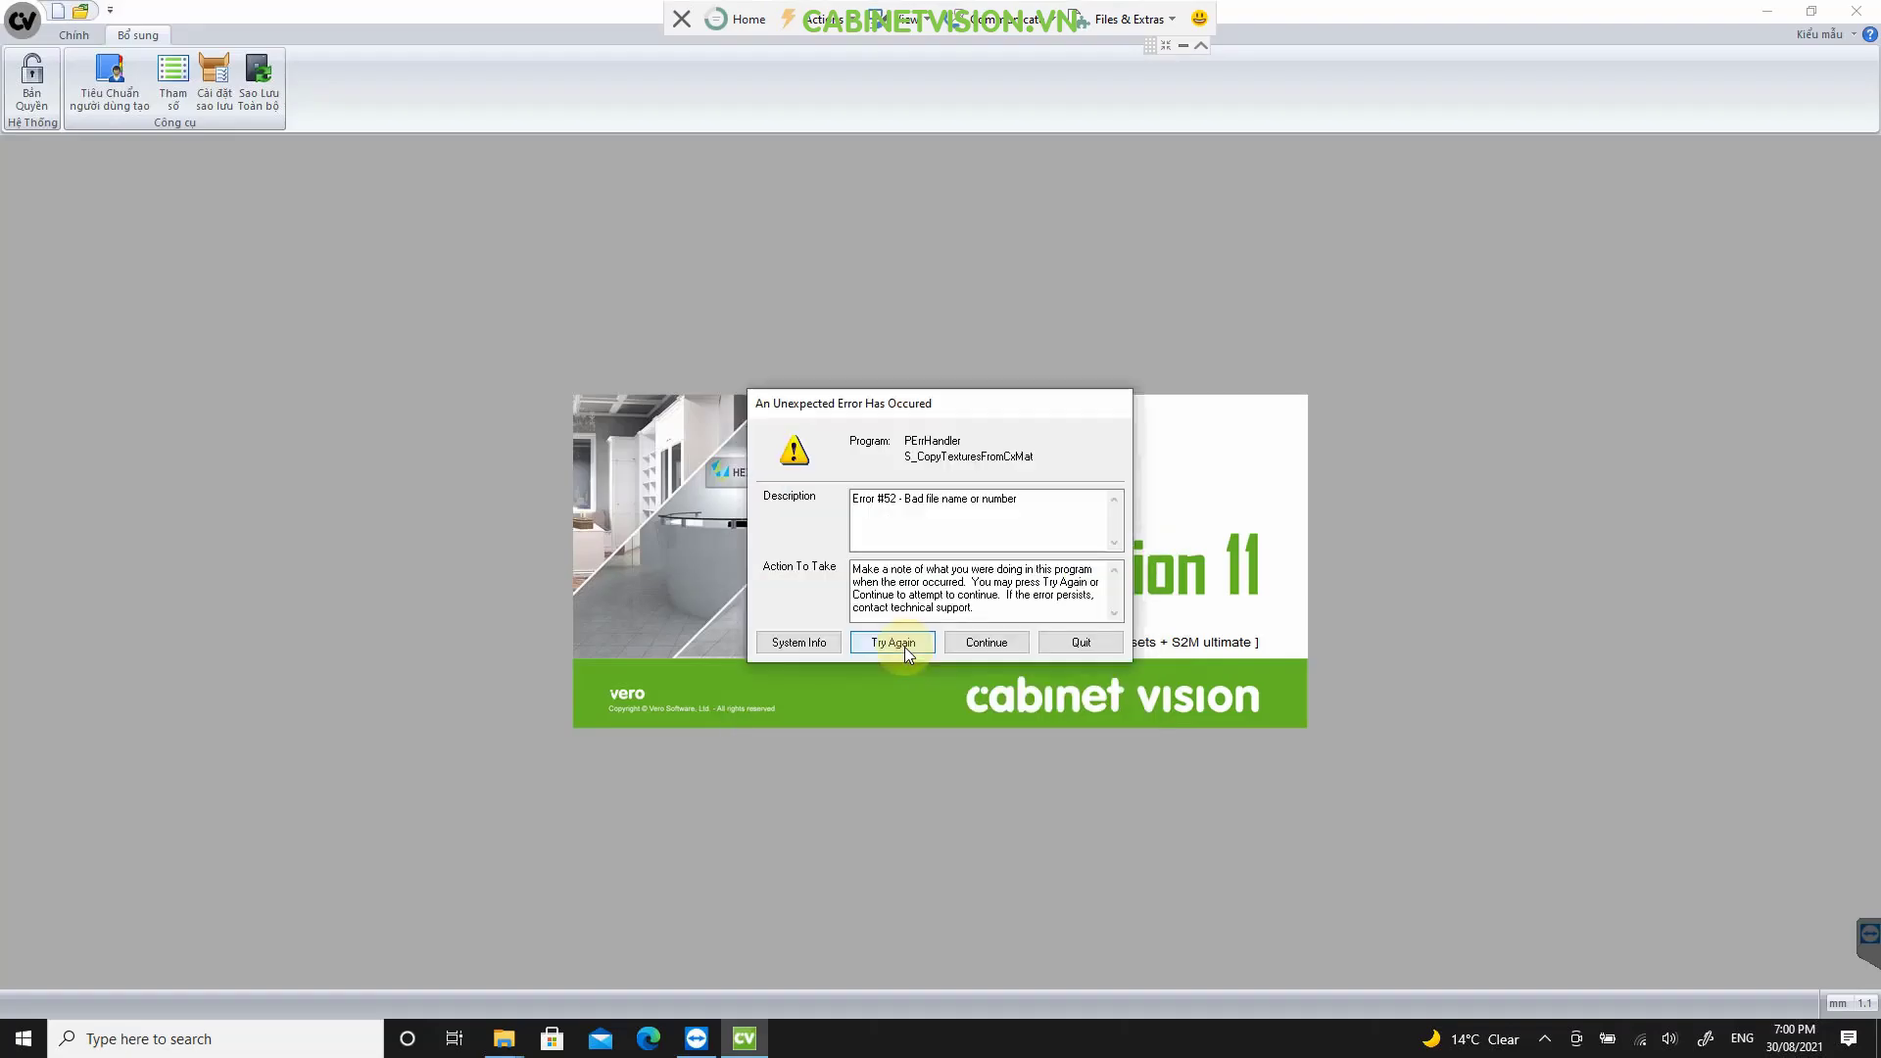
left_click(981, 642)
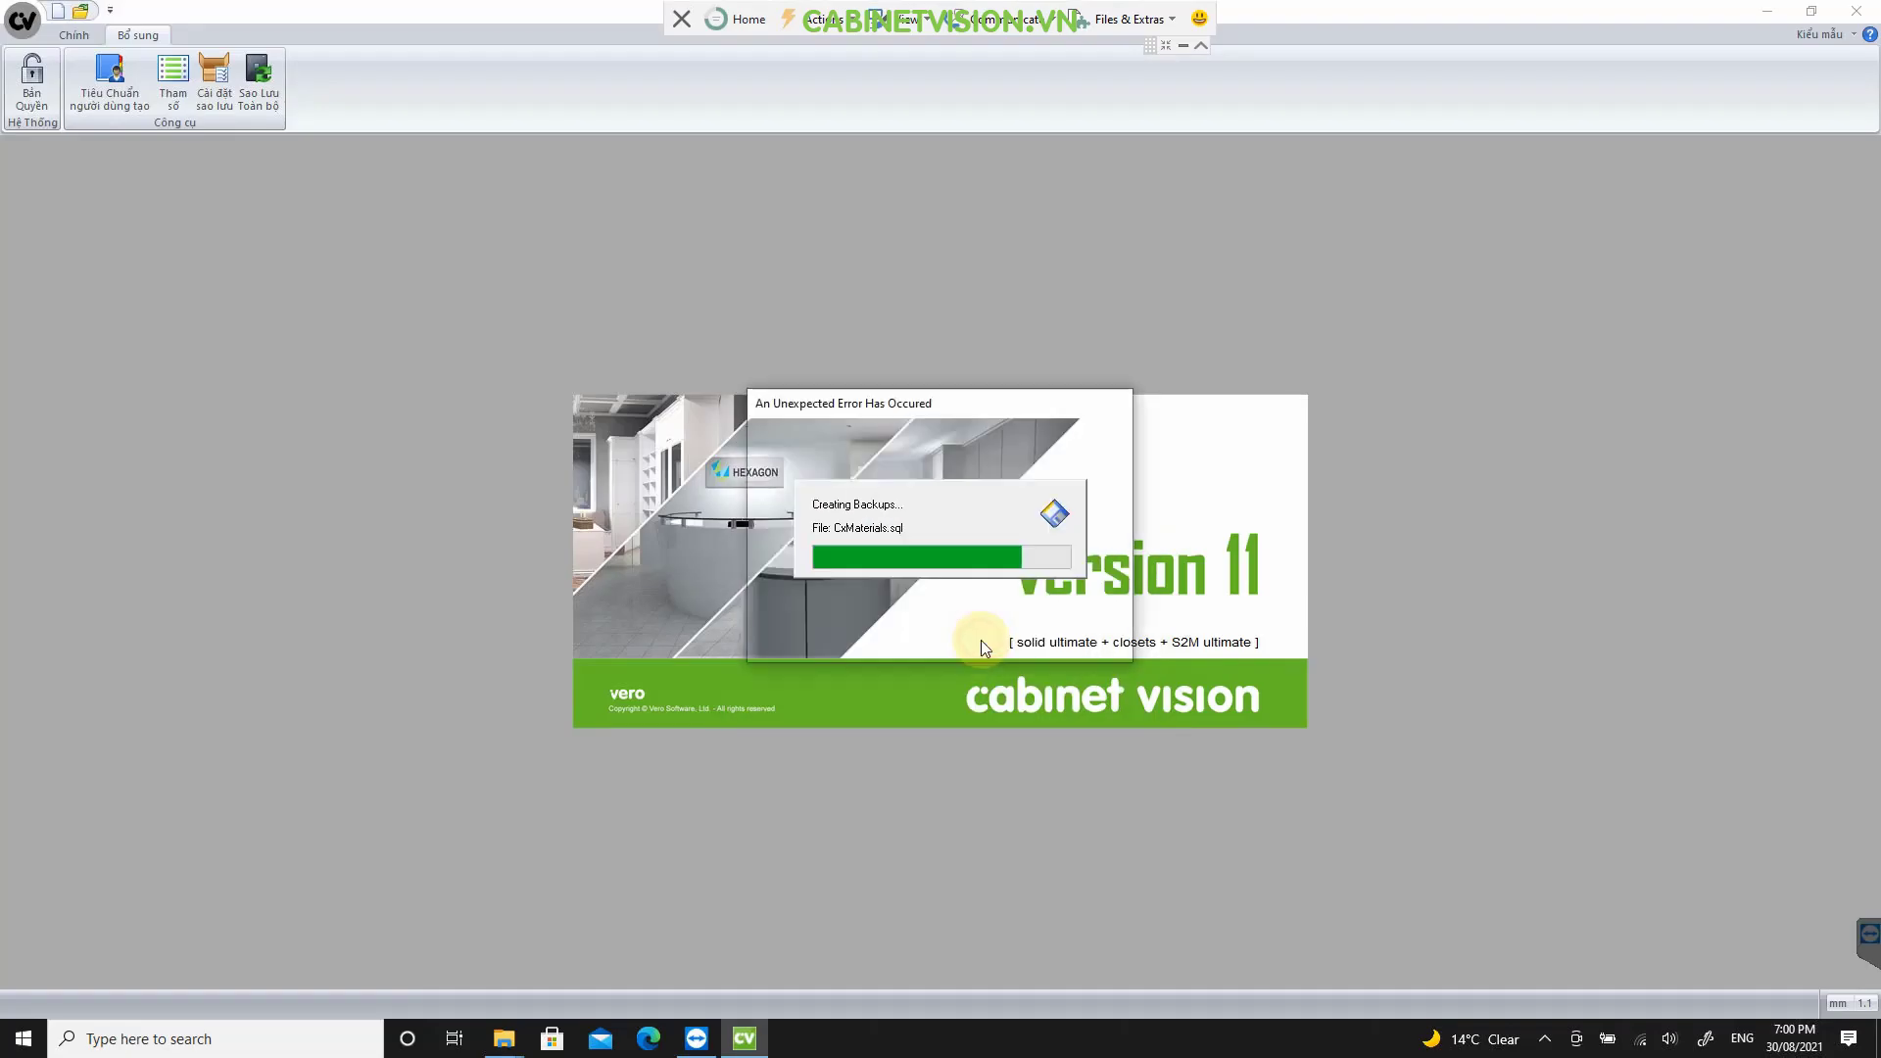
left_click(981, 642)
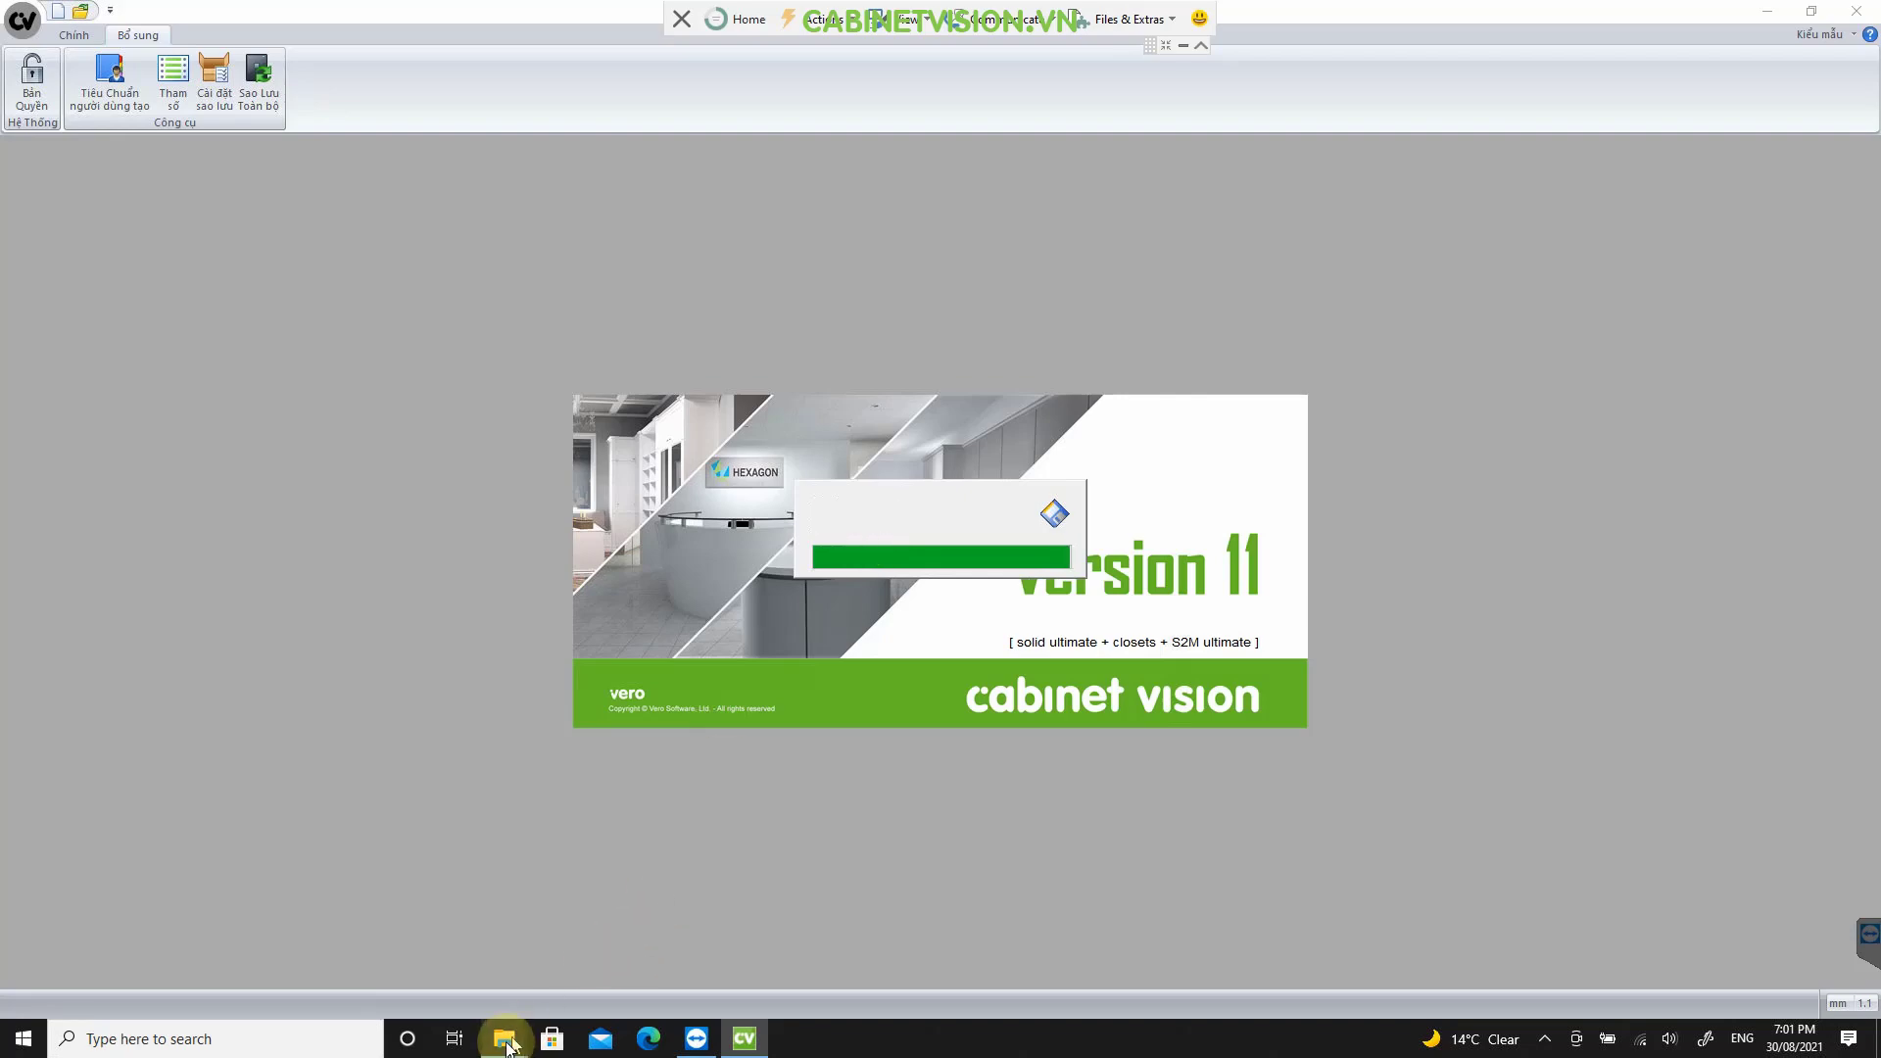
In Explorer, go to Solid_11\Automatic Backups and bring up the context menu for the 08 30 21 - 07 00pm folder.
mouse_move(504, 1038)
left_click(446, 935)
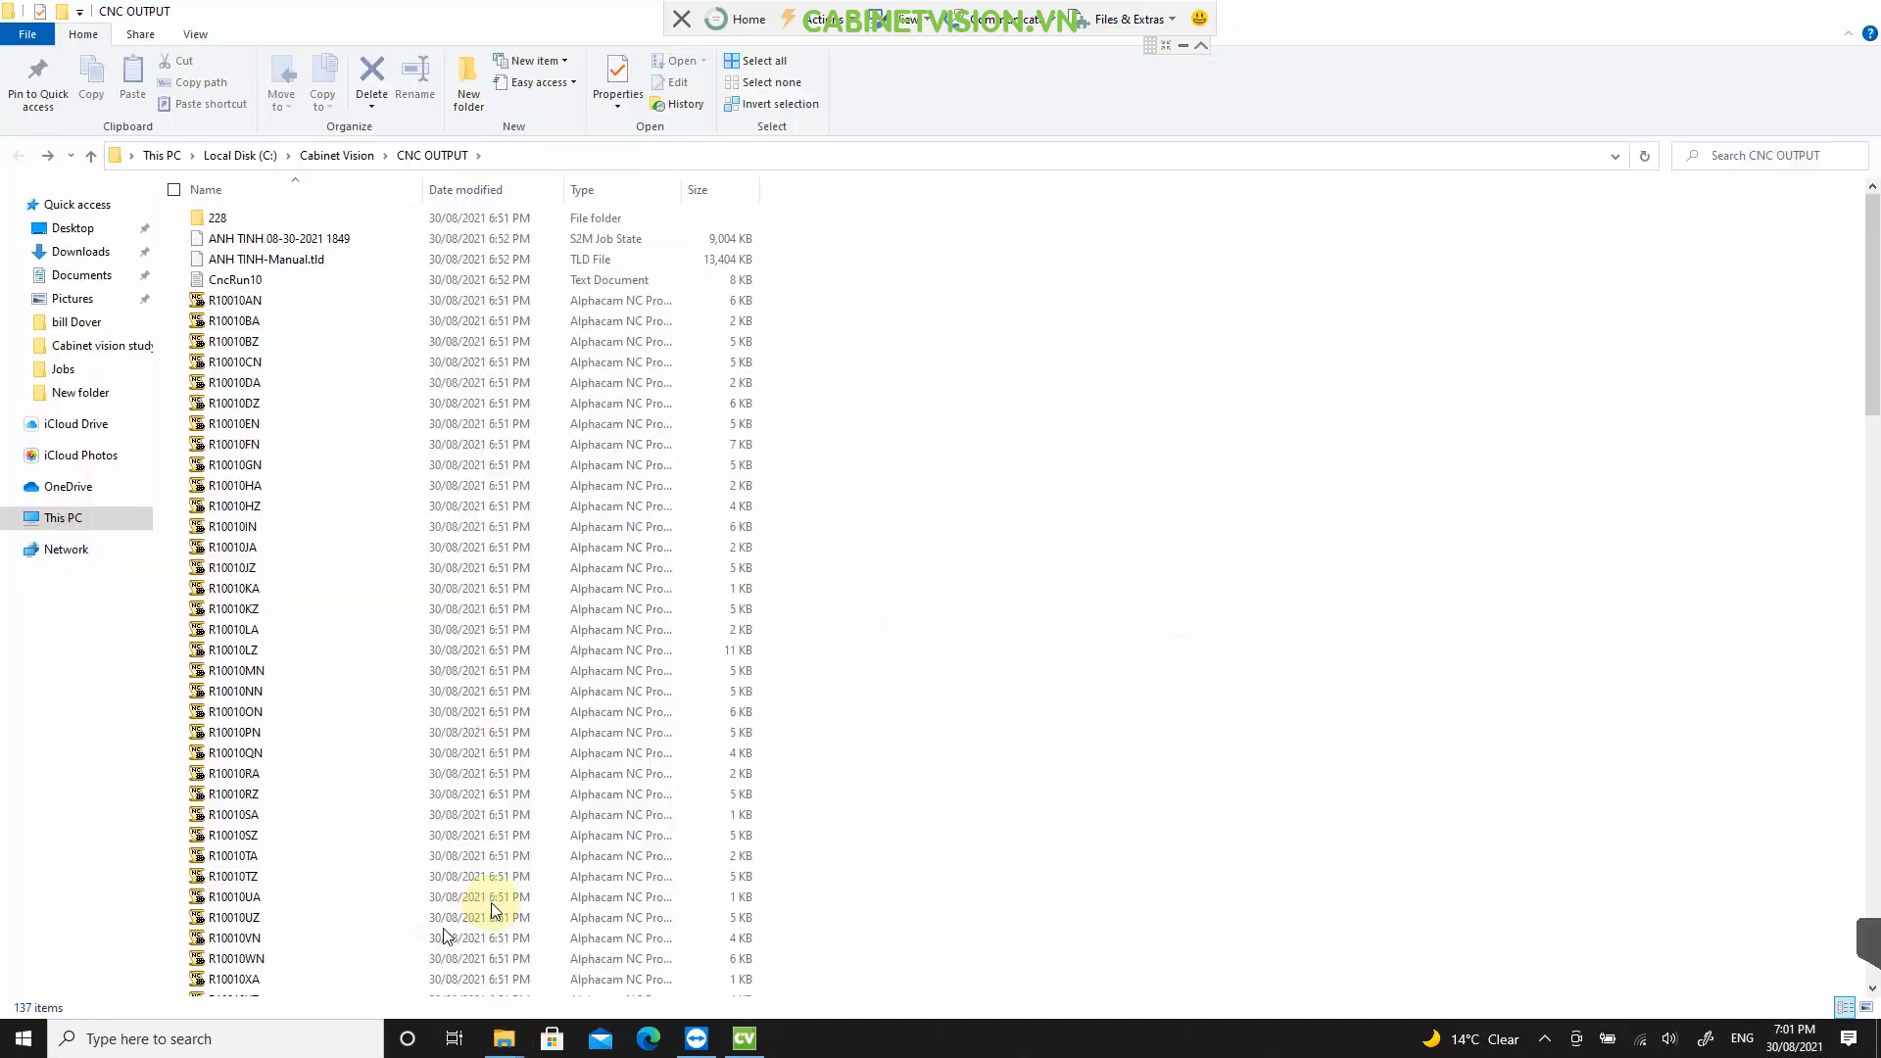
left_click(319, 157)
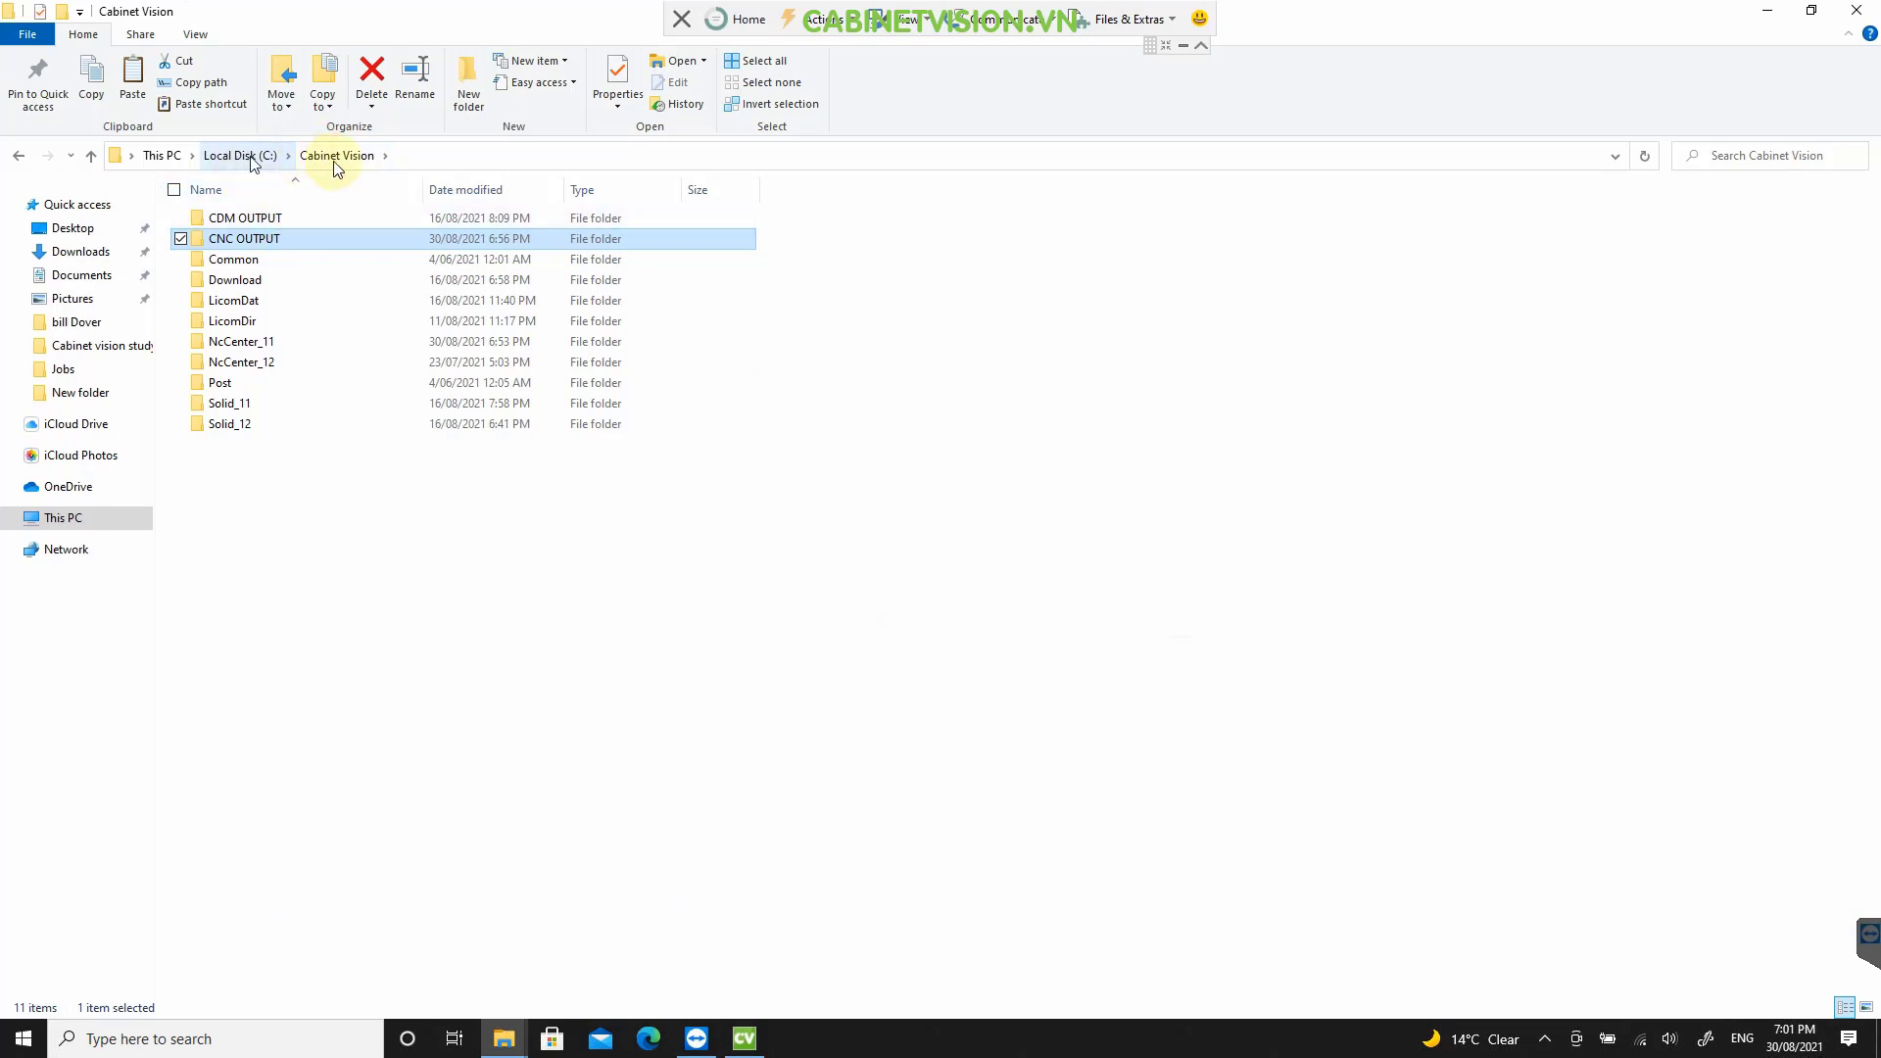
left_click(251, 404)
double_click(251, 403)
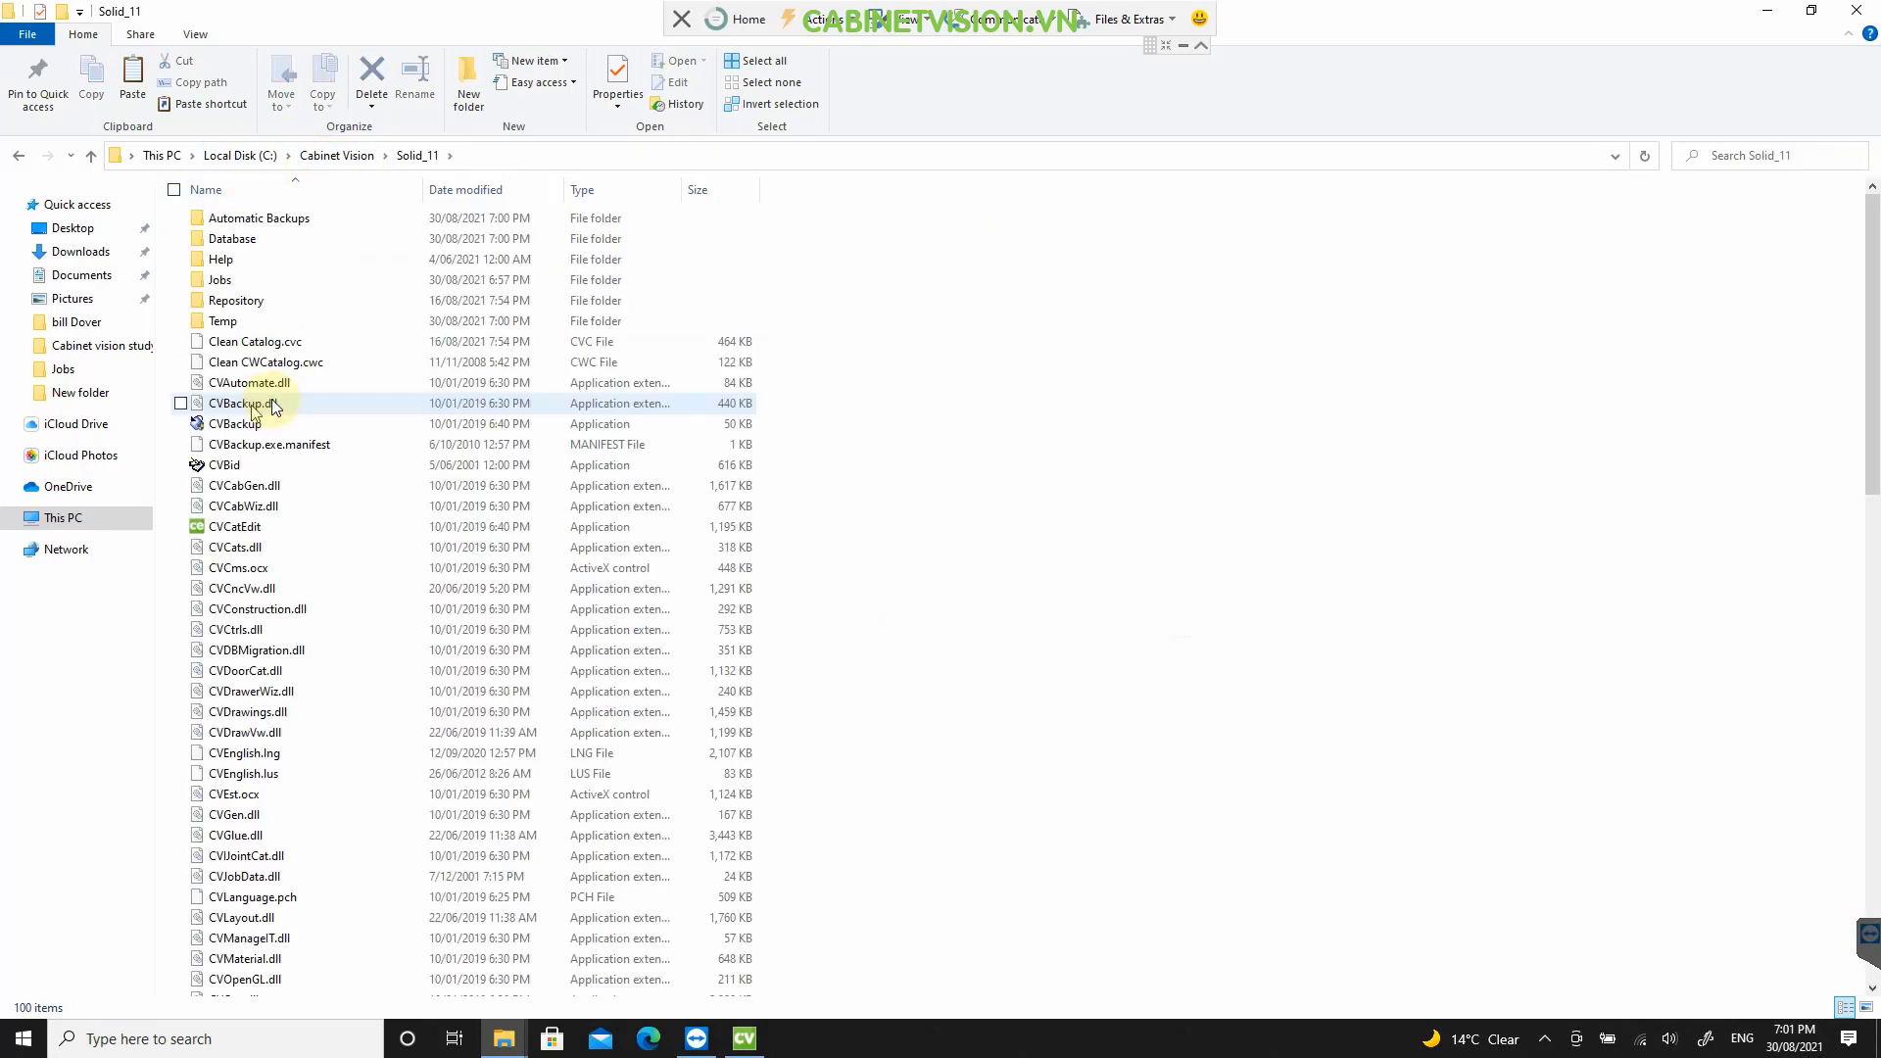
double_click(279, 220)
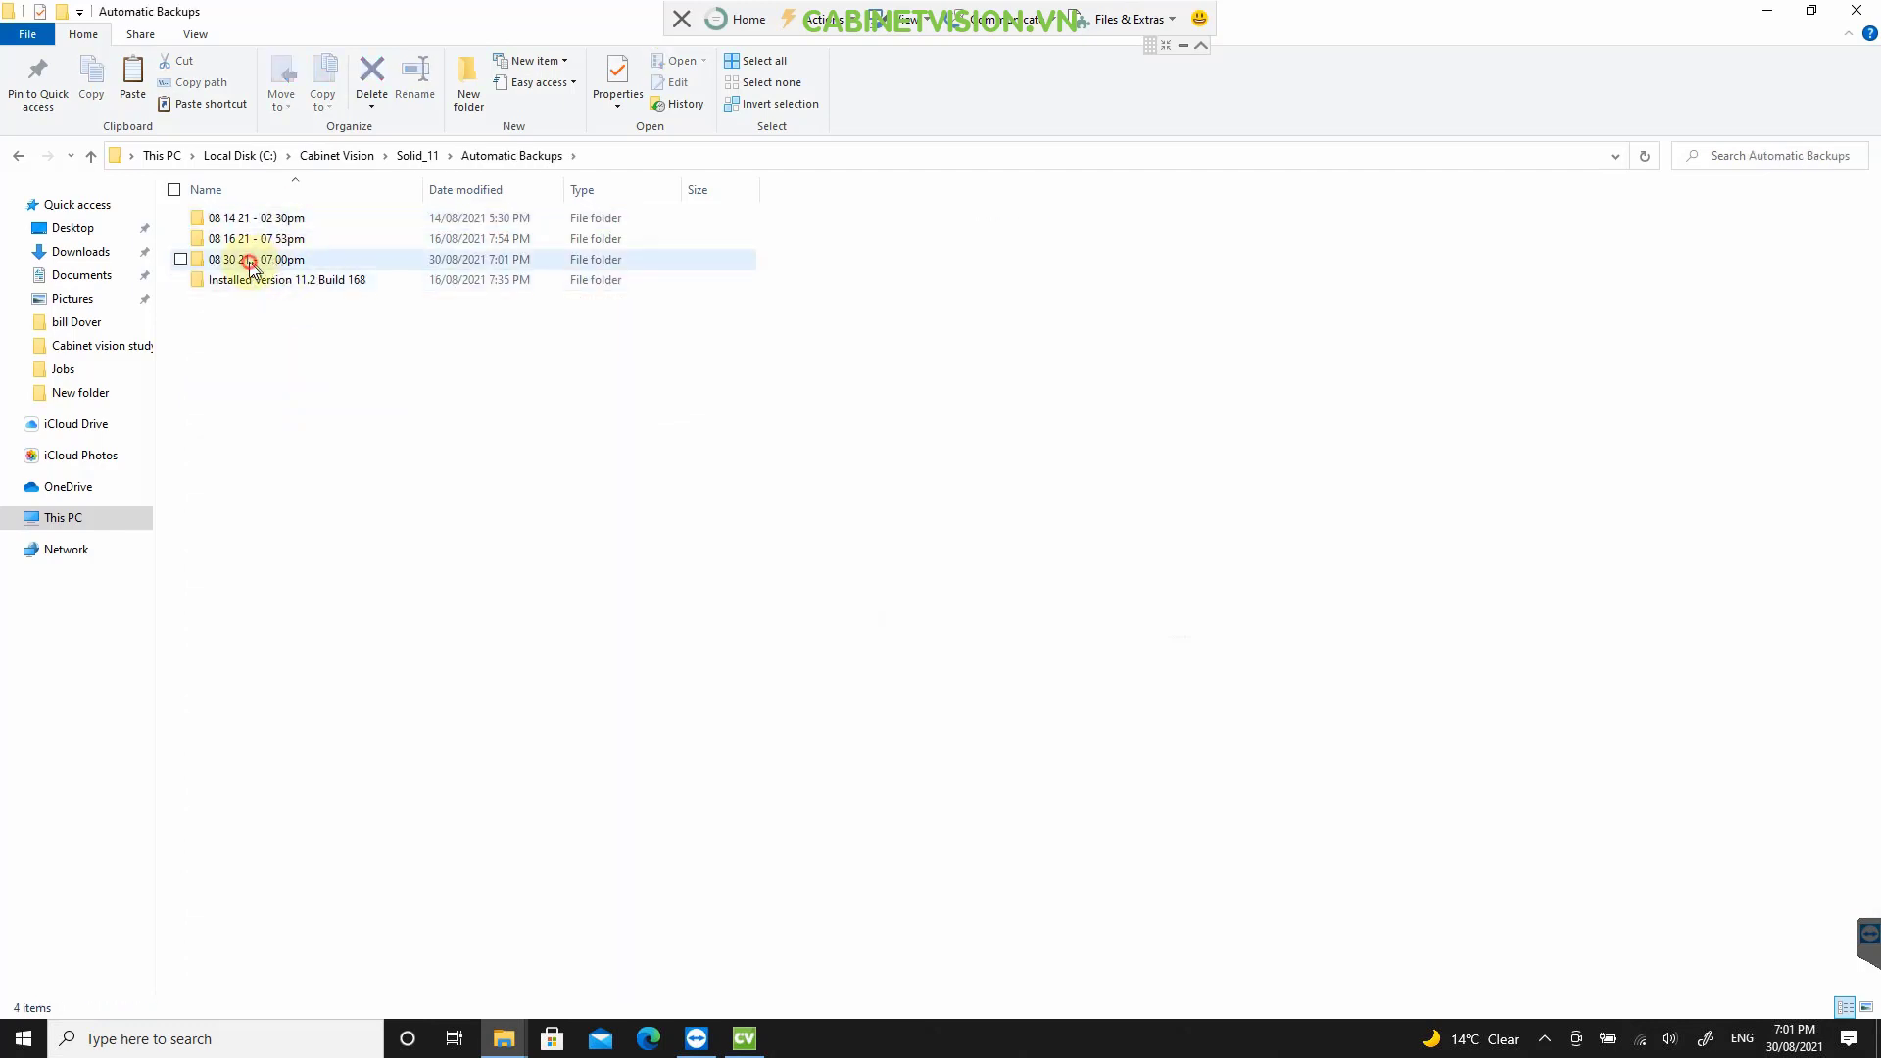
left_click(218, 260)
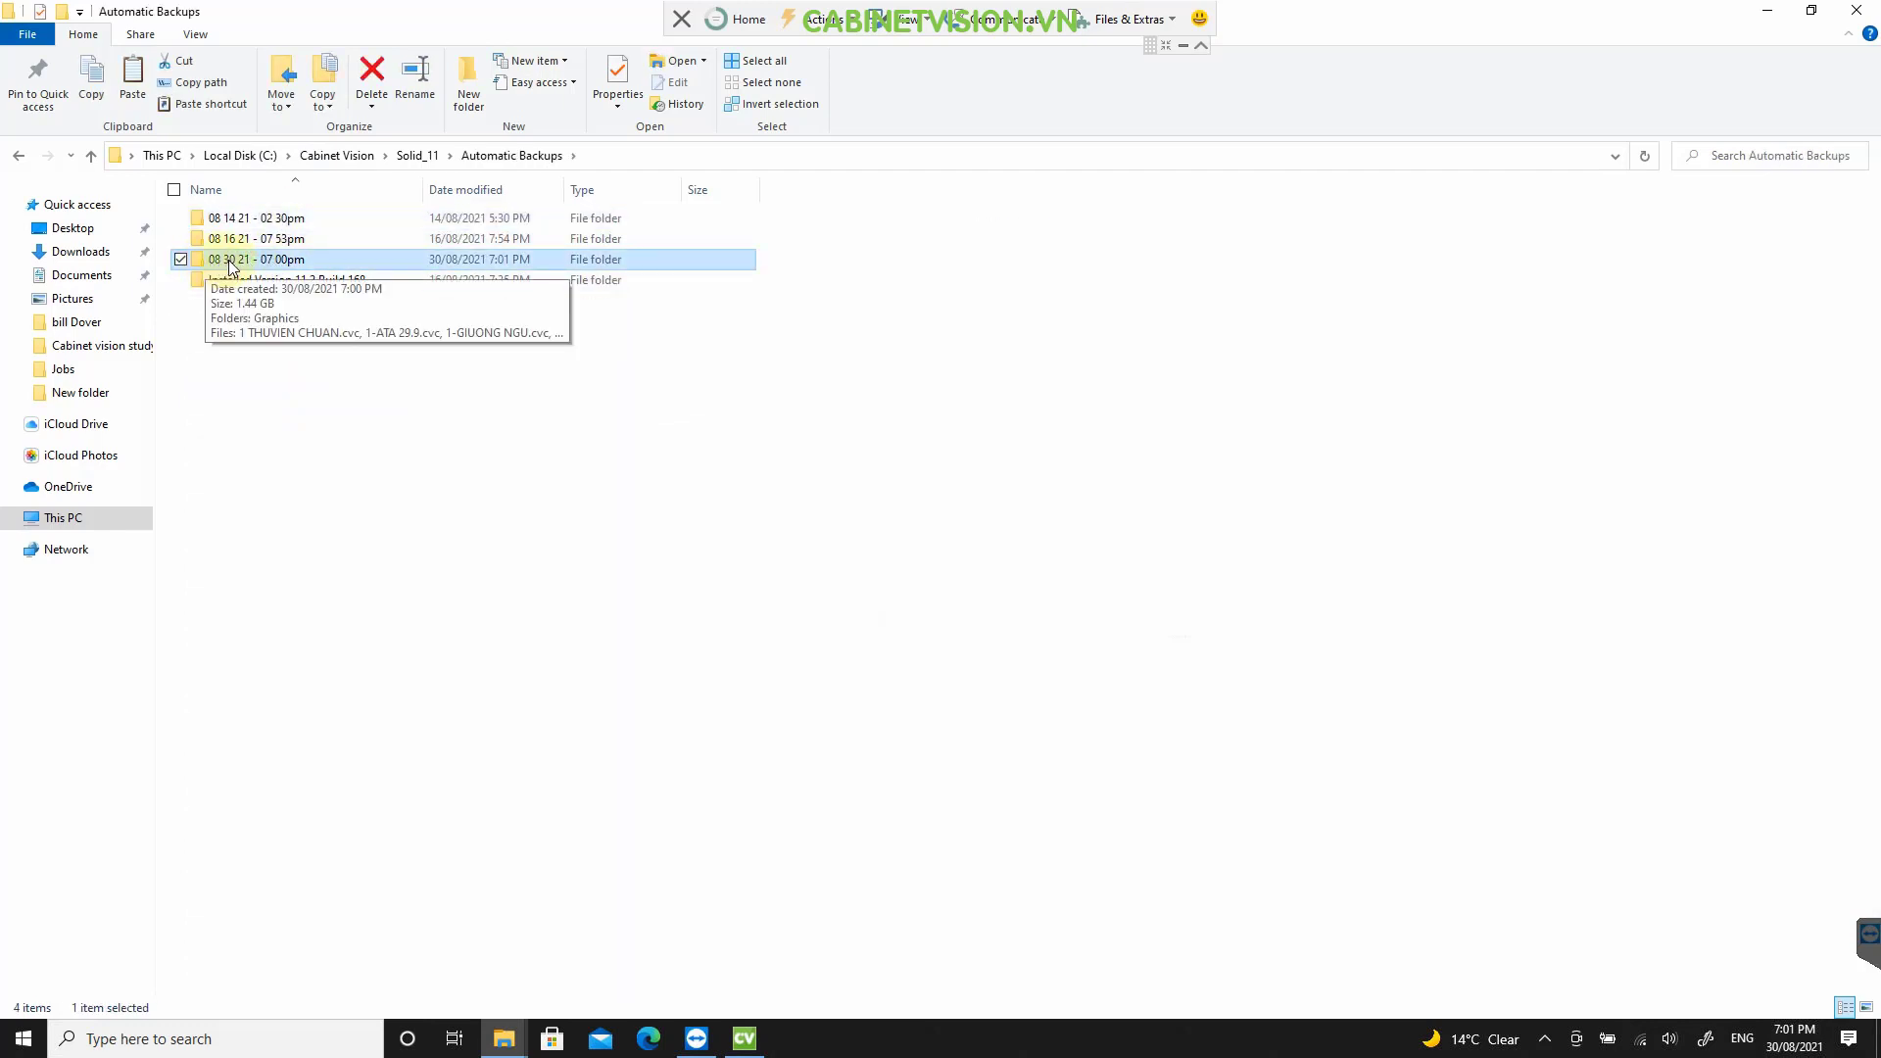
right_click(323, 266)
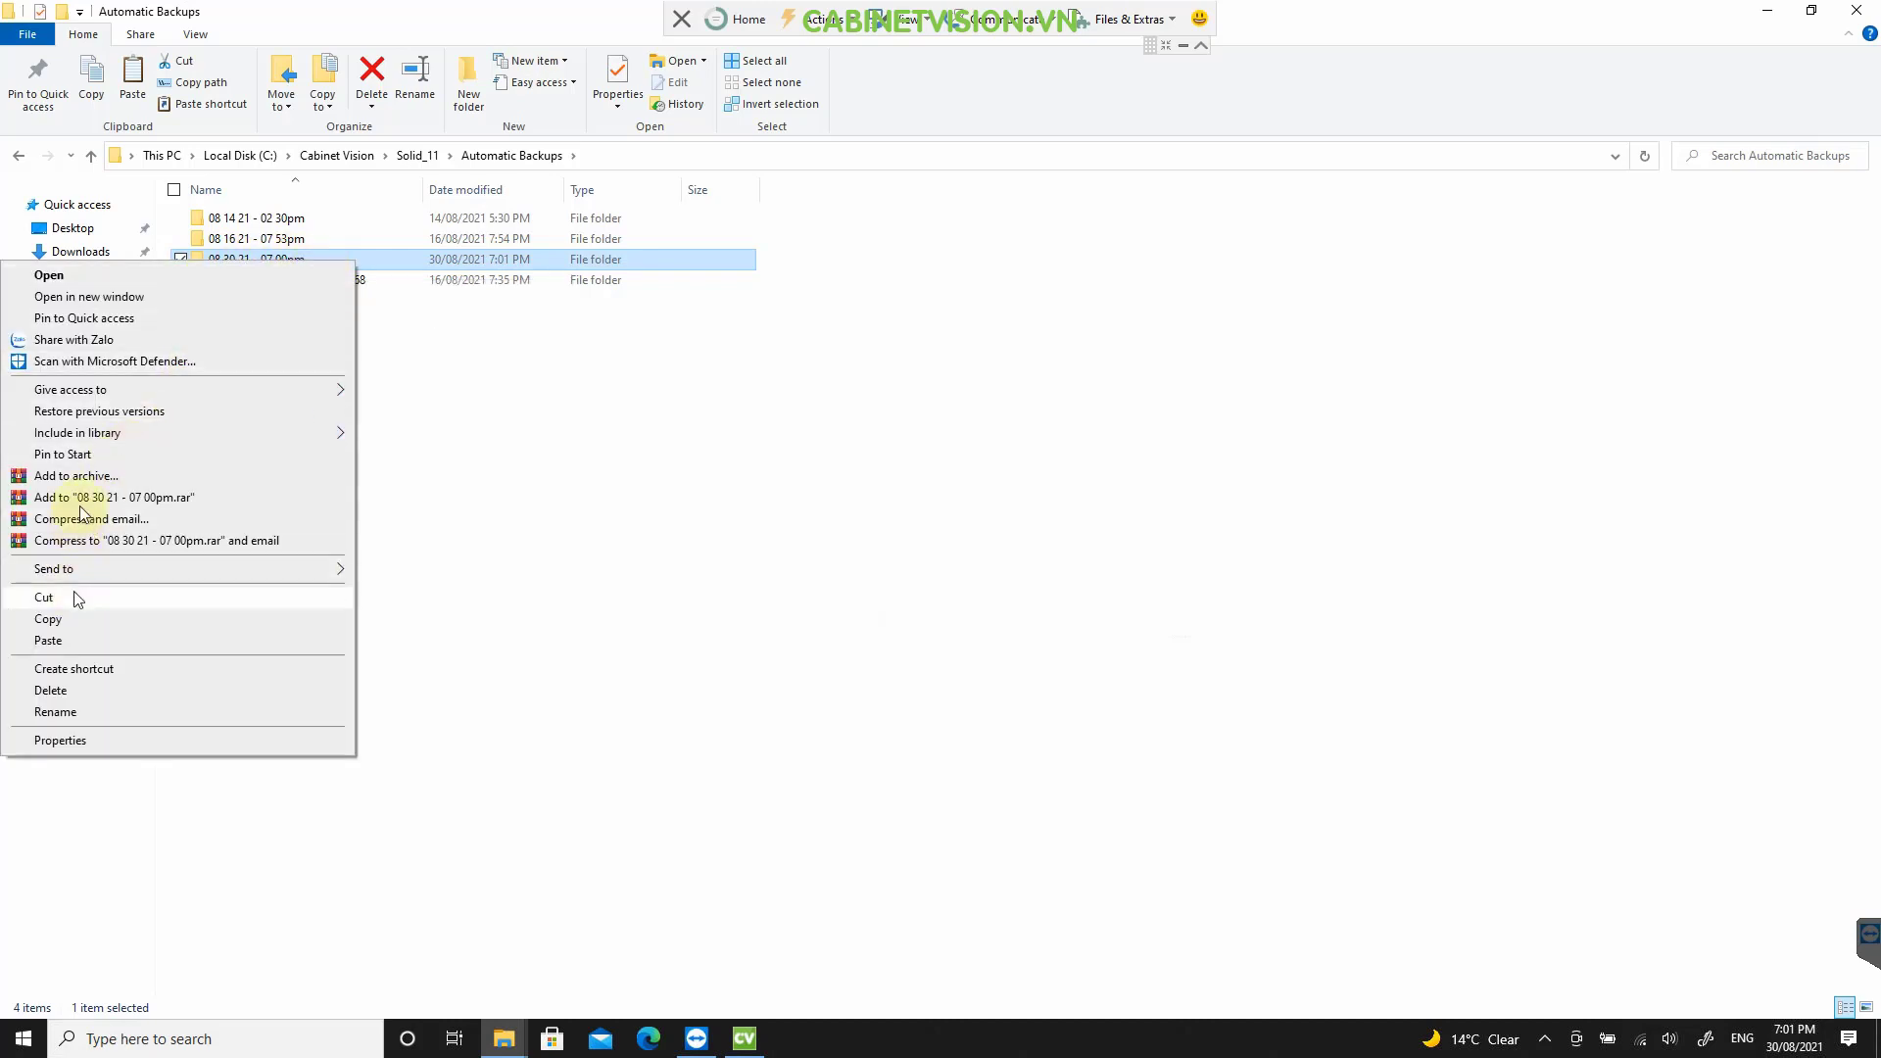
Archive the 08 30 21 - 07 00pm folder with default settings into 08 30 21 - 07 00pm.rar (1.05 GB).
left_click(87, 477)
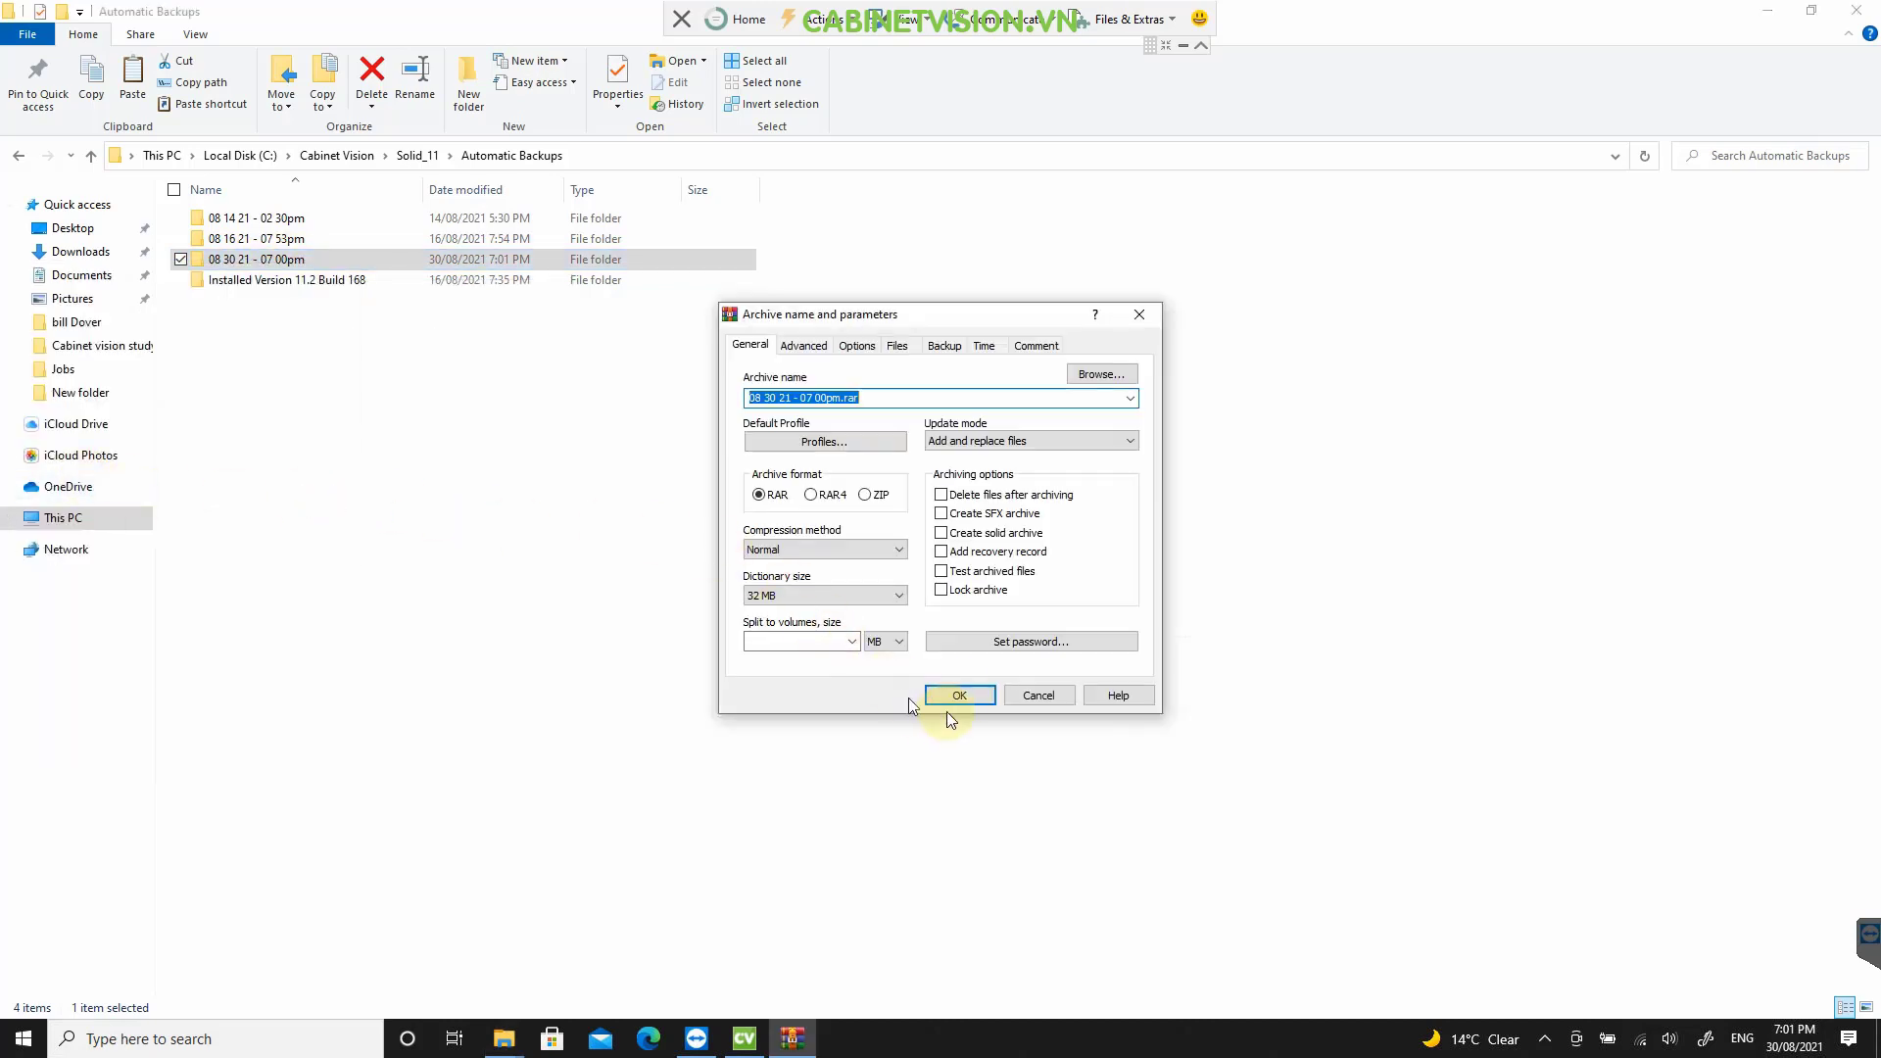
left_click(961, 694)
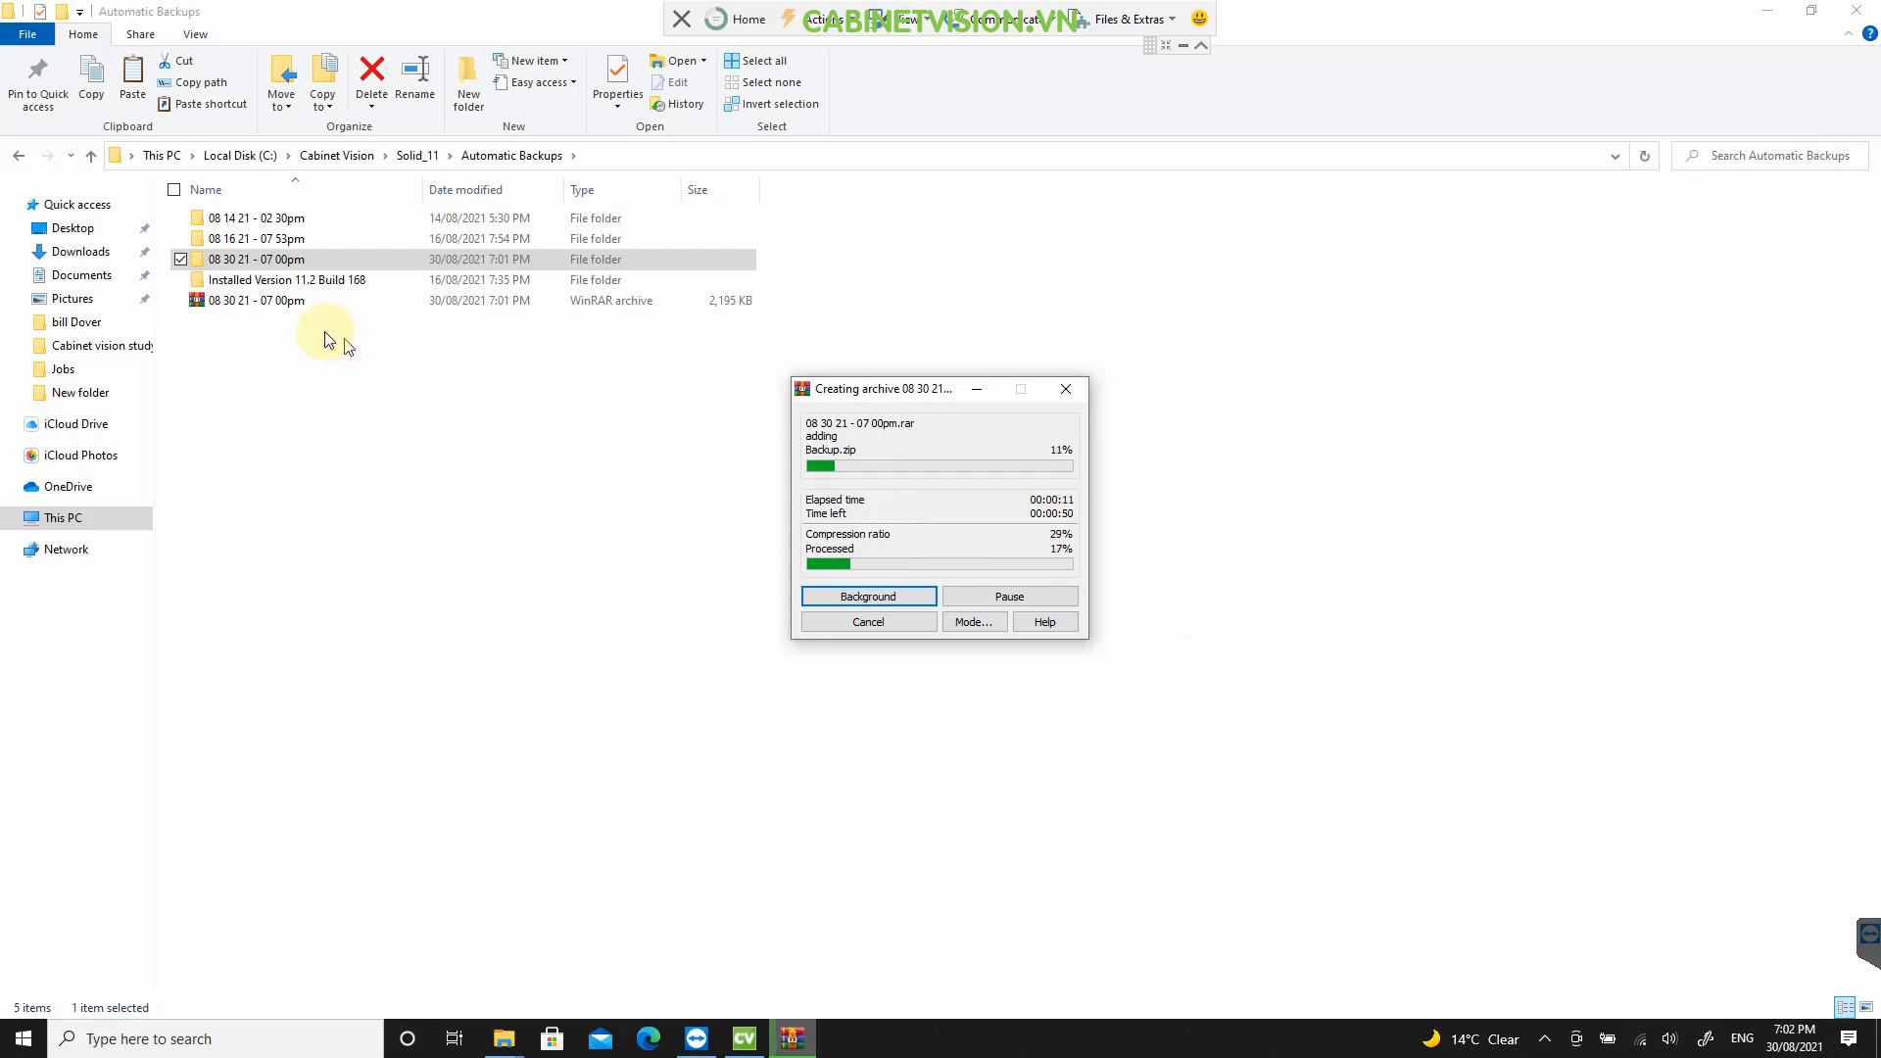
left_click_drag(864, 394, 872, 423)
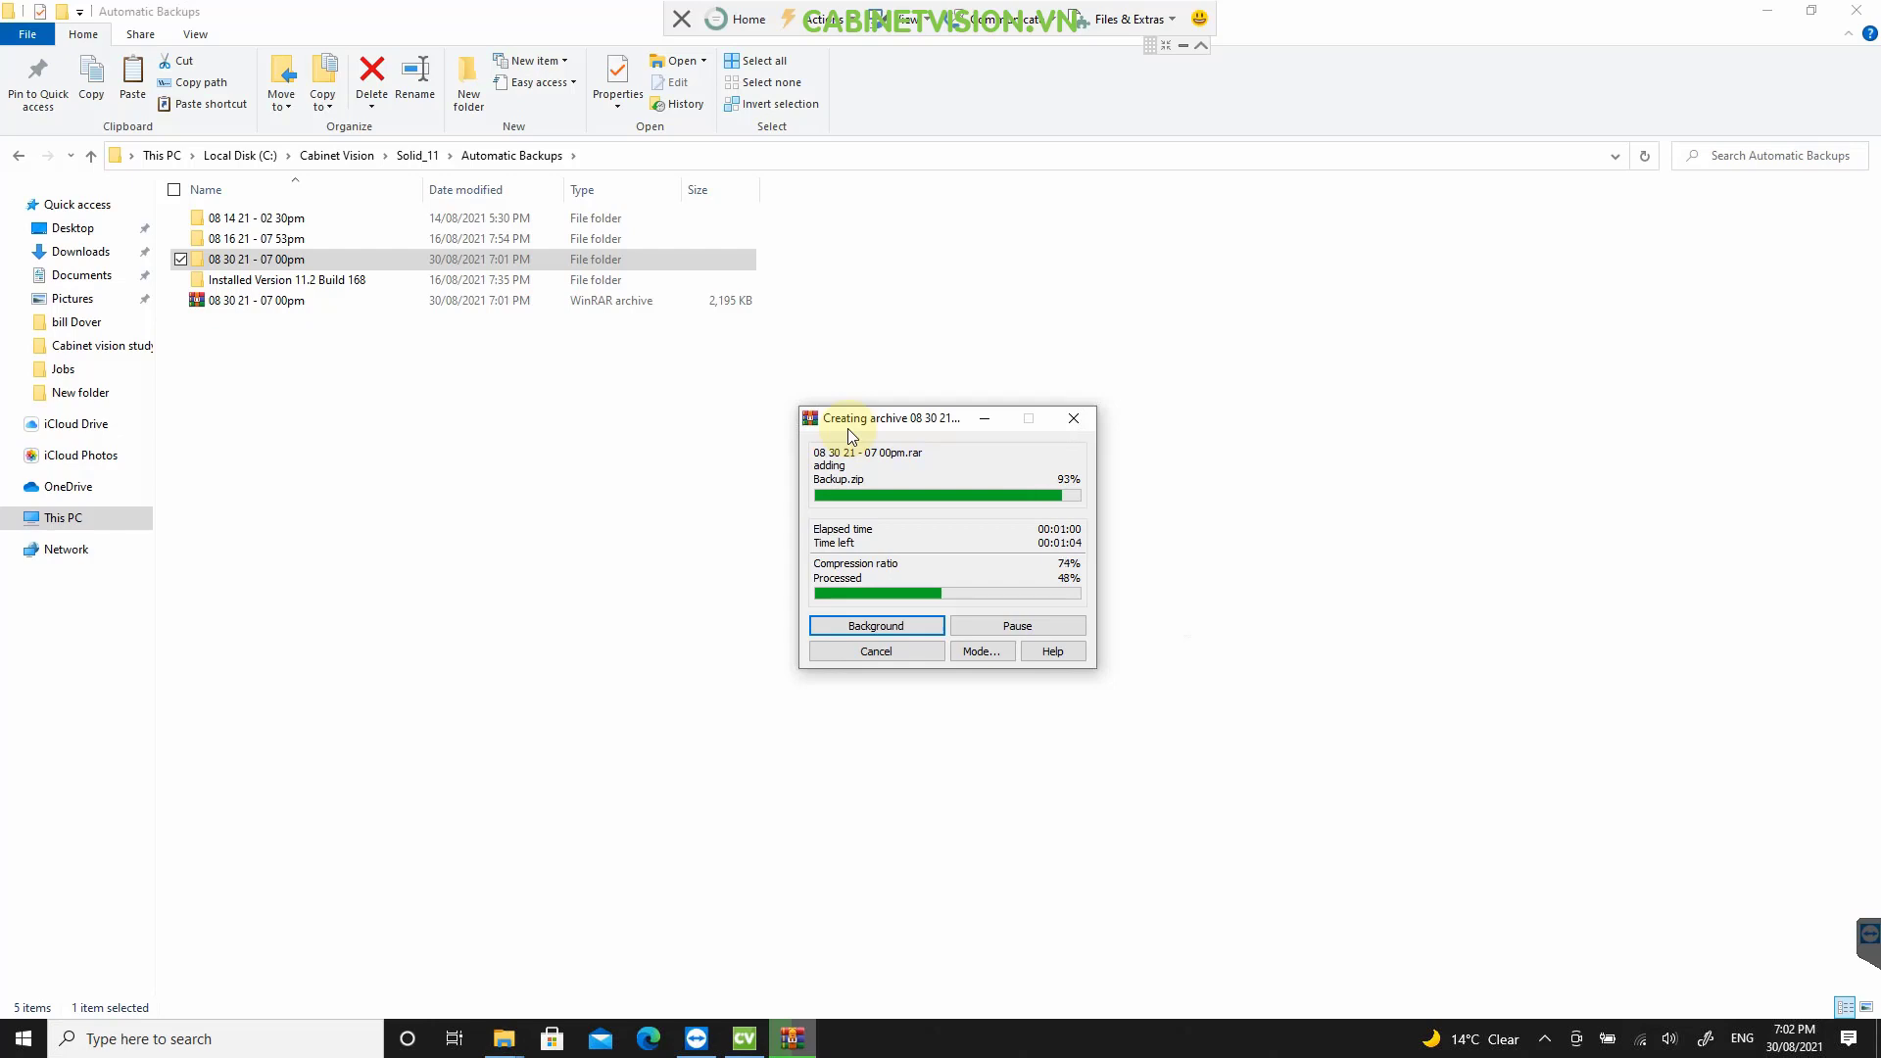
left_click(579, 507)
left_click(274, 302)
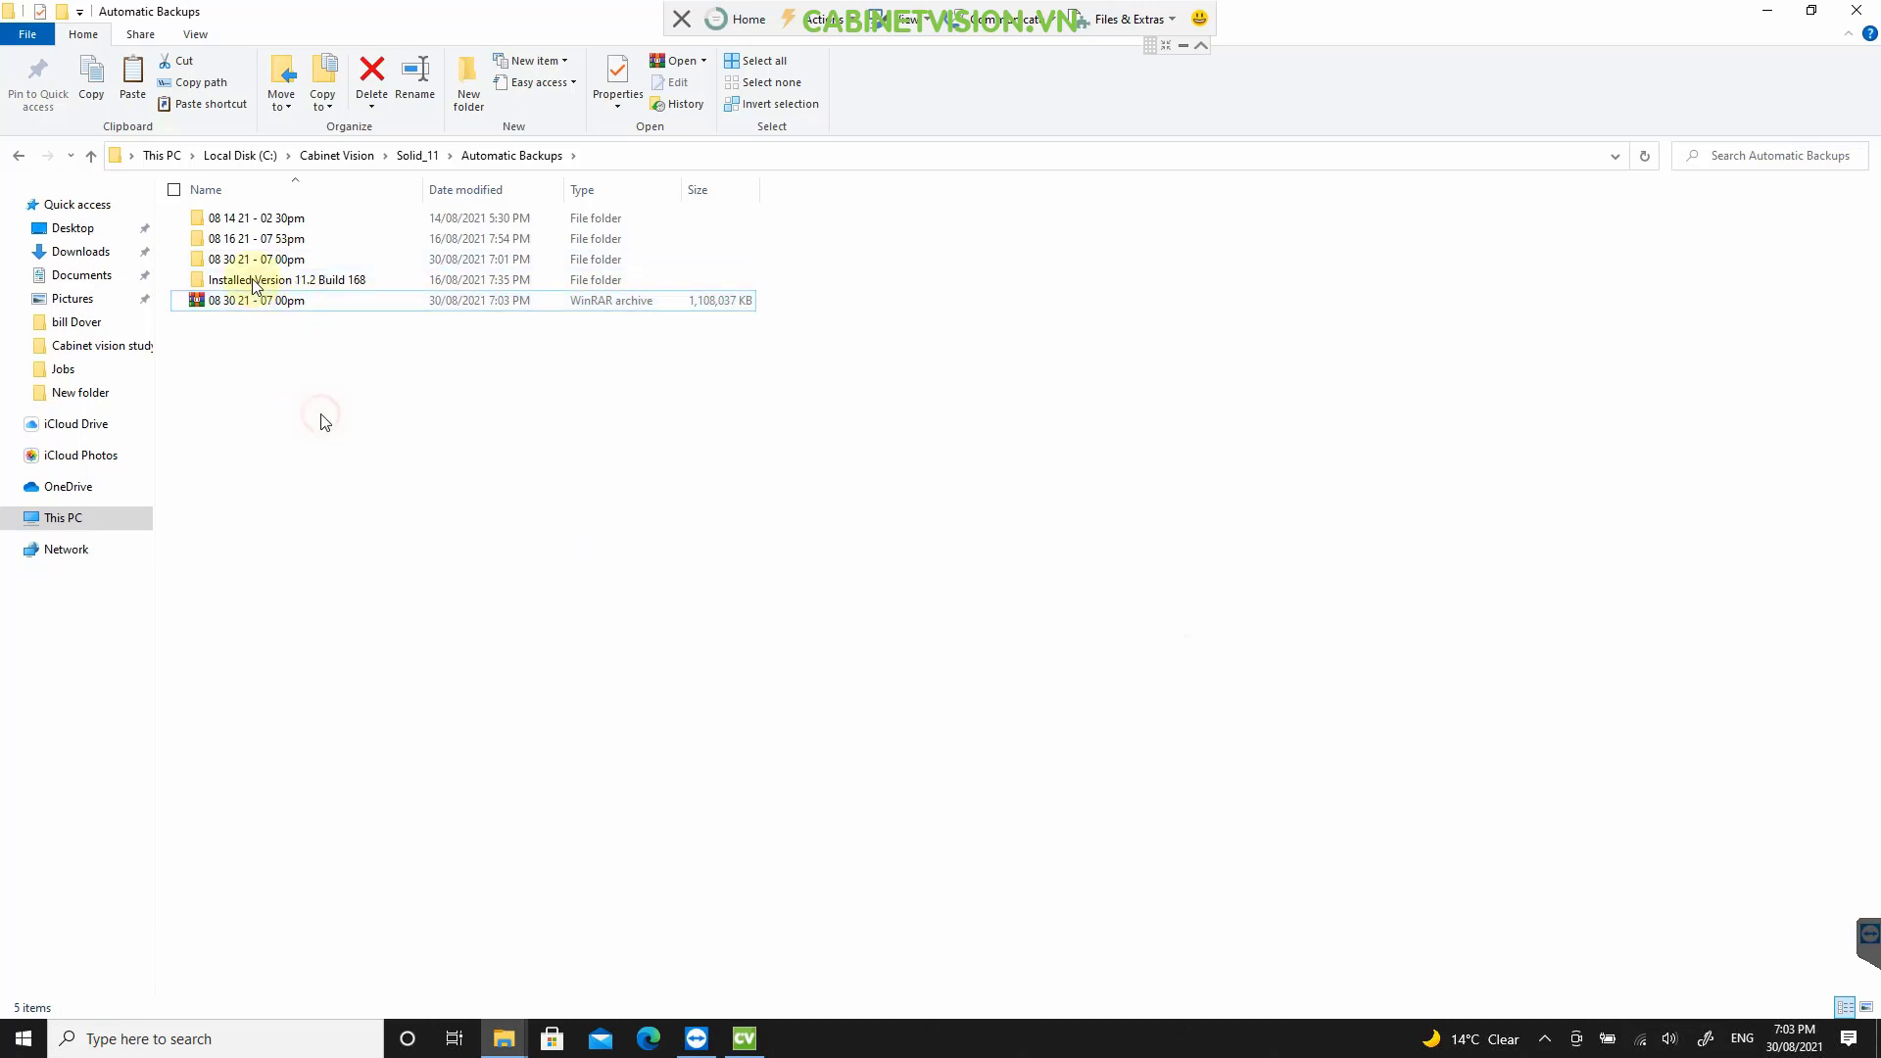
Launch CVRestore from Solid_11, closing Cabinet Vision to release the locked database files.
left_click(261, 261)
left_click(323, 348)
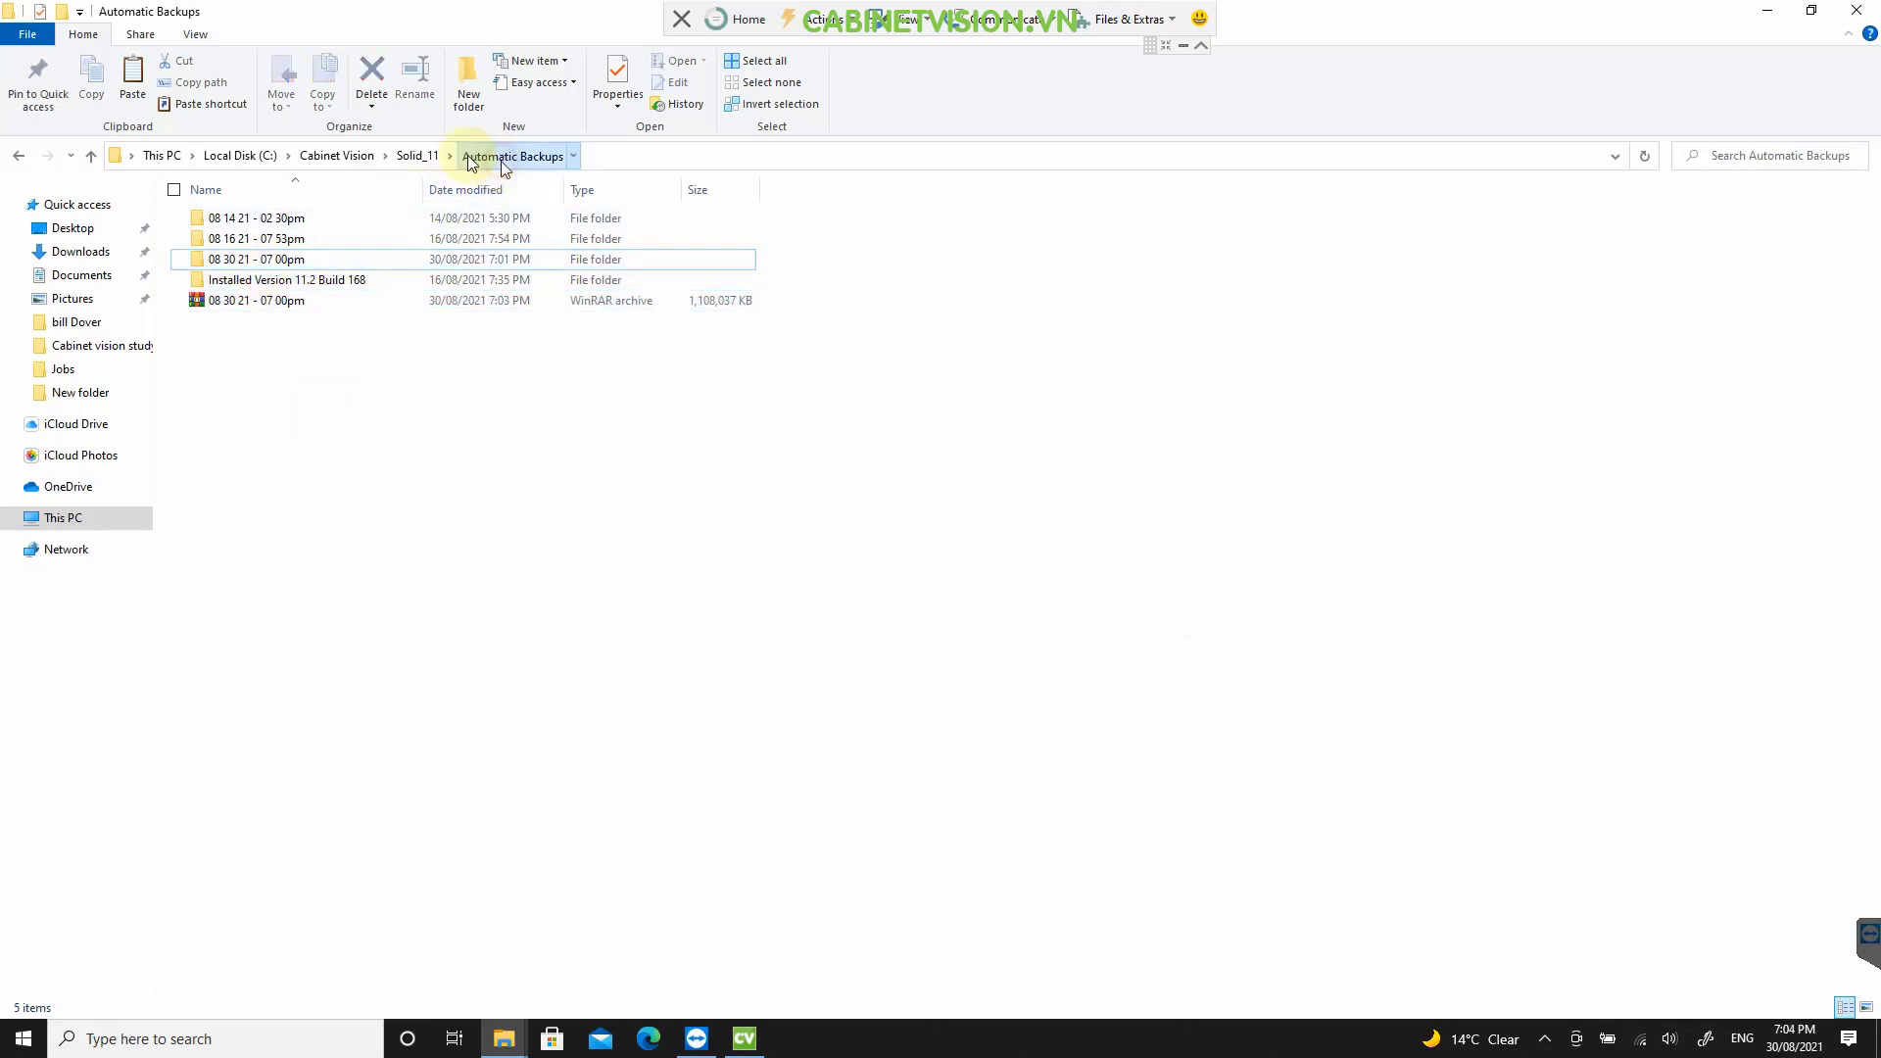
left_click(419, 154)
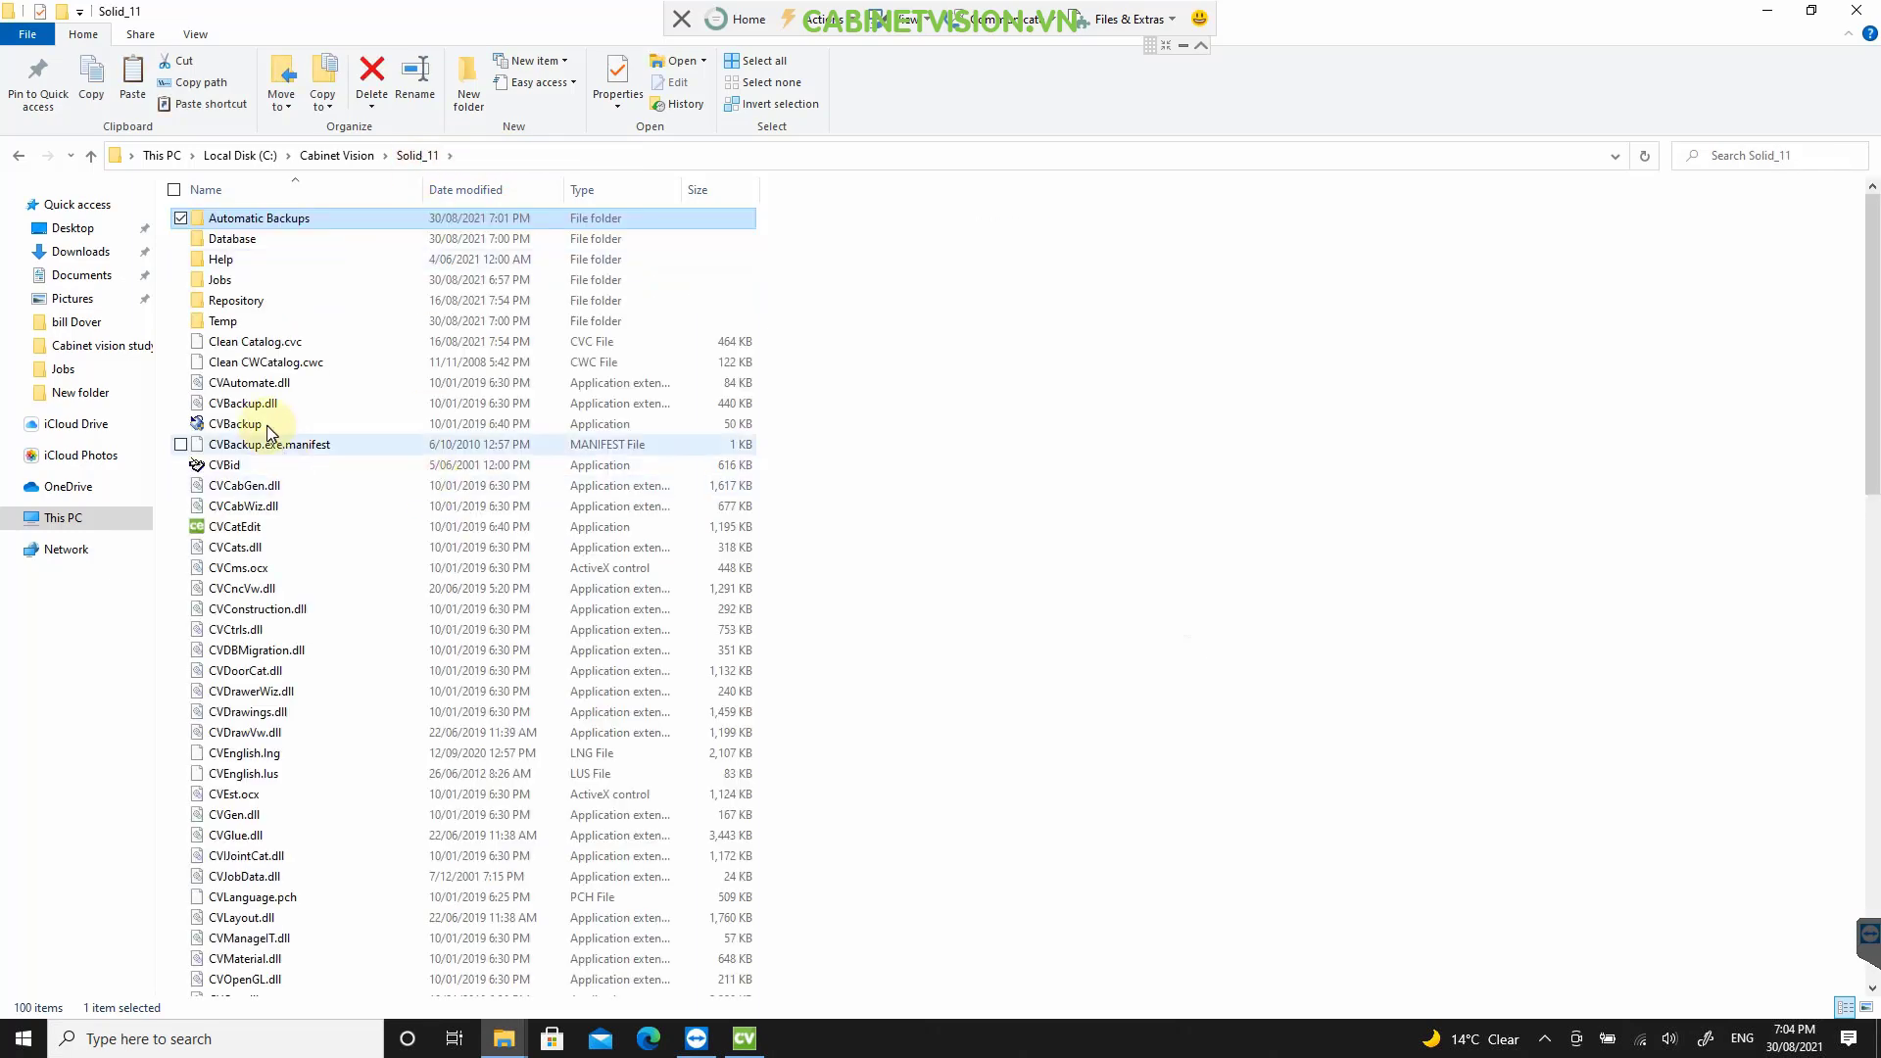
scroll(284, 446, "down", 6)
scroll(267, 431, "down", 2)
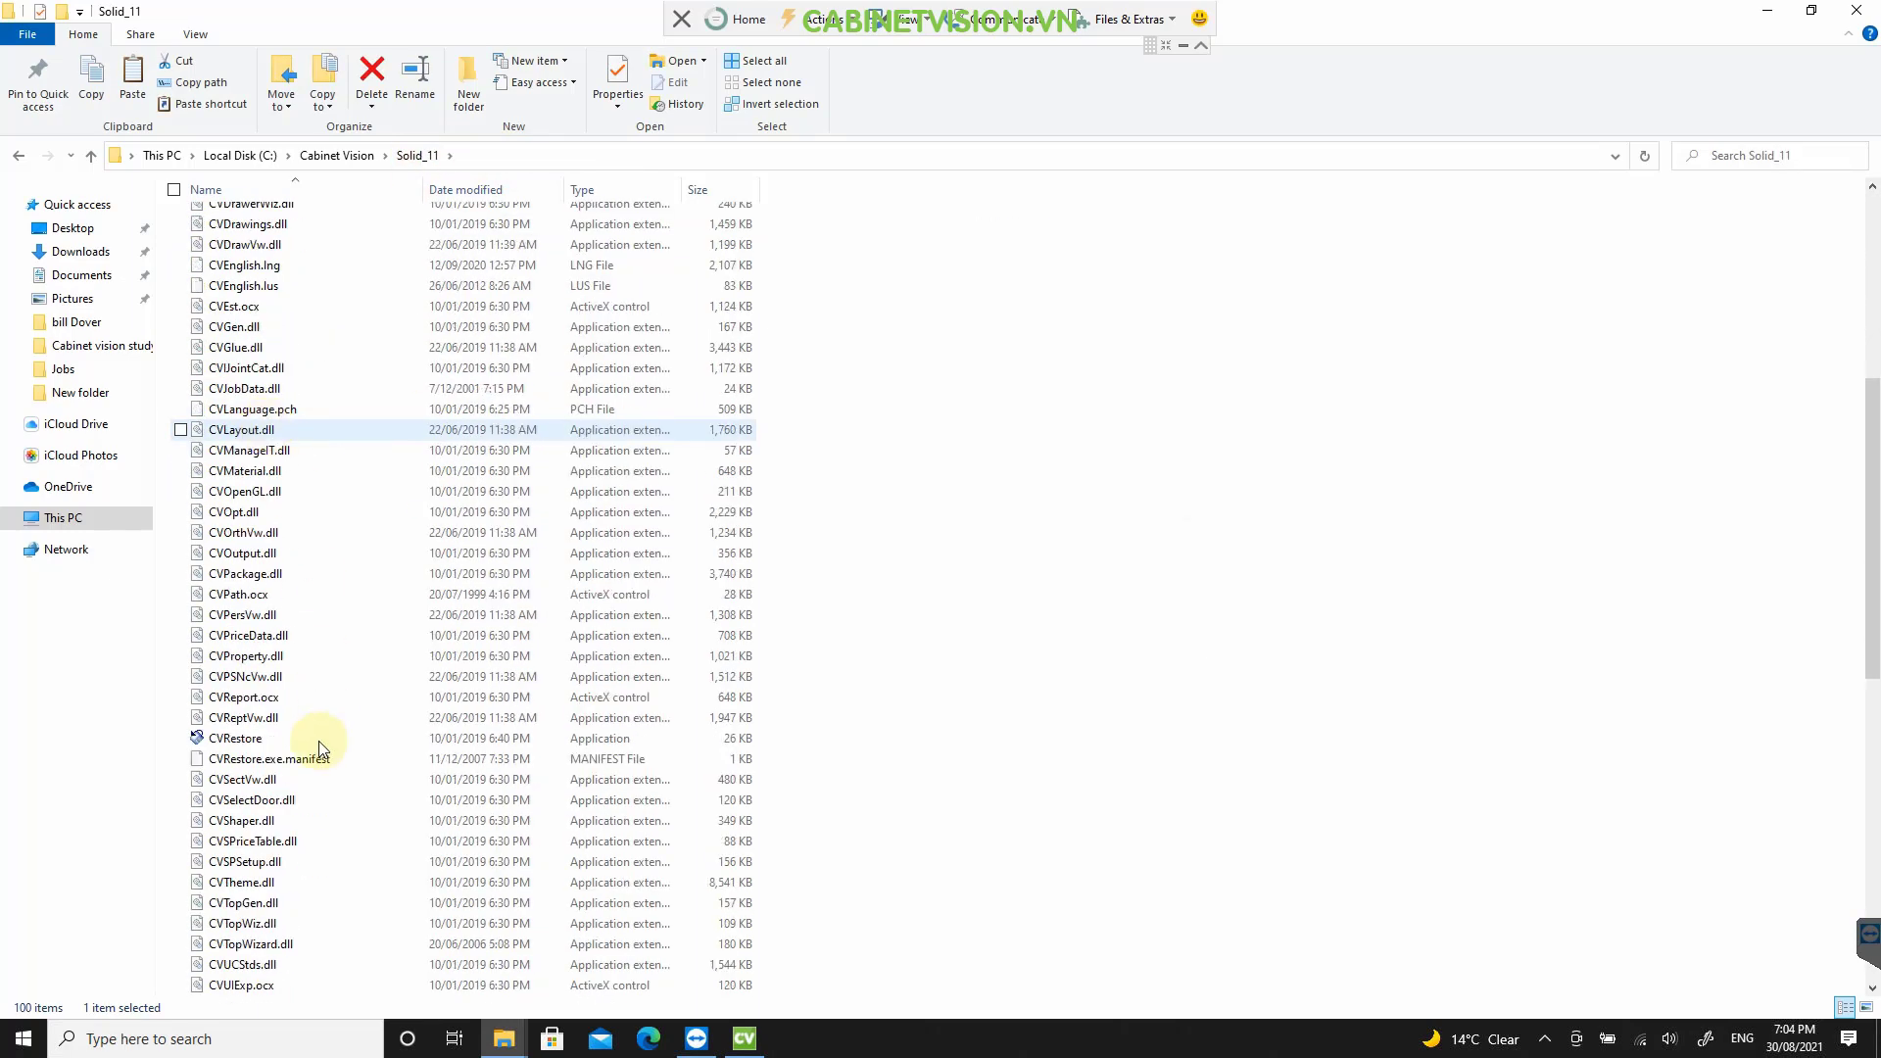
left_click(261, 741)
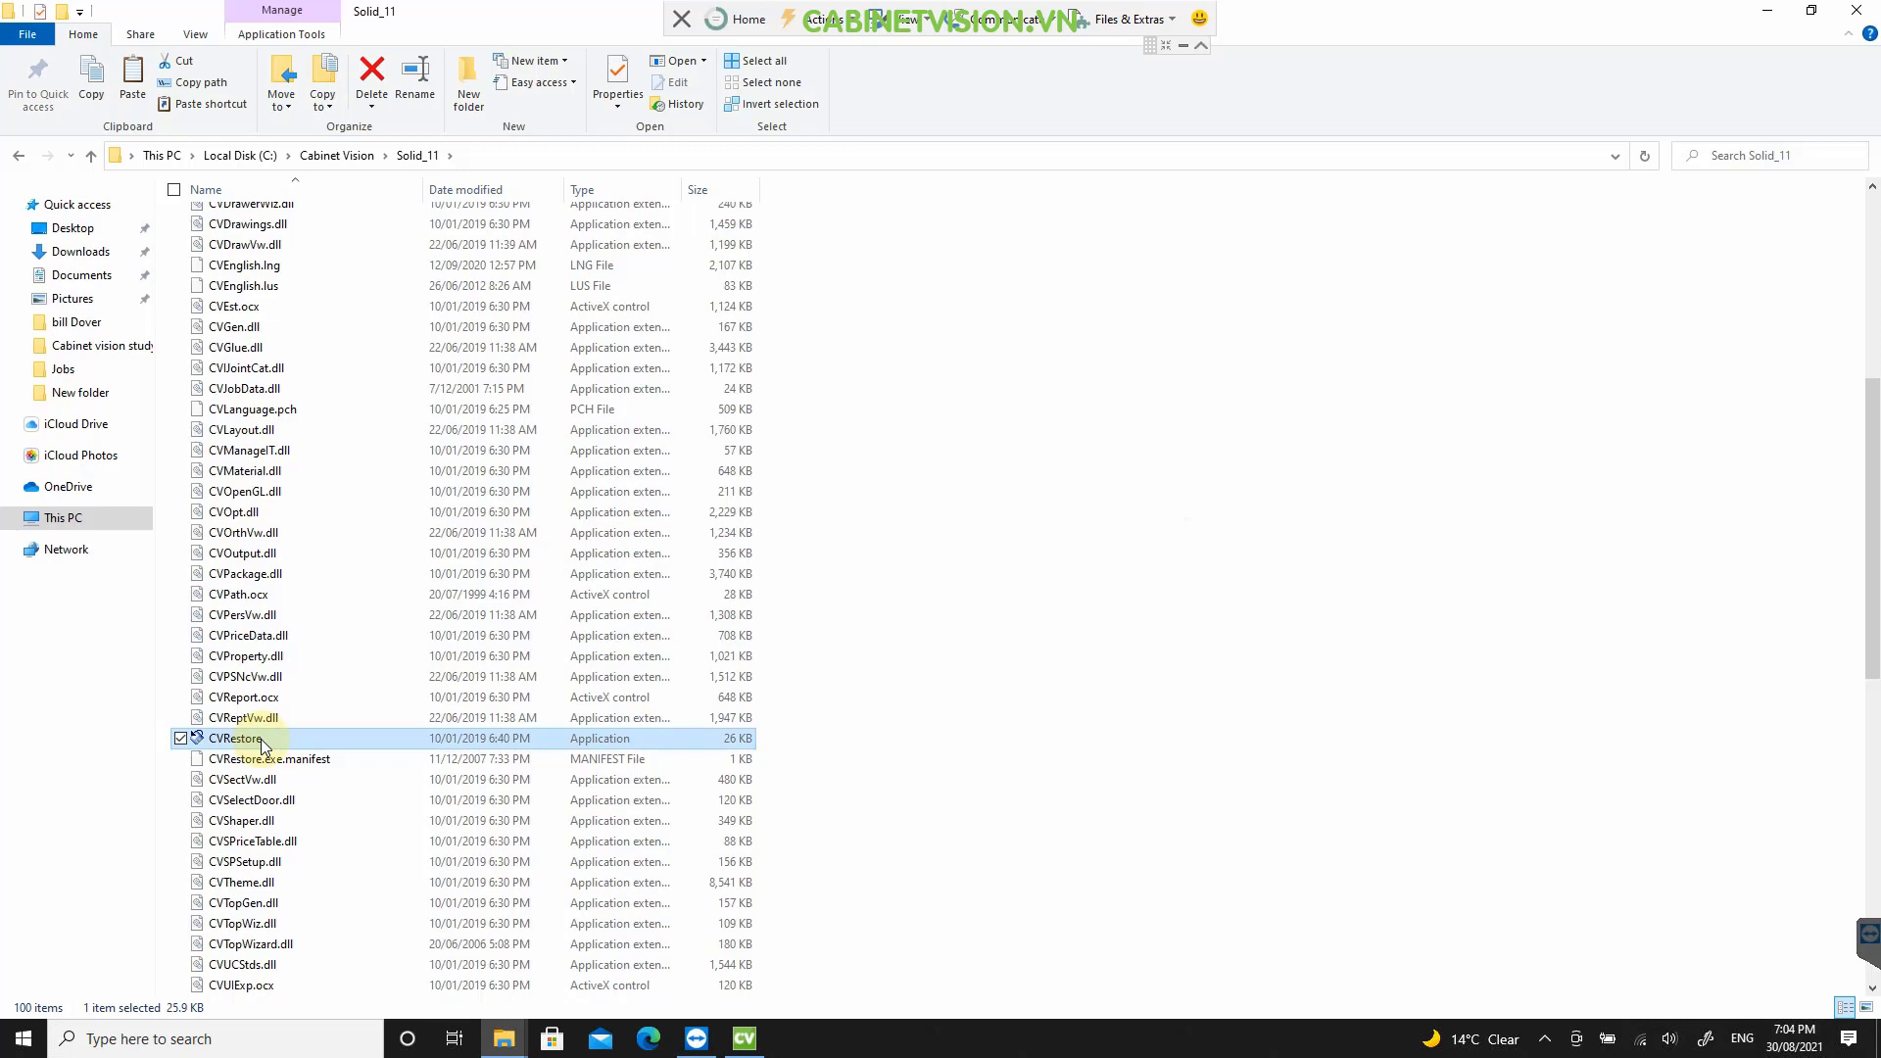
double_click(261, 742)
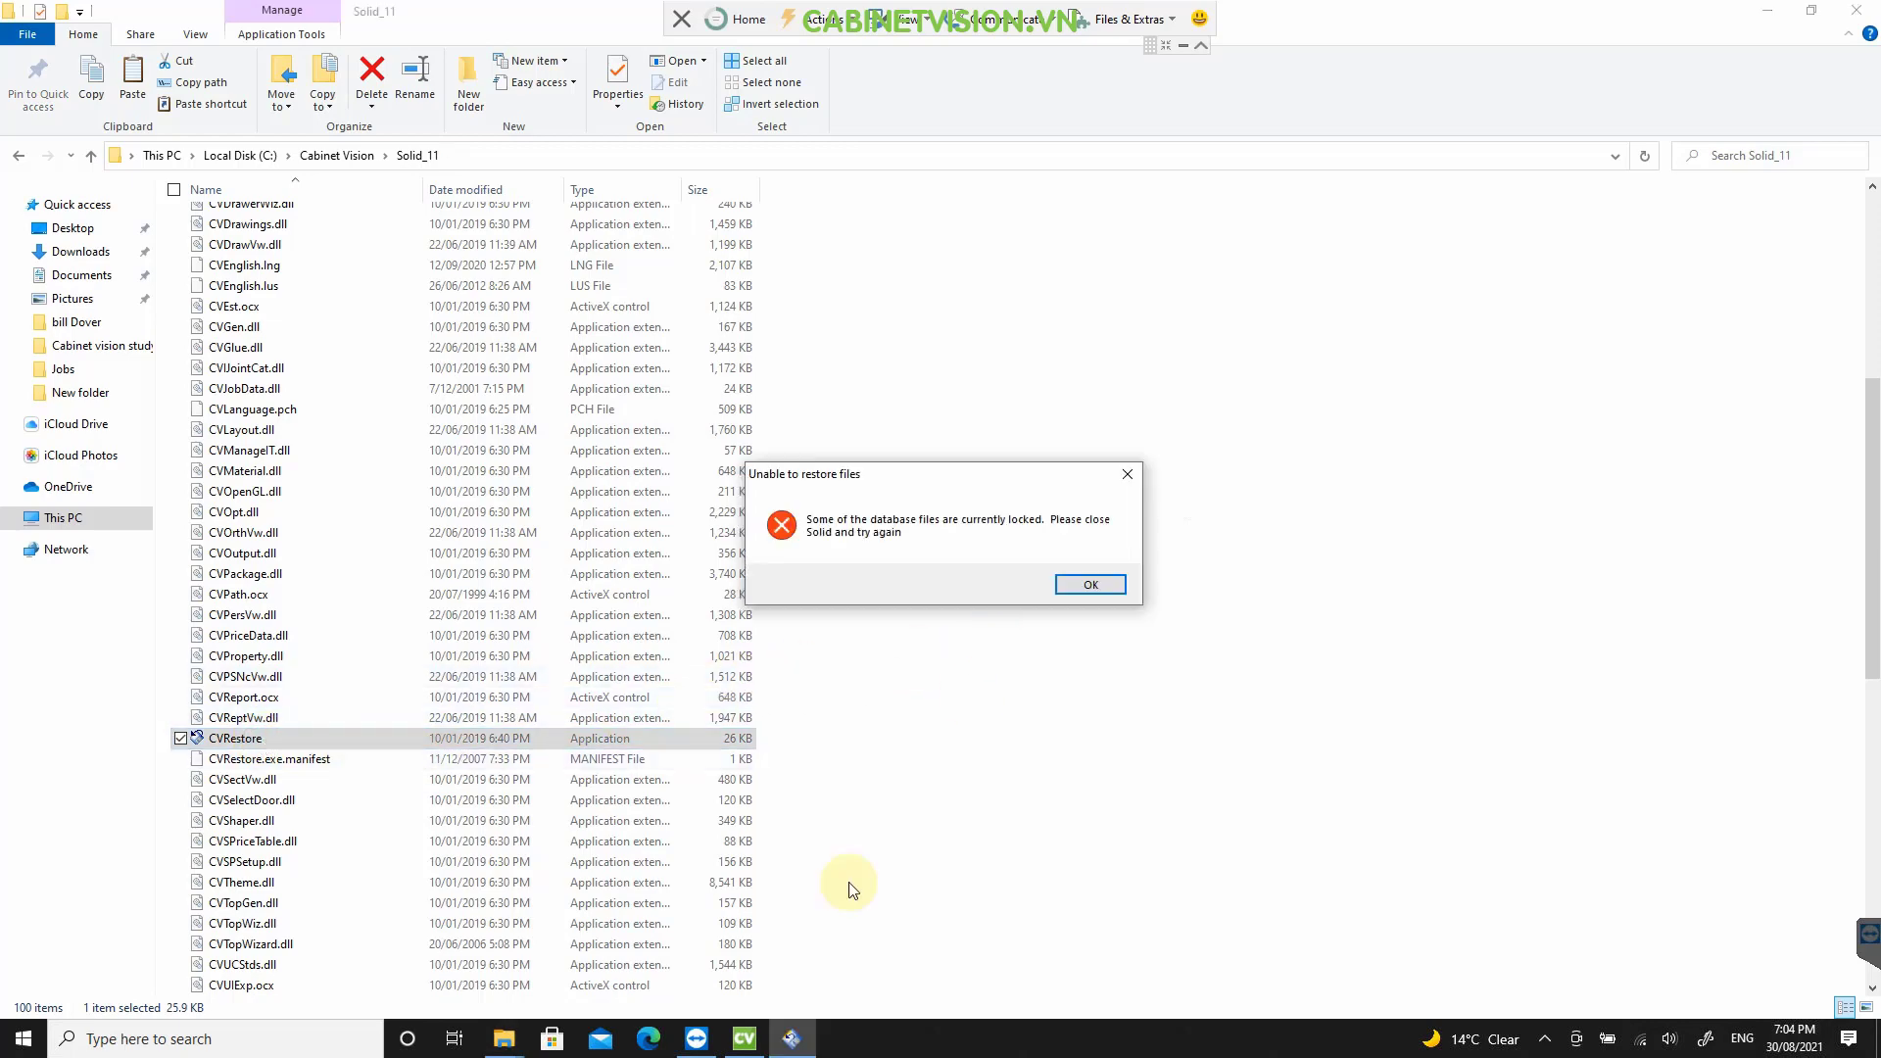
left_click(746, 1039)
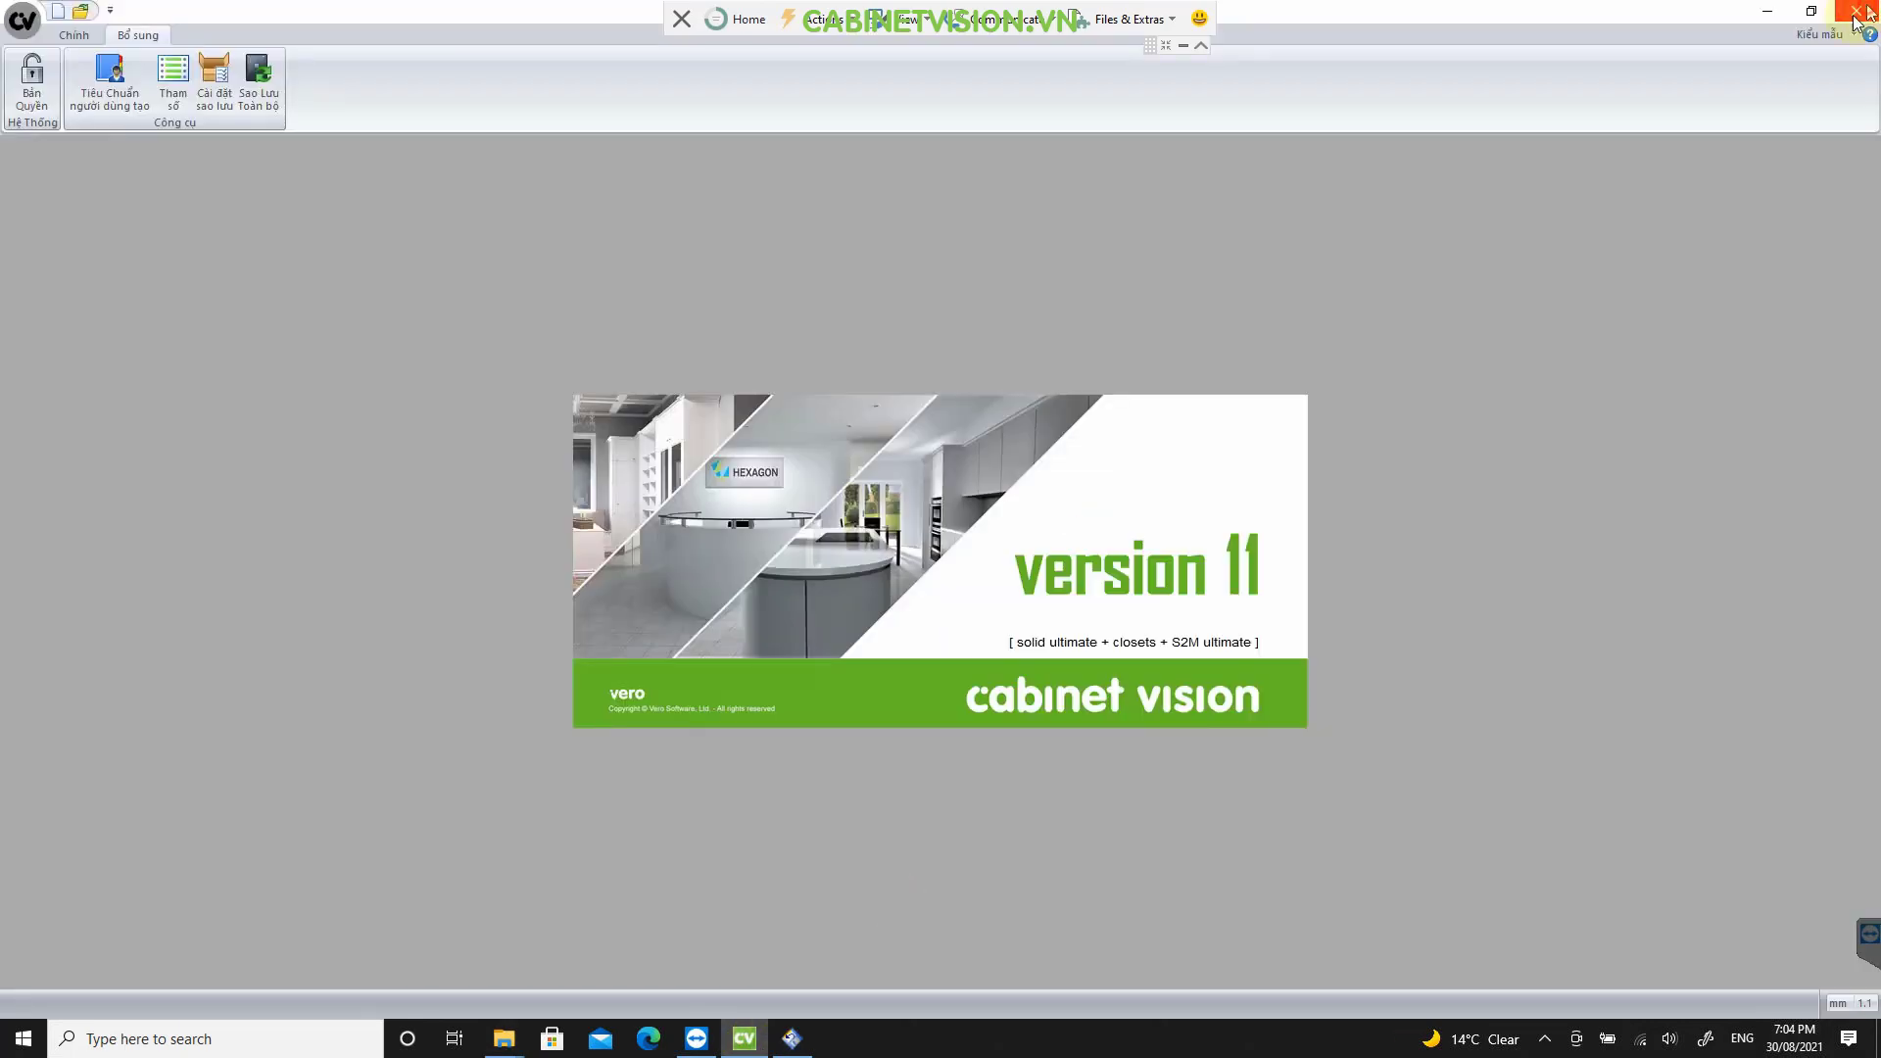
left_click(1866, 9)
left_click(1090, 585)
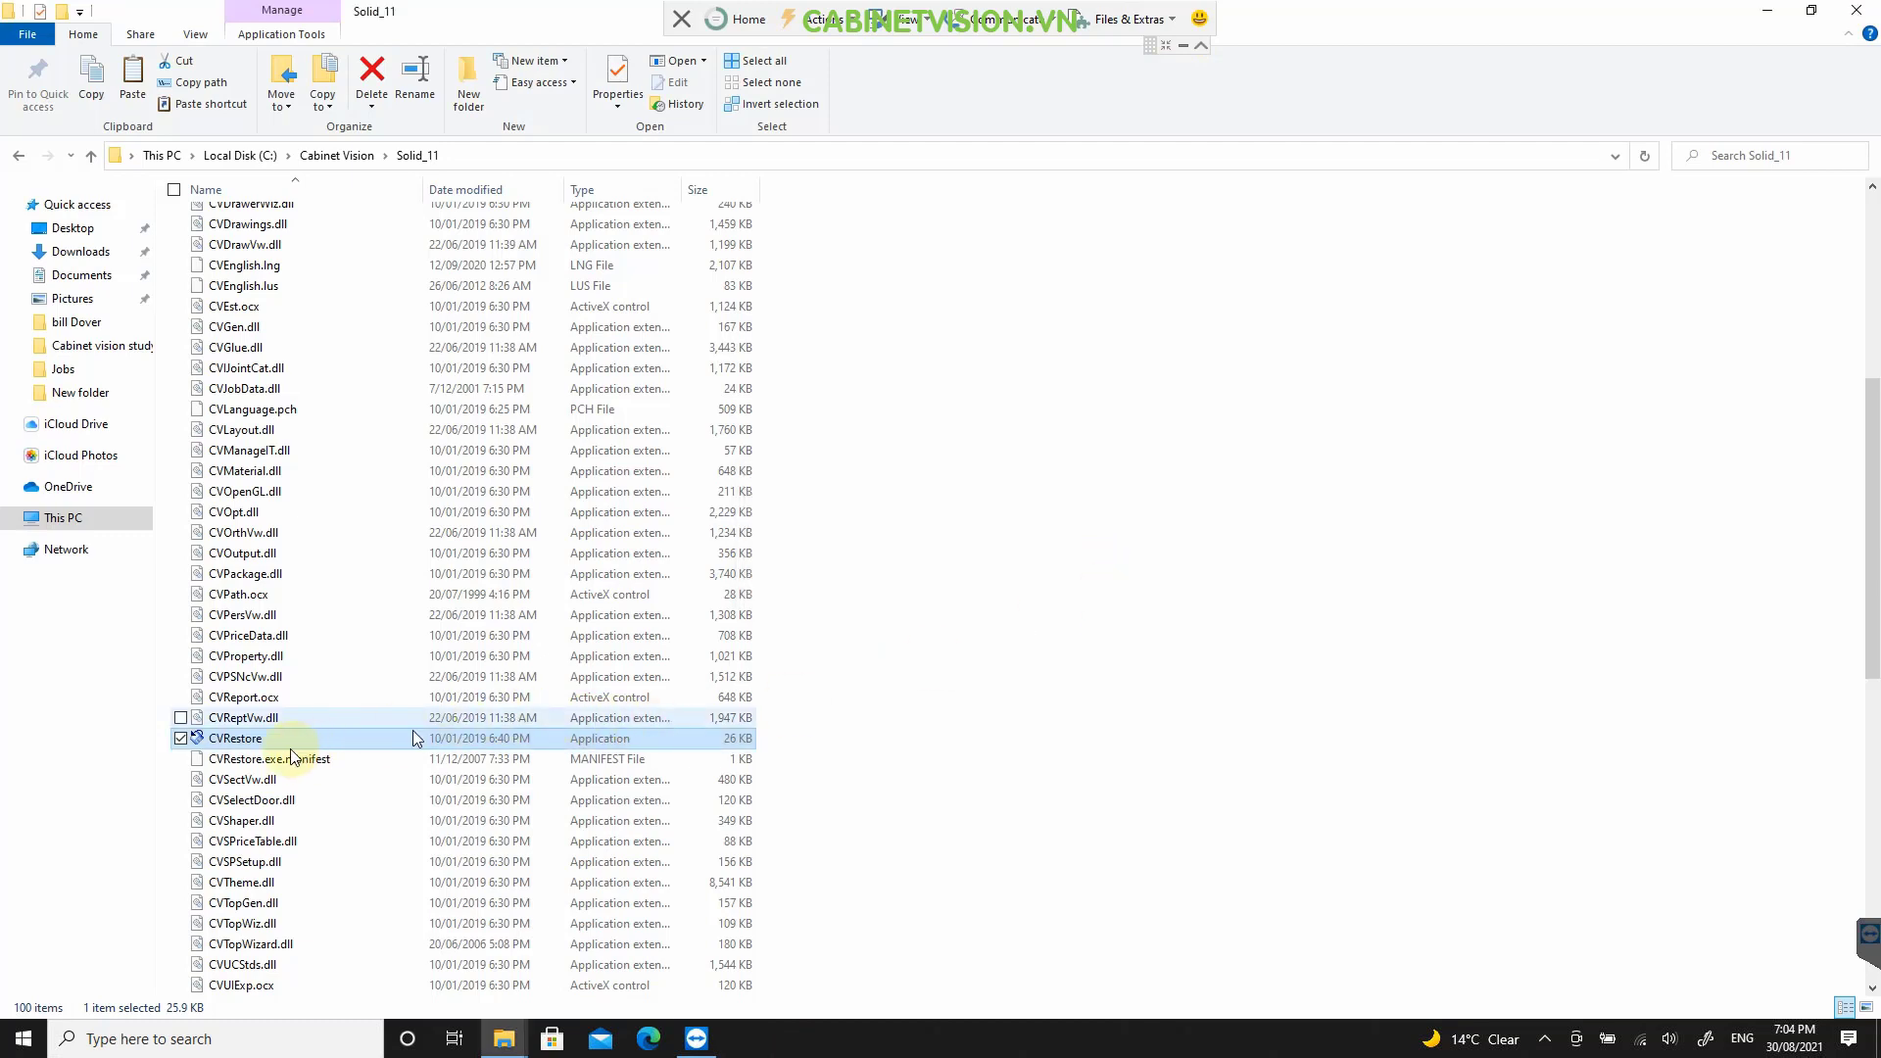
Relaunch CVRestore, review the 08 30 21 - 07 00pm backup's files, then cancel without restoring.
double_click(261, 739)
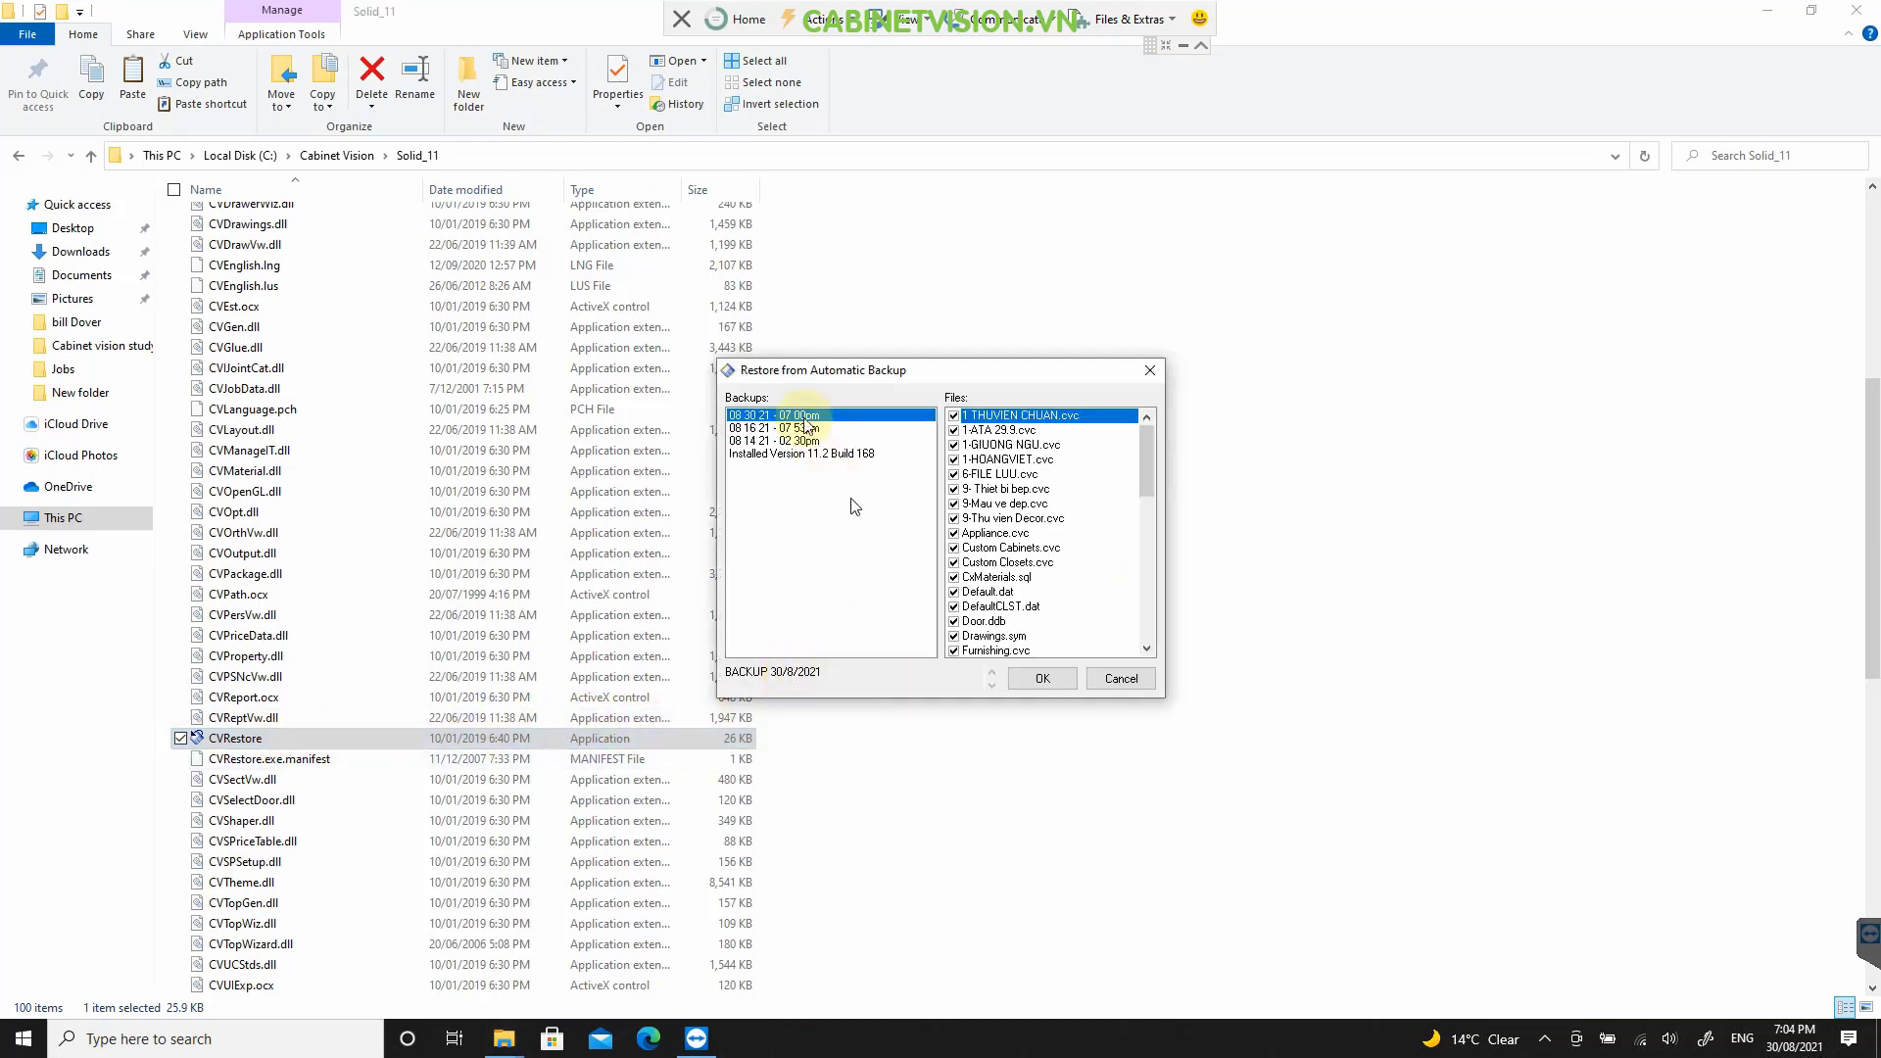
left_click(808, 429)
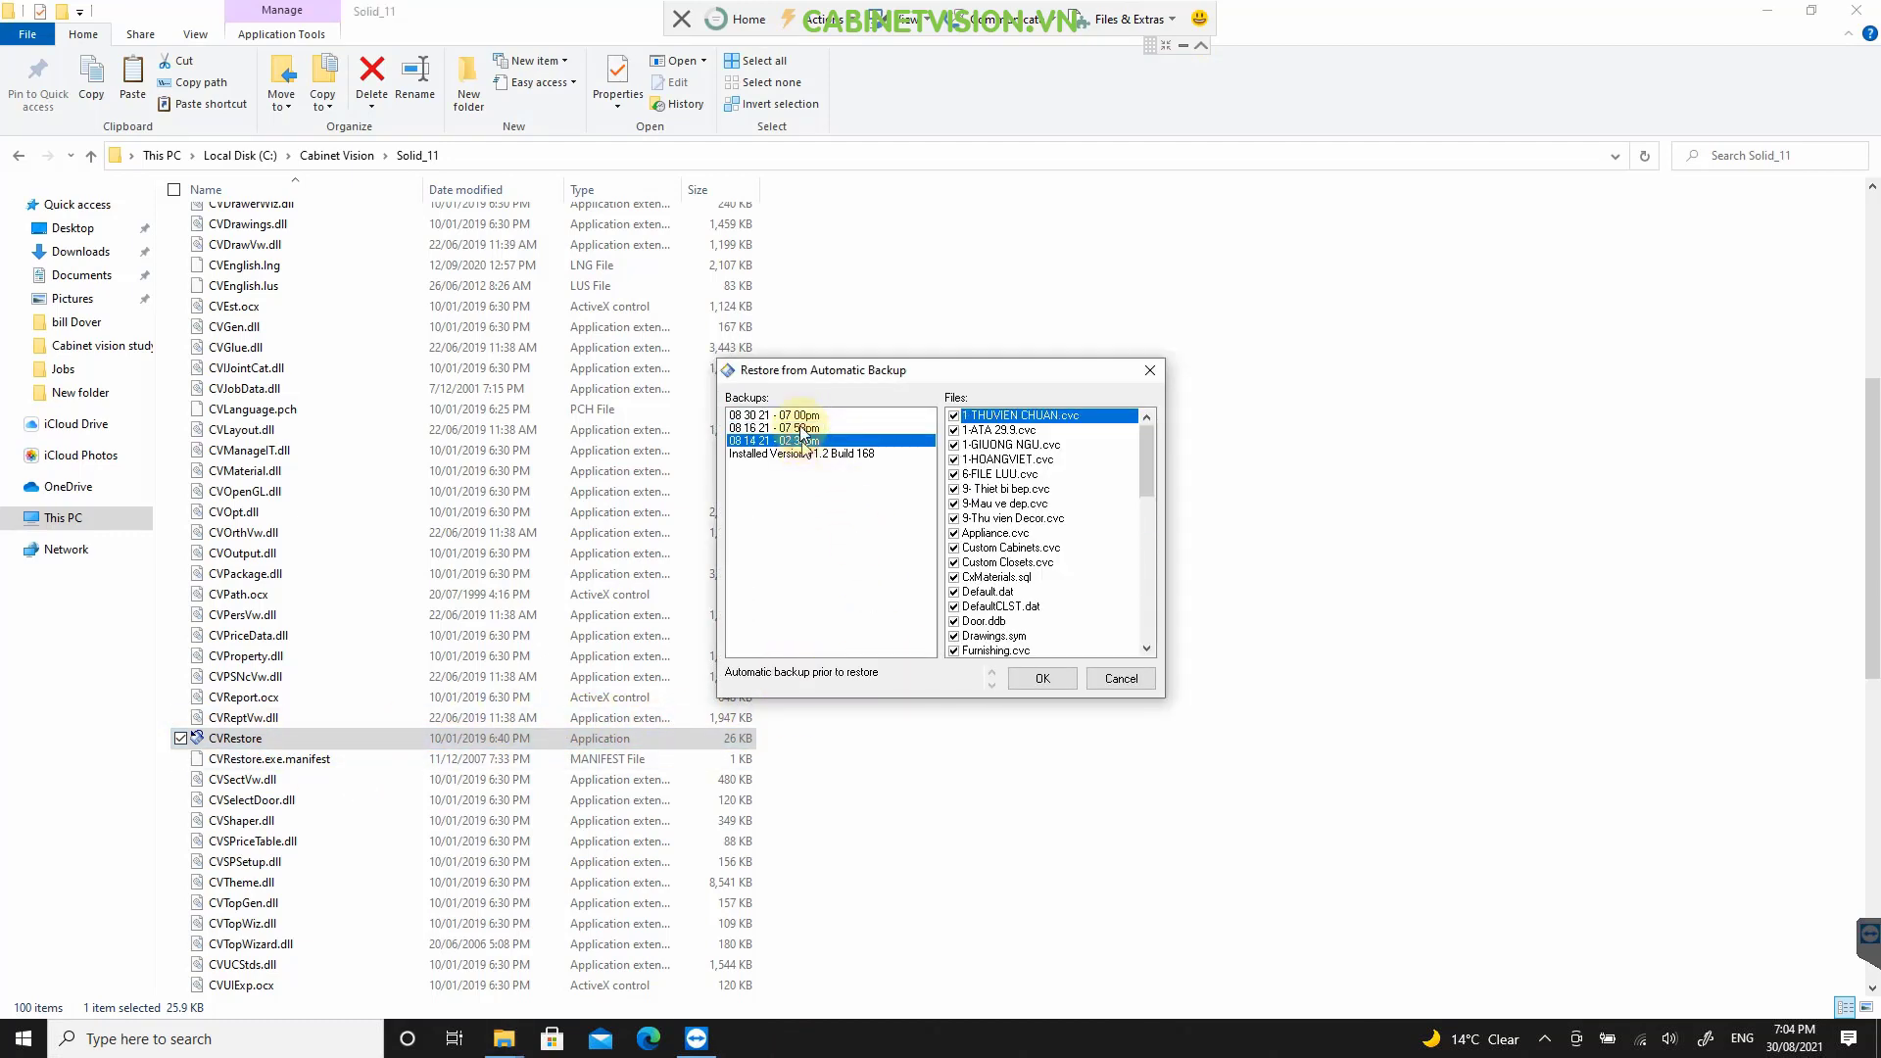
left_click(802, 417)
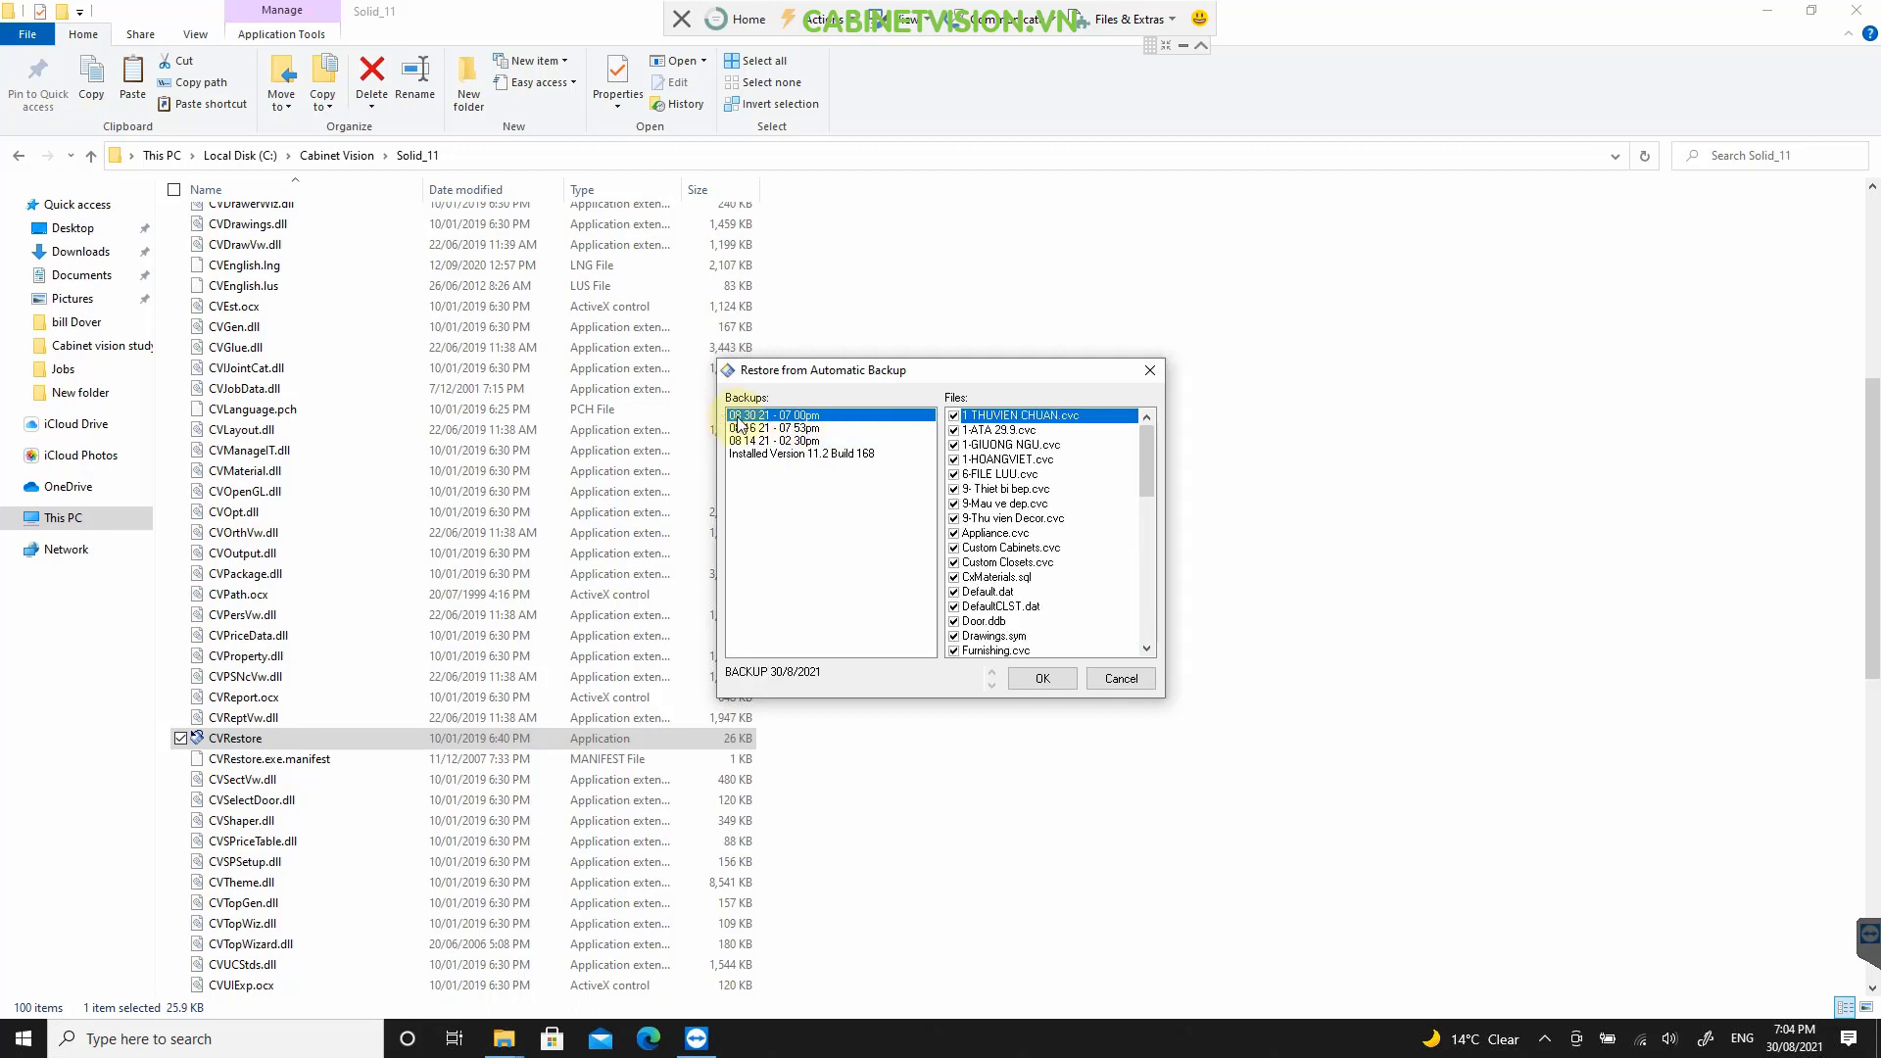
scroll(1034, 490, "down", 15)
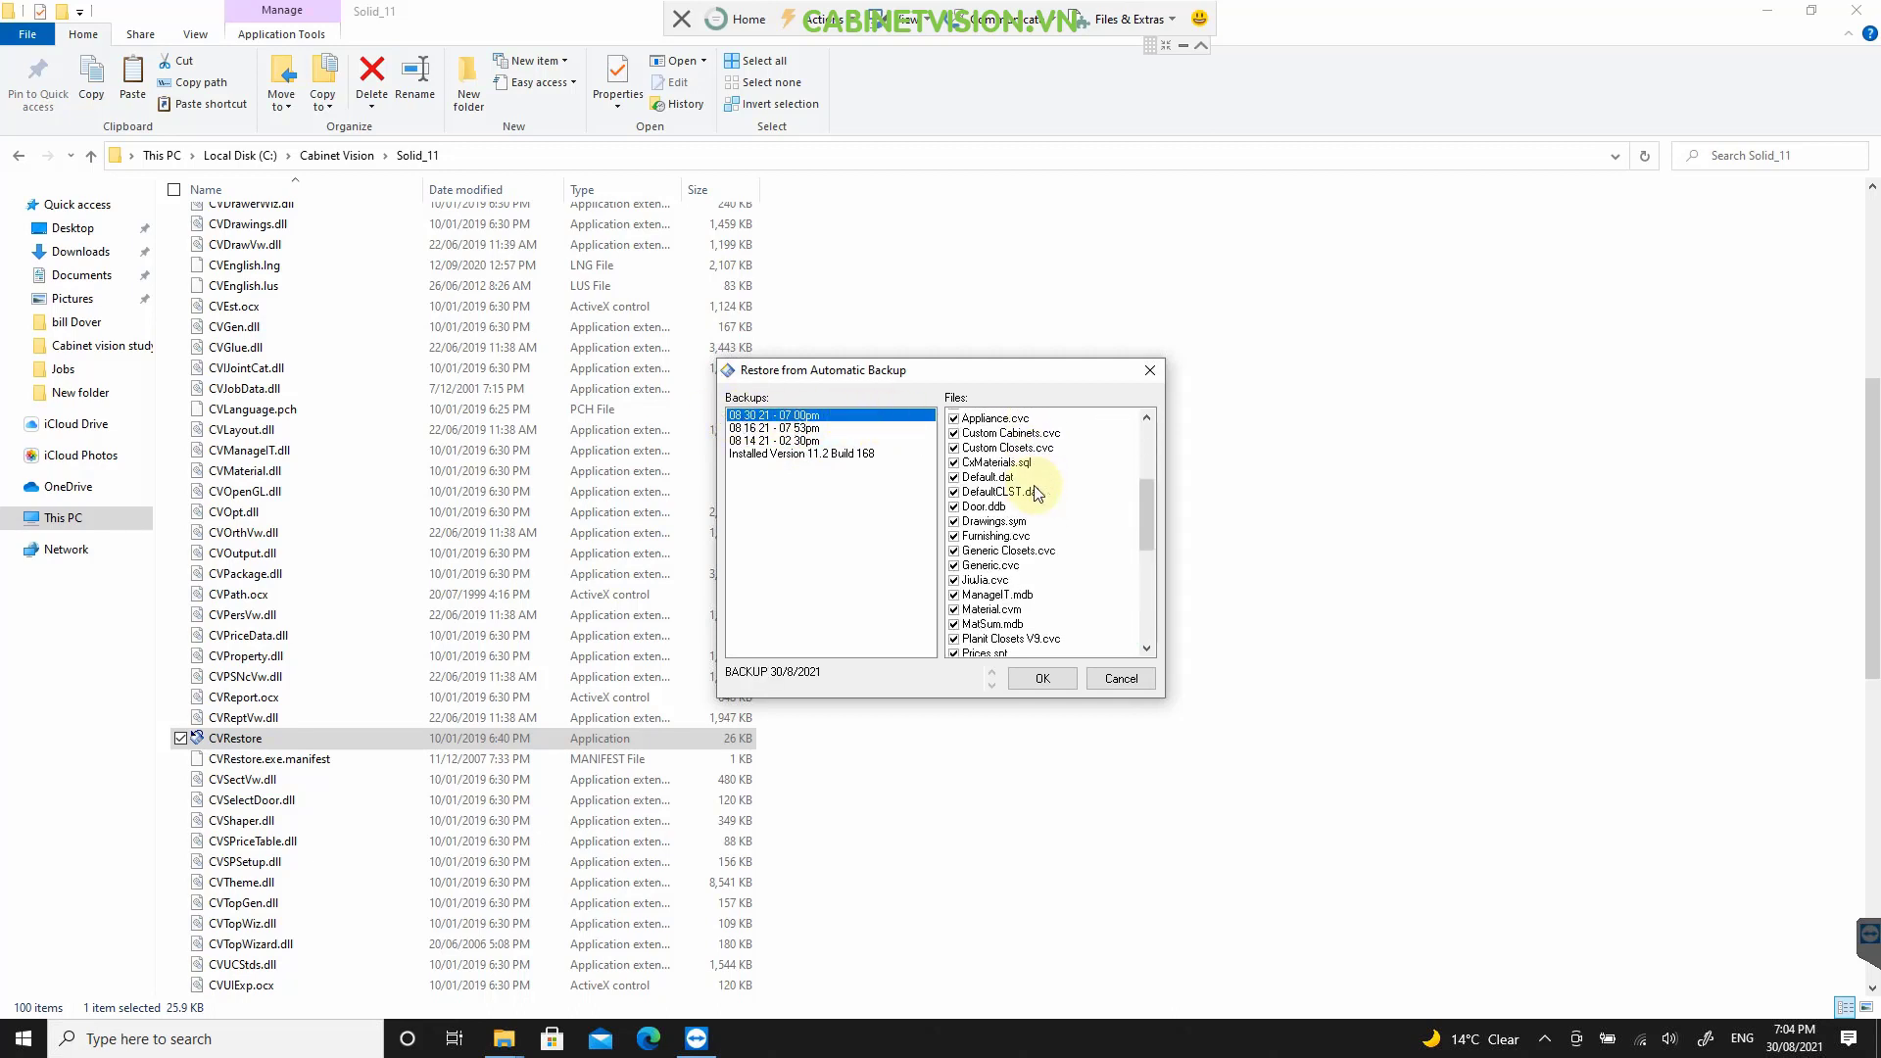
scroll(1036, 490, "up", 15)
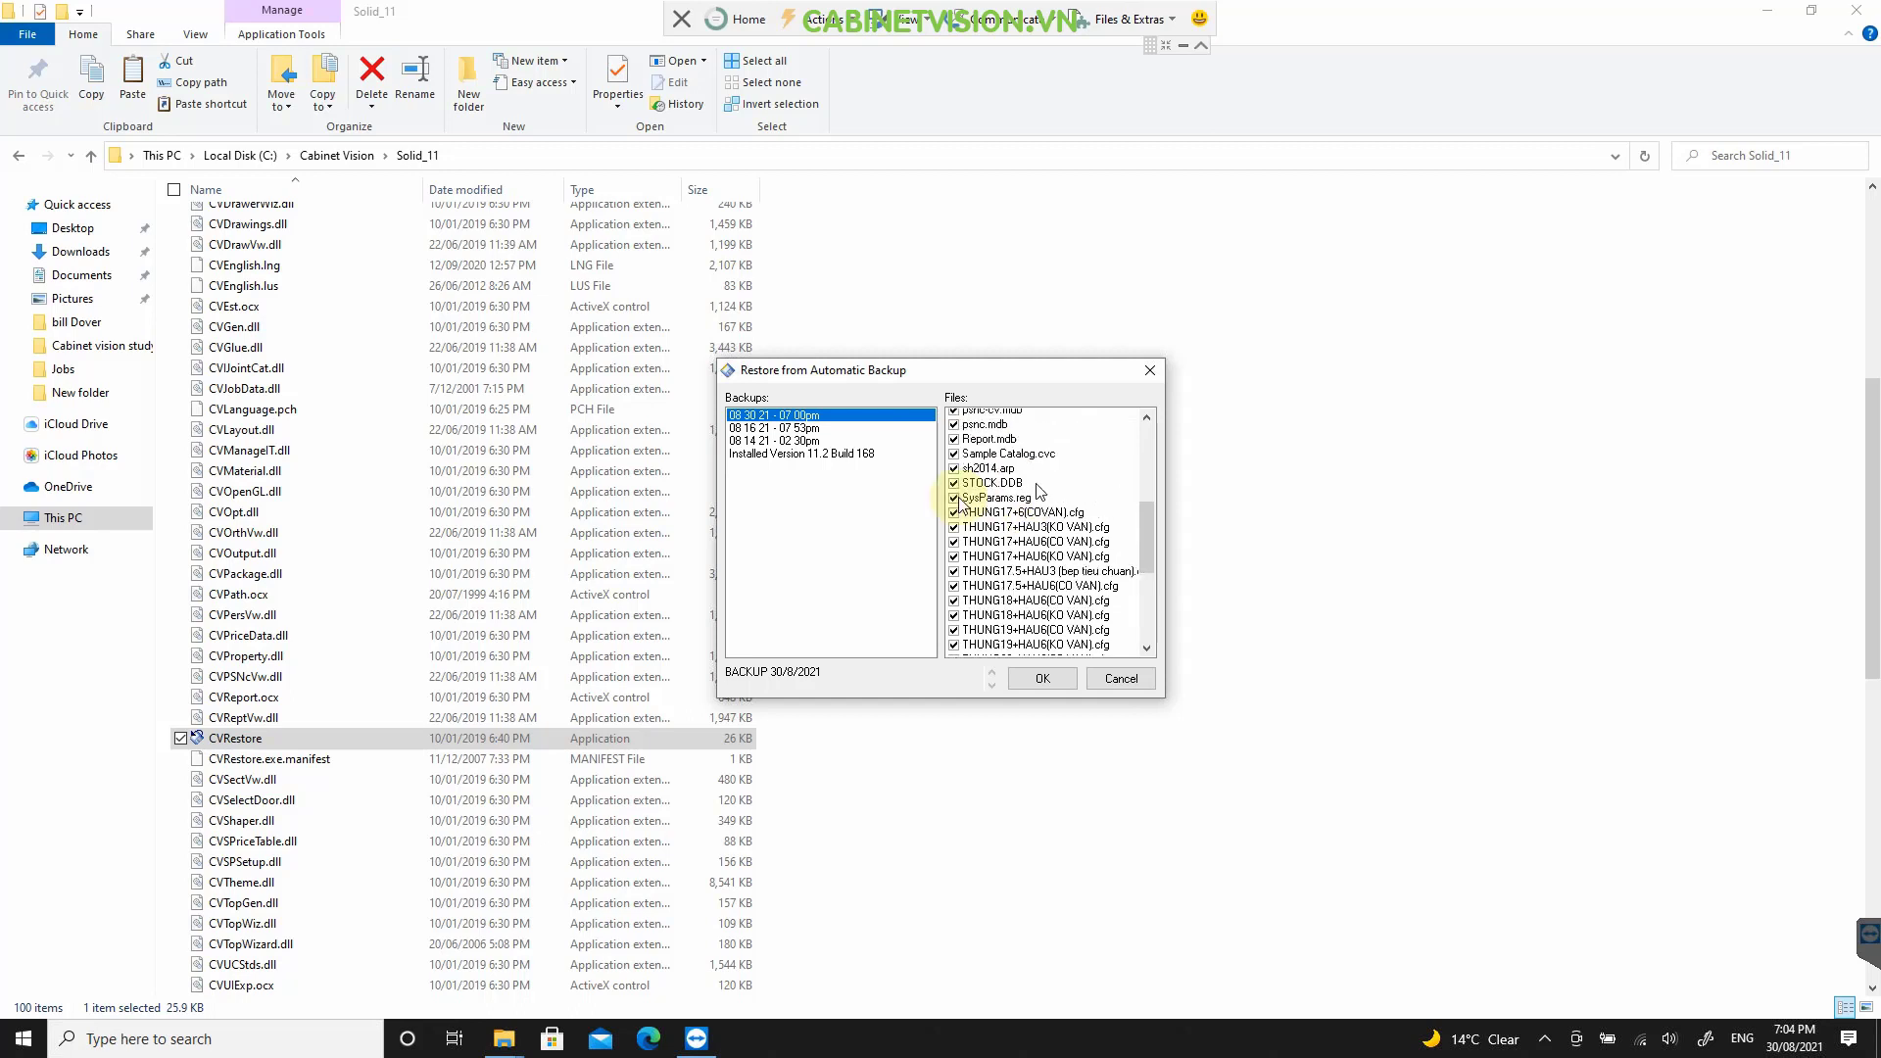
scroll(1006, 492, "down", 13)
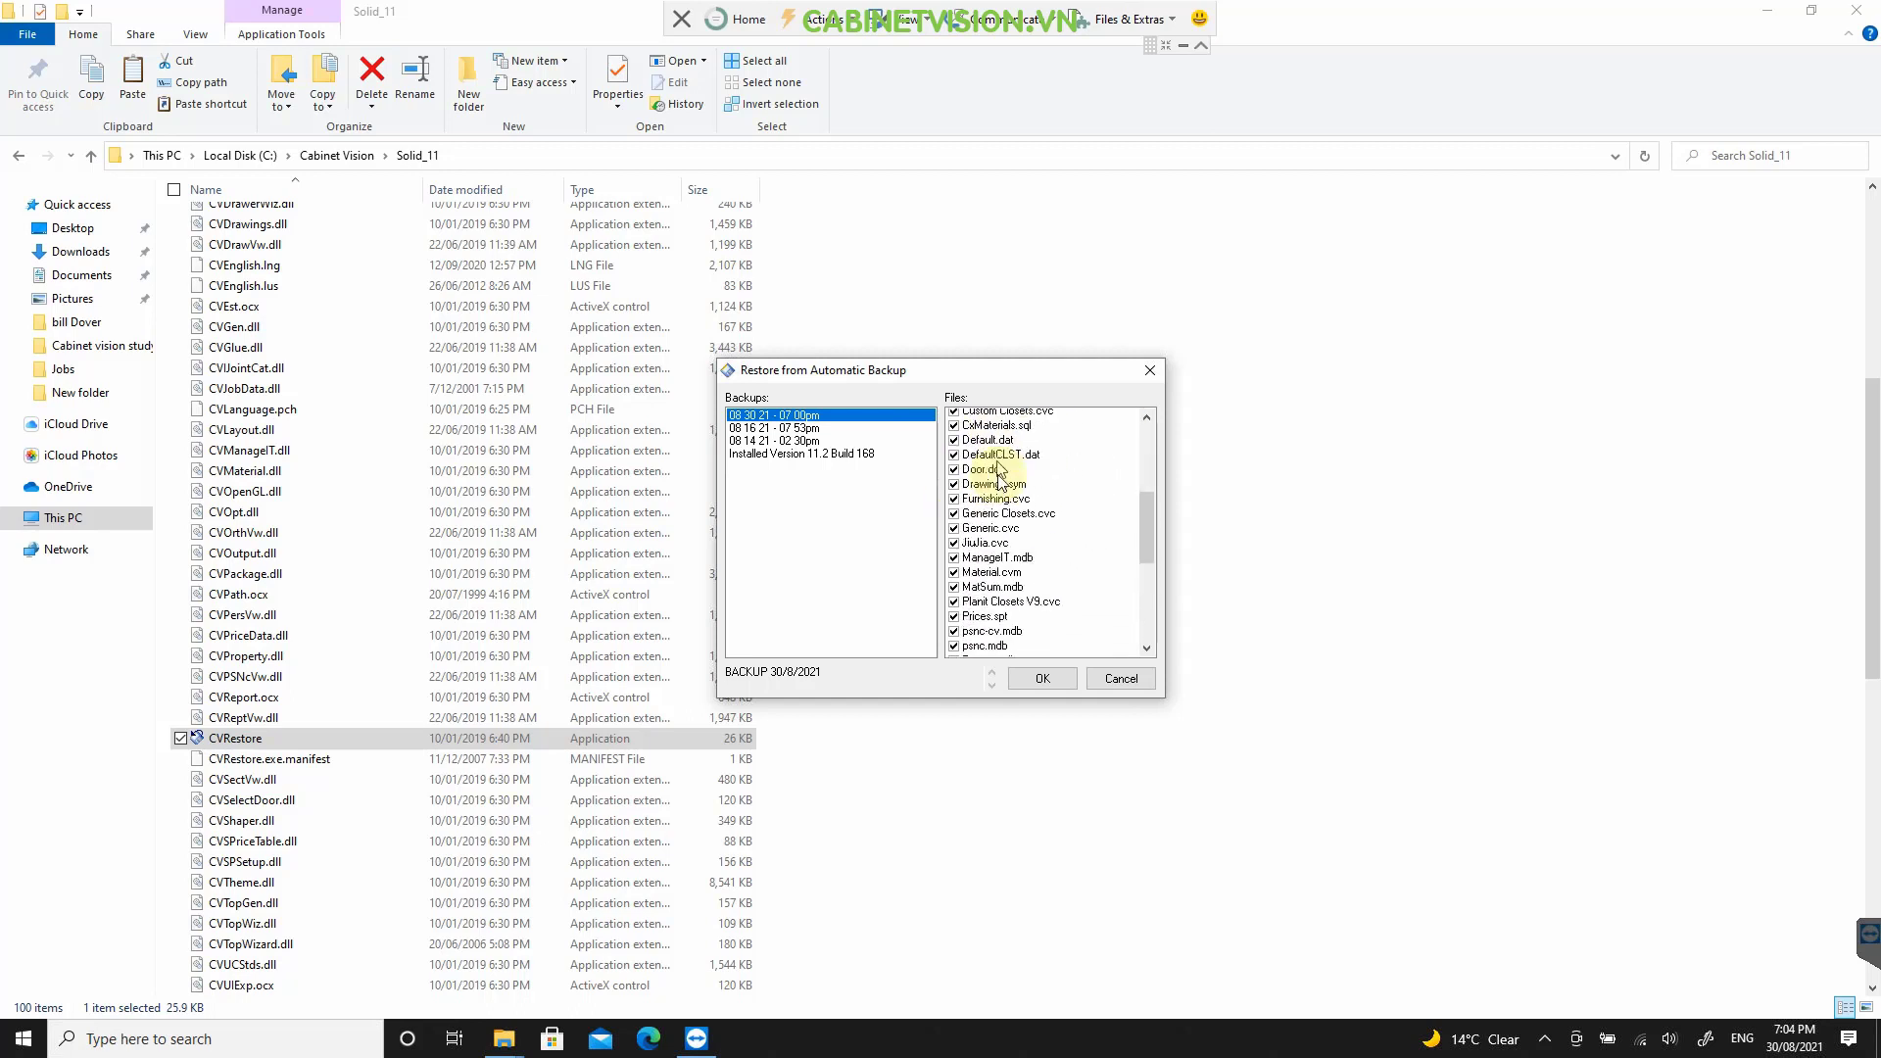
scroll(983, 635, "down", 1)
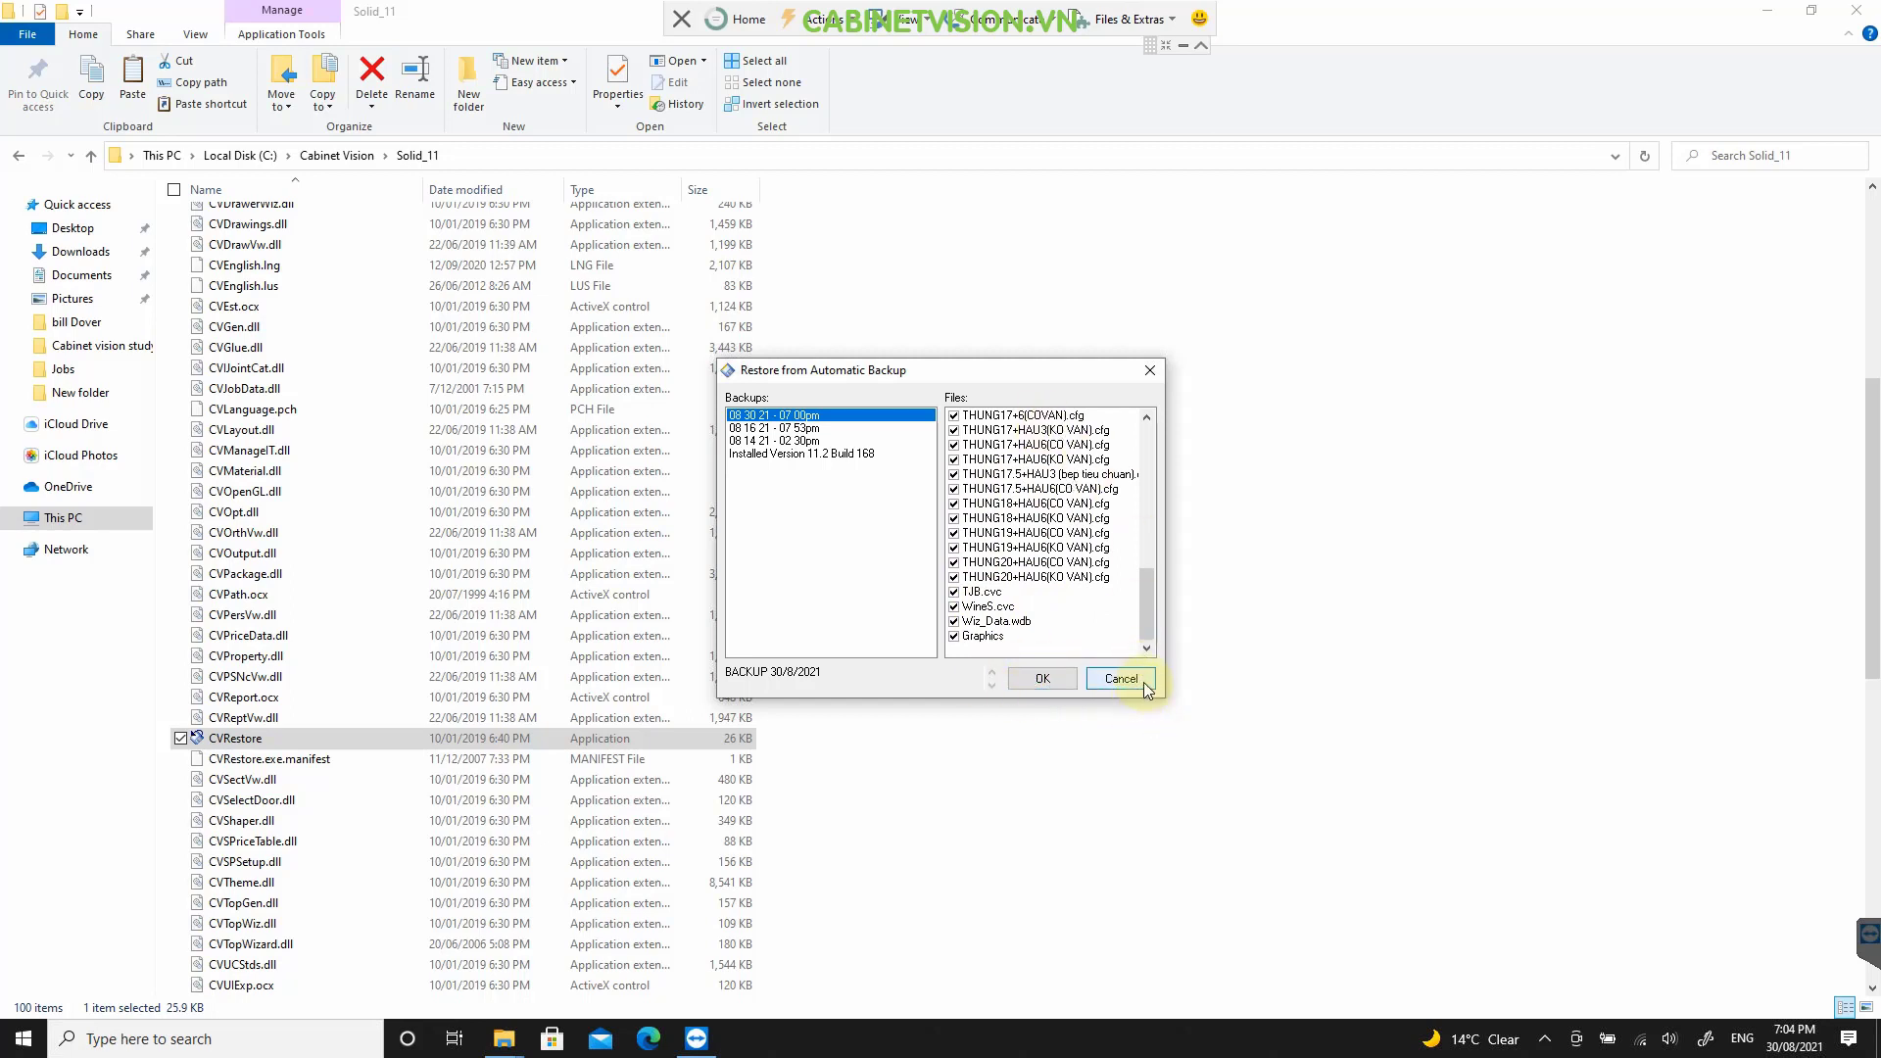
left_click(1121, 679)
left_click(1038, 658)
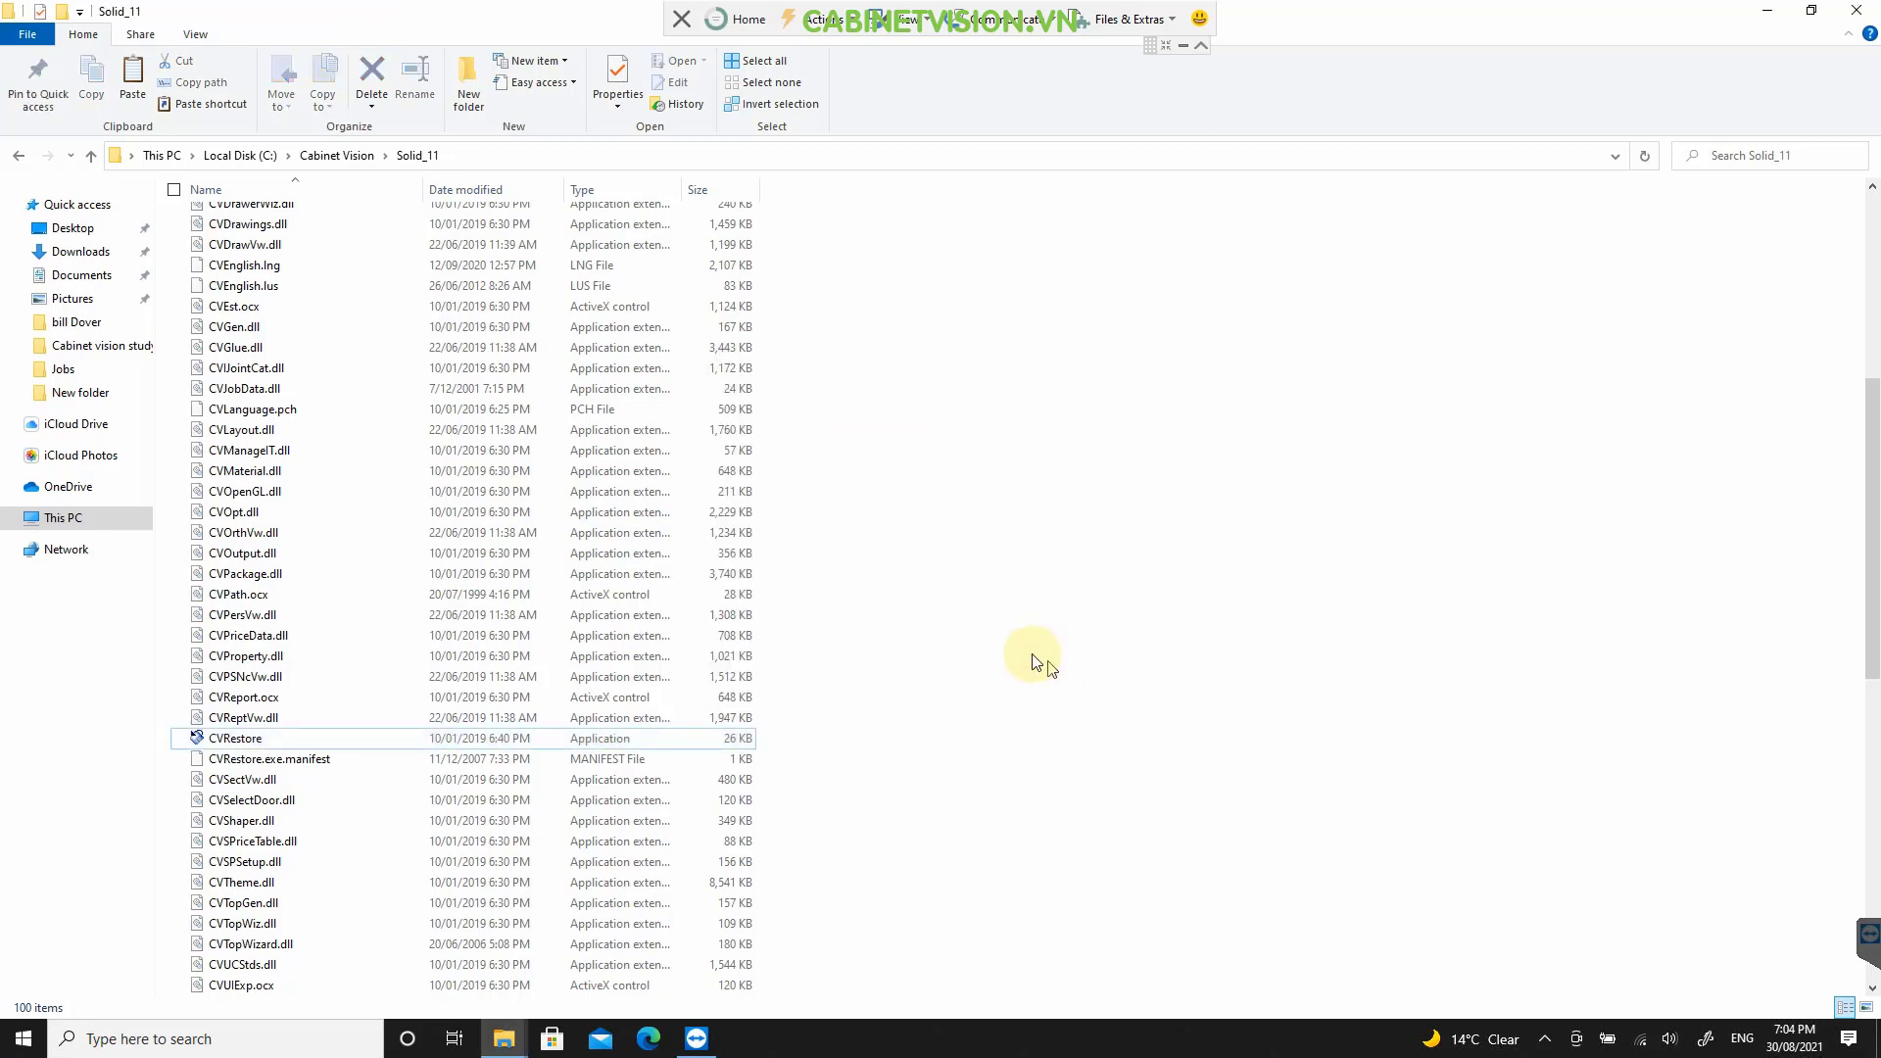
Close the Solid_11 Explorer window and relaunch Cabinet Vision from the Solid 11 desktop shortcut.
left_click(243, 745)
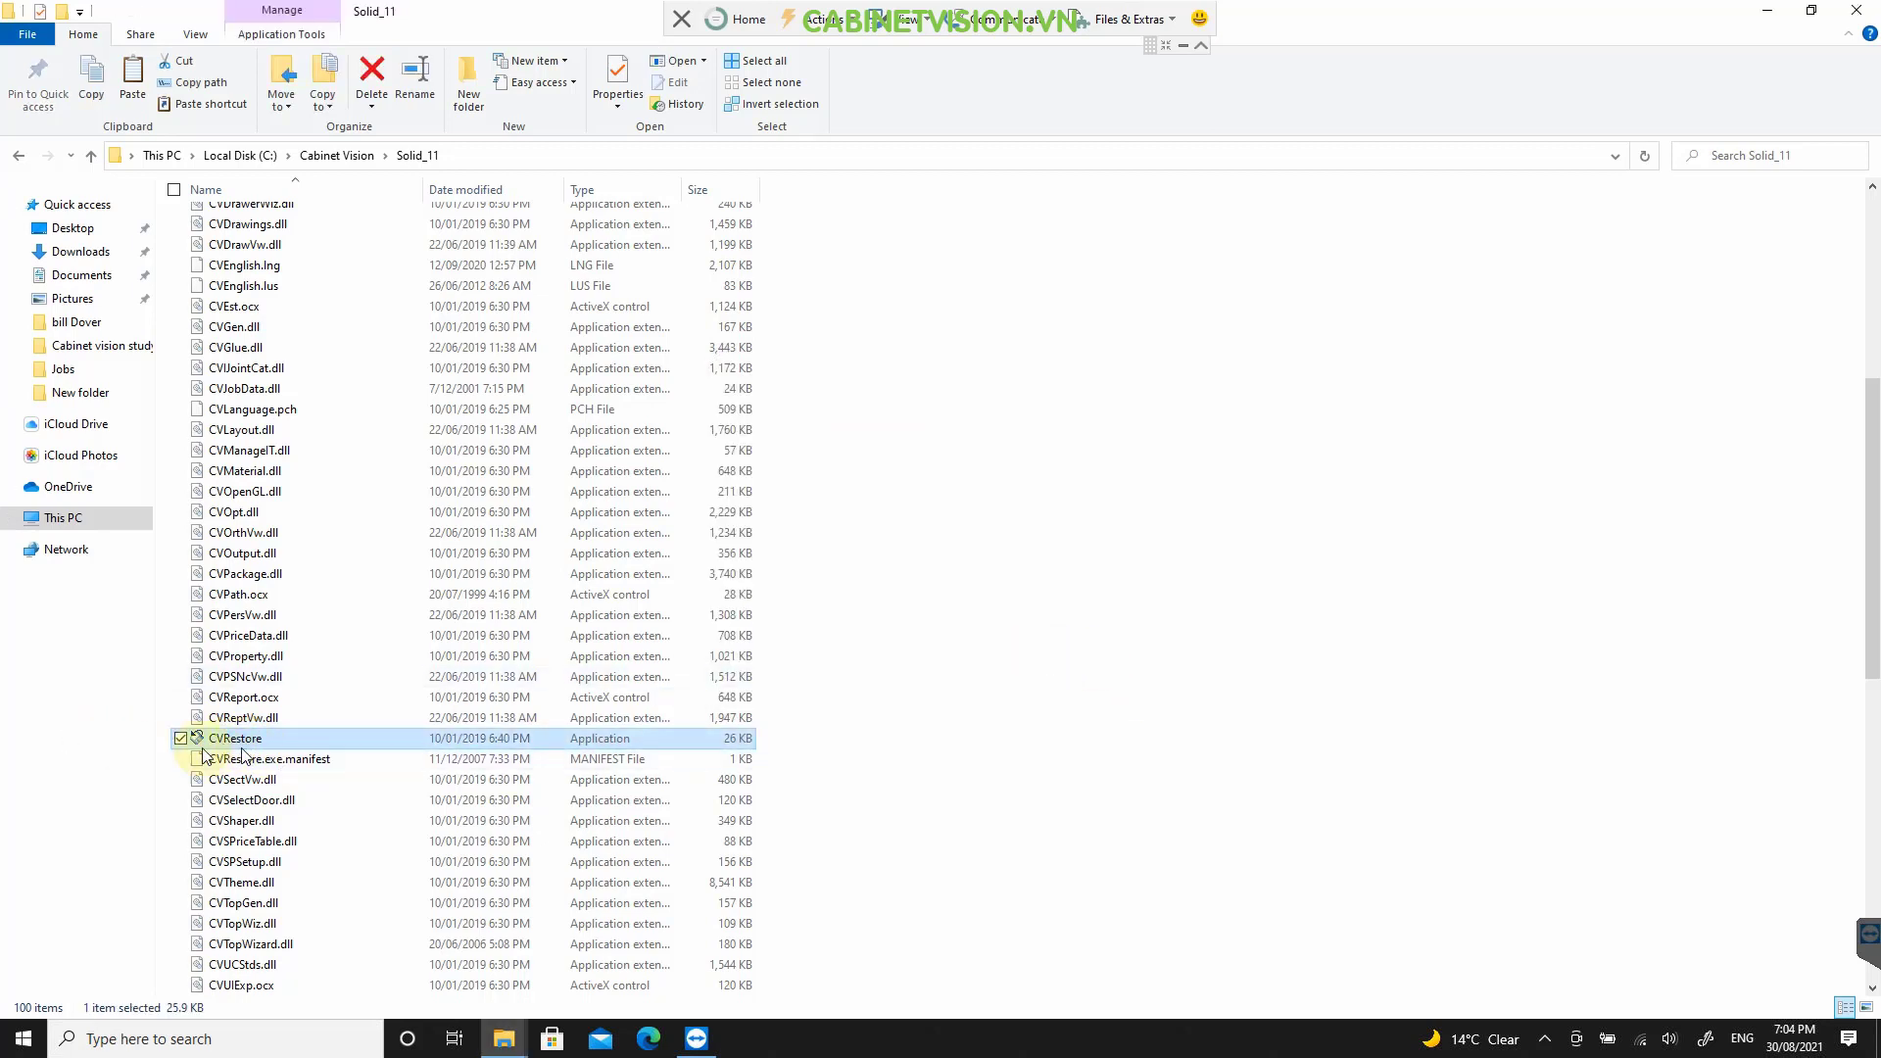
left_click(1073, 790)
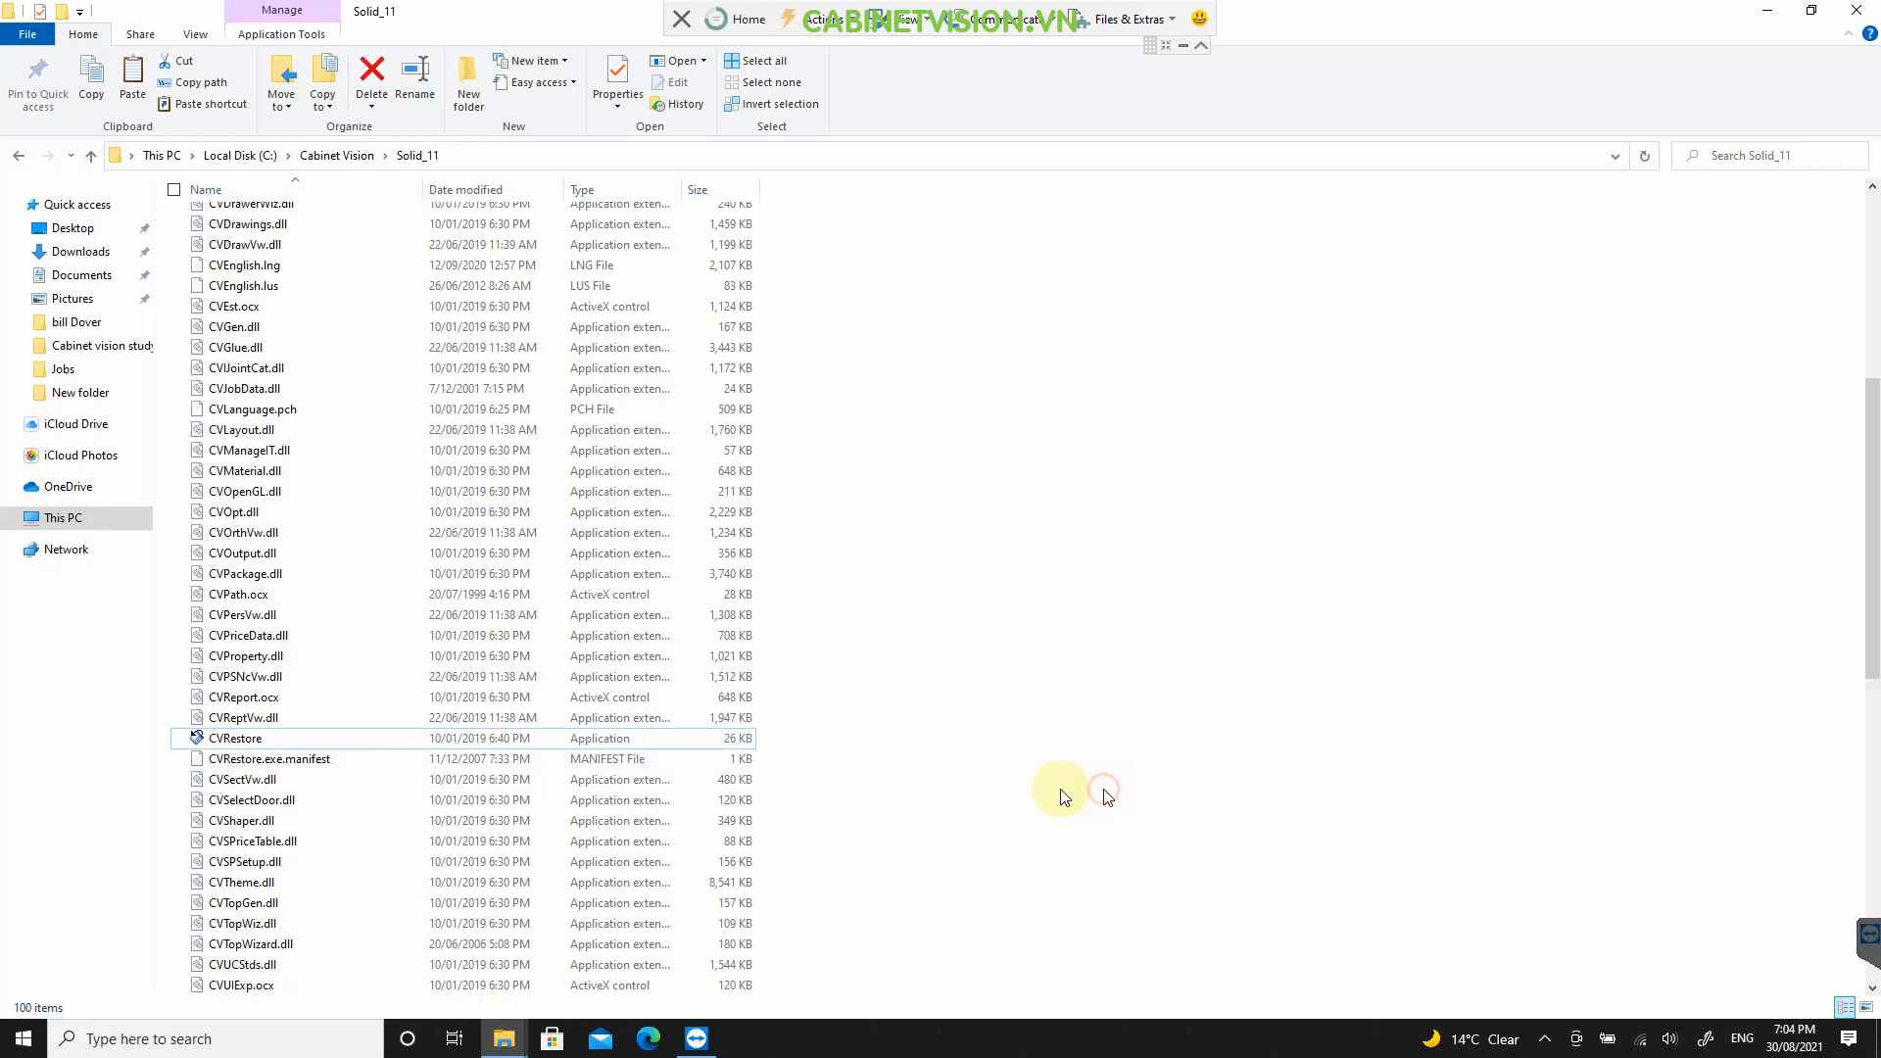
left_click(1859, 10)
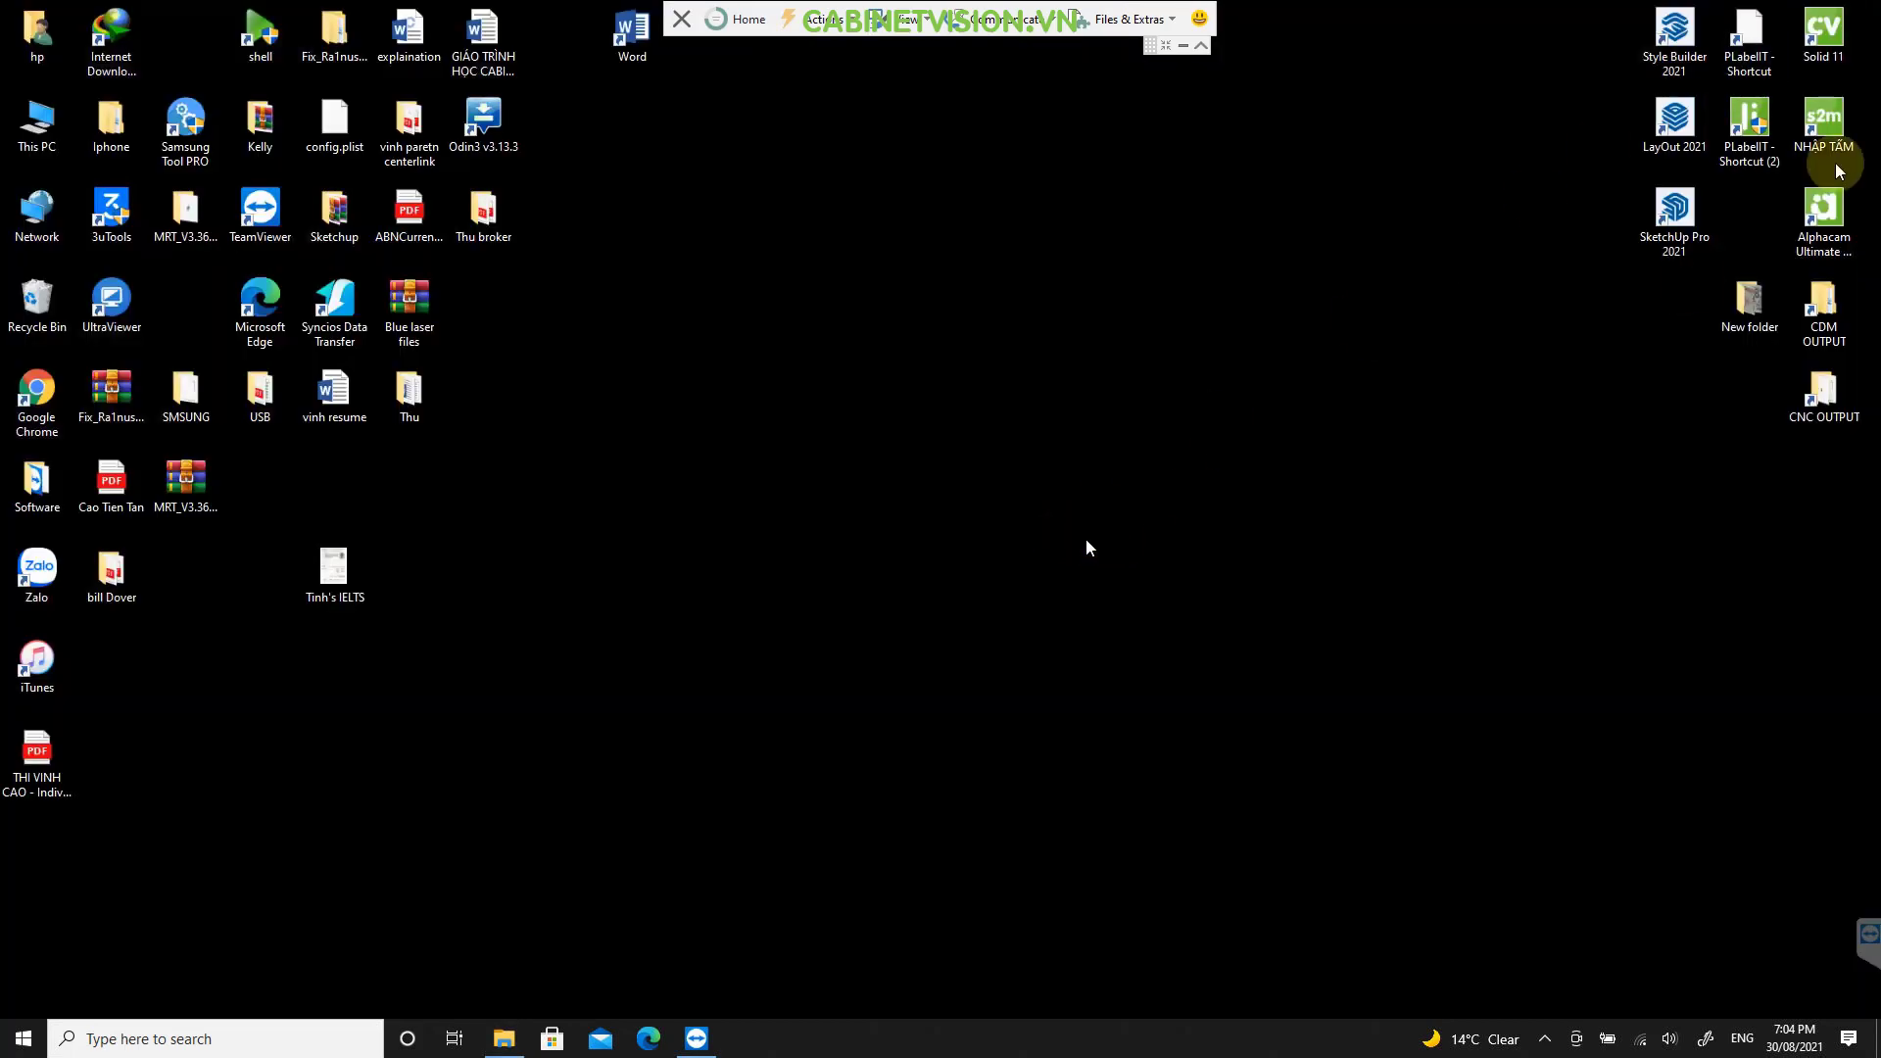
double_click(1823, 29)
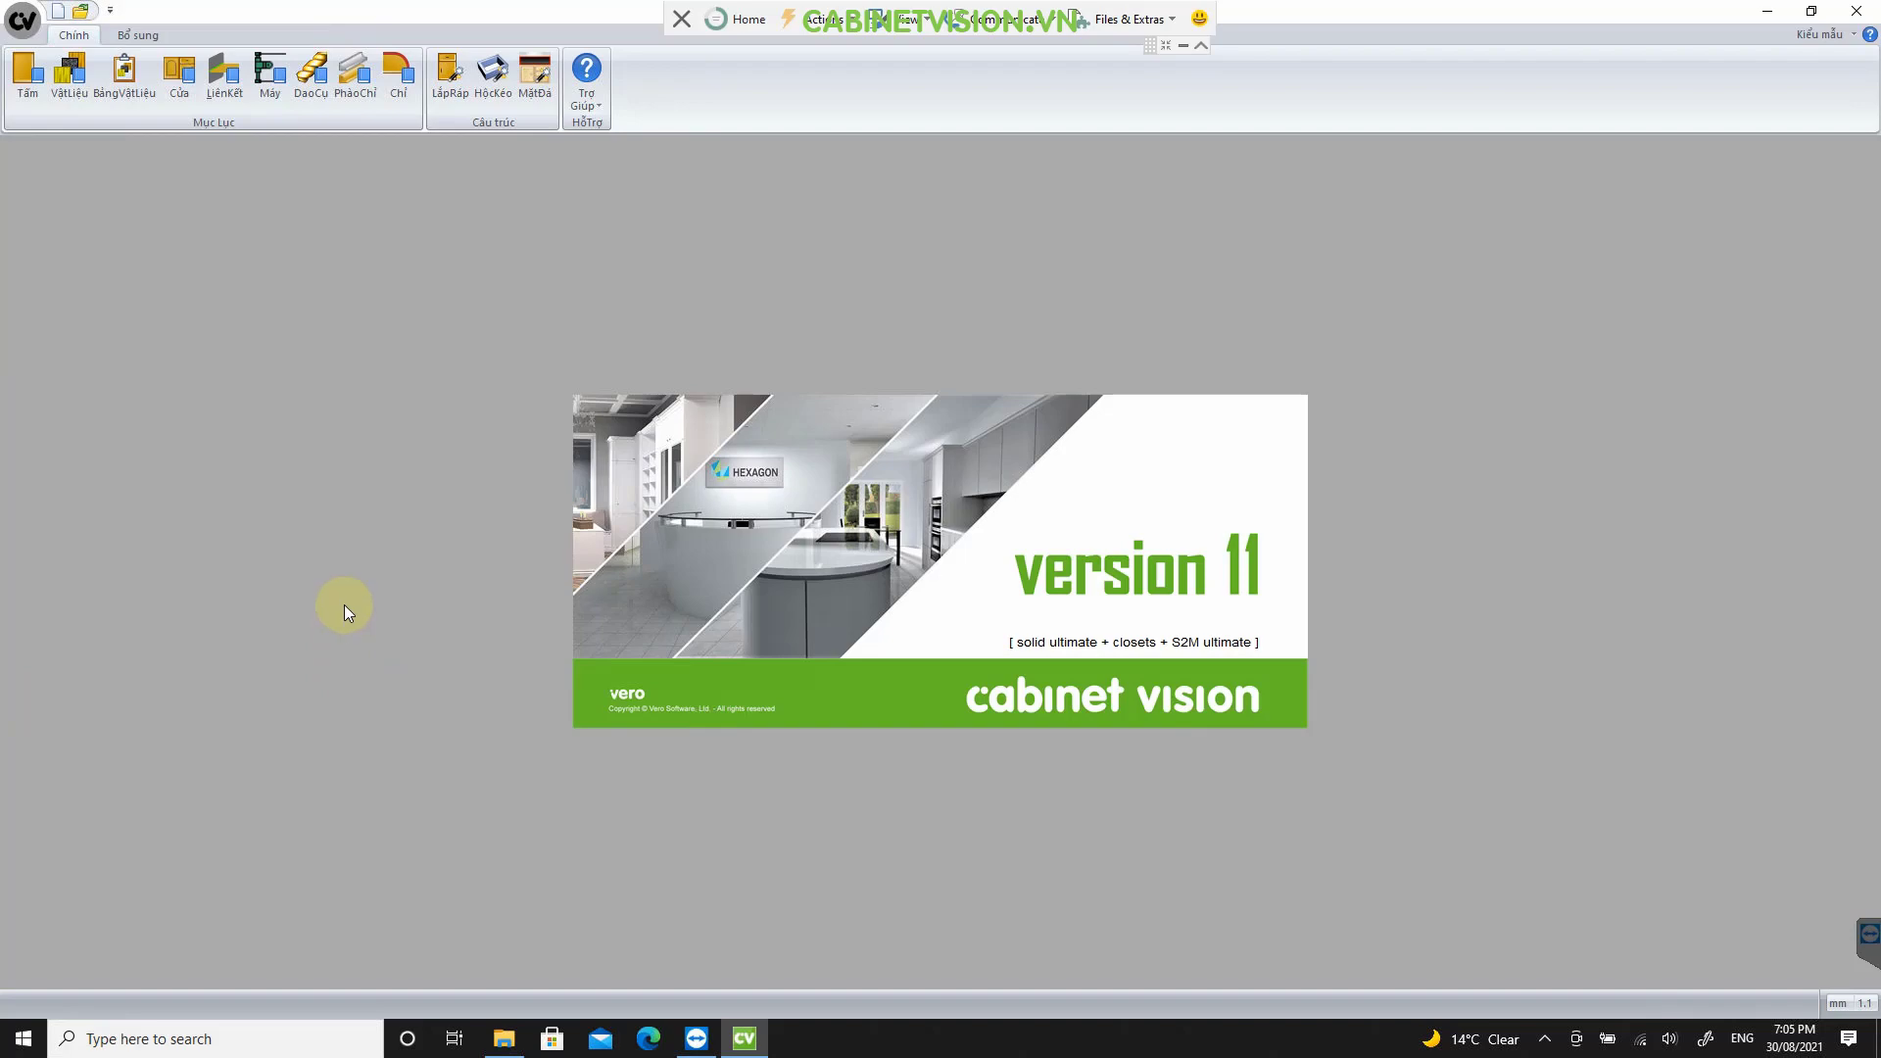
Open the Material Manager via VậtLiệu, then open and close its Texture Manager.
left_click(500, 633)
left_click(75, 77)
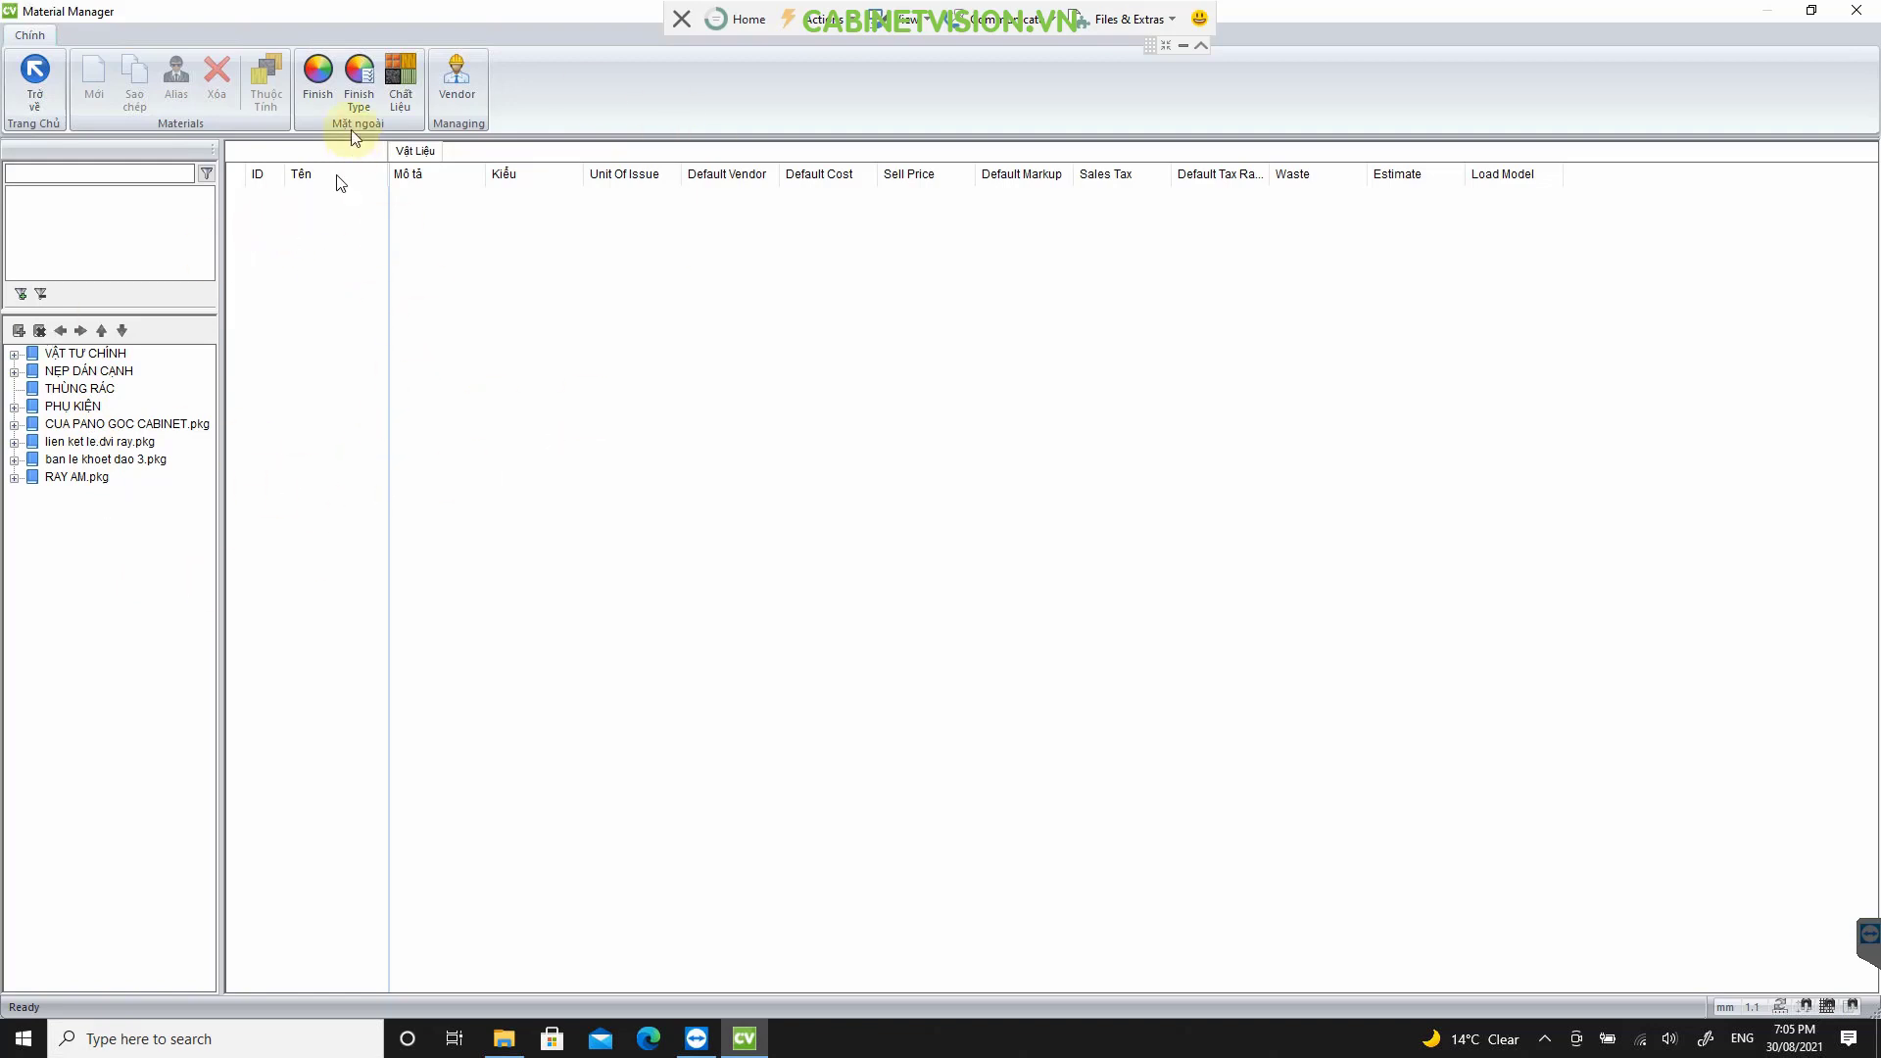
left_click(398, 100)
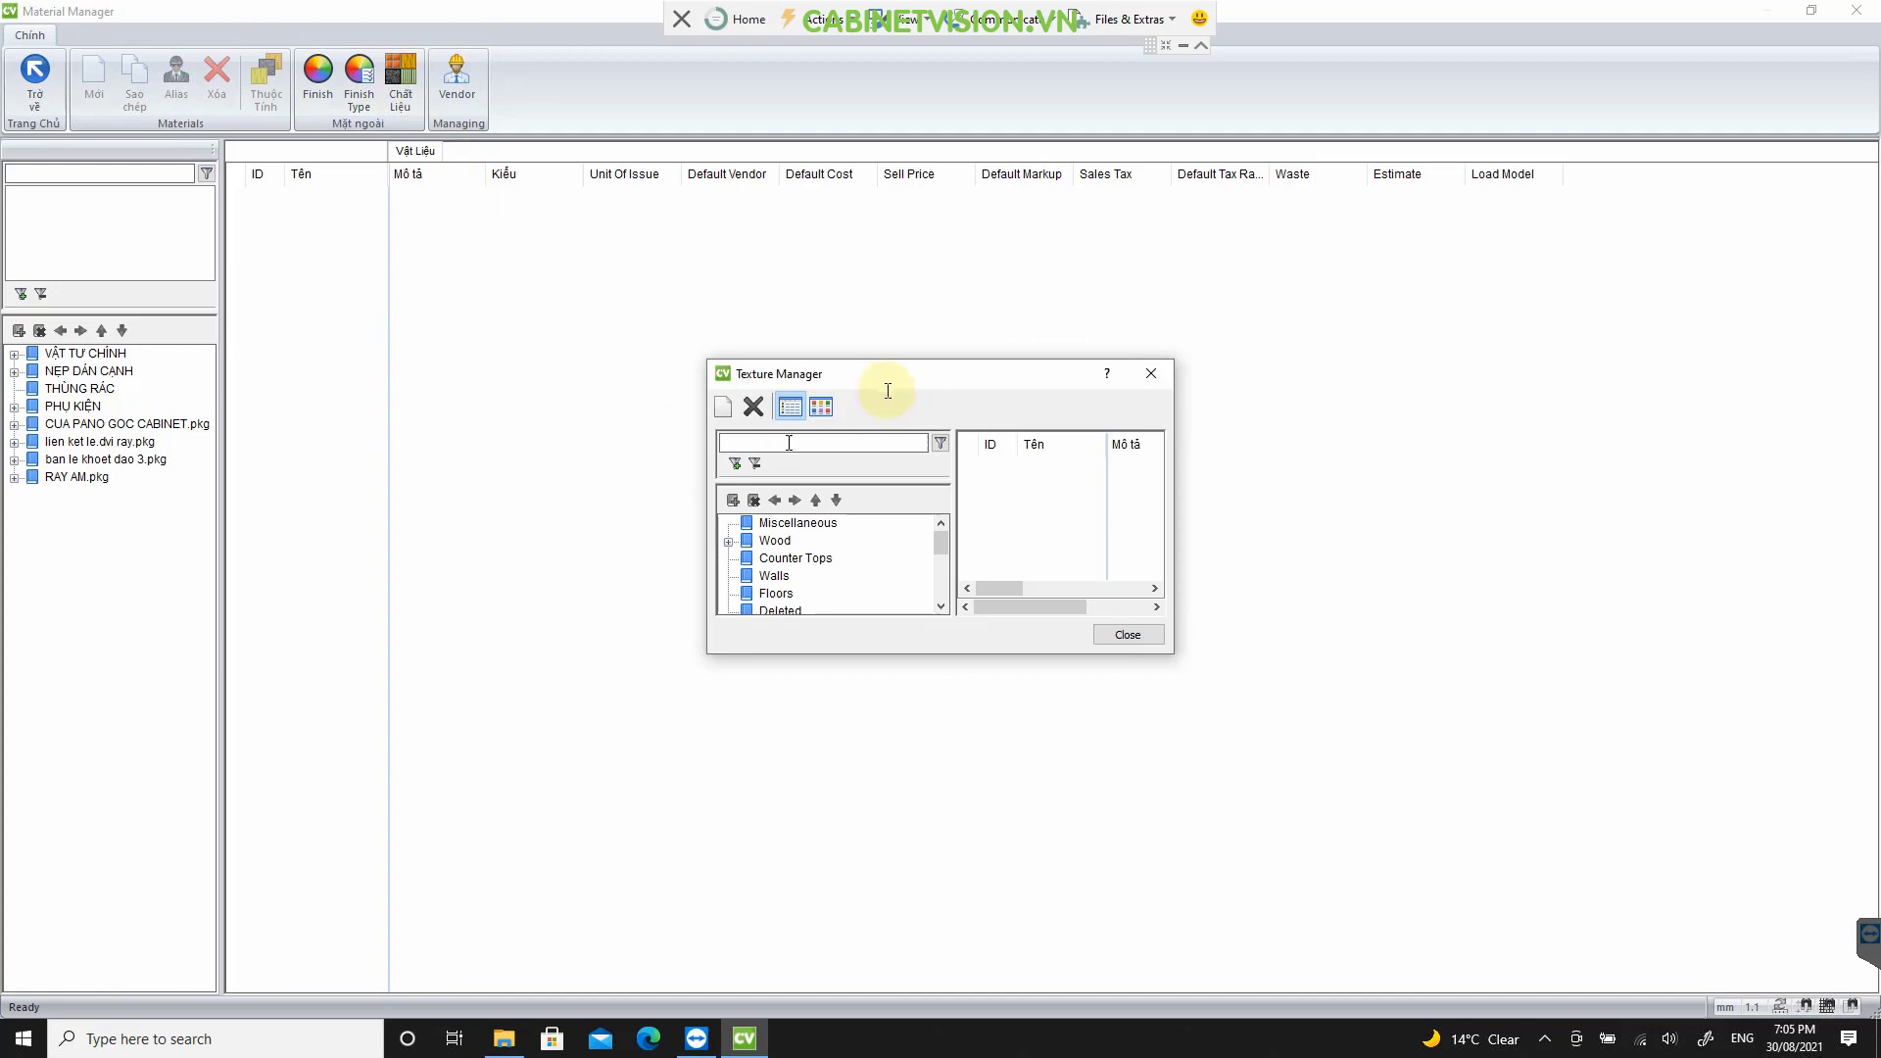
left_click_drag(868, 378, 772, 422)
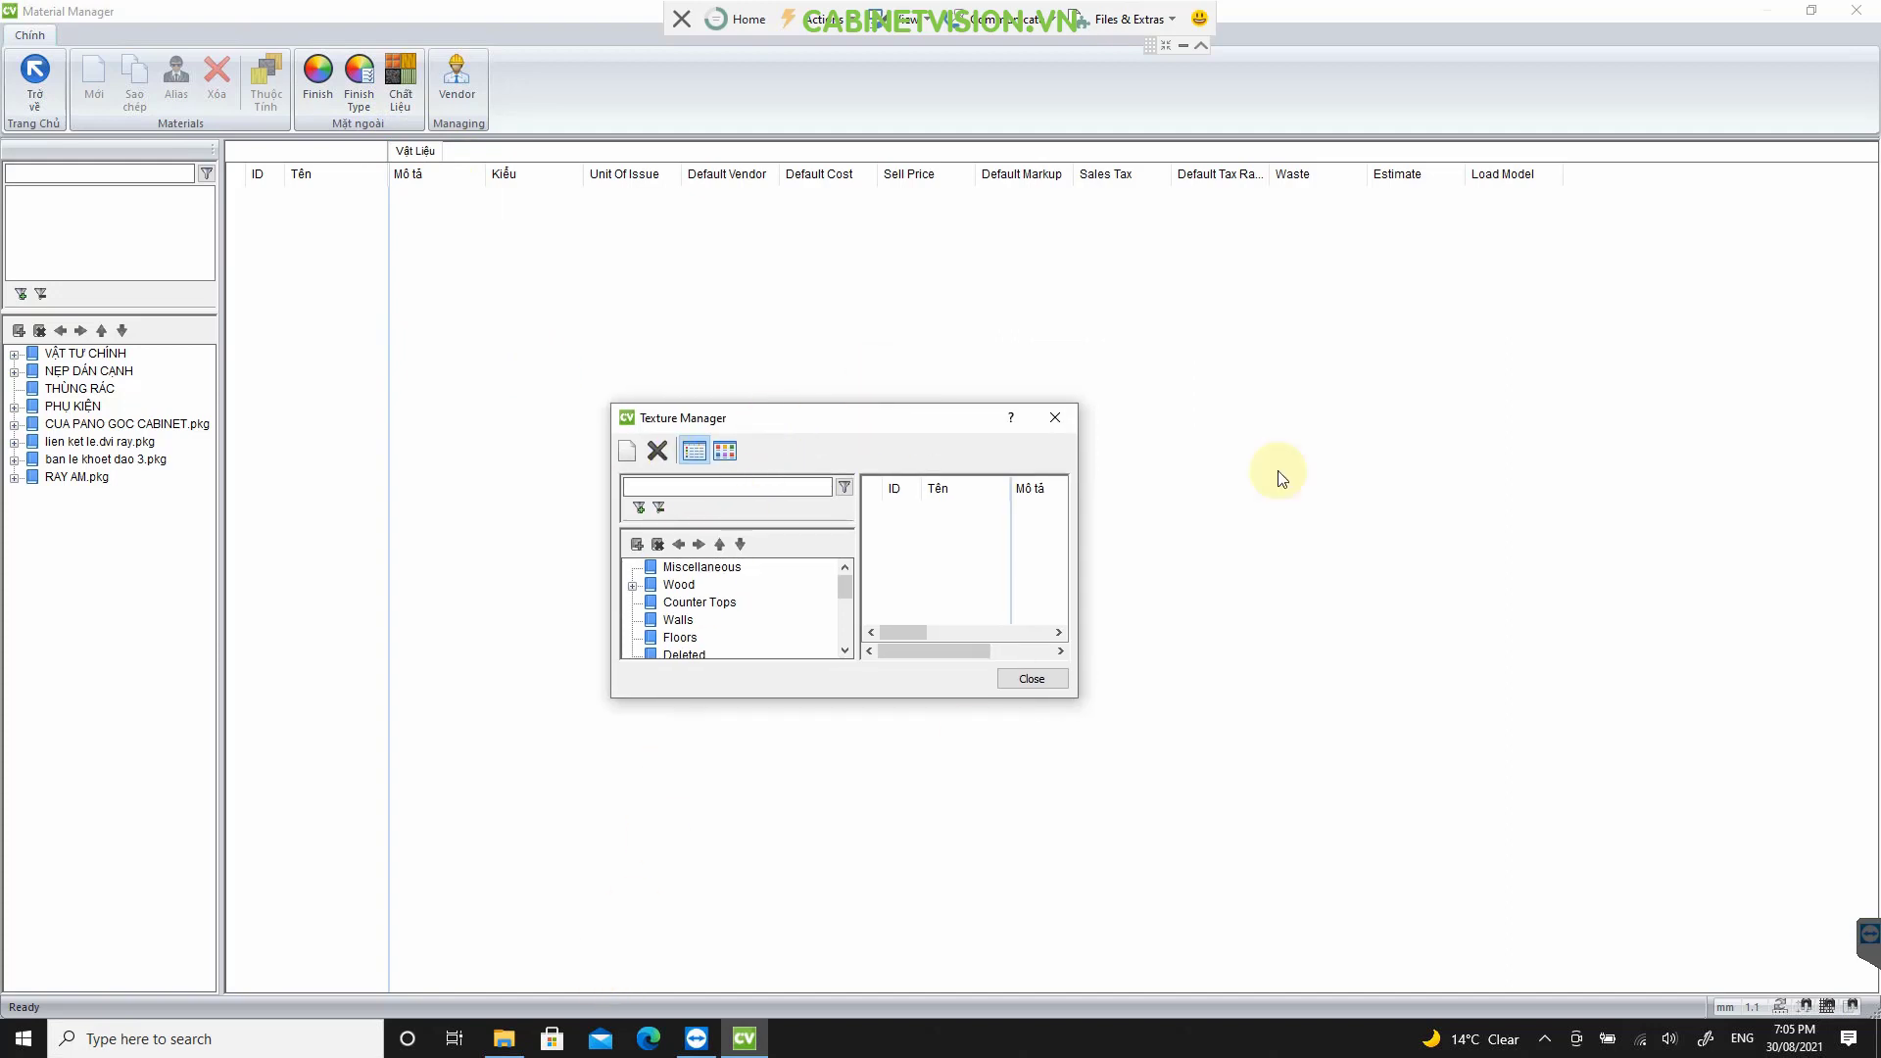
left_click(1166, 46)
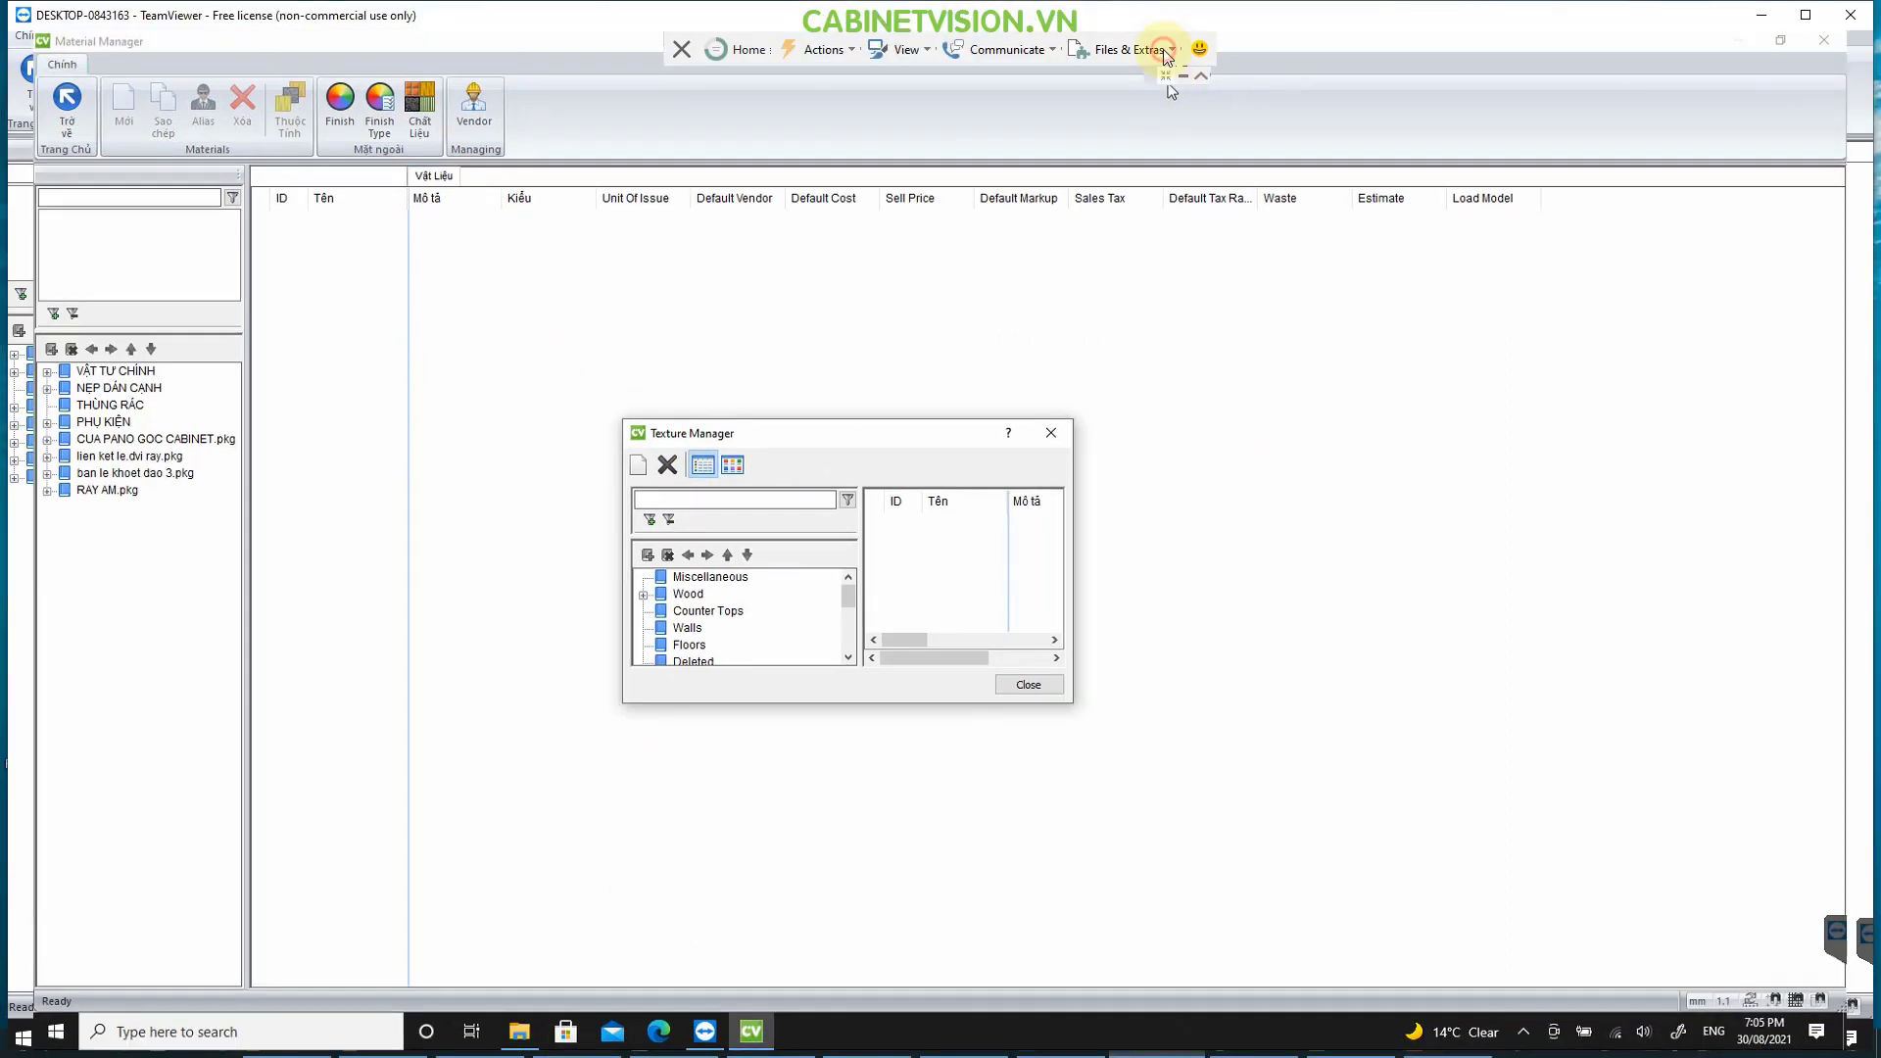
left_click(1050, 420)
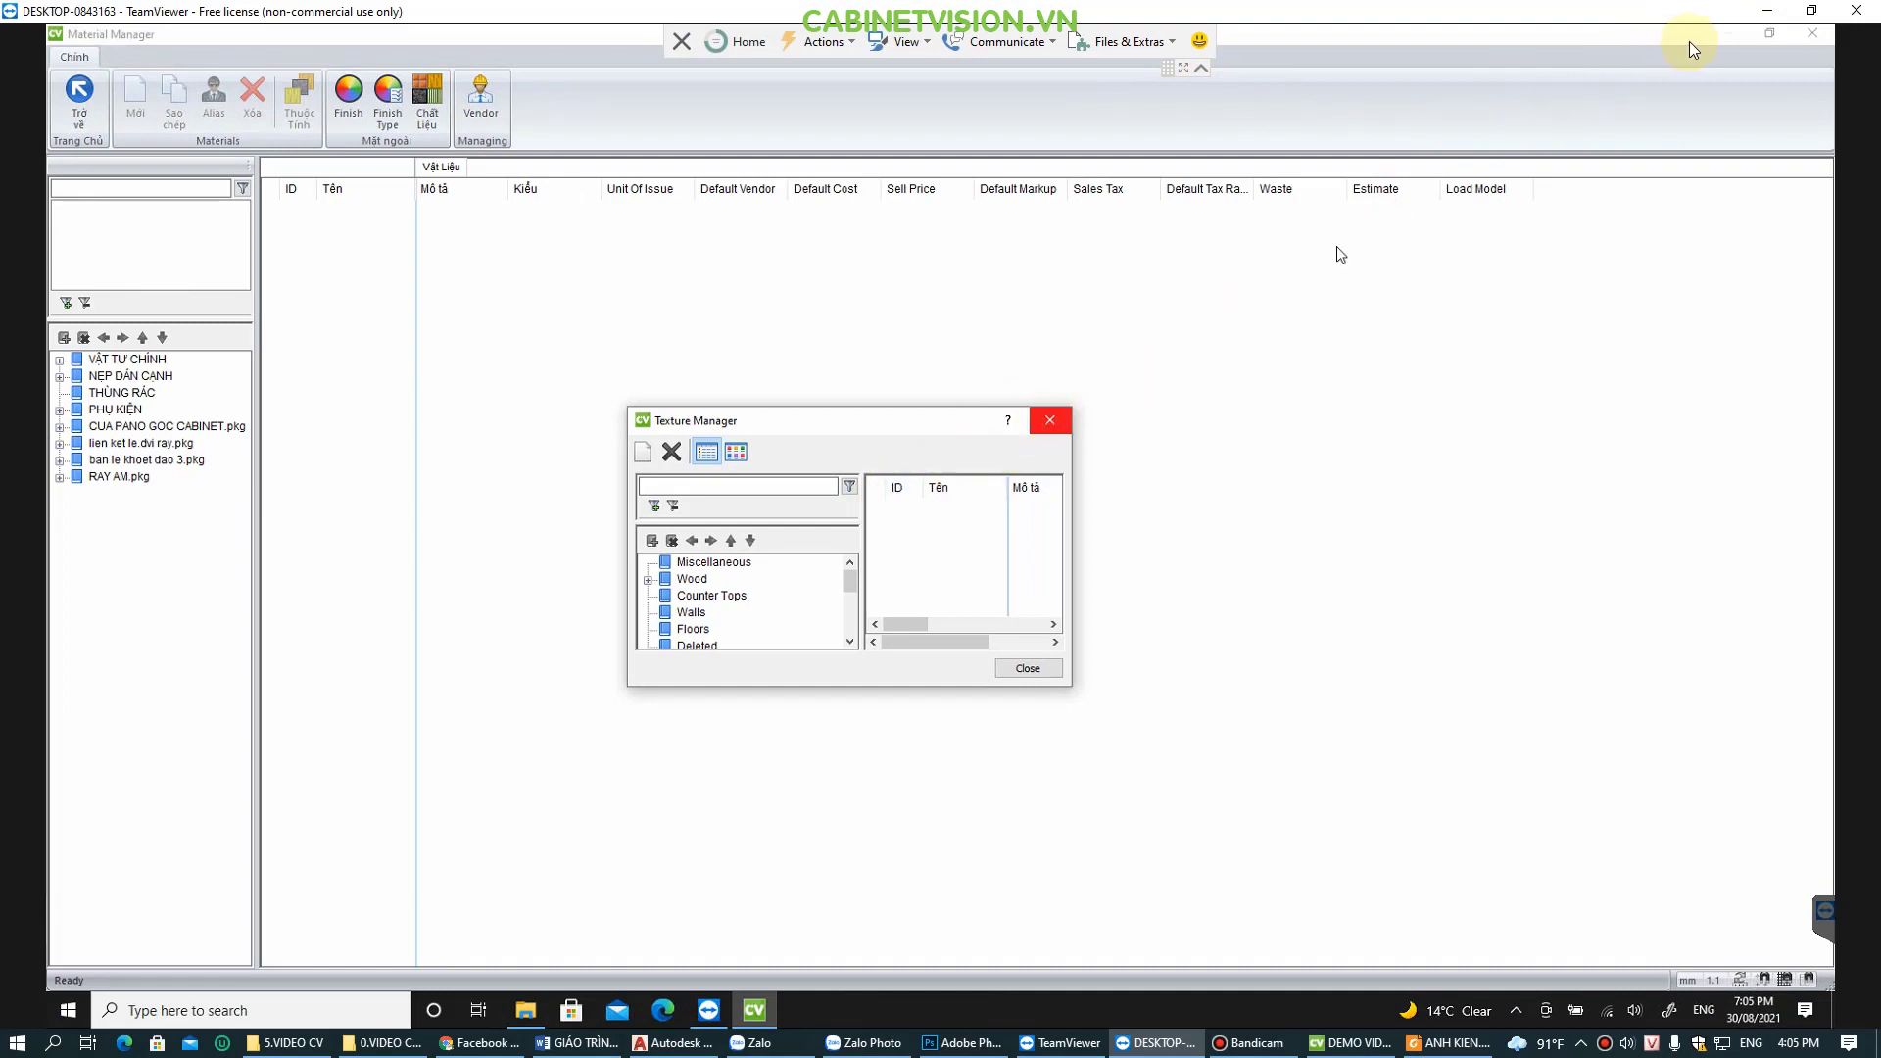
Restore down and close the Material Manager, then minimize Cabinet Vision to the desktop.
left_click(1769, 34)
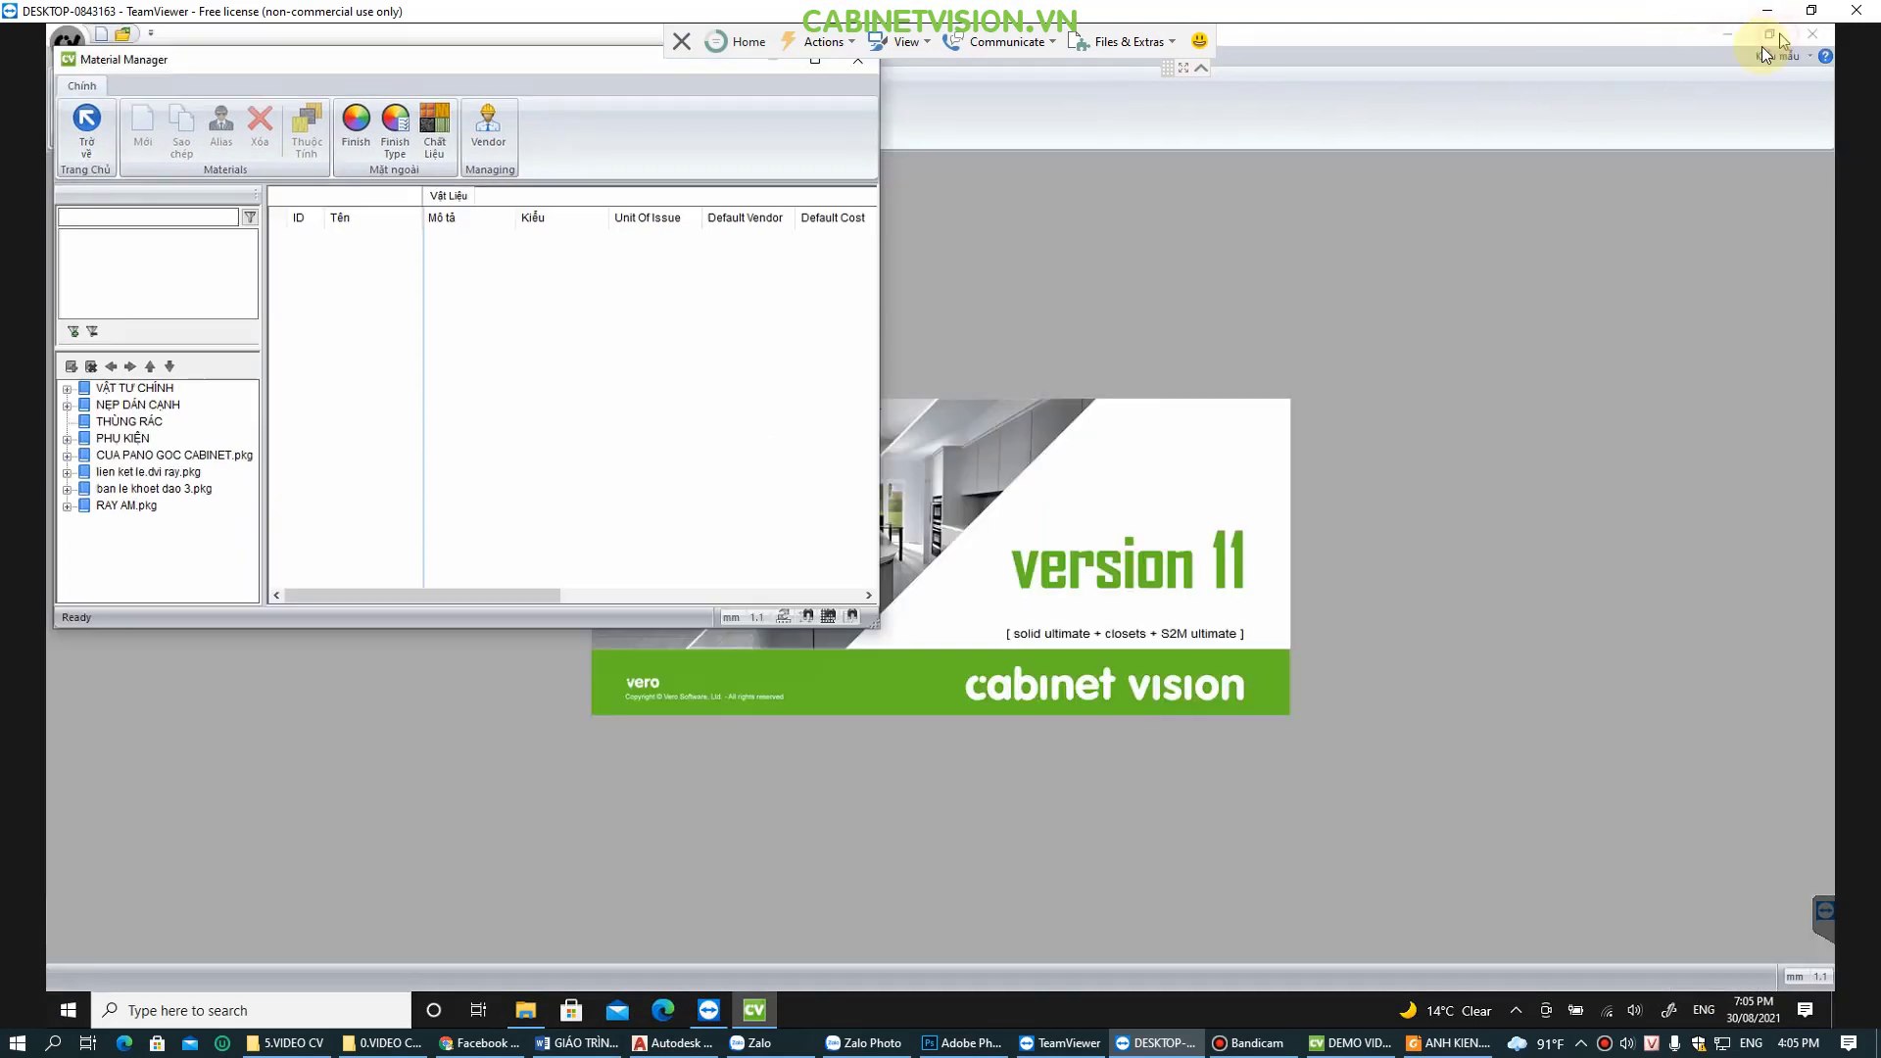
left_click_drag(613, 69, 761, 250)
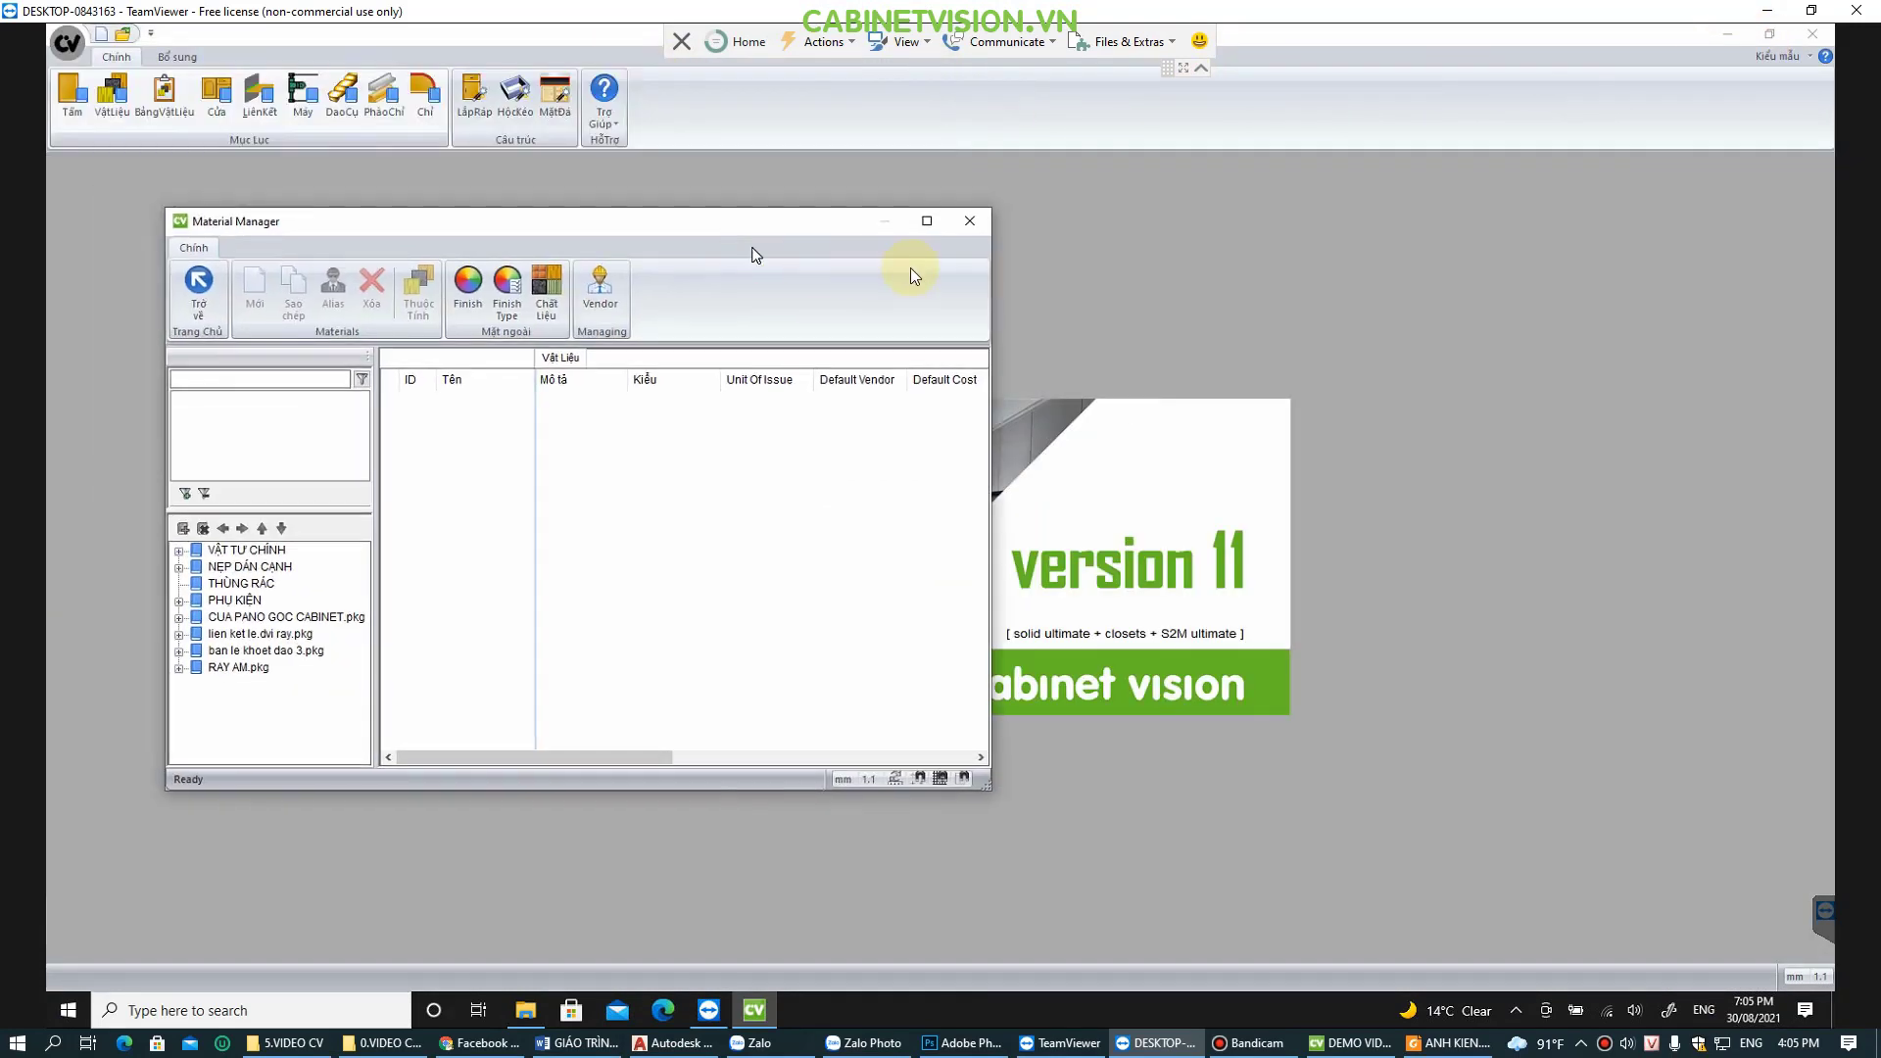
left_click(1017, 245)
left_click(1728, 34)
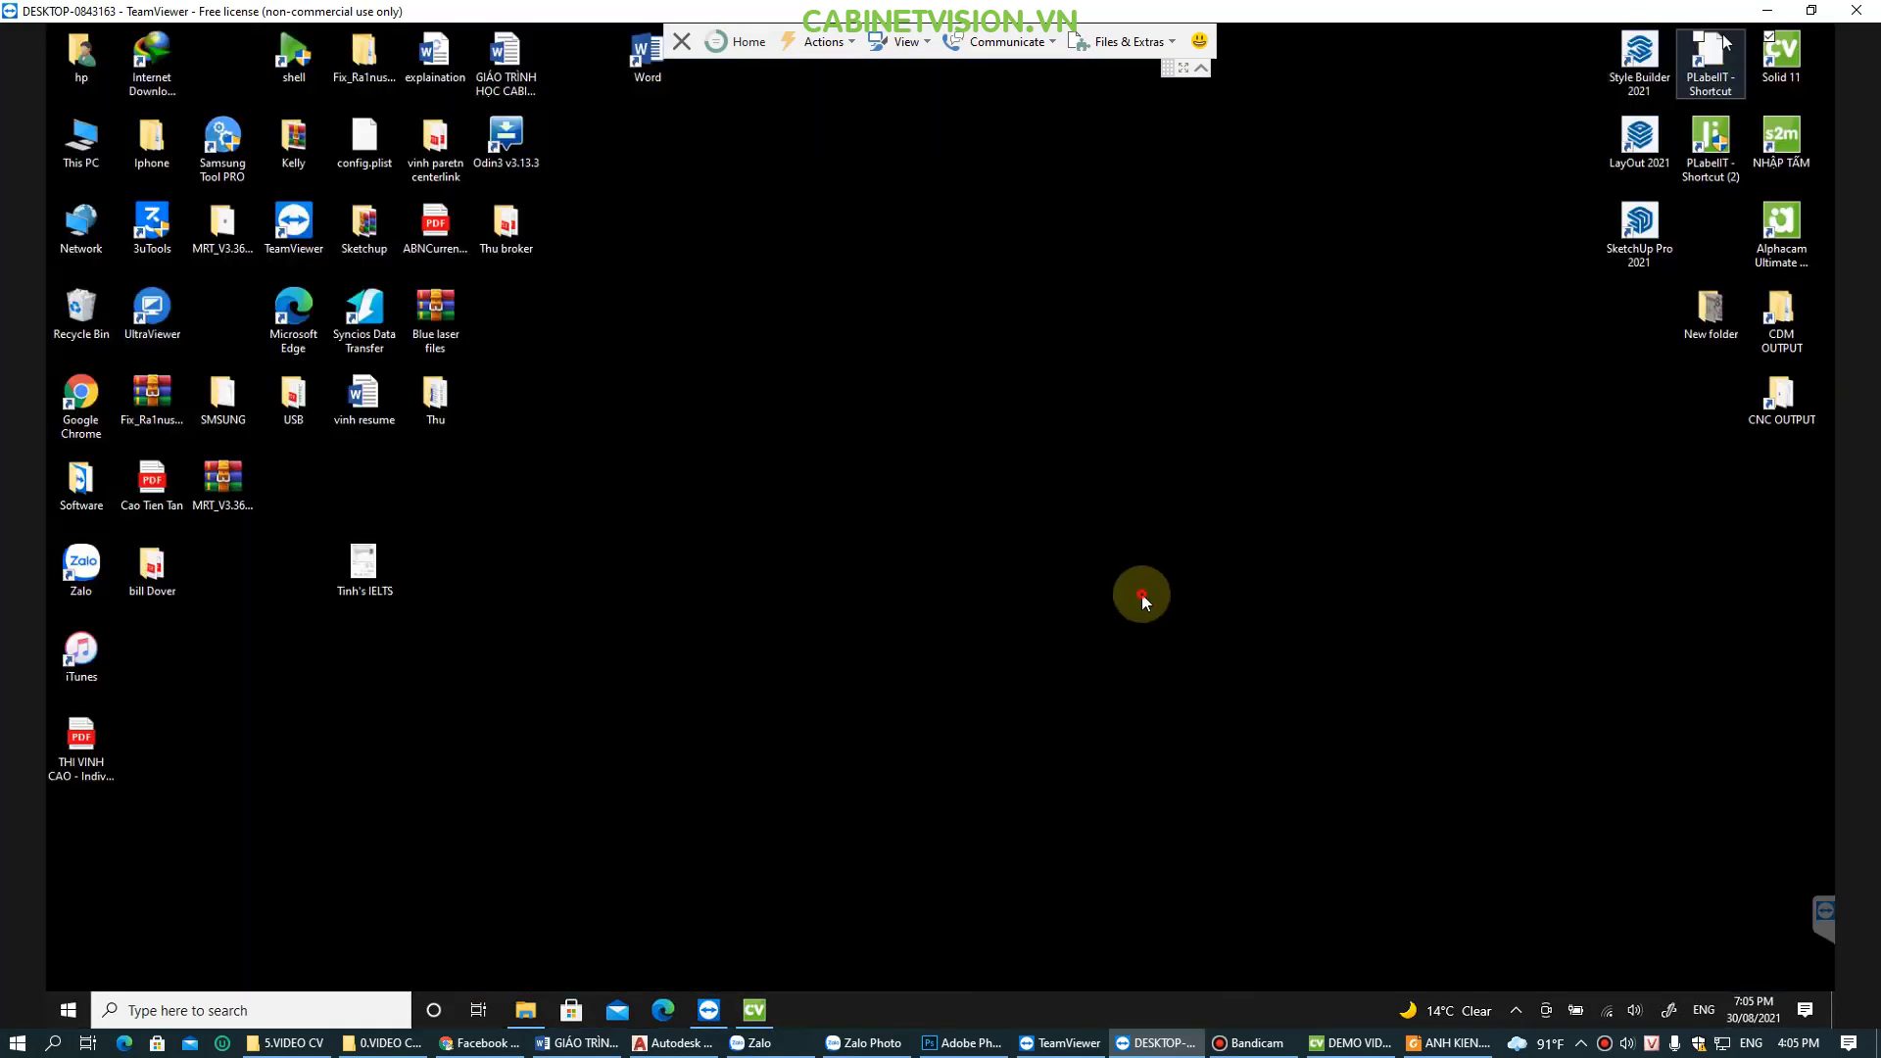
Launch Chrome full-screen and search Google Images for 'wood texture'.
double_click(81, 397)
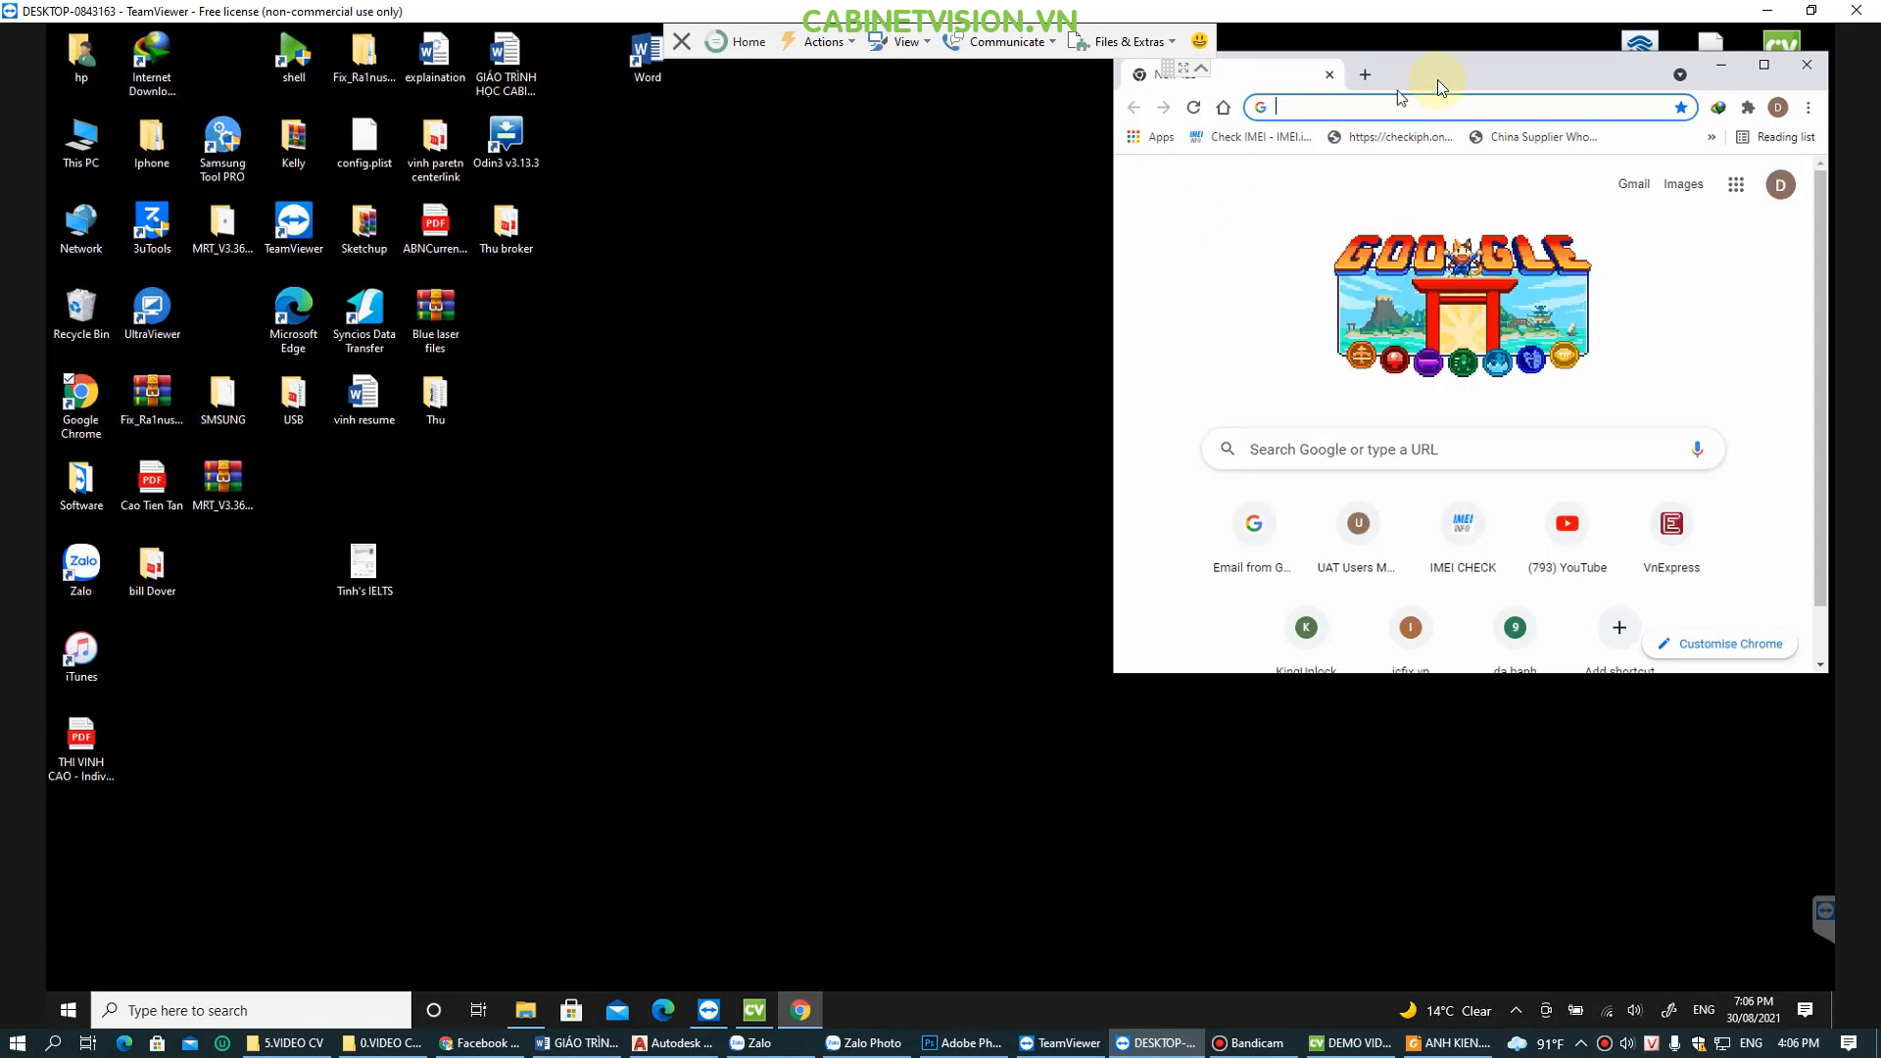
double_click(1438, 77)
left_click(748, 415)
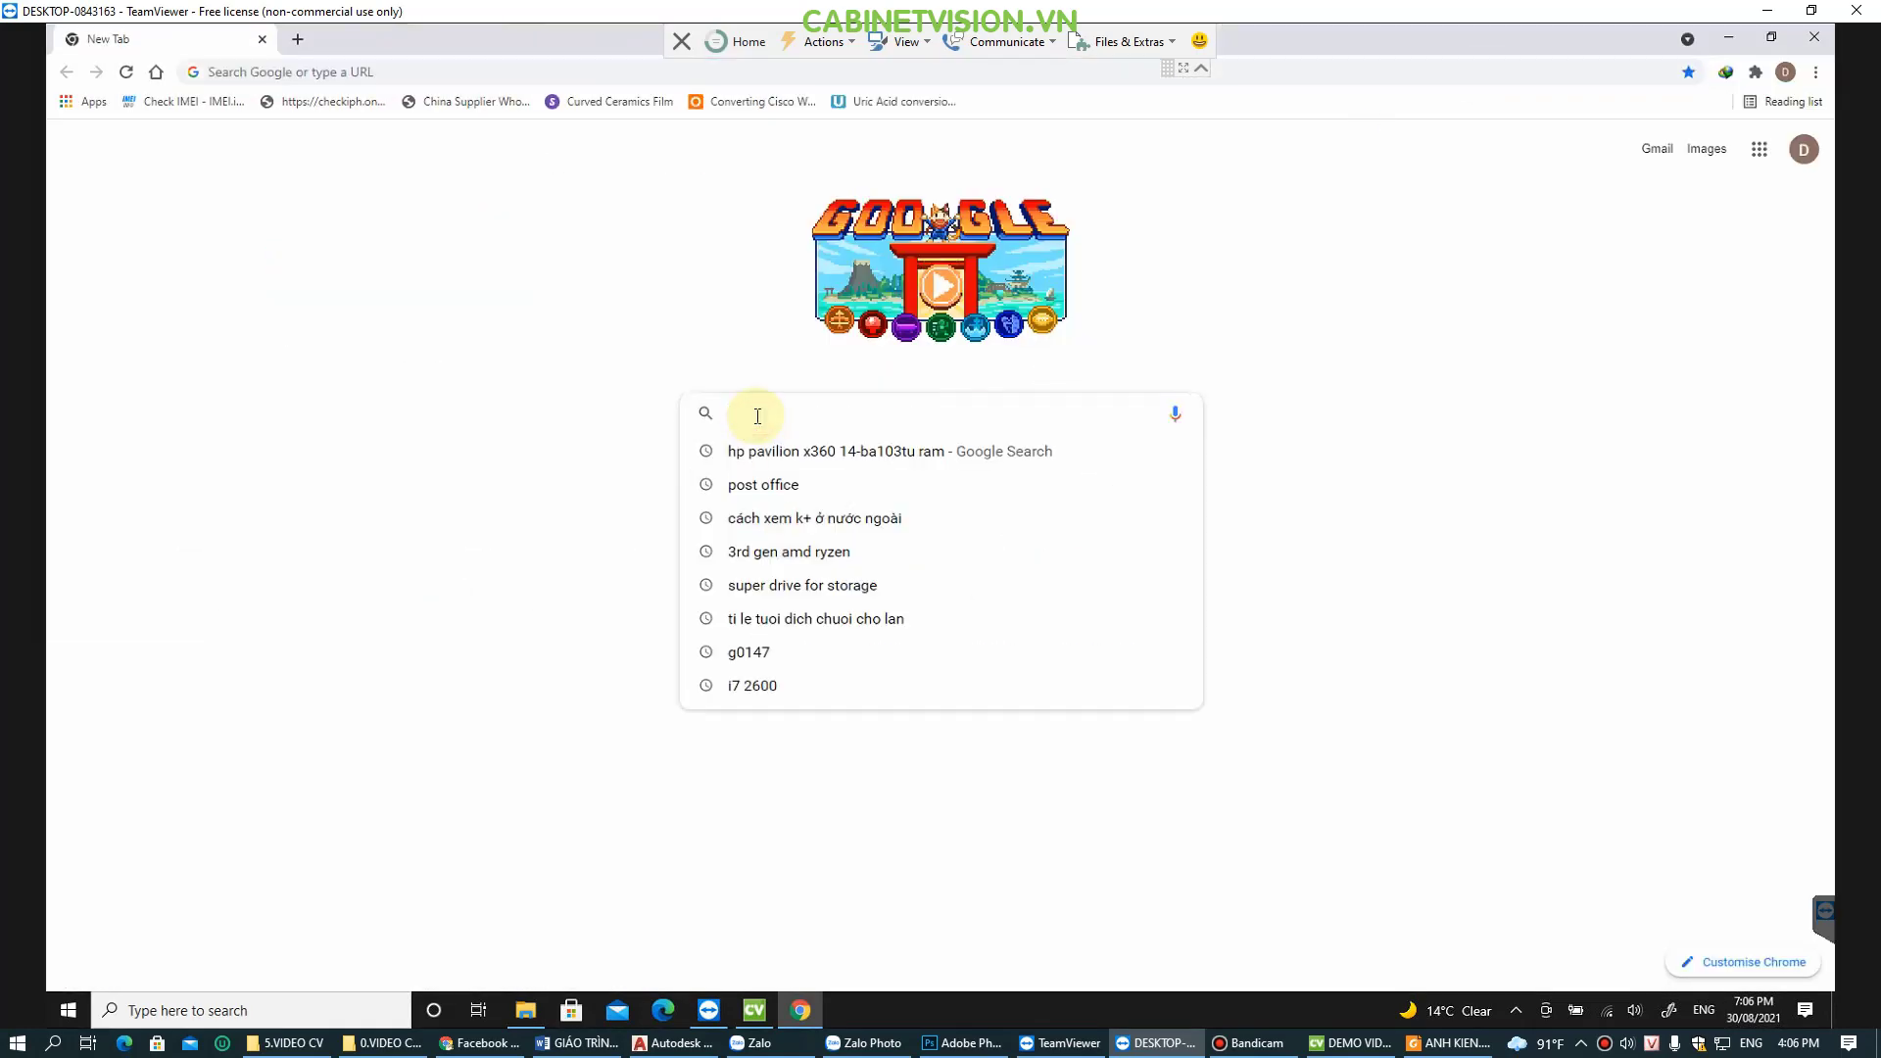
type("M")
key("BackSpace")
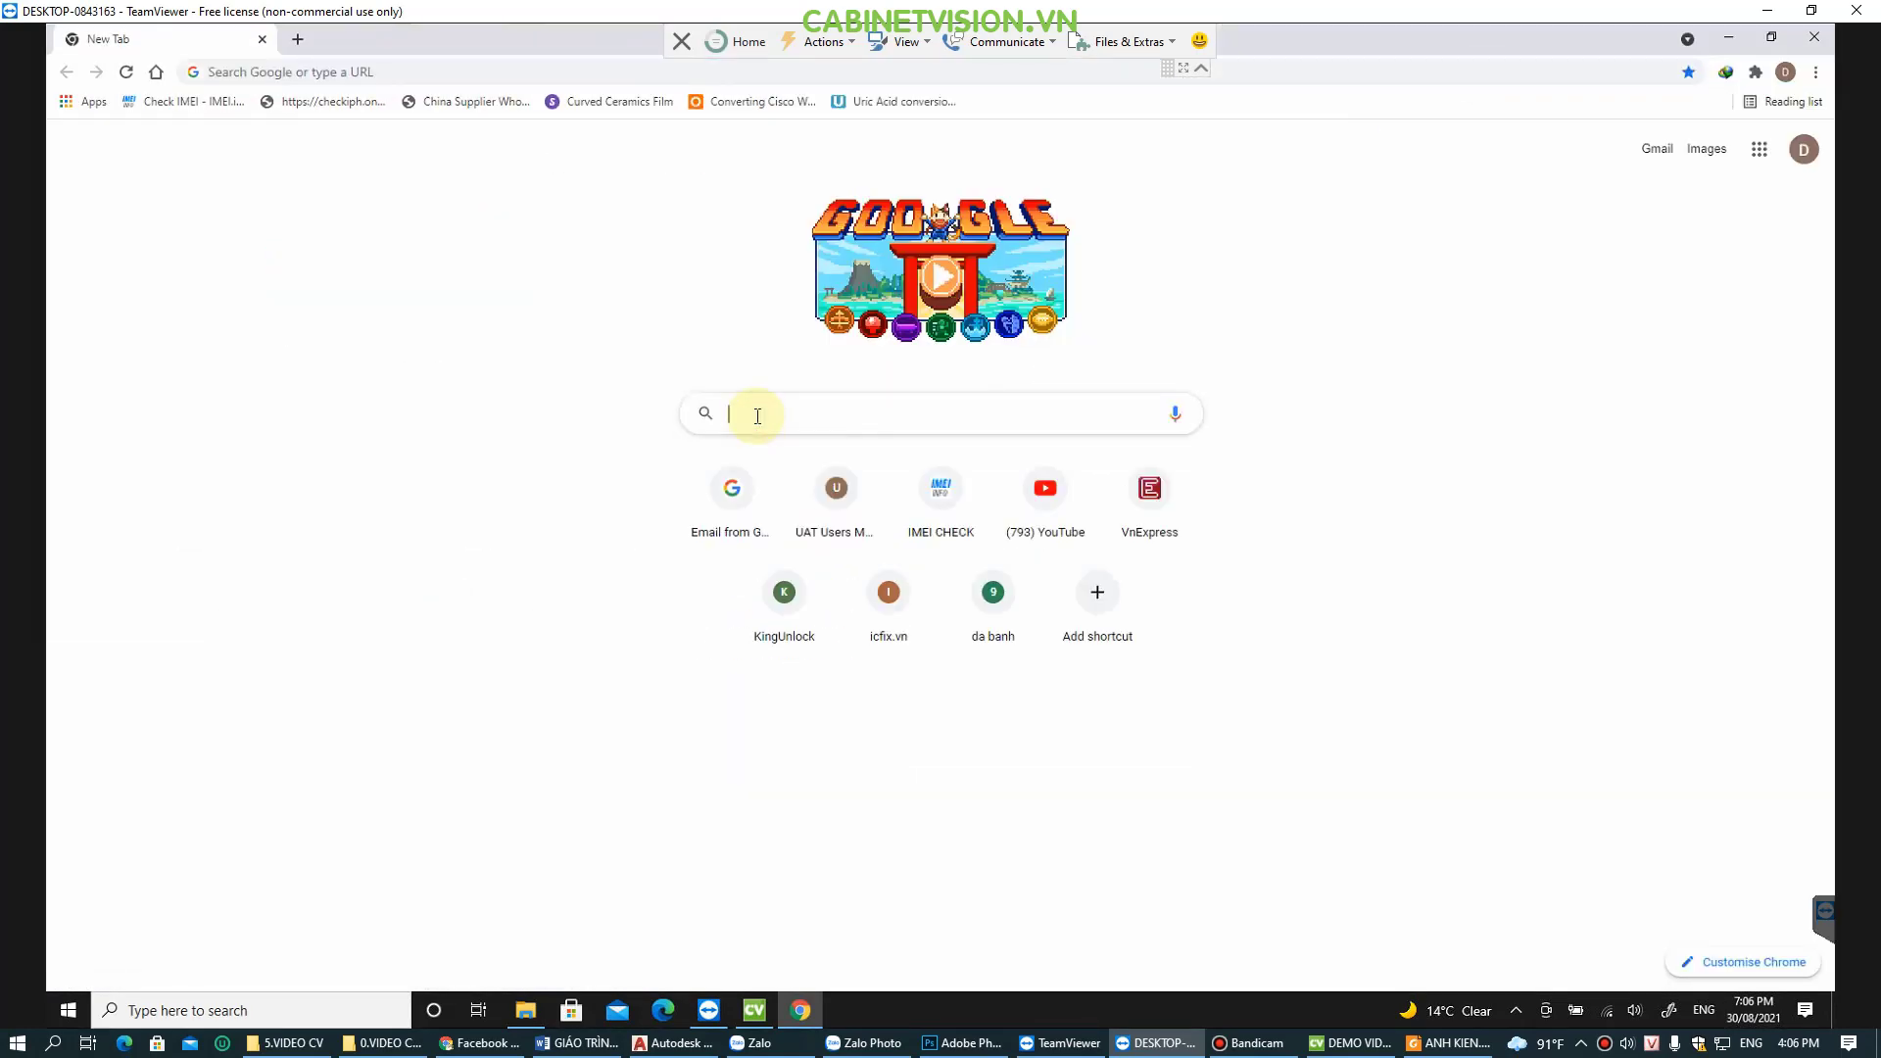
type("ư")
key("BackSpace")
type("u")
key("BackSpace")
type("wood te")
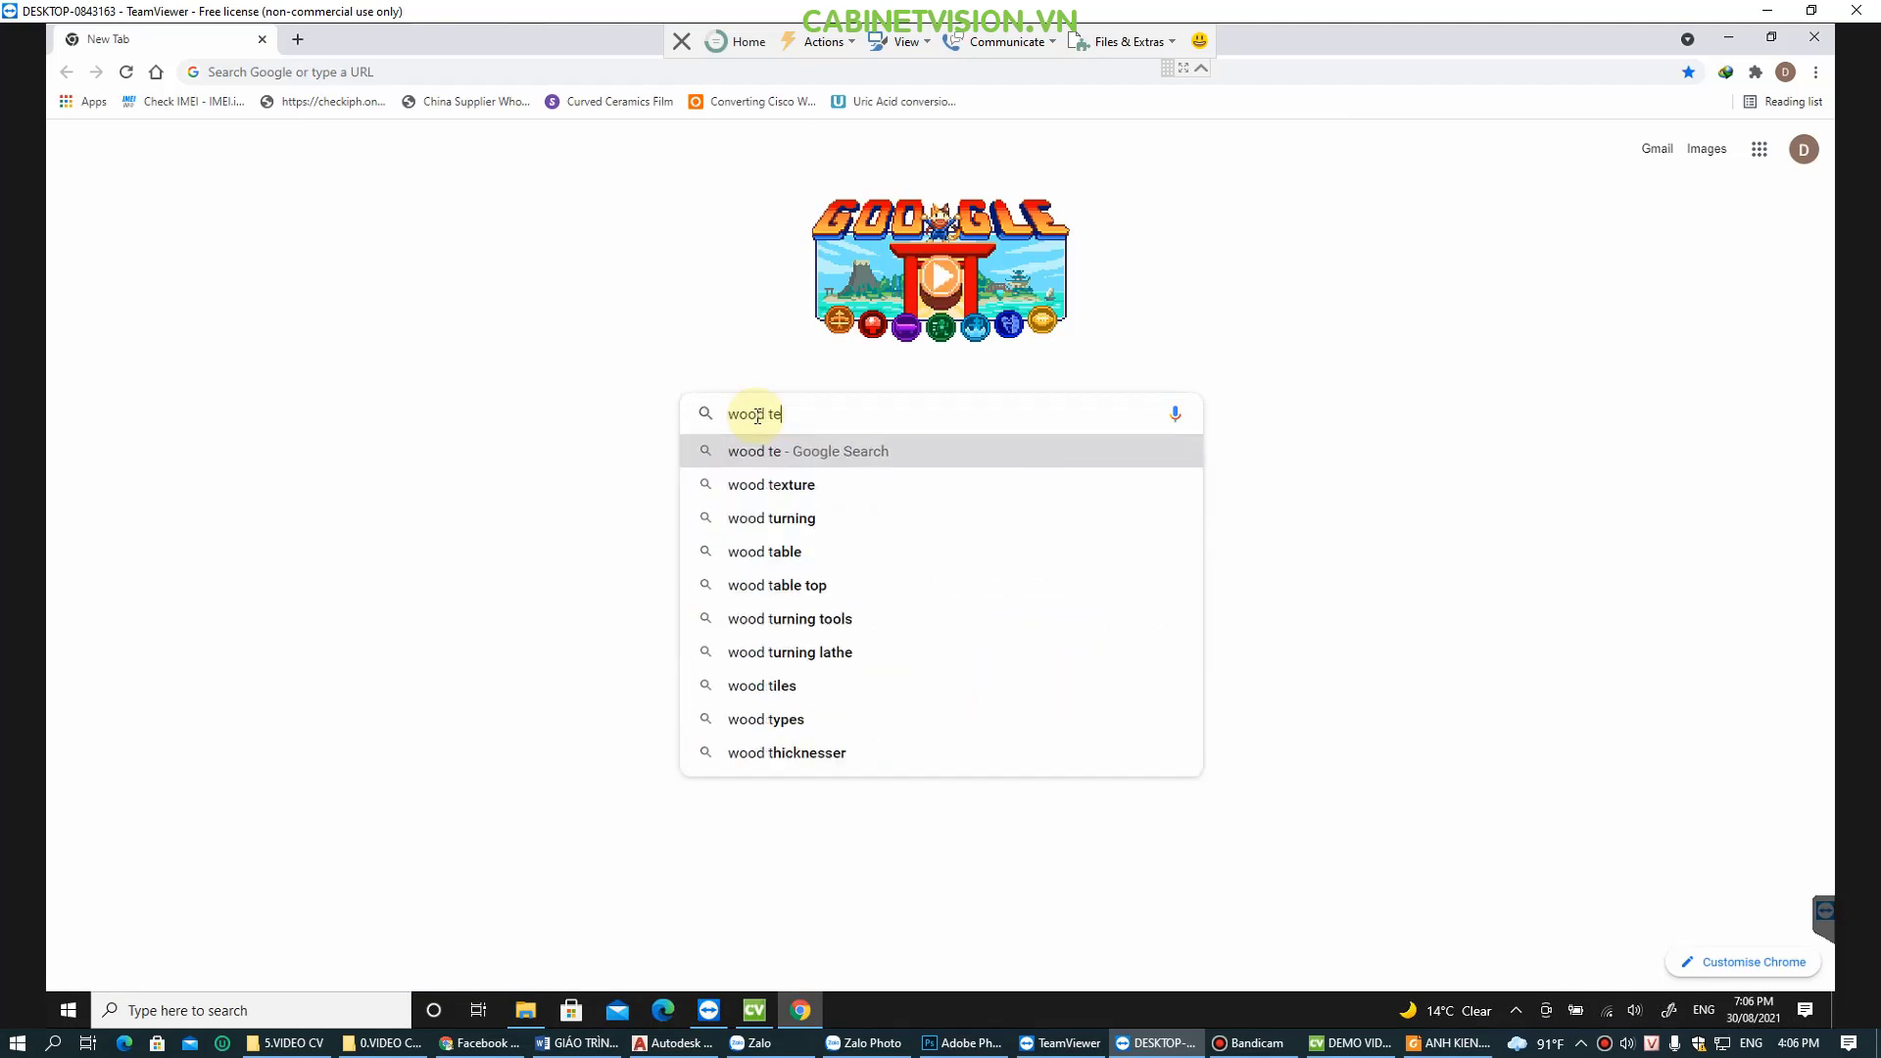
key("Down")
key("Return")
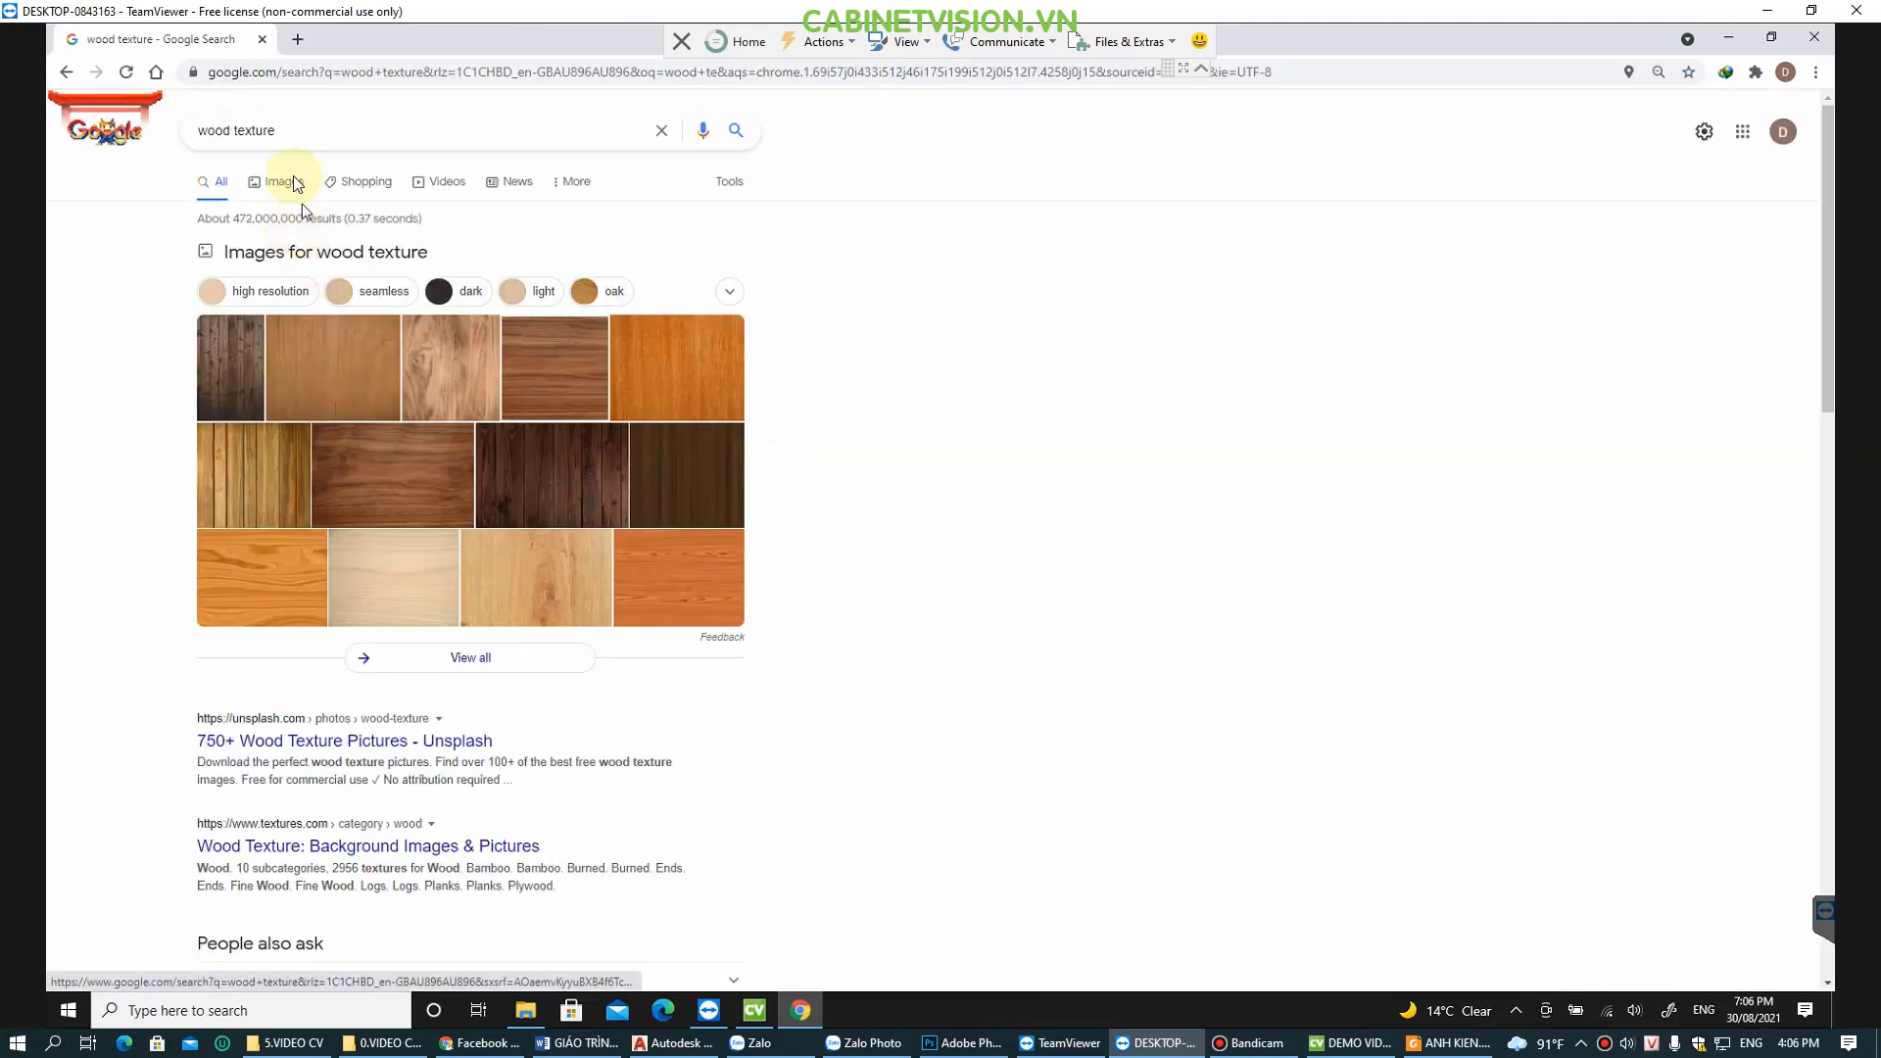
left_click(285, 182)
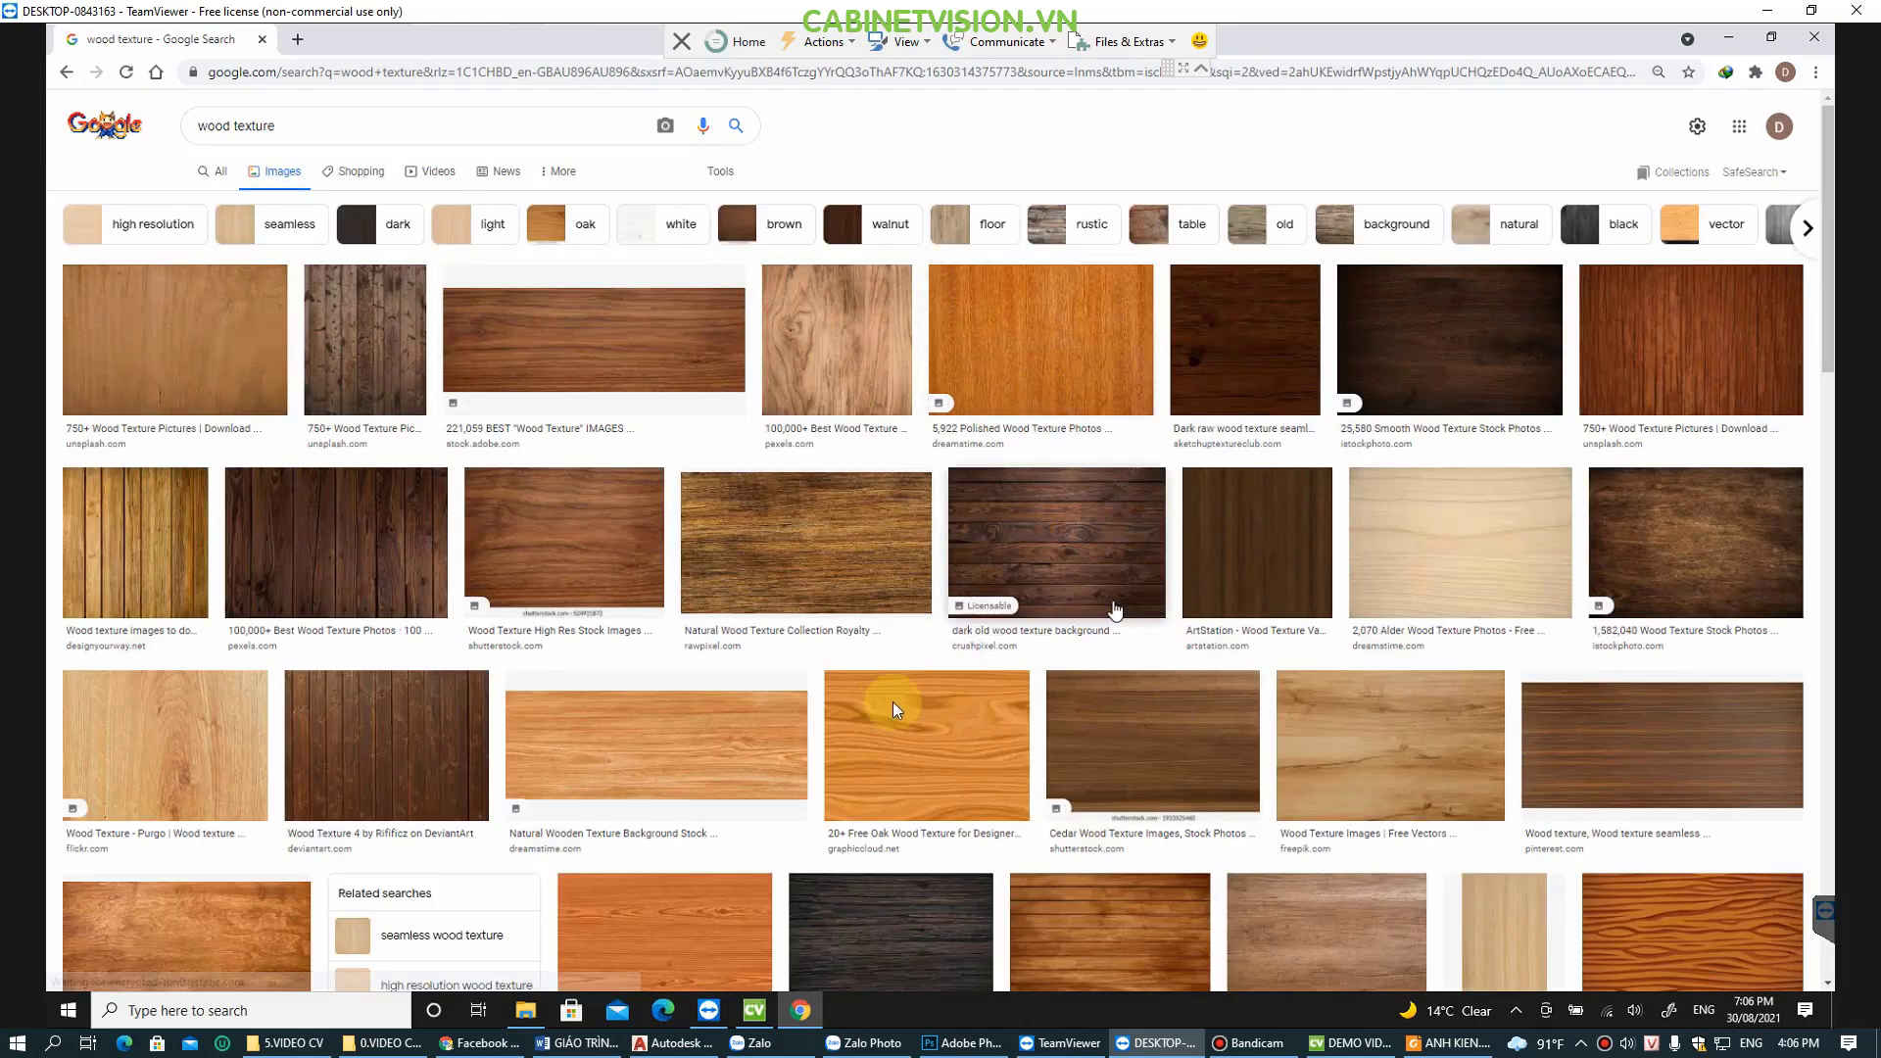
Compare Purgo, Alder, Red Alder and natural wood pattern images, settling on Natural Wooden Texture Background.
left_click(191, 740)
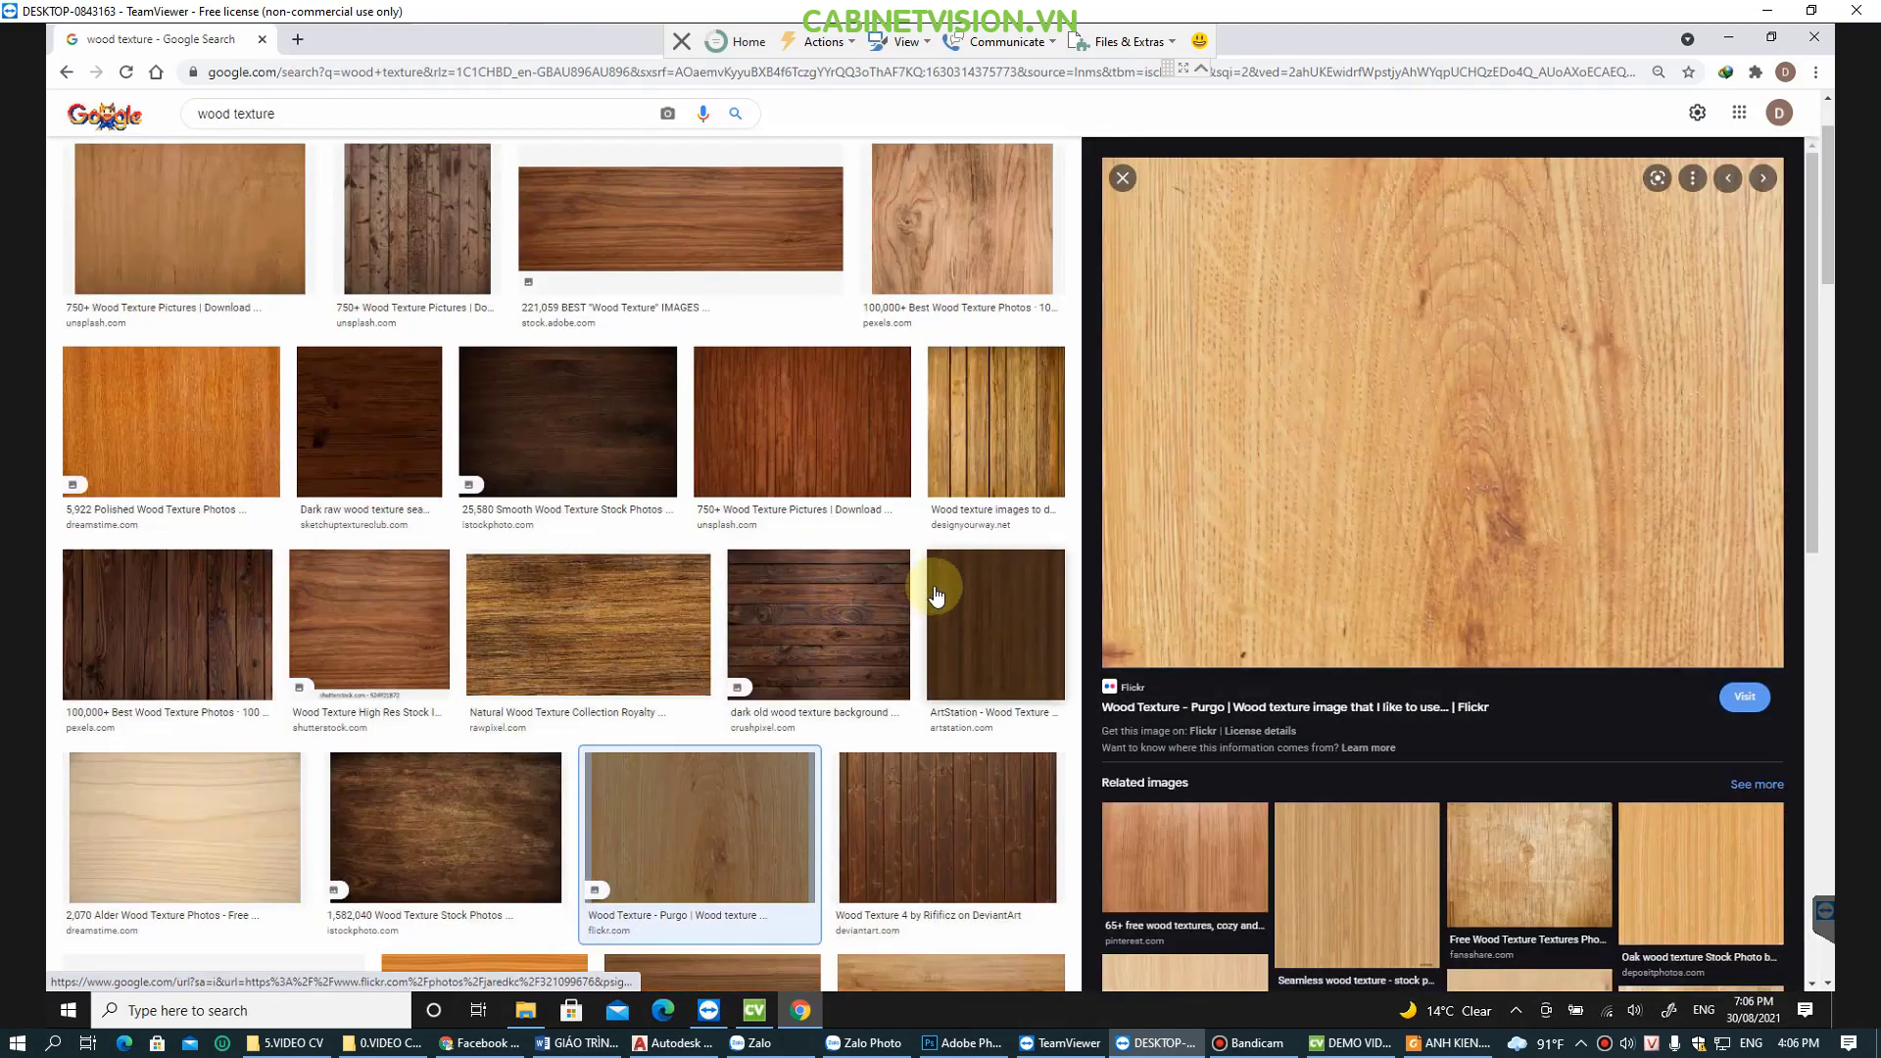
left_click(260, 806)
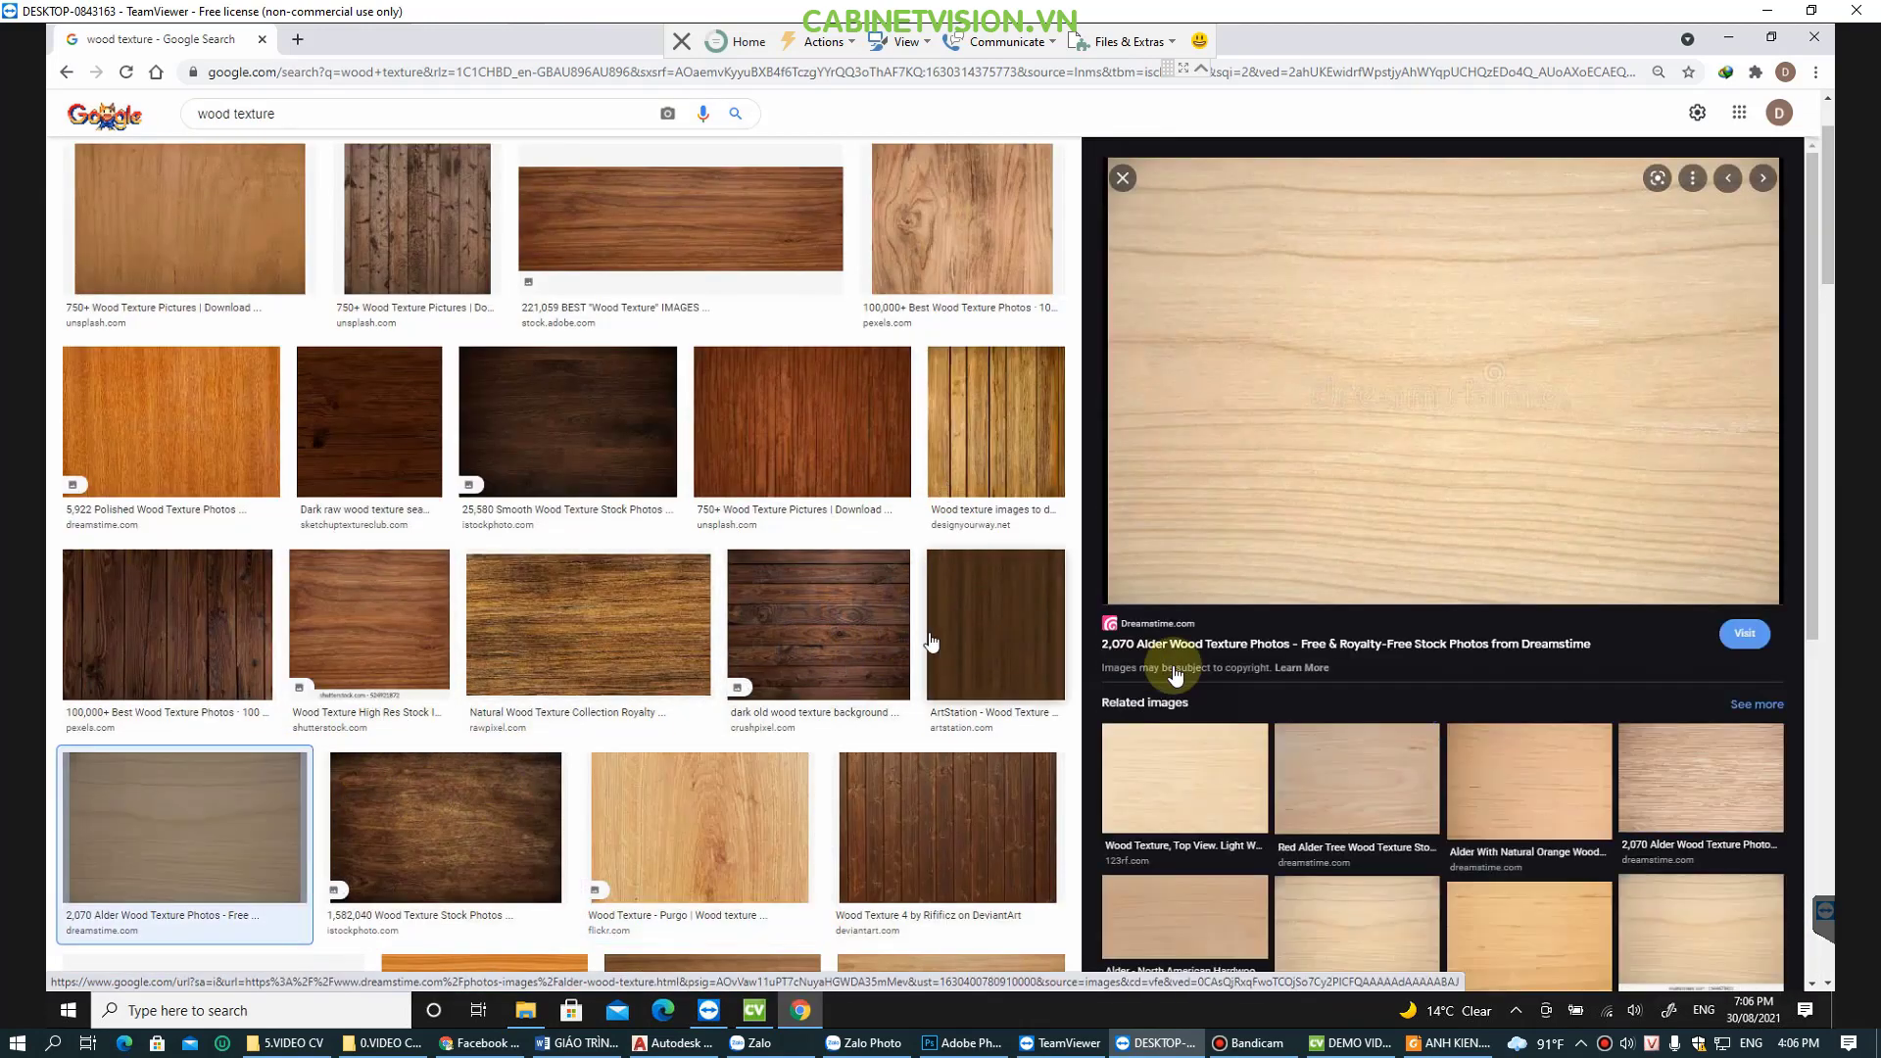
left_click(1404, 670)
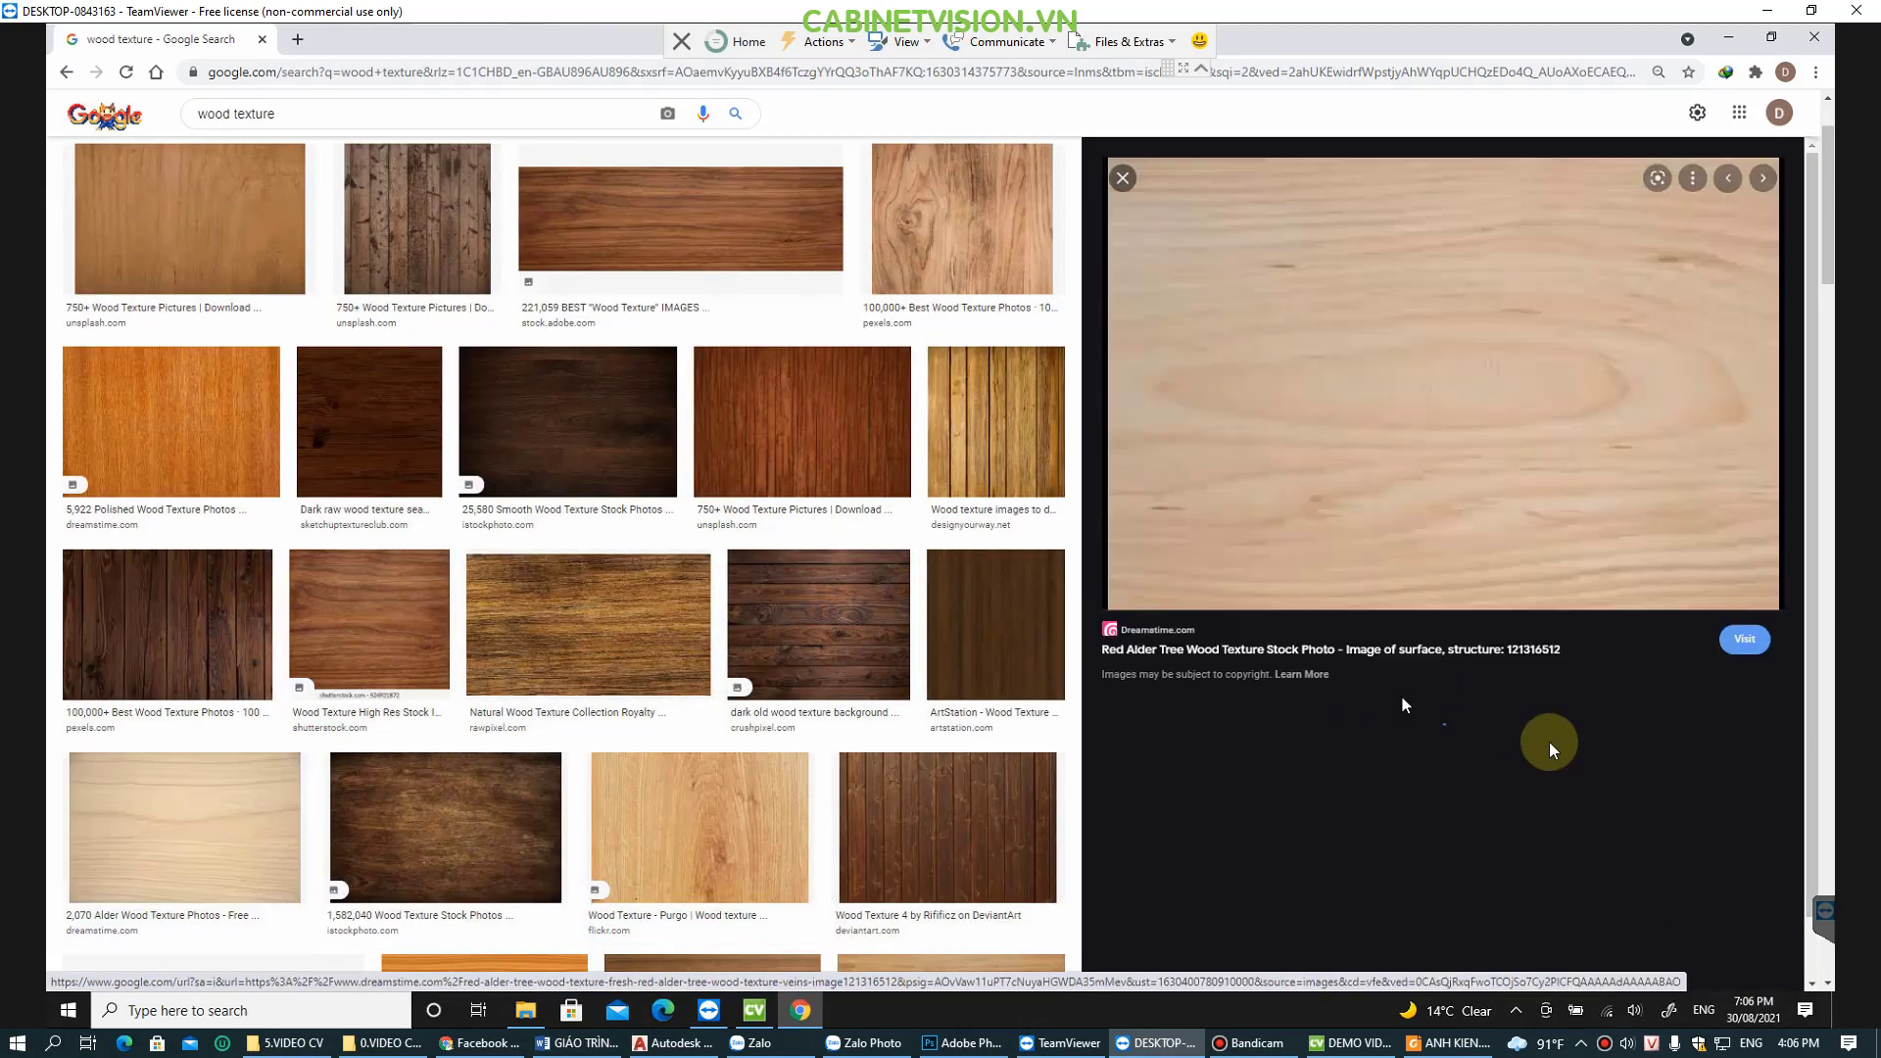
scroll(494, 745, "down", 2)
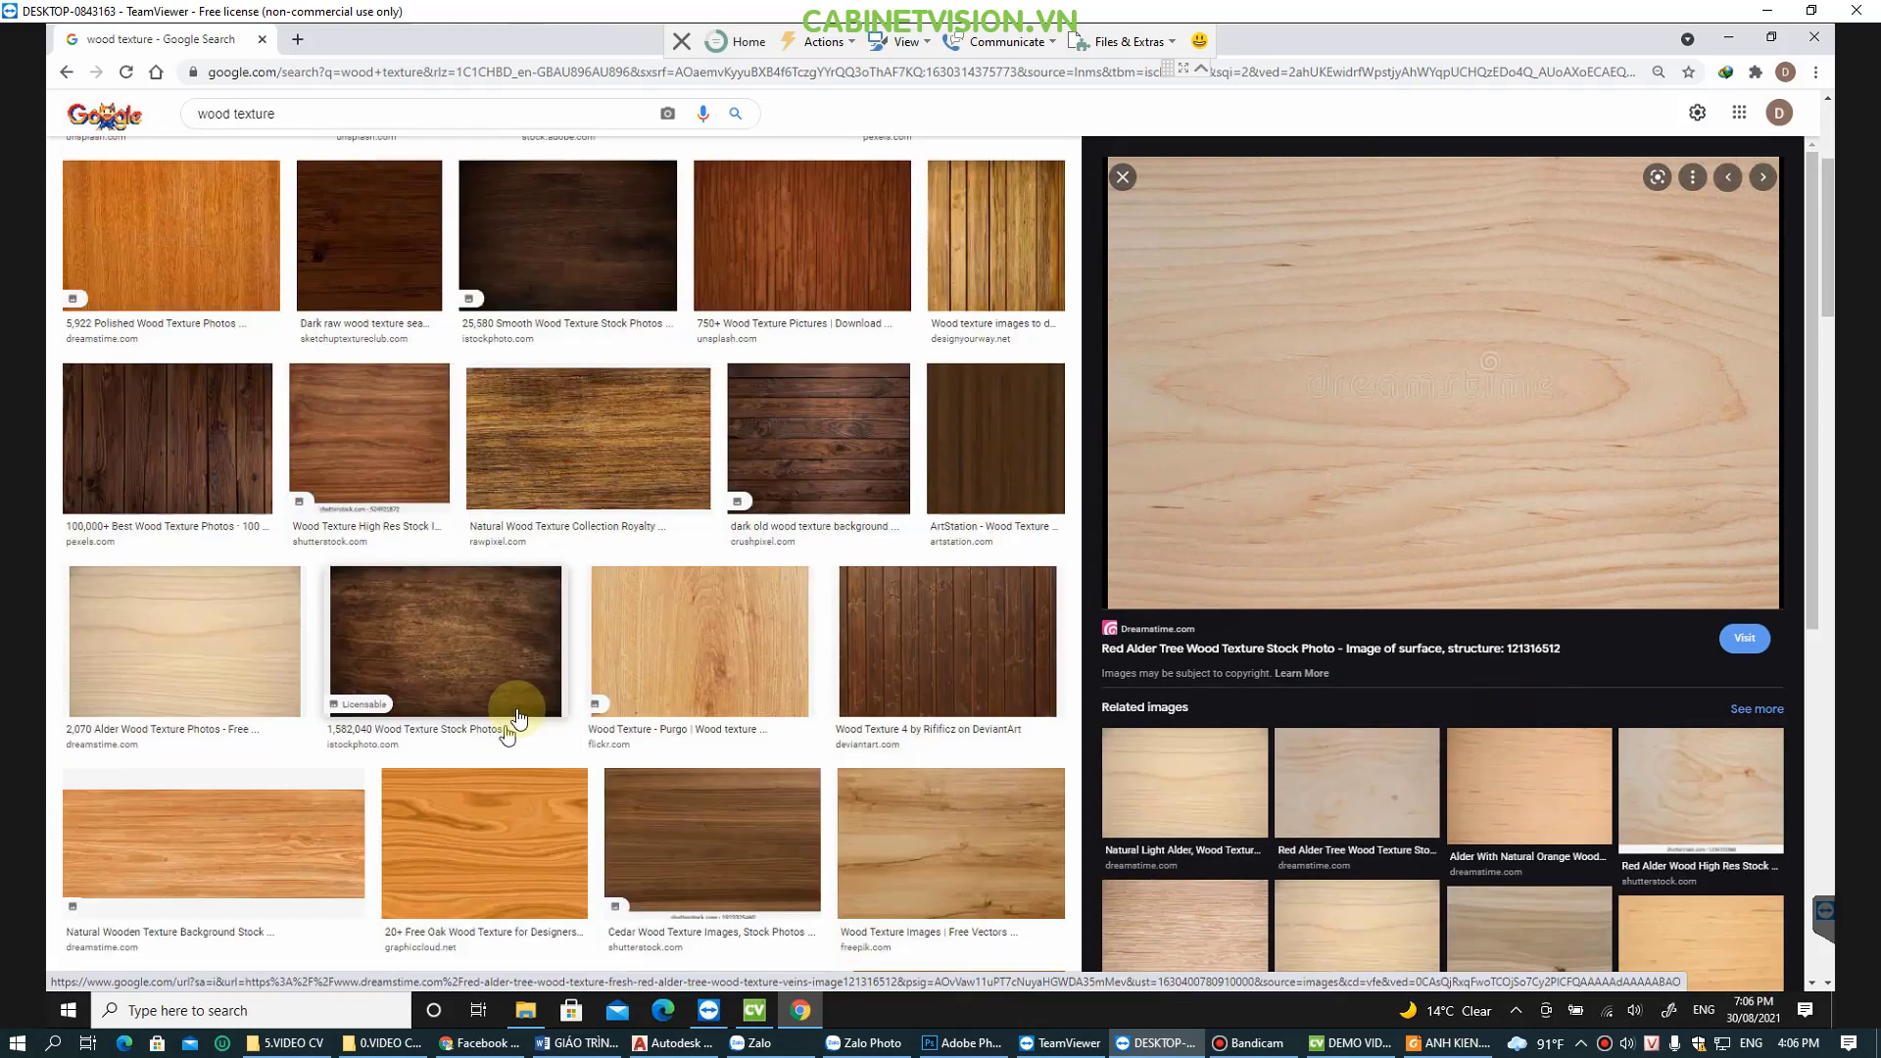
left_click(280, 814)
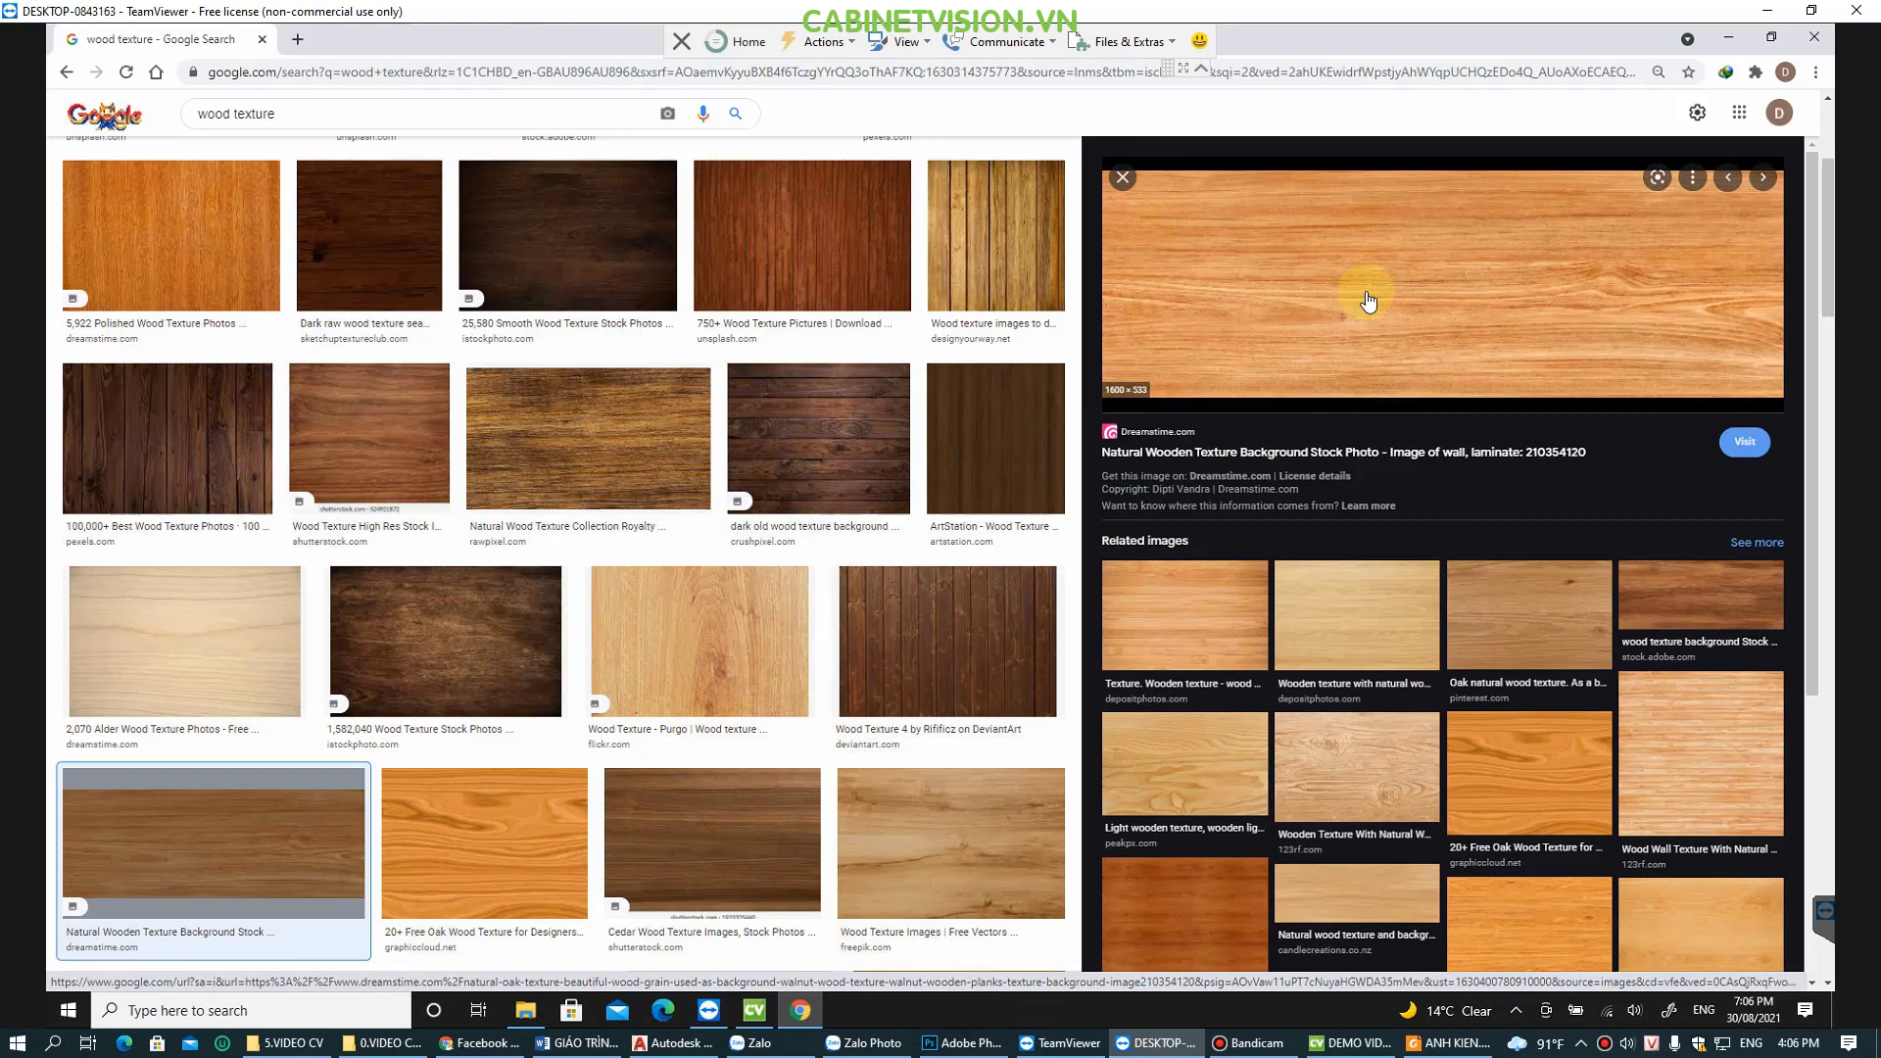
left_click(1340, 604)
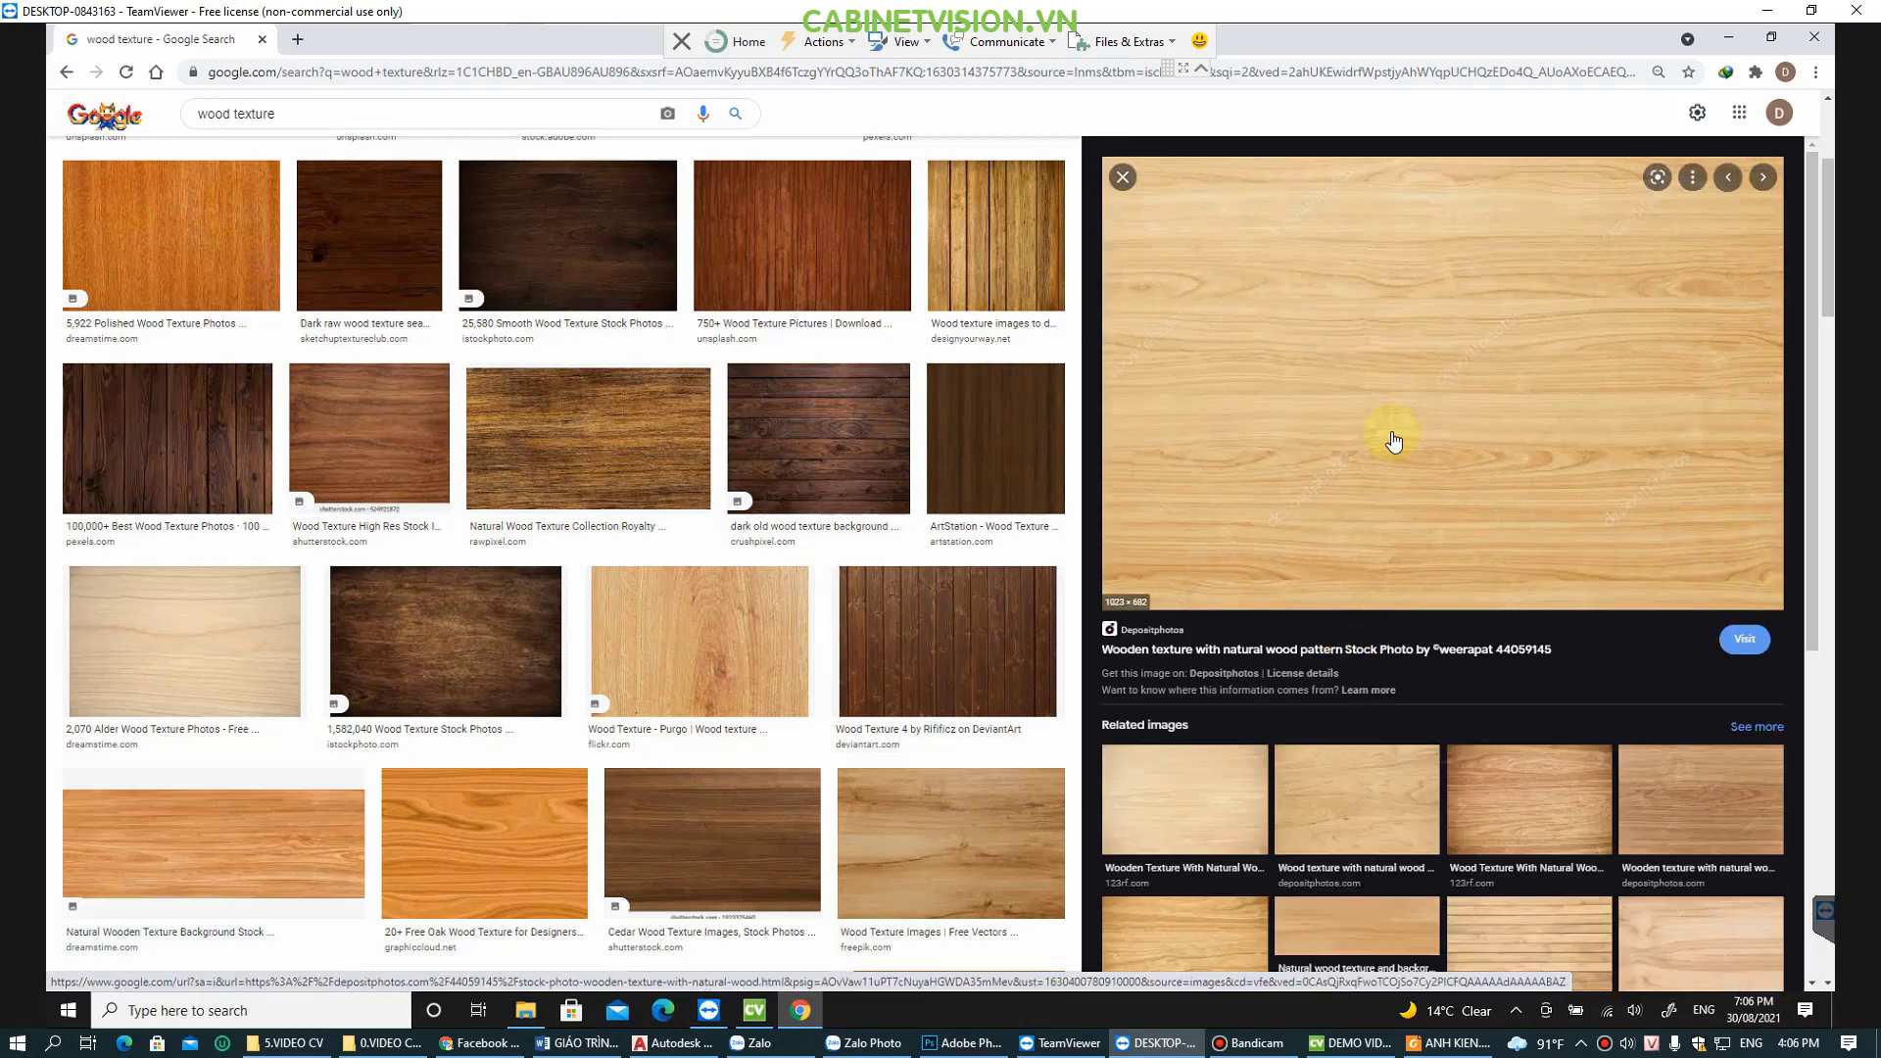
left_click(1196, 821)
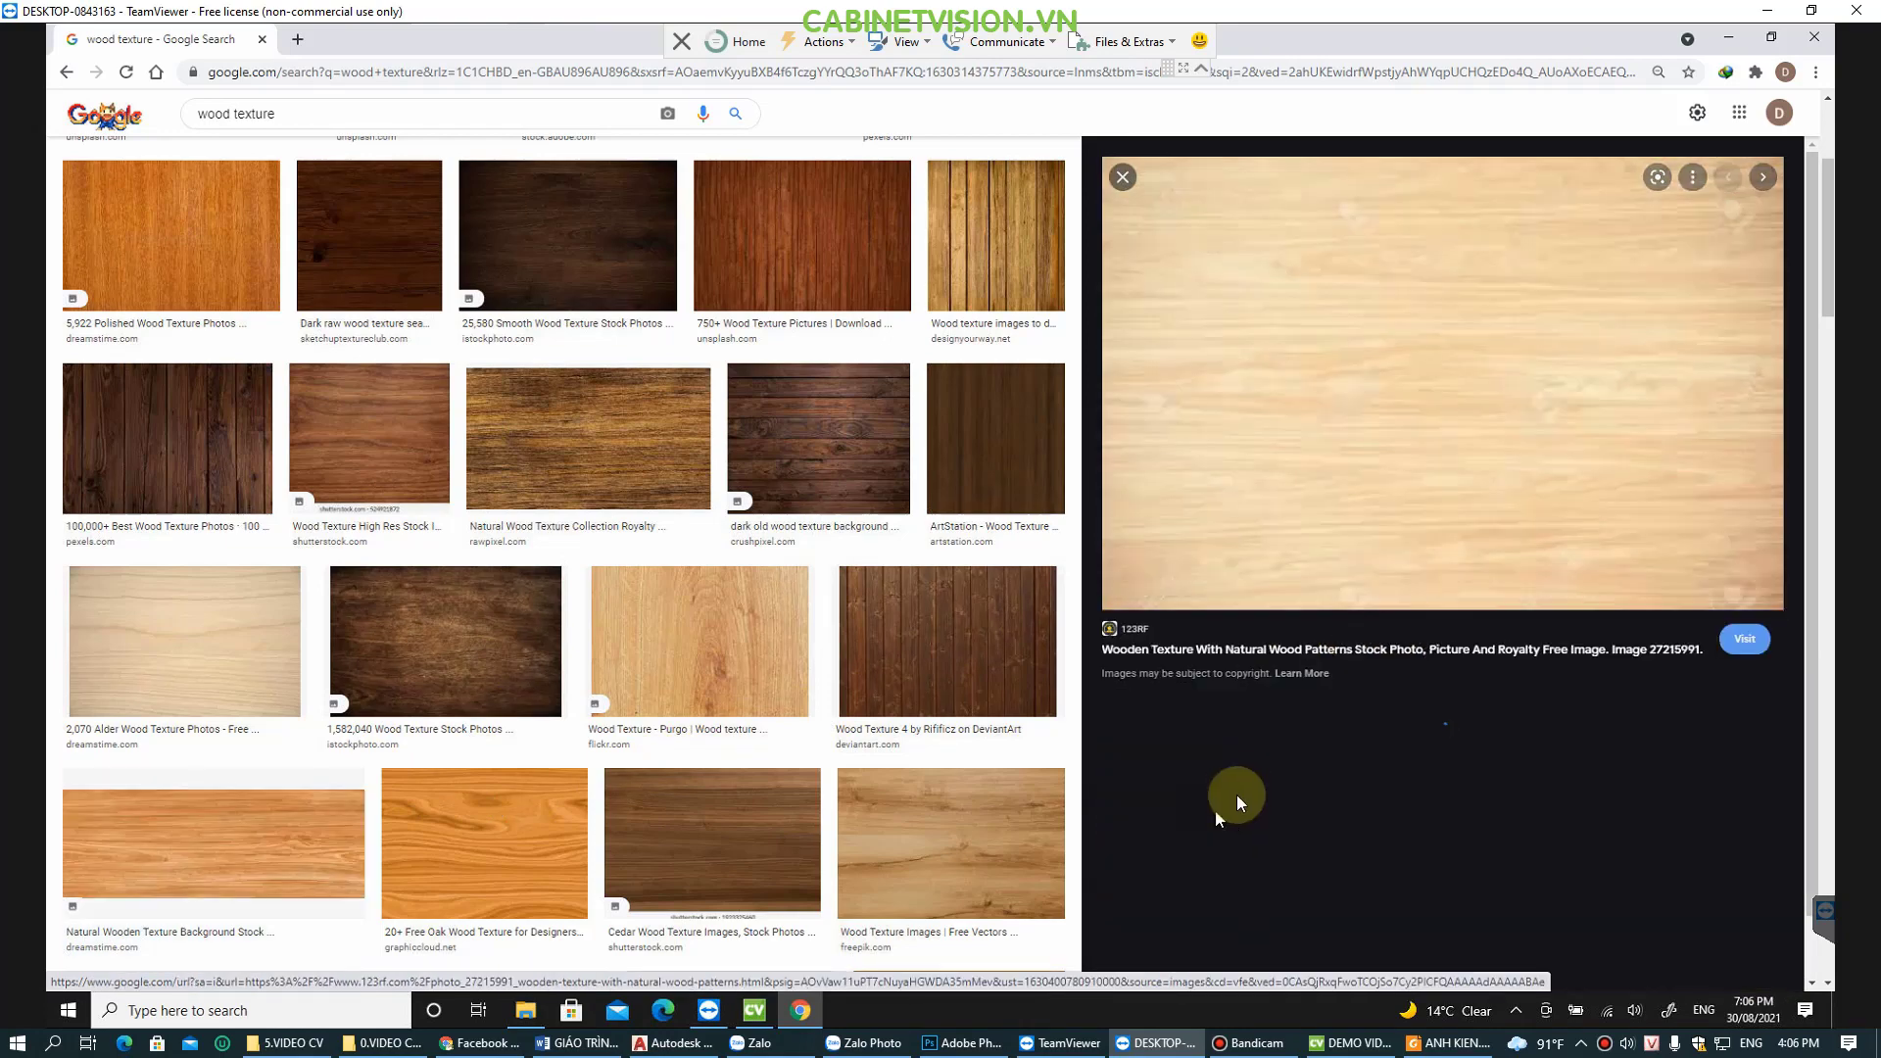
left_click(208, 666)
left_click(273, 861)
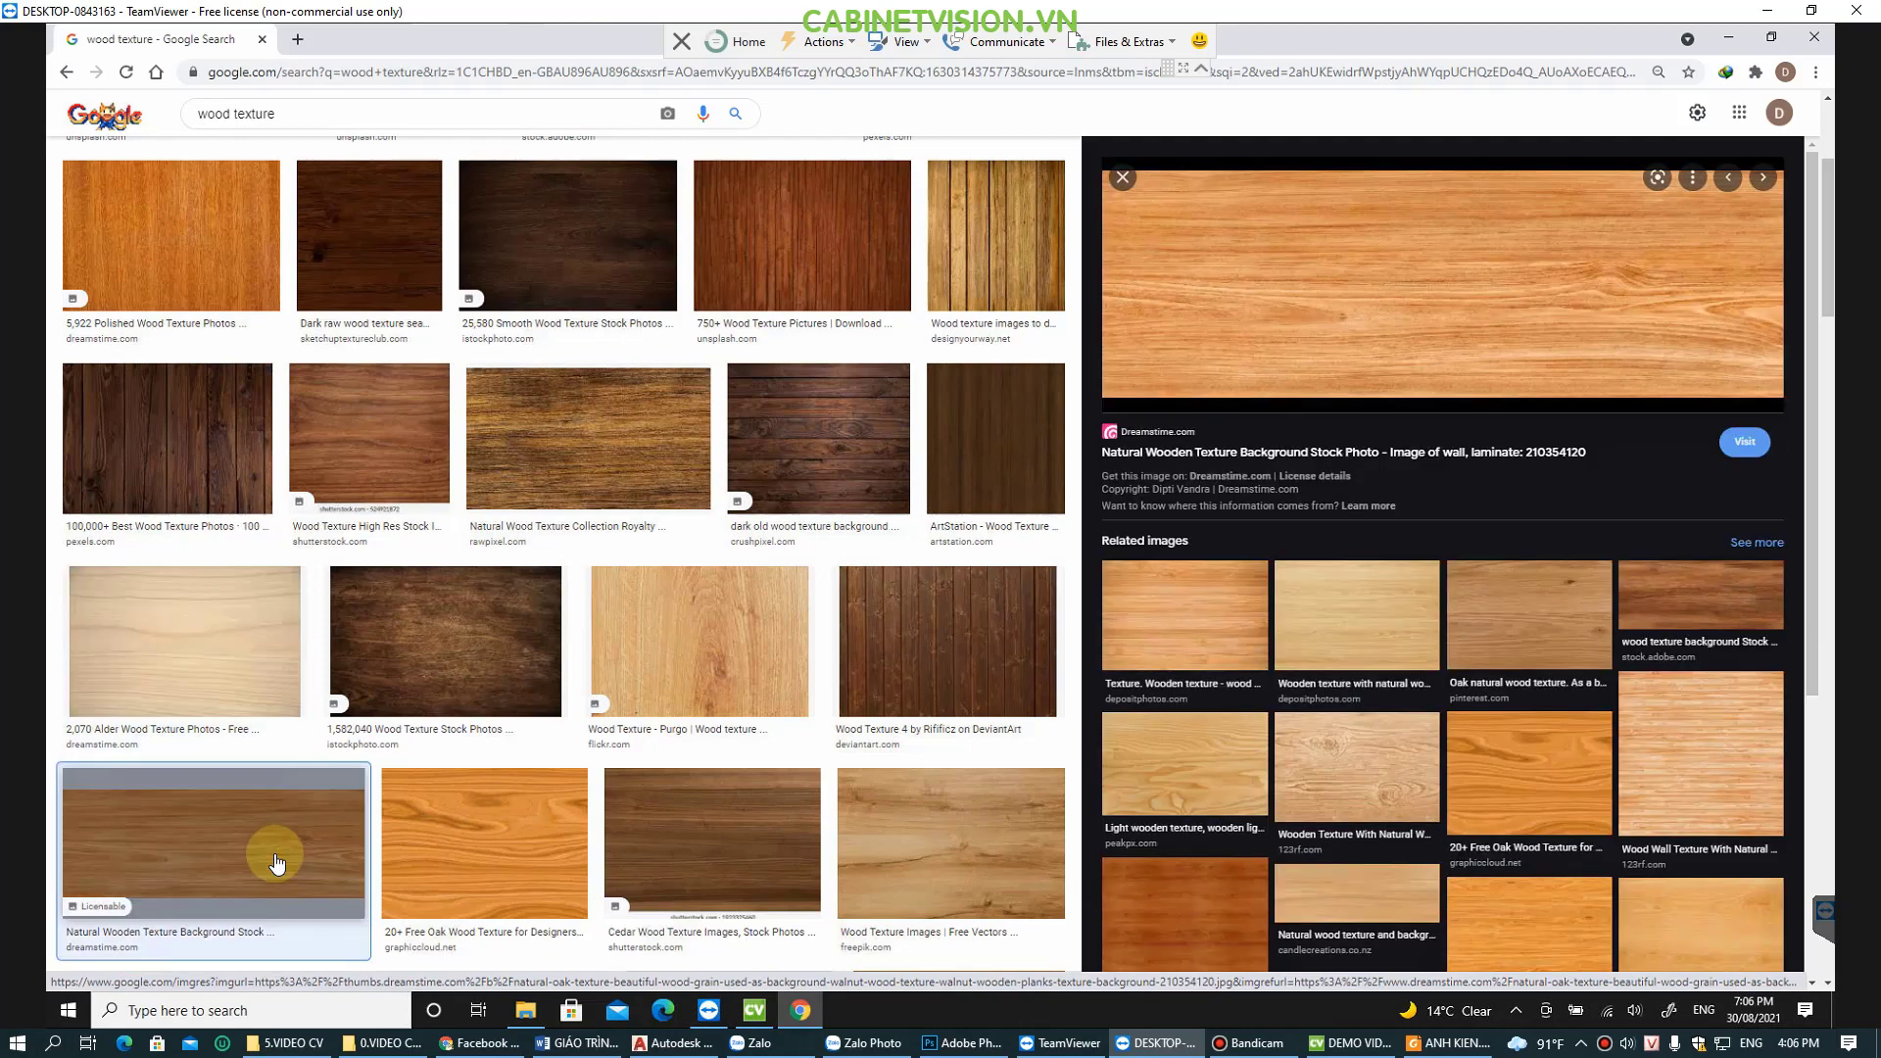
Save the Natural Wooden Texture Background image to the Desktop as a JPG, then minimize Chrome.
right_click(1325, 320)
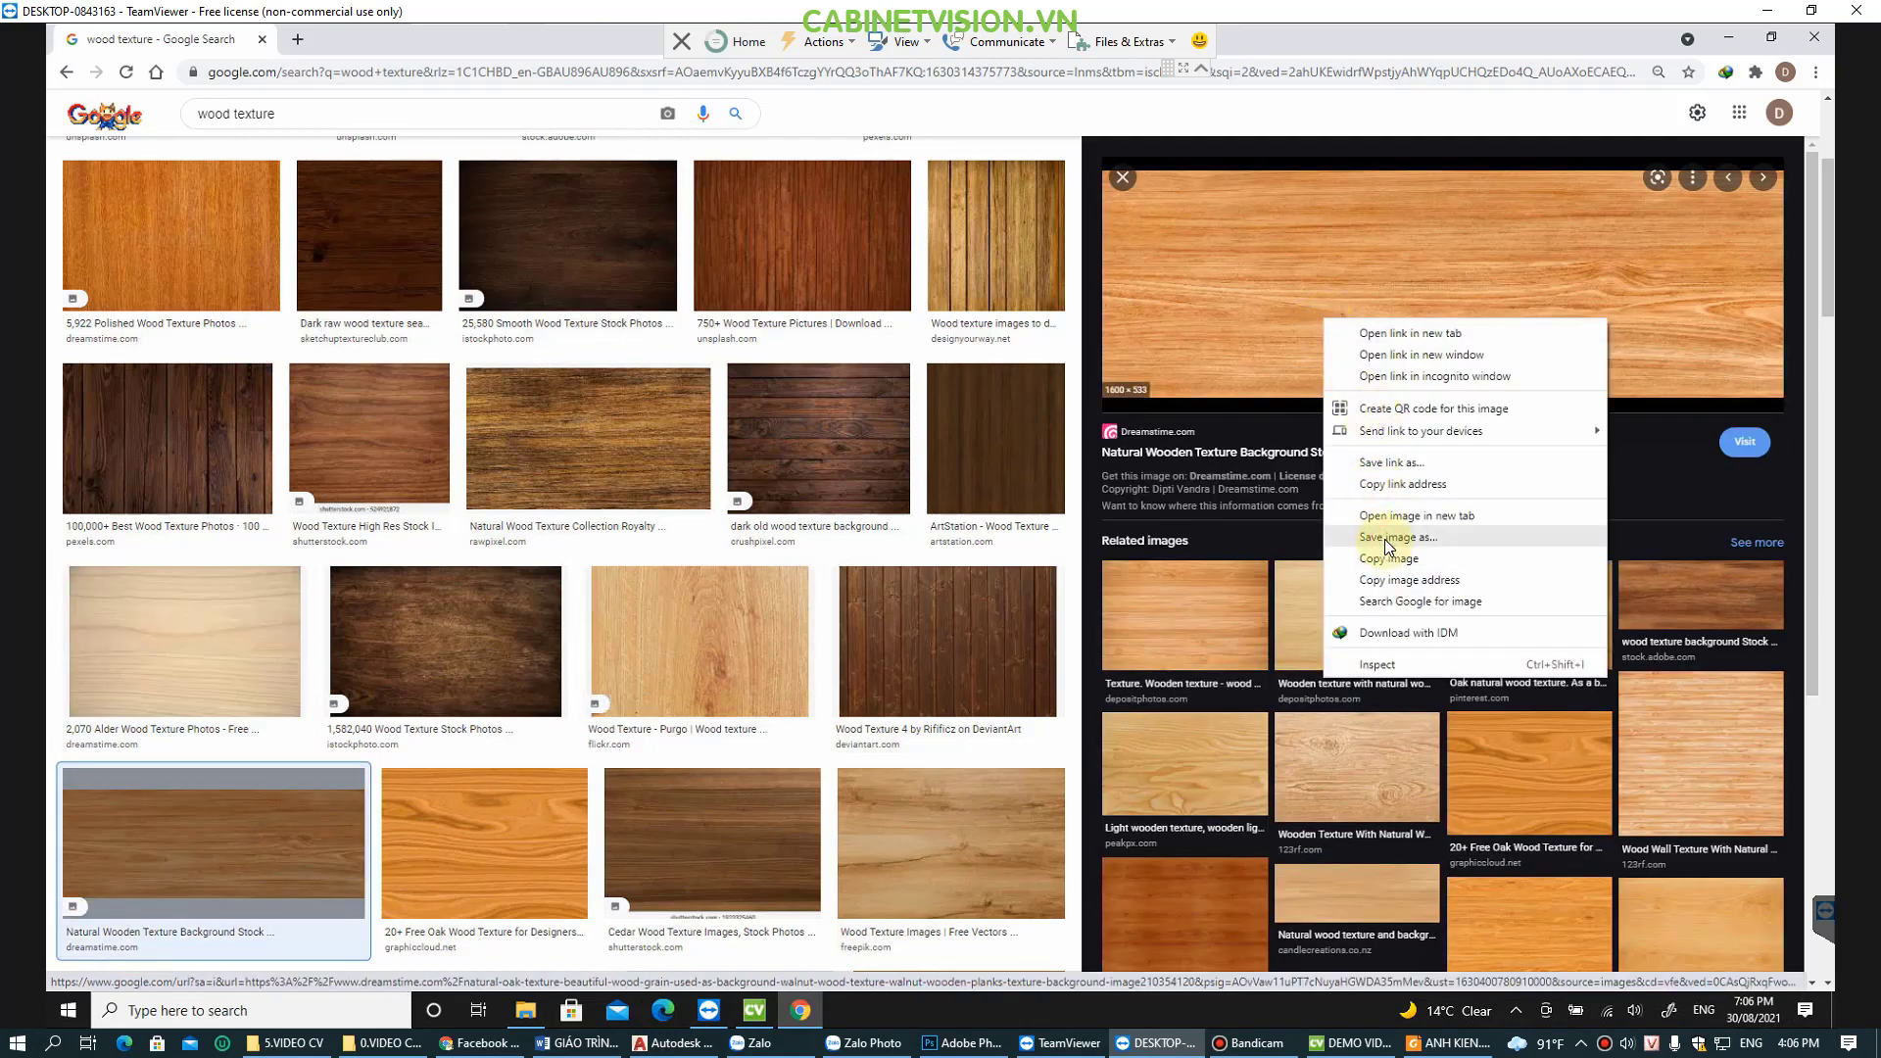
left_click(1385, 537)
scroll(127, 235, "up", 5)
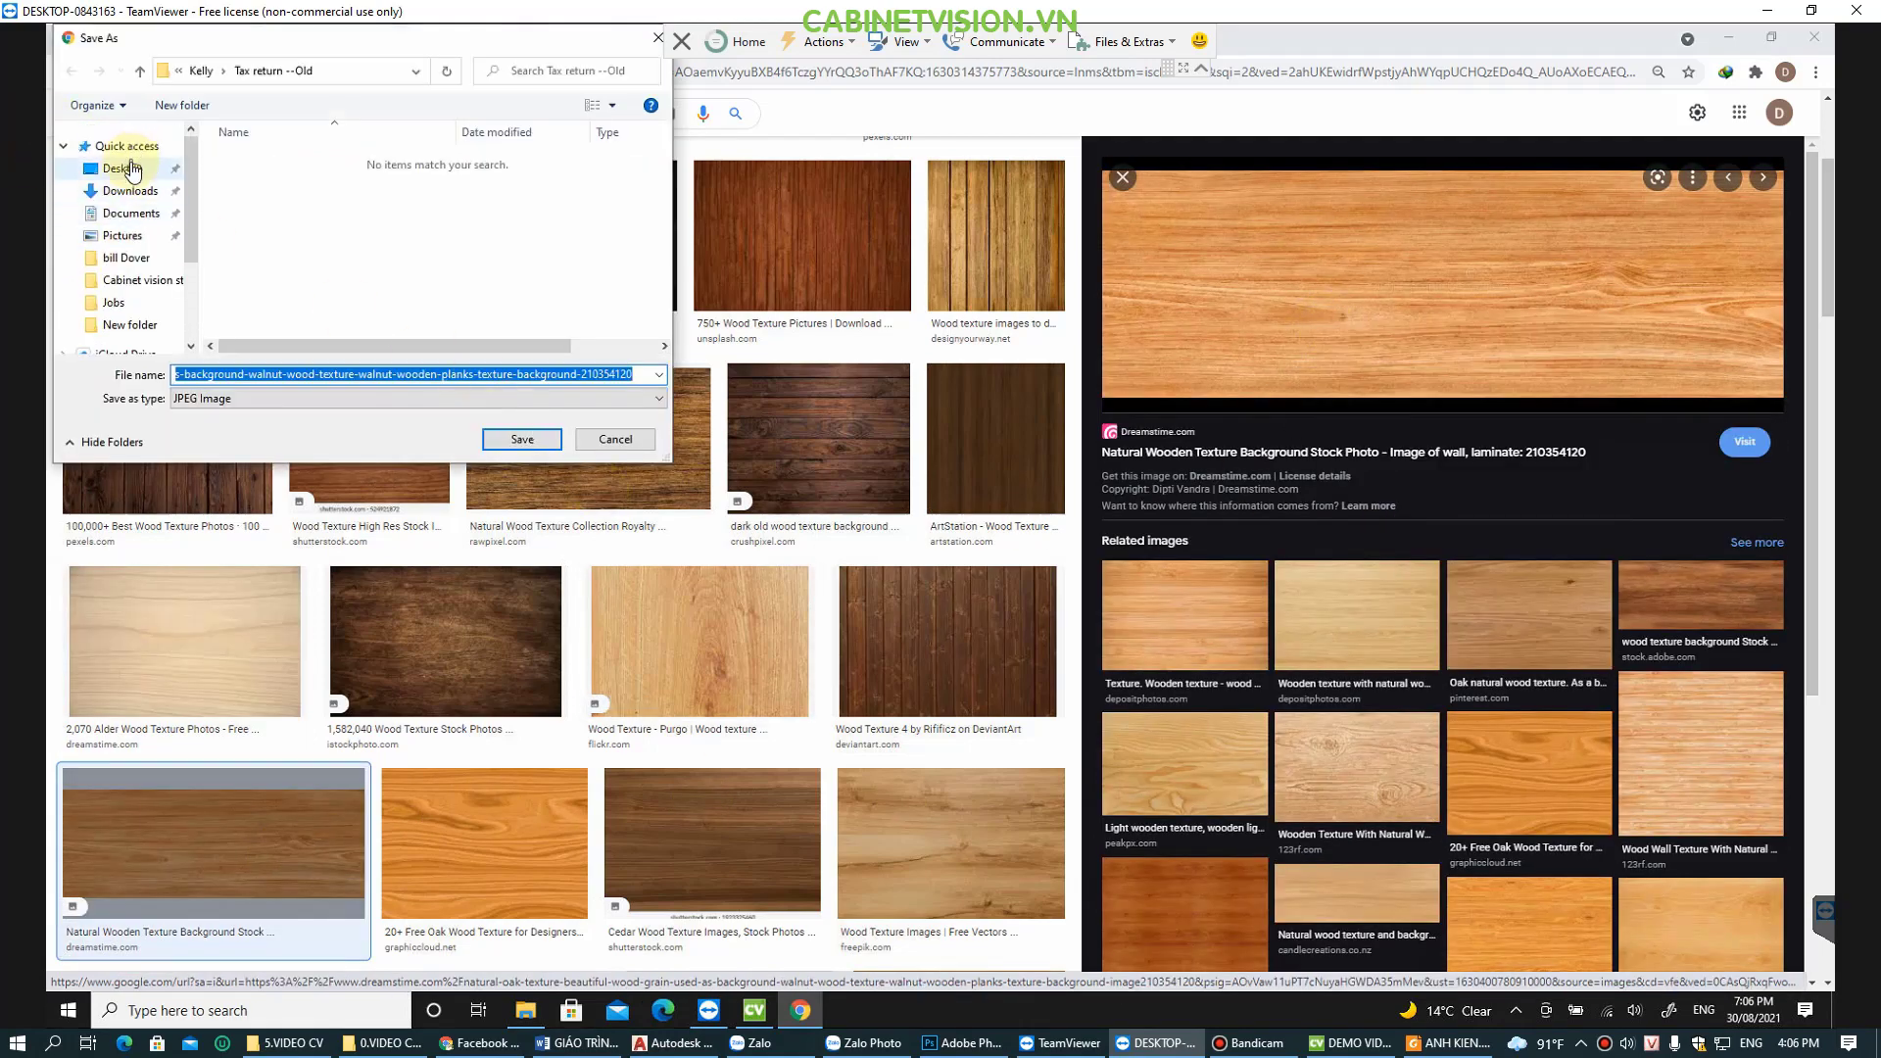
left_click(122, 168)
left_click(522, 439)
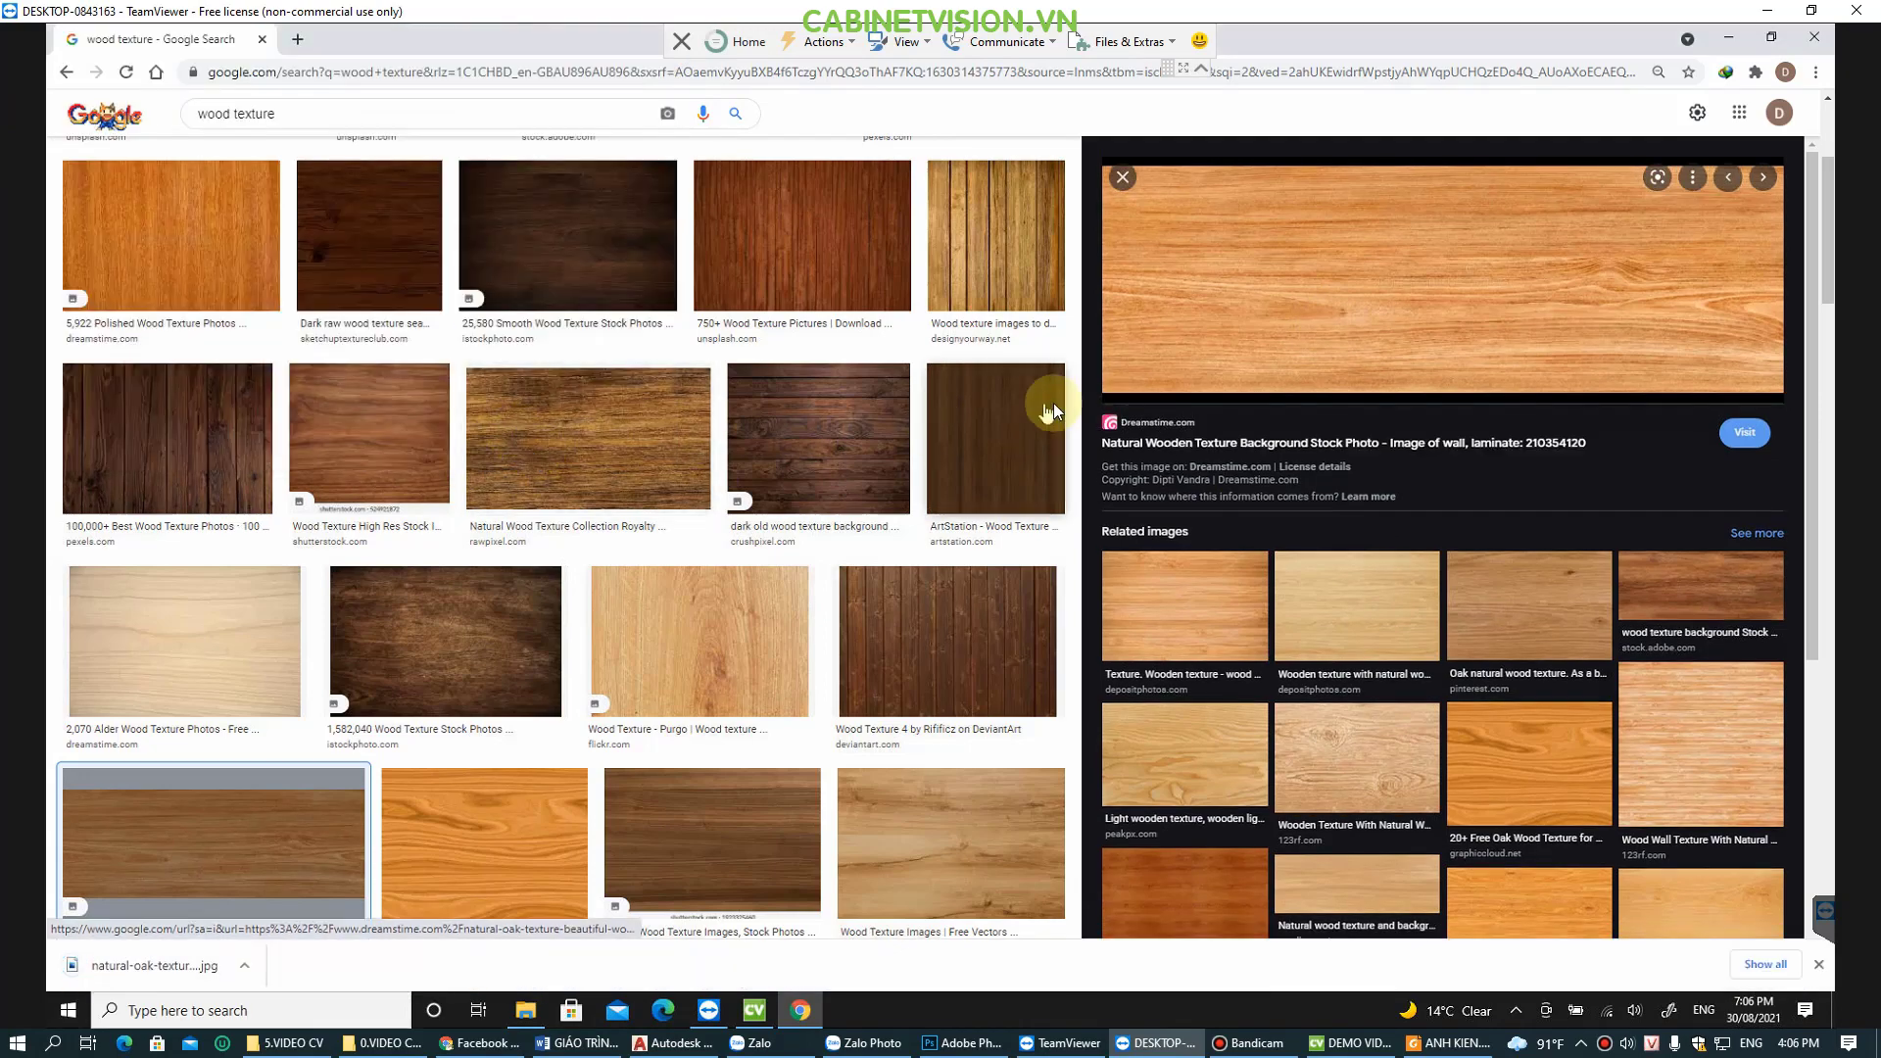
key("Escape")
left_click(1184, 68)
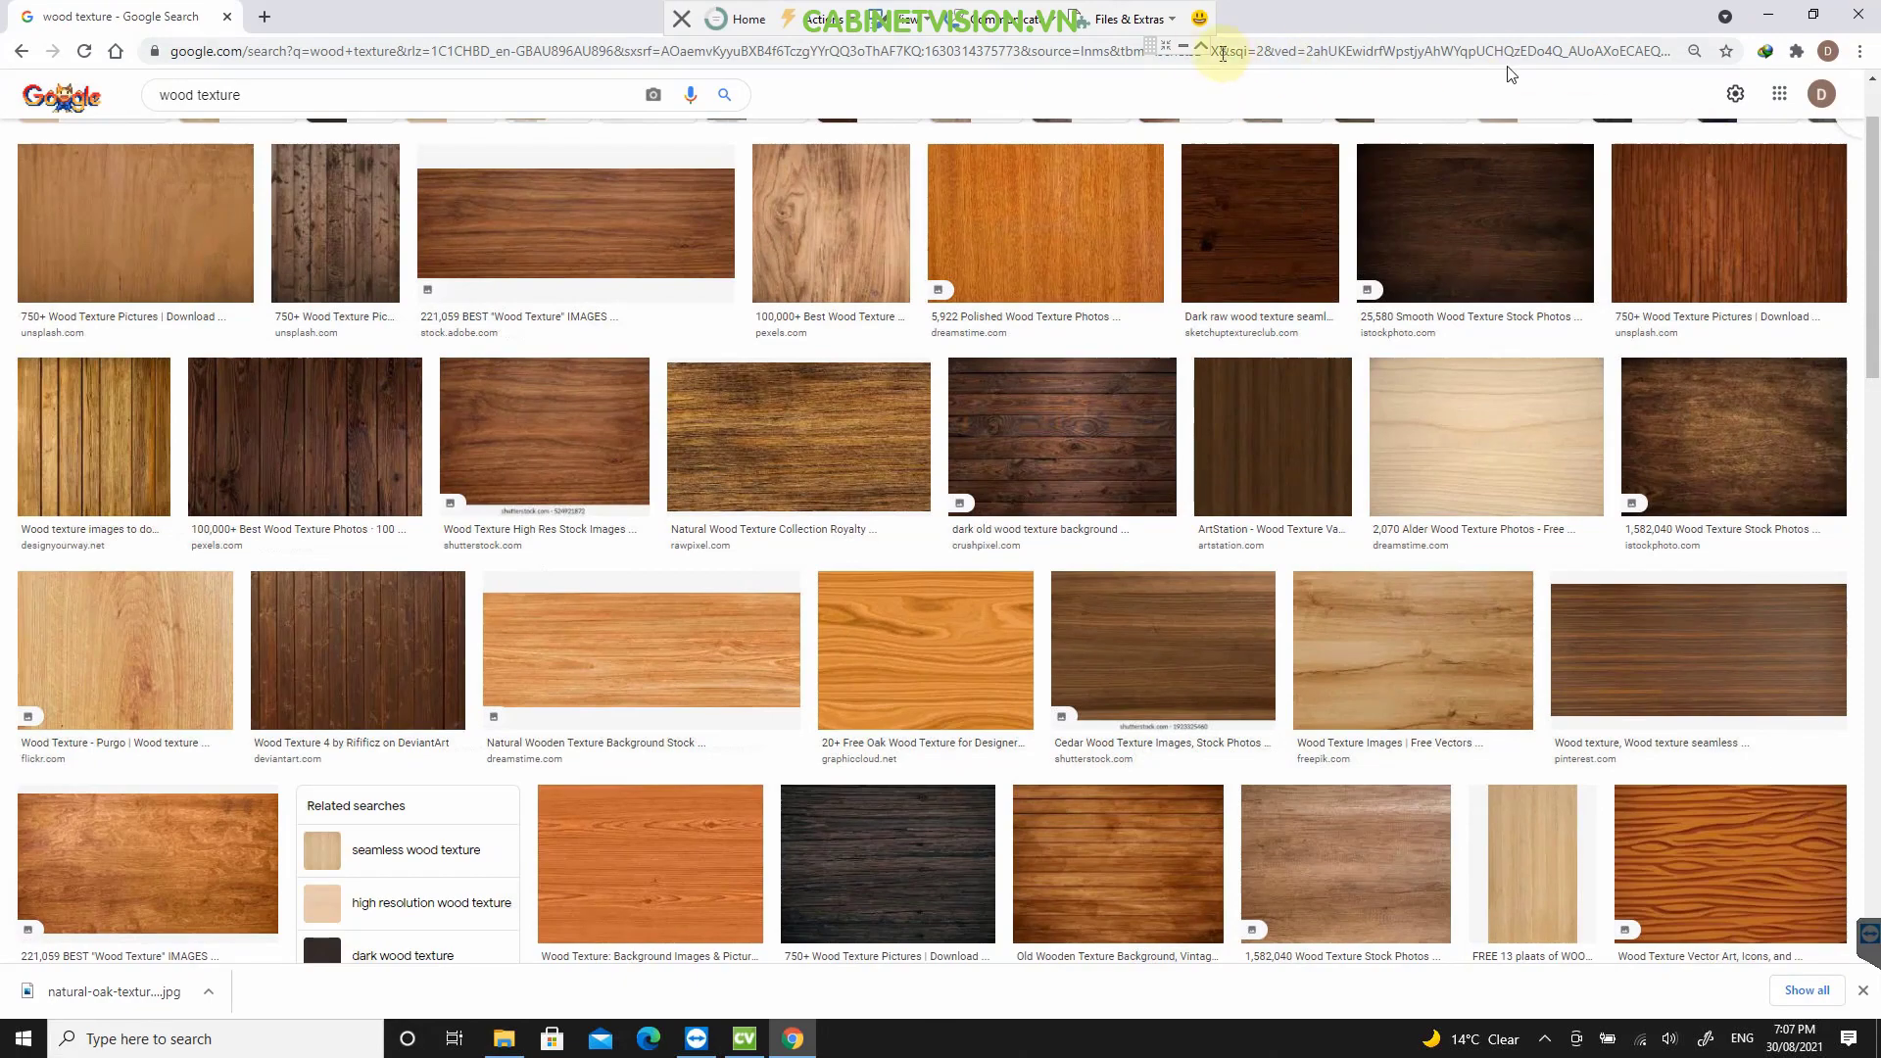
left_click(1772, 15)
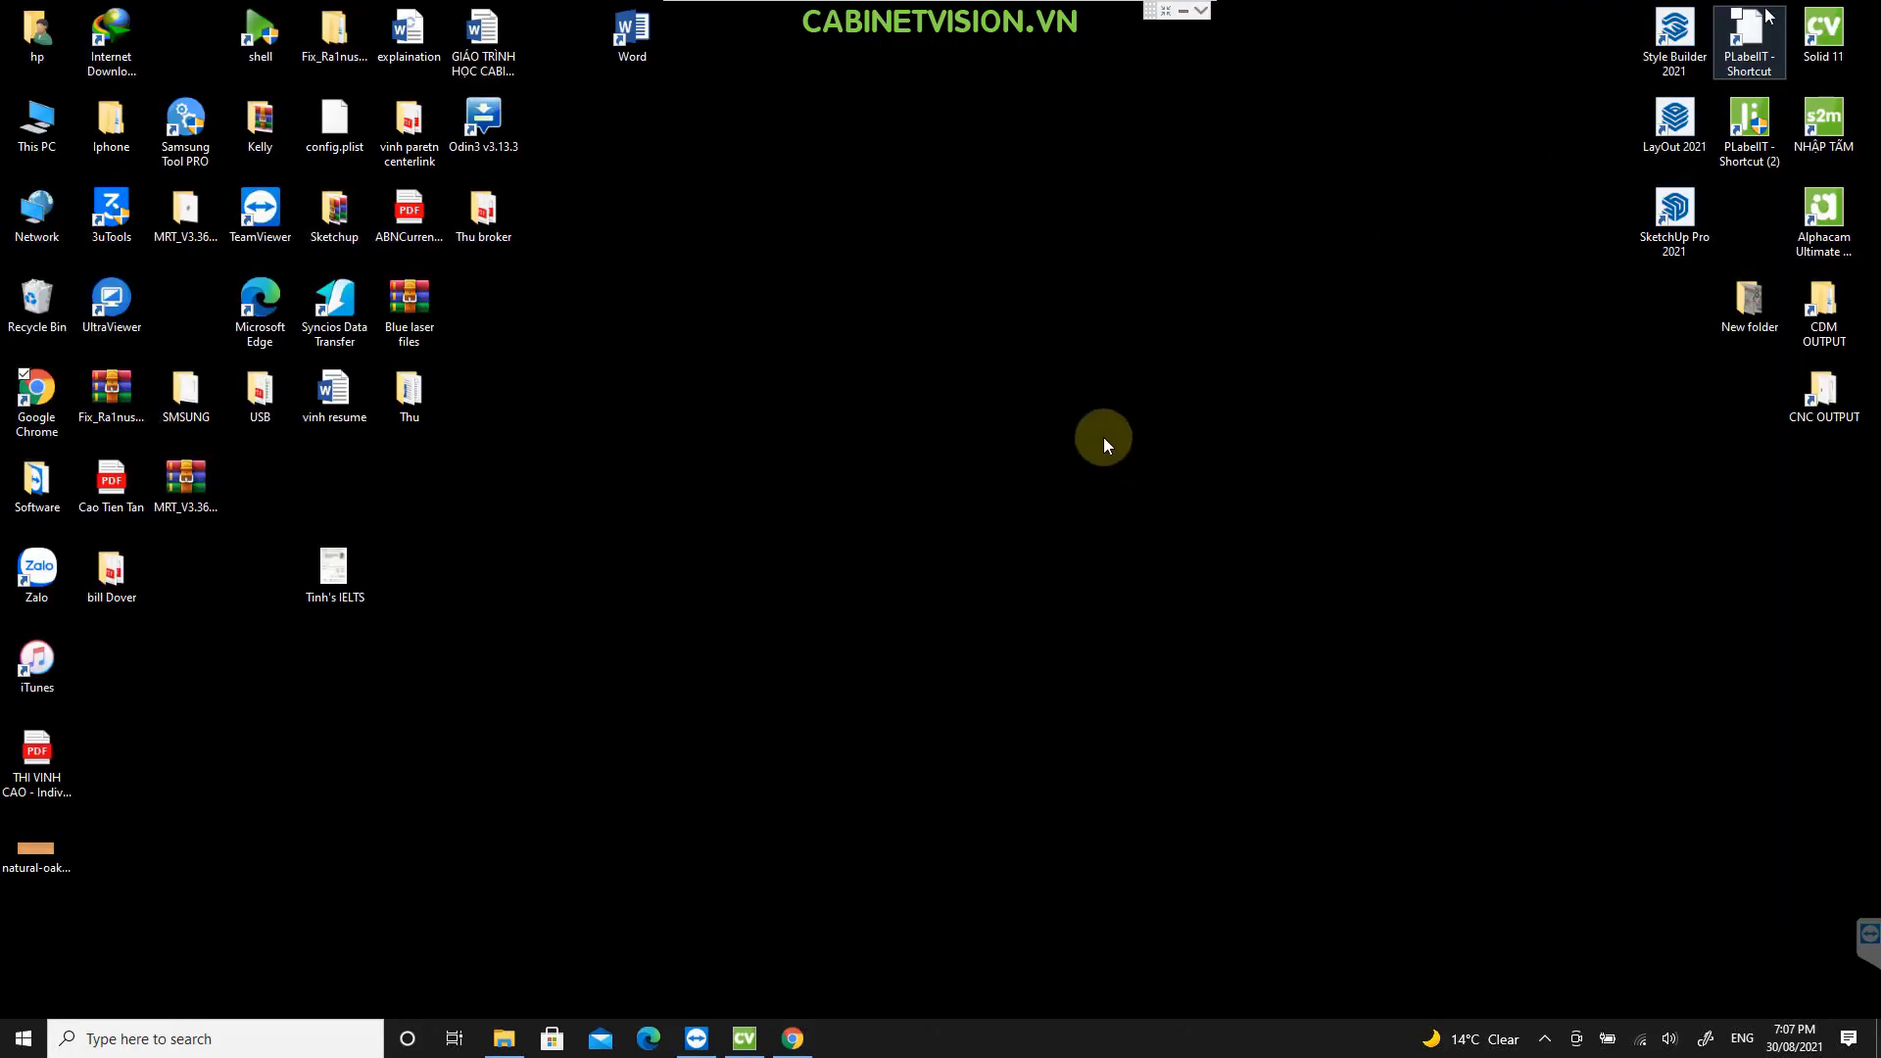
Refresh the desktop so the downloaded oak texture JPG appears, and bring up its file actions.
right_click(1104, 437)
left_click(1068, 503)
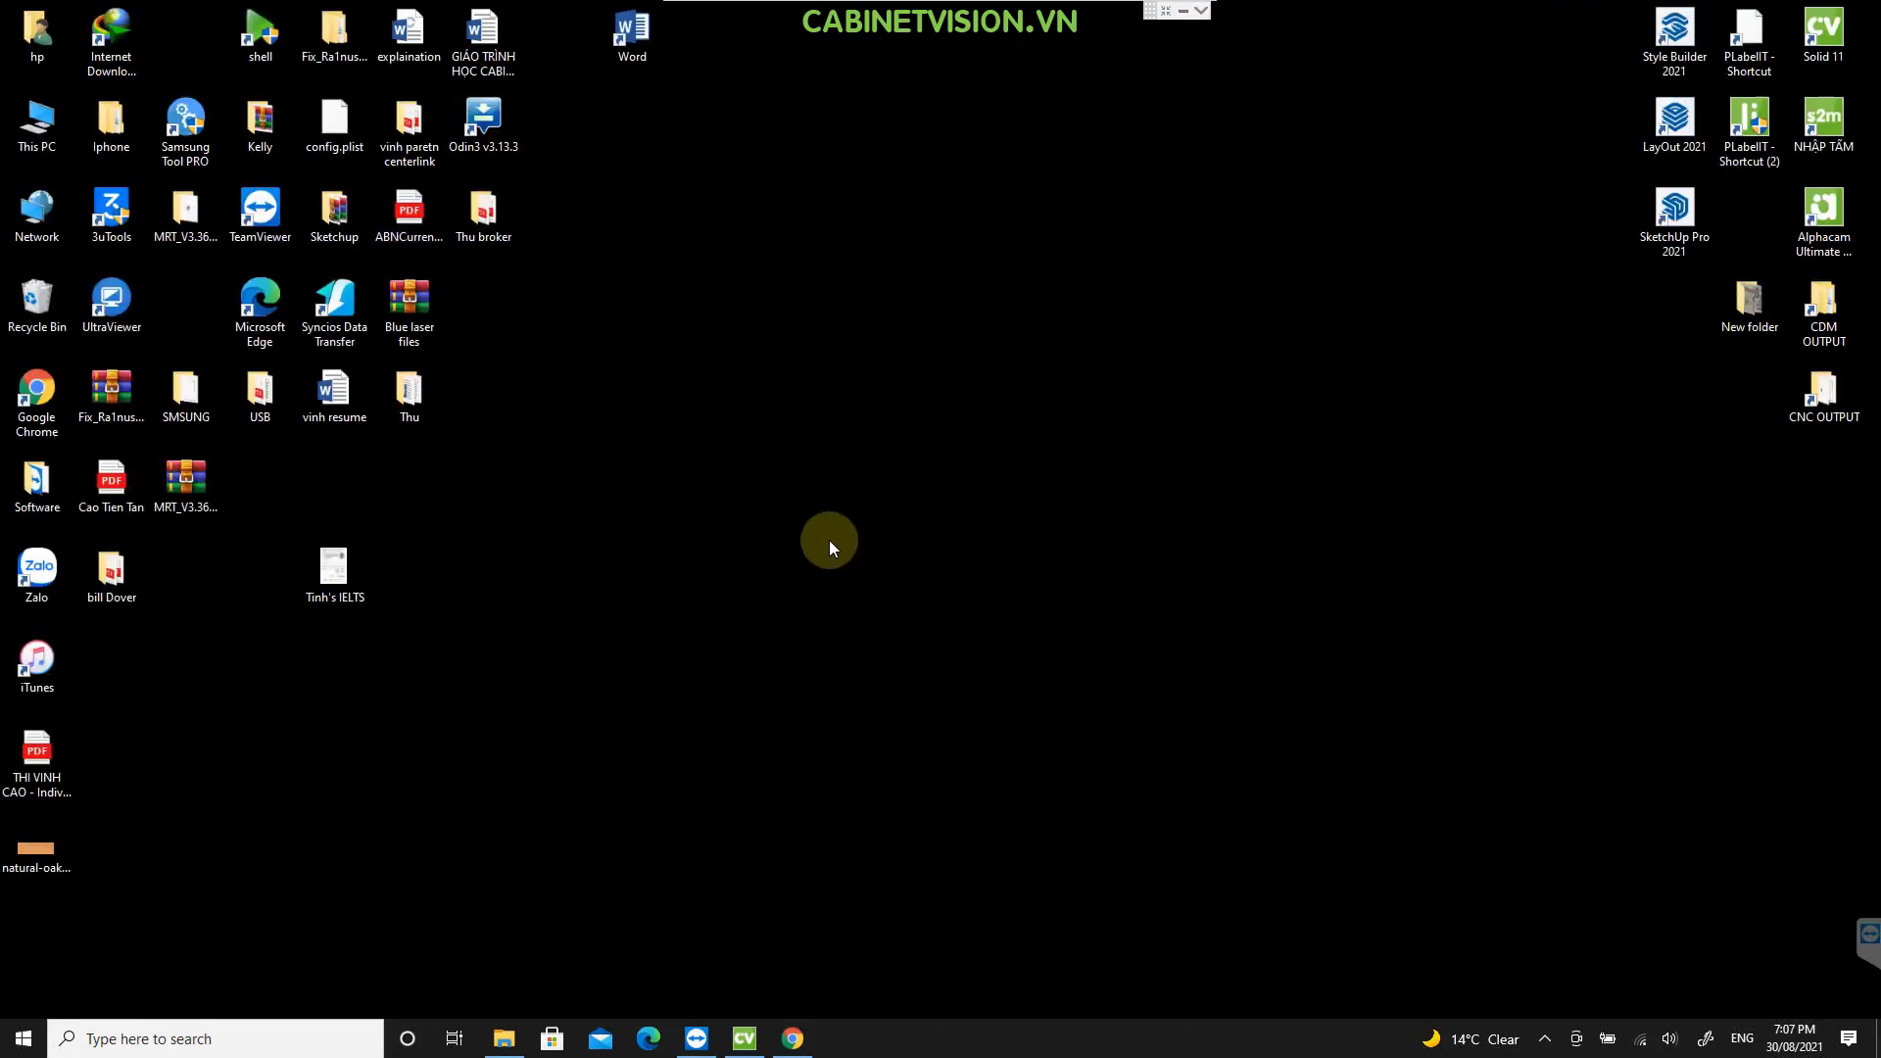
left_click(37, 849)
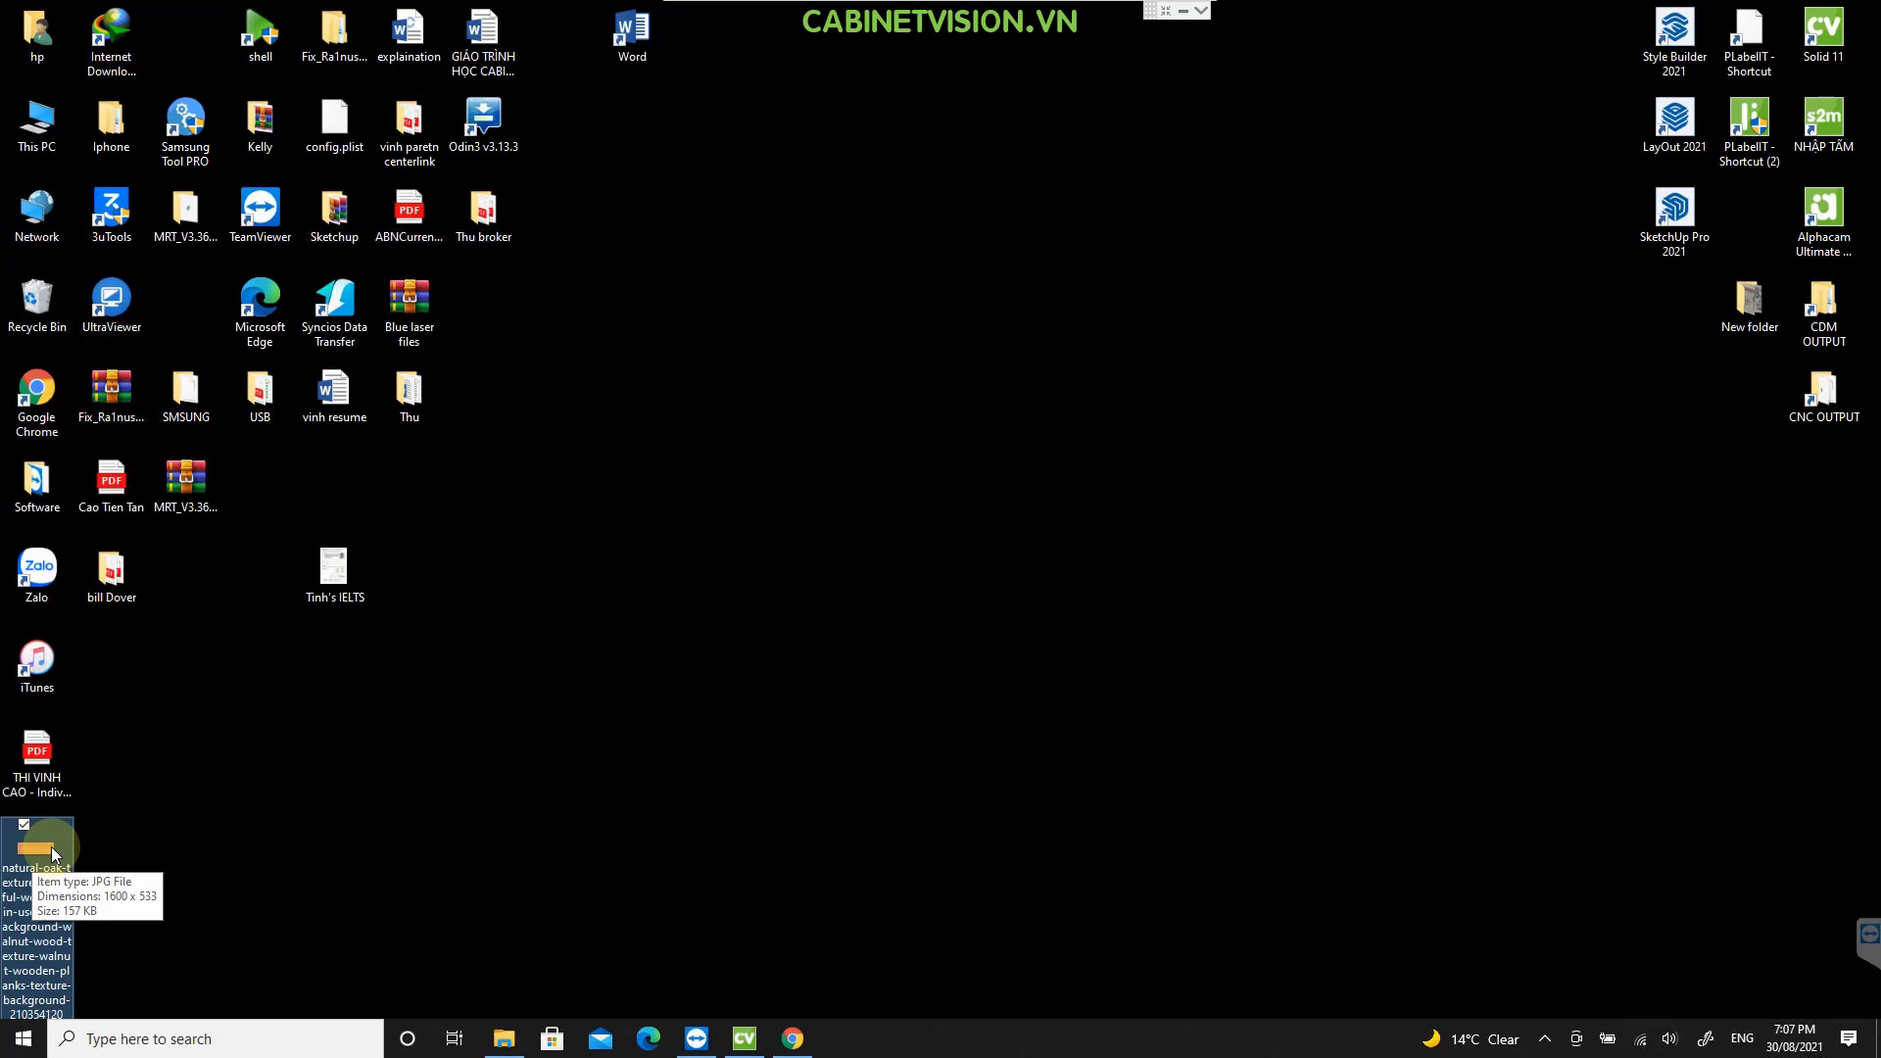
right_click(50, 846)
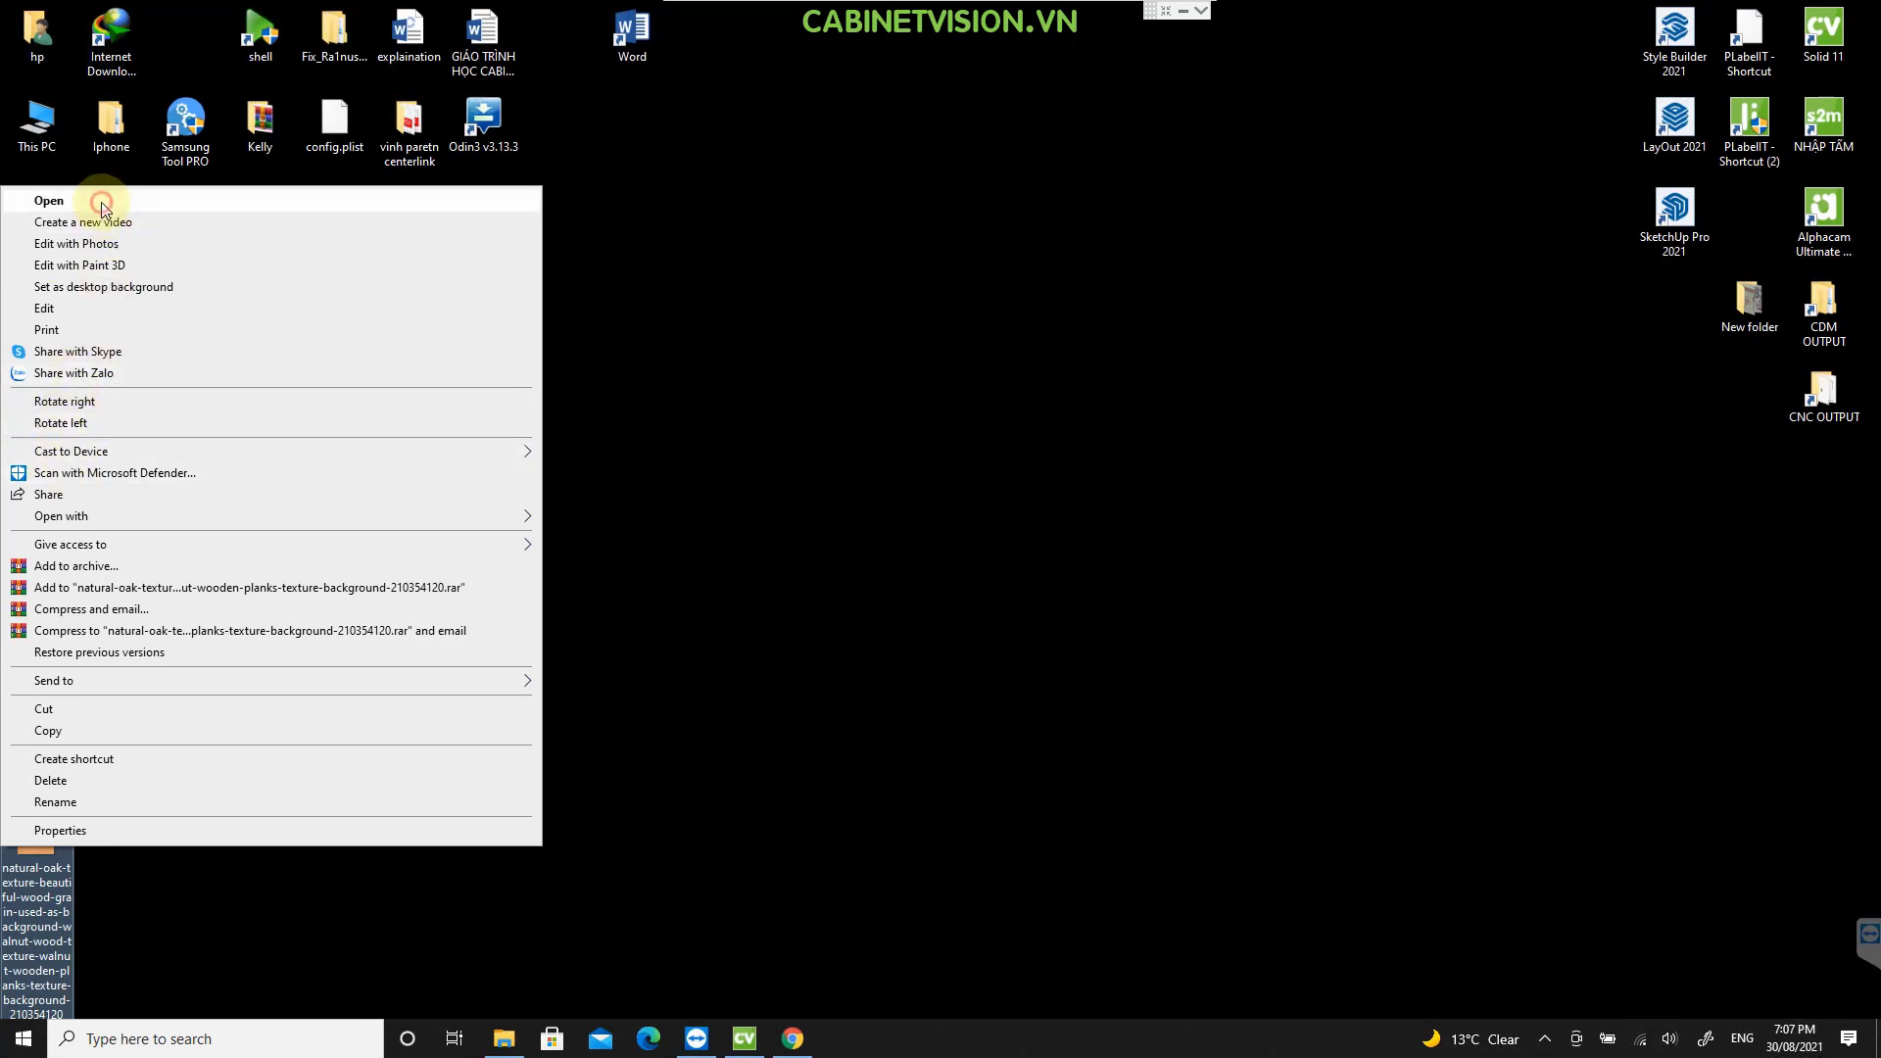
Rotate the oak texture 90° in Photos, save it over the original JPG, and close Photos.
left_click(105, 199)
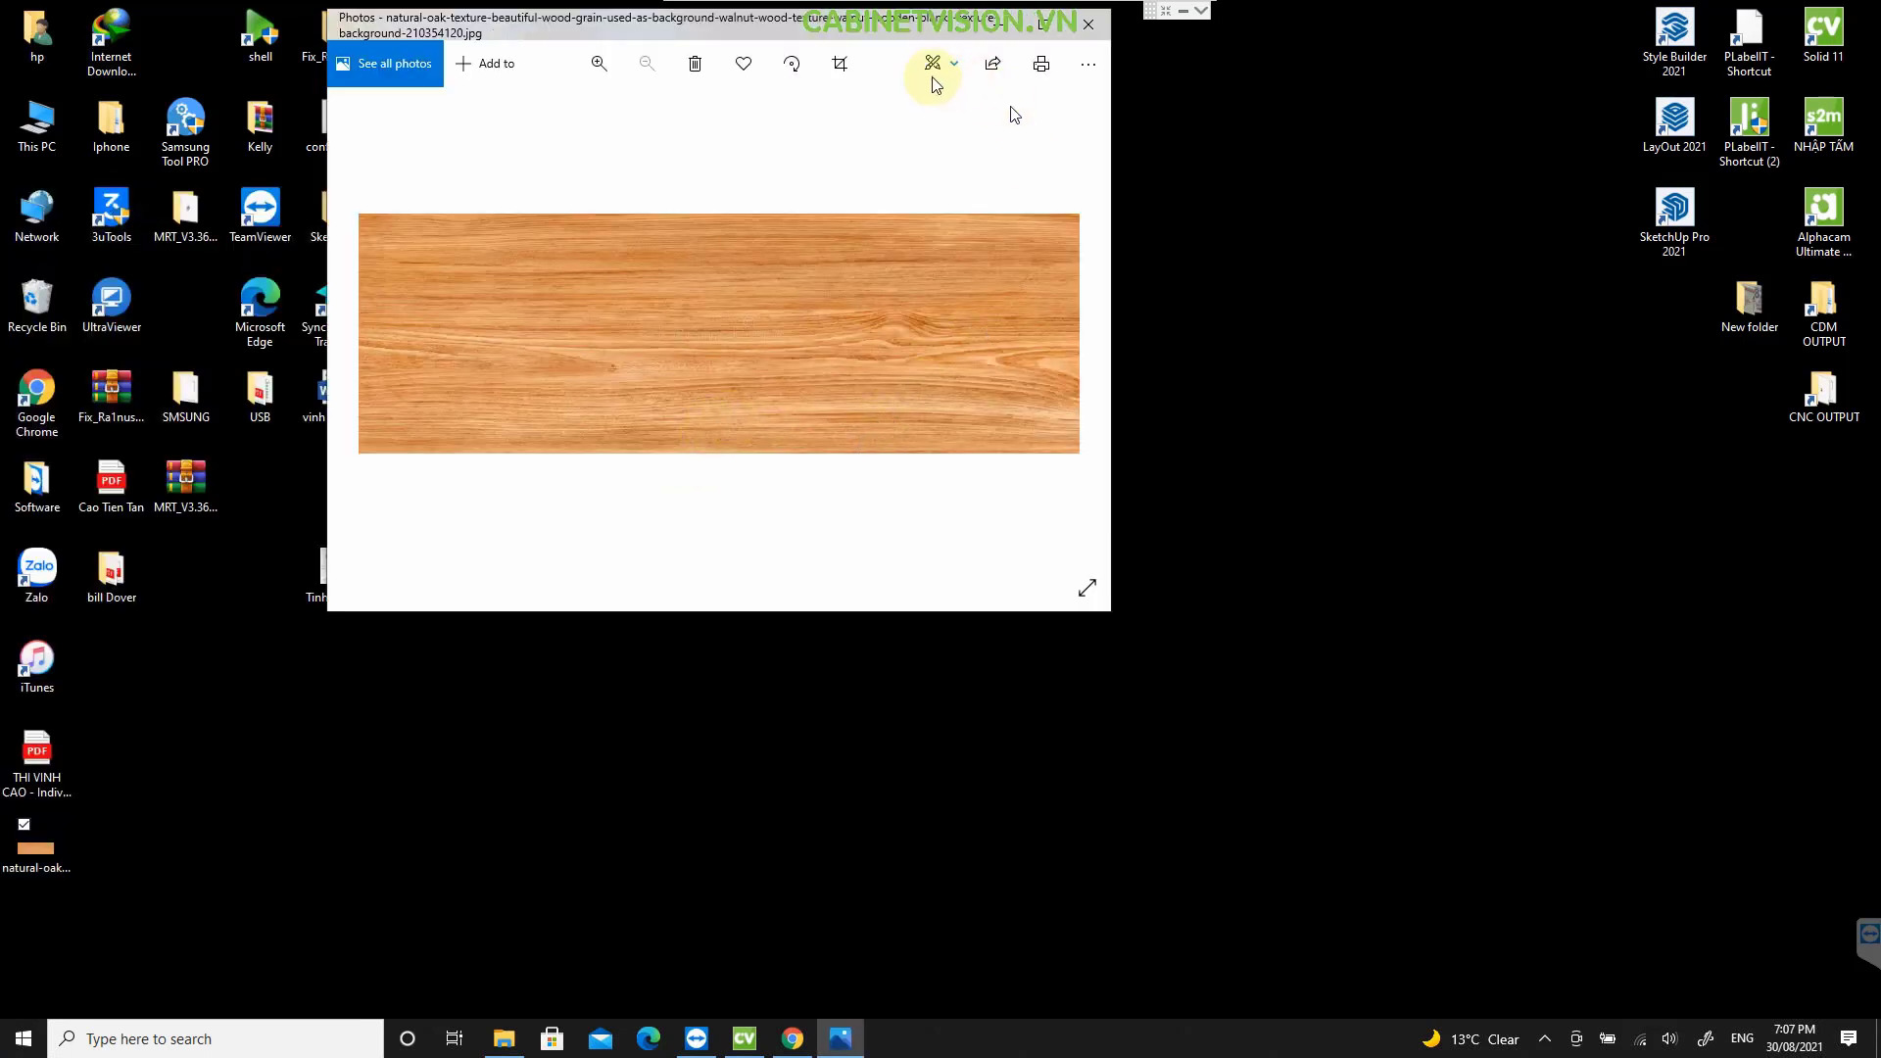
left_click(936, 63)
left_click(962, 104)
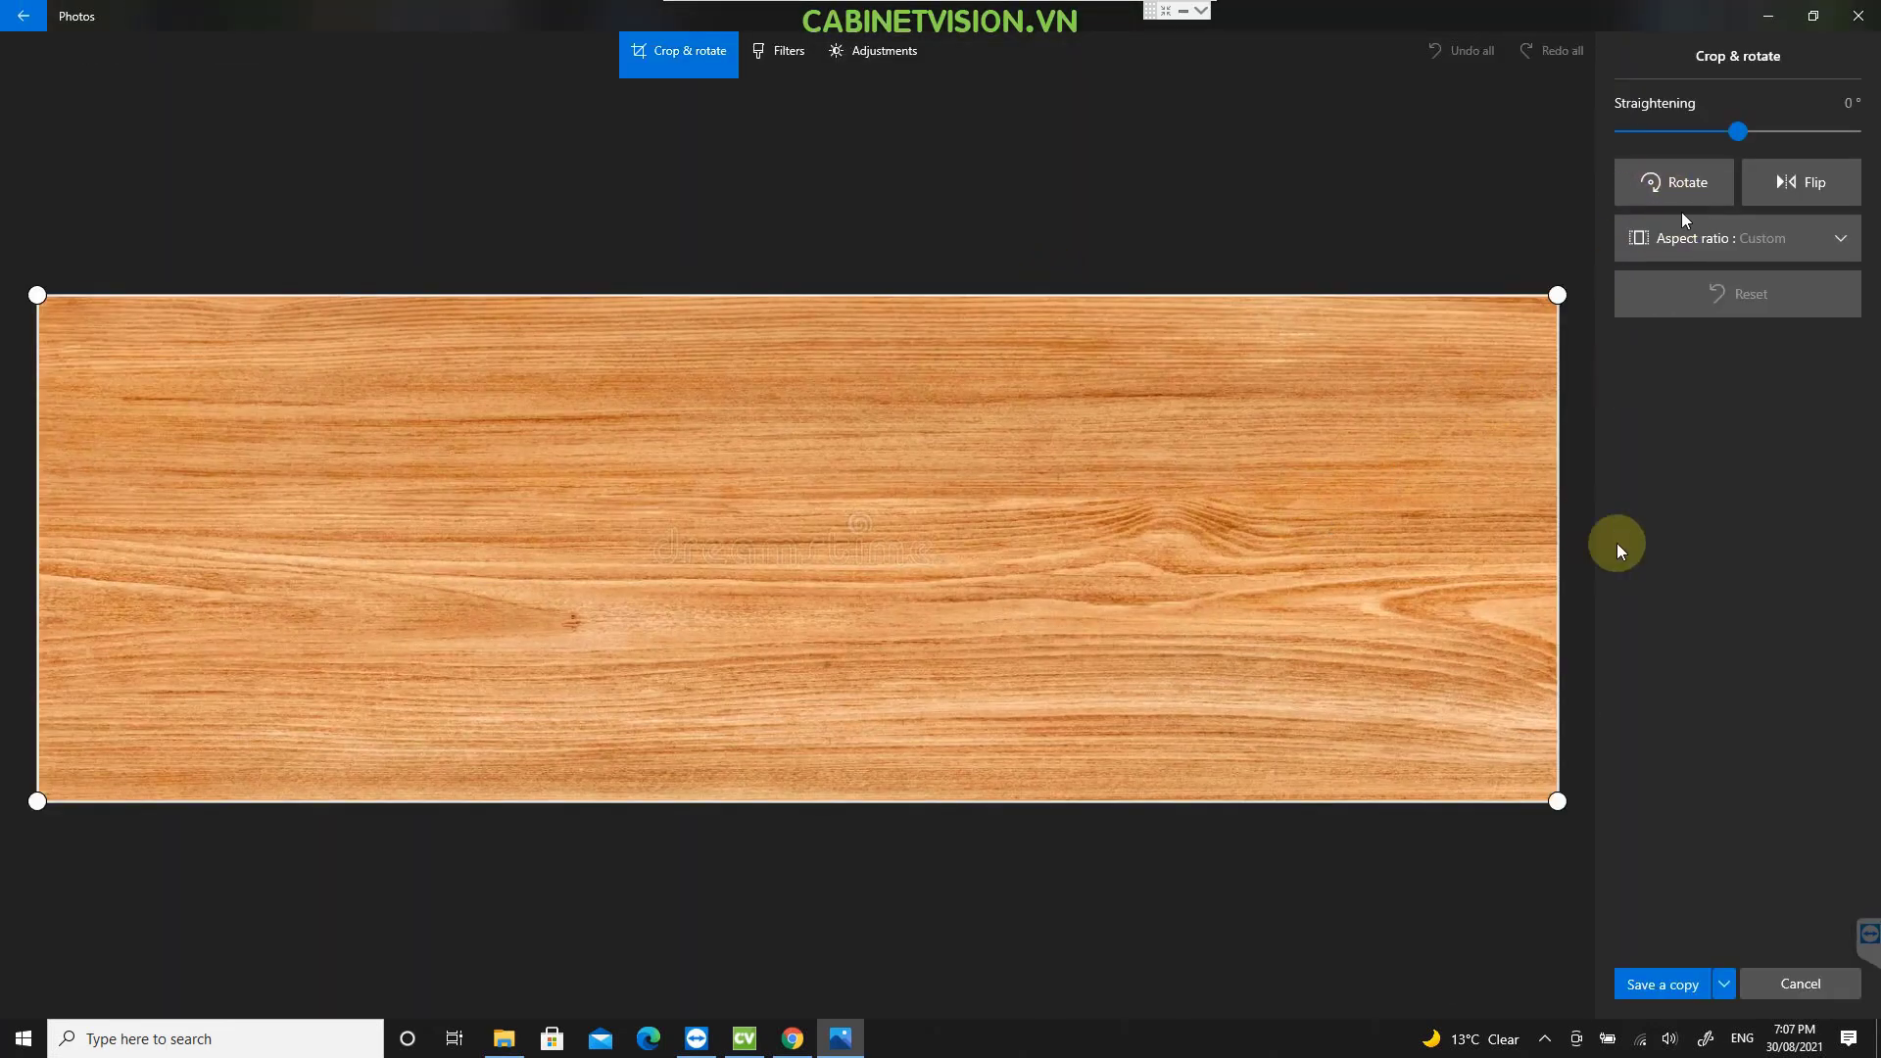
left_click(1678, 186)
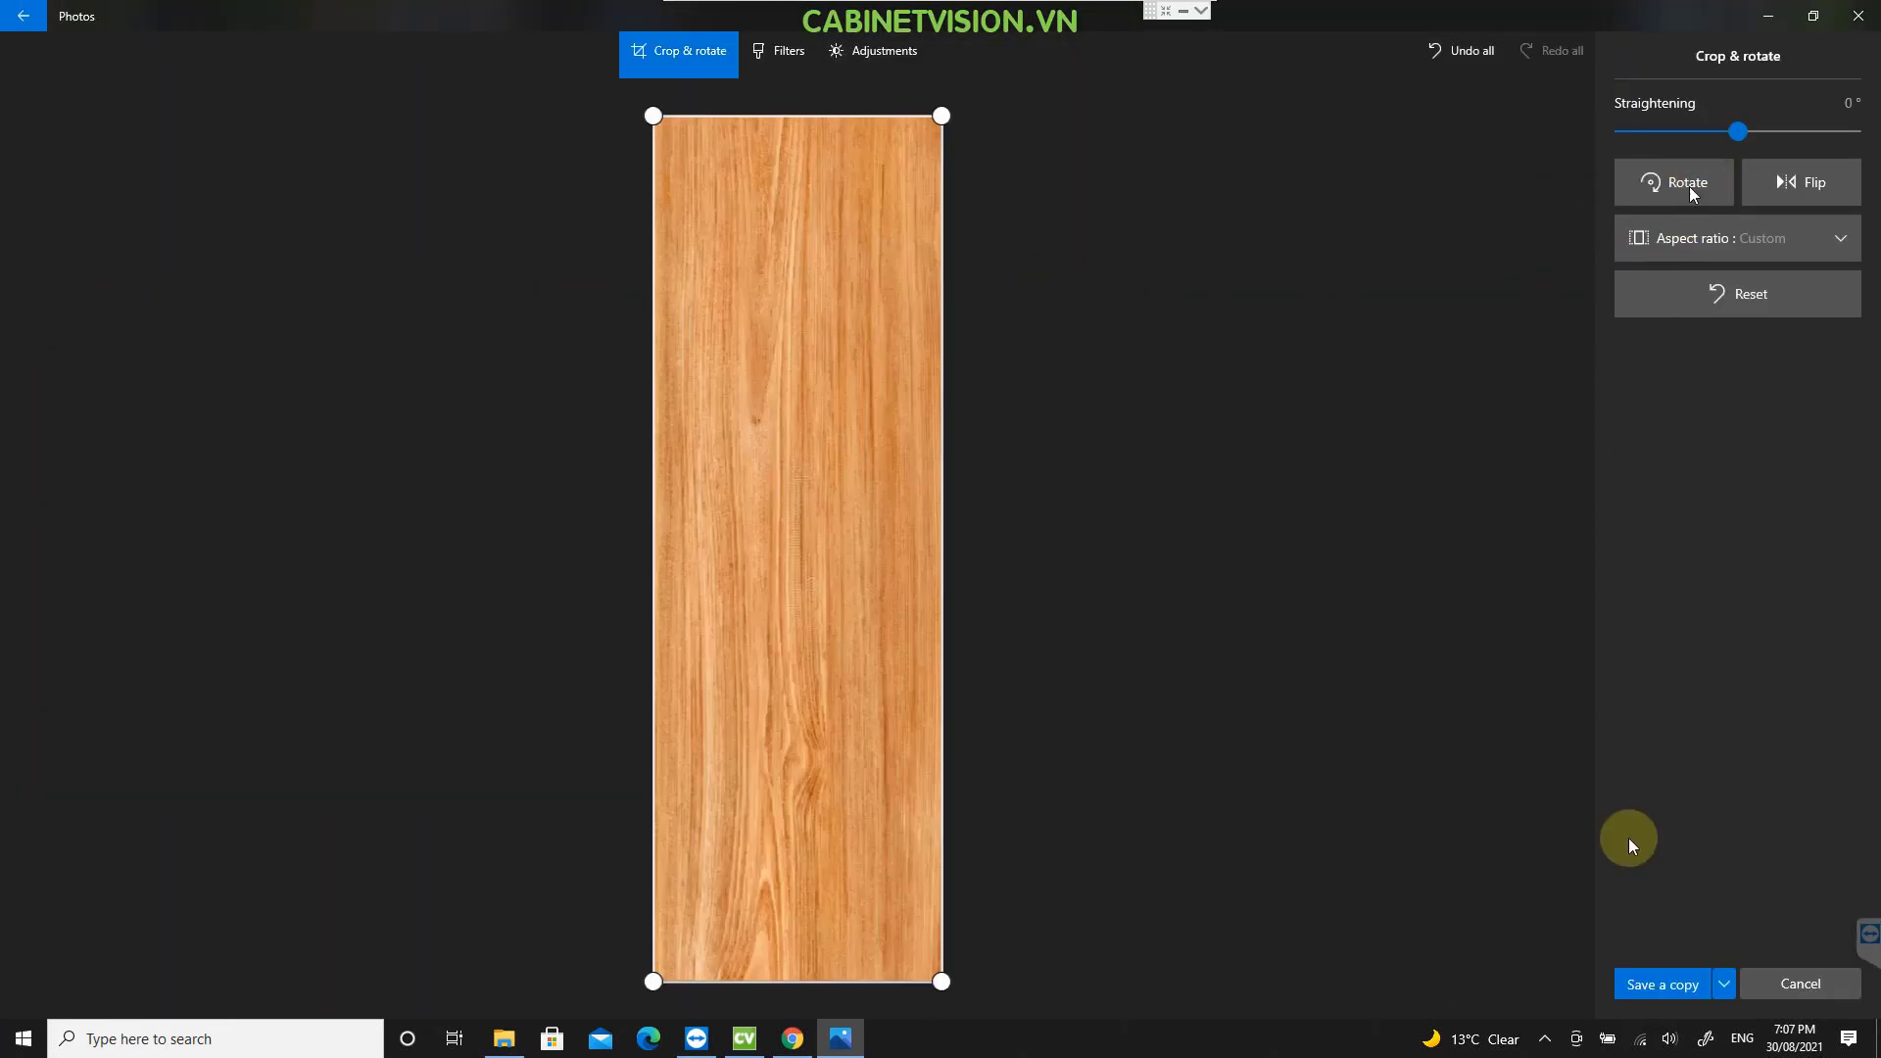
left_click(1722, 984)
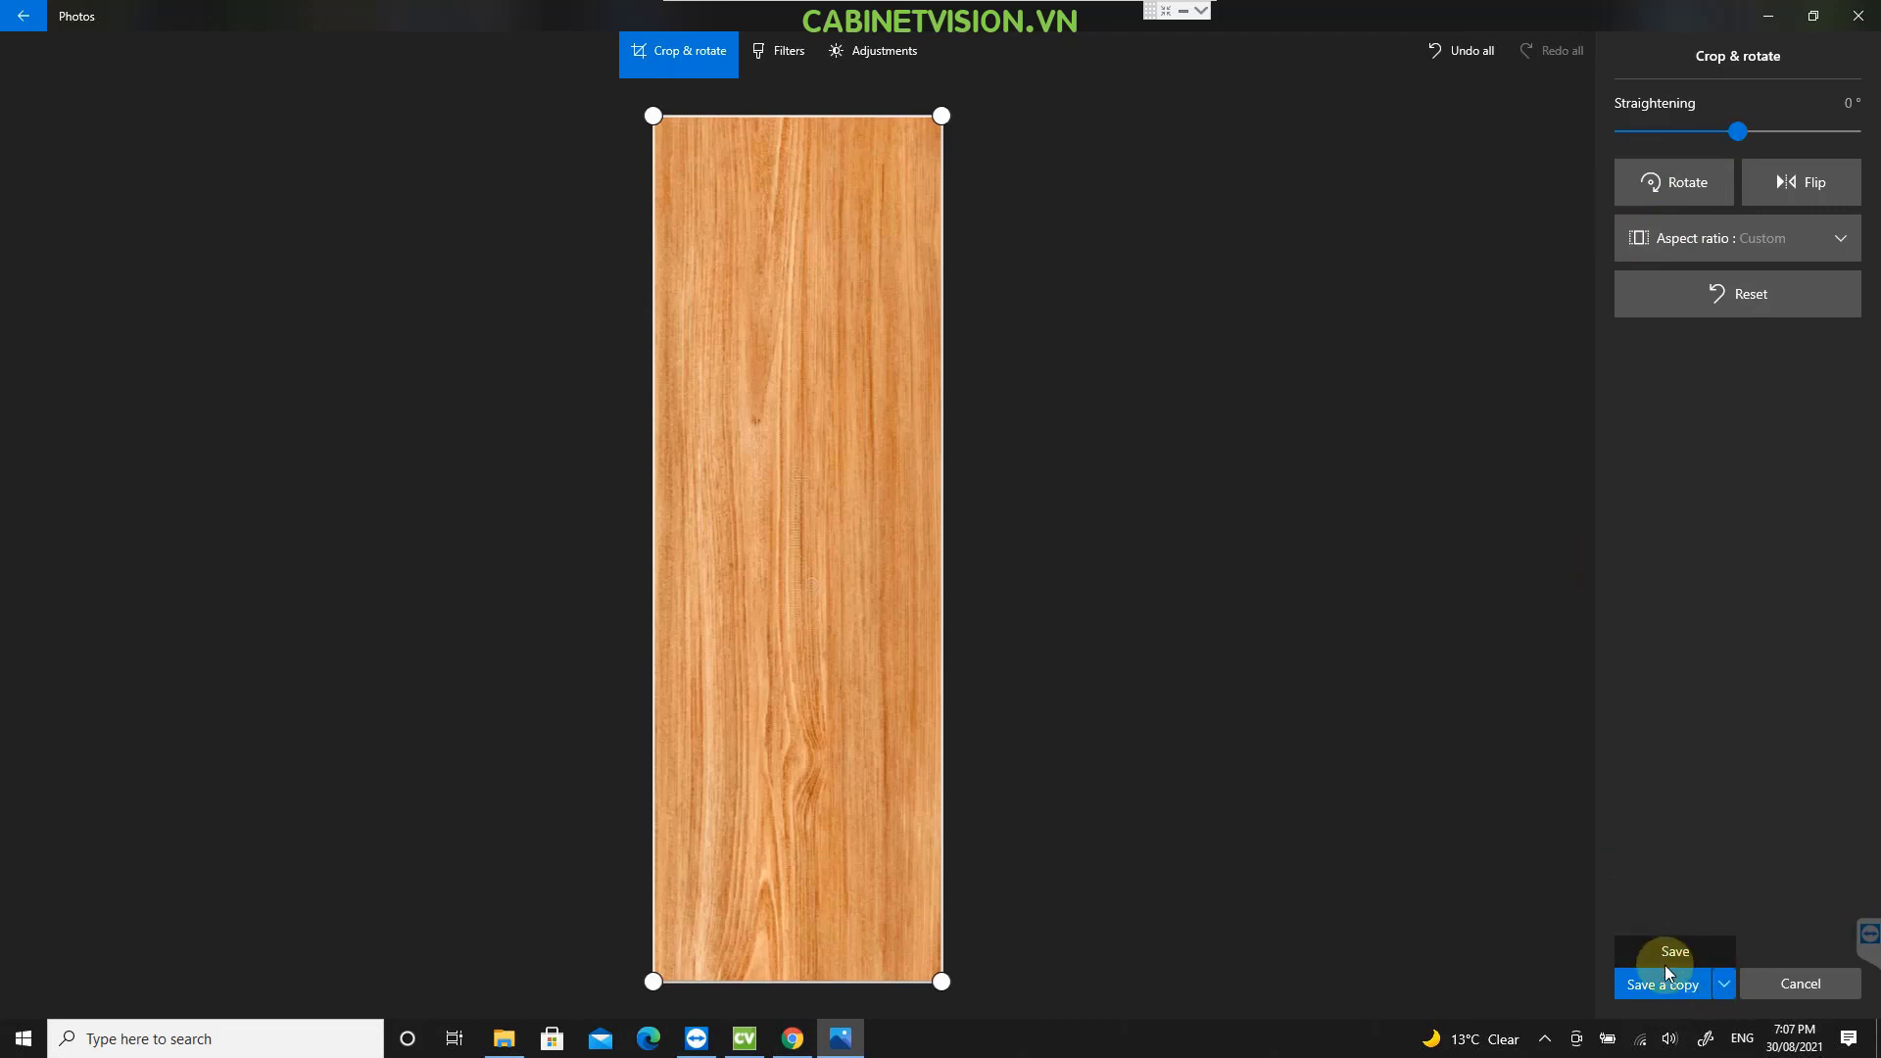
left_click(1676, 951)
left_click(1724, 985)
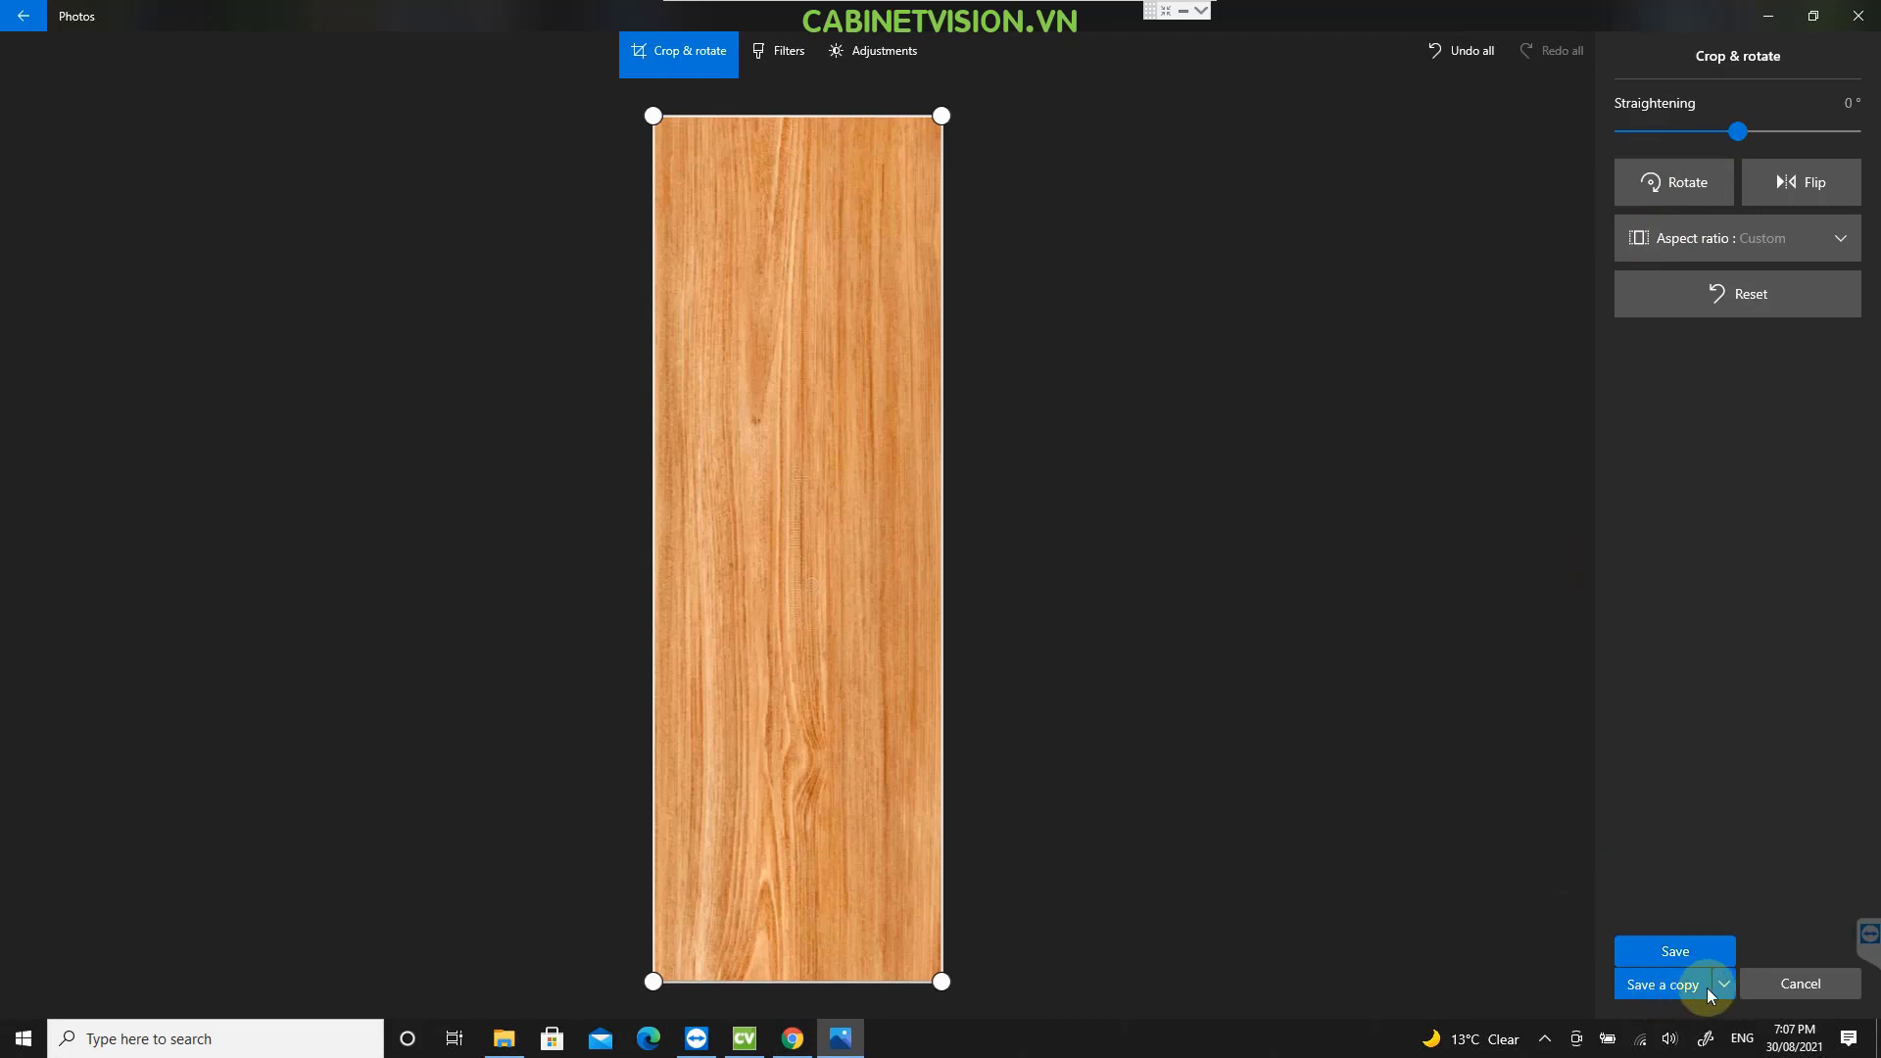
left_click(1713, 956)
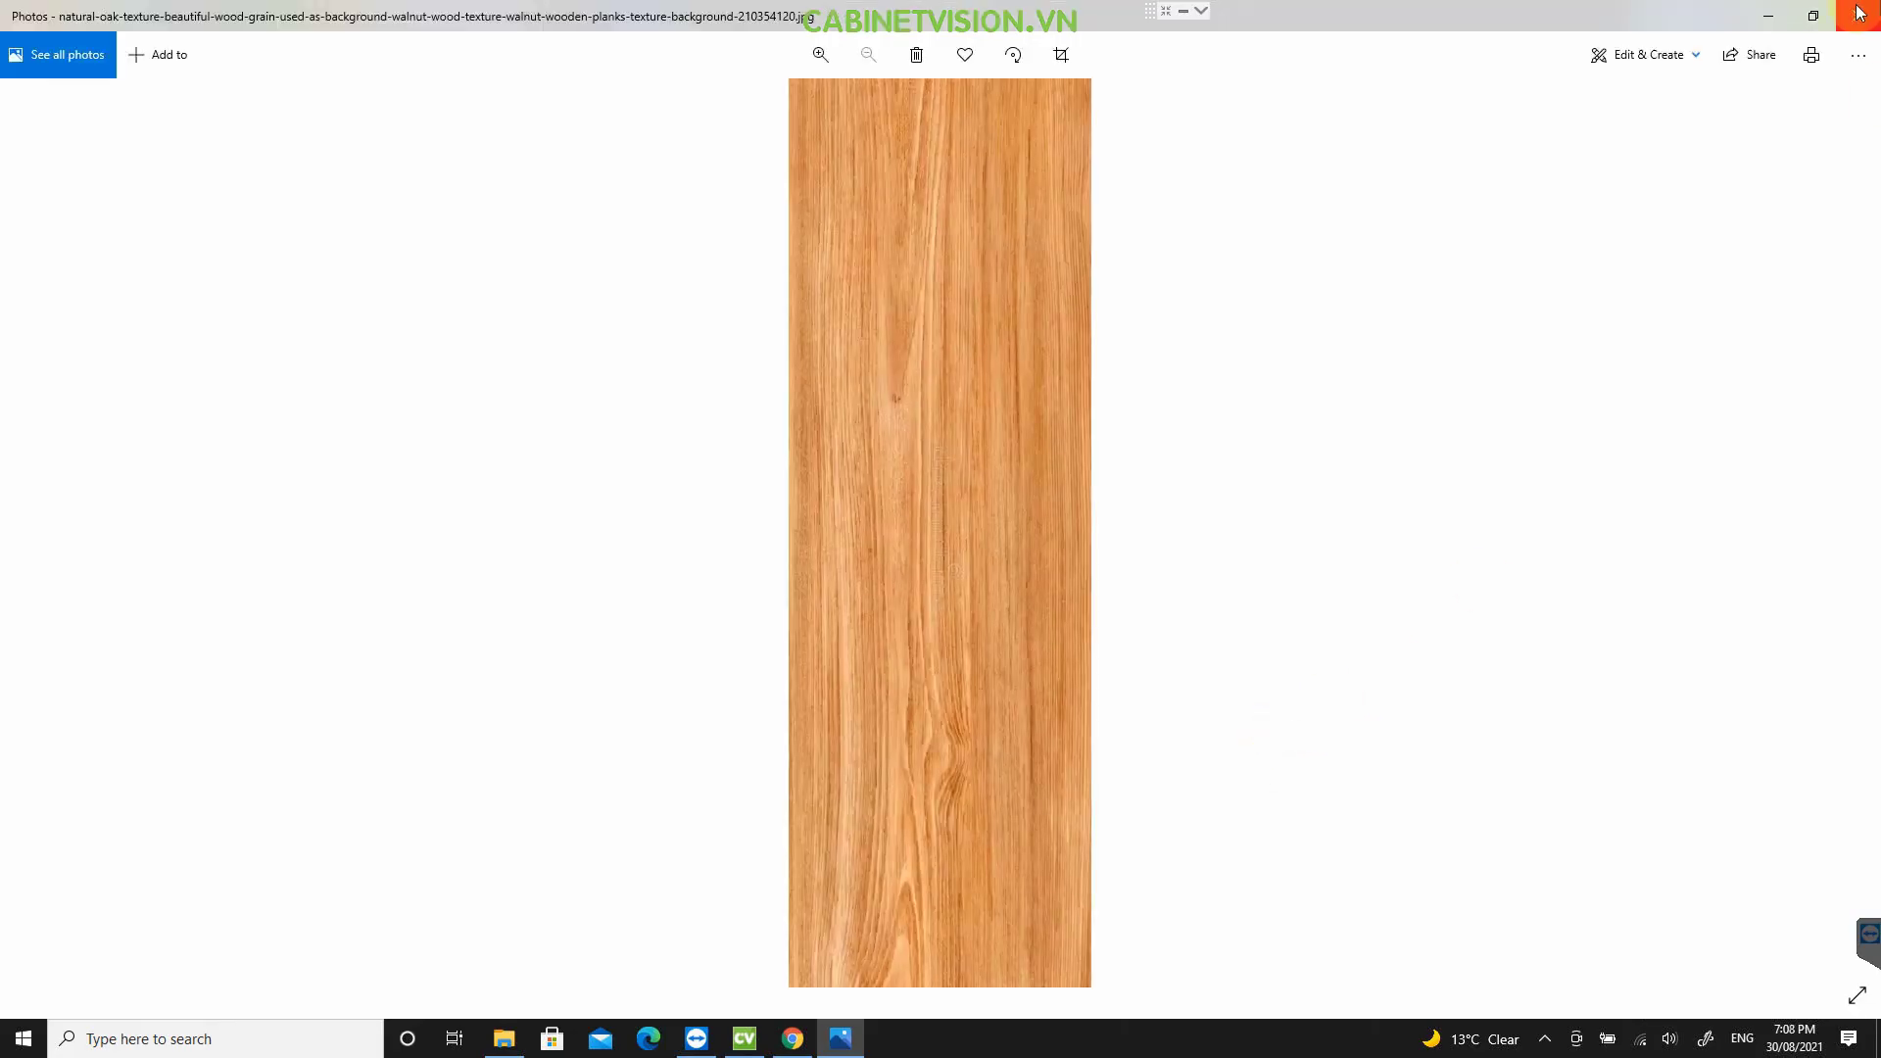
left_click(1859, 16)
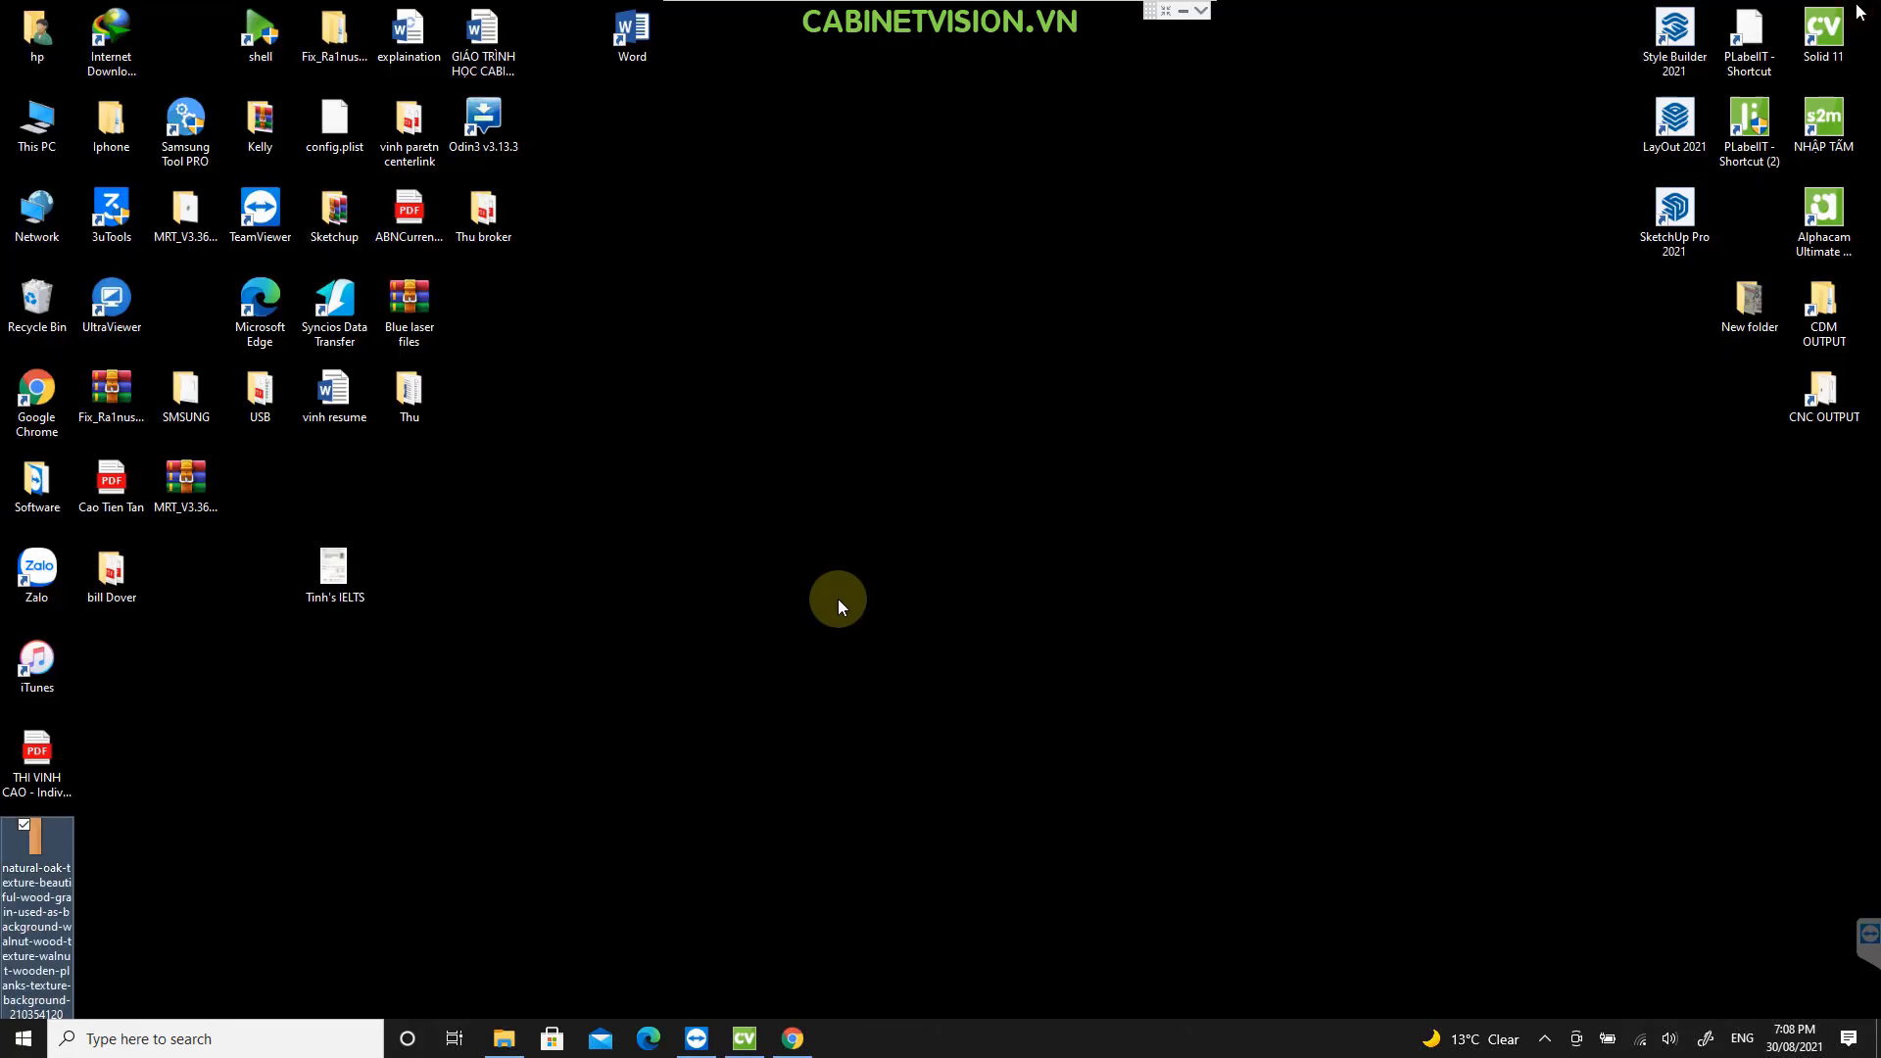
Return to Cabinet Vision, close the schedule manager, and open Material Manager full screen.
left_click(747, 1037)
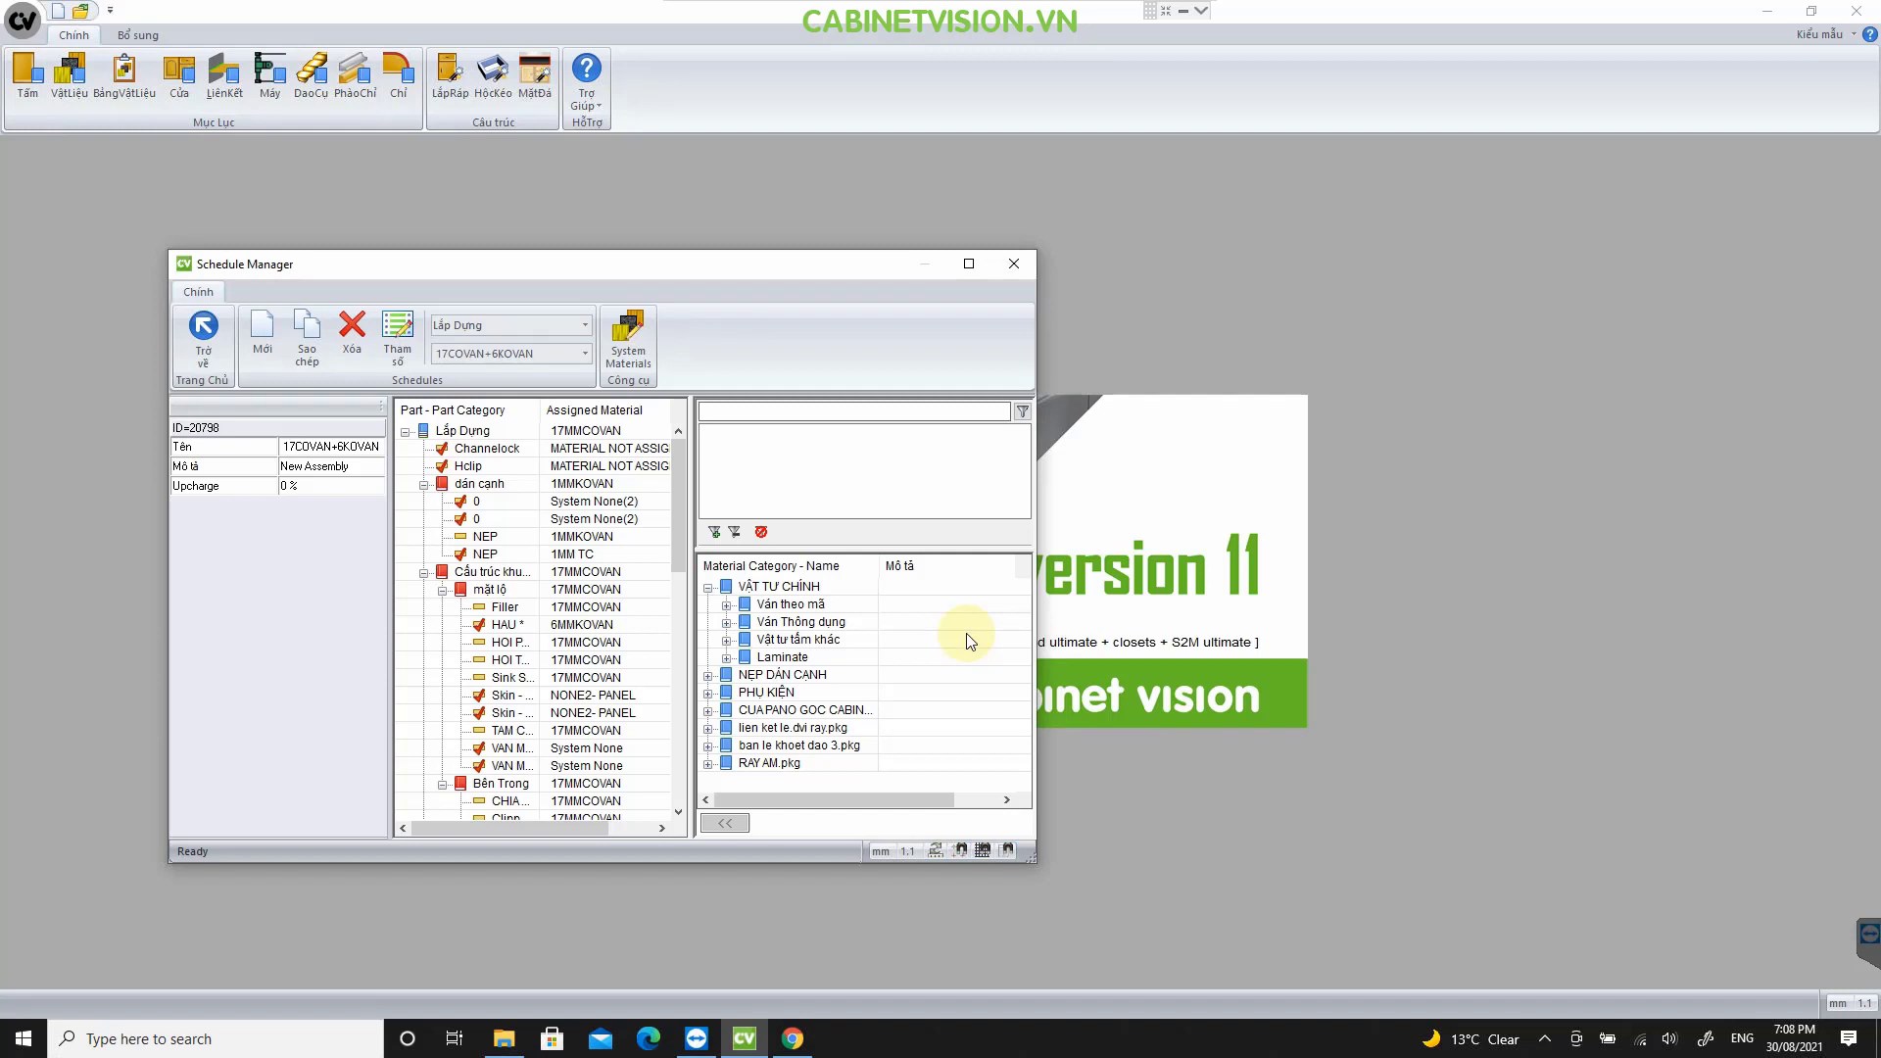
left_click(1015, 270)
left_click(69, 74)
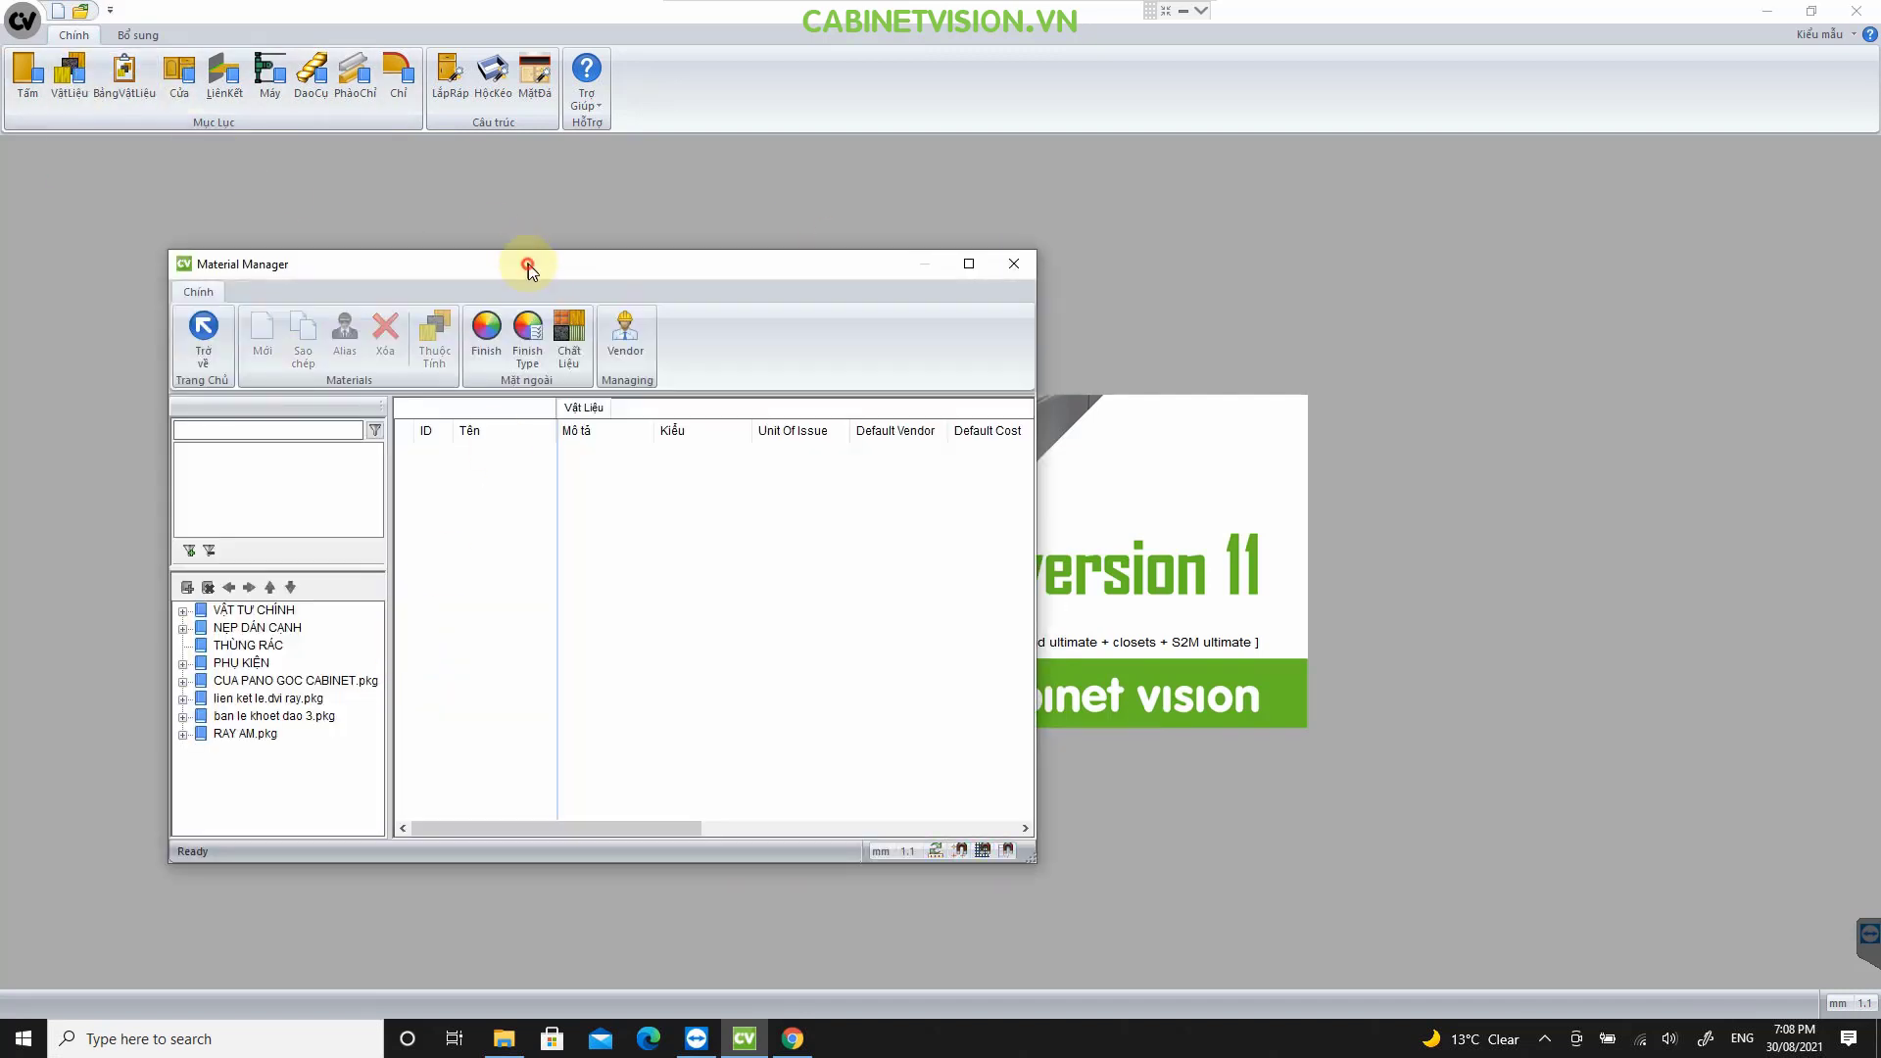
left_click_drag(525, 267, 771, 199)
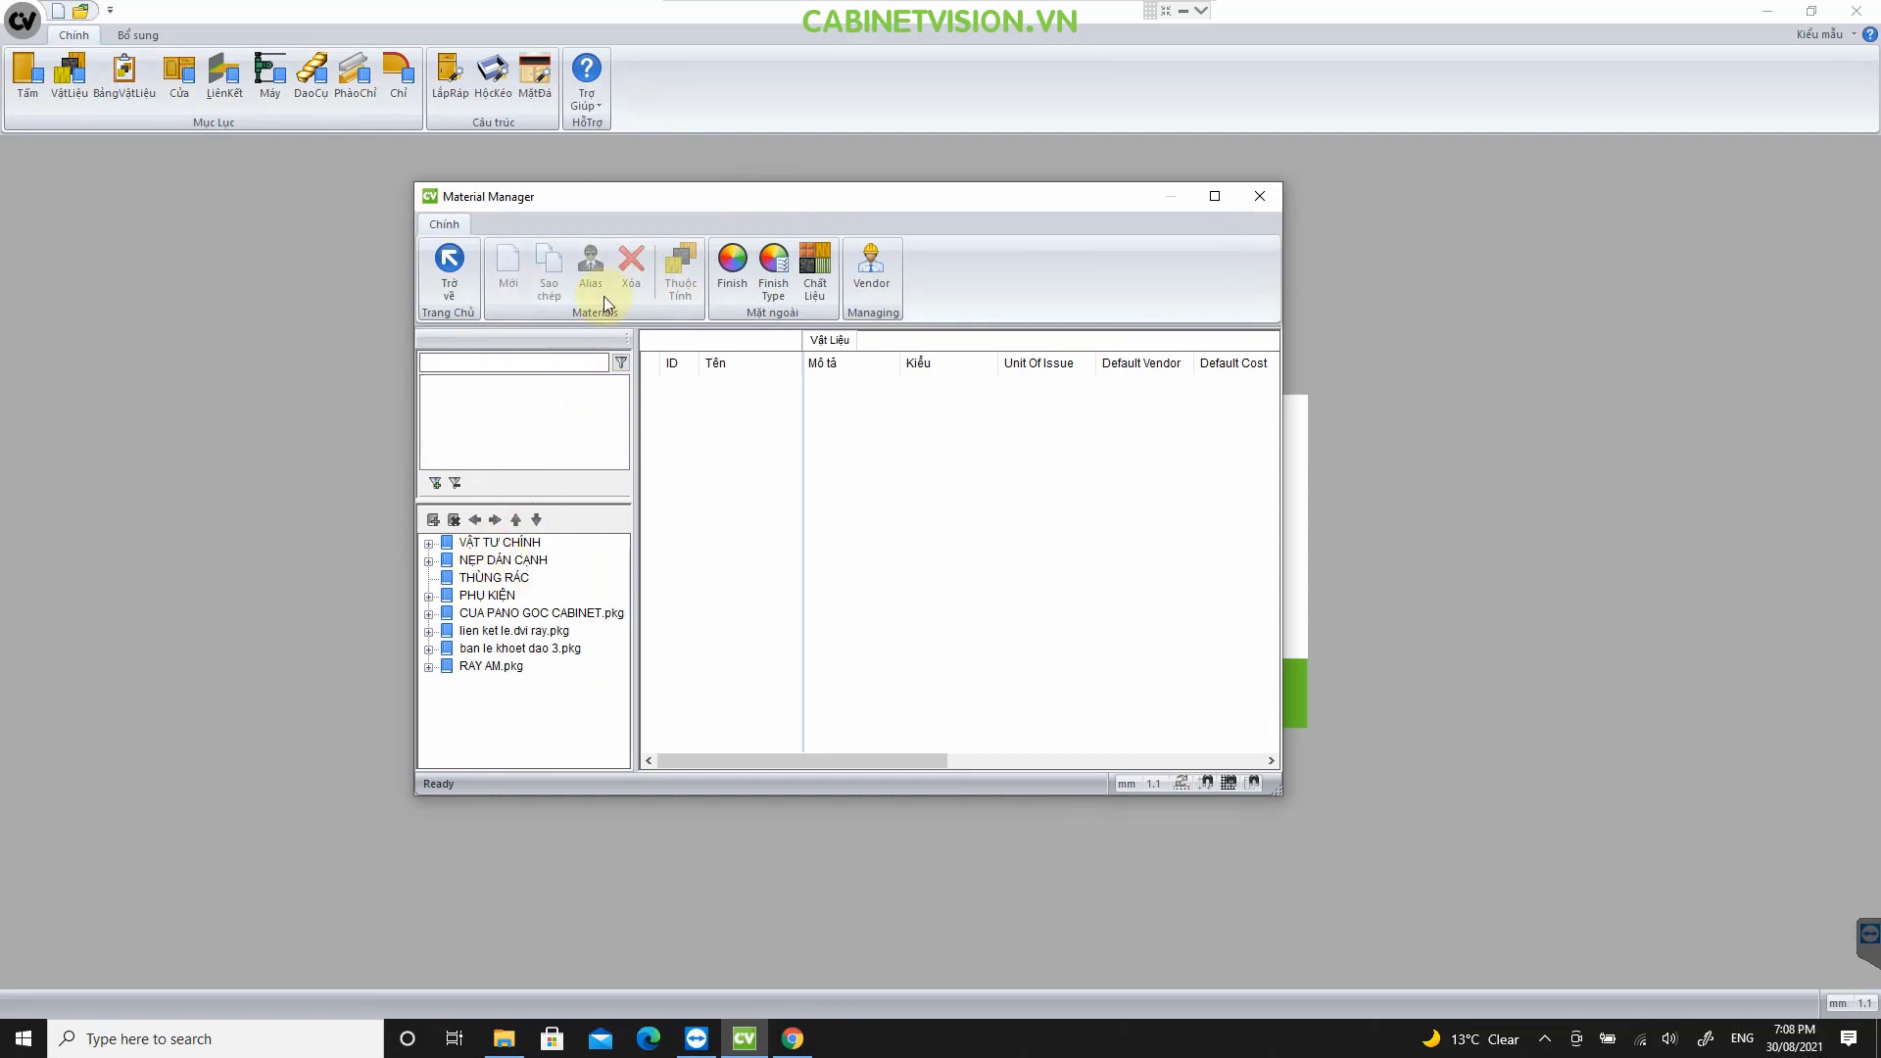
left_click(816, 267)
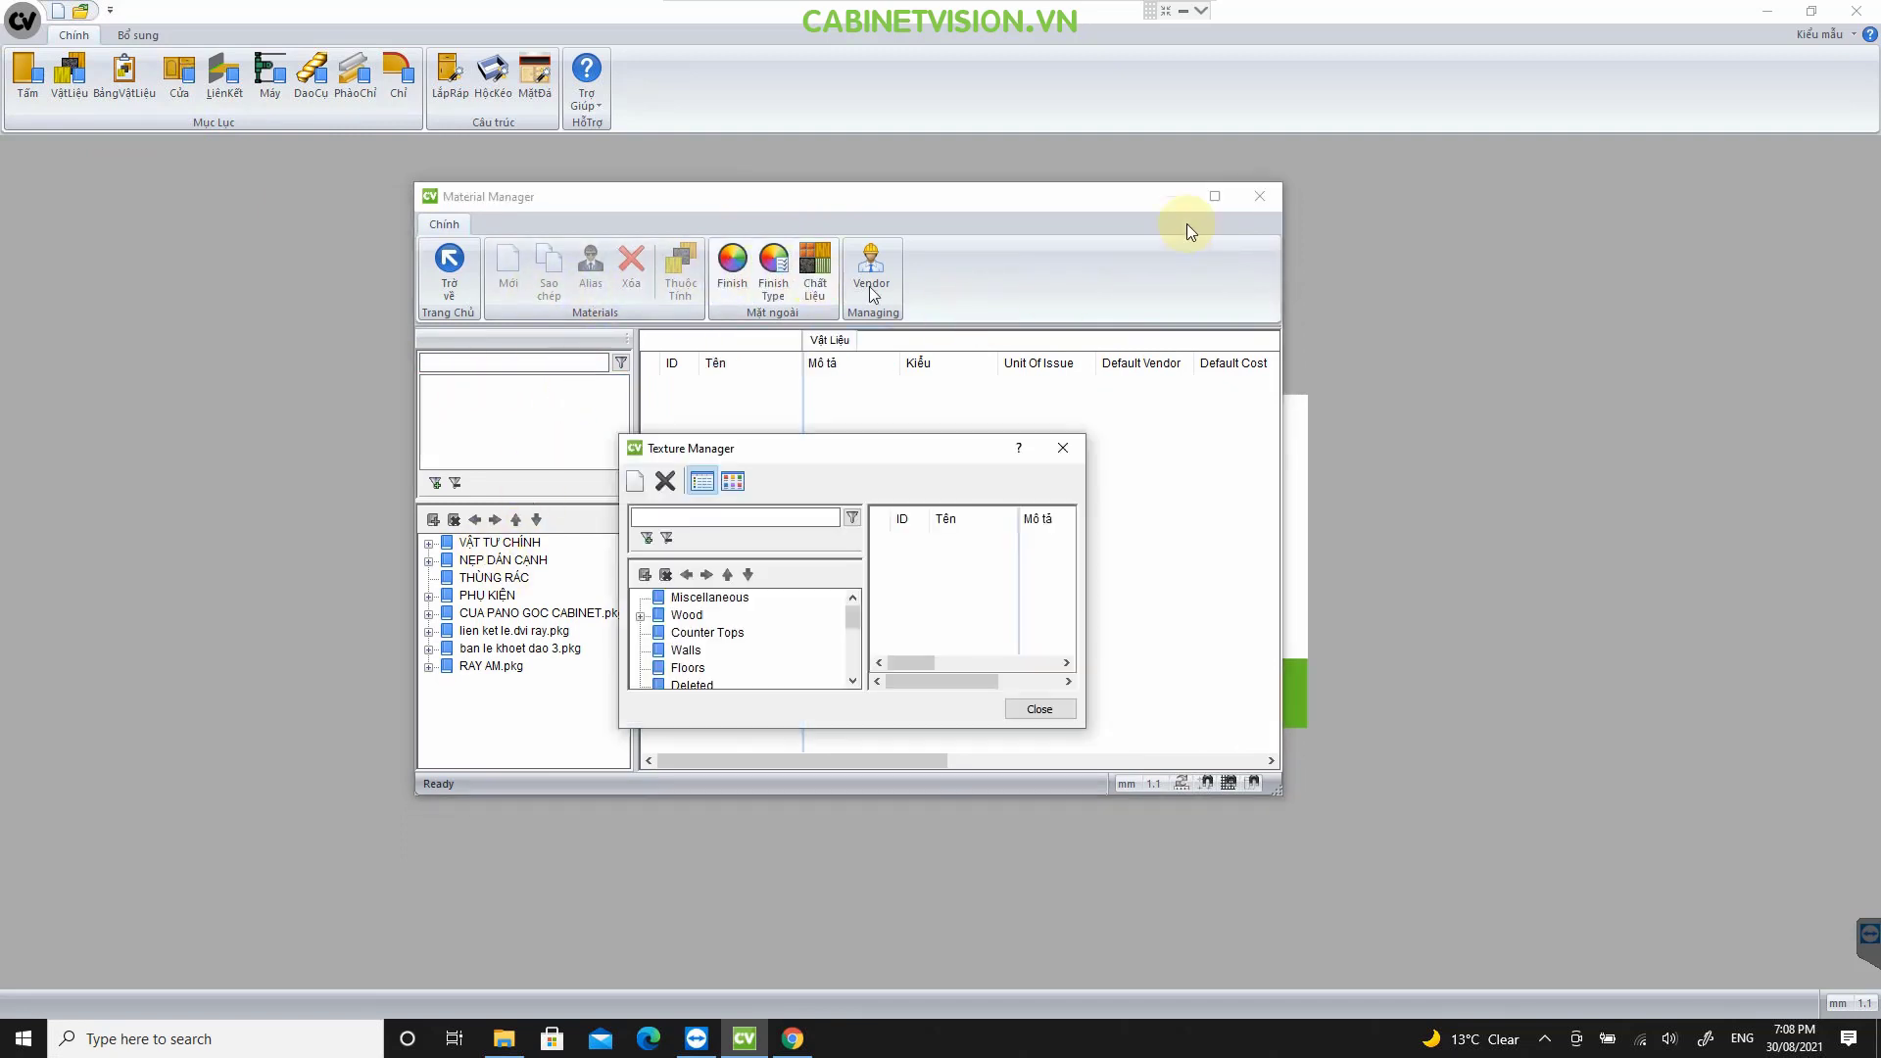
key("Escape")
left_click(1215, 196)
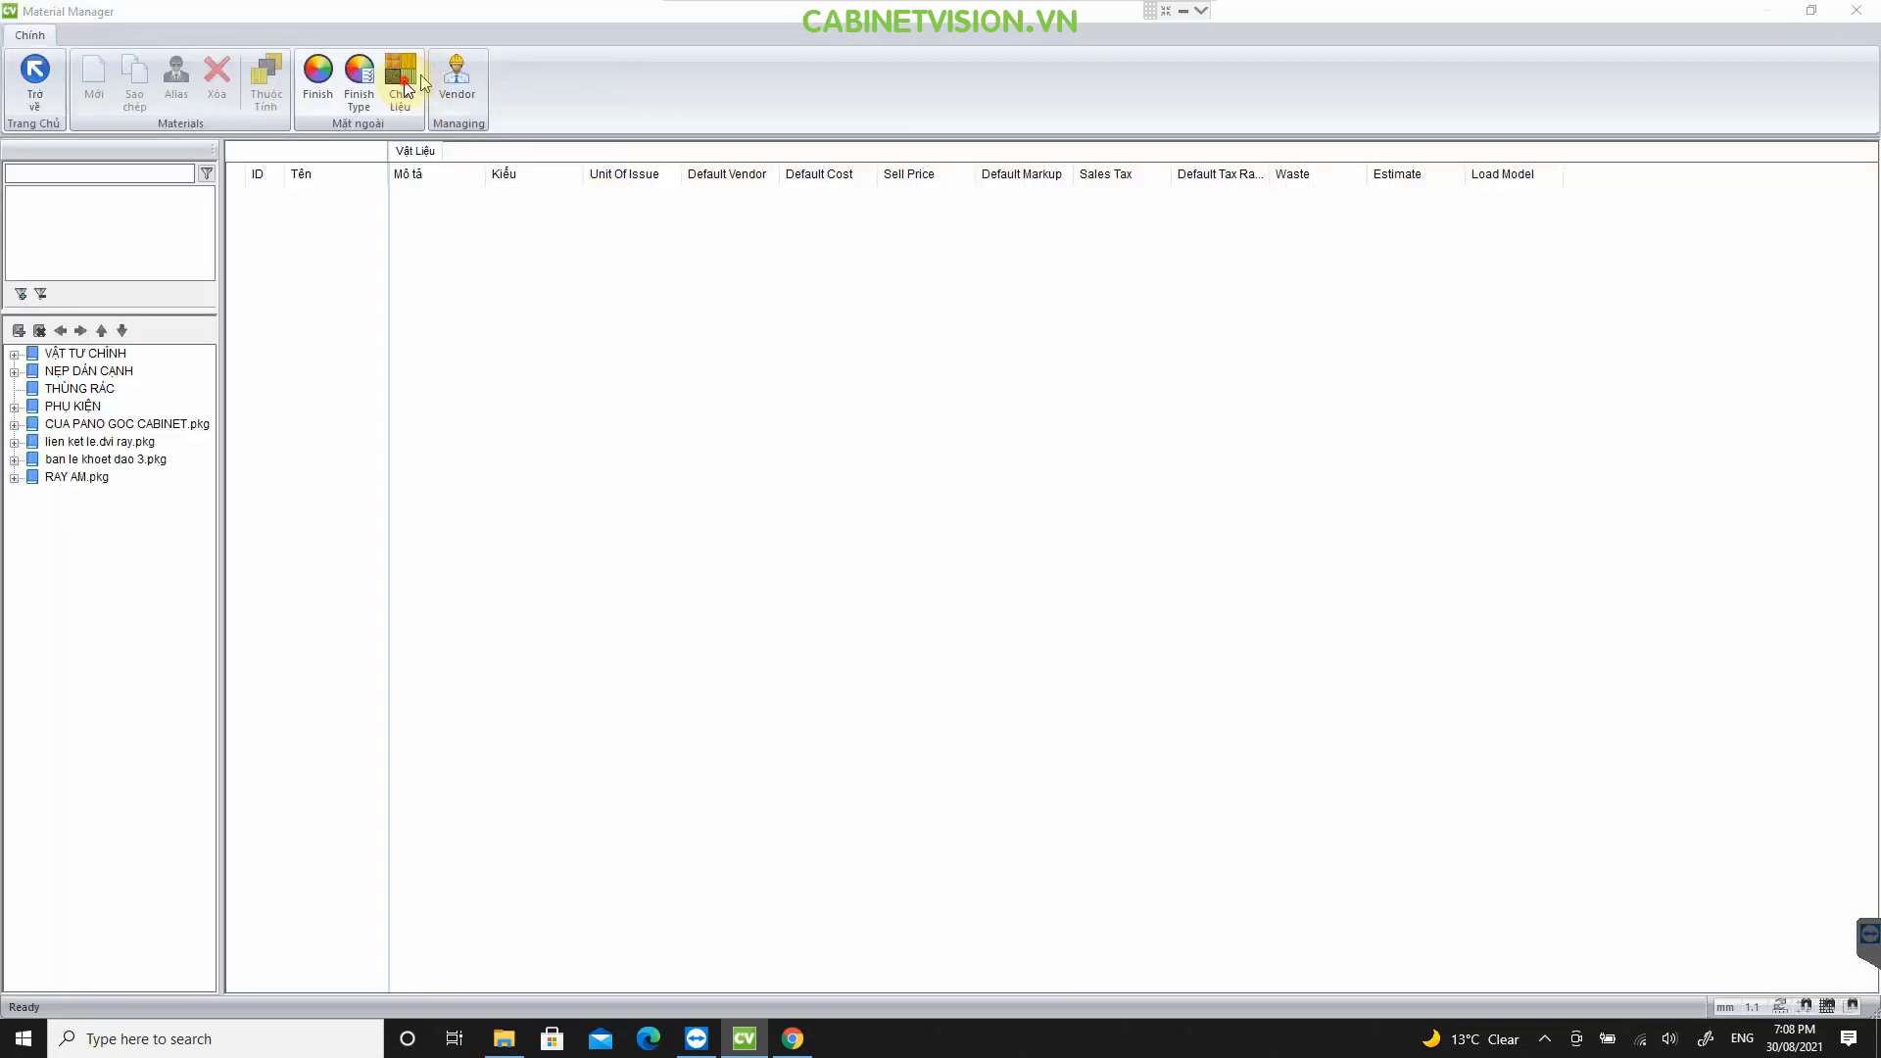
Open a larger Texture Manager and show the Wood > MIN AC textures.
left_click(402, 78)
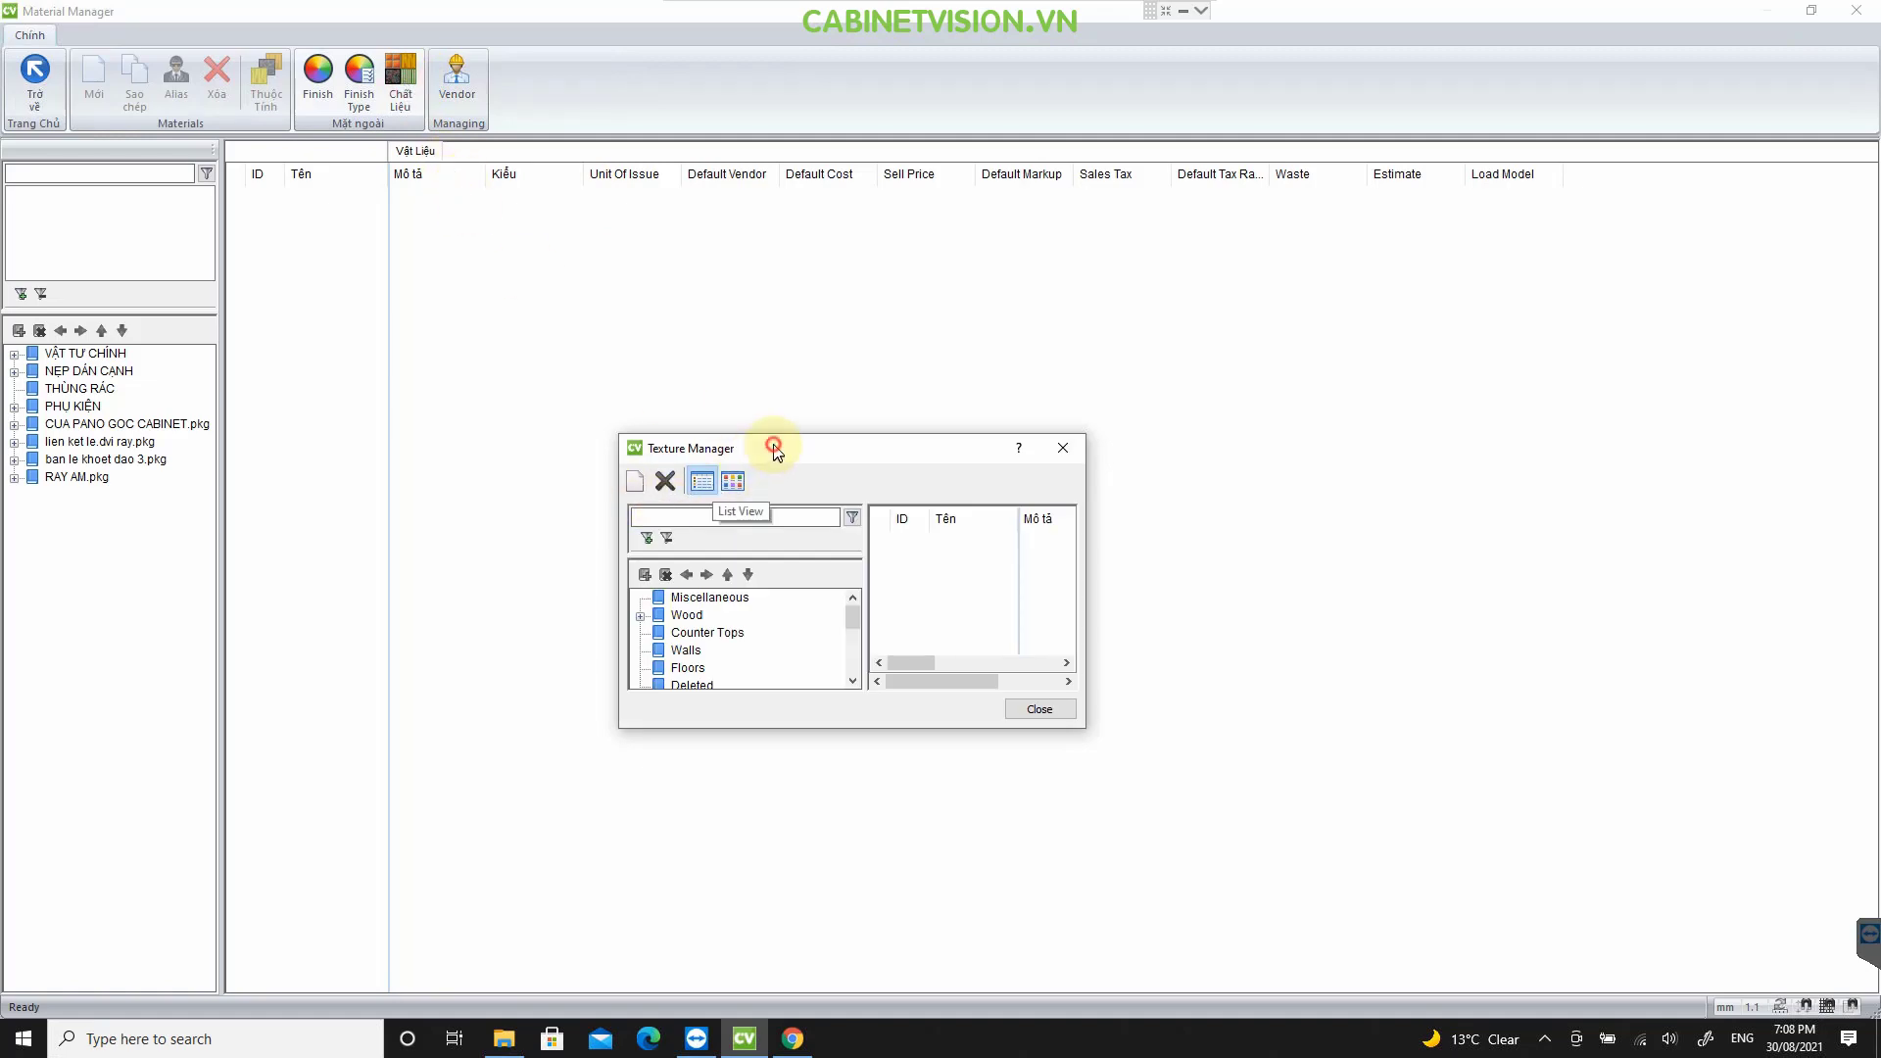
left_click_drag(1084, 726, 1303, 1009)
left_click_drag(999, 454, 1021, 294)
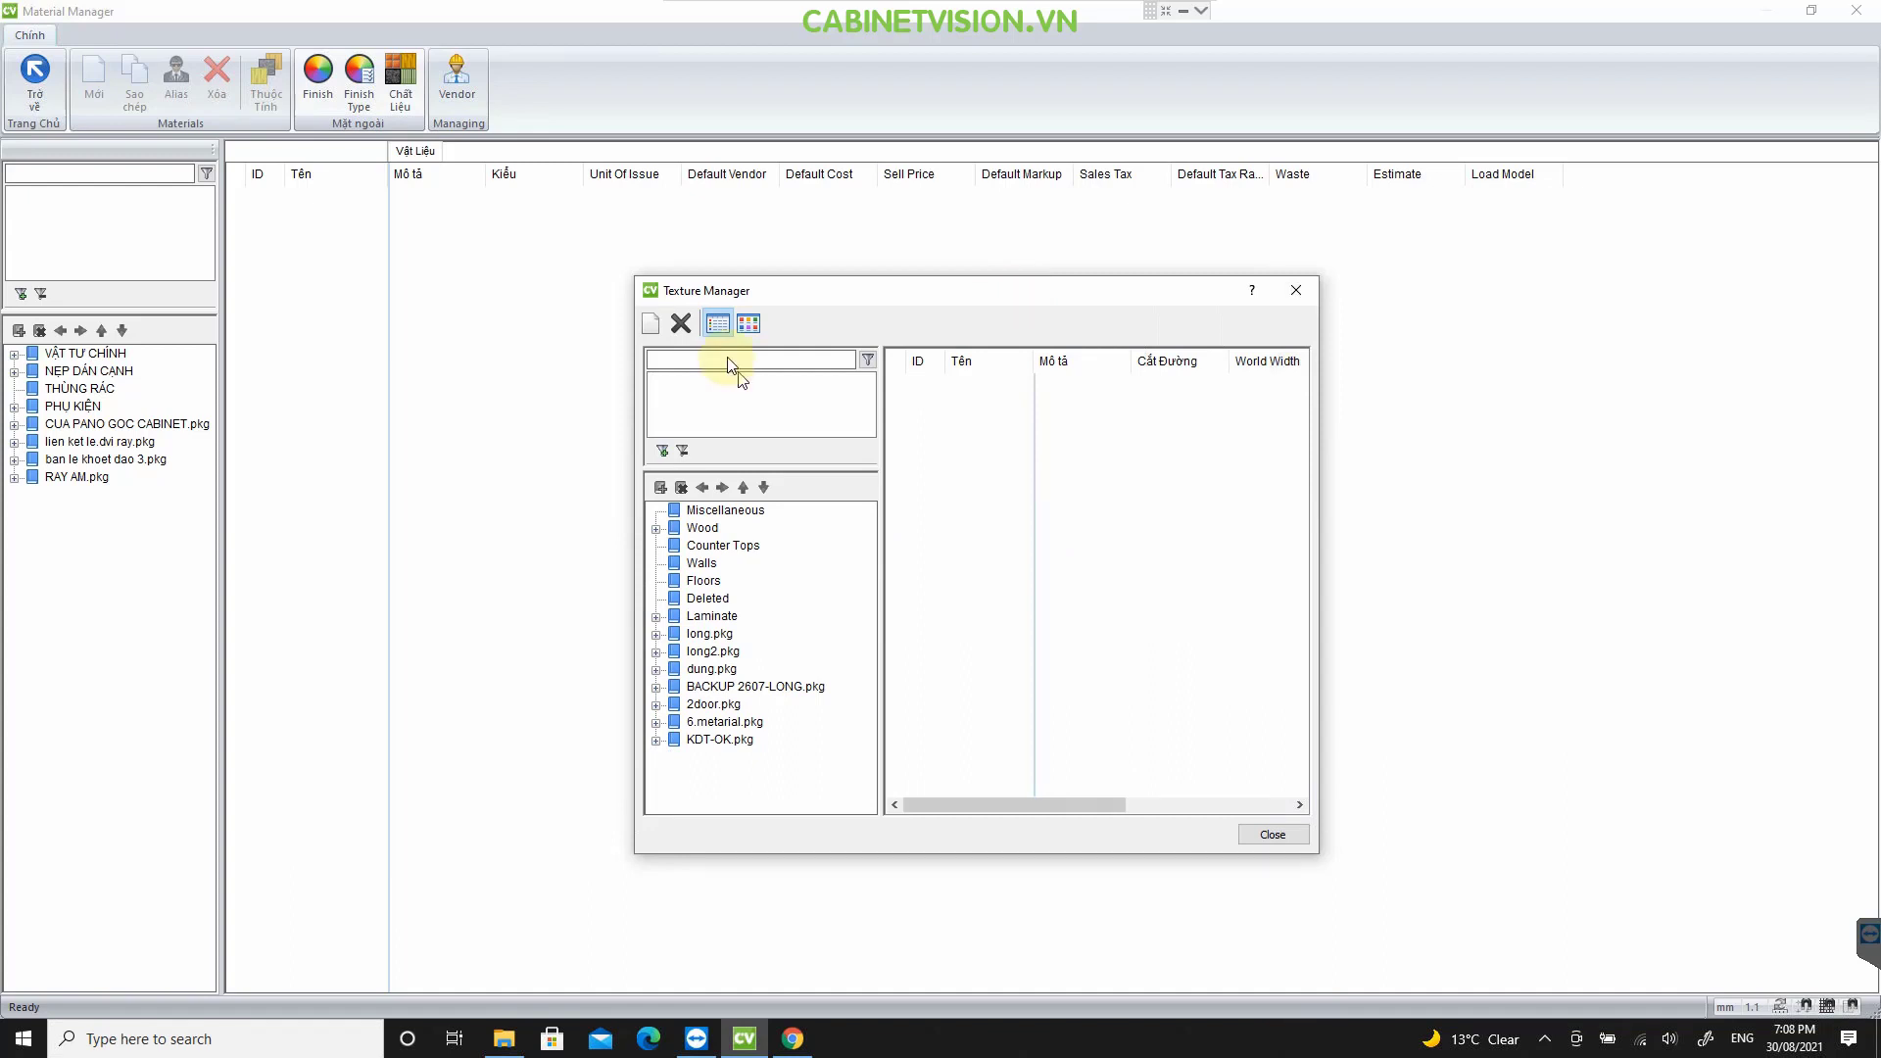
double_click(700, 528)
left_click(715, 565)
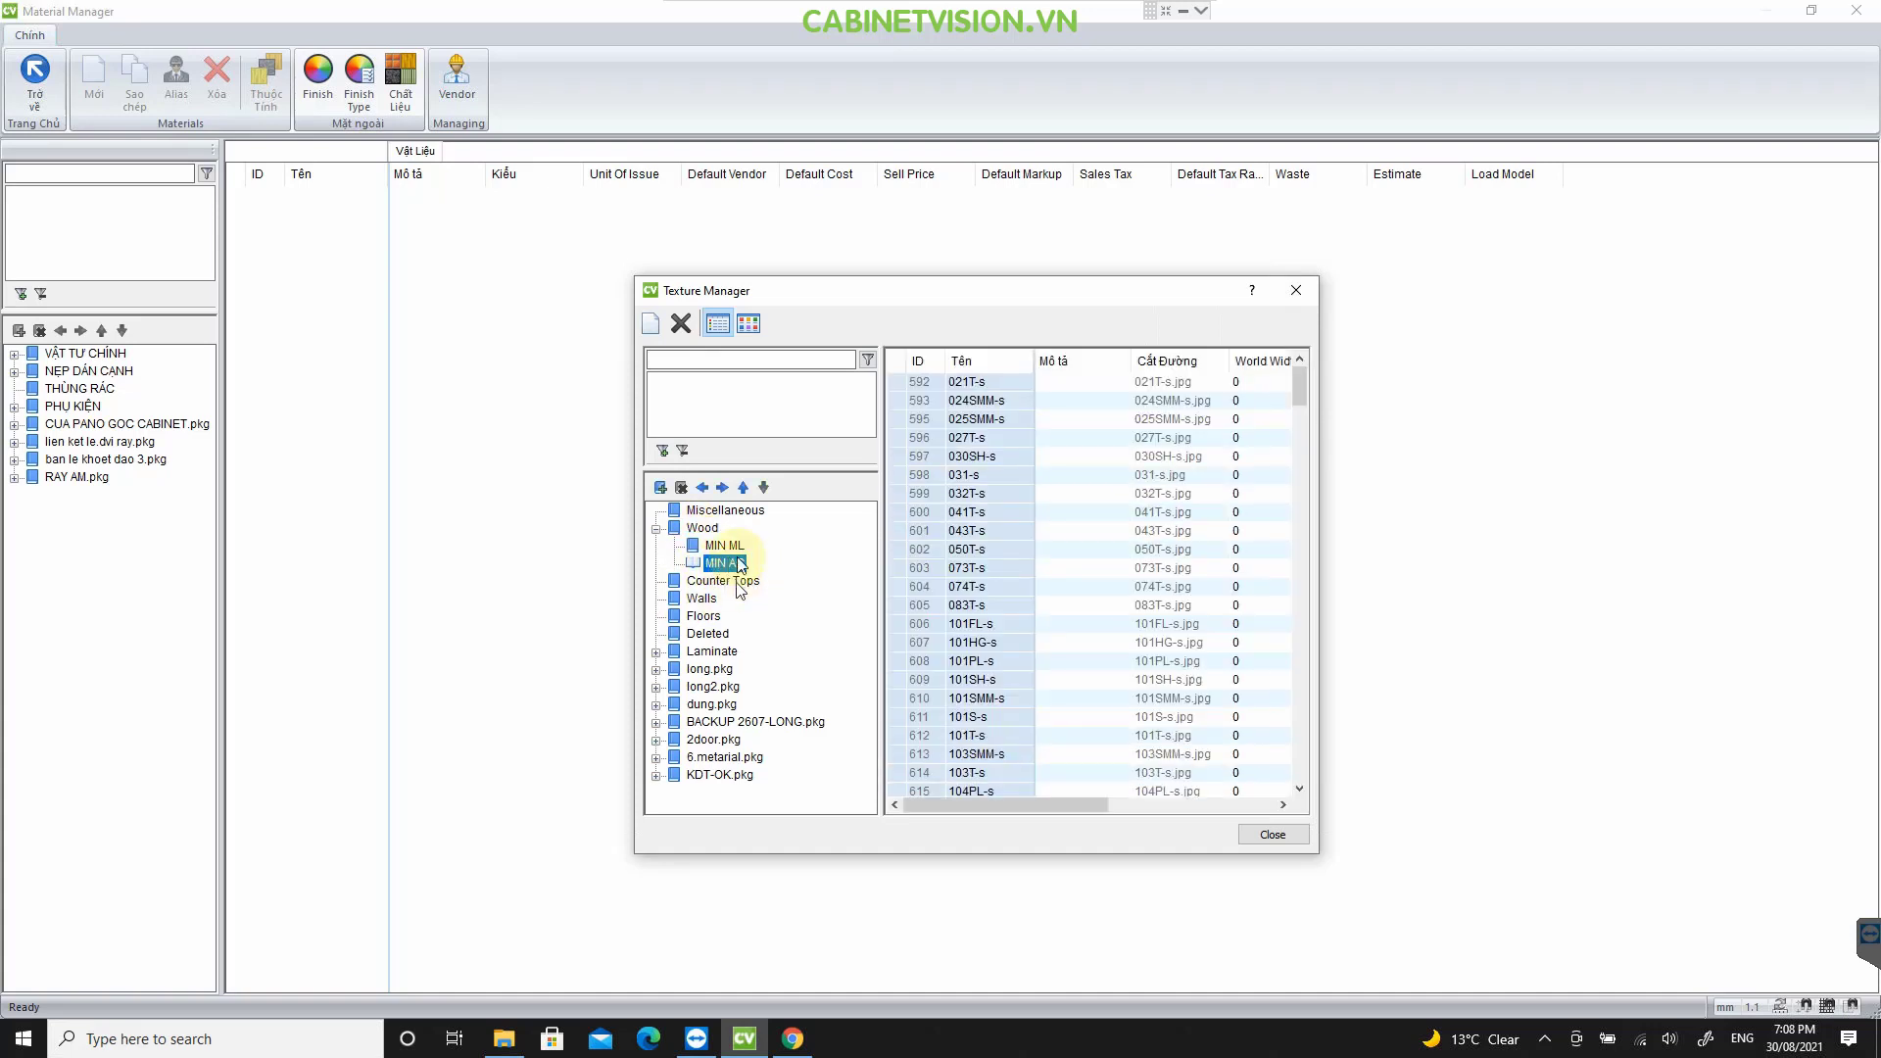
Start a texture import and pick the wood grain JPEG from the Desktop.
left_click(655, 325)
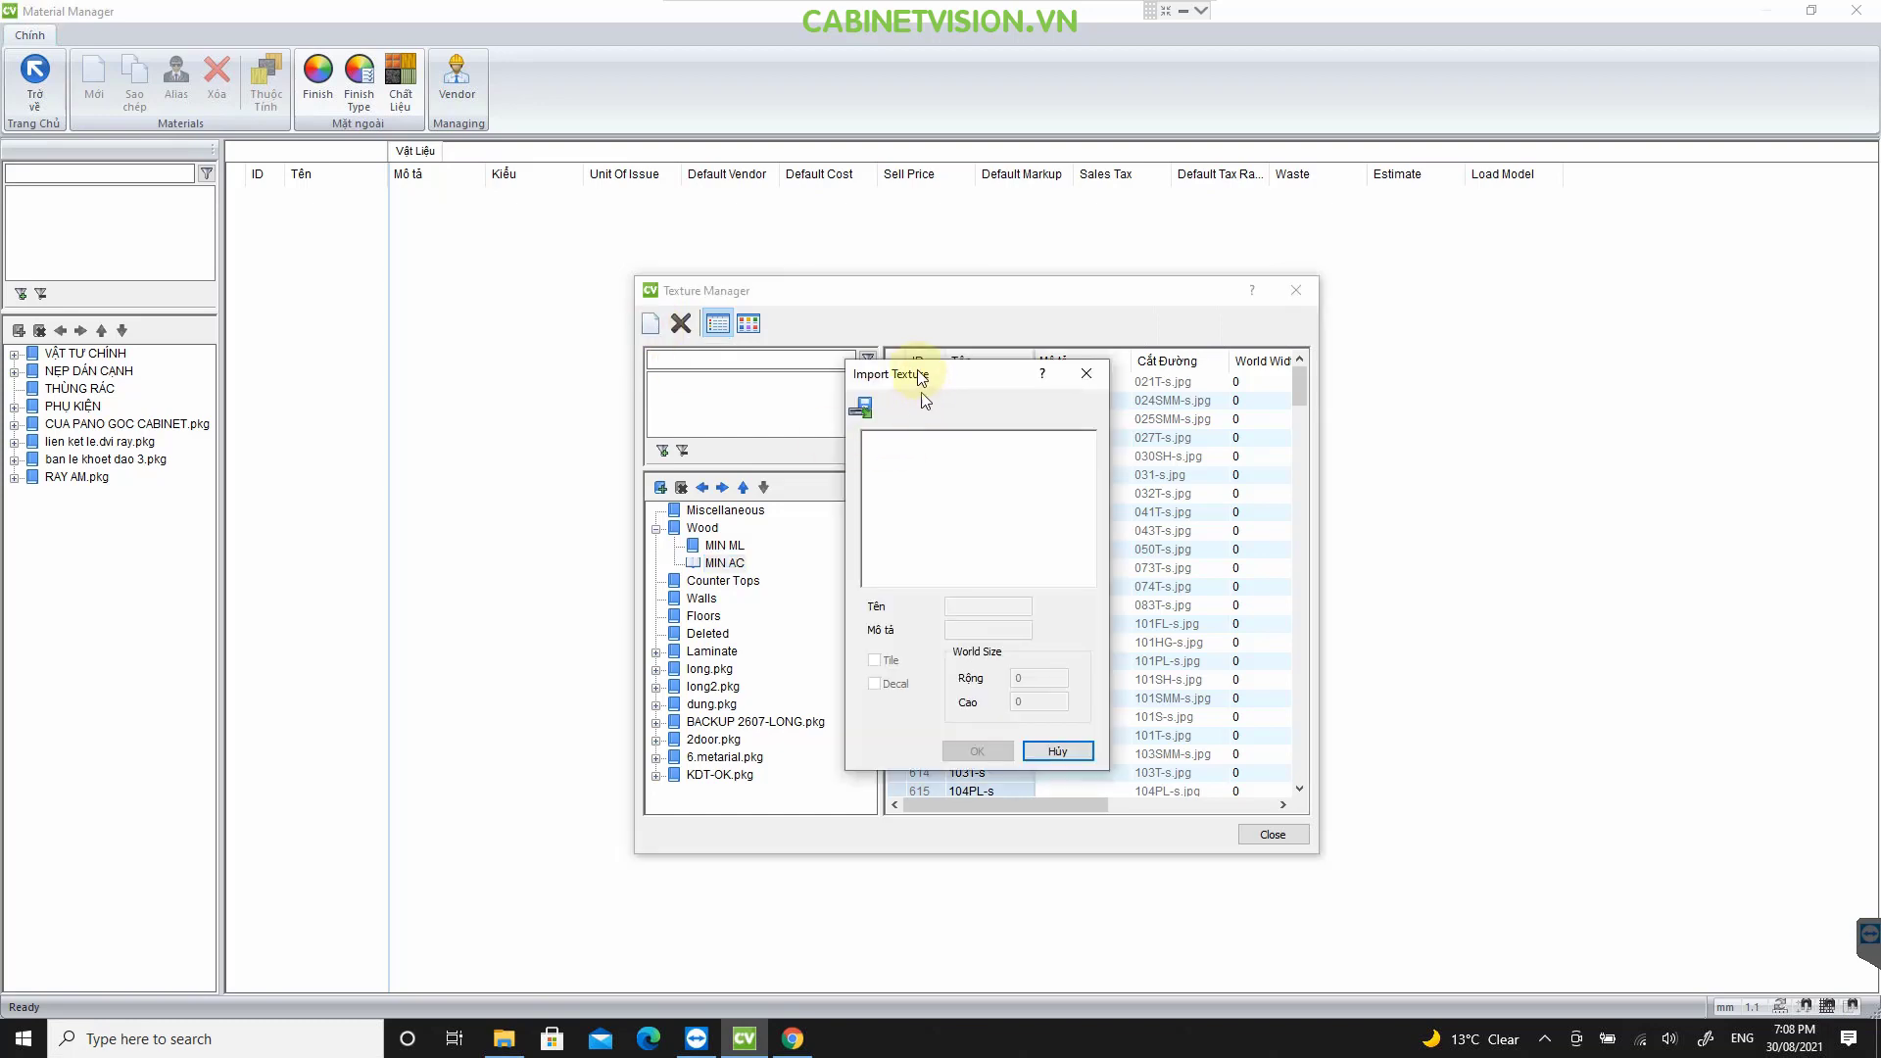
left_click_drag(921, 377, 975, 378)
left_click(914, 410)
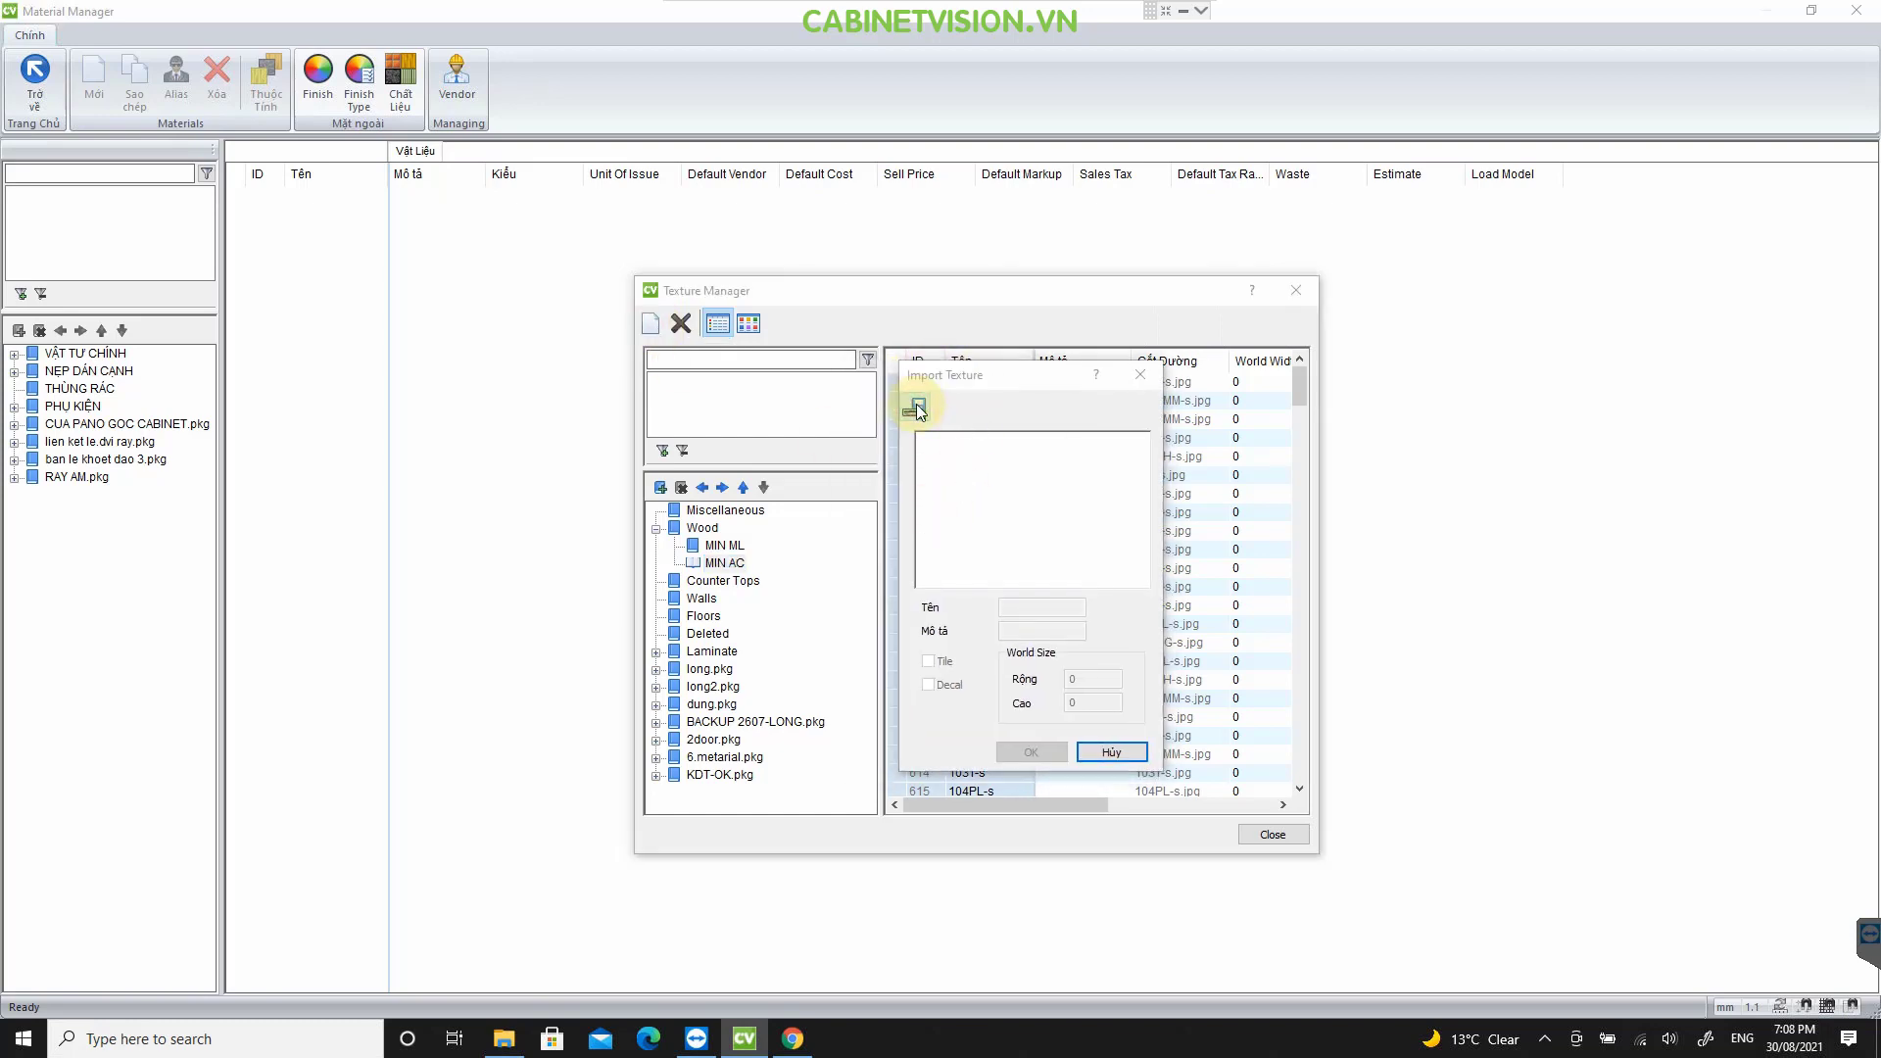
left_click(781, 505)
left_click(786, 471)
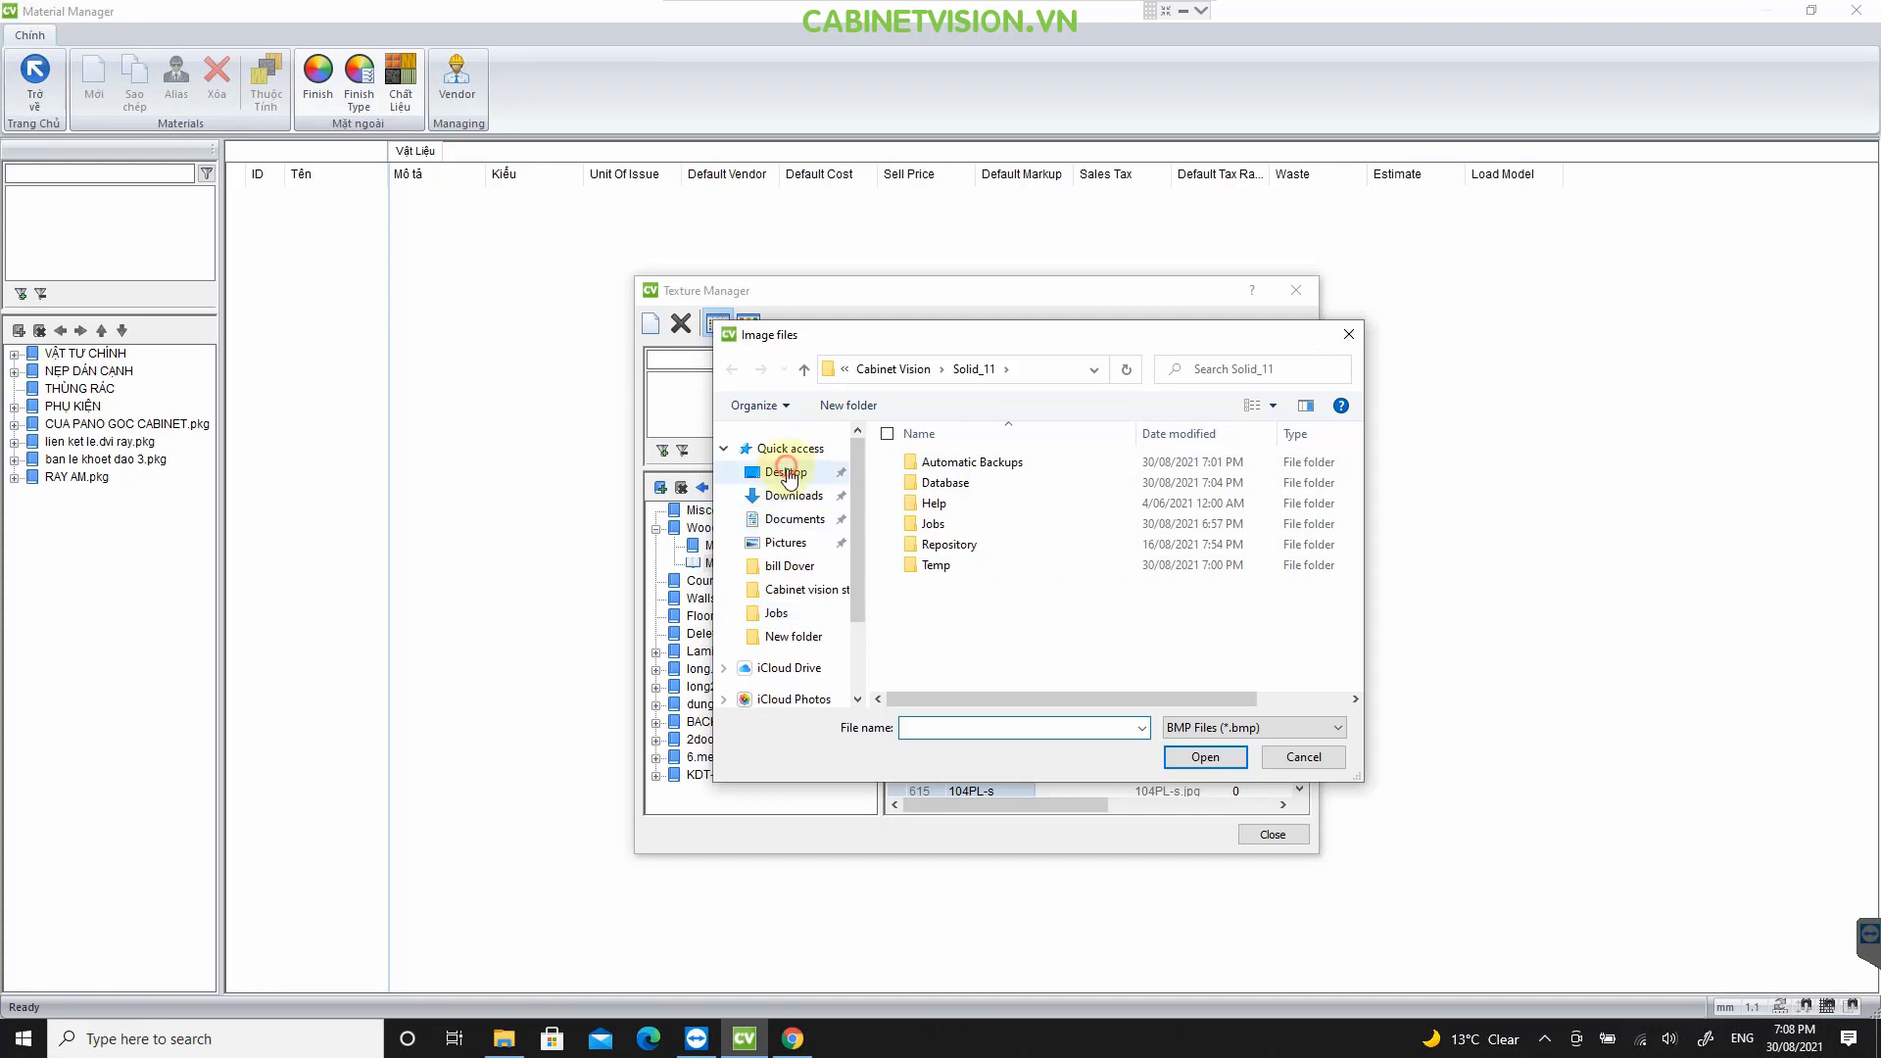
scroll(1015, 642, "down", 1)
left_click(1237, 728)
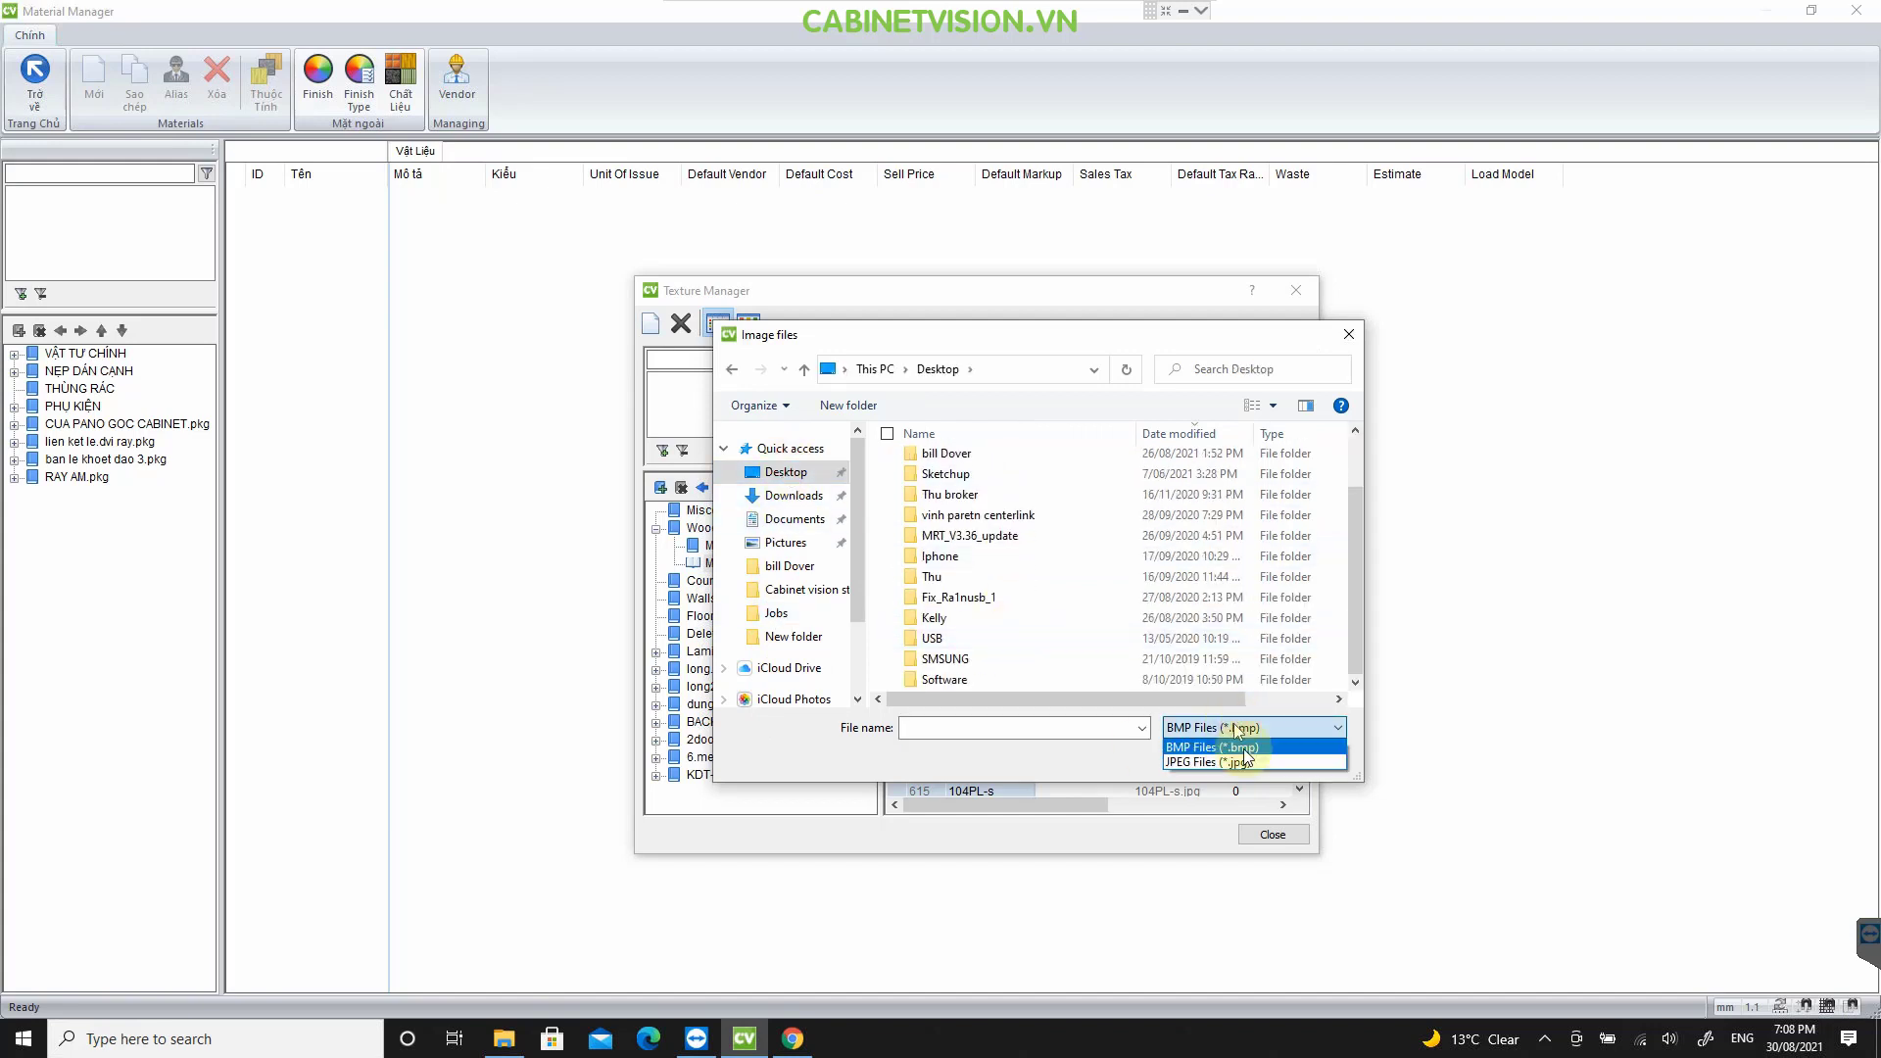
left_click(1239, 761)
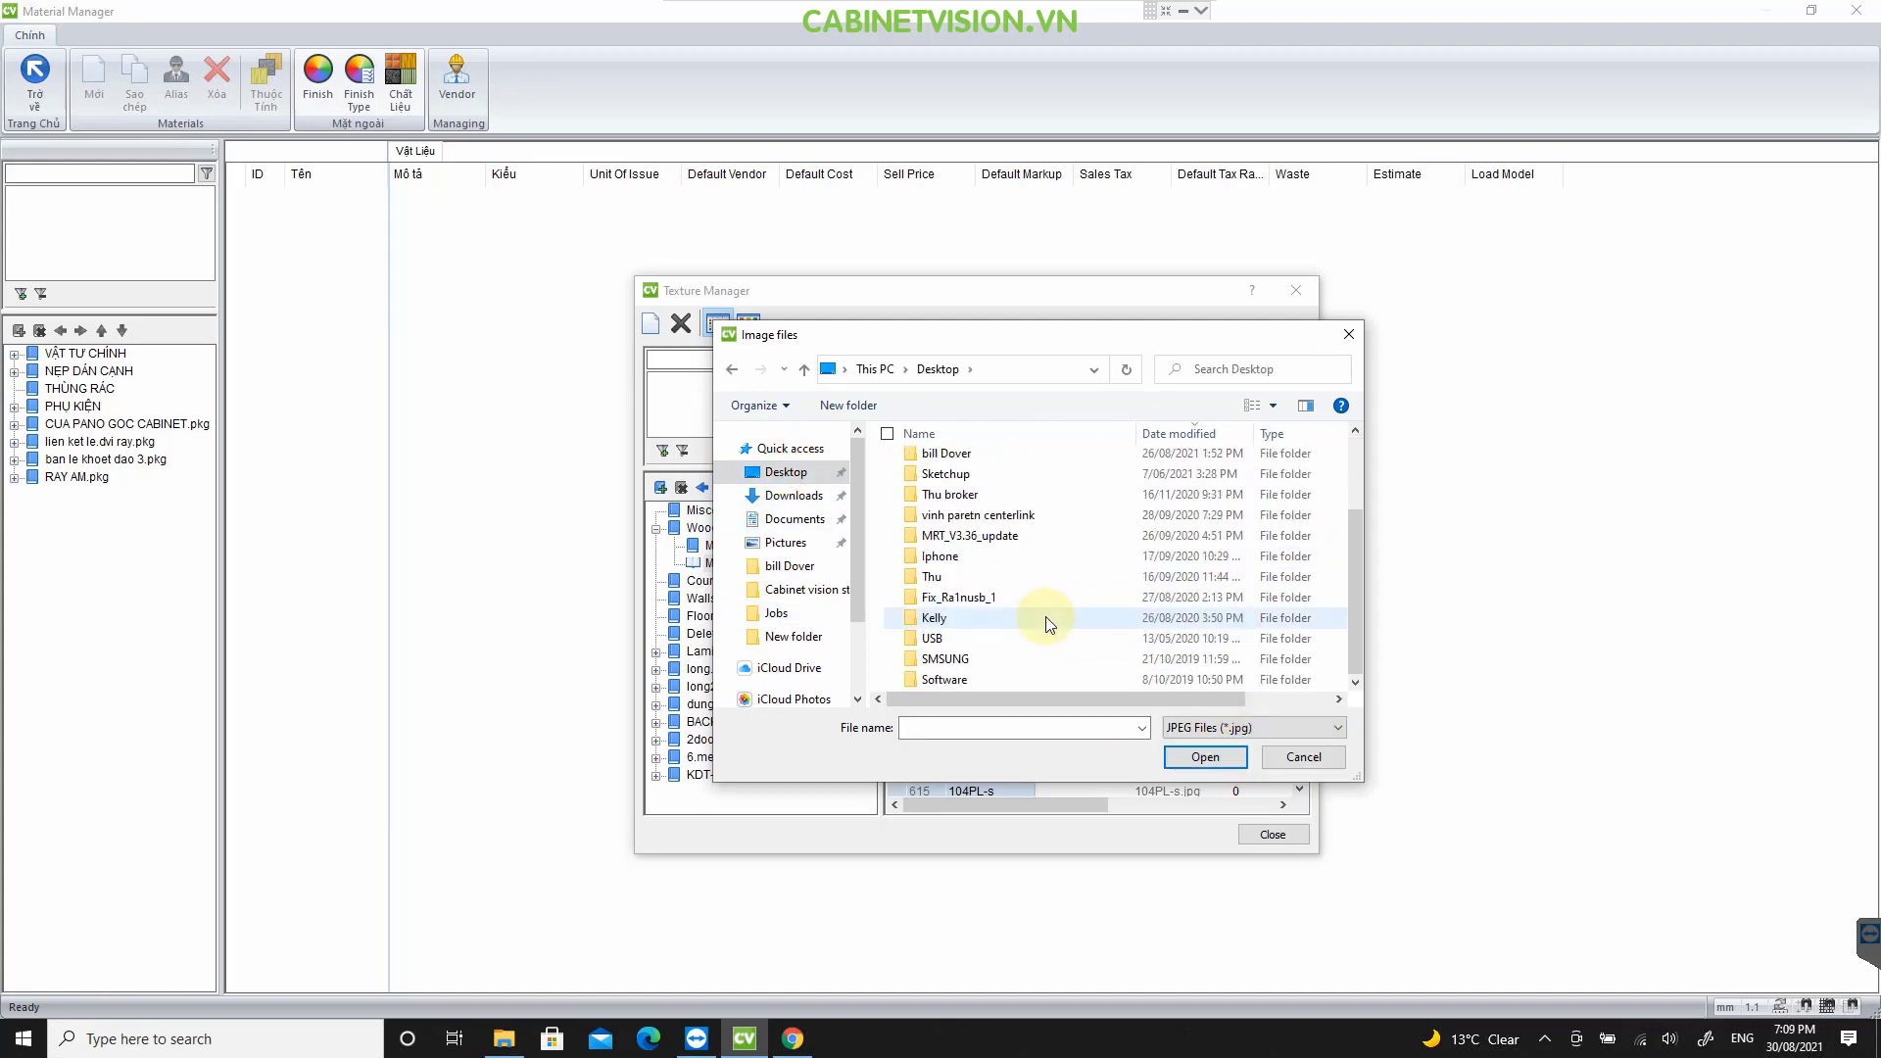
scroll(1037, 482, "up", 5)
double_click(1026, 451)
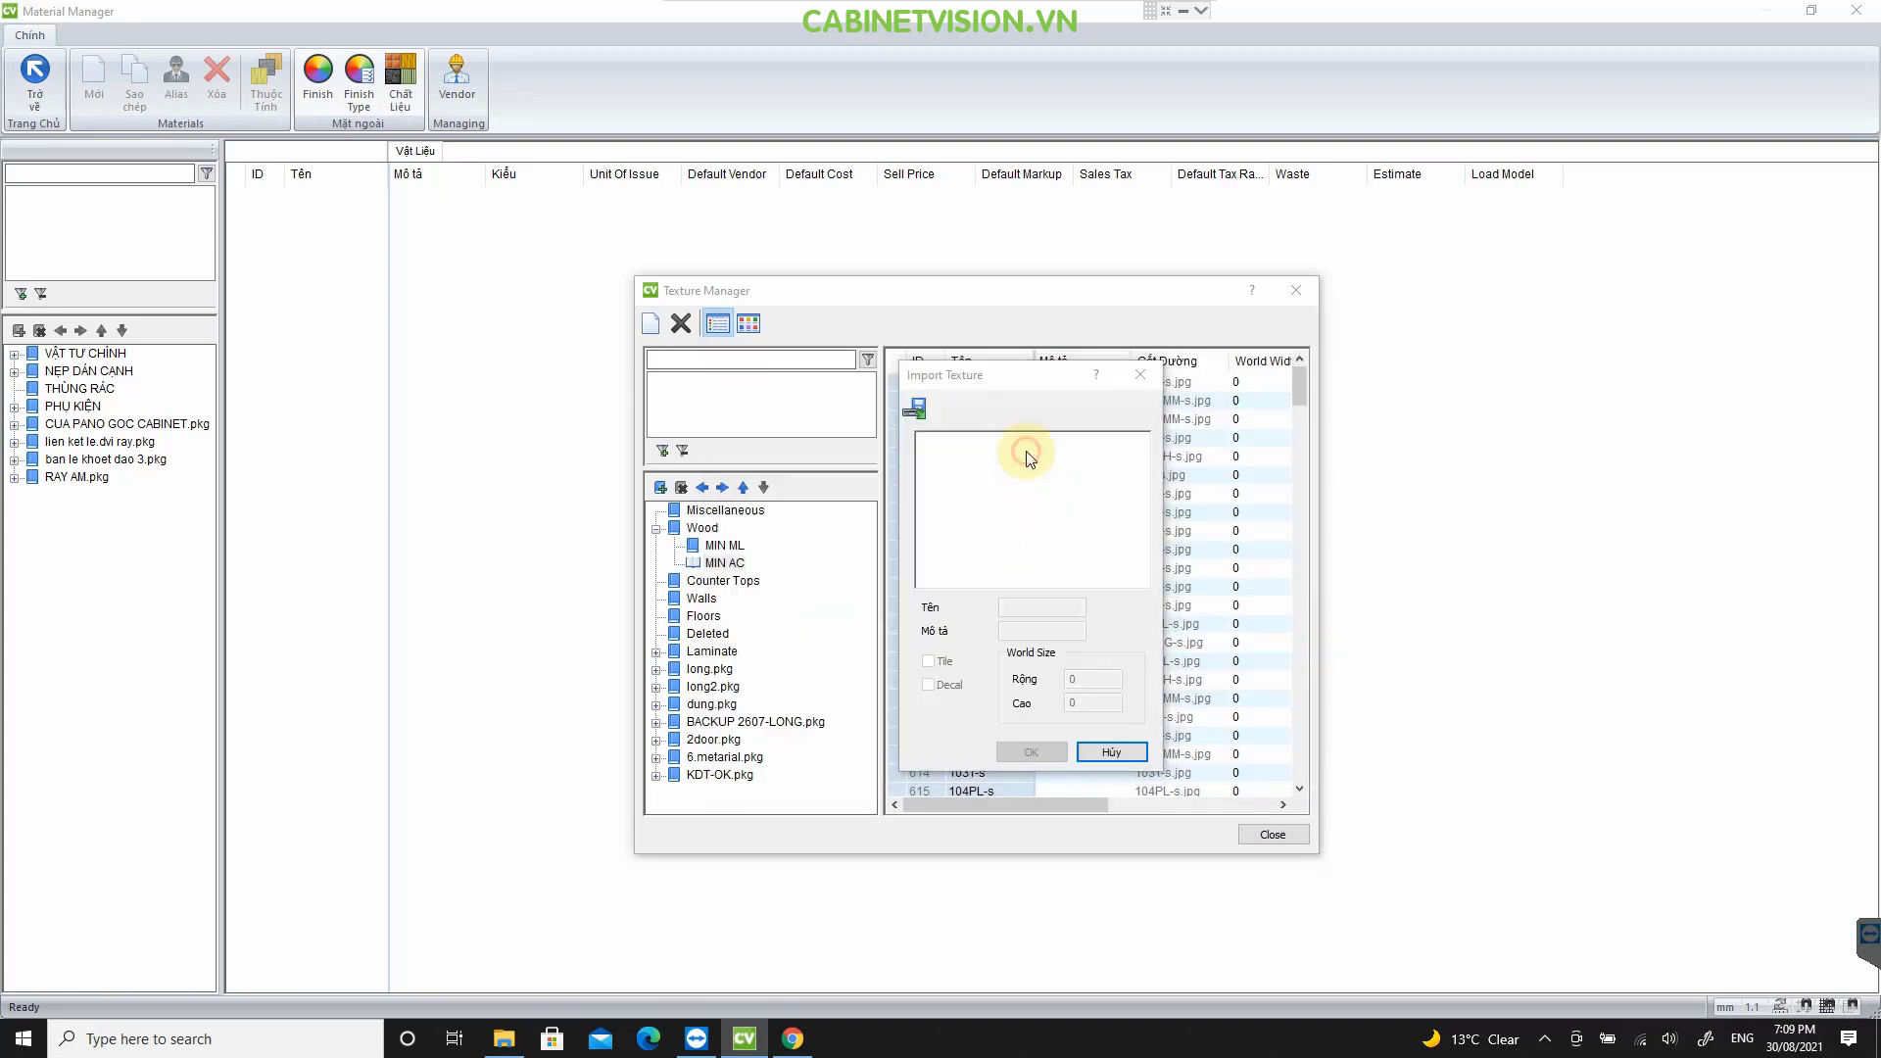
Name the texture 1421 with description AN CUONG, mark it as a decal, and confirm.
left_click(1015, 605)
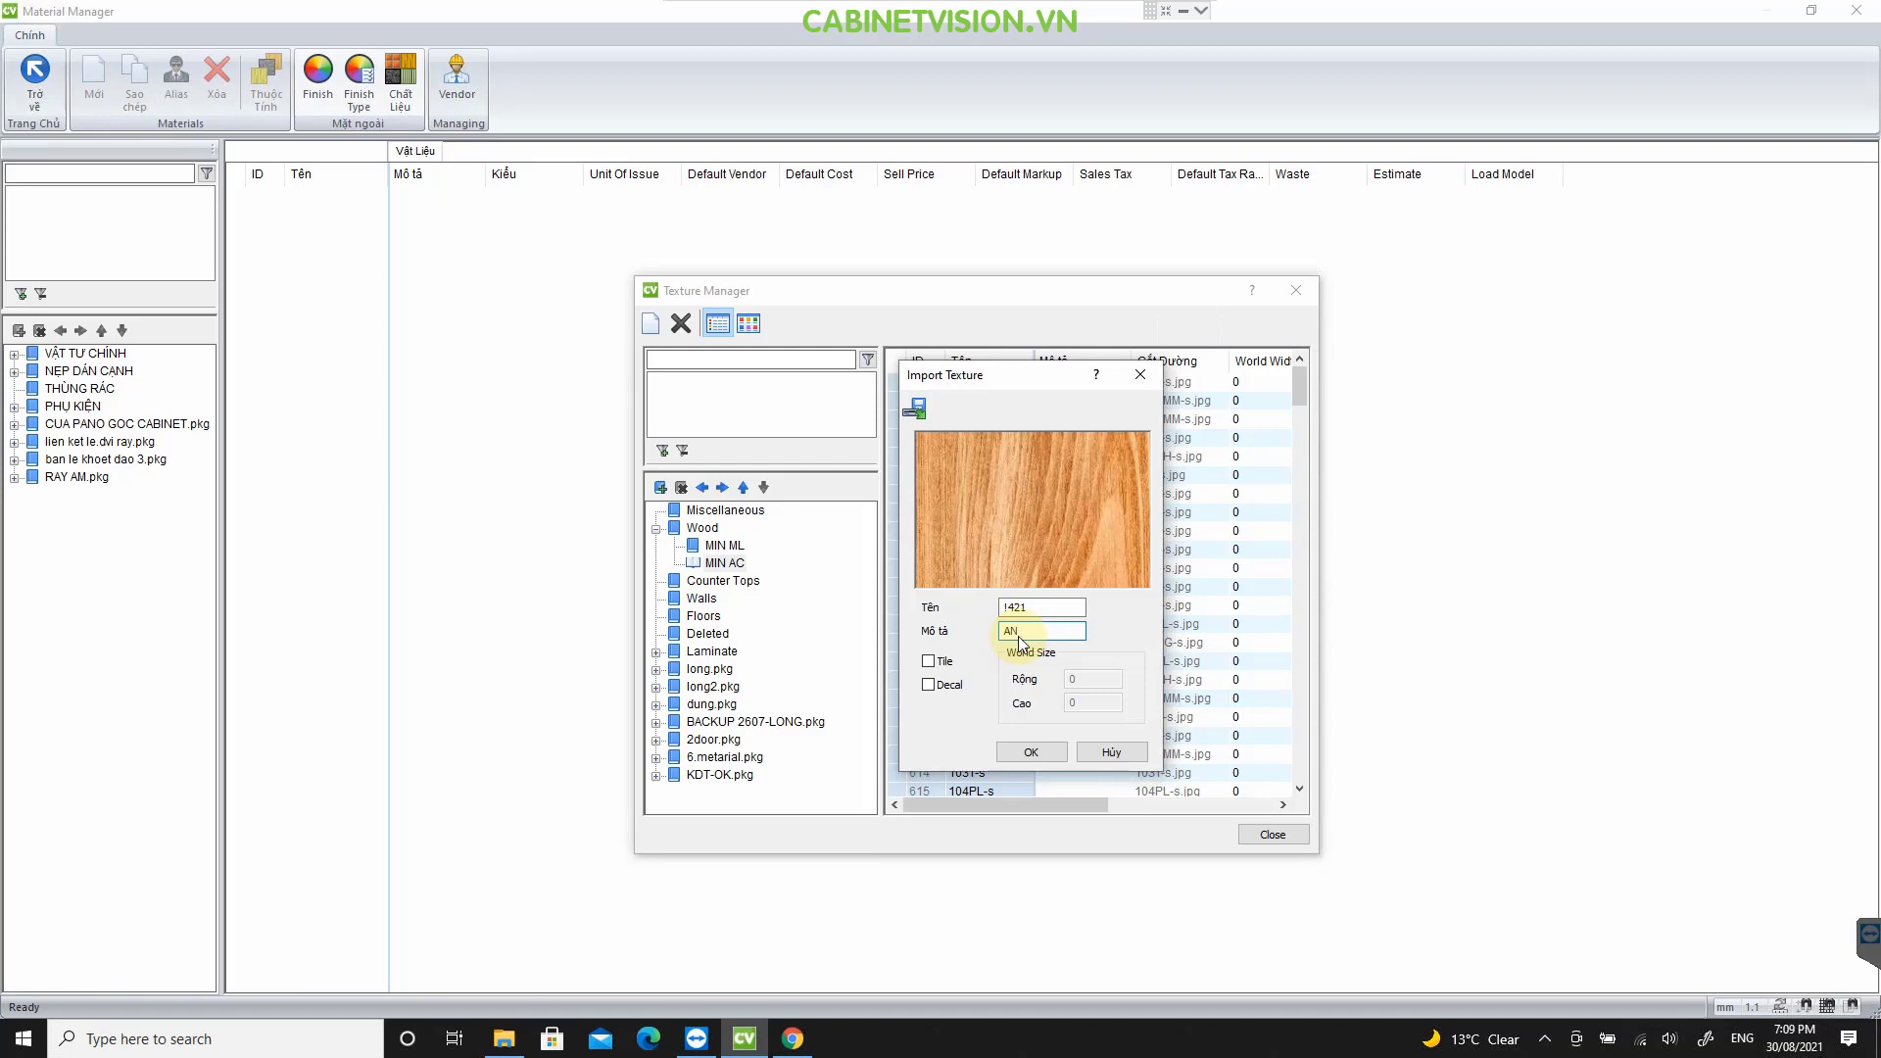
type("CUONG")
left_click(939, 686)
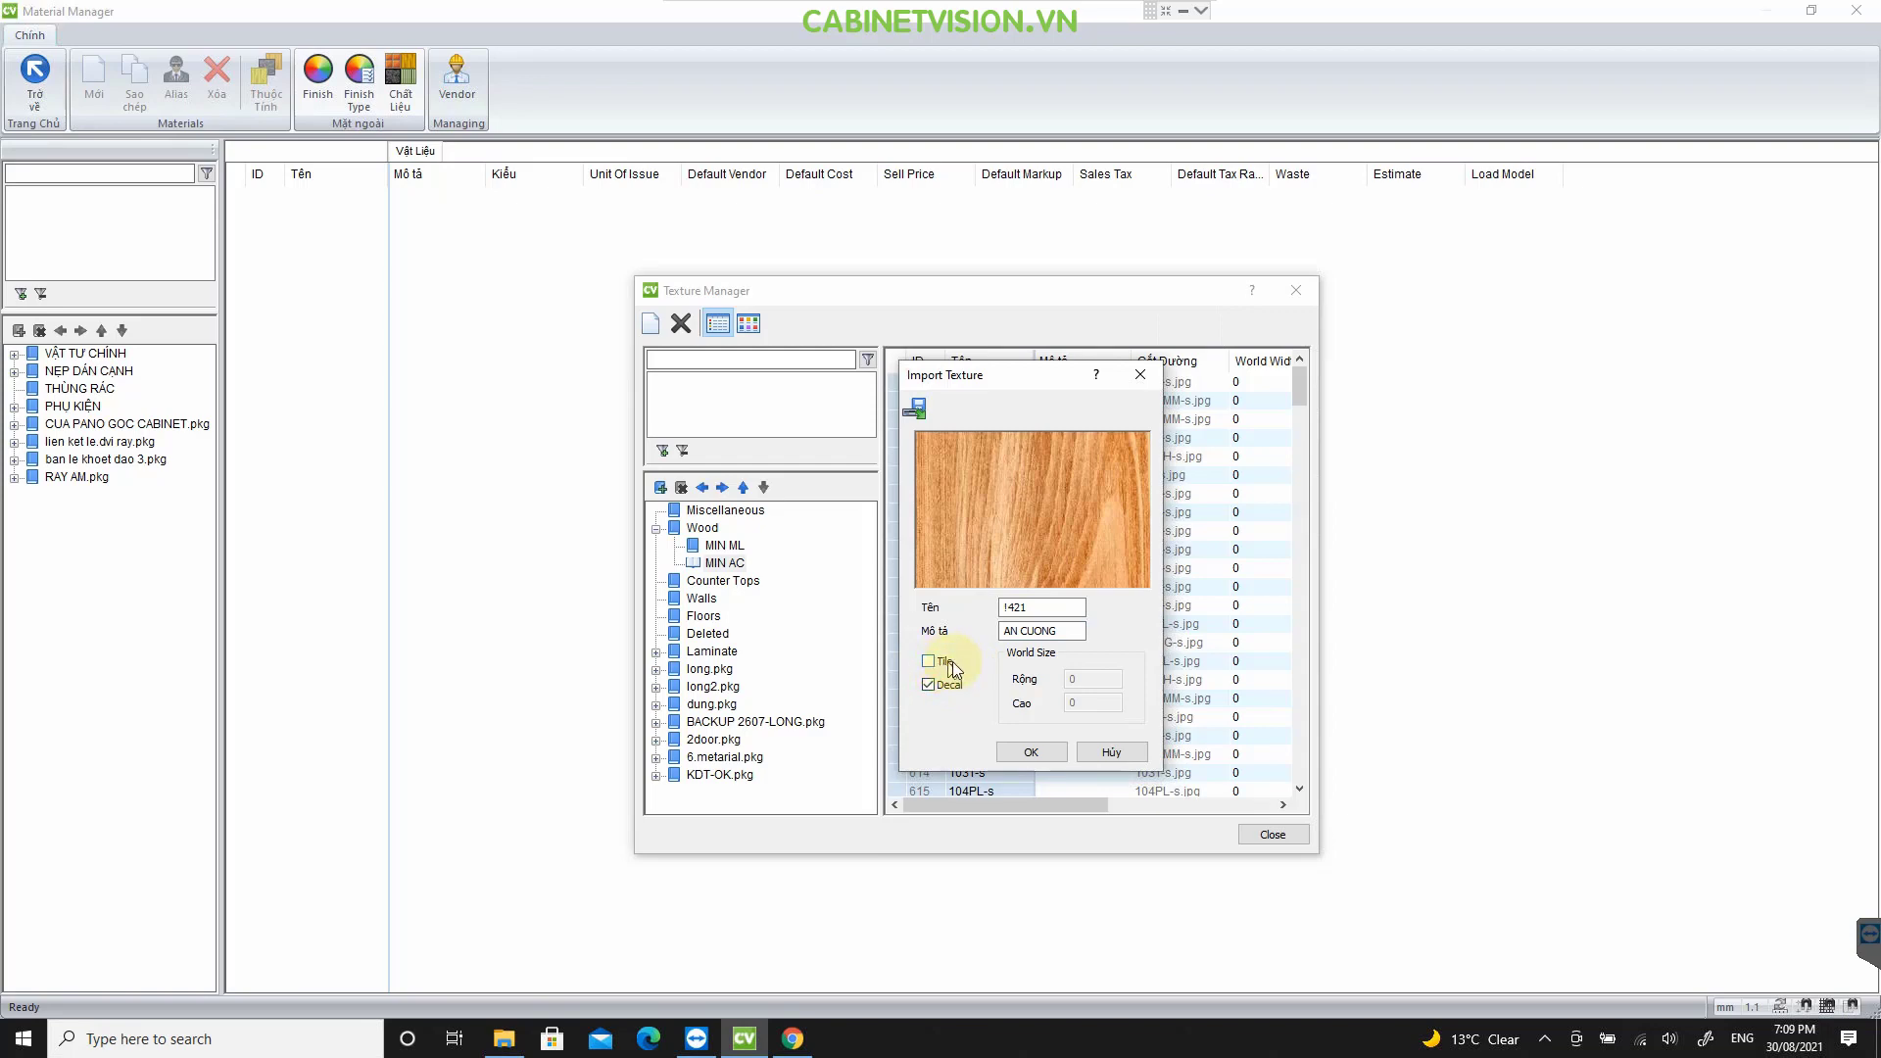
left_click(1030, 754)
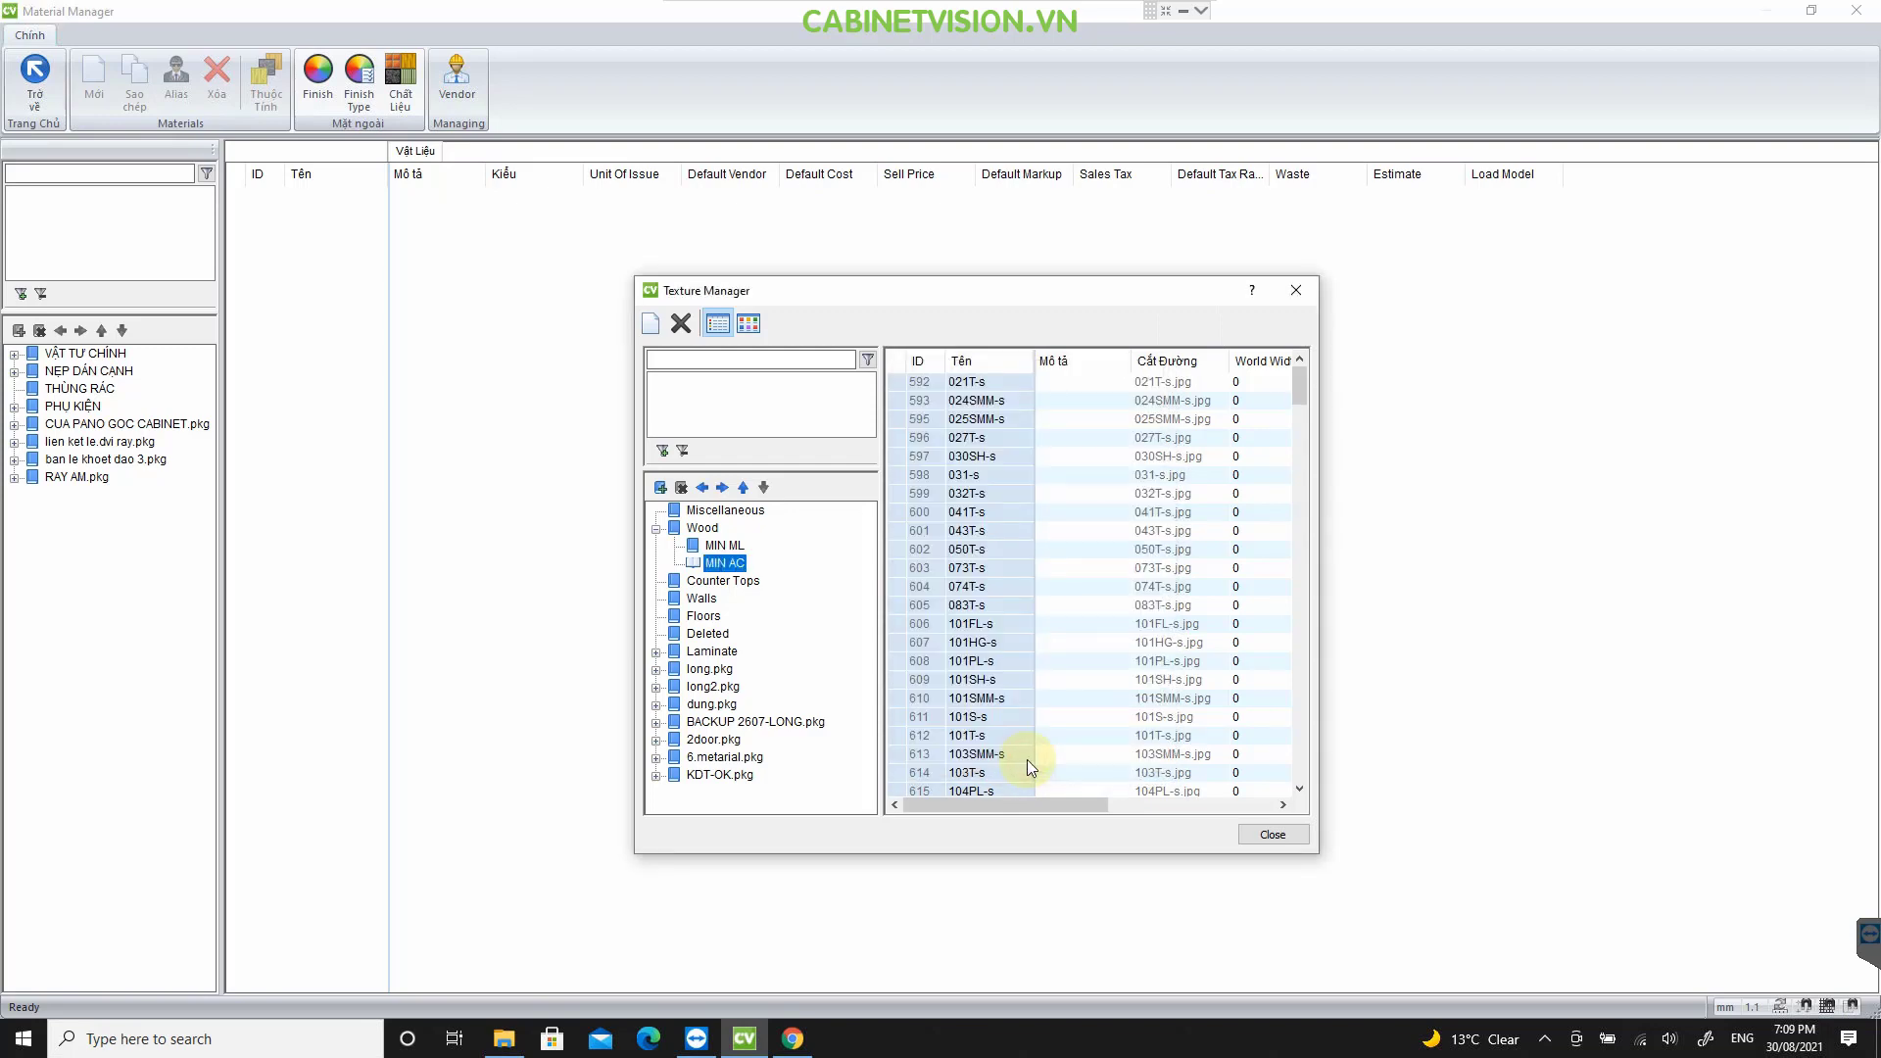
Close Texture Manager and list the VẬT TƯ CHÍNH > Ván Thông dụng panel materials.
left_click(1277, 835)
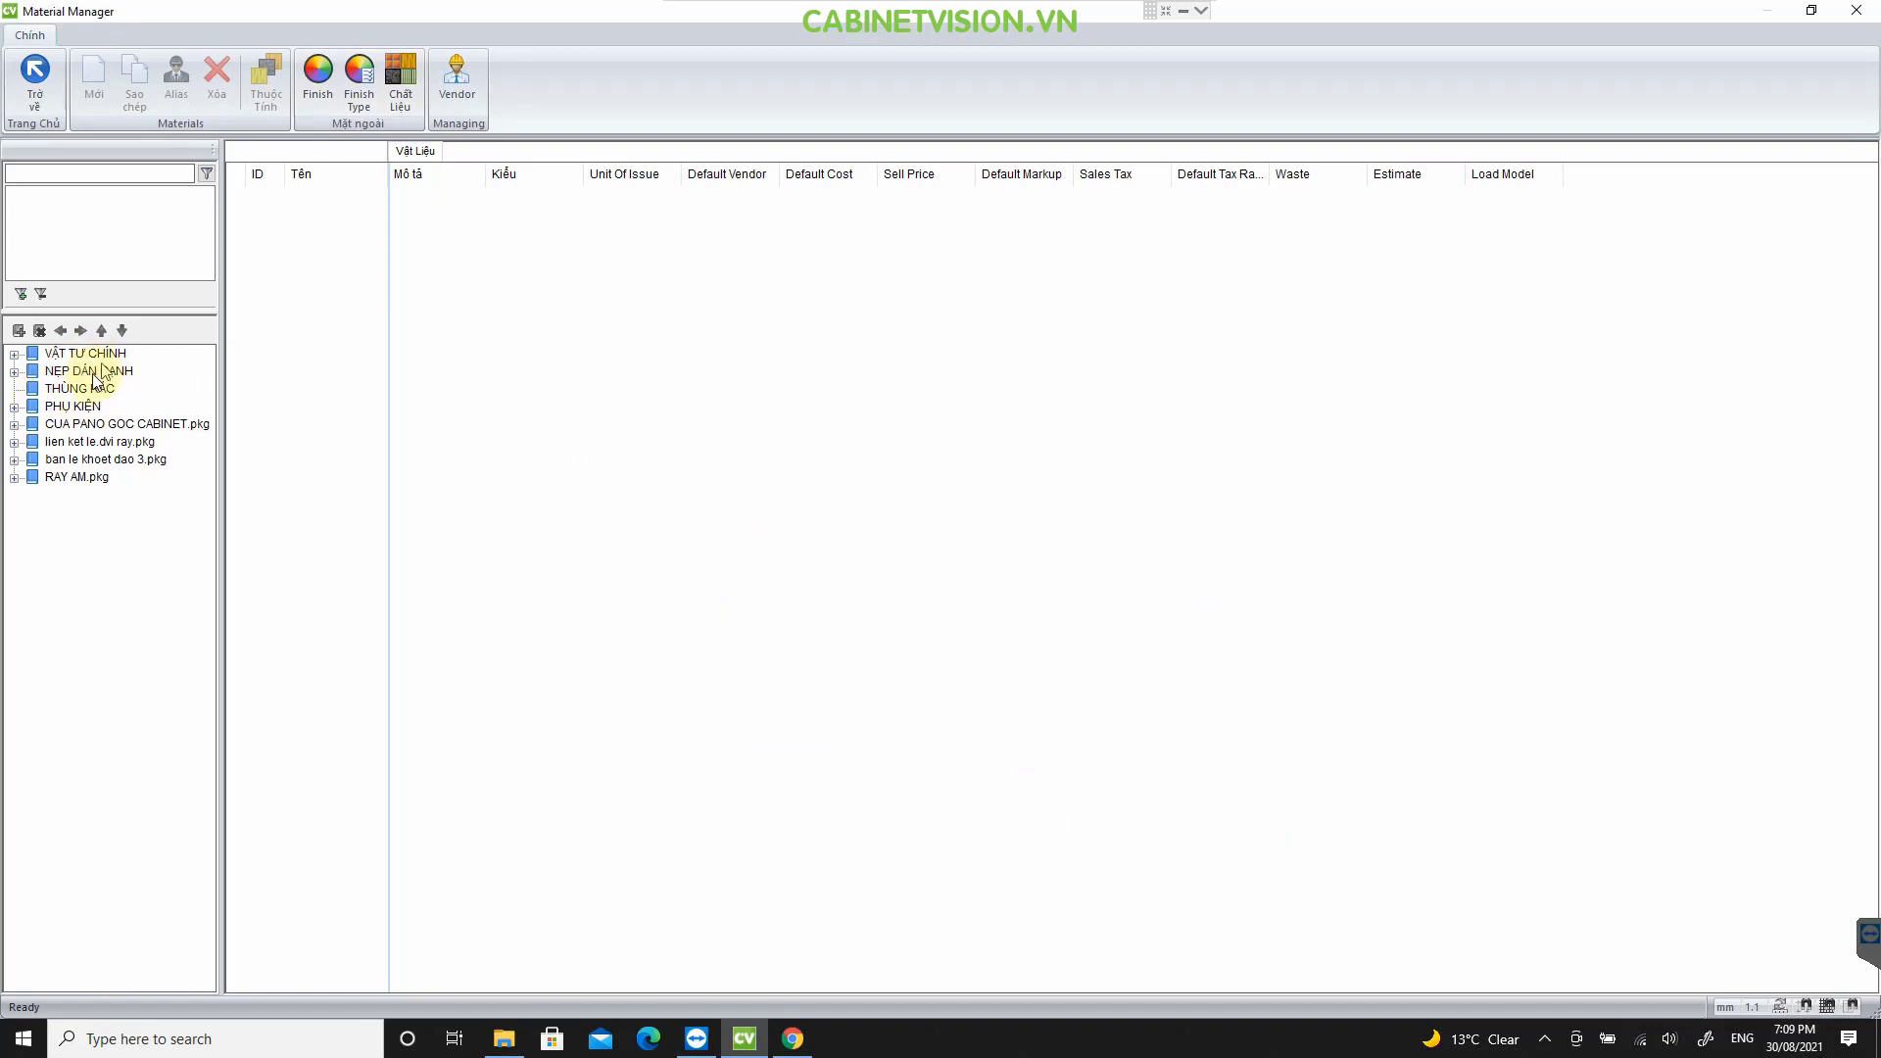
double_click(92, 355)
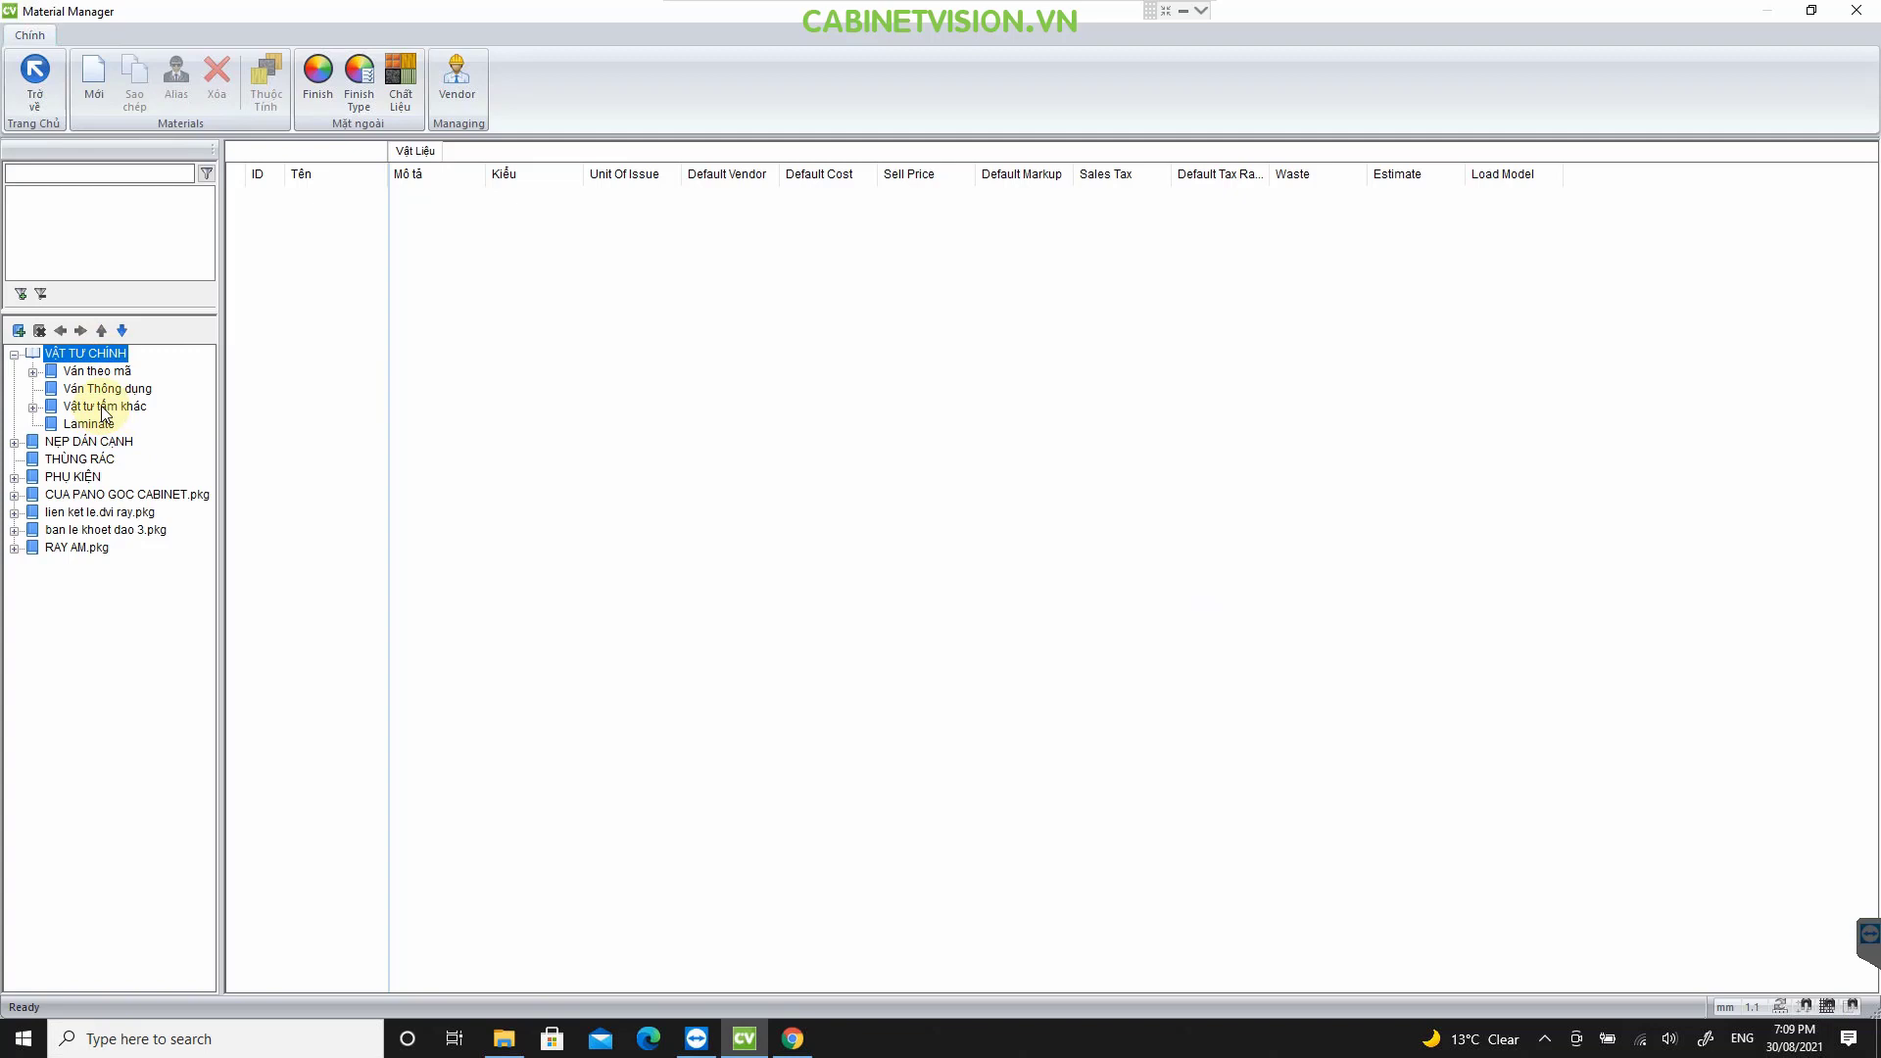
left_click(106, 371)
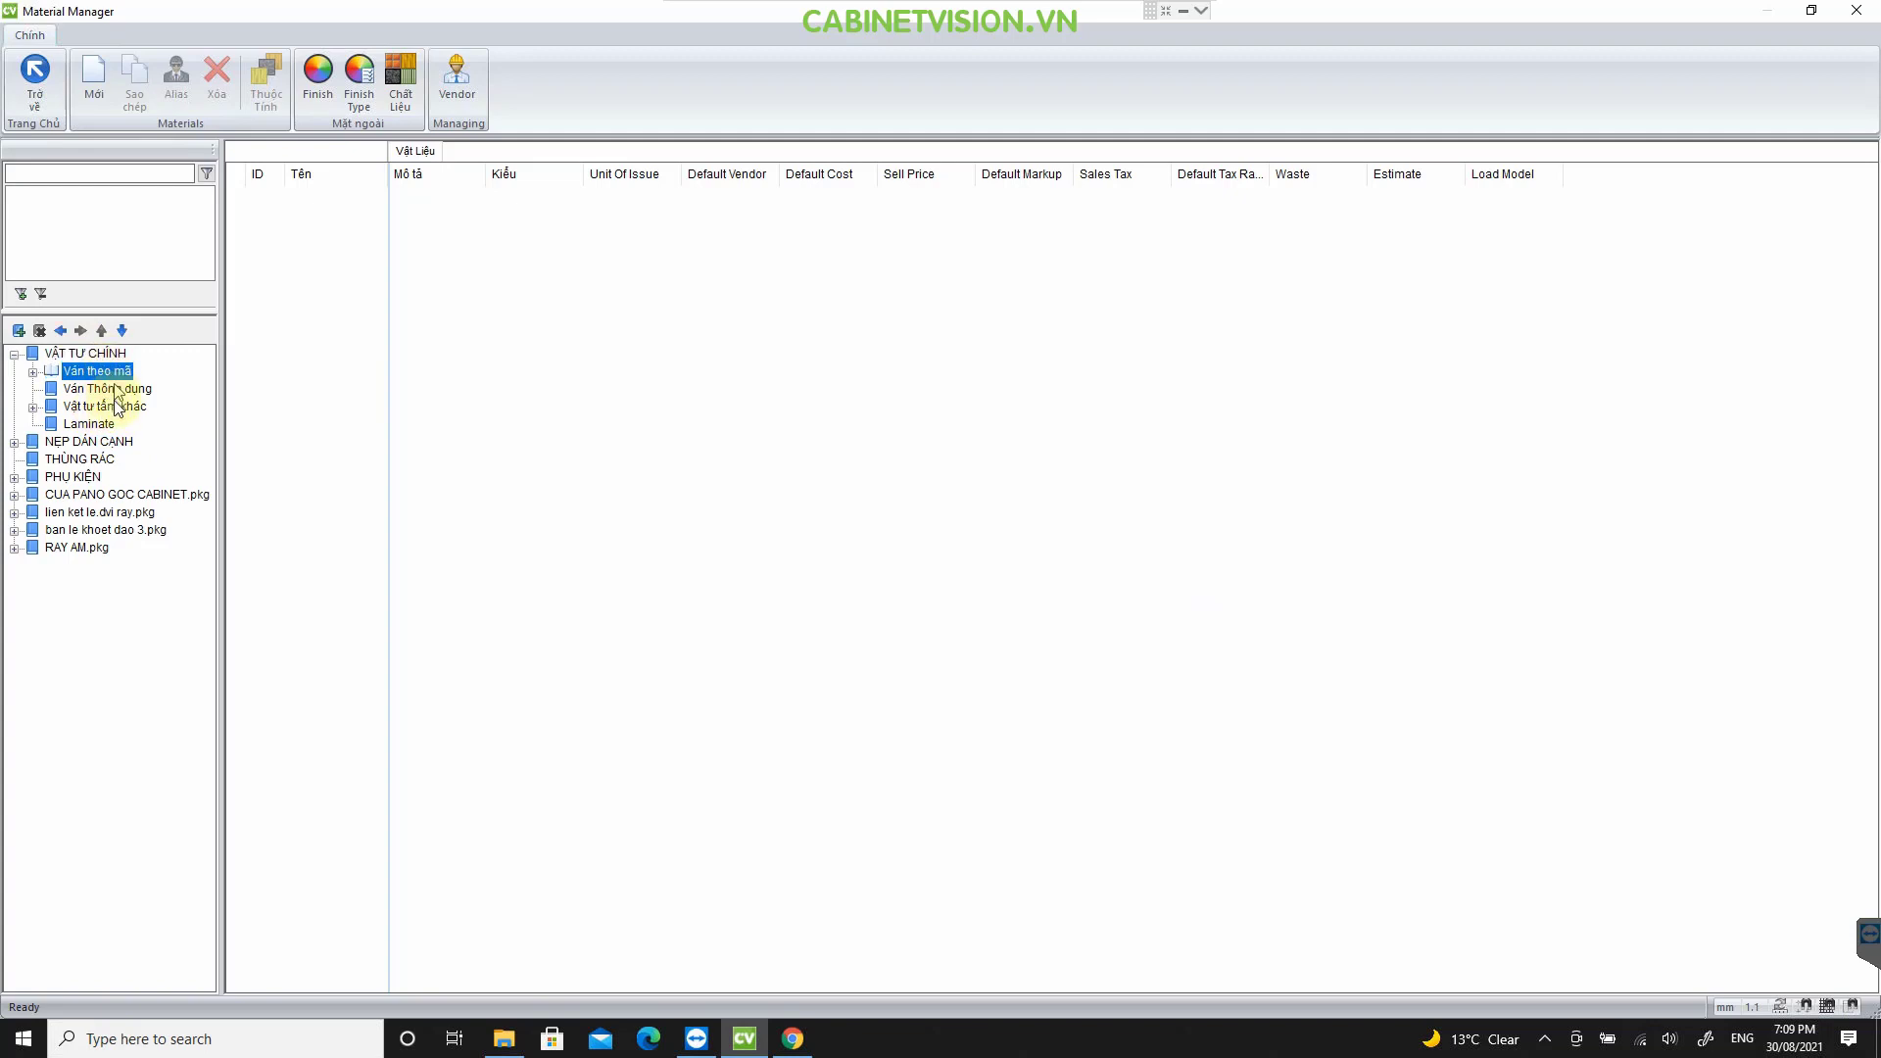
left_click(125, 388)
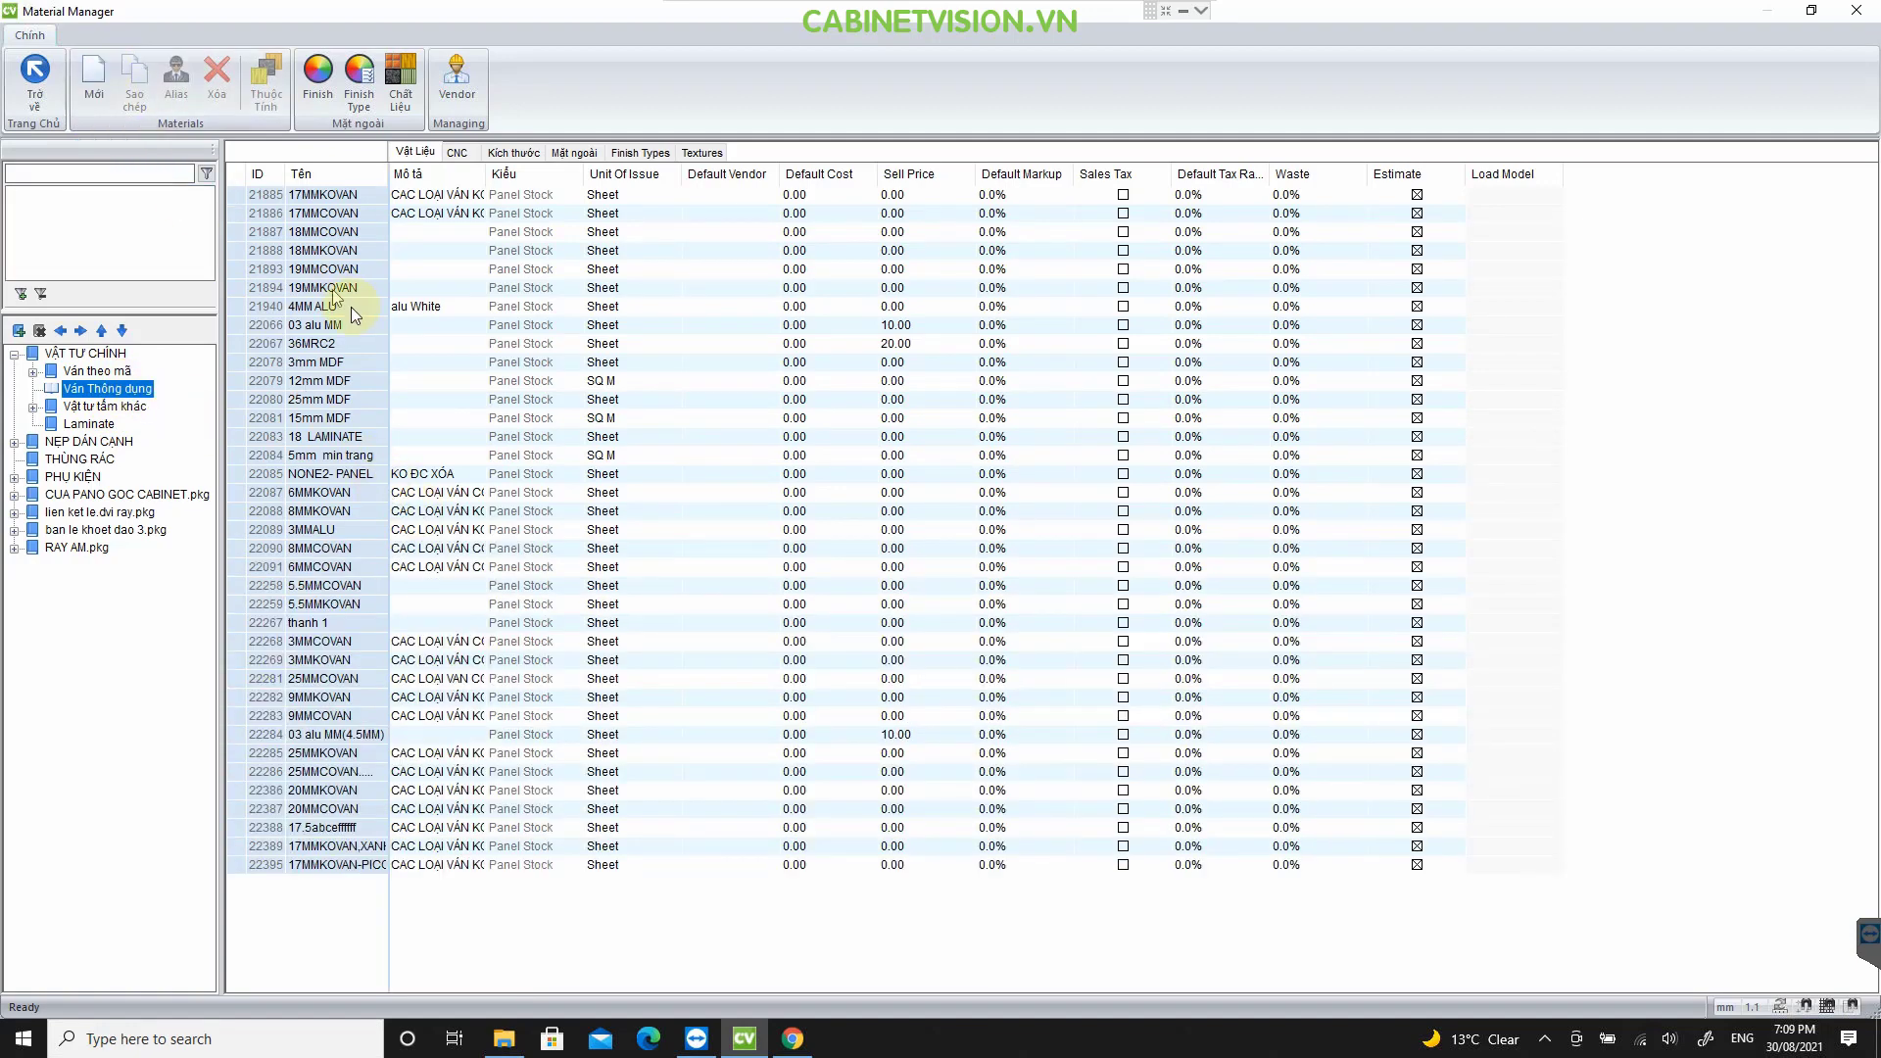
left_click(94, 83)
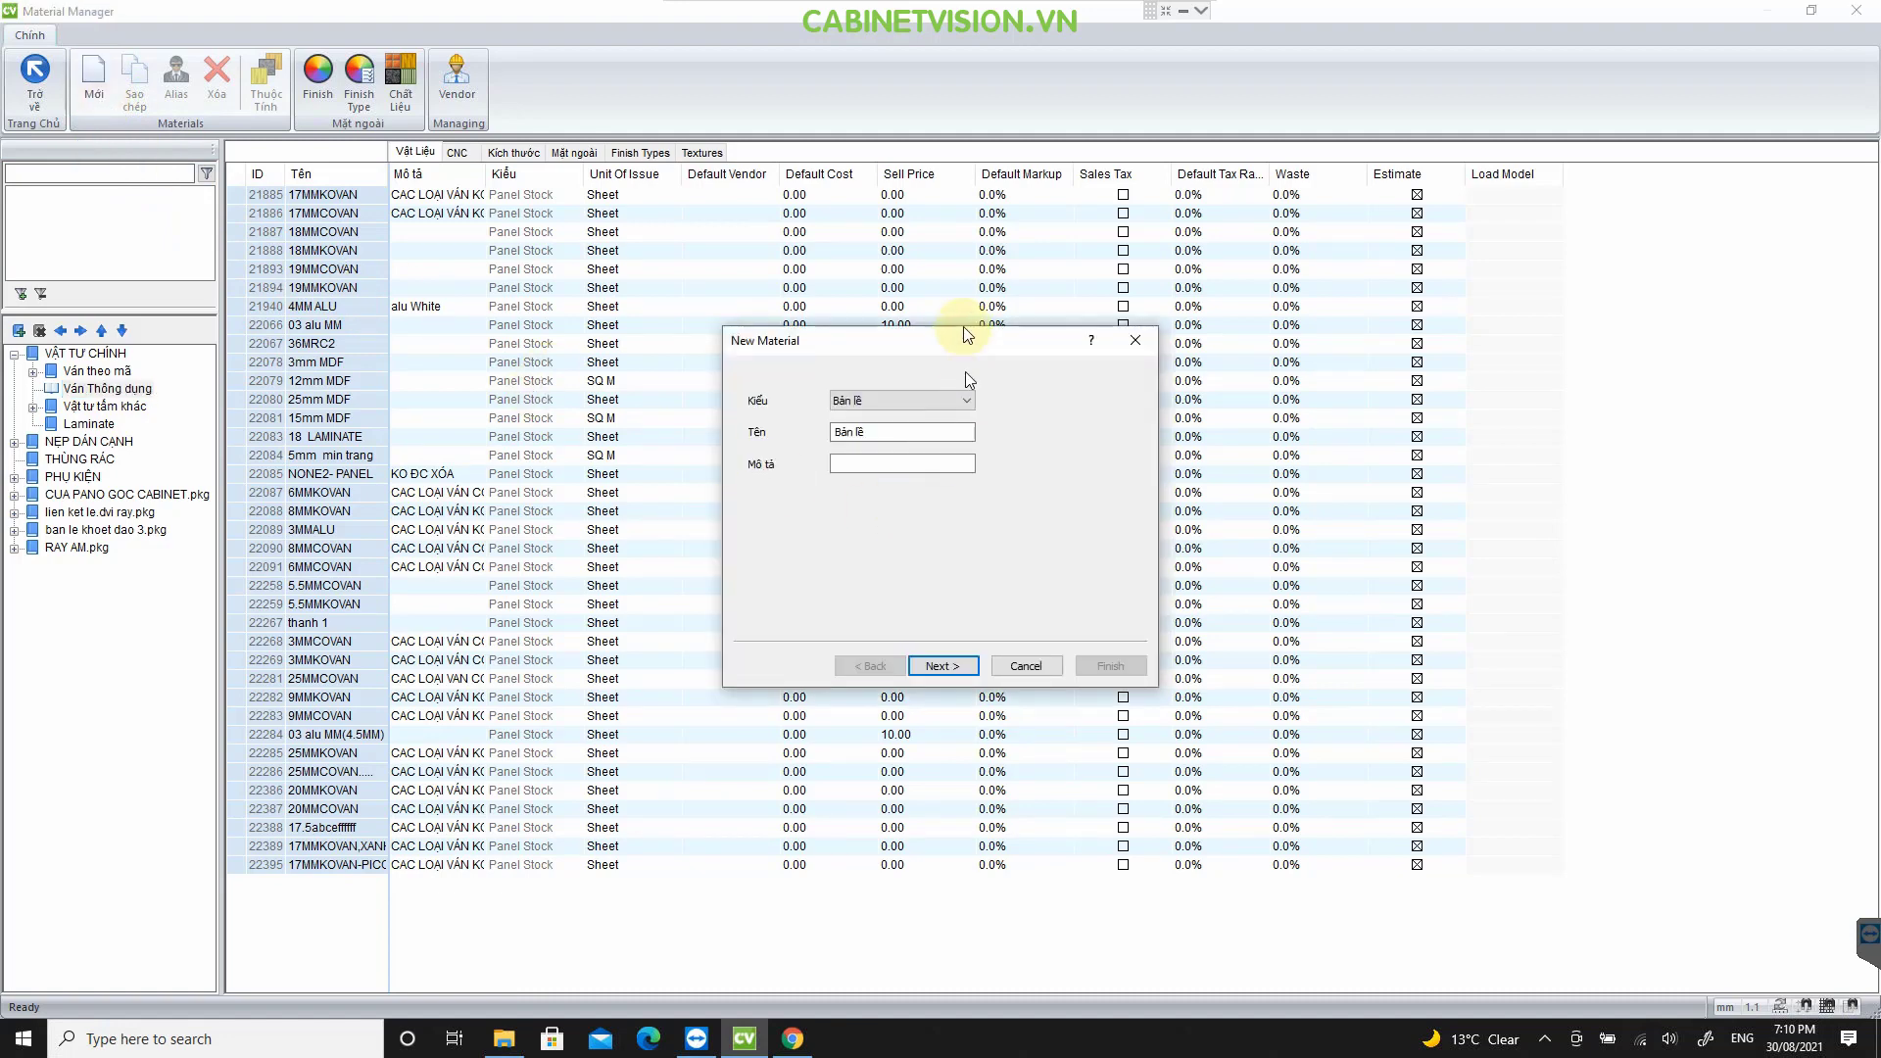
left_click(886, 399)
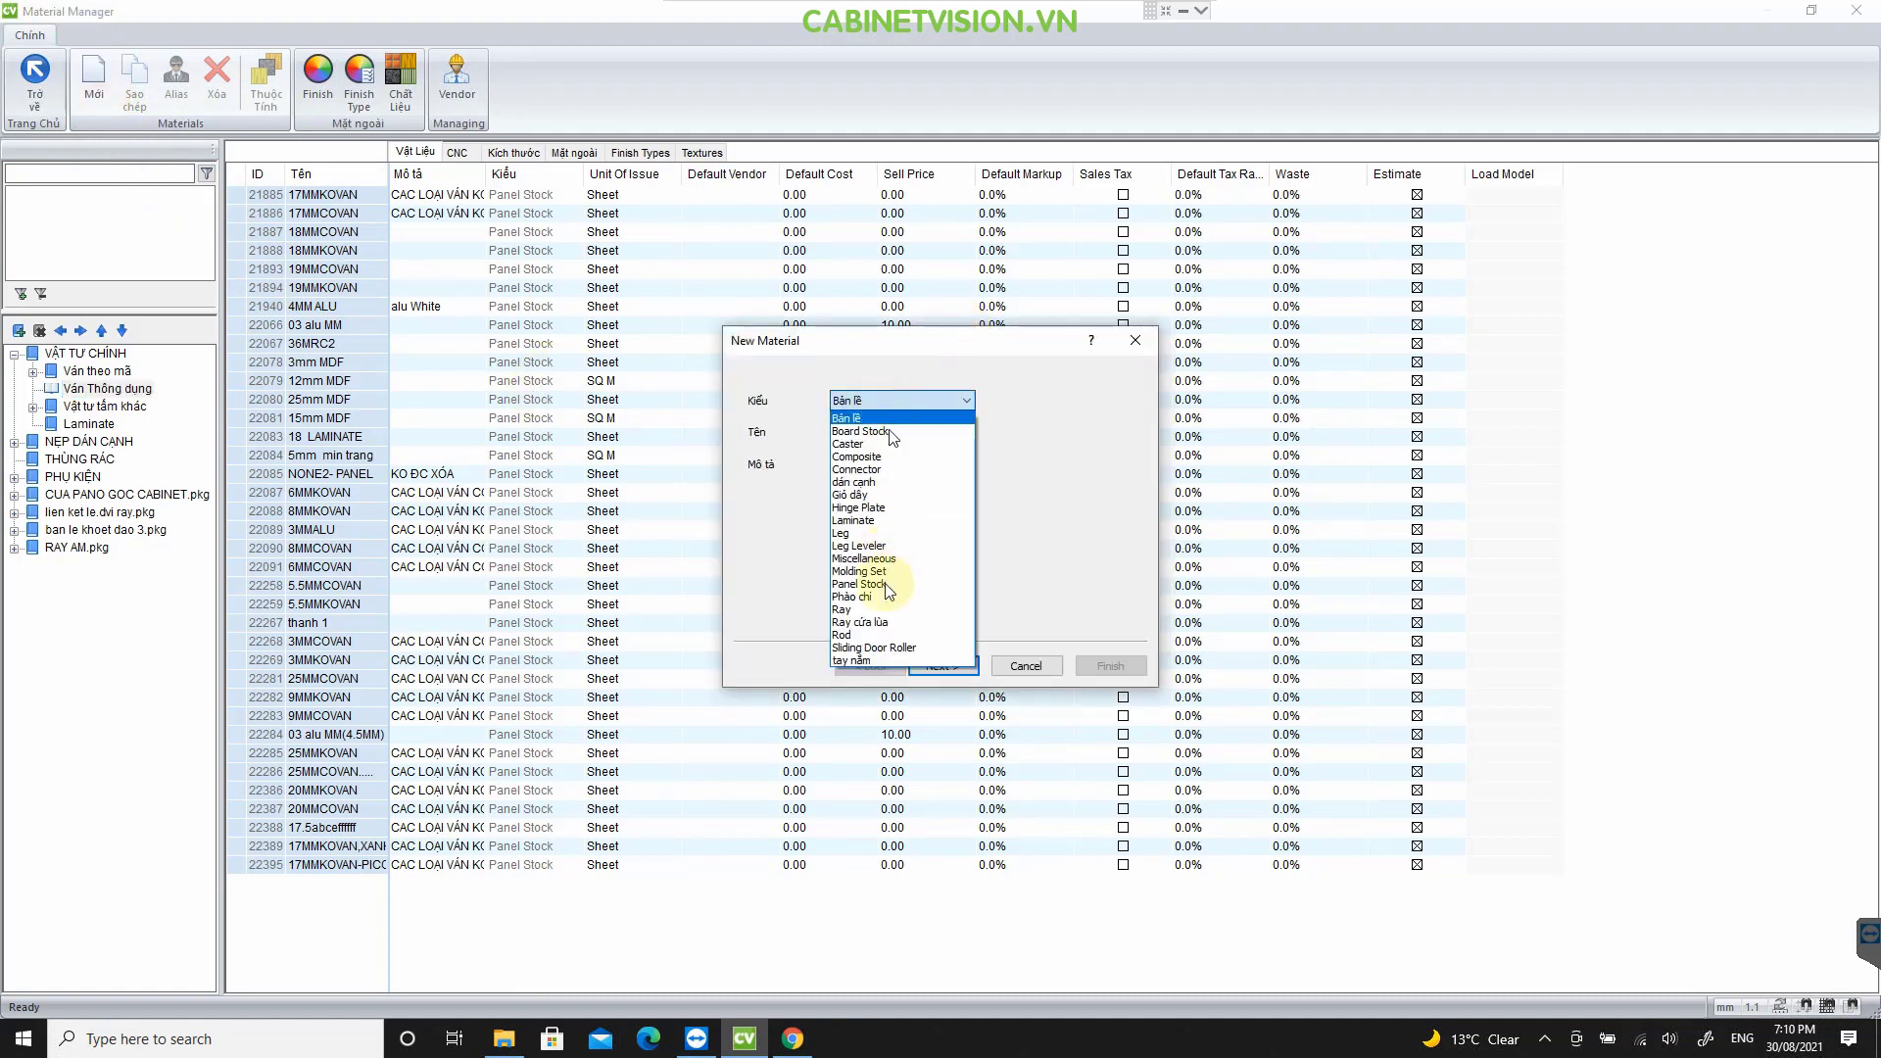
left_click(1136, 342)
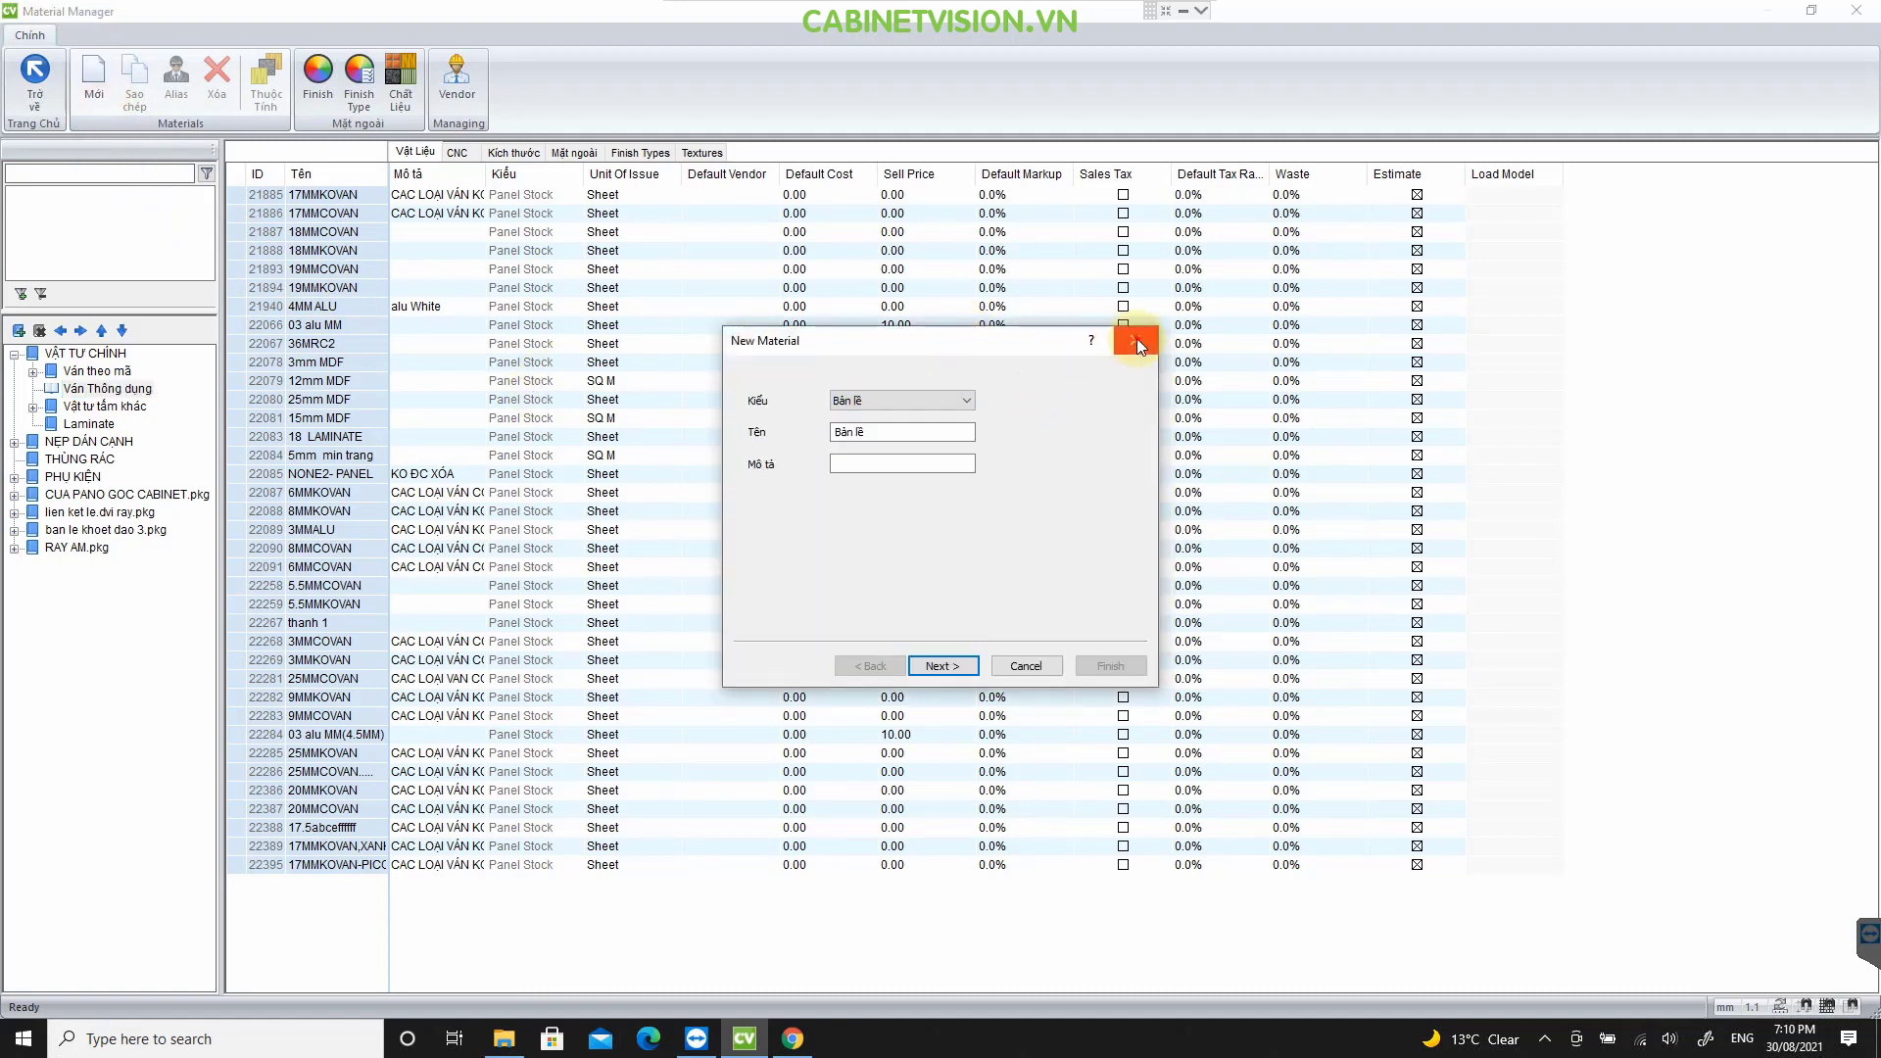
left_click(1137, 340)
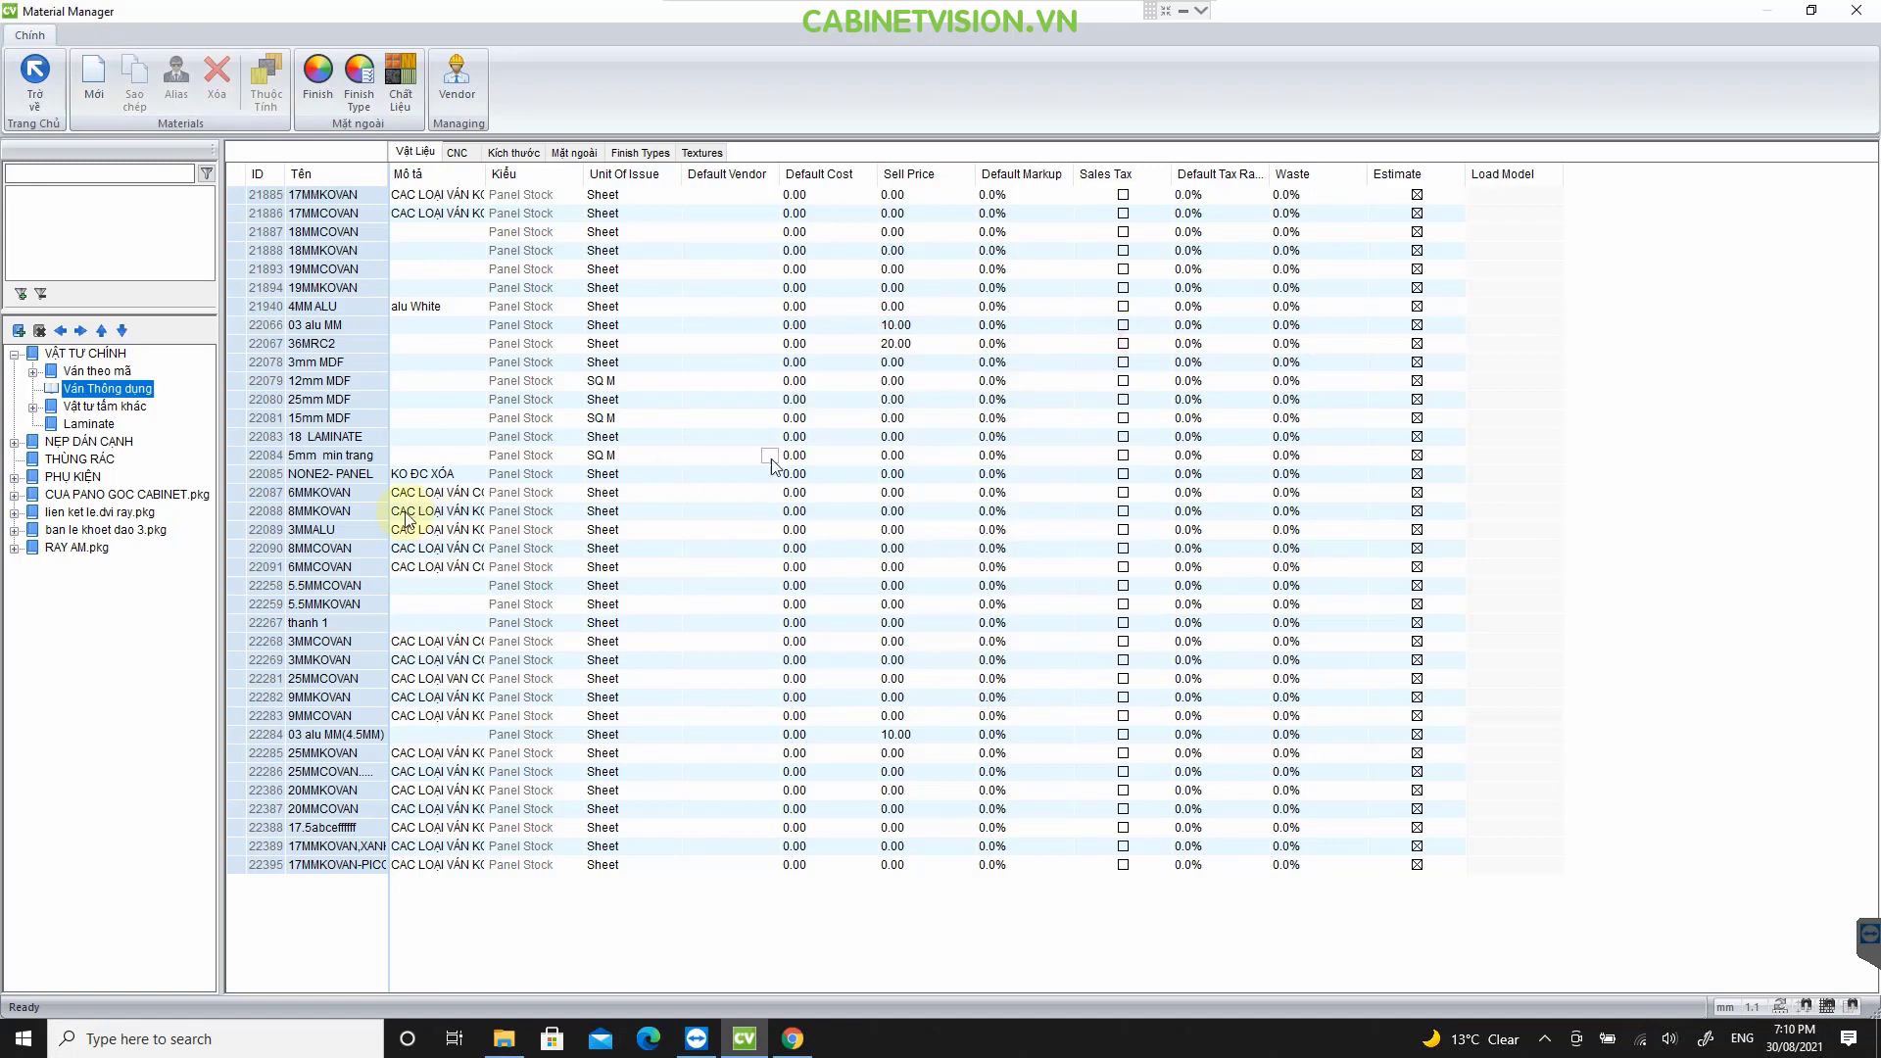
Duplicate the 17MMCOVAN panel material.
left_click(286, 198)
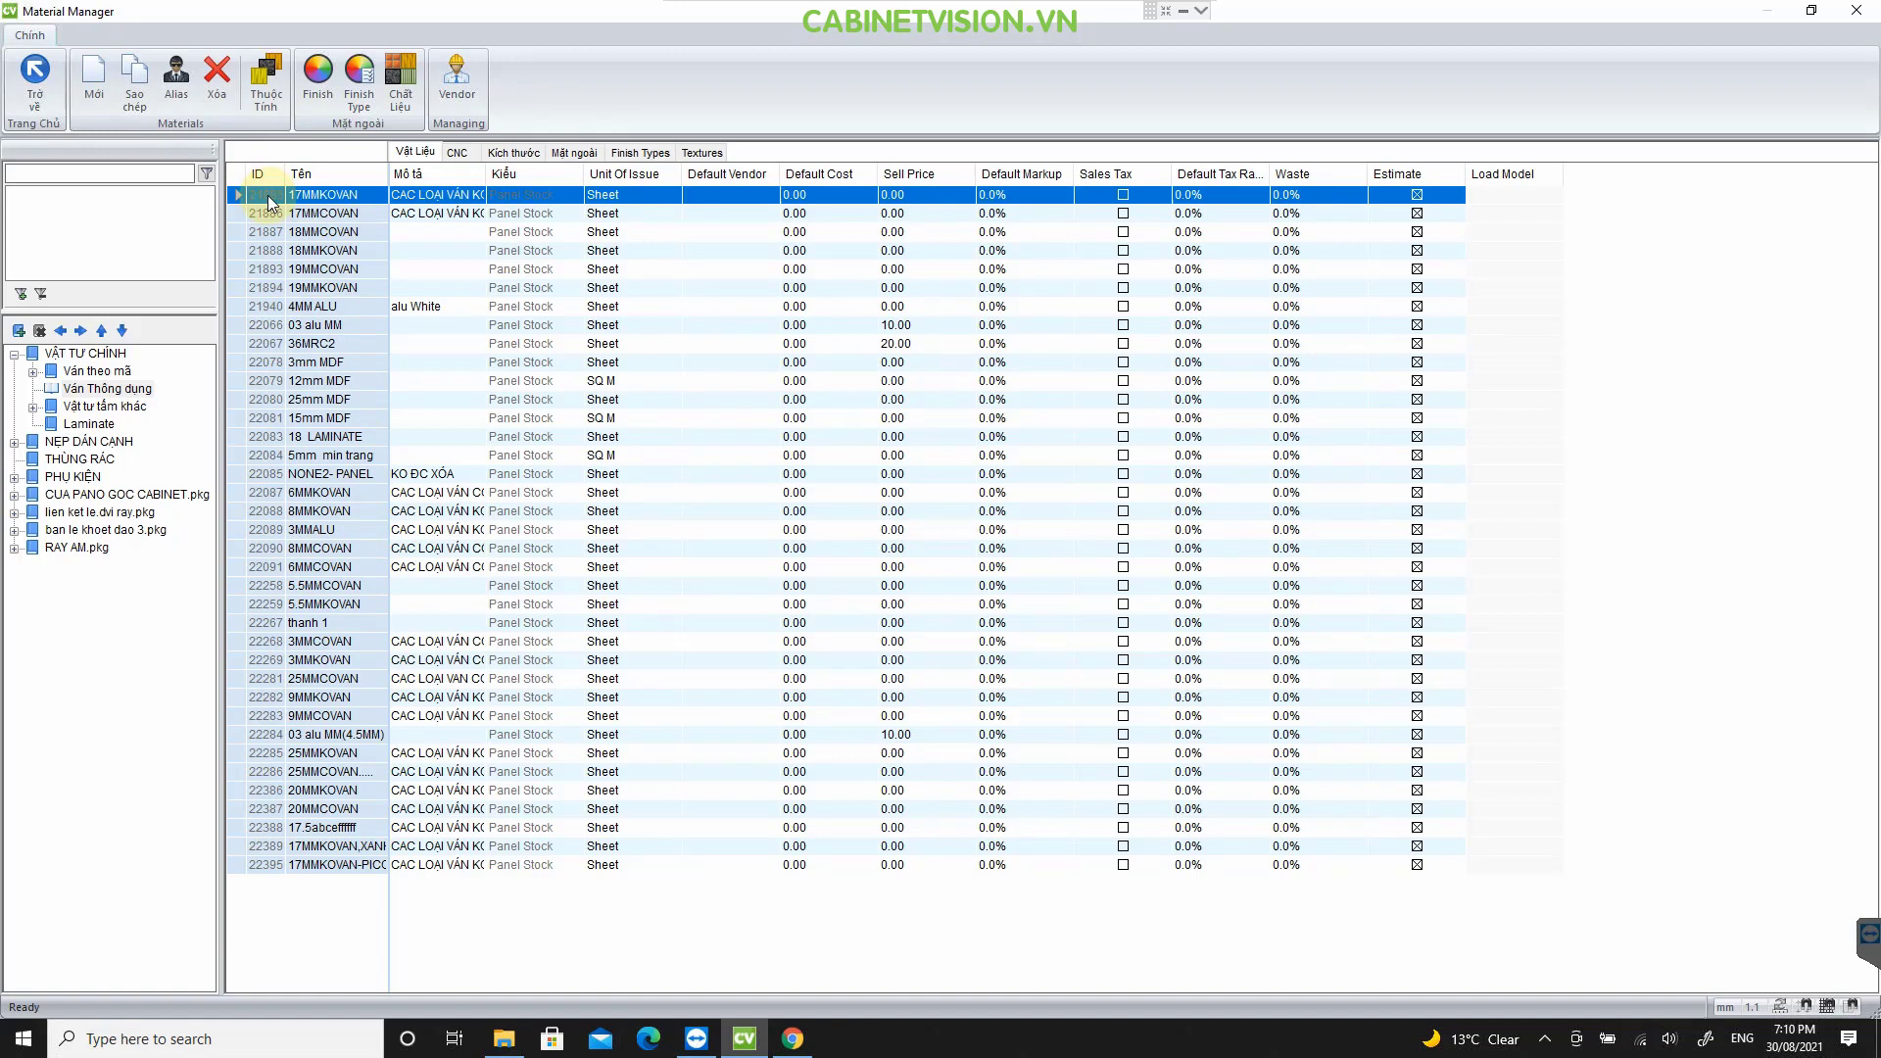
left_click(273, 215)
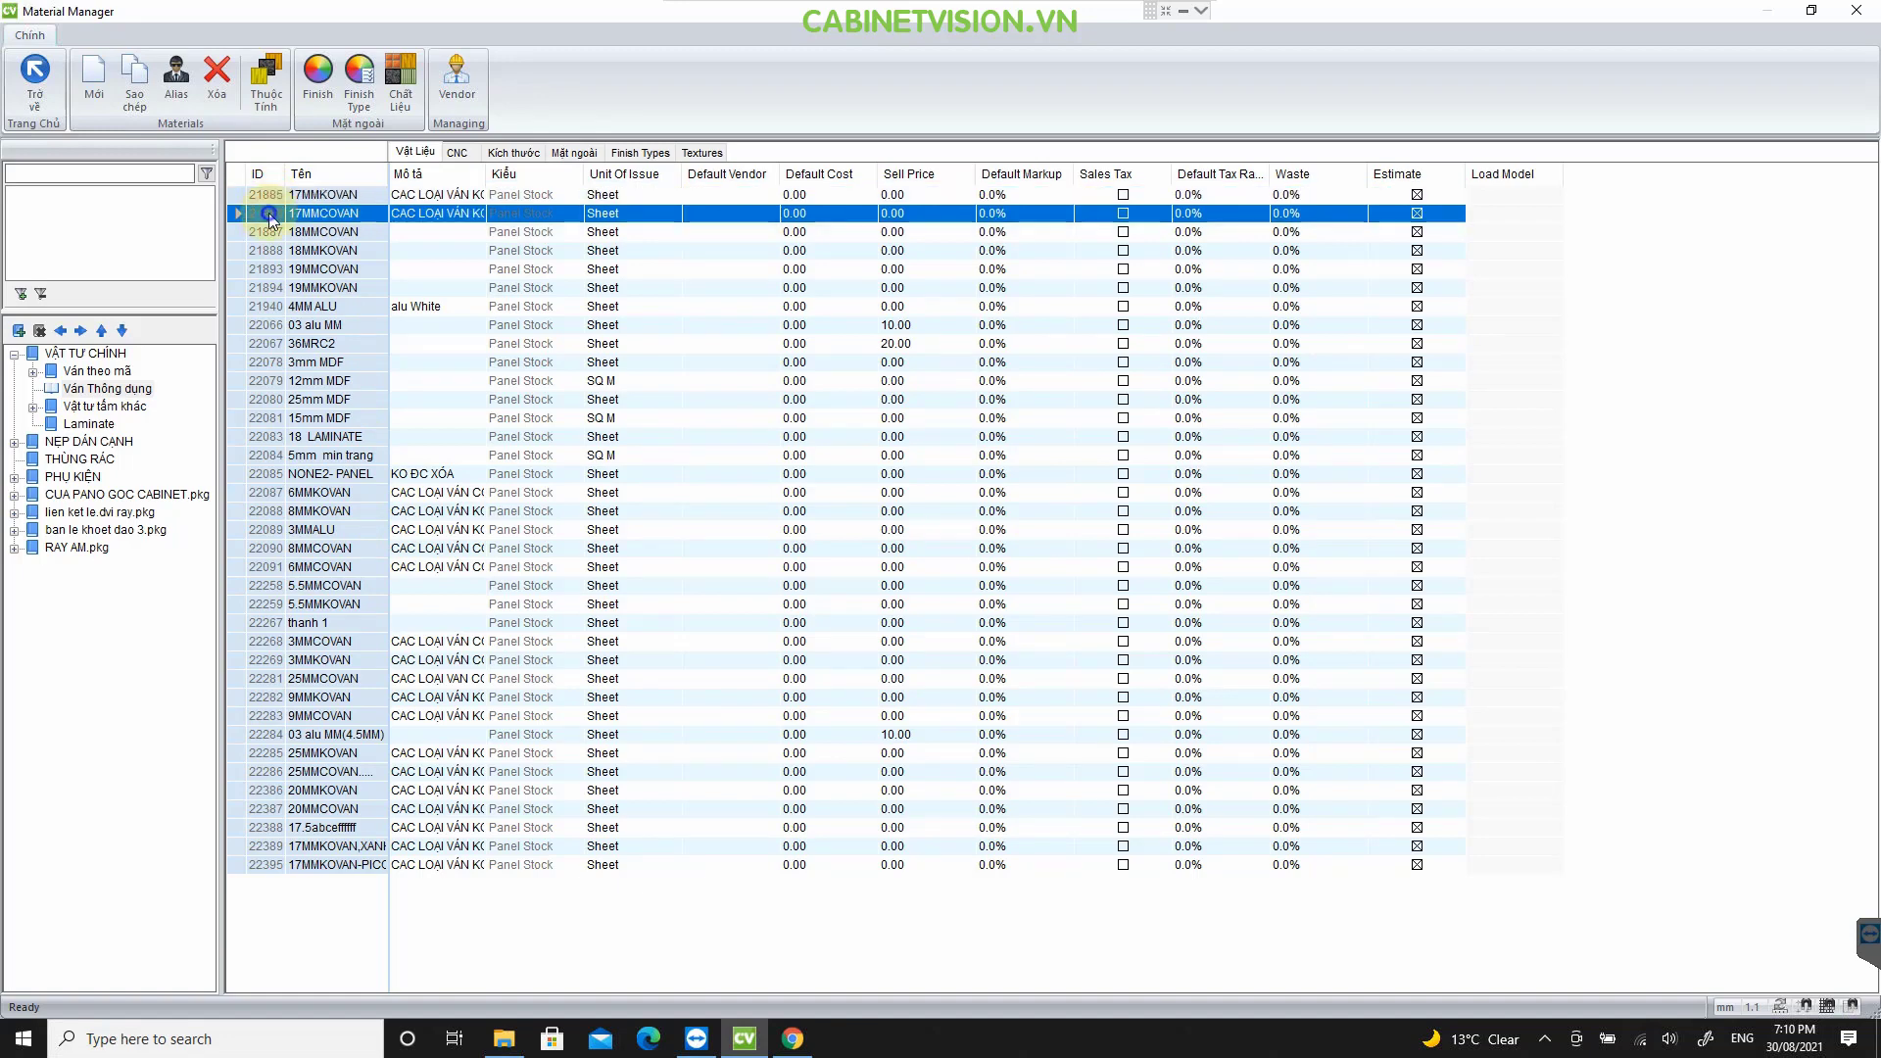
right_click(268, 212)
left_click(269, 227)
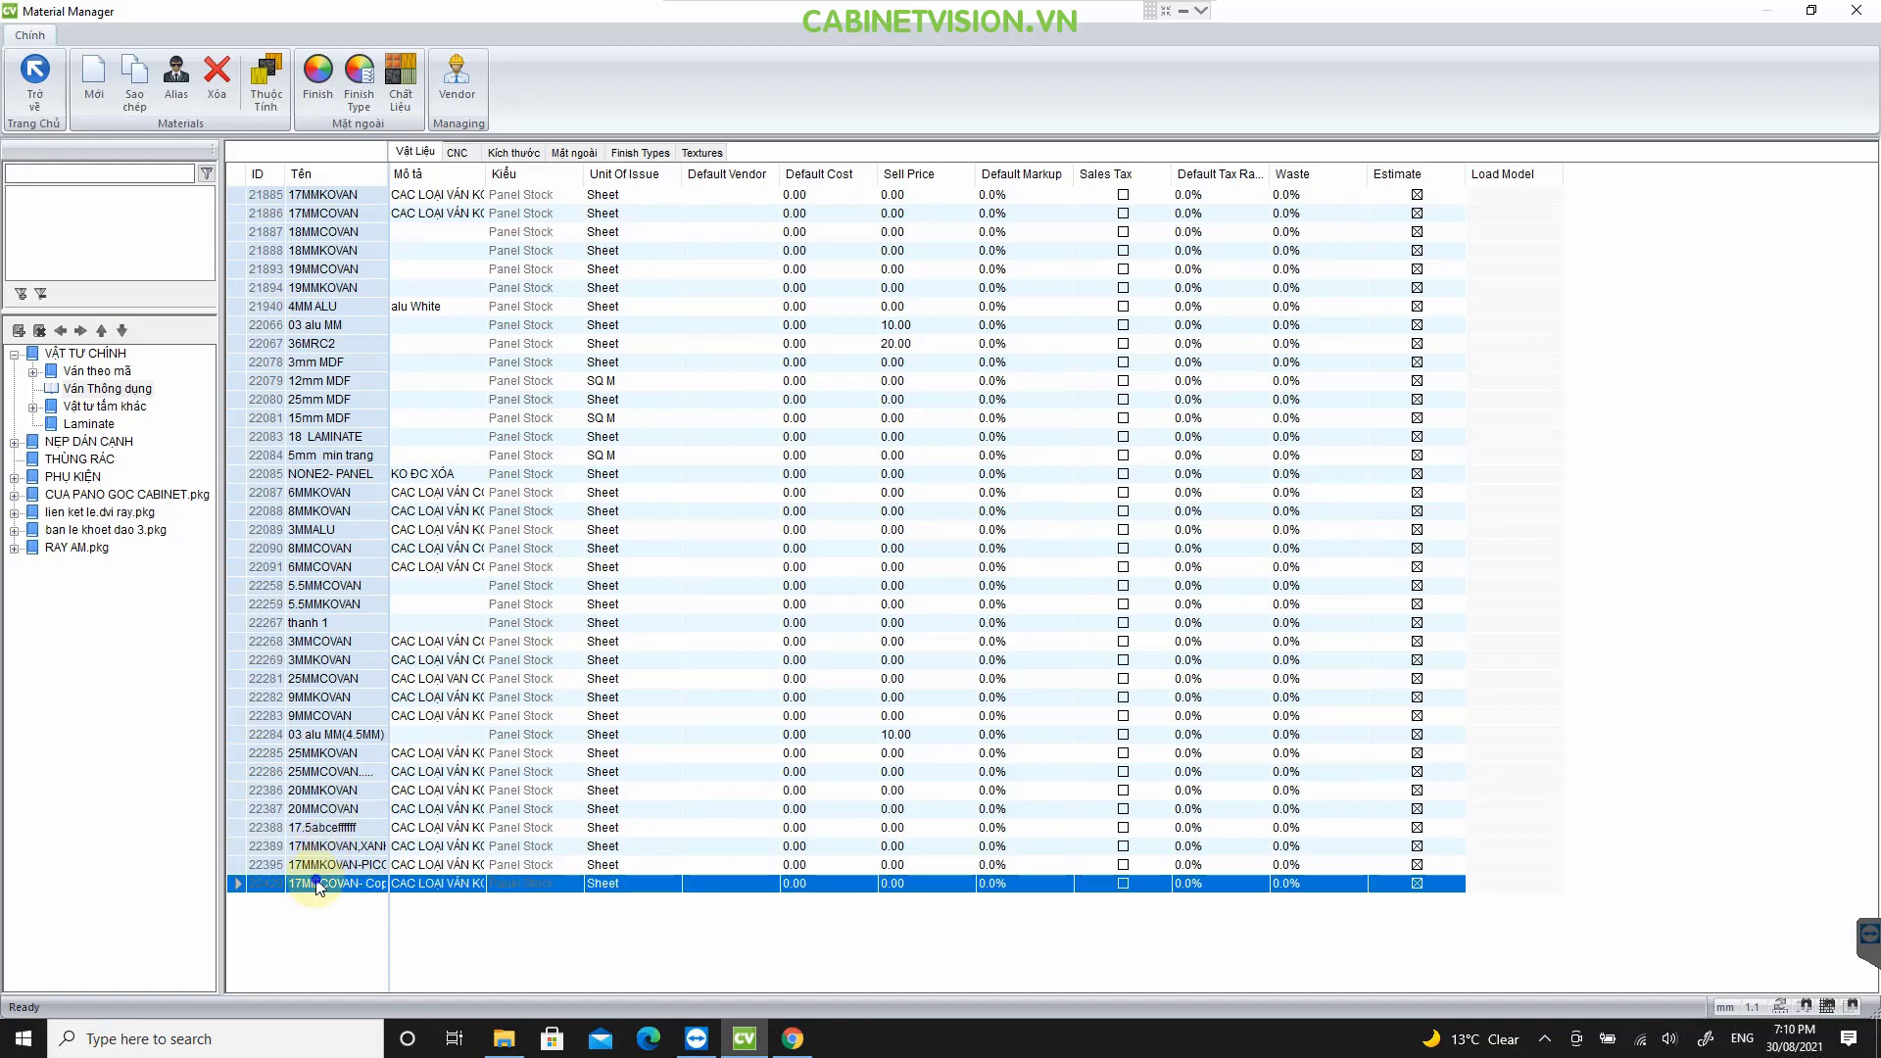
Rename the copied material to !17MMCOVAN.A in its properties.
right_click(313, 881)
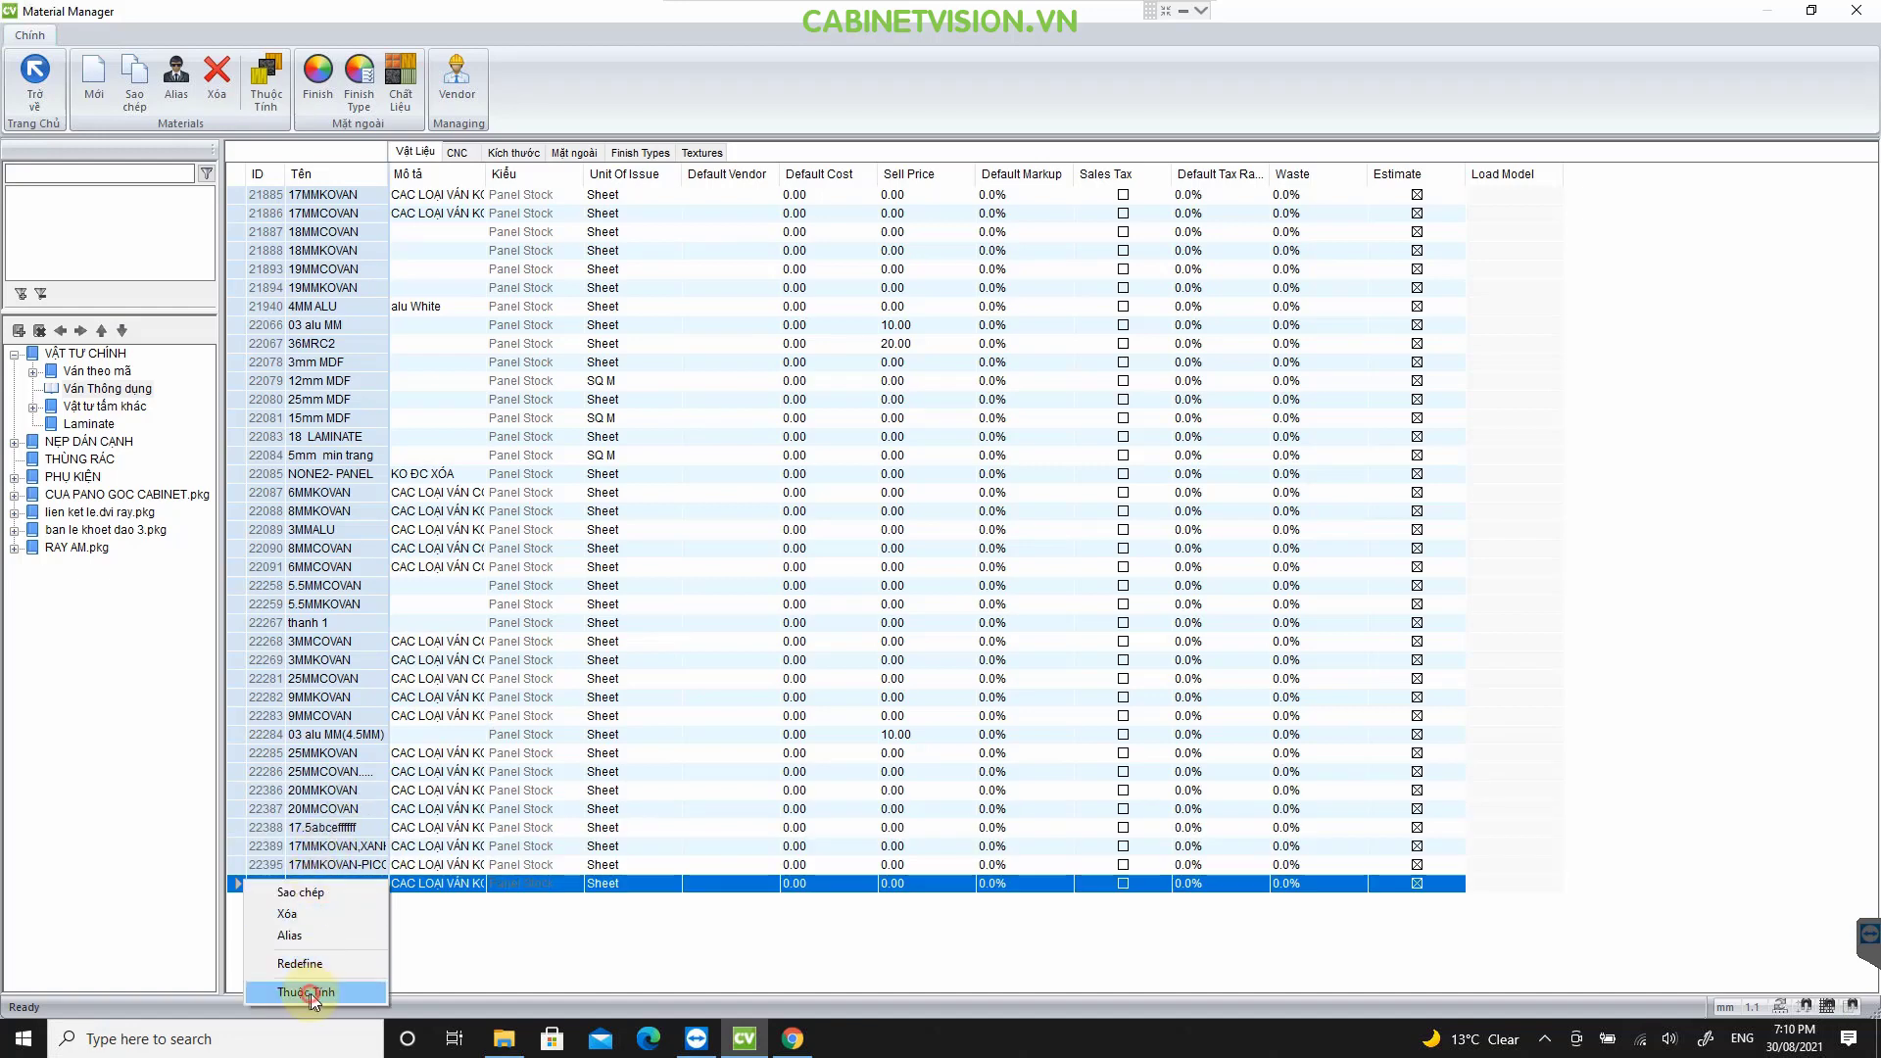
left_click(307, 991)
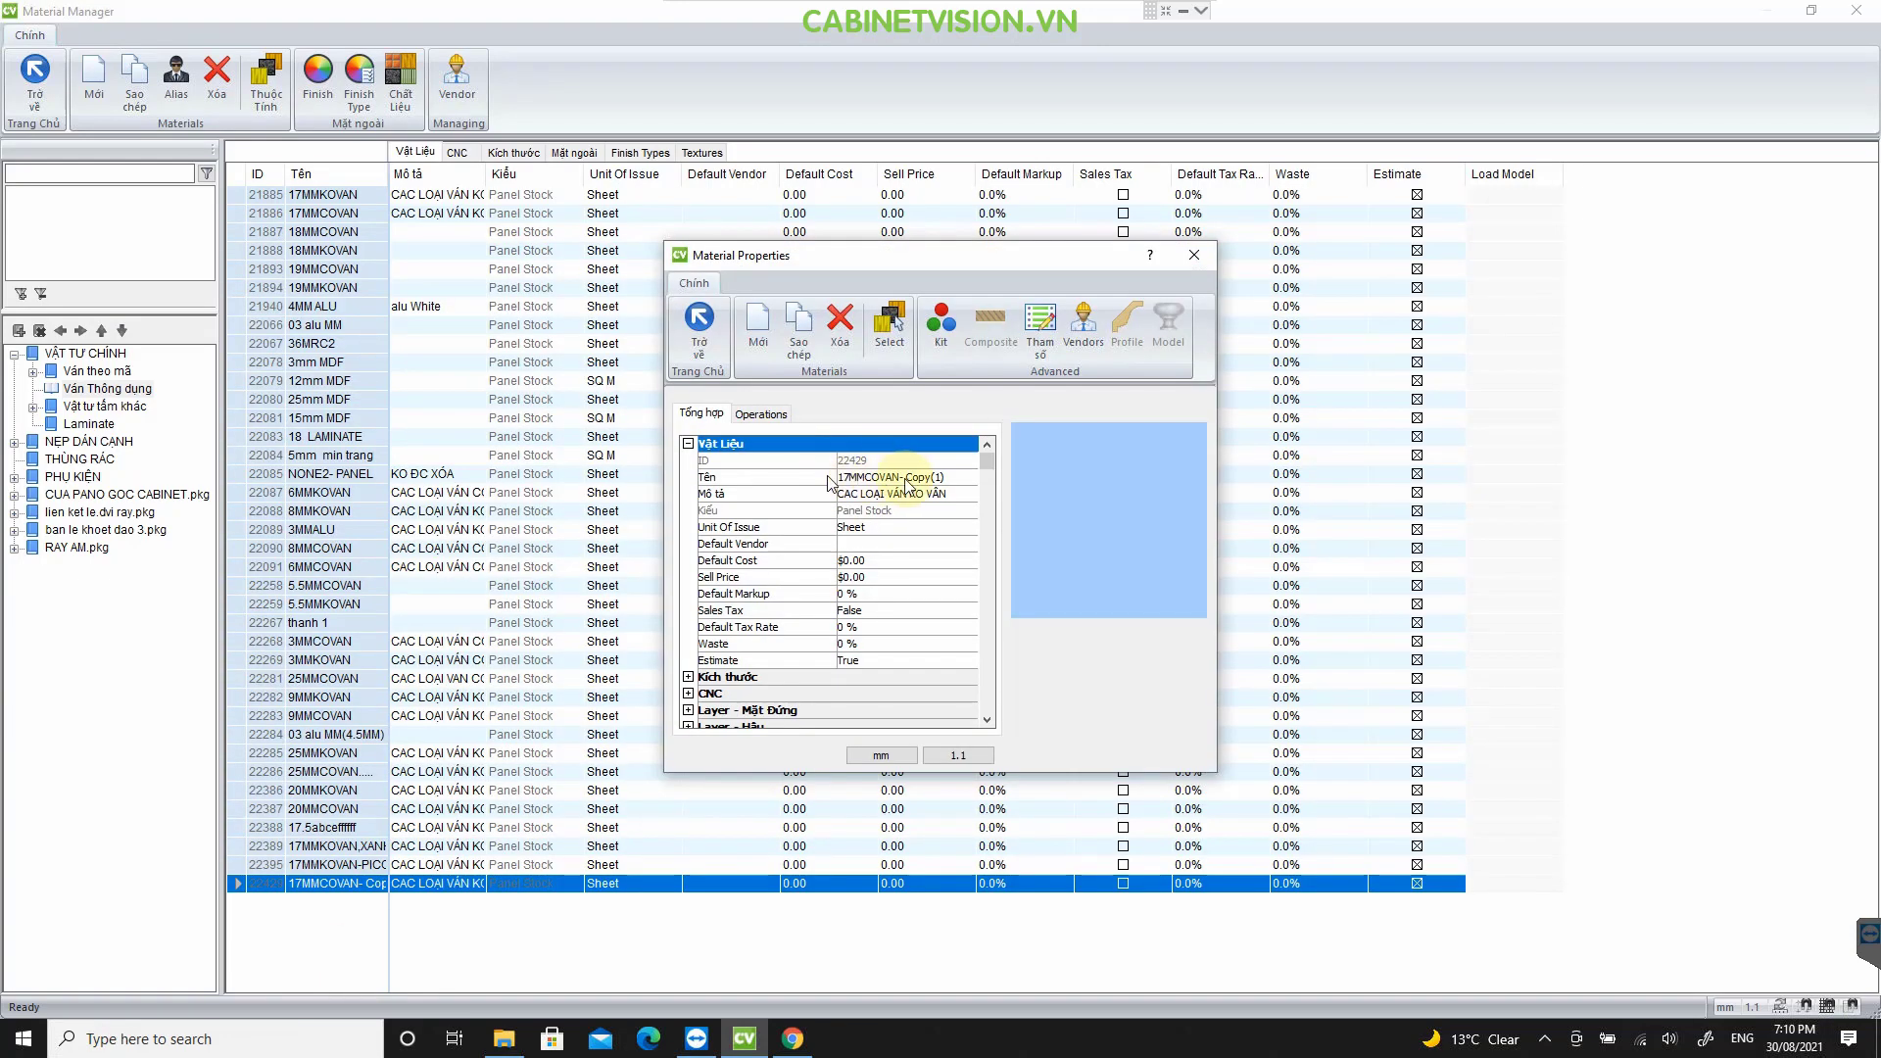
left_click(769, 480)
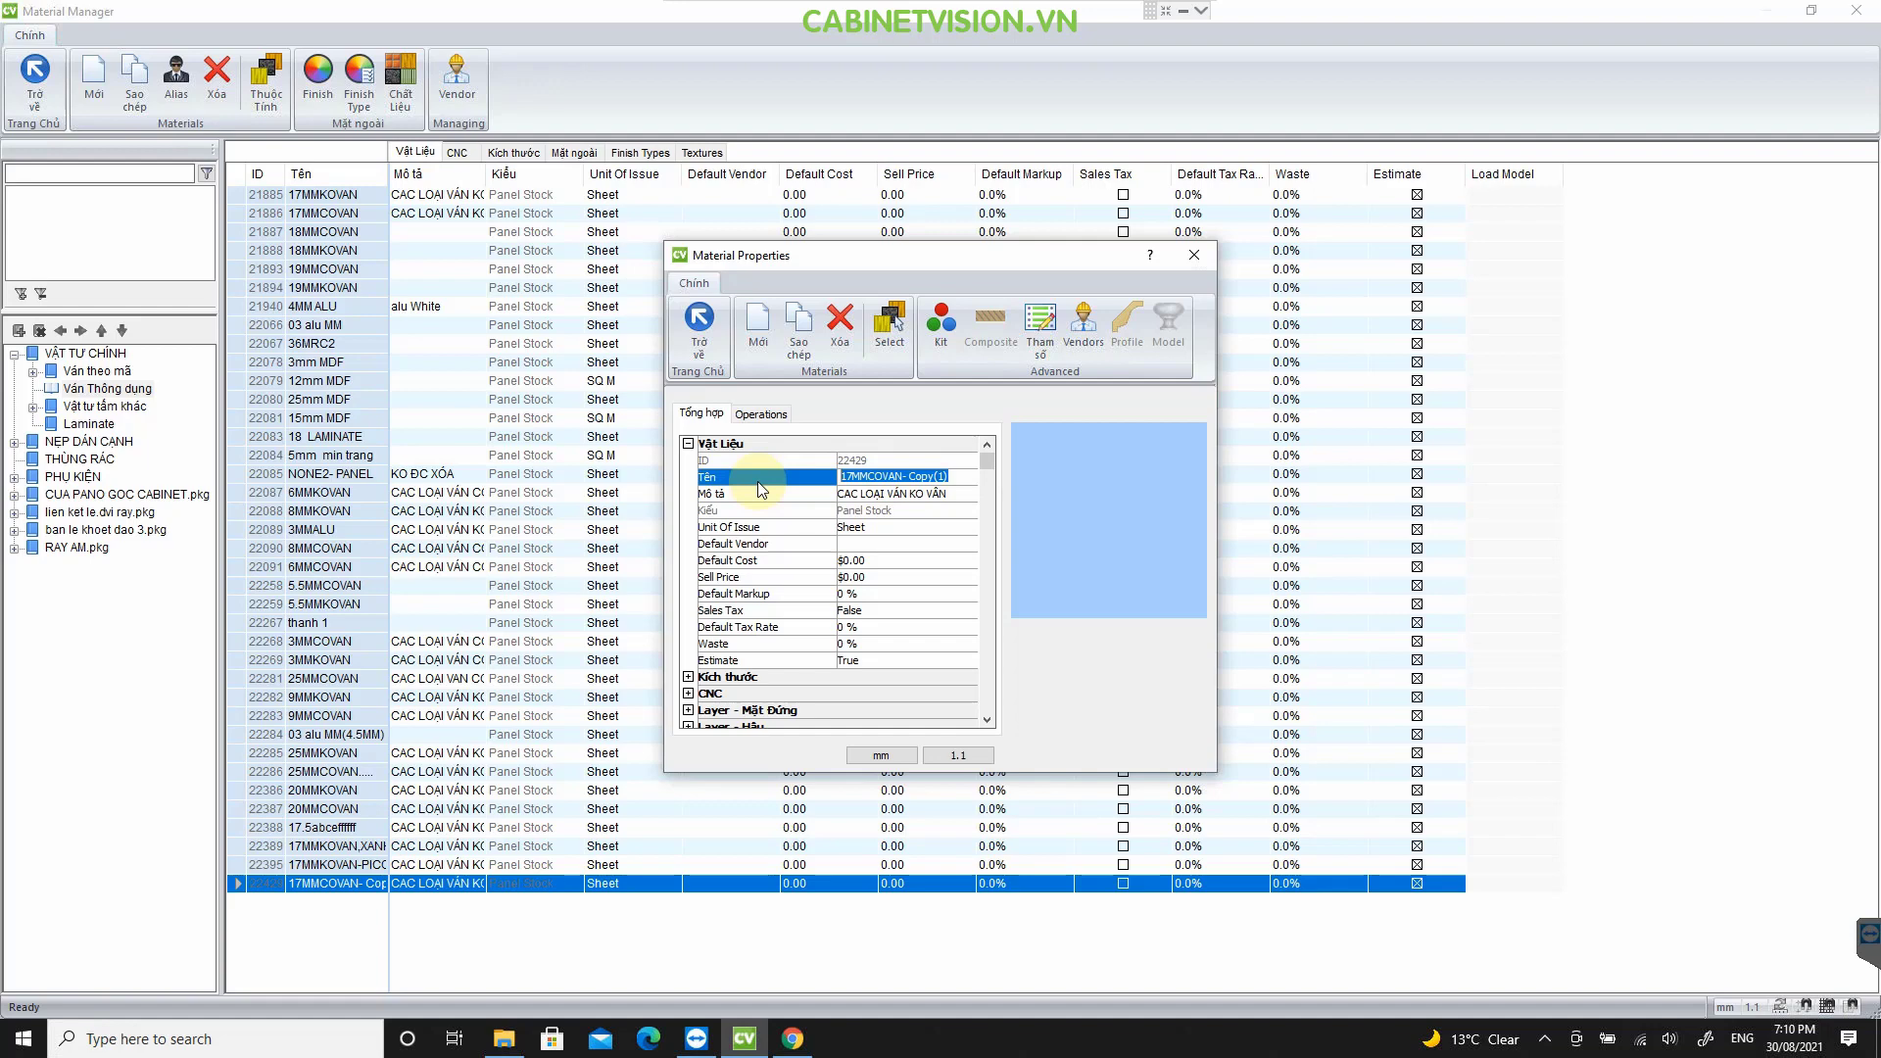
key("BackSpace")
type("!17MMCOVAN.A")
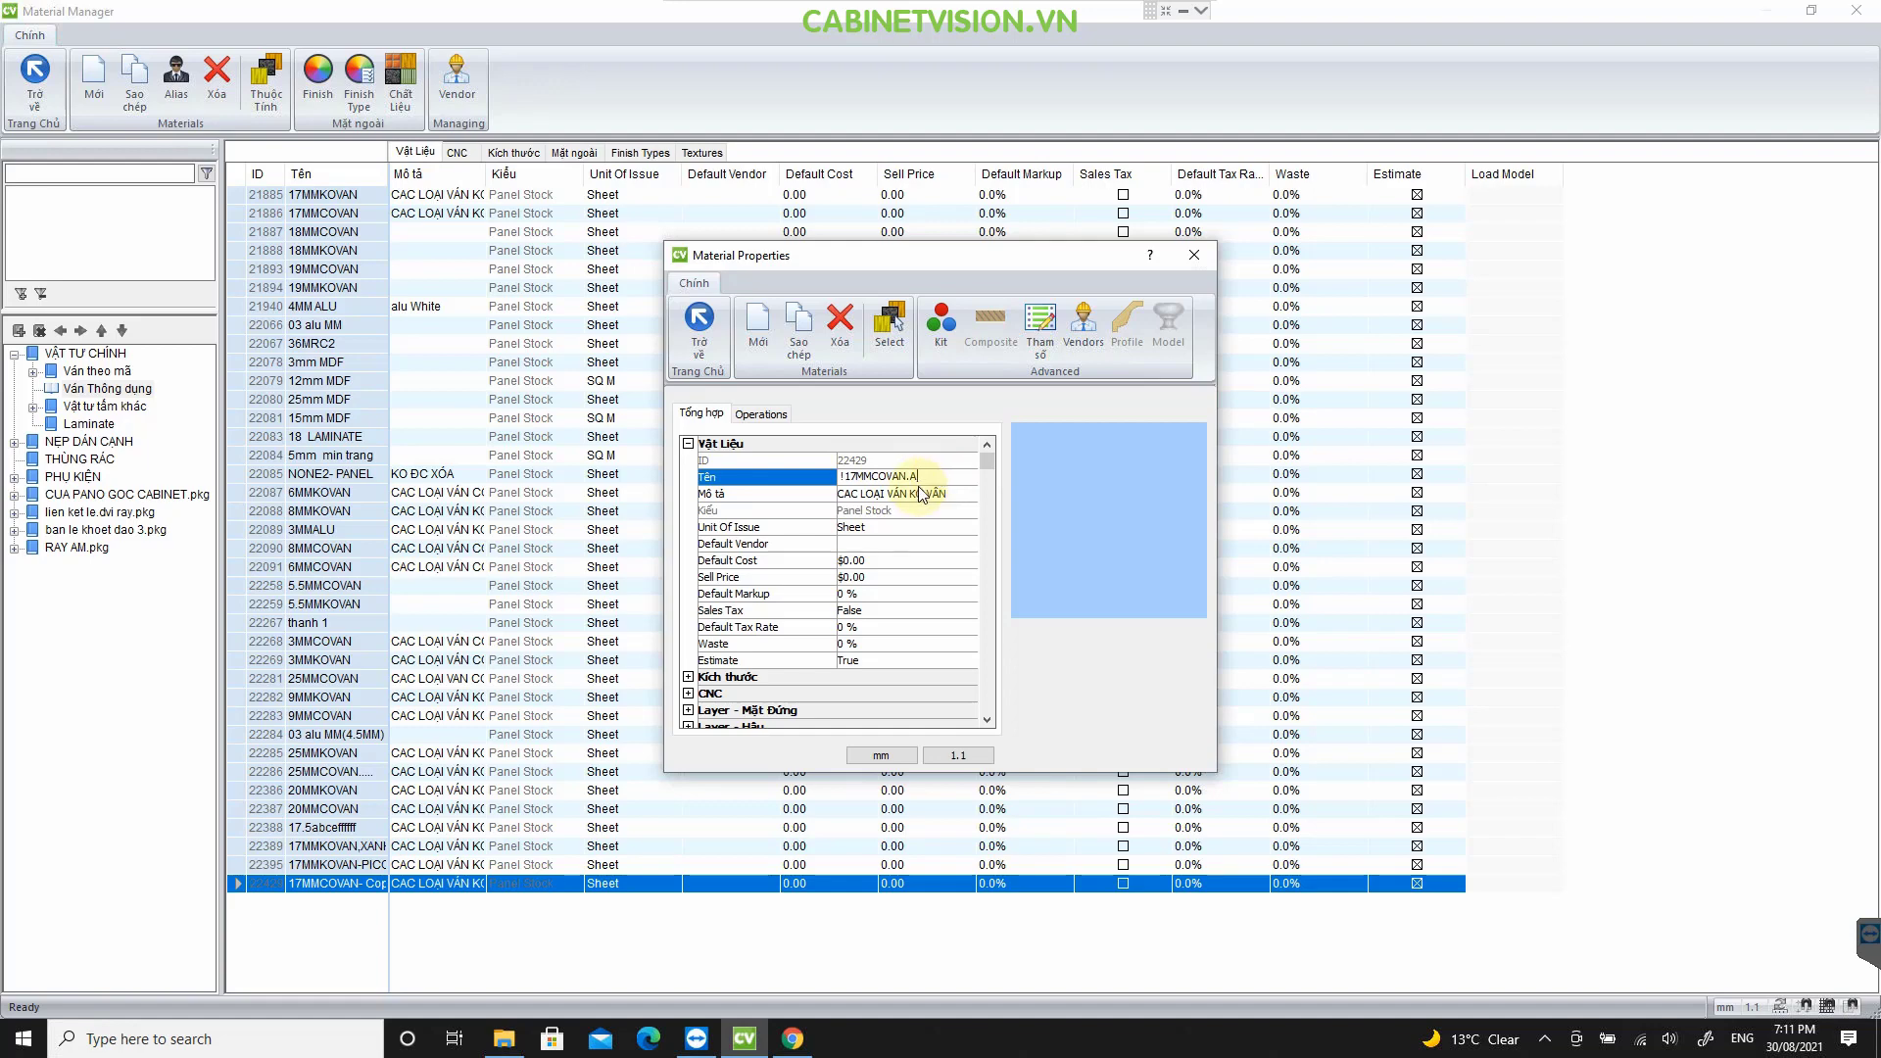
Replace the 17MM panel material's description with AN CUONG CO VAN.
left_click(926, 492)
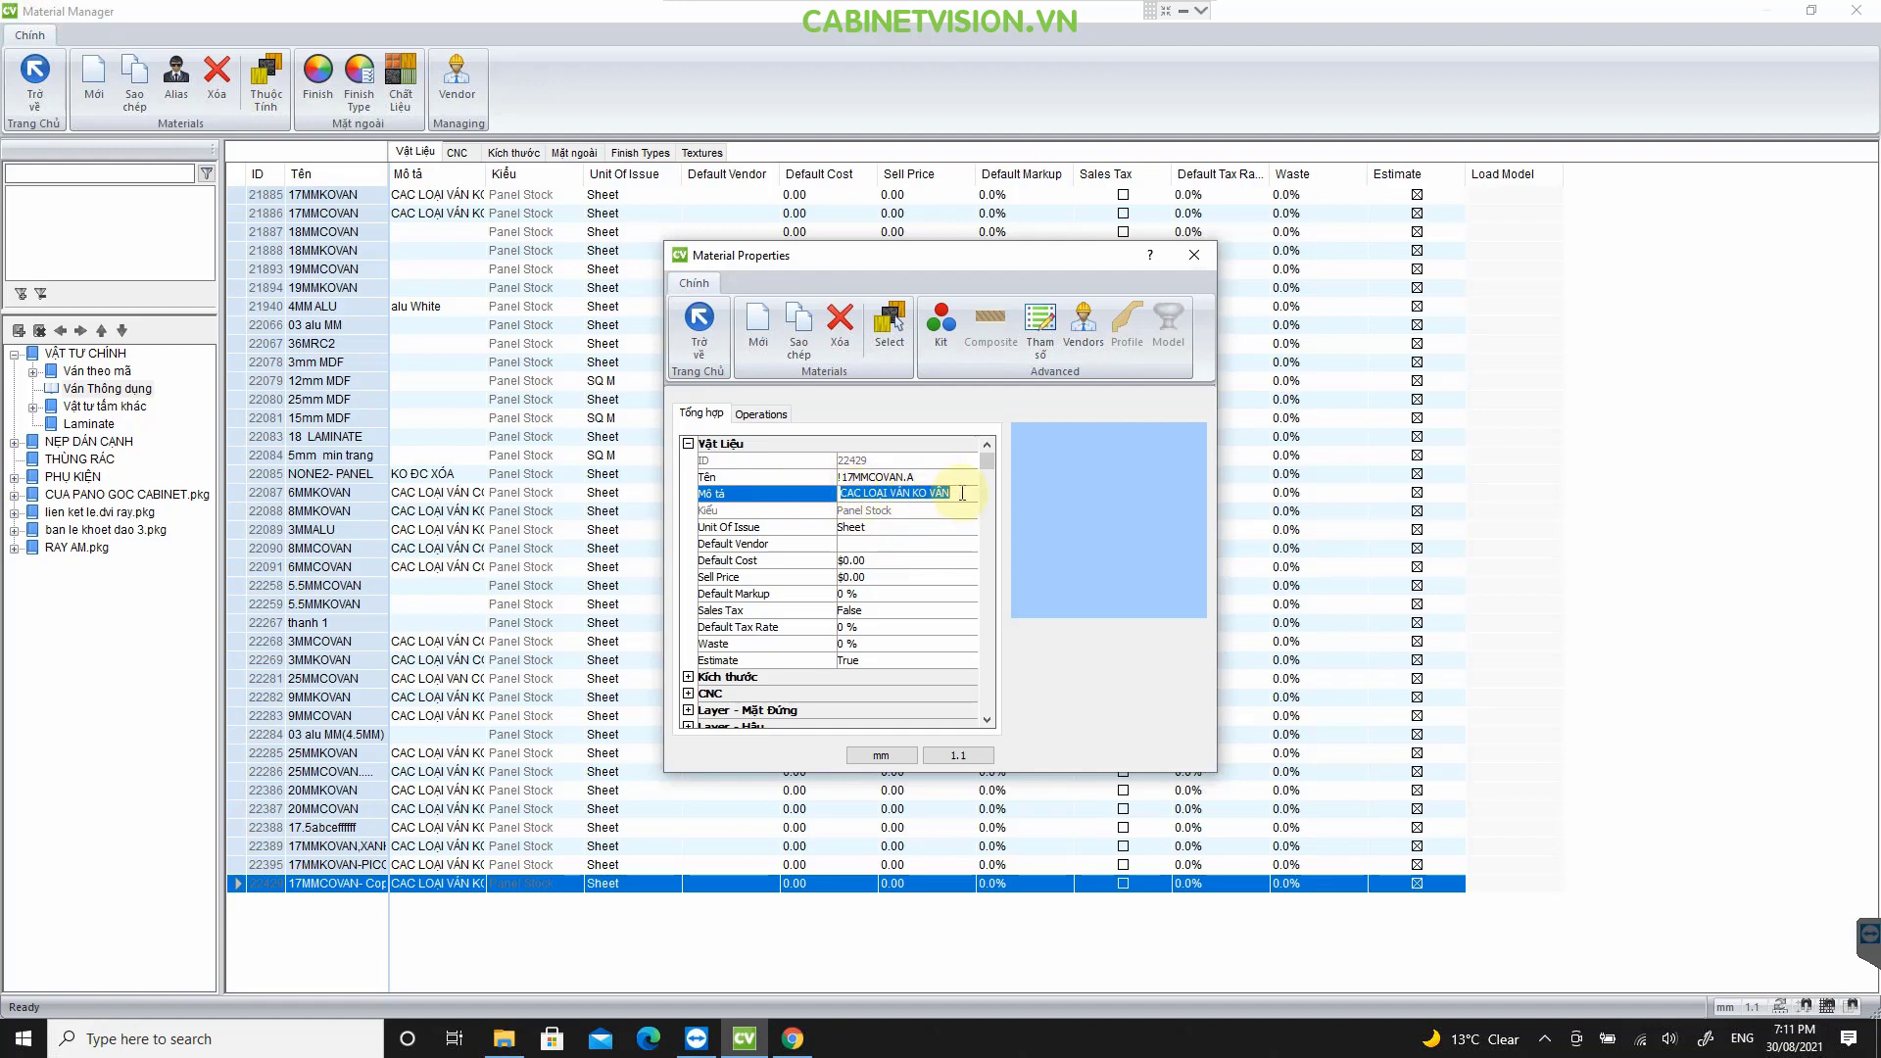
key("BackSpace")
type("AN CUONG CO VAN")
left_click(891, 533)
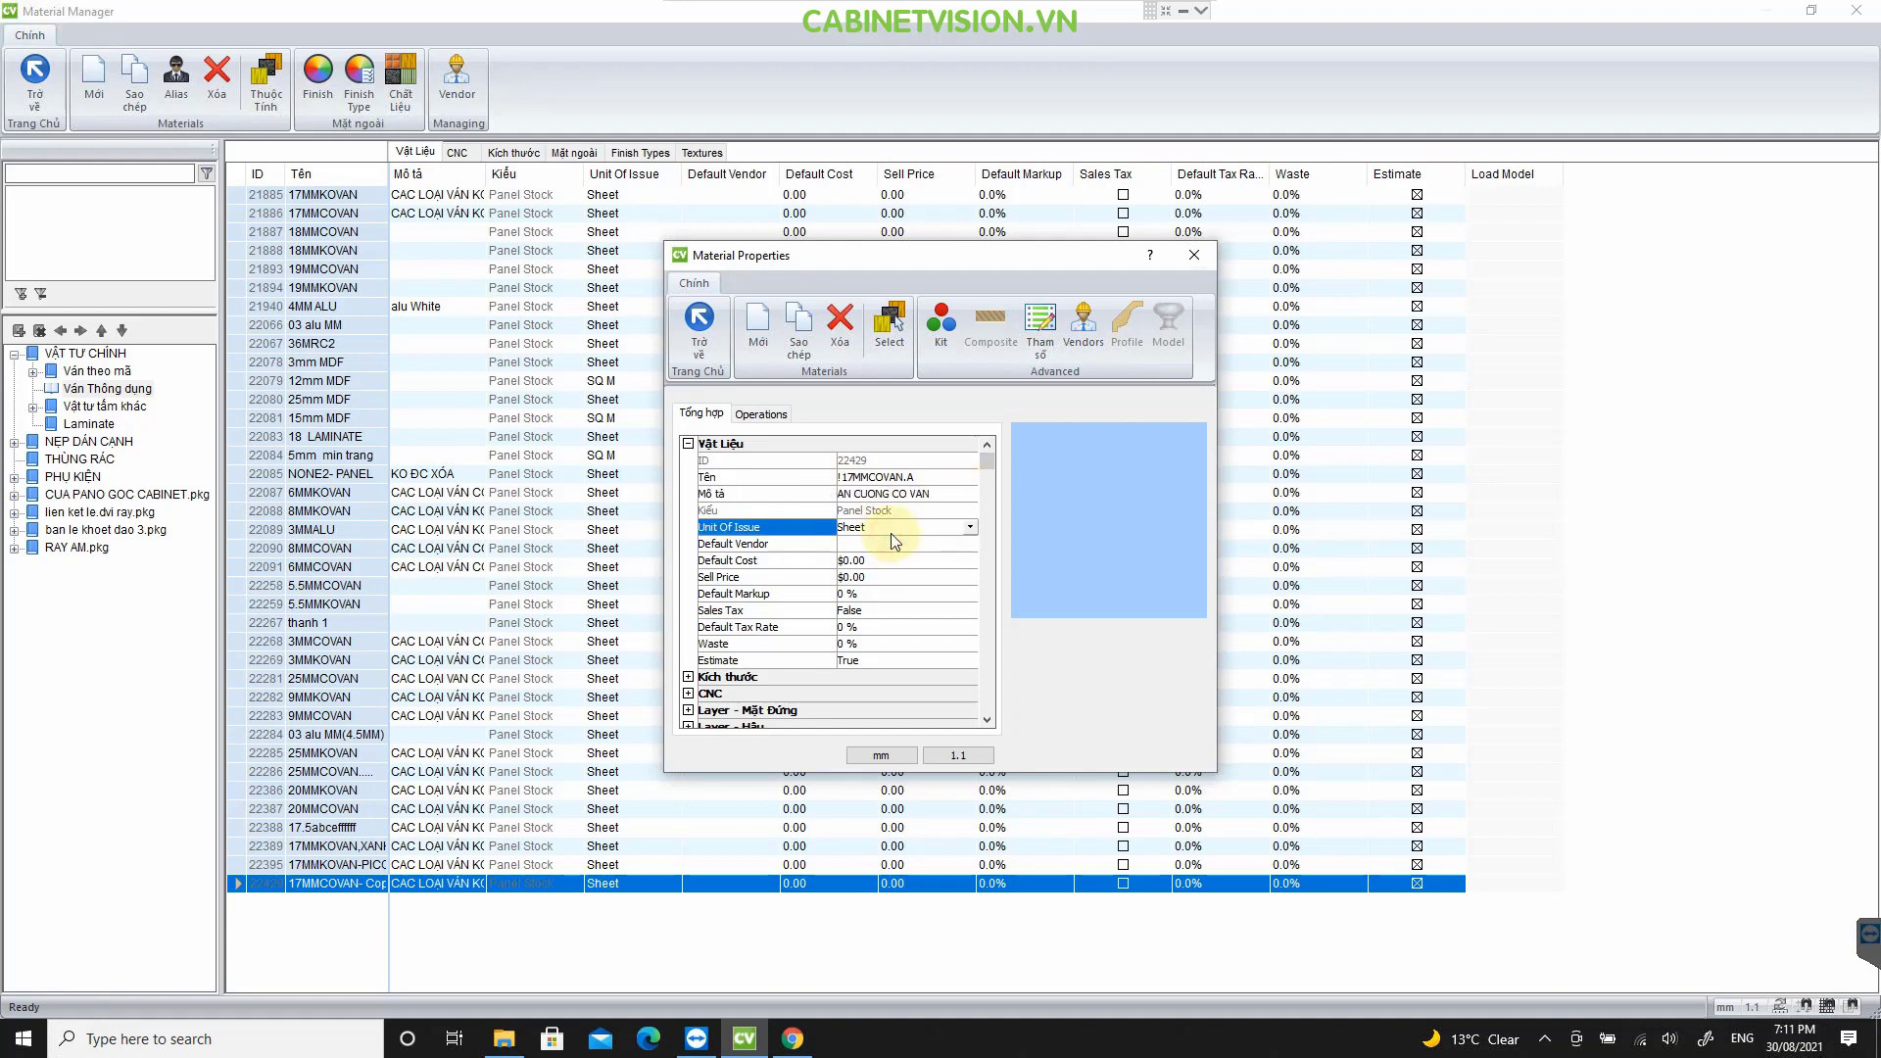
Keep Sheet as the unit of issue and leave default cost and sell price at $0.00.
left_click(970, 527)
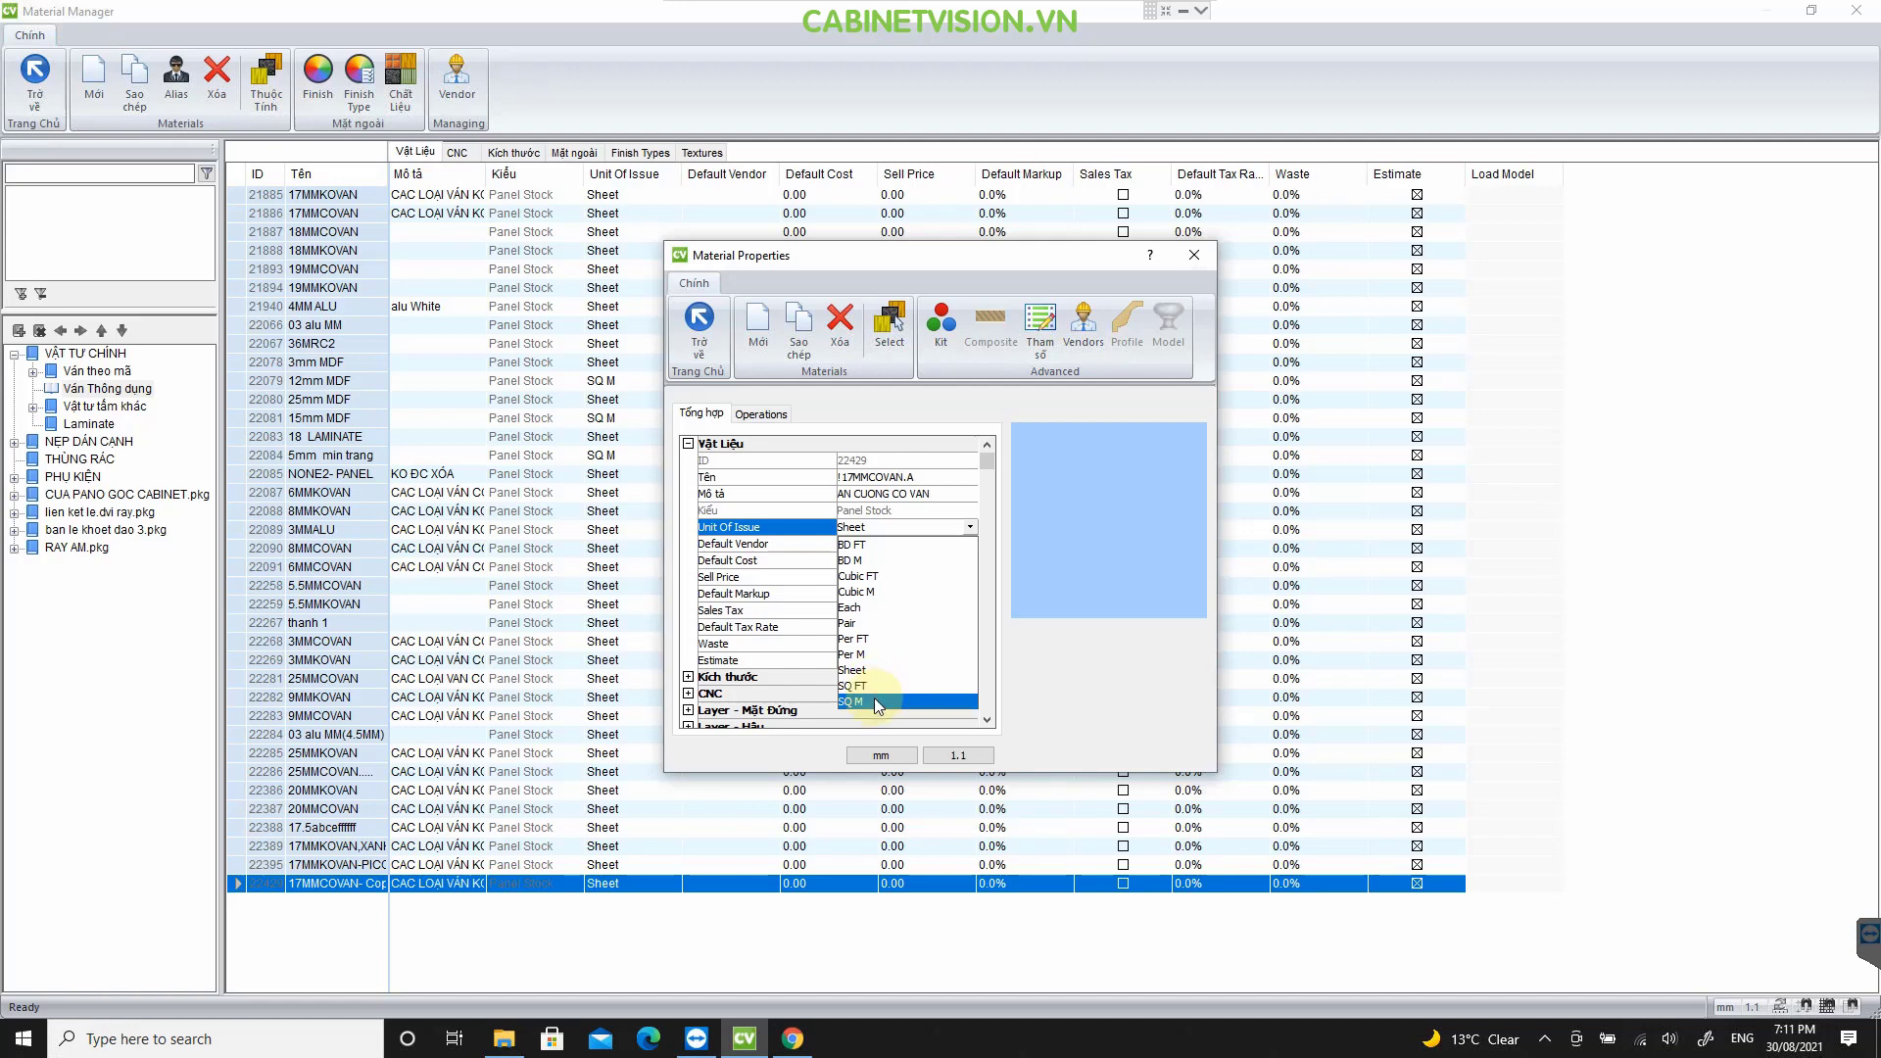
left_click(1063, 680)
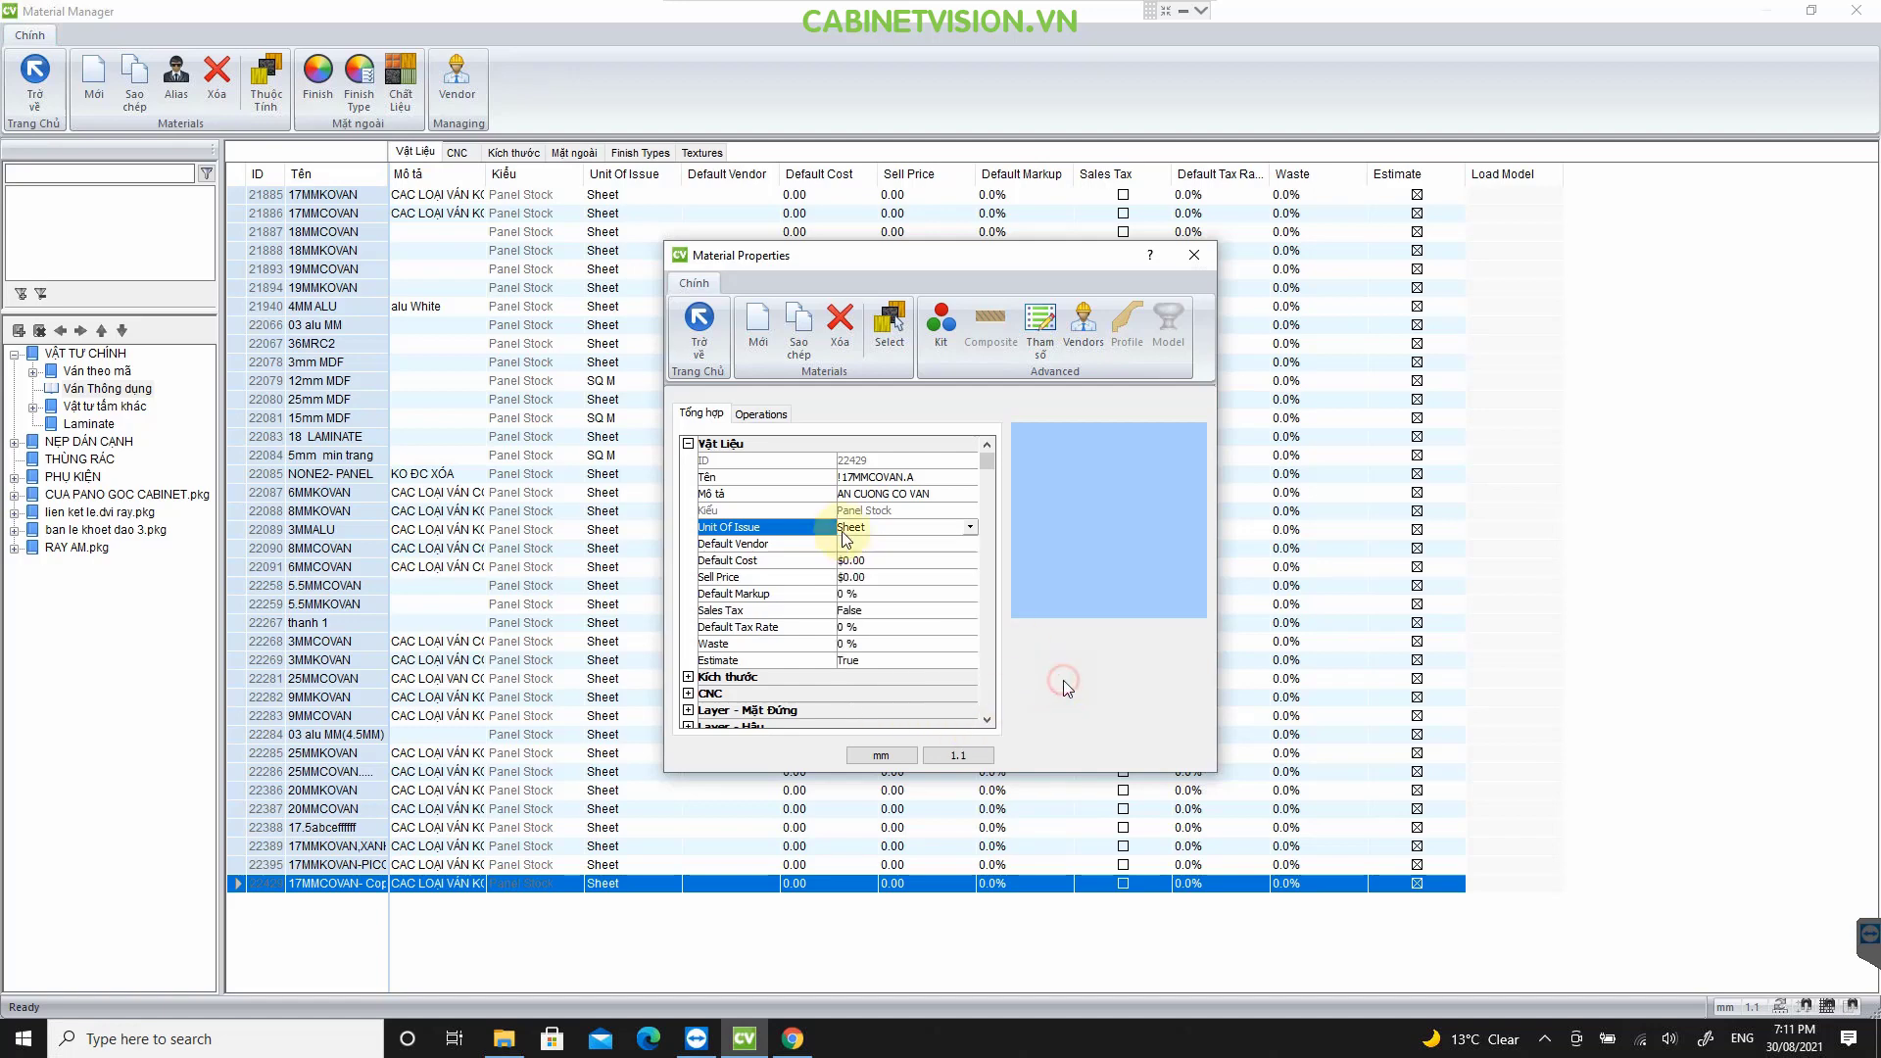
left_click(868, 559)
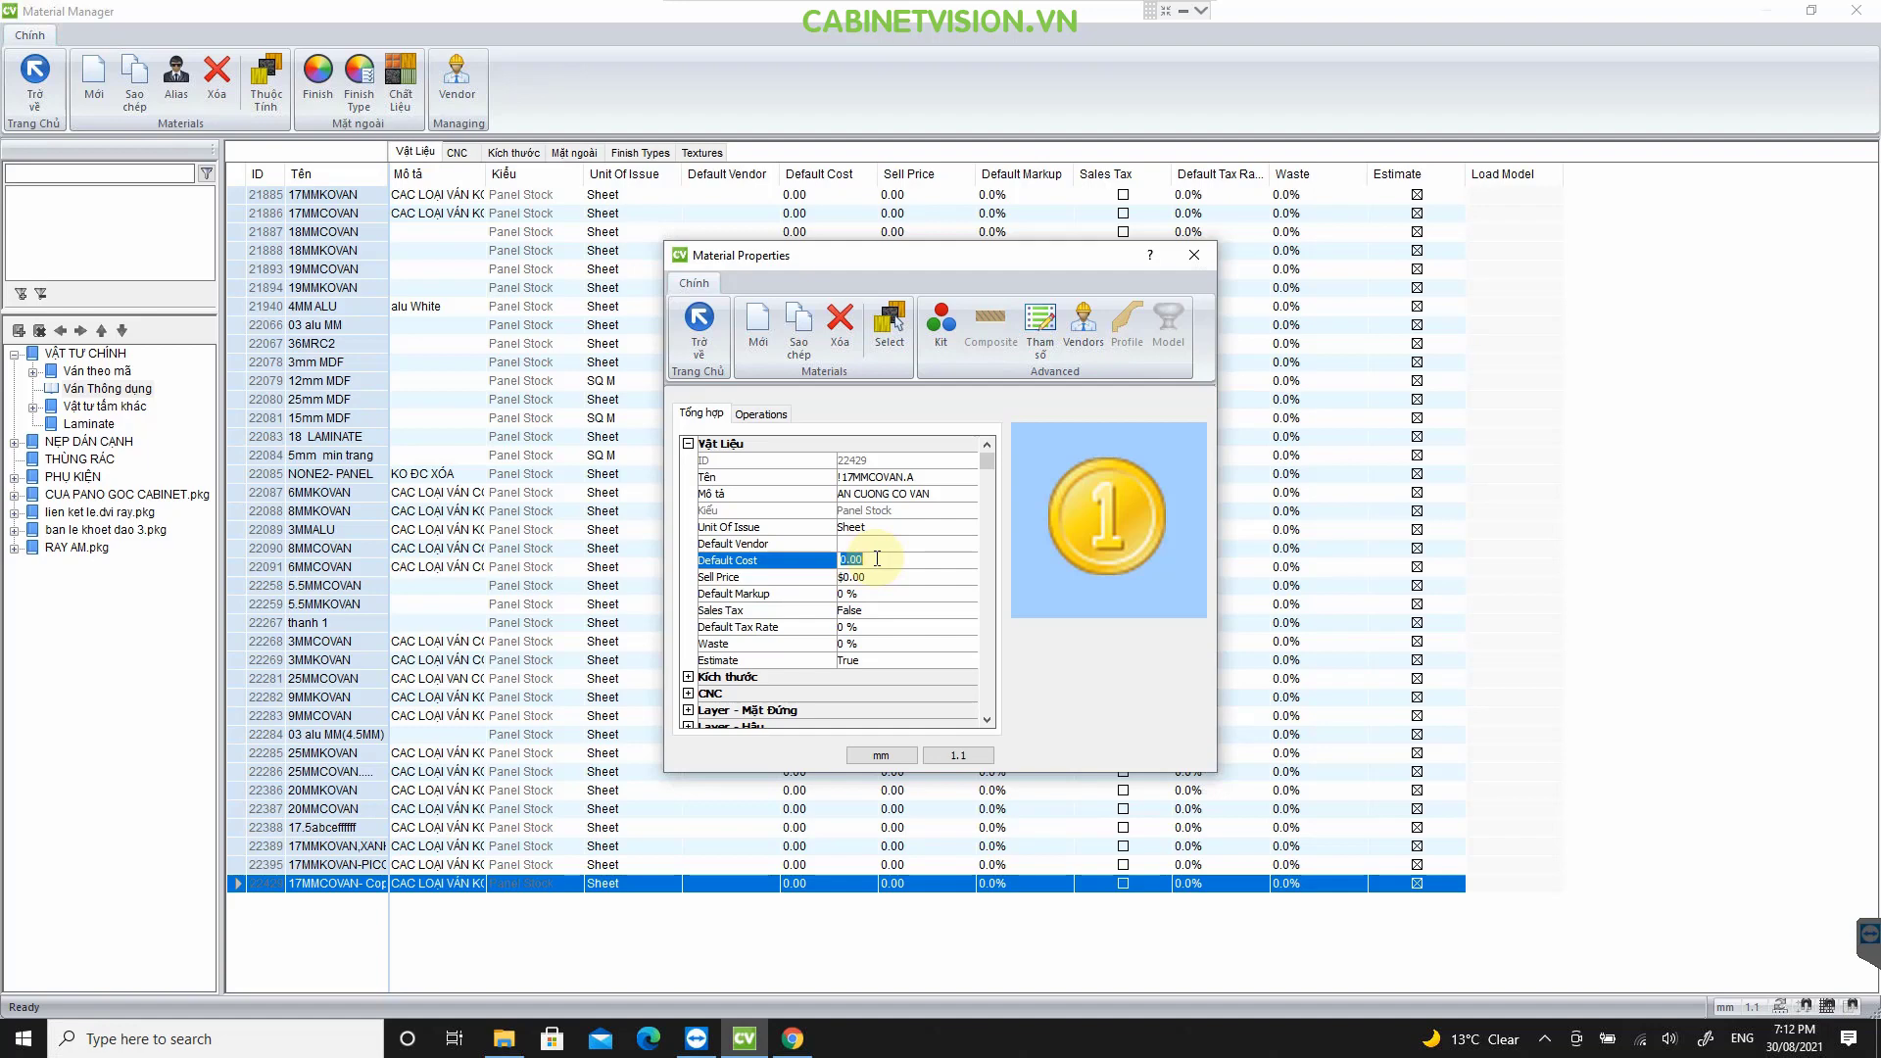
left_click(879, 575)
left_click(887, 577)
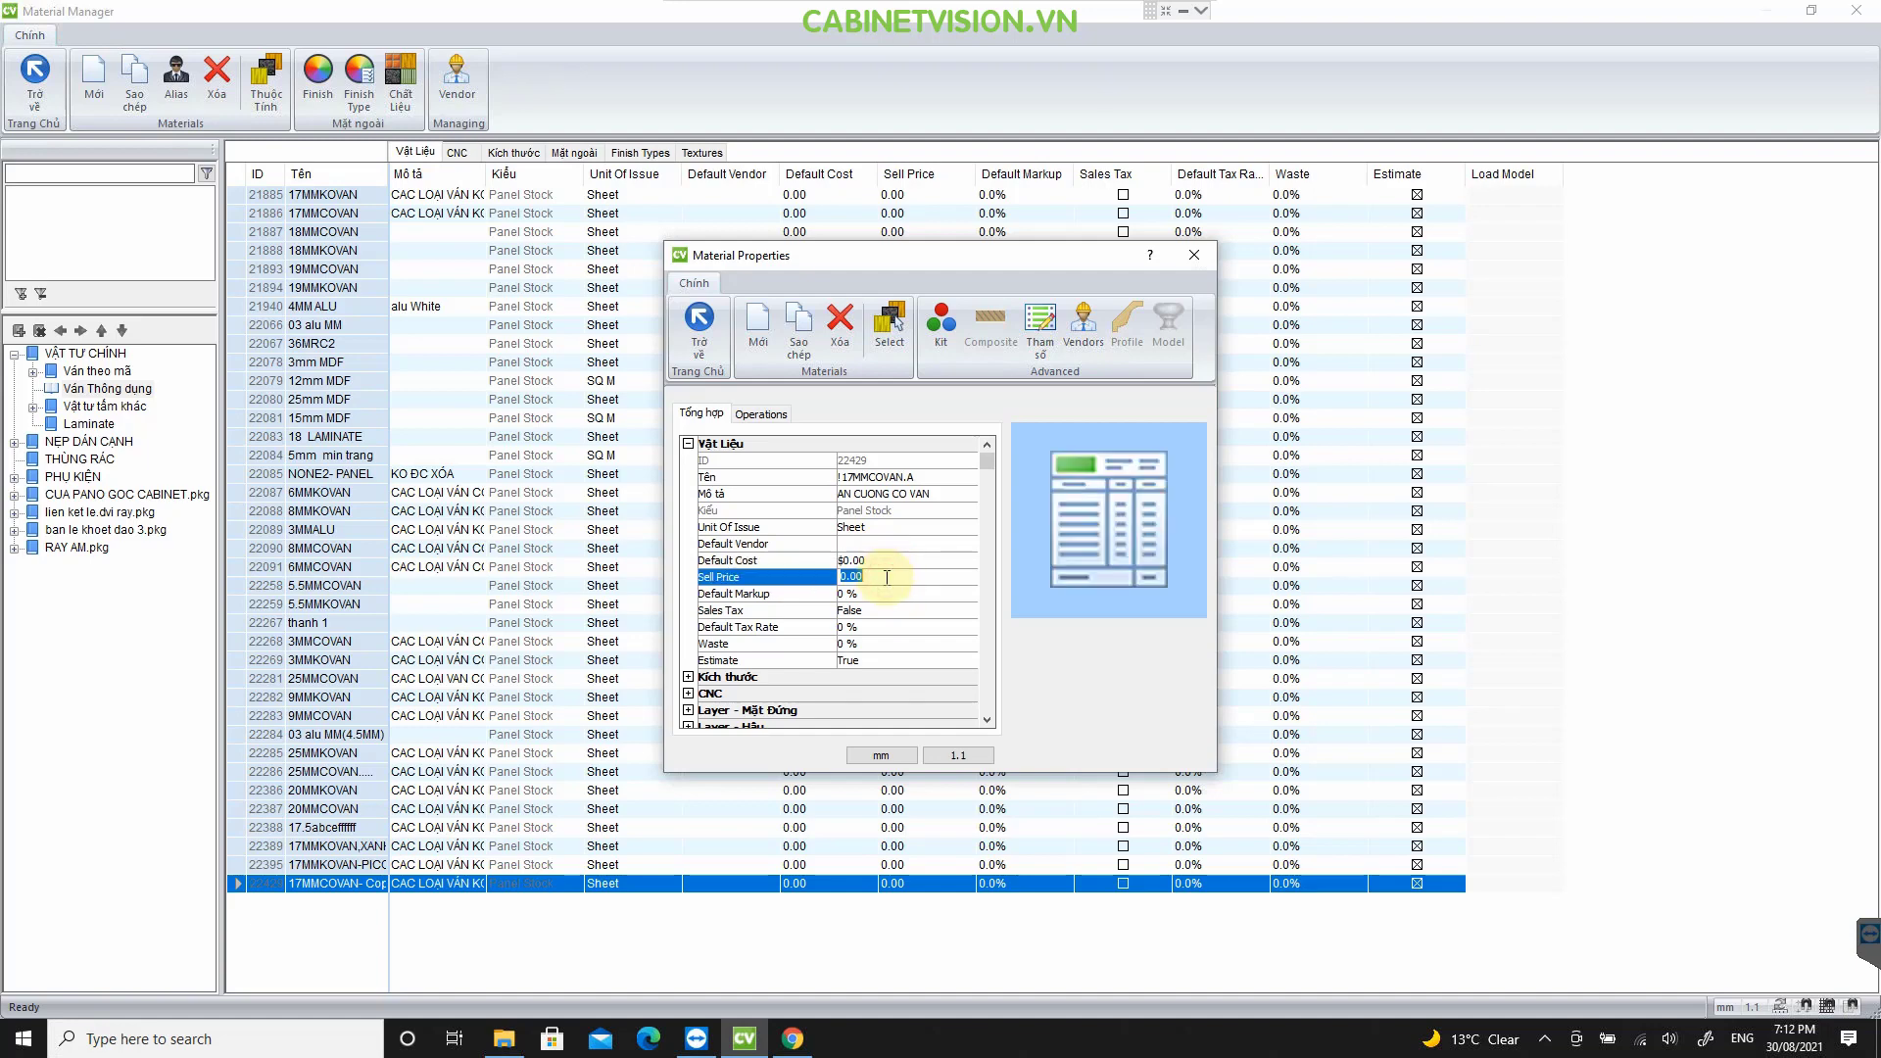
scroll(887, 579, "down", 1)
left_click(886, 547)
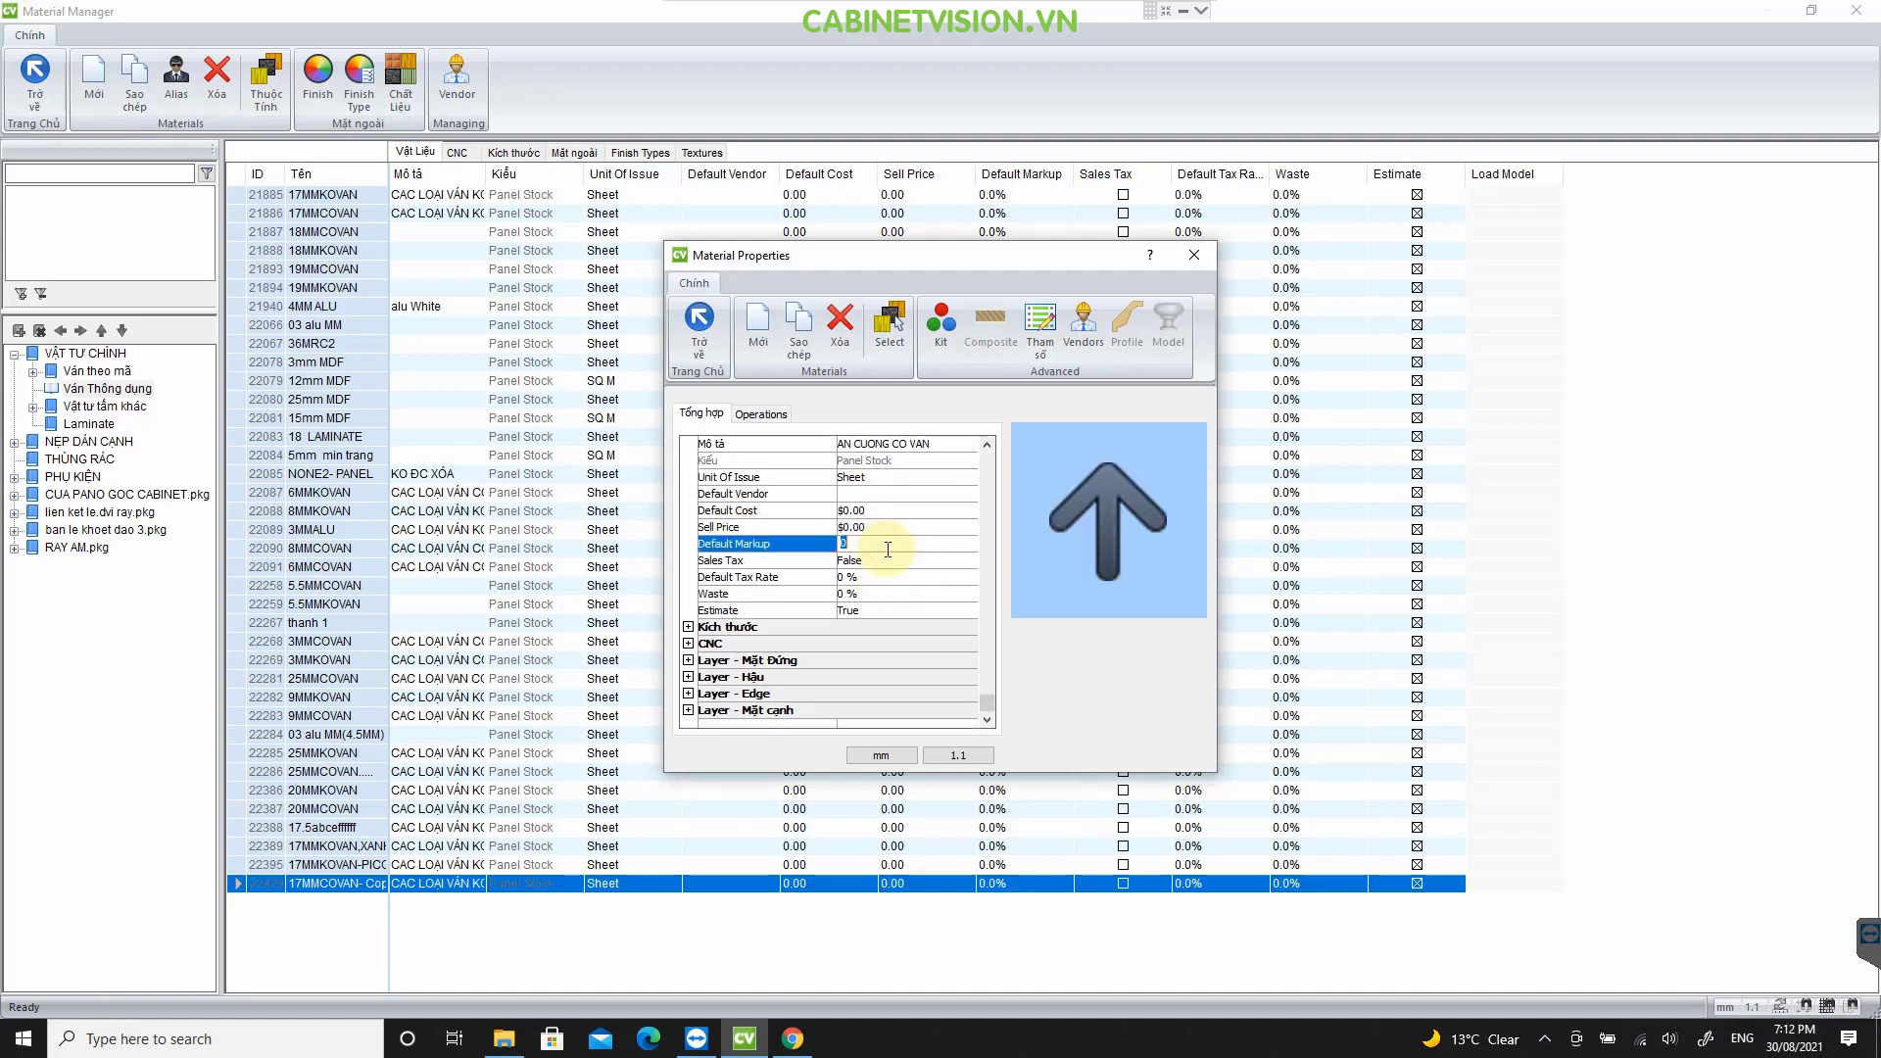
left_click(887, 560)
left_click(876, 609)
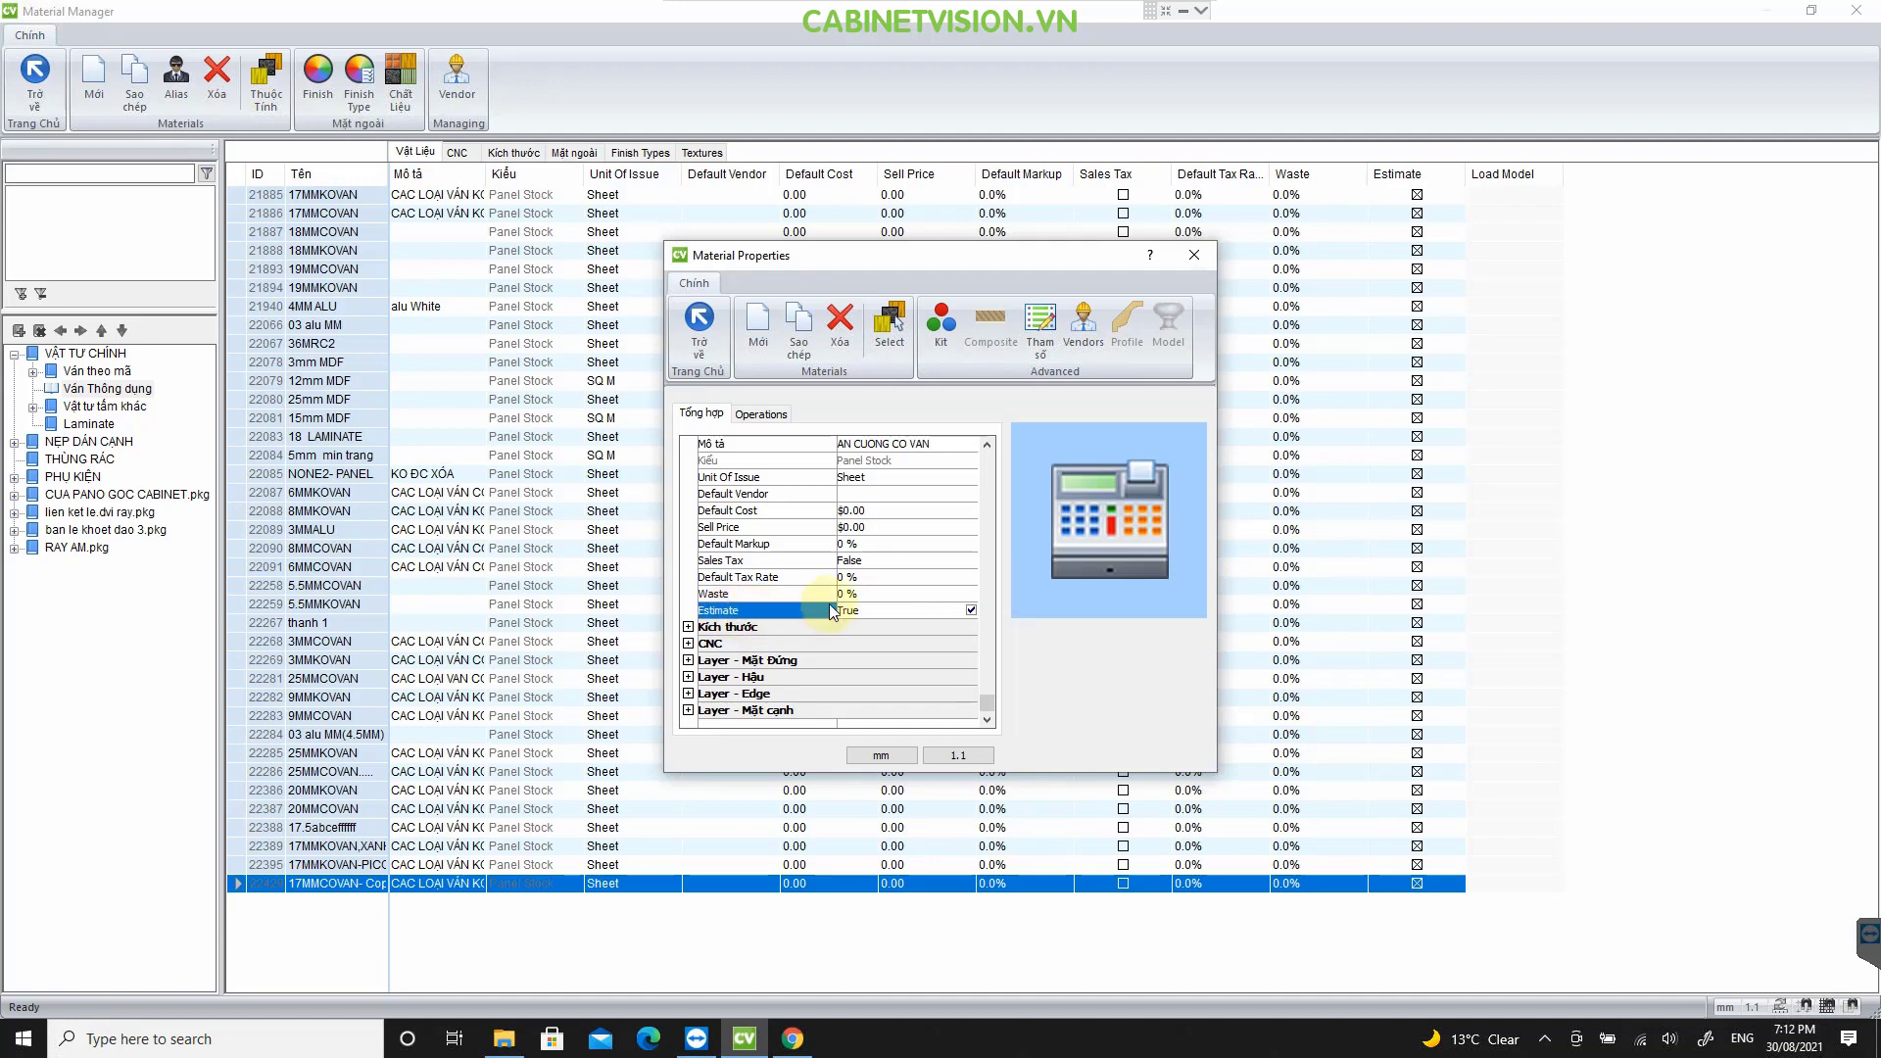
left_click(688, 628)
scroll(786, 633, "down", 2)
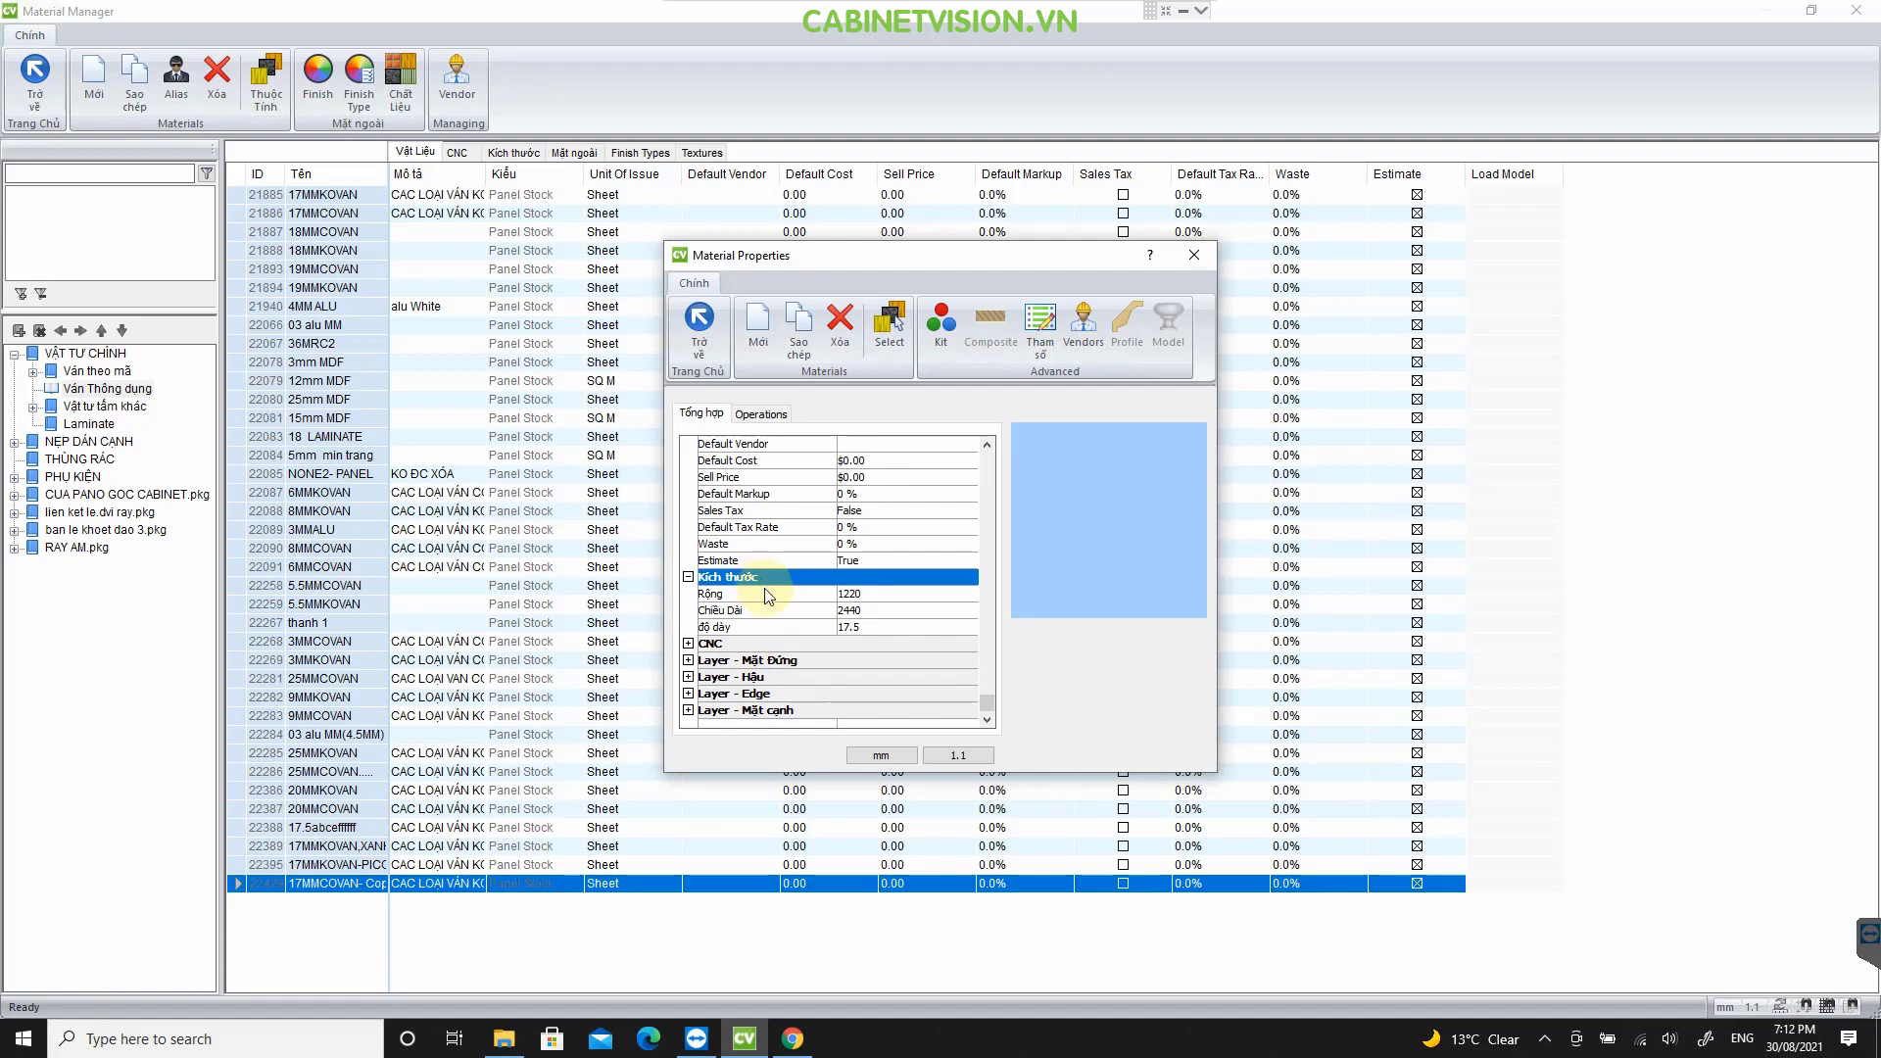
Check the panel size of 1220 × 2440 × 17.5 thickness.
left_click(769, 595)
left_click(769, 611)
left_click(773, 627)
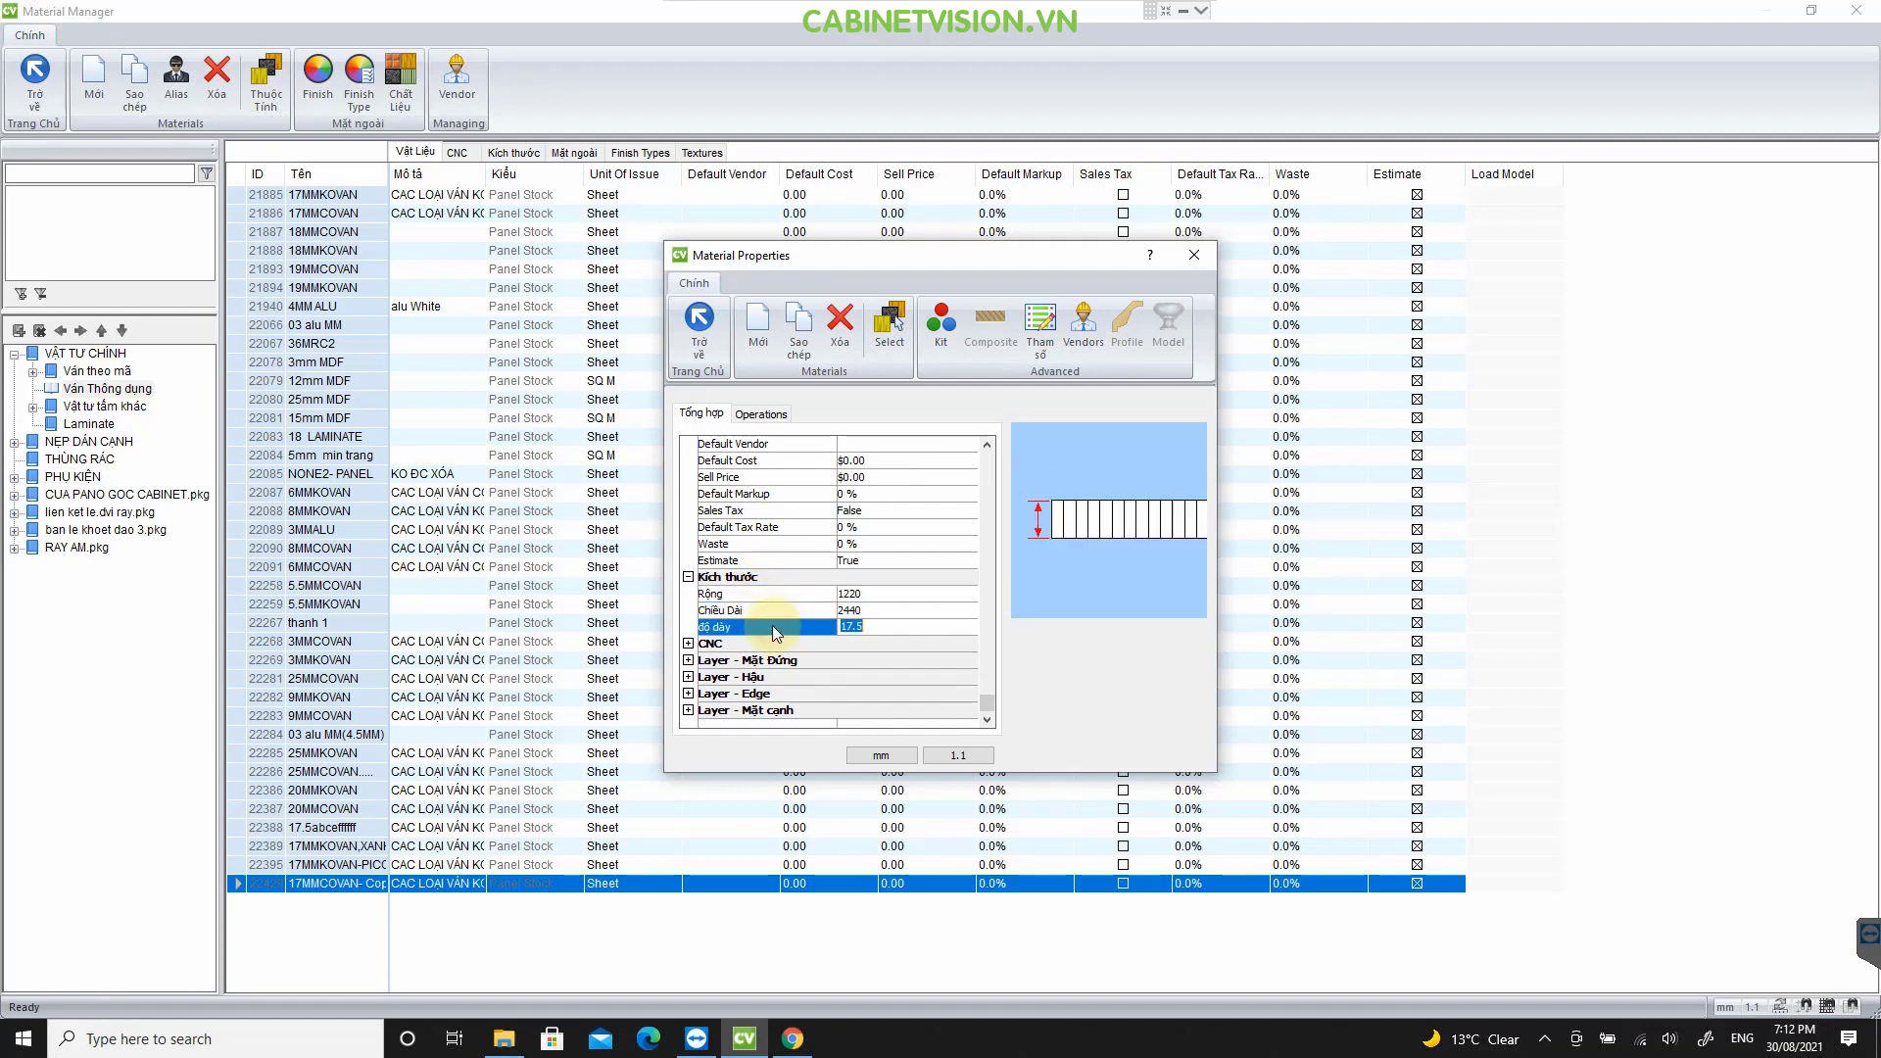
left_click(926, 624)
Review the CNC settings: Optimize, Grain Dependent True, drops 0, feed and spindle 100%, Climb Cut False.
left_click(689, 643)
scroll(759, 651, "down", 1)
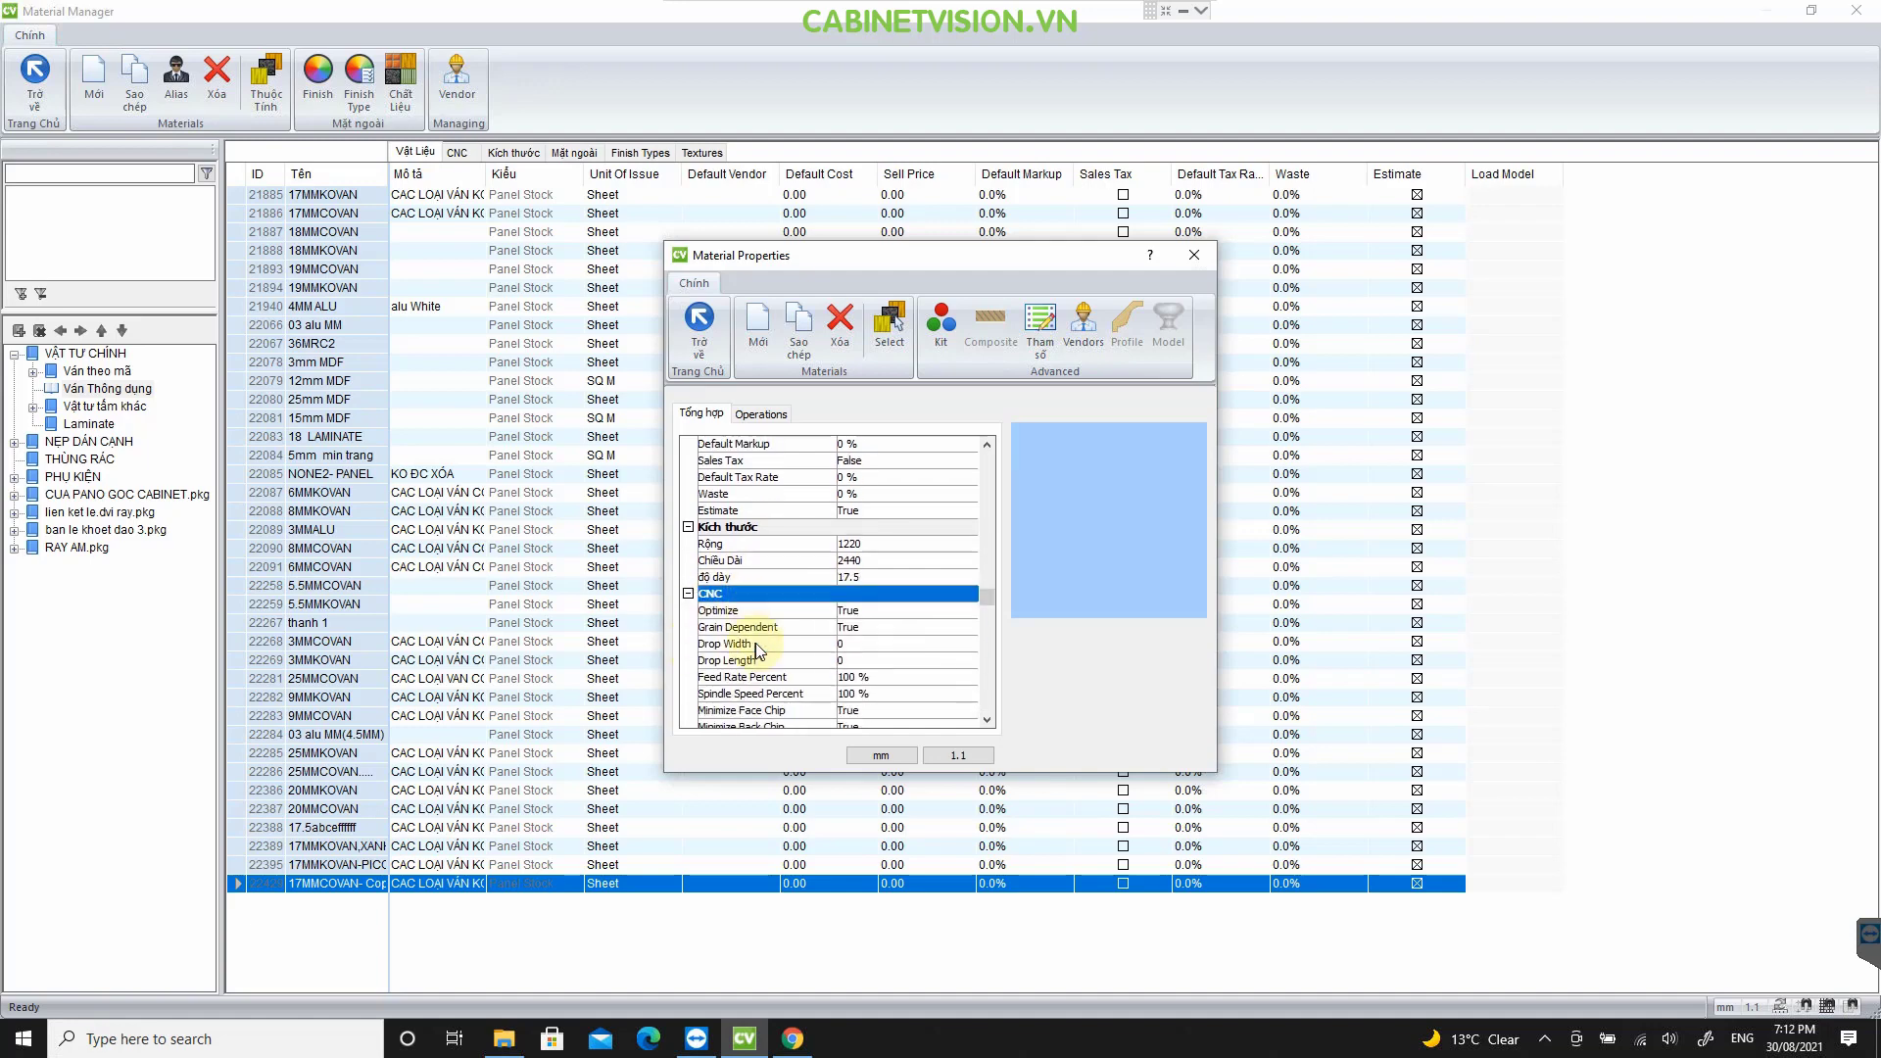
scroll(760, 652, "down", 2)
left_click(739, 511)
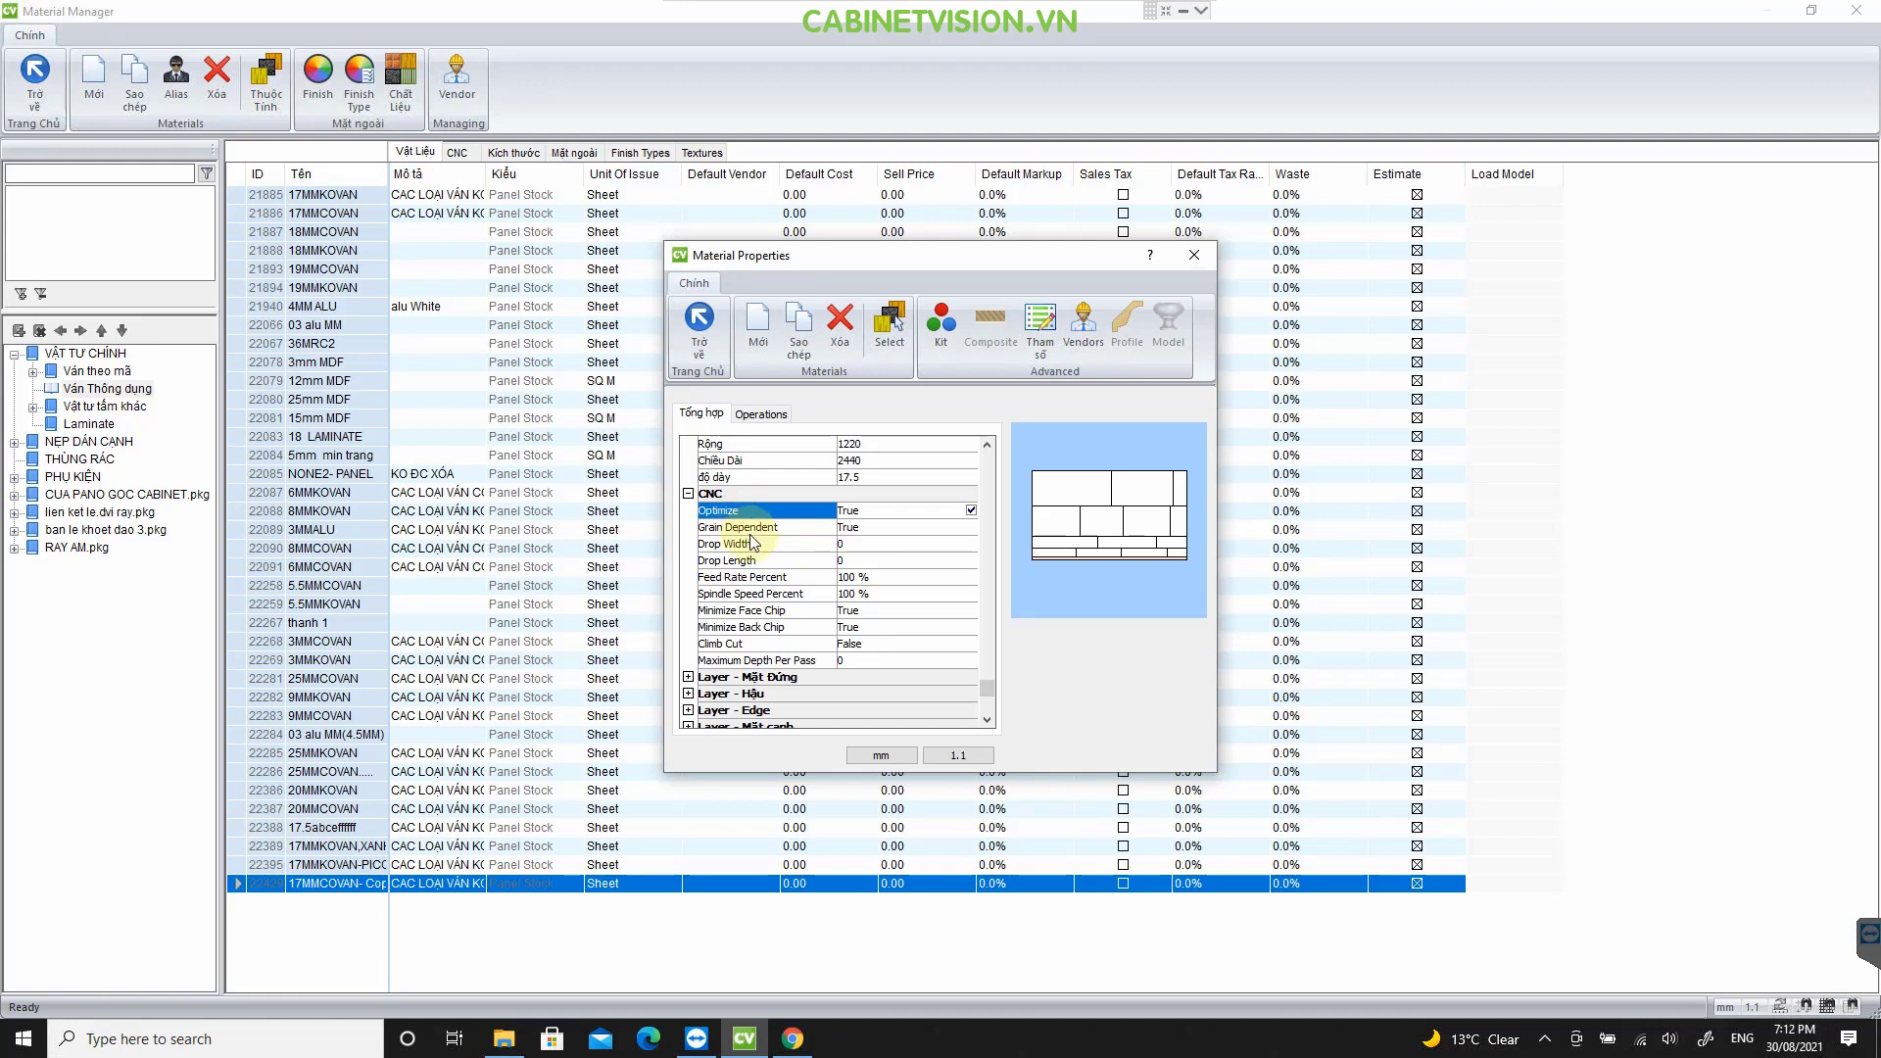
left_click(749, 530)
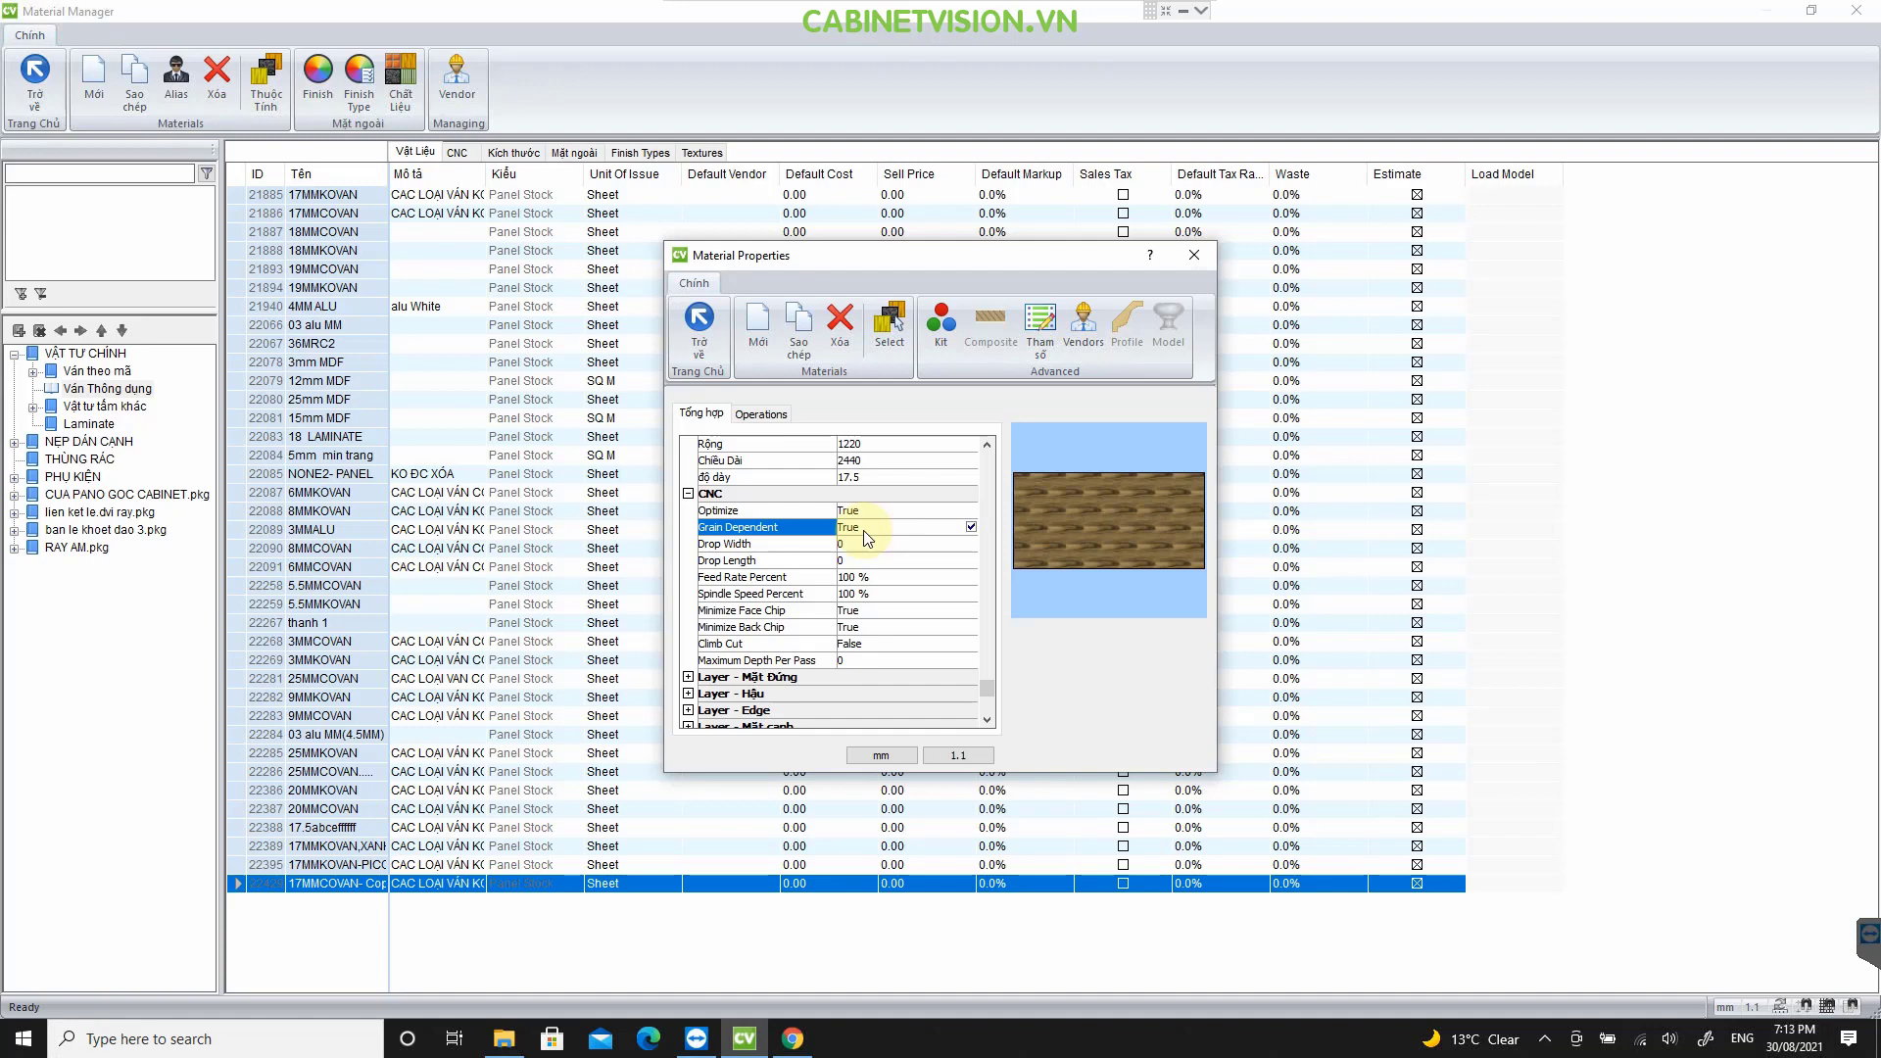
left_click(797, 545)
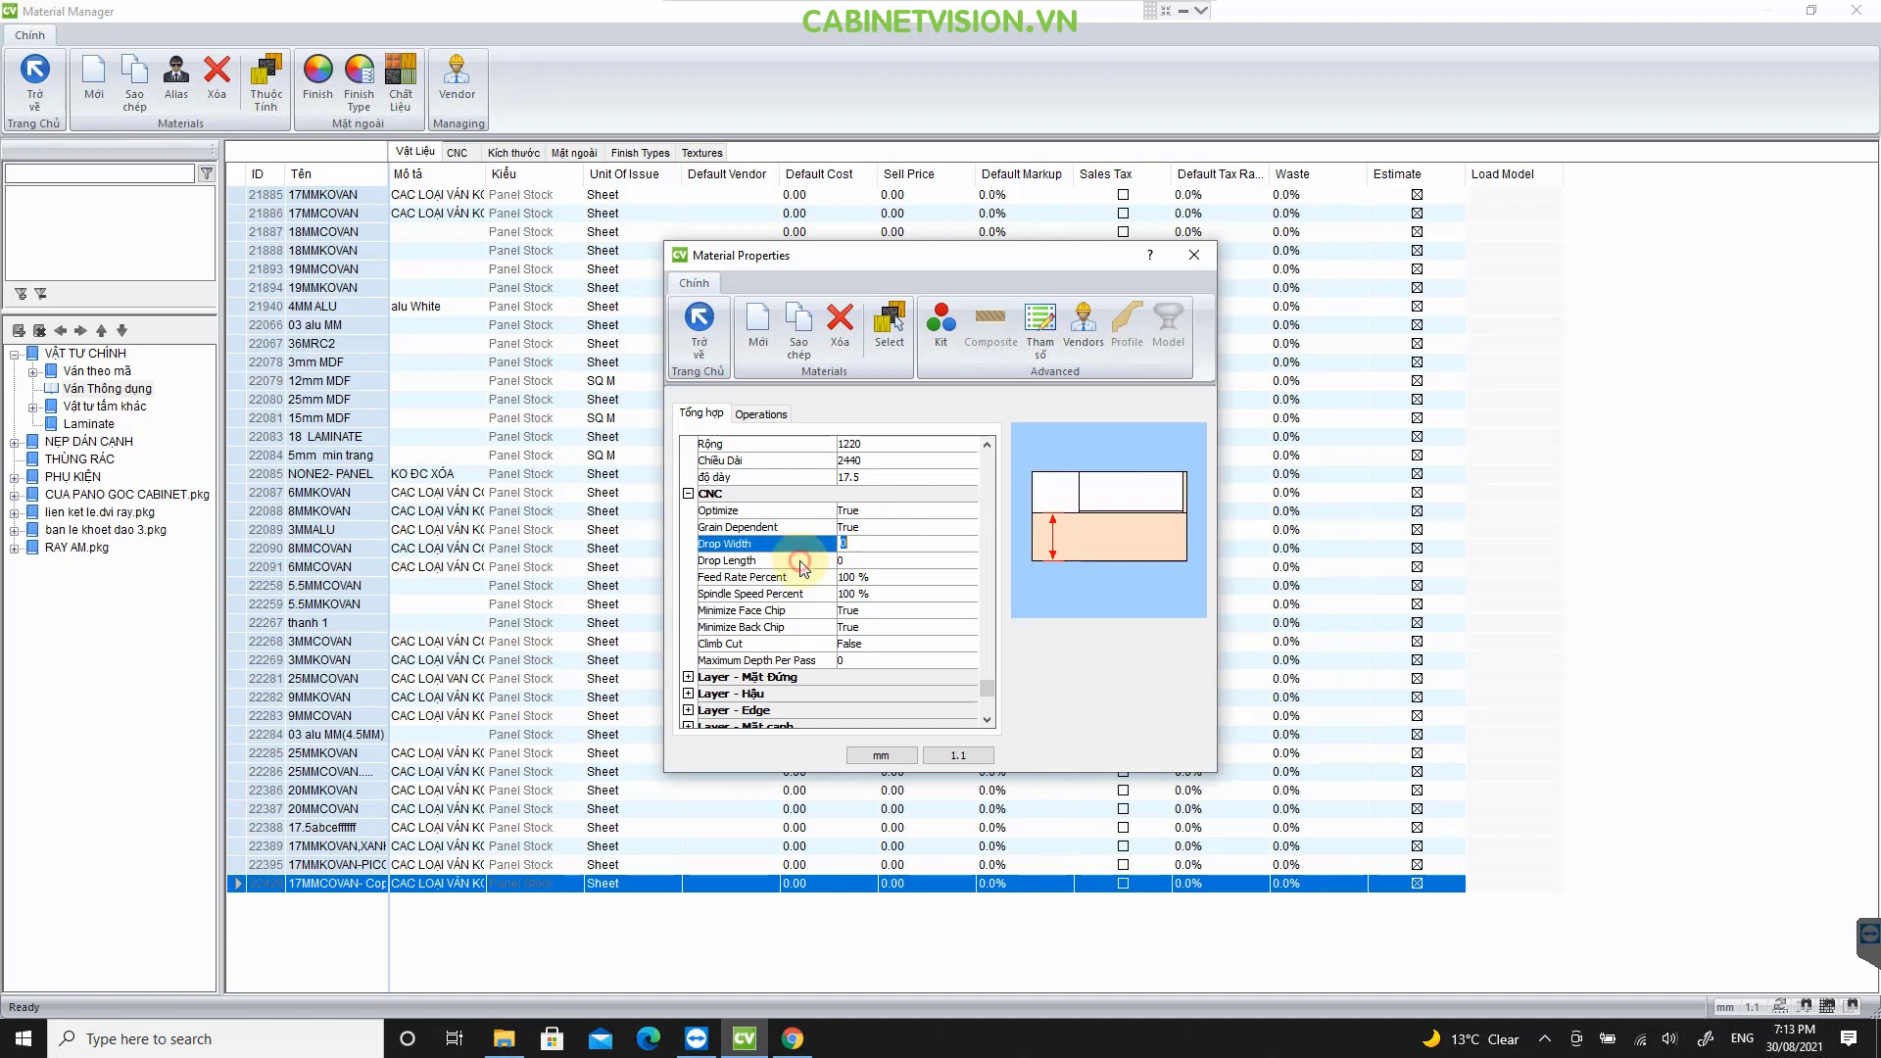
left_click(800, 563)
left_click(810, 544)
left_click(798, 562)
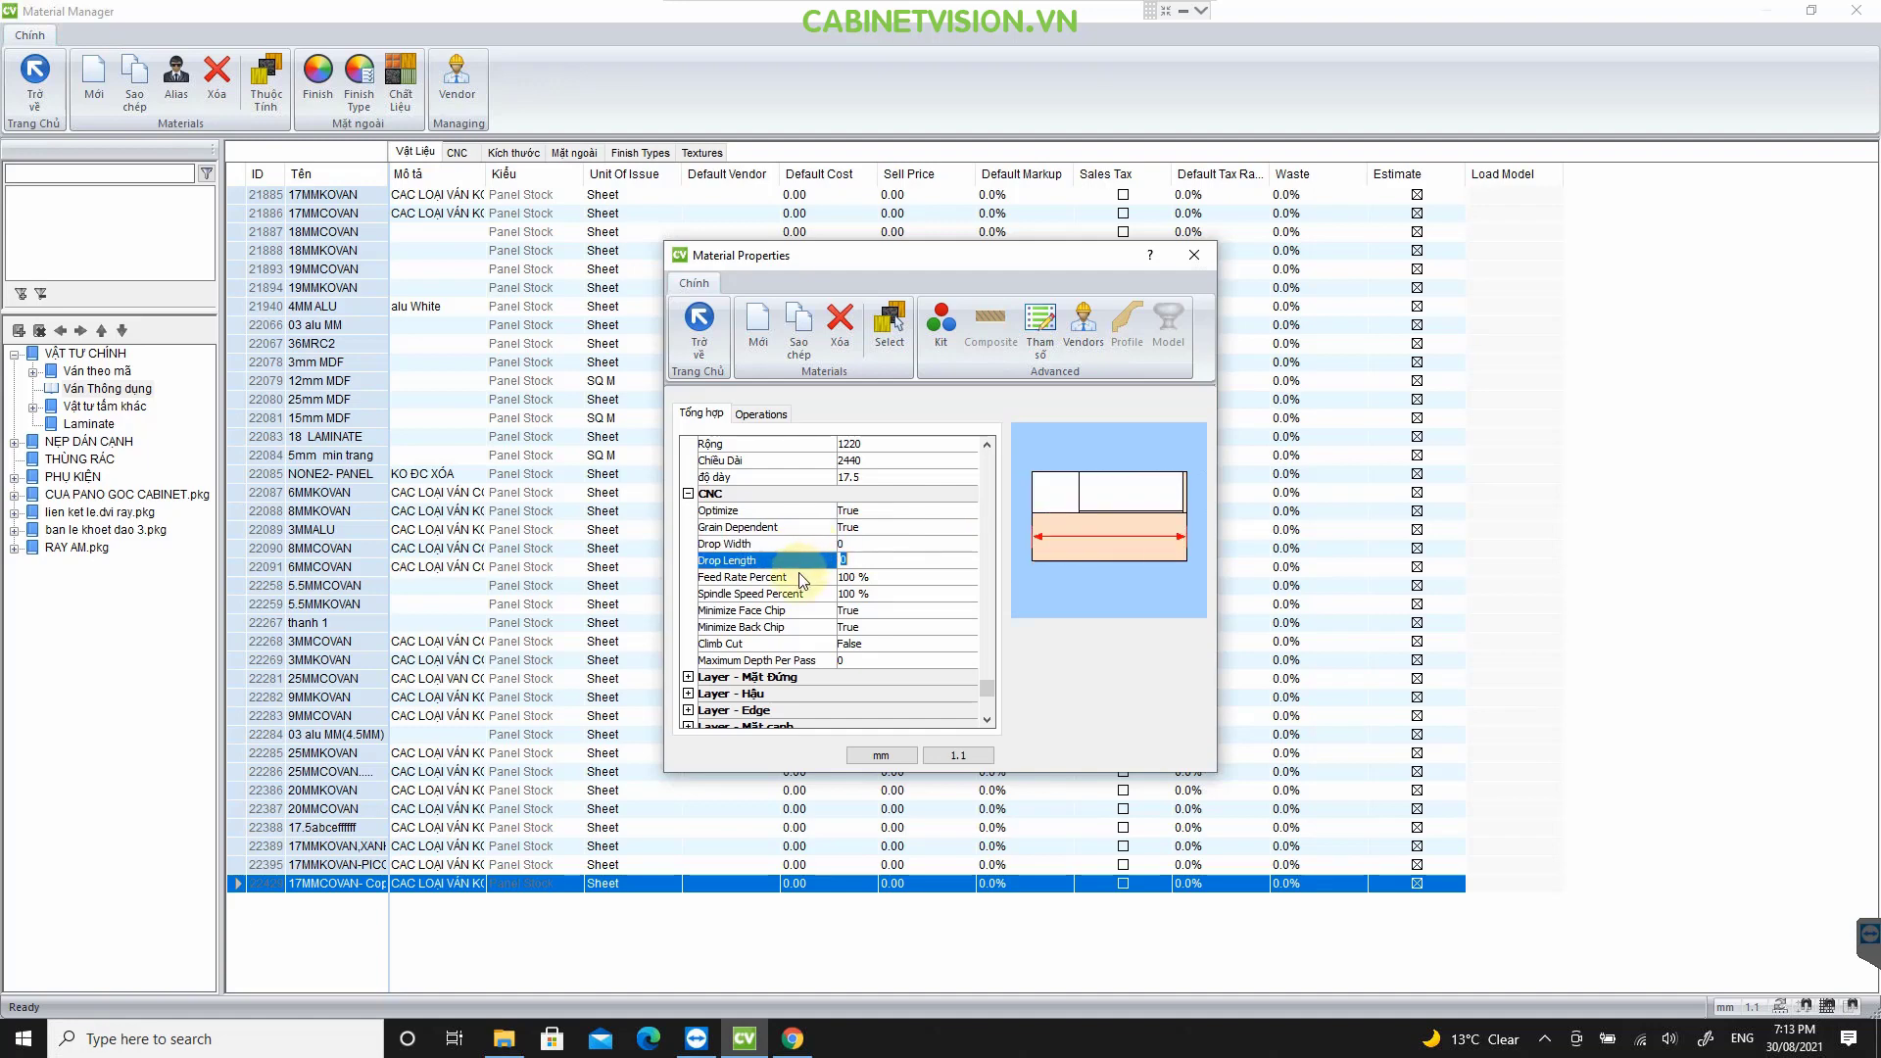
left_click(802, 578)
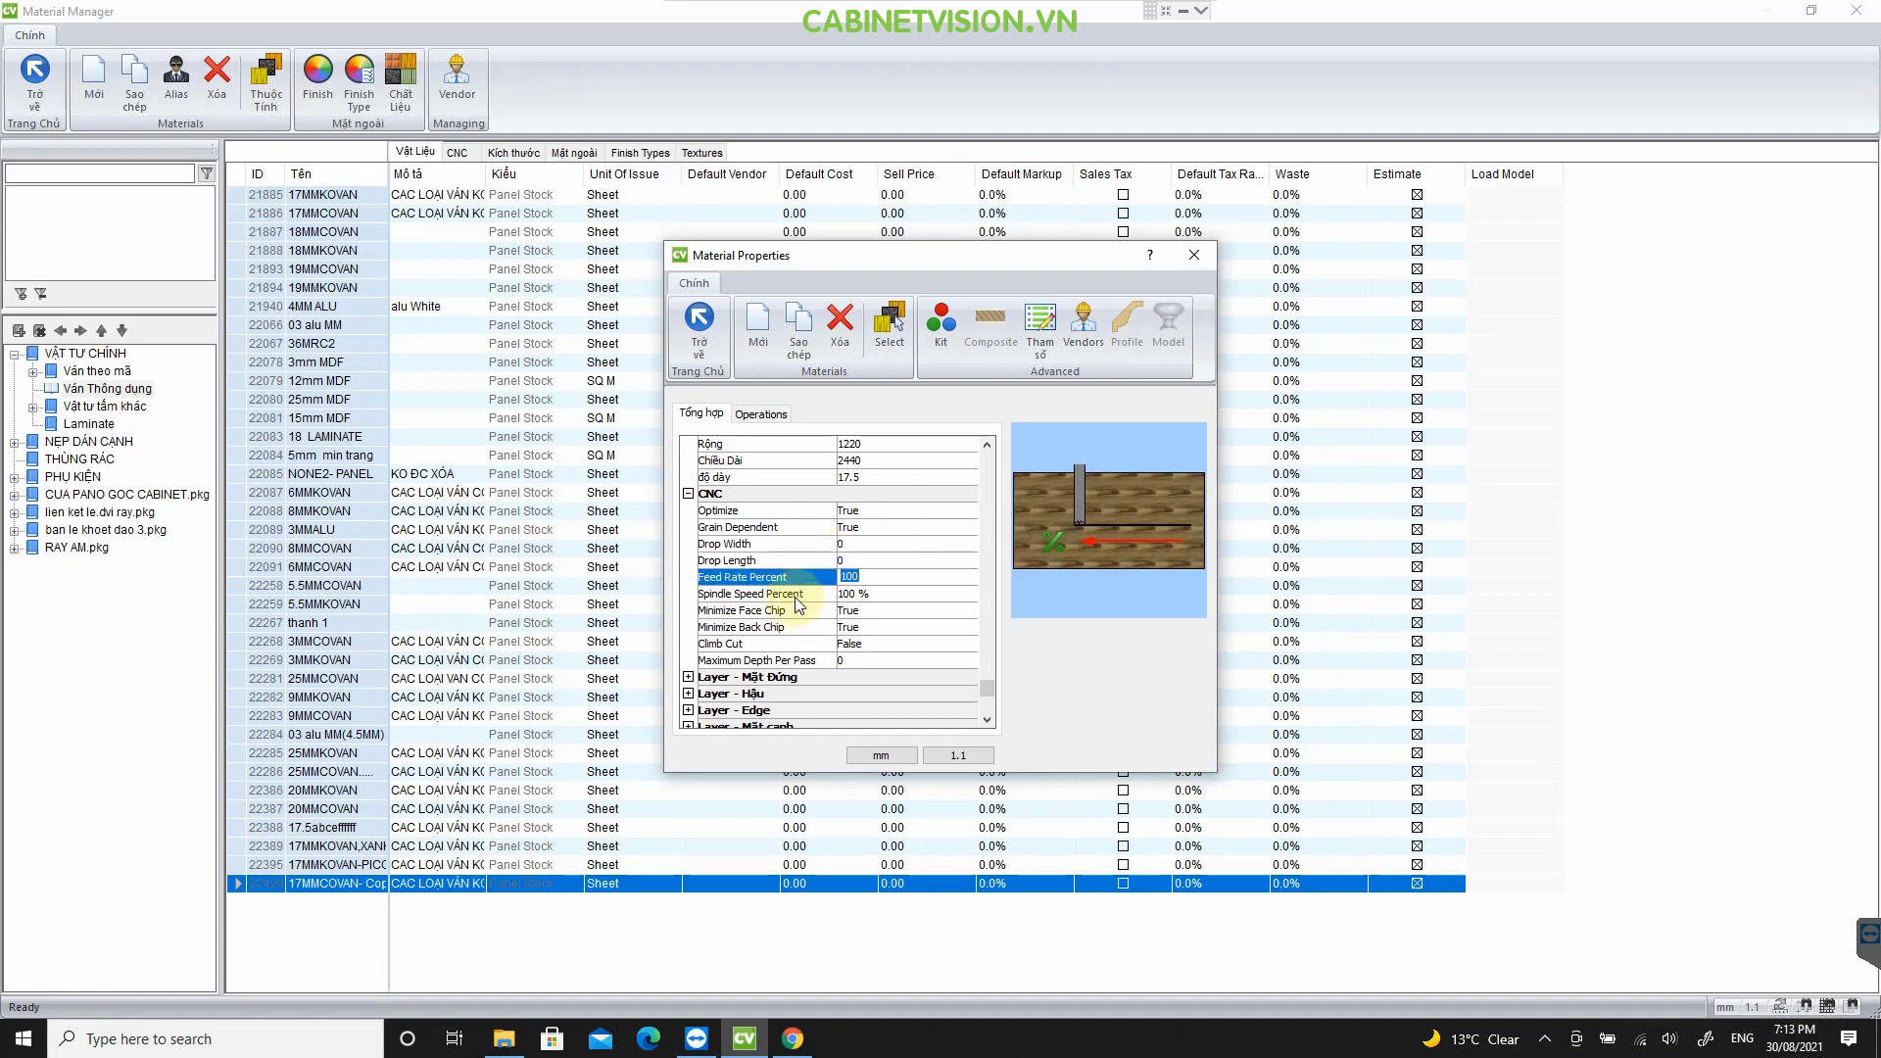
left_click(799, 595)
left_click(789, 627)
left_click(785, 645)
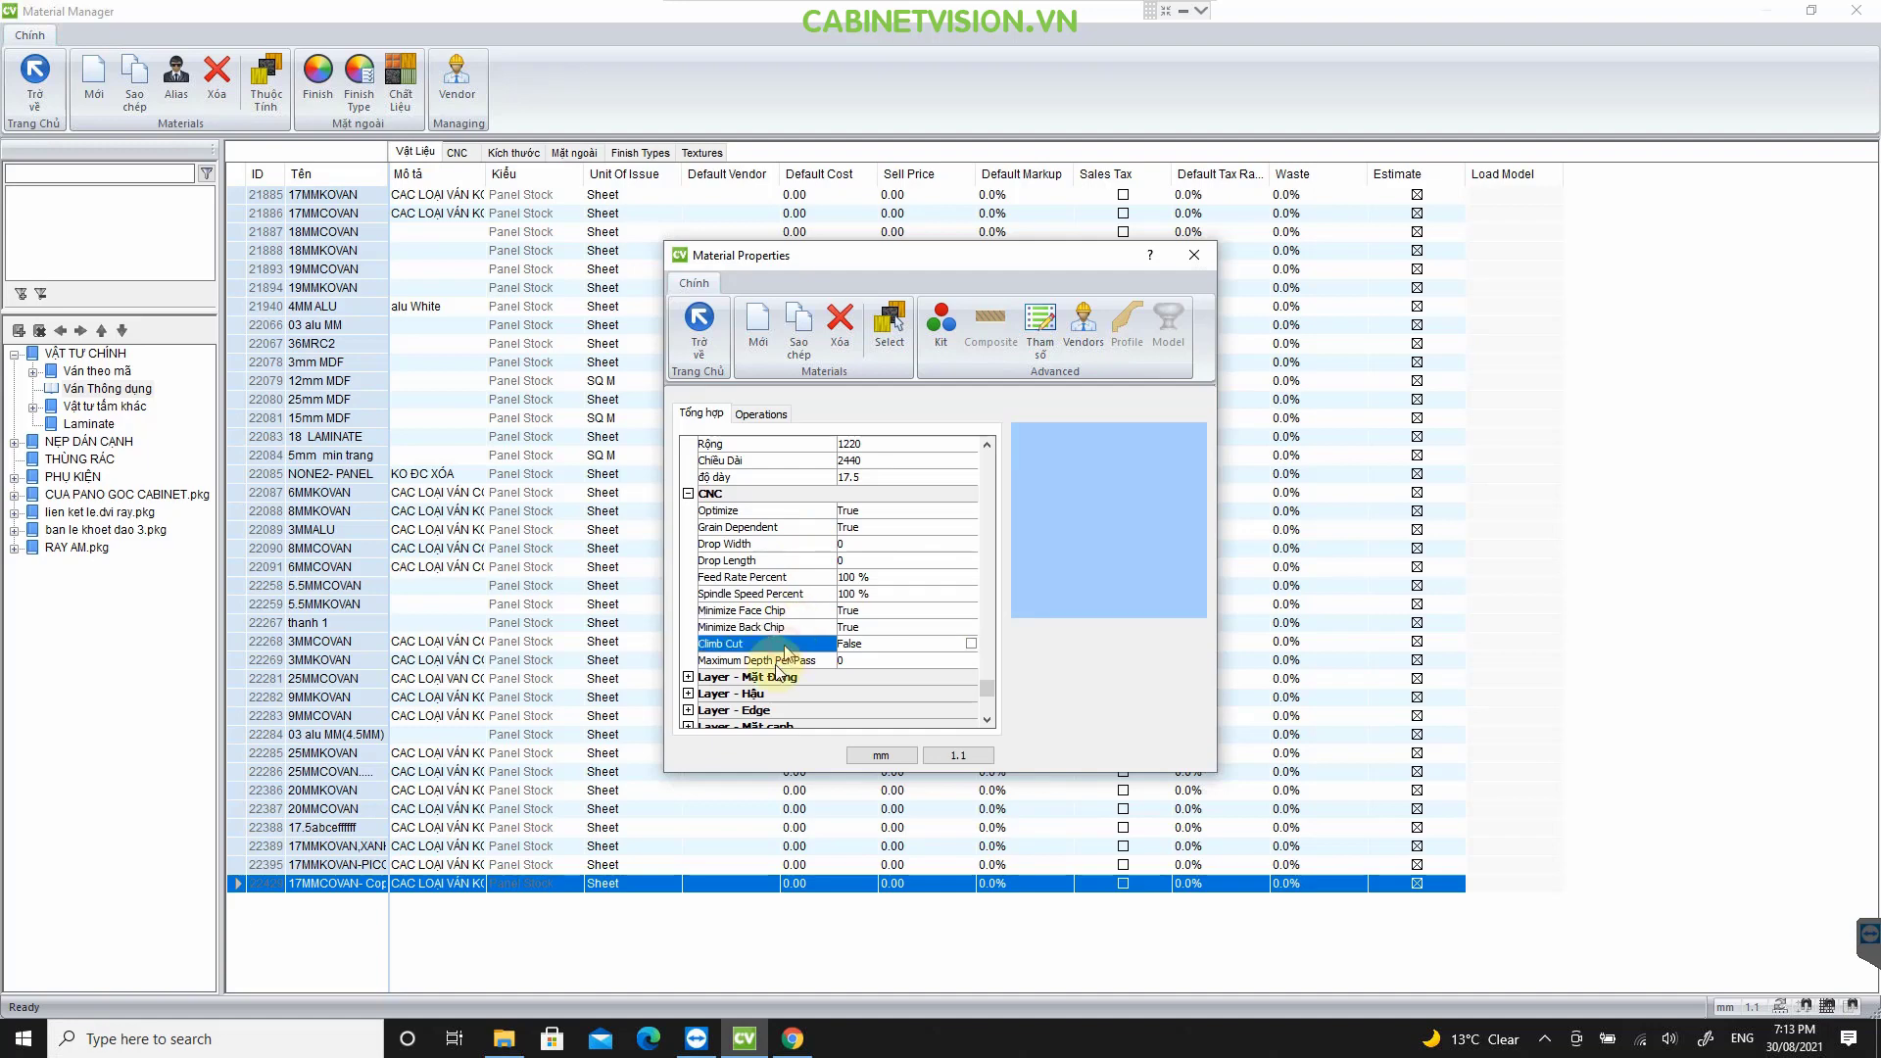
left_click(774, 677)
left_click(688, 678)
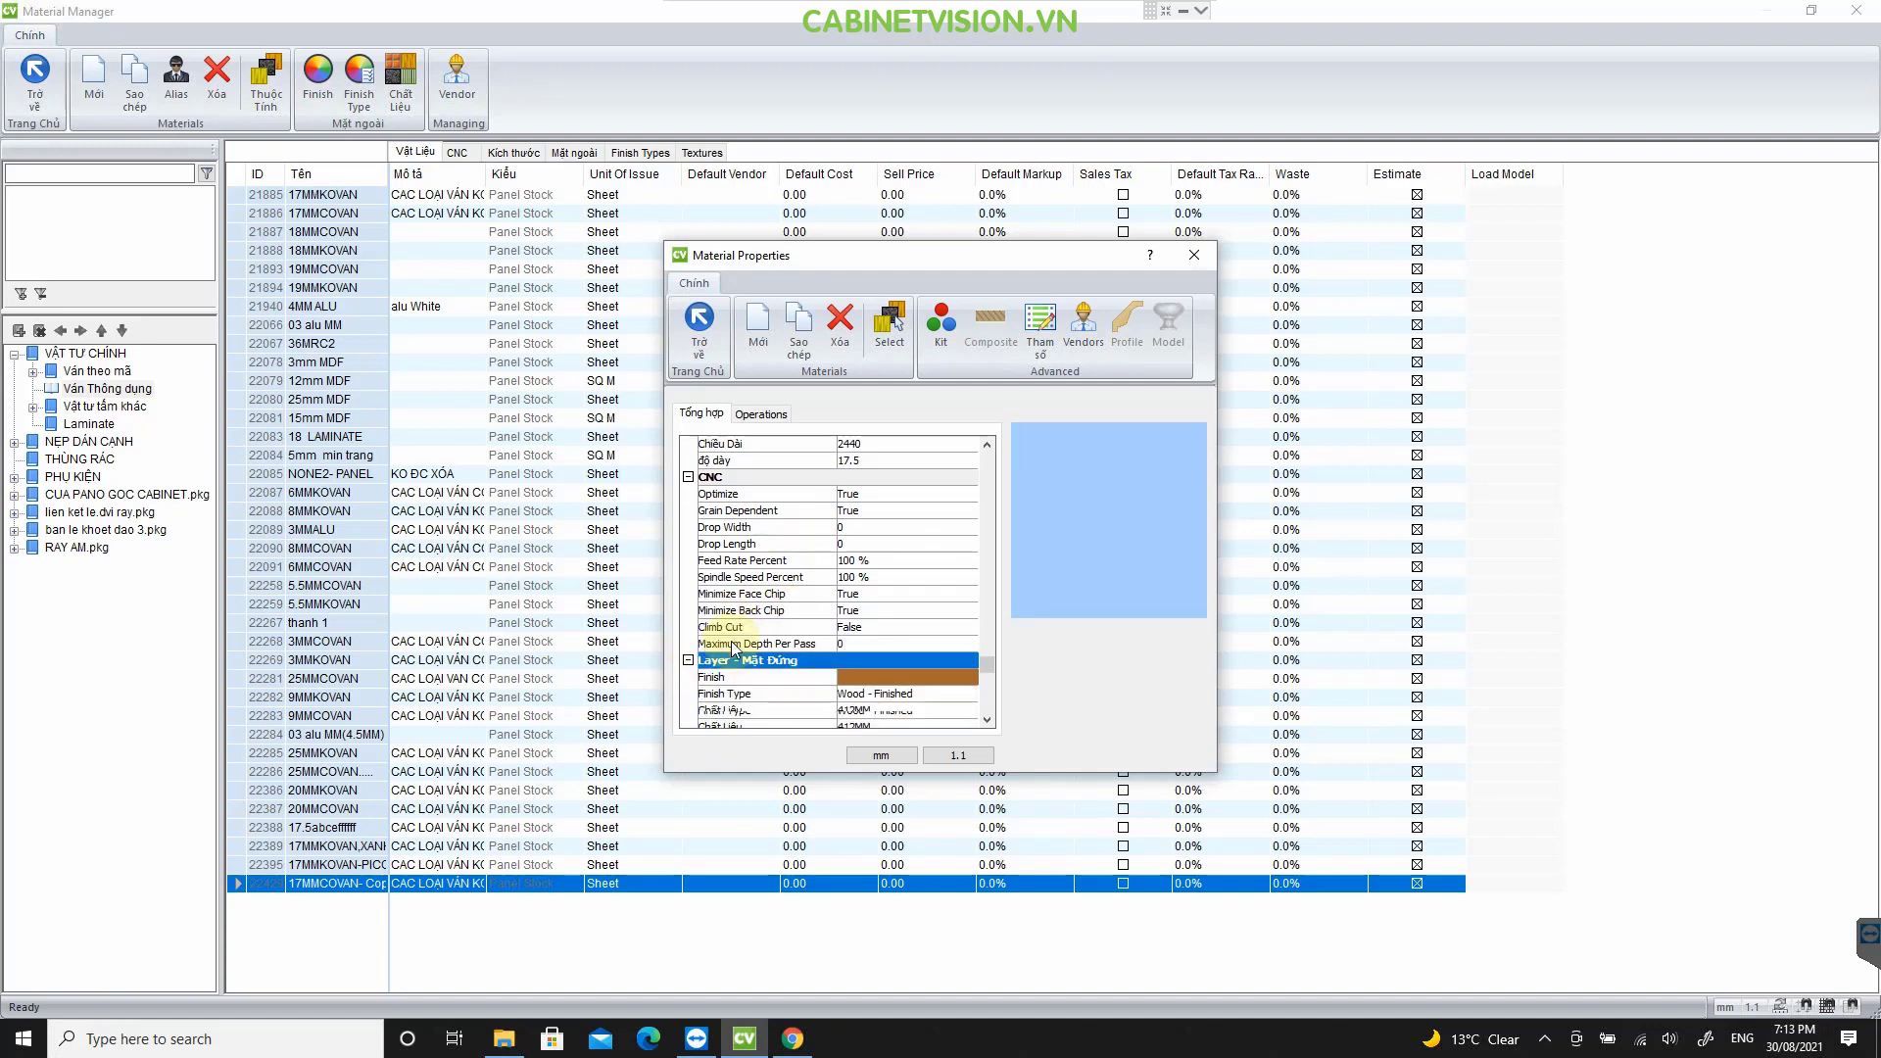
Give the Mặt Đứng layer a lighter orange finish colour.
scroll(734, 649, "down", 1)
left_click(875, 642)
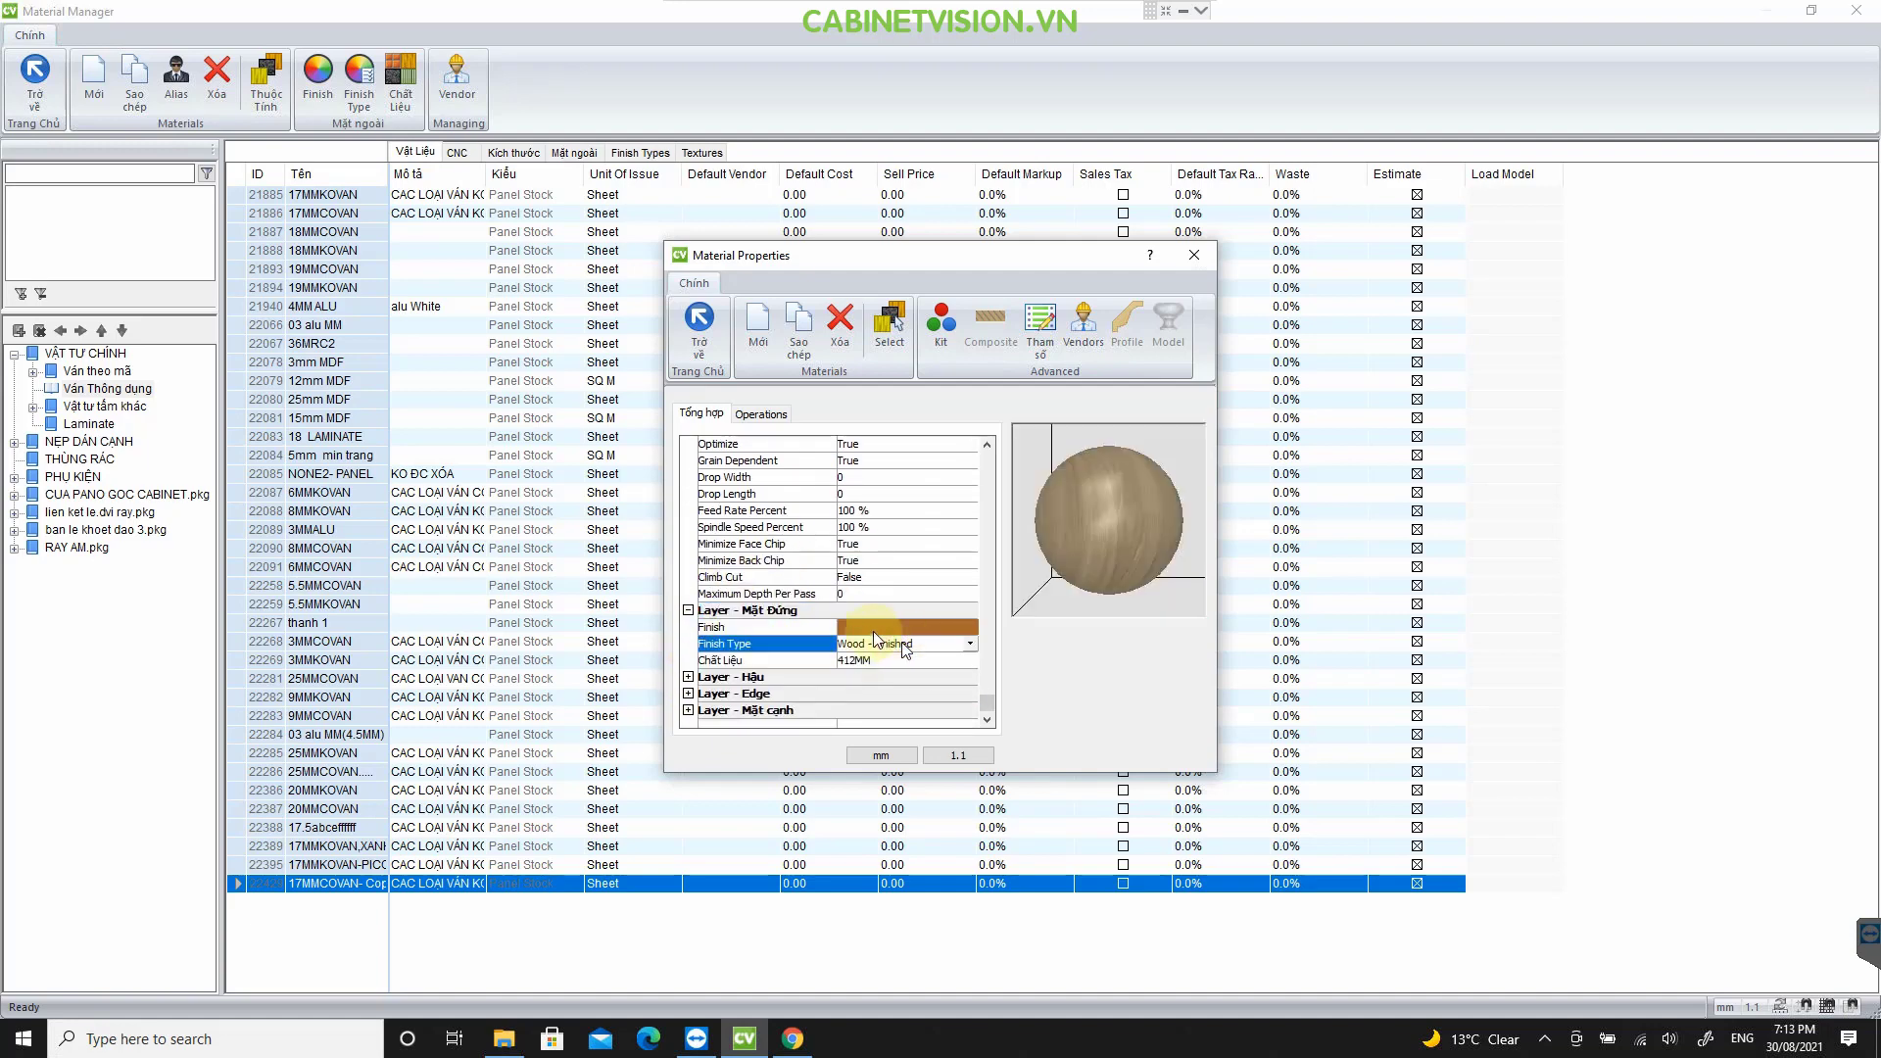
left_click(873, 625)
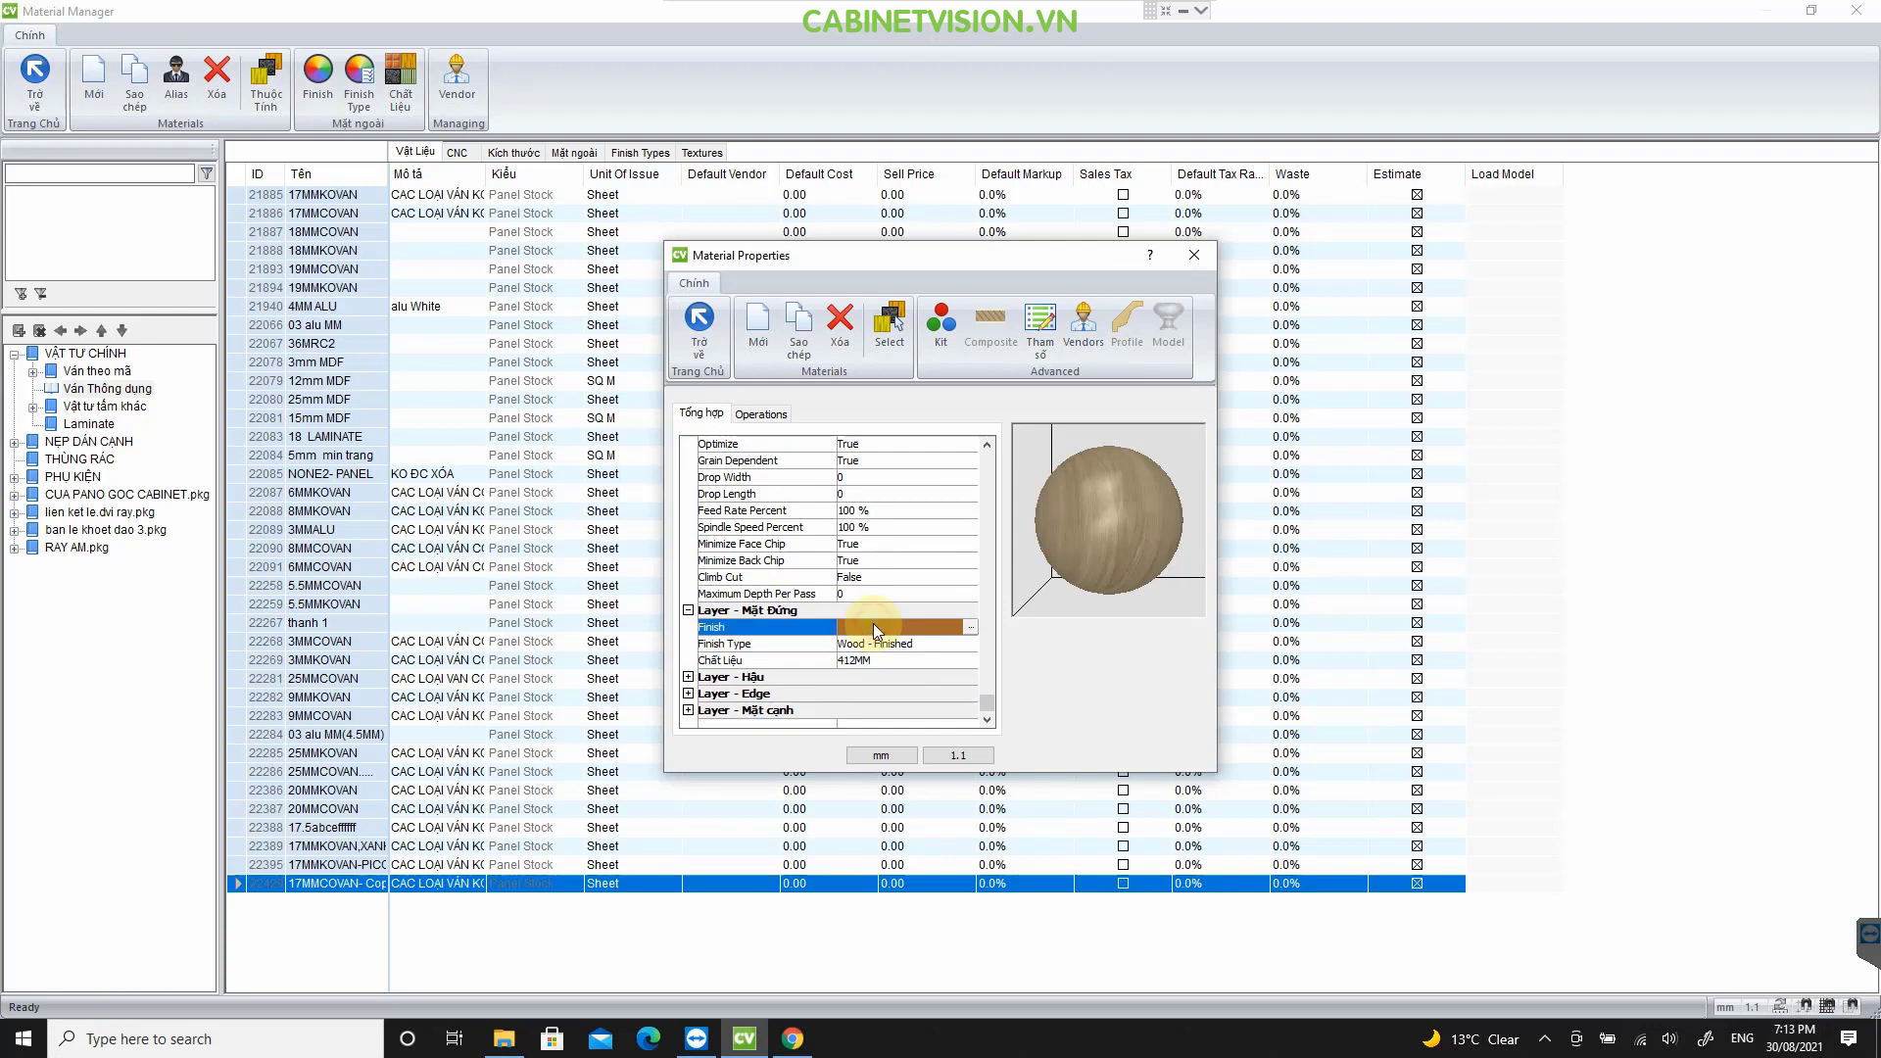
left_click(974, 628)
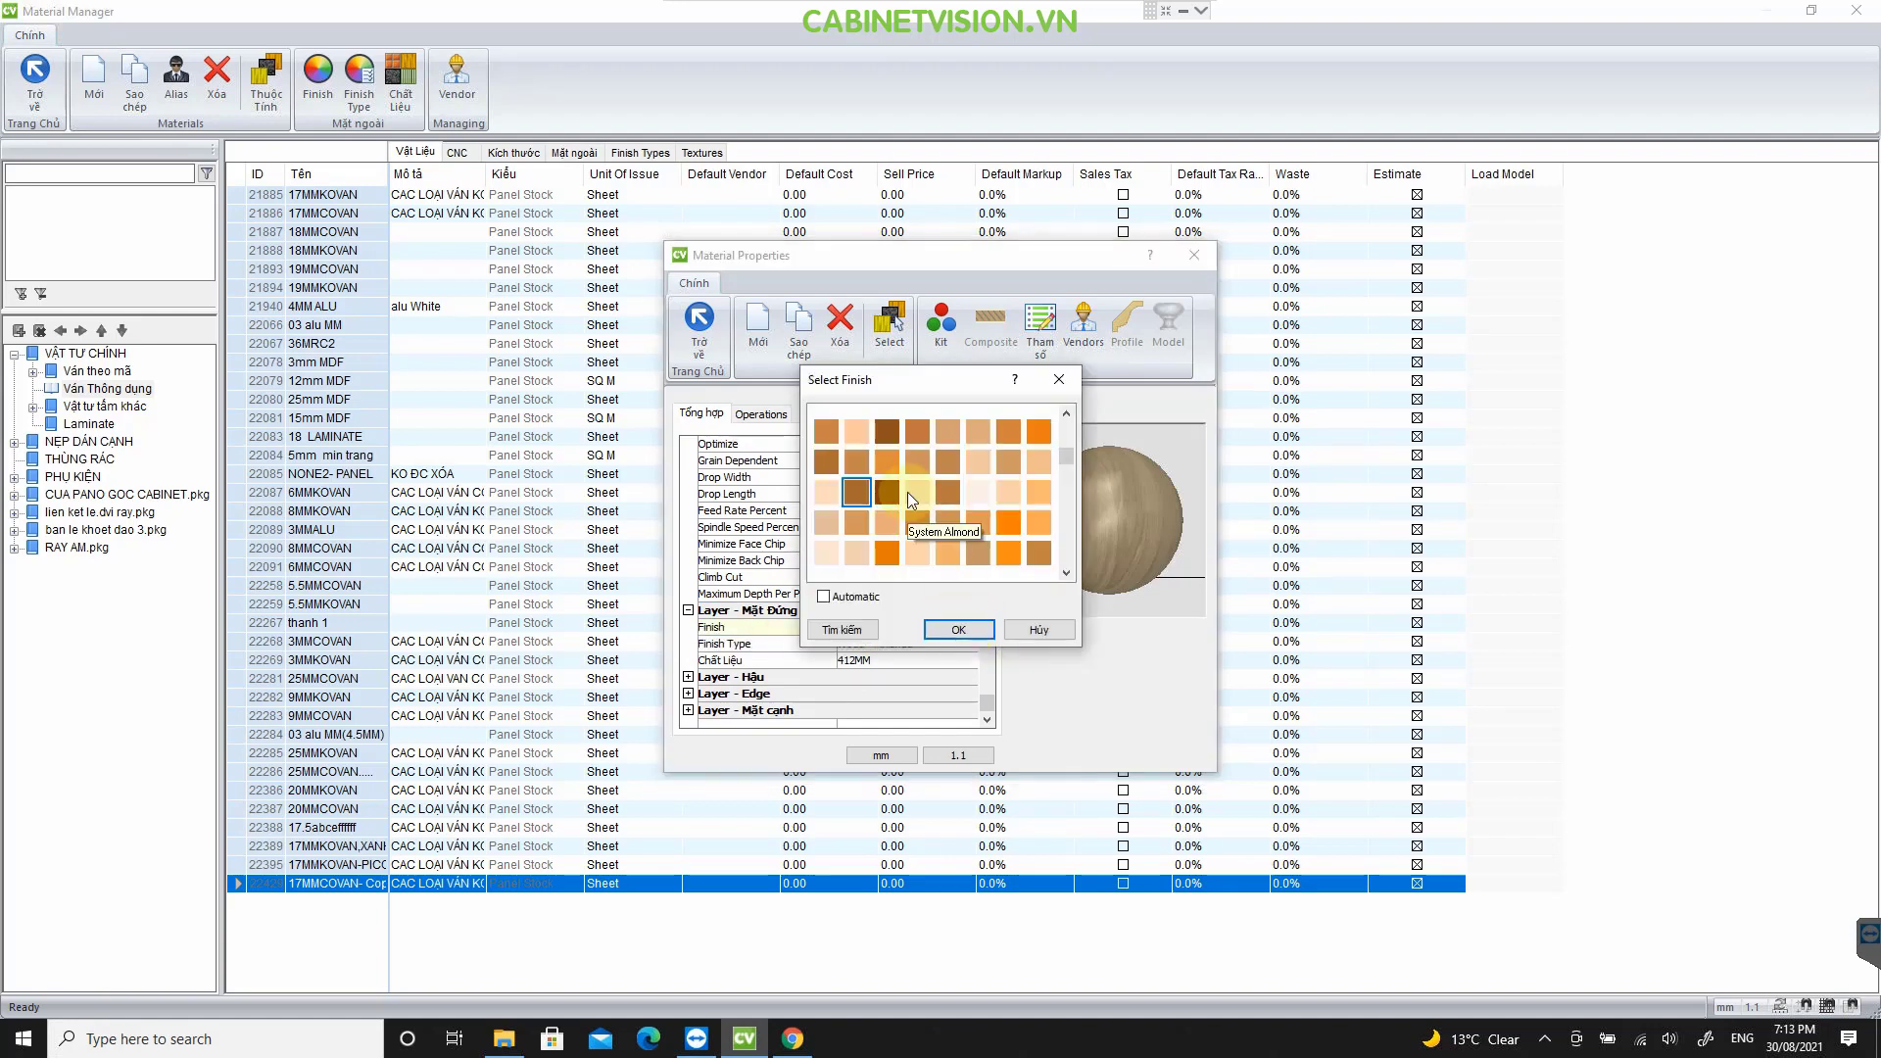
left_click(886, 523)
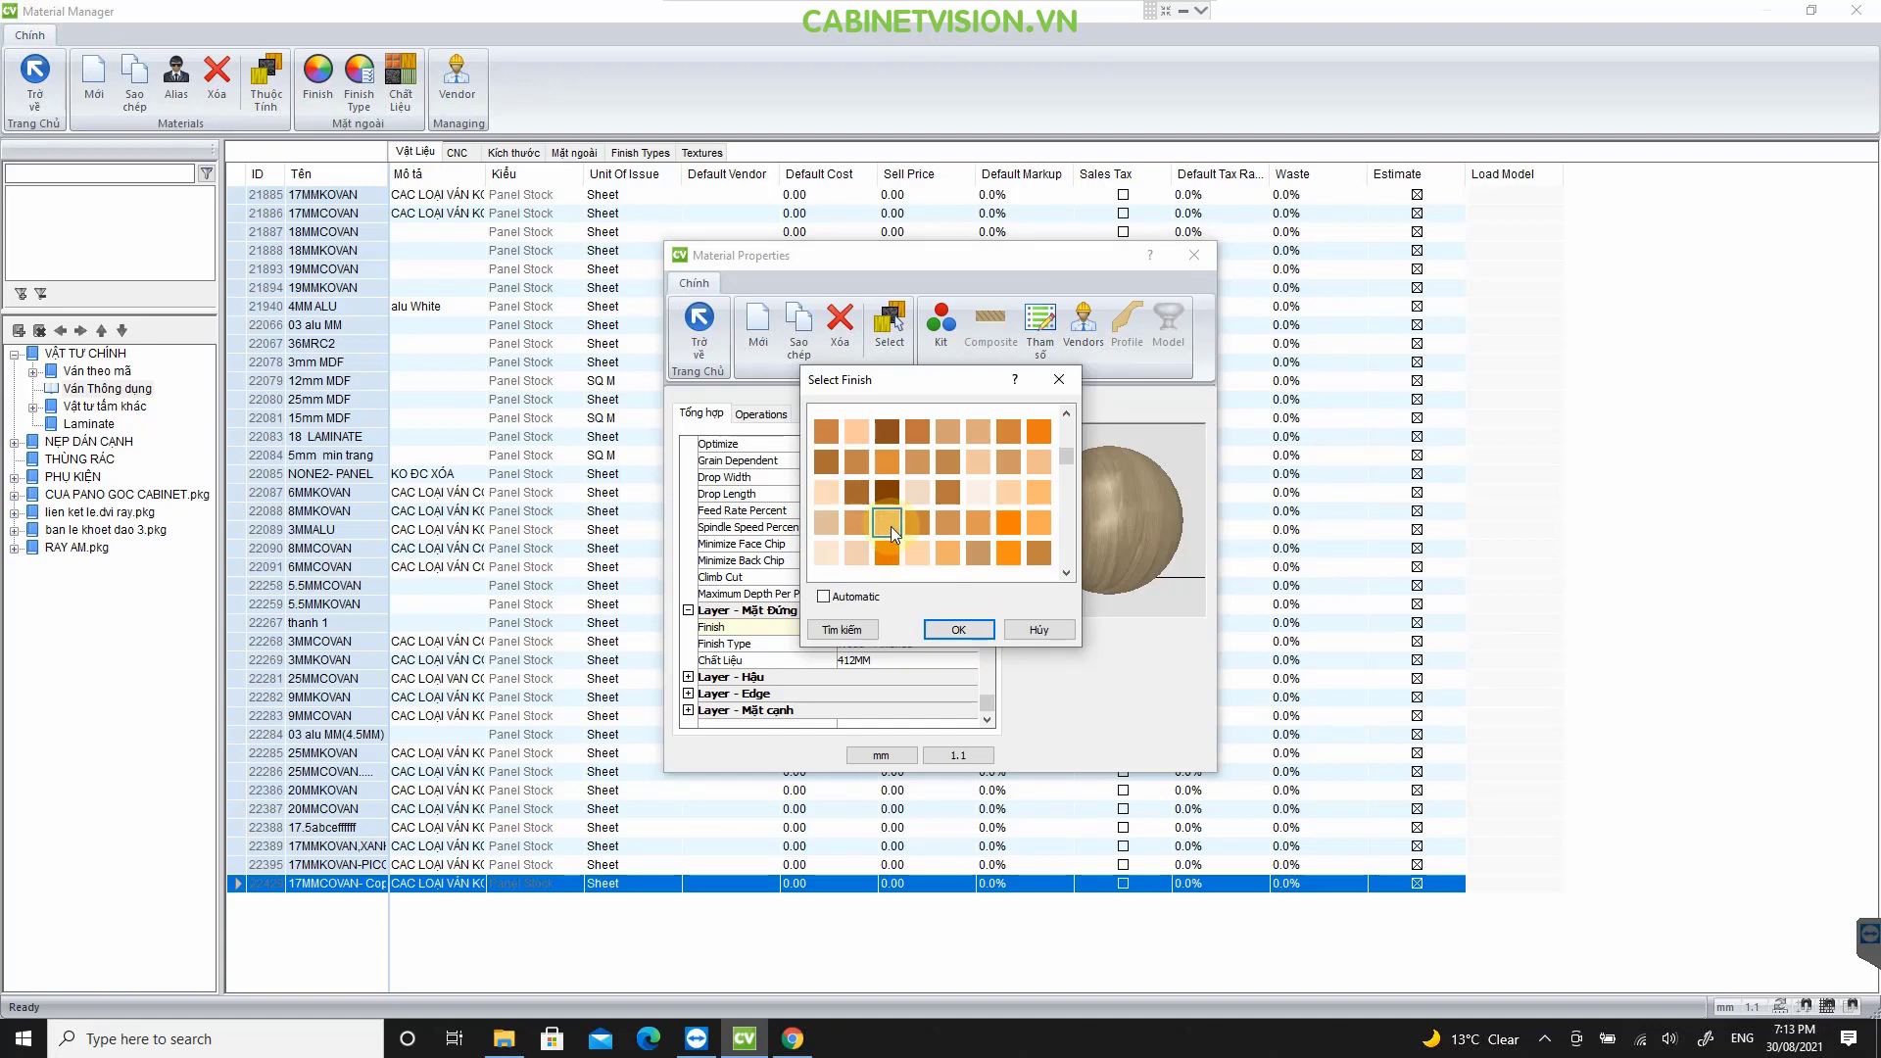
left_click(956, 628)
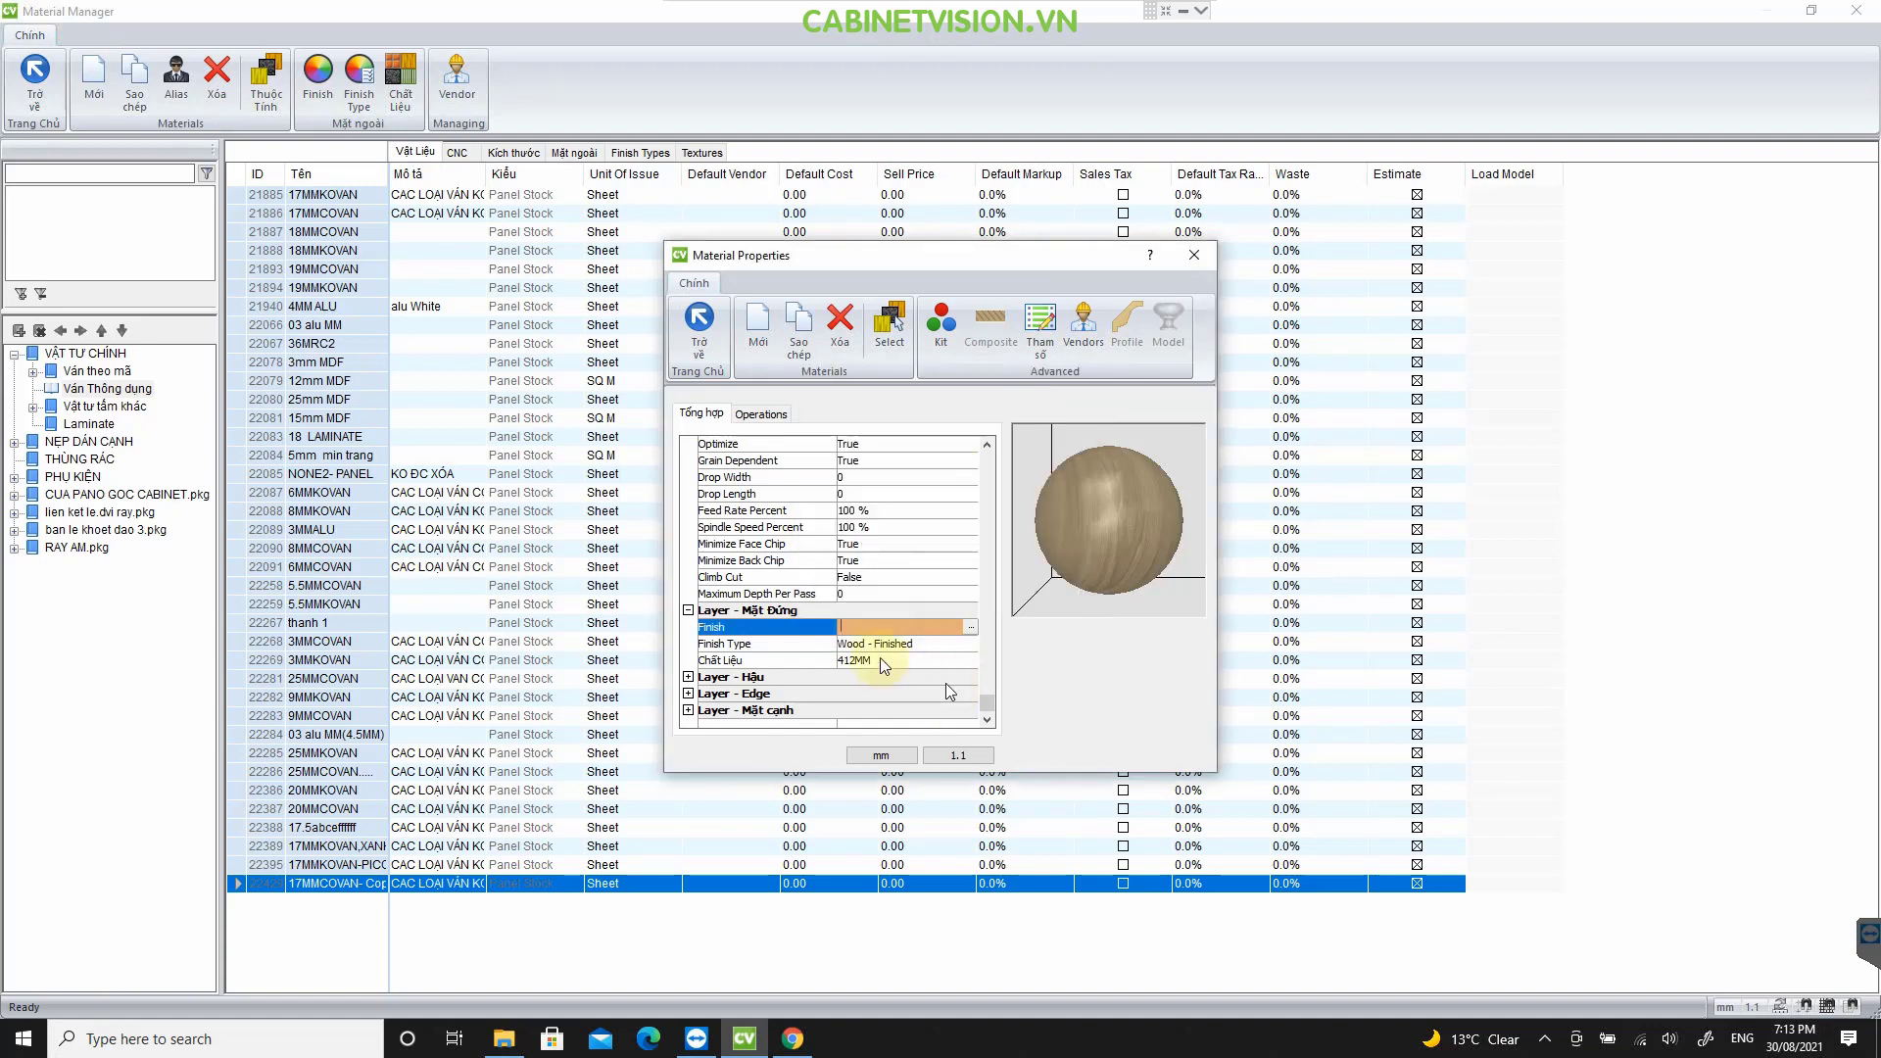
Set the Mặt Đứng layer's finish type to Wood - Finished.
left_click(960, 649)
left_click(969, 645)
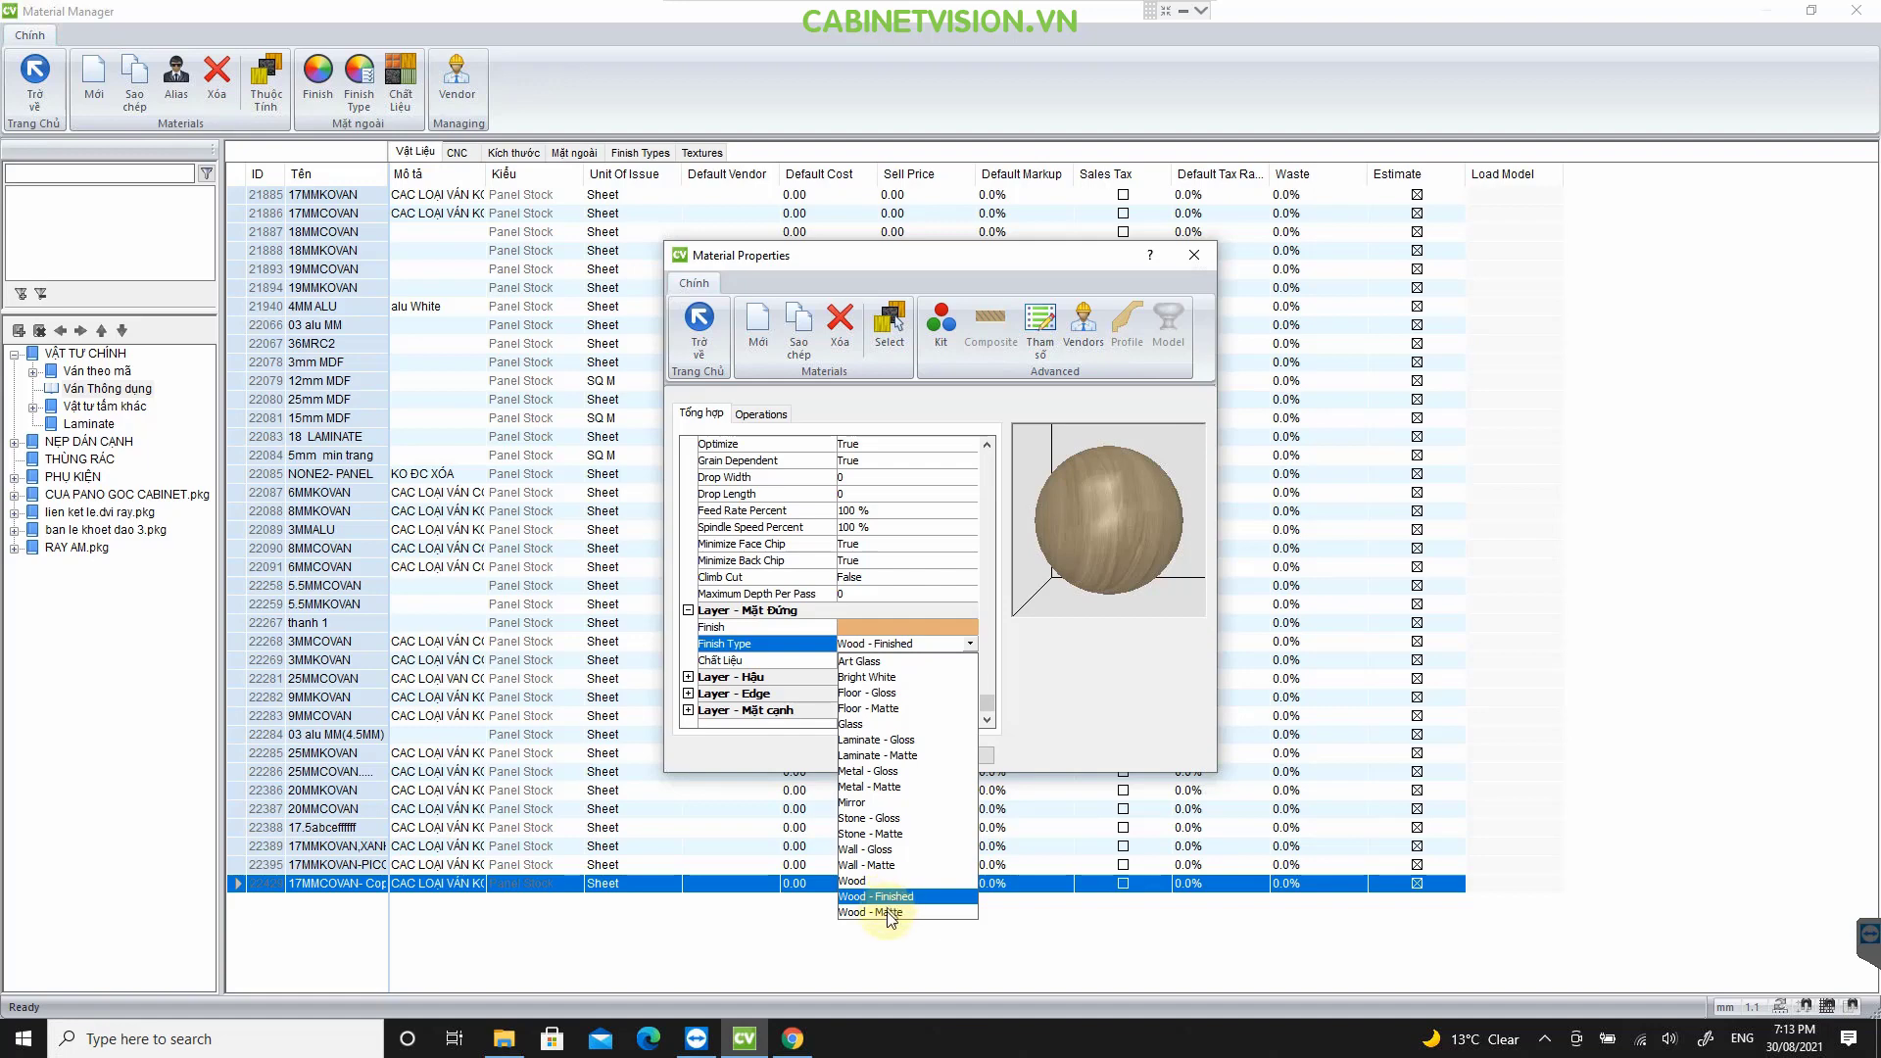
left_click(882, 818)
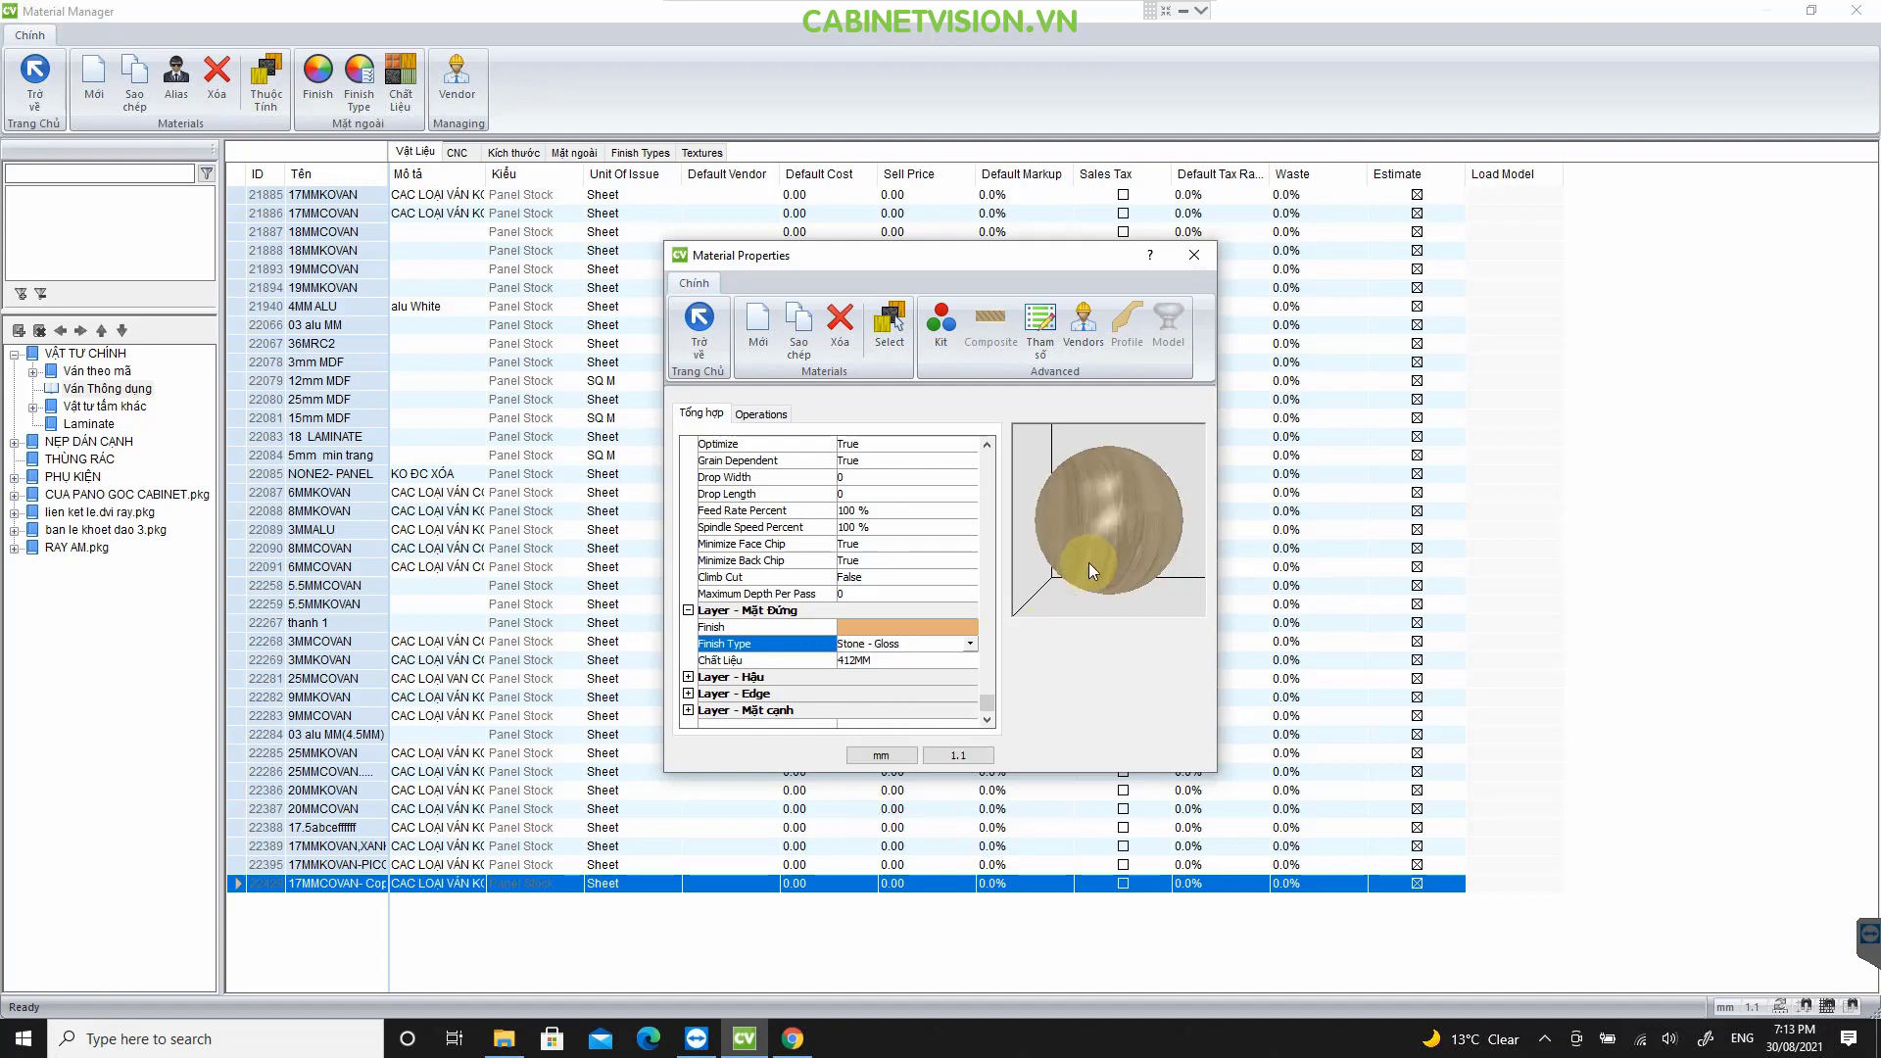
left_click(971, 645)
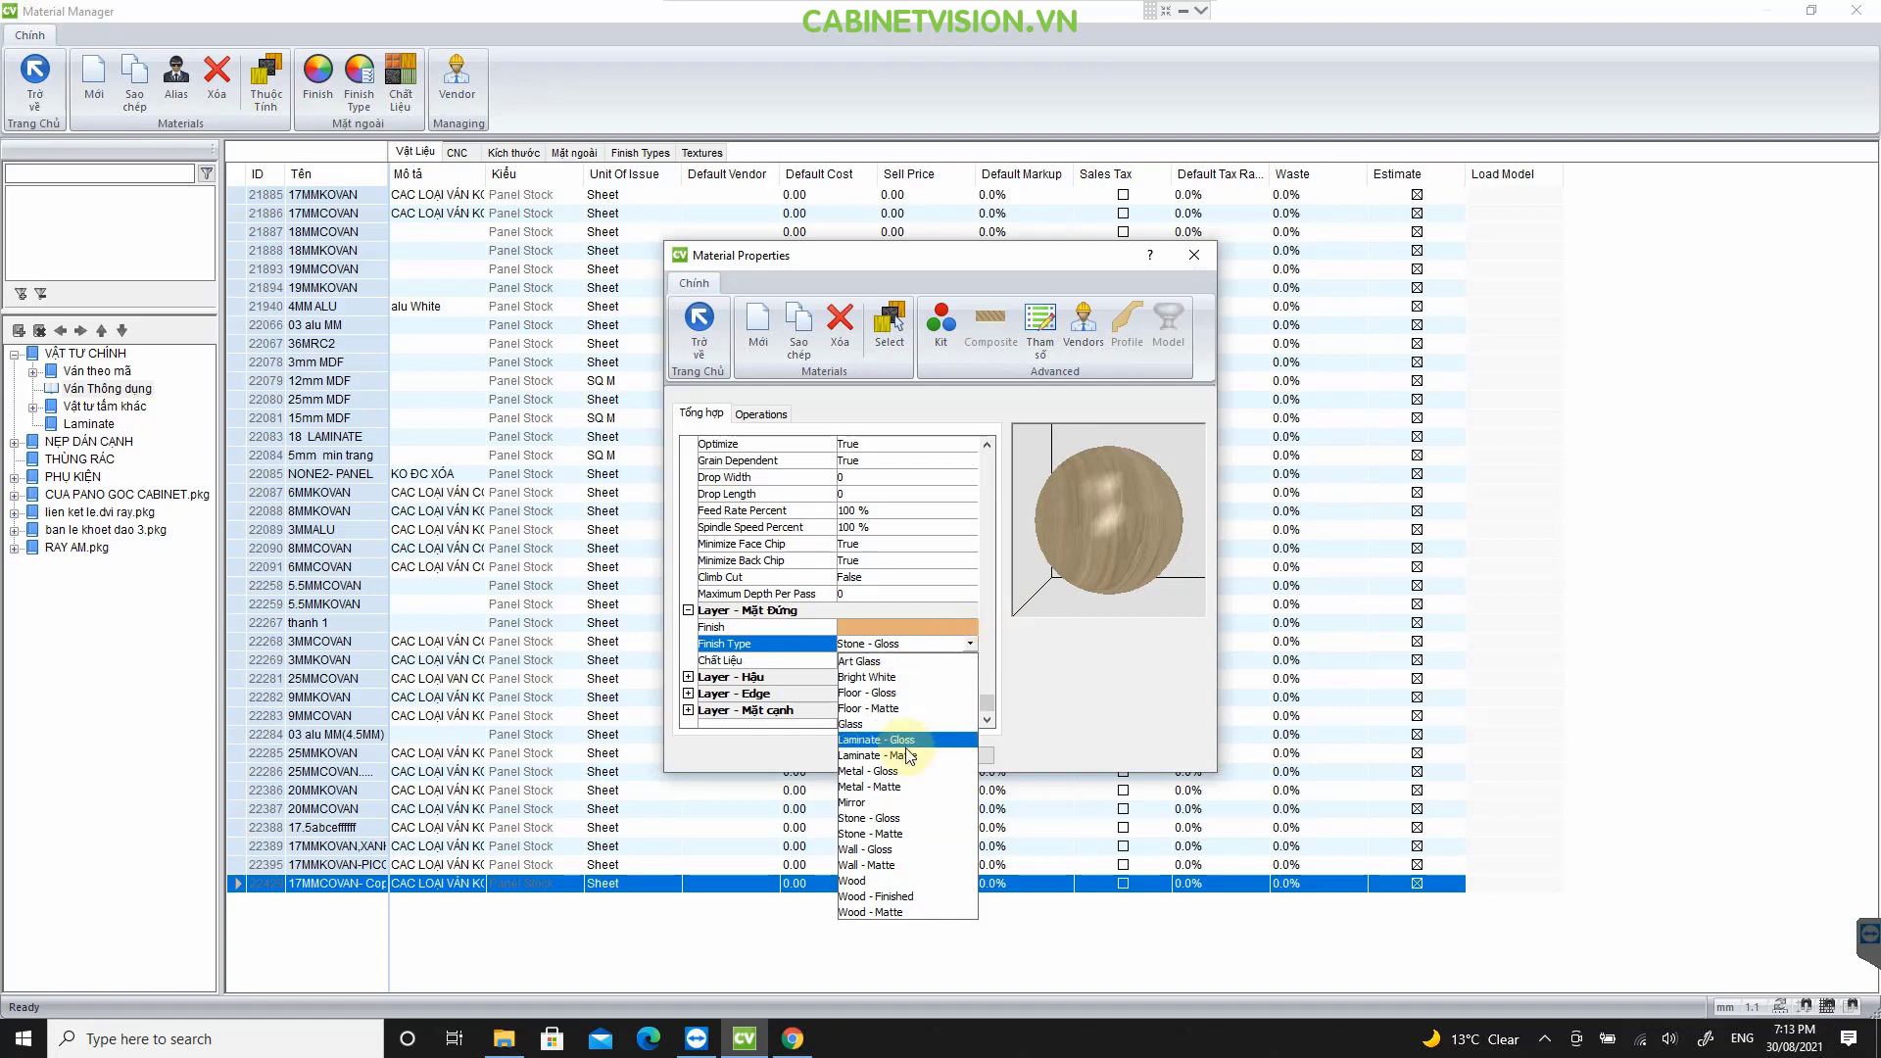
left_click(881, 772)
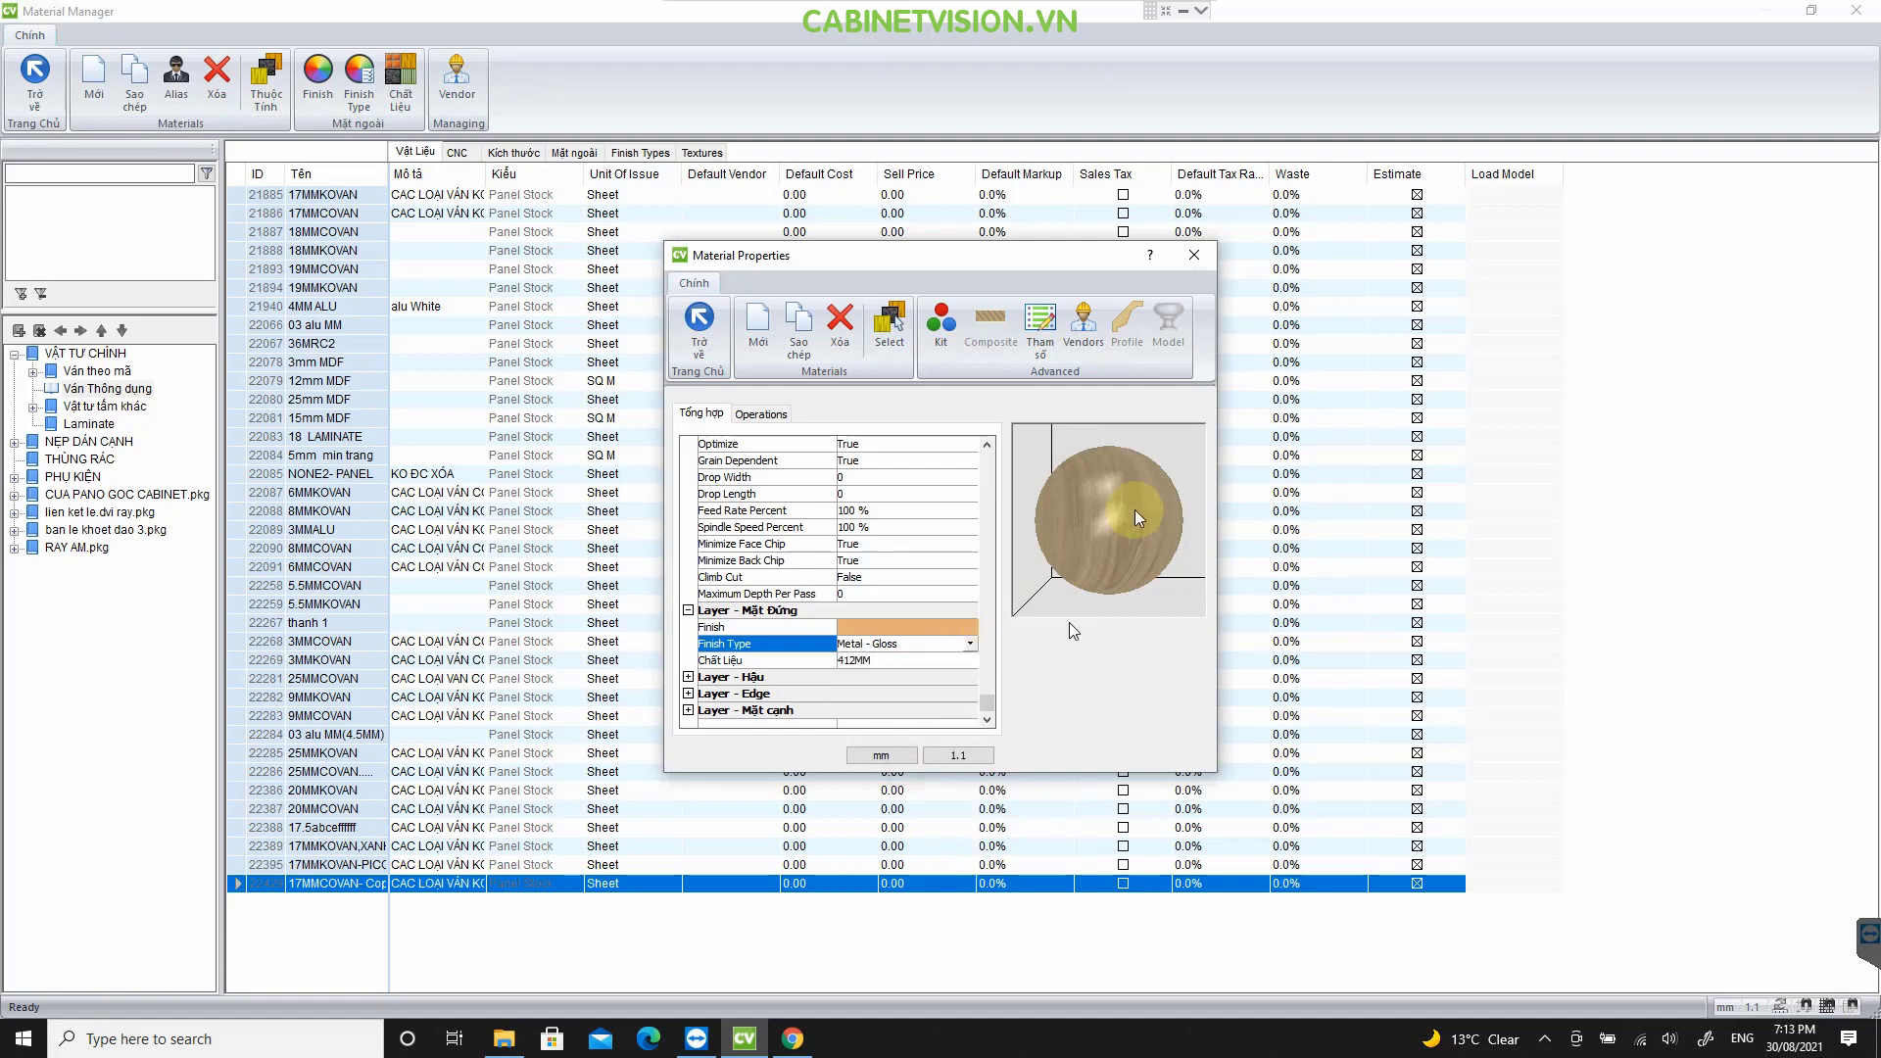
left_click(969, 644)
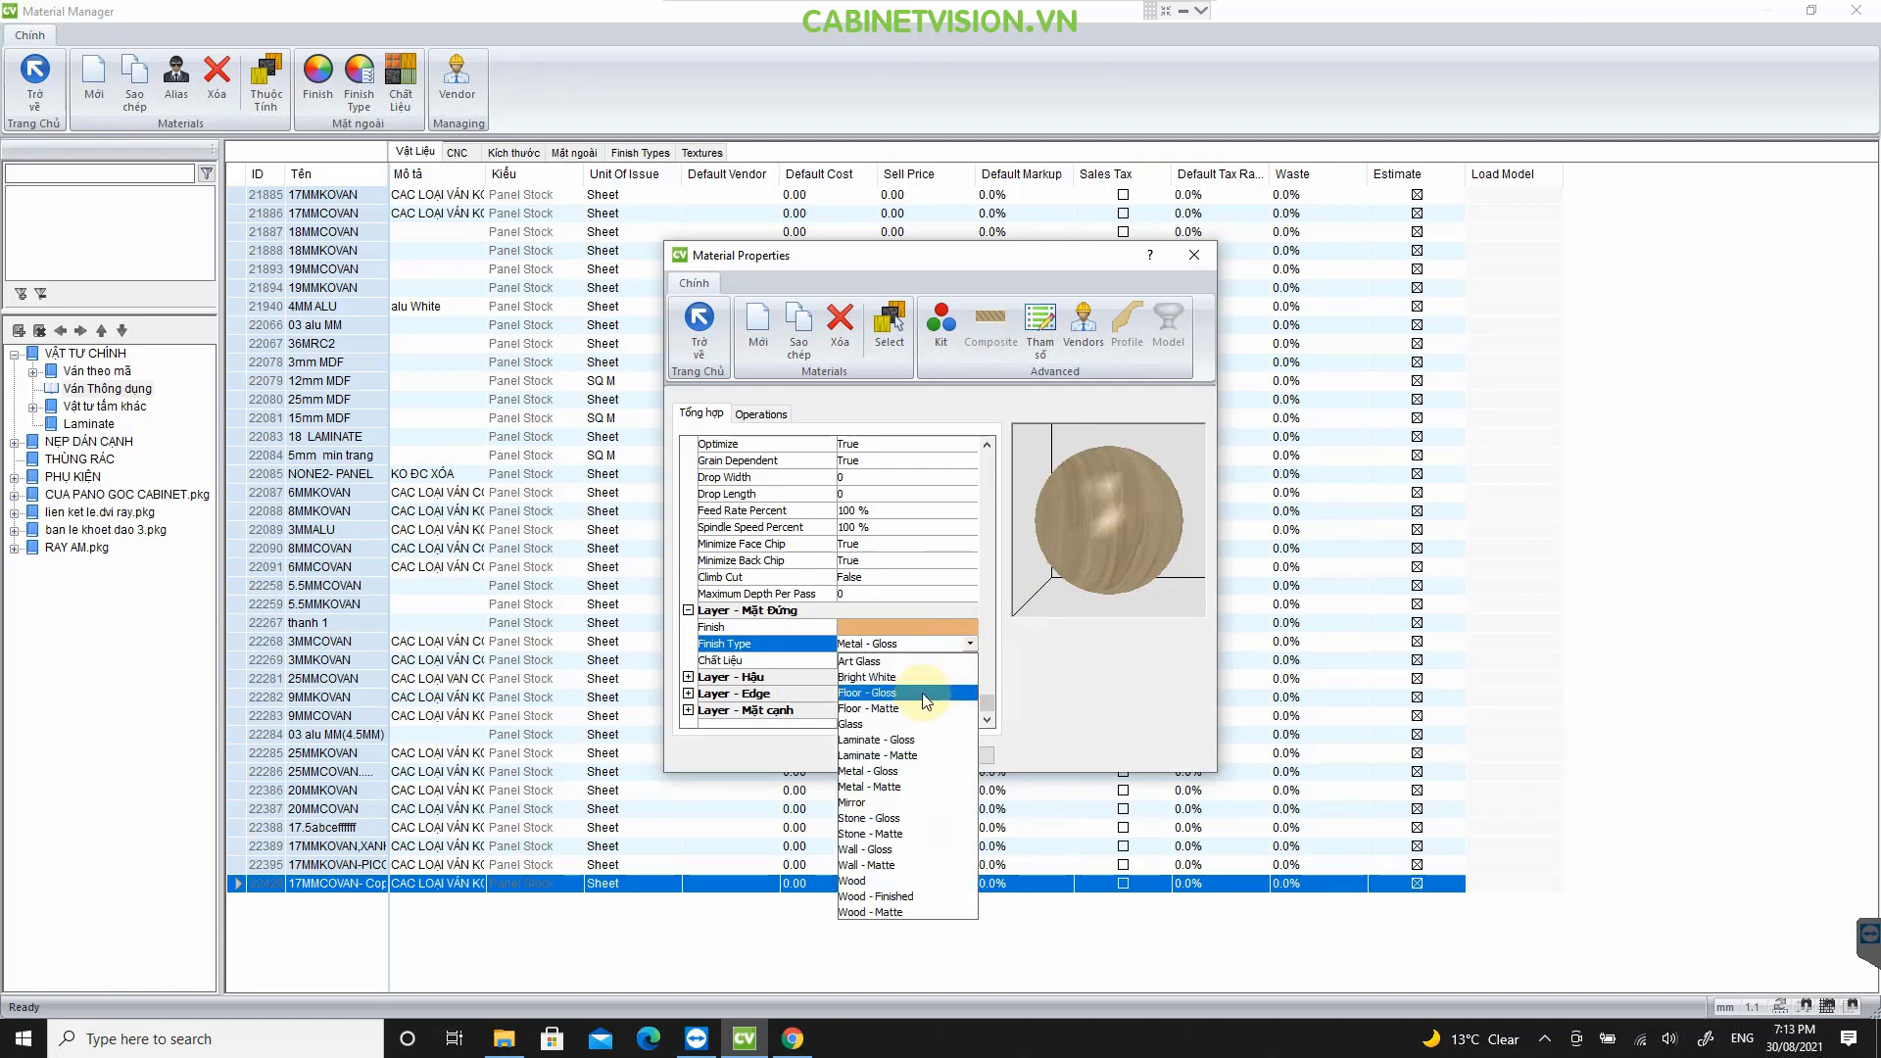
left_click(936, 693)
left_click(970, 644)
left_click(887, 881)
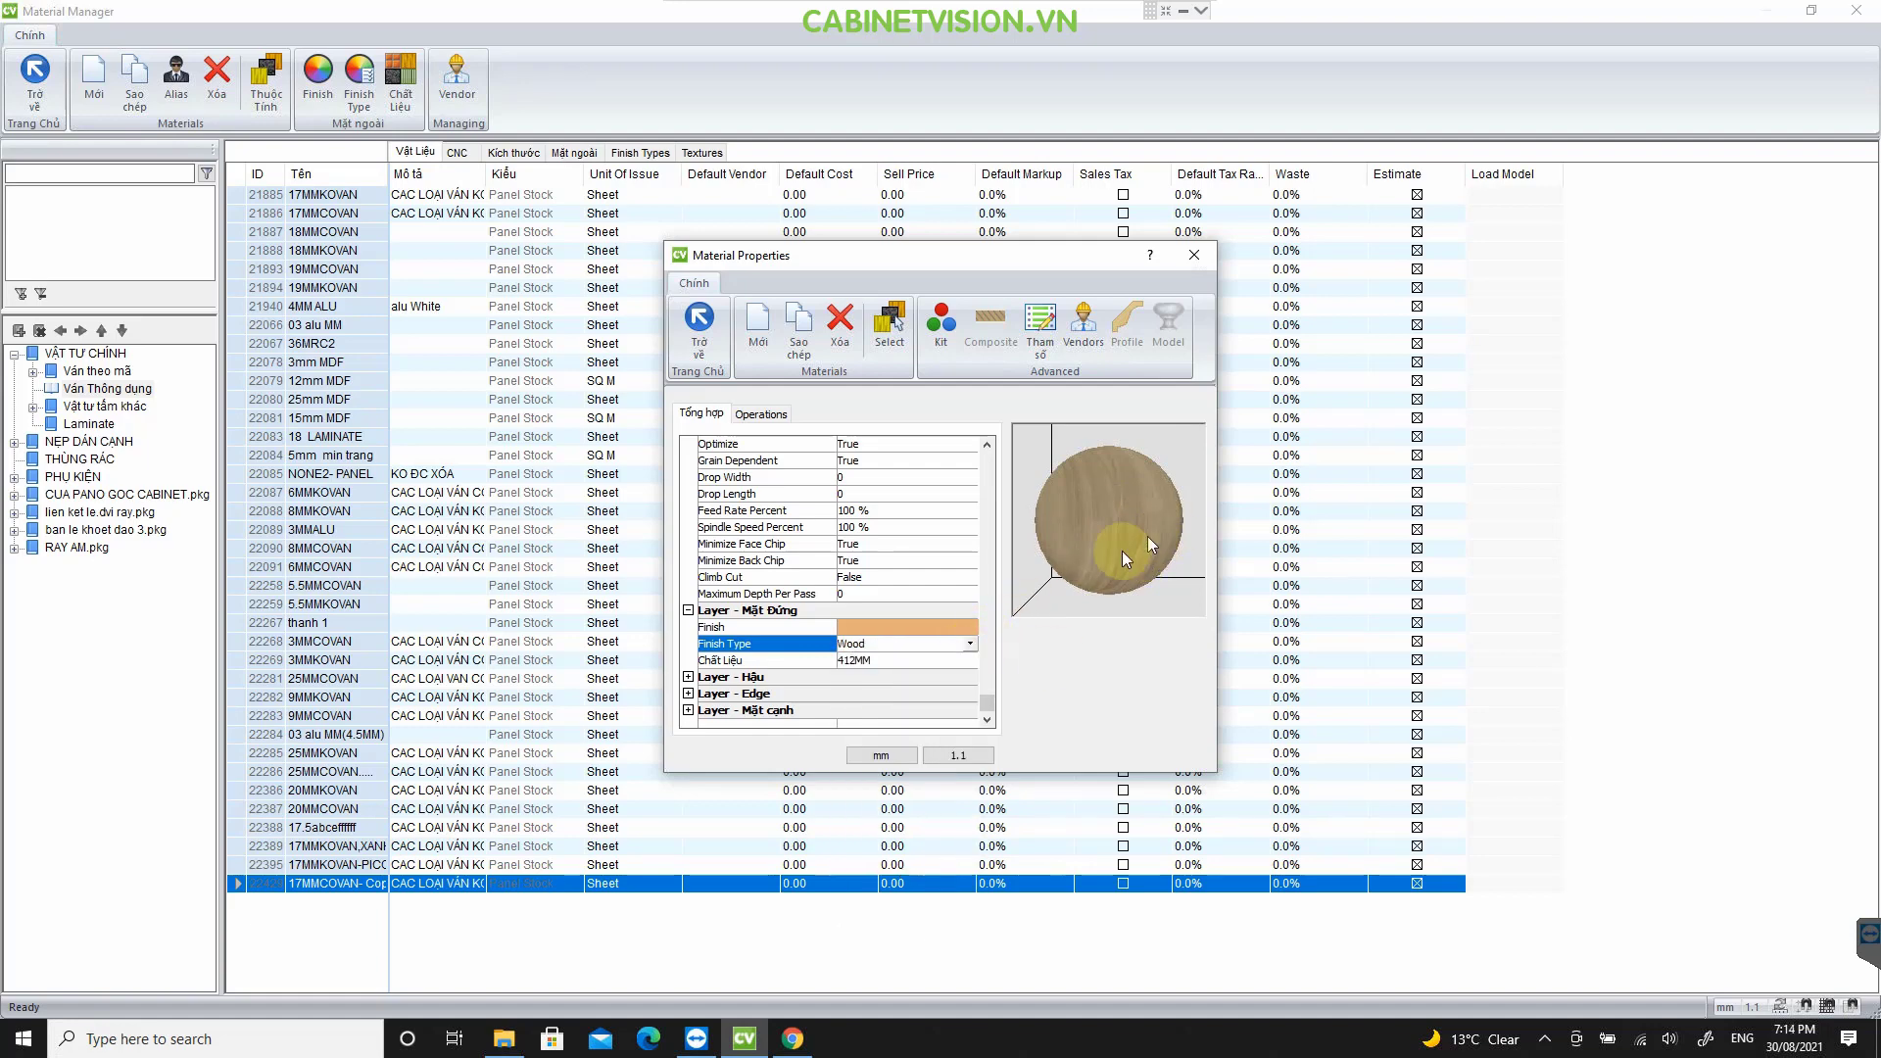
left_click(971, 644)
left_click(907, 897)
Apply texture !421 to the Mặt Đứng layer via a Texture Manager search for 421.
left_click(949, 659)
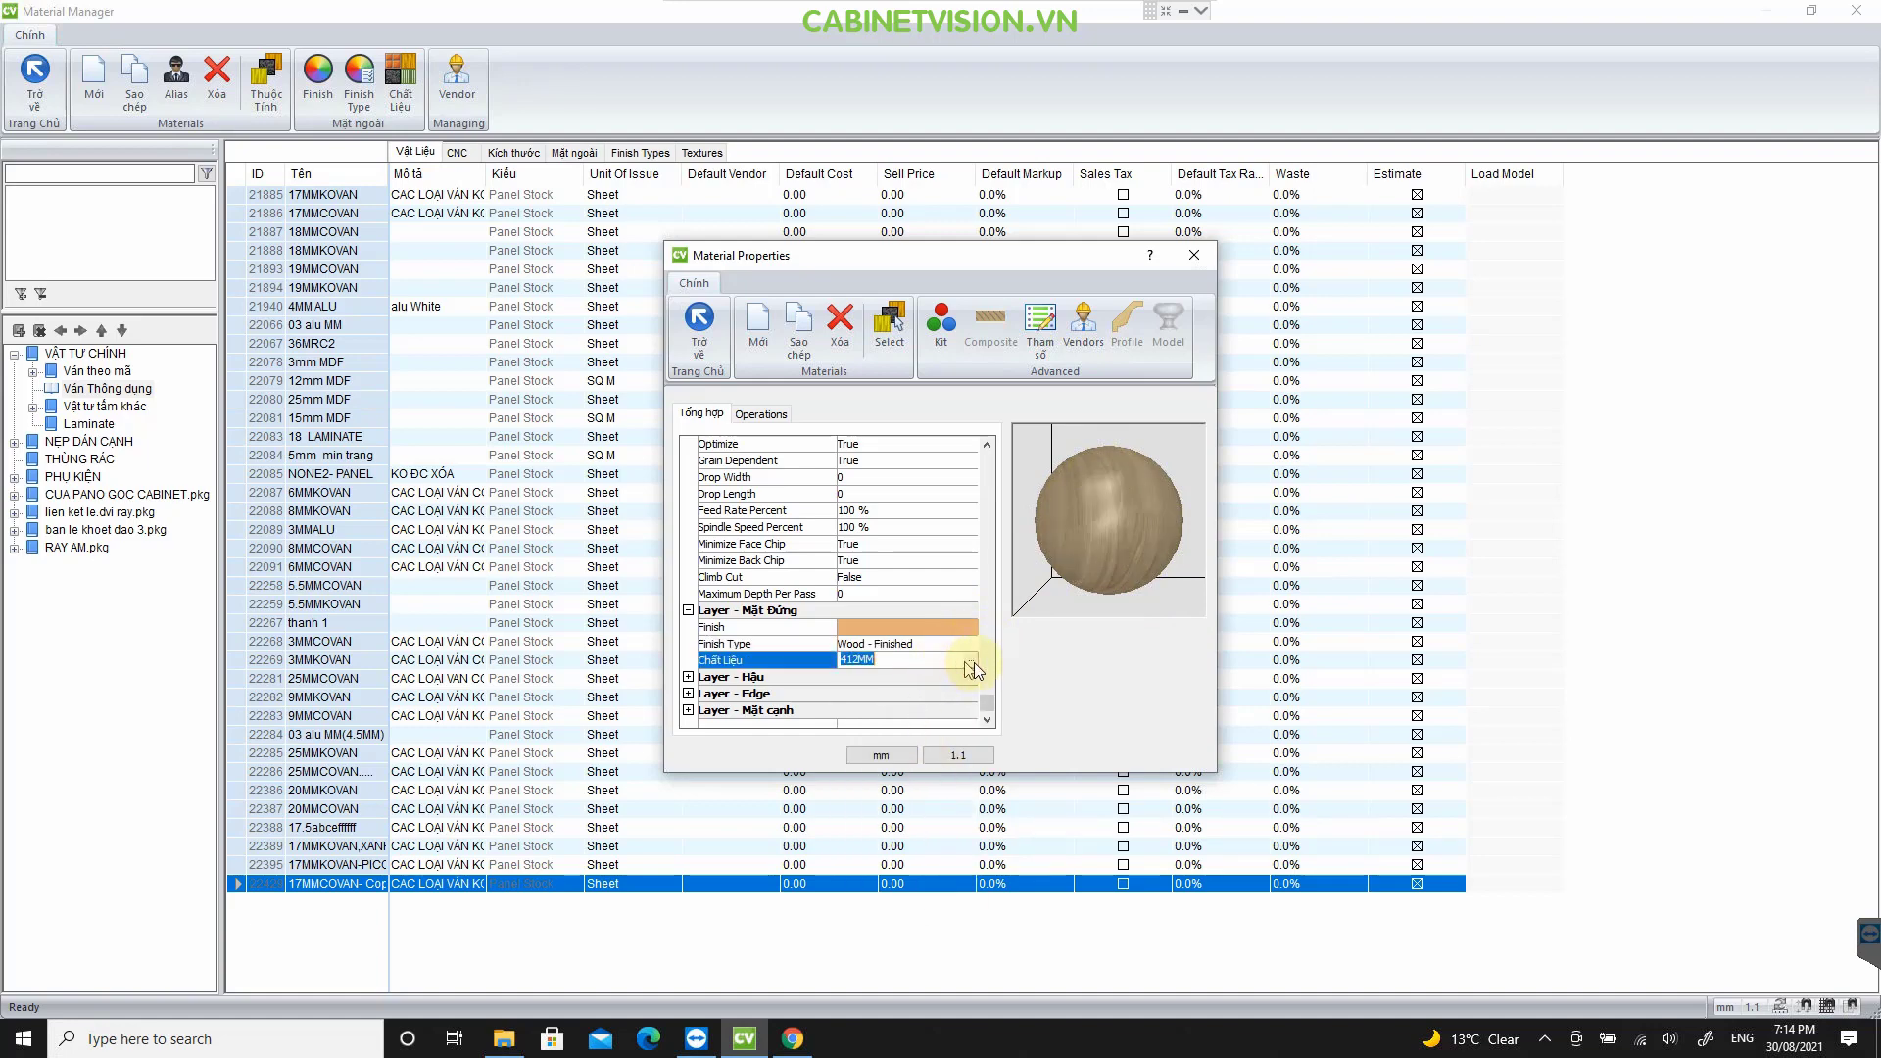
left_click(974, 663)
left_click_drag(961, 326, 1067, 385)
left_click_drag(916, 384, 1291, 378)
left_click(1254, 429)
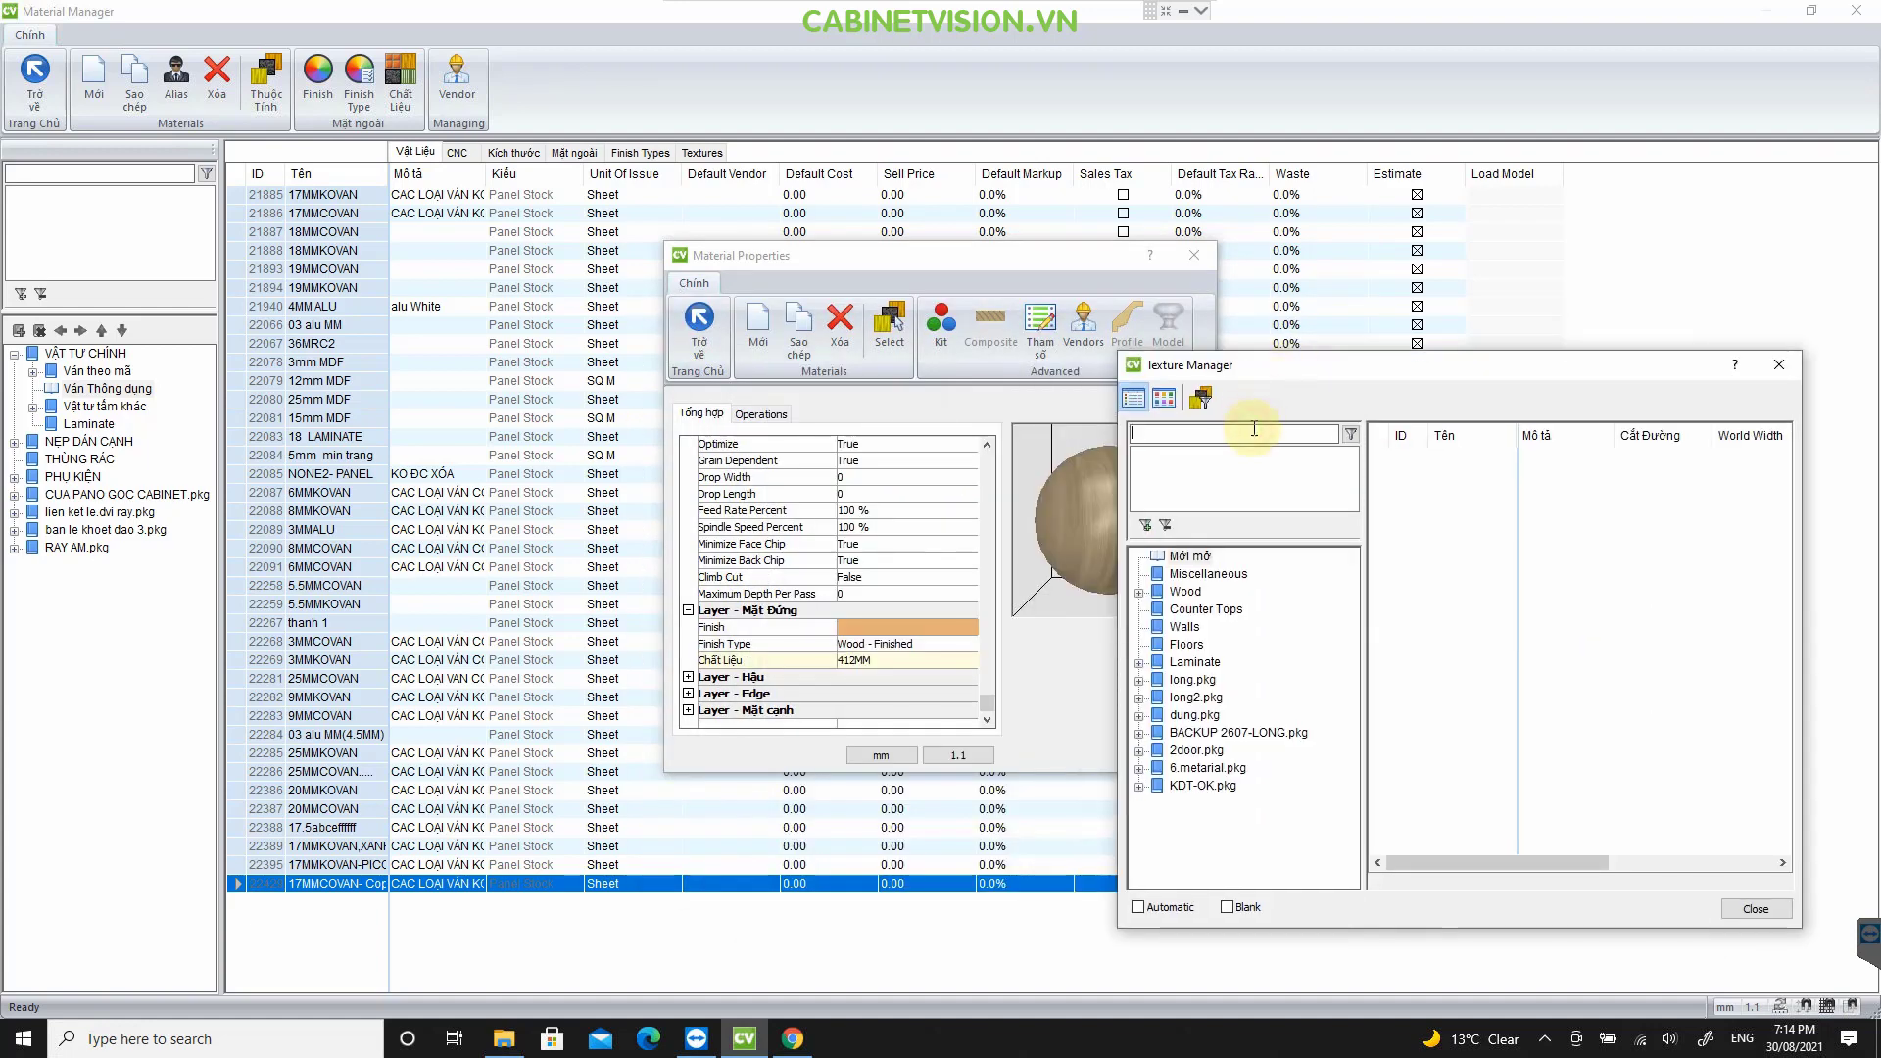
type("421")
left_click(1337, 497)
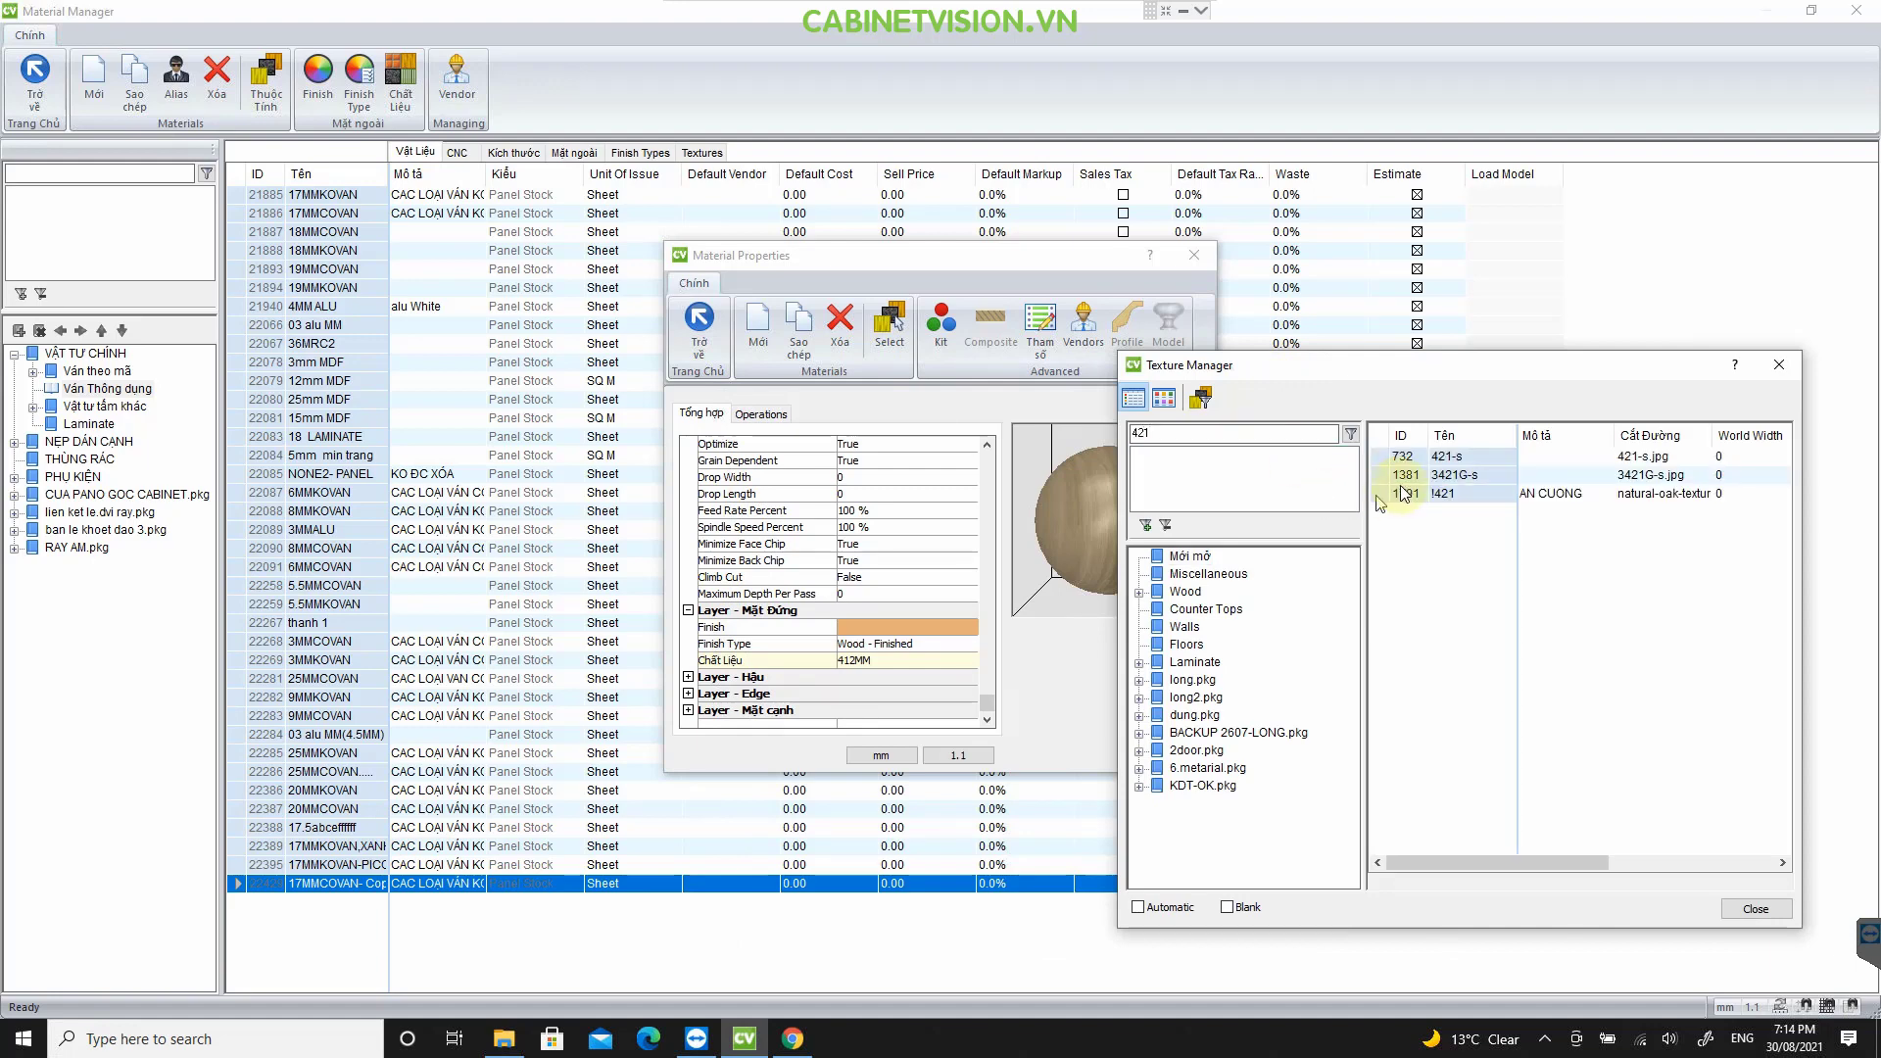
double_click(1401, 494)
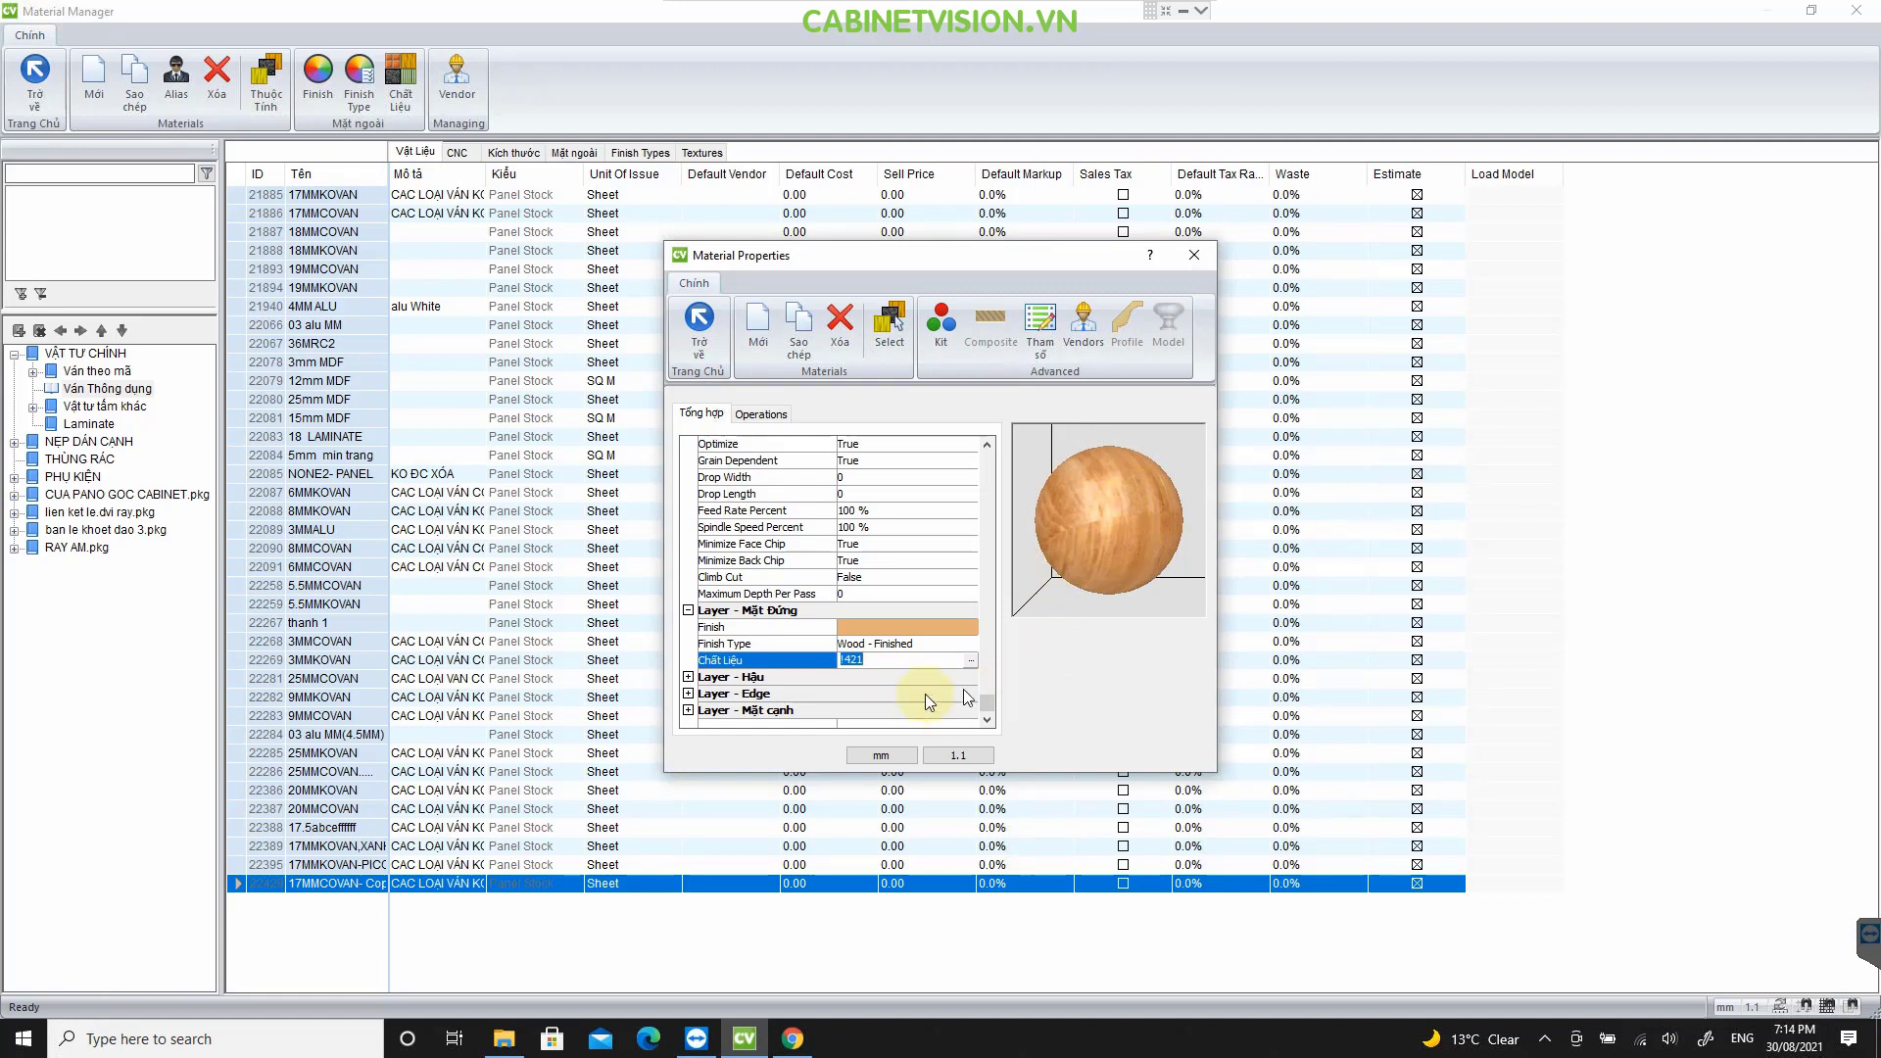
left_click(688, 677)
left_click(872, 662)
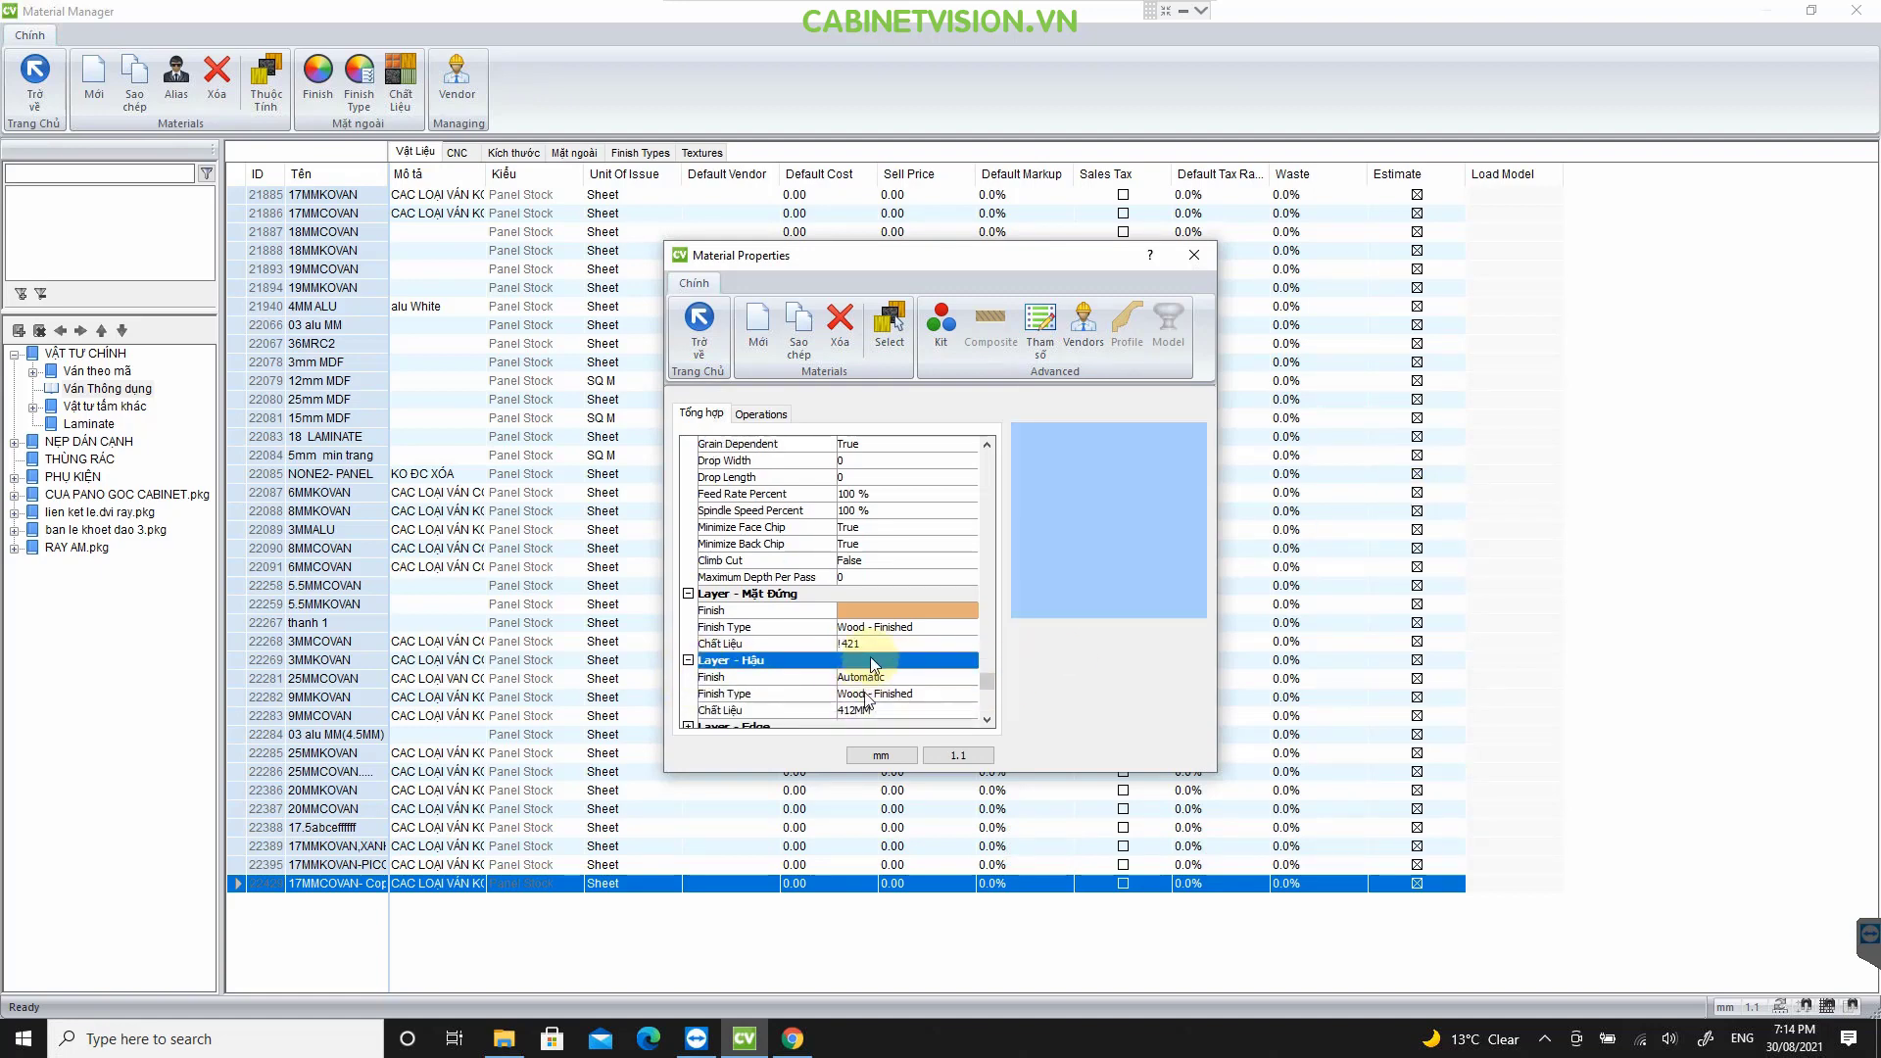
Apply texture !421 to the Hậu layer by searching 421 in the Texture Manager.
left_click(863, 644)
scroll(872, 647, "down", 1)
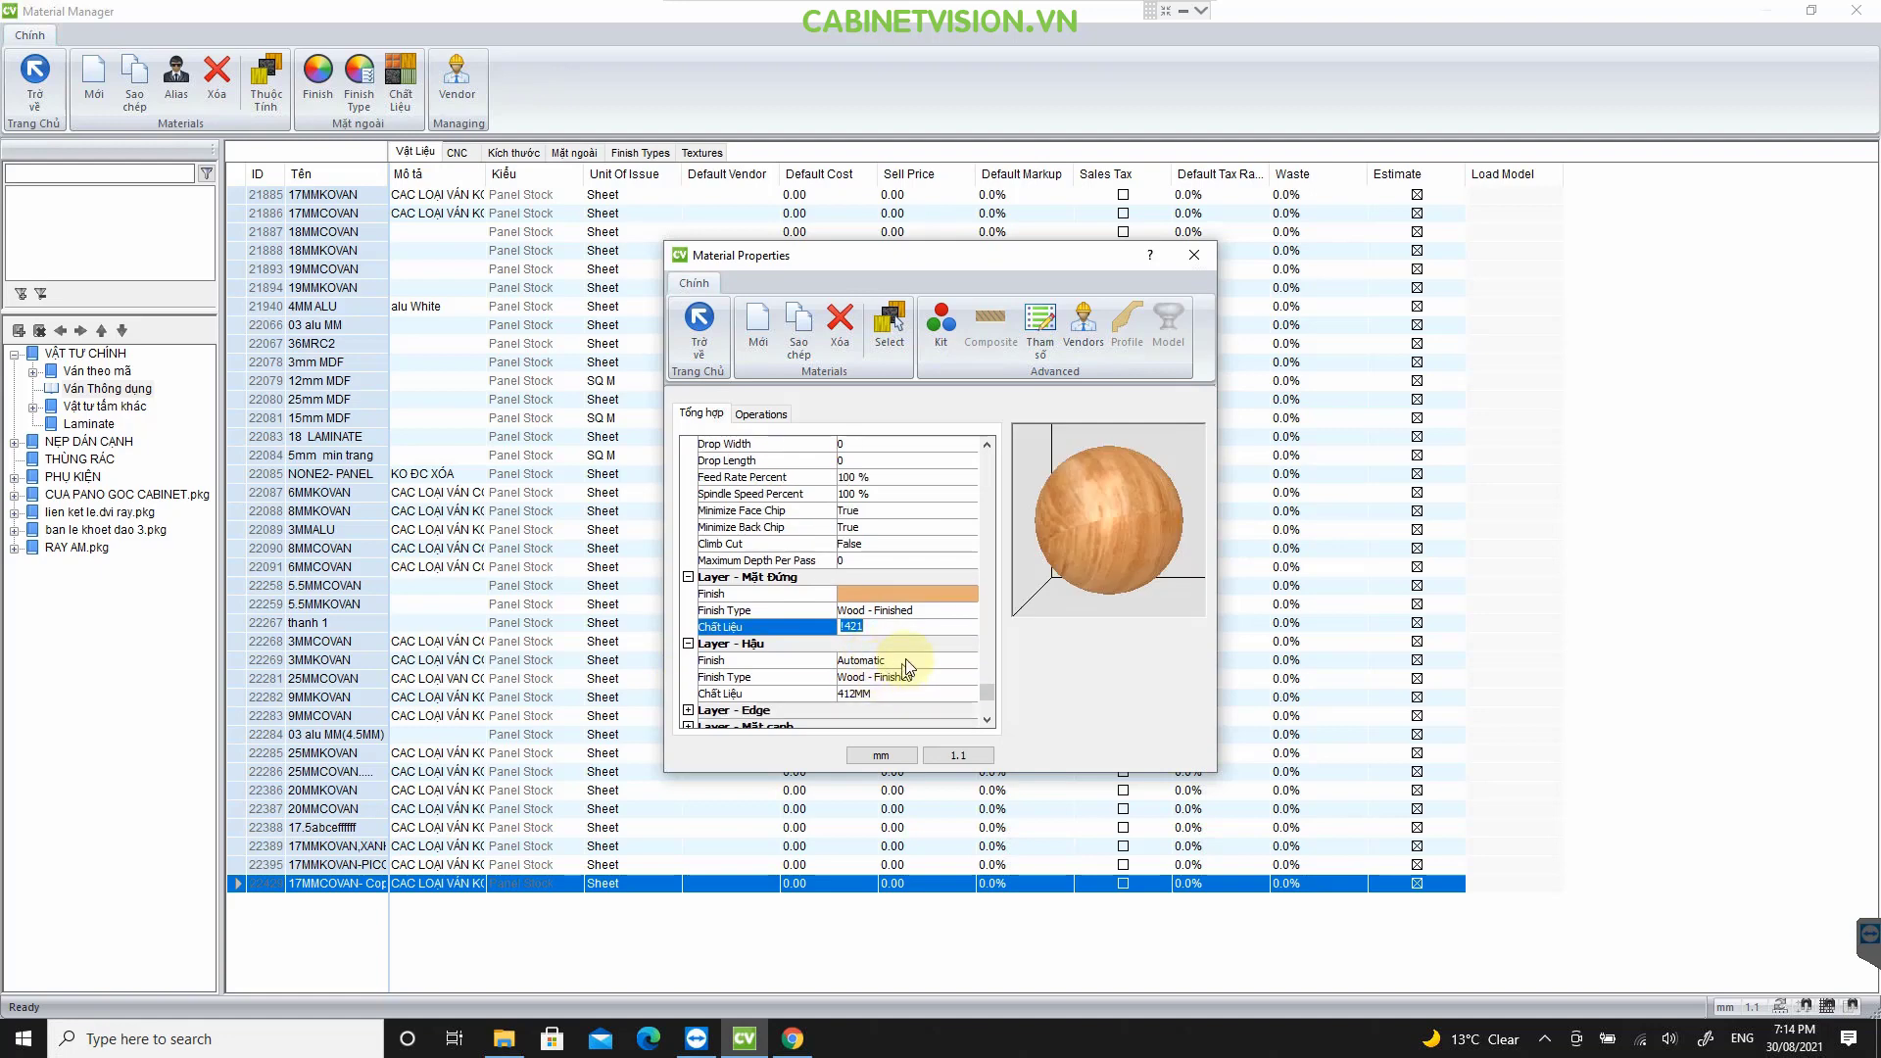
left_click(905, 659)
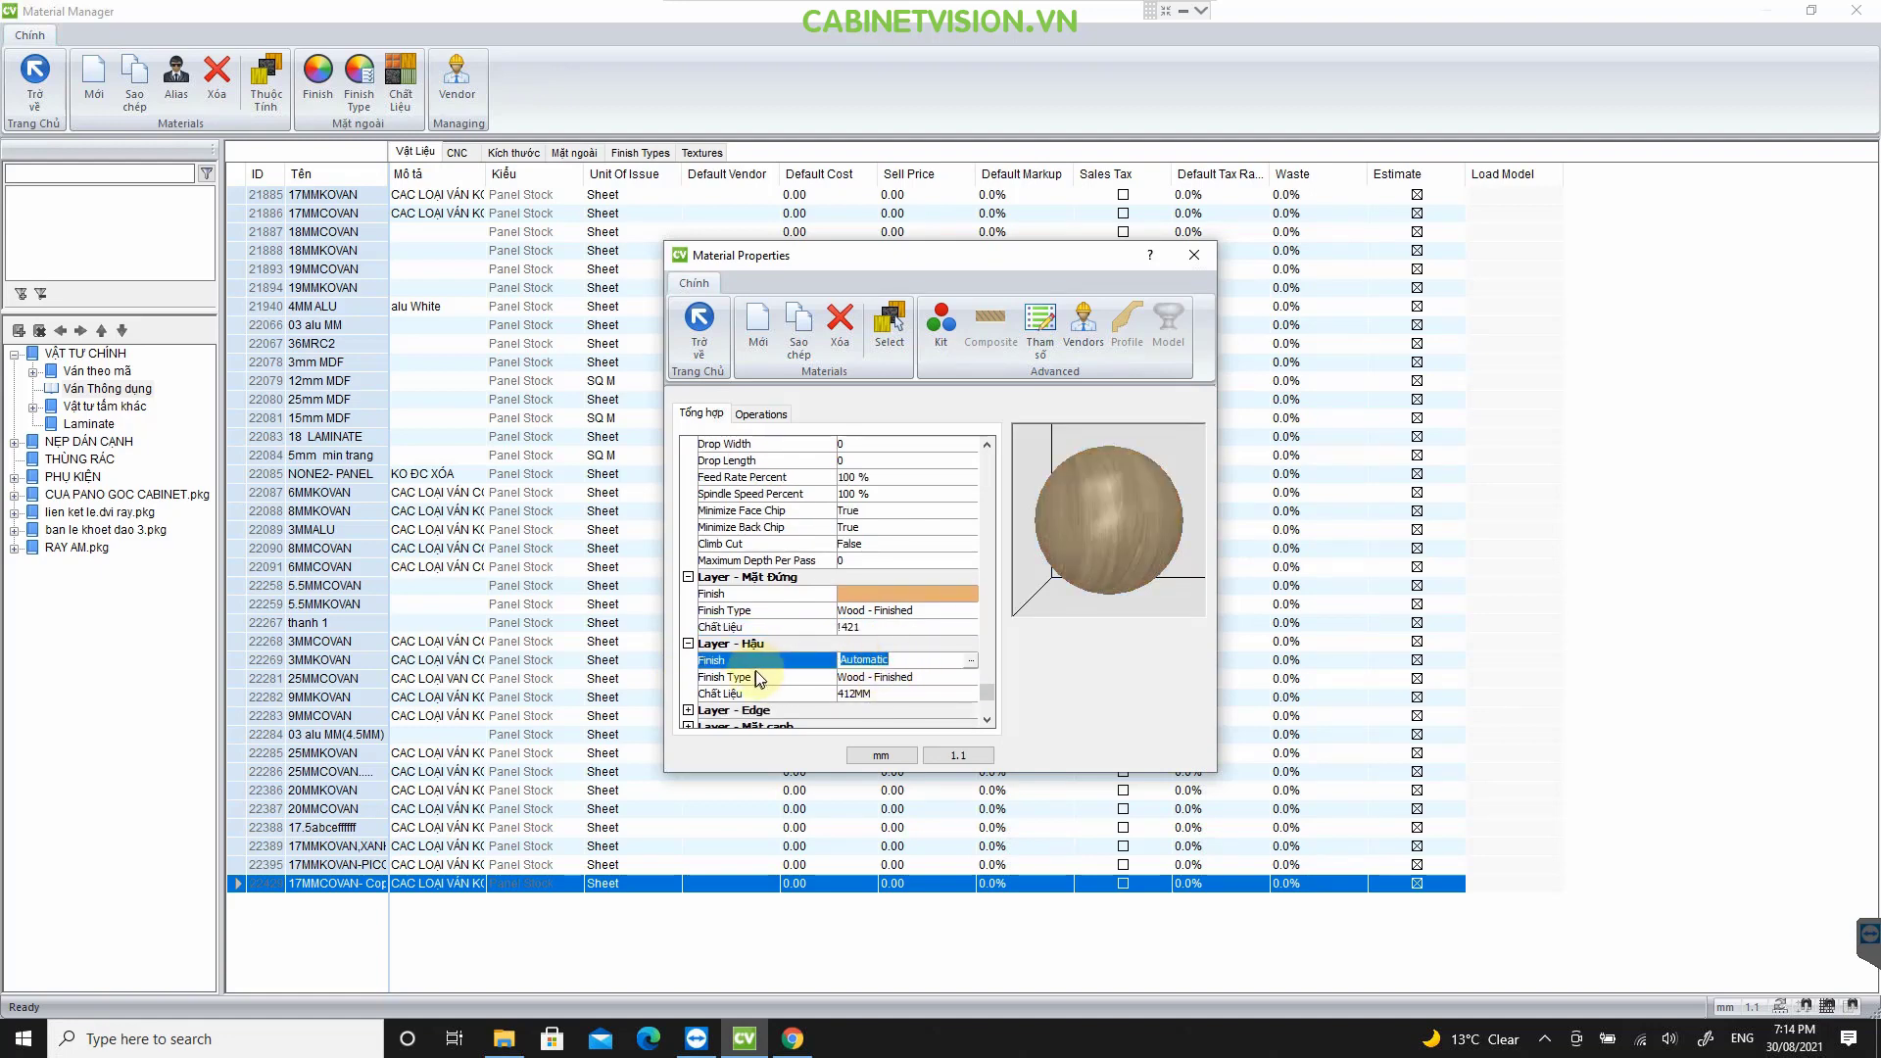
scroll(763, 678, "down", 1)
left_click(917, 677)
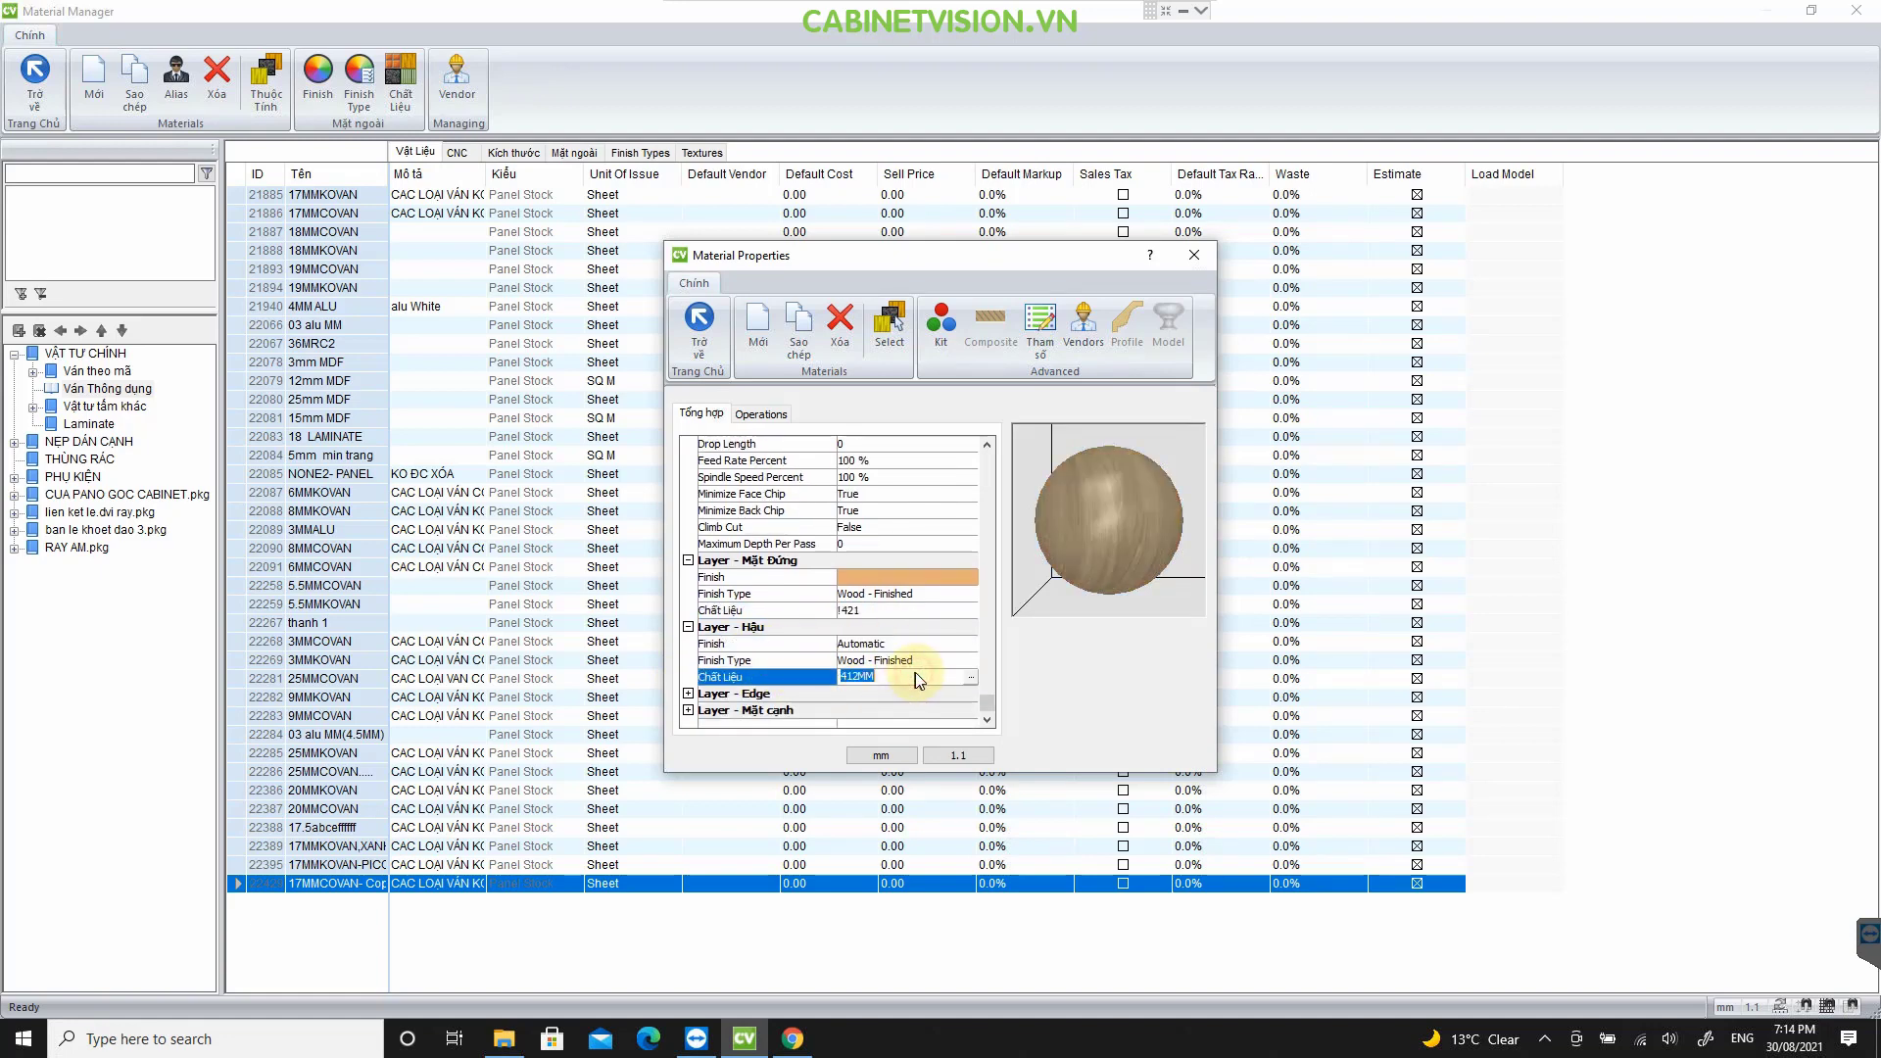
left_click(970, 678)
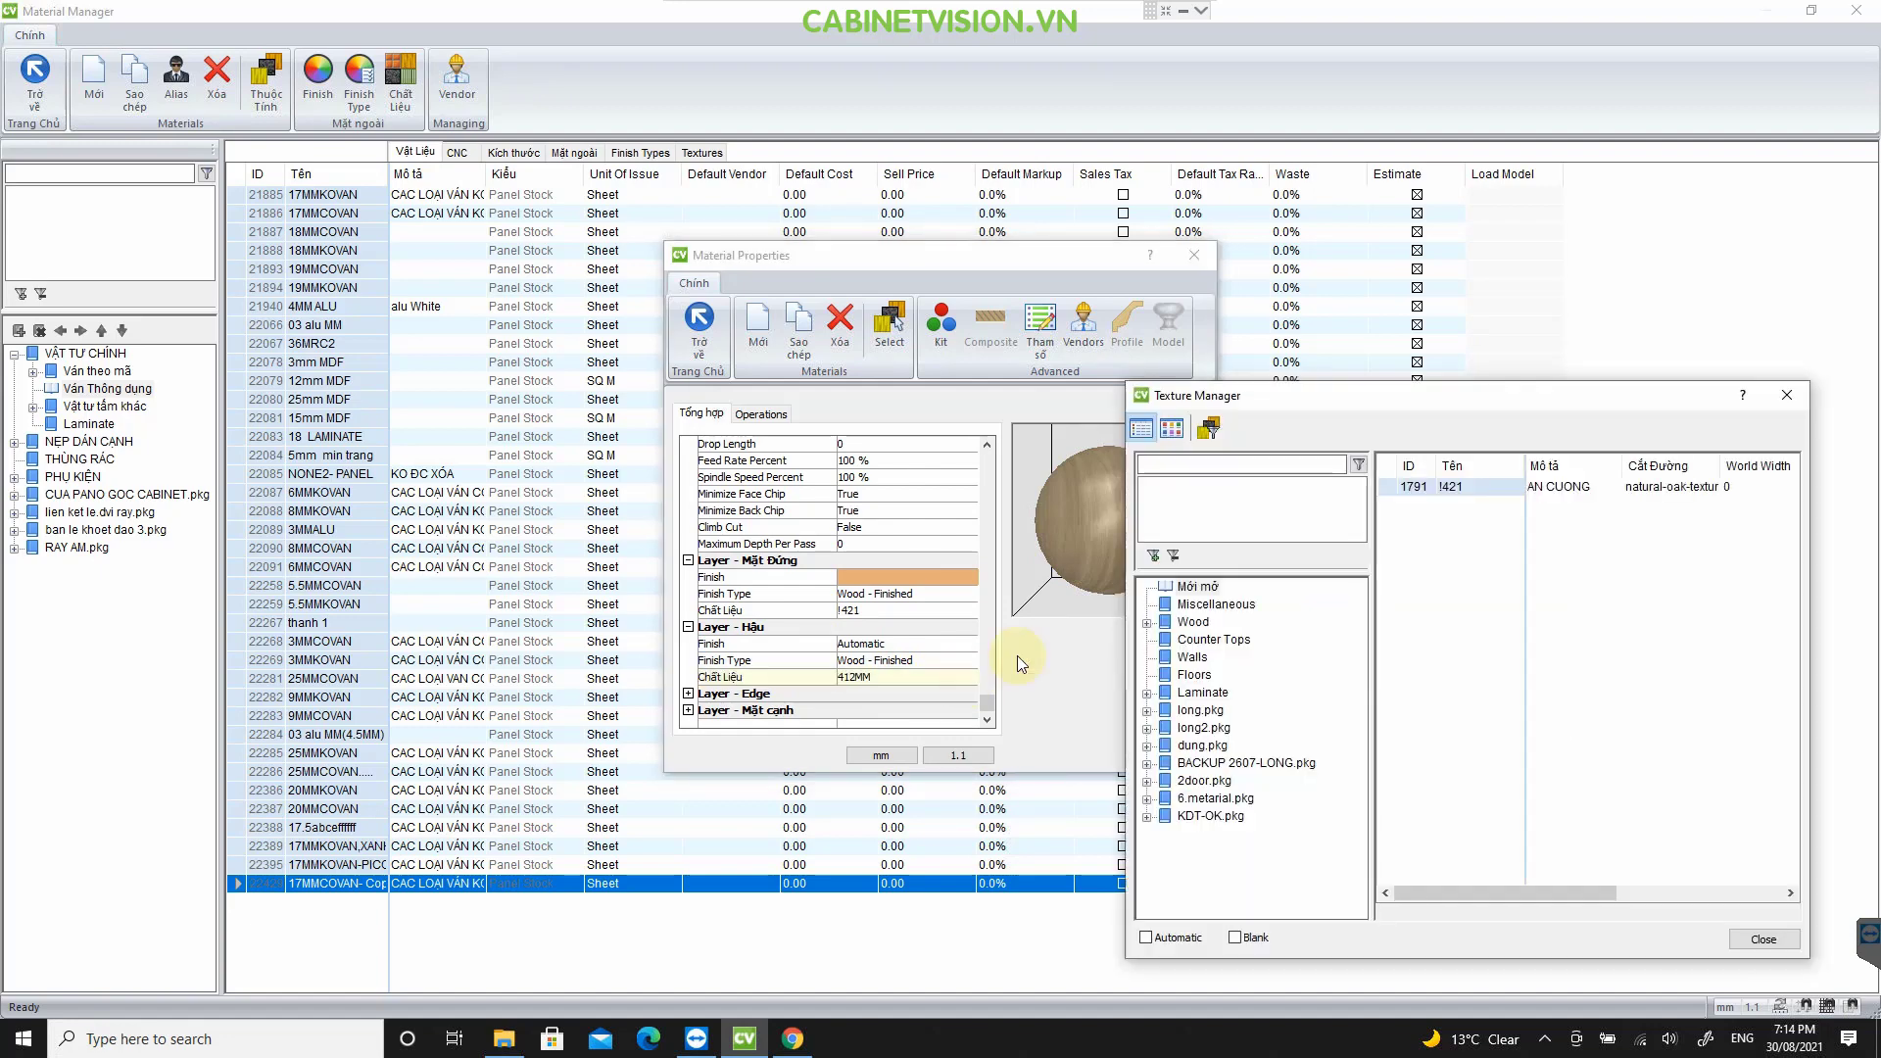
left_click(1200, 463)
type("421")
left_click(1423, 525)
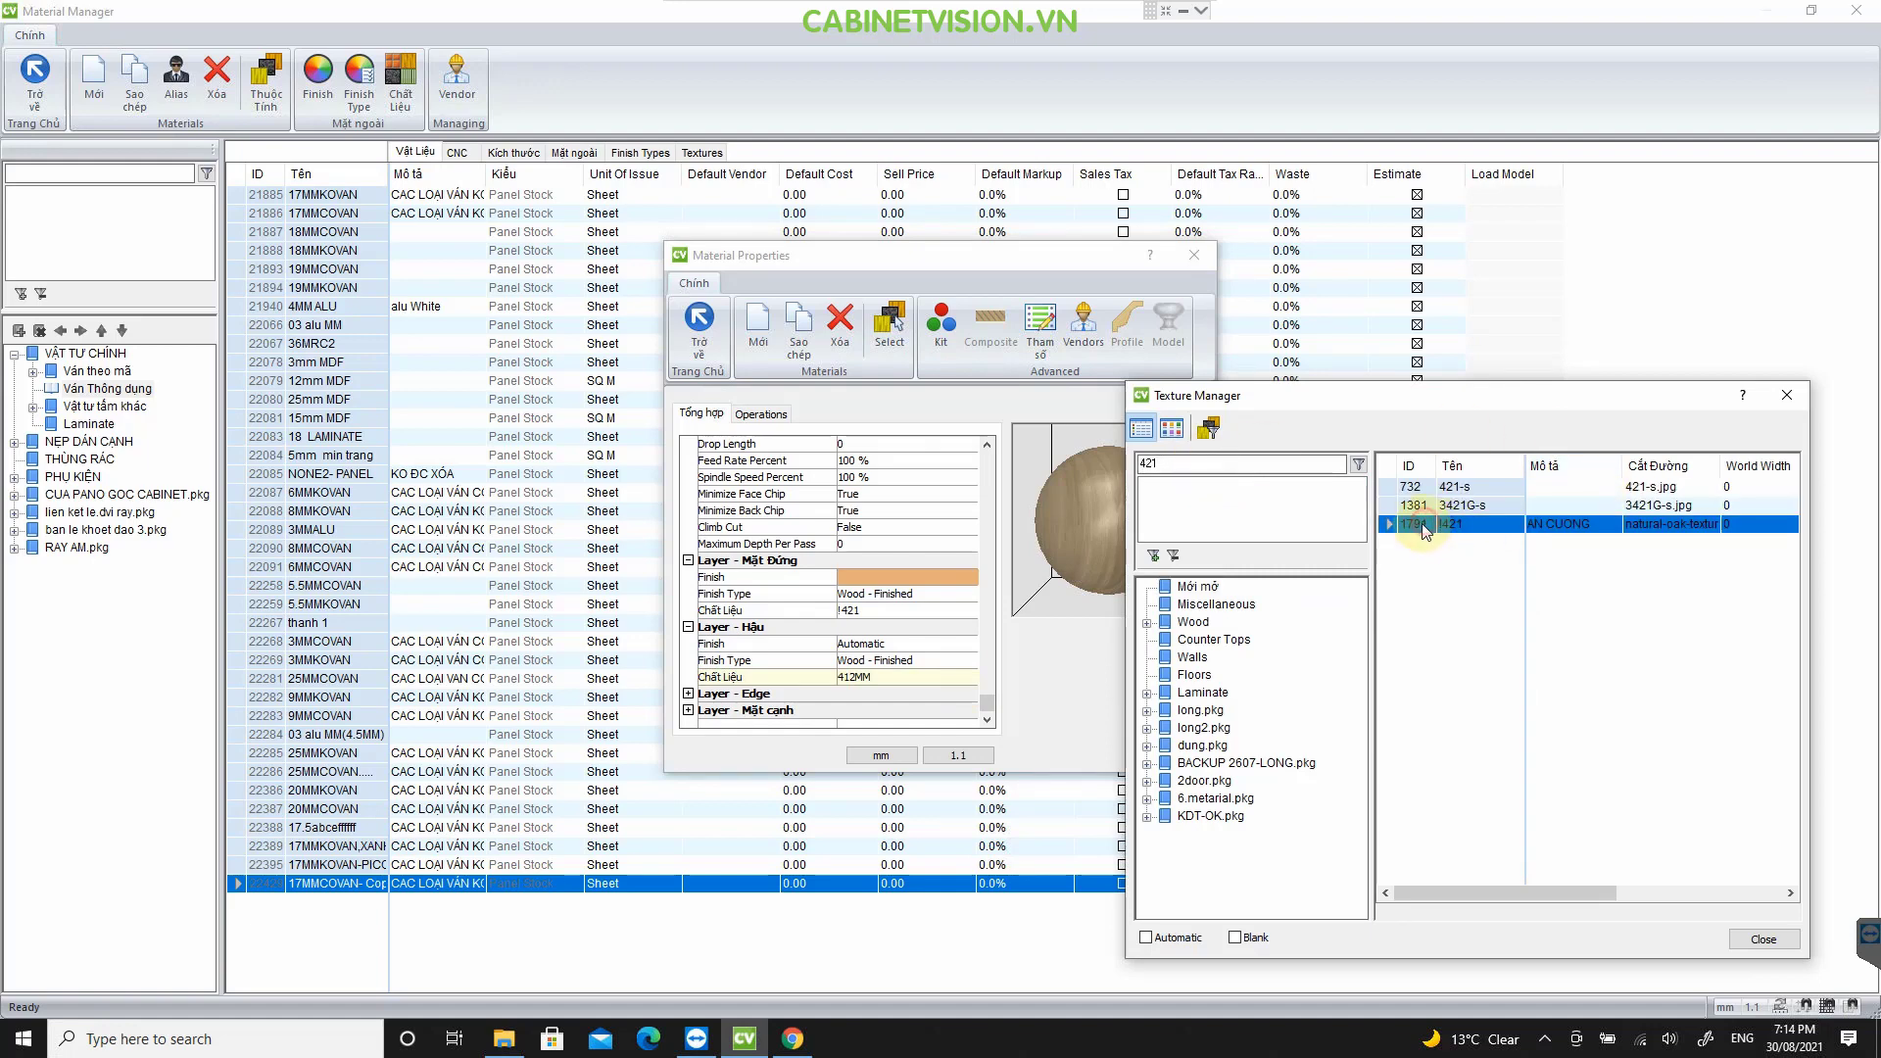
double_click(1422, 526)
Pick a light-orange finish colour for the Hậu layer.
left_click(894, 659)
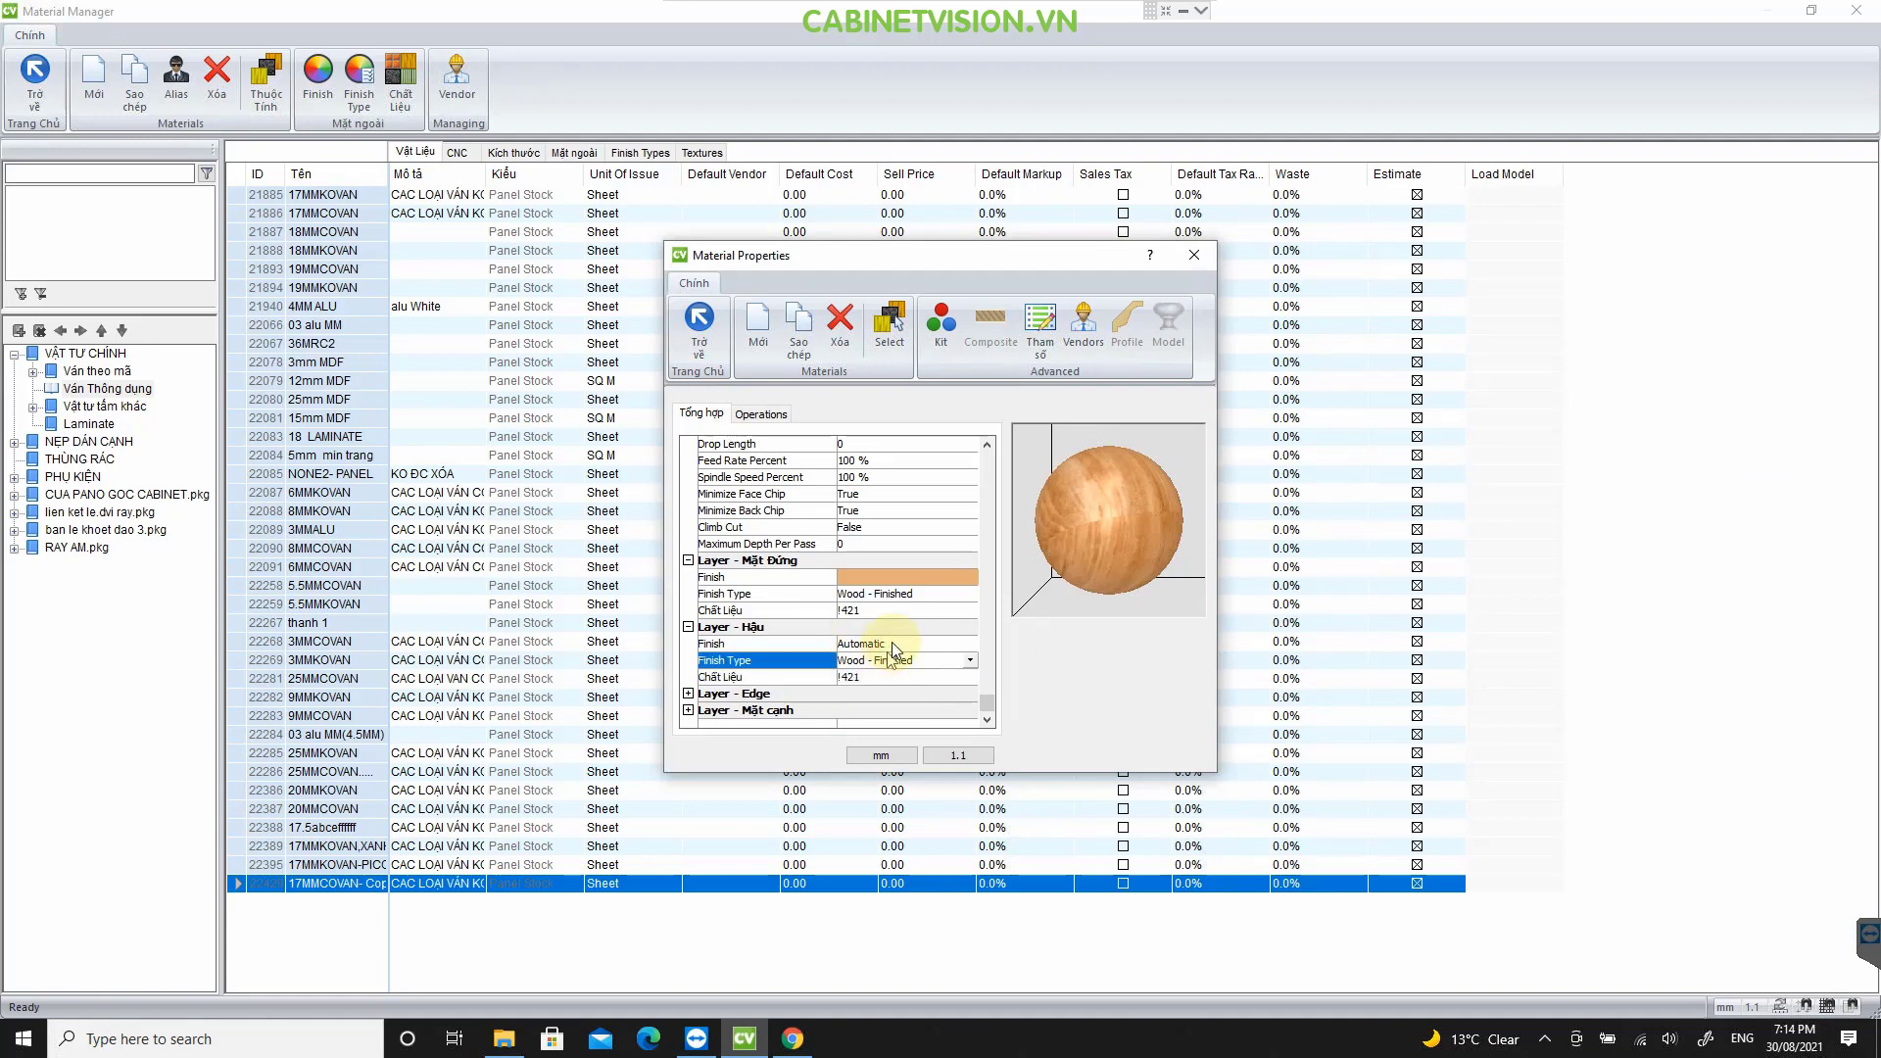
left_click(882, 644)
left_click(970, 644)
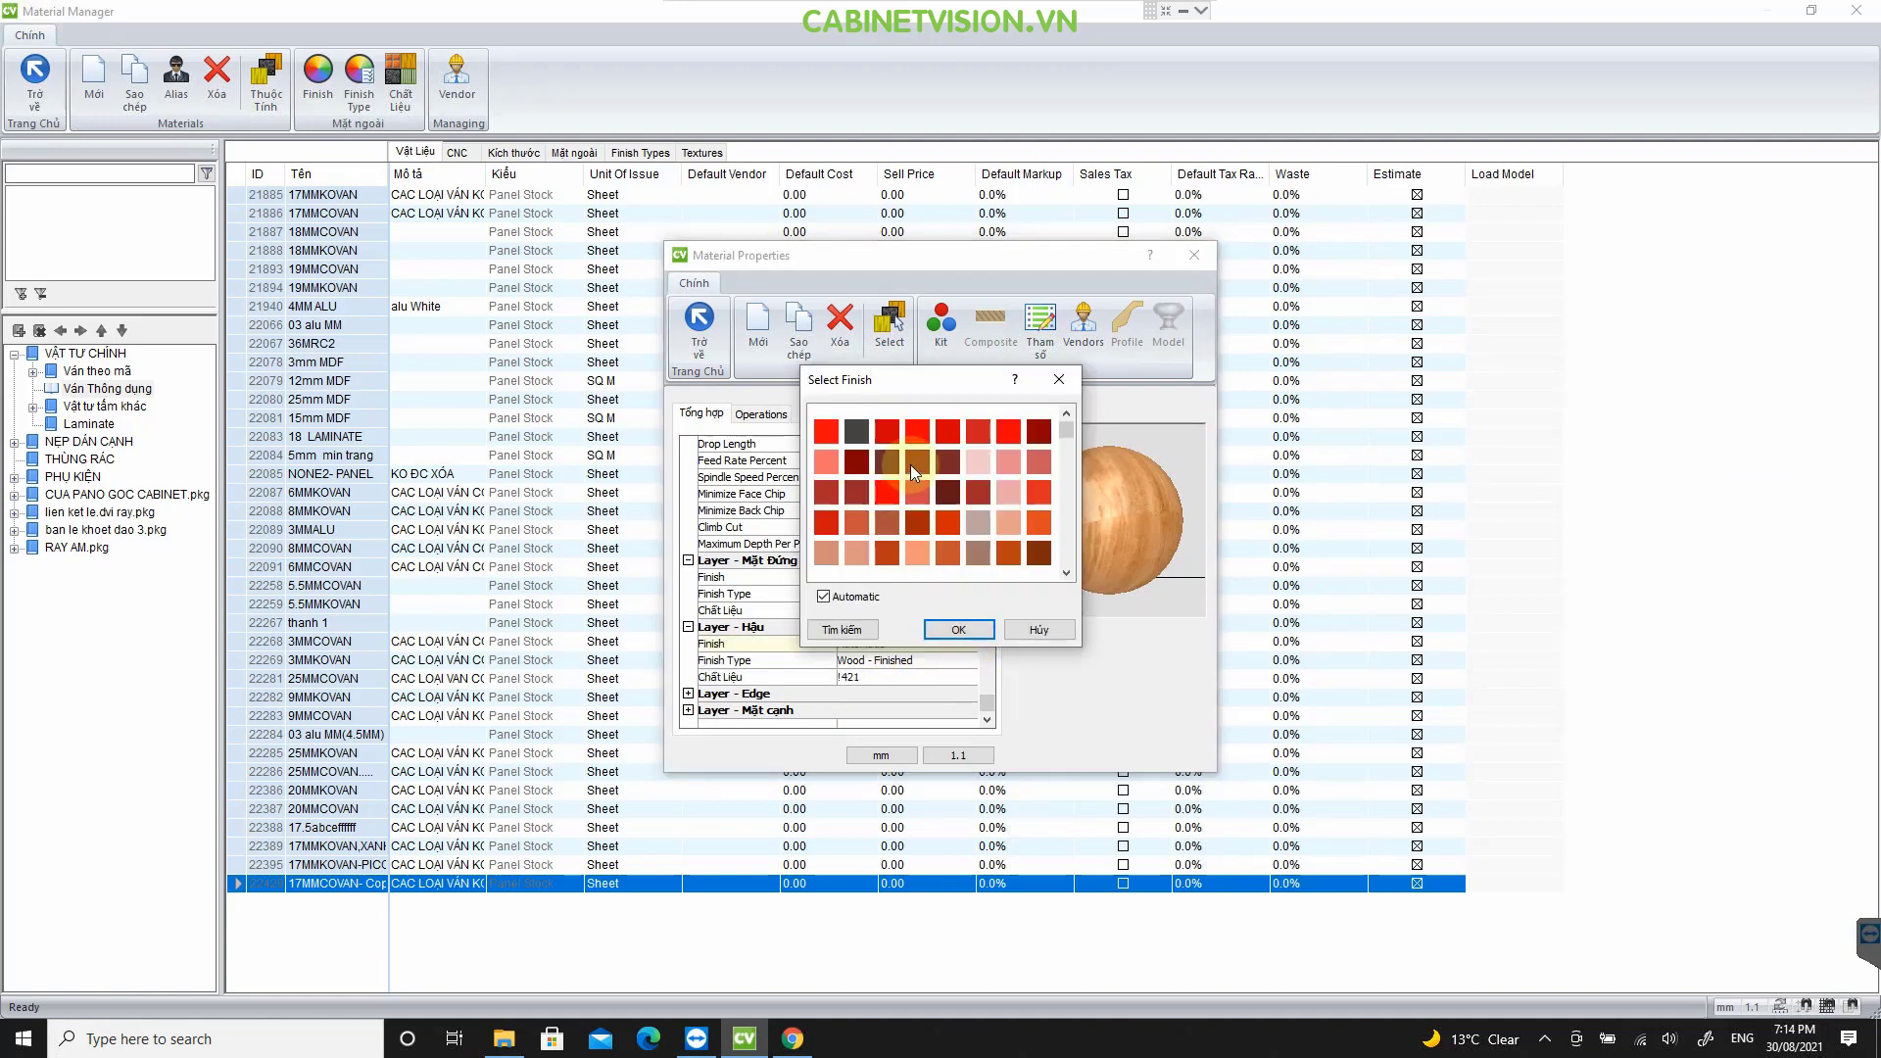
left_click_drag(1066, 431, 1074, 463)
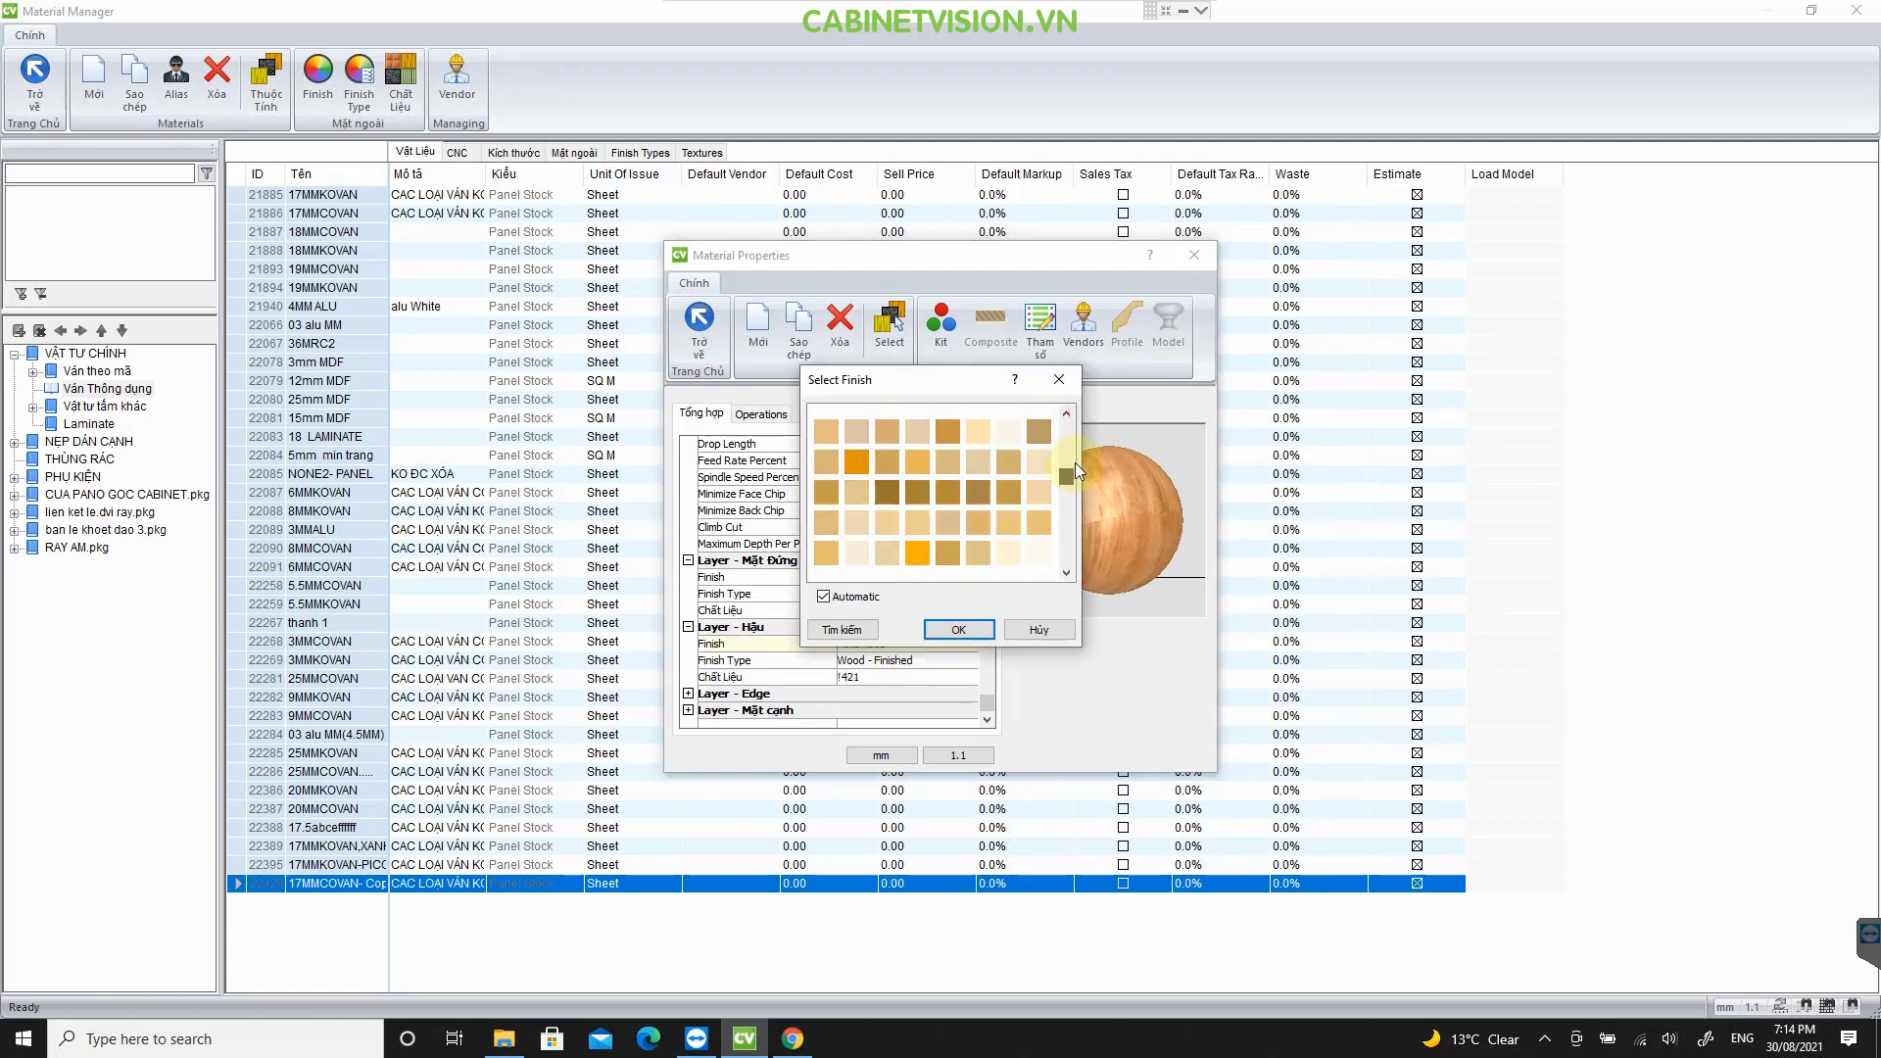
left_click(892, 520)
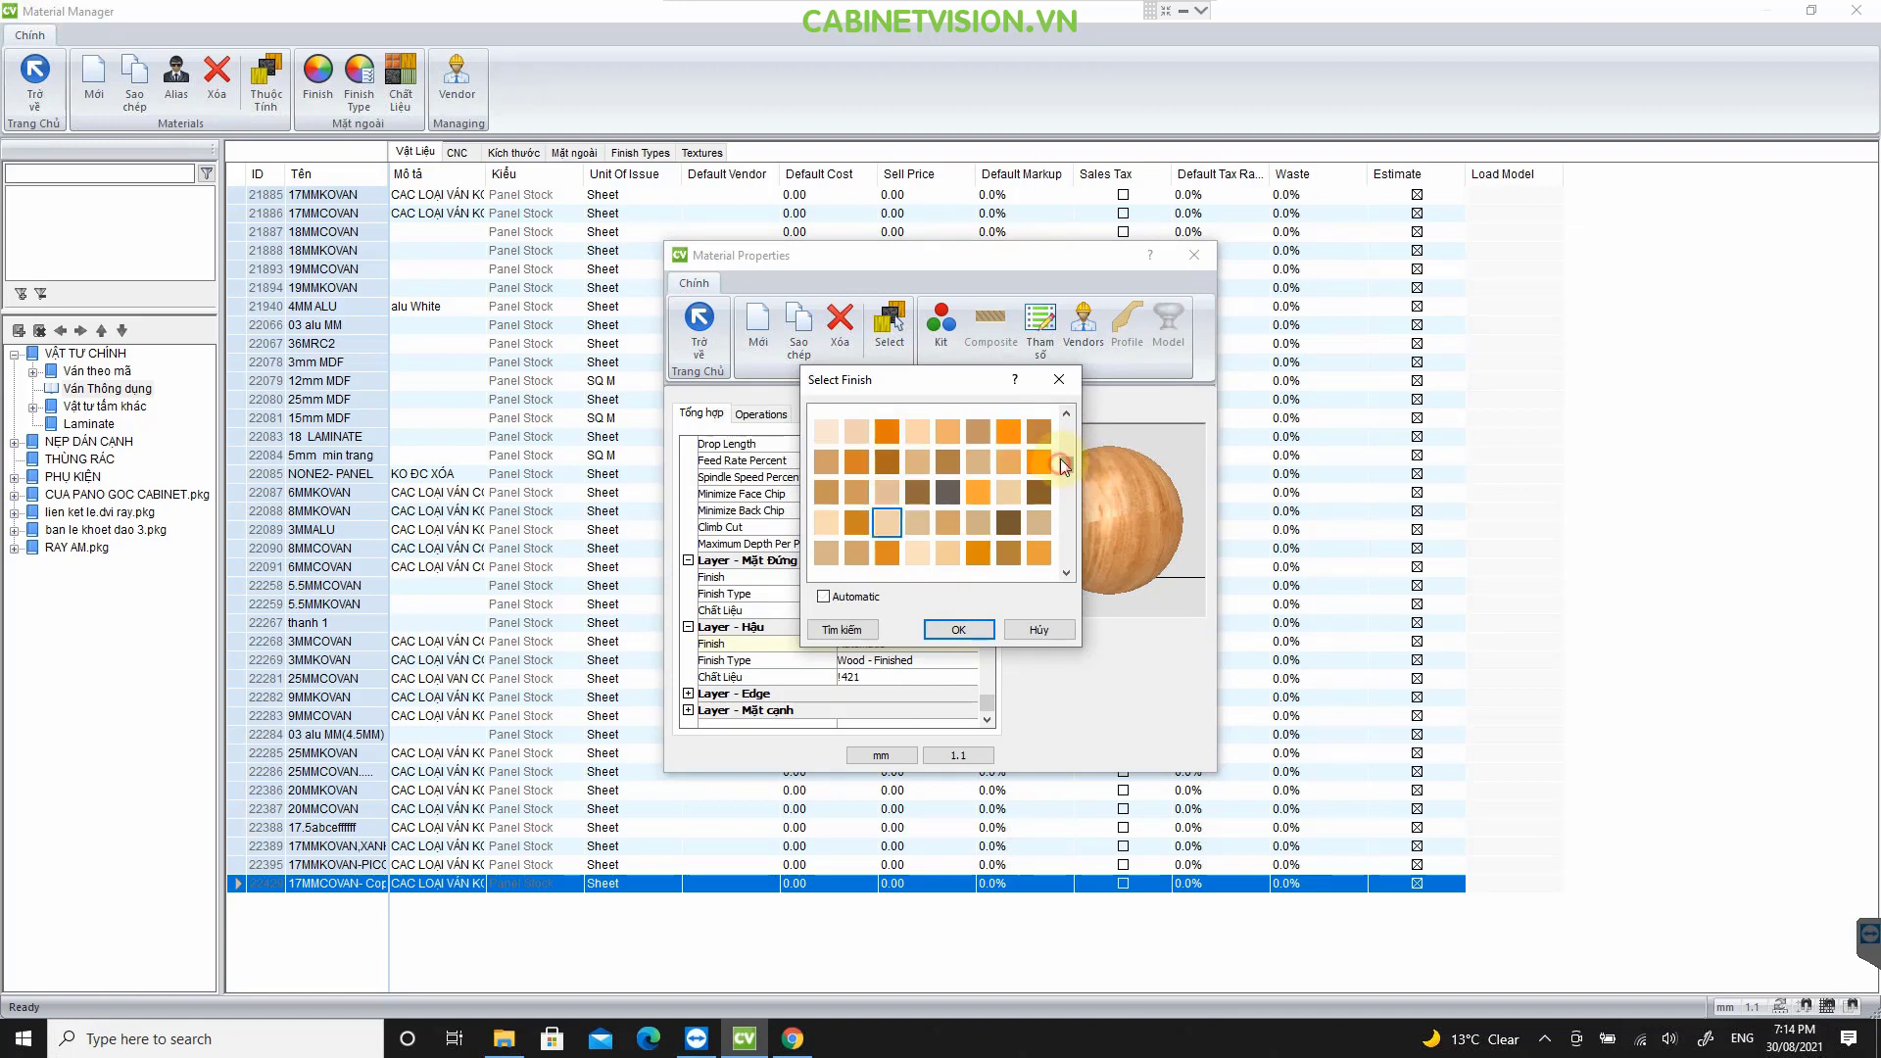
left_click_drag(1061, 458, 1060, 457)
left_click(920, 561)
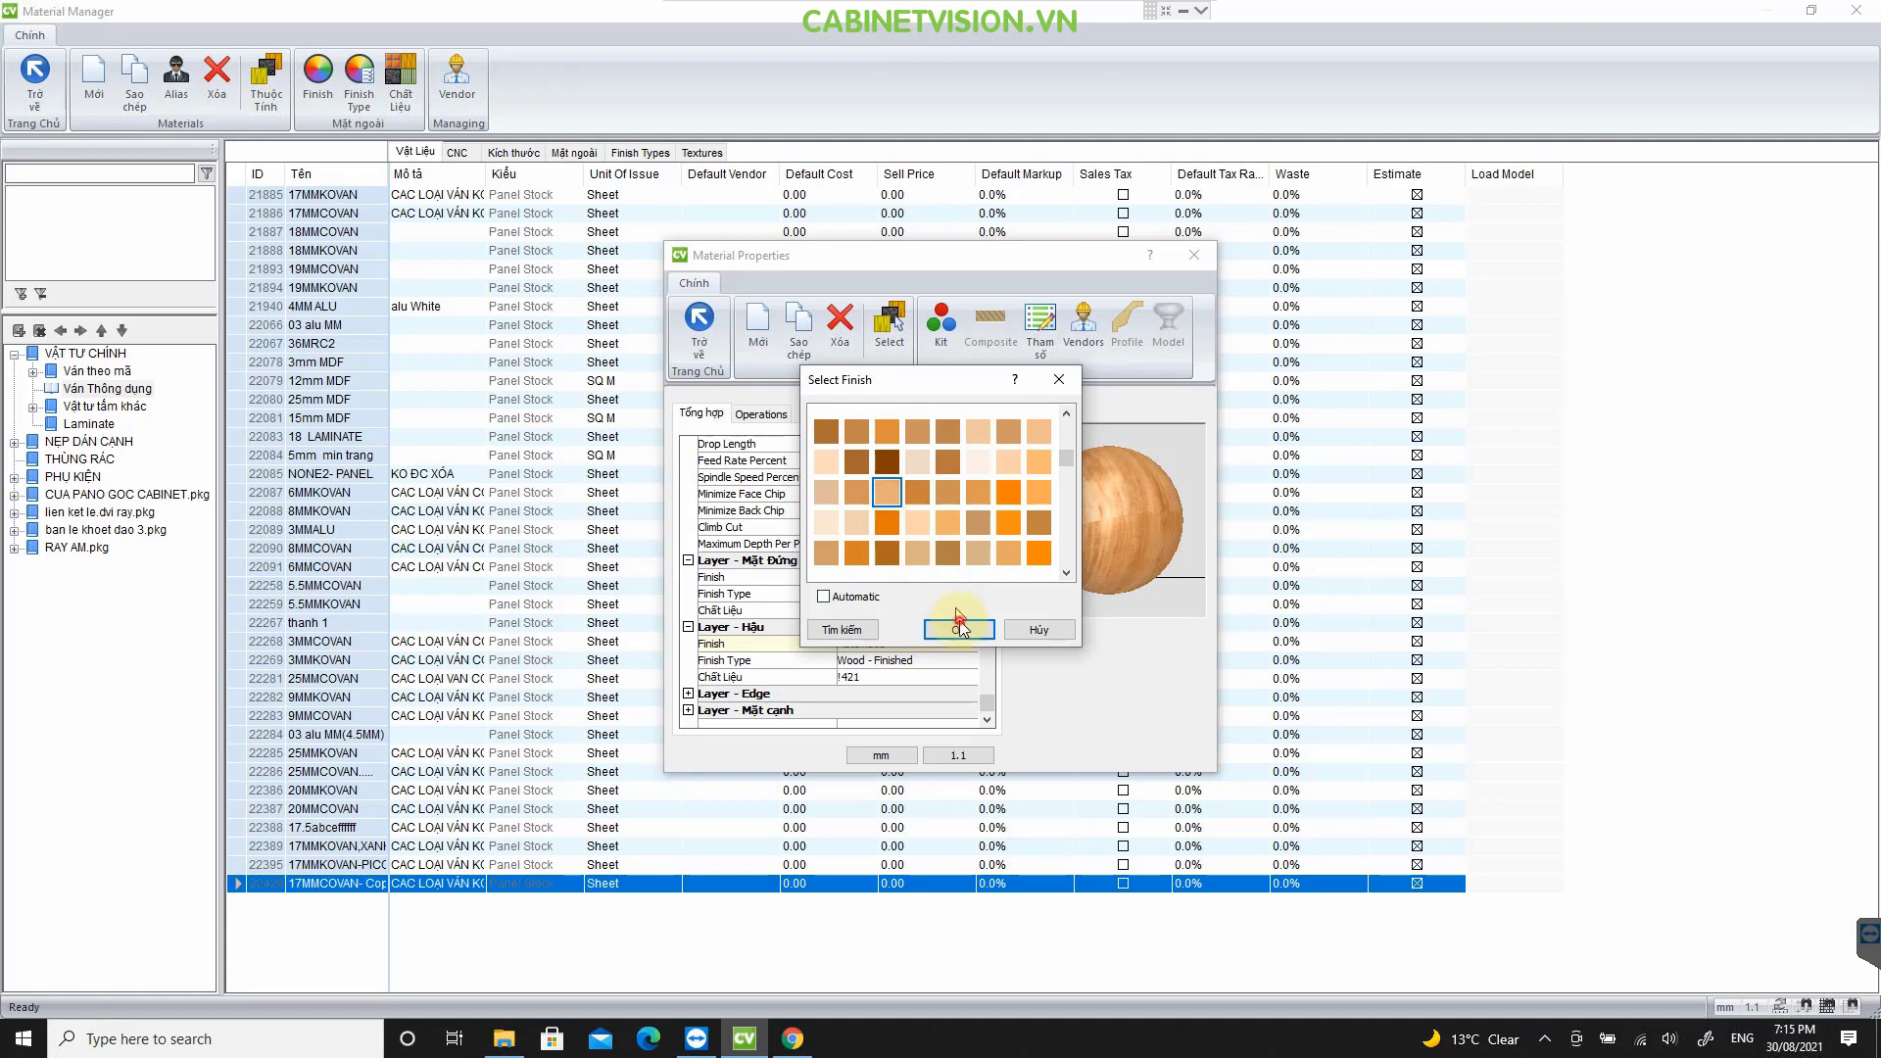
left_click(959, 627)
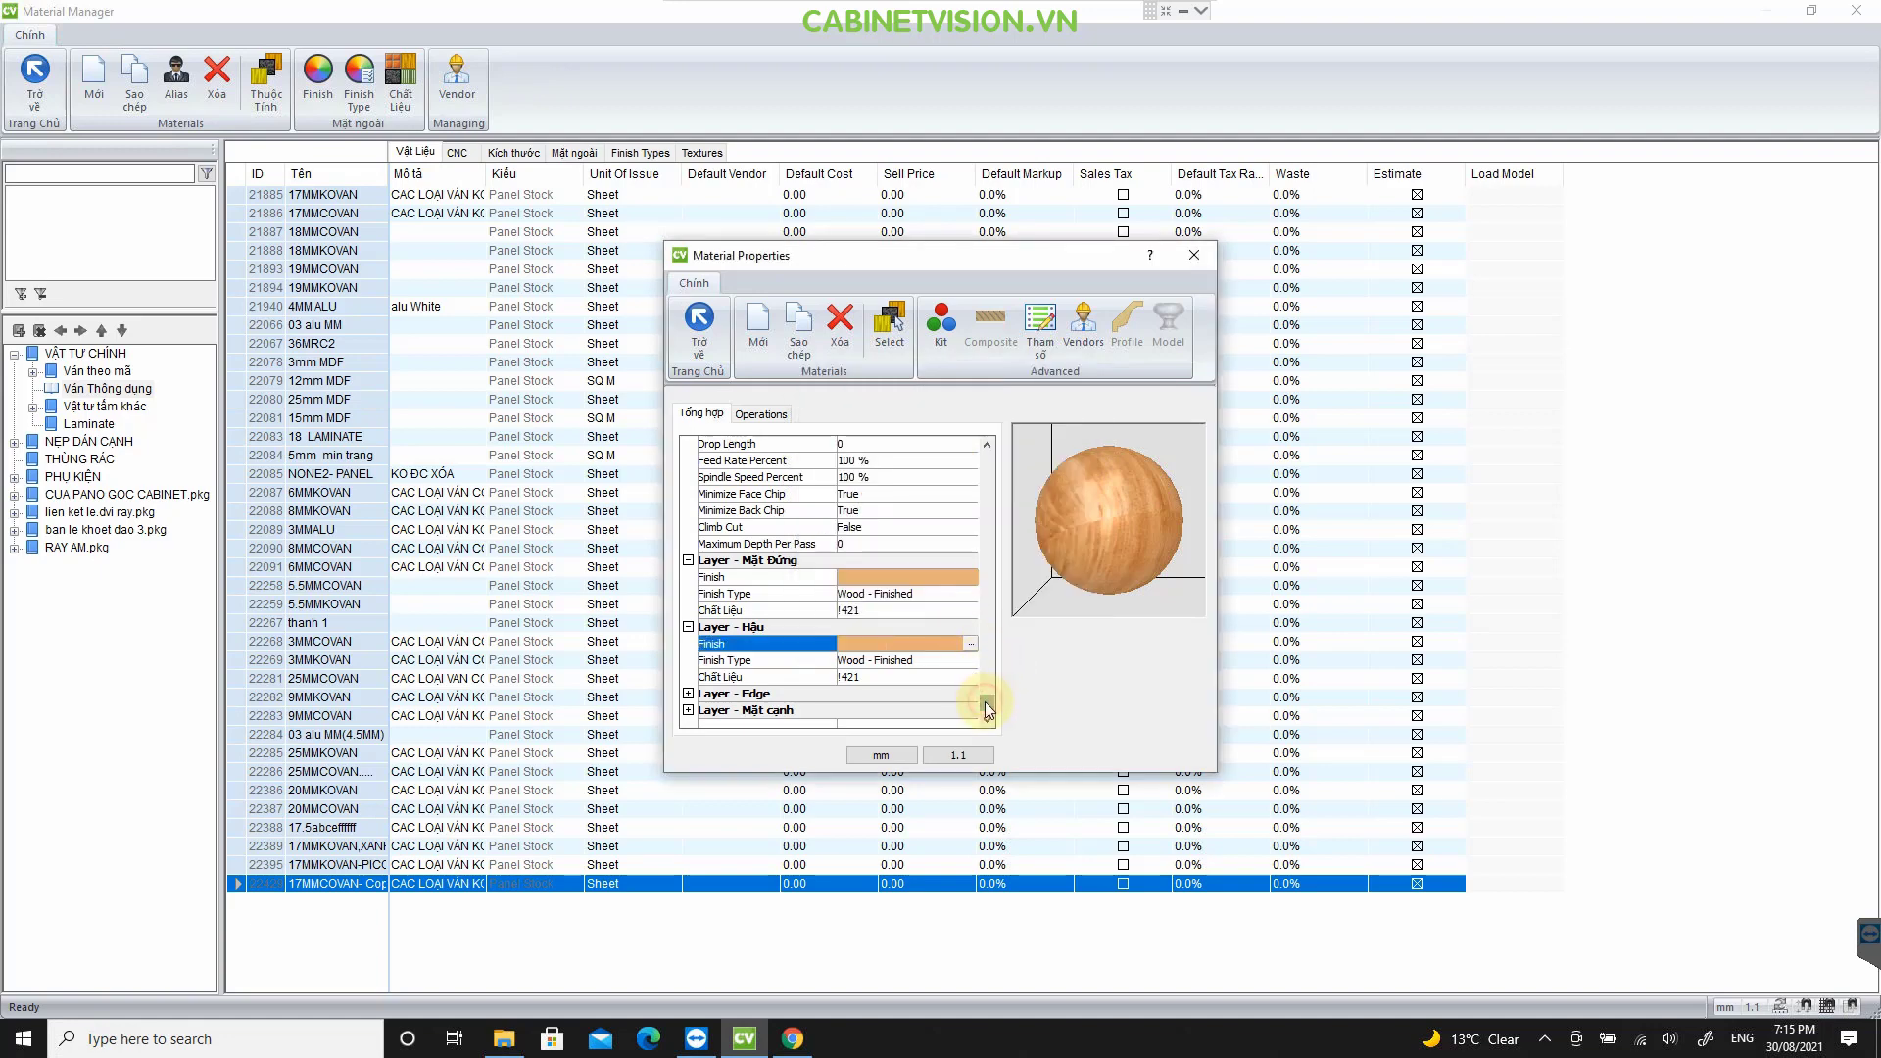
Reconfirm the orange finish on the Hậu layer and check its !421 texture.
left_click(689, 694)
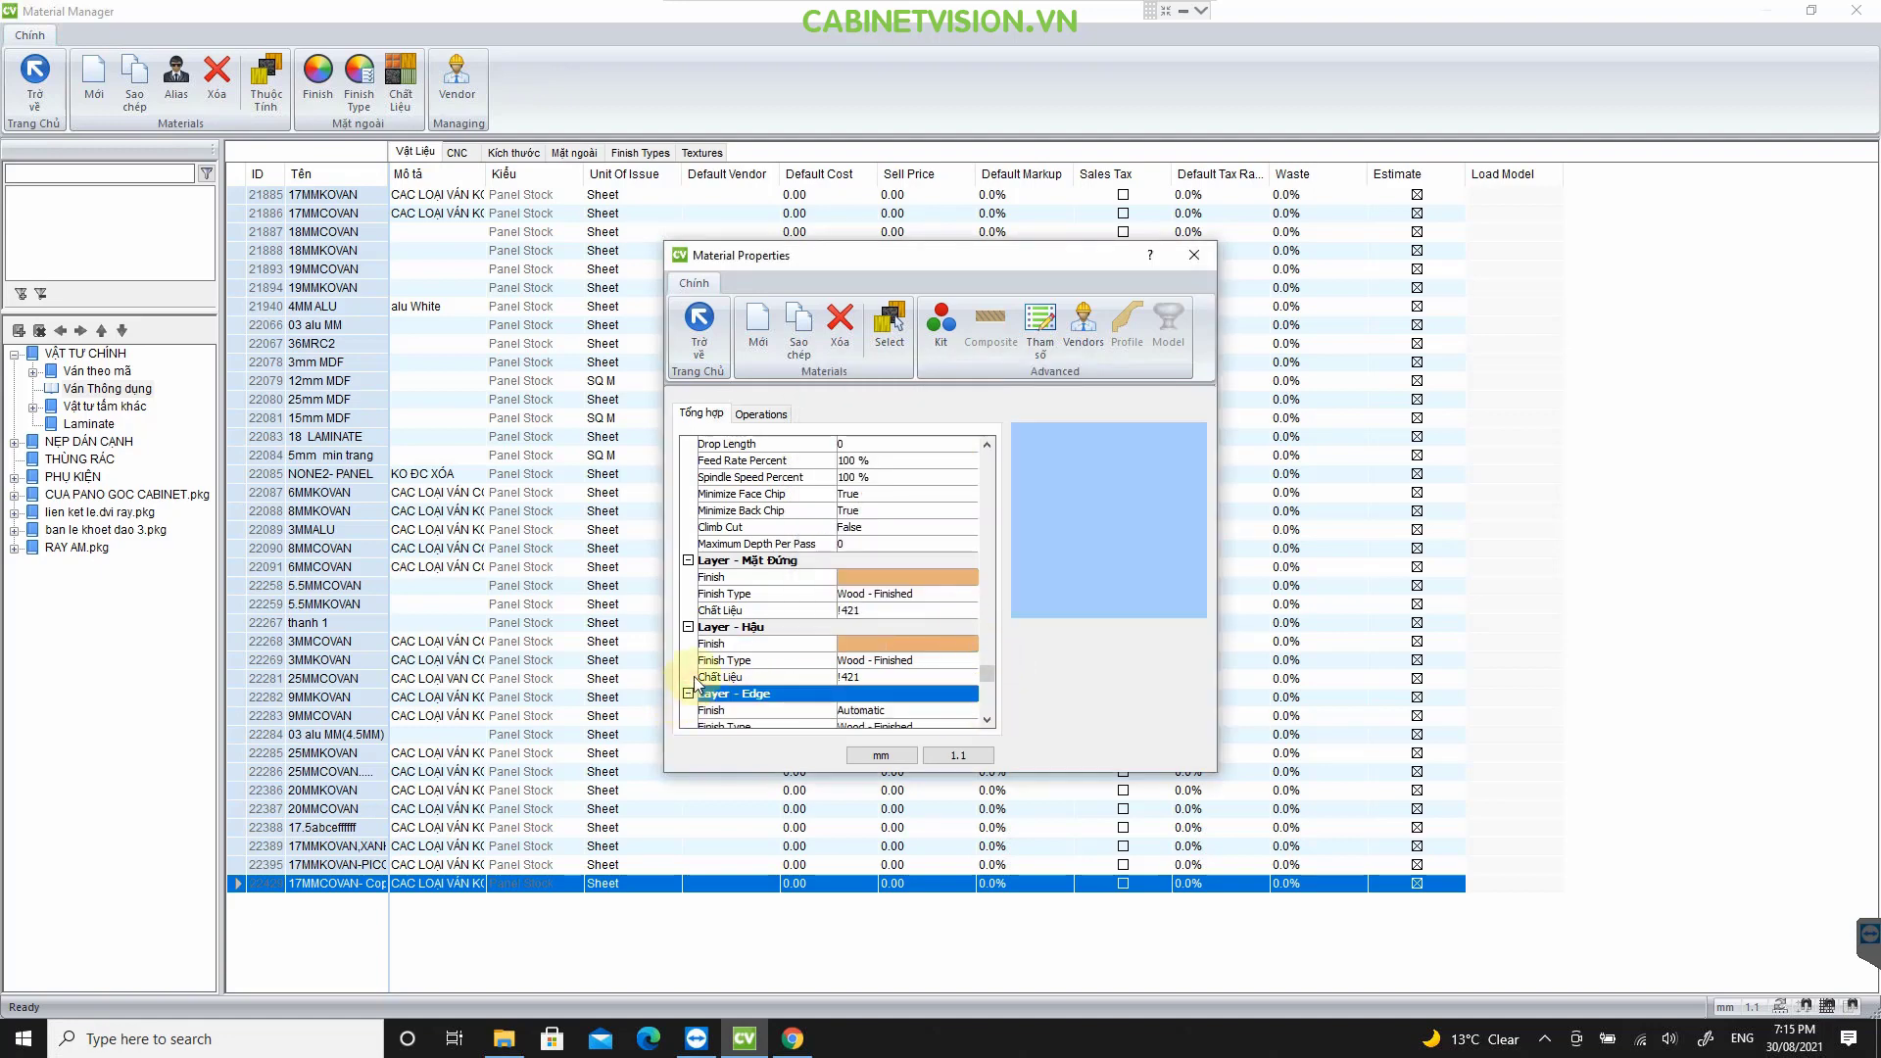
scroll(702, 693, "down", 1)
left_click(725, 660)
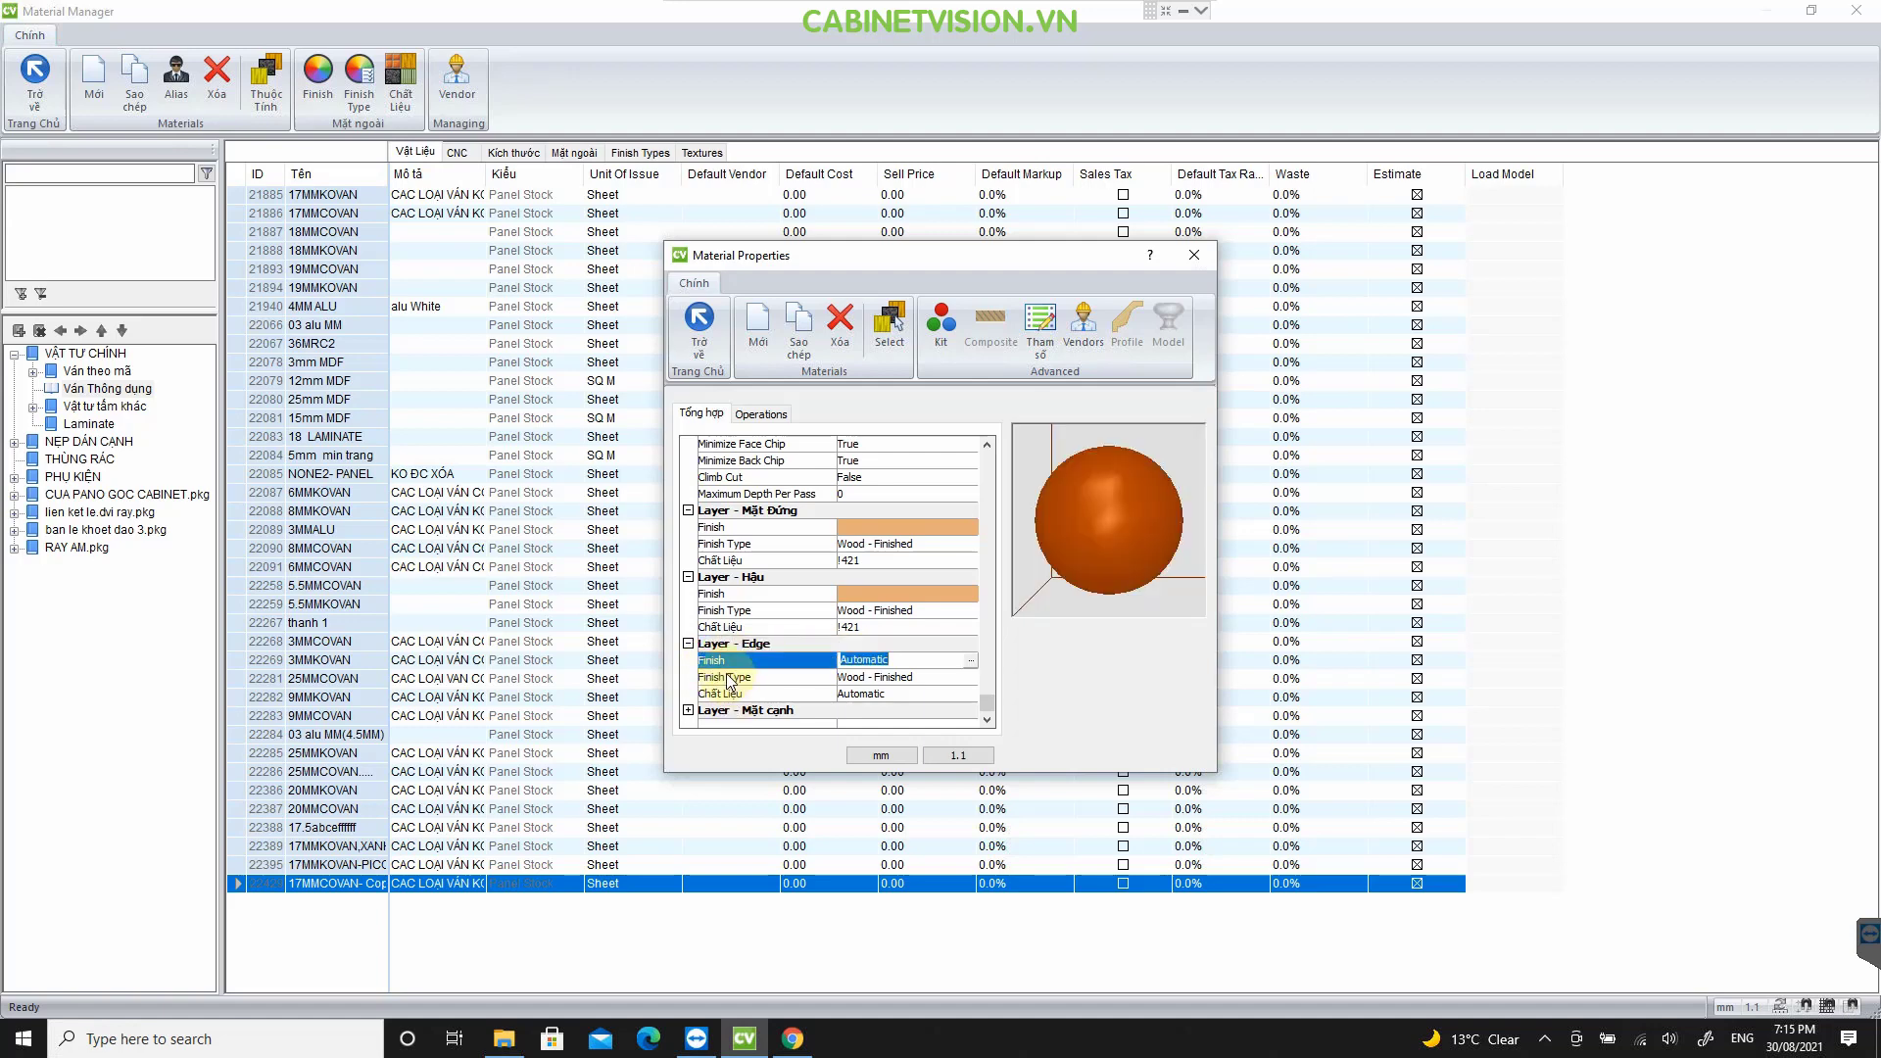
left_click(737, 593)
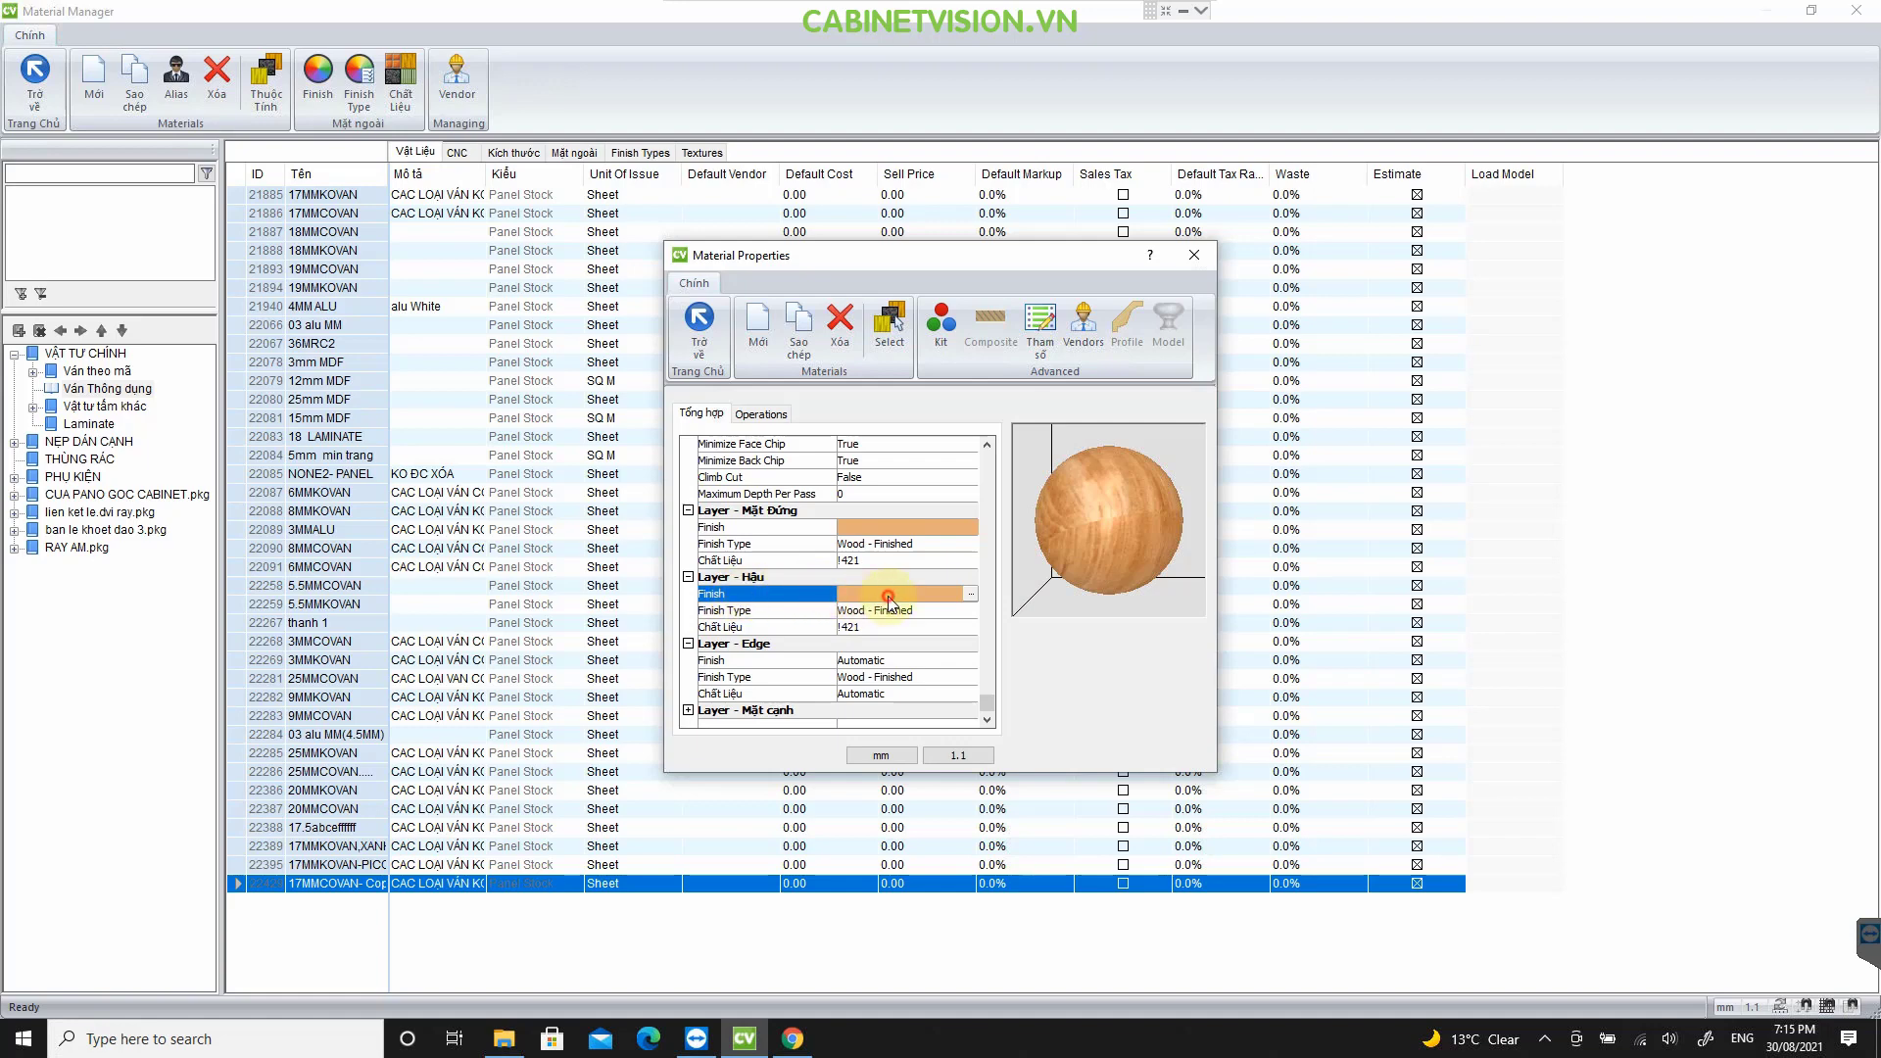
left_click(970, 594)
left_click(959, 628)
left_click(896, 610)
left_click(895, 627)
left_click(885, 611)
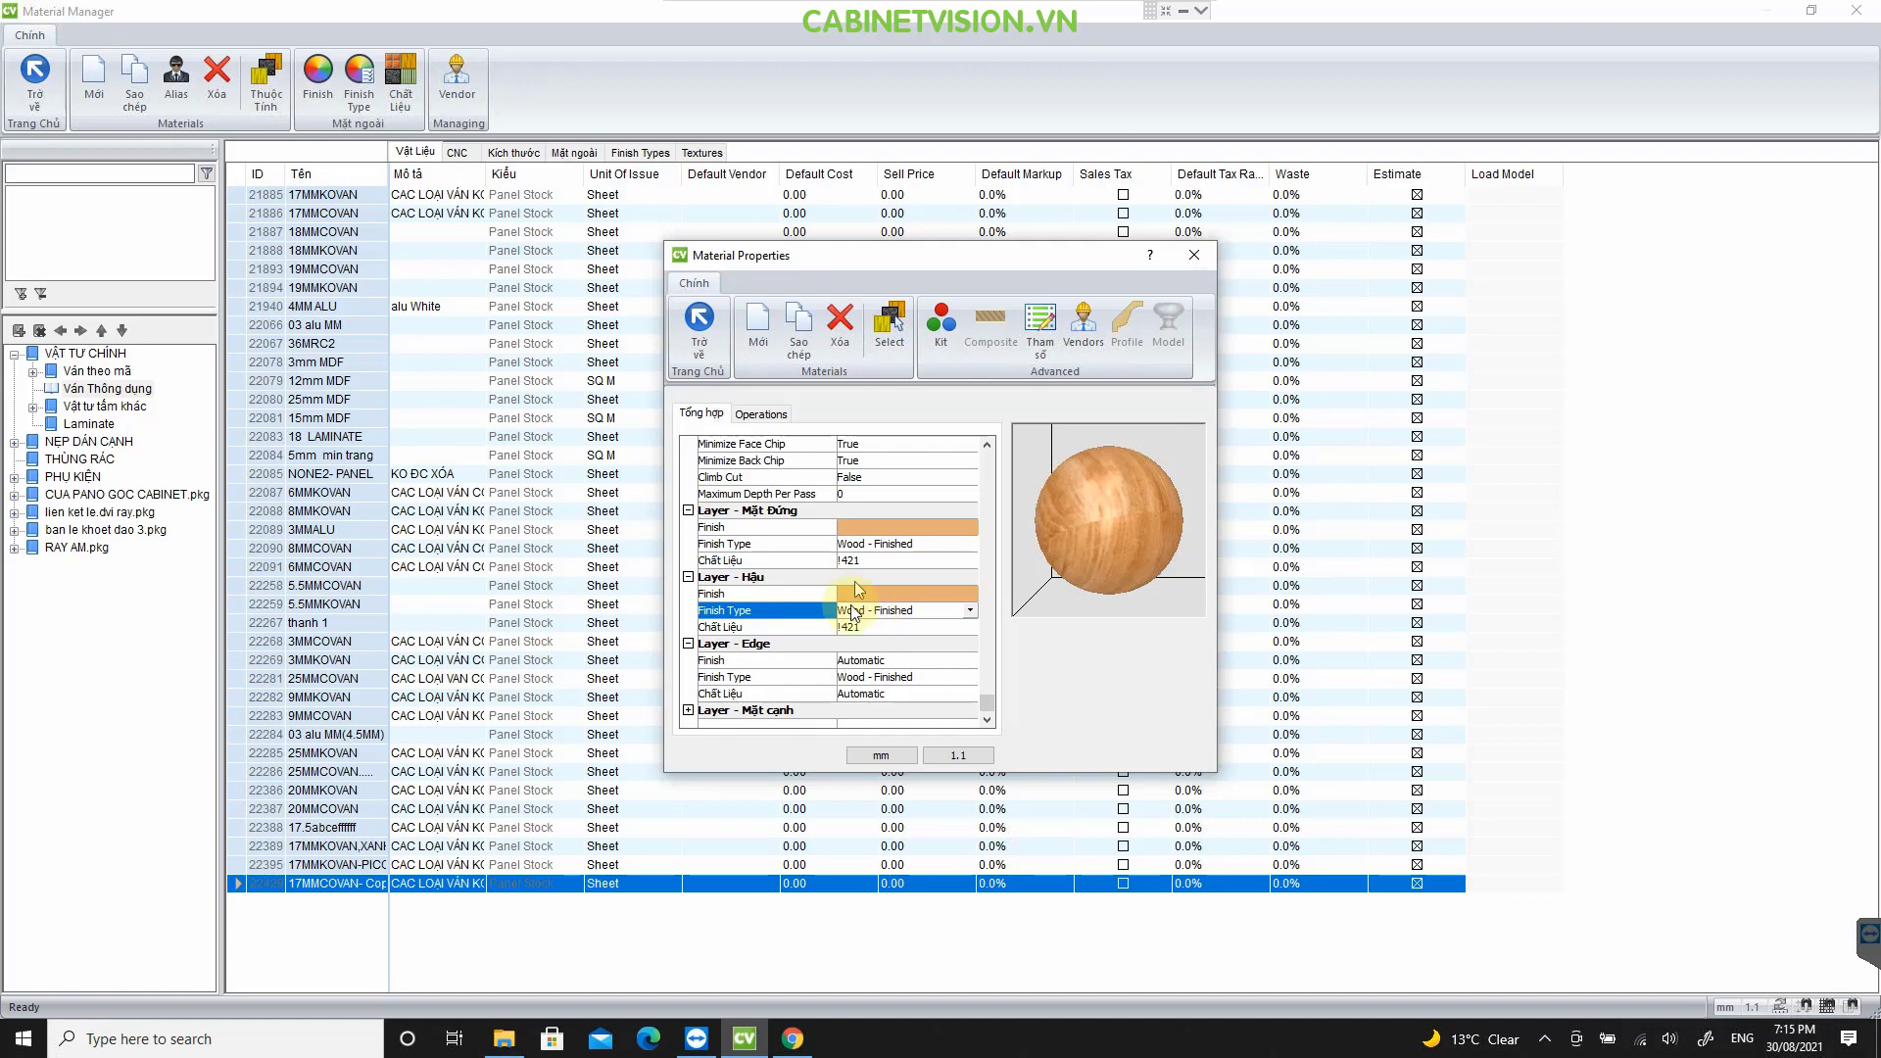
left_click(863, 632)
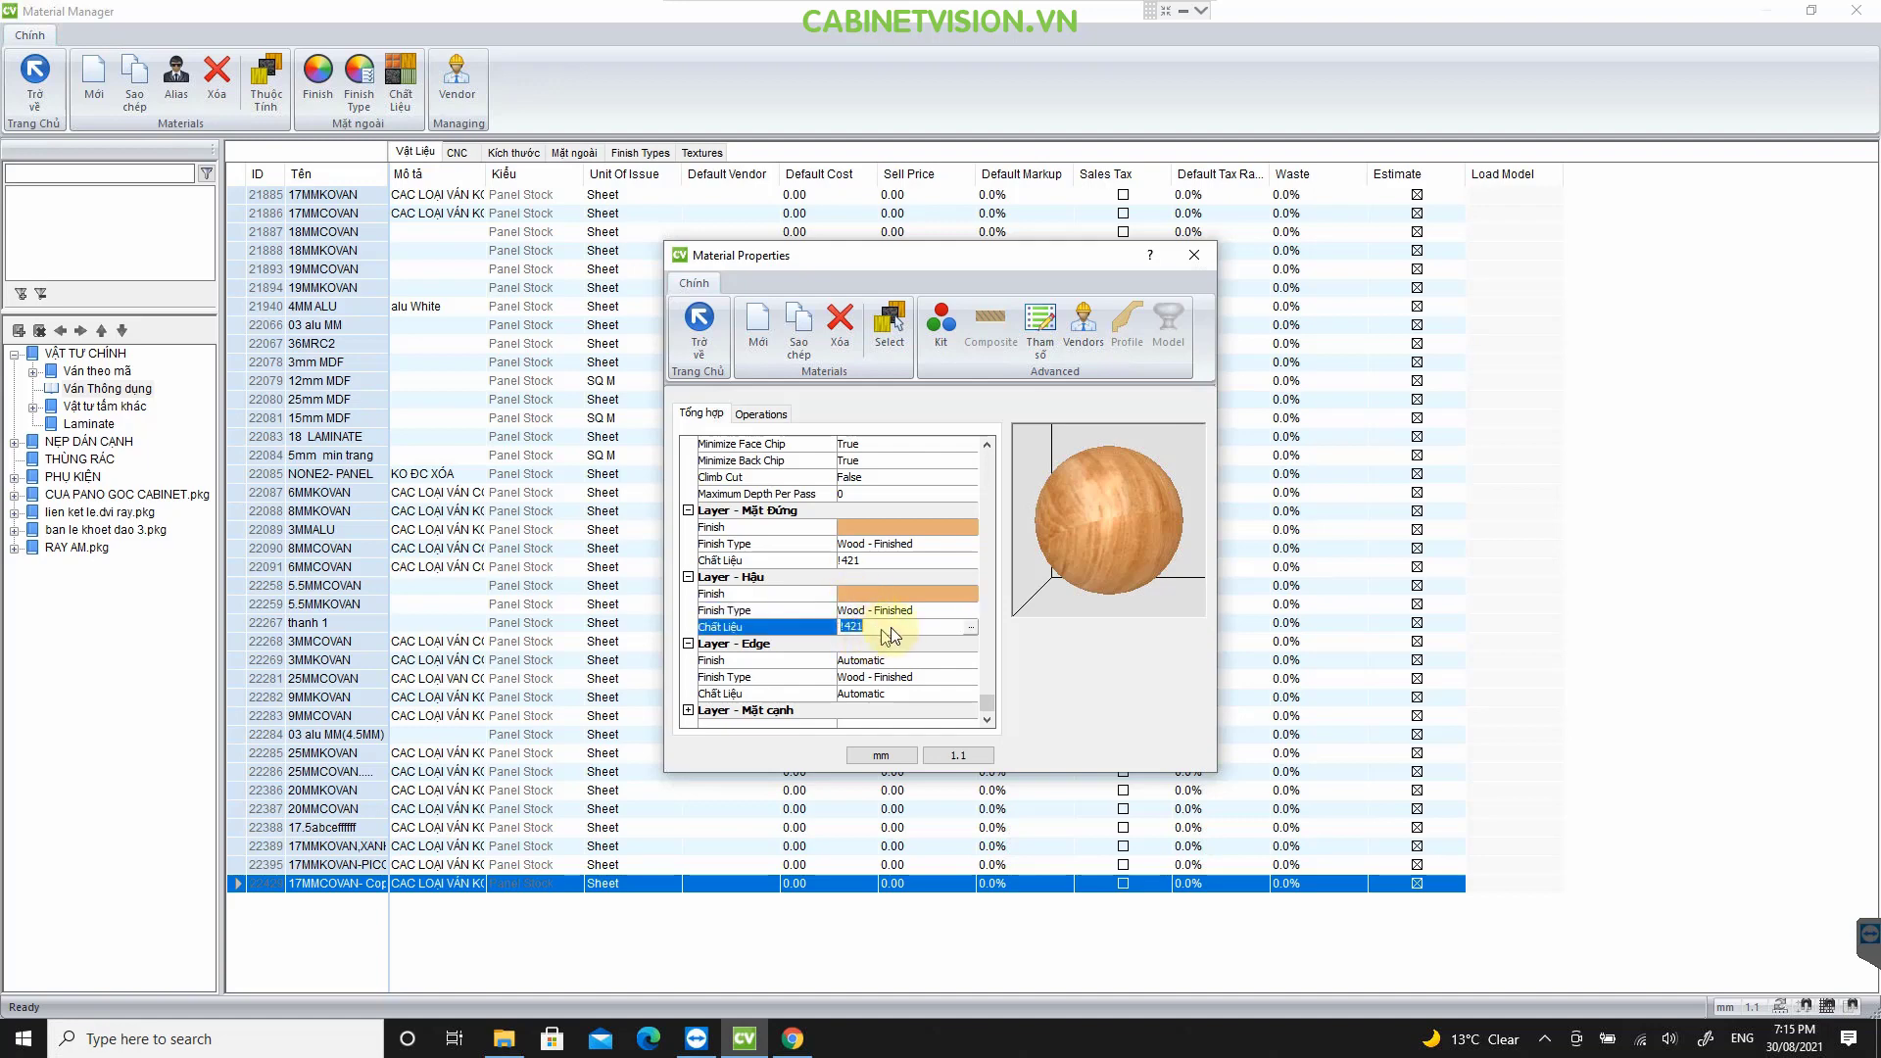
Review the Mặt cạnh edge layer settings, then close Material Properties.
left_click(815, 660)
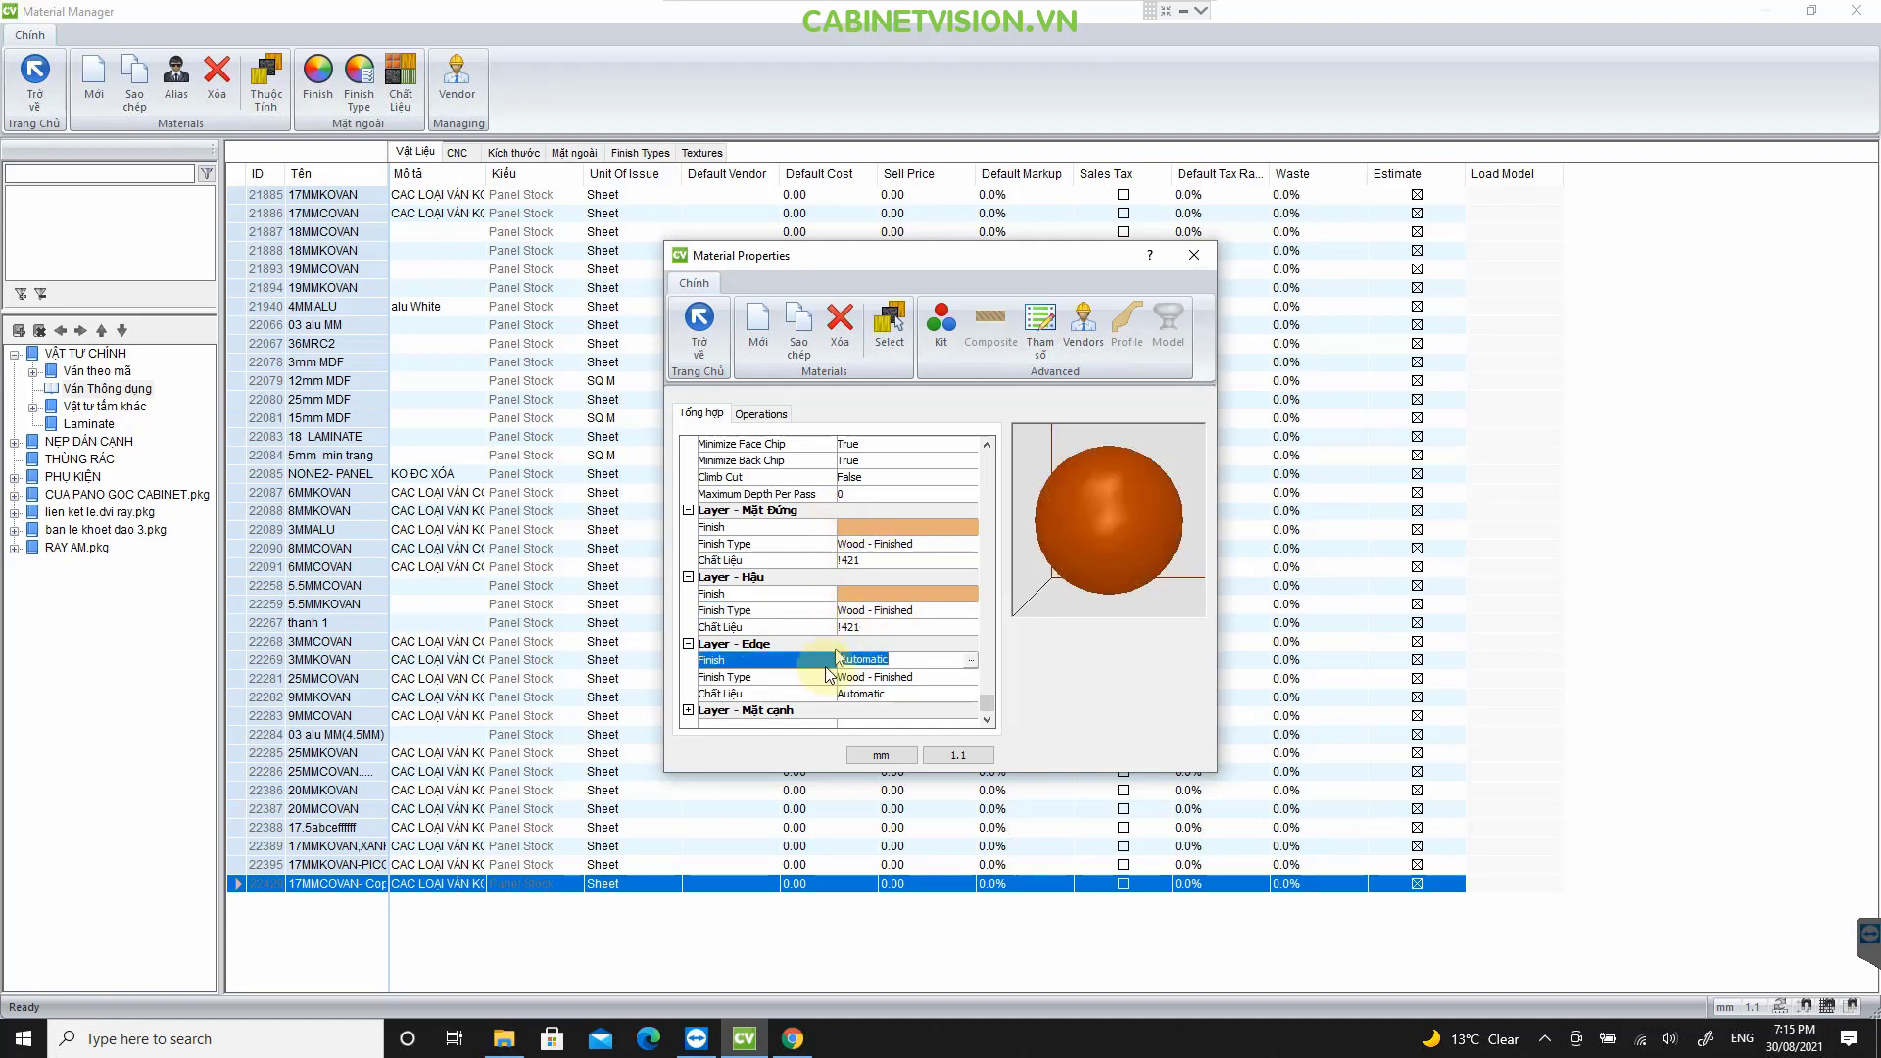
left_click(749, 710)
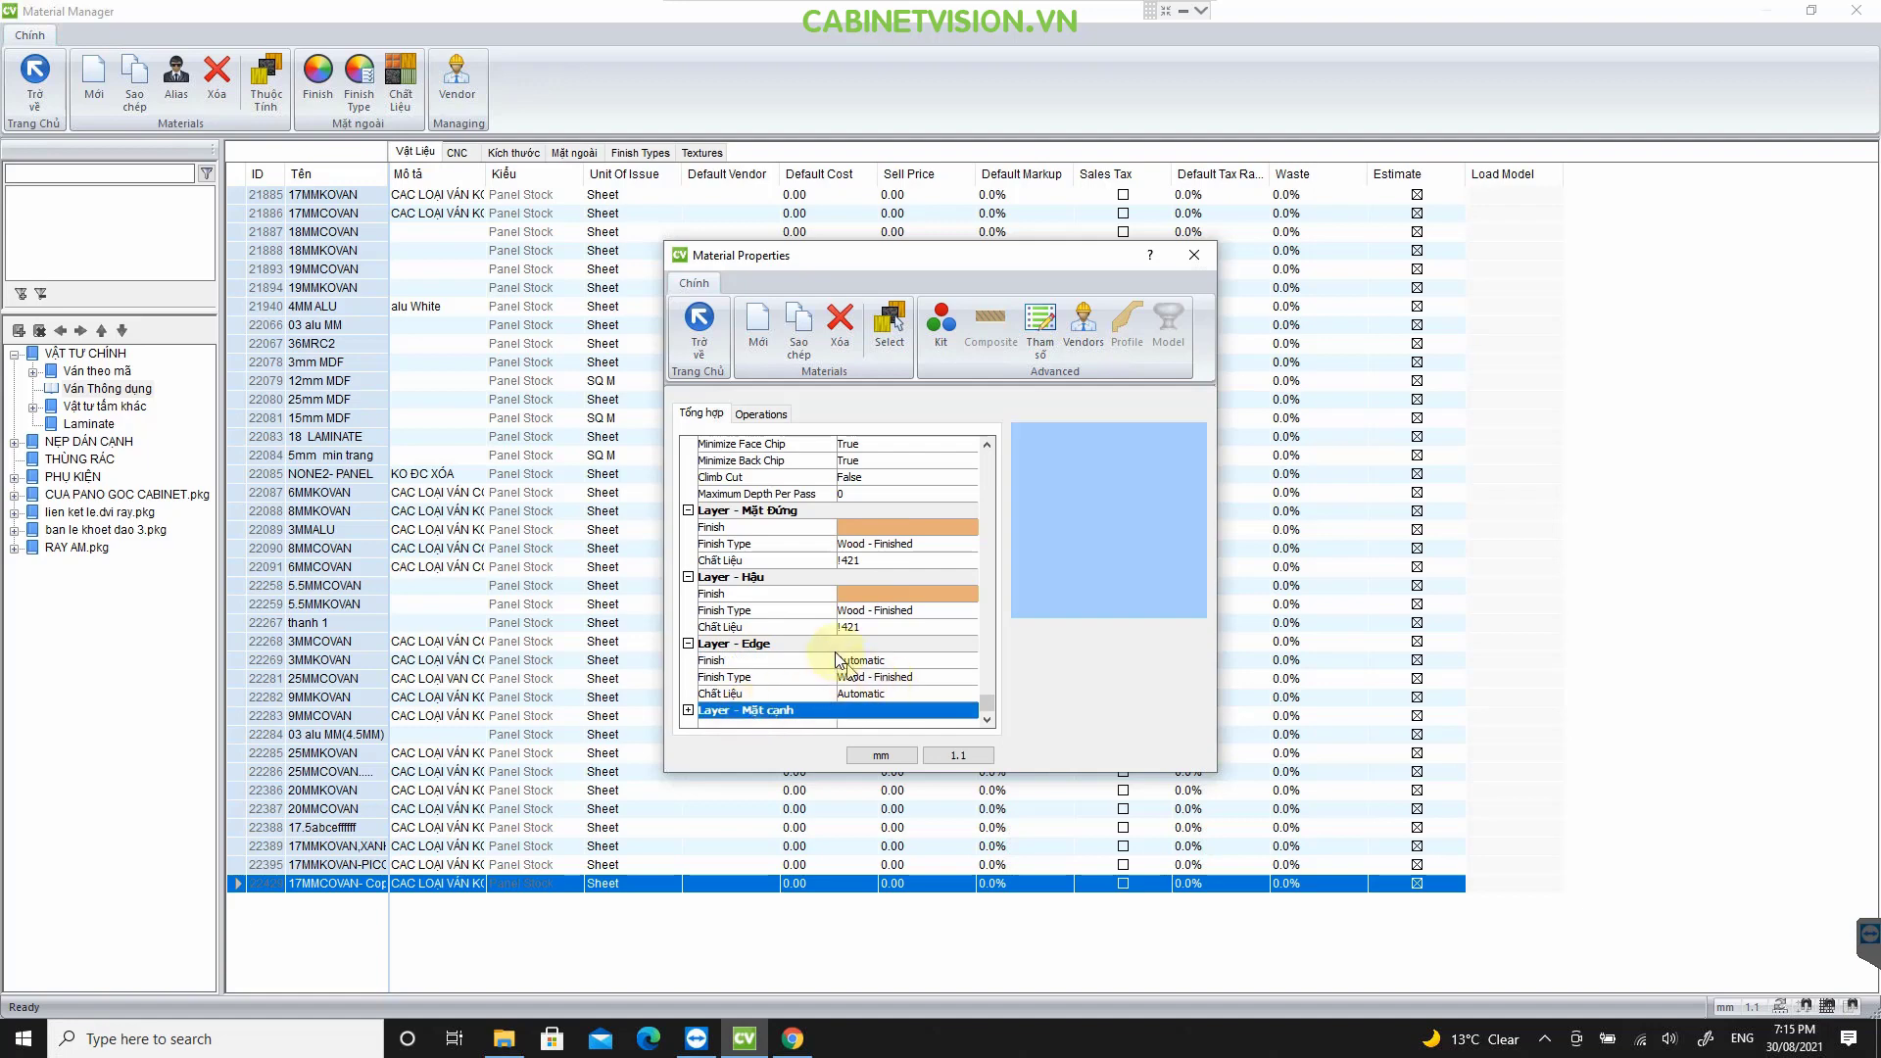
left_click(892, 666)
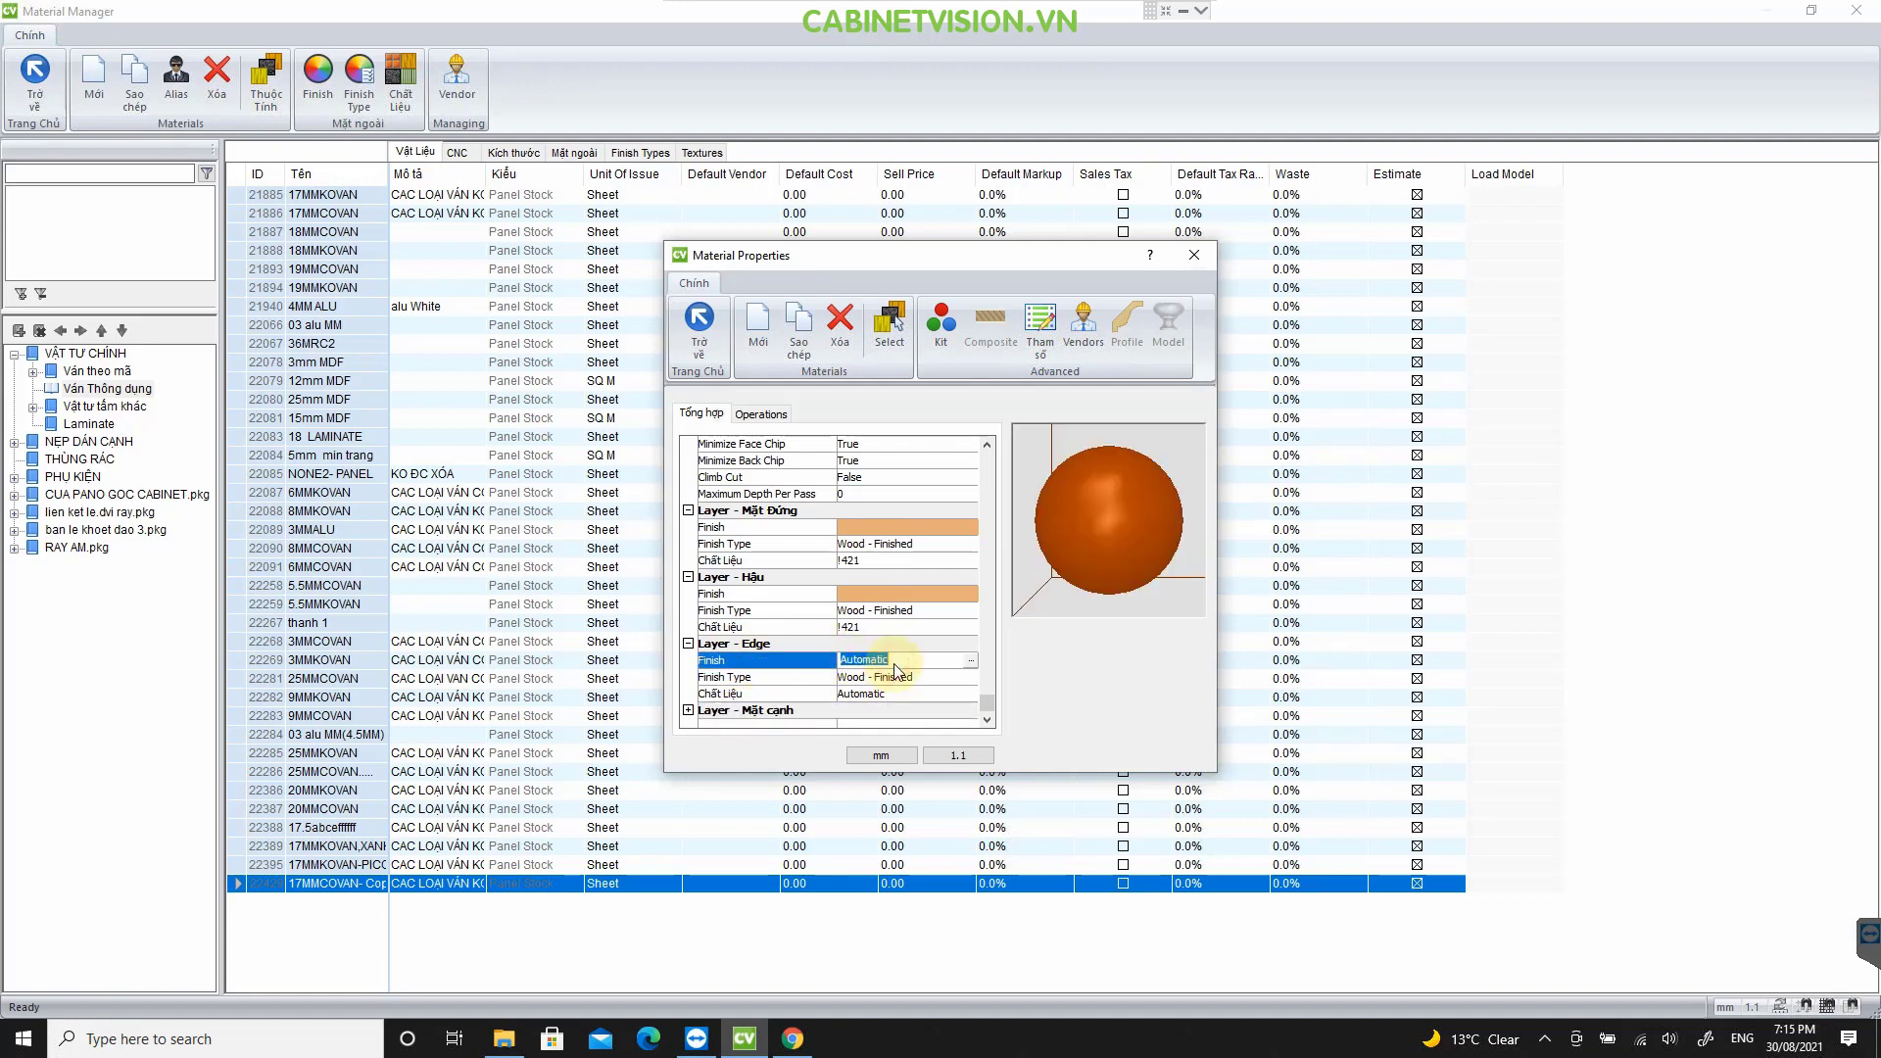
left_click(952, 678)
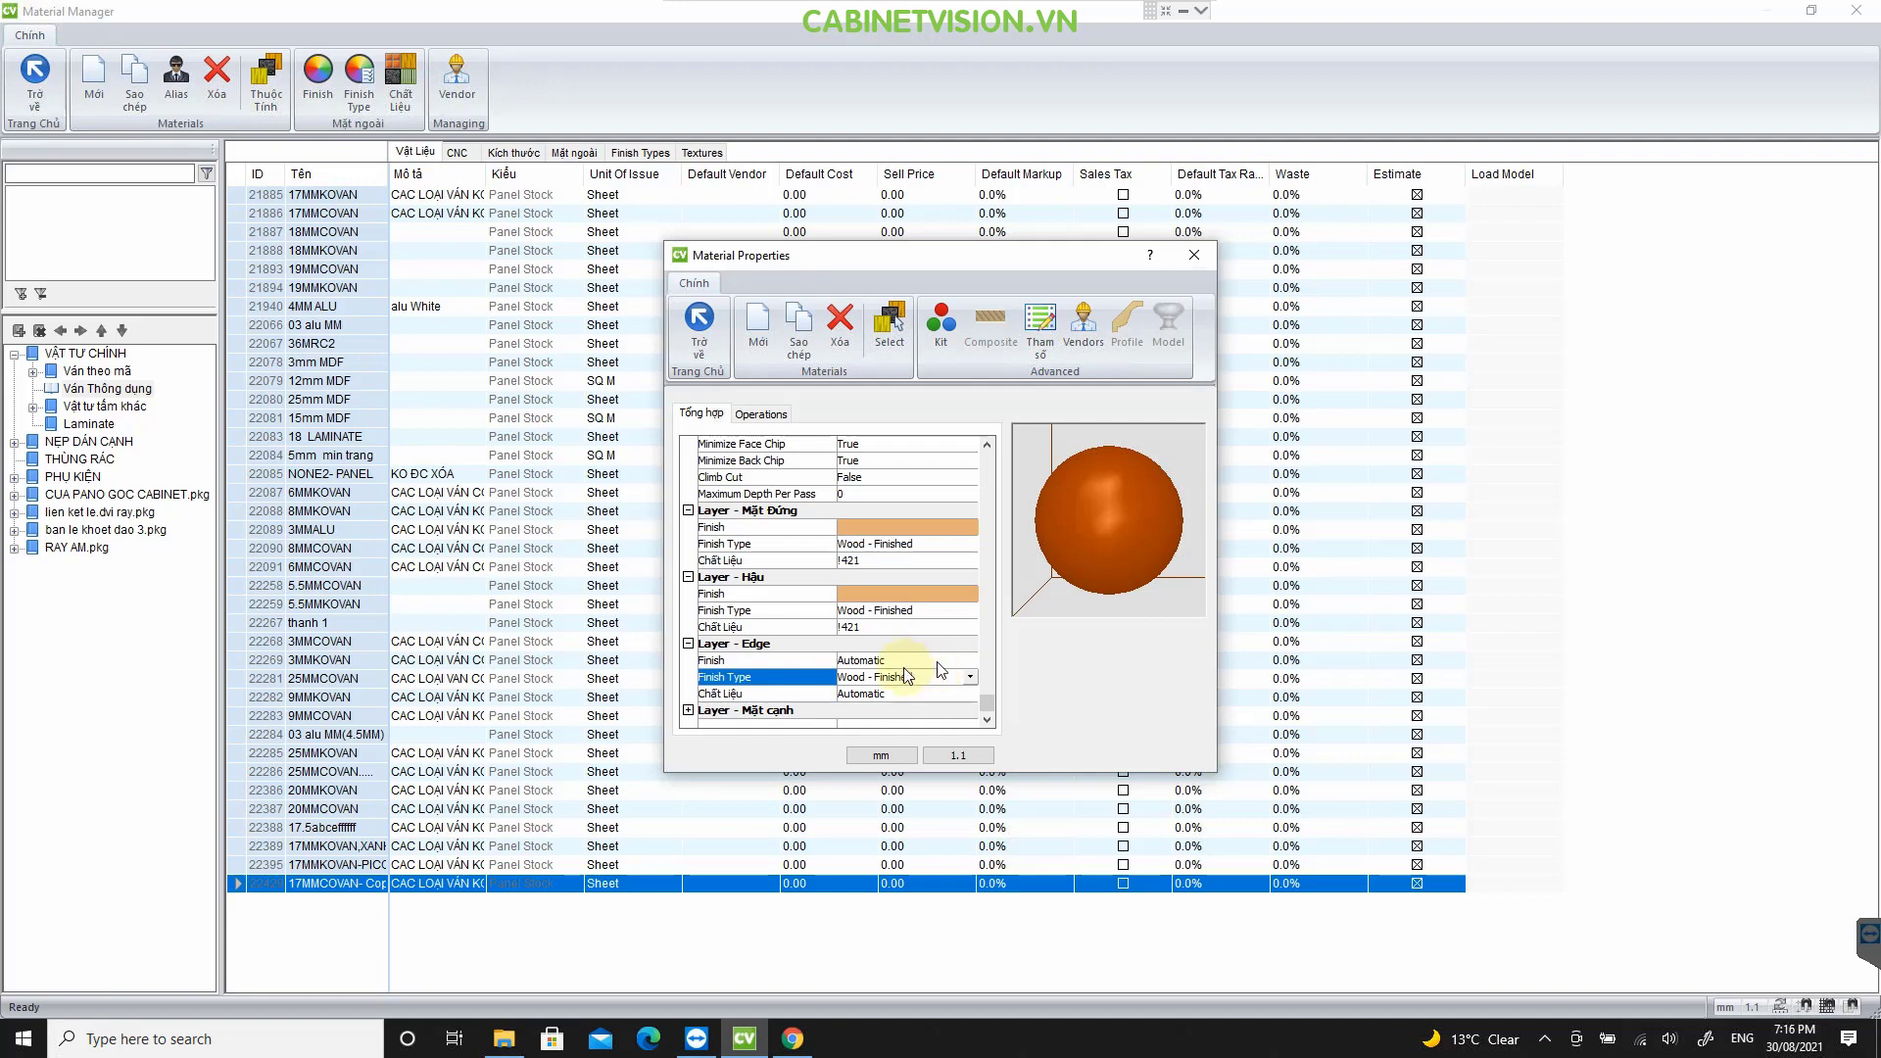
left_click(901, 662)
left_click(893, 678)
left_click(893, 698)
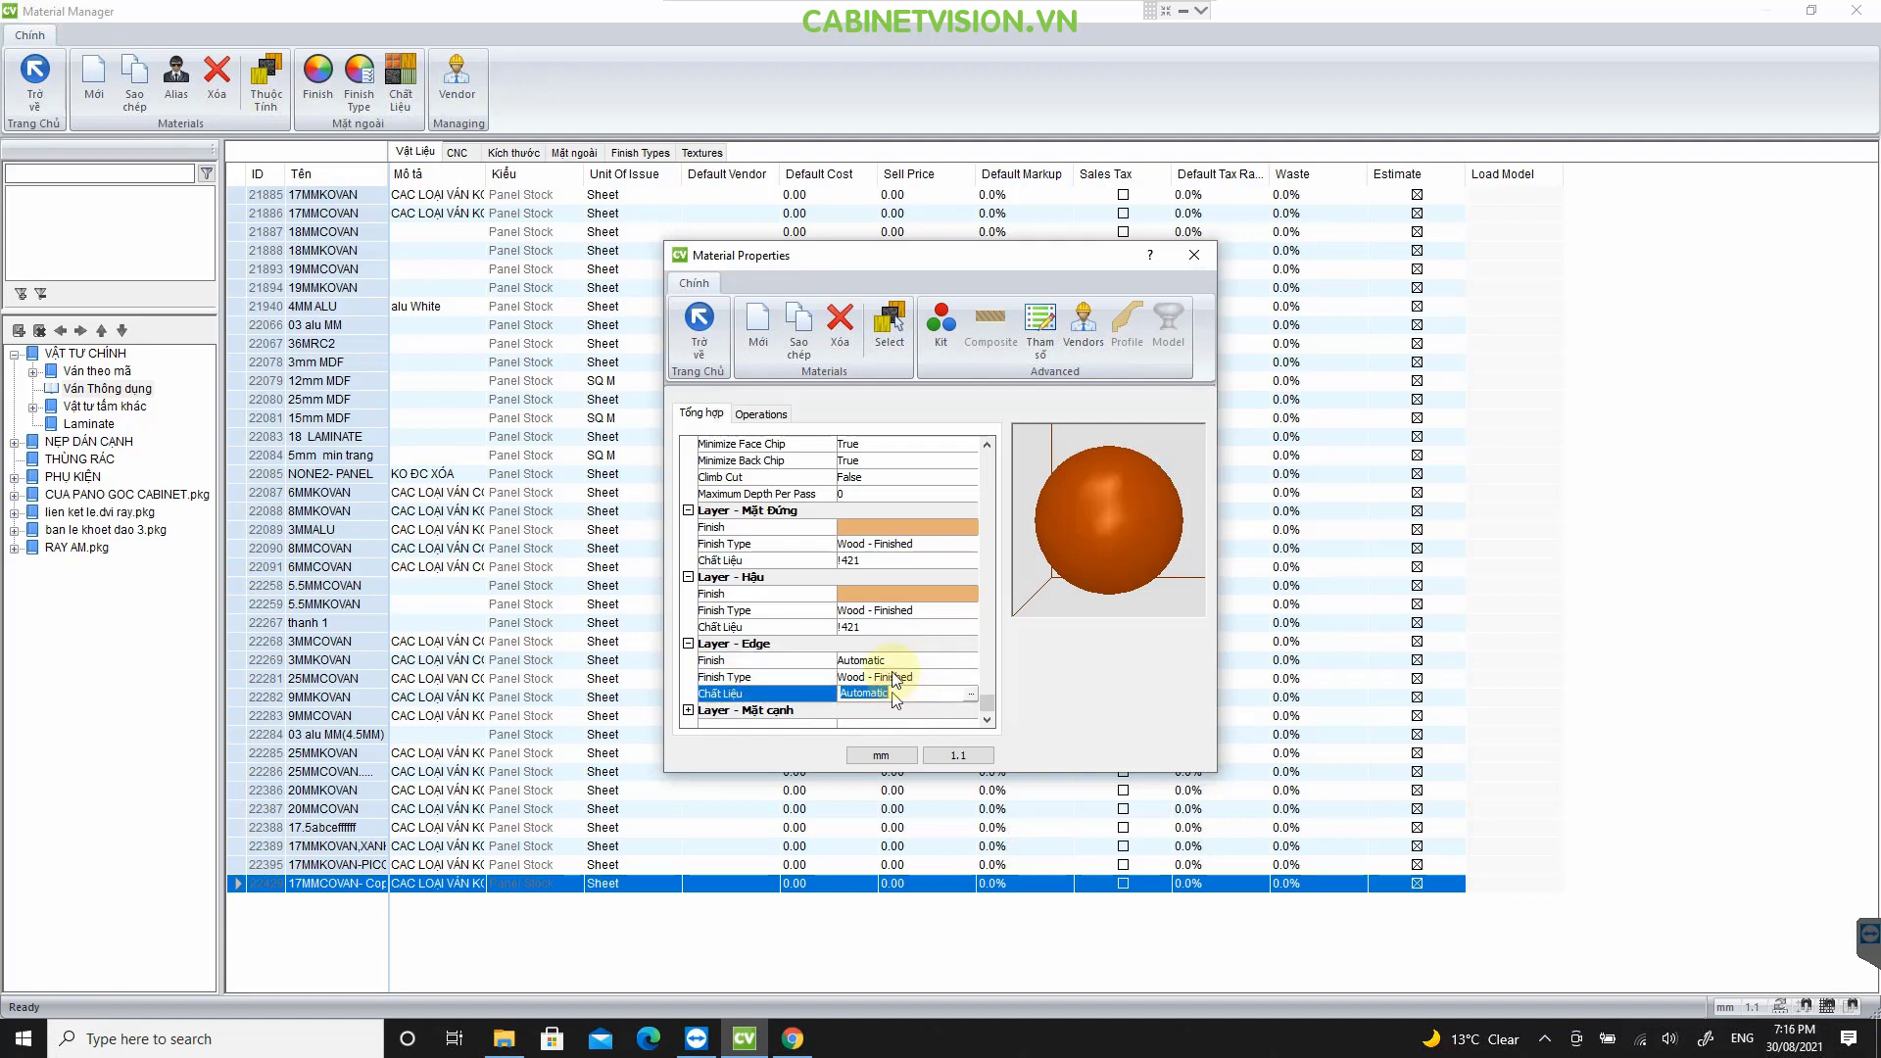
left_click(913, 679)
key("Up")
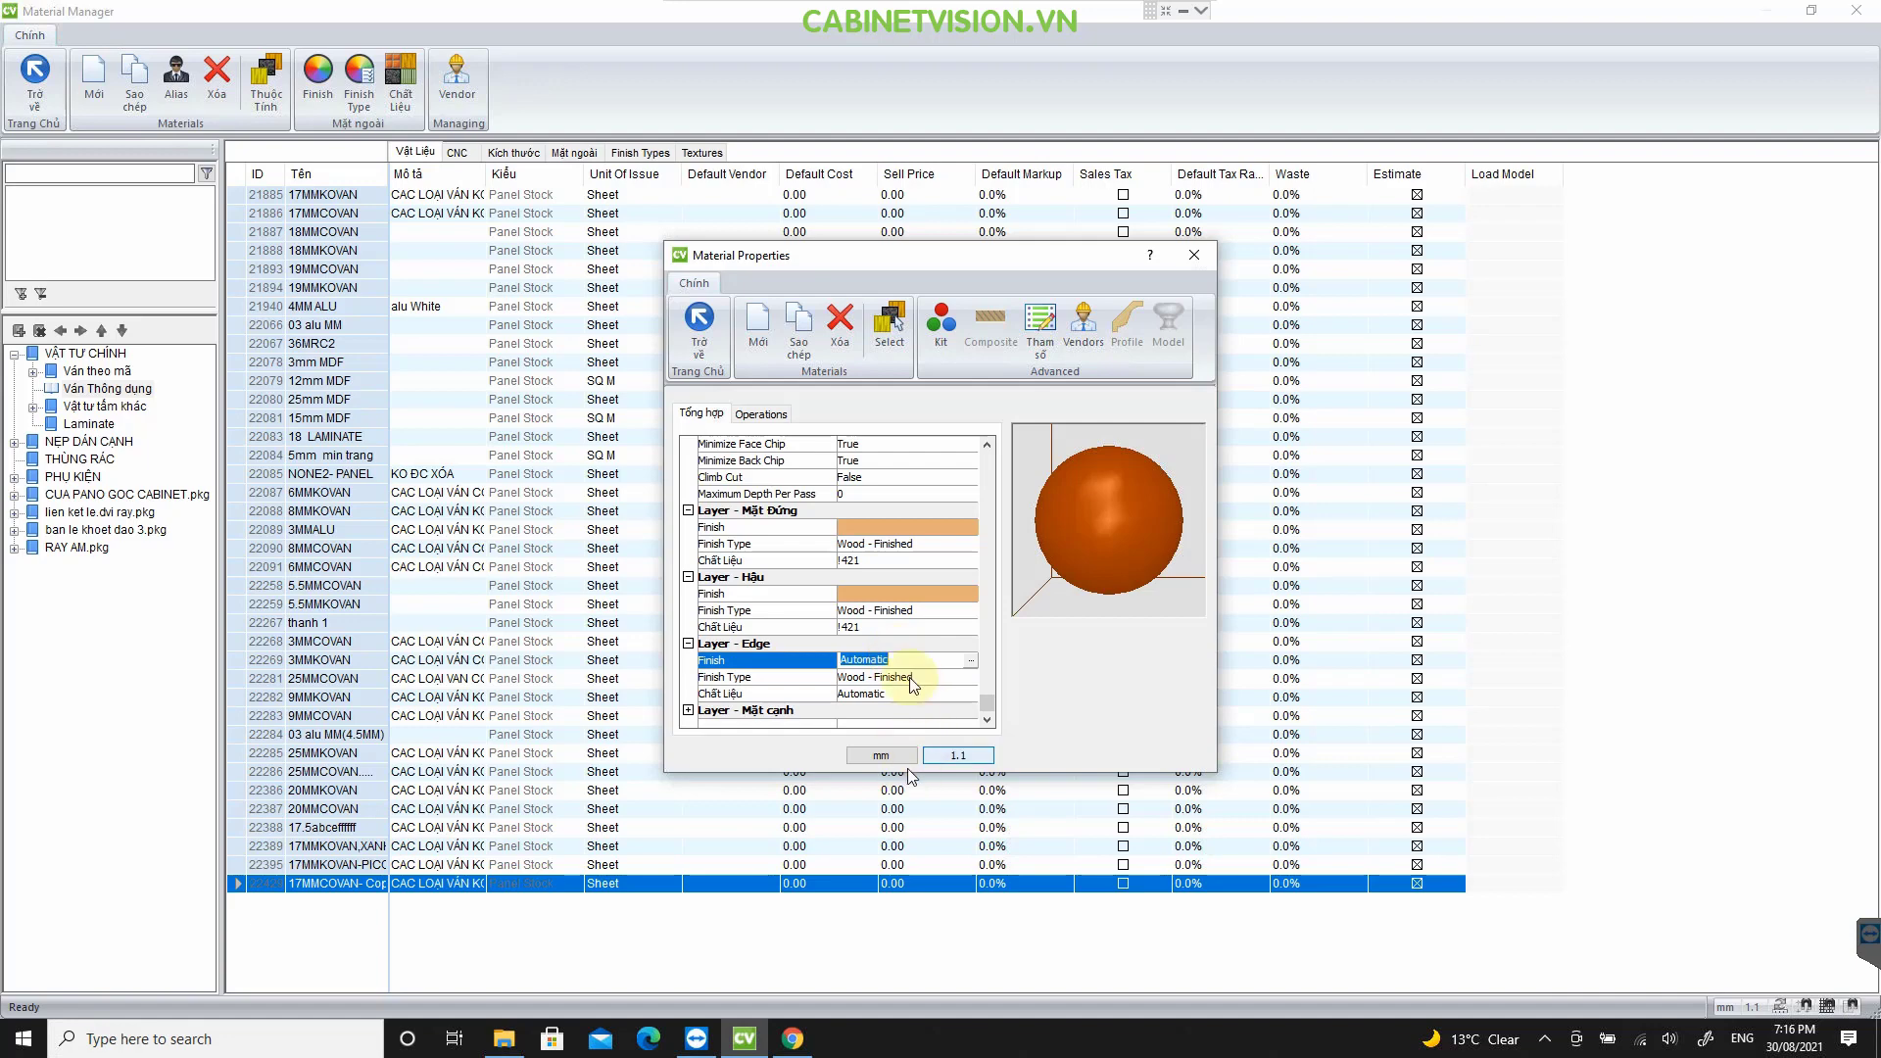
left_click(701, 338)
Start a new material of type Panel Stock.
left_click(335, 885)
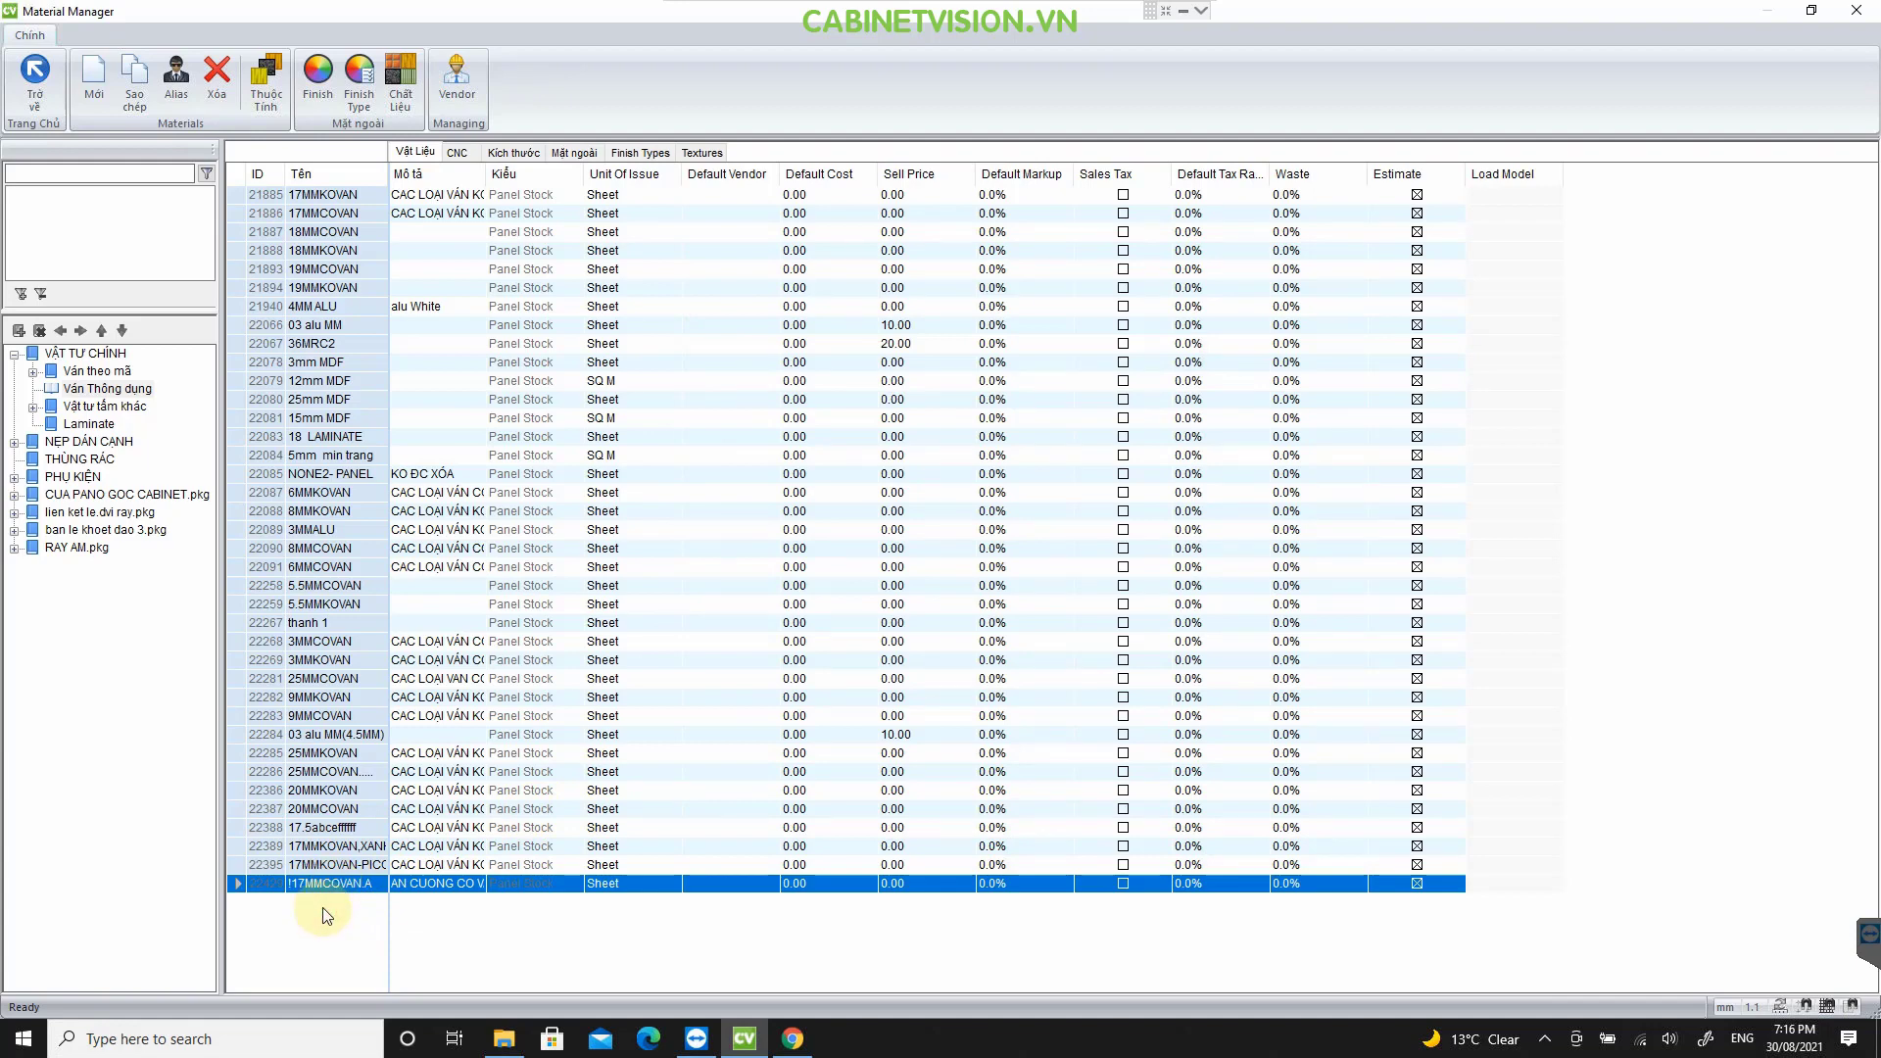
left_click(86, 84)
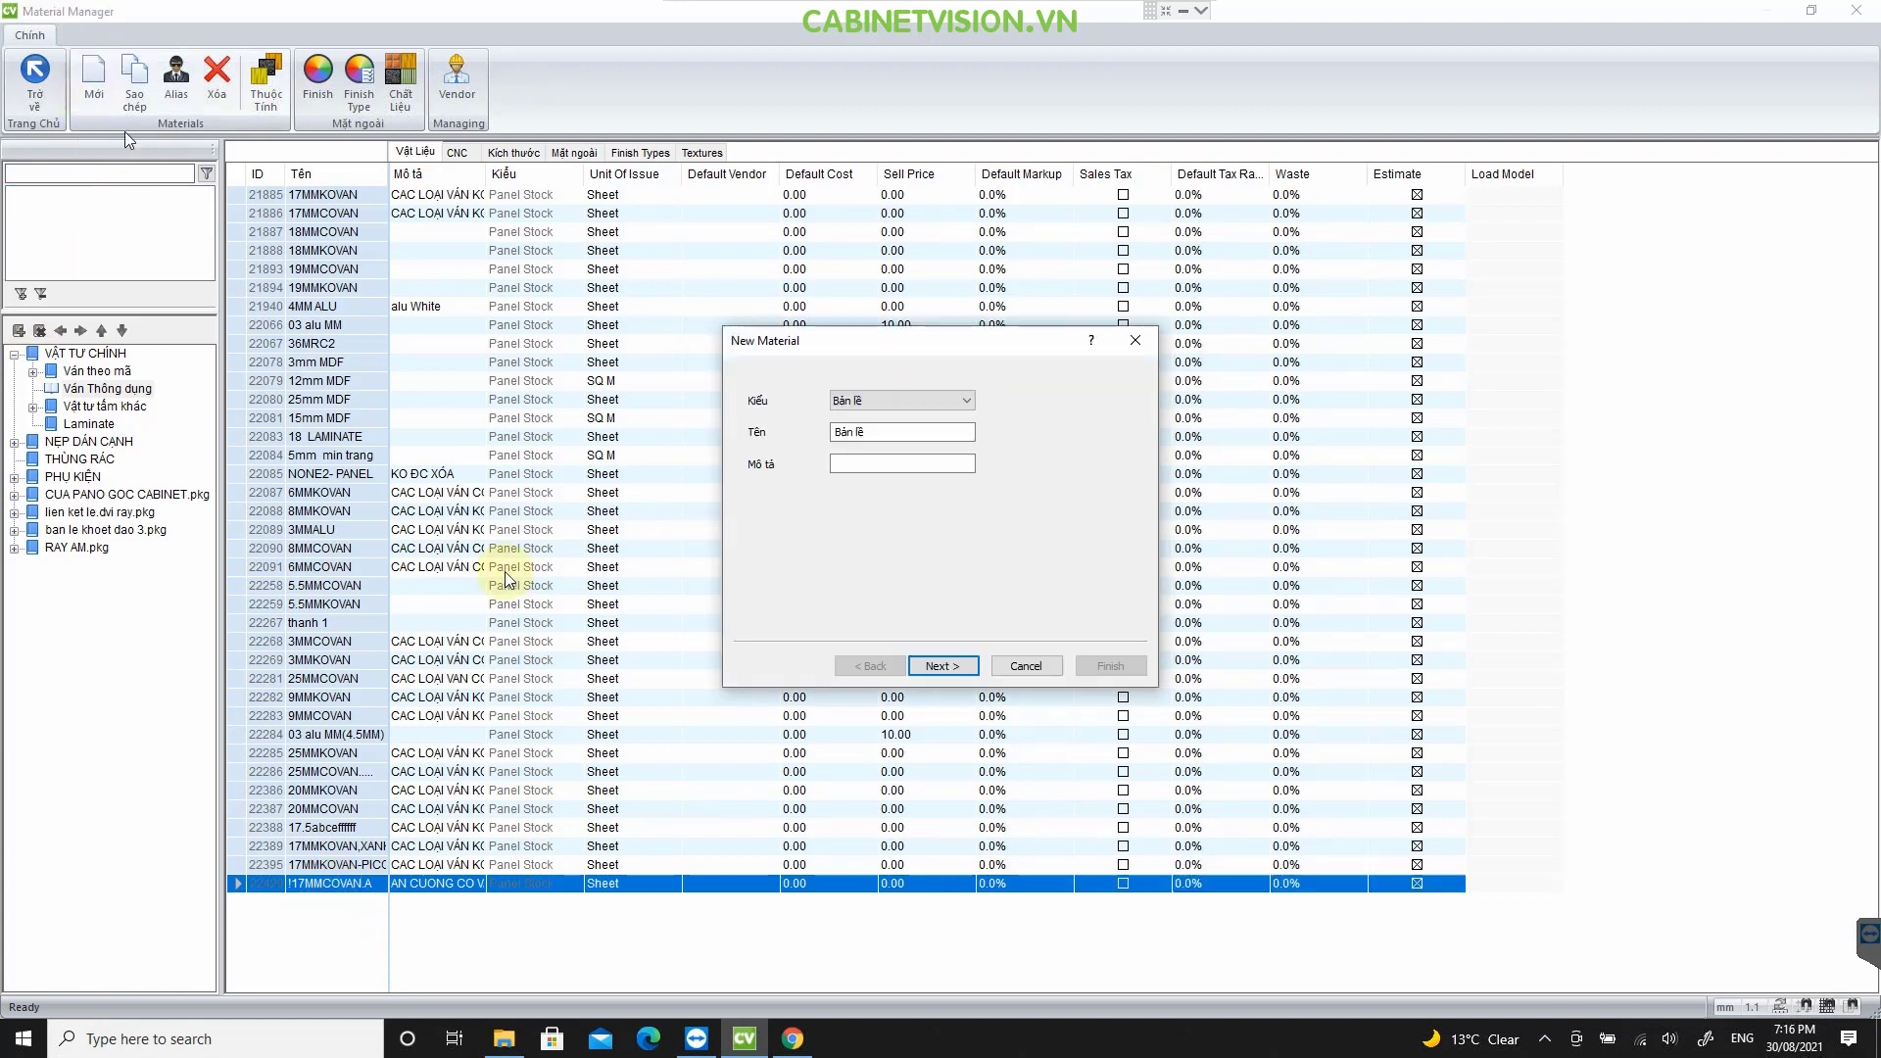
left_click(877, 401)
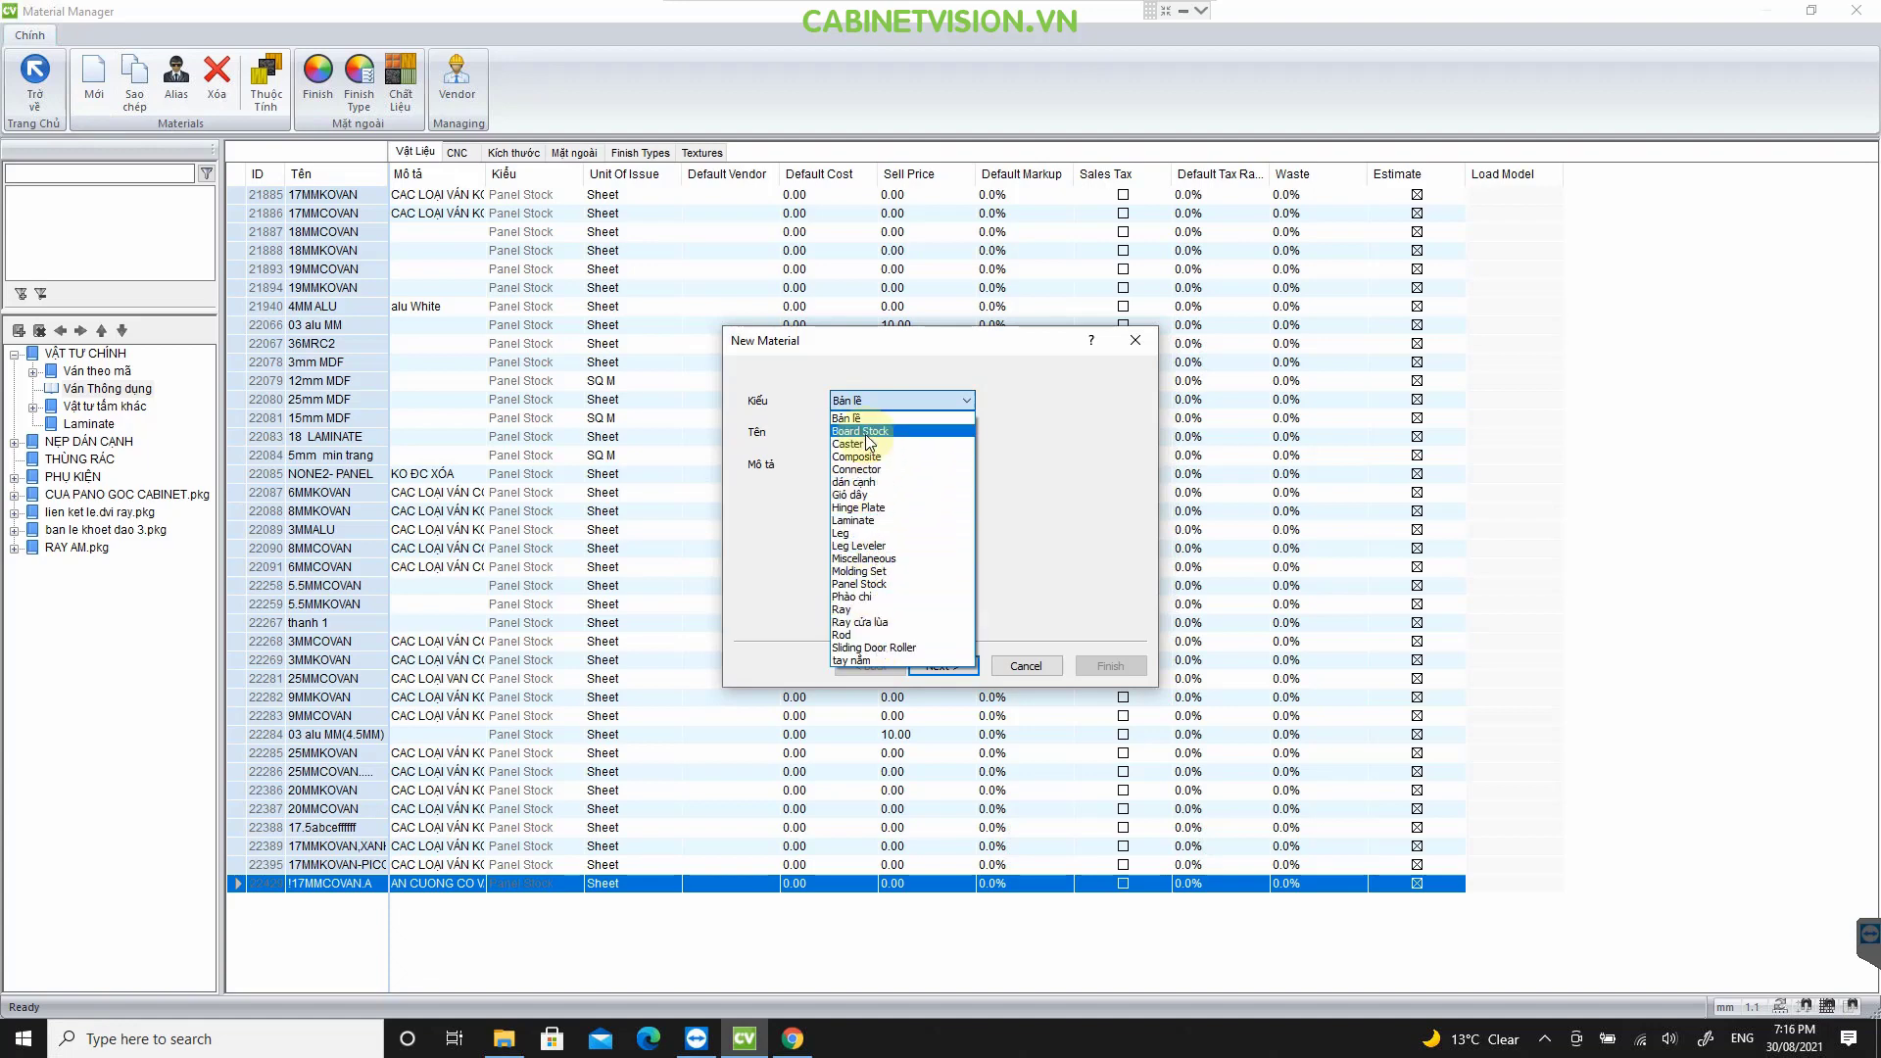
left_click(873, 584)
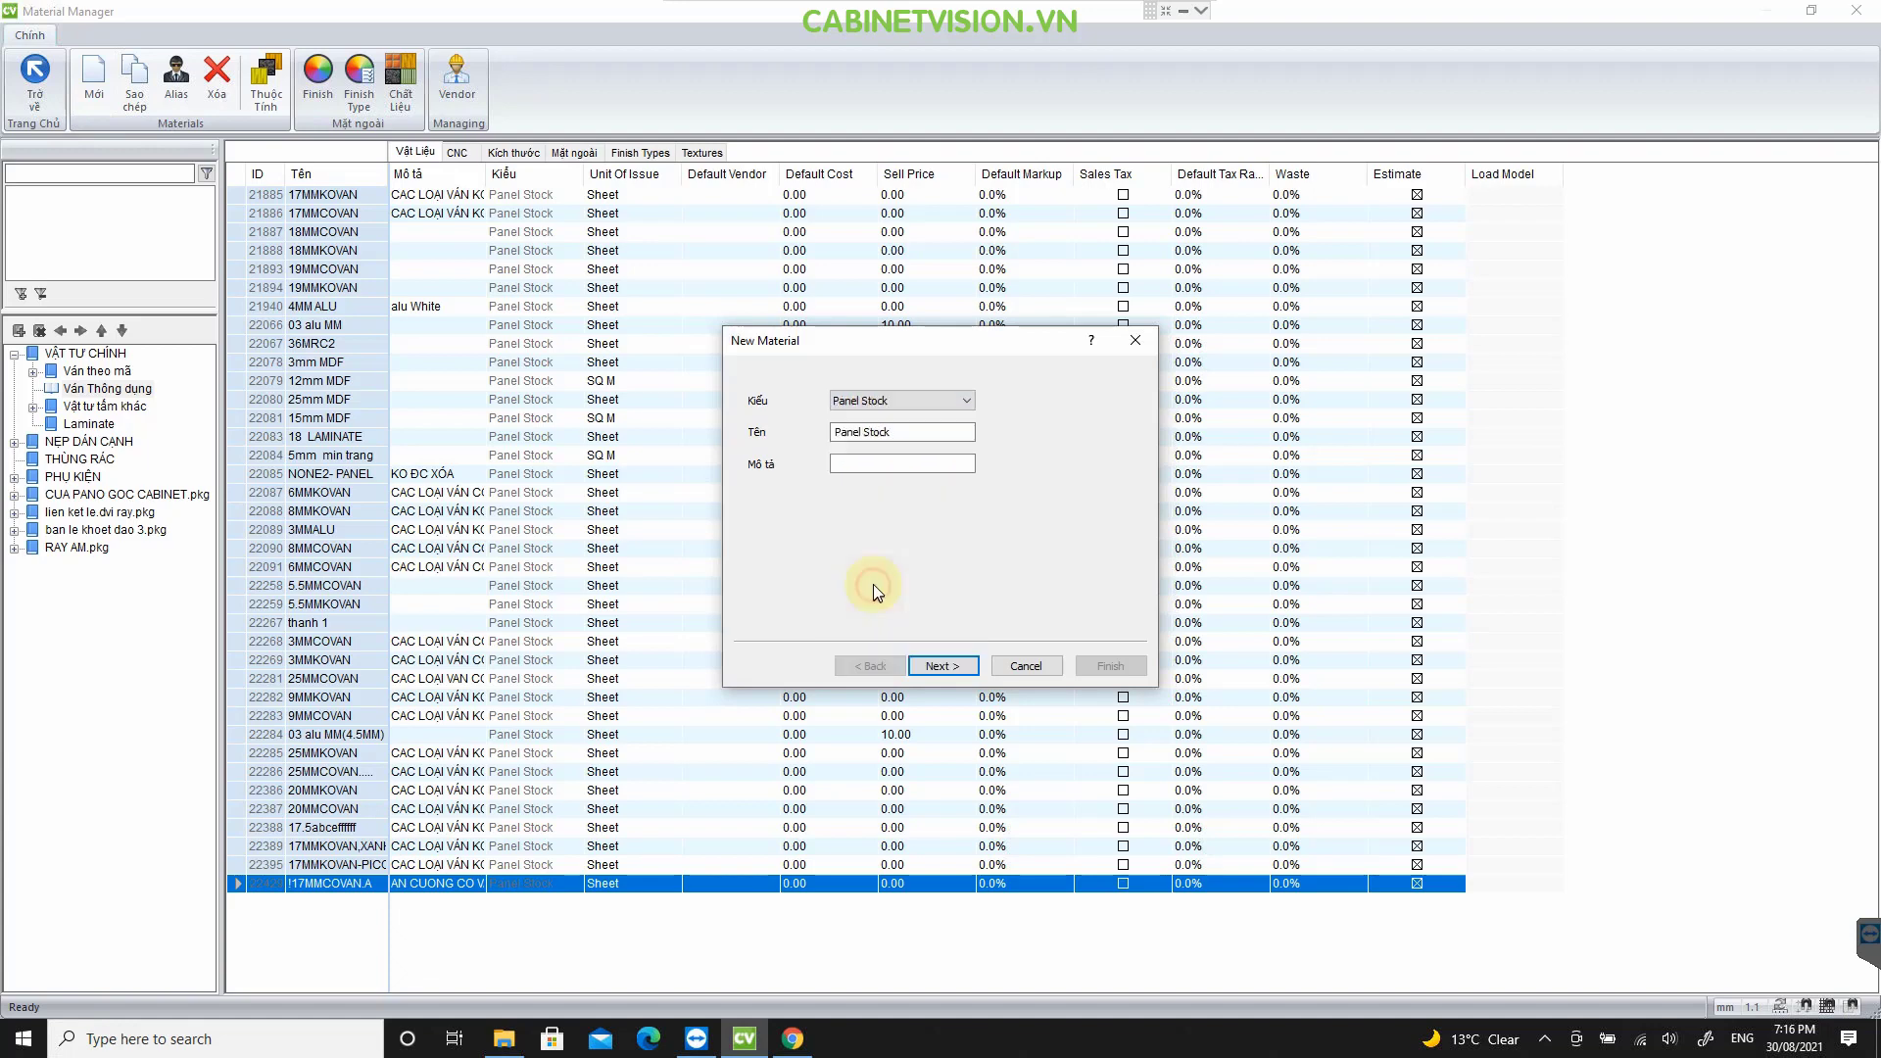
Name the material !17MMKOVAN.A with description AN CUONG KO and continue to size properties.
left_click(887, 465)
type("!17MMKOVAN.A")
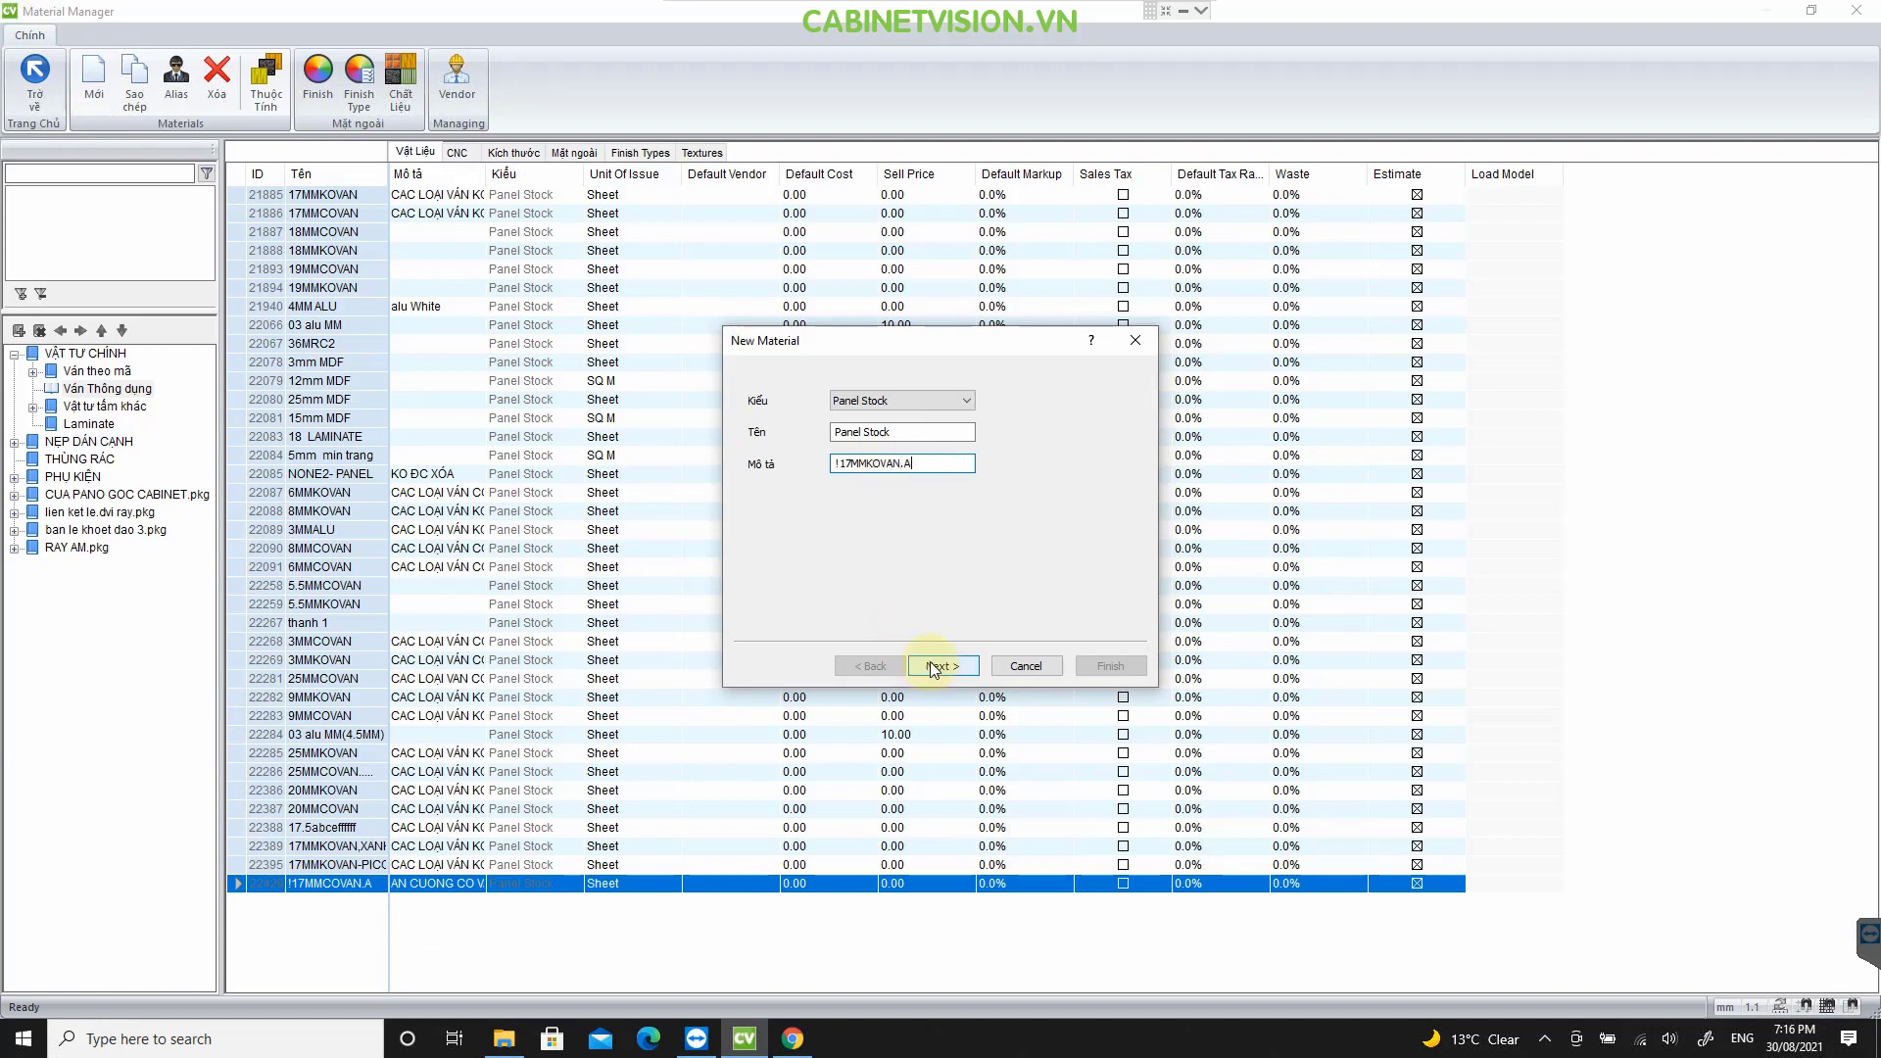
left_click(931, 667)
left_click(1031, 555)
left_click_drag(929, 468, 722, 475)
key("ctrl+c")
key("Delete")
left_click_drag(913, 435, 741, 423)
key("Delete")
key("ctrl+v")
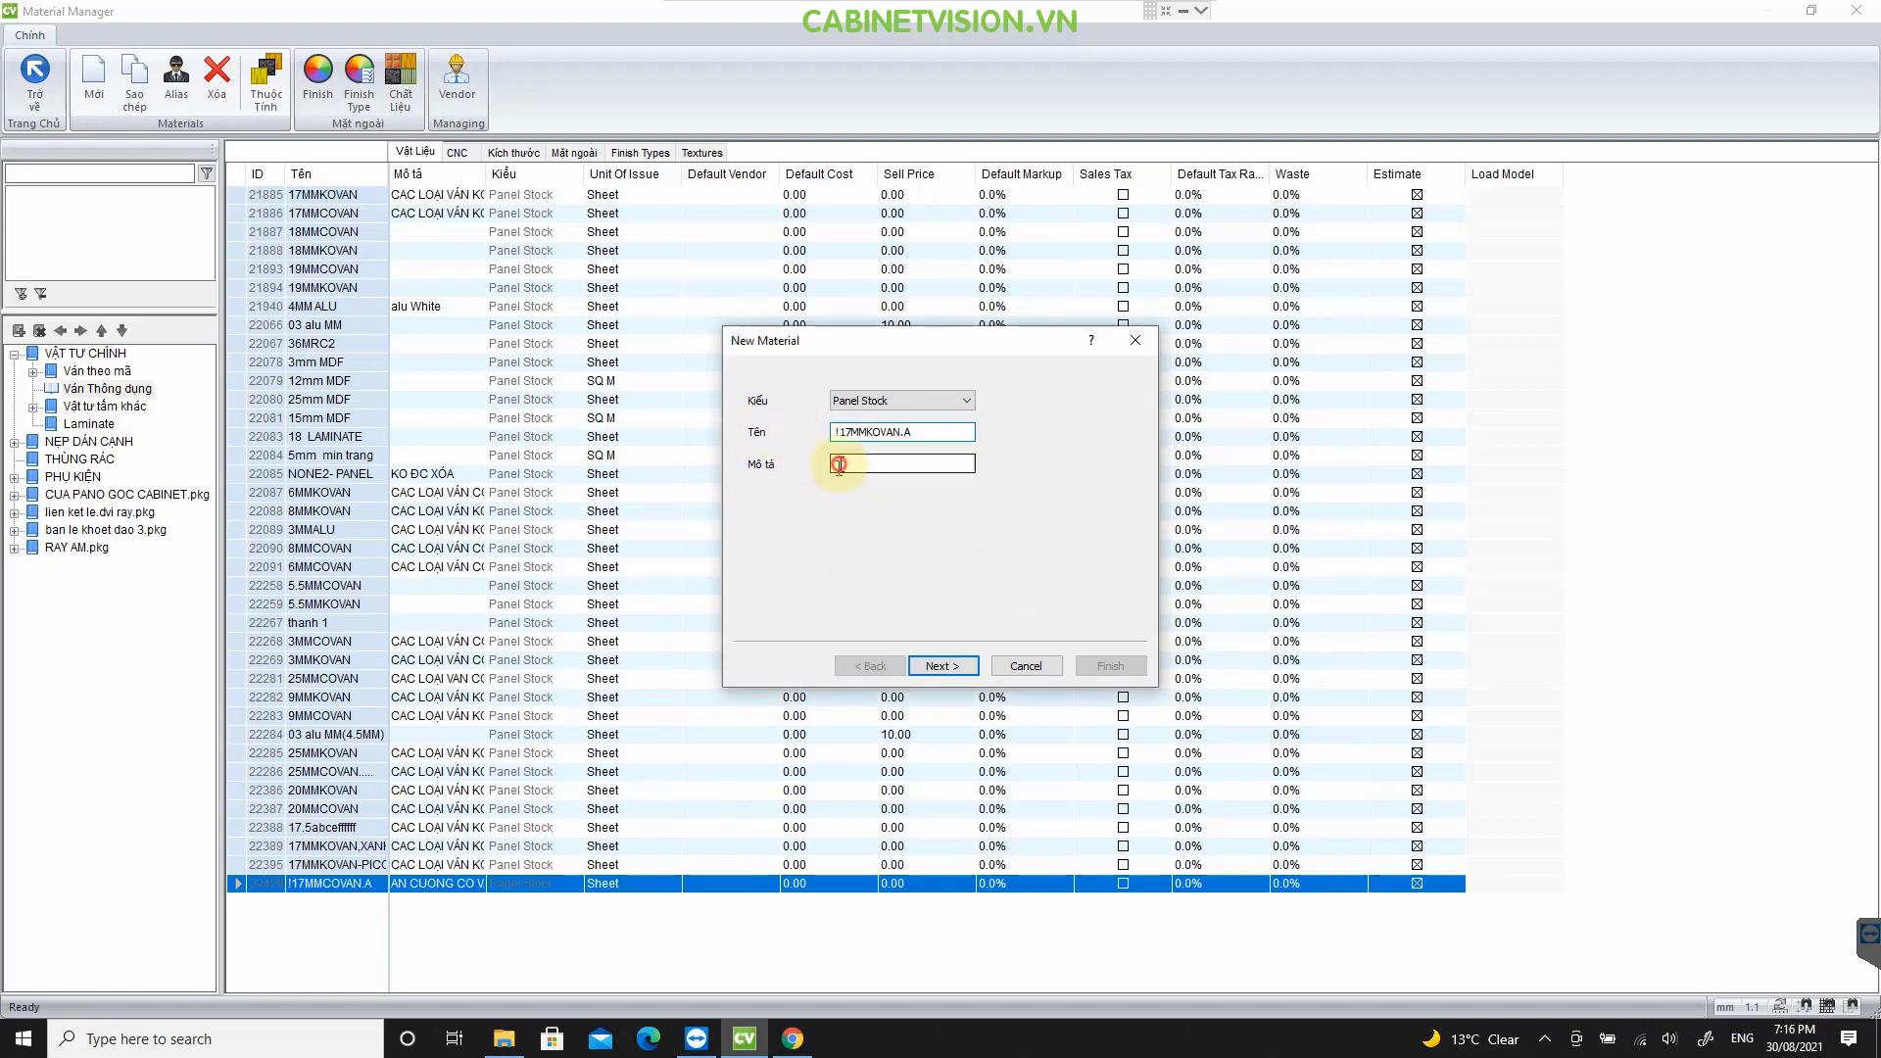
left_click(841, 467)
type("AN CUONG KO")
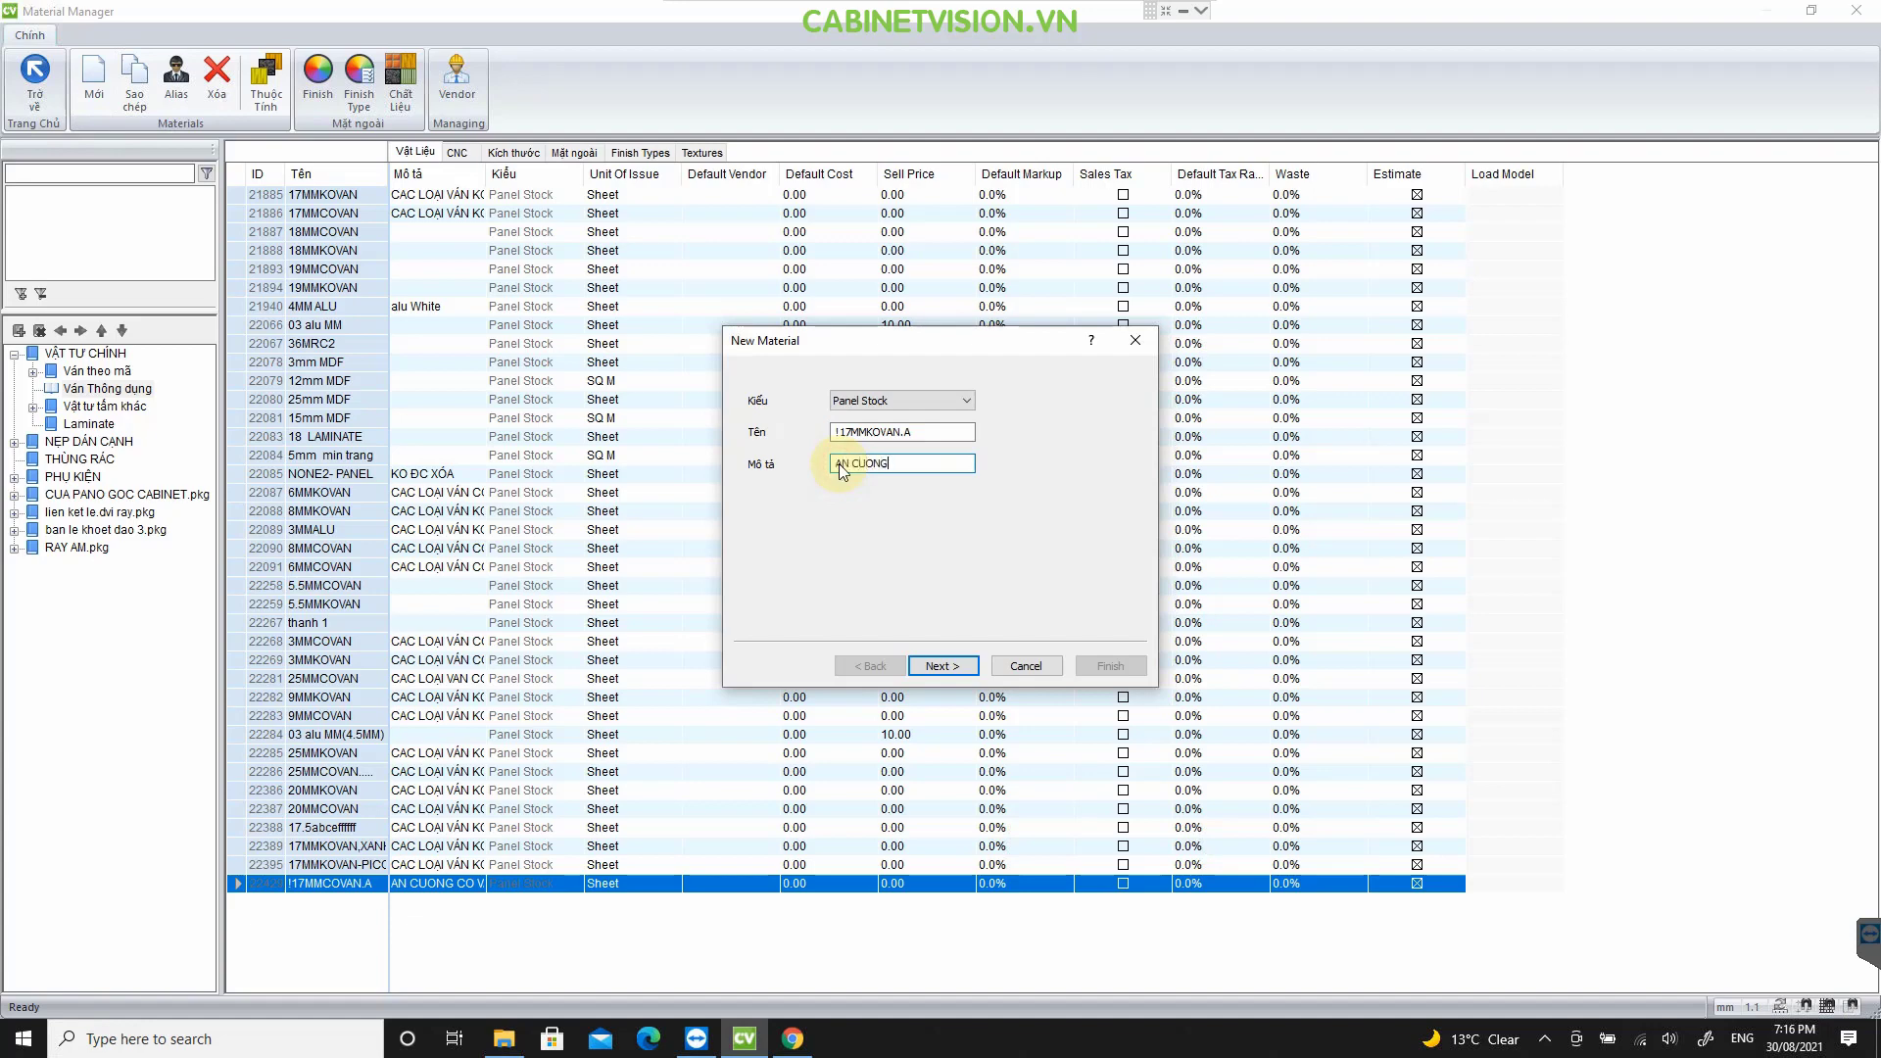
left_click(942, 665)
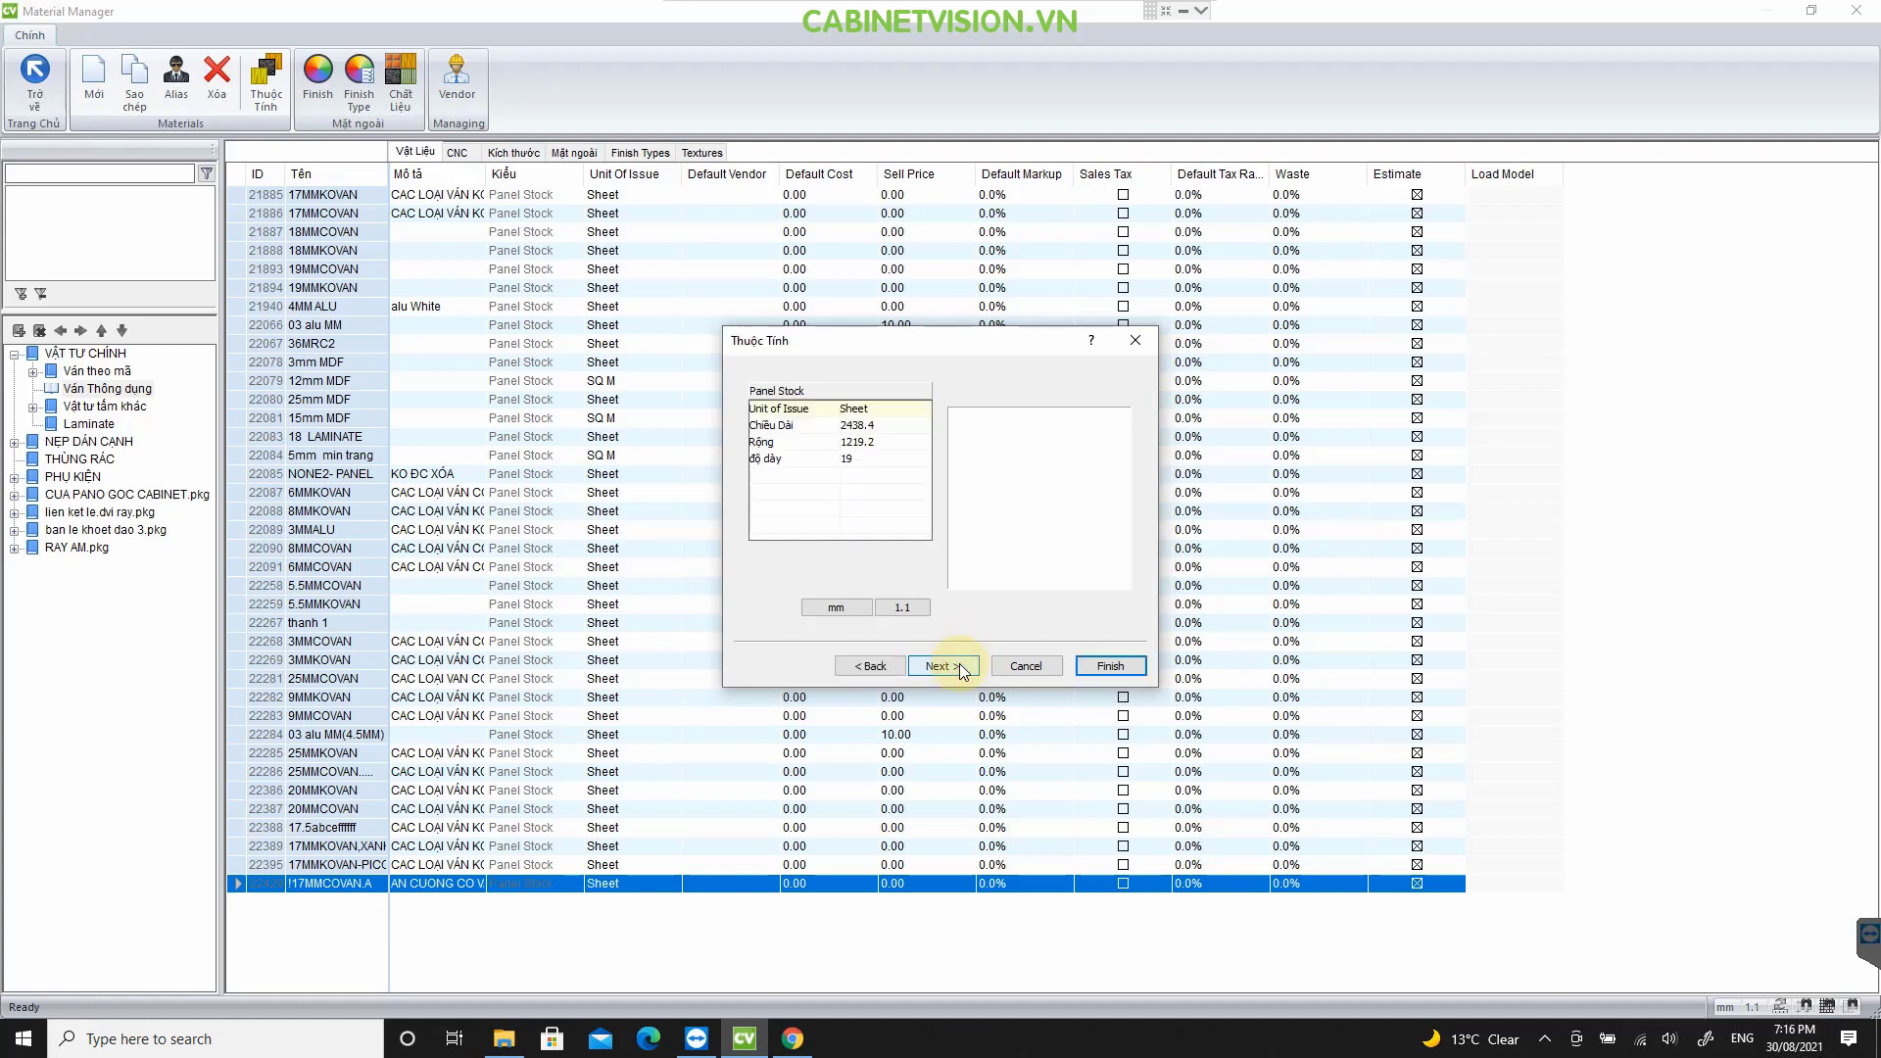
Enter the sheet size: length 2440, width 1220, thickness 17.5.
left_click(897, 426)
type("24")
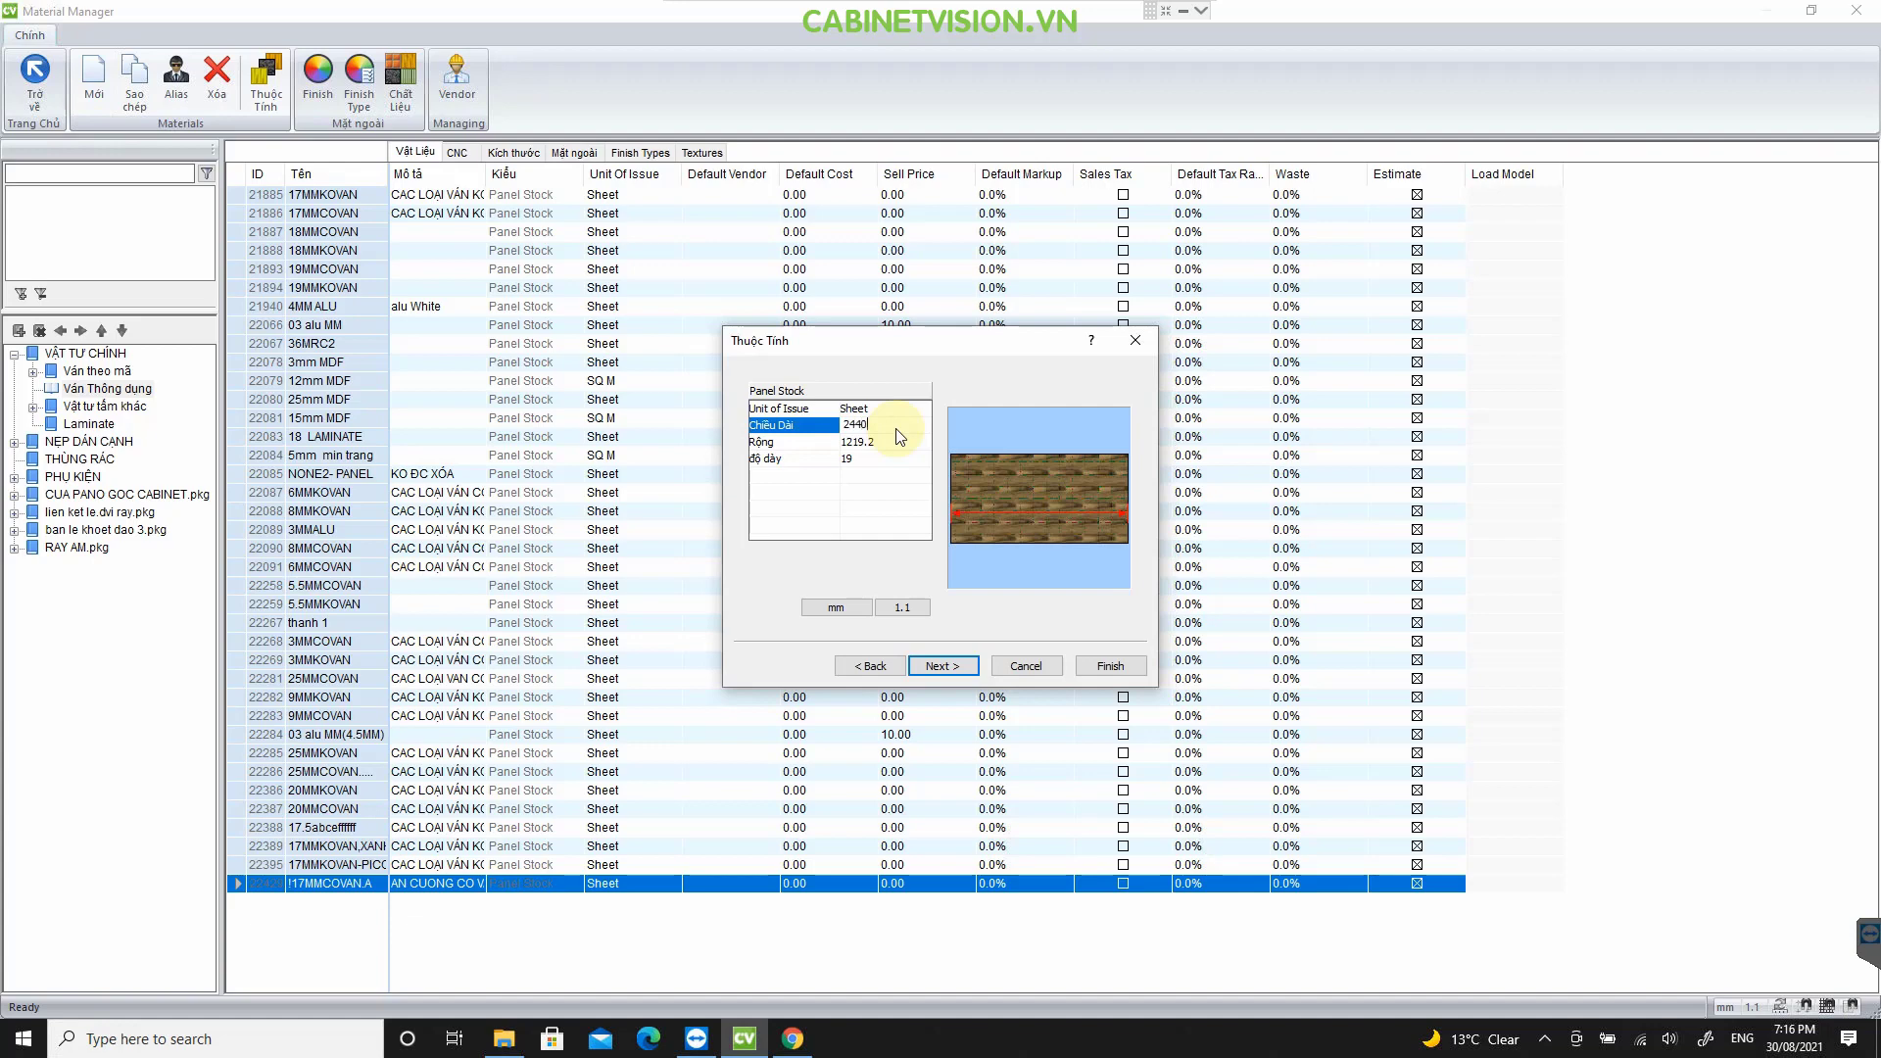
key("Tab")
type("1220")
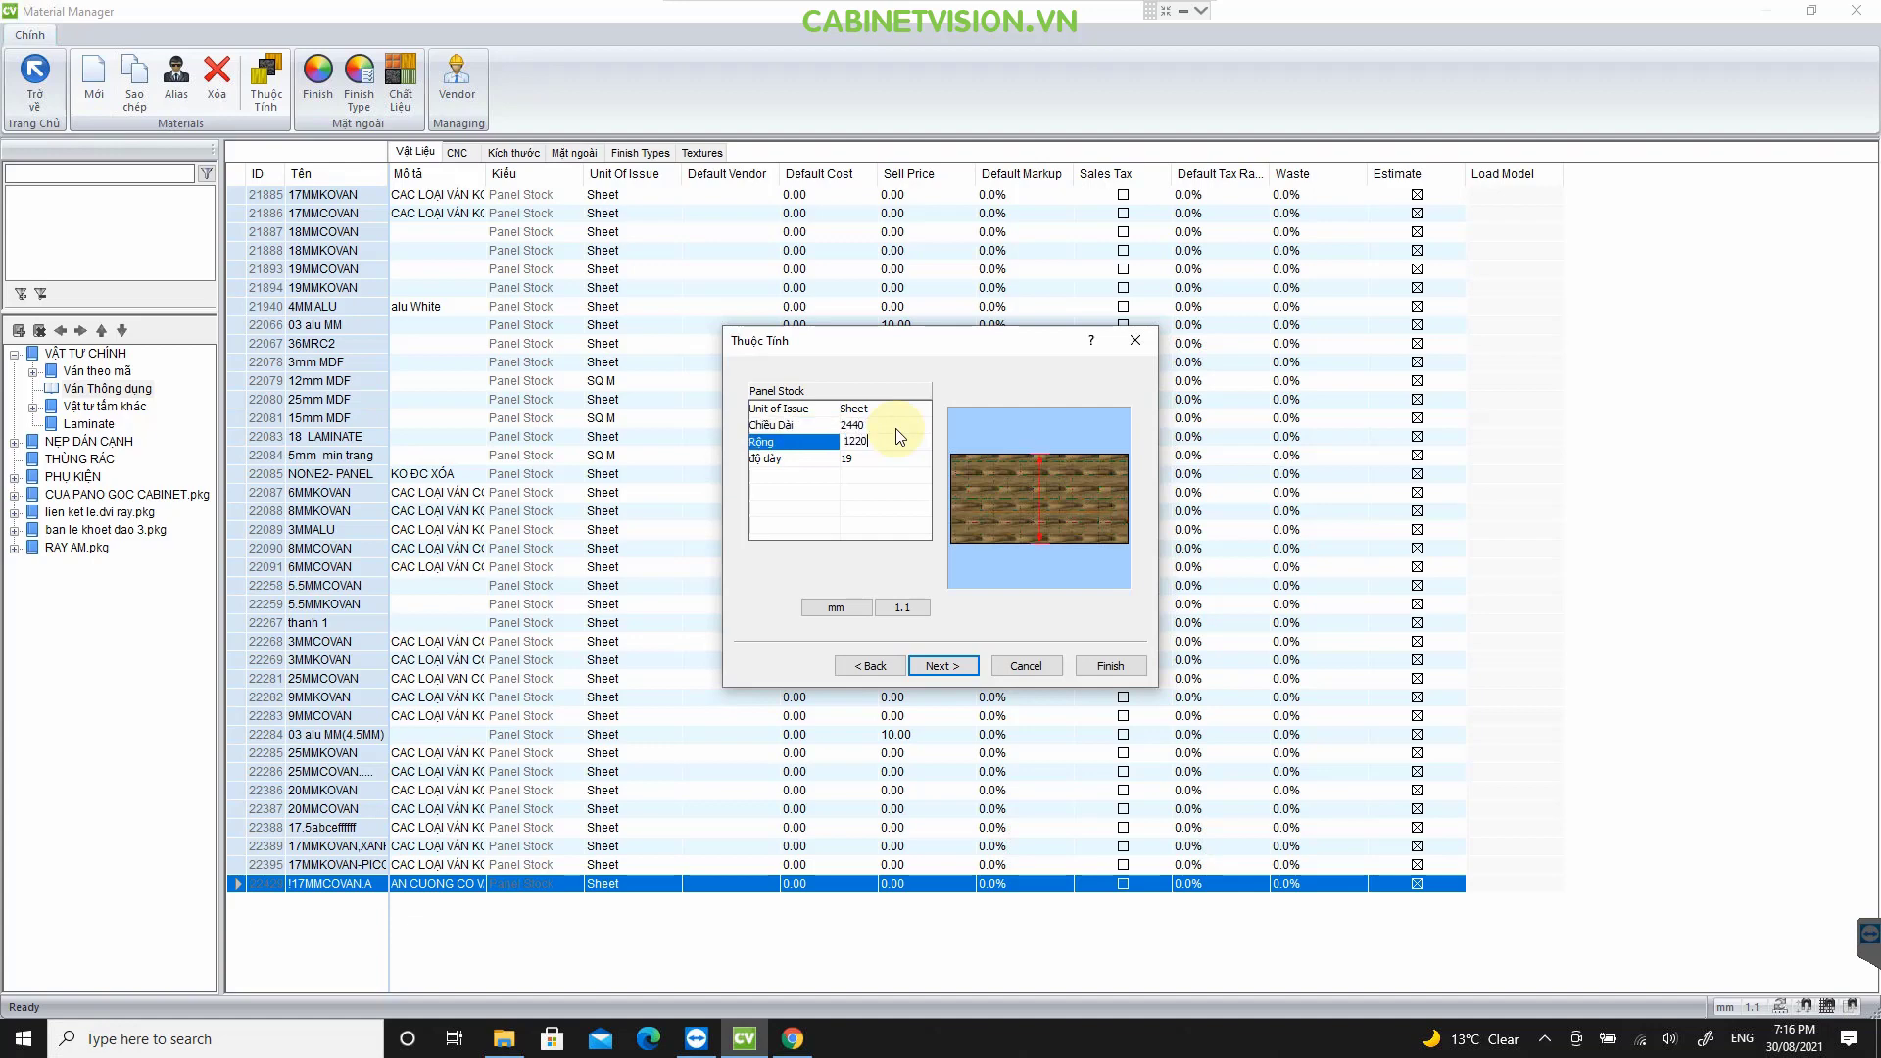
key("Tab")
type("17.5")
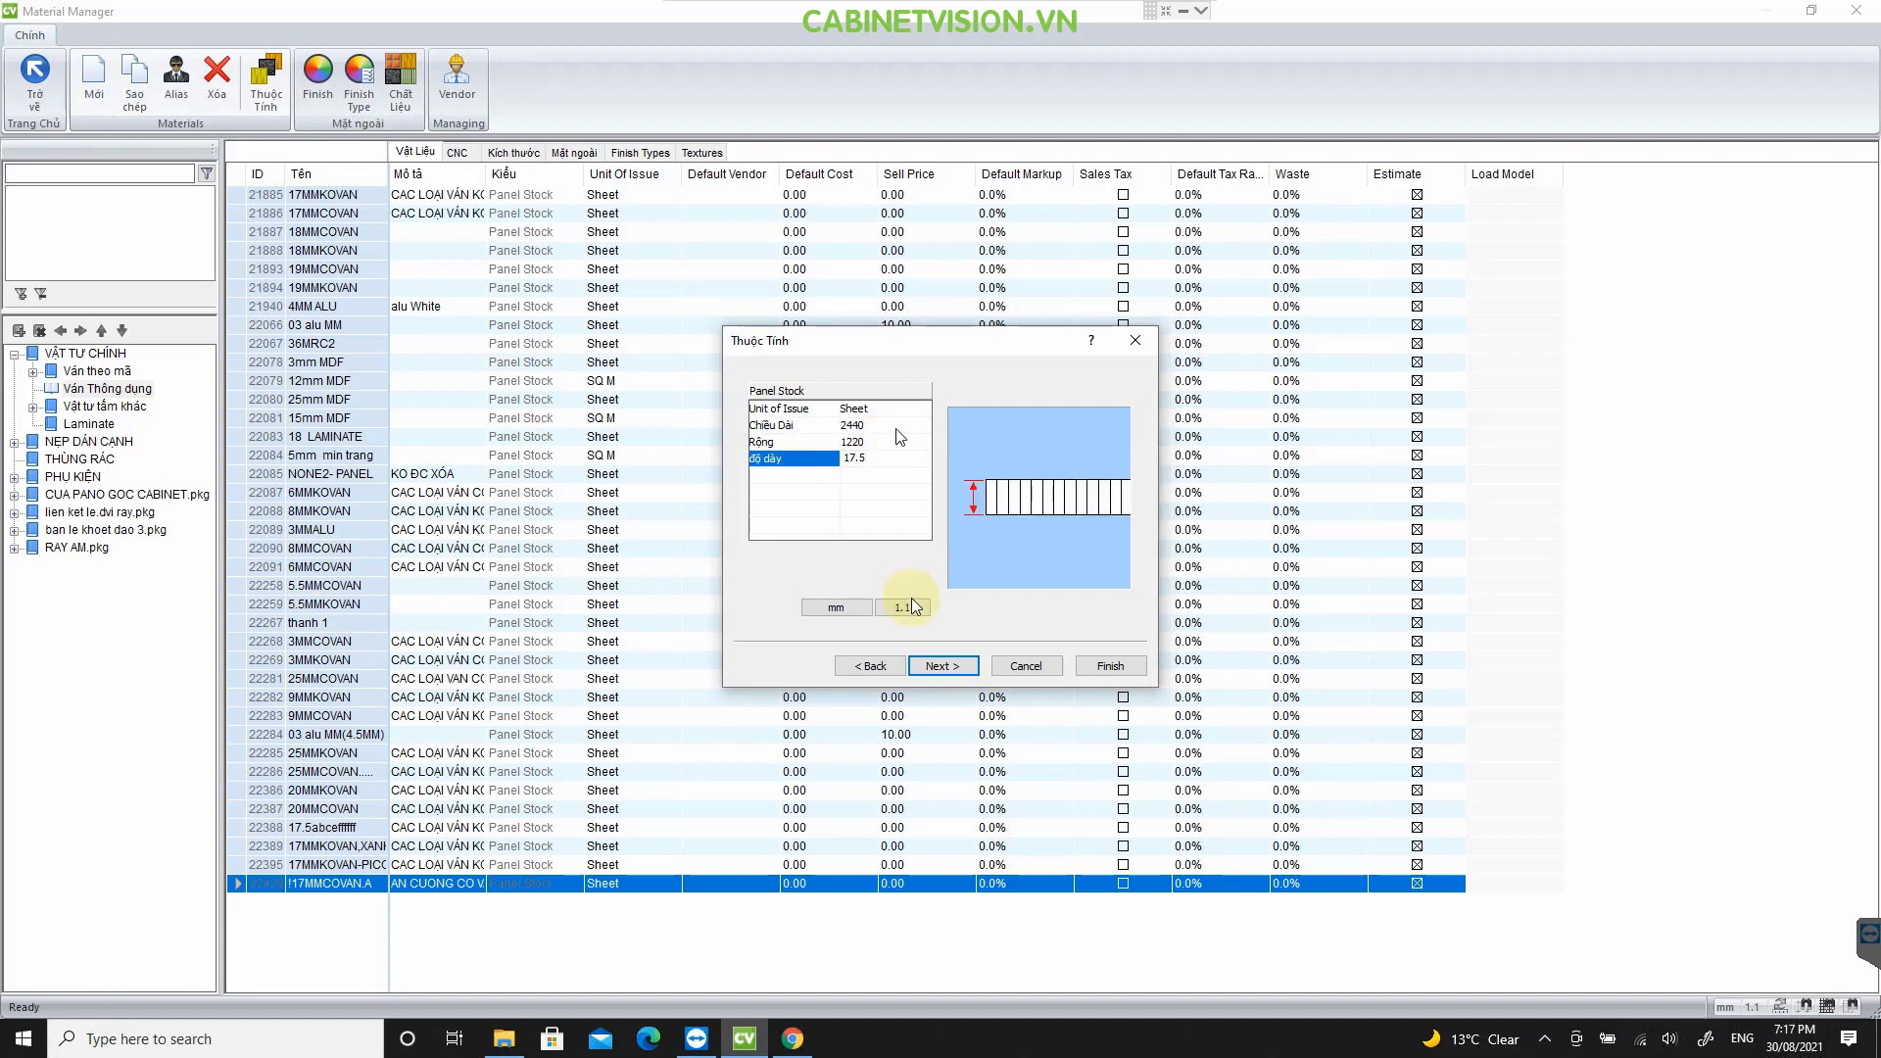
Give the front face (Mặt Đứng) a light-blue display finish.
left_click(938, 664)
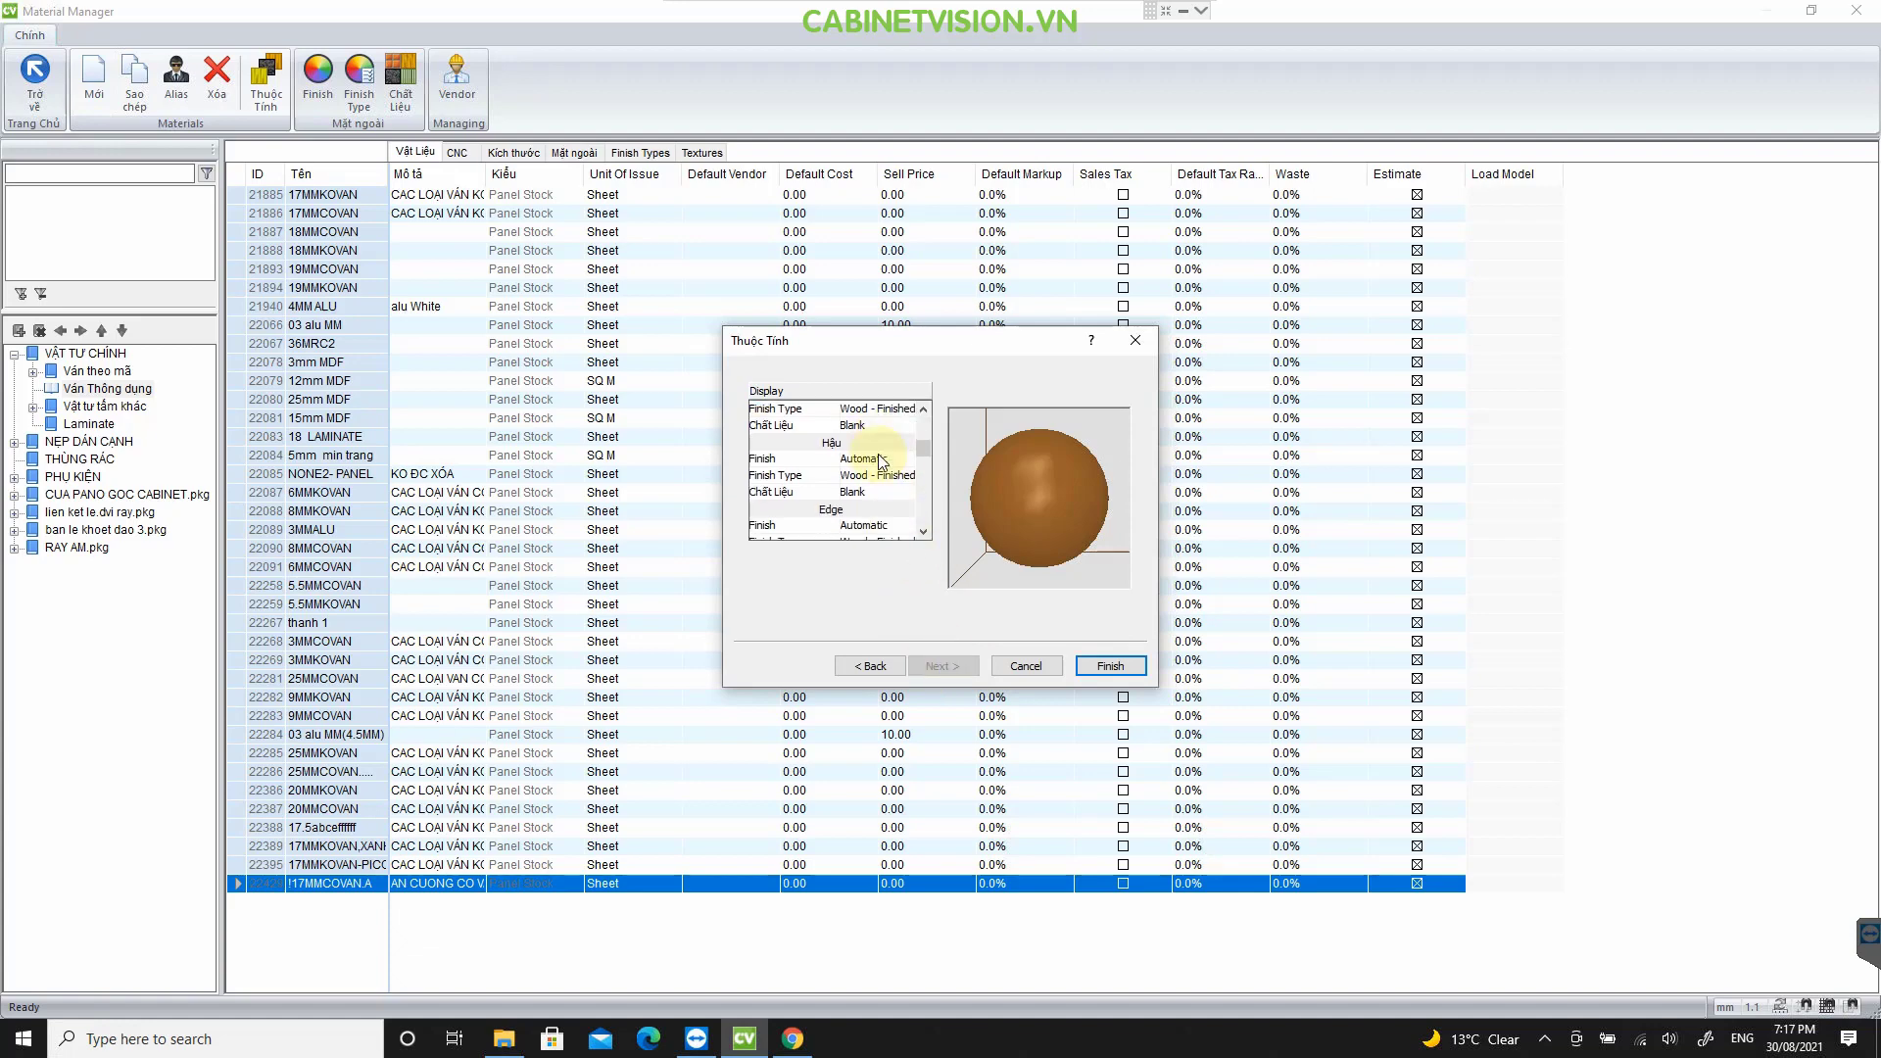
left_click(899, 426)
left_click(898, 428)
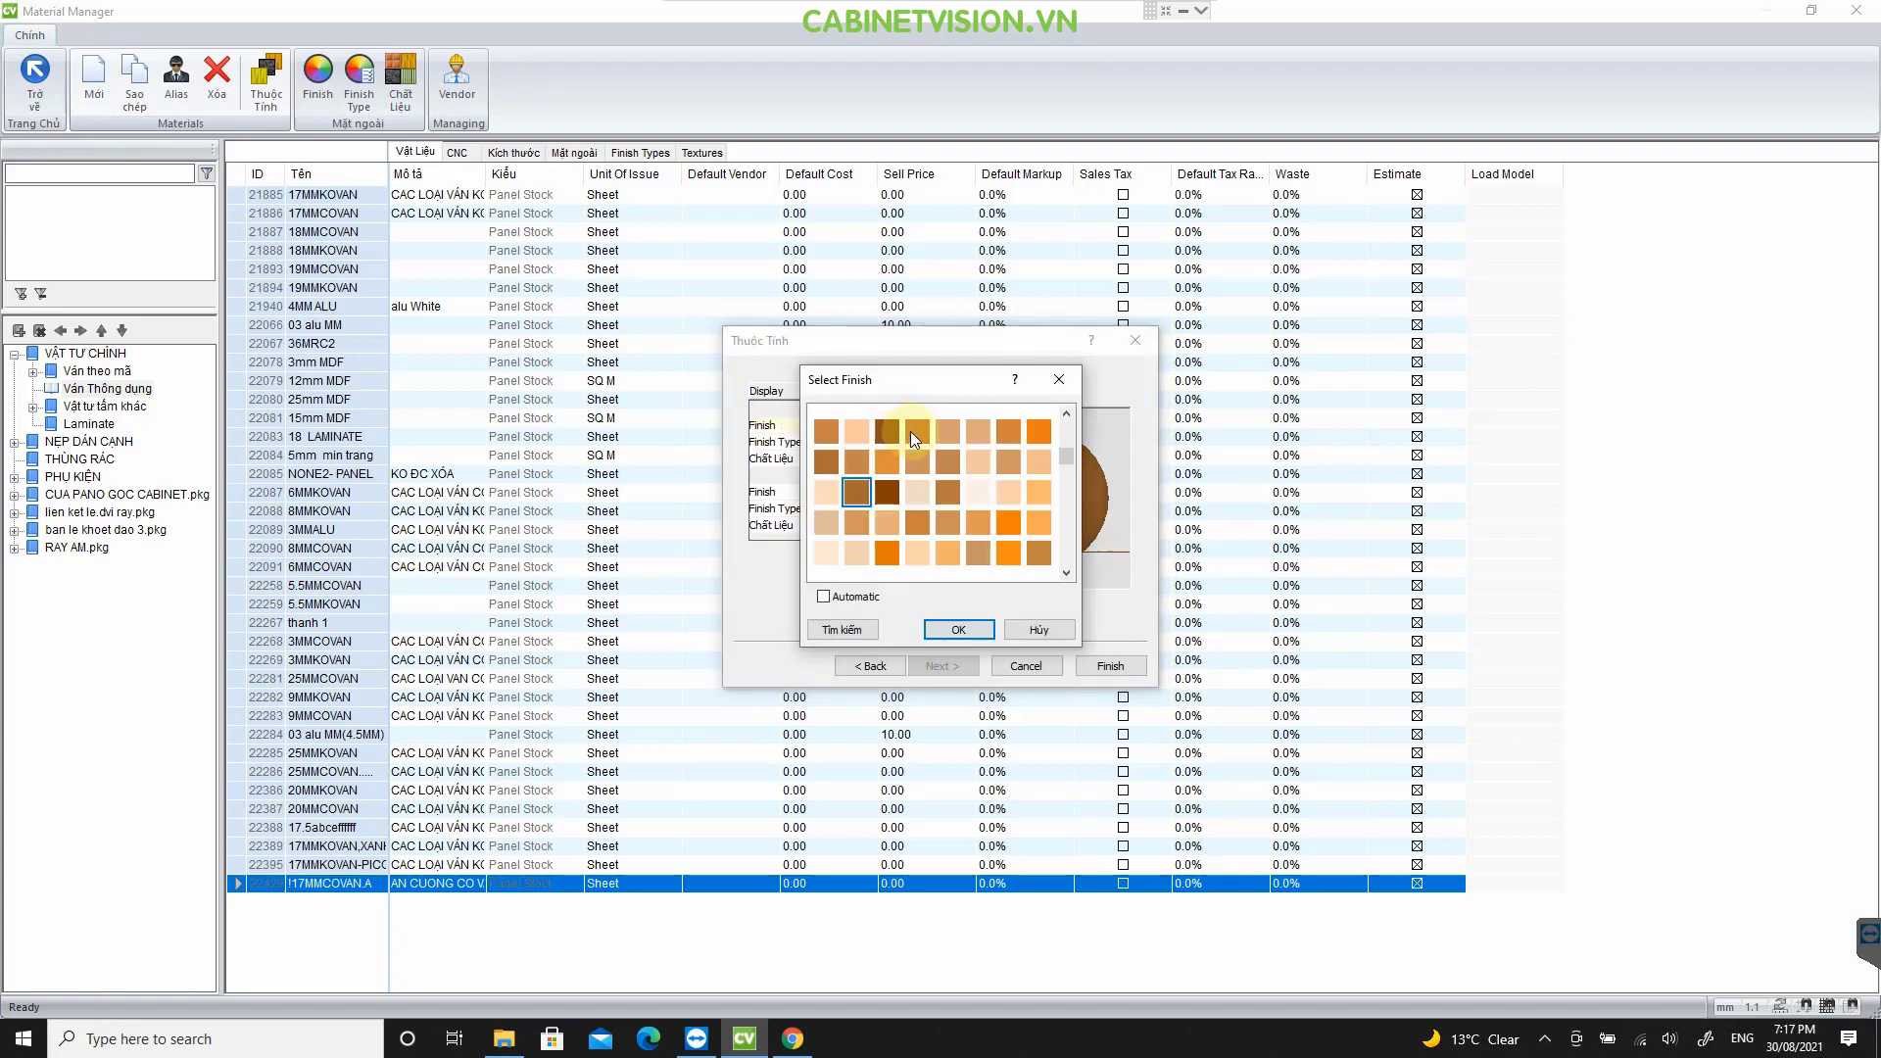
left_click_drag(1068, 456, 1075, 516)
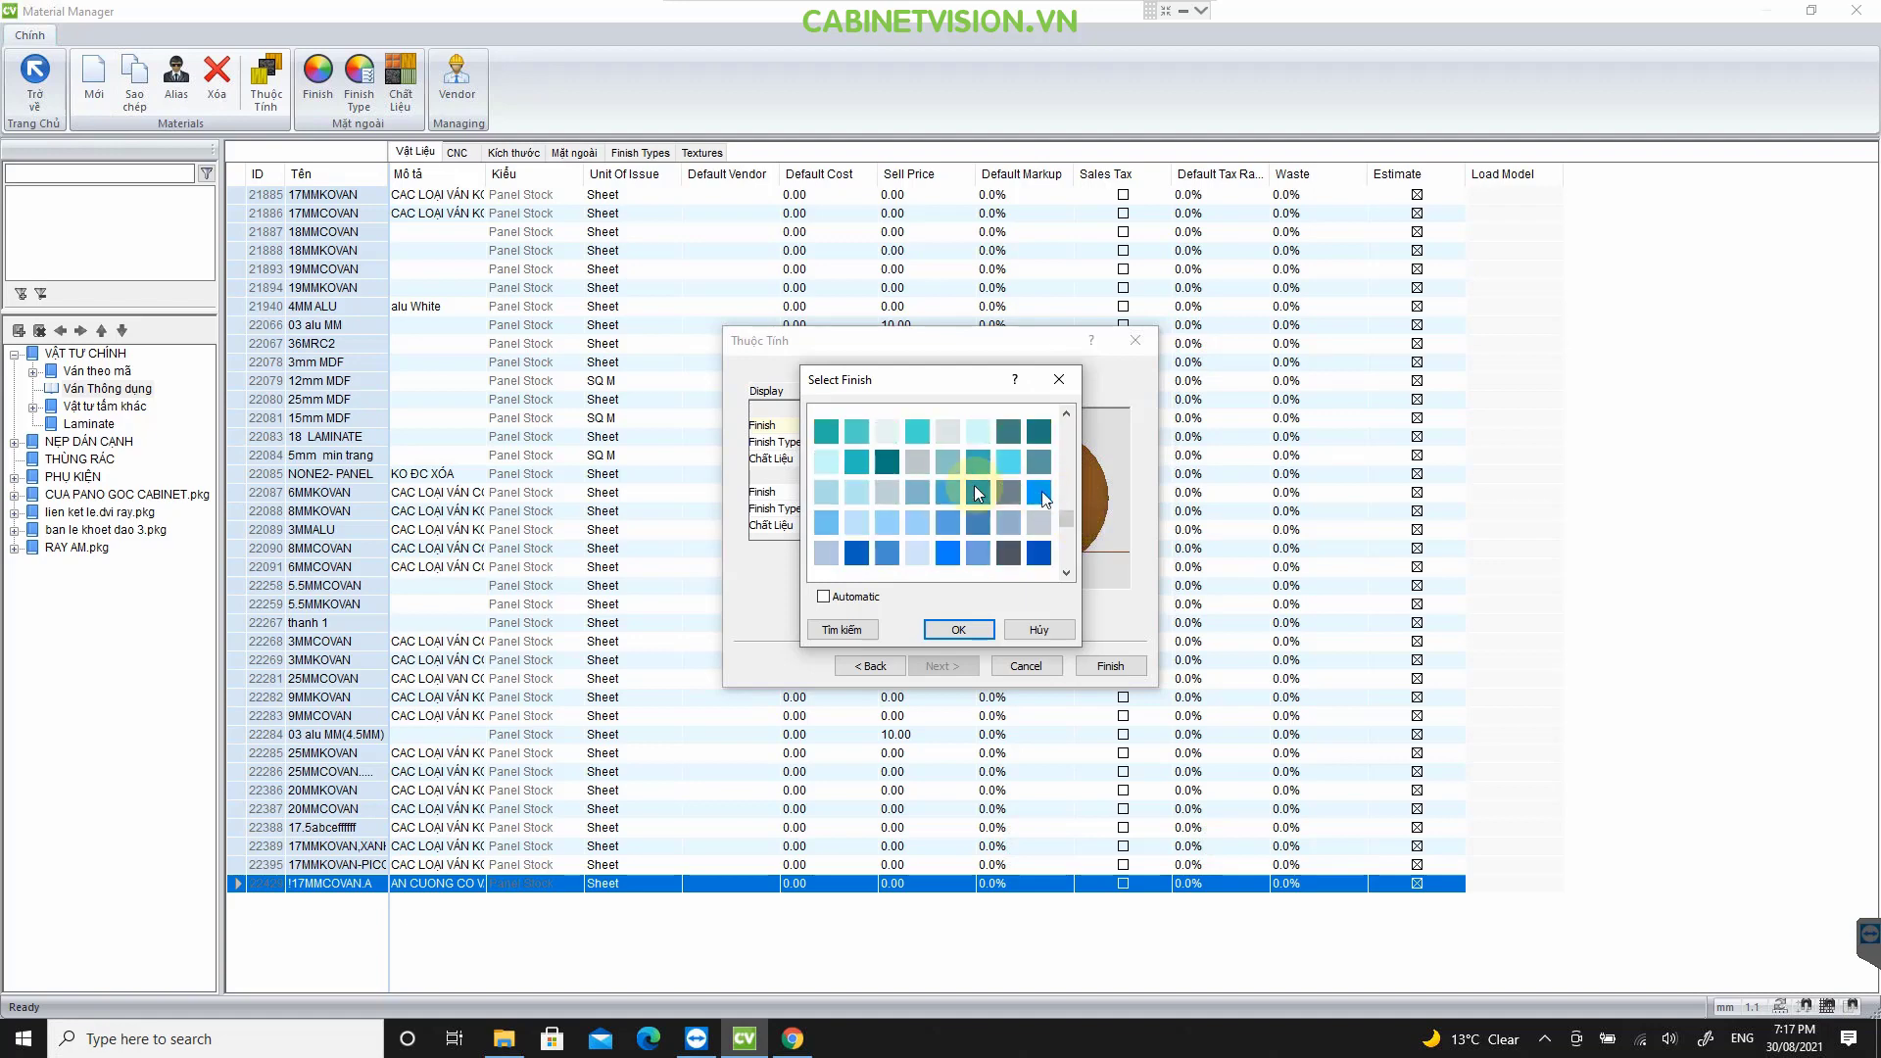
left_click(857, 527)
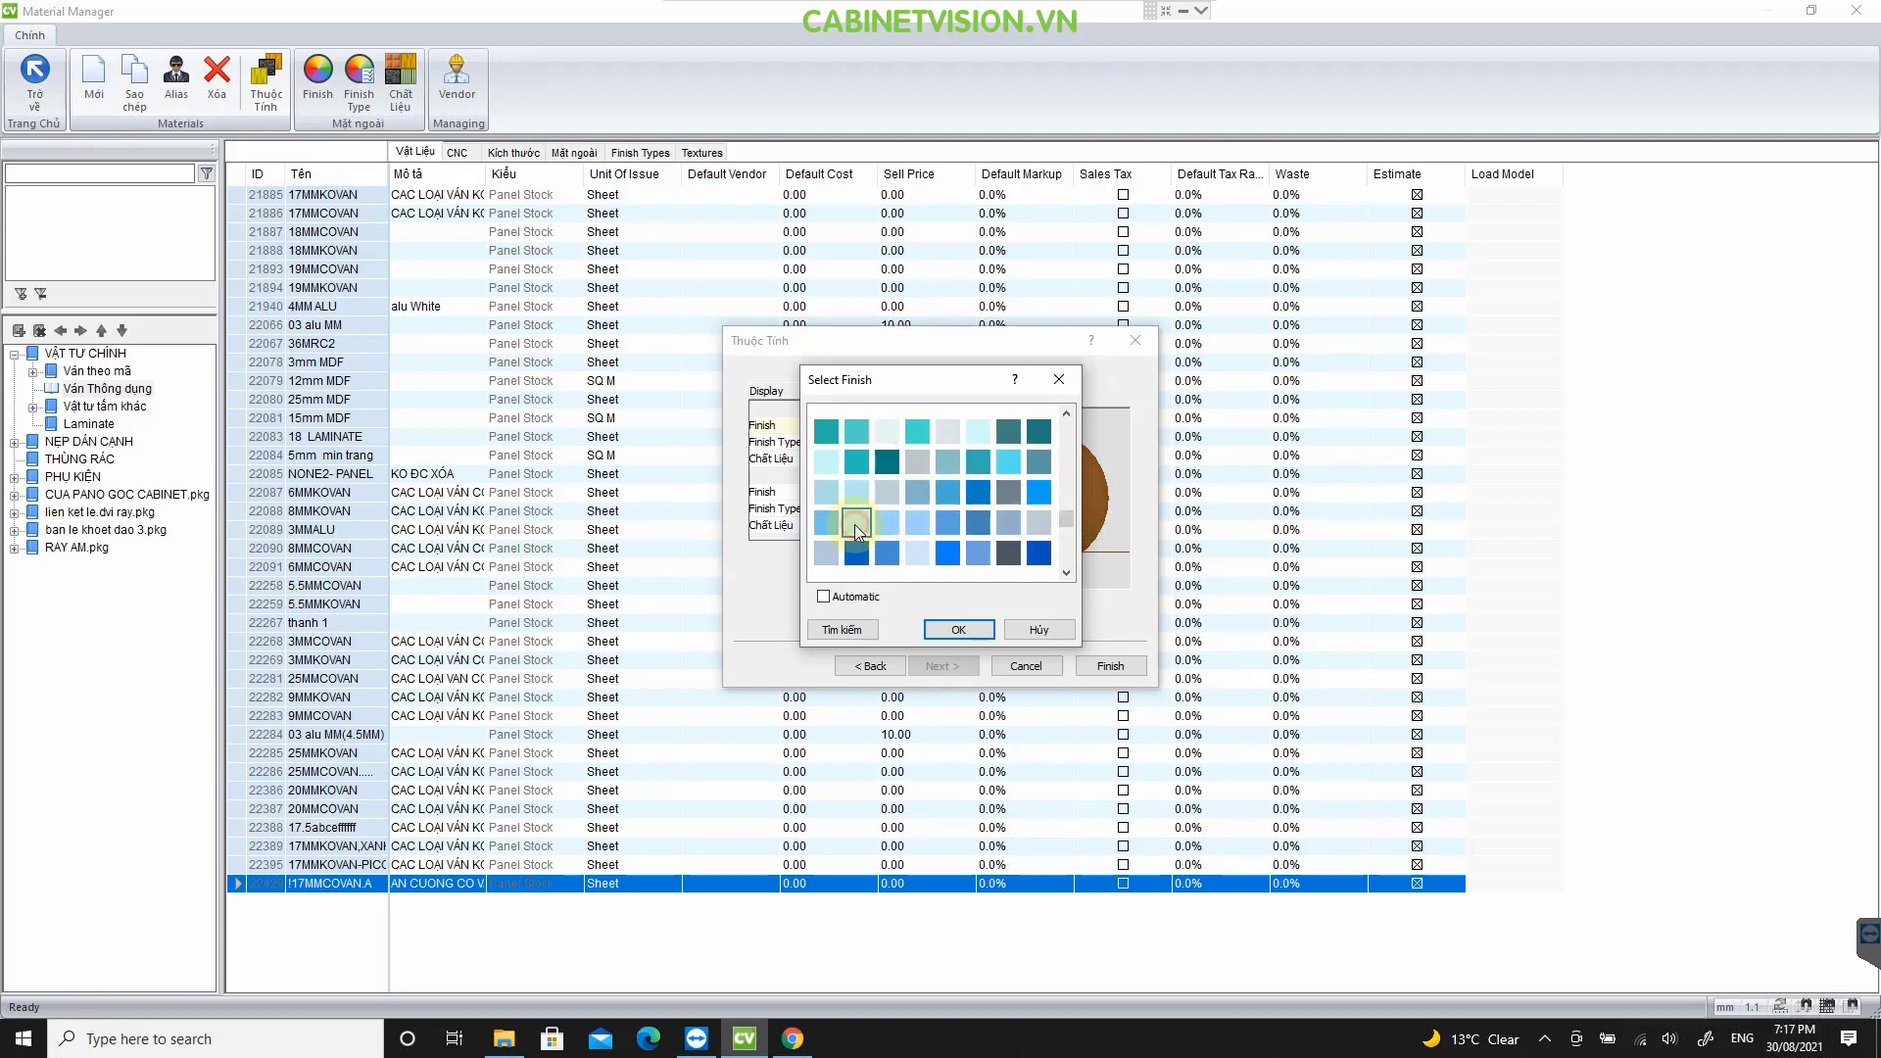
left_click(937, 623)
Give the back face (Hậu) a light-blue display finish too.
left_click(913, 492)
left_click(912, 492)
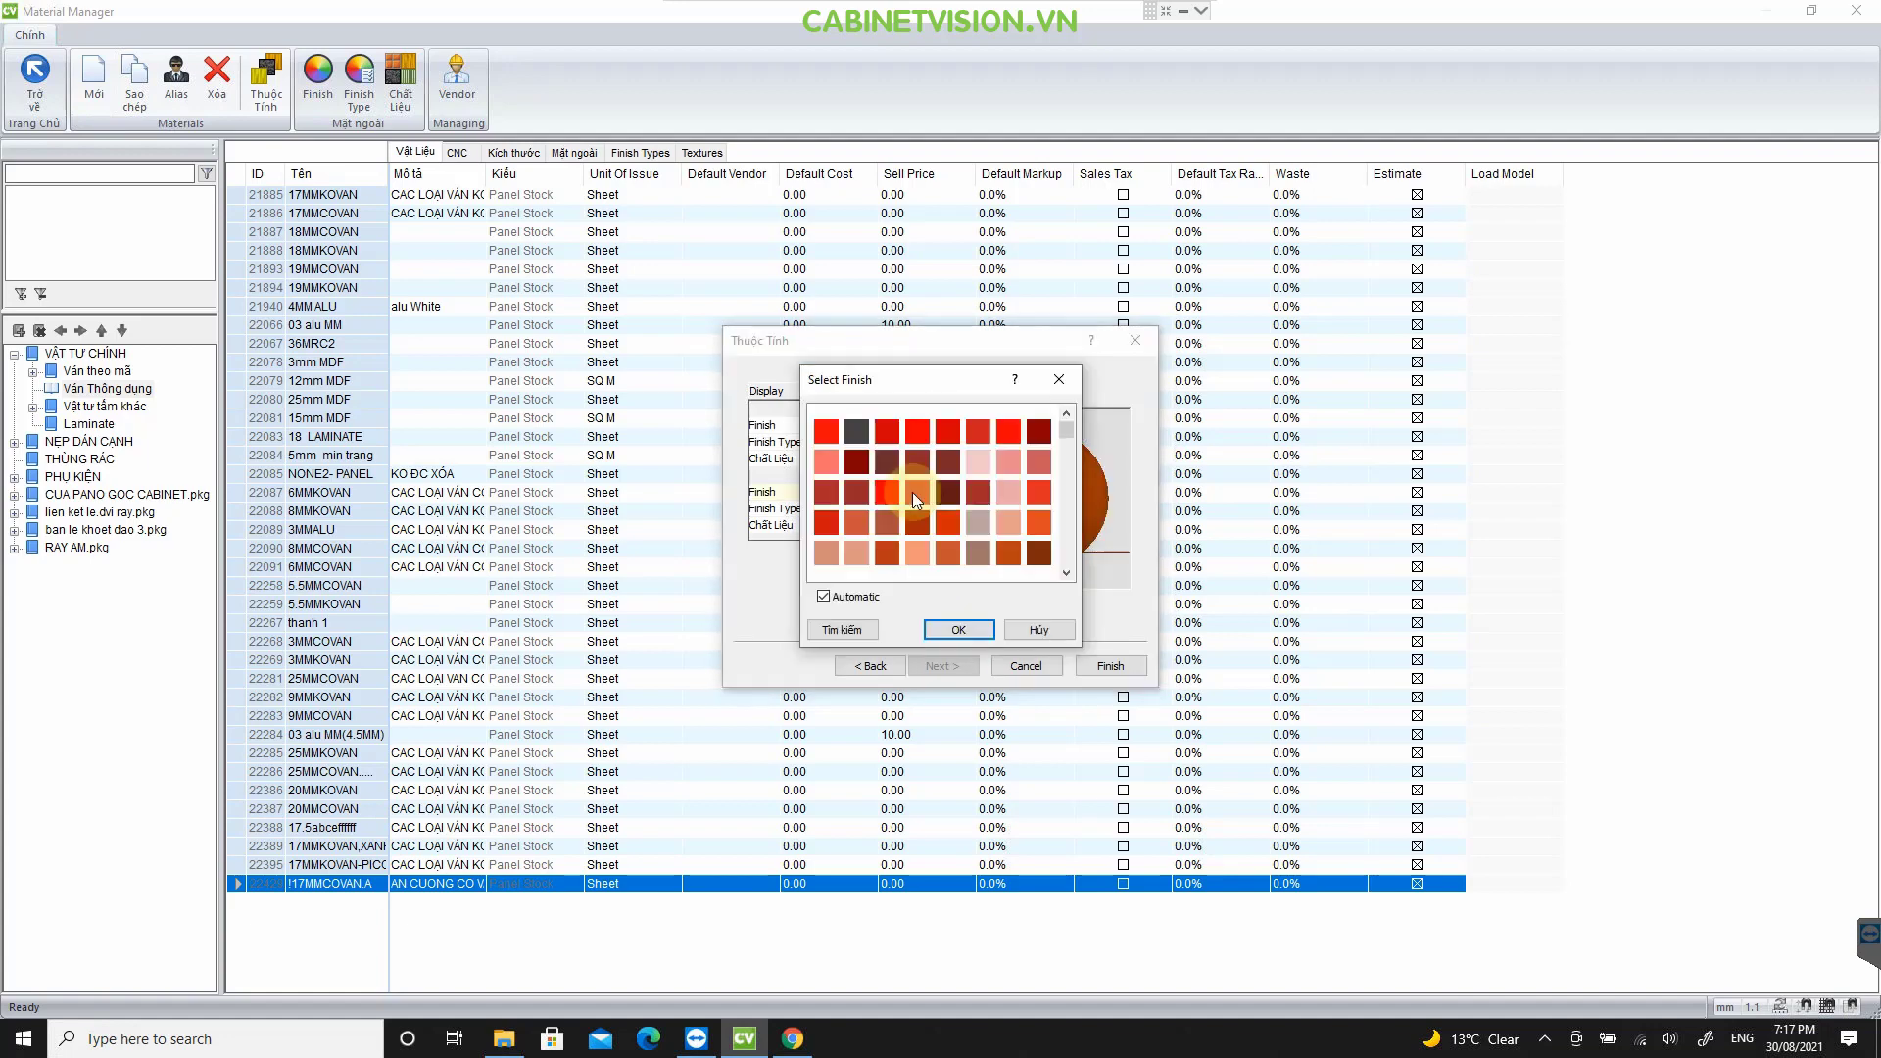
left_click_drag(1064, 457, 1079, 520)
left_click(856, 490)
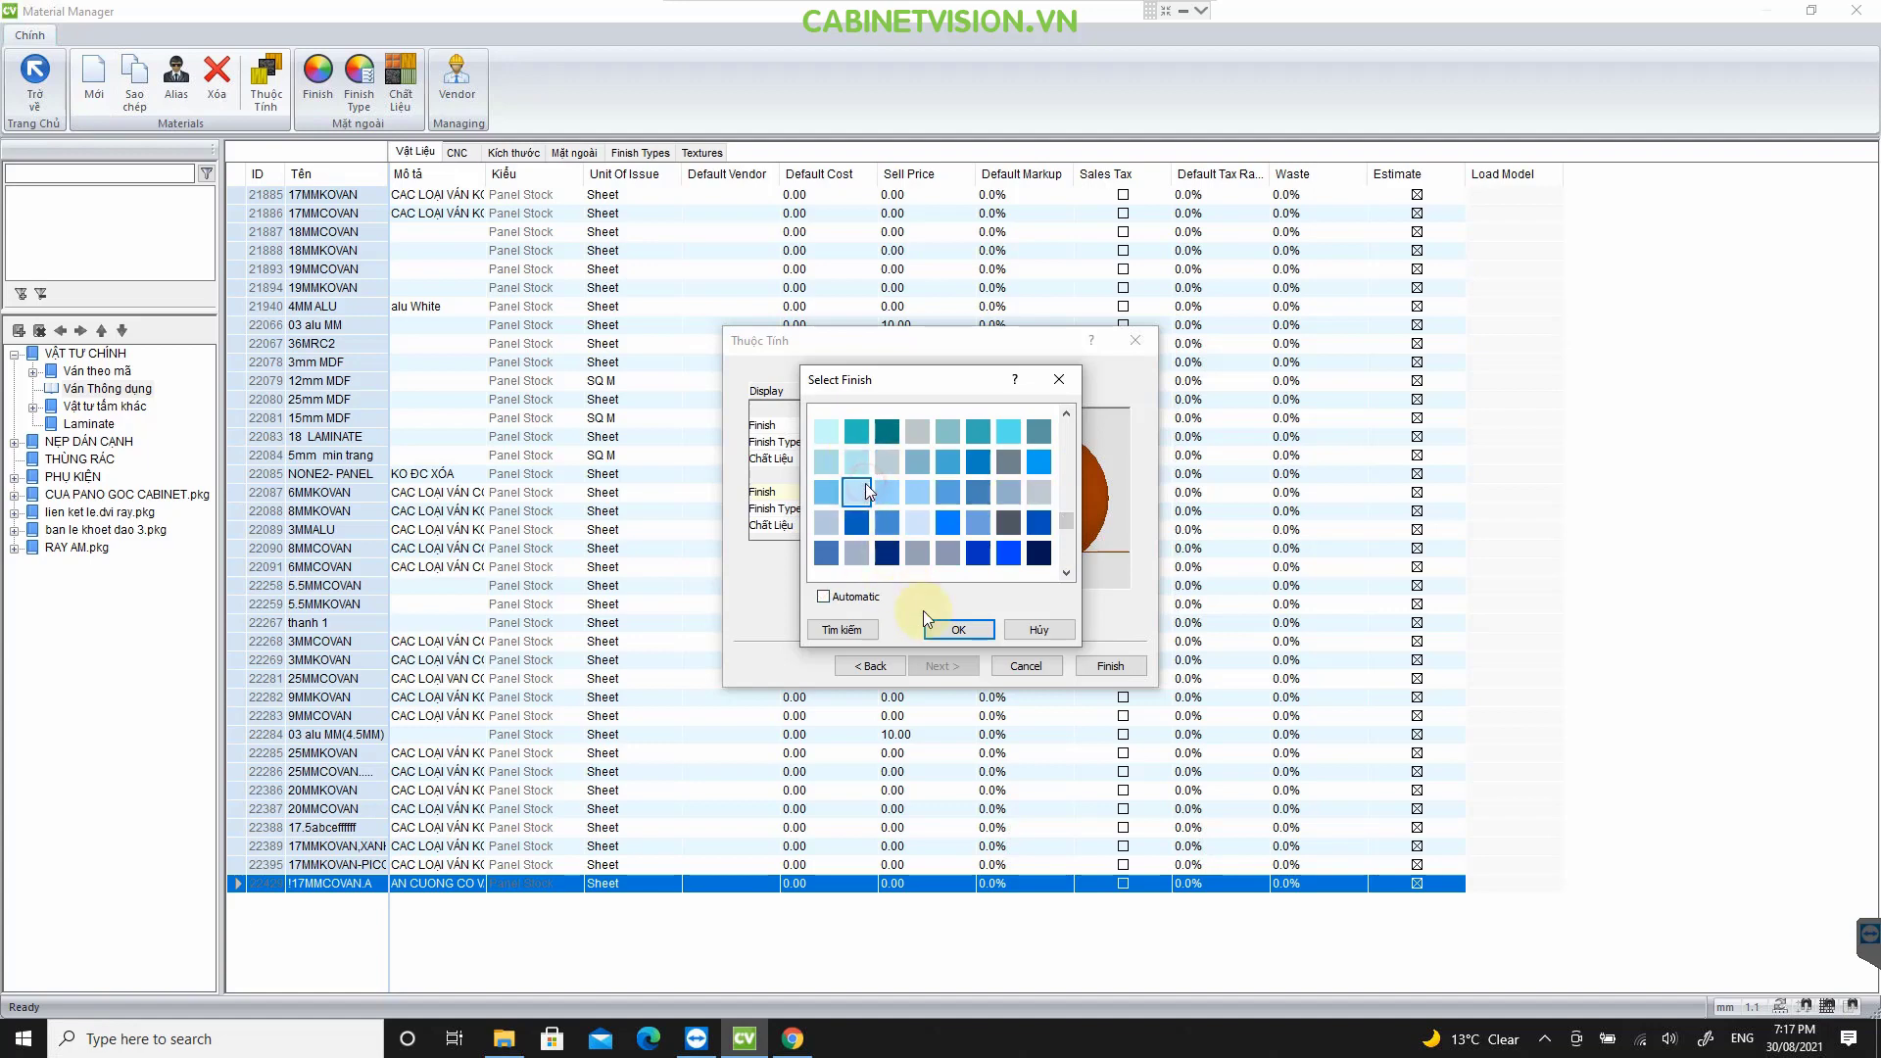
left_click(986, 633)
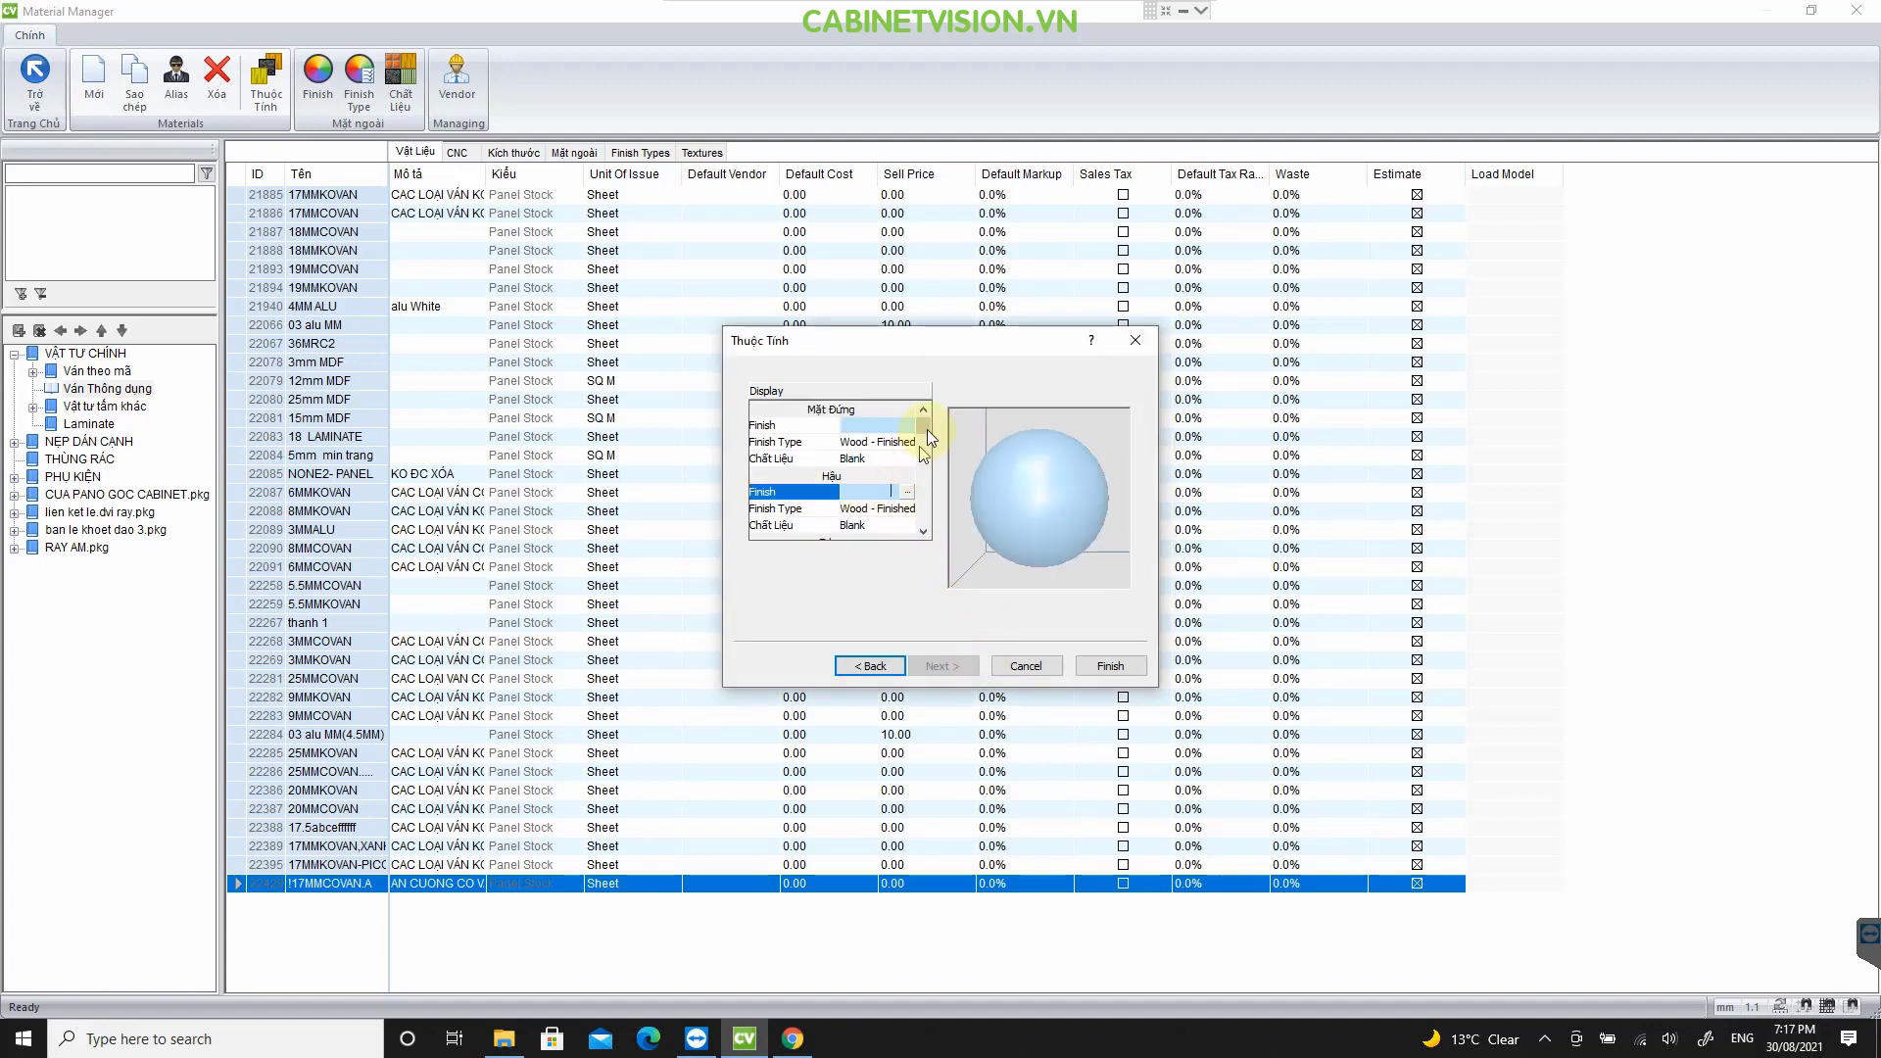
Leave the surface textures unchanged and finish creating the material.
left_click_drag(927, 430, 926, 443)
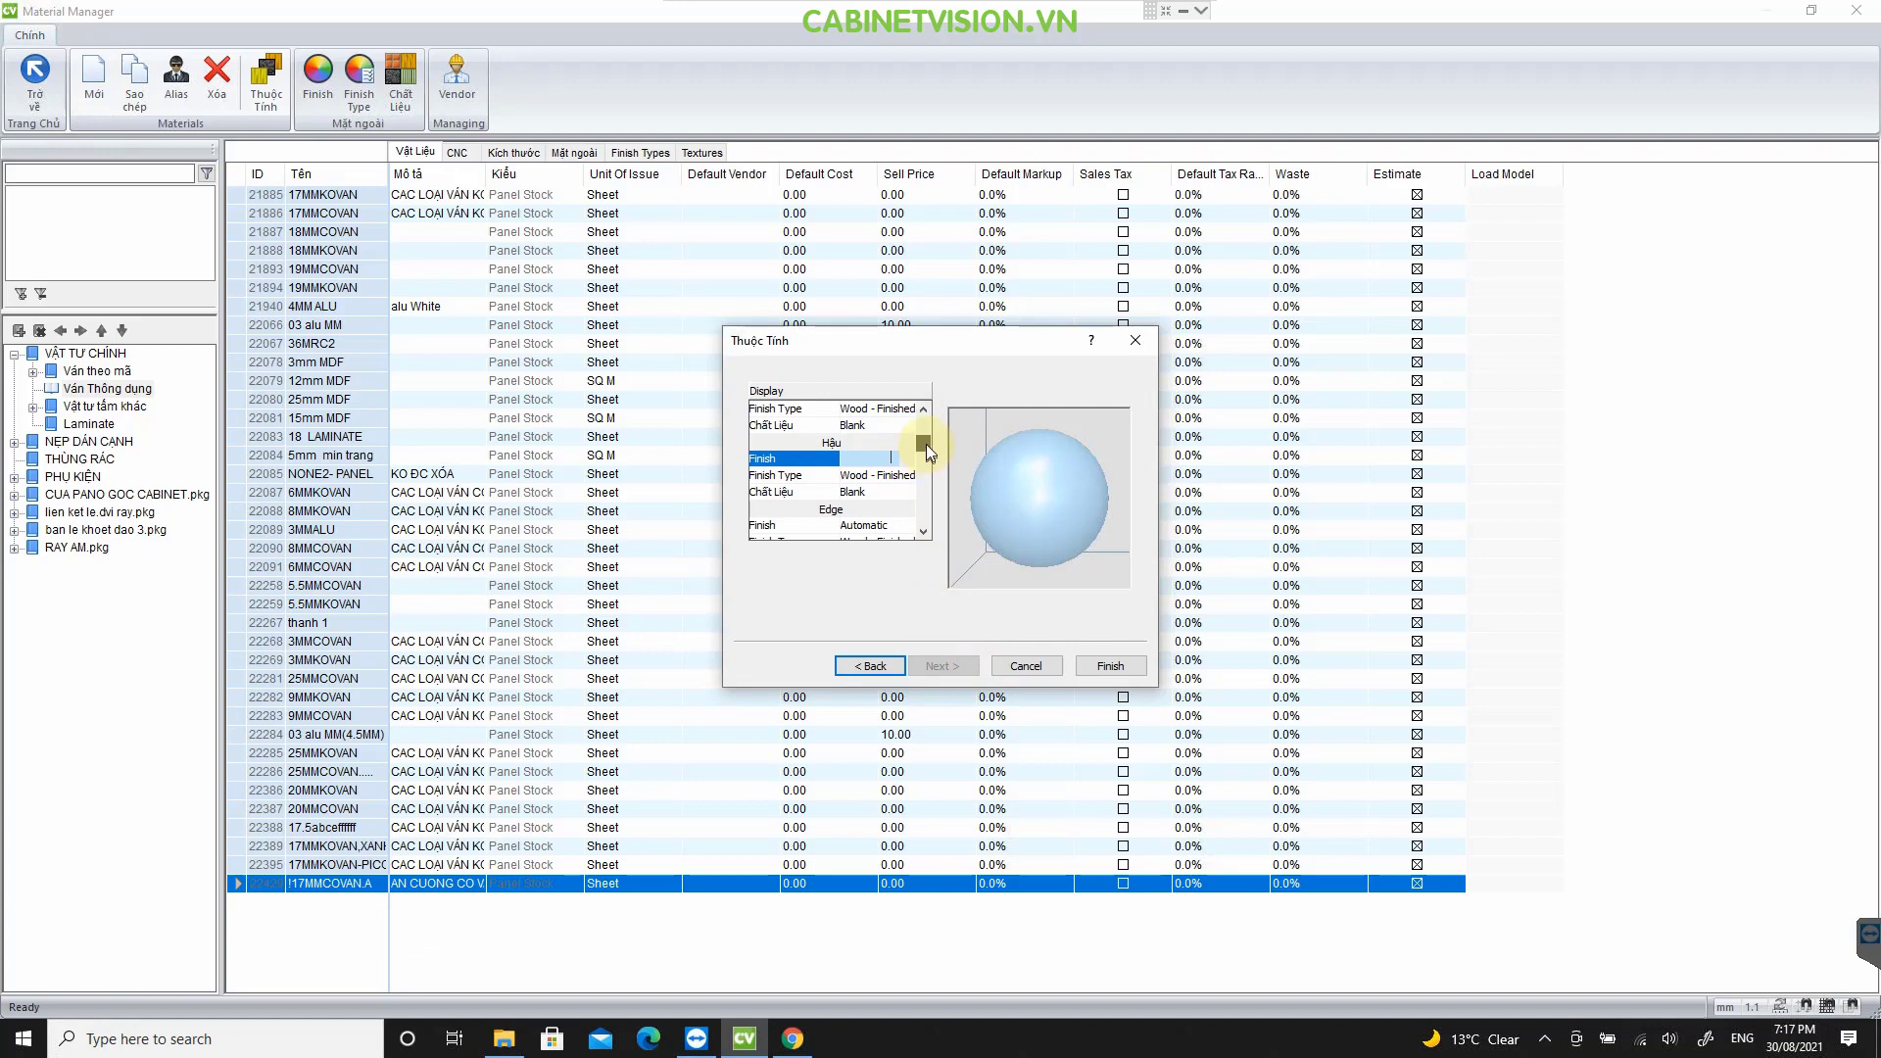
scroll(926, 444, "up", 1)
left_click(907, 443)
left_click(908, 443)
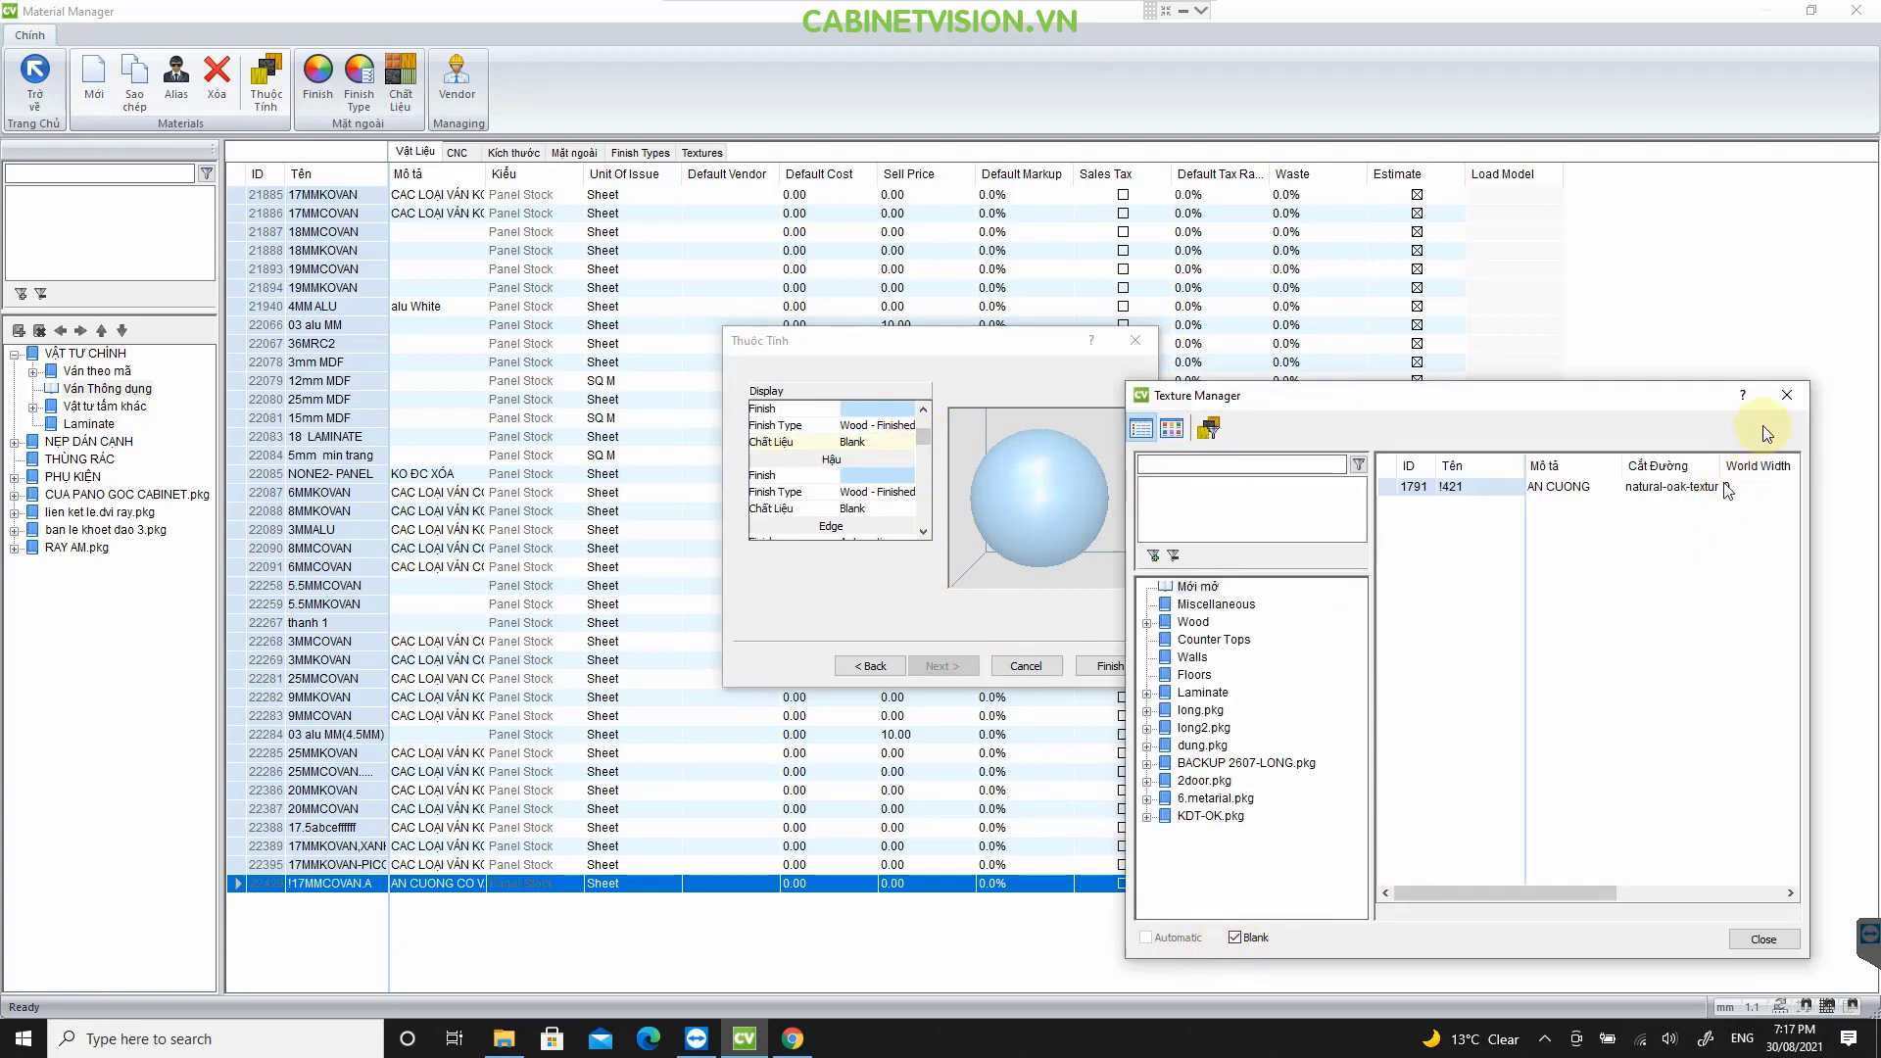
left_click(1786, 398)
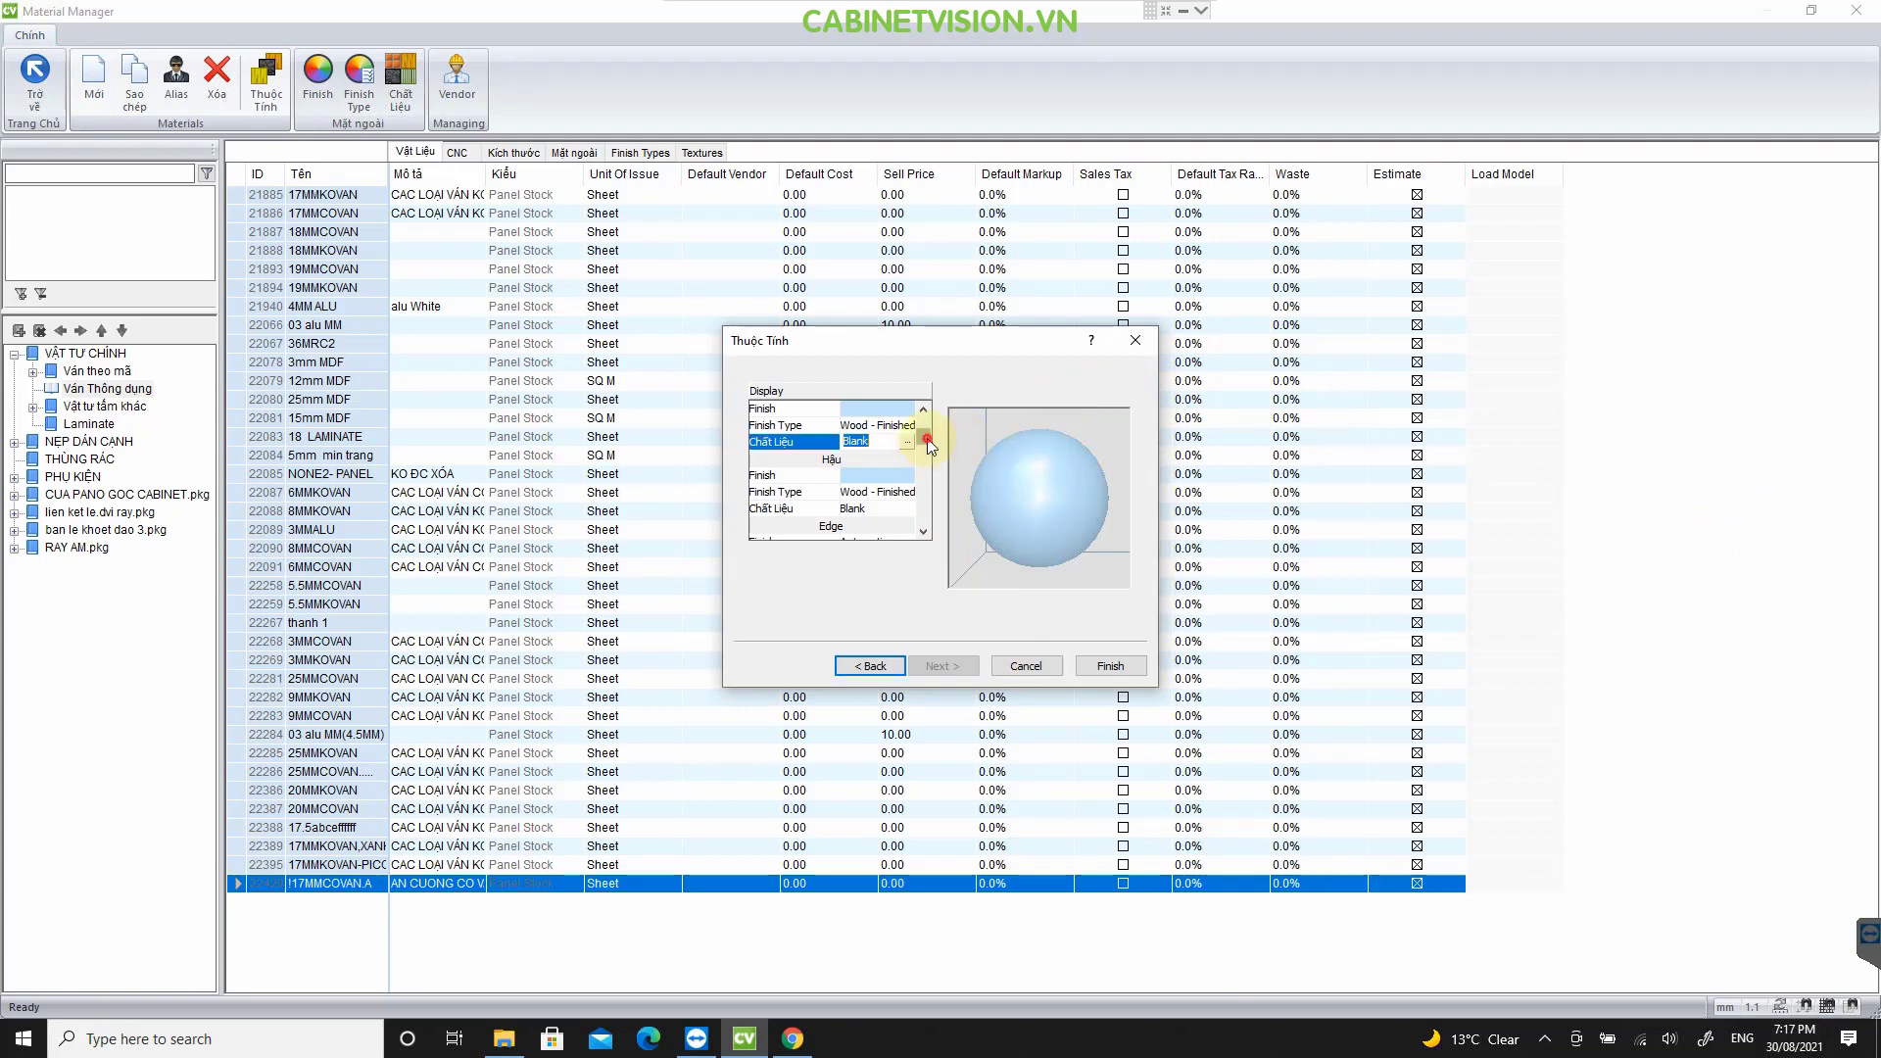
mouse_move(929, 448)
left_mouse_down()
mouse_move(934, 433)
mouse_move(926, 450)
left_mouse_up()
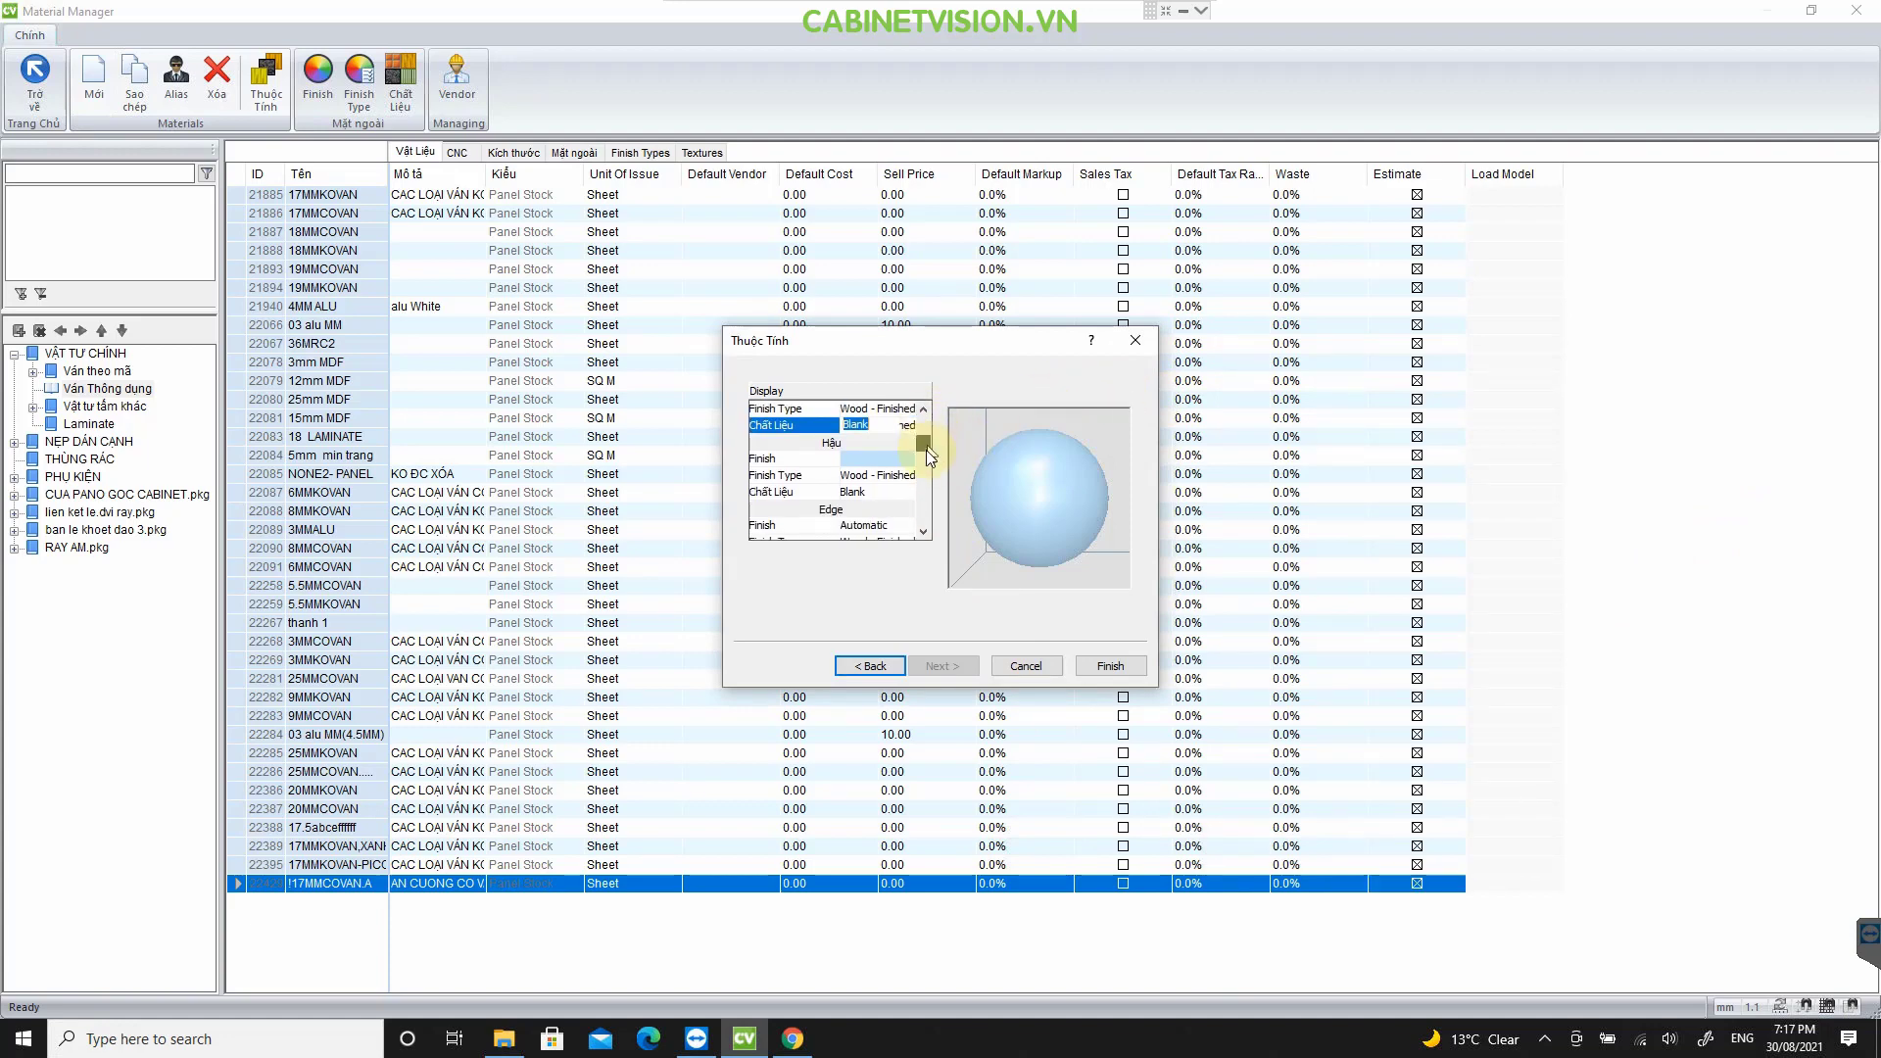
left_click(855, 491)
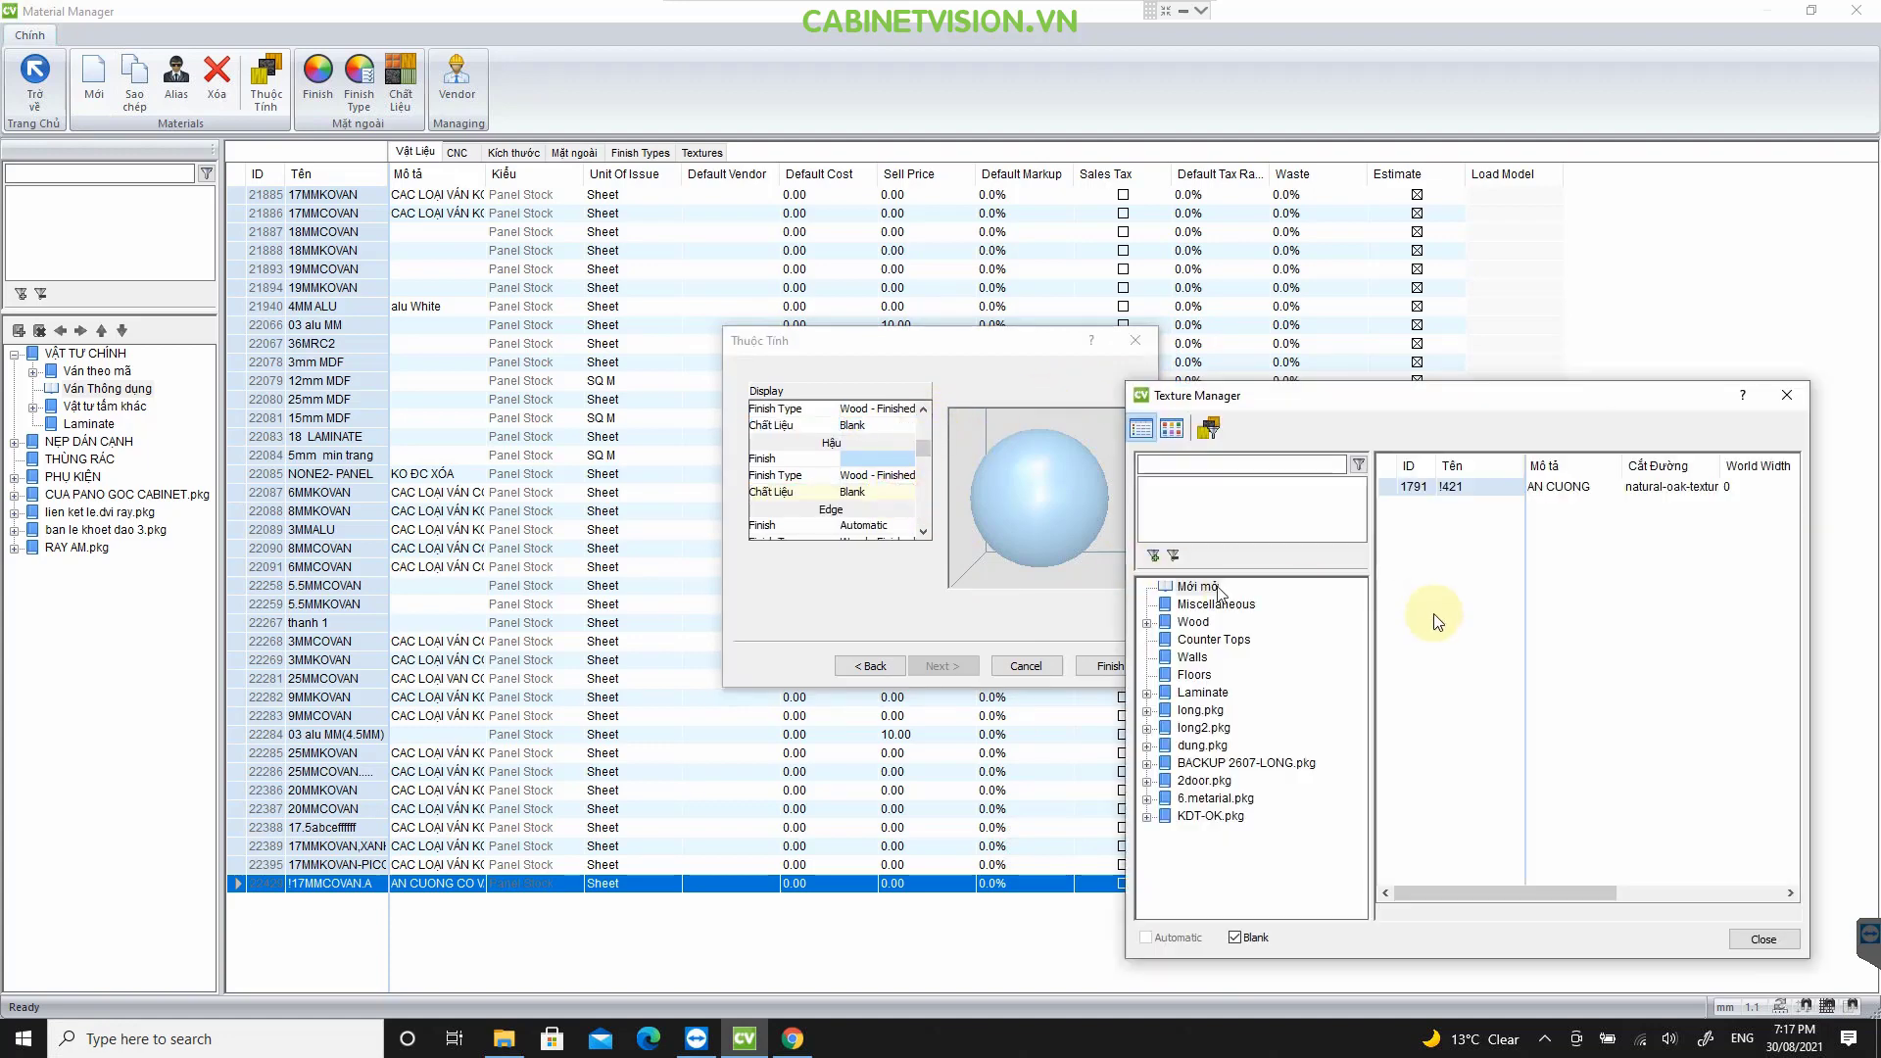
left_click(1779, 397)
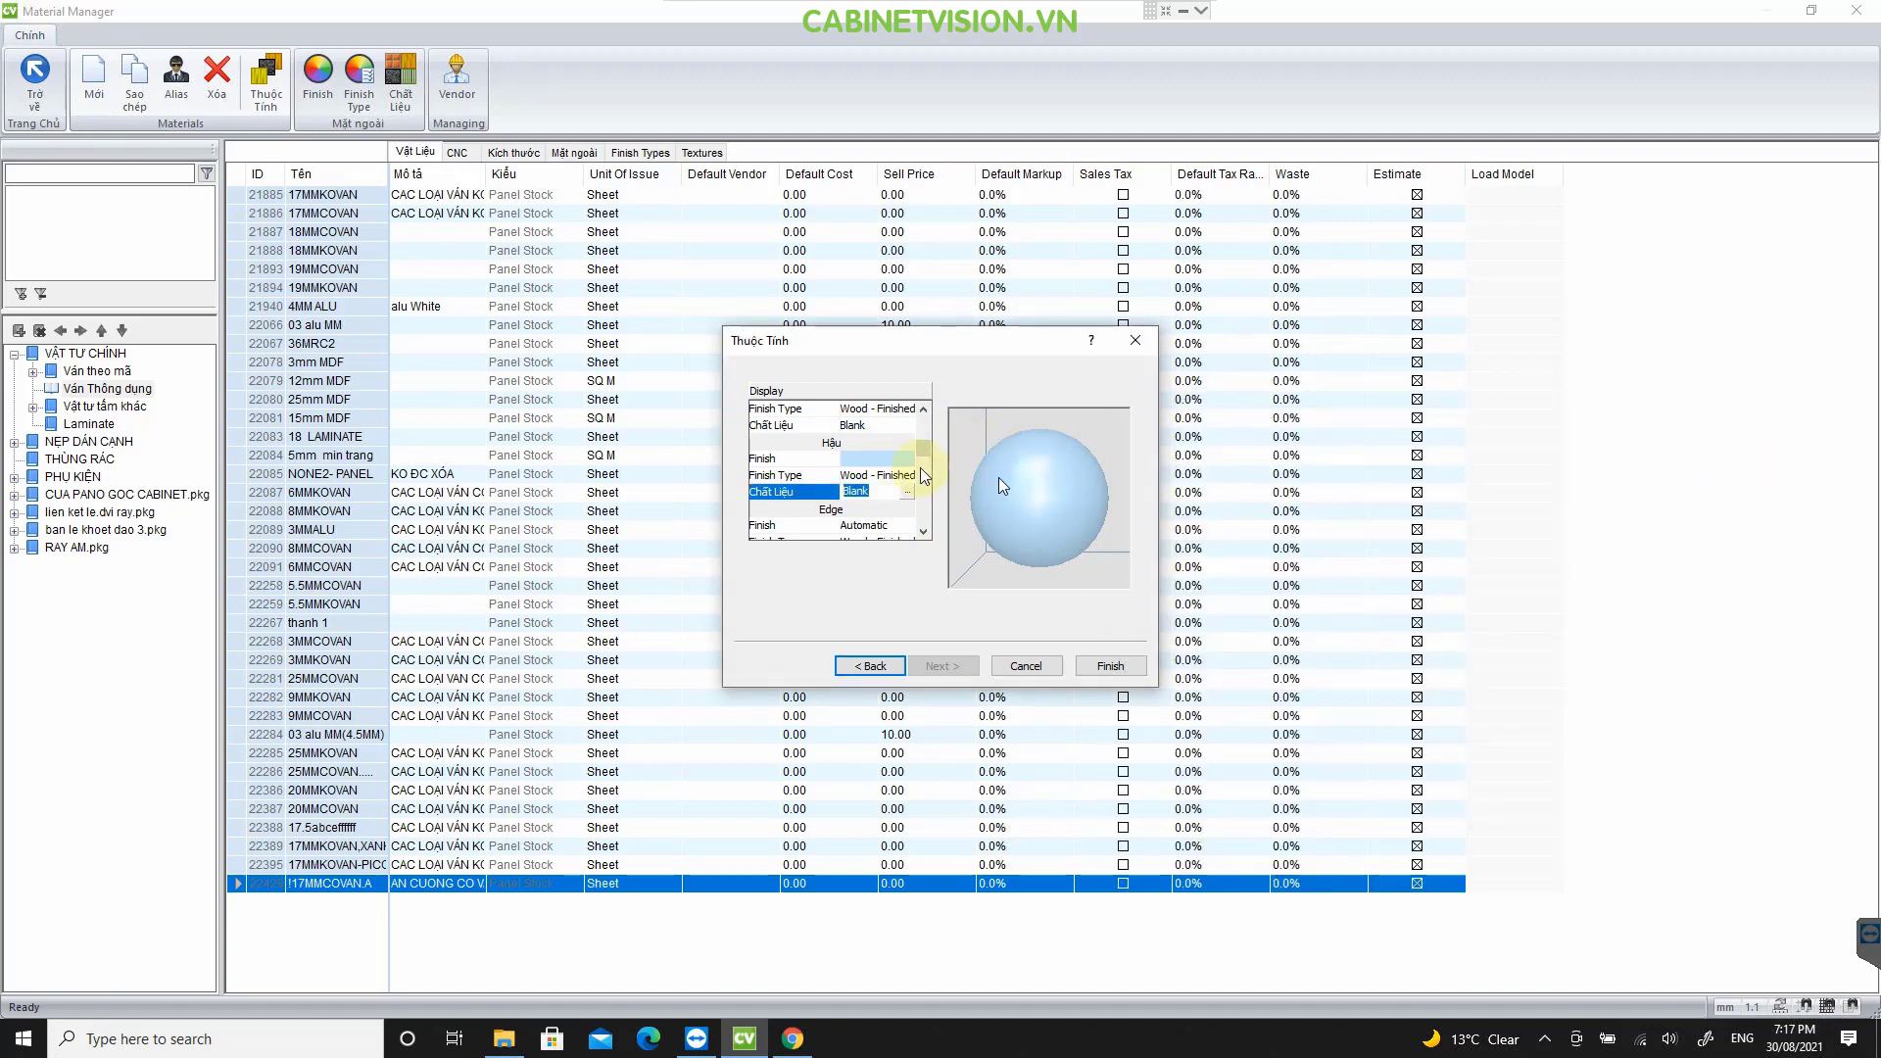
left_click_drag(924, 449, 923, 531)
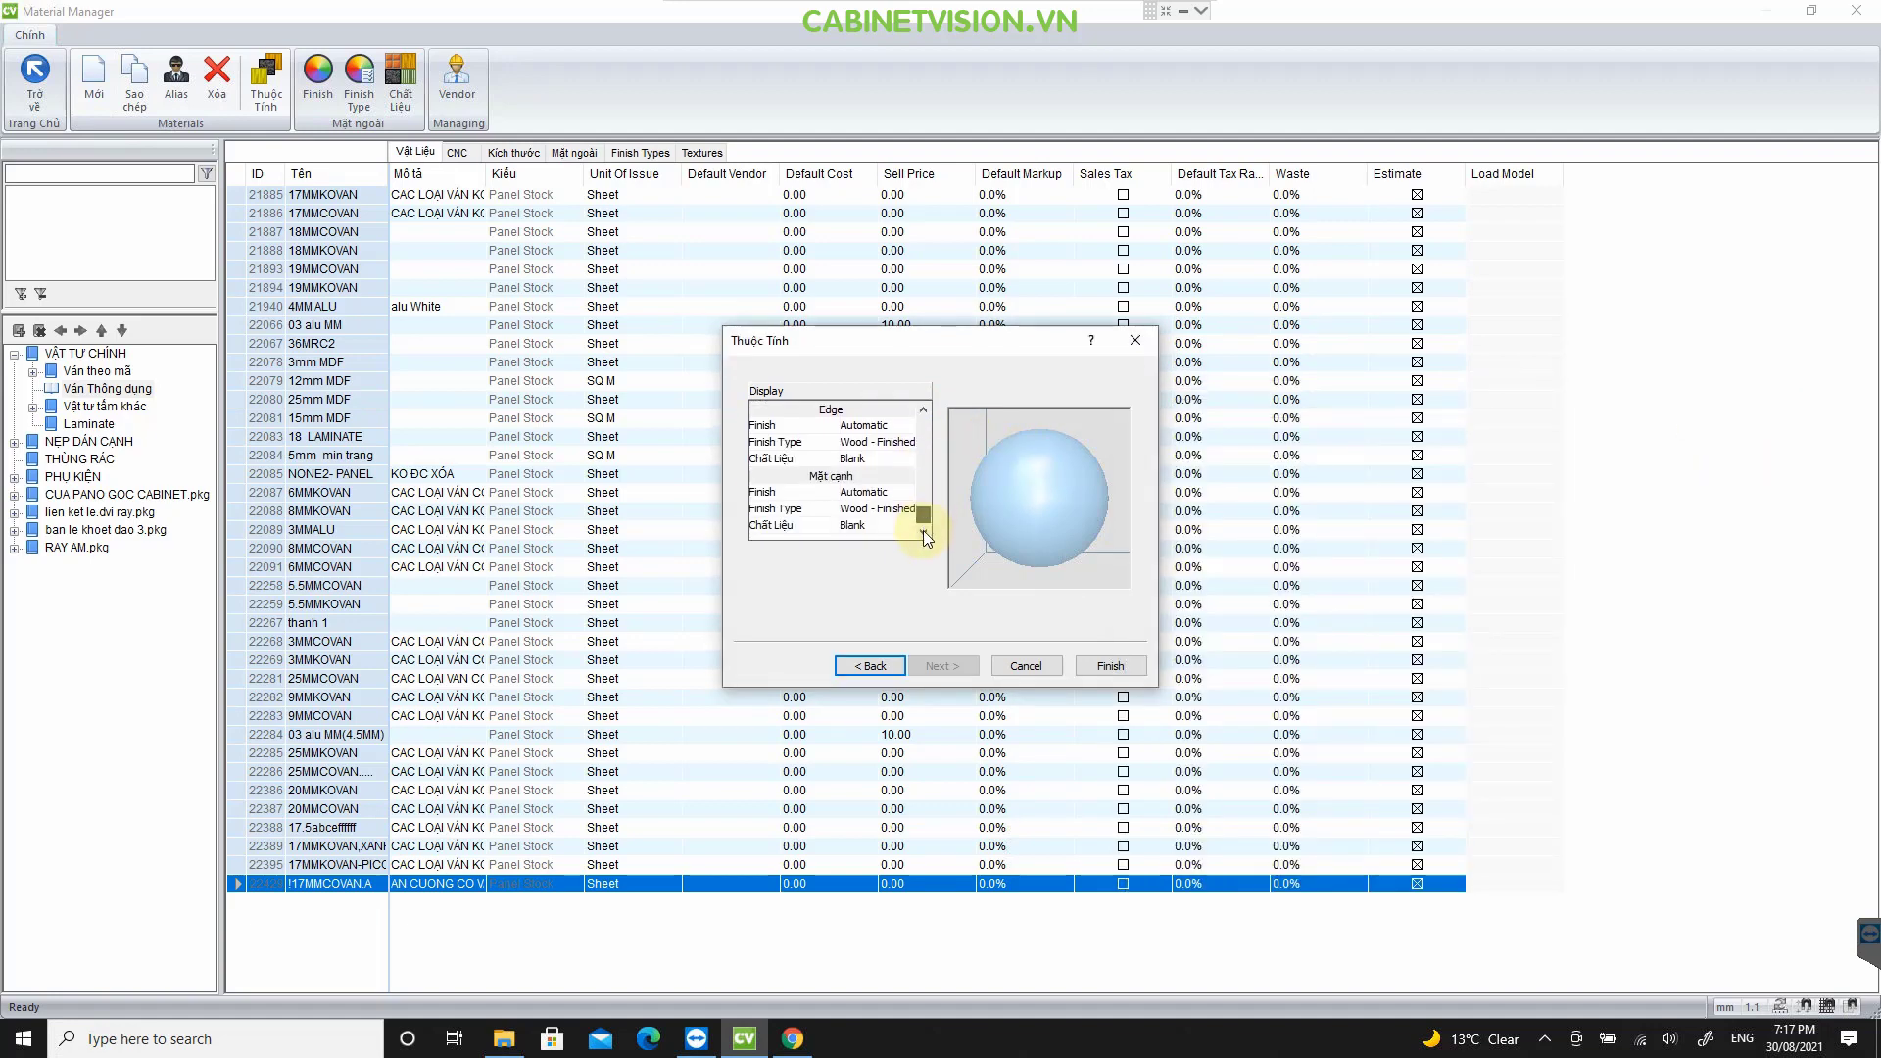
left_click(1110, 665)
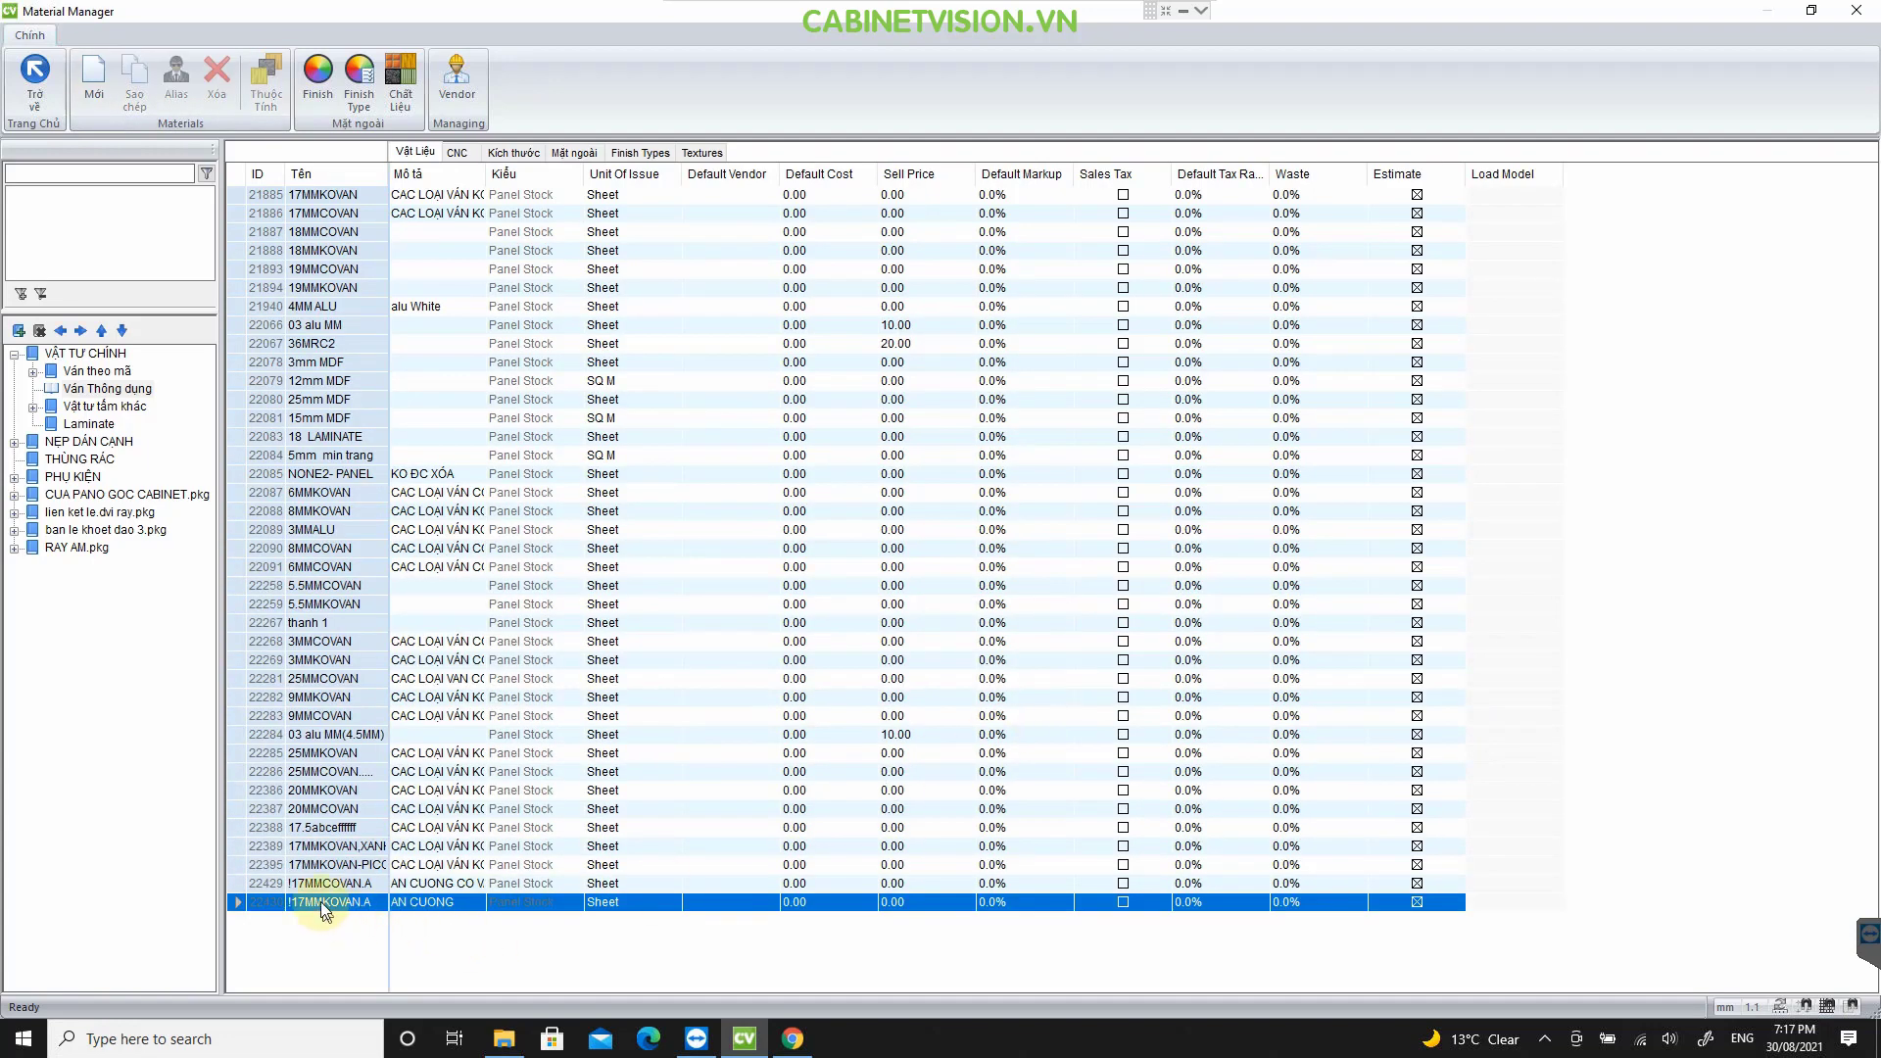
Check !17MMKOVAN.A's 1220 × 2440 × 17.5 size and default CNC settings, then close its properties.
right_click(323, 899)
left_click(338, 894)
double_click(338, 900)
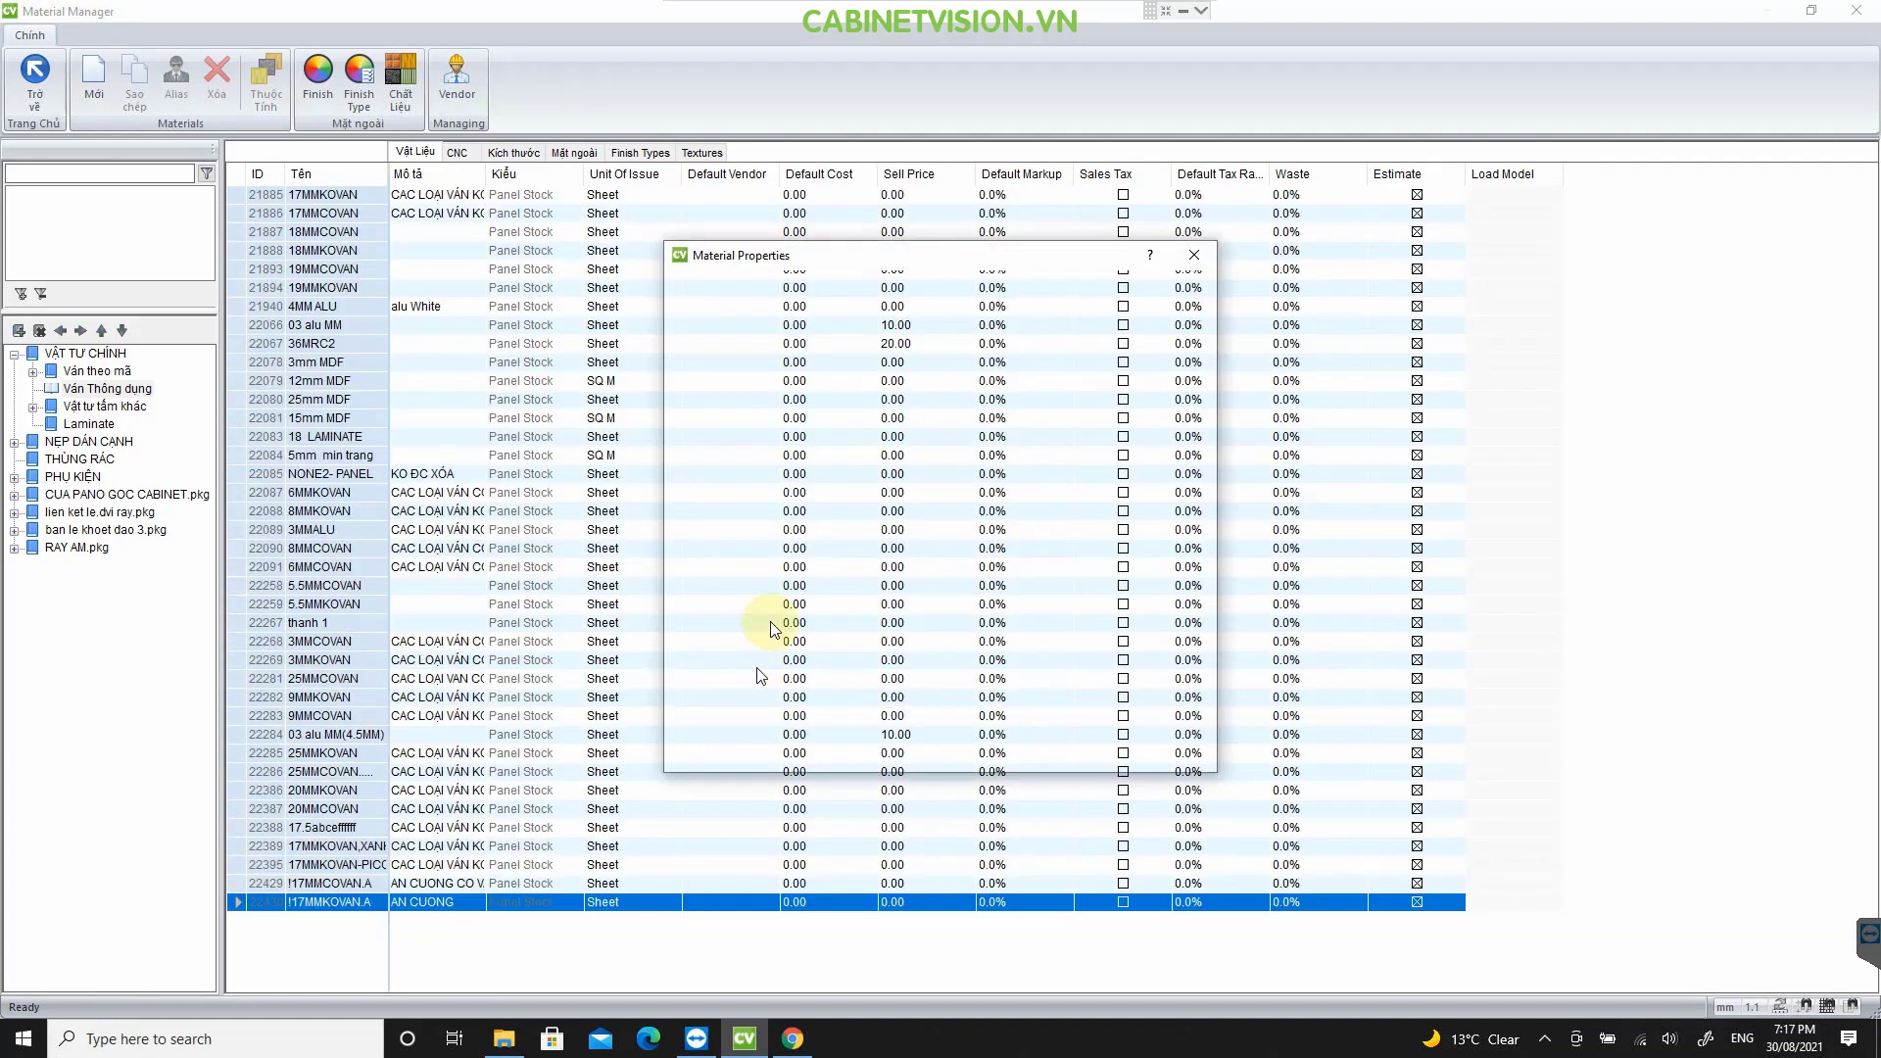
scroll(885, 509, "down", 1)
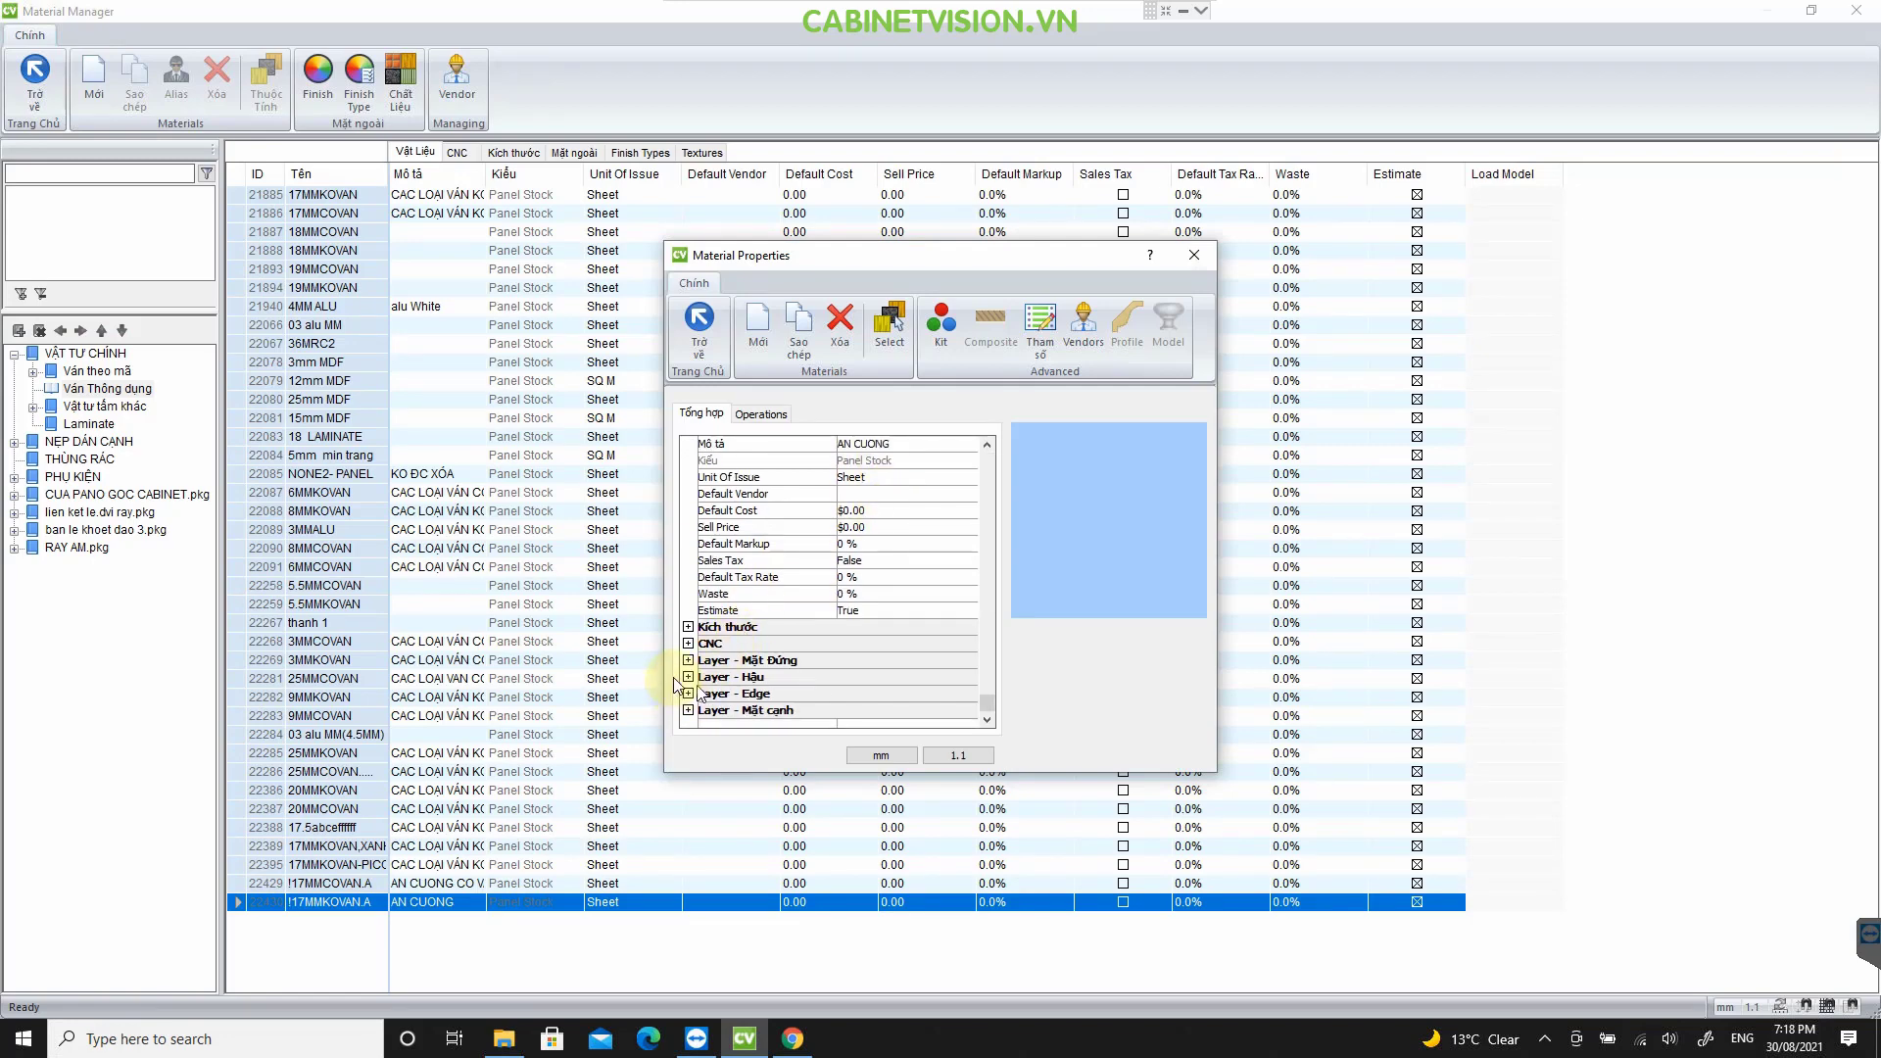
left_click(689, 645)
scroll(697, 663, "down", 3)
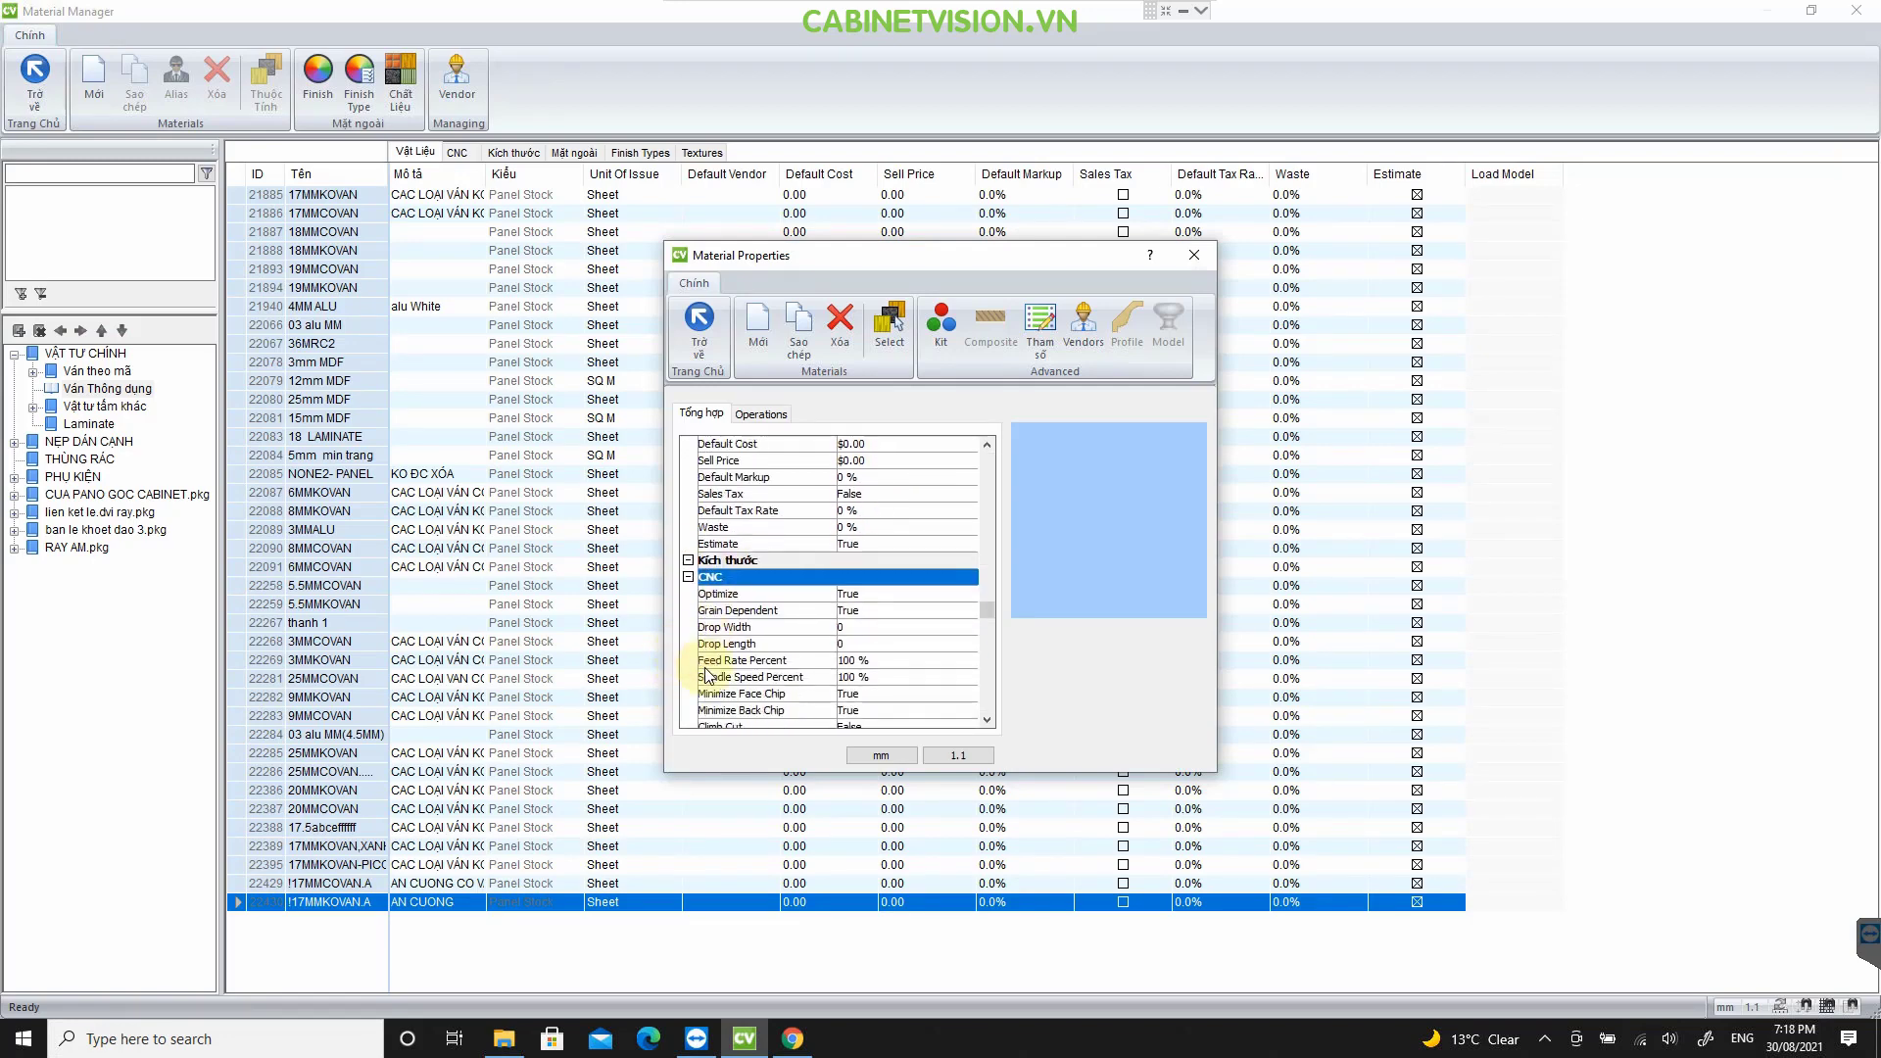
scroll(707, 669, "up", 4)
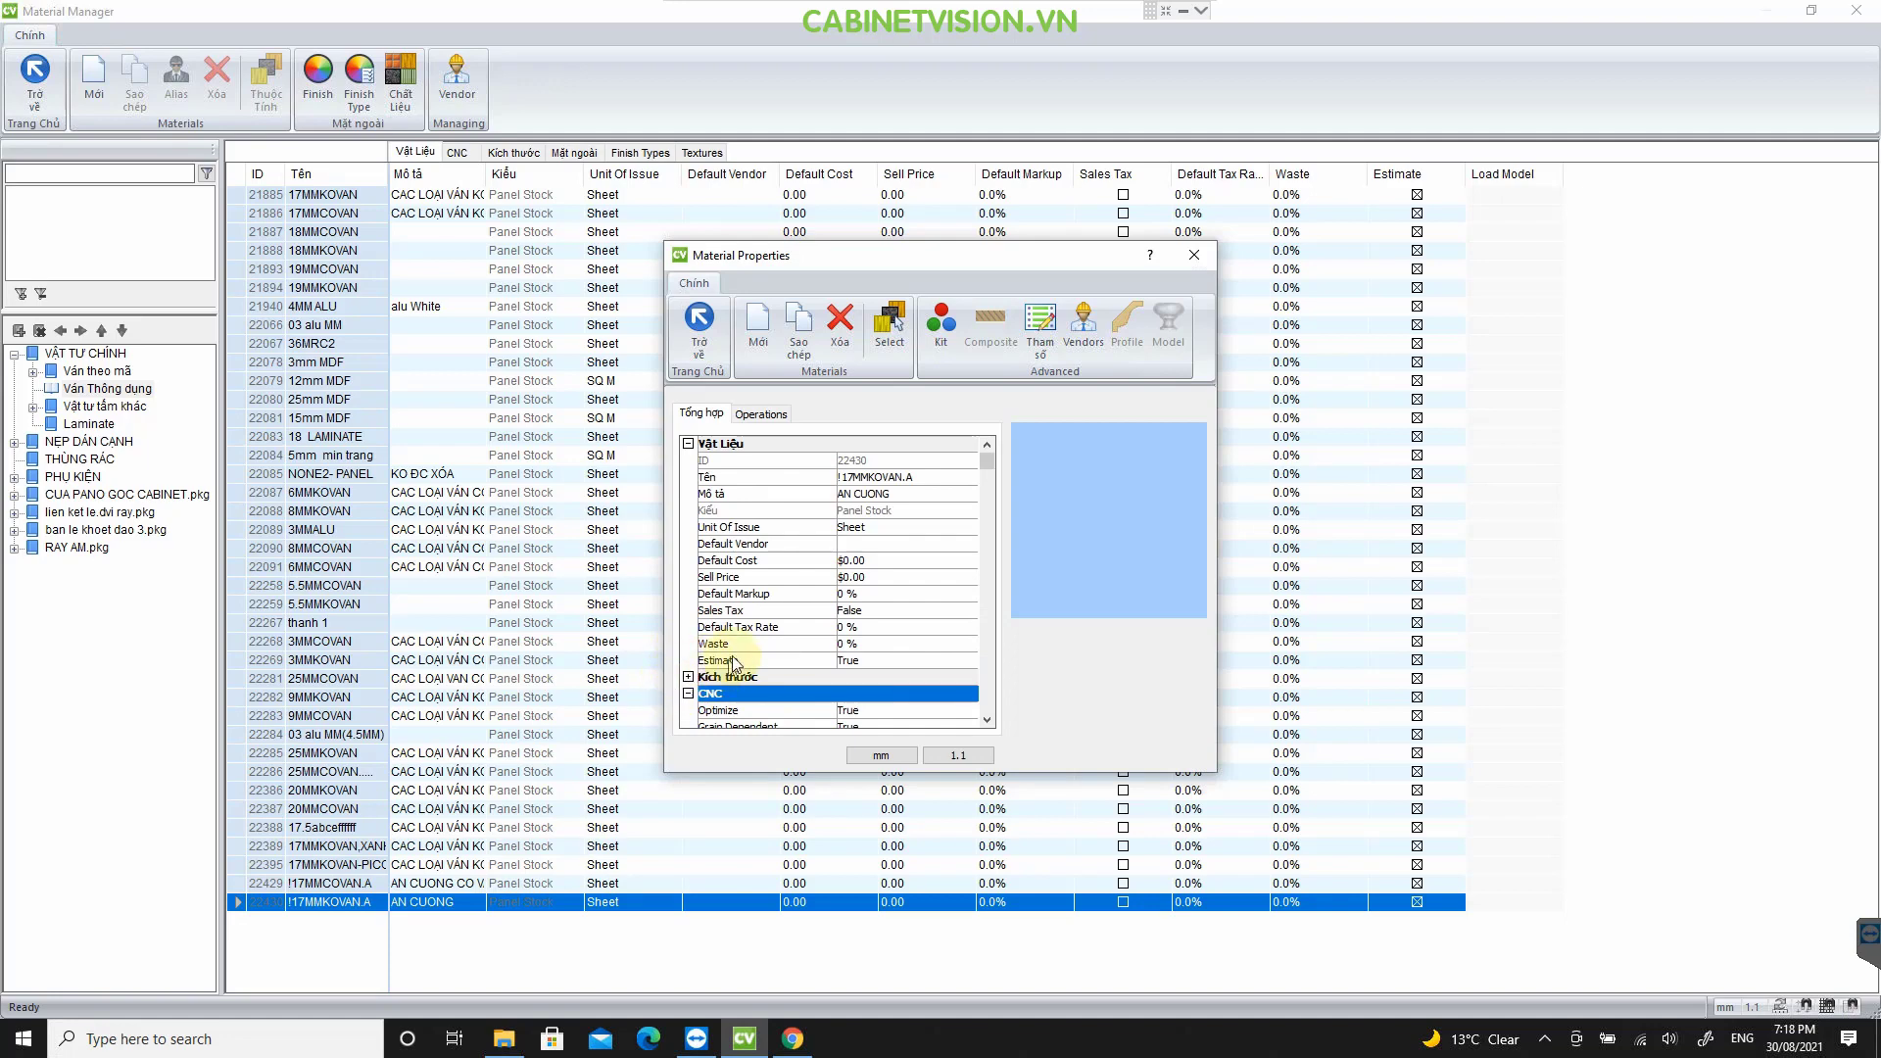
left_click(688, 678)
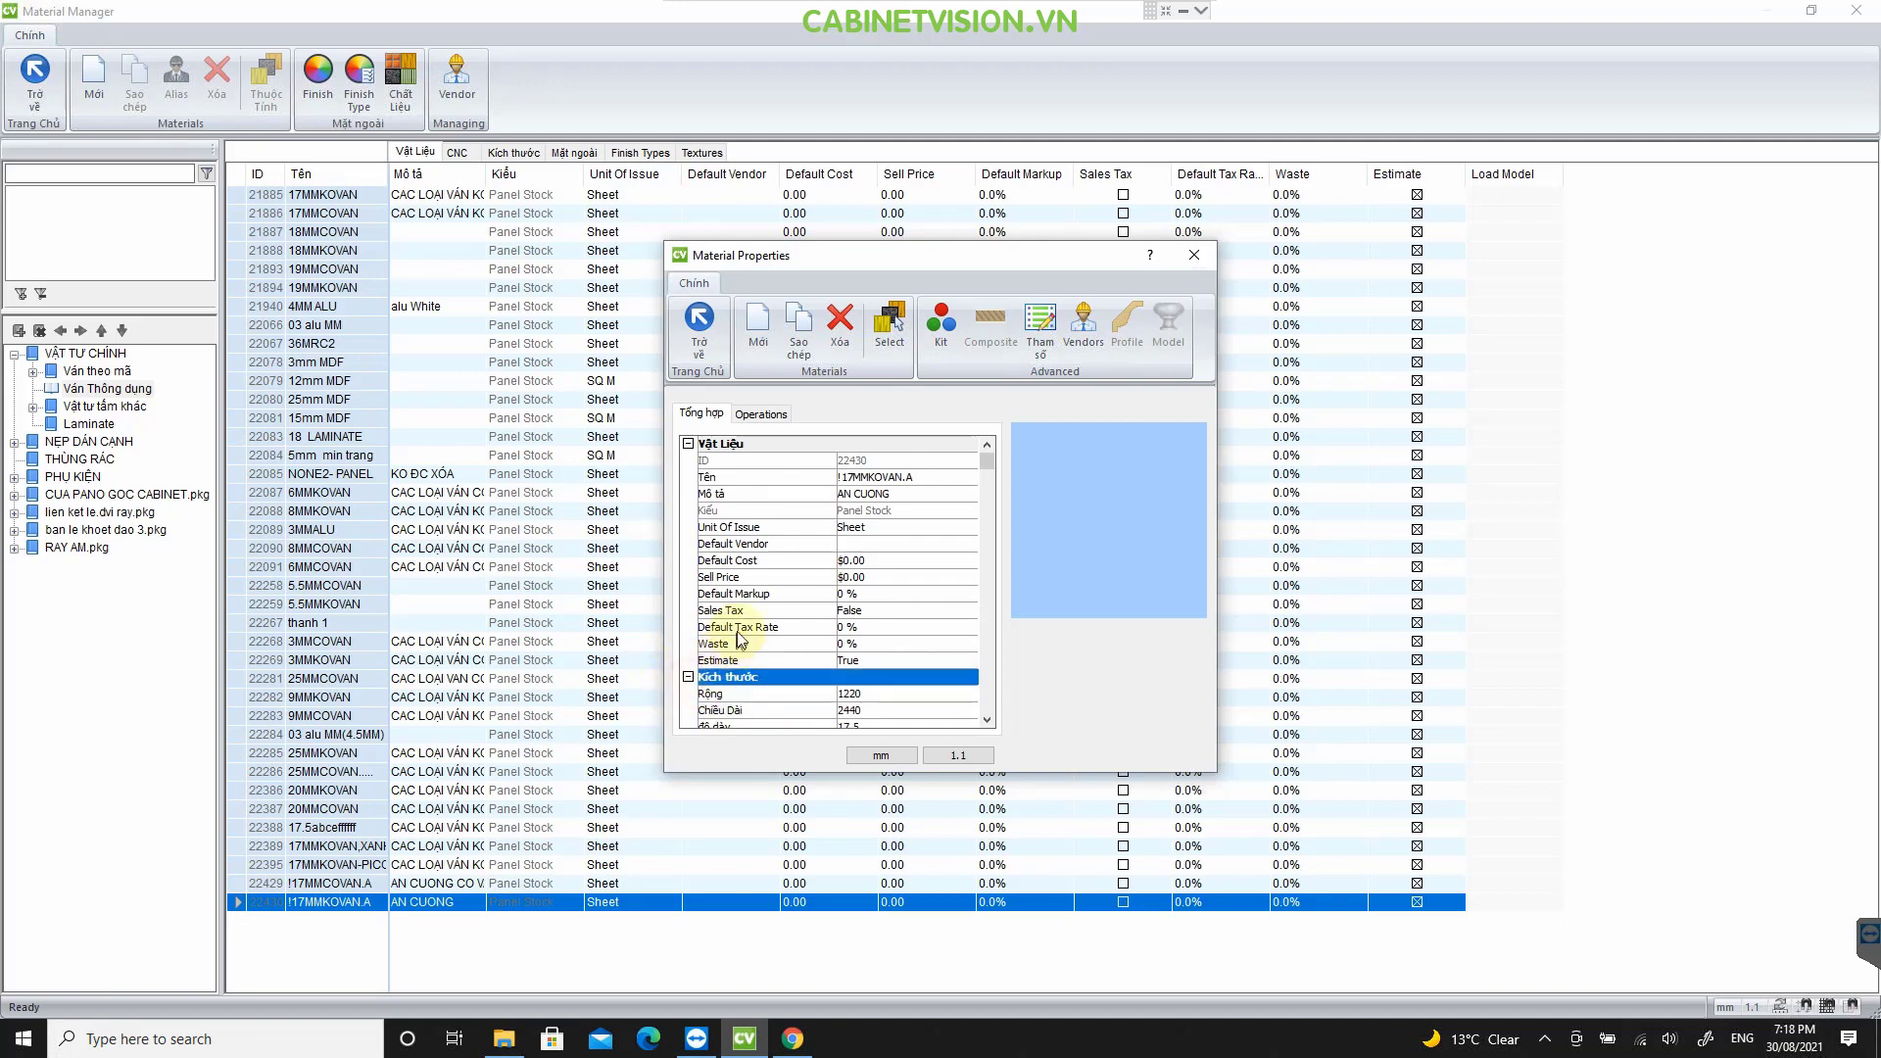
scroll(740, 639, "down", 5)
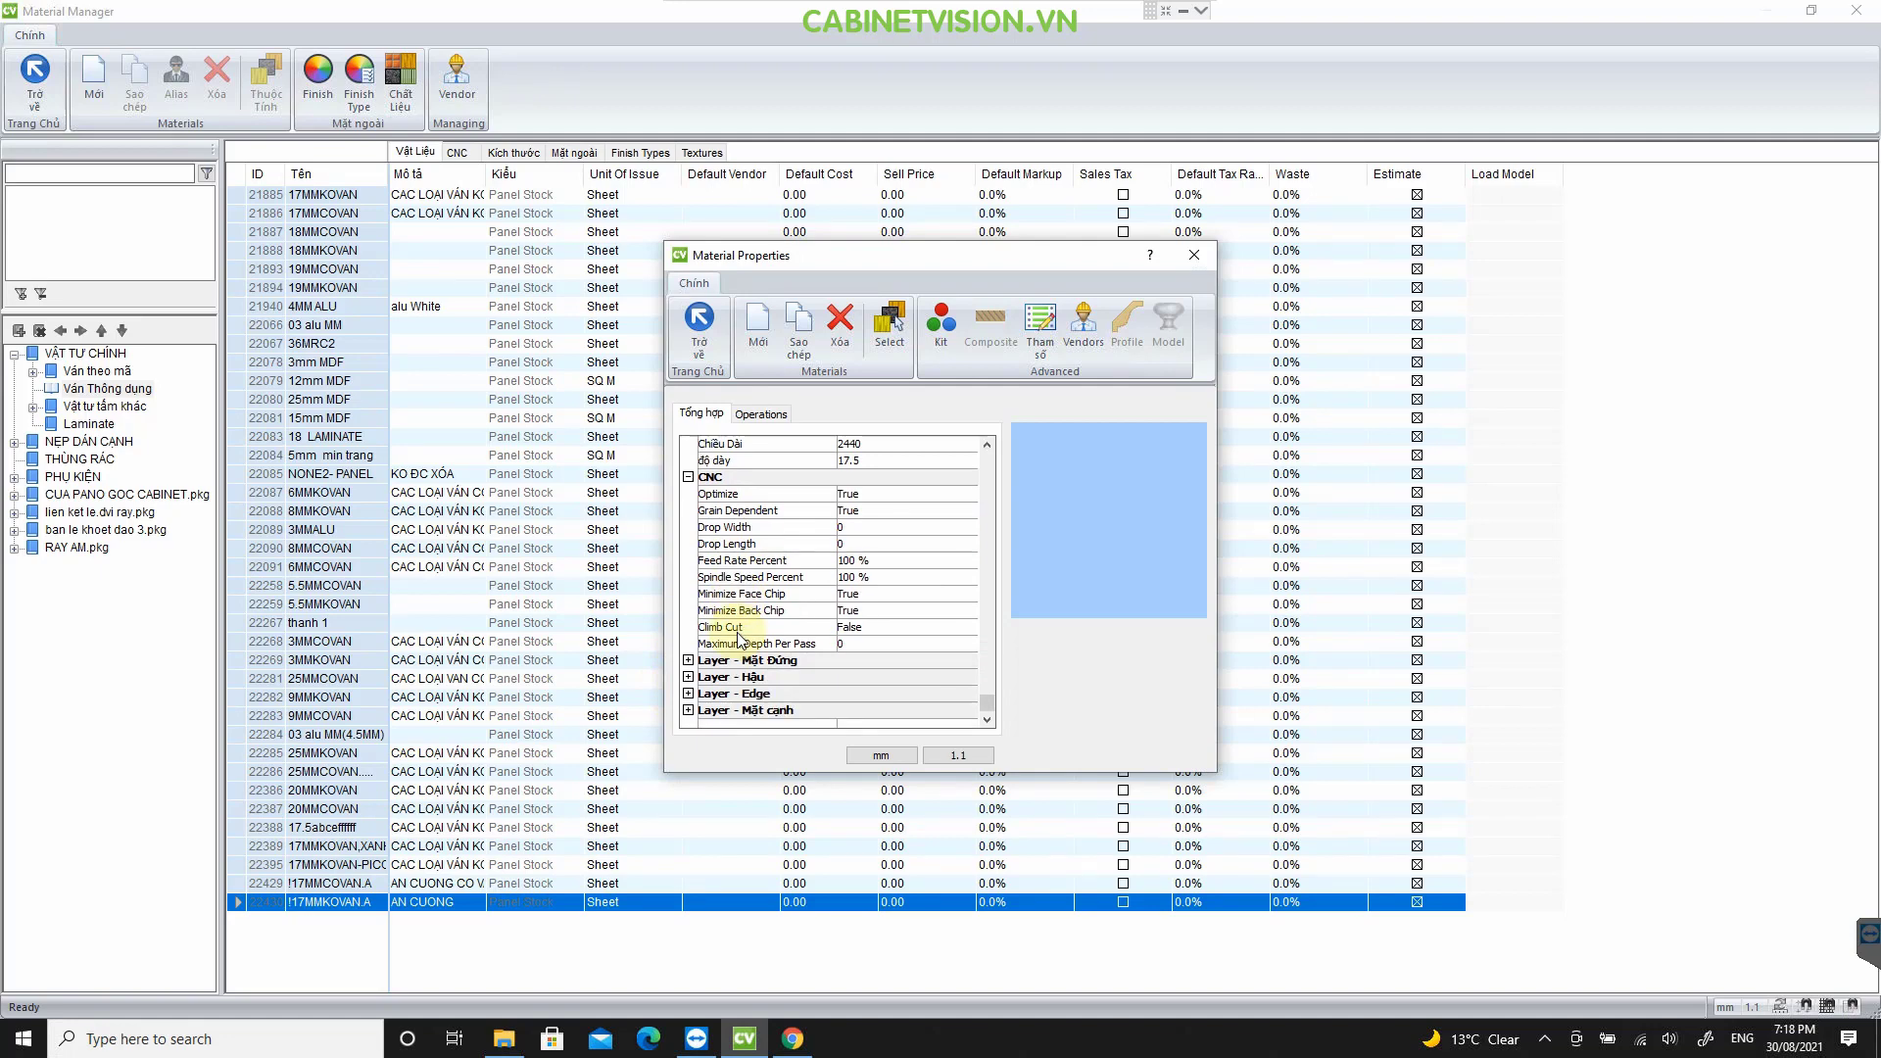
left_click(1194, 255)
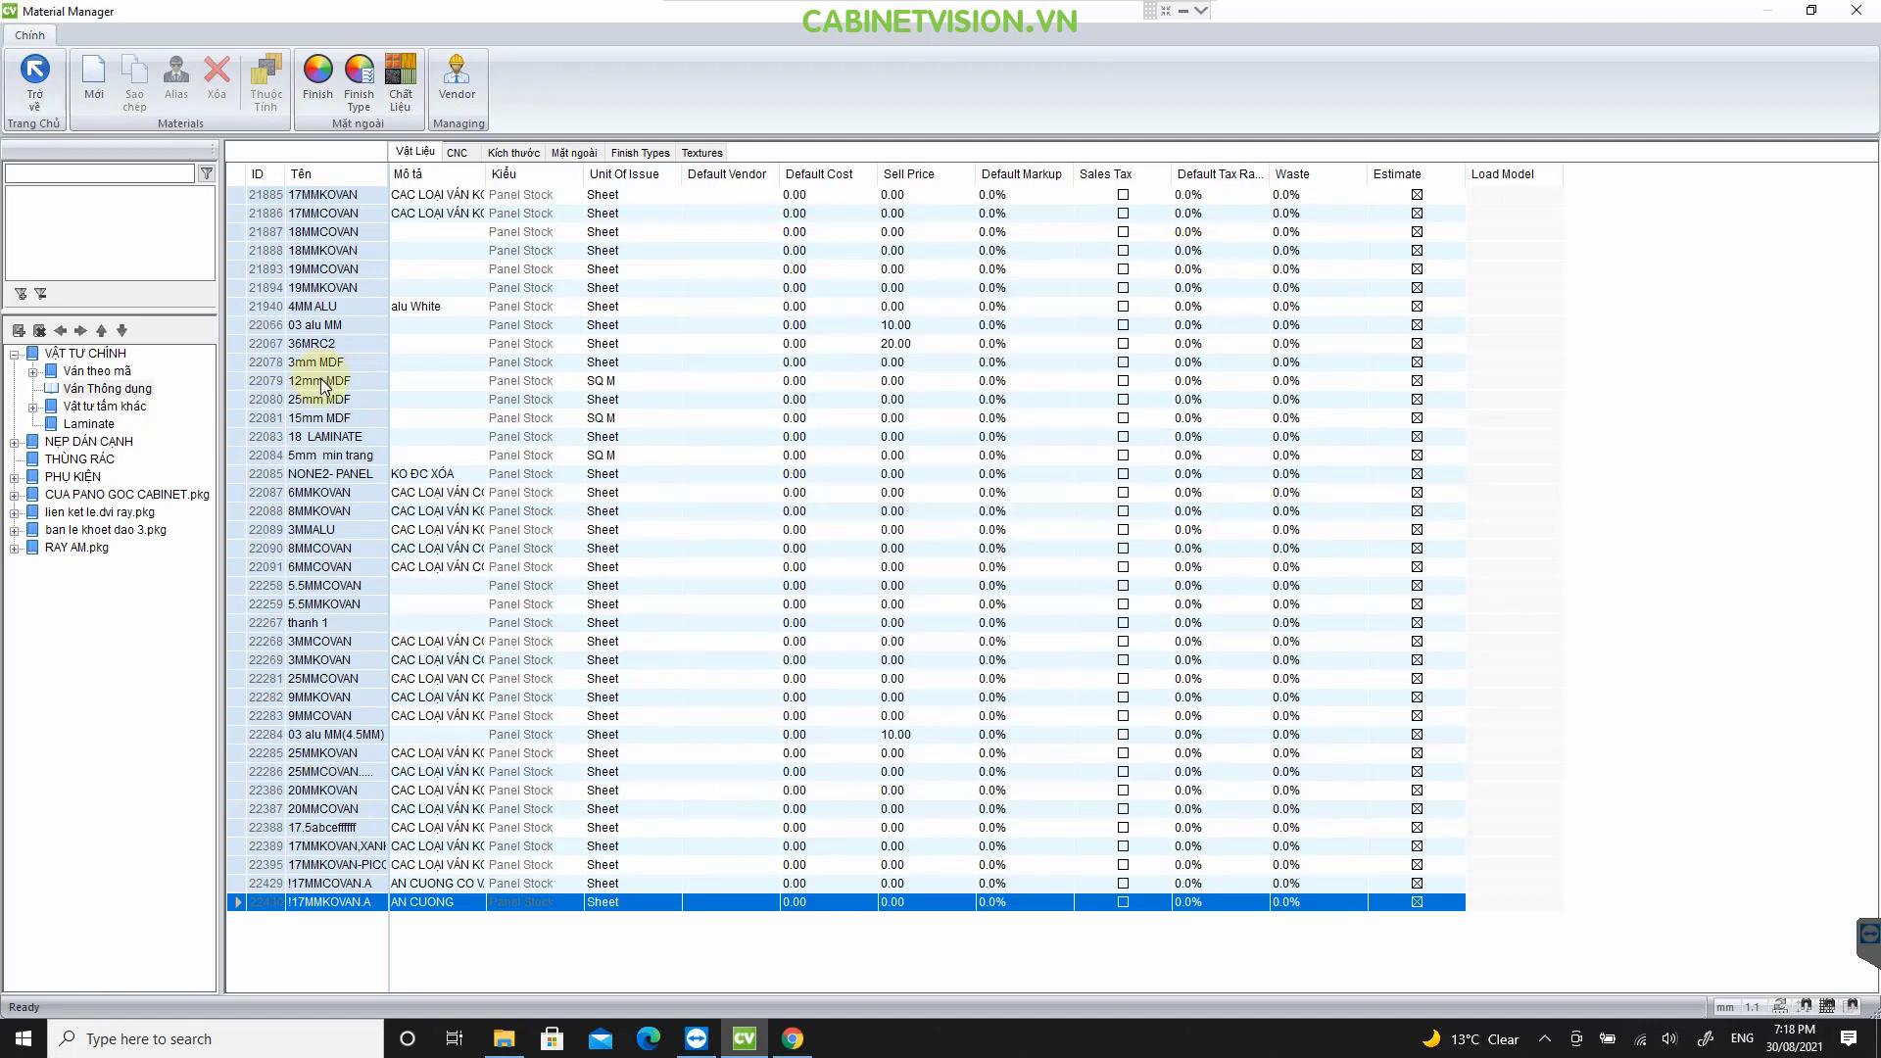
In the Schedule Manager, select the Lắp Dựng schedule 17COVAN+6KOVAN.
left_click(30, 88)
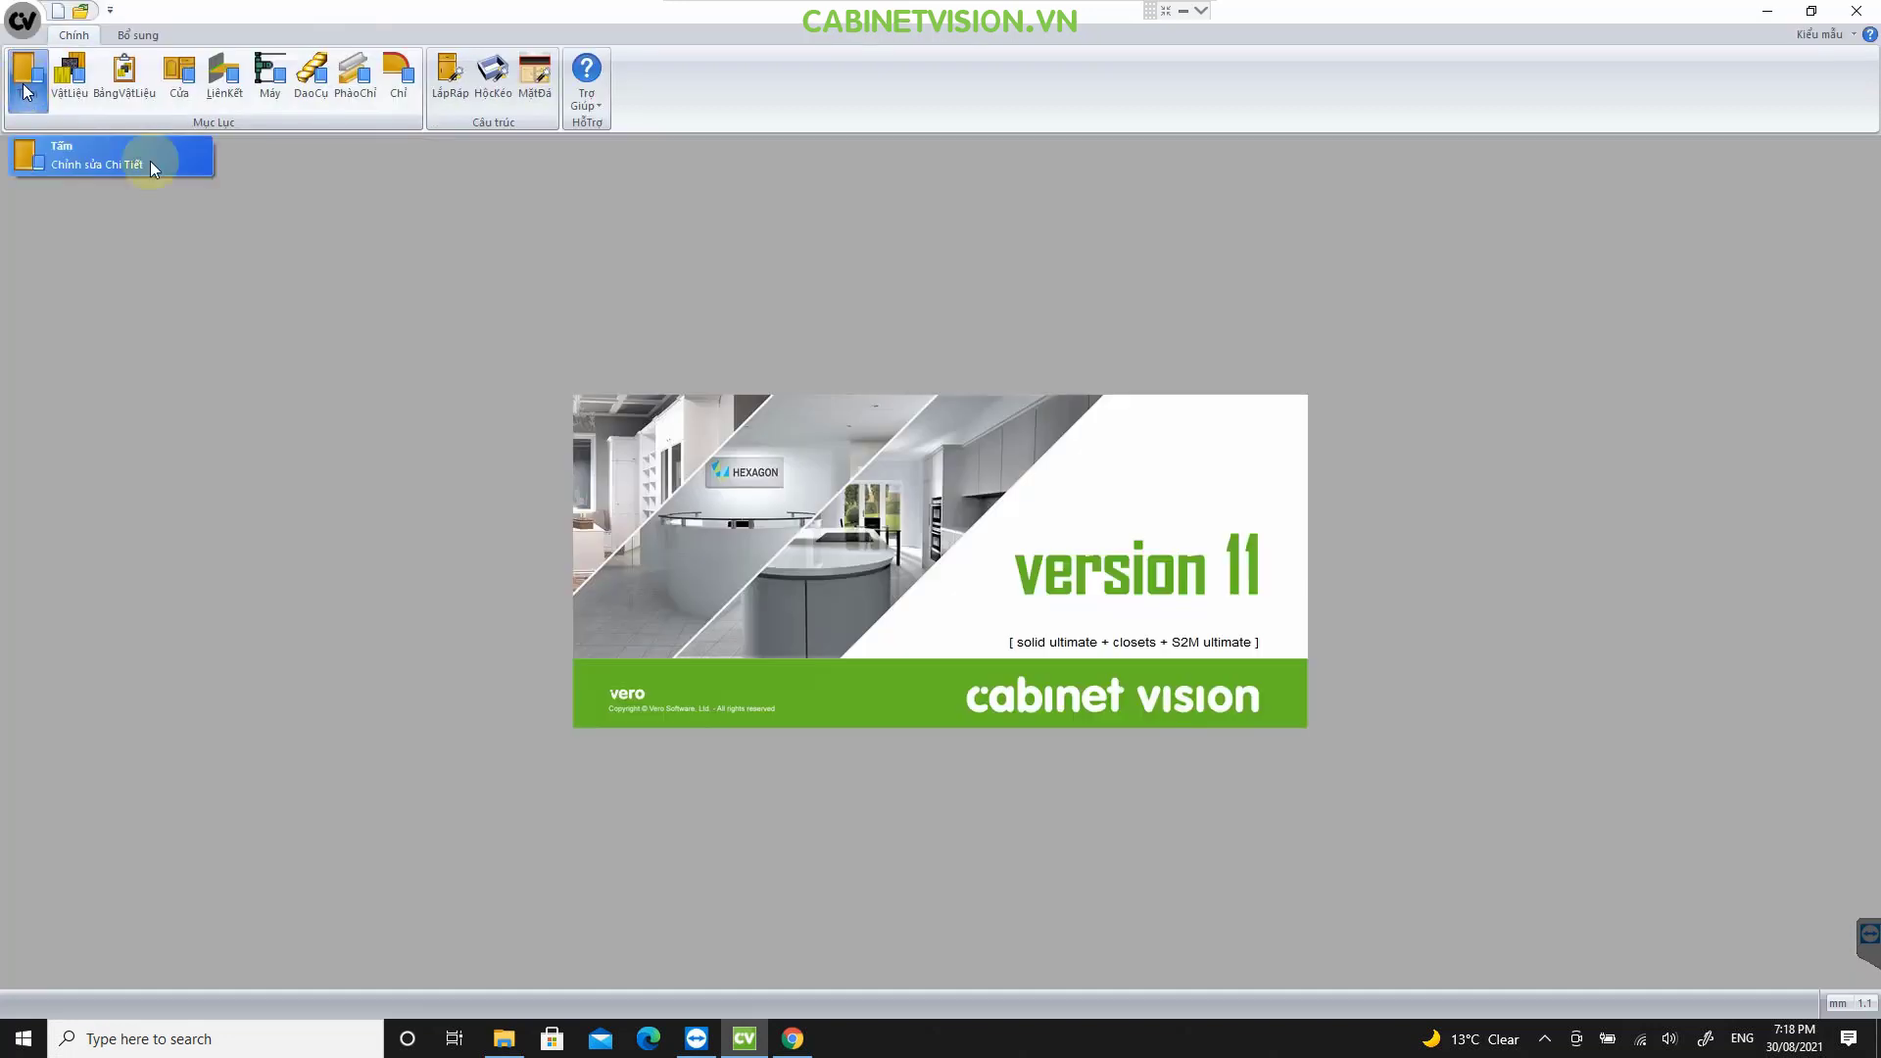
left_click(125, 98)
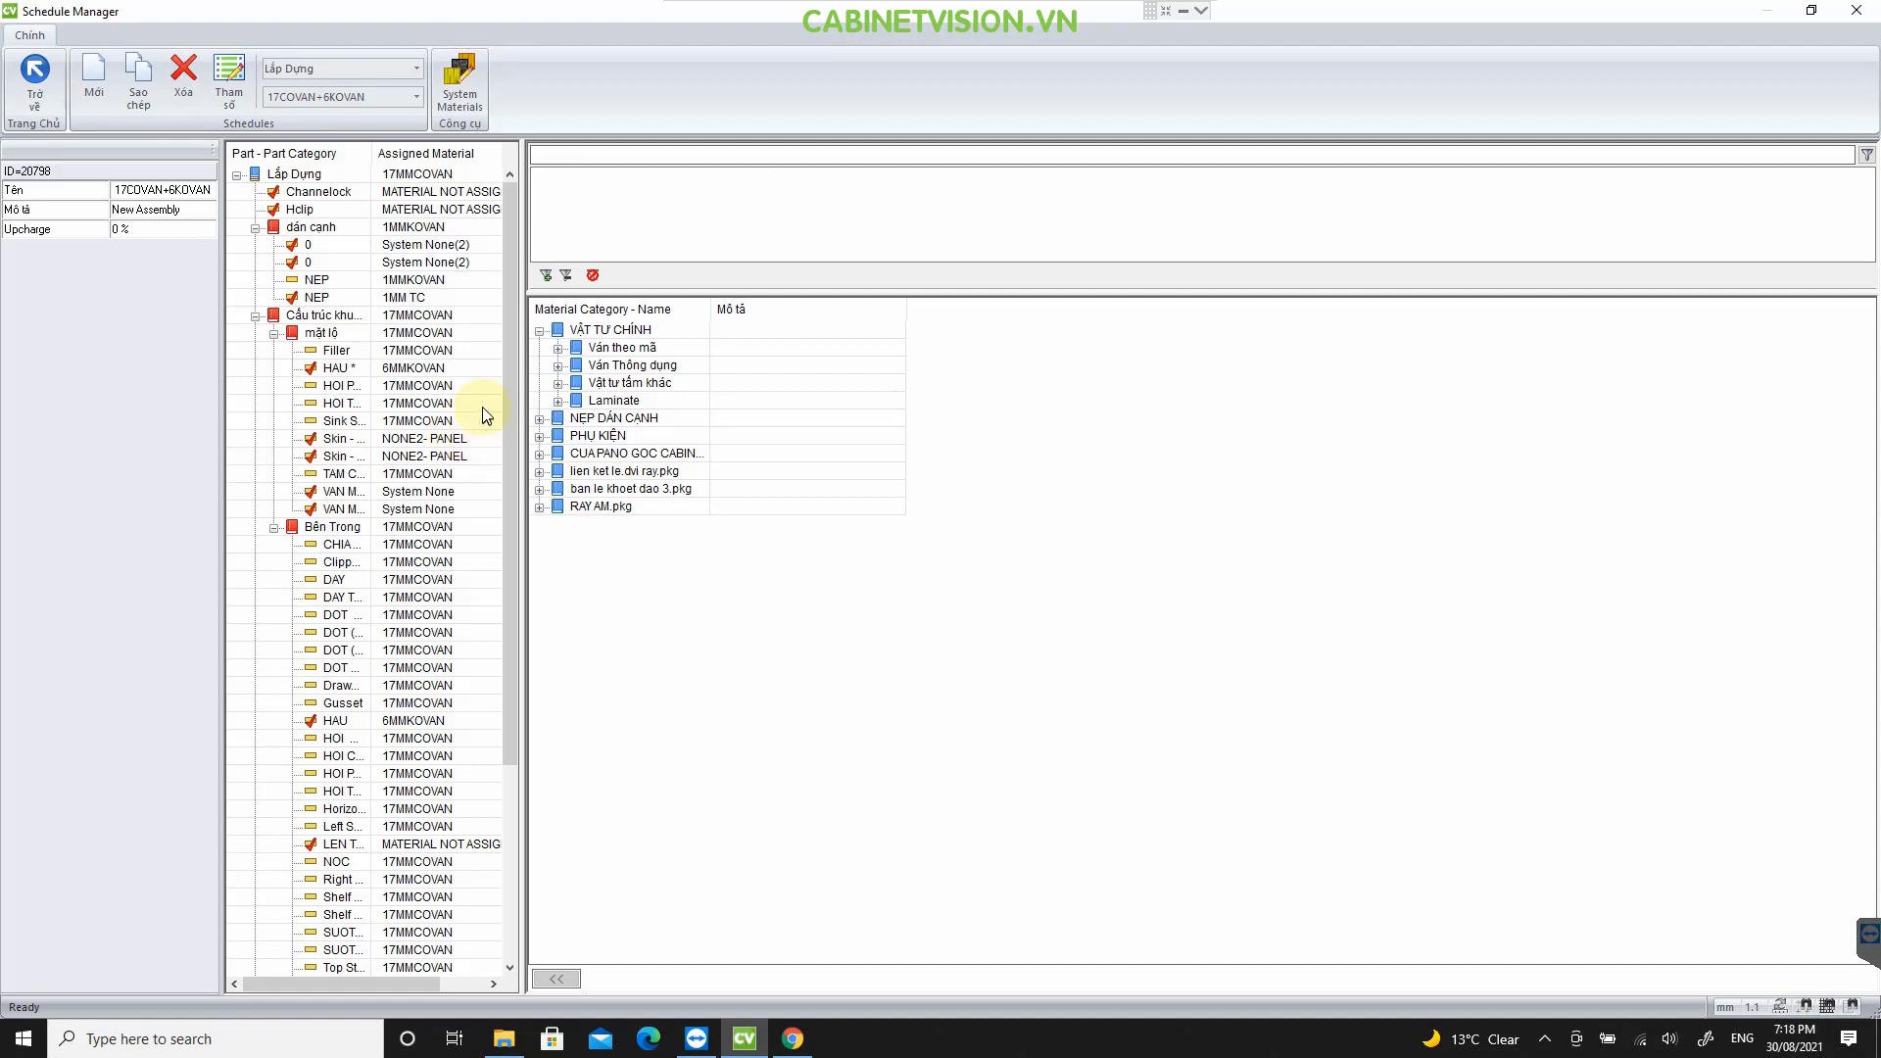
right_click(538, 8)
left_click(398, 57)
left_click(404, 66)
left_click(307, 95)
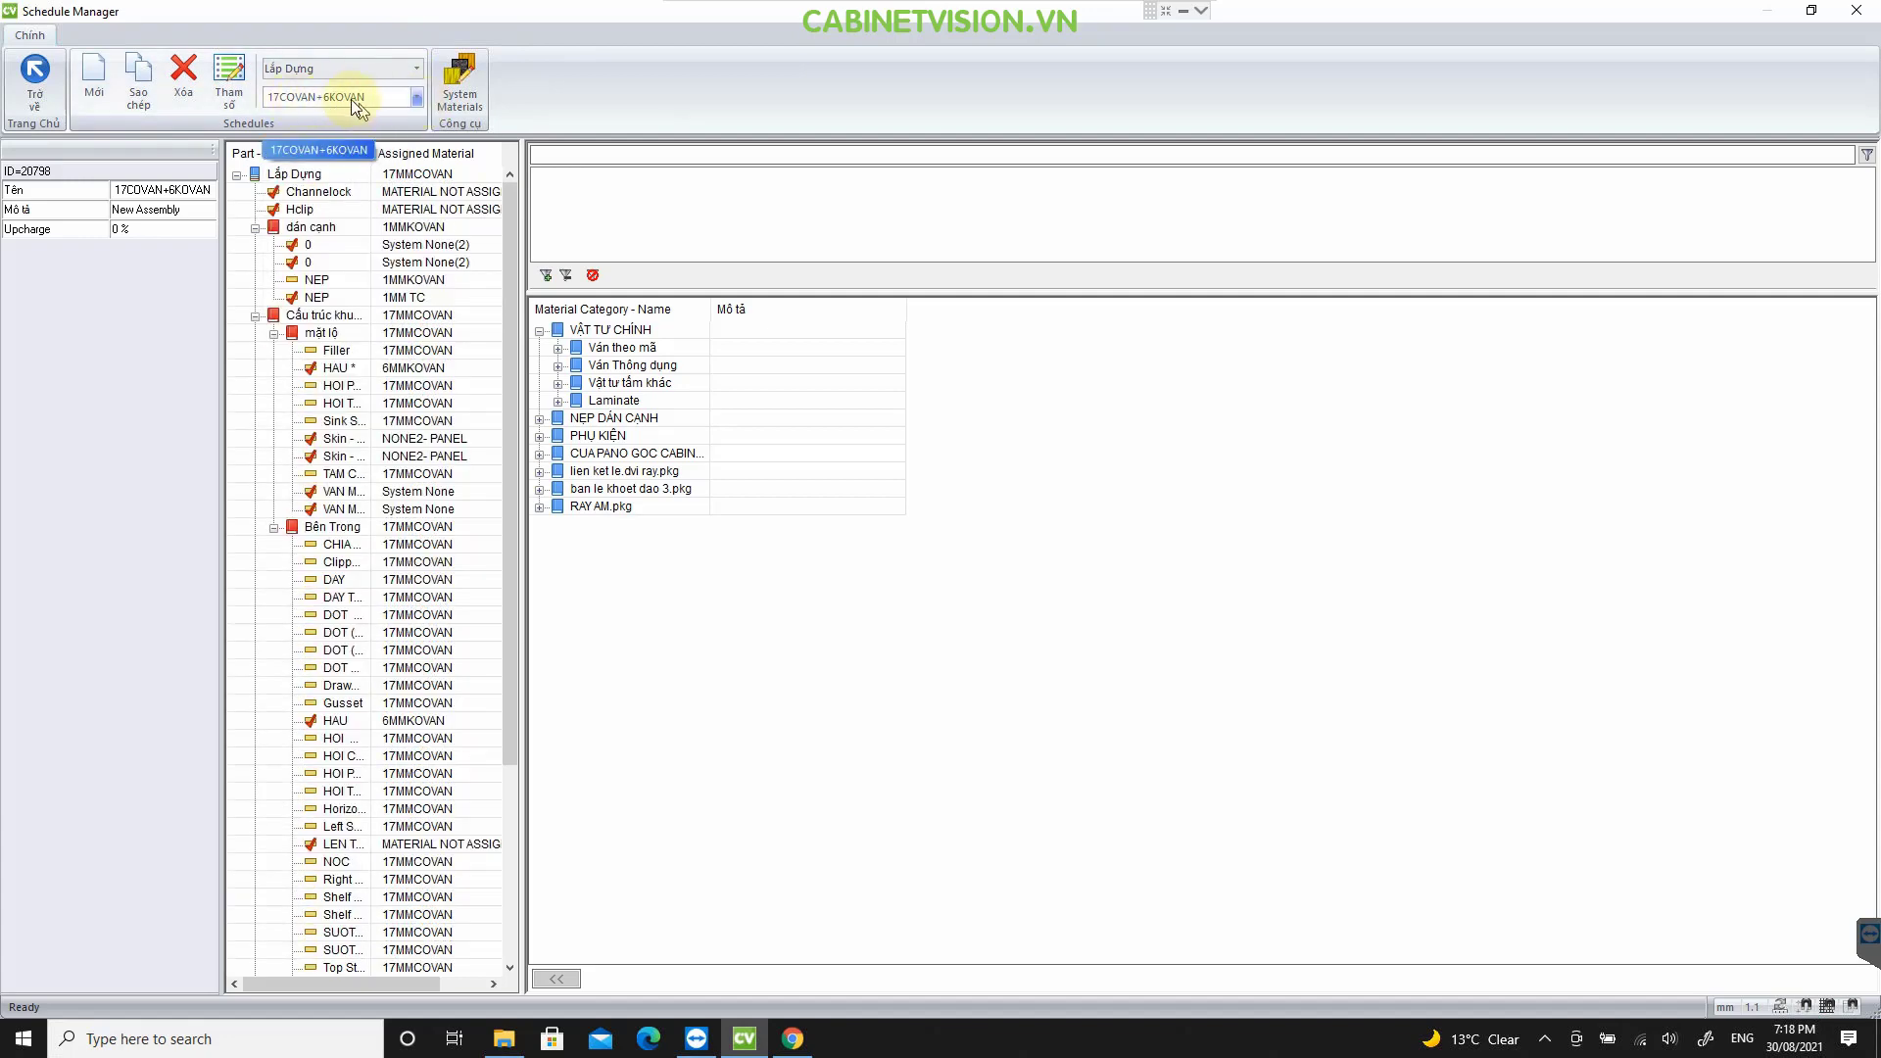
left_click(419, 97)
left_click(418, 97)
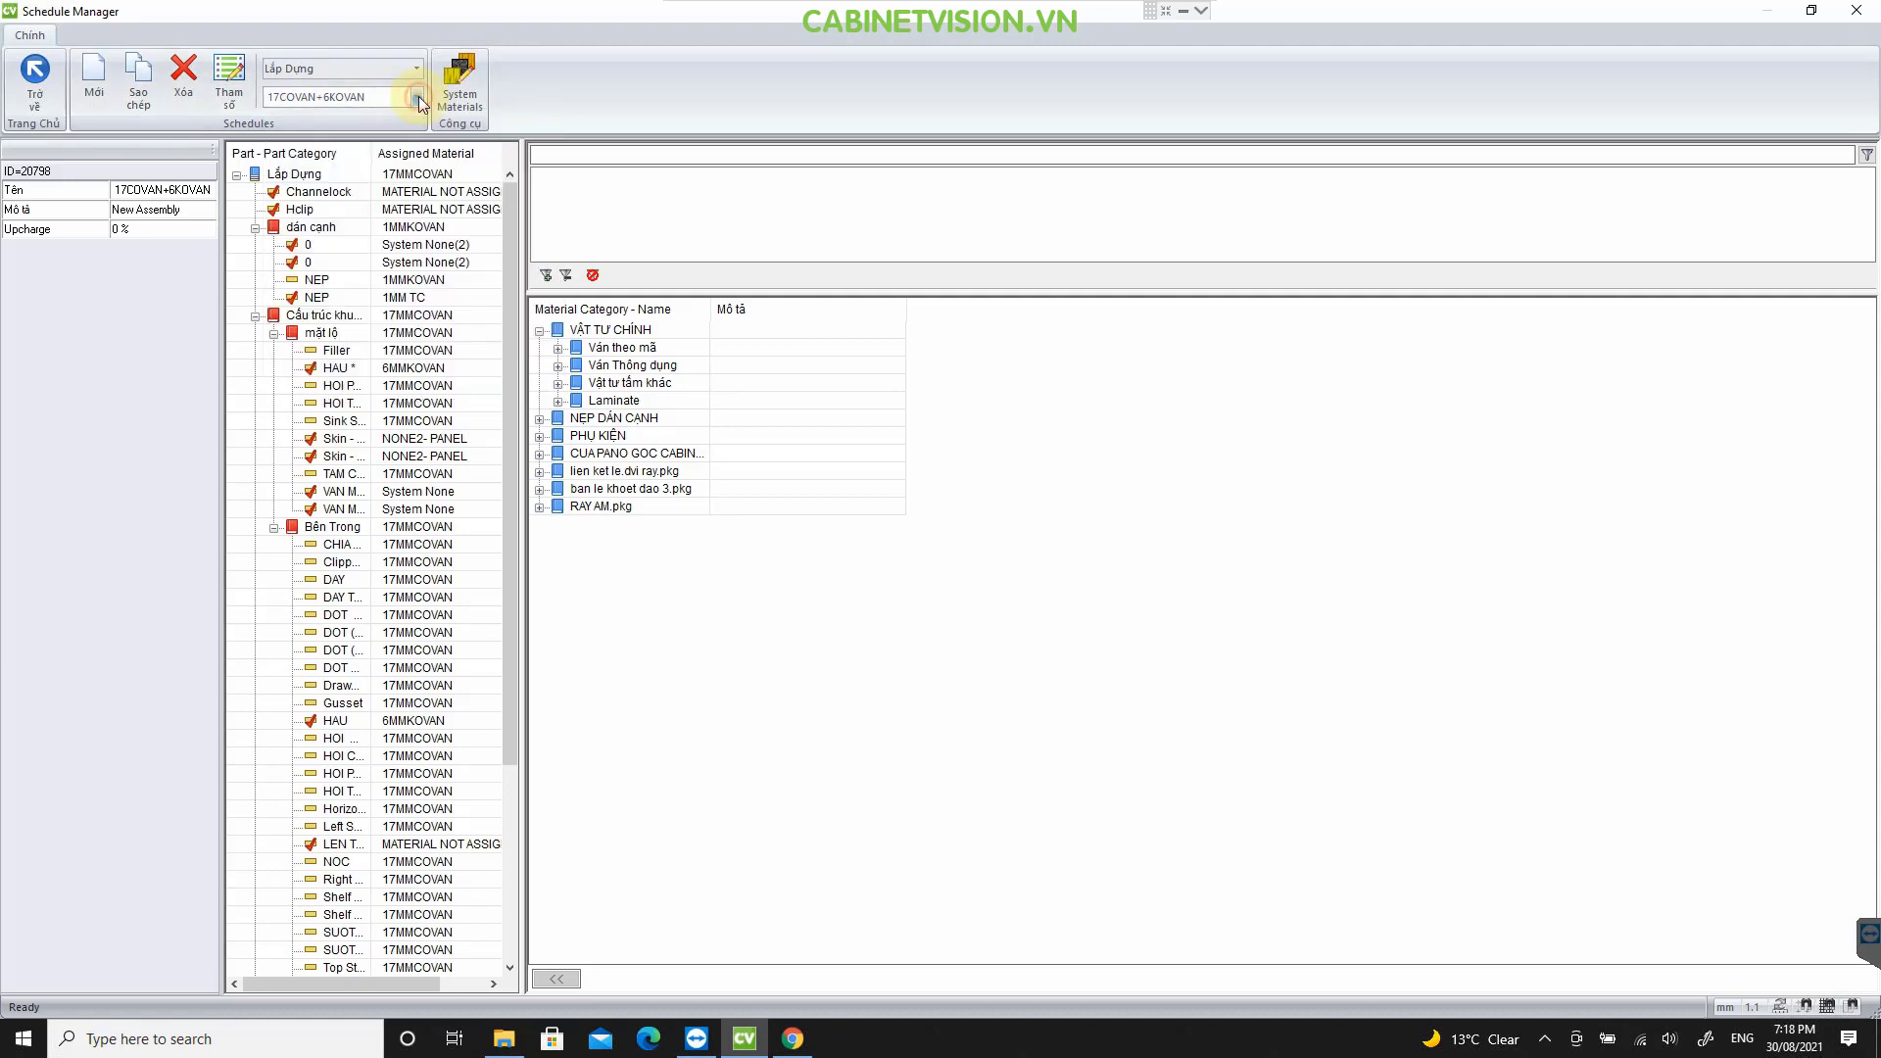
Duplicate it and rename the copy !17COVAN+6KOVAN.
left_click(145, 81)
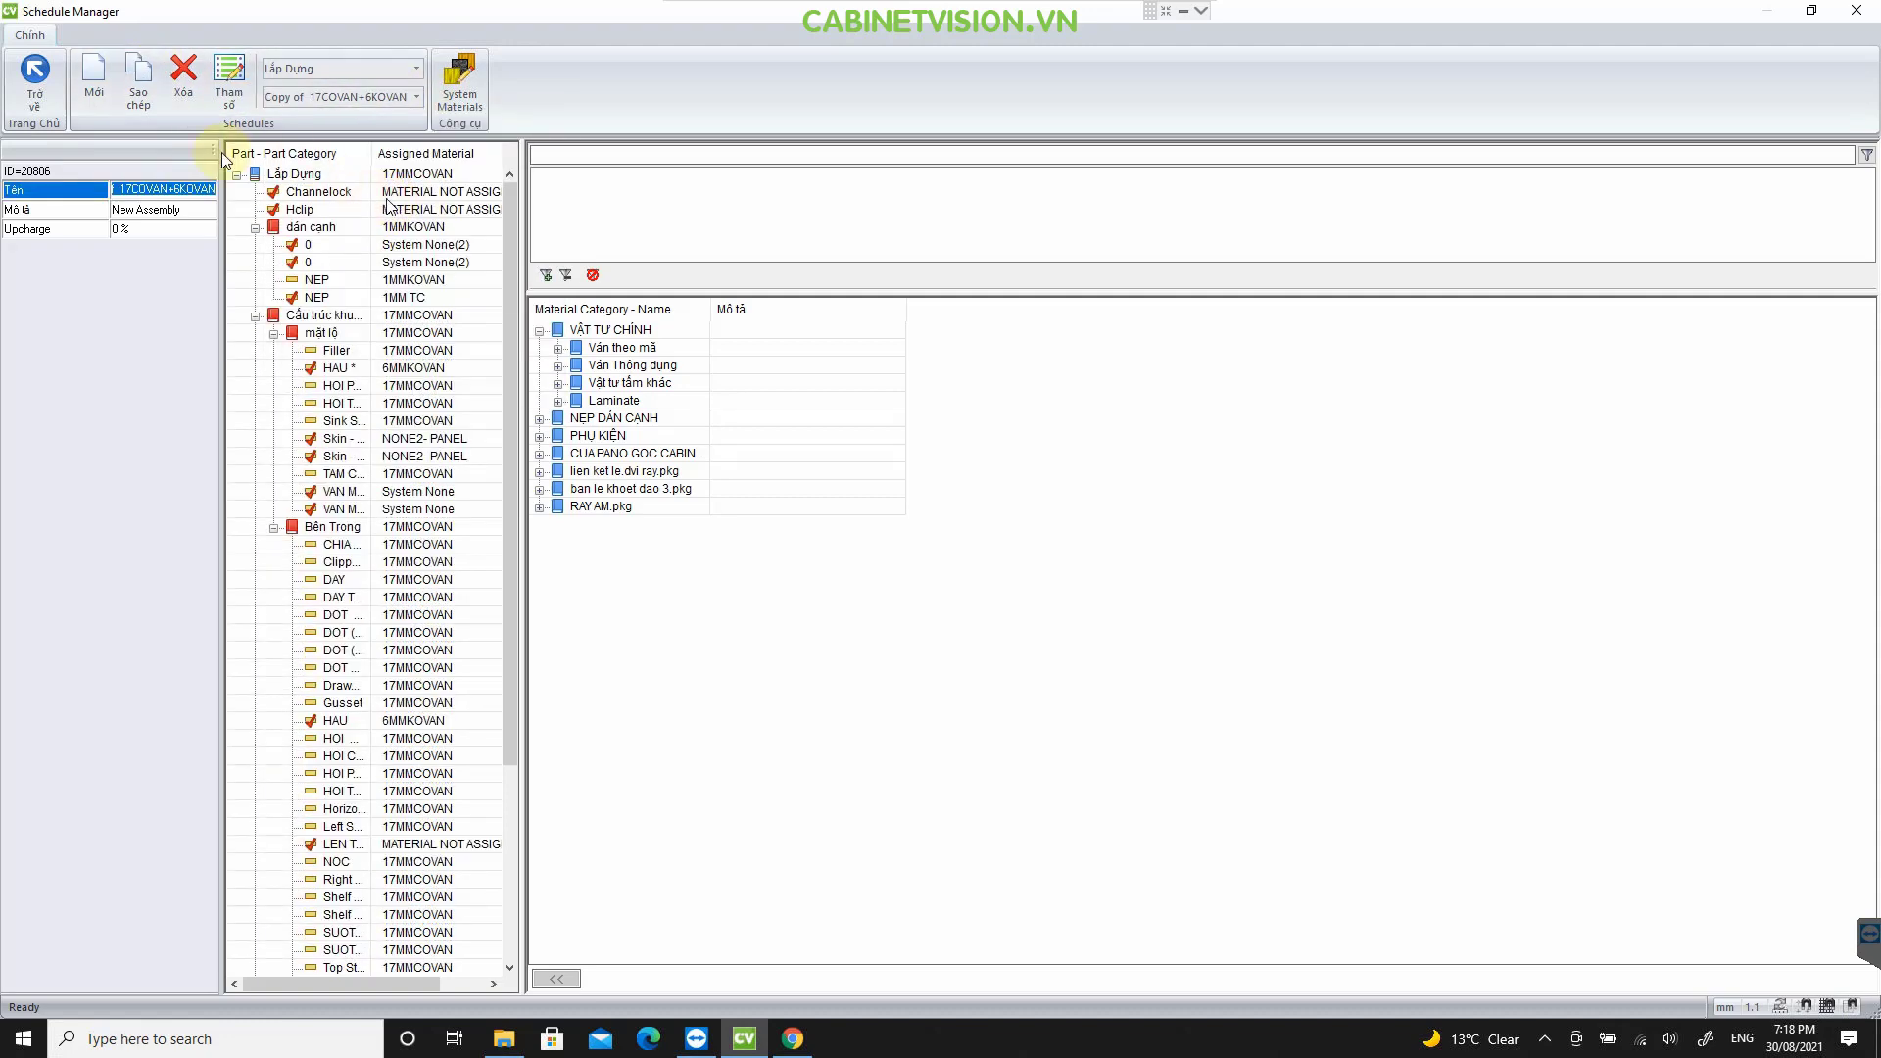
left_click(121, 189)
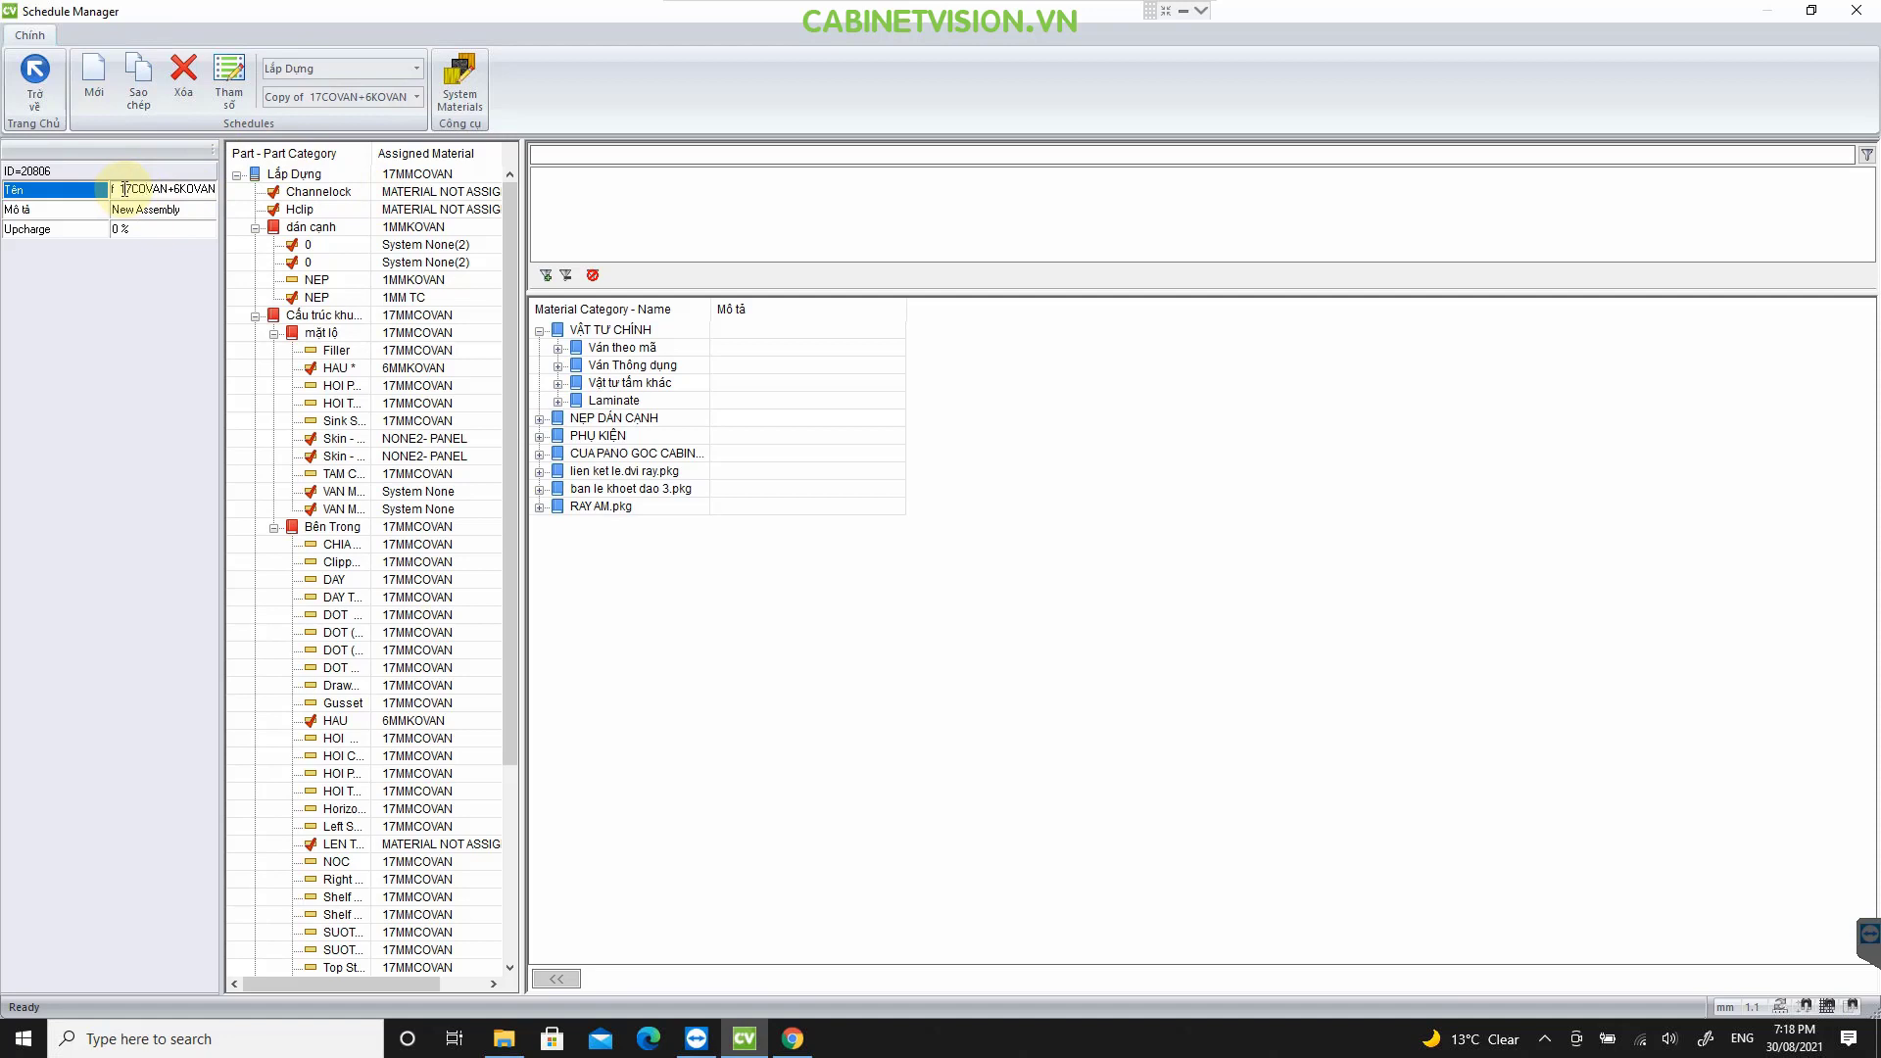
key("shift+Home")
key("Delete")
type("!")
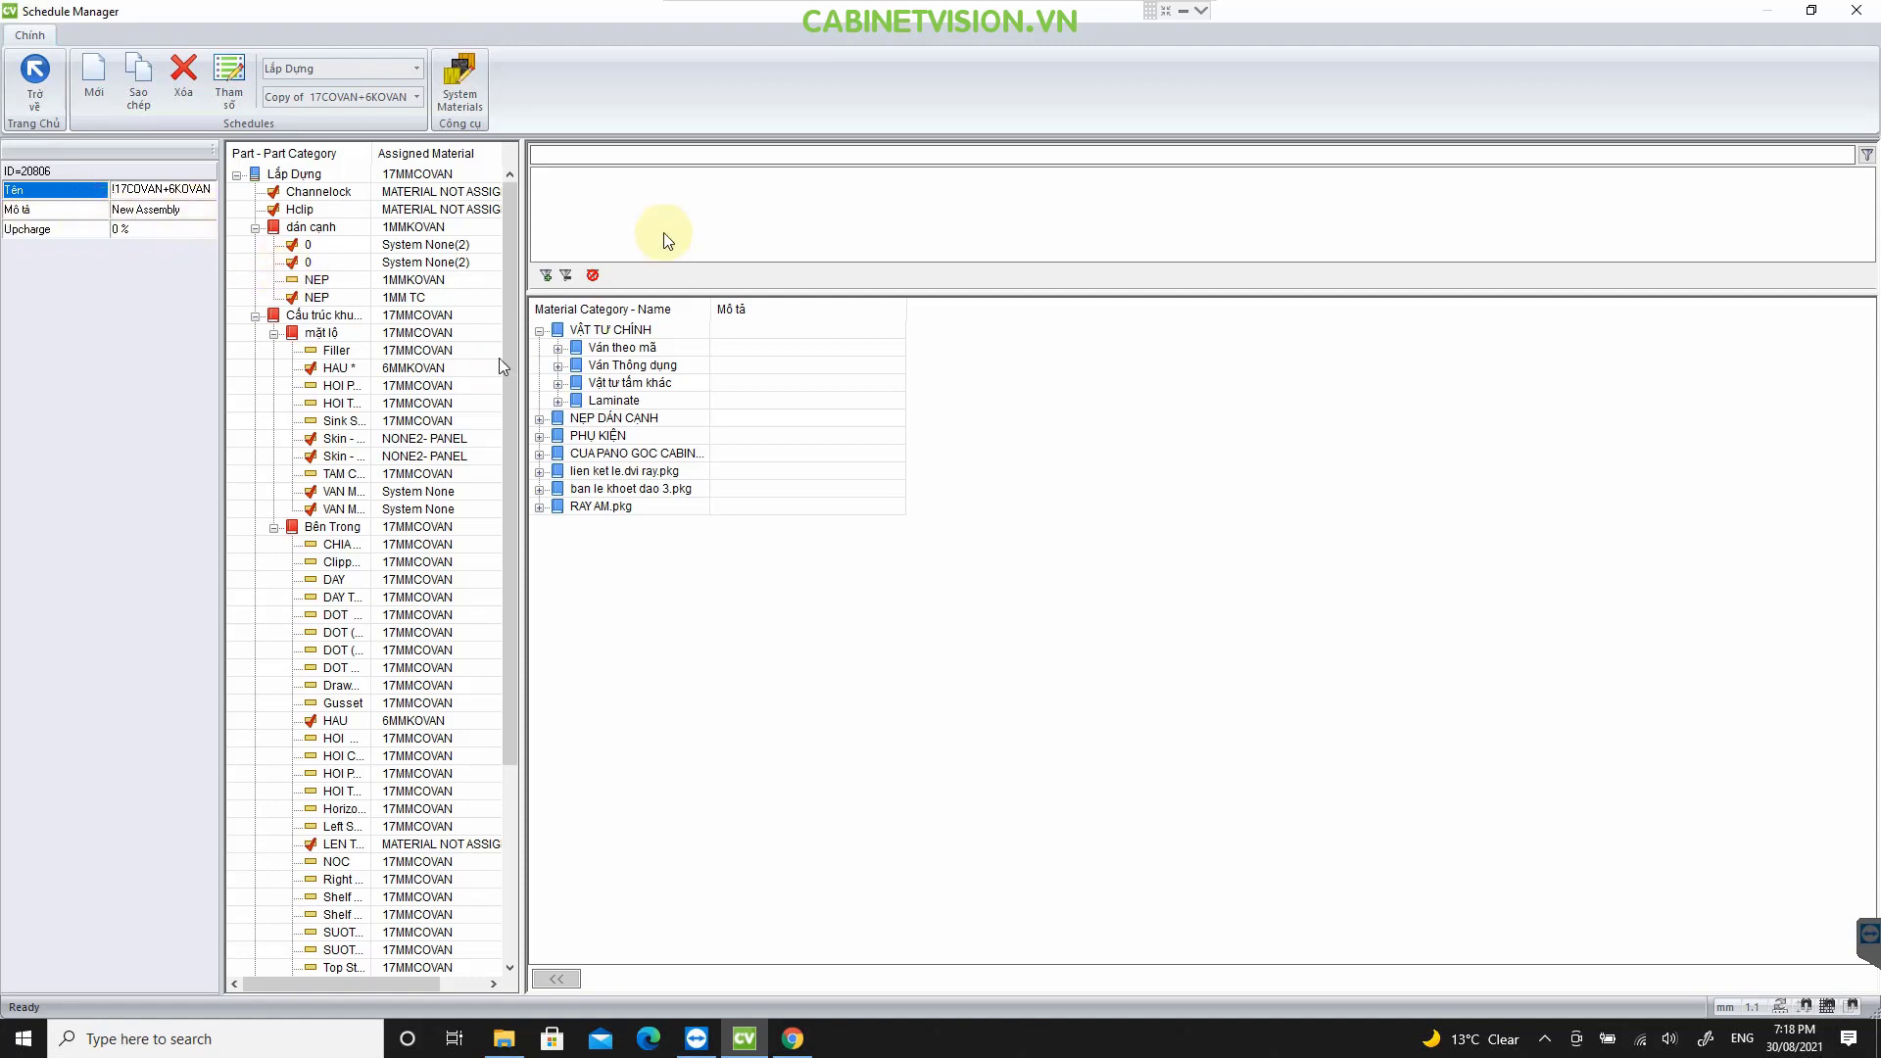
left_click(882, 672)
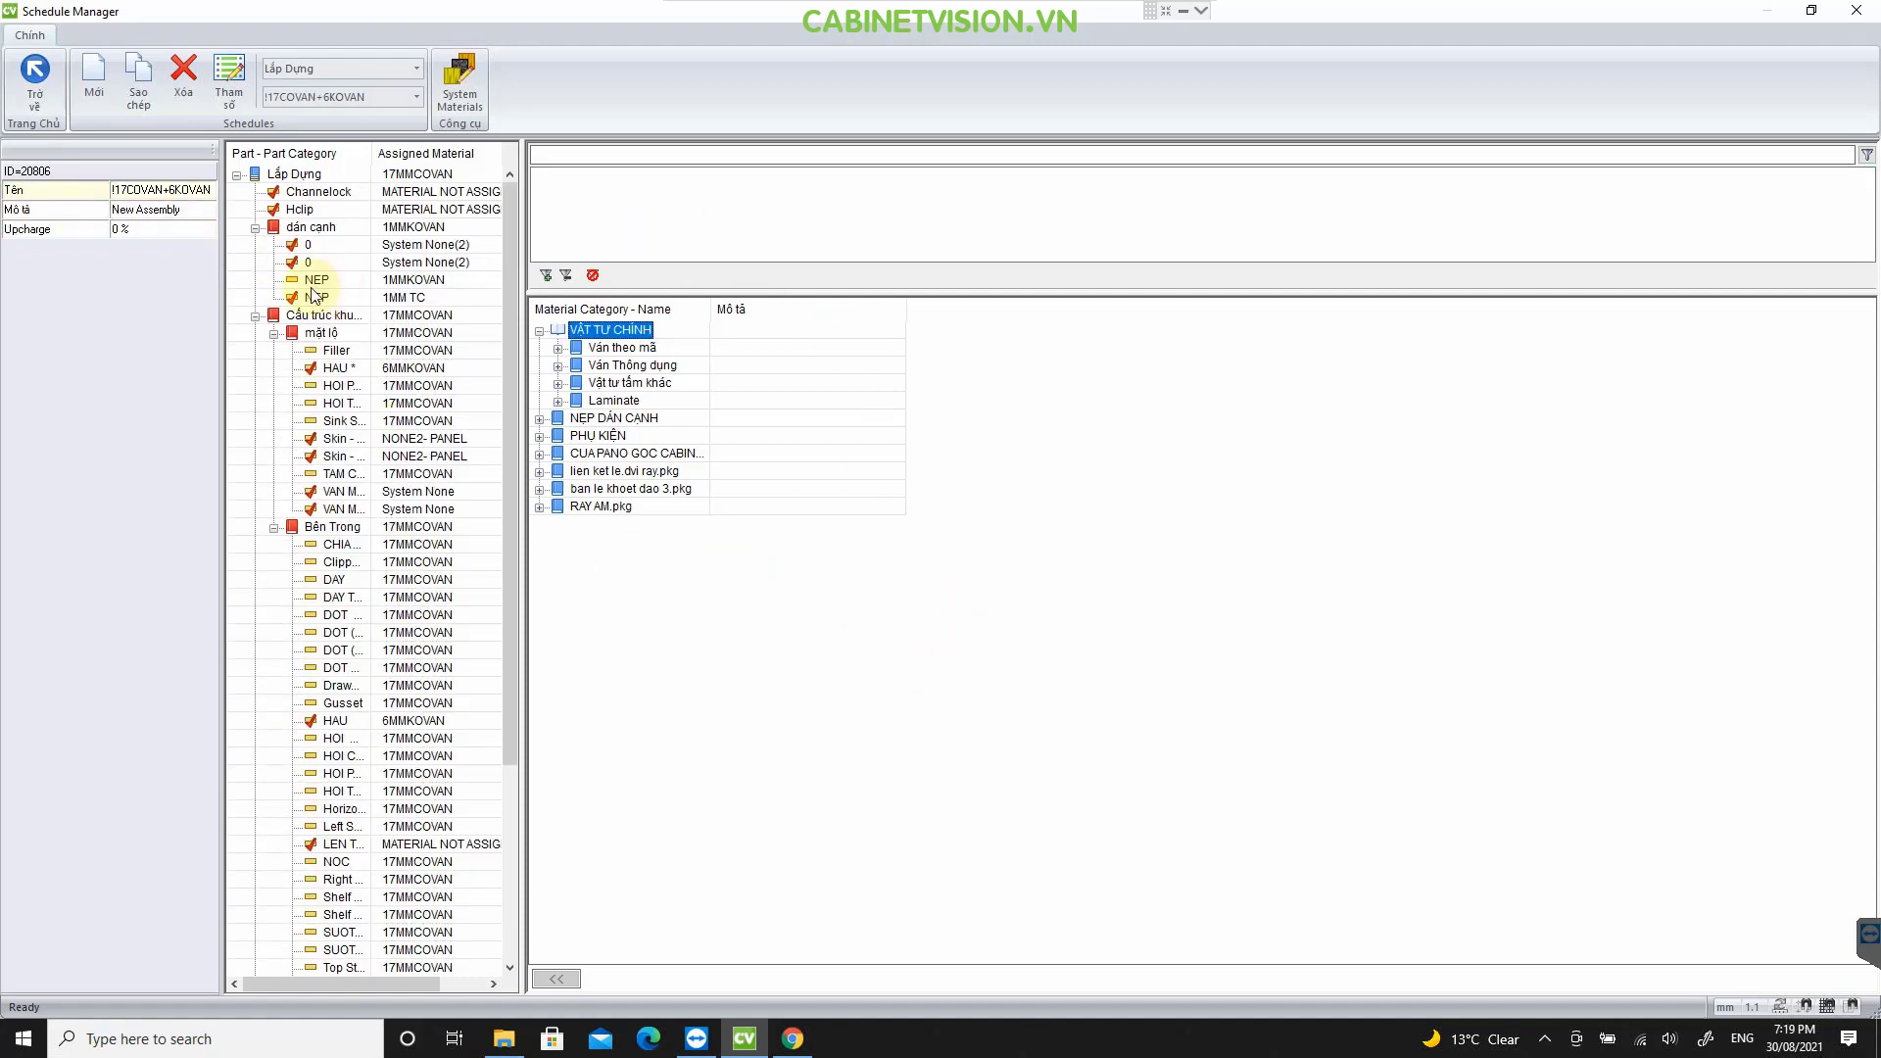
Filter materials by '!' and assign !17MMCOVAN.A to Lắp Dựng and all its parts.
left_click(439, 174)
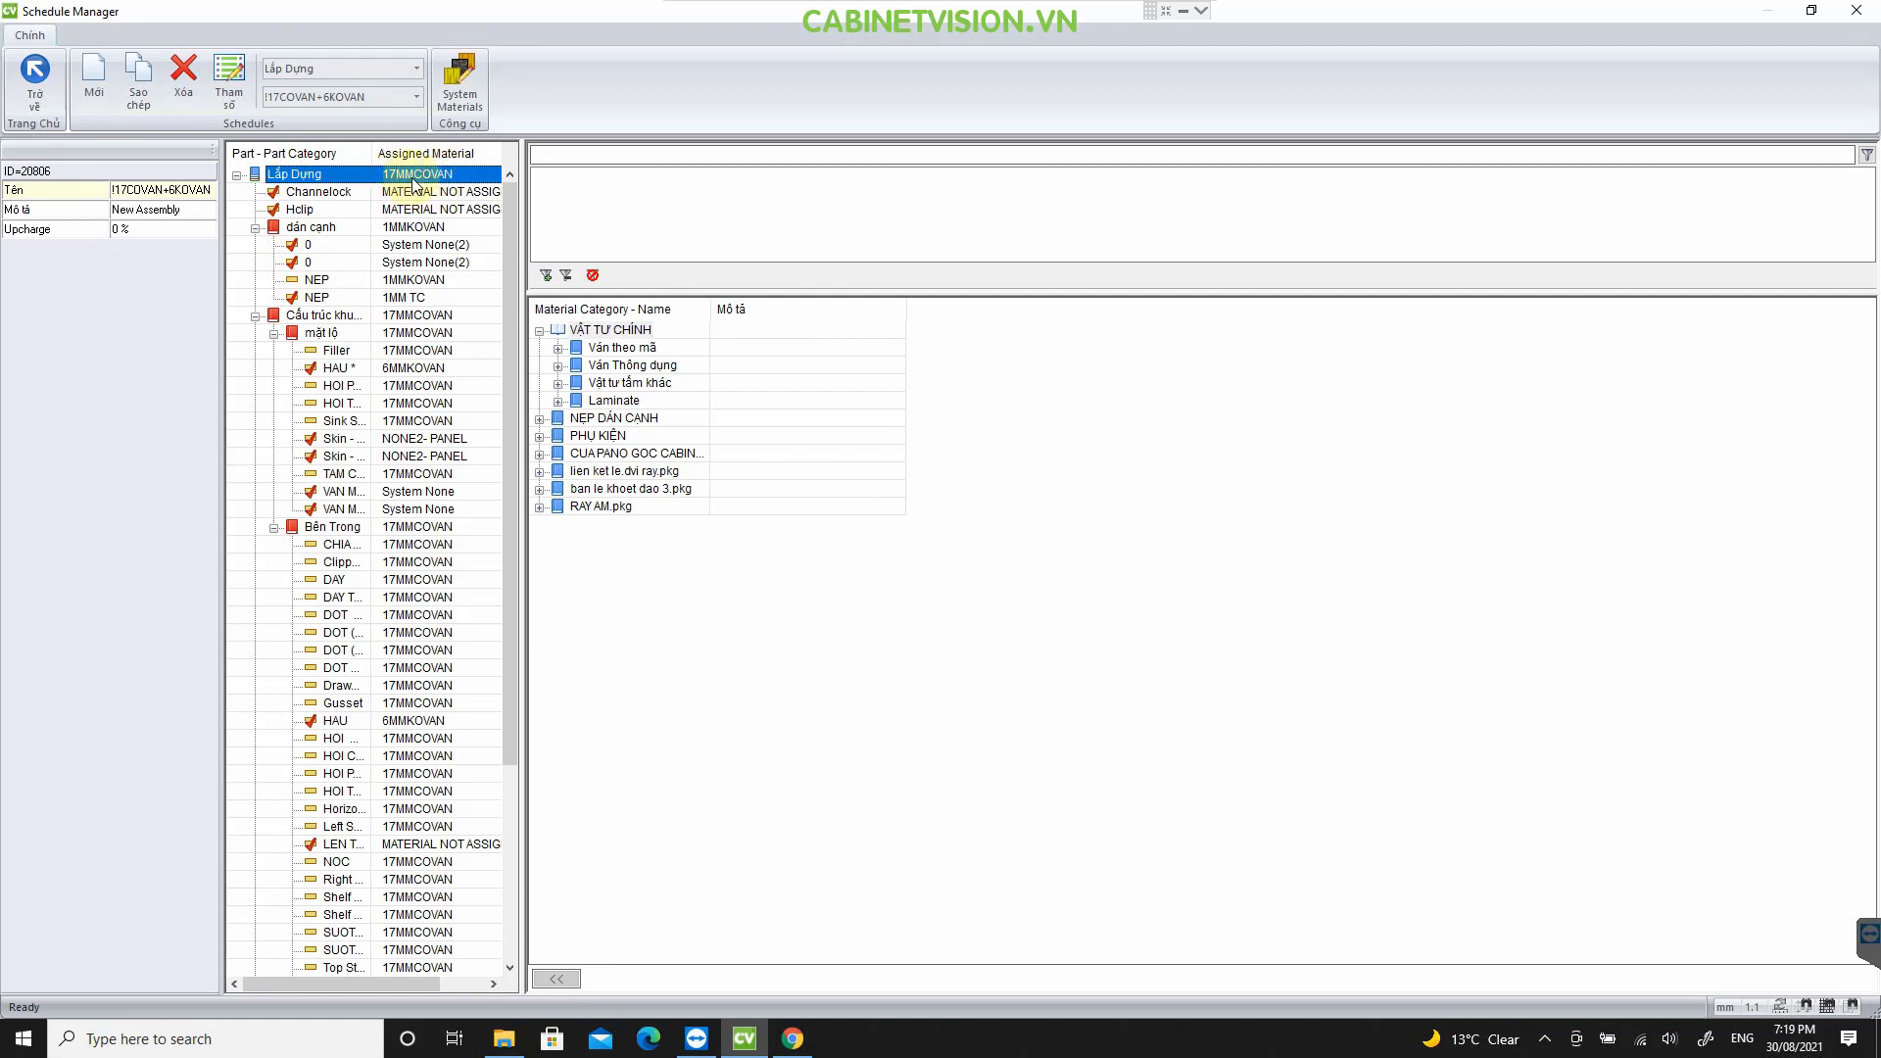
left_click(584, 152)
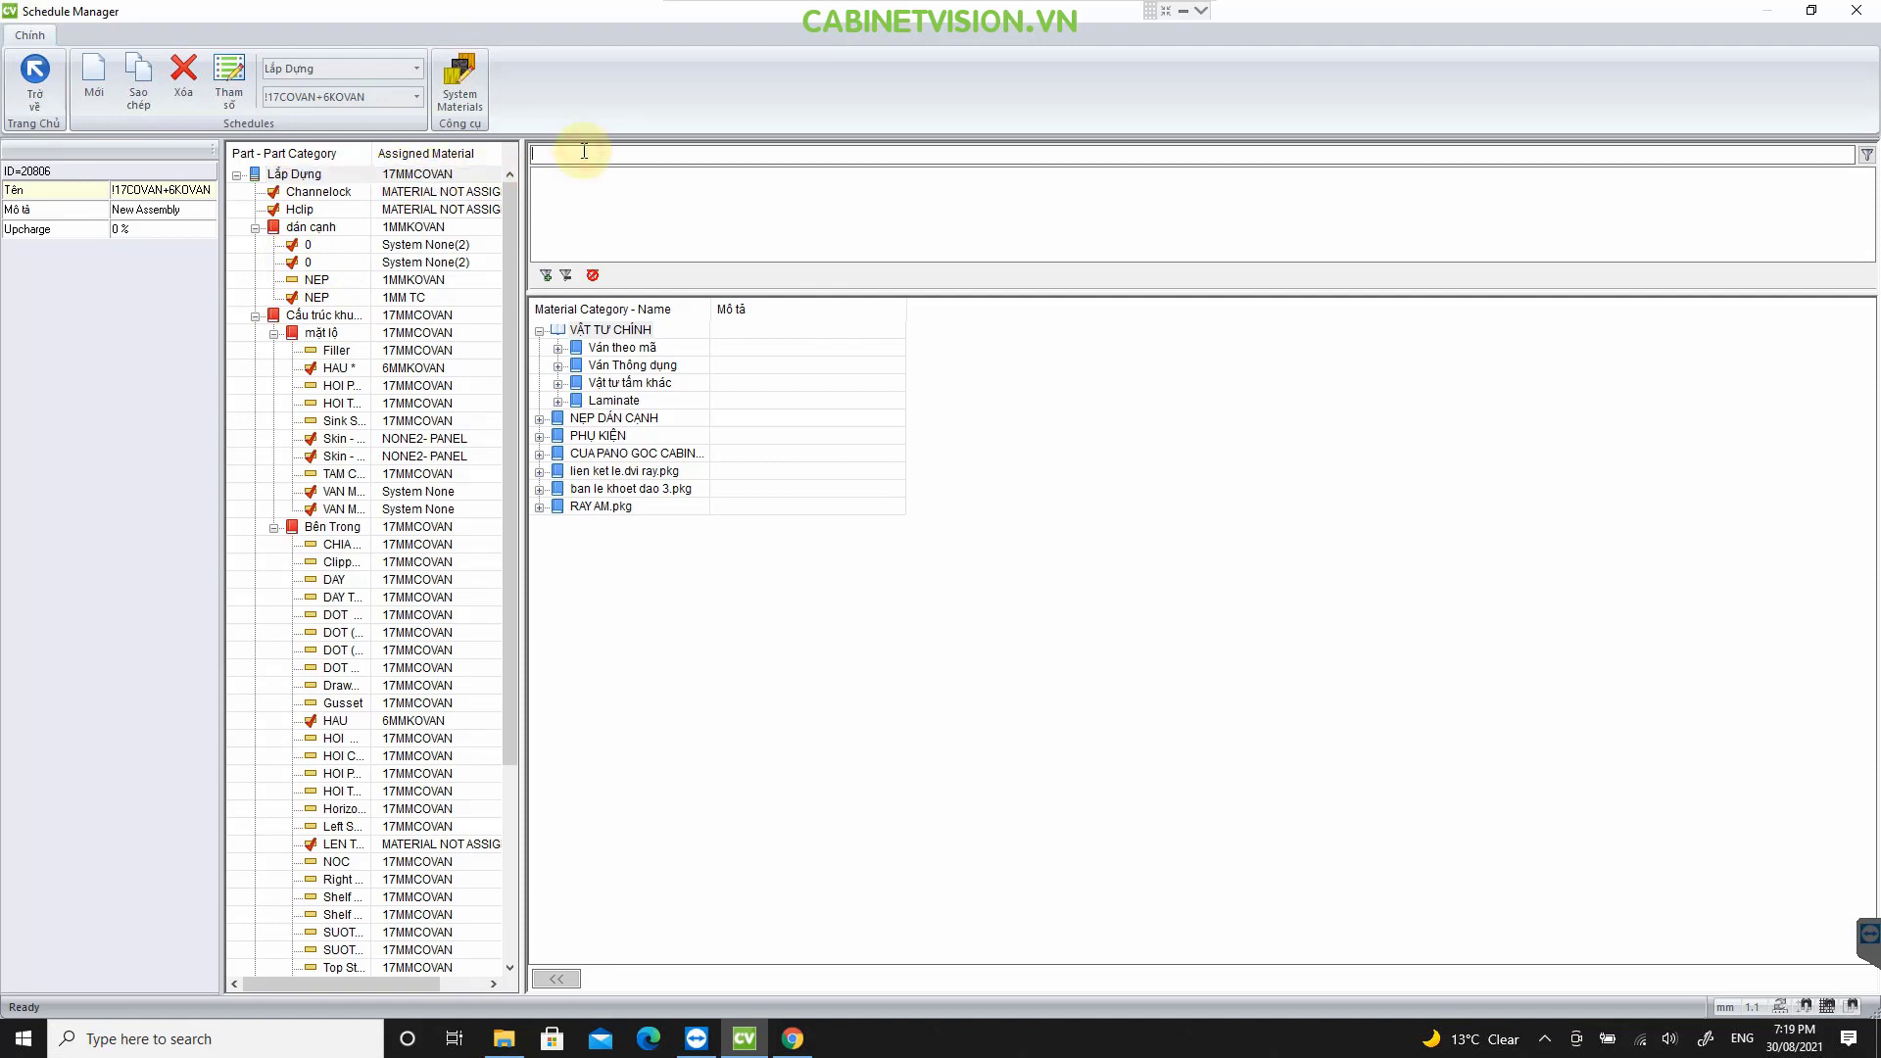
type("!")
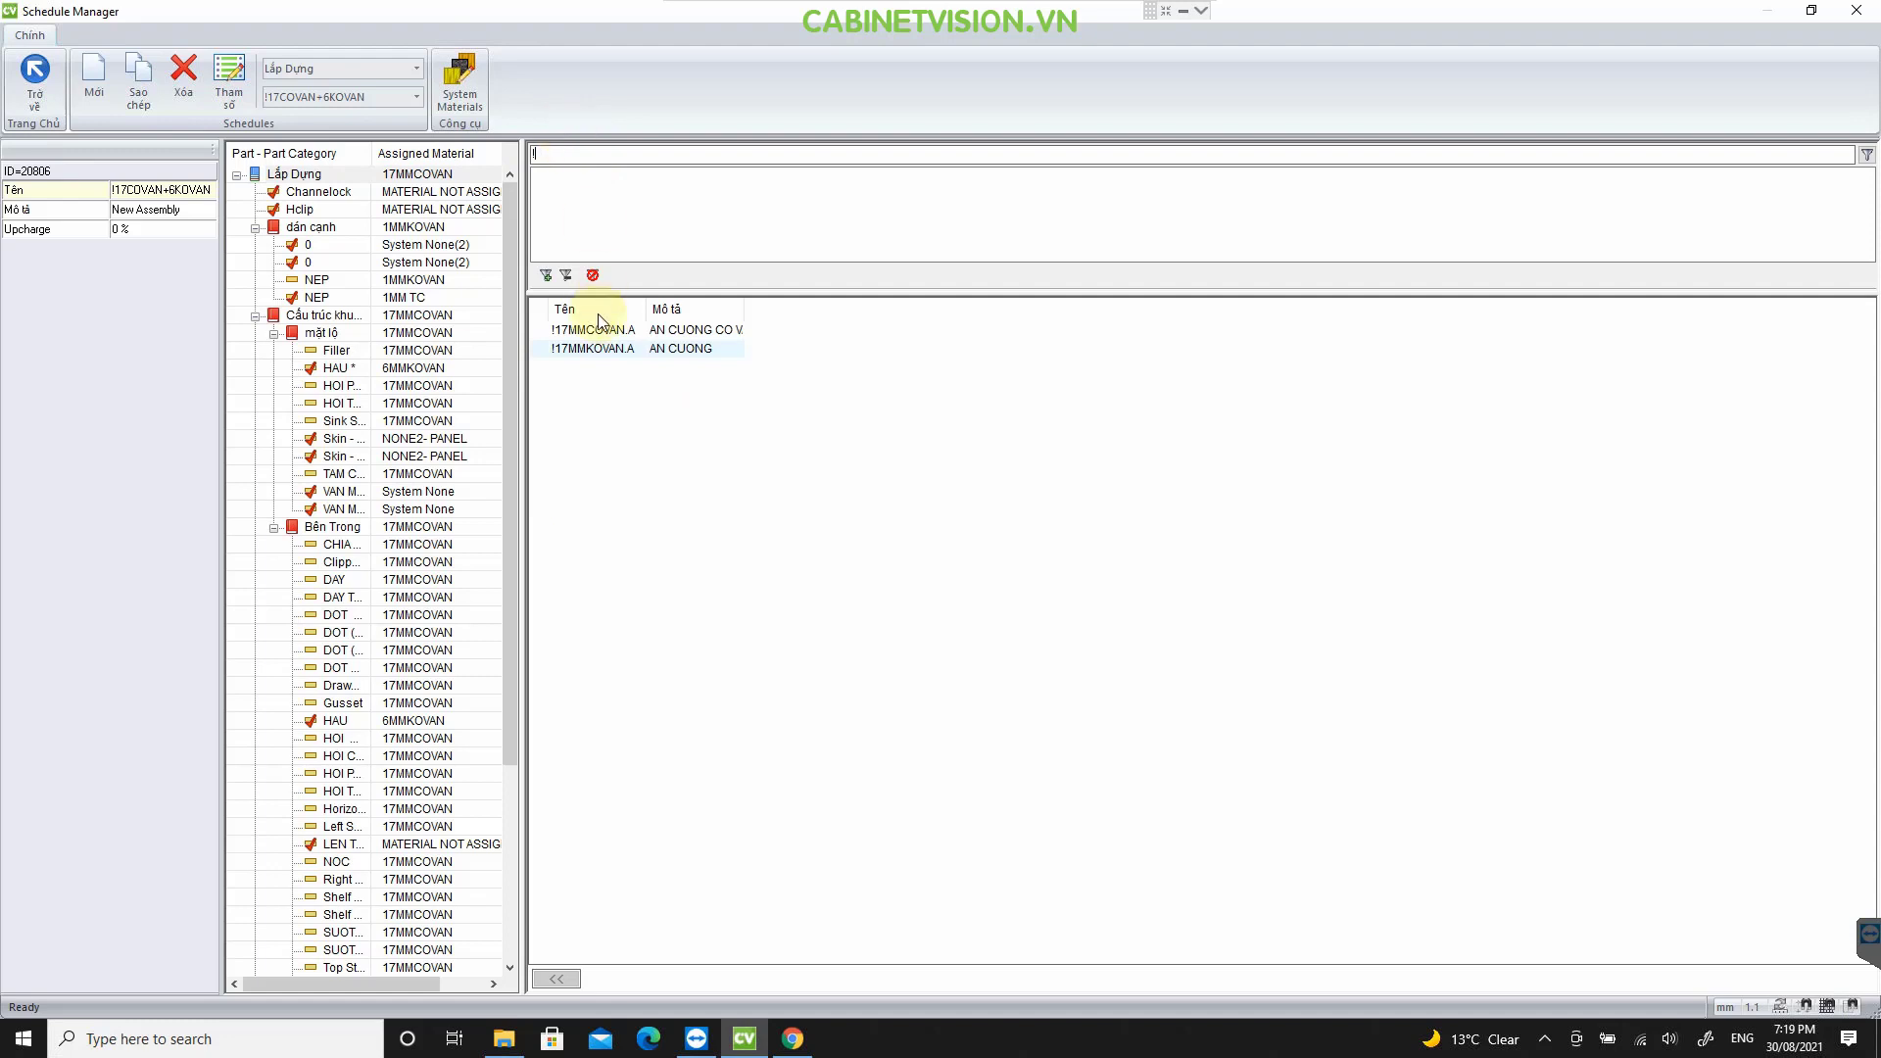
left_click_drag(643, 310, 698, 310)
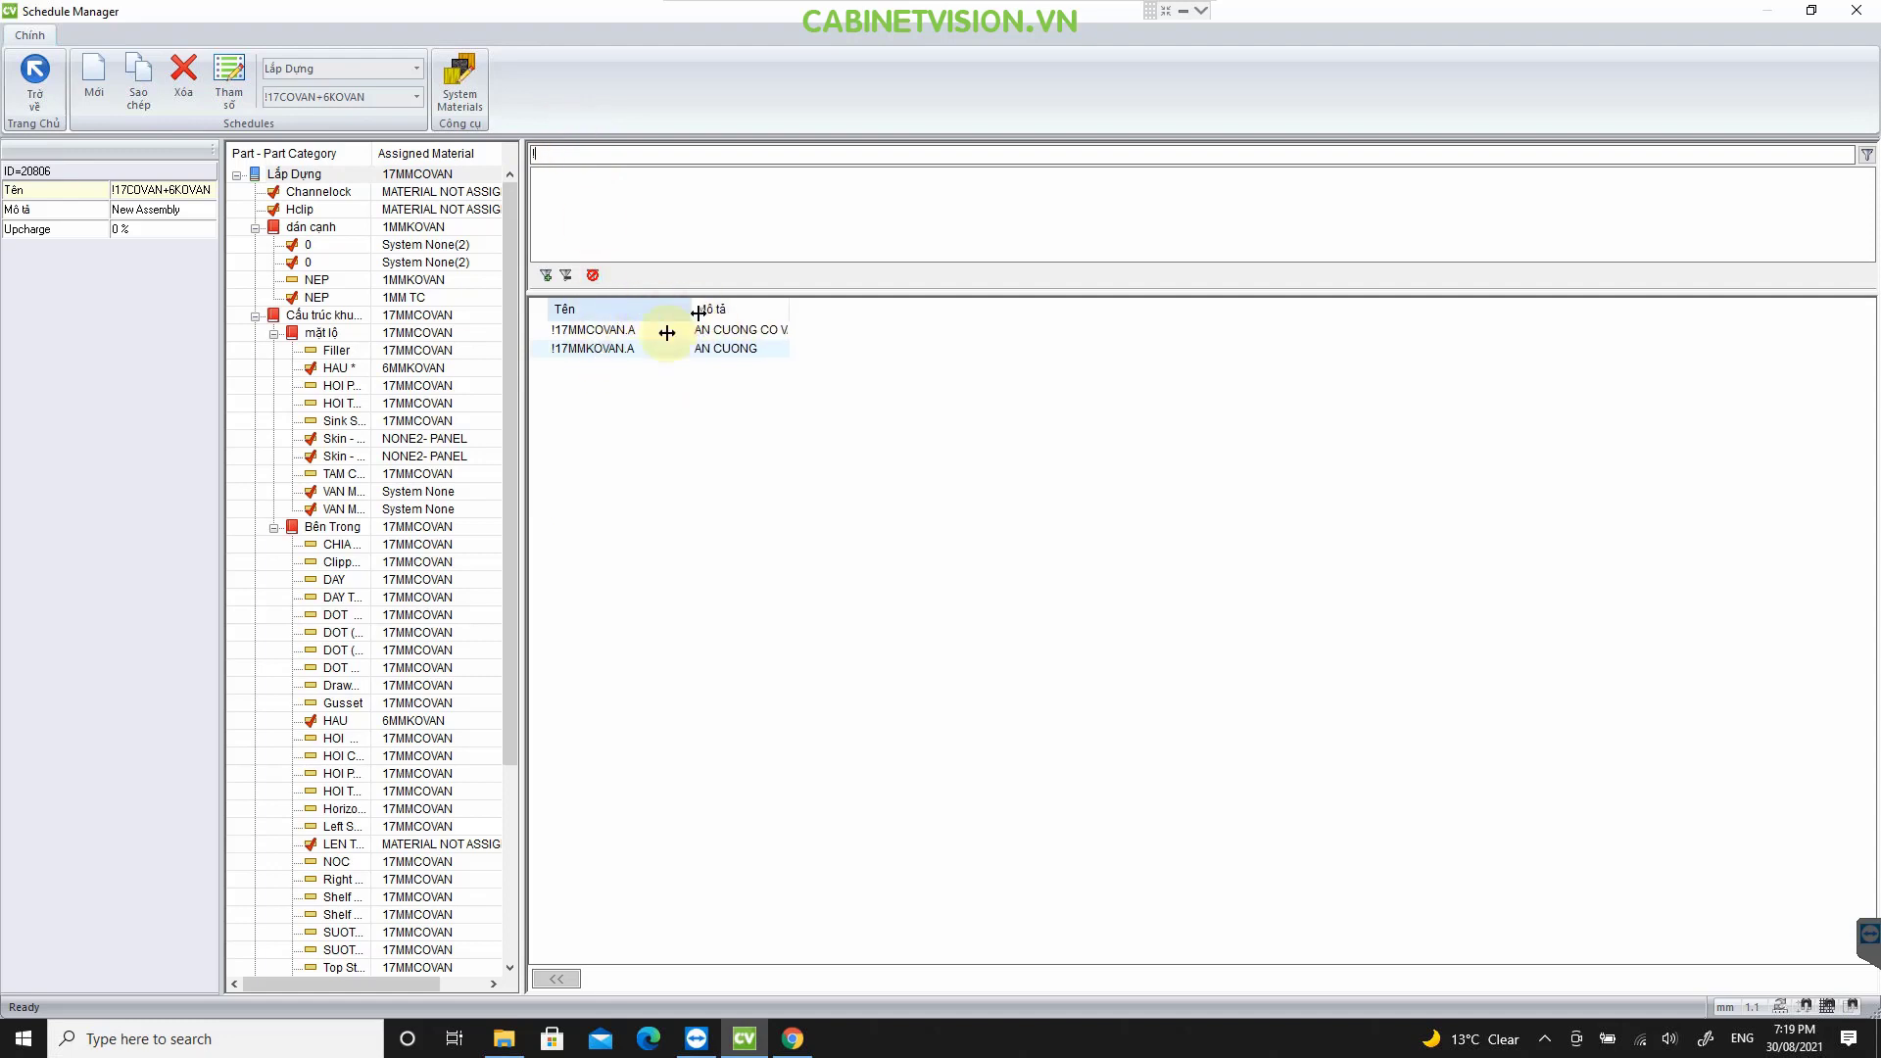
left_click(580, 333)
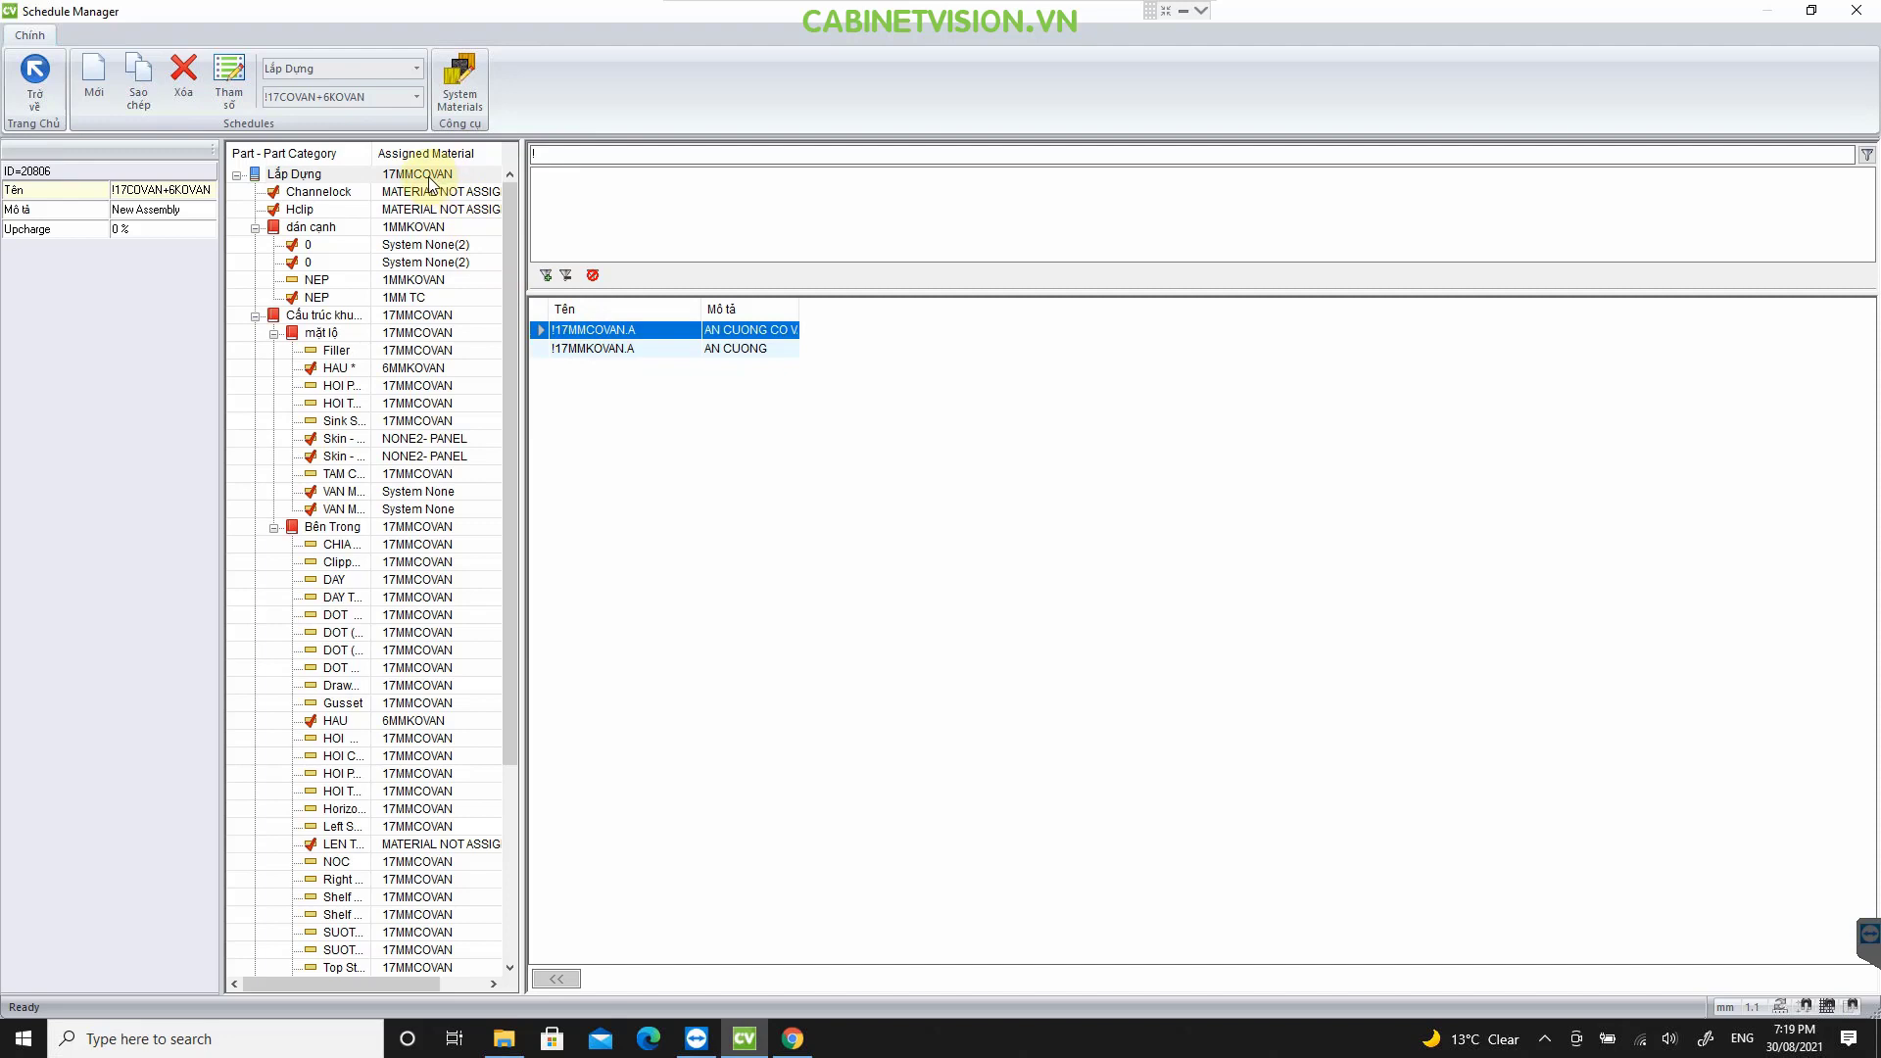
left_click_drag(541, 329, 473, 248)
left_click_drag(284, 177, 285, 176)
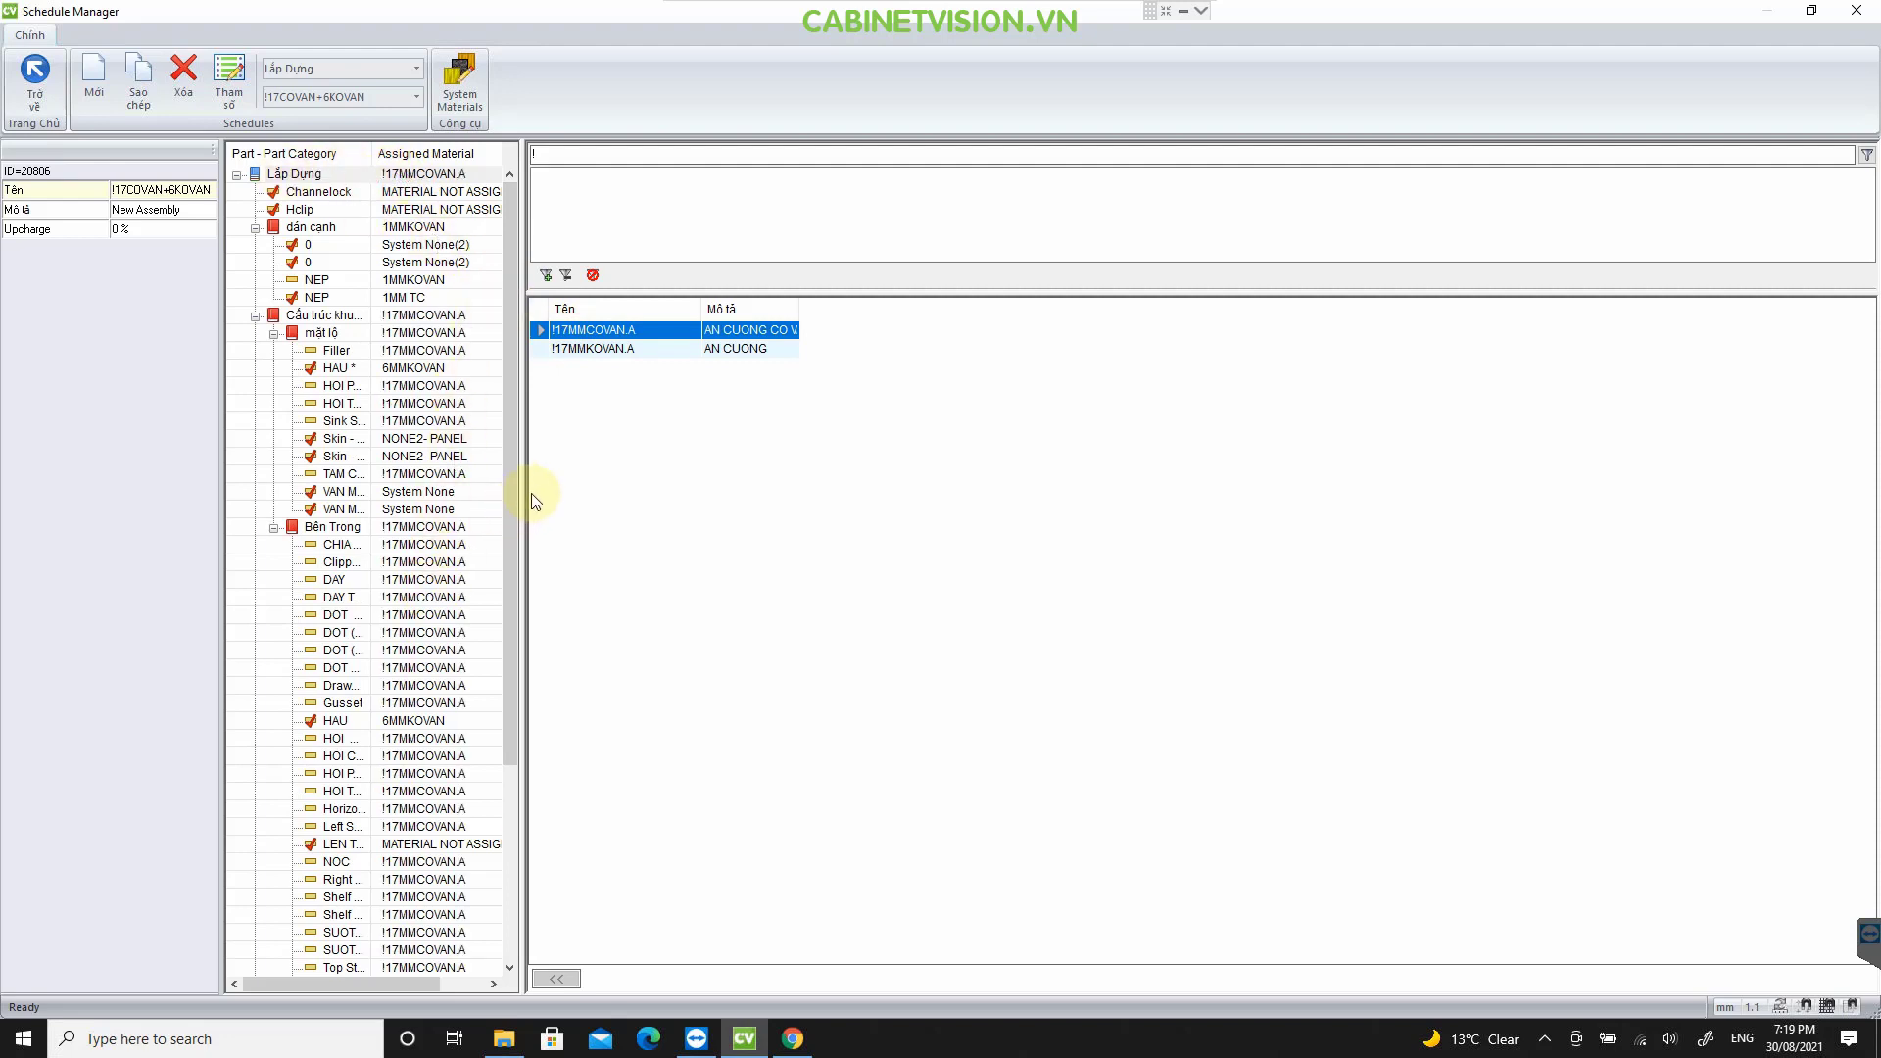
left_click_drag(527, 497, 653, 498)
left_click(331, 441)
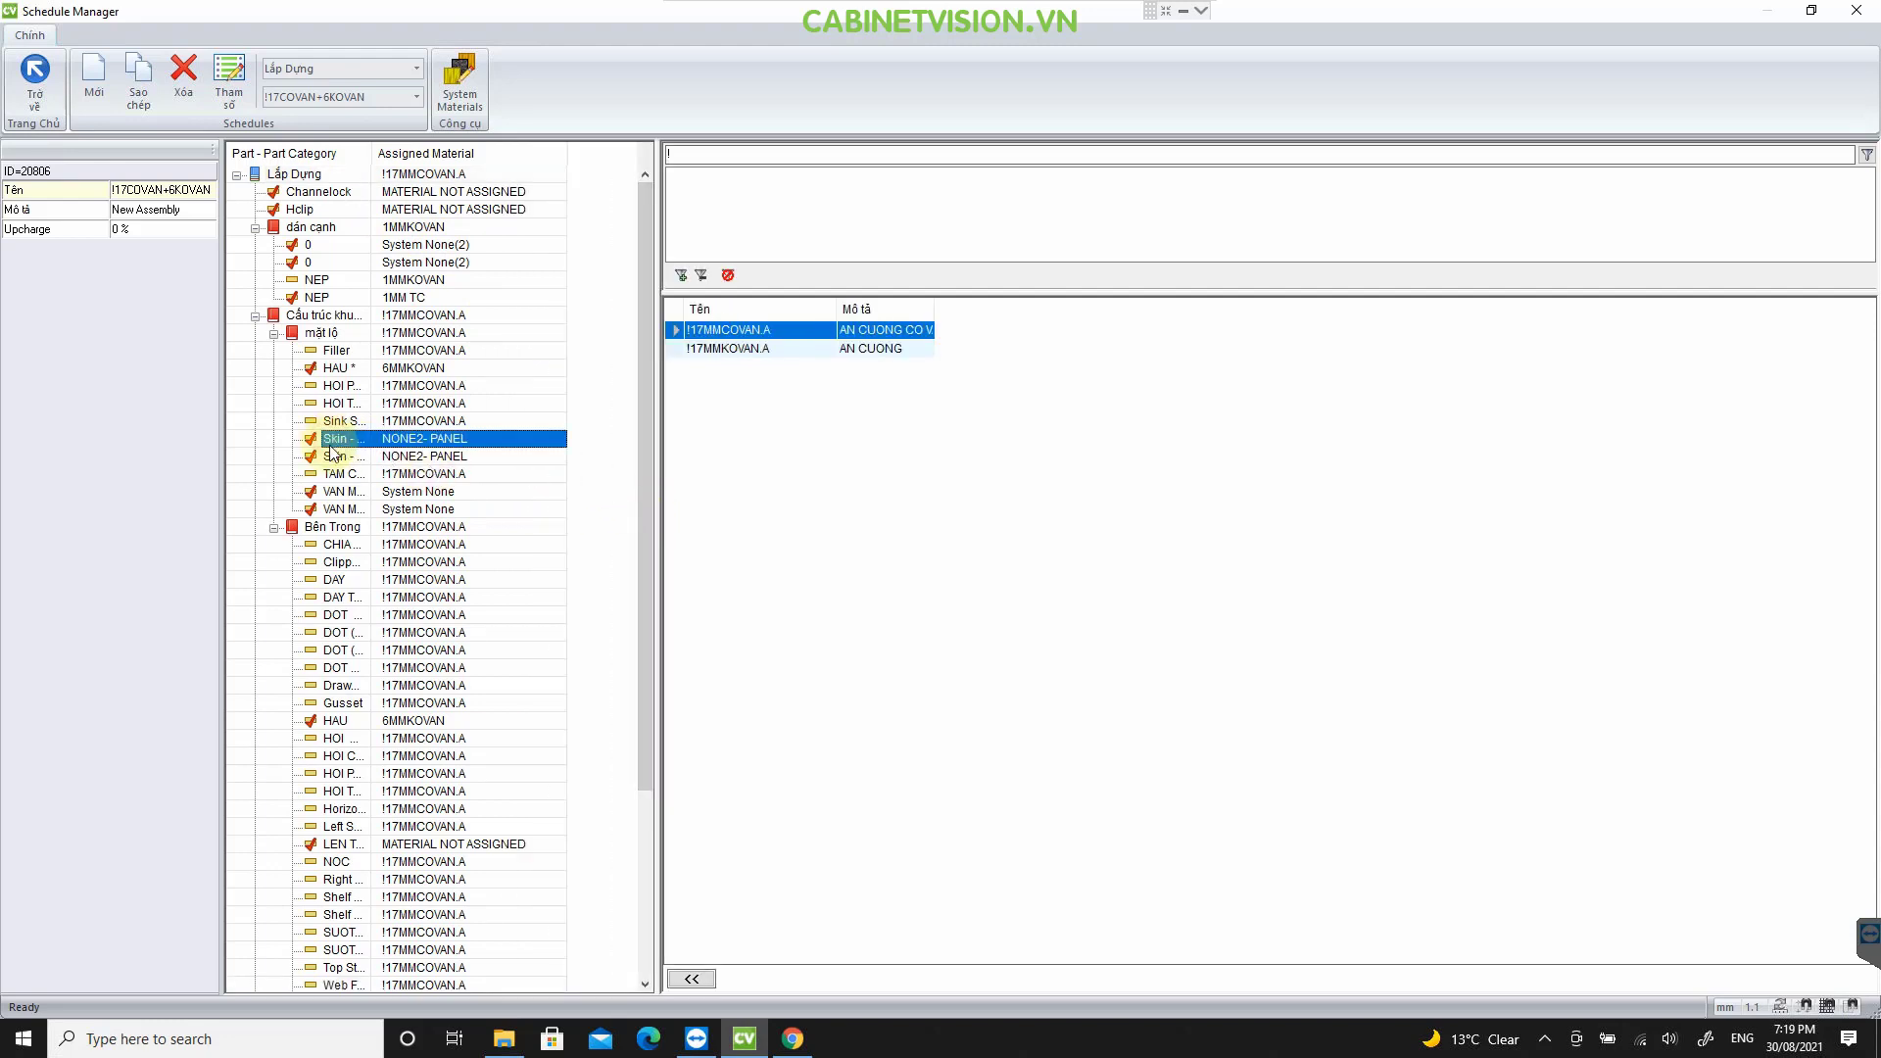
left_click(330, 458)
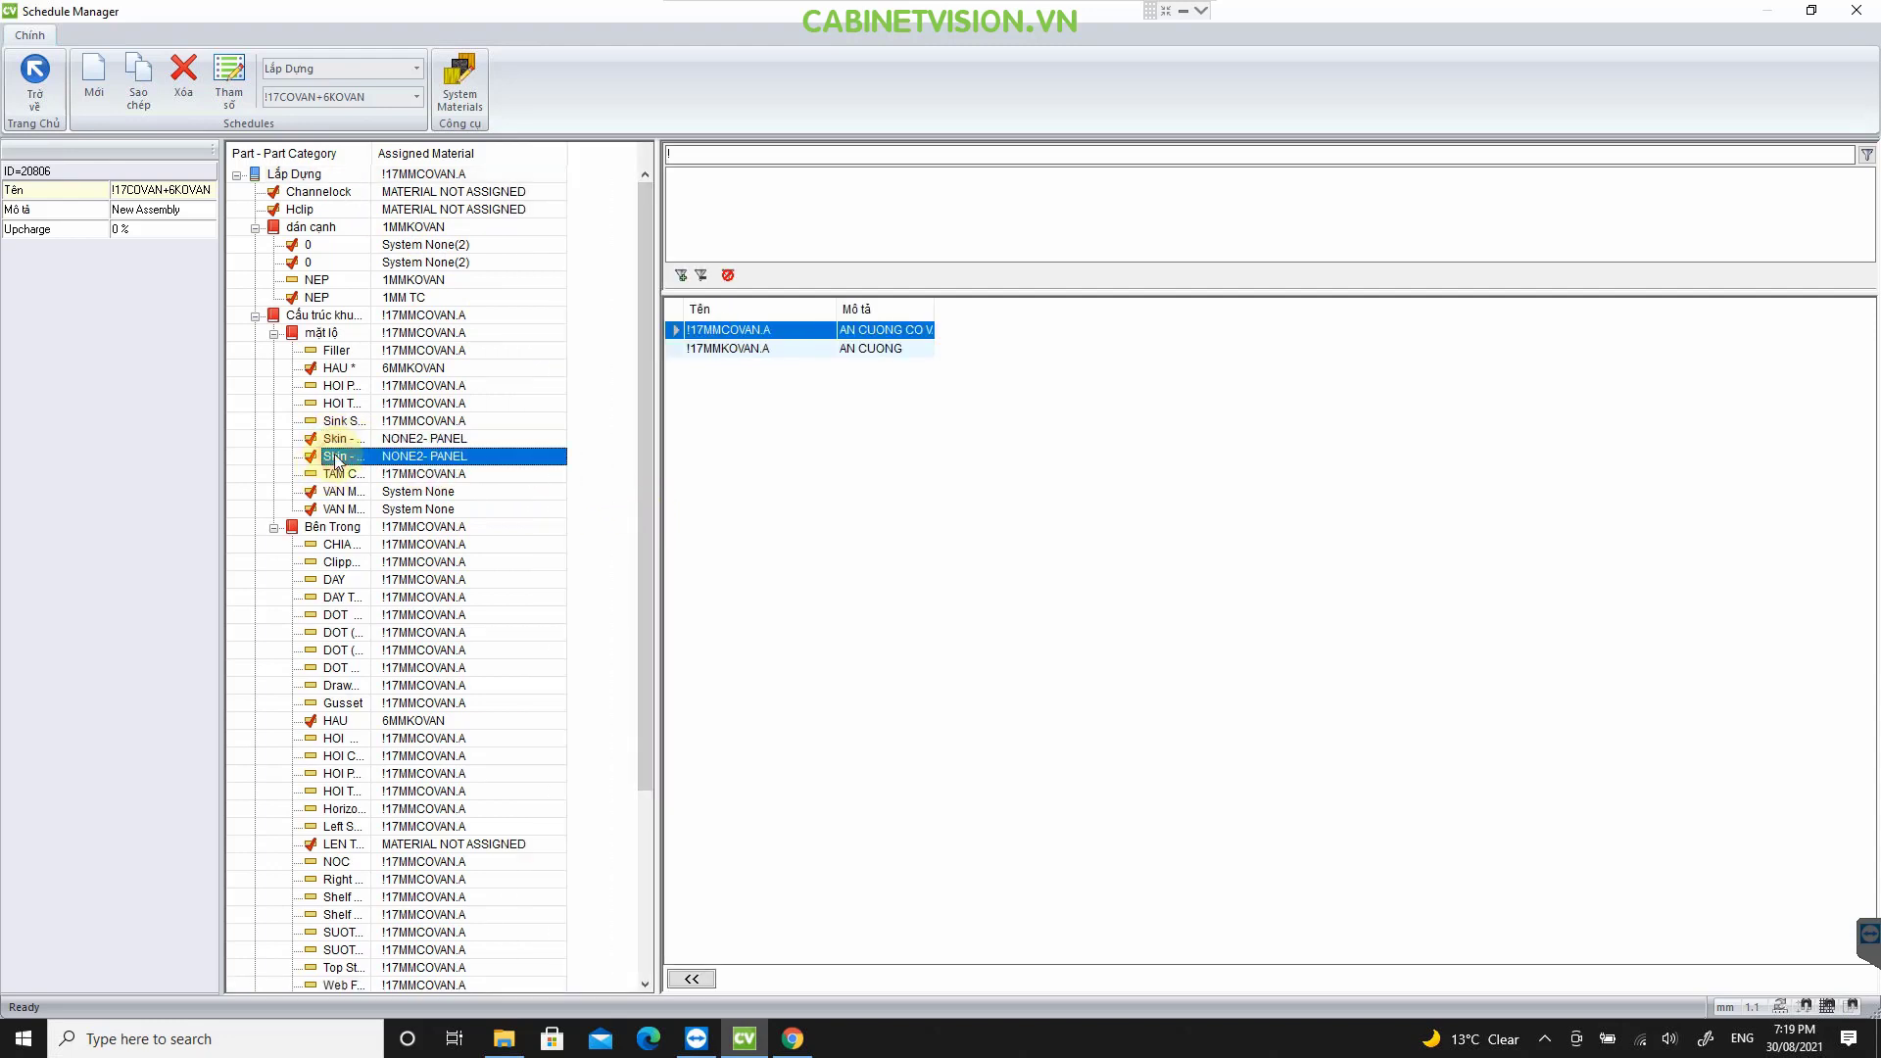
left_click(319, 299)
left_click(336, 722)
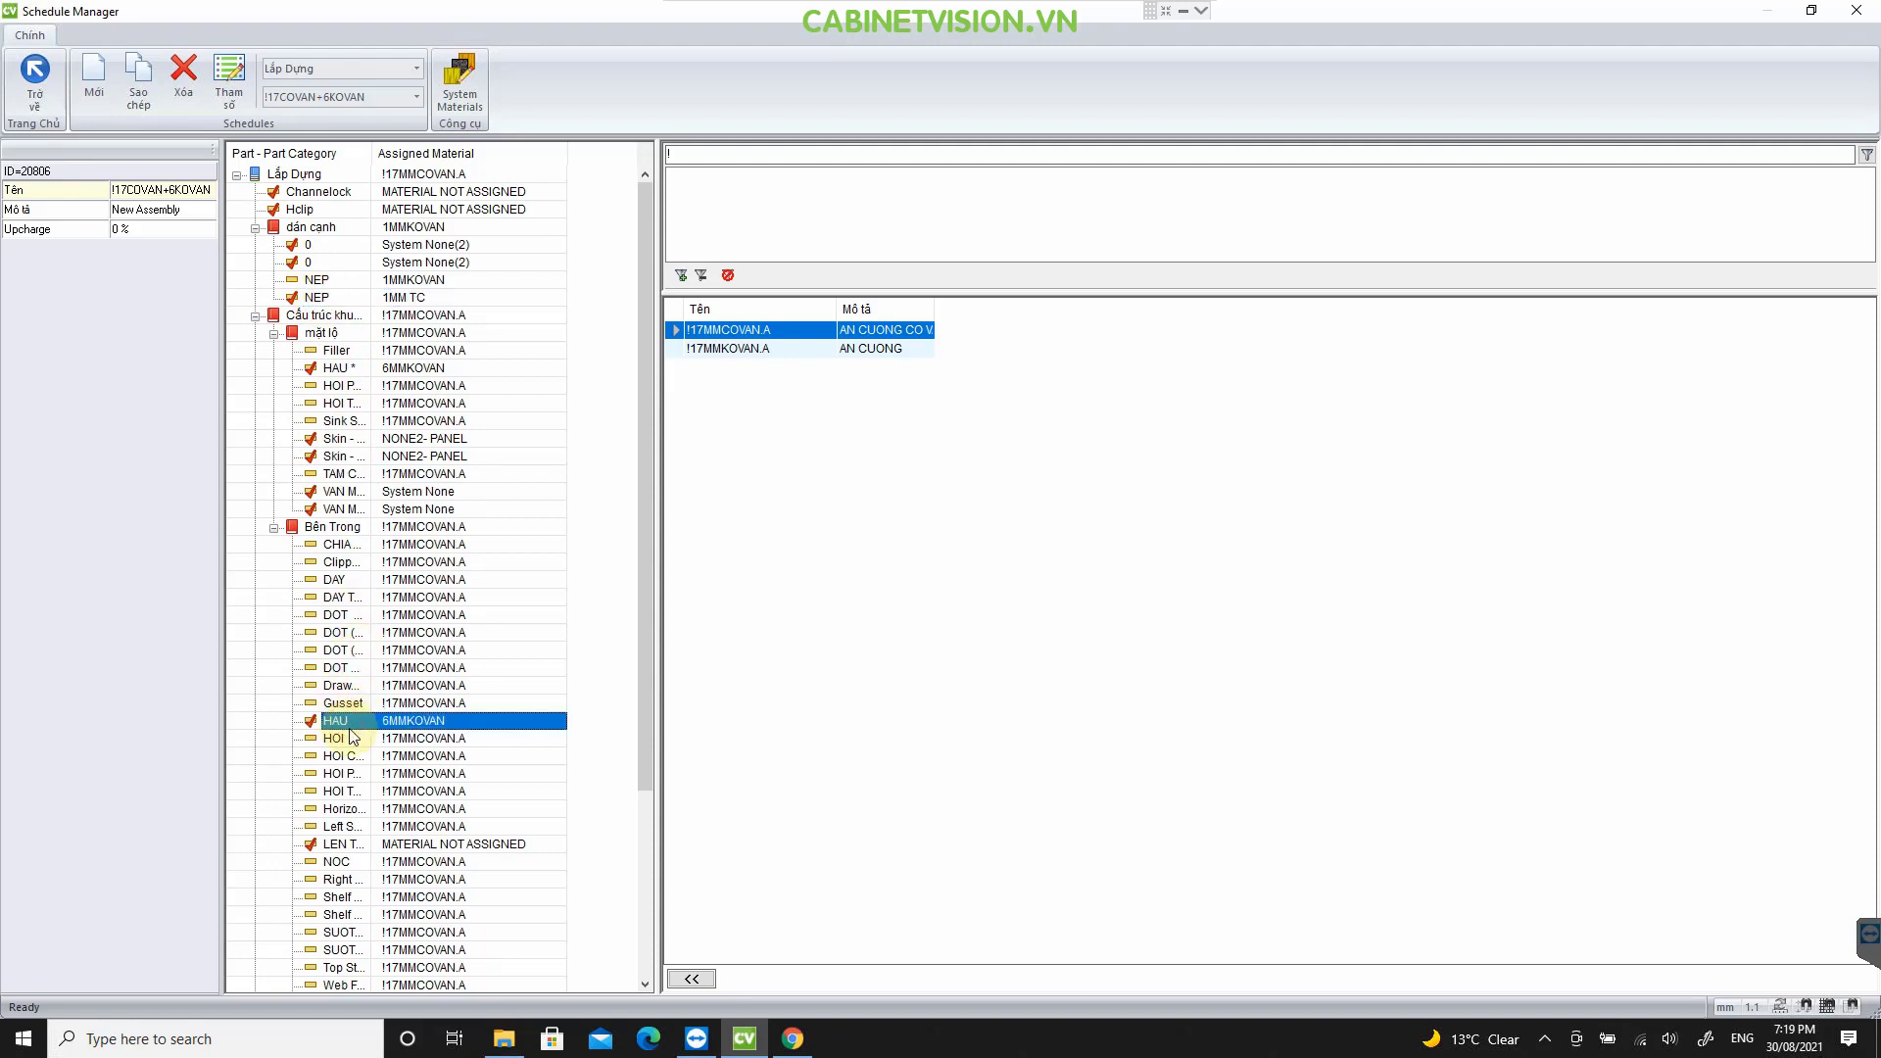
scroll(337, 743, "down", 2)
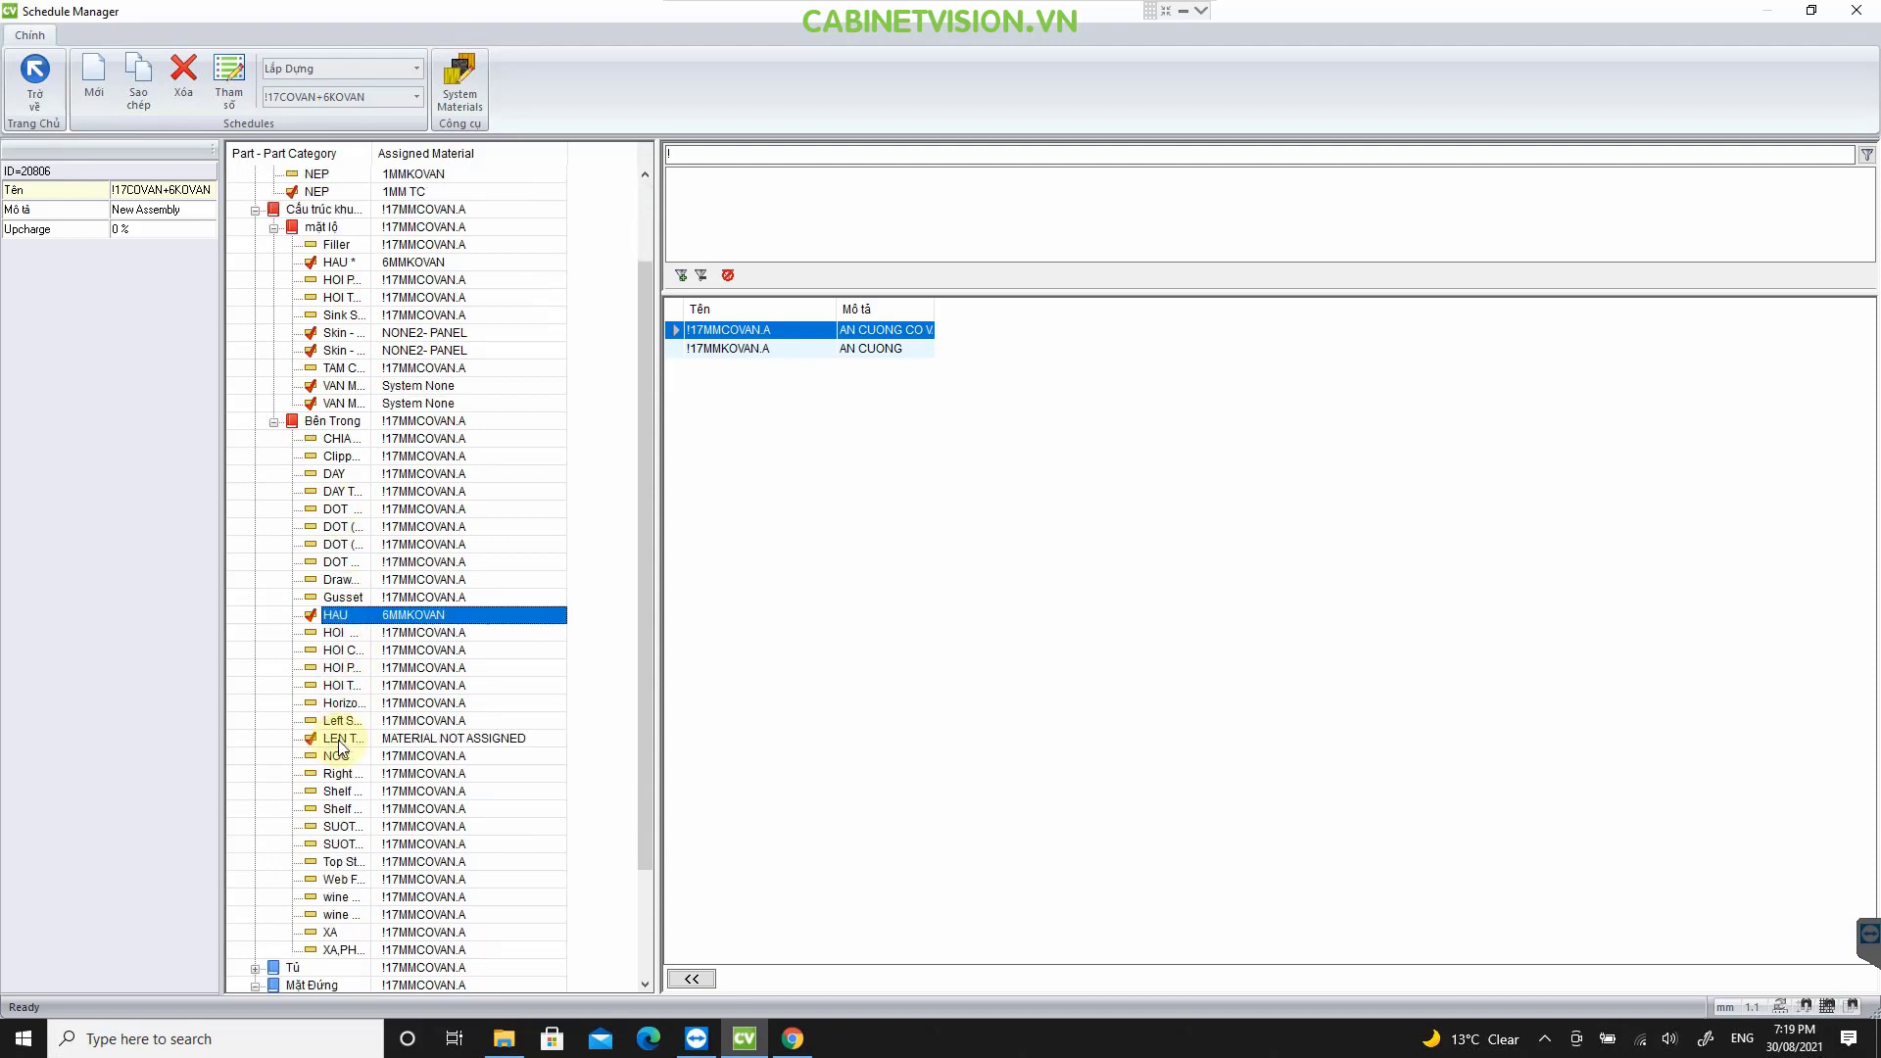
scroll(340, 749, "up", 2)
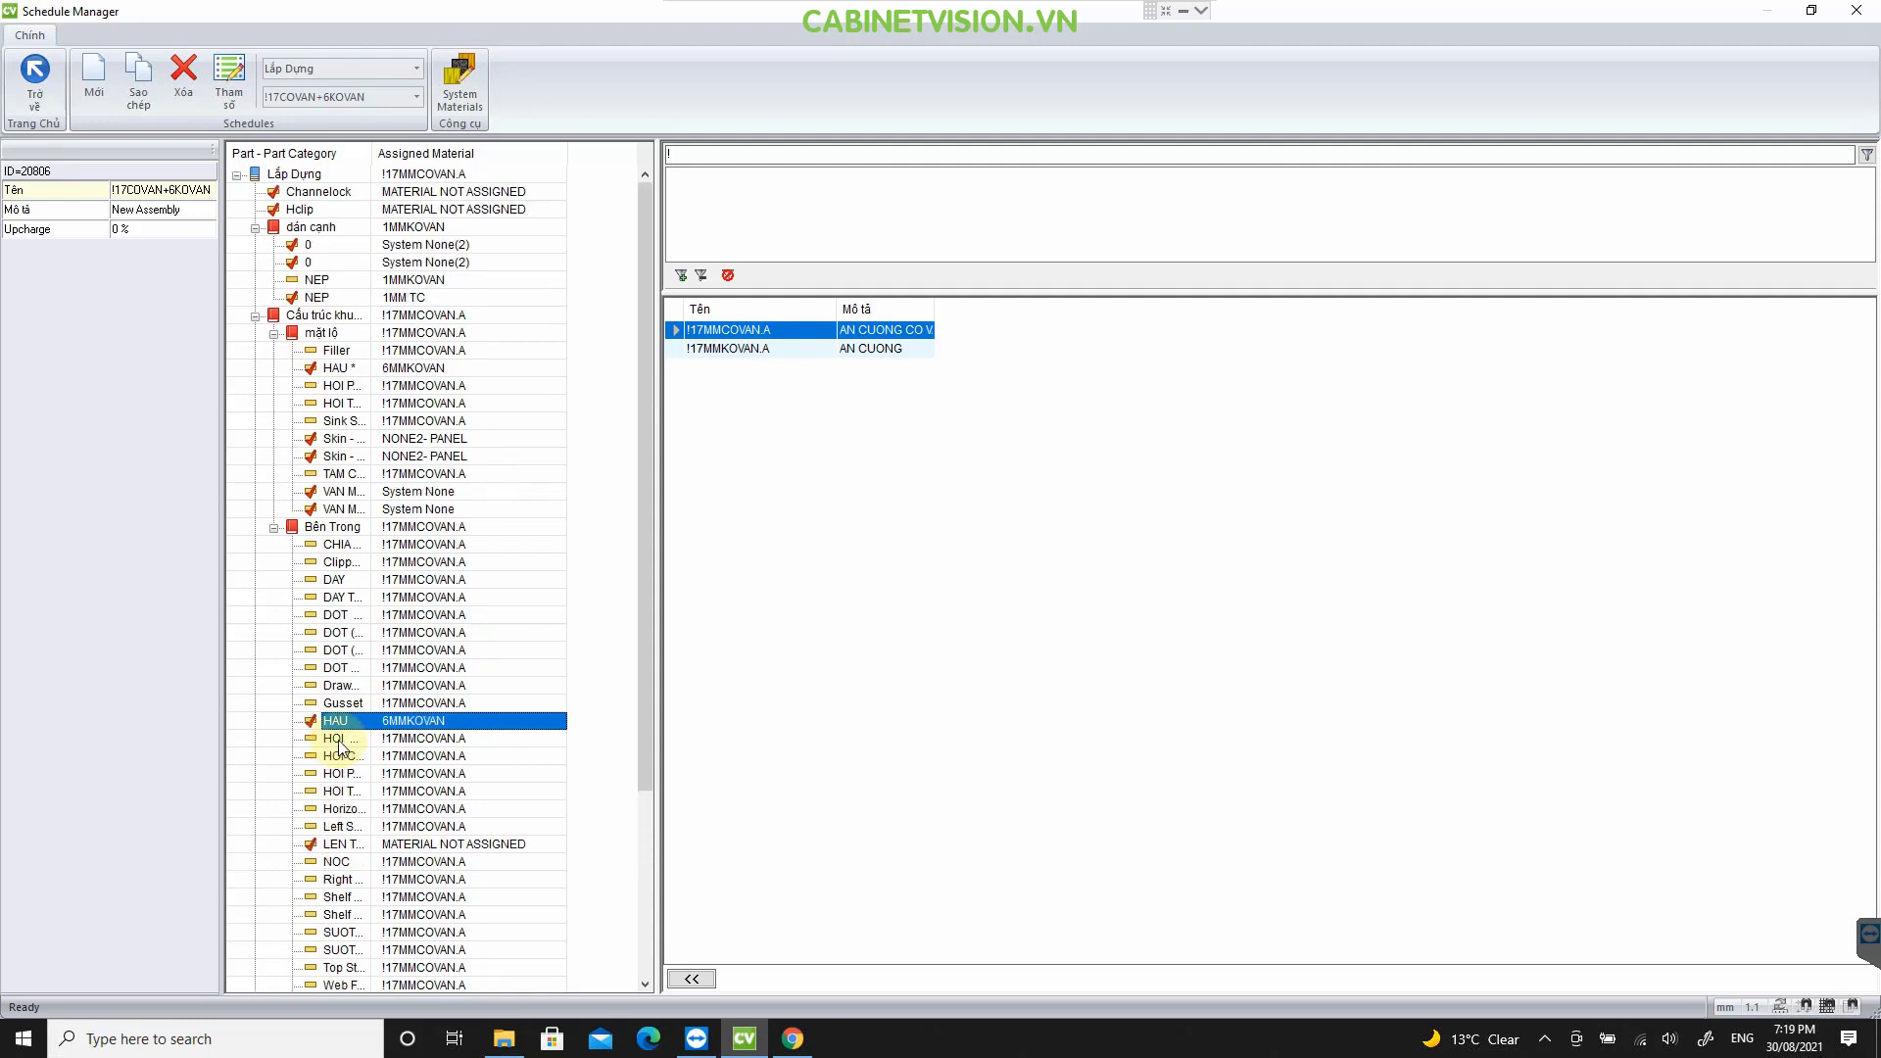
scroll(340, 748, "down", 3)
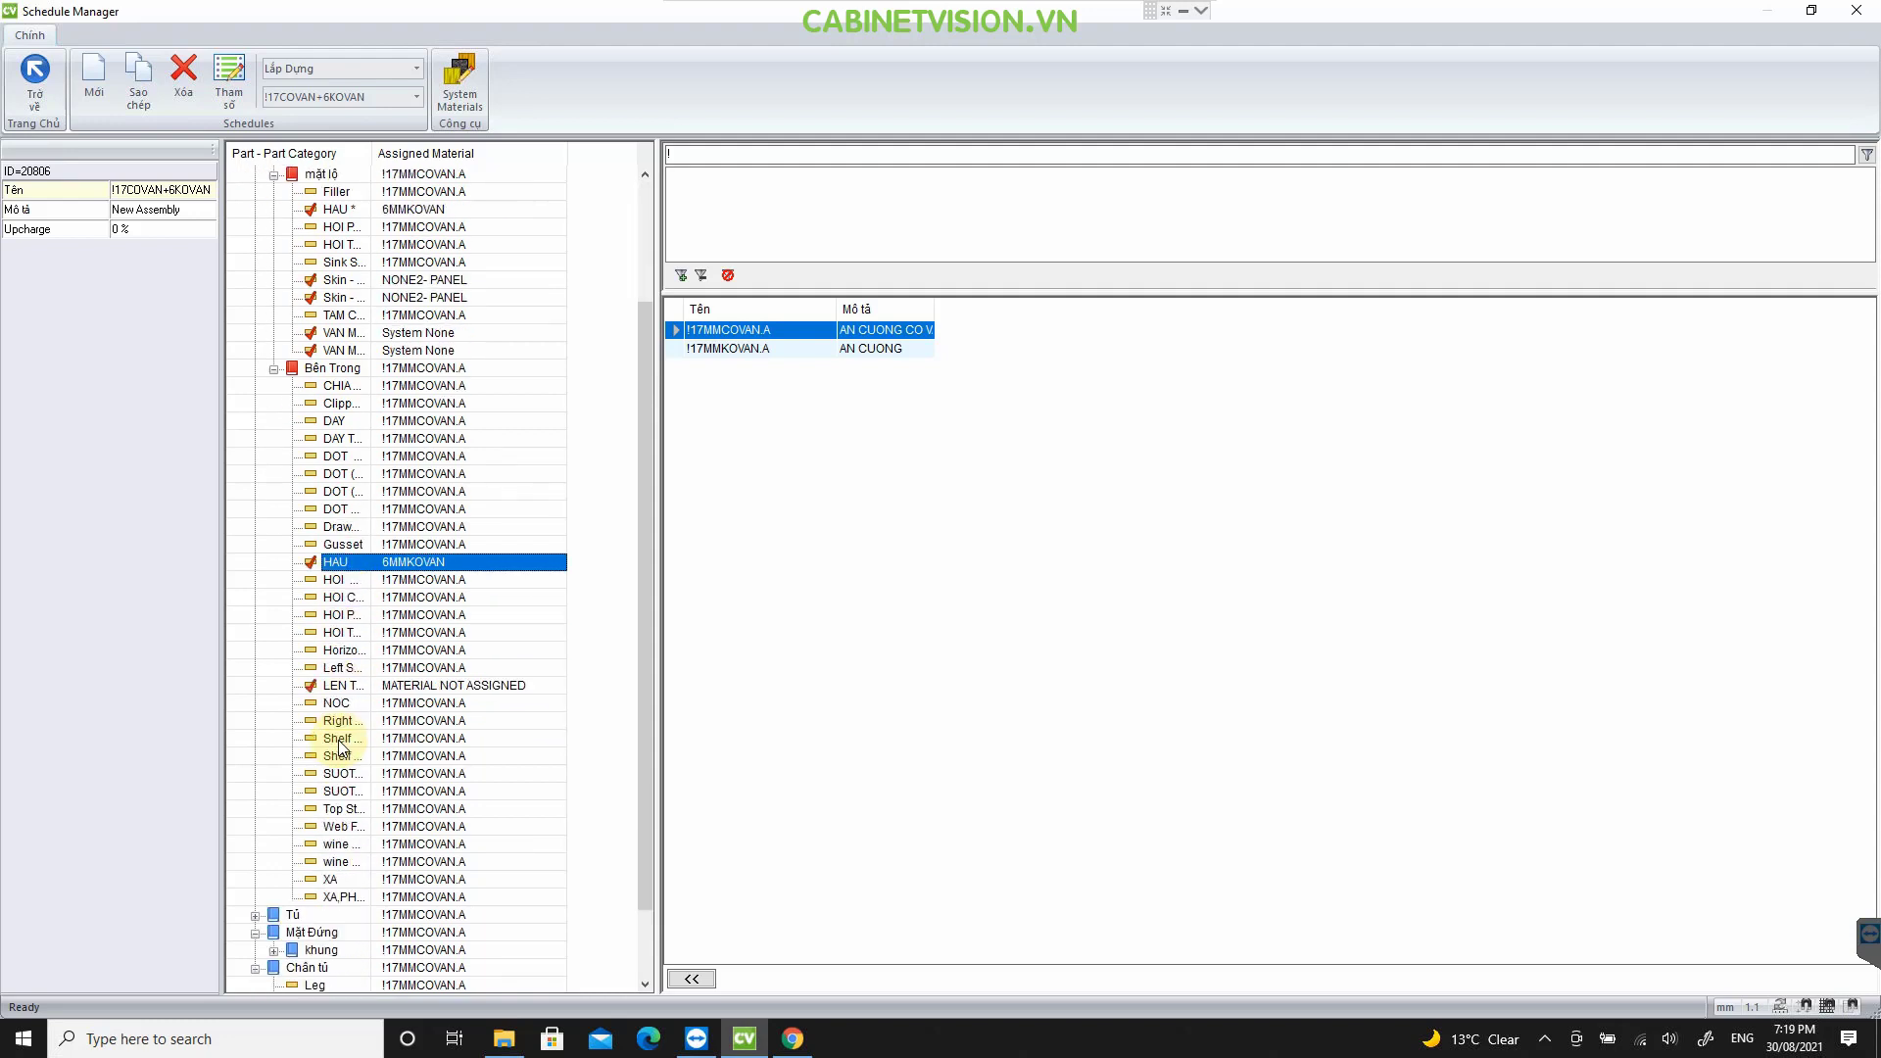
scroll(340, 748, "down", 2)
scroll(340, 745, "up", 5)
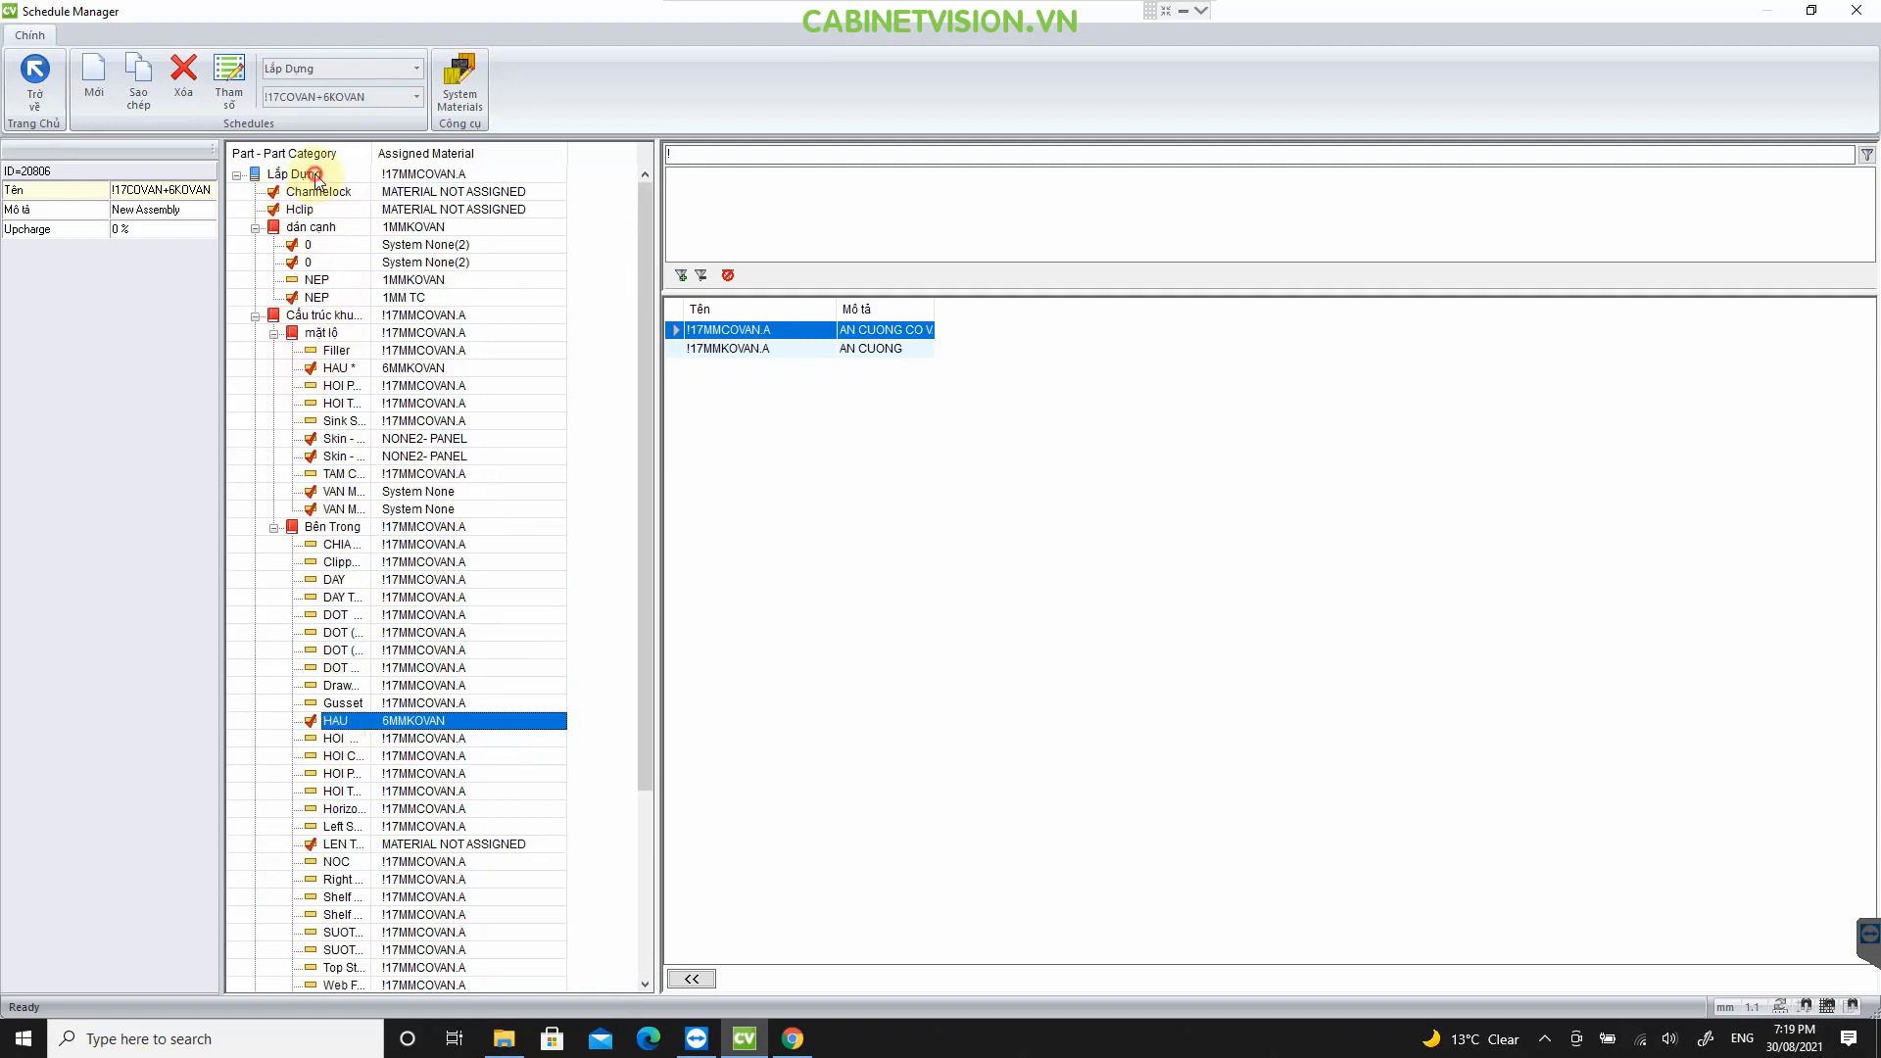
left_click(317, 177)
left_click(341, 724)
Select the 17COVAN schedule among the Cánh door schedules.
left_click(422, 69)
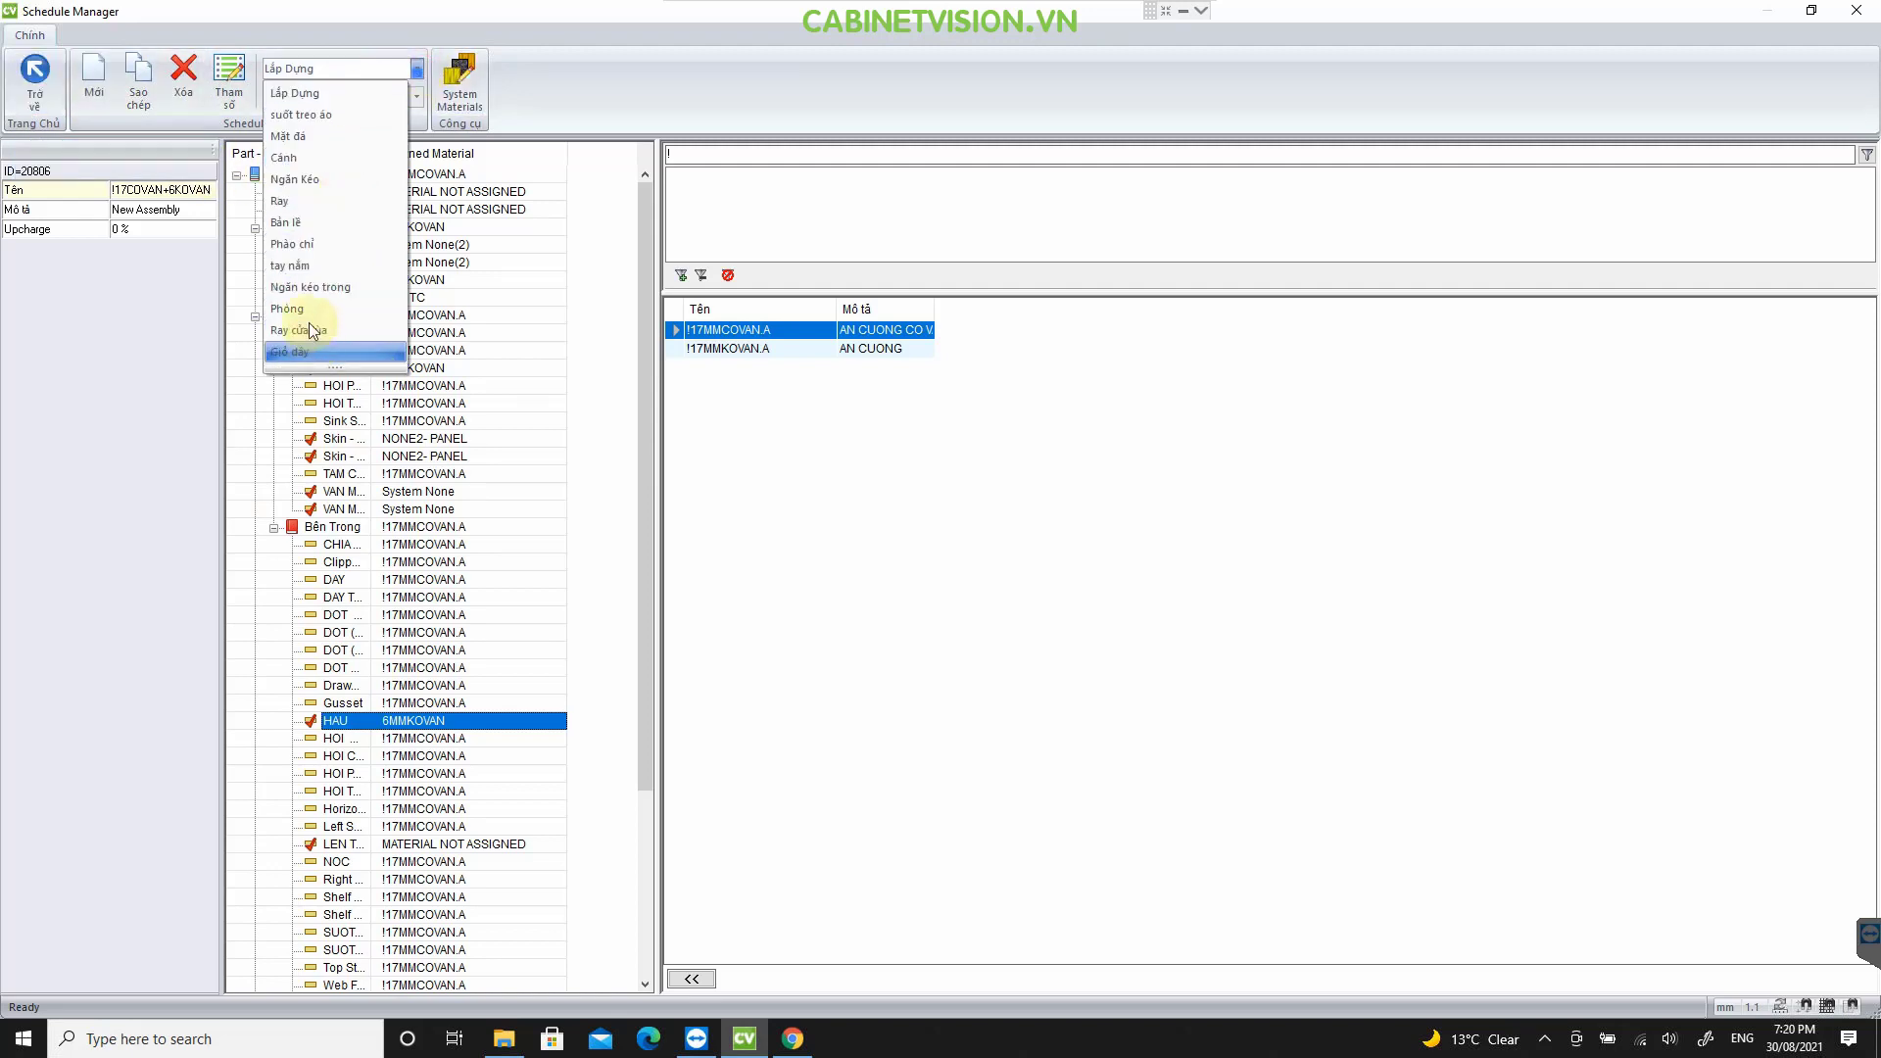
left_click(372, 159)
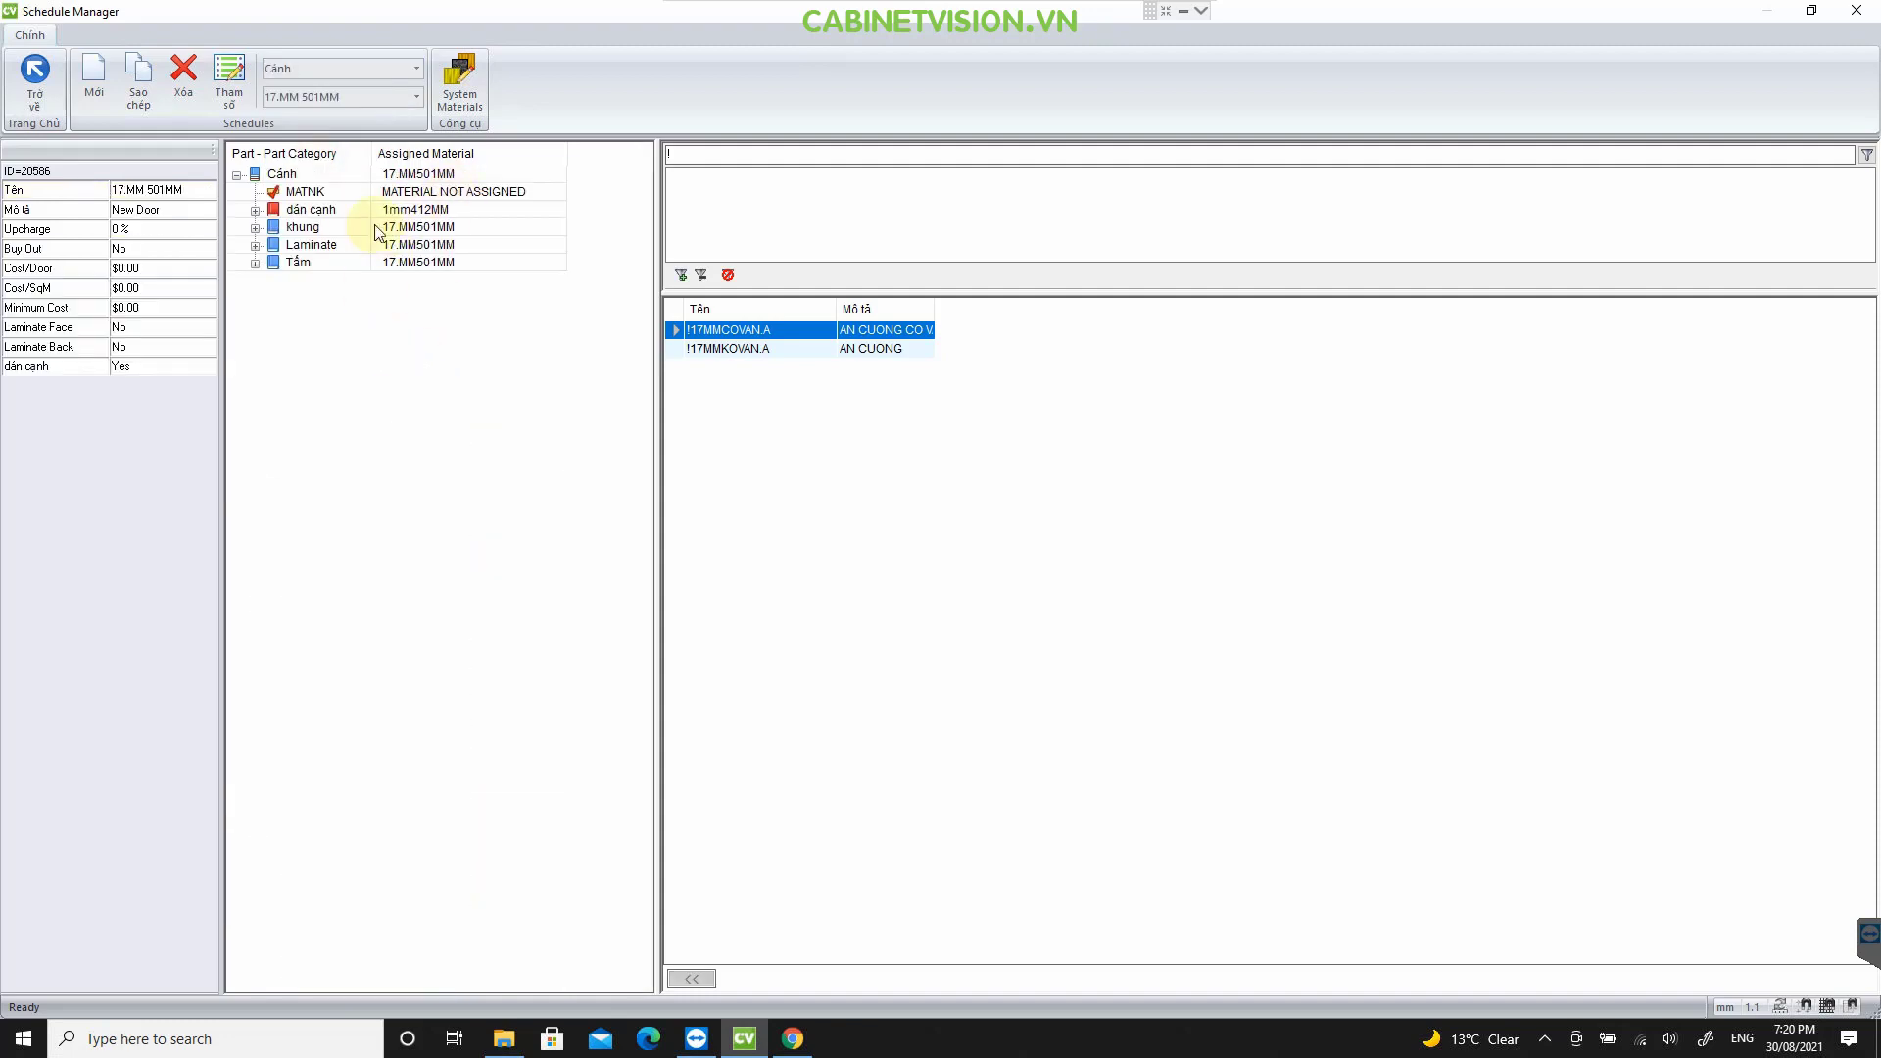
left_click(417, 96)
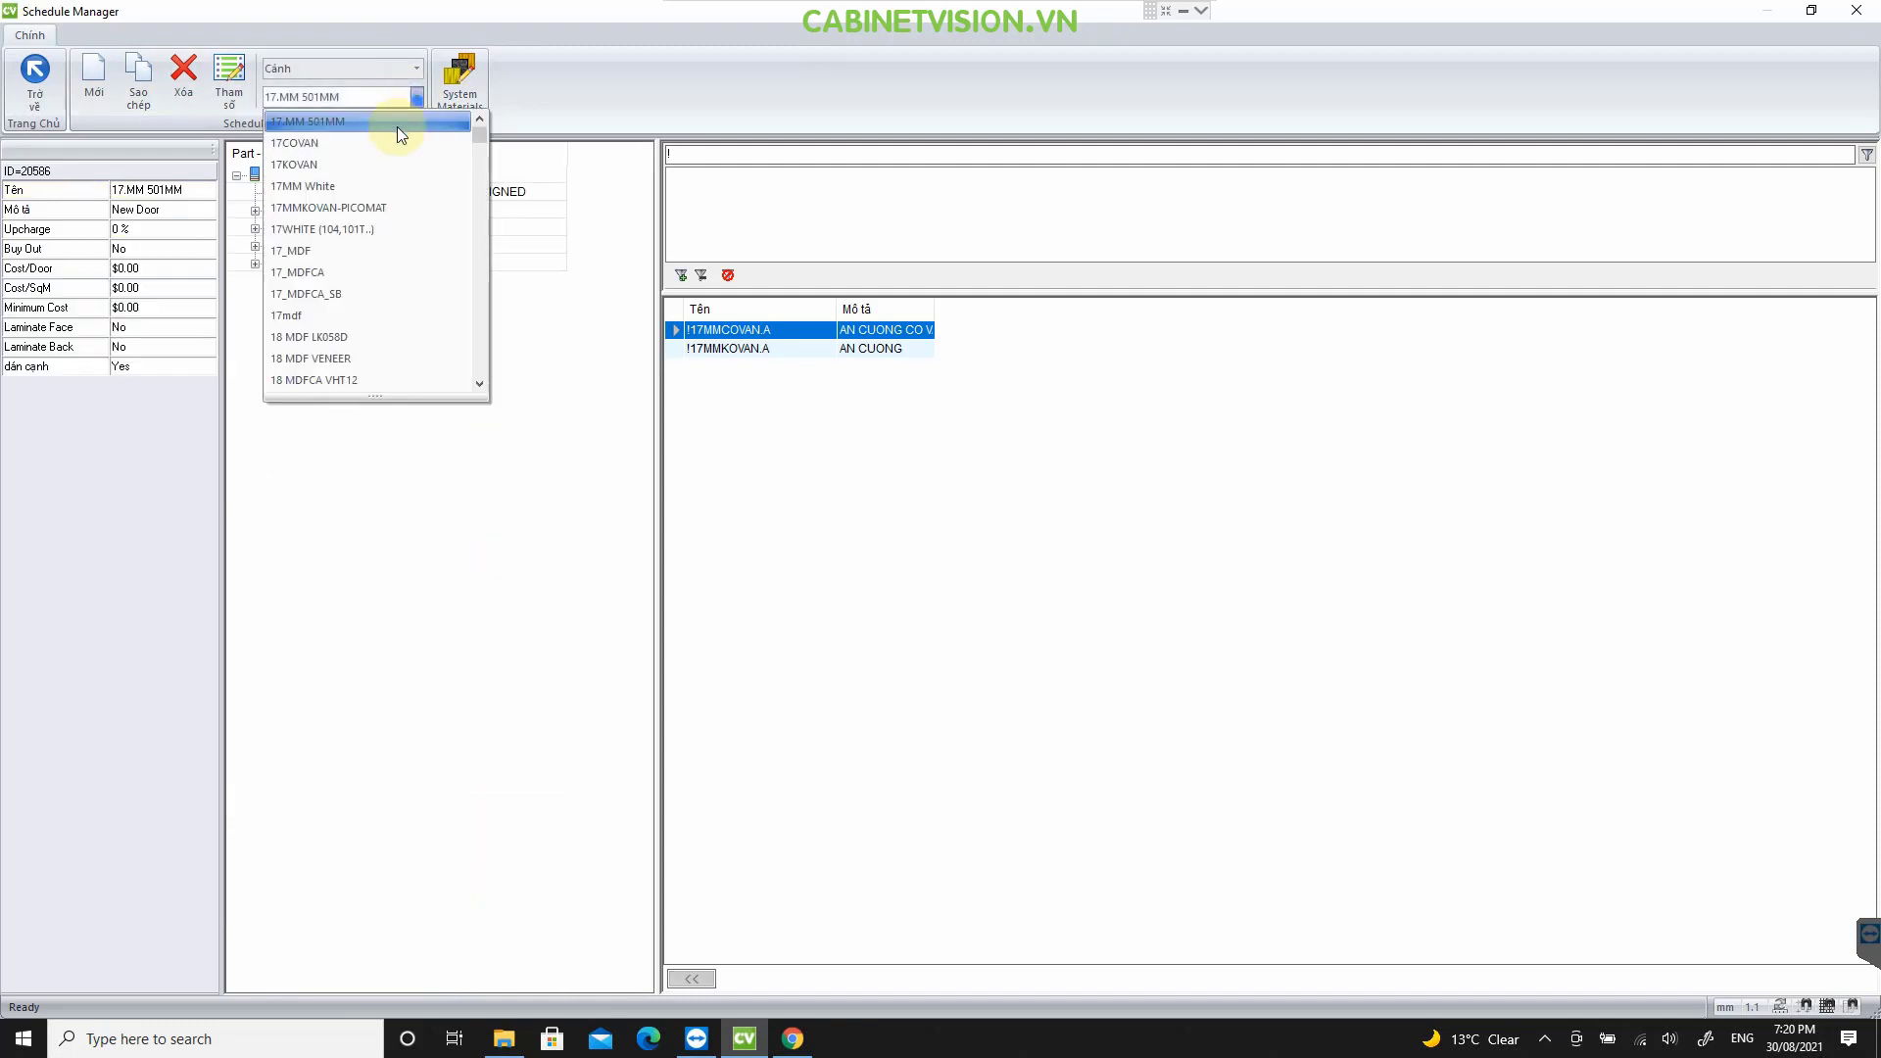
left_click(343, 143)
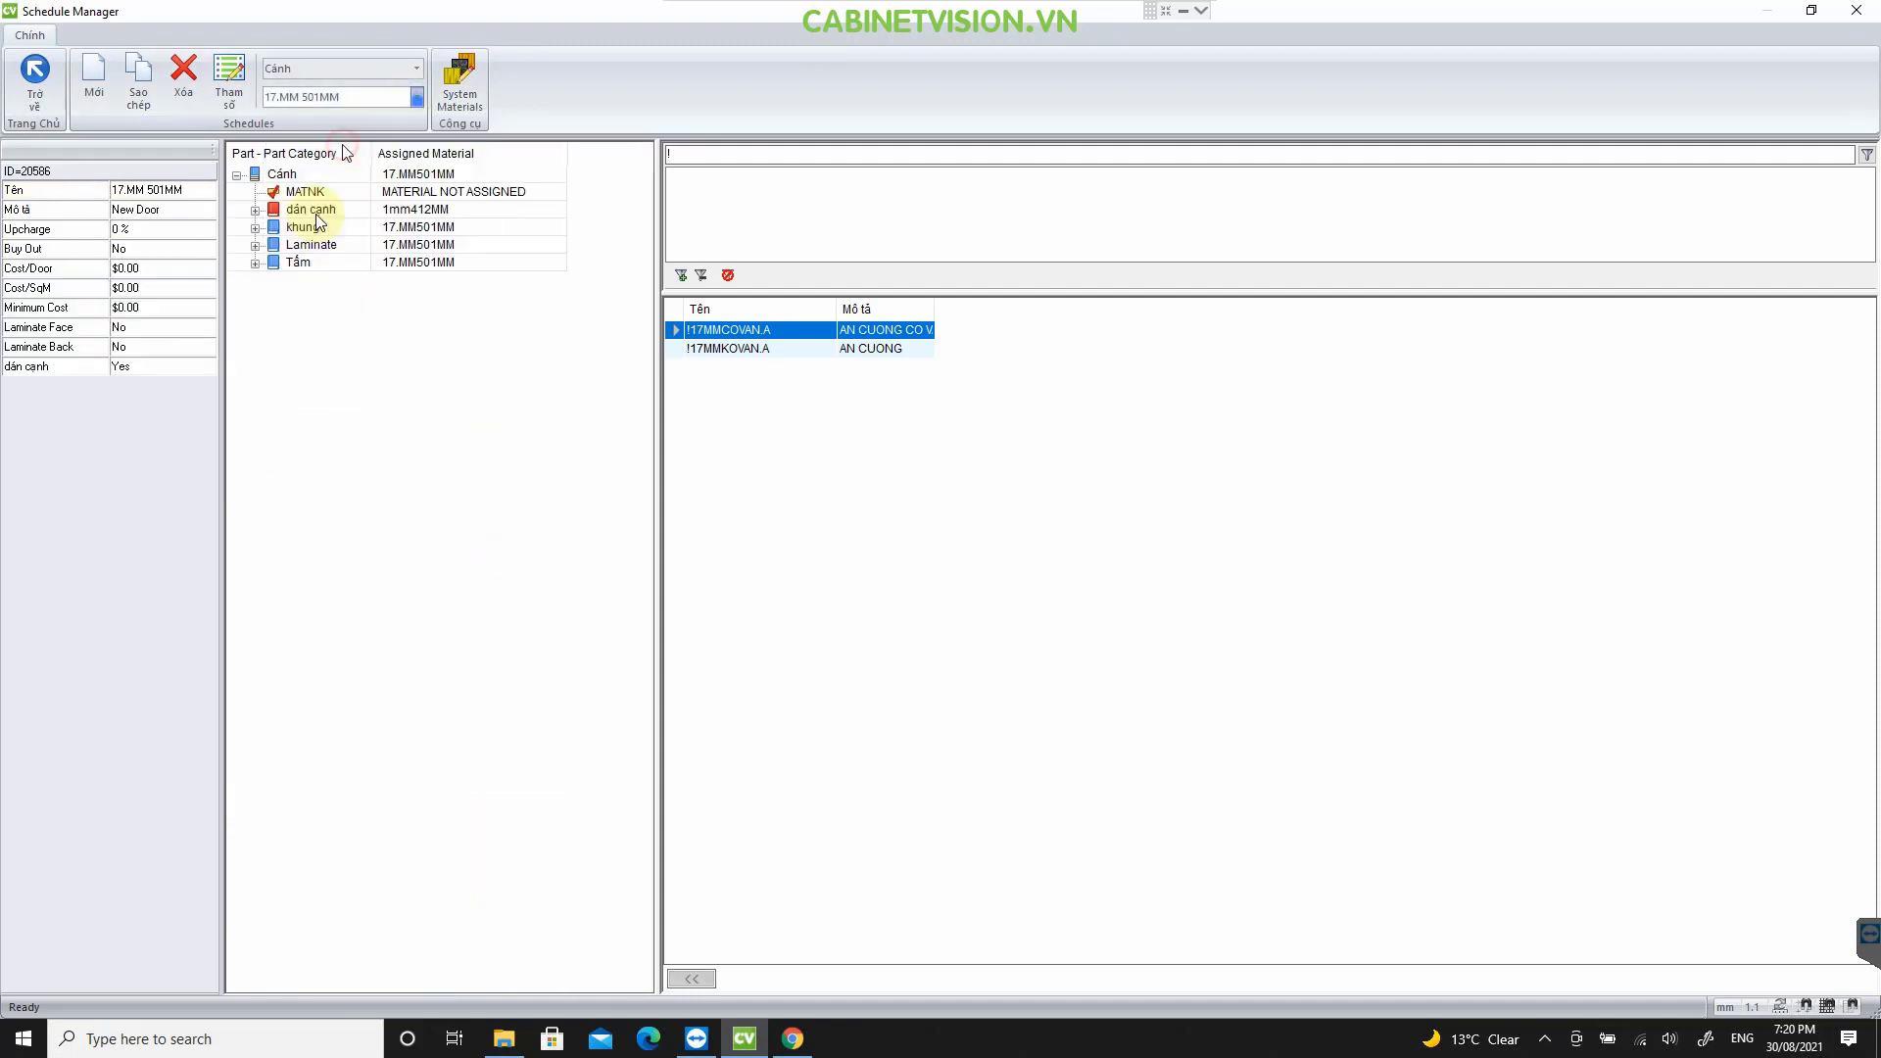
Duplicate the 17COVAN door schedule, naming the copy !17COVAN.
left_click(154, 102)
left_click(149, 193)
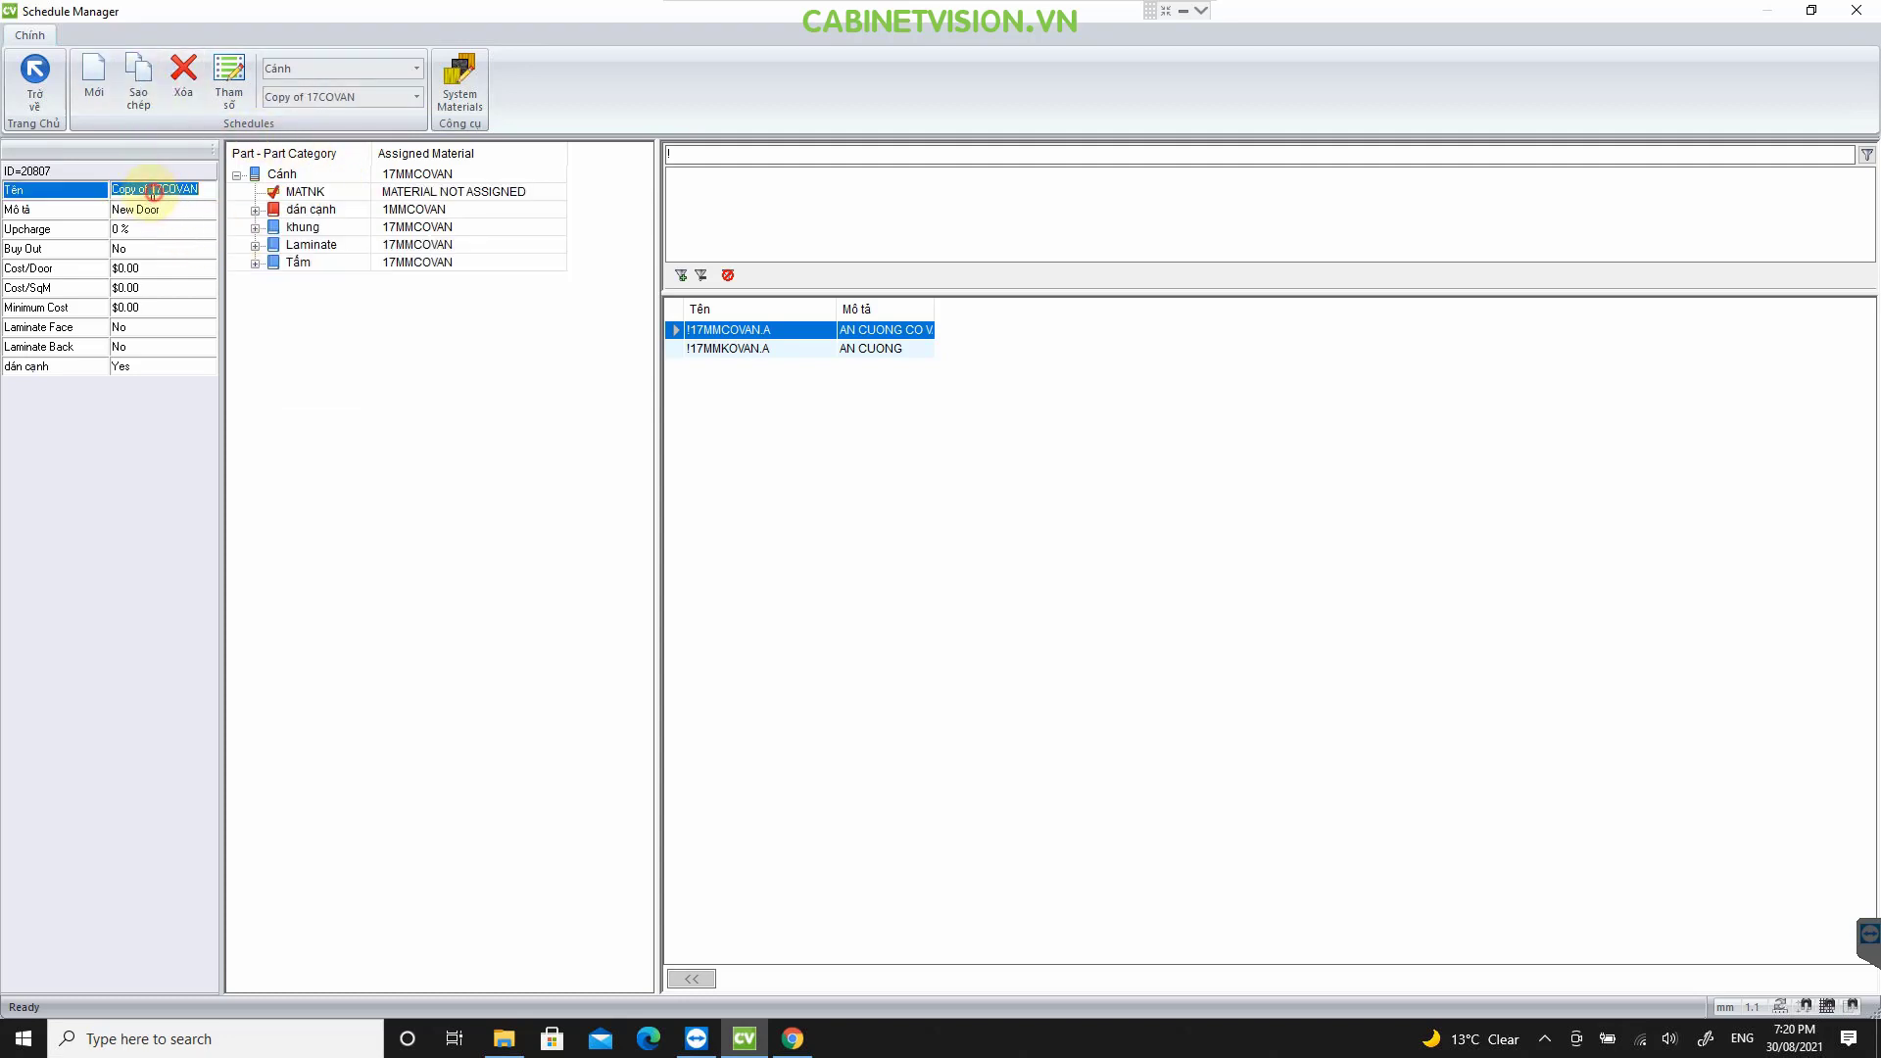
left_click(152, 190)
left_click_drag(152, 190, 3, 215)
key("BackSpace")
type("!")
left_click(368, 427)
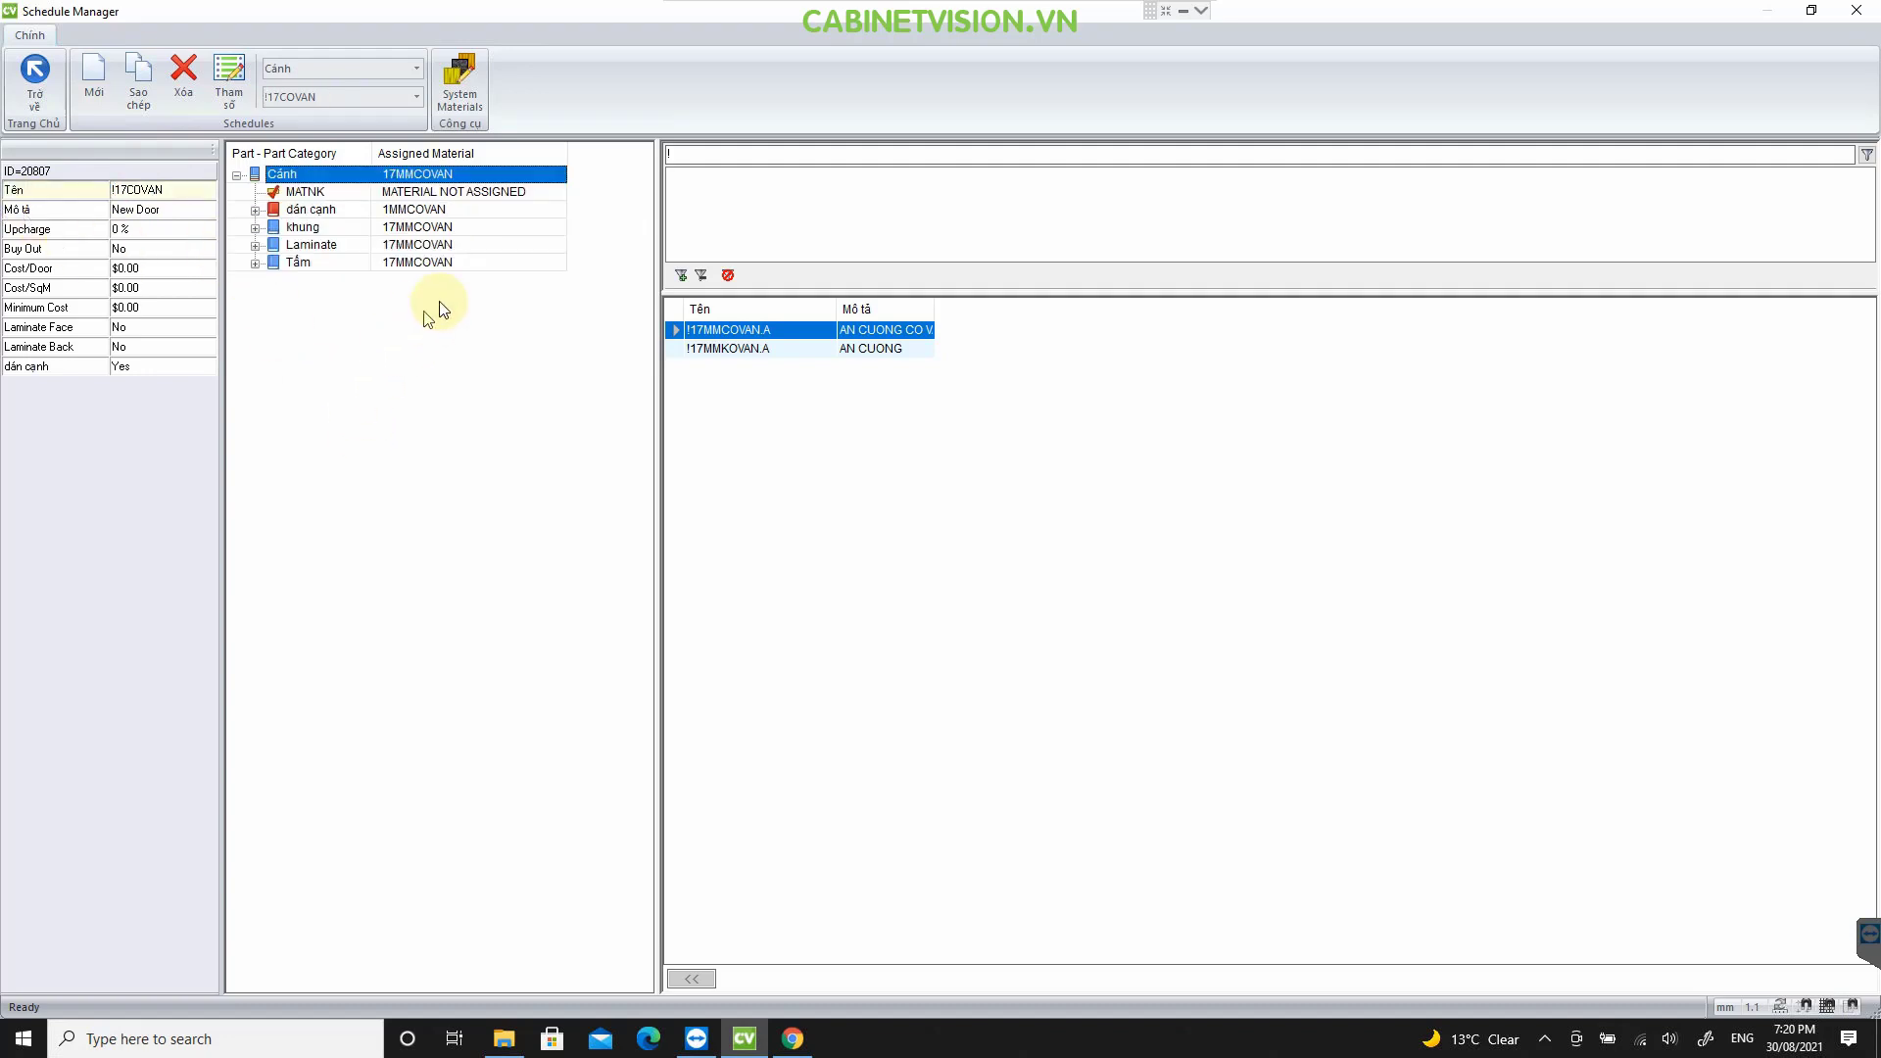
left_click(706, 154)
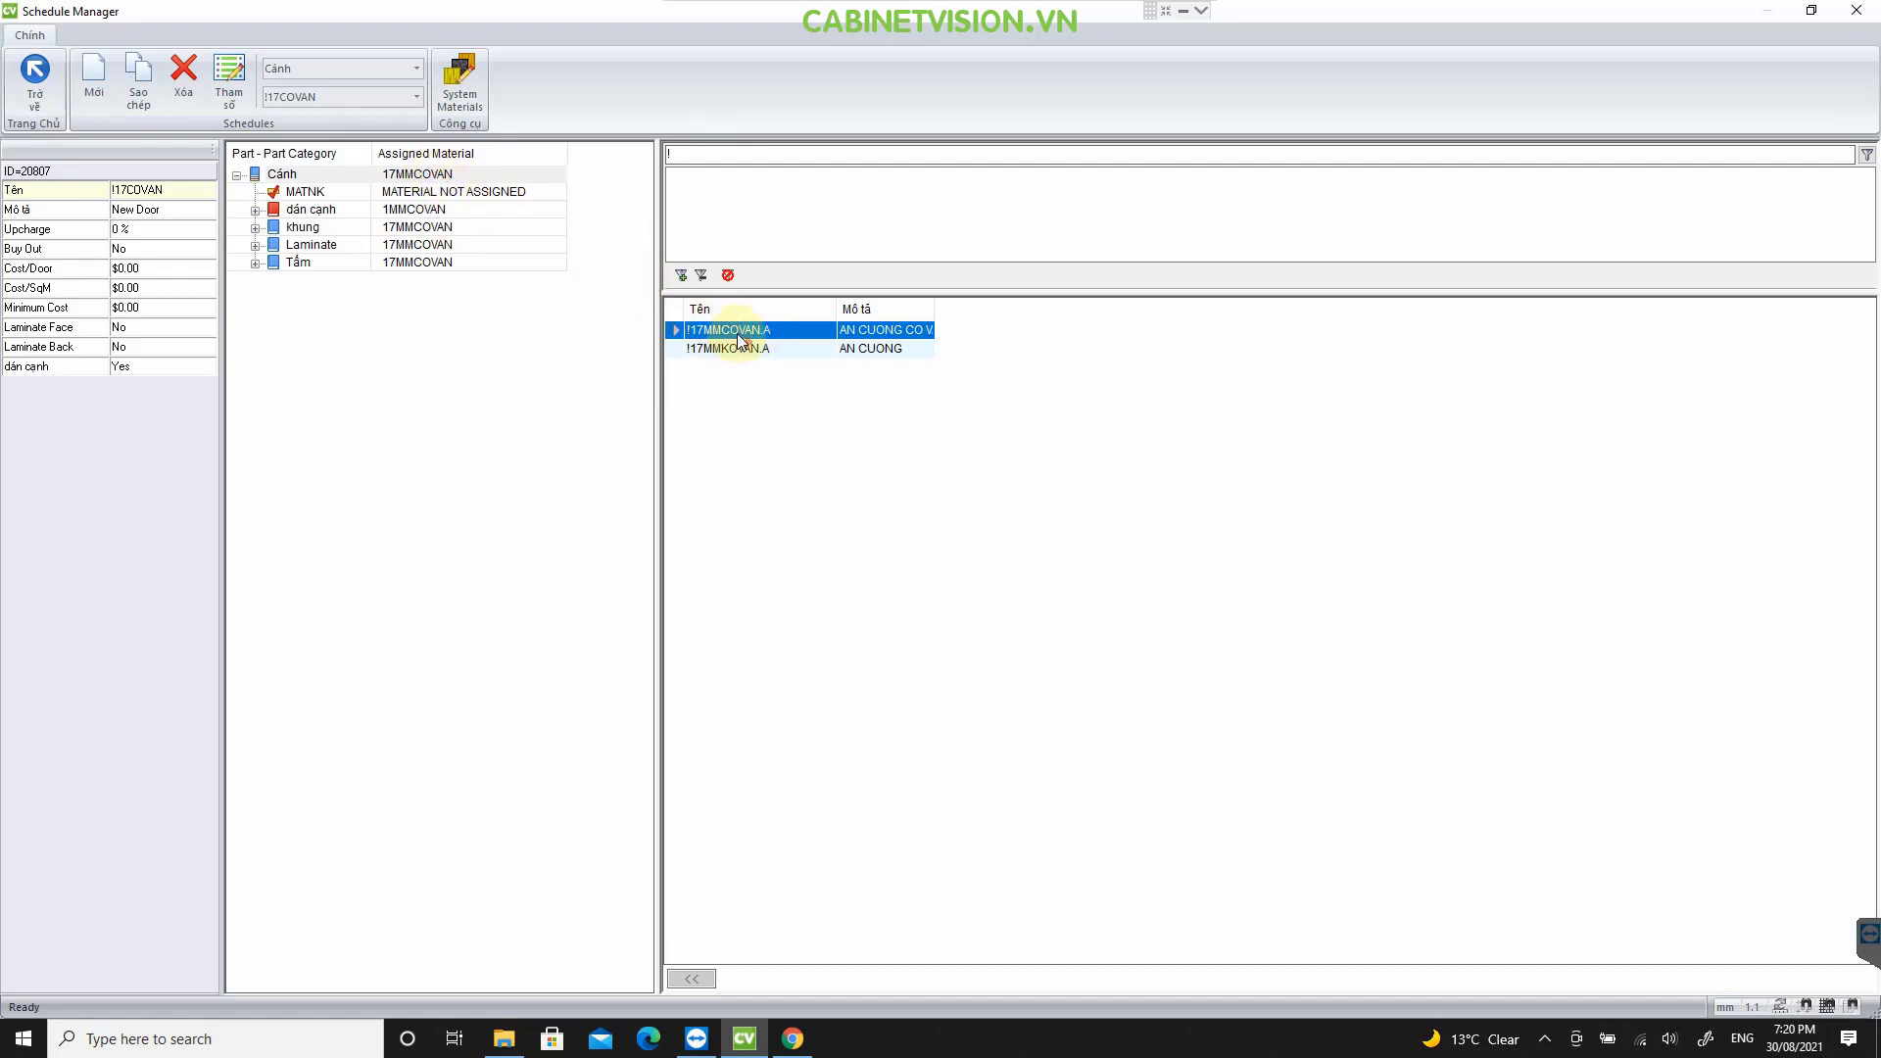
Correct the copy's name to !17KOVAN.
left_click(194, 194)
left_click(152, 187)
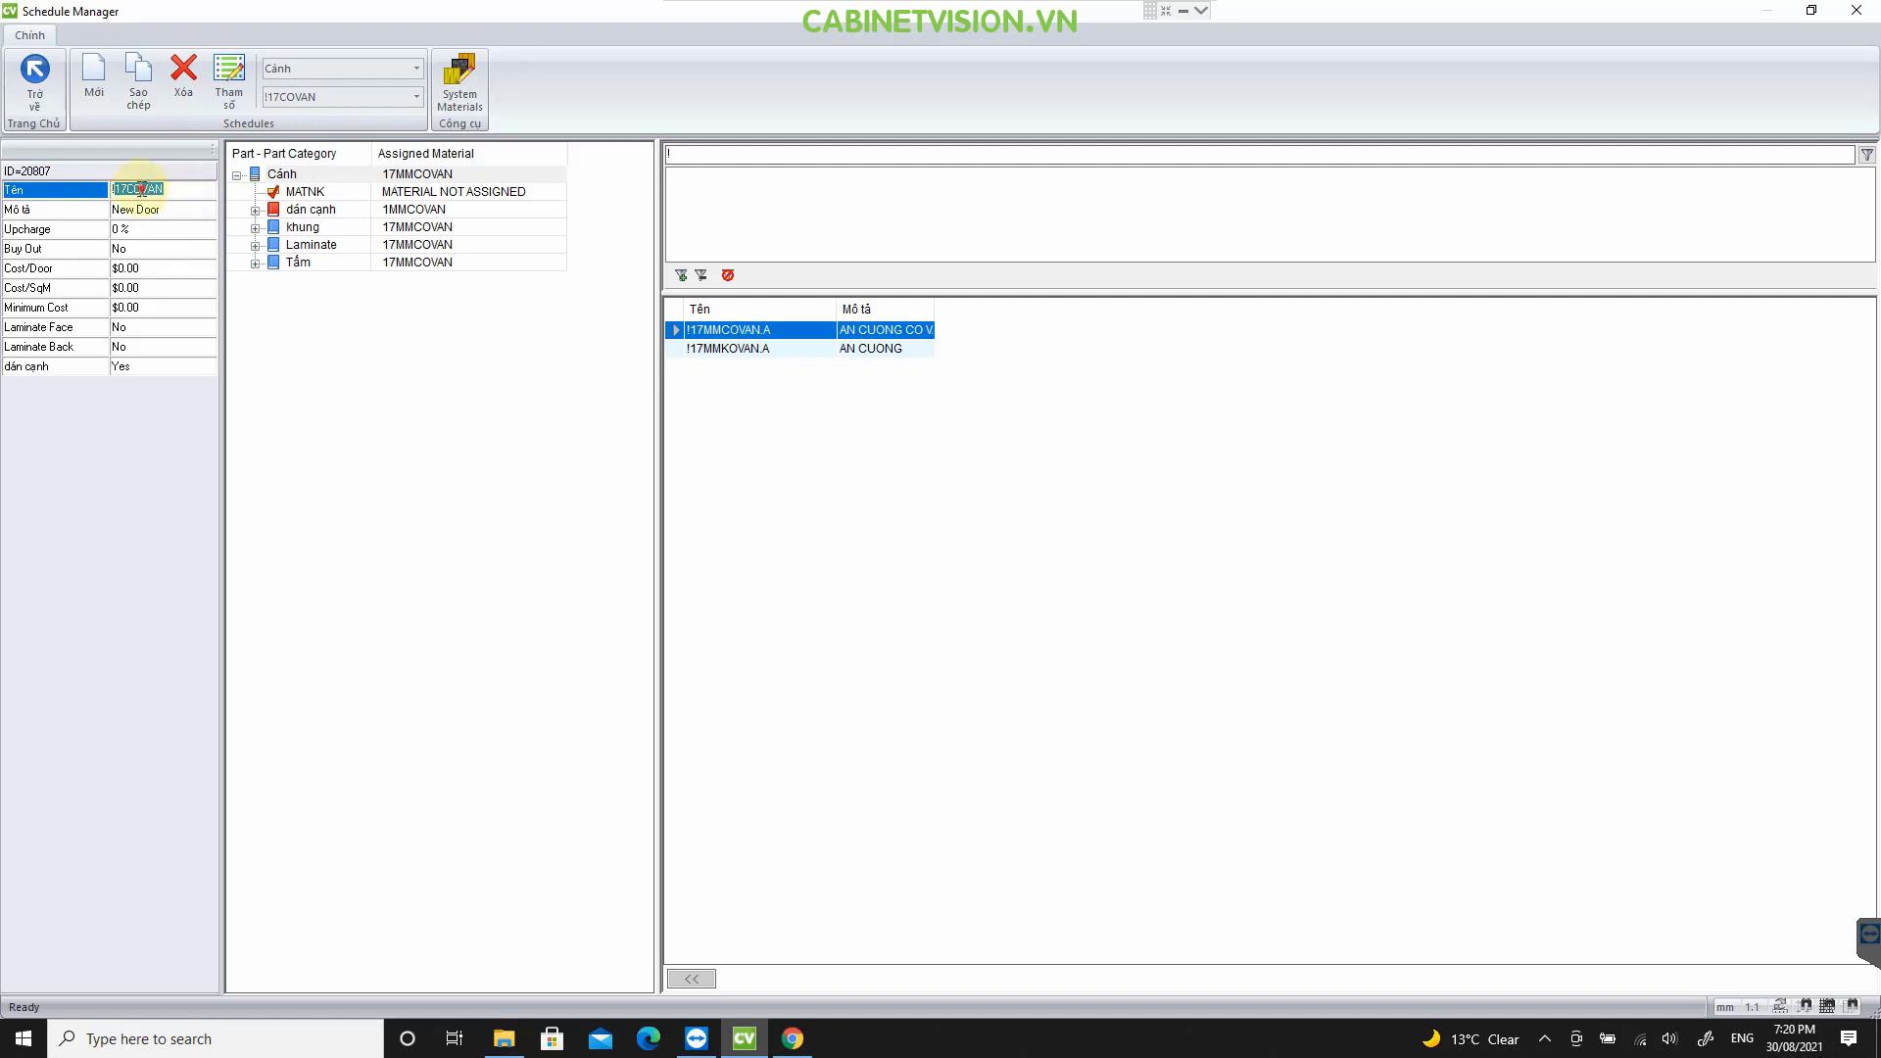
left_click(131, 189)
type("KO")
key("Return")
left_click(717, 350)
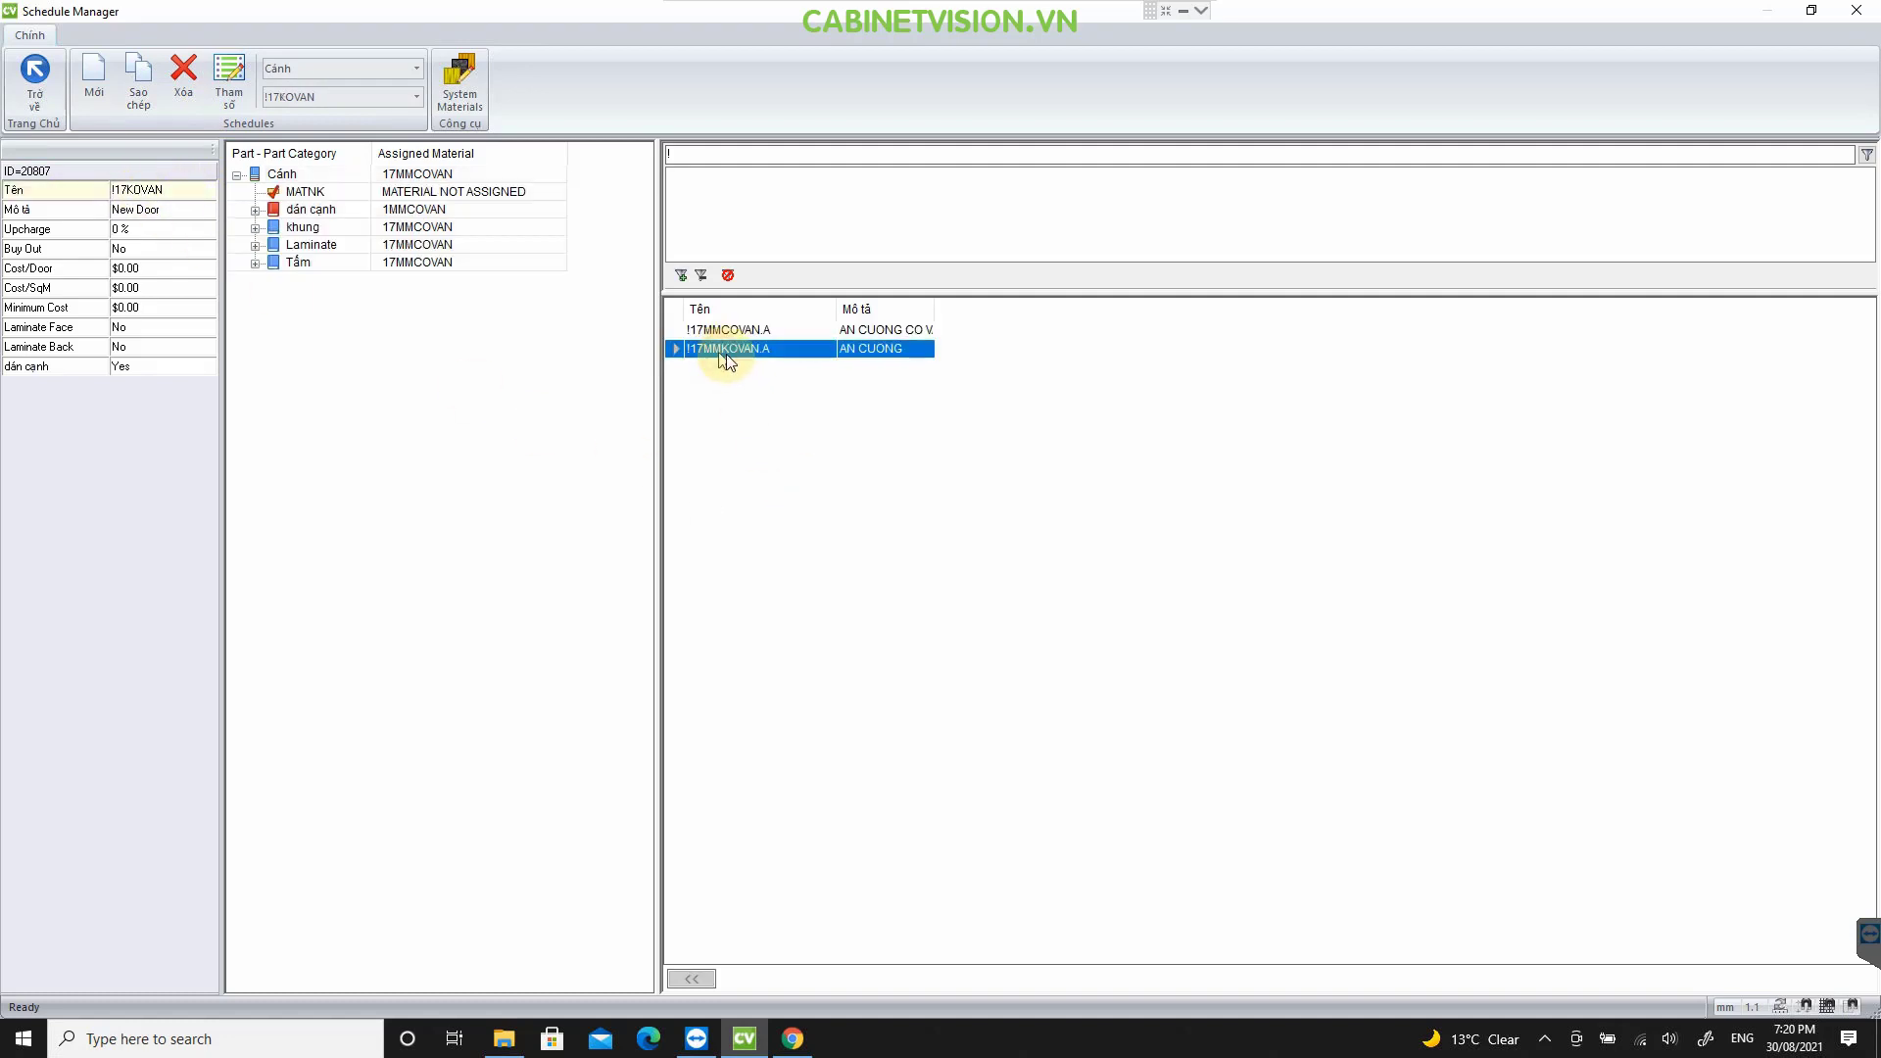
Assign !17MMKOVAN.A to the door parts and verify the khung, Laminate and Tấm parts.
double_click(426, 176)
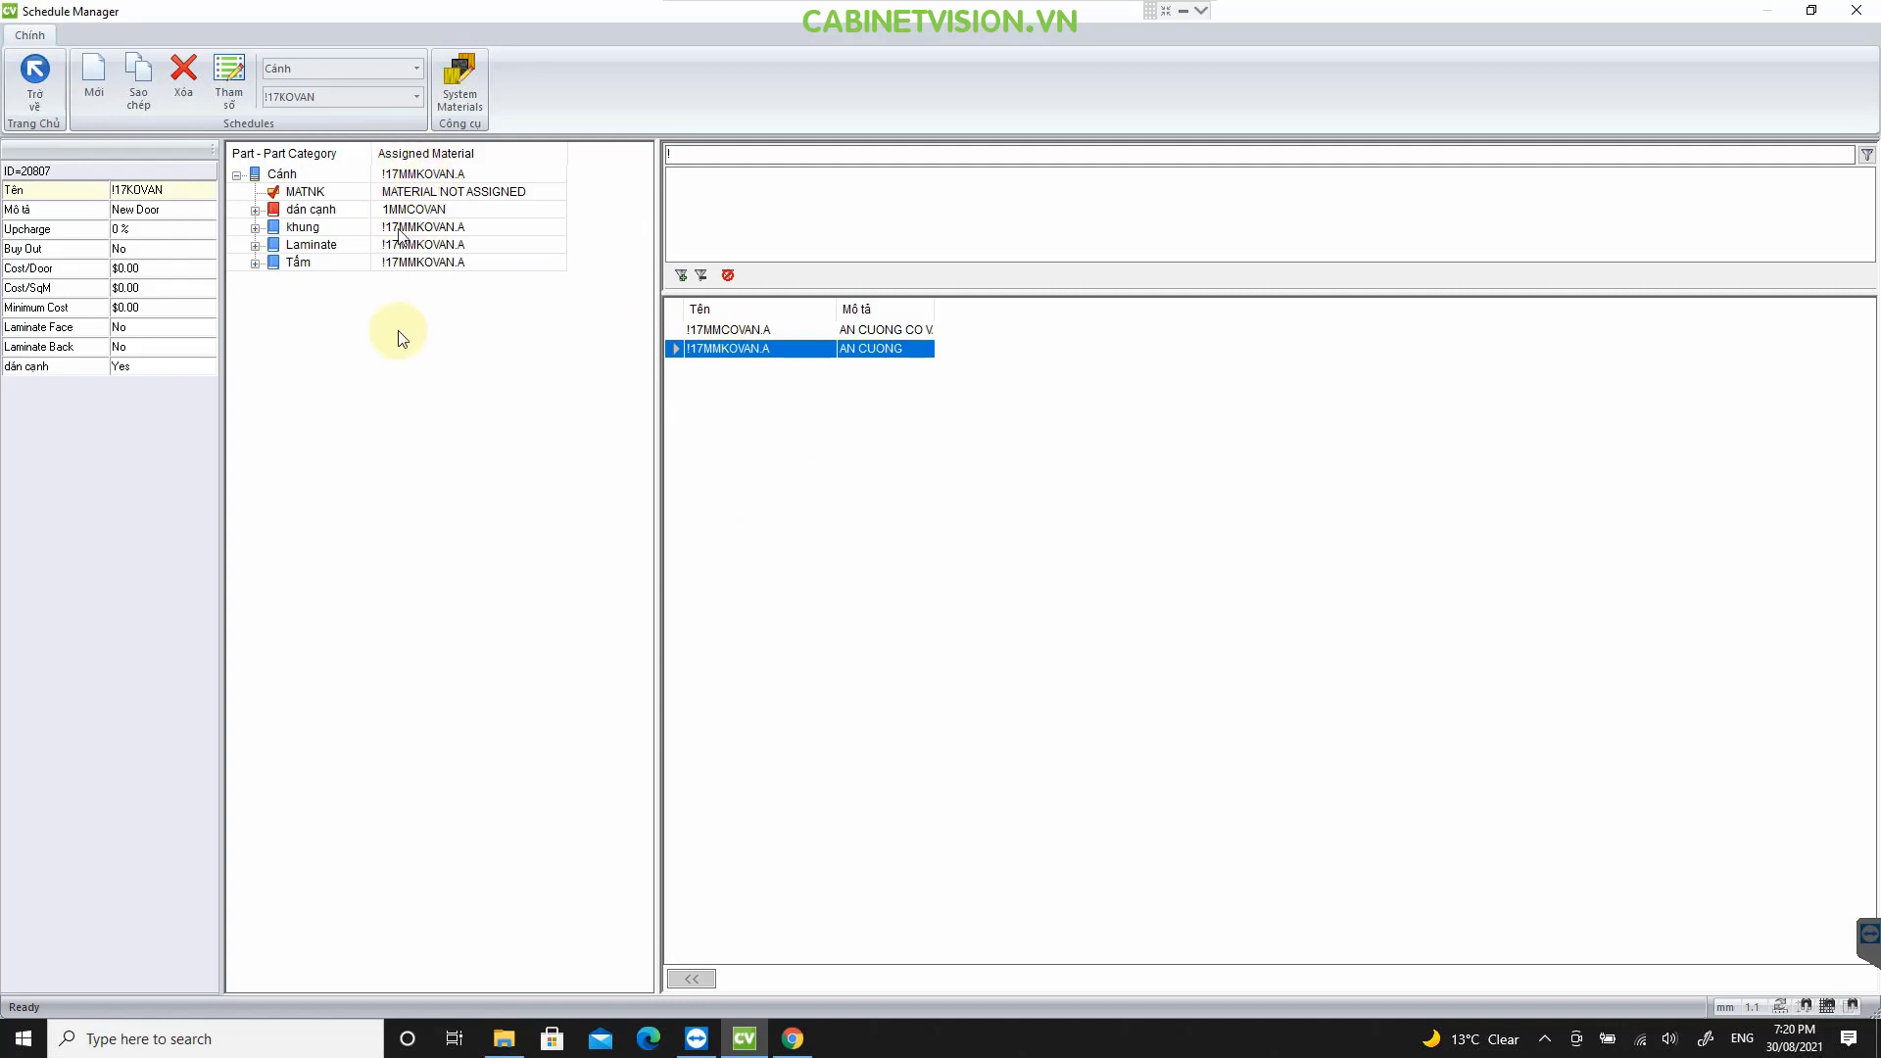
left_click(255, 227)
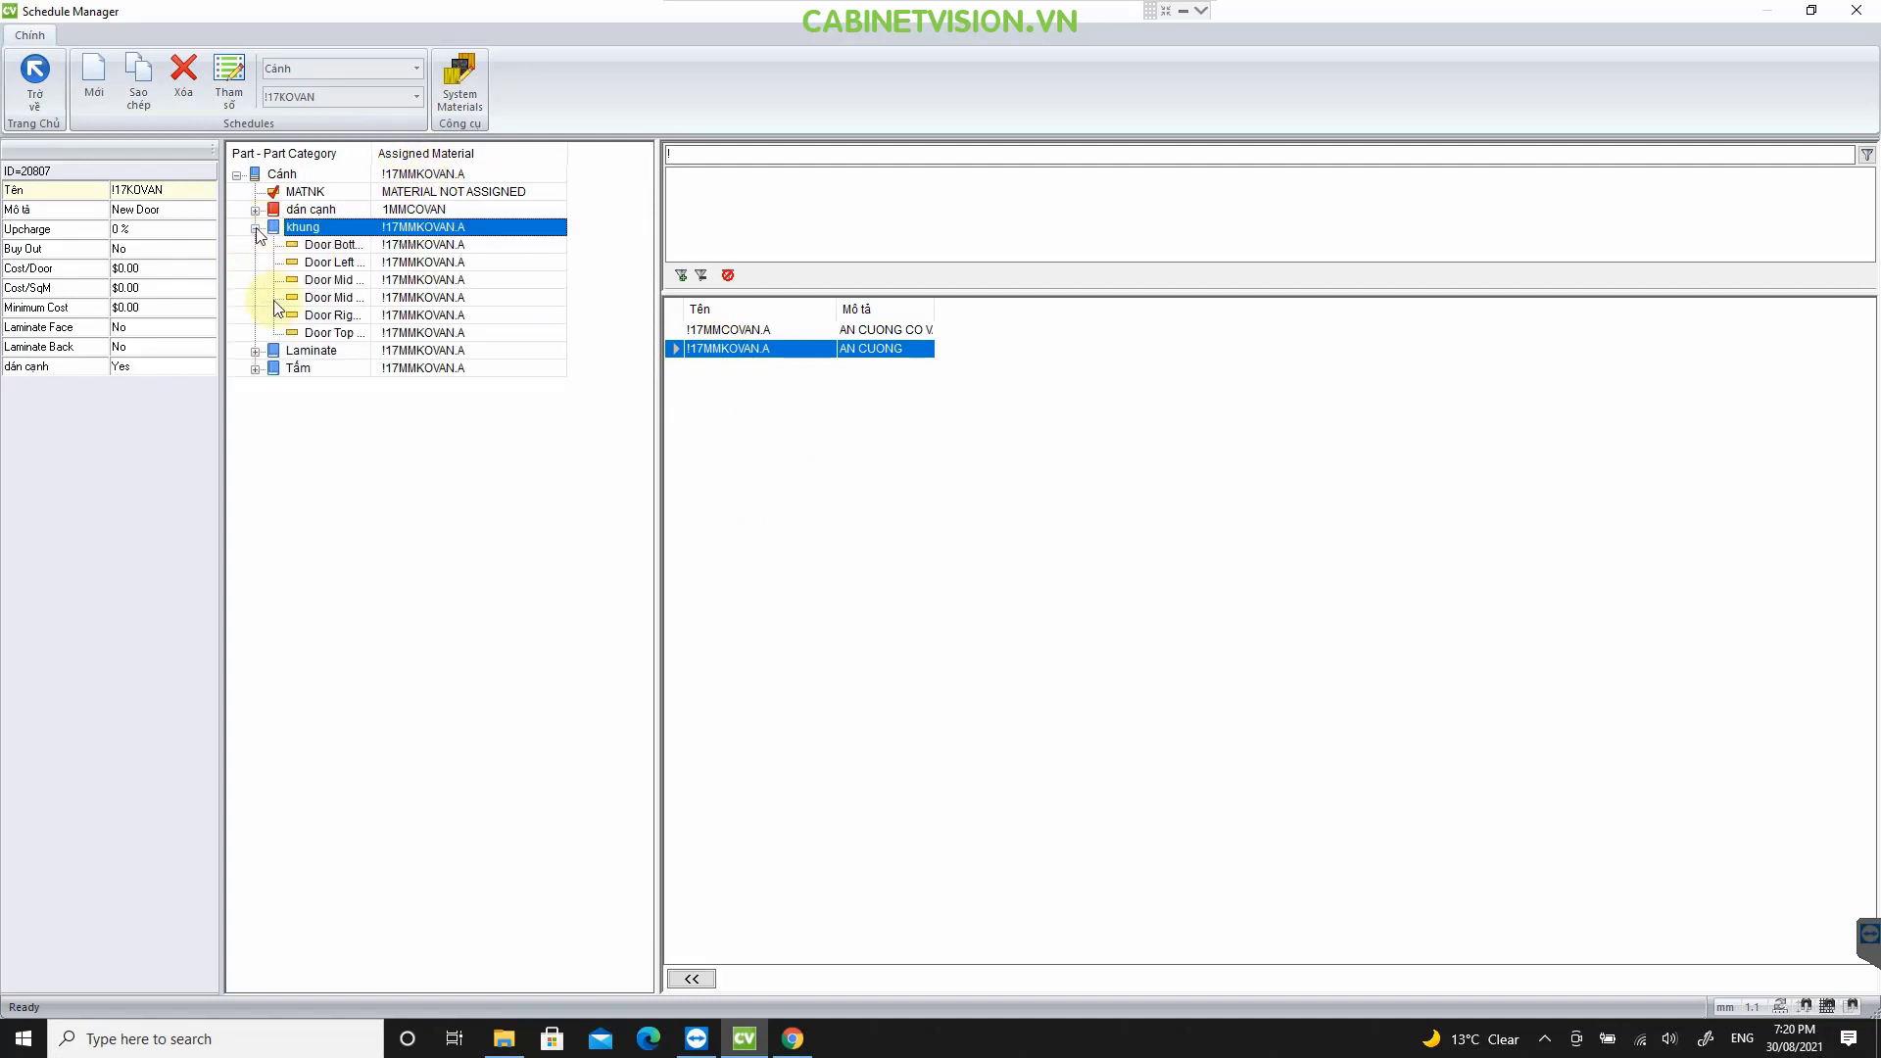
left_click(255, 351)
left_click(255, 404)
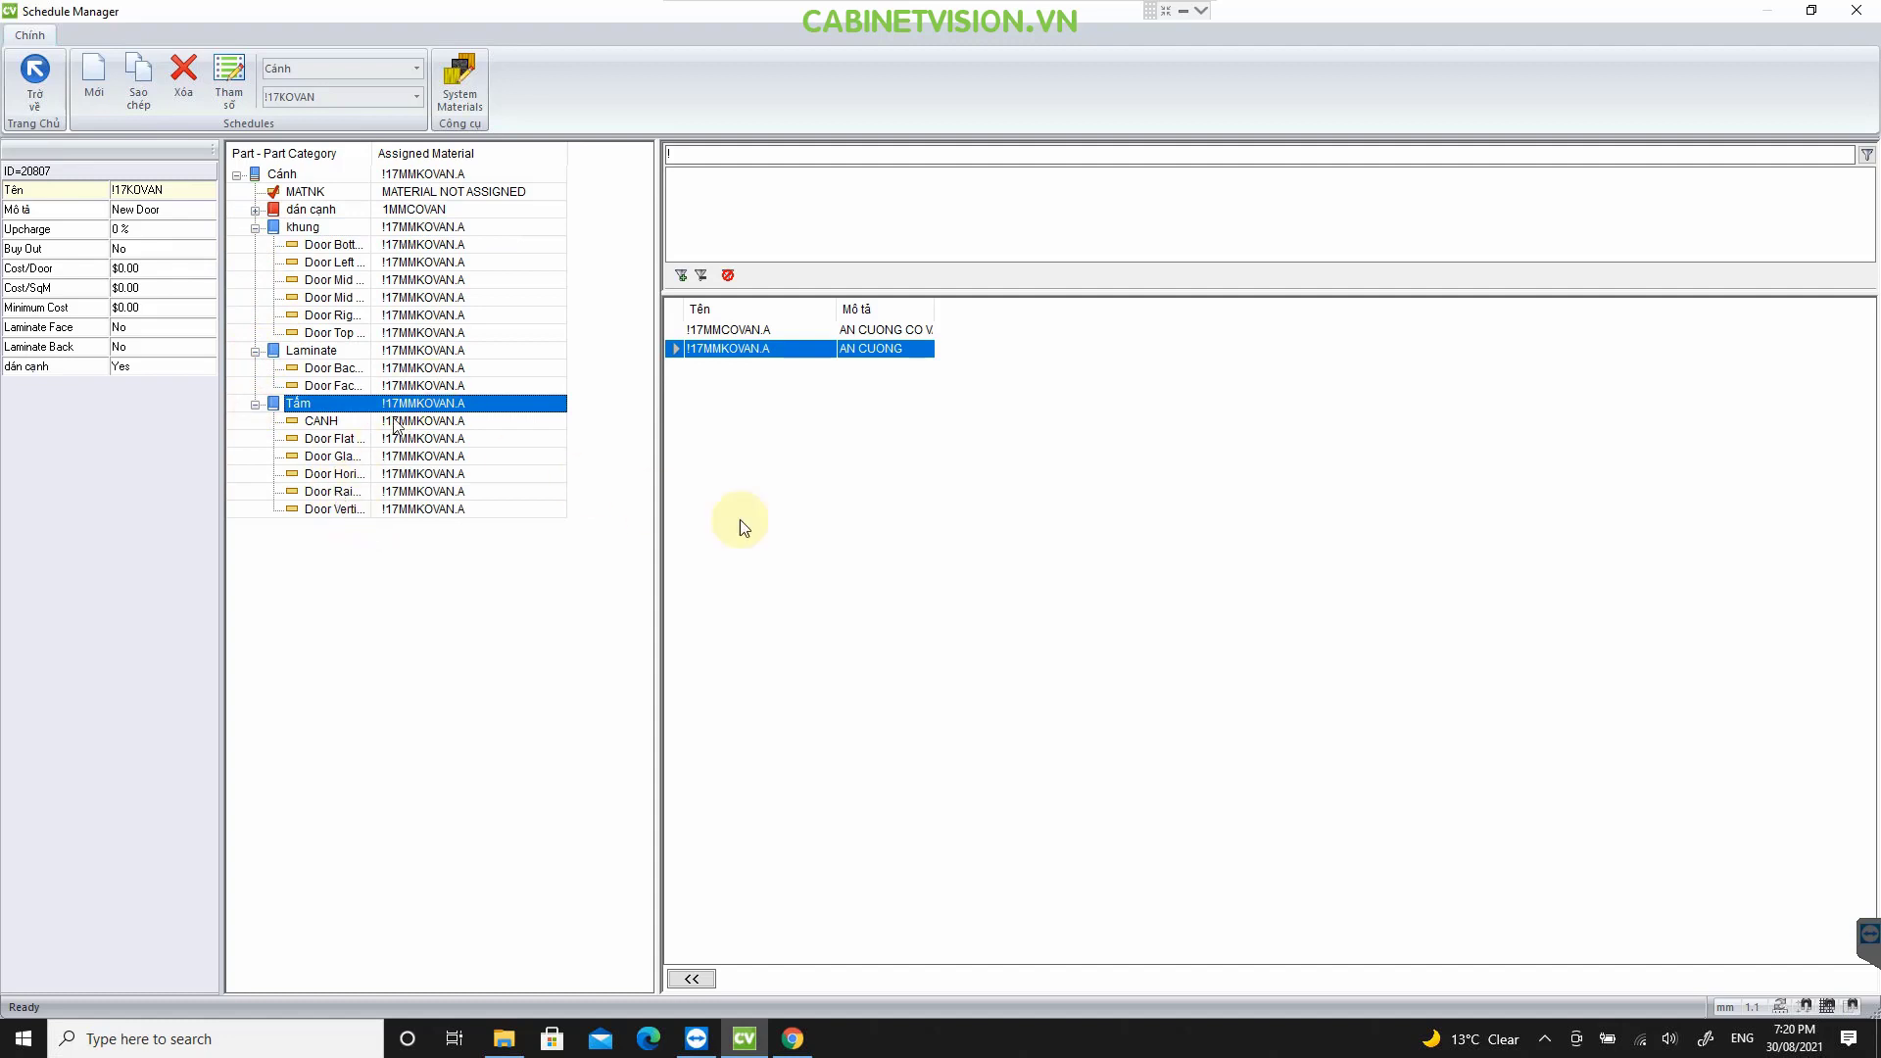
left_click(416, 68)
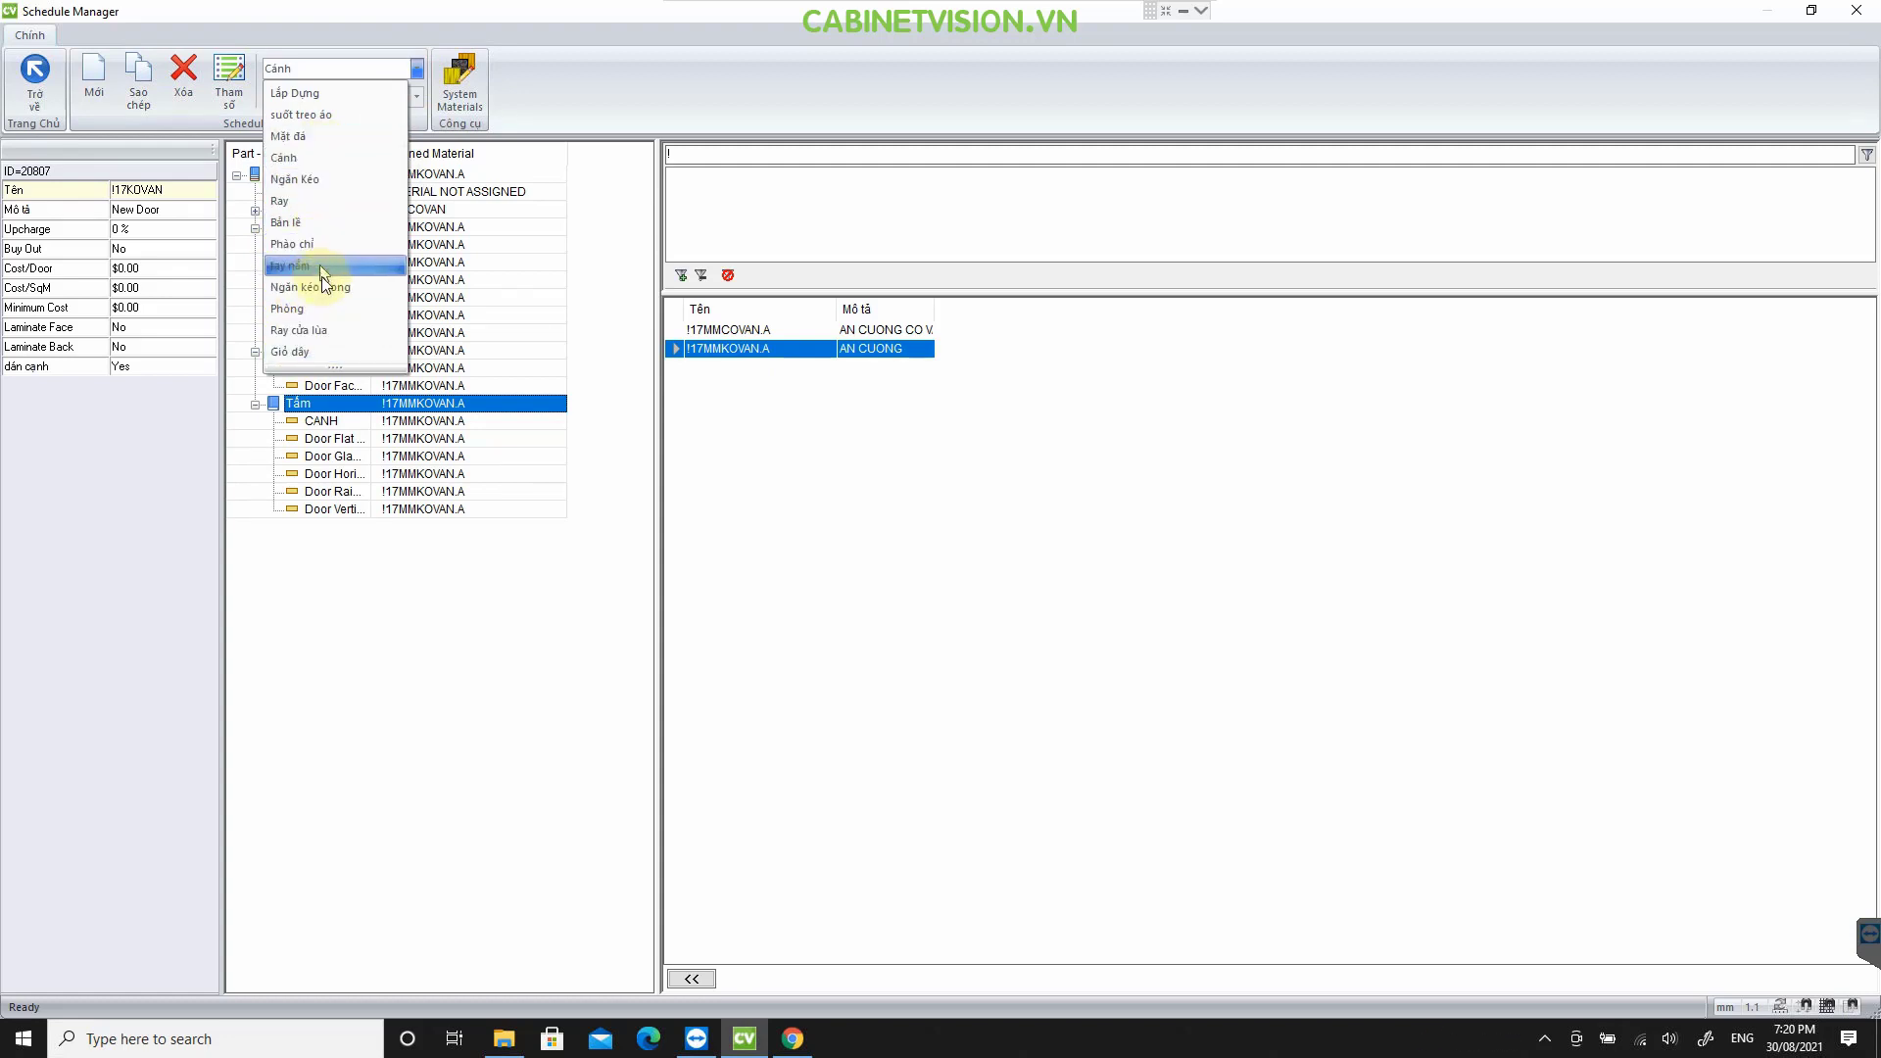
Select the 17+6COVAN schedule among the Ngăn Kéo drawer schedules.
left_click(314, 179)
left_click(409, 101)
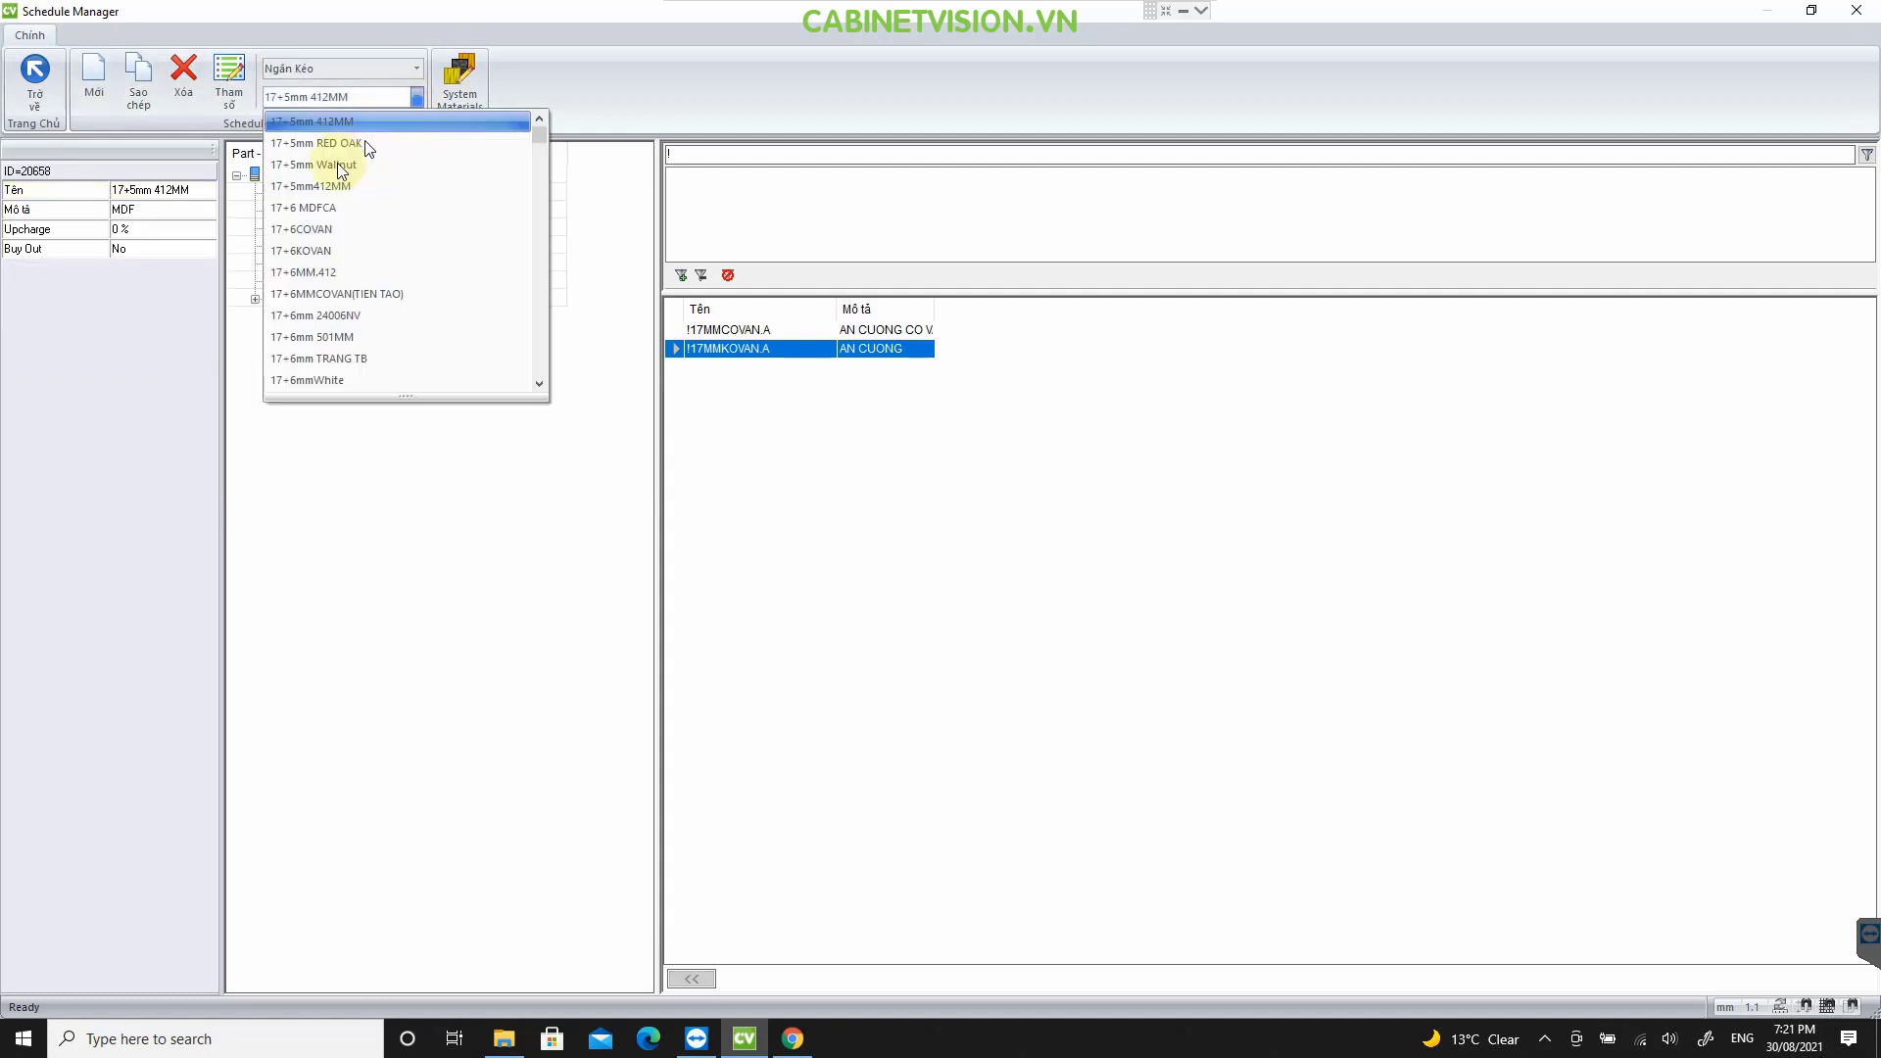
left_click(325, 251)
left_click(407, 106)
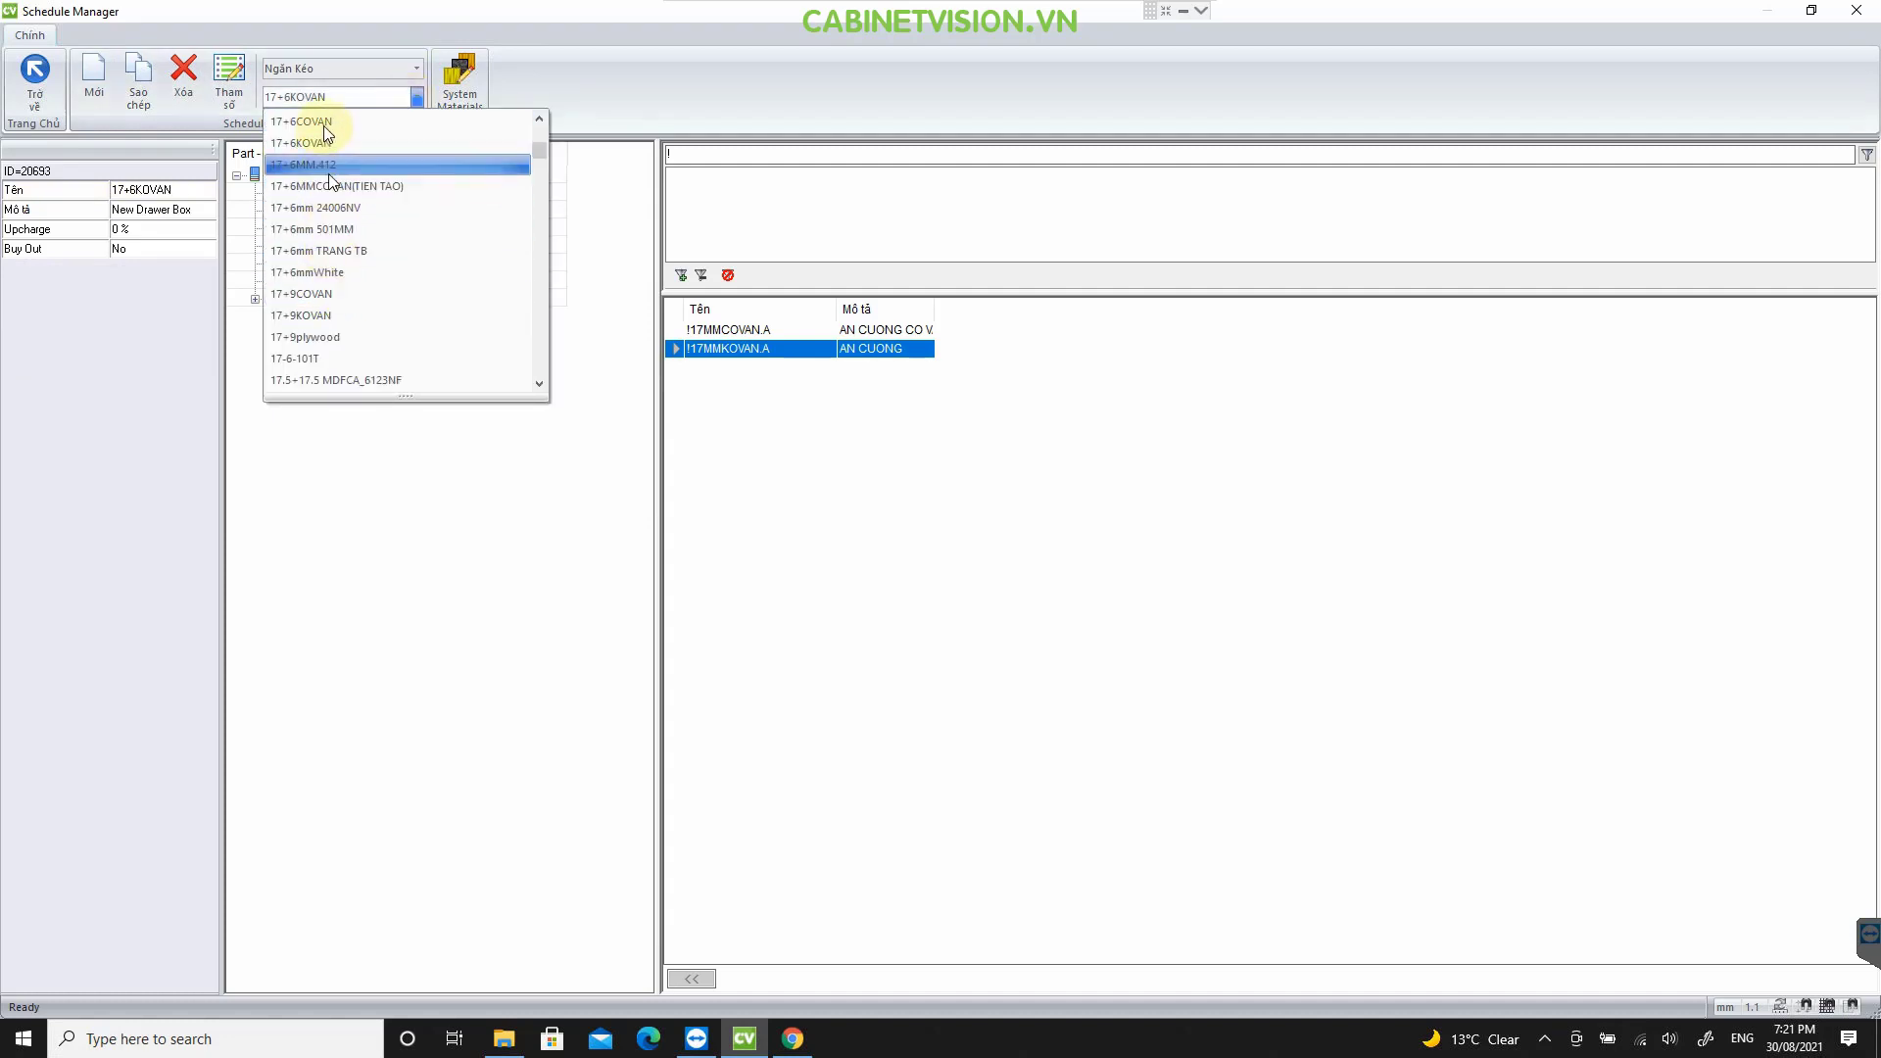
left_click(322, 122)
Duplicate it and rename the copy !17+6COVAN.
left_click(137, 93)
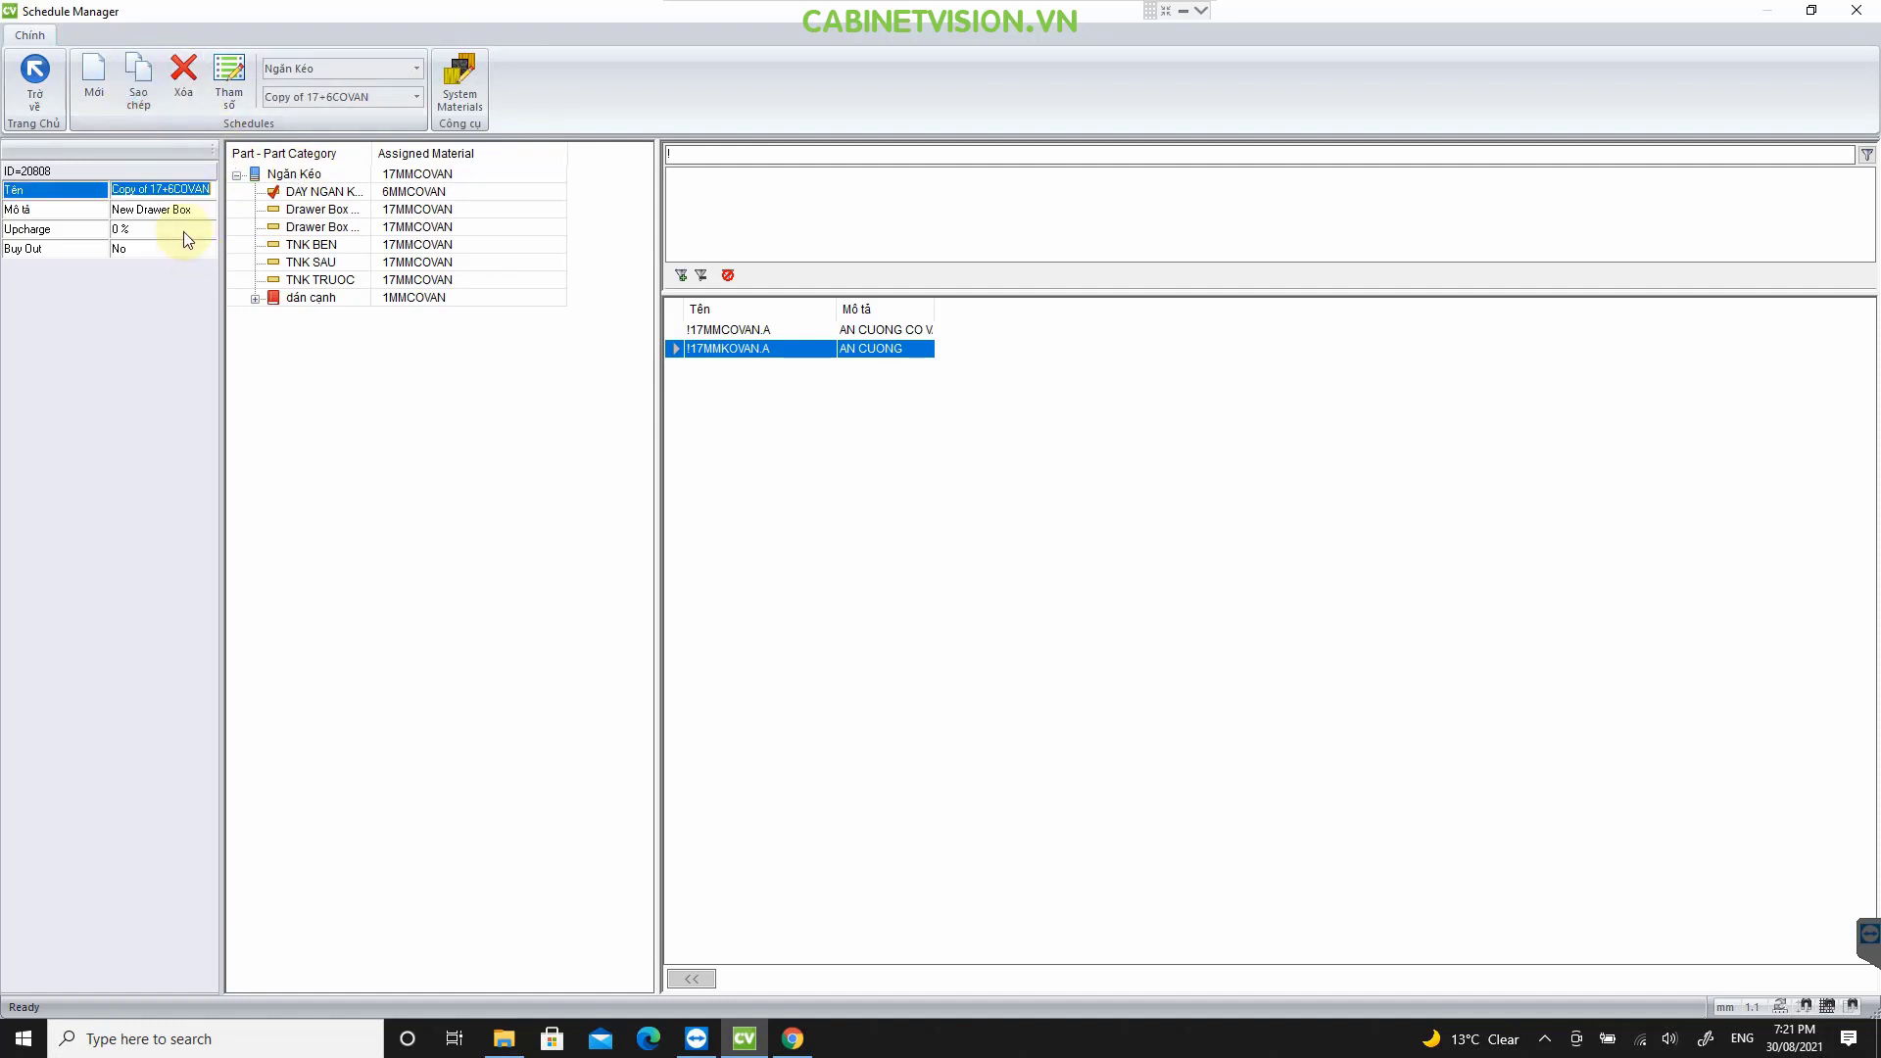
left_click(156, 188)
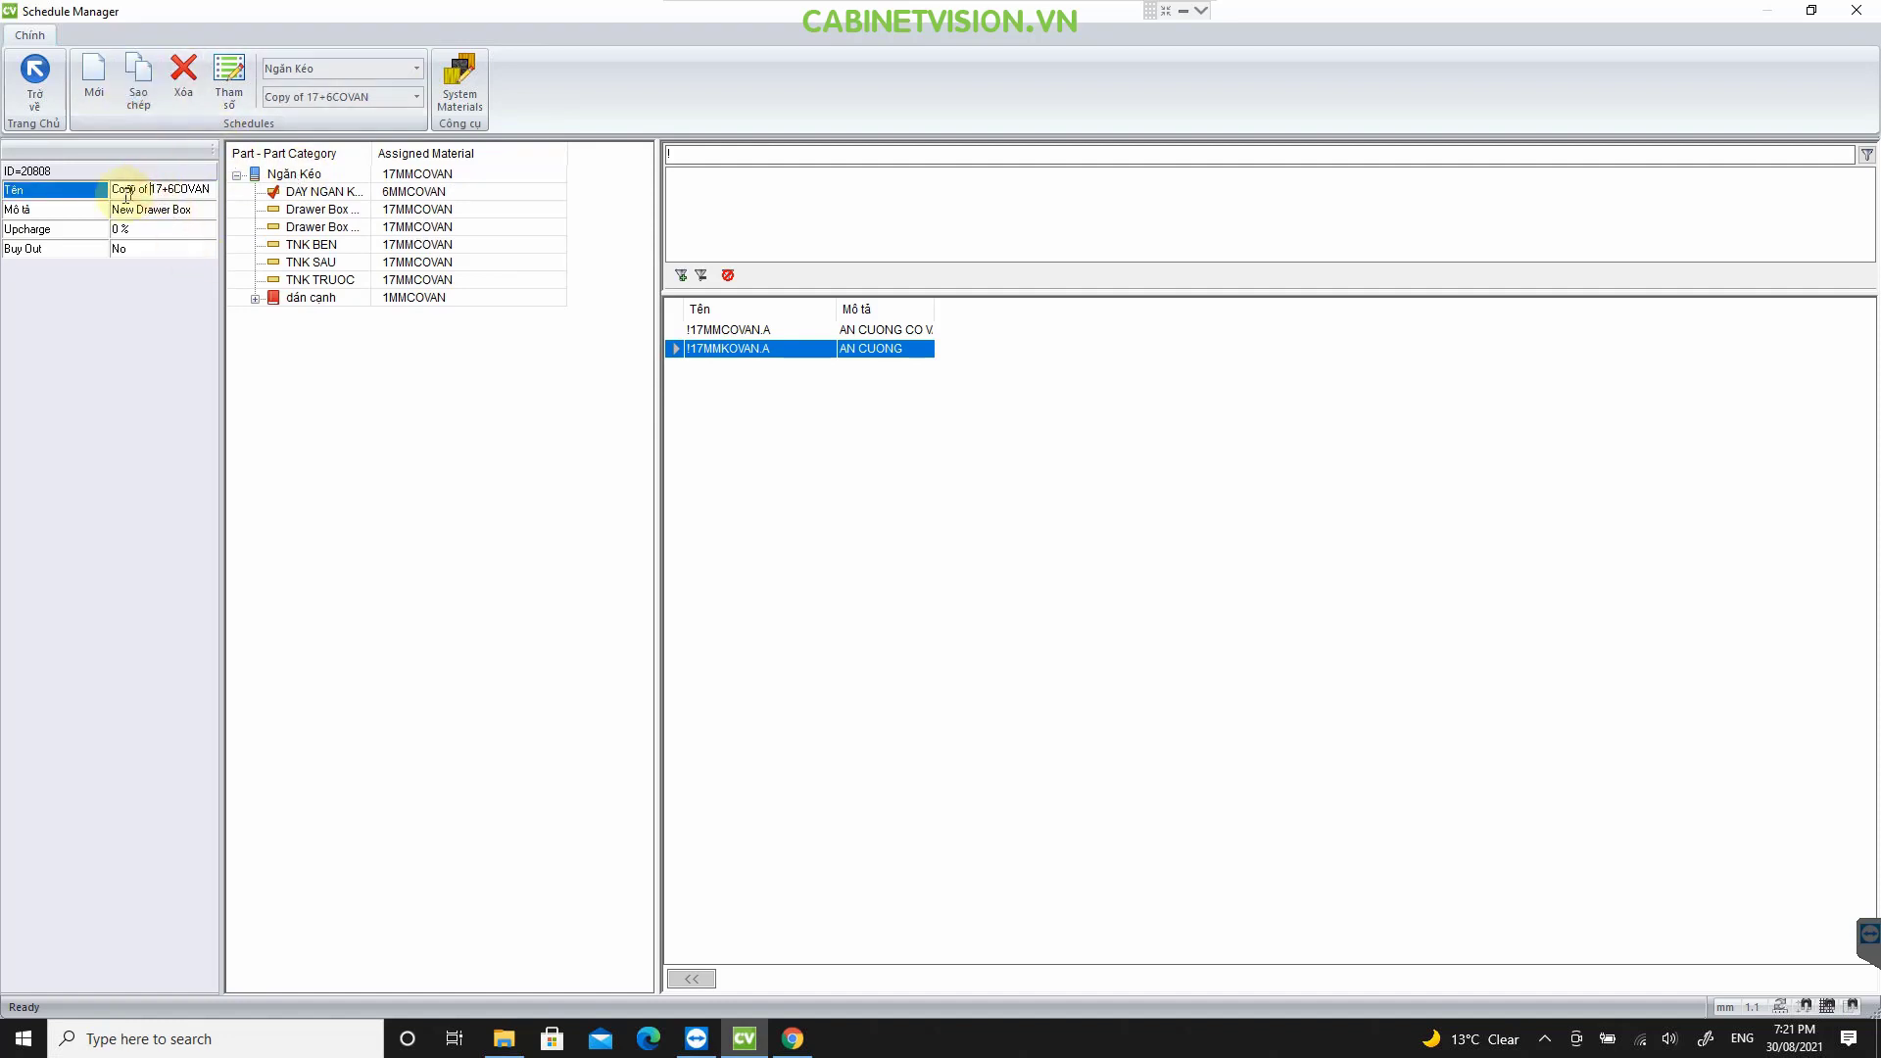
left_click(159, 189)
left_click_drag(151, 188, 98, 189)
key("BackSpace")
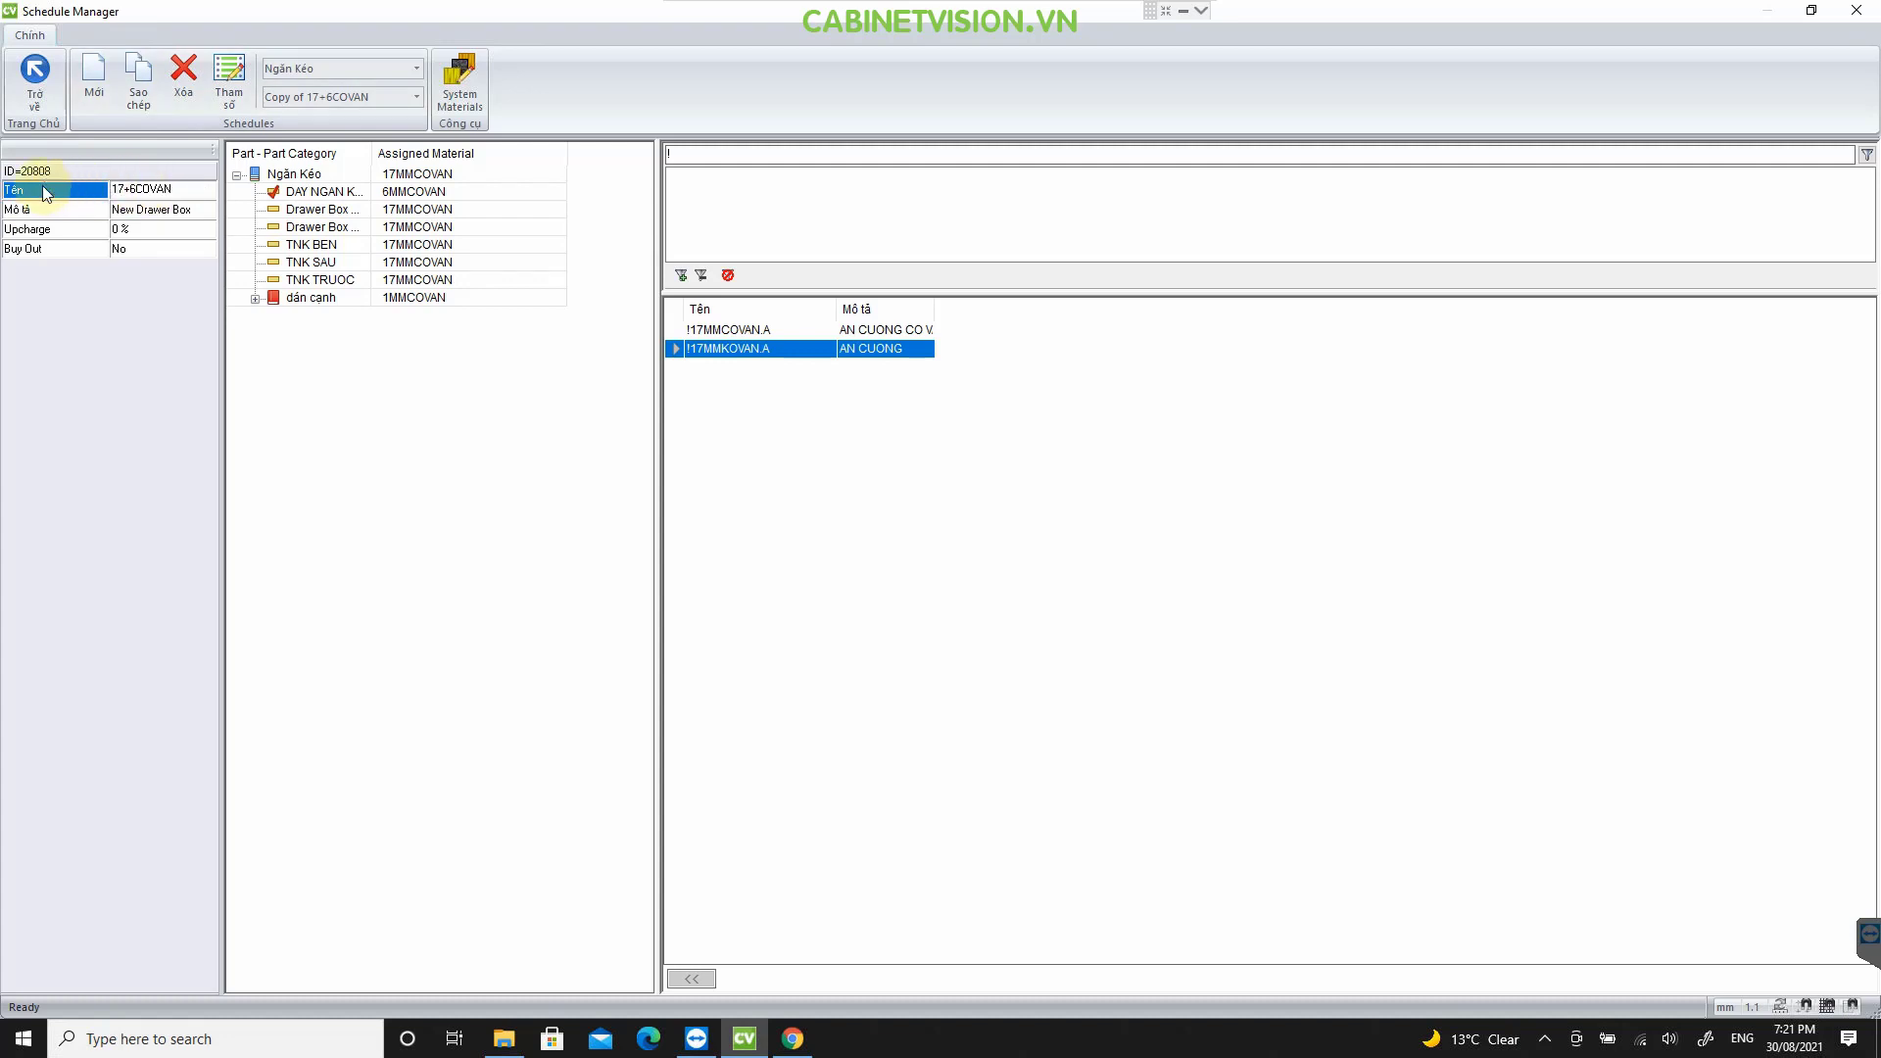
type("!")
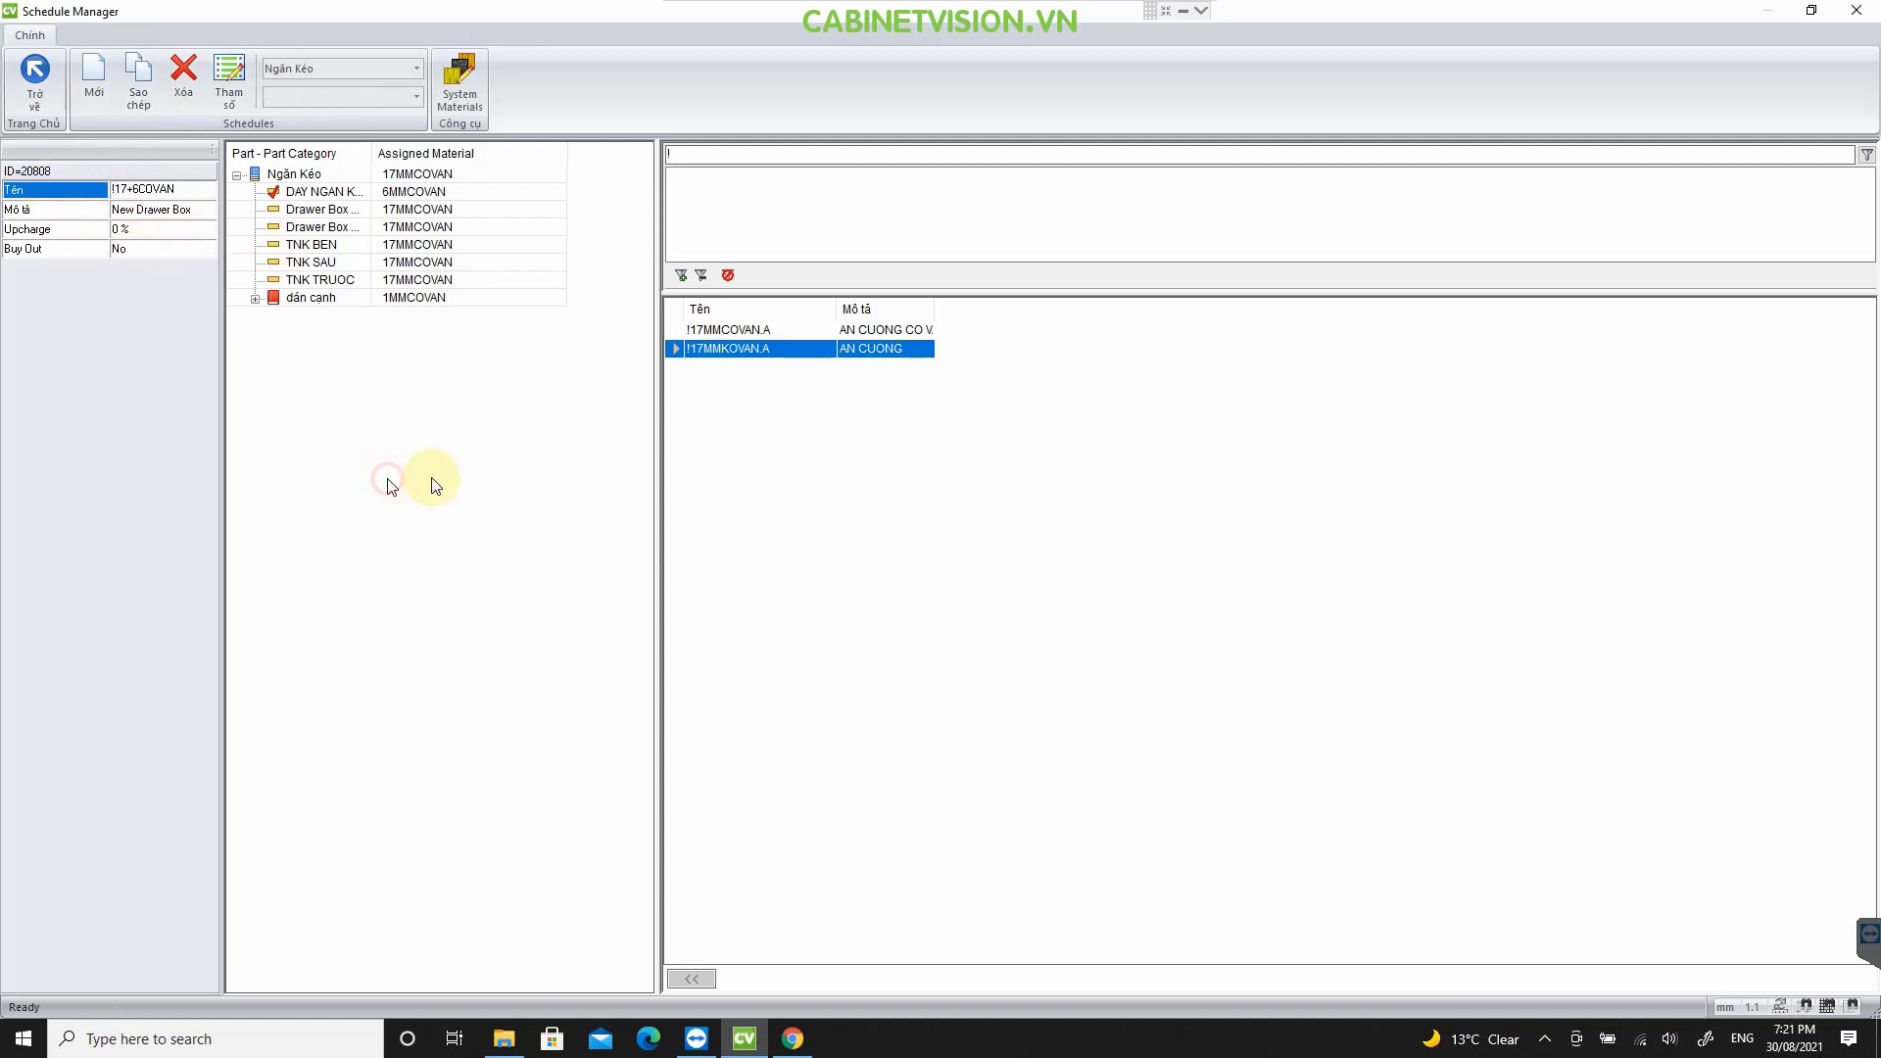
left_click(422, 480)
Assign !17MMCOVAN.A to the drawer parts and 6MMKOVAN to the drawer bottom.
left_click(734, 331)
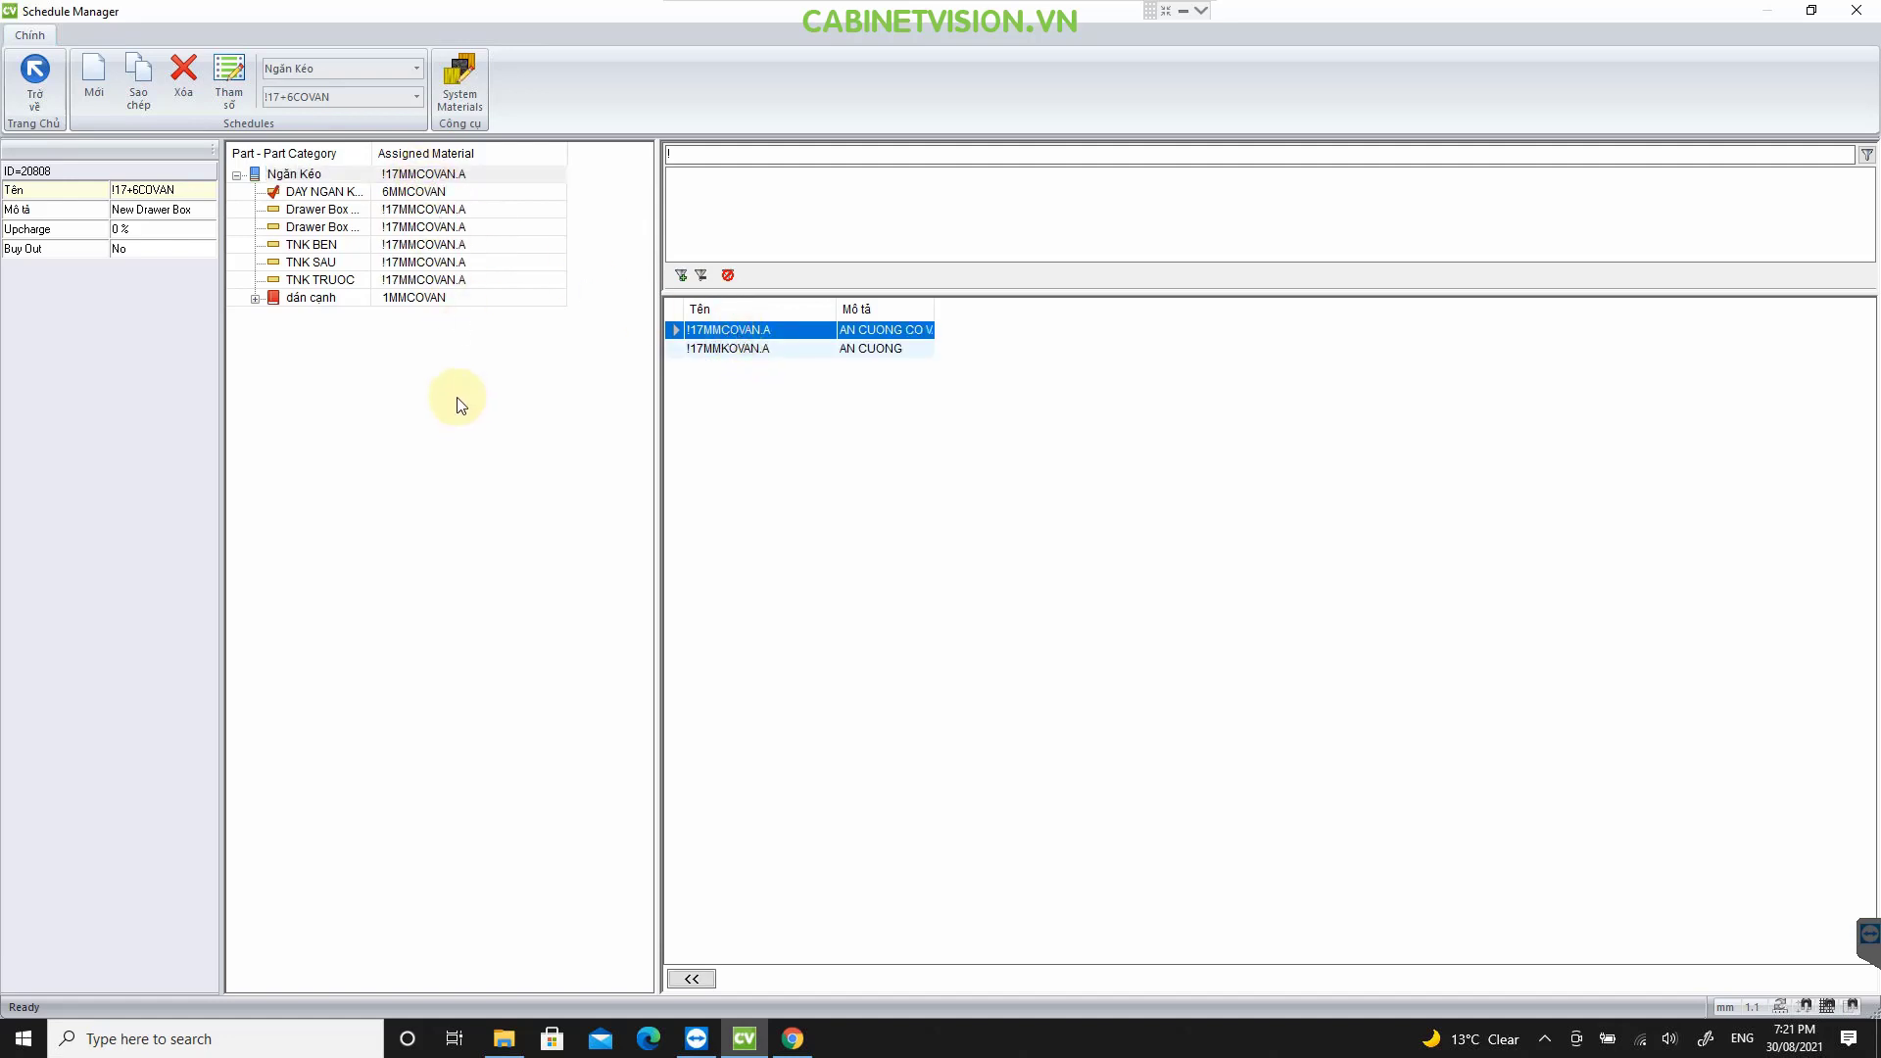
left_click(417, 194)
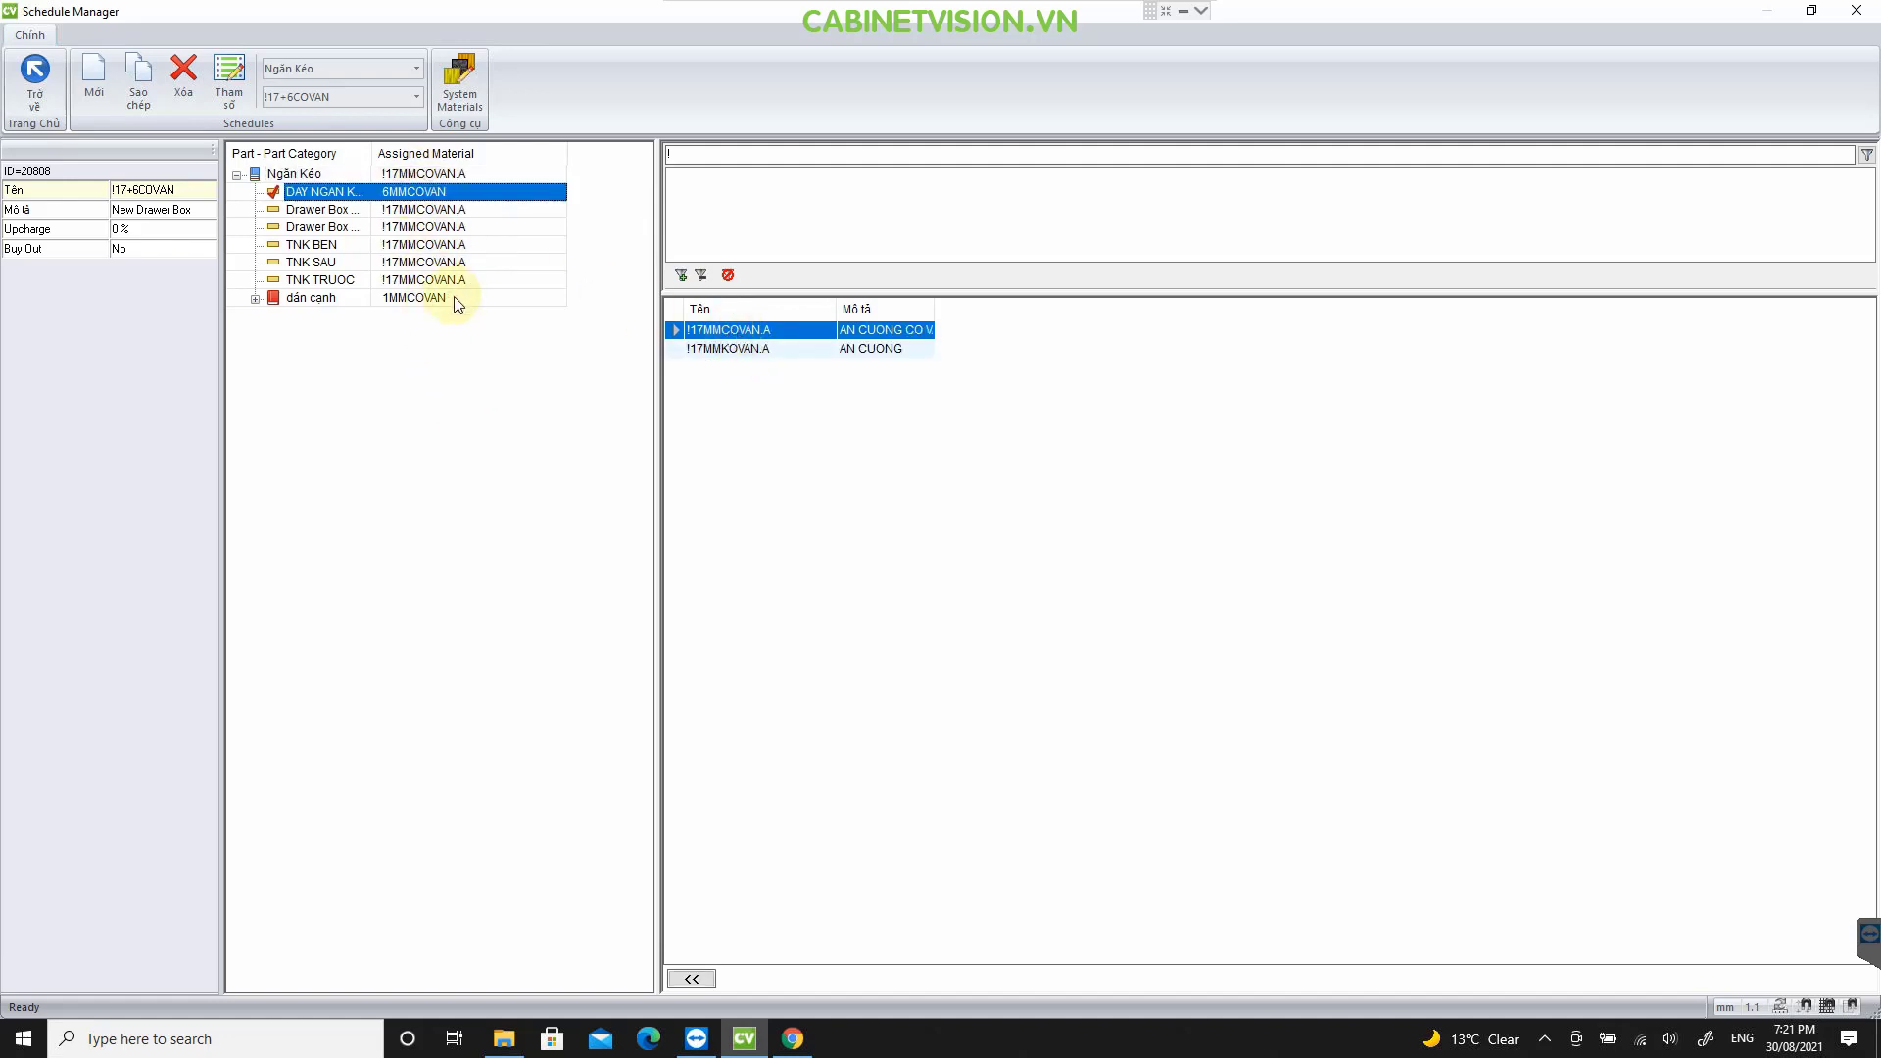
left_click(725, 351)
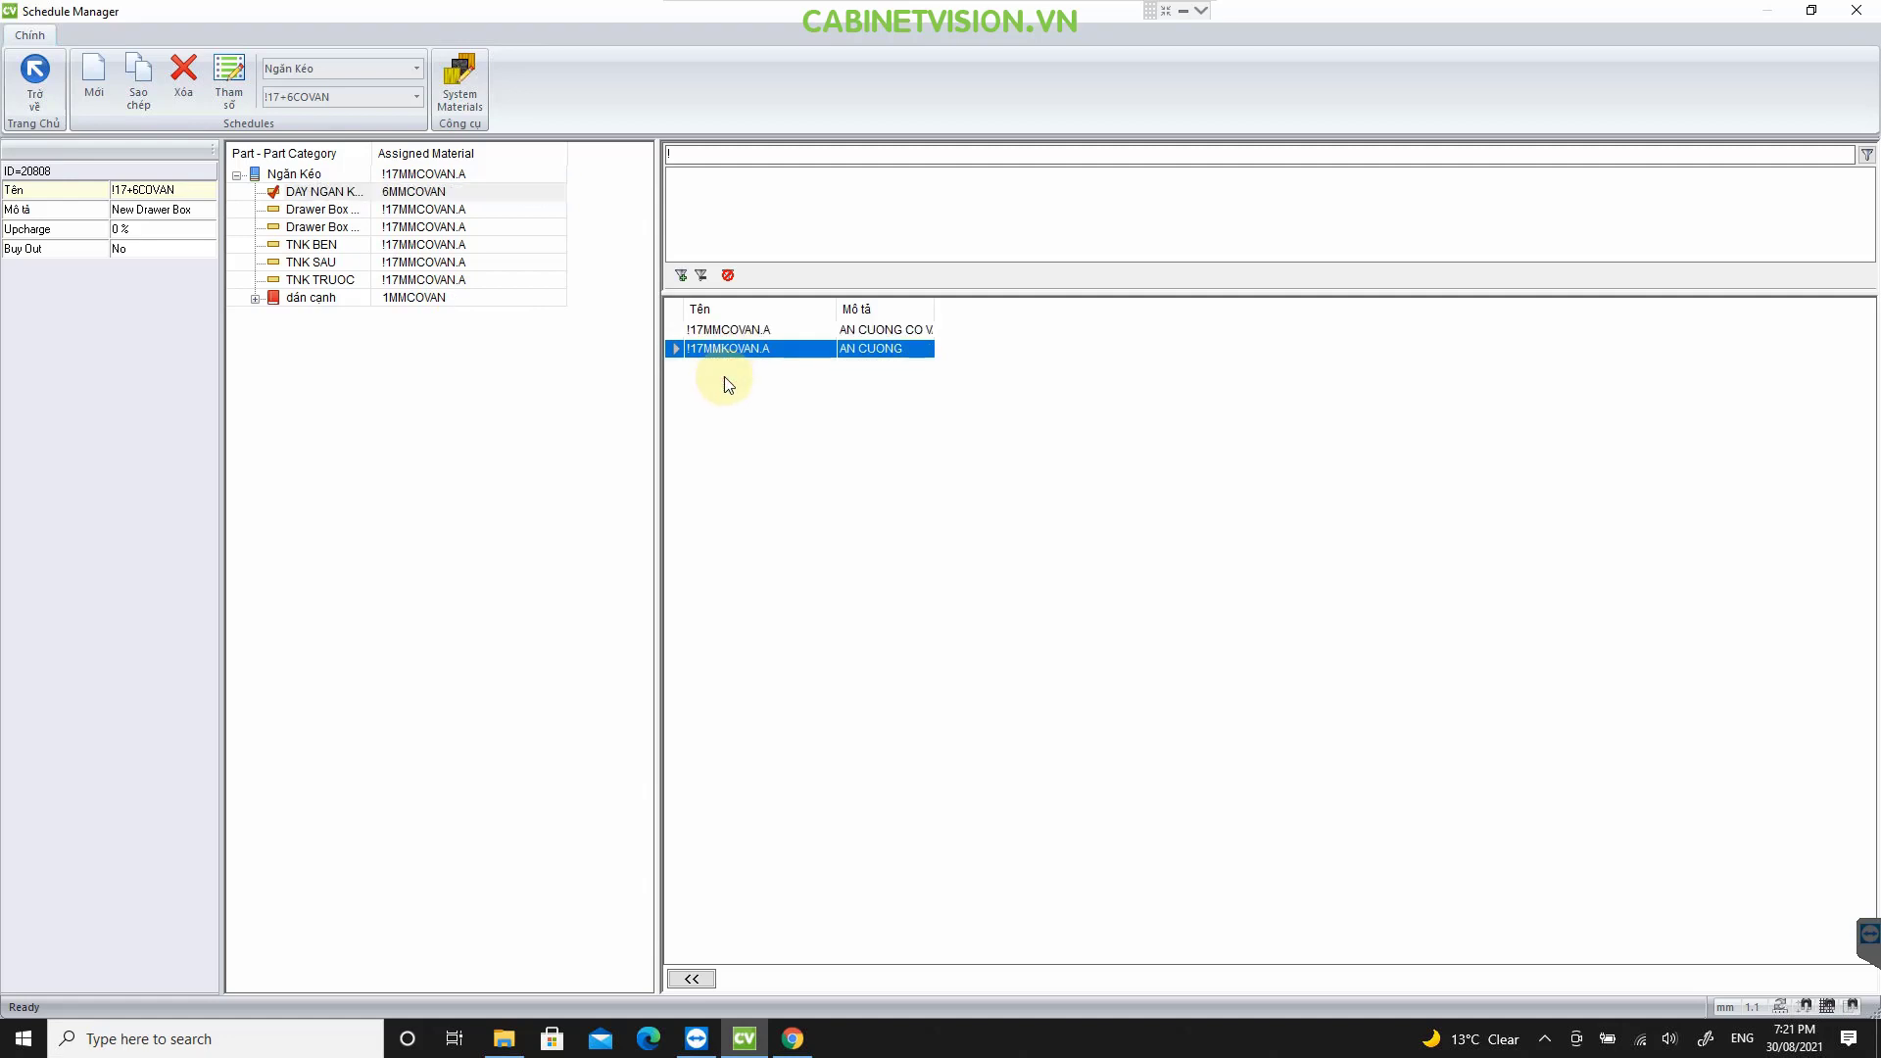
left_click(762, 159)
type("6MM")
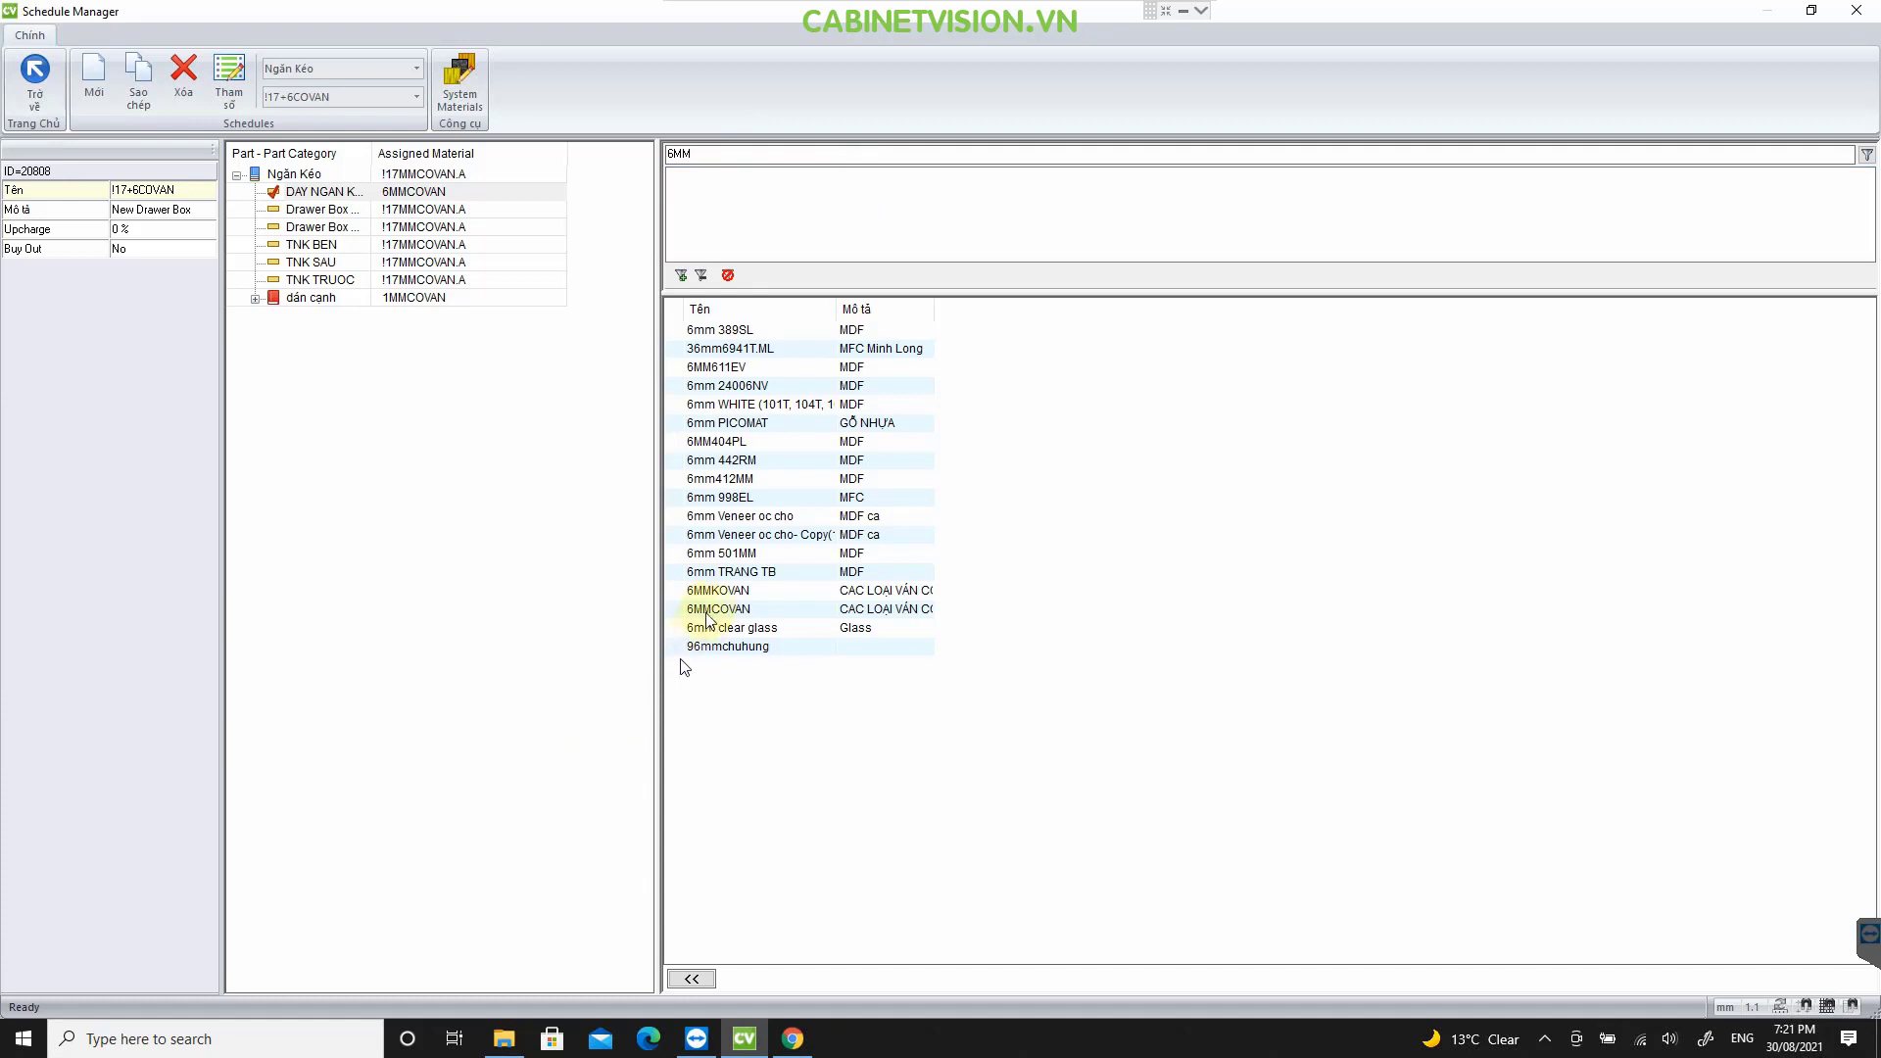
left_click(713, 592)
left_click_drag(712, 598, 406, 194)
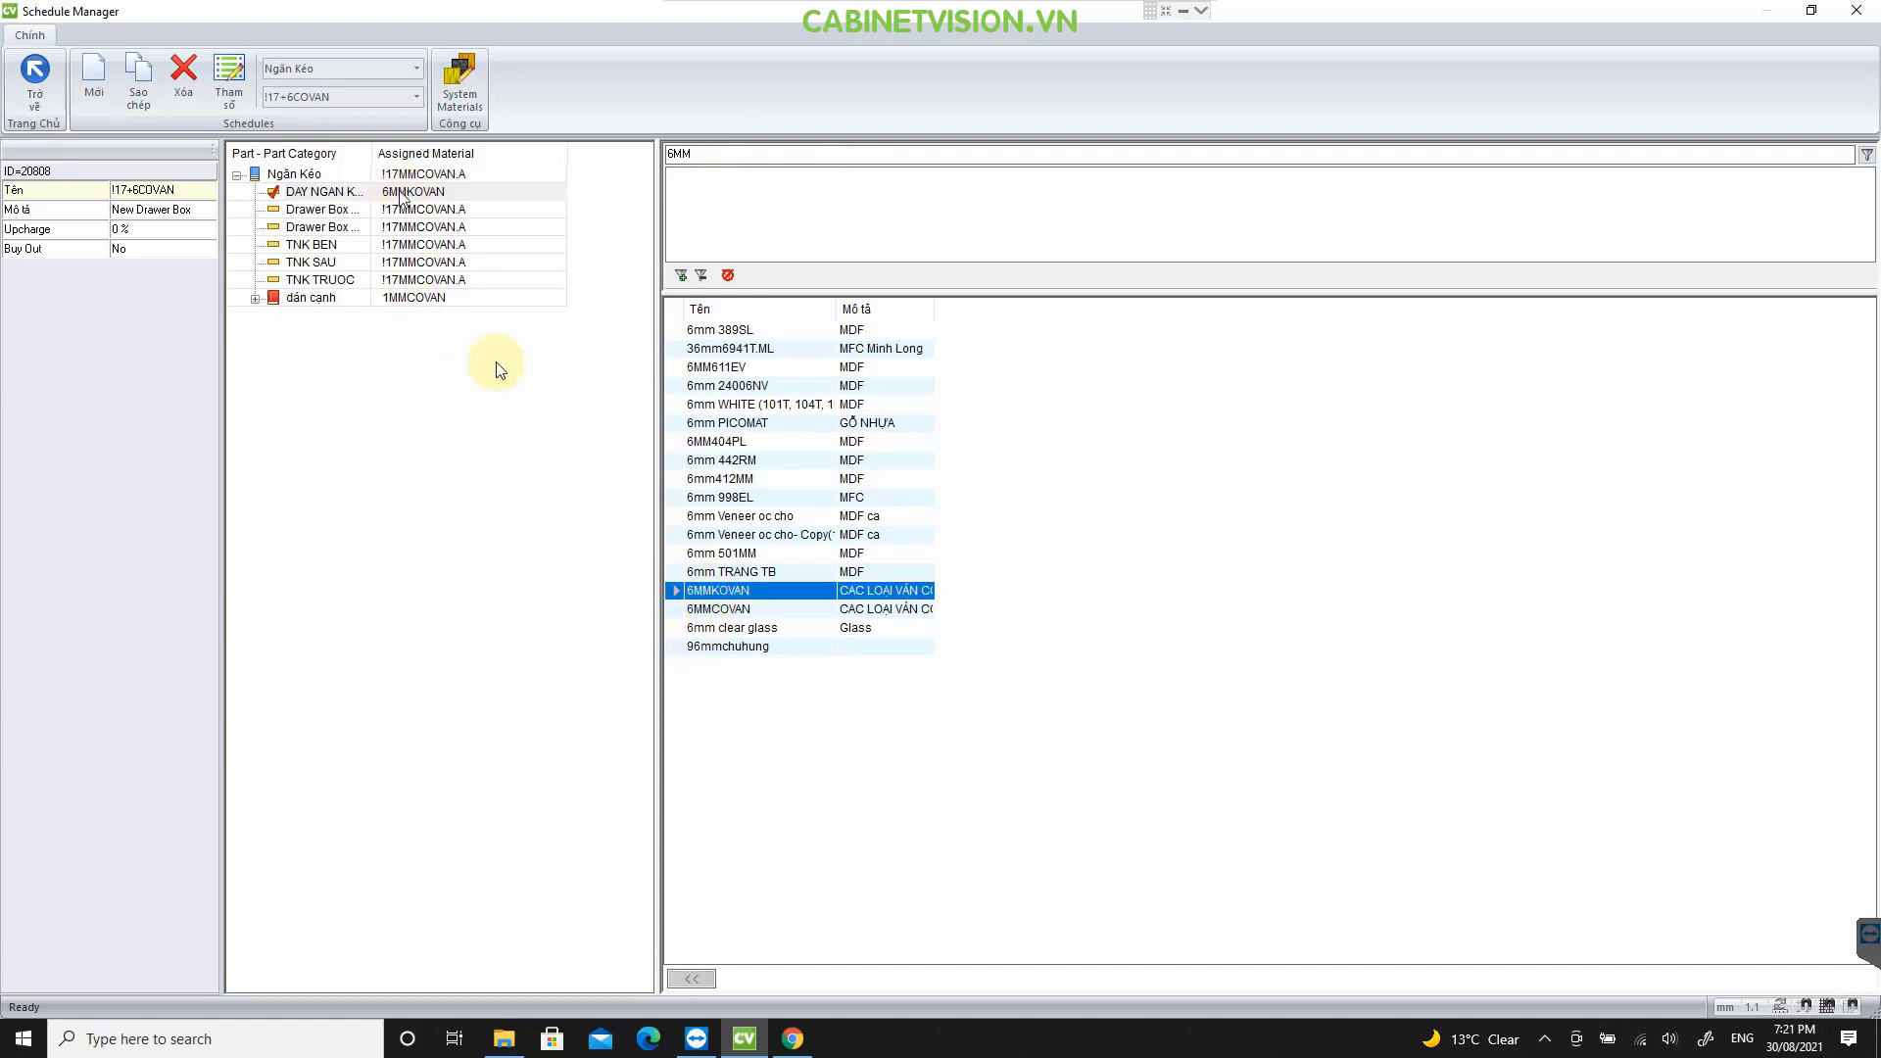
In the Door Catalog Editor, open the Slab door DUNG VAT DUOI.
left_click(30, 87)
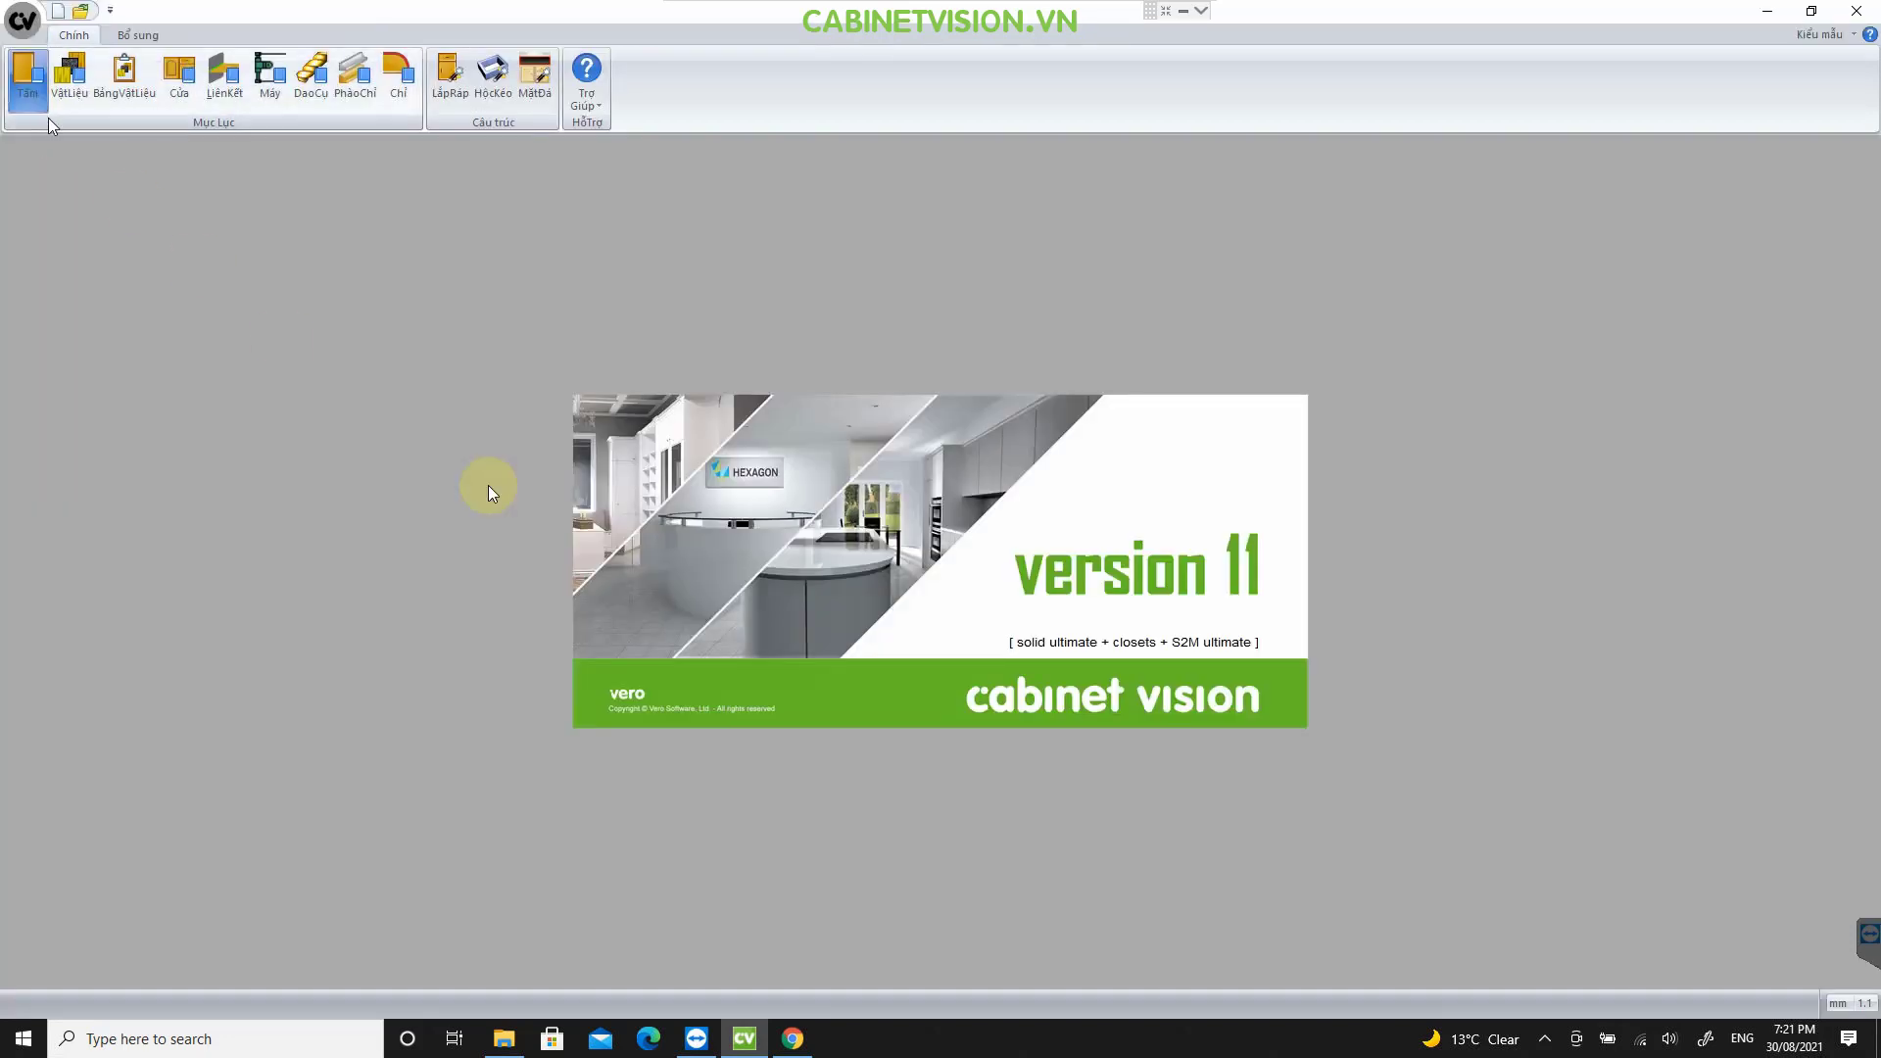
left_click(186, 87)
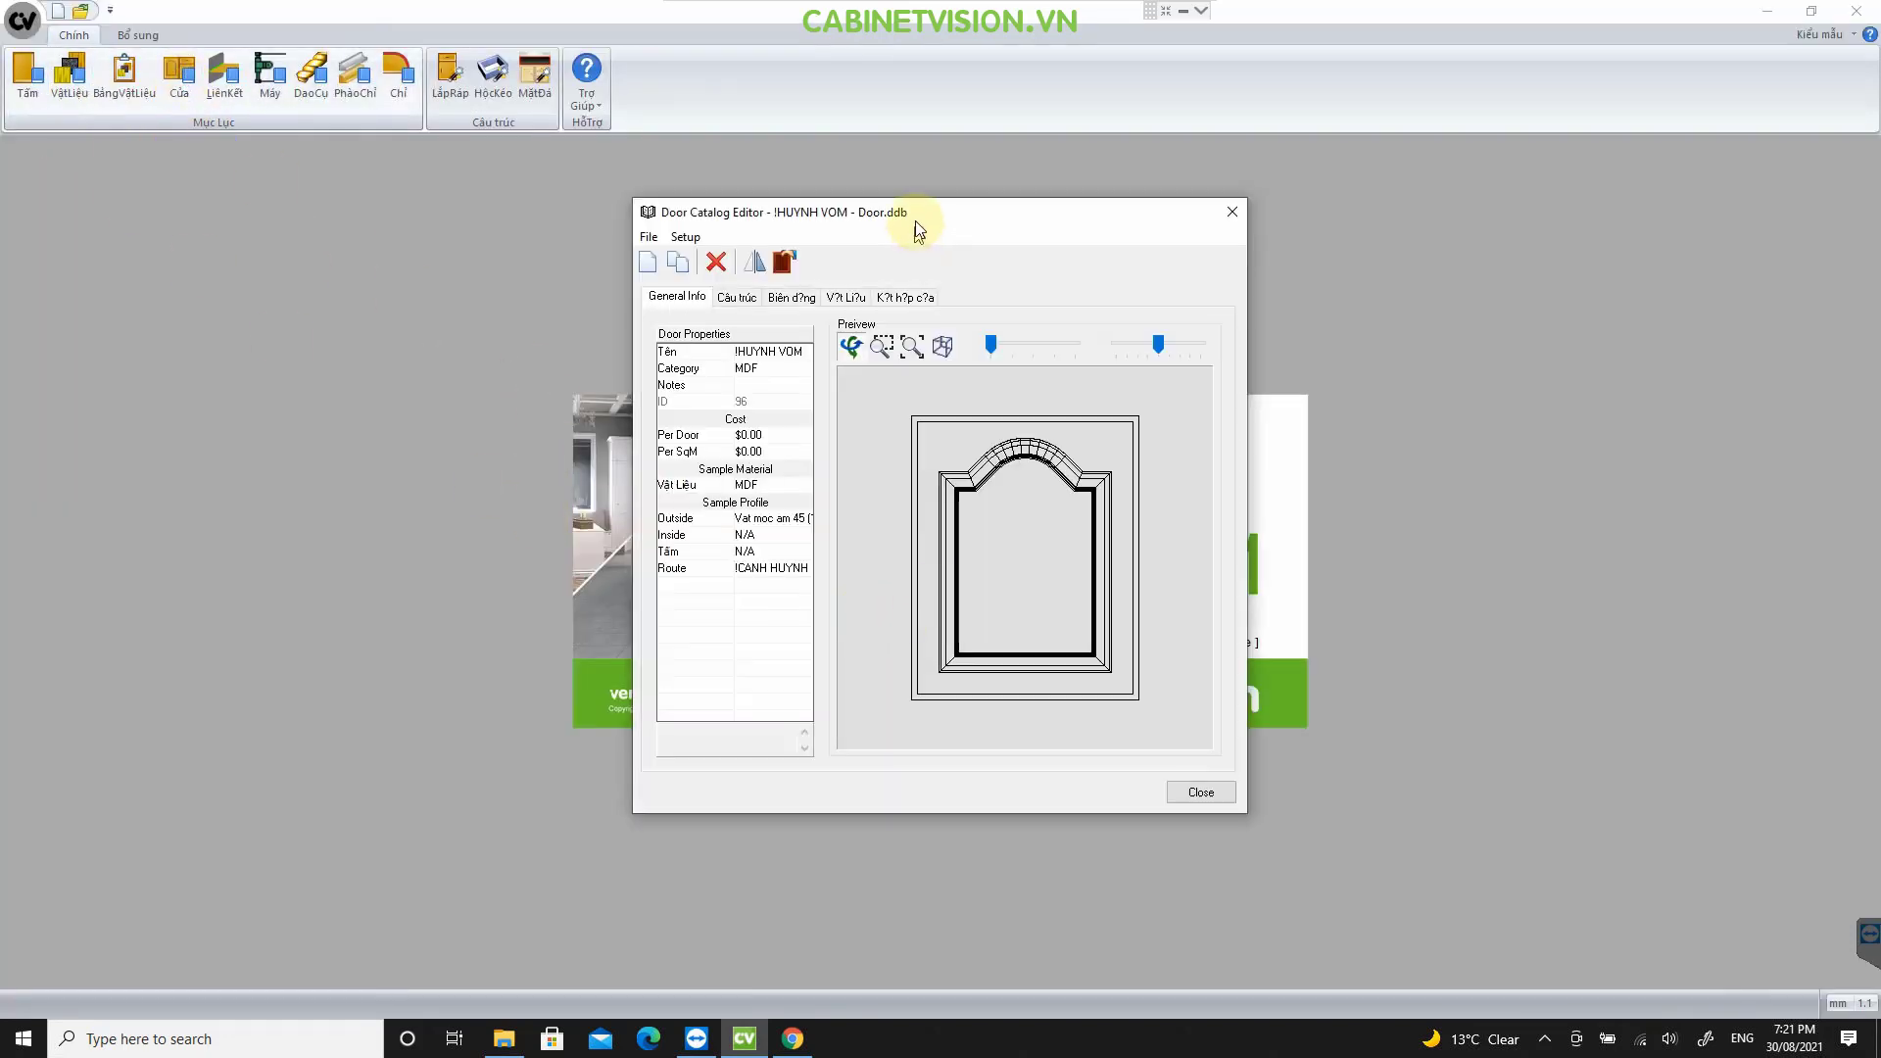
mouse_move(919, 230)
left_mouse_down()
mouse_move(883, 247)
mouse_move(923, 221)
left_mouse_up()
left_click(1372, 416)
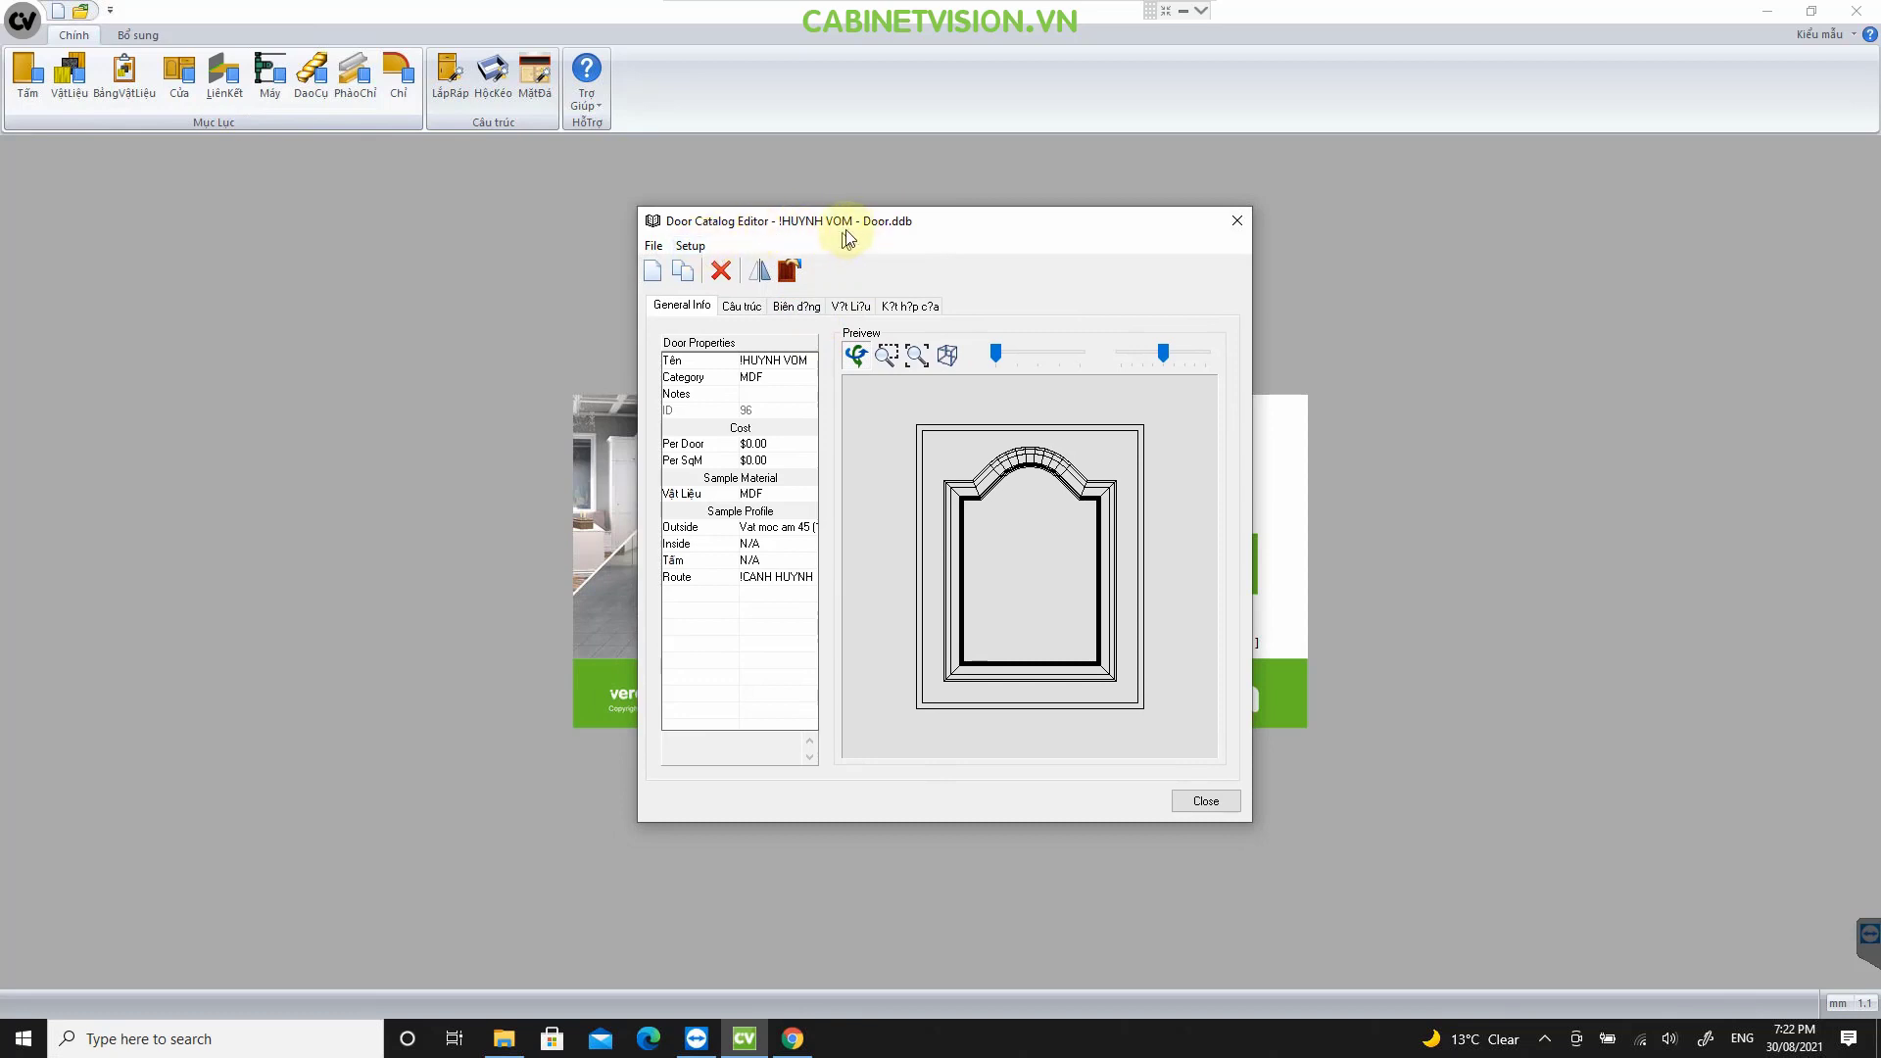
left_click(789, 271)
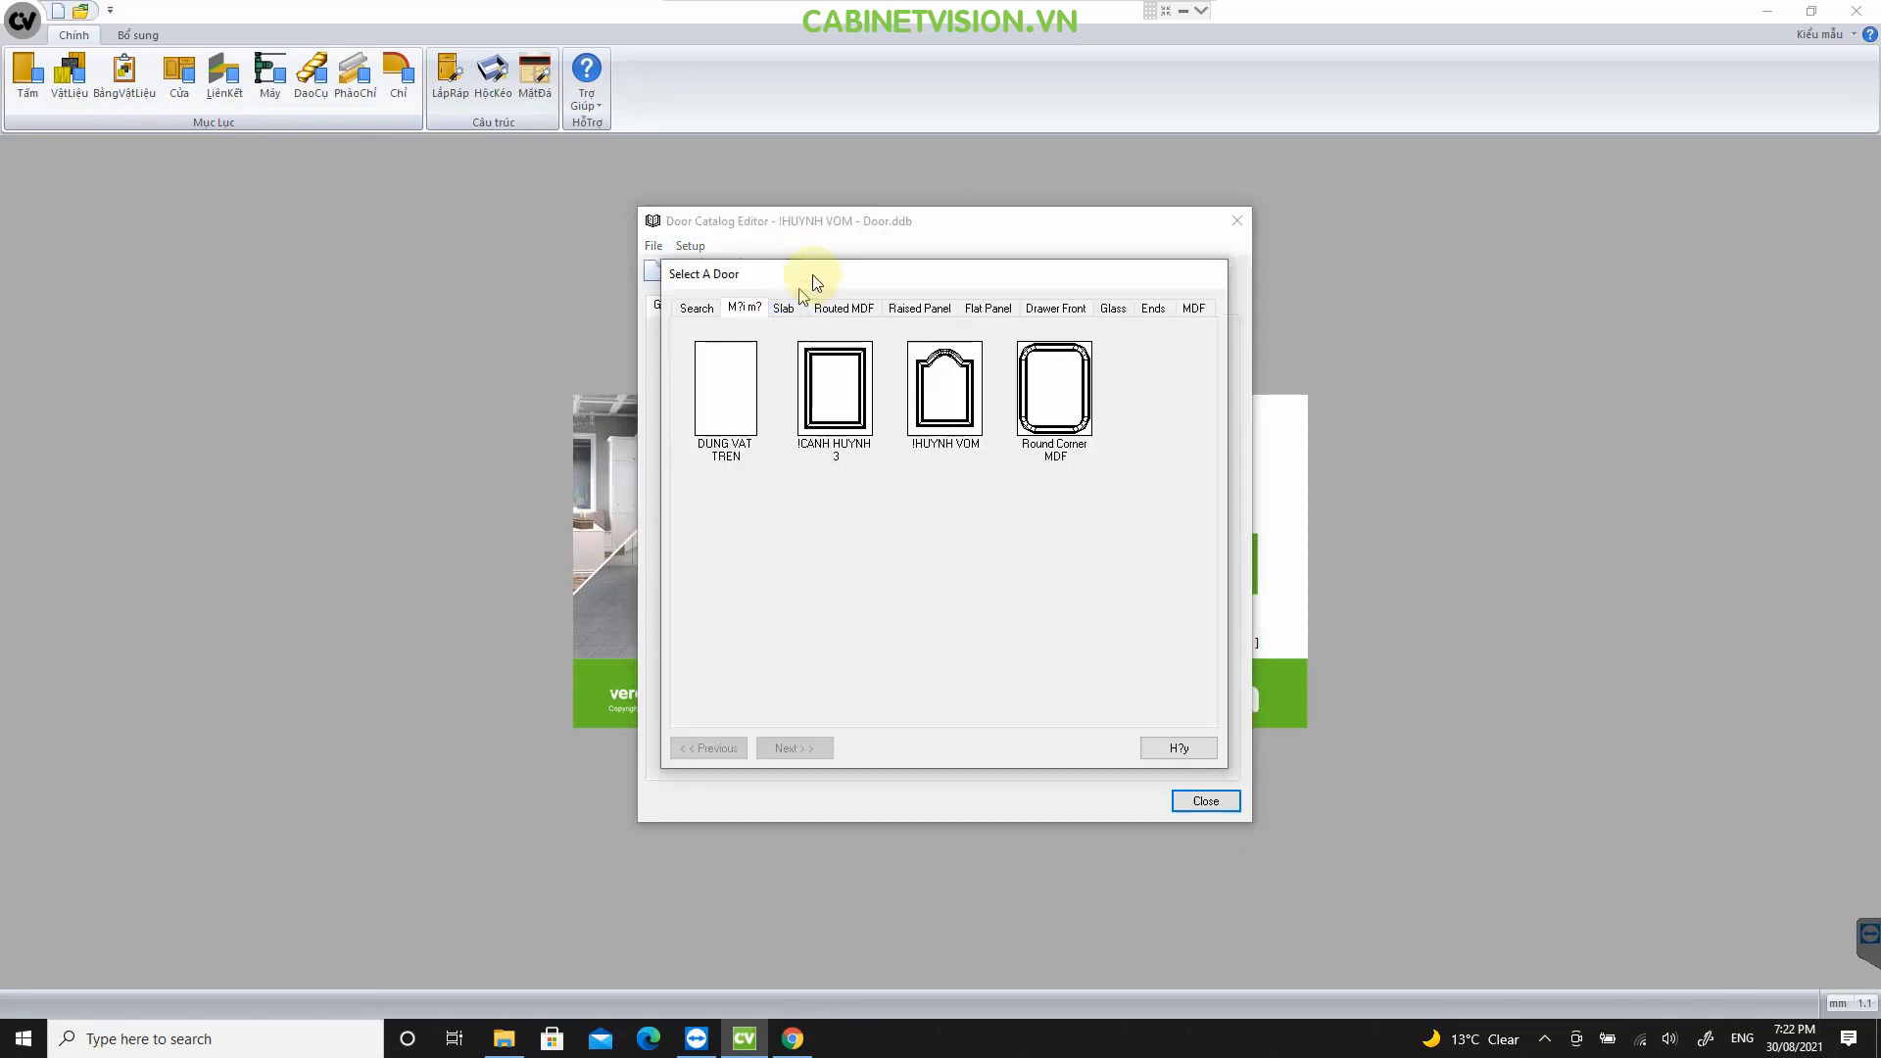
left_click(775, 319)
left_click(740, 318)
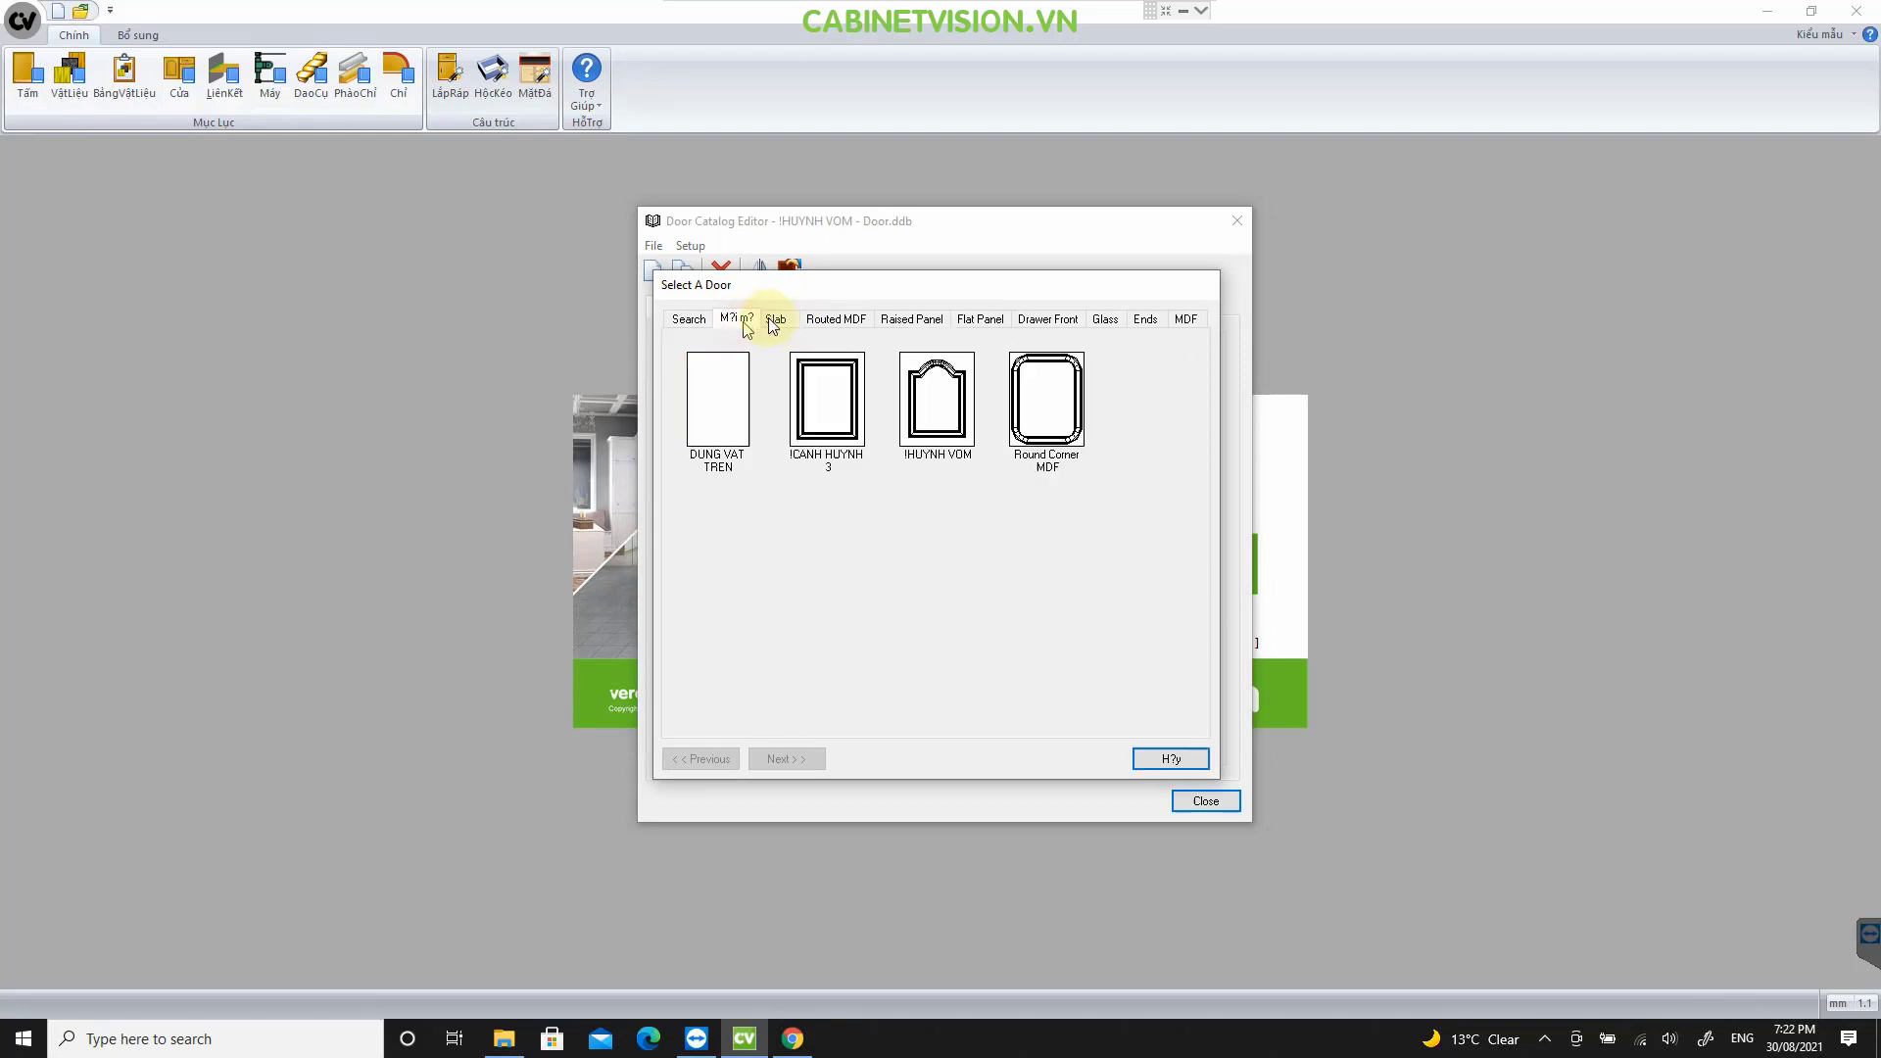
left_click(774, 321)
left_click(738, 319)
left_click(775, 319)
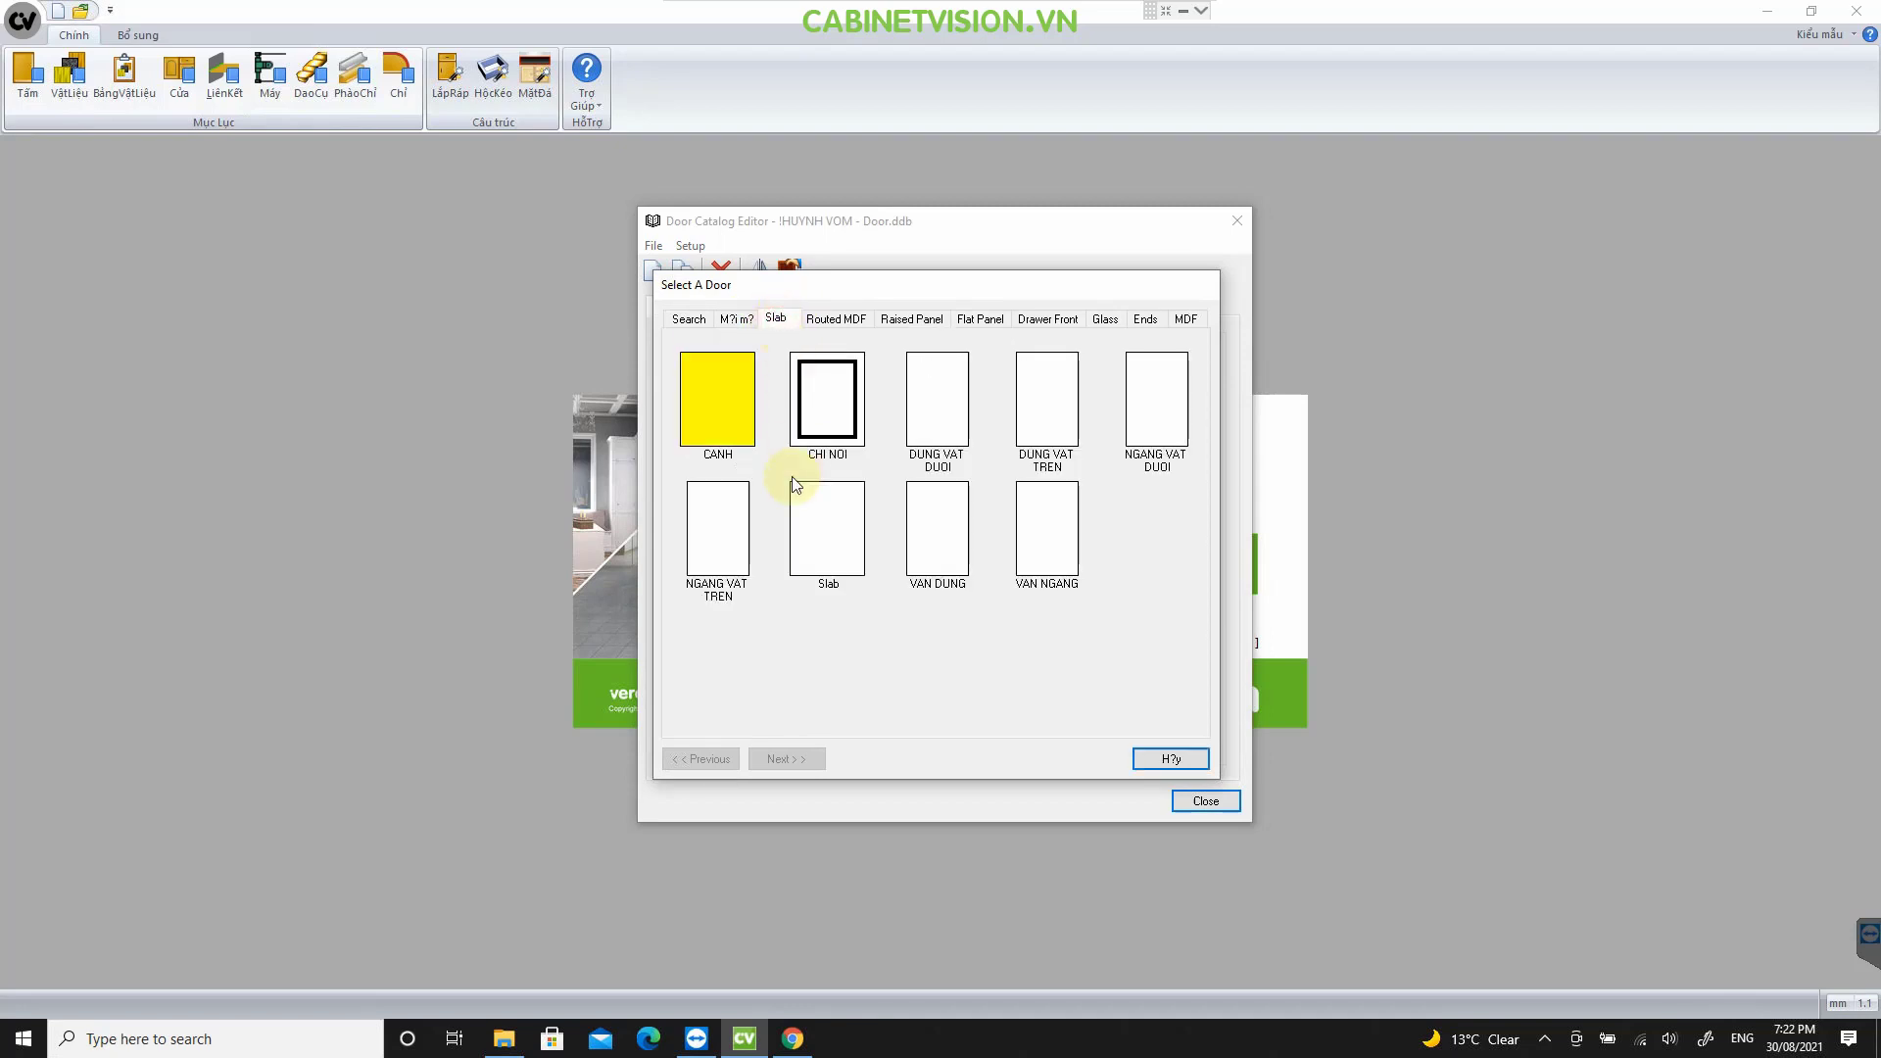
double_click(957, 404)
Check its !17KOVAN material setting, then open the Slab door DUNG VAT TREN.
left_click(848, 306)
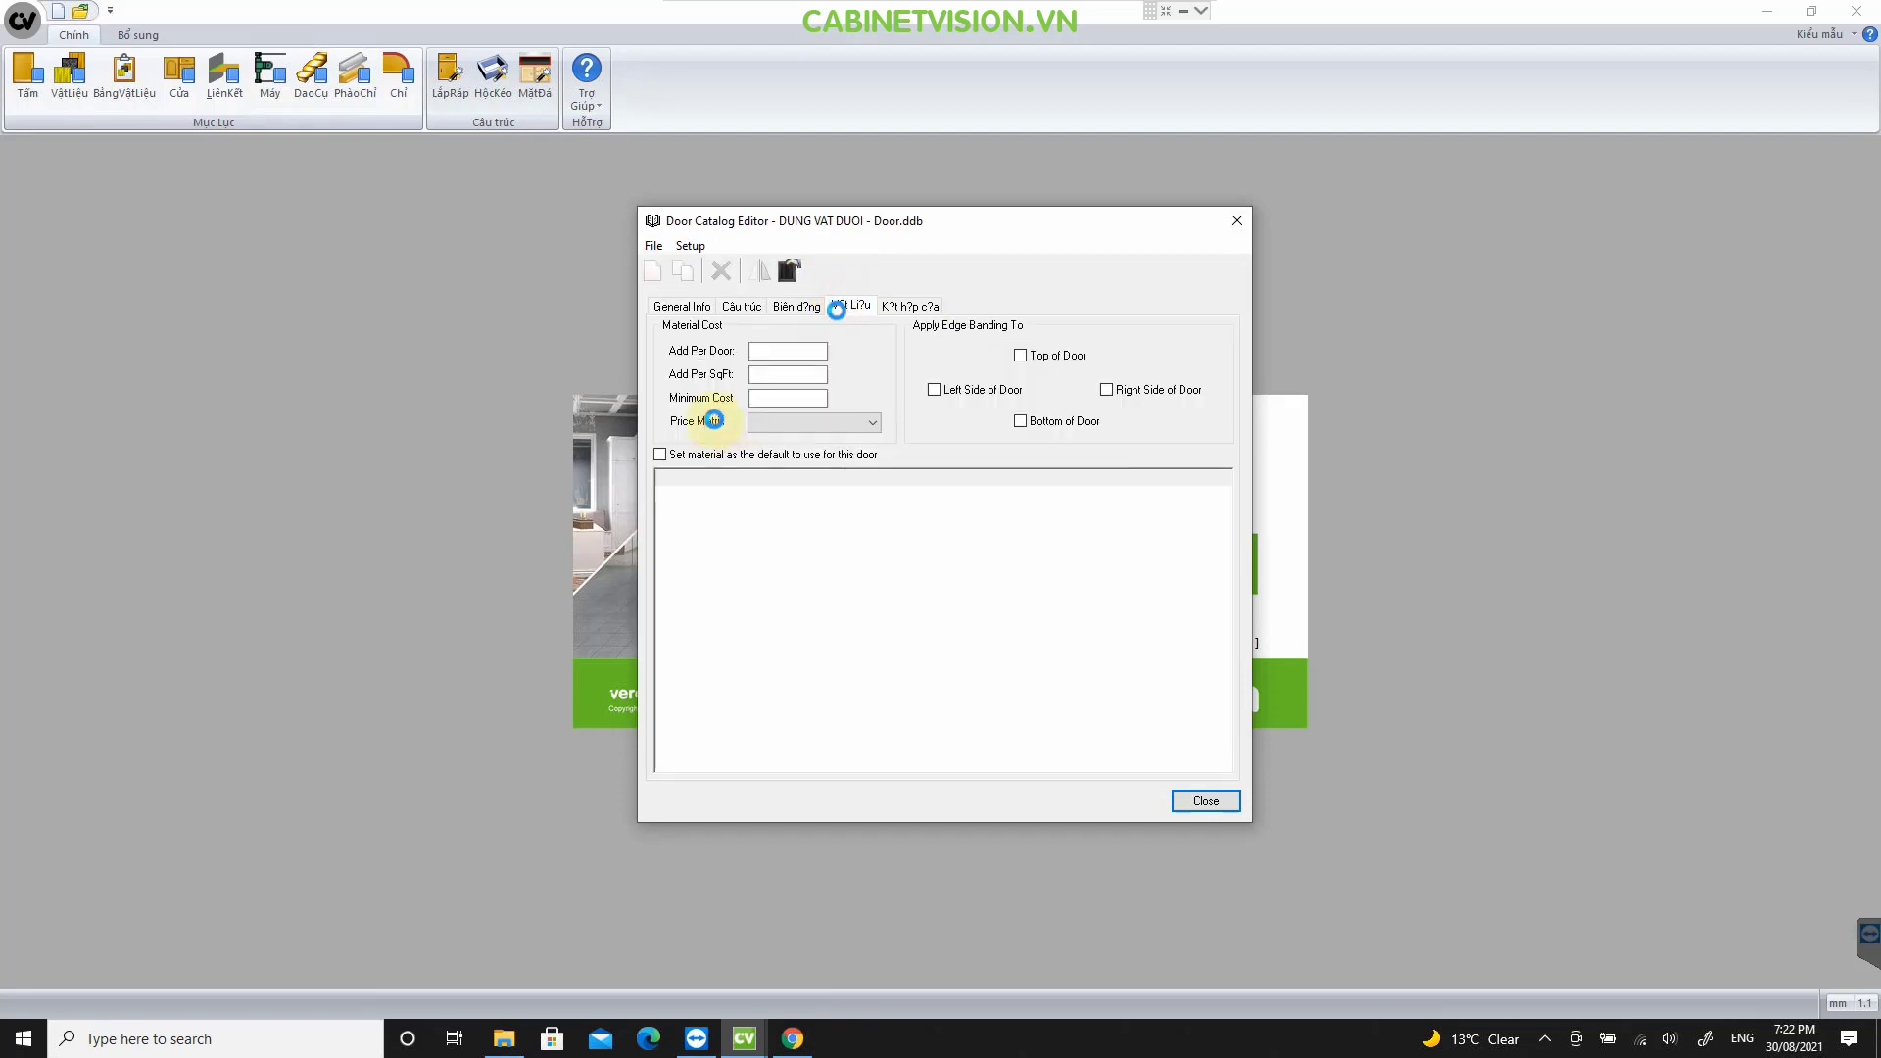
left_click(666, 495)
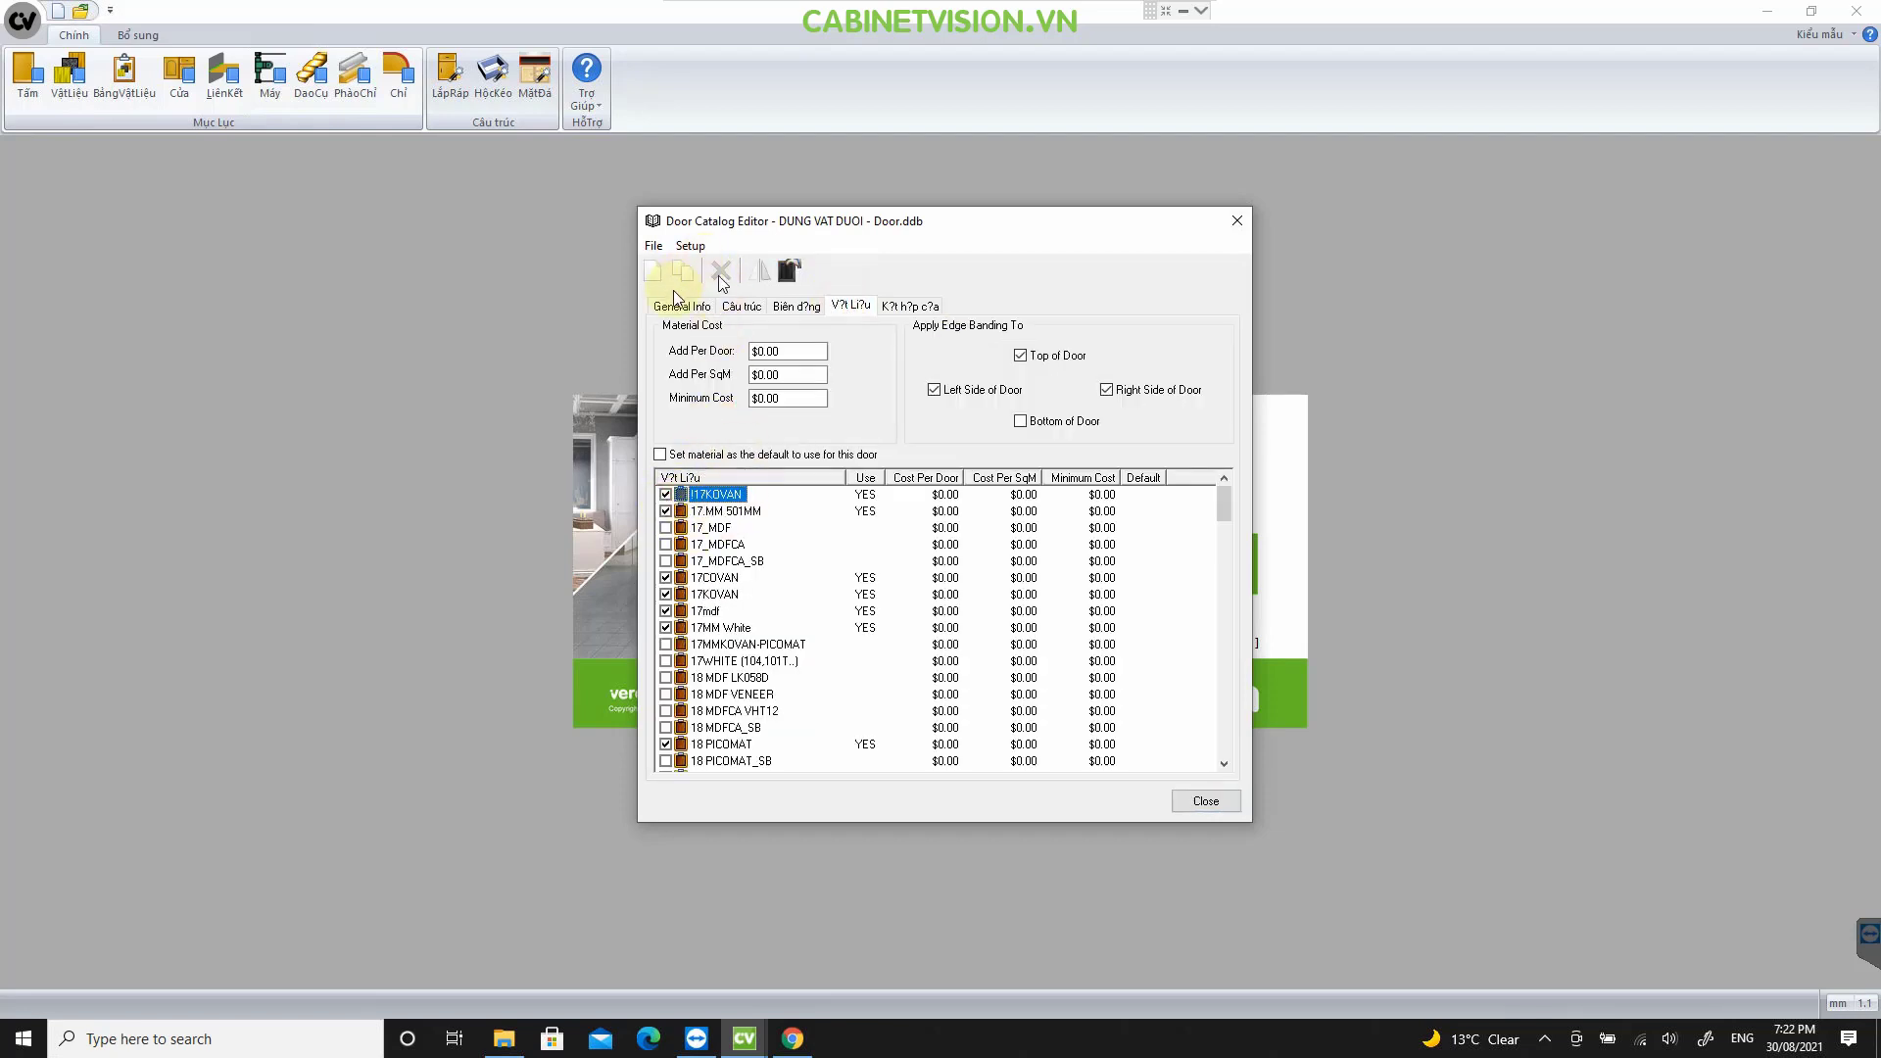
left_click(697, 307)
left_click(795, 276)
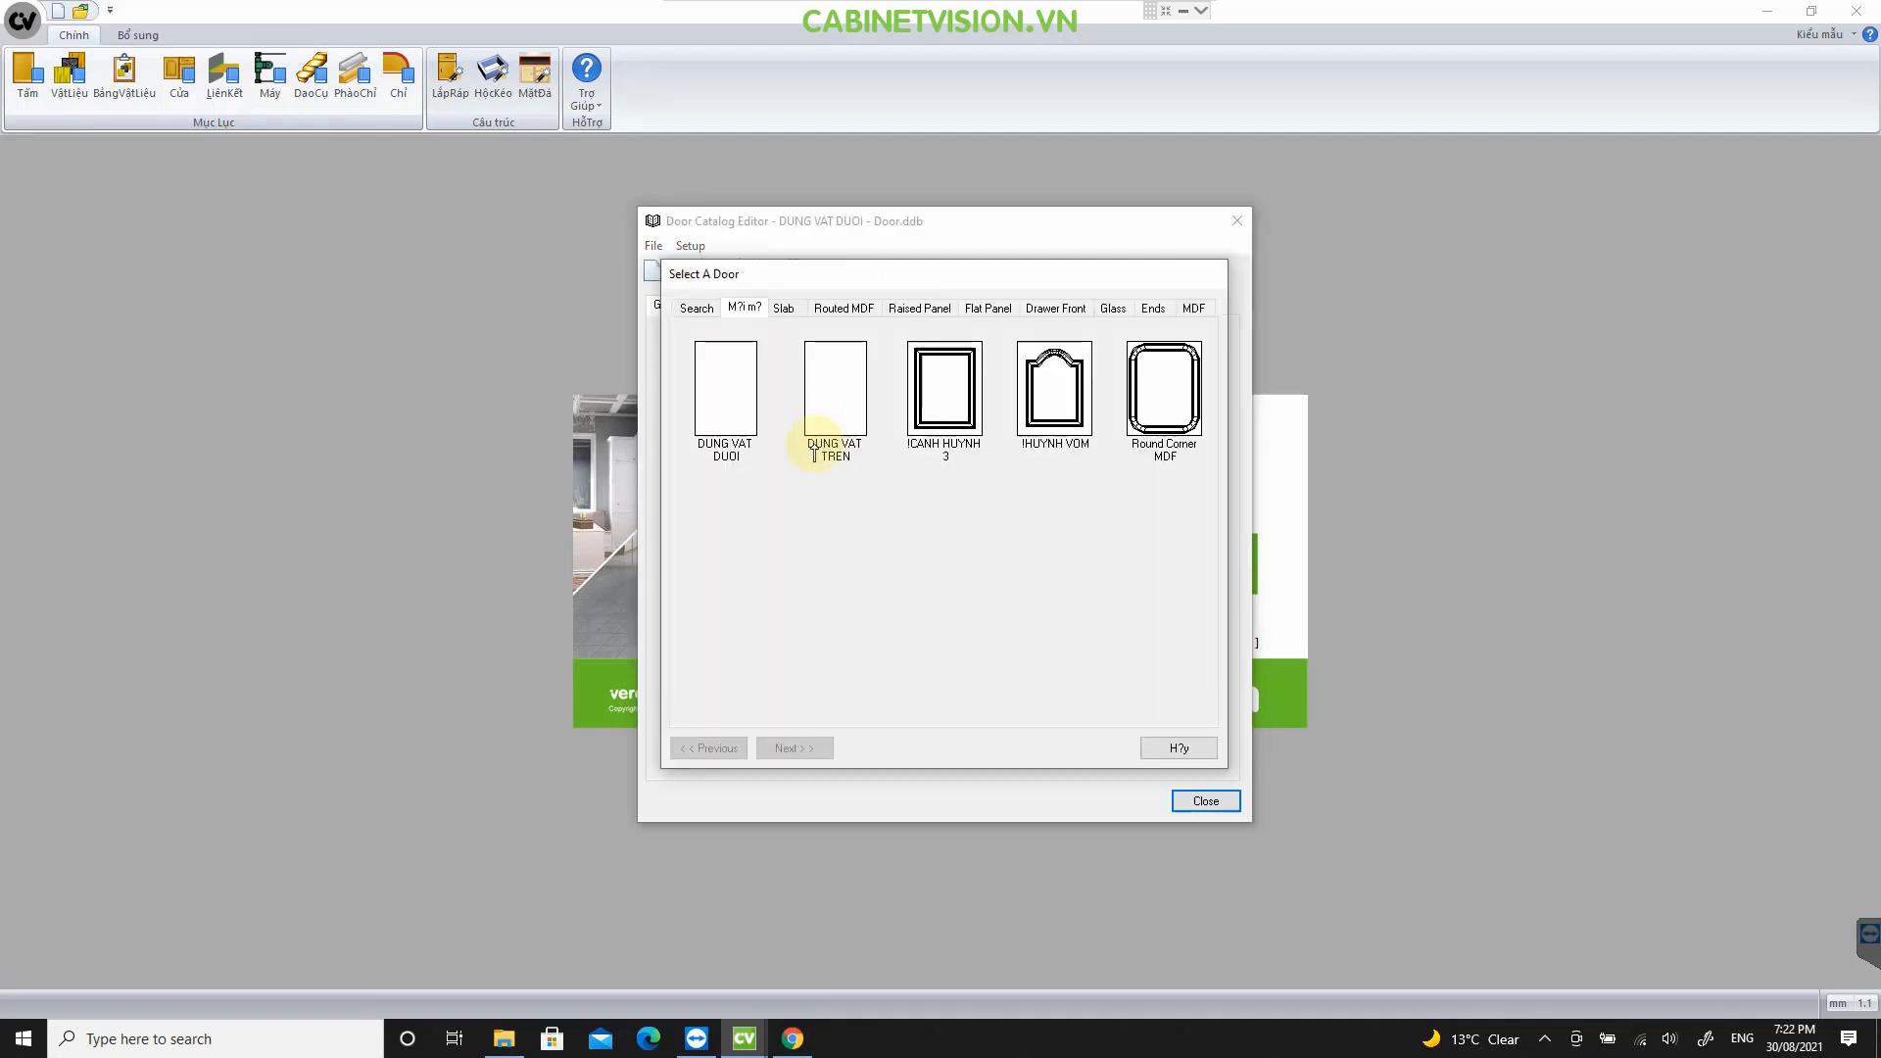
left_click(796, 308)
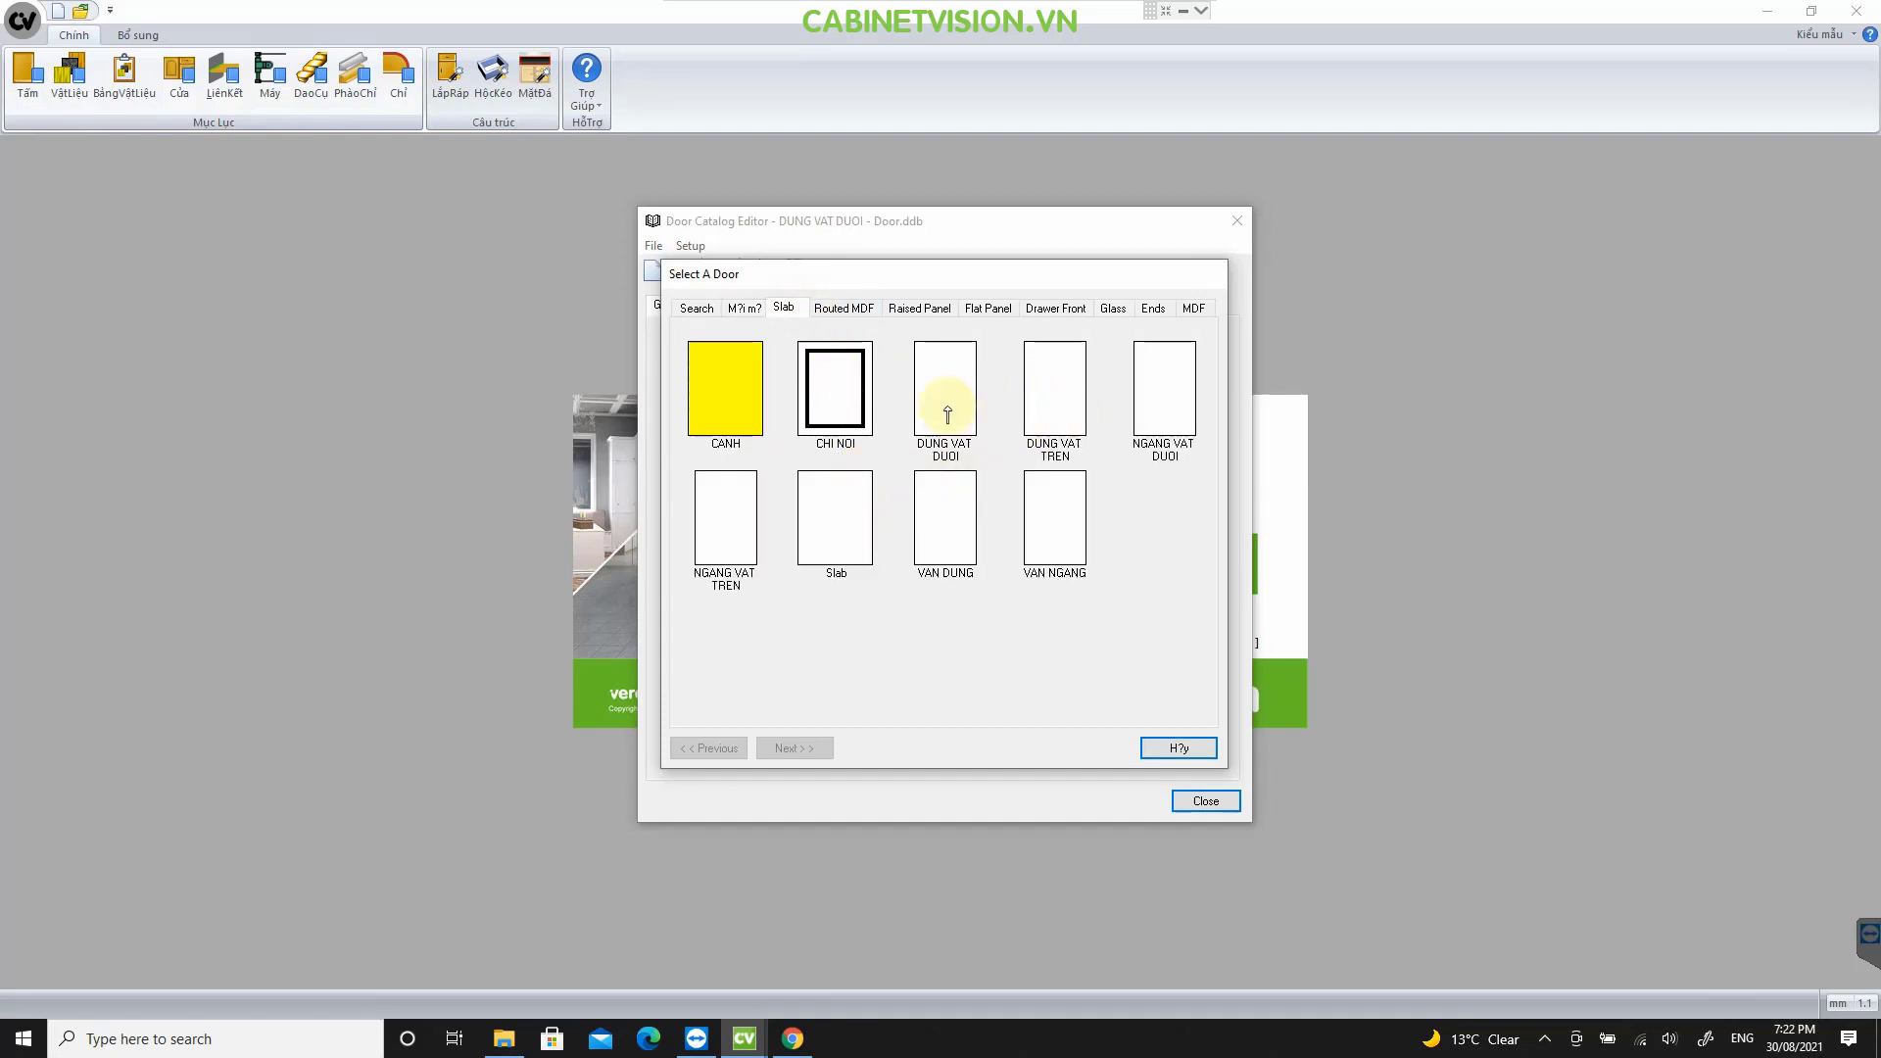
double_click(1054, 409)
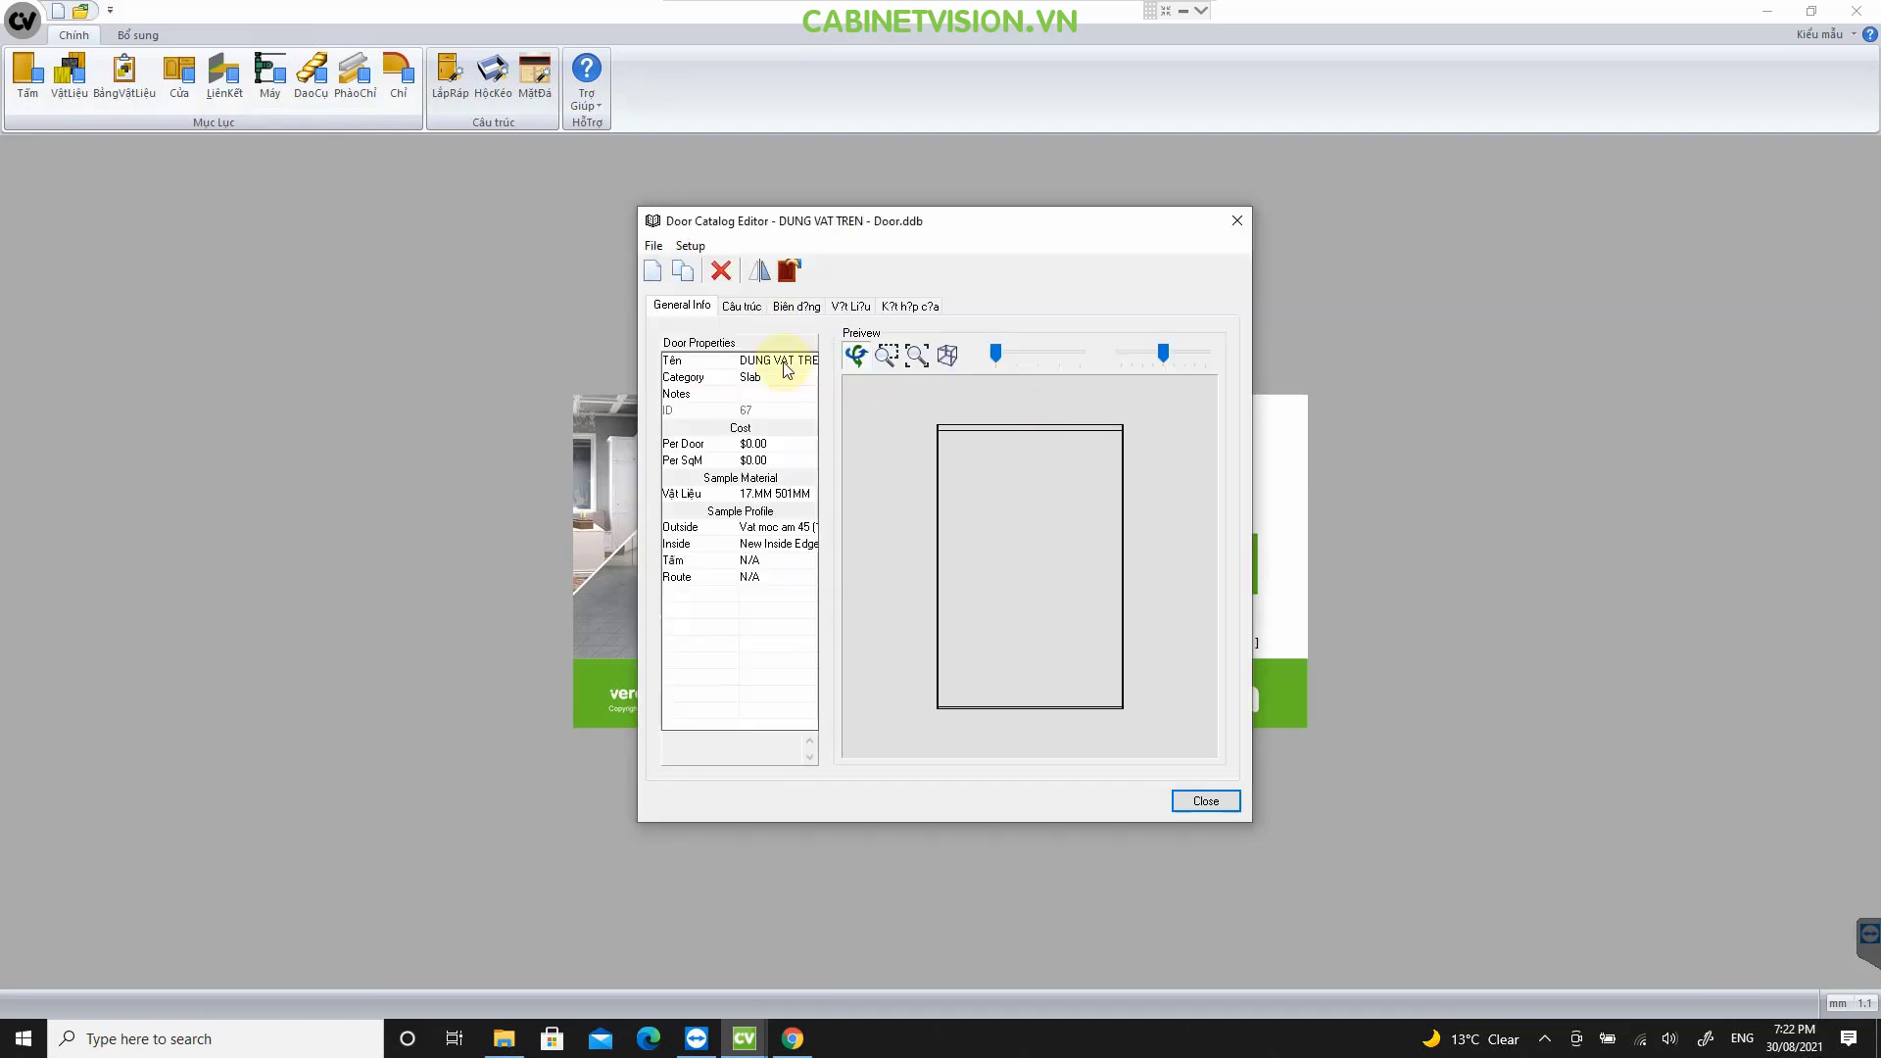
Check the current door's materials, then allow !17KOVAN on the NGANG VAT TREN slab door.
left_click(850, 306)
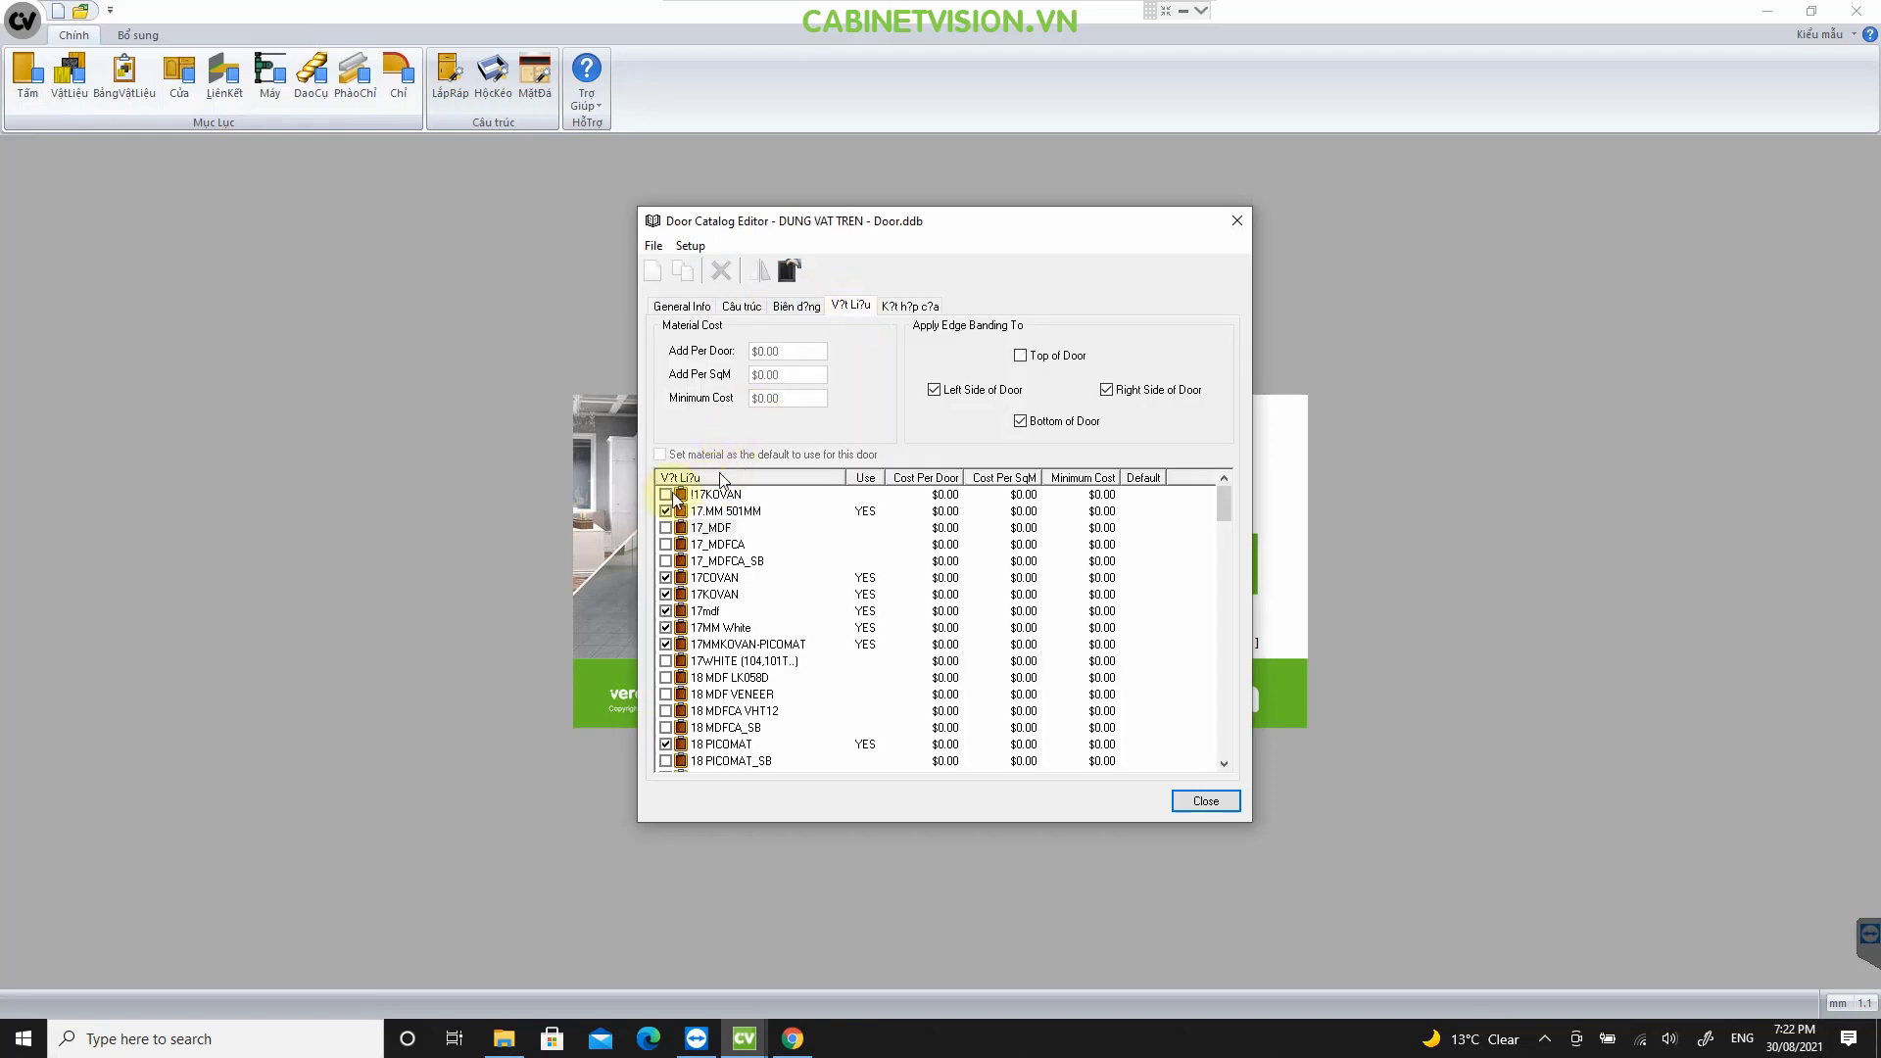
left_click(696, 308)
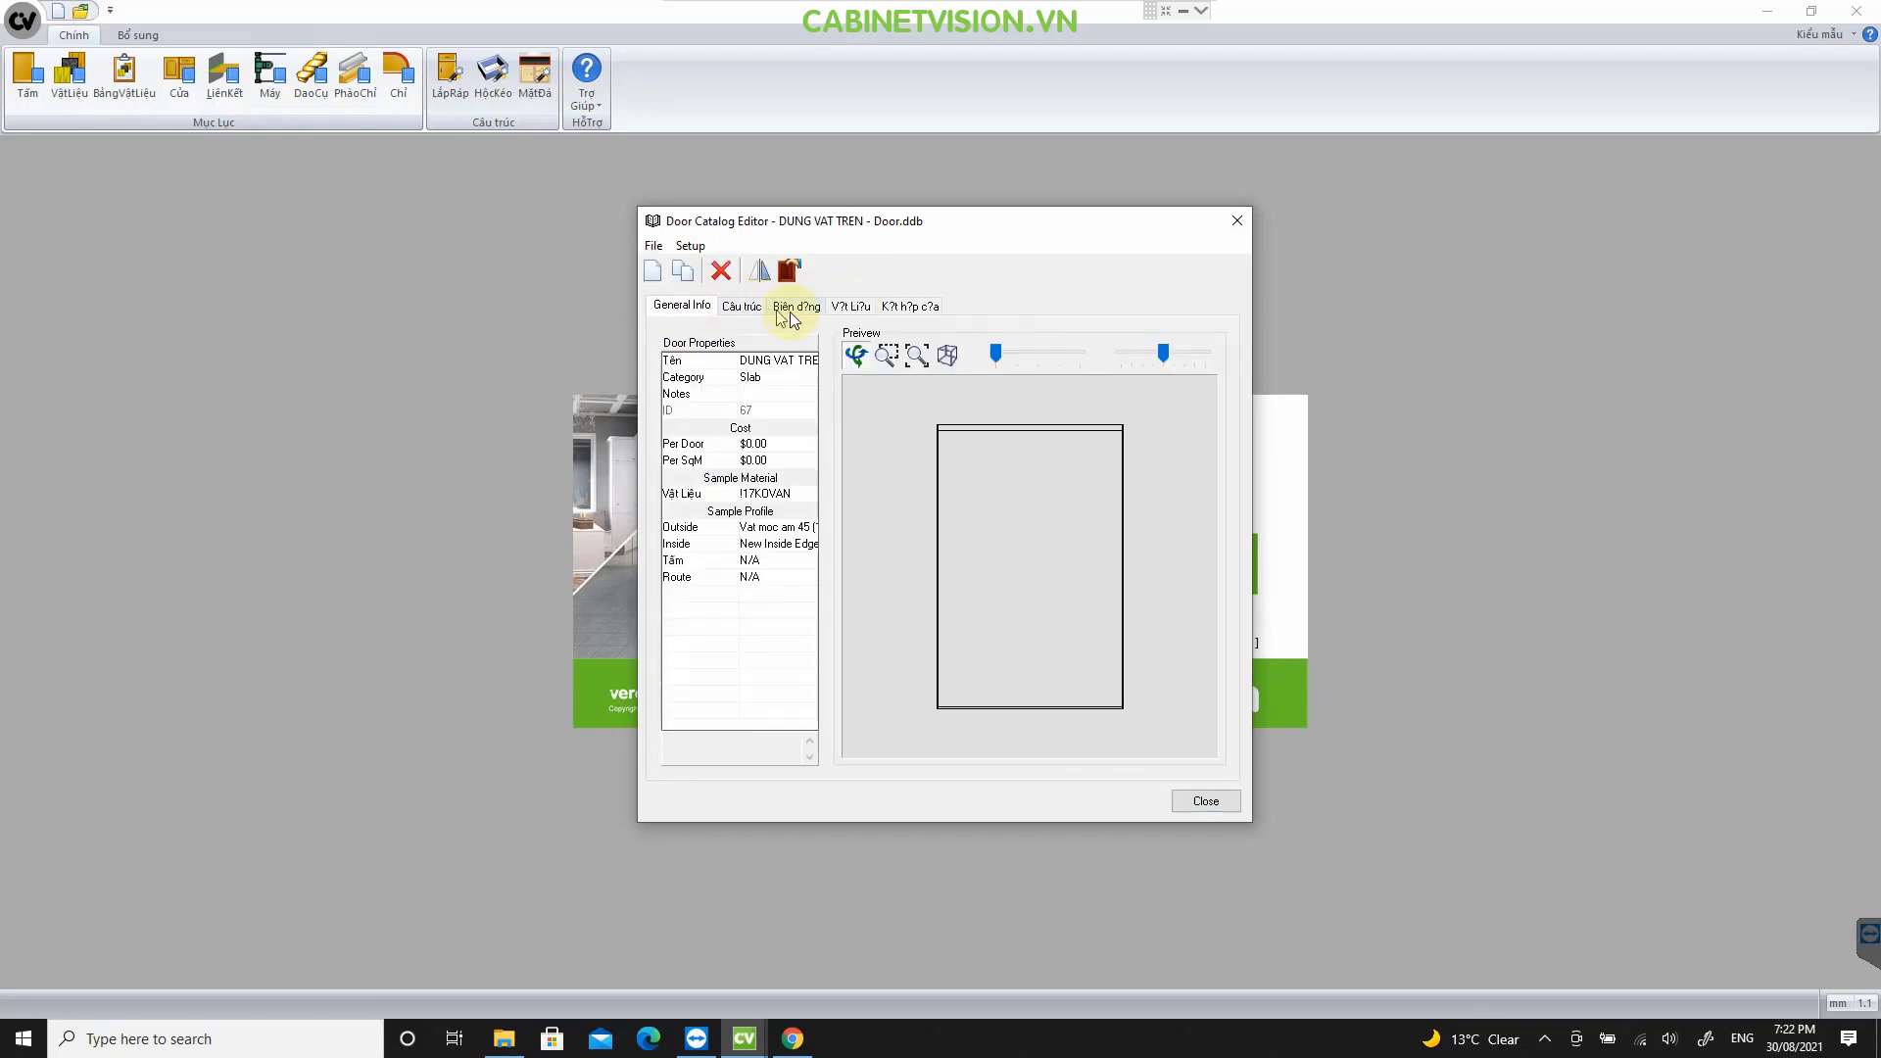
left_click(792, 273)
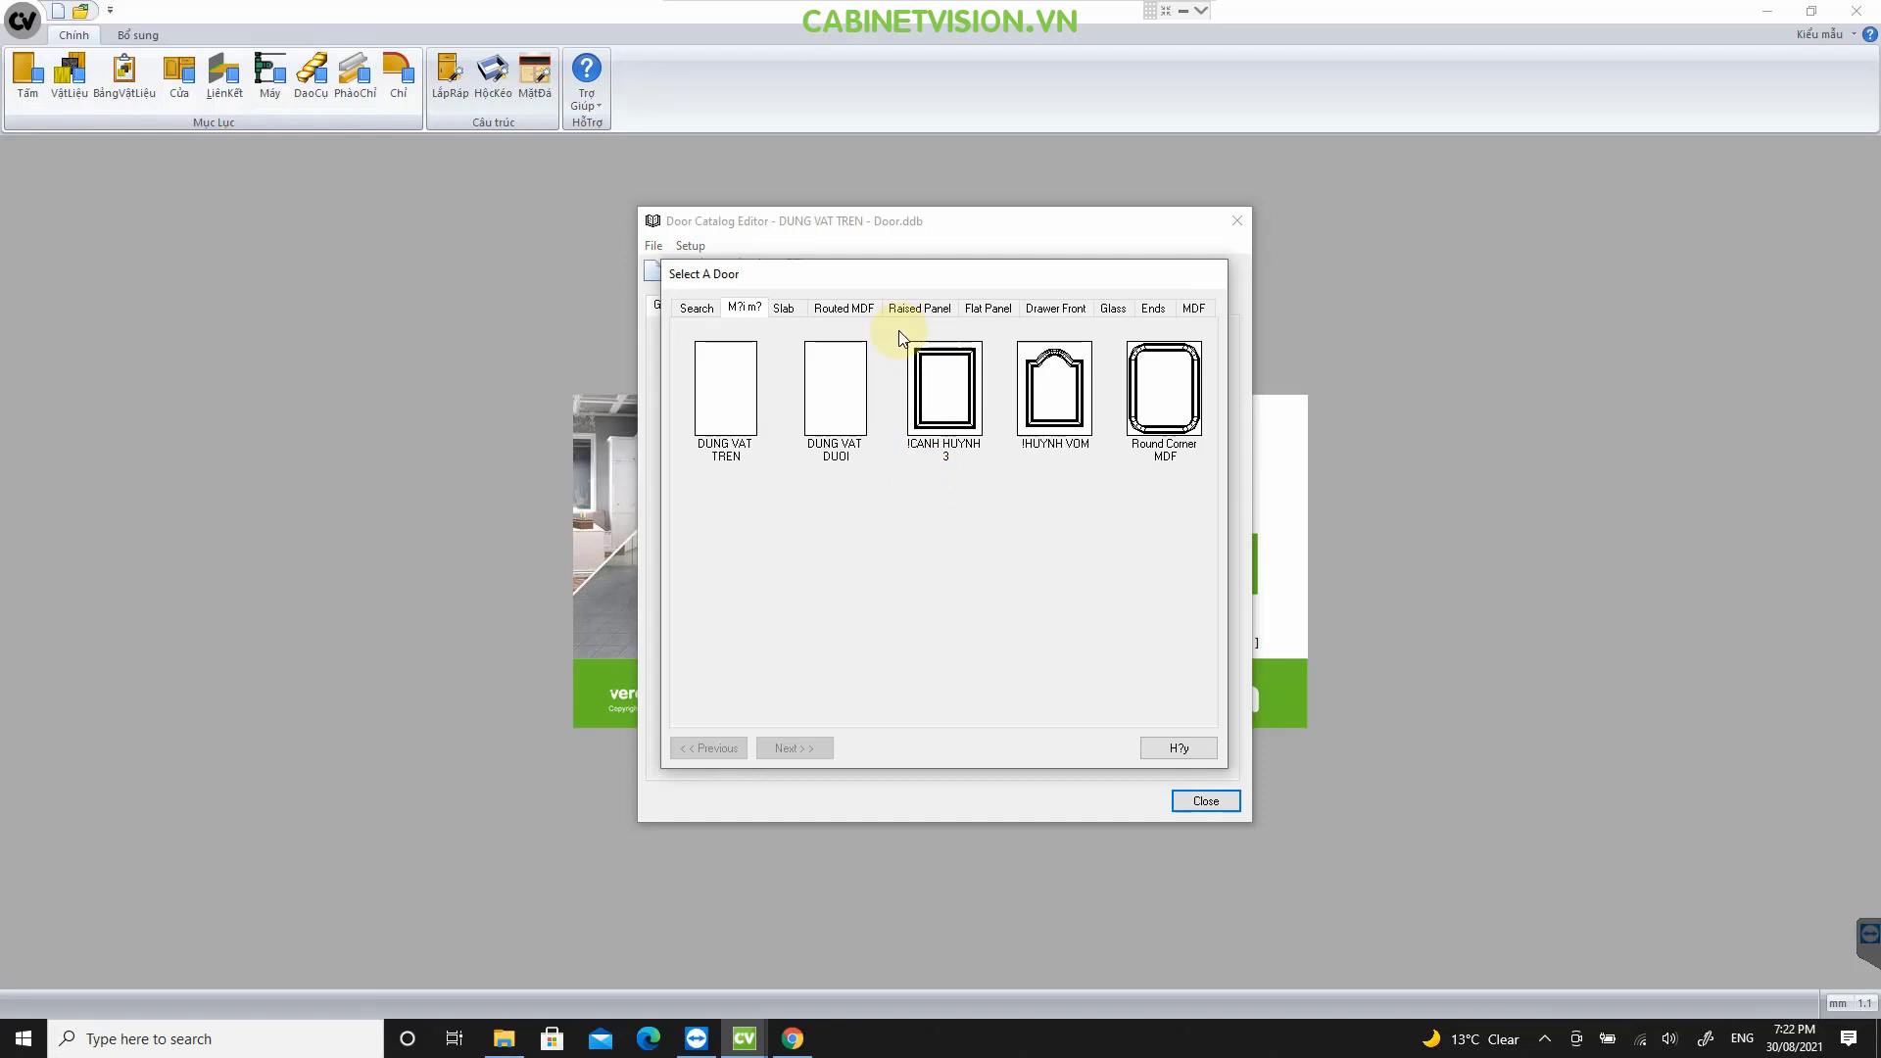
left_click(801, 309)
double_click(718, 525)
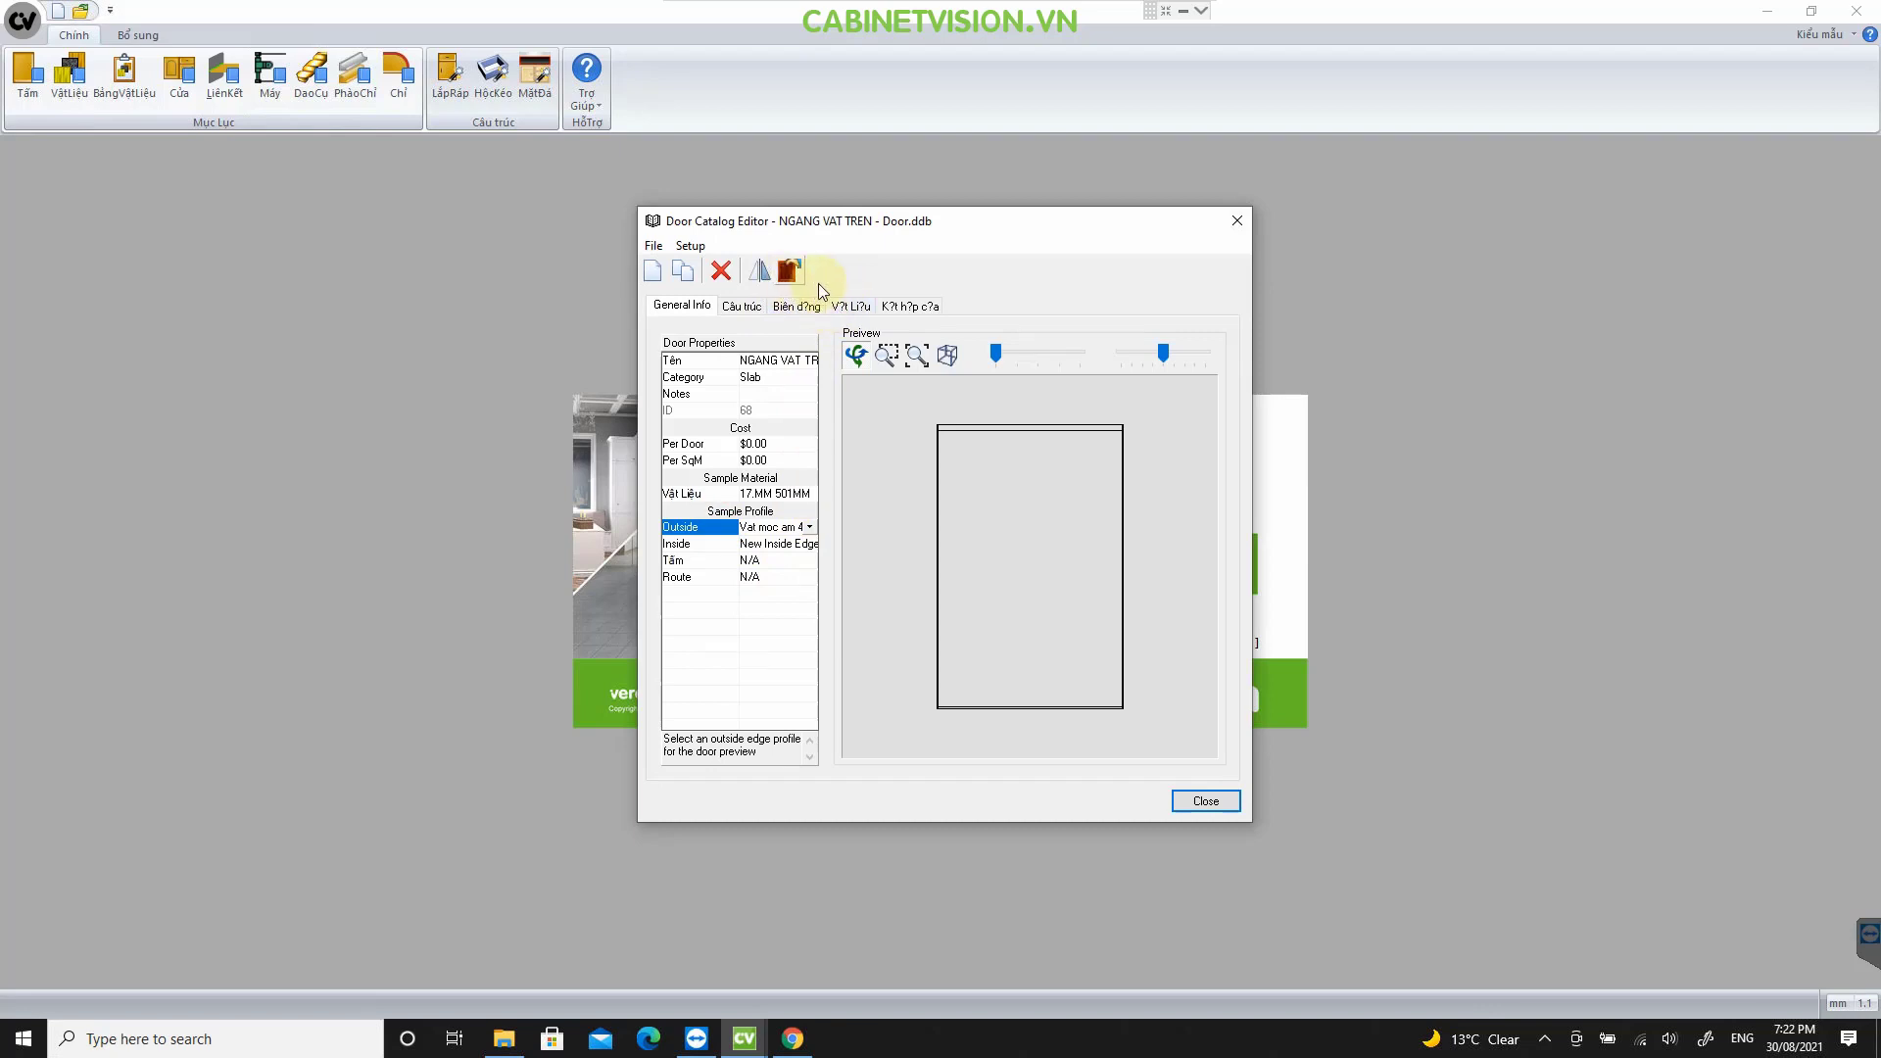
left_click(850, 306)
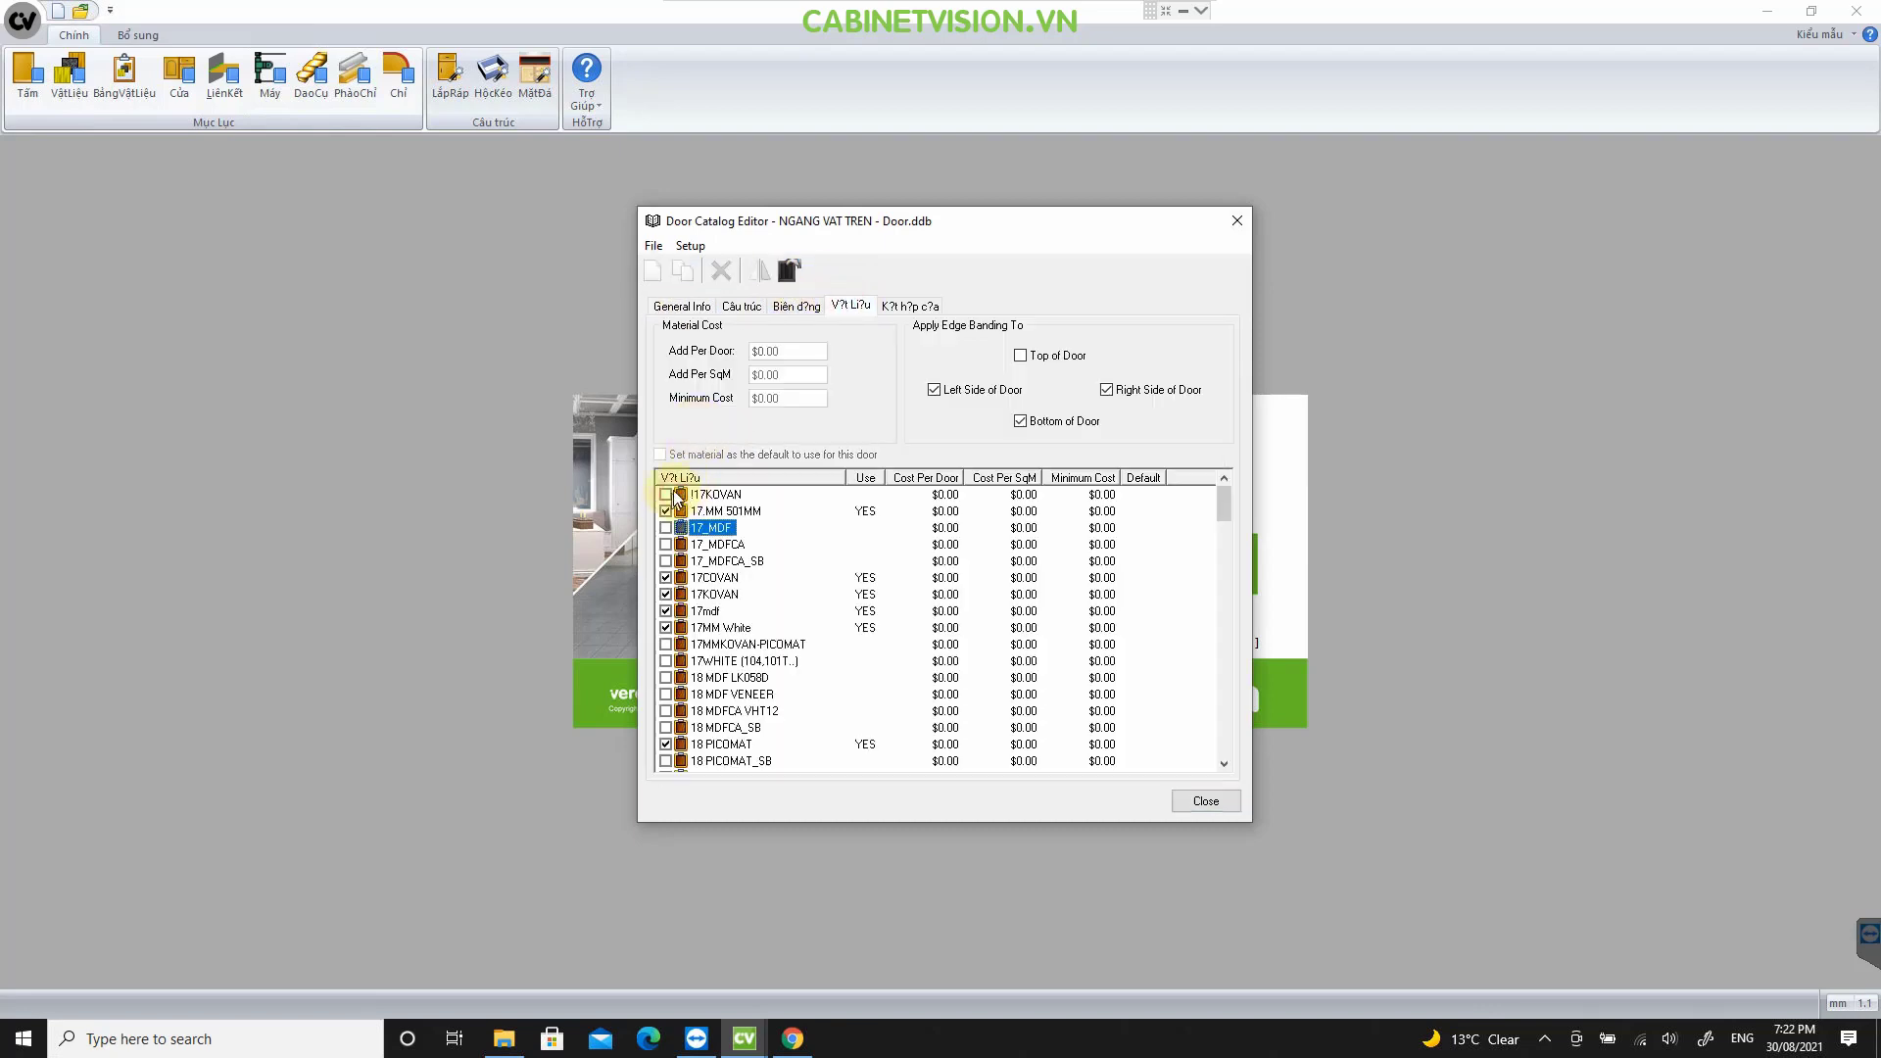
left_click(670, 497)
scroll(683, 521, "down", 12)
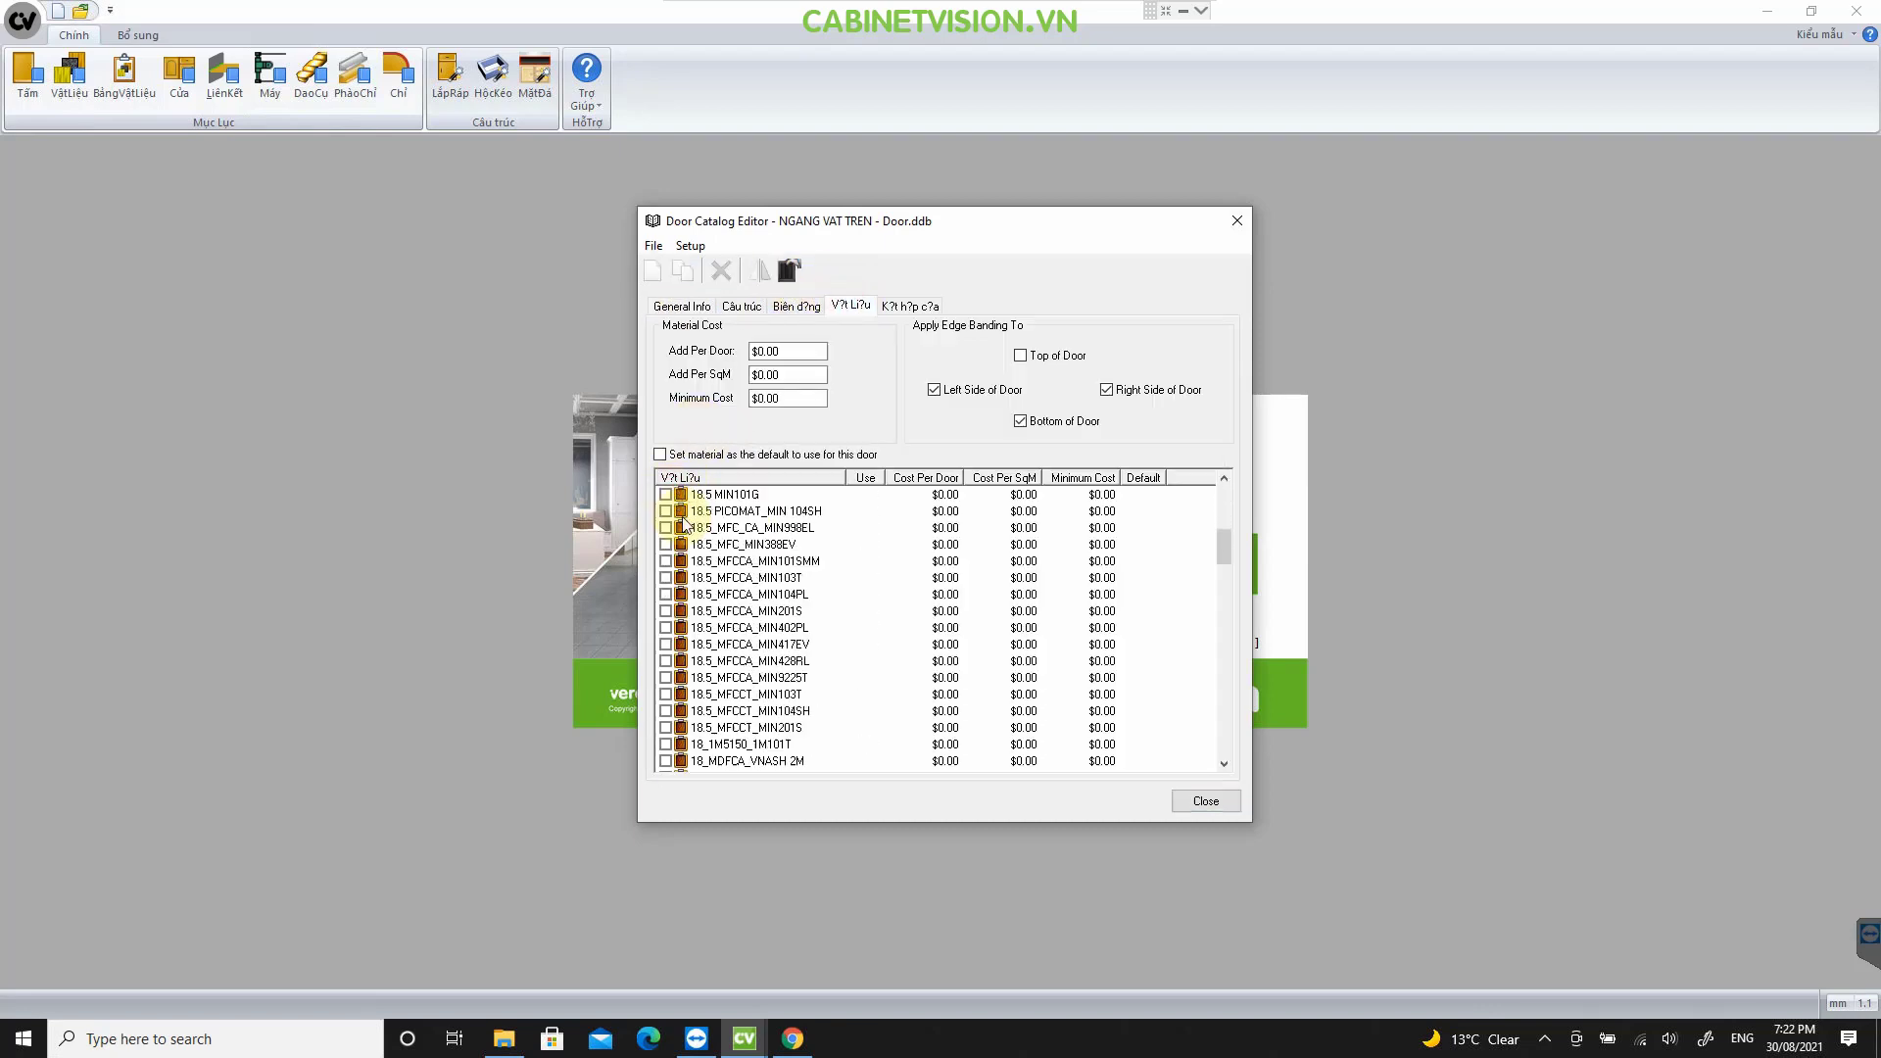
scroll(683, 521, "up", 12)
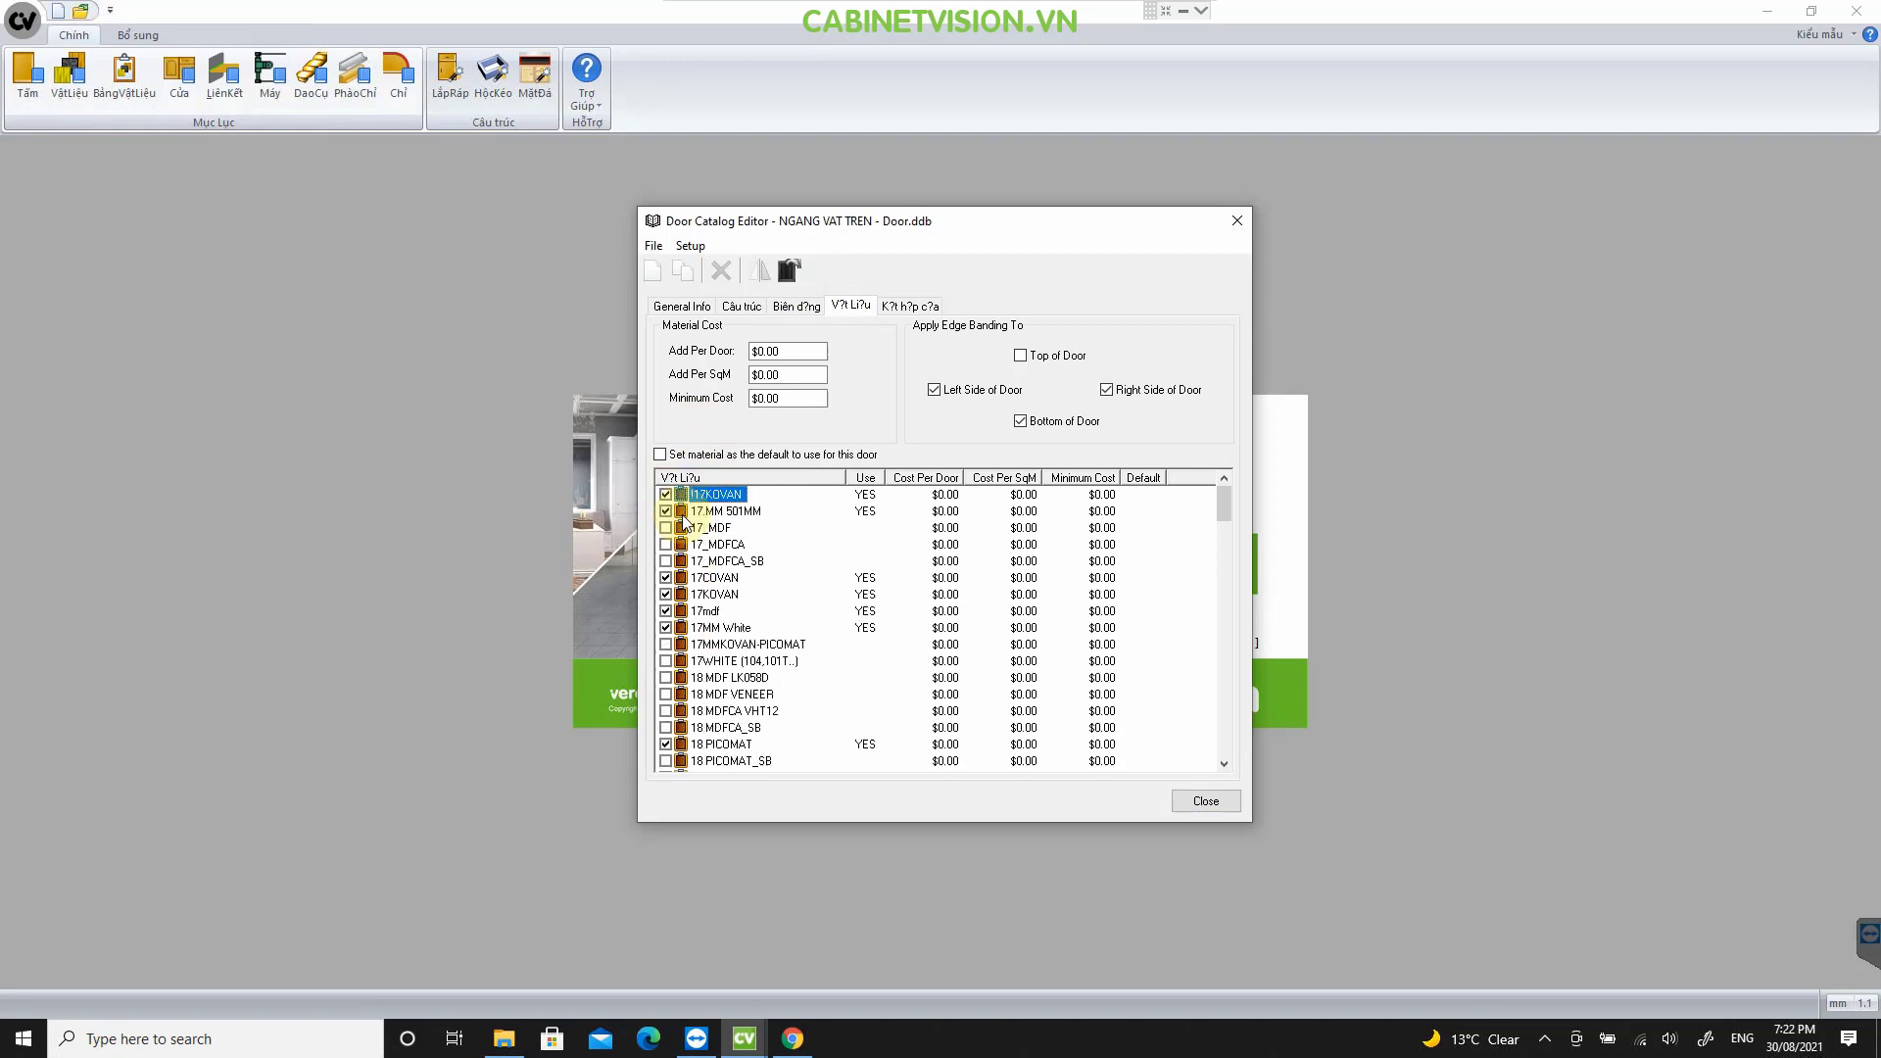
left_click(683, 305)
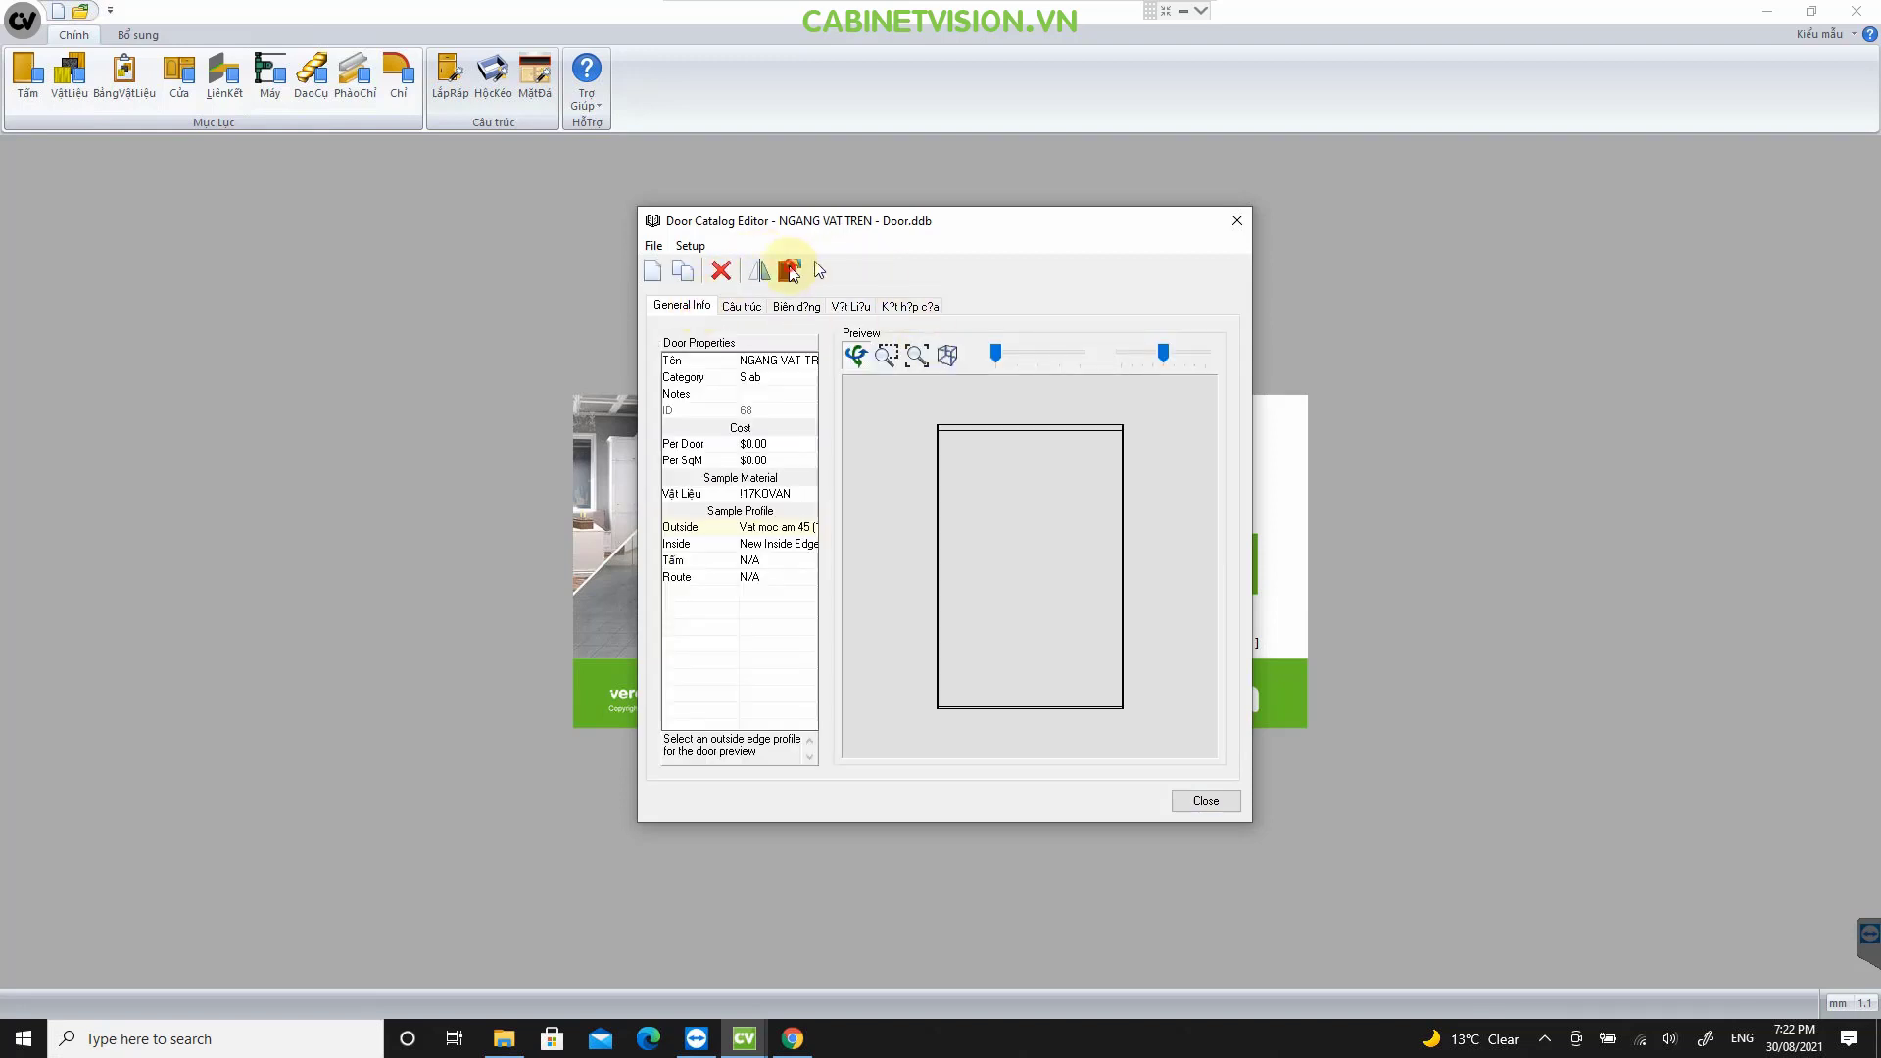
Review the allowed materials on the NGANG VAT DUOI slab door.
left_click(790, 271)
left_click(789, 308)
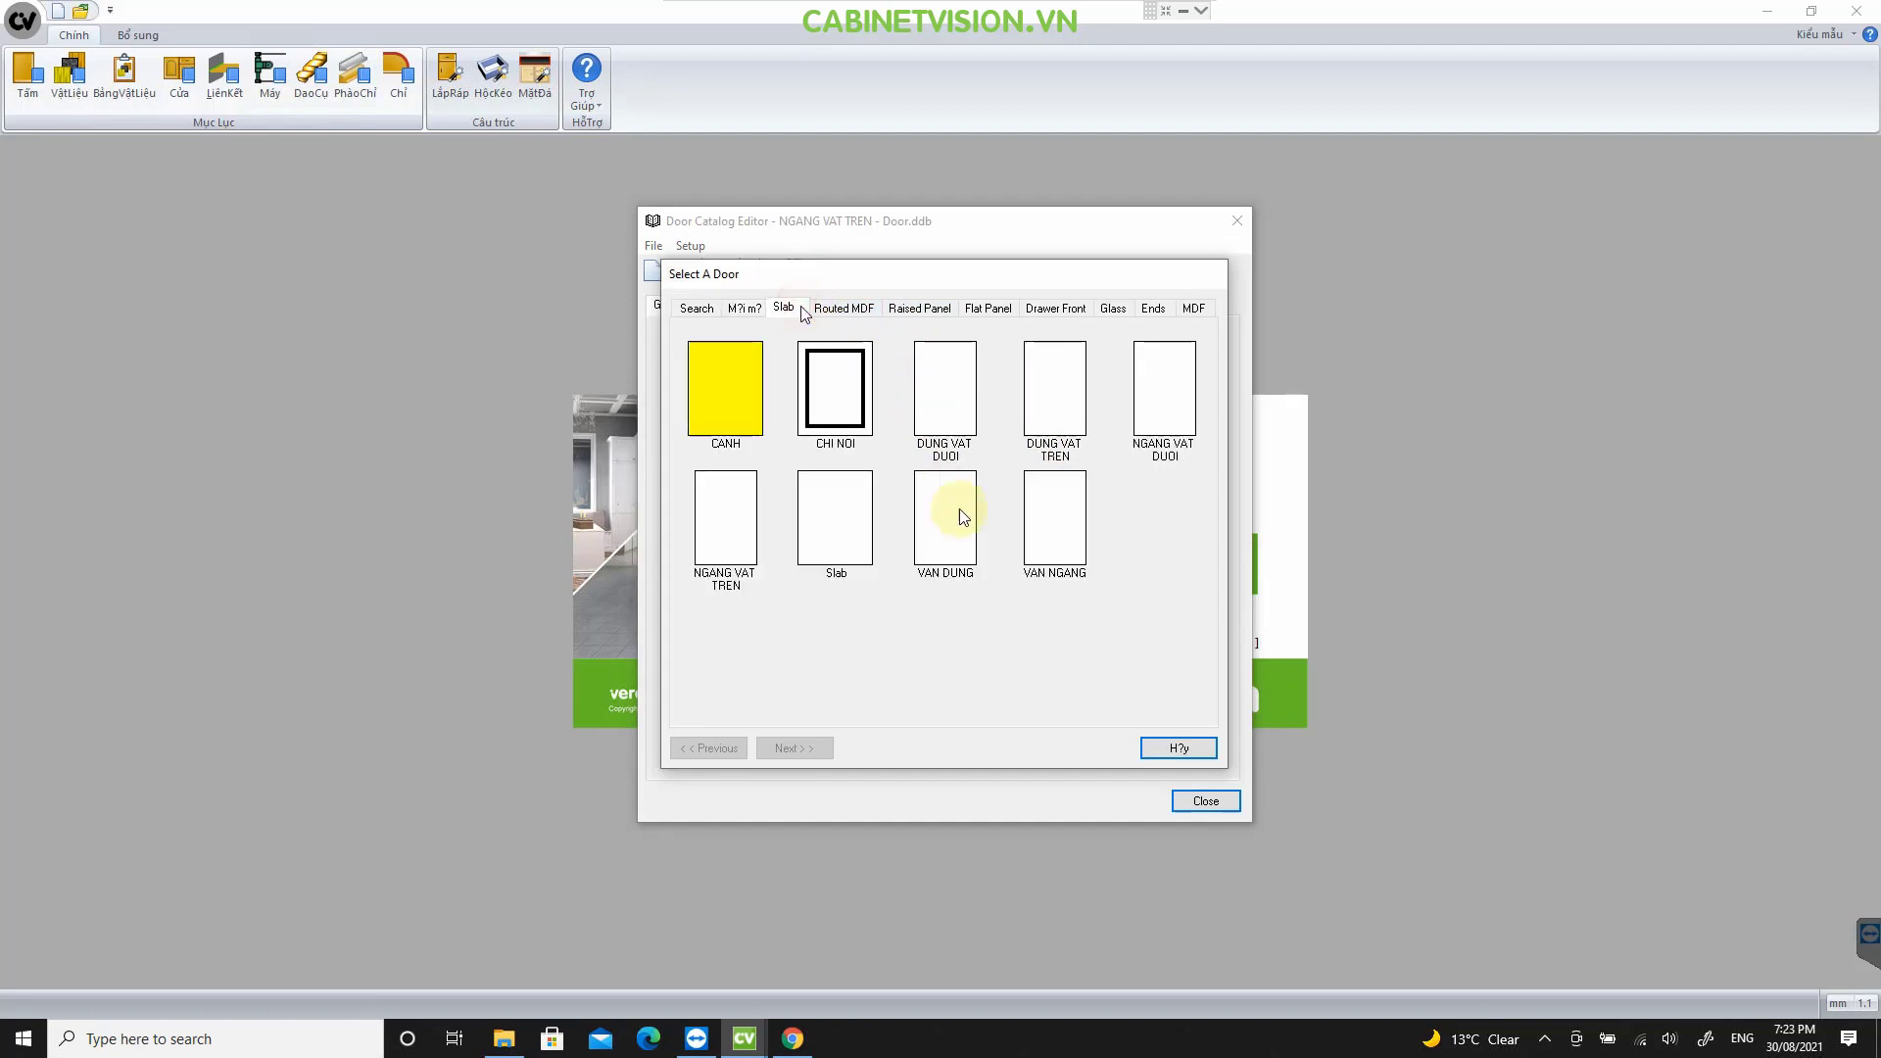
double_click(1155, 412)
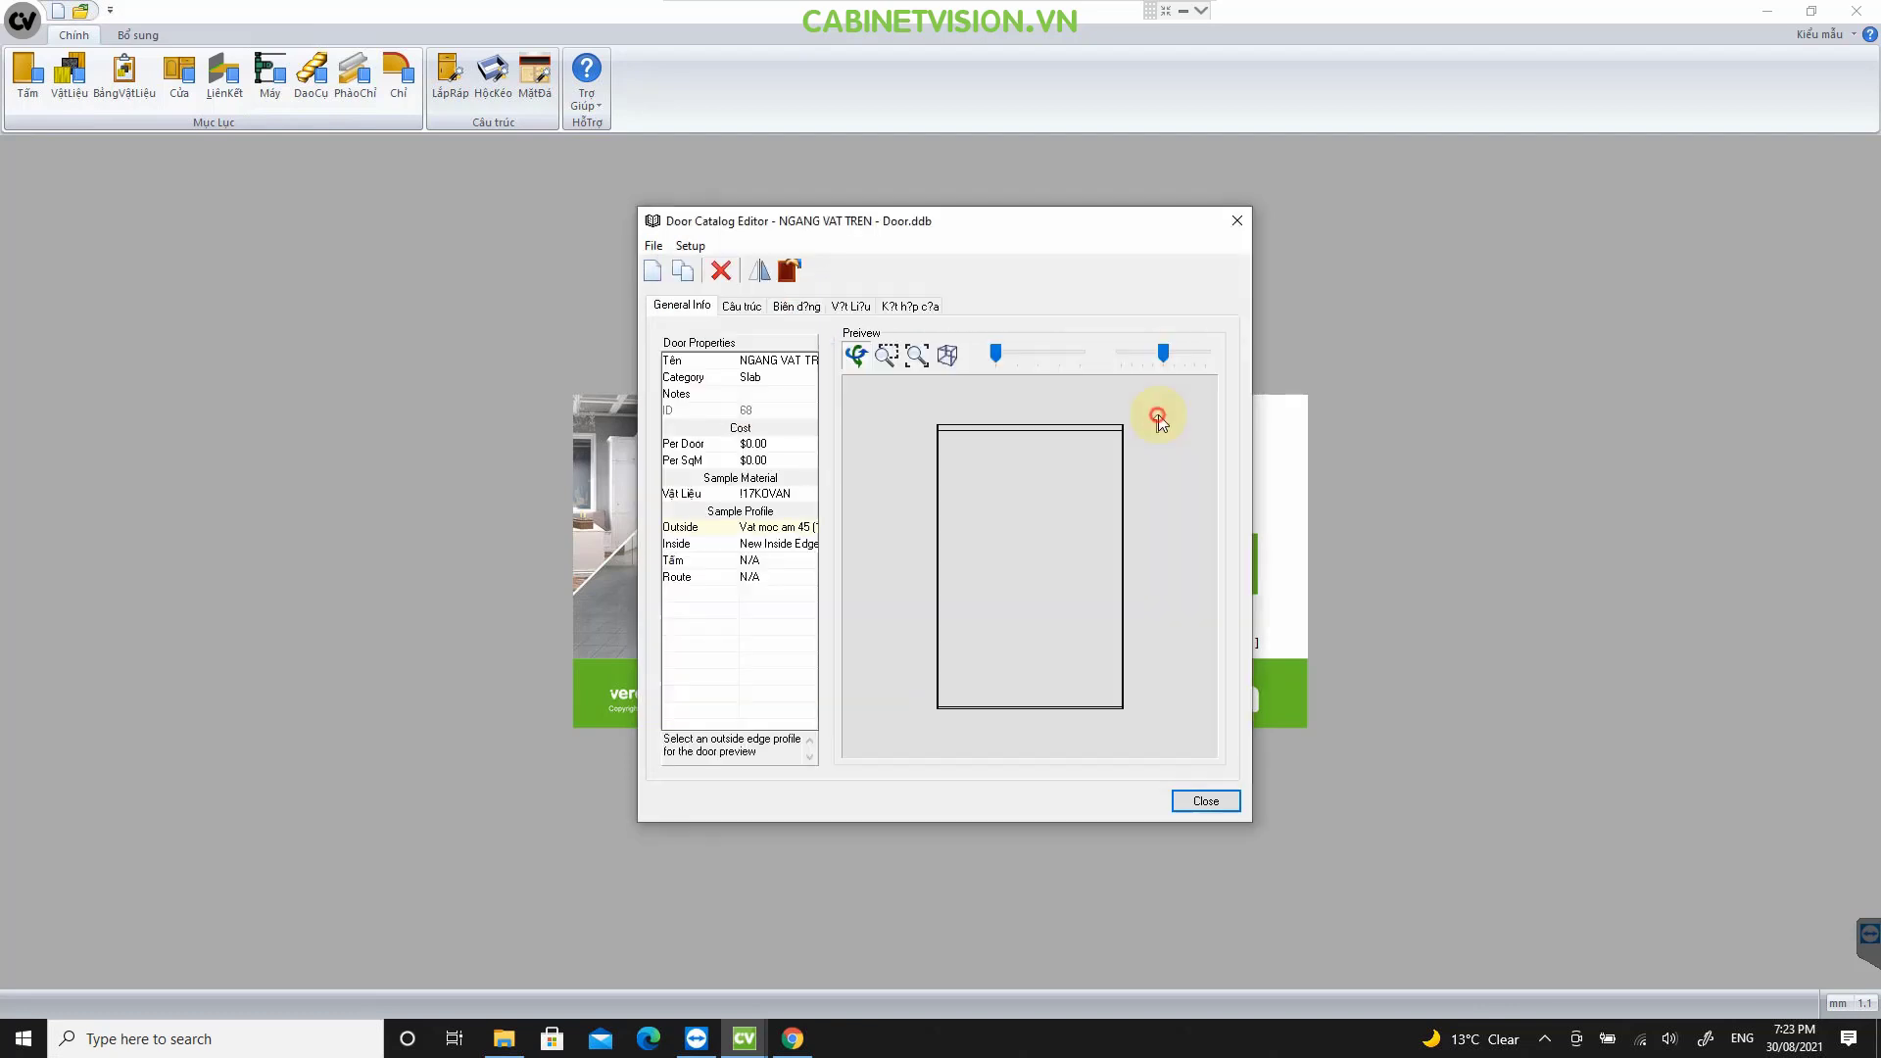
left_click(850, 306)
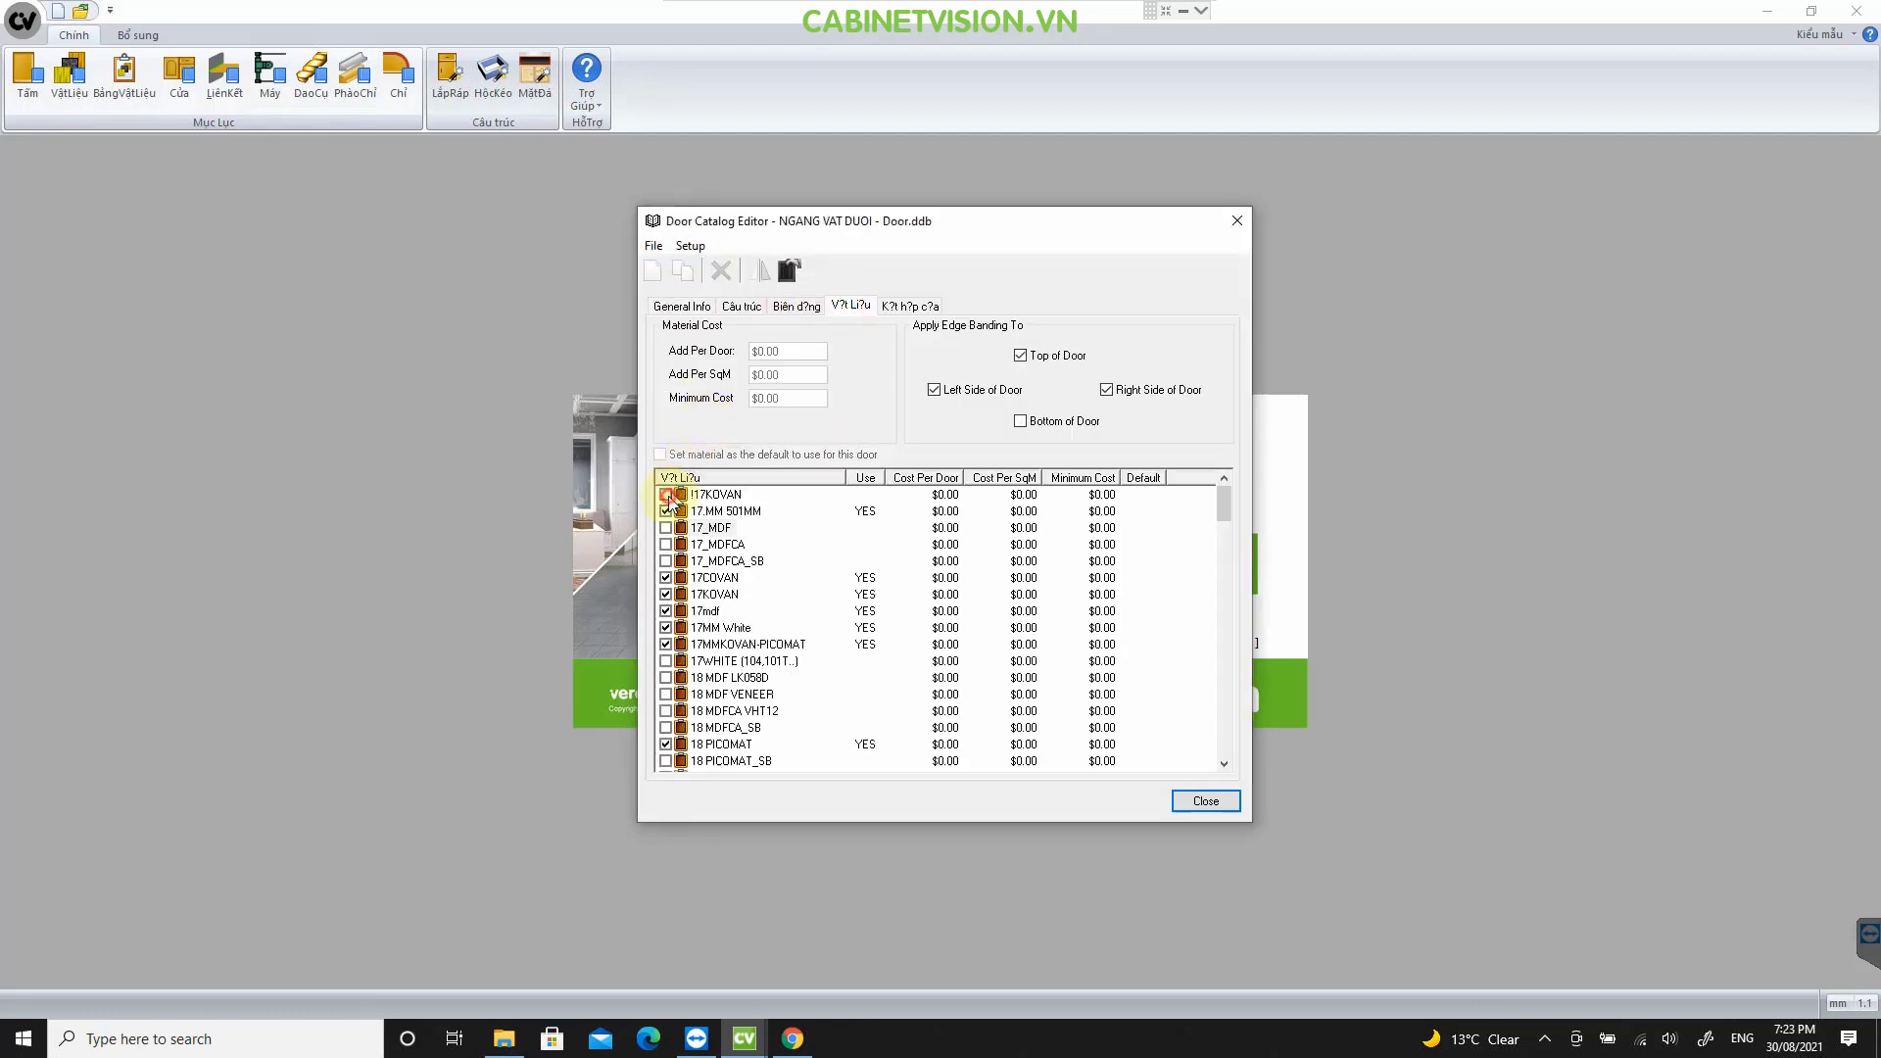
left_click(676, 305)
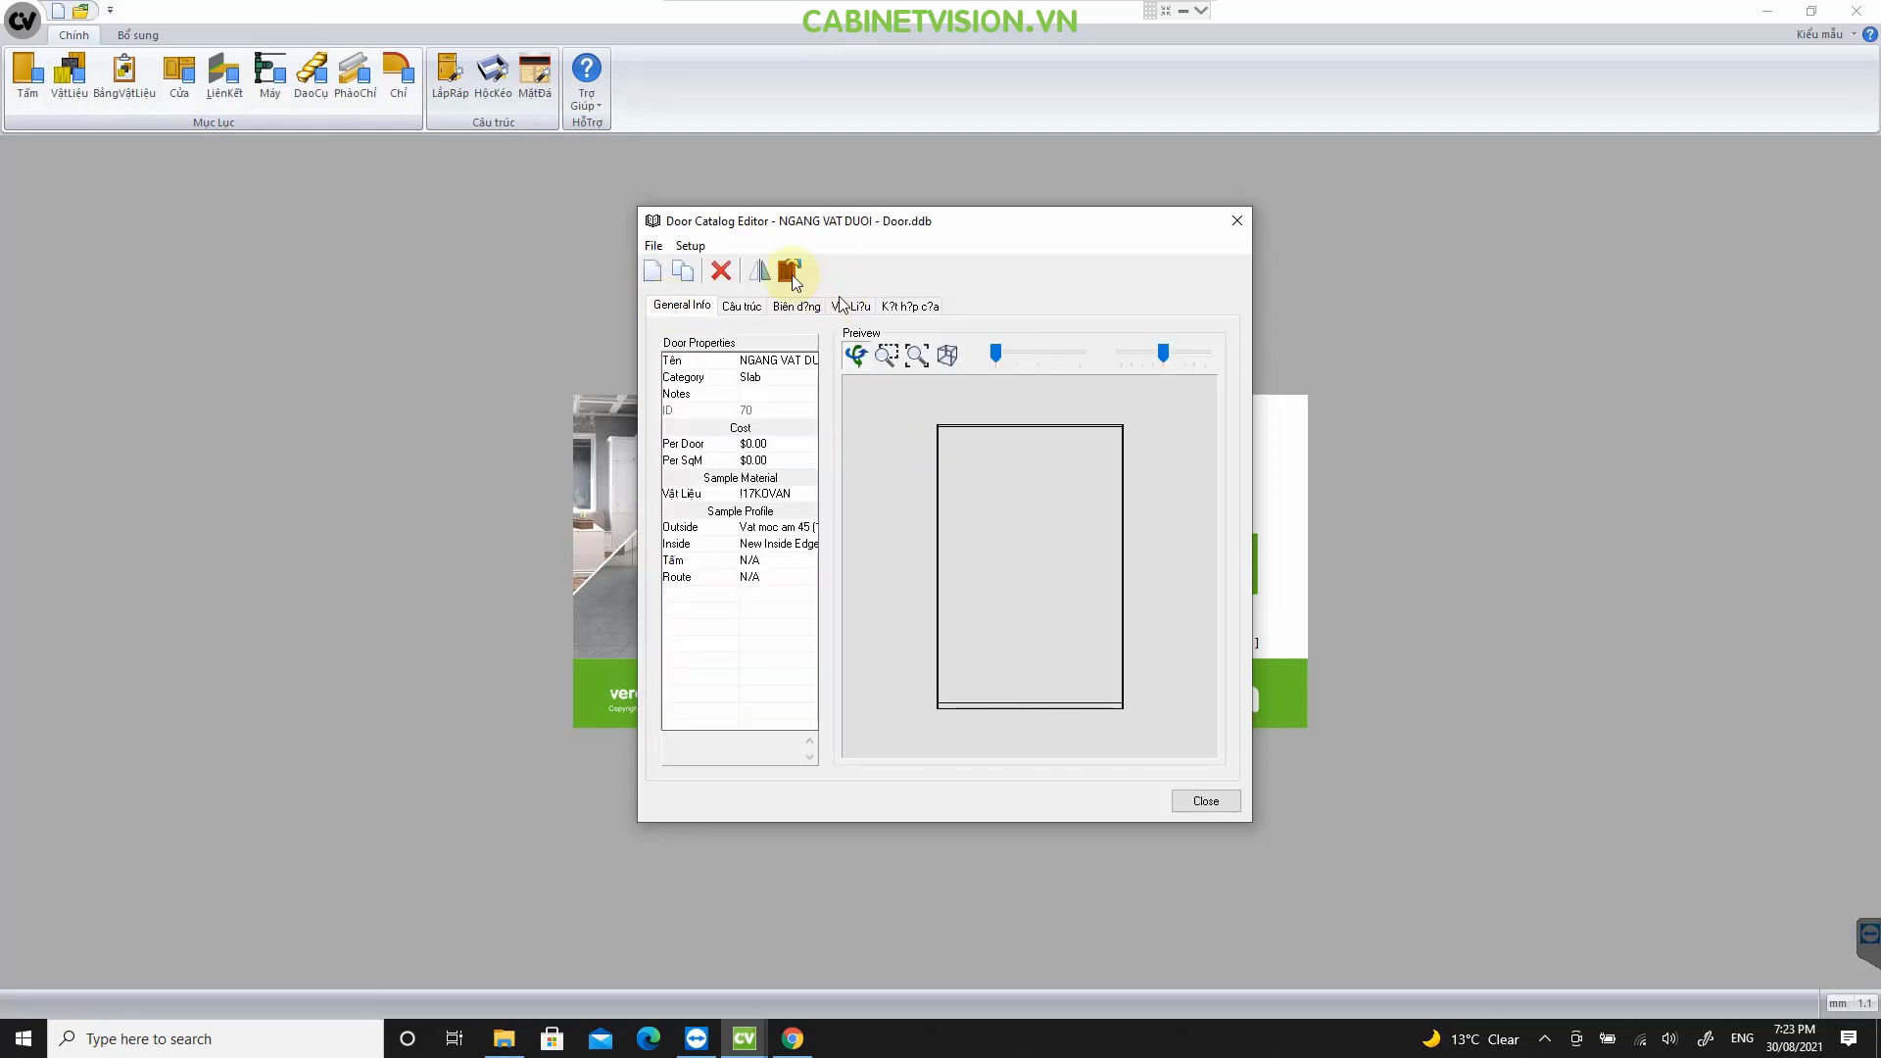
Allow !17KOVAN on the VAN DUNG slab door and close the Door Catalog Editor.
left_click(790, 270)
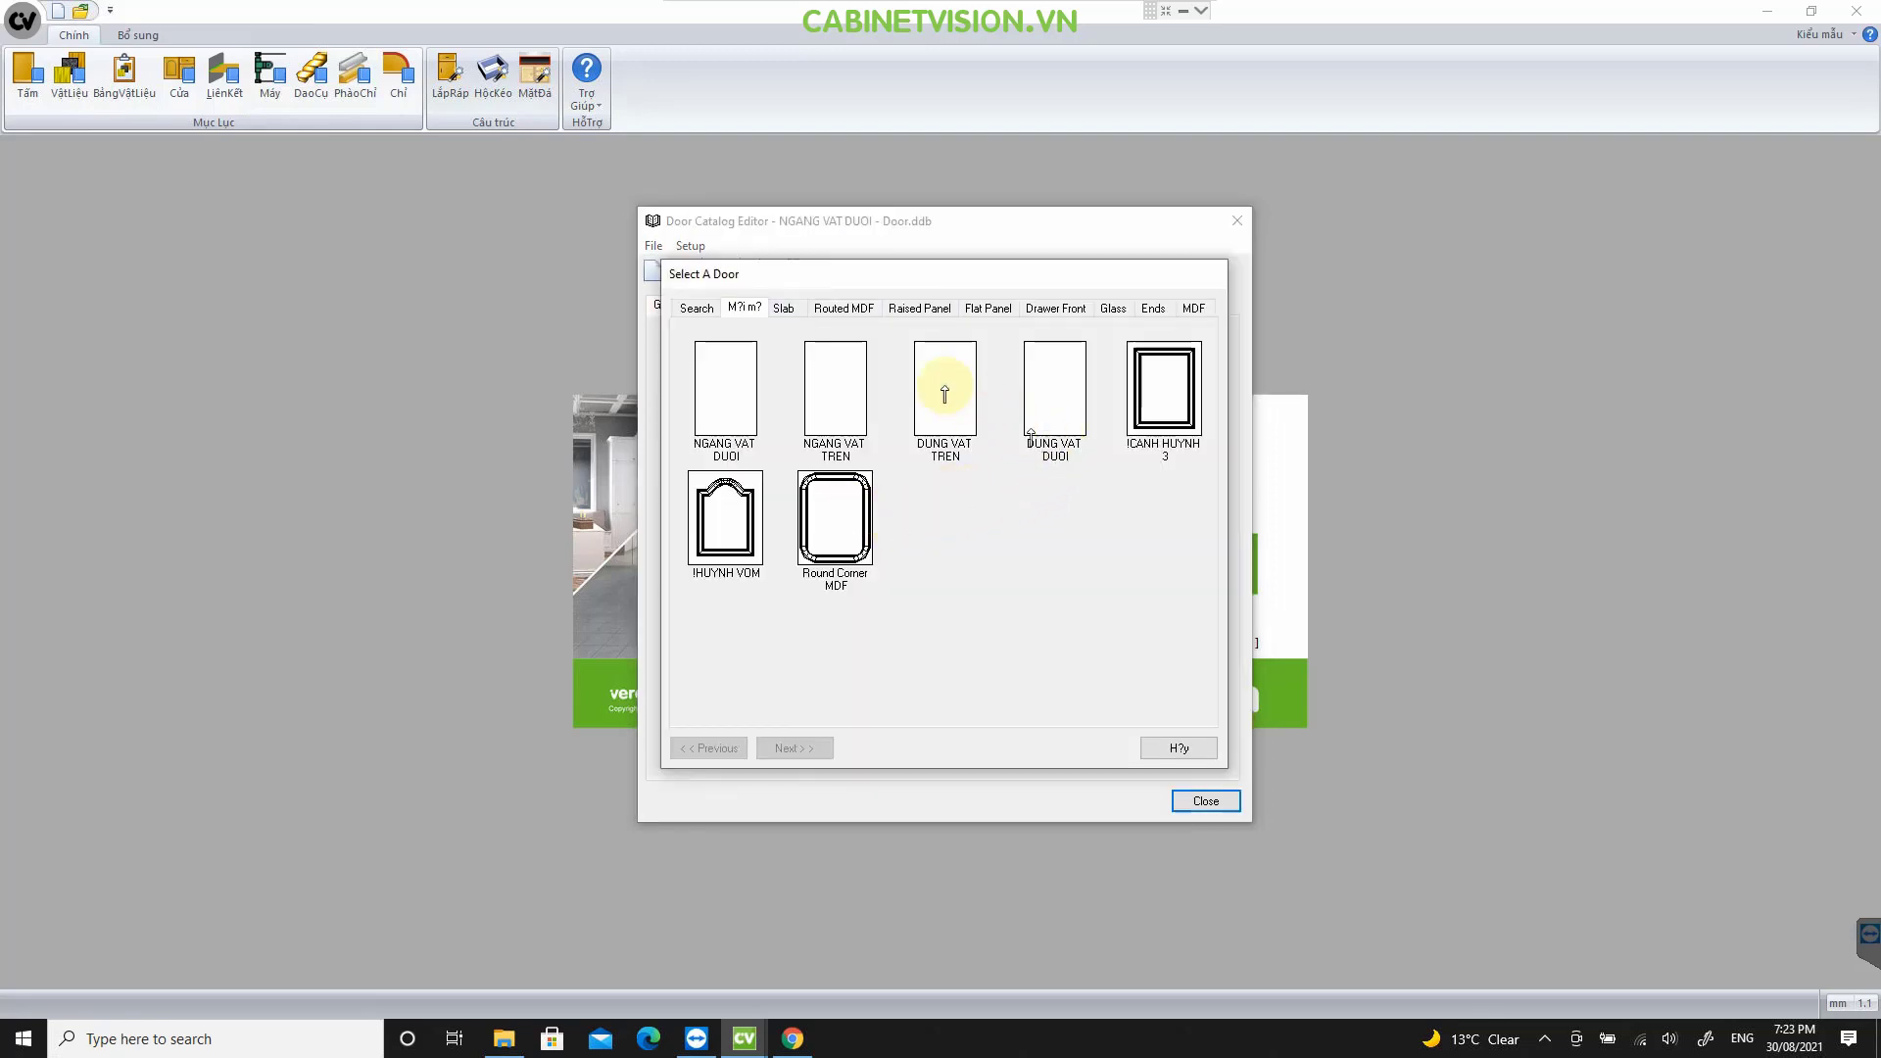
left_click(784, 308)
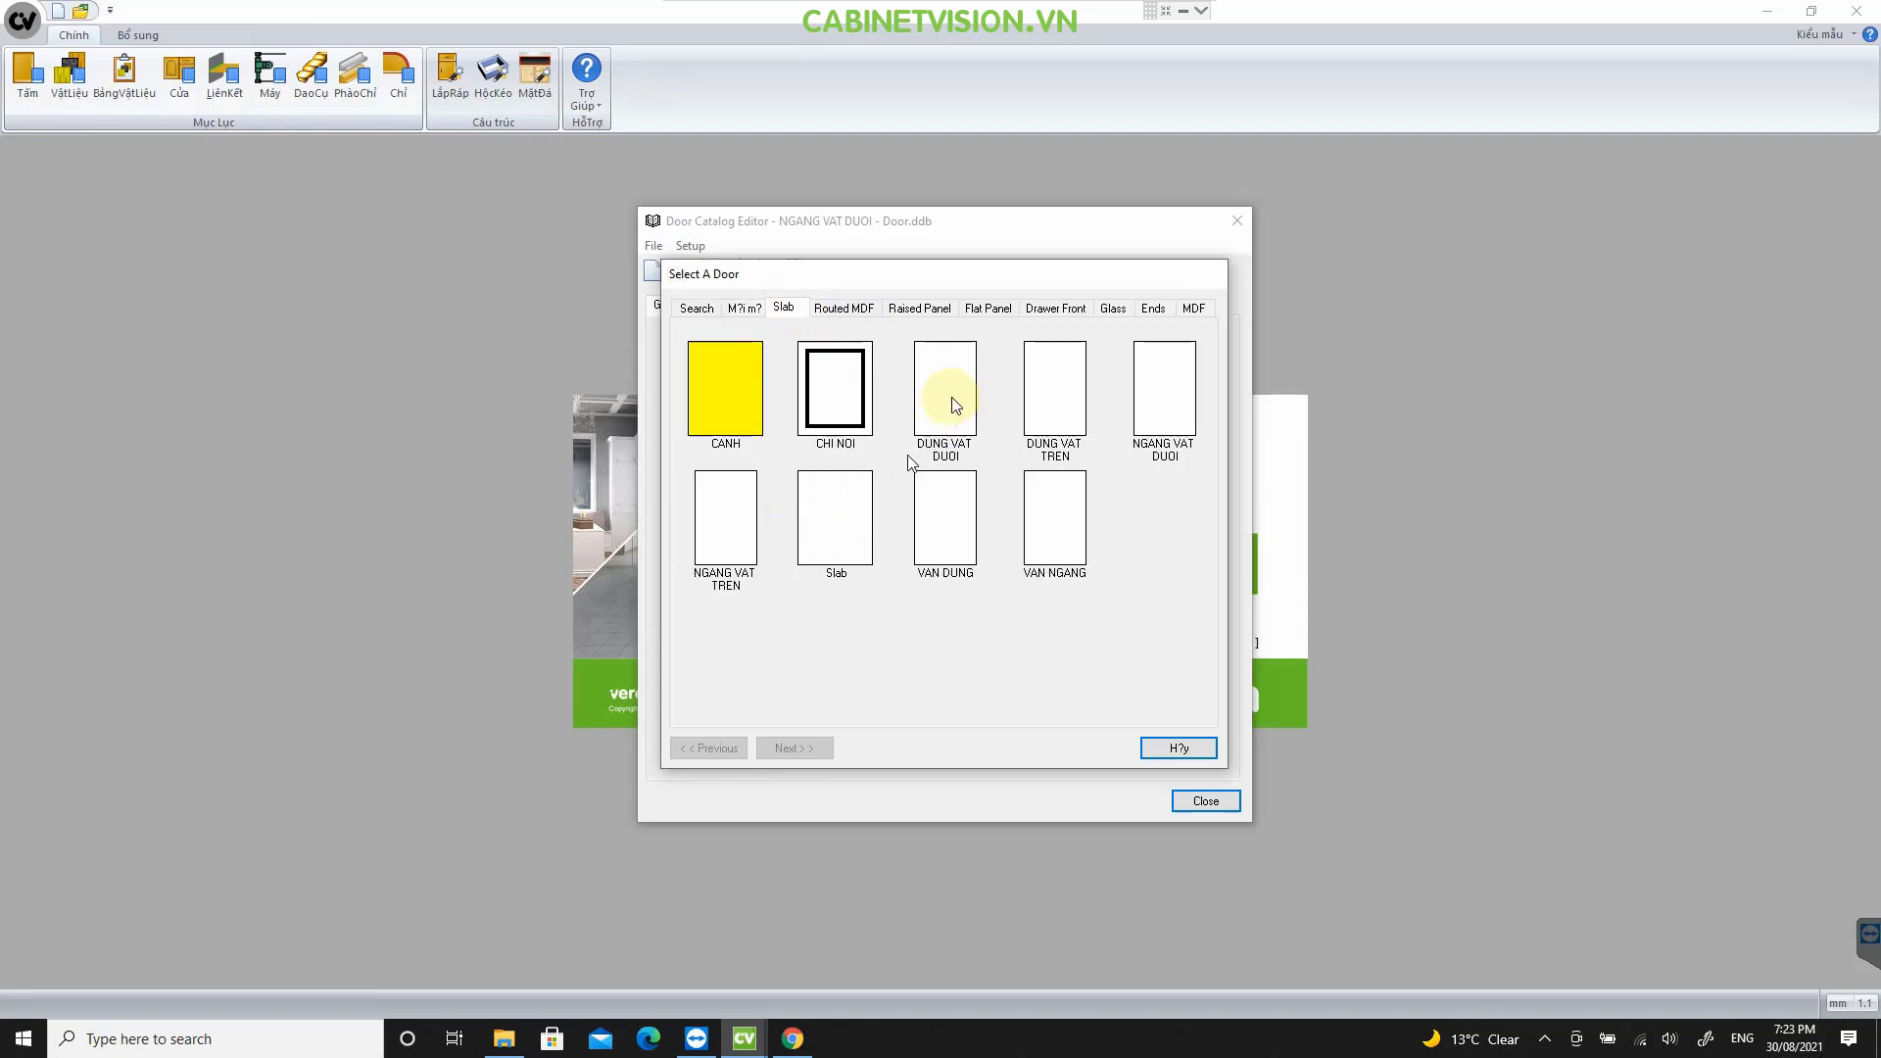
double_click(939, 509)
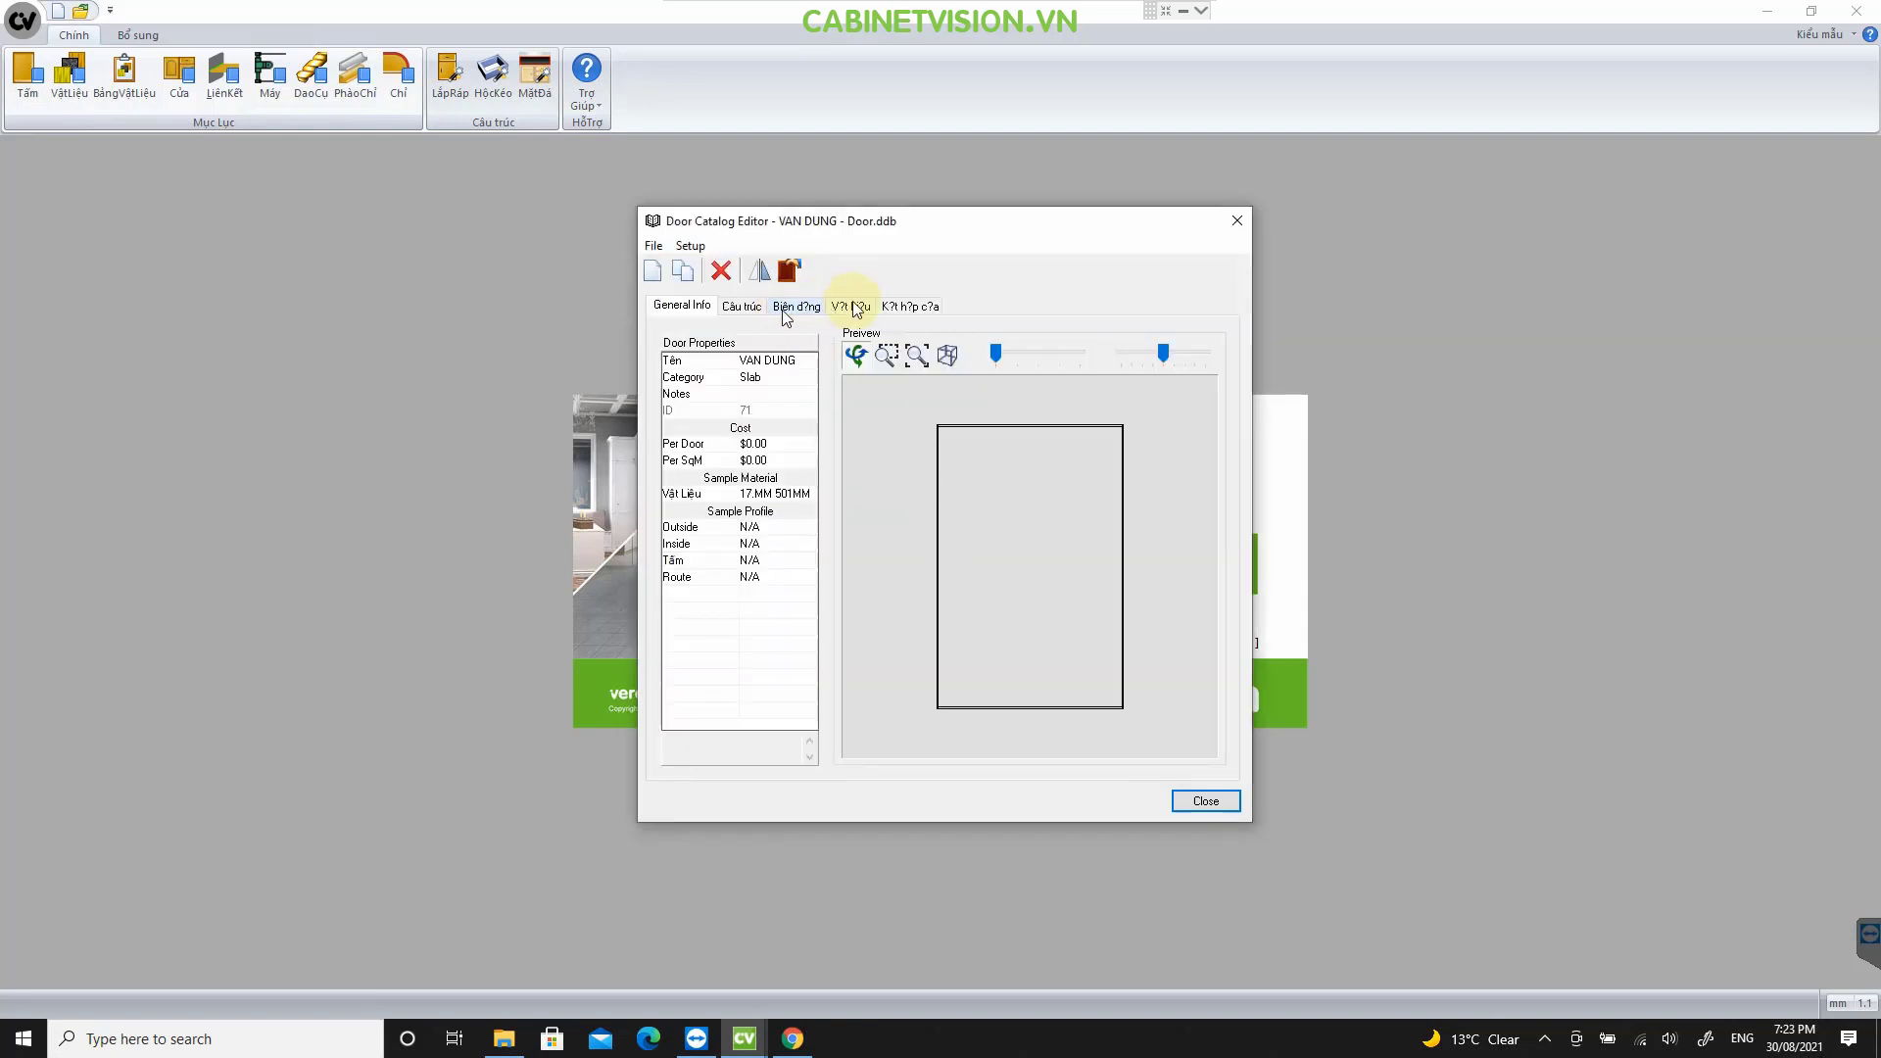
left_click(850, 304)
left_click(667, 495)
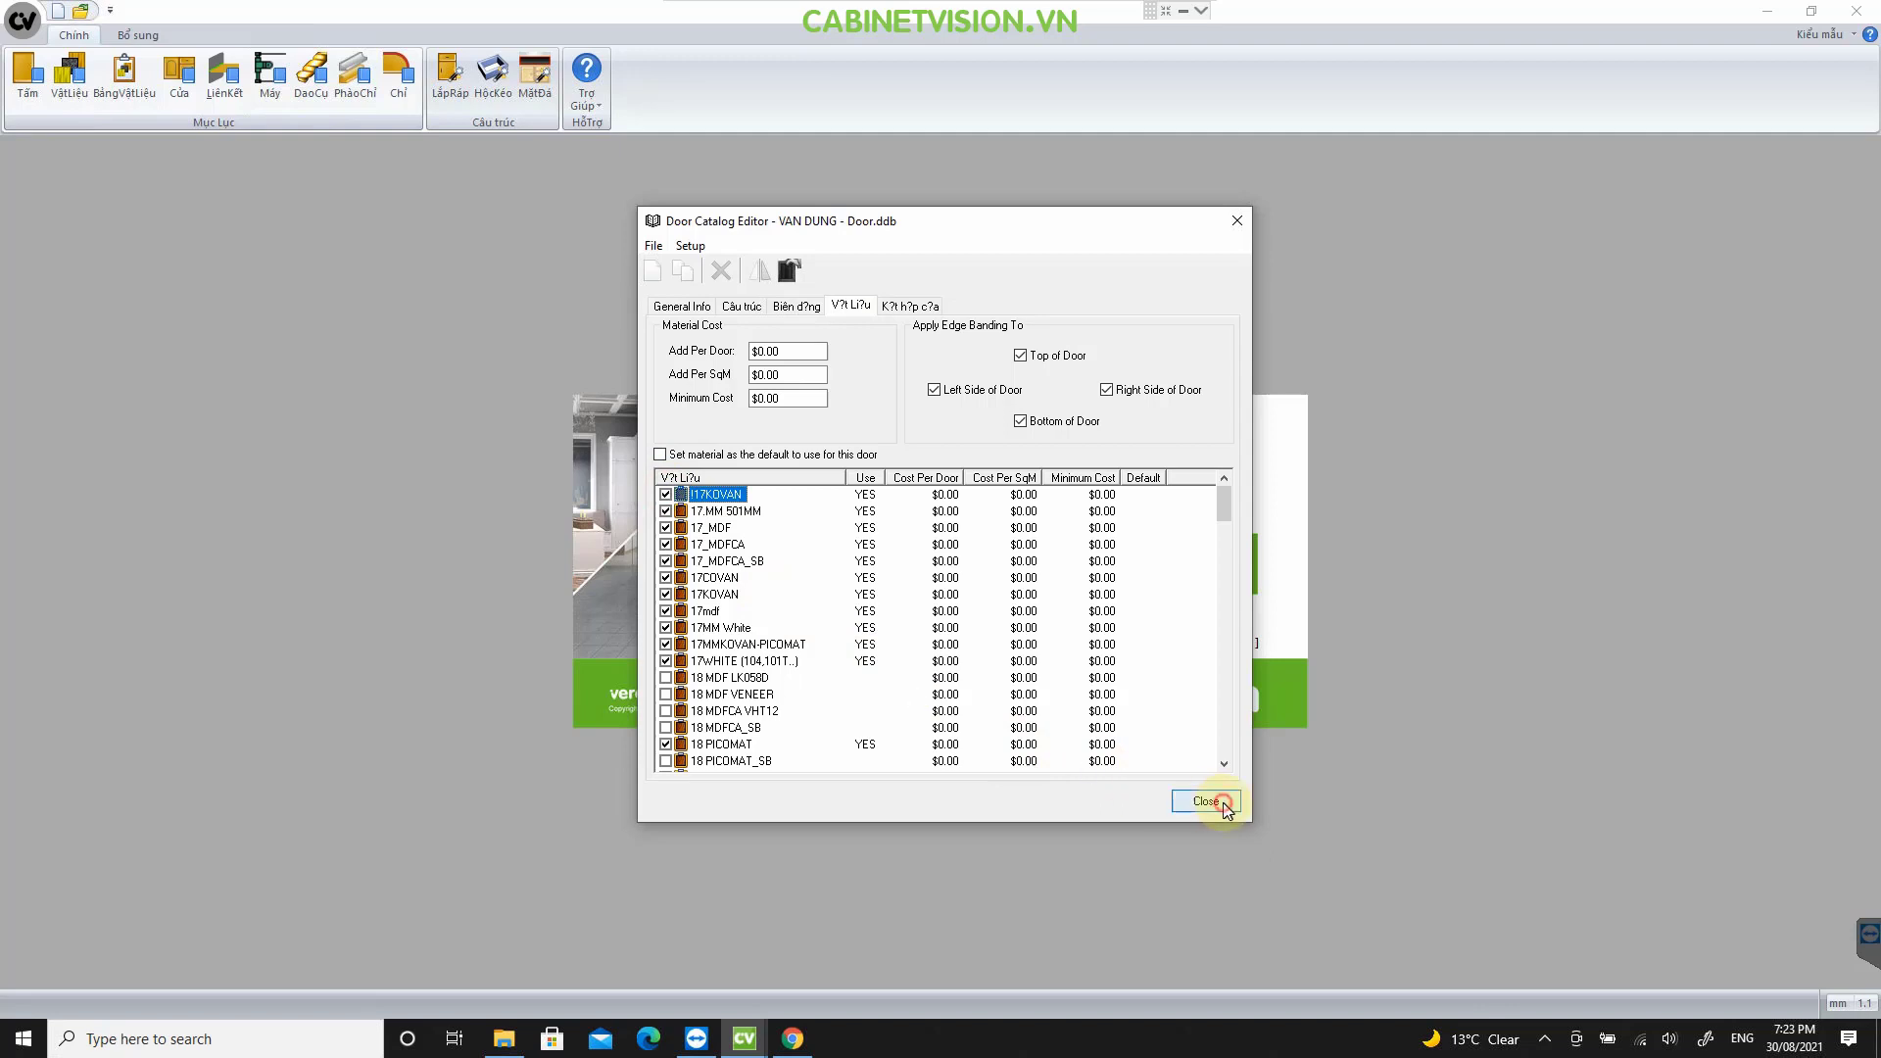
left_click(1208, 801)
left_click(22, 19)
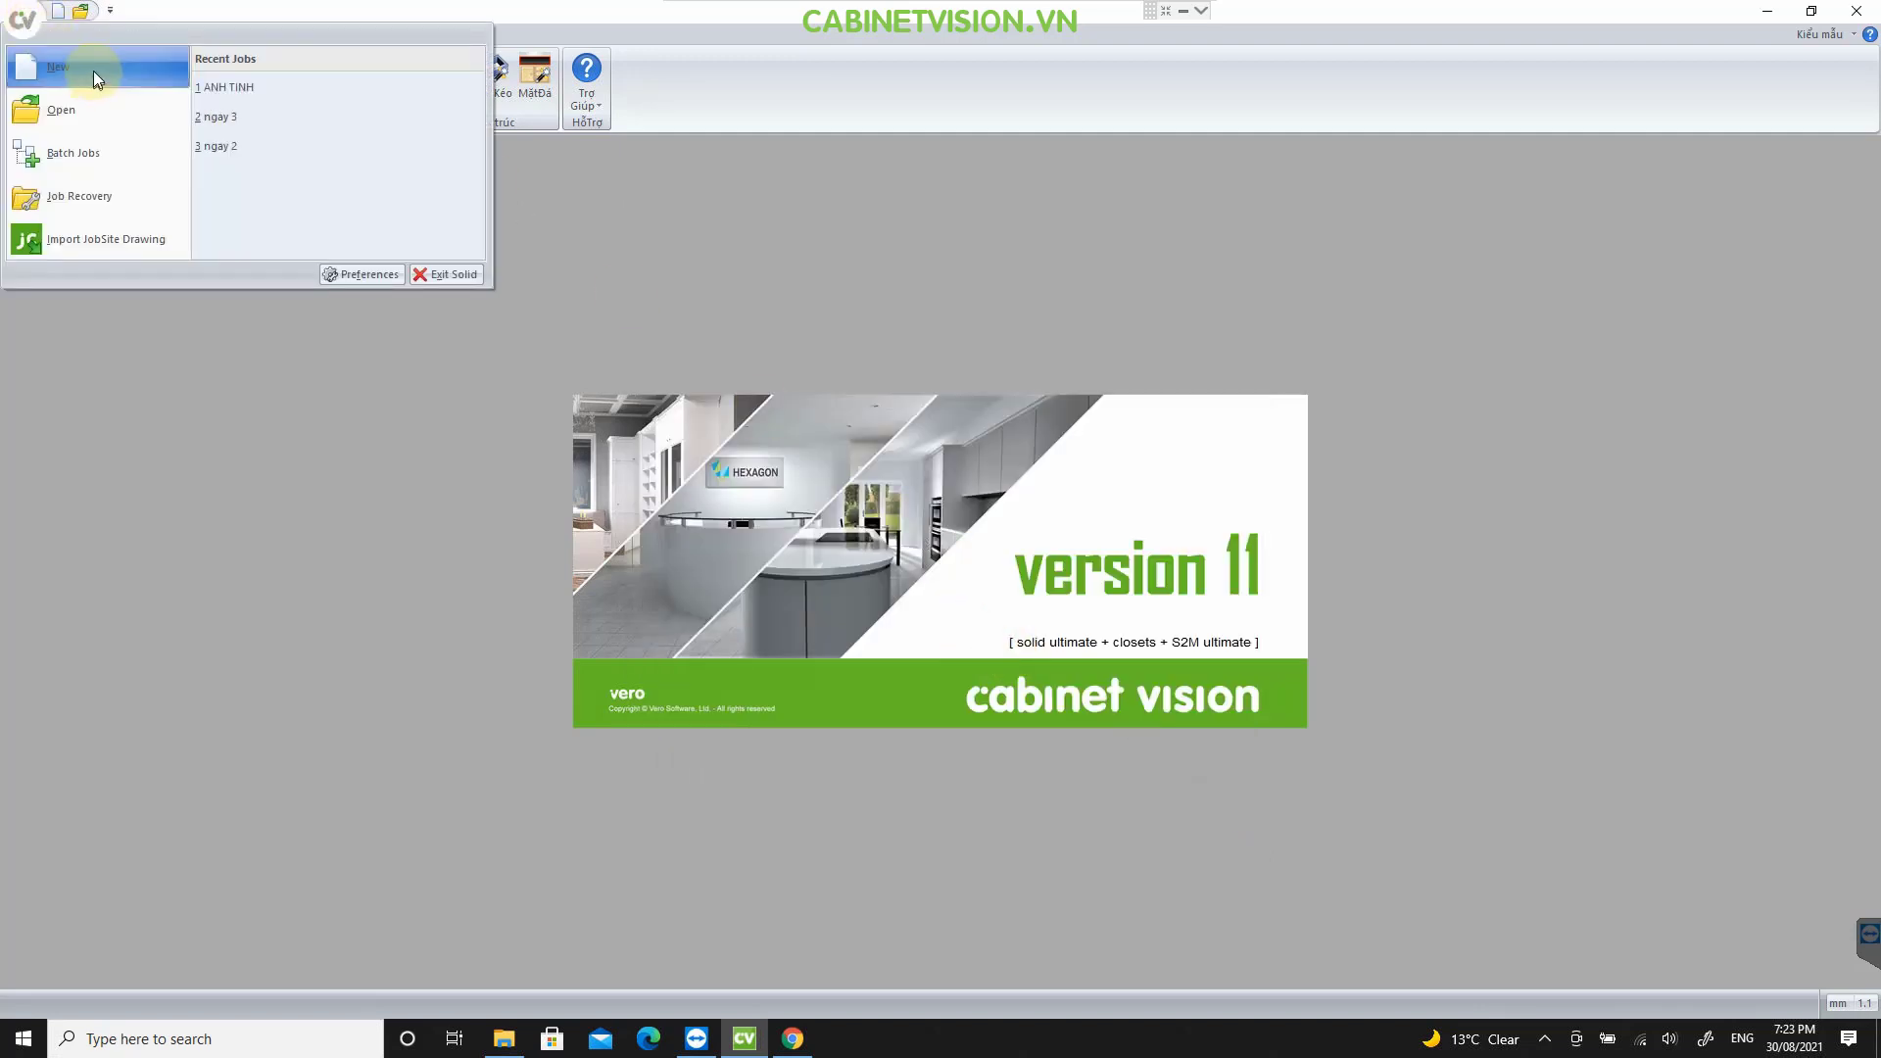
Start a new job on the THUNG17+HAU6[CO VAN] configuration and open its rename box.
left_click(92, 70)
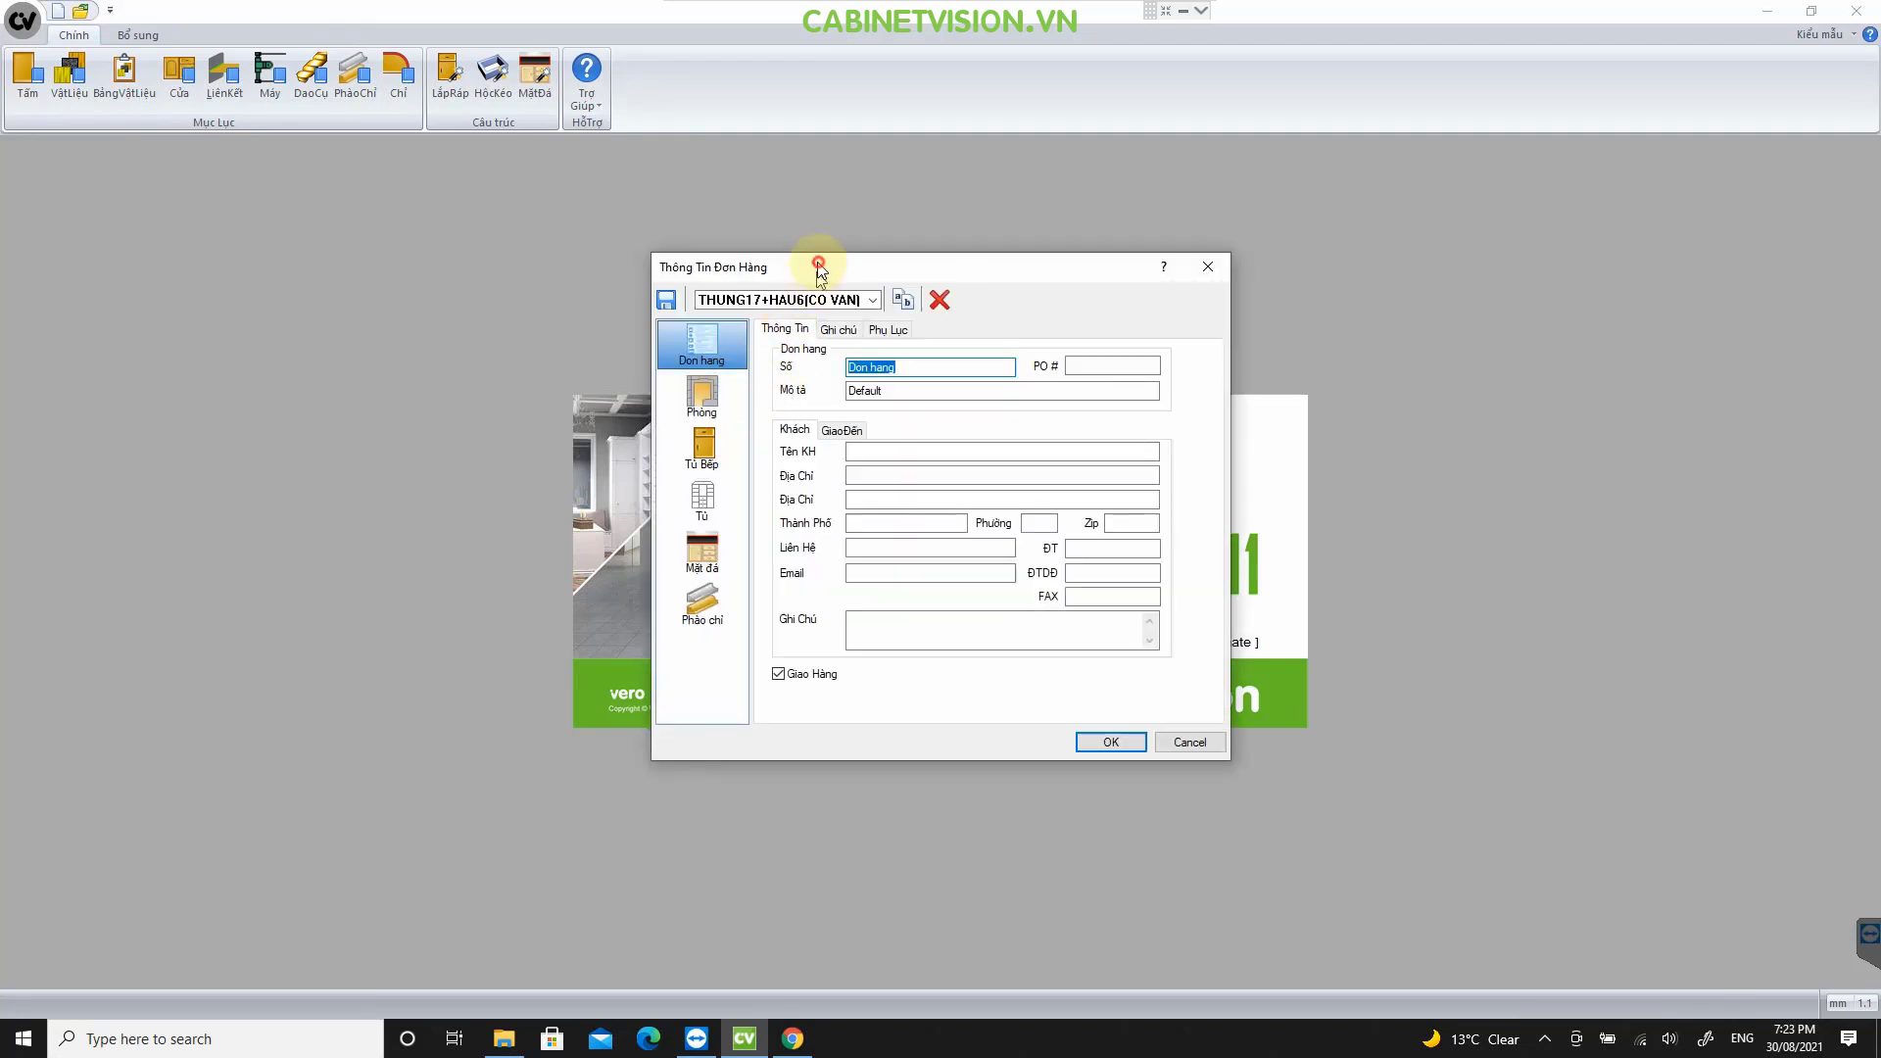
left_click_drag(819, 264, 733, 266)
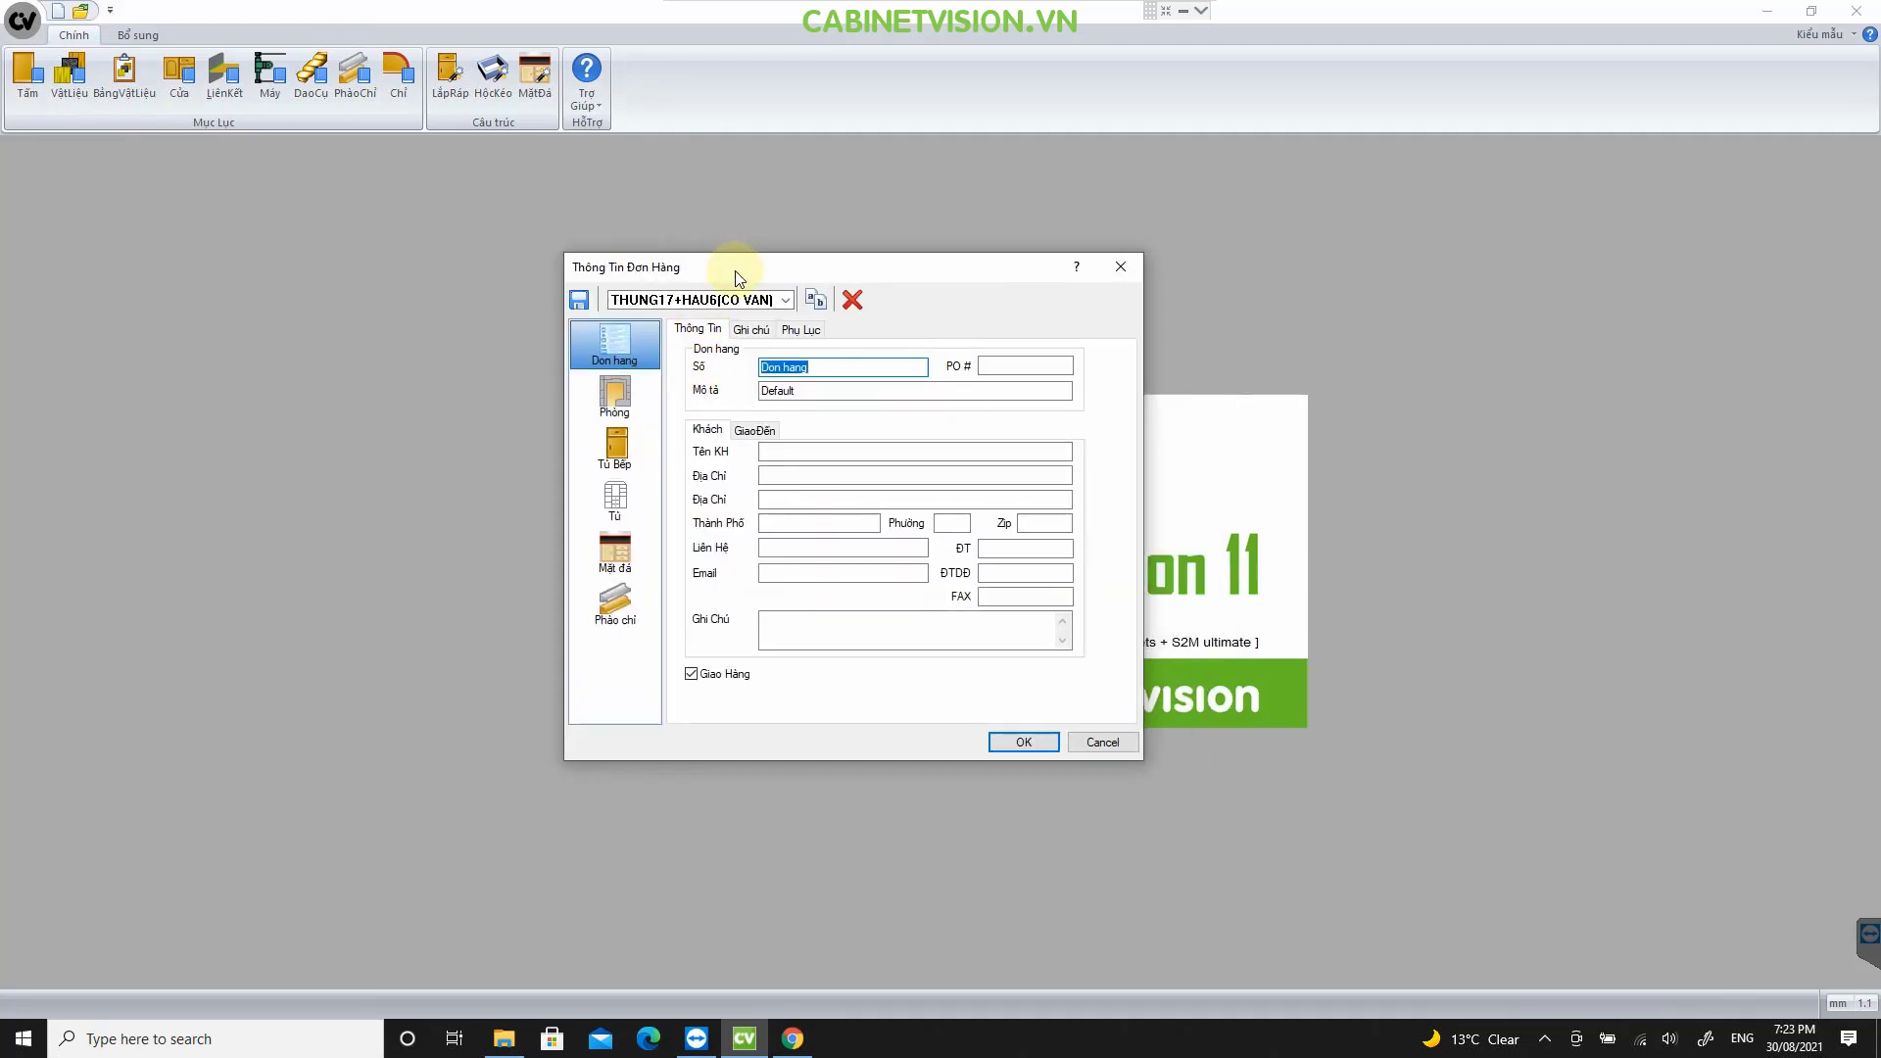
left_click(785, 301)
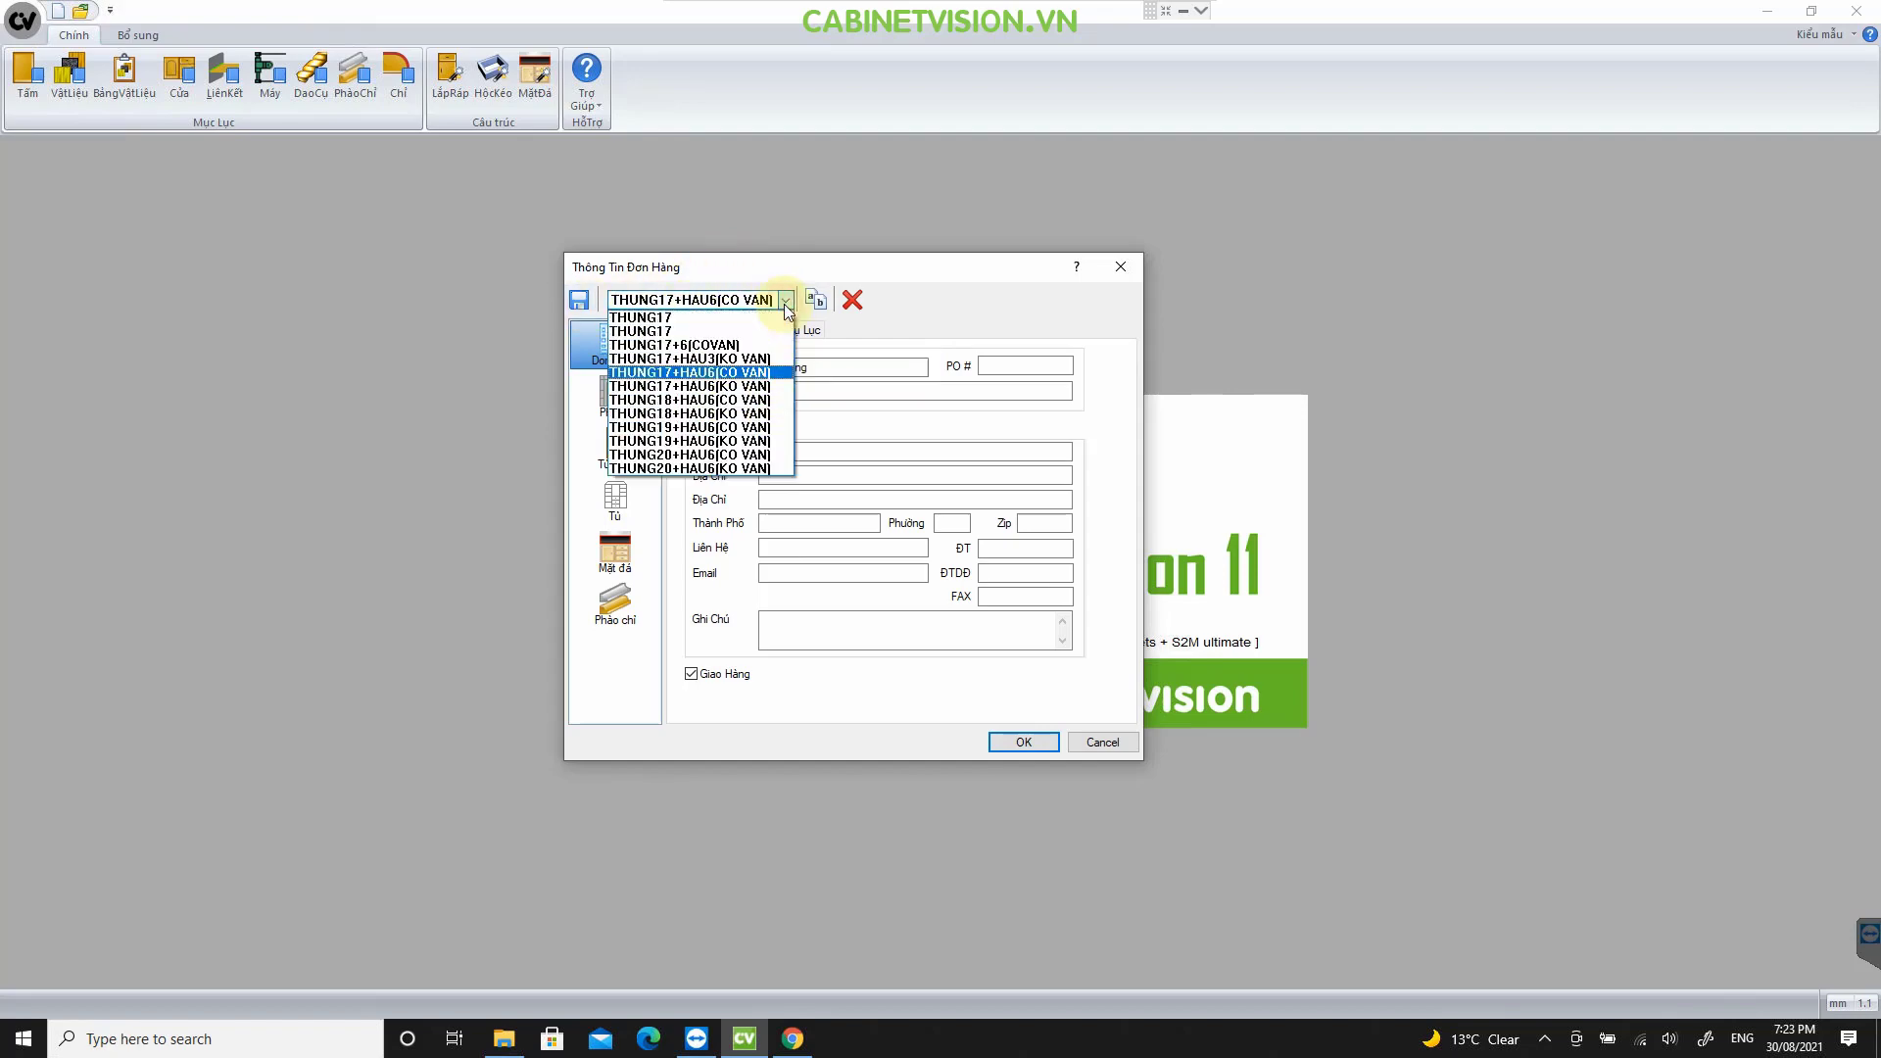
left_click(661, 373)
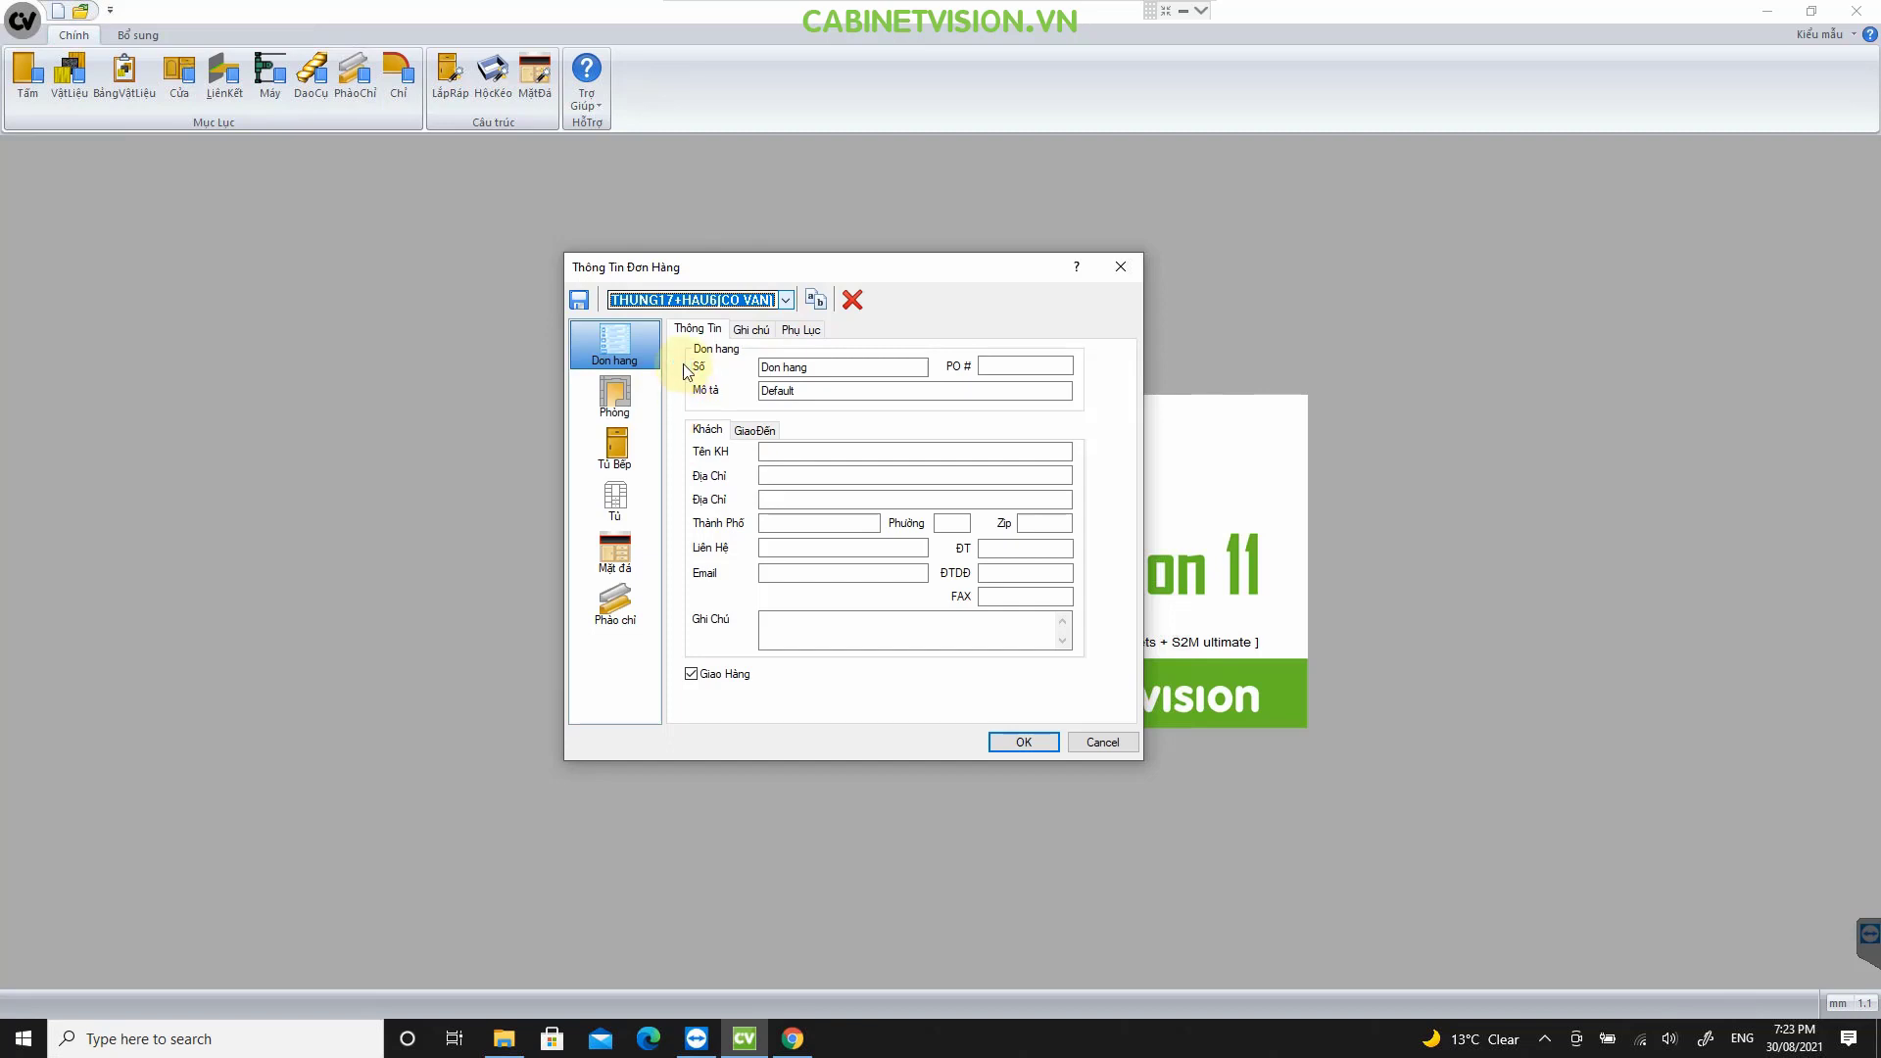
left_click(814, 302)
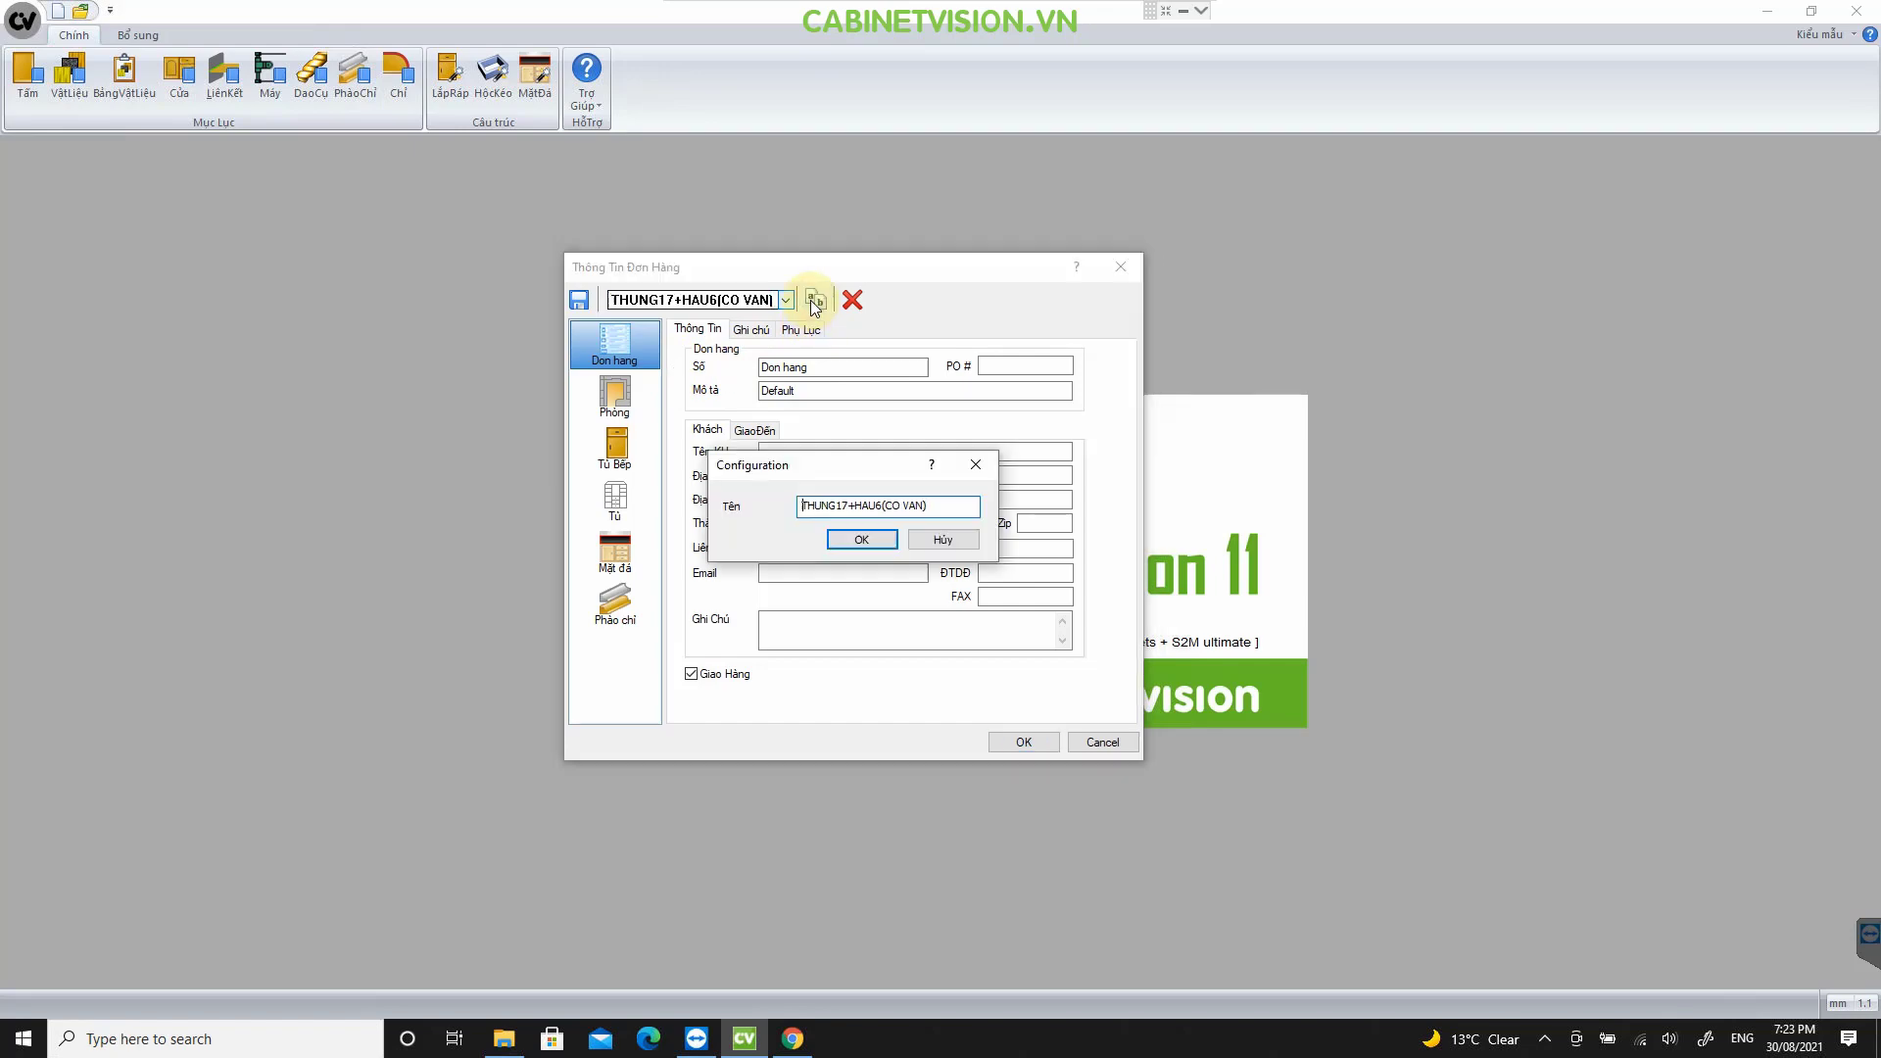
Rename the configuration to start with !THUNG17(COVAN)+HAU6, dropping 'CO' from the trailing CO VAN.
left_click(849, 506)
left_click(803, 508)
type("!")
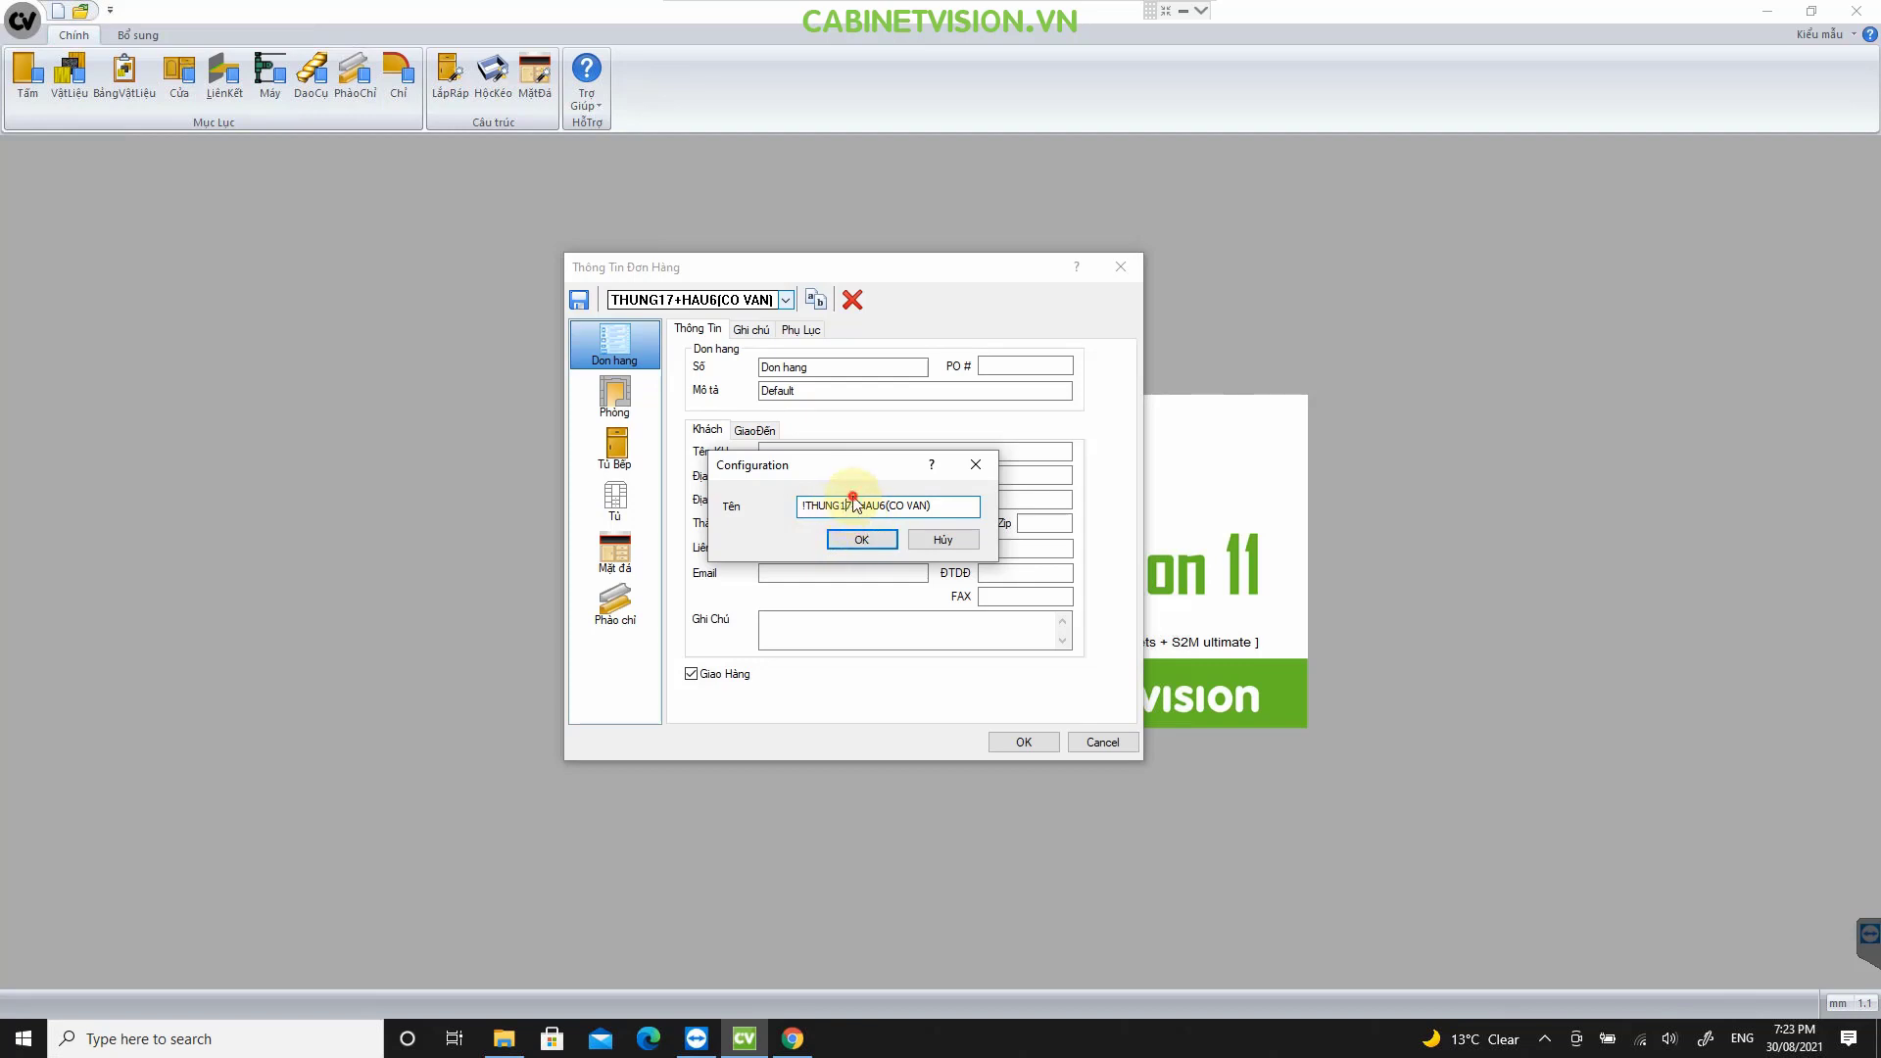
left_click(855, 506)
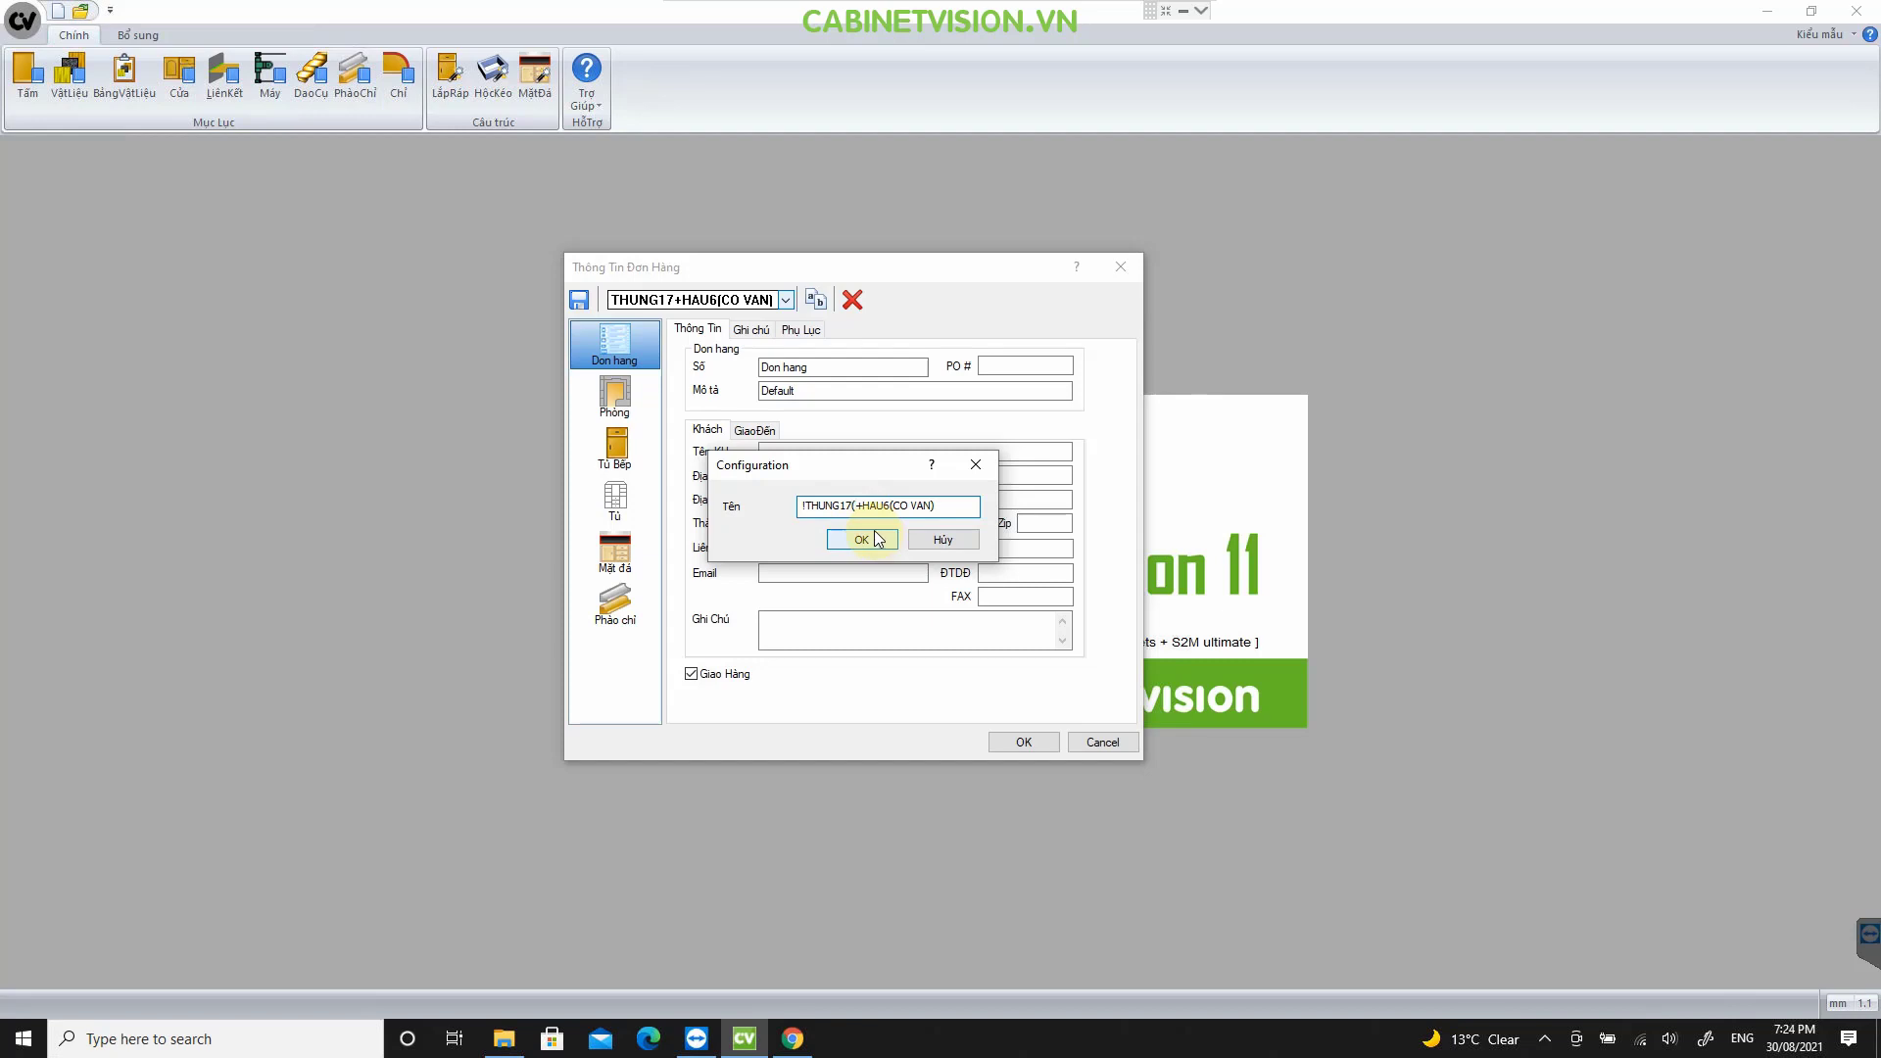
type("(COVAN)")
left_click(947, 506)
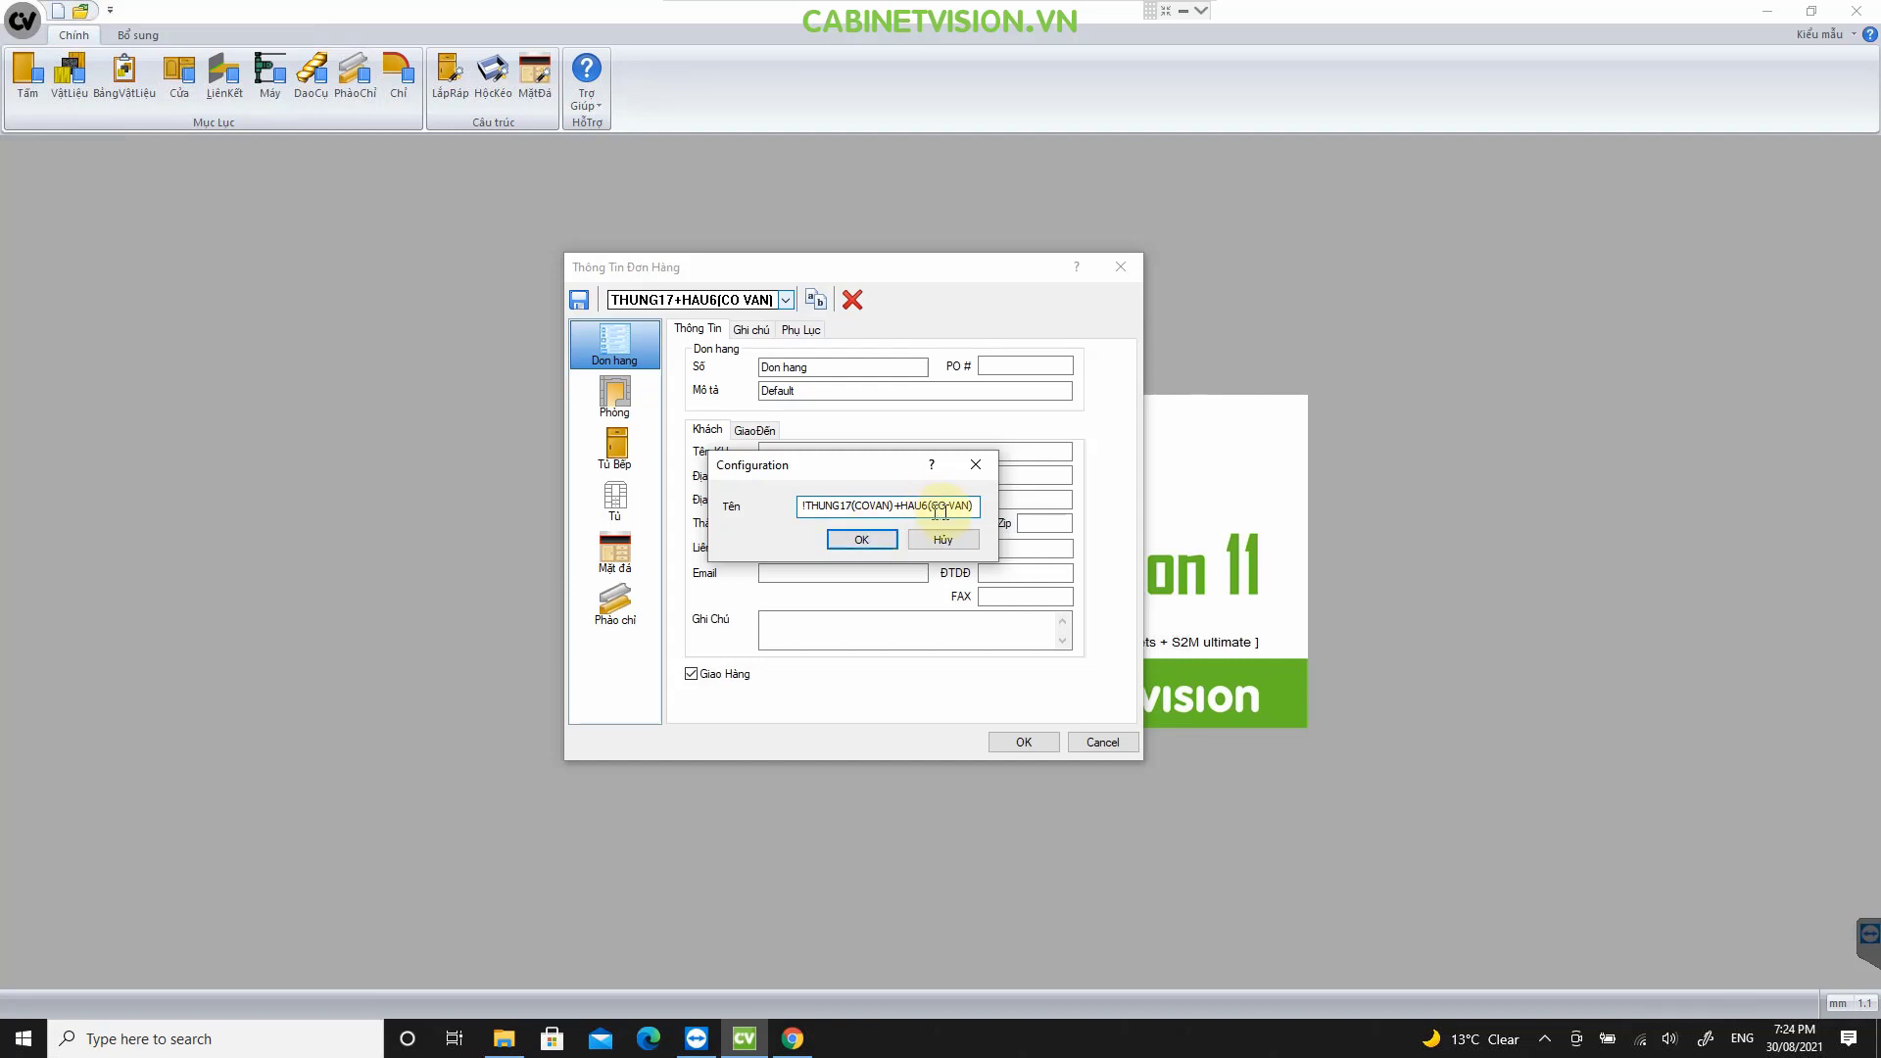
key("BackSpace")
key("BackSpace")
key("BackSpace")
left_click(862, 540)
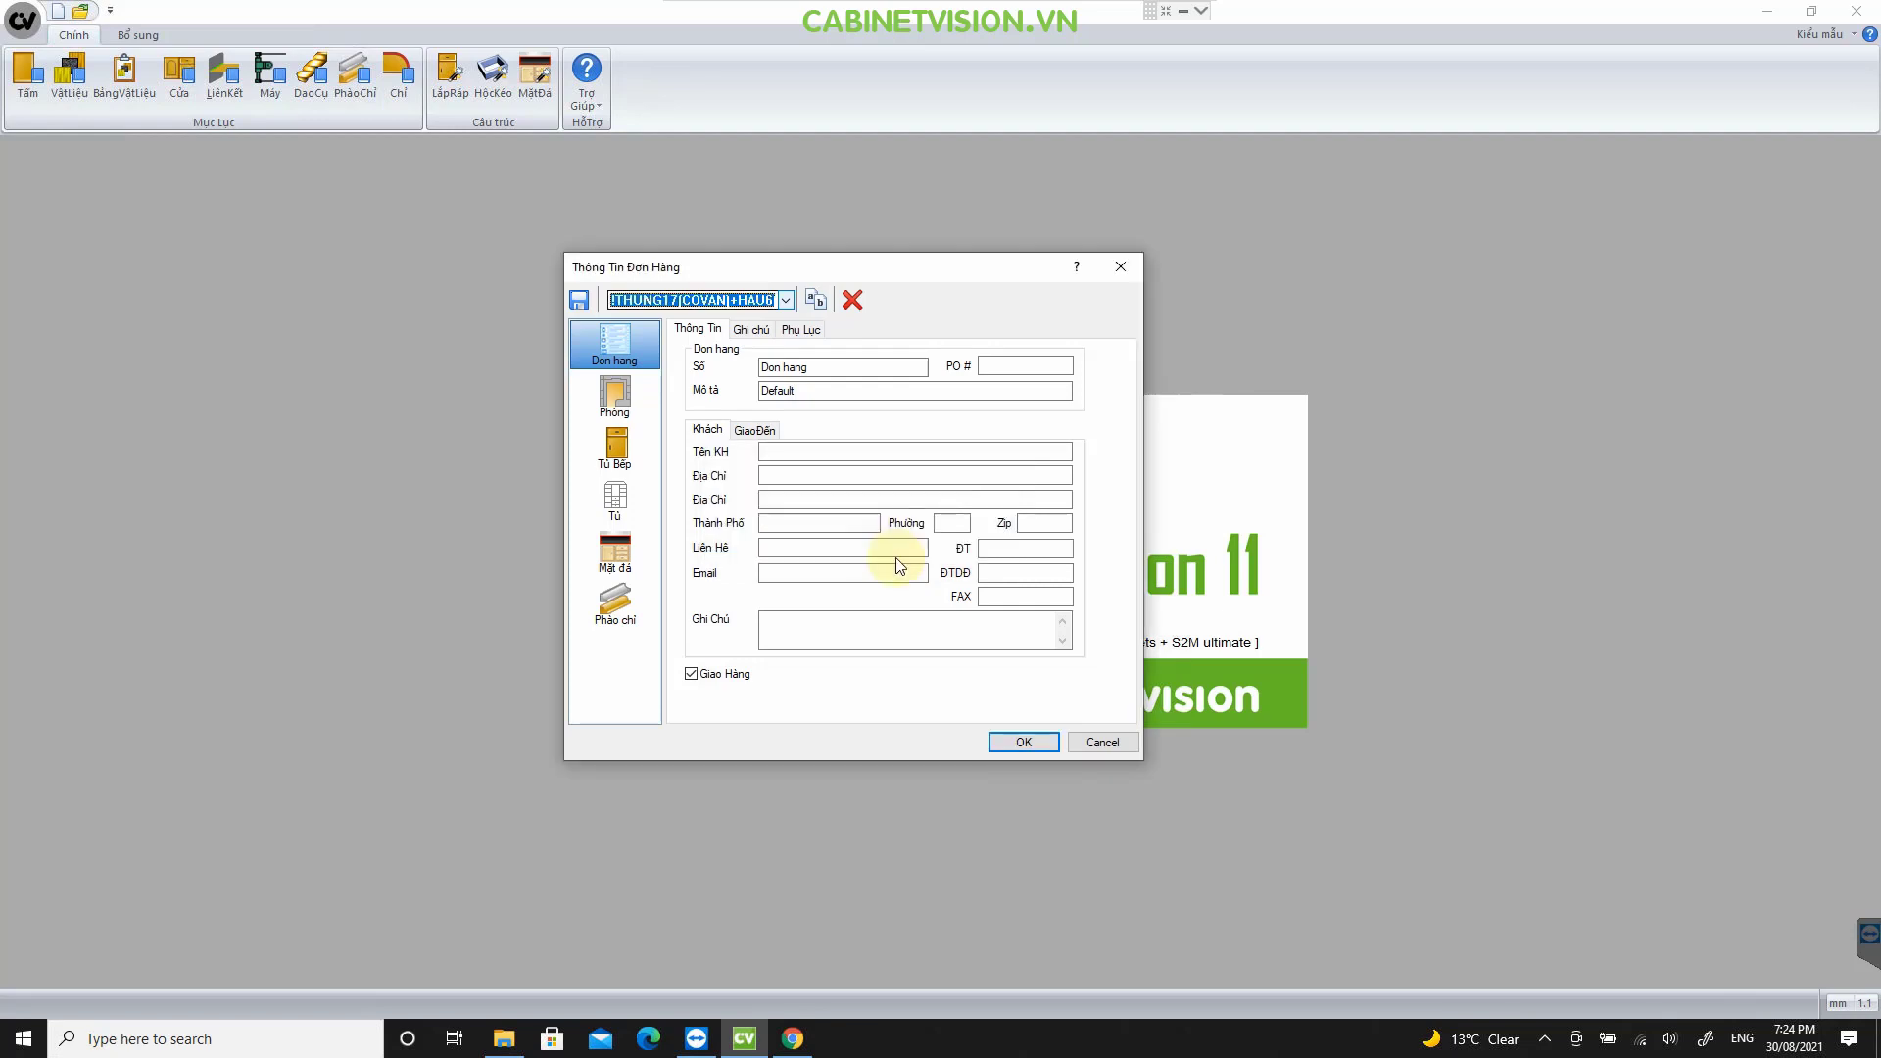
Set the Tủ Bếp upper cabinet normal and special-inside materials to !17COVAN+6KOVAN.
left_click(619, 397)
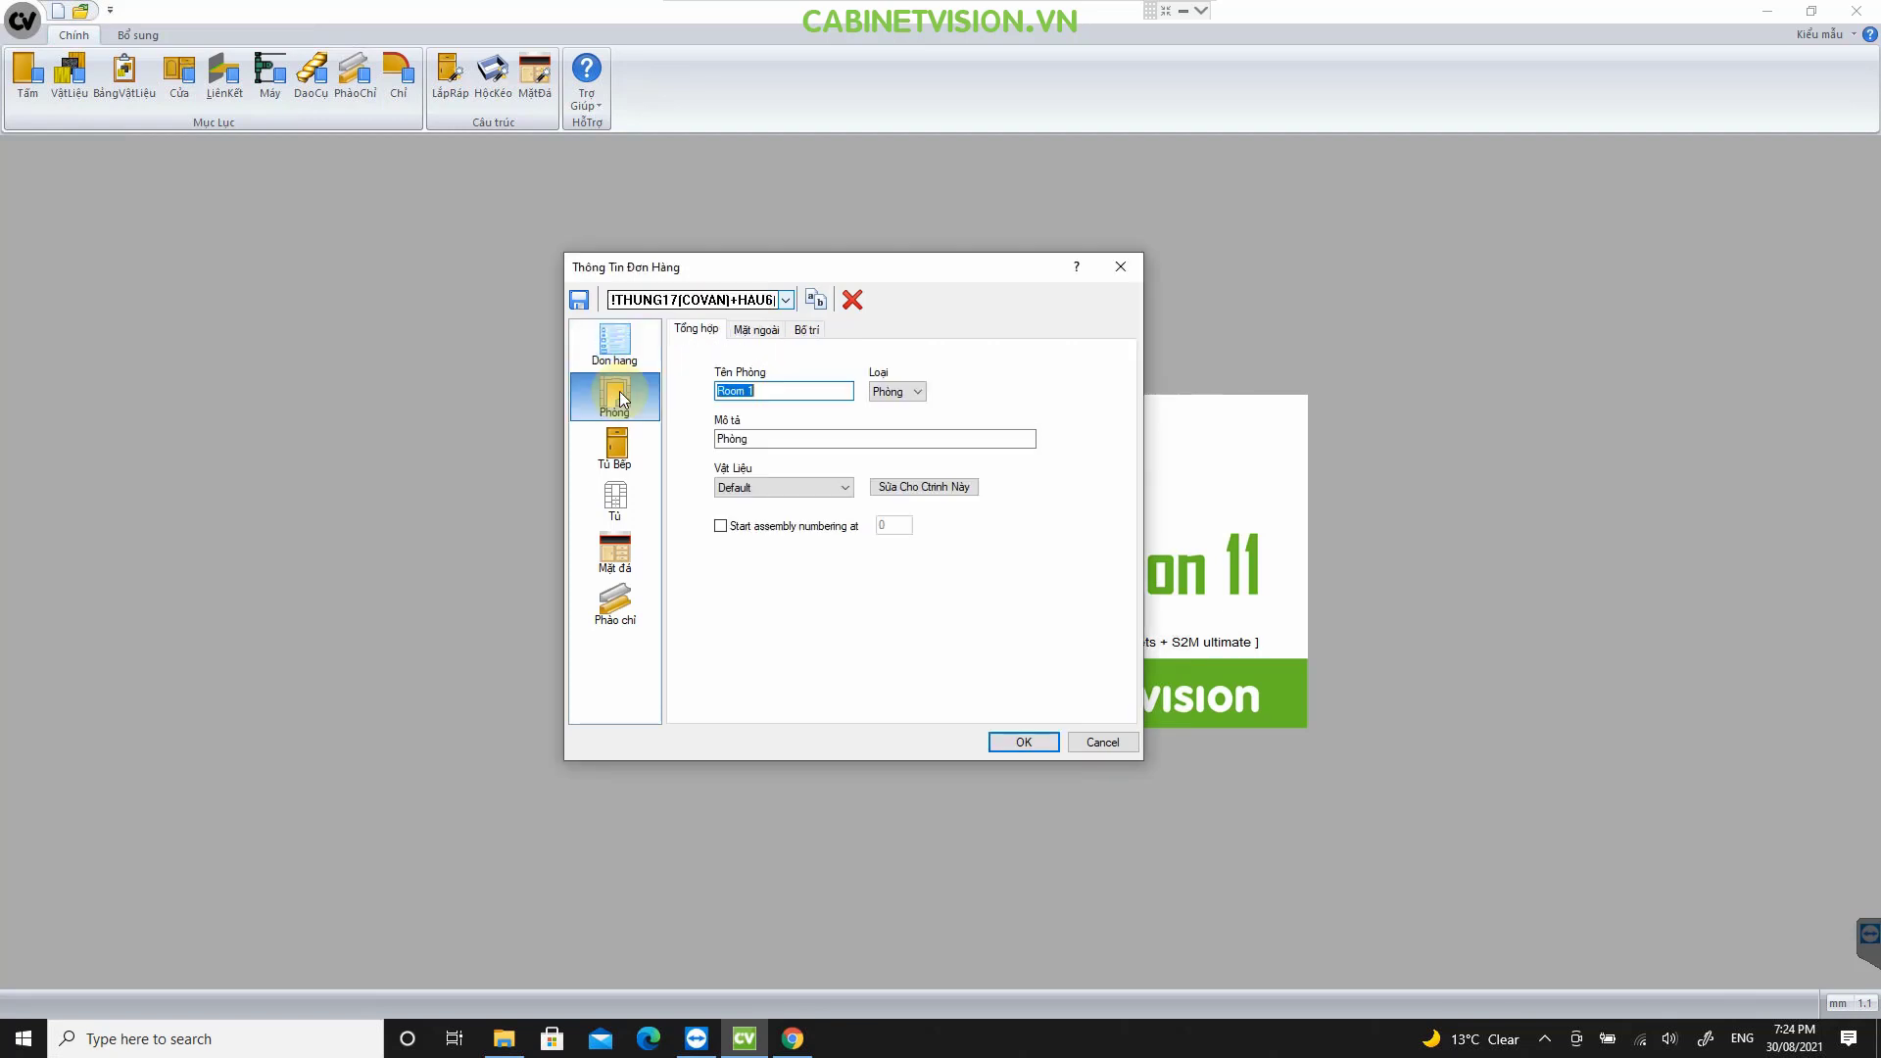
left_click(620, 452)
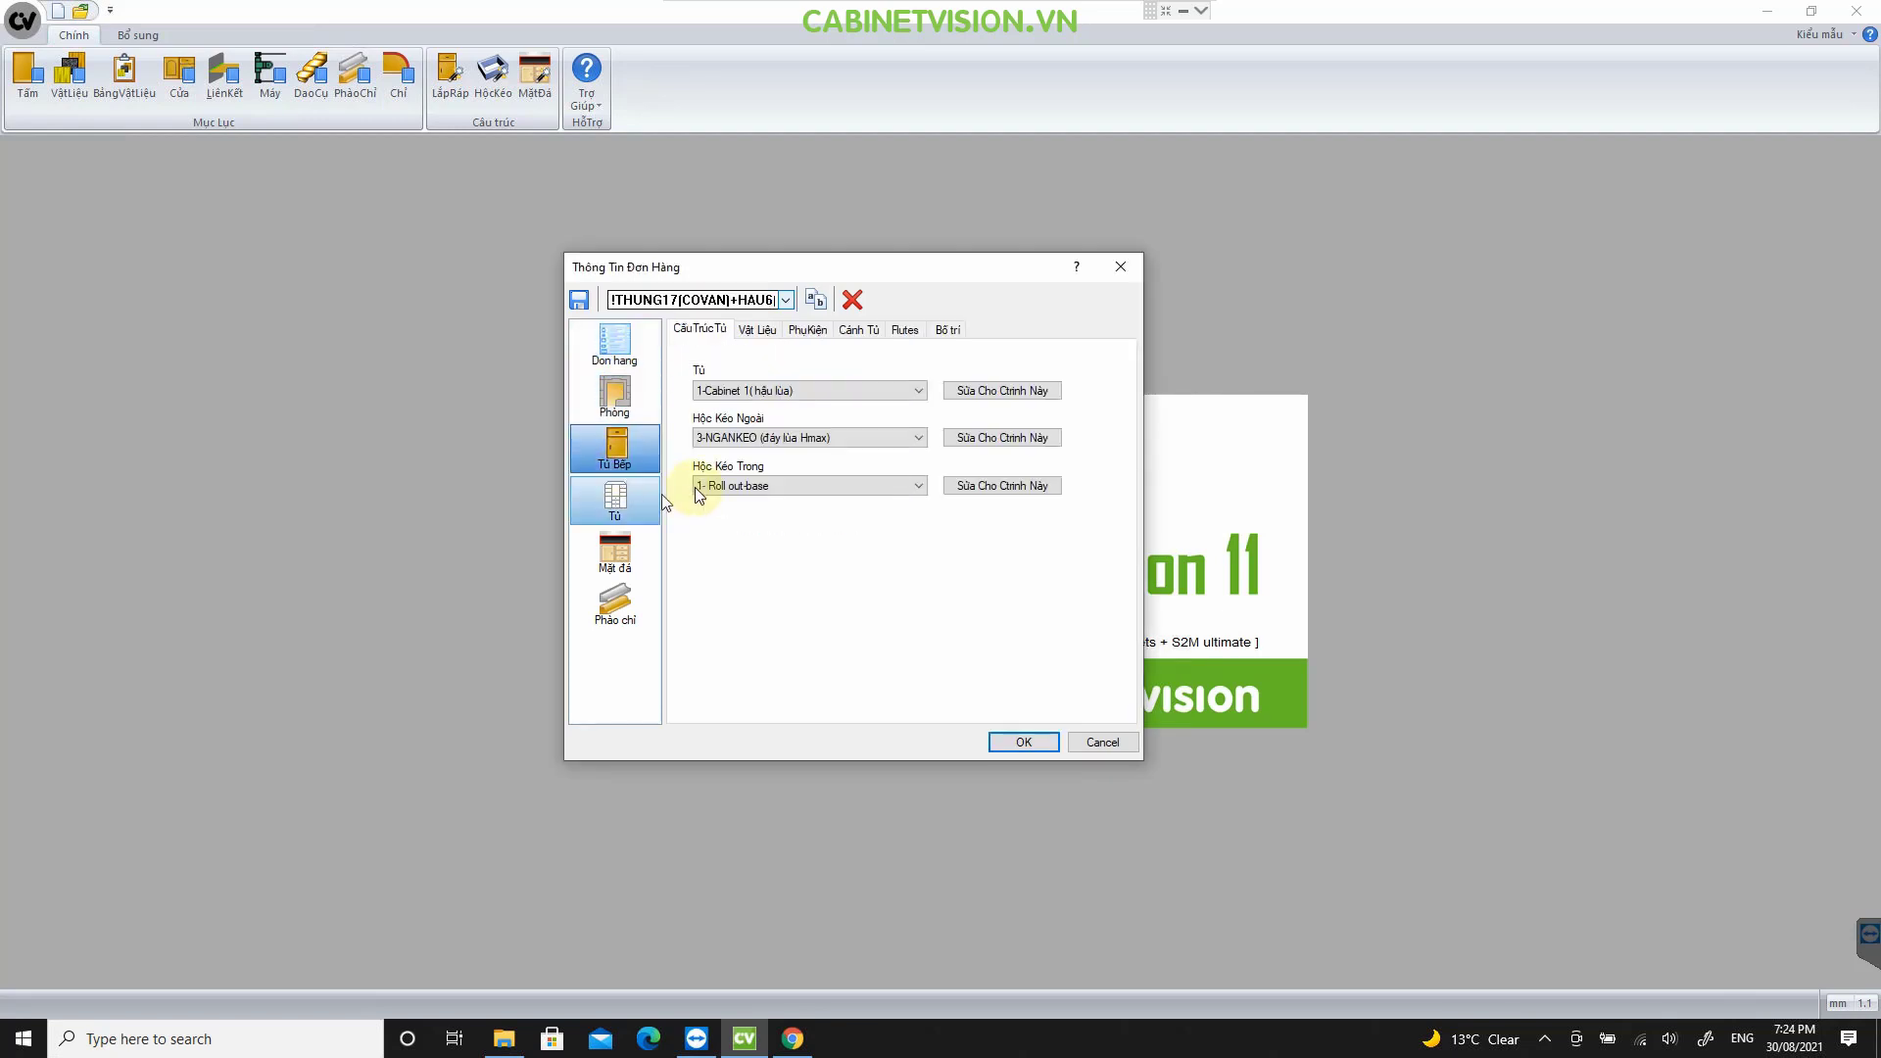
left_click(752, 333)
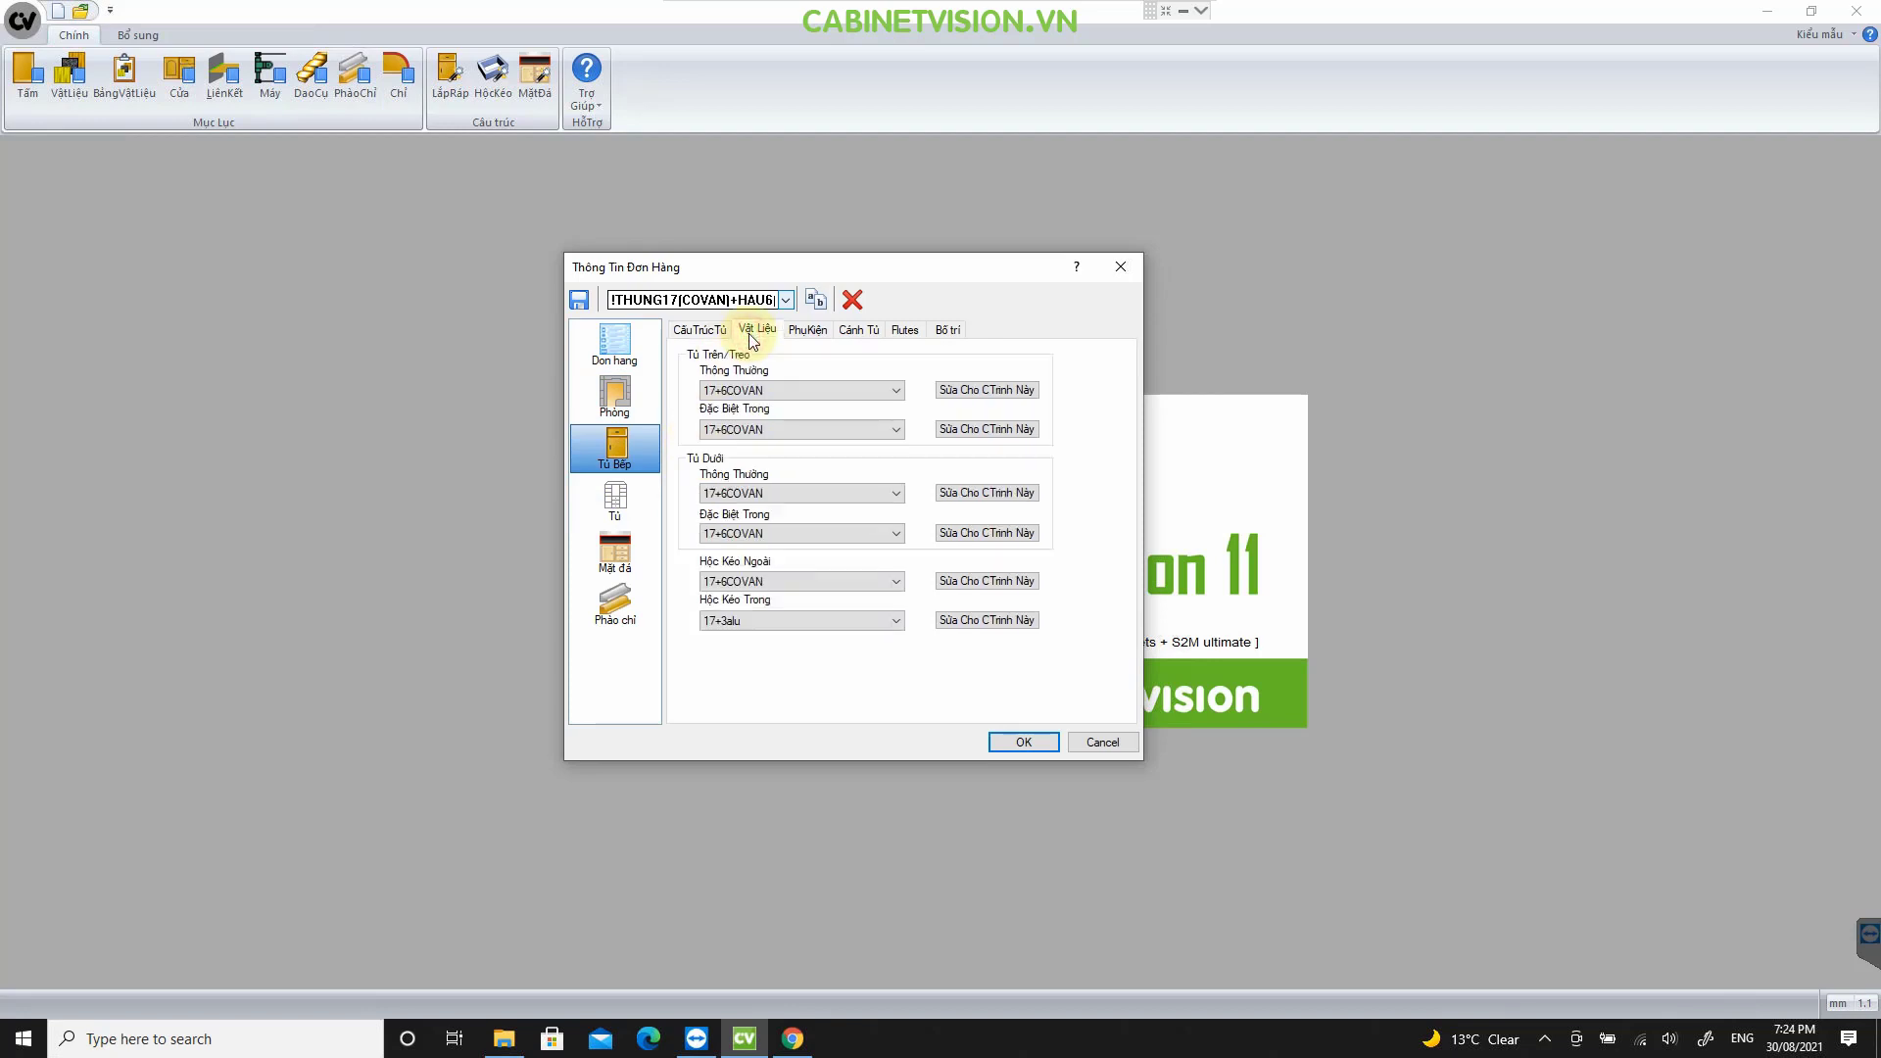
left_click(747, 396)
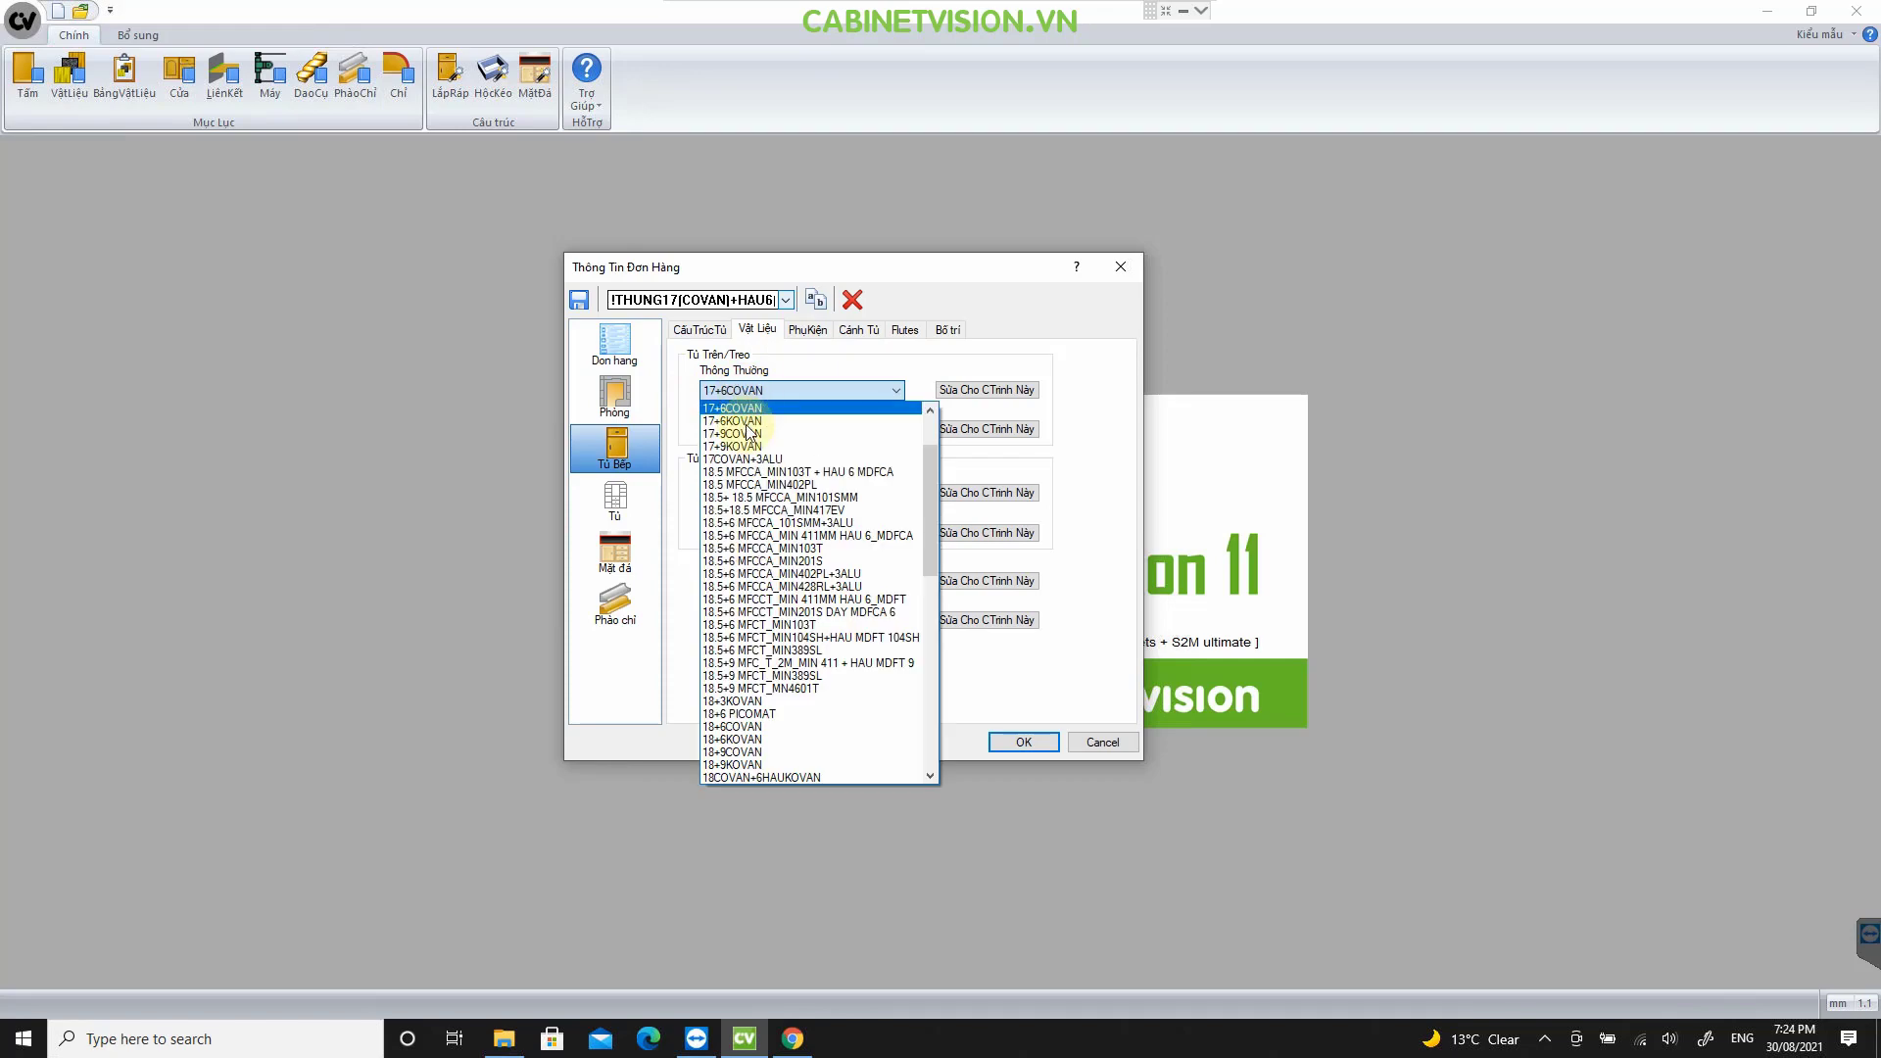
scroll(750, 412, "up", 3)
left_click(756, 424)
left_click(760, 431)
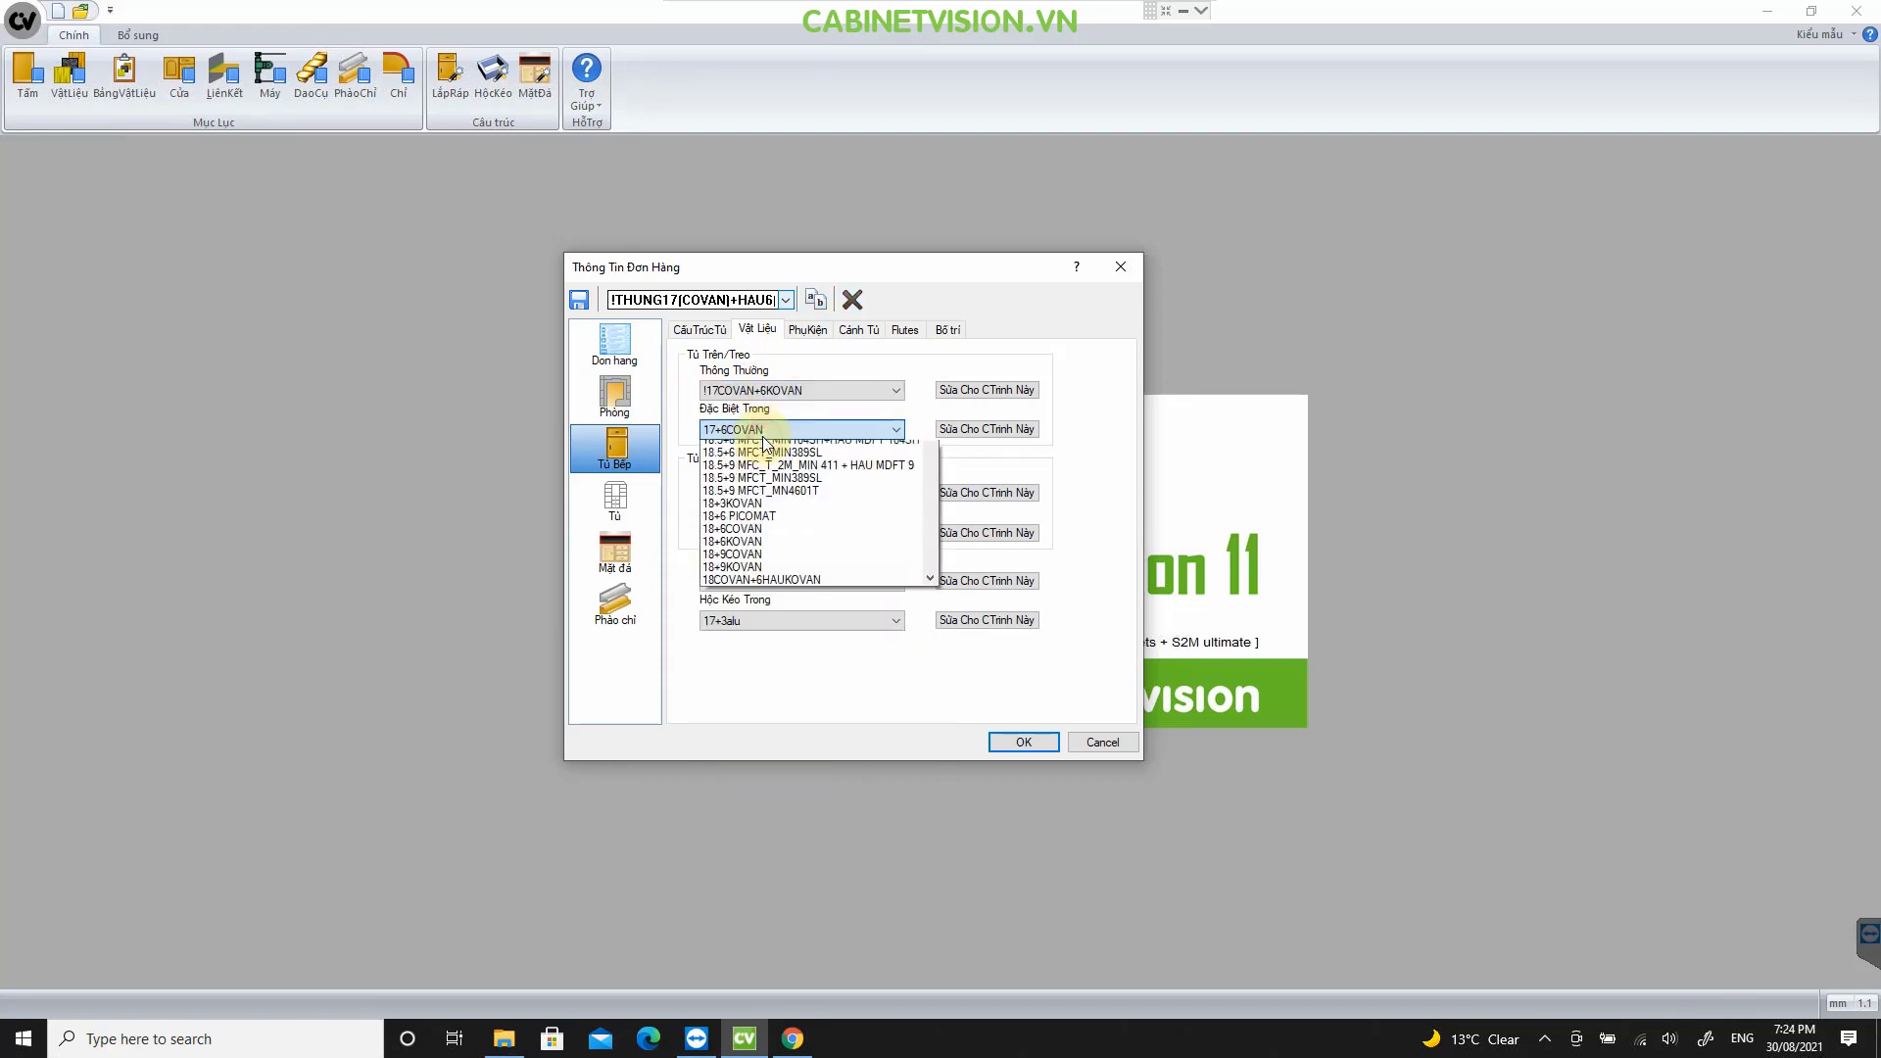
scroll(763, 461, "up", 3)
left_click(763, 460)
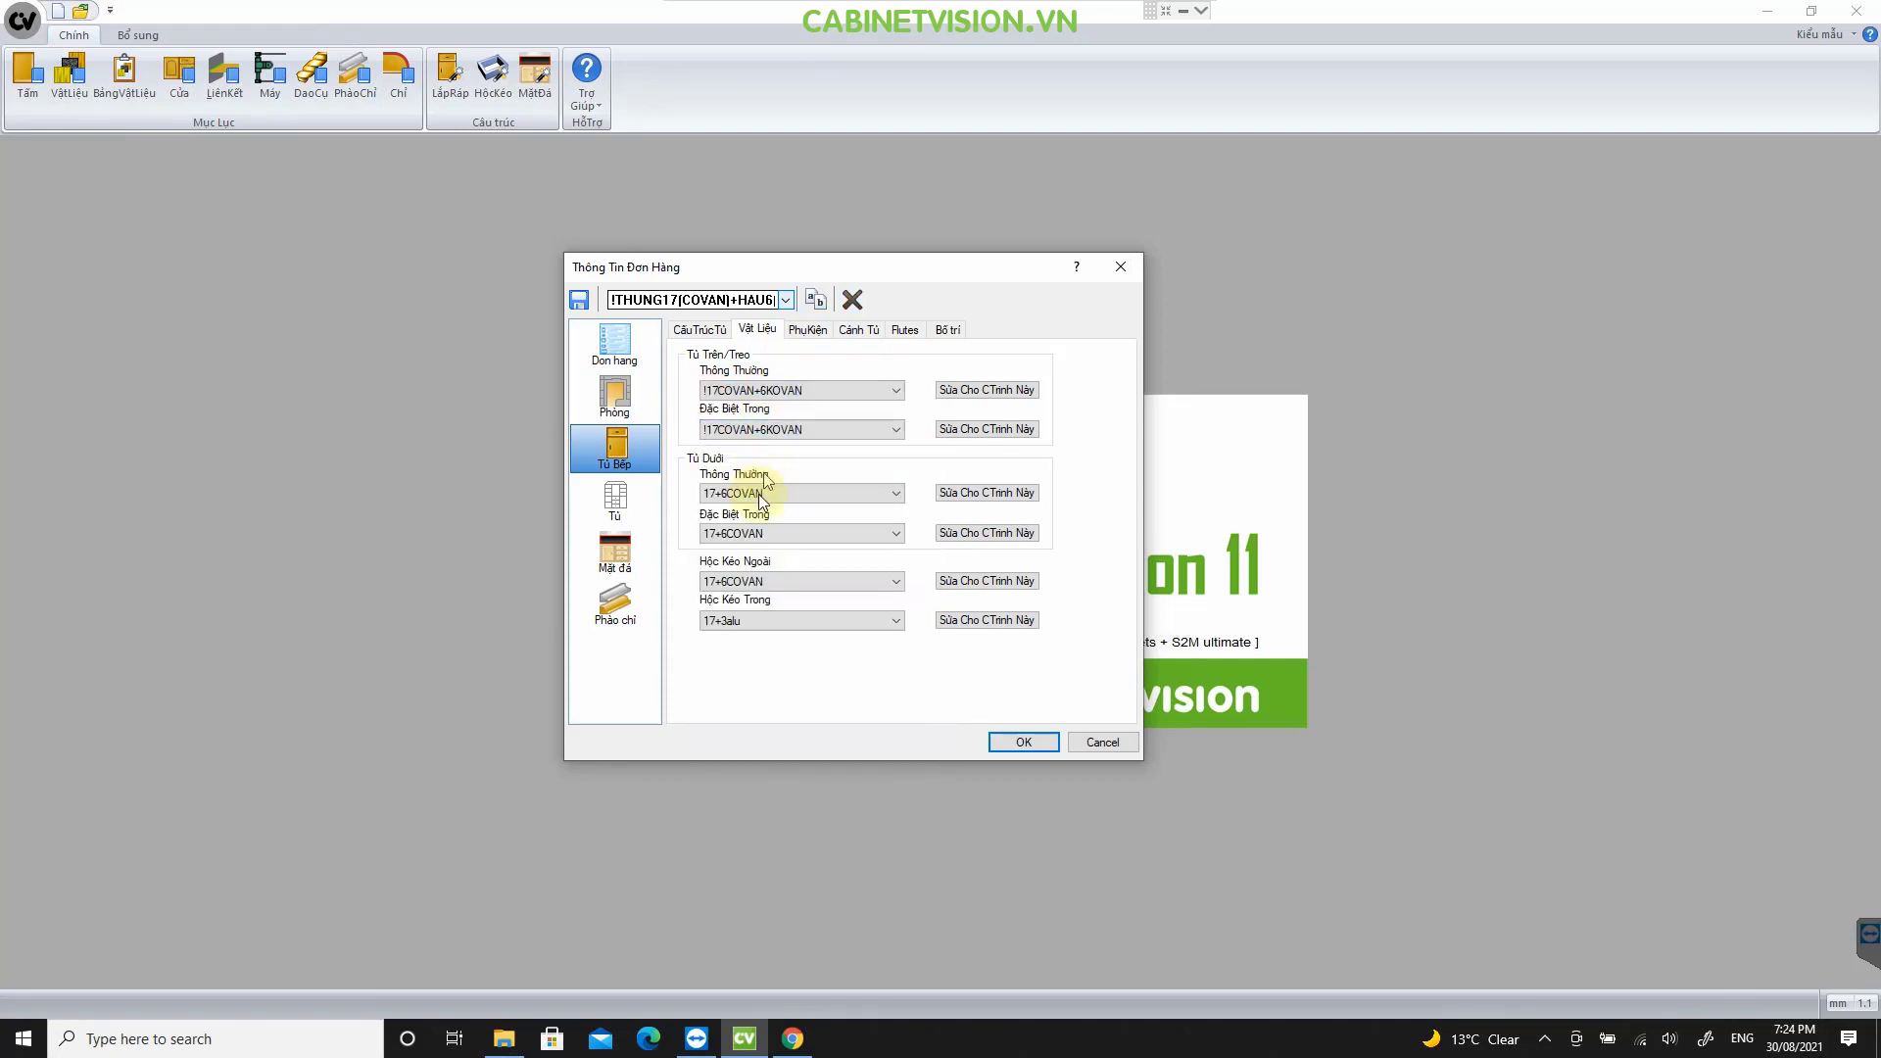
Set lower cabinet normal and special-inside materials to !17COVAN+6KOVAN and outer drawers to !17+6COVAN.
left_click(755, 493)
scroll(756, 534, "up", 3)
left_click(755, 523)
left_click(761, 533)
scroll(769, 572, "up", 3)
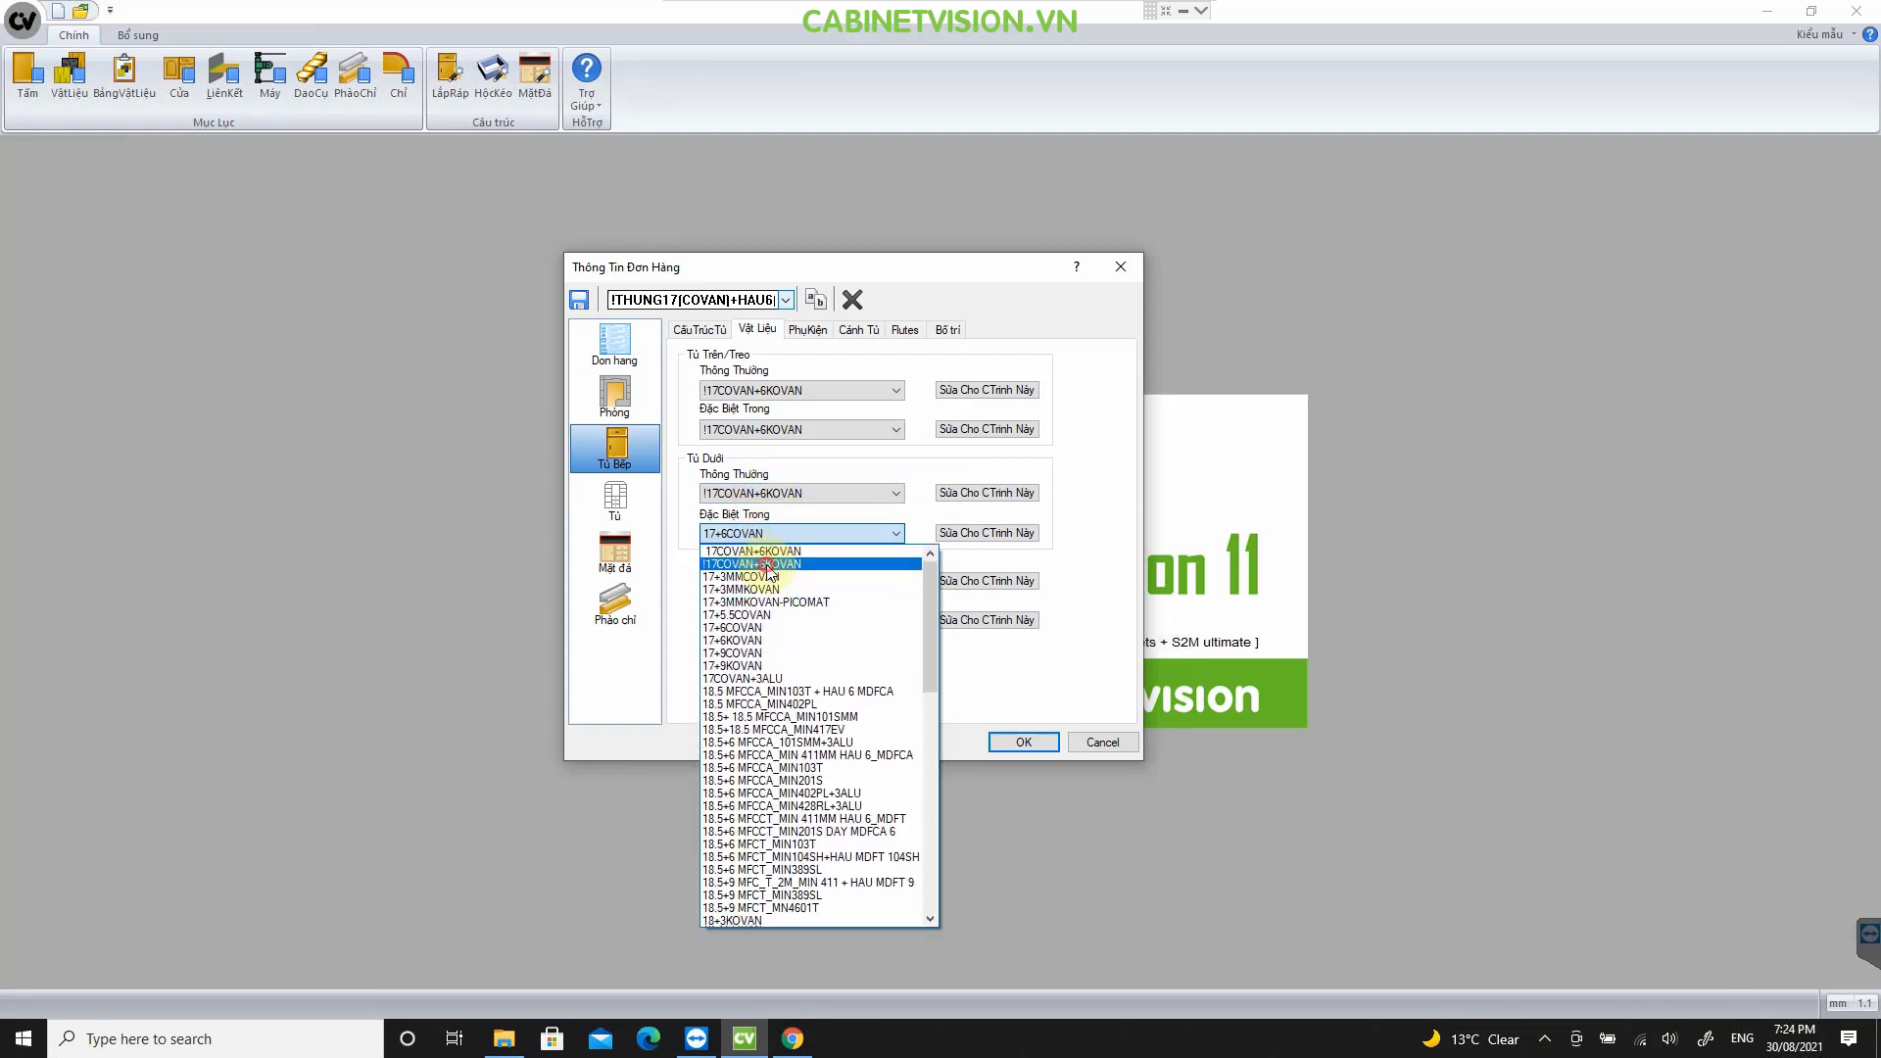
left_click(762, 558)
left_click(782, 580)
scroll(774, 609, "up", 5)
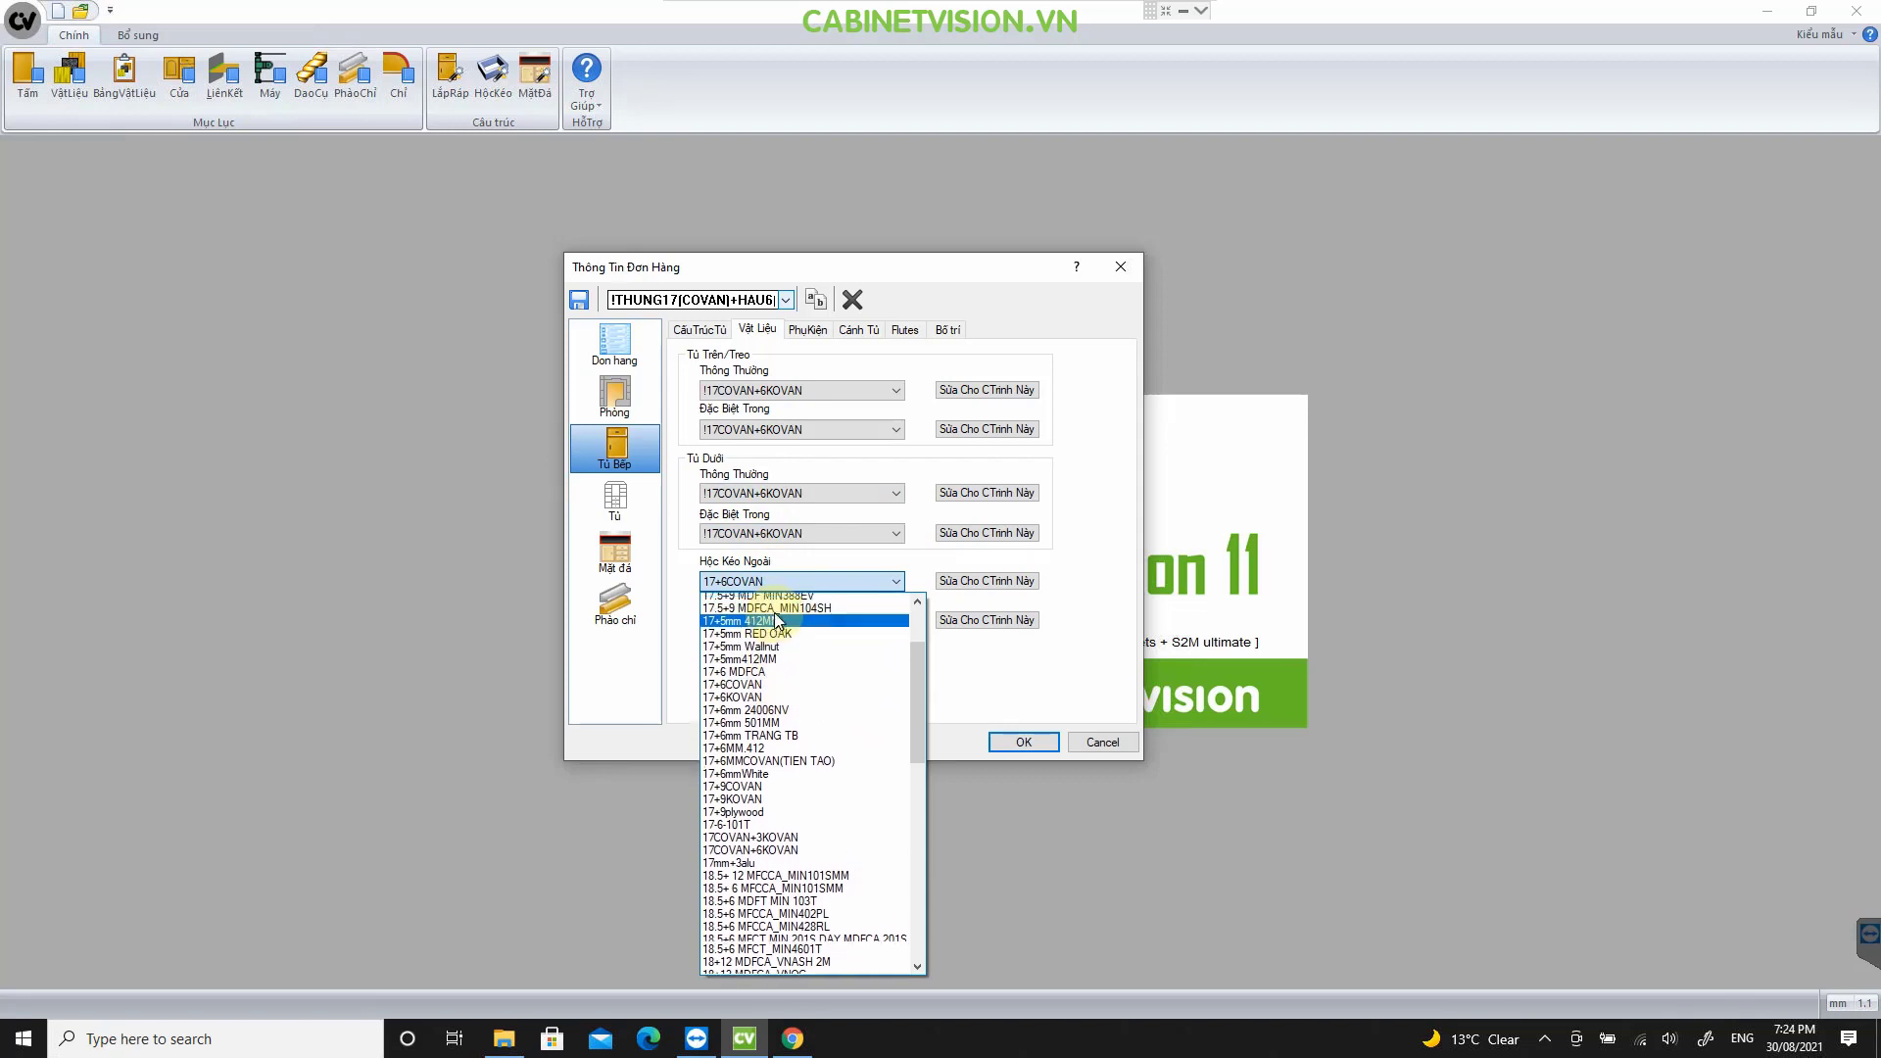
left_click(770, 599)
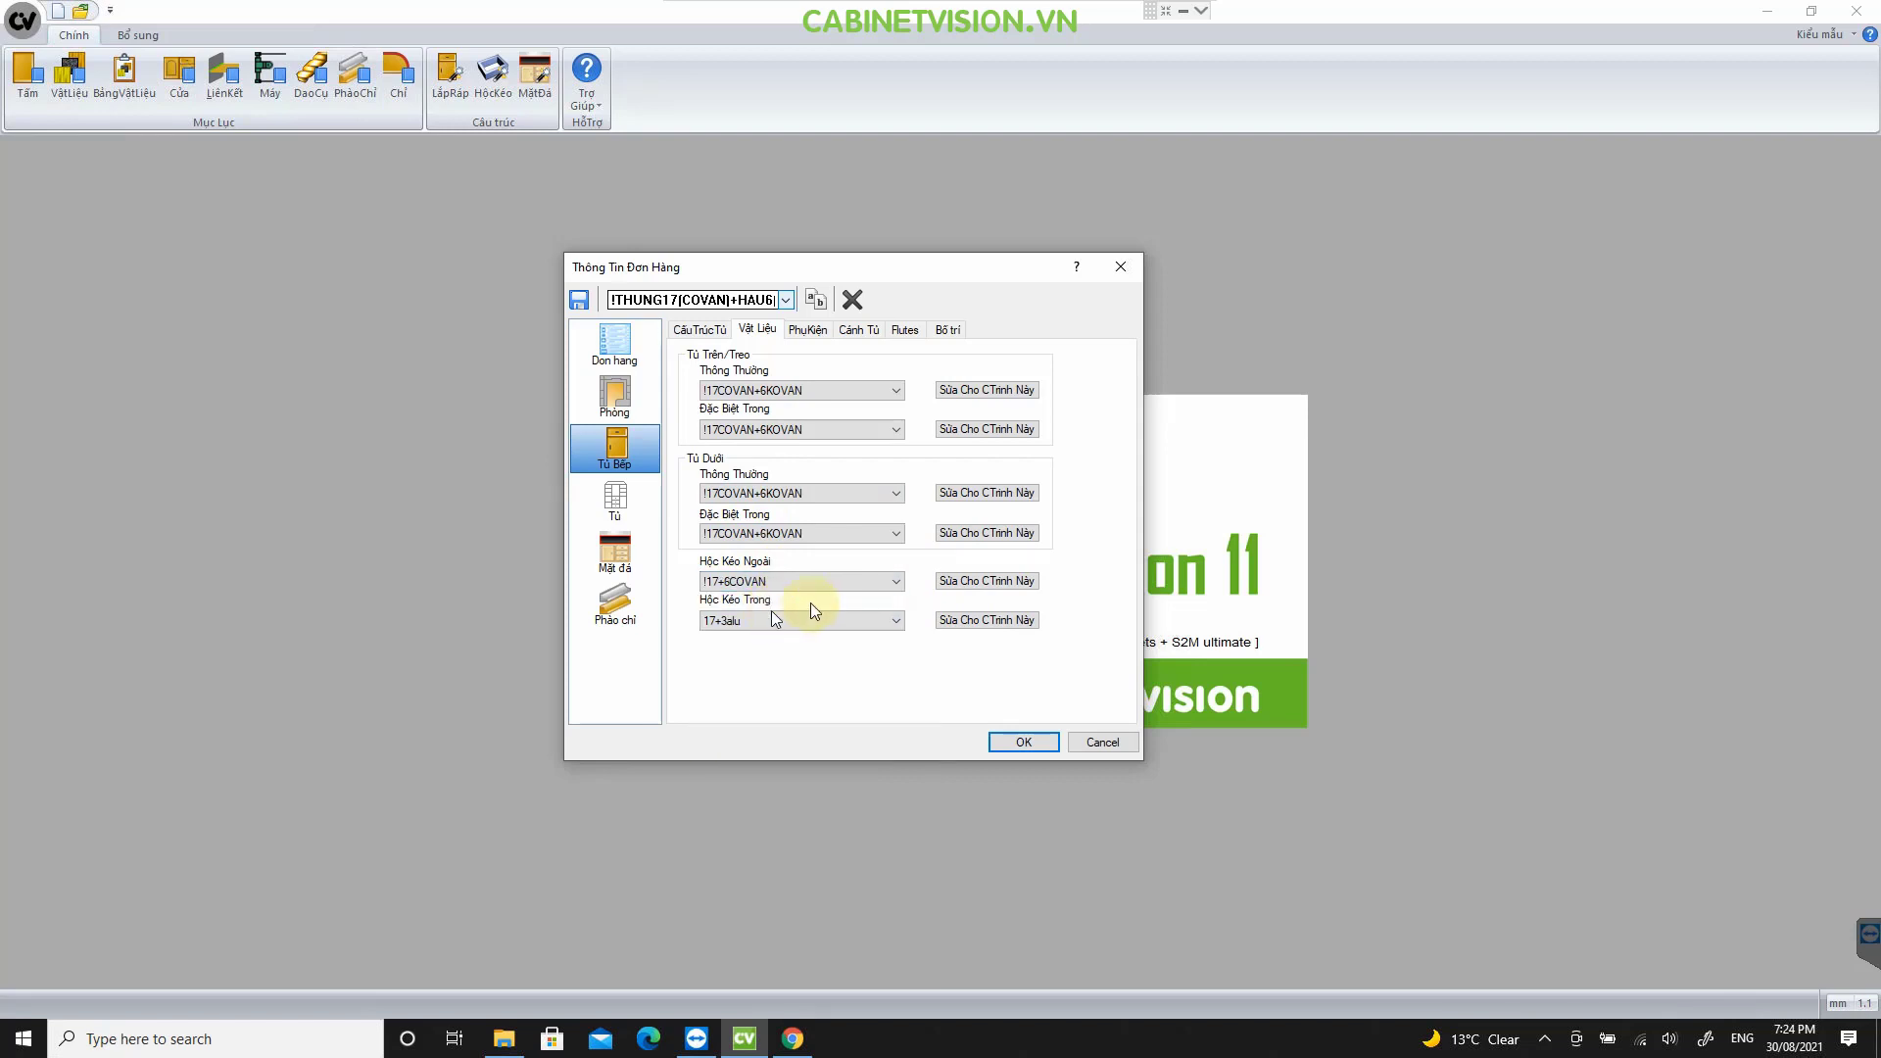
left_click(811, 331)
left_click(859, 330)
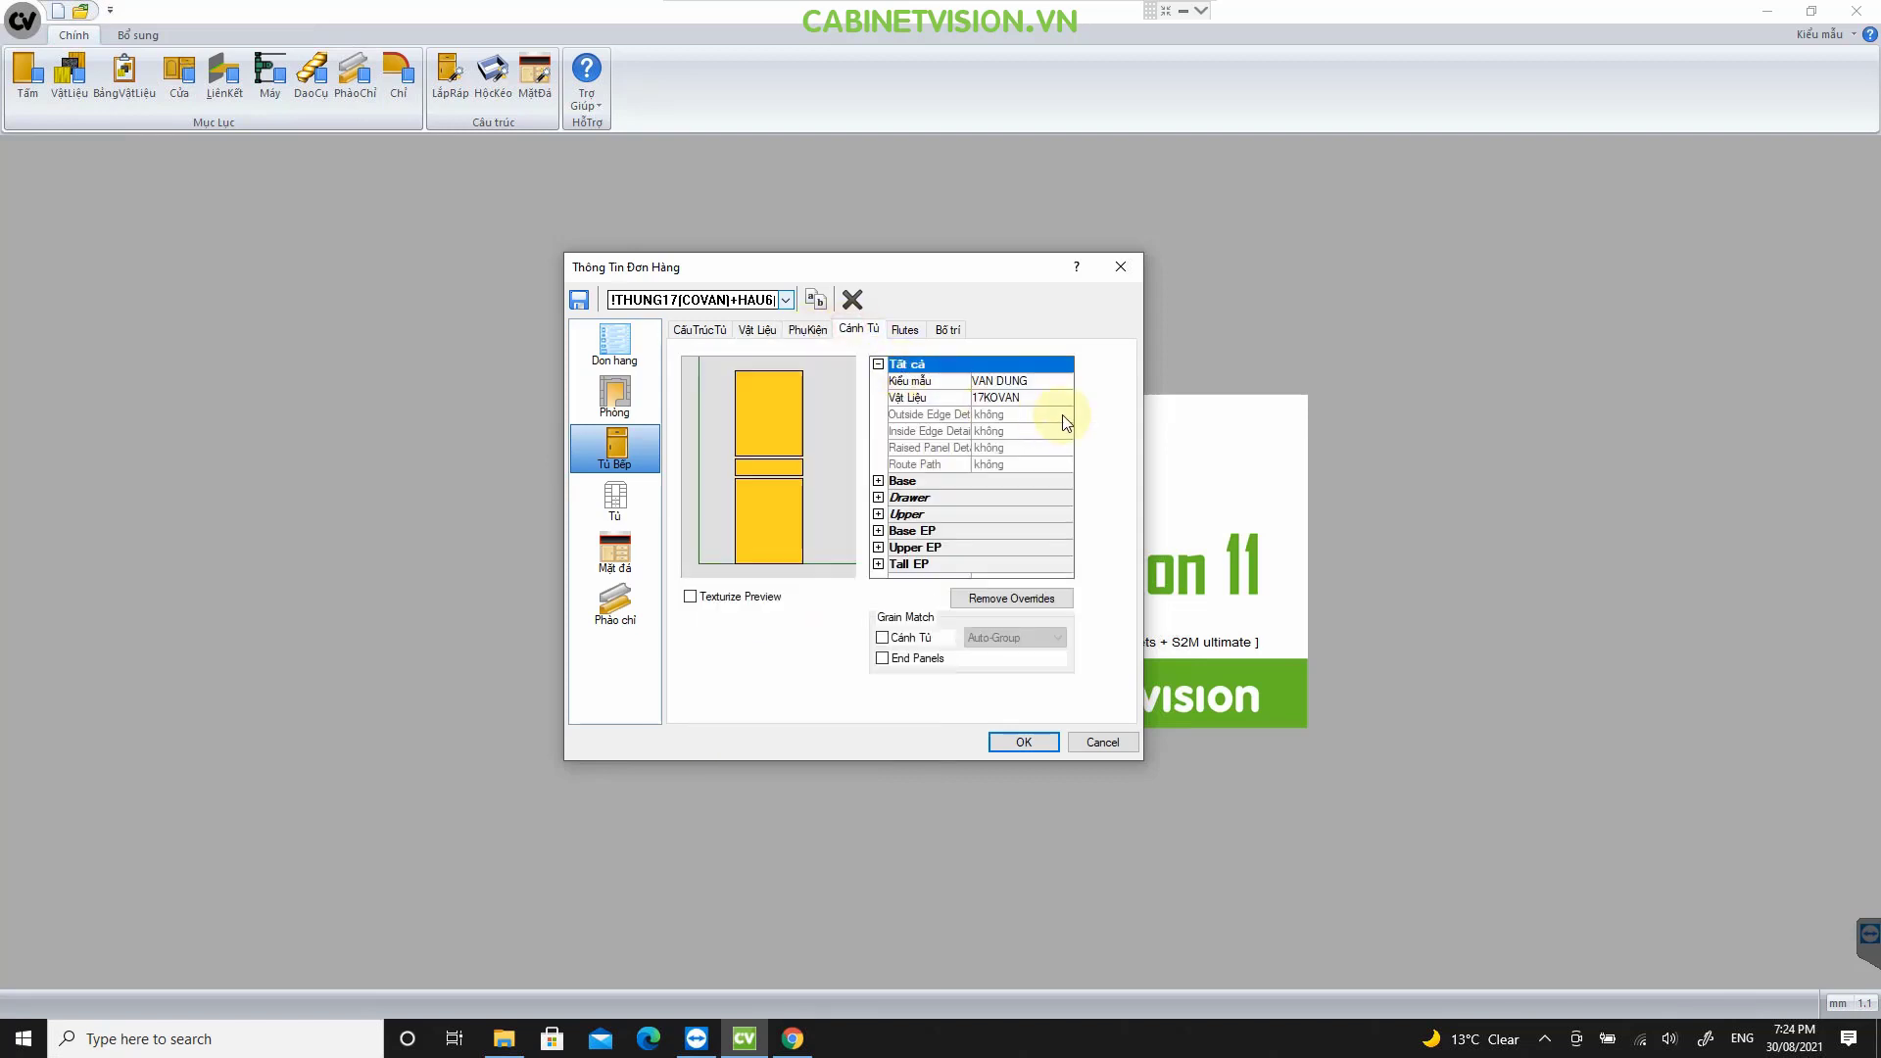
Choose !17KOVAN as the kitchen cabinets' door material.
left_click(1066, 398)
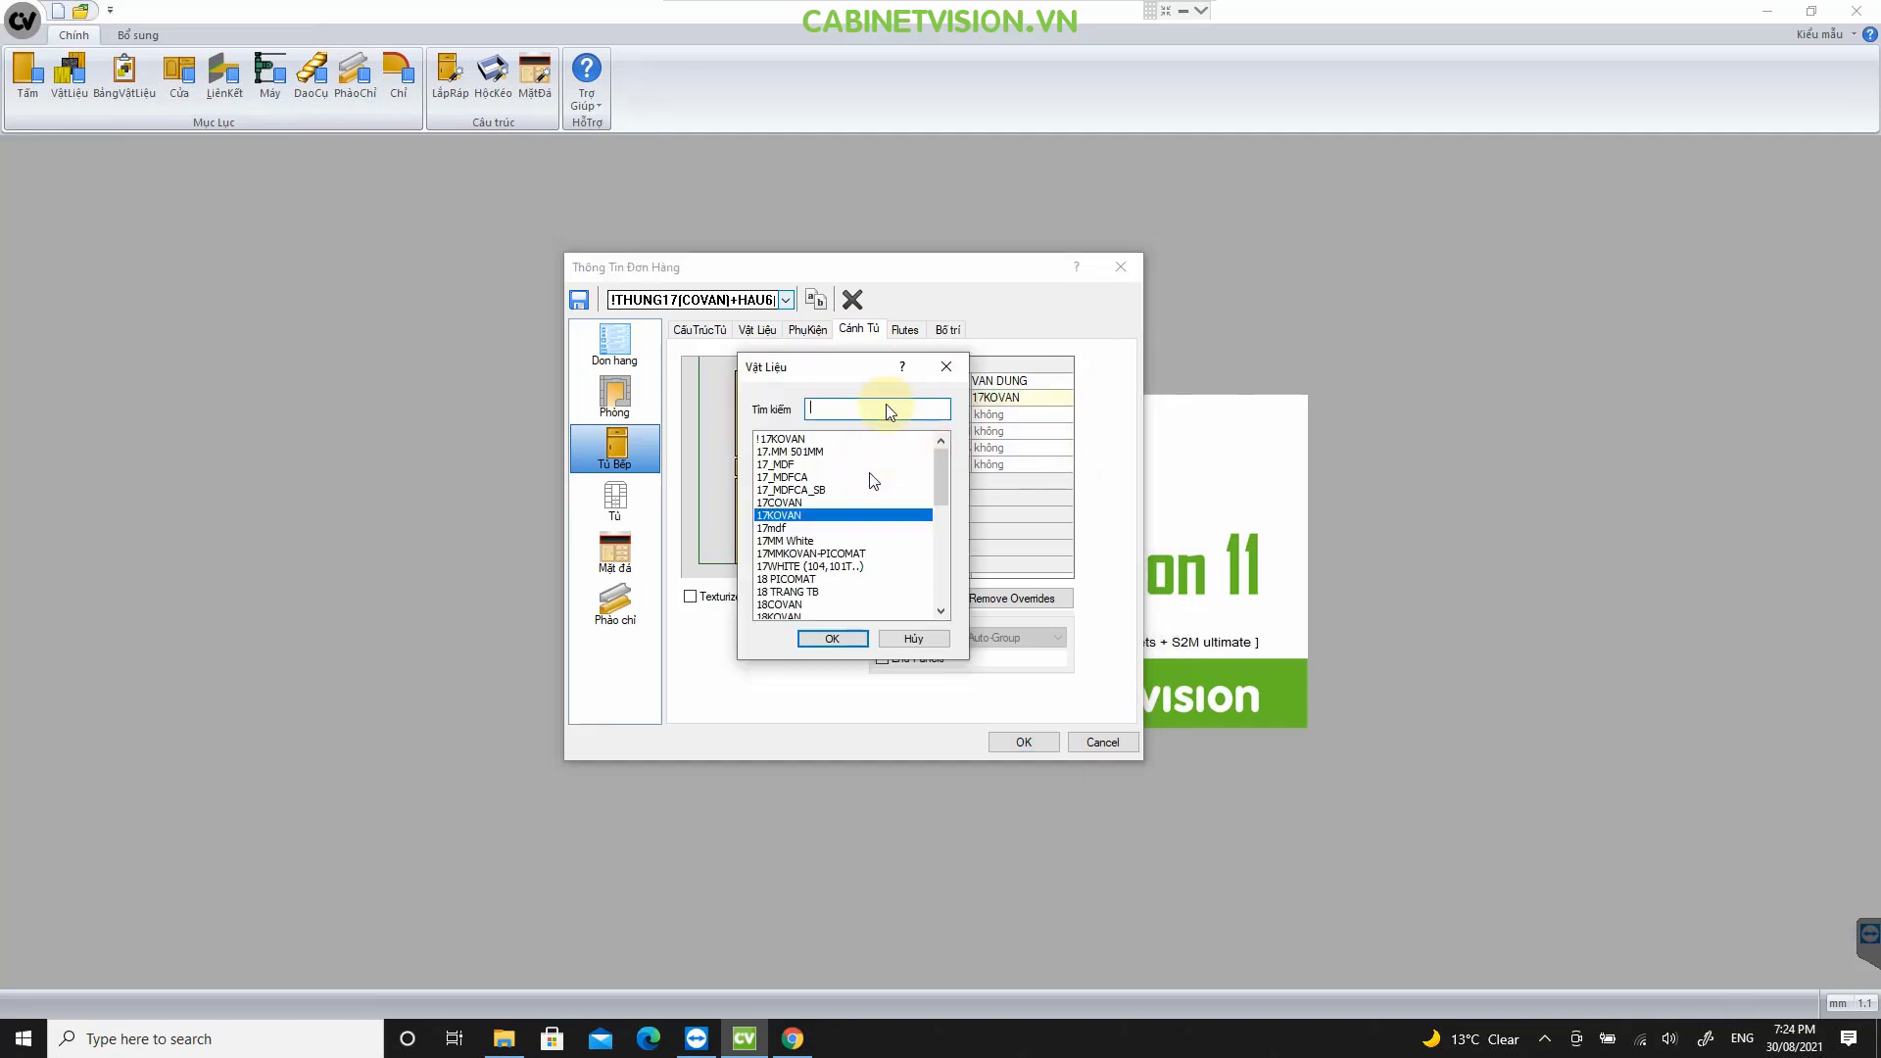
left_click_drag(849, 369, 786, 409)
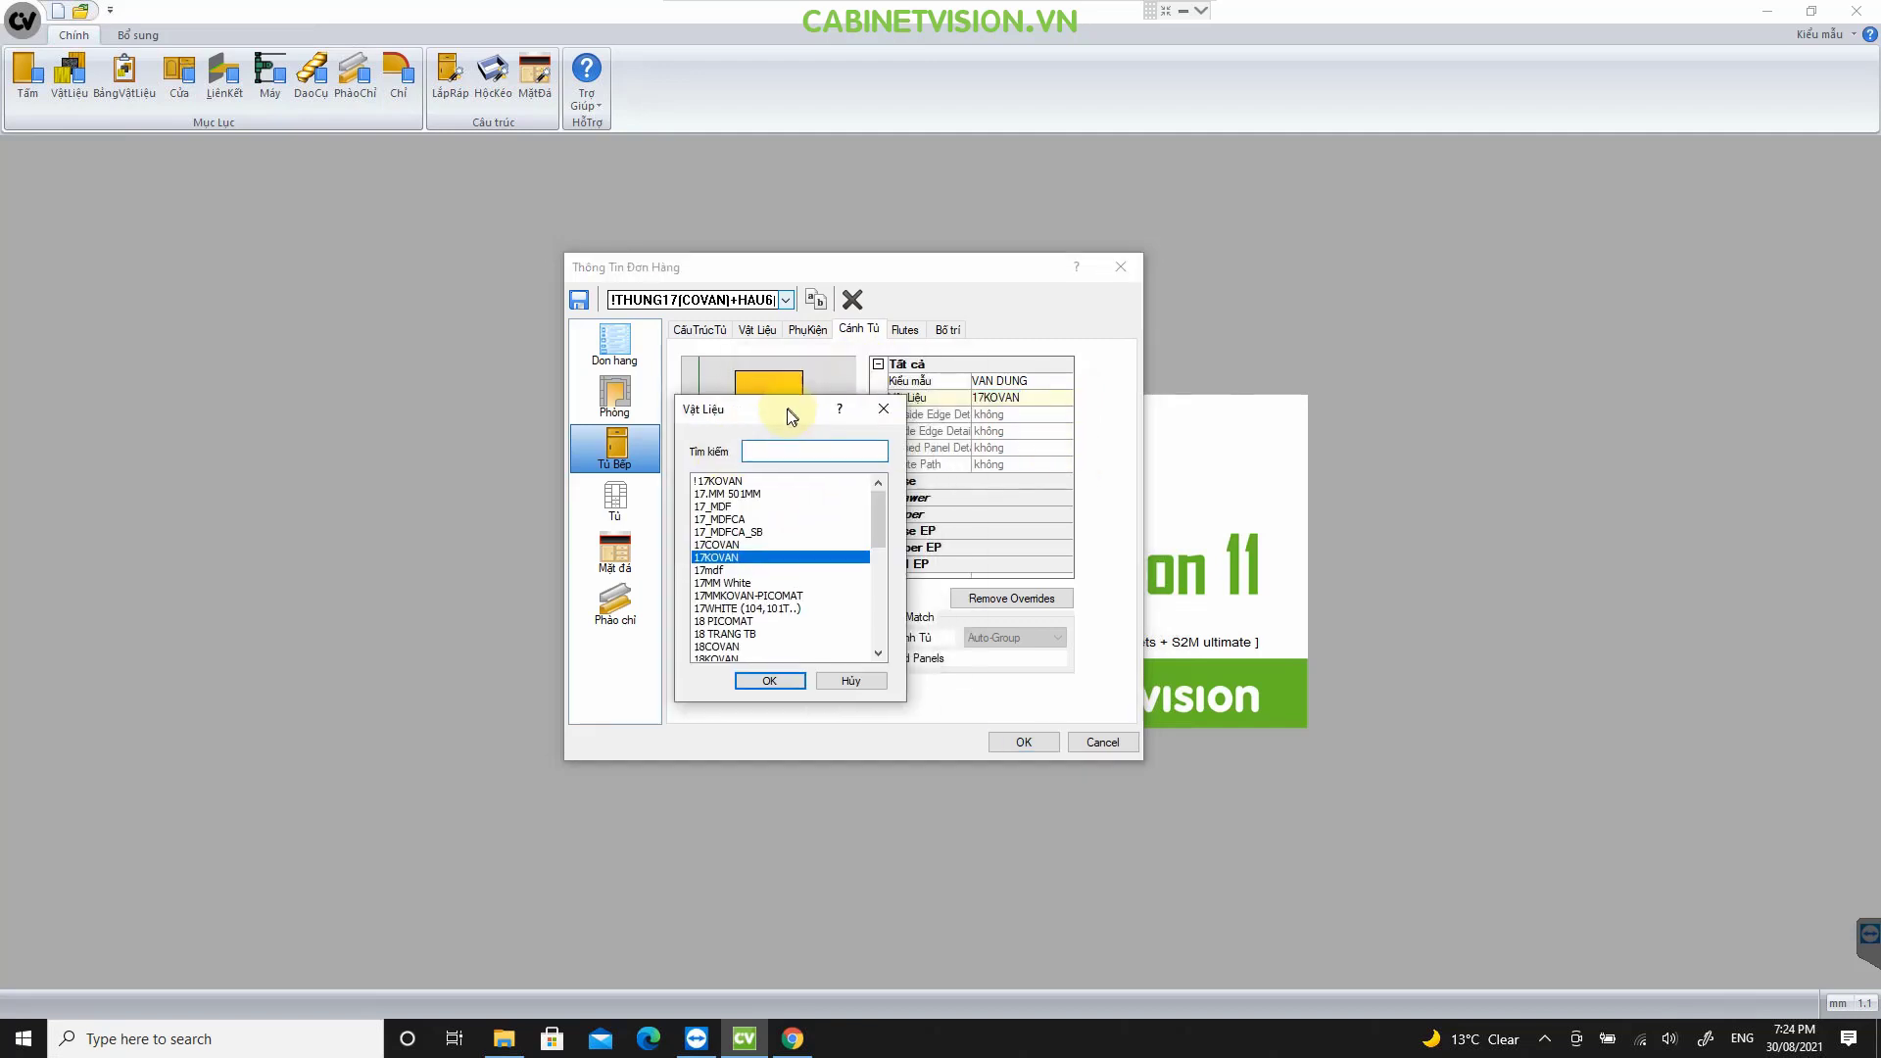
left_click(726, 482)
left_click(770, 680)
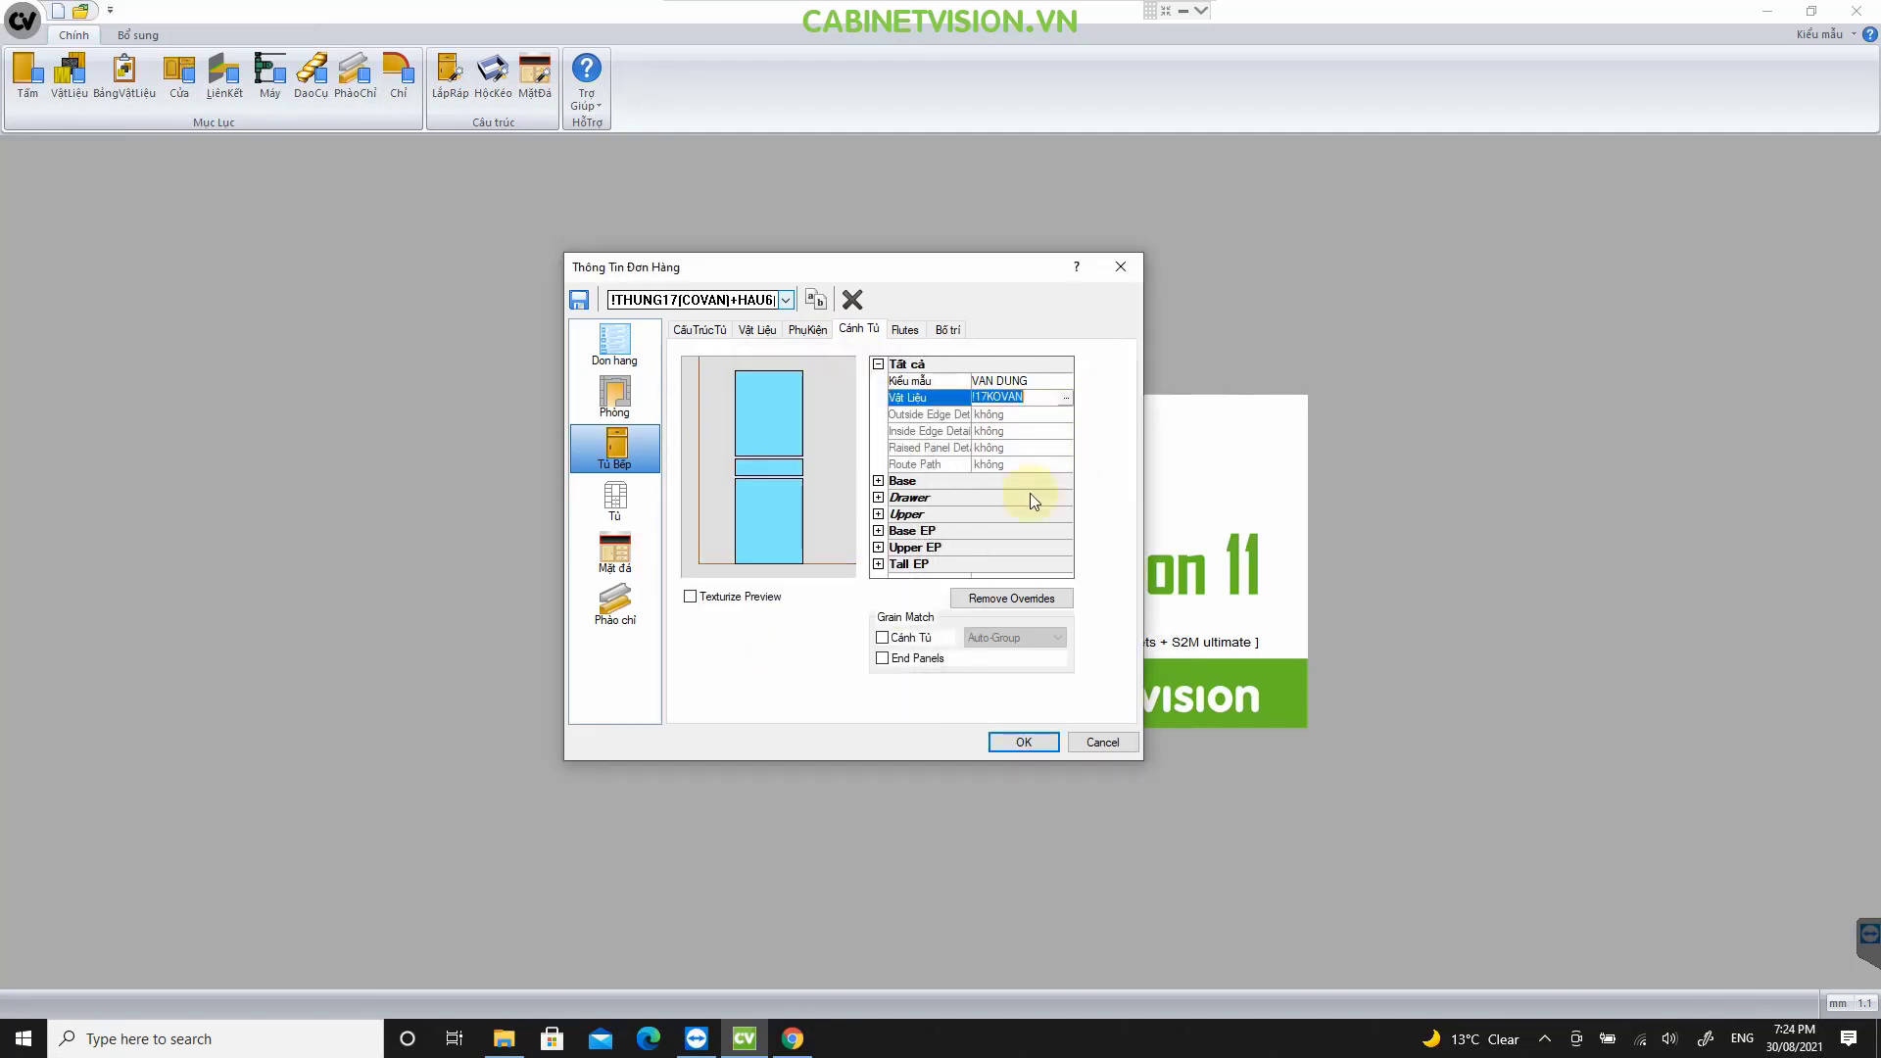
Set the Tủ cabinet's material to !17COVAN+6KOVAN and its outer drawers to !17+6COVAN.
left_click(620, 497)
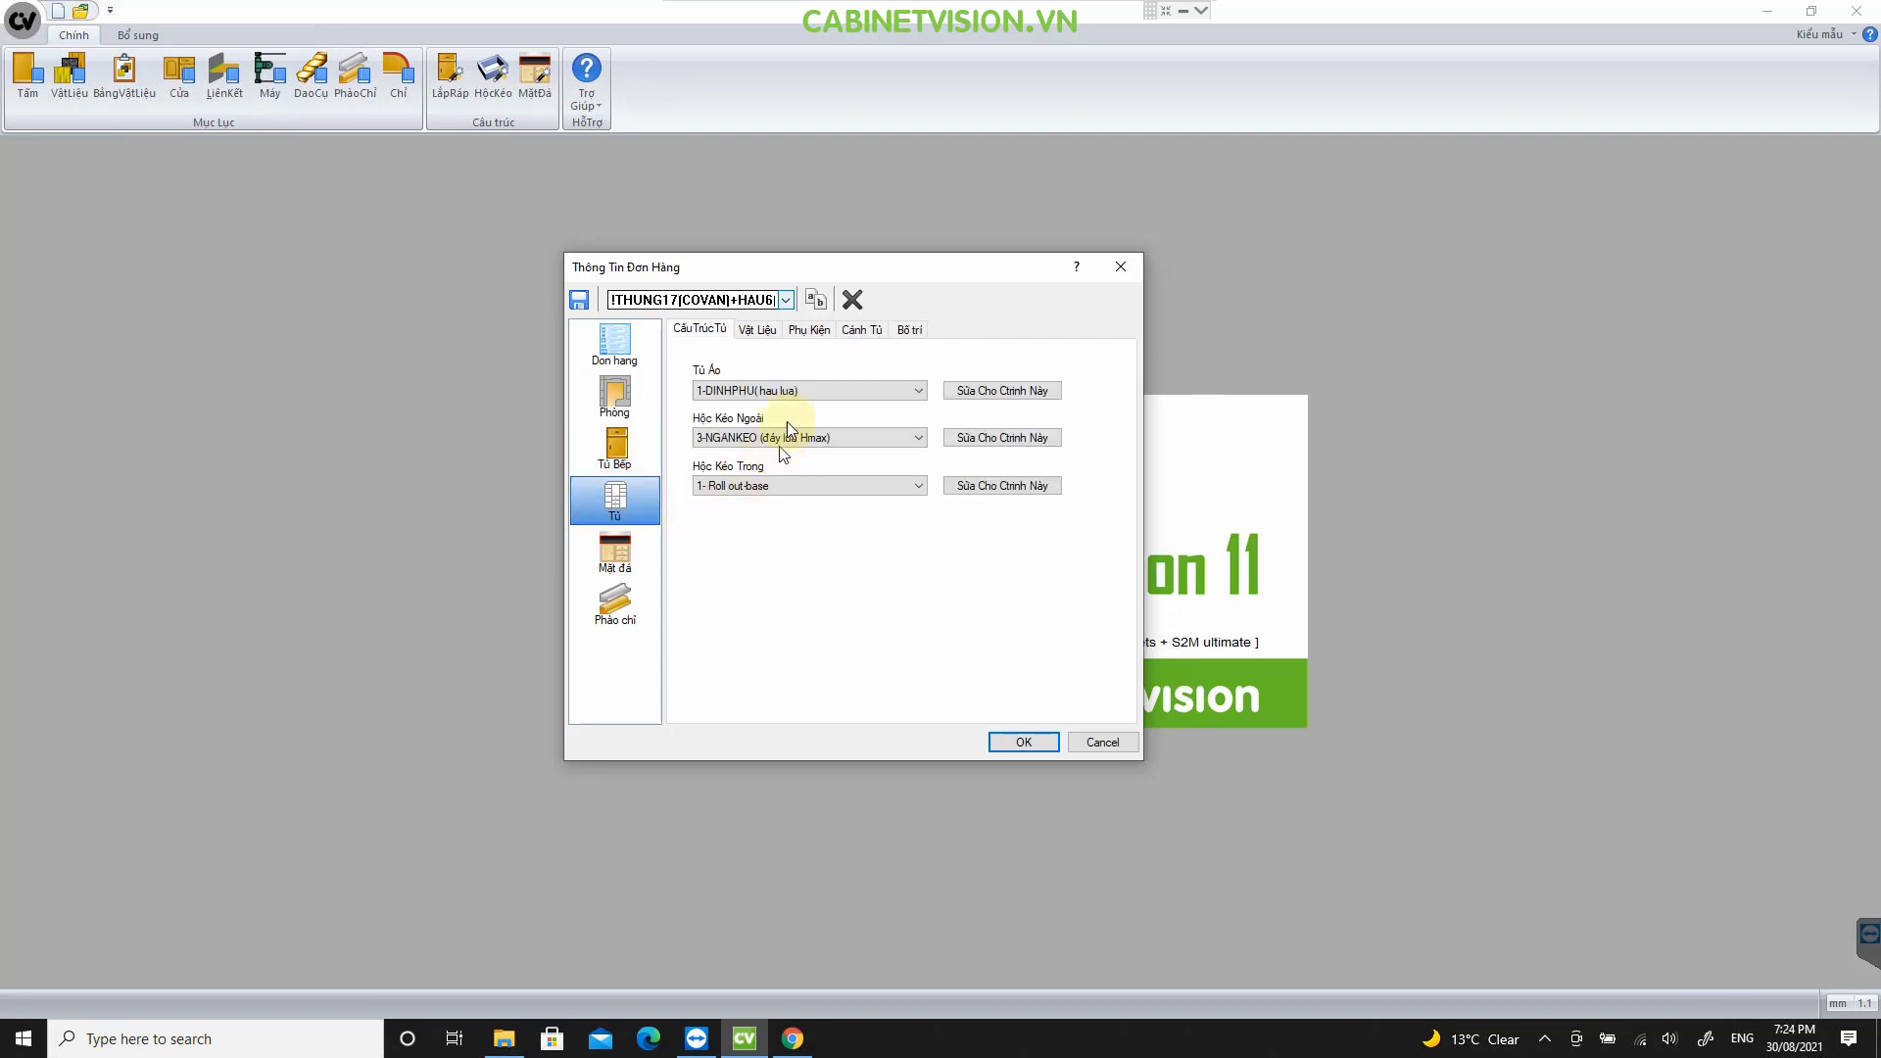
left_click(757, 329)
left_click(768, 494)
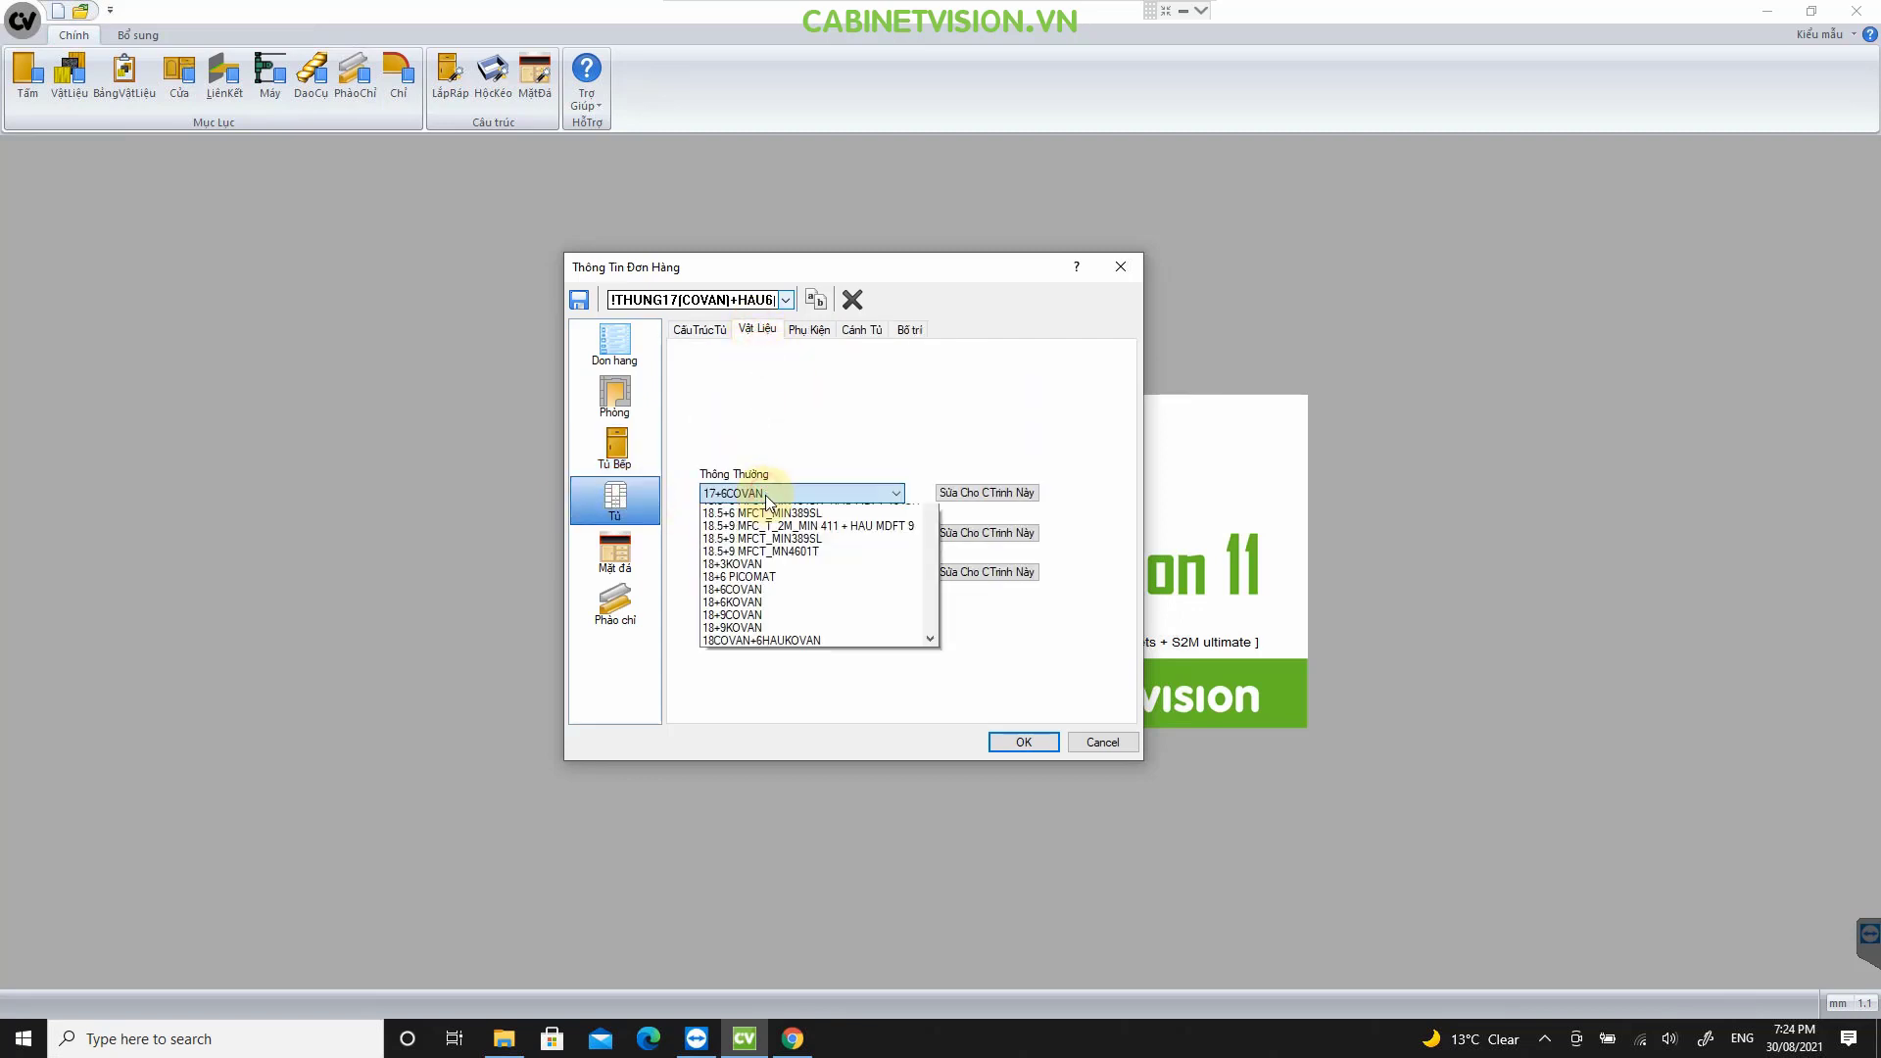
scroll(768, 520, "up", 2)
left_click(766, 532)
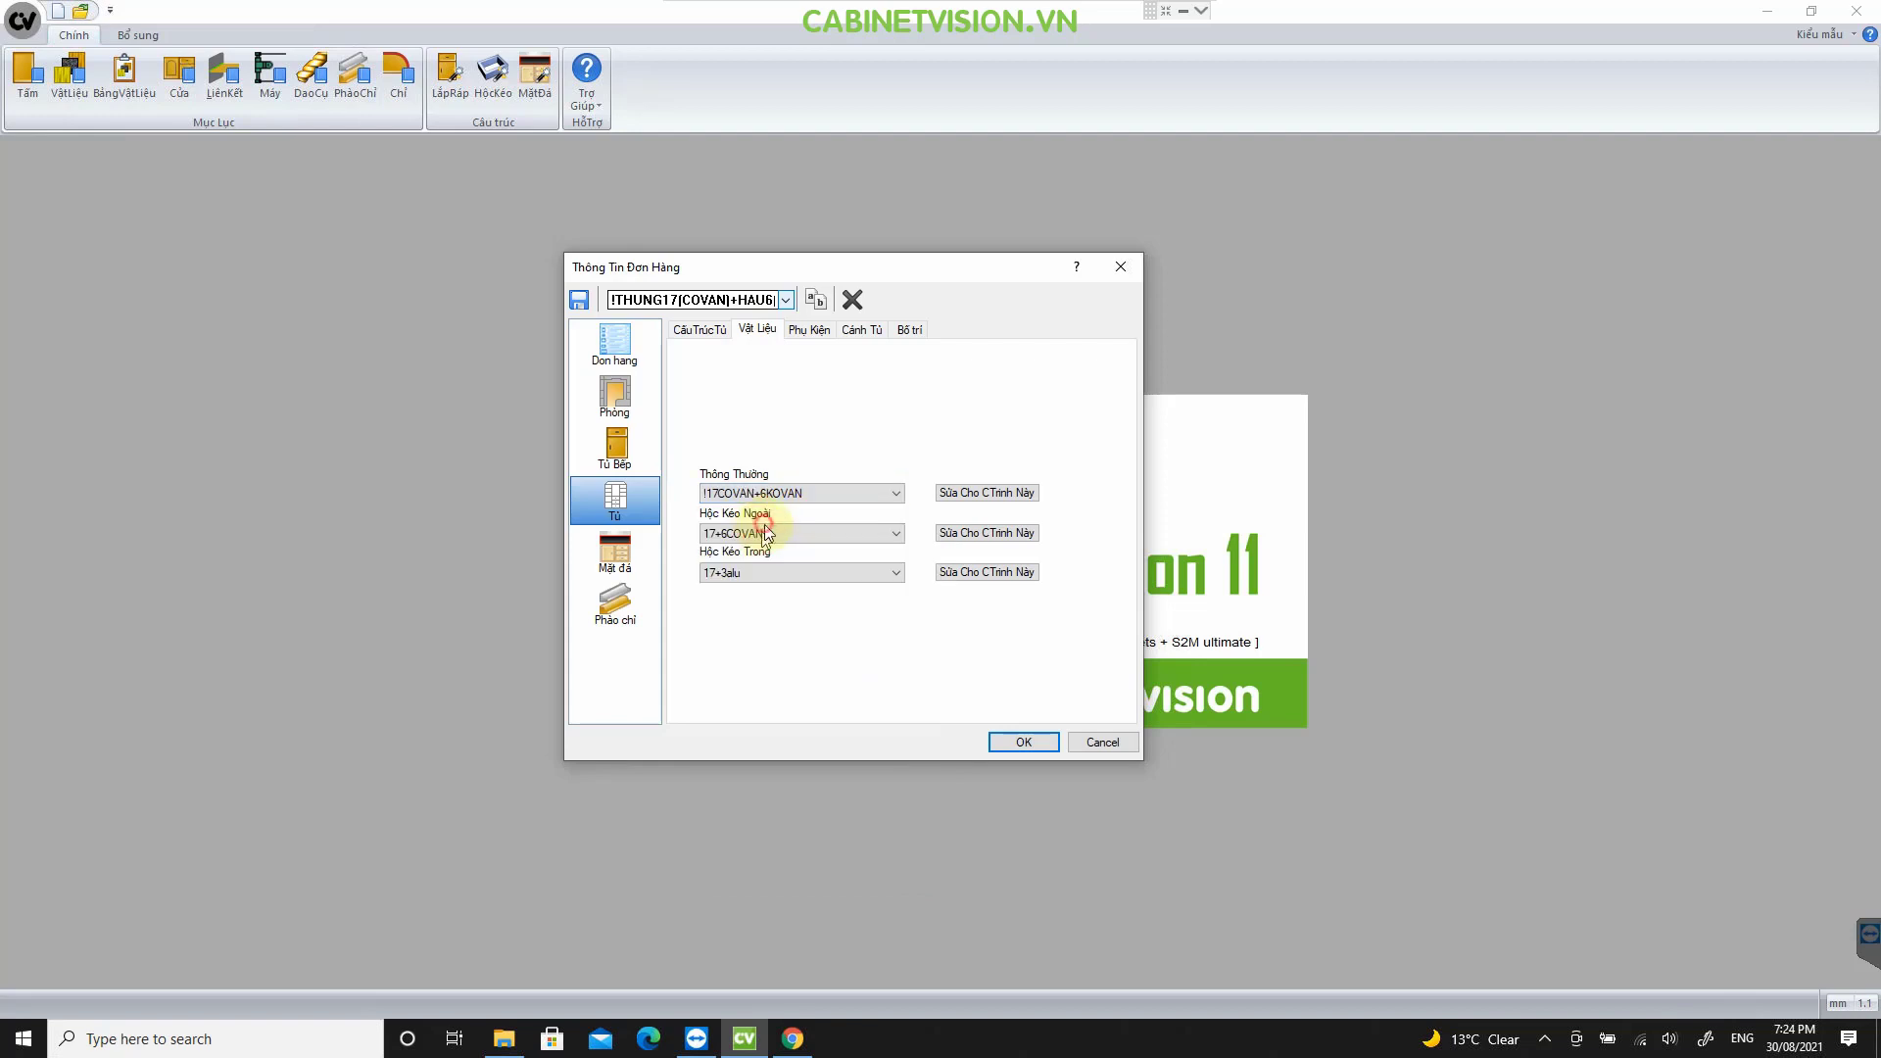
left_click(765, 532)
scroll(765, 578, "up", 3)
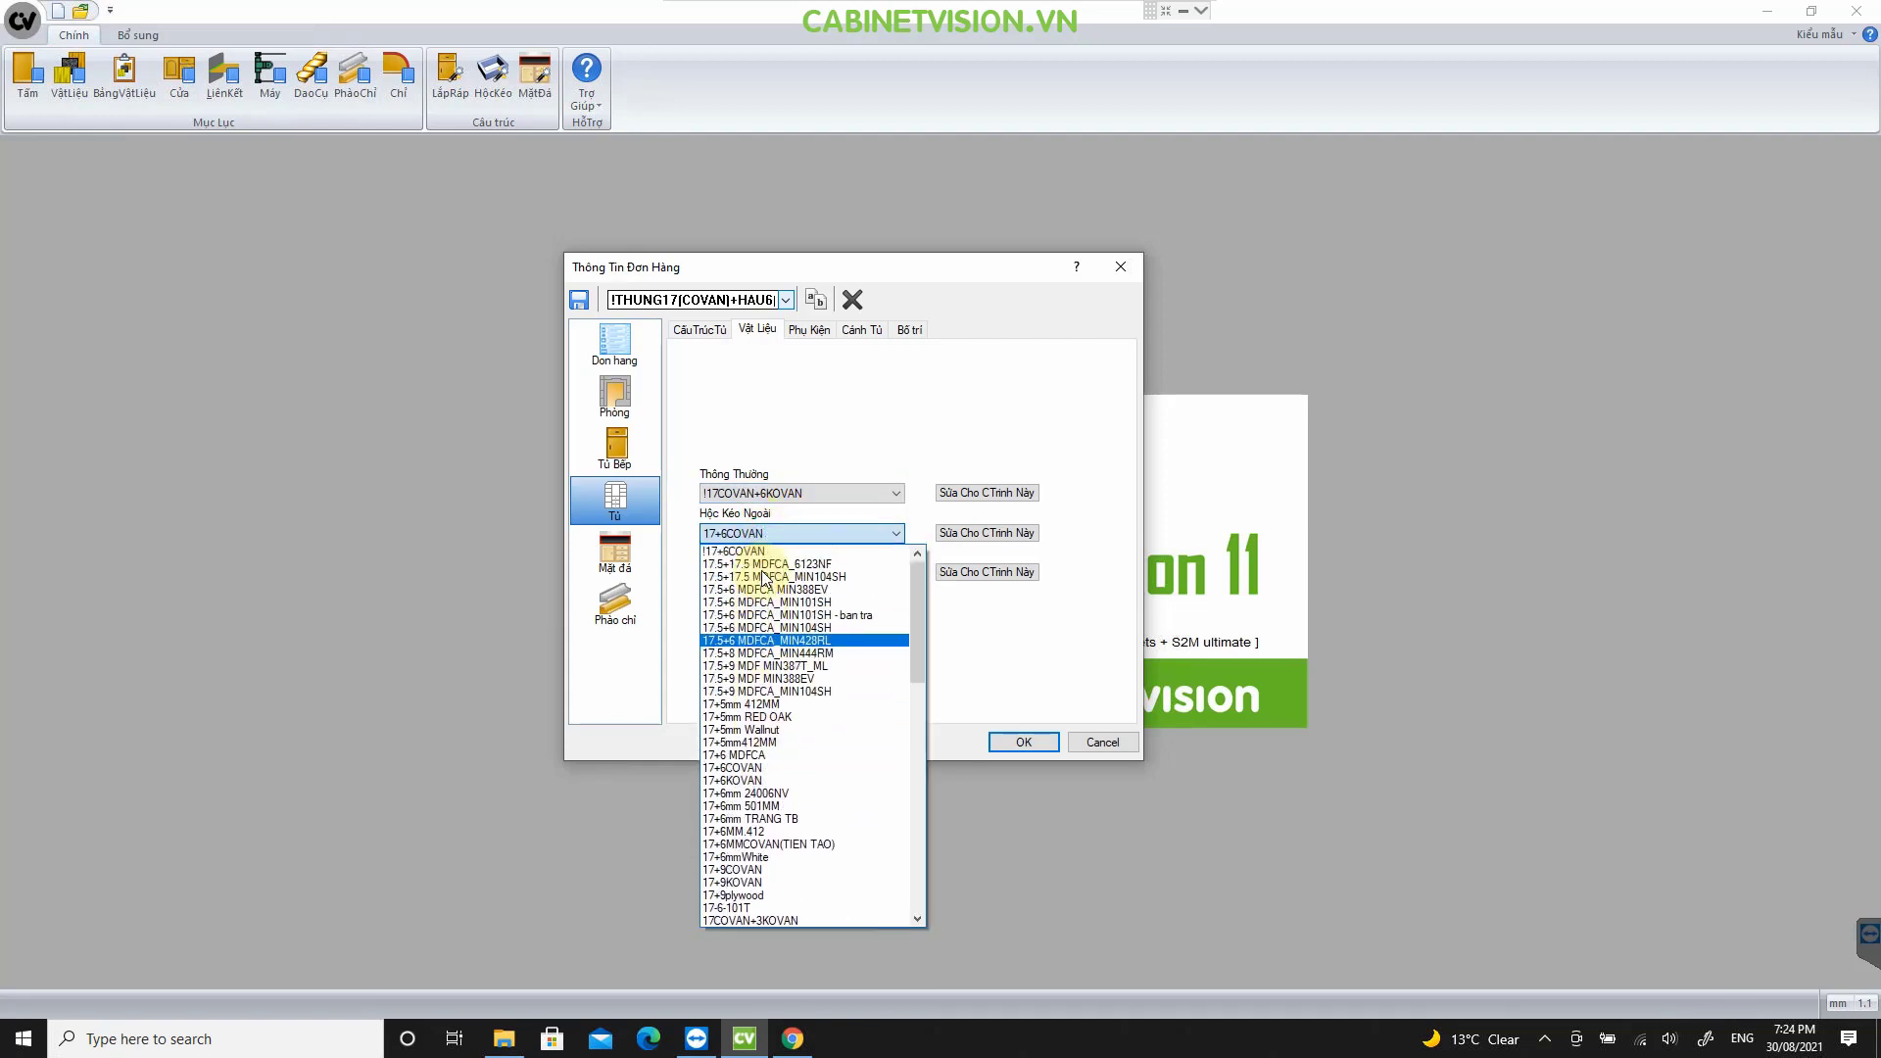
left_click(762, 552)
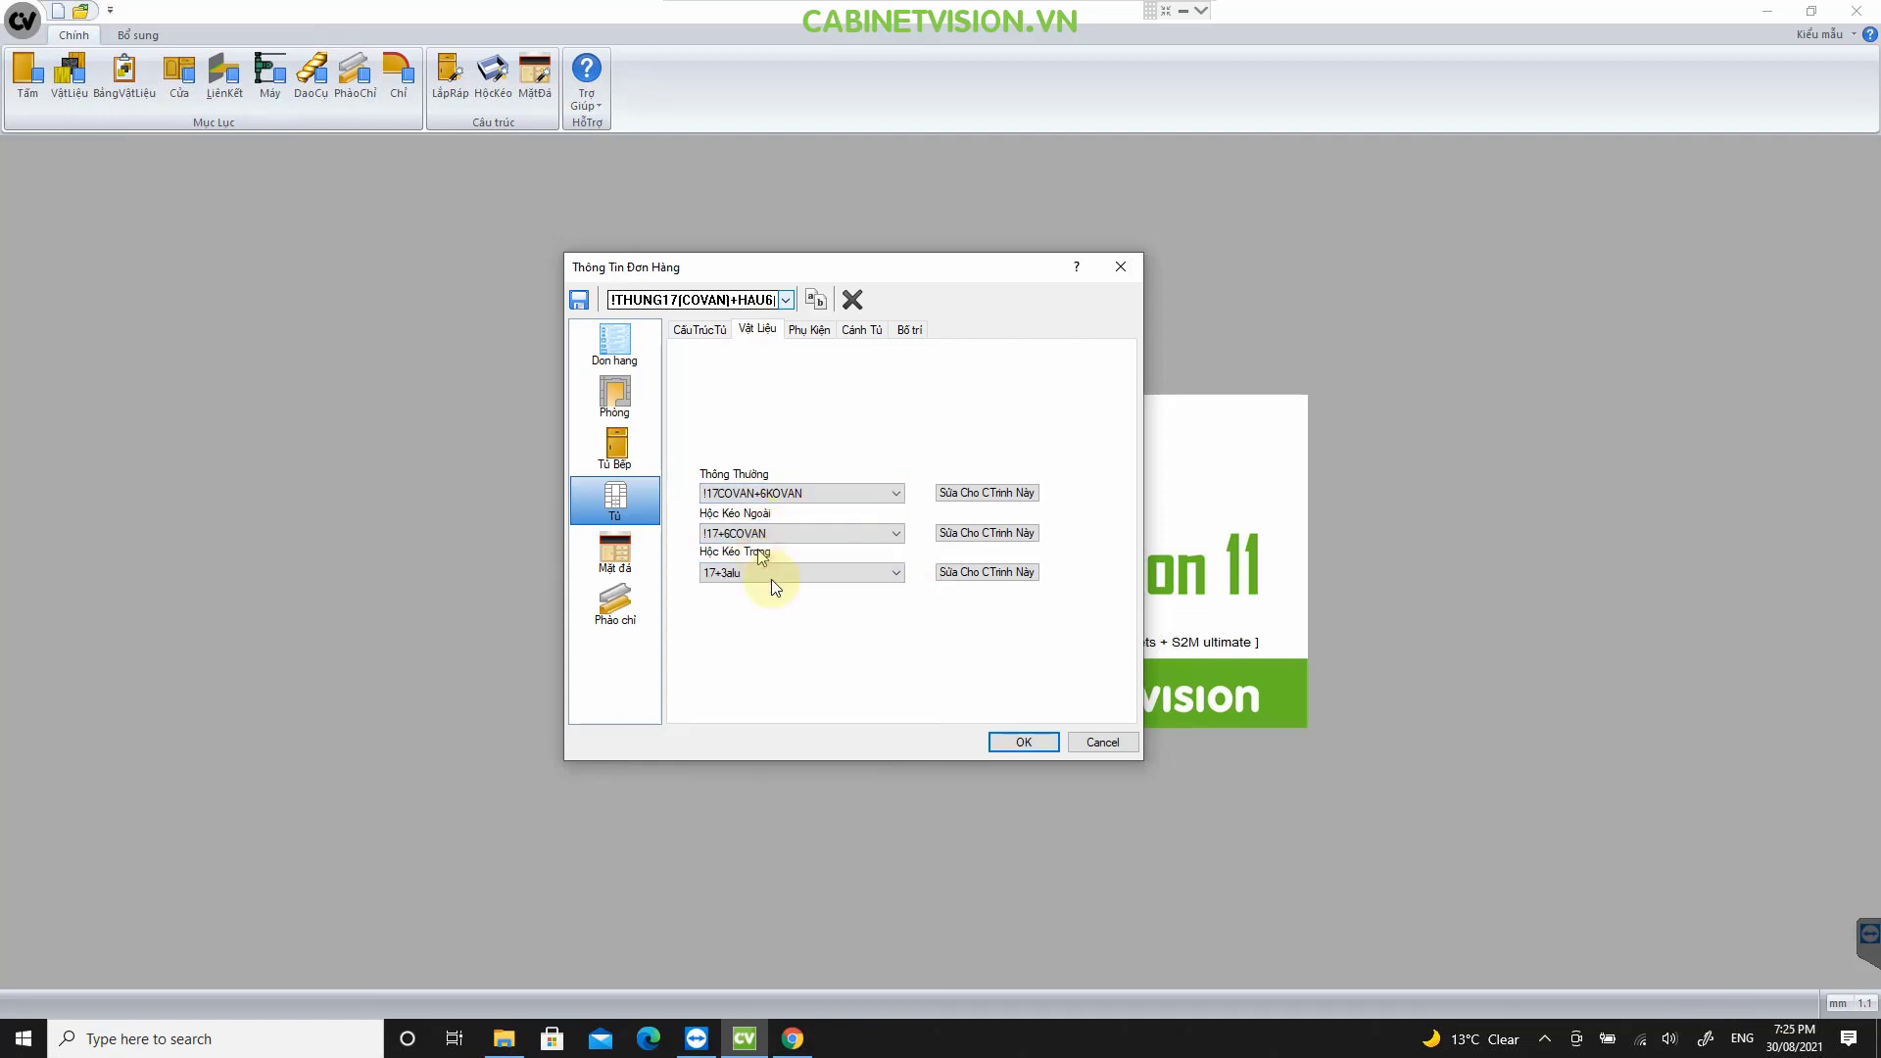
Give the Tủ cabinet doors !17KOVAN material and review its material and accessory settings.
left_click(810, 331)
left_click(862, 331)
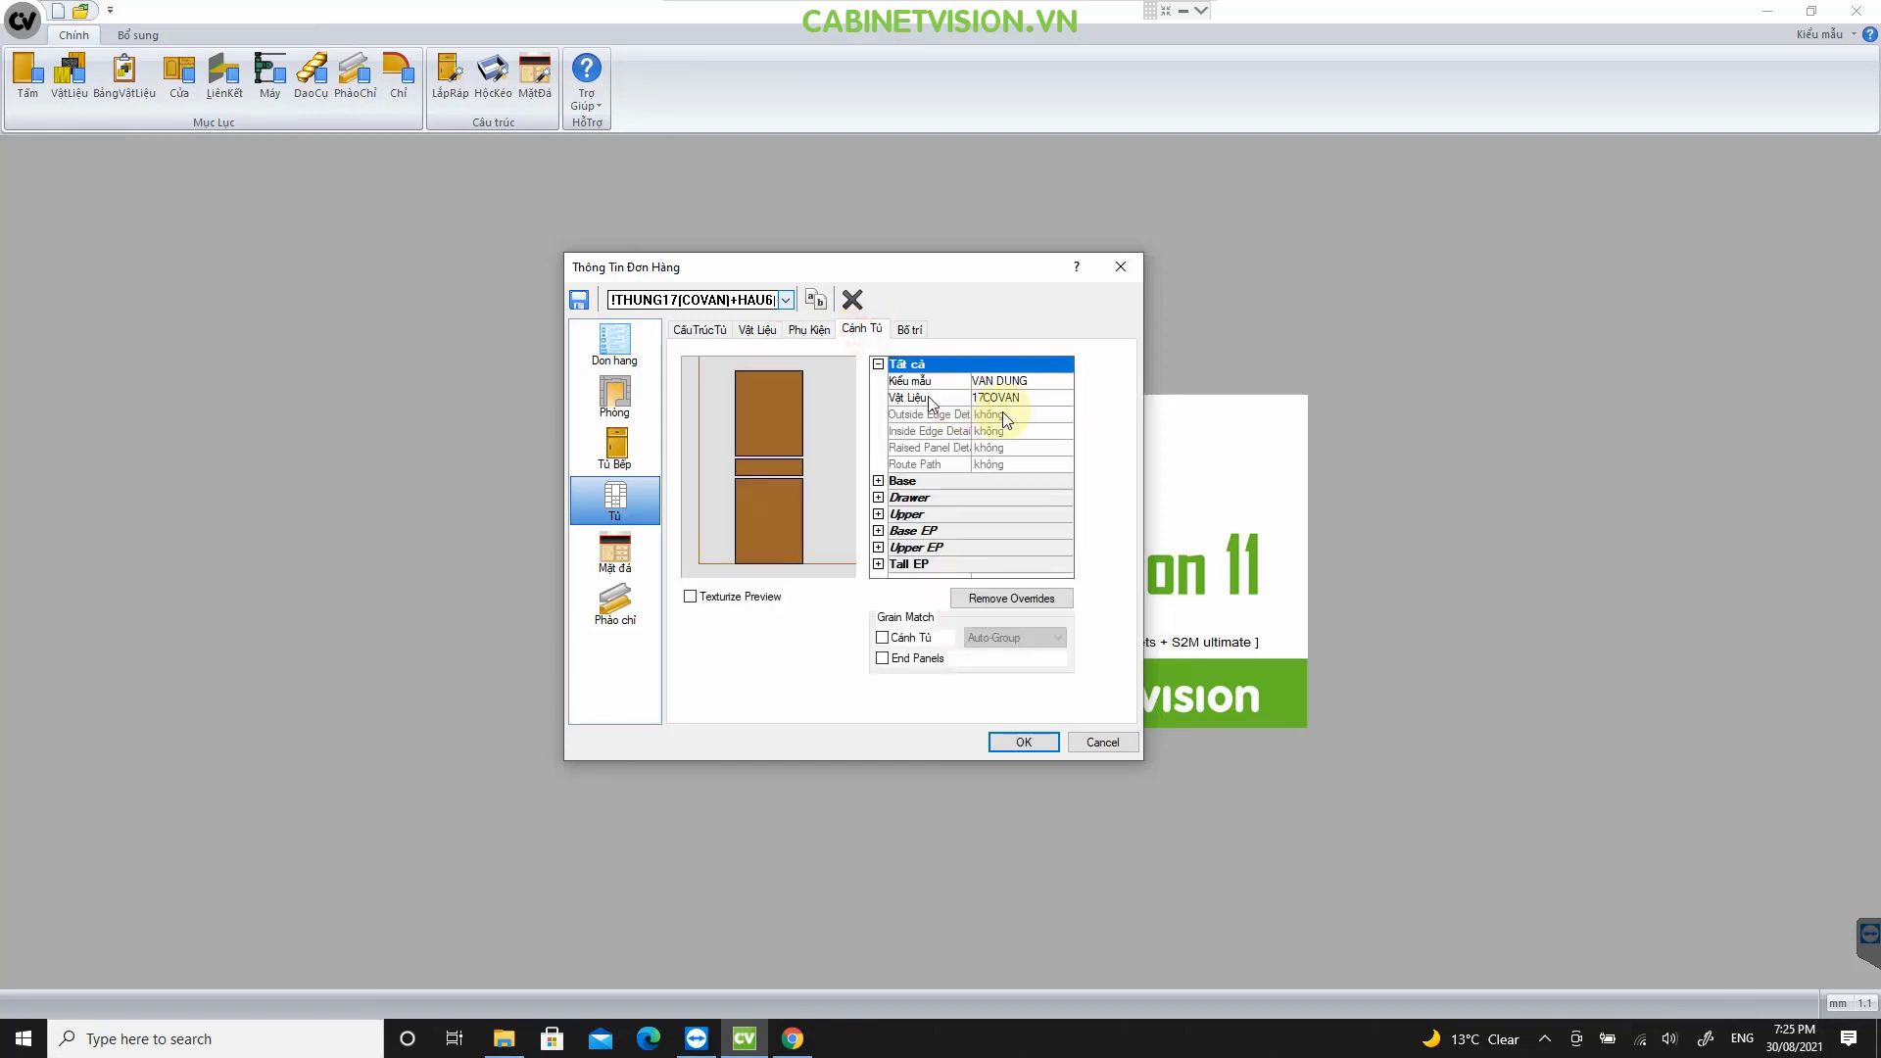
left_click(1049, 402)
left_click(1065, 399)
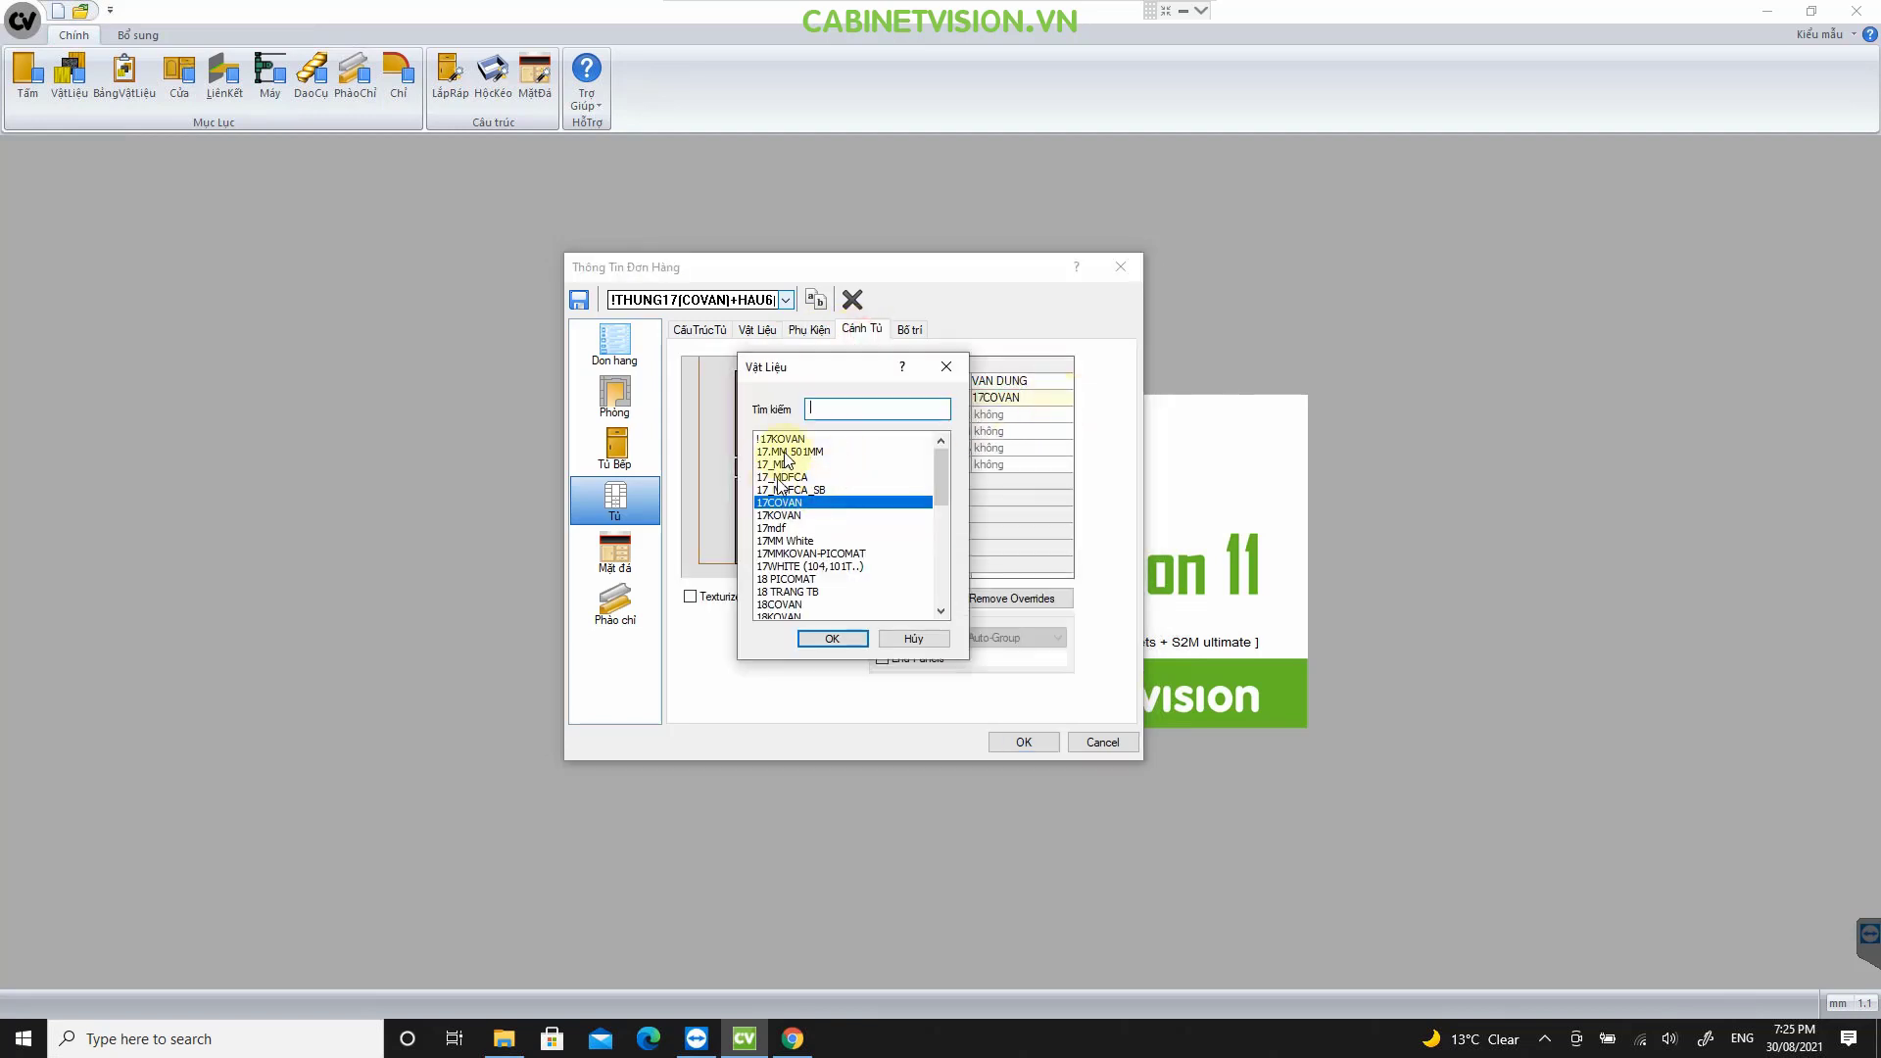
double_click(790, 441)
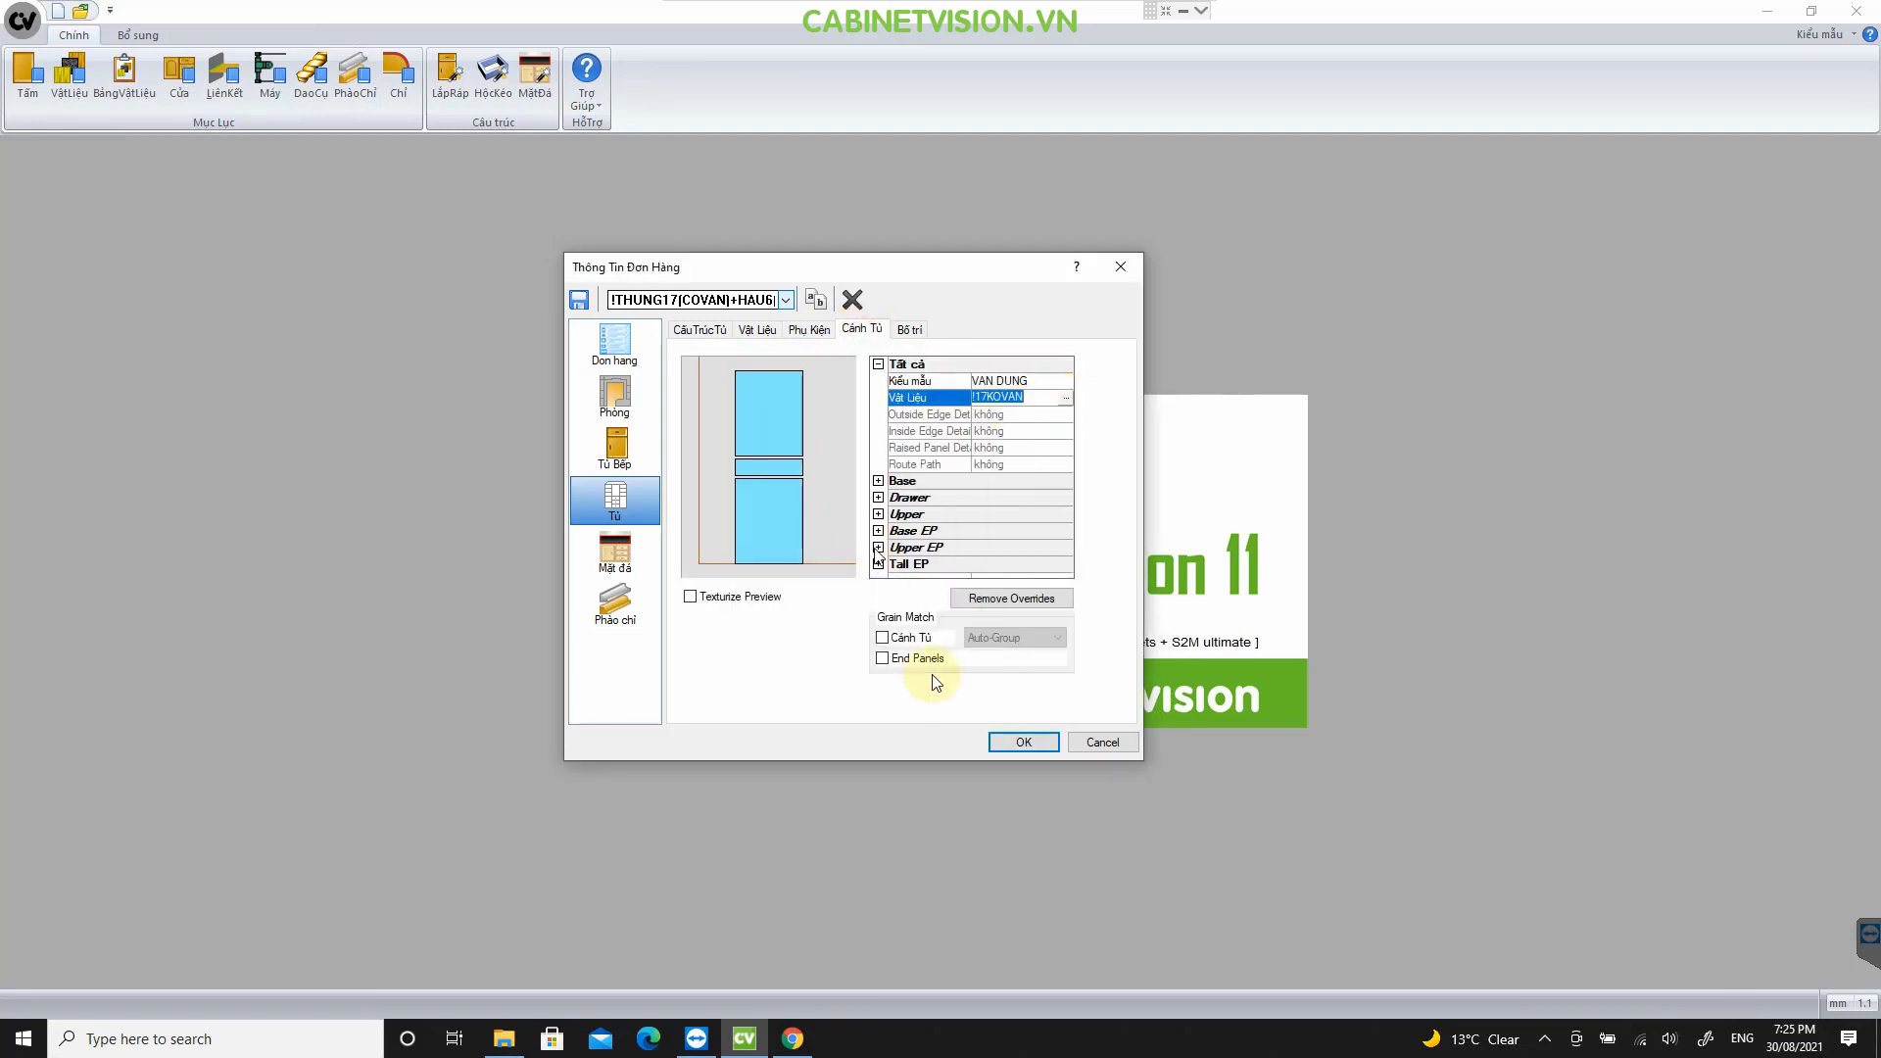
left_click(764, 330)
left_click(809, 331)
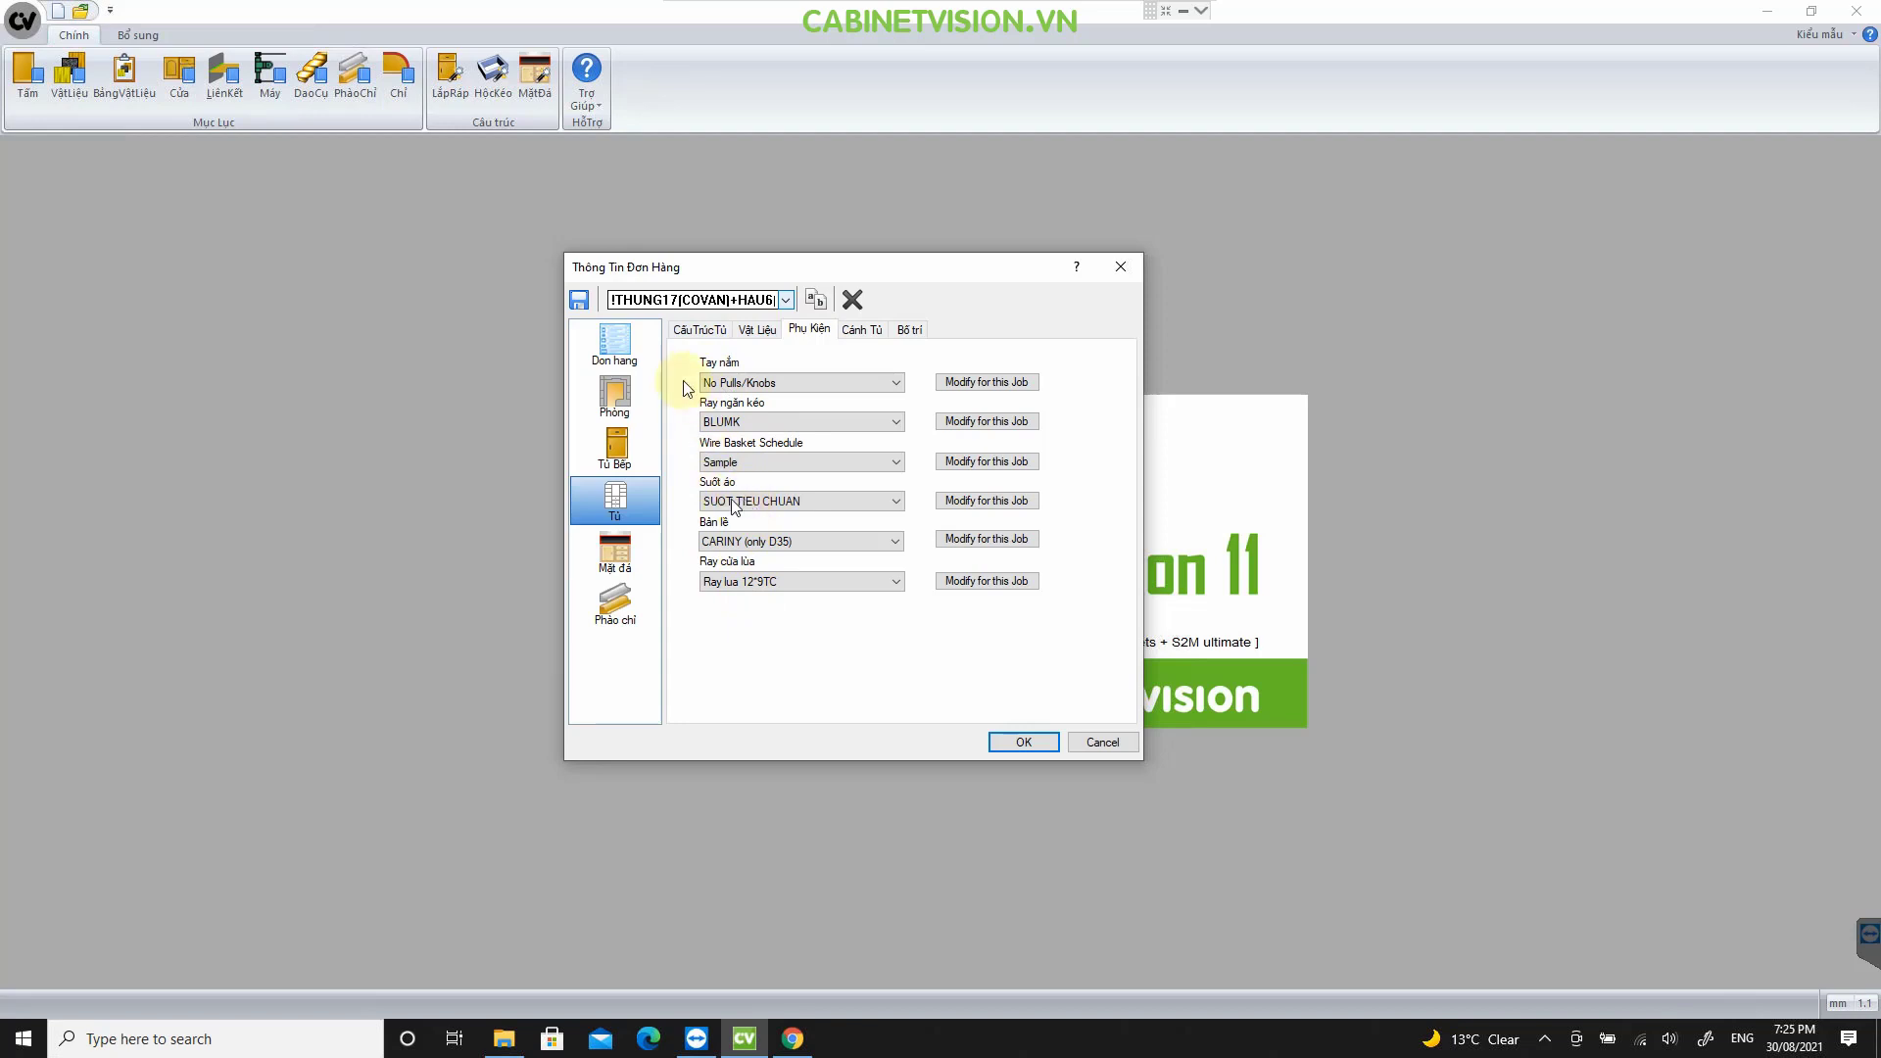
left_click(695, 345)
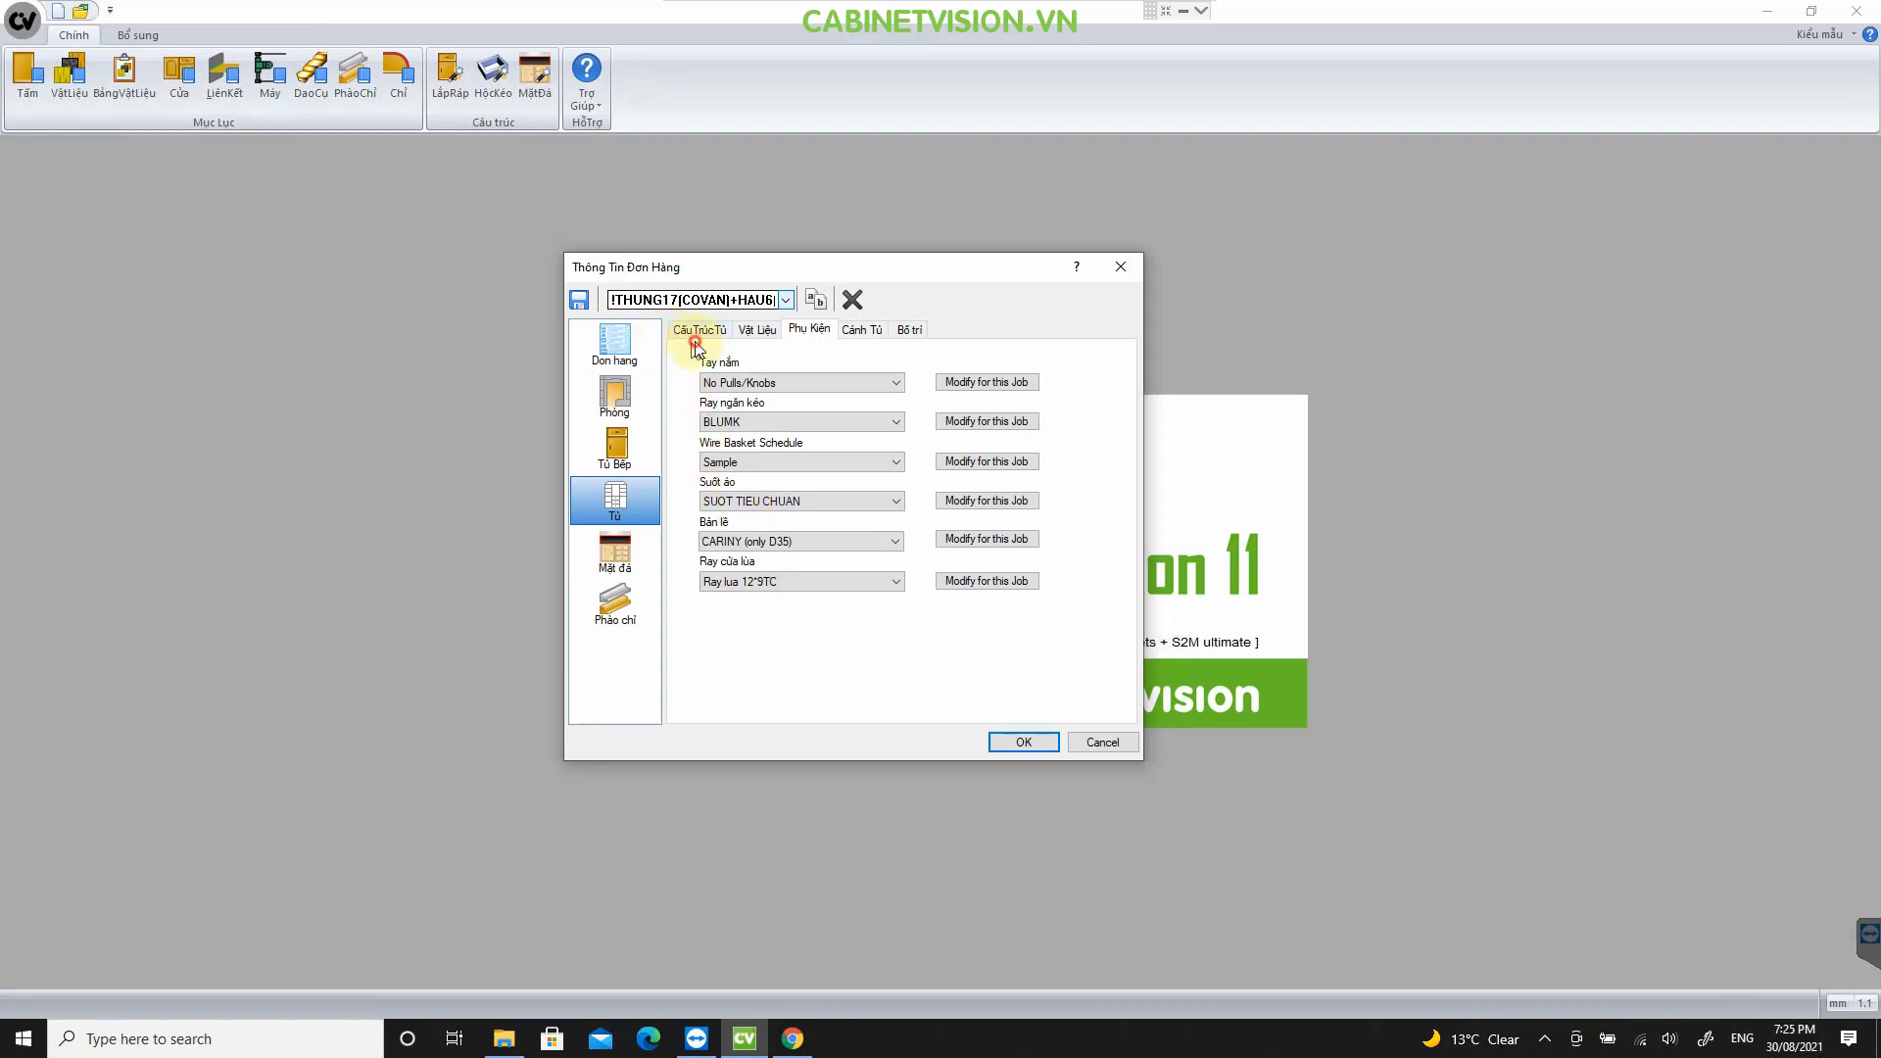
Save the configuration as !THUNG17(COVAN)+HAU6(KO VAN) without ' - Modified' and close order information.
left_click(579, 301)
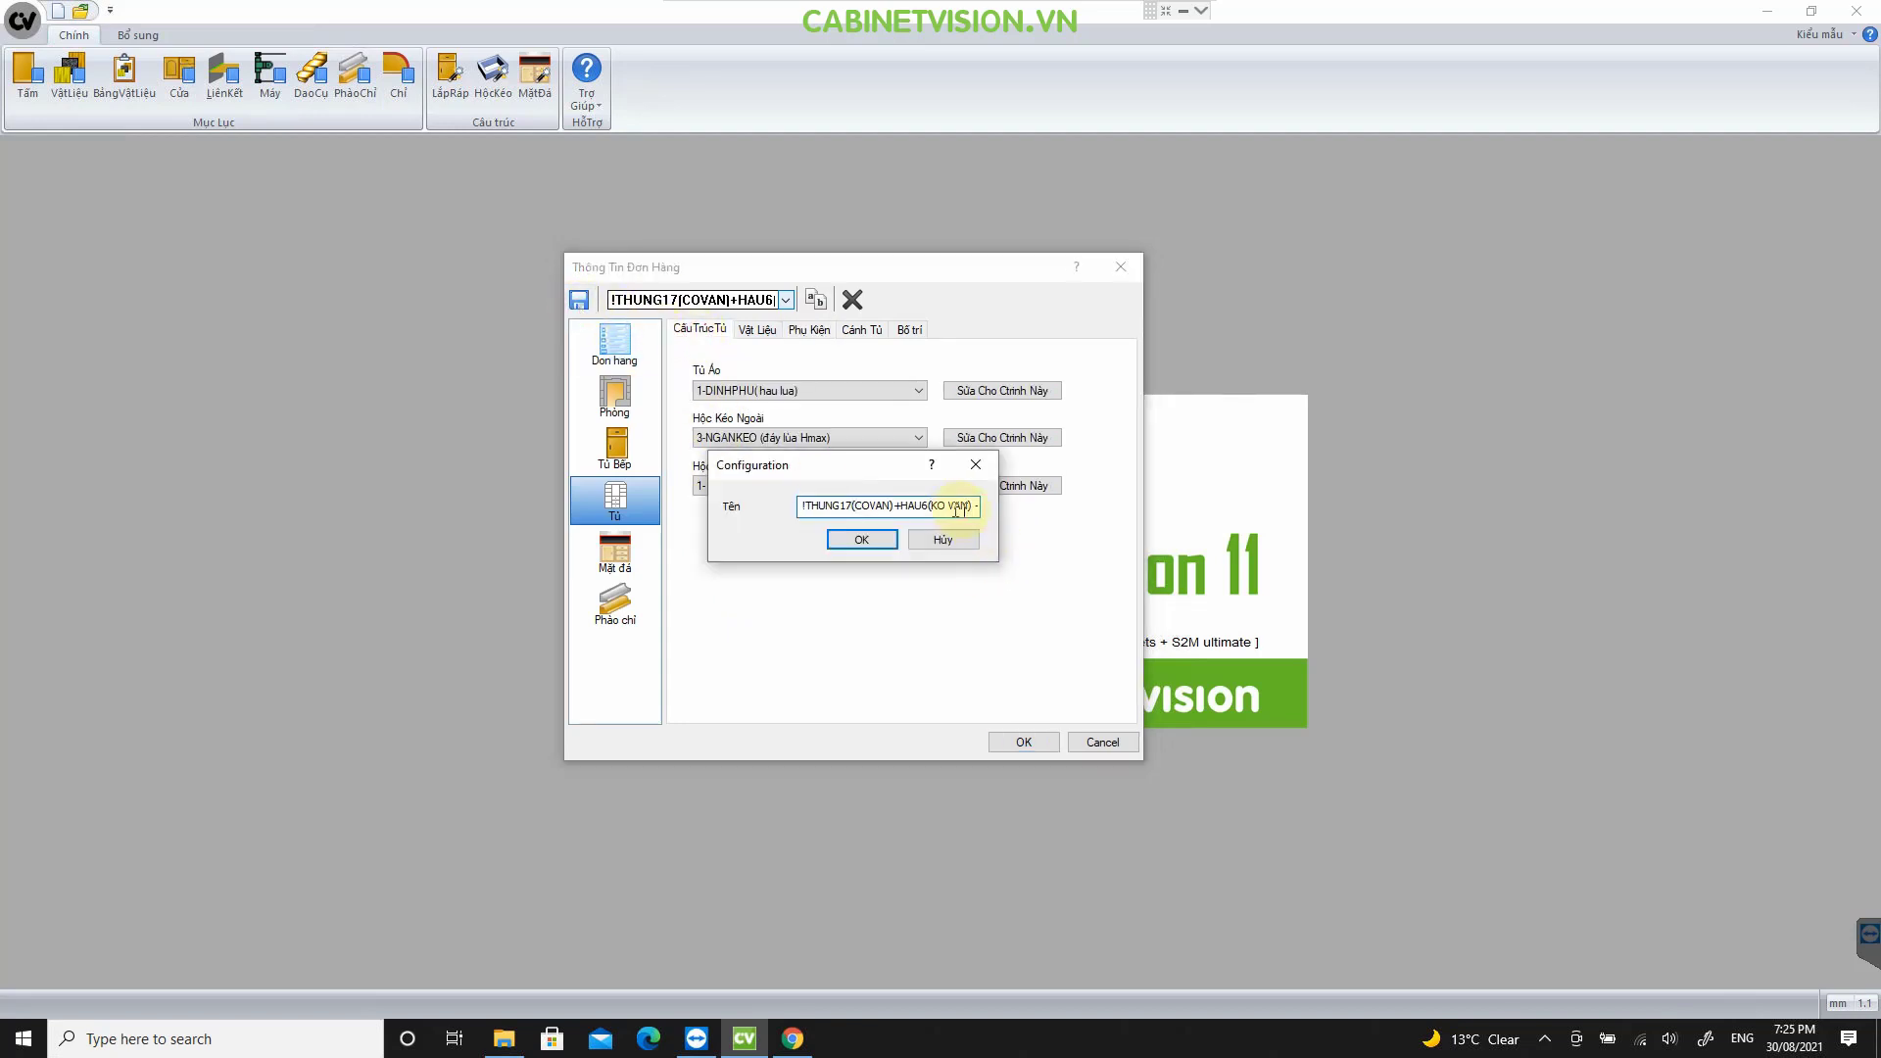
left_click_drag(975, 510, 1026, 520)
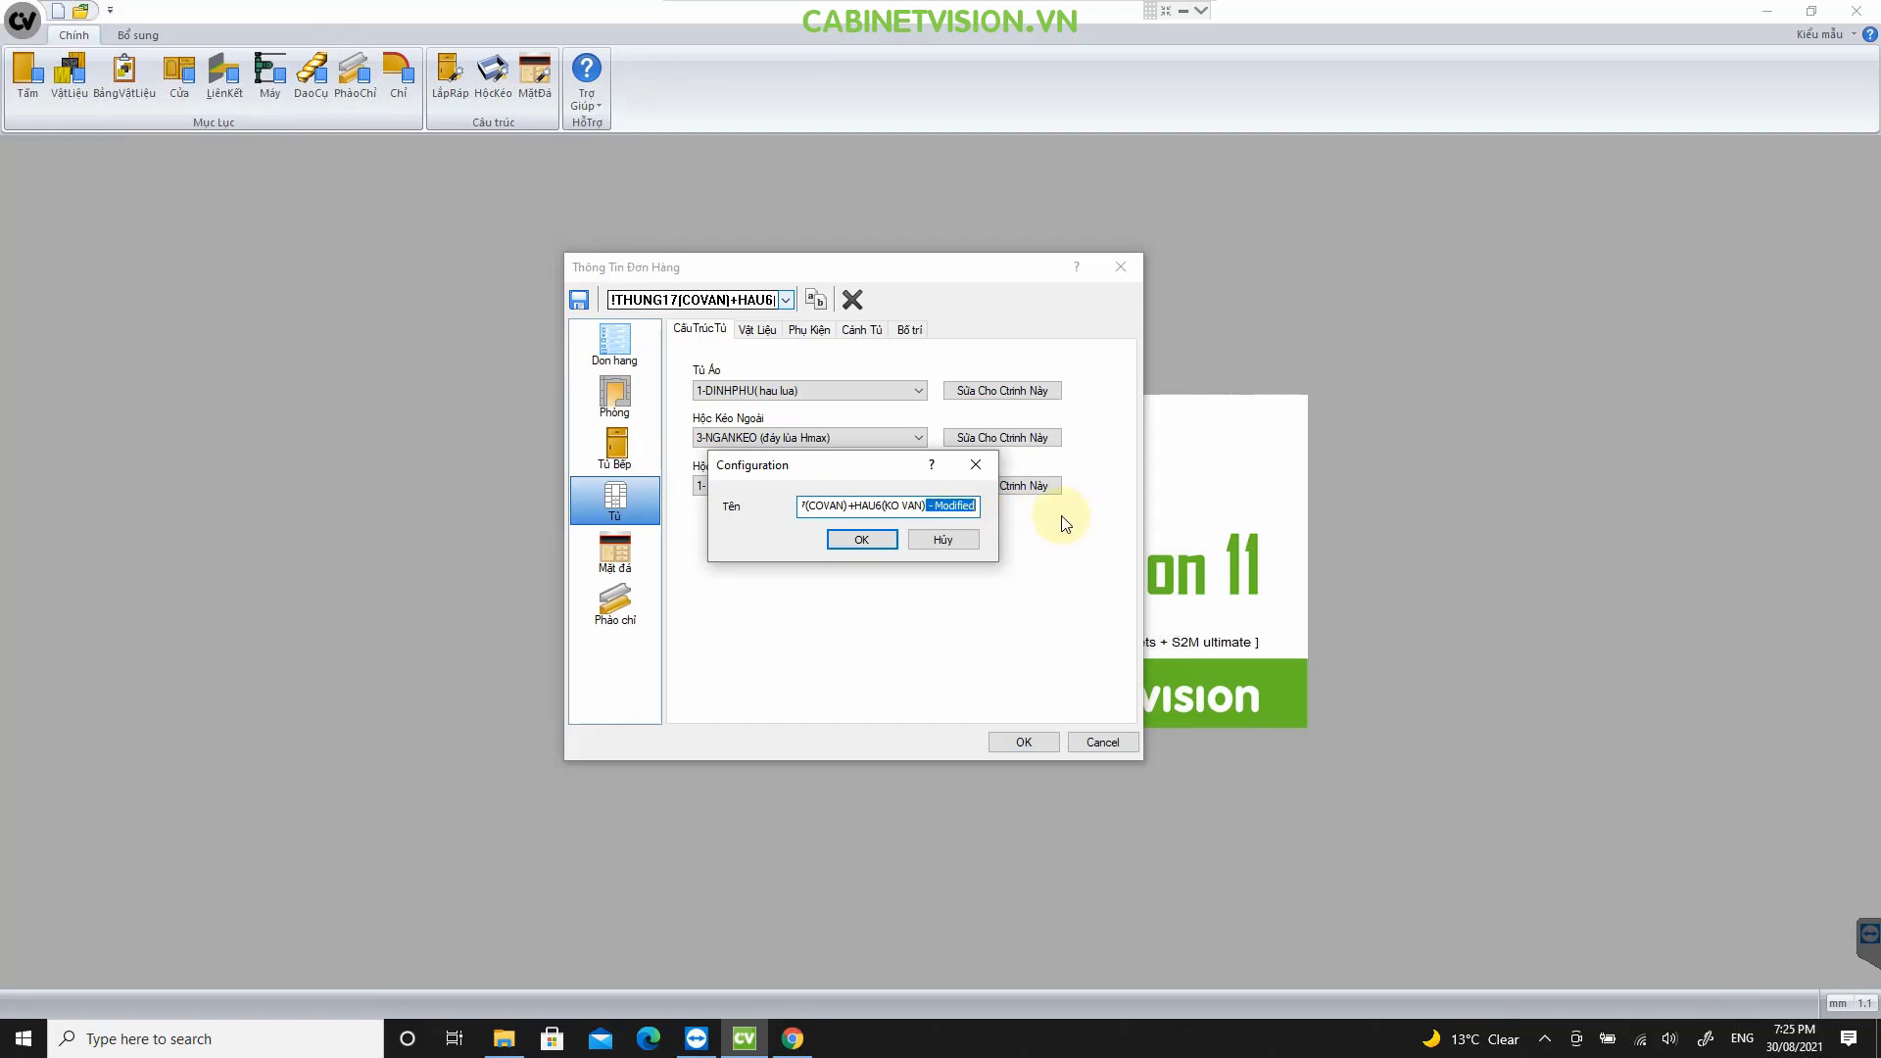
key("BackSpace")
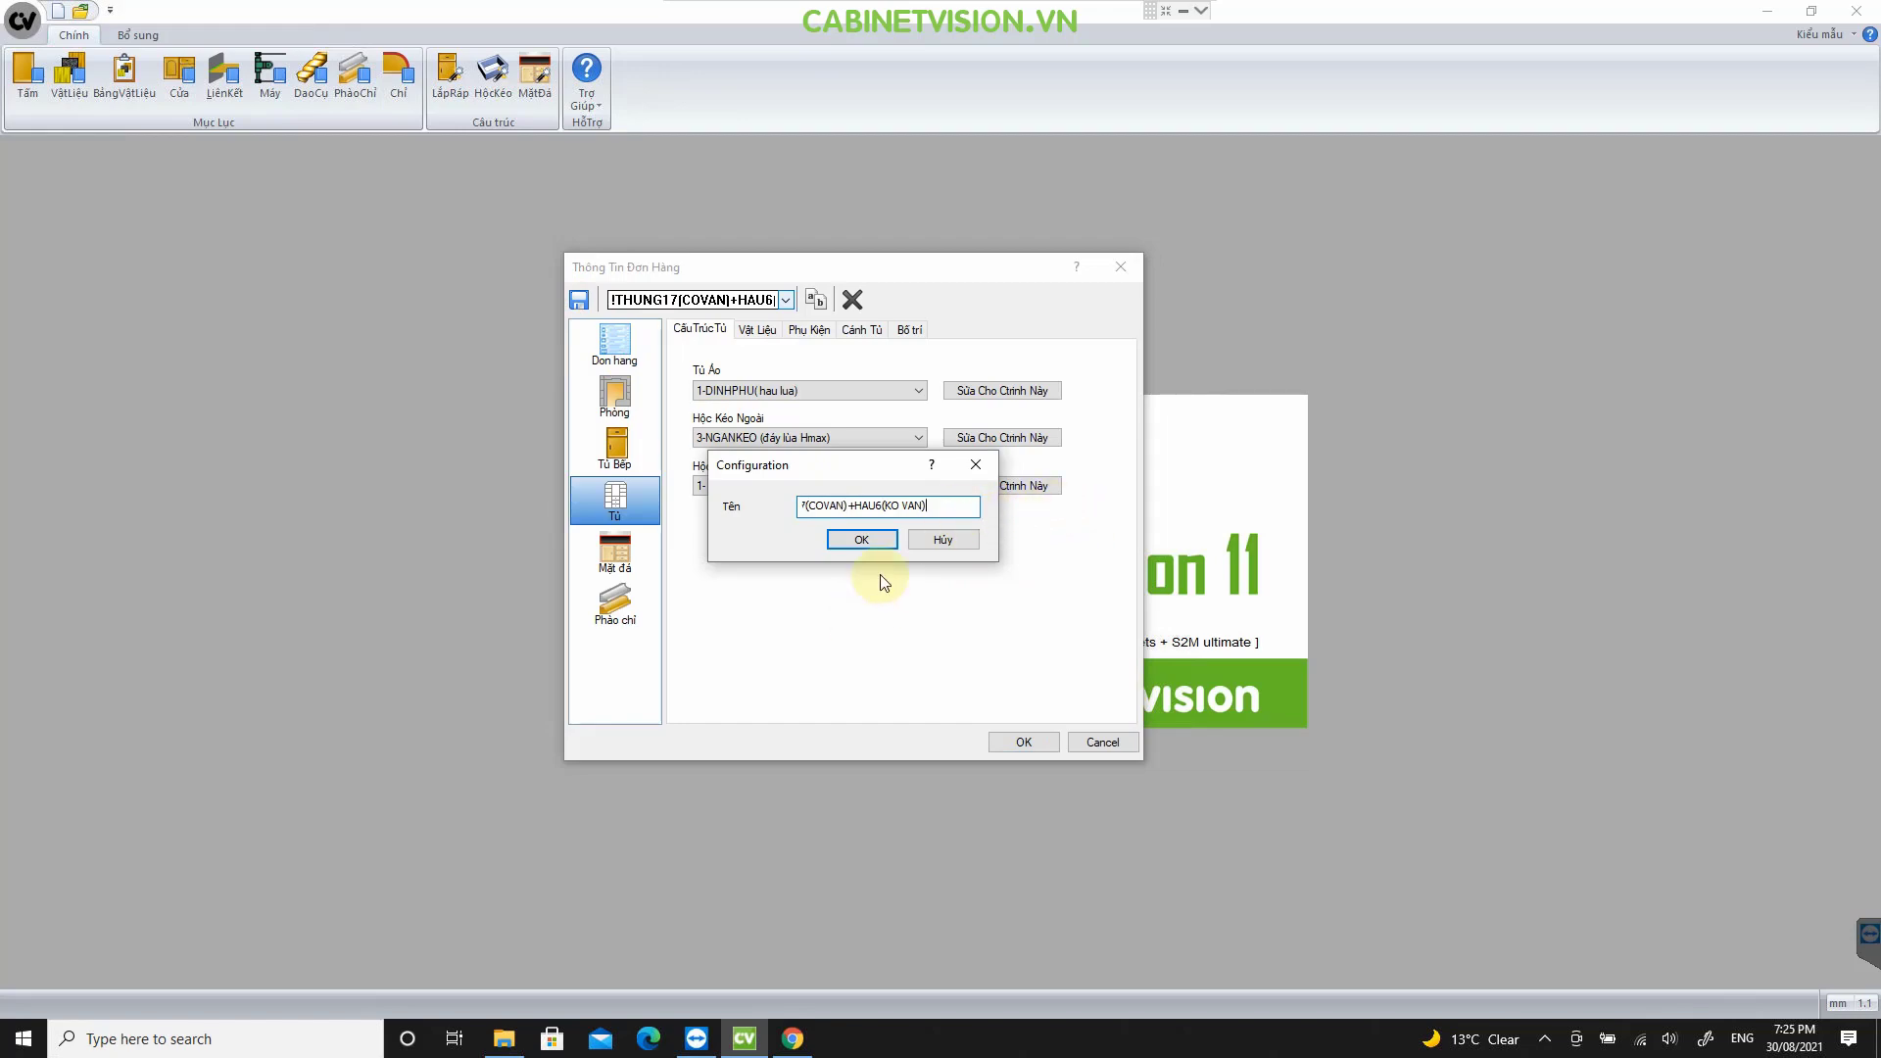
left_click(864, 540)
left_click(976, 564)
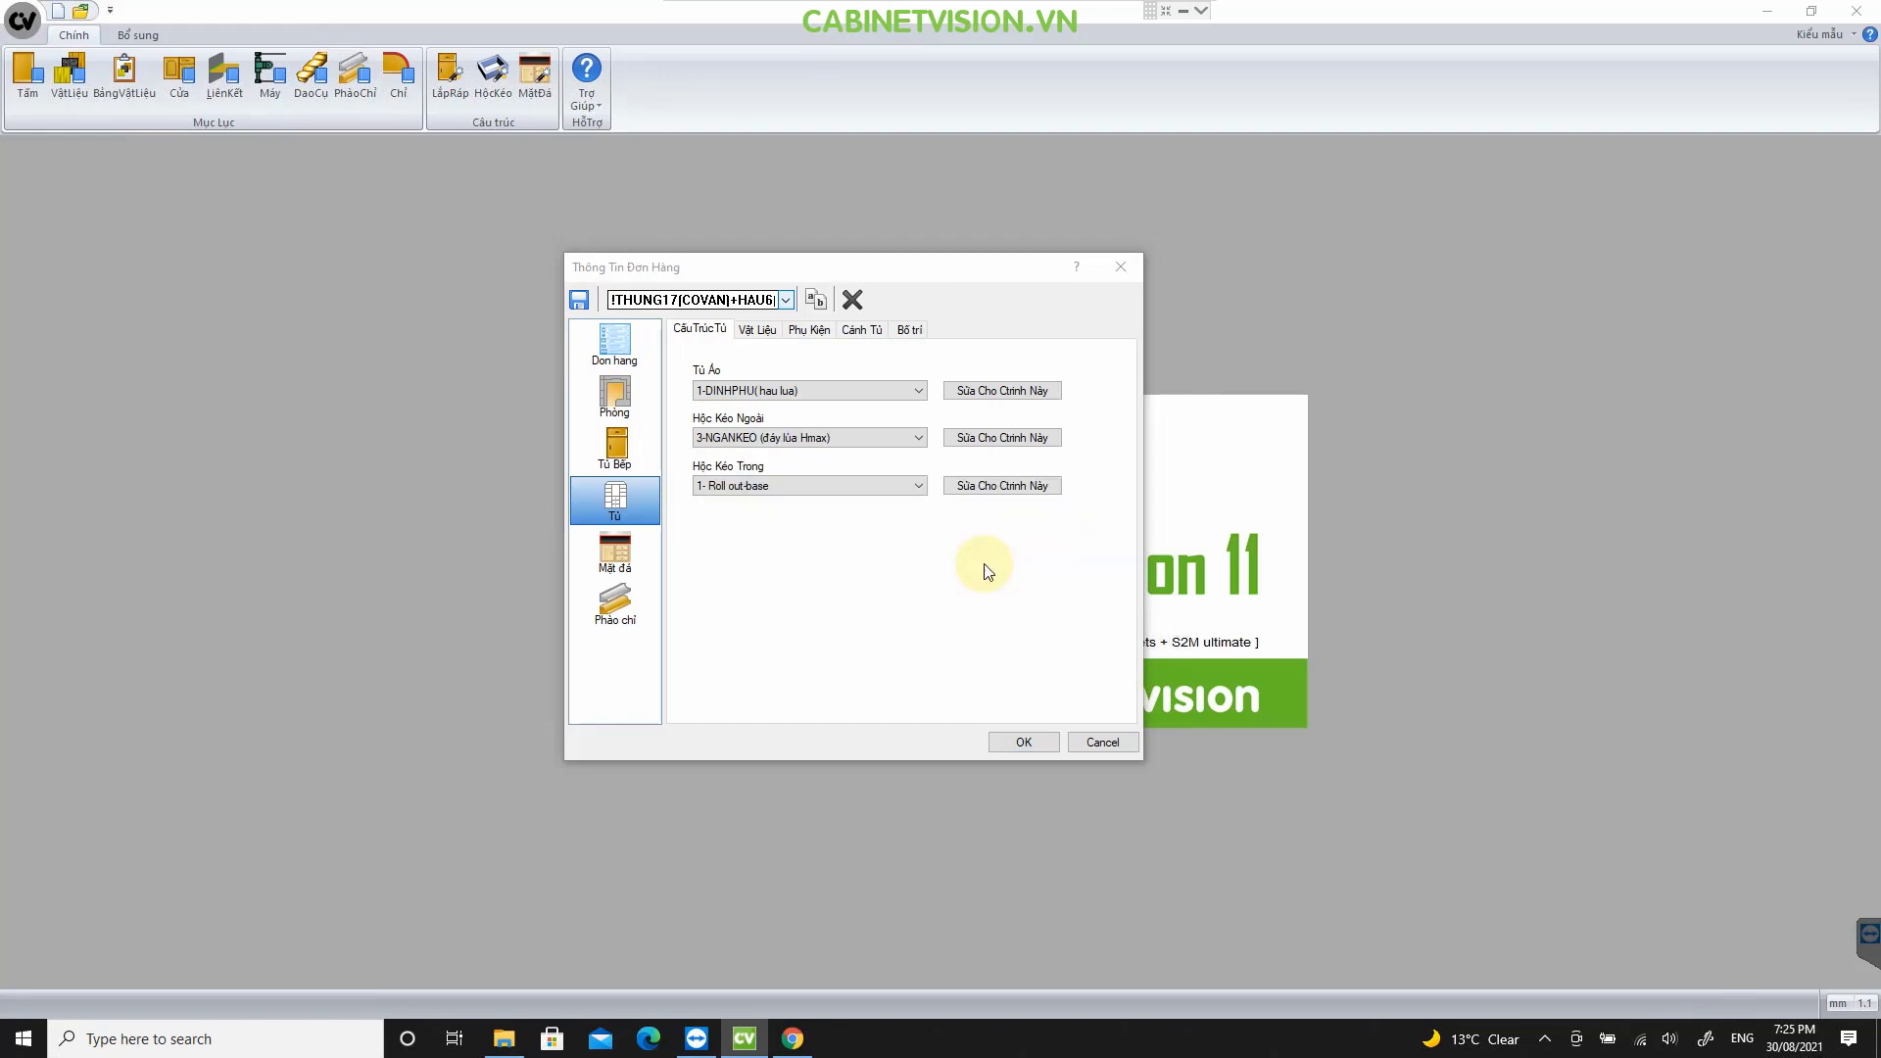
left_click(1022, 742)
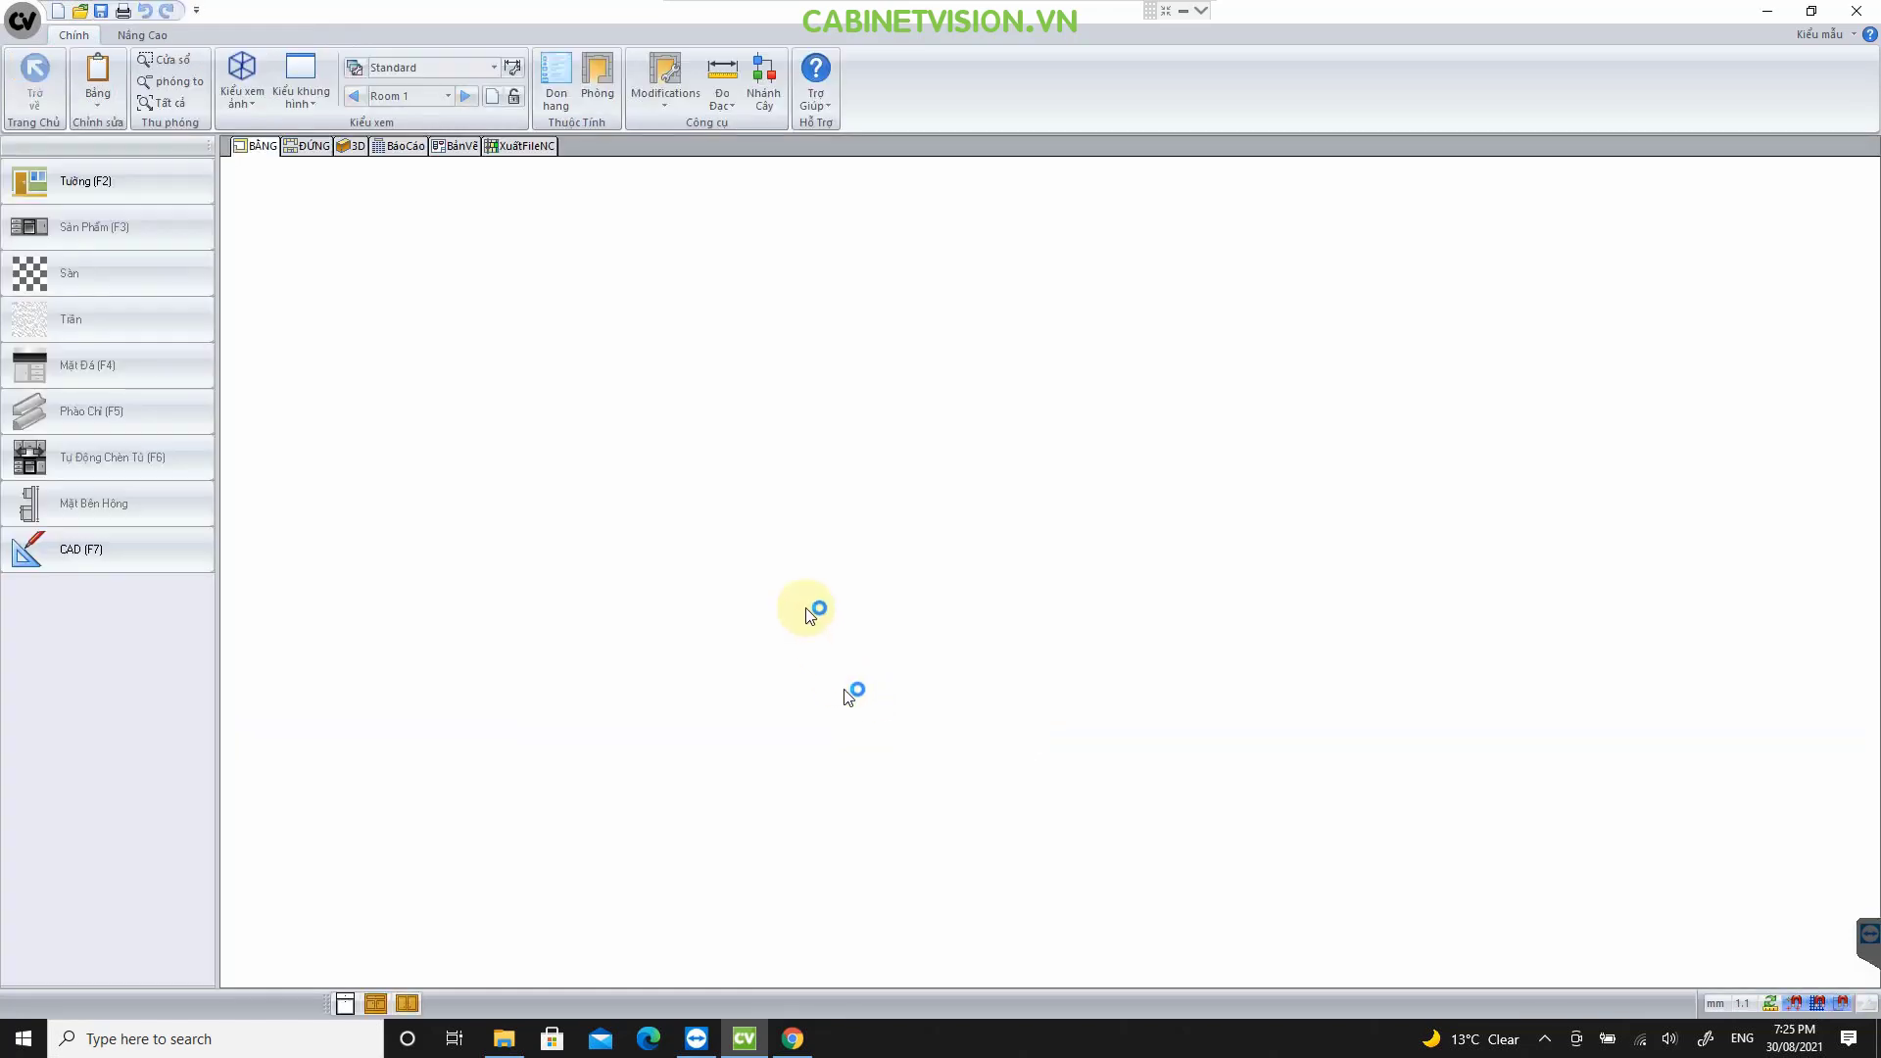
Draw a wall across the plan and place a TU THONG DUNG 2 cabinet against it.
left_click(549, 415)
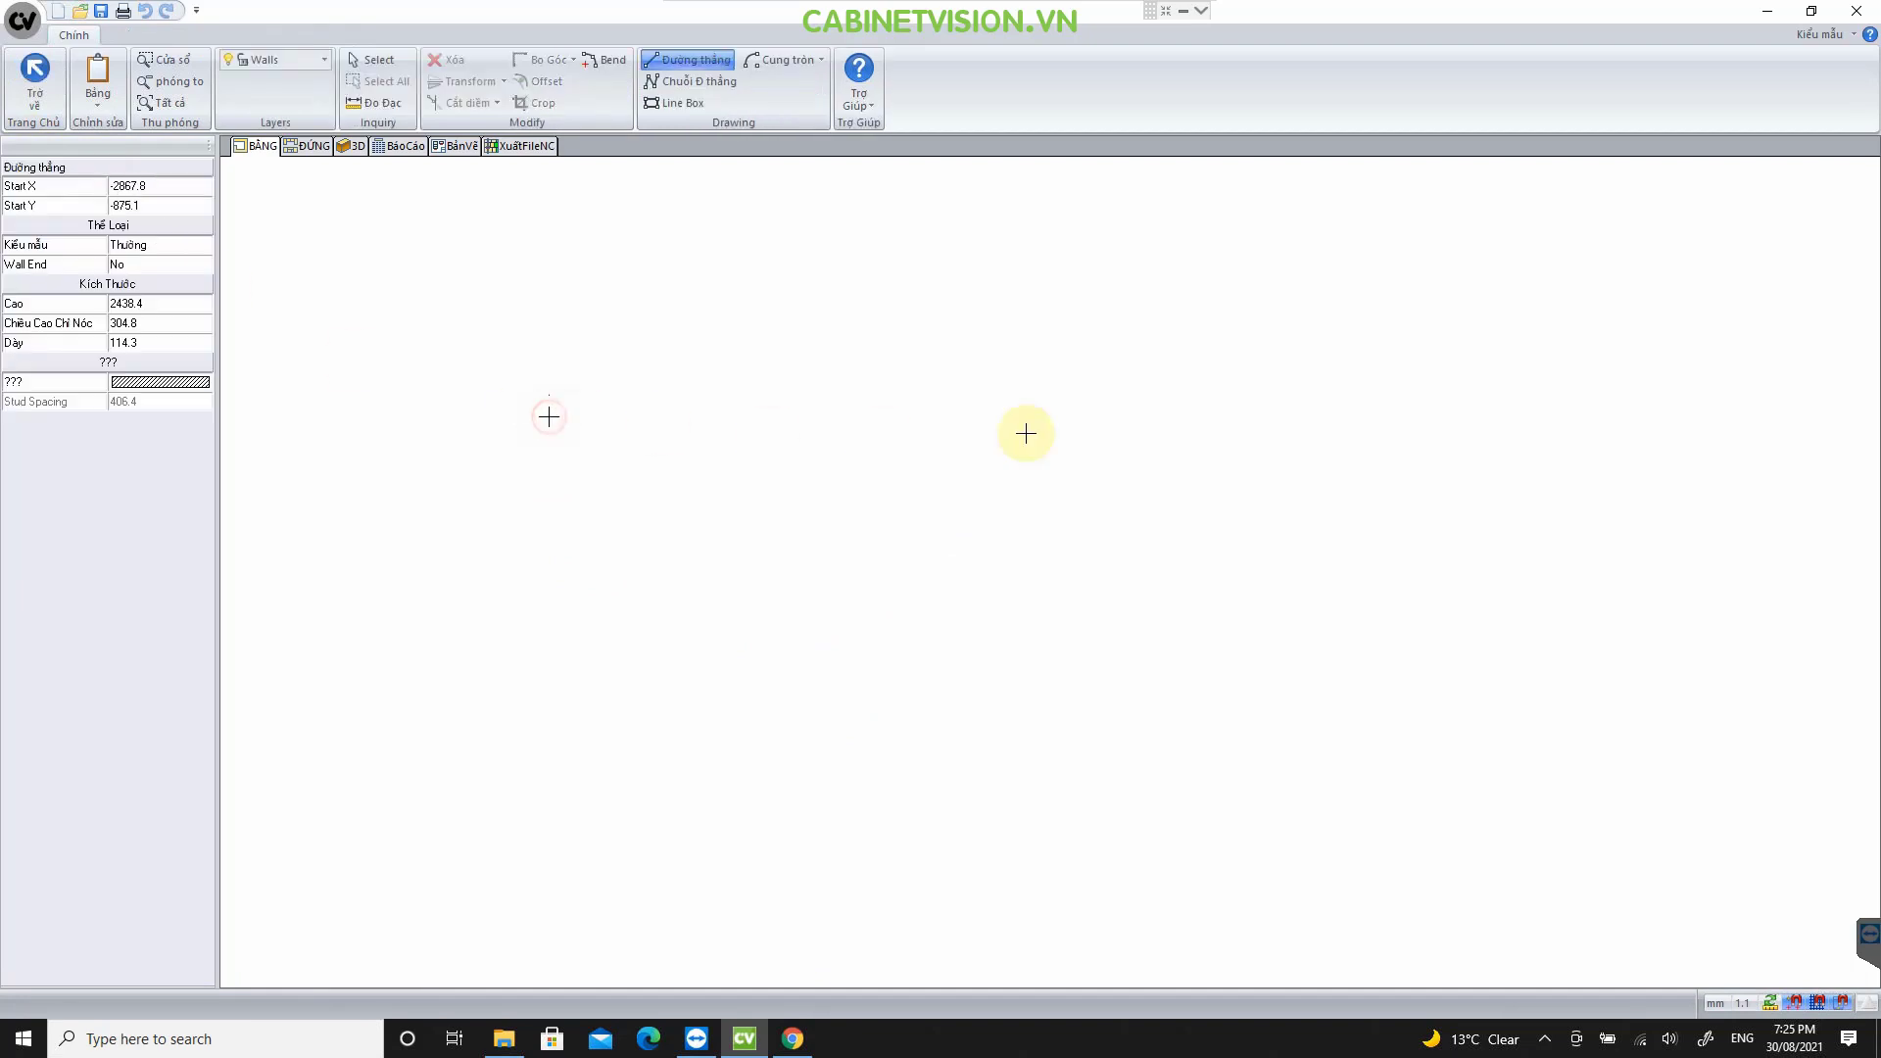
left_click(1464, 415)
key("Escape")
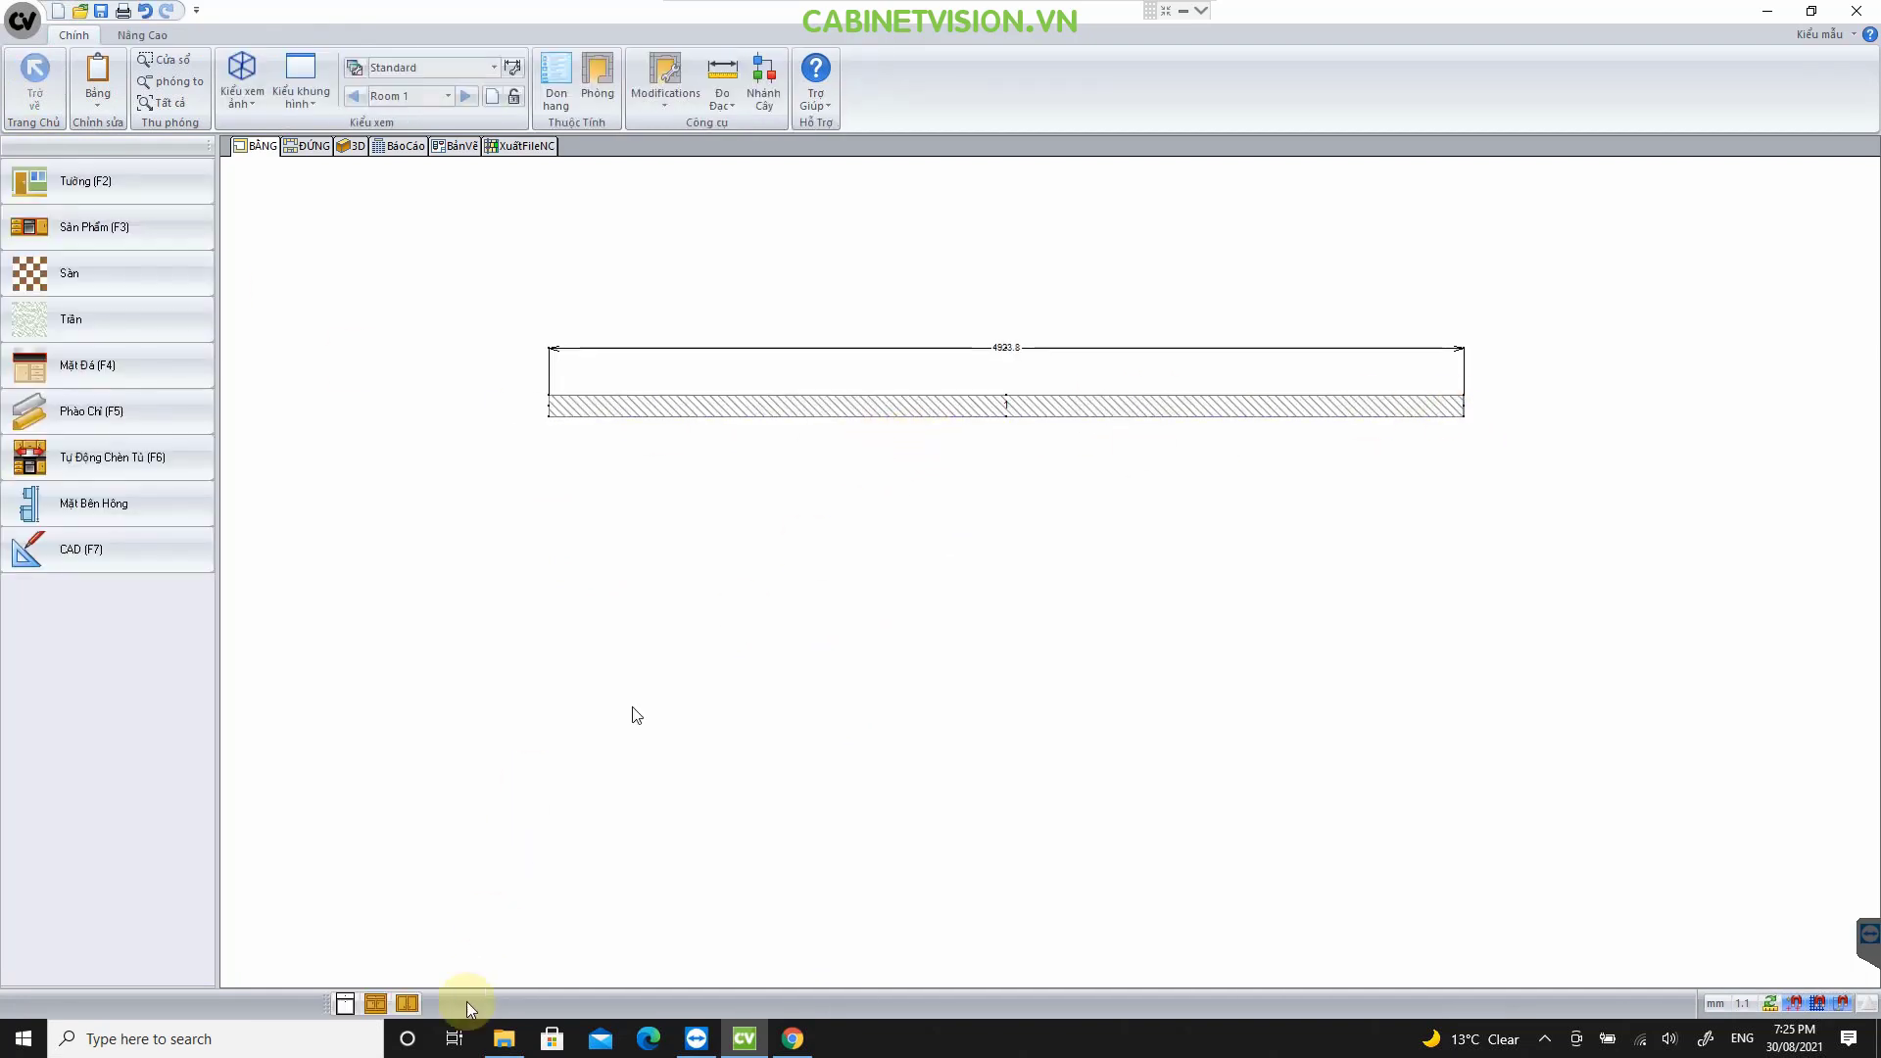
left_click(345, 1004)
left_click(872, 545)
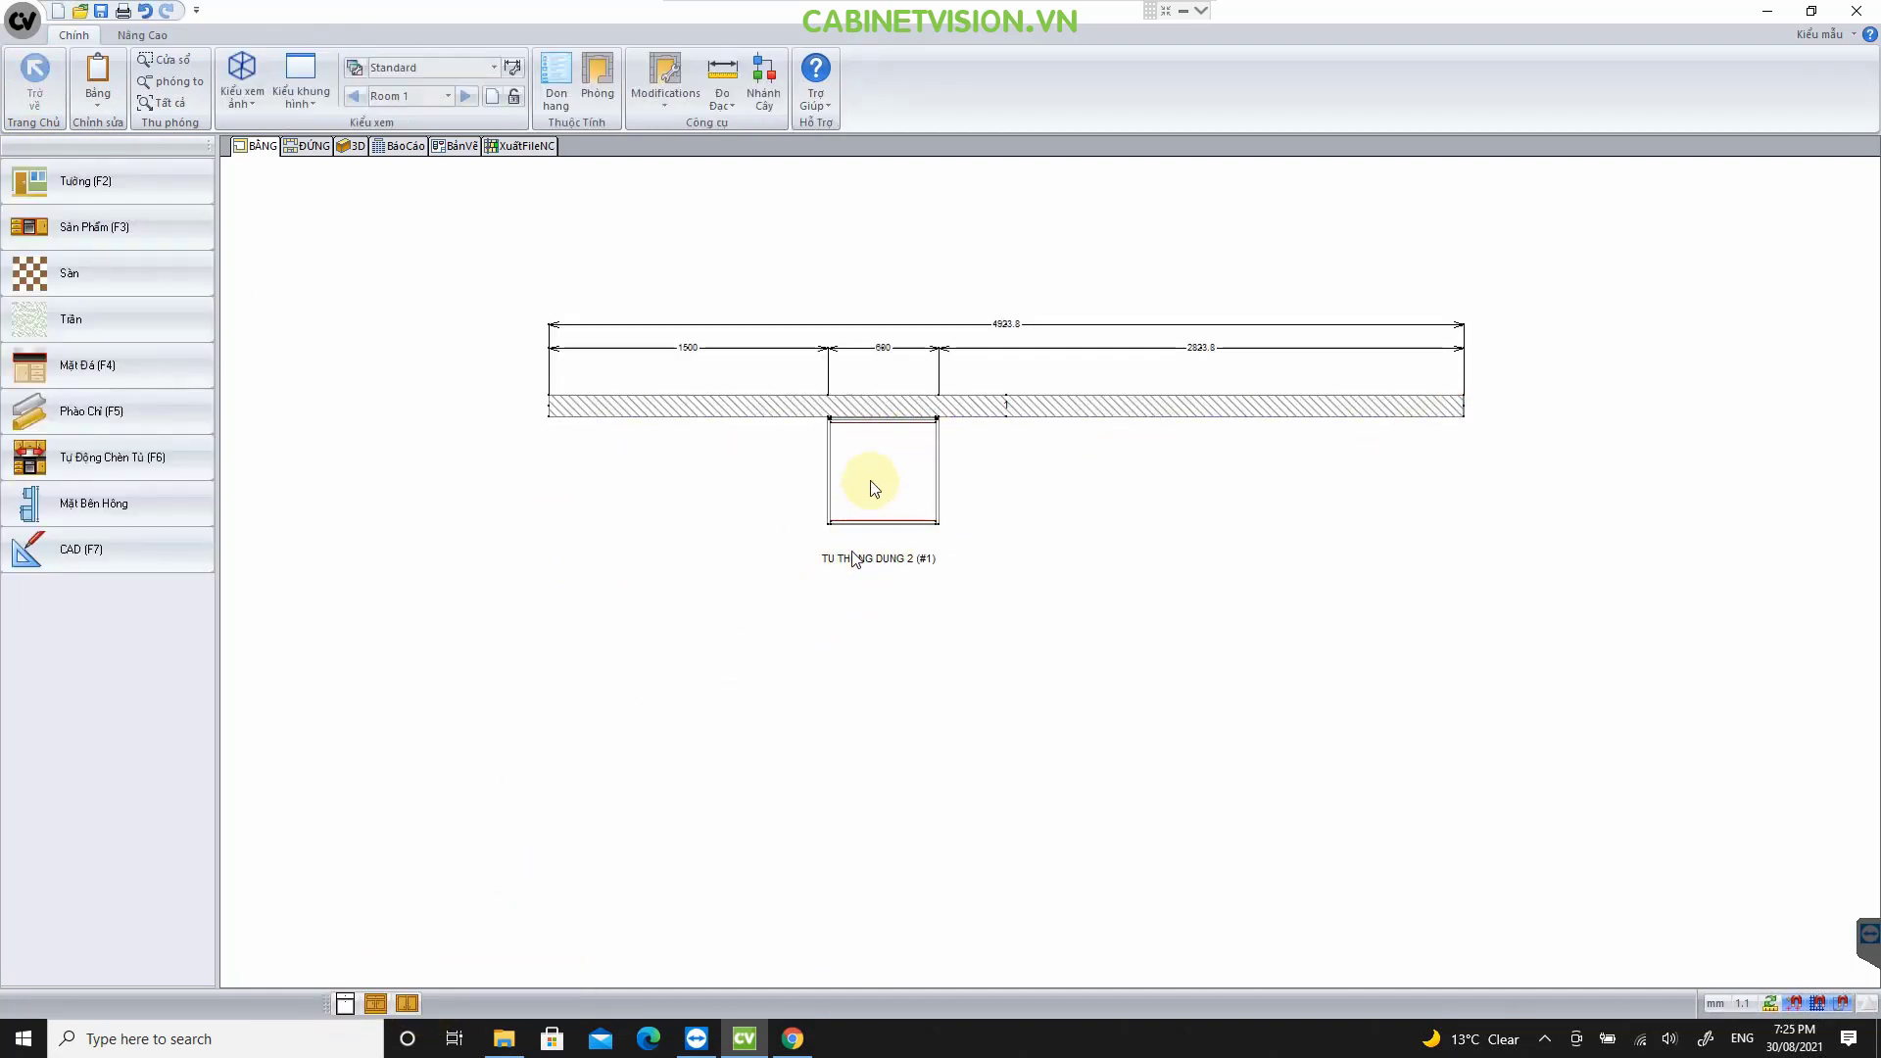
left_click(867, 480)
left_click(852, 507)
double_click(852, 506)
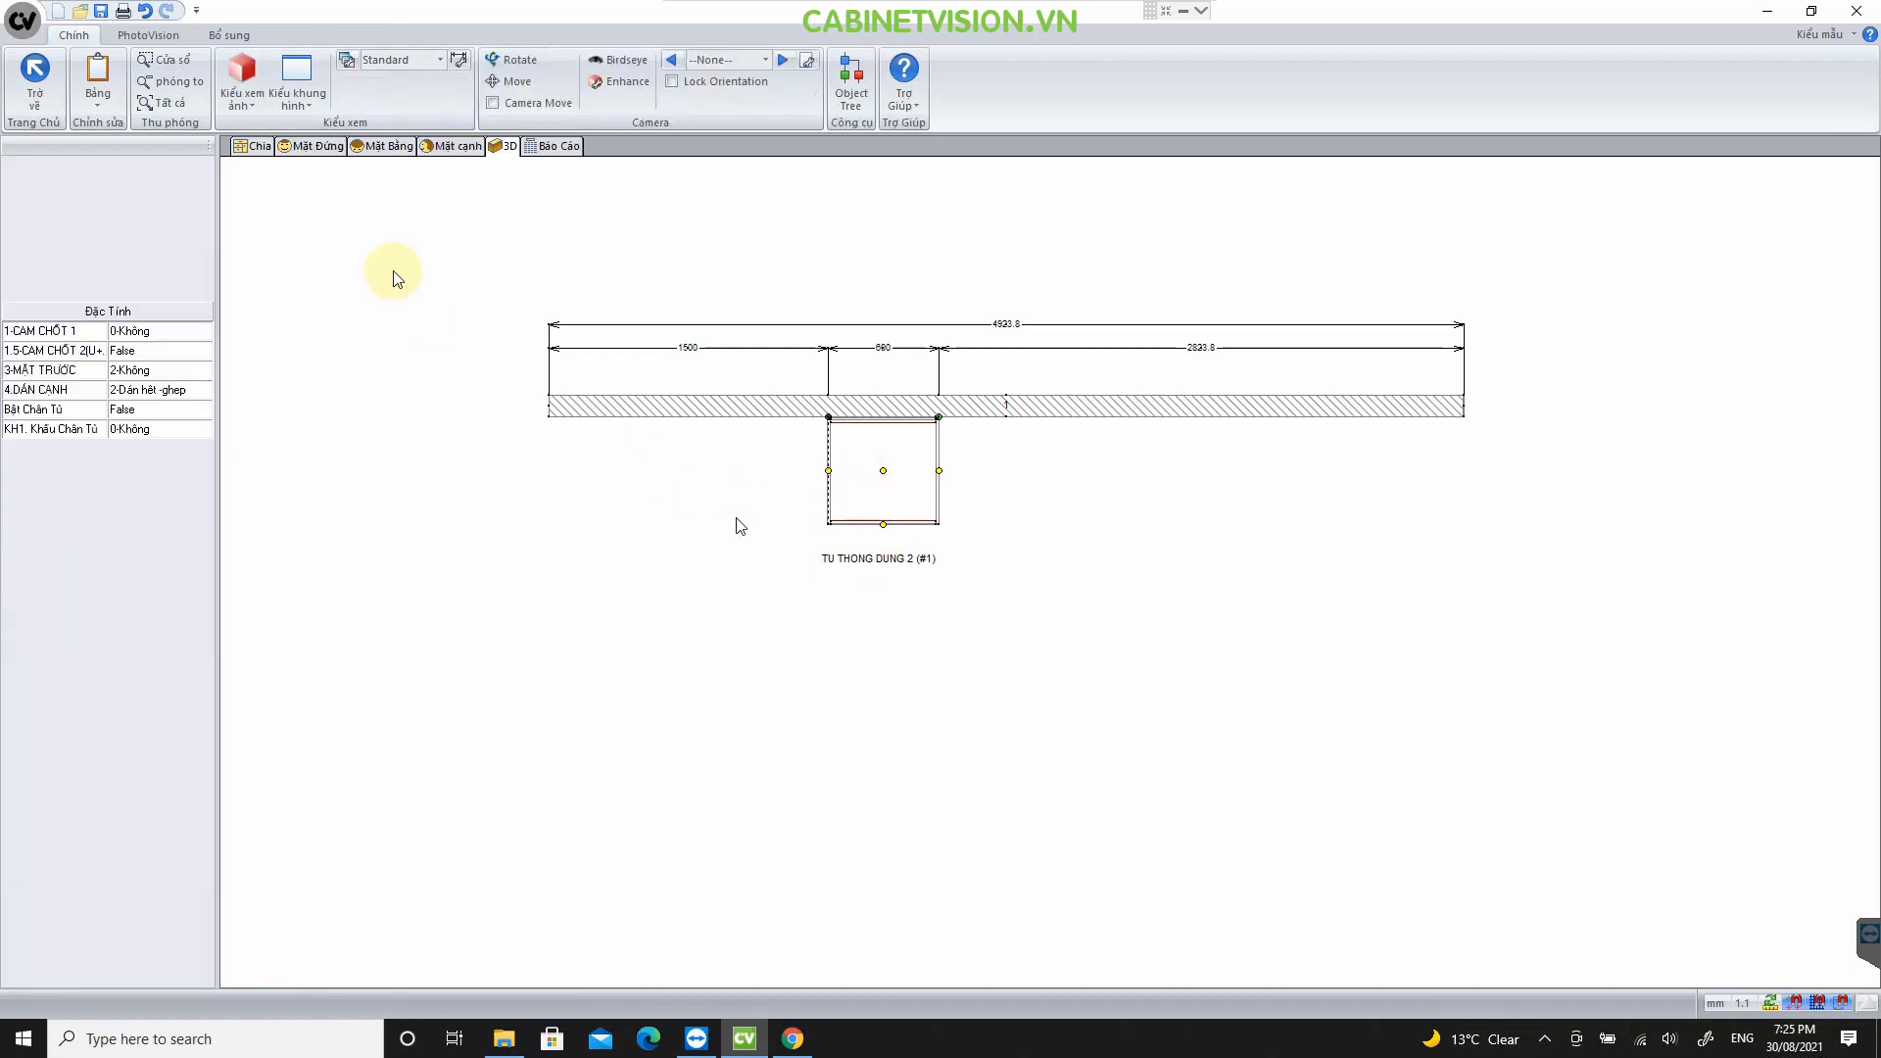
Turn the cabinet's whole front section into a door in the partition view.
left_click(266, 152)
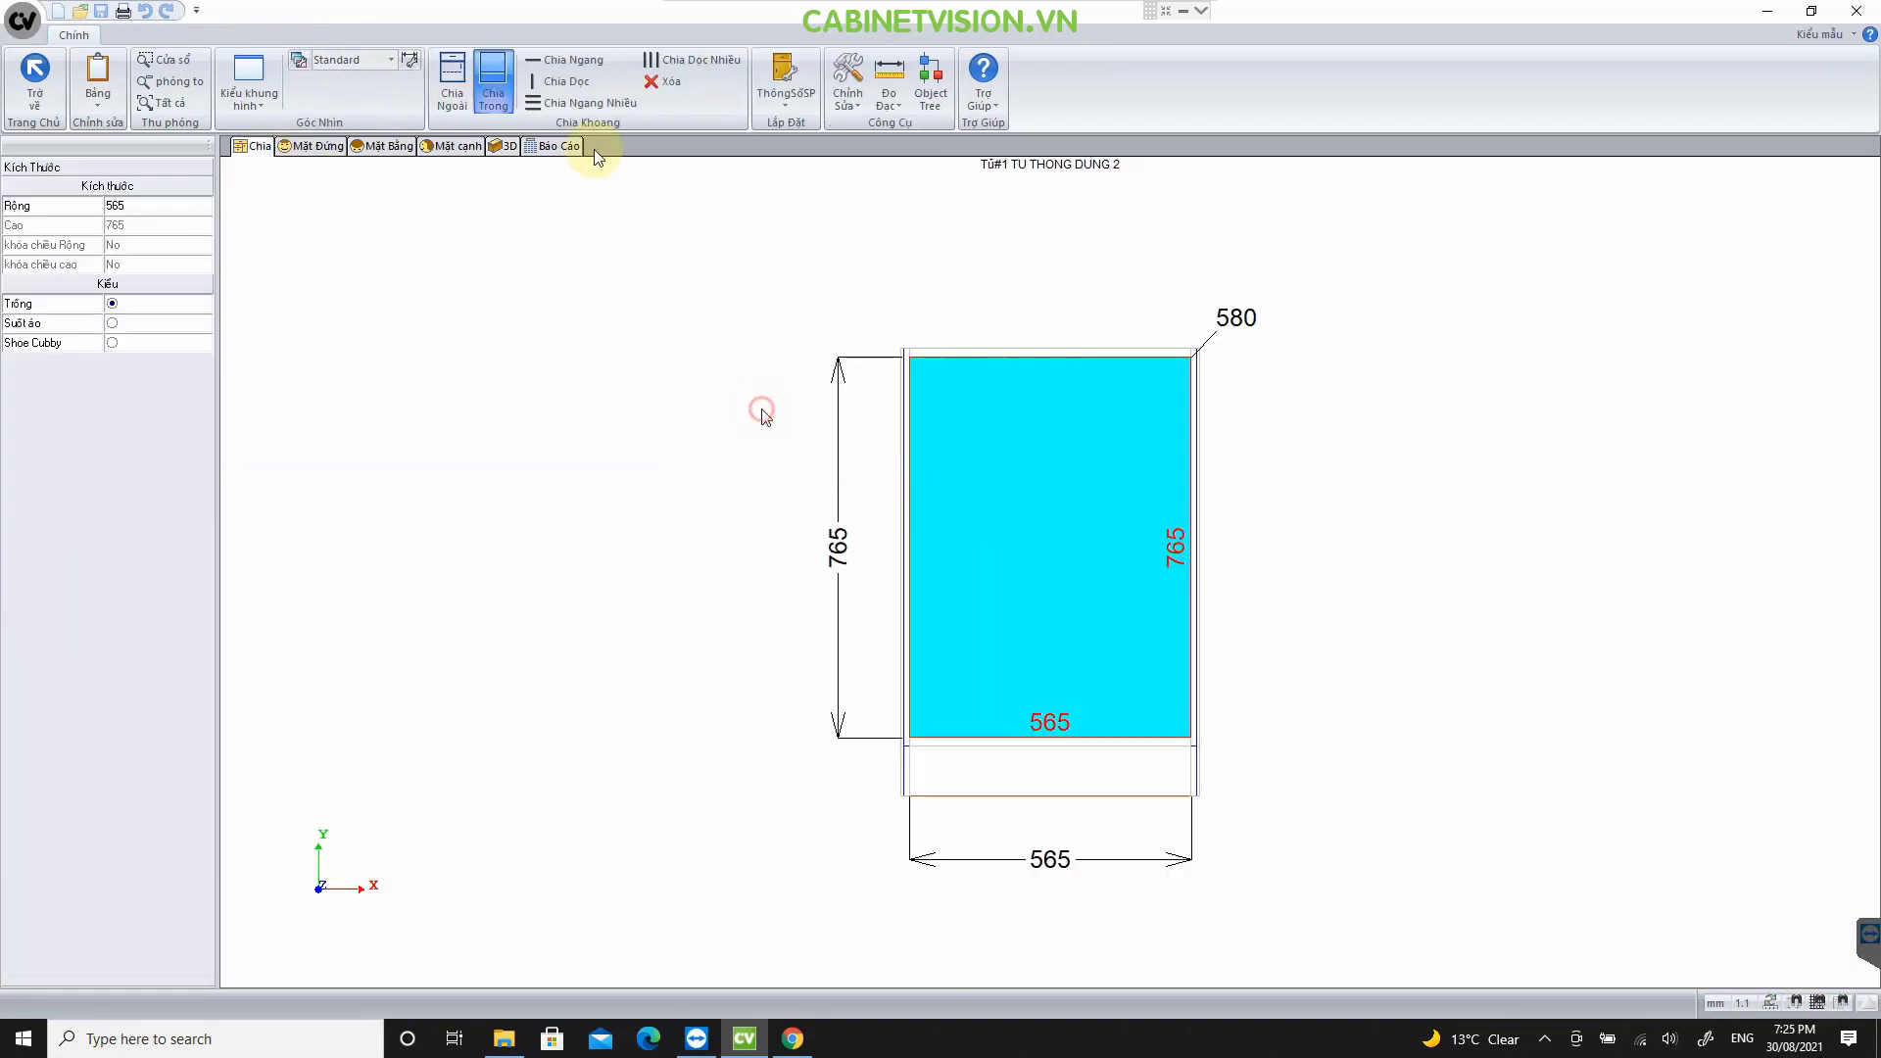
left_click(764, 417)
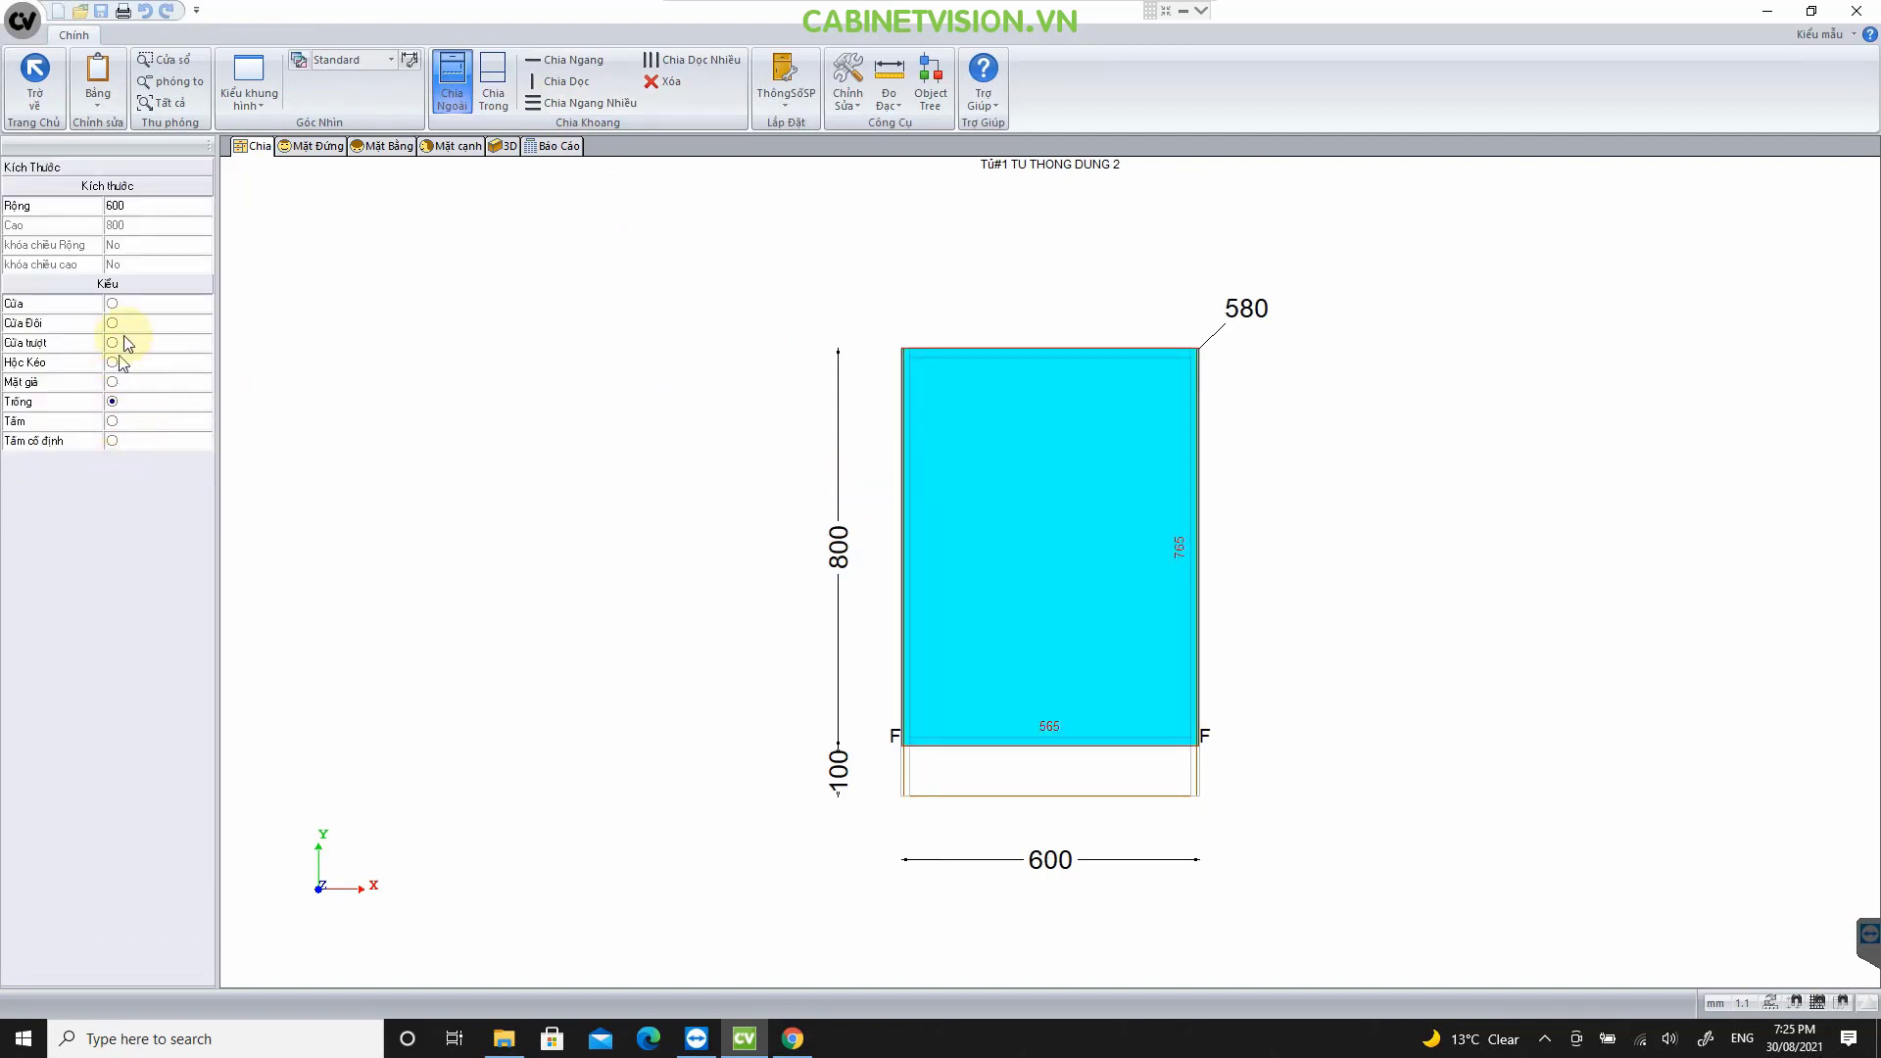
left_click(112, 304)
Orbit the 3D view to inspect the cabinet's door front, sides and top.
left_click(503, 146)
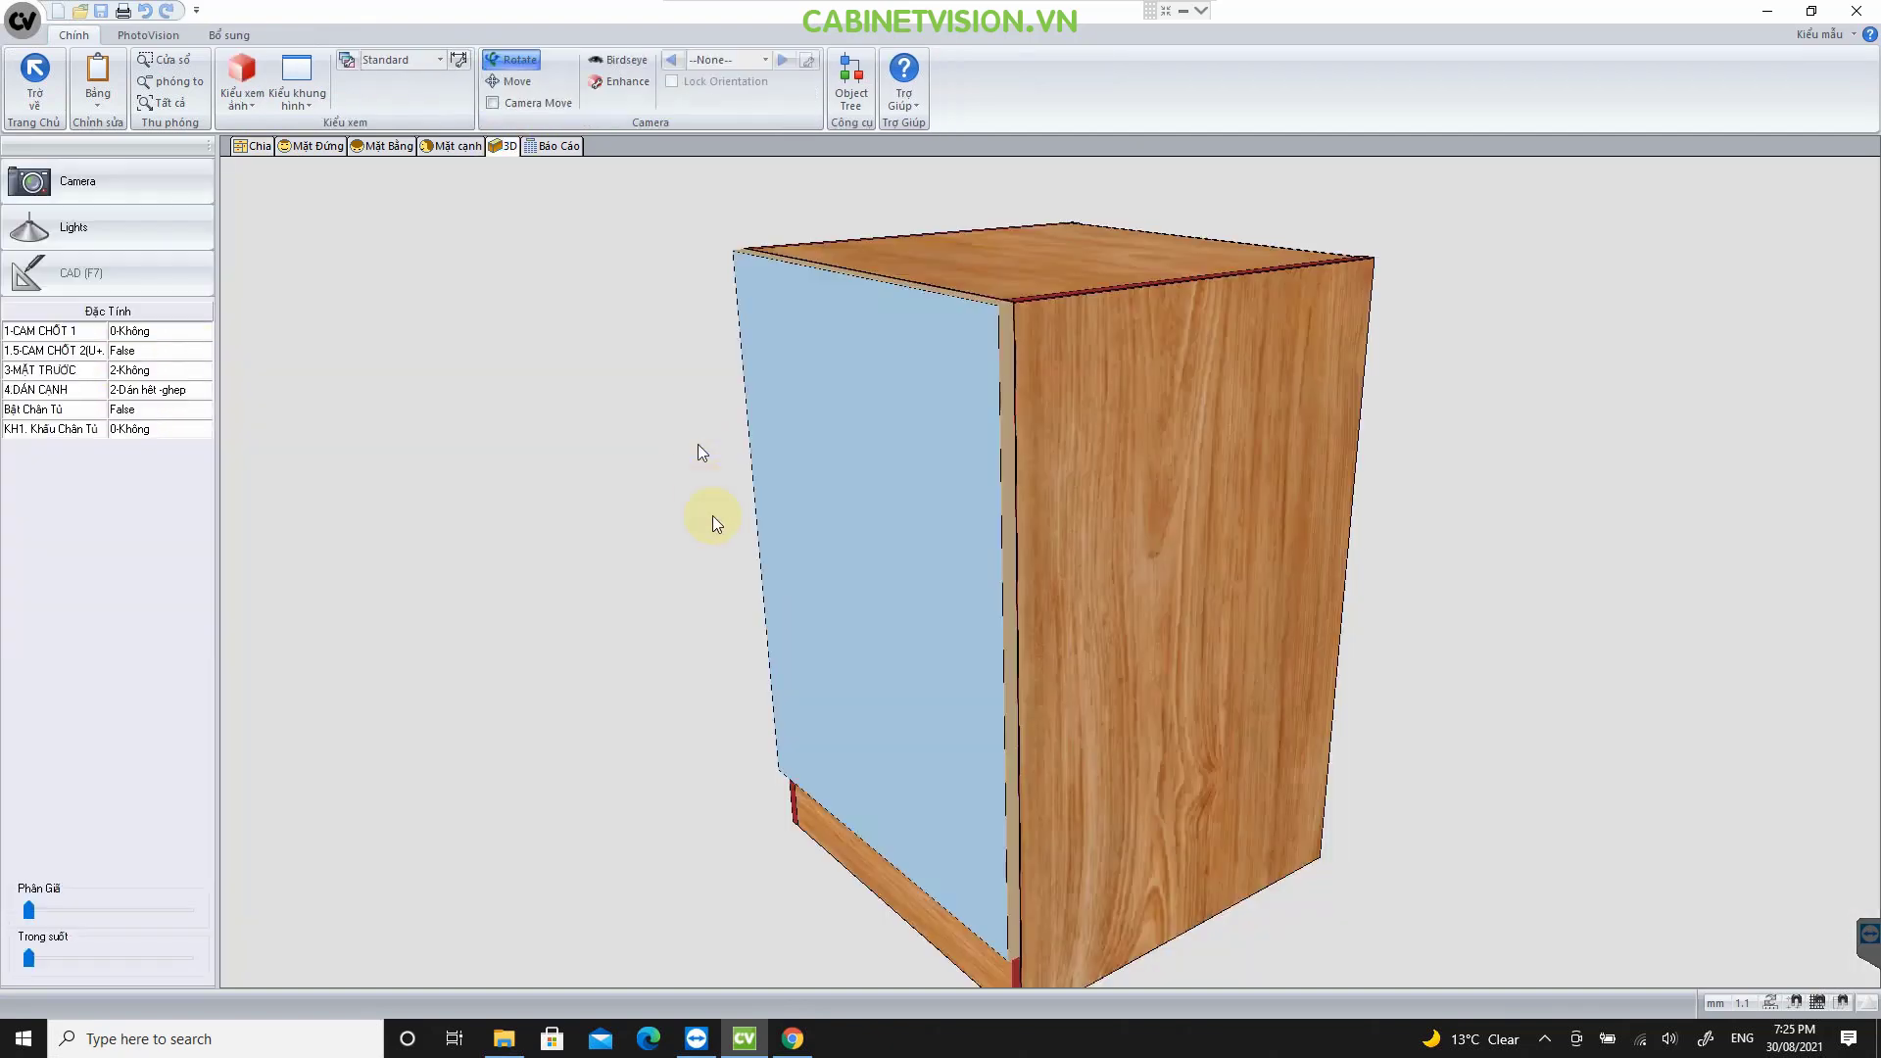
left_click_drag(713, 515, 1126, 520)
left_click_drag(1251, 471, 894, 638)
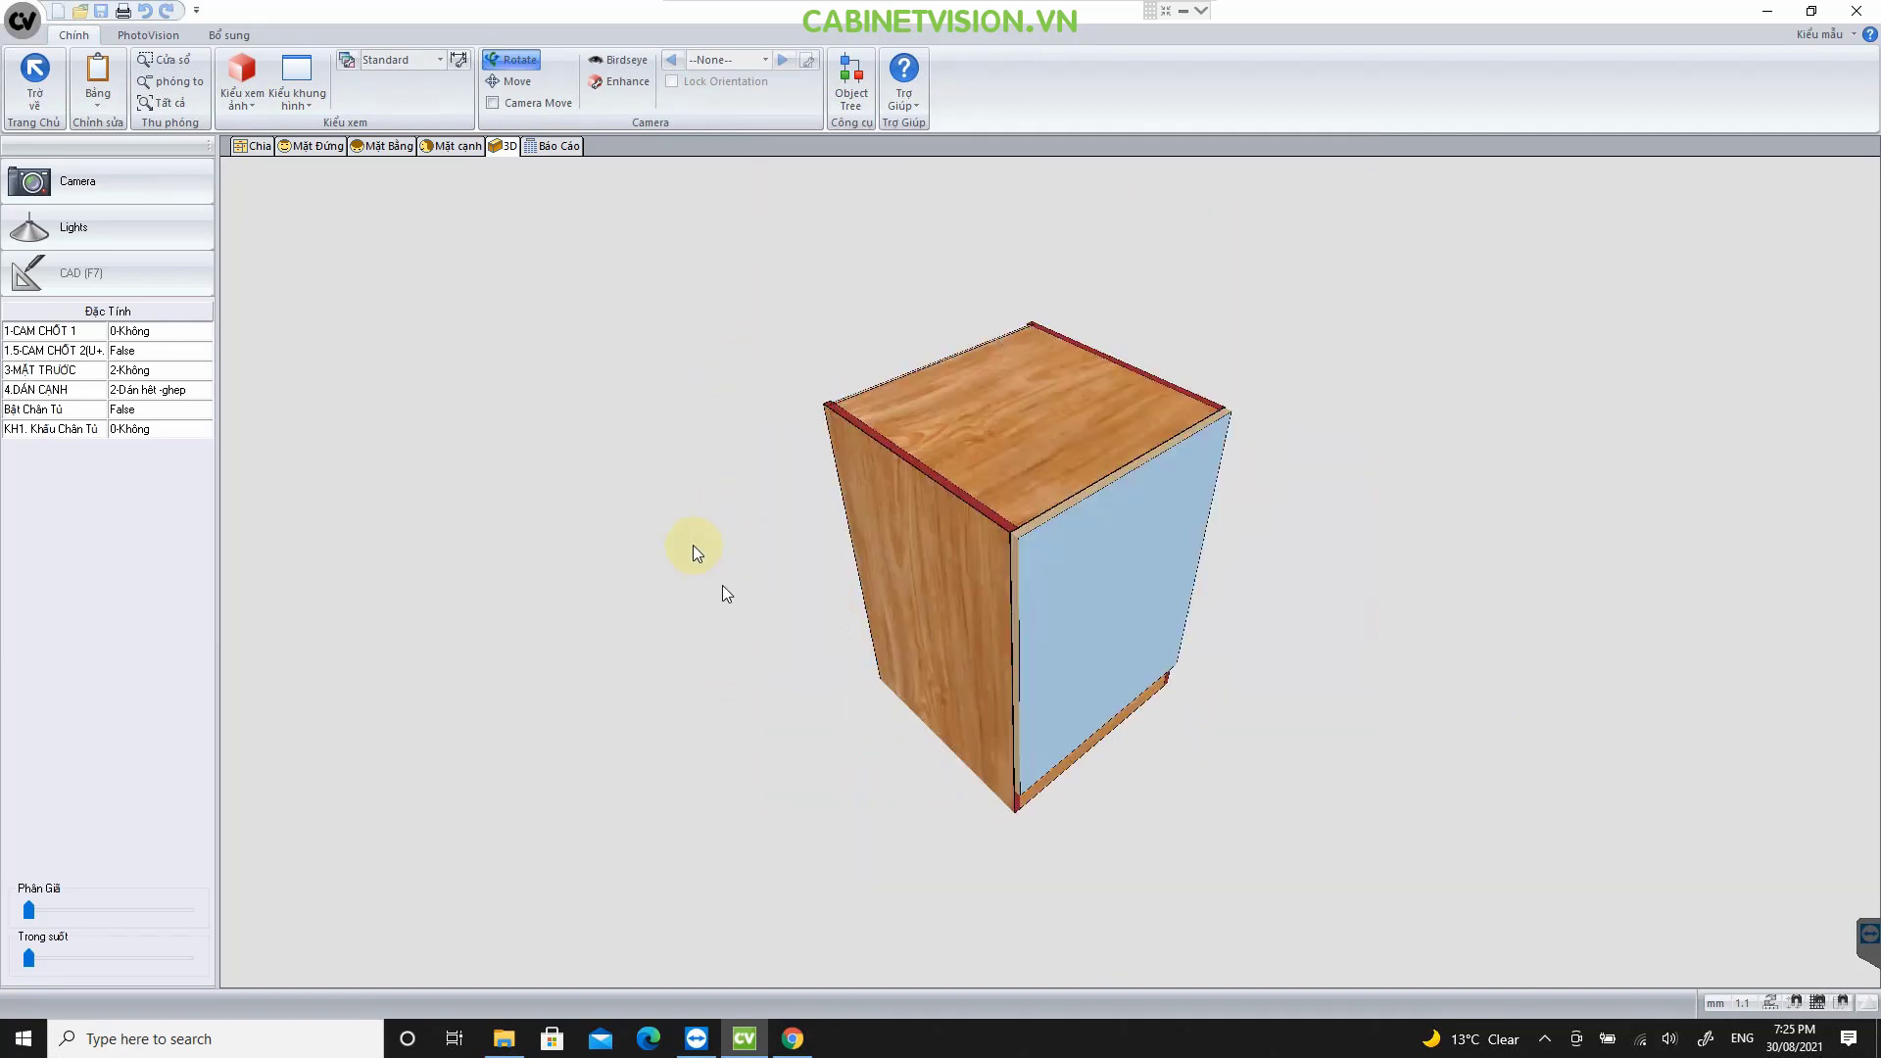
left_click_drag(496, 634, 1204, 787)
left_click_drag(926, 625, 966, 684)
left_click_drag(1243, 715, 457, 389)
left_click(255, 147)
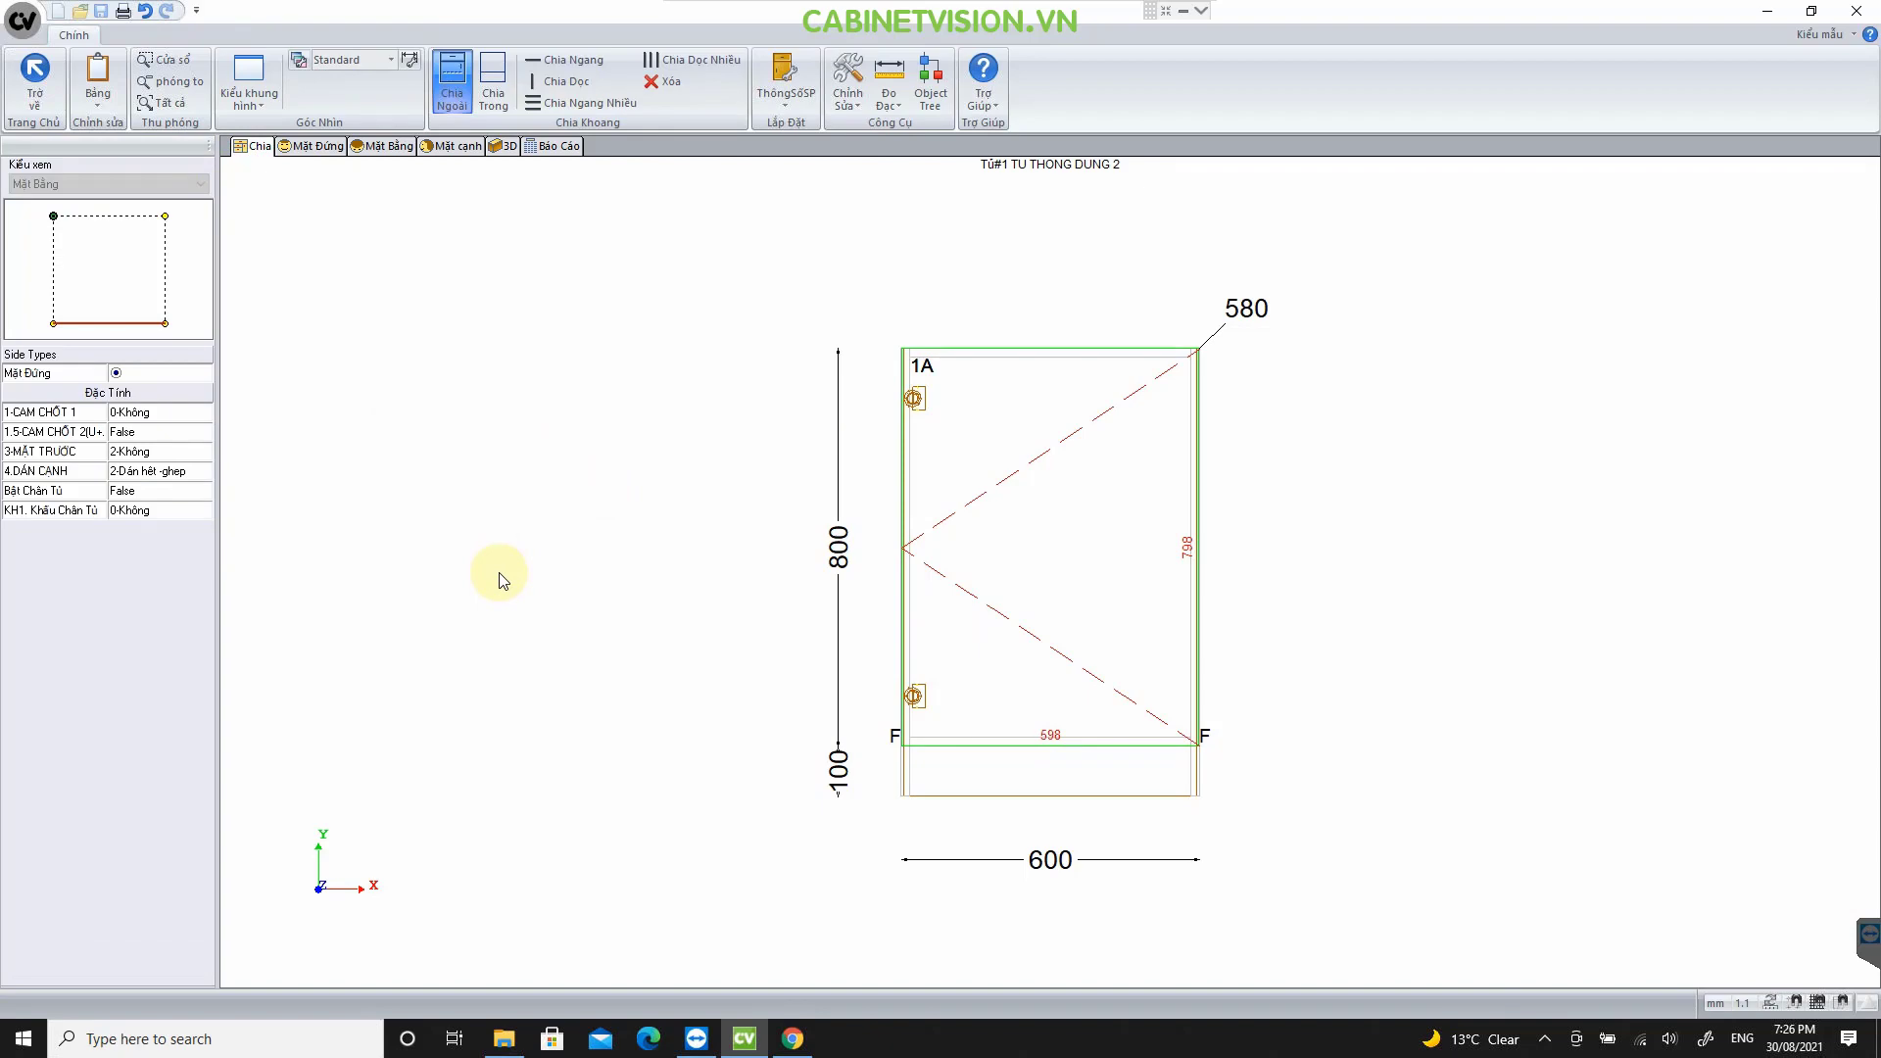
left_click(505, 147)
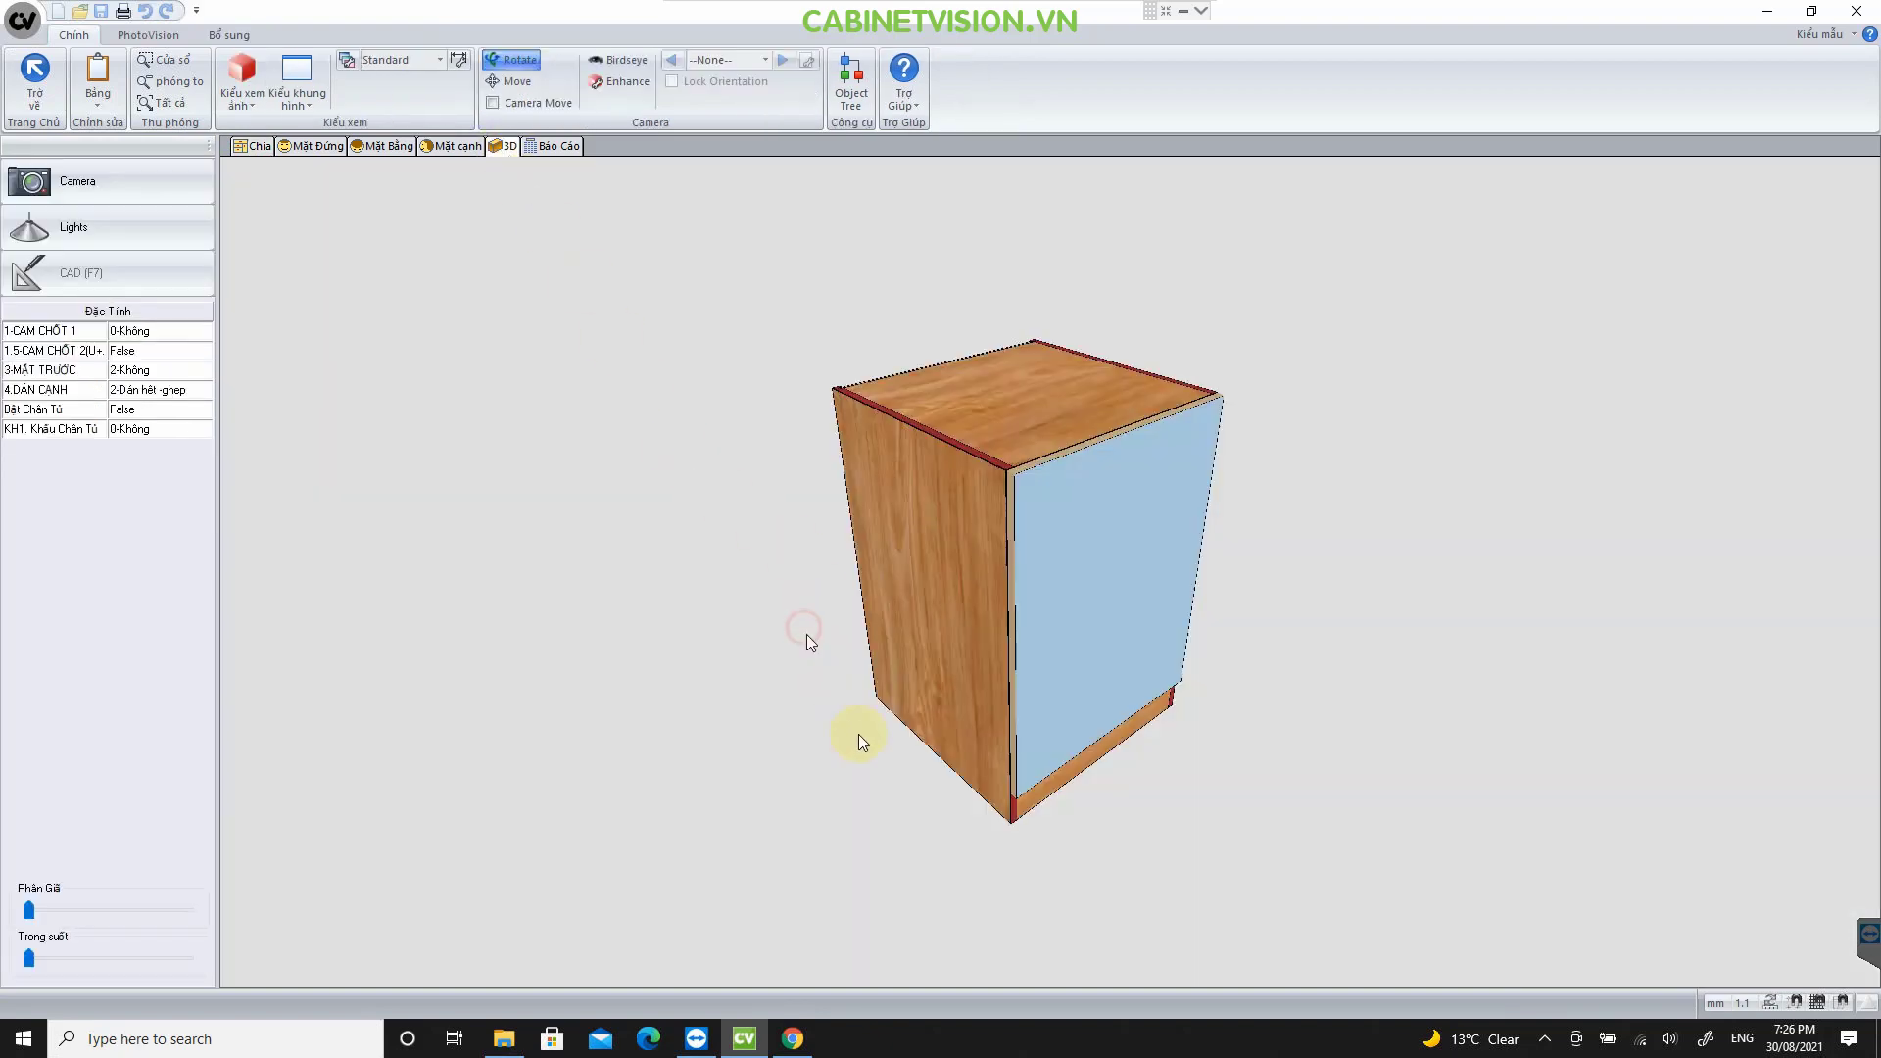
left_click_drag(858, 736, 737, 670)
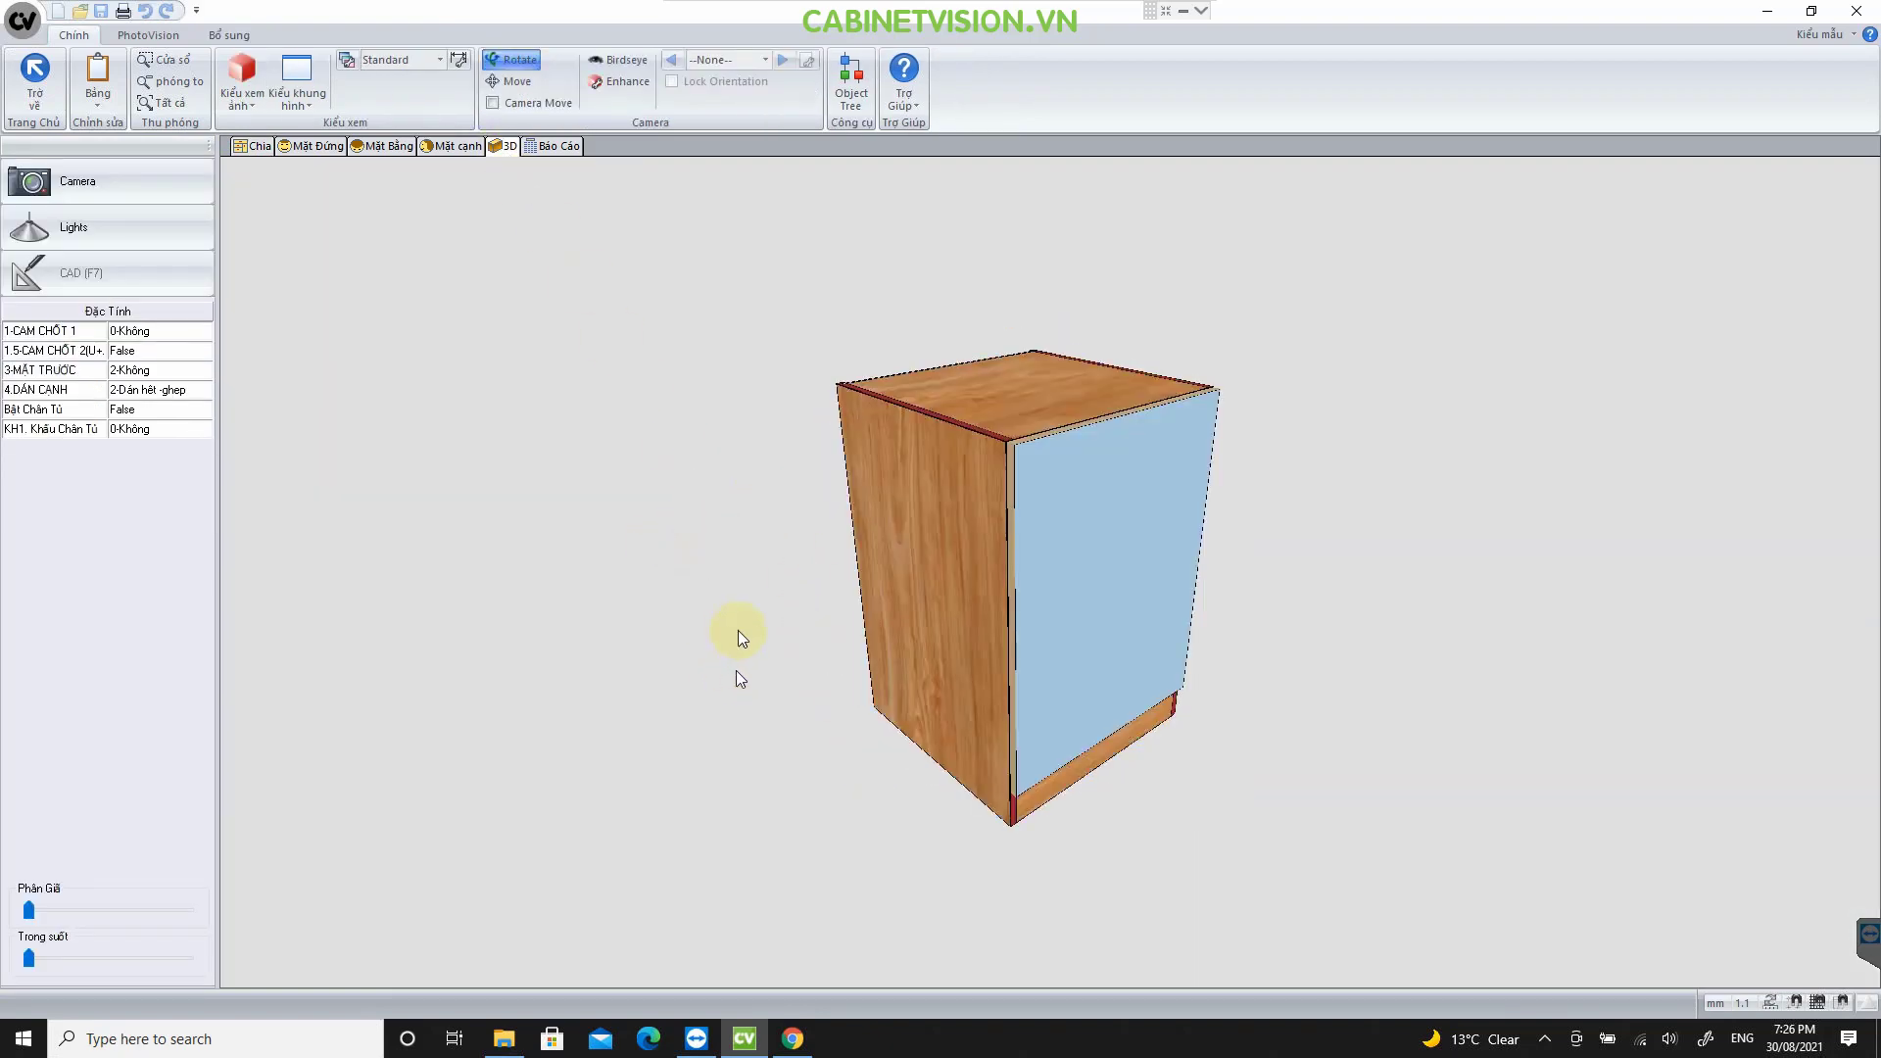
Leave the cabinet editor, open the recent job and save changes to the Don hang job.
left_click(34, 73)
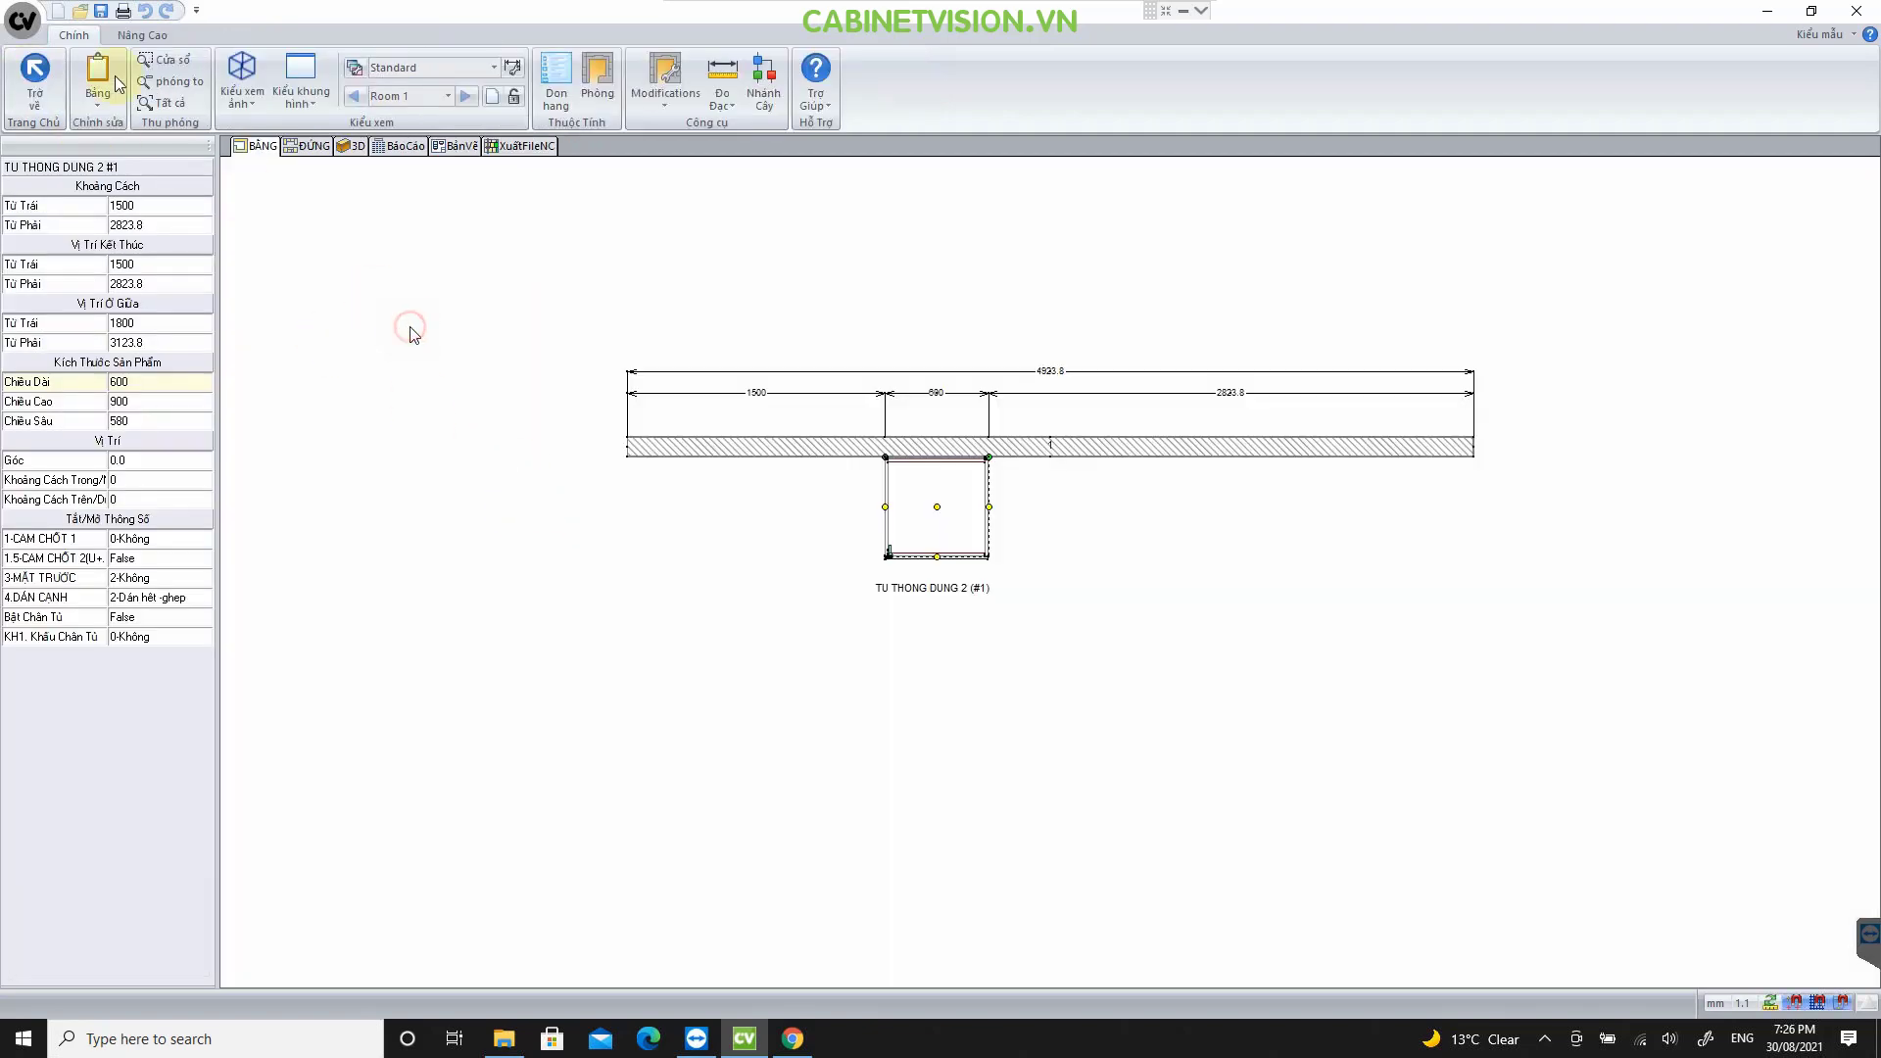
left_click(21, 19)
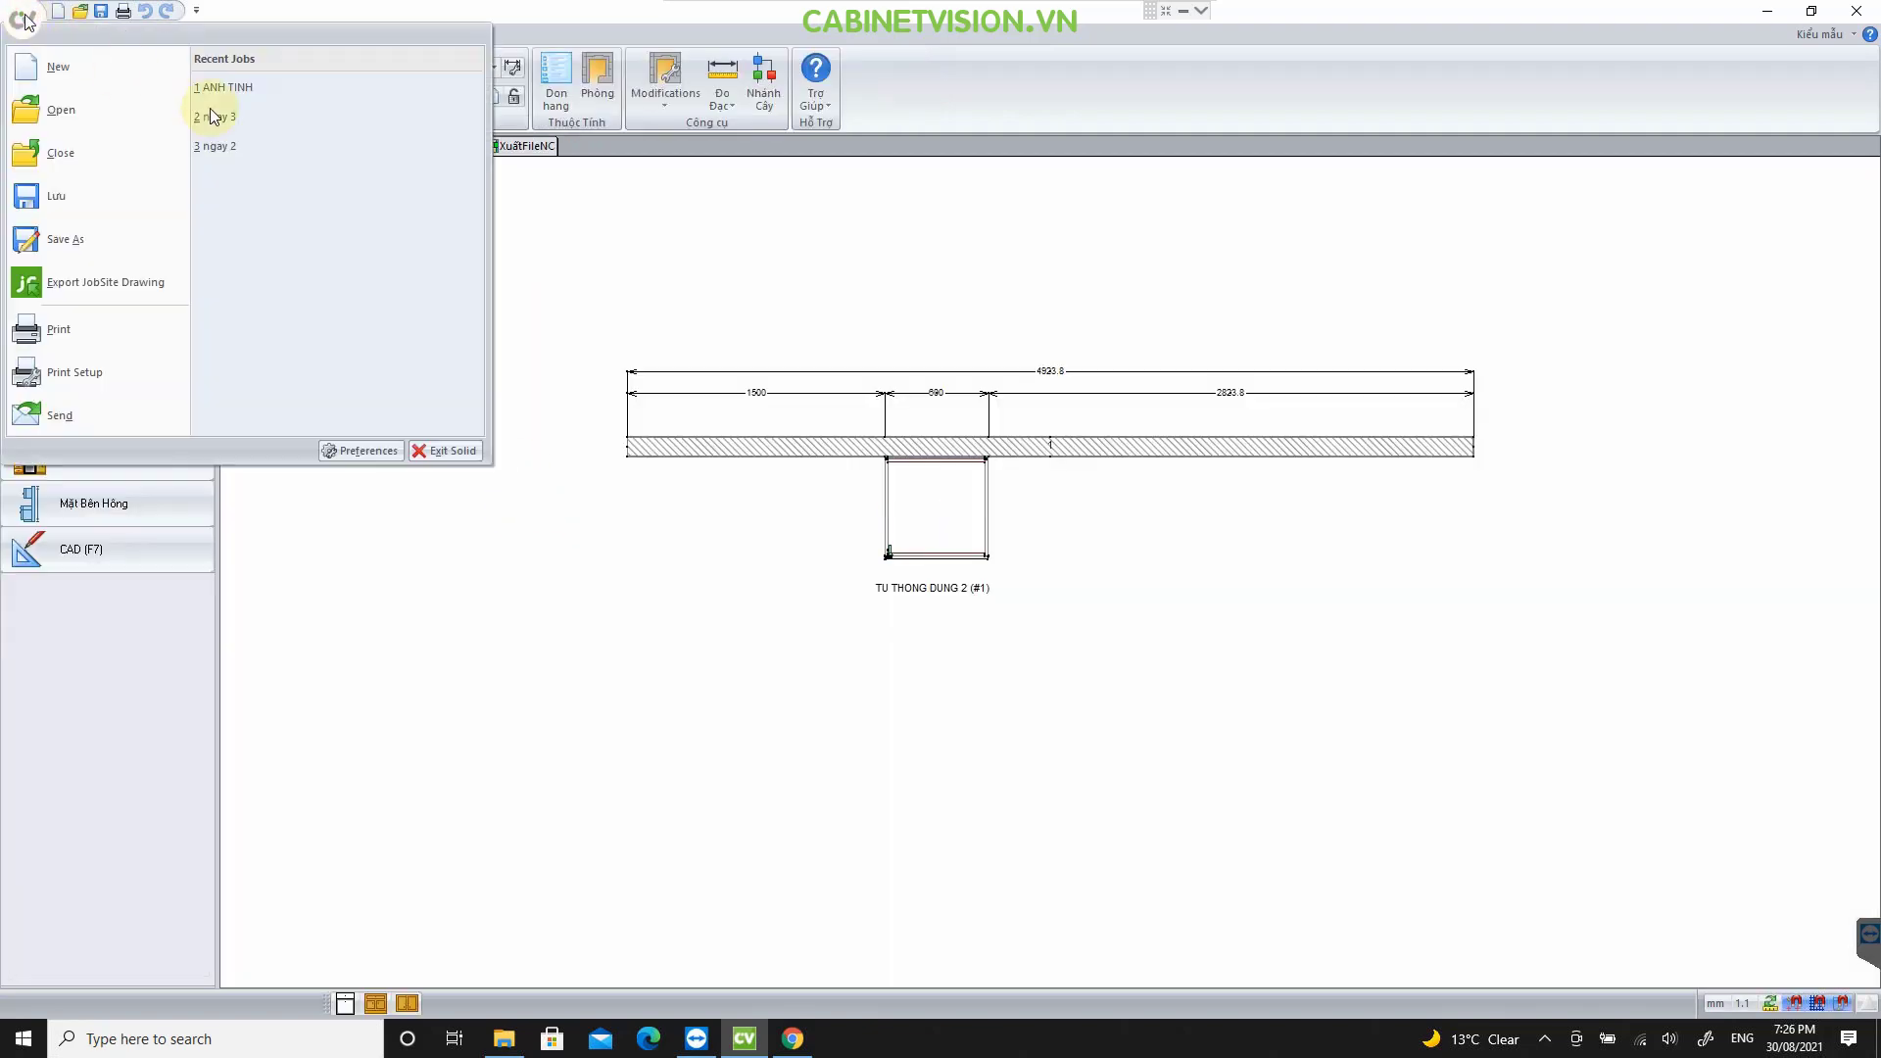
left_click(259, 88)
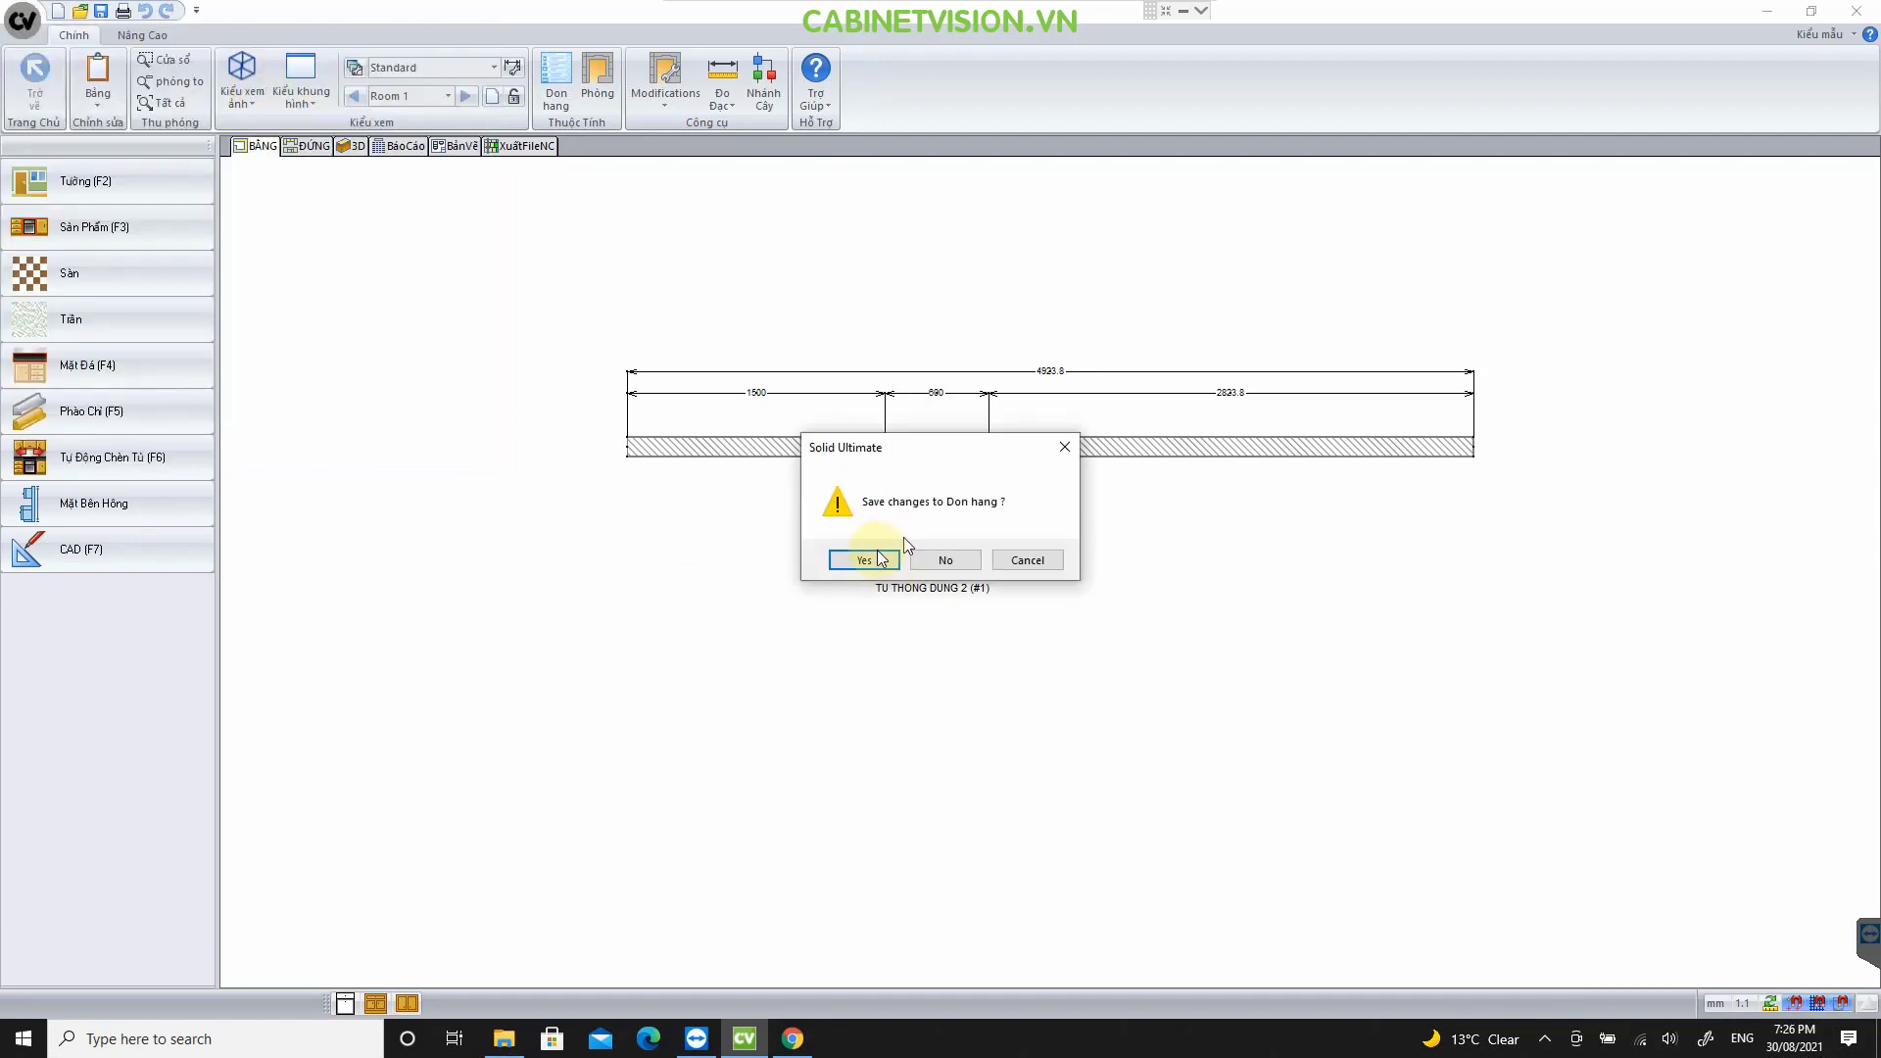
left_click(865, 560)
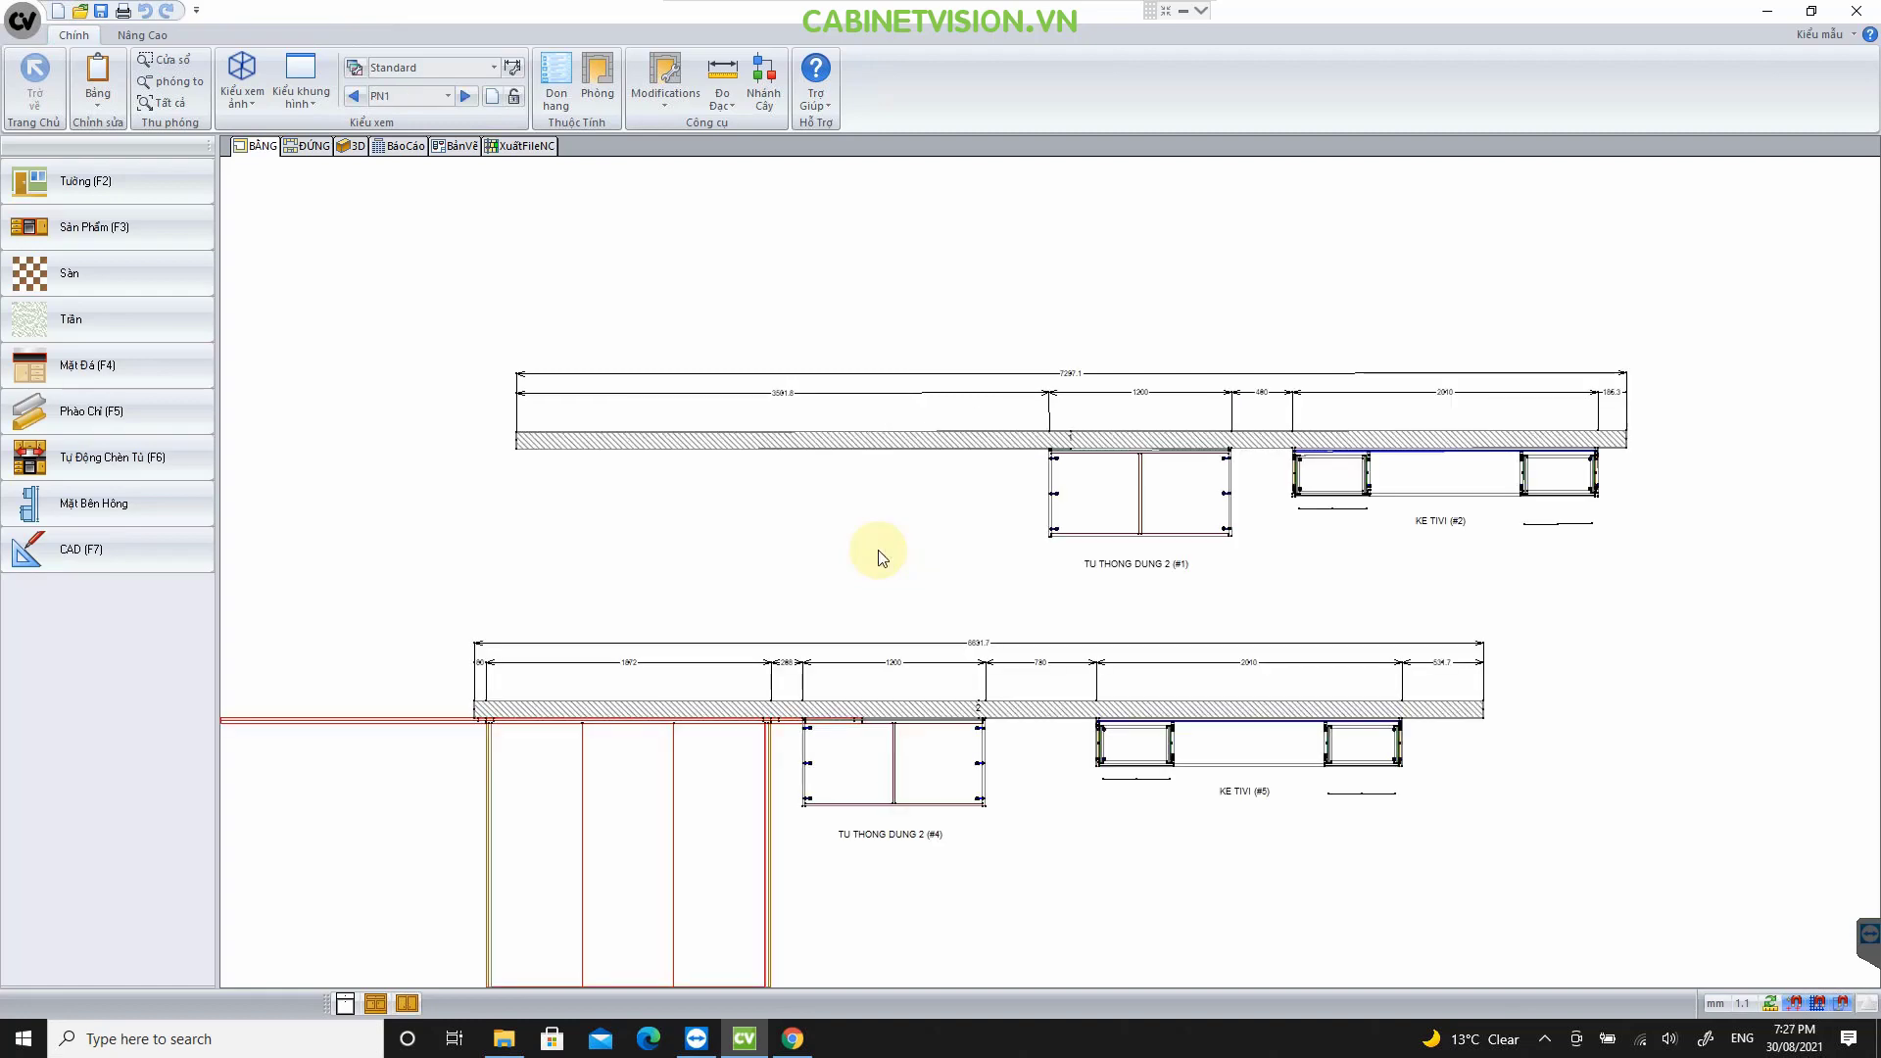
Delete the GIUONG bed unit from the room layout.
right_click(781, 508)
left_click(664, 768)
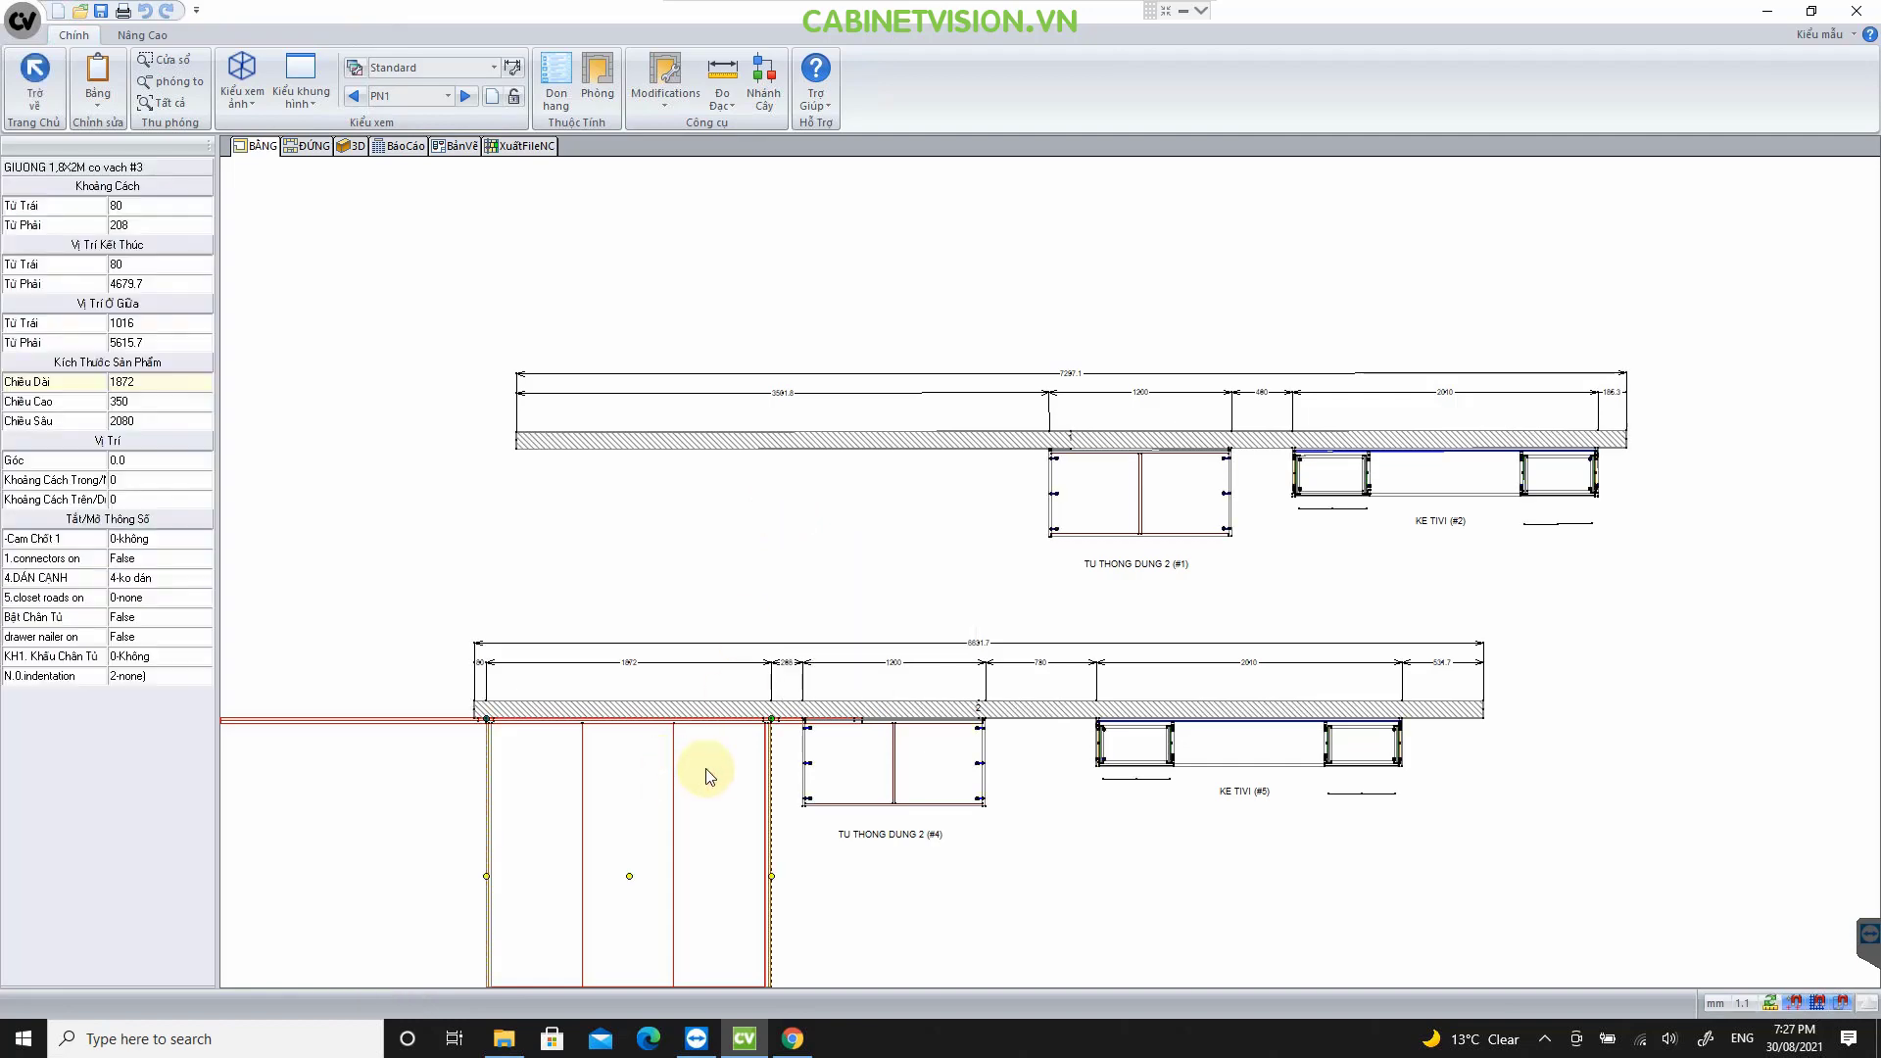
key("Delete")
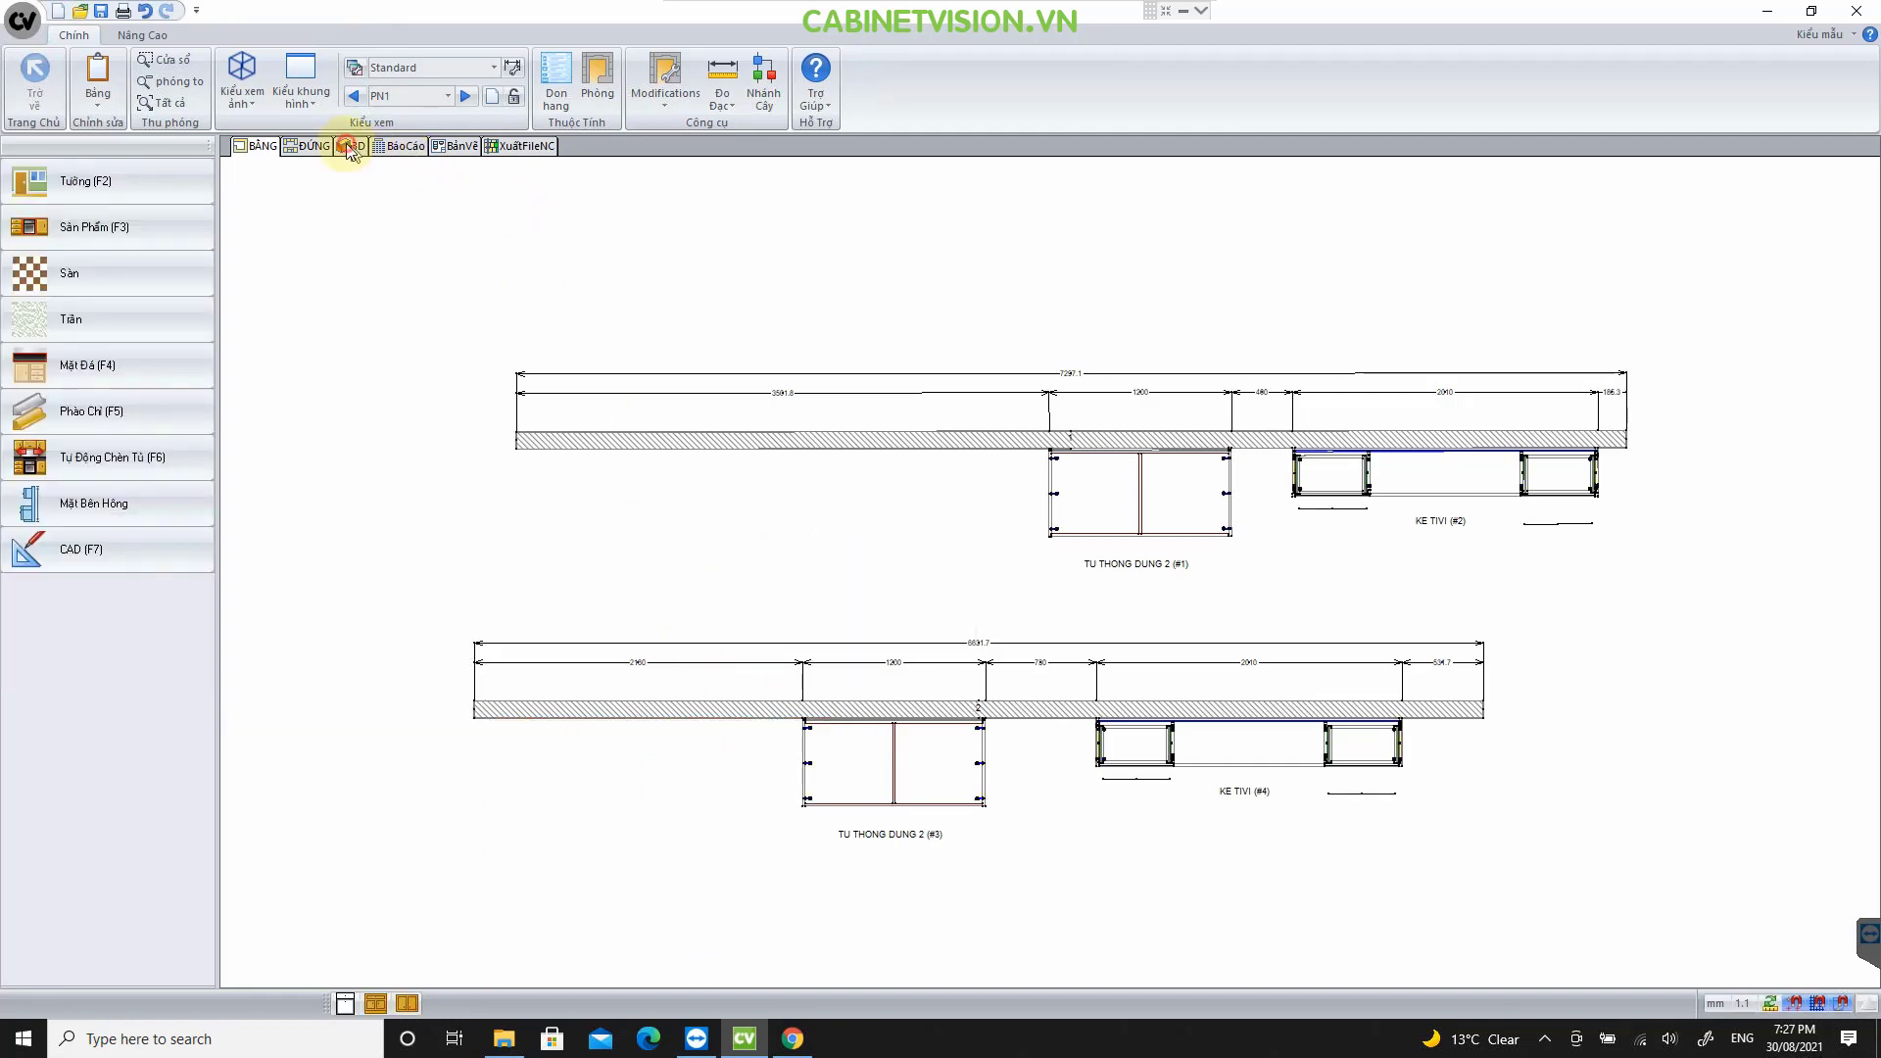
Review rooms PN1 and PN2 in 3D, return to the BẢNG plan and minimise CabinetVision.
left_click(348, 147)
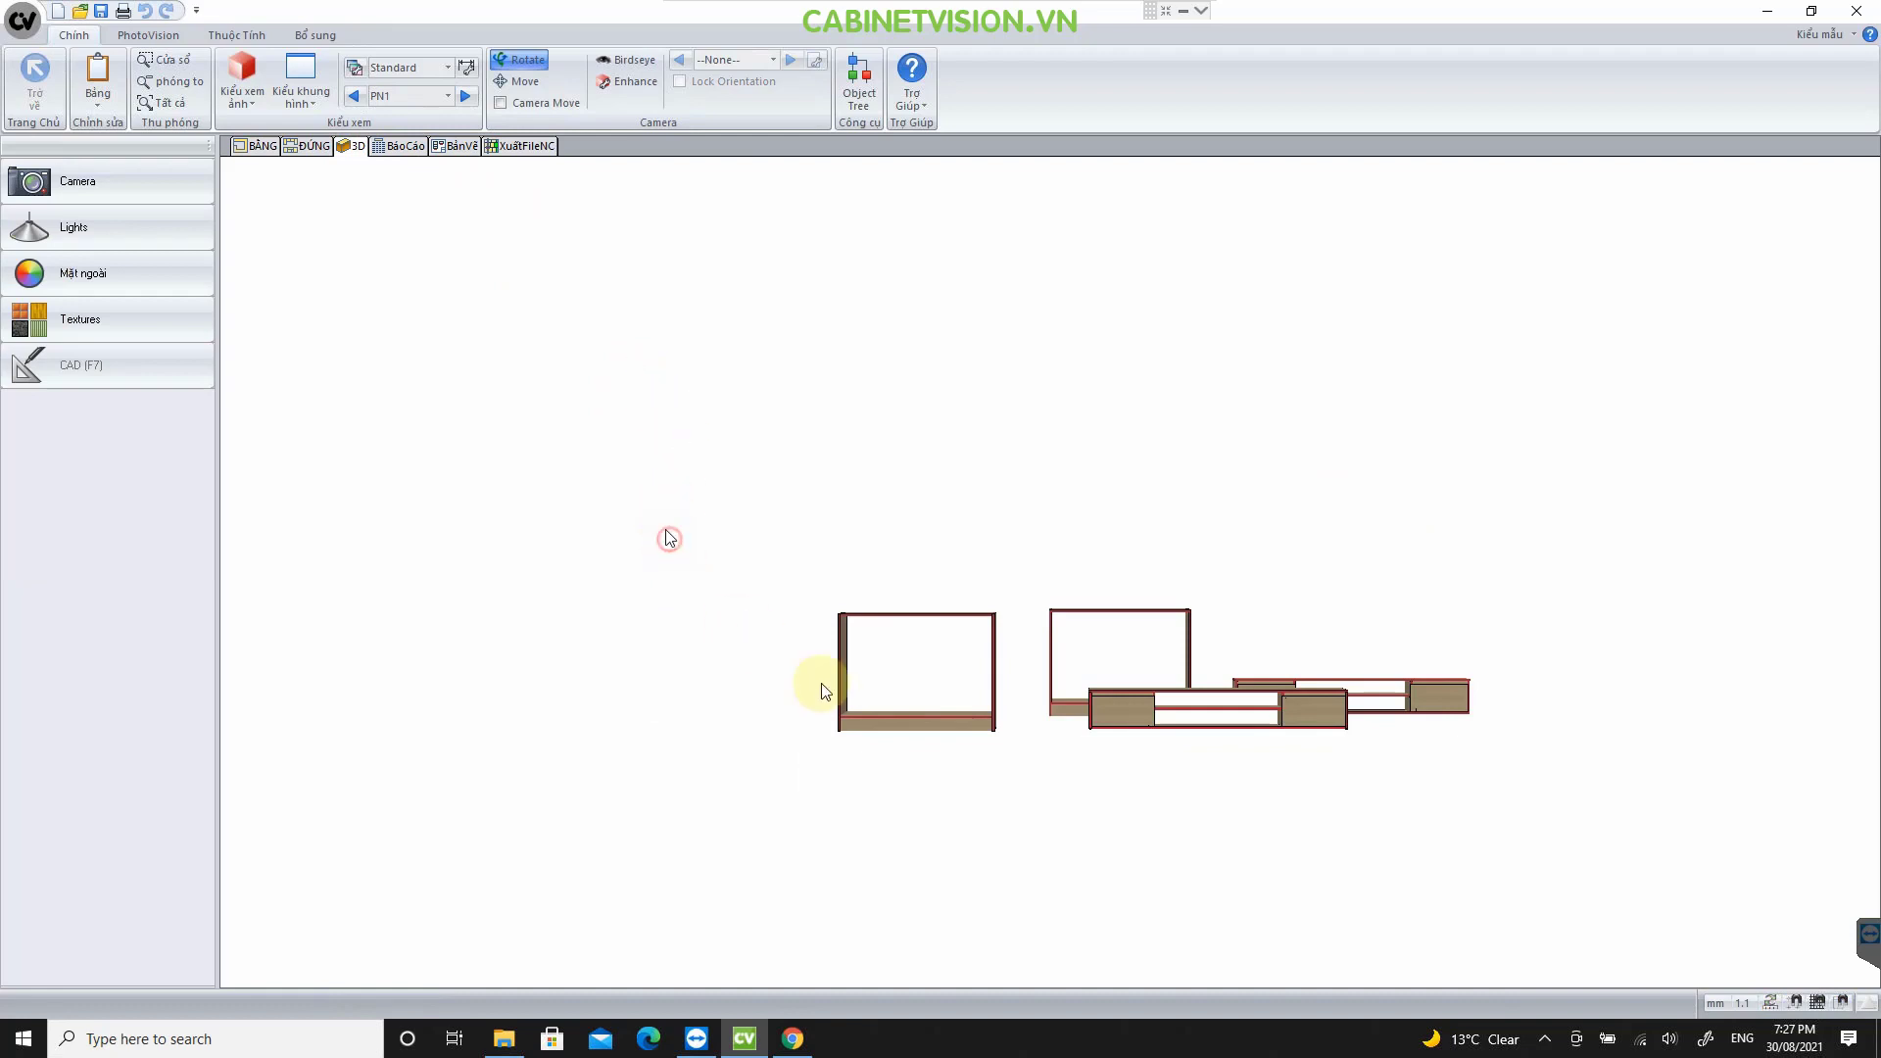
left_click_drag(825, 692, 864, 834)
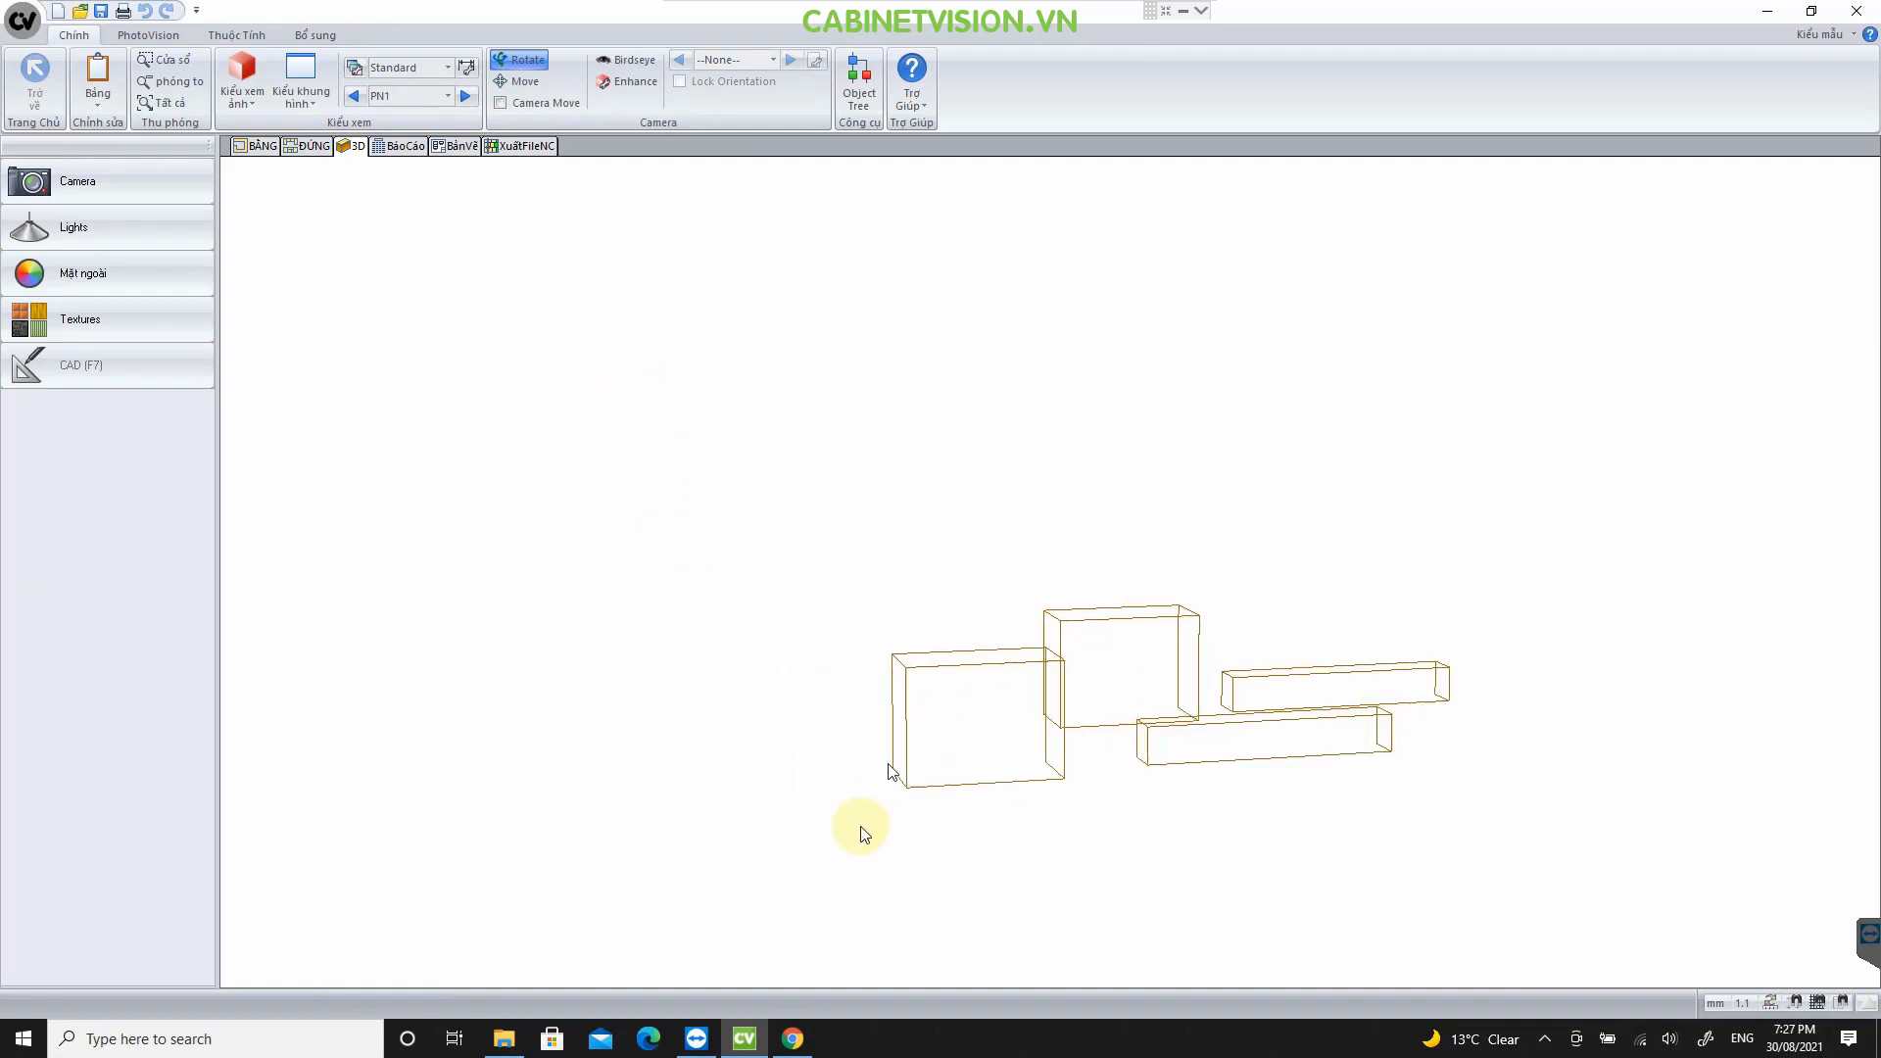
mouse_move(832, 525)
left_mouse_down()
mouse_move(647, 340)
mouse_move(483, 110)
left_mouse_up()
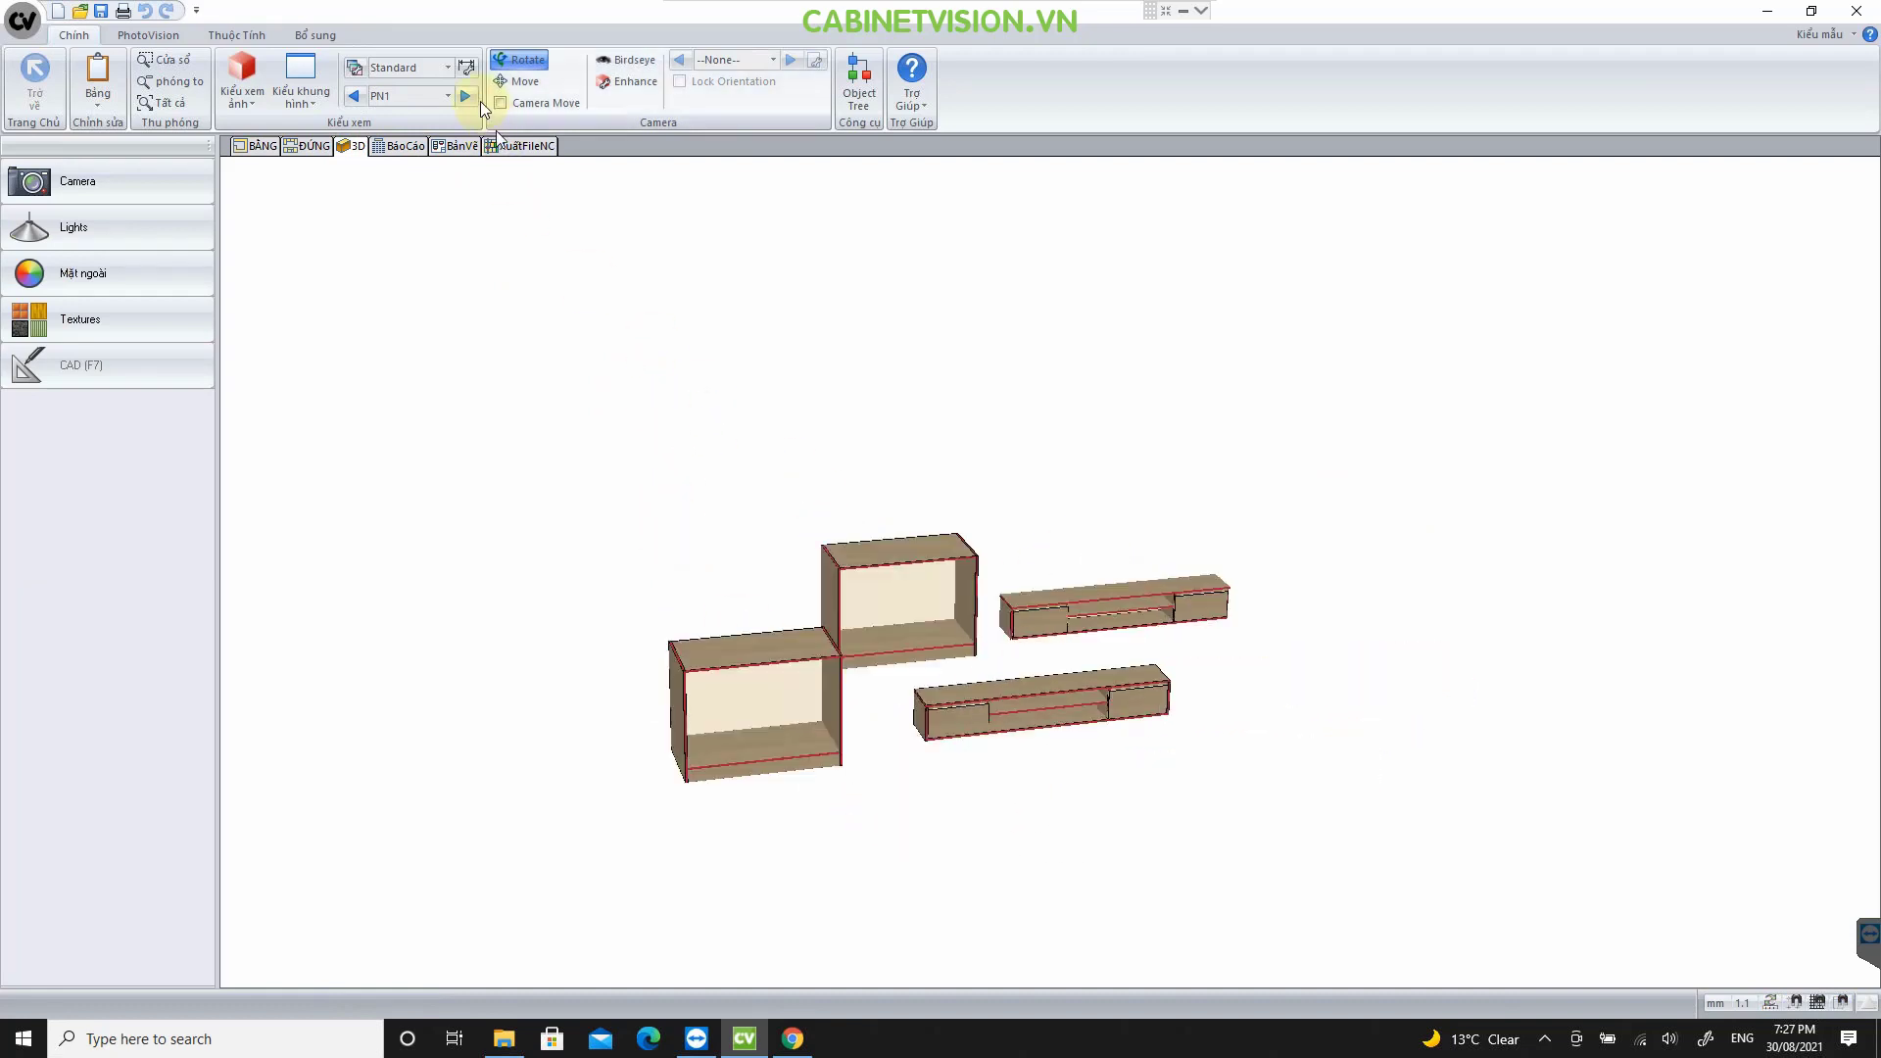
left_click(466, 96)
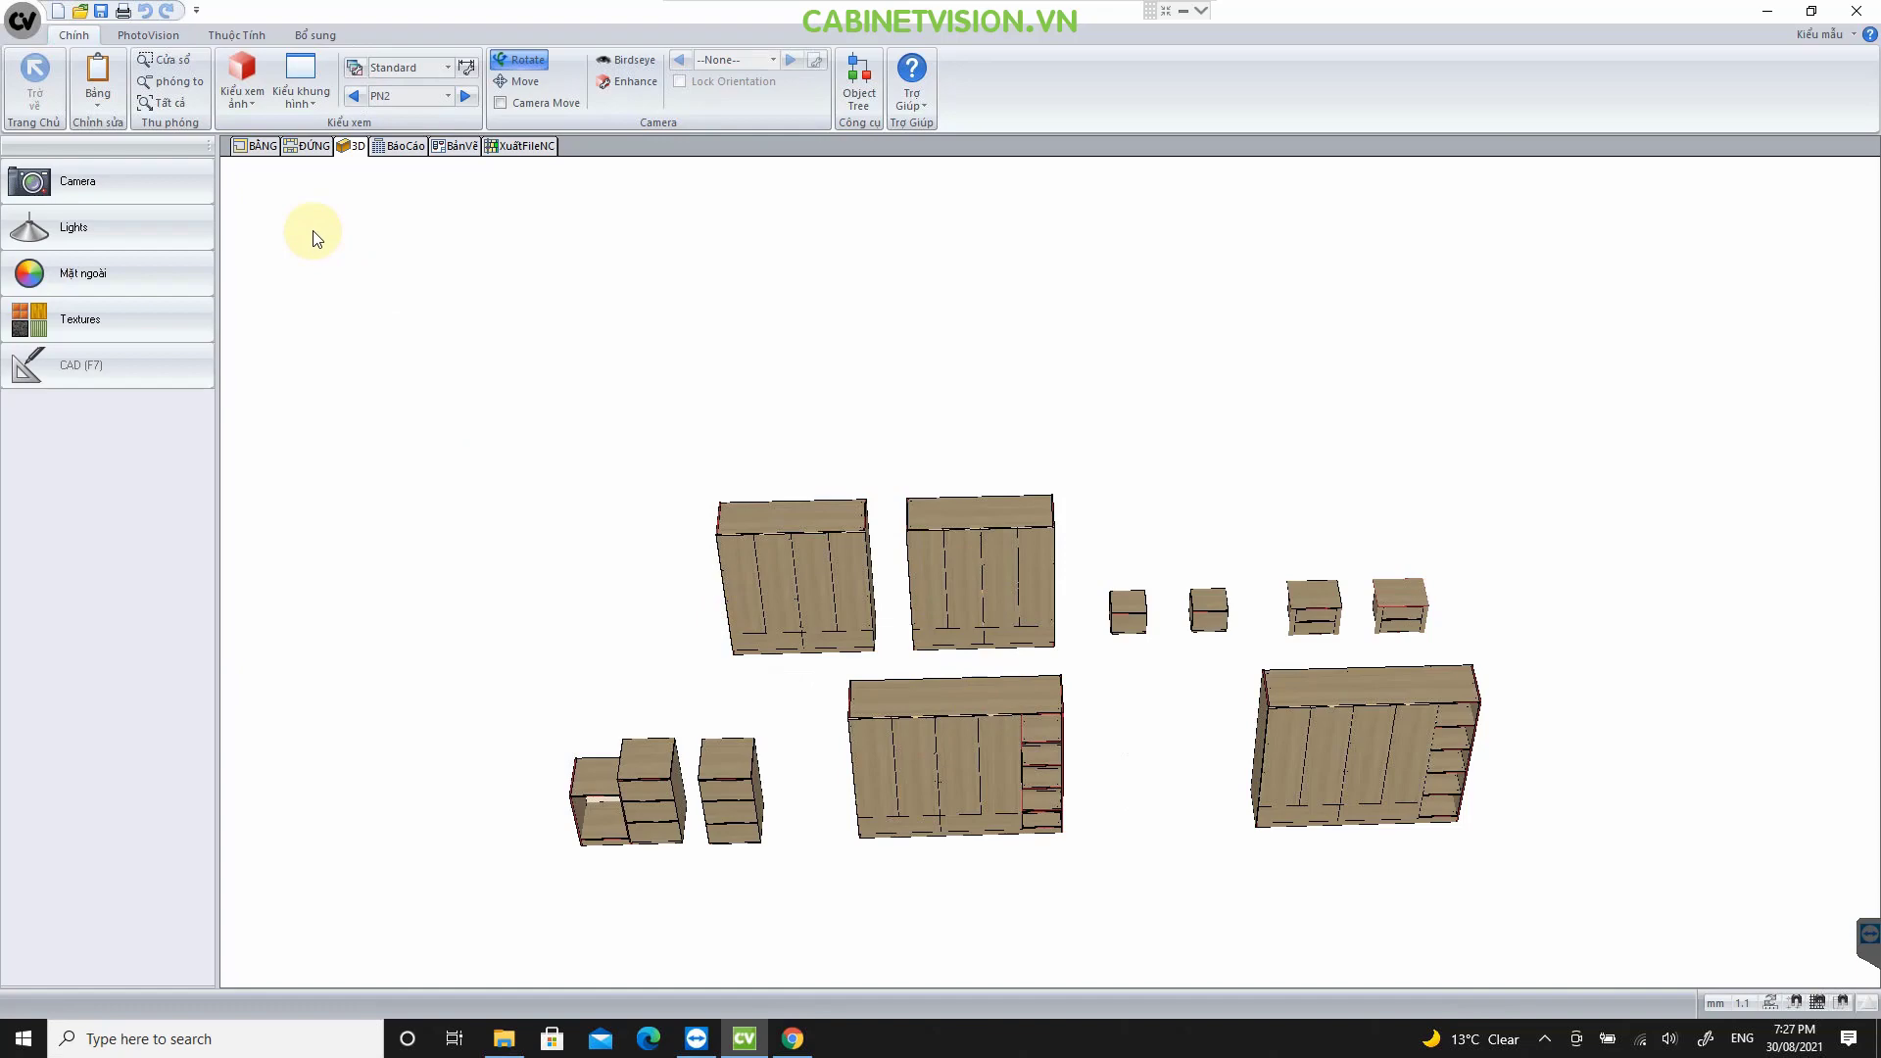
left_click(447, 95)
left_click(254, 146)
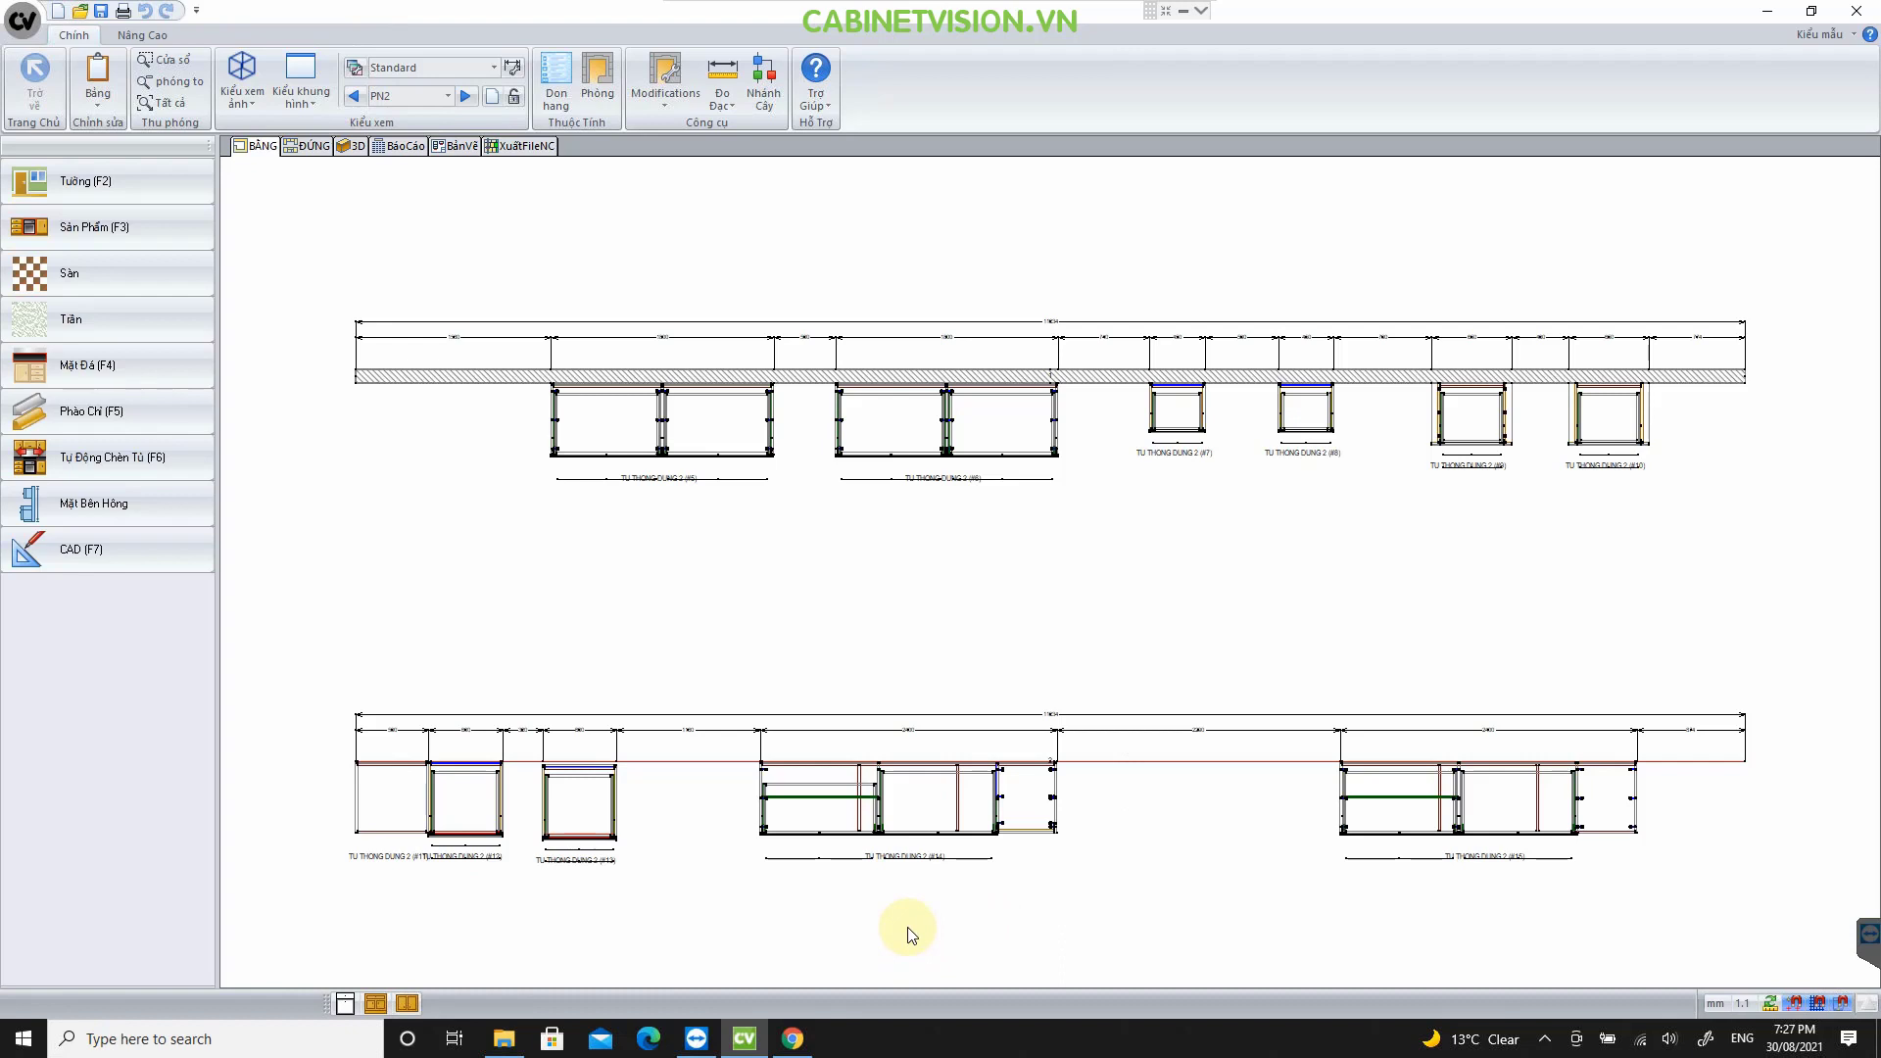
left_click(1767, 12)
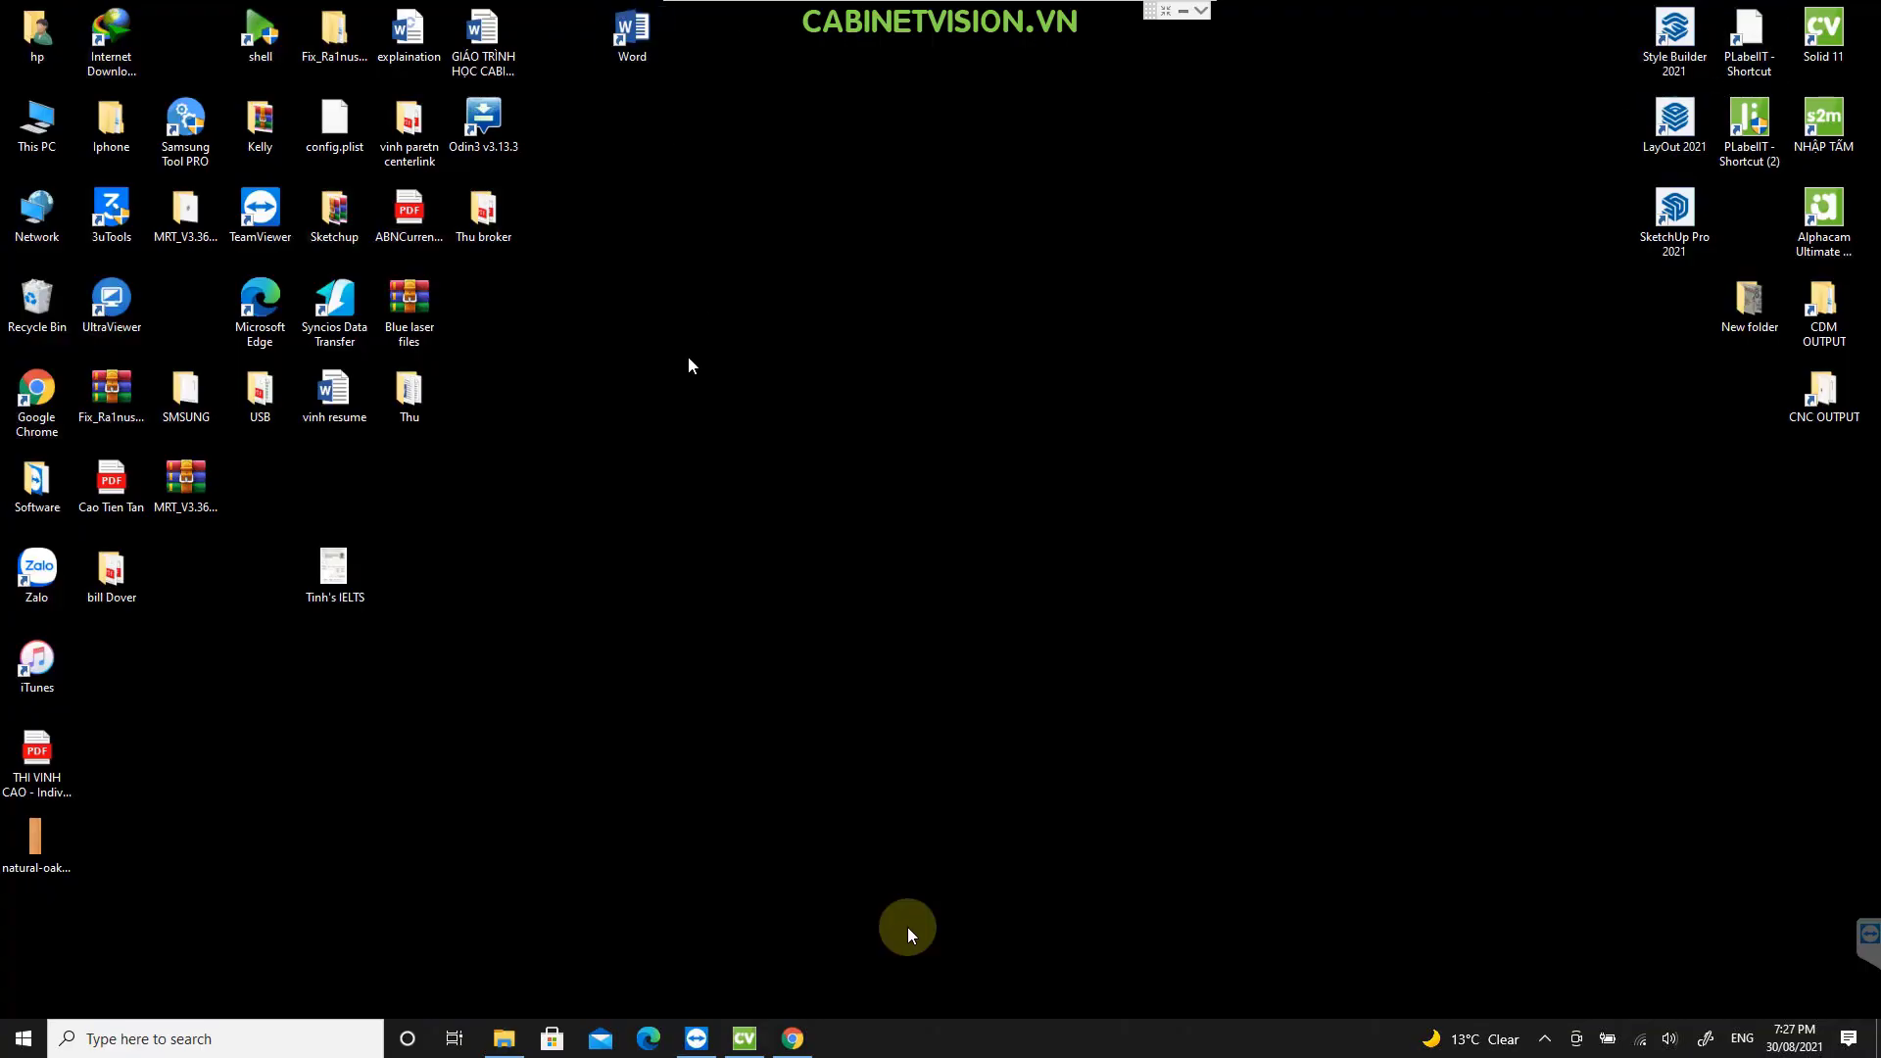
Open the GIÁO TRÌNH HỌC CABINET VISION document and scroll through the MỤC LỤC outline.
left_click_drag(494, 26, 1724, 400)
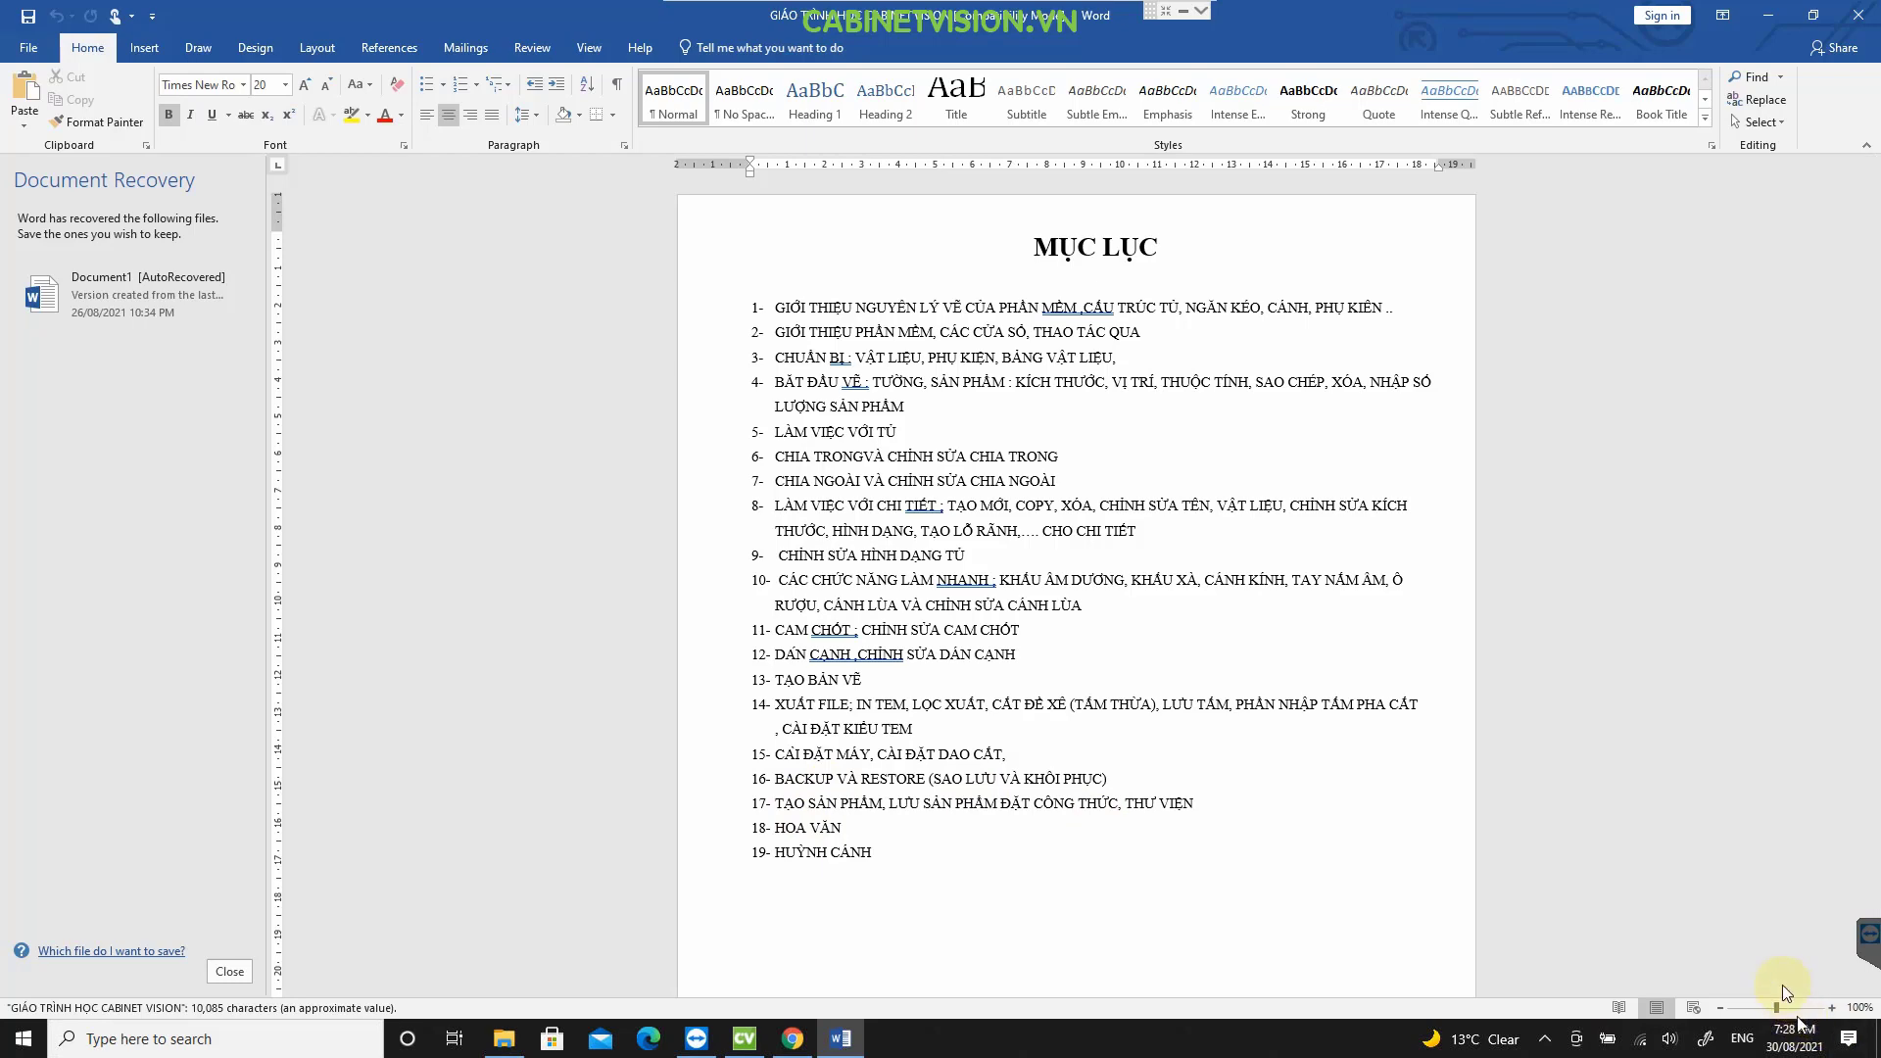
left_click(874, 691)
scroll(874, 690, "down", 3)
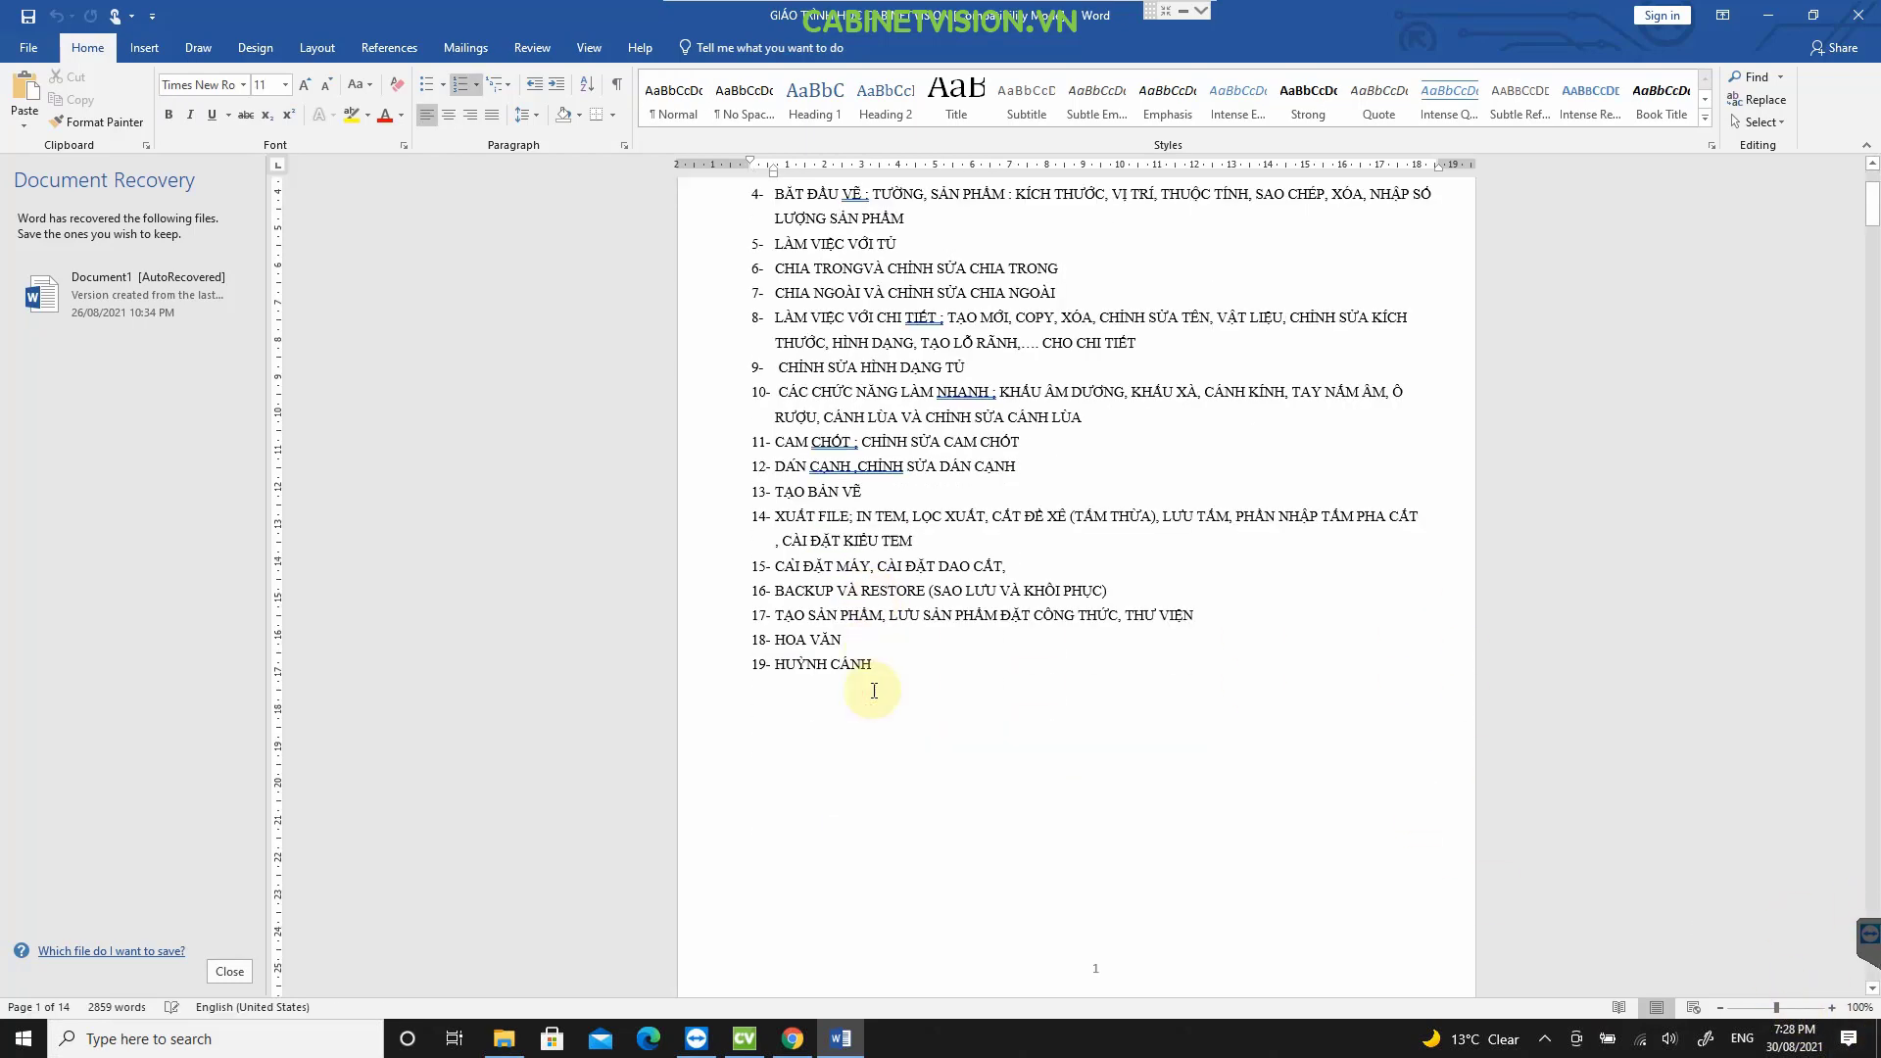
scroll(874, 691, "down", 18)
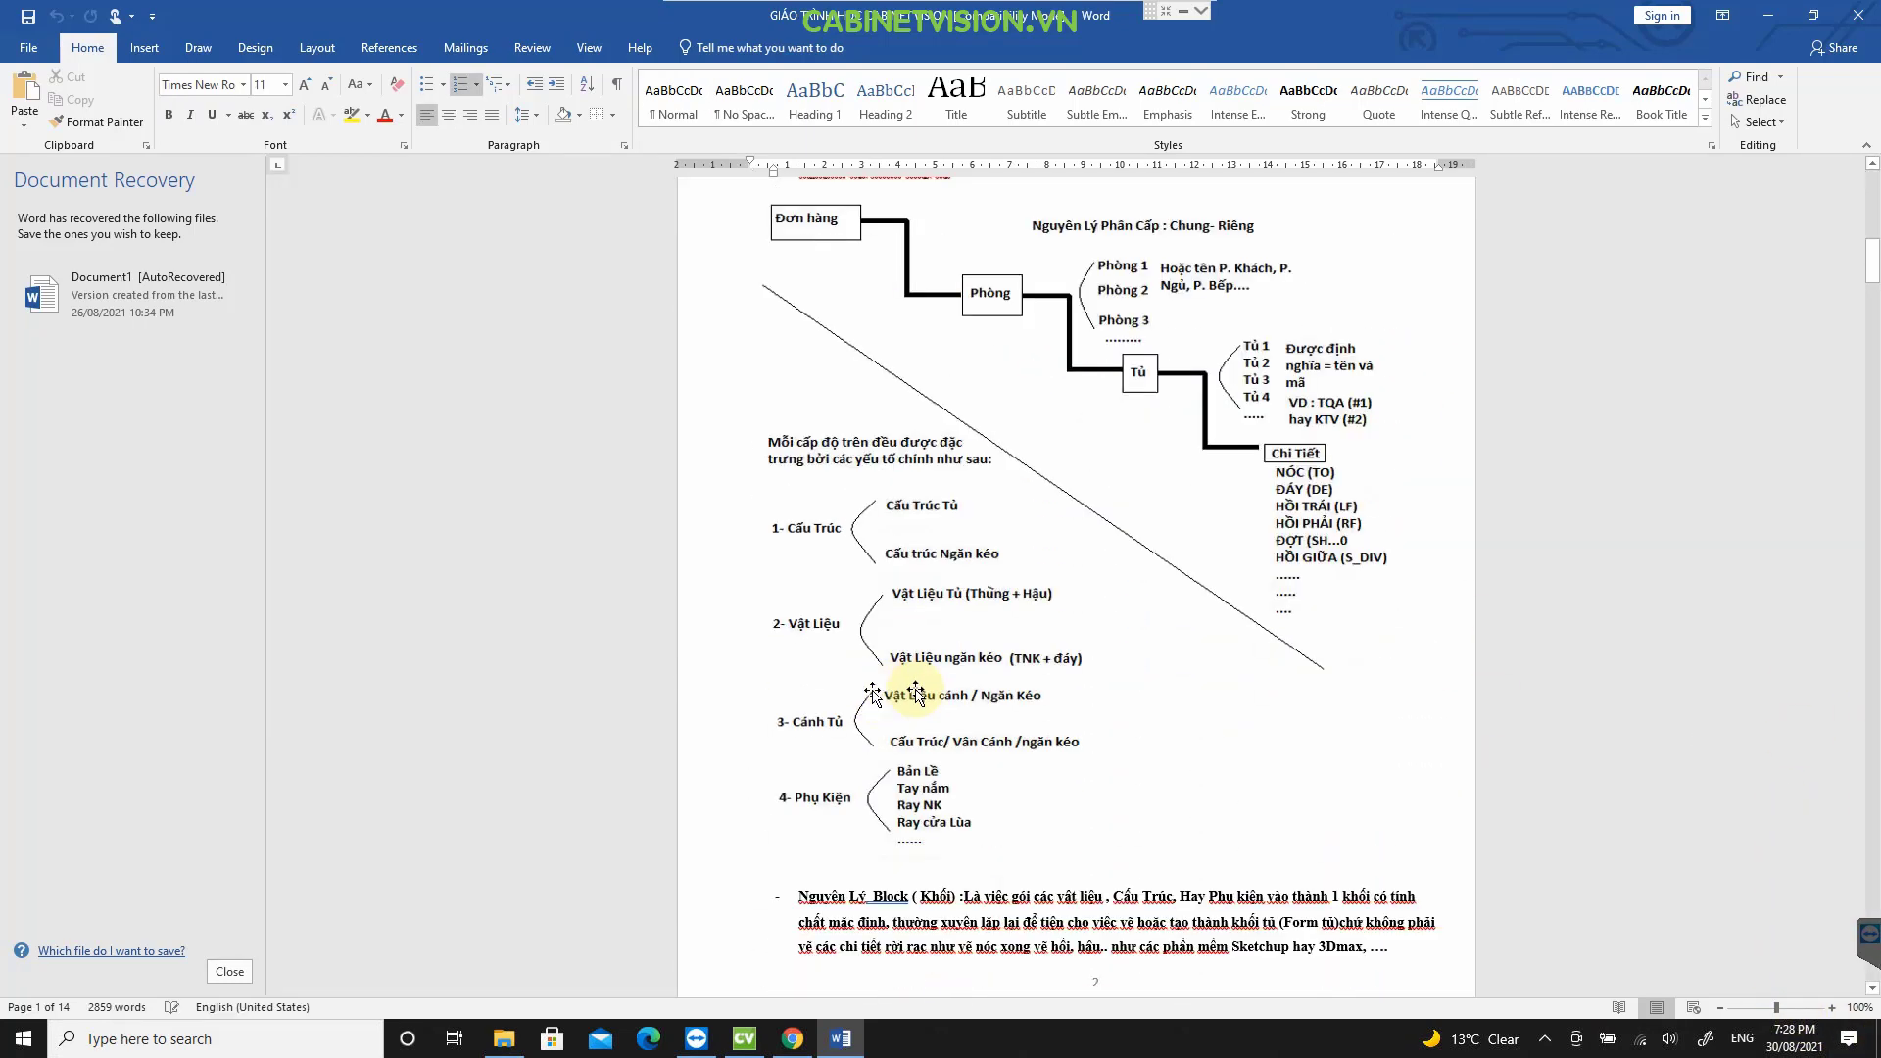
scroll(1008, 369, "up", 2, "ctrl")
Select the page-2 hierarchy diagram and point out its Đơn hàng box.
left_click(954, 529)
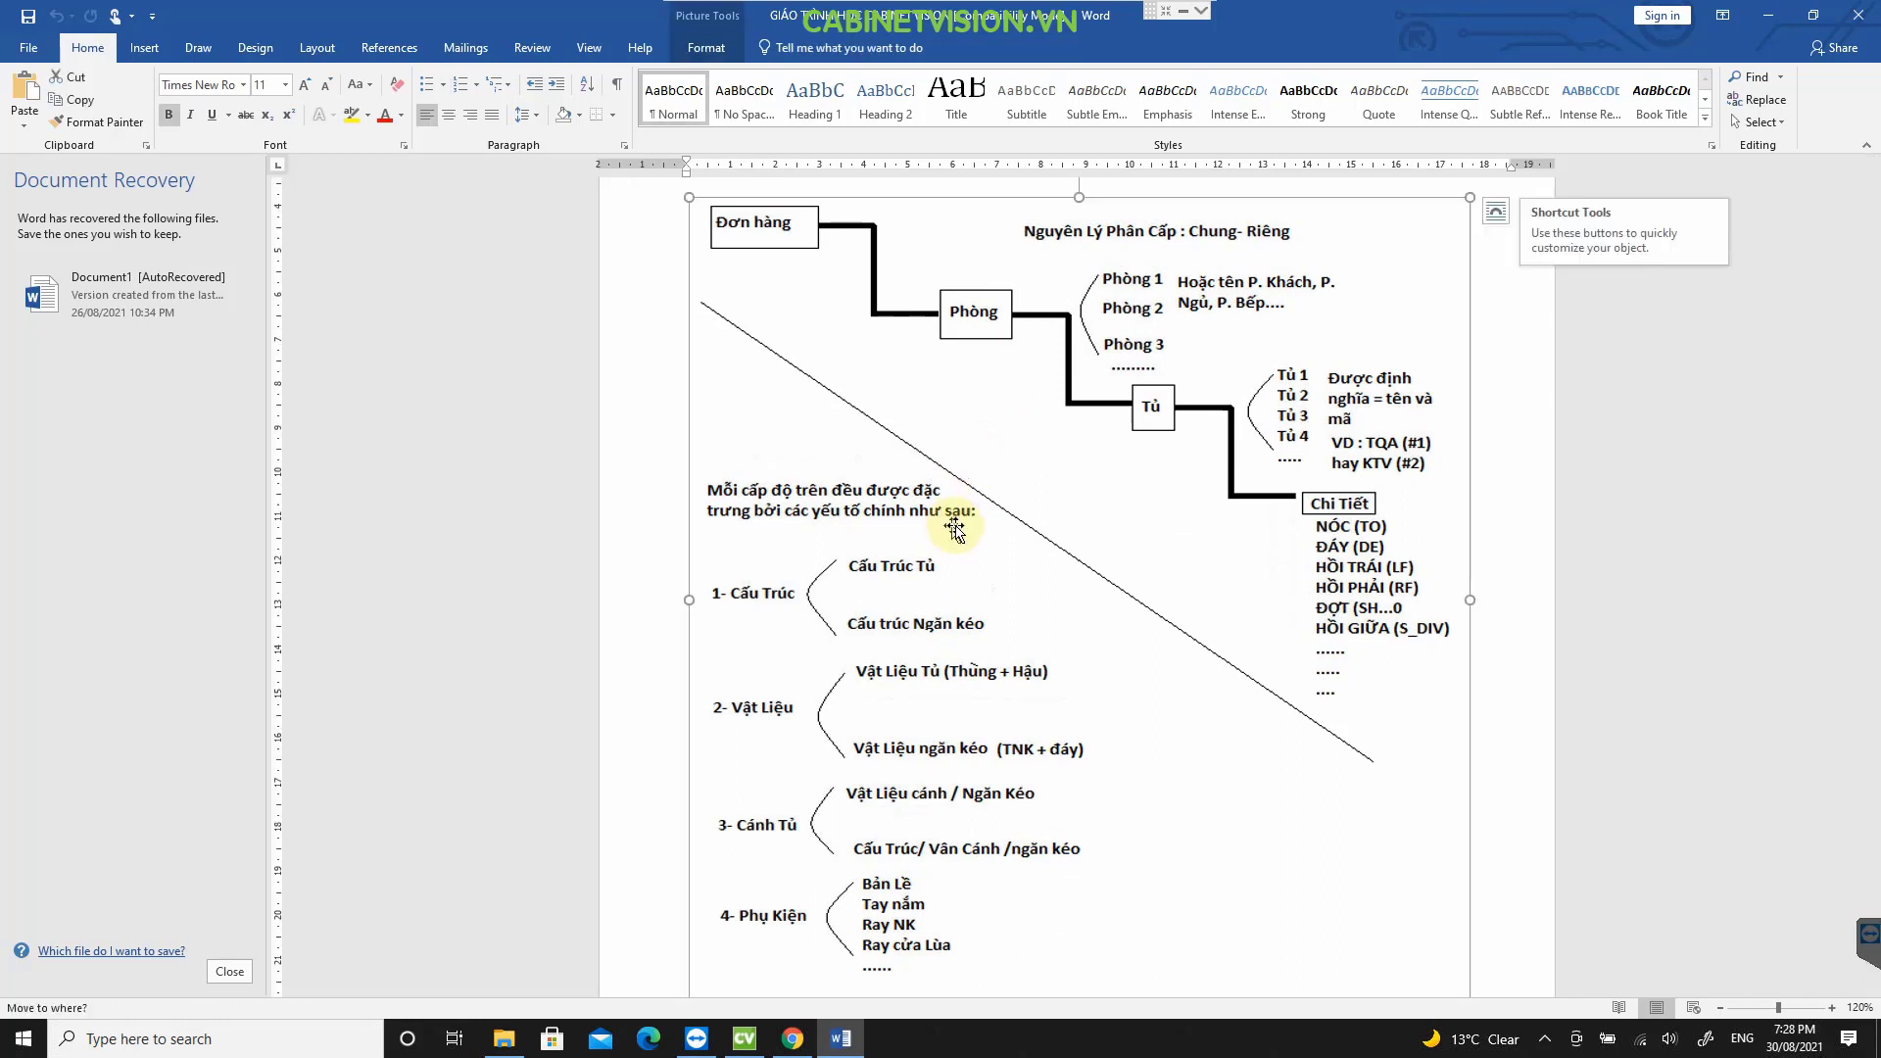
scroll(1092, 512, "up", 1, "ctrl")
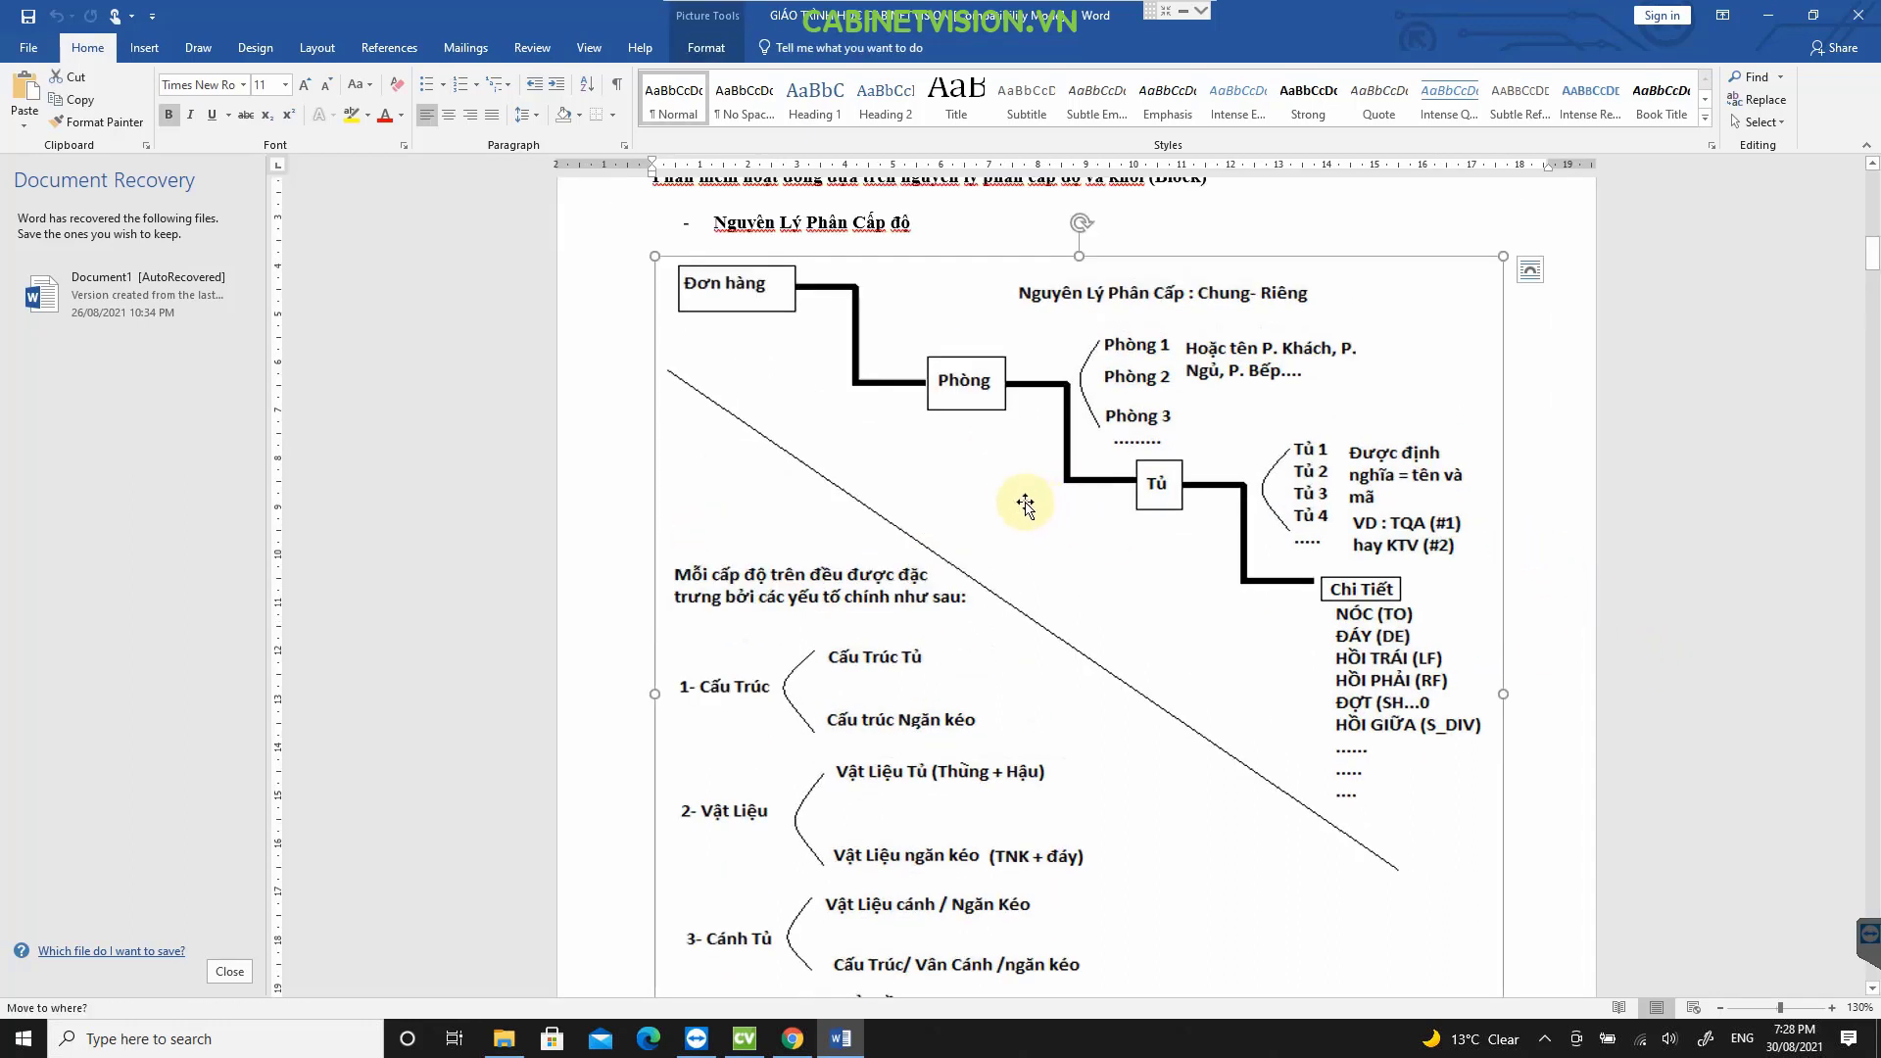
scroll(1782, 597, "up", 1)
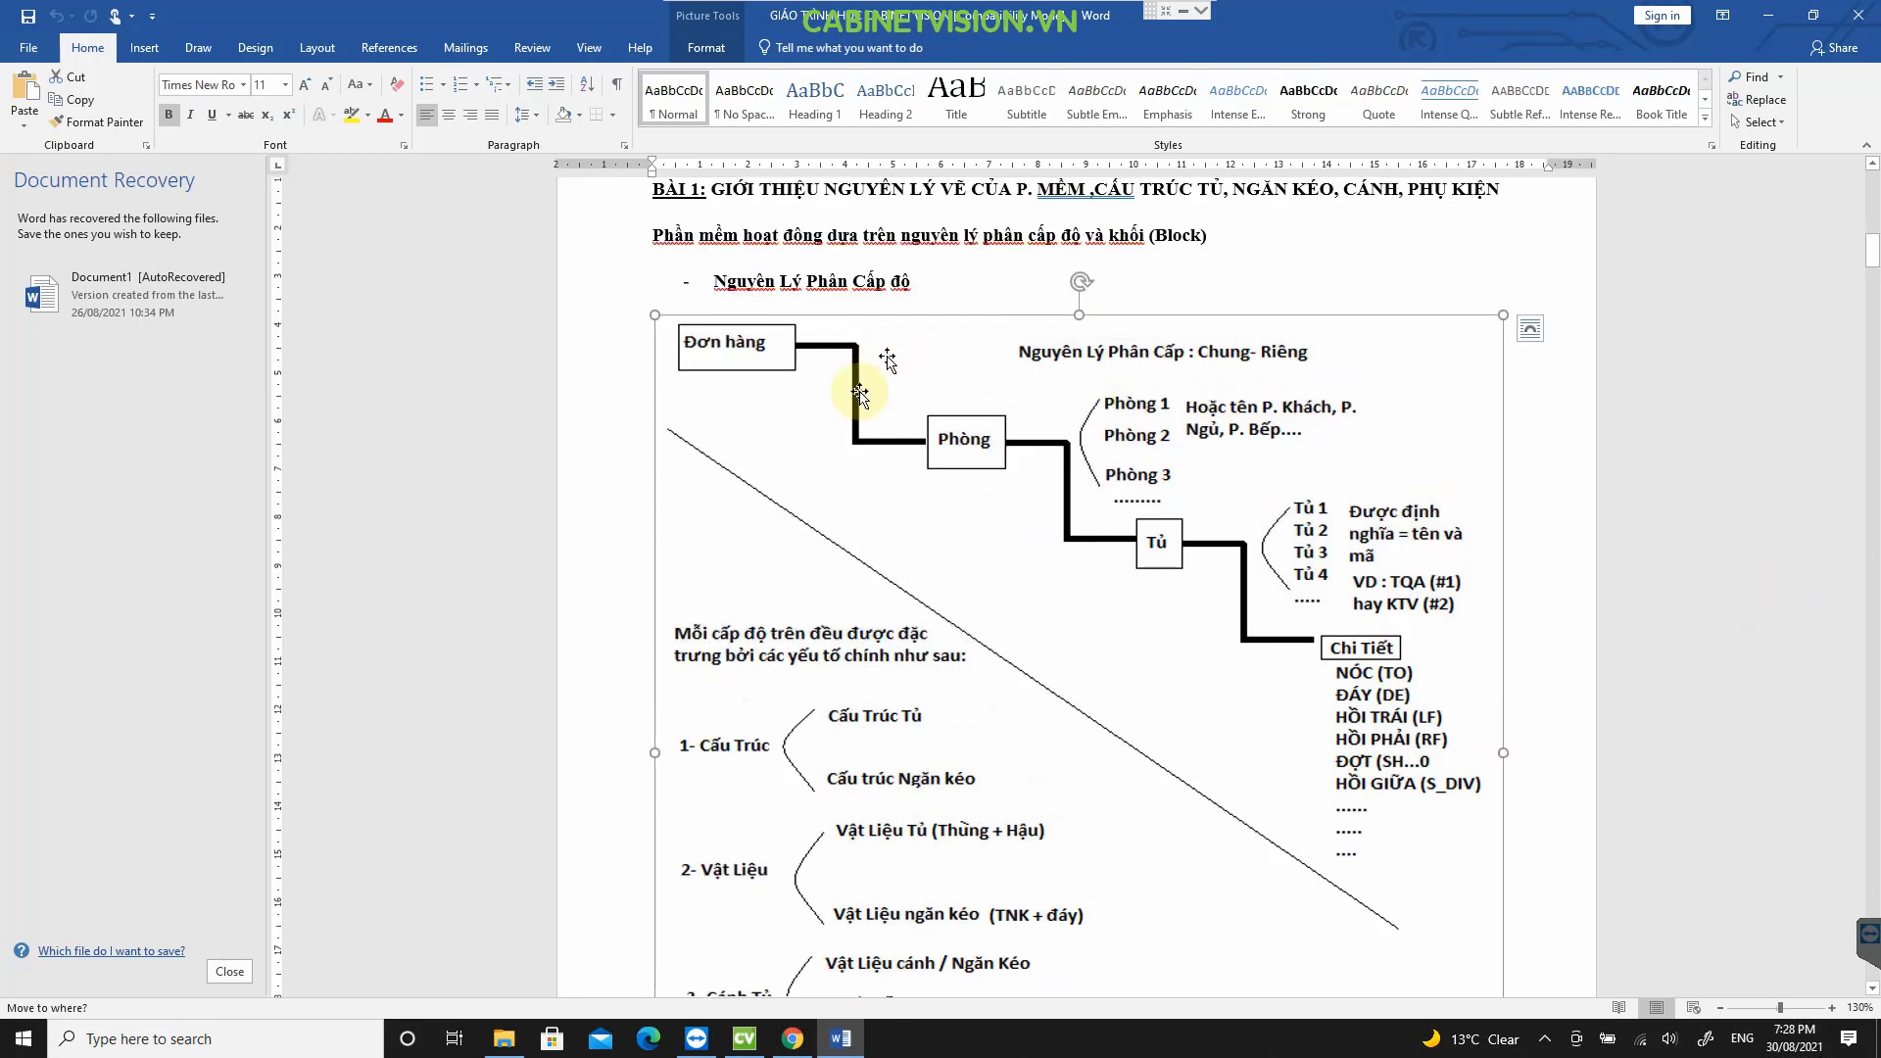
left_click(812, 285)
left_click(732, 356)
left_click_drag(732, 357, 808, 347)
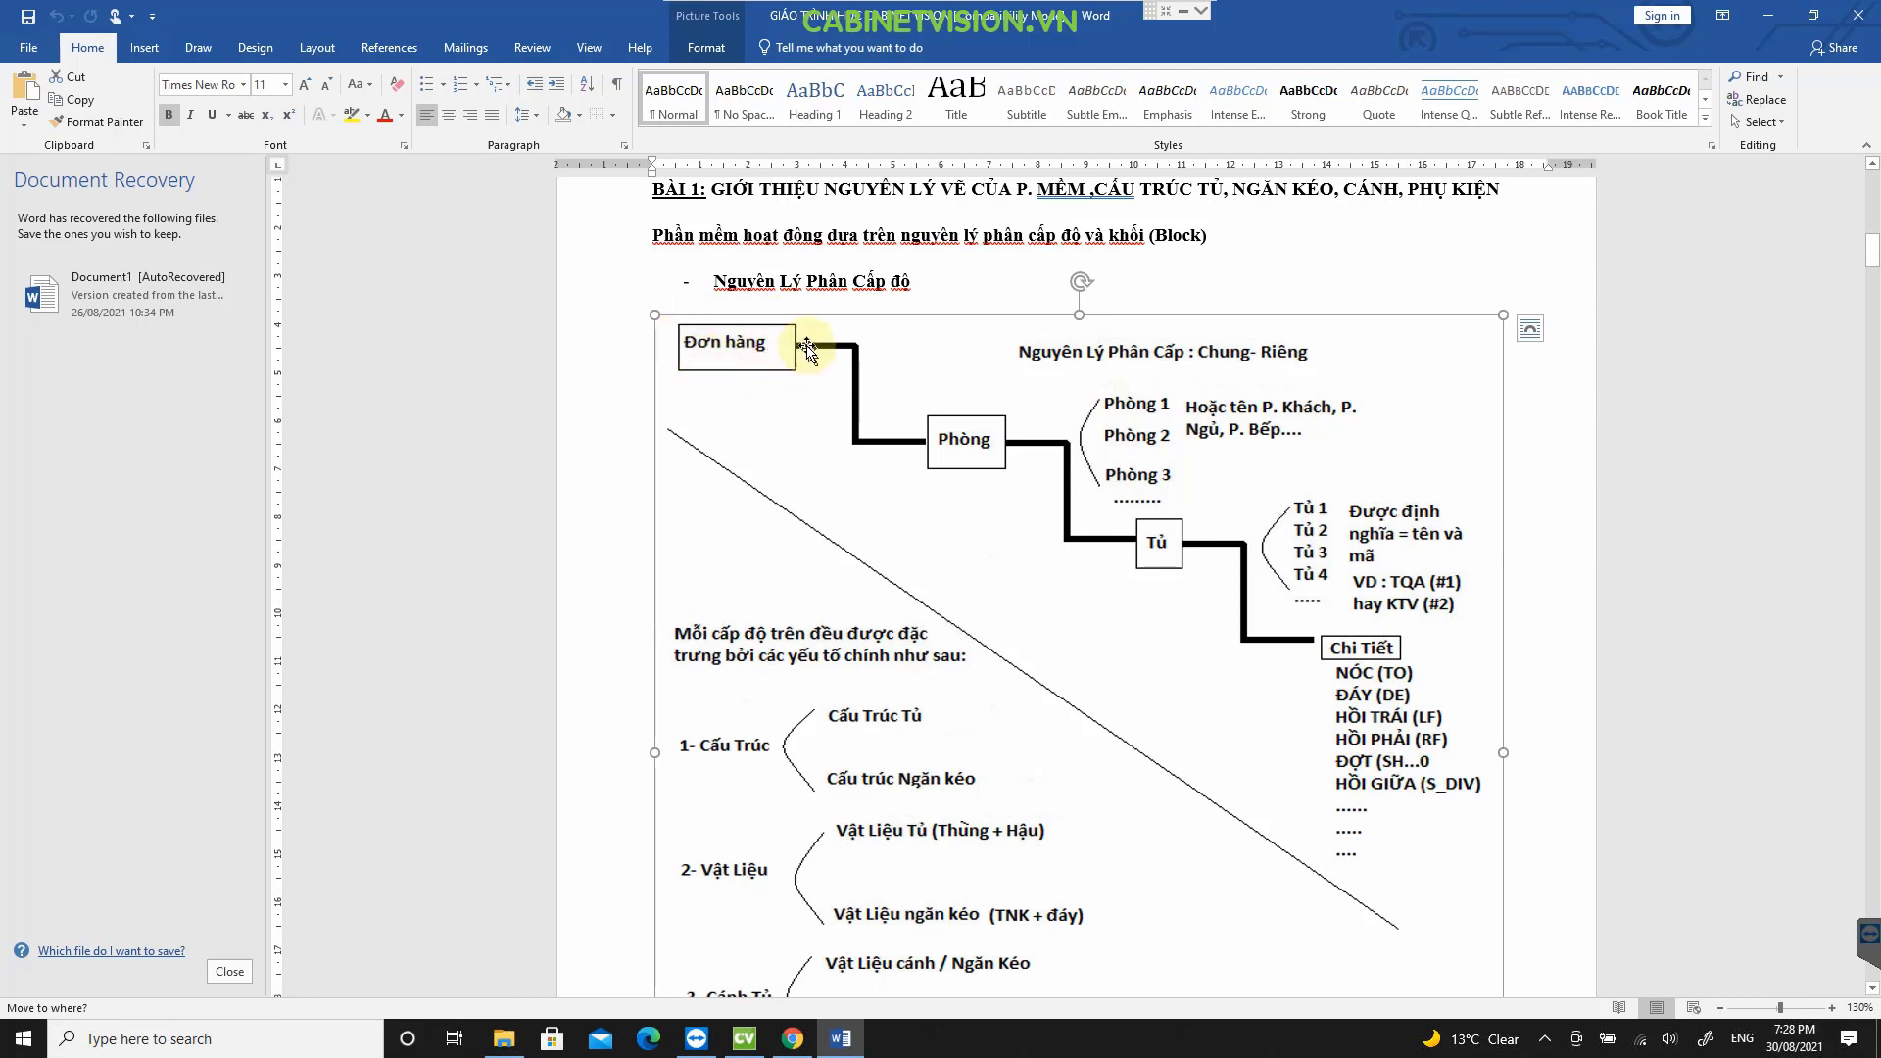
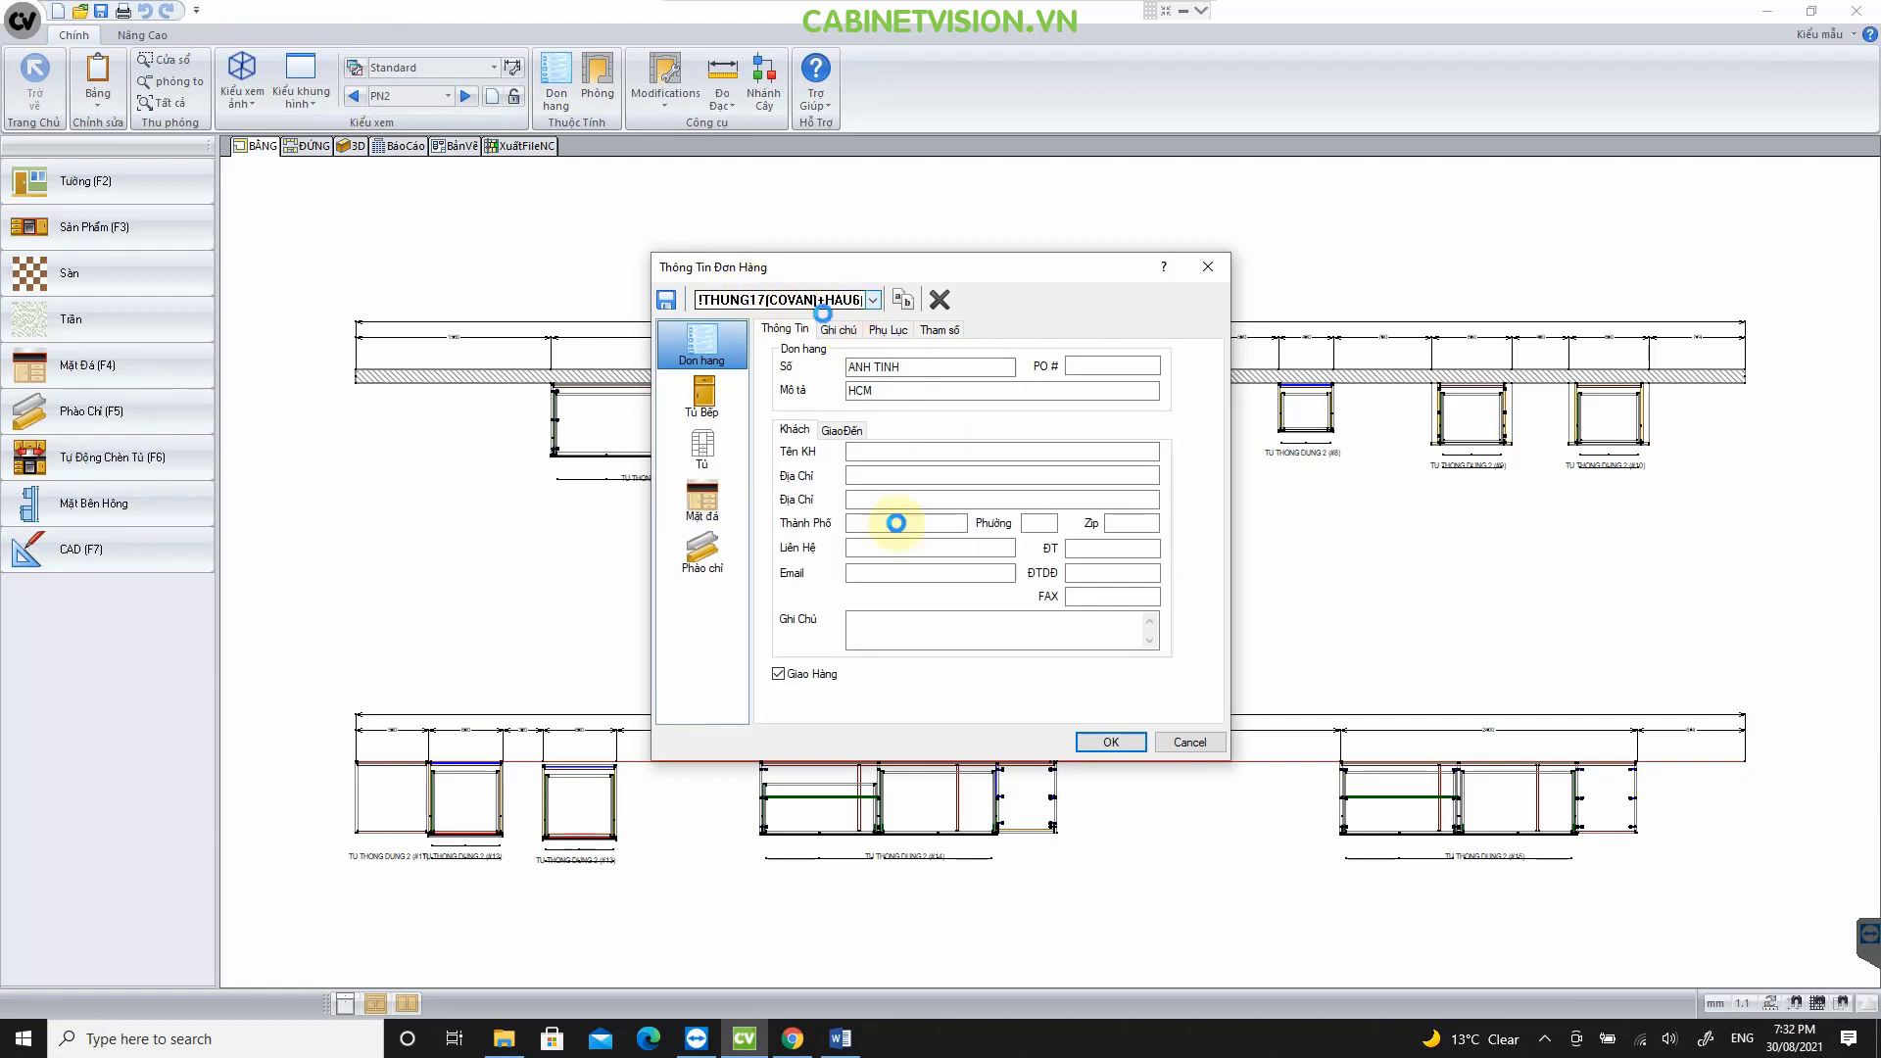
Close the order information and orbit the current room's cabinets in 3D.
left_click(1117, 745)
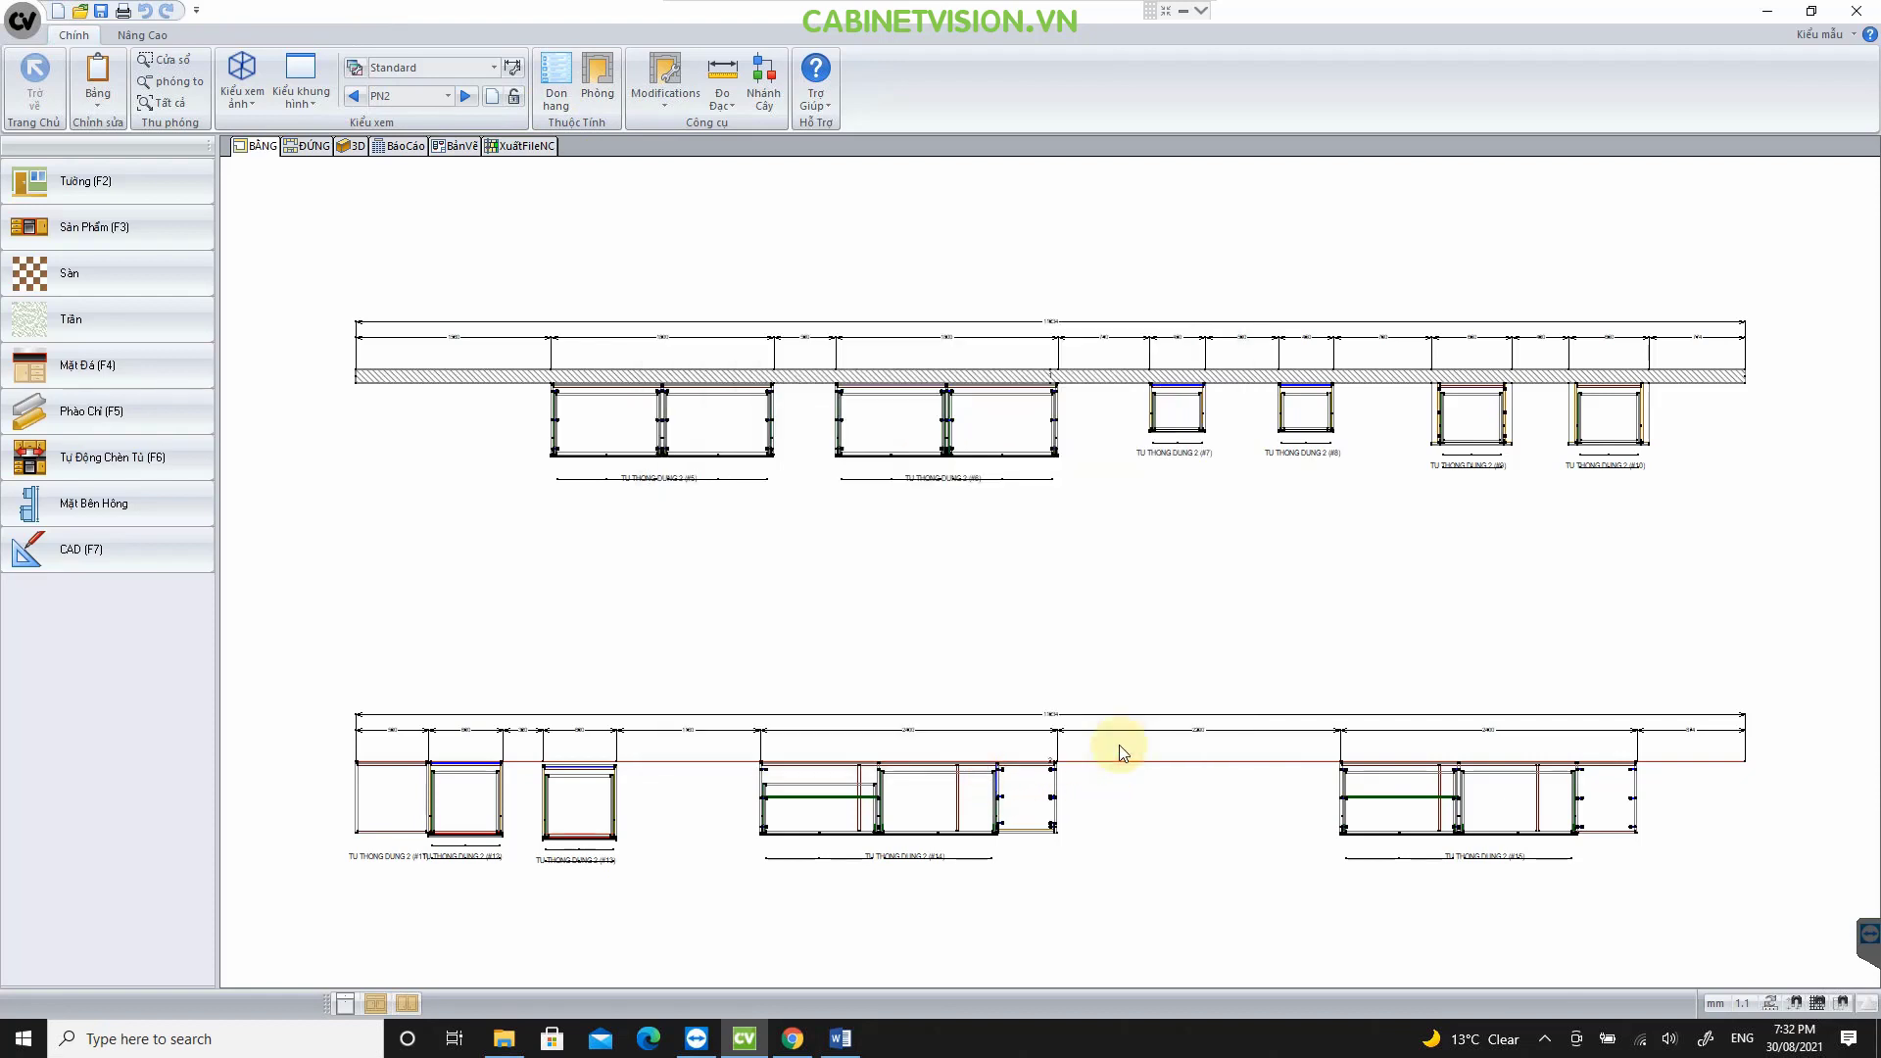
left_click(355, 147)
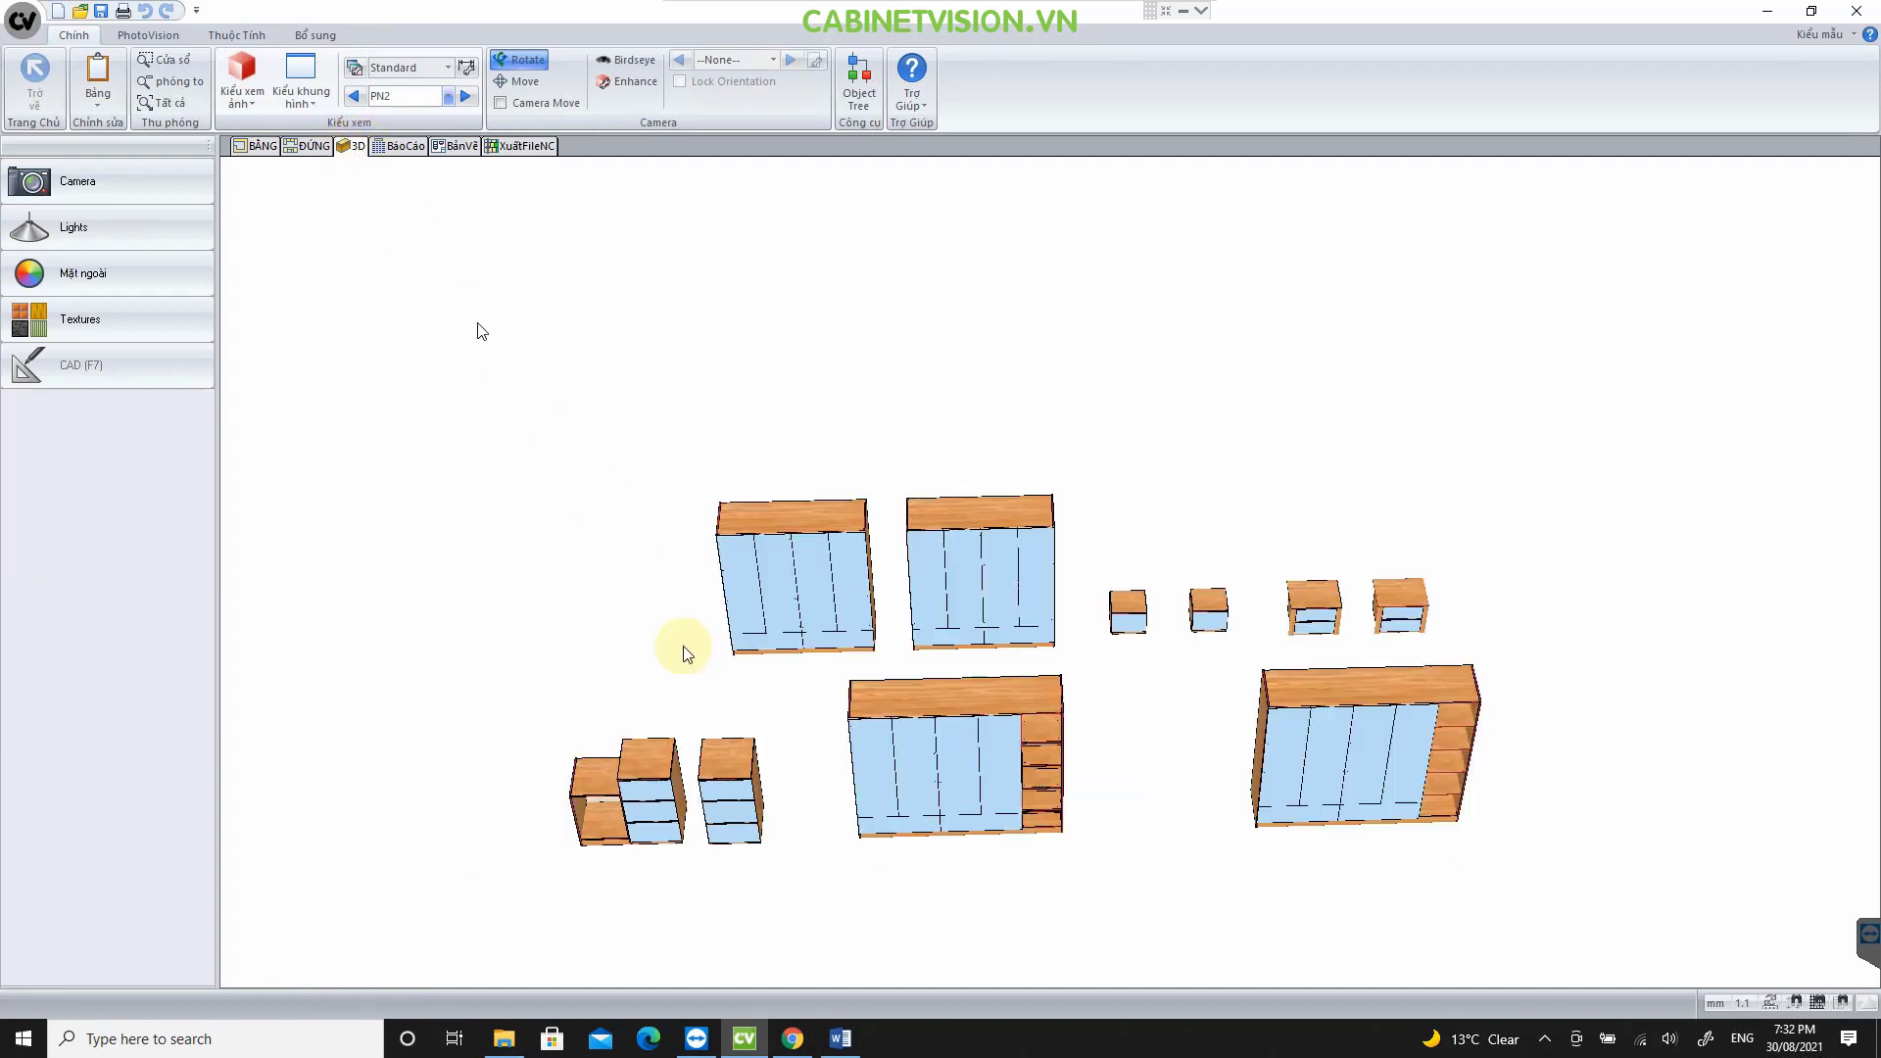
mouse_move(1264, 848)
left_mouse_down()
mouse_move(1372, 745)
mouse_move(1455, 715)
left_mouse_up()
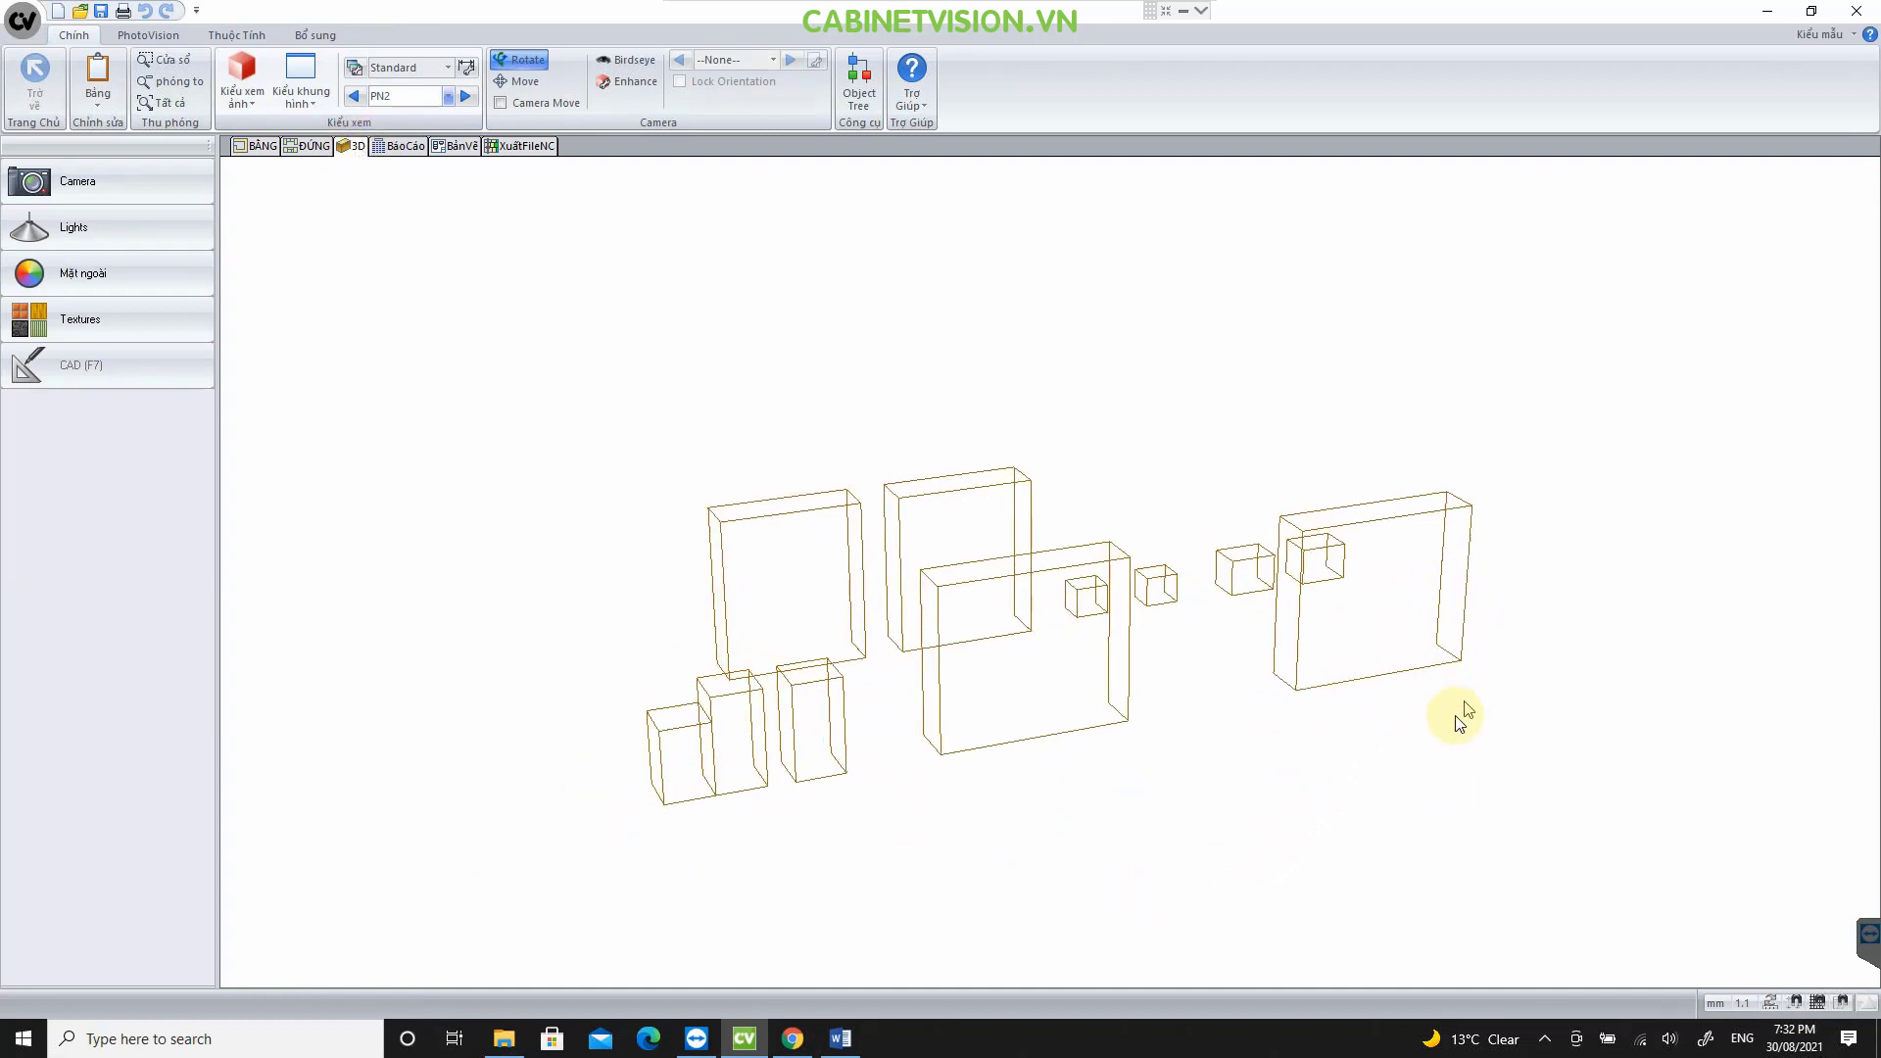
Step through the next rooms, orbiting their desks and shelving, ending on BUOI 2 in plan.
left_click(466, 96)
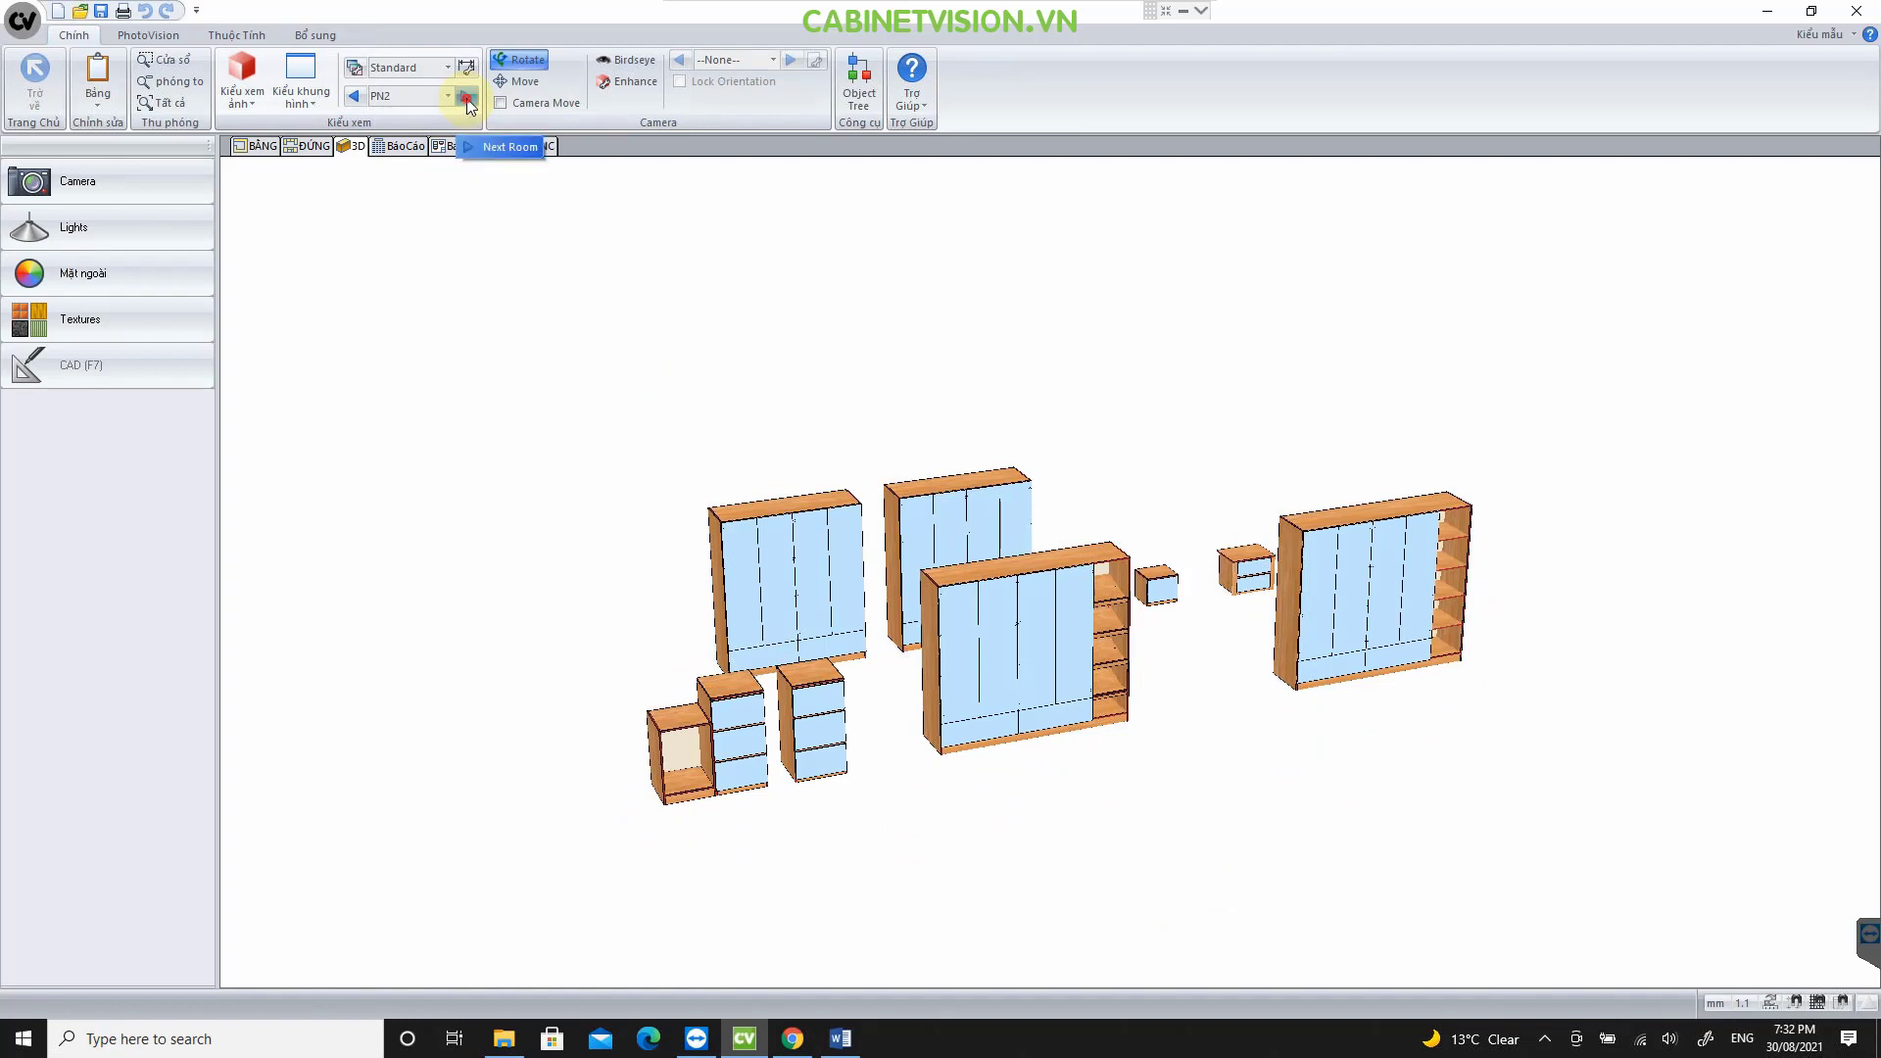
left_click_drag(941, 601, 1140, 702)
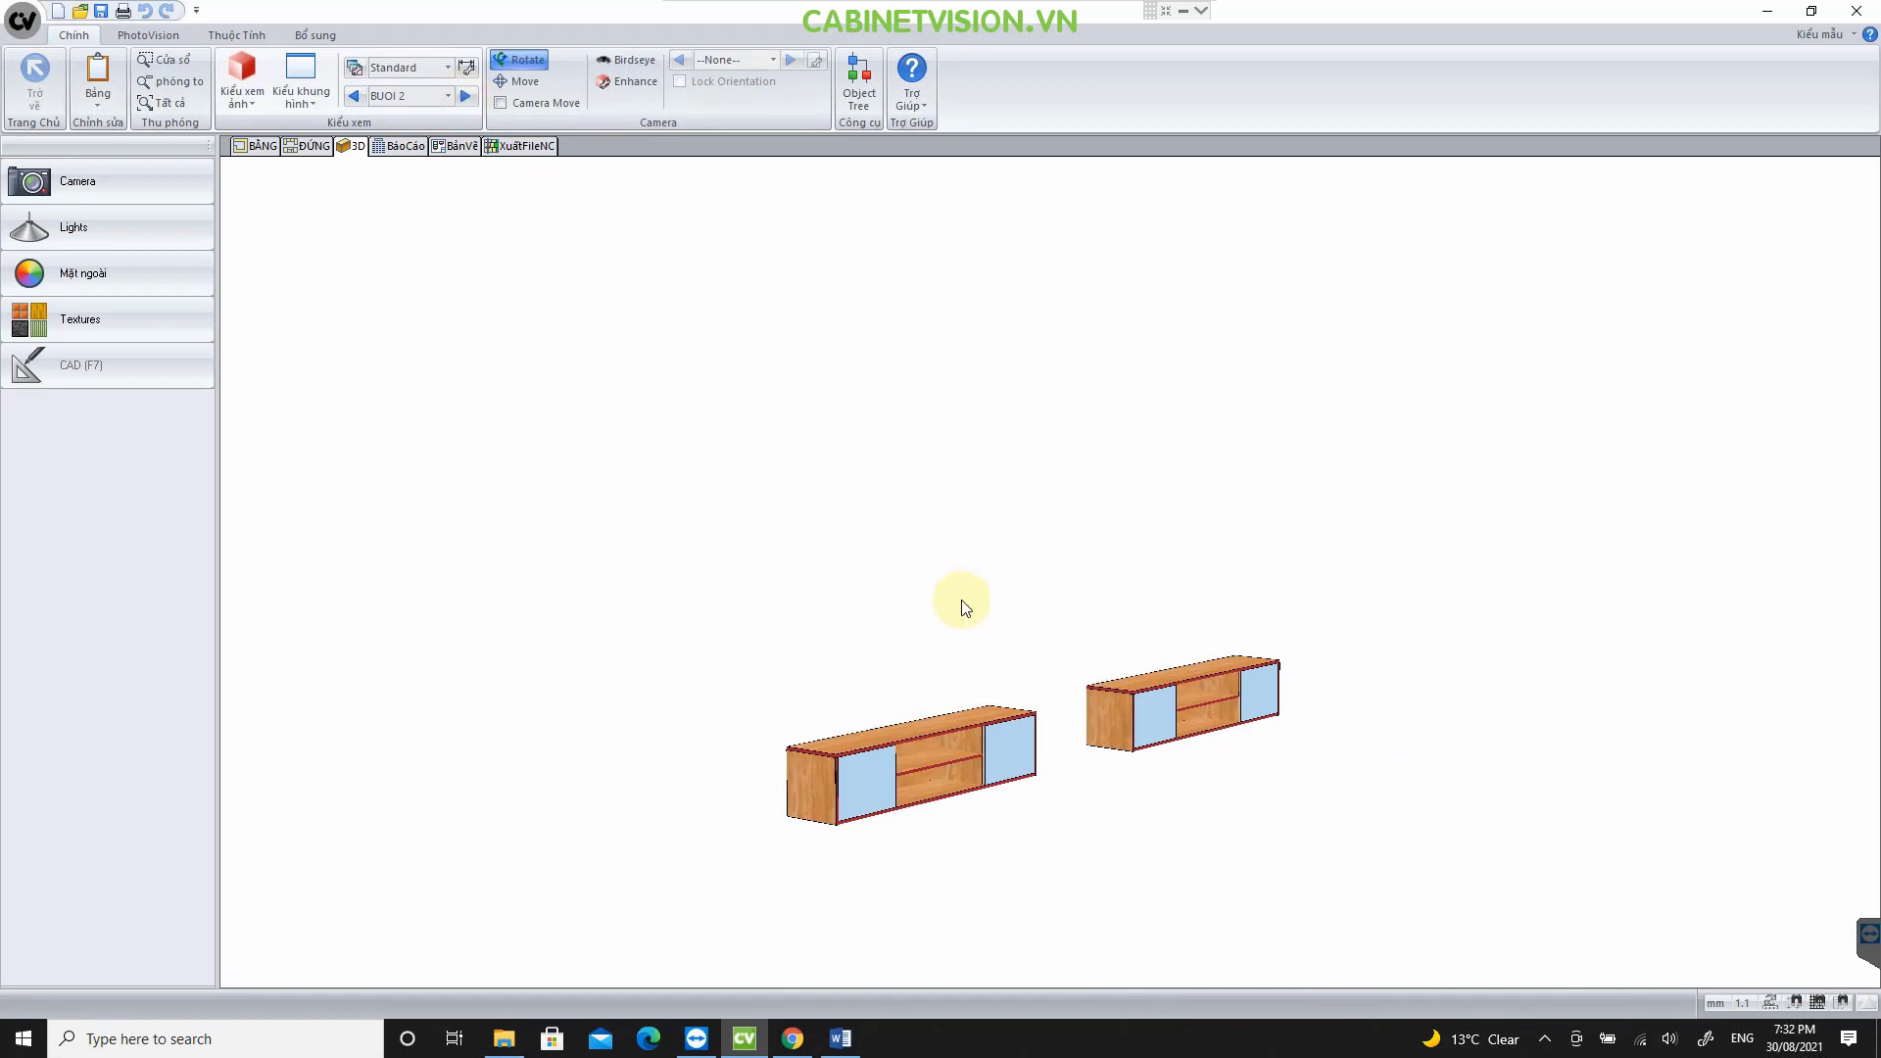
left_click(464, 97)
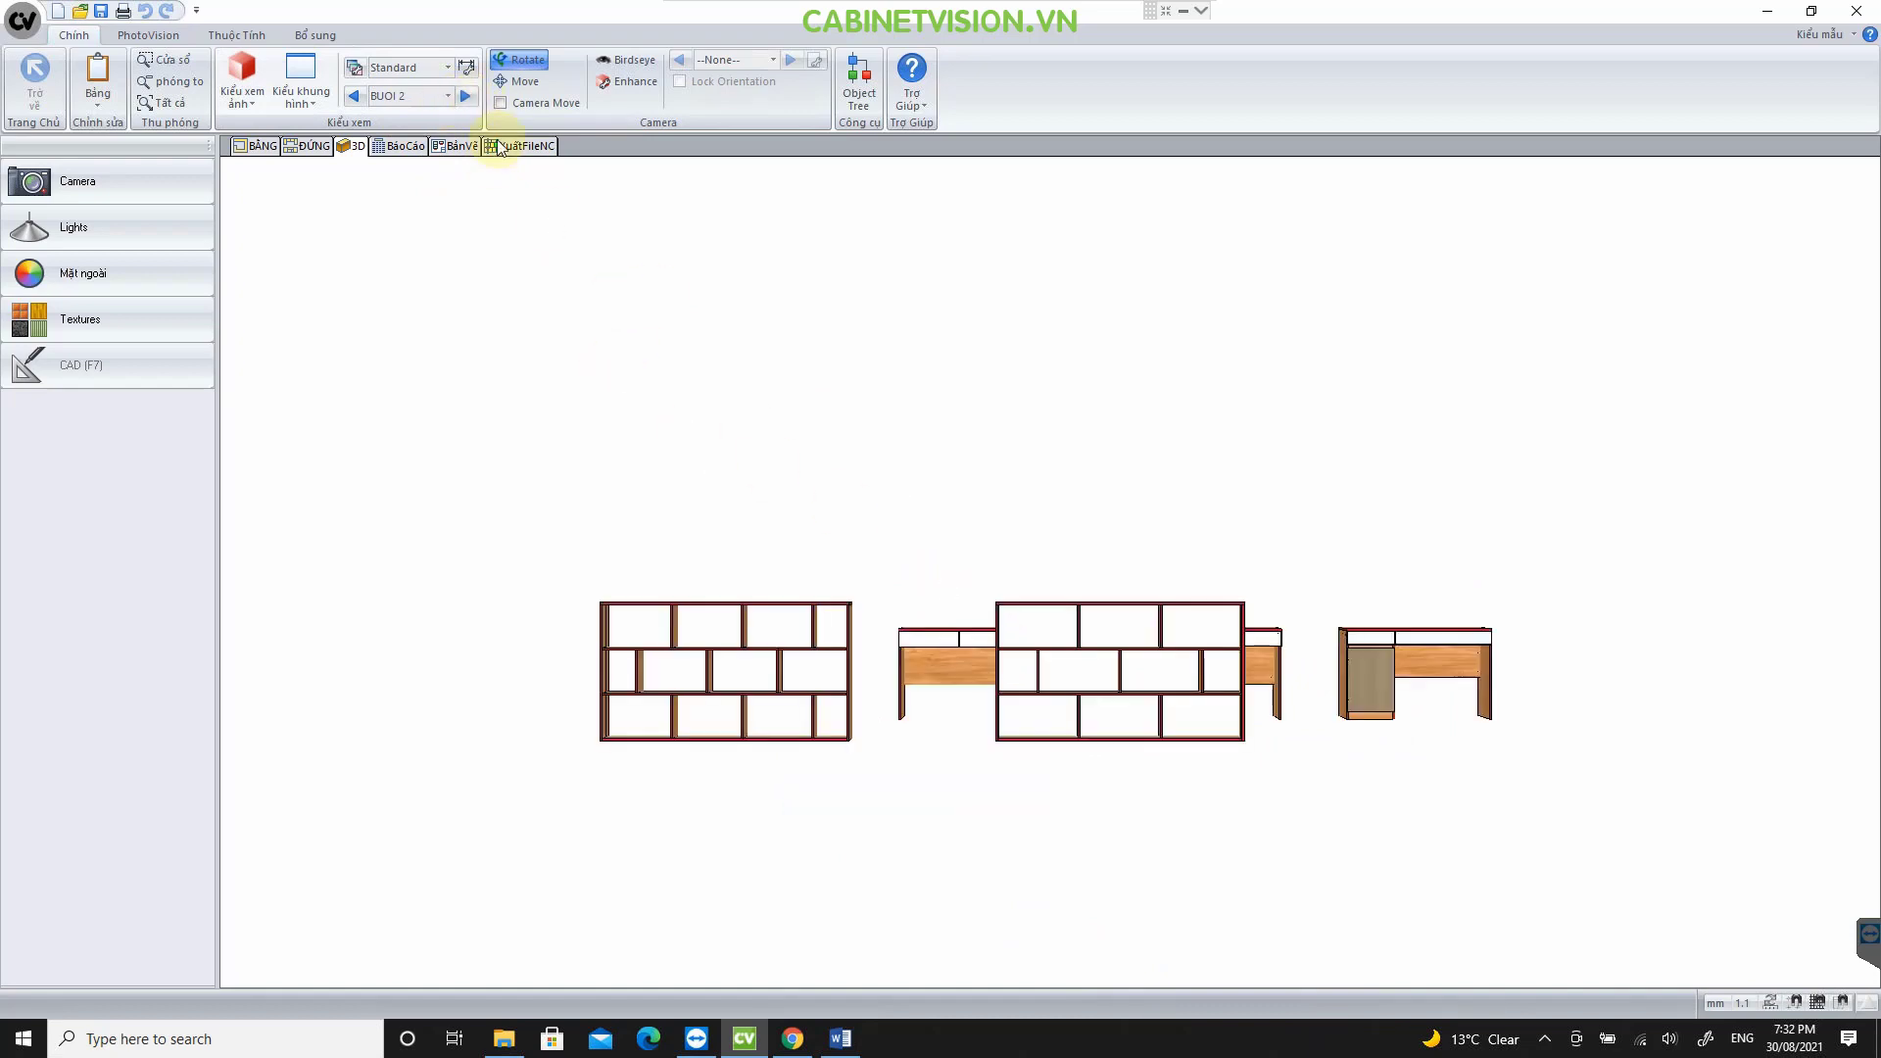
left_click_drag(961, 813, 1075, 773)
mouse_move(1119, 710)
left_mouse_down()
mouse_move(1158, 672)
mouse_move(1101, 667)
left_mouse_up()
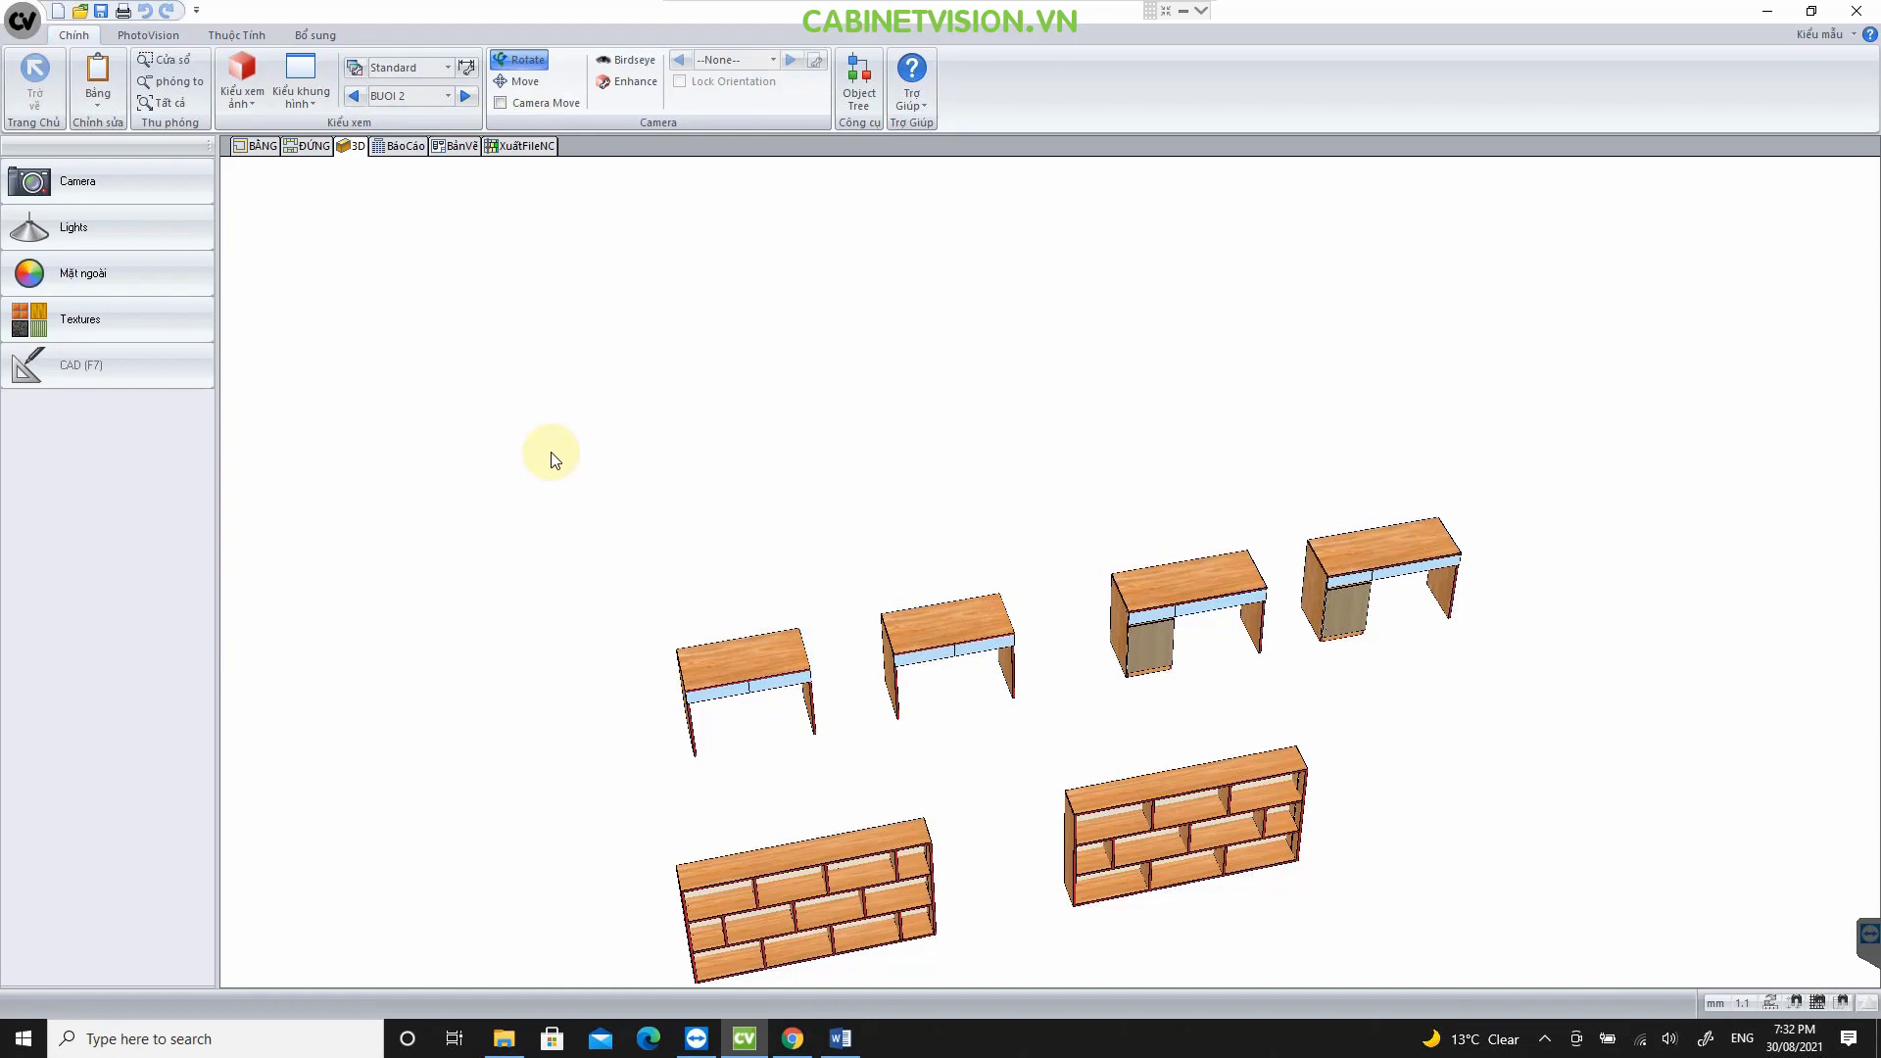
left_click(262, 147)
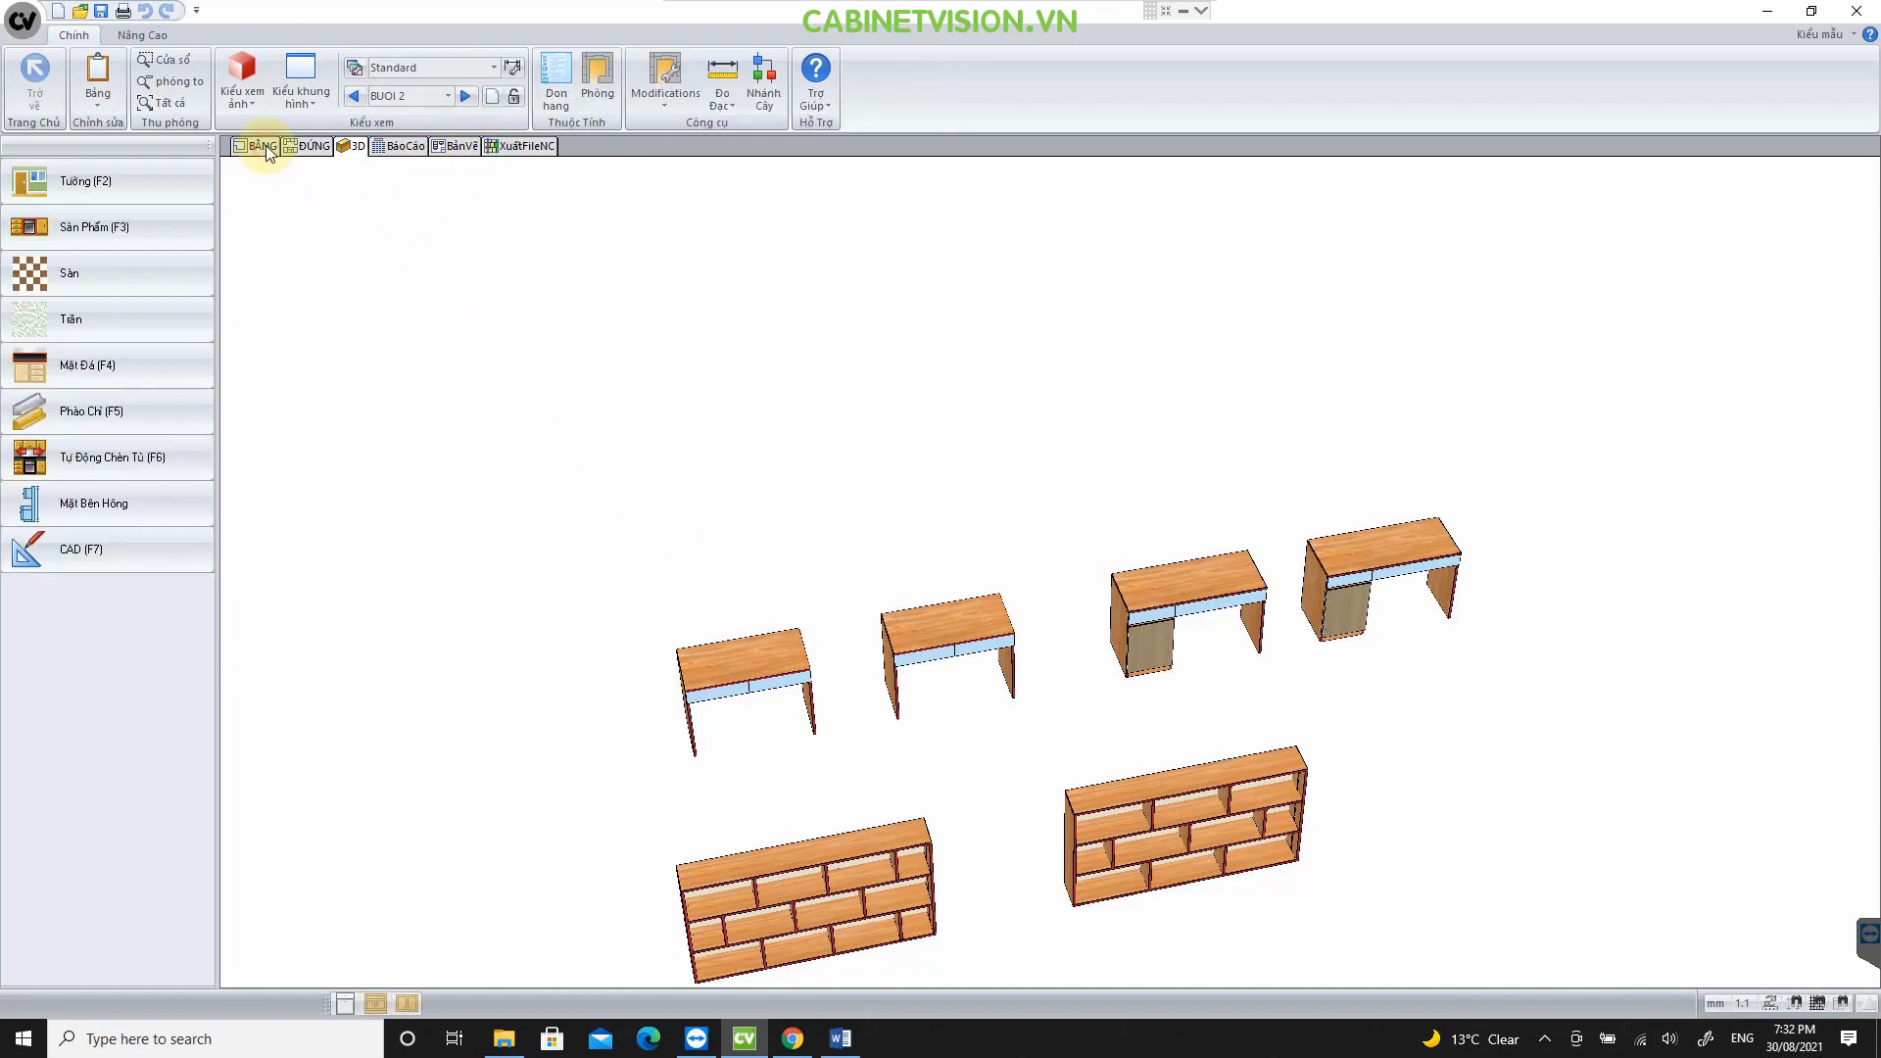
Assign the THUNG17+HAU6[KO VAN] construction schedule in room BUOI 2's properties.
left_click(597, 98)
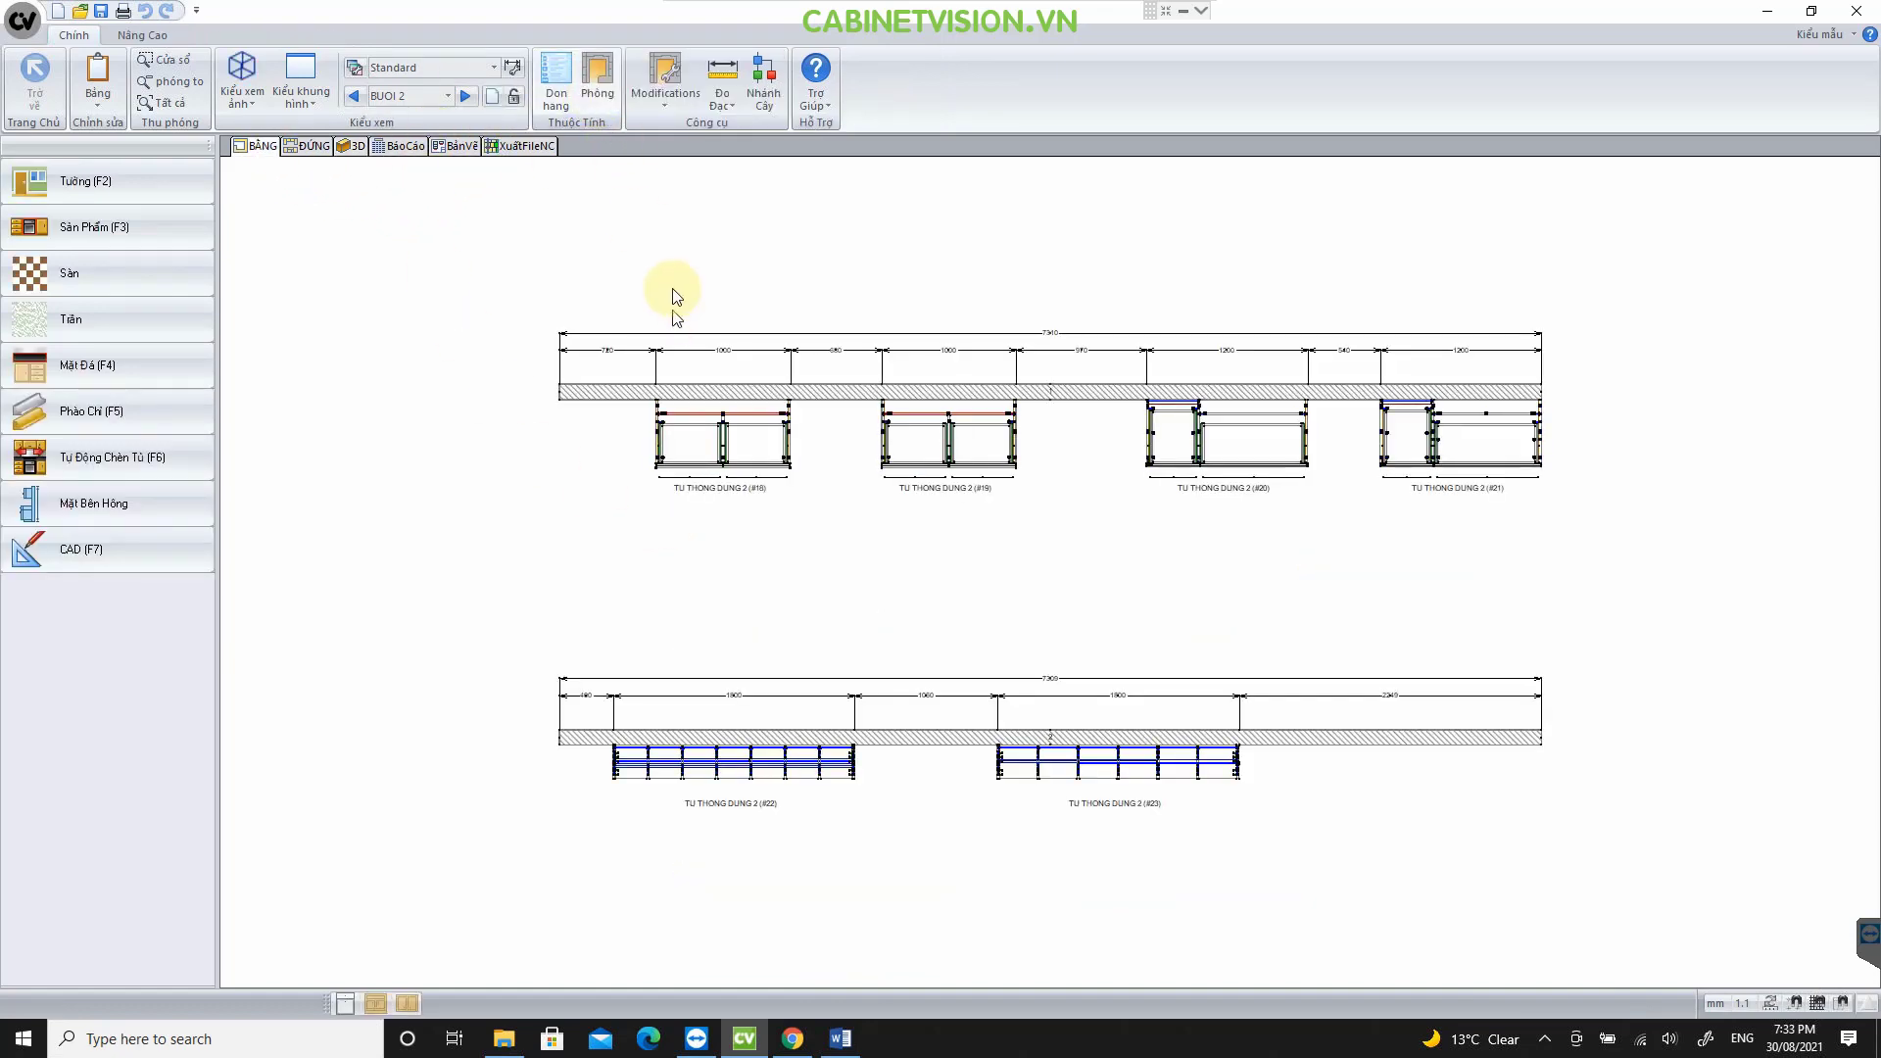
left_click(600, 98)
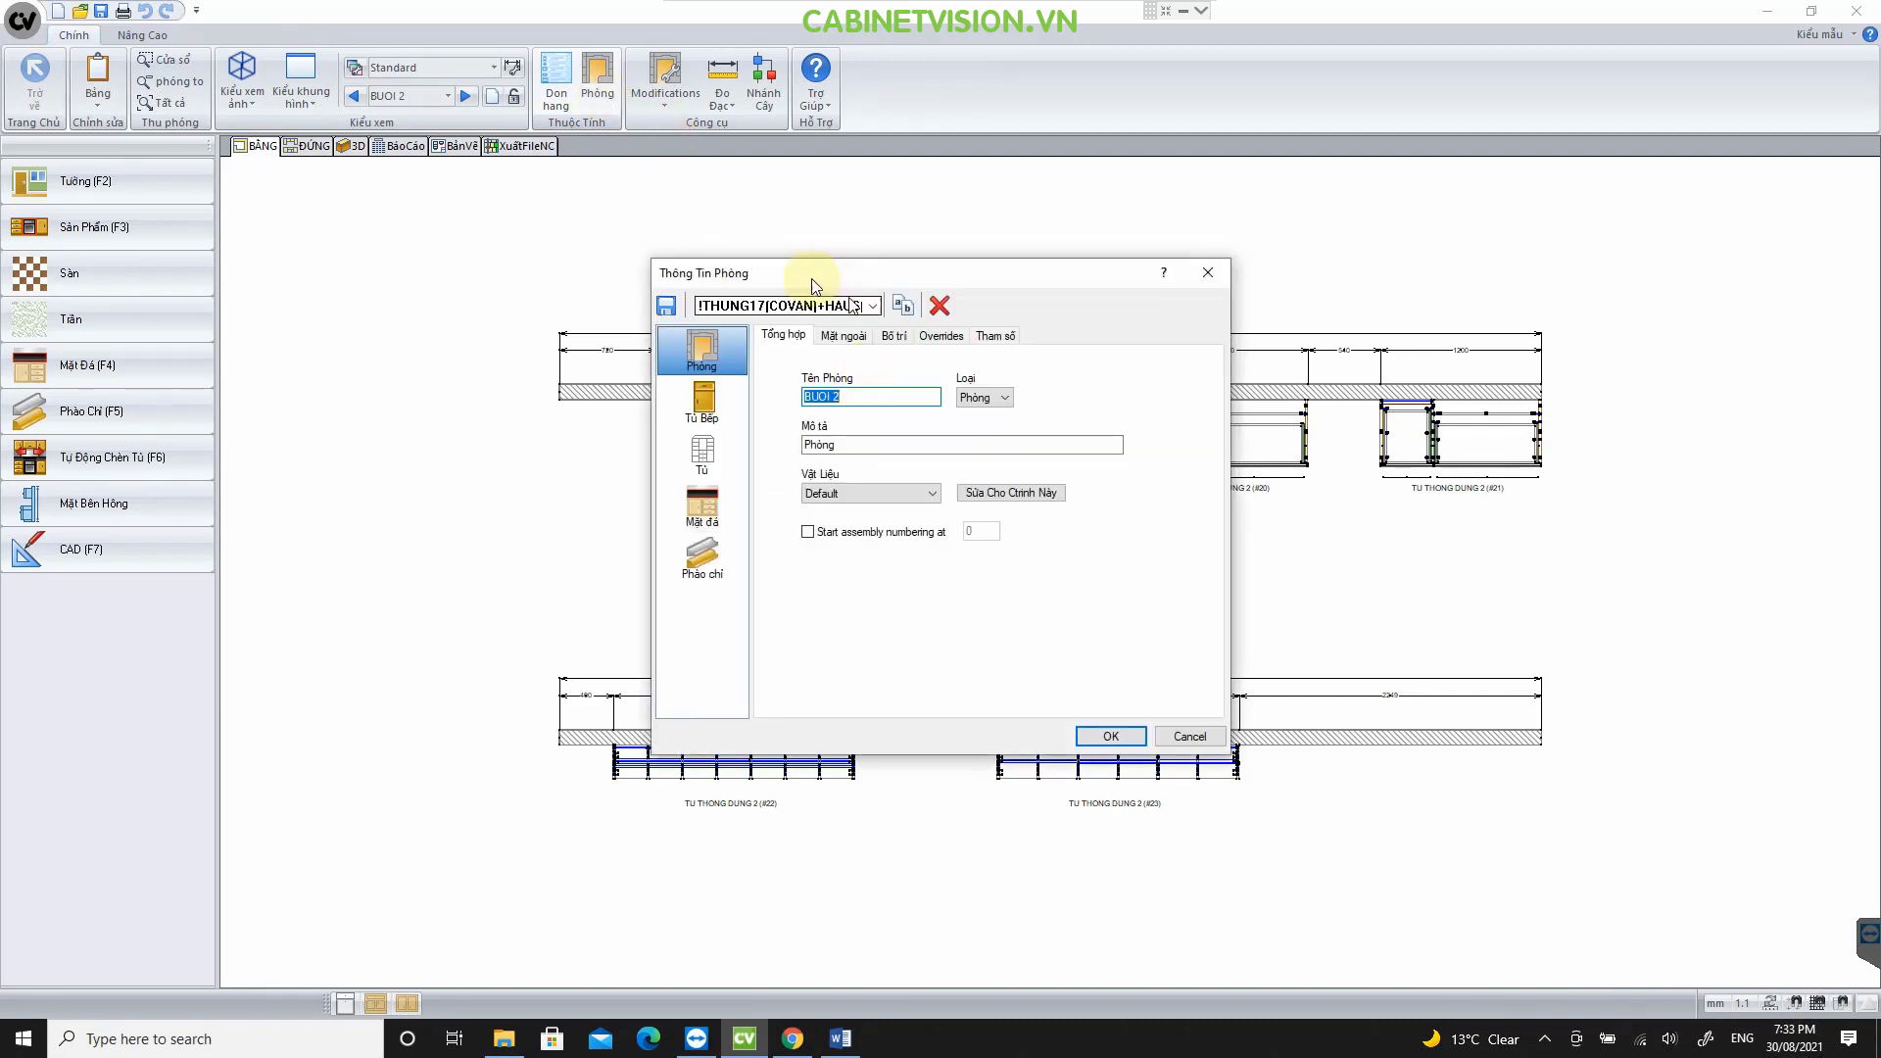
left_click(871, 307)
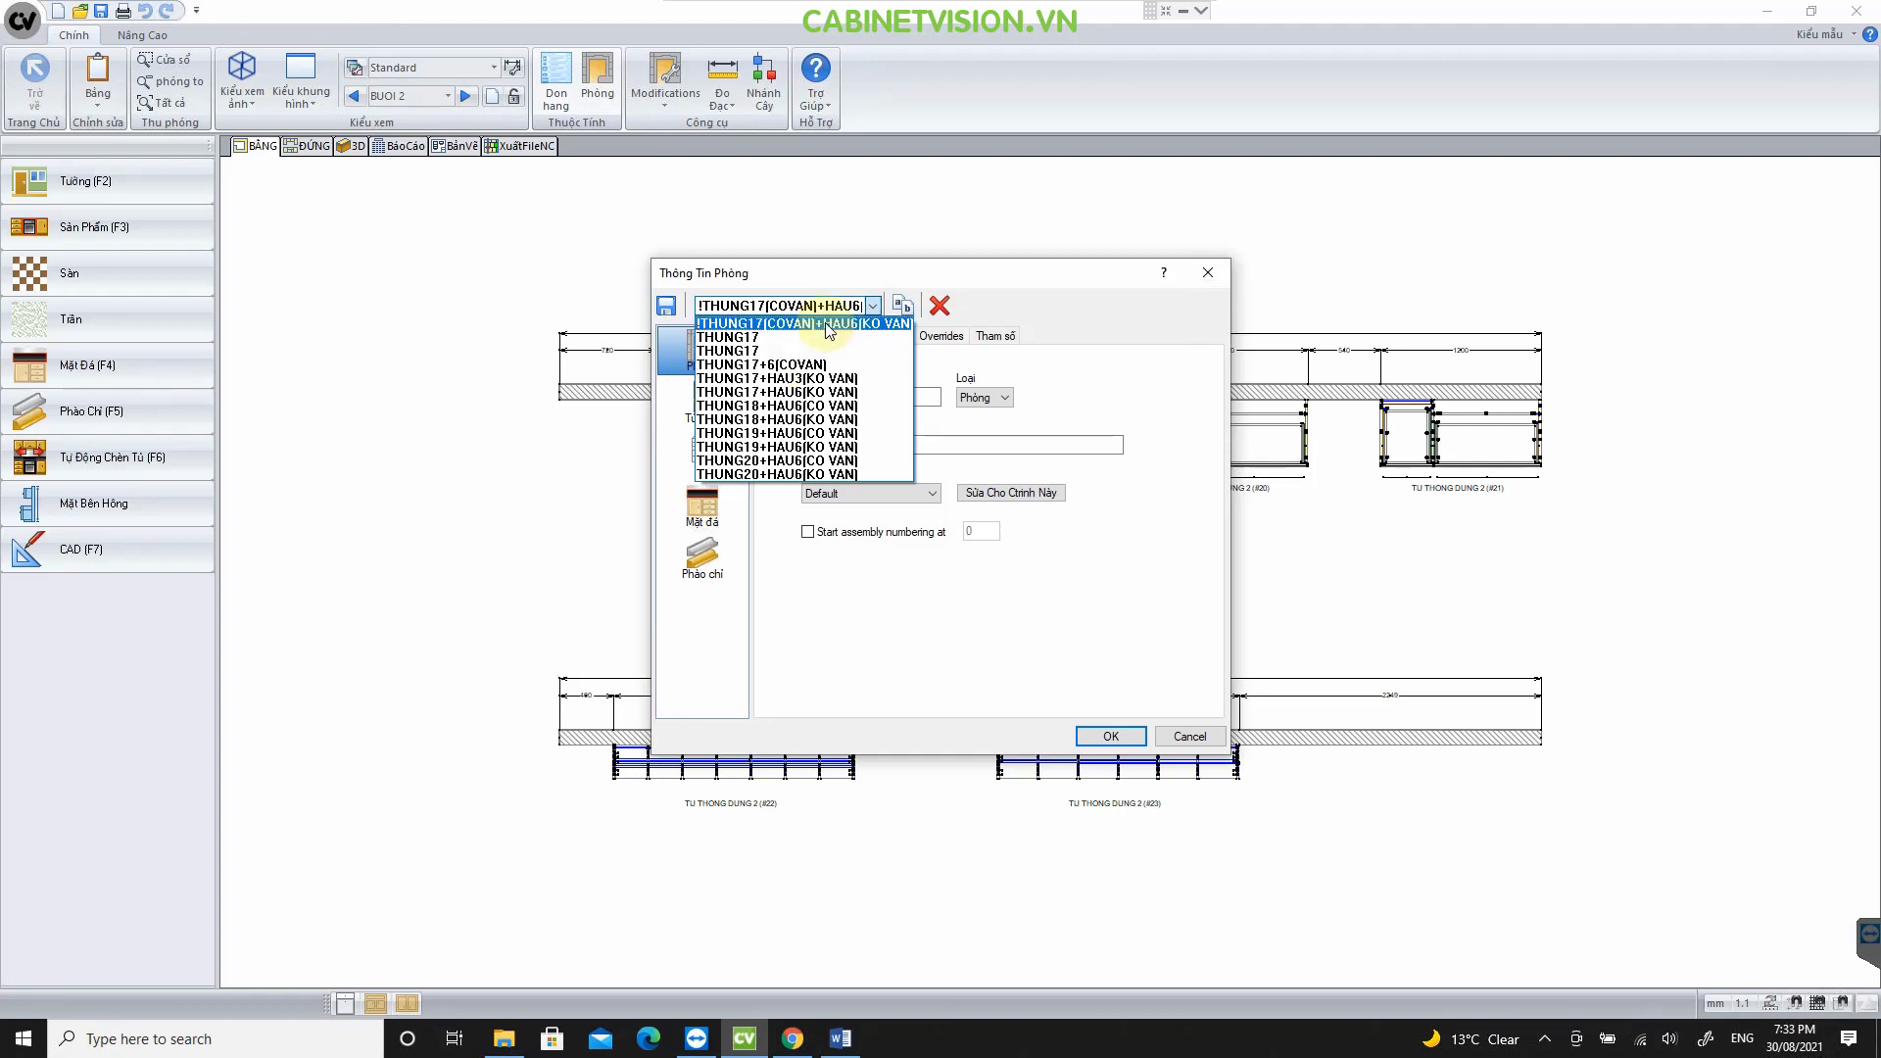
left_click(838, 378)
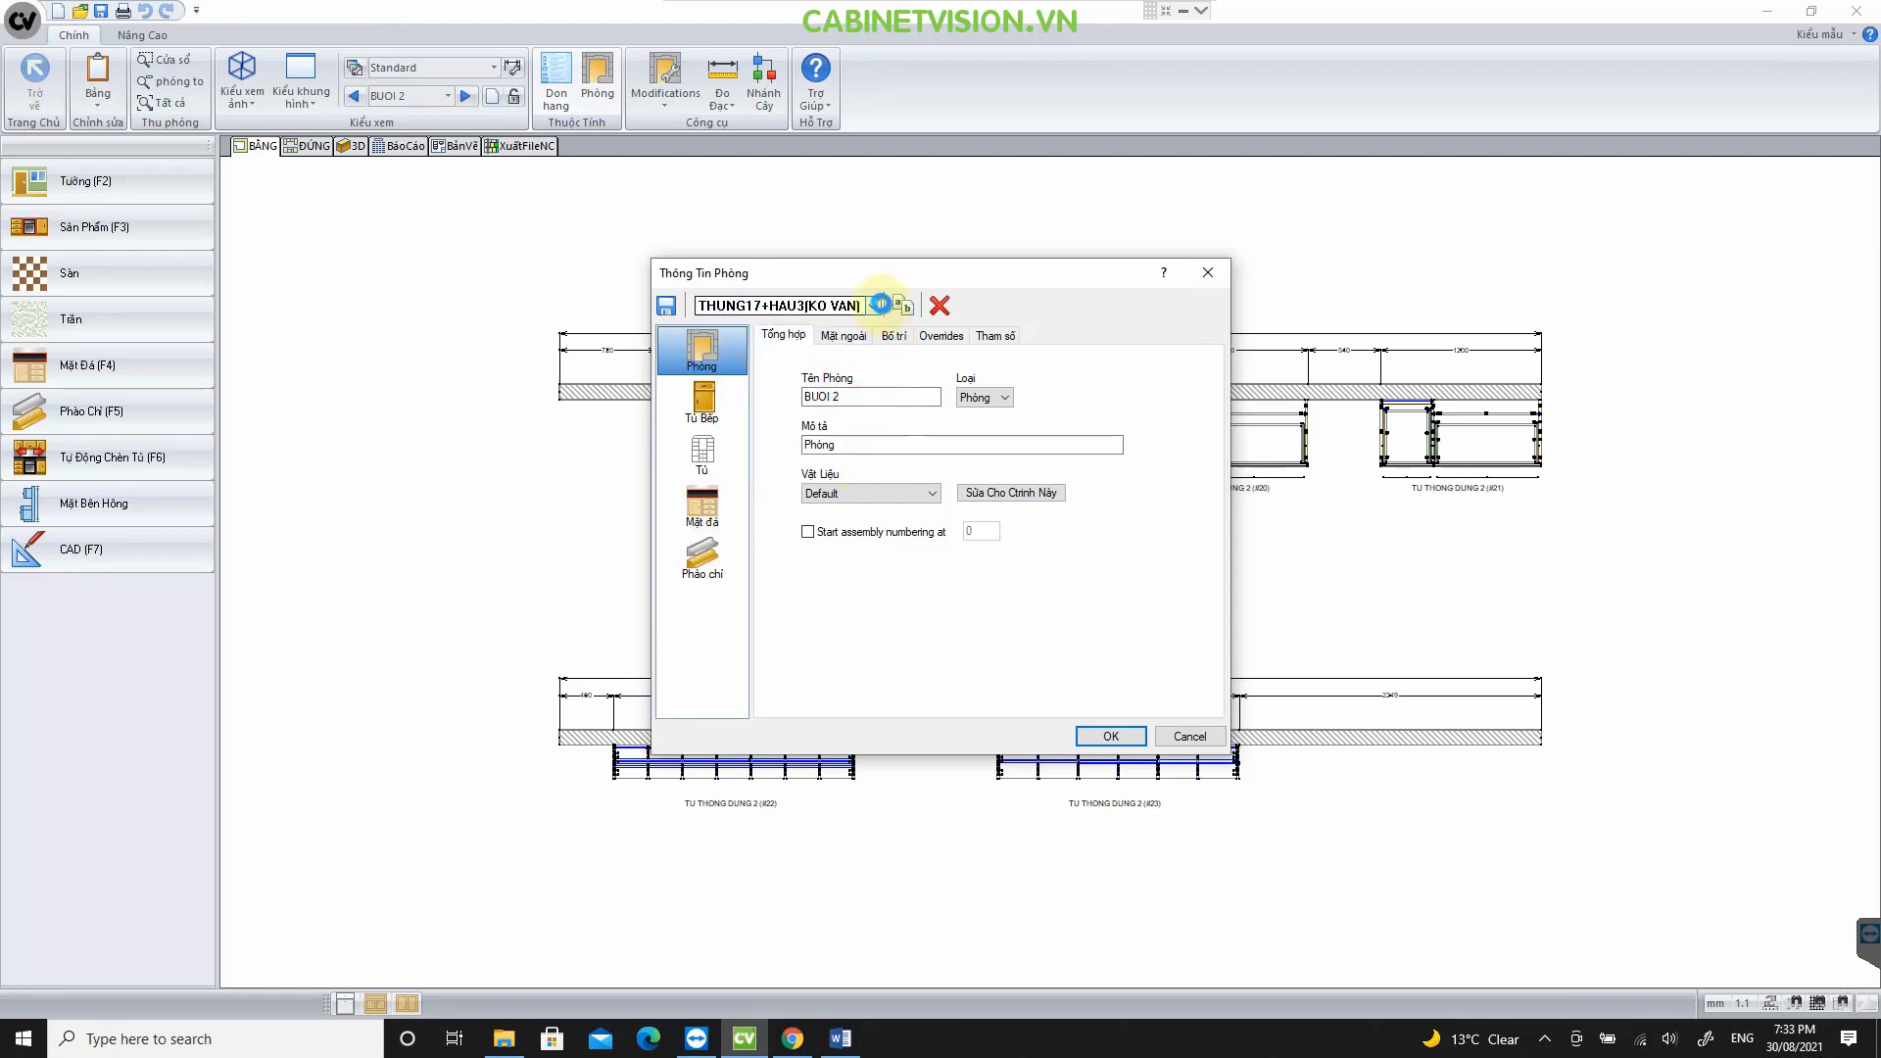
left_click(873, 307)
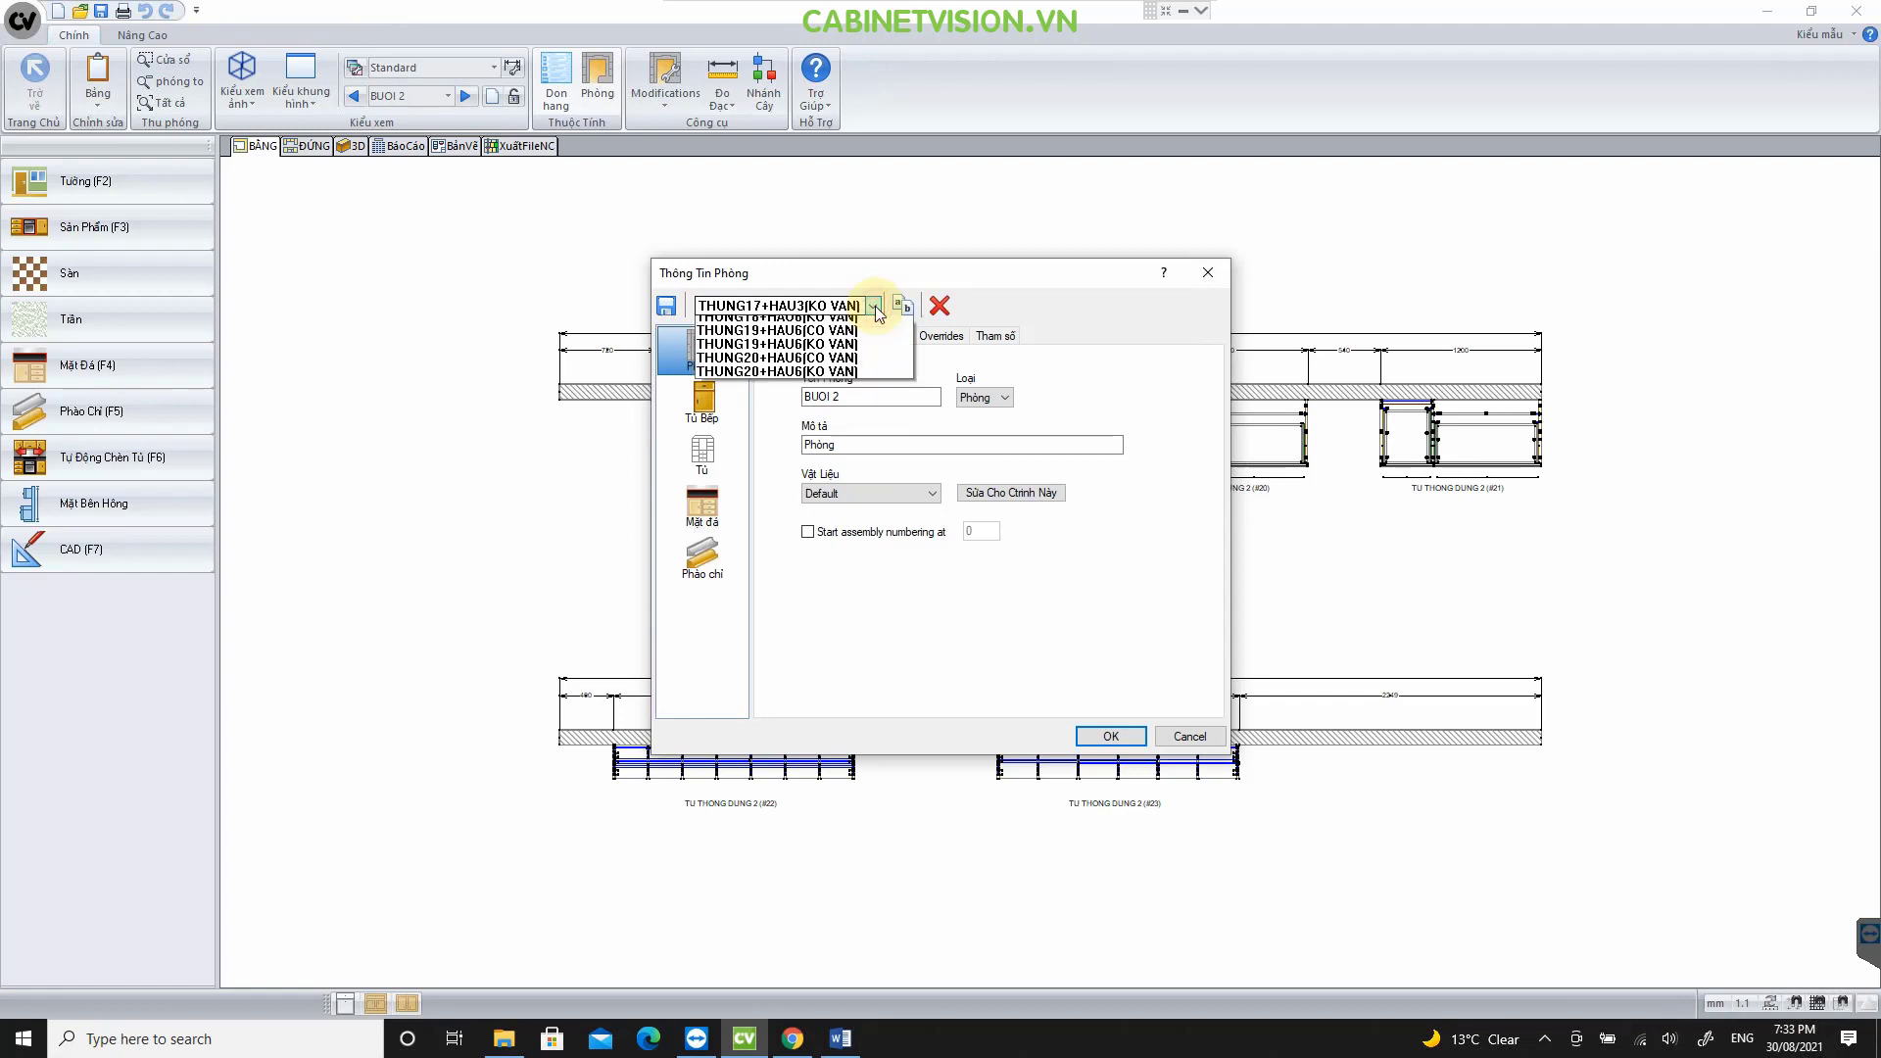
left_click(837, 392)
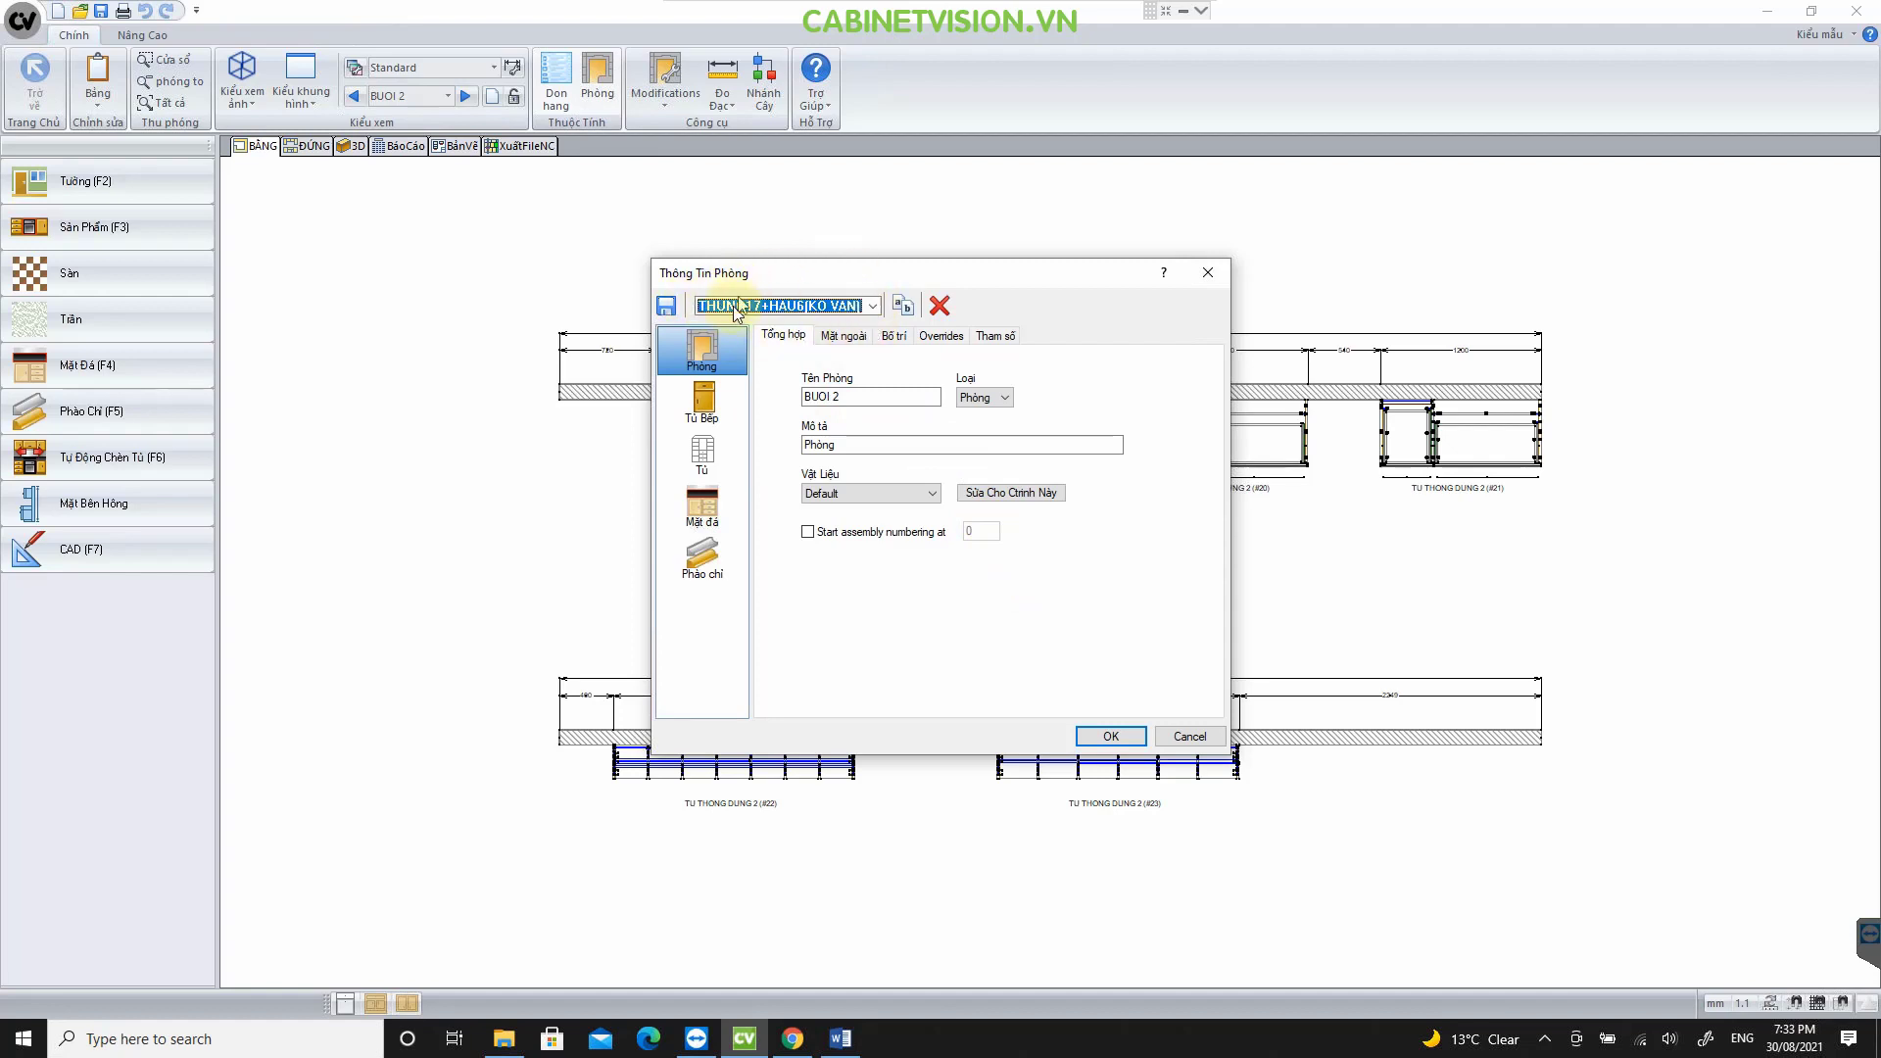
Review the Tủ Bếp and Tủ Vật Liệu material assignments and accept the room settings.
left_click(713, 419)
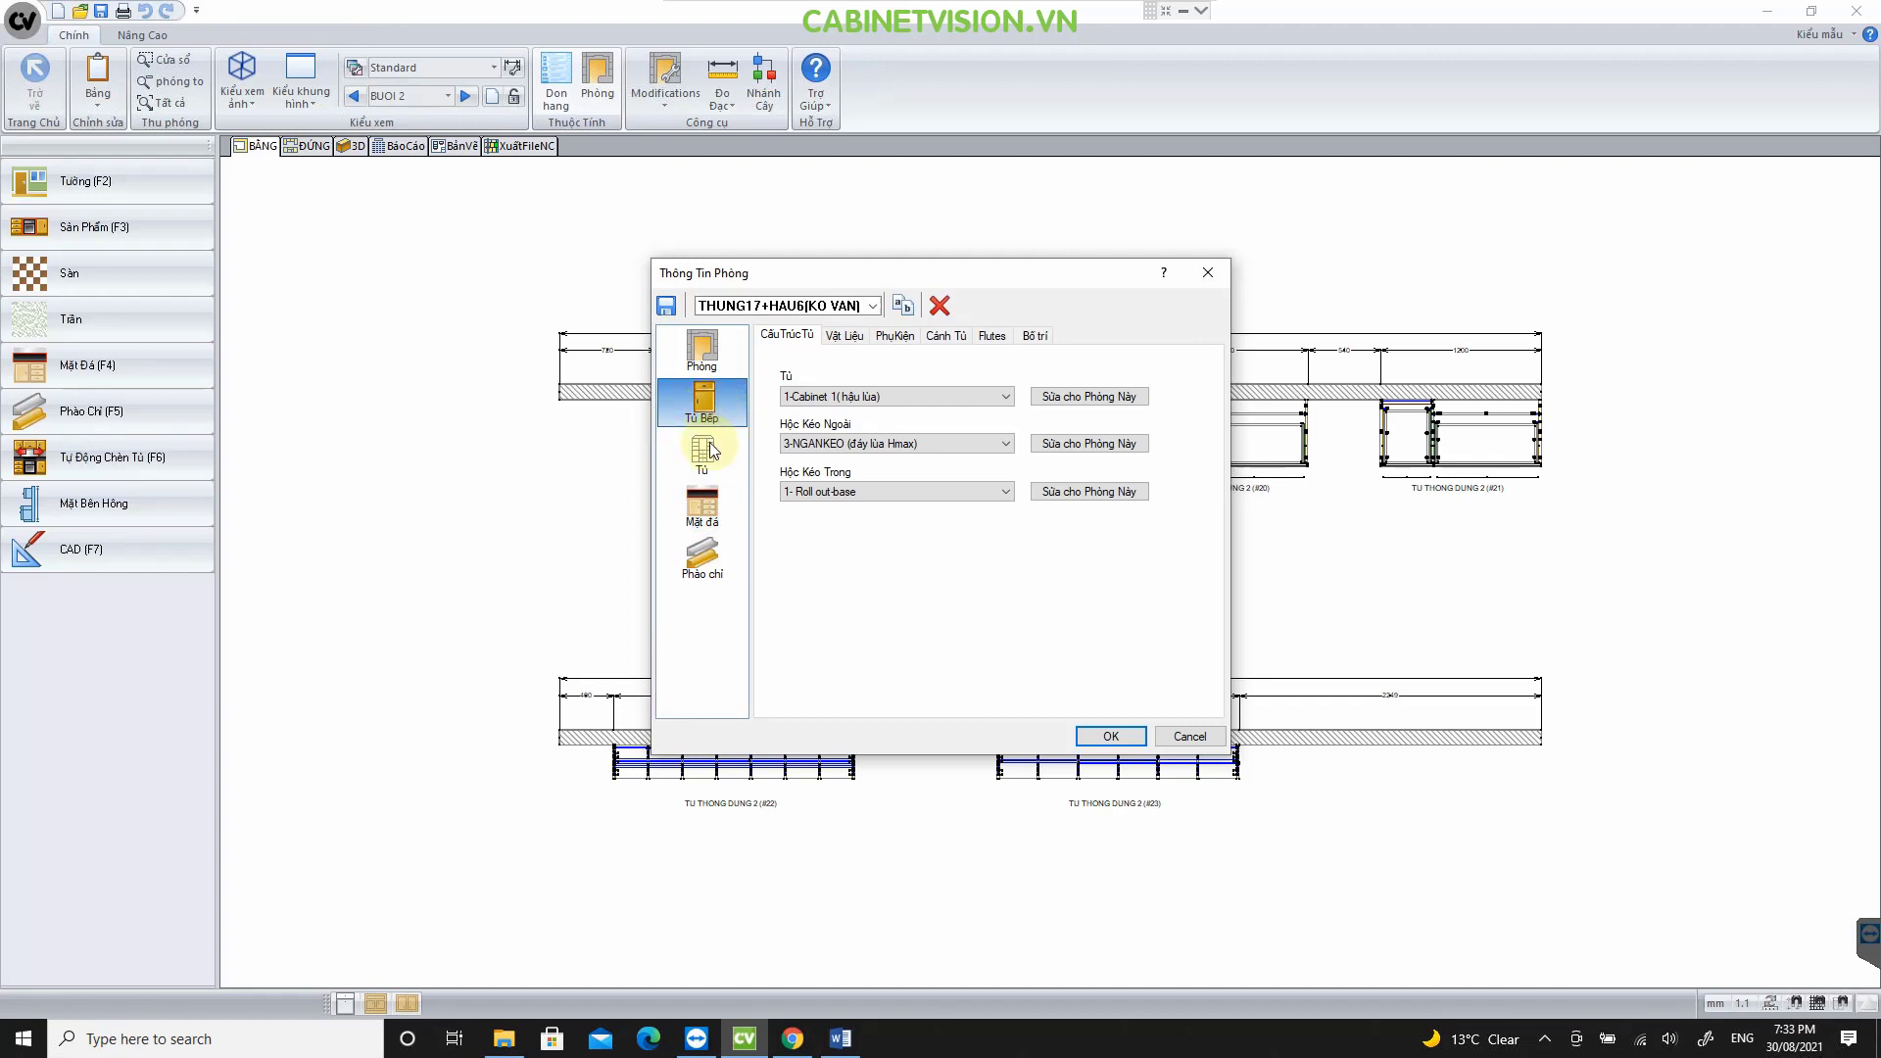
left_click(713, 449)
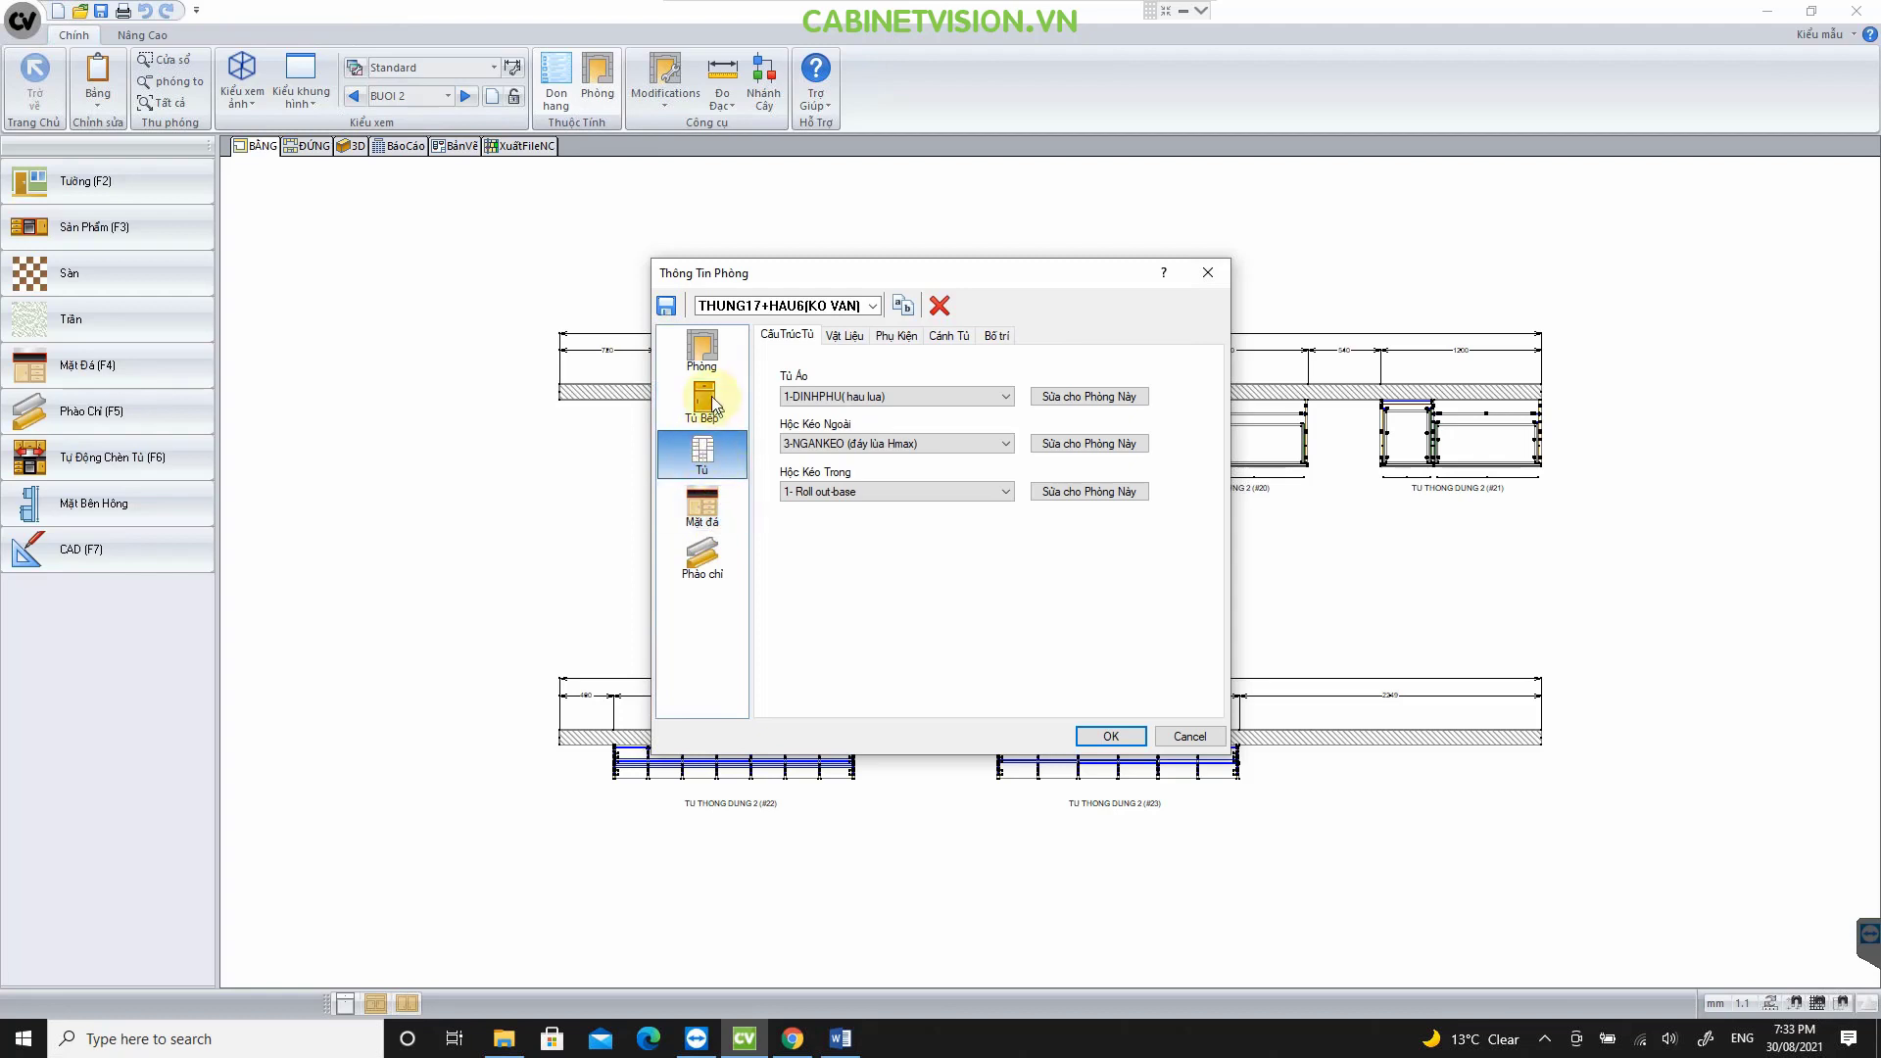
left_click(844, 336)
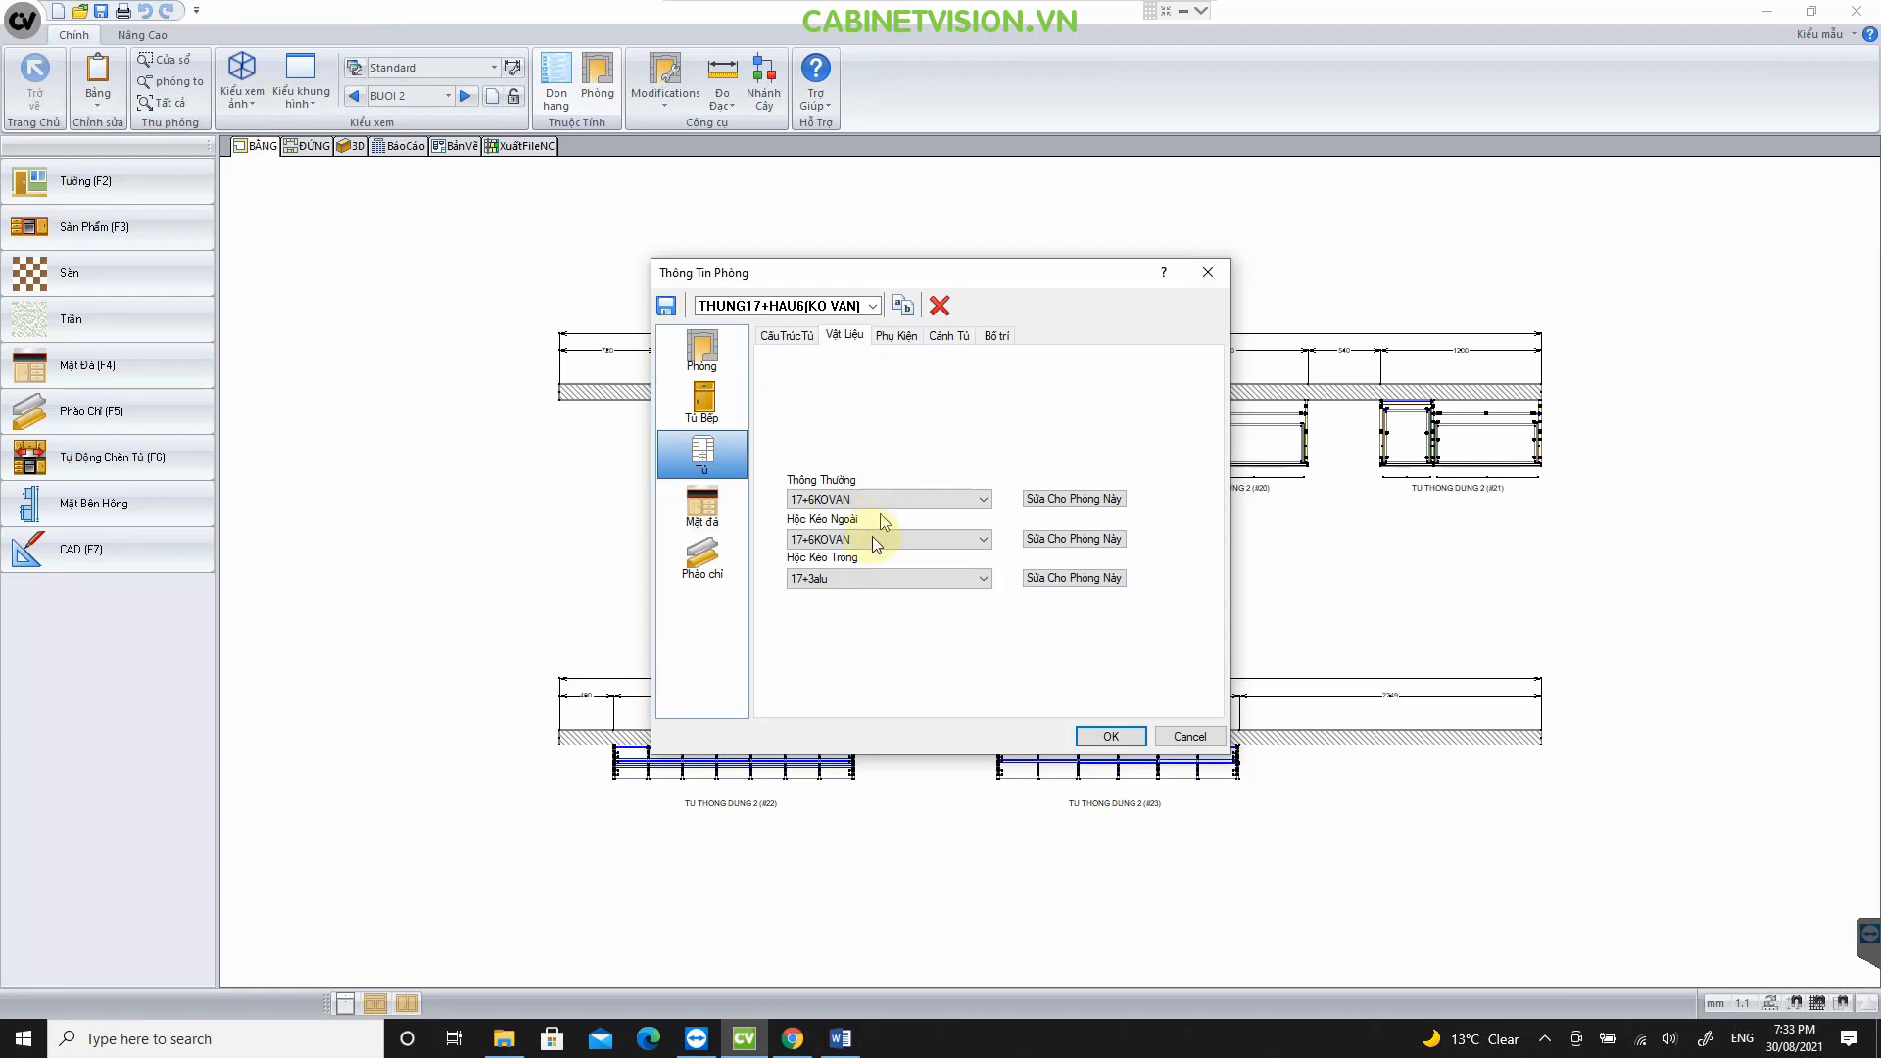
left_click(702, 400)
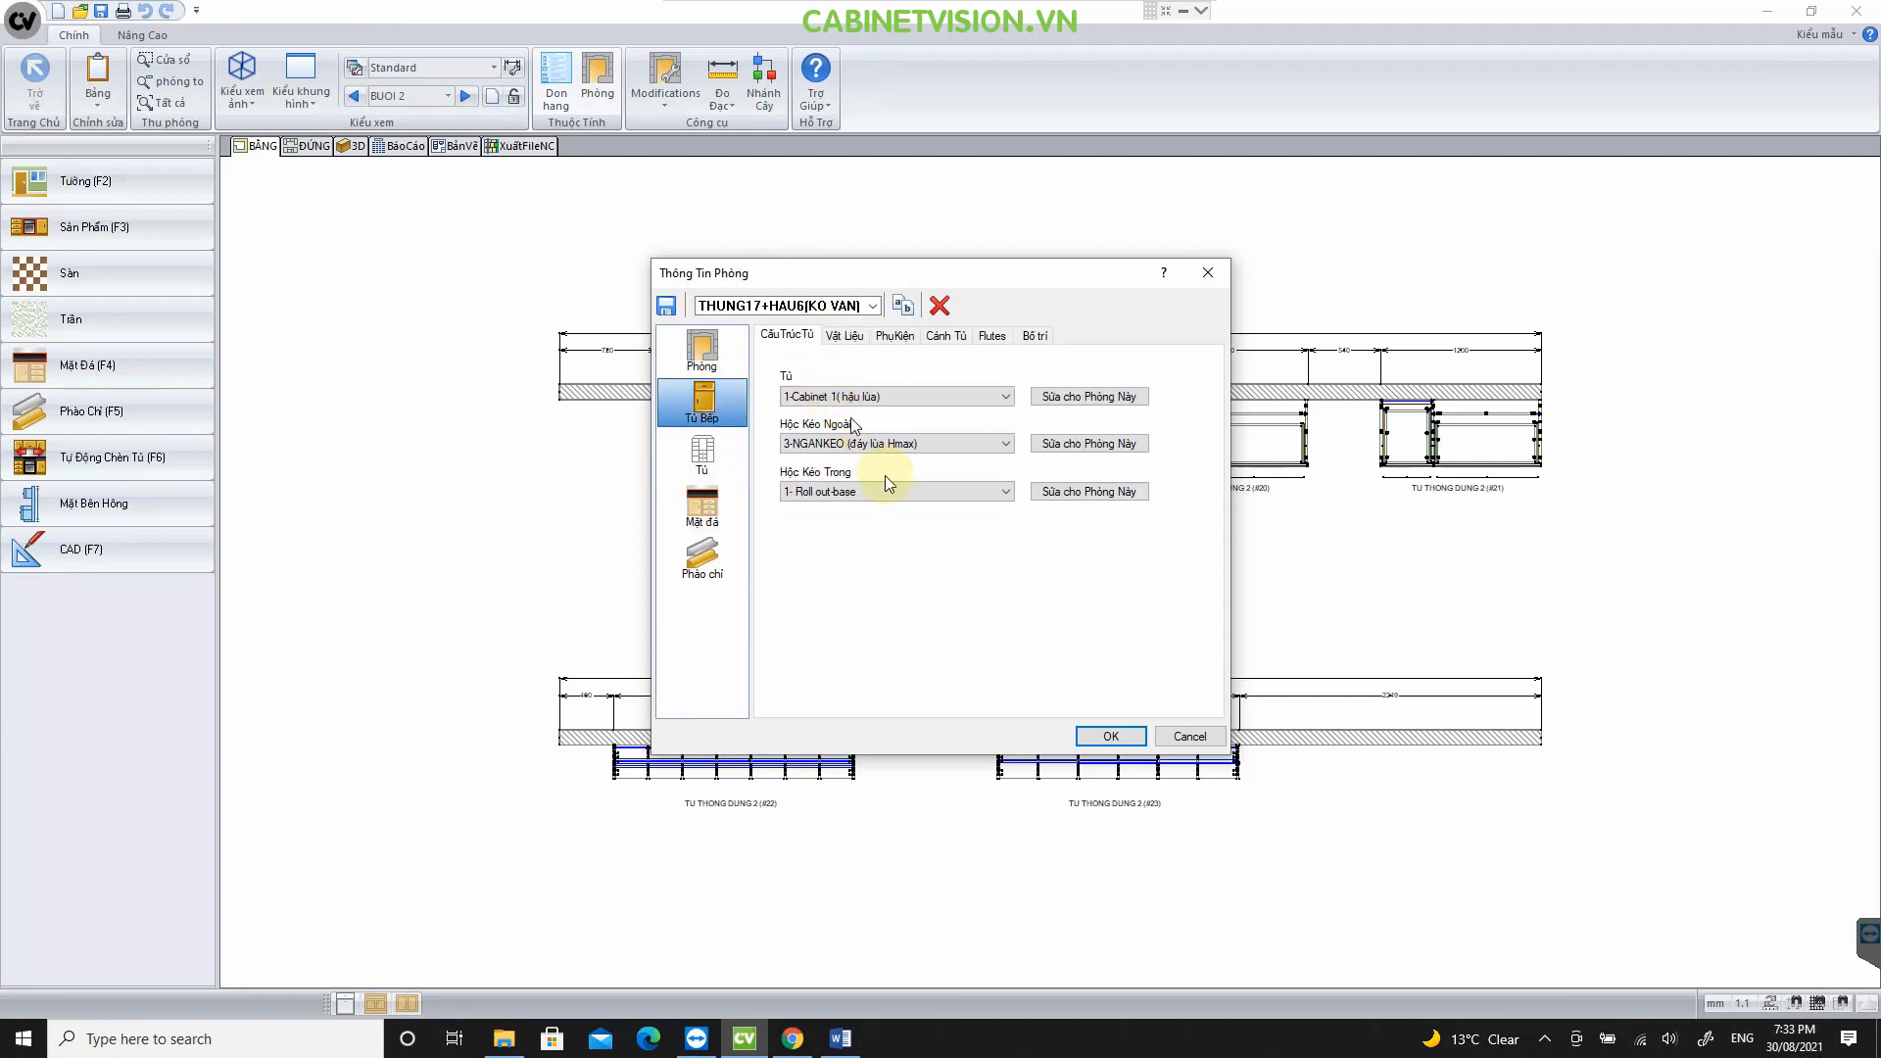
left_click(862, 338)
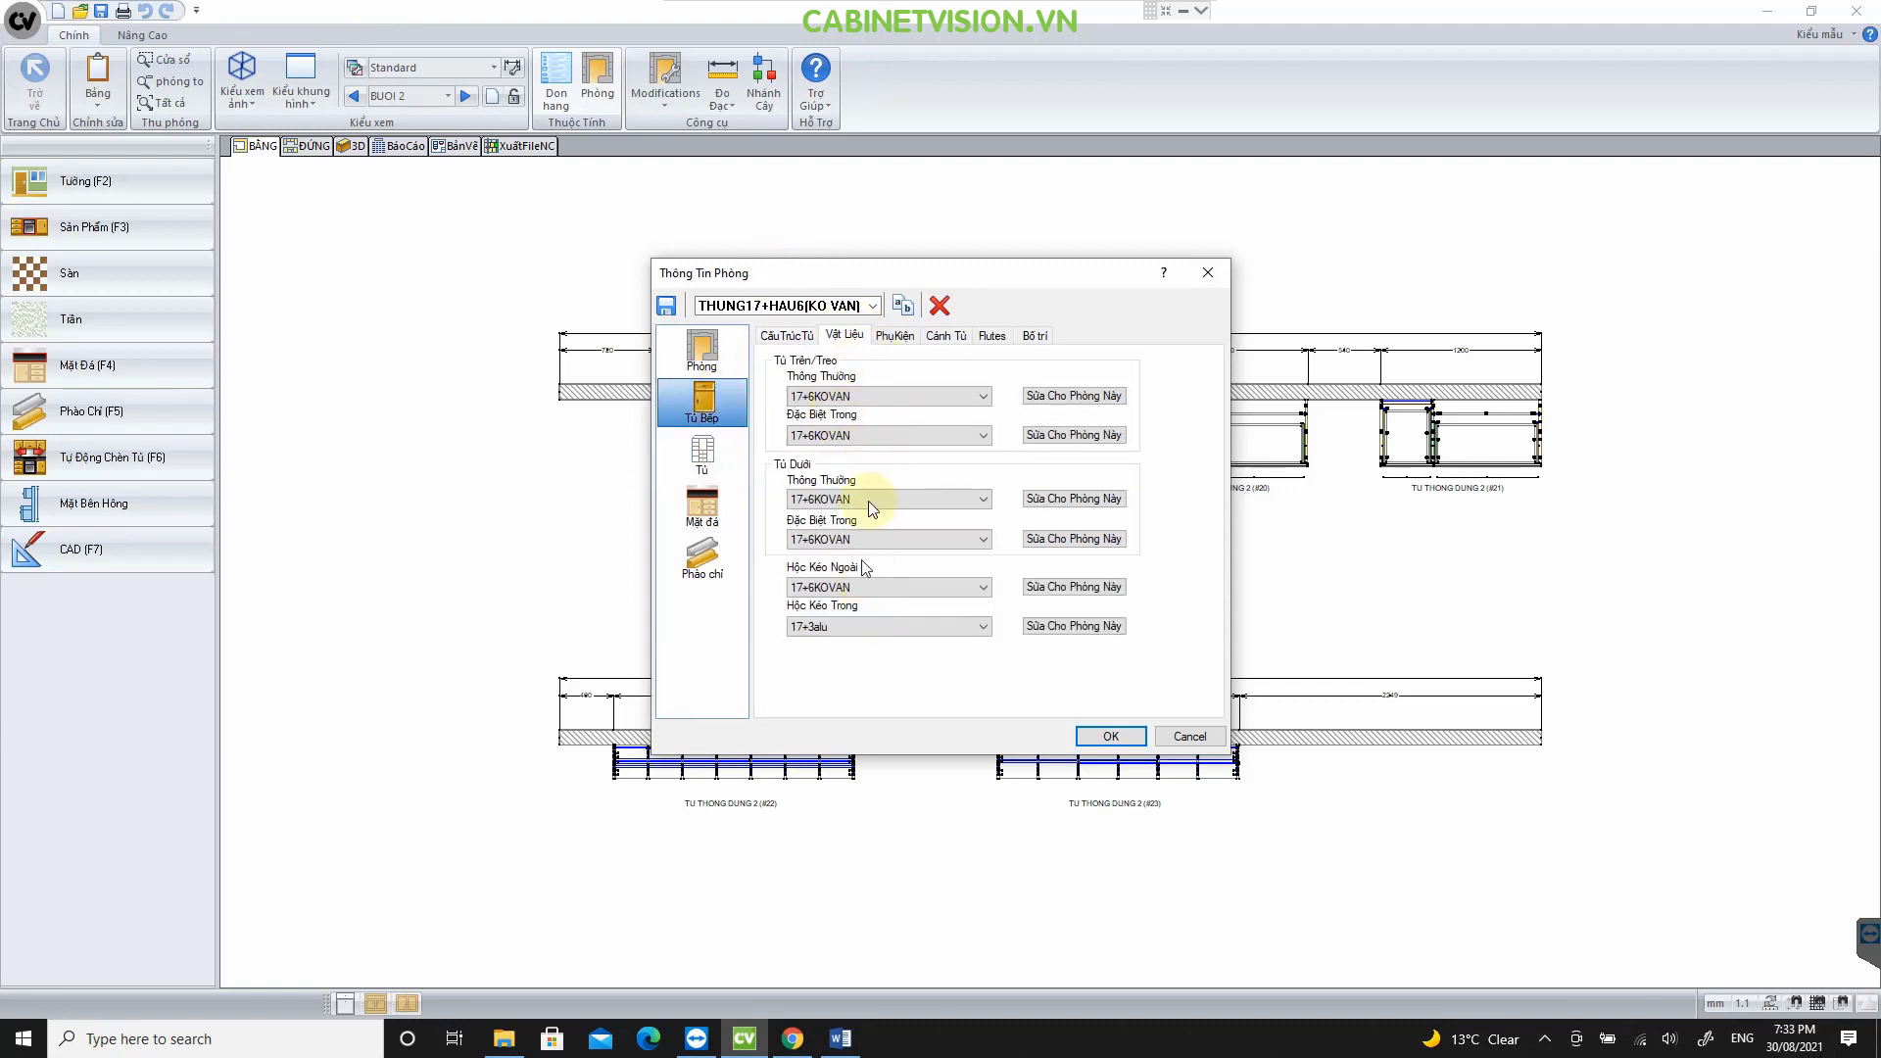
left_click(716, 455)
left_click(735, 406)
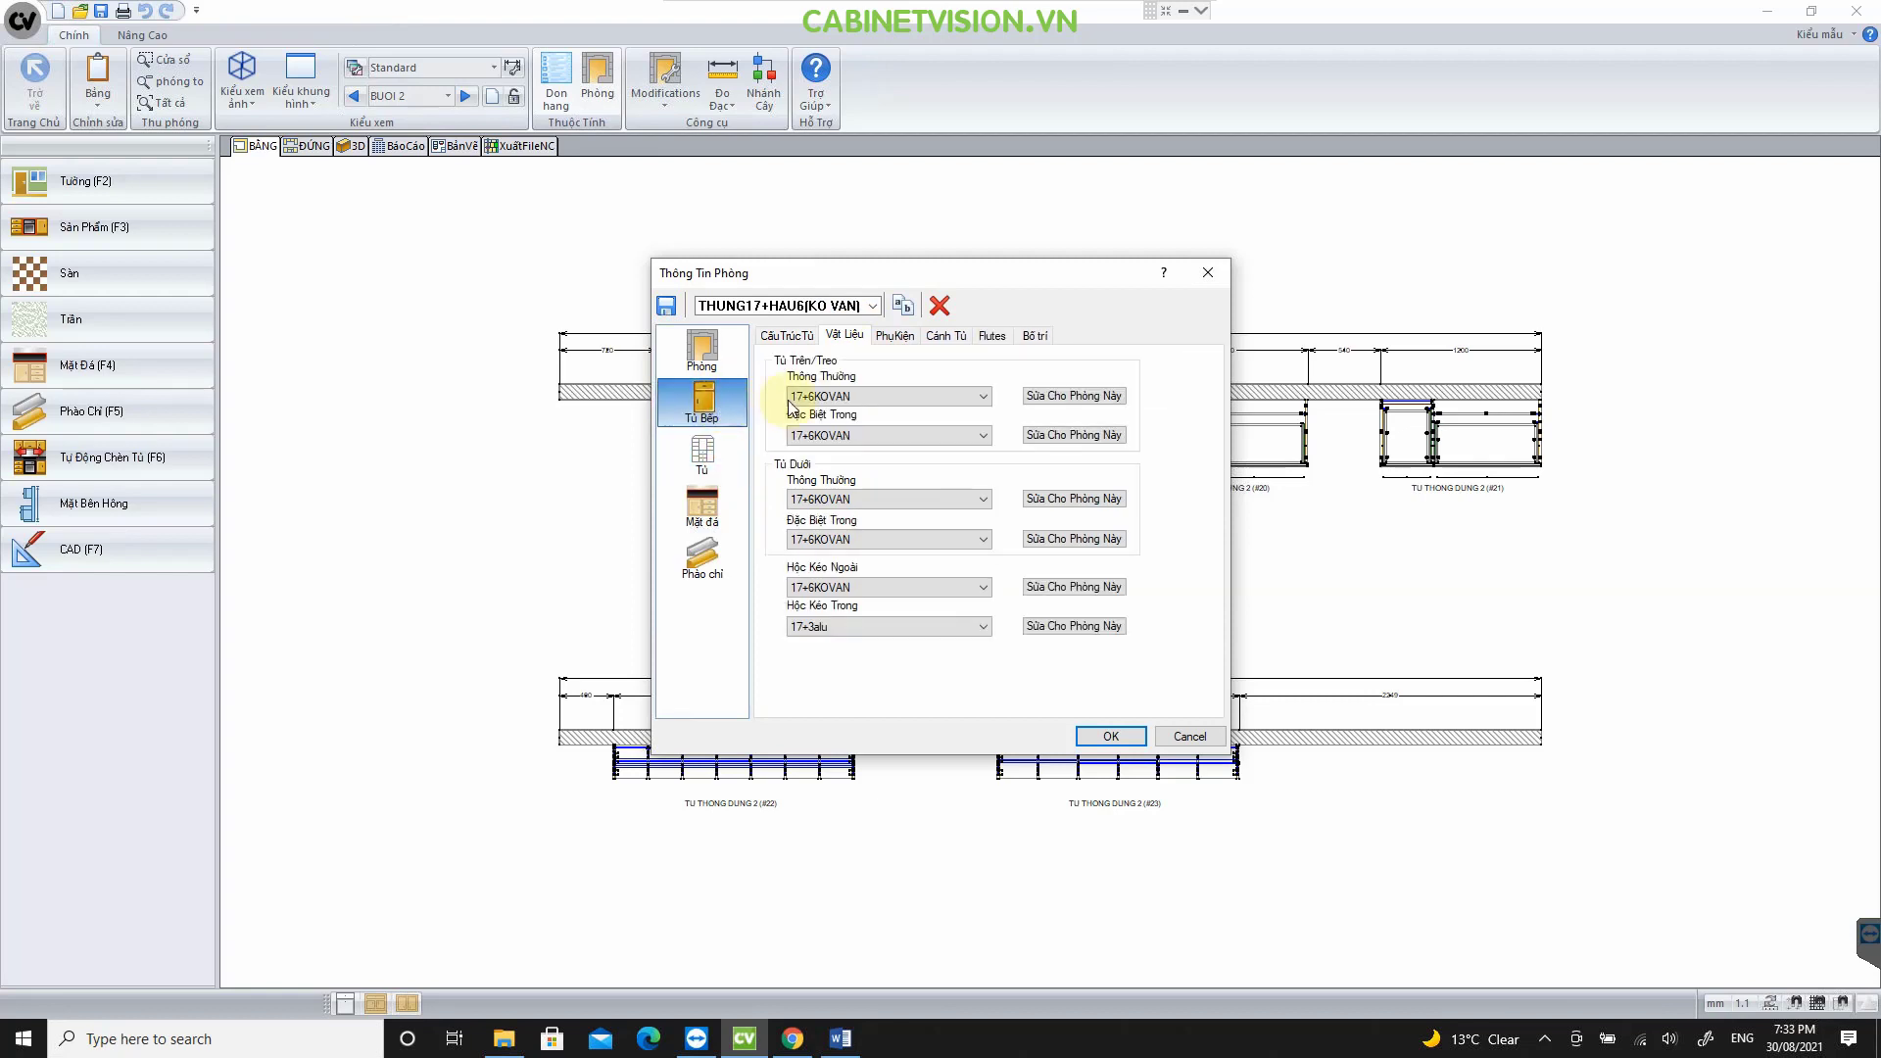
left_click(1098, 737)
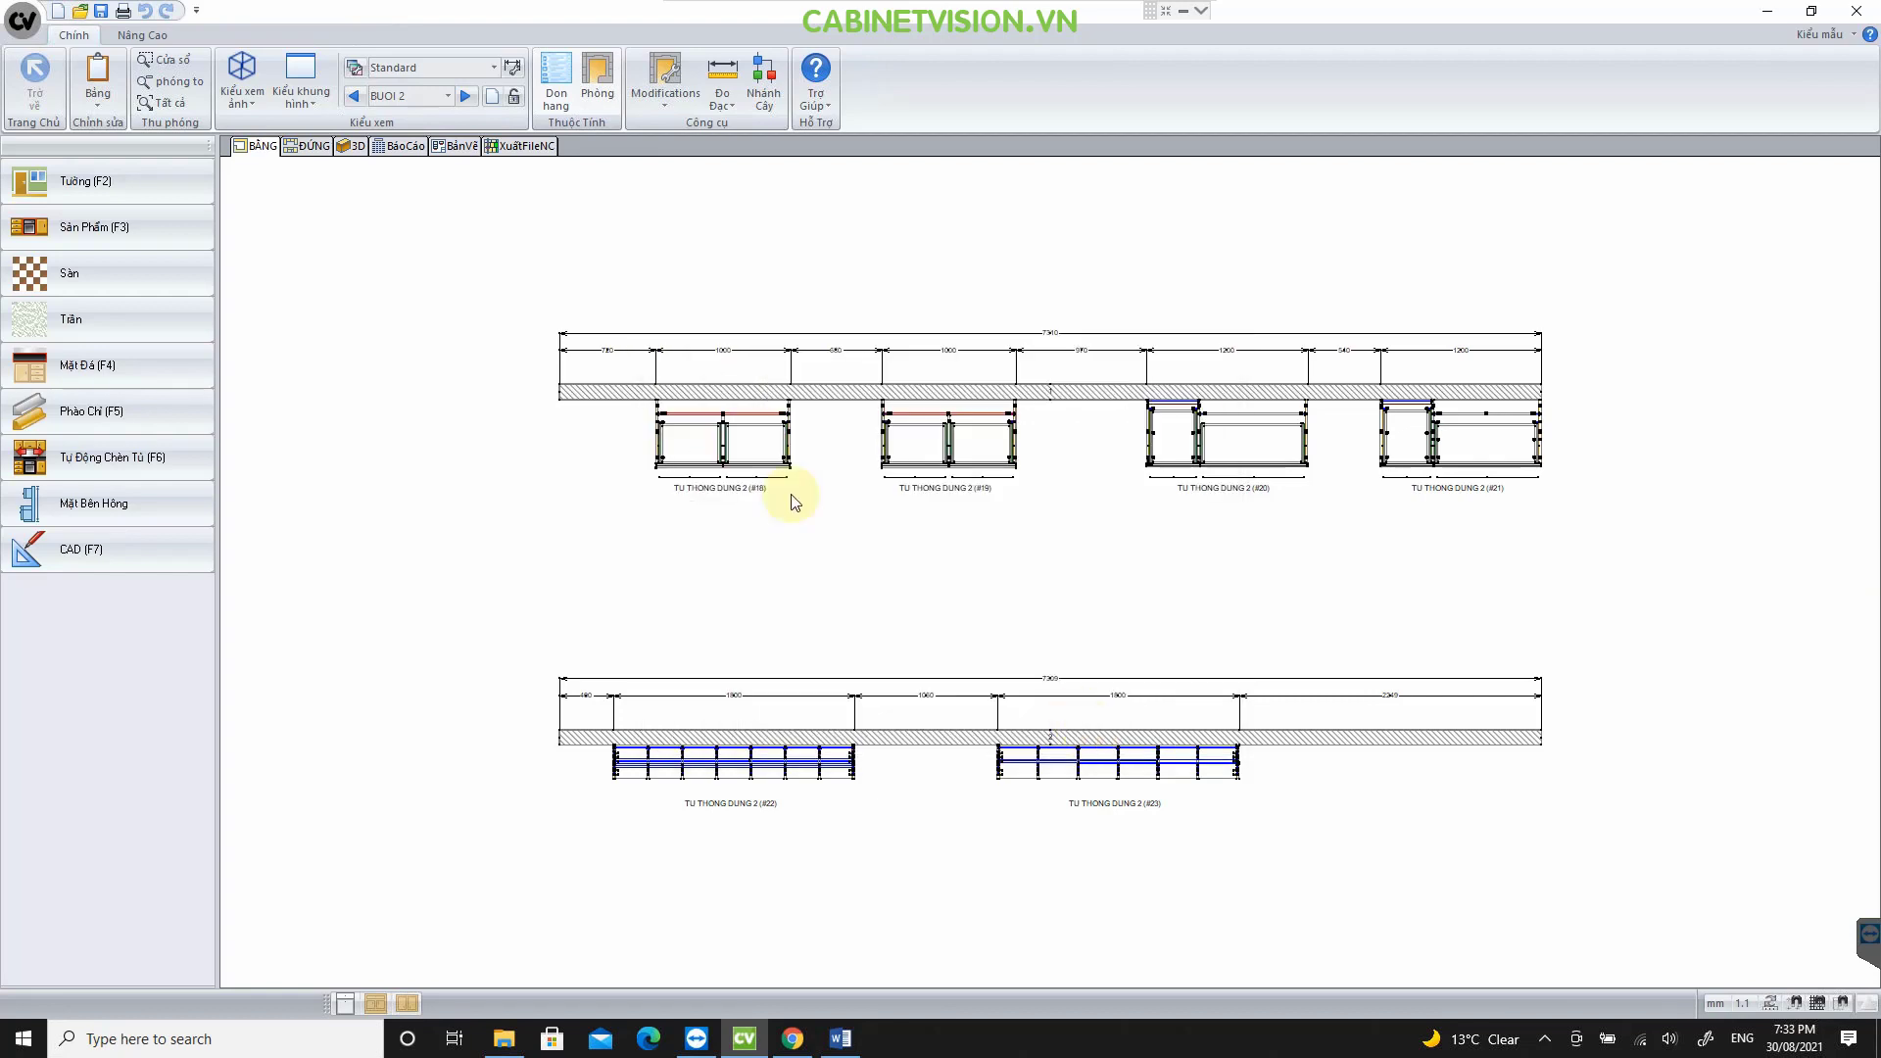
Orbit the room in 3D and select each desk in turn to inspect its properties.
left_click(356, 146)
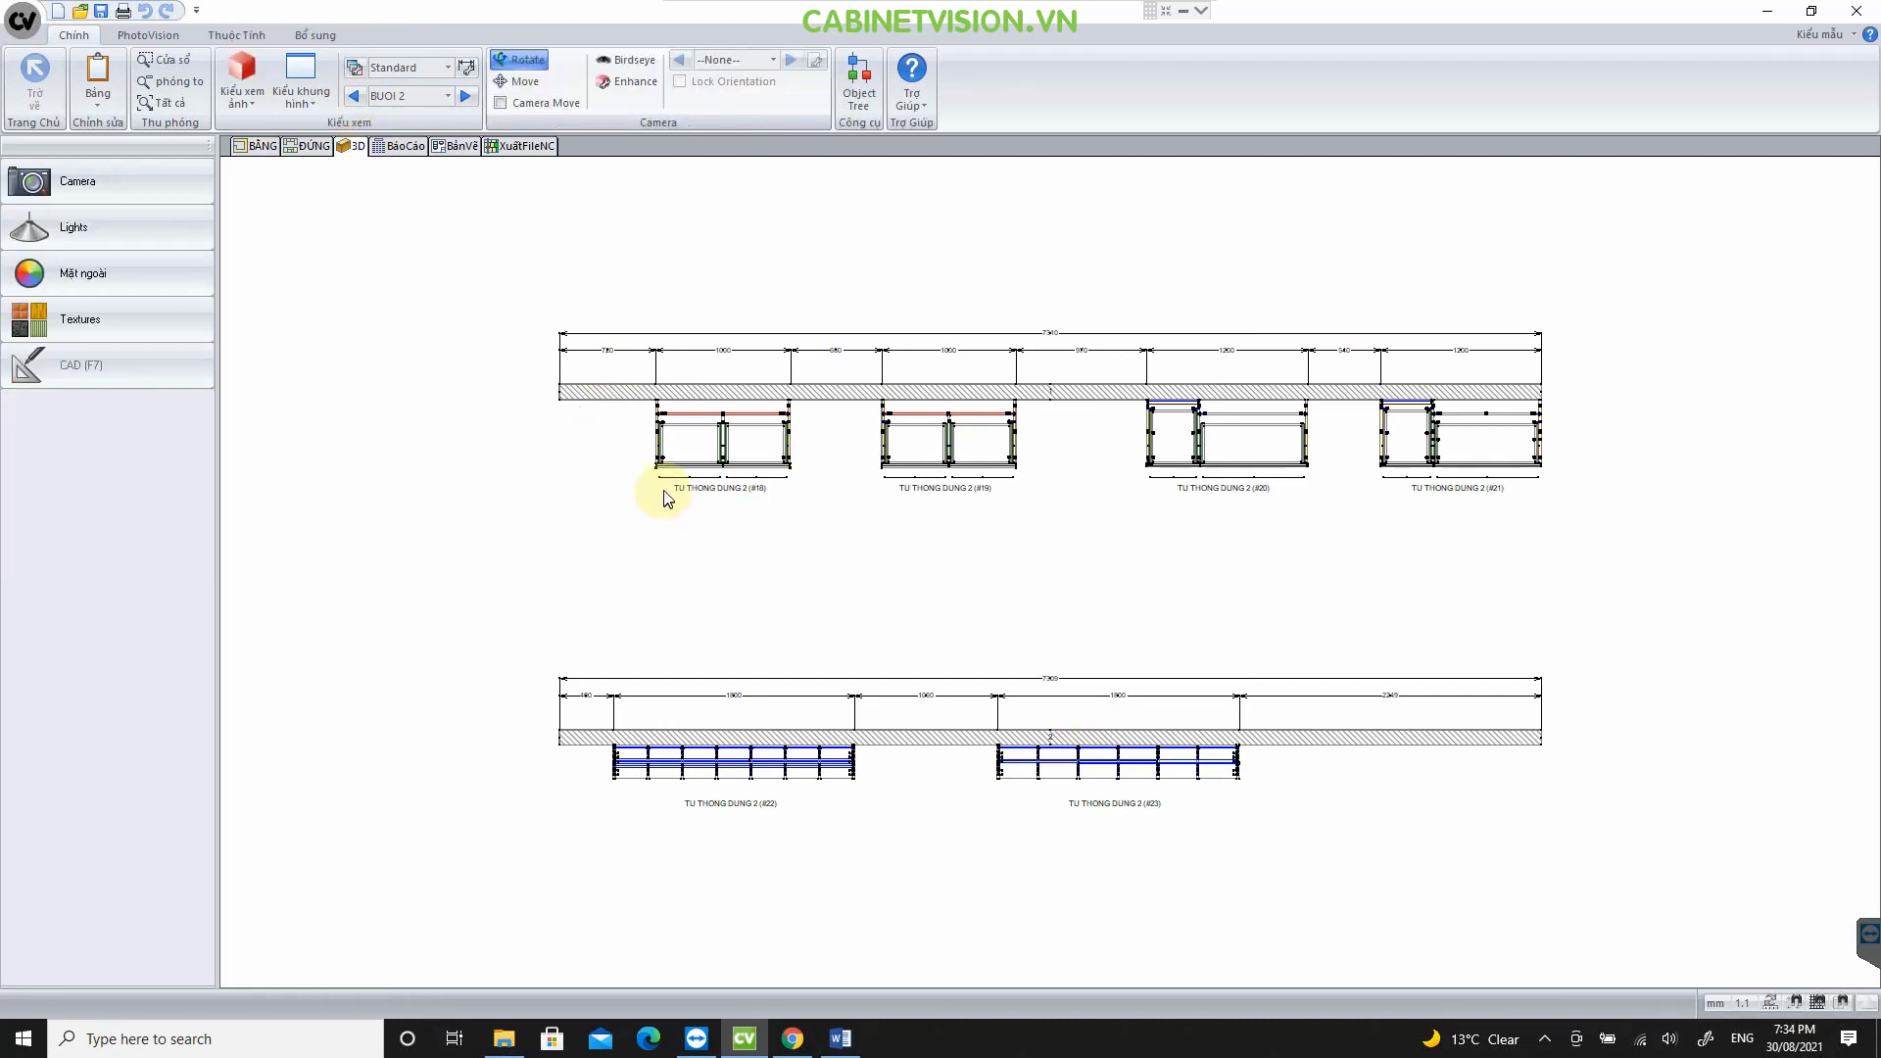
mouse_move(931, 638)
left_mouse_down()
mouse_move(895, 643)
mouse_move(1166, 700)
left_mouse_up()
left_click(1165, 648)
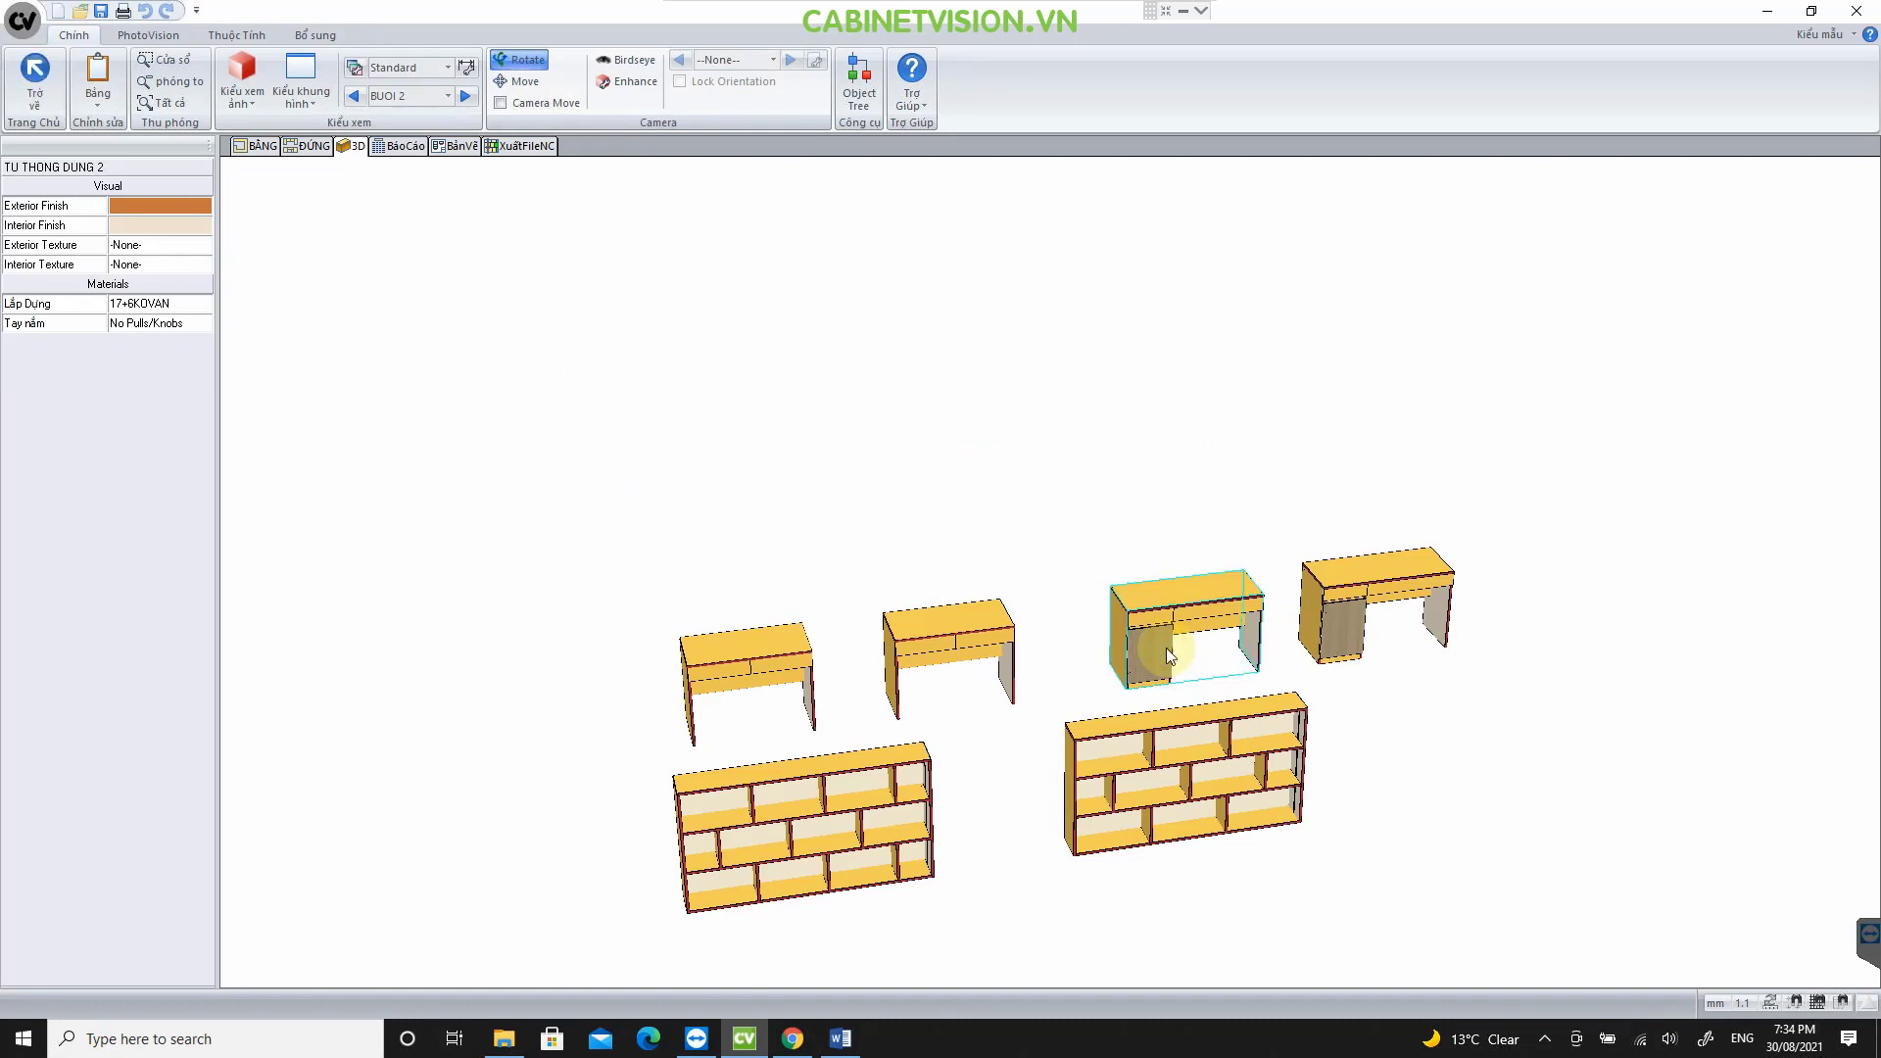
left_click(1348, 617)
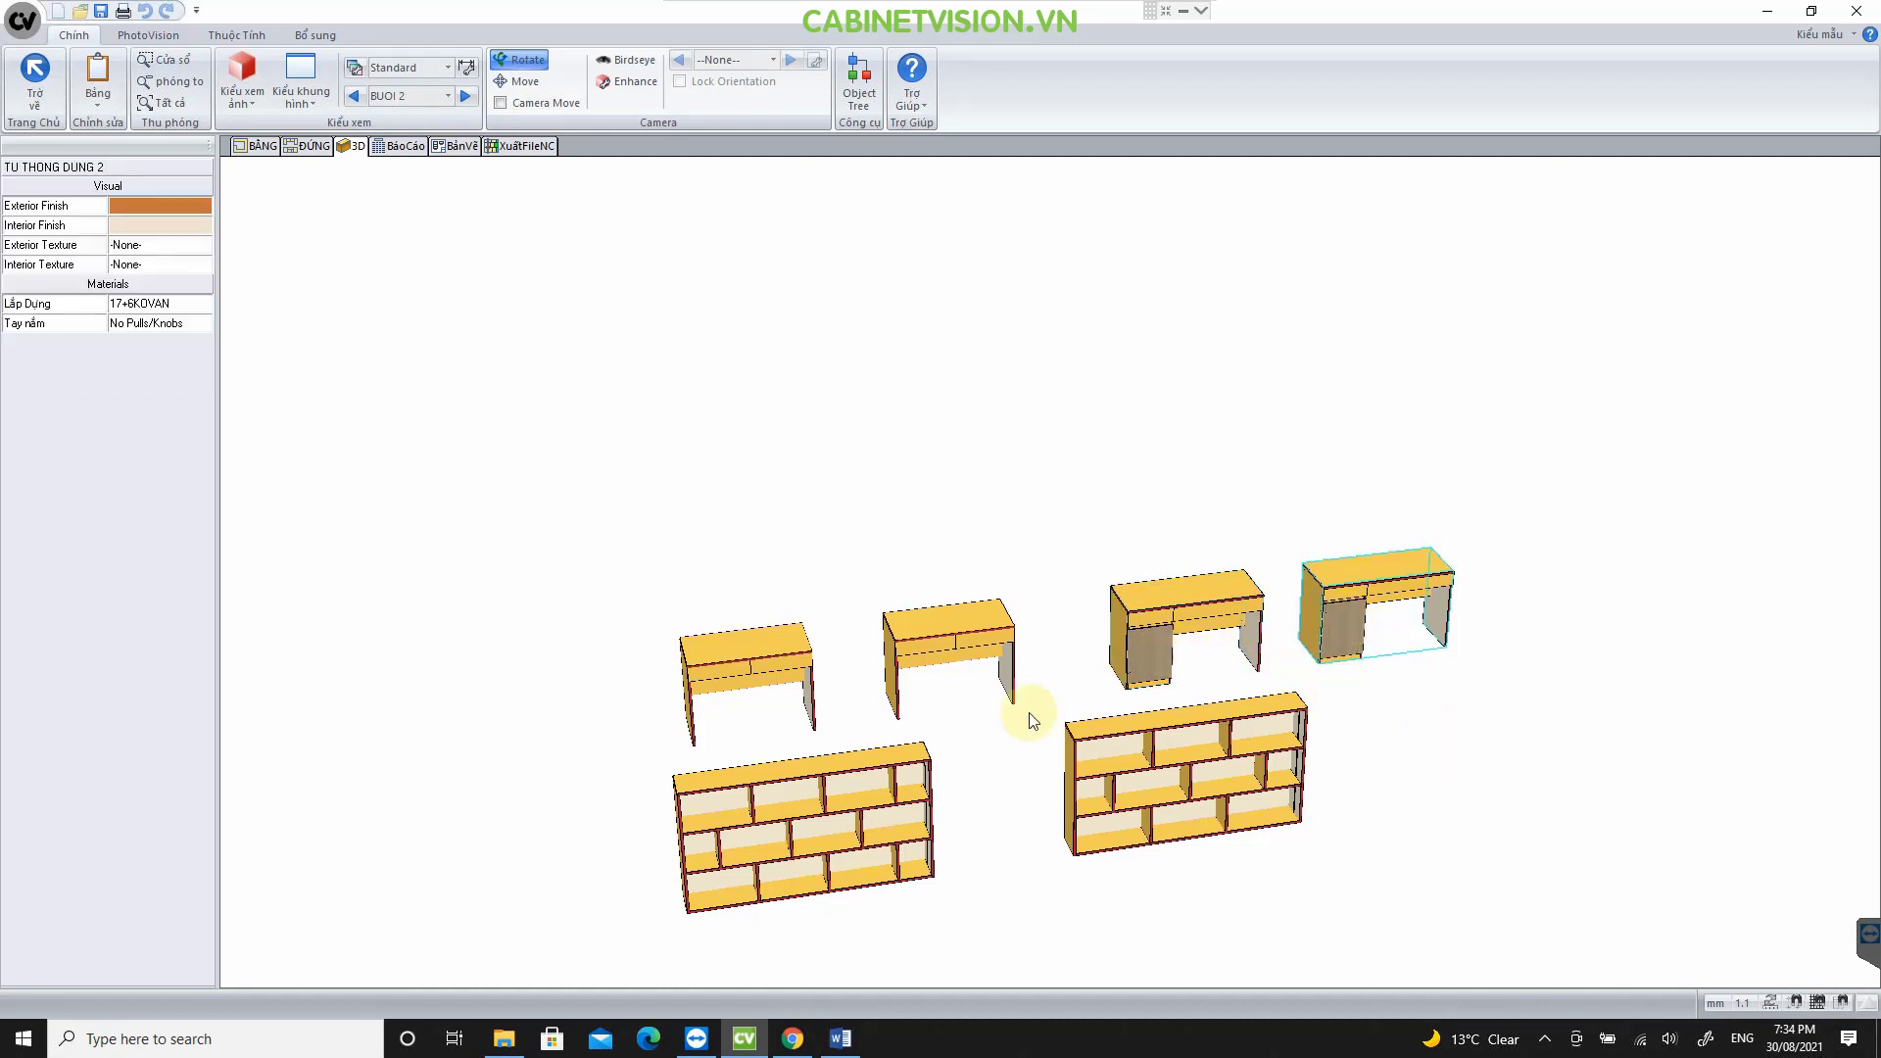
left_click(898, 667)
left_click(936, 650)
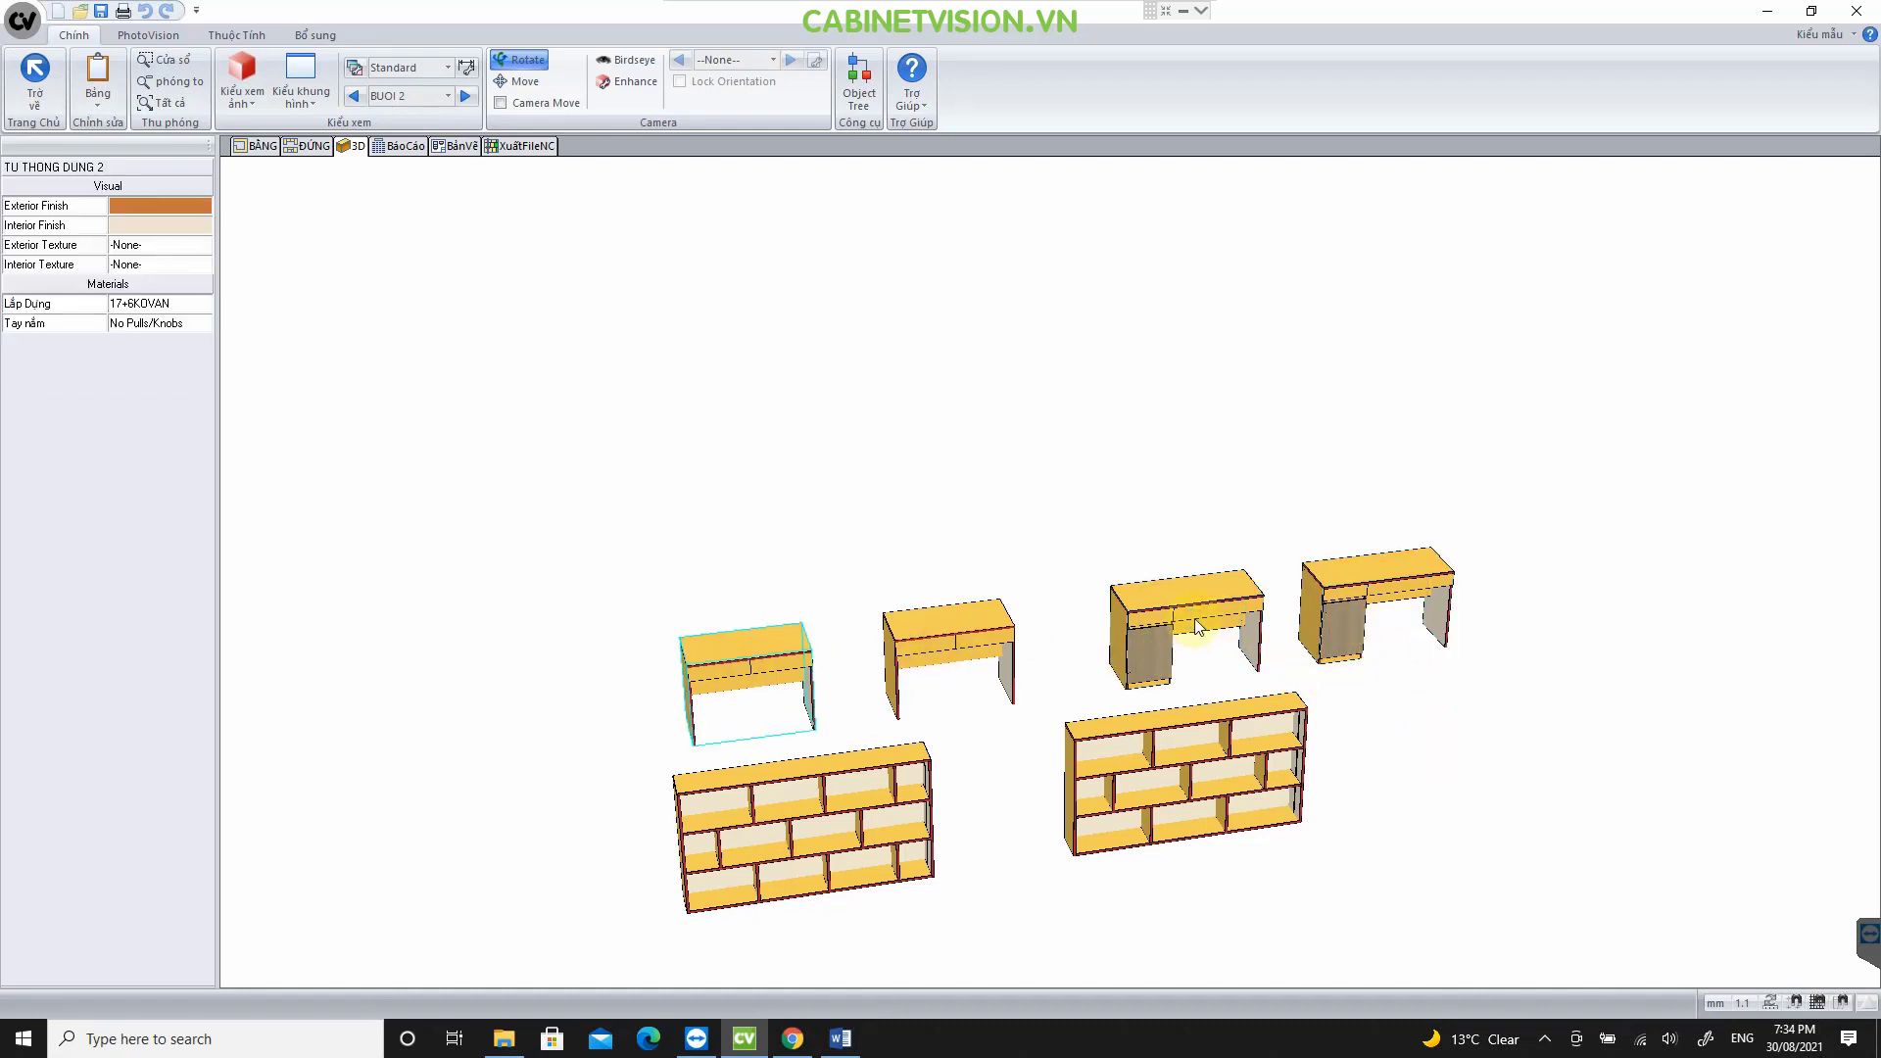
left_click(1126, 602)
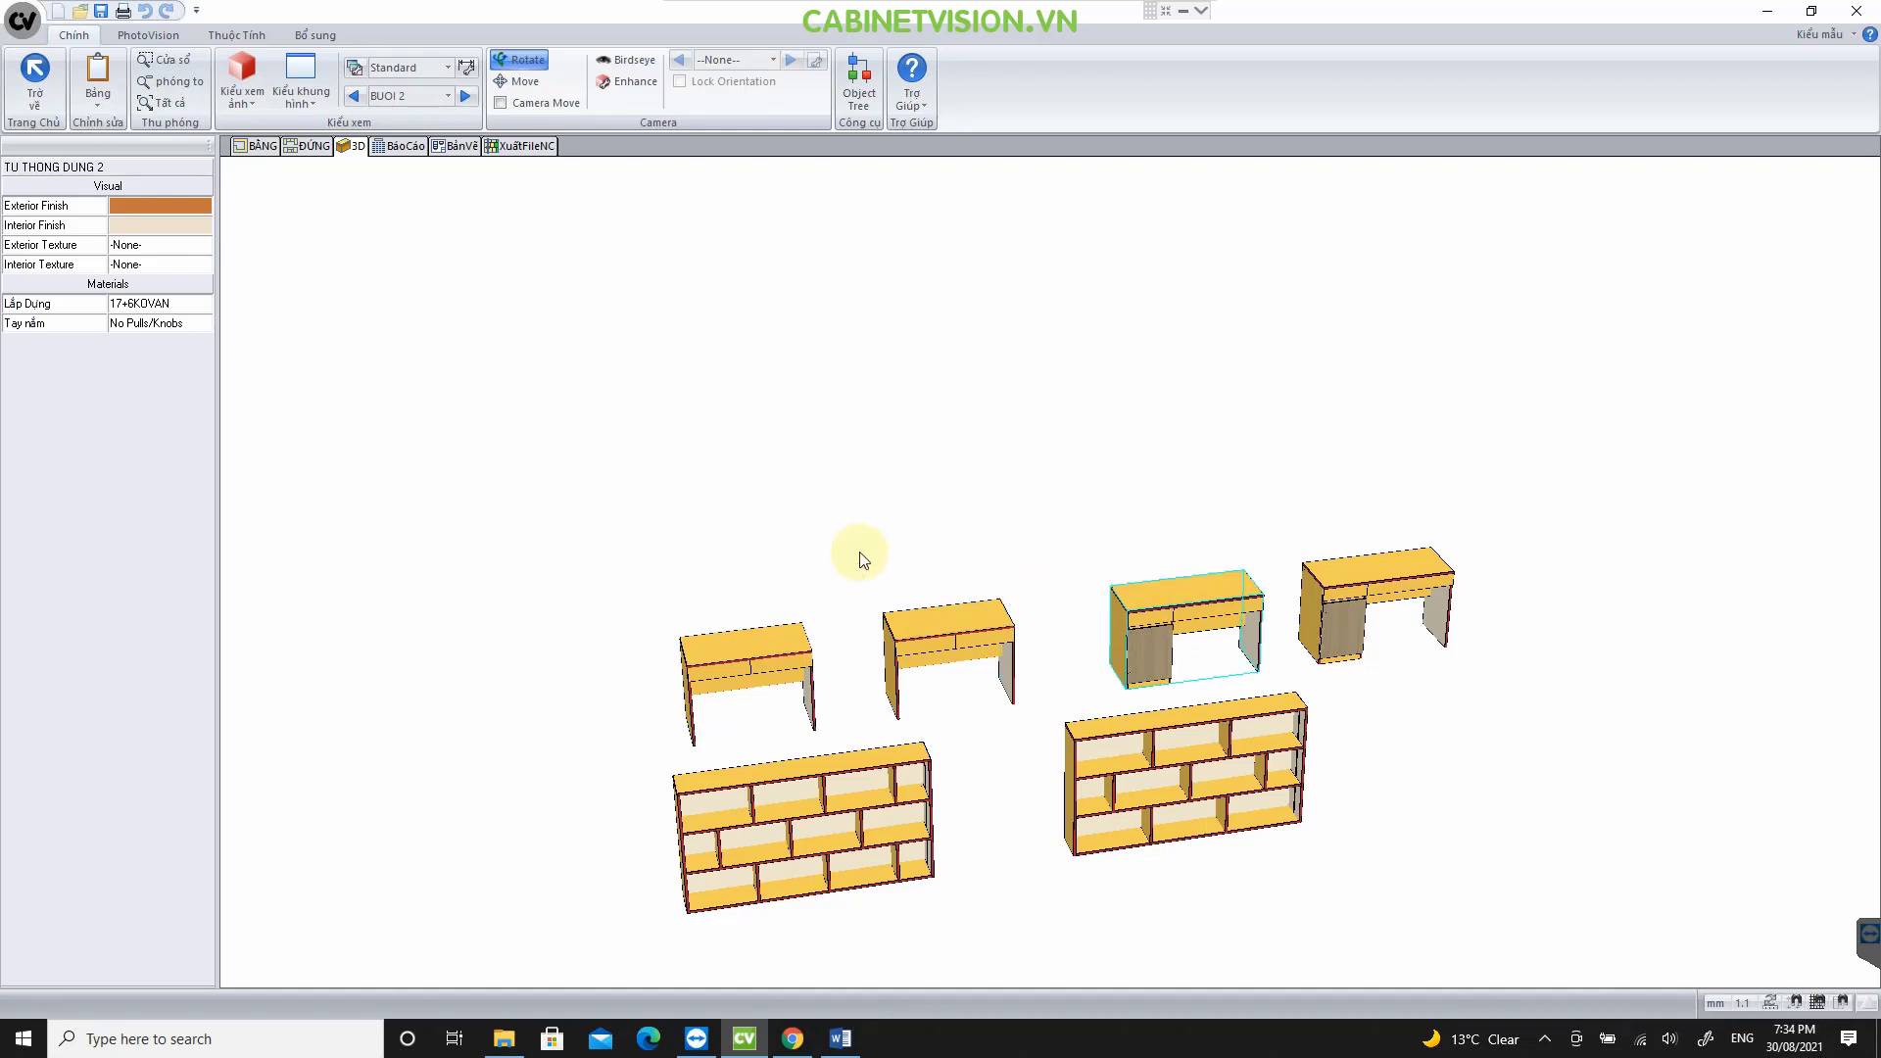
left_click(809, 541)
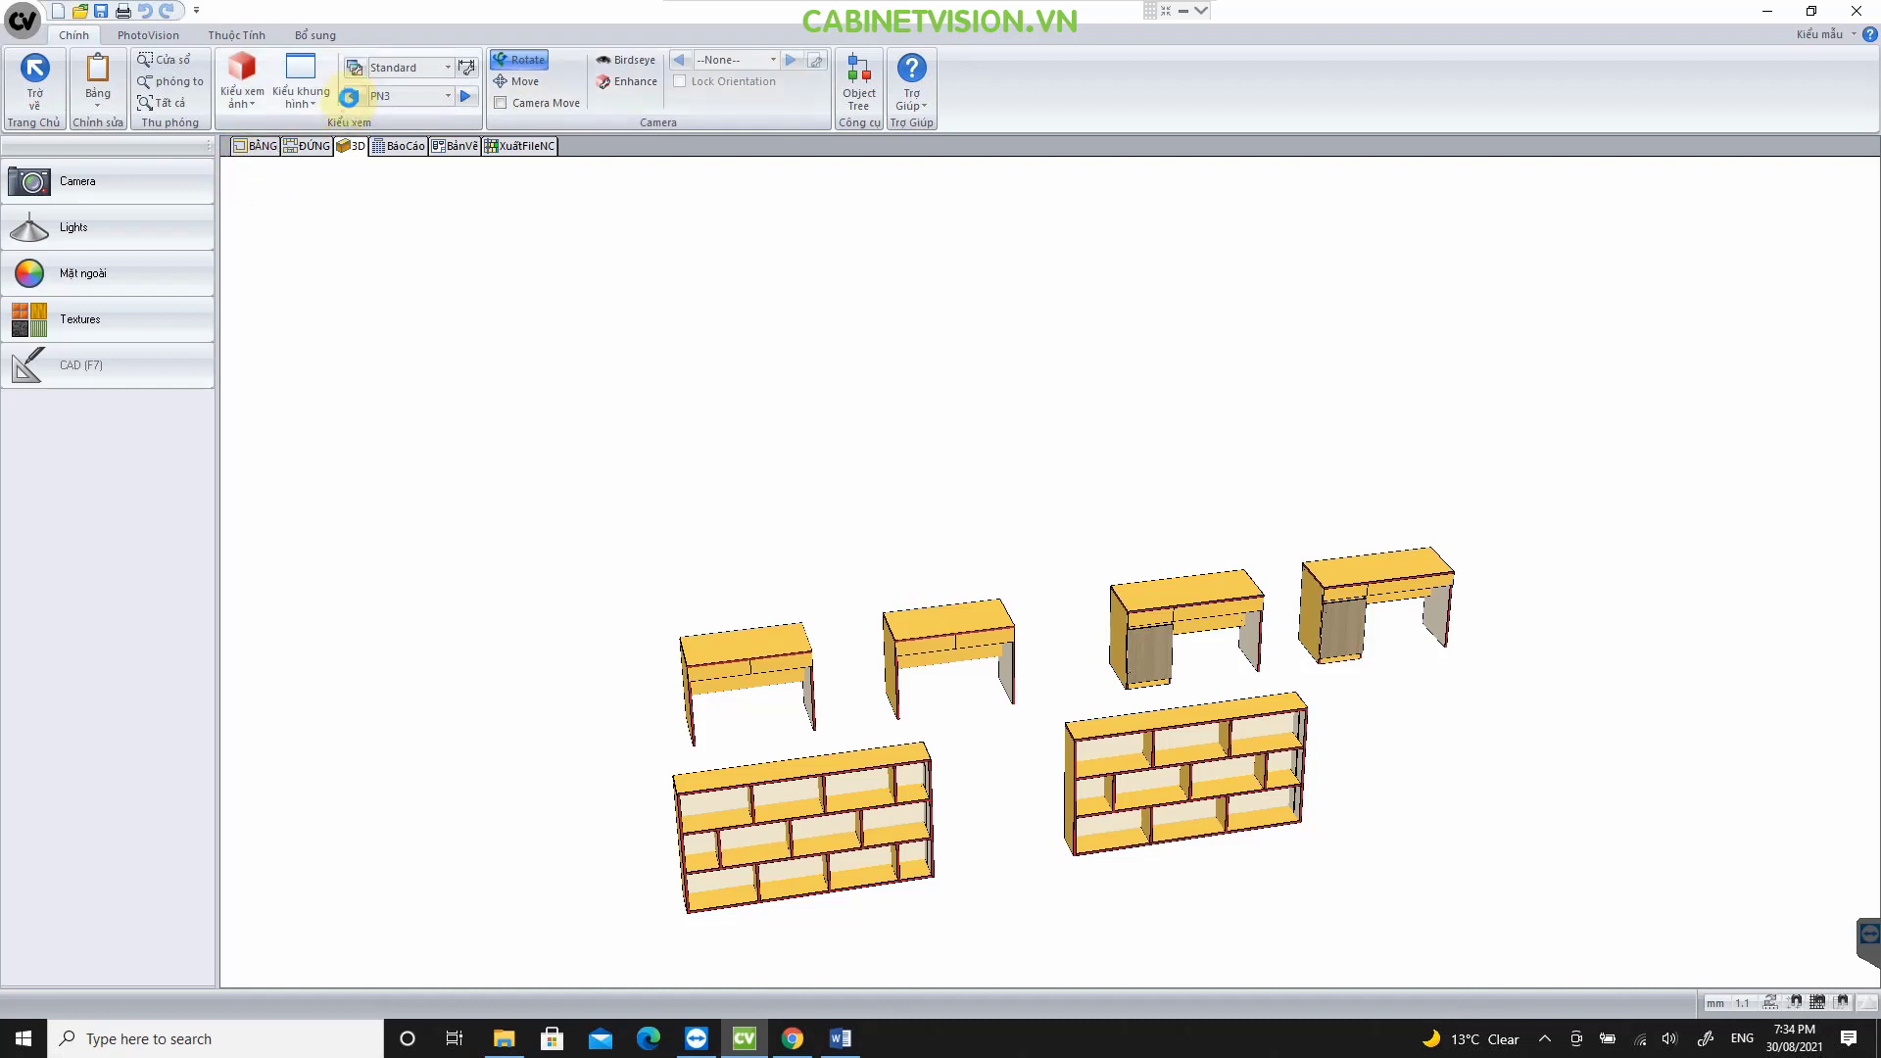
Revisit the earlier TV-cabinet and wardrobe rooms in angled 3D views.
left_click(349, 96)
left_click_drag(538, 445, 836, 681)
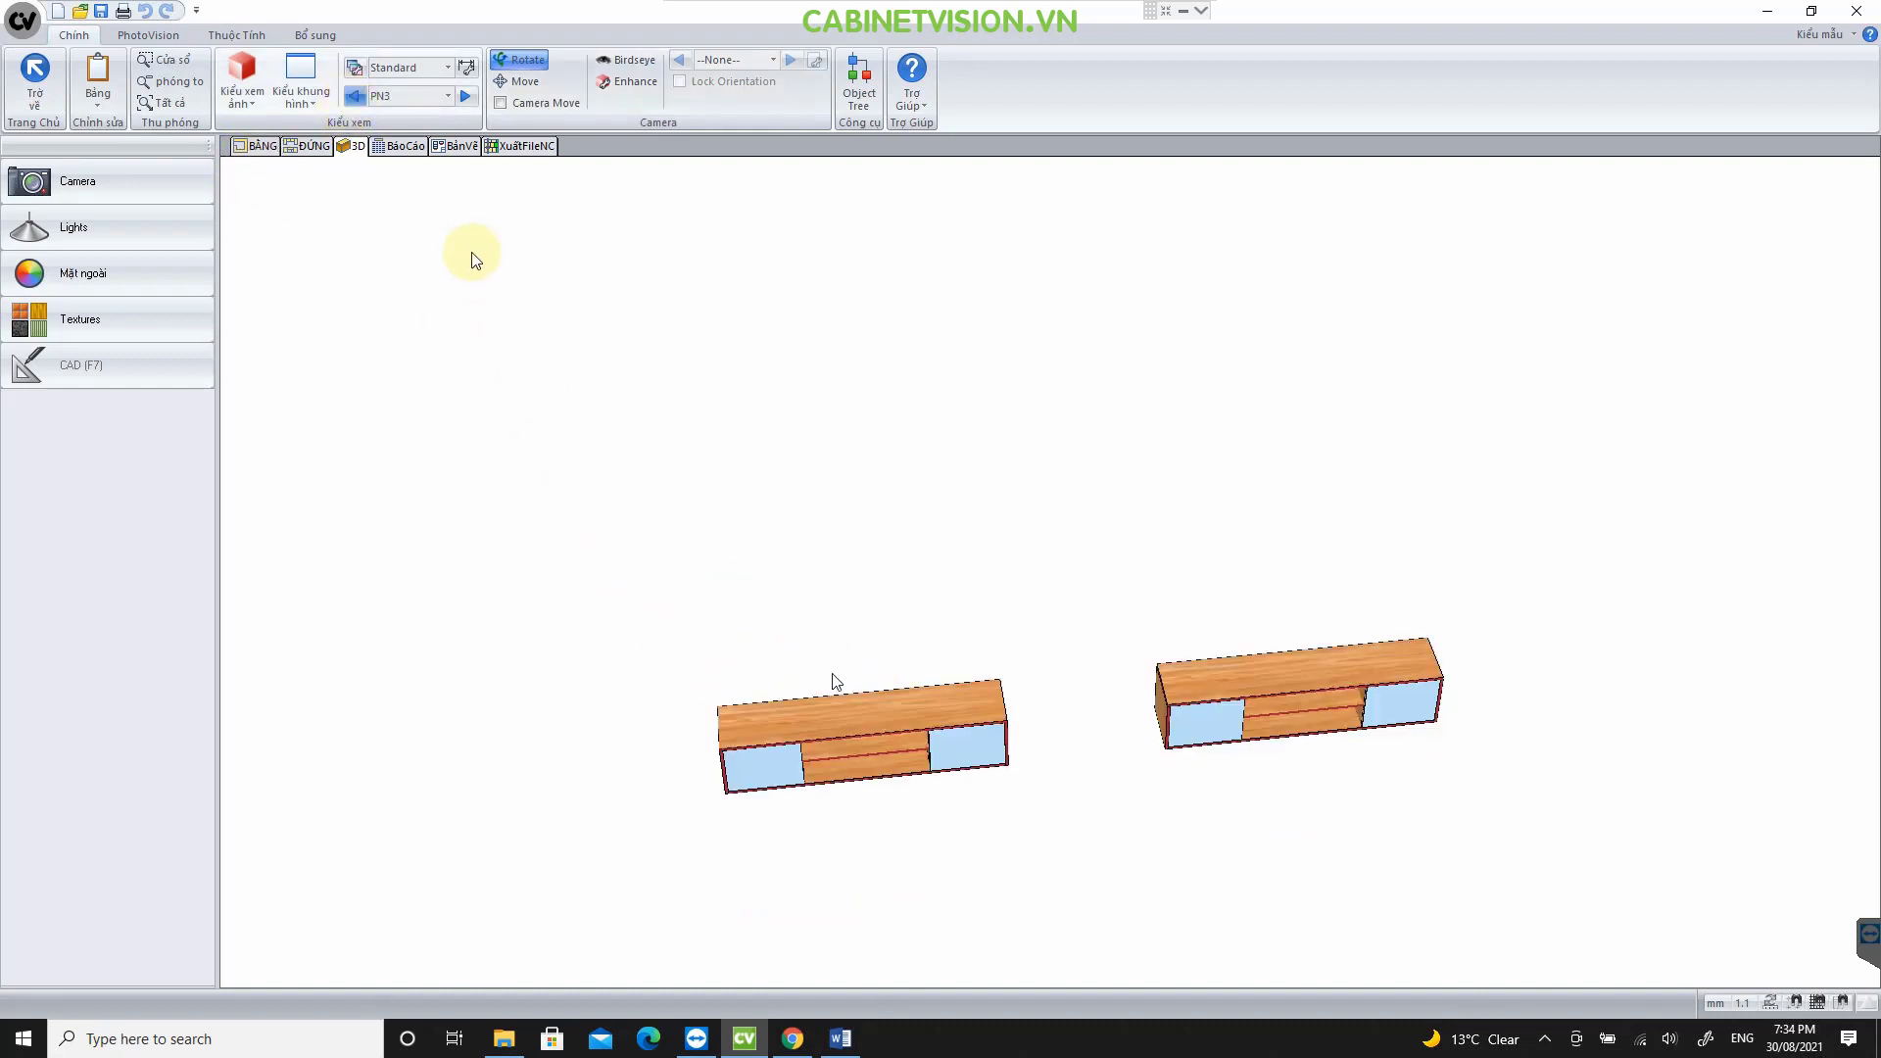
left_click(359, 100)
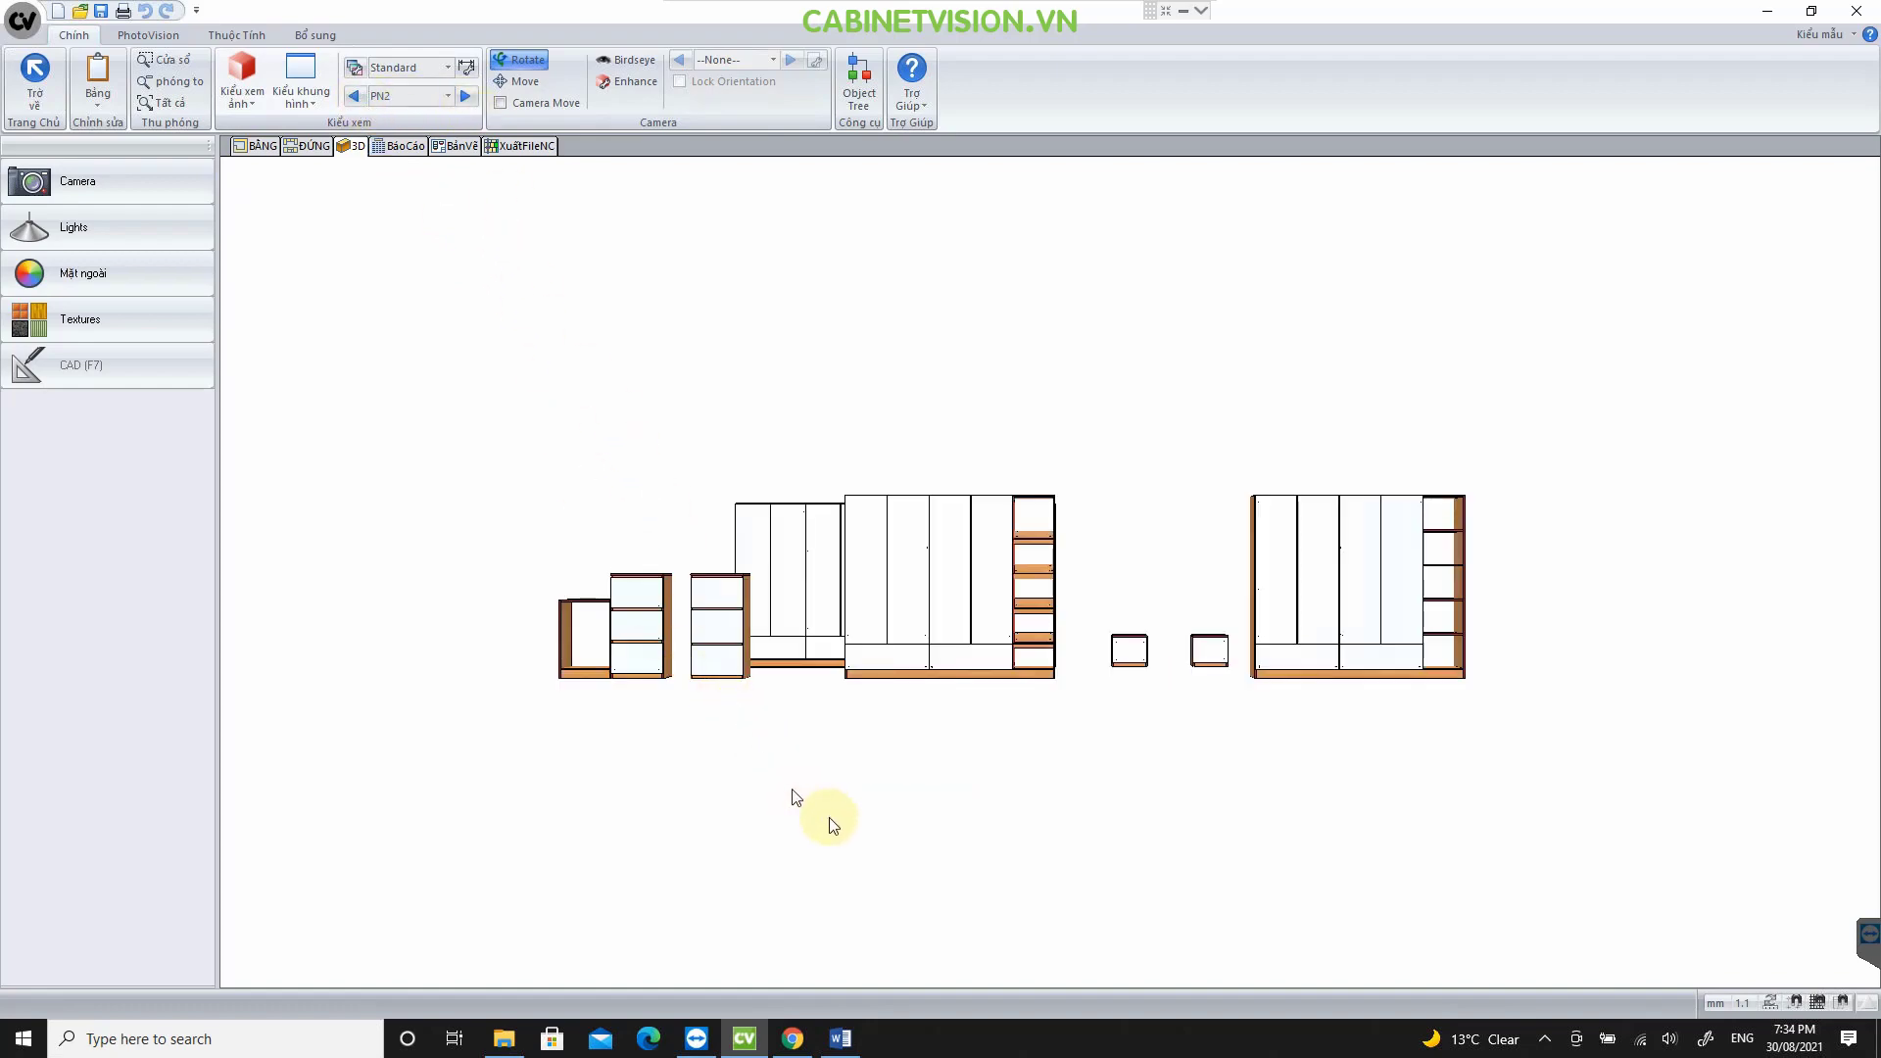
left_click_drag(886, 823, 794, 755)
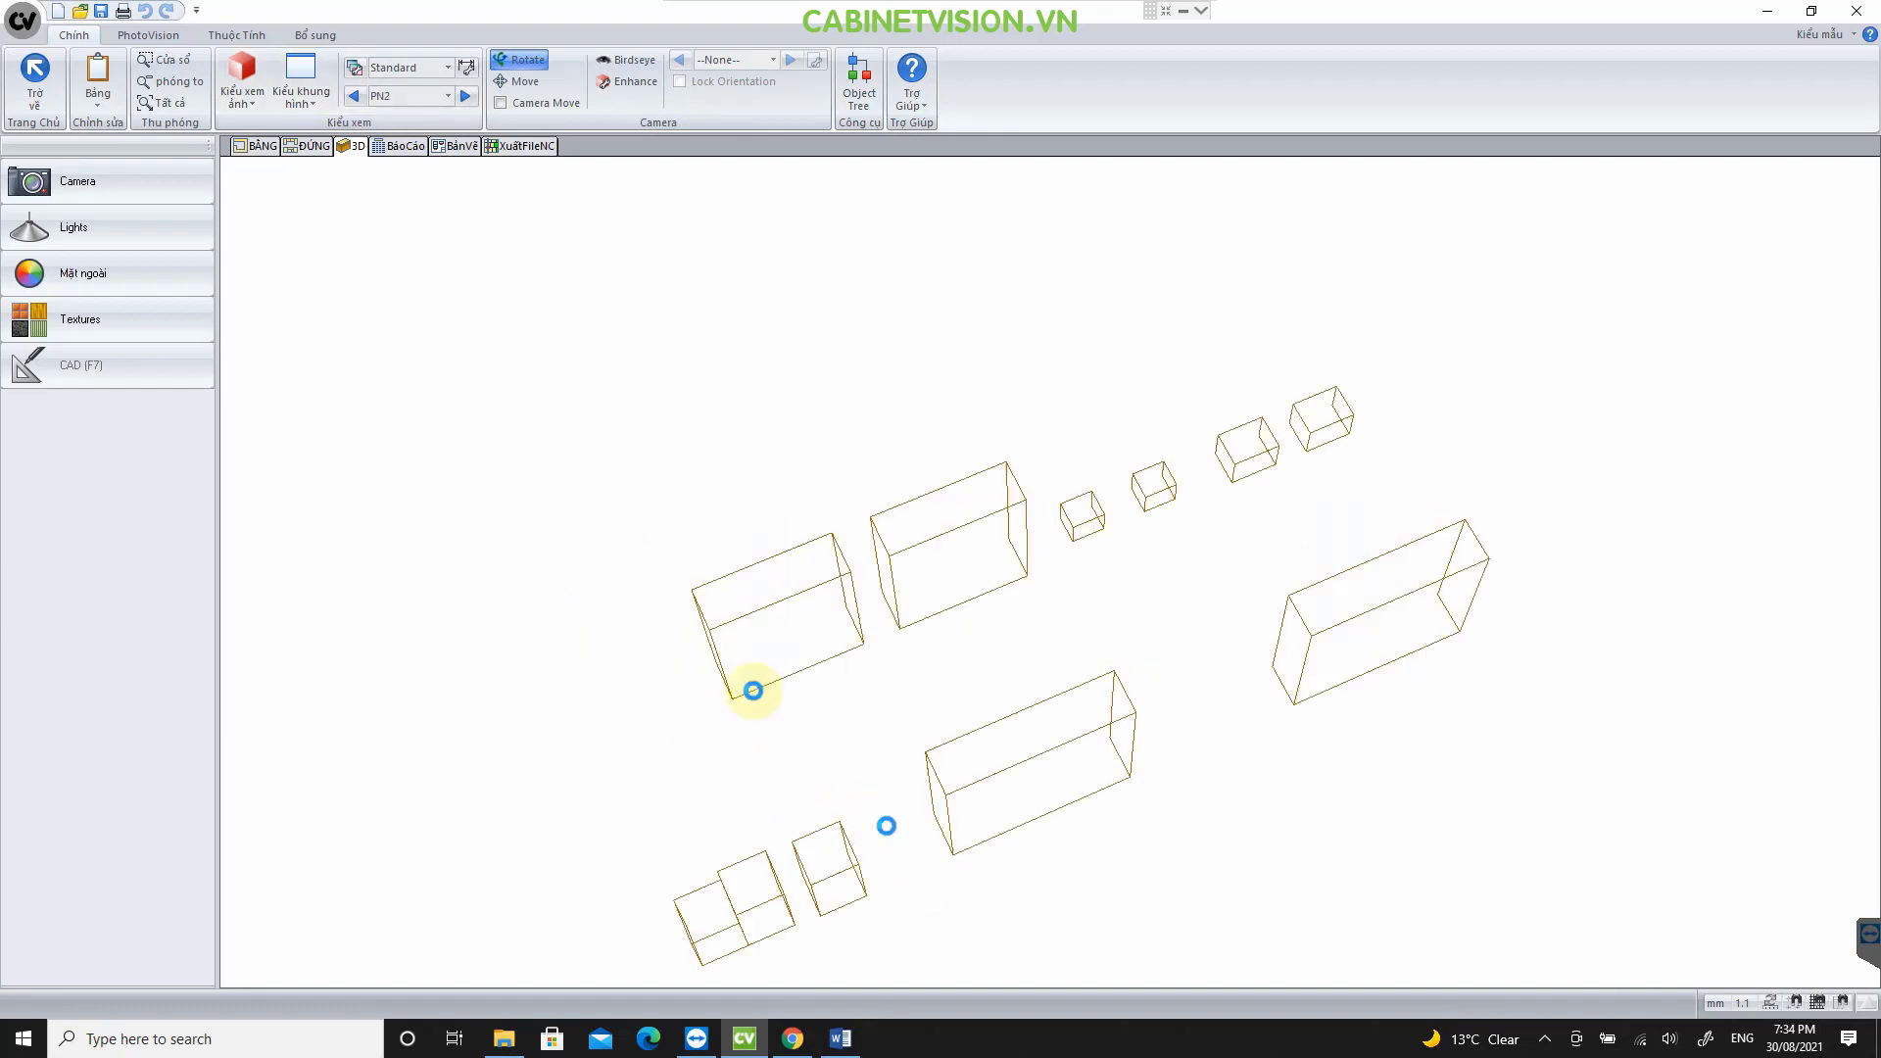
Switch to room BUOI 2 and select desk cabinet TU THONG DUNG 2 #20 in the plan.
left_click(447, 97)
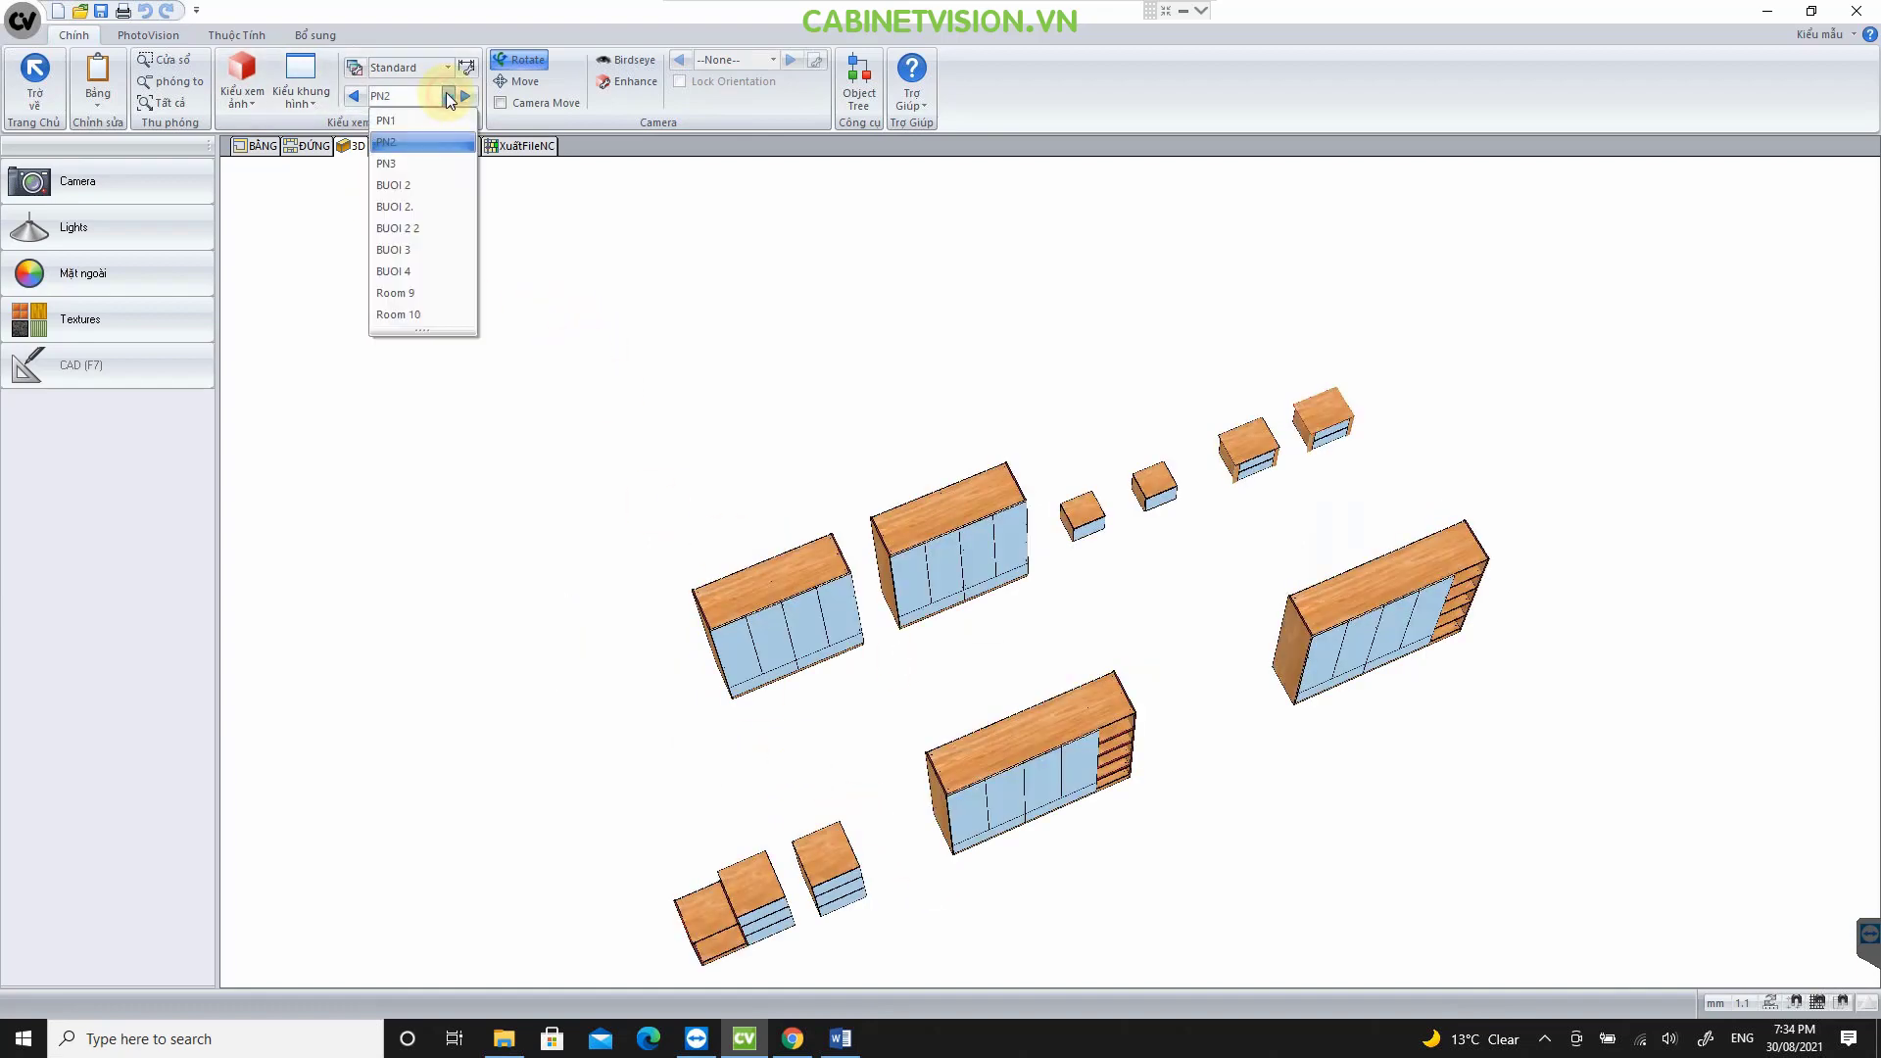
left_click(441, 184)
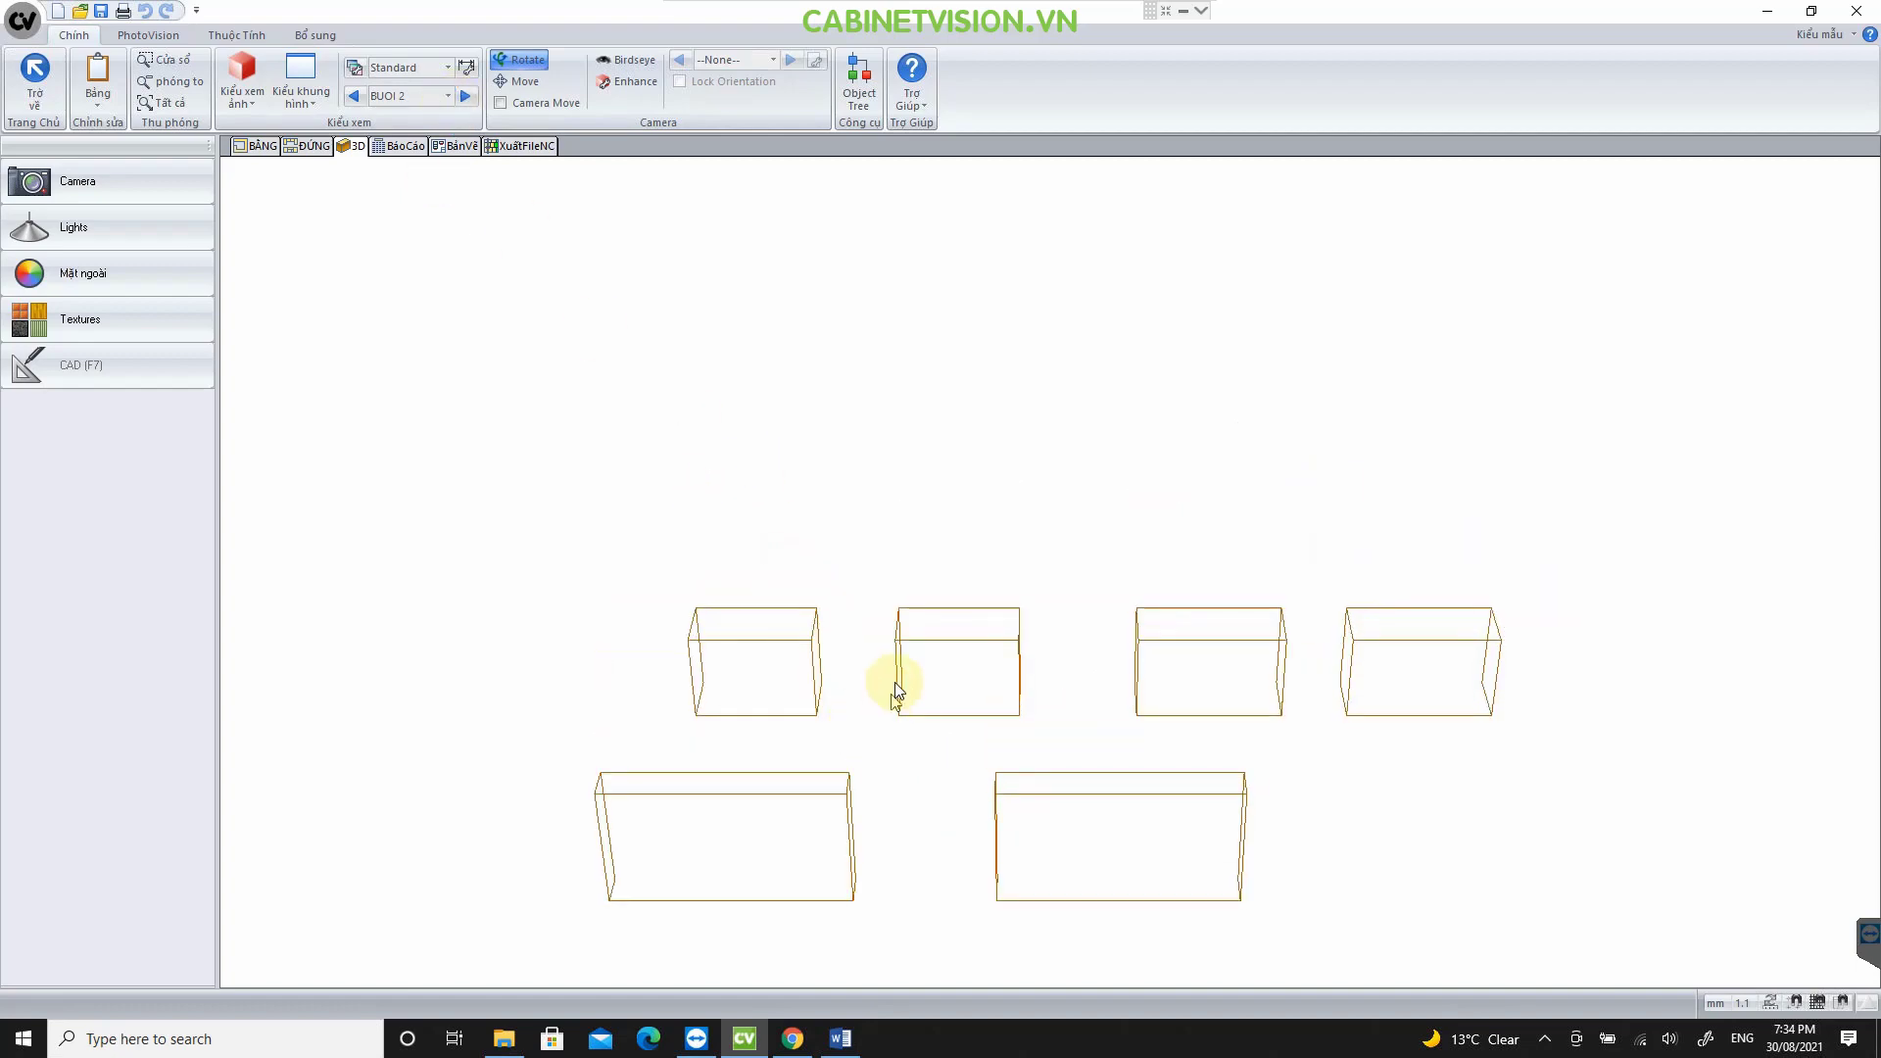
left_click(801, 630)
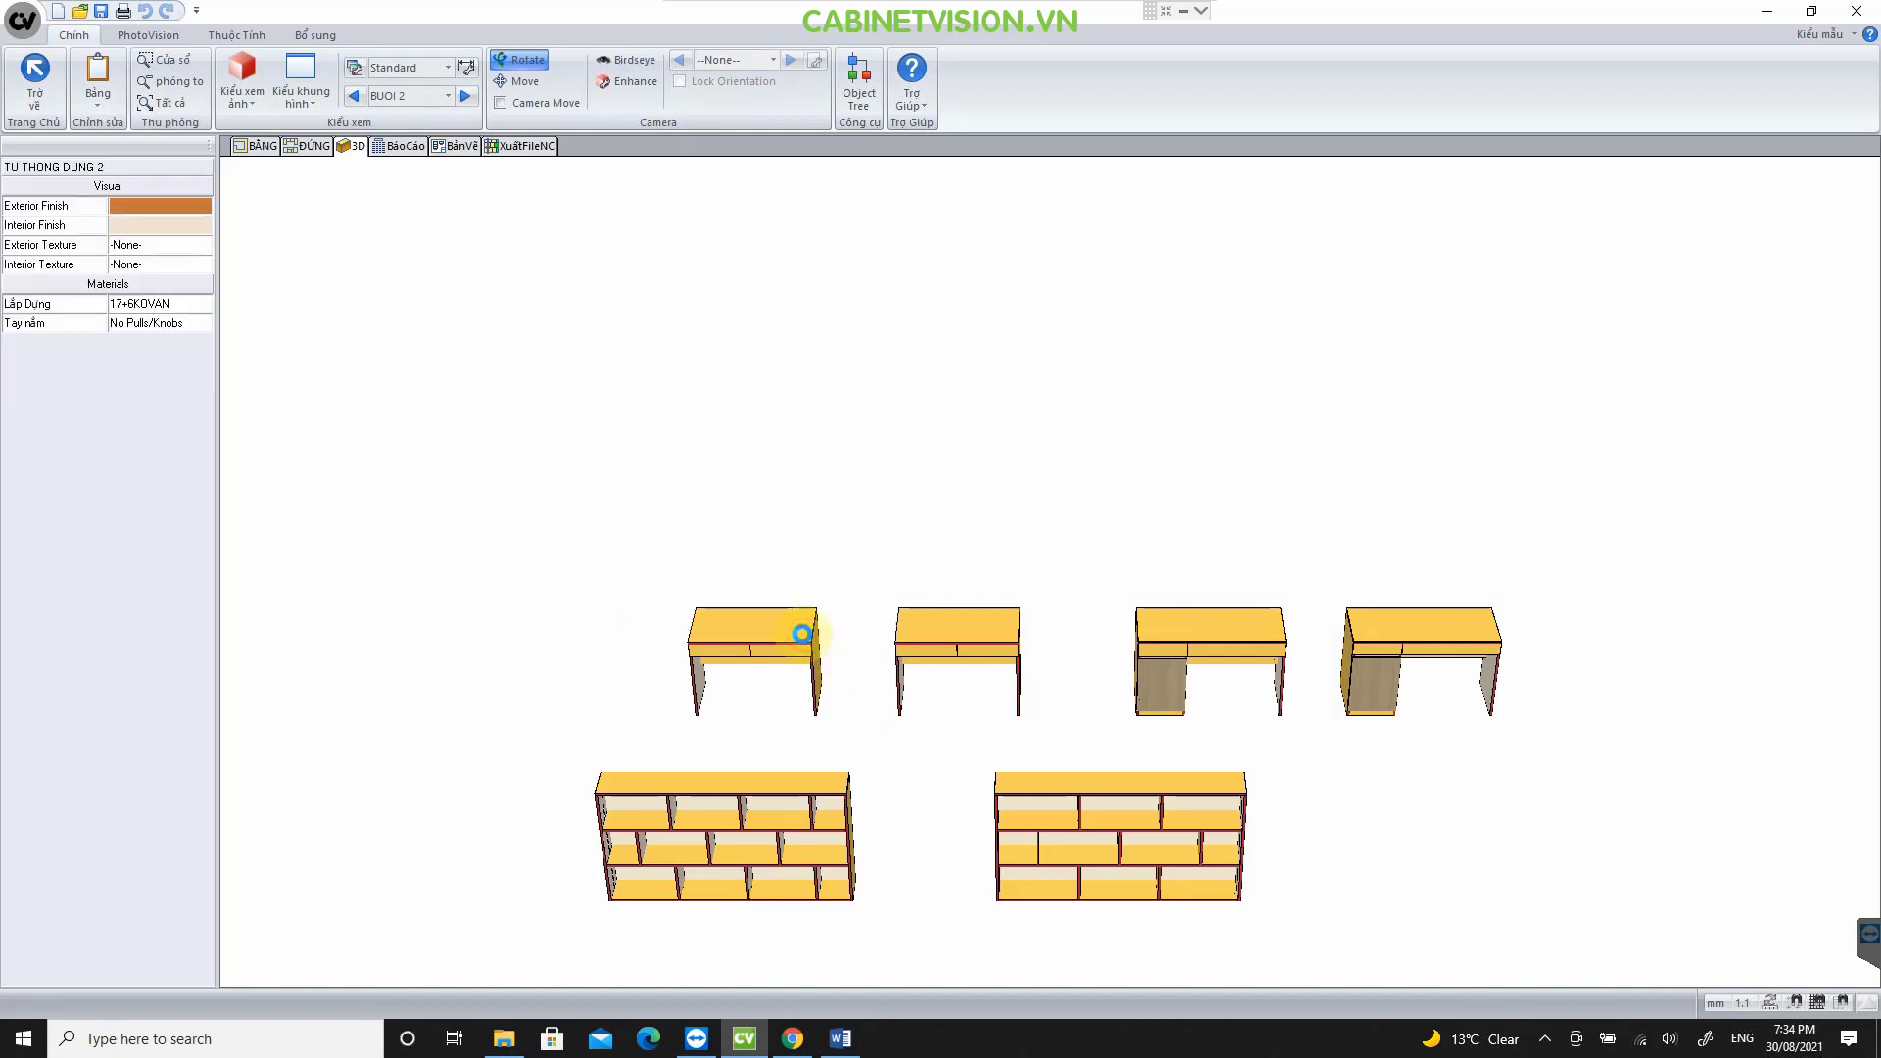
left_click(261, 146)
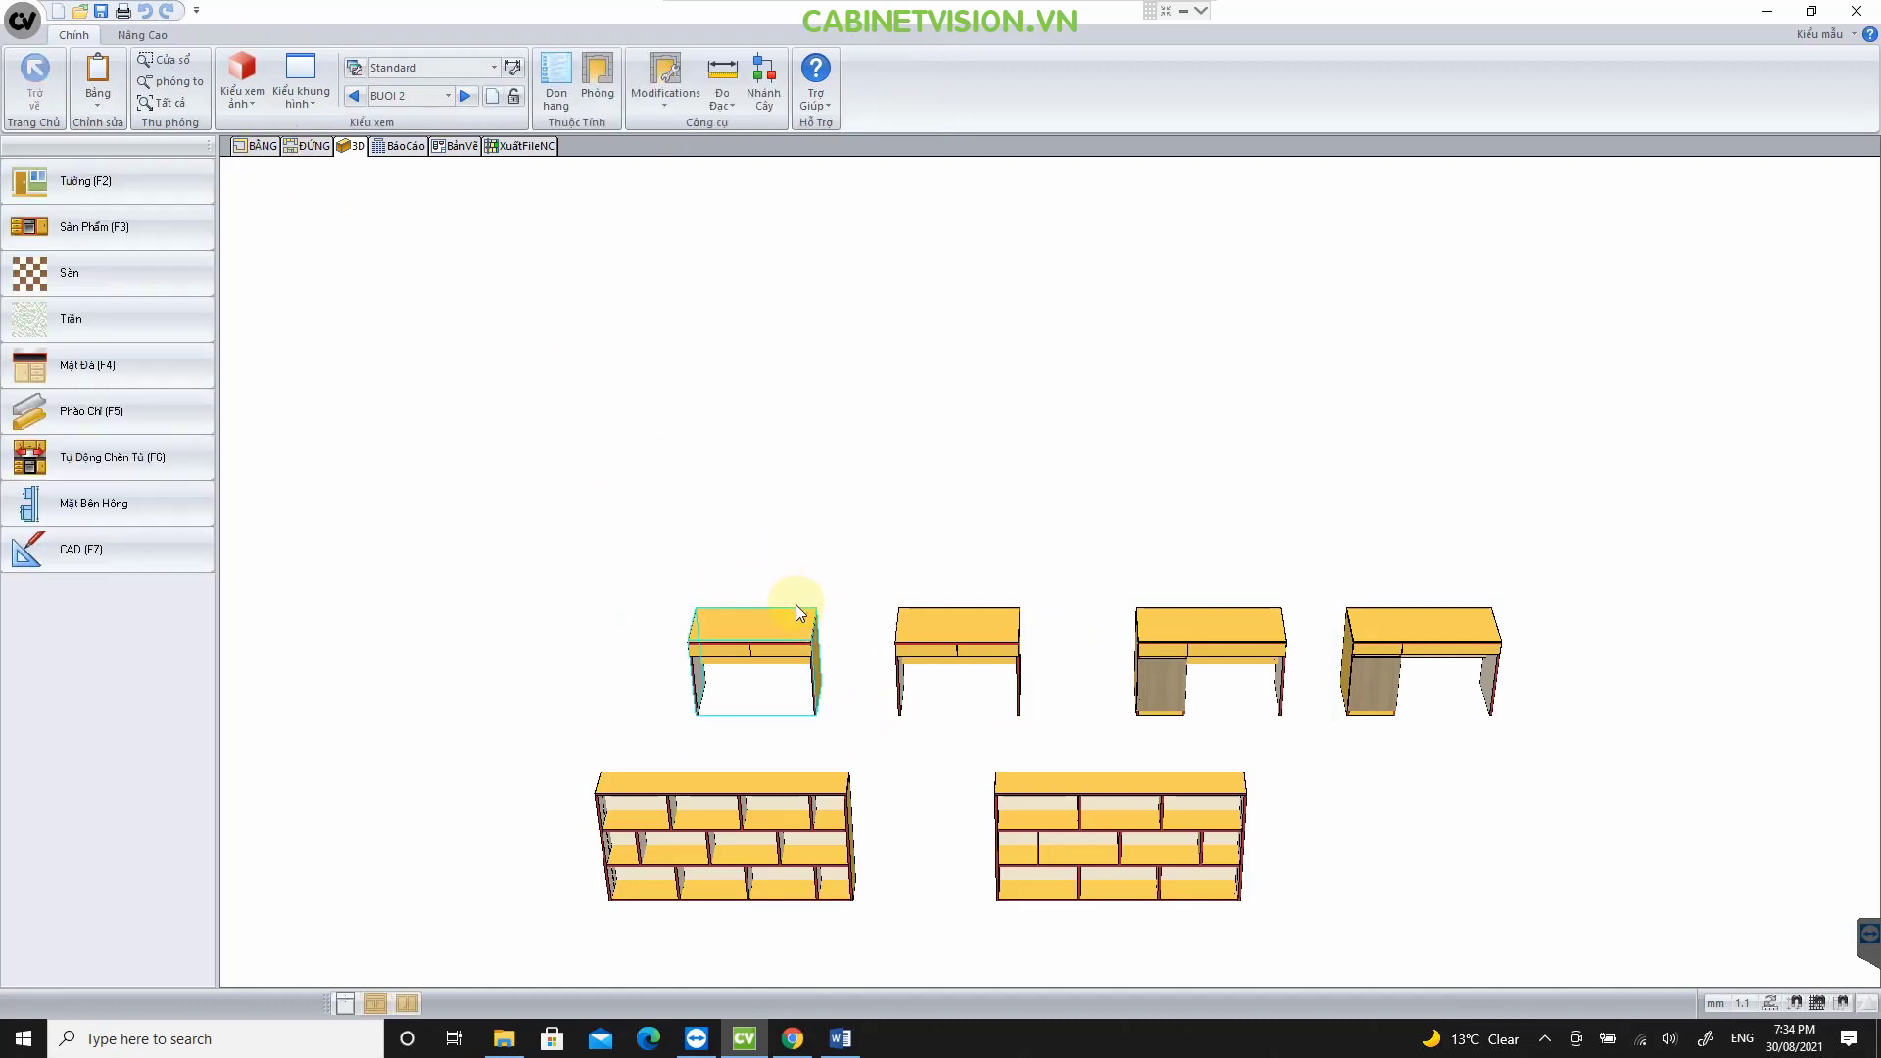
left_click(1287, 452)
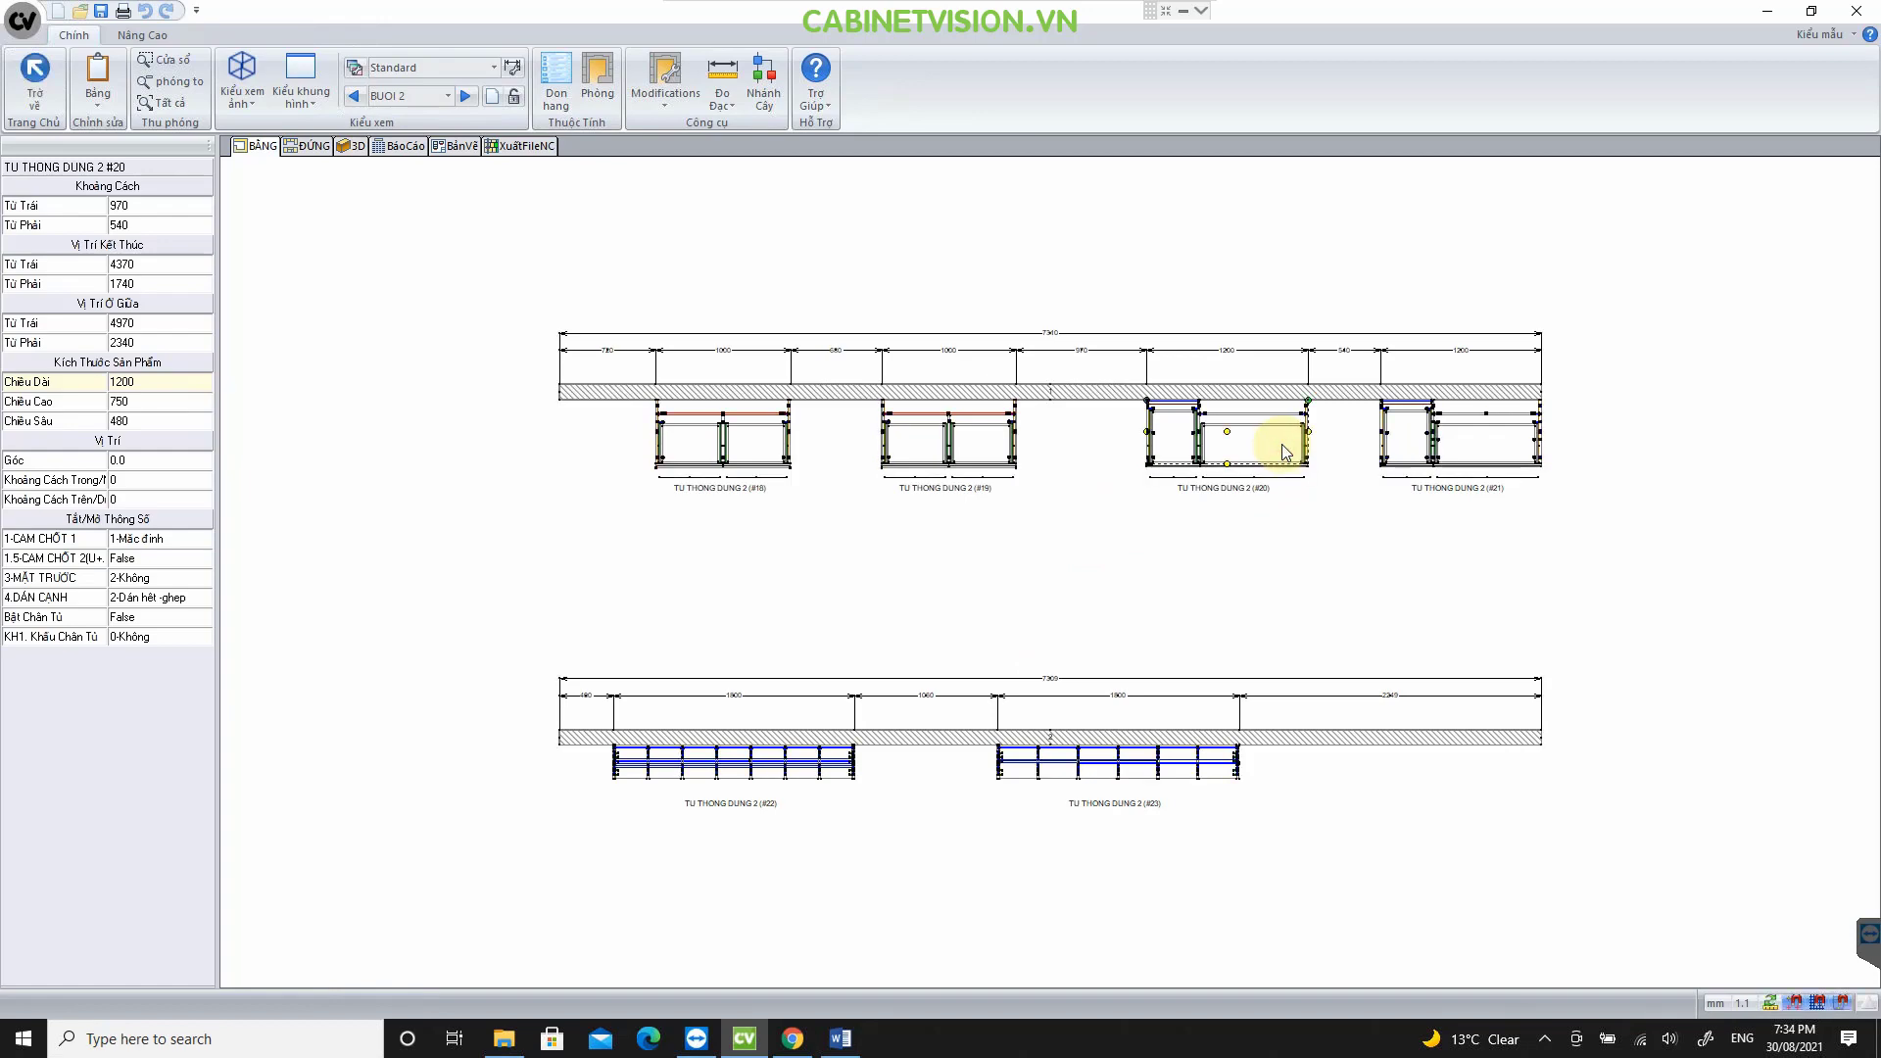
Open desk #20 in its own product view and show its 2D division view.
double_click(1287, 452)
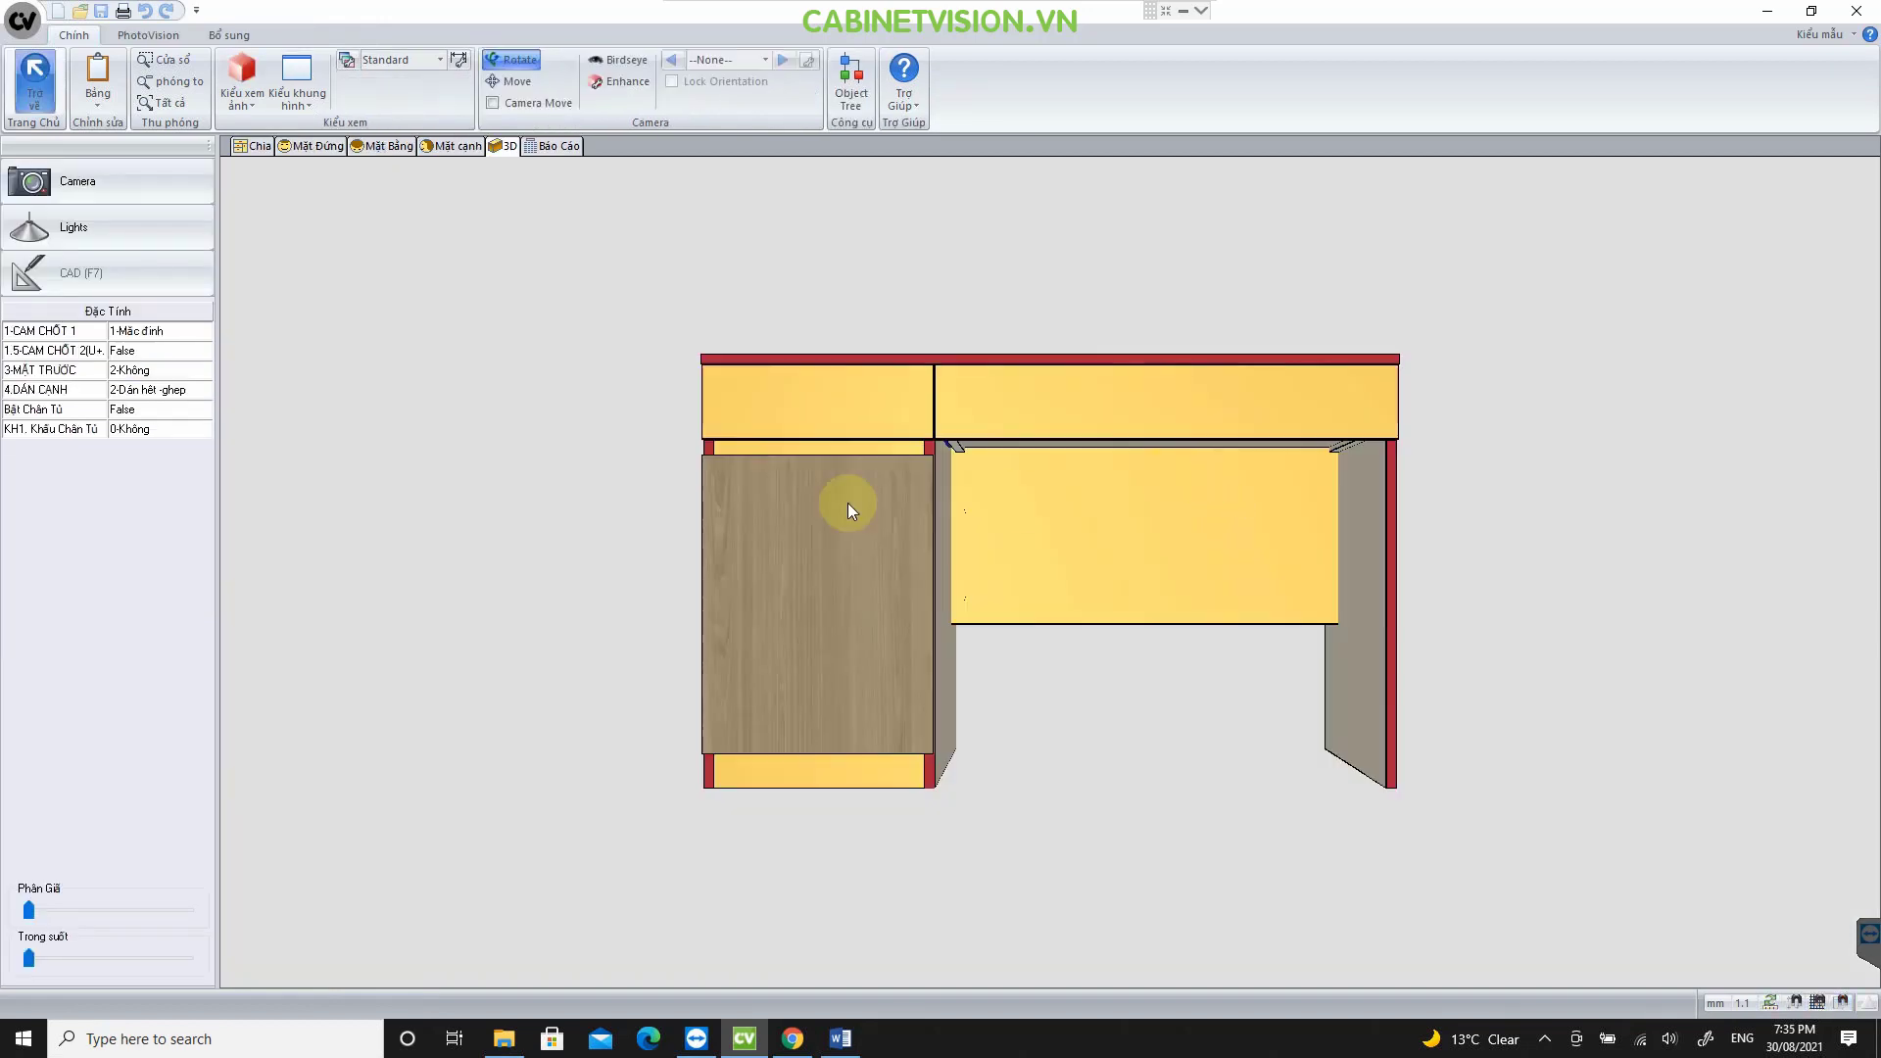
left_click_drag(798, 690, 549, 401)
right_click(425, 351)
left_click(492, 284)
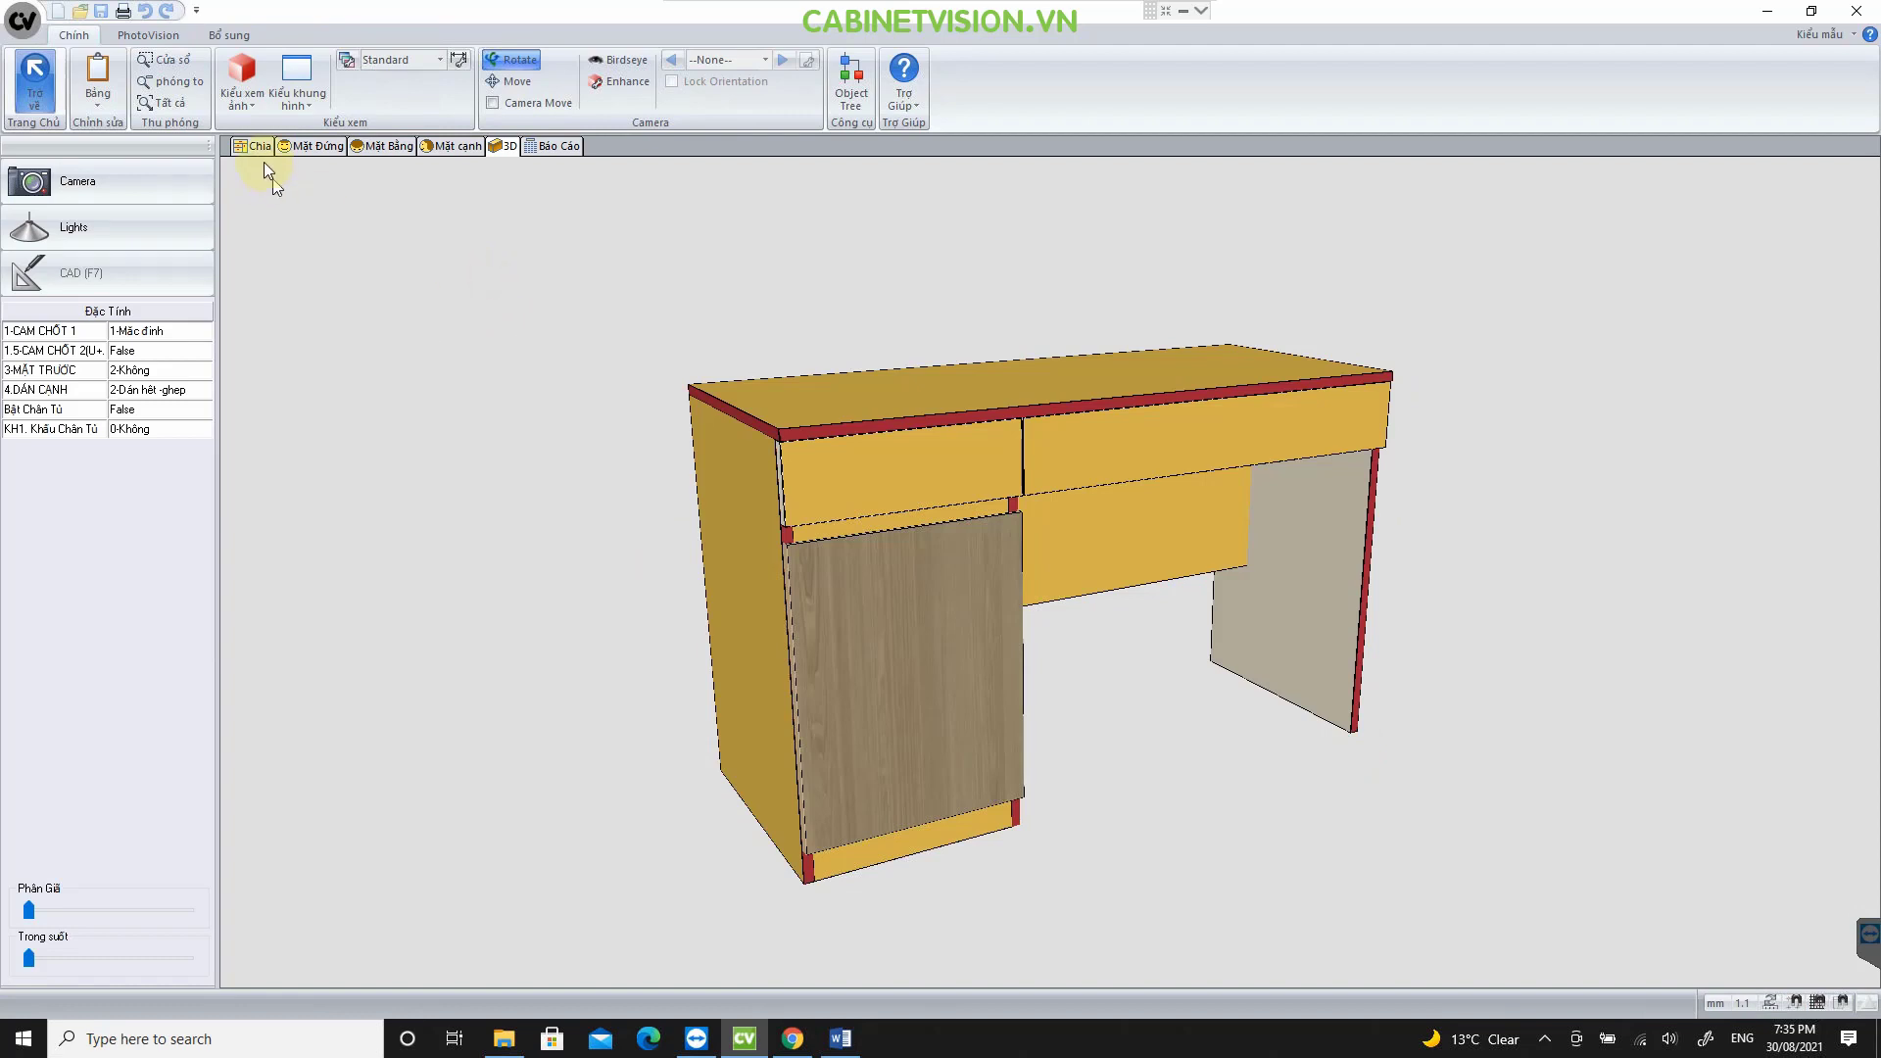
left_click(623, 231)
left_click(261, 147)
Set the Thông Thường carcass and Hộc Kéo Ngoài drawer materials to 17+6COVAN and check in 3D.
left_click(785, 83)
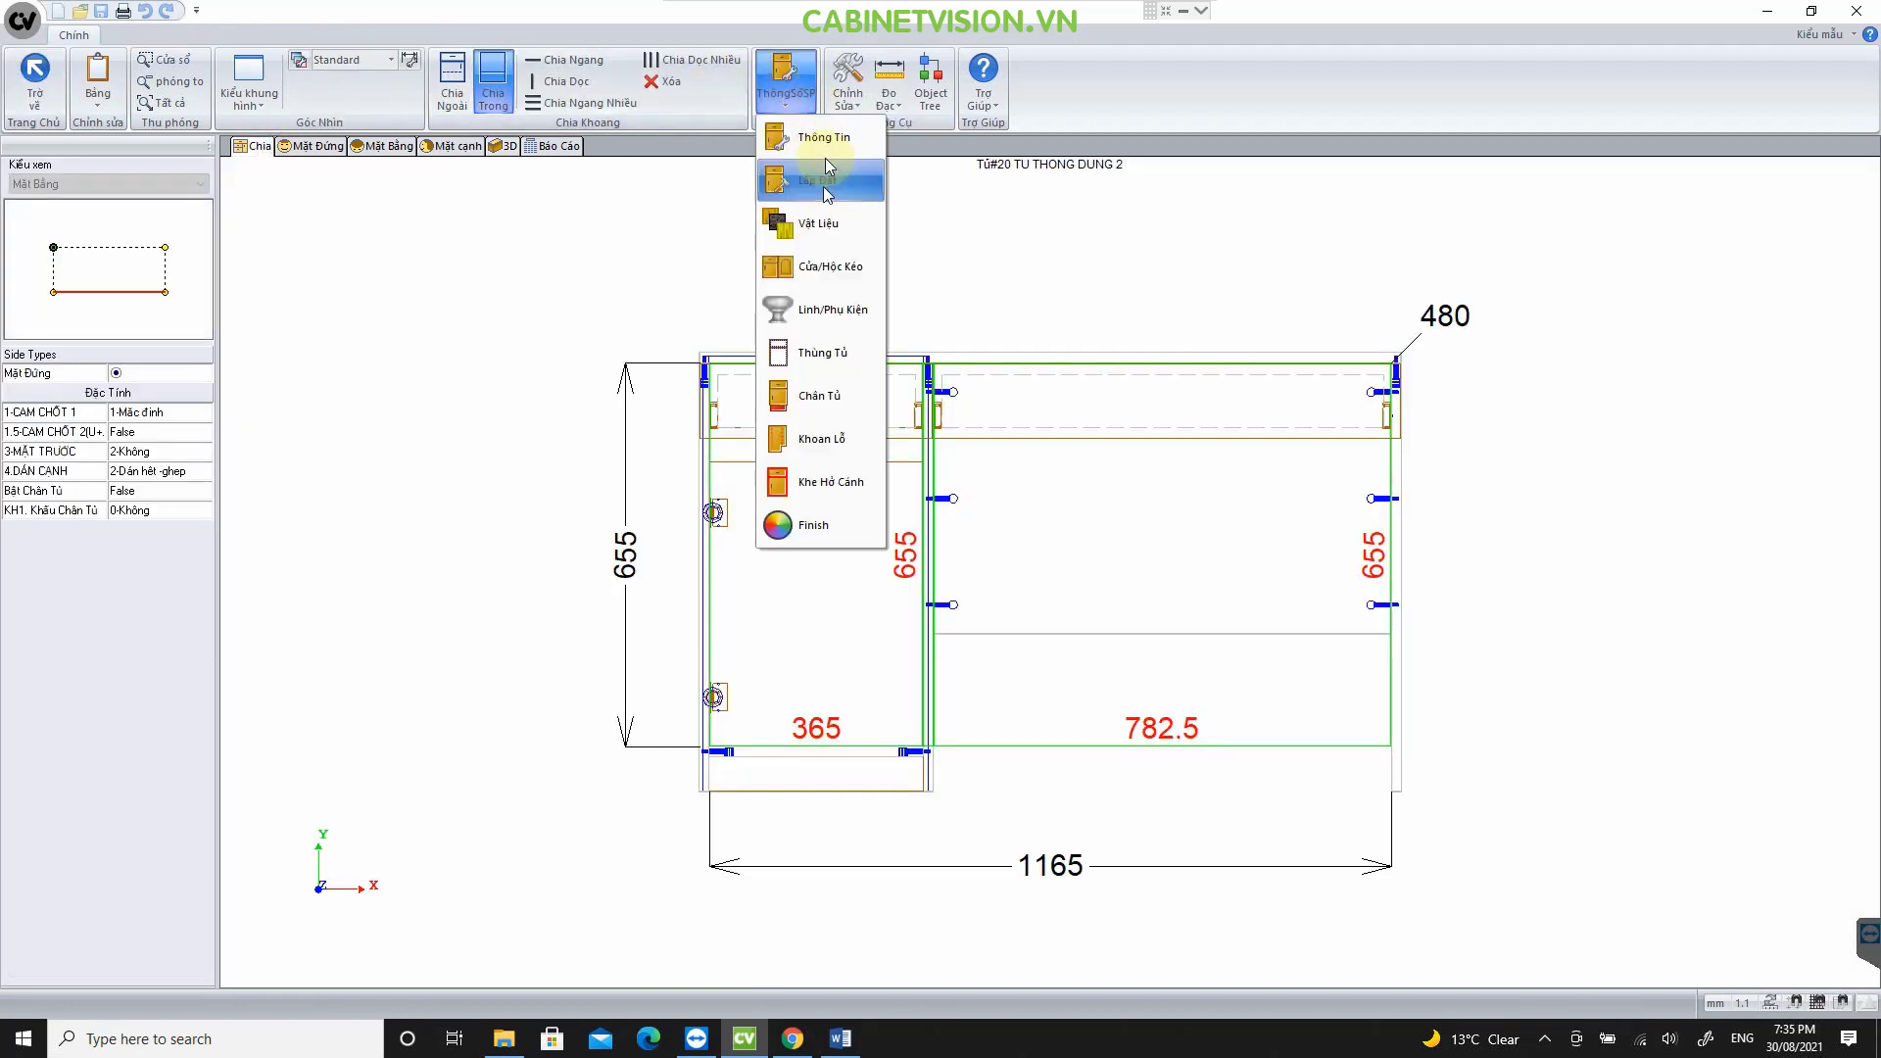
left_click(829, 225)
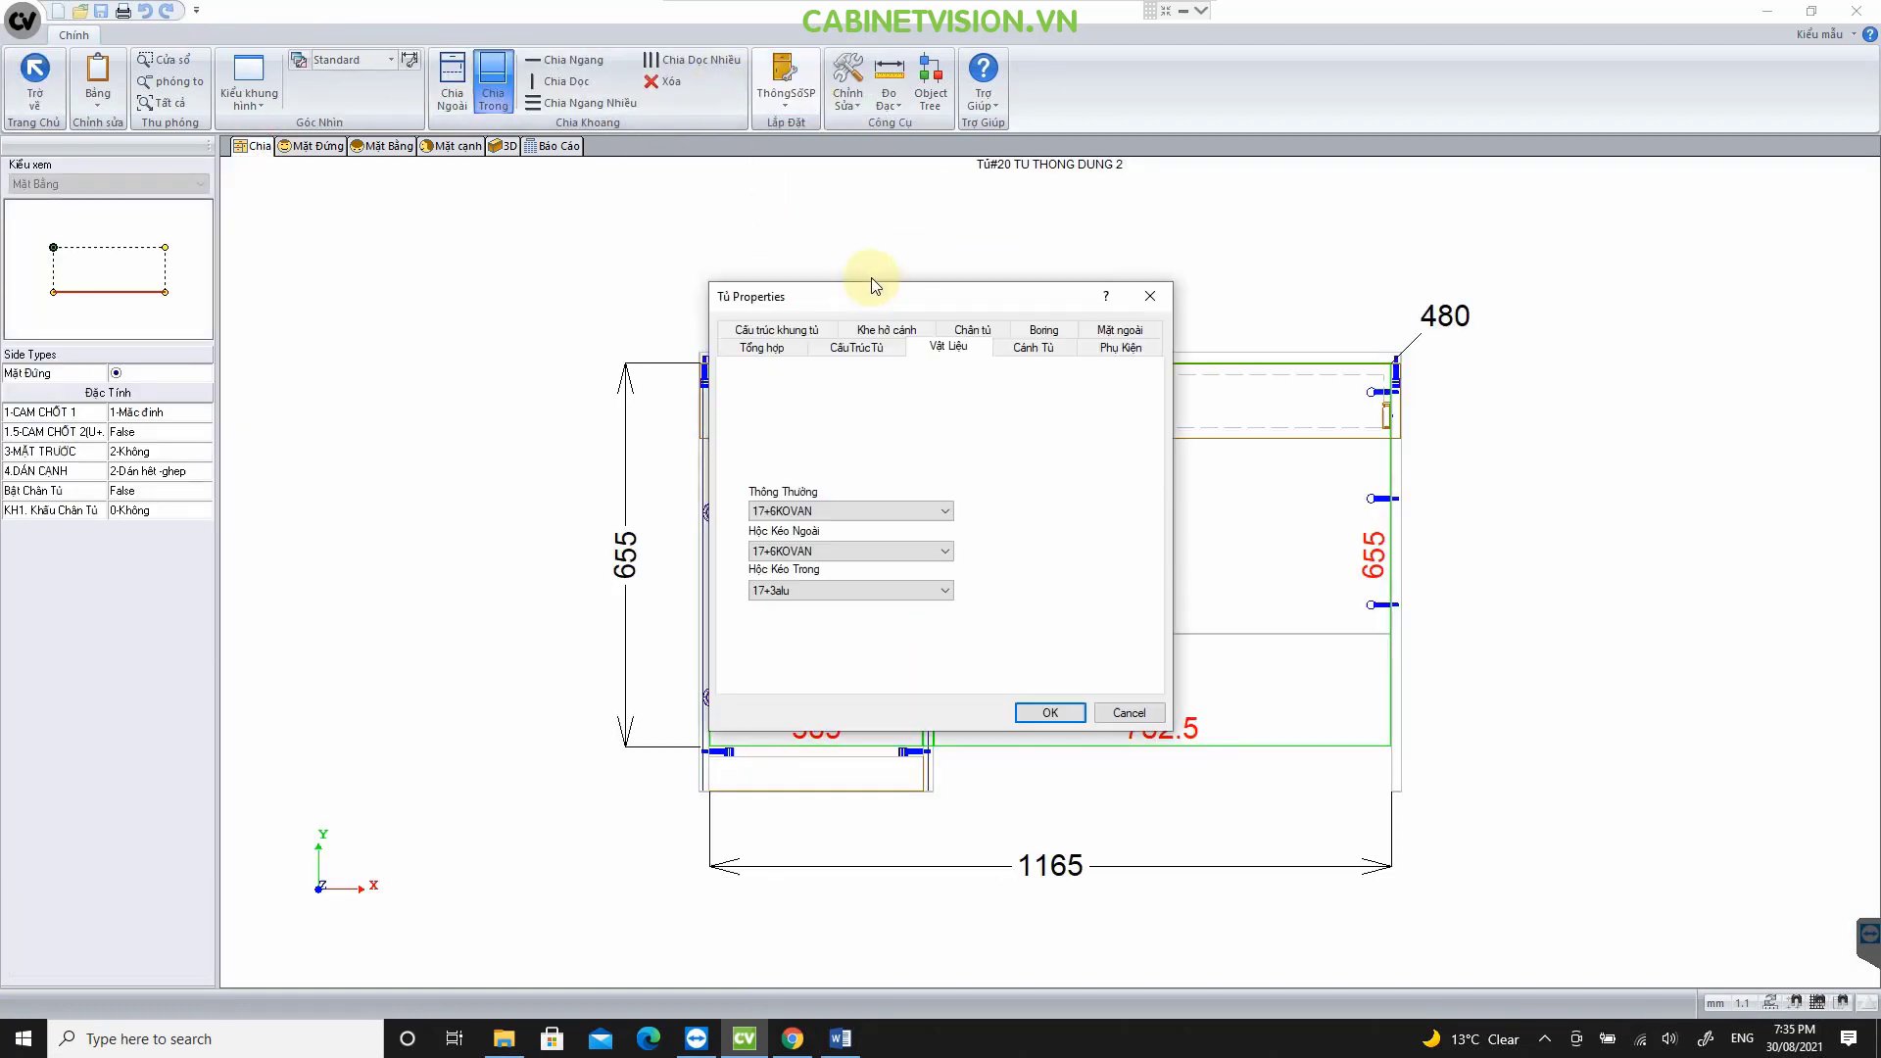
left_click(866, 510)
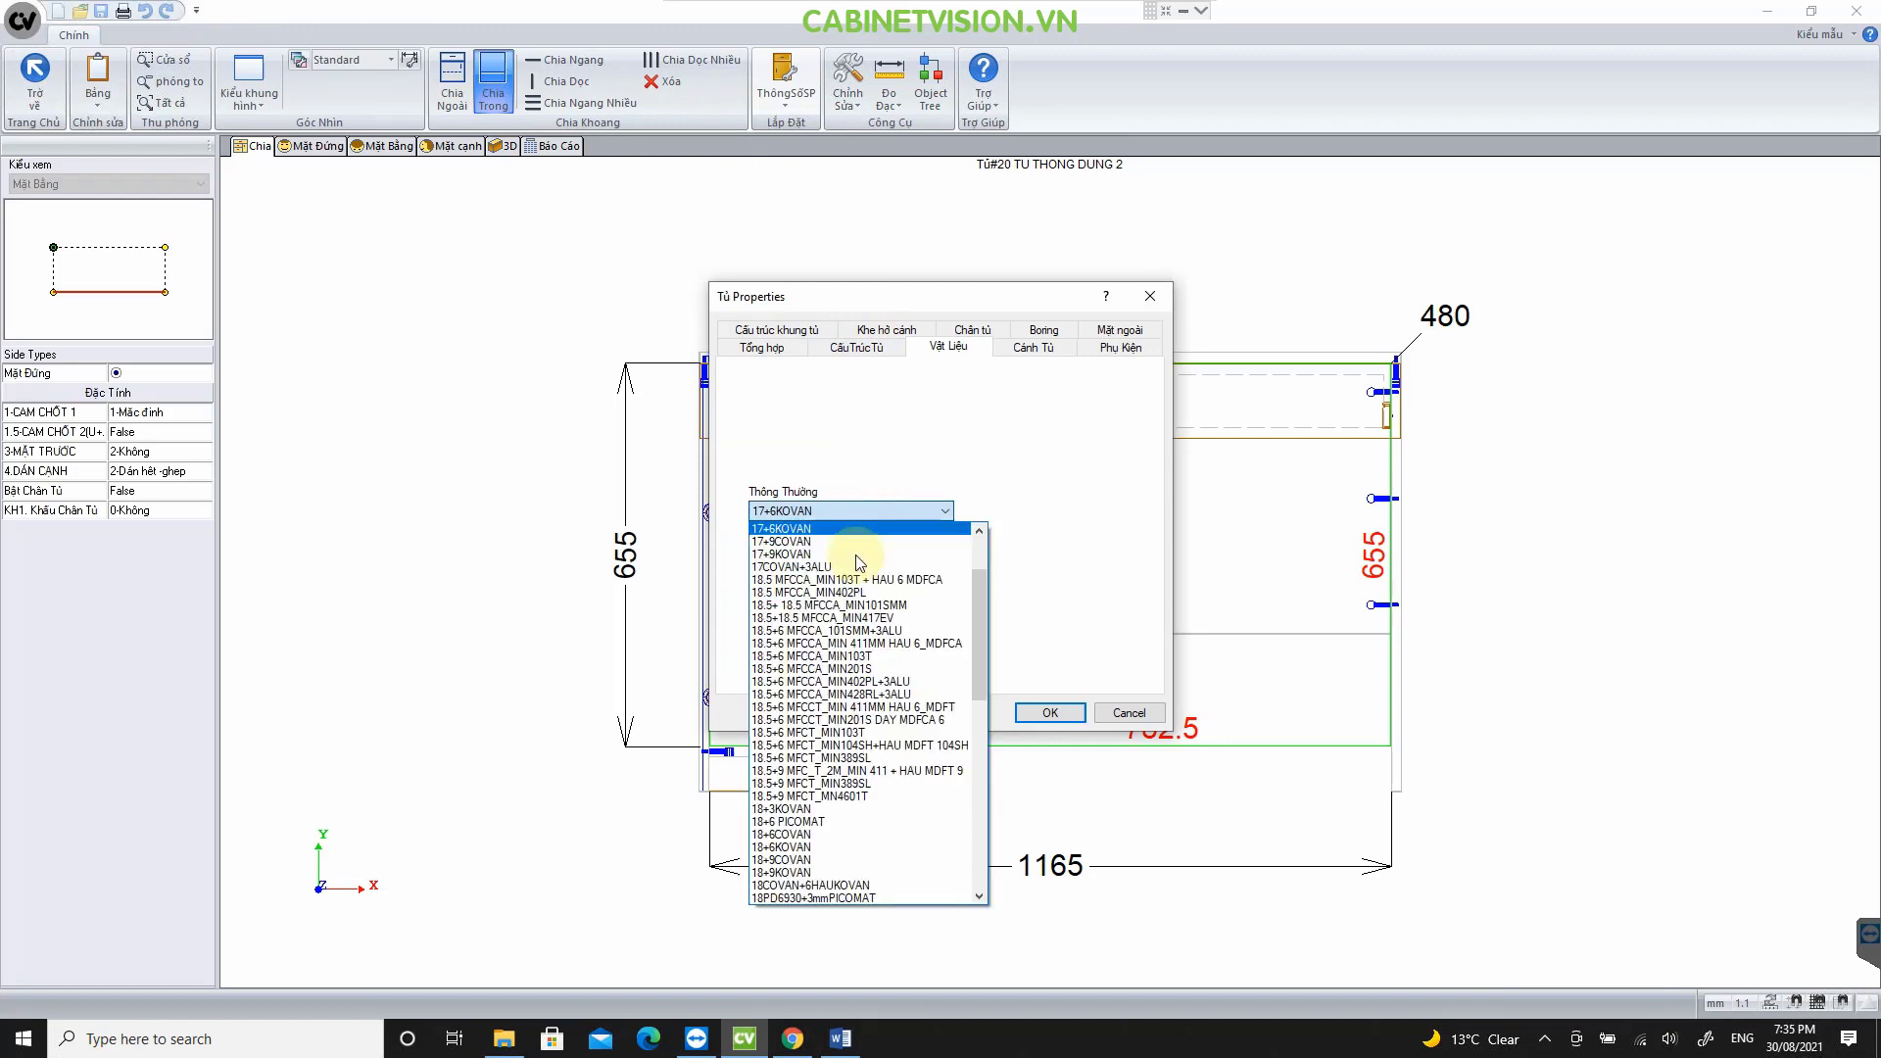
scroll(855, 562, "up", 1)
left_click(833, 559)
left_click(830, 552)
scroll(832, 593, "up", 3)
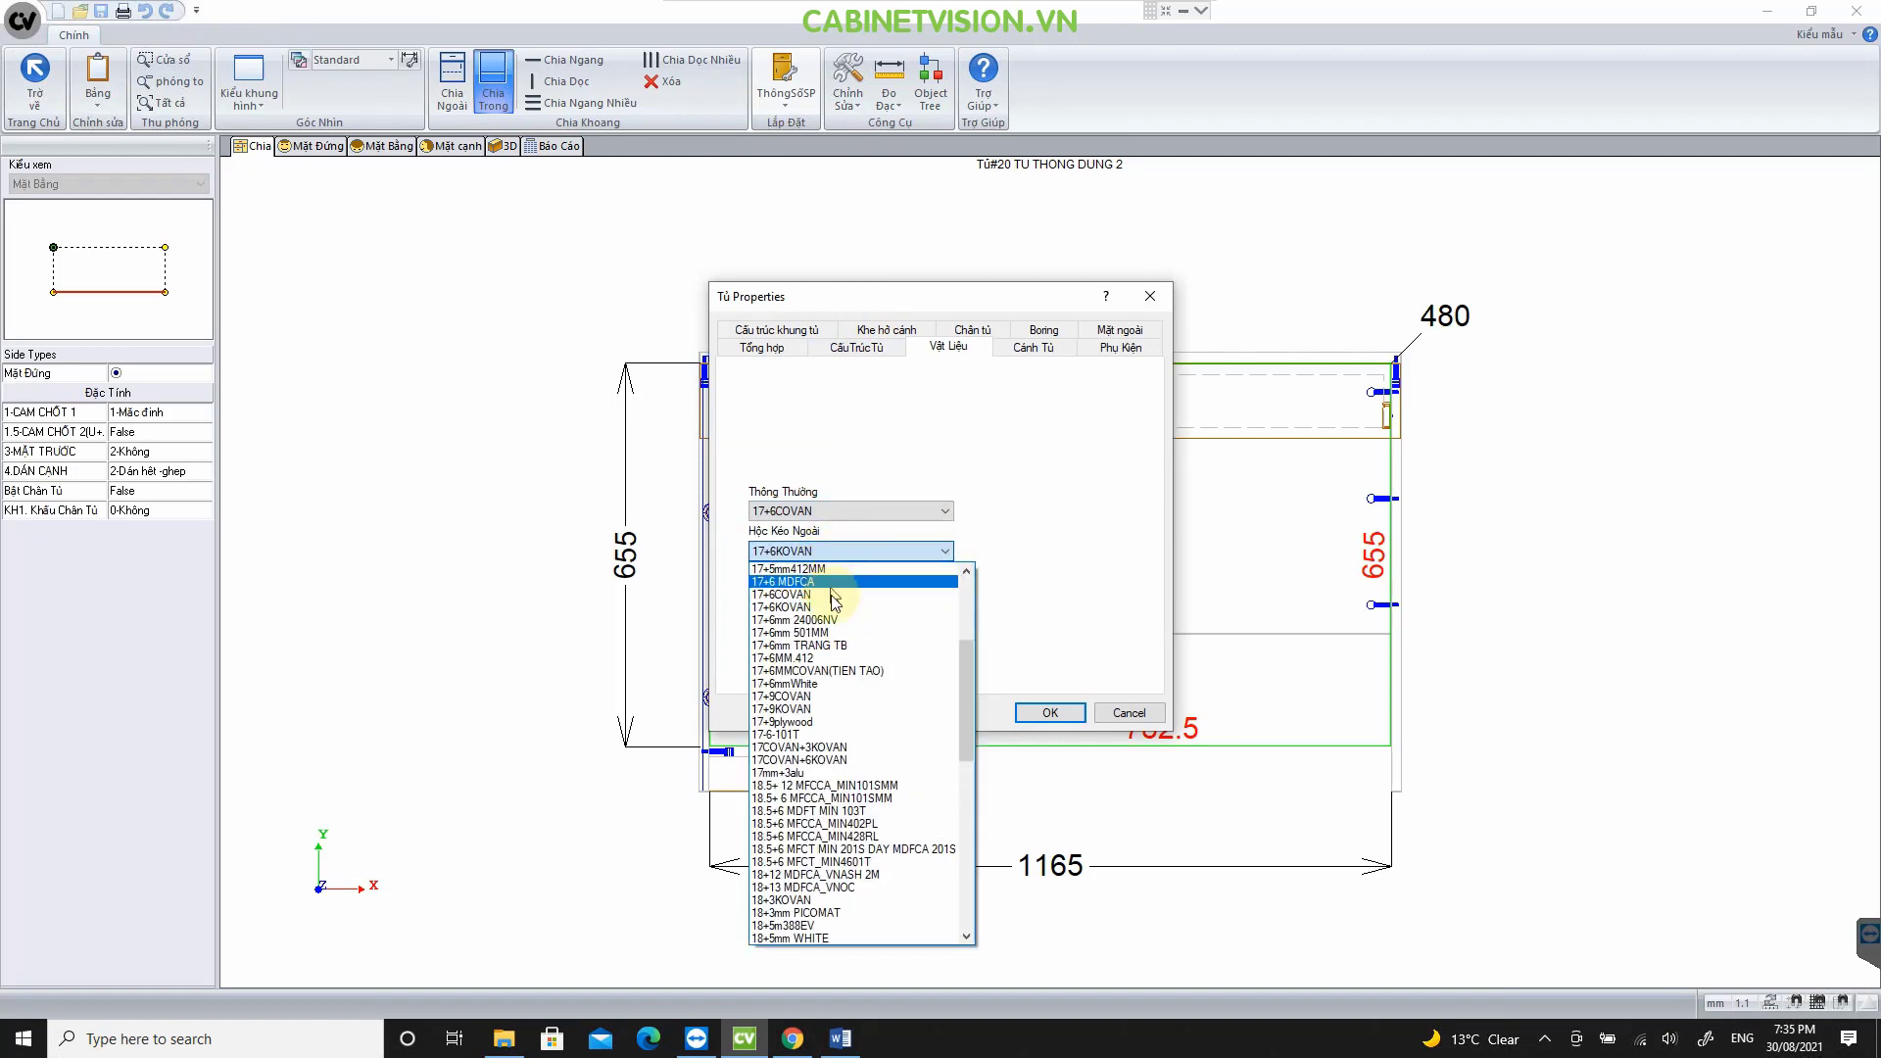
left_click(833, 595)
left_click(1038, 719)
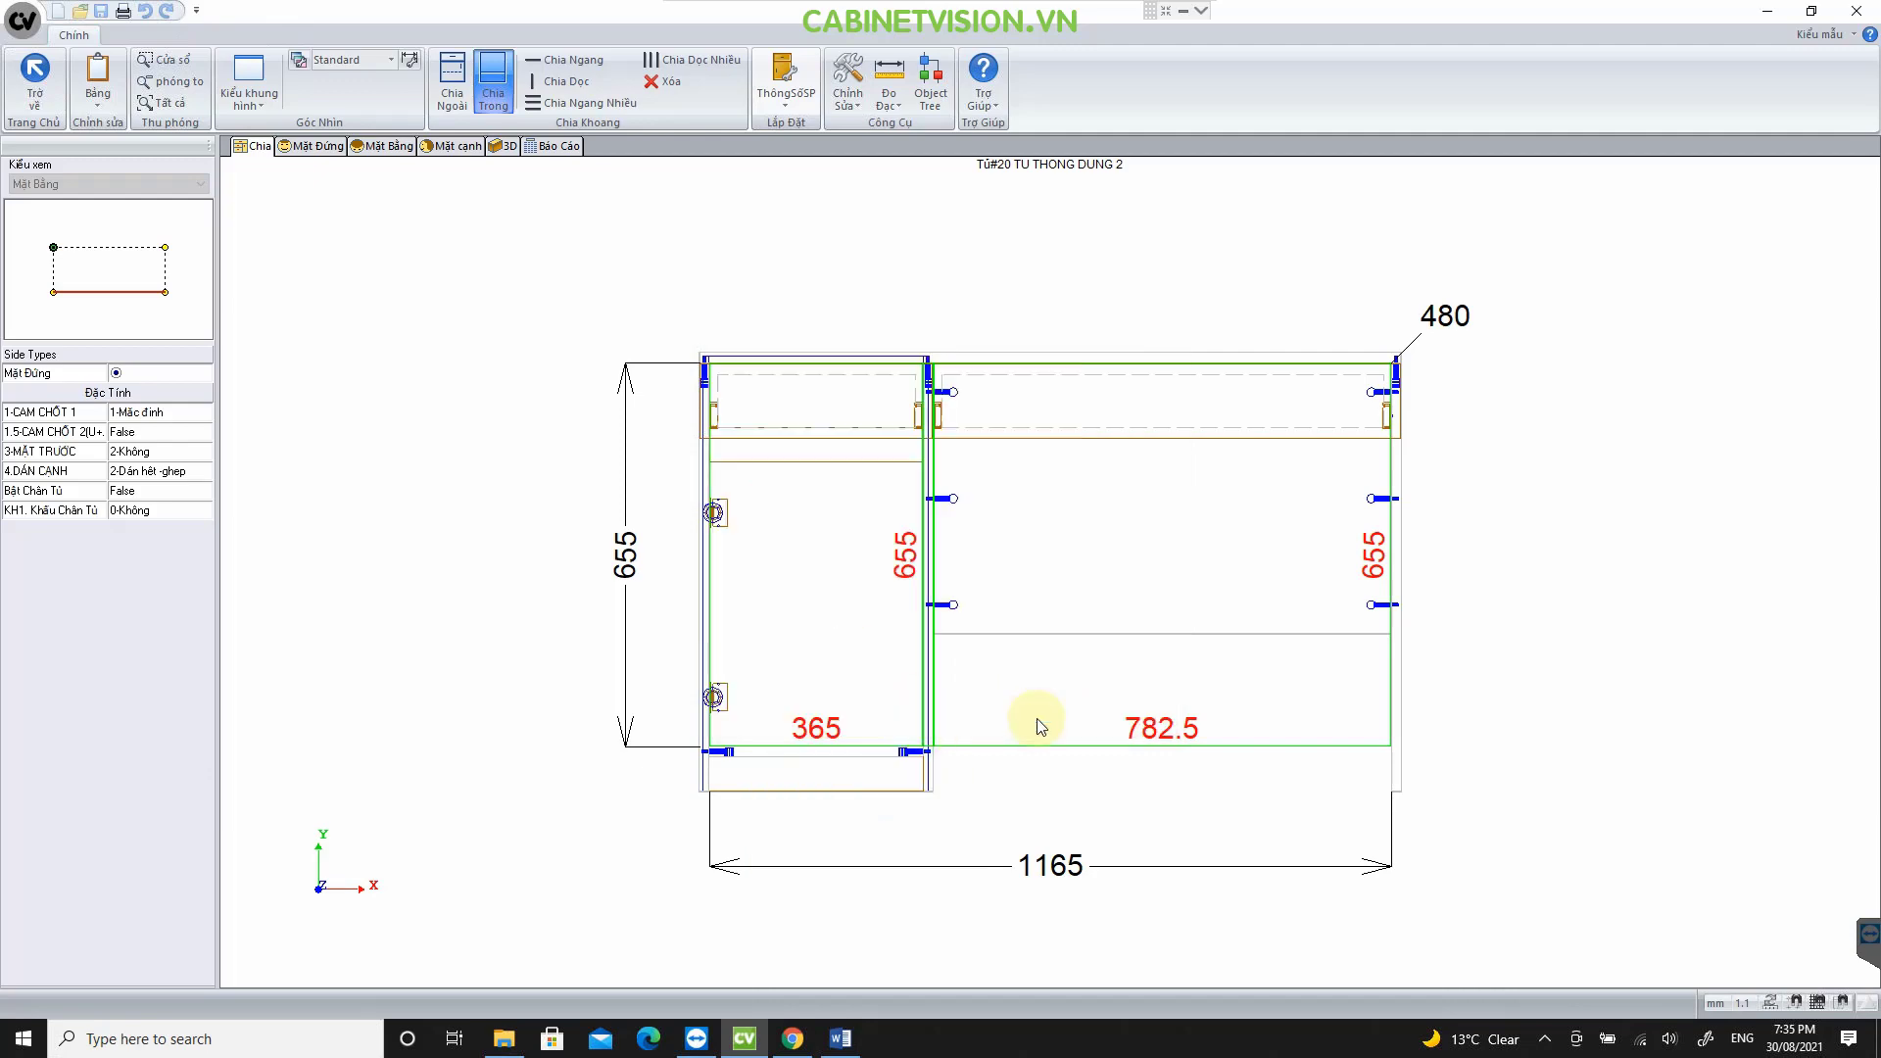
left_click(502, 147)
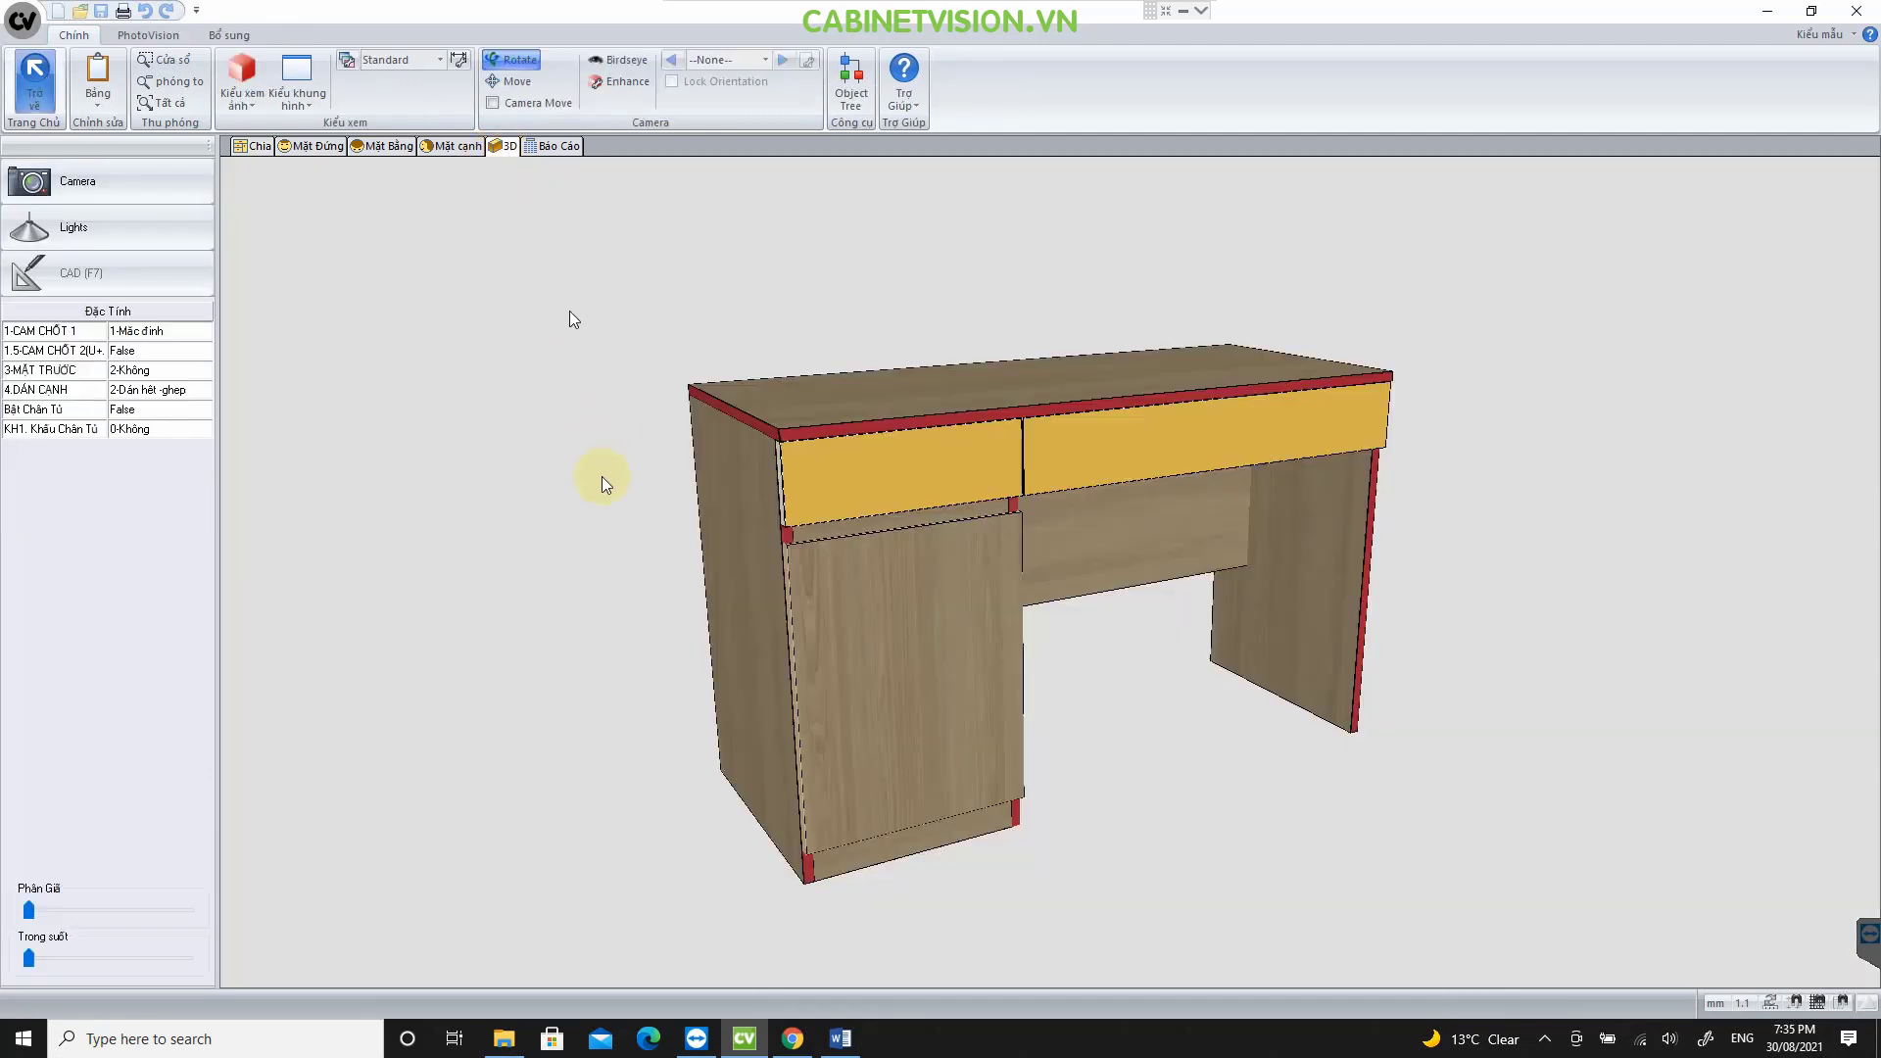
left_click_drag(788, 661, 792, 386)
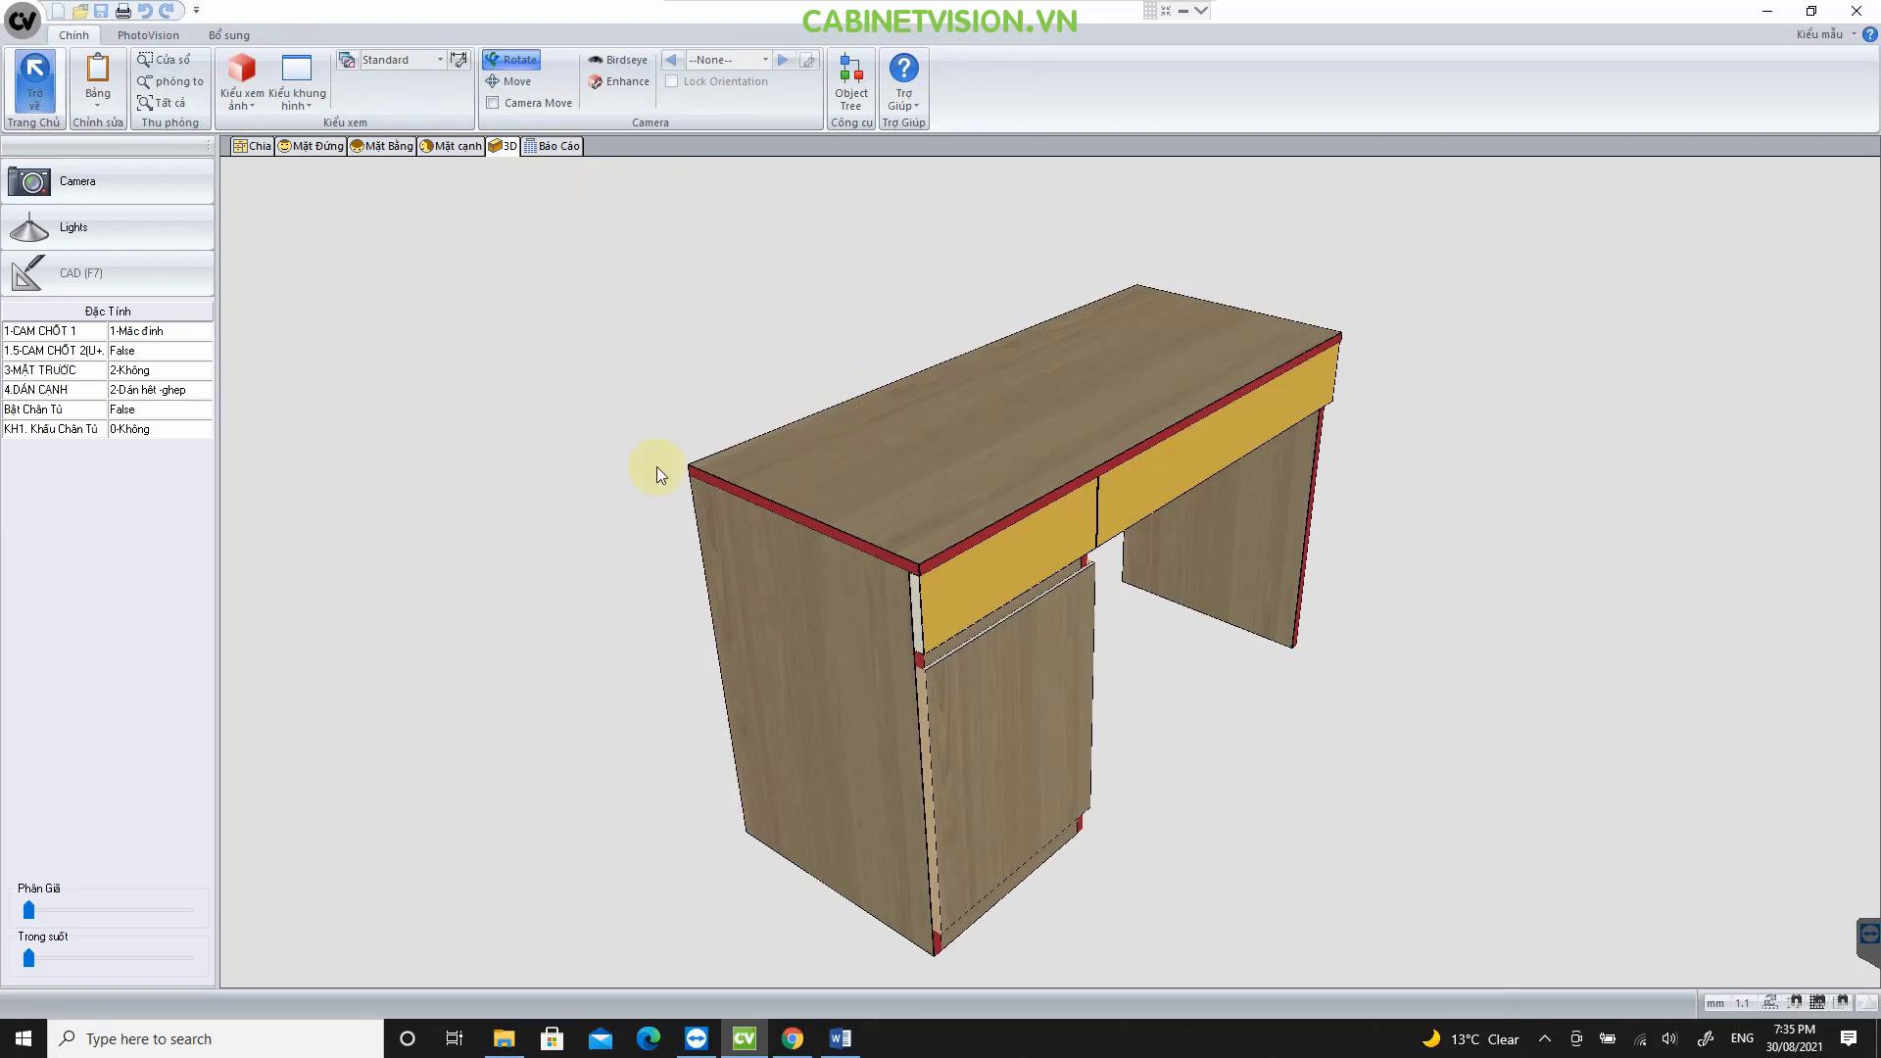
left_click(254, 146)
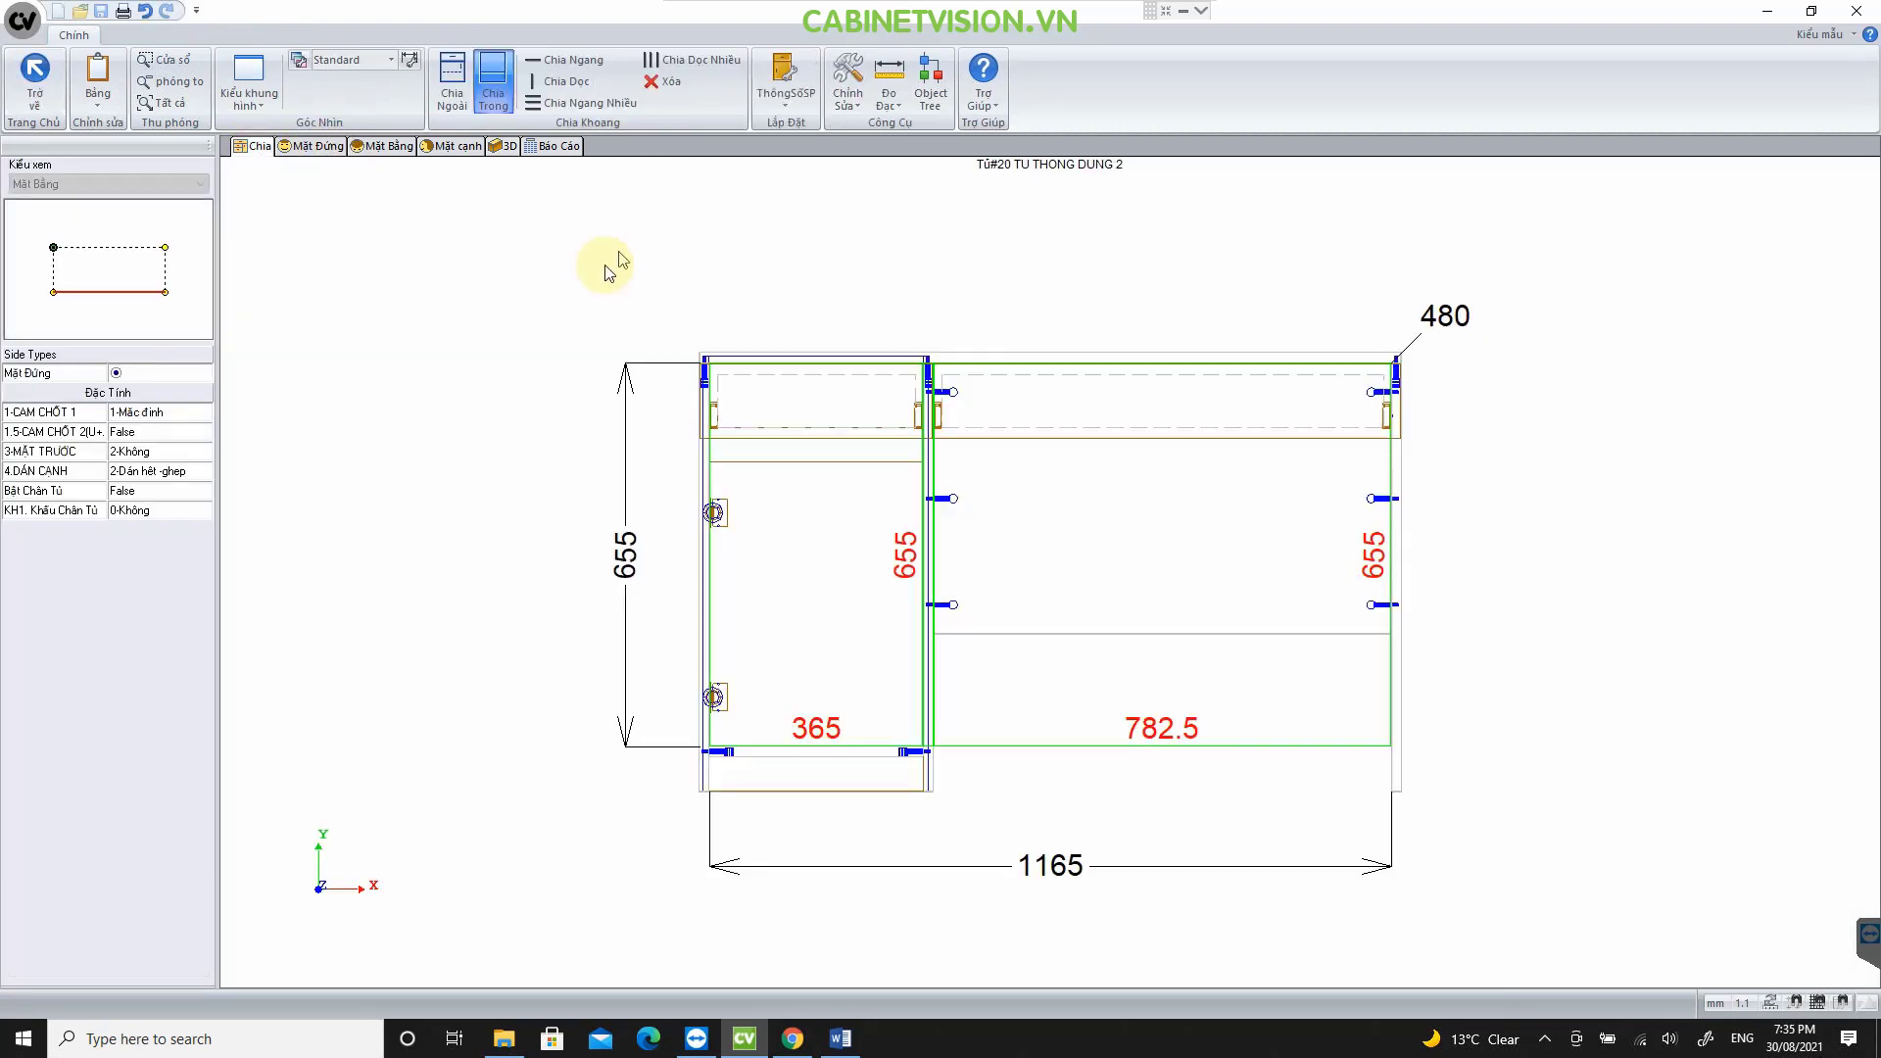
Set the desk's Cánh Tủ door material to 17COVAN in the cabinet properties.
right_click(532, 251)
left_click(542, 253)
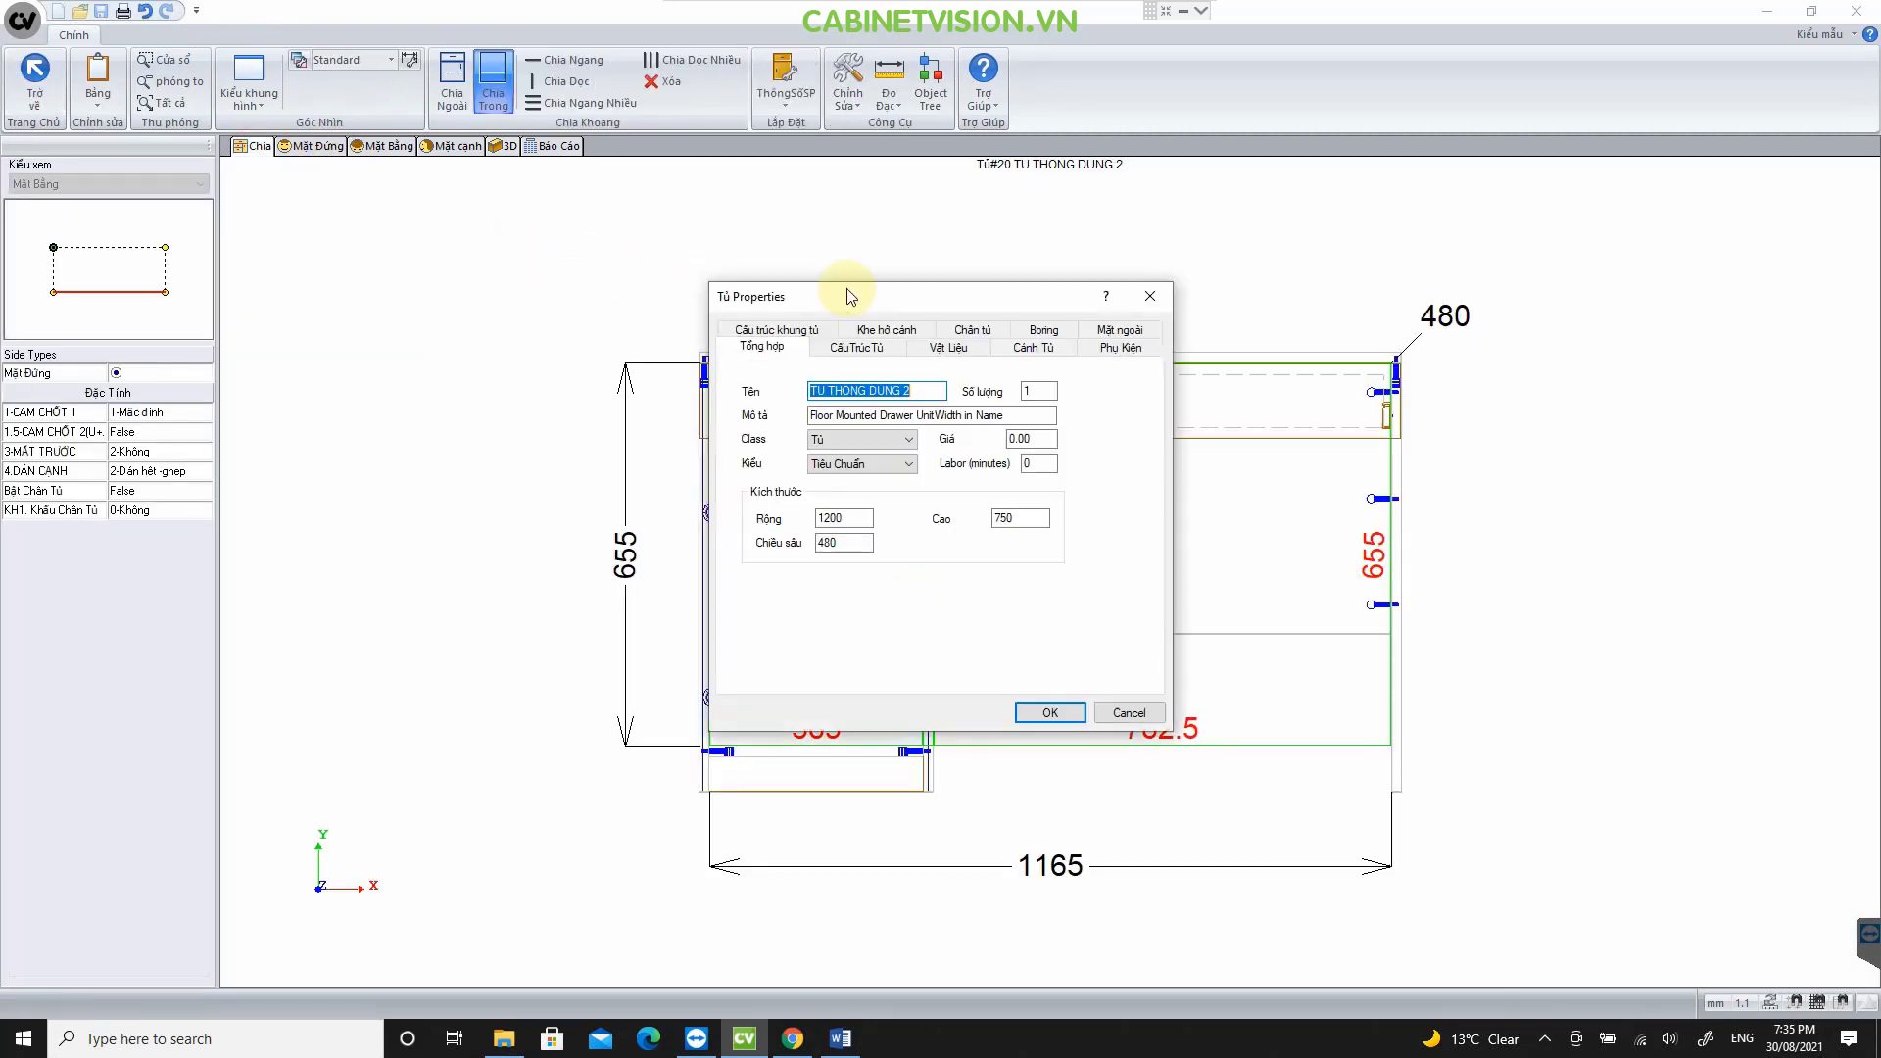
left_click(1020, 345)
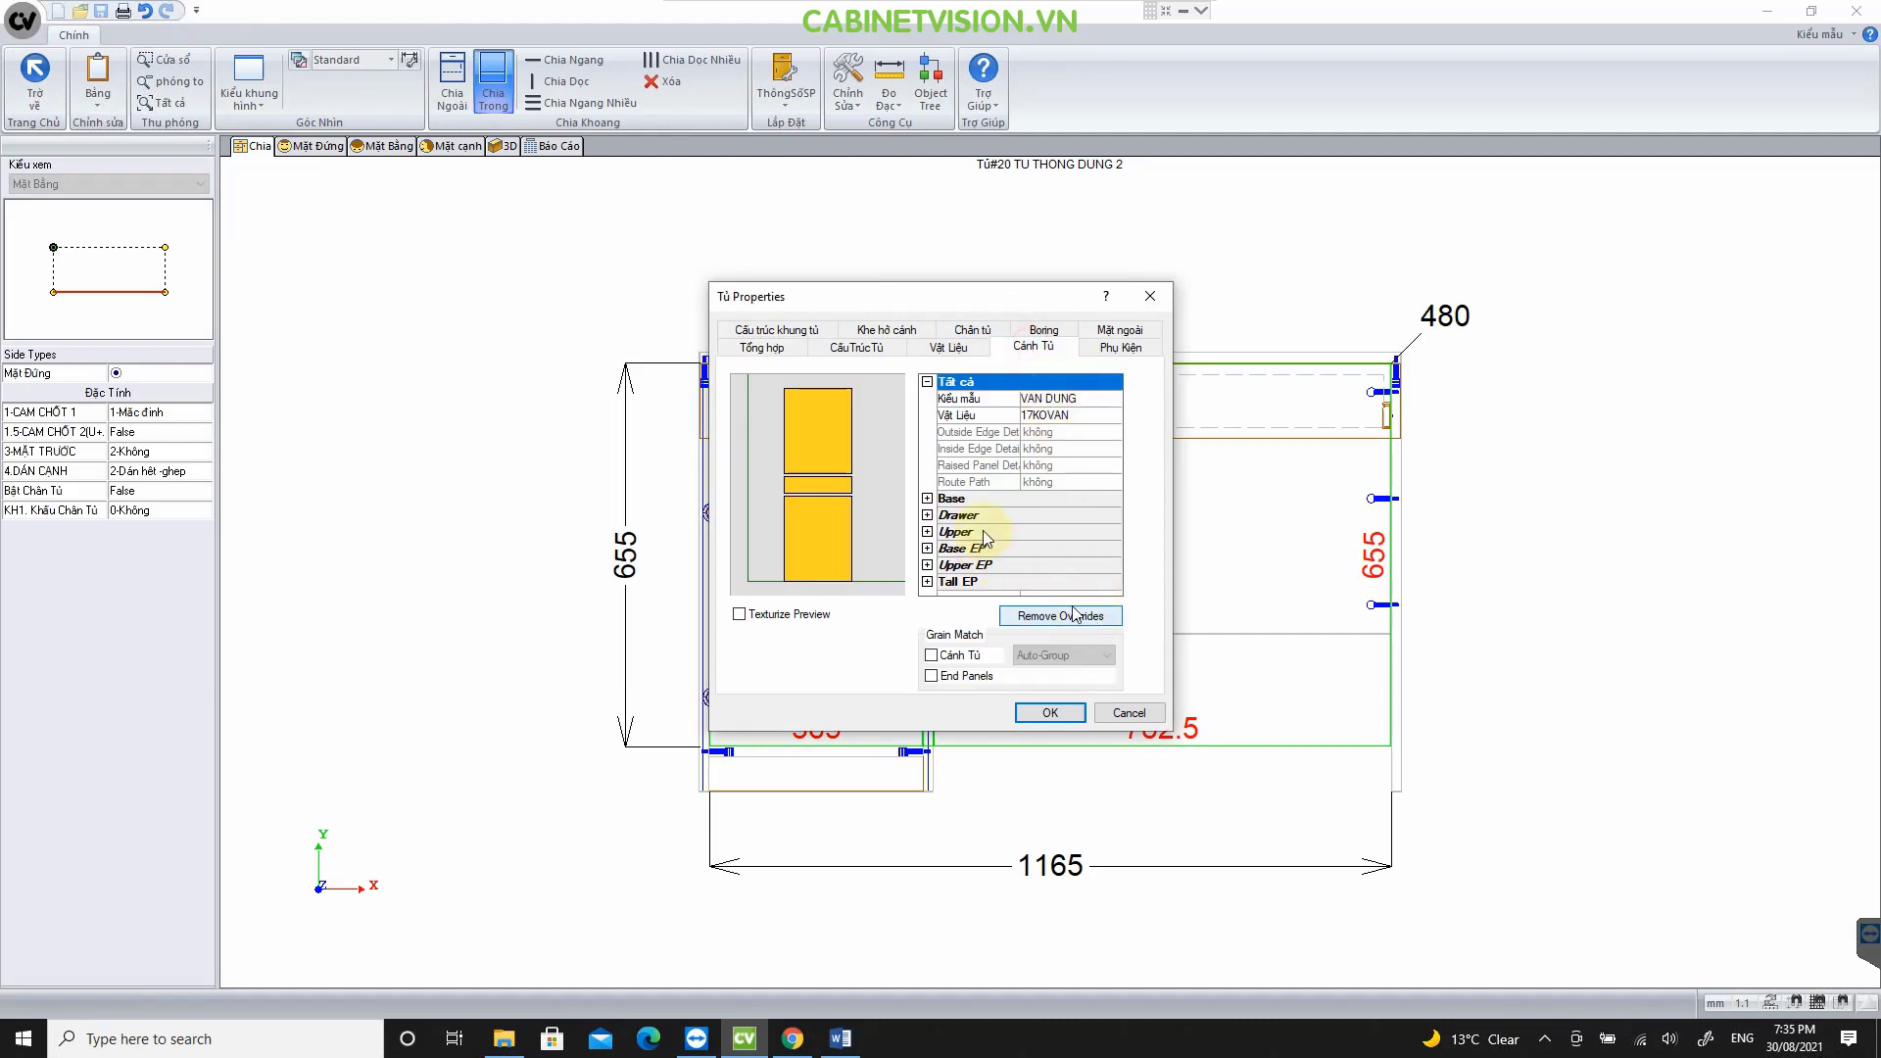
left_click(1085, 415)
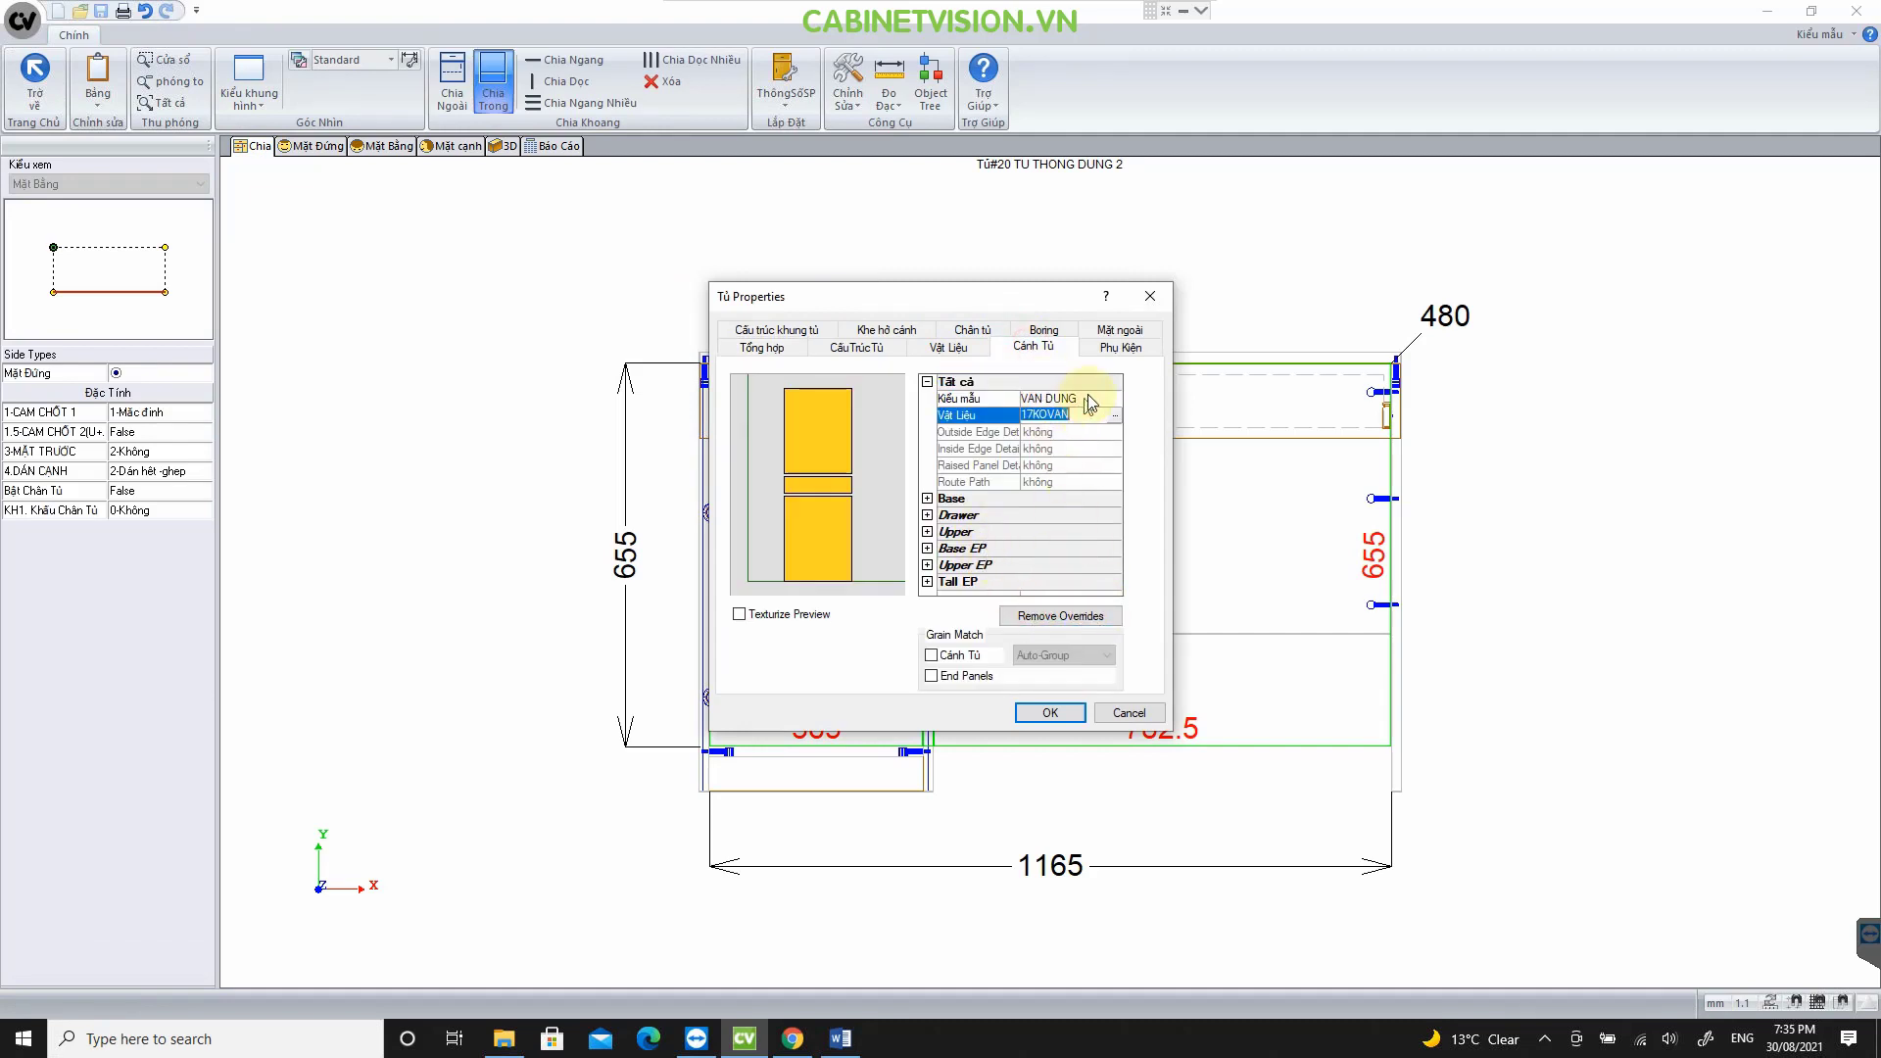
left_click(1113, 418)
left_click(877, 503)
left_click(919, 639)
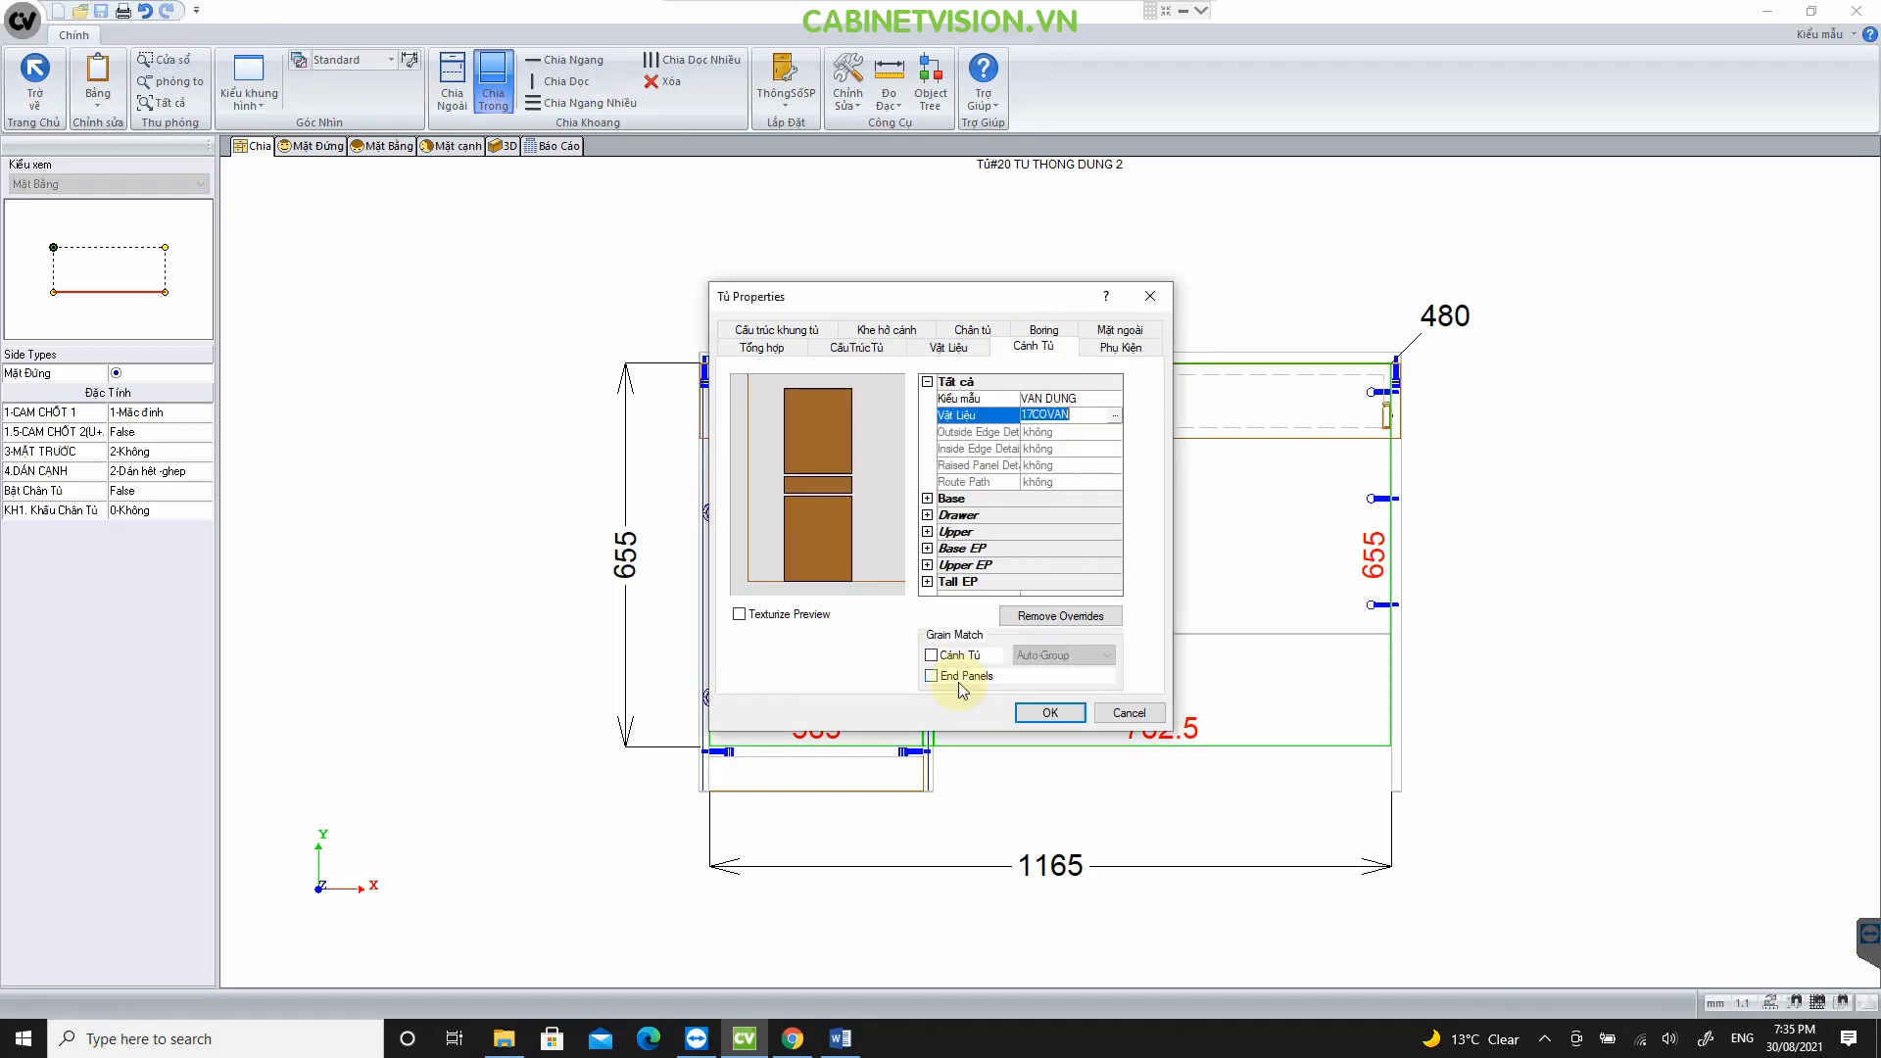
left_click(1056, 712)
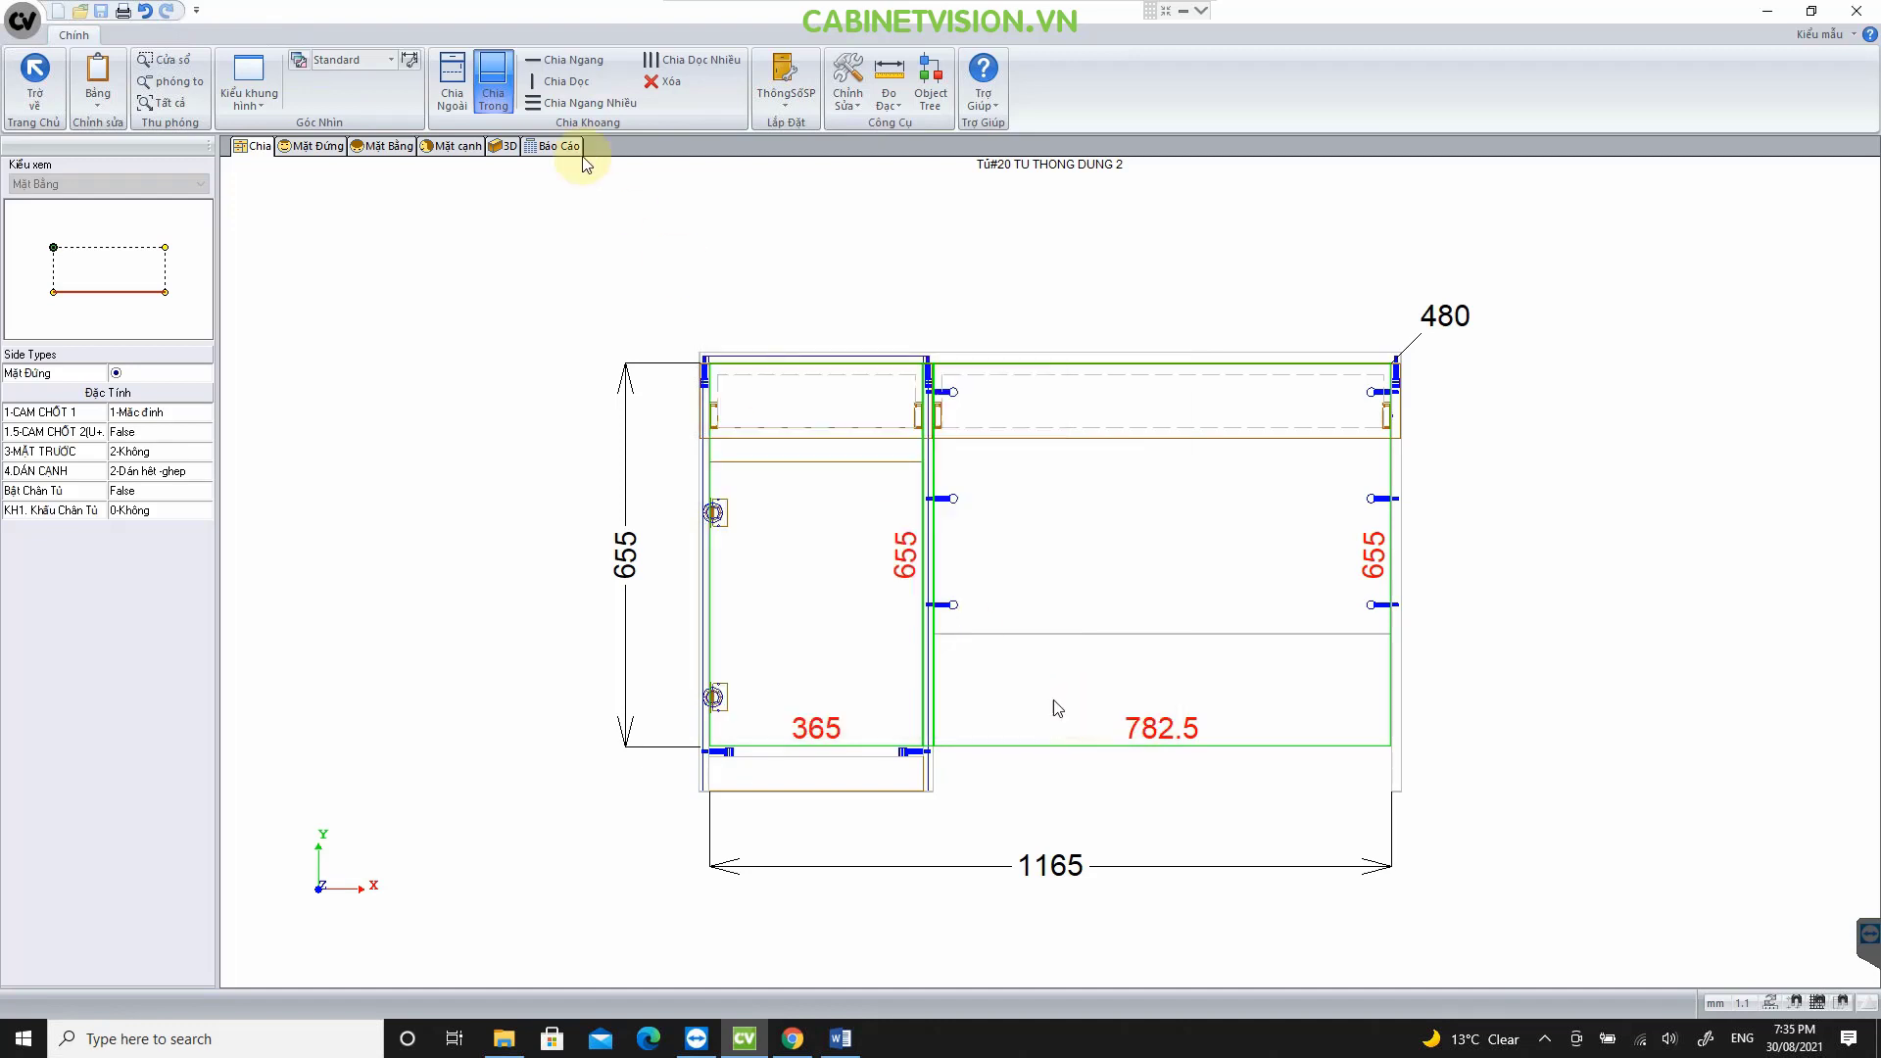
Orbit and zoom the 3D view of desk #20 to inspect its new wood-grain finish.
left_click(502, 146)
left_click_drag(905, 713, 992, 652)
left_click_drag(1096, 705, 1113, 739)
scroll(970, 583, "up", 1)
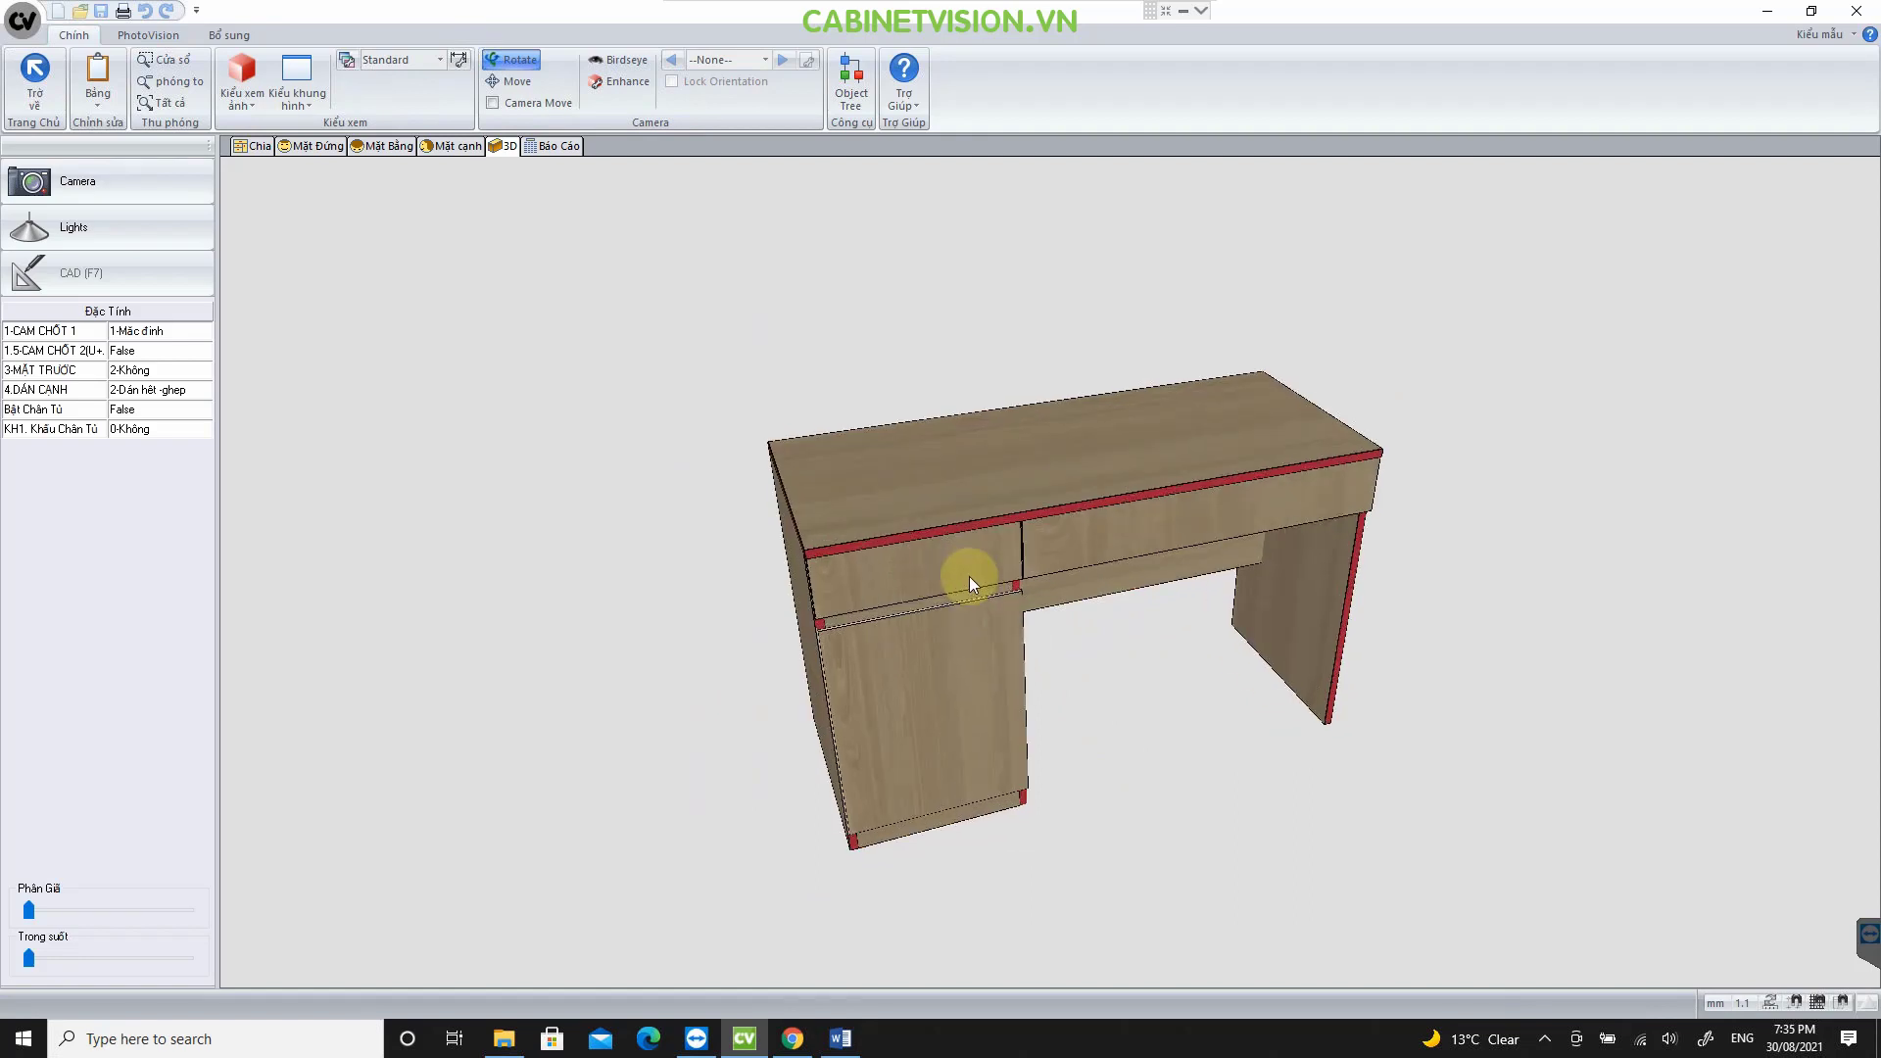
scroll(970, 583, "up", 1)
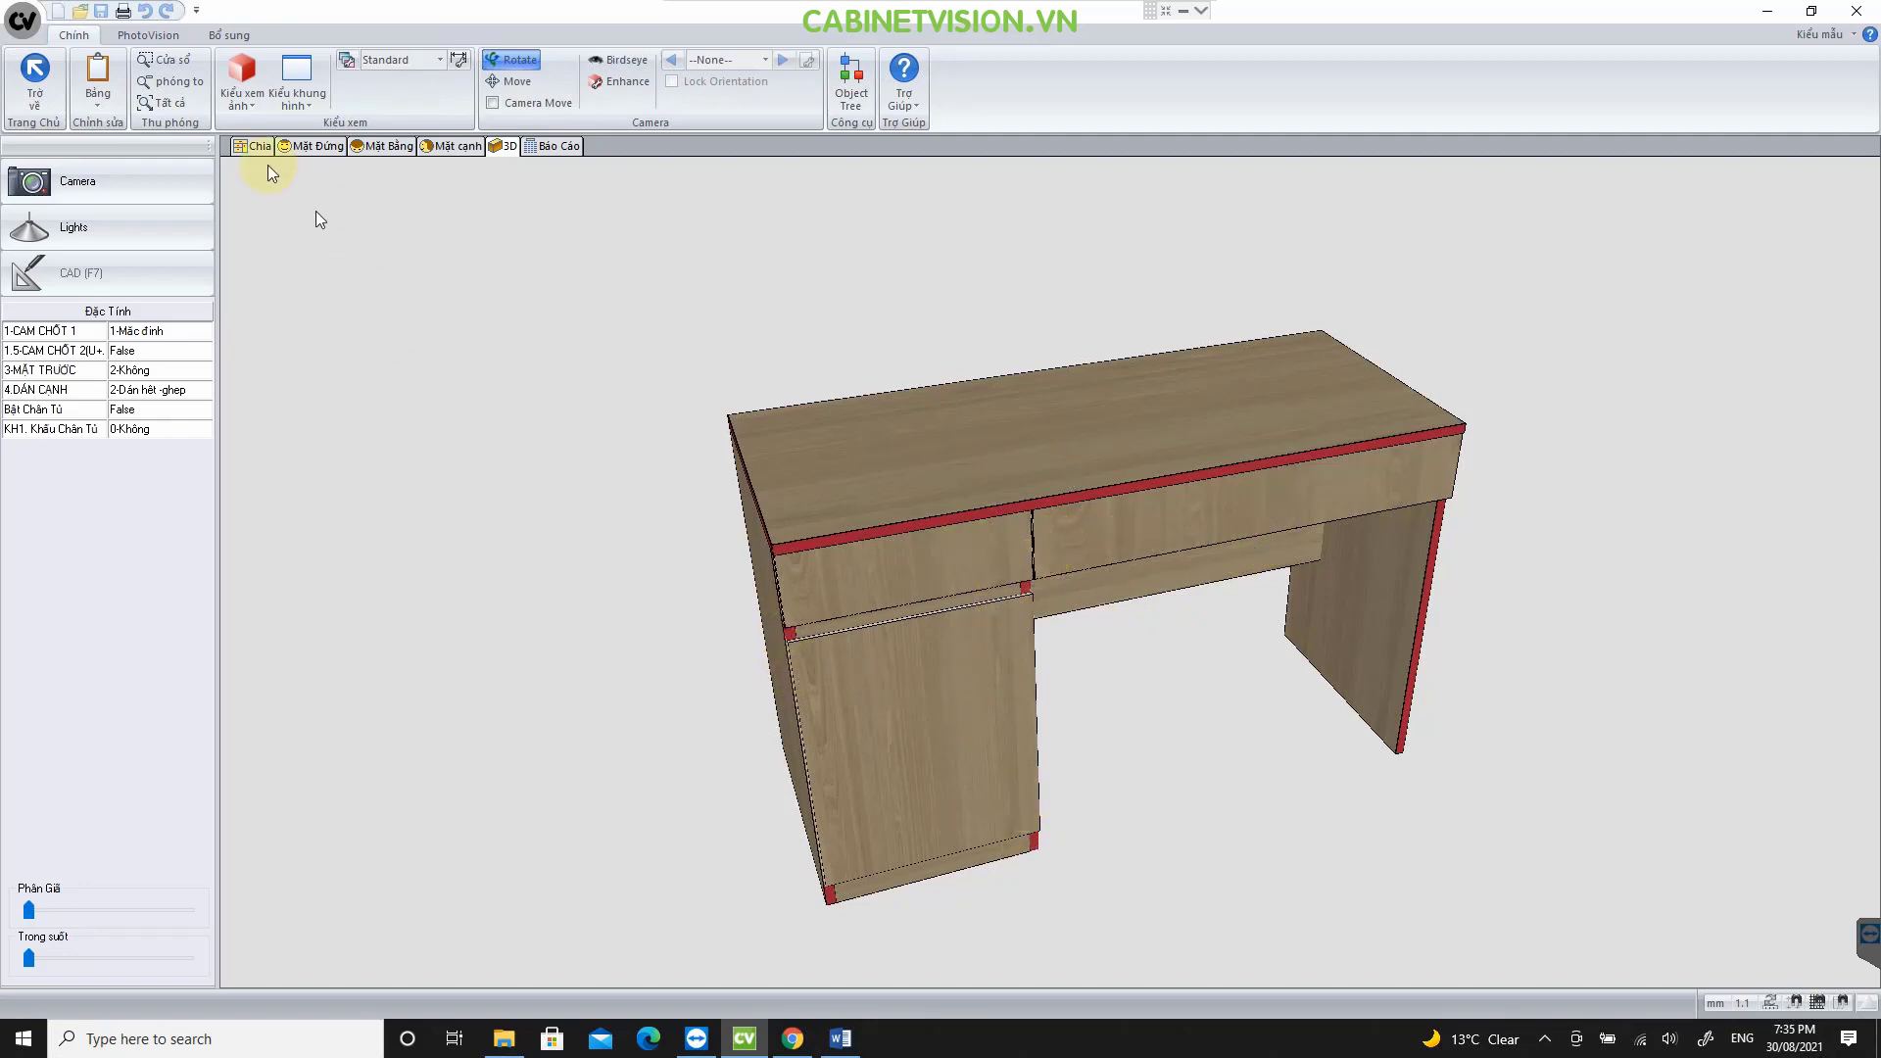
Switch to room PN2 and open wardrobe TU THONG DUNG 2 #6 from its front elevation.
left_click(35, 76)
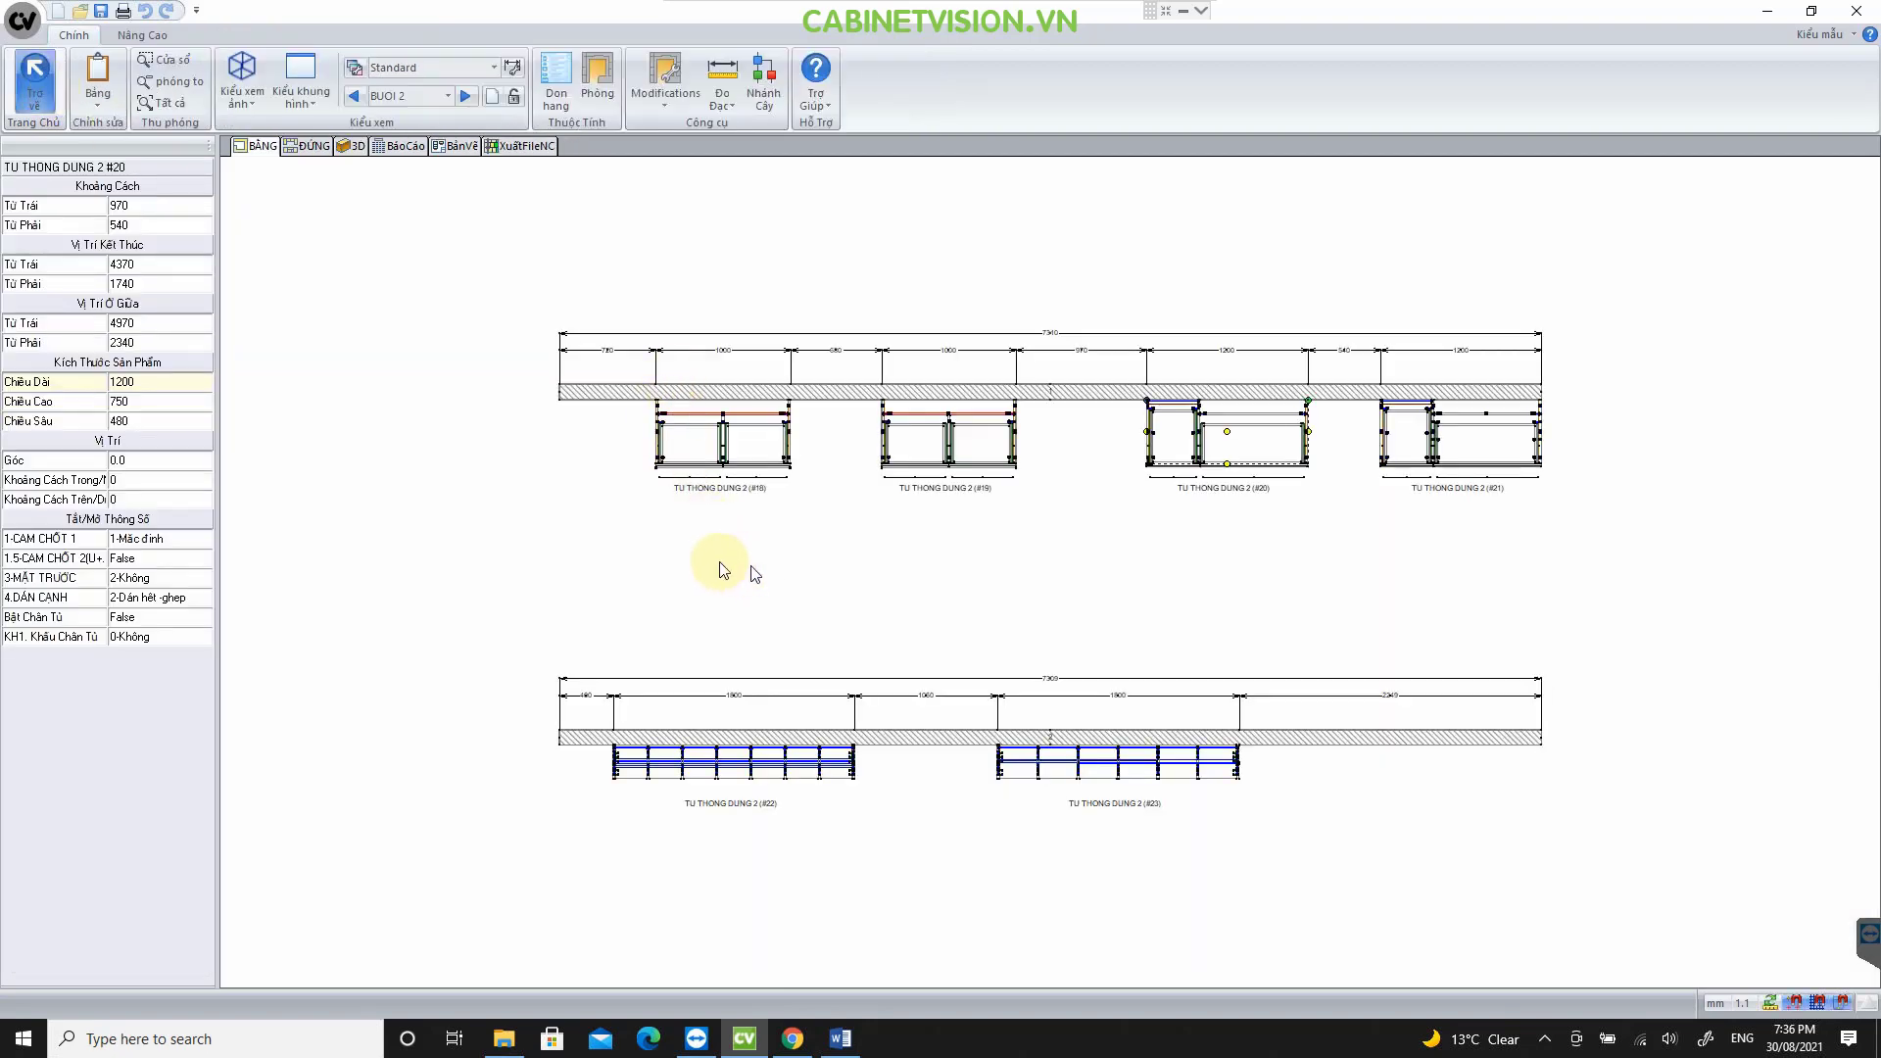
left_click(448, 96)
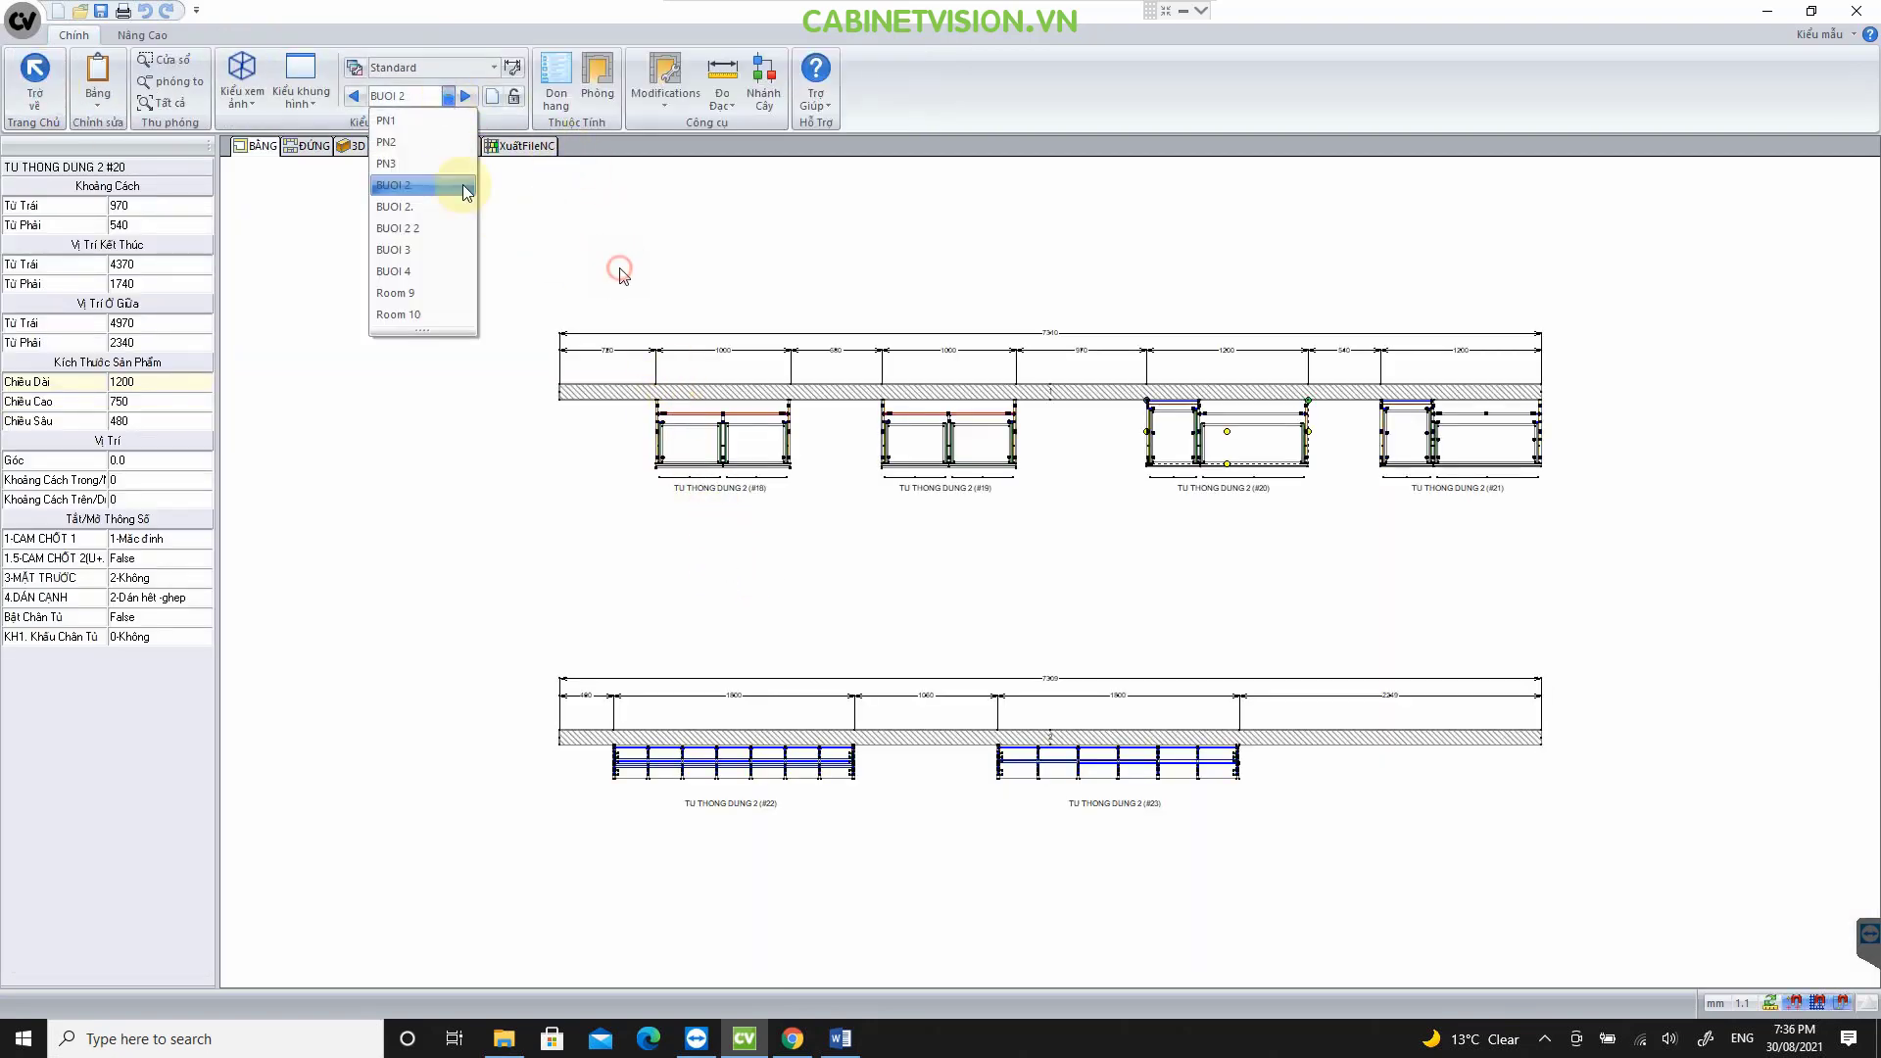
left_click(351, 145)
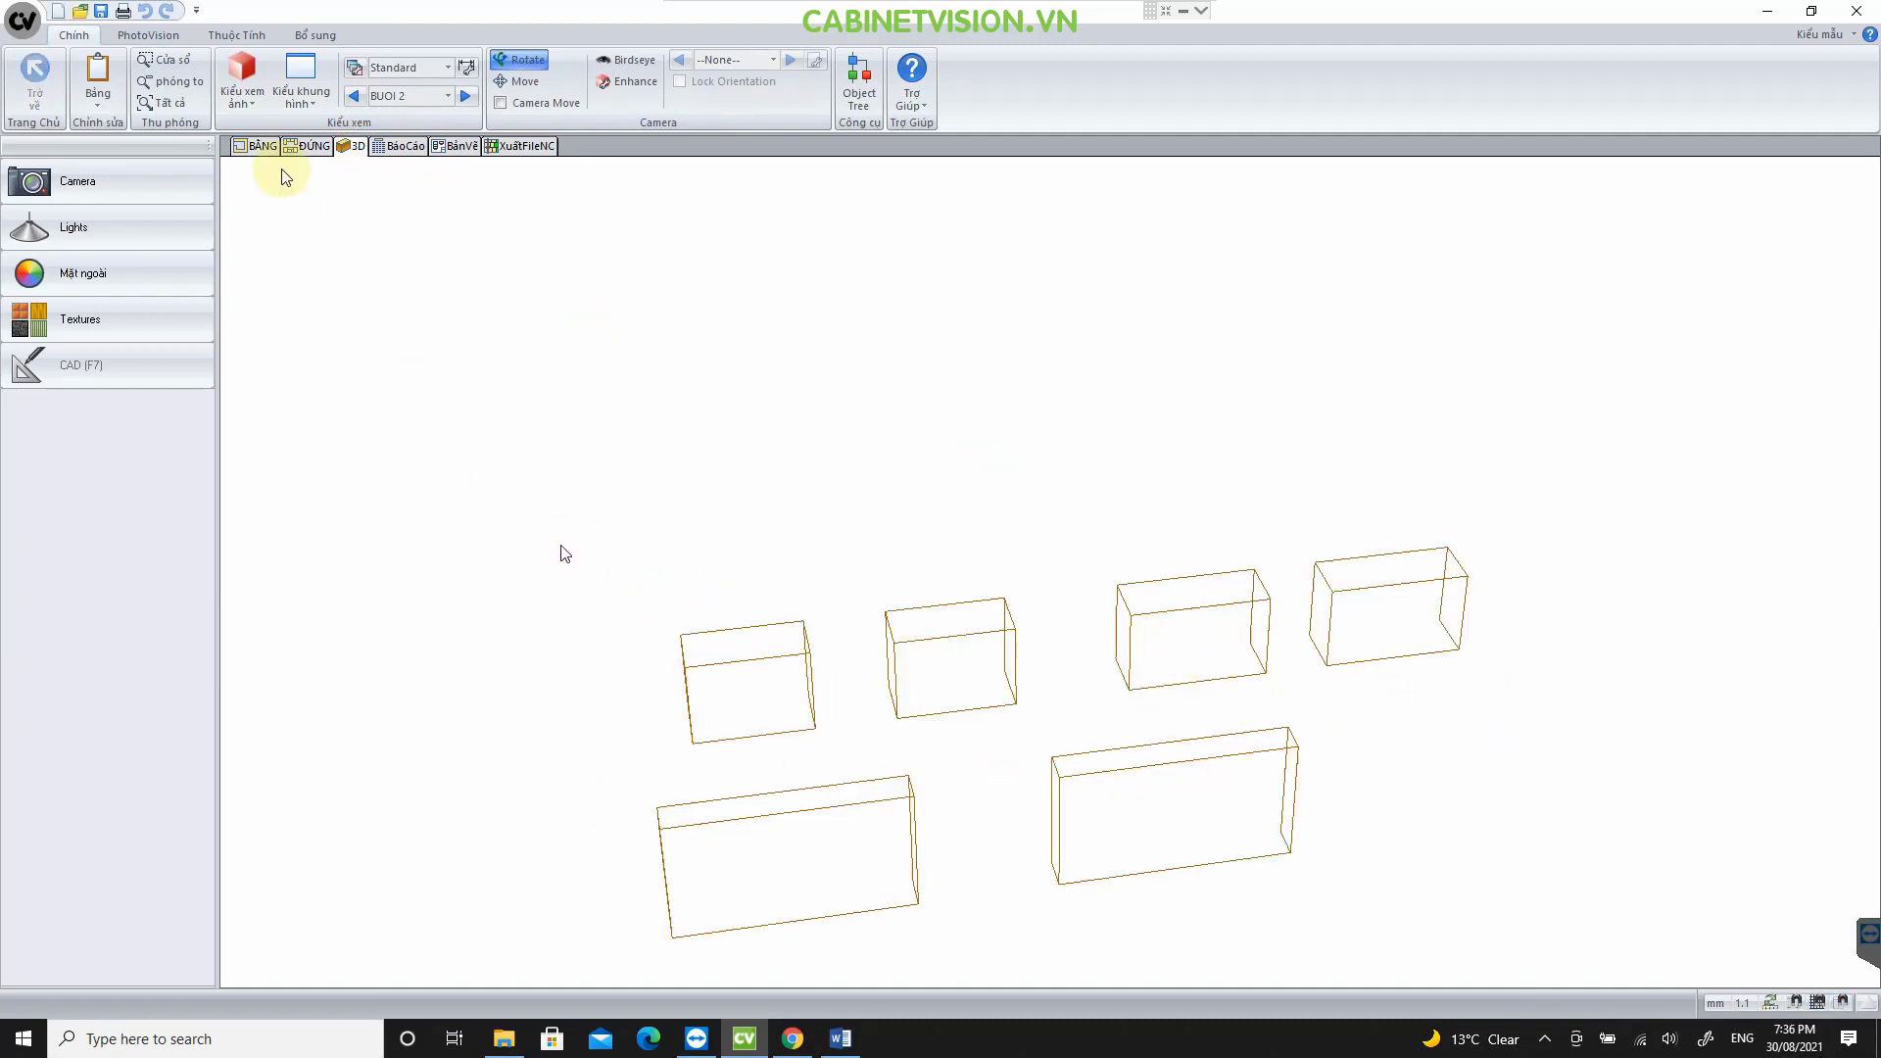
left_click(448, 95)
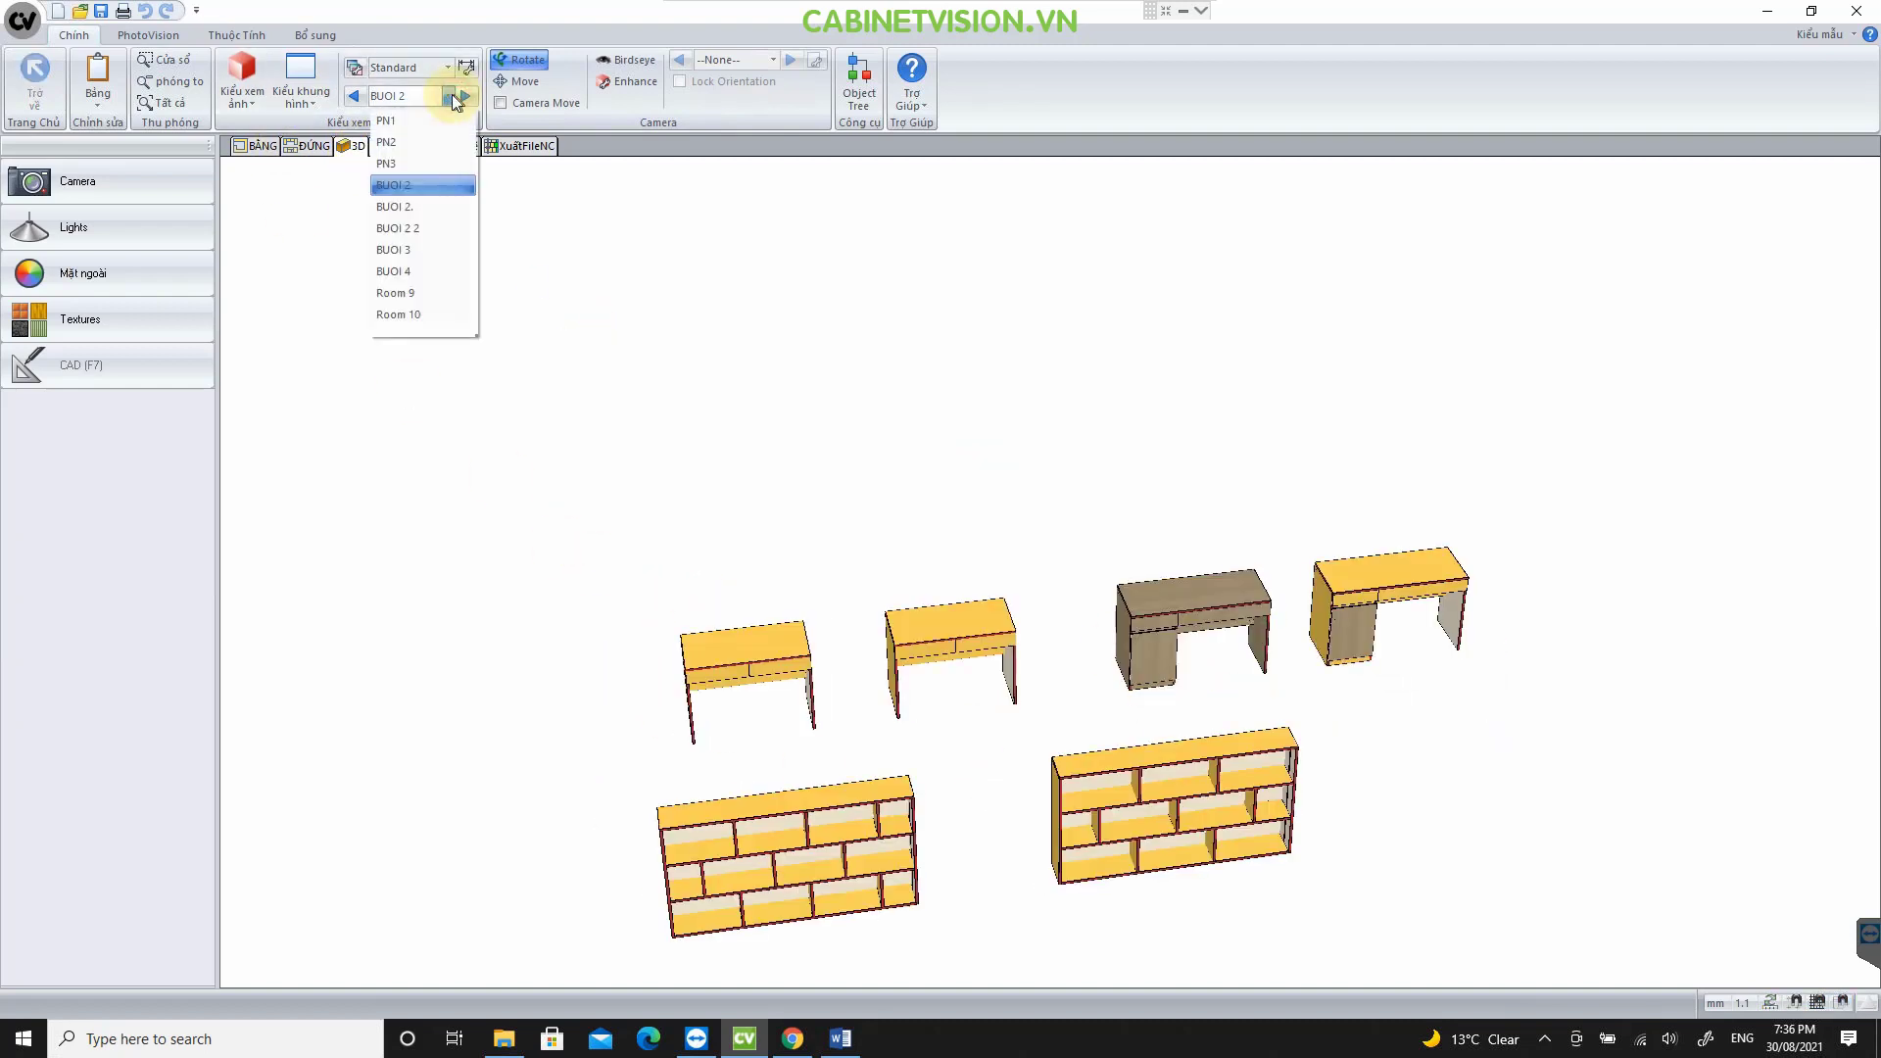
left_click(432, 142)
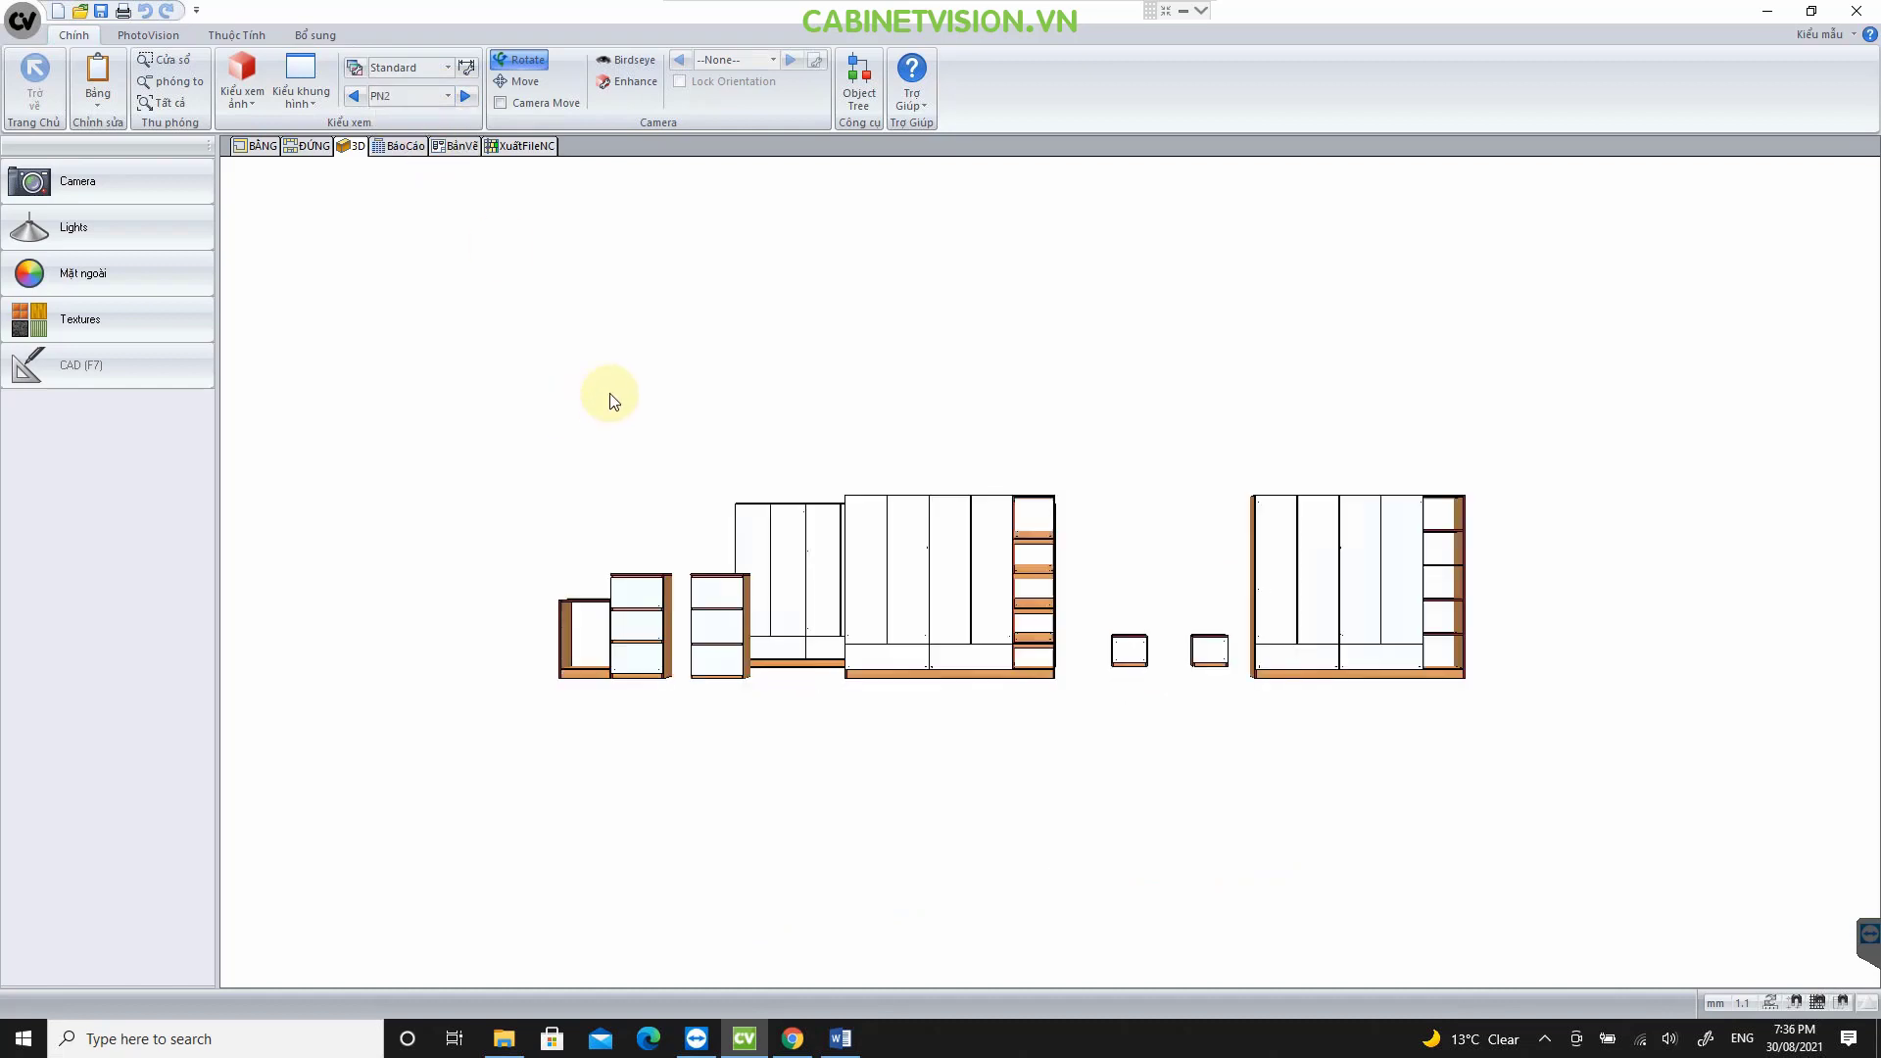
left_click(310, 147)
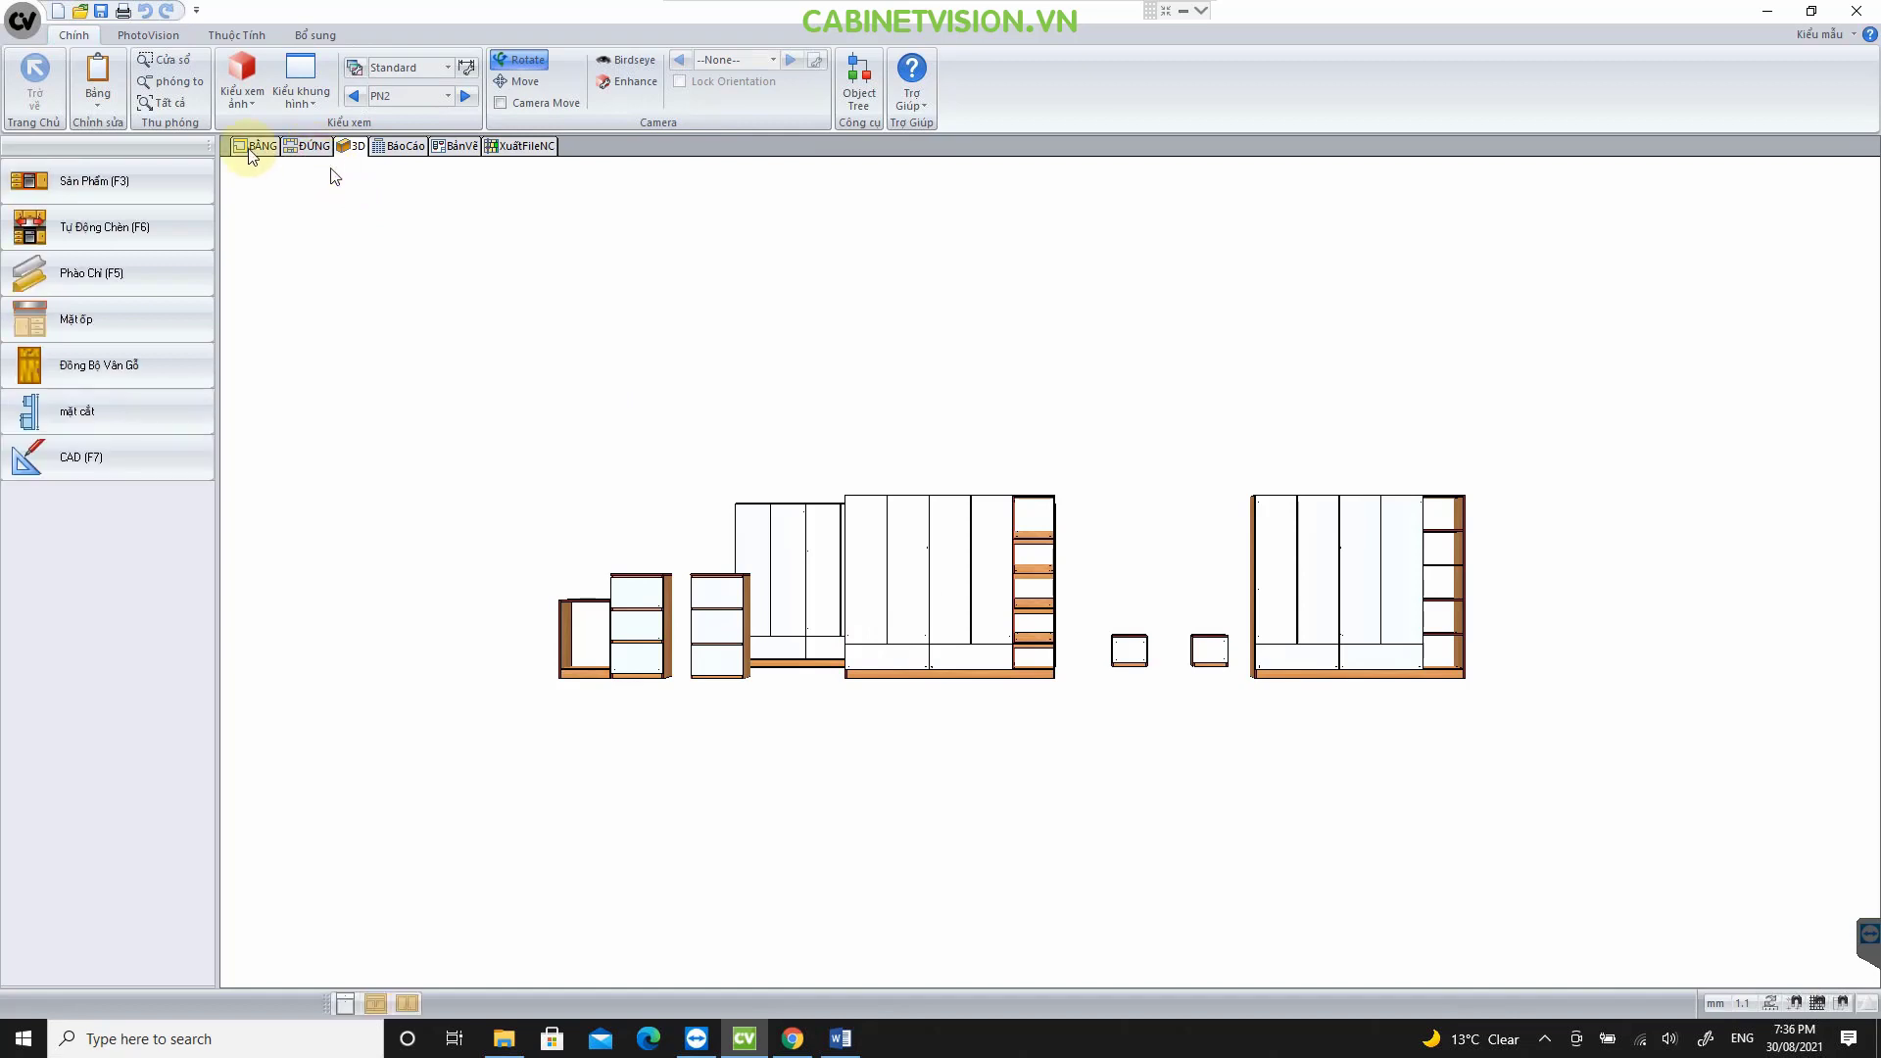
left_click(941, 571)
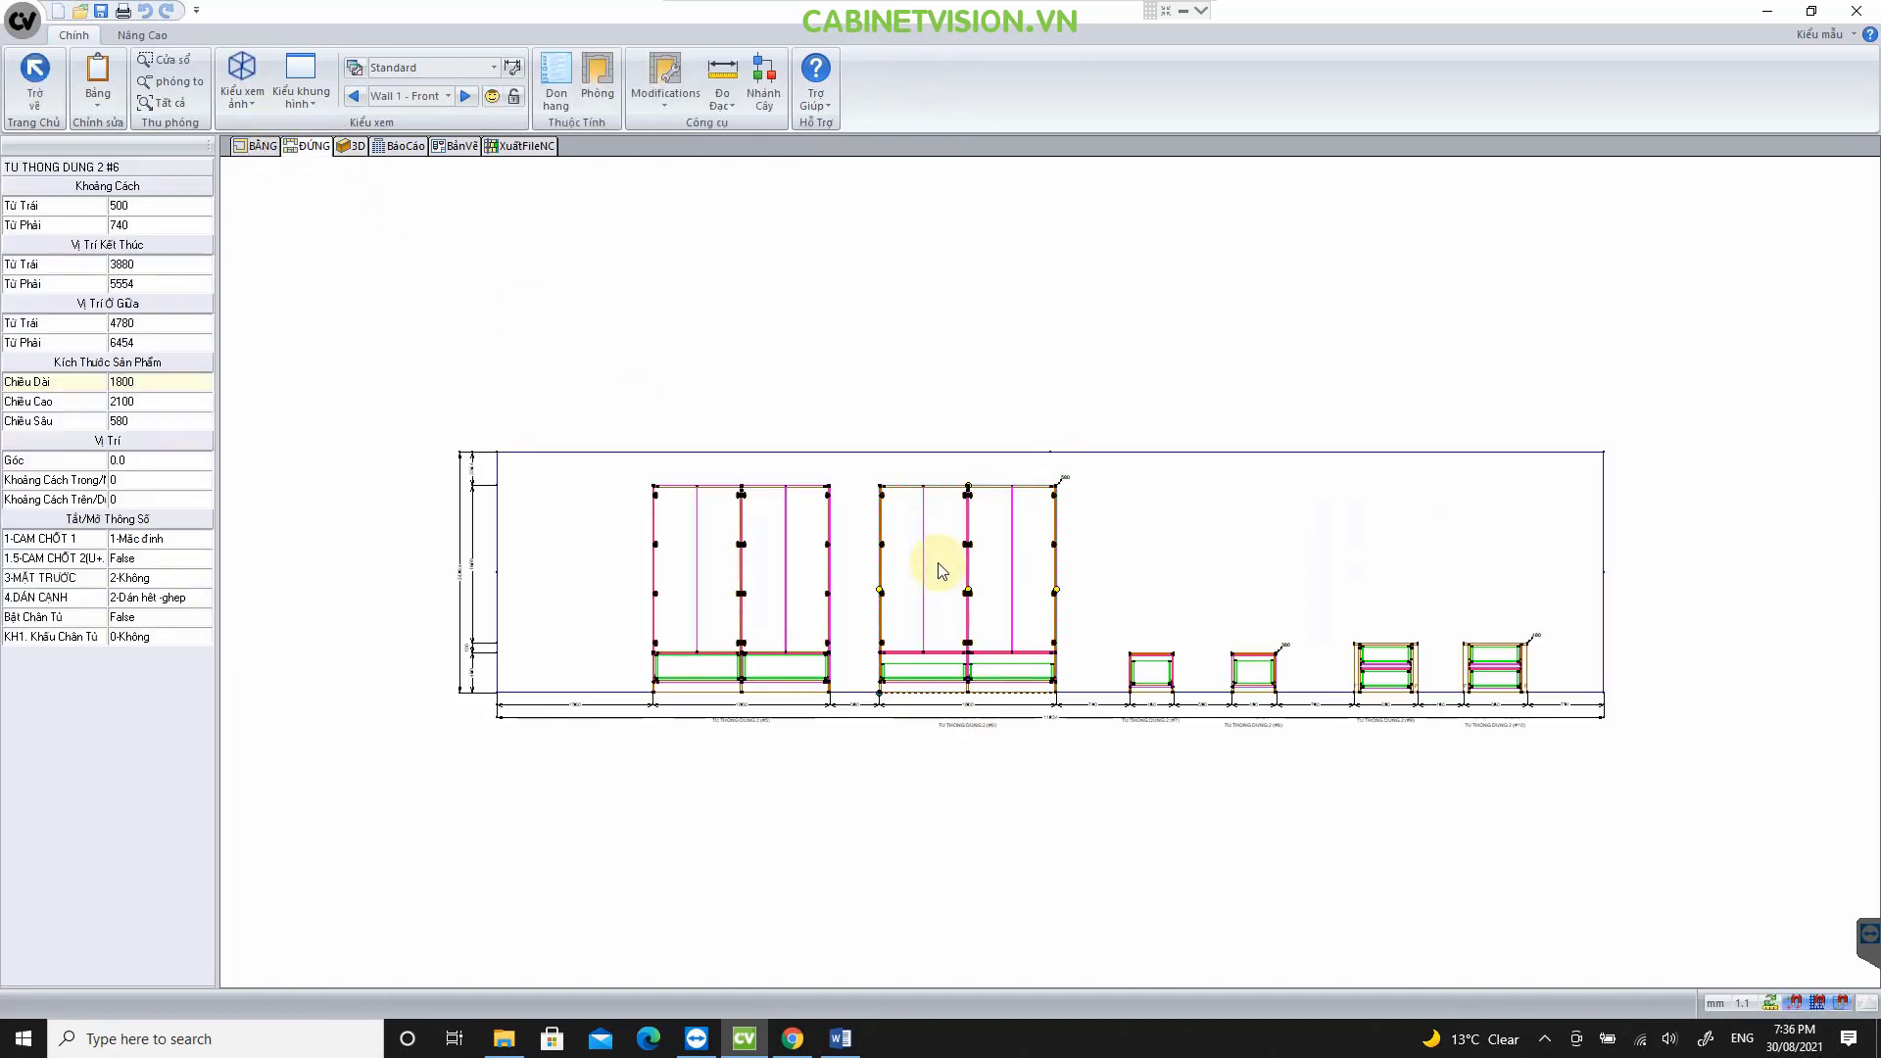
double_click(939, 566)
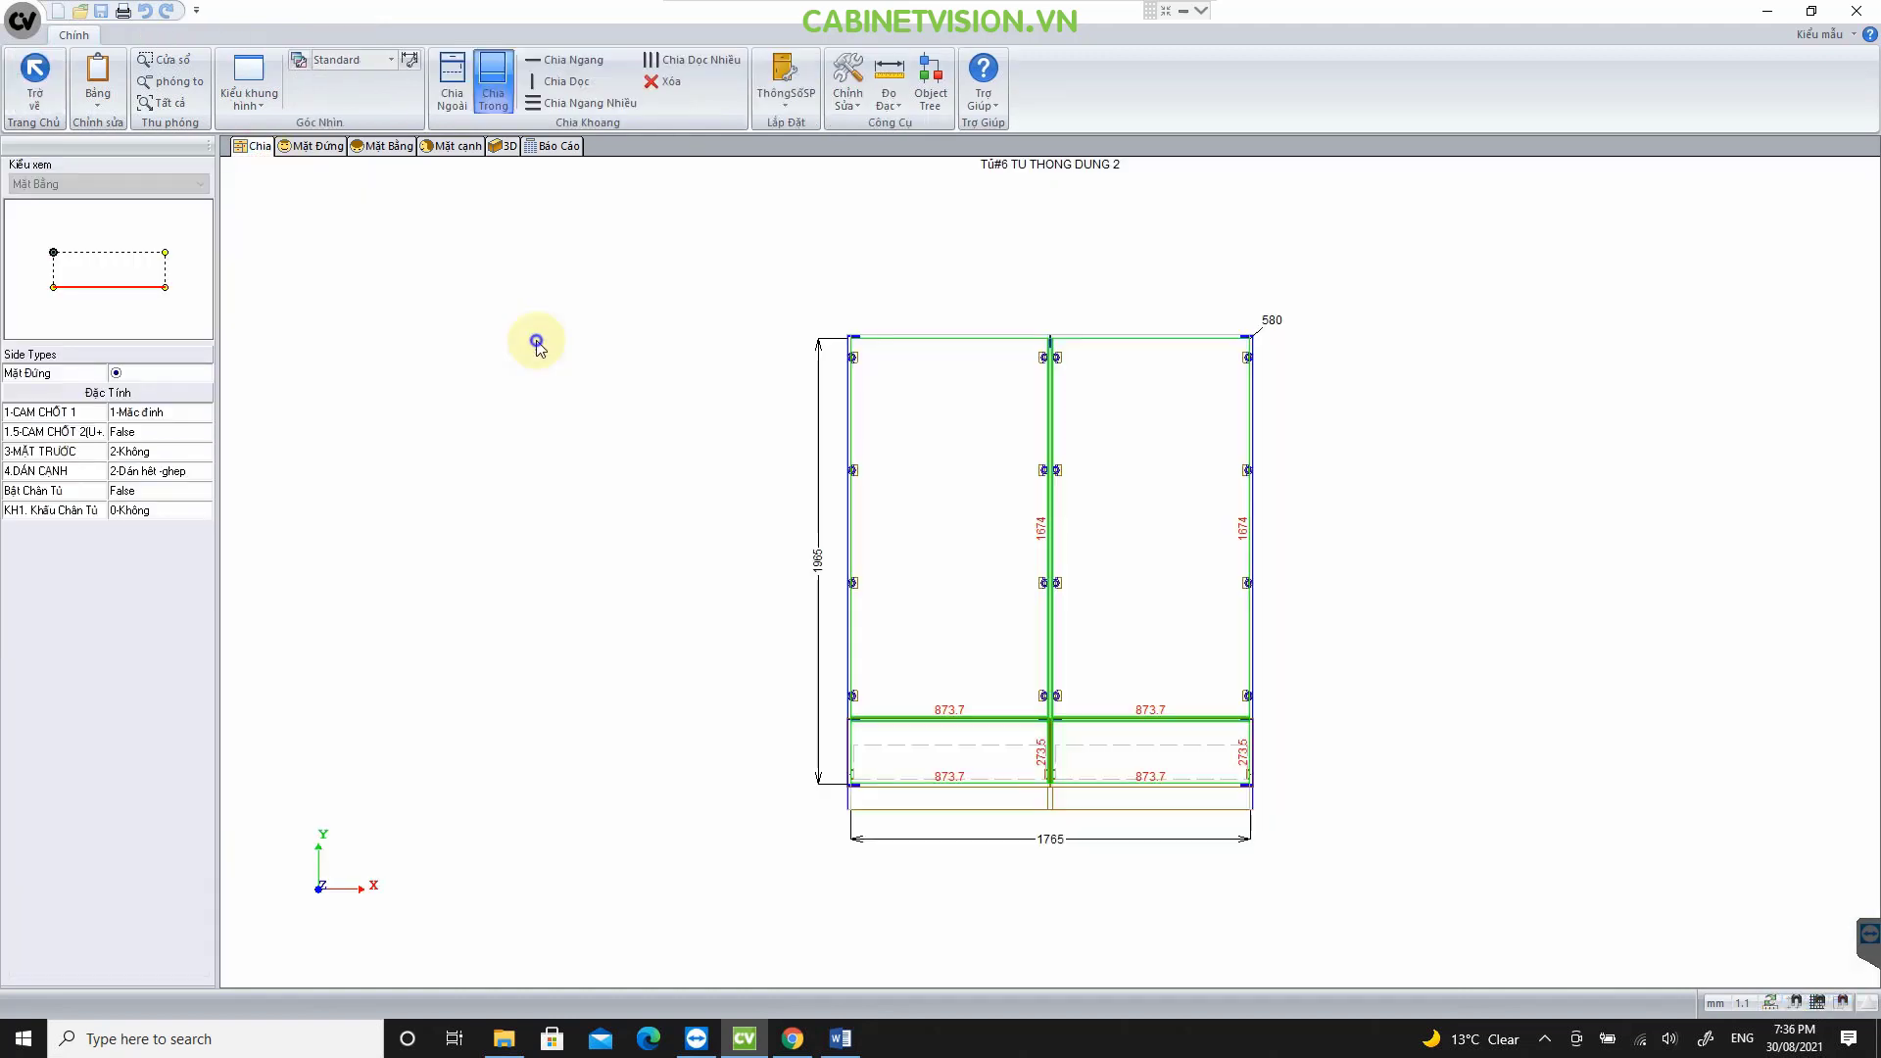
Set the wardrobe's Drawer front material to 17COVAN in its Cánh Tủ properties.
right_click(537, 341)
left_click(530, 364)
left_click(1040, 349)
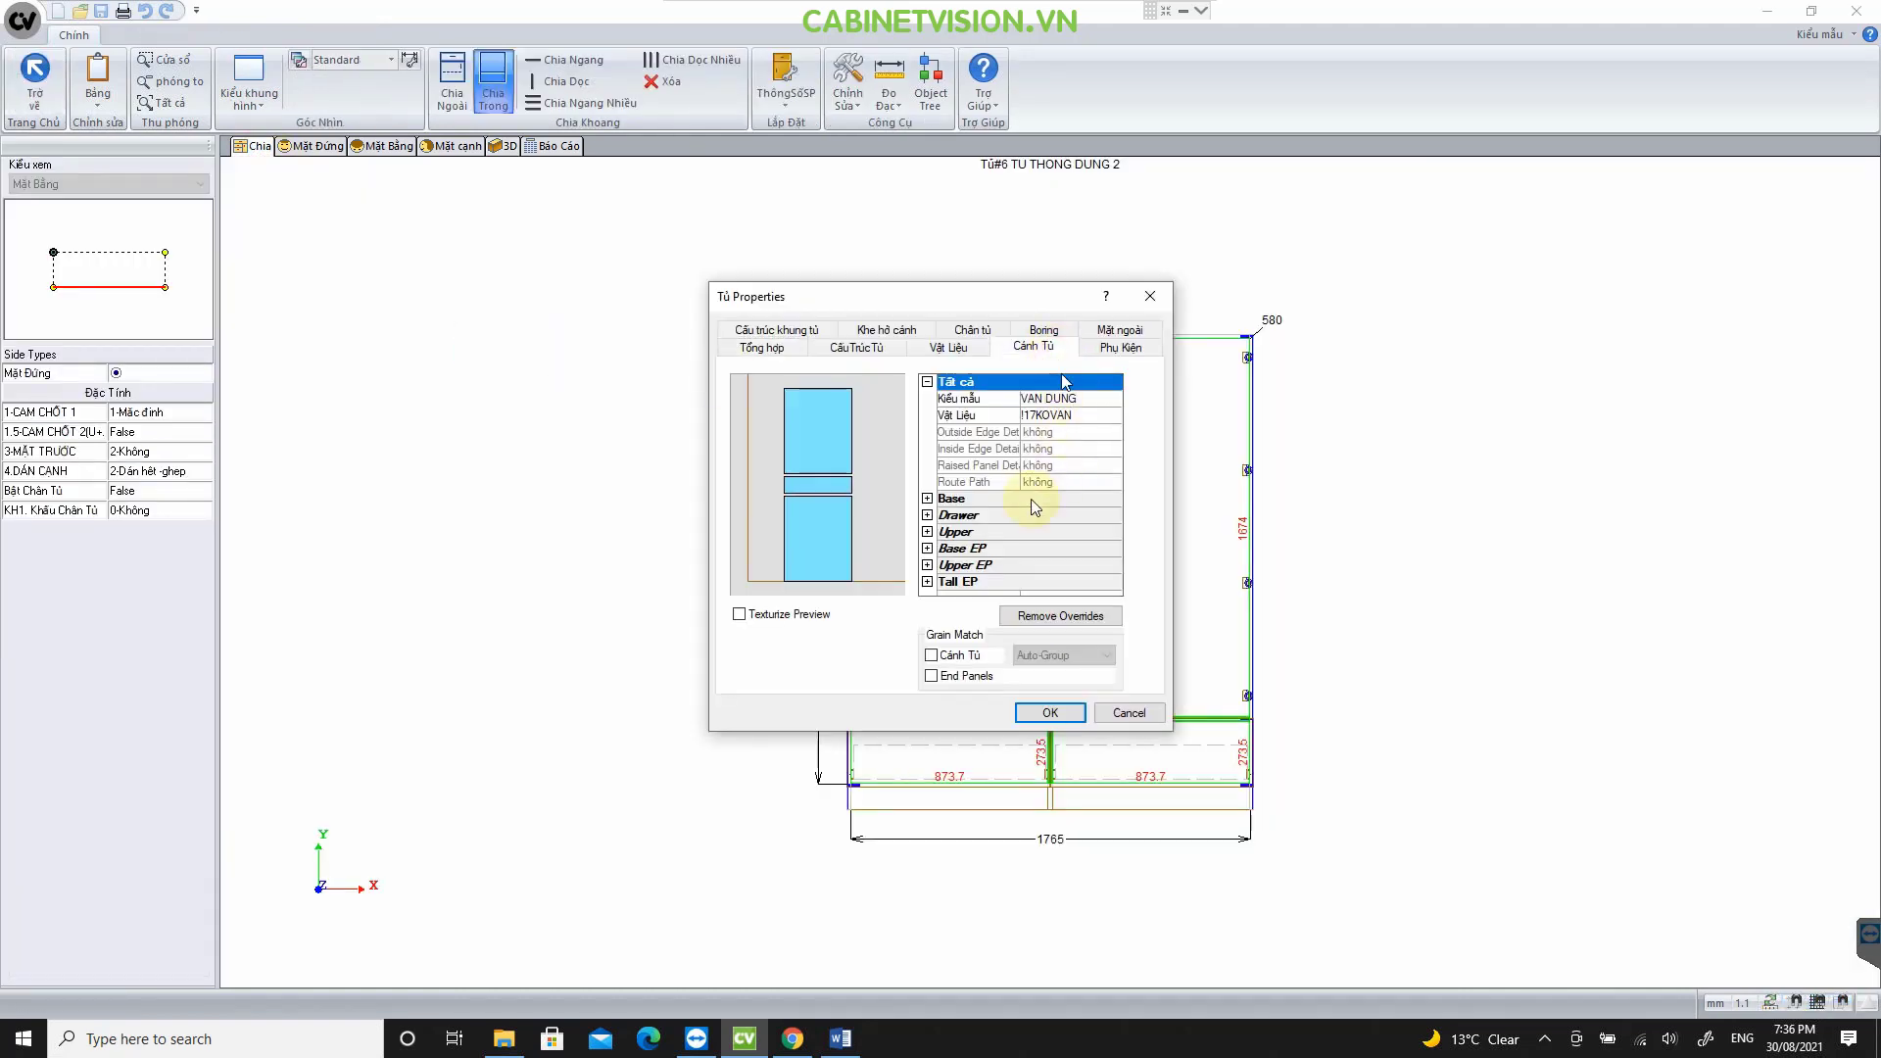
left_click(927, 515)
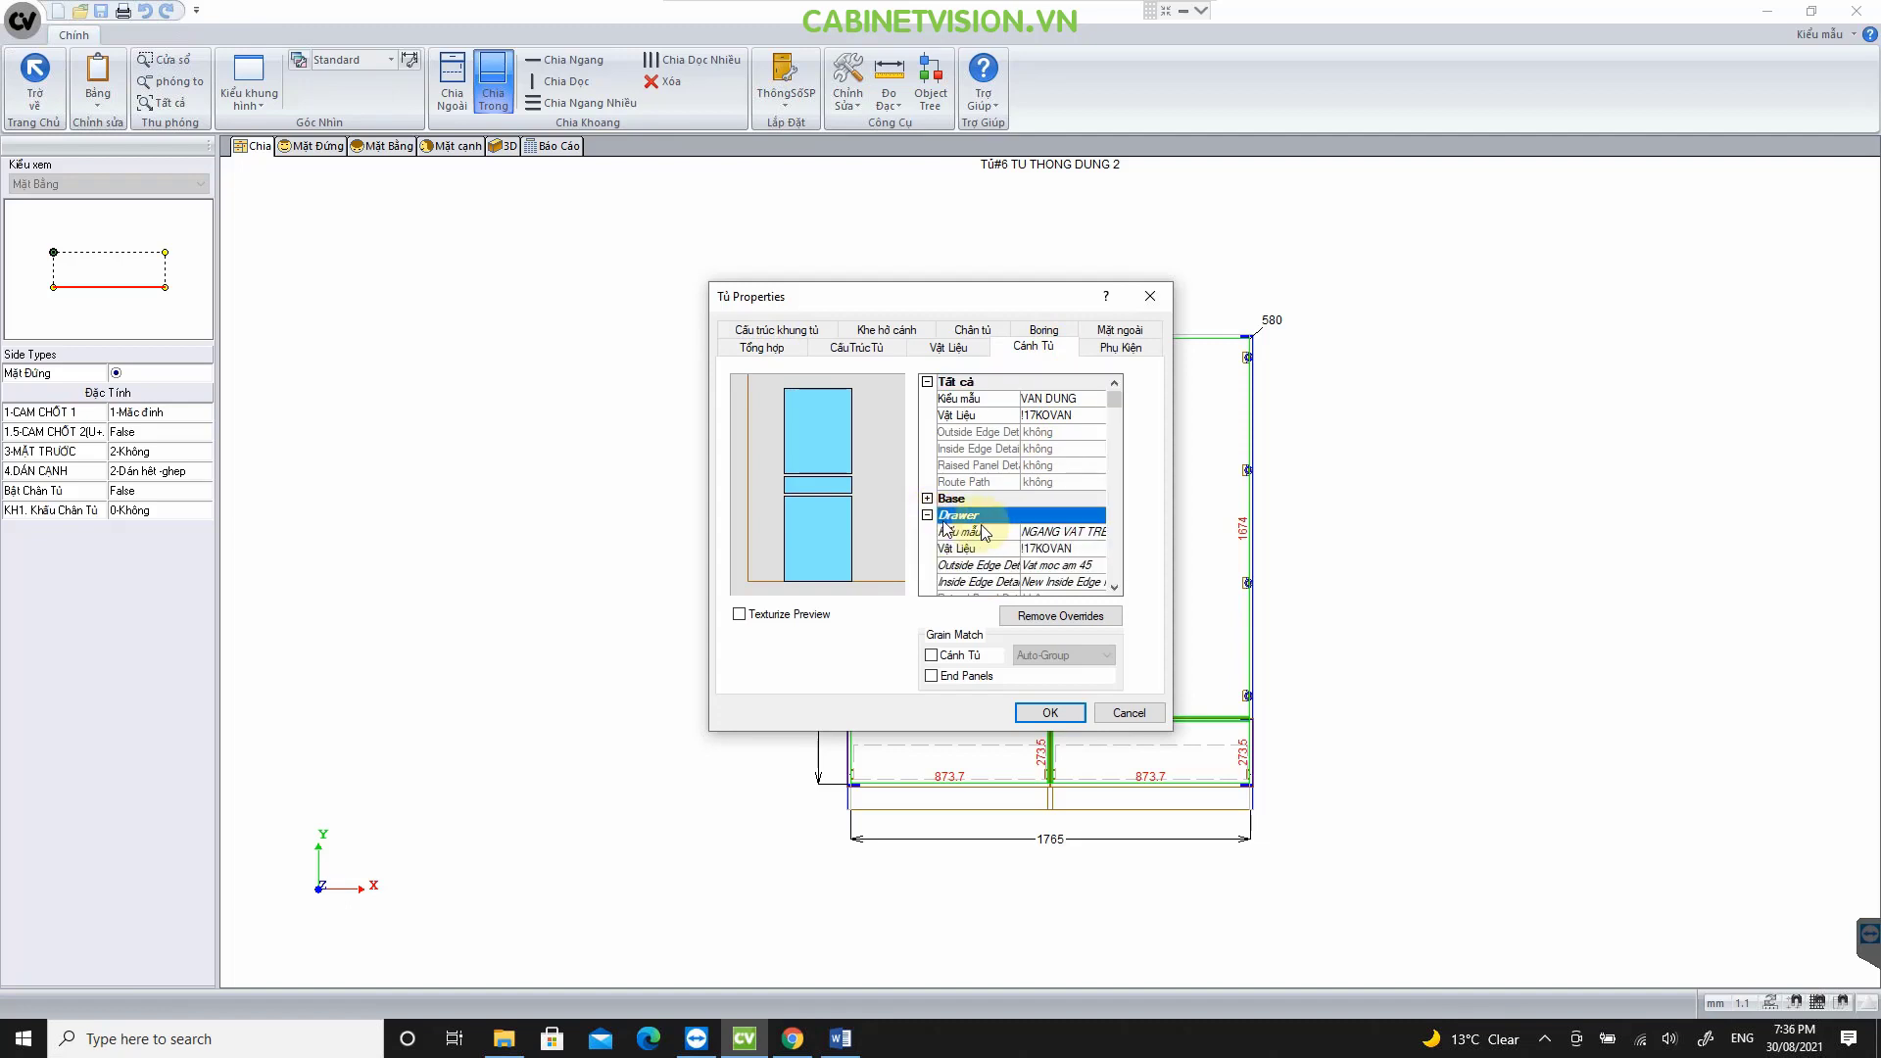
left_click(1097, 550)
left_click(1105, 551)
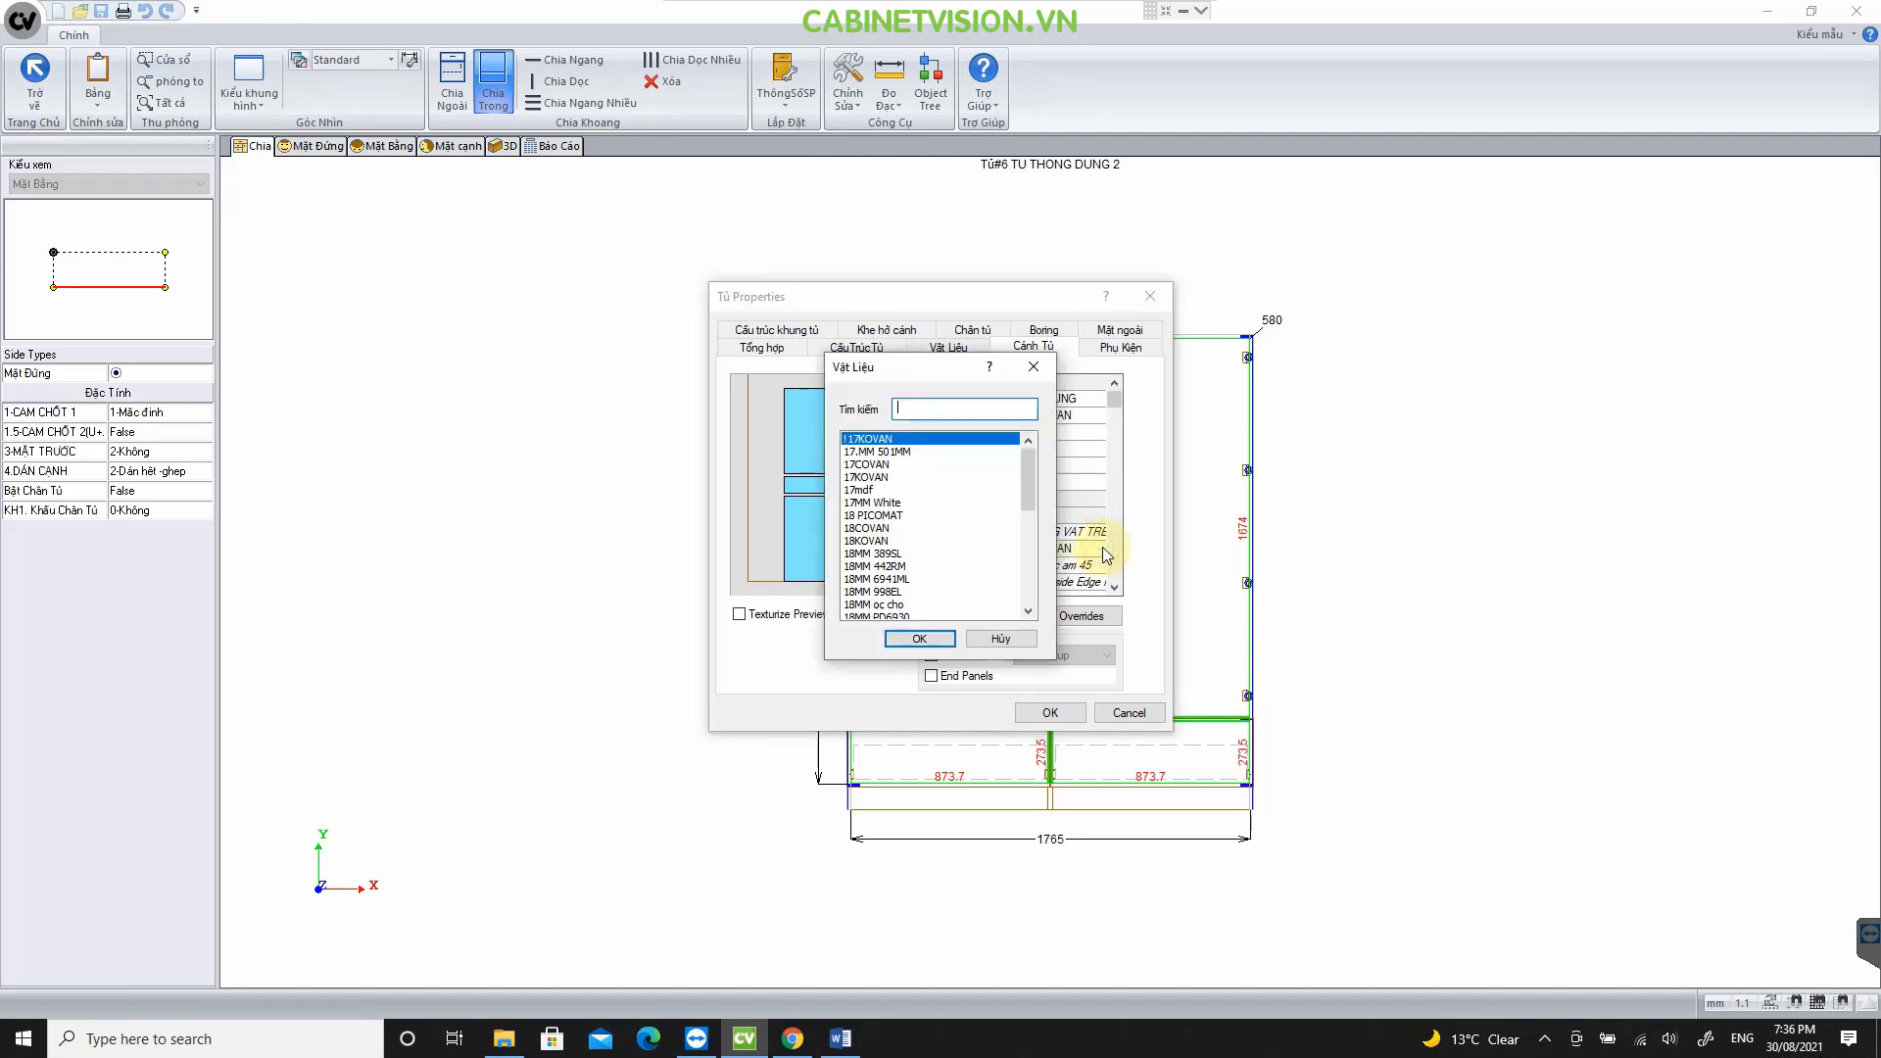
left_click(877, 465)
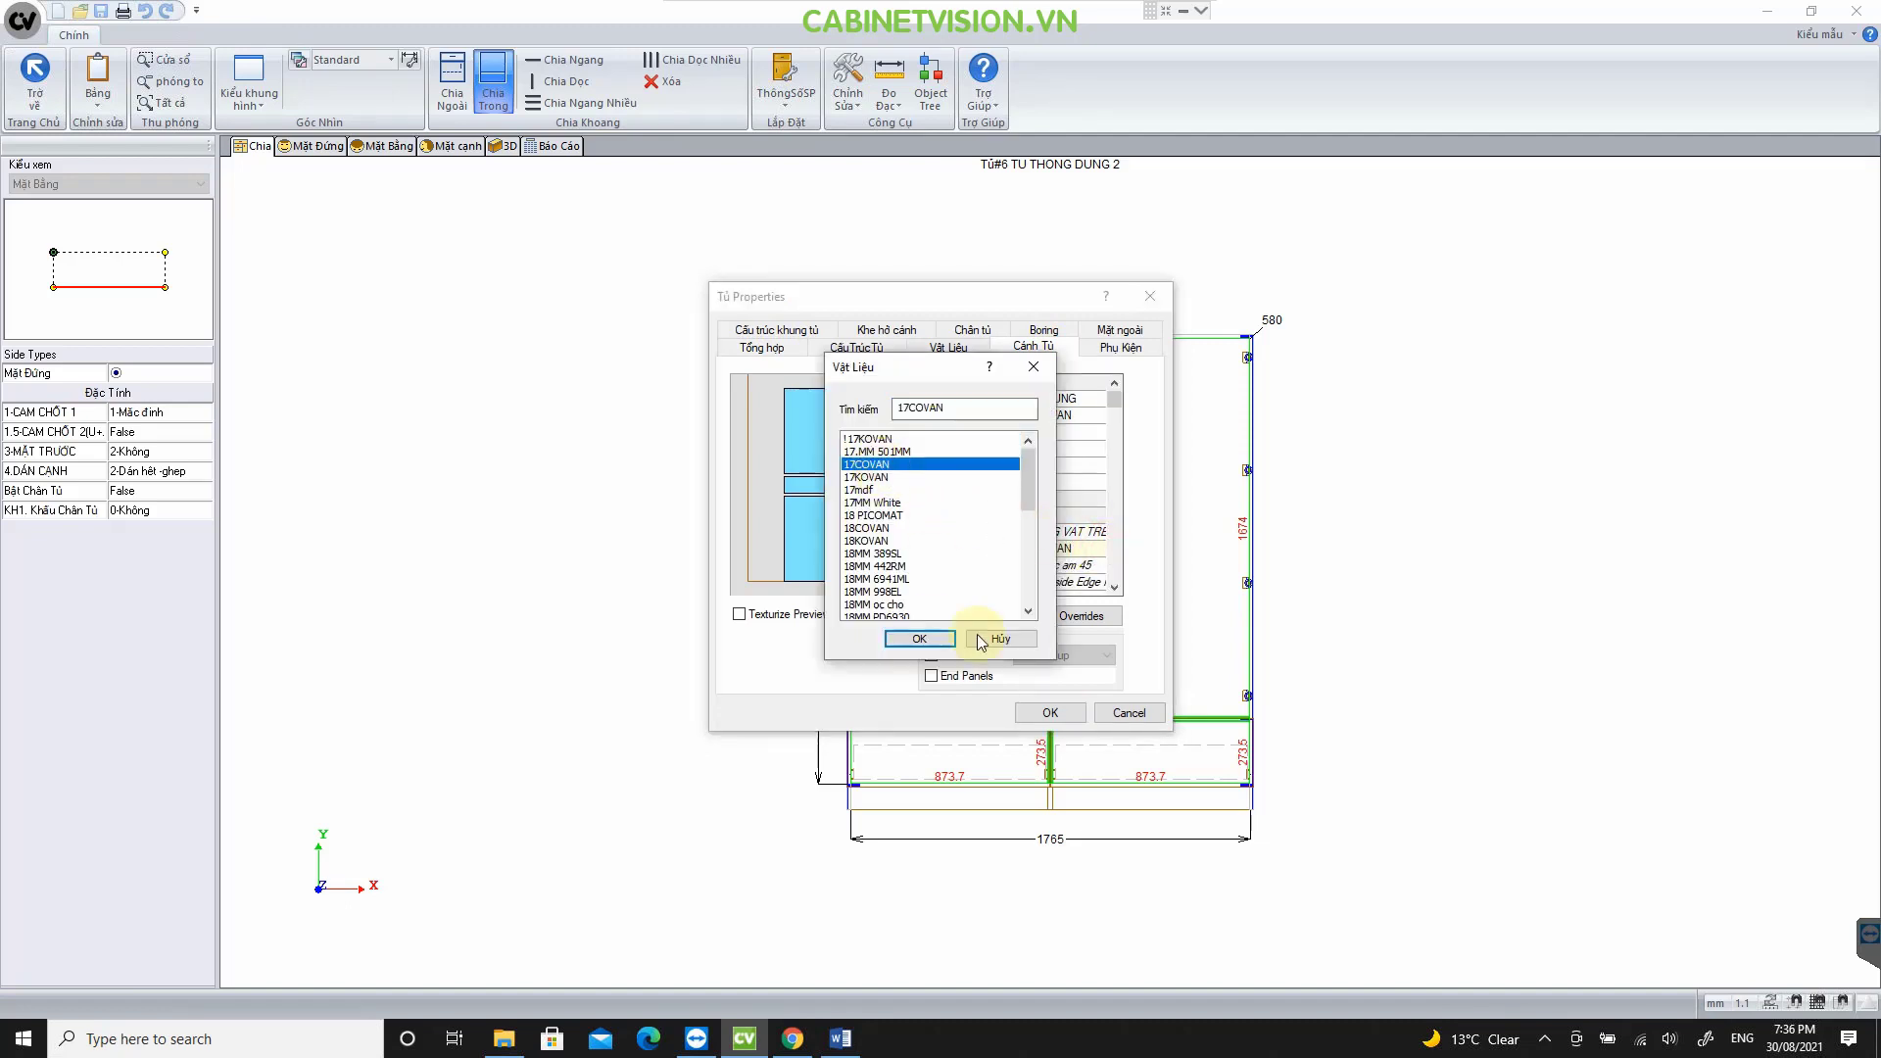
left_click(919, 639)
left_click(1049, 714)
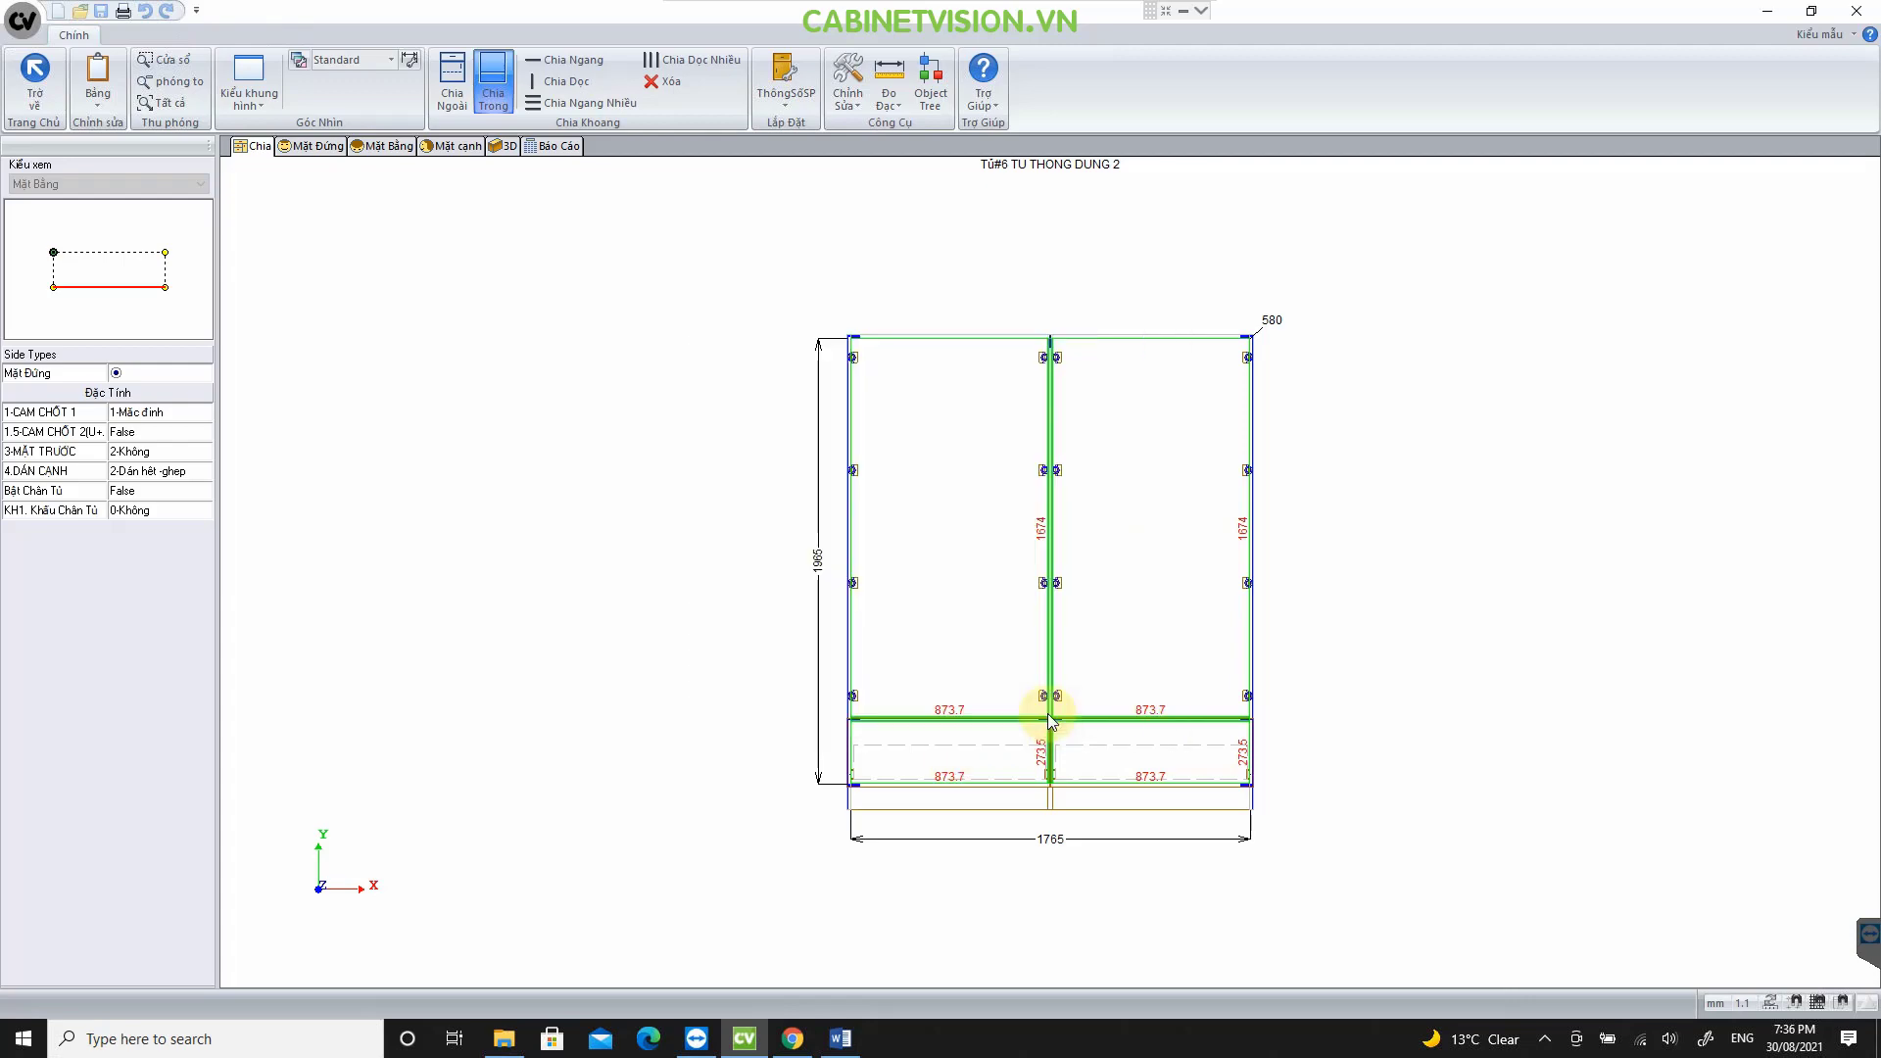
Orbit the wardrobe in 3D to check the wood-grain drawers and top panel.
left_click(504, 146)
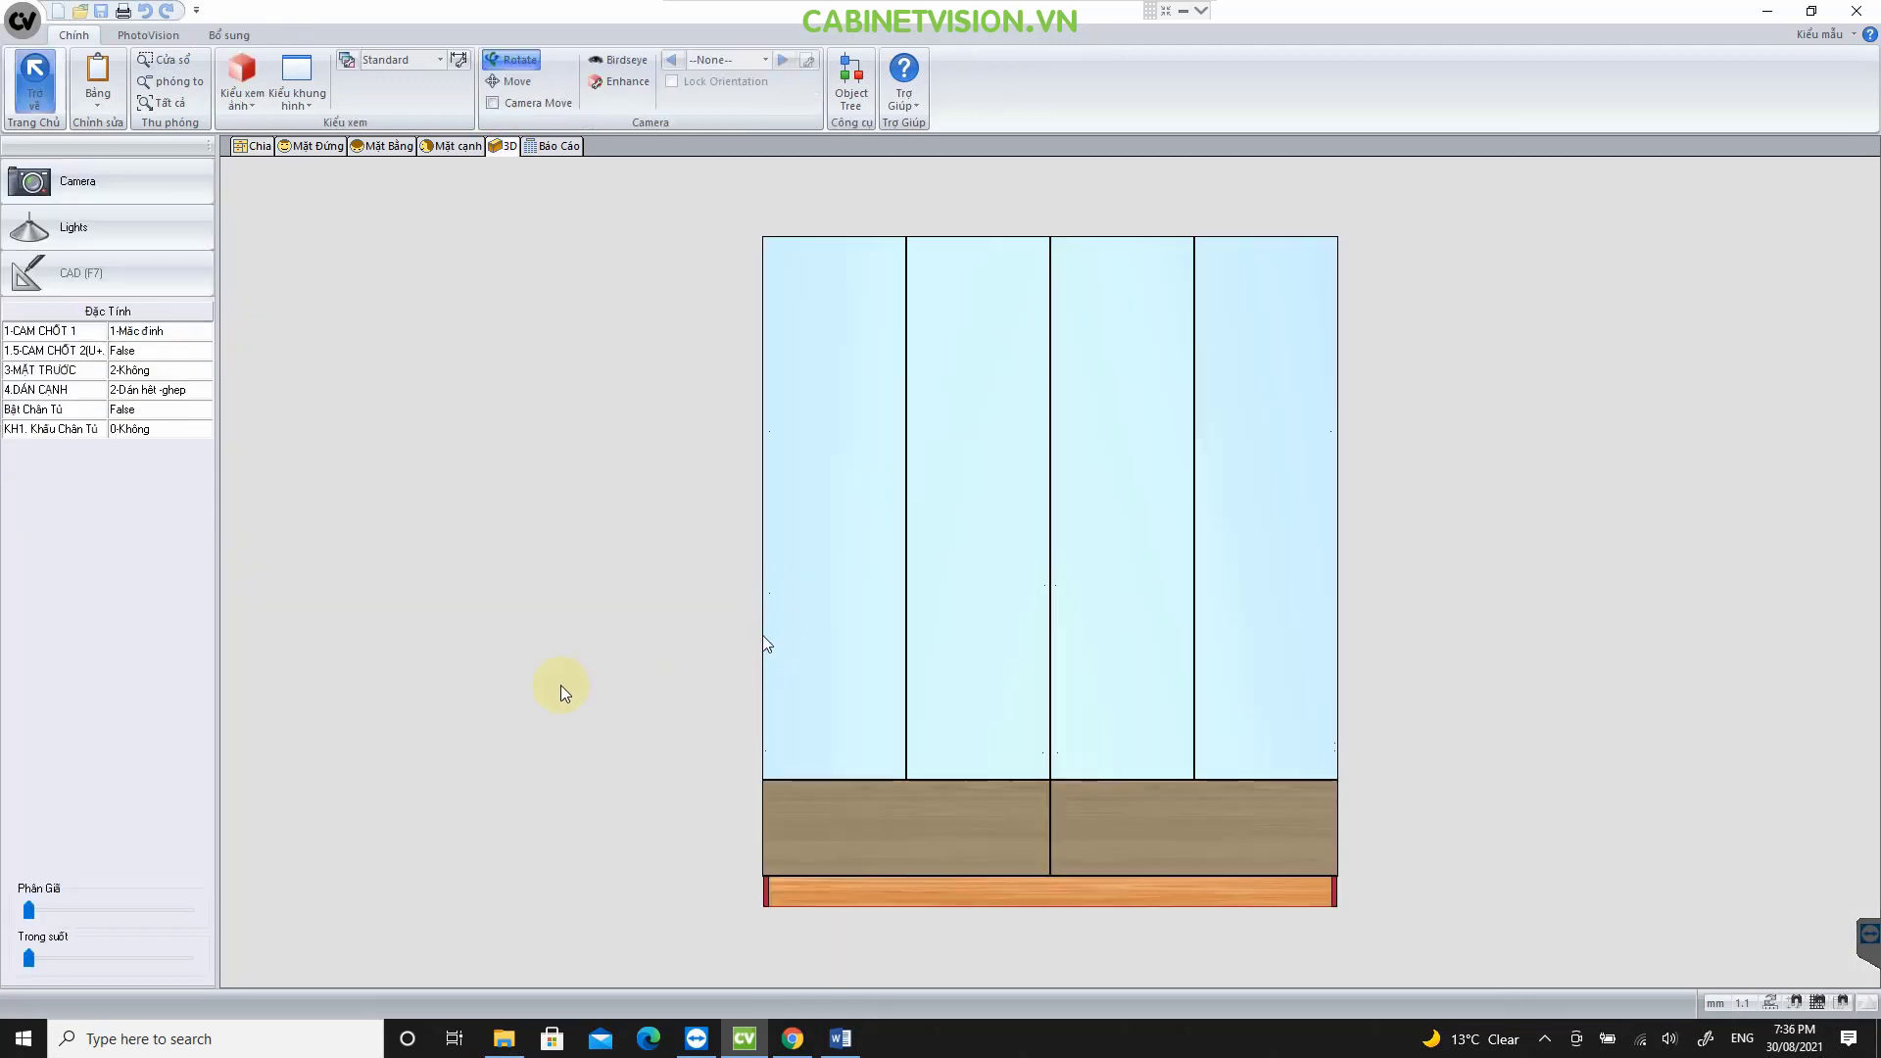
mouse_move(558, 685)
left_mouse_down()
mouse_move(775, 878)
mouse_move(1074, 800)
left_mouse_up()
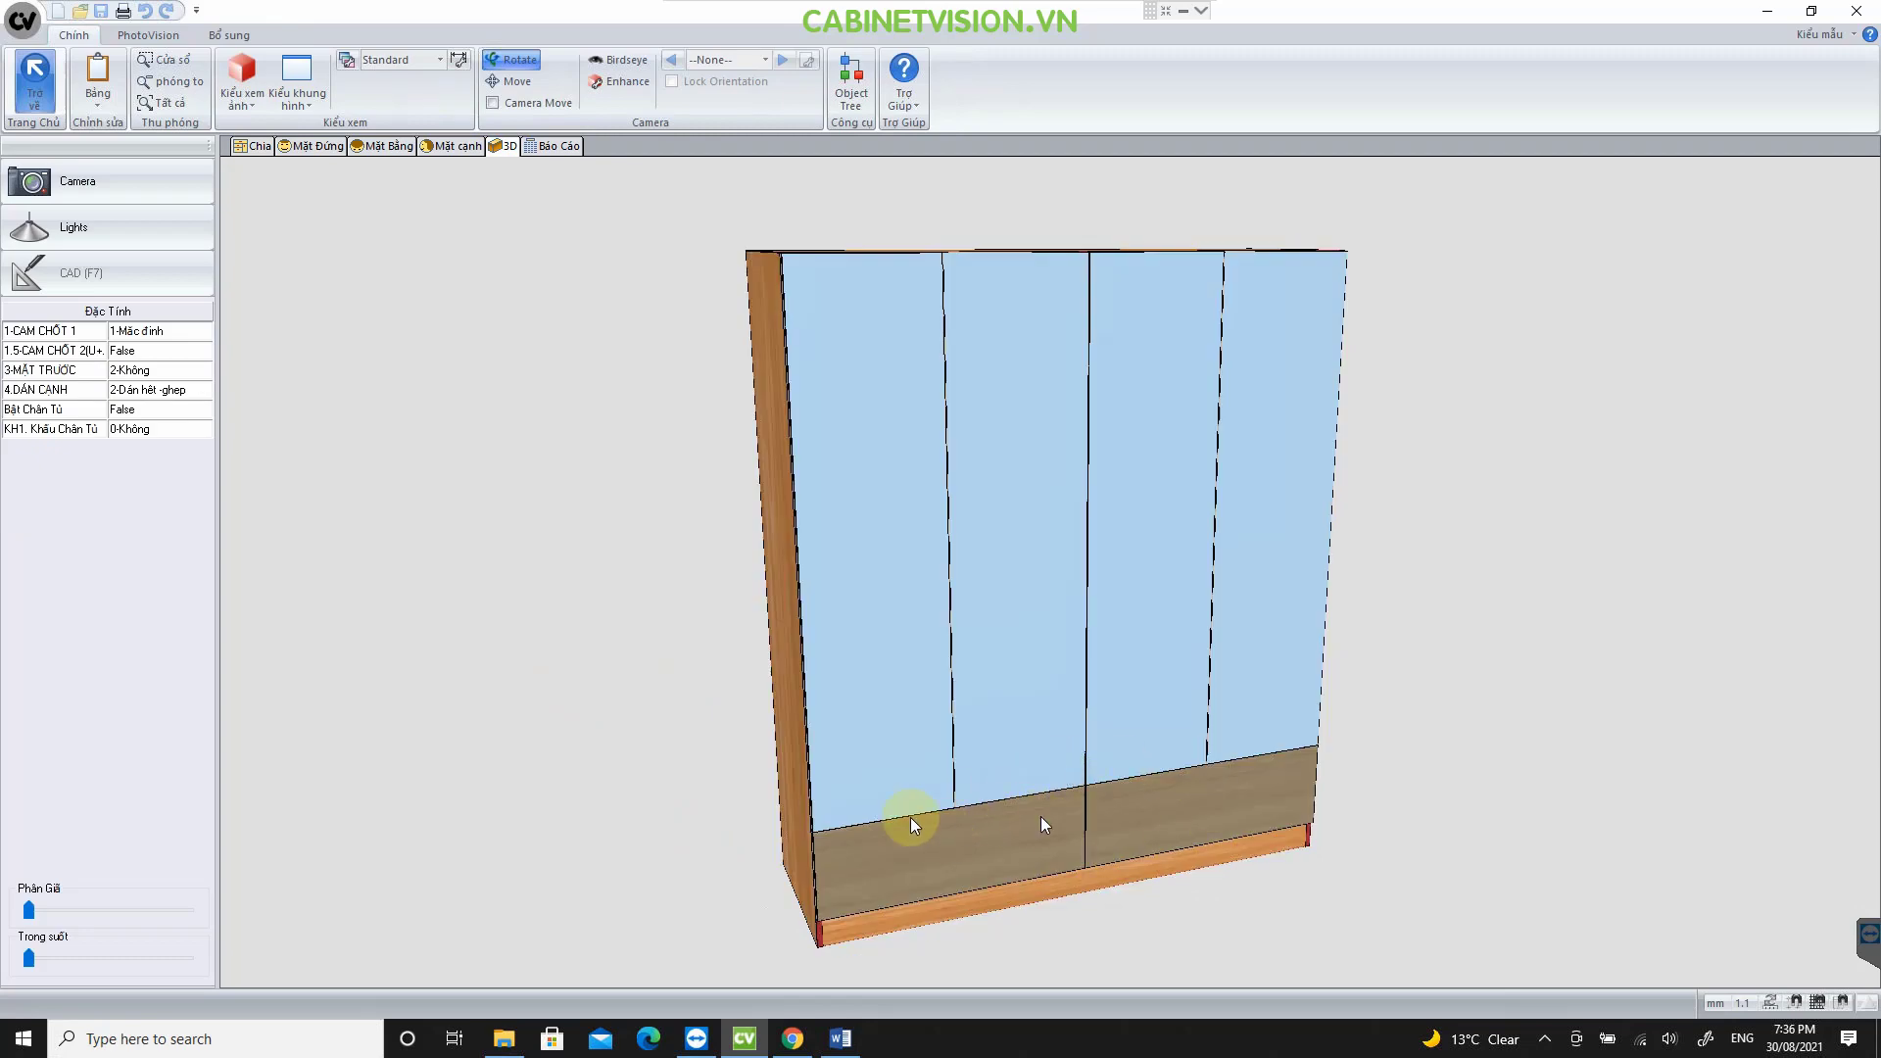
mouse_move(839, 853)
left_mouse_down()
mouse_move(991, 639)
mouse_move(1087, 384)
left_mouse_up()
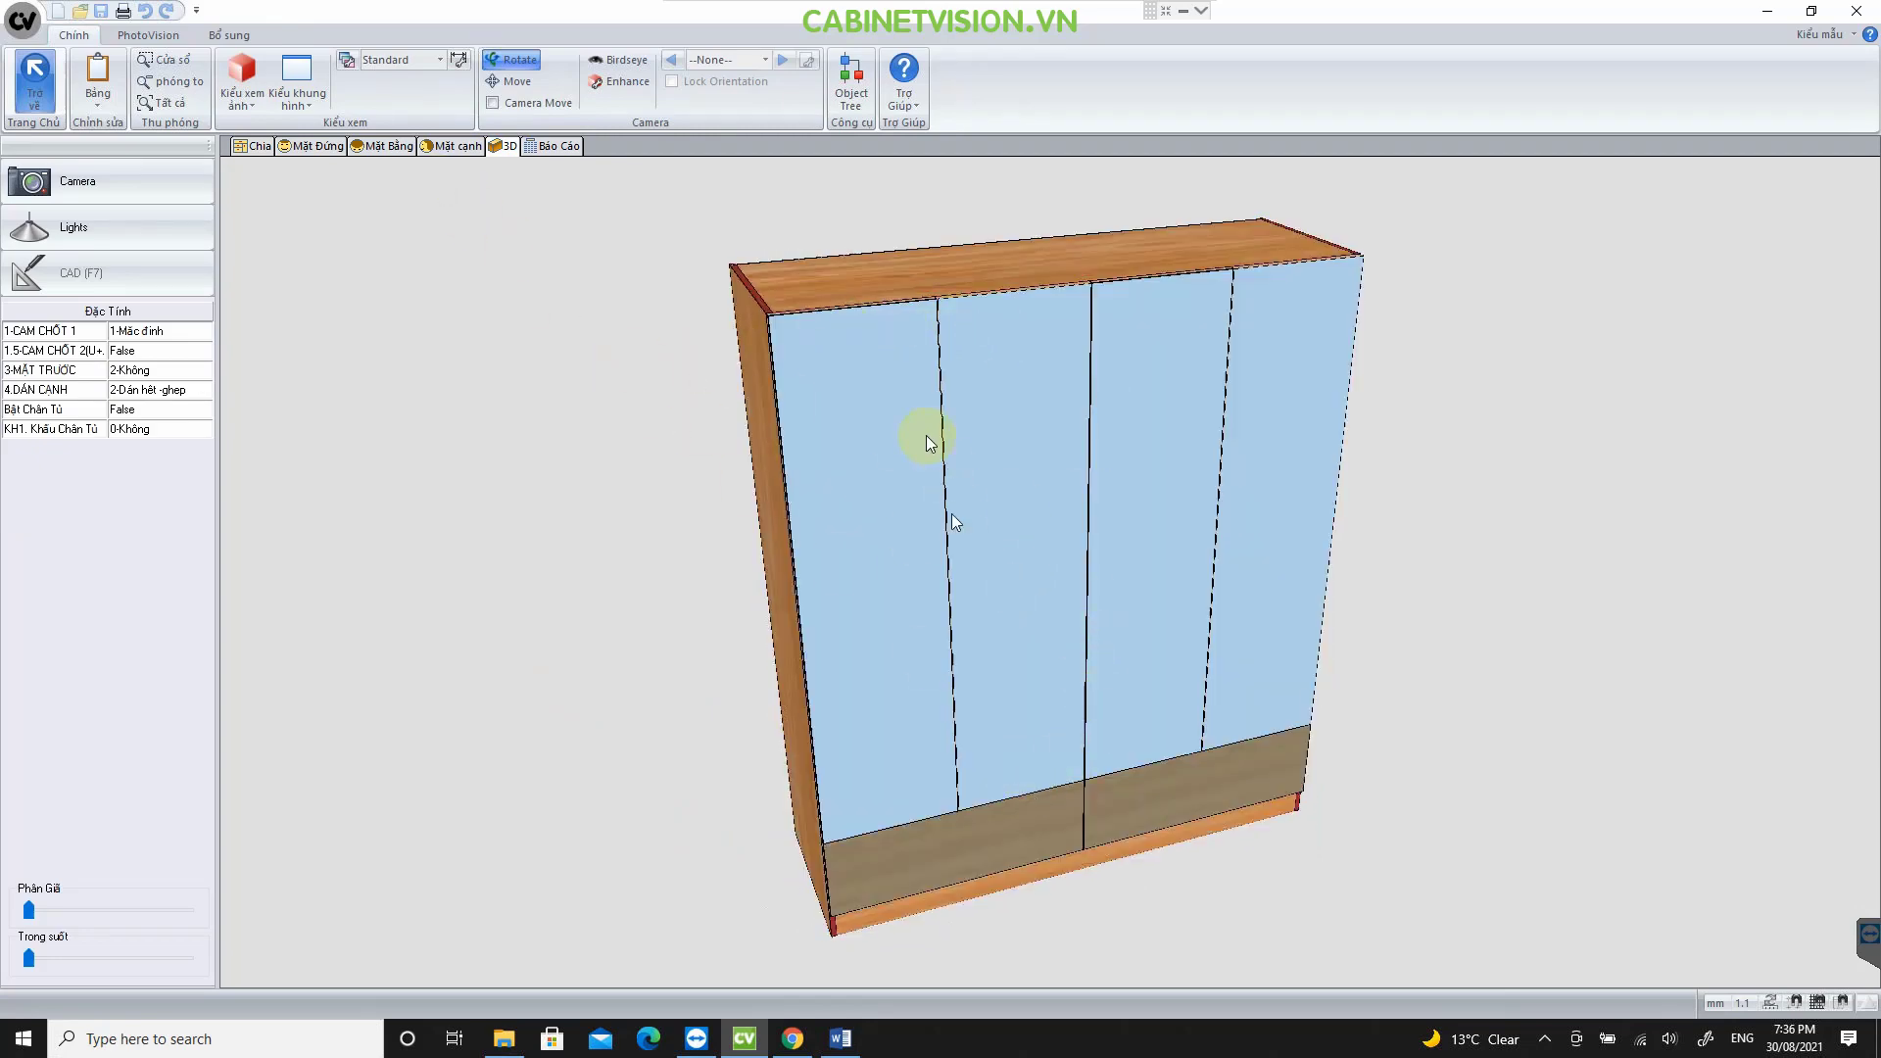
Open the wardrobe's door settings and review the door and drawer style choices unchanged.
left_click(253, 145)
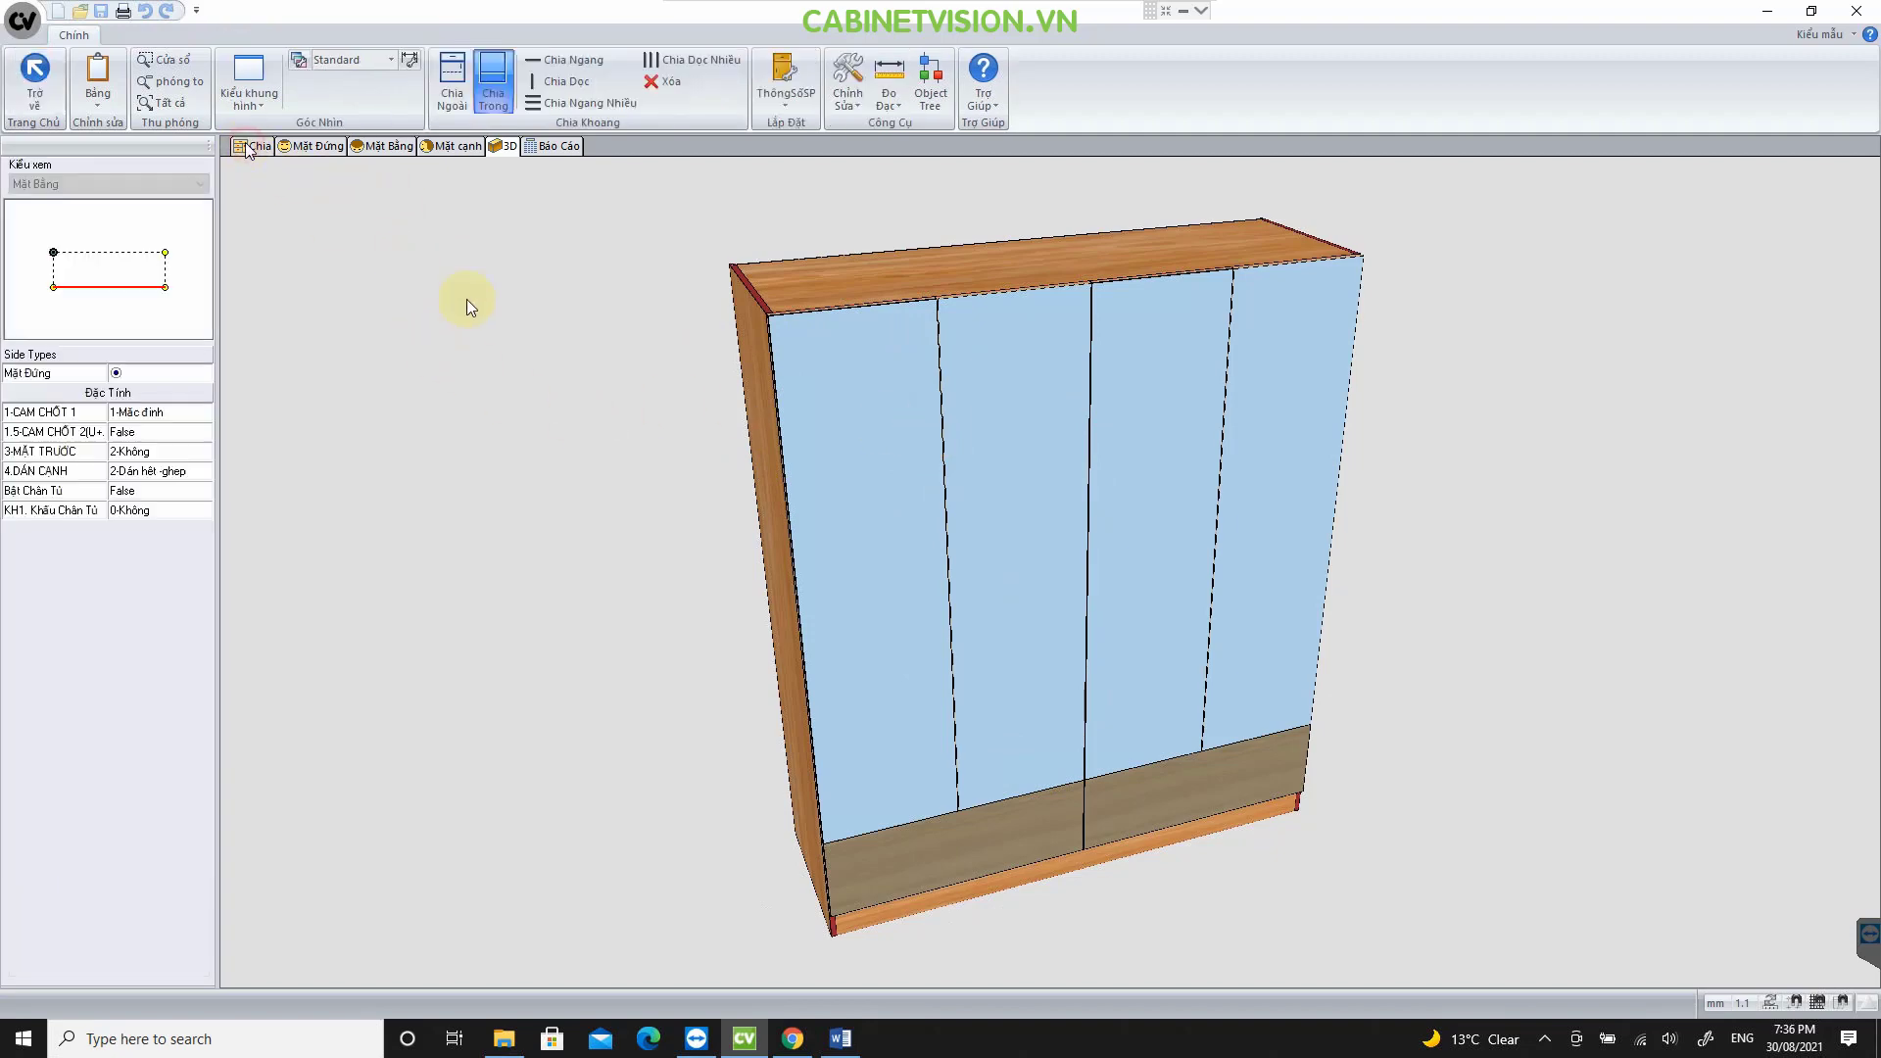
right_click(575, 399)
key("Escape")
double_click(580, 407)
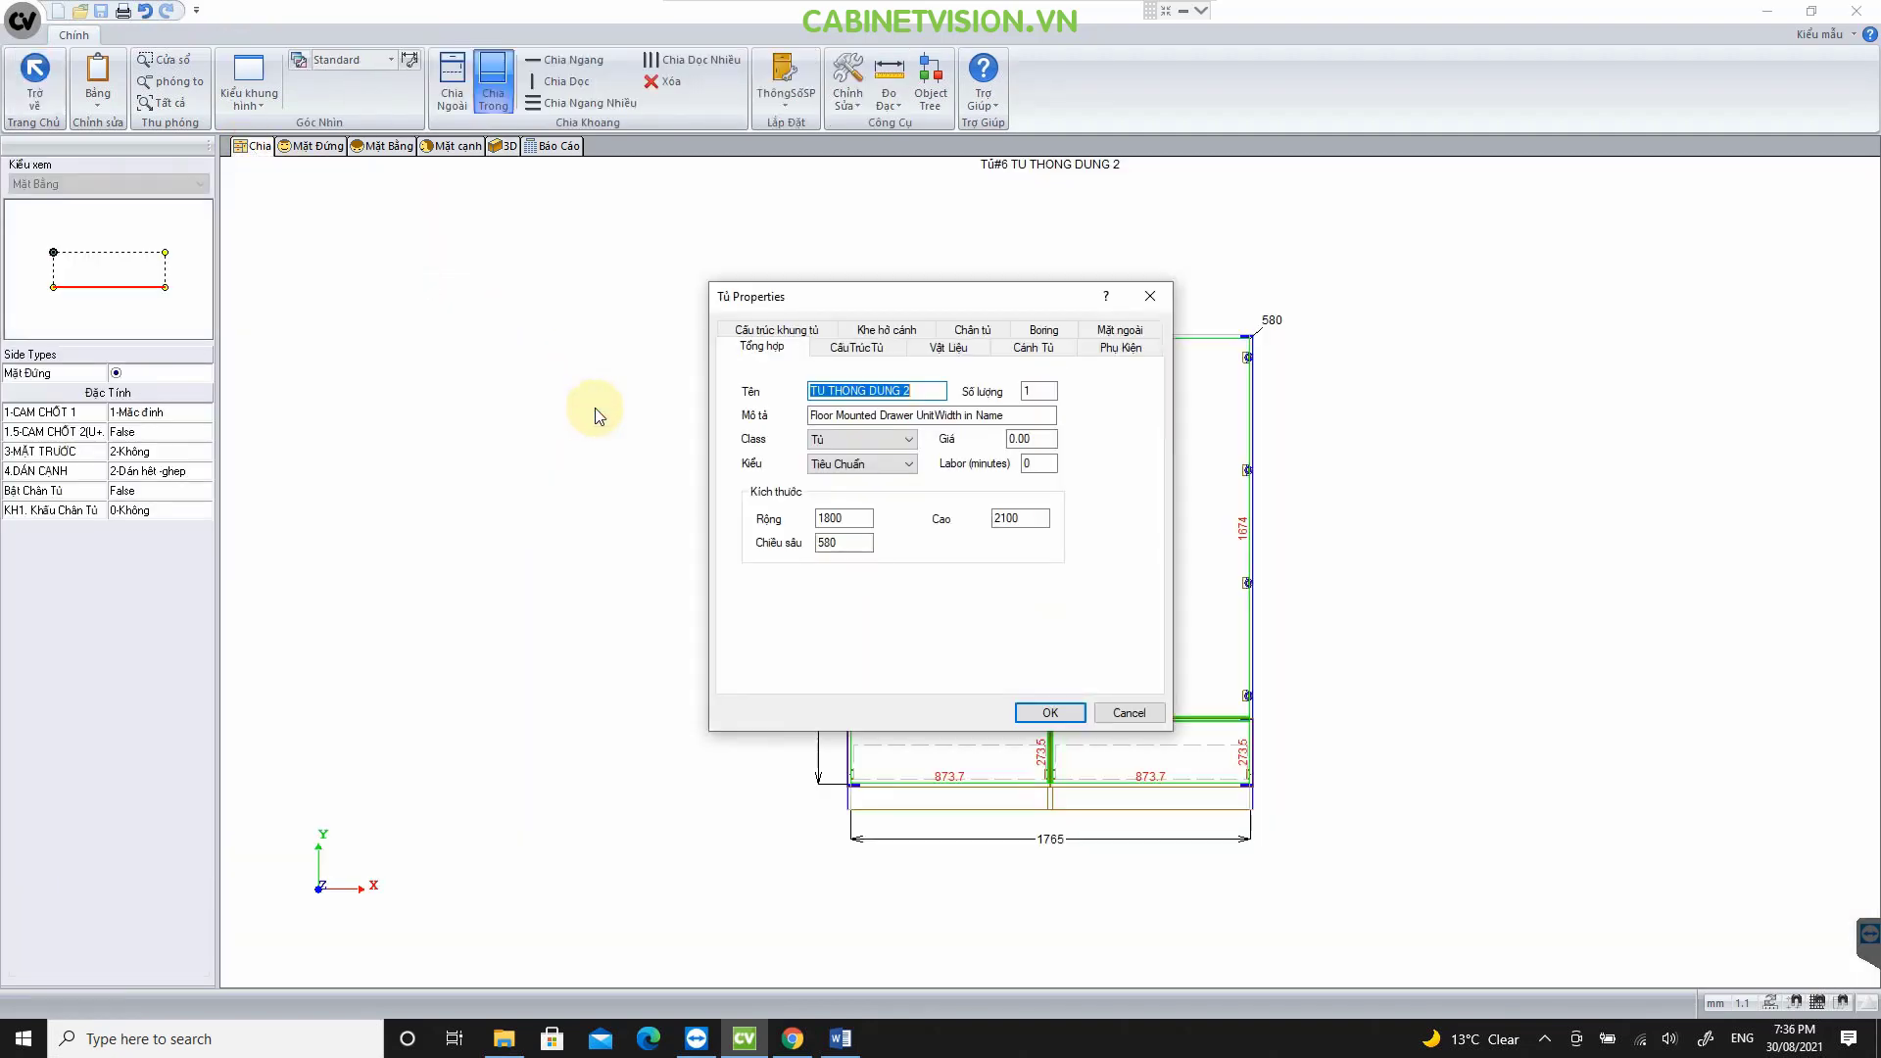
left_click(1033, 345)
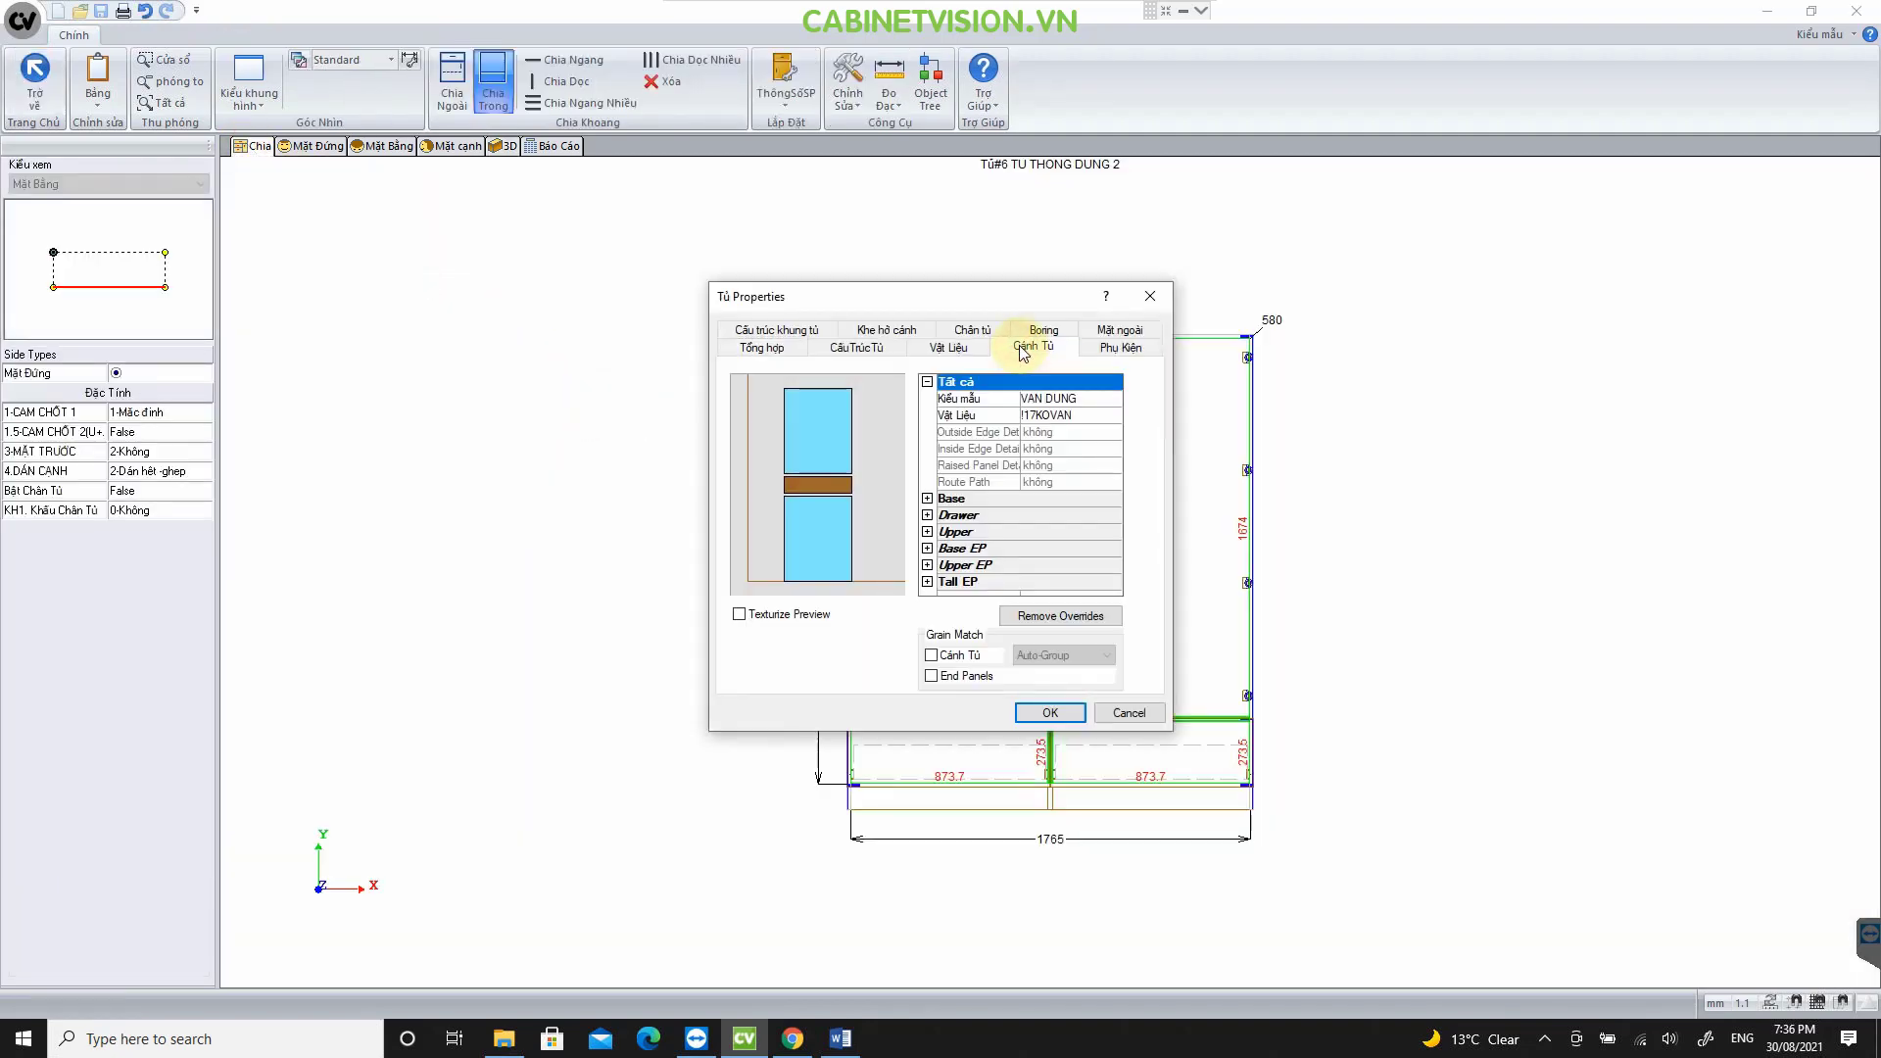
double_click(819, 484)
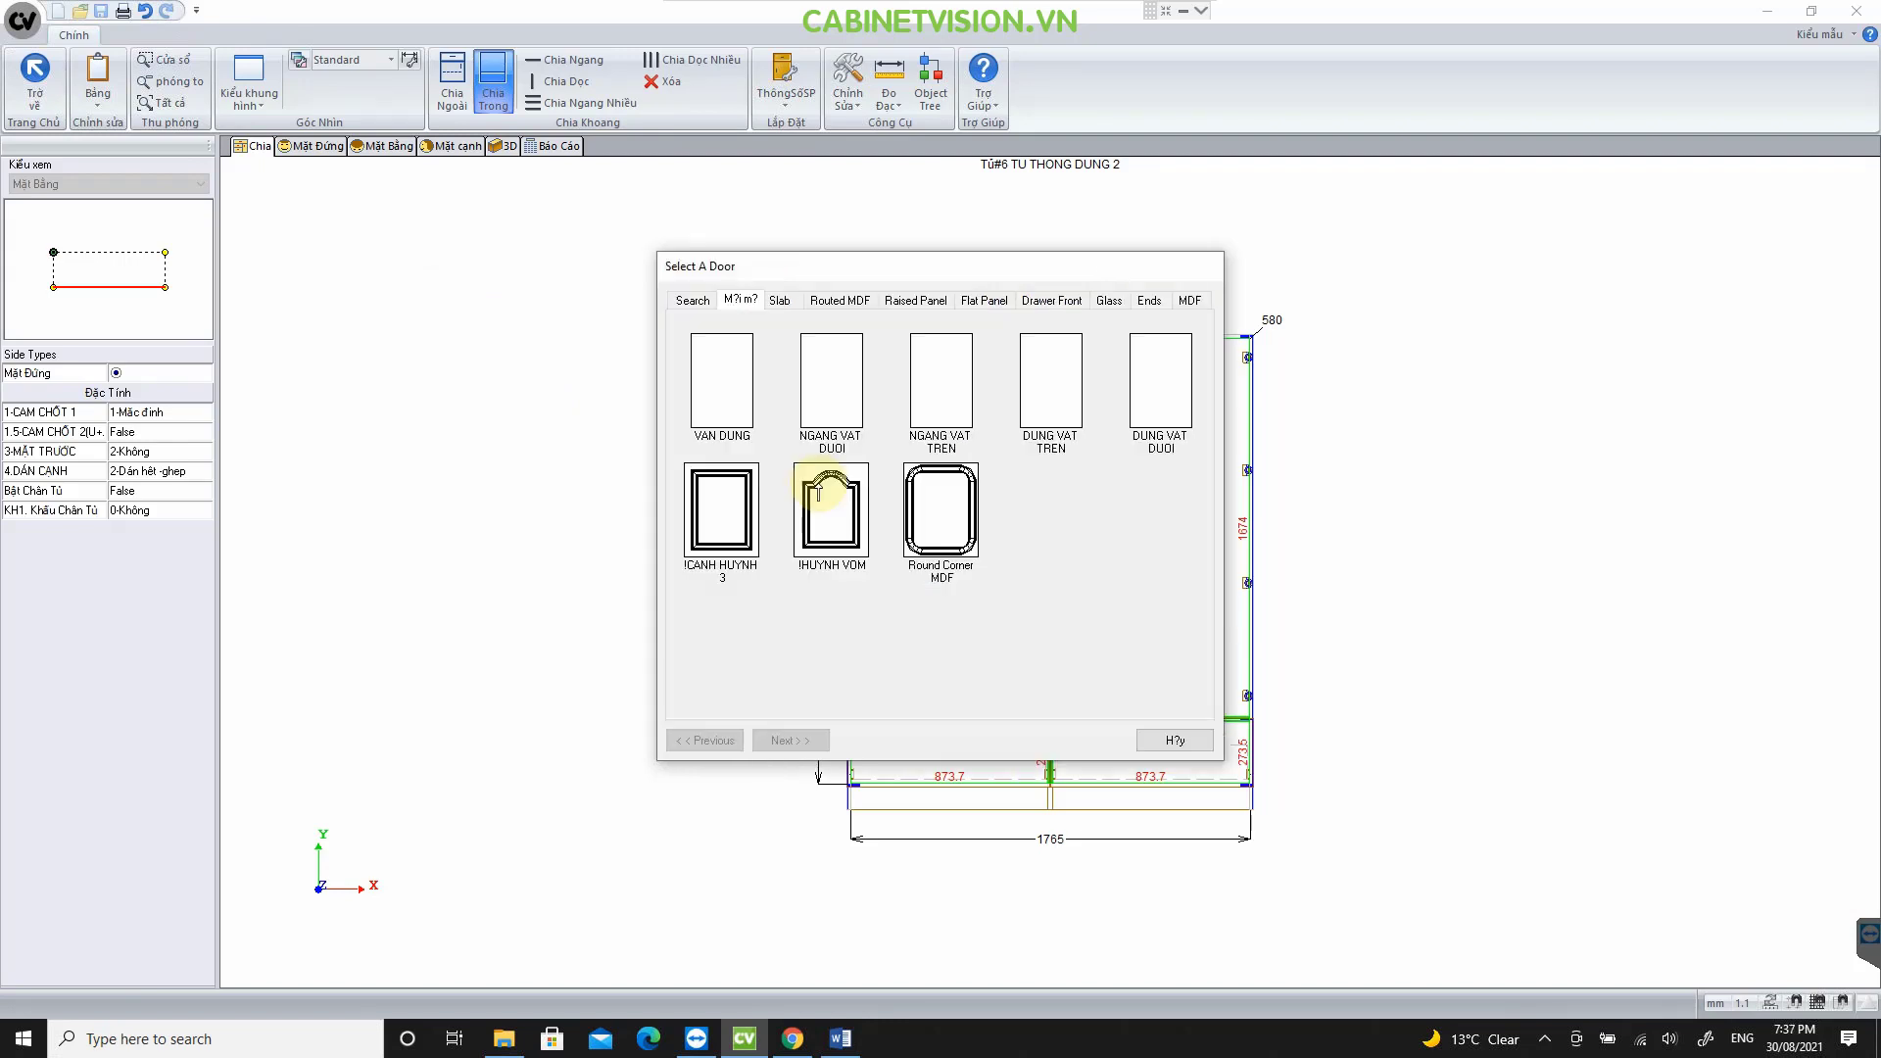
left_click(1180, 741)
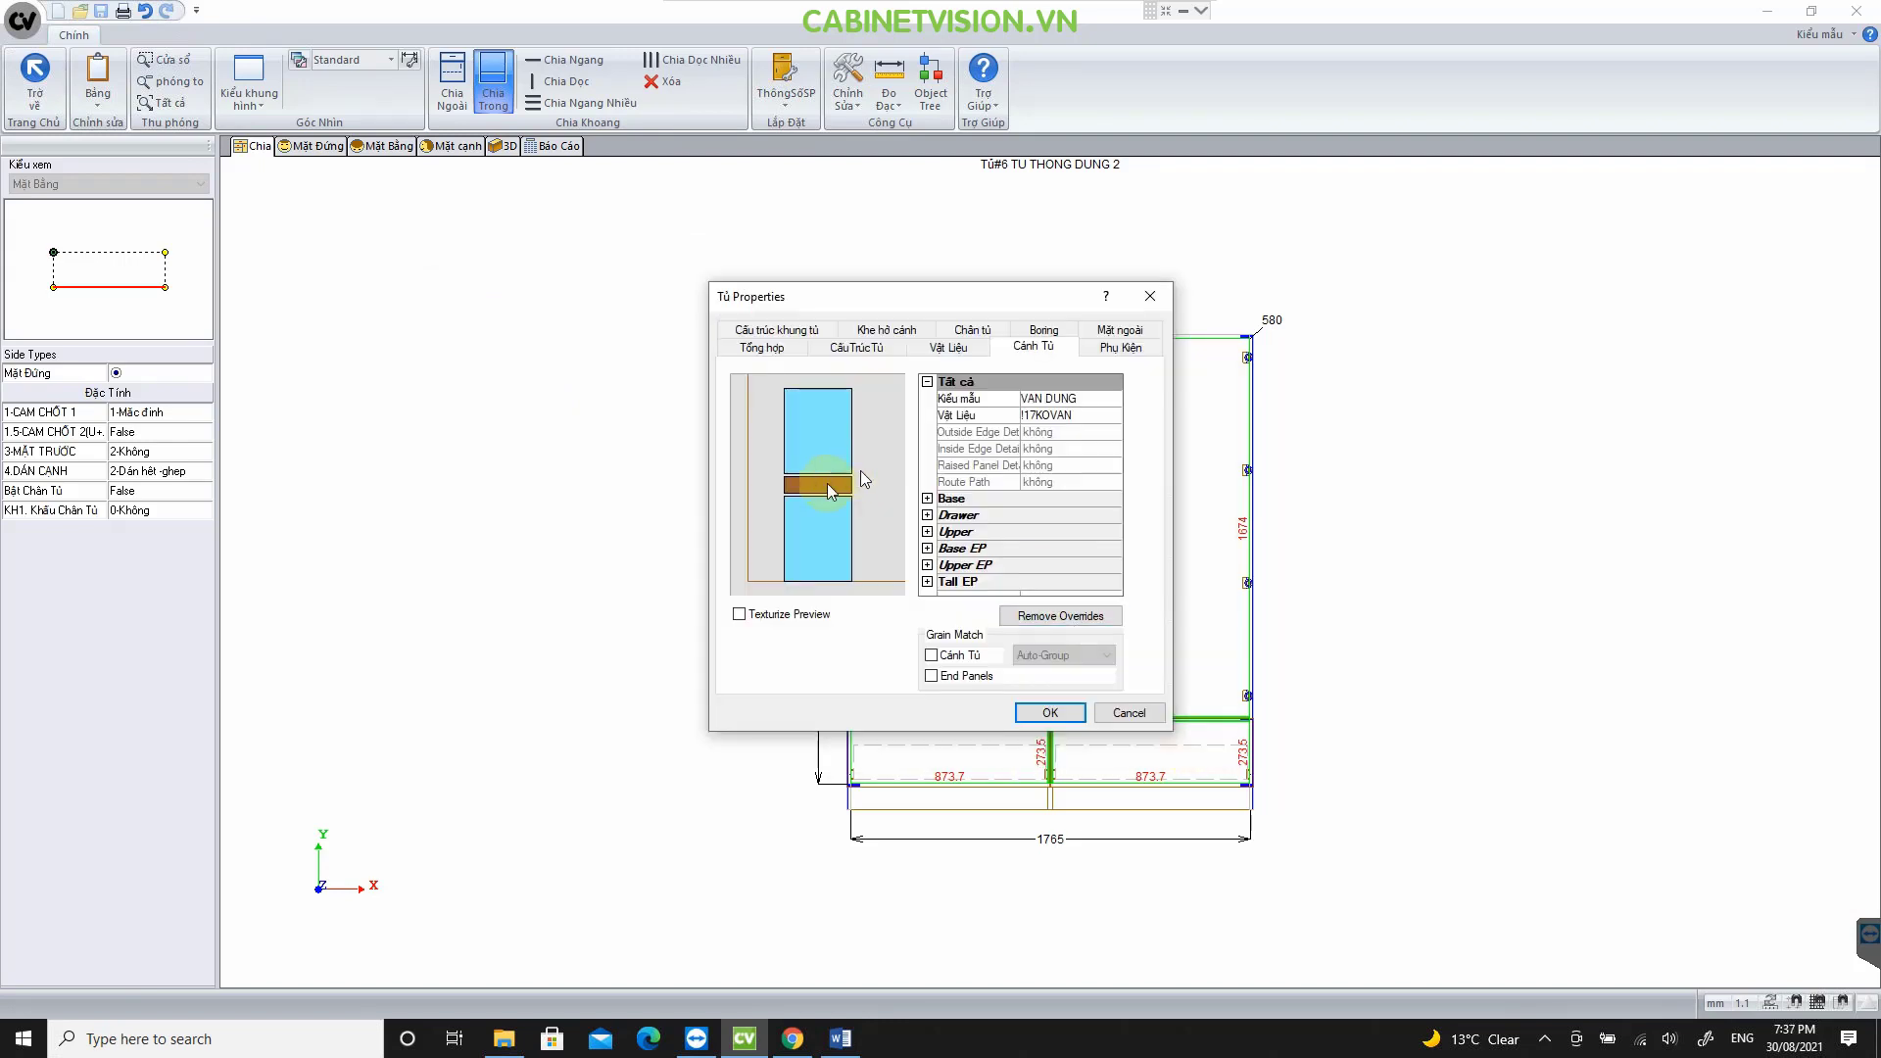
double_click(827, 484)
left_click(1173, 750)
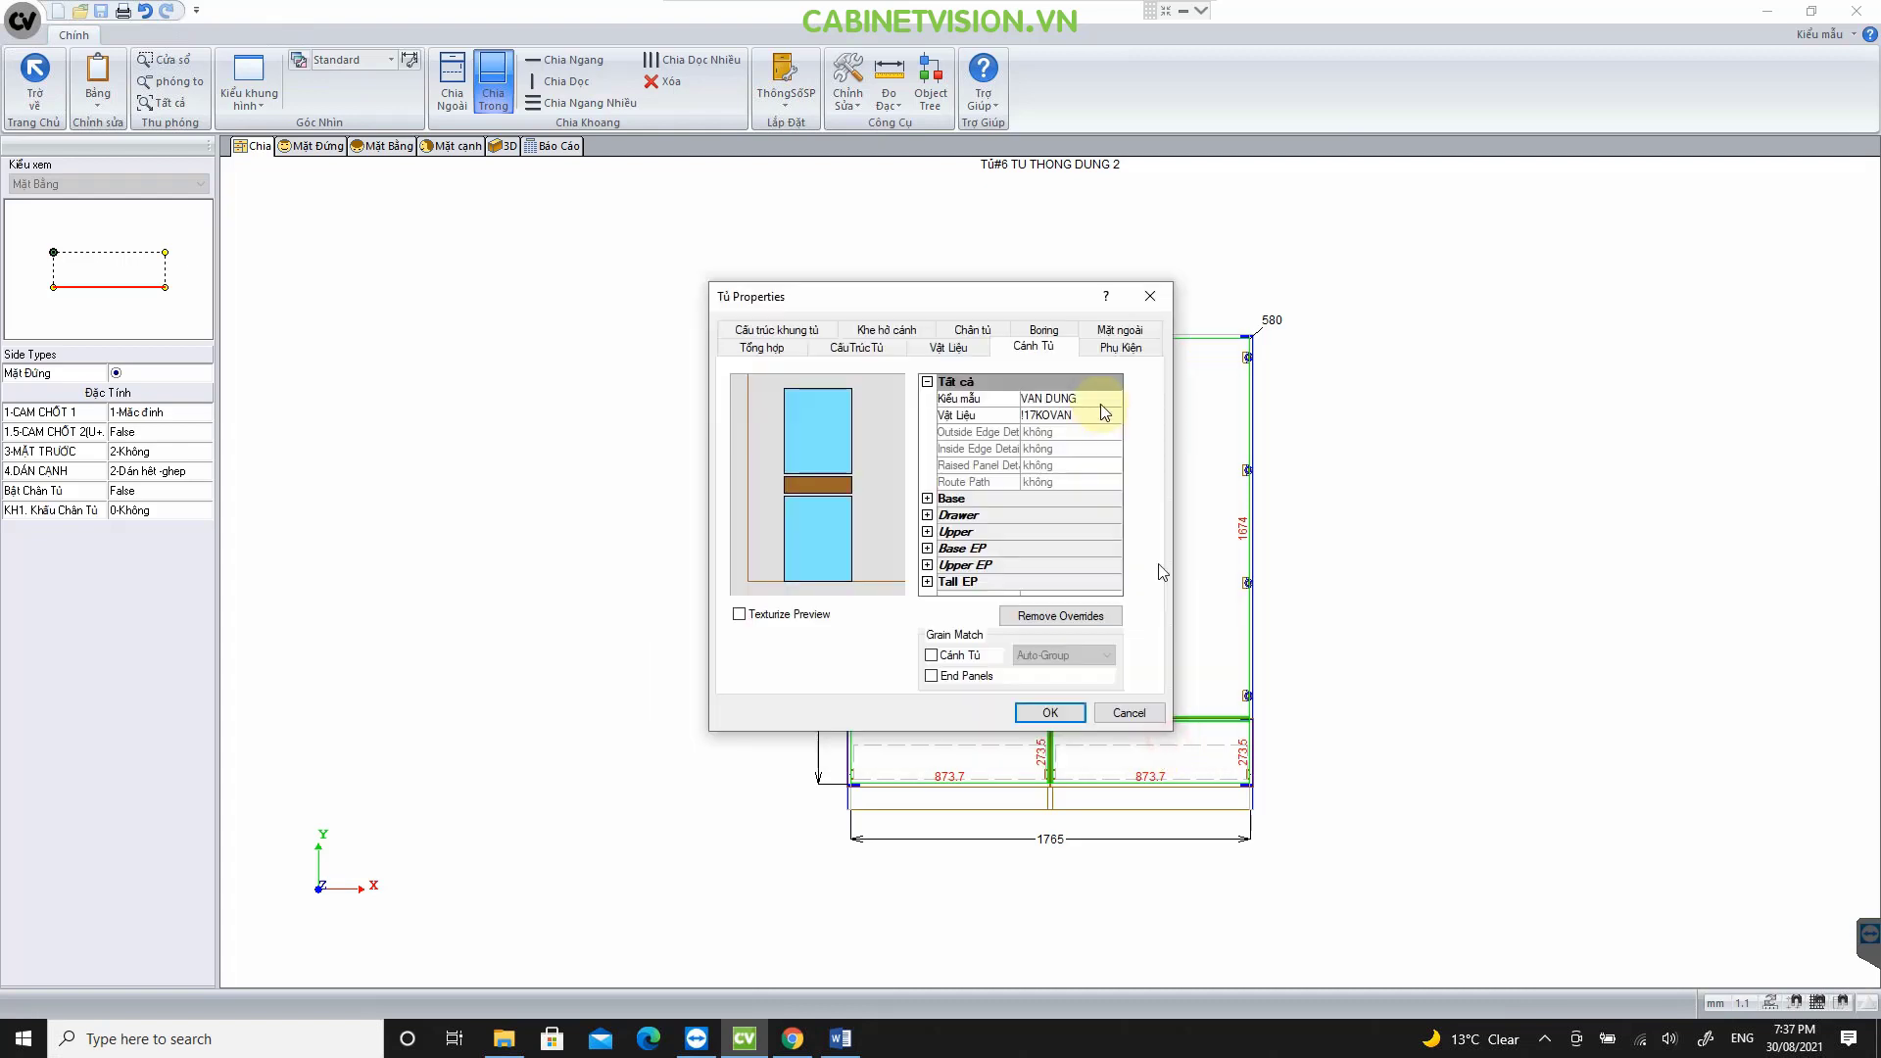
Set the Tất cả Vật Liệu door material to 17COVAN for all wardrobe doors.
double_click(1114, 420)
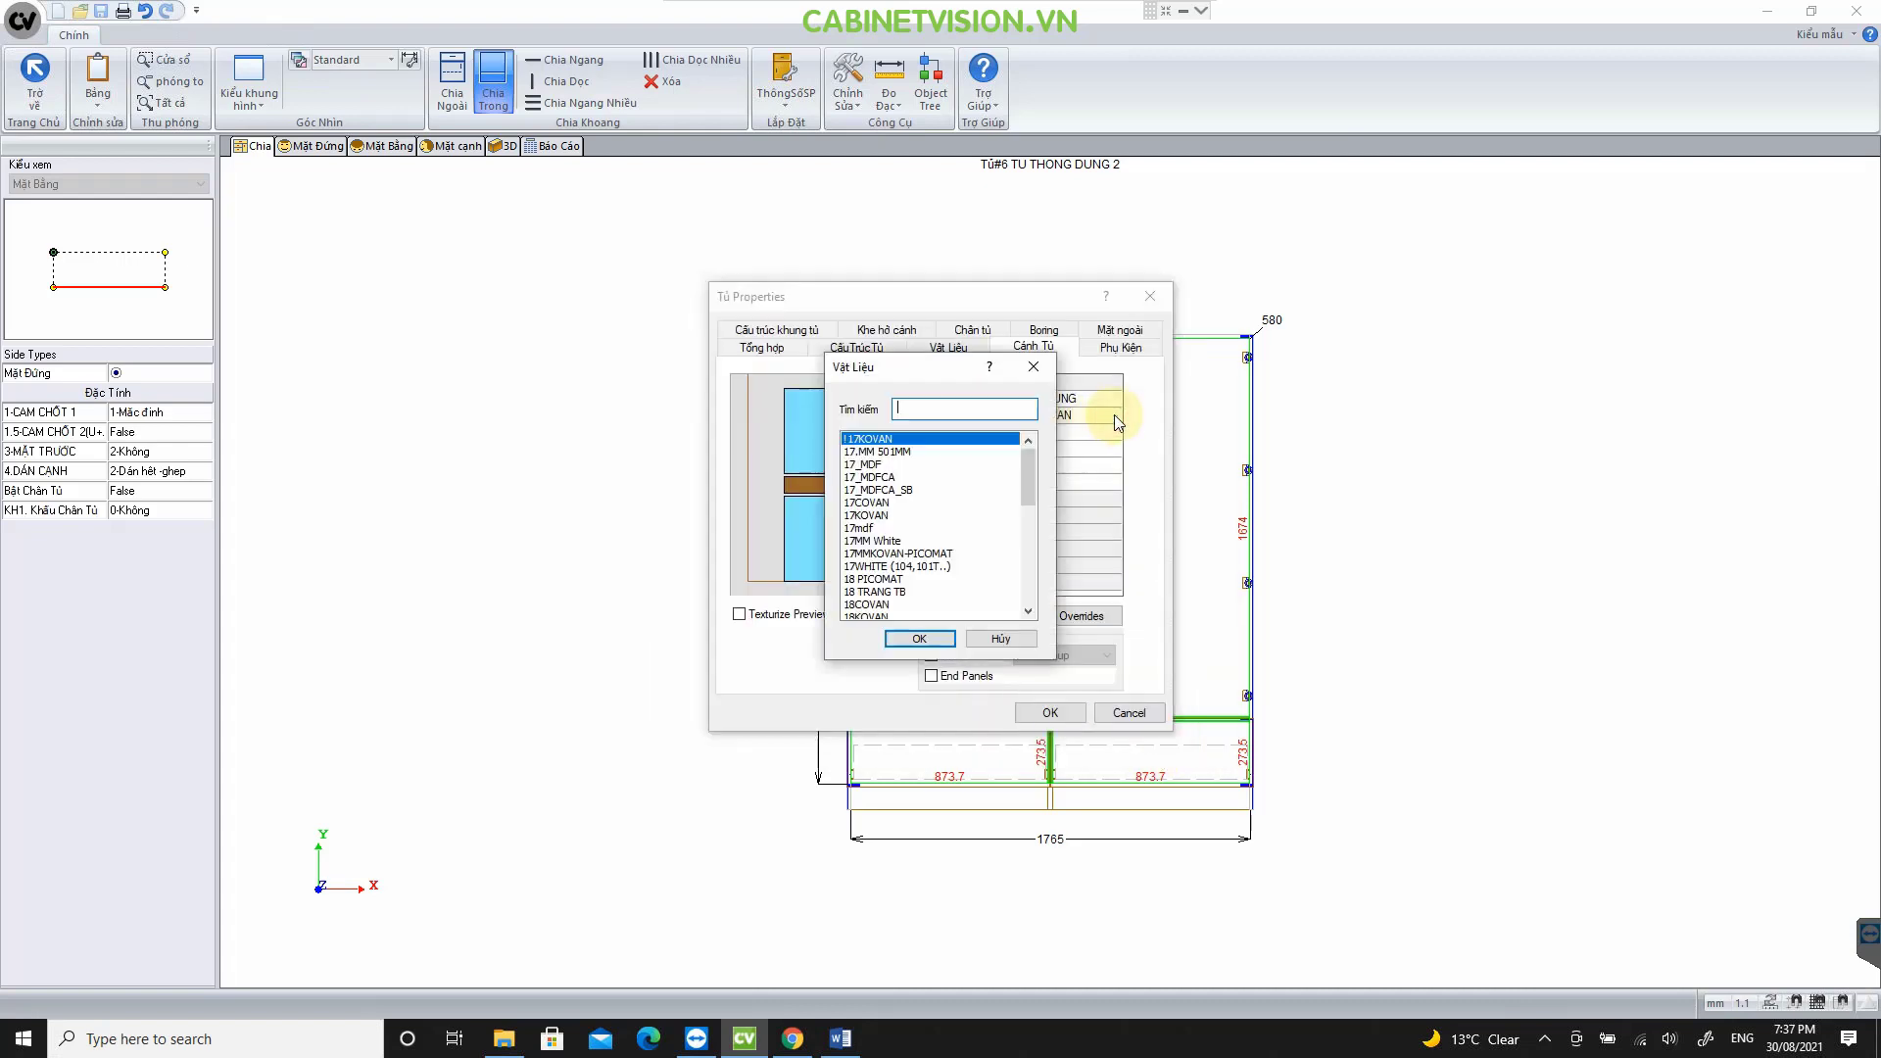
left_click_drag(896, 374, 548, 380)
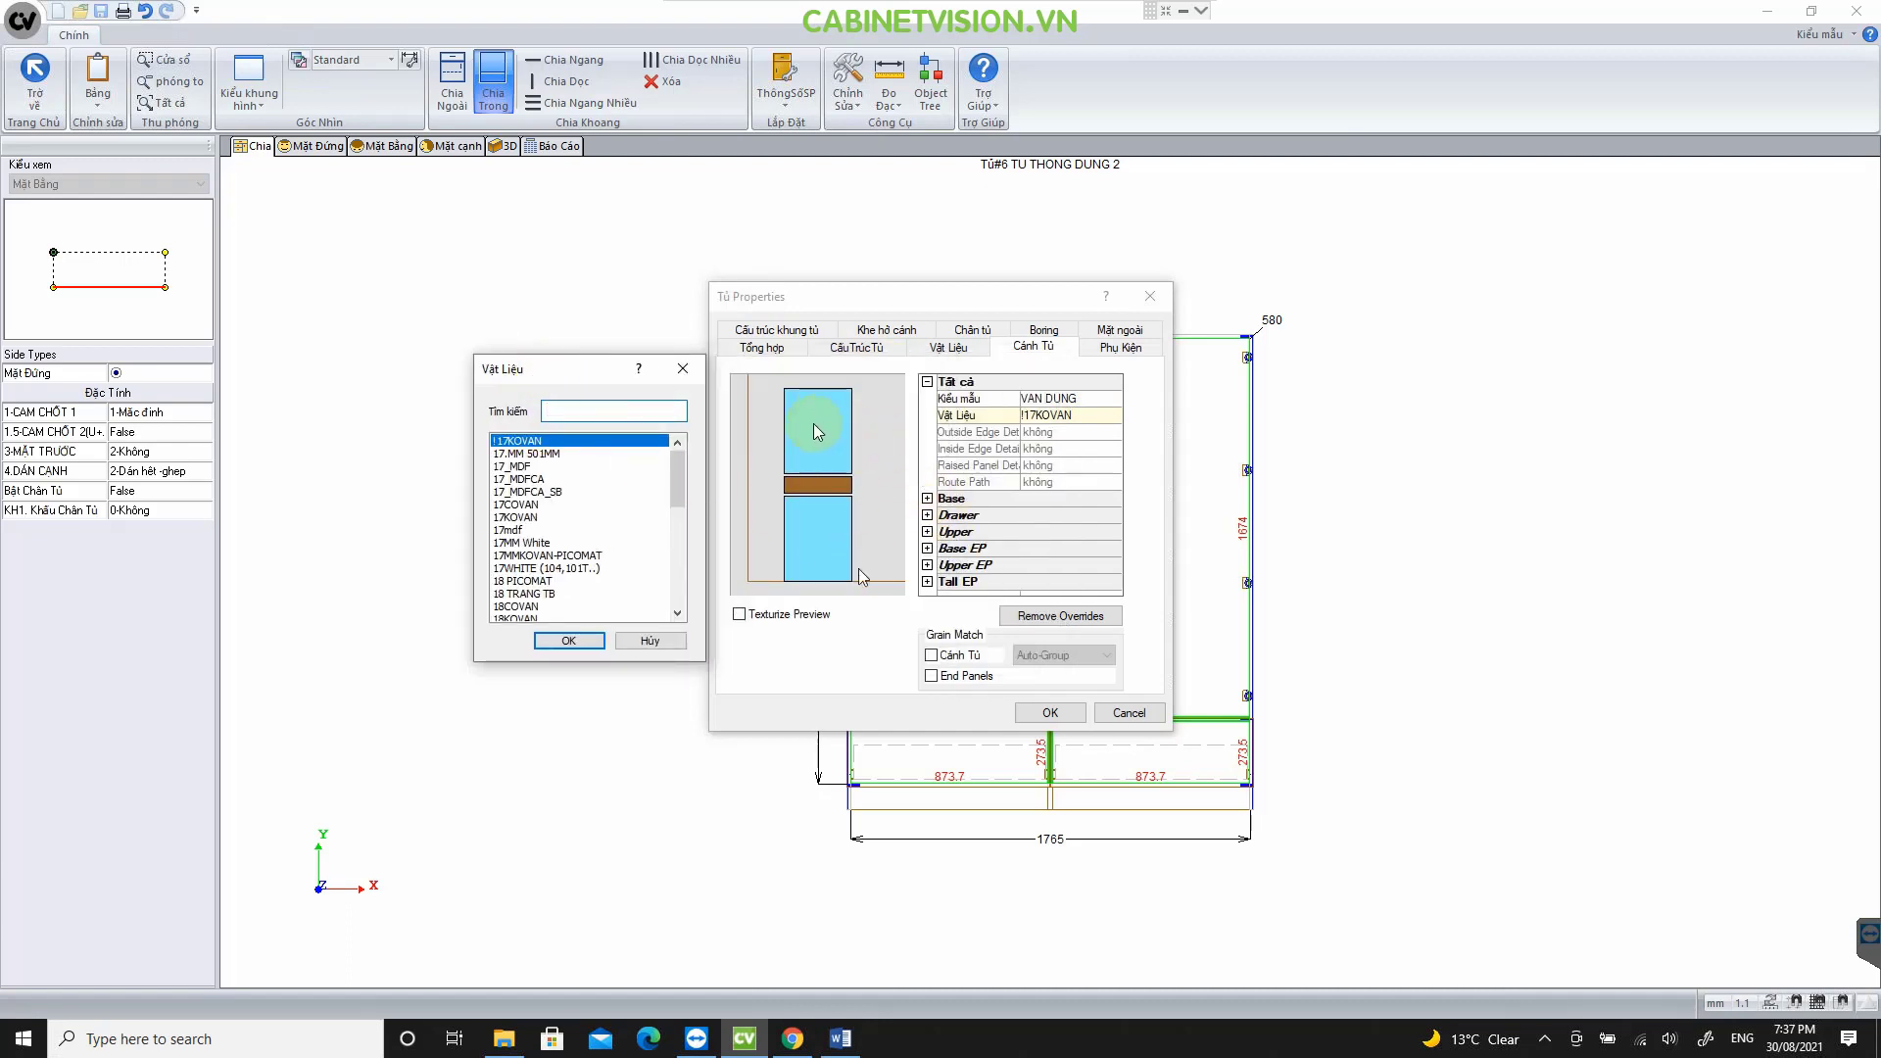
left_click(524, 506)
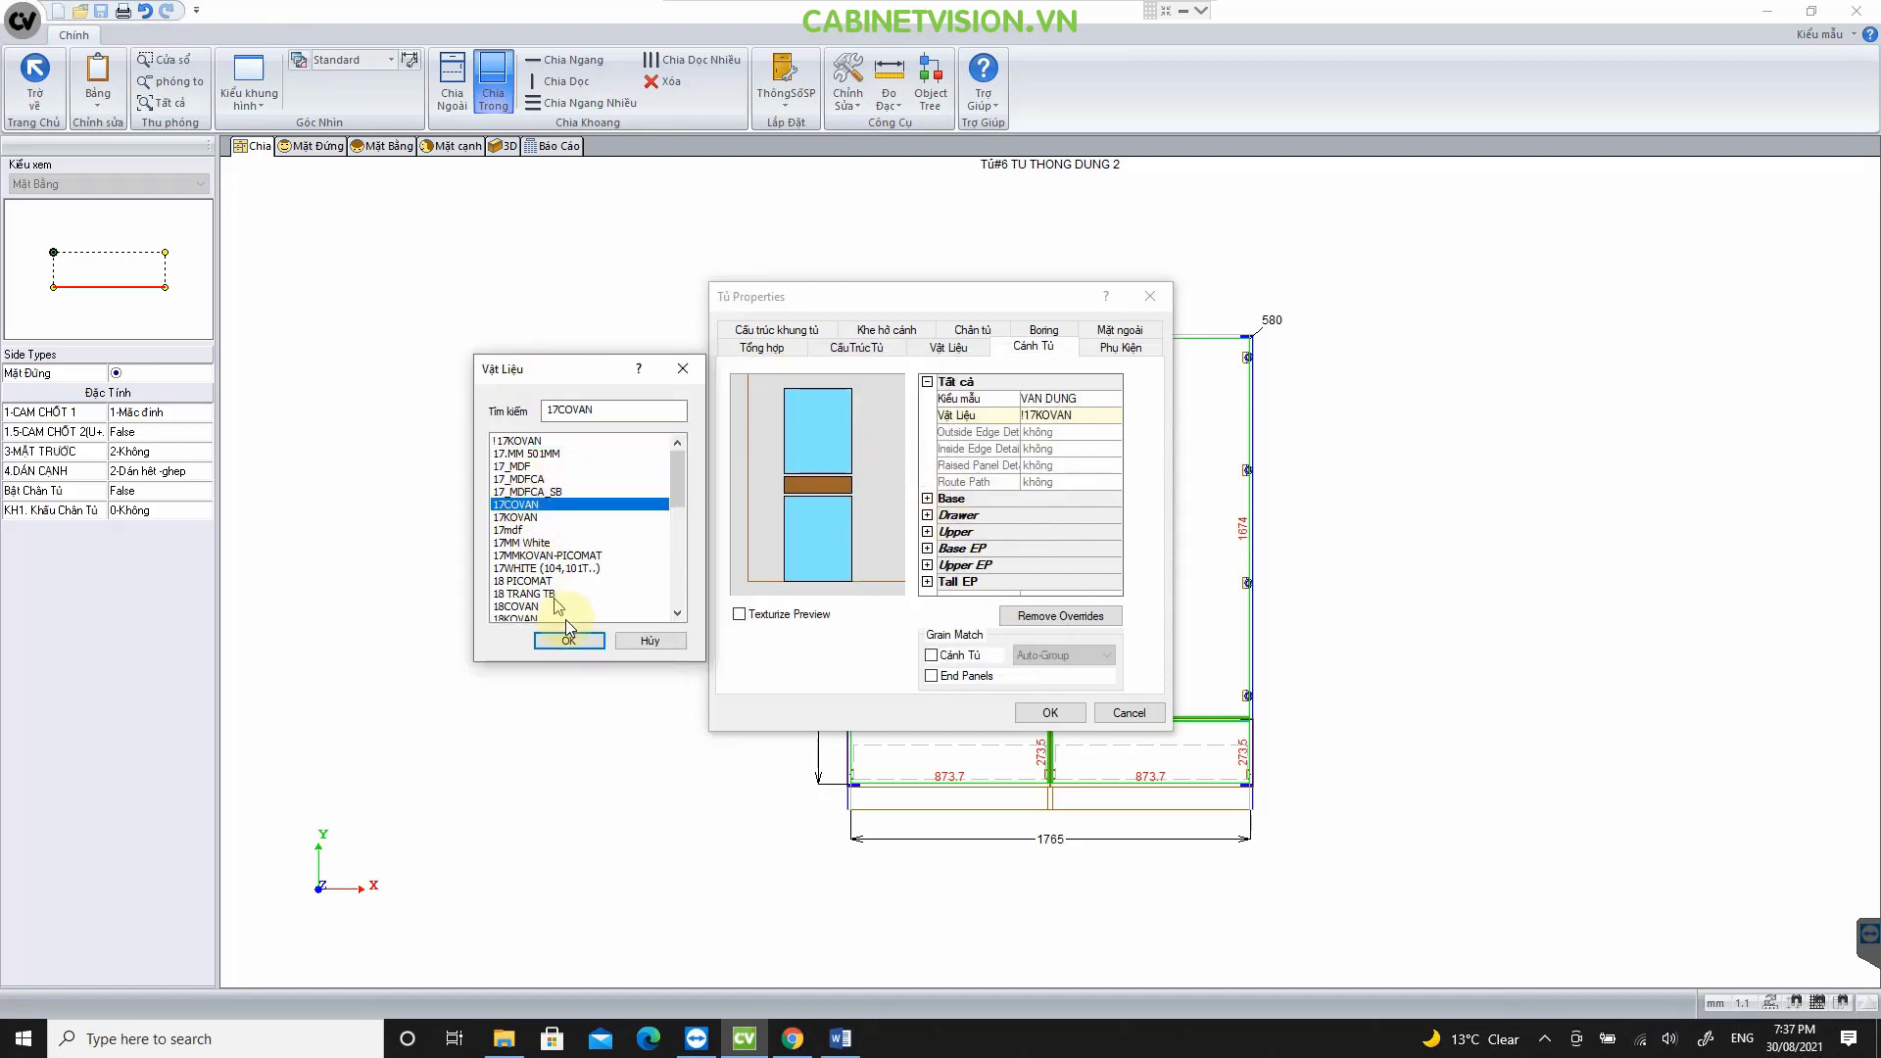
left_click(534, 518)
left_click(568, 640)
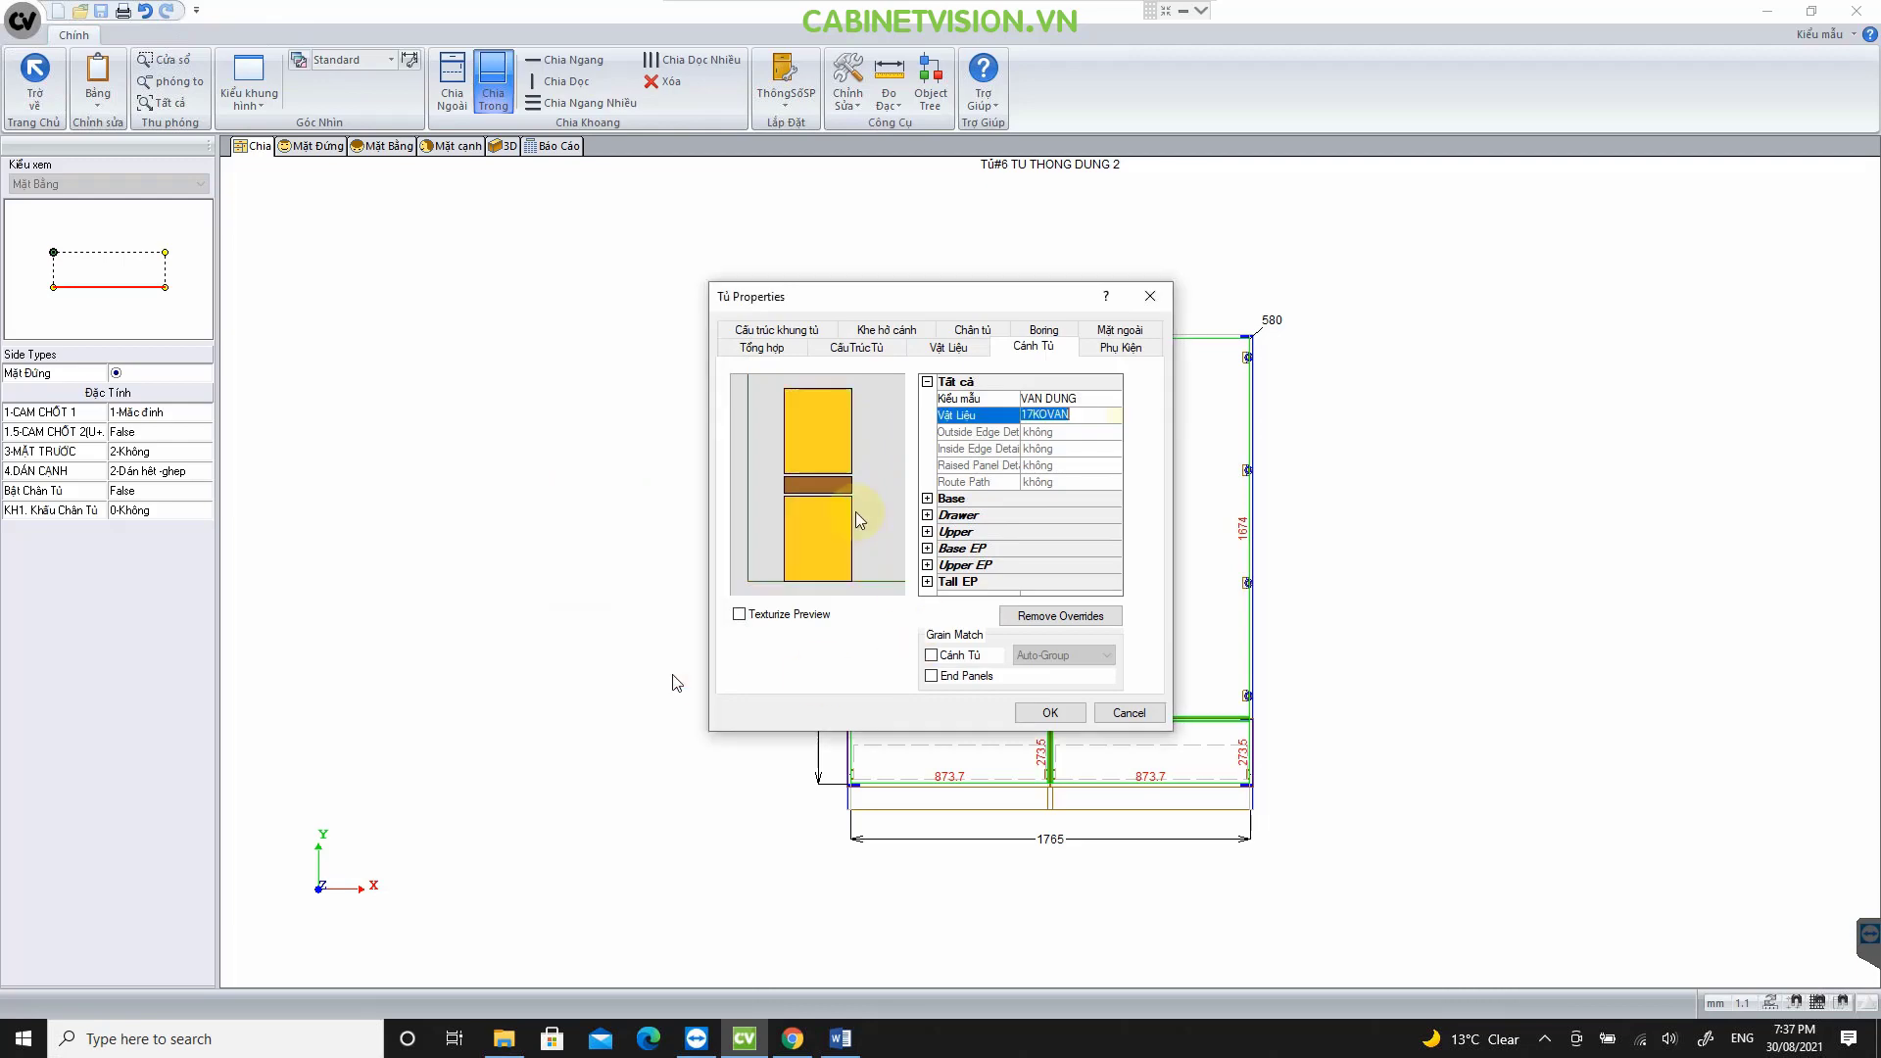
left_click(1030, 710)
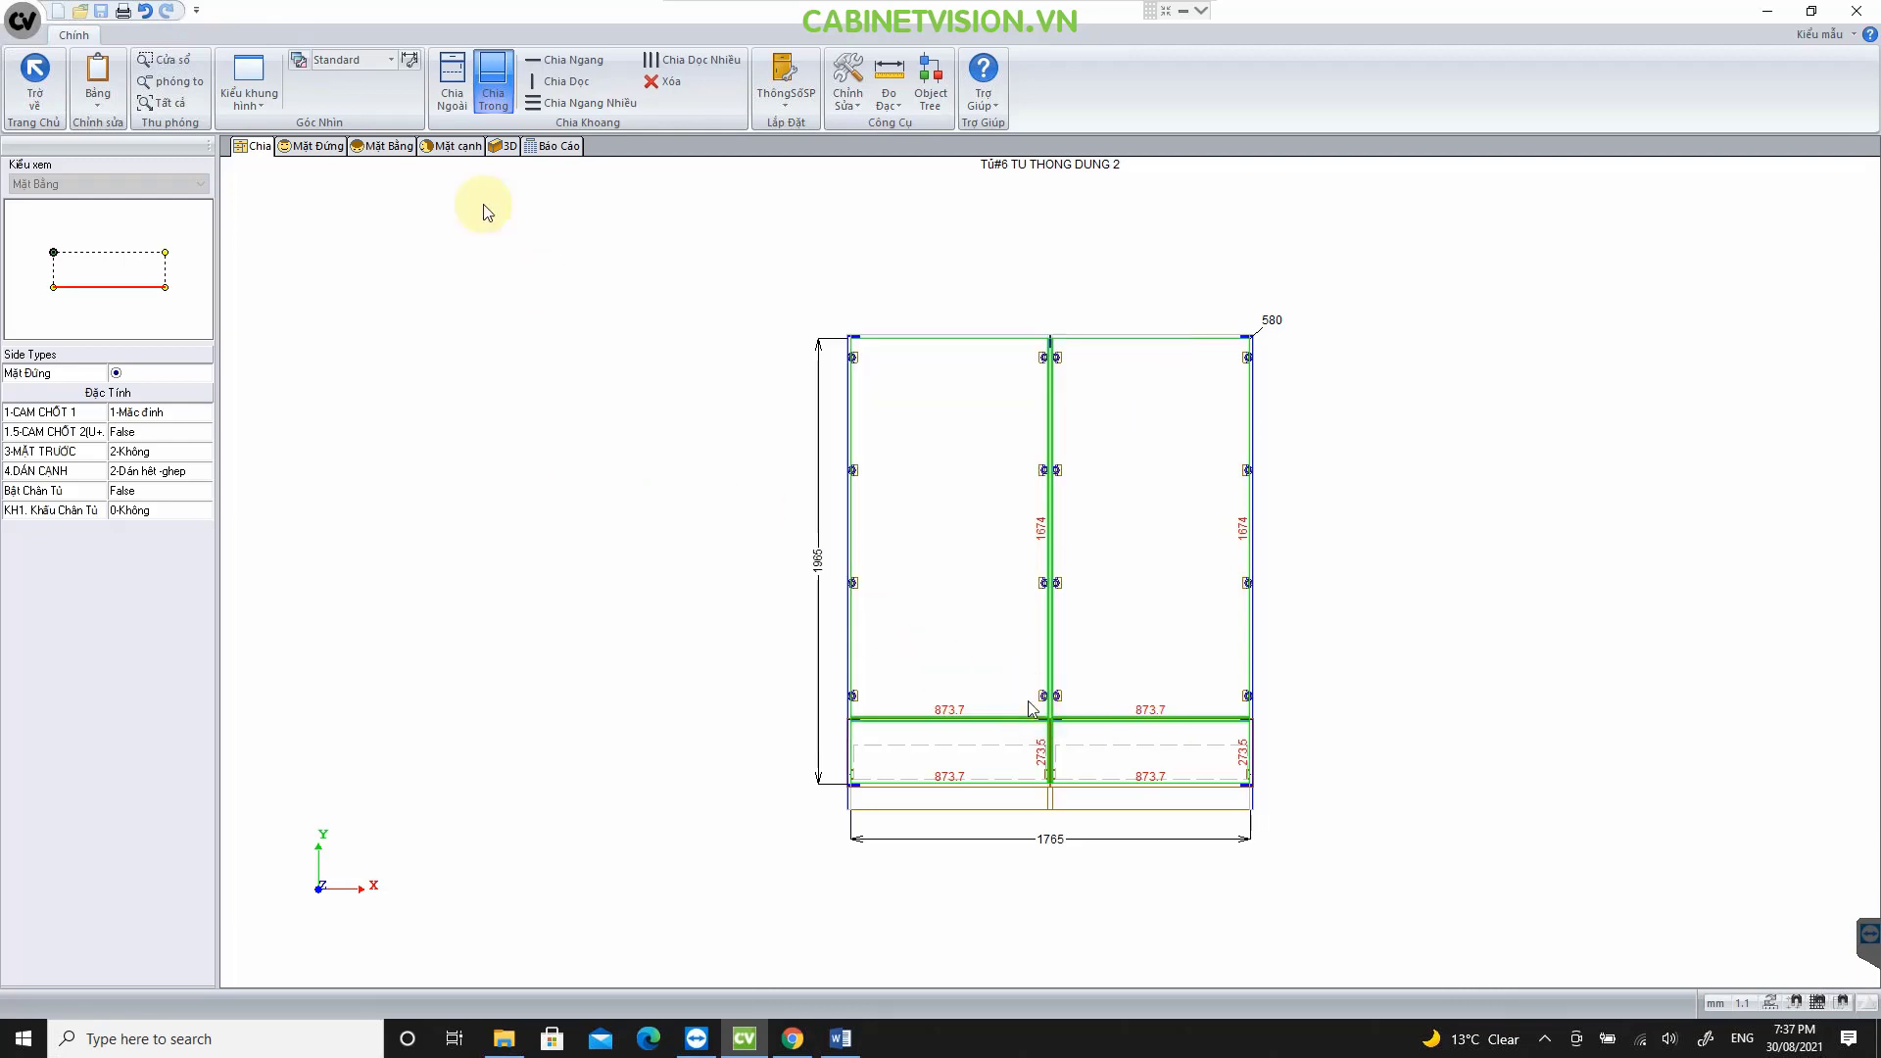
left_click(502, 146)
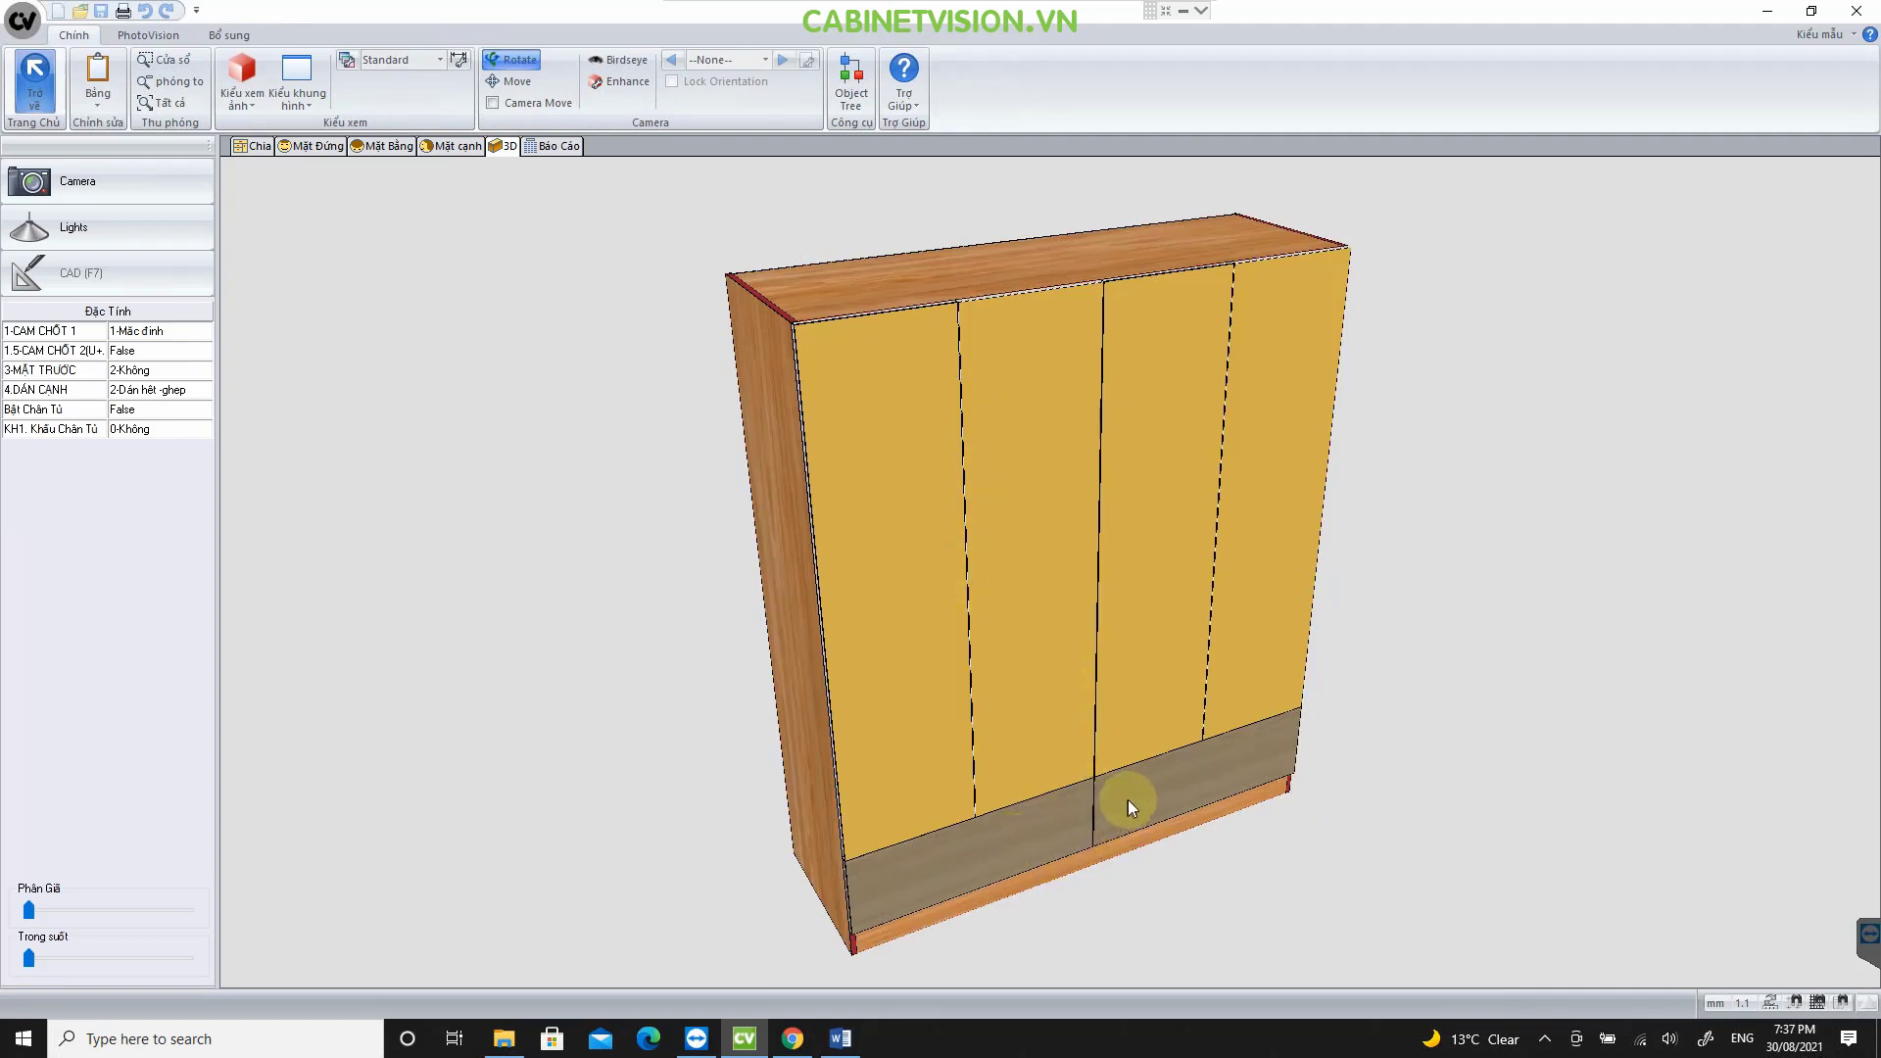
Orbit wardrobe #6 toward a front view to review its golden doors, then return to 2D.
left_click(1211, 908)
left_click_drag(1170, 854, 1056, 760)
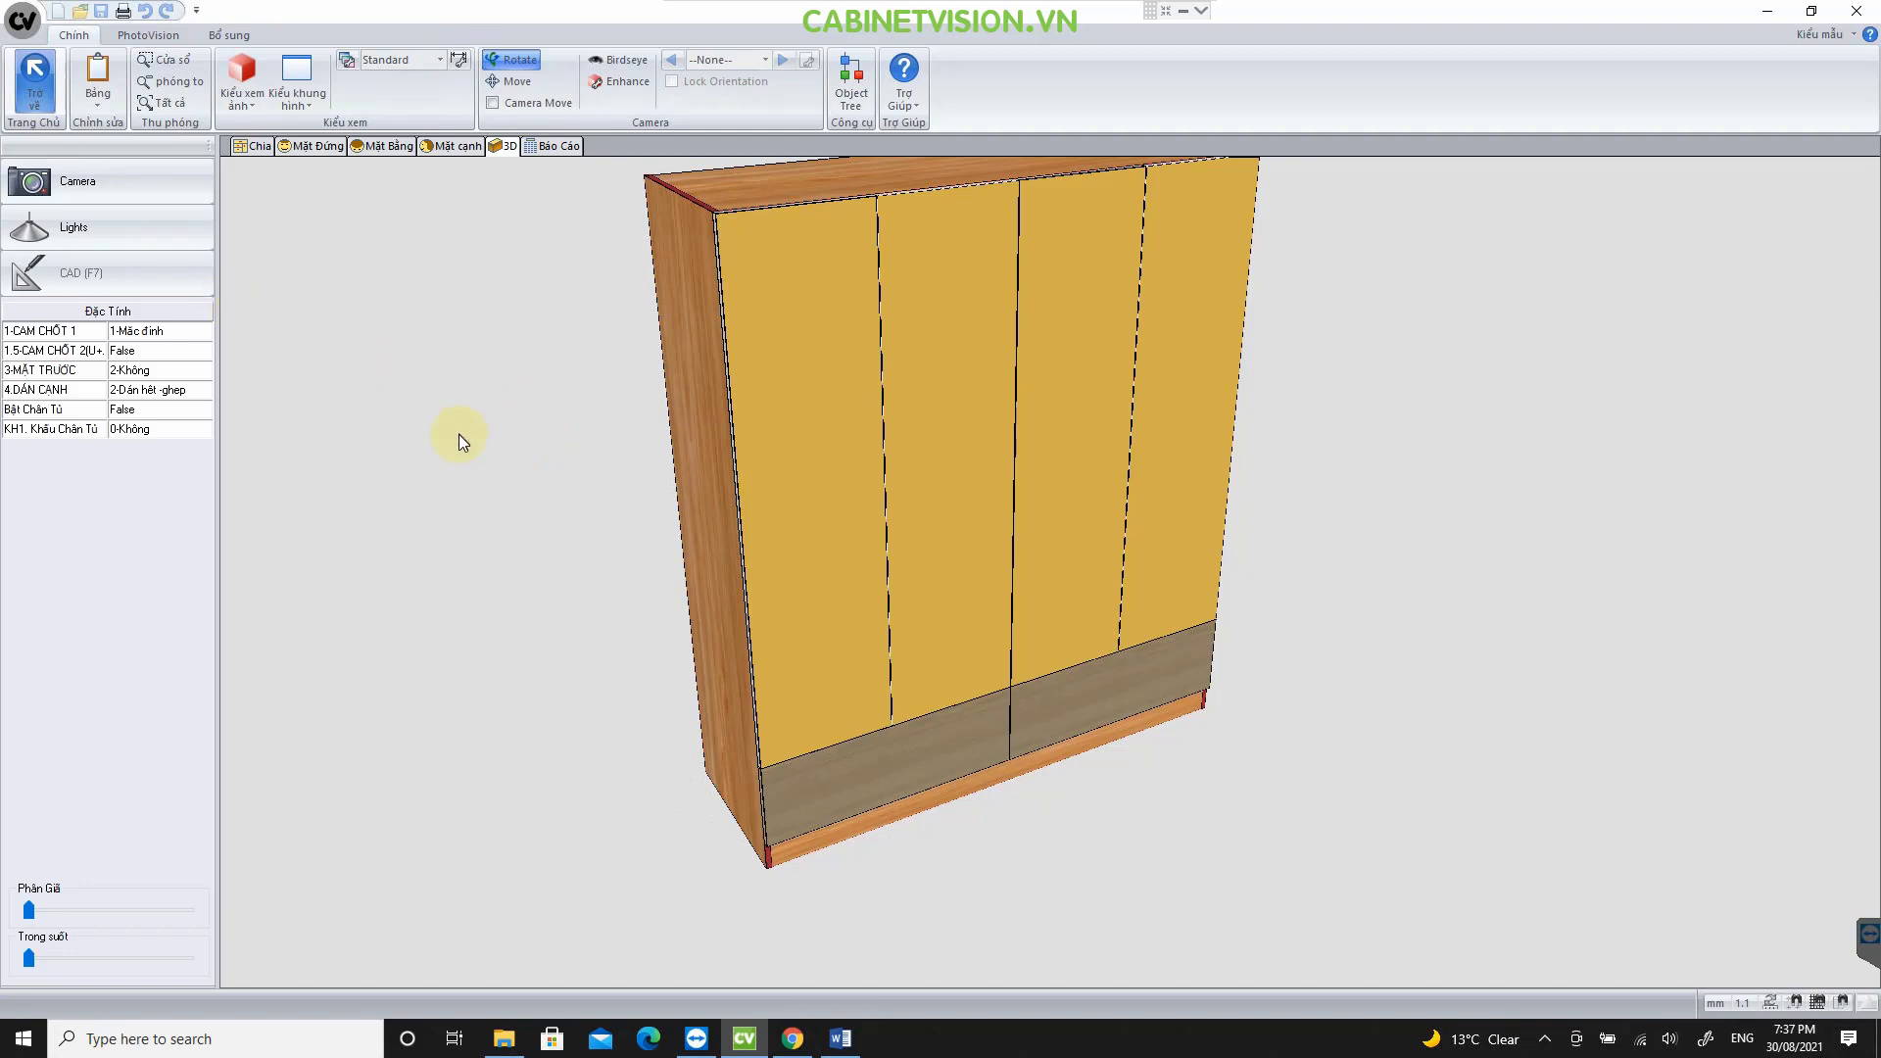
left_click_drag(462, 443, 361, 245)
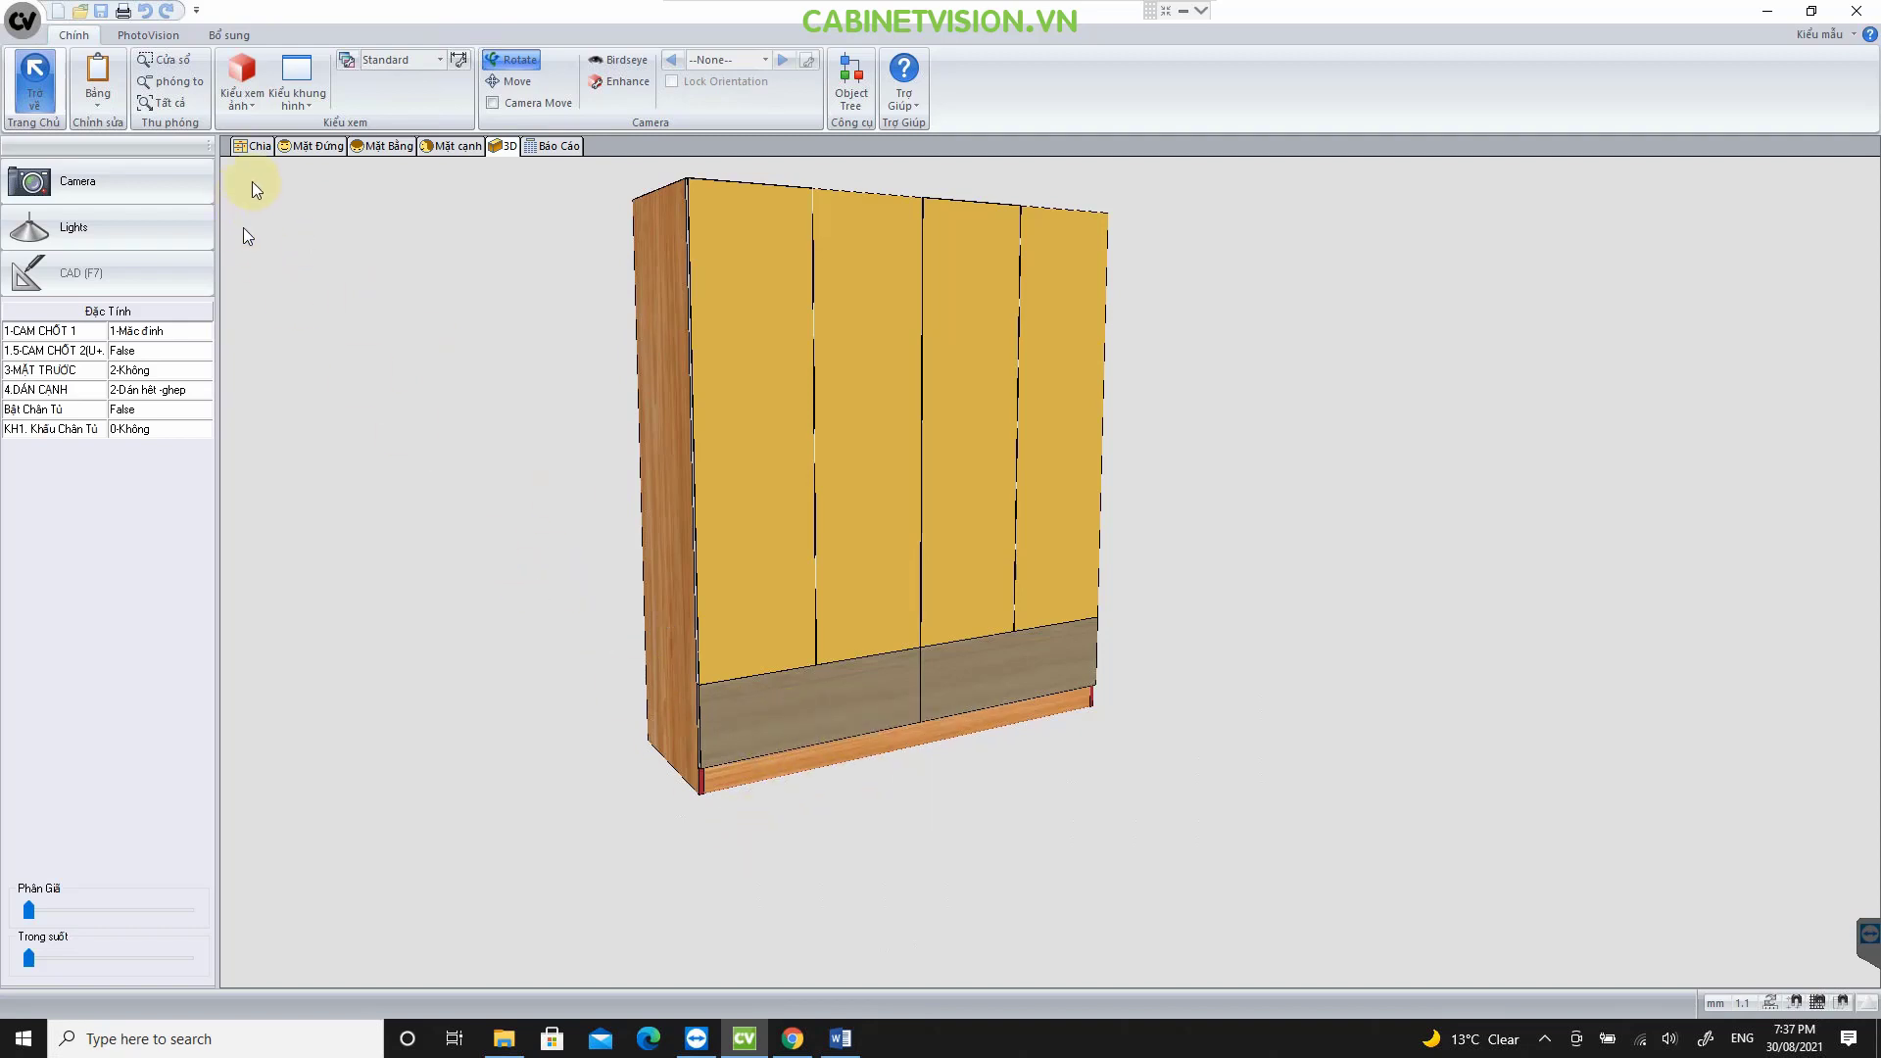
left_click(254, 146)
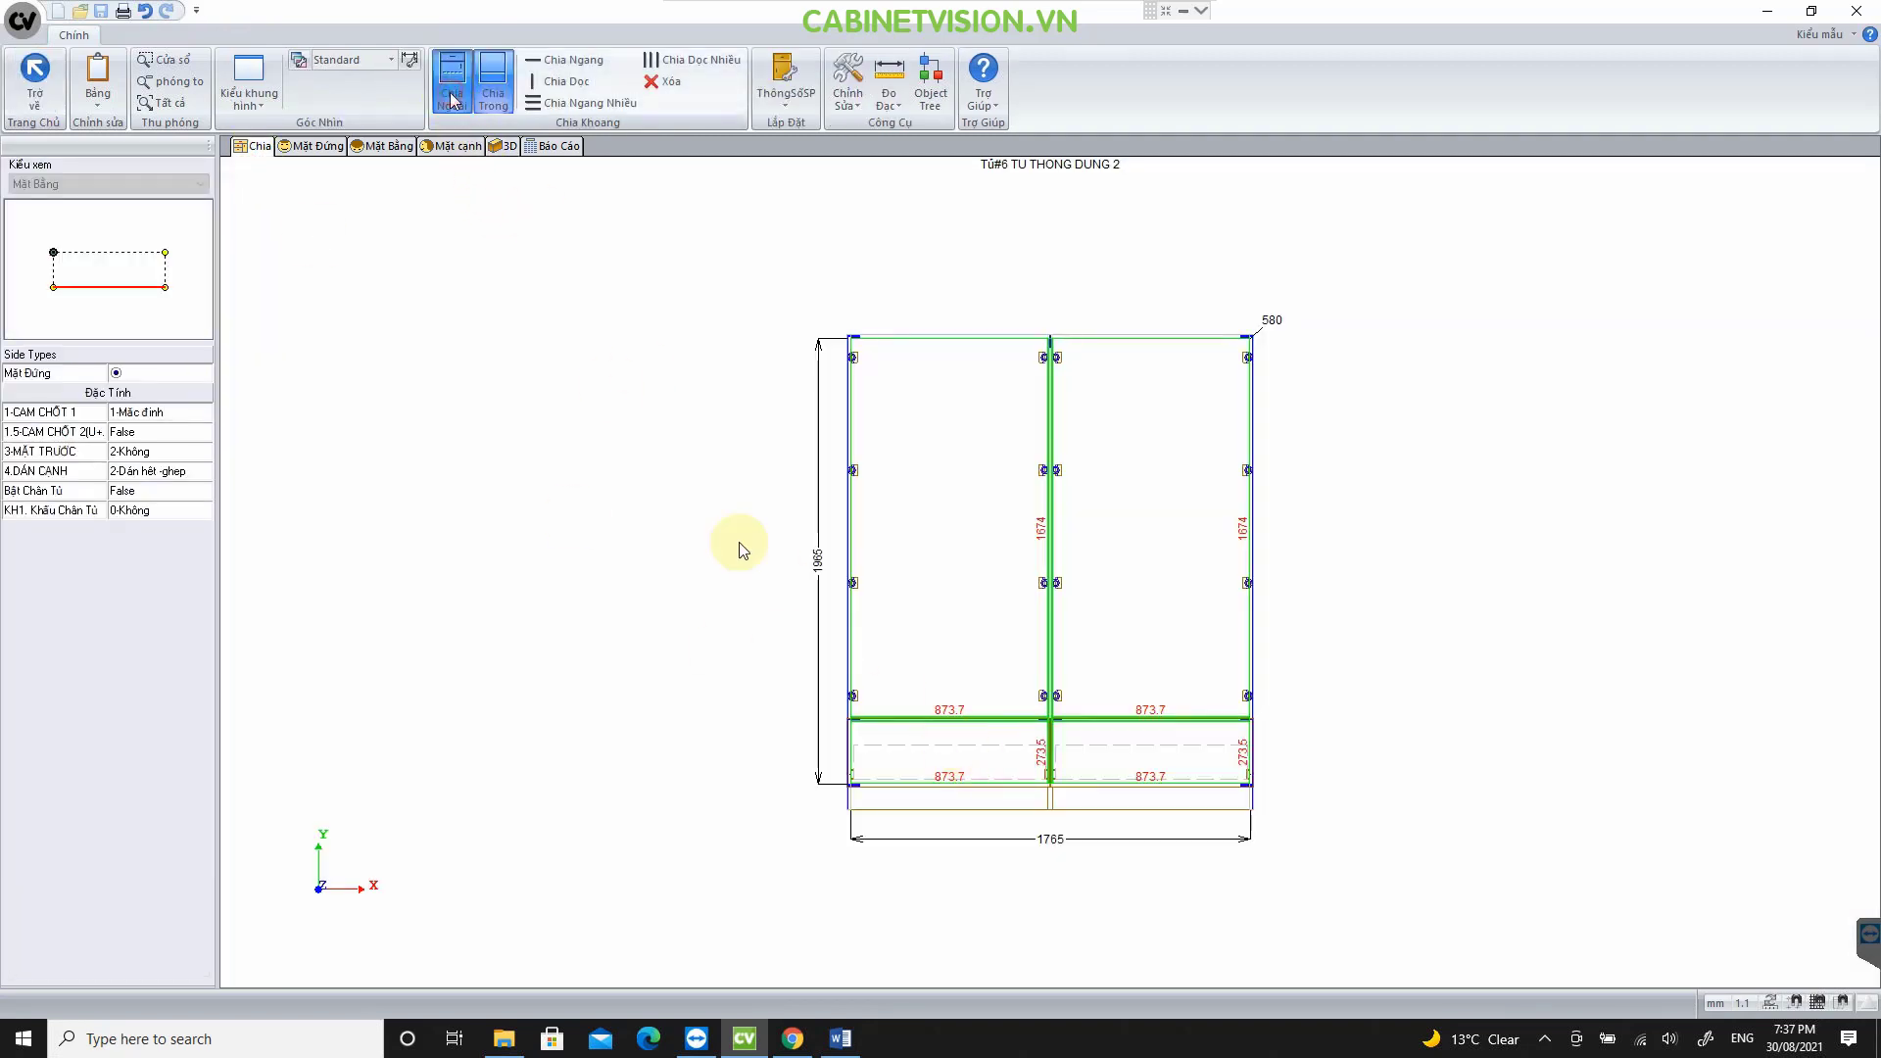
Give the bottom-left drawer front the NGANG VAT TREN style and a new material.
left_click(451, 96)
right_click(949, 749)
left_click(955, 927)
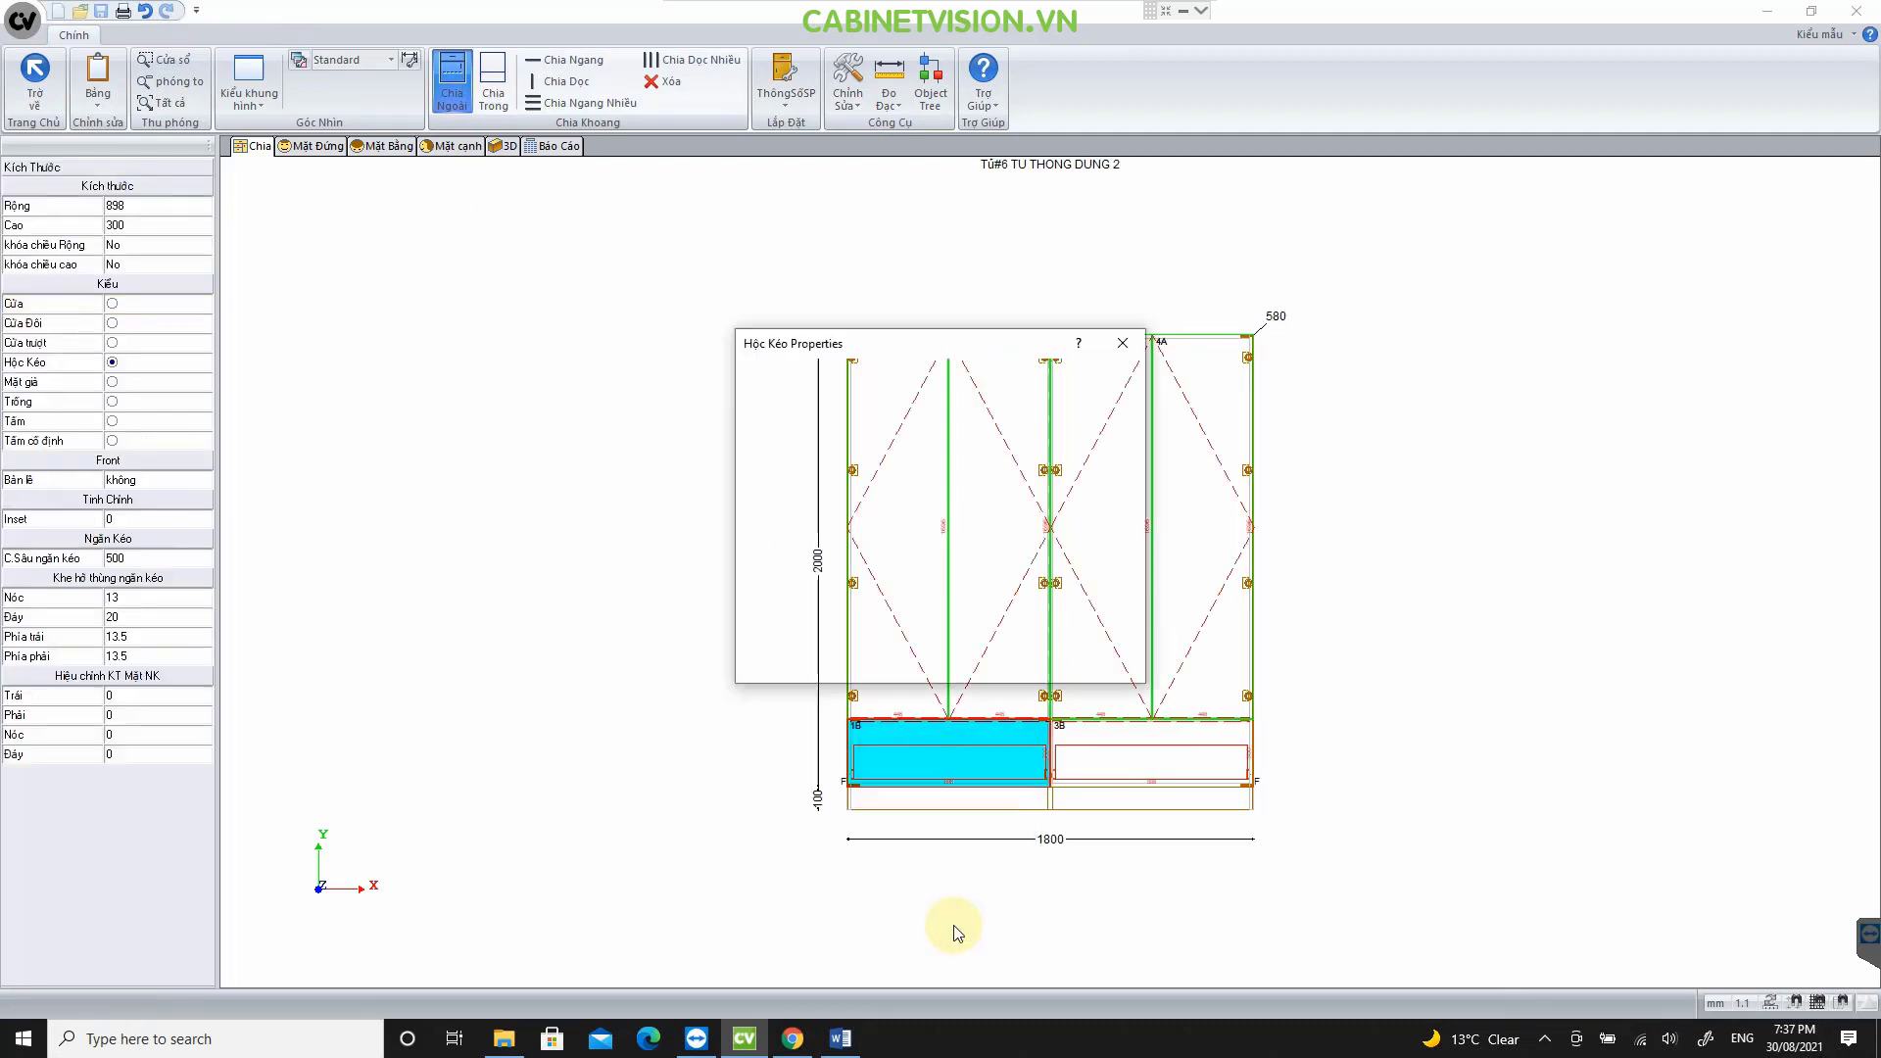
left_click(985, 453)
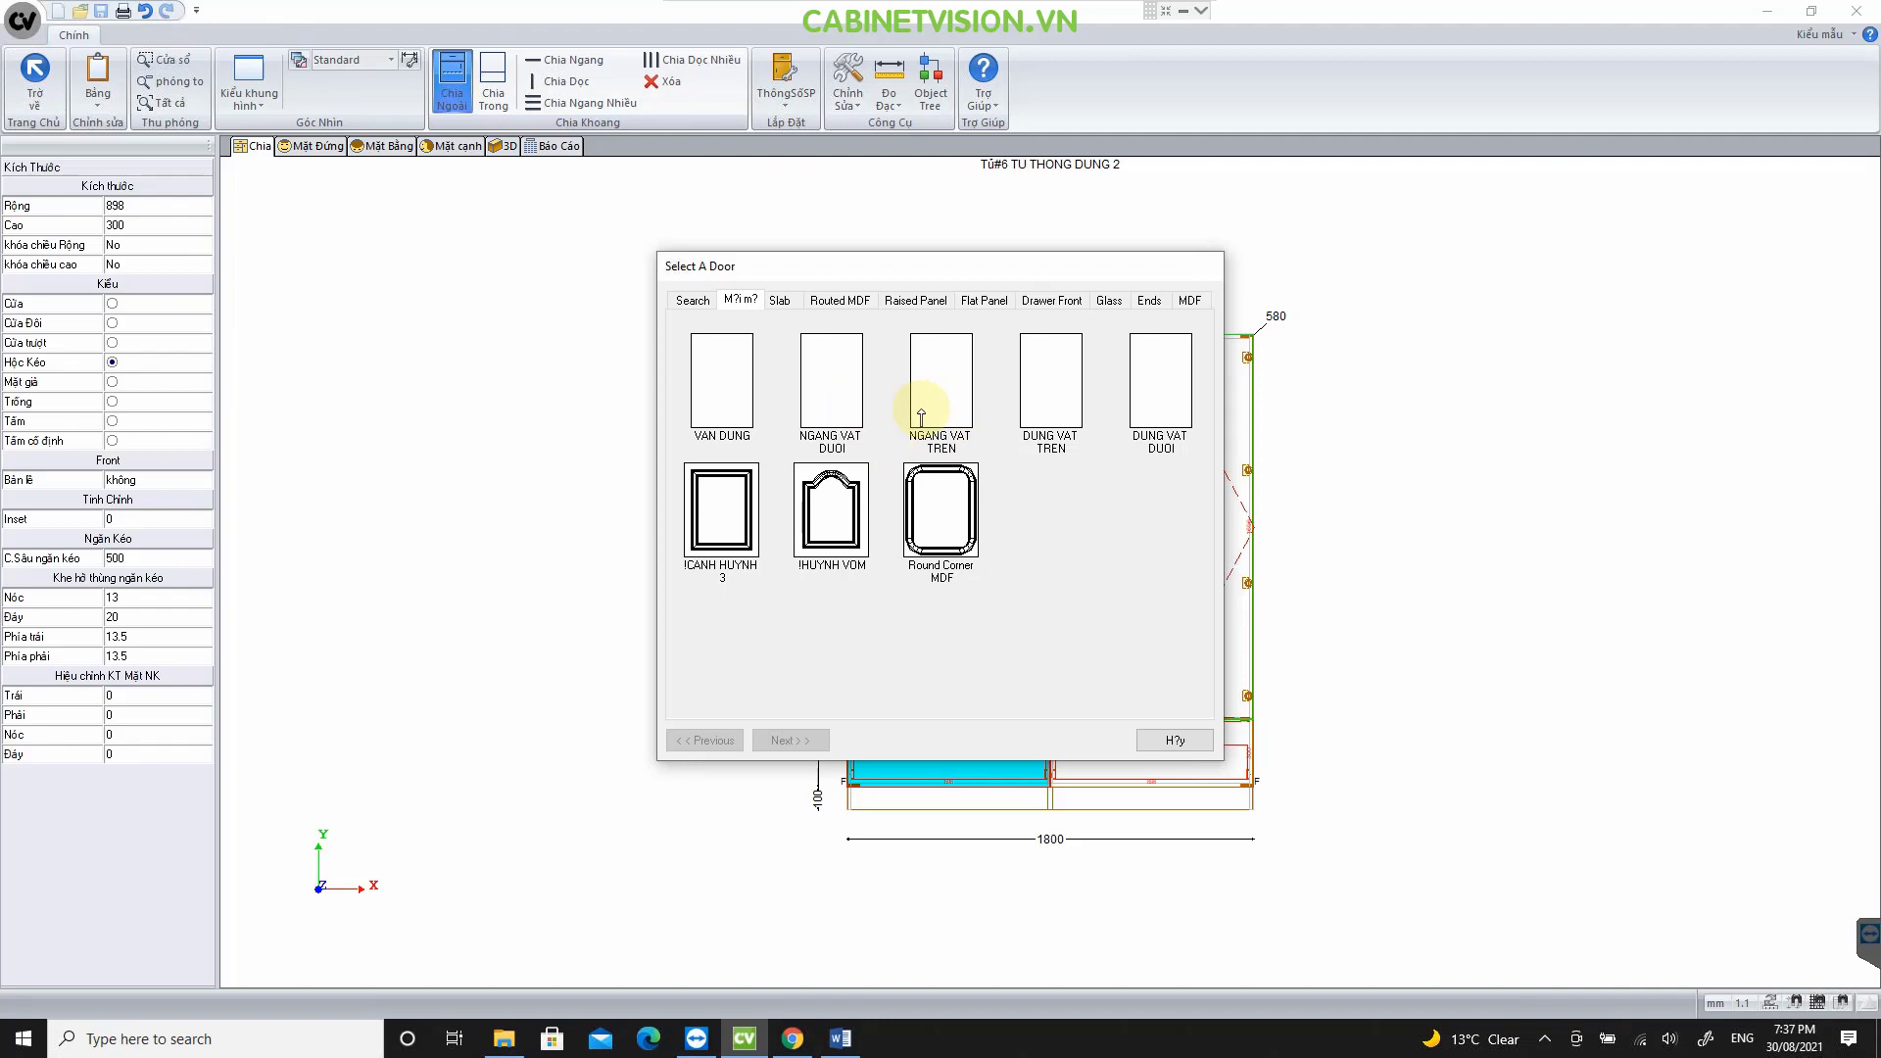
double_click(923, 410)
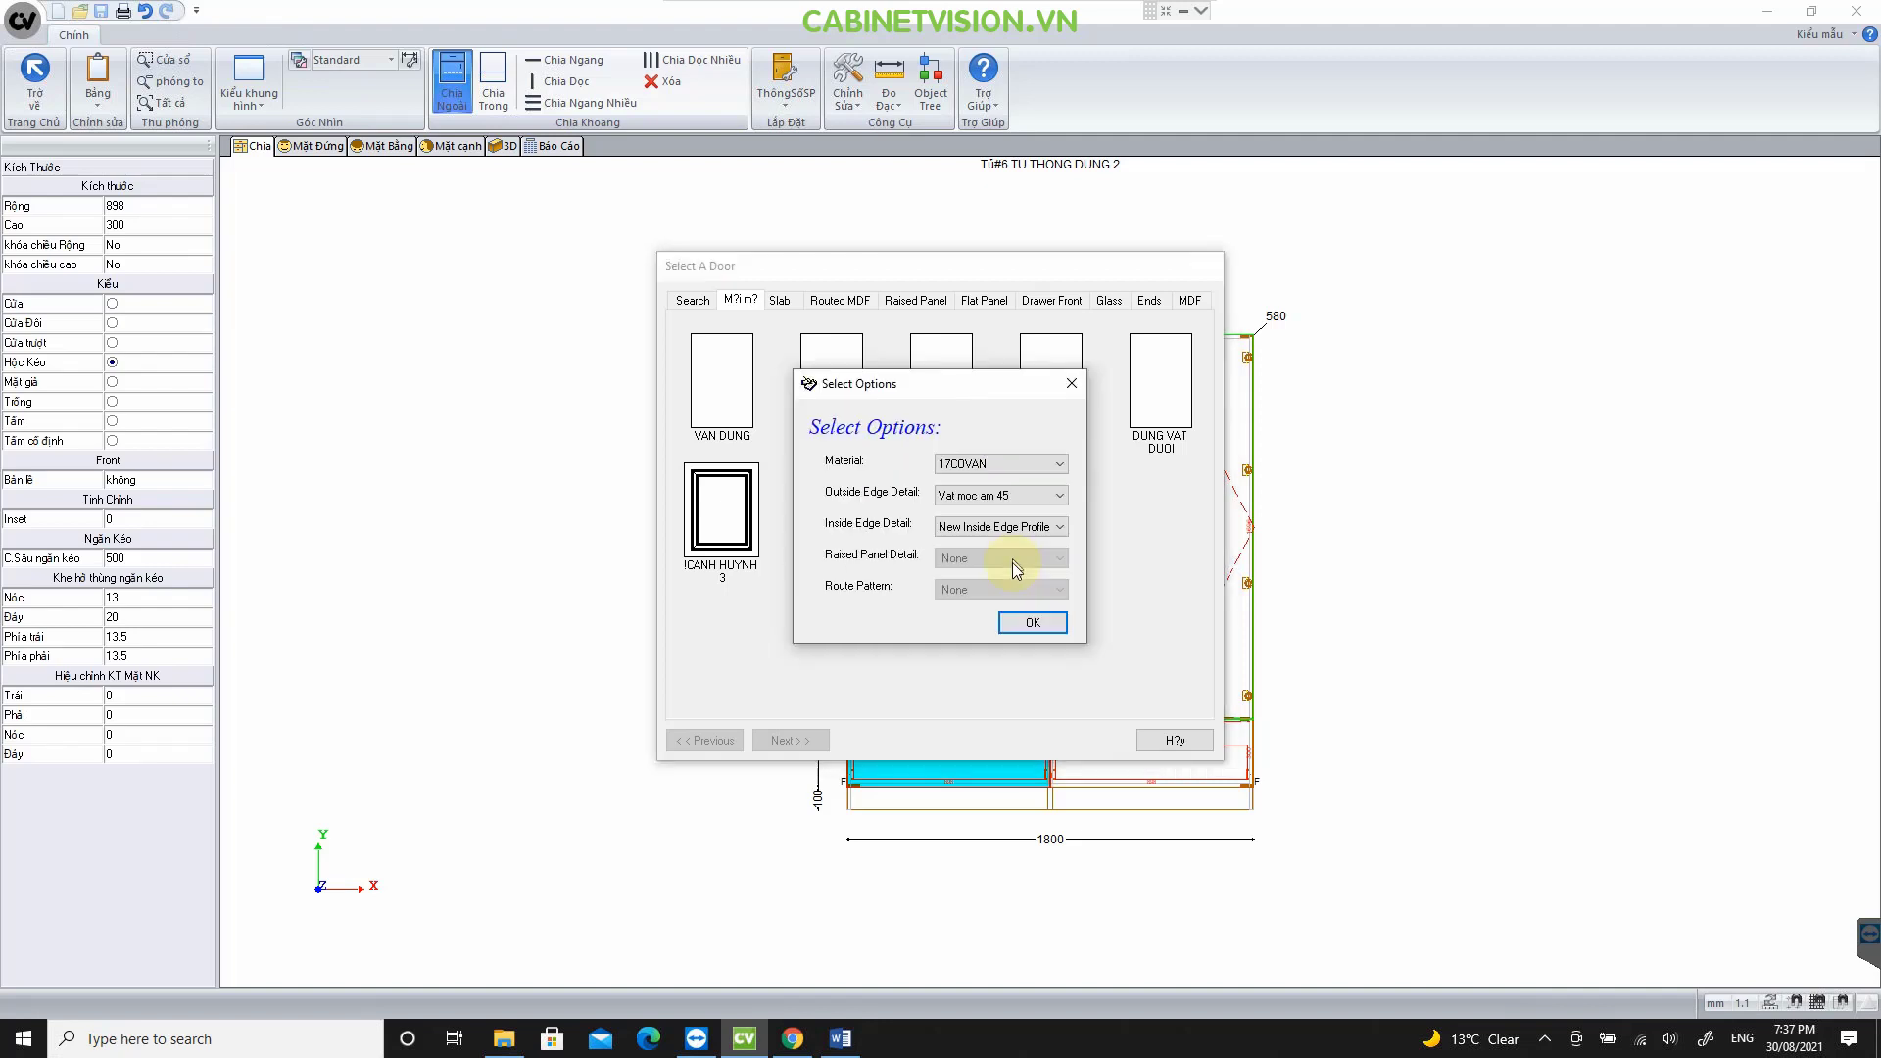
left_click(1009, 463)
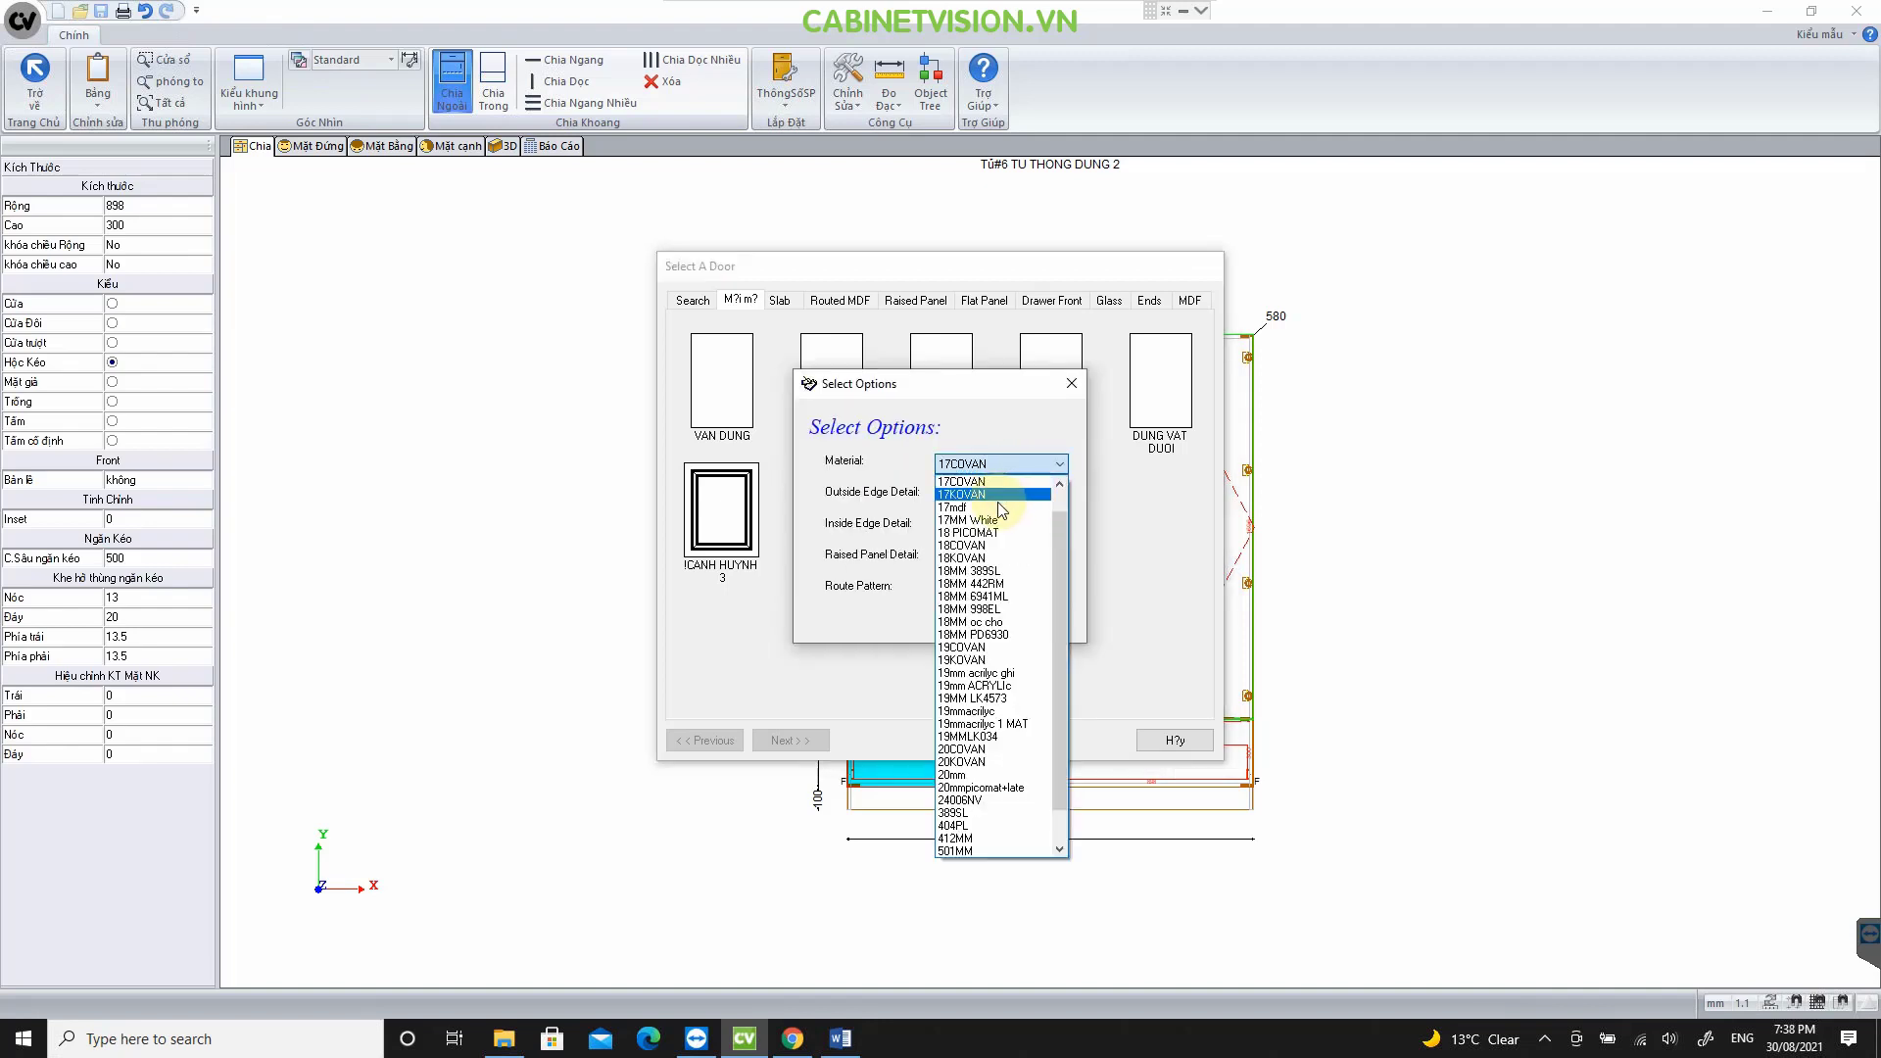
left_click(980, 481)
left_click(1029, 625)
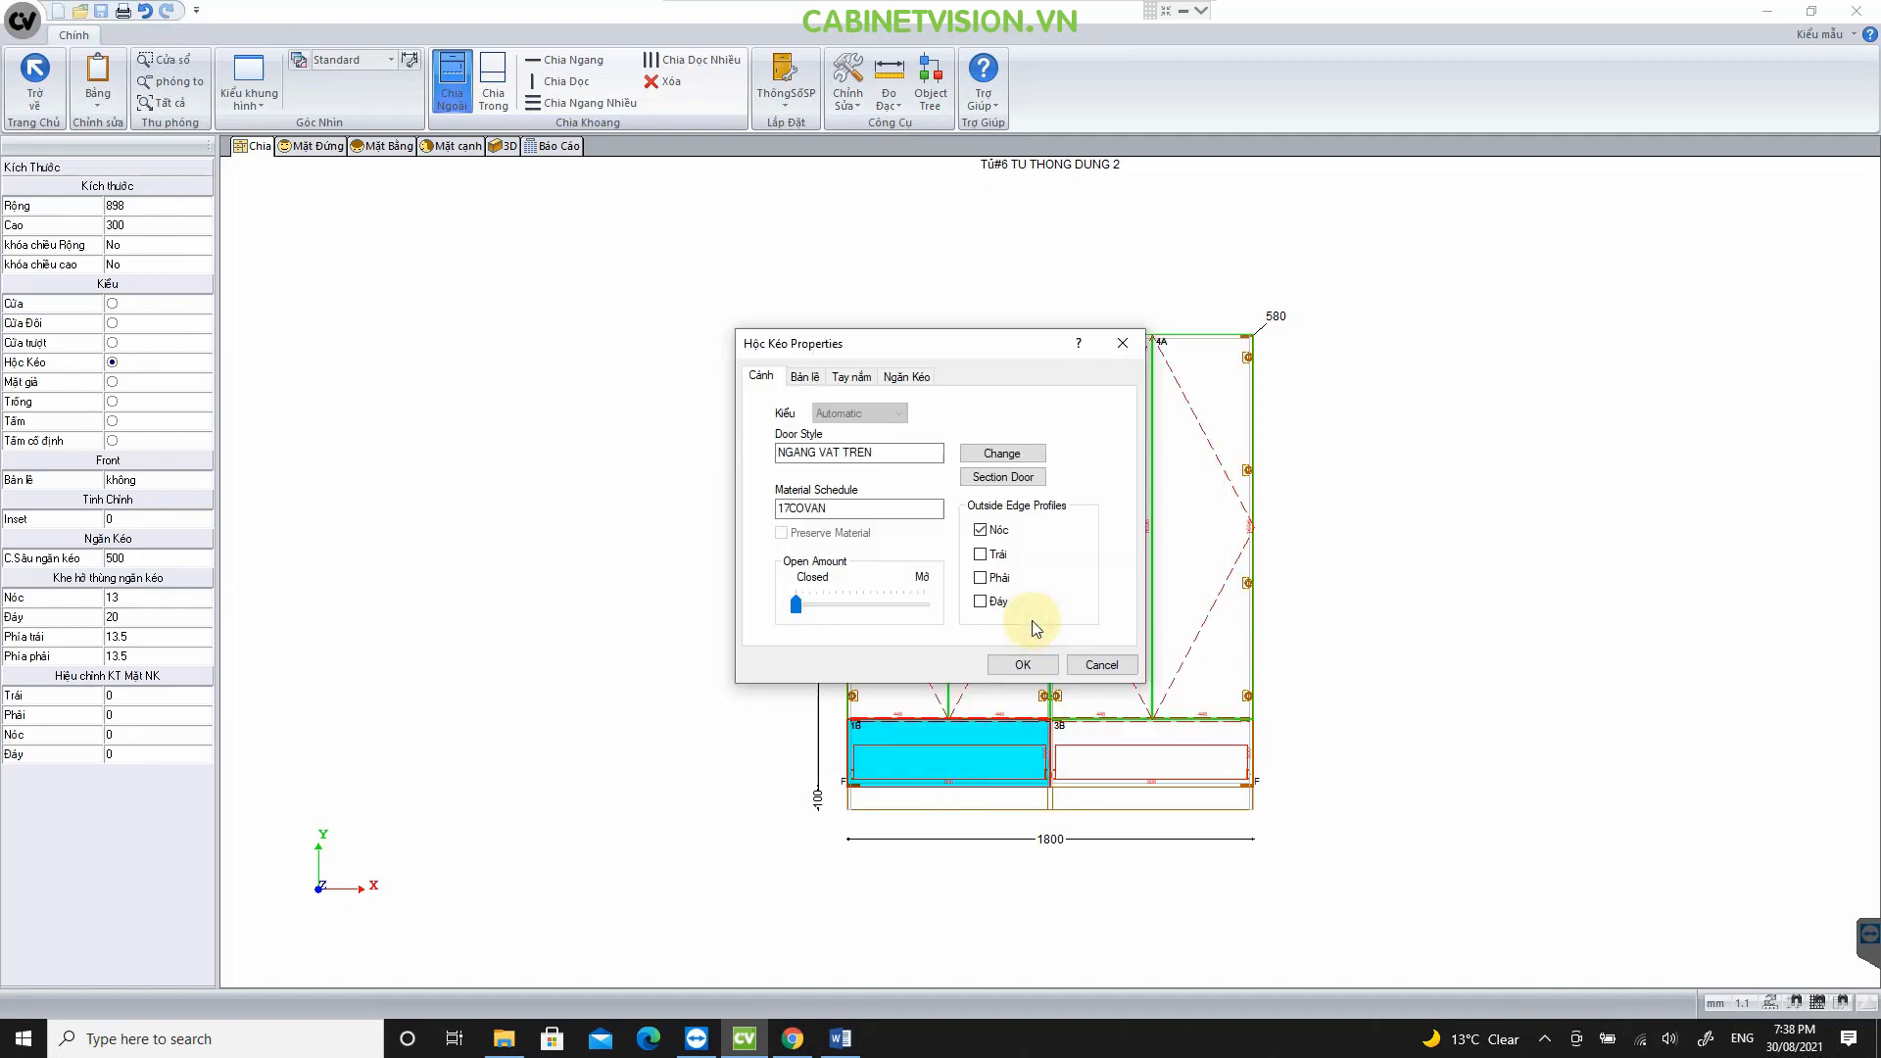
left_click(1024, 665)
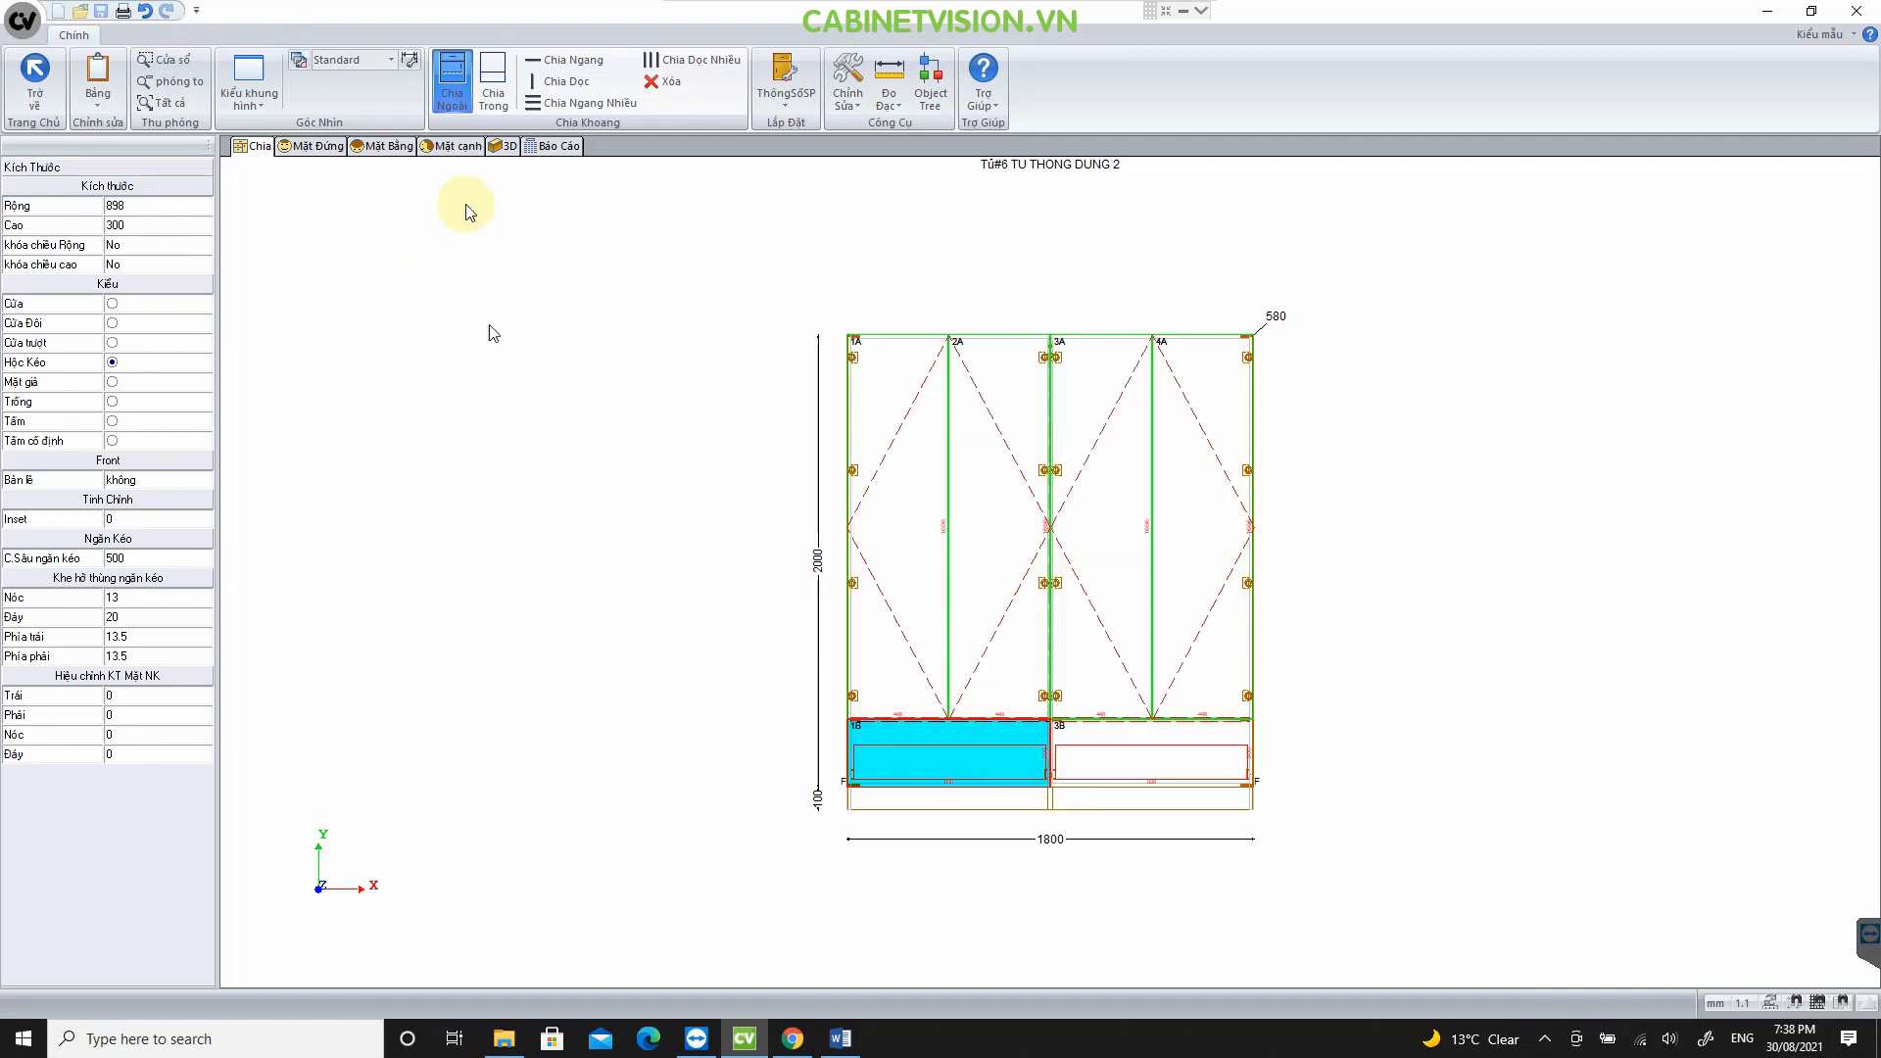
left_click(498, 160)
Inspect the drawer fronts in 3D from a frontal angle.
left_click(503, 148)
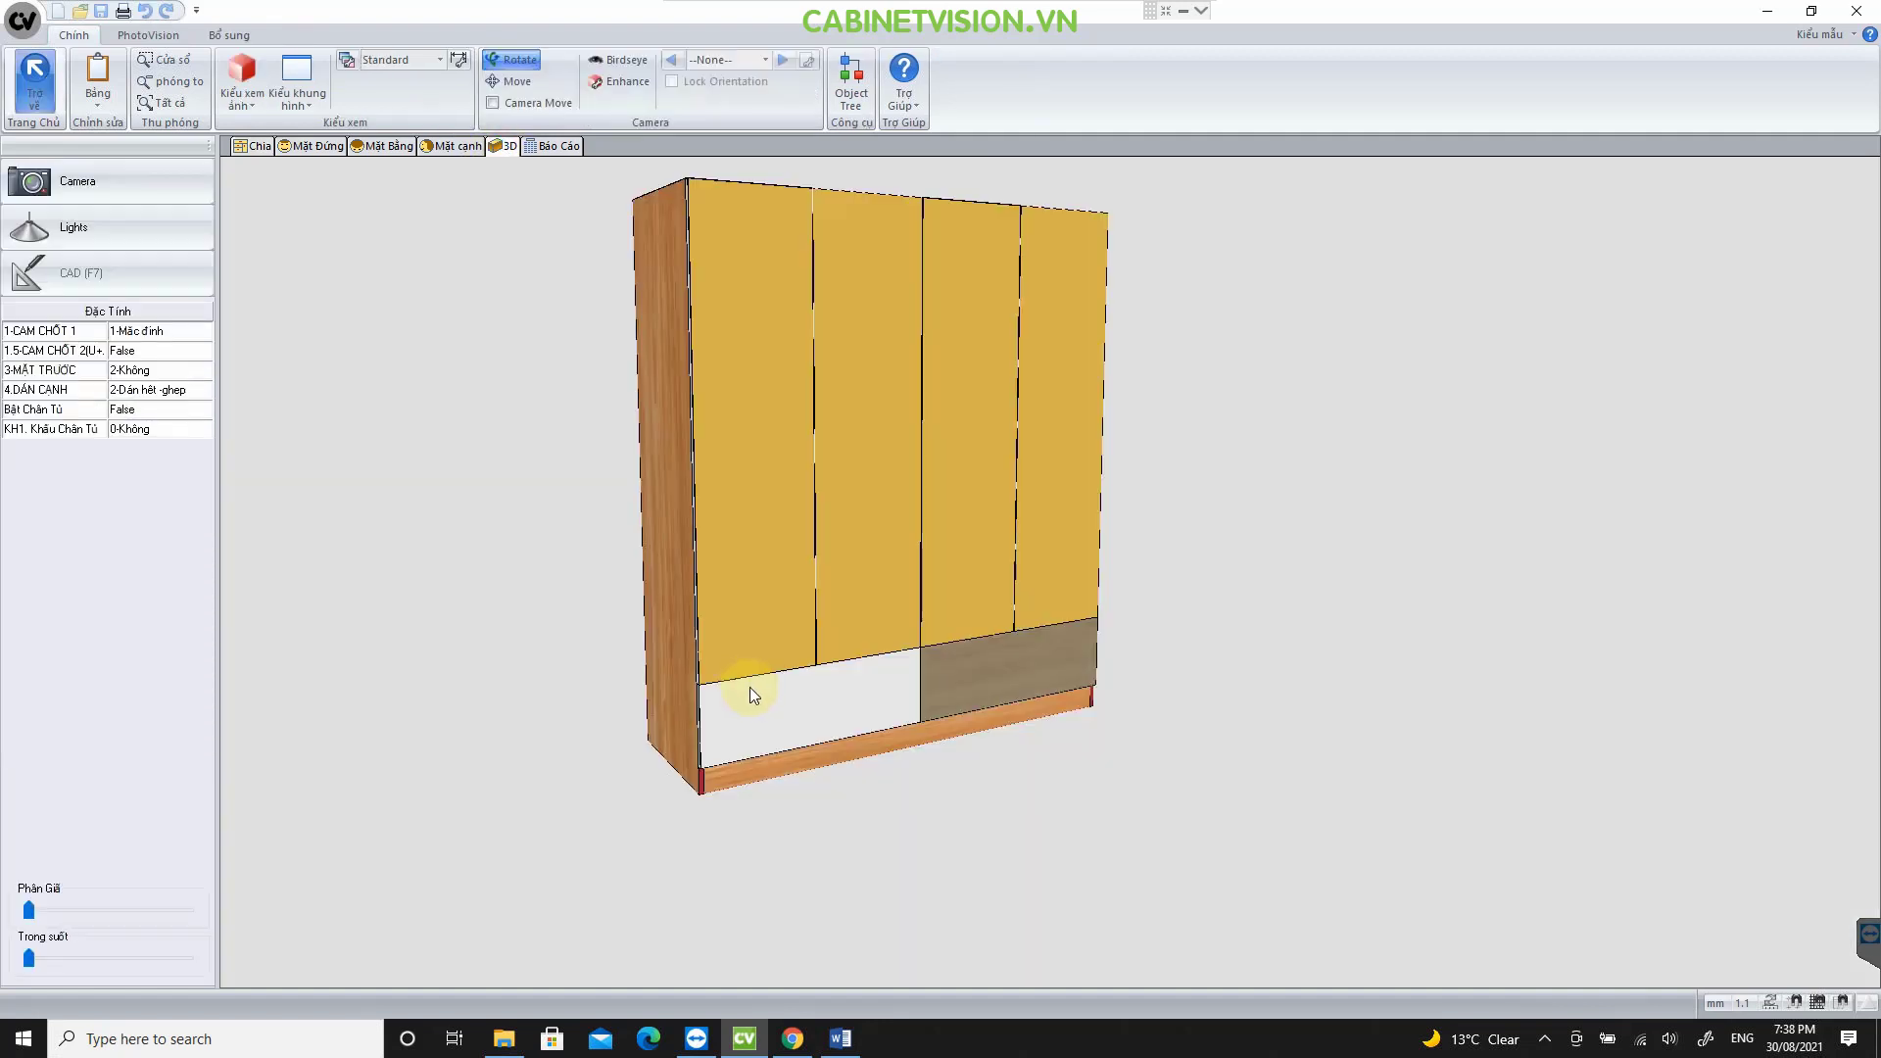
mouse_move(780, 796)
left_mouse_down()
mouse_move(833, 867)
mouse_move(827, 807)
mouse_move(902, 691)
left_mouse_up()
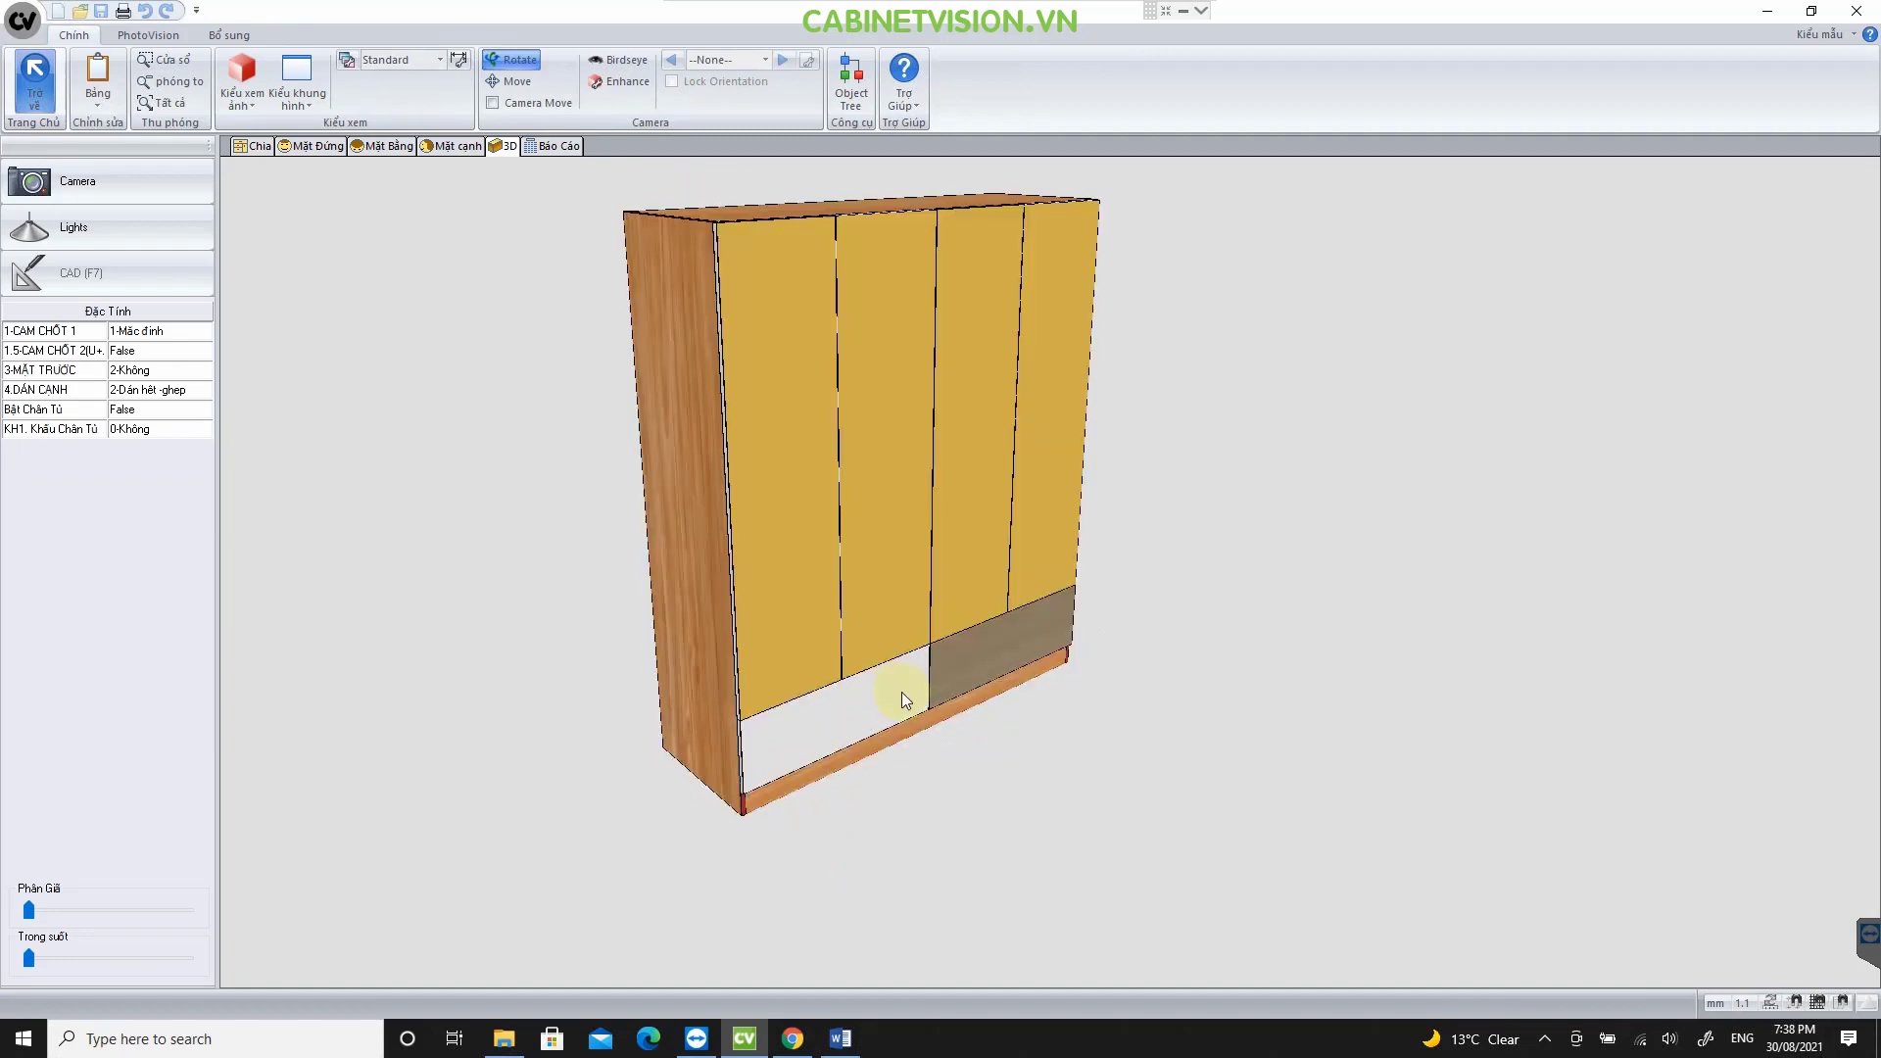
mouse_move(844, 769)
left_mouse_down()
mouse_move(862, 754)
mouse_move(777, 660)
mouse_move(1085, 639)
mouse_move(761, 617)
left_mouse_up()
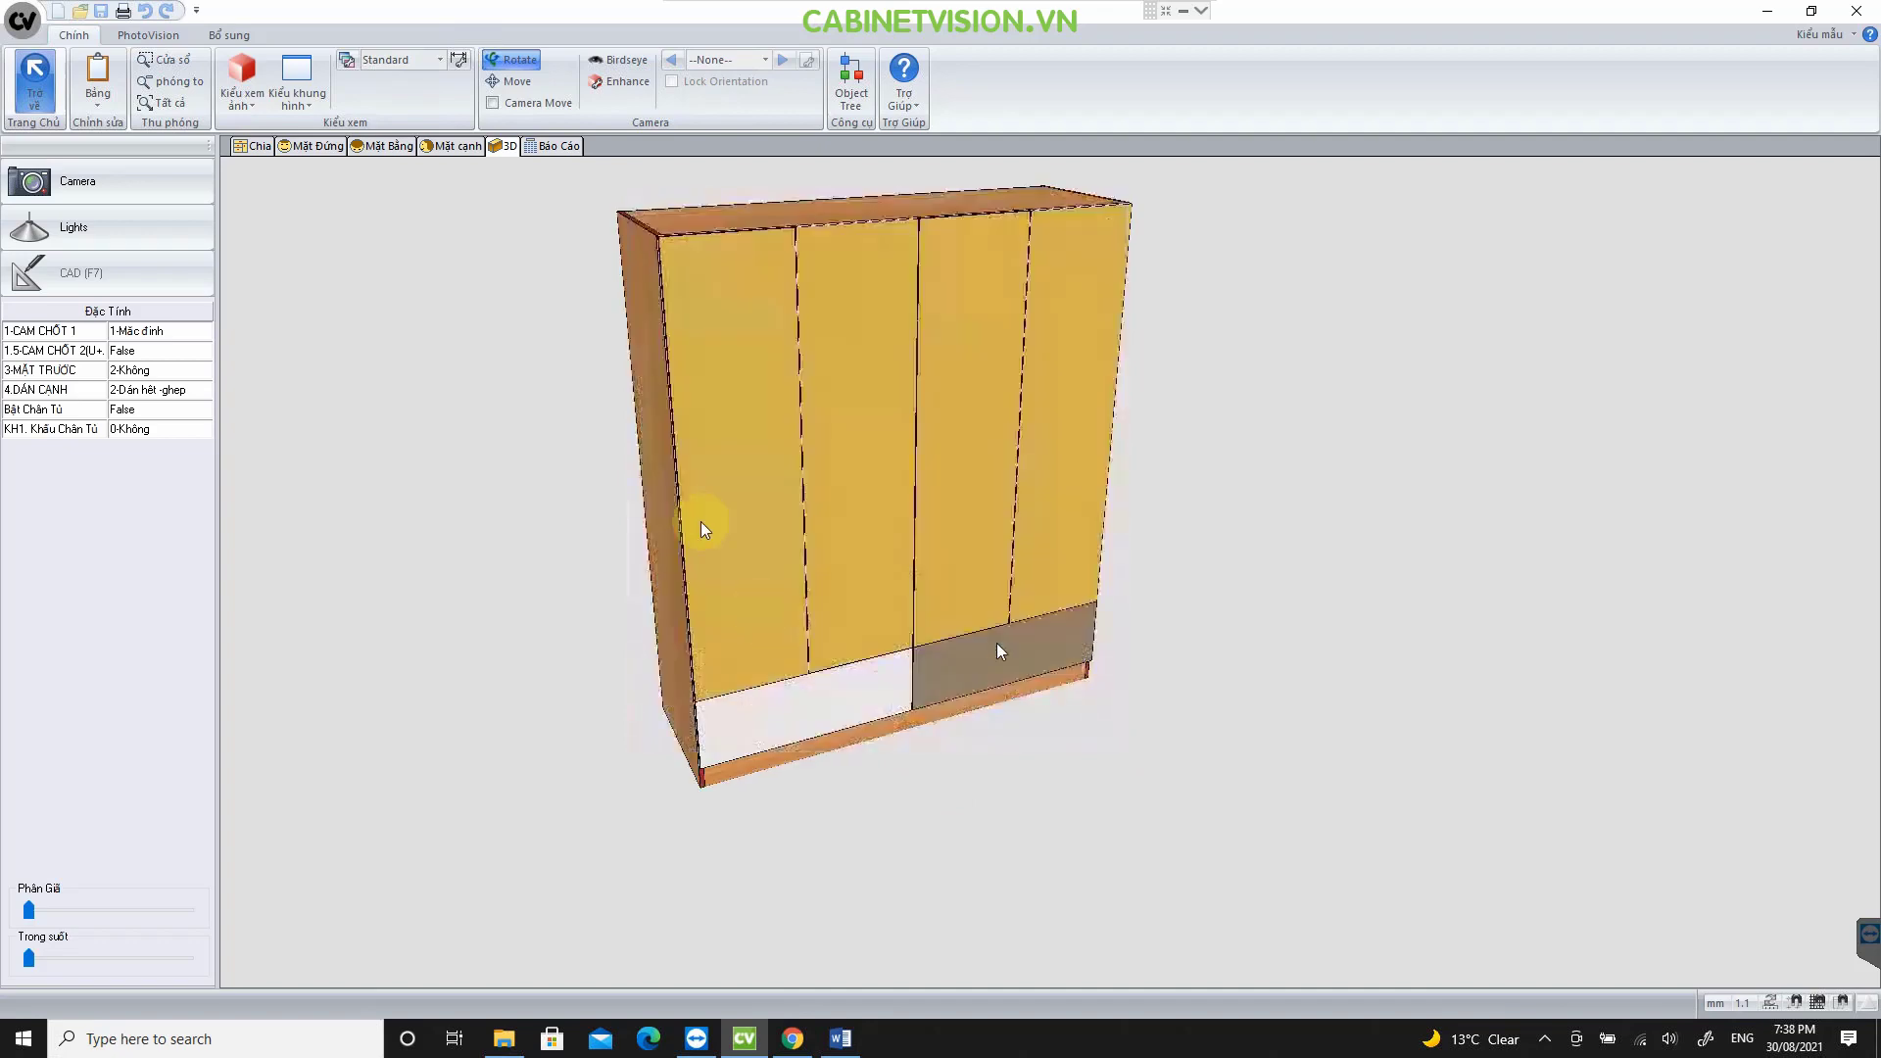
left_click(252, 147)
Uncheck Preserve Material on drawer 1B so it inherits 17COVAN, then view in 3D.
left_click(943, 755)
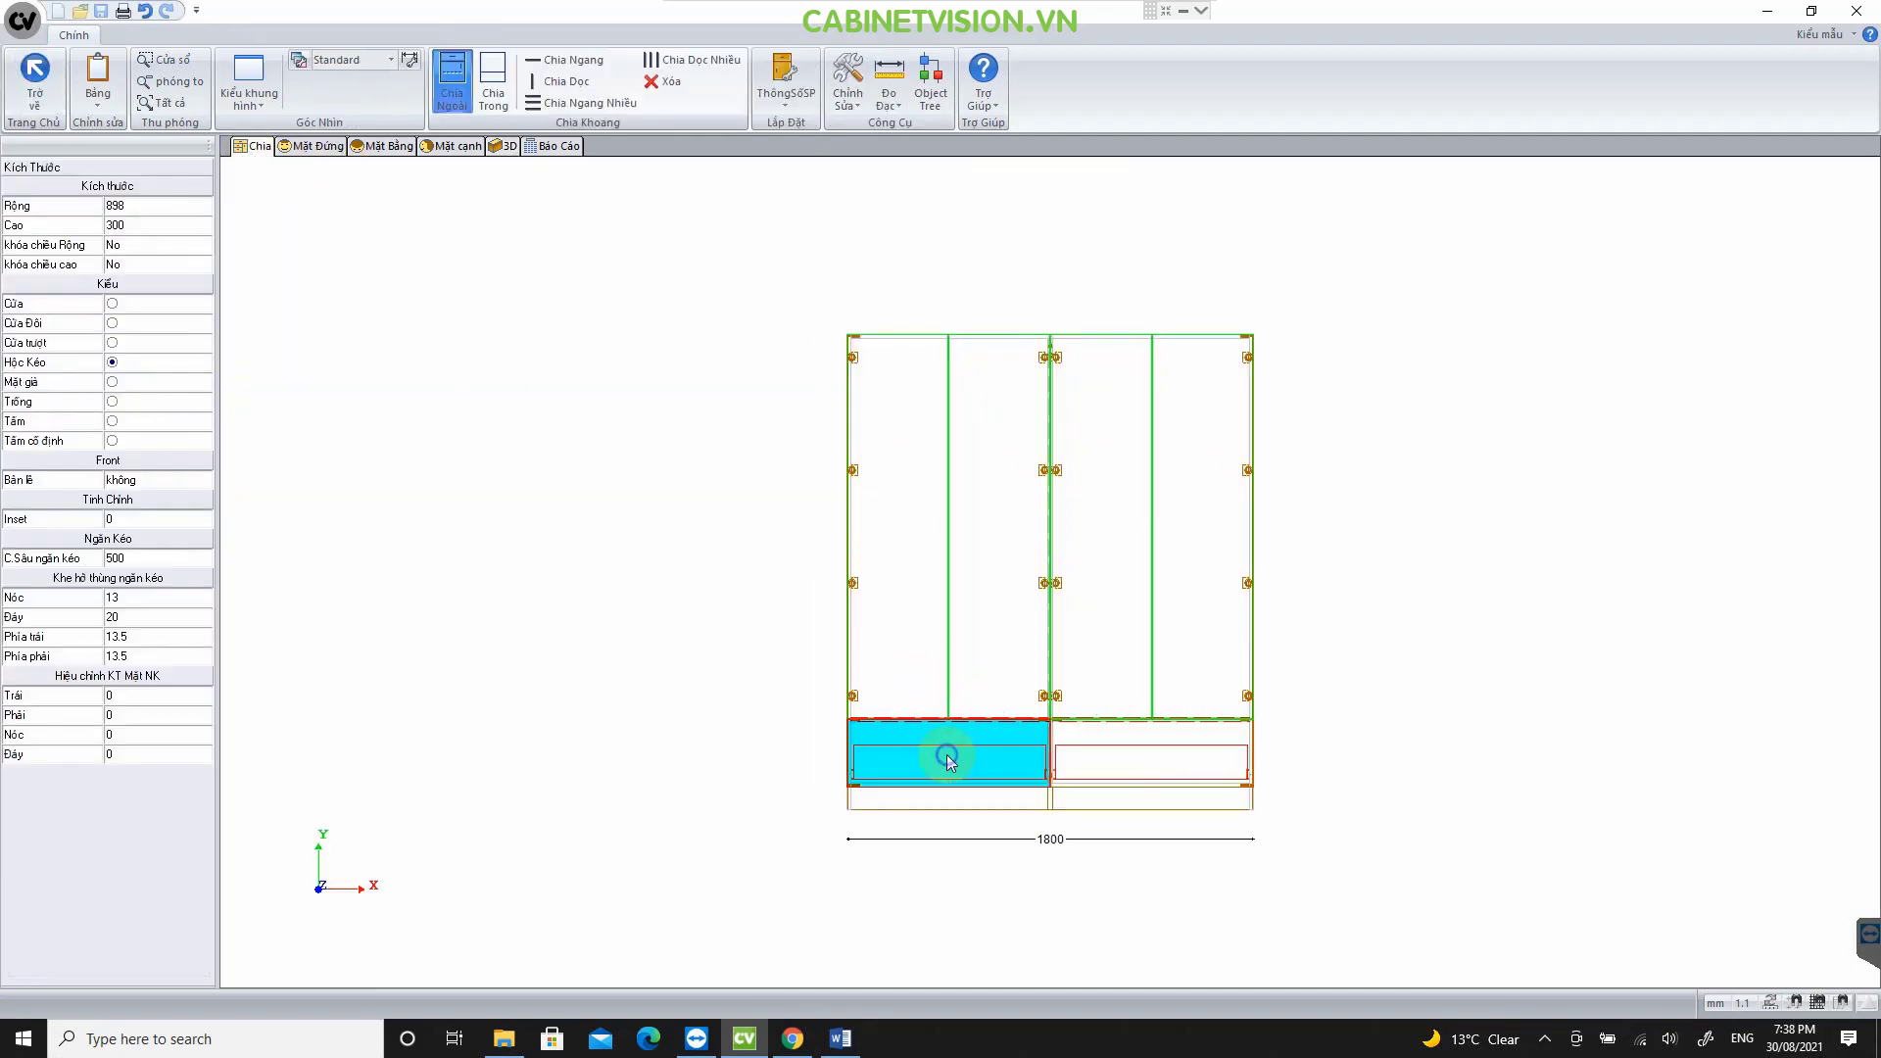
right_click(946, 765)
left_click(937, 916)
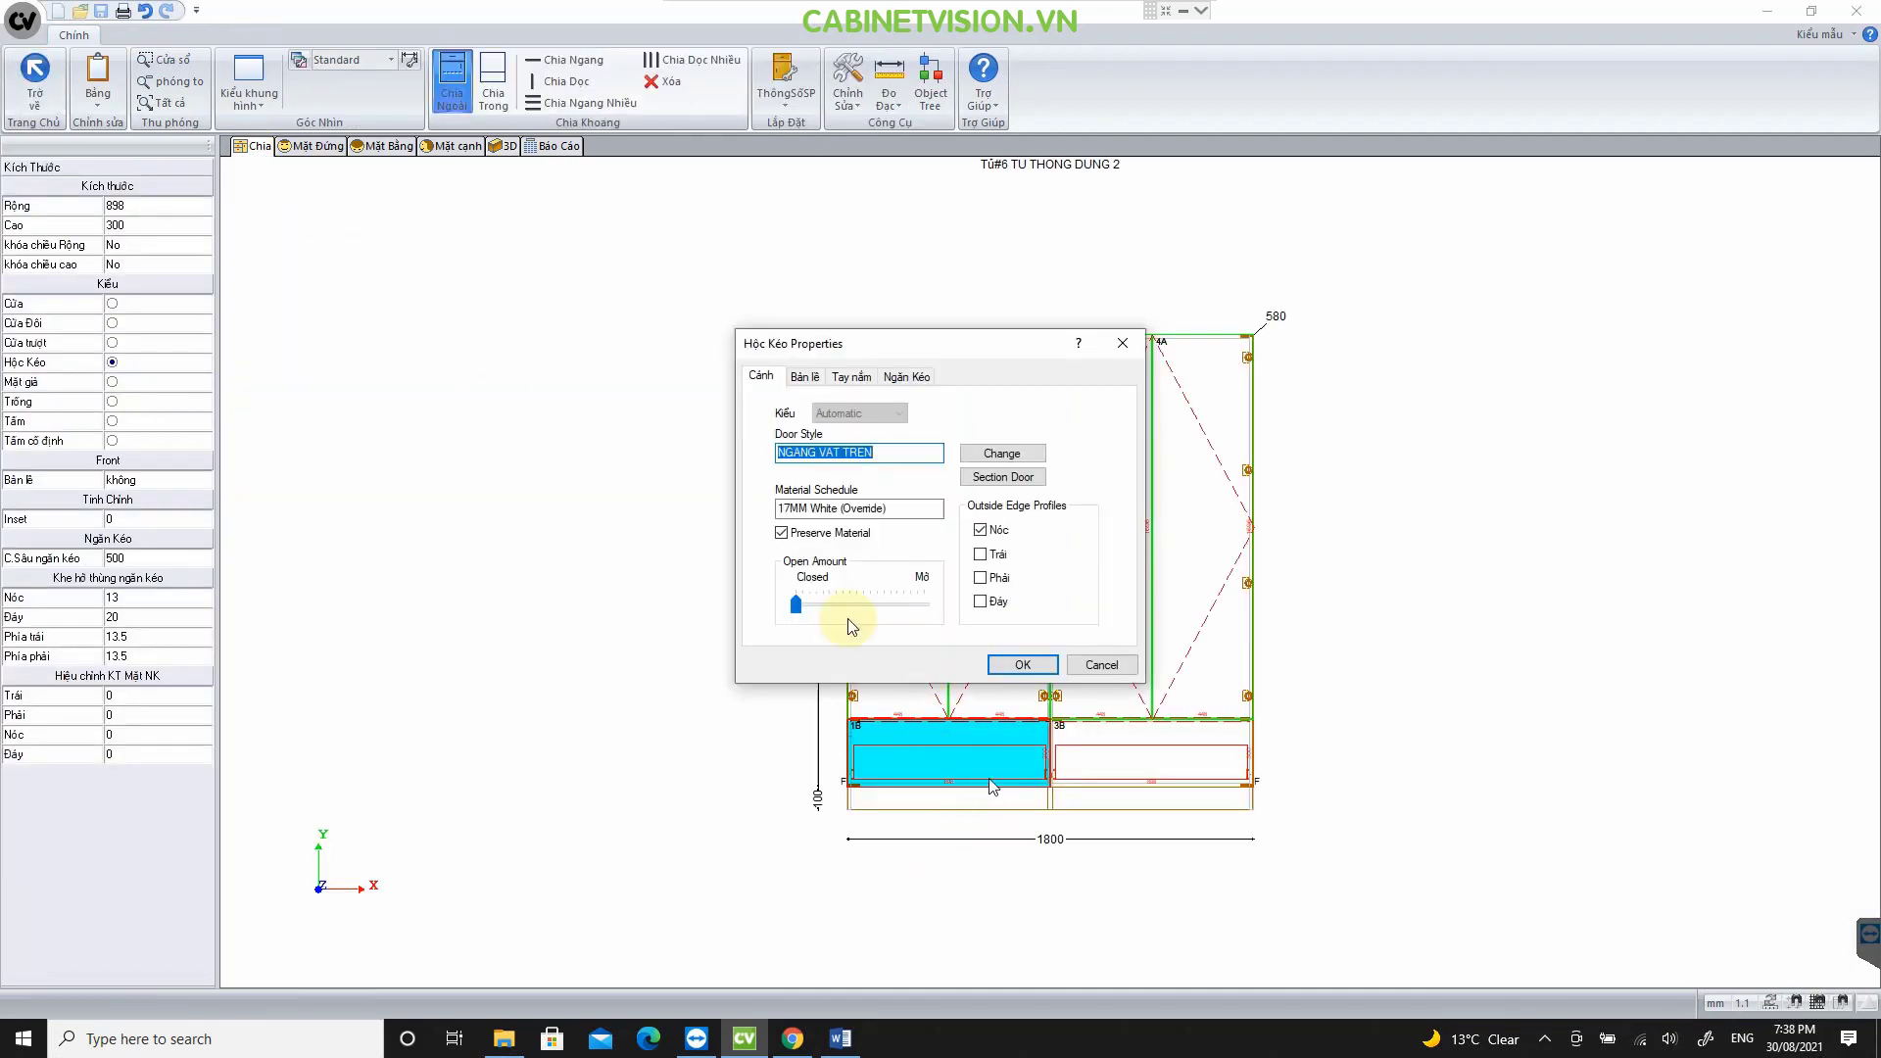
left_click(781, 534)
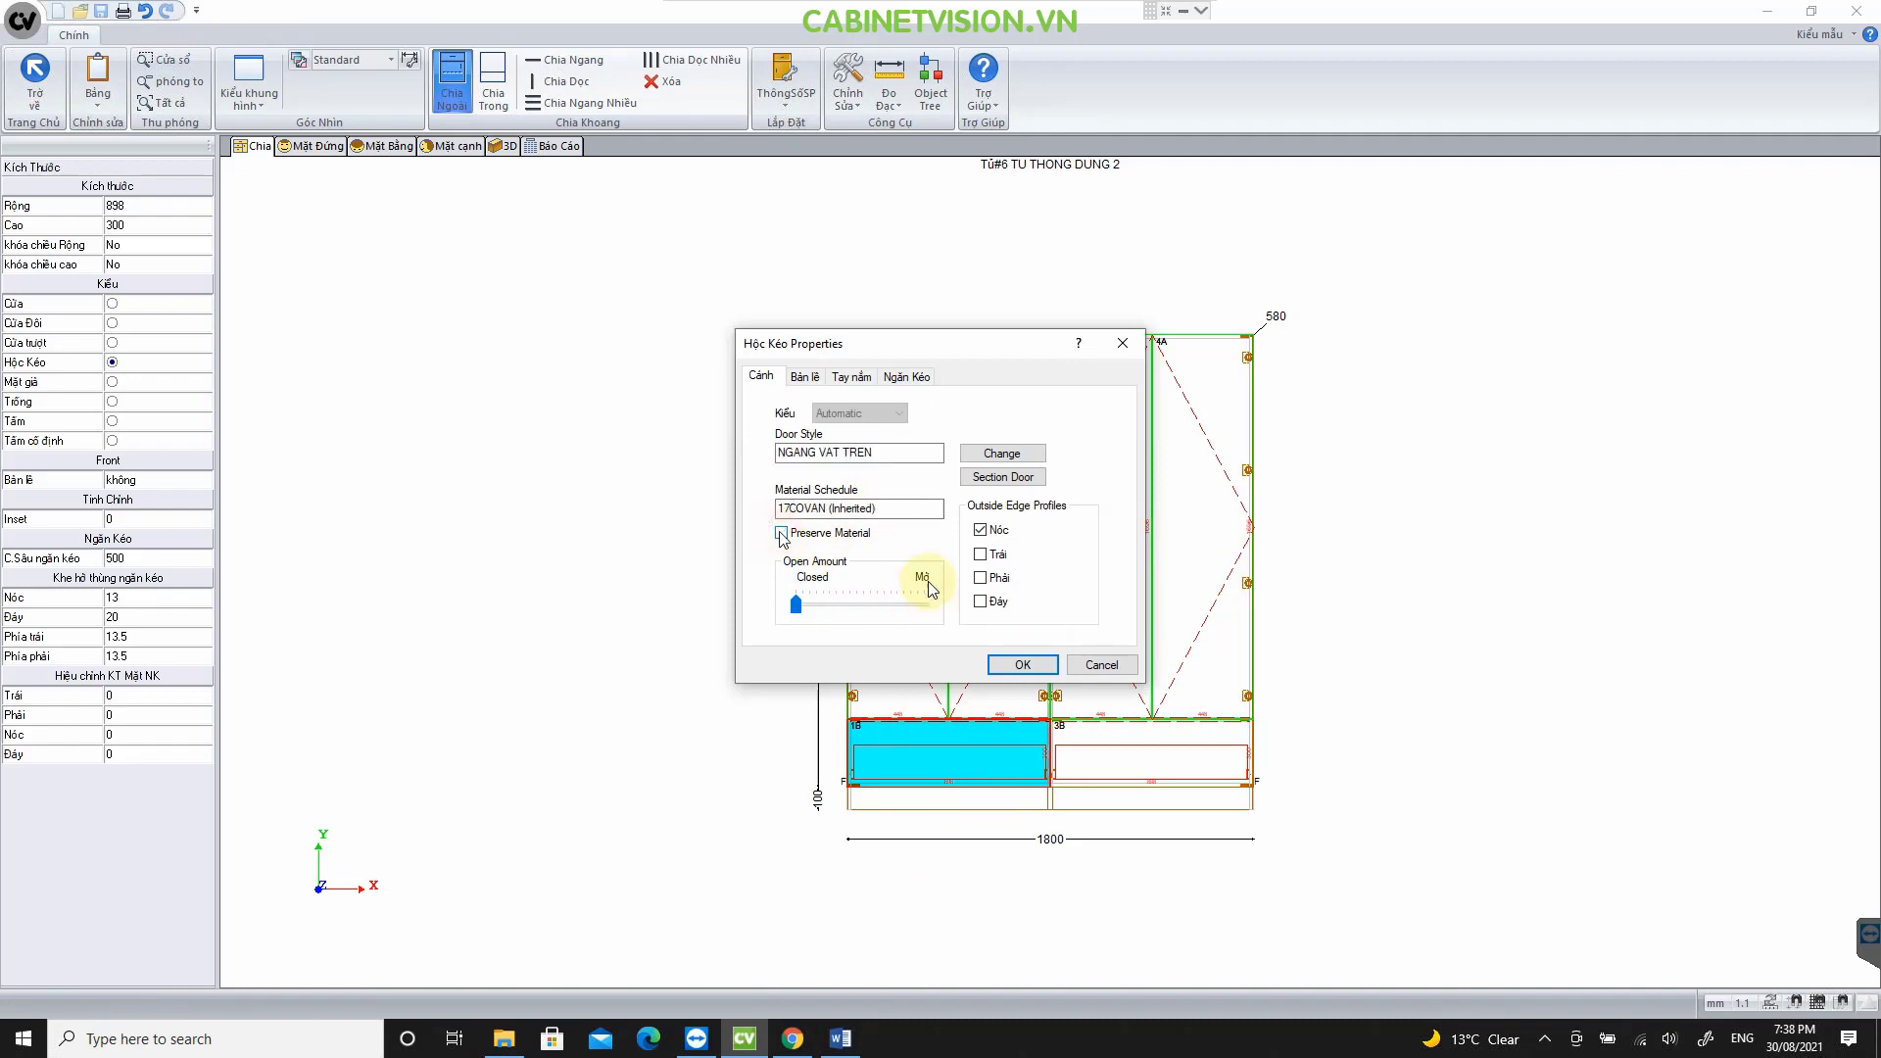
left_click(1021, 666)
left_click(584, 483)
left_click(504, 146)
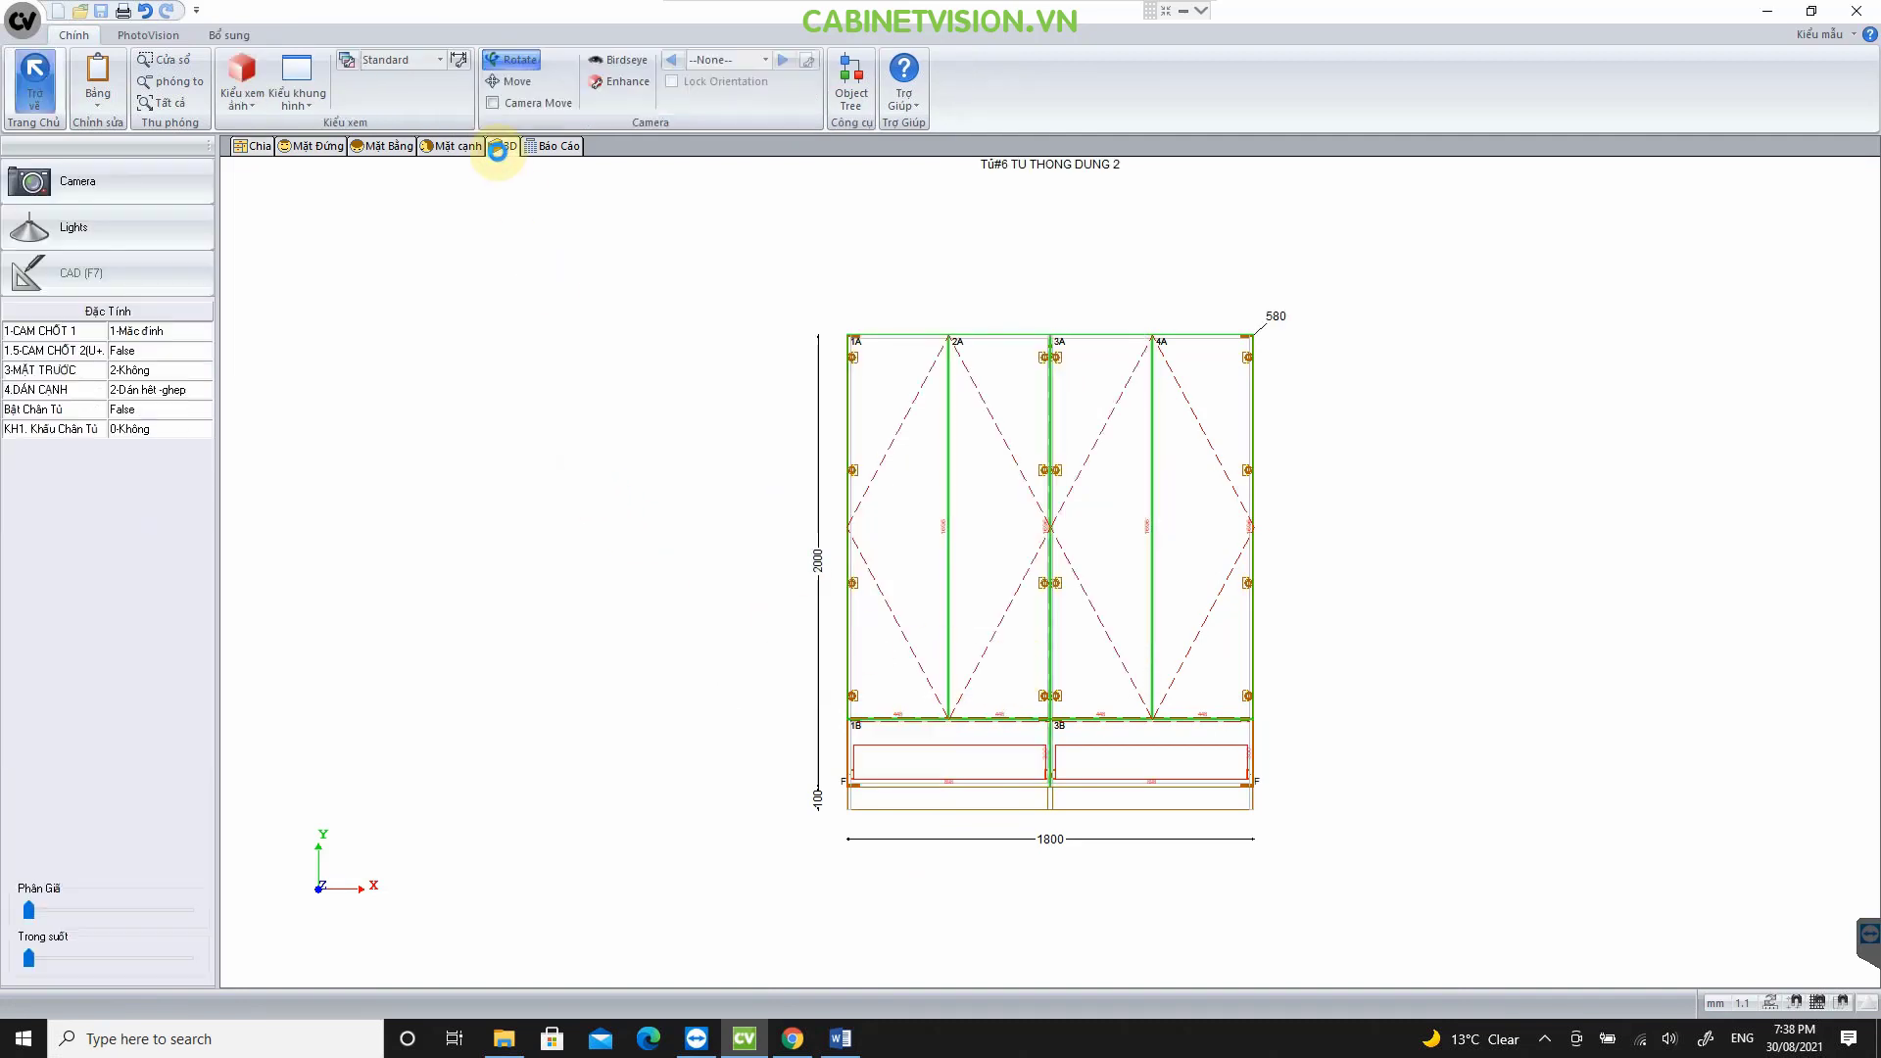
Go back to room PN2, look over its cabinets in 3D, then switch to the BẰNG plan view.
left_click(244, 147)
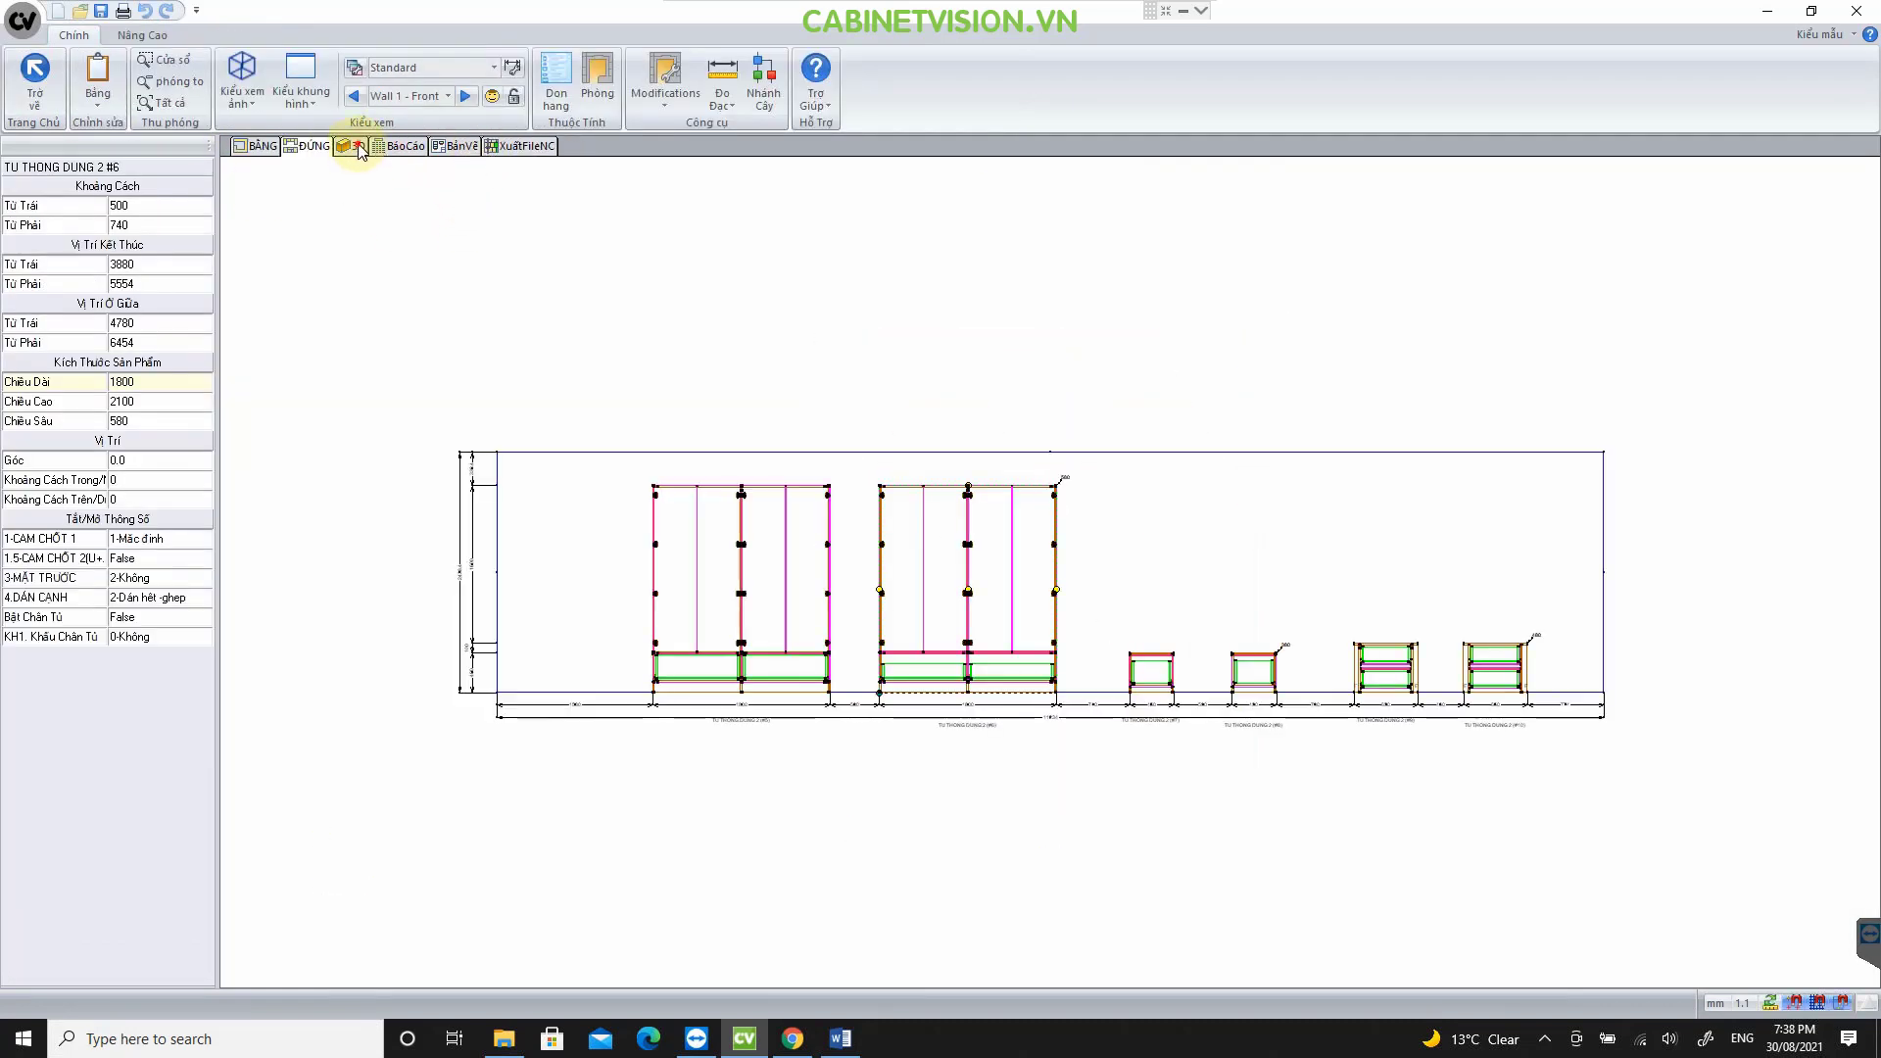
left_click(353, 146)
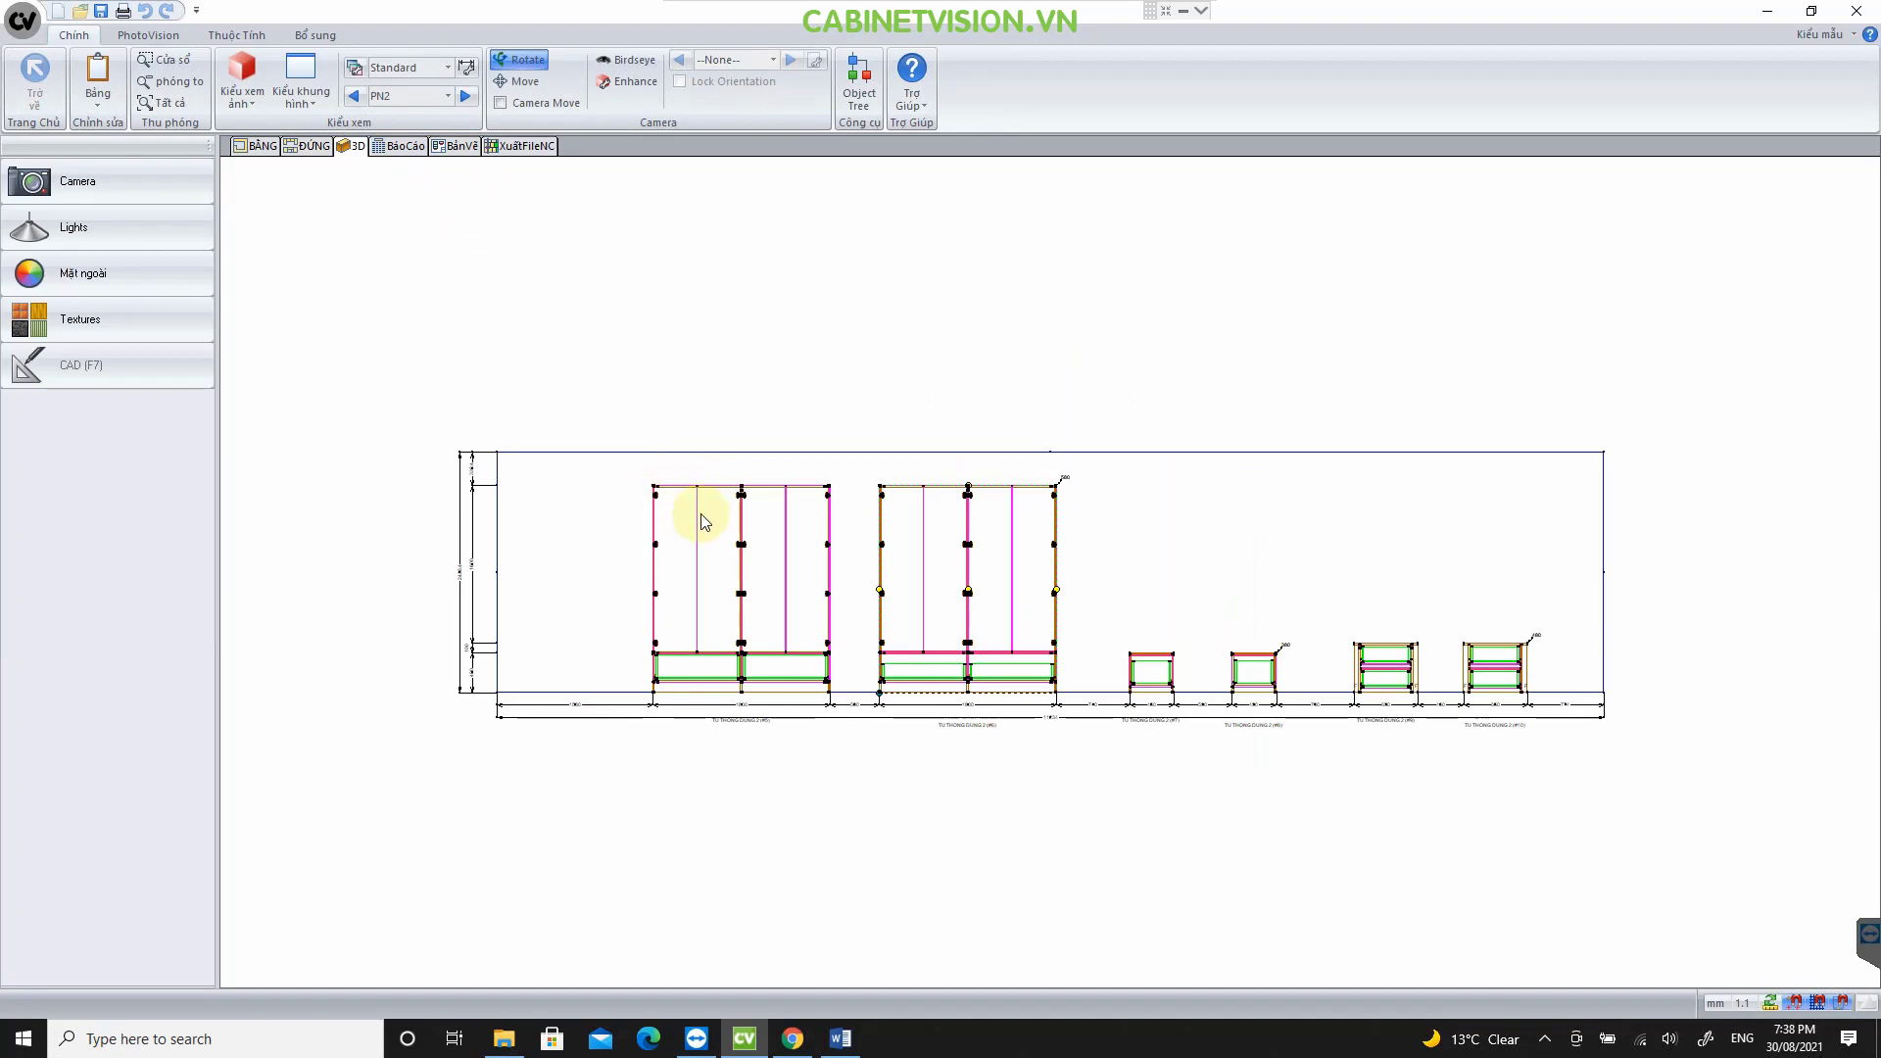
mouse_move(764, 714)
left_mouse_down()
mouse_move(965, 713)
mouse_move(1071, 597)
mouse_move(1197, 617)
left_mouse_up()
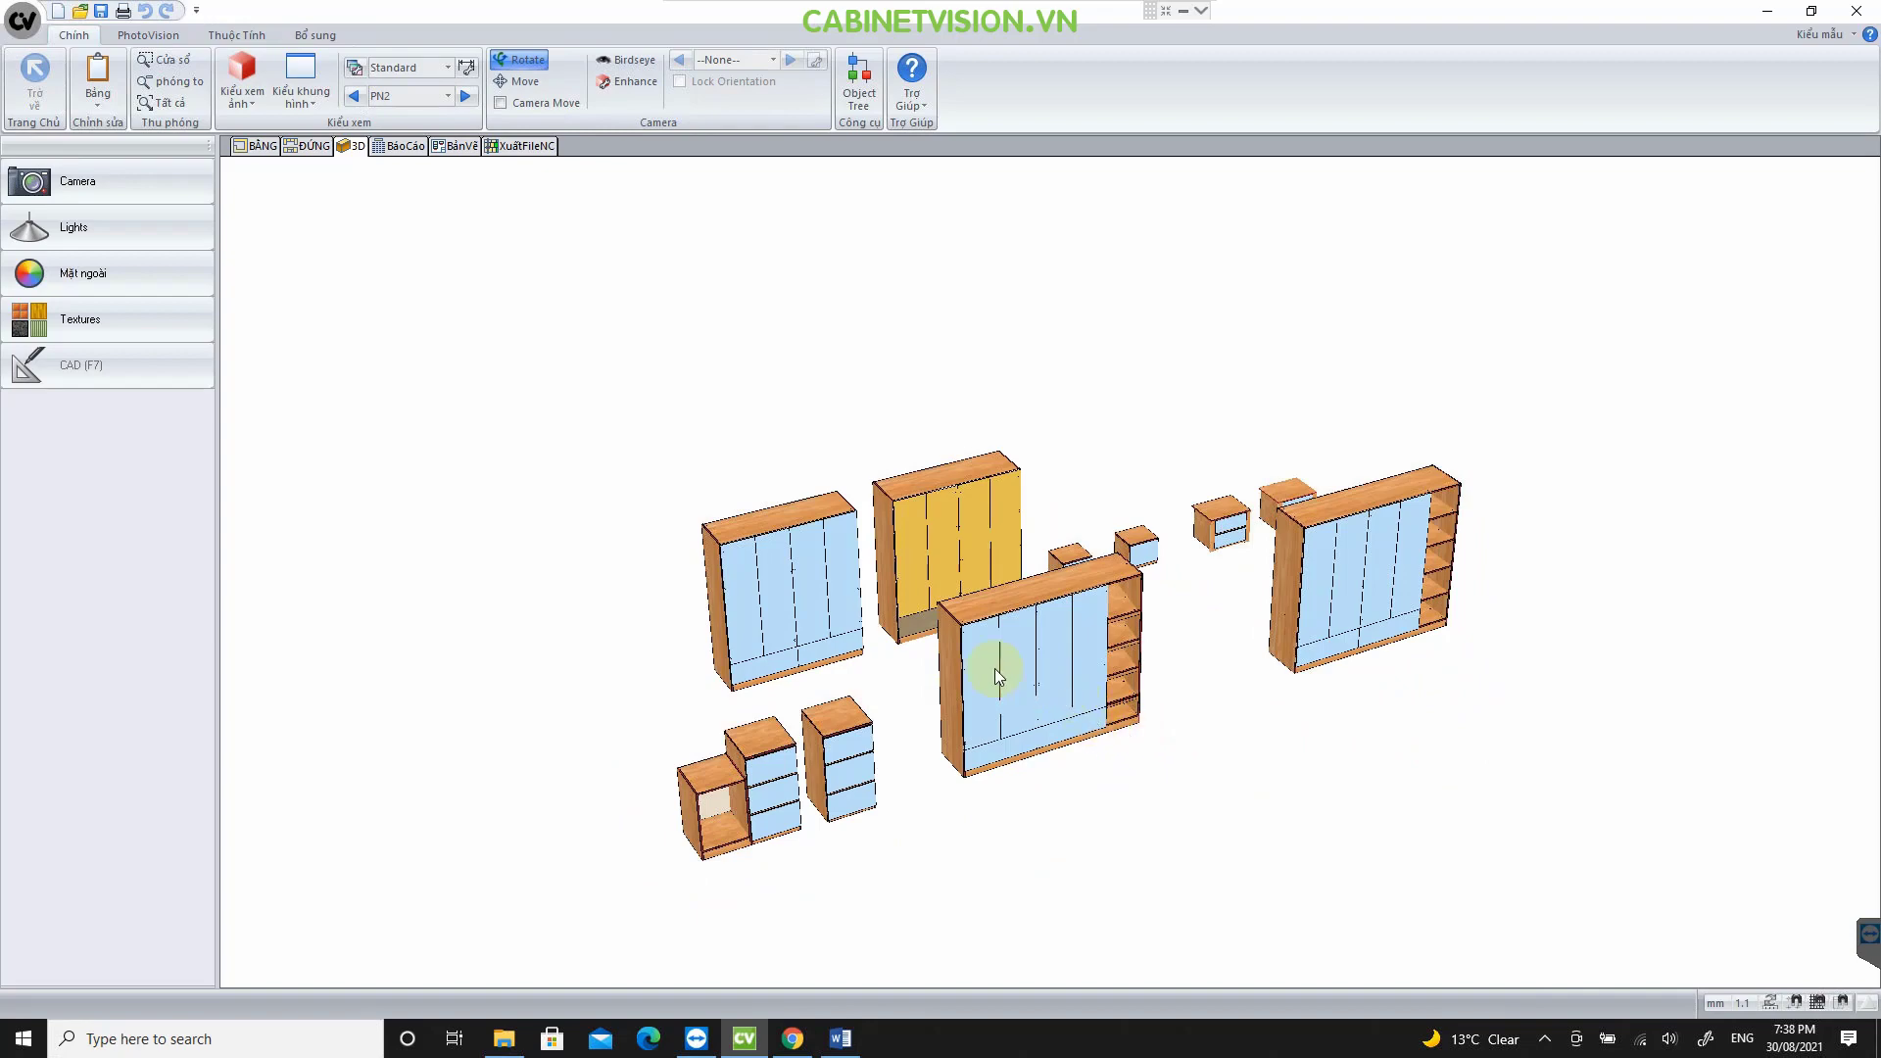
left_click(968, 526)
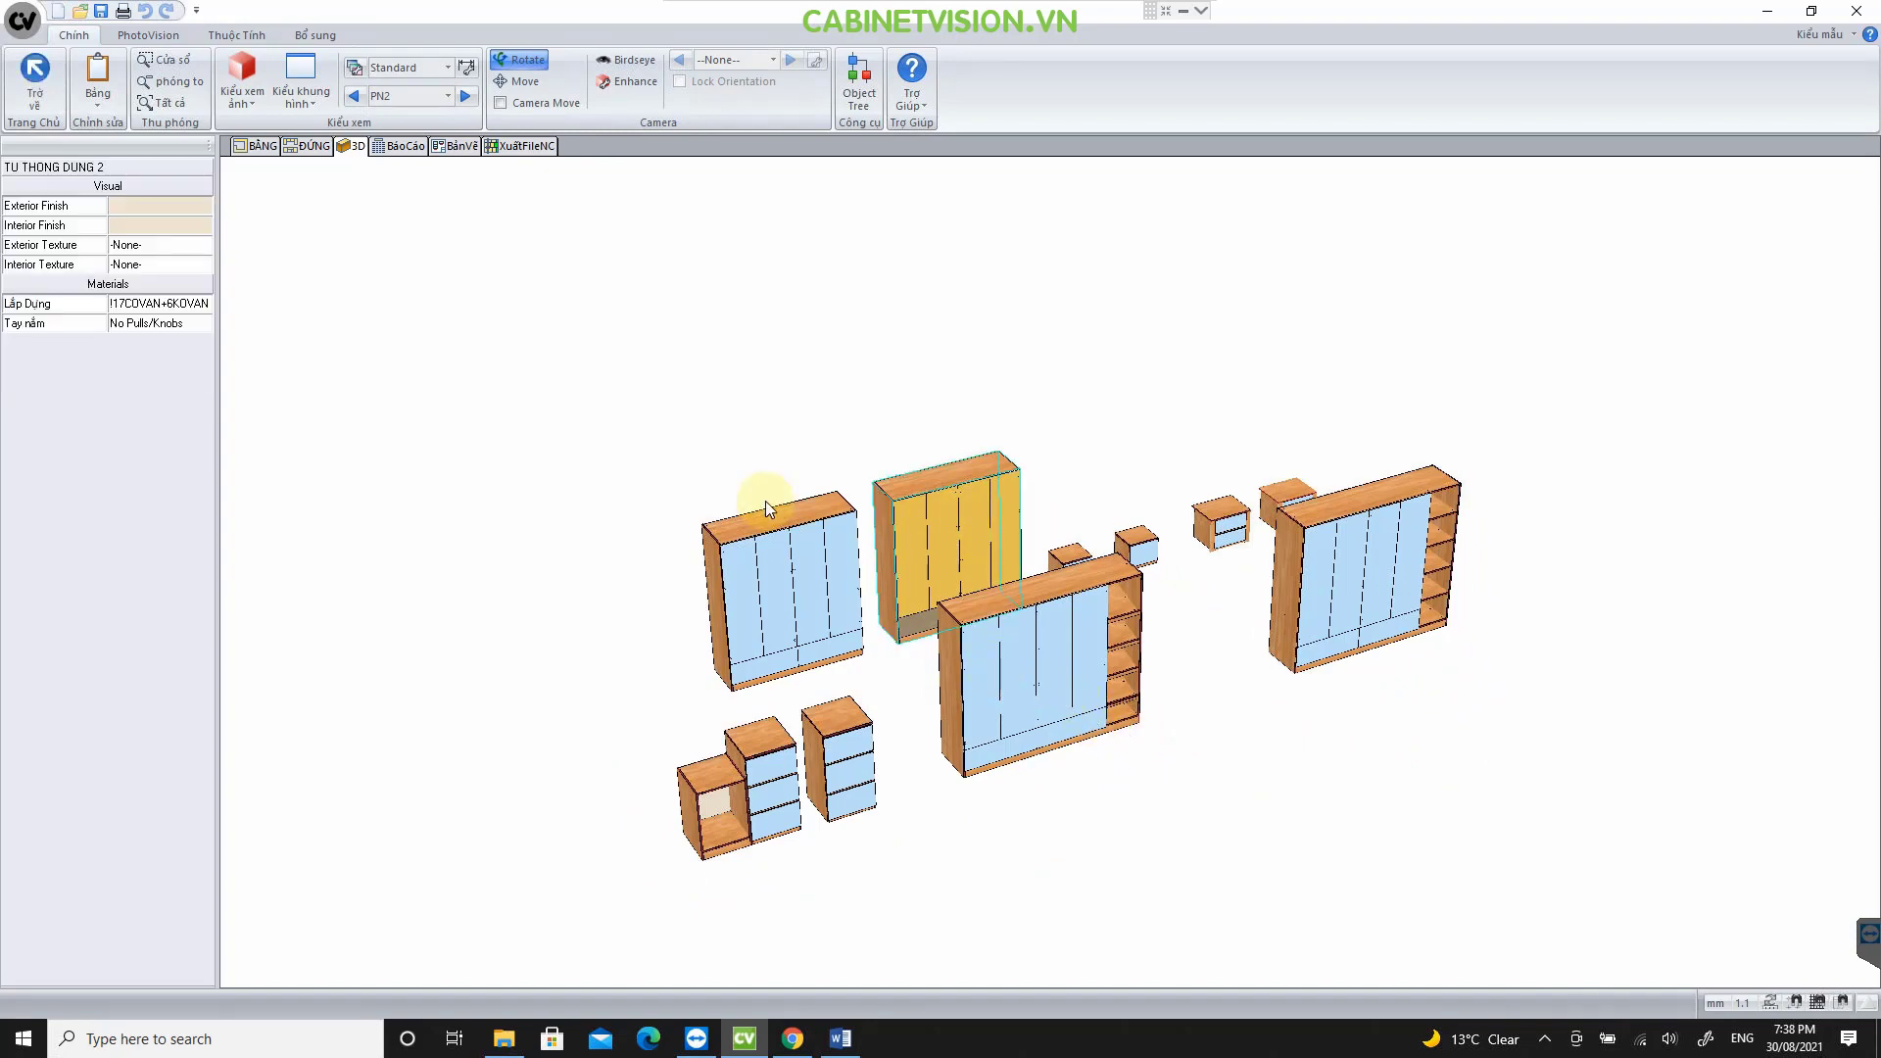
left_click(690, 467)
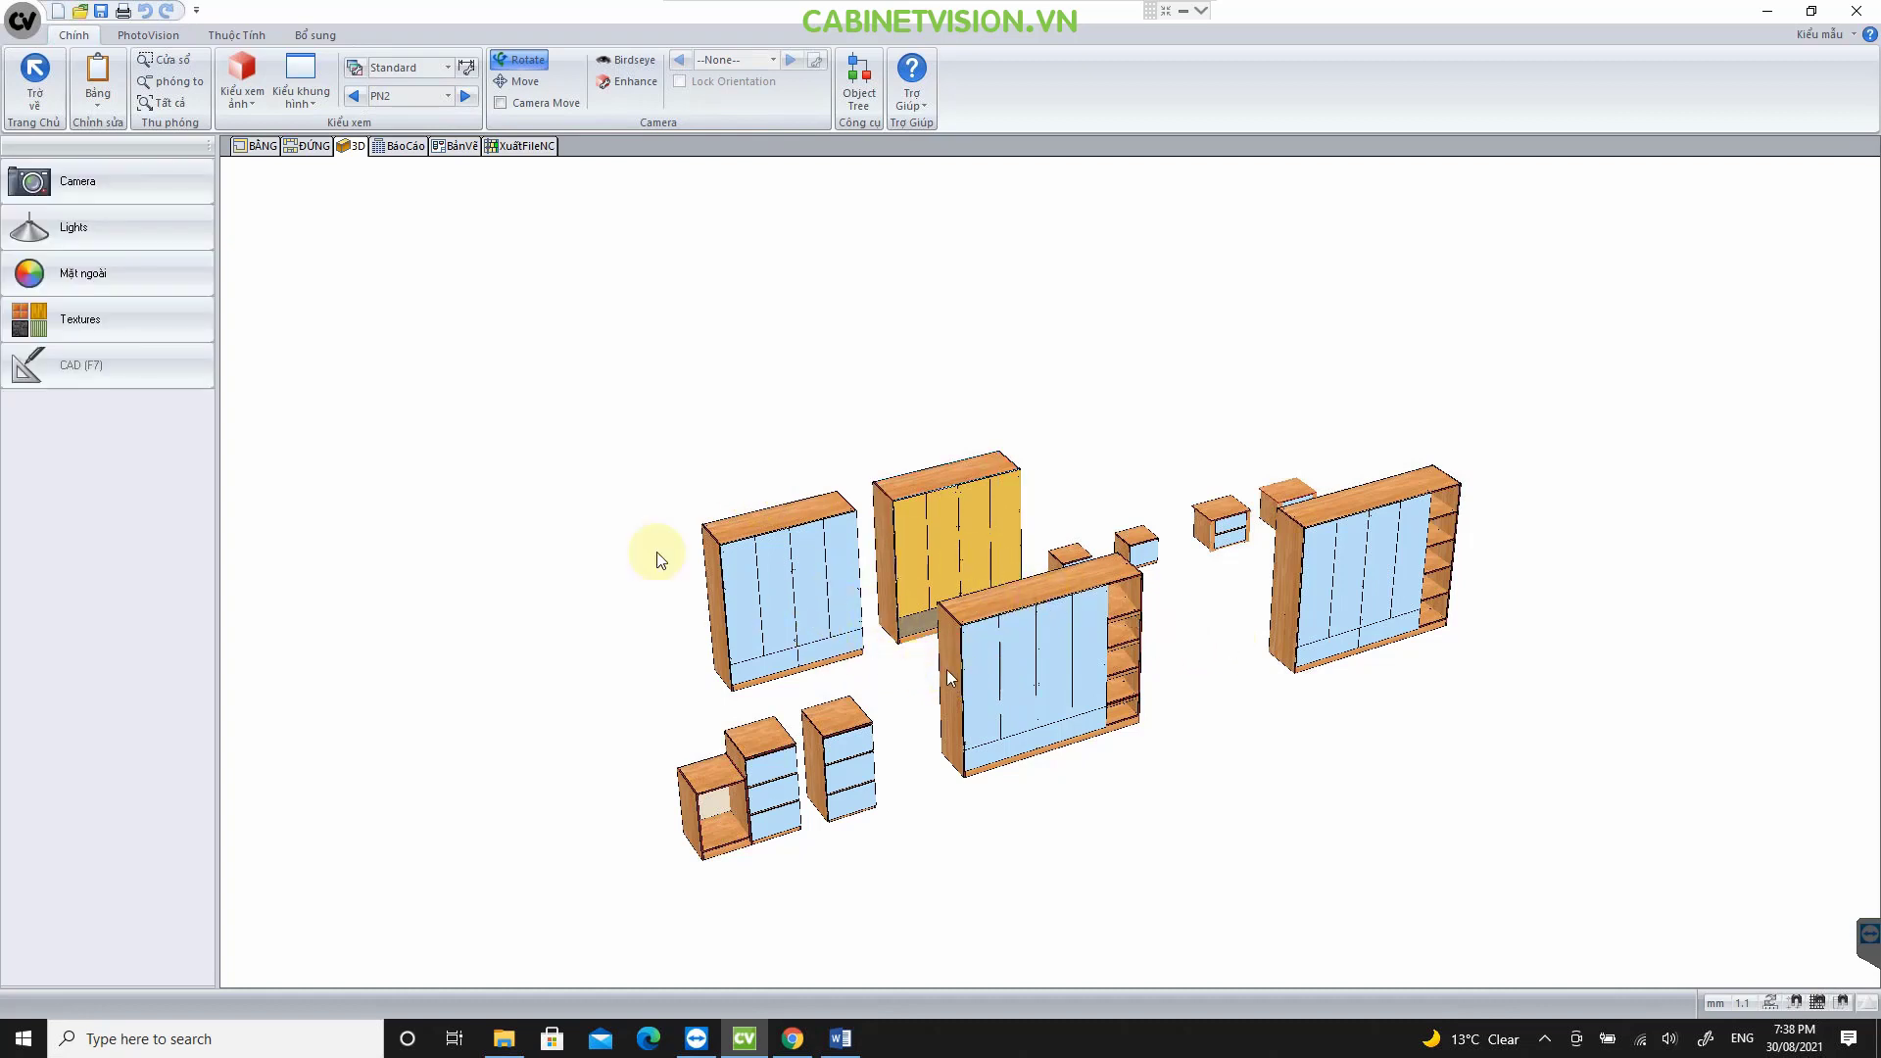
left_click(257, 145)
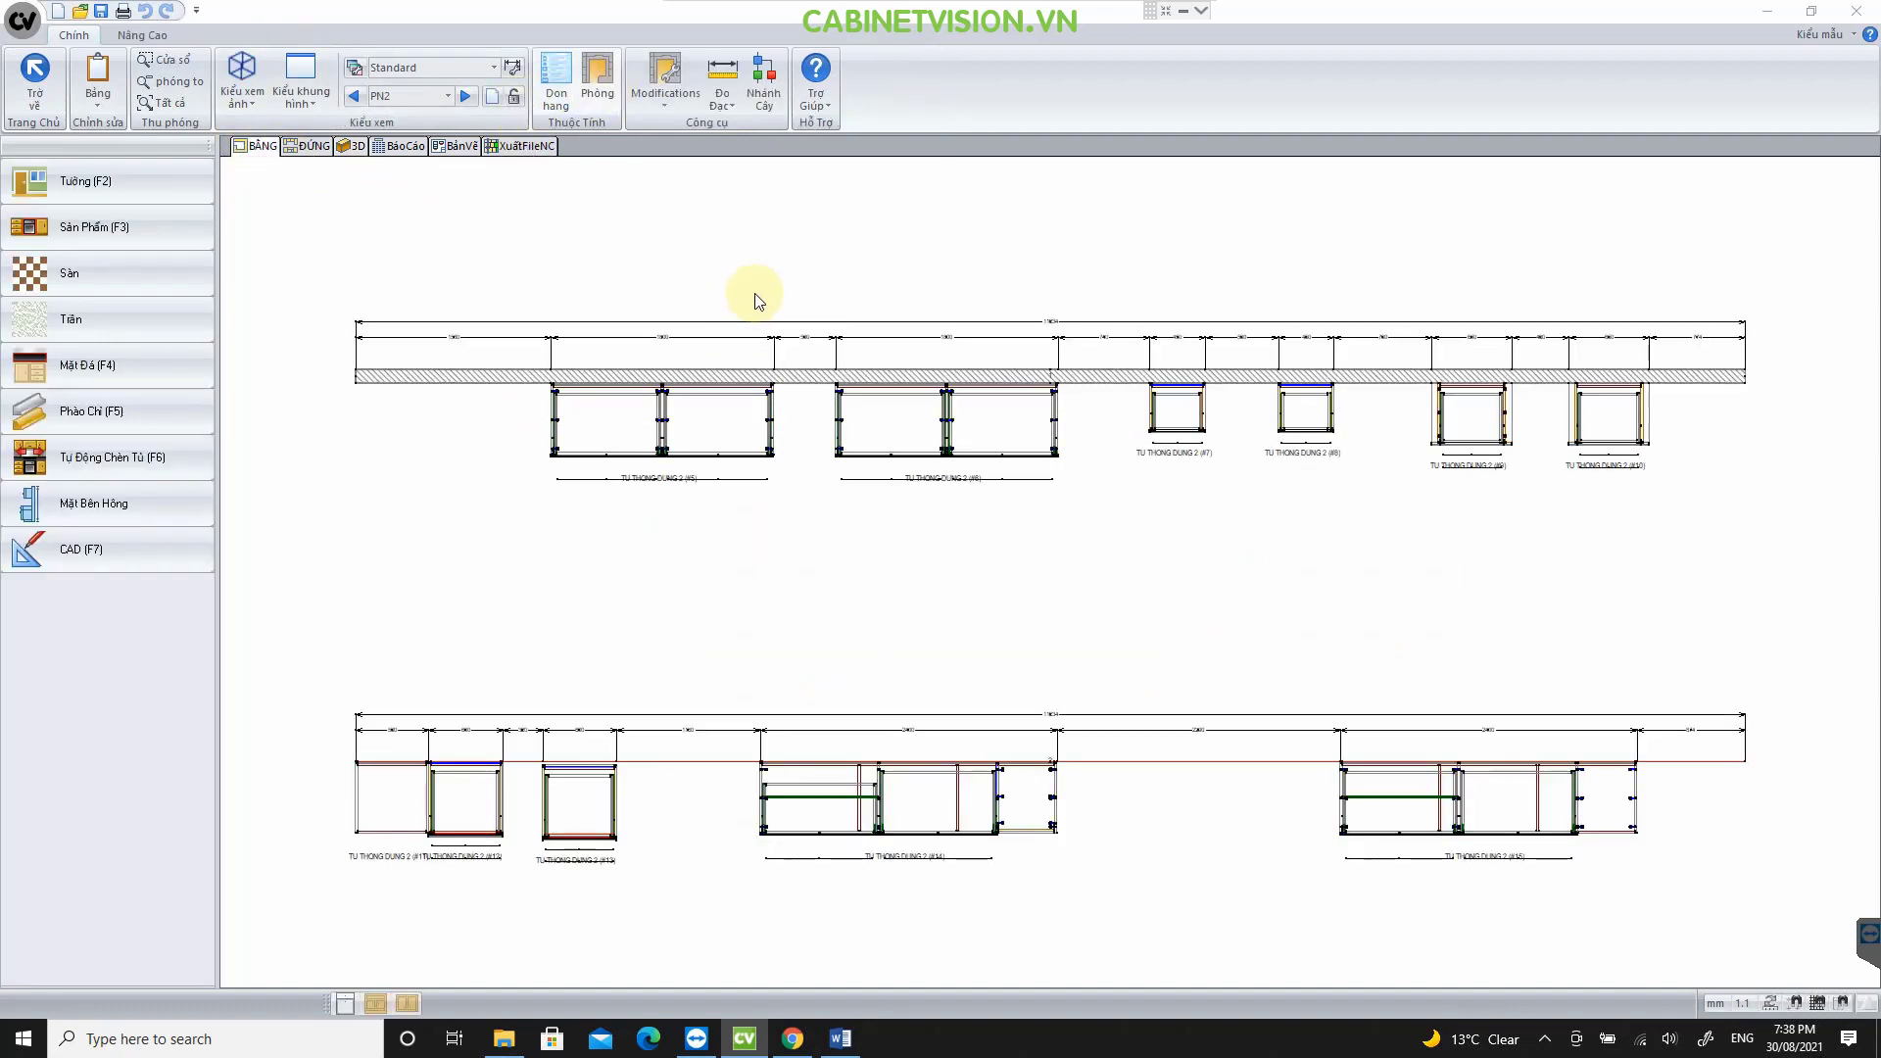
In room properties, set the Tủ cabinets' Cánh Tủ door material to 17MM White.
left_click(598, 76)
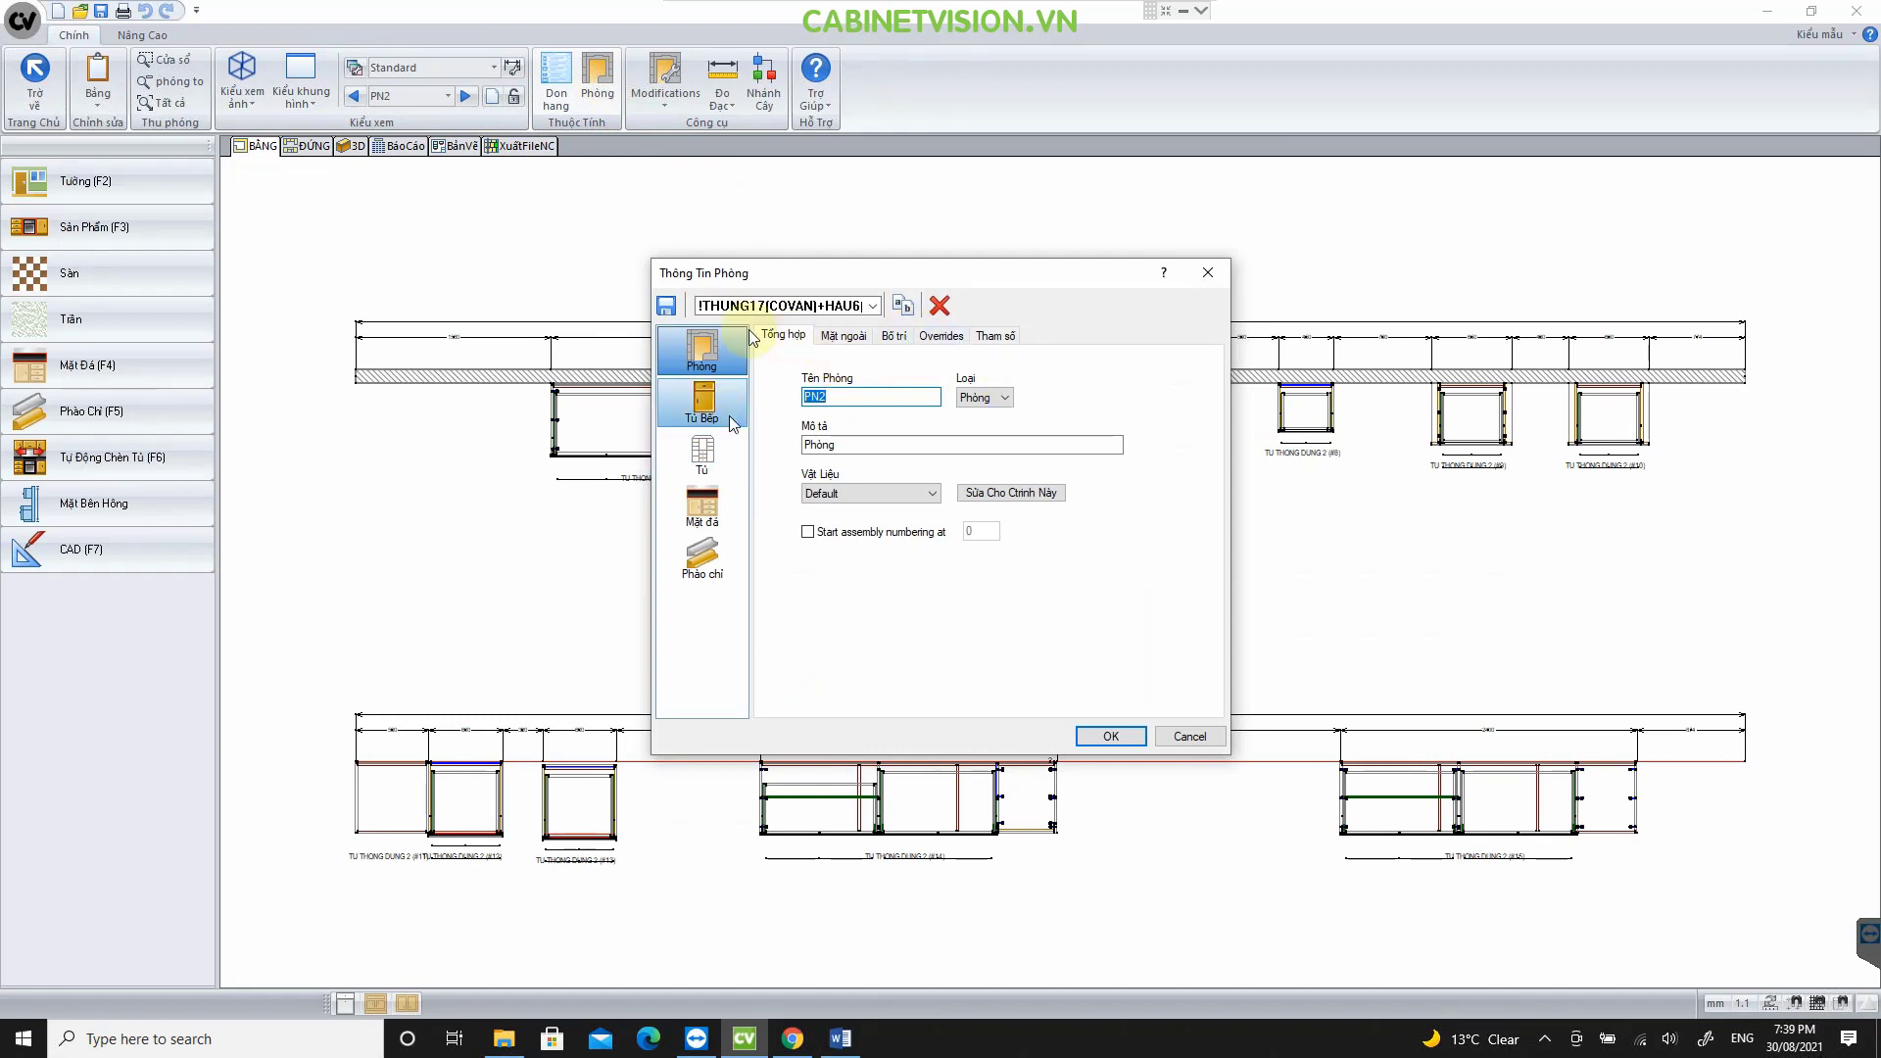
left_click(709, 453)
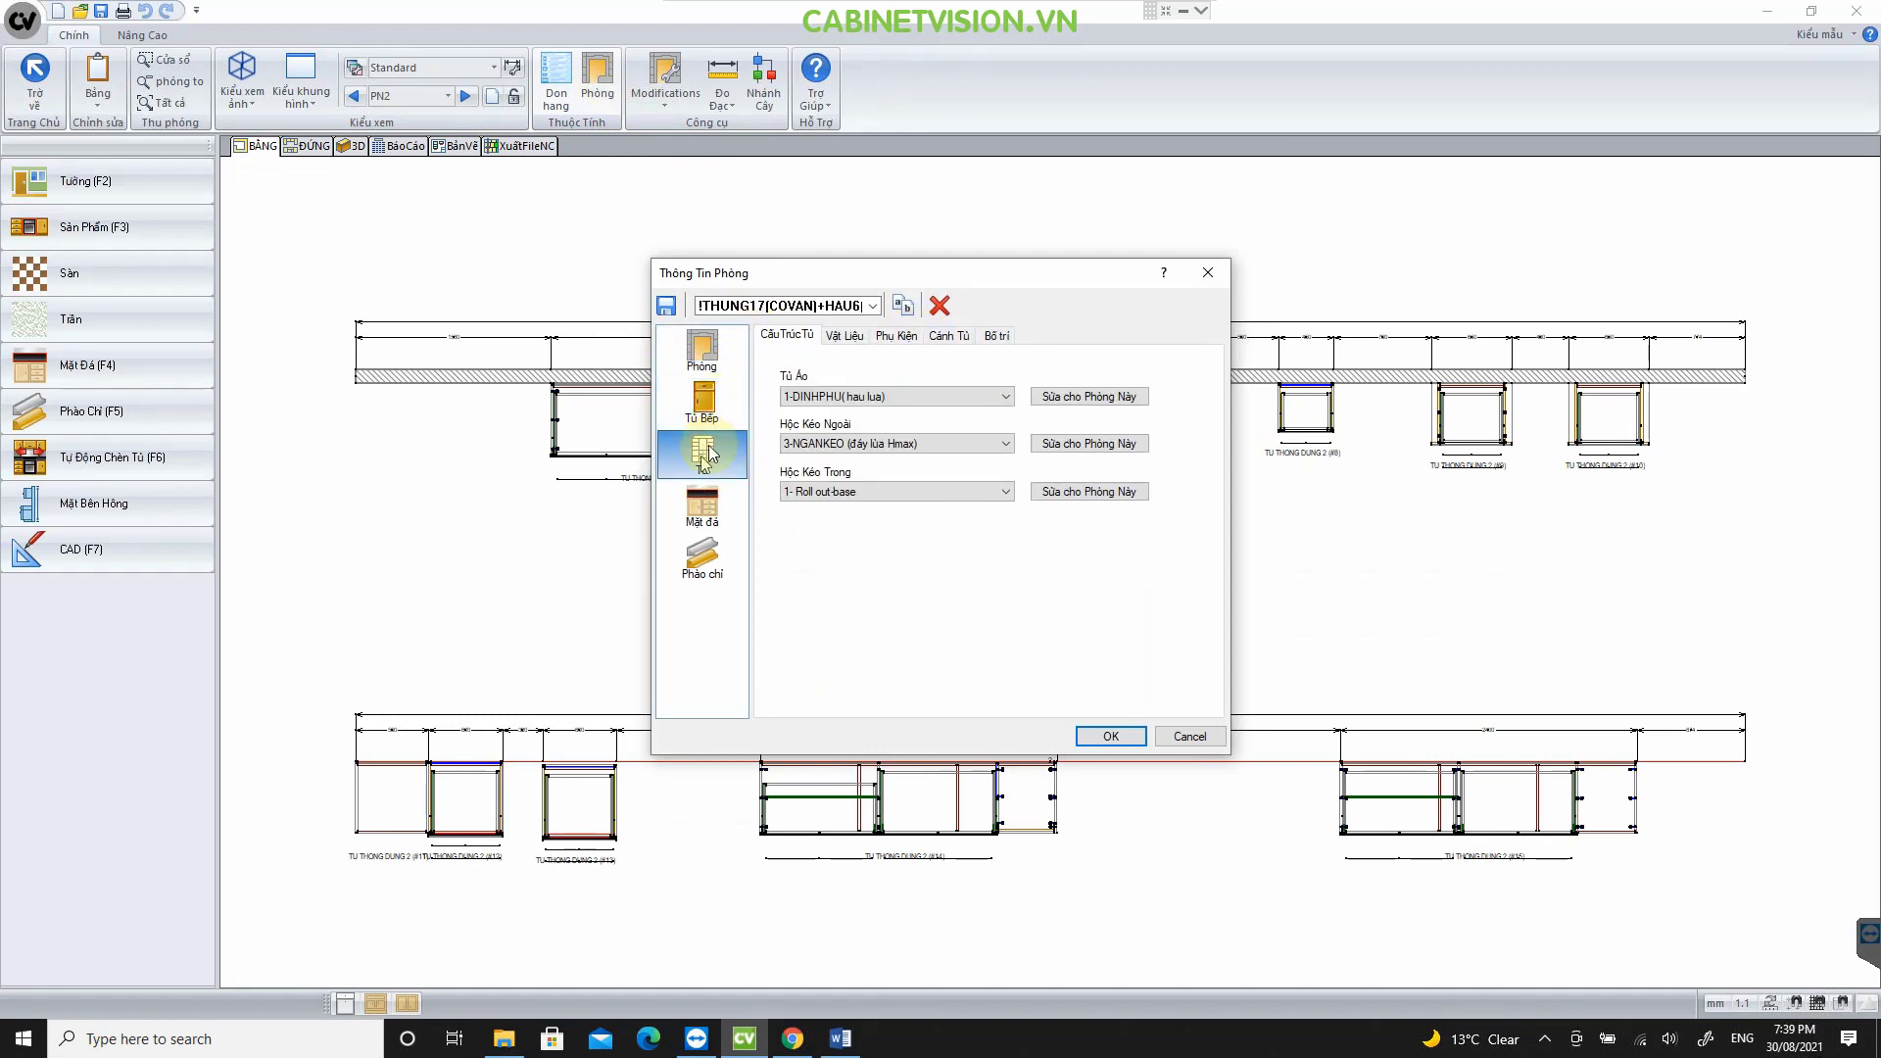
left_click(942, 336)
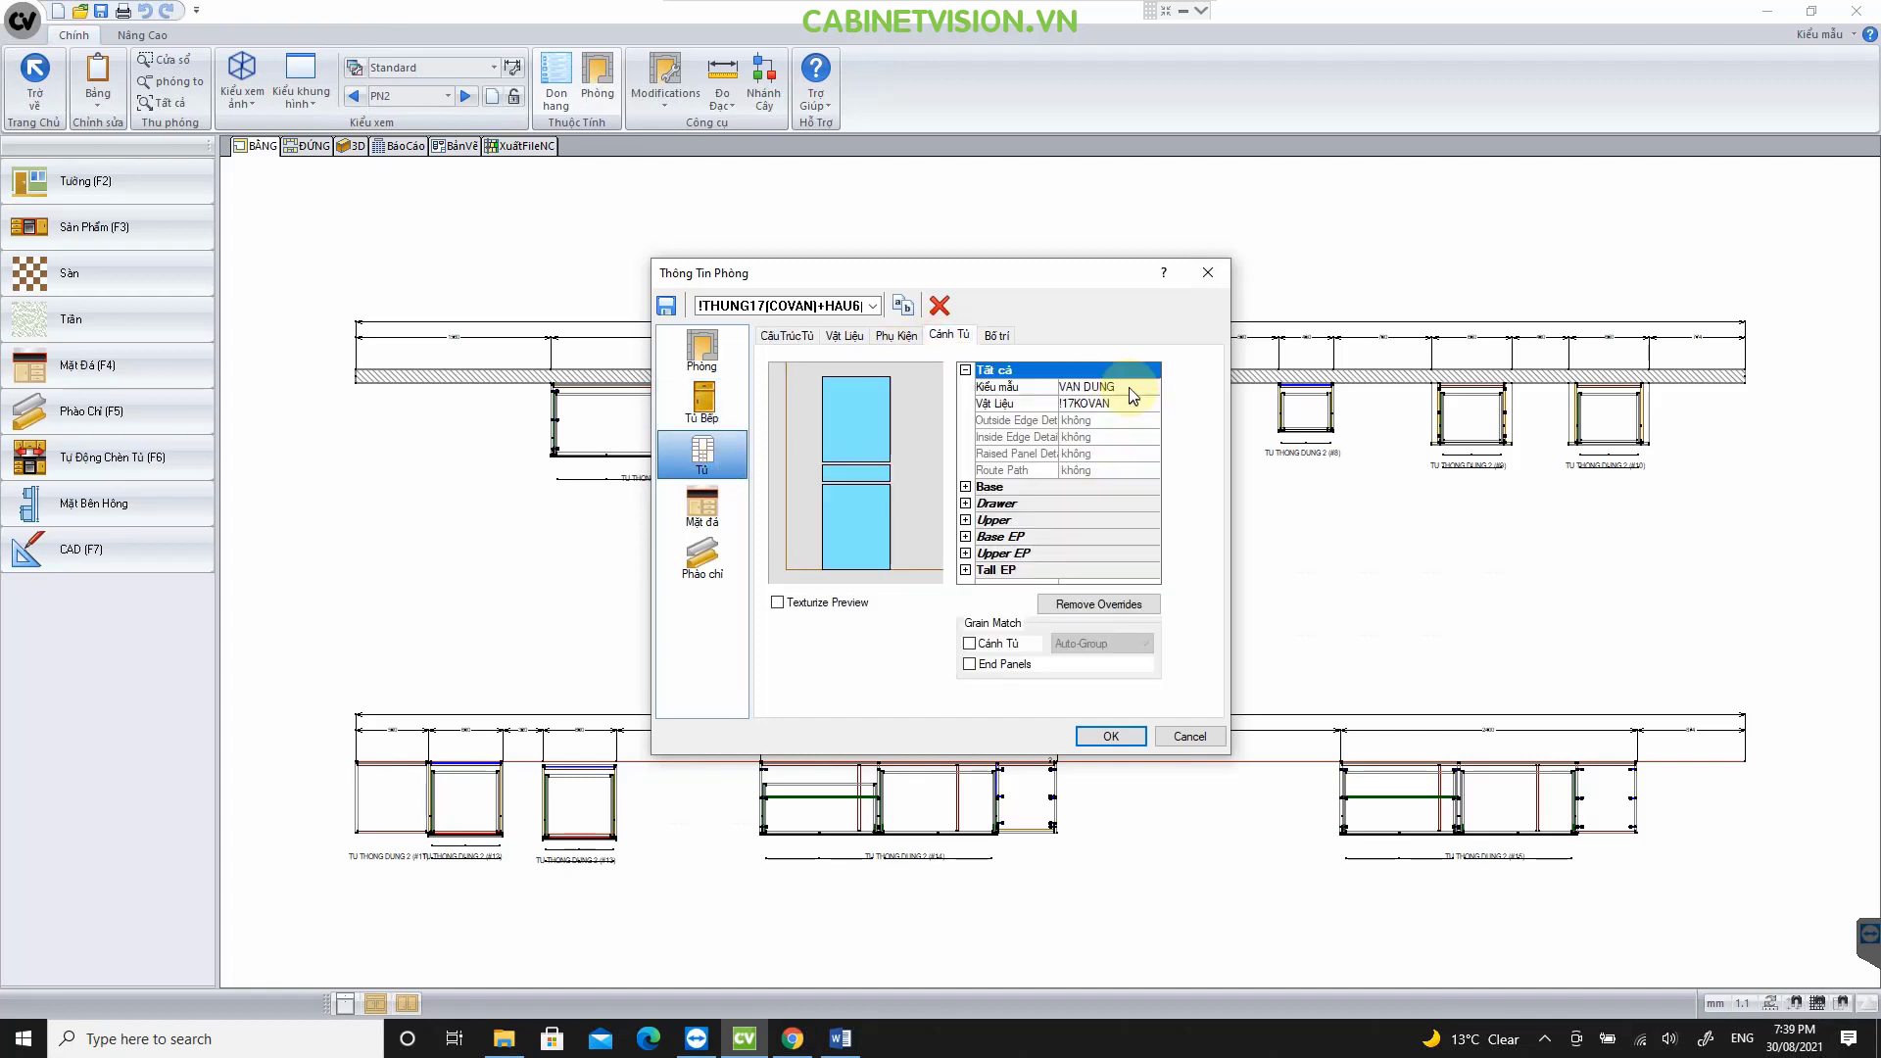
double_click(1157, 403)
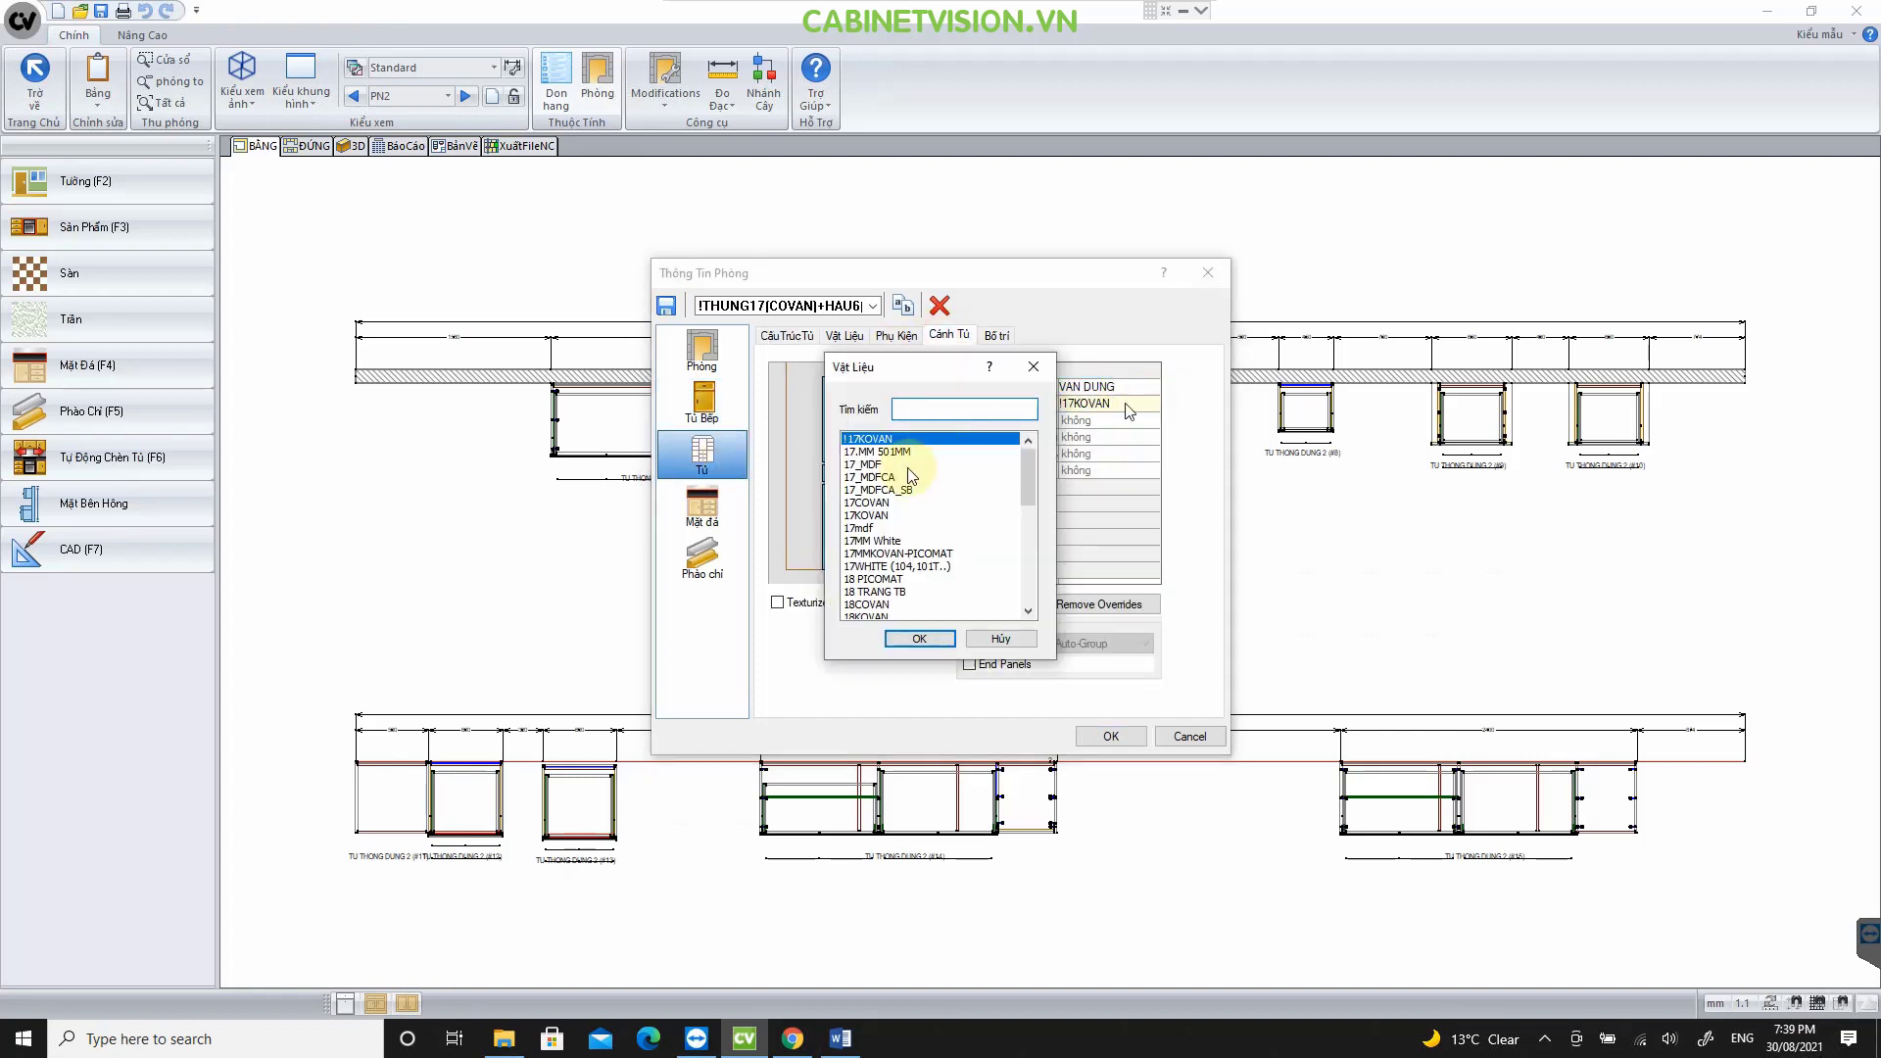
left_click(887, 541)
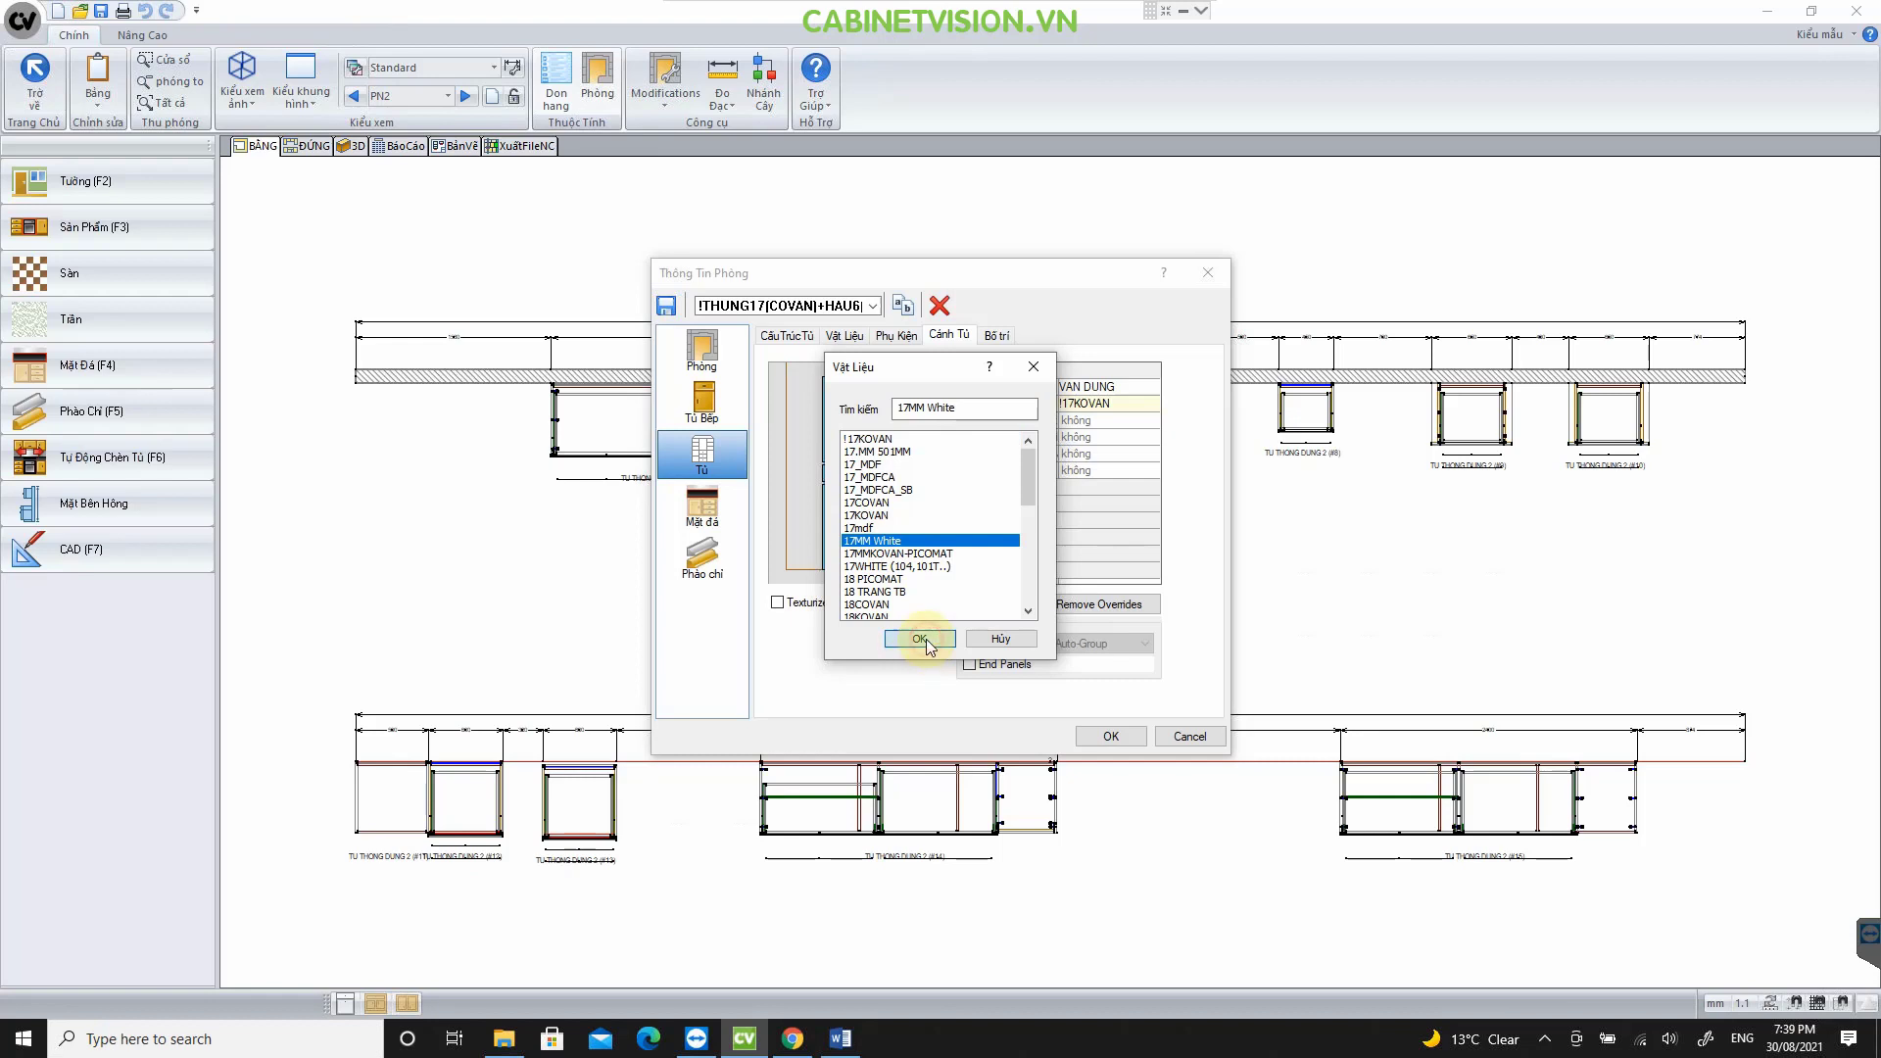
left_click(921, 638)
Set the Tủ Bếp cabinets' Cánh Tủ door material to 17MM White as well.
left_click(733, 406)
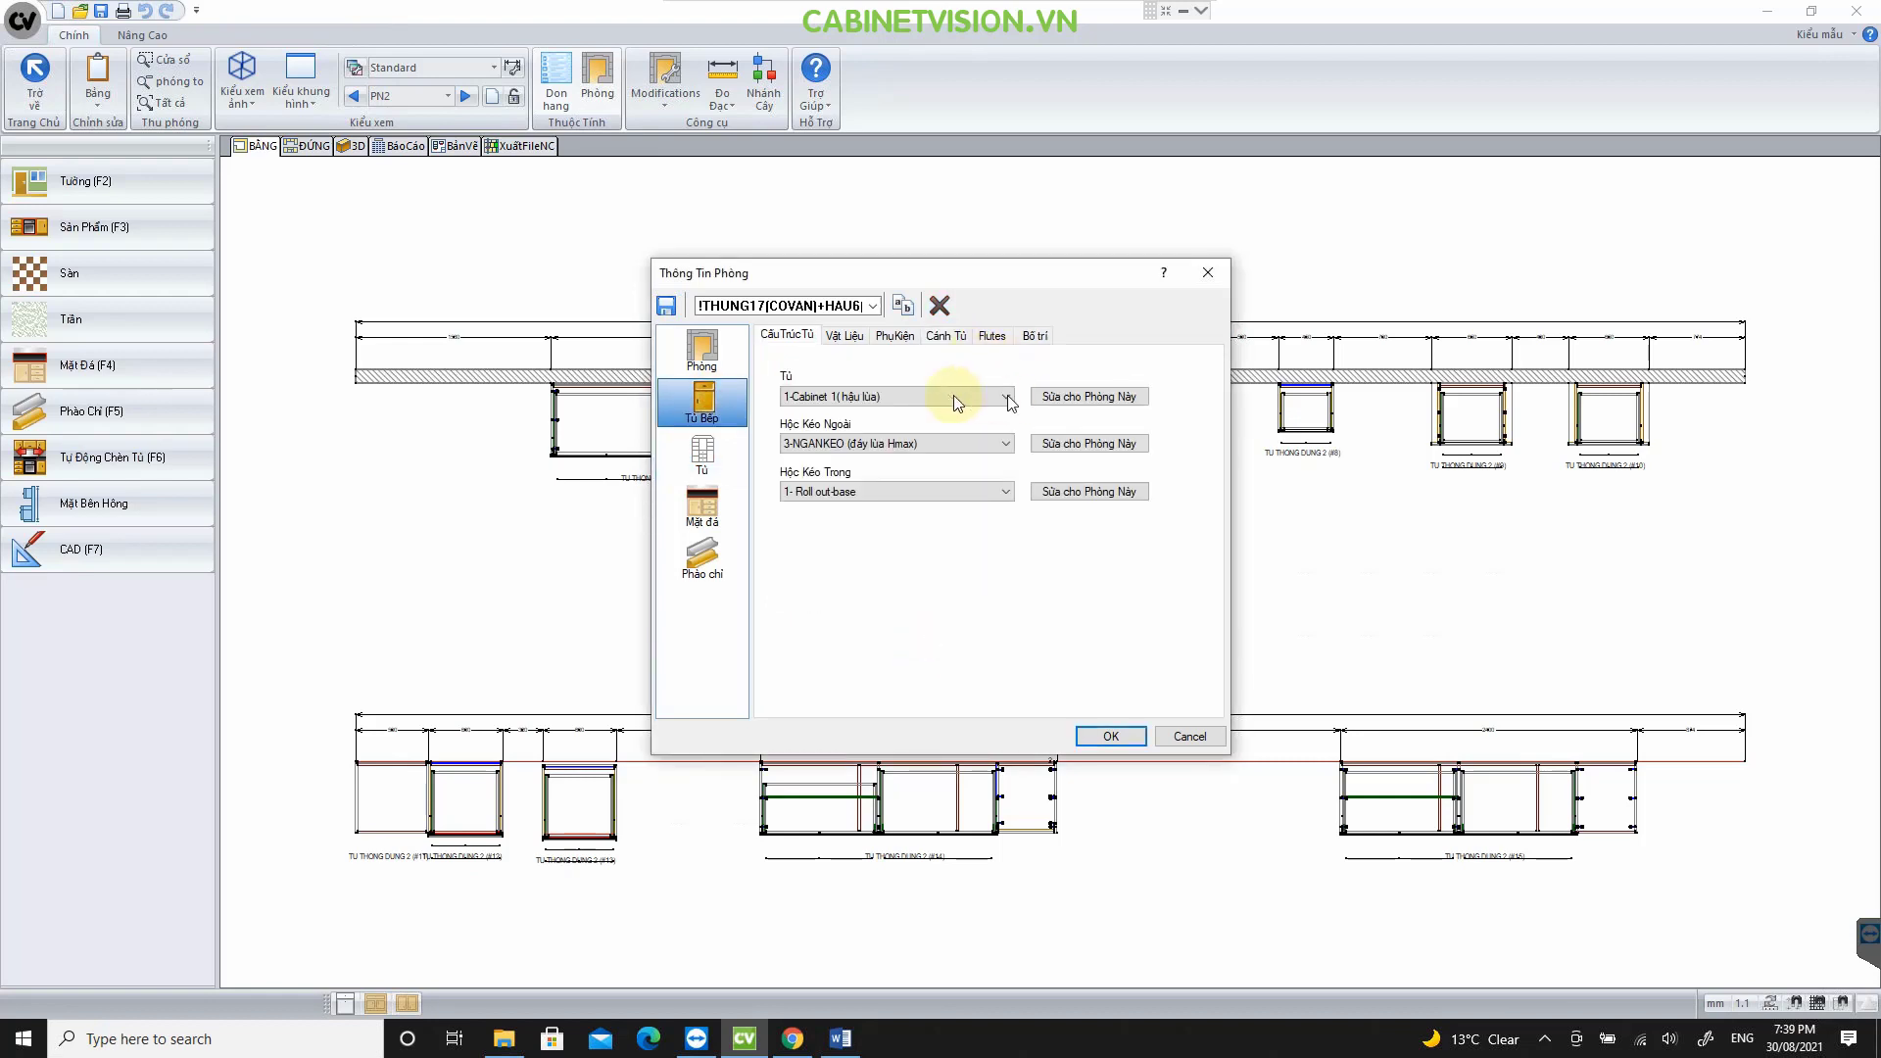
left_click(938, 338)
left_click(1146, 404)
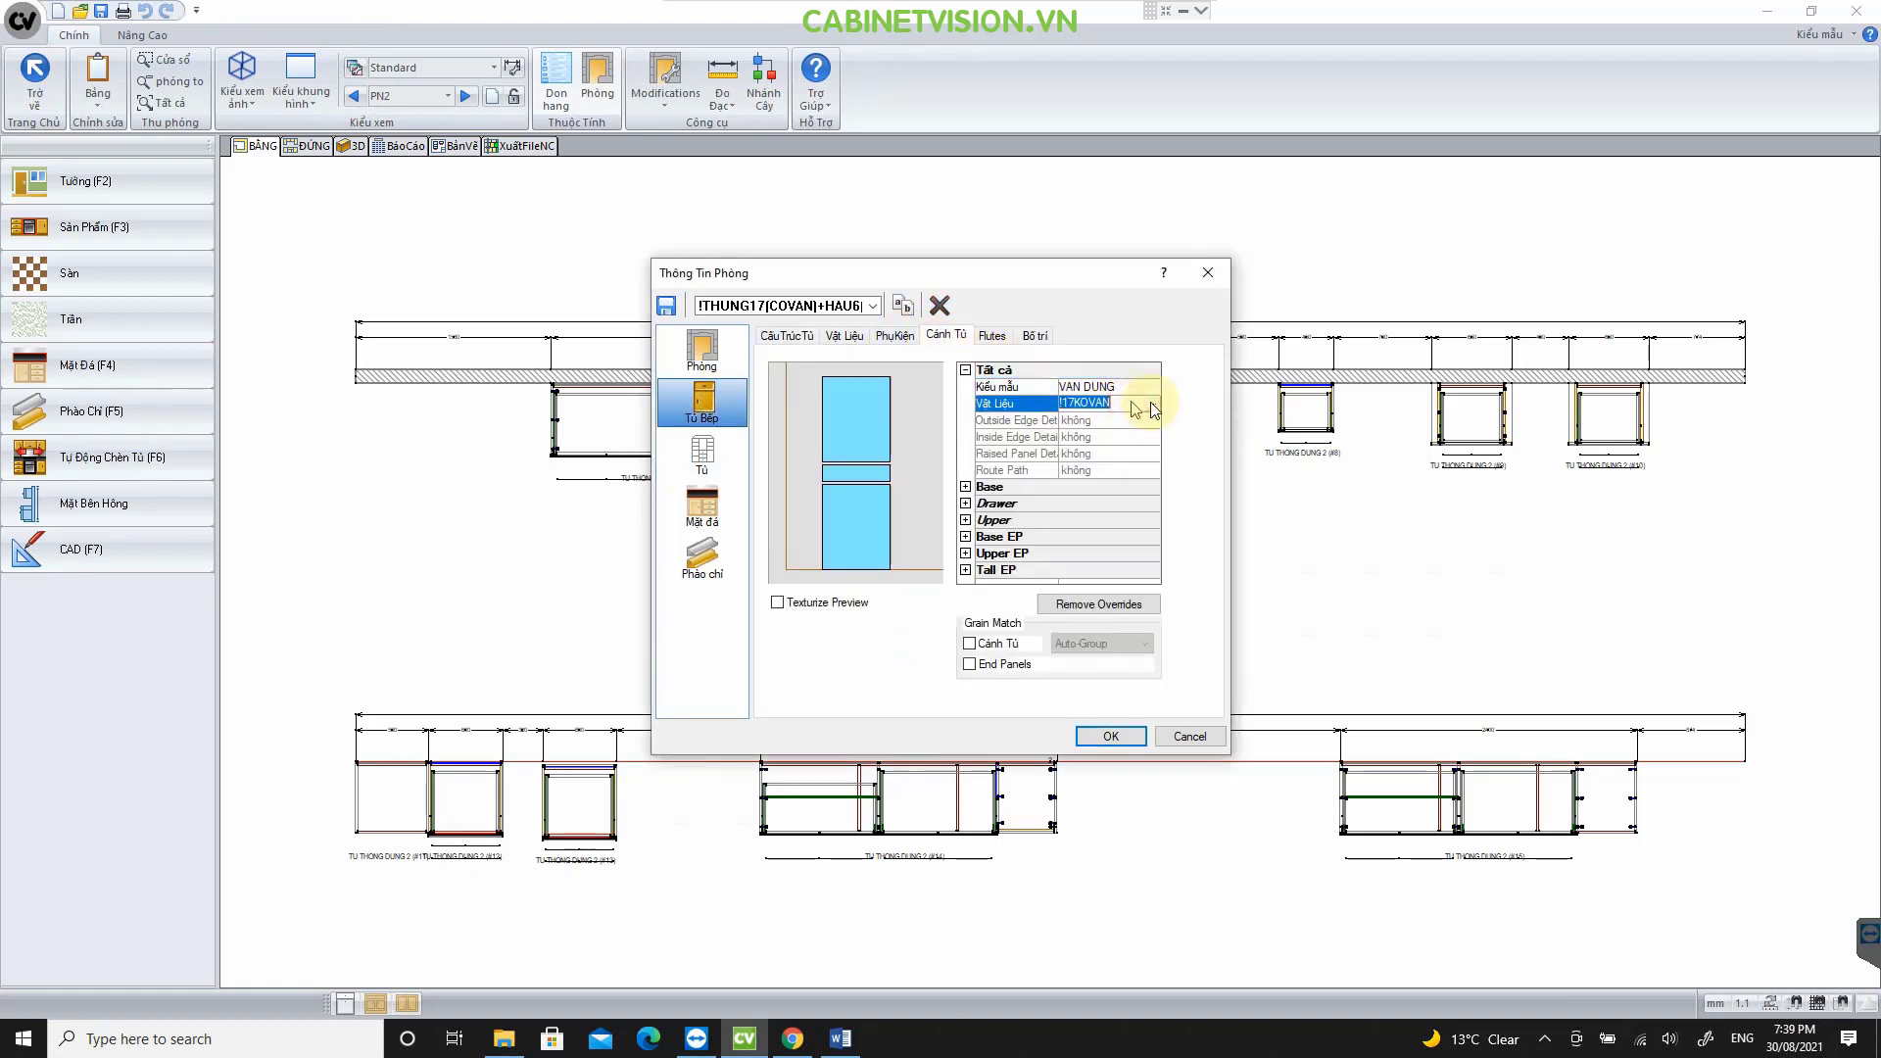
left_click(1151, 402)
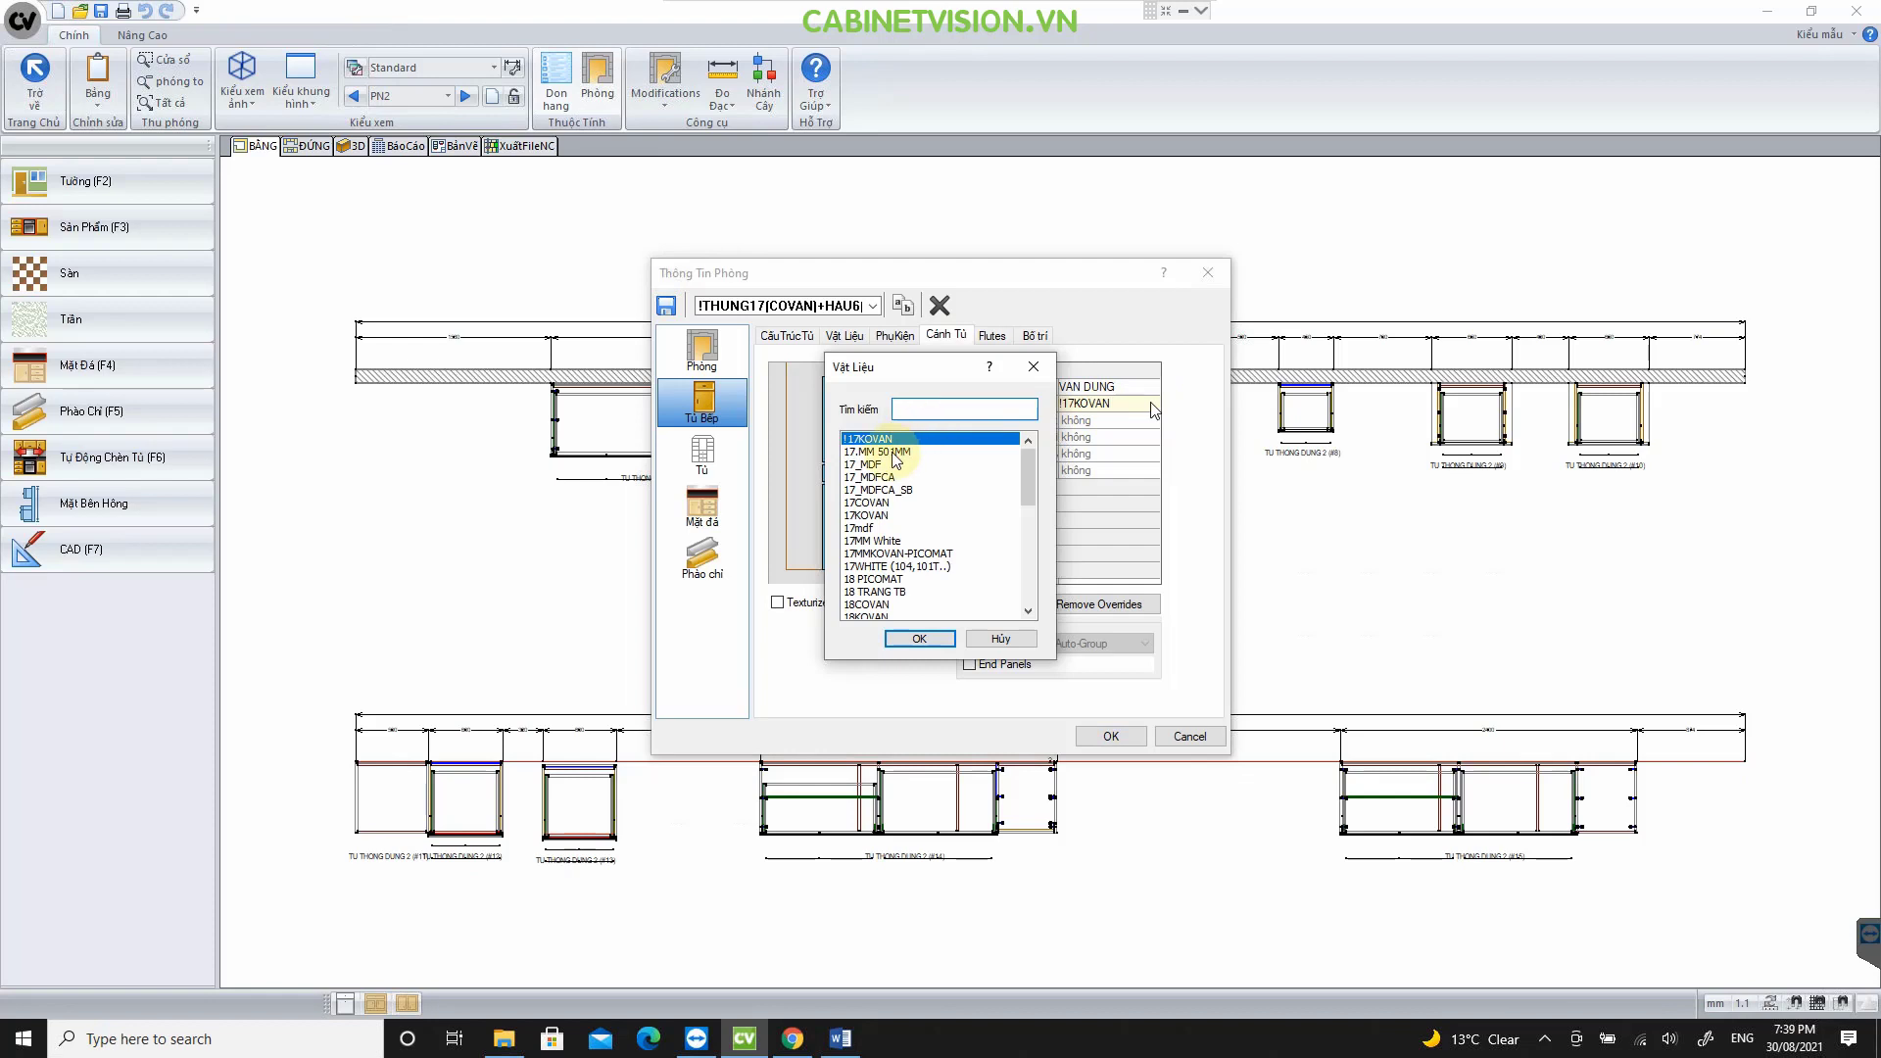
left_click(873, 541)
left_click(919, 638)
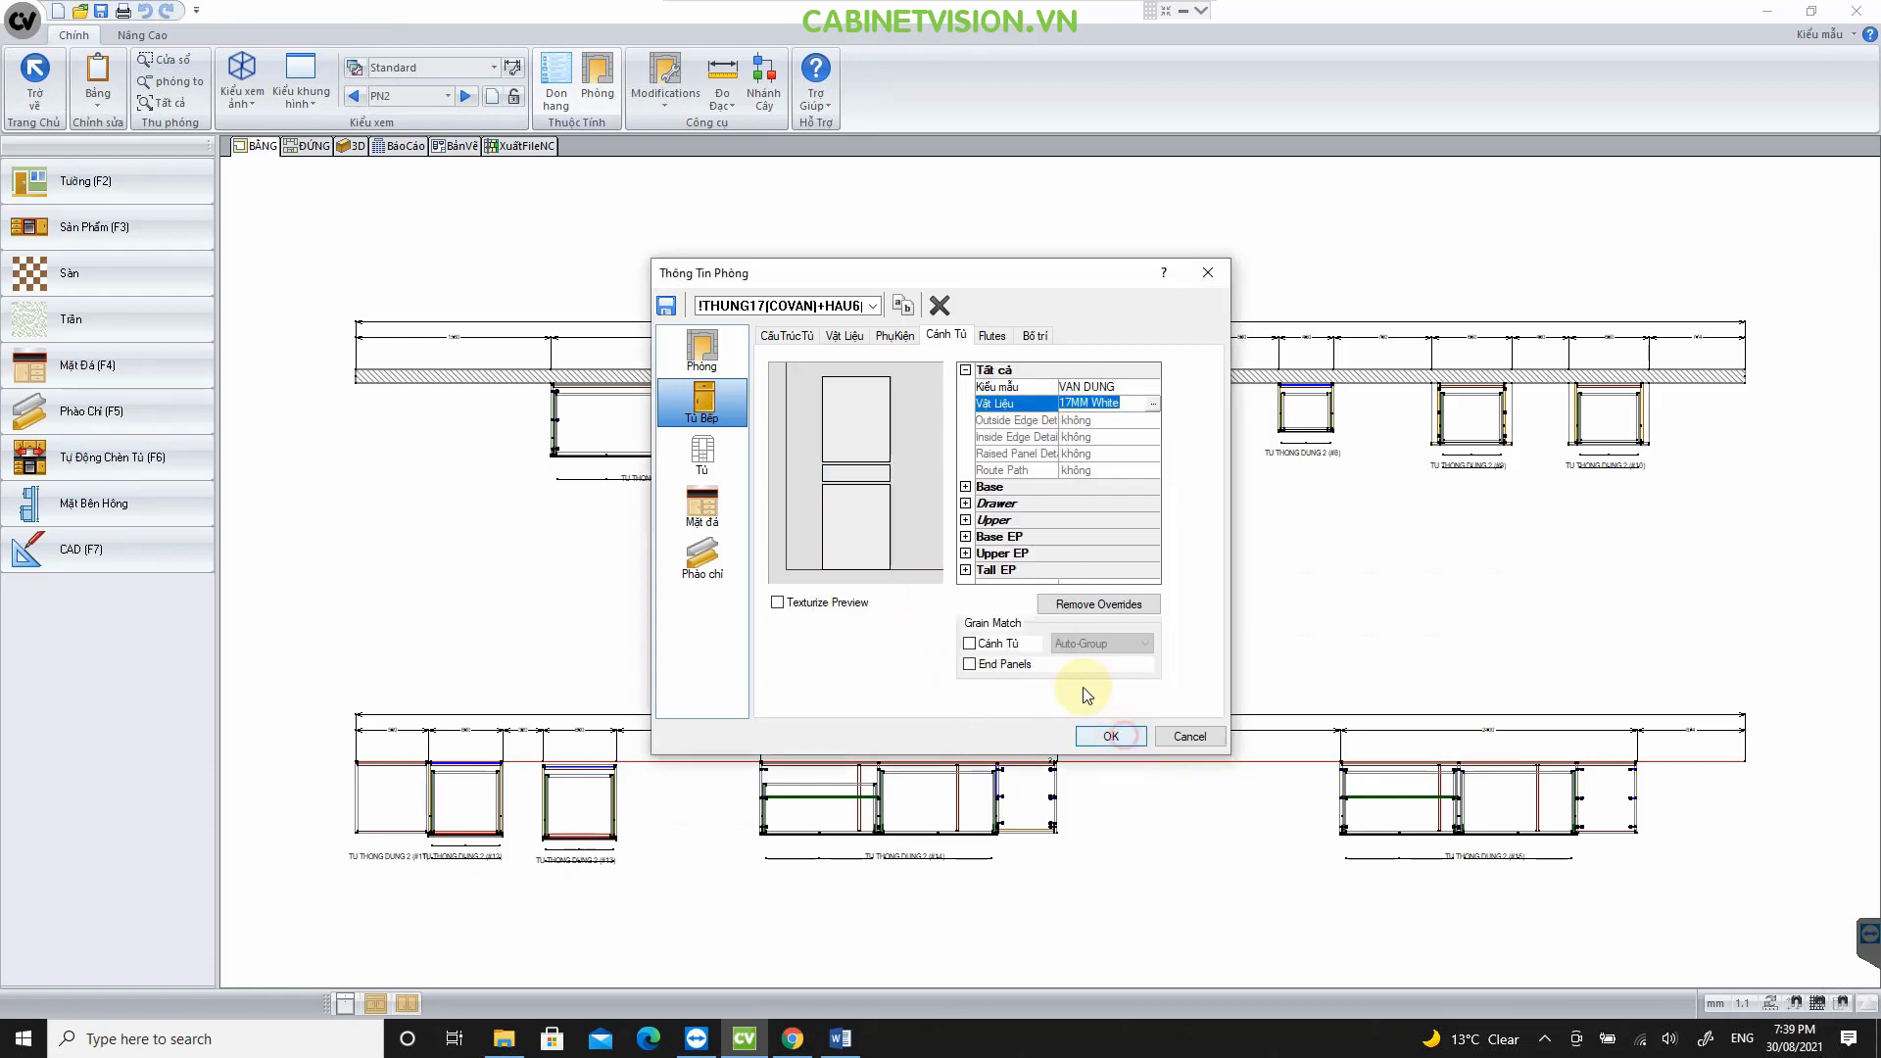
Apply the room changes and dismiss the Schedule Overrides notice.
left_click(1111, 736)
left_click(939, 629)
left_click(965, 632)
left_click(965, 630)
left_click(965, 630)
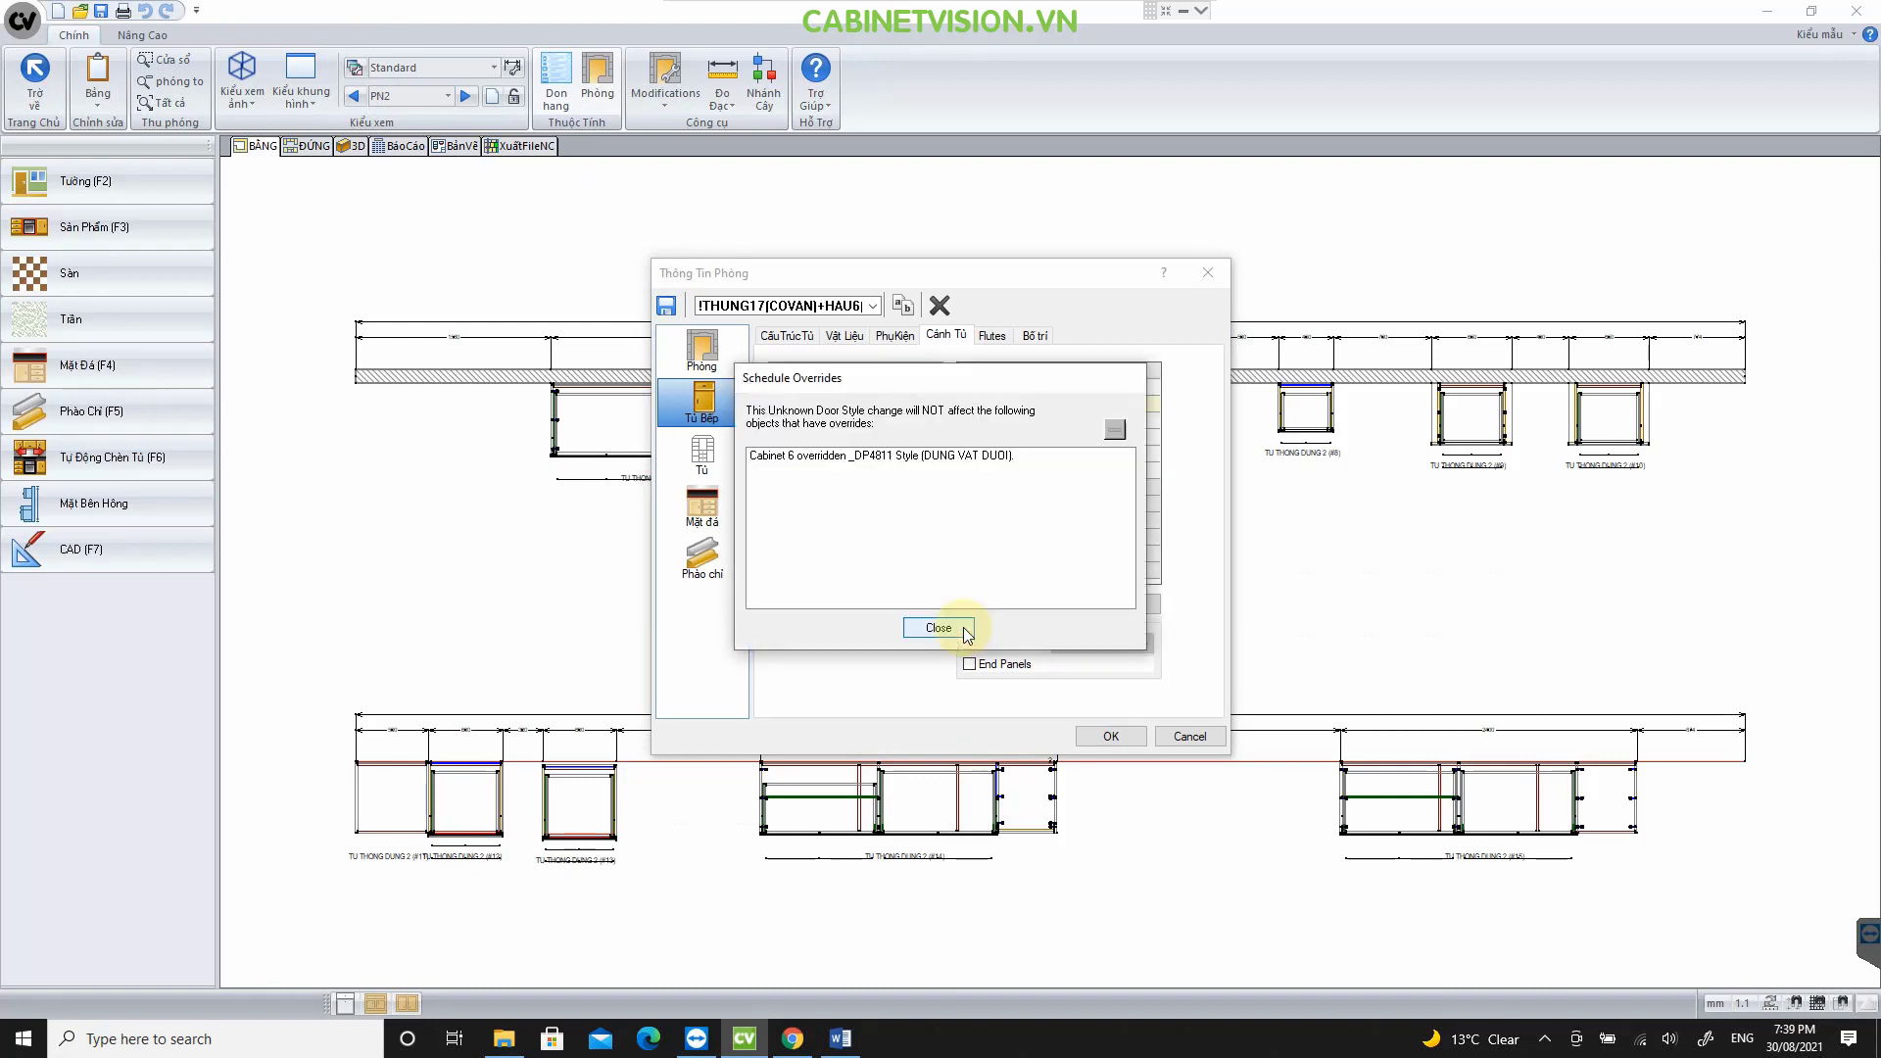
left_click(835, 456)
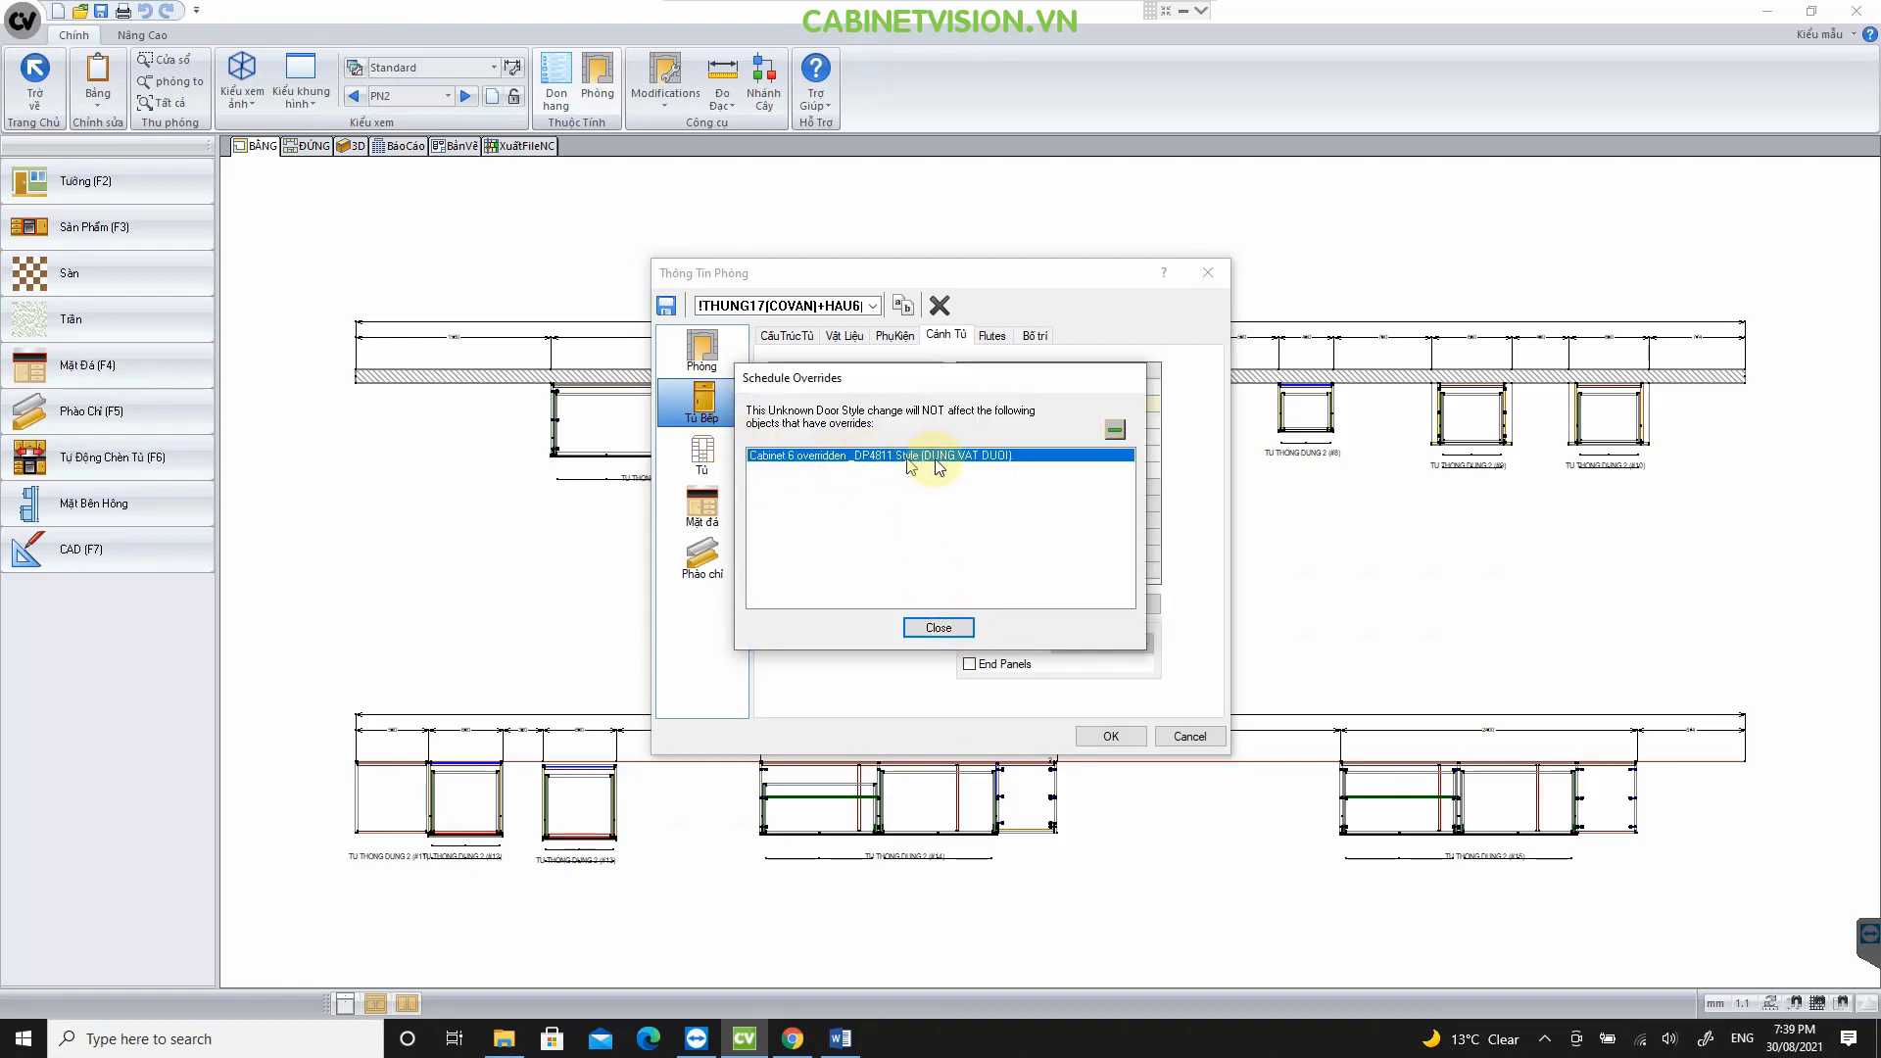
left_click(939, 628)
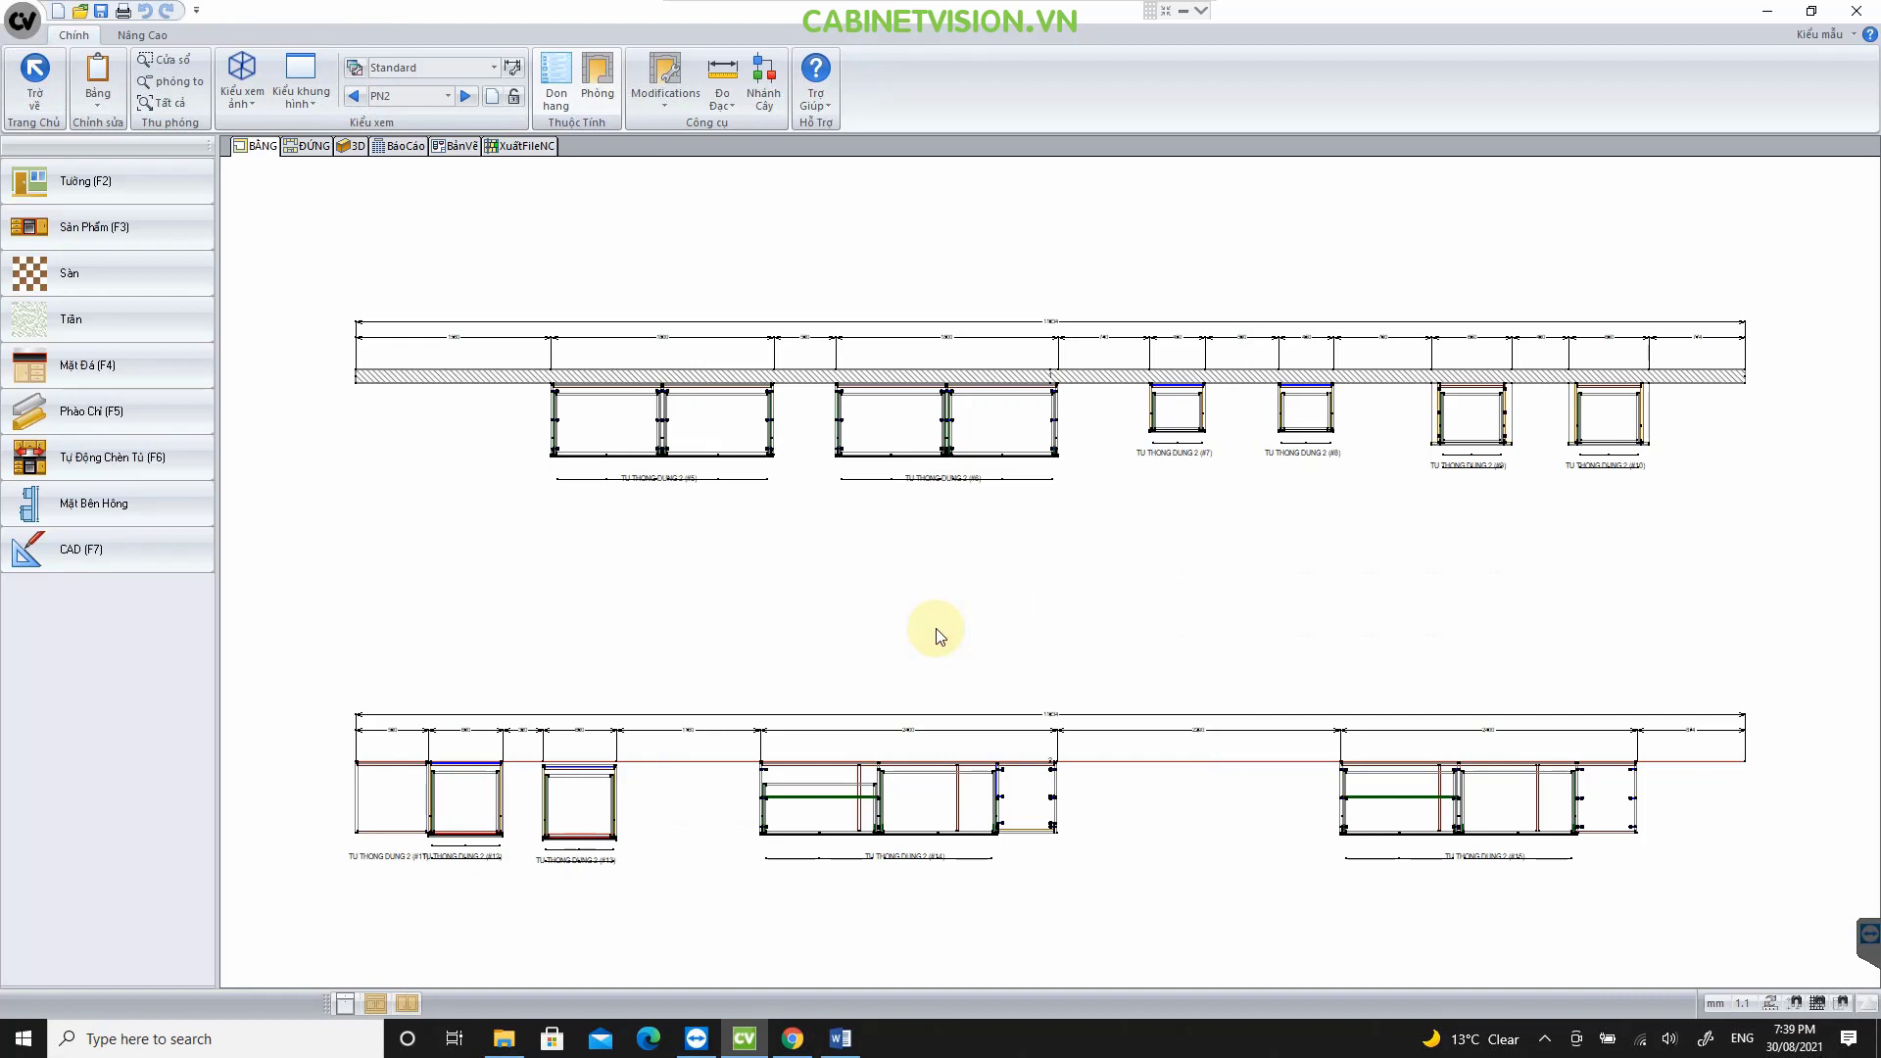
Check the door colours in 3D, return to plan view, save the job with Ctrl+S, and close Cabinet Vision.
left_click(356, 148)
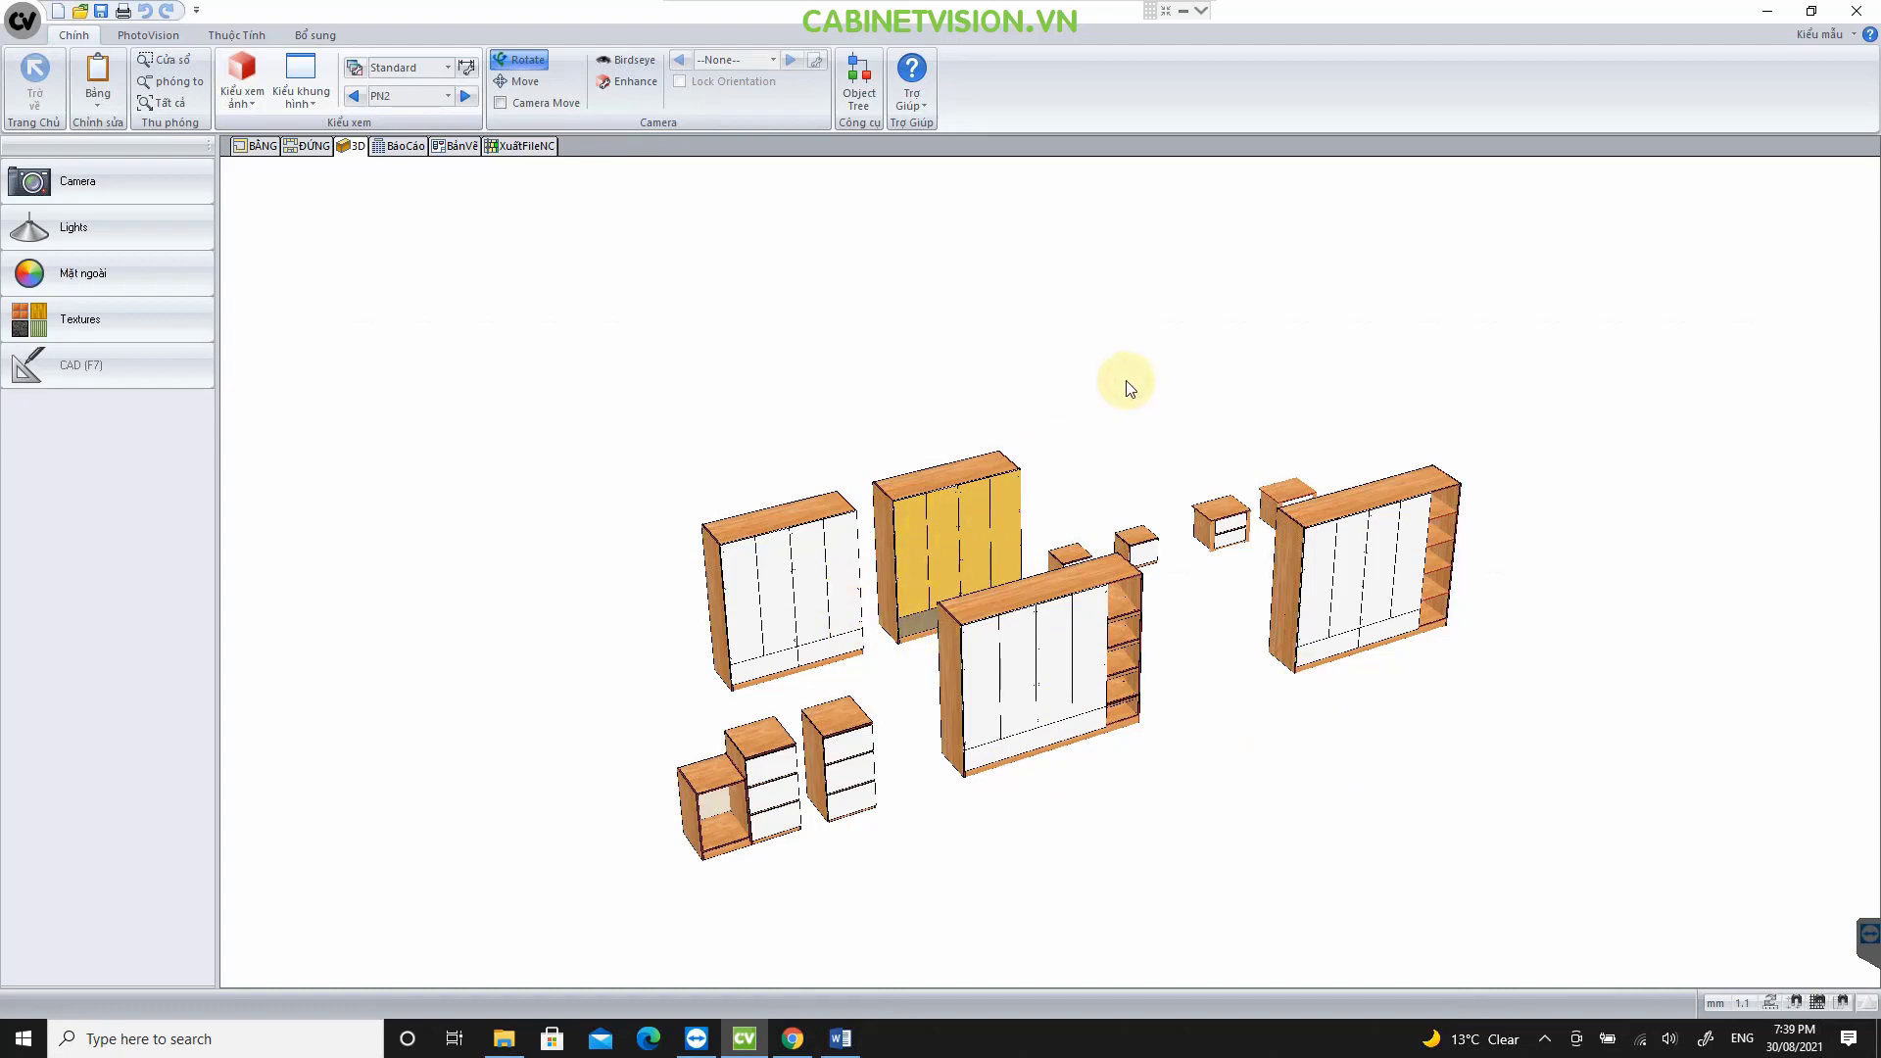
mouse_move(1126, 388)
left_mouse_down()
mouse_move(1100, 370)
mouse_move(1099, 431)
mouse_move(1112, 403)
left_mouse_up()
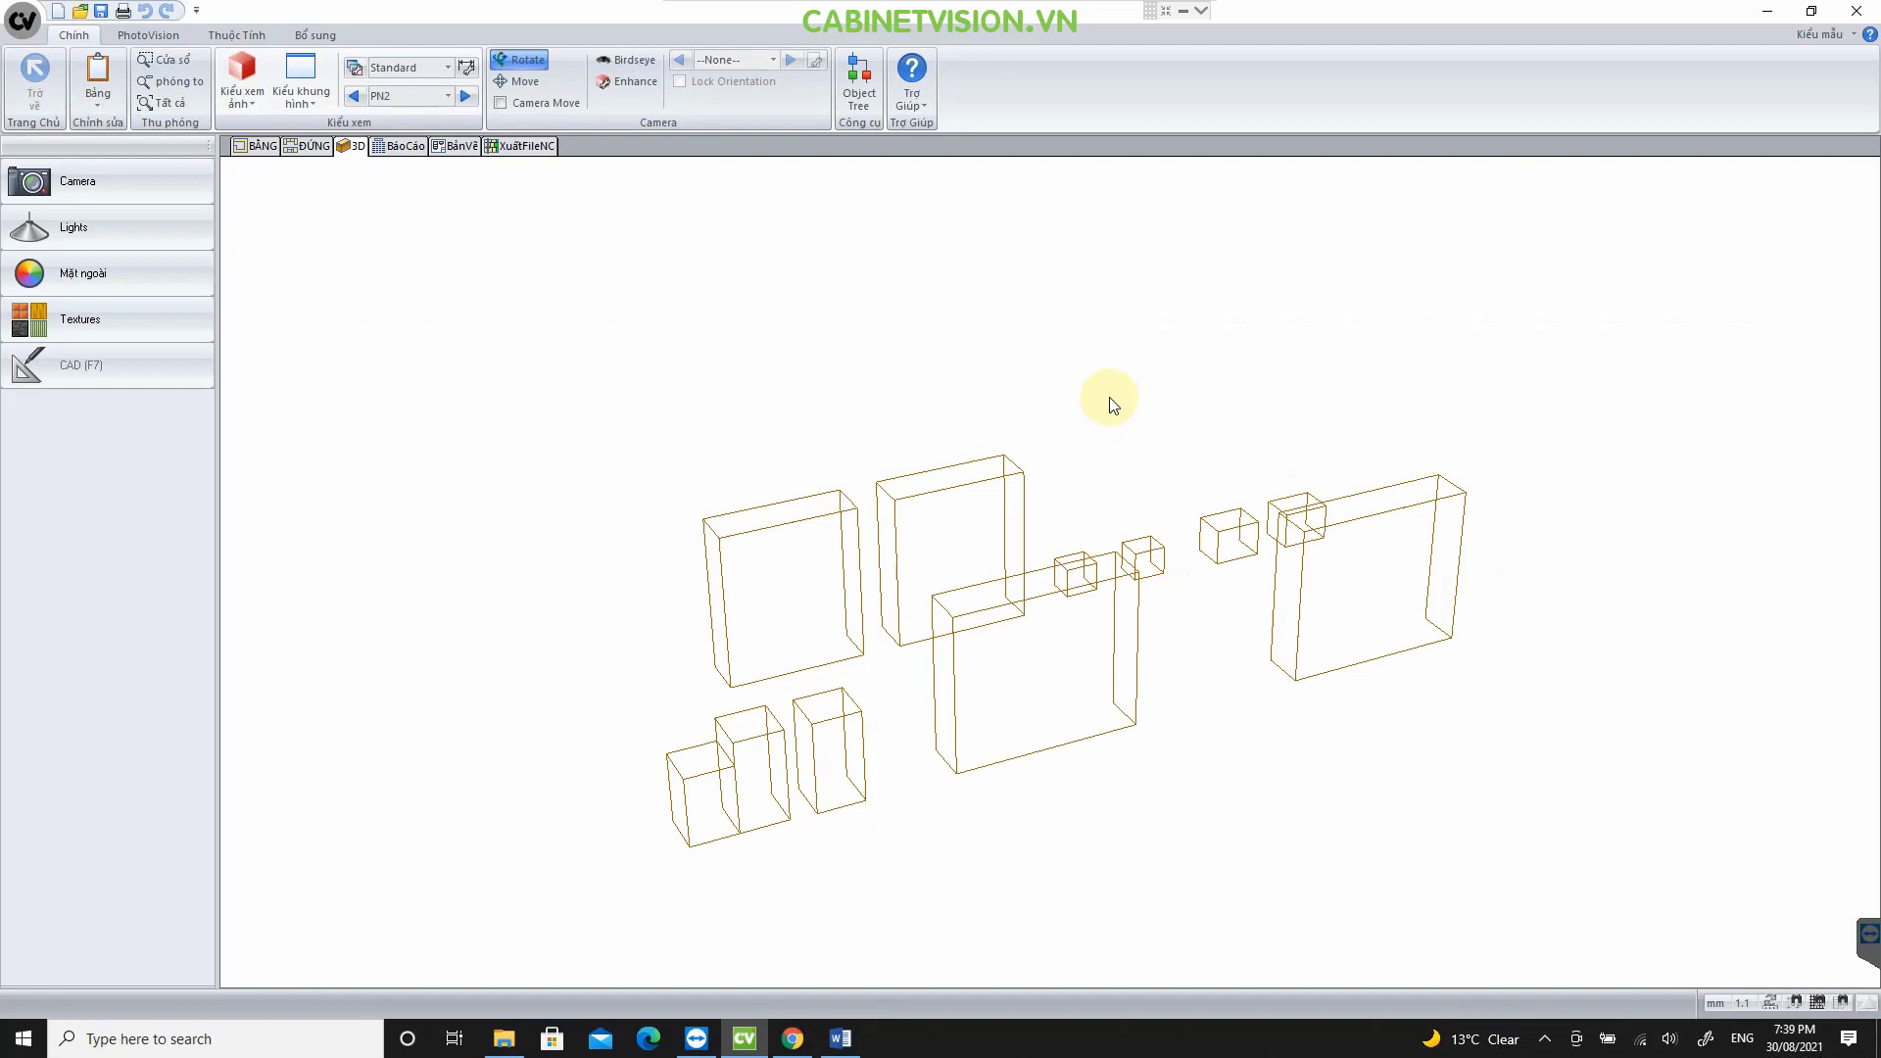
left_click(245, 149)
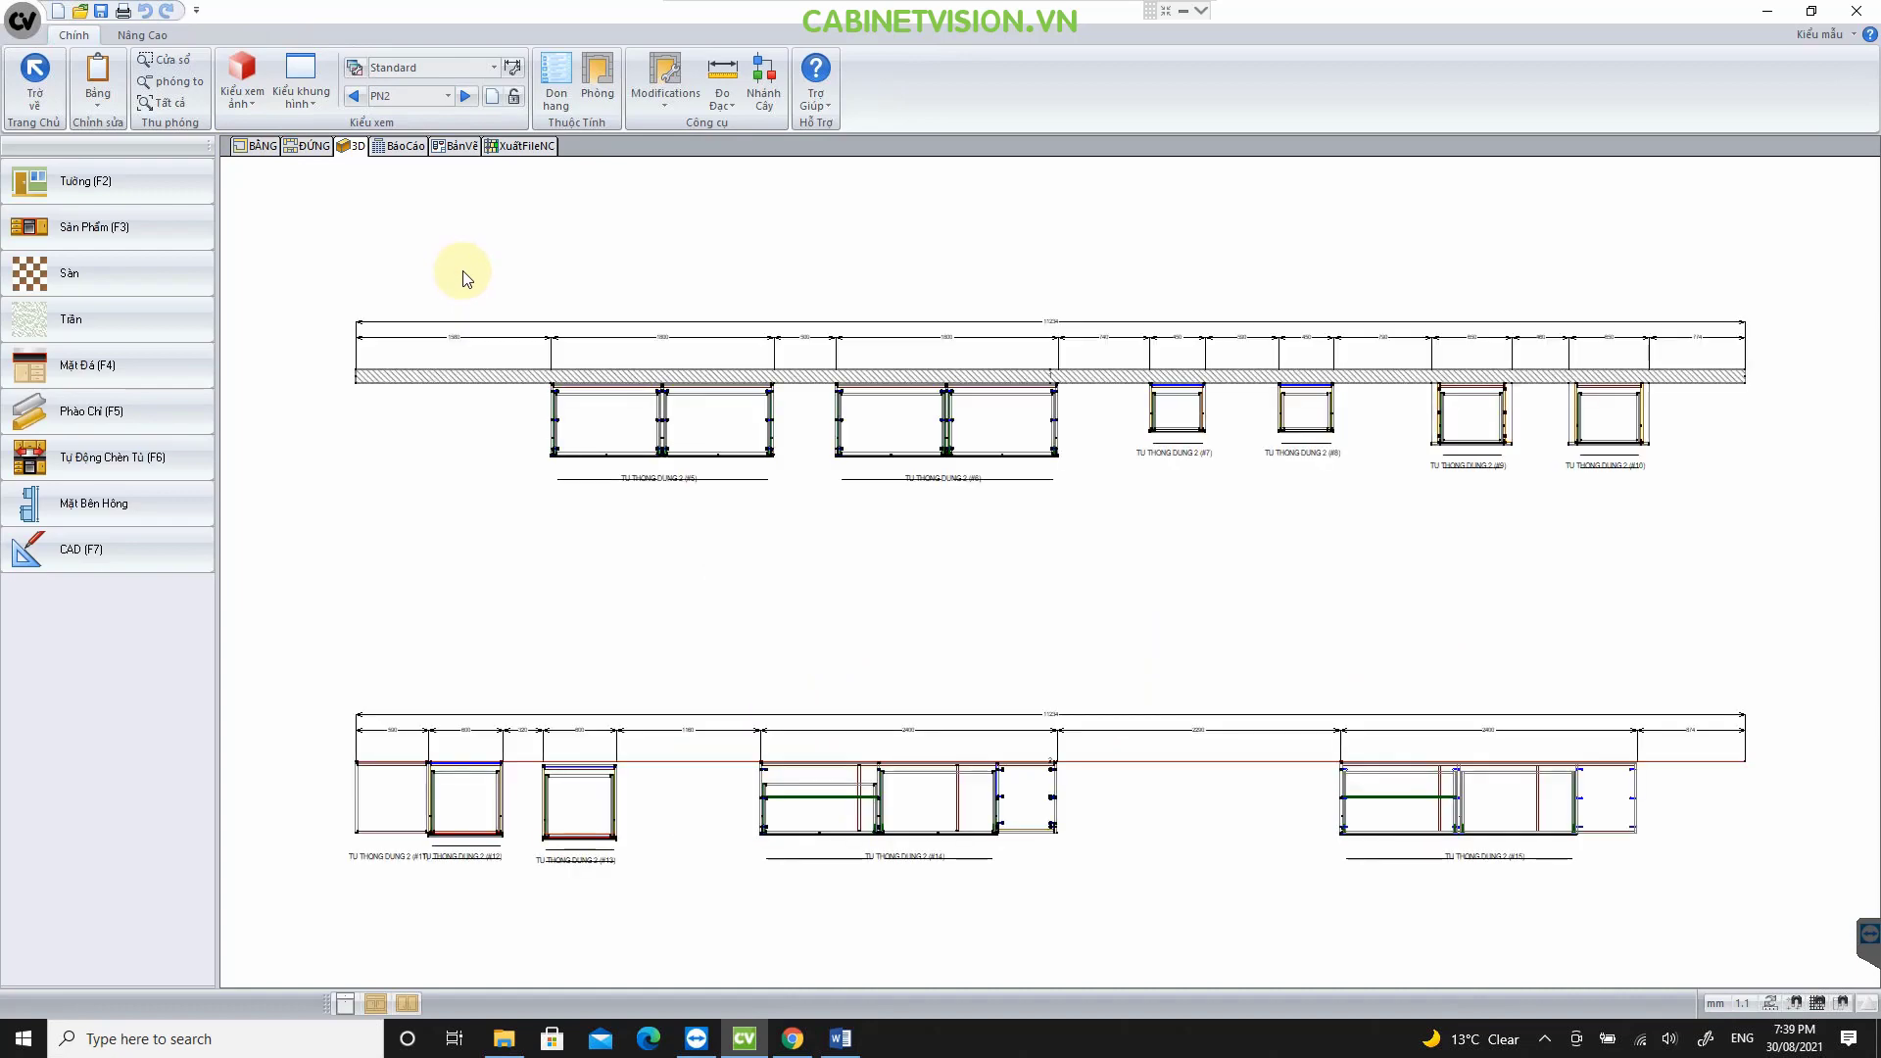
left_click(610, 275)
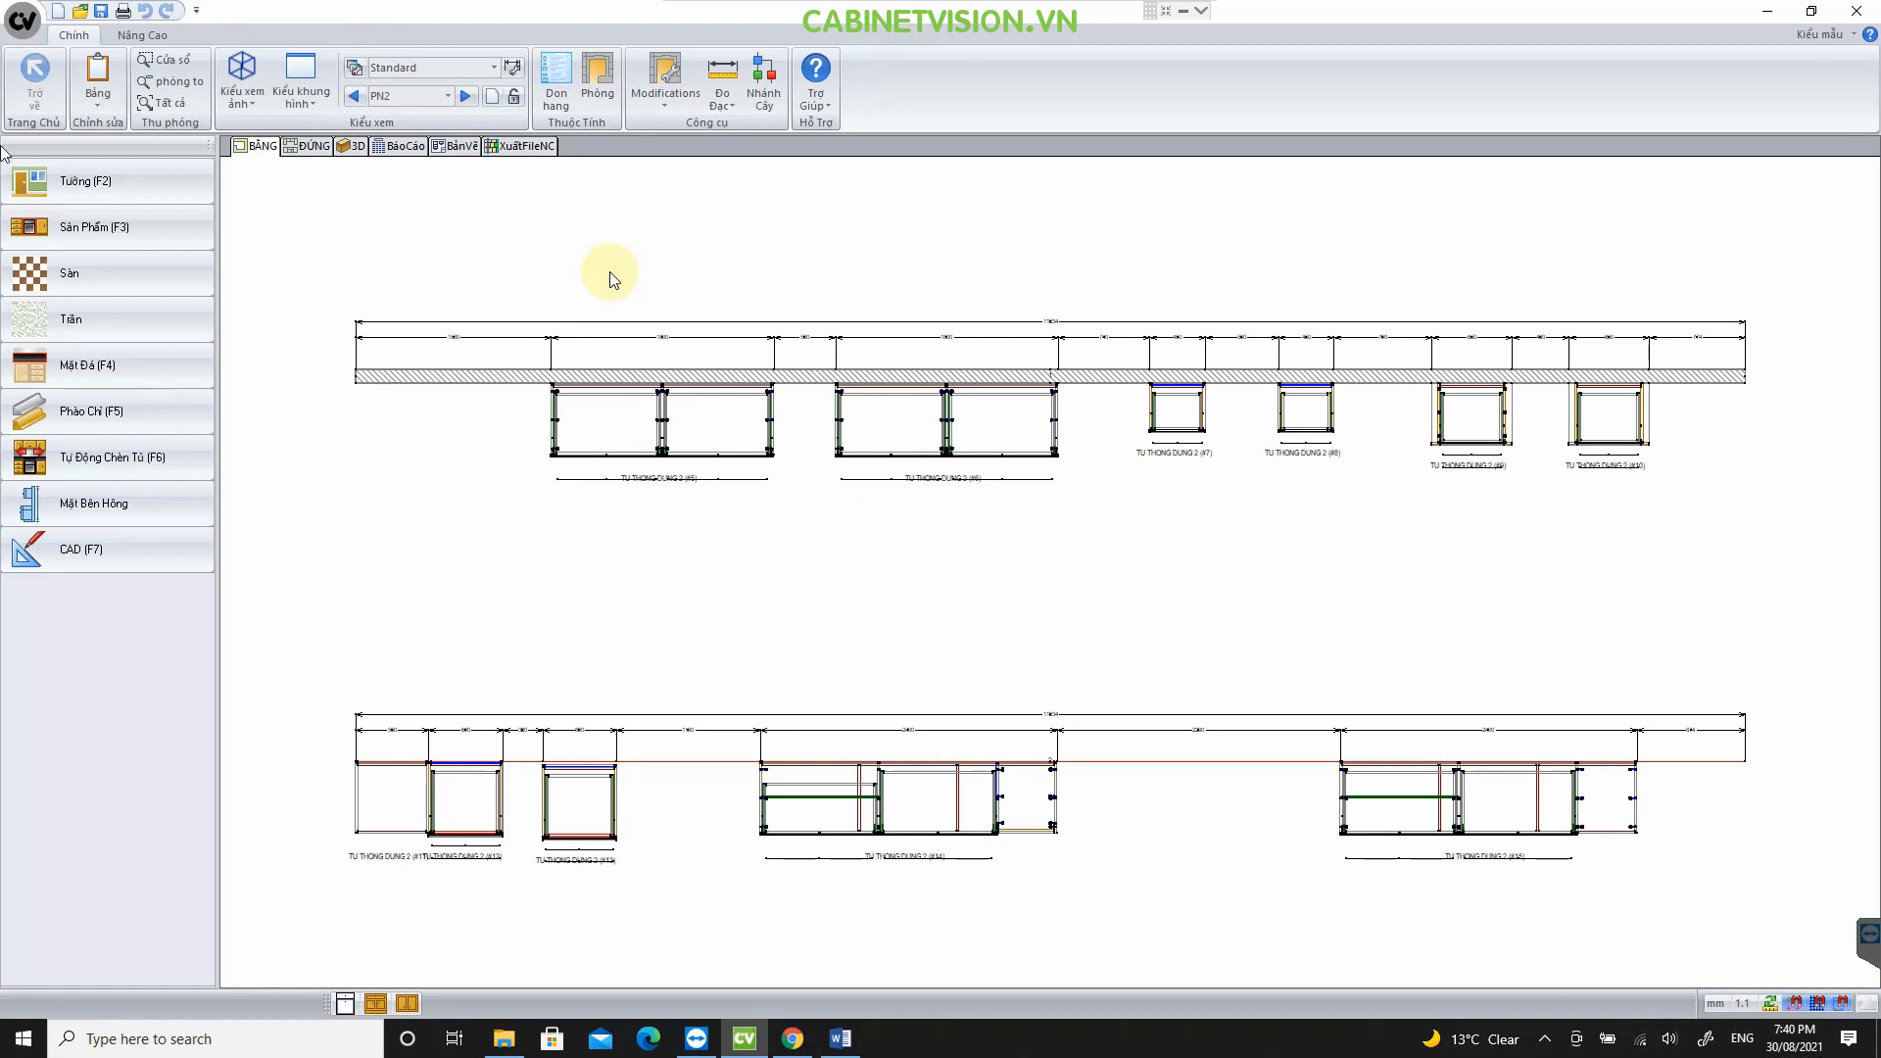
key("ctrl+s")
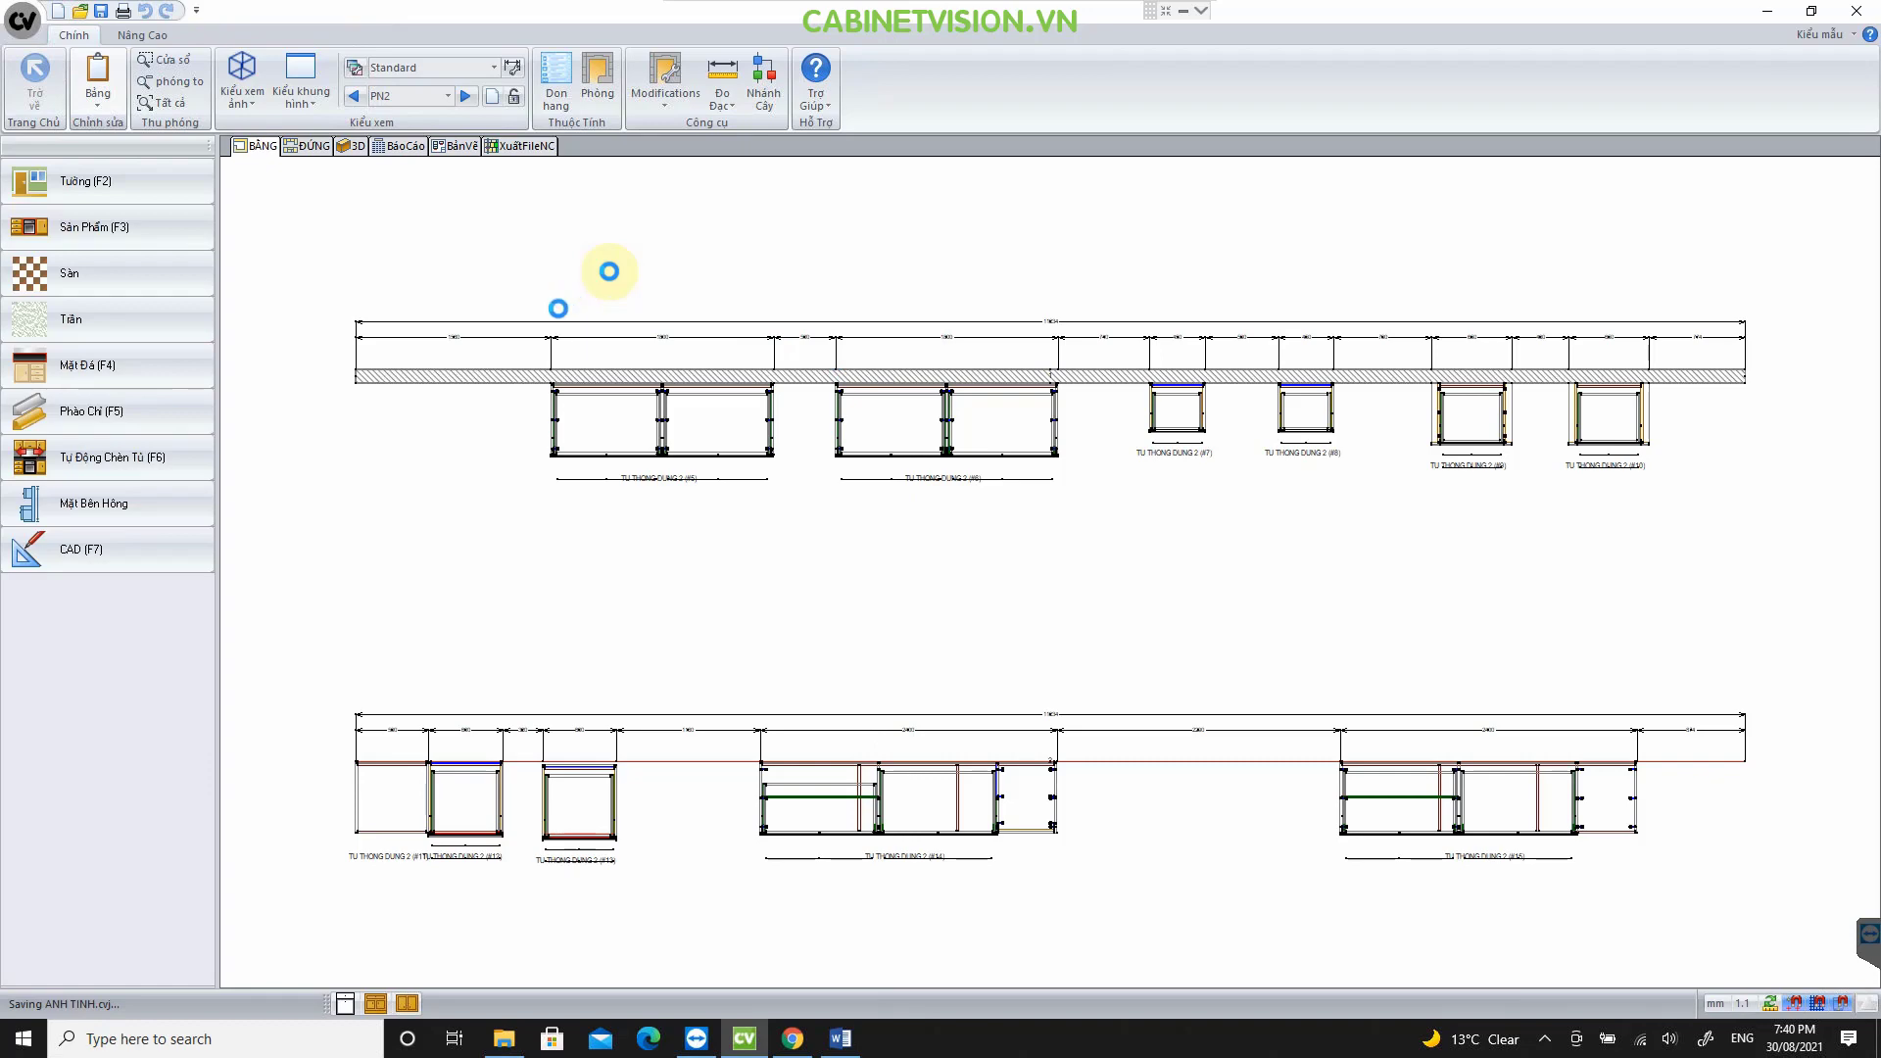
left_click(1849, 14)
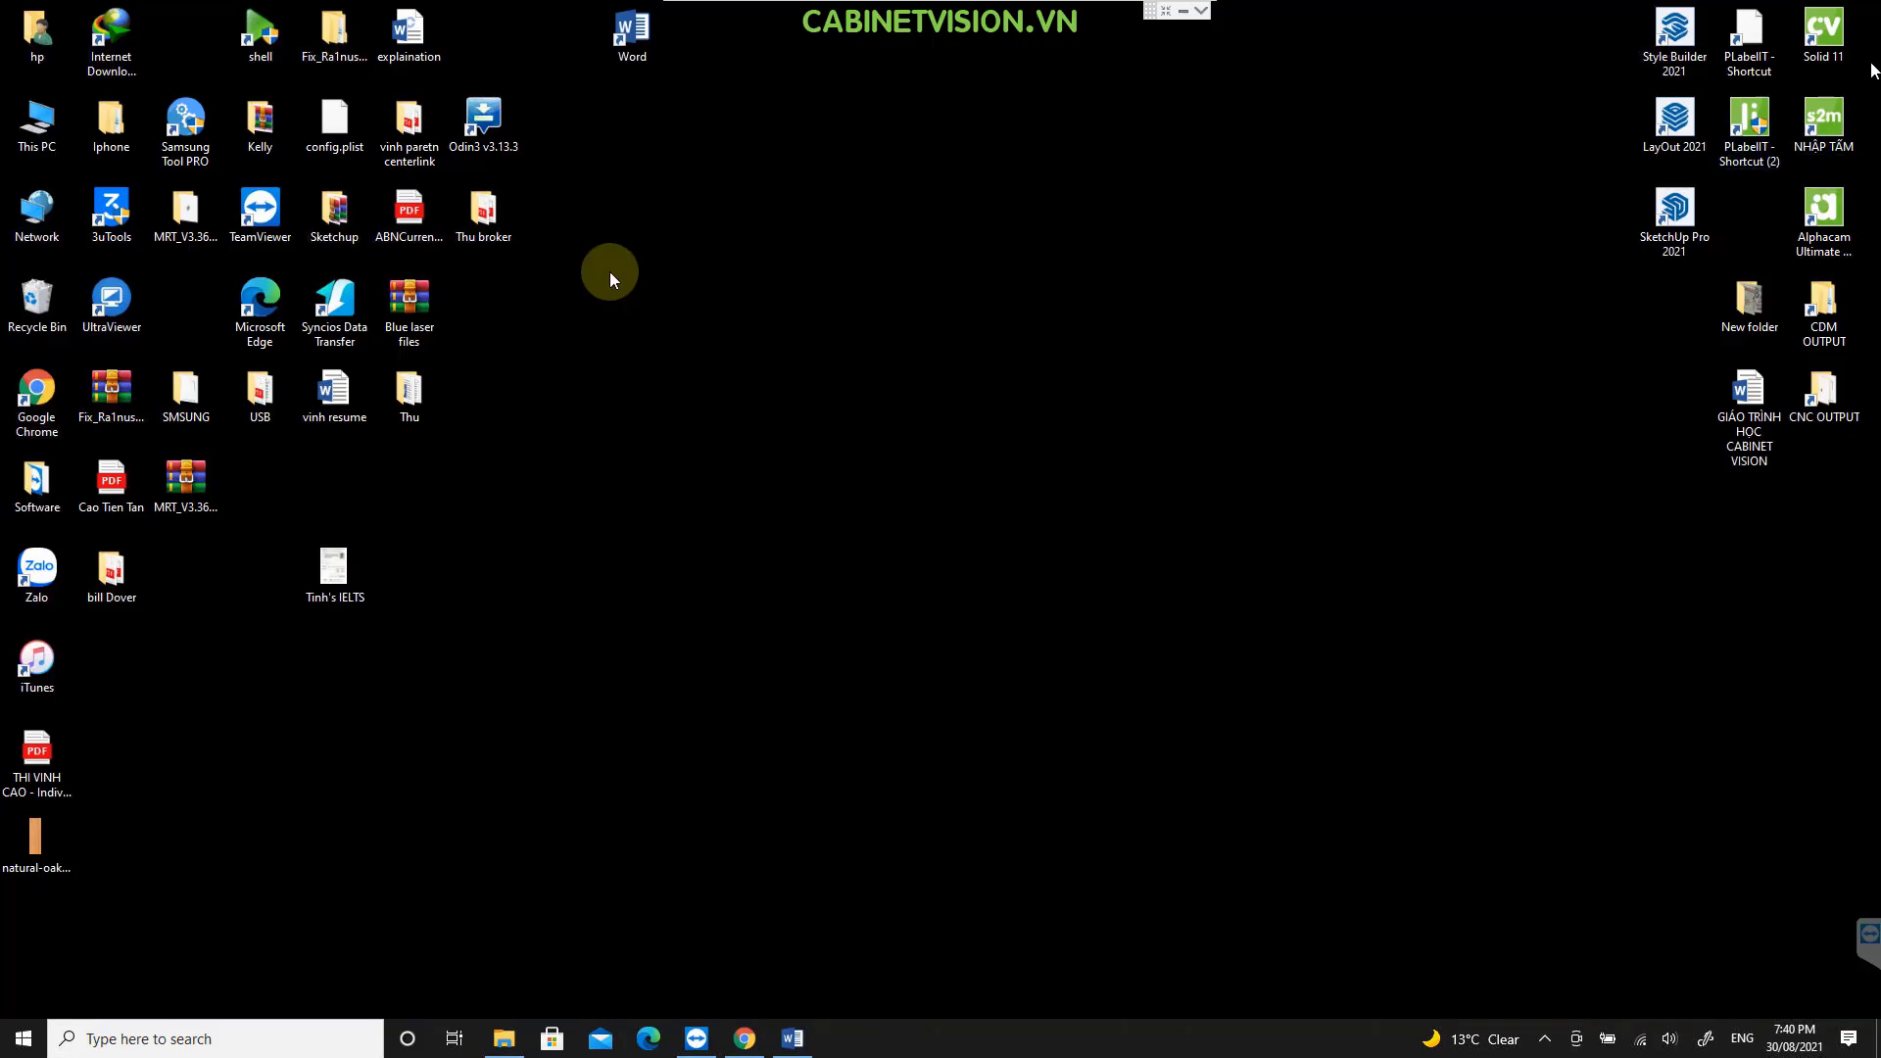
Relaunch Cabinet Vision Solid 11 and open Texture Manager from VậtLiệu's Chất Liệu button.
left_click(1838, 47)
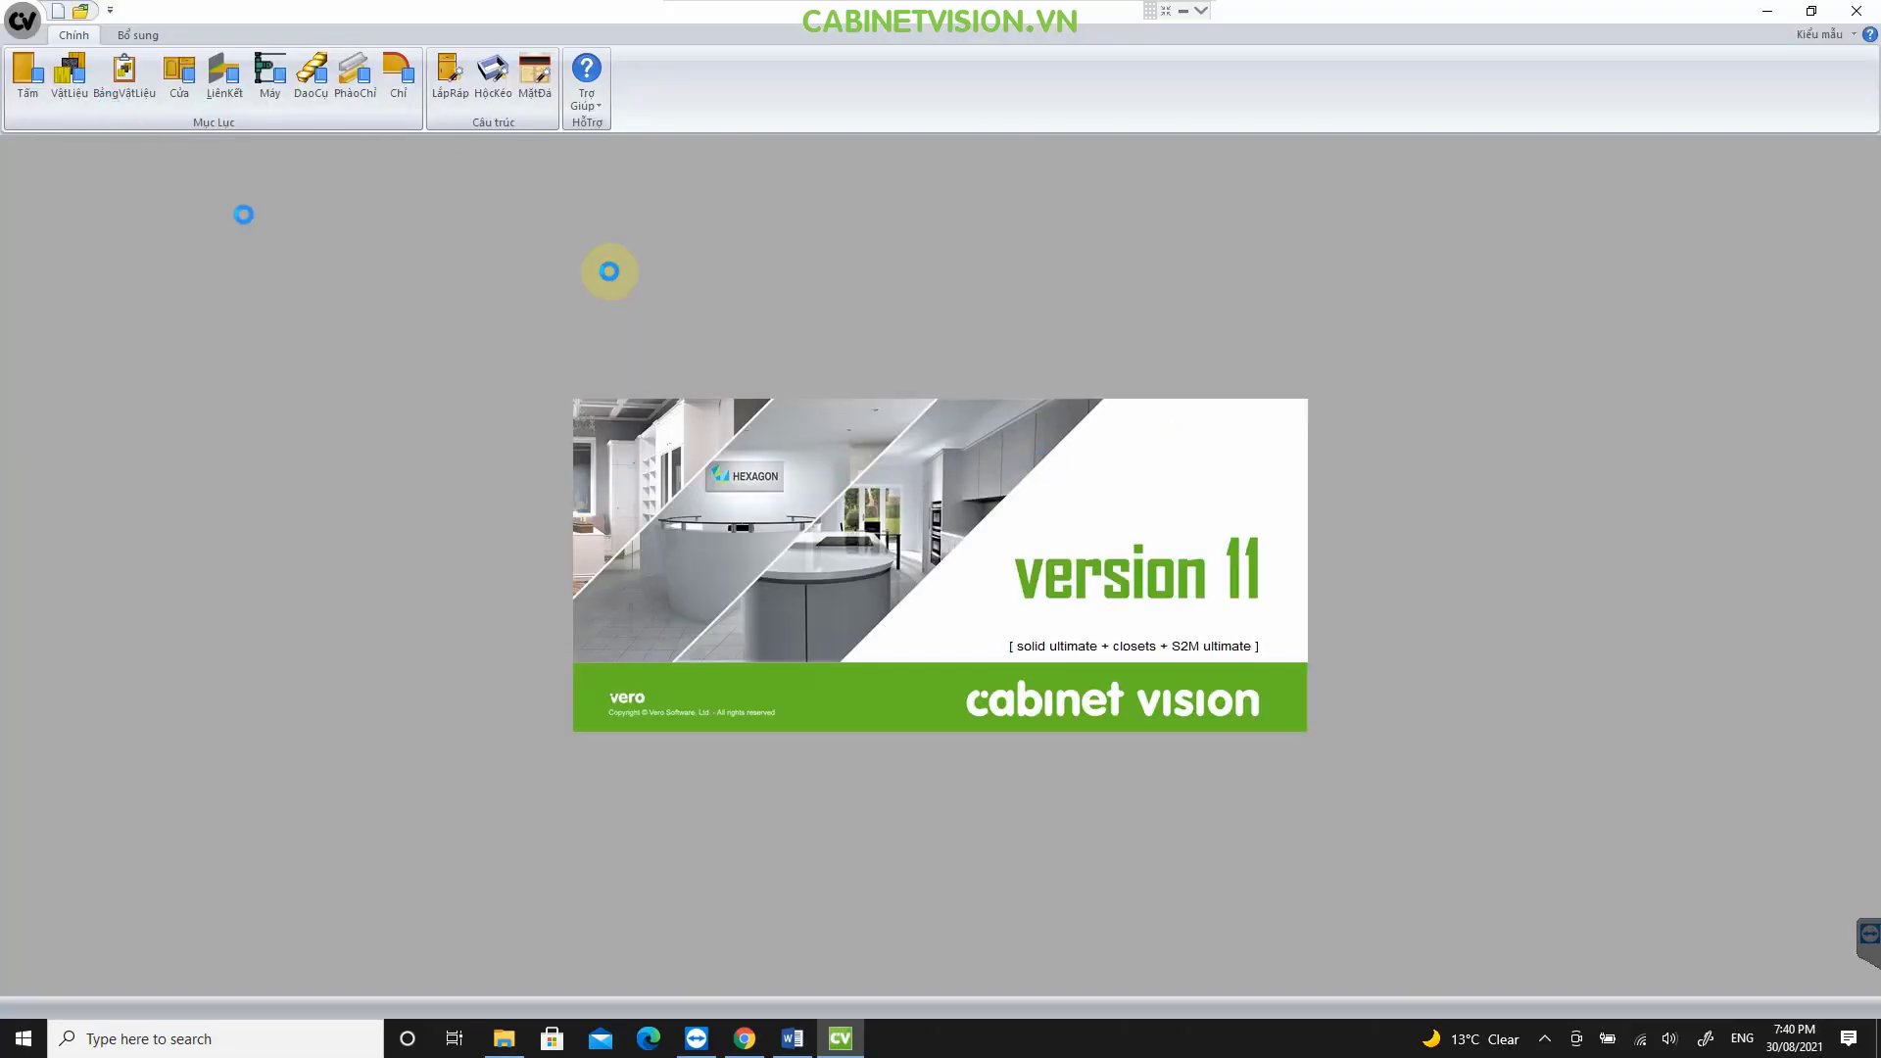
left_click(56, 84)
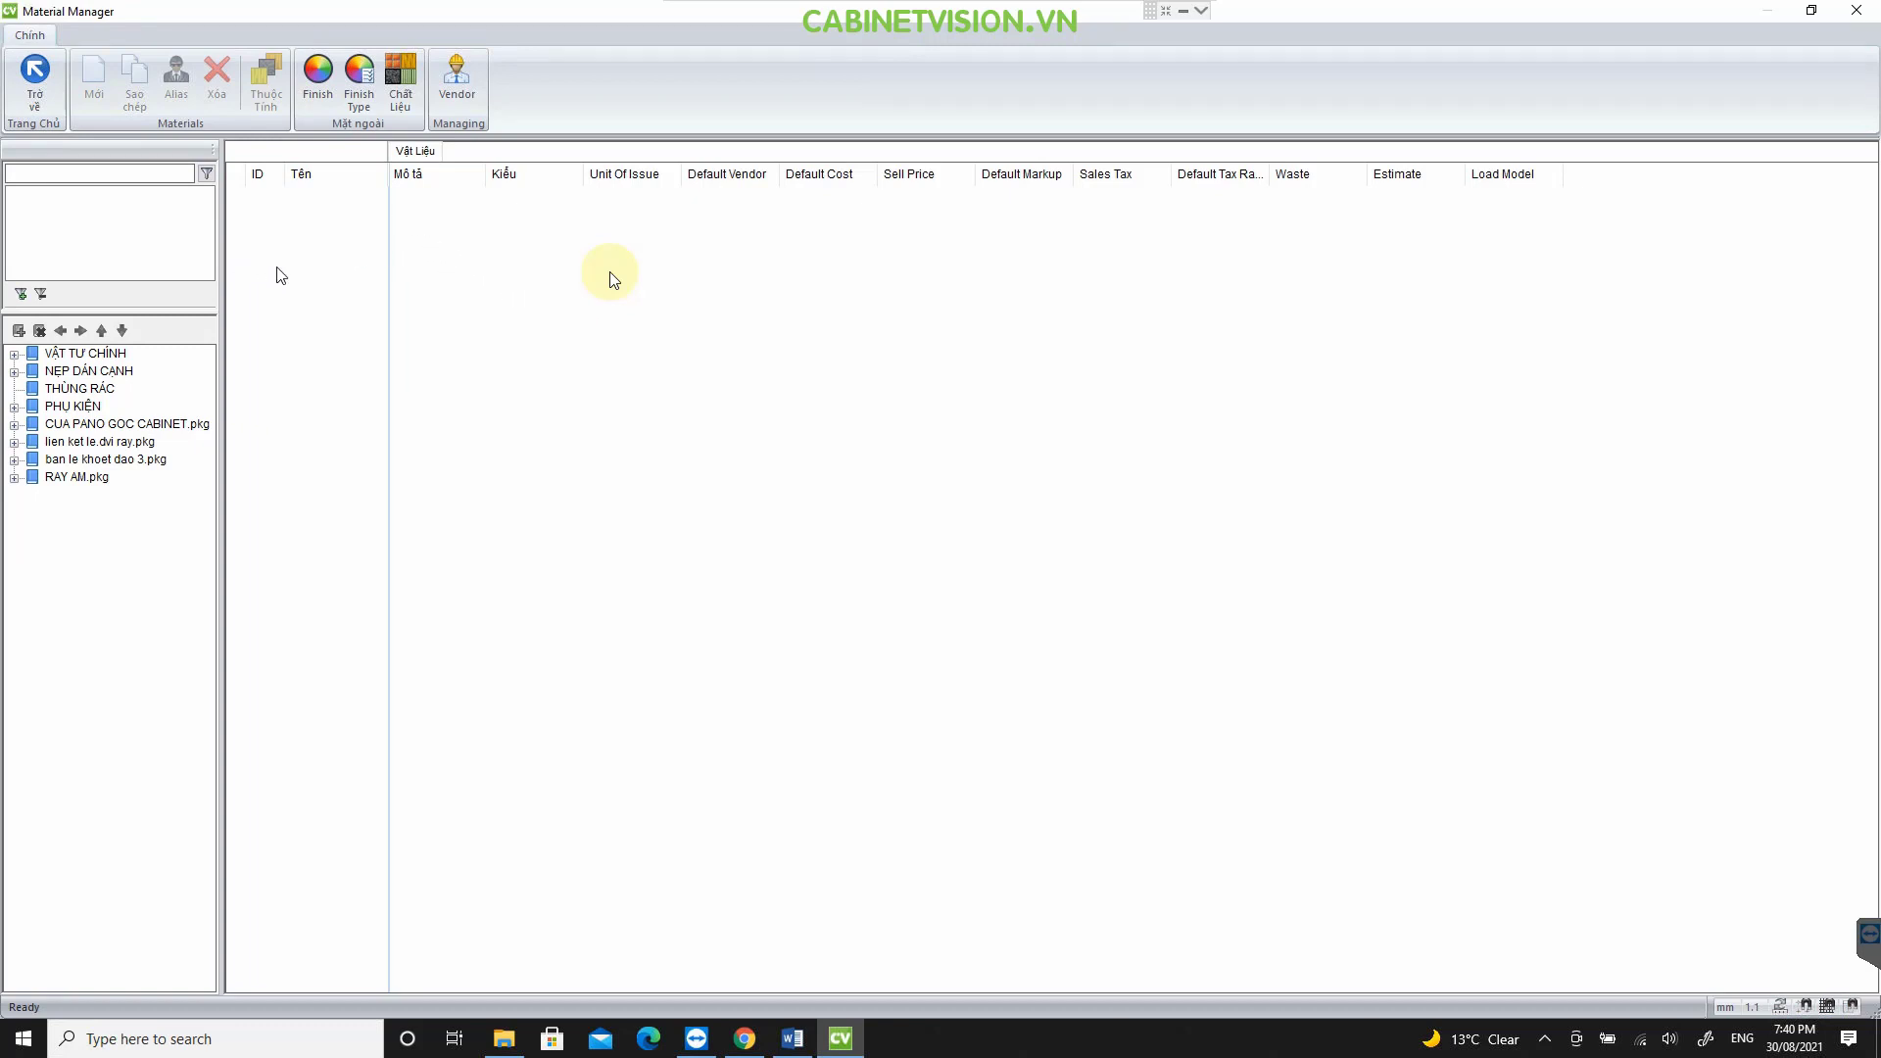
left_click(397, 83)
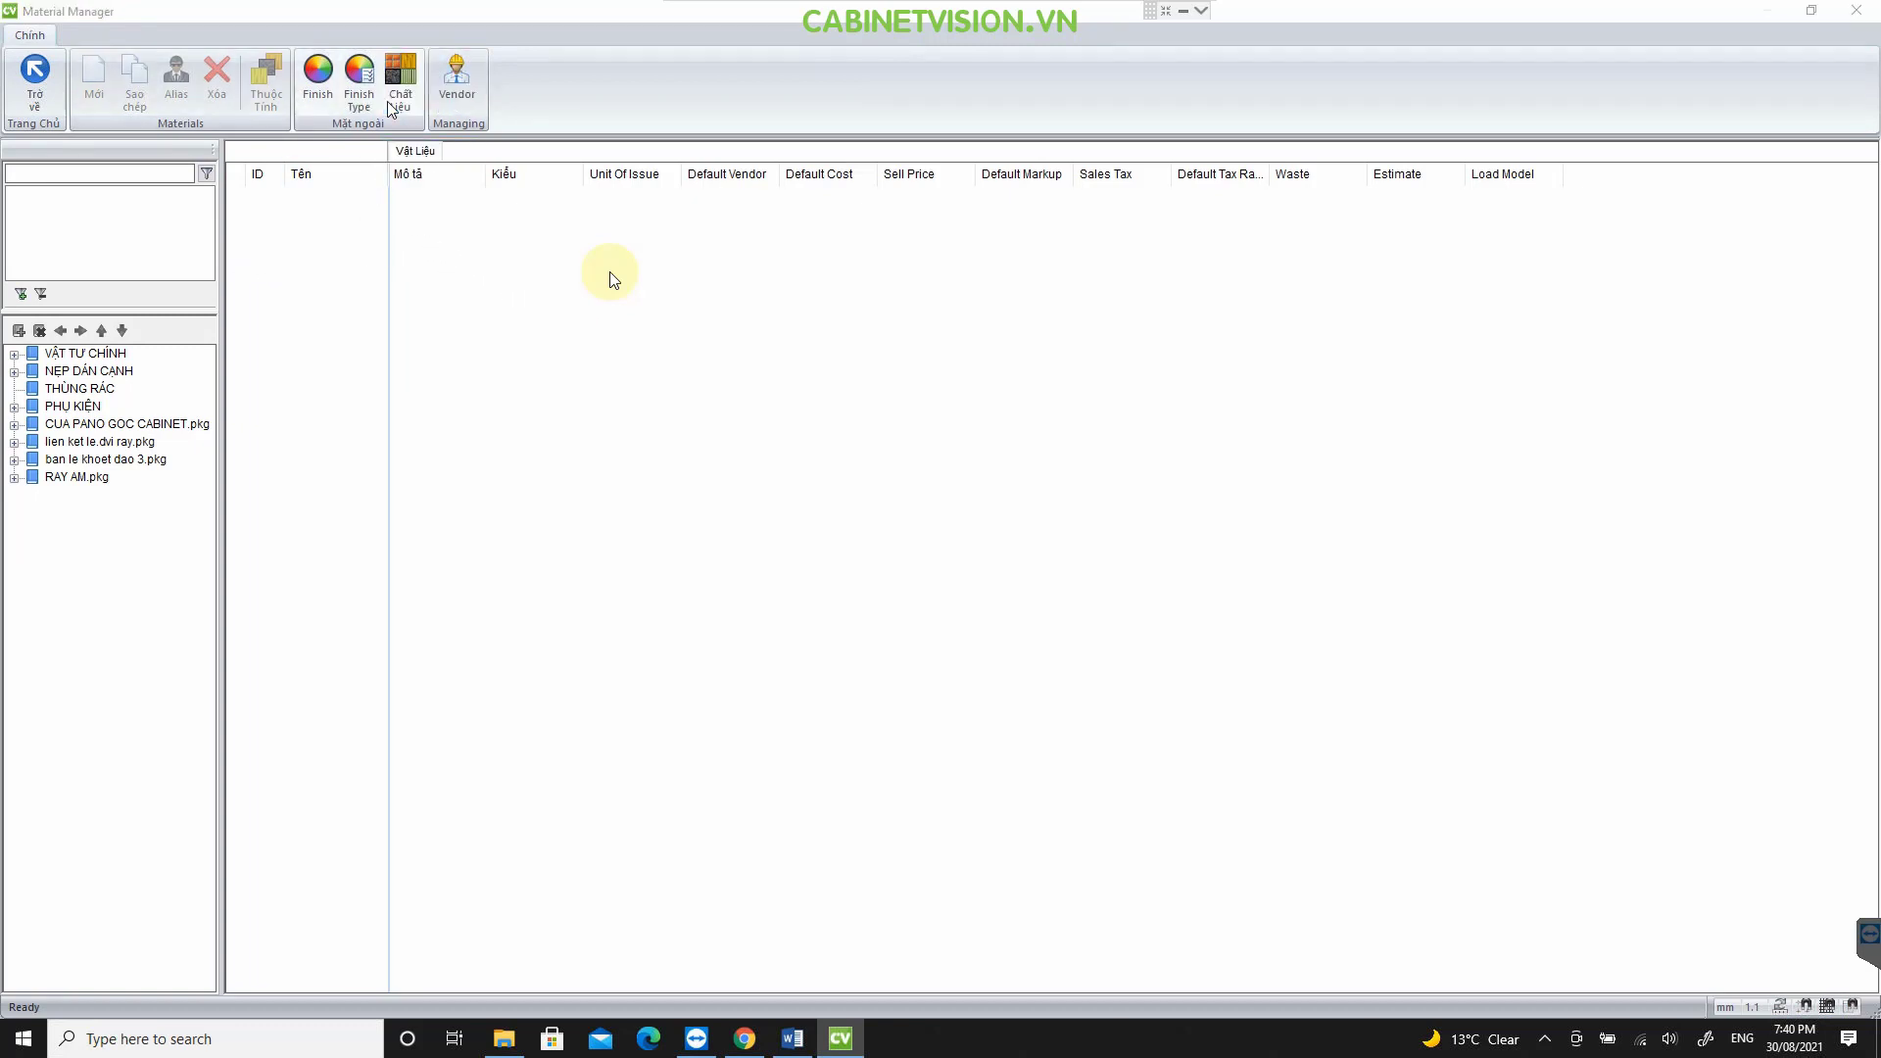
left_click_drag(1394, 405, 920, 328)
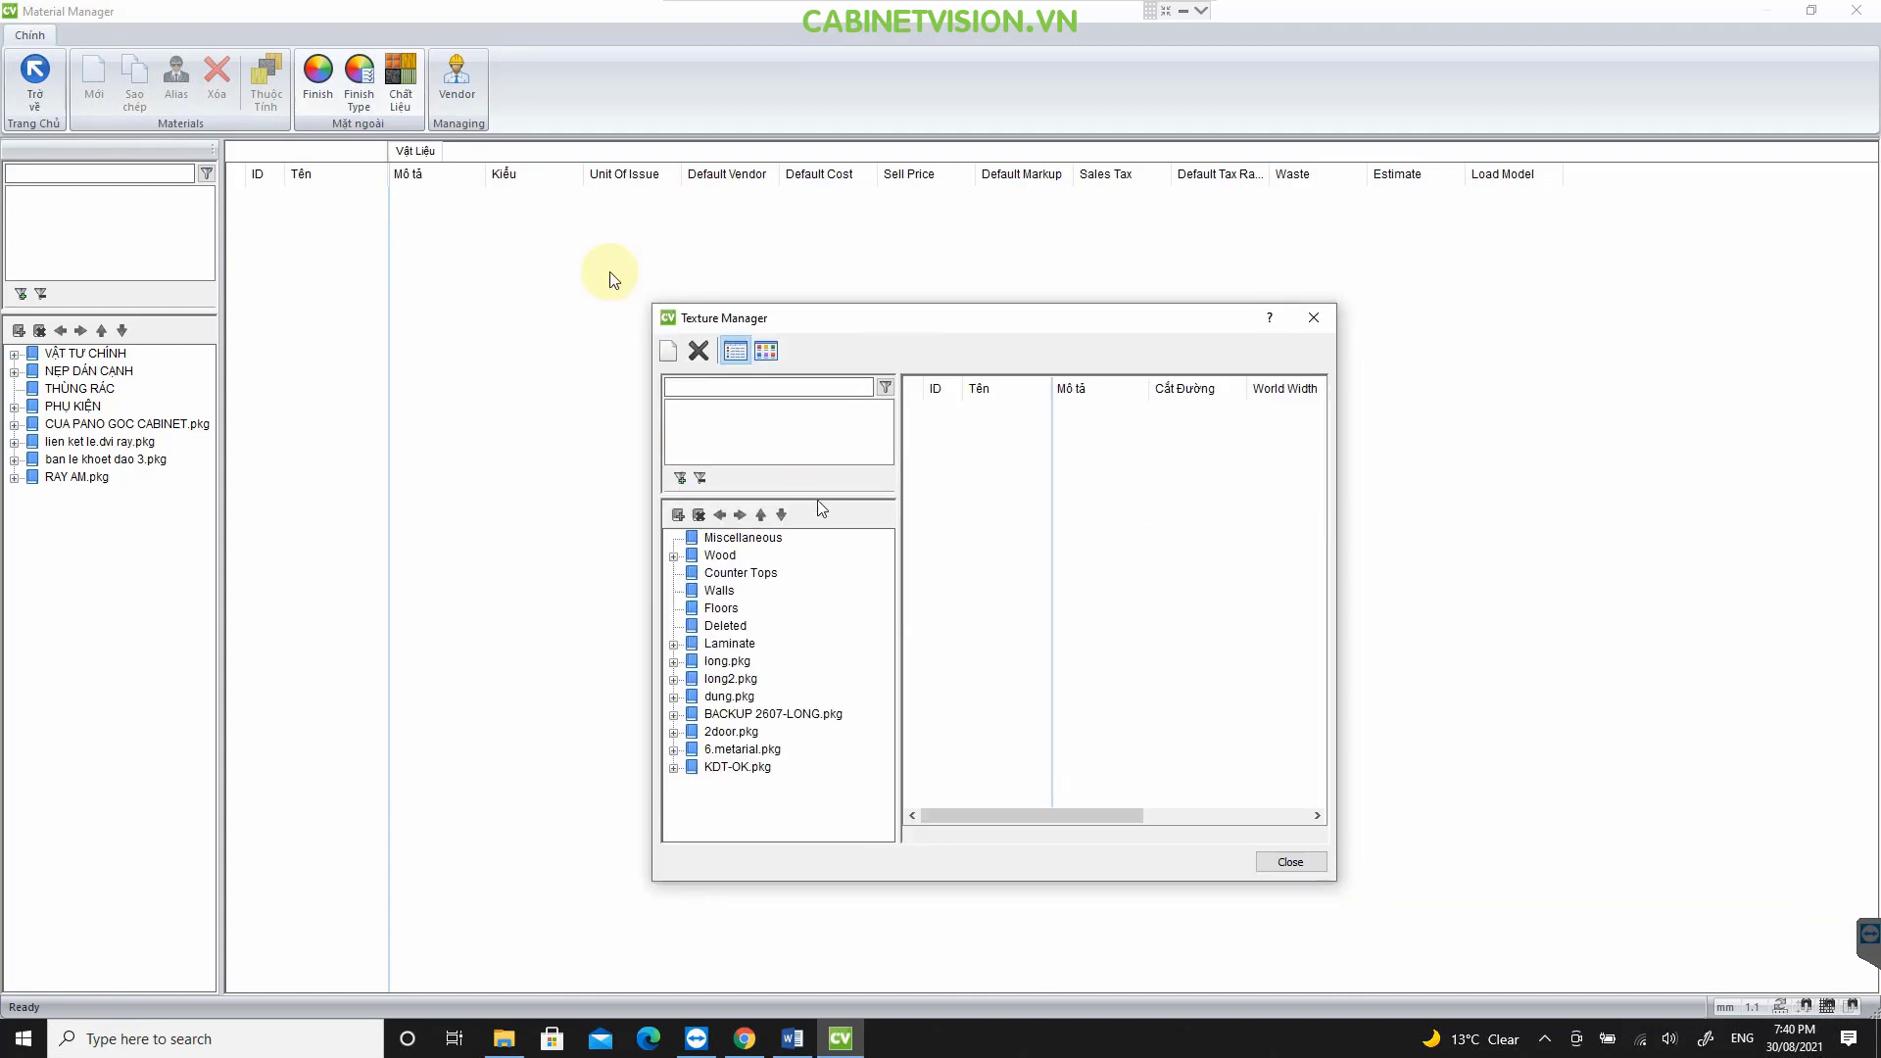
Browse the Wood and MIN AC texture lists, opening and cancelling a new texture import.
left_click(675, 556)
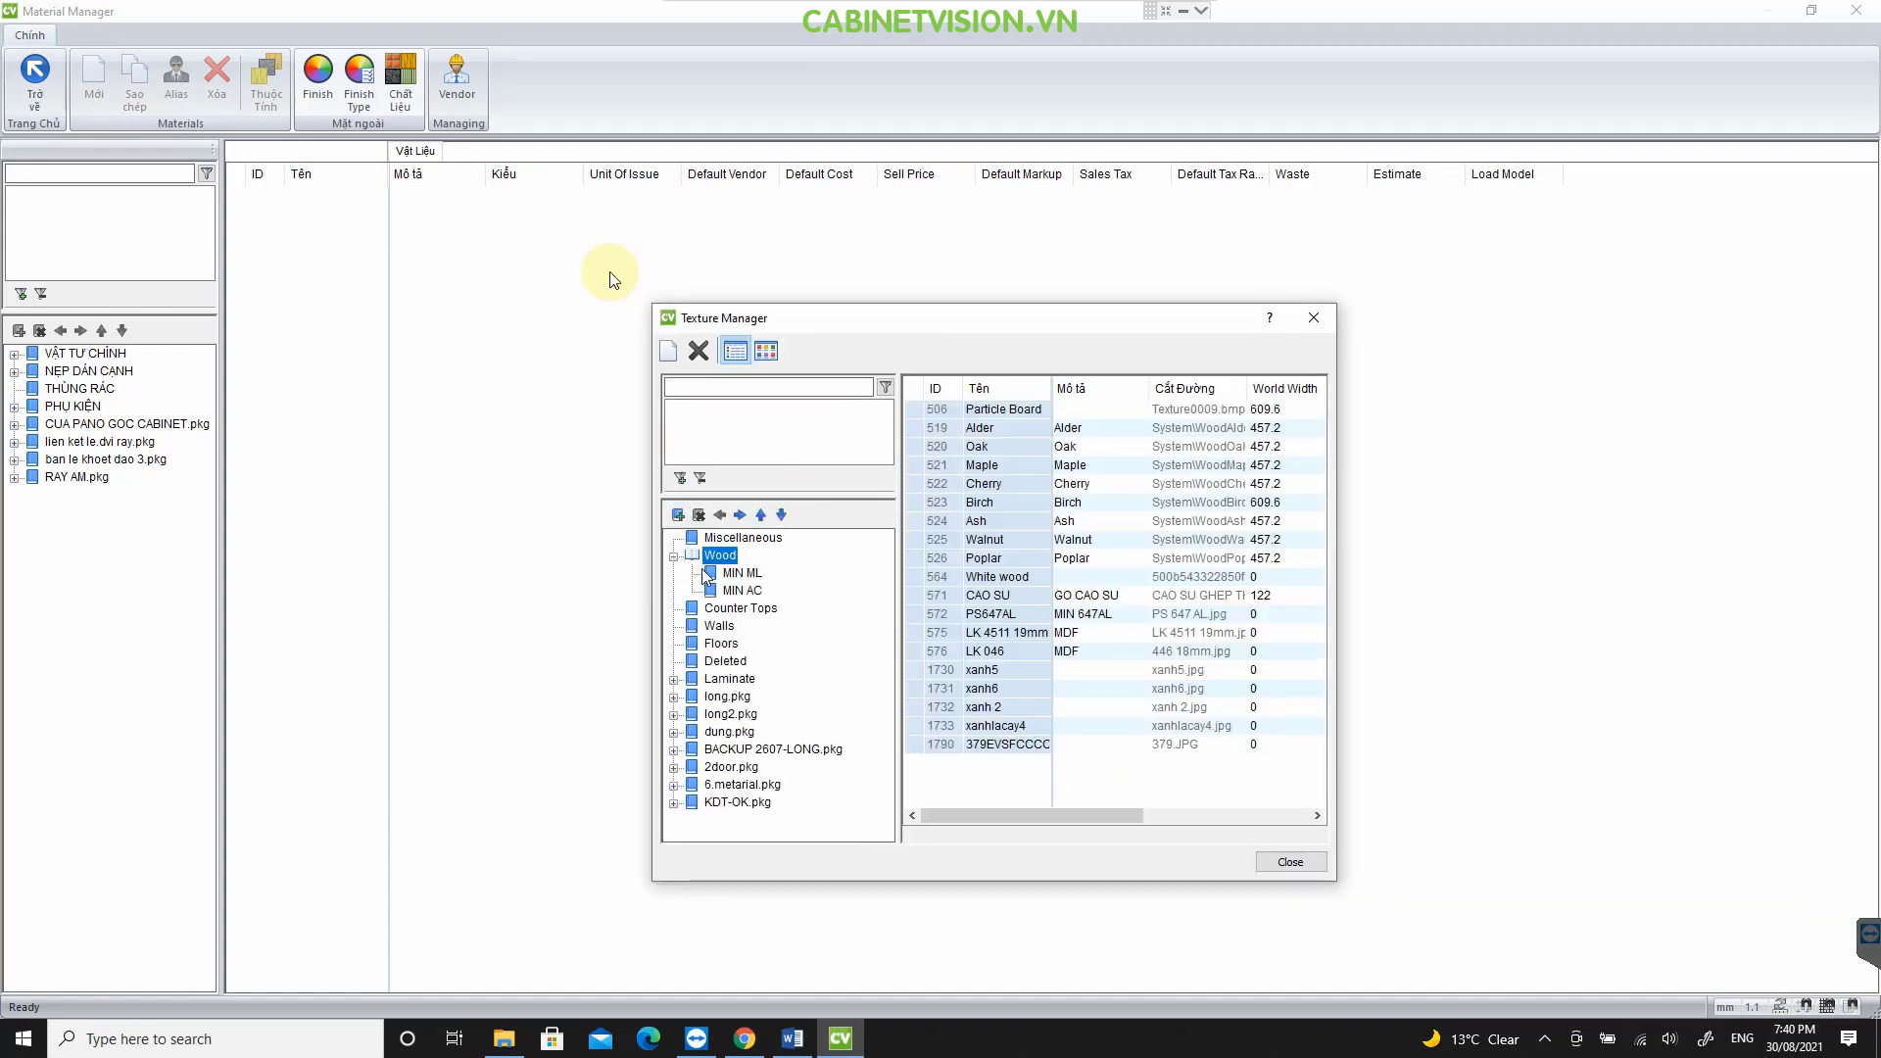
left_click(750, 590)
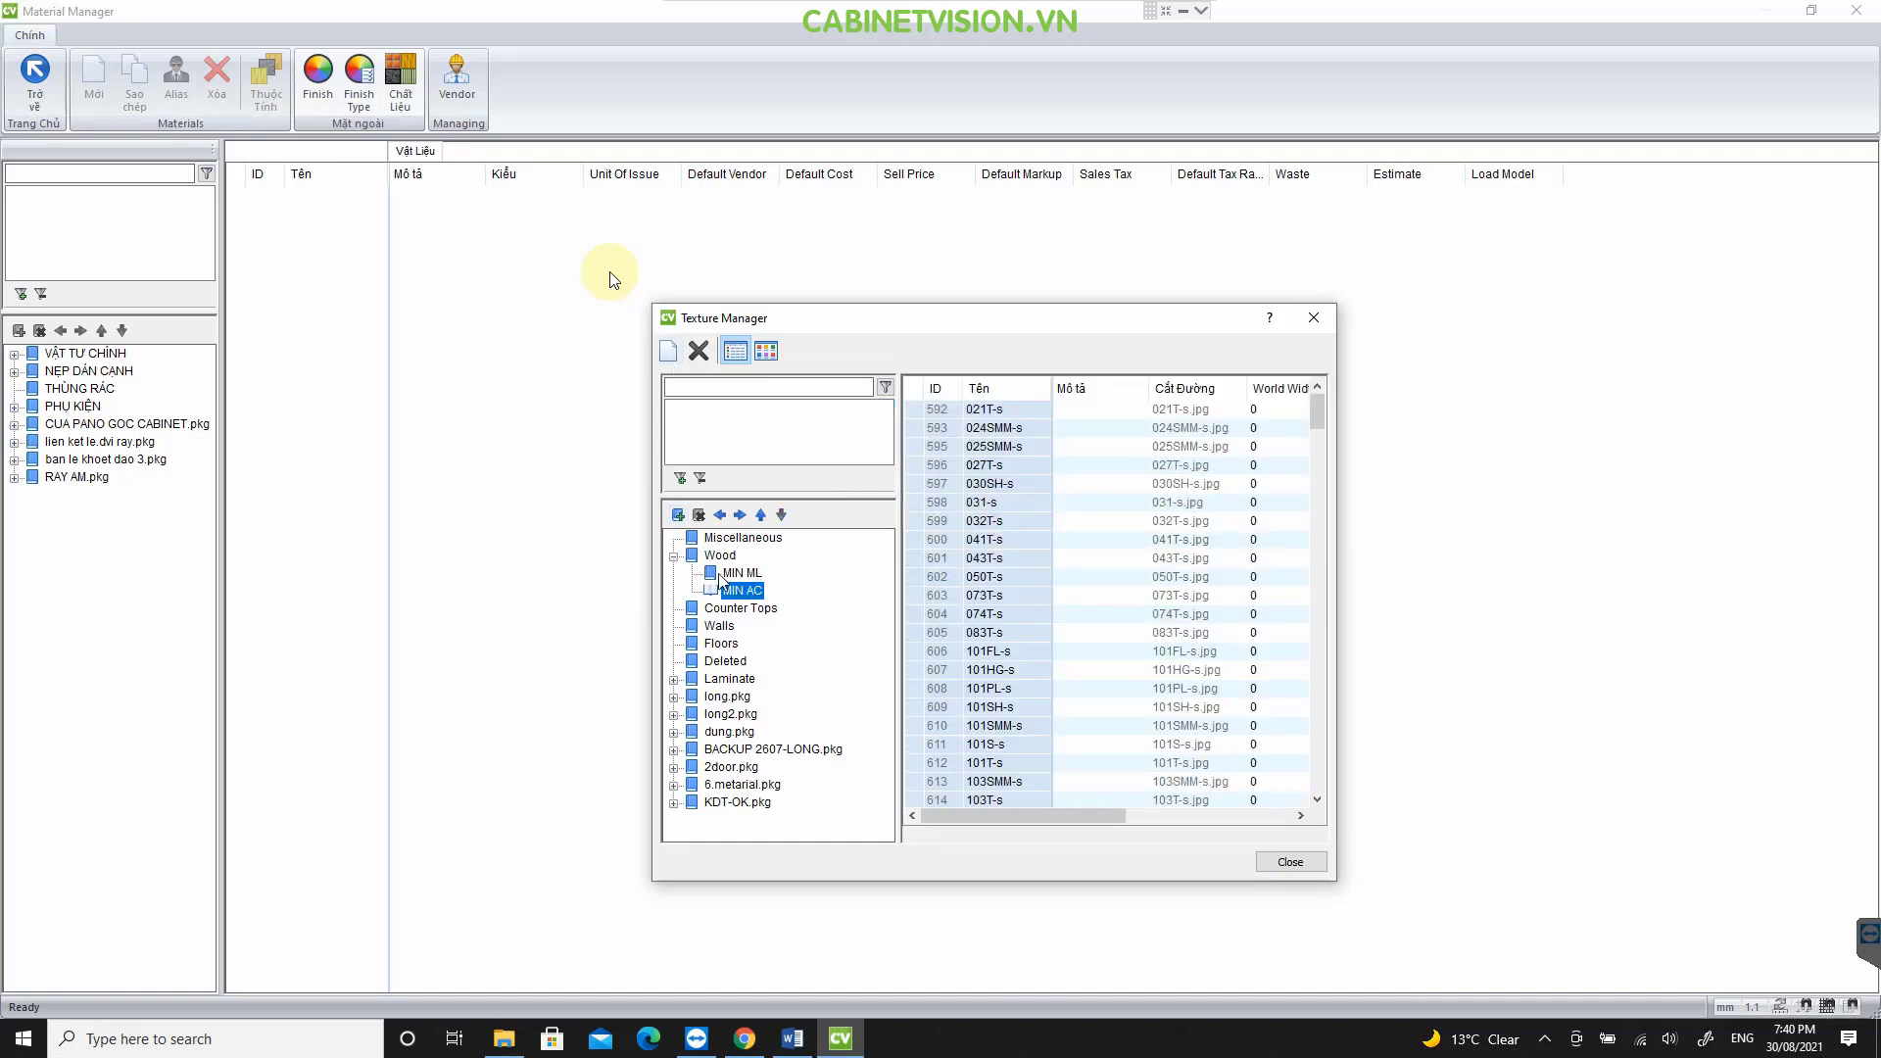
left_click(669, 350)
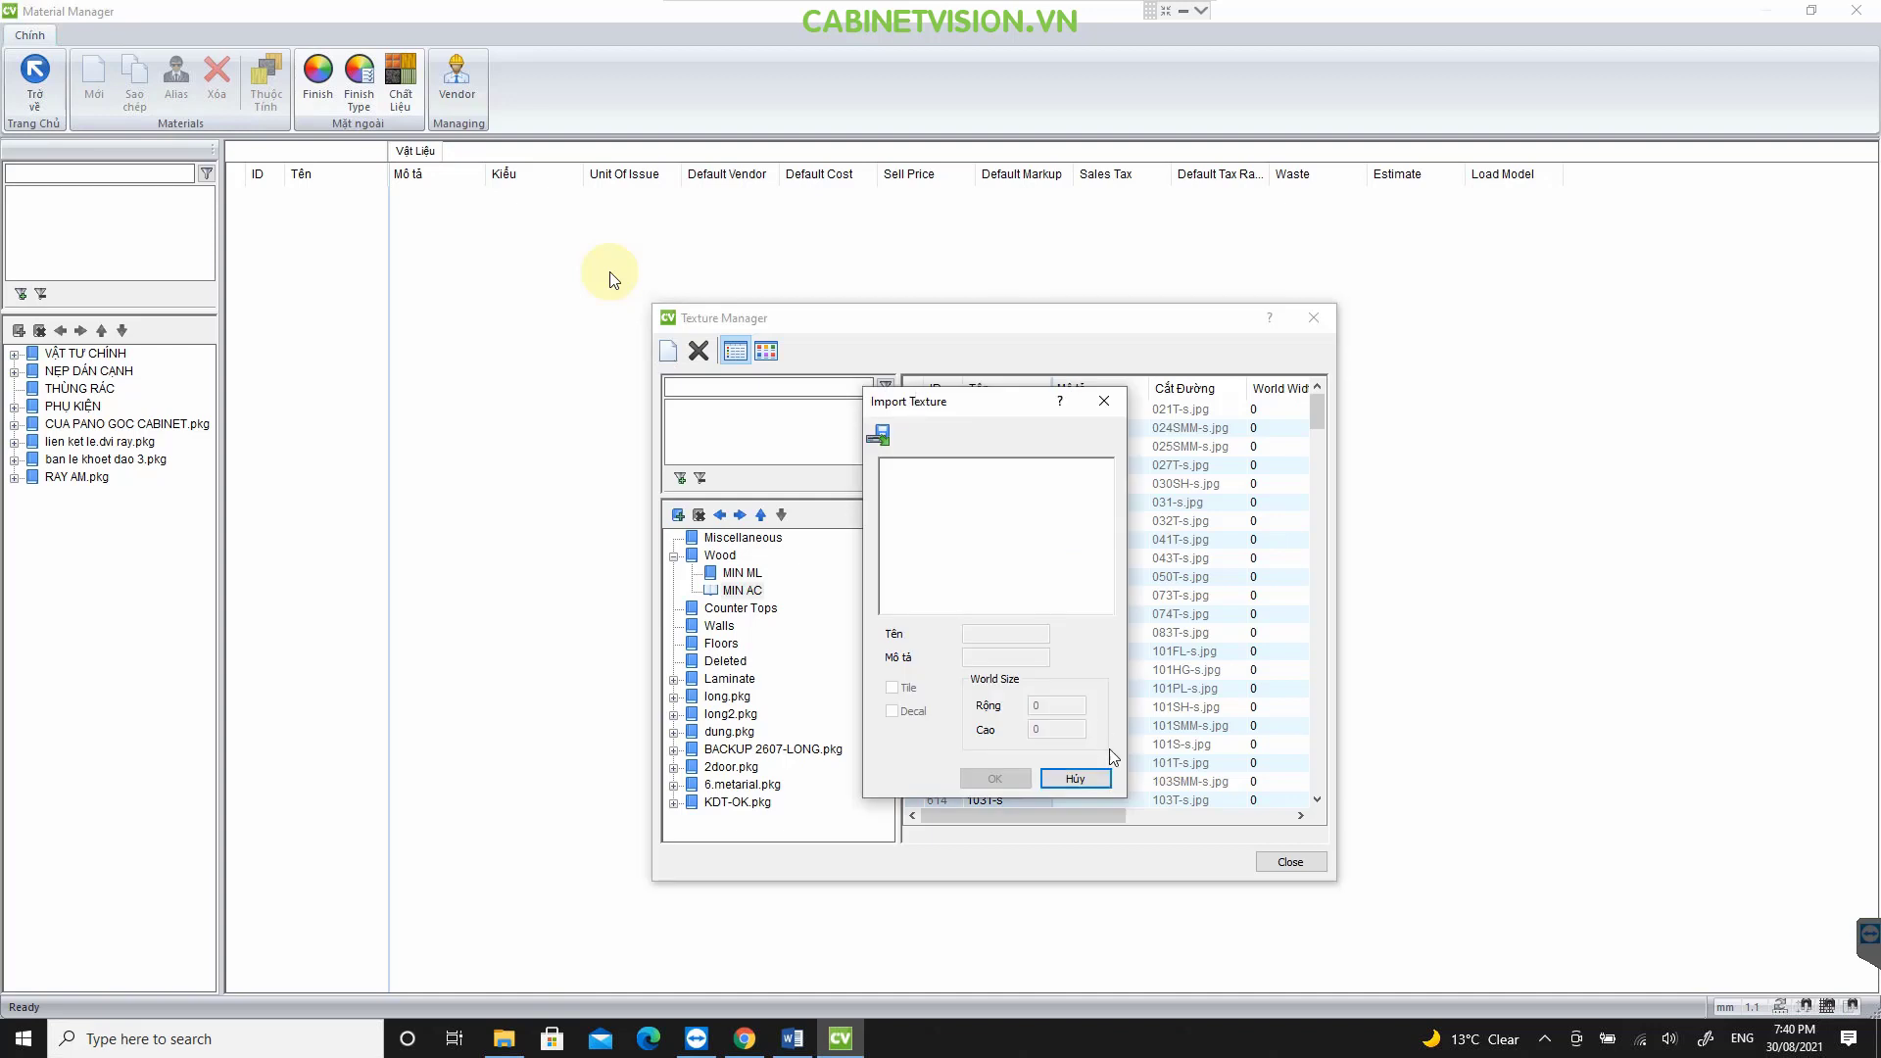
left_click(1075, 778)
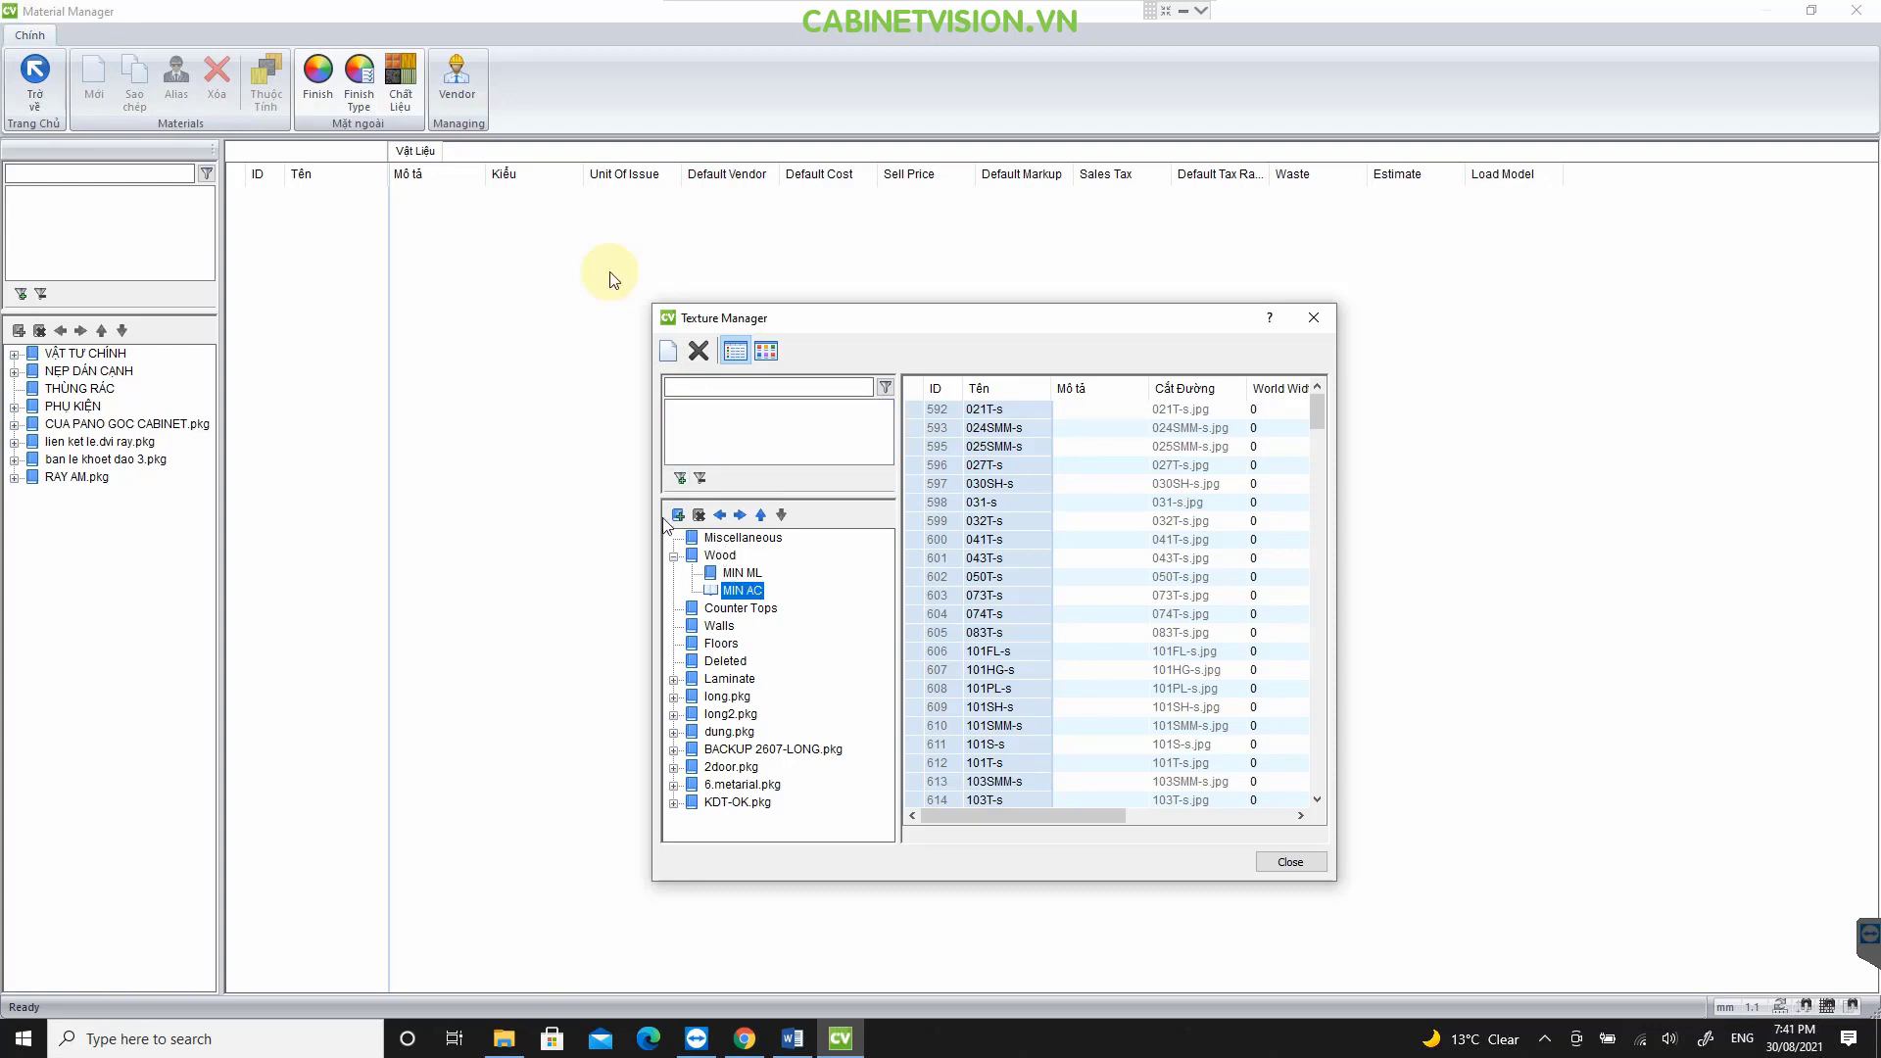
left_click(675, 555)
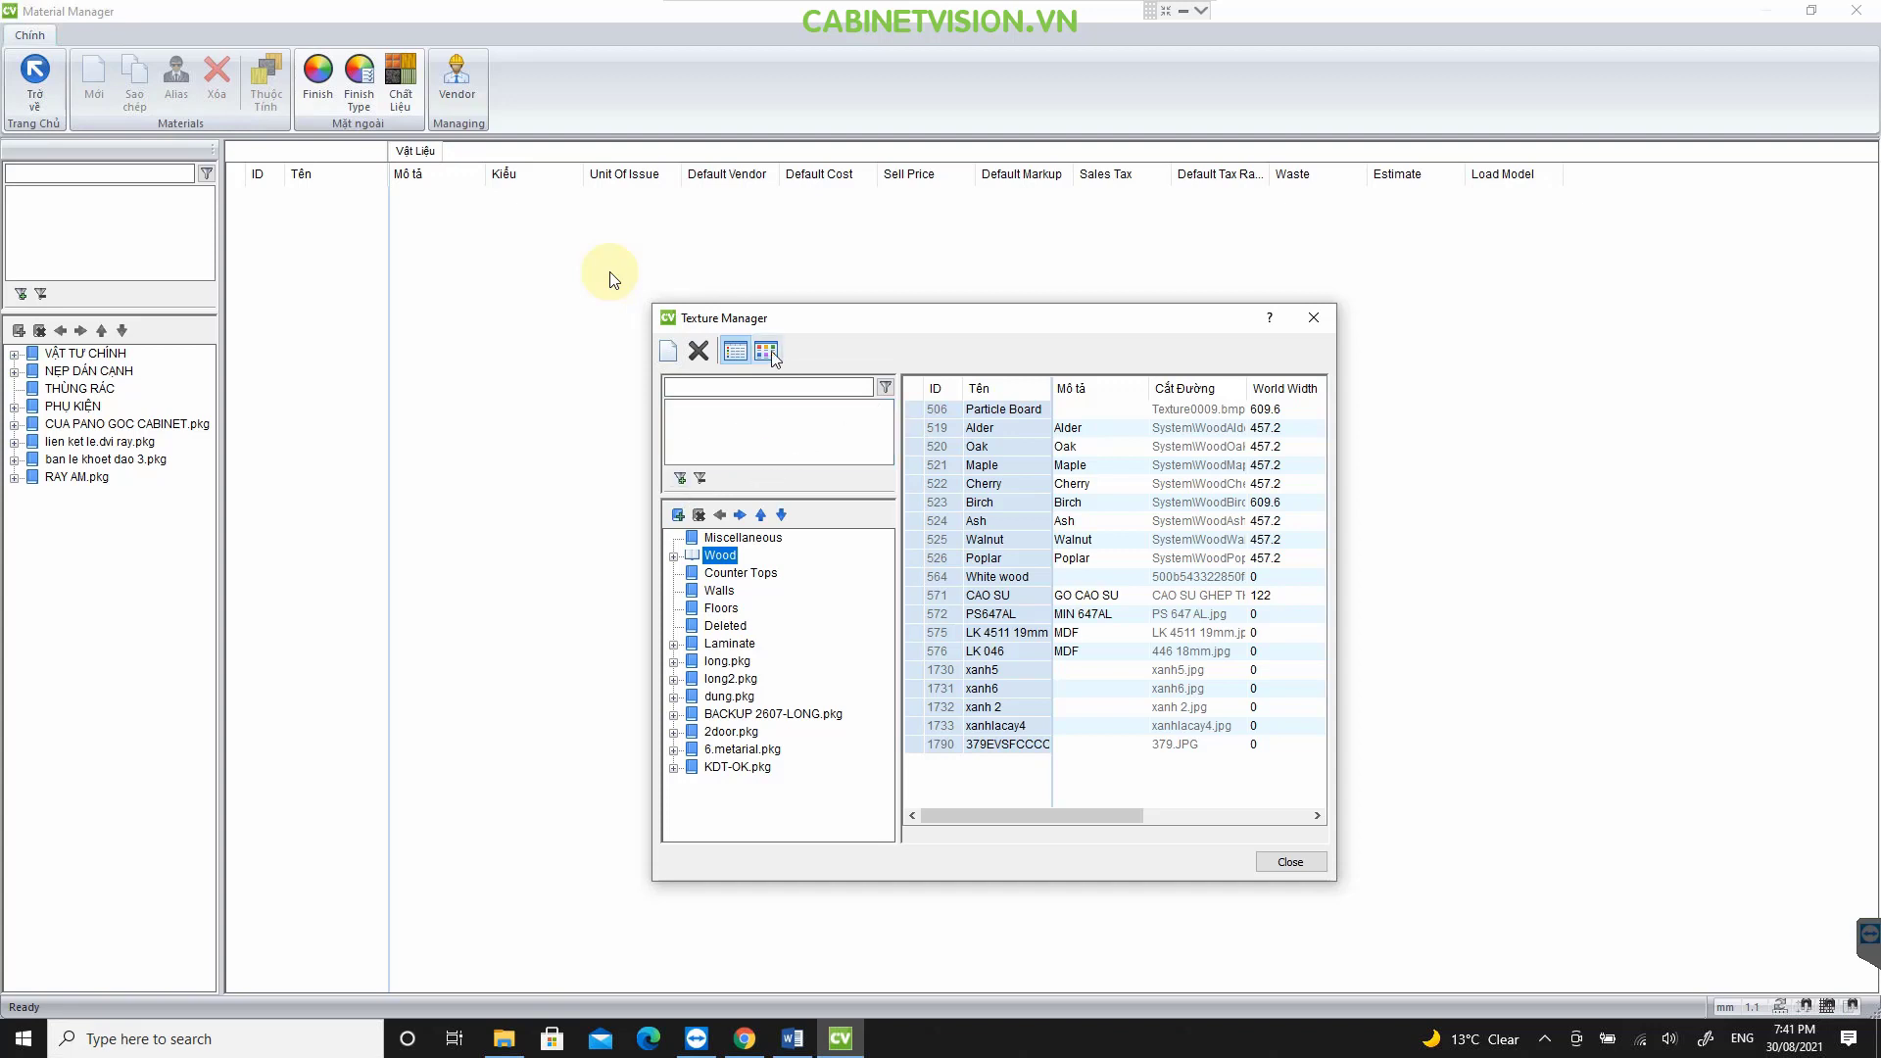
left_click(668, 351)
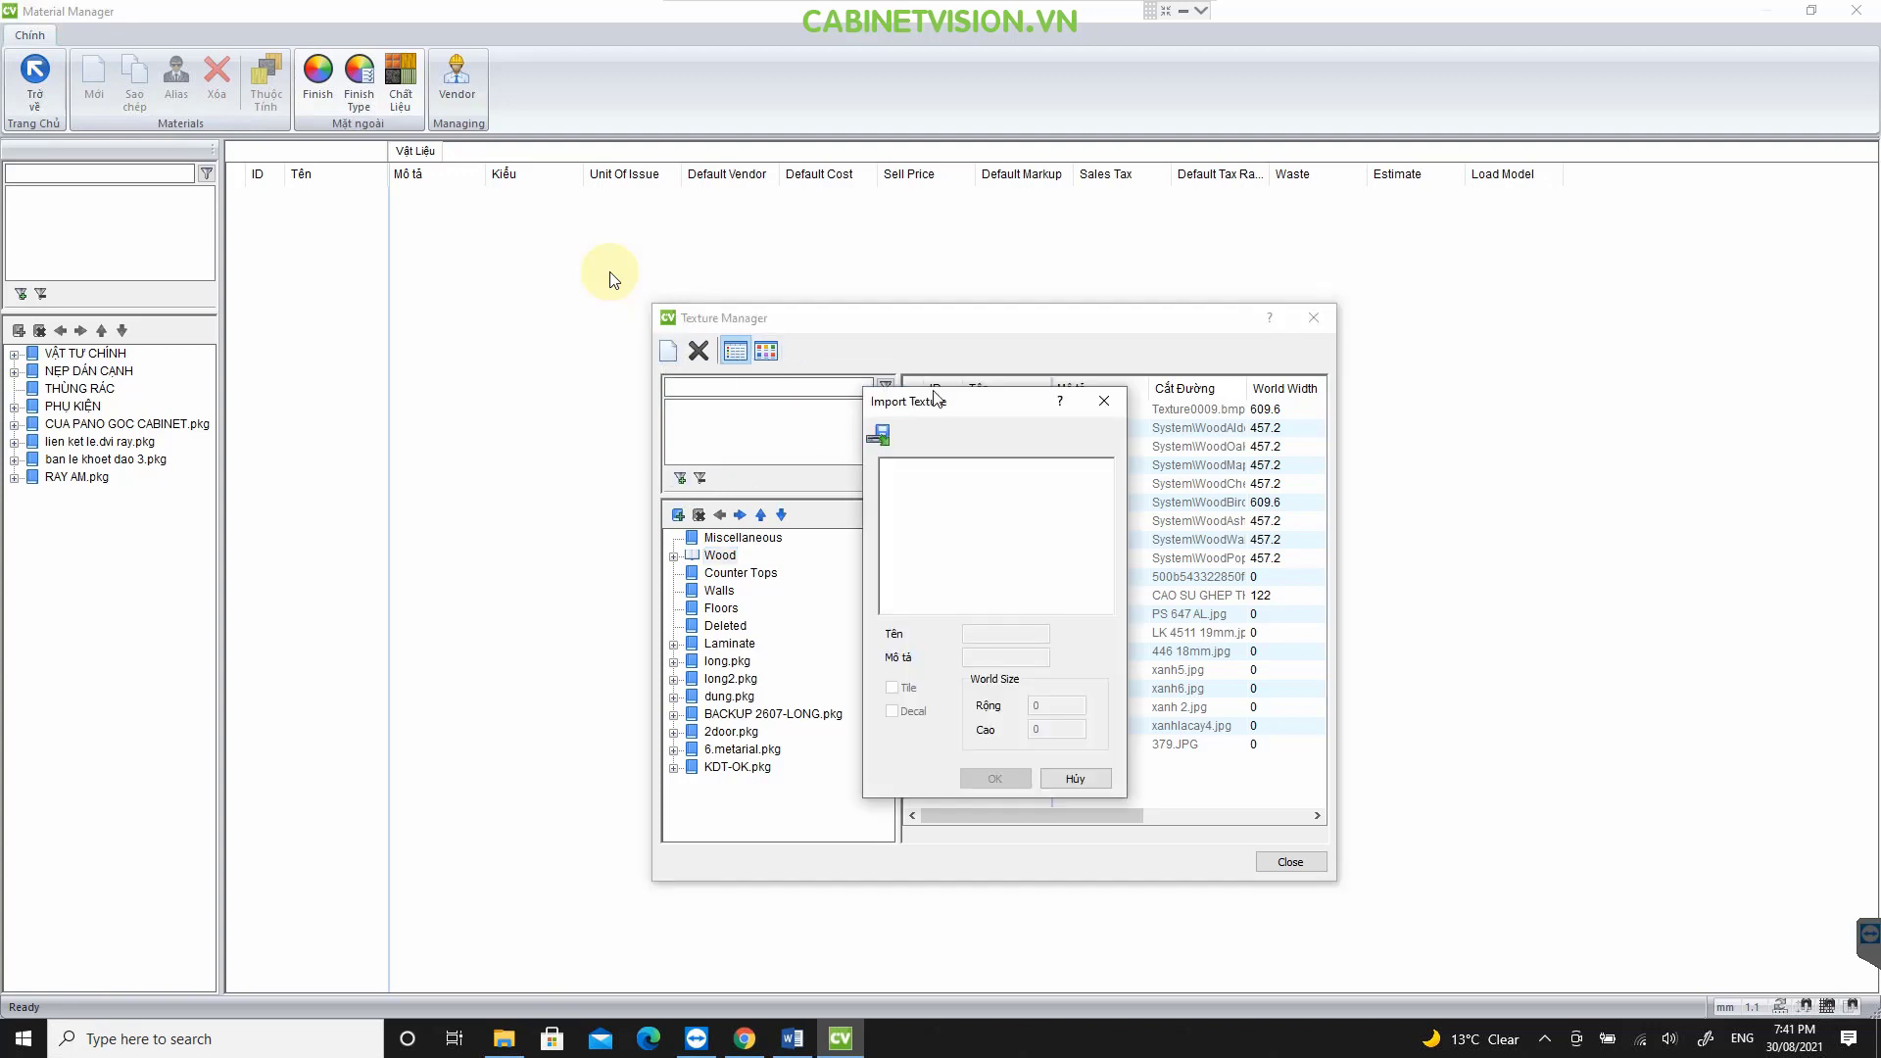
left_click(1104, 401)
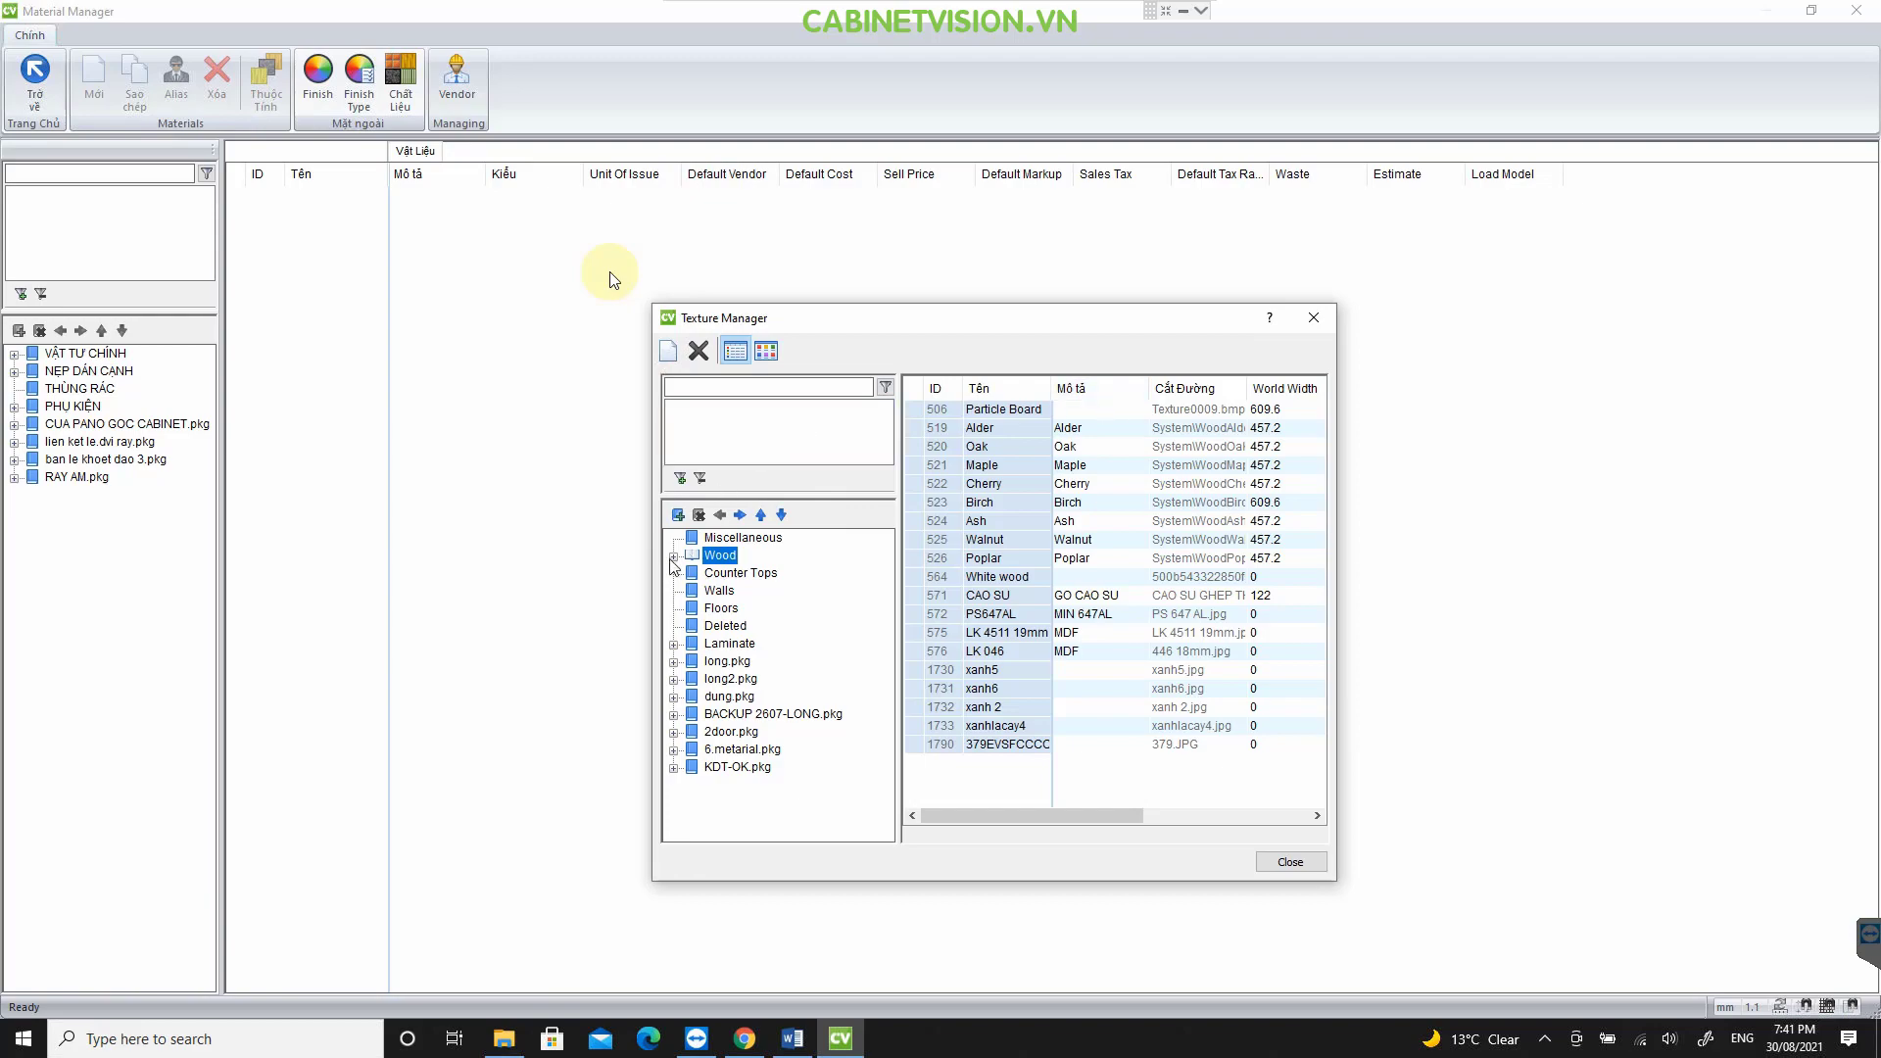
Save a light oak wood-grain image from the Google Images results to the Desktop as a JPEG.
left_click(745, 1039)
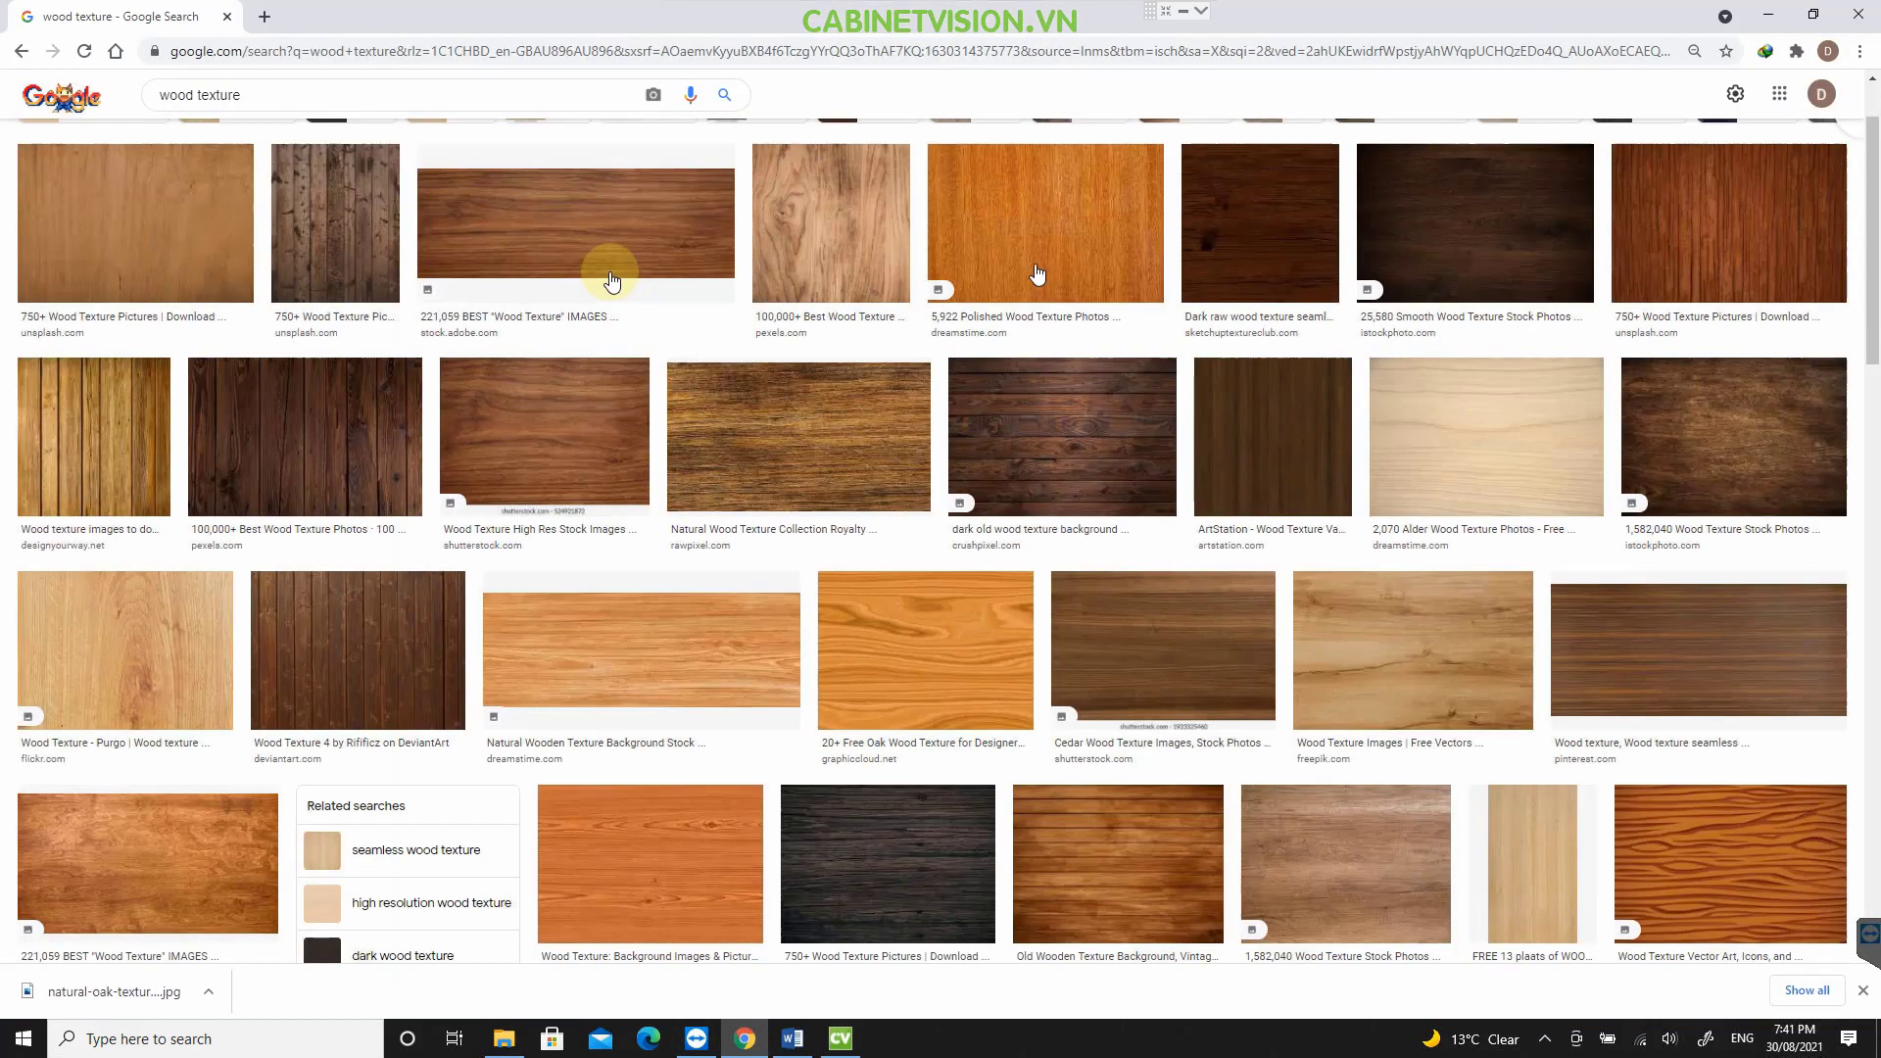
scroll(1245, 691, "down", 10)
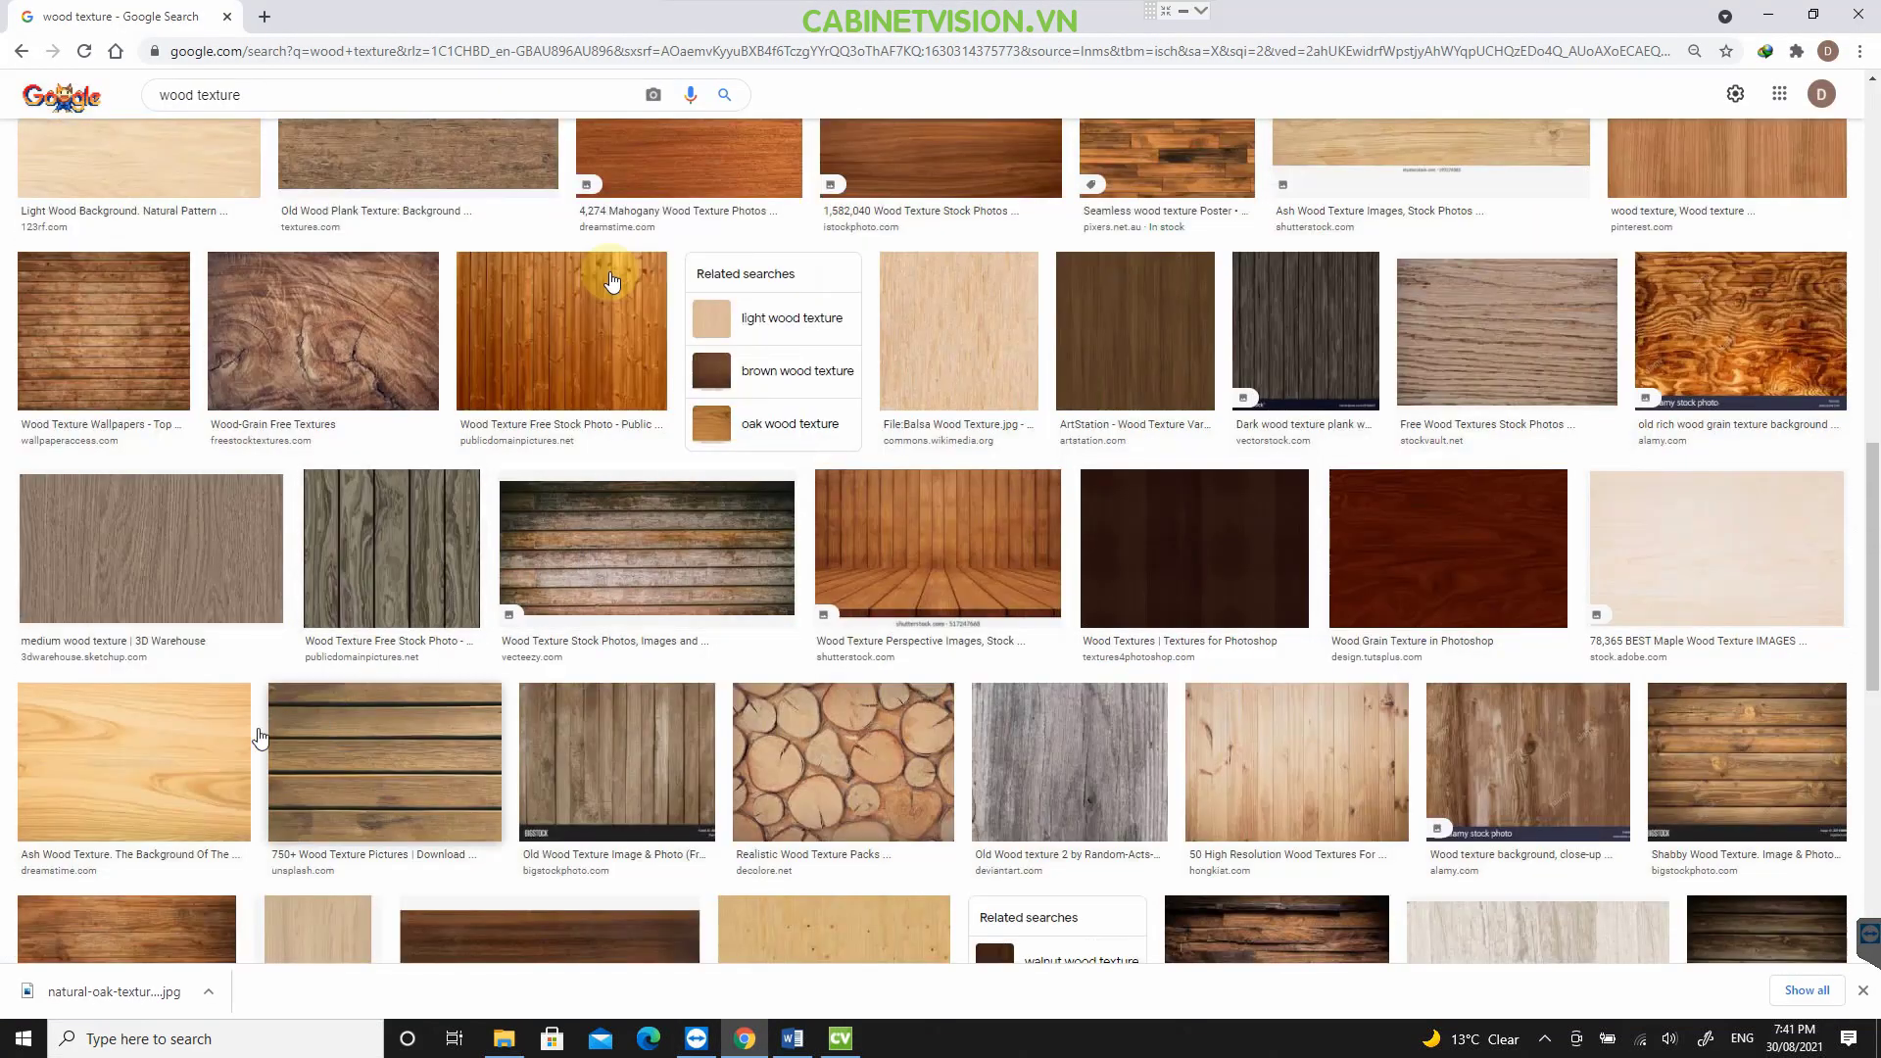
scroll(200, 749, "down", 7)
left_click(1062, 747)
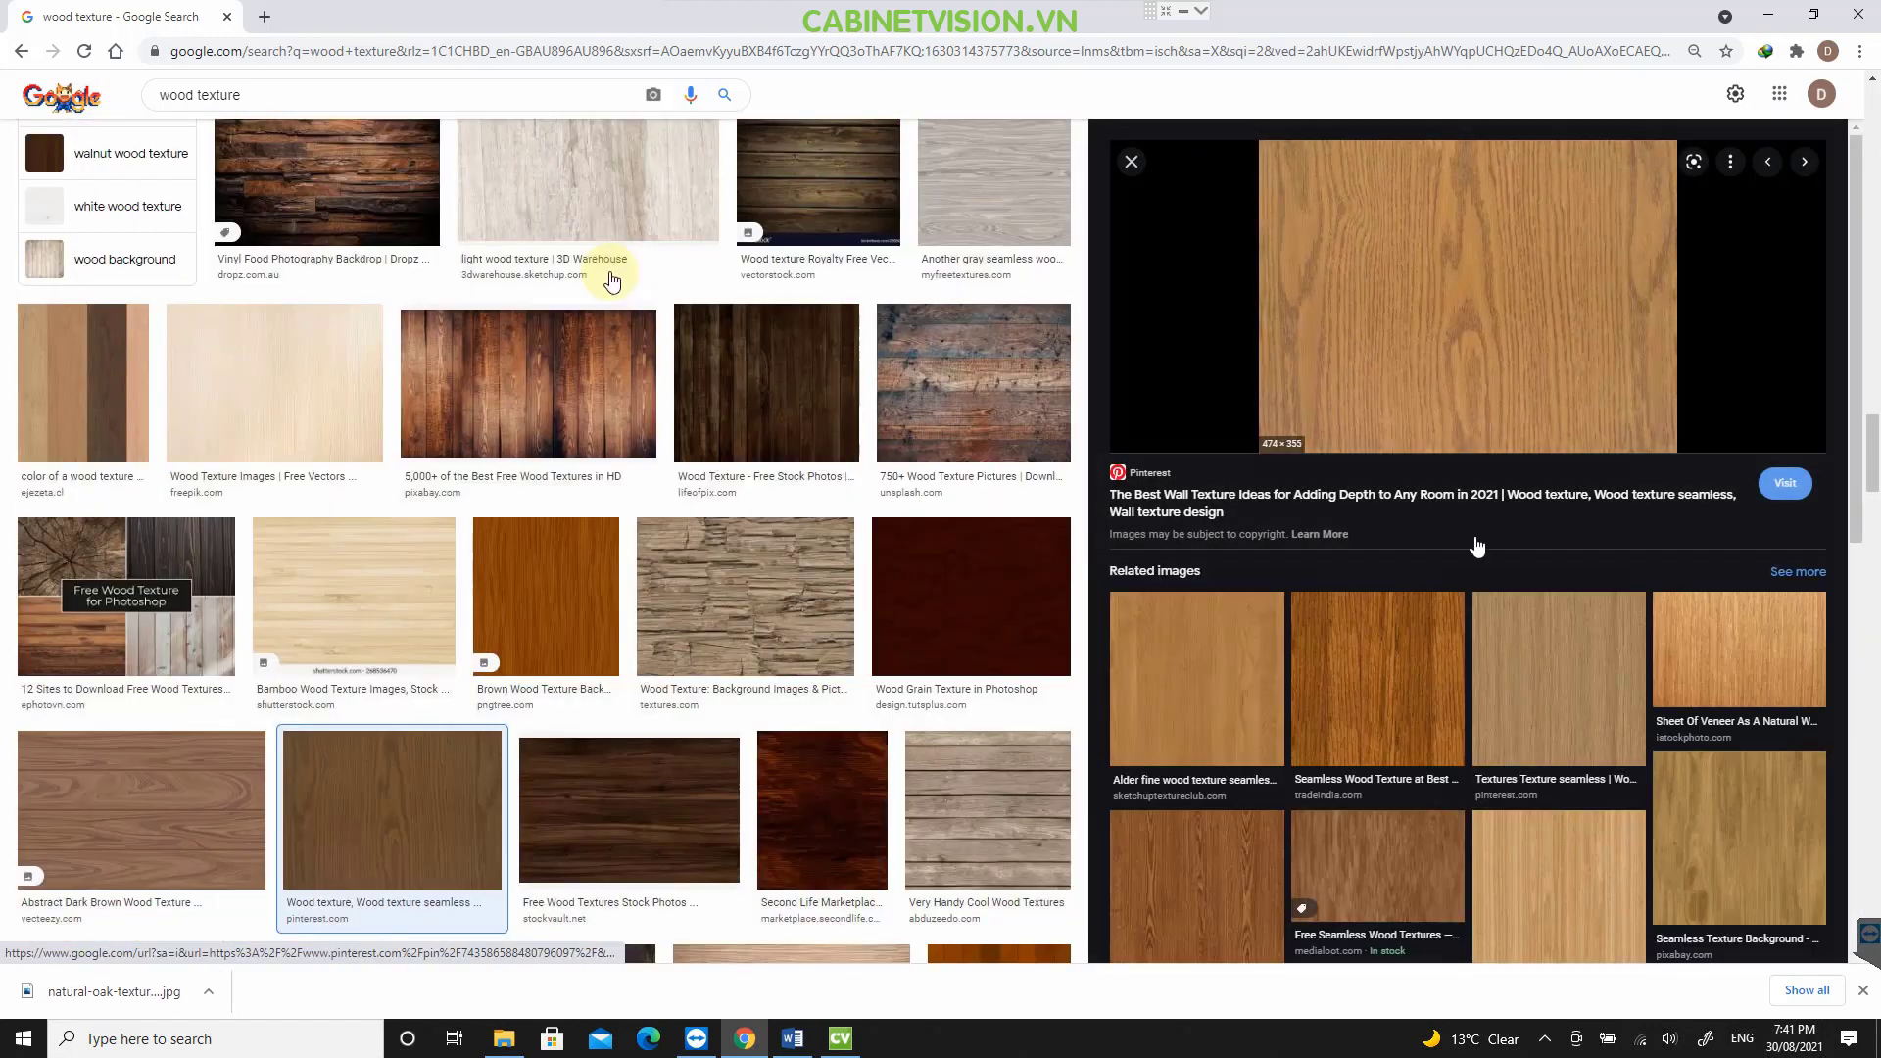
right_click(1472, 338)
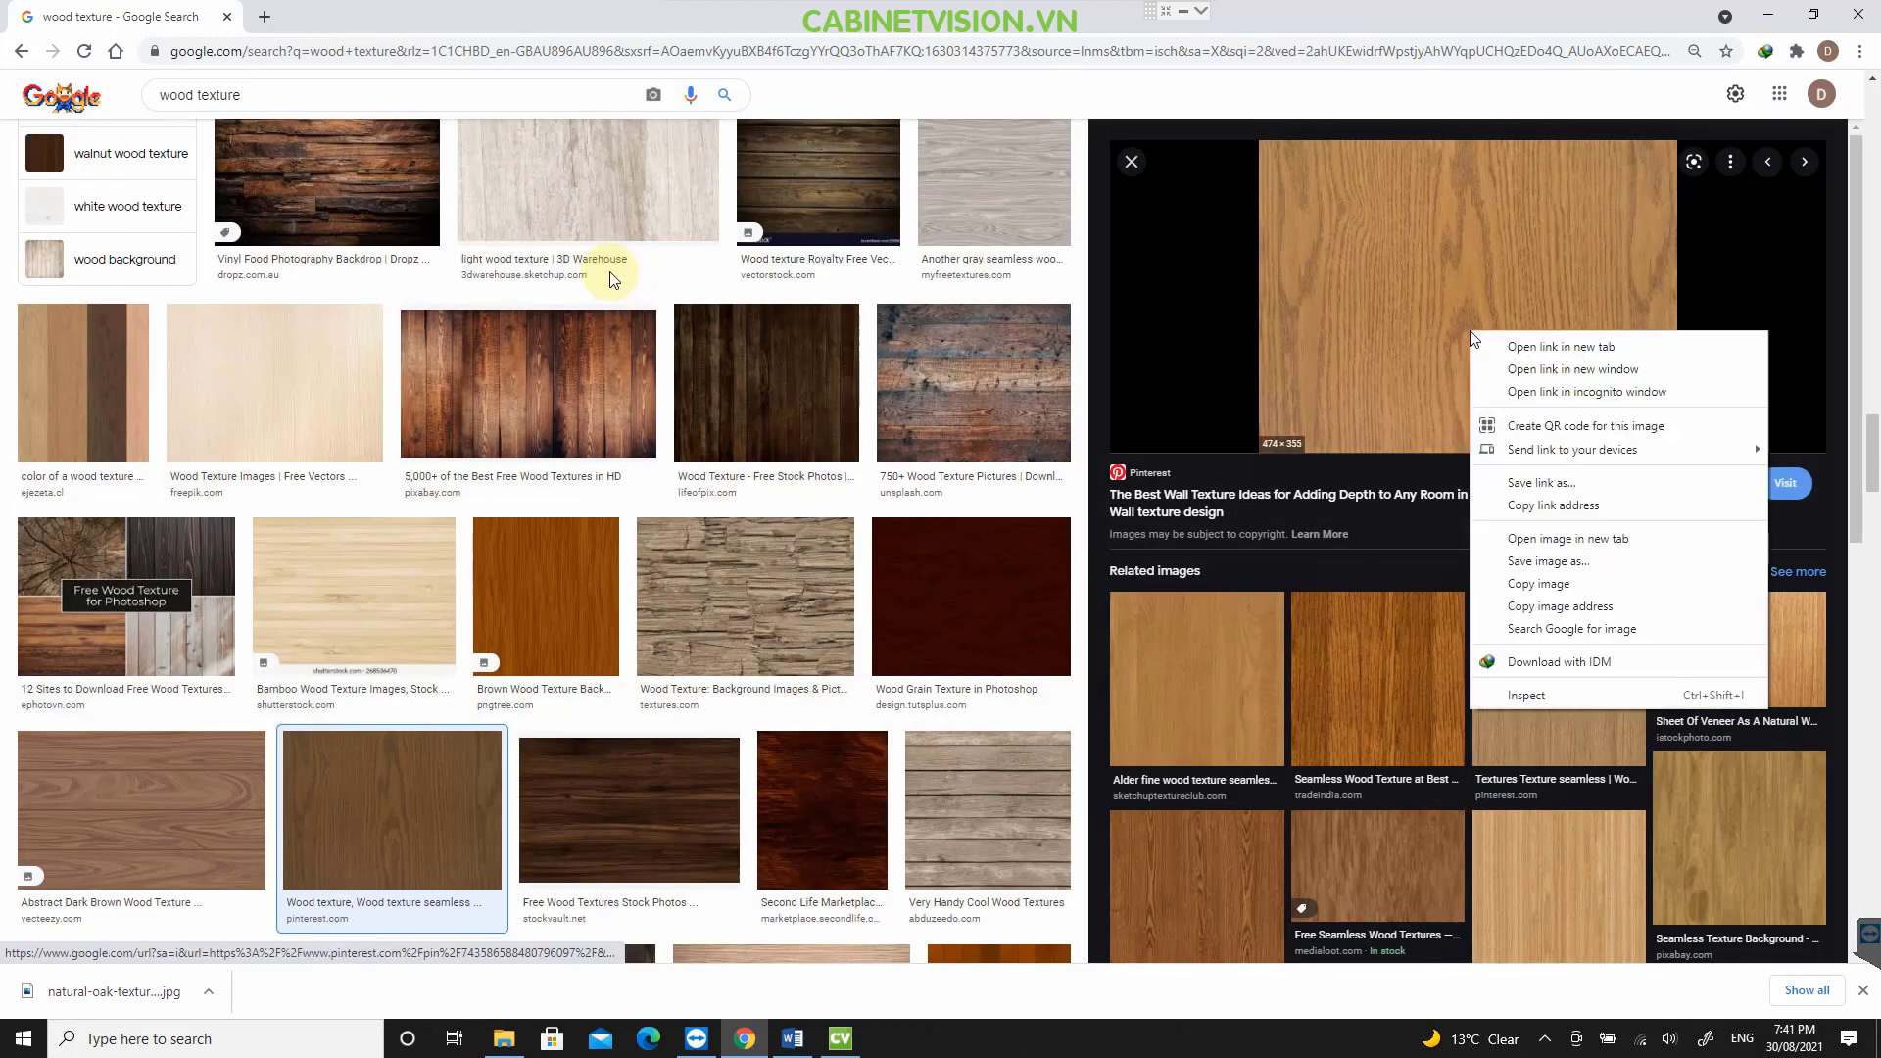
left_click(1536, 568)
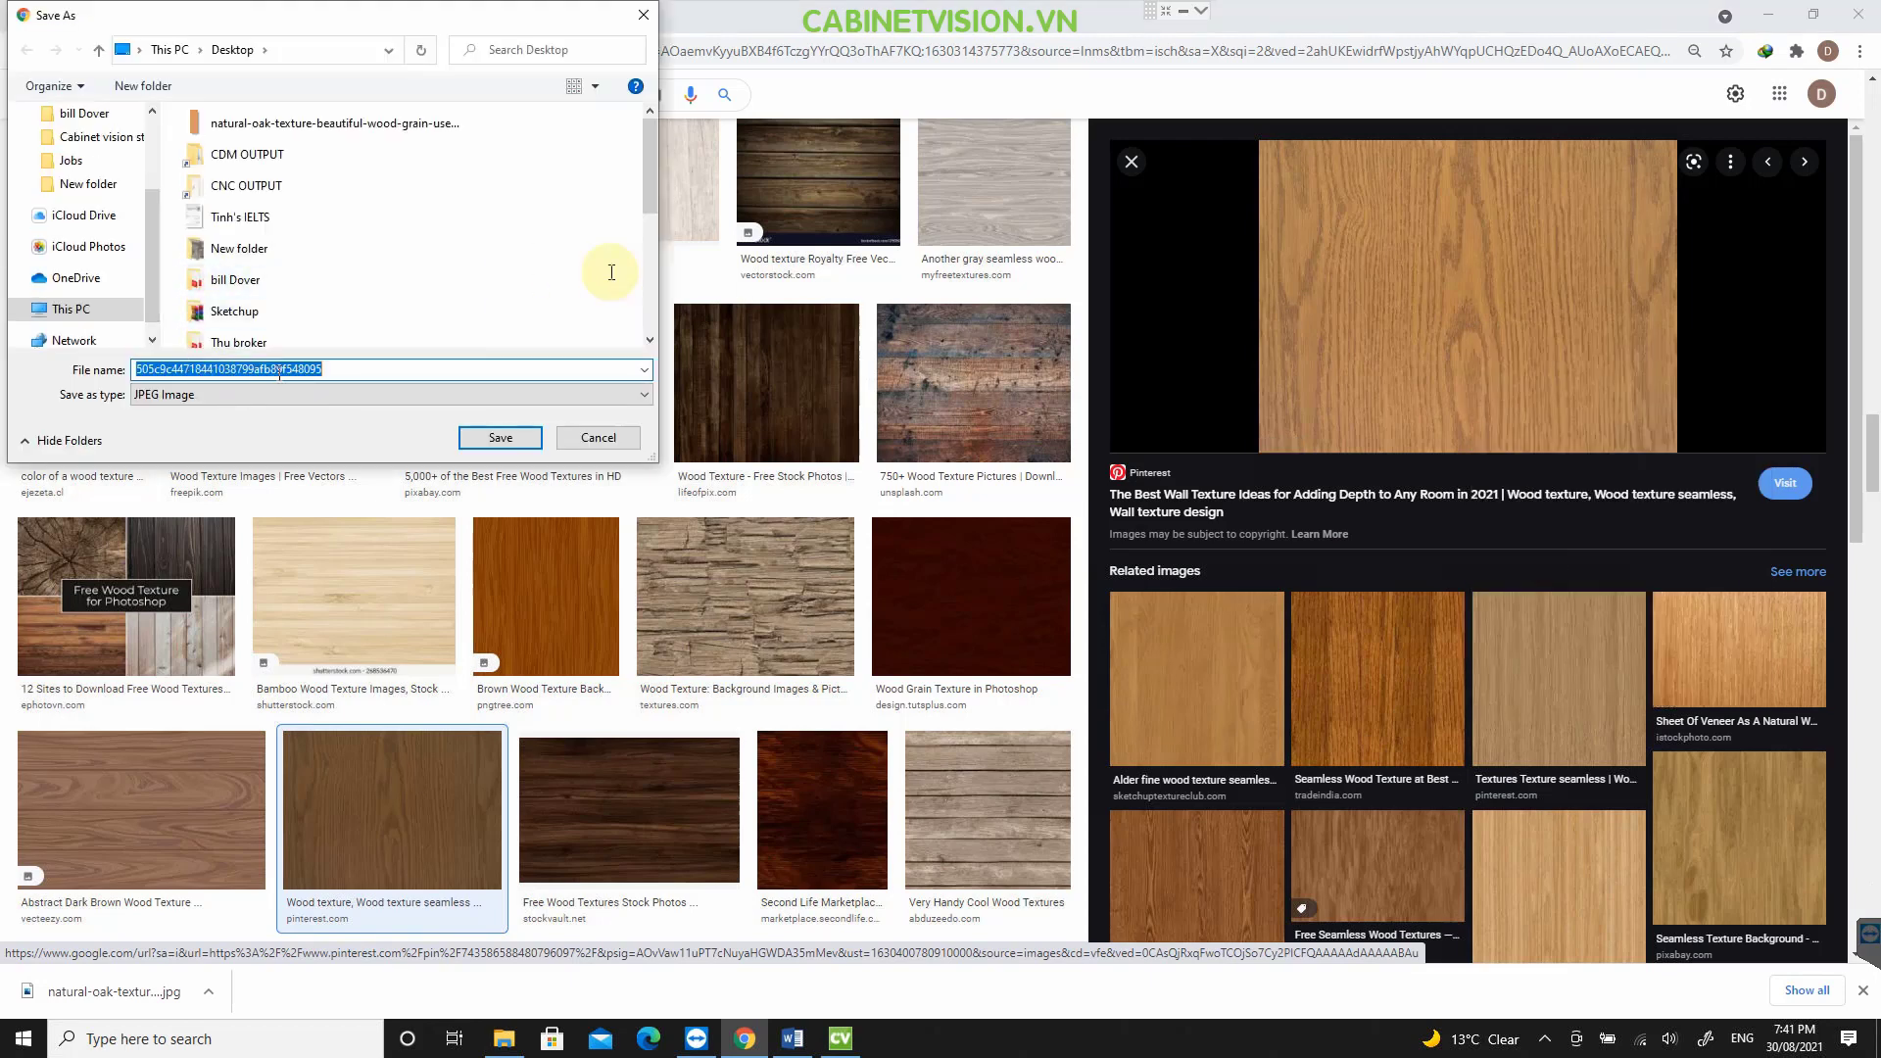
left_click(501, 438)
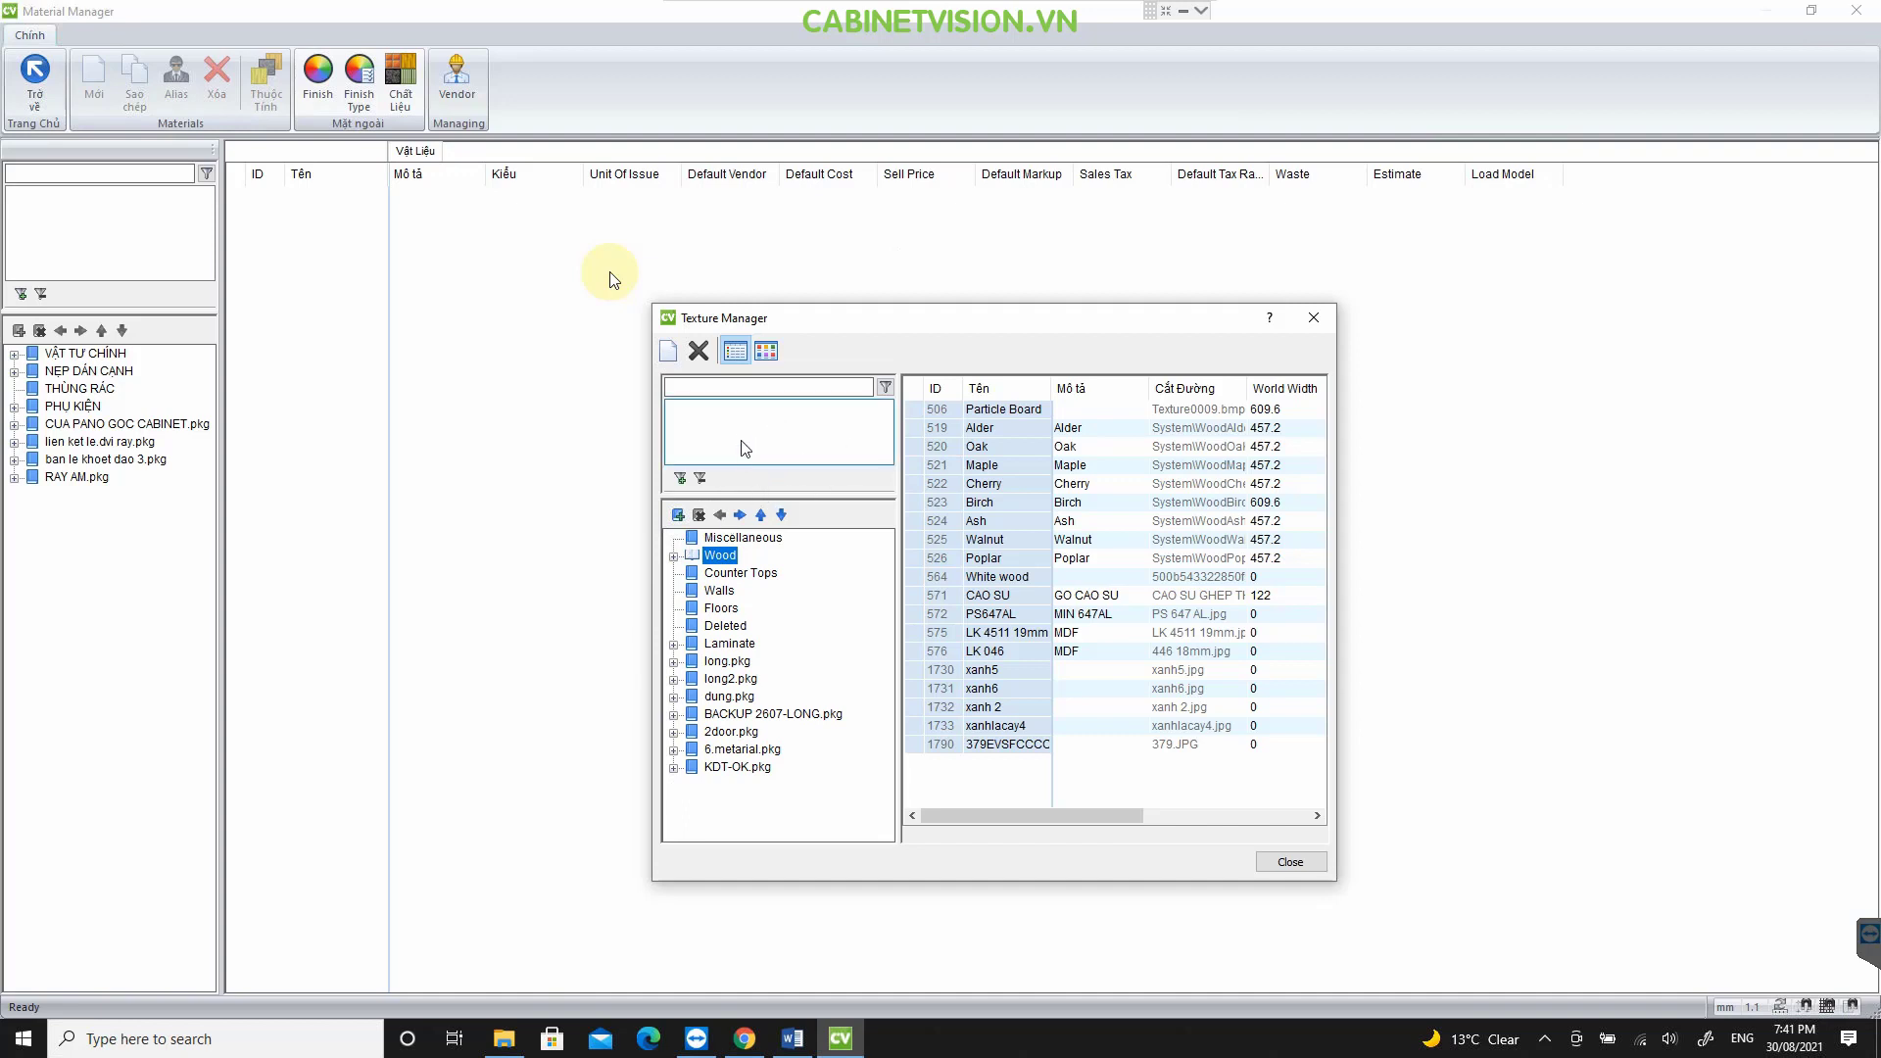
Start a new texture import and browse to the Desktop folder in the image file dialog.
left_click(668, 351)
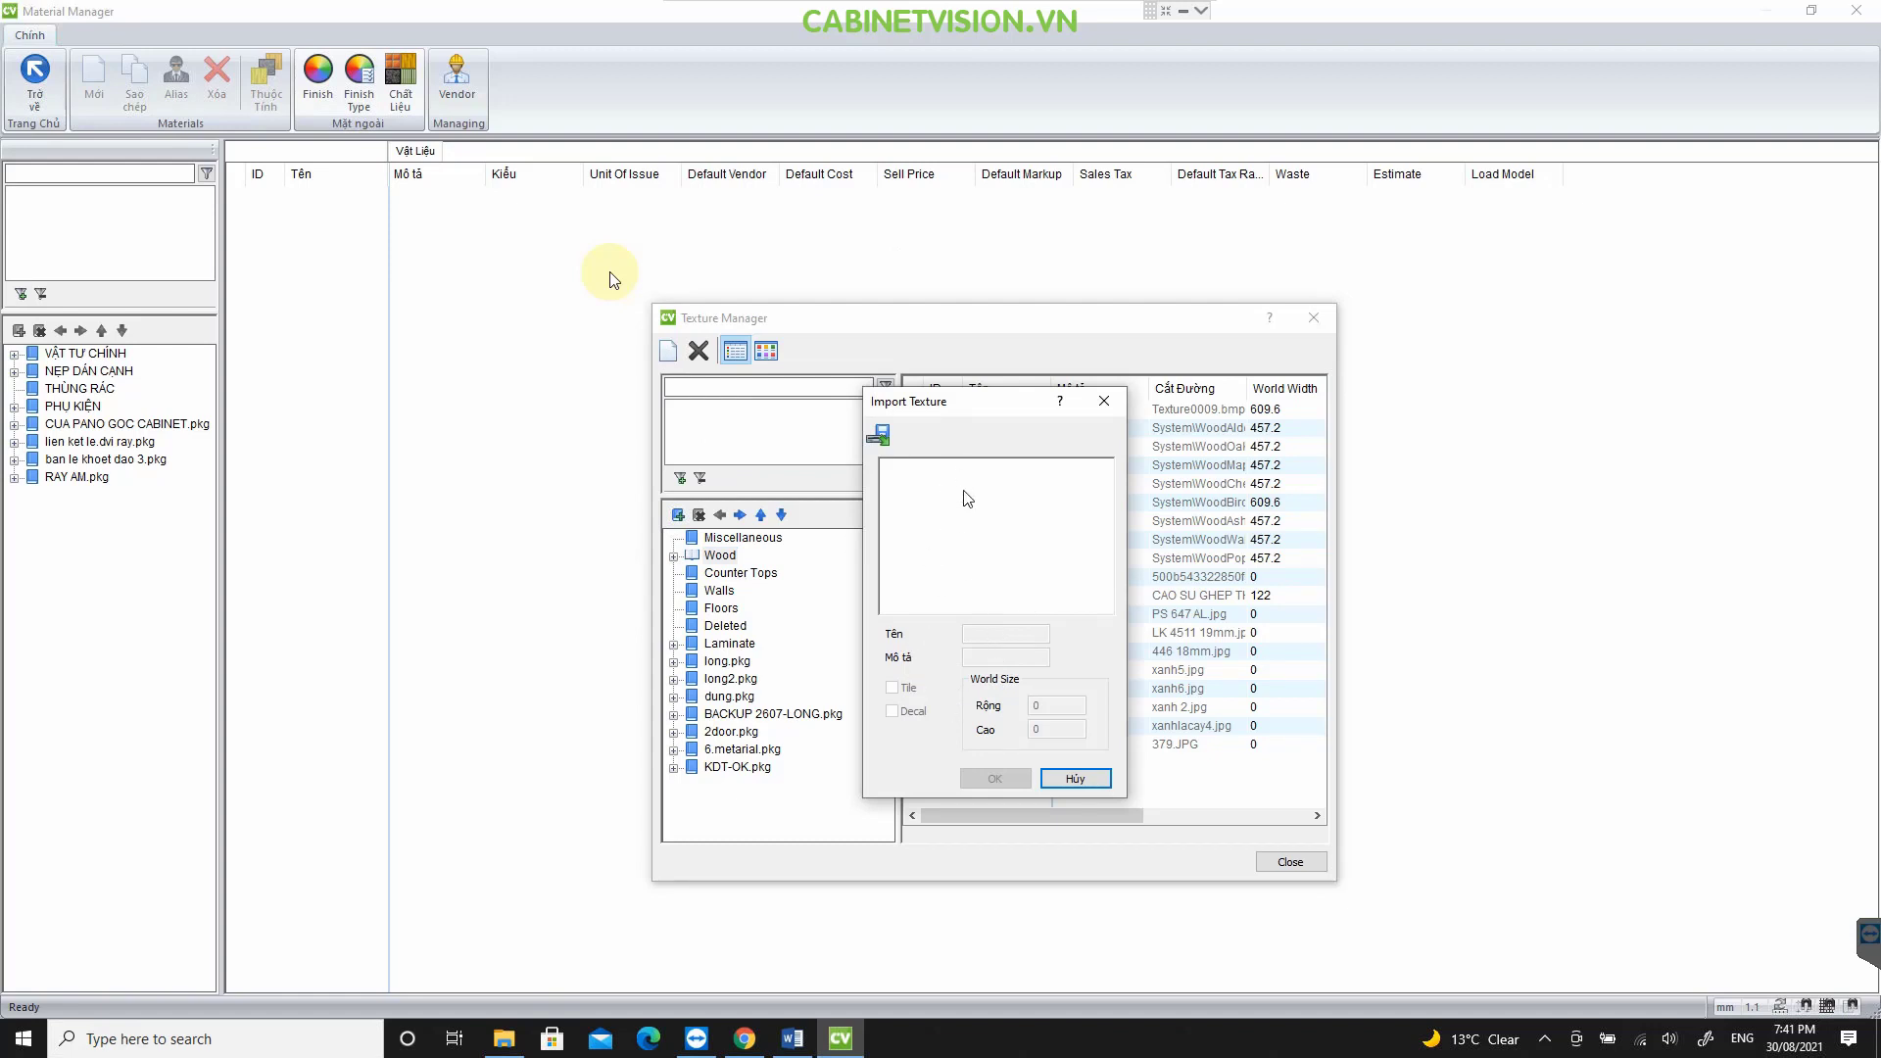
left_click_drag(959, 408, 1004, 406)
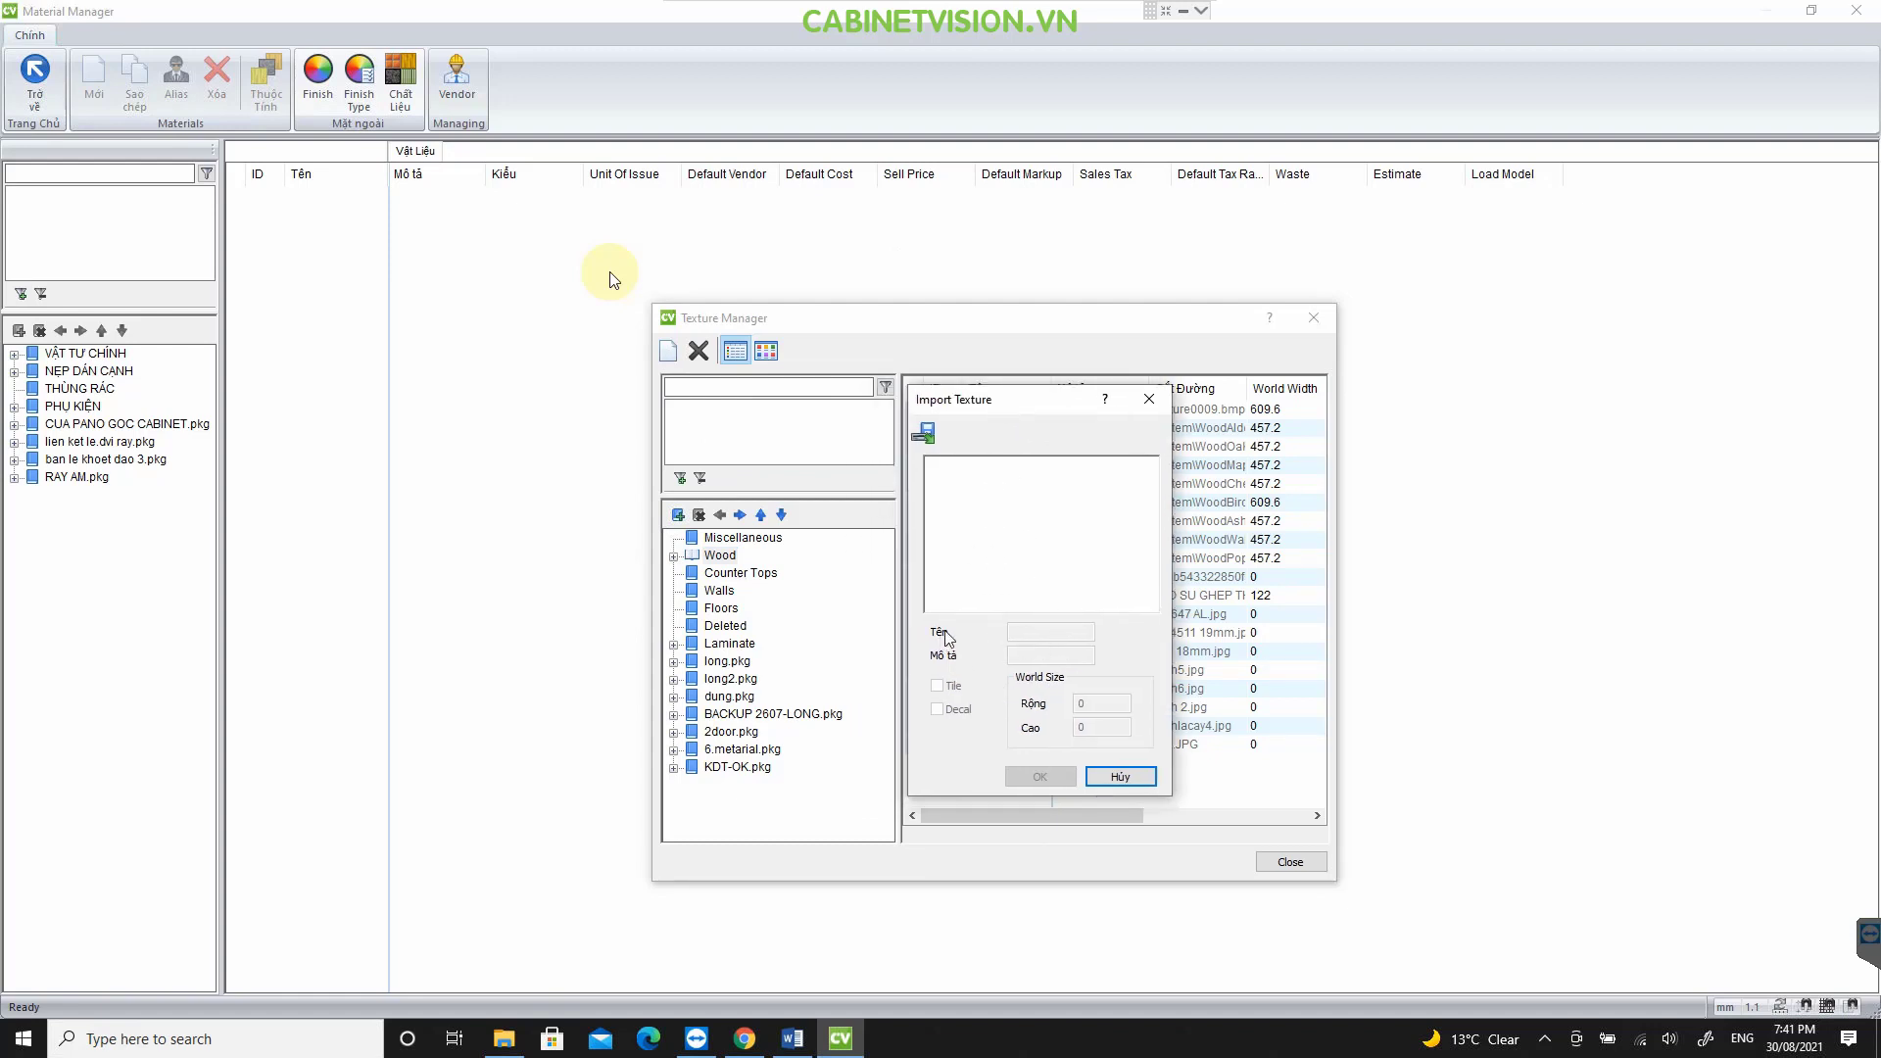
left_click(925, 432)
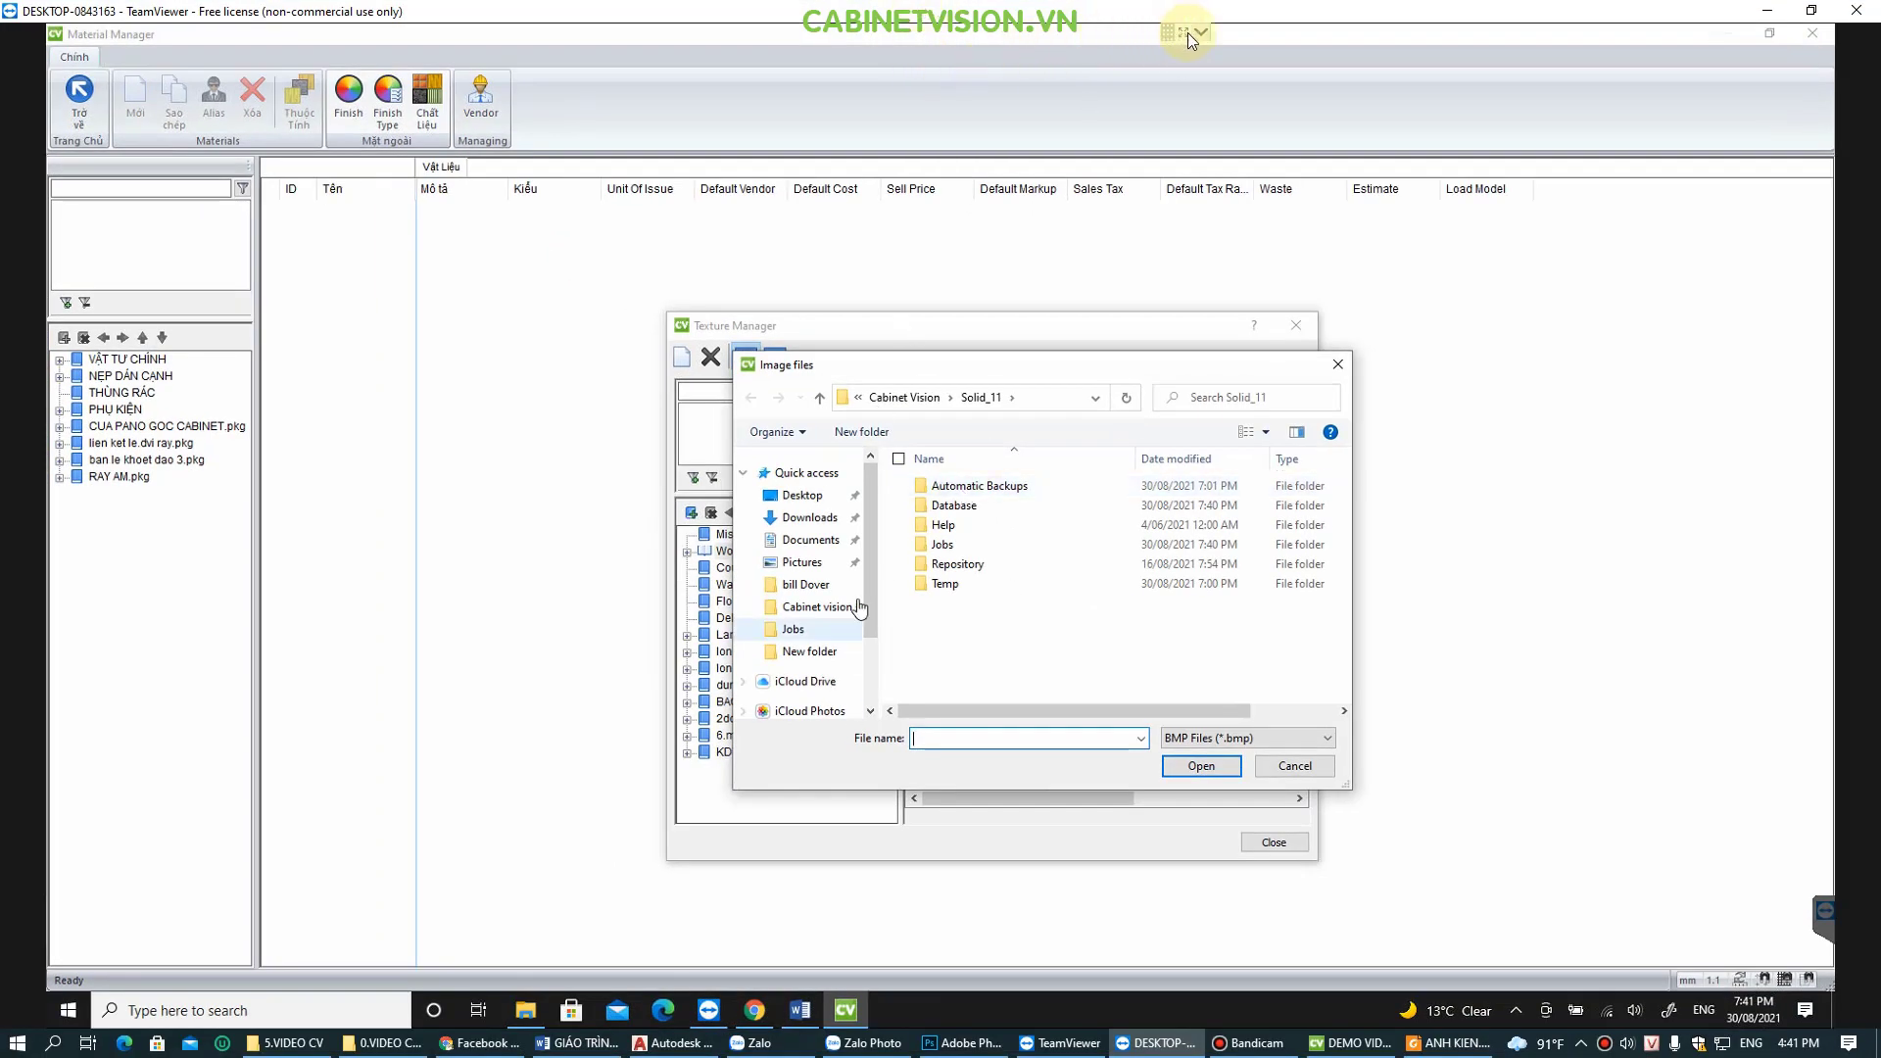
left_click(1186, 33)
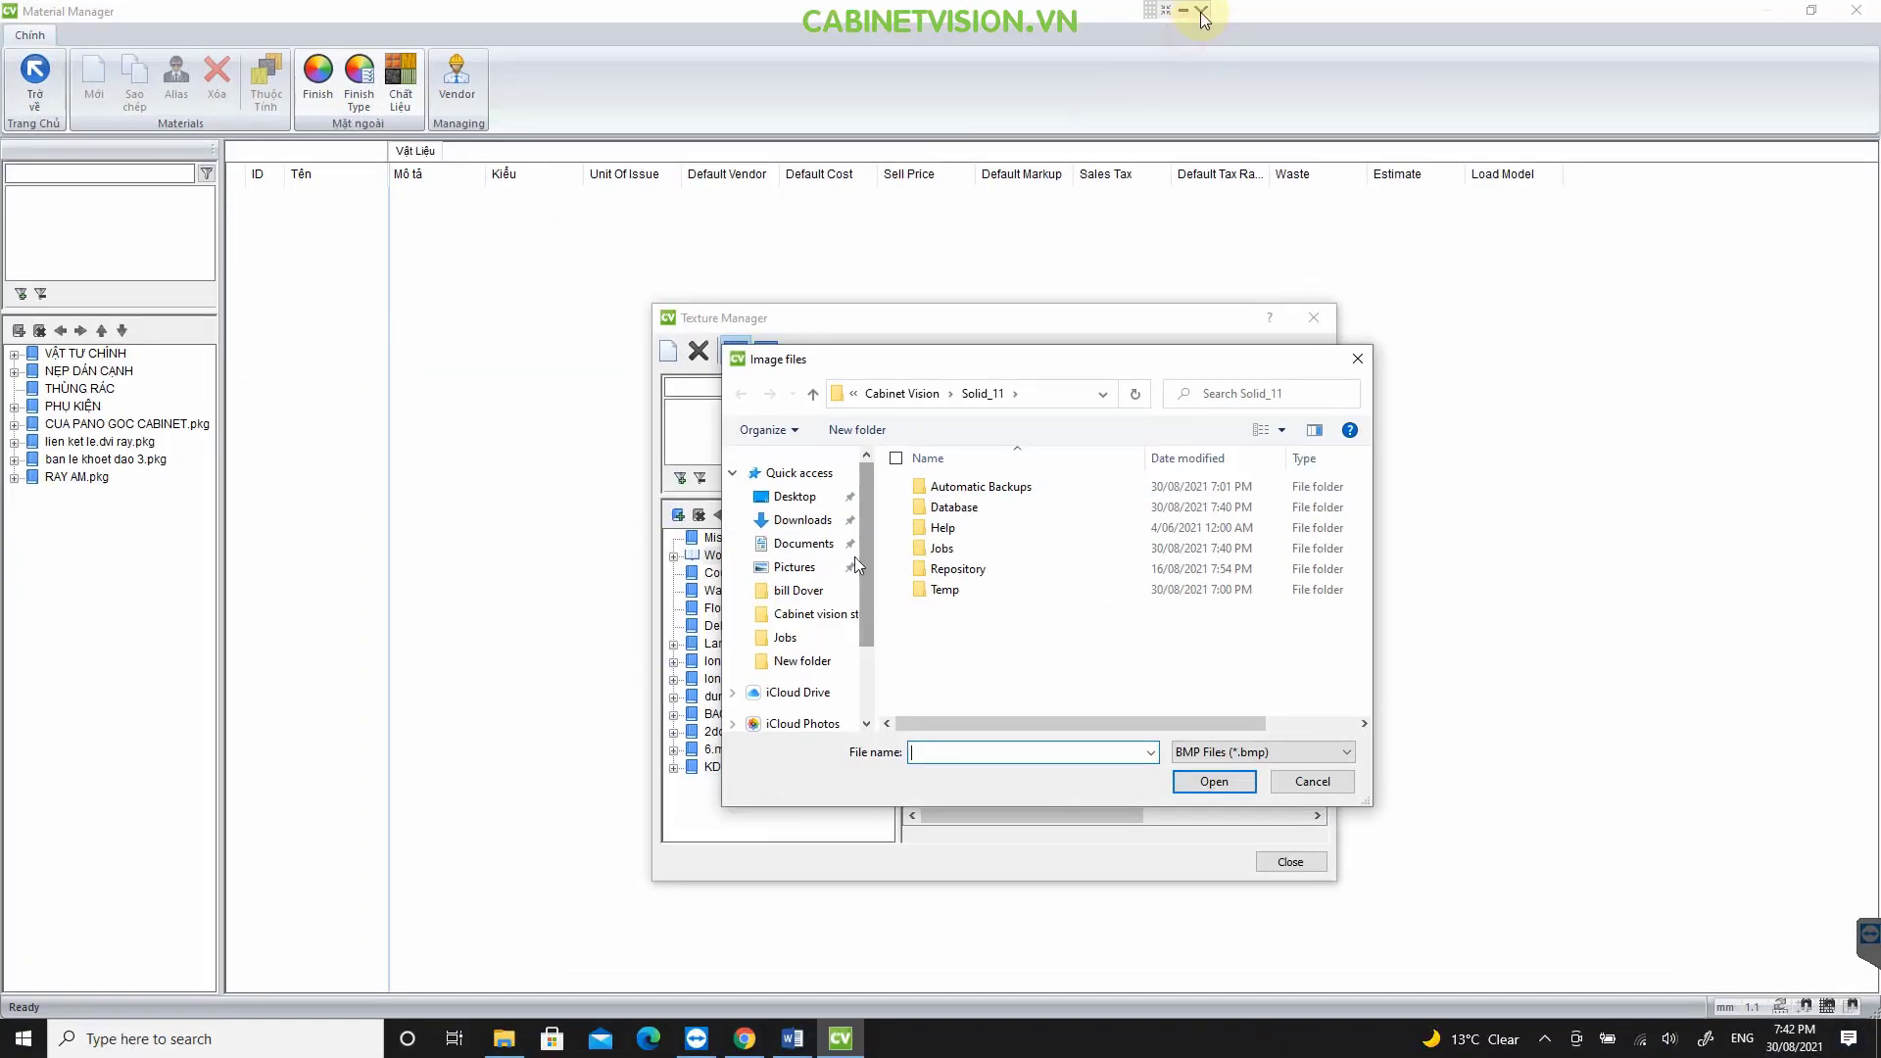
left_click(802, 495)
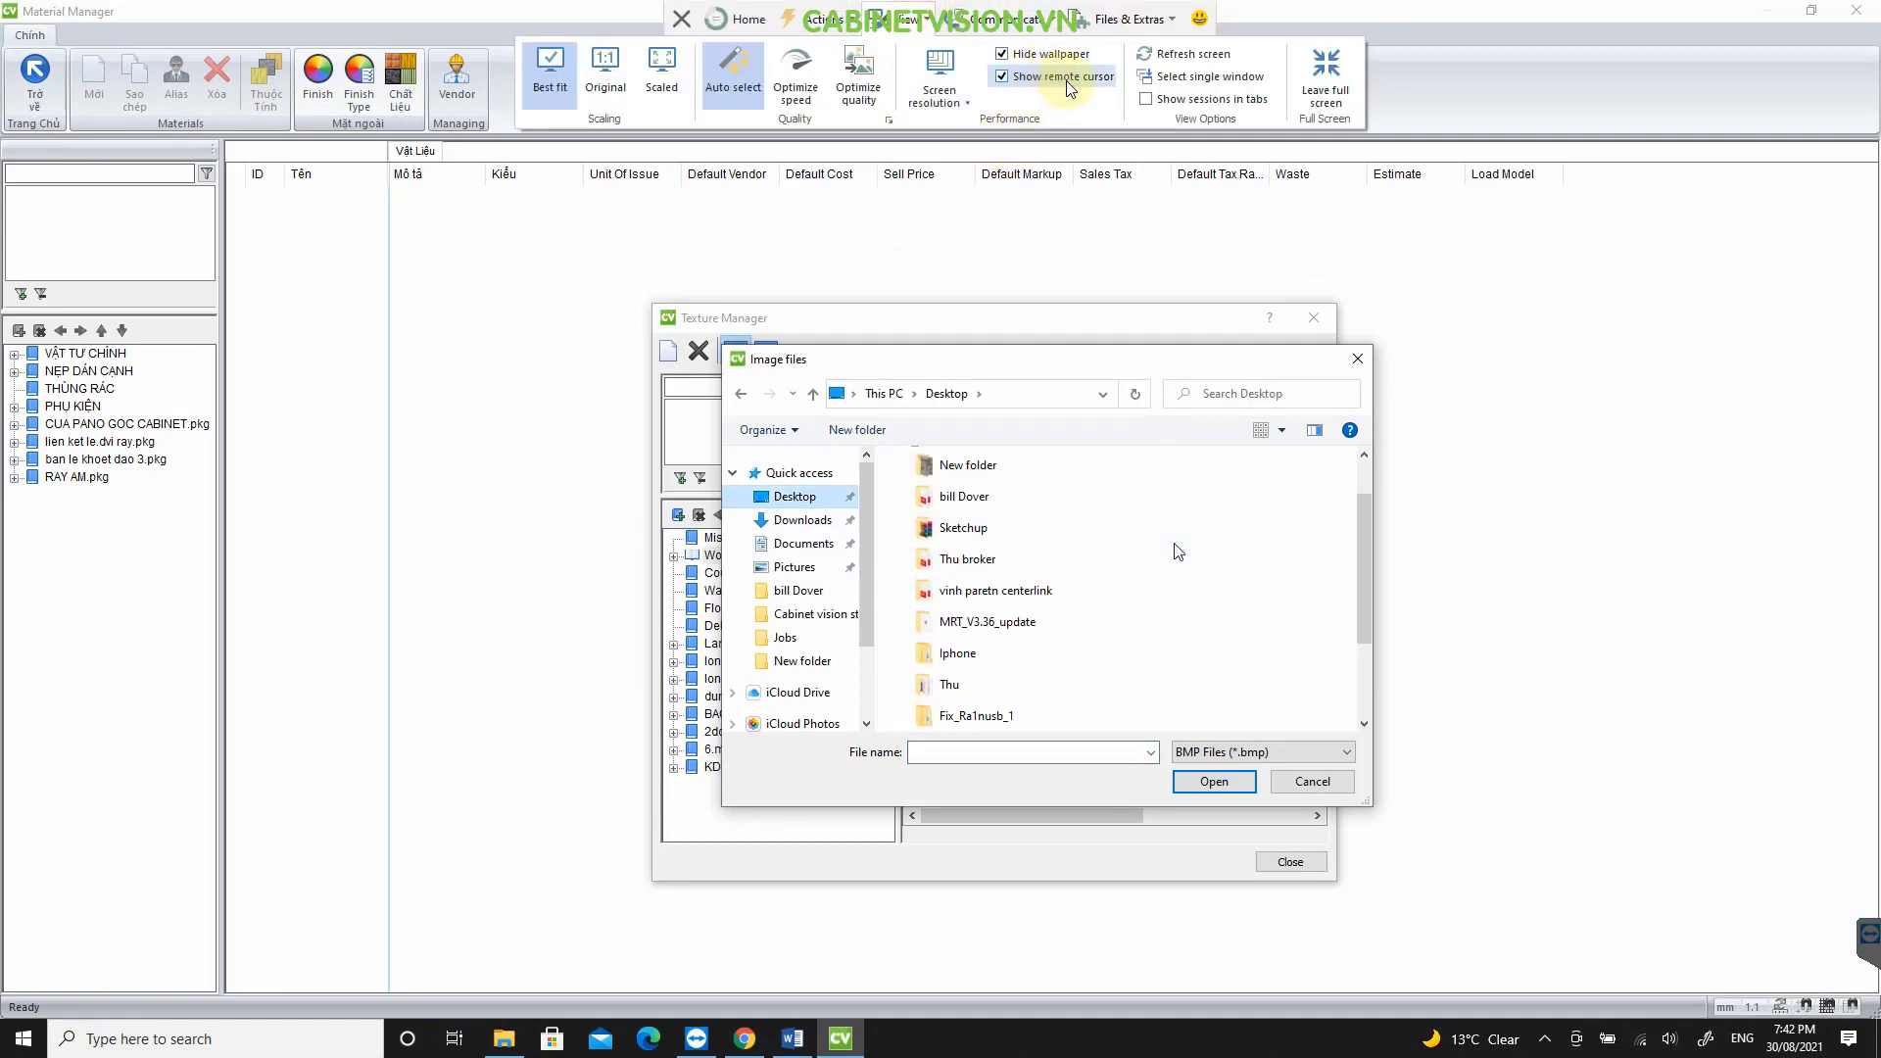
scroll(1166, 510, "down", 2)
left_click(1009, 20)
scroll(1098, 461, "up", 2)
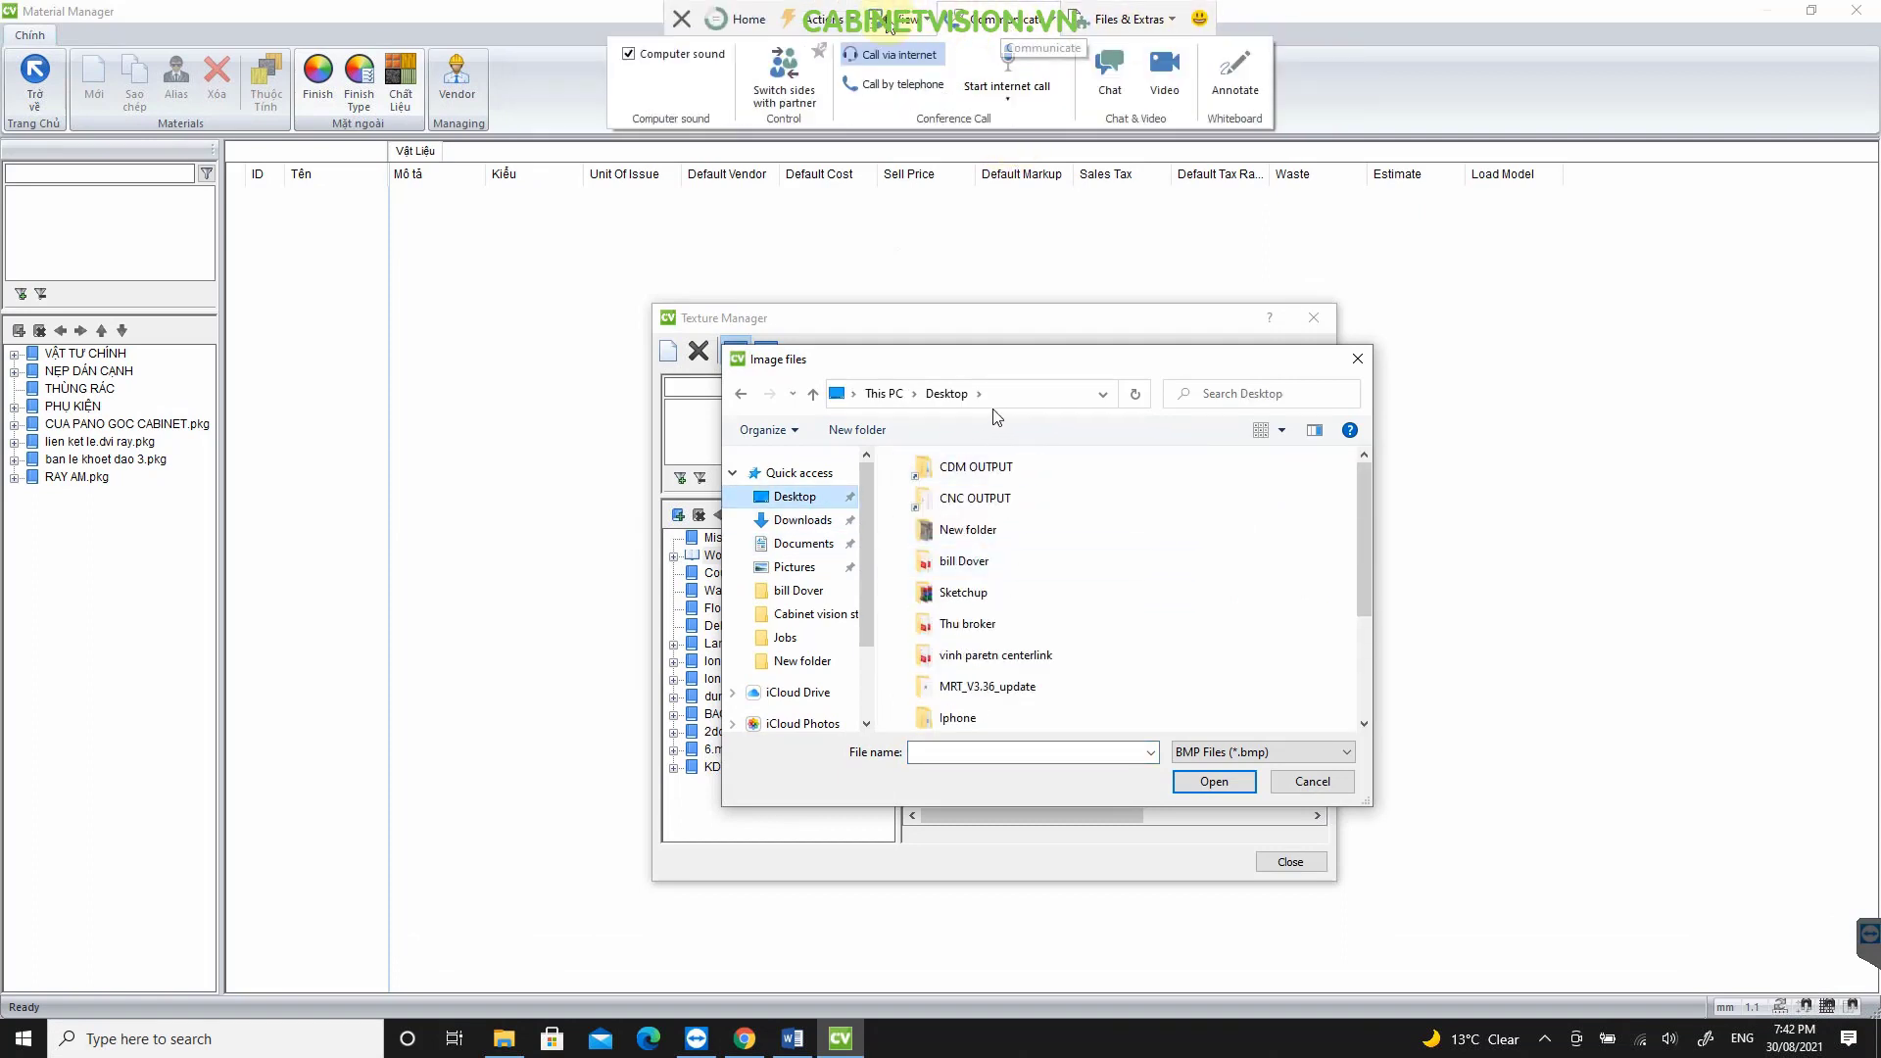
left_click(1102, 394)
left_click(1102, 394)
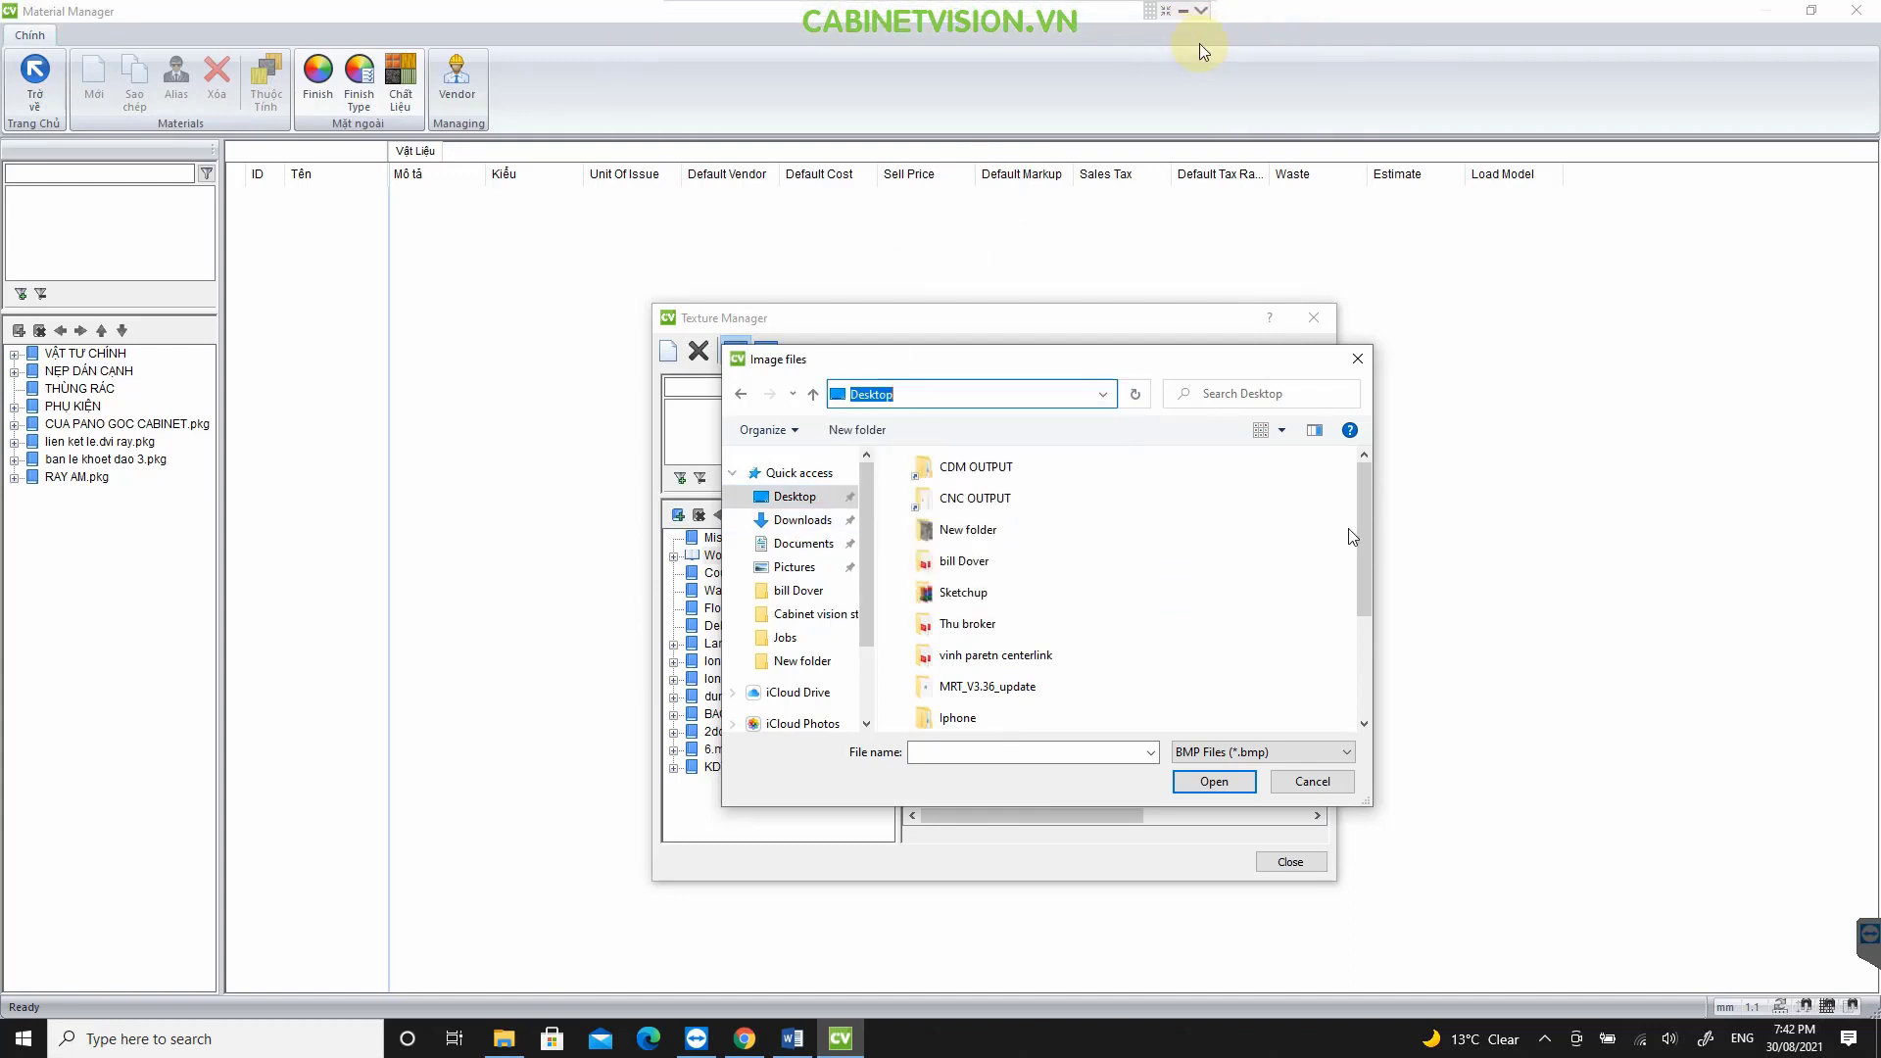
scroll(1232, 555, "down", 2)
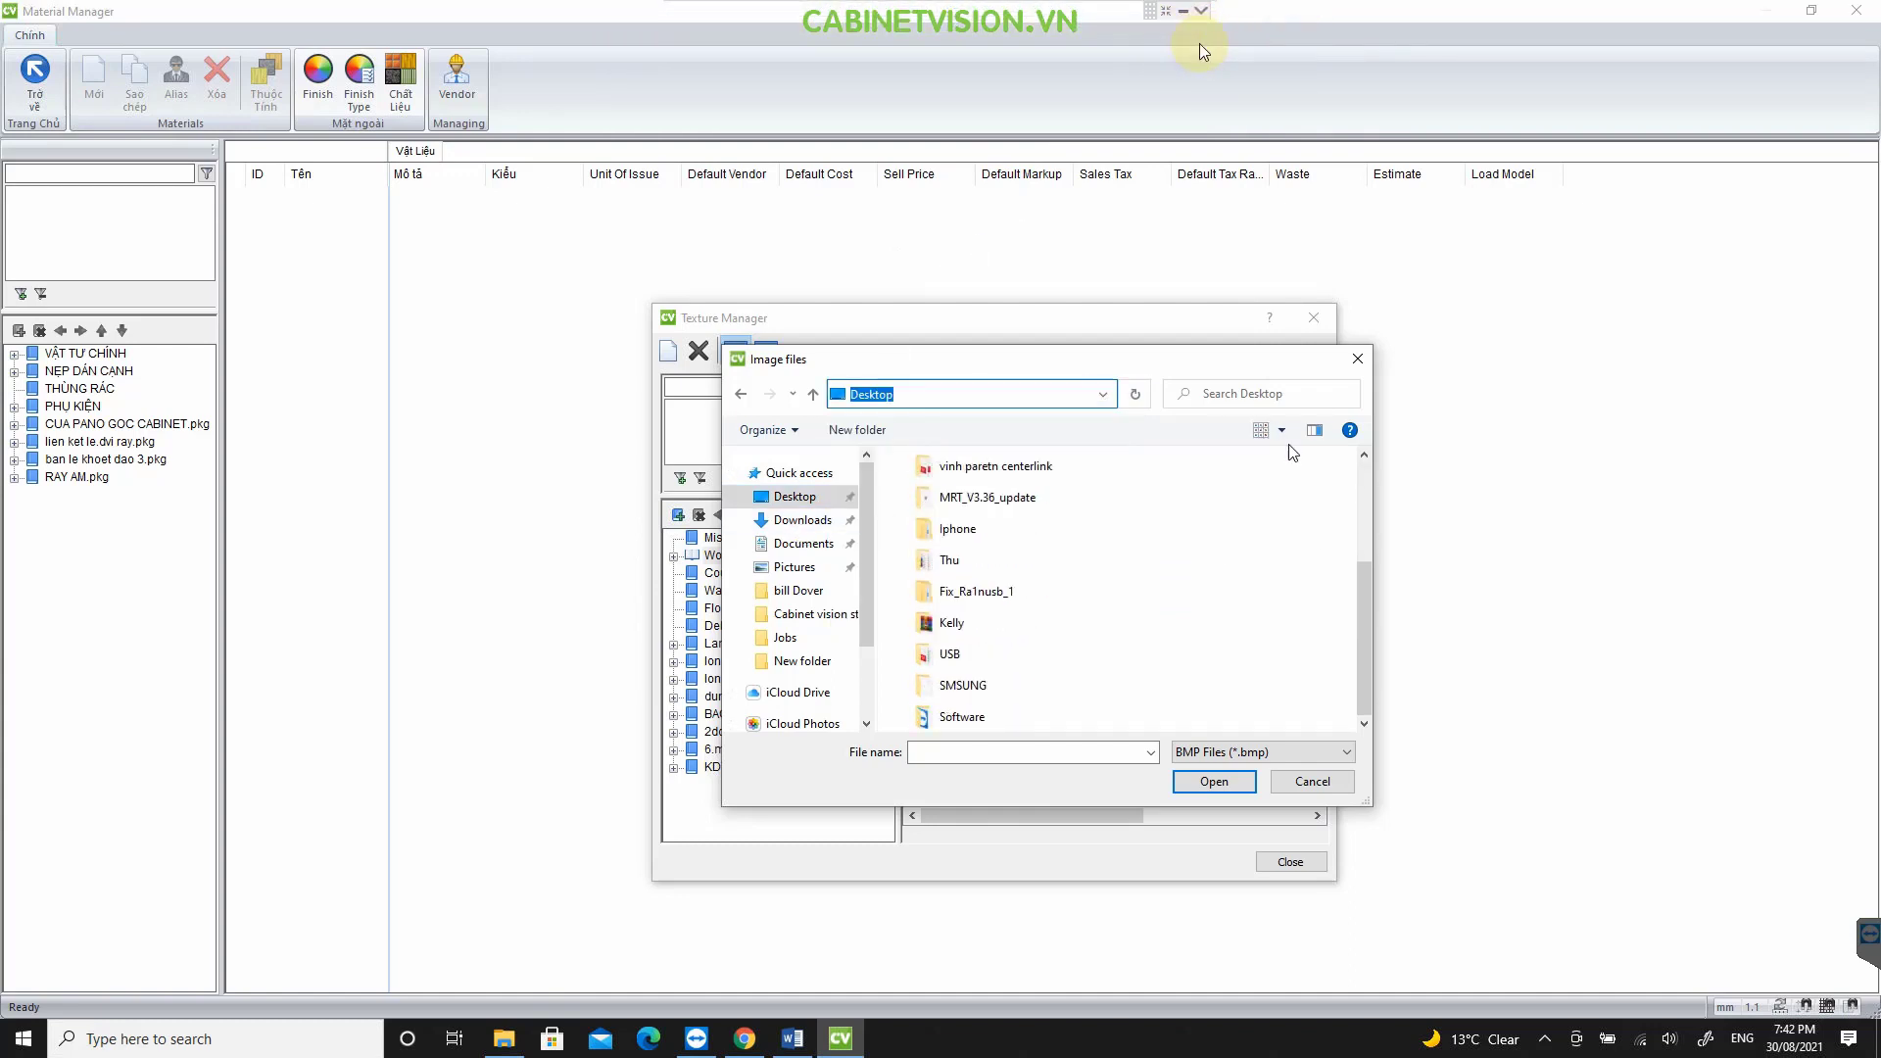
left_click(1262, 431)
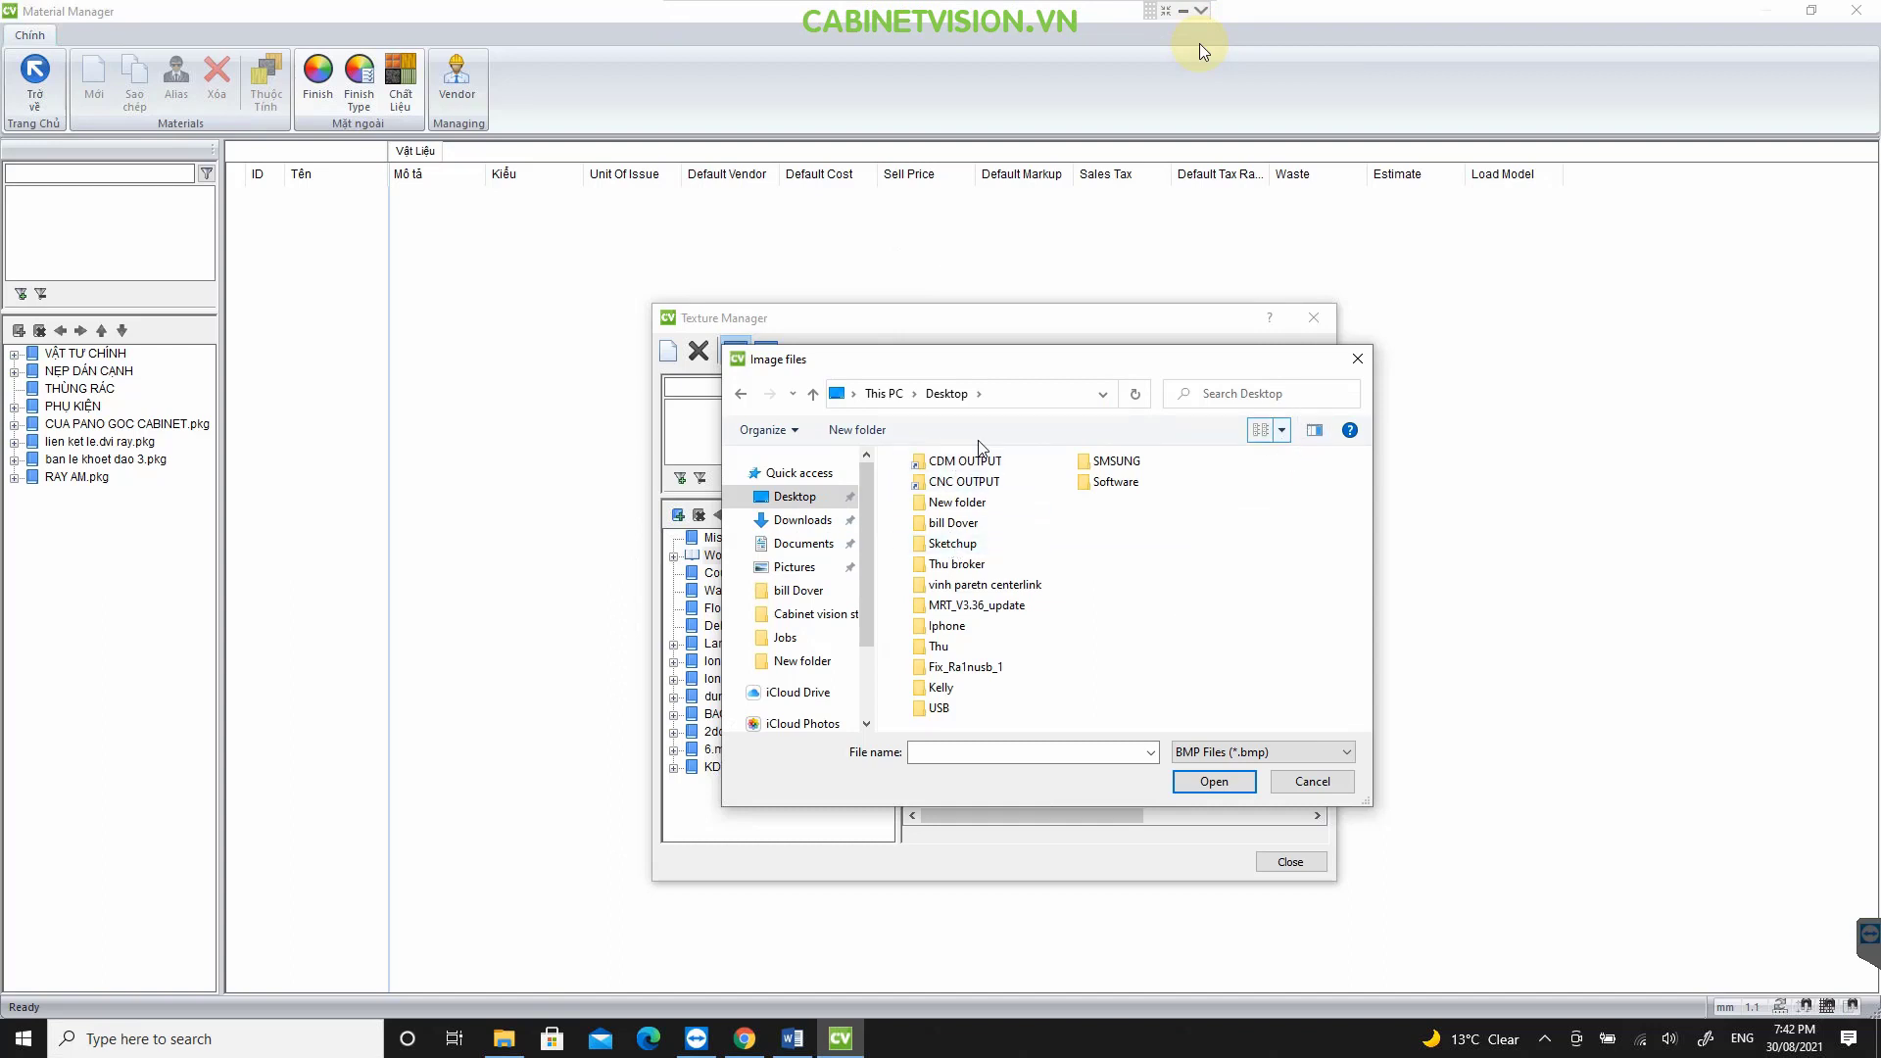
Switch the file type to JPEG Files (*.jpg) and open the downloaded wood image.
left_click(1151, 753)
left_click(1264, 753)
left_click(1284, 753)
left_click(1294, 787)
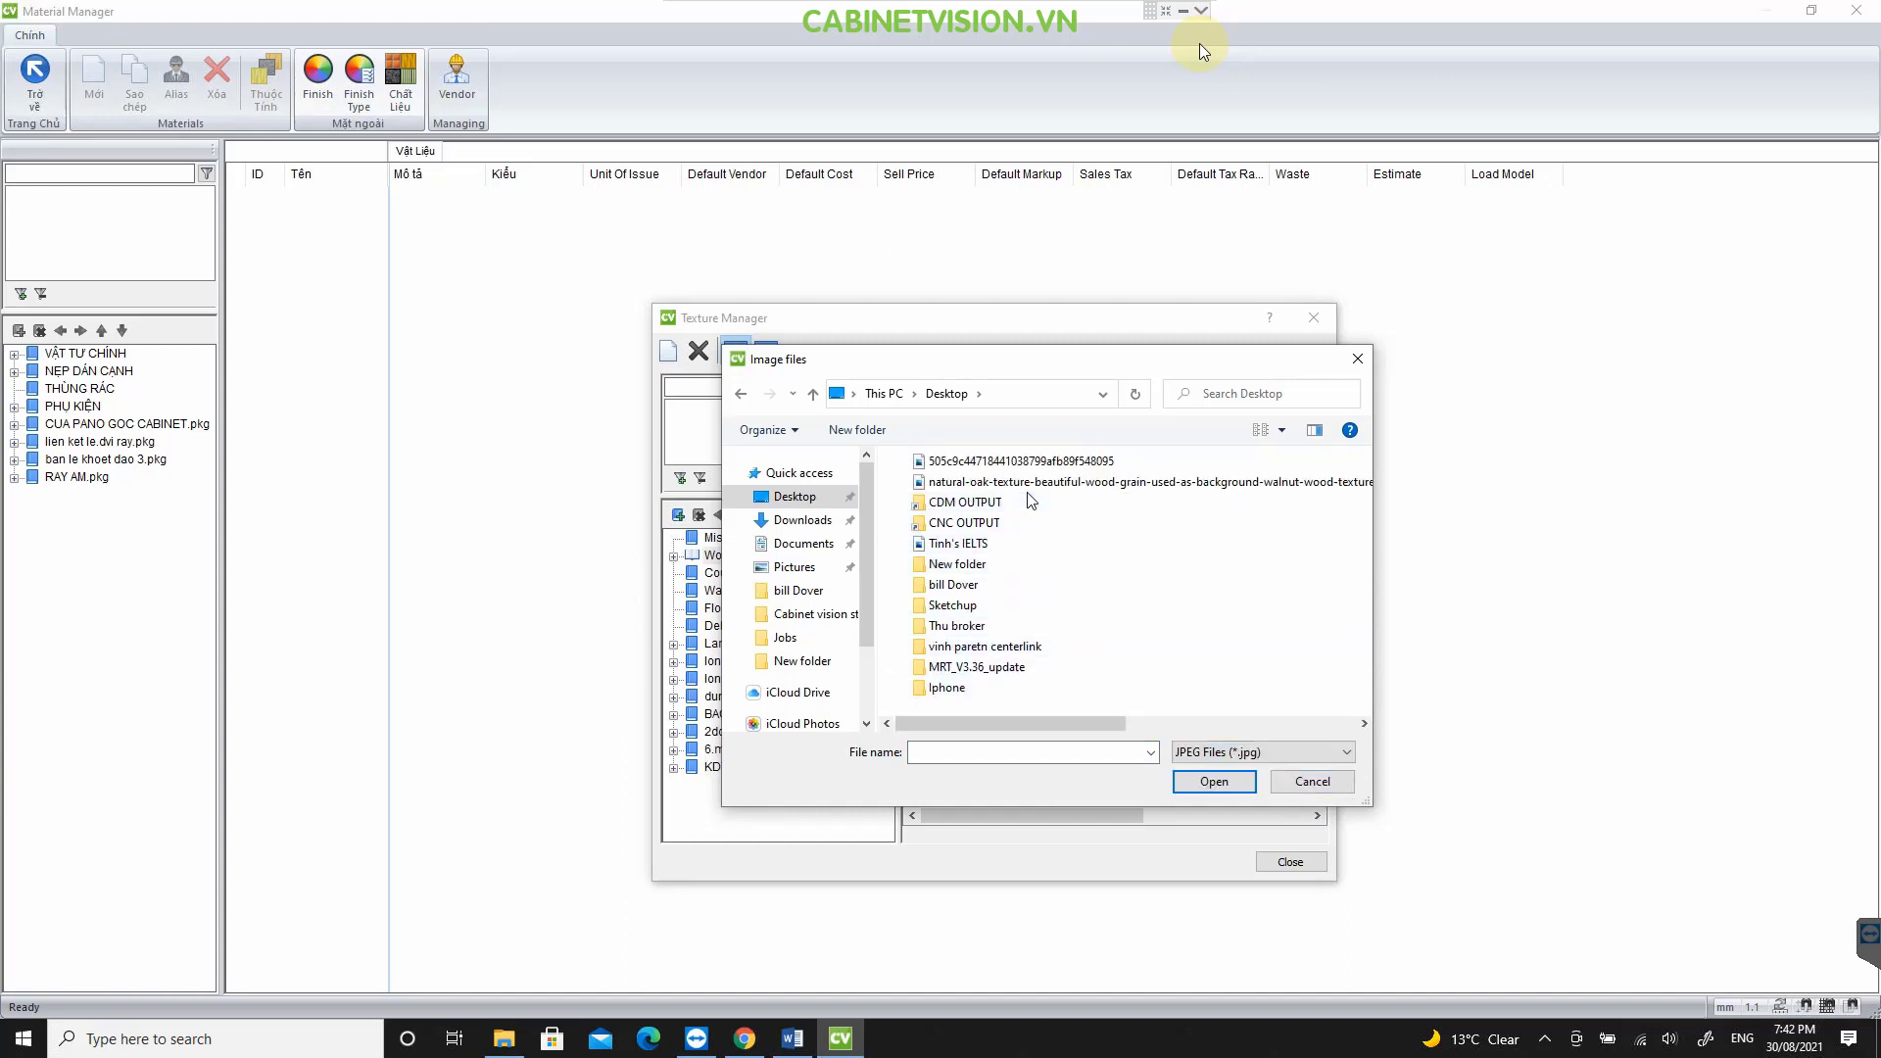
left_click(1015, 465)
left_click(1214, 781)
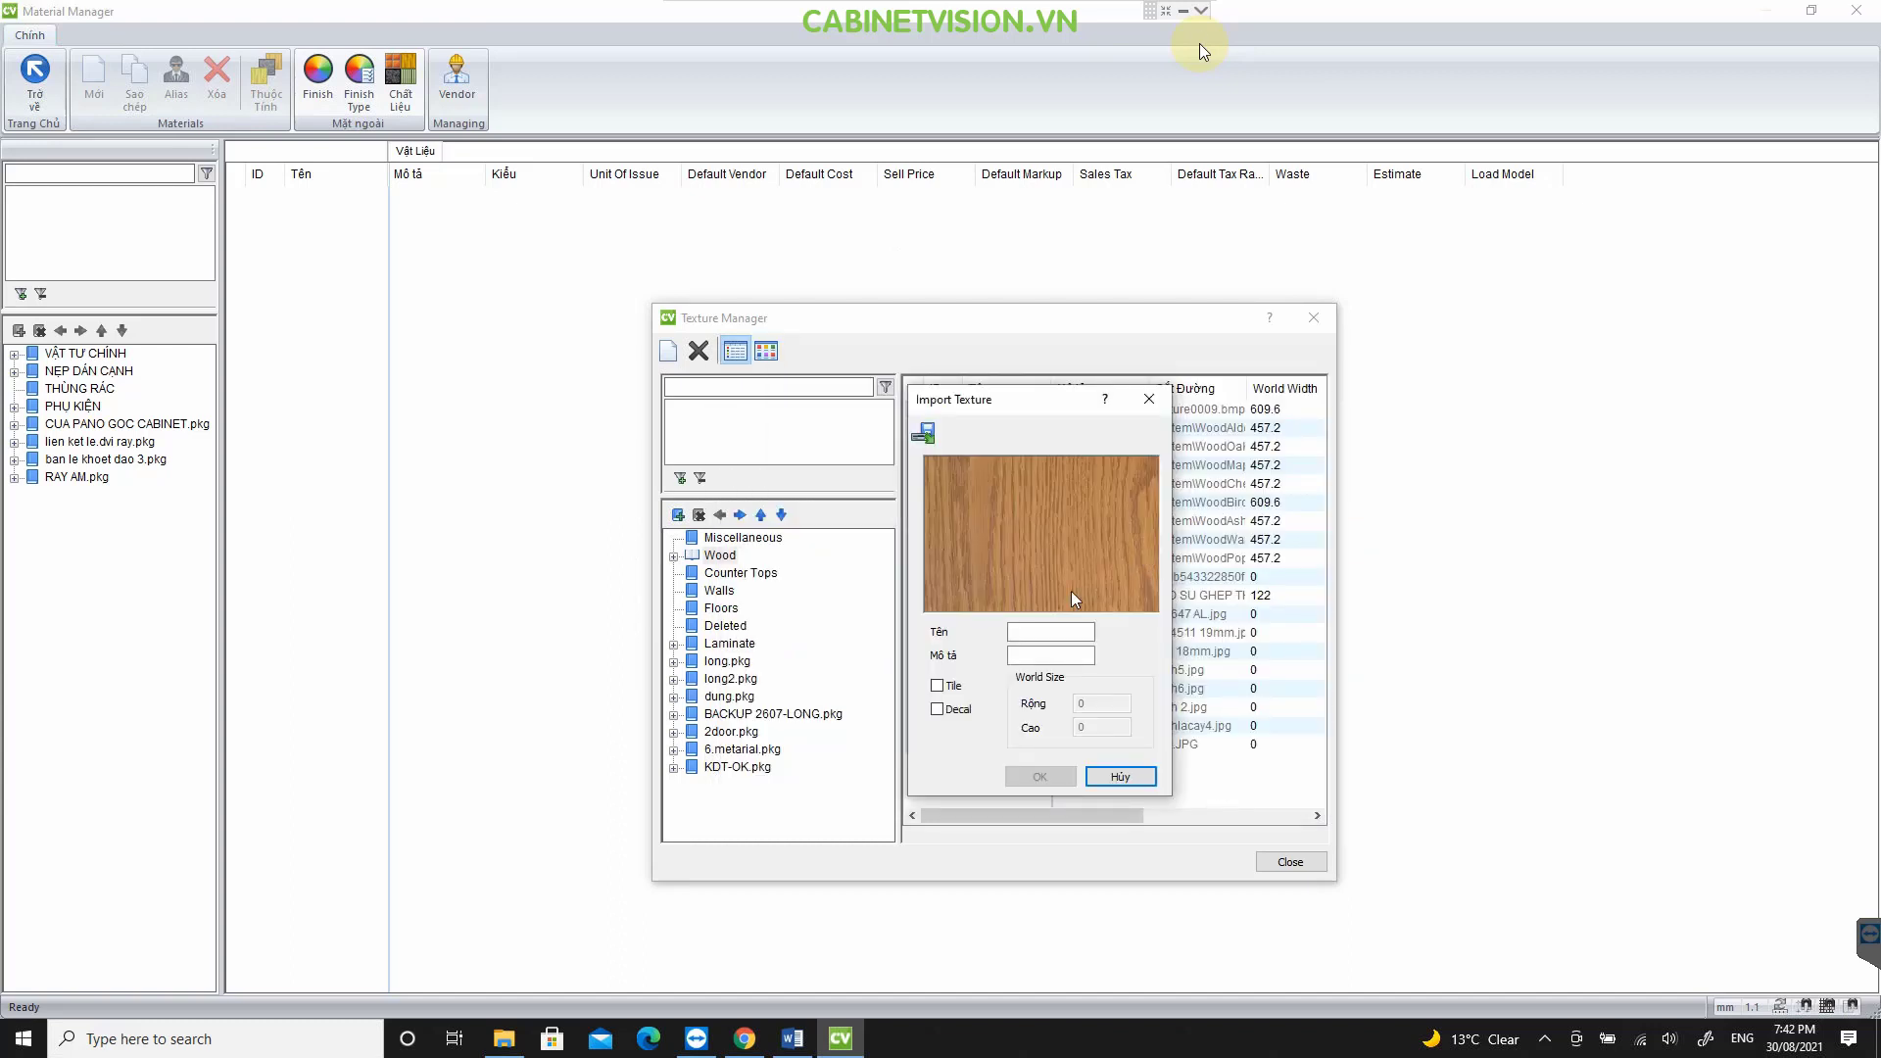
Name the texture !123, describe it as VAN GO, tick Decal, and confirm the import.
left_click(1060, 634)
type("l")
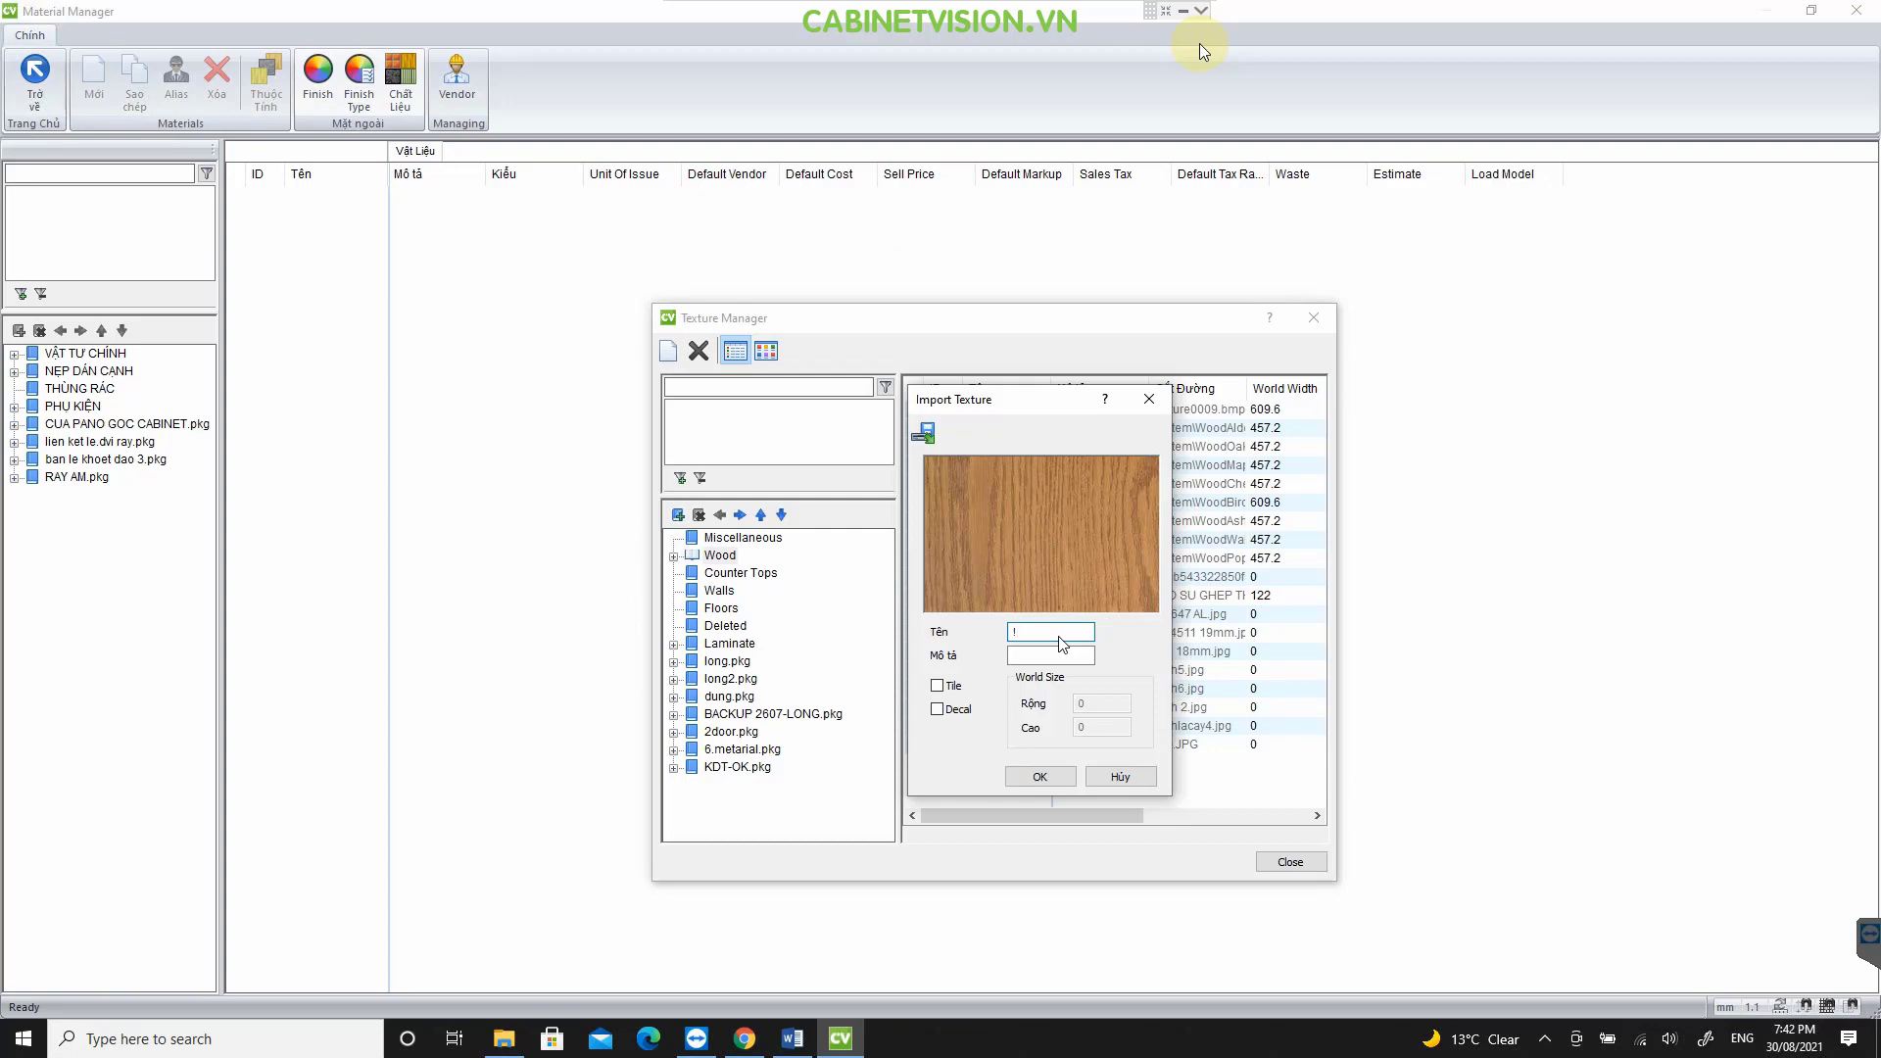
key("Tab")
left_click(937, 708)
left_click(1041, 777)
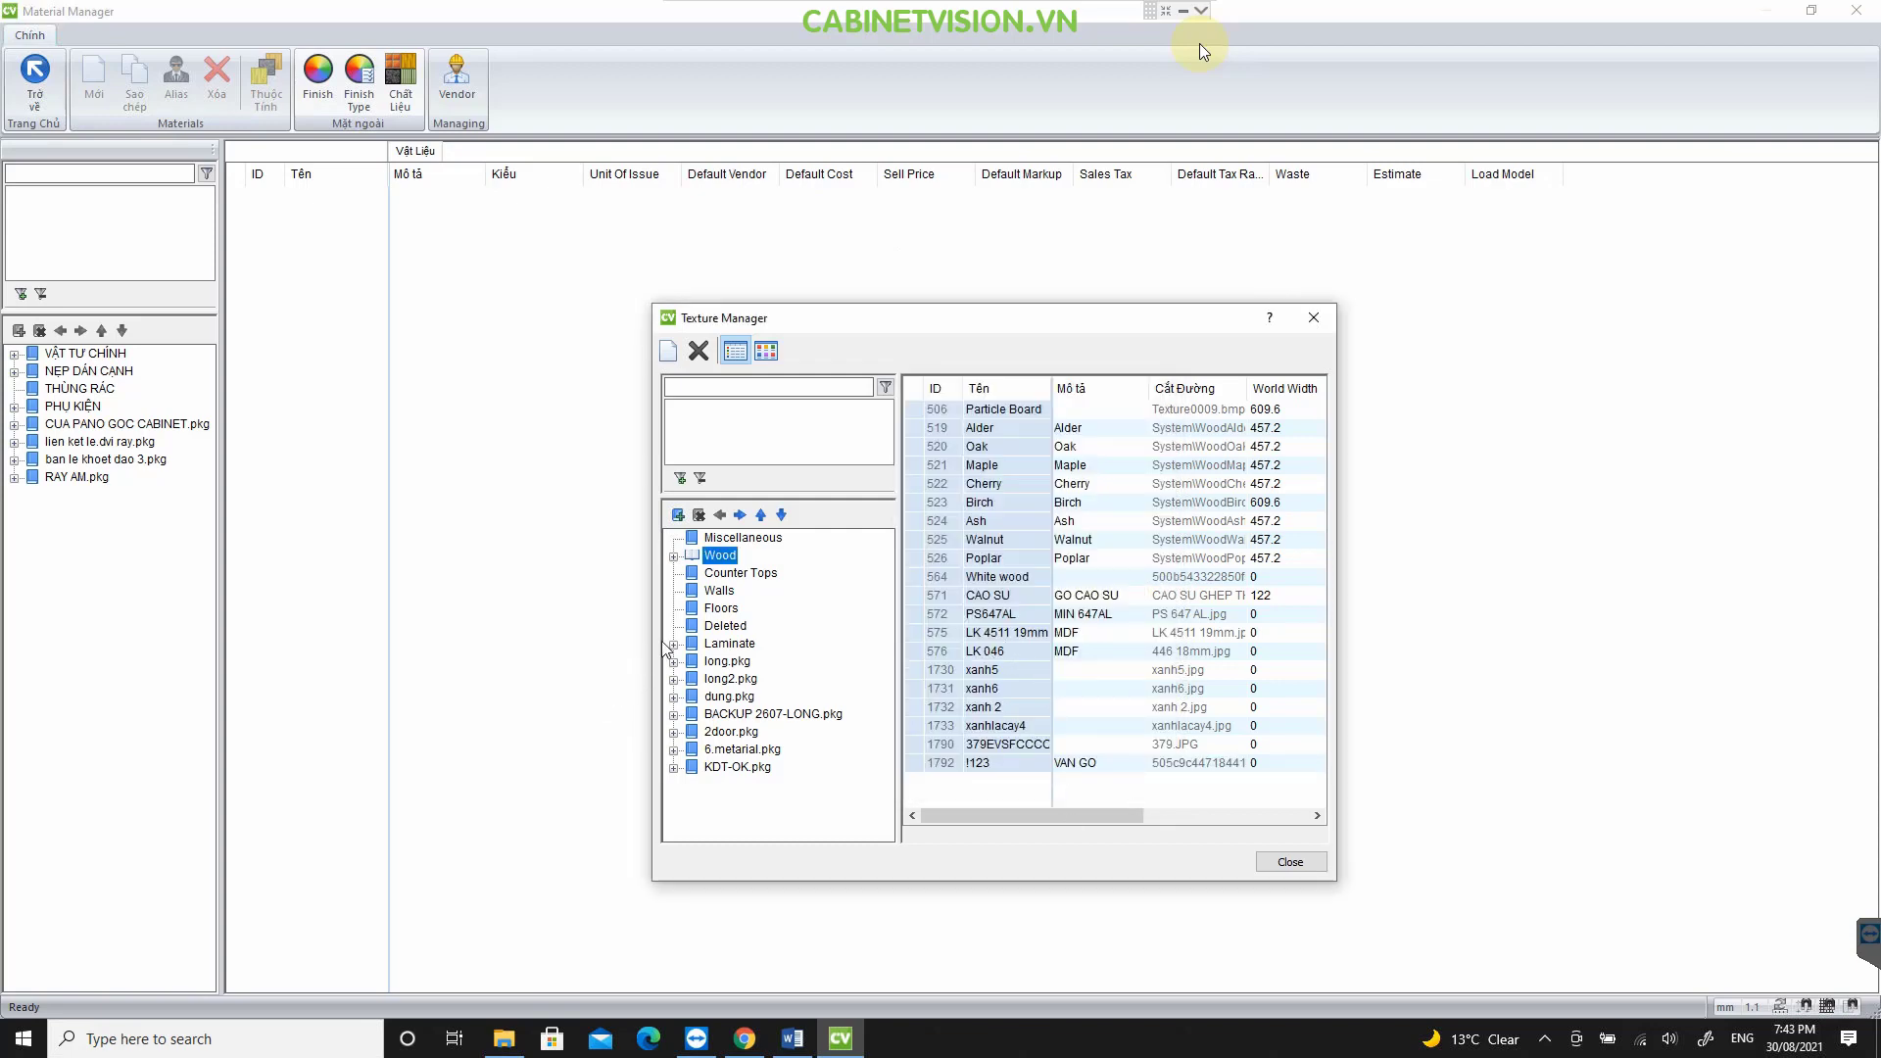
Locate the new !123 row in the Wood texture list, then close Texture Manager.
left_click(673, 557)
left_click(673, 557)
left_click(673, 557)
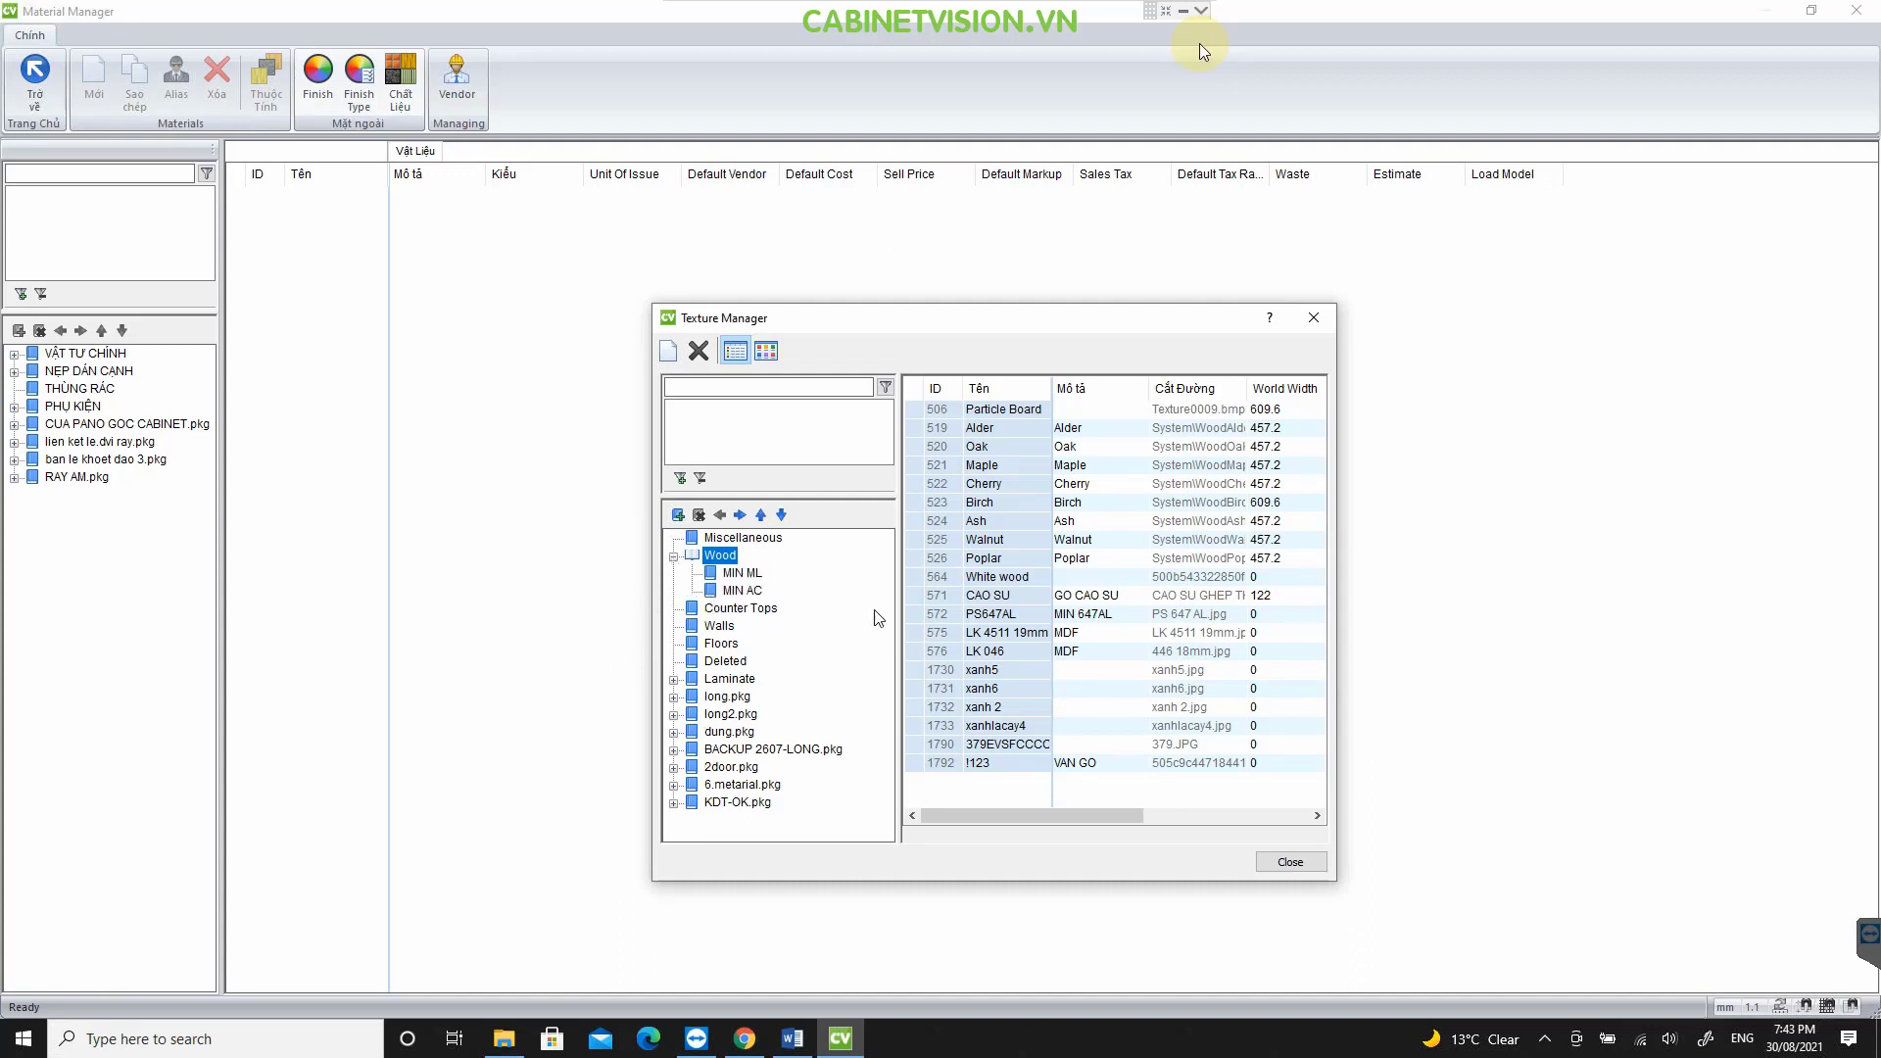
left_click(739, 591)
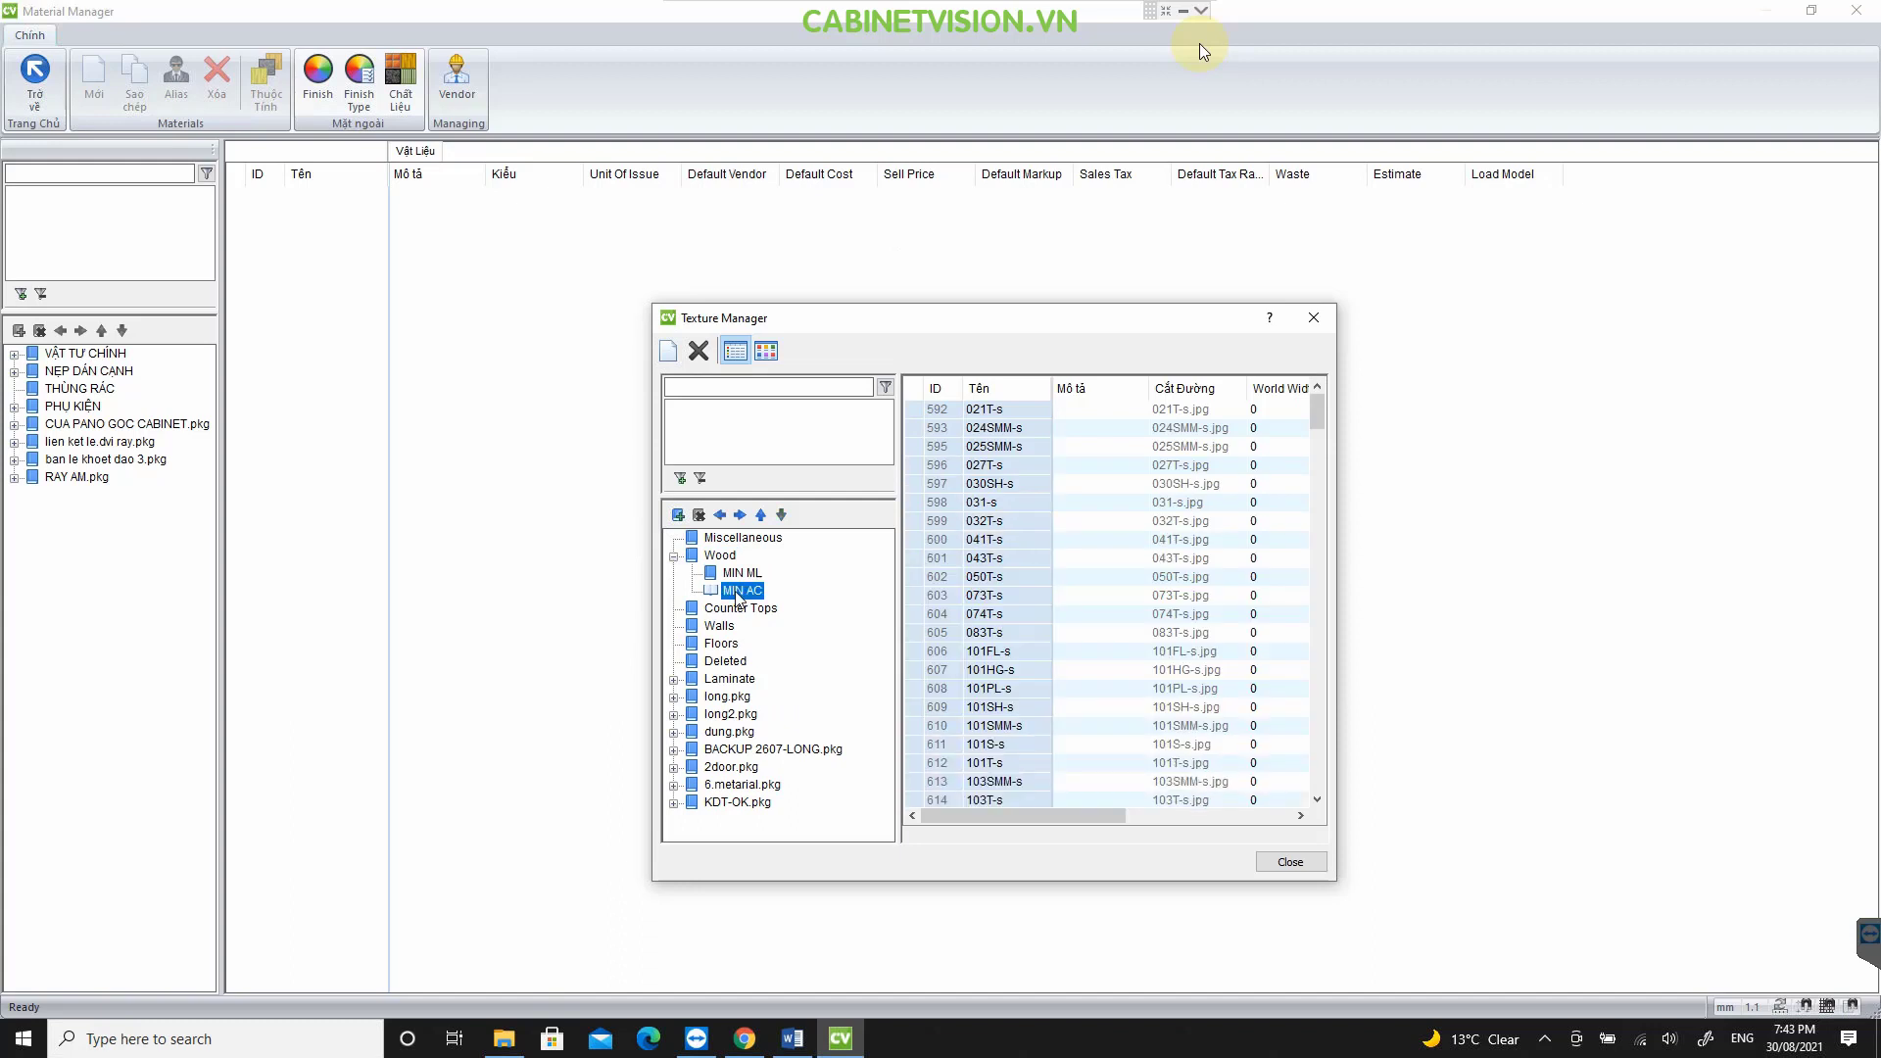
left_click(673, 556)
left_click(943, 766)
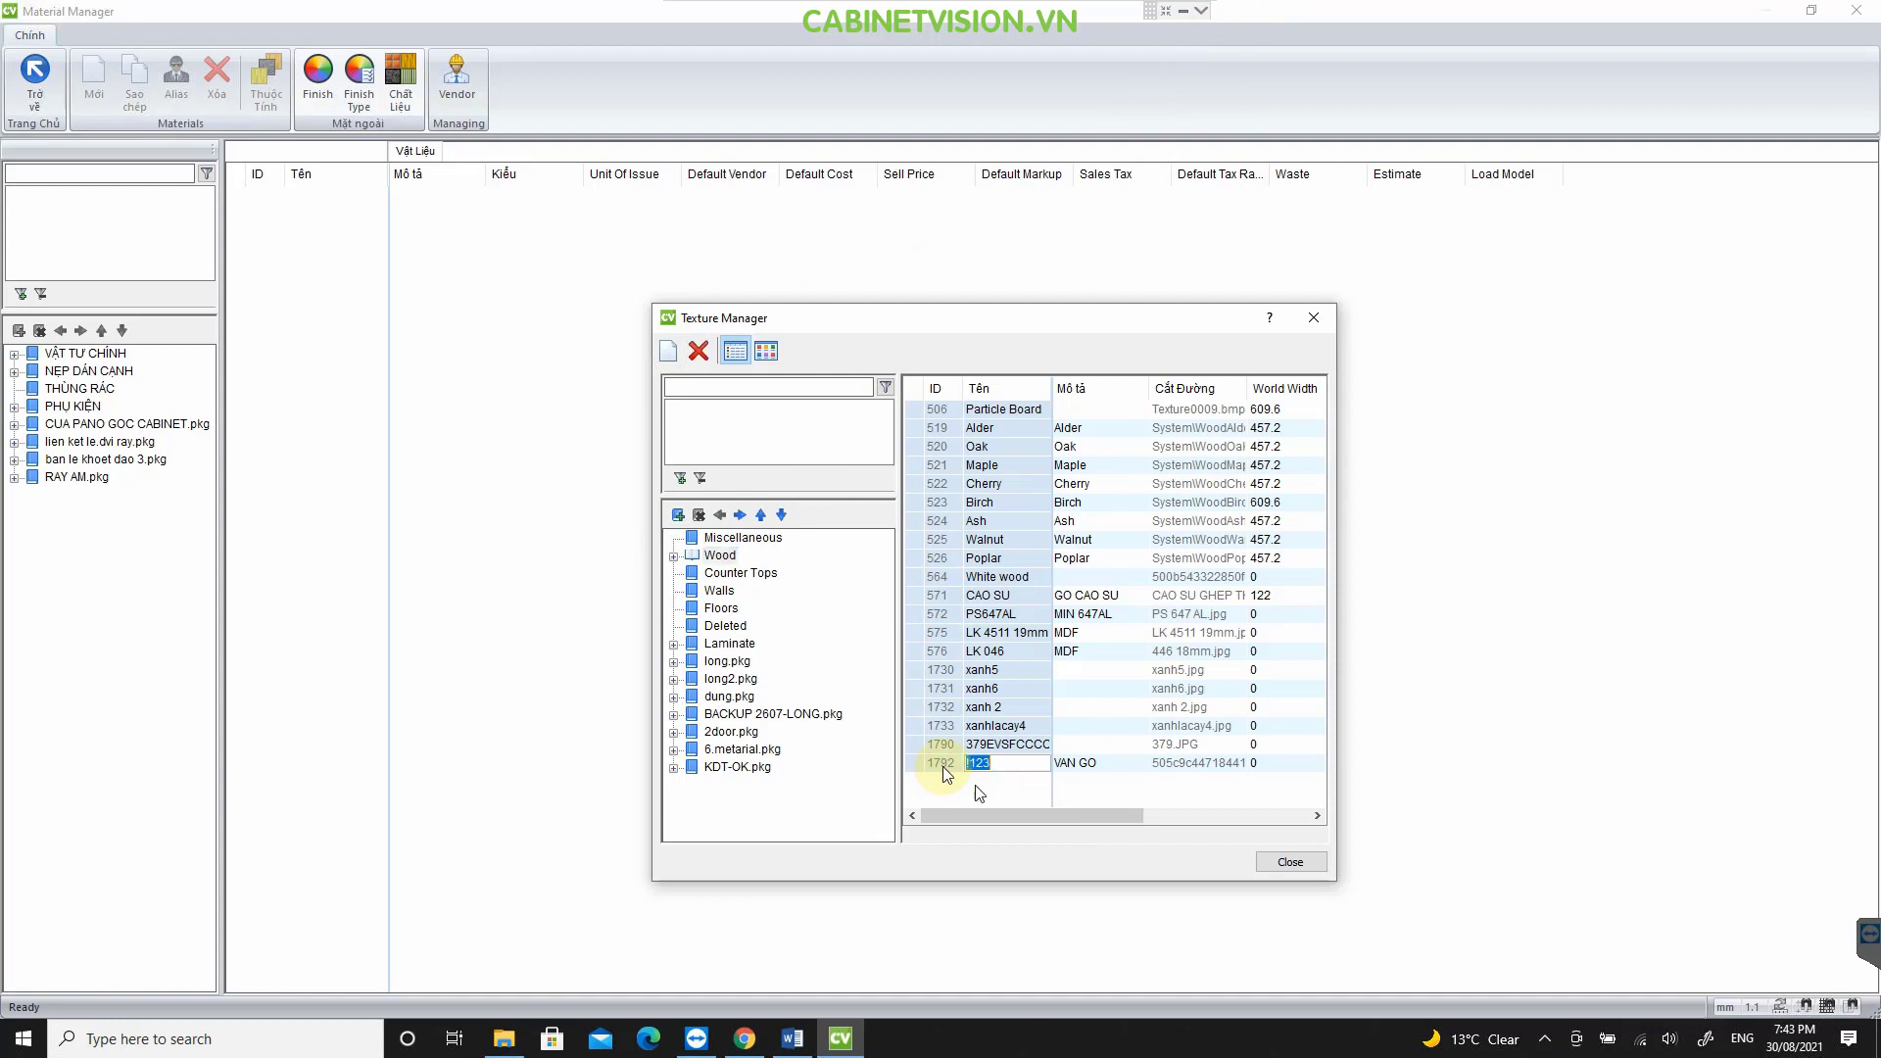
left_click(937, 768)
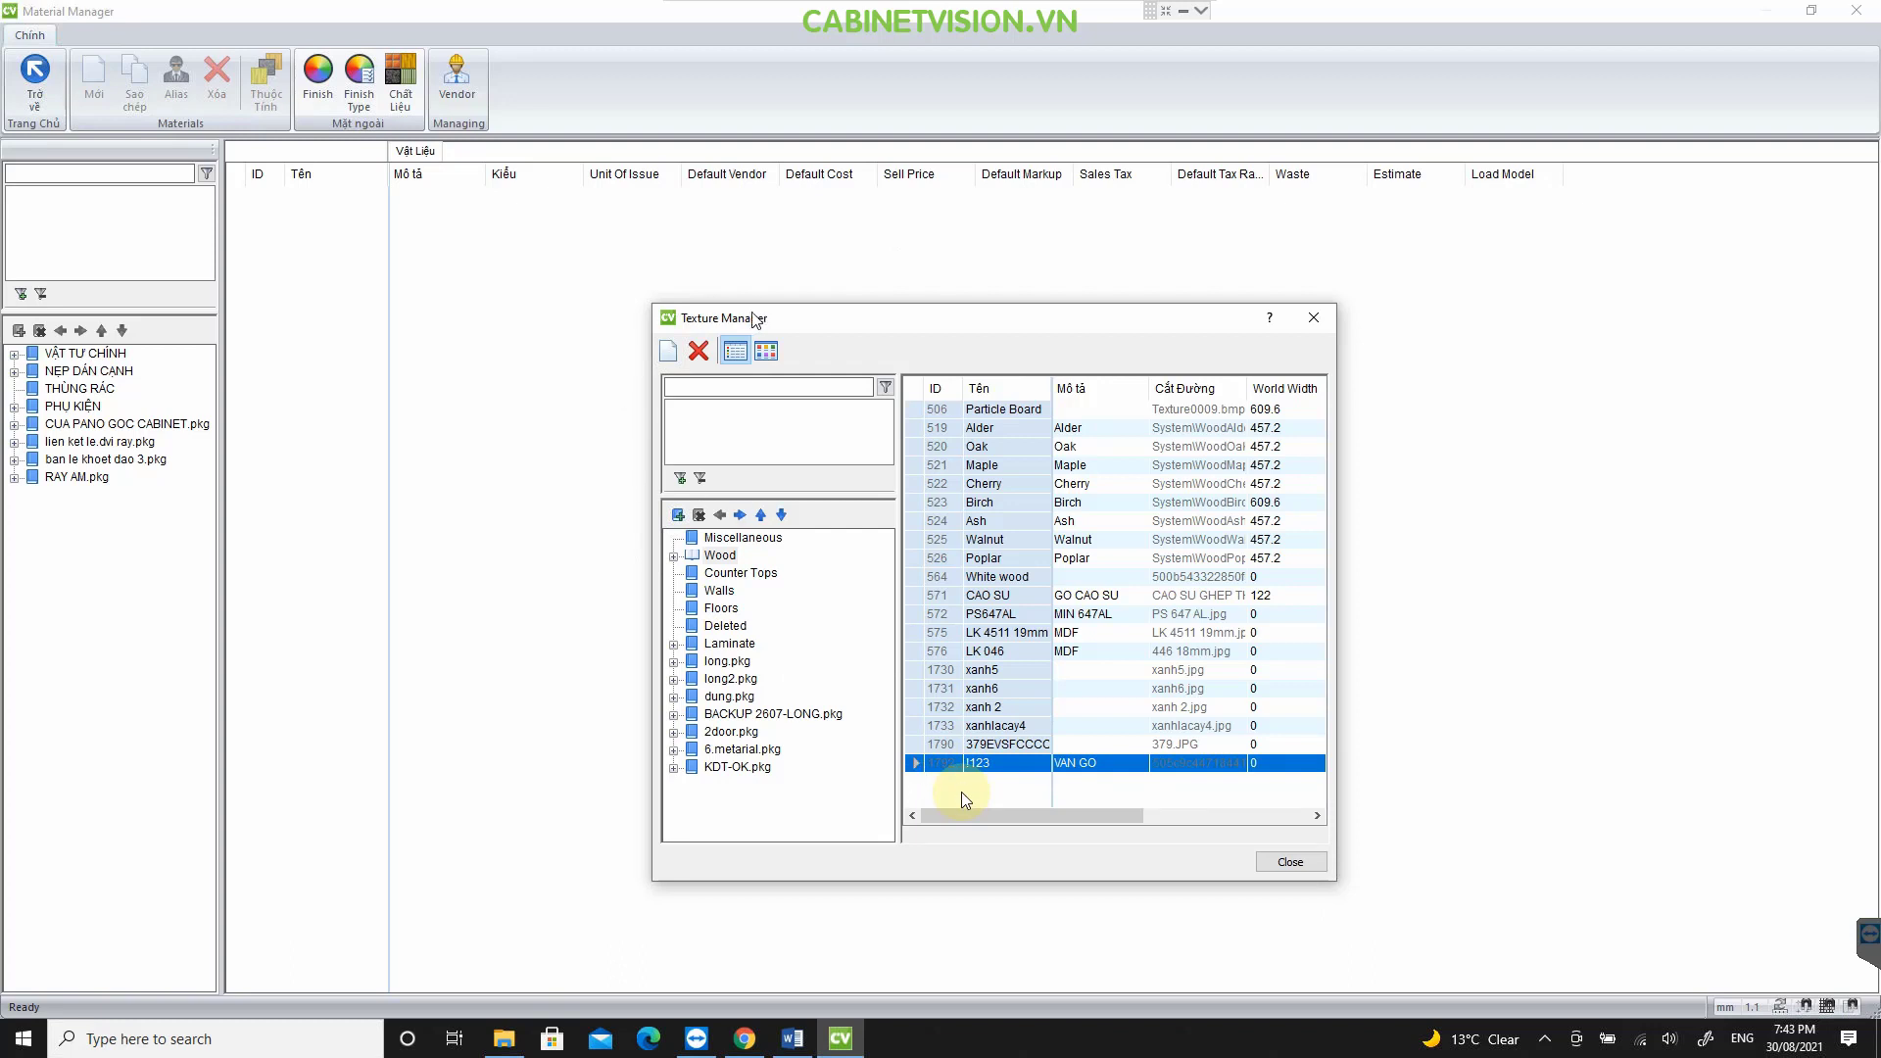
left_click_drag(757, 312, 654, 263)
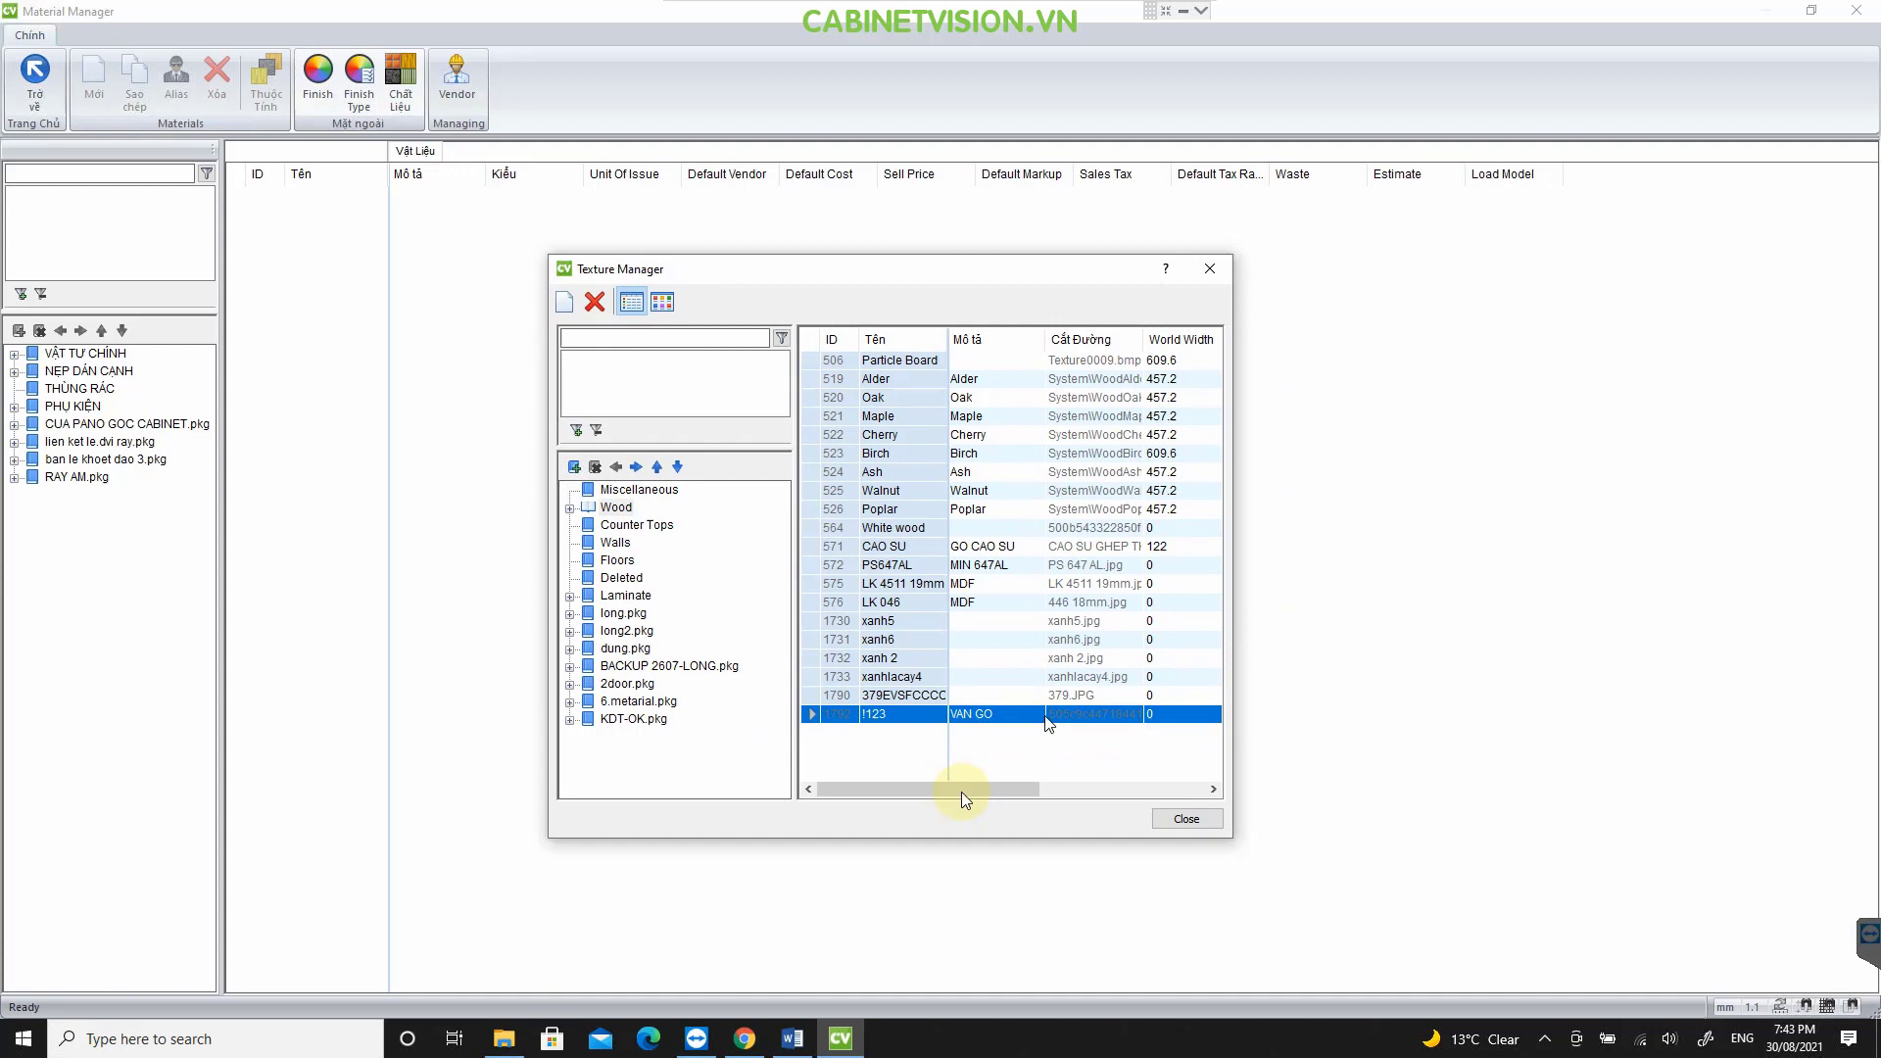
left_click(1186, 820)
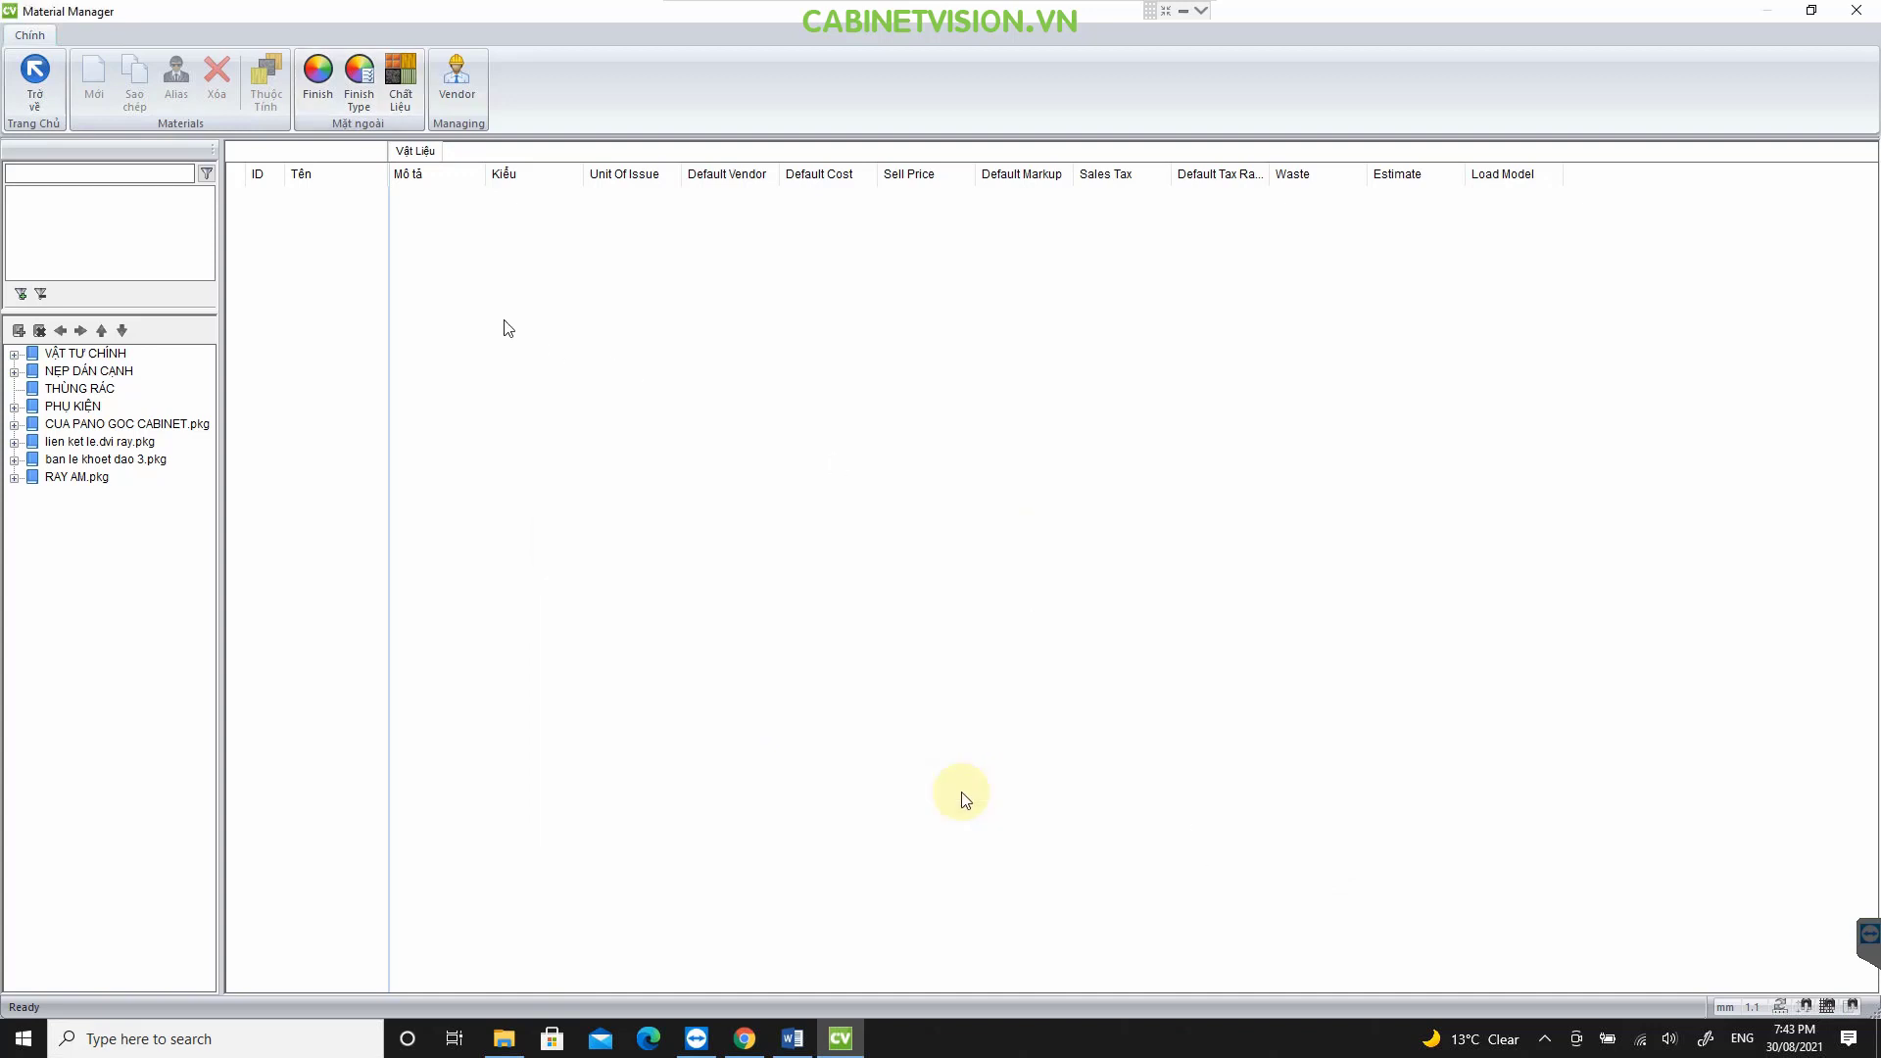
Duplicate !17MMKOVAN.A under VẬT TƯ CHÍNH > Ván Thông dụng and bring up the copy's properties.
left_click(105, 355)
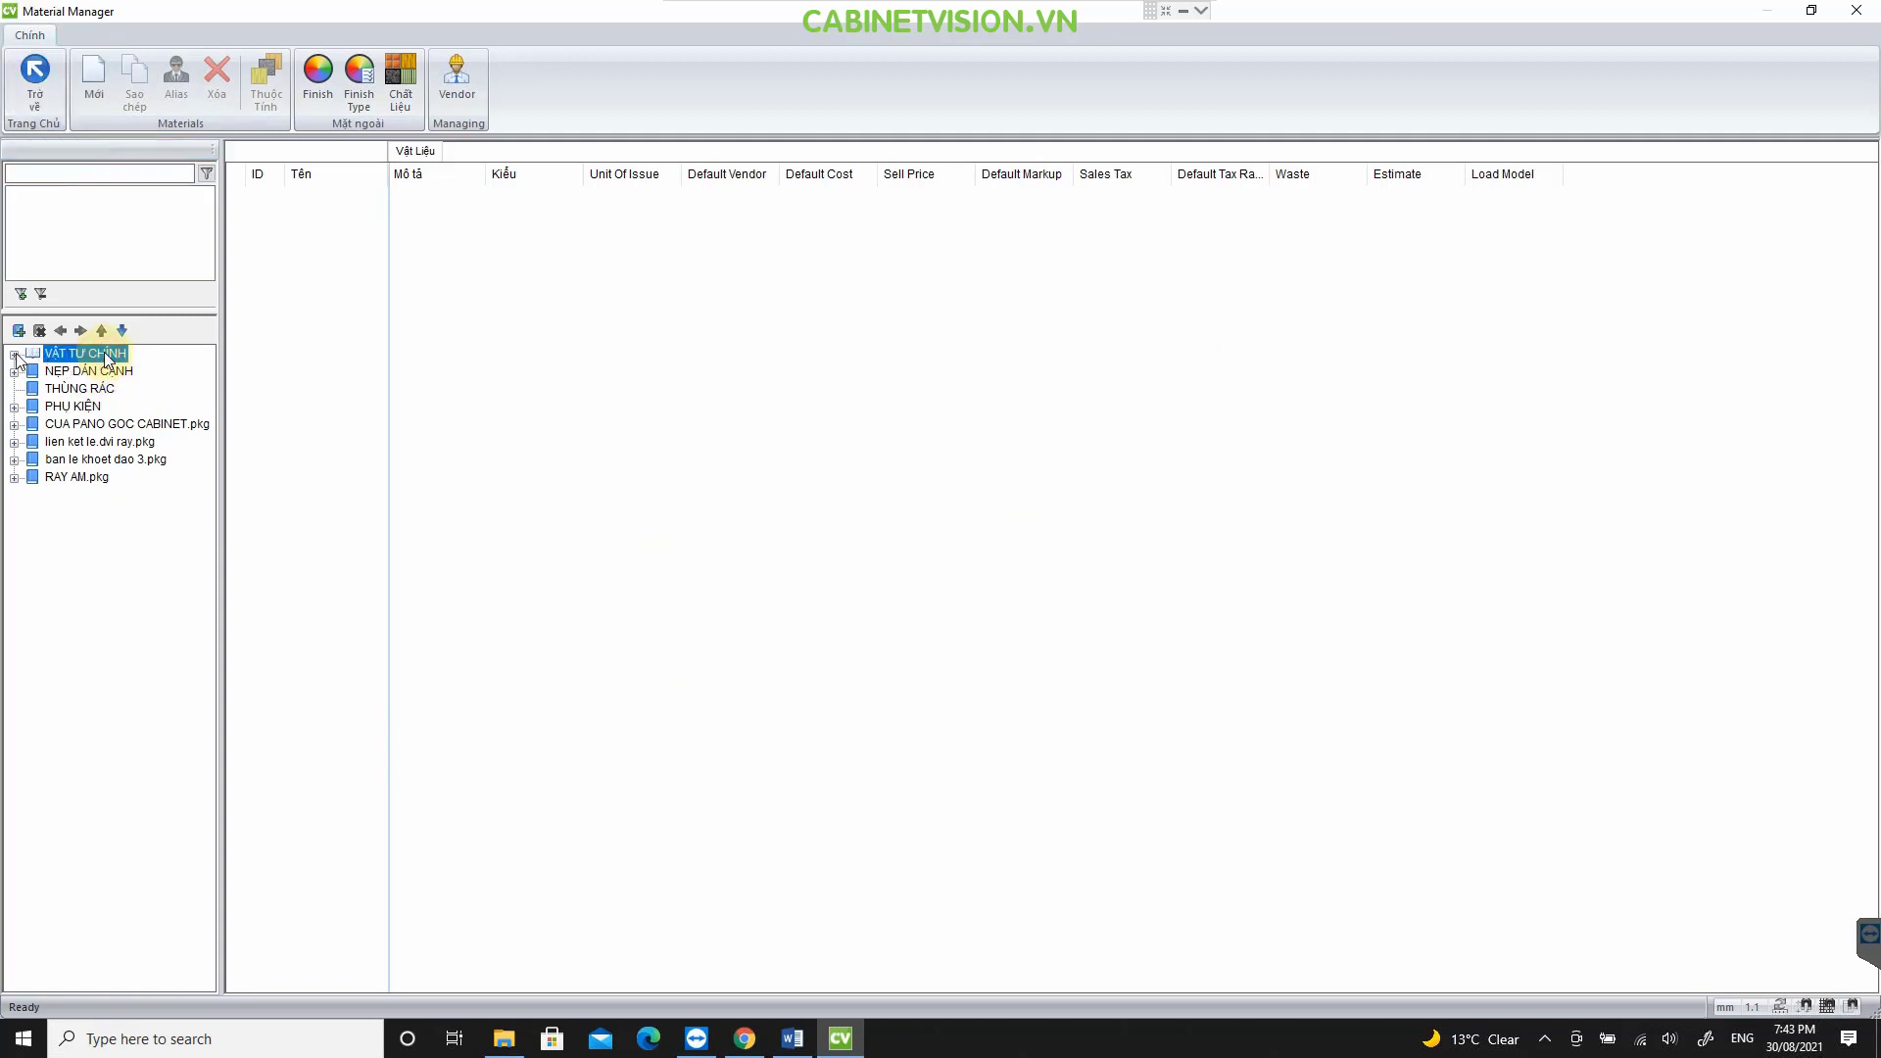
left_click(14, 354)
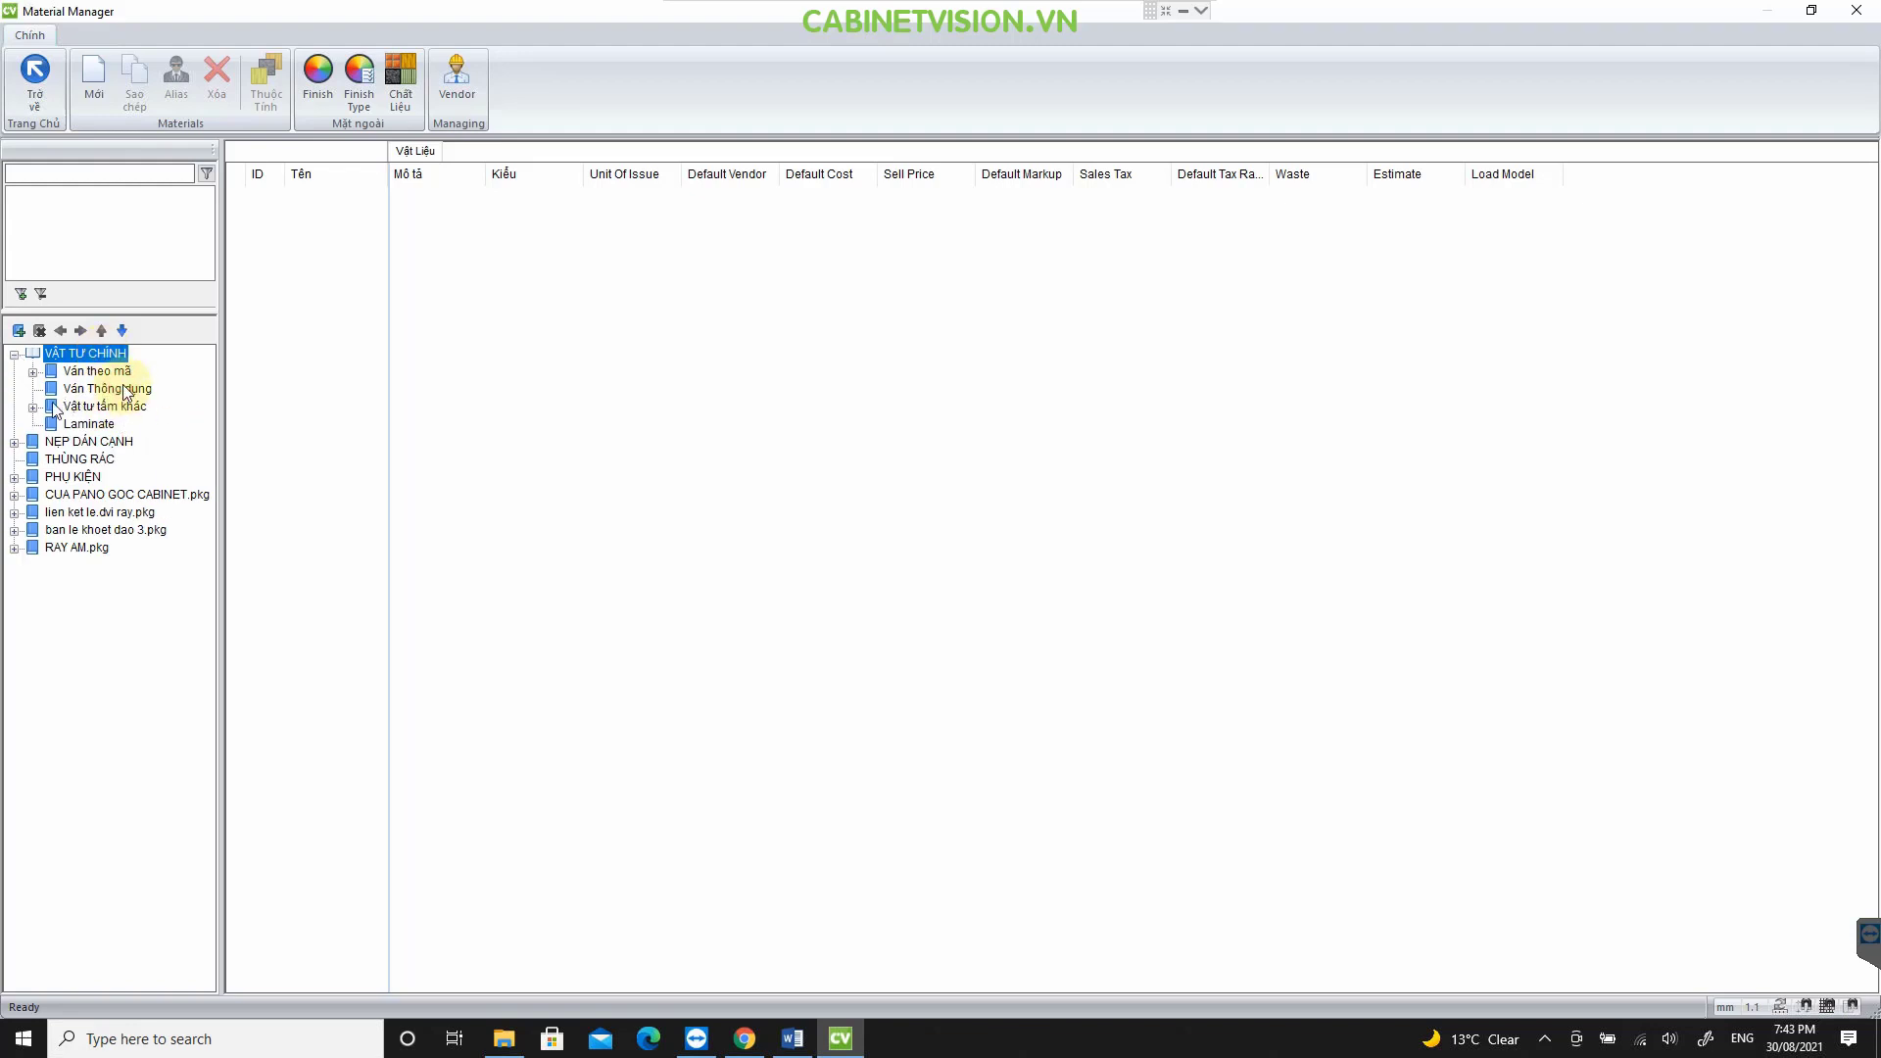
left_click(98, 372)
left_click(111, 390)
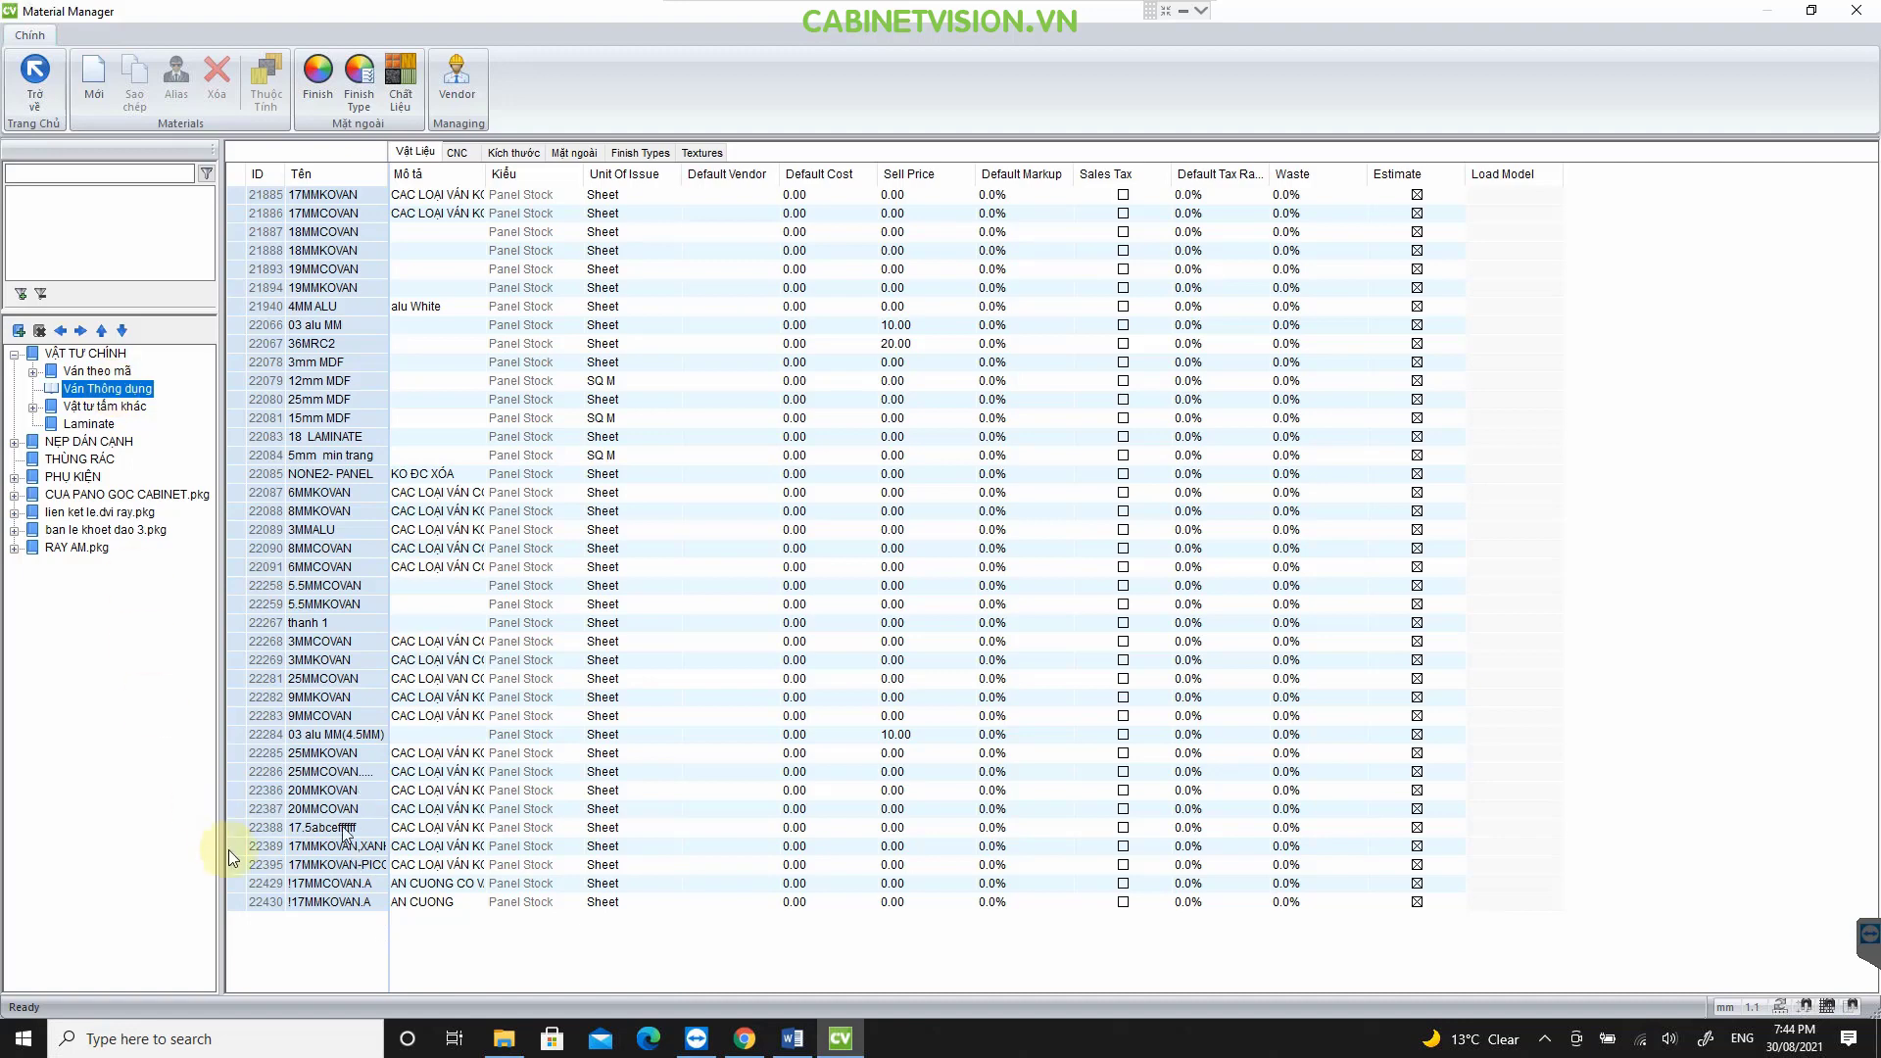
left_click(262, 901)
left_click(260, 899)
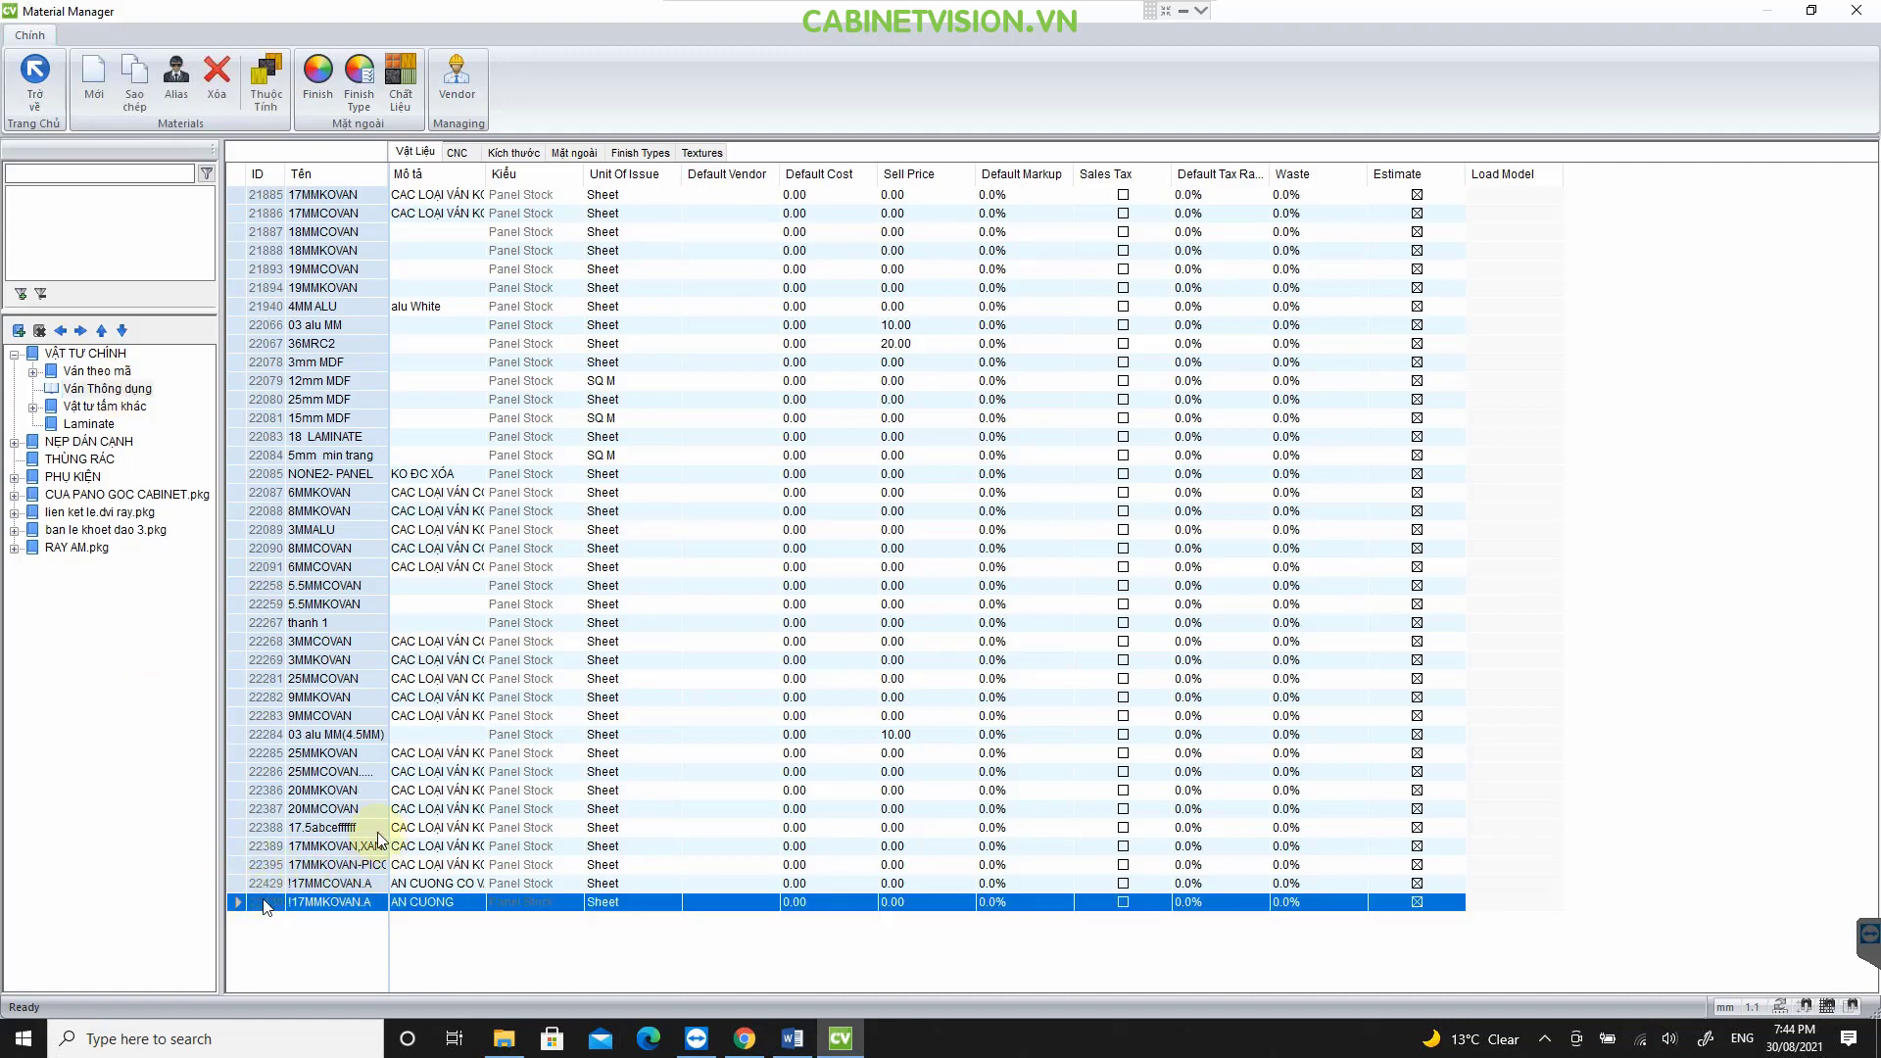
right_click(376, 774)
key("Escape")
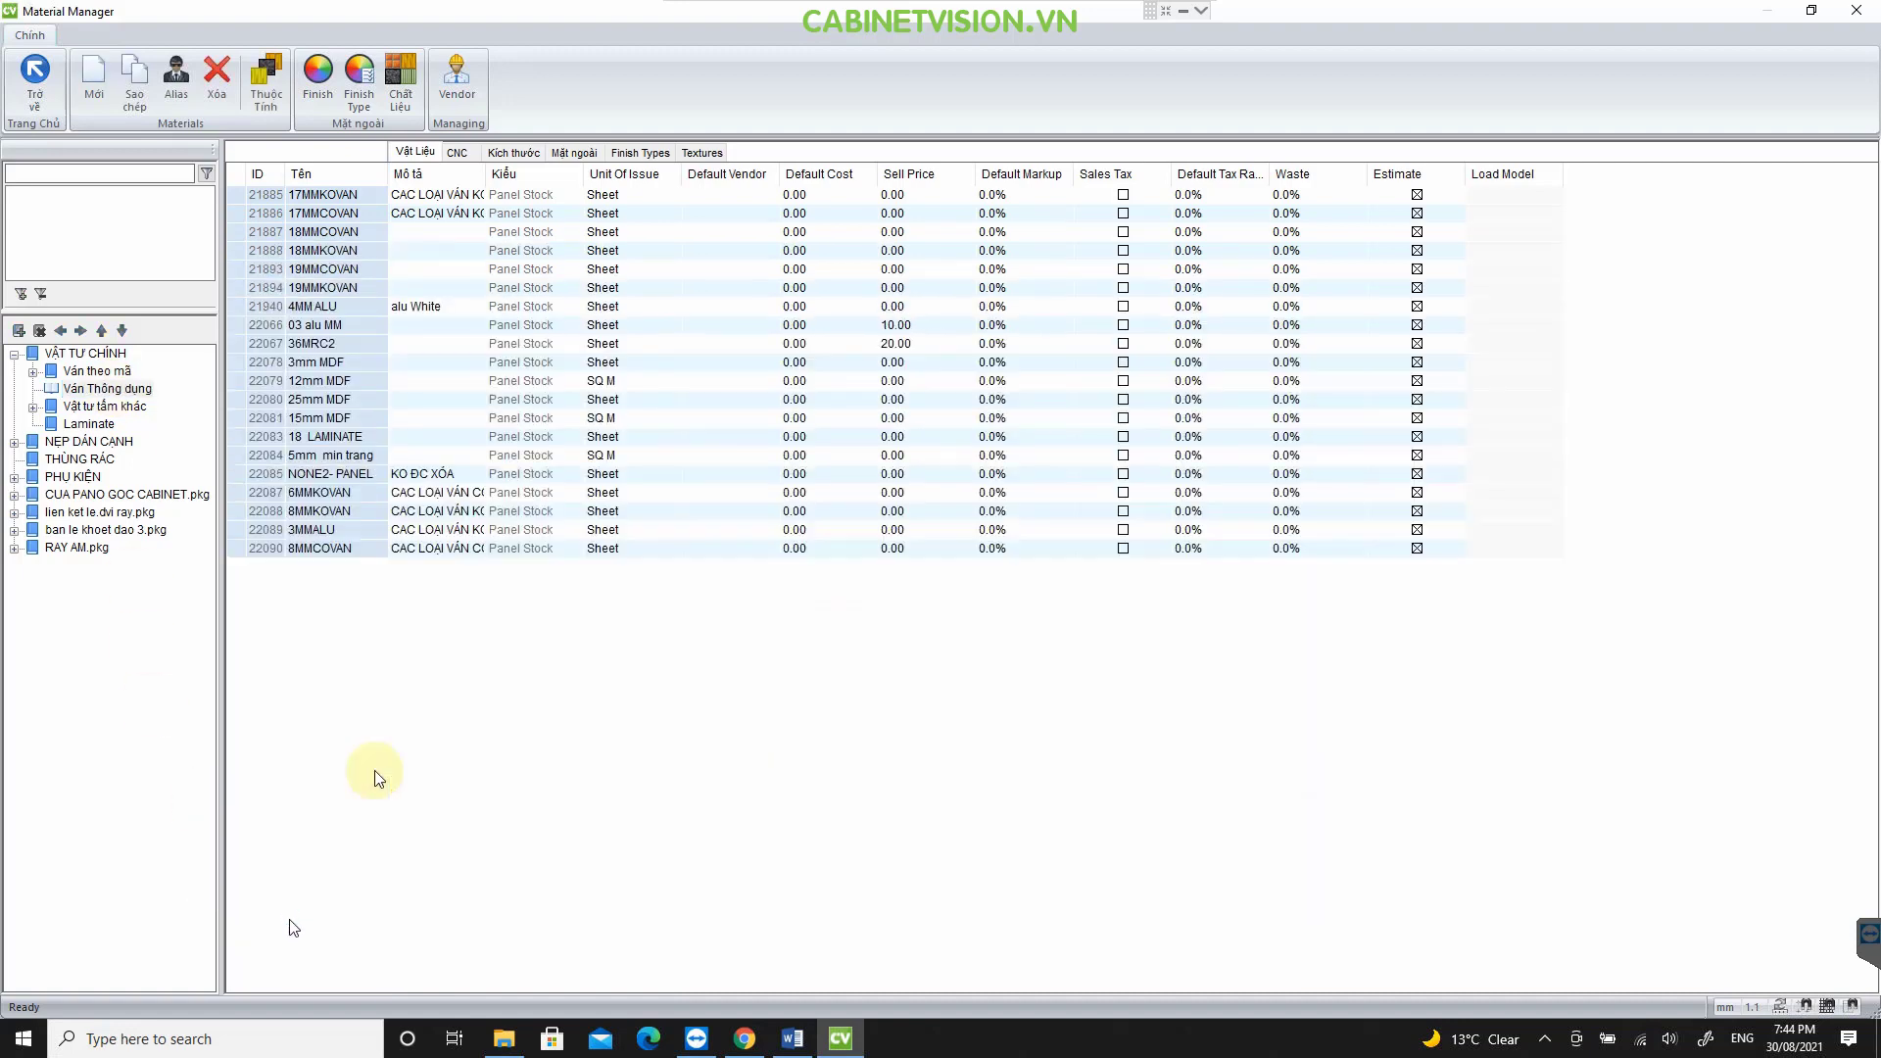
right_click(270, 925)
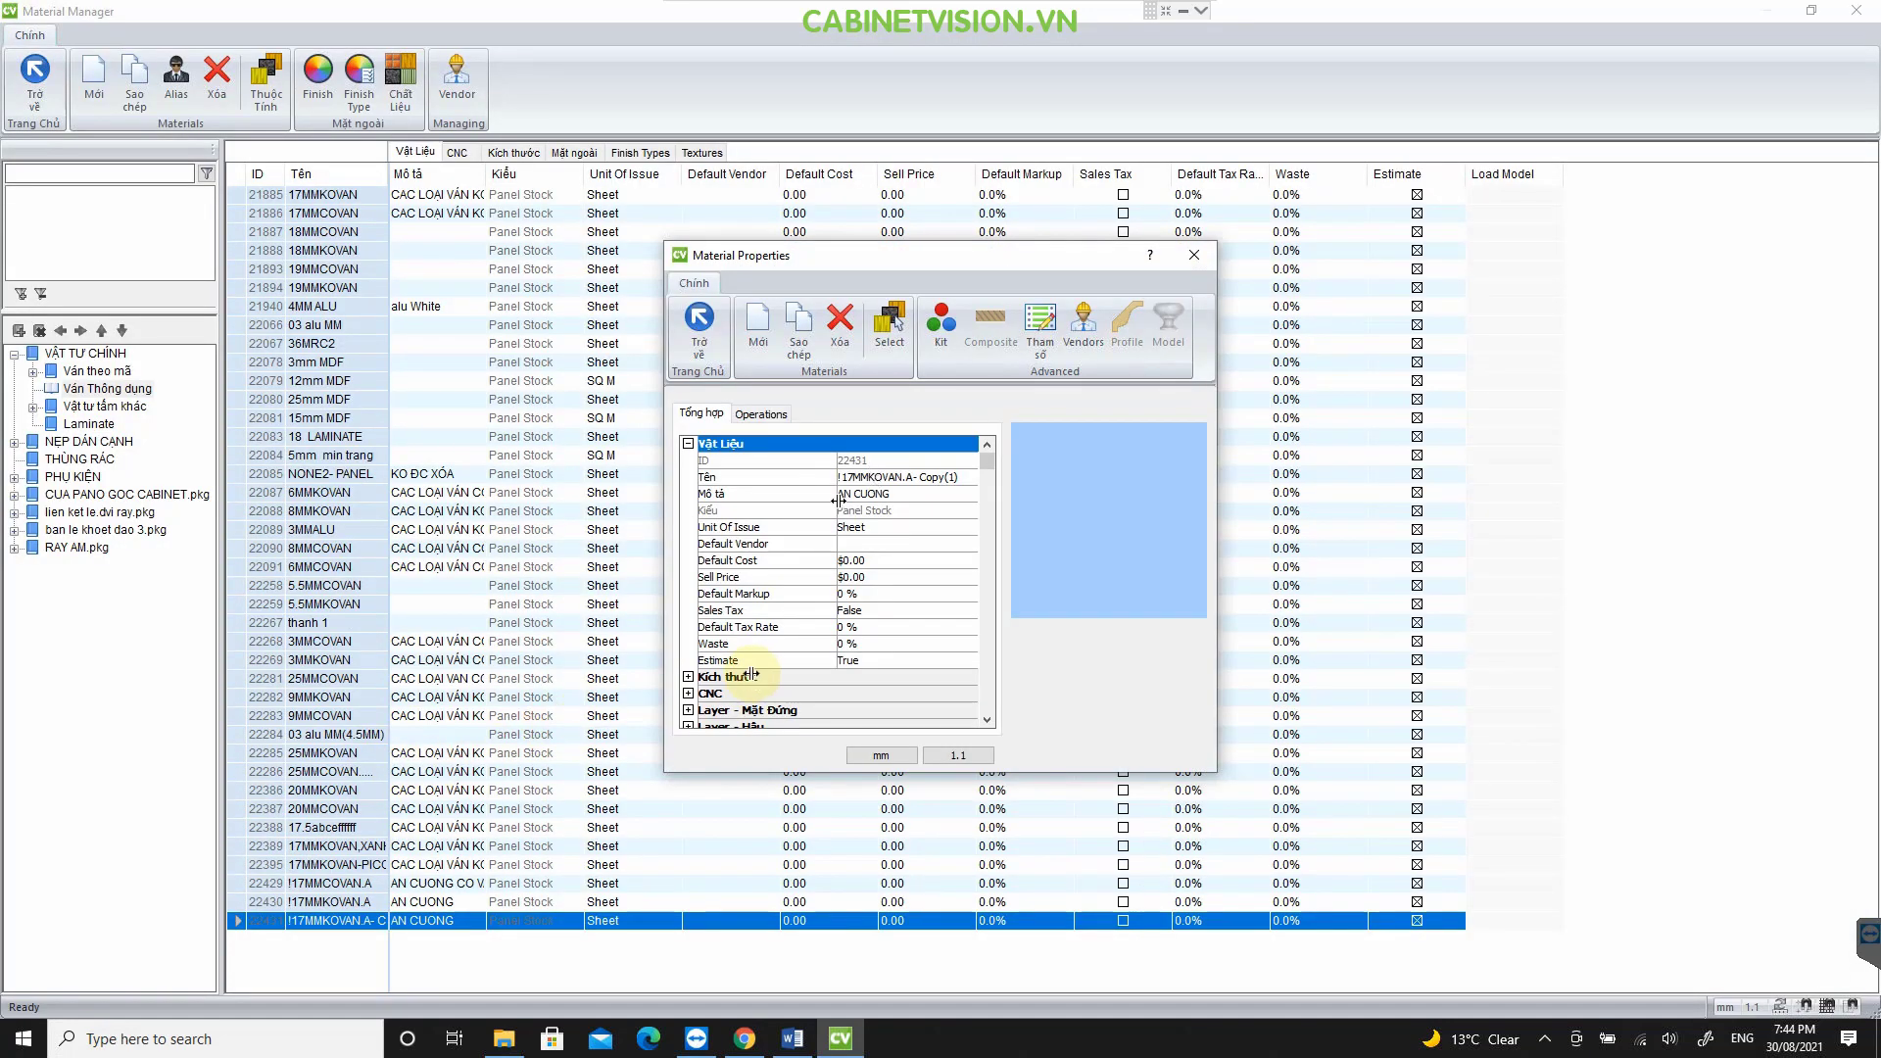
Rename the copied material to !17MMCOVAN.B.
left_click(934, 477)
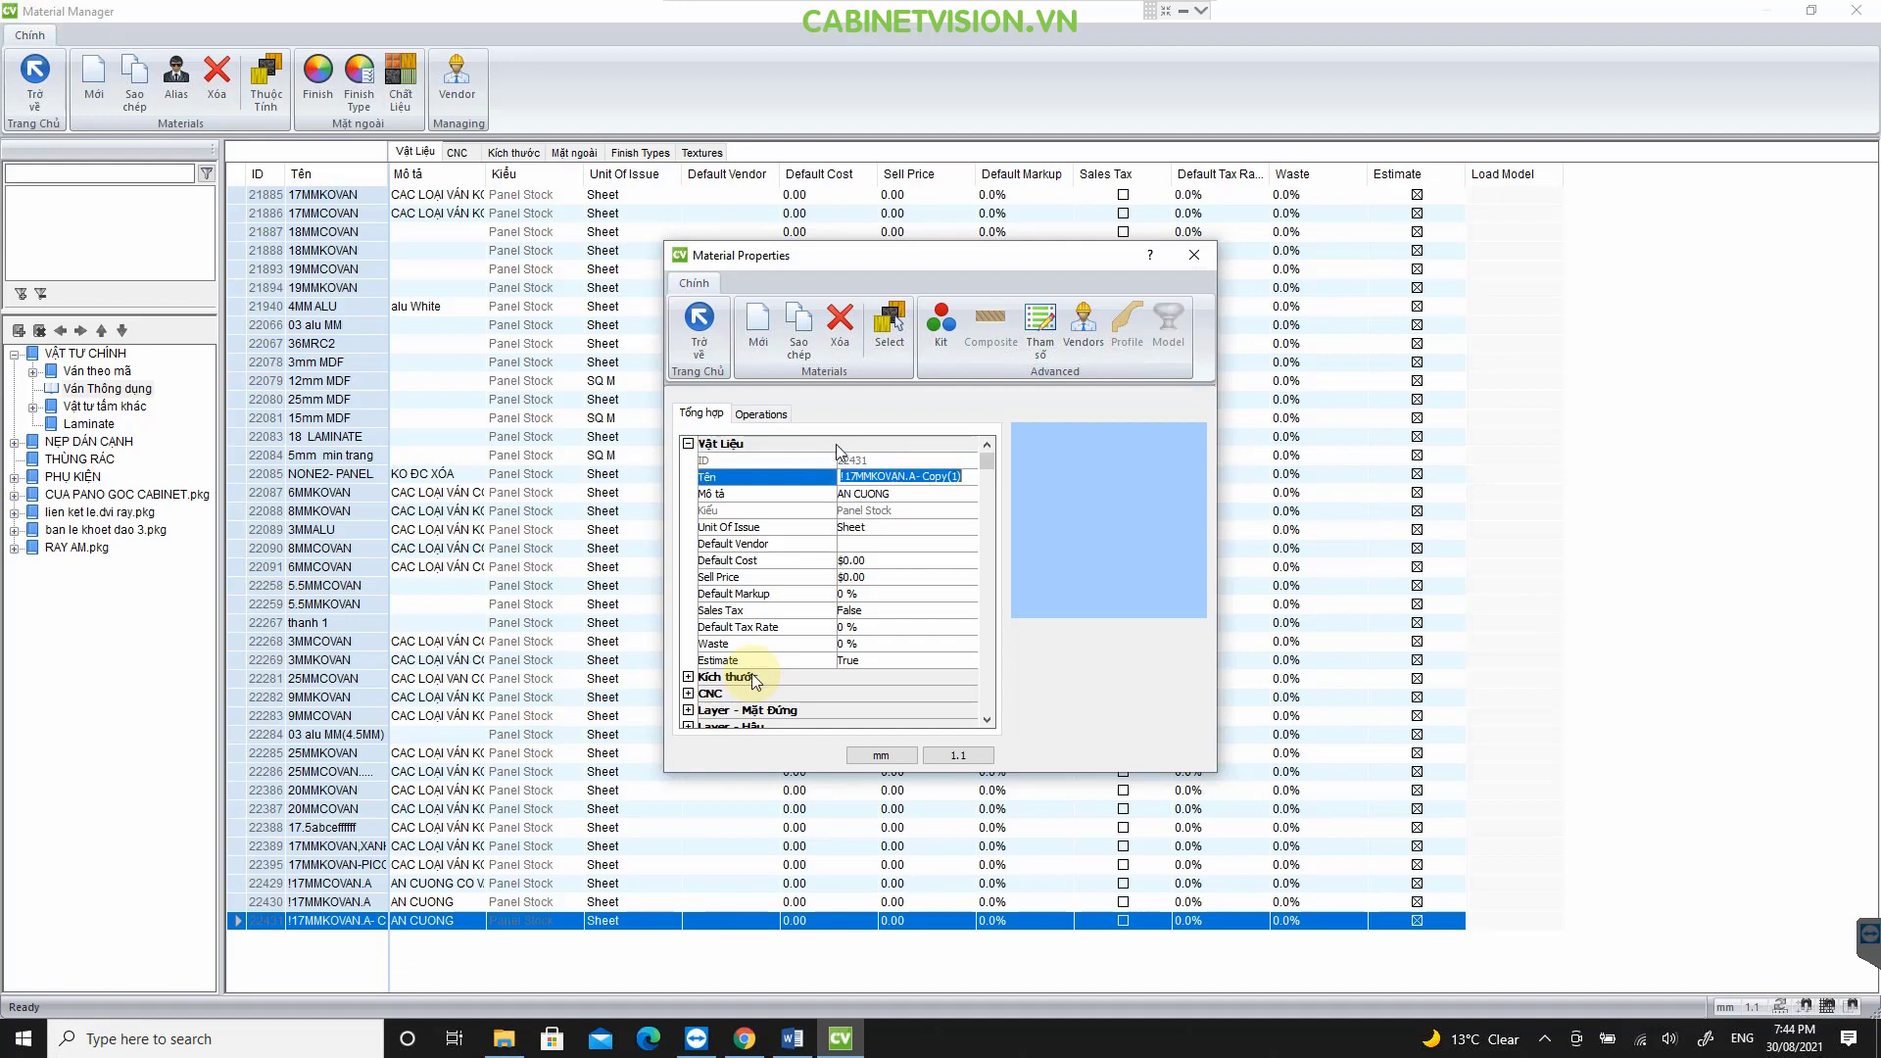
left_click(841, 477)
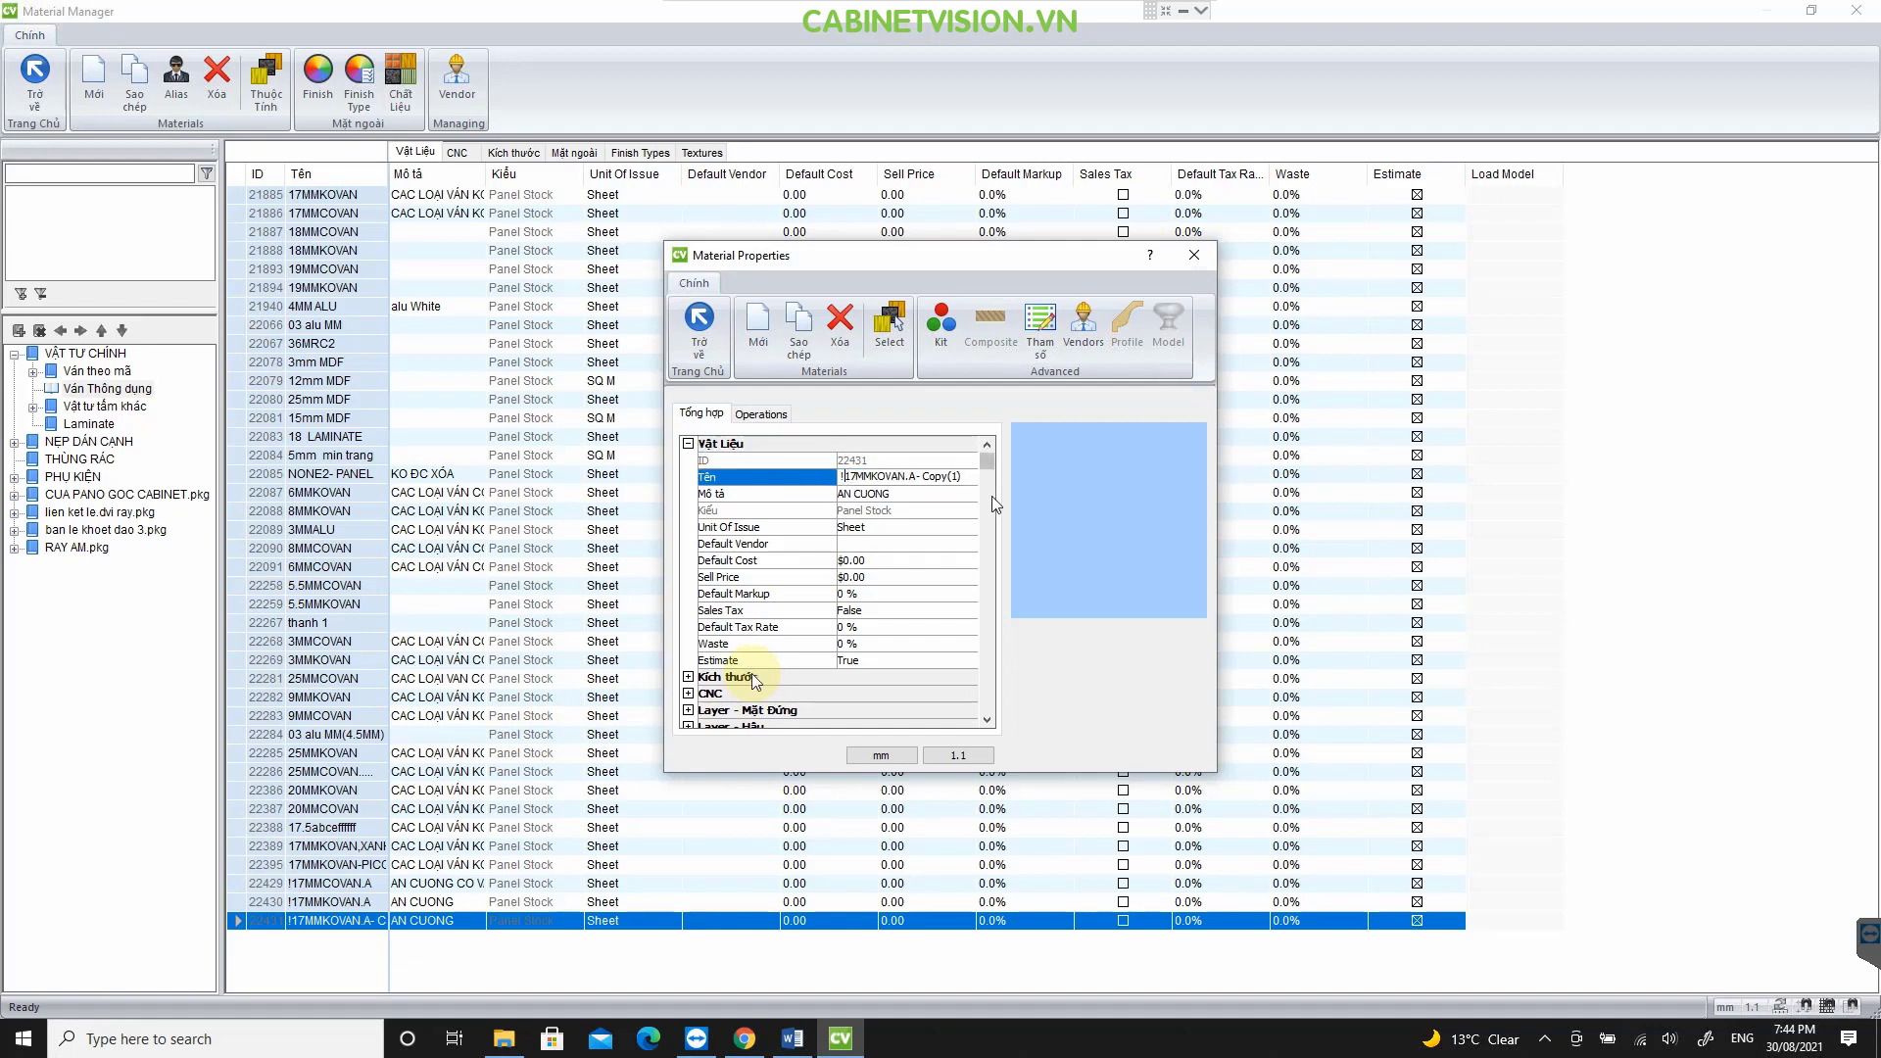
type("2")
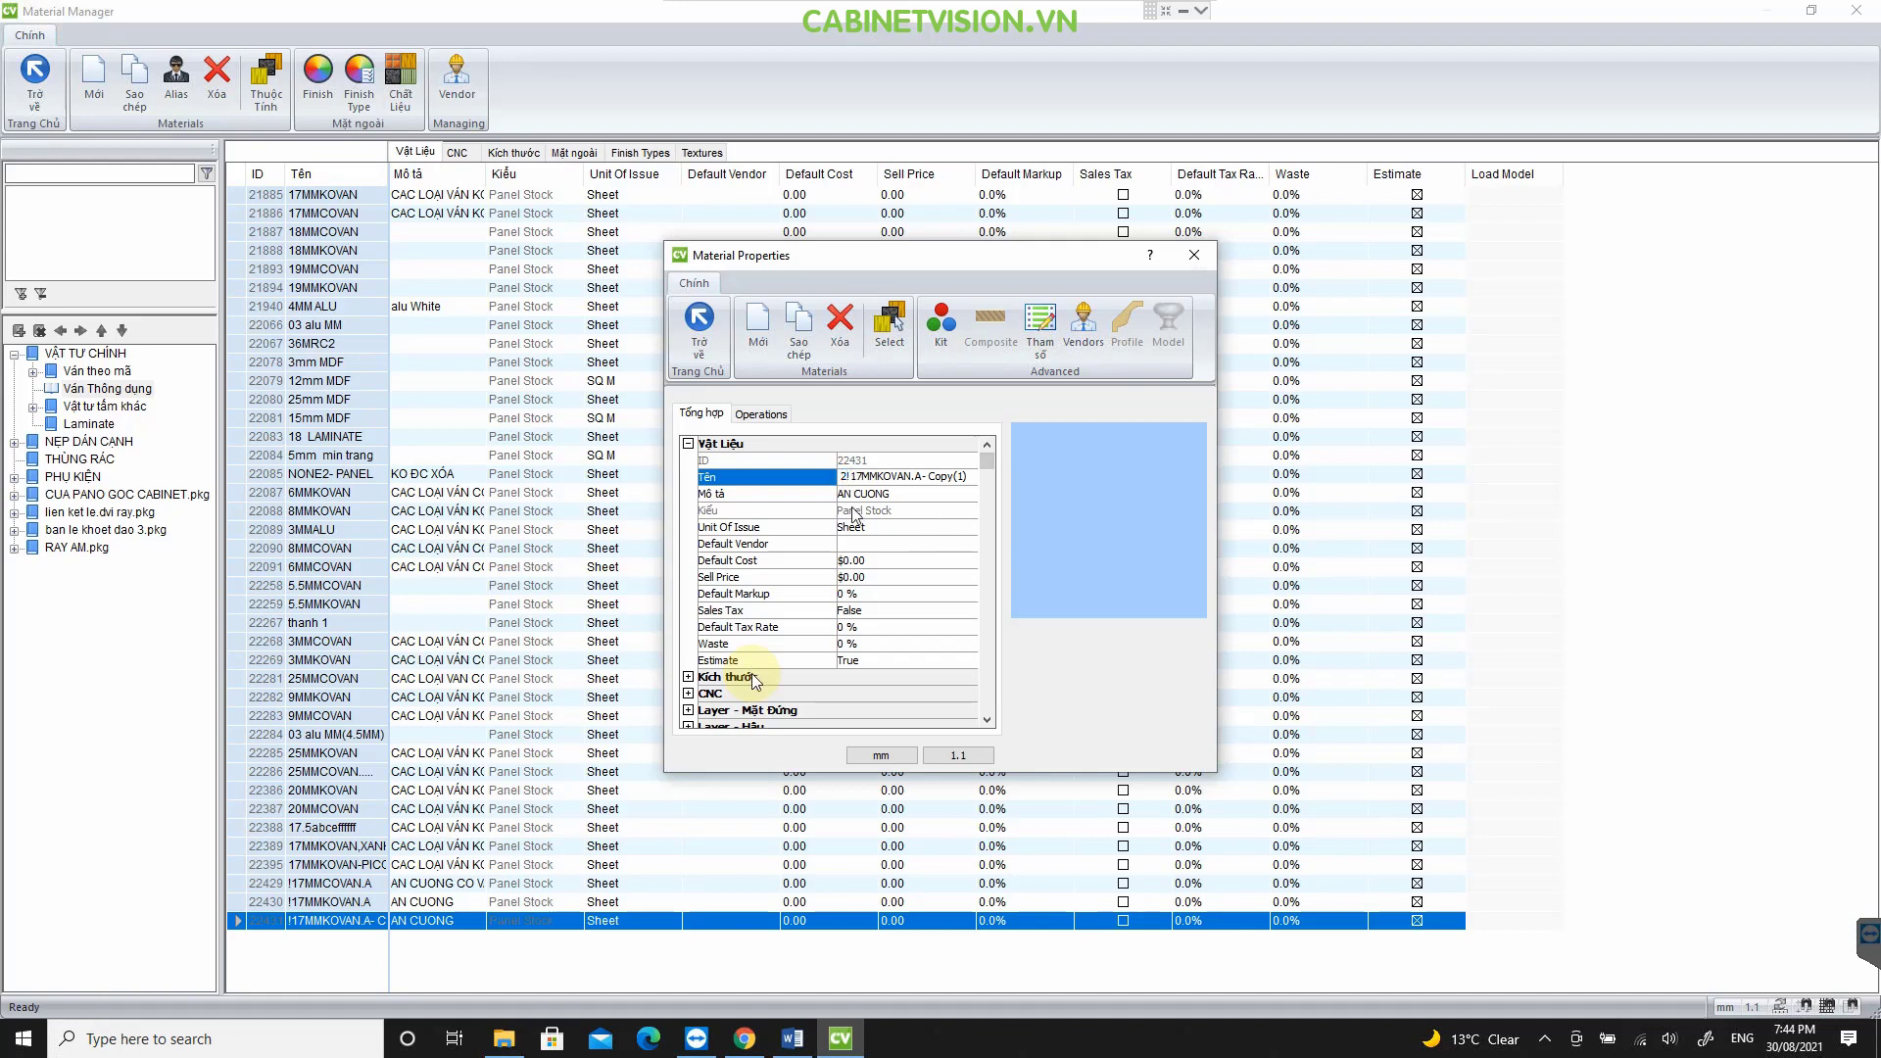
key("BackSpace")
left_click_drag(910, 478, 995, 478)
type("B")
left_click(875, 477)
key("BackSpace")
type("COVAN.B")
Expand the Kích thước, CNC and Mặt Đứng layer properties, then select the layer's Finish row.
scroll(754, 681, "down", 2)
left_click(698, 628)
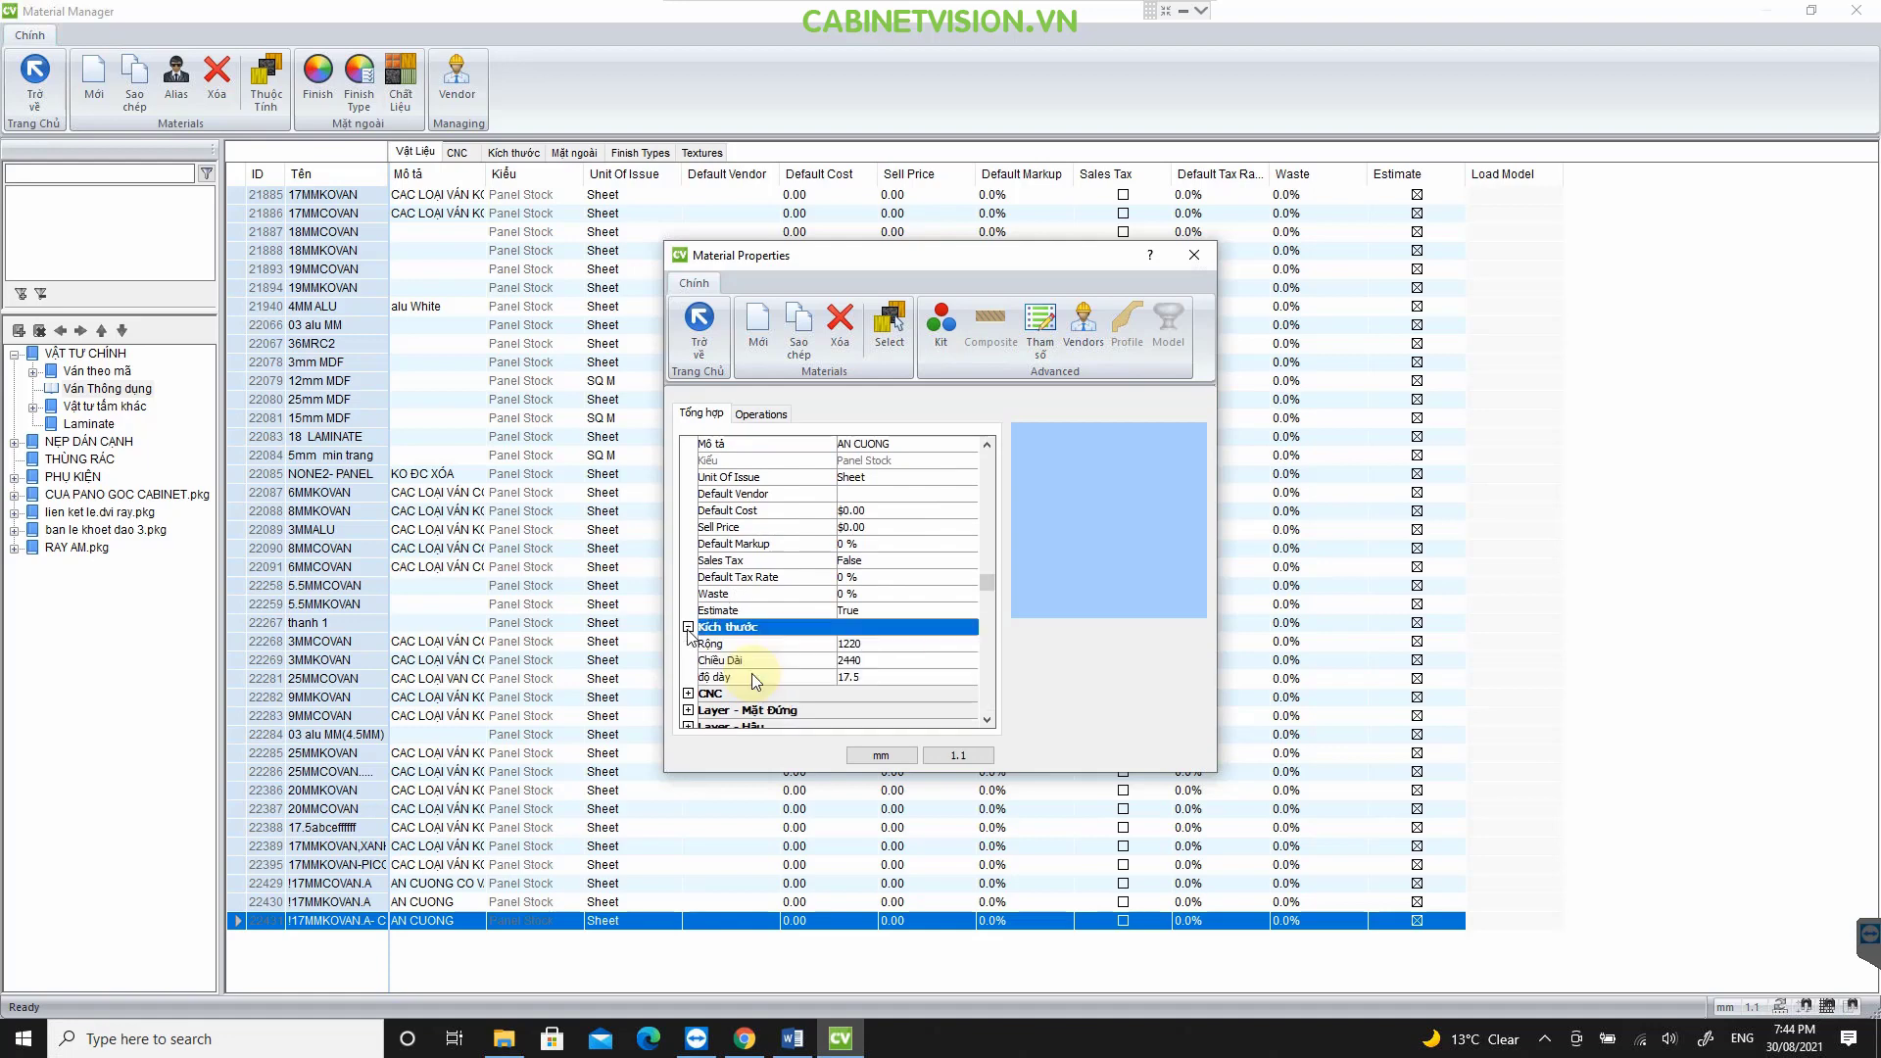
scroll(902, 588, "down", 1)
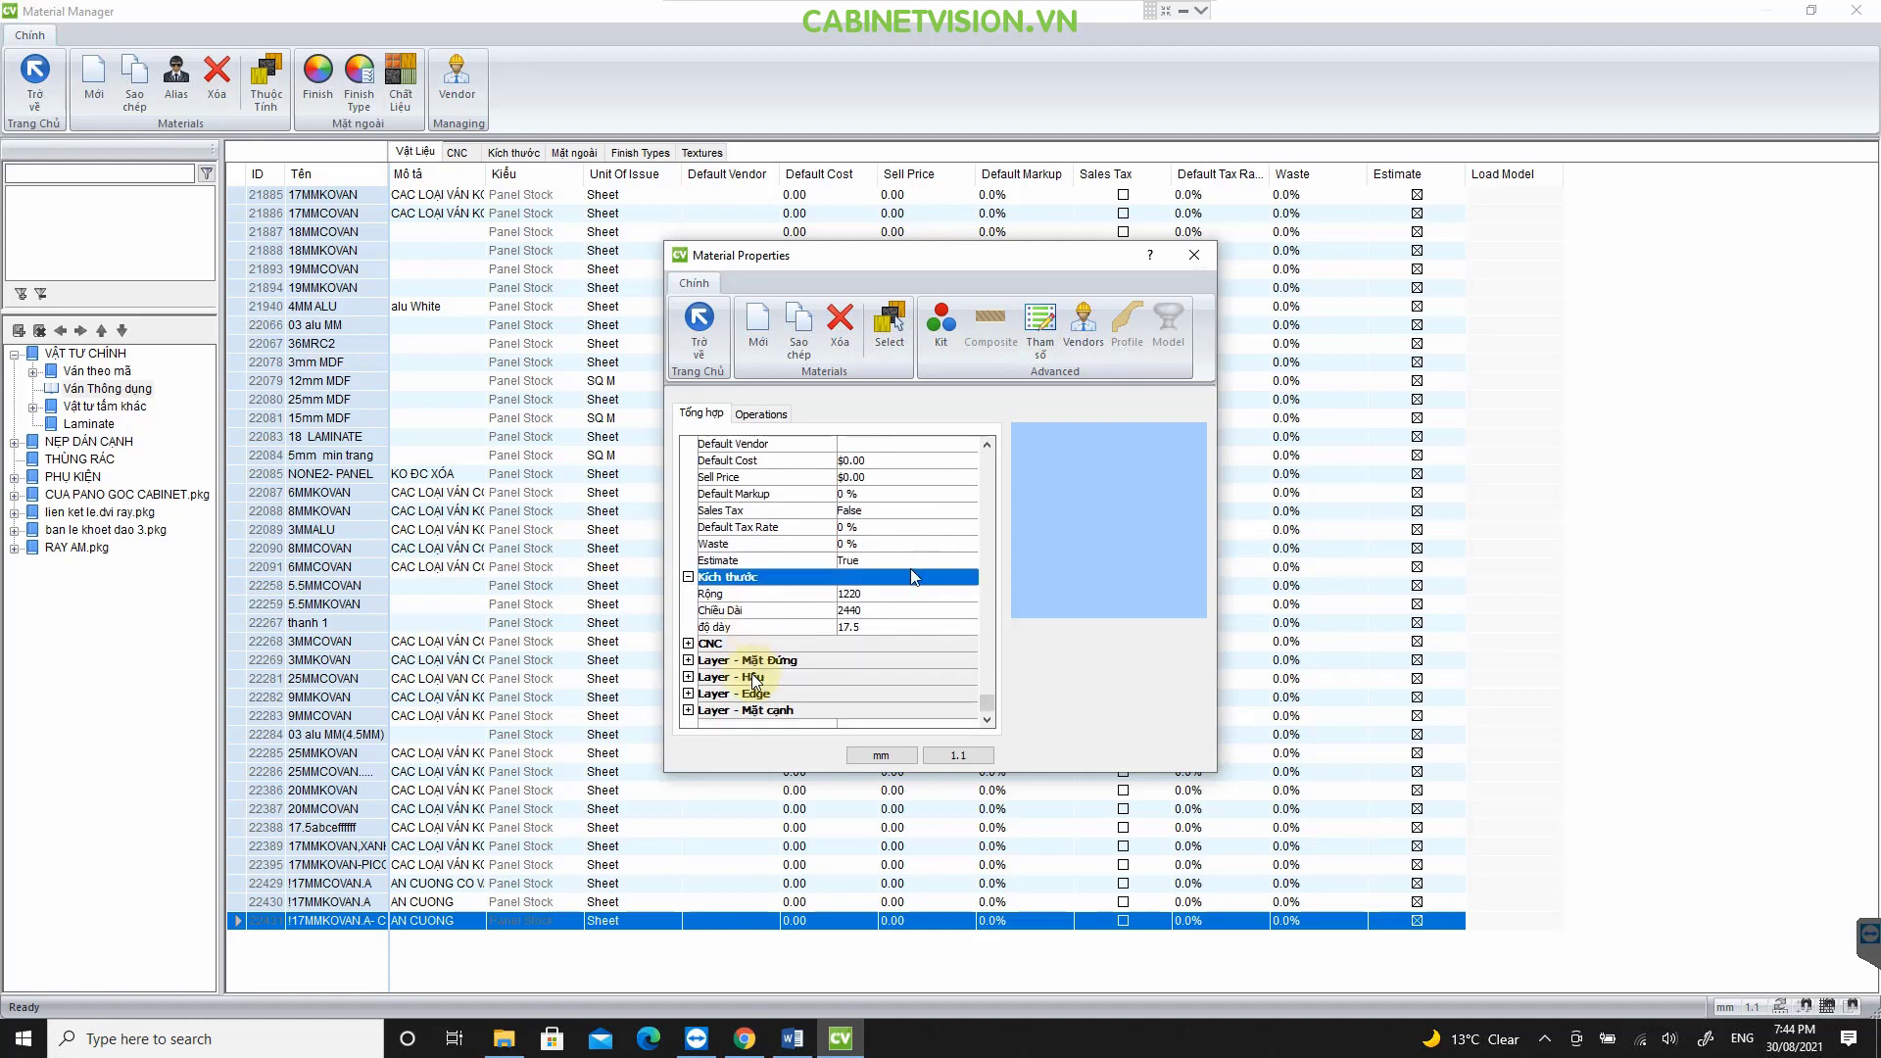
left_click(853, 594)
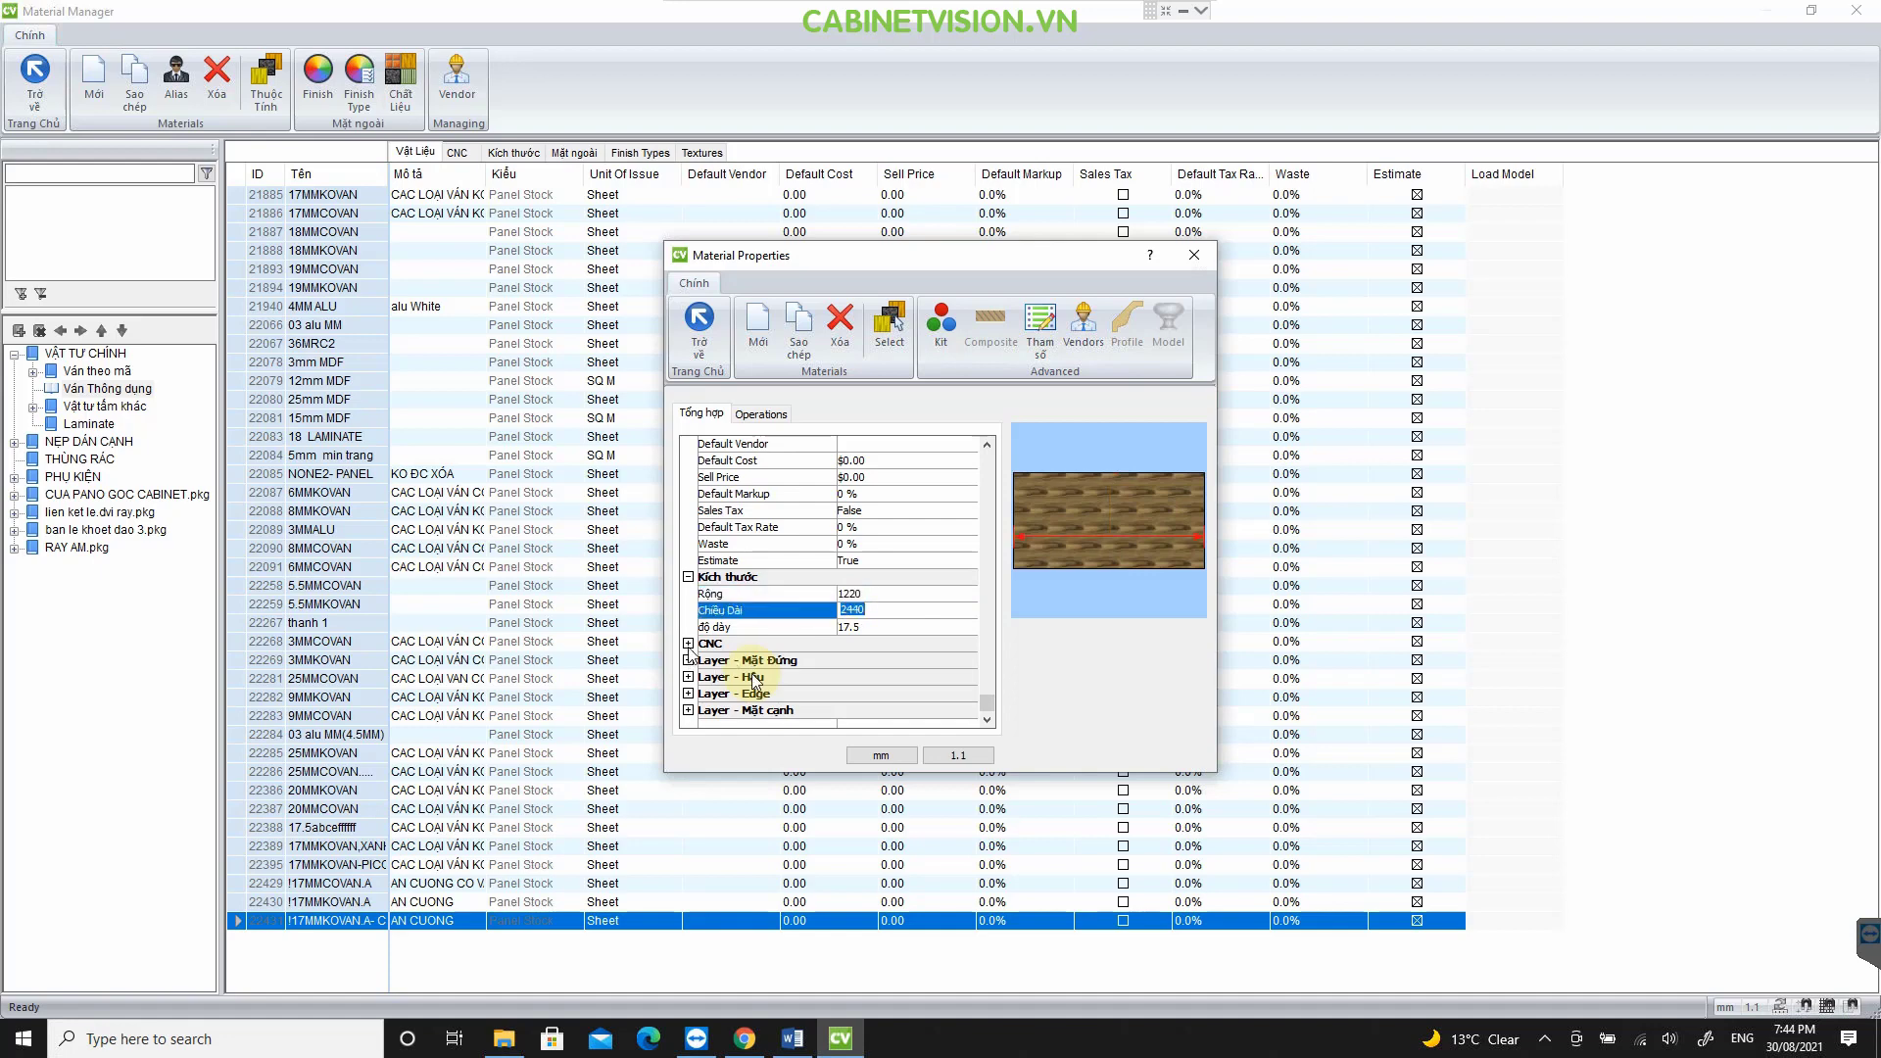
left_click(689, 643)
scroll(751, 674, "down", 3)
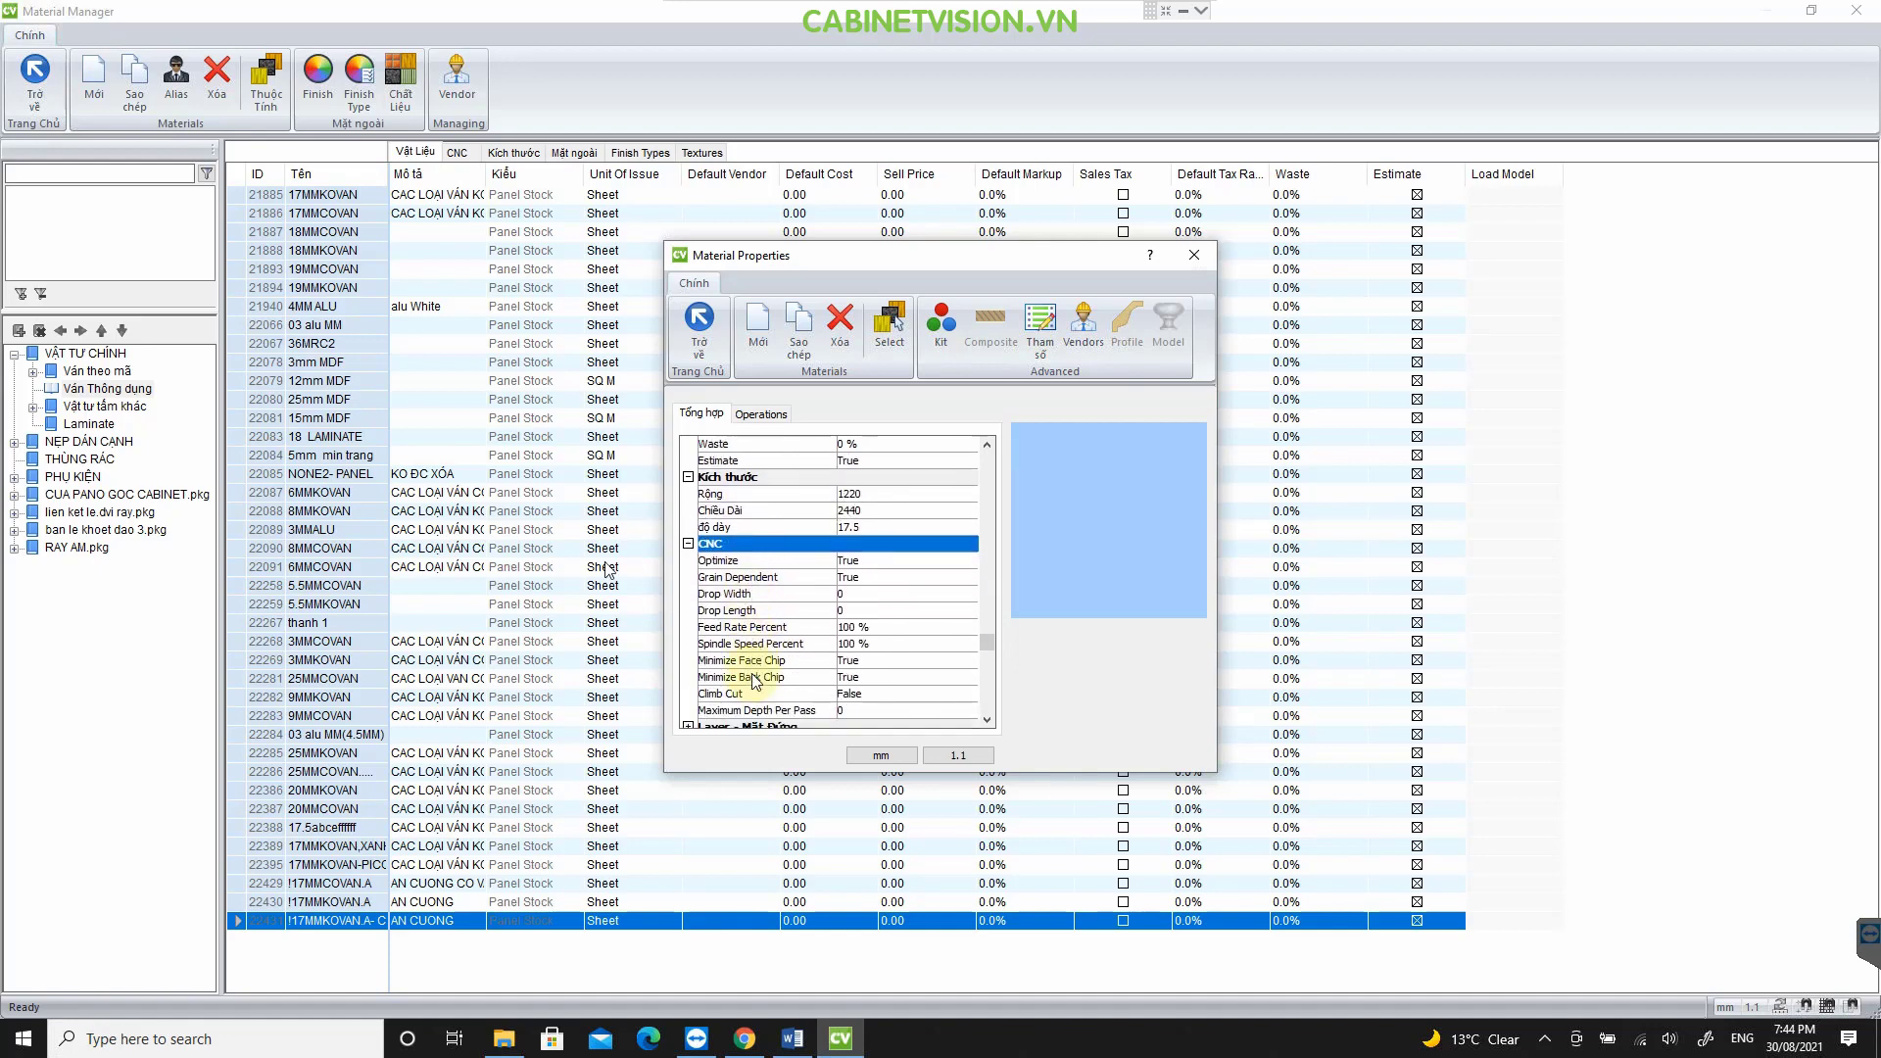
left_click(689, 661)
scroll(941, 618, "down", 1)
left_click(927, 627)
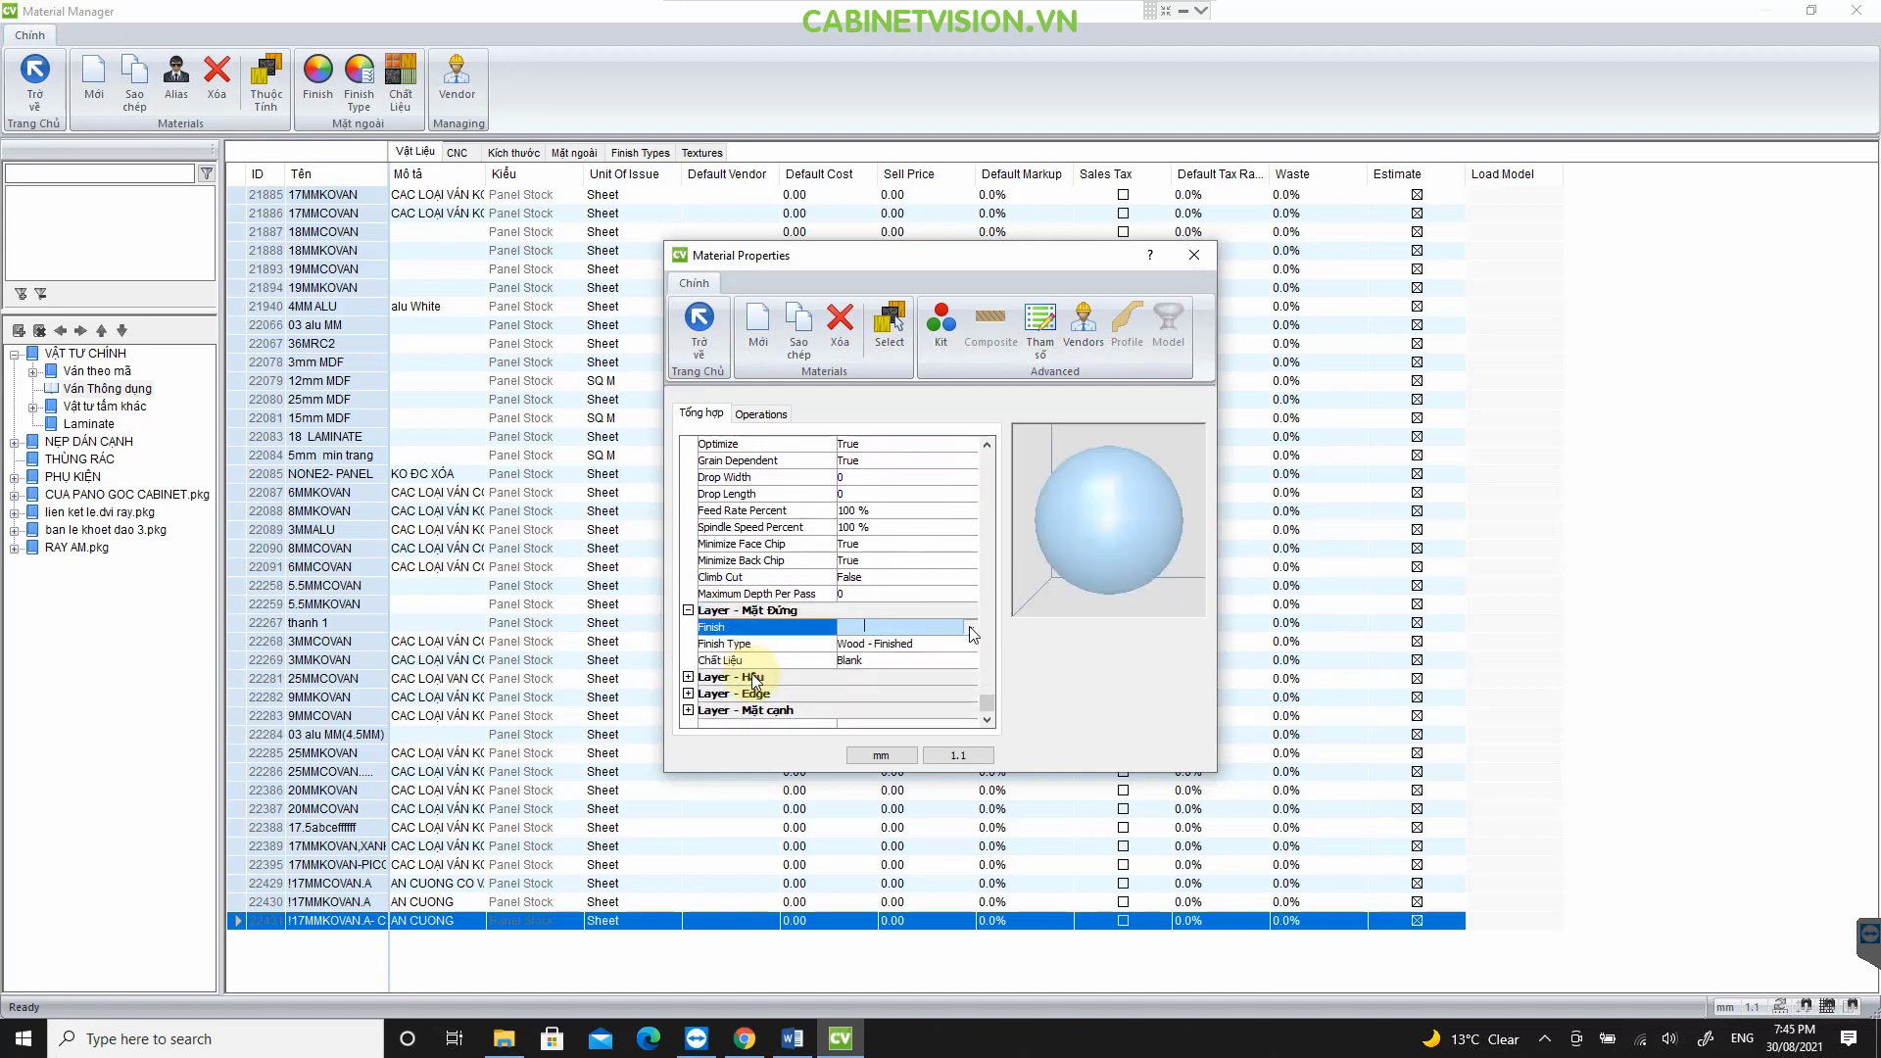
Give the Mặt Đứng layer a light orange-tan finish swatch instead of green.
left_click(972, 632)
mouse_move(1063, 528)
left_mouse_down()
mouse_move(1111, 408)
mouse_move(1066, 434)
mouse_move(1063, 512)
left_mouse_up()
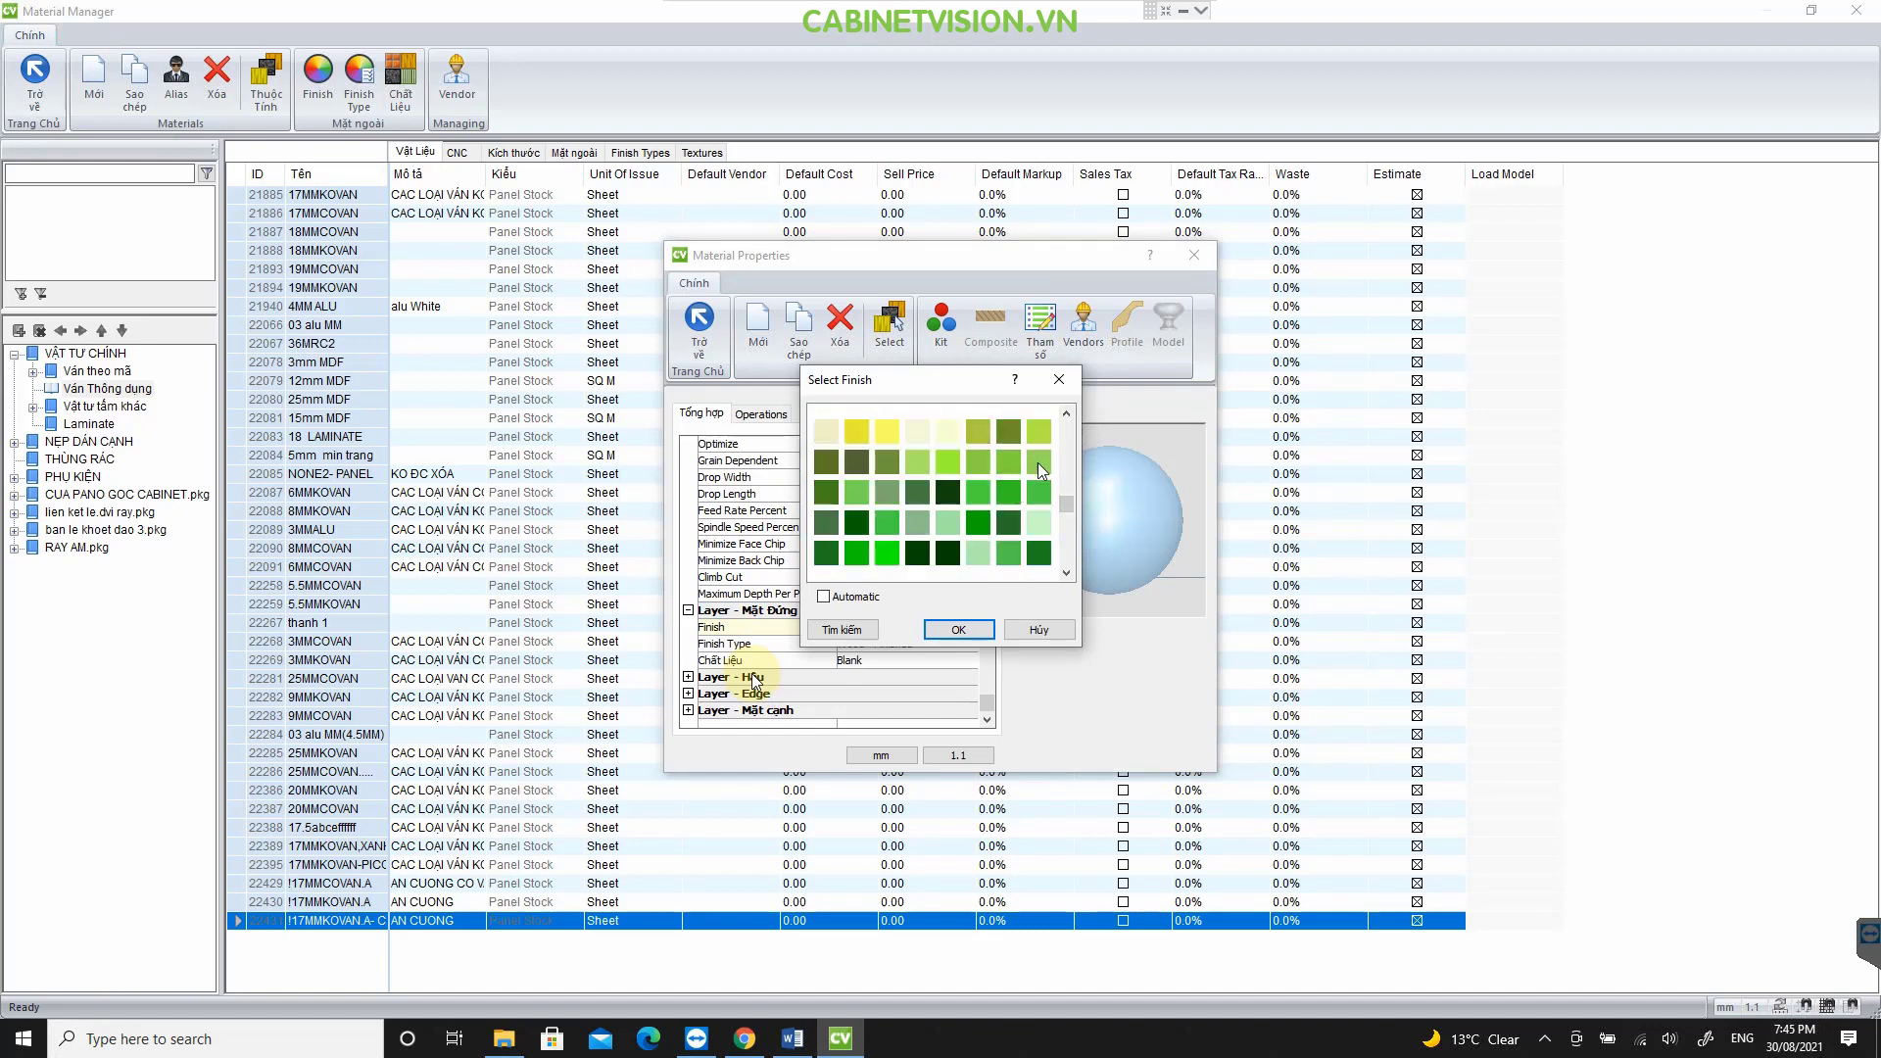
left_click(1039, 462)
left_click(1038, 630)
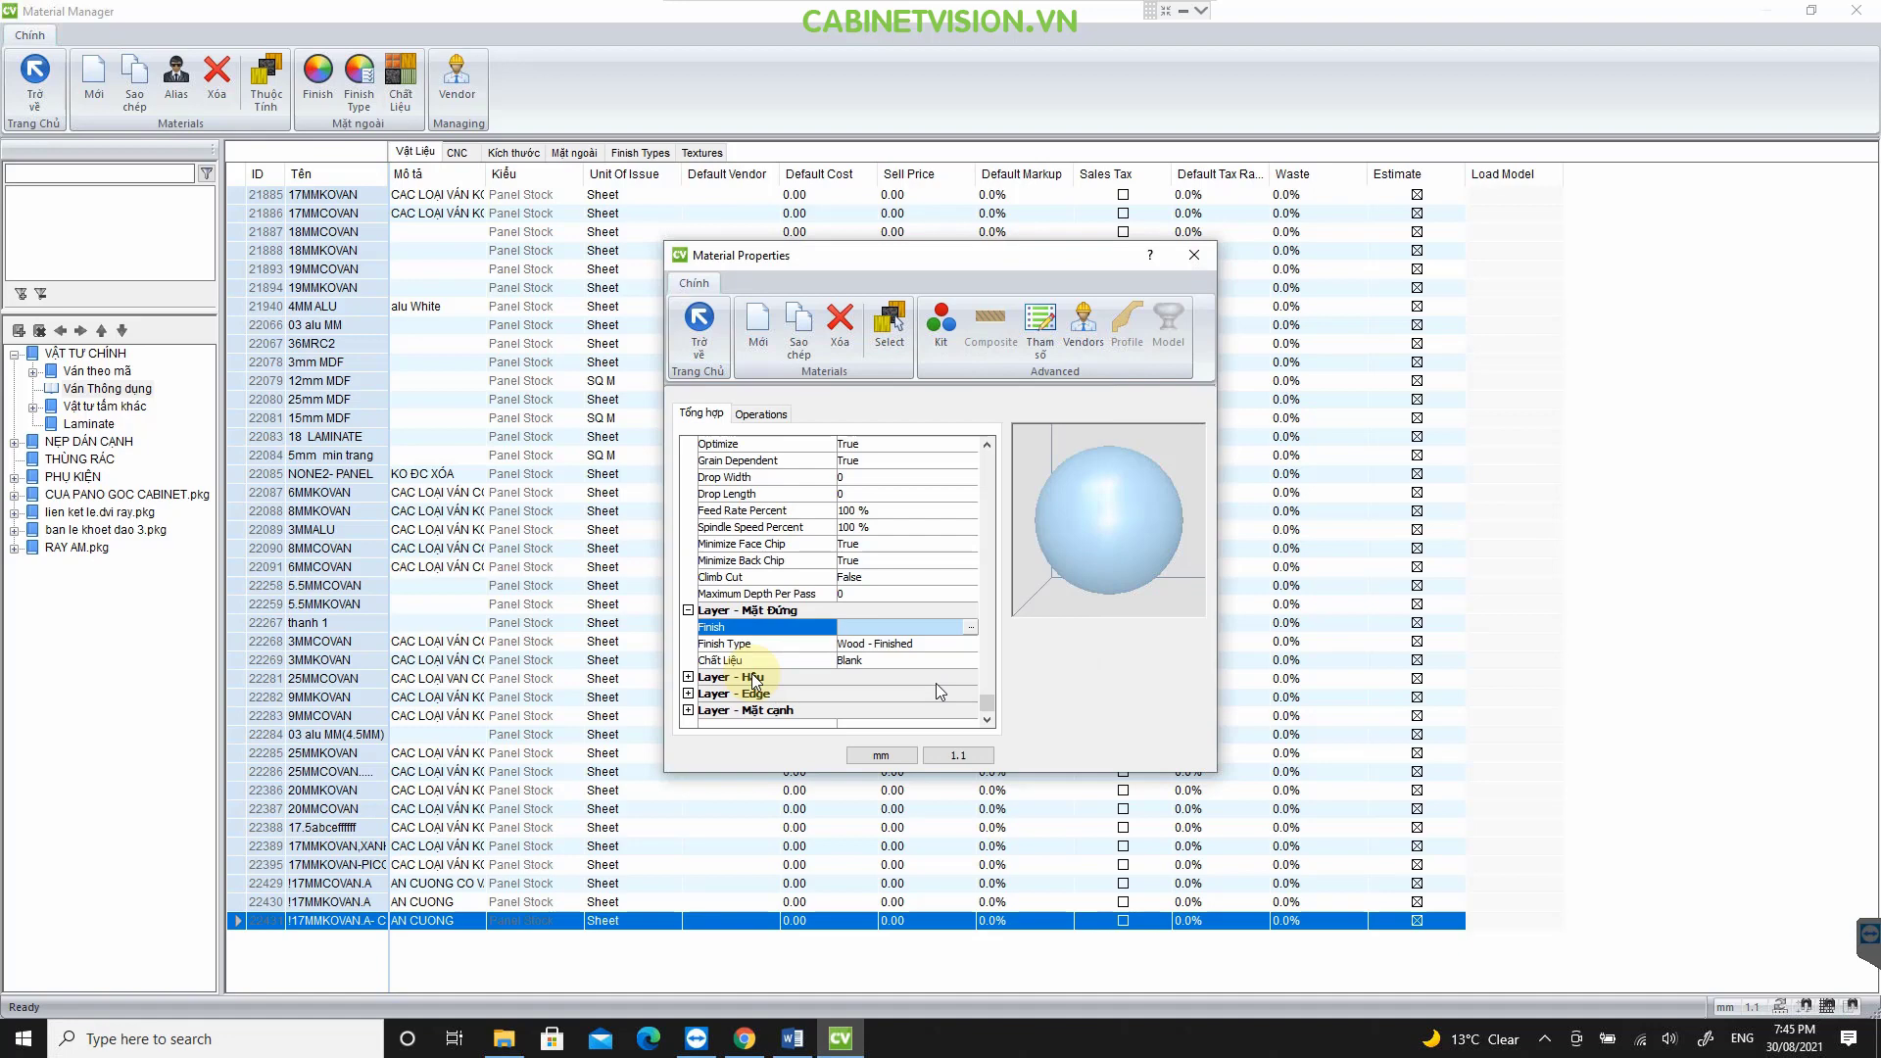
left_click(975, 632)
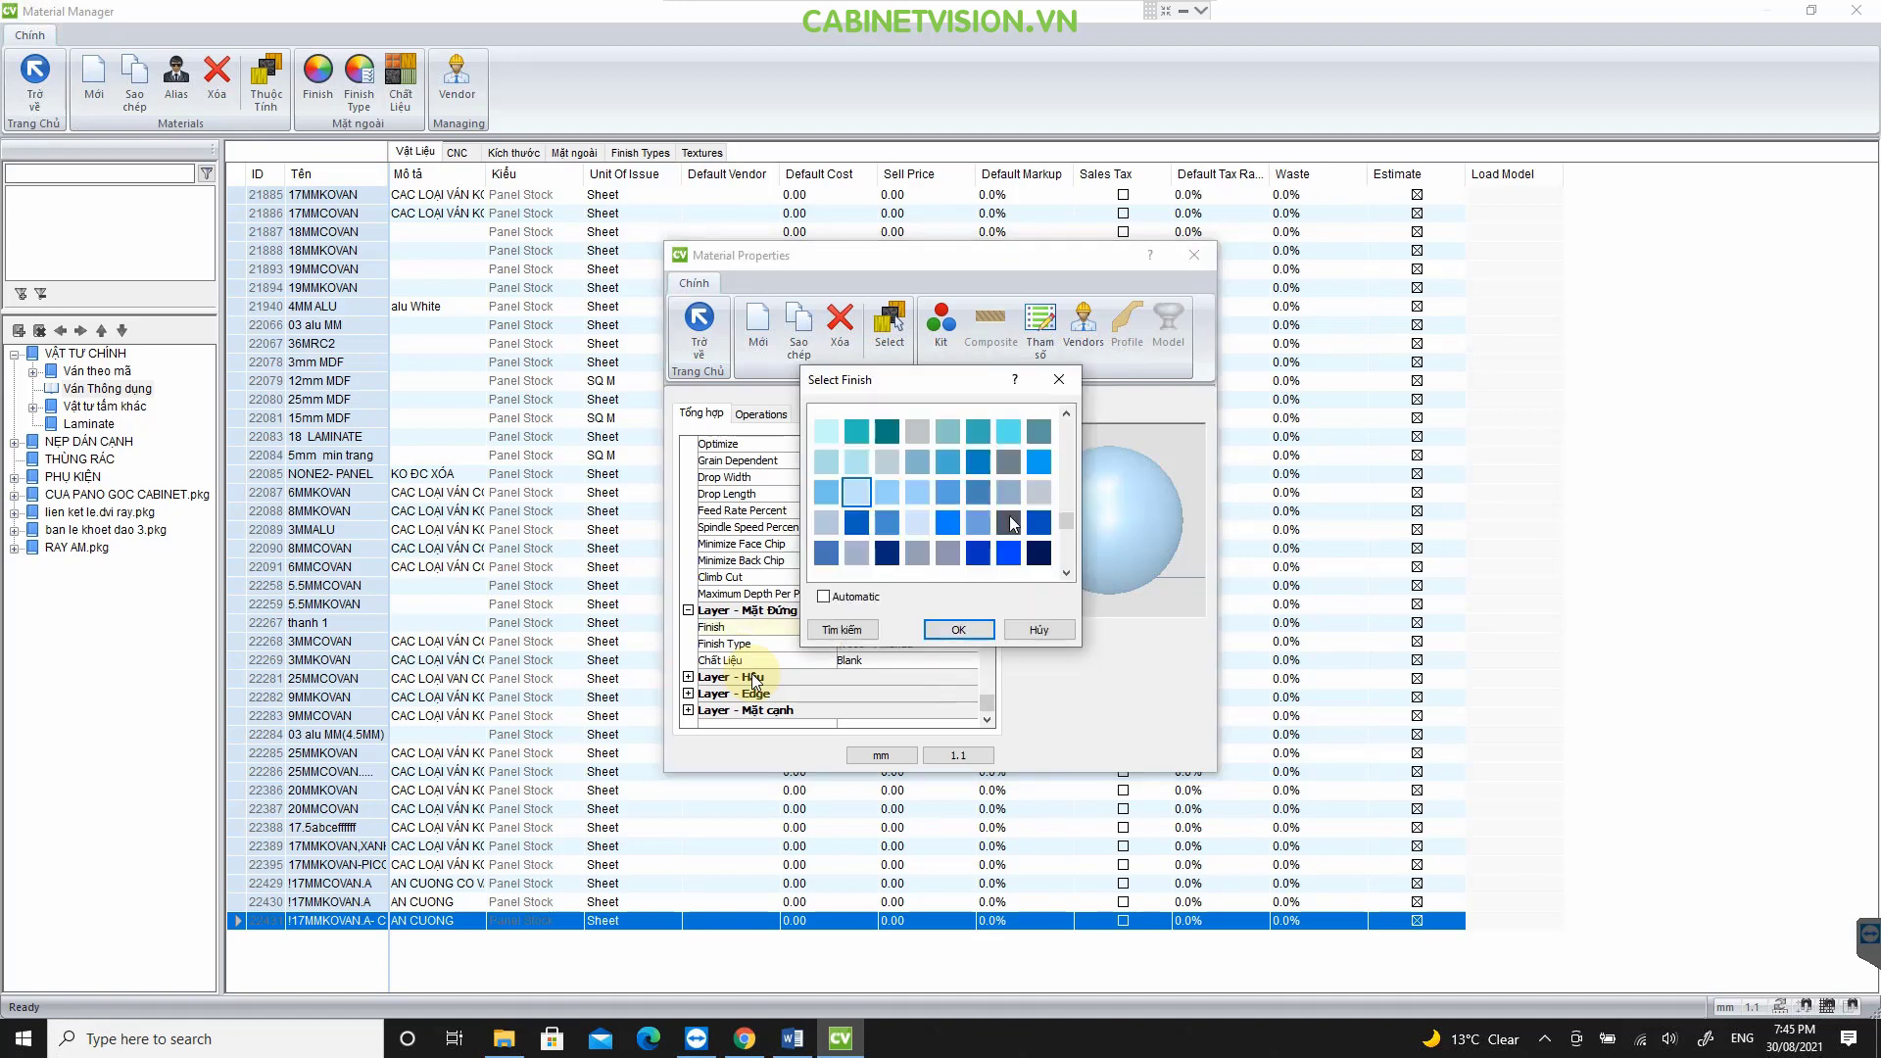
left_click_drag(1069, 523, 1052, 470)
left_click(947, 525)
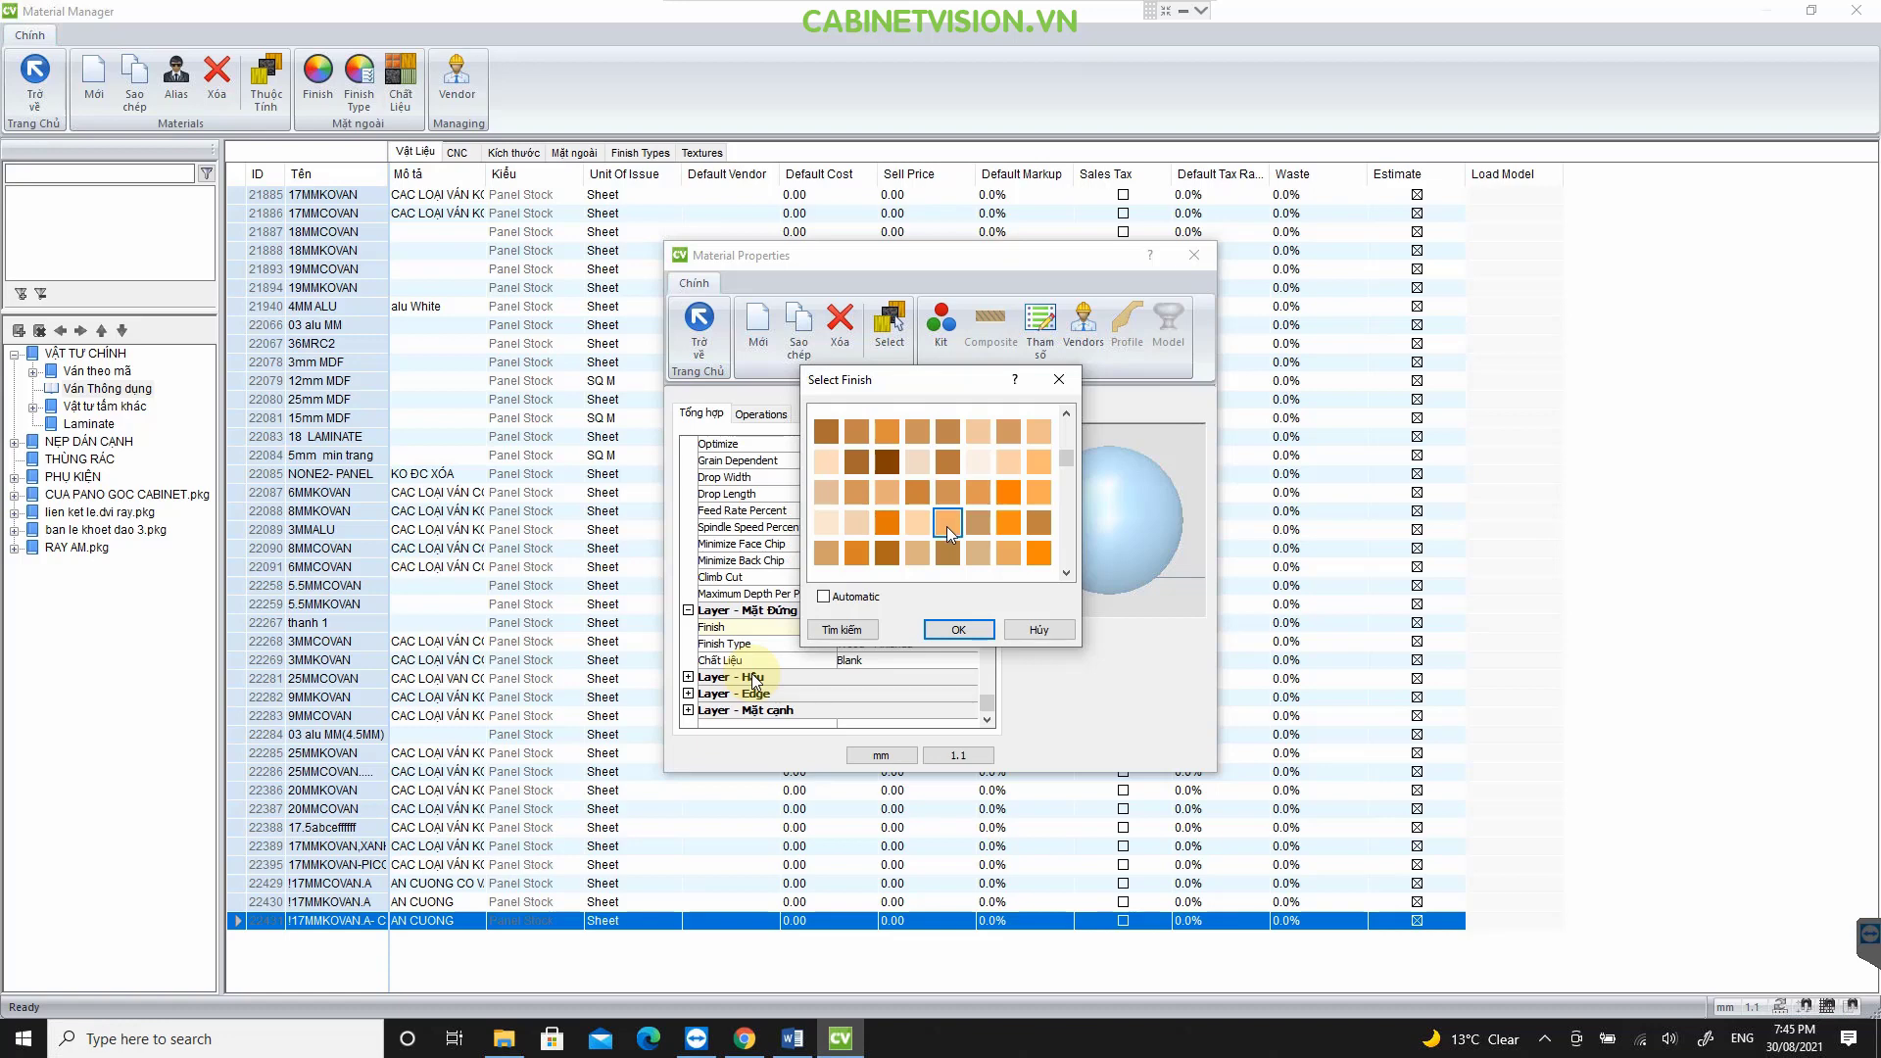
left_click(959, 630)
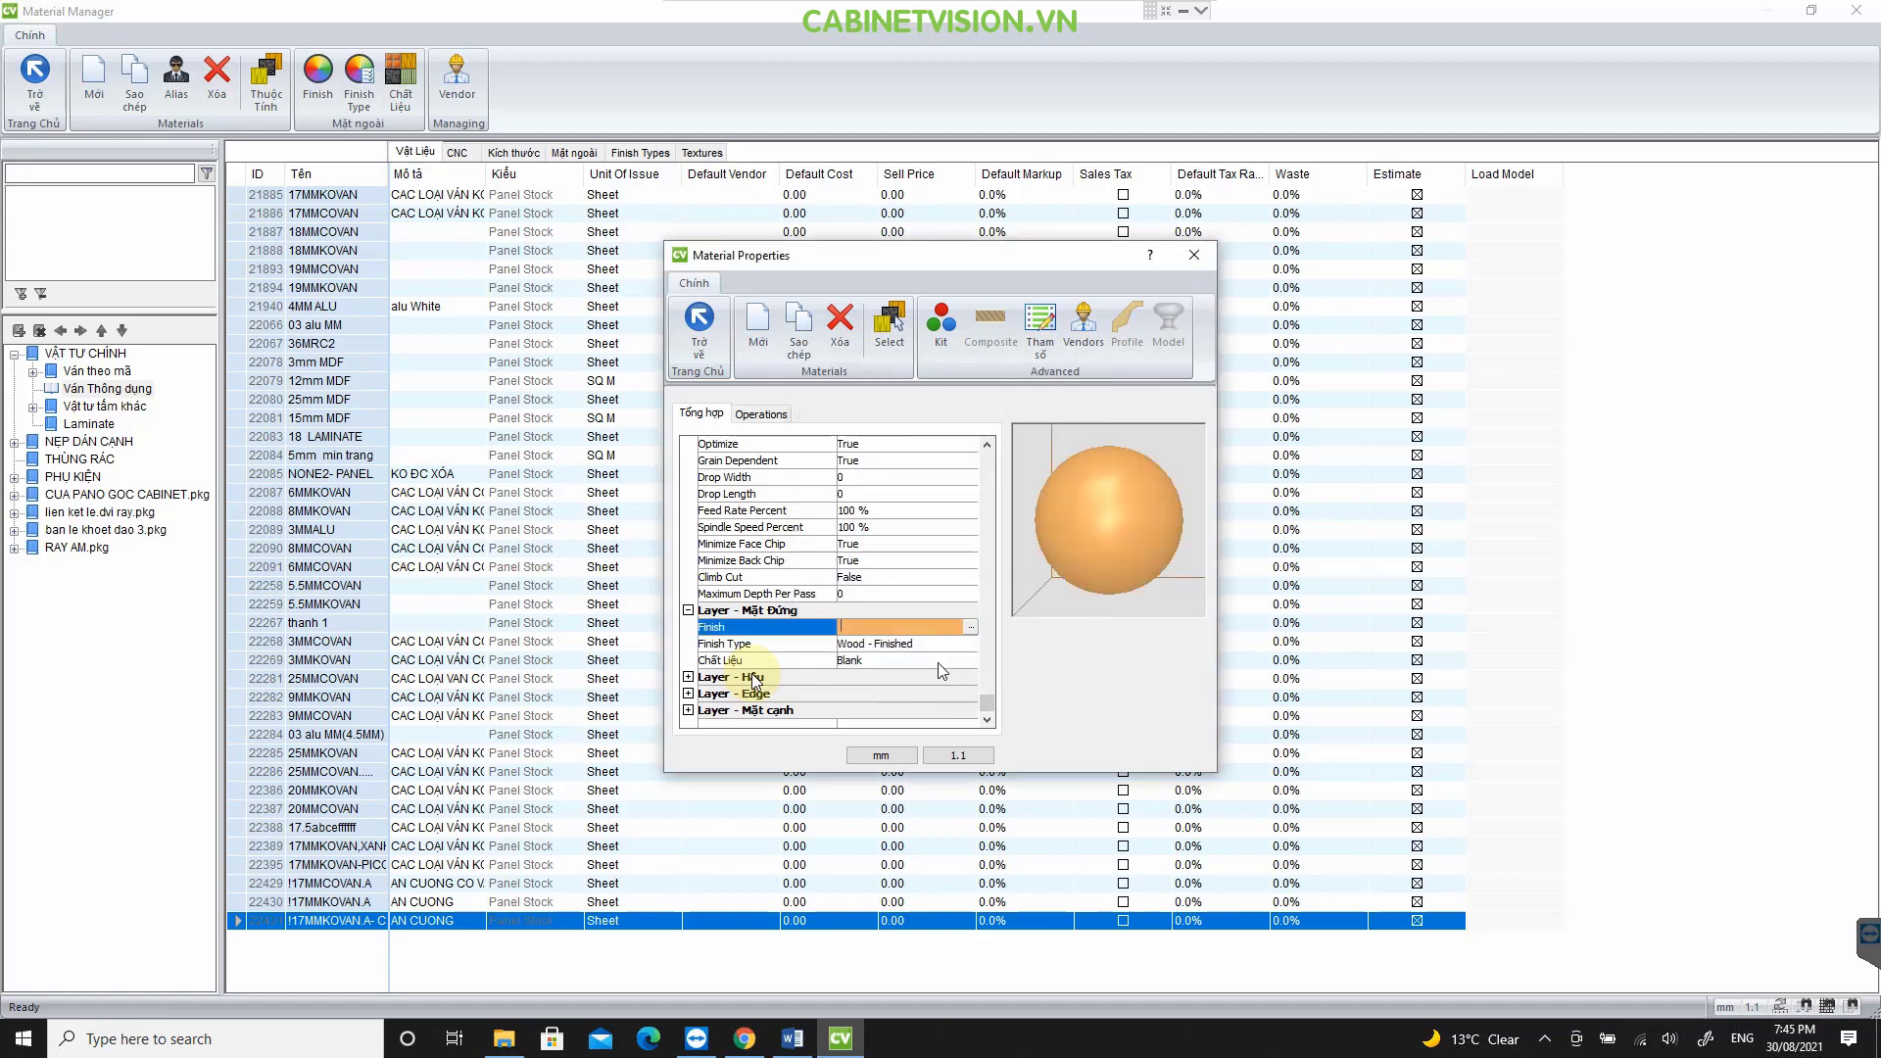
left_click(862, 664)
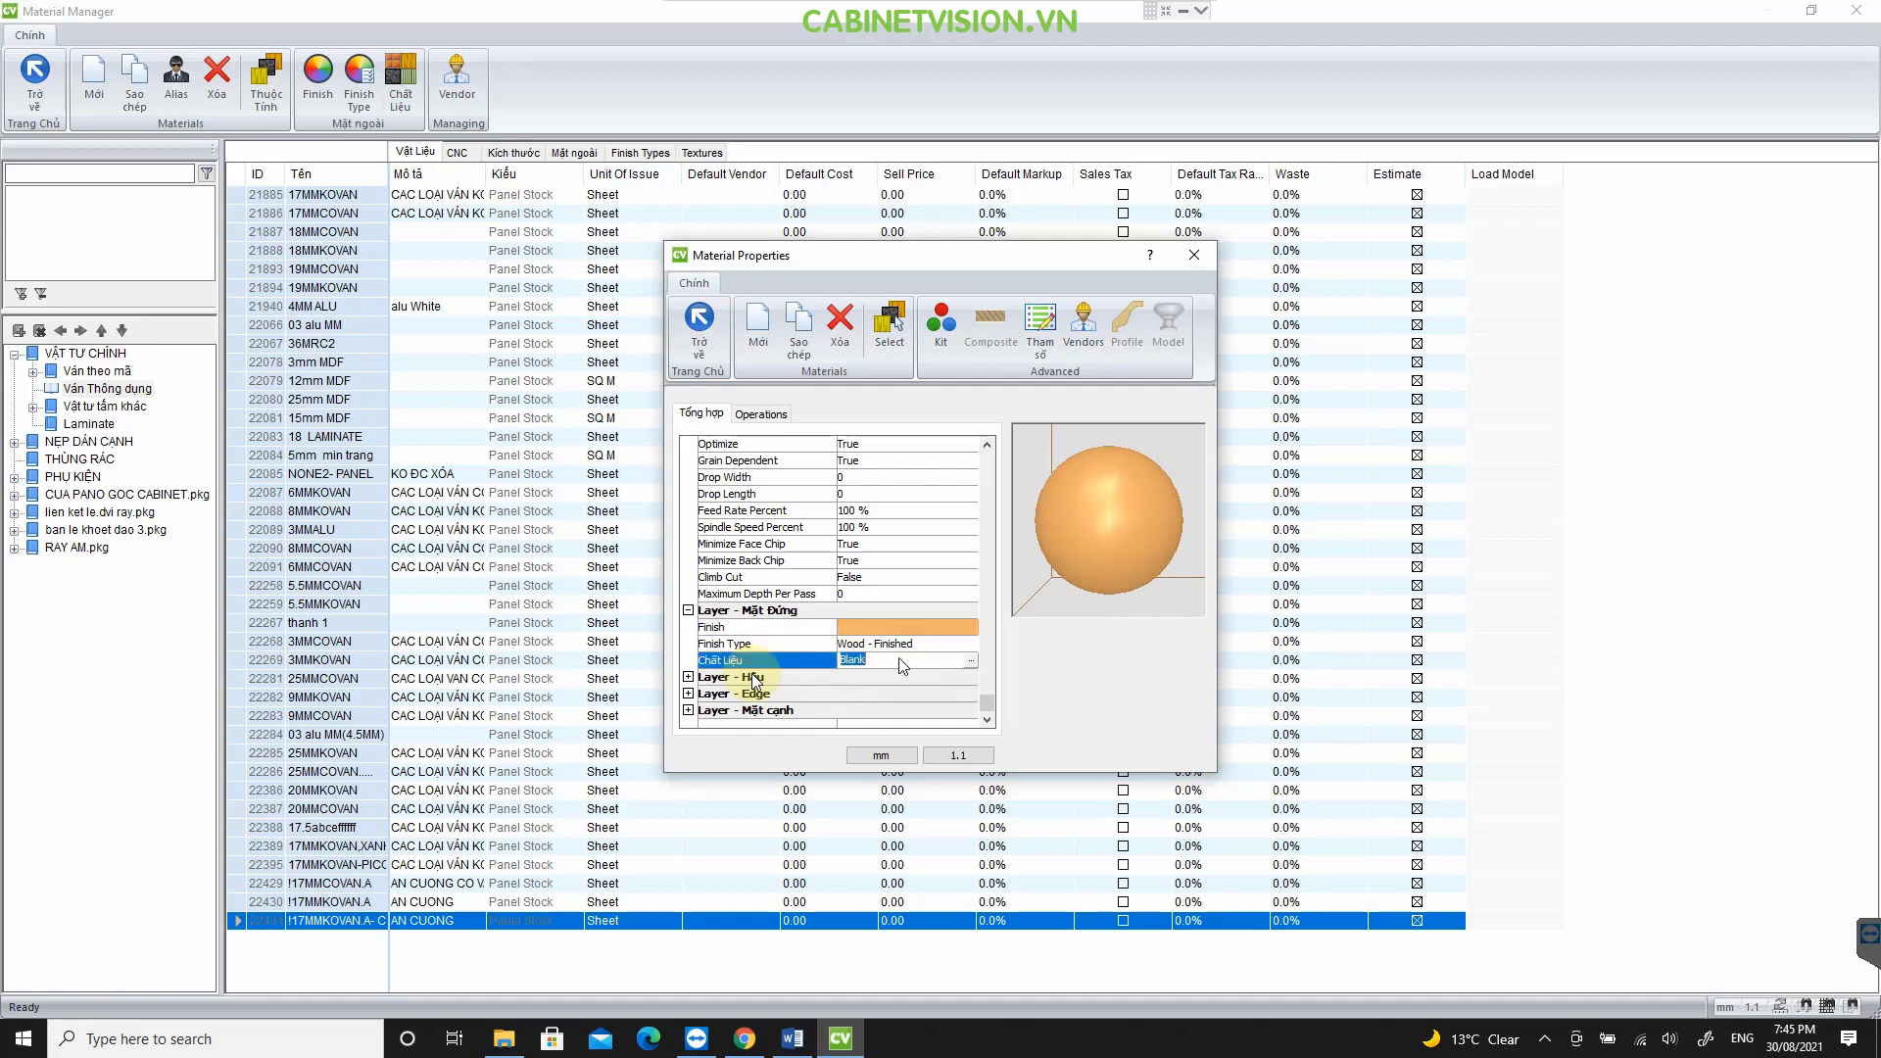
Filter Texture Manager by !123 and assign the 1792 !123 wood texture to Mặt Đứng.
left_click(971, 663)
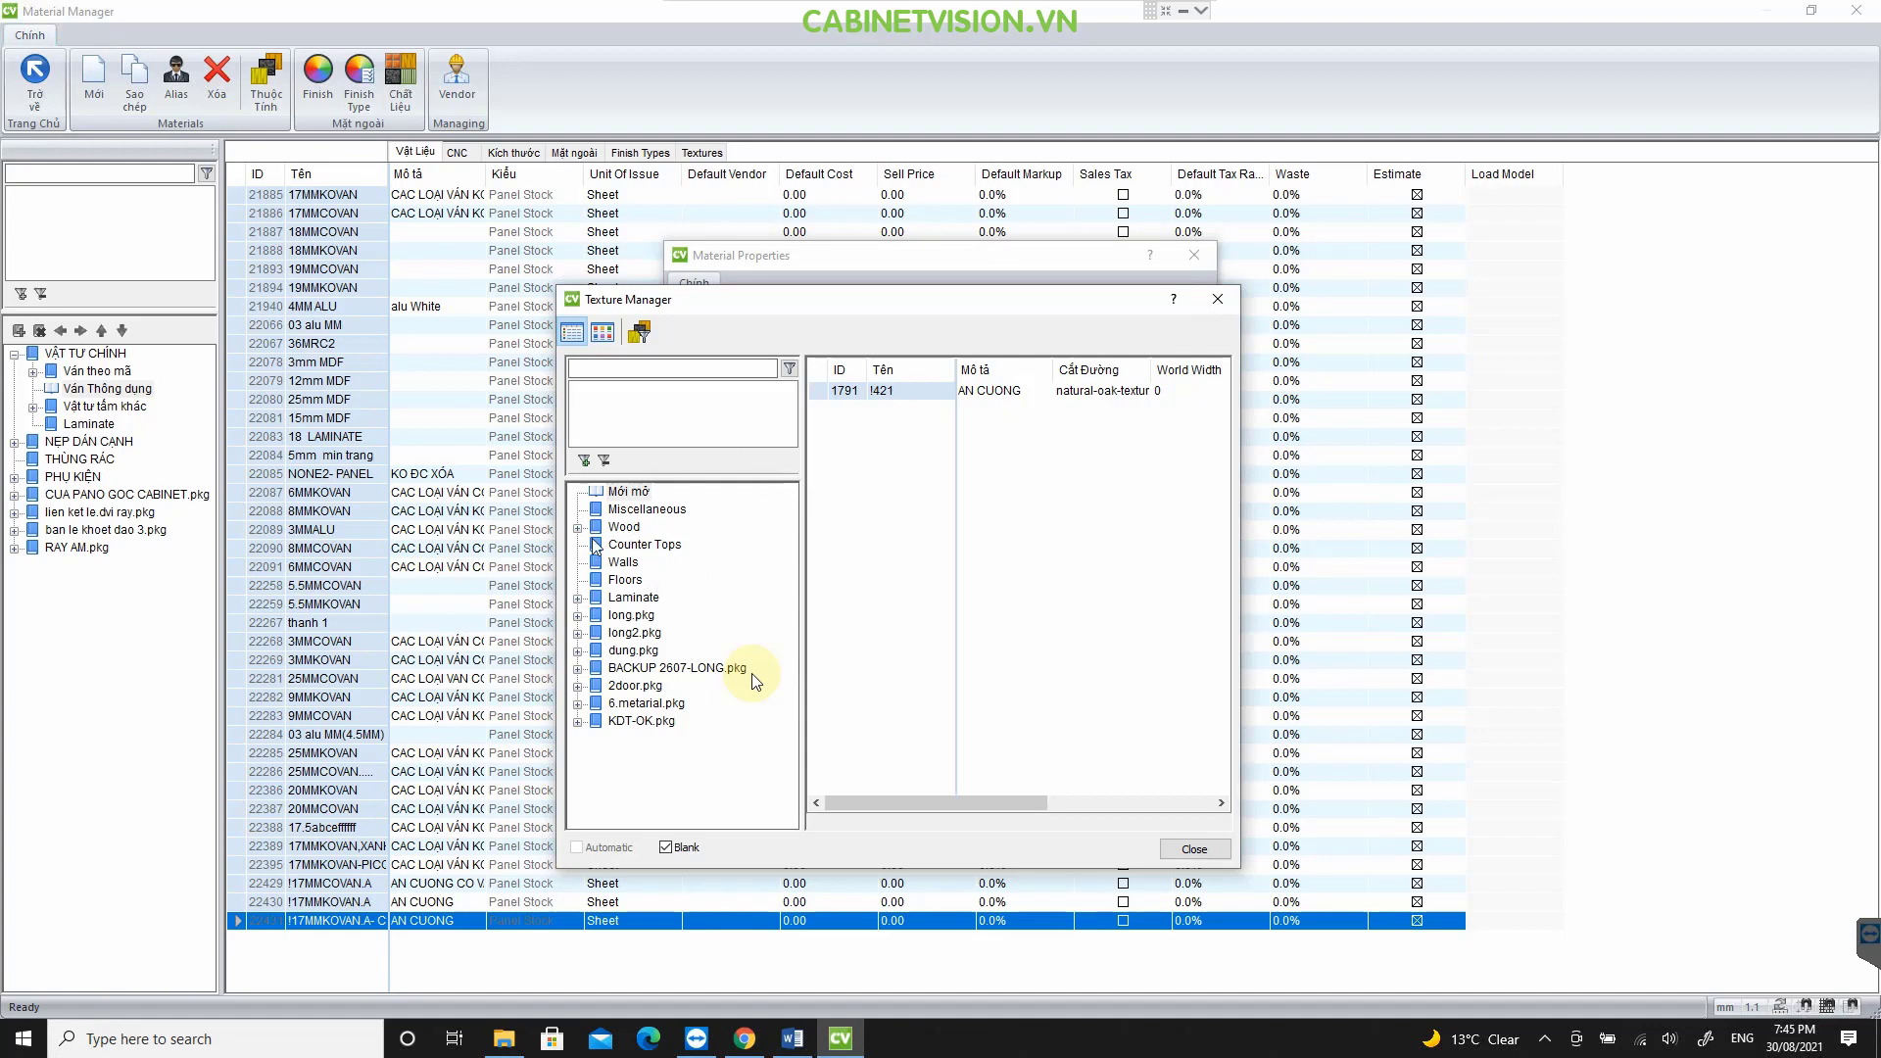
left_click(632, 436)
left_click(789, 370)
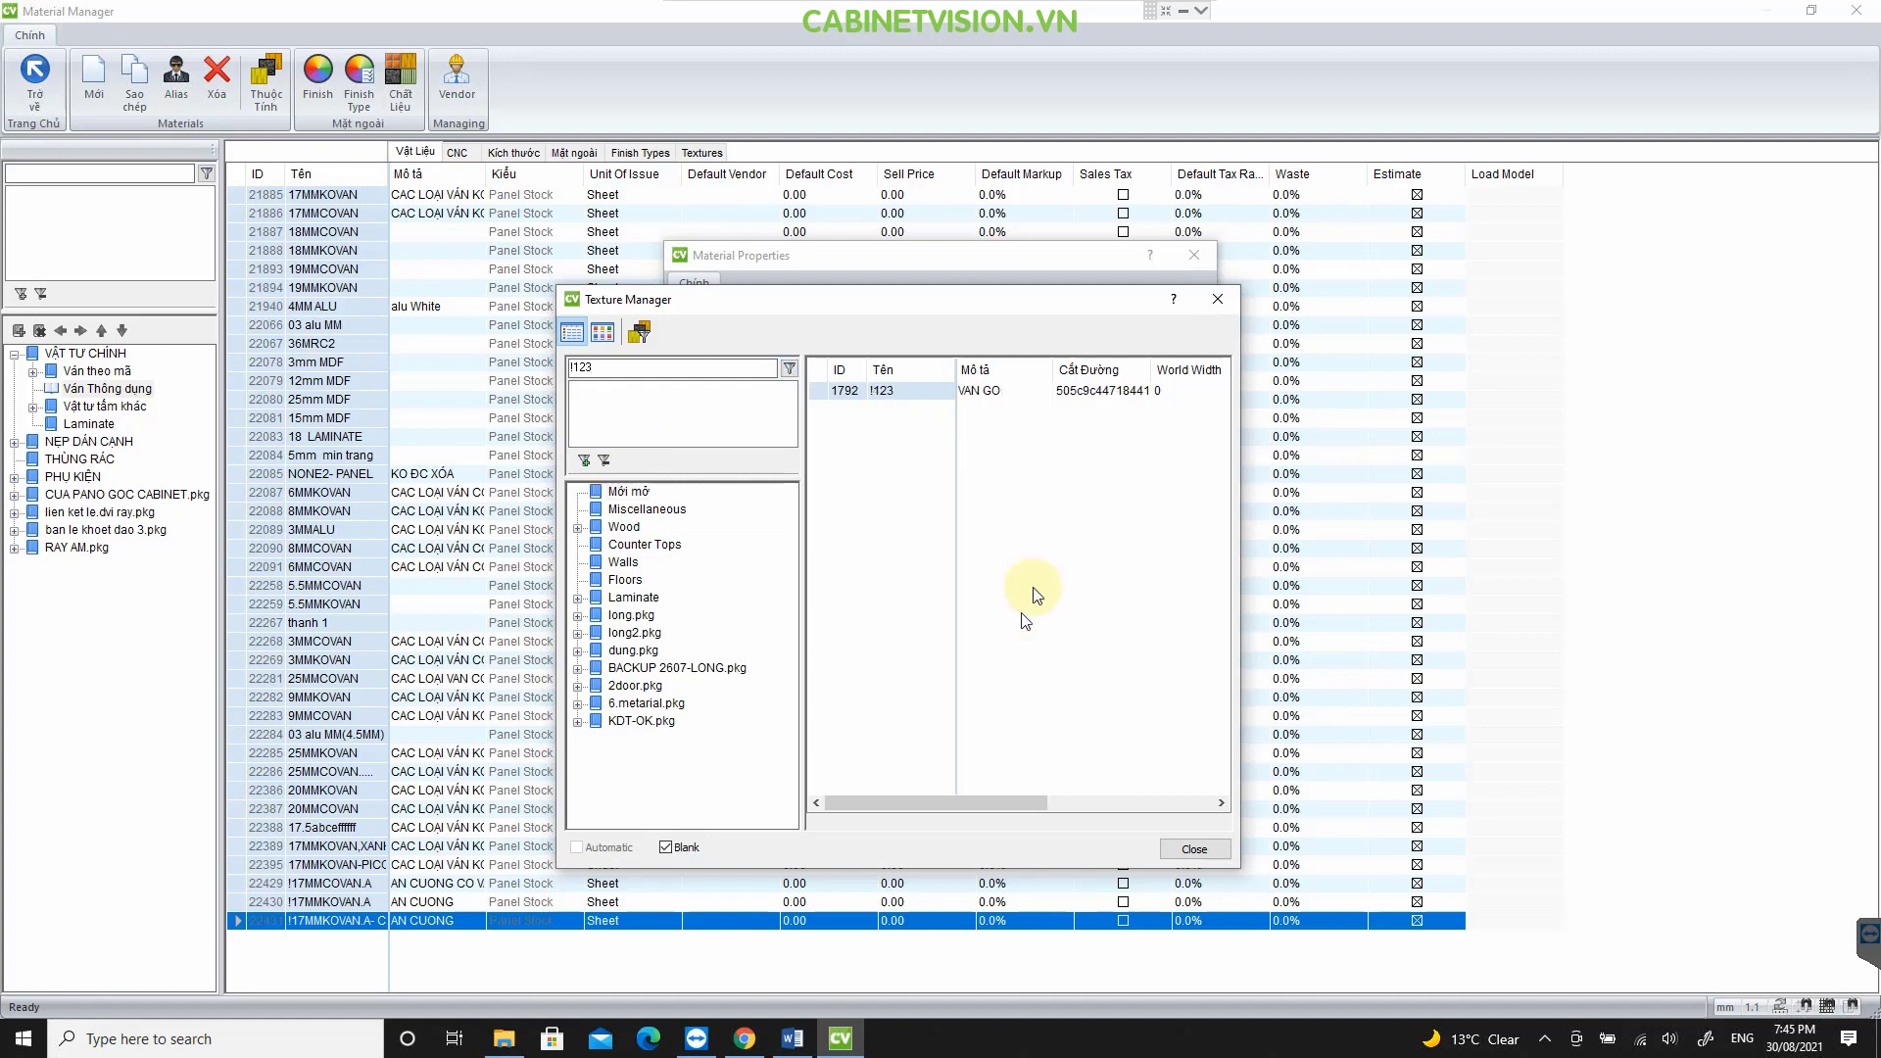
left_click(921, 392)
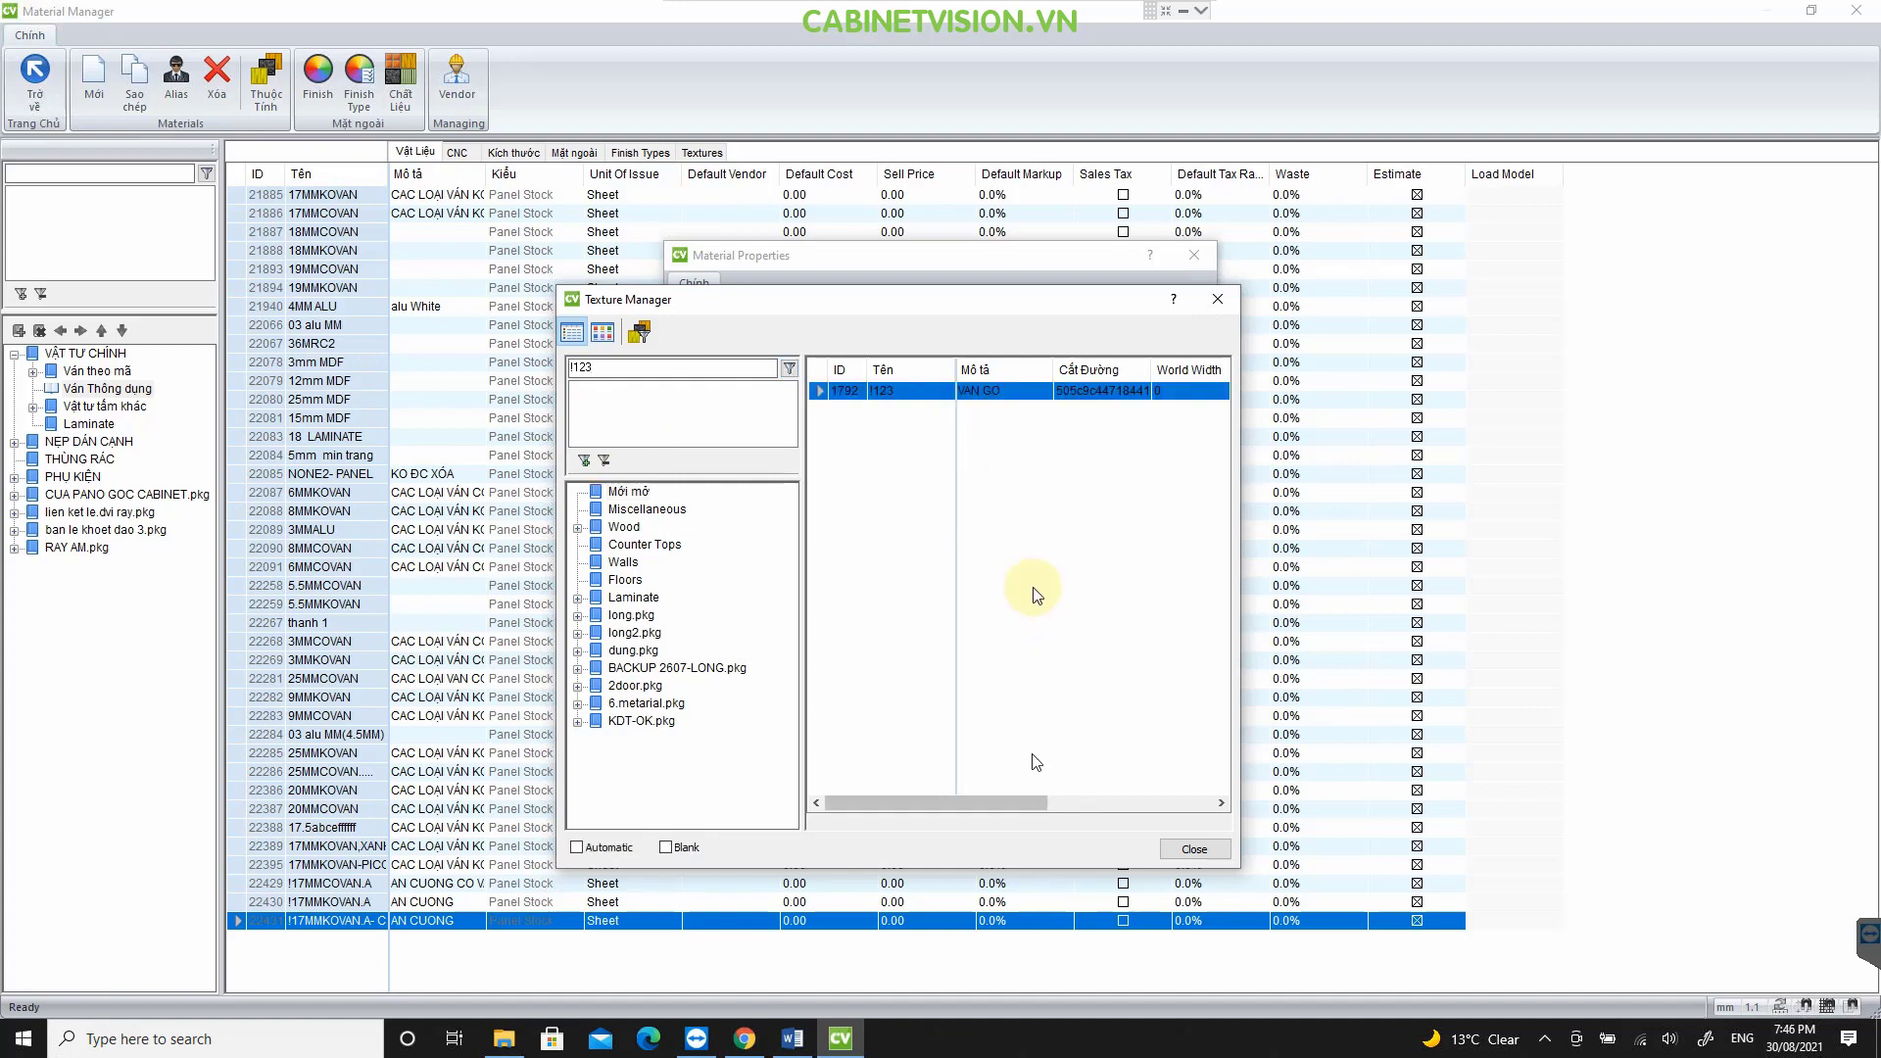
double_click(826, 392)
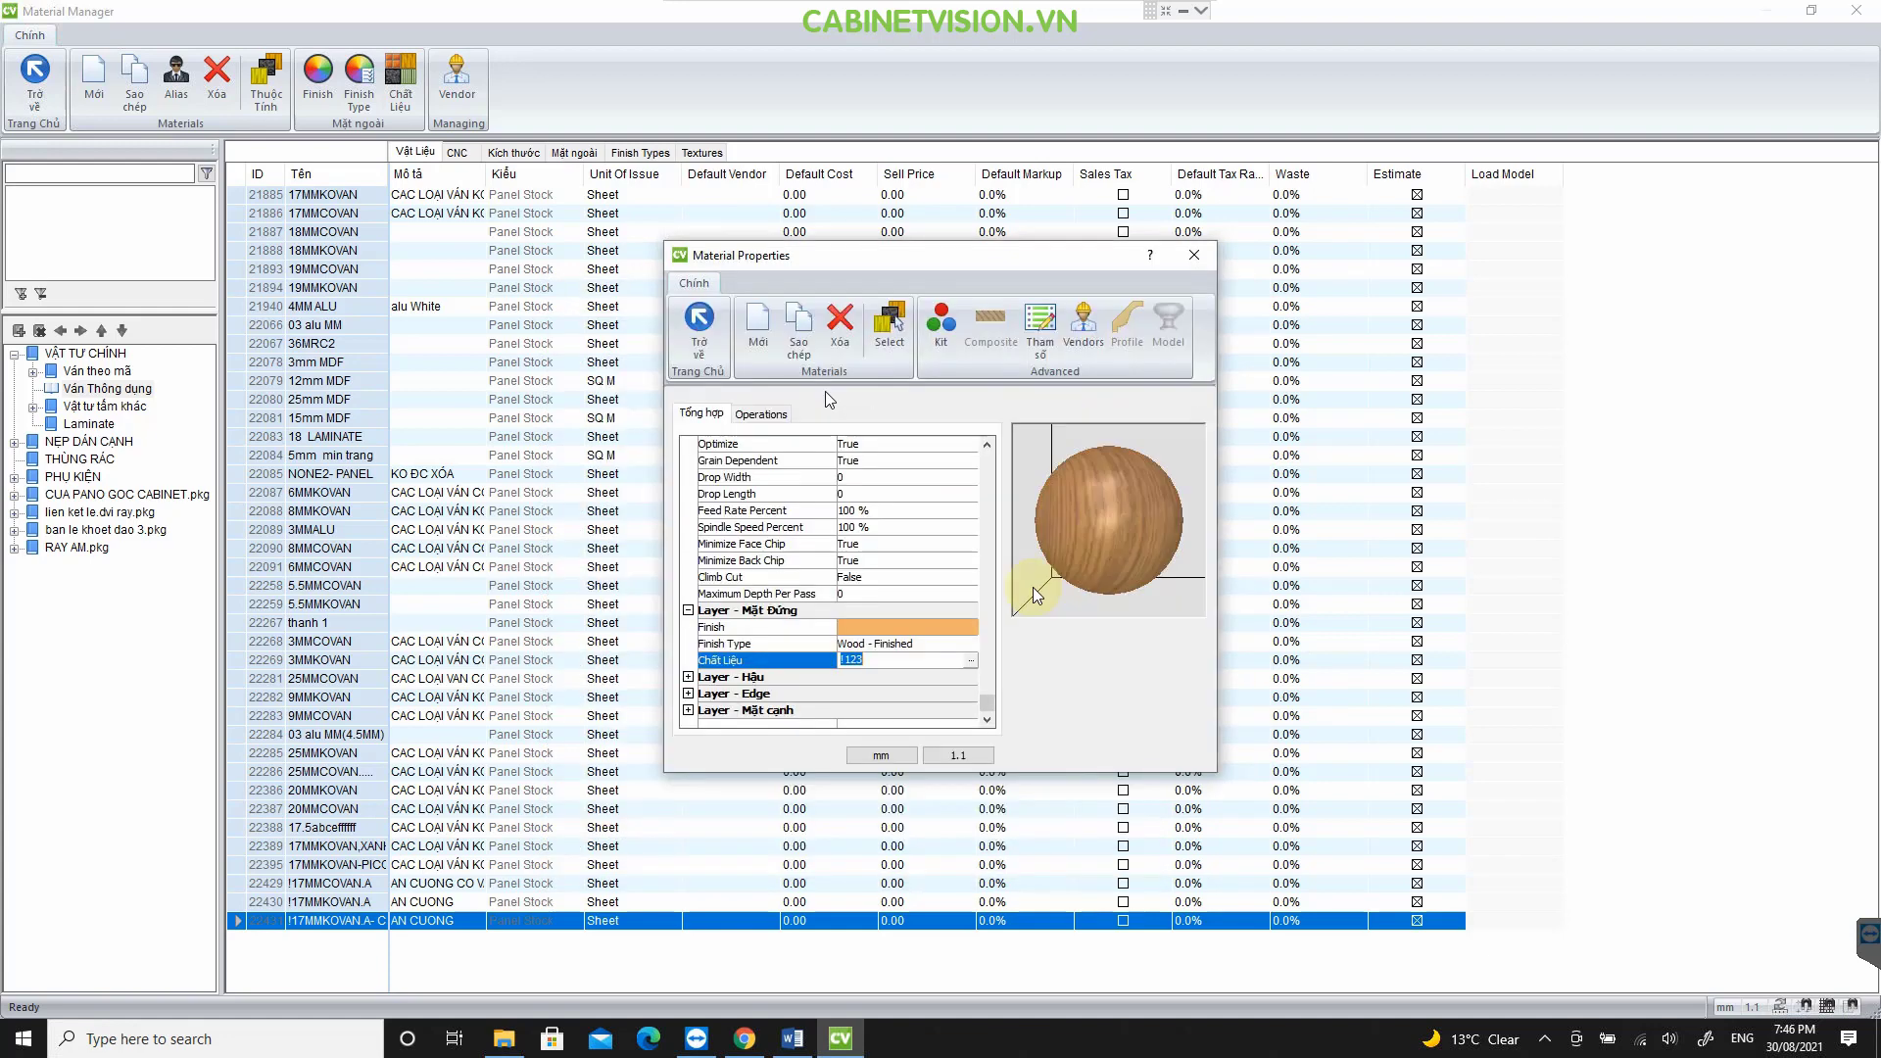
left_click(700, 677)
Give the Hậu layer a light orange finish swatch matching Mặt Đứng.
double_click(929, 677)
left_click(949, 662)
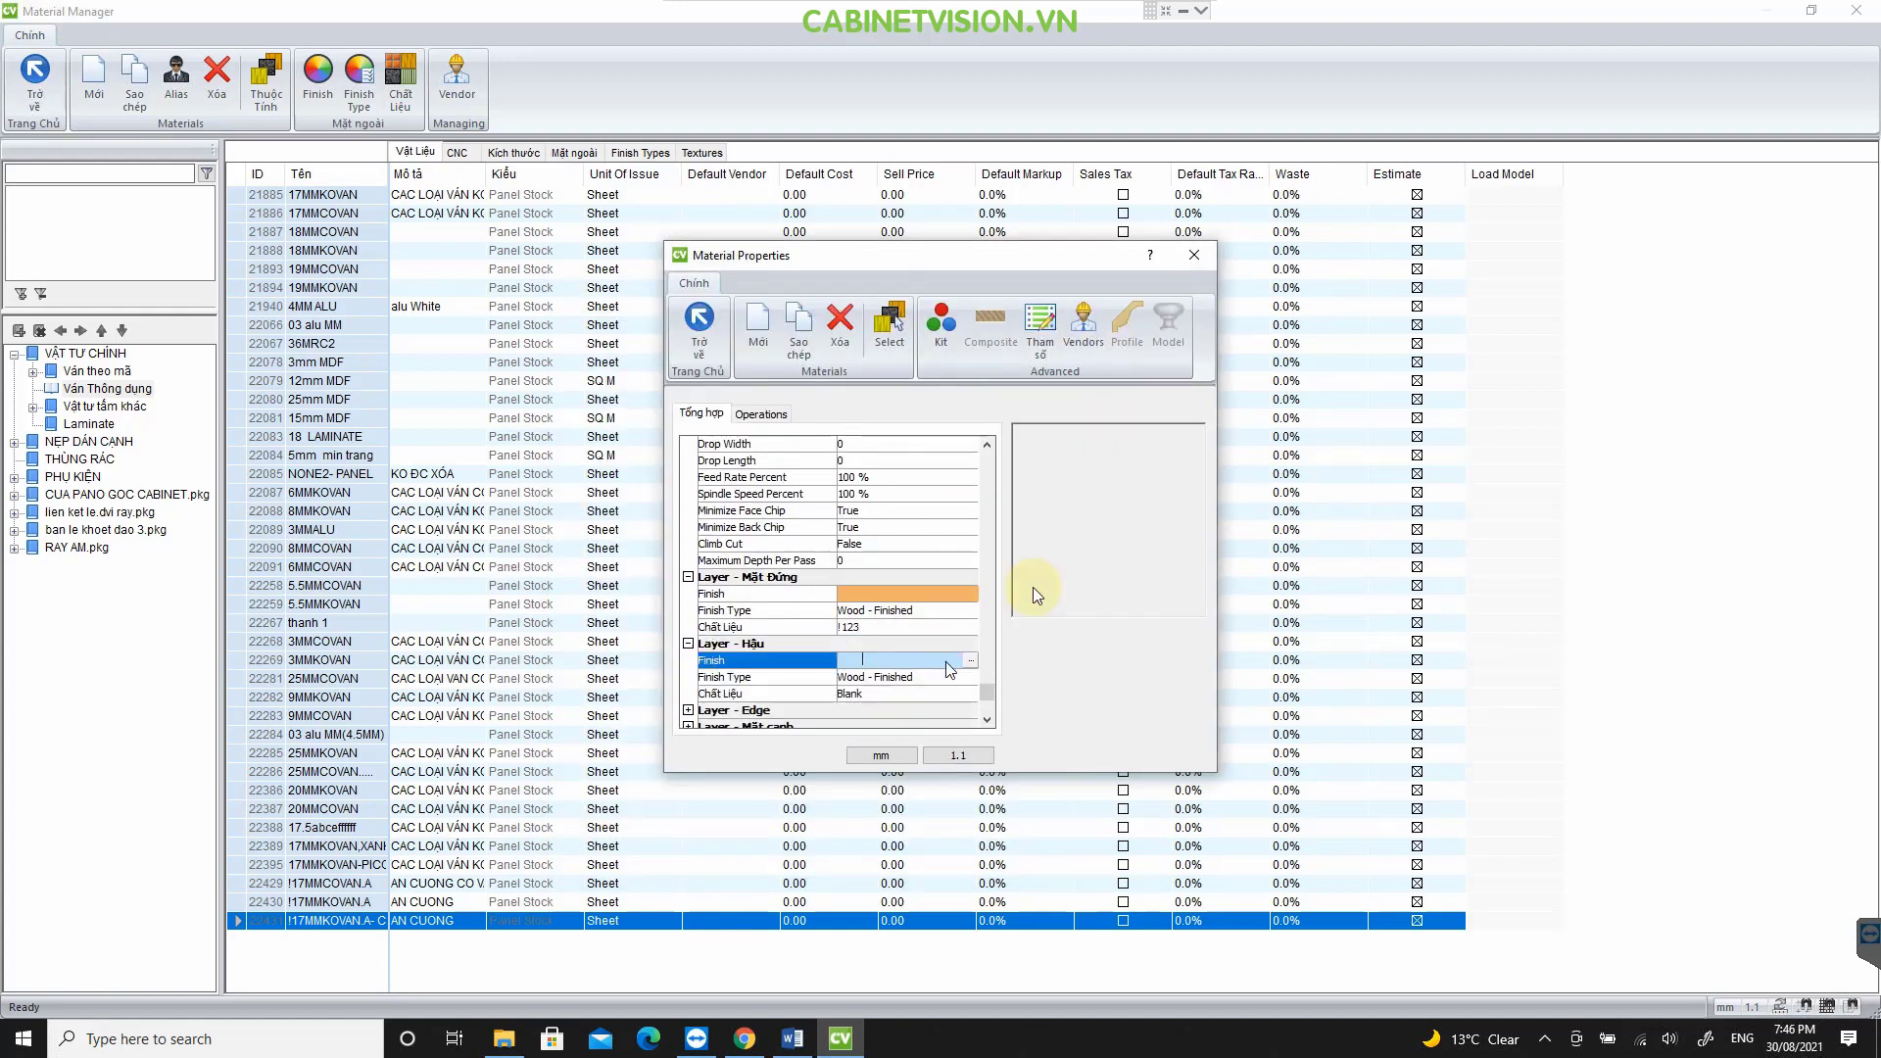
left_click(970, 661)
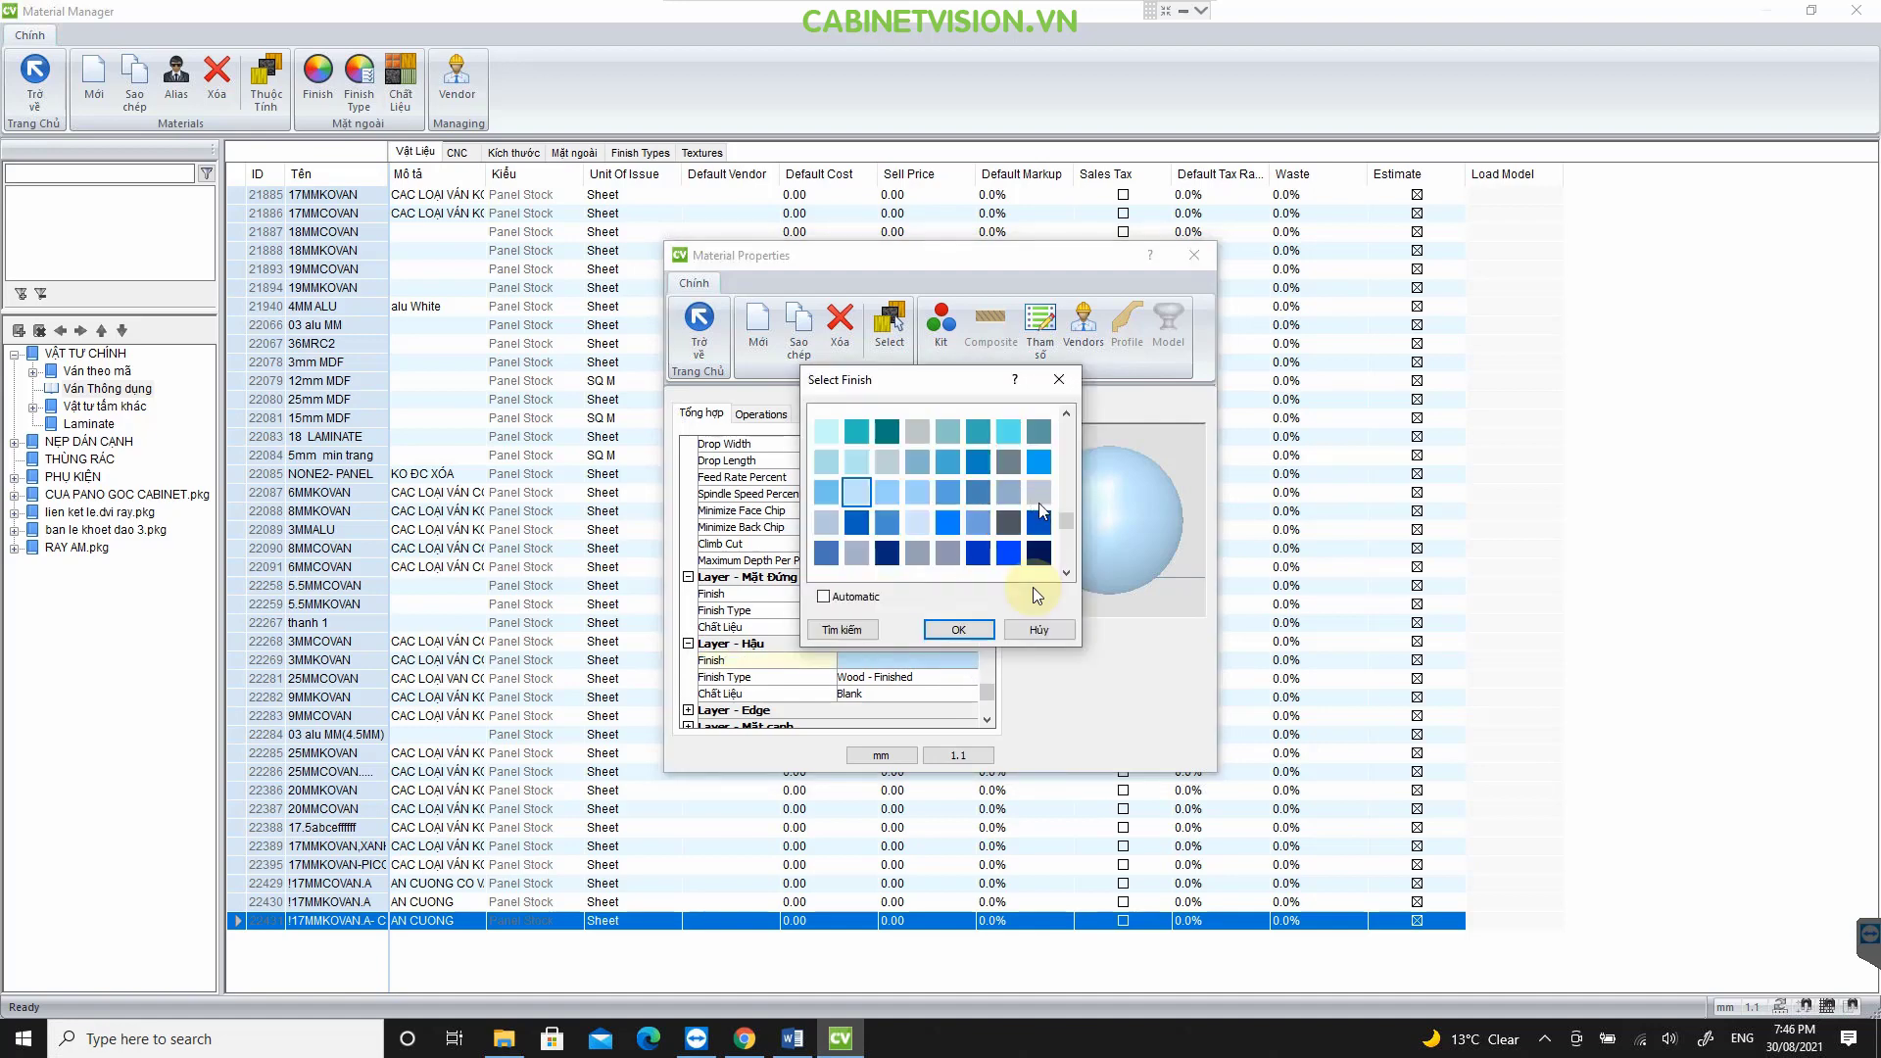
left_click_drag(1067, 520, 1068, 480)
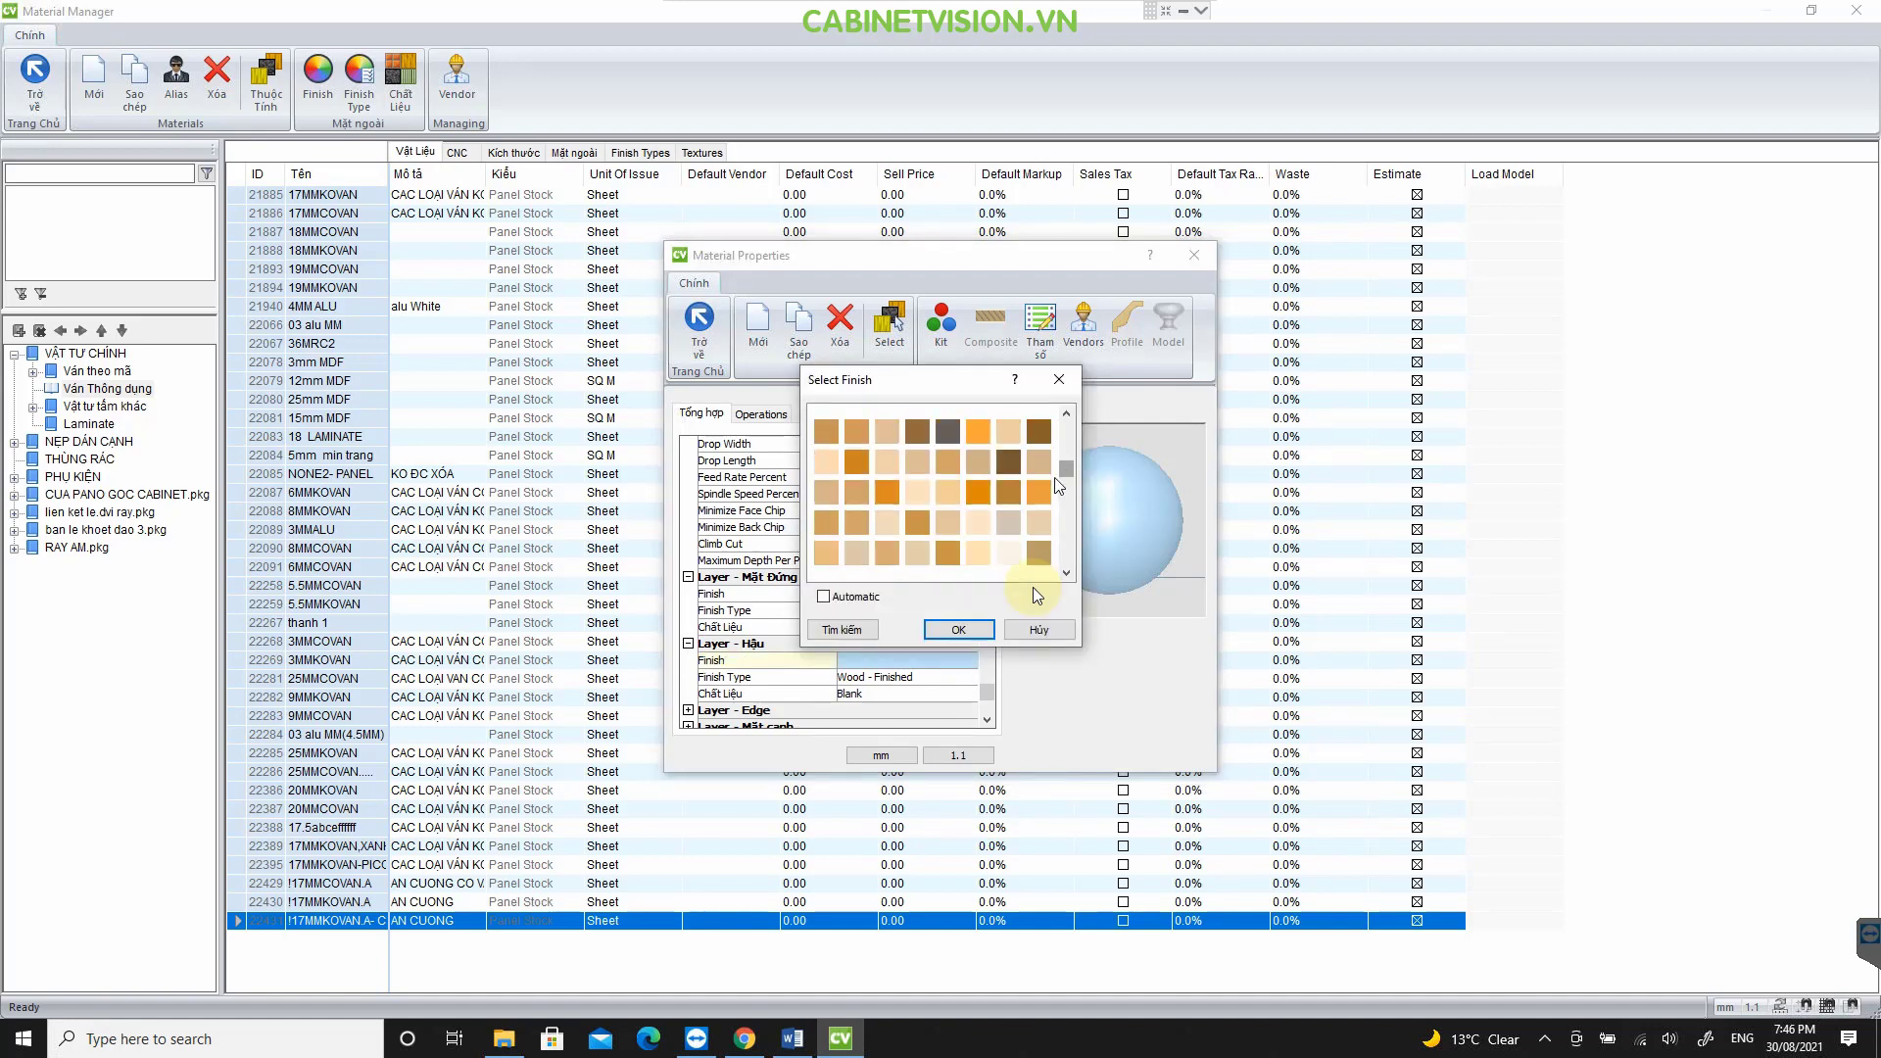
left_click(977, 492)
left_click_drag(941, 372, 1256, 418)
left_click(1293, 478)
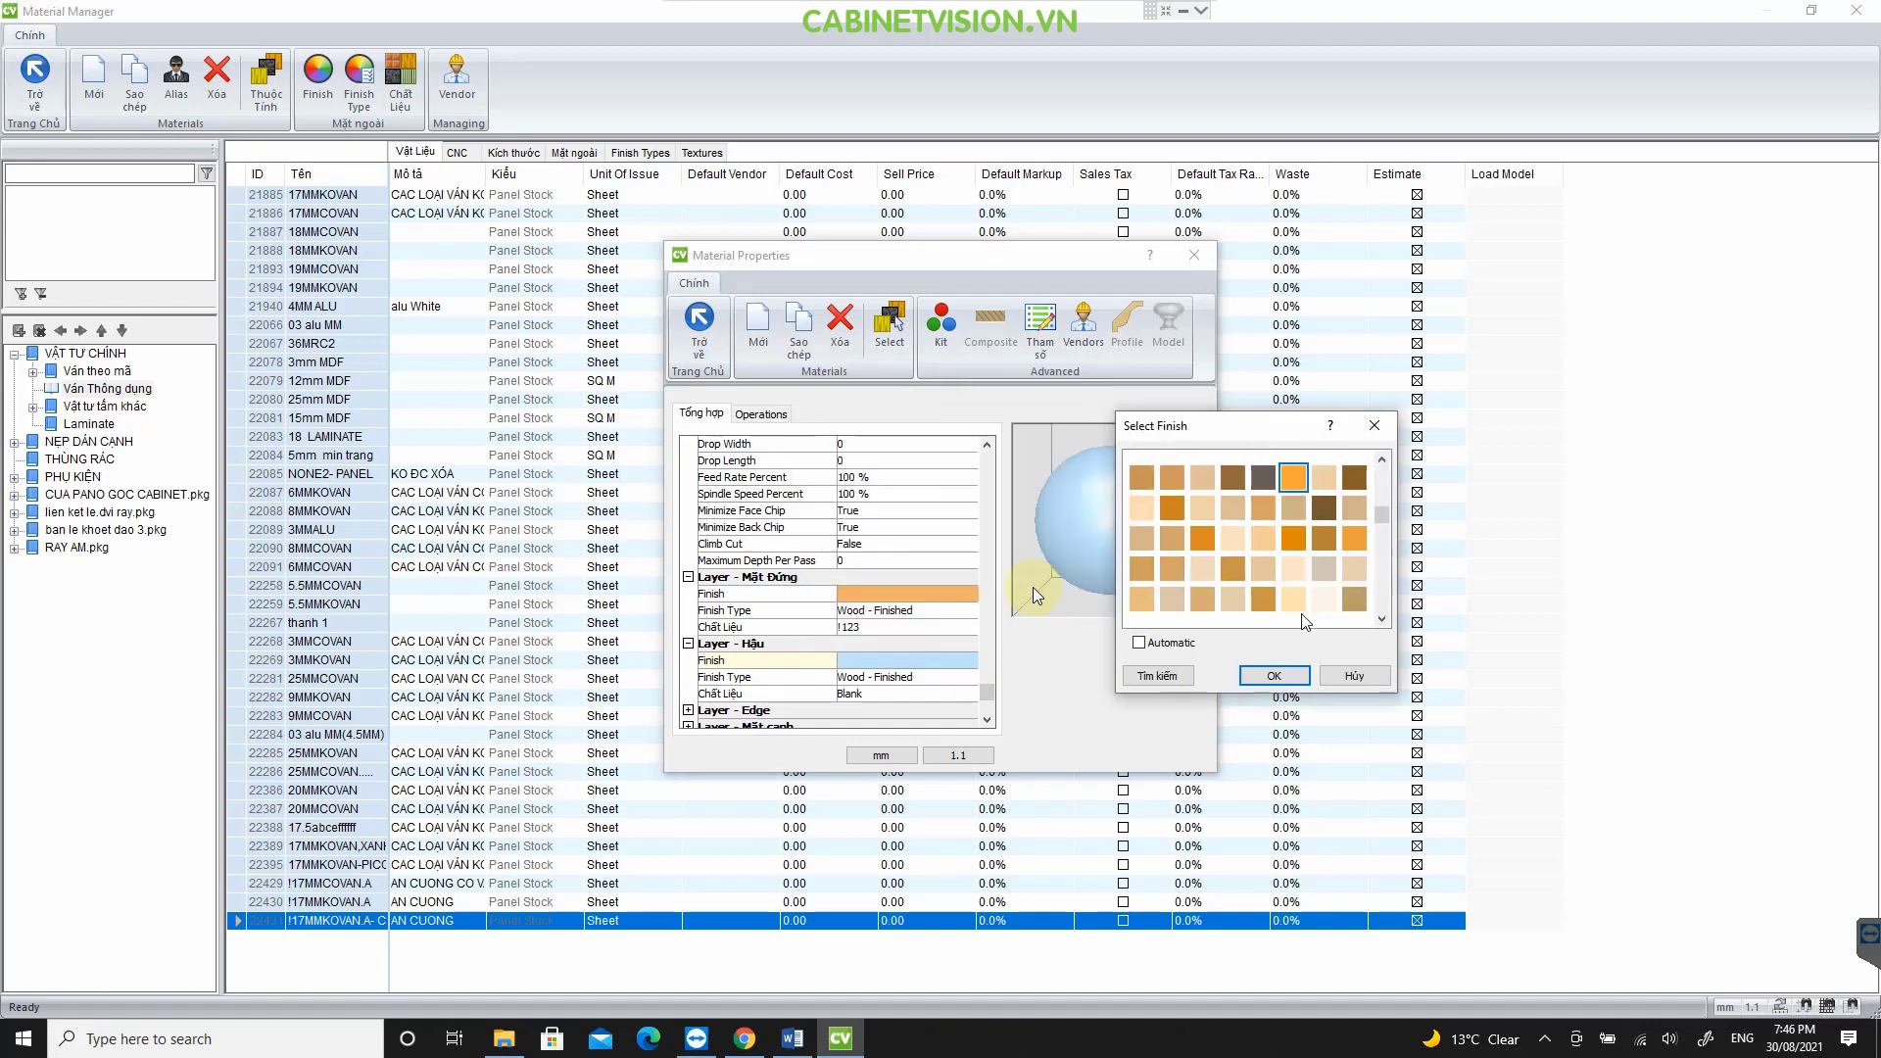
left_click(1273, 676)
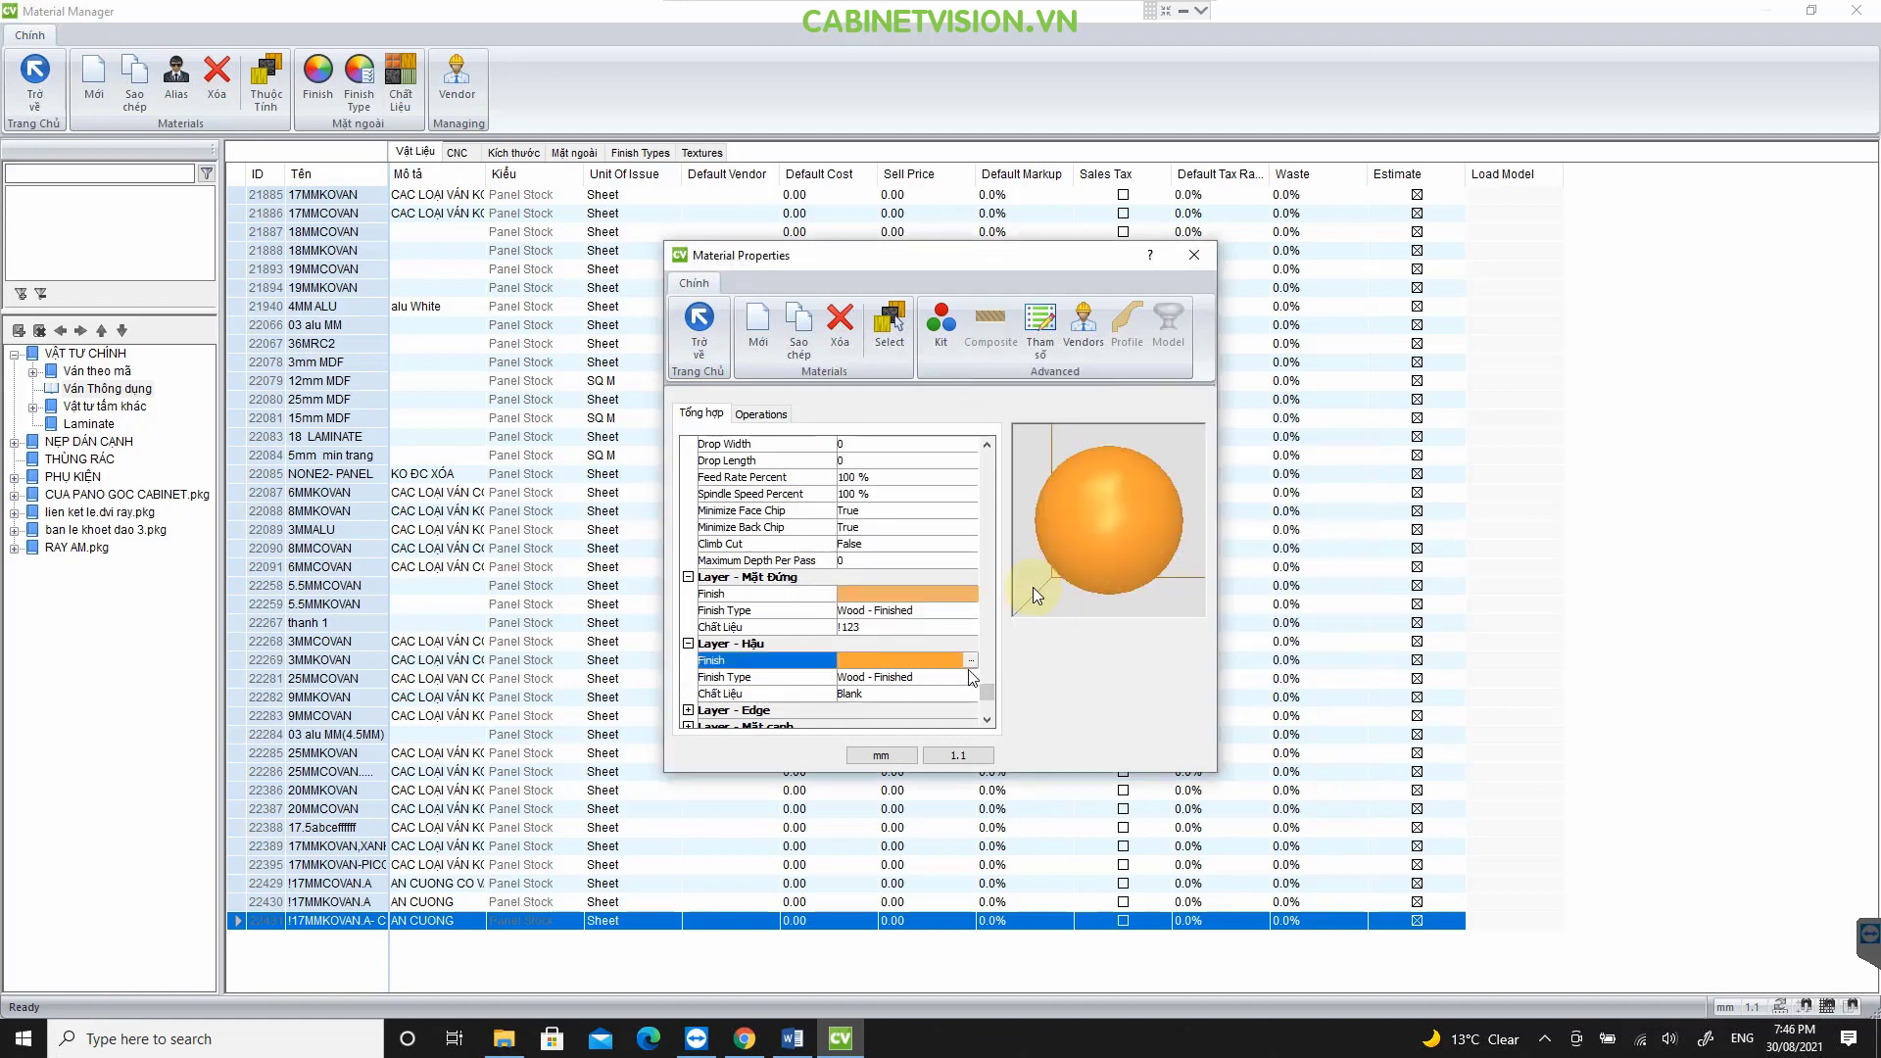
left_click(972, 661)
left_click(948, 431)
left_click(958, 629)
Assign the !123 texture to the Hậu layer, expand Edge and Mặt cạnh, and return to the list.
left_click(933, 696)
left_click(971, 693)
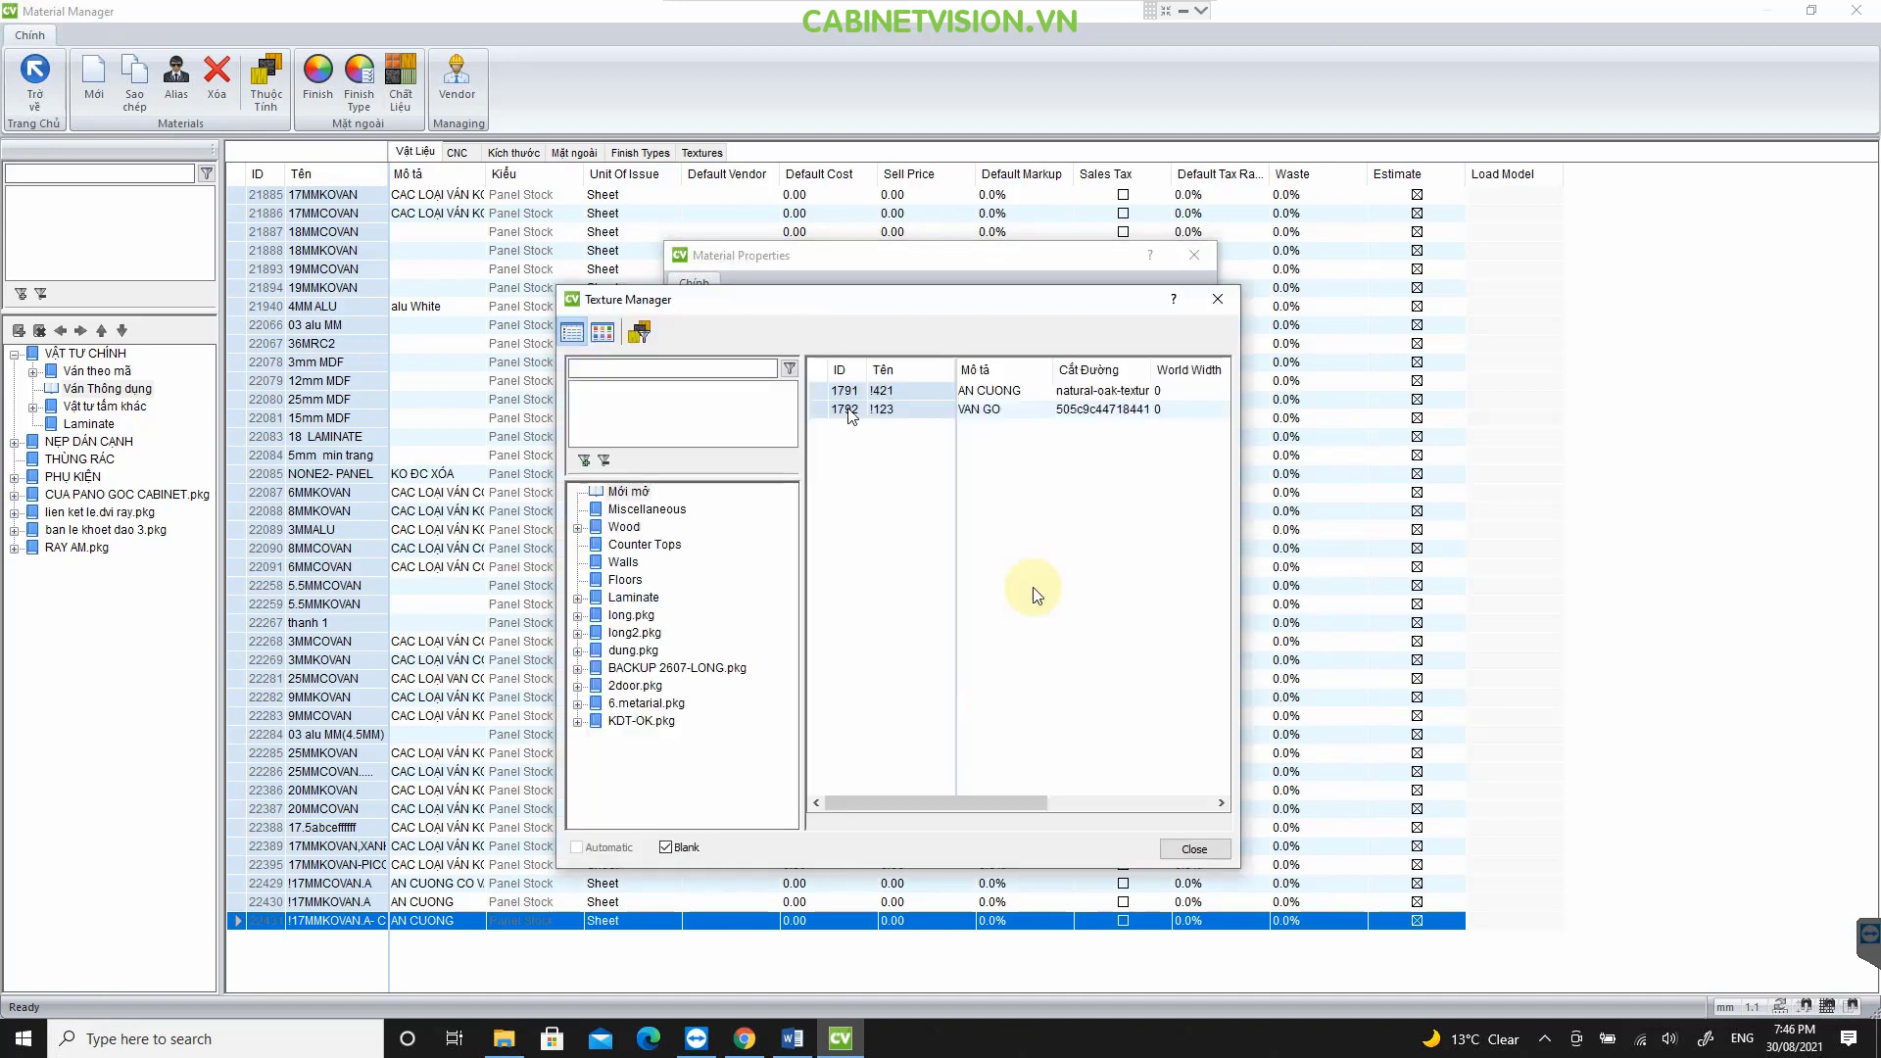
double_click(882, 409)
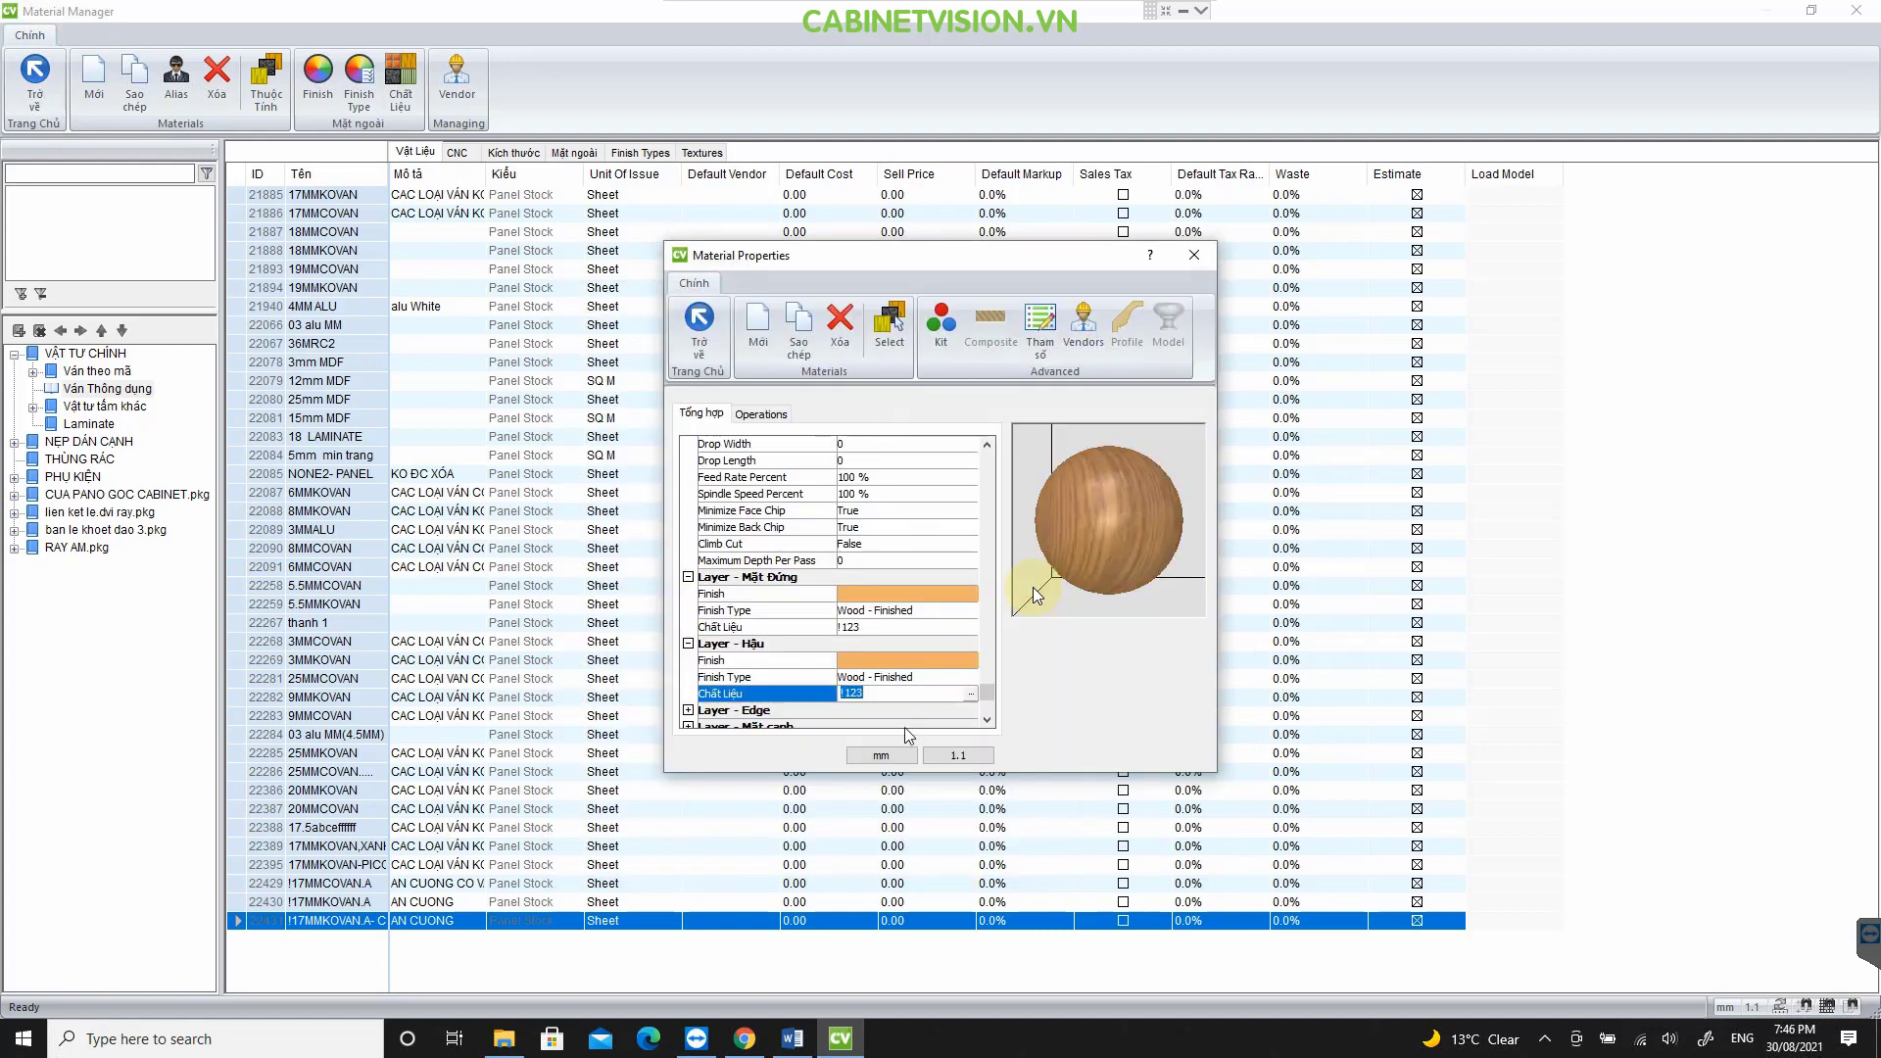
scroll(967, 663, "down", 1)
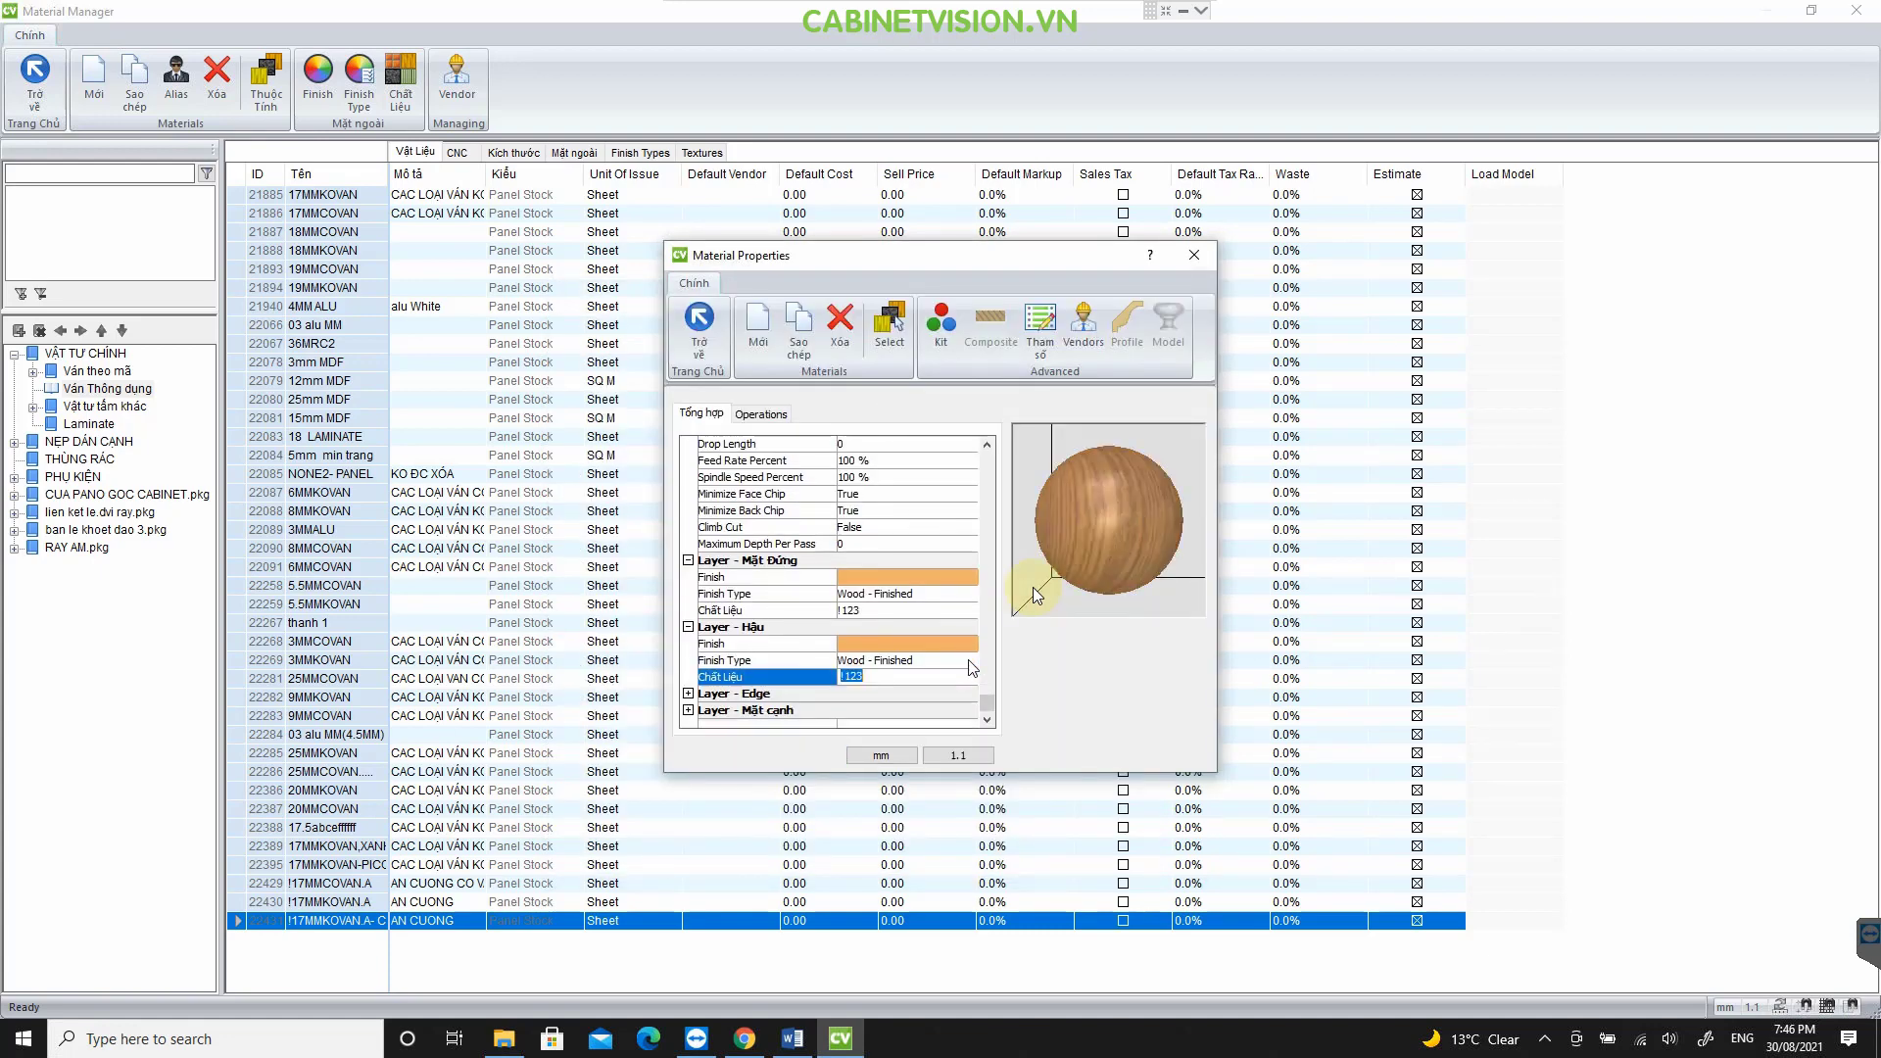
left_click(687, 693)
scroll(715, 676, "down", 1)
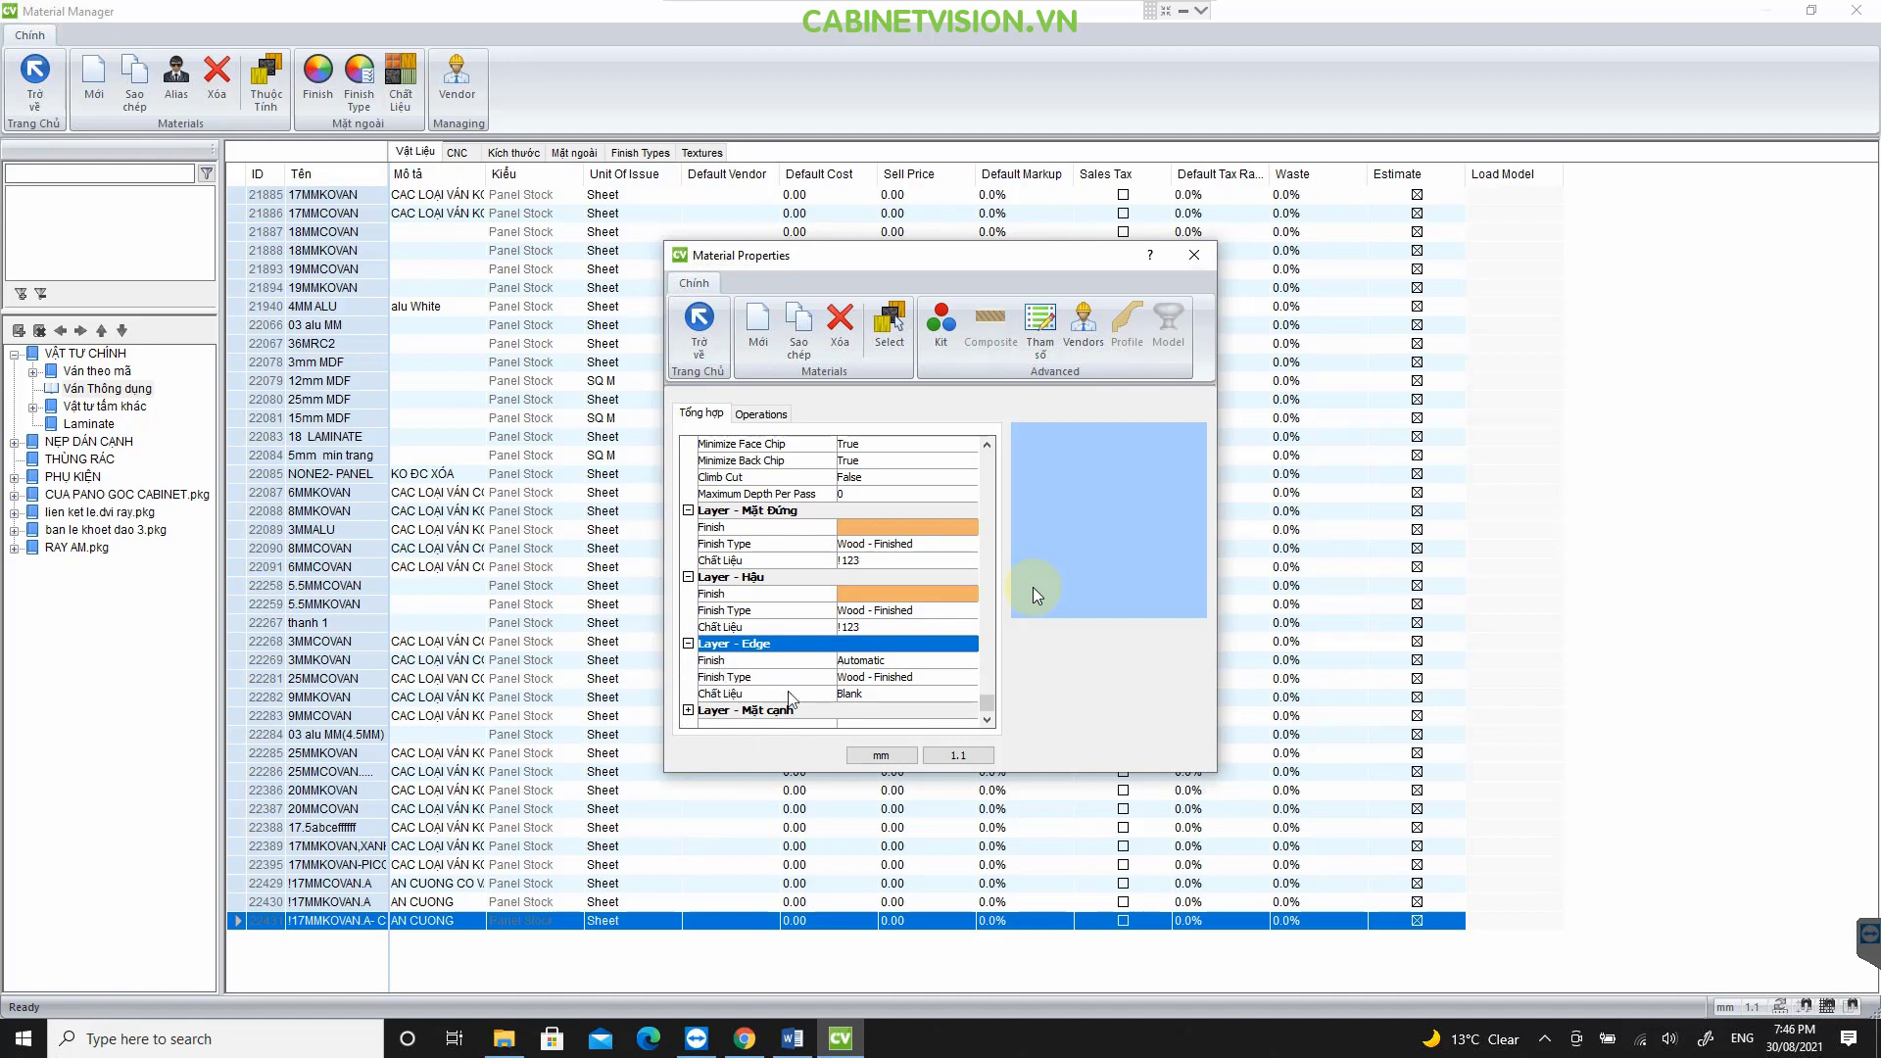
double_click(718, 710)
scroll(719, 710, "down", 1)
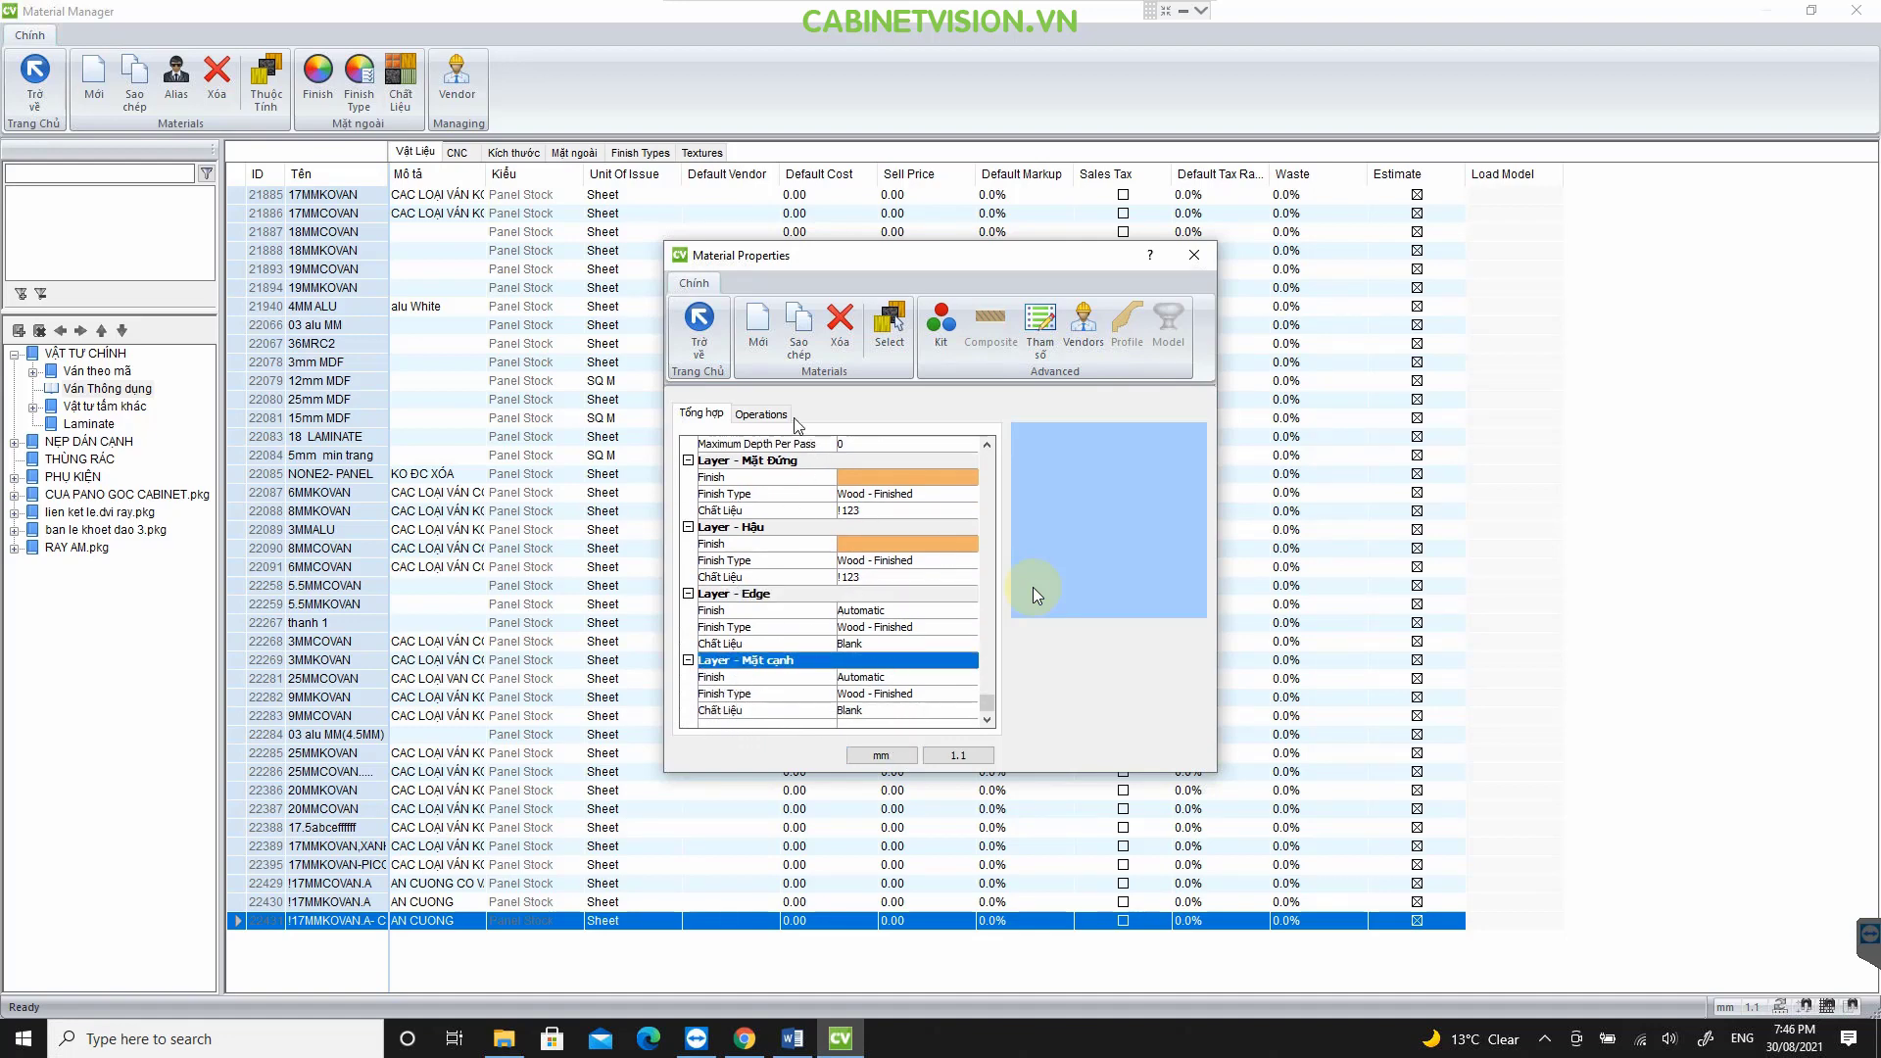
left_click(701, 332)
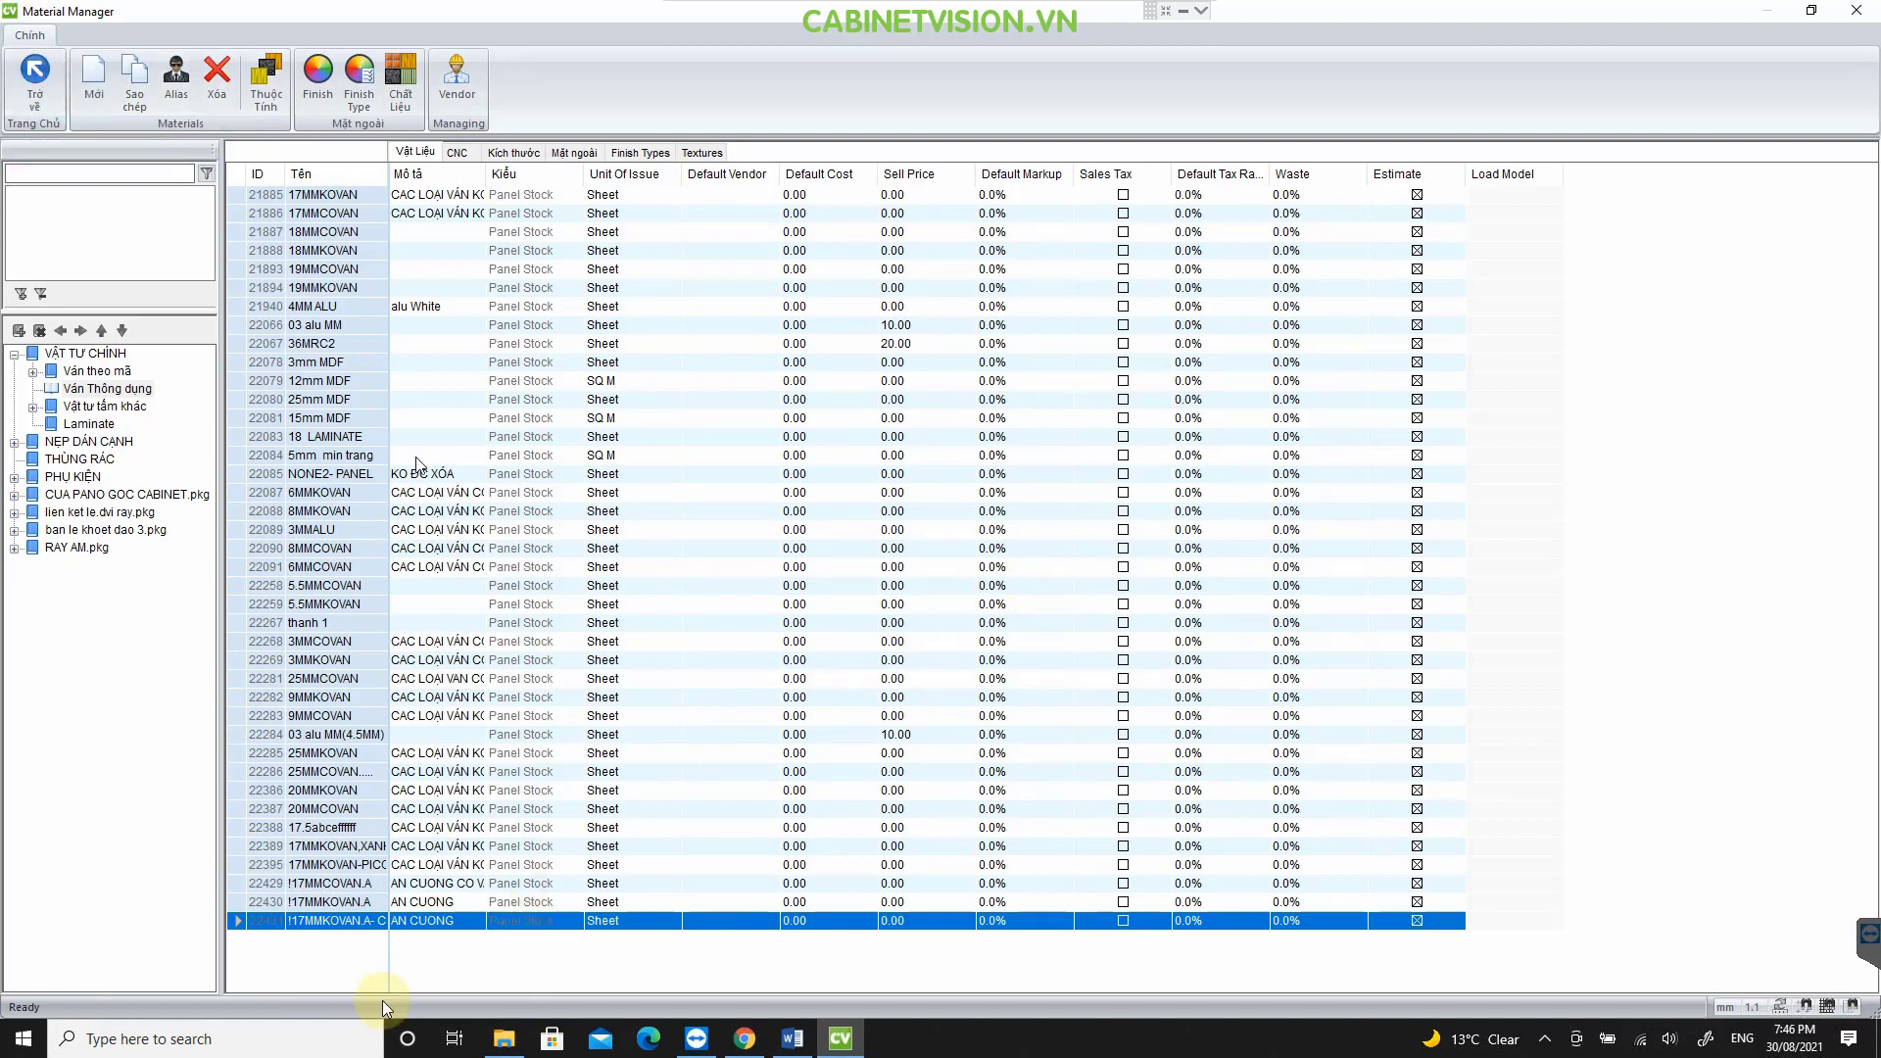
Duplicate the material and replace the copy's A-Copy(1) name ending with B.
left_click(324, 921)
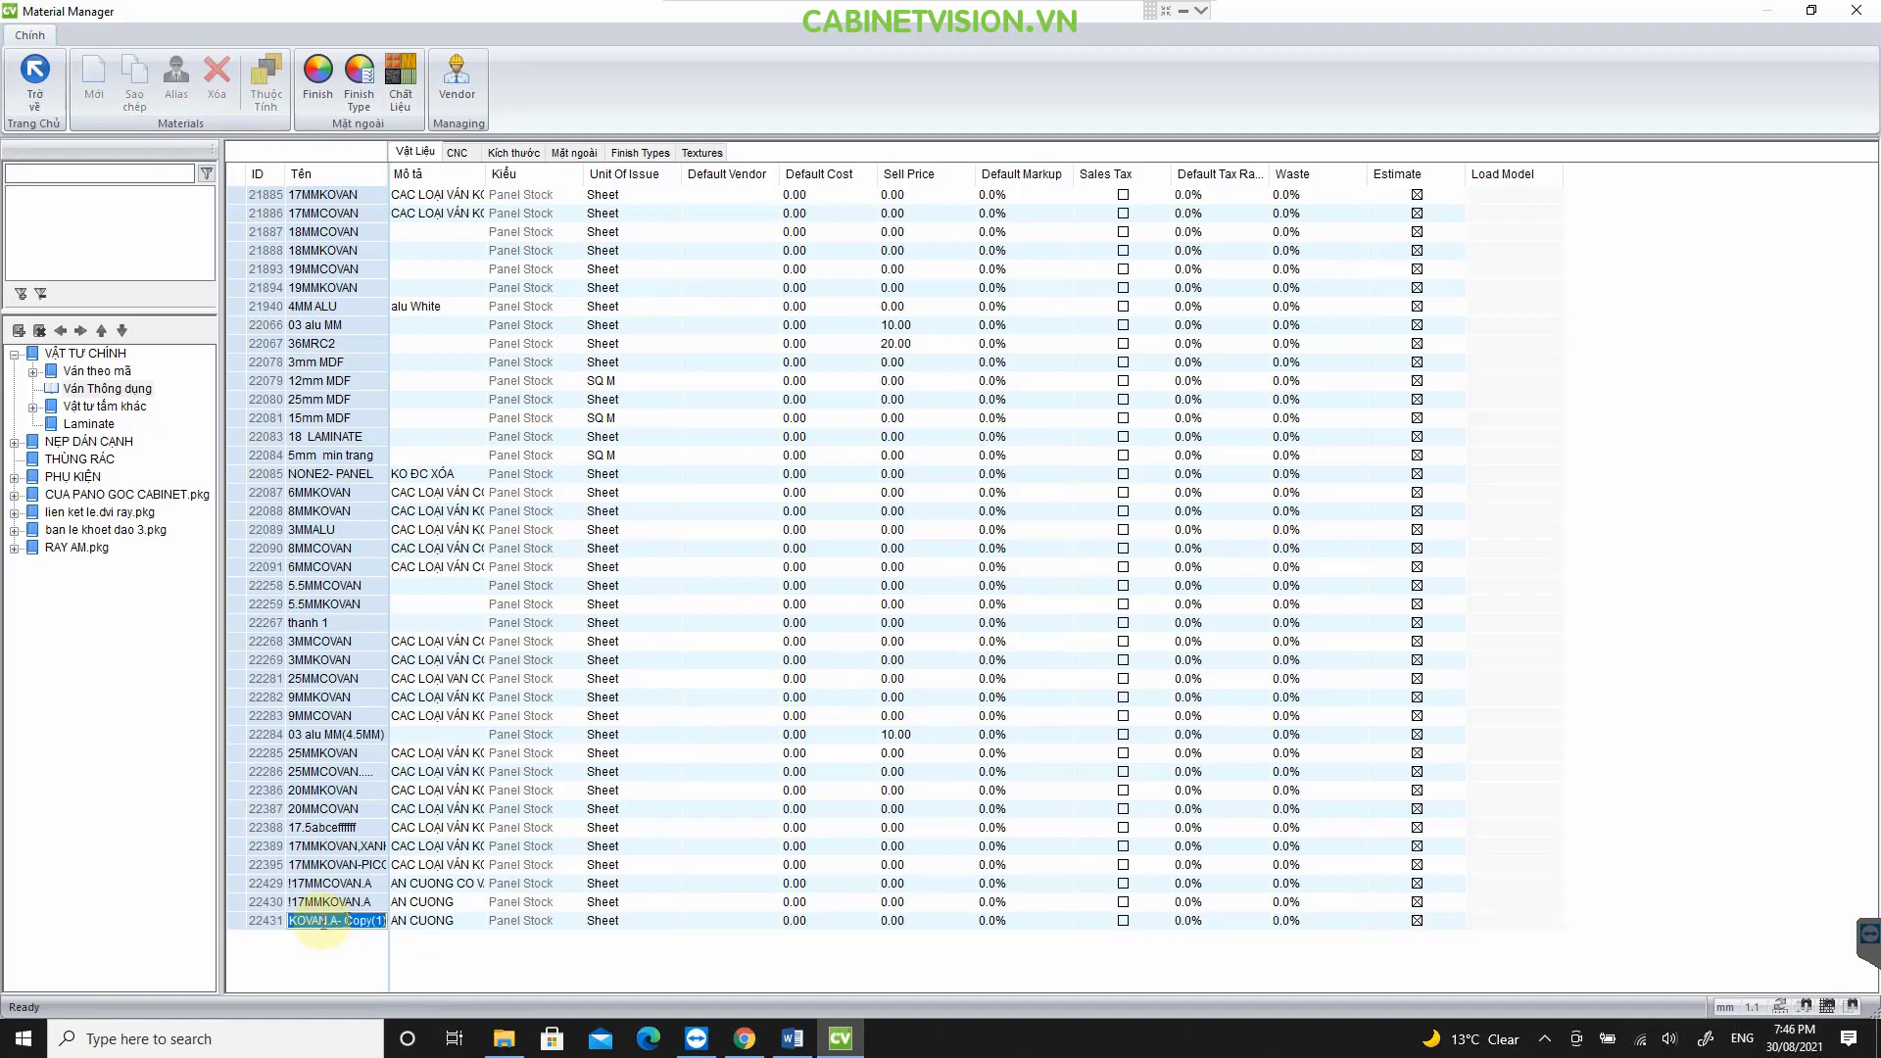
right_click(308, 948)
key("Up")
key("Return")
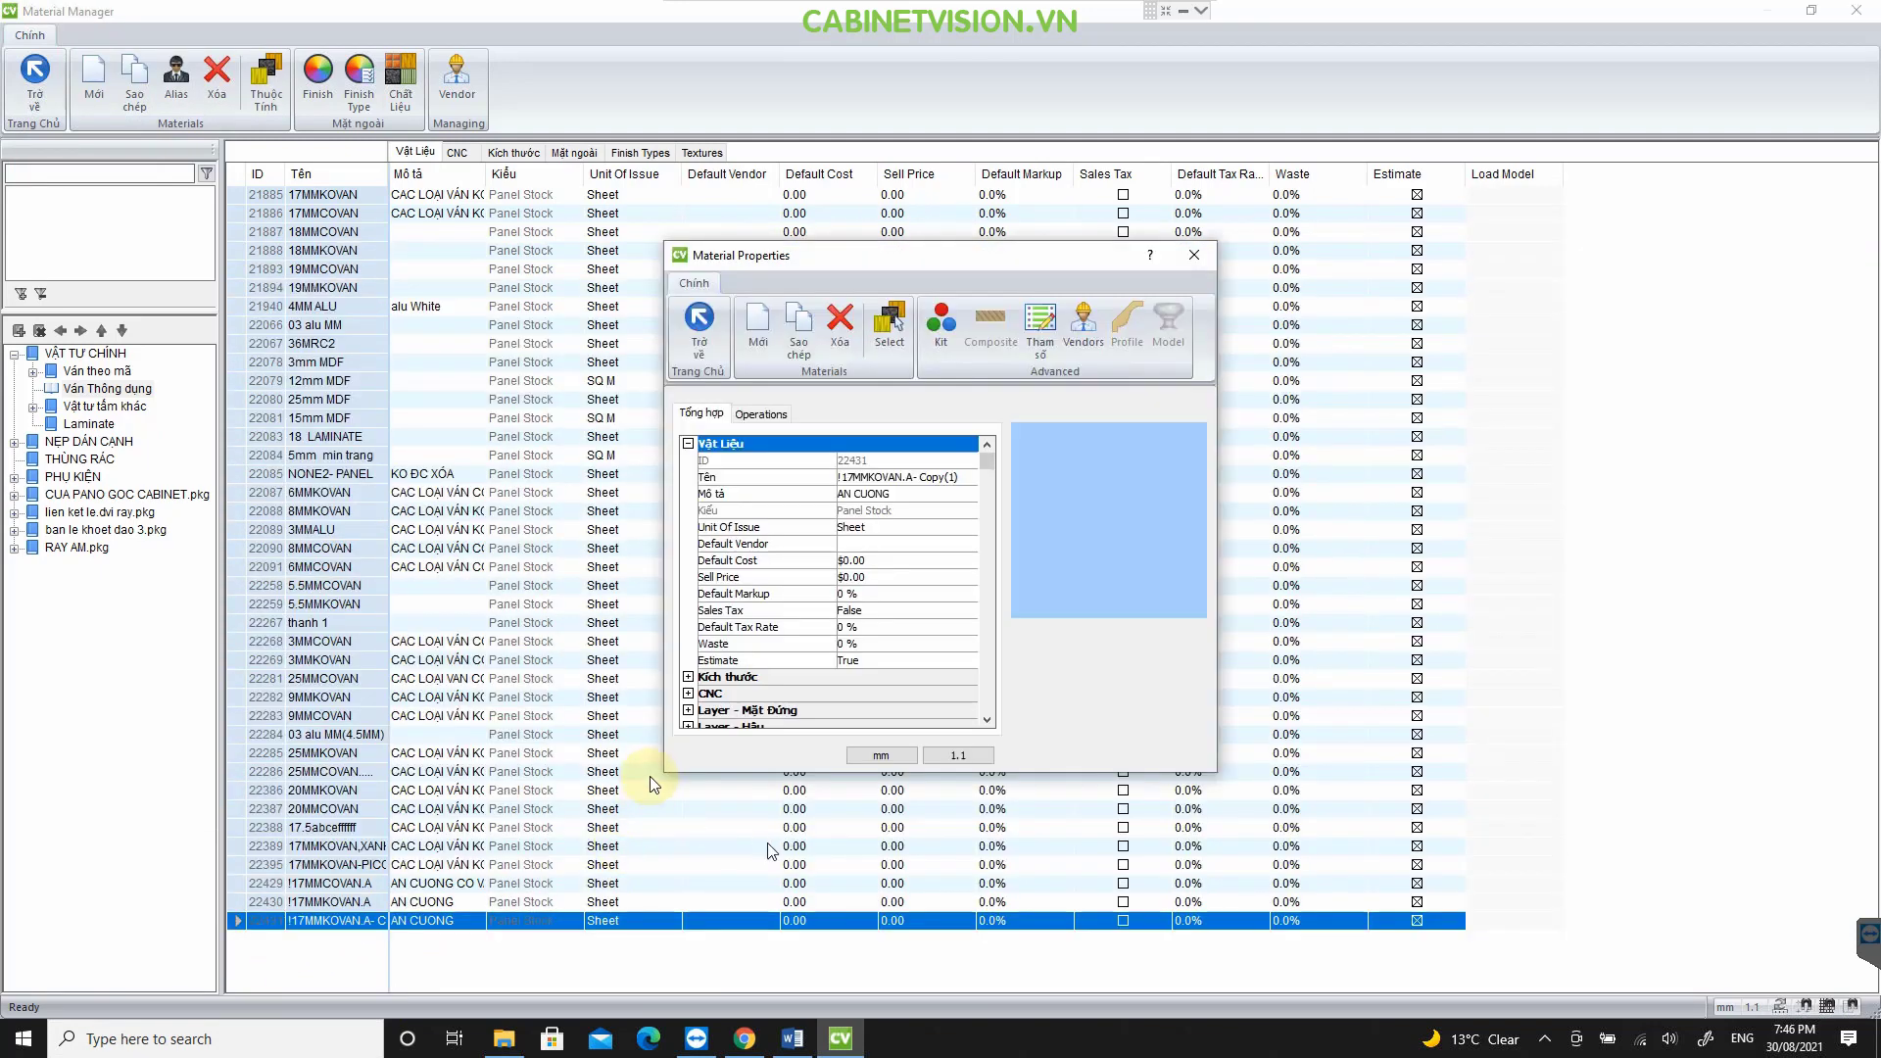
left_click(919, 480)
left_click_drag(909, 480, 958, 475)
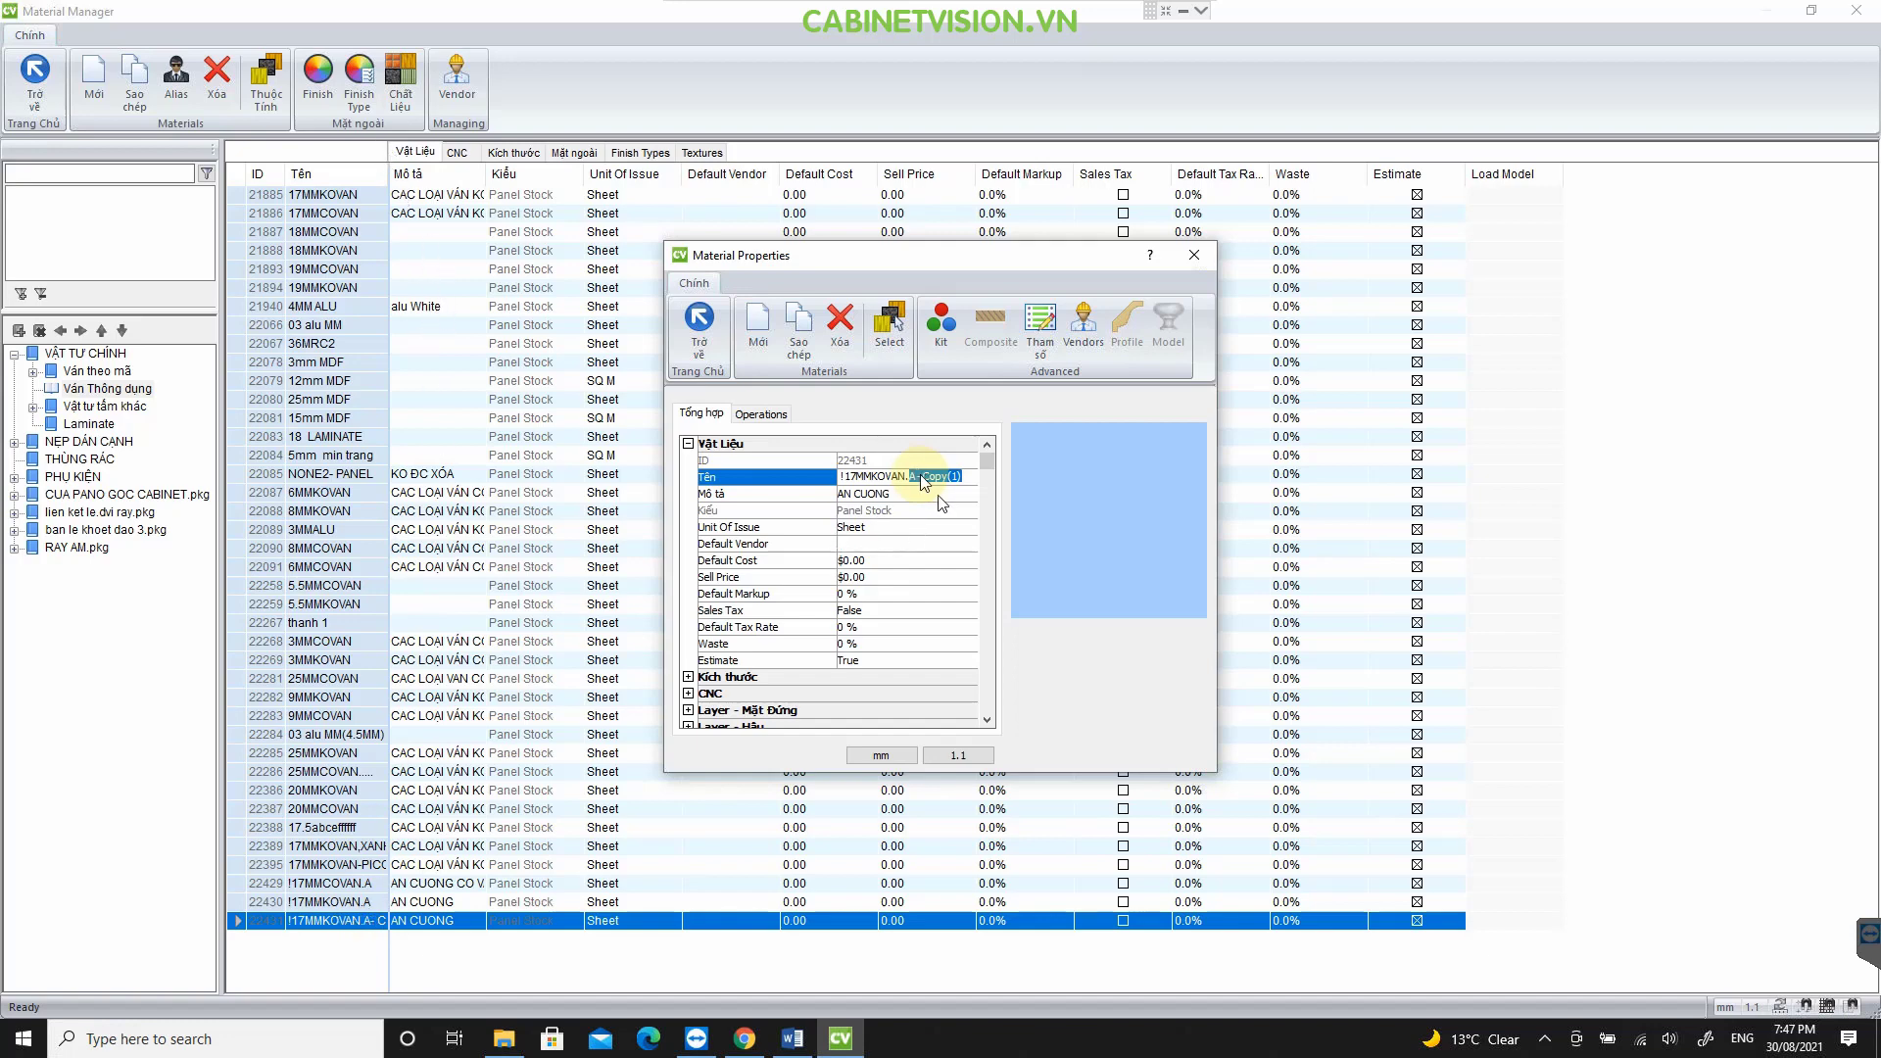
type("B")
Correct the copy's name so it reads !17MMKOVAN.B.
left_click(689, 677)
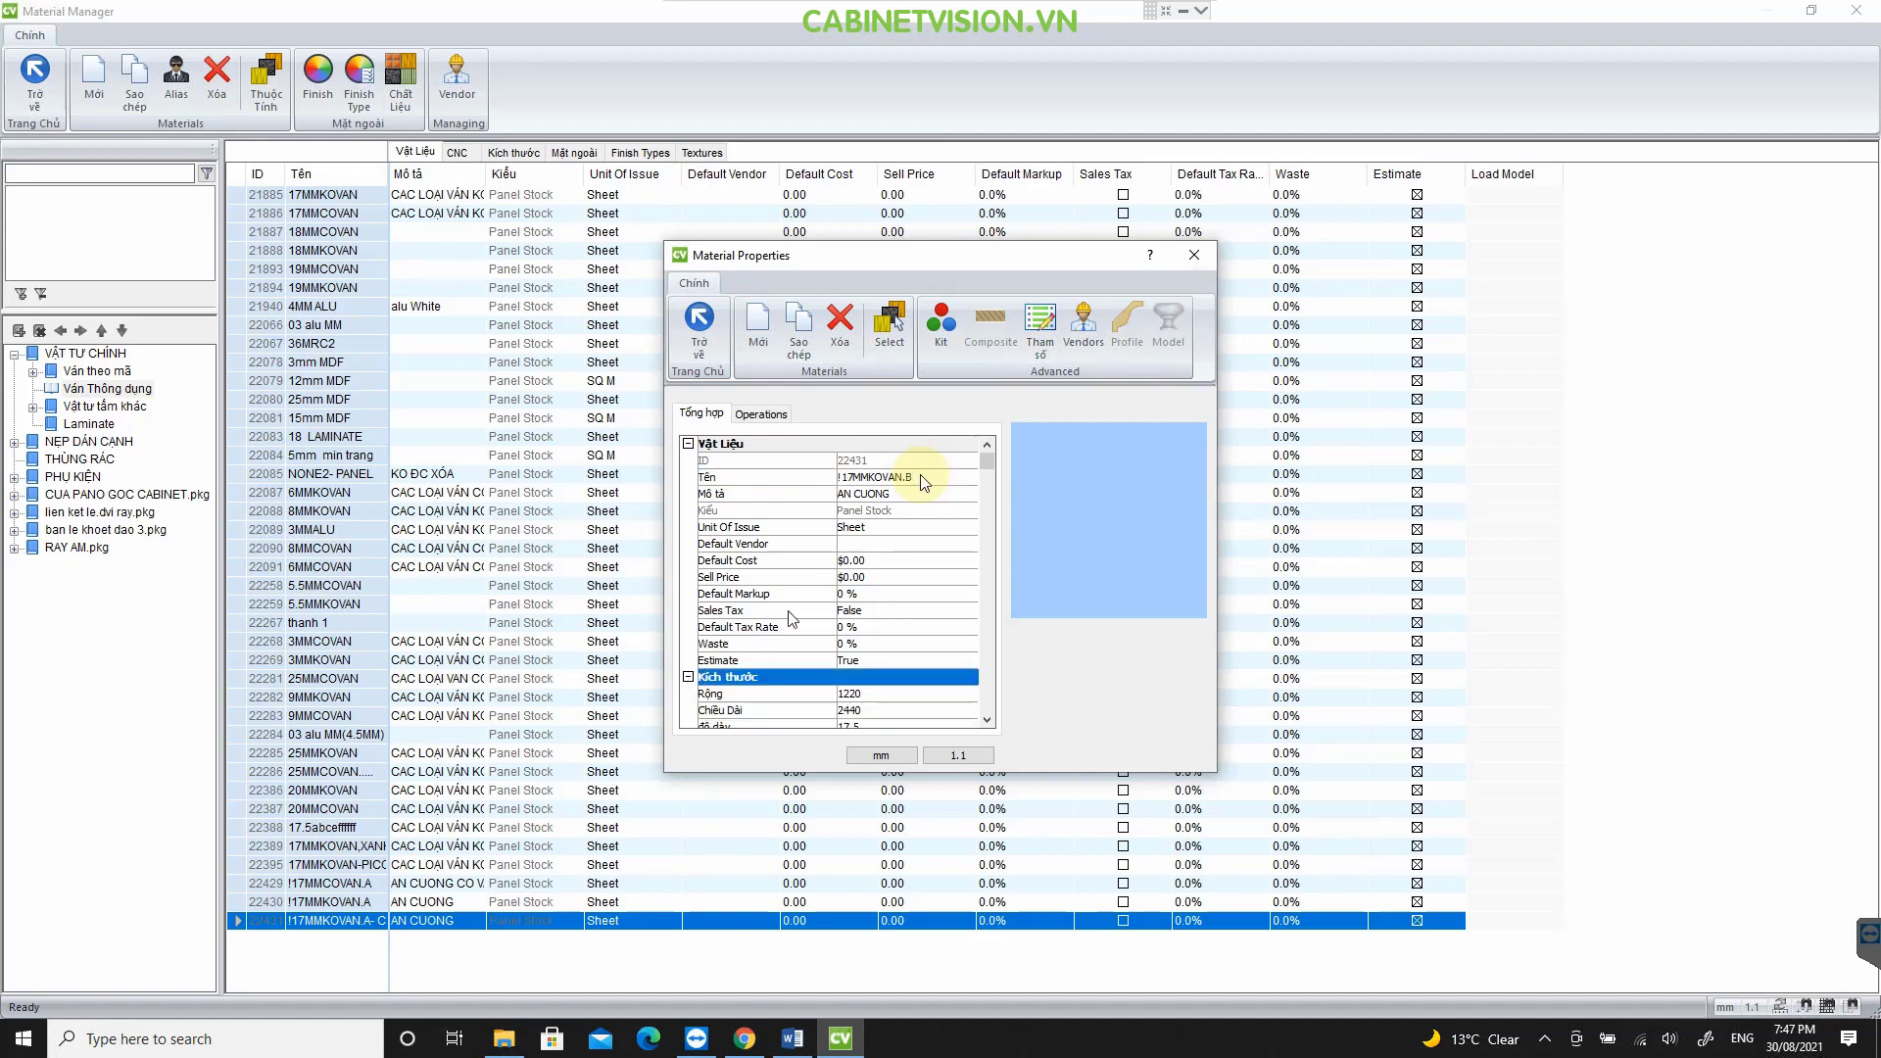
scroll(696, 667, "down", 2)
scroll(921, 480, "up", 2)
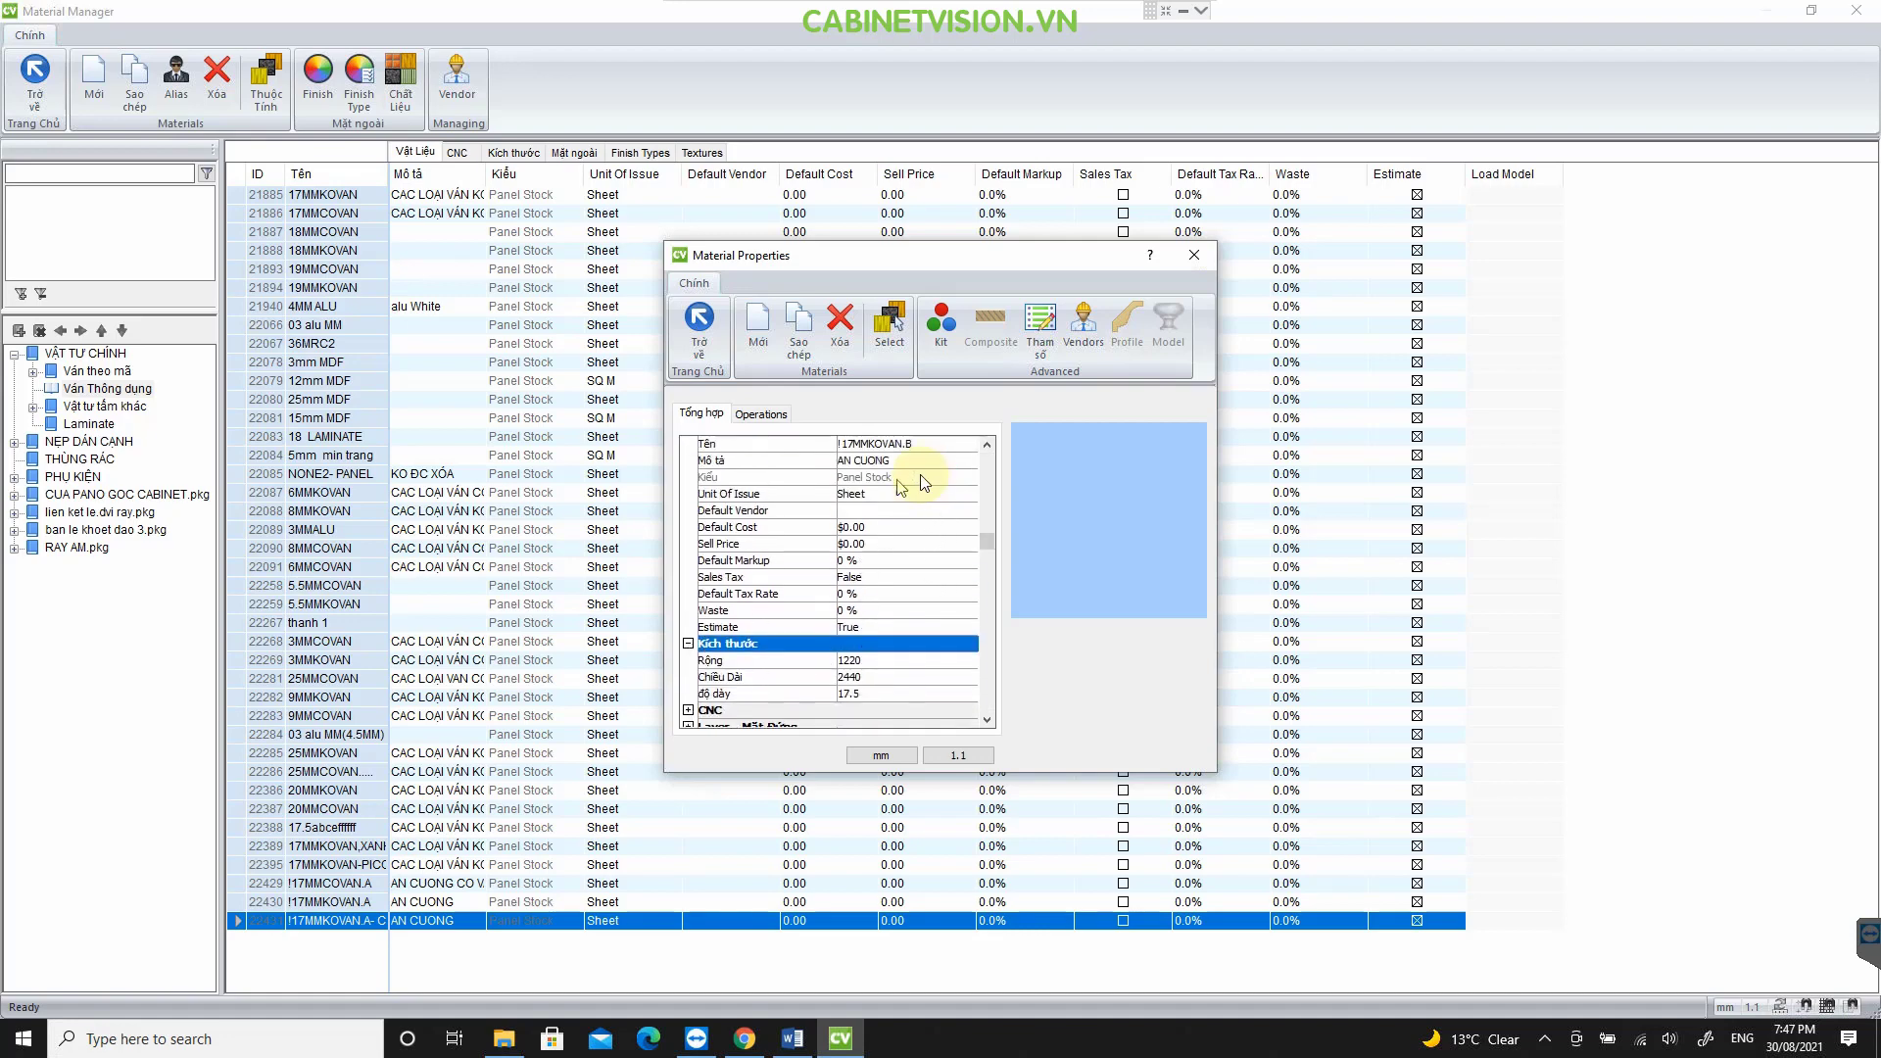
left_click(922, 476)
left_click(875, 476)
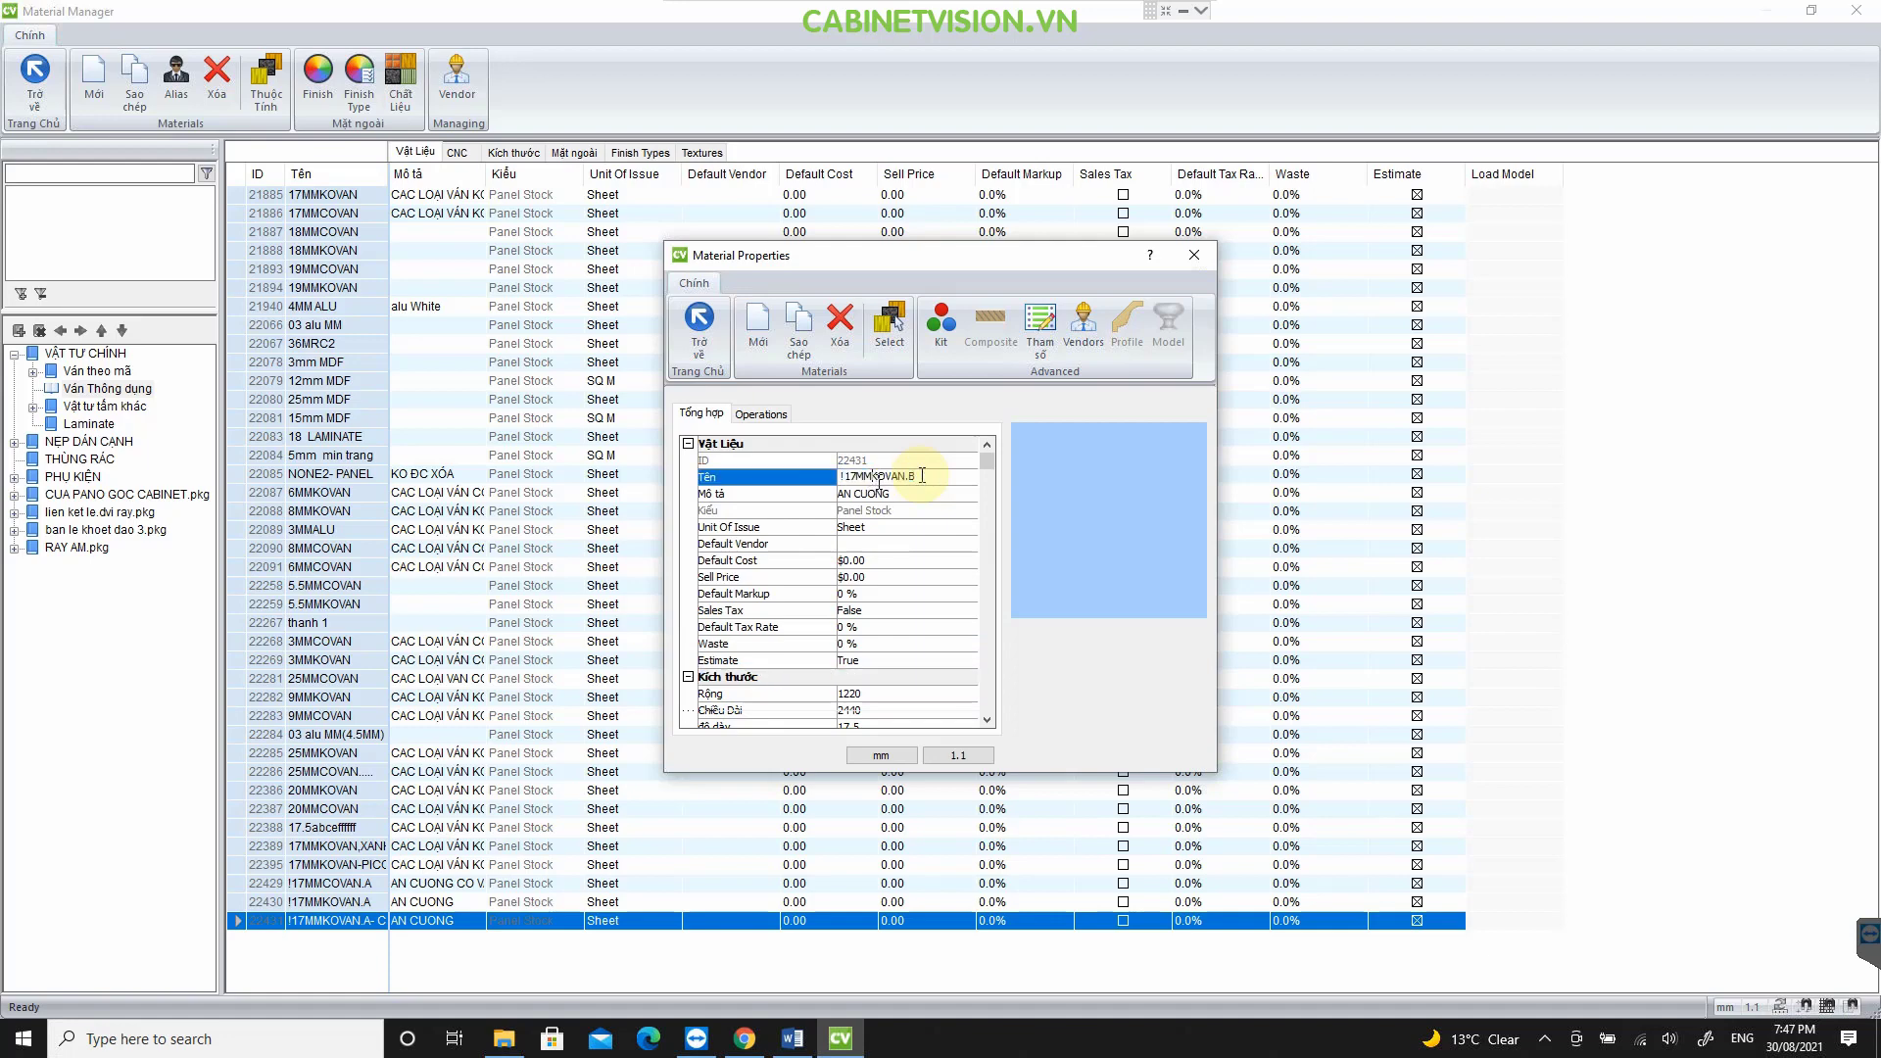
key("BackSpace")
type("C")
key("Delete")
Check the CNC, Mặt Đứng and Hậu layer settings, then close the material properties.
scroll(876, 584, "down", 2)
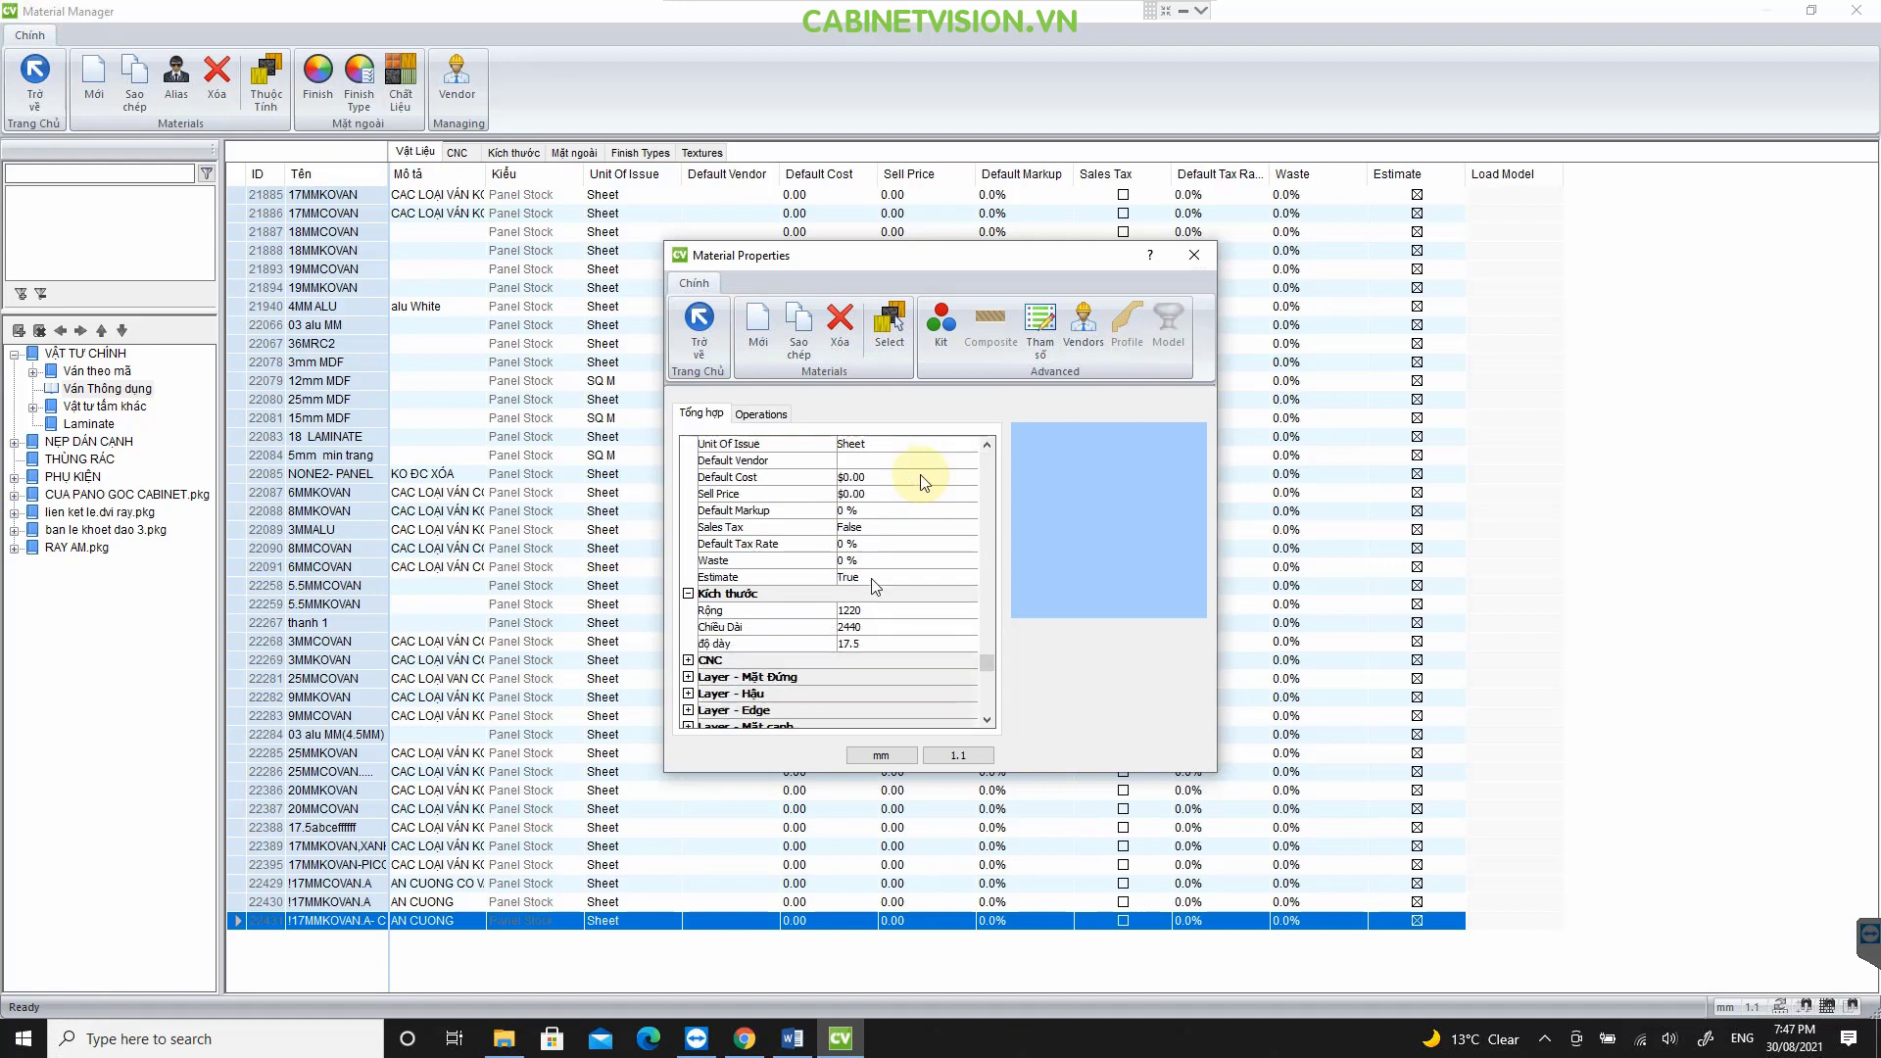
scroll(923, 480, "up", 2)
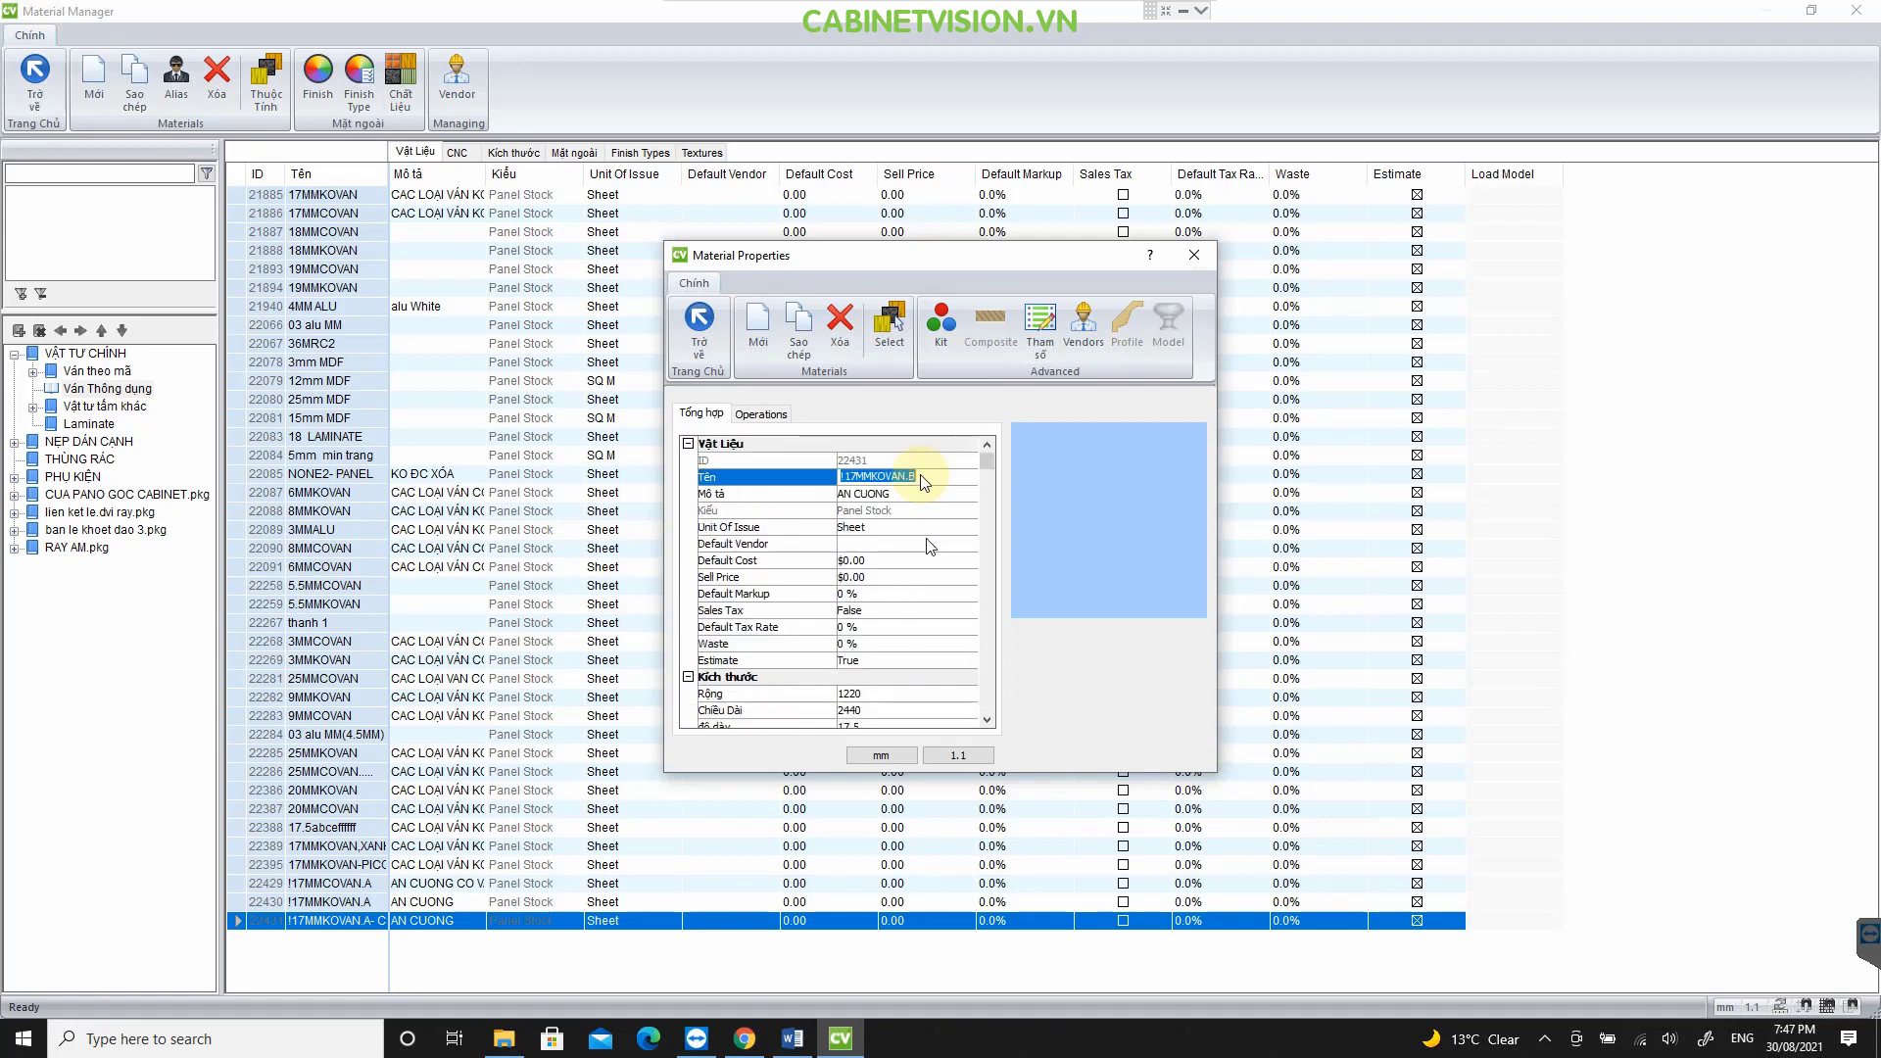
scroll(923, 480, "down", 2)
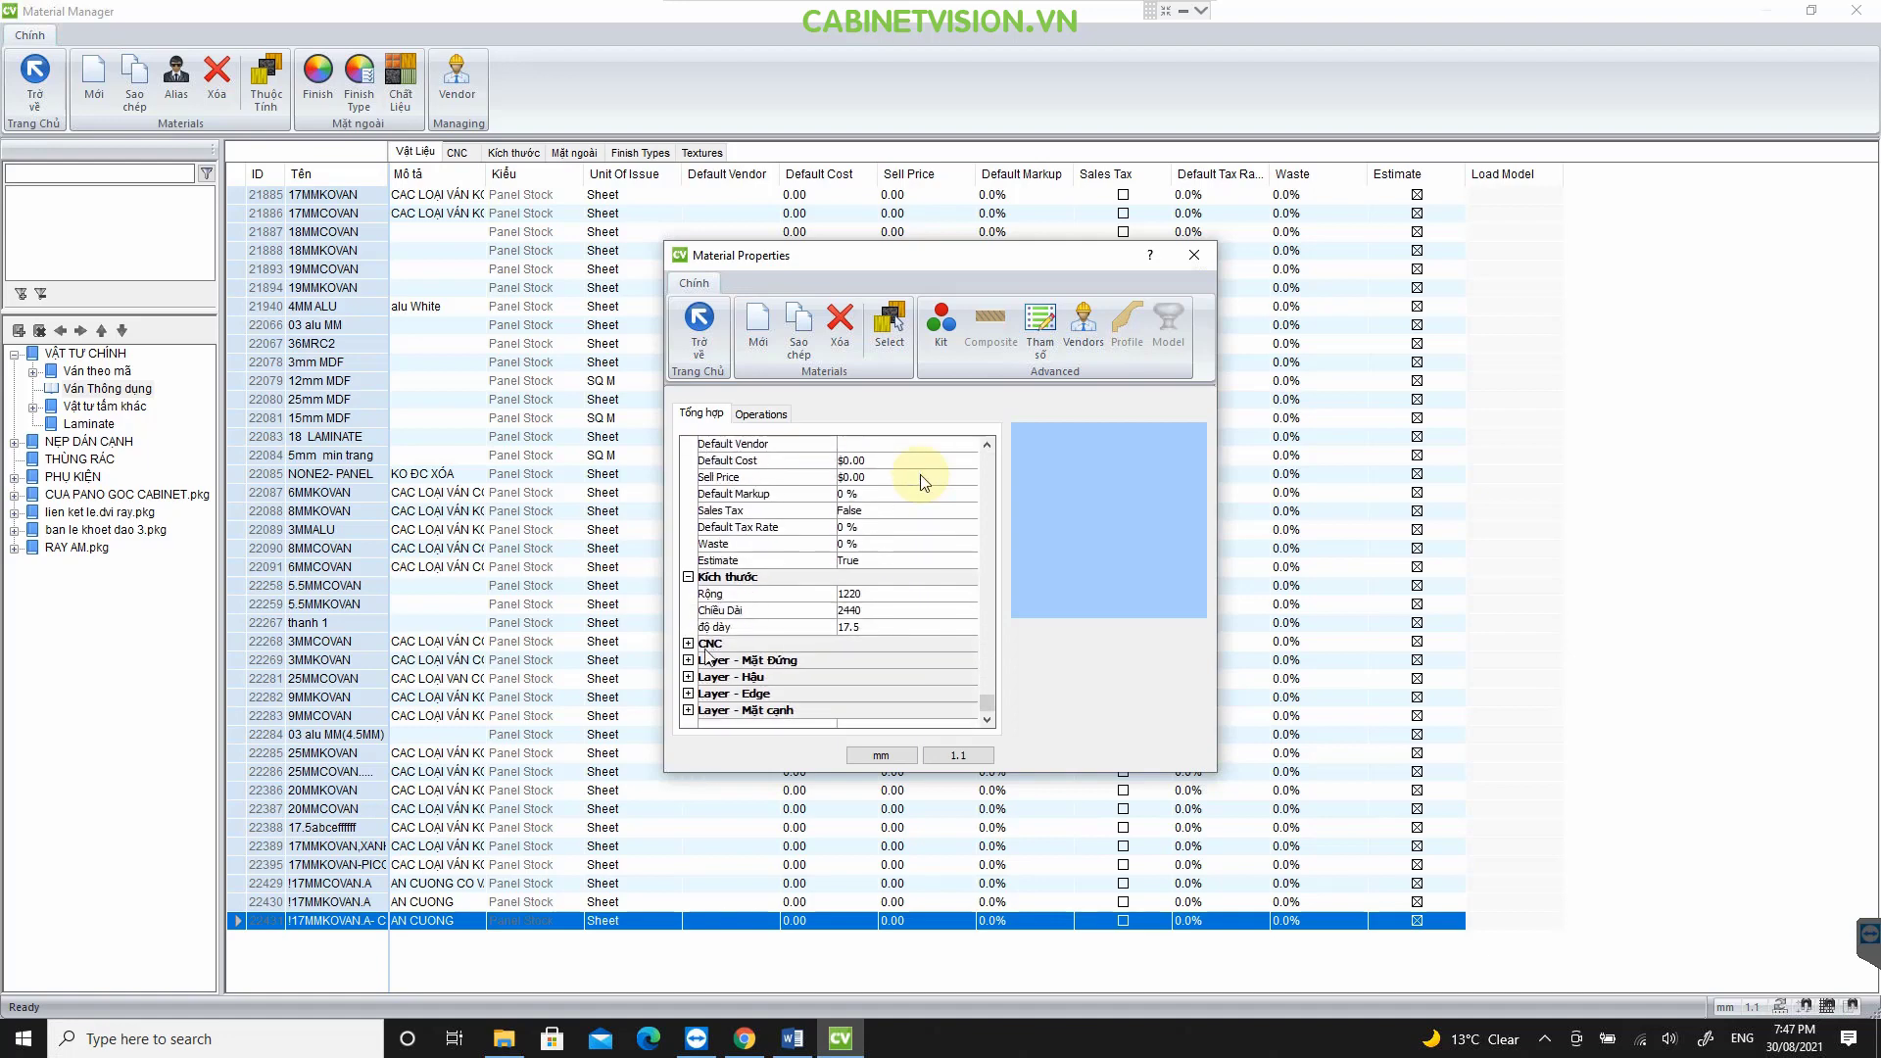
left_click(698, 647)
scroll(692, 672, "down", 3)
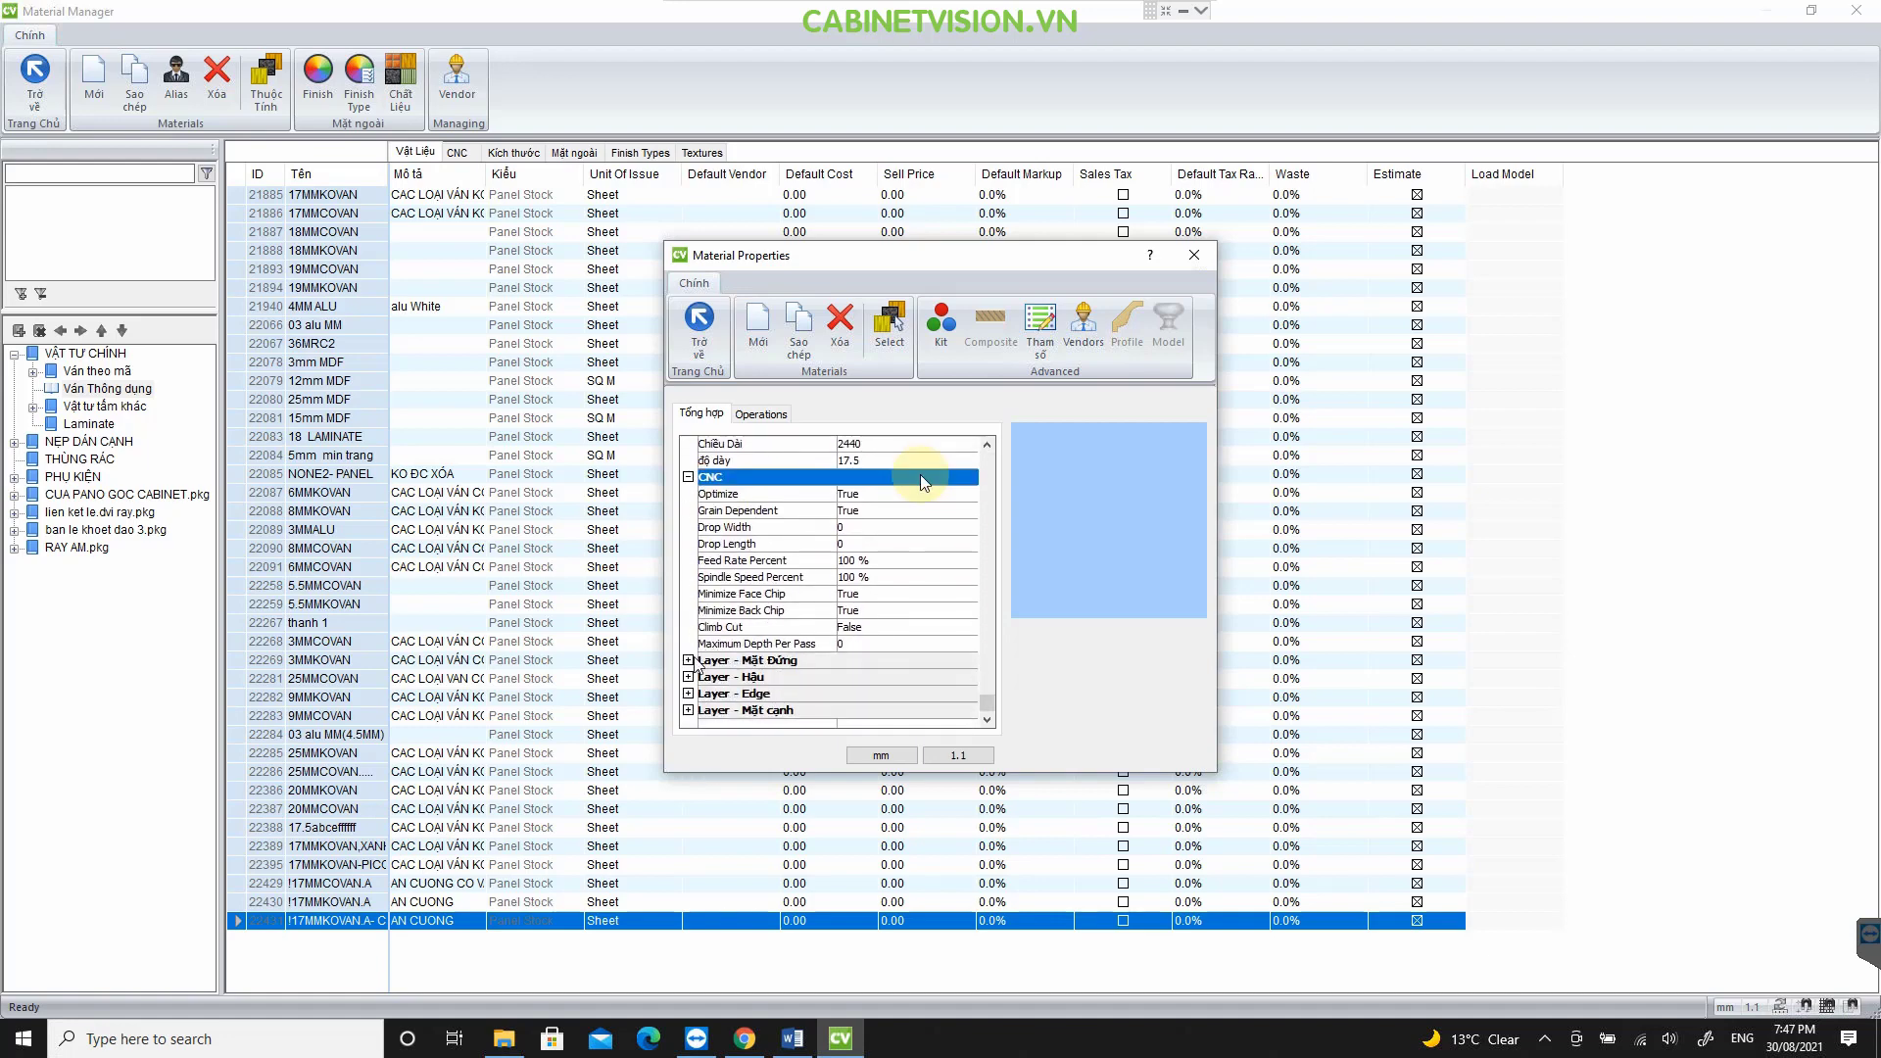
left_click(697, 662)
scroll(784, 653, "down", 1)
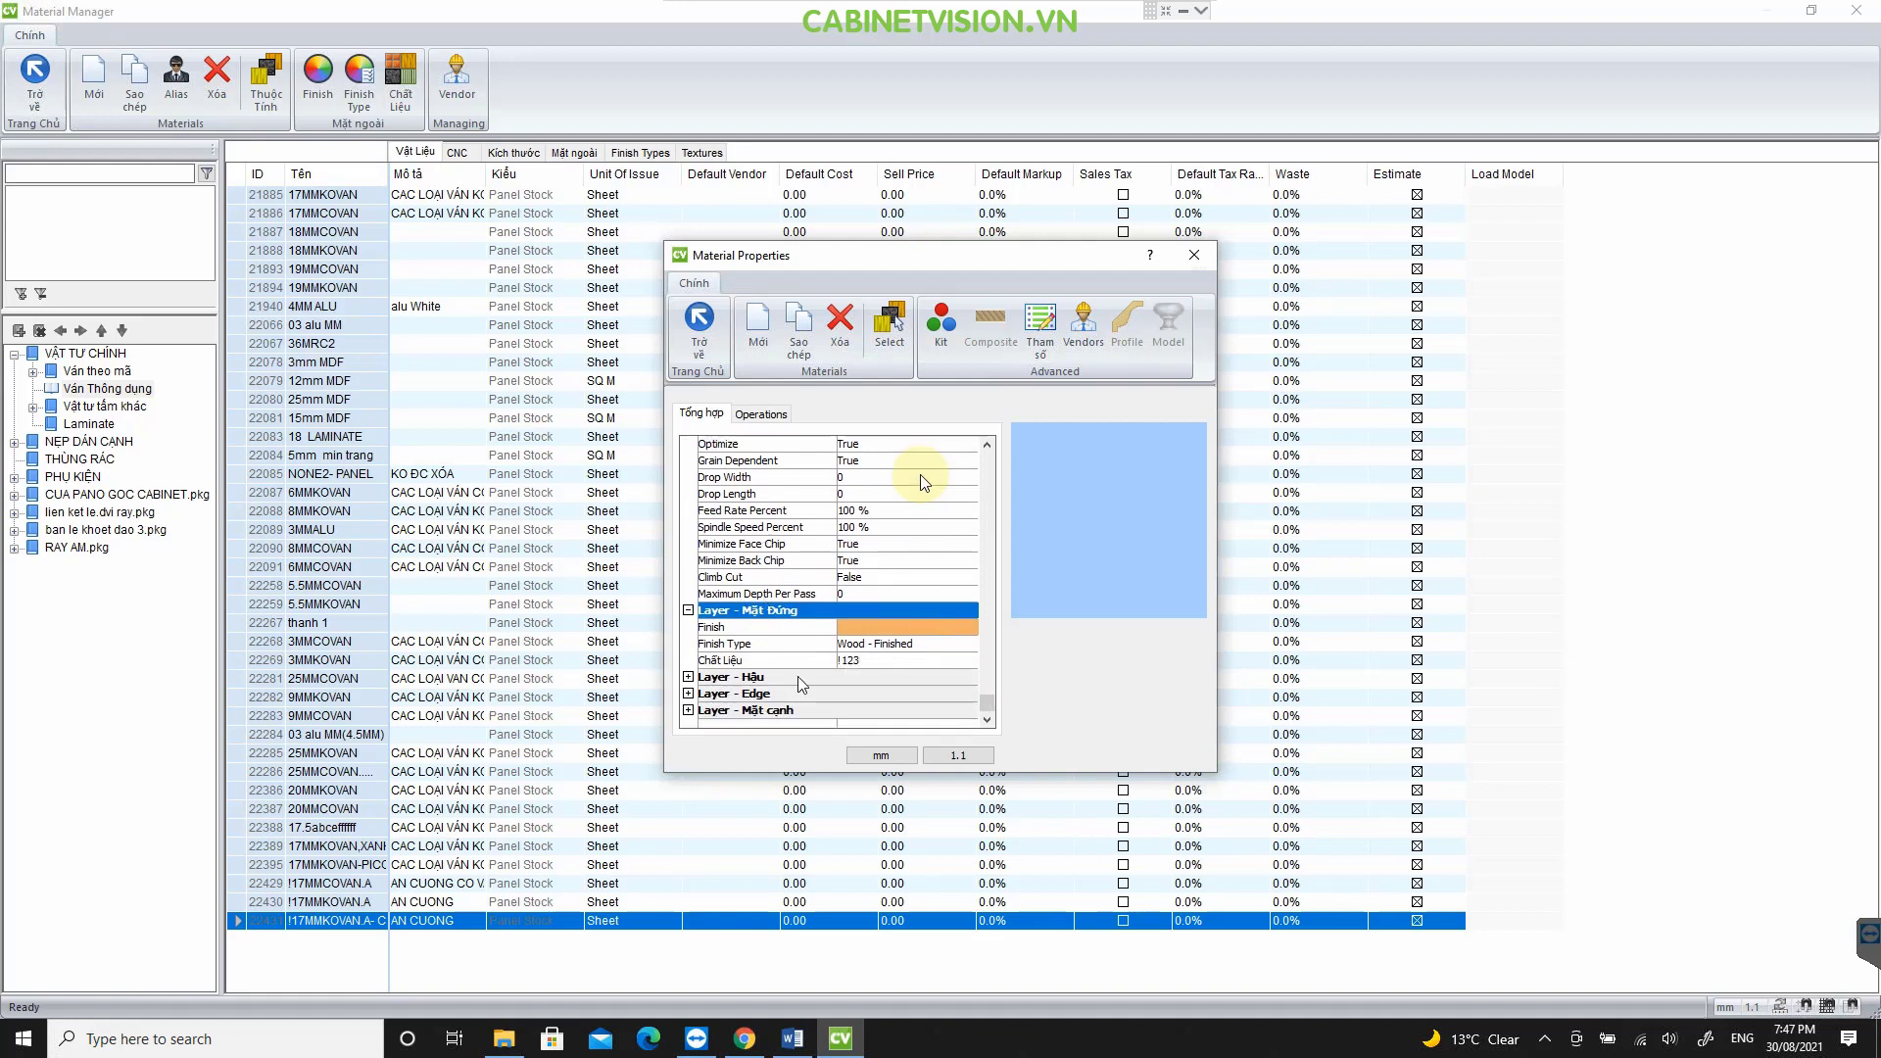
left_click(689, 677)
scroll(931, 661, "down", 1)
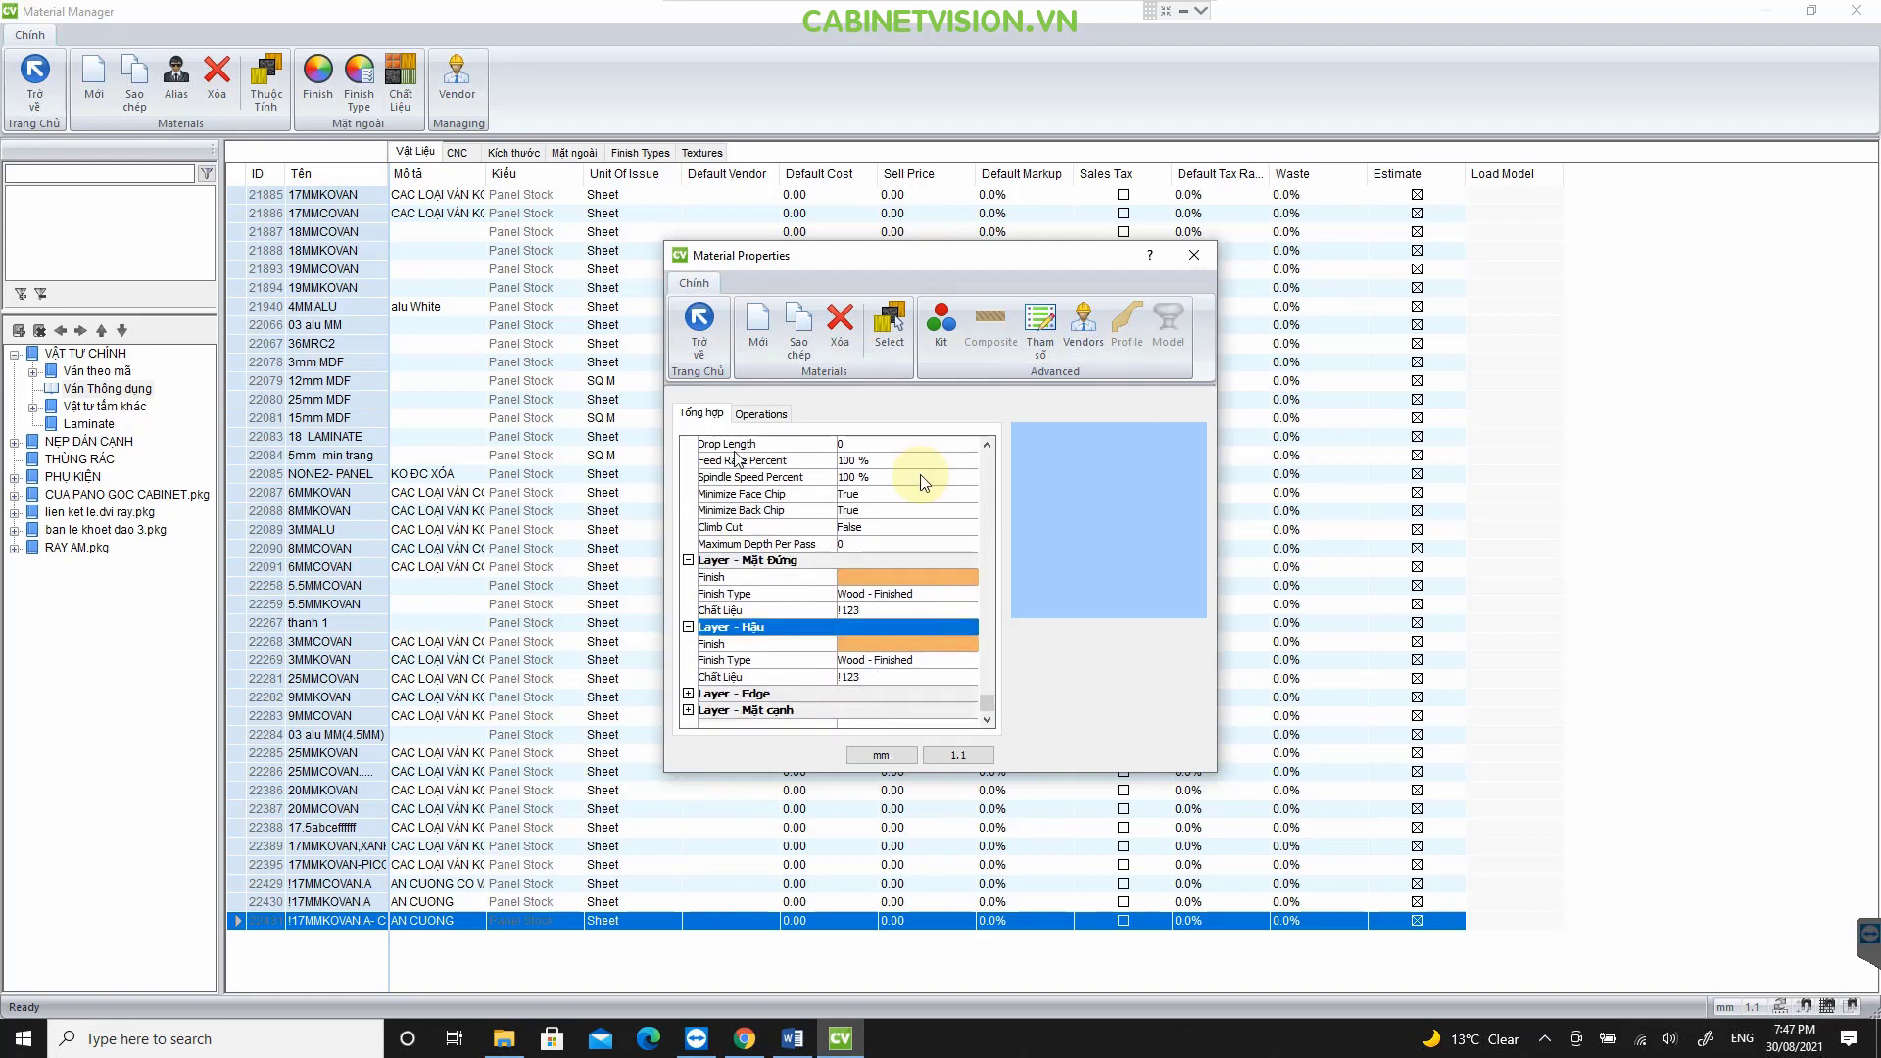
left_click(699, 324)
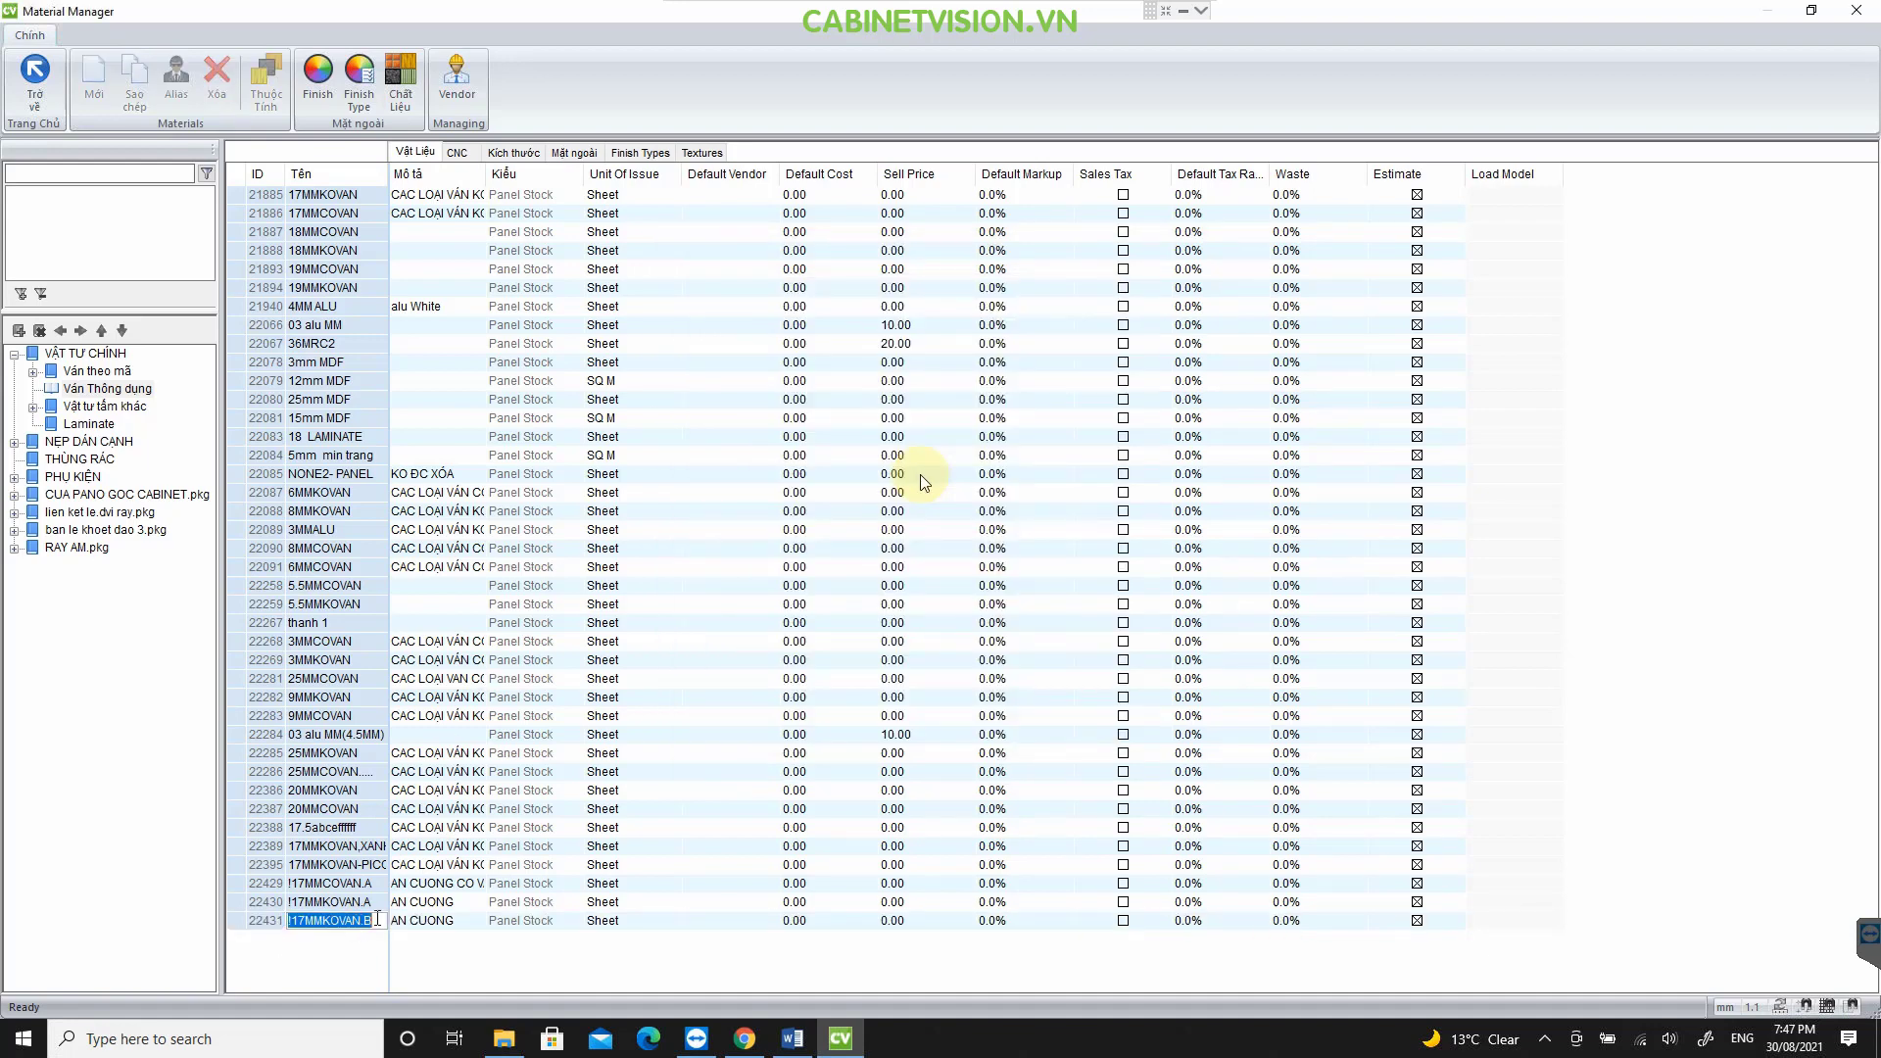
Leave Material Manager, open a saved job from the Open dialog, then close Cabinet Vision.
left_click(334, 548)
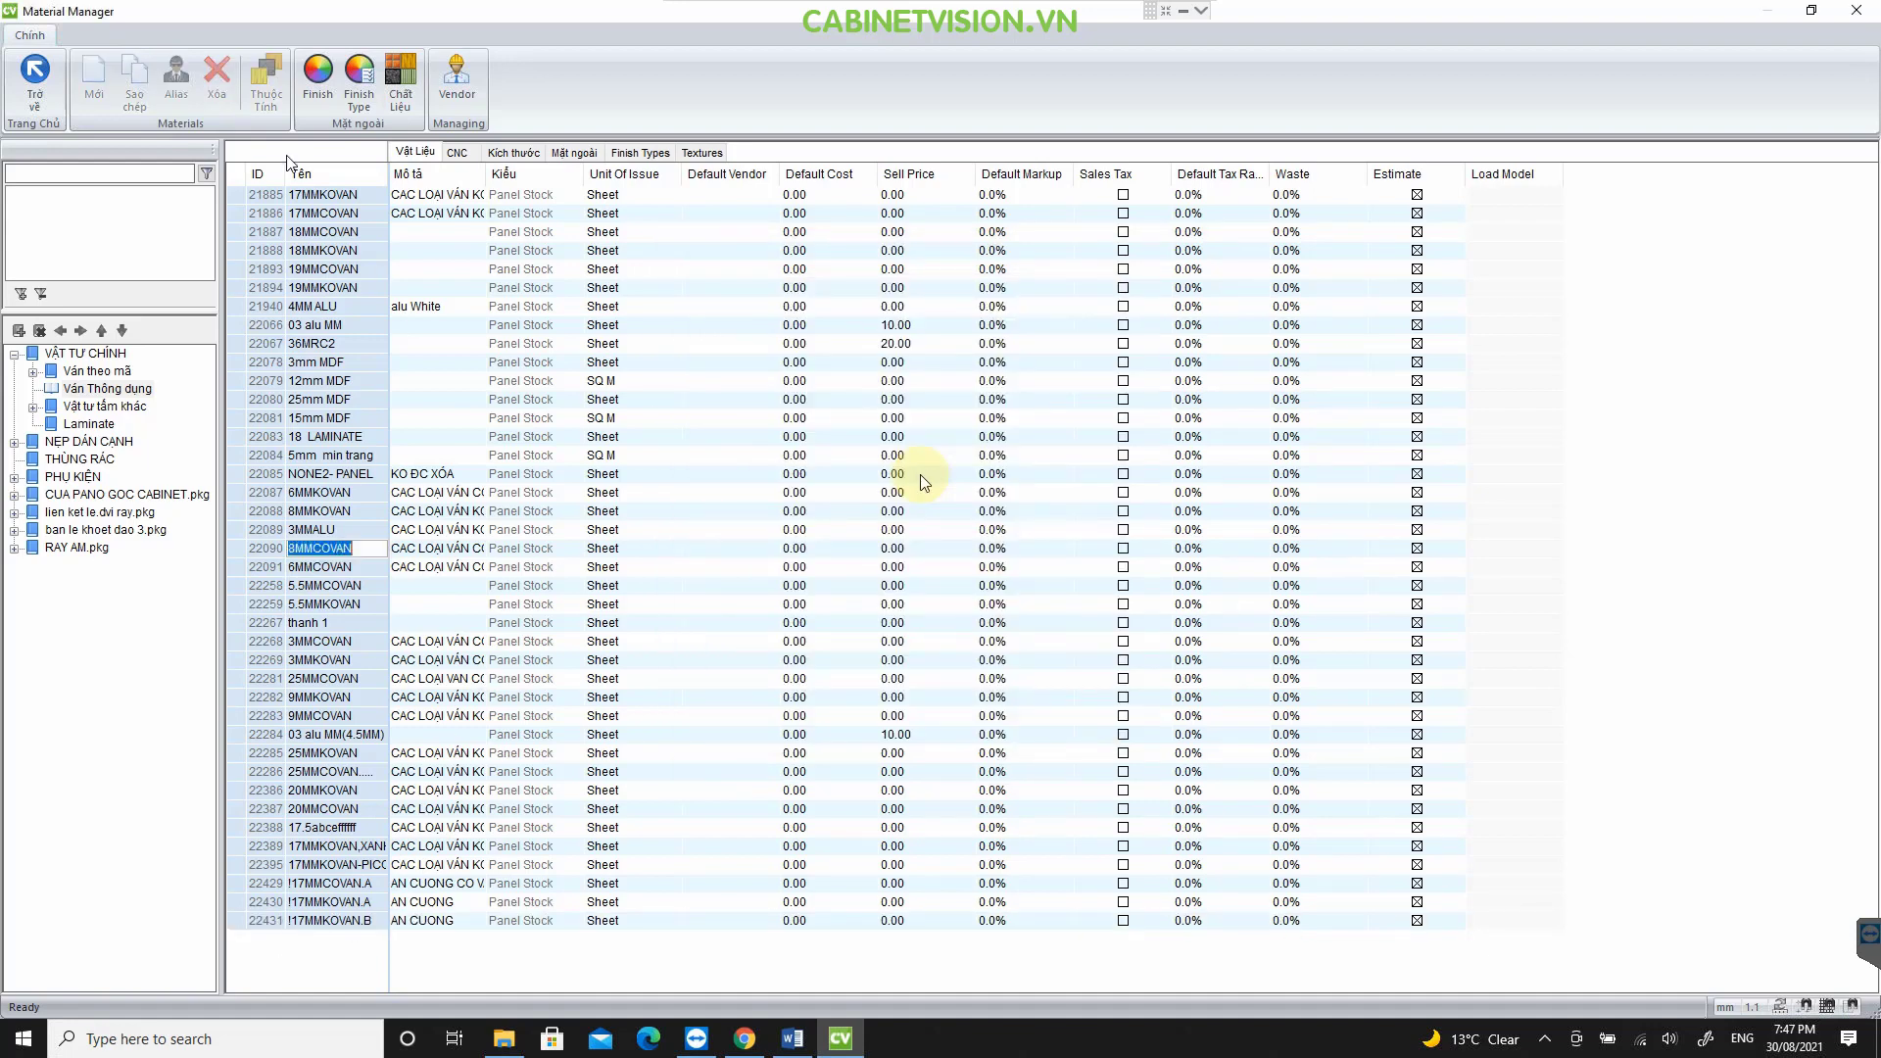
left_click(38, 87)
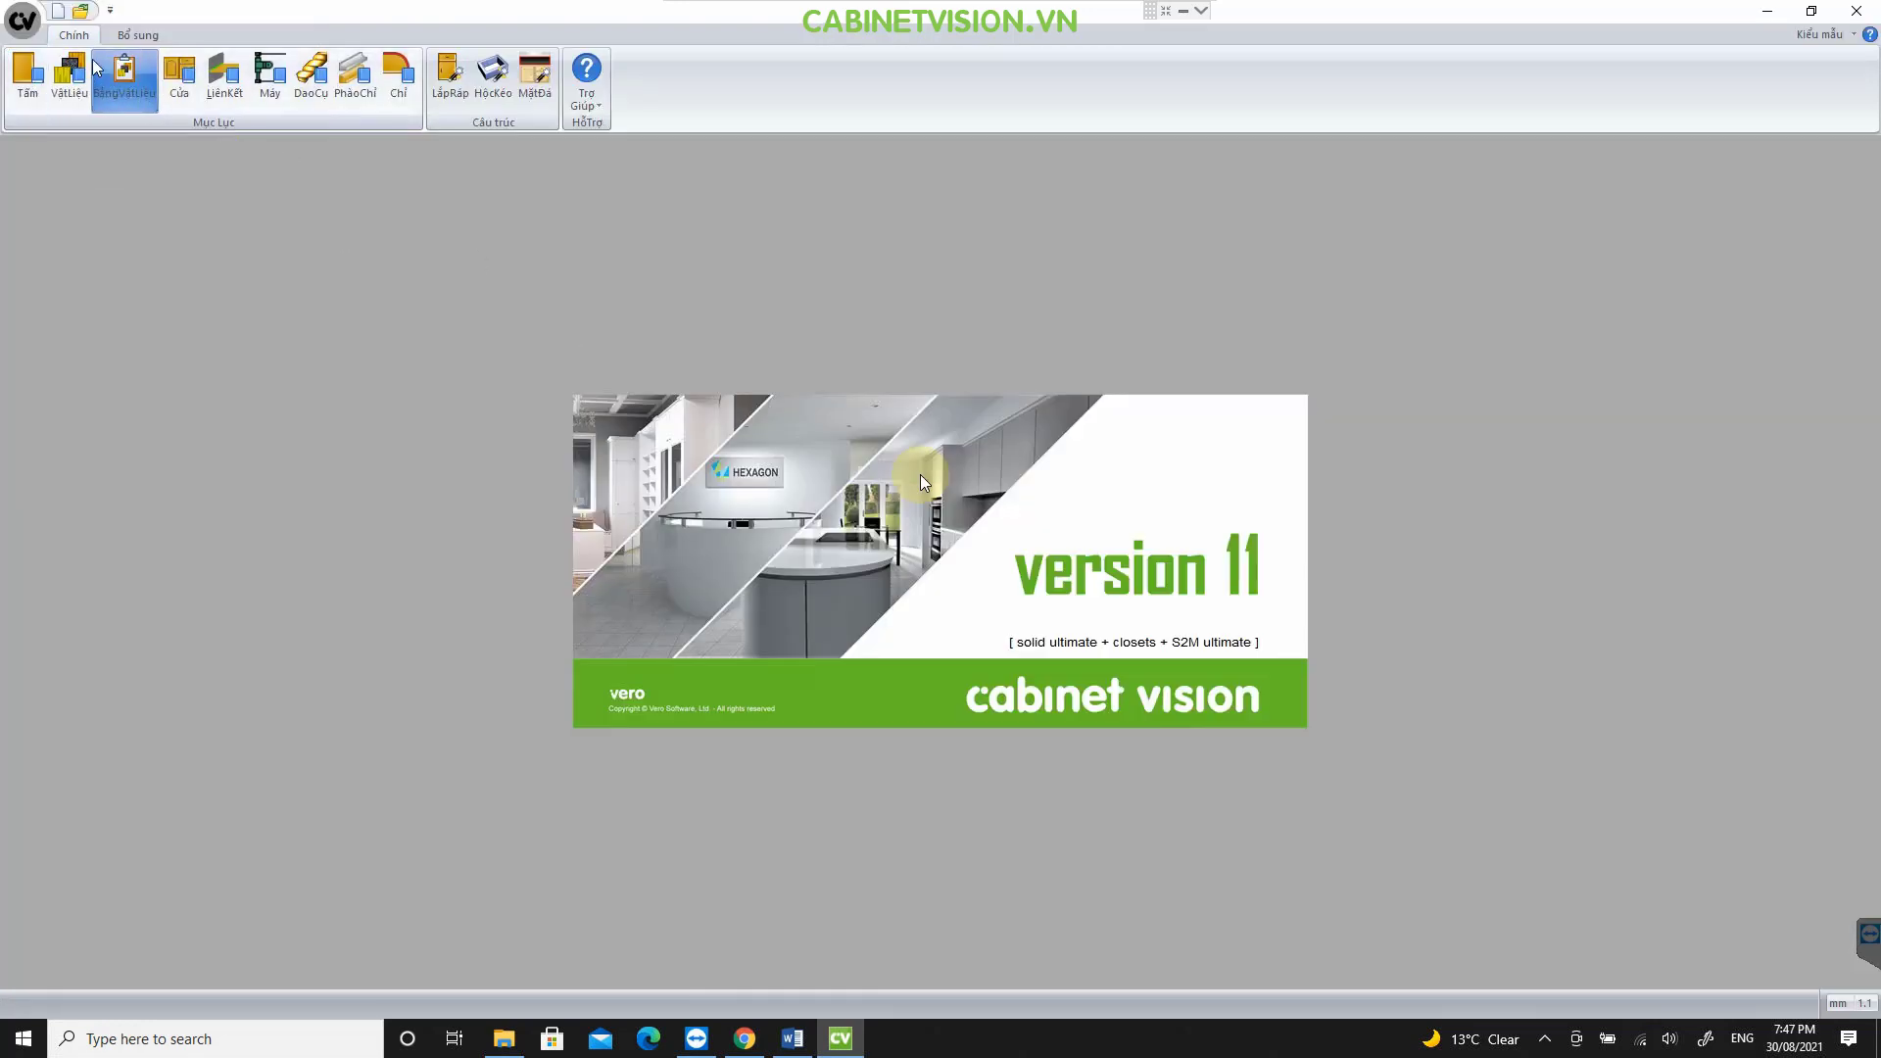
left_click(82, 12)
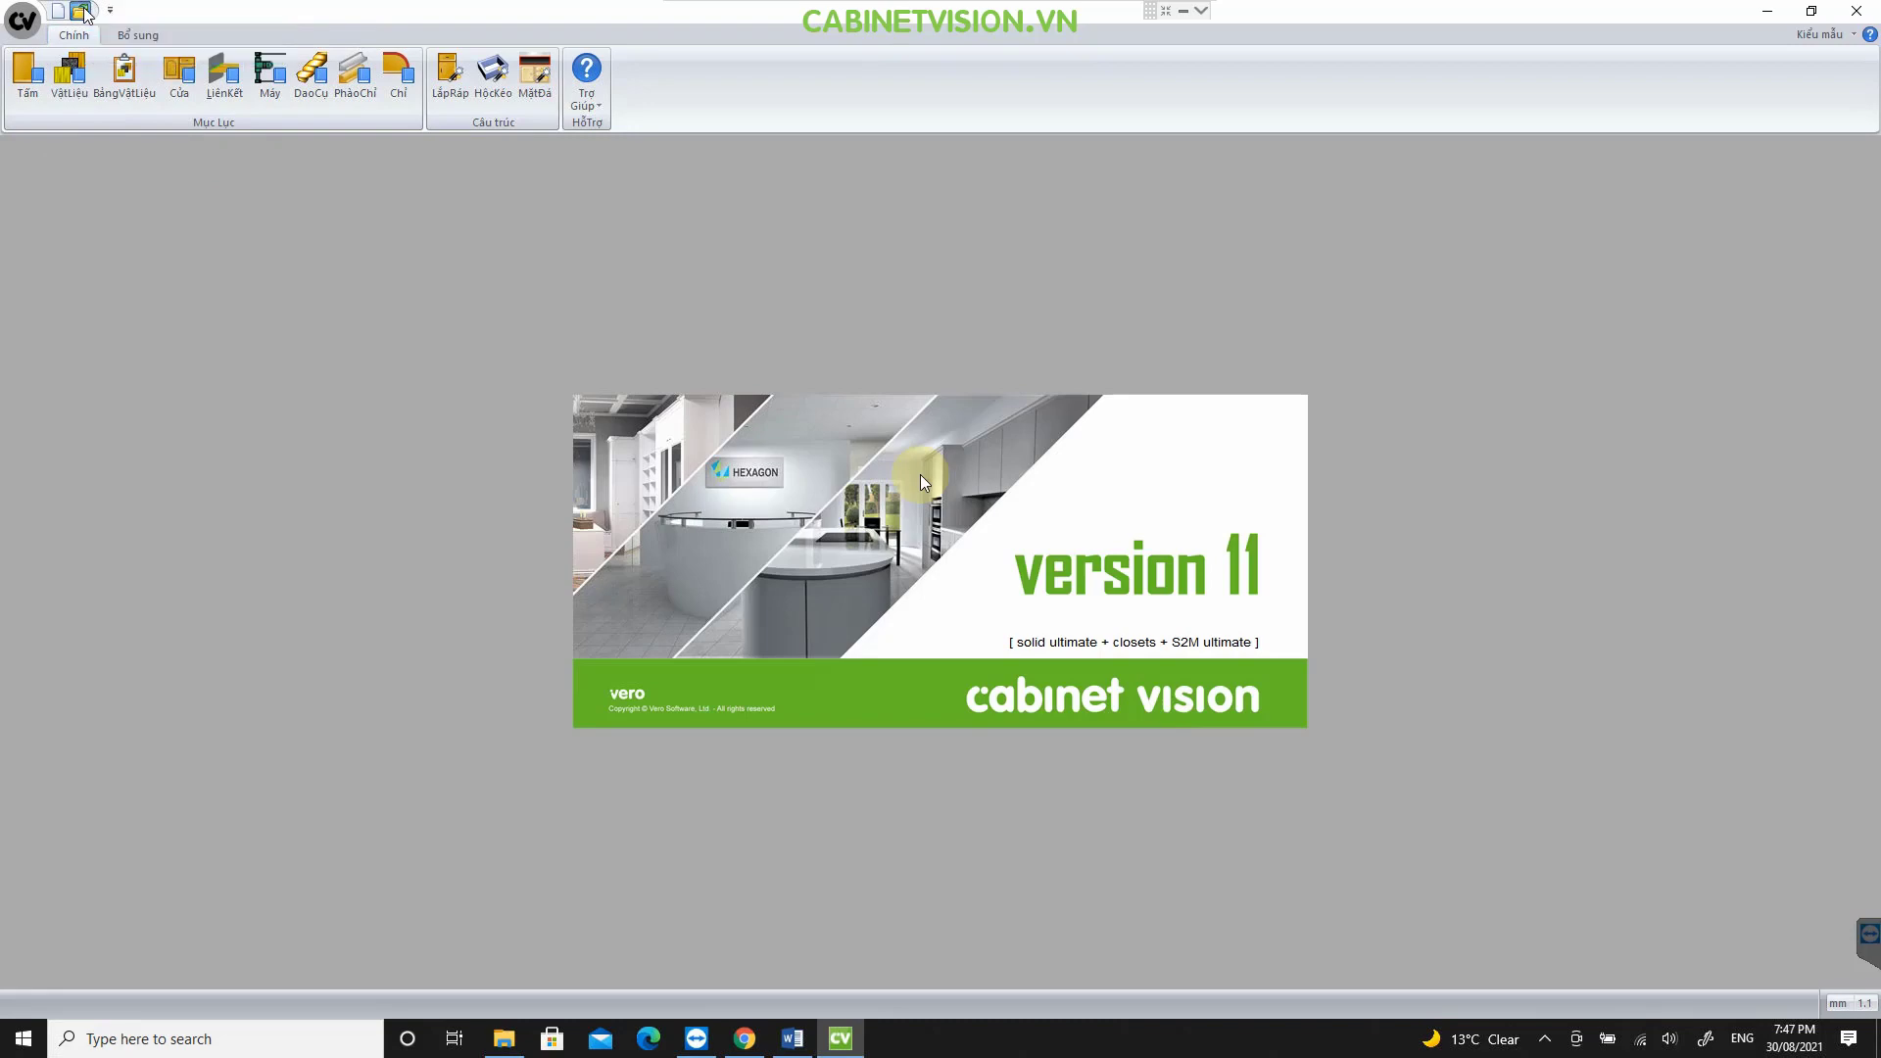
double_click(849, 403)
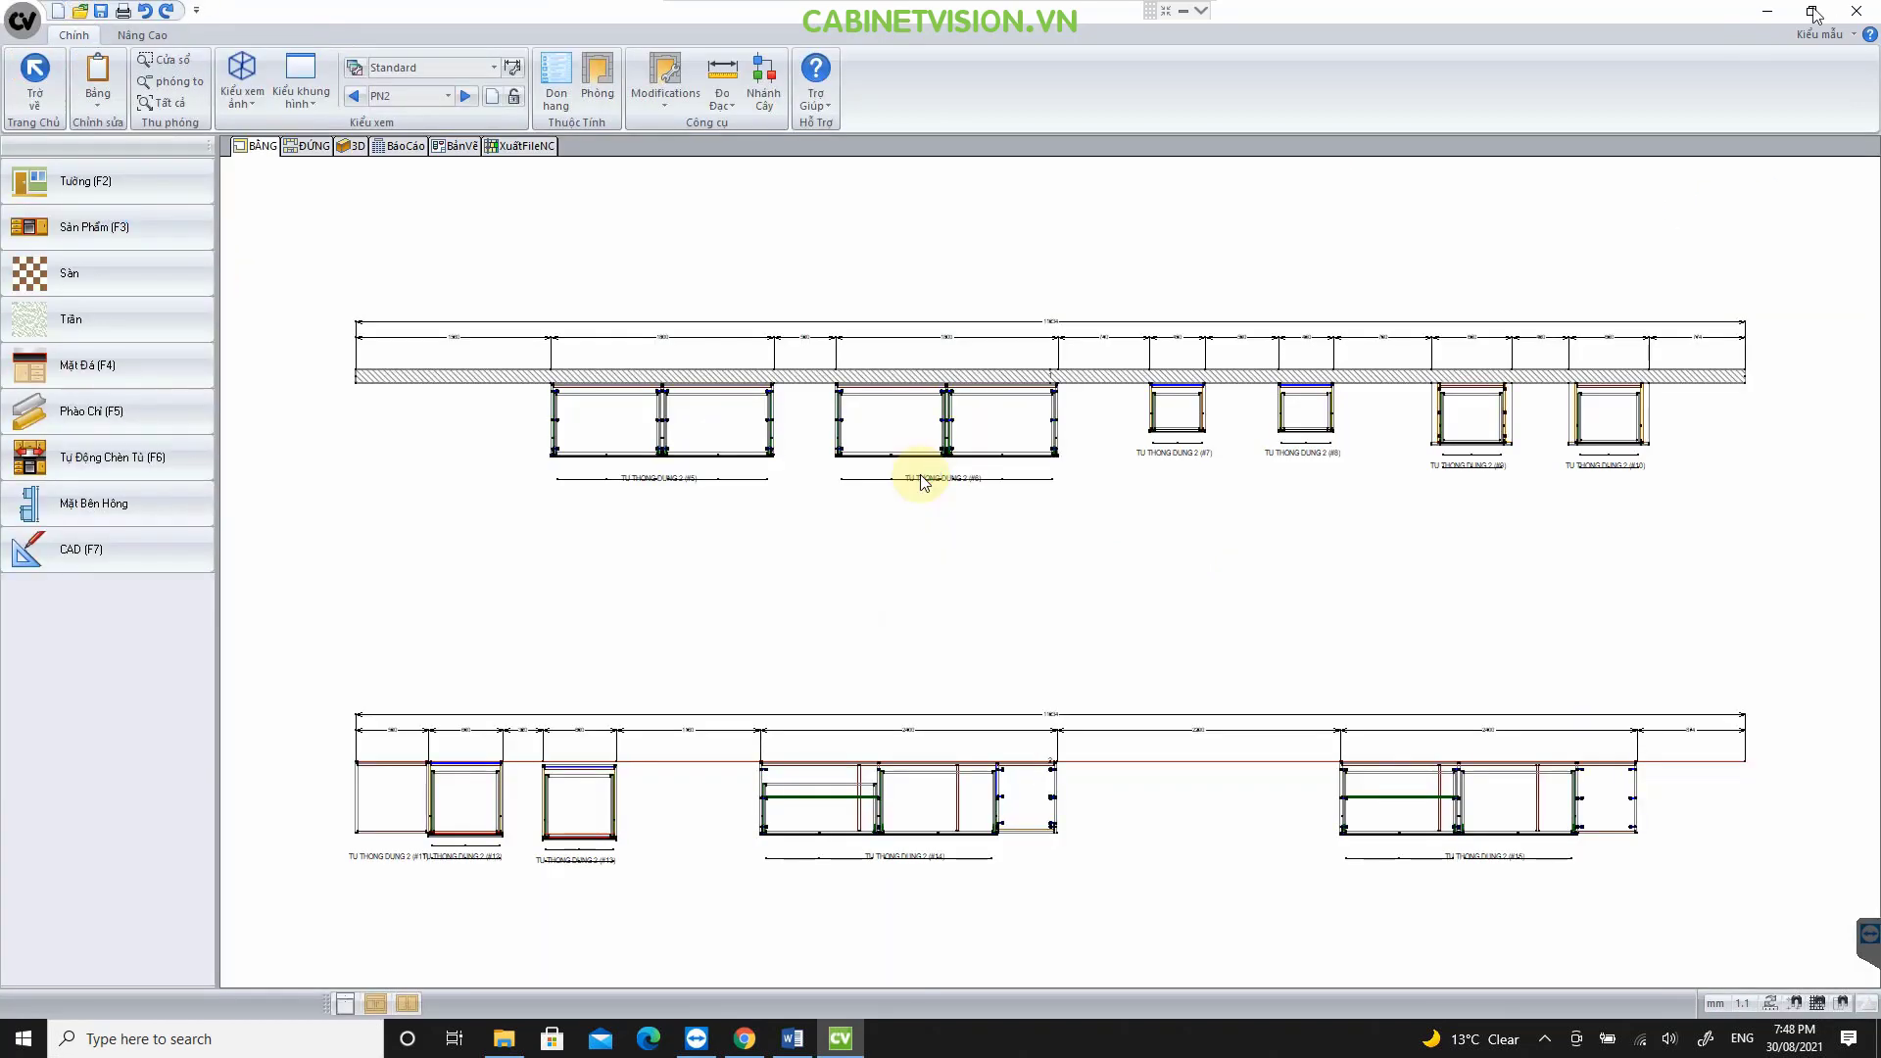
left_click(1857, 11)
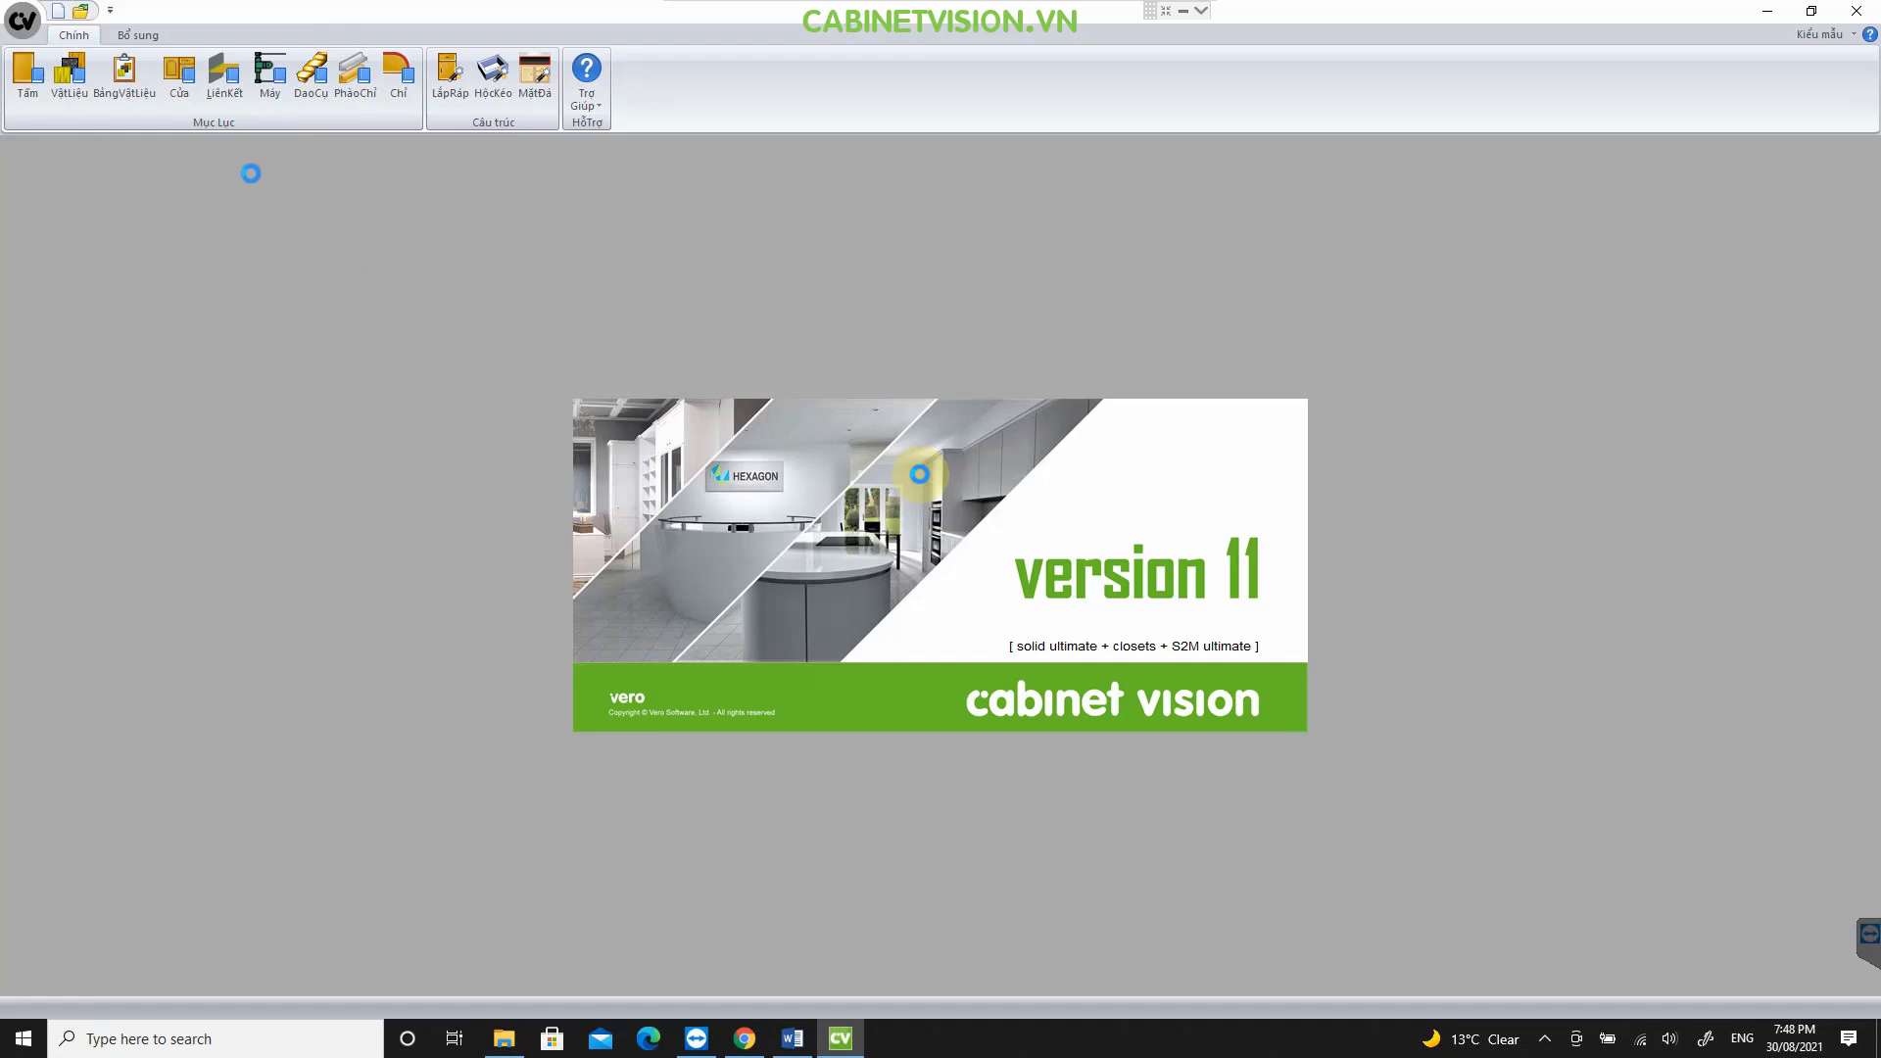
left_click(61, 82)
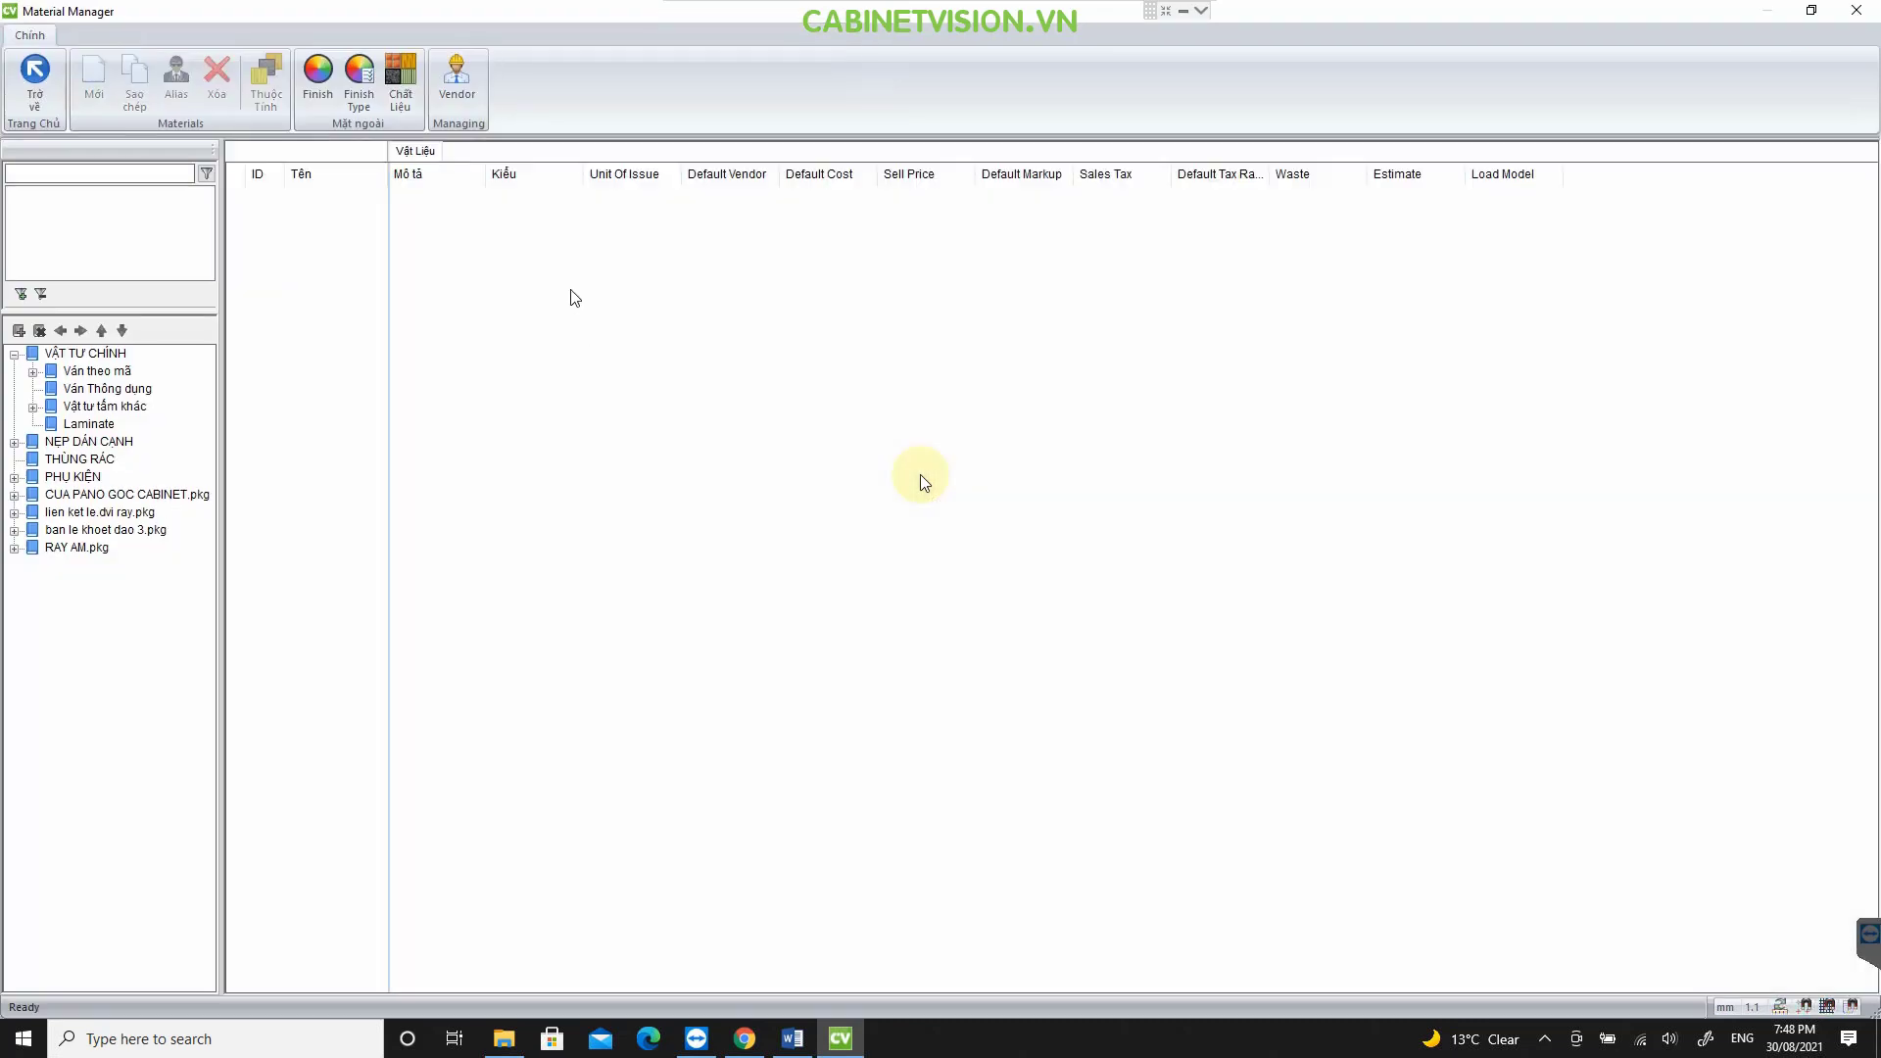
left_click(108, 388)
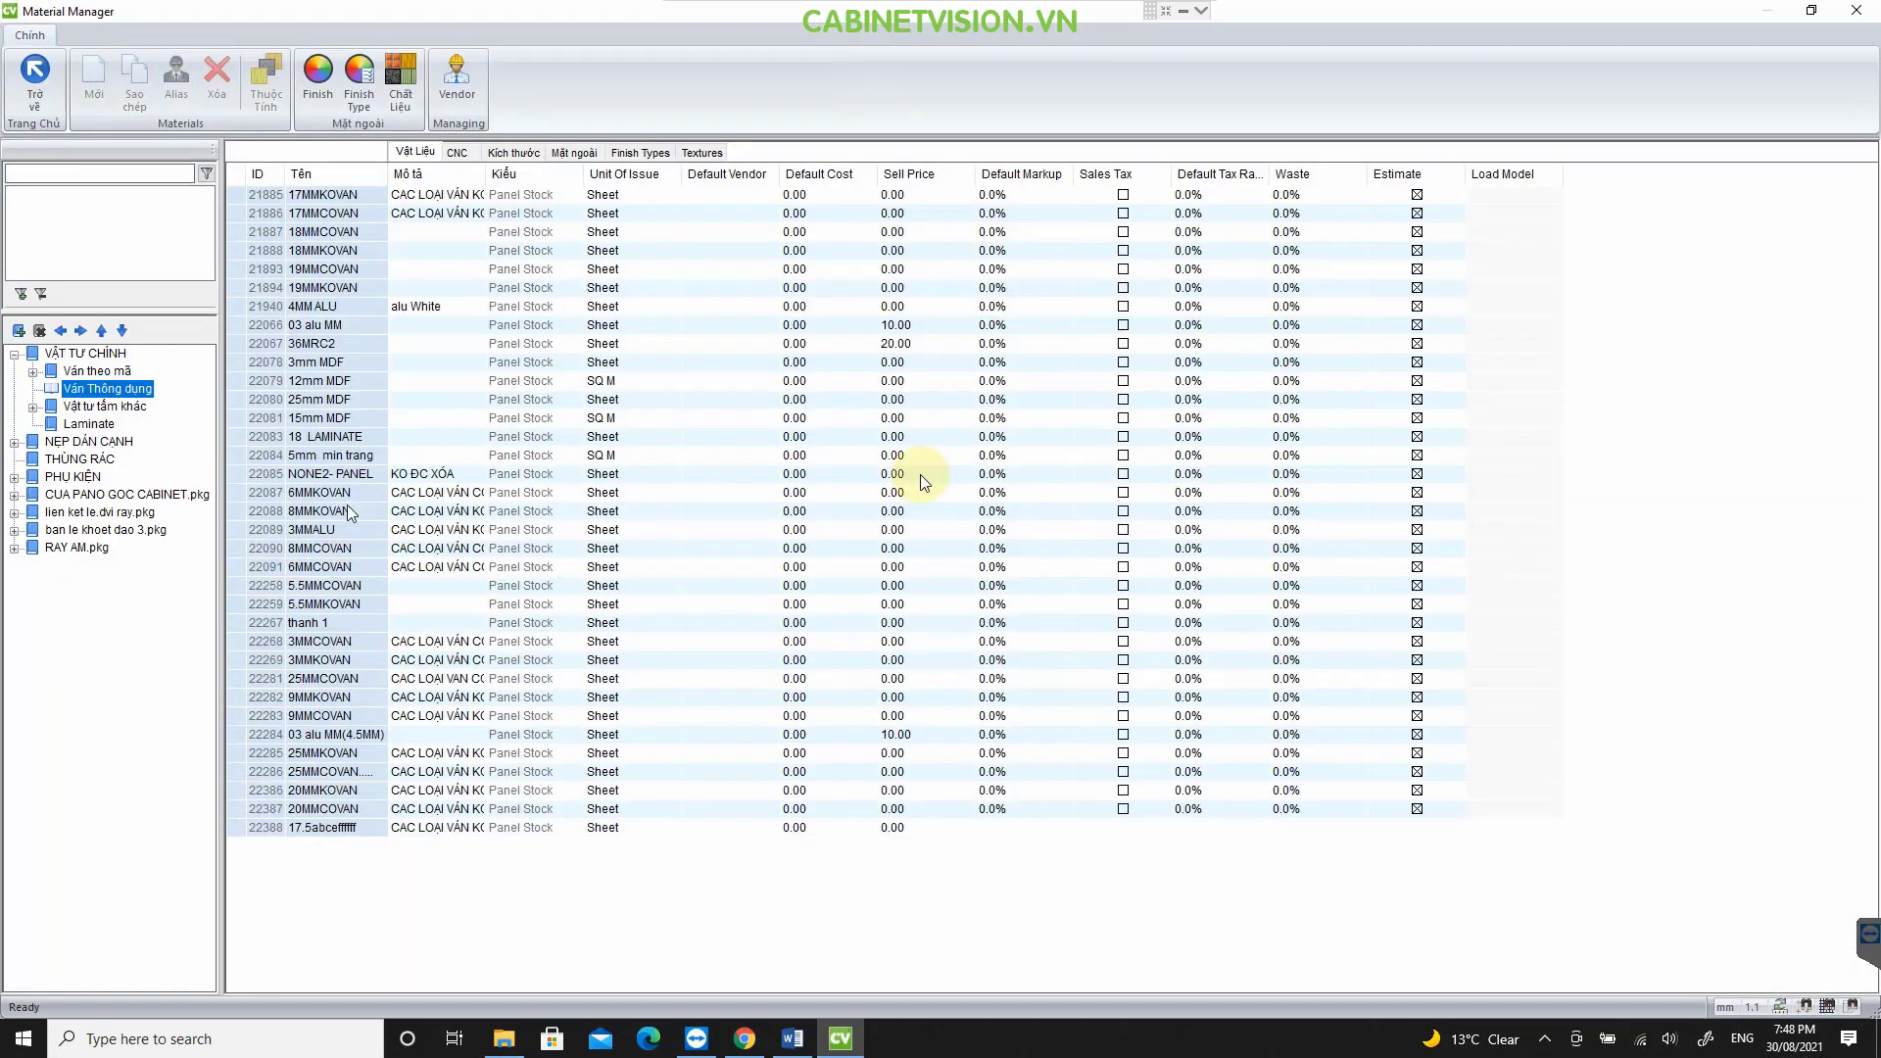
left_click(35, 78)
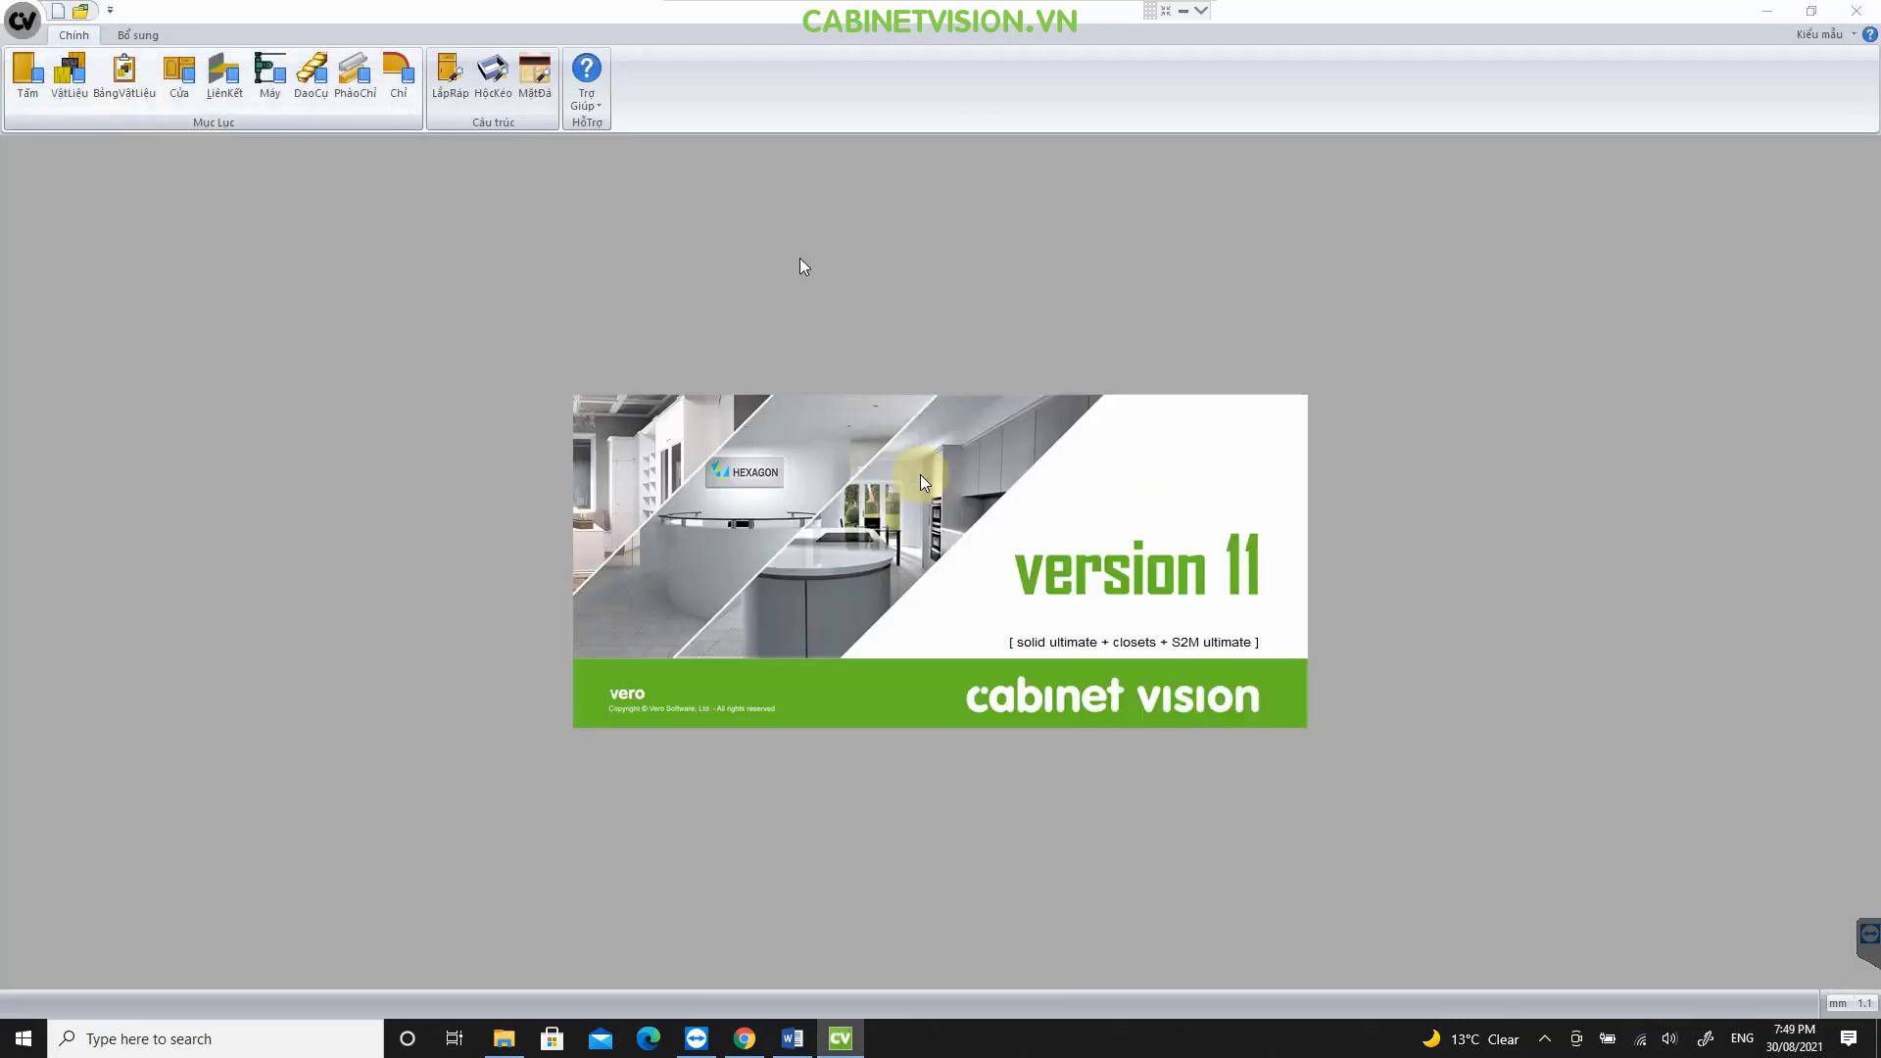
Duplicate the 17COVAN+6KOVAN material schedule and strip the 'Copy of' prefix from its name.
left_click(124, 78)
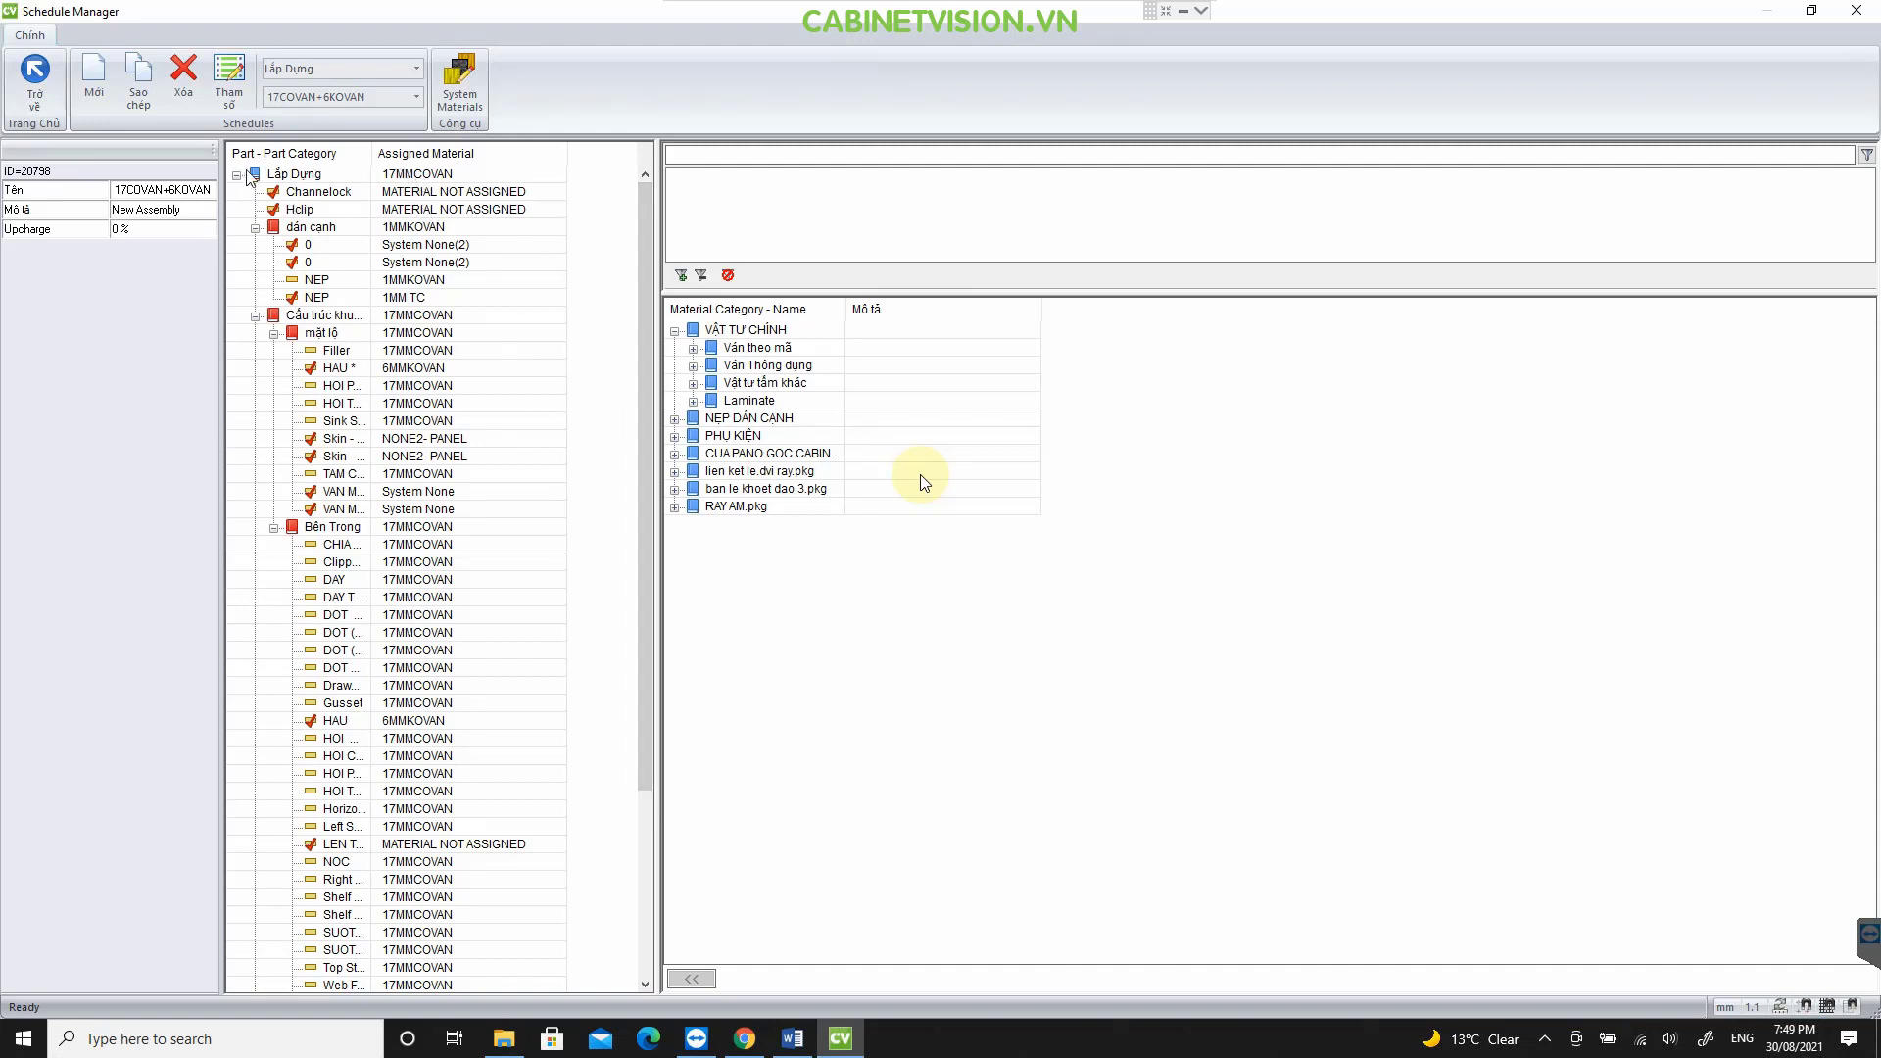
left_click(345, 176)
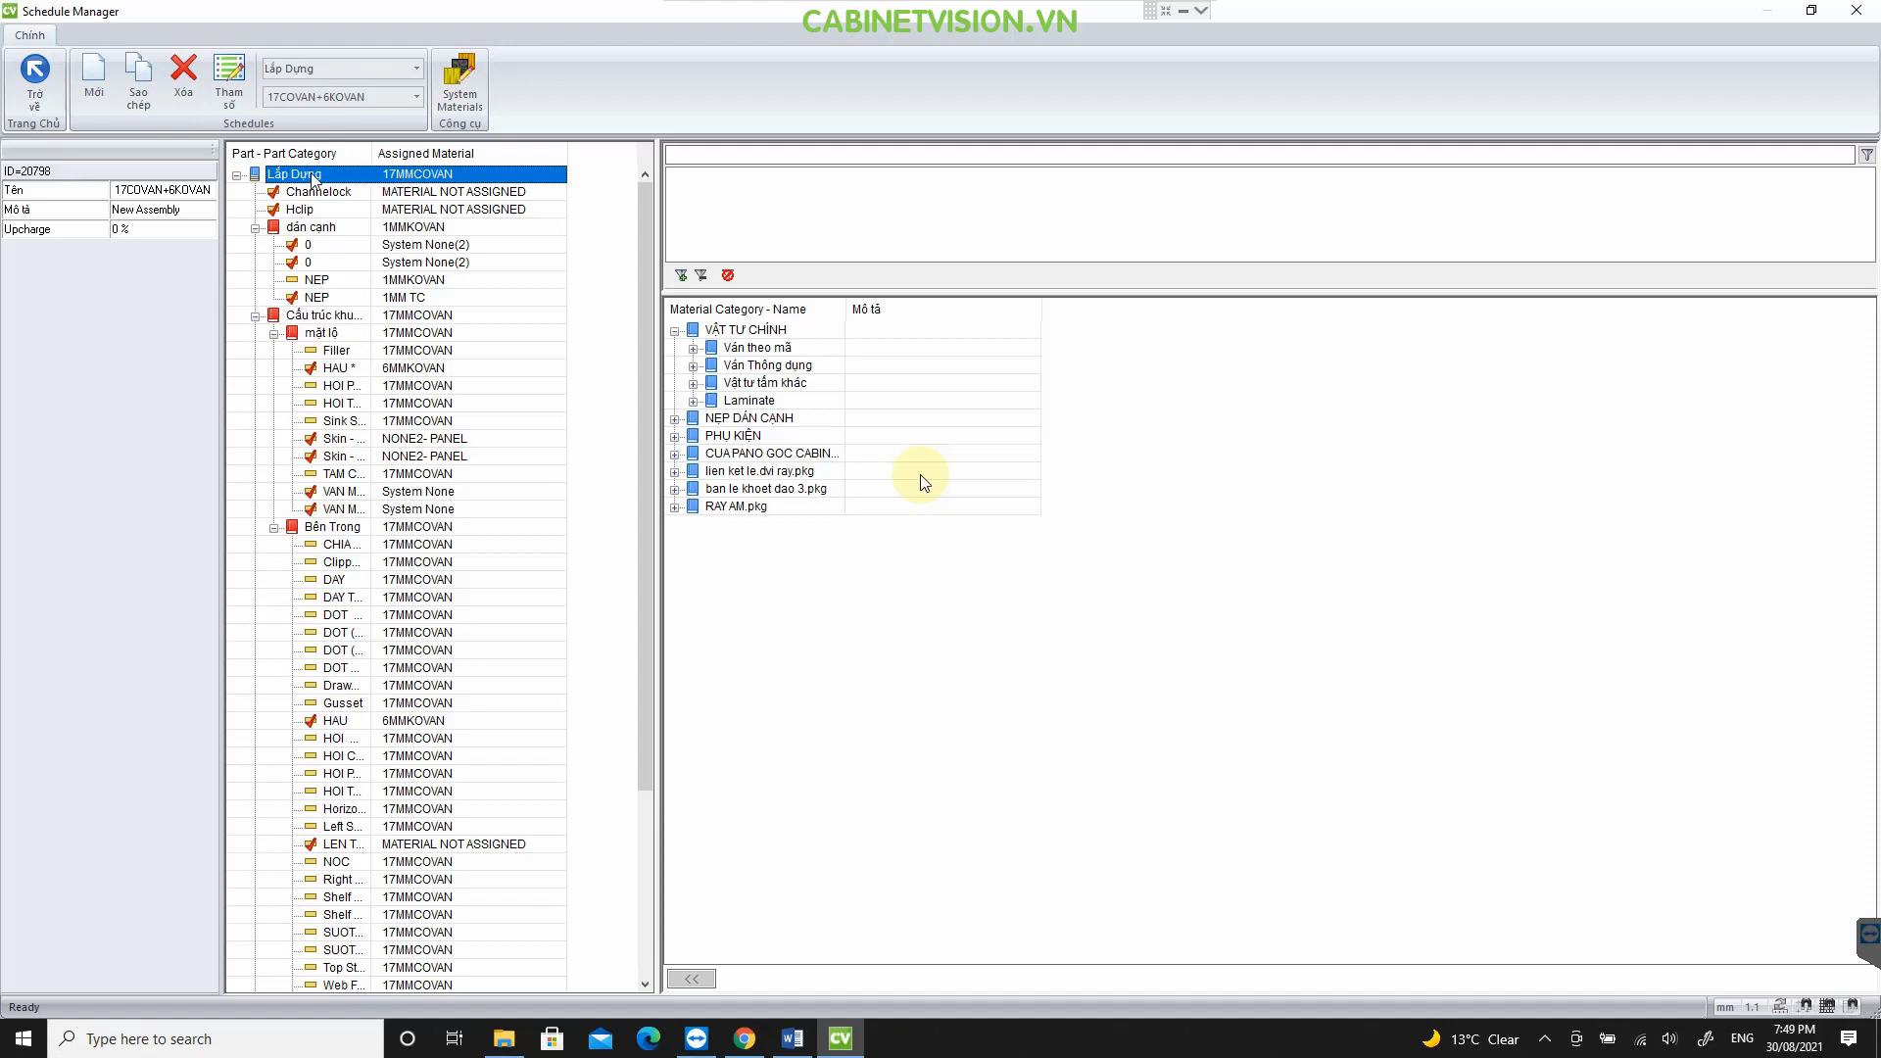
left_click(138, 69)
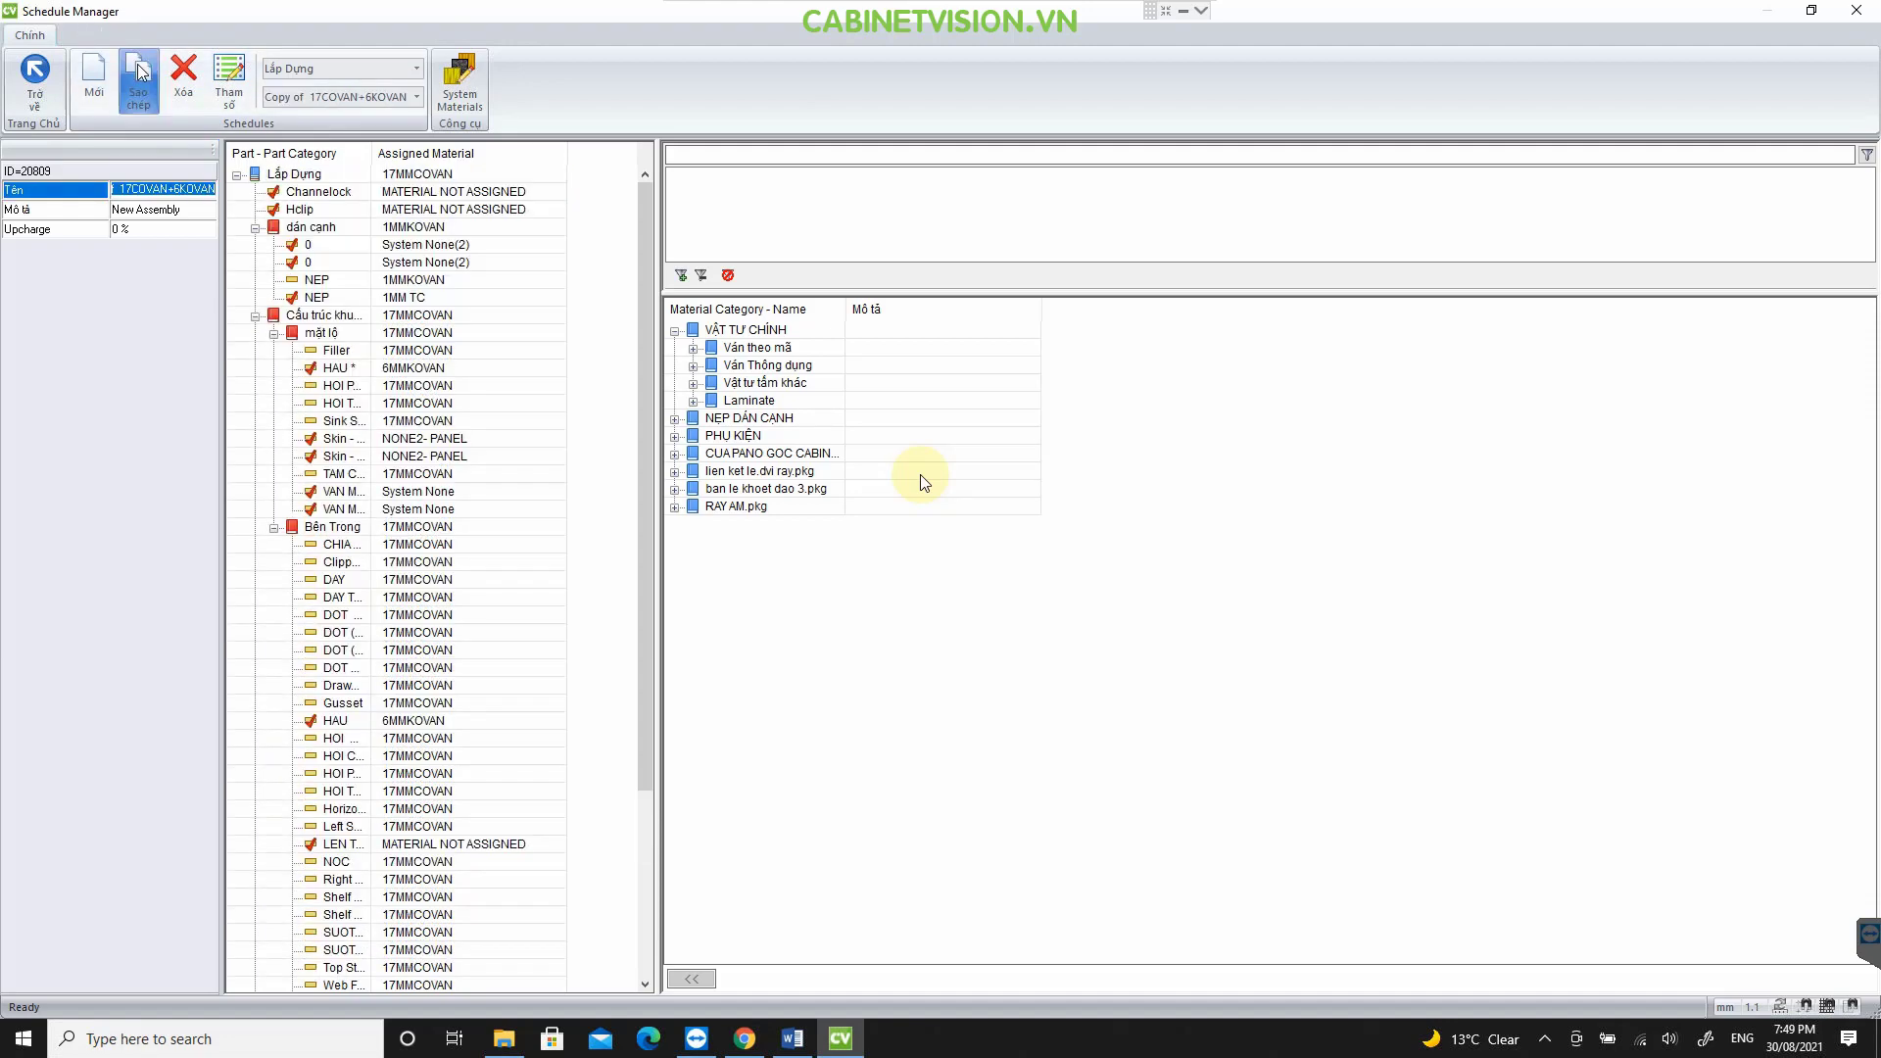
left_click(413, 176)
left_click(216, 189)
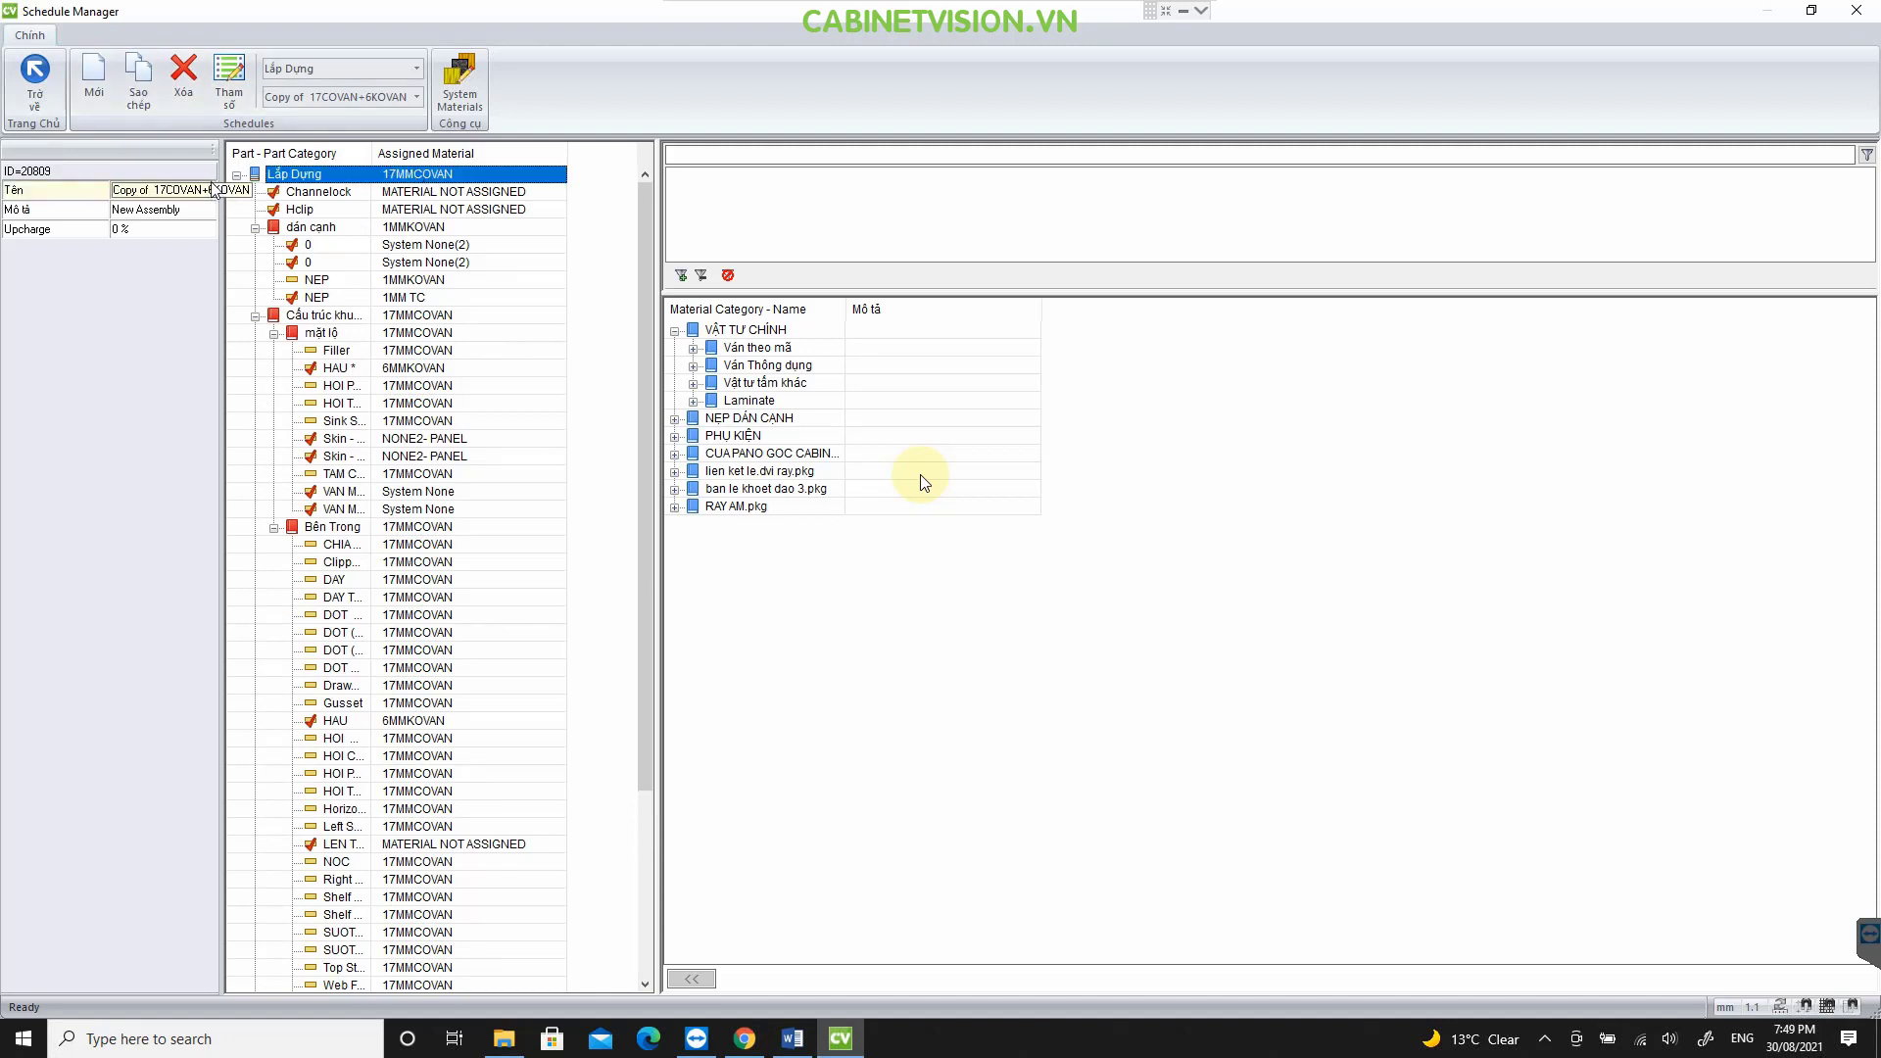
left_click(117, 187)
key("shift+Home")
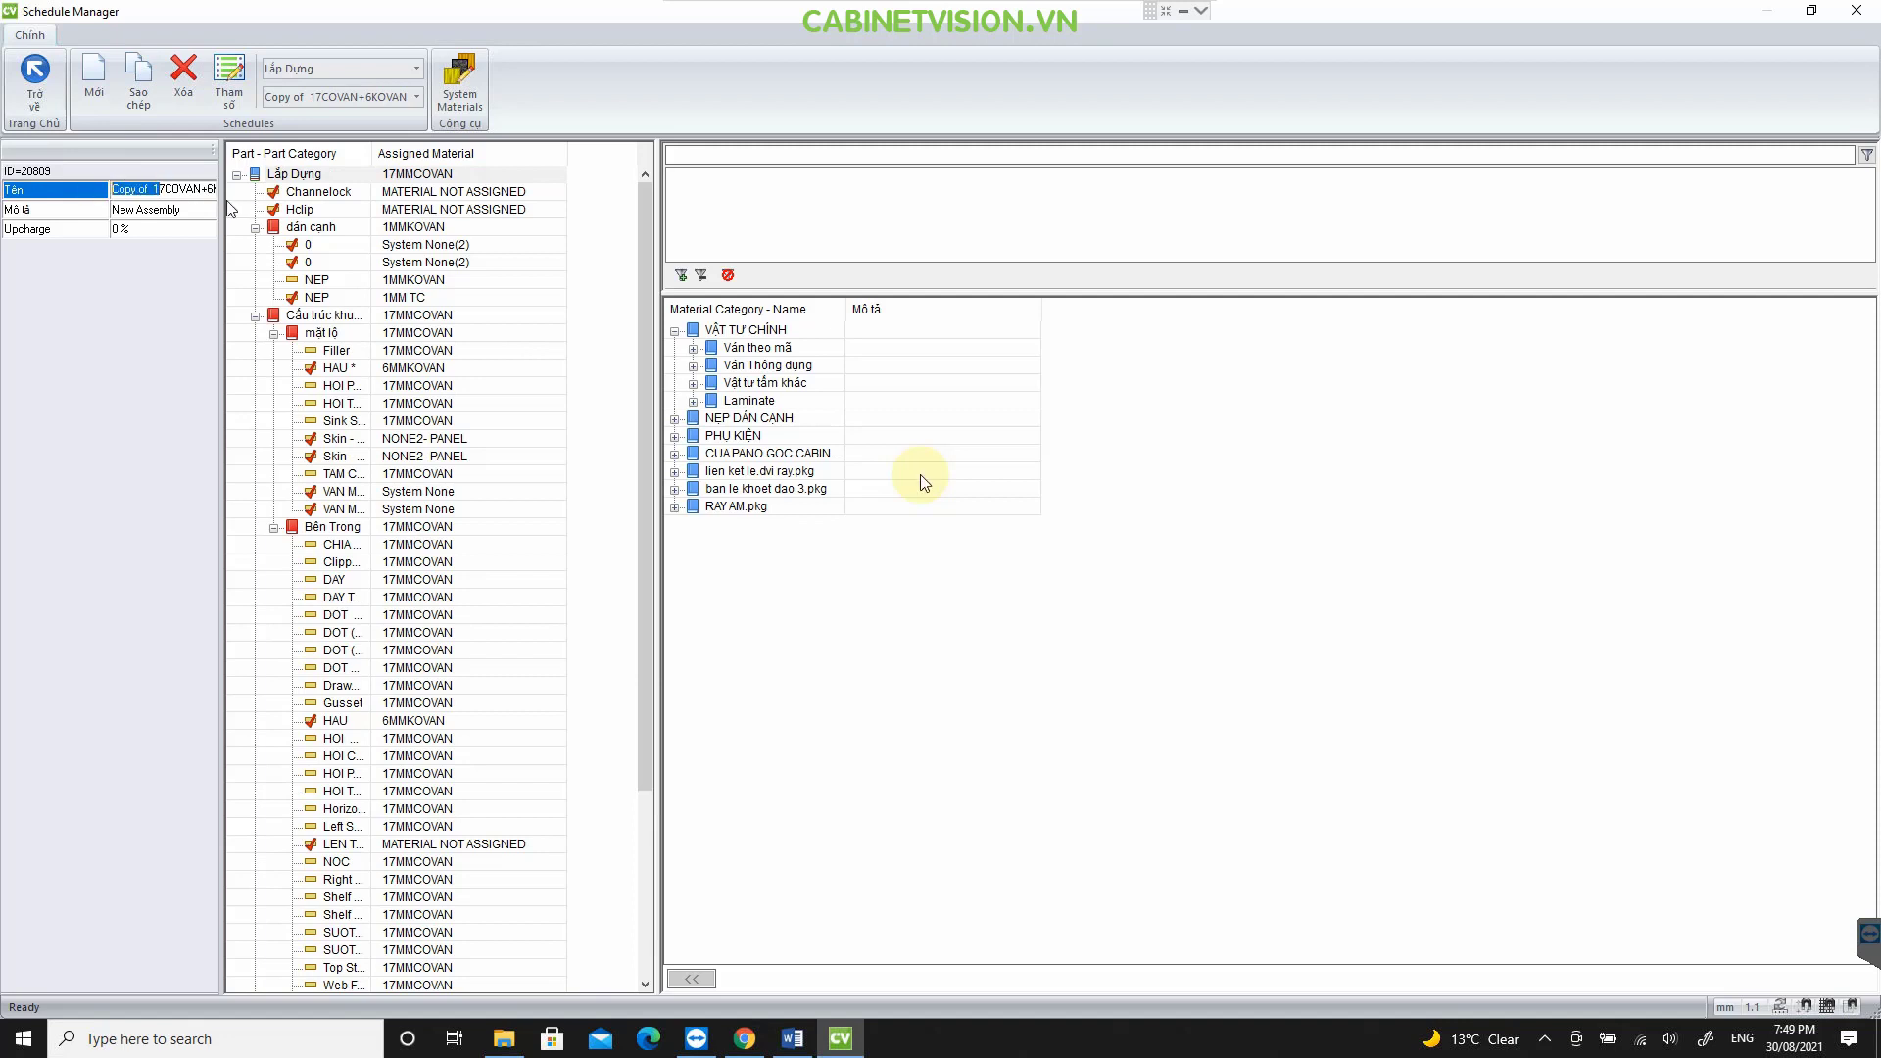
key("BackSpace")
type("1")
key("Return")
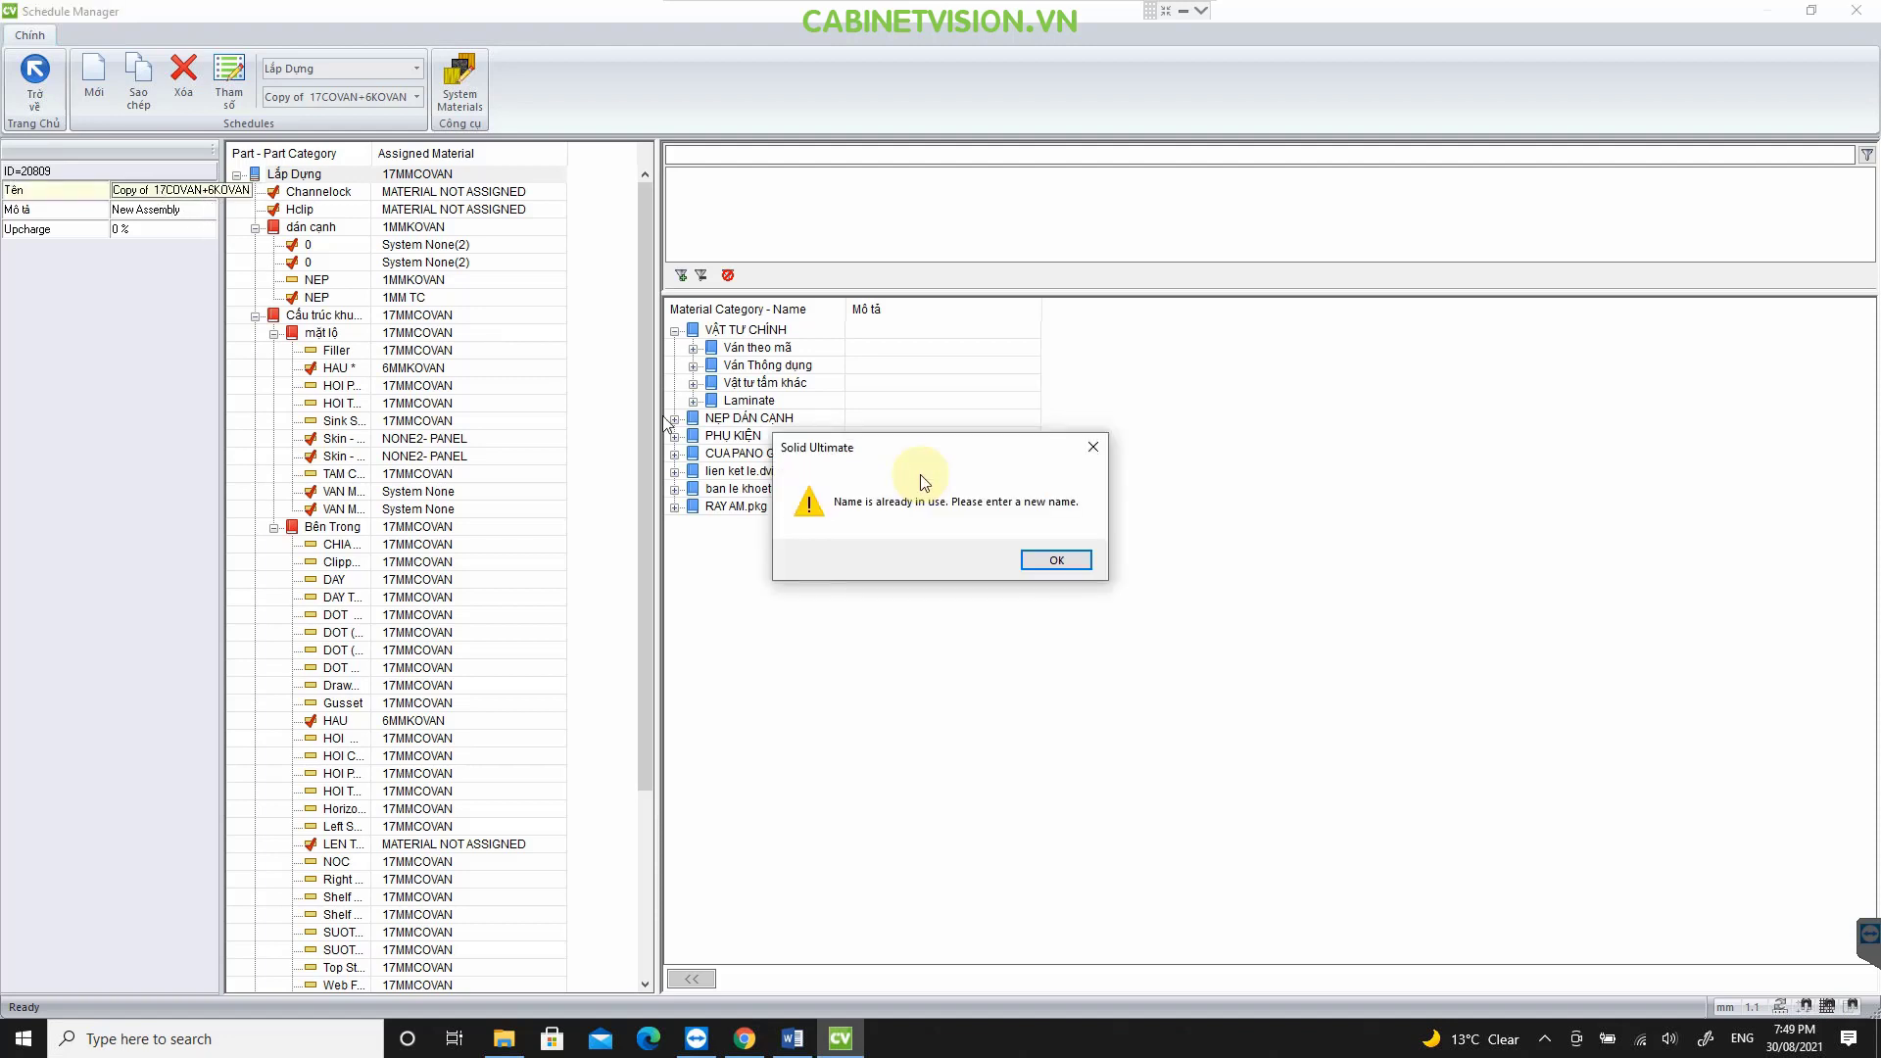
key("Return")
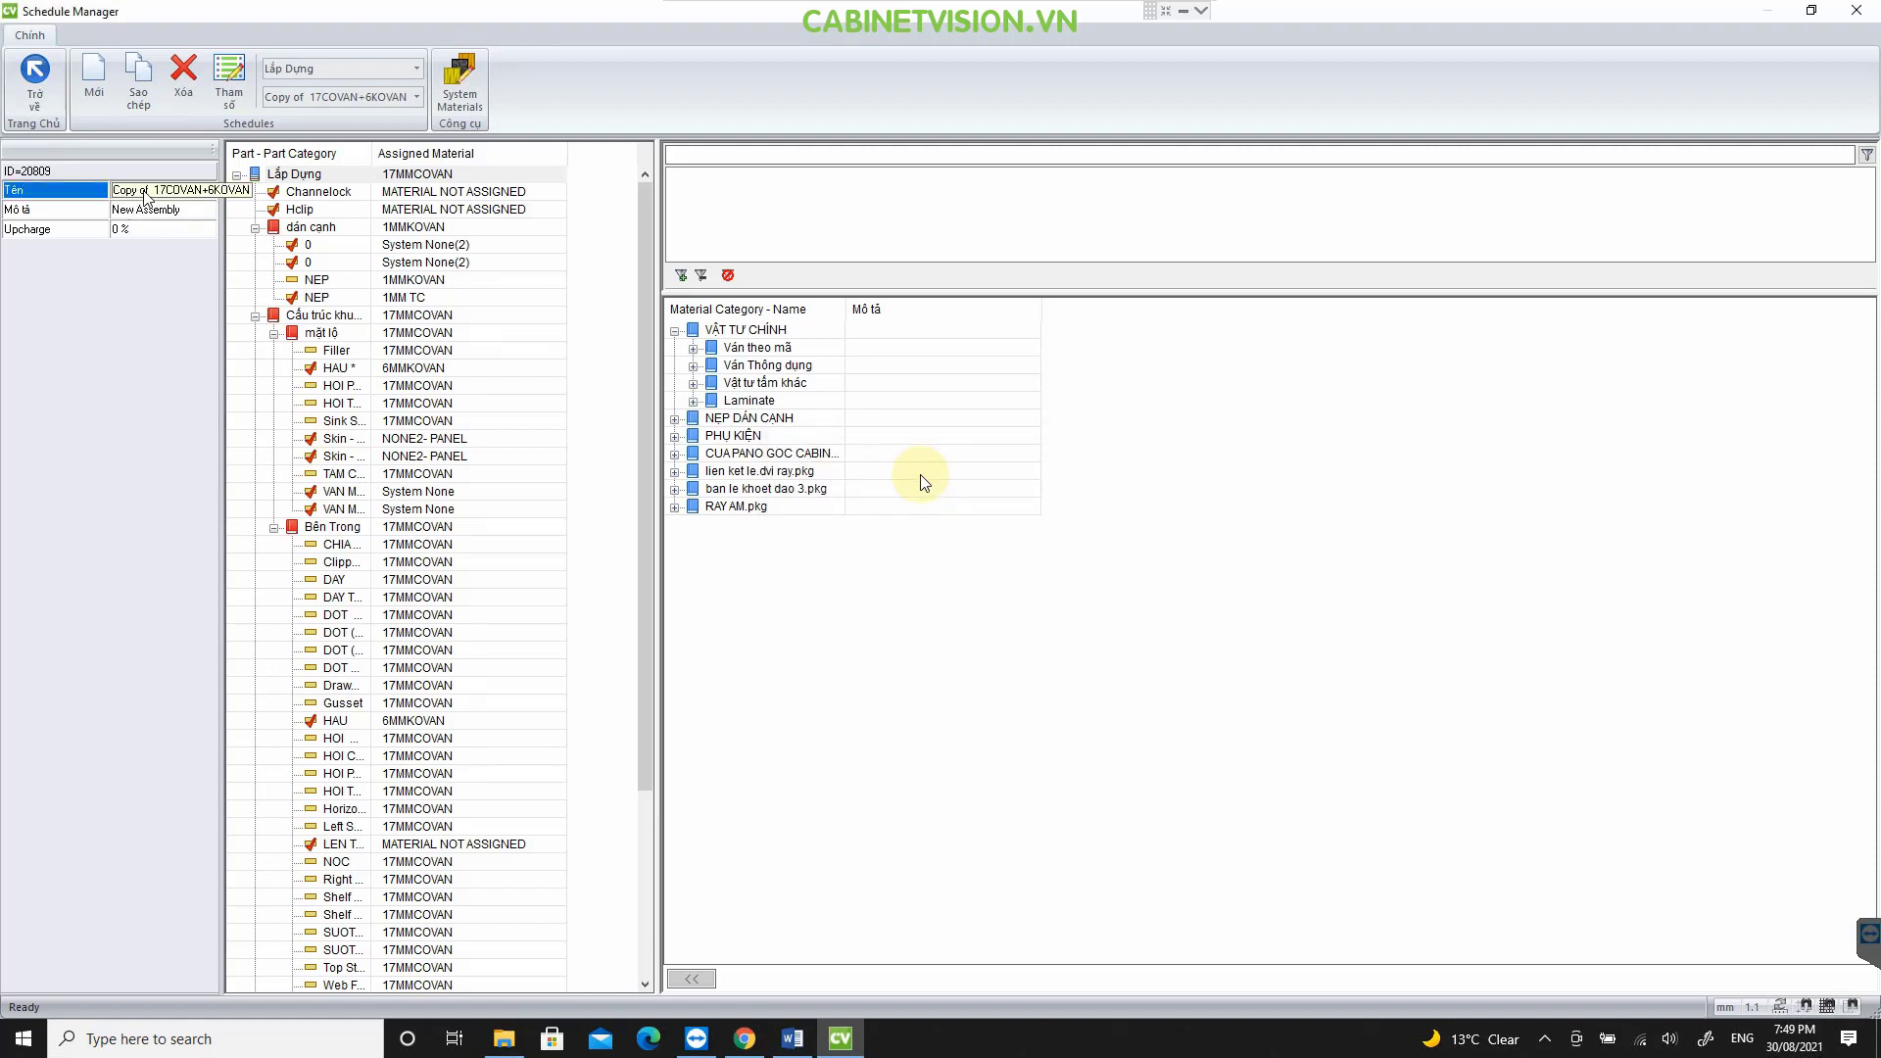
Rename the copied schedule to !17COVAN+6KOVAN B.
left_click(180, 189)
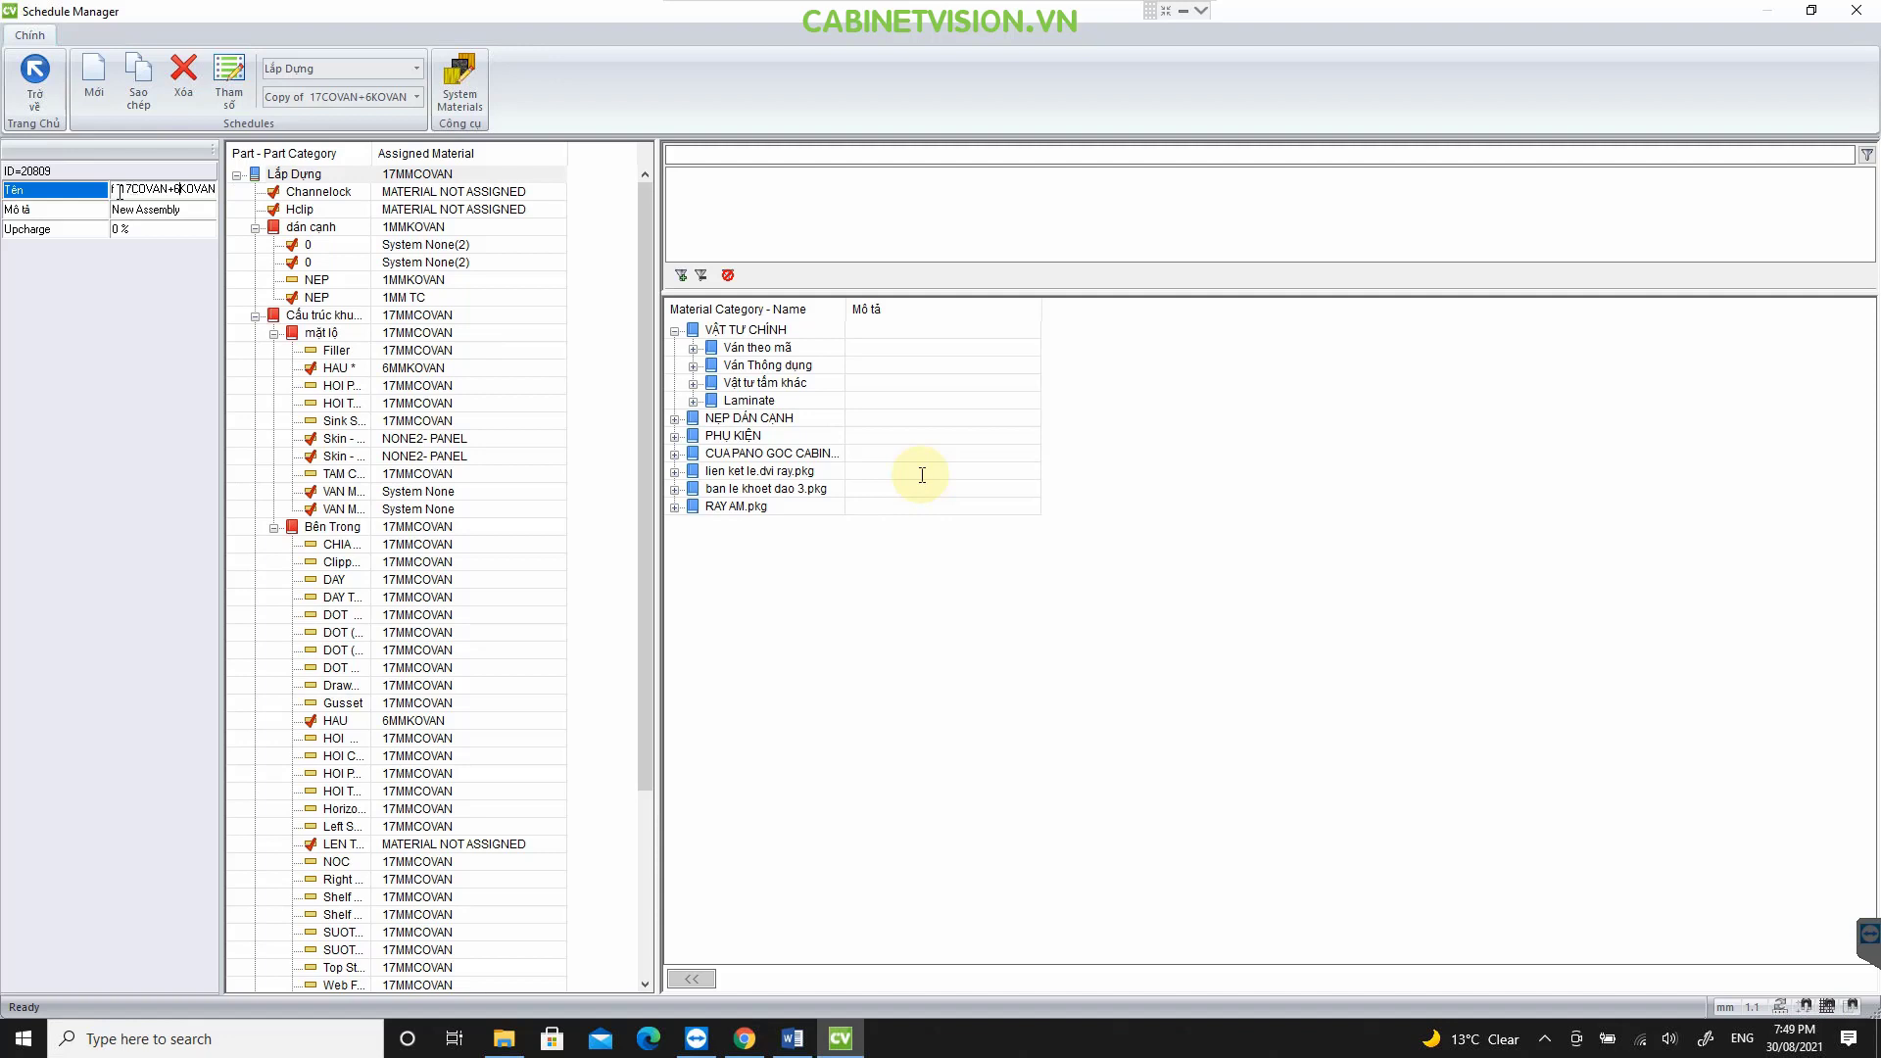
key("BackSpace")
key("BackSpace")
key("BackSpace")
key("BackSpace")
key("BackSpace")
key("BackSpace")
key("BackSpace")
key("BackSpace")
type("B")
left_click(423, 155)
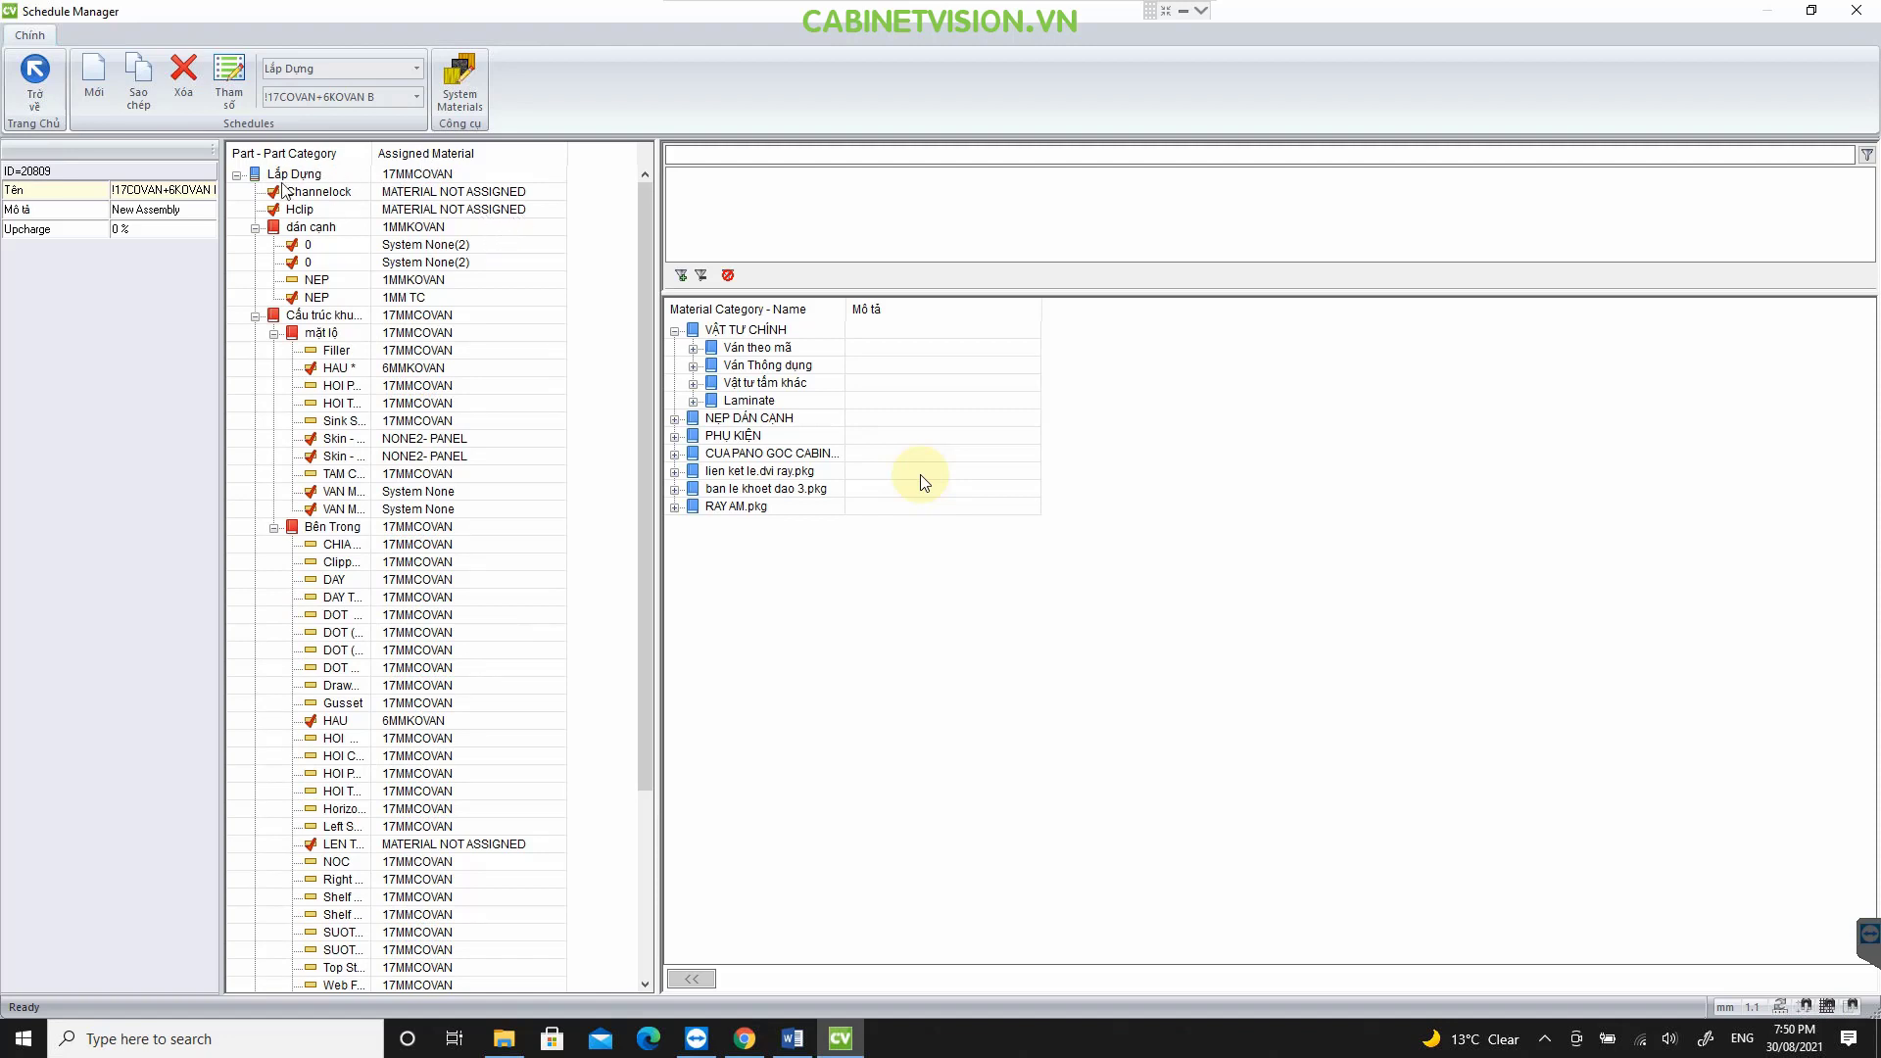
Filter materials by '!17' and assign !17MMKOVAN.B to Lắp Dựng and its carcass parts.
left_click(735, 227)
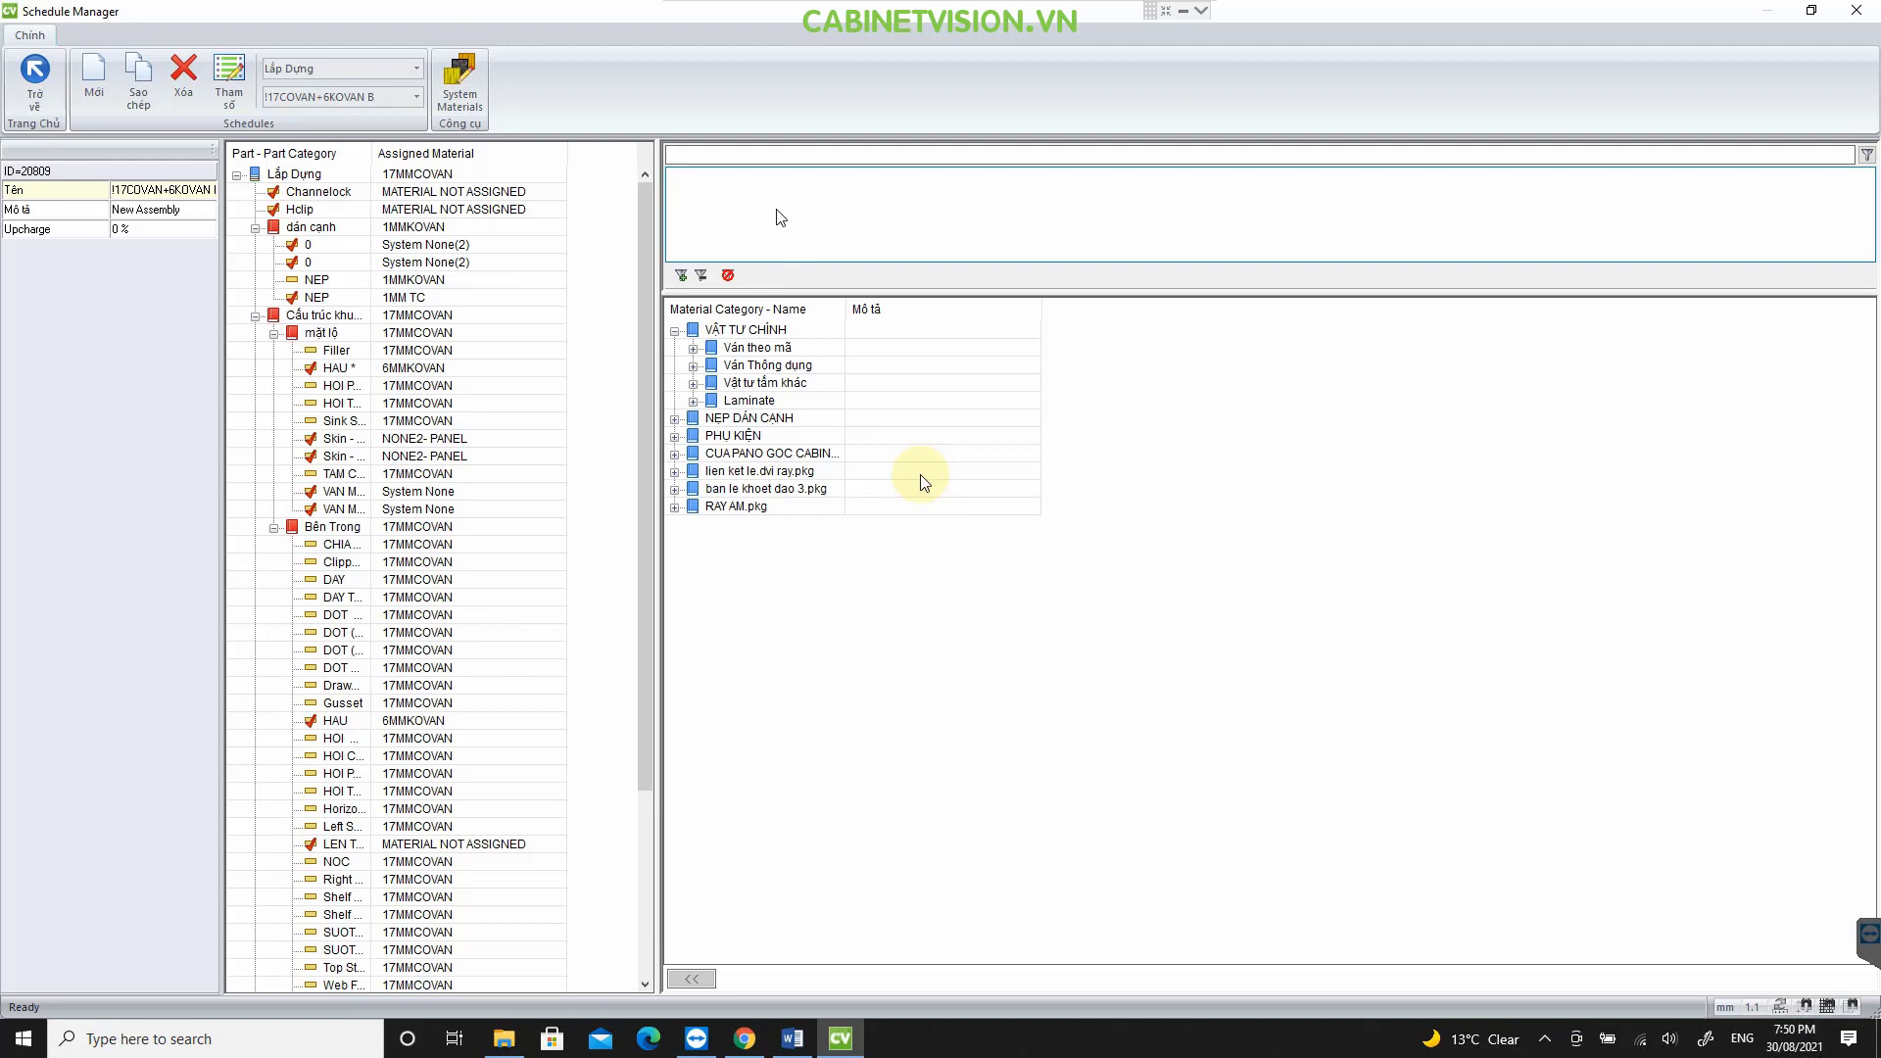
left_click(693, 366)
scroll(921, 481, "down", 4)
scroll(922, 481, "up", 5)
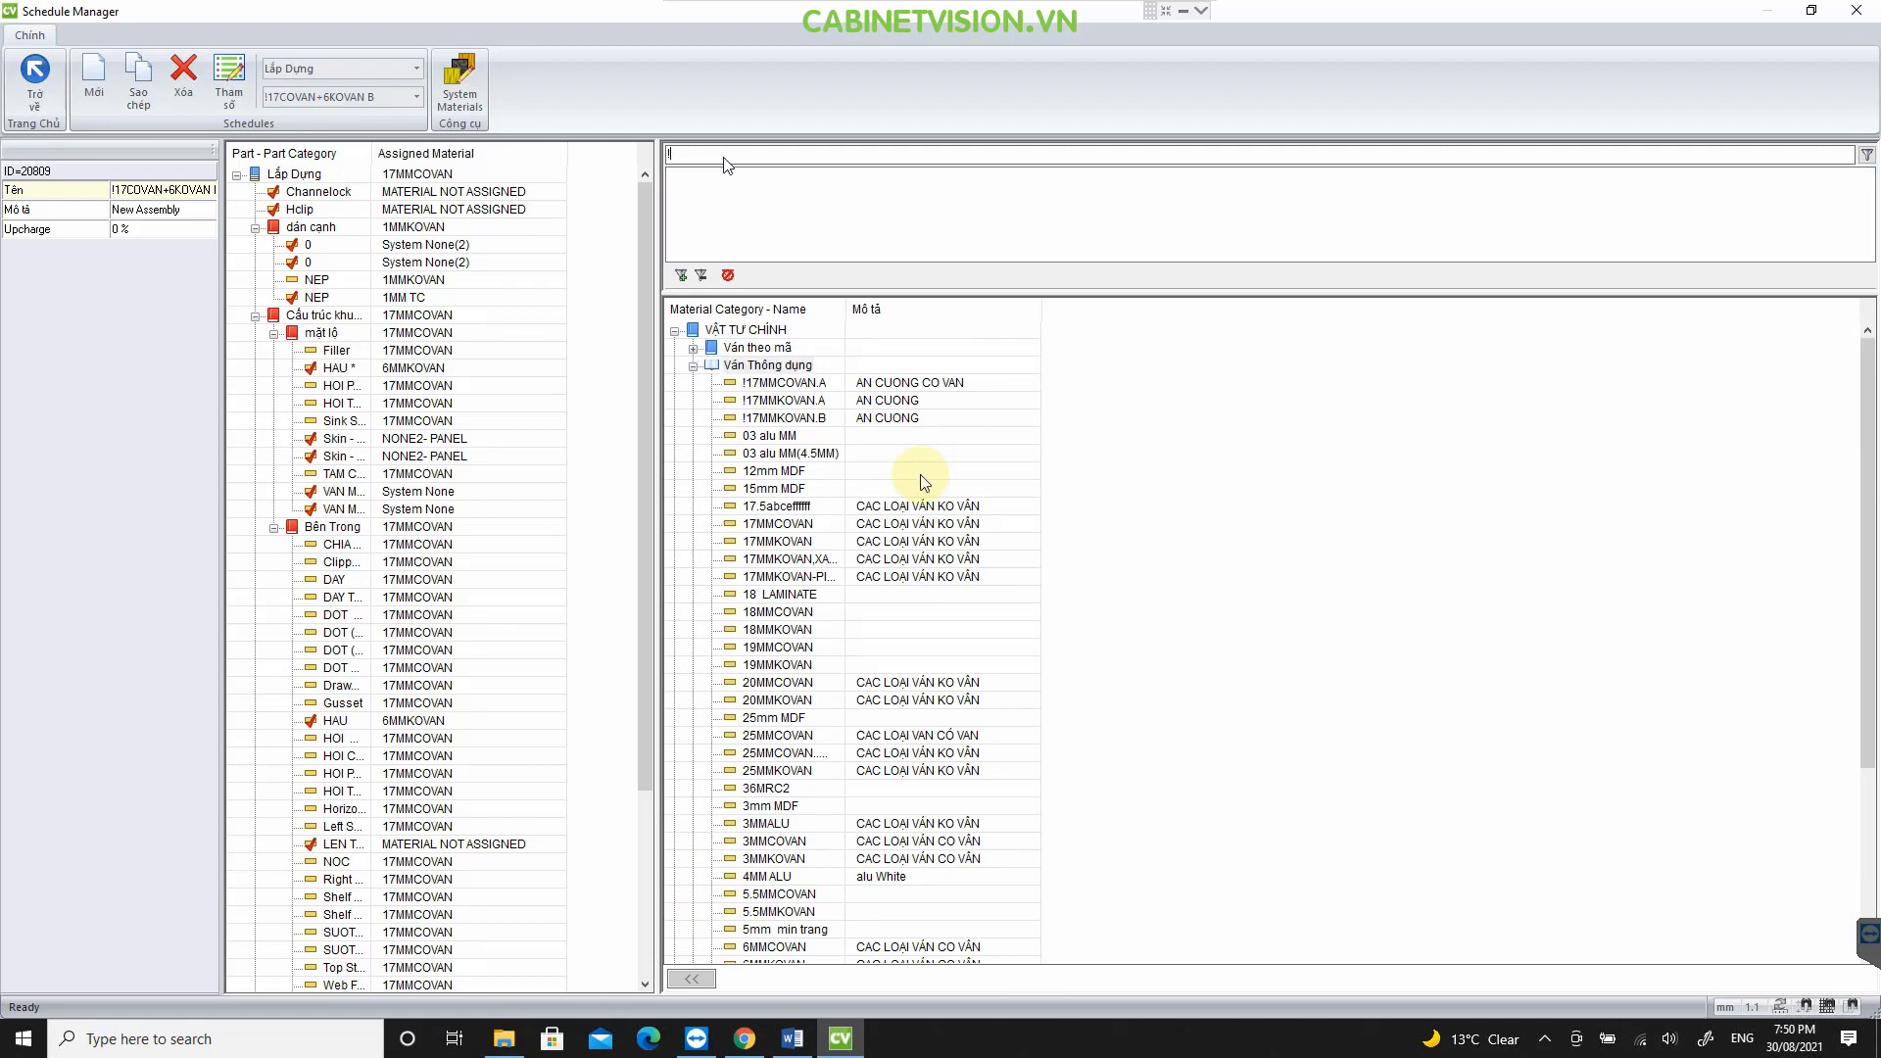
key("Return")
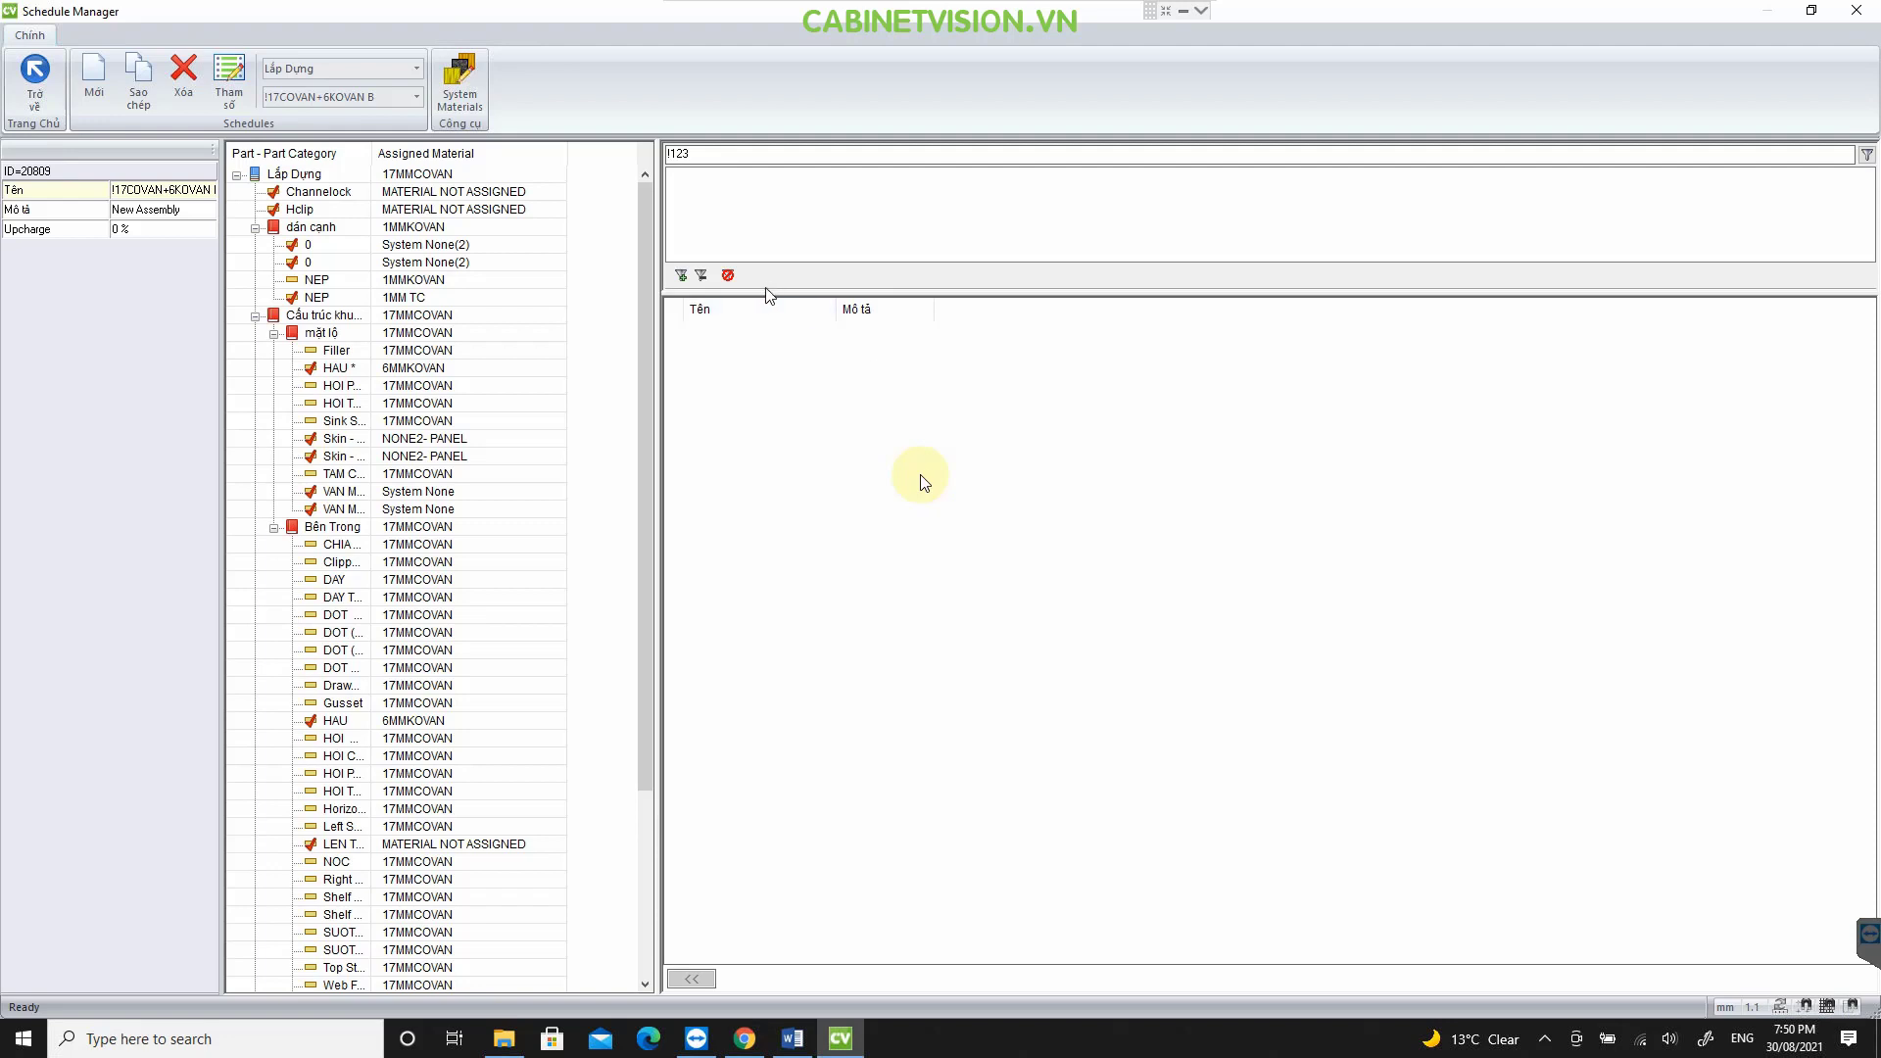
left_click_drag(701, 152, 668, 157)
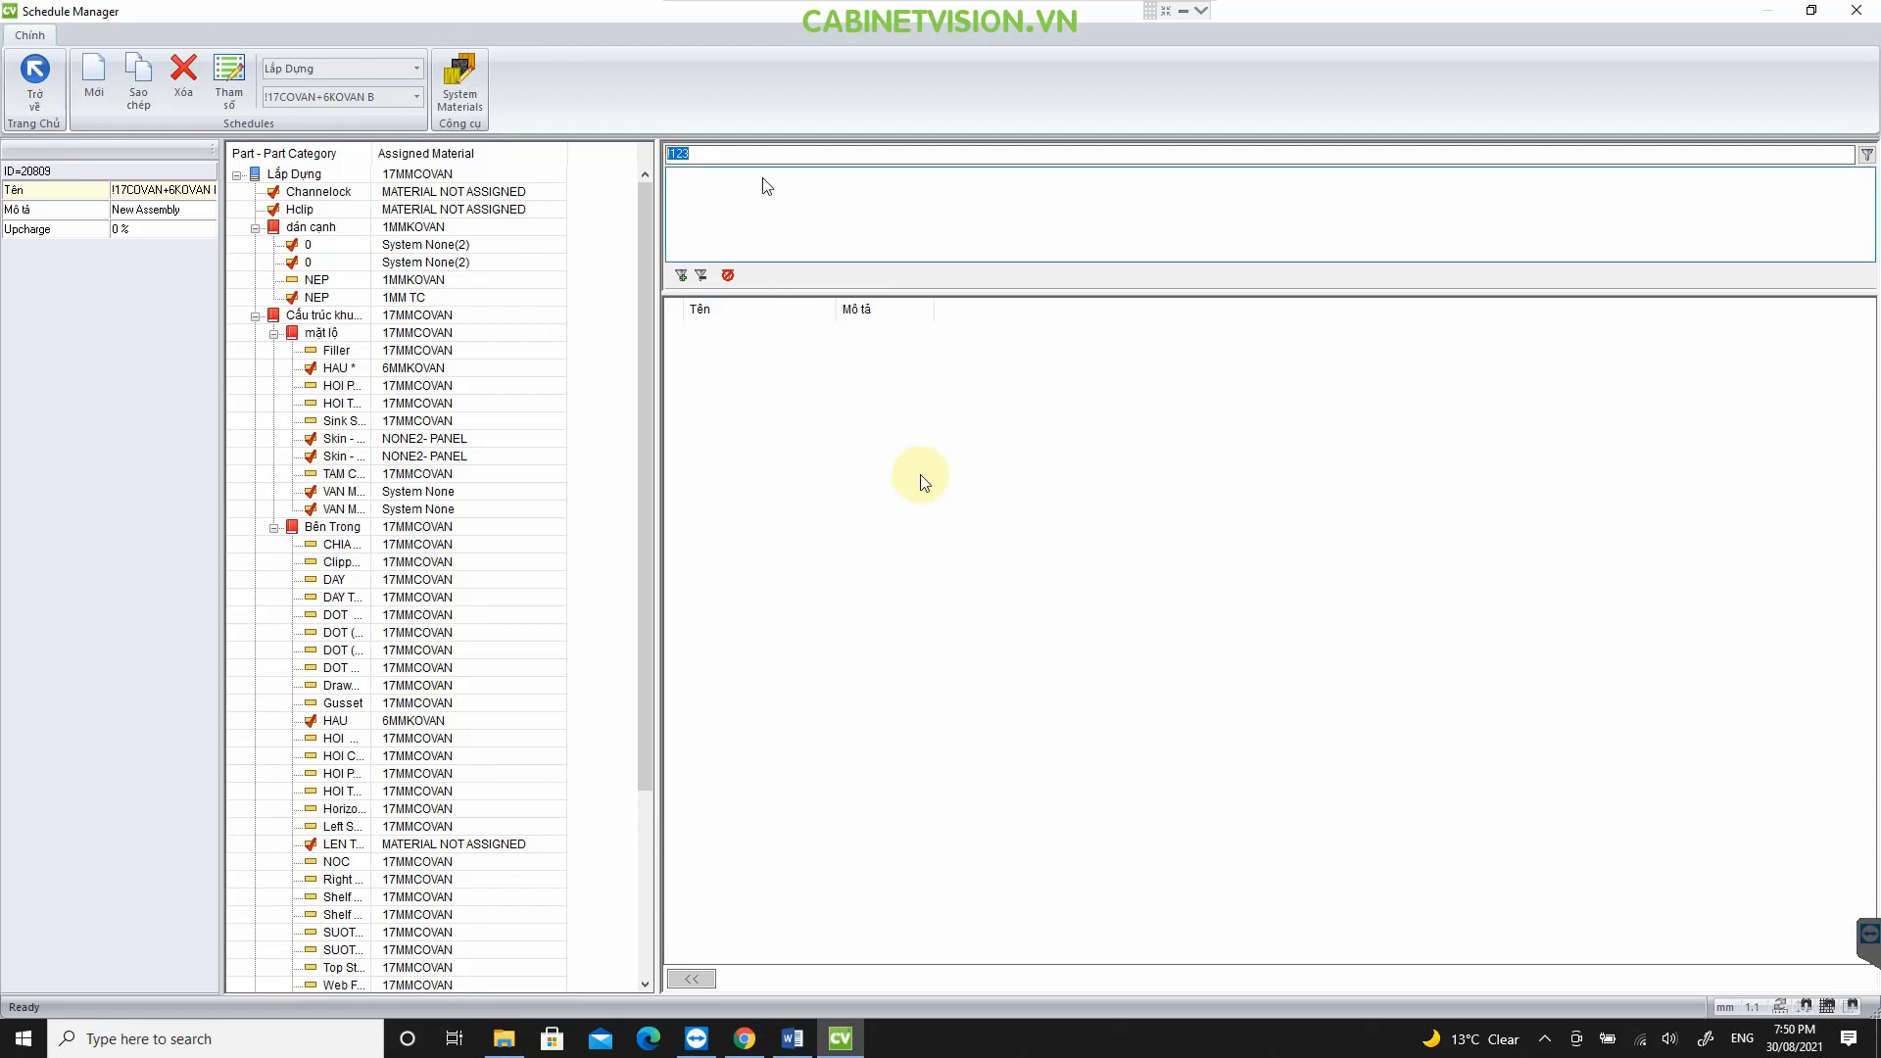
type("!")
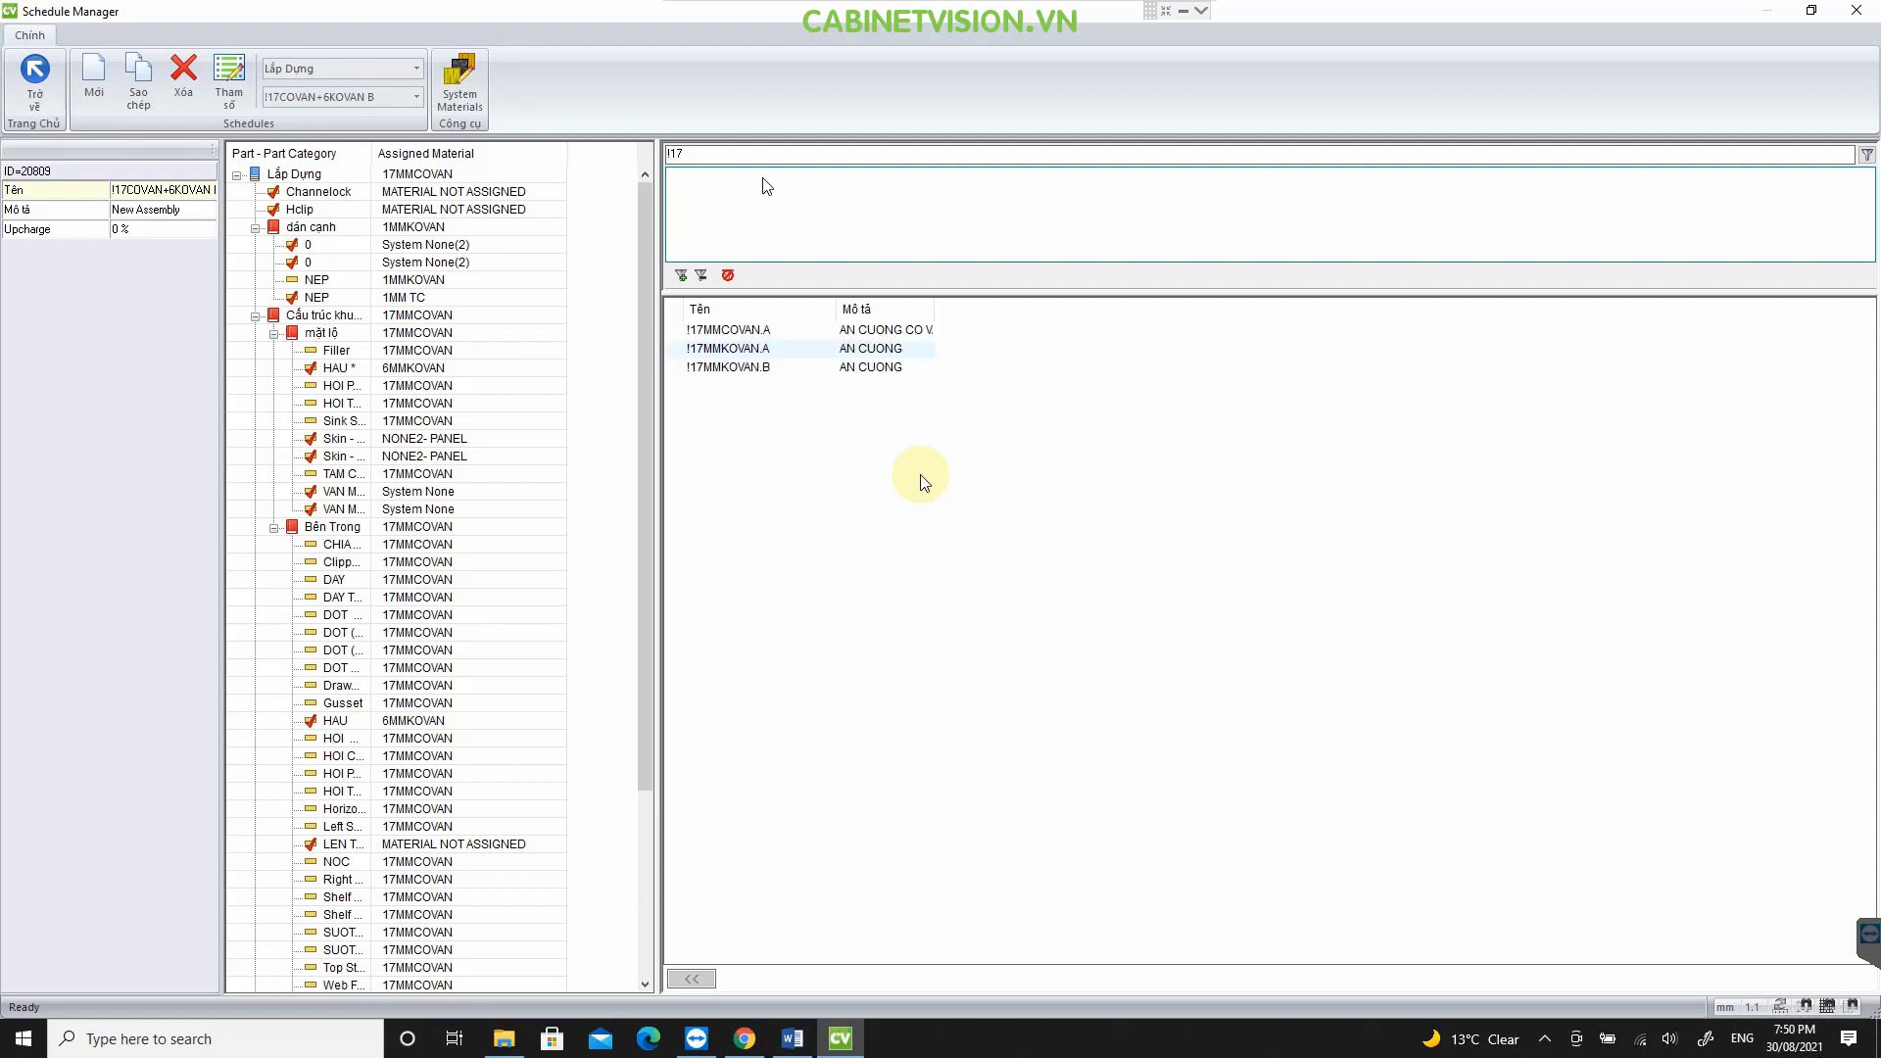
left_click(743, 368)
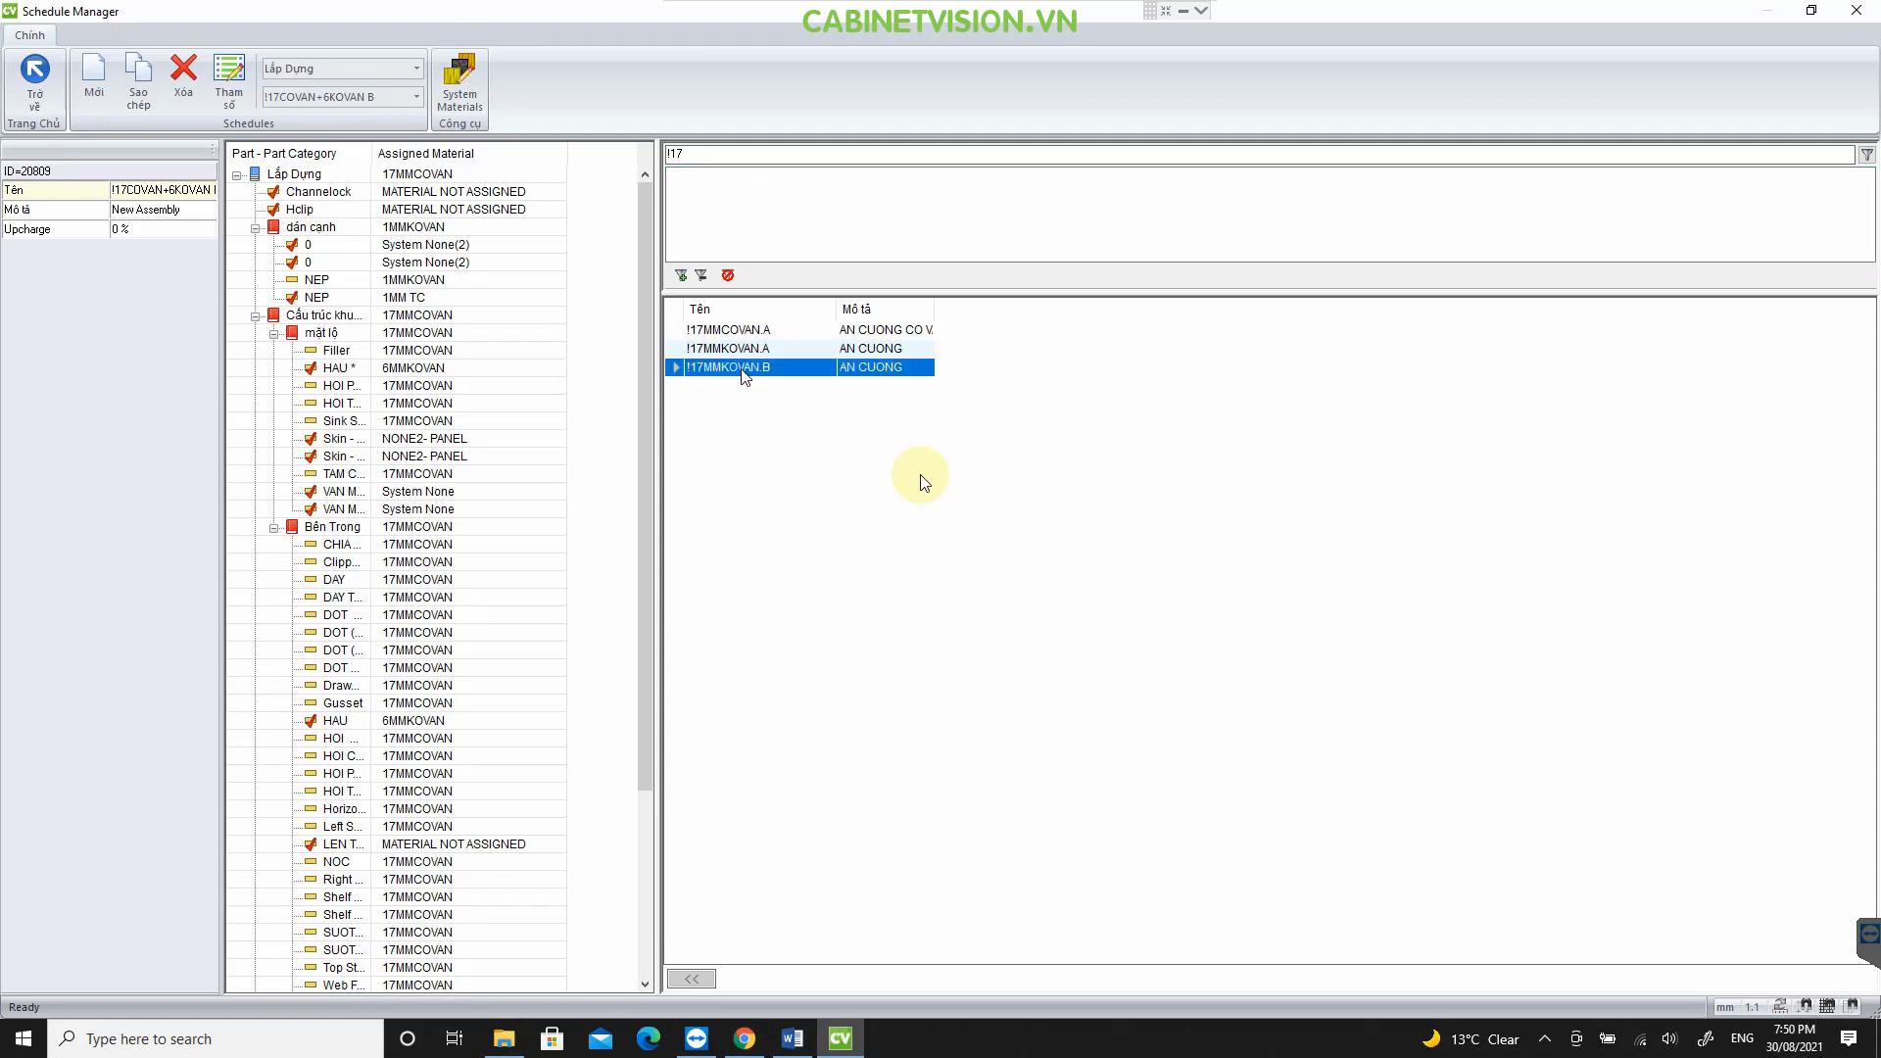
double_click(409, 175)
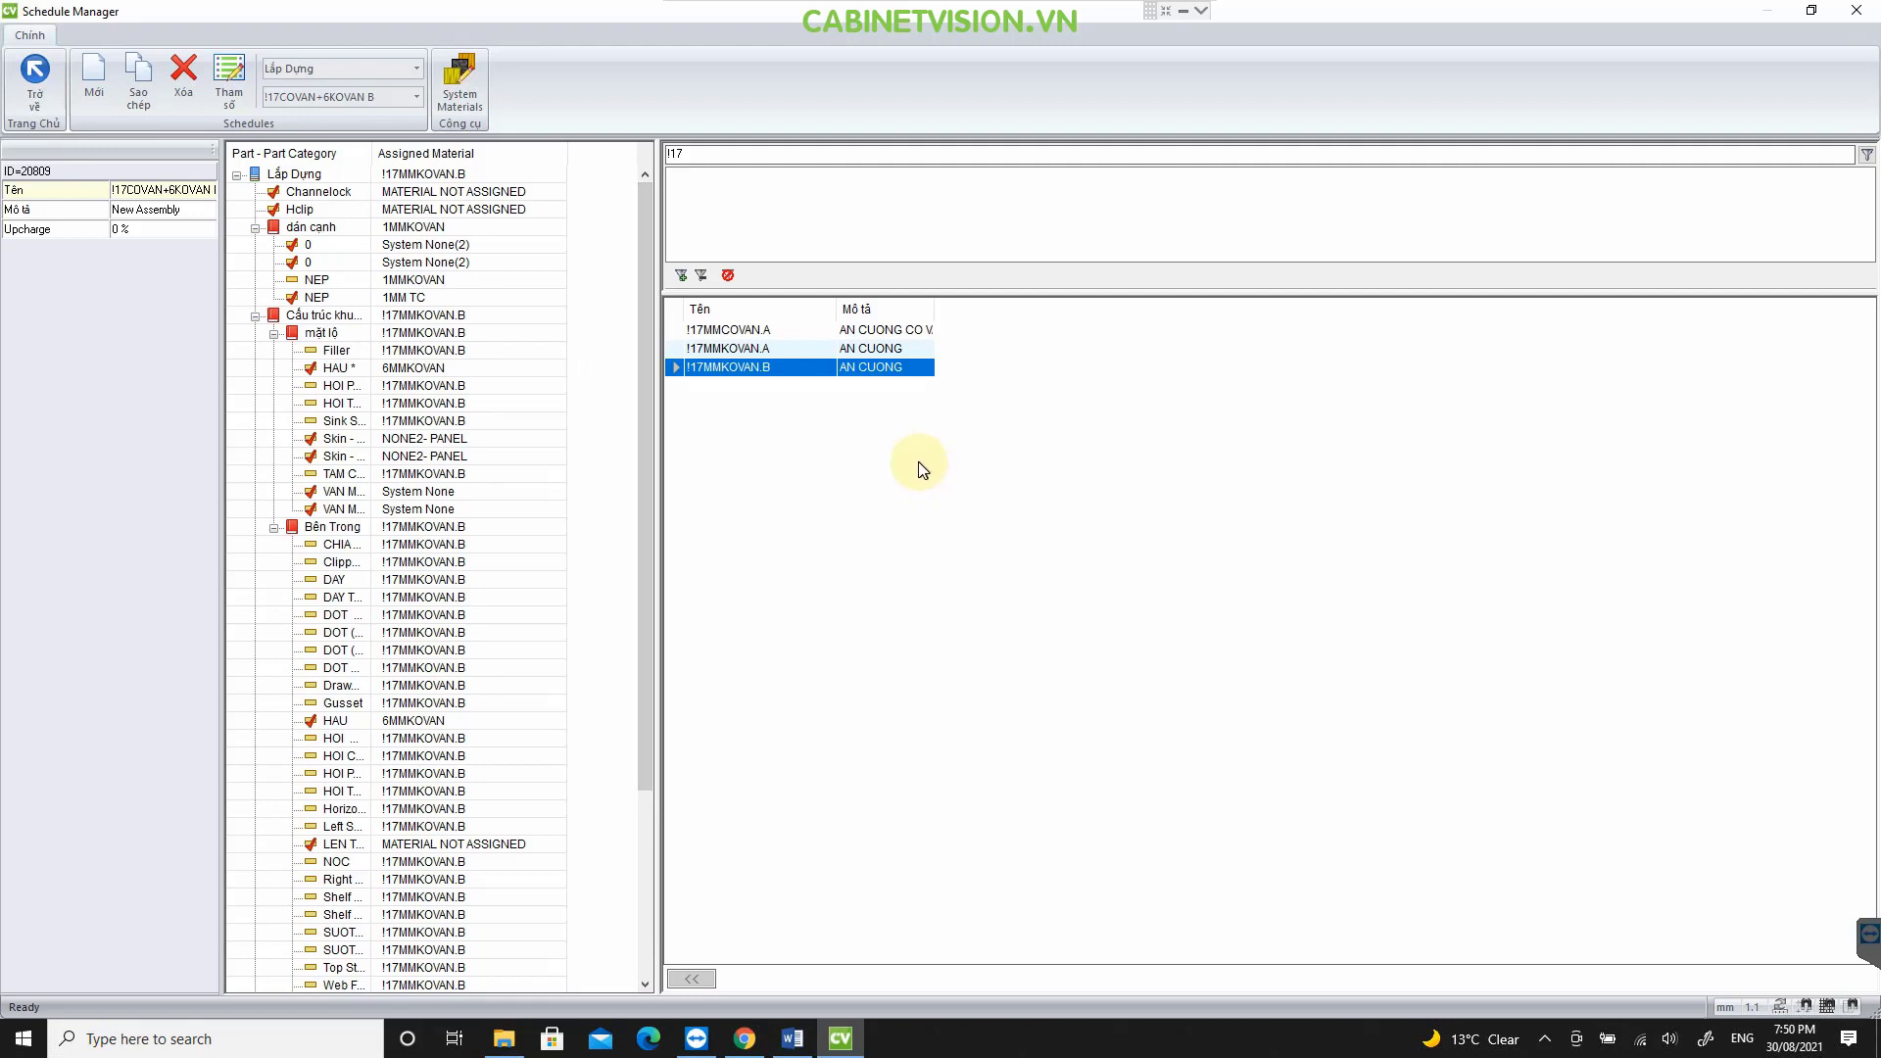
left_click(632, 334)
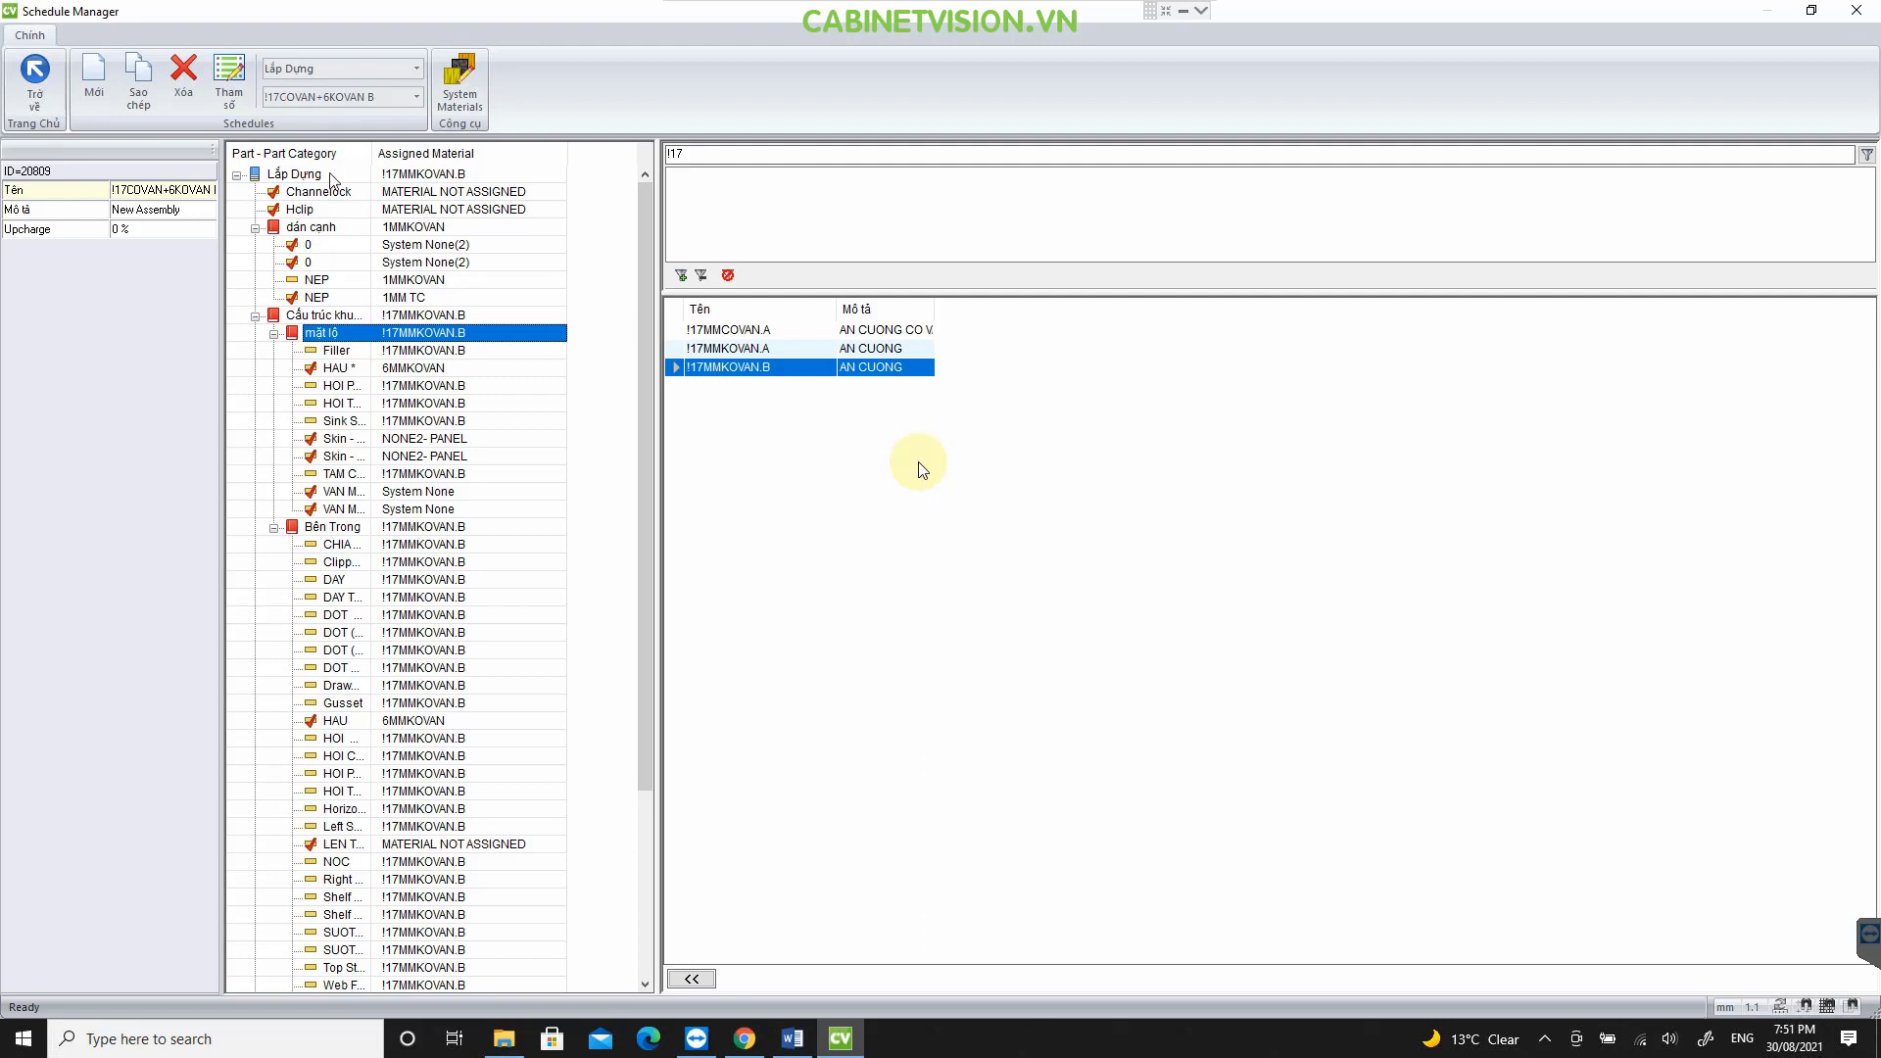
left_click(296, 176)
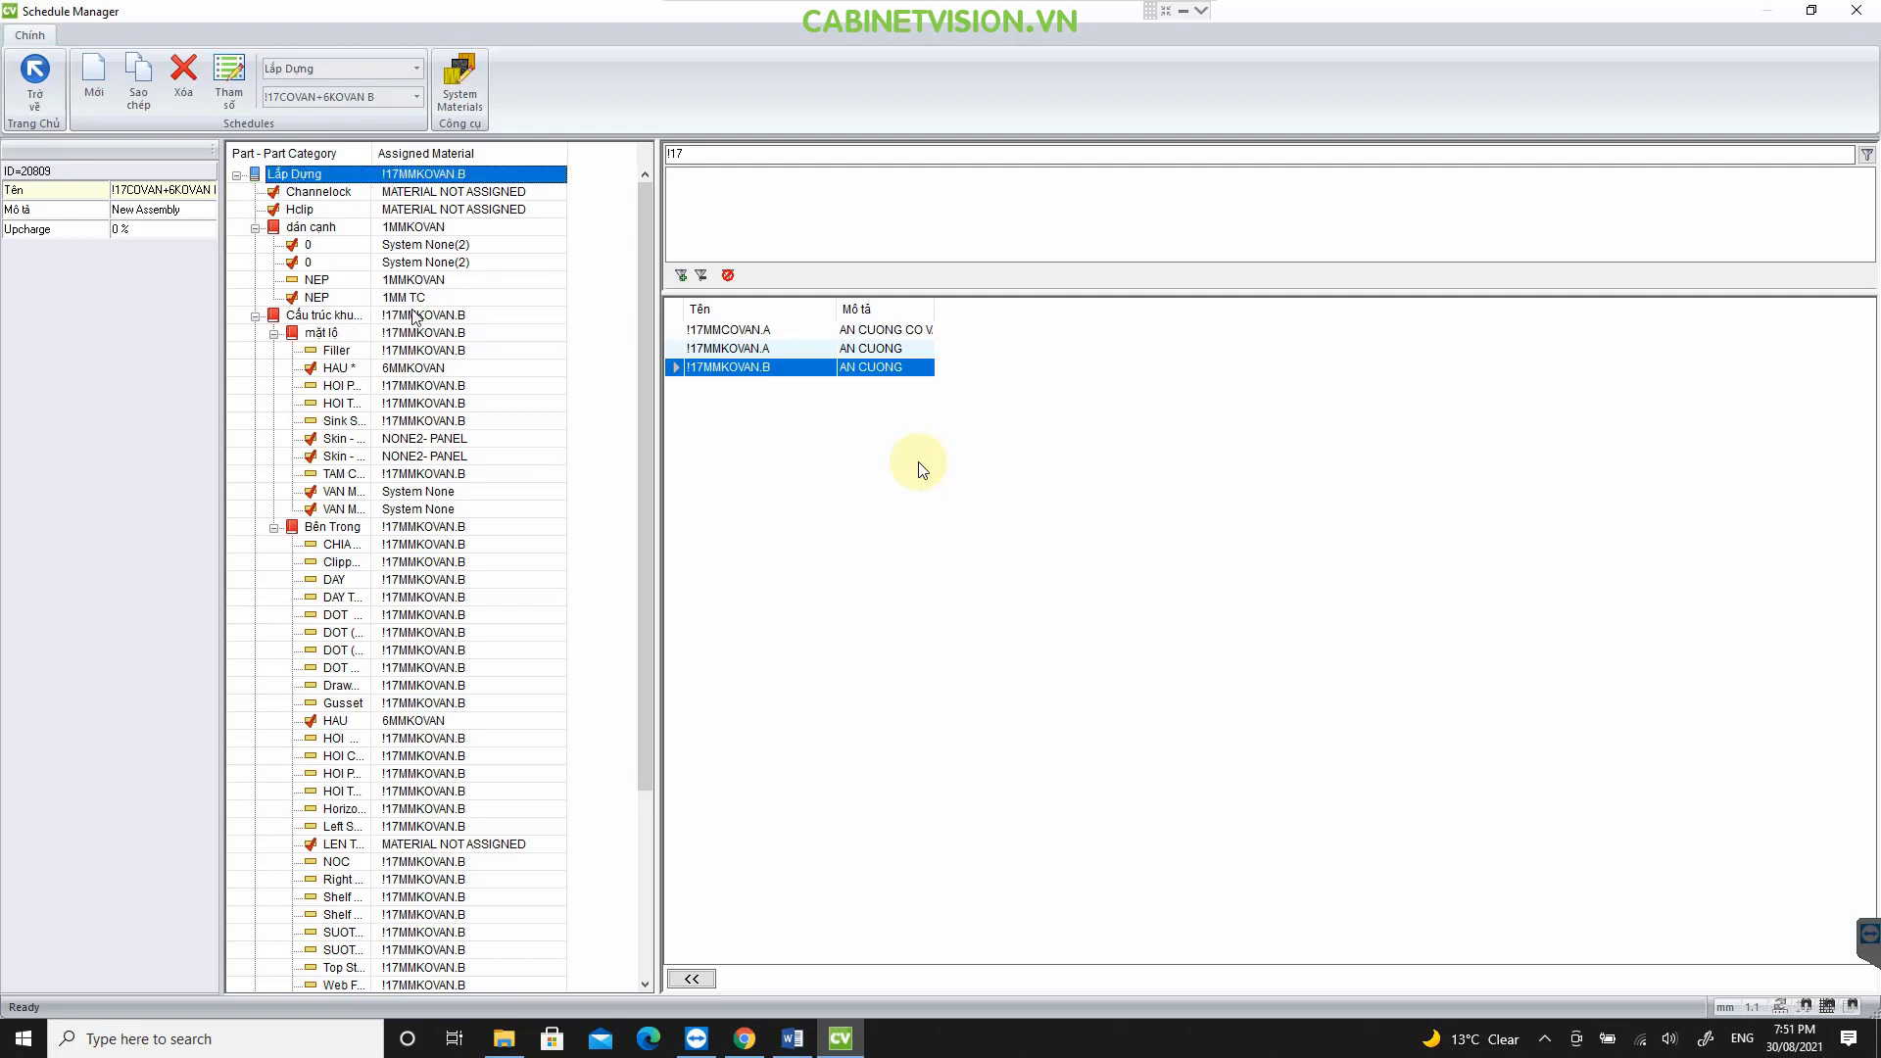
left_click(420, 69)
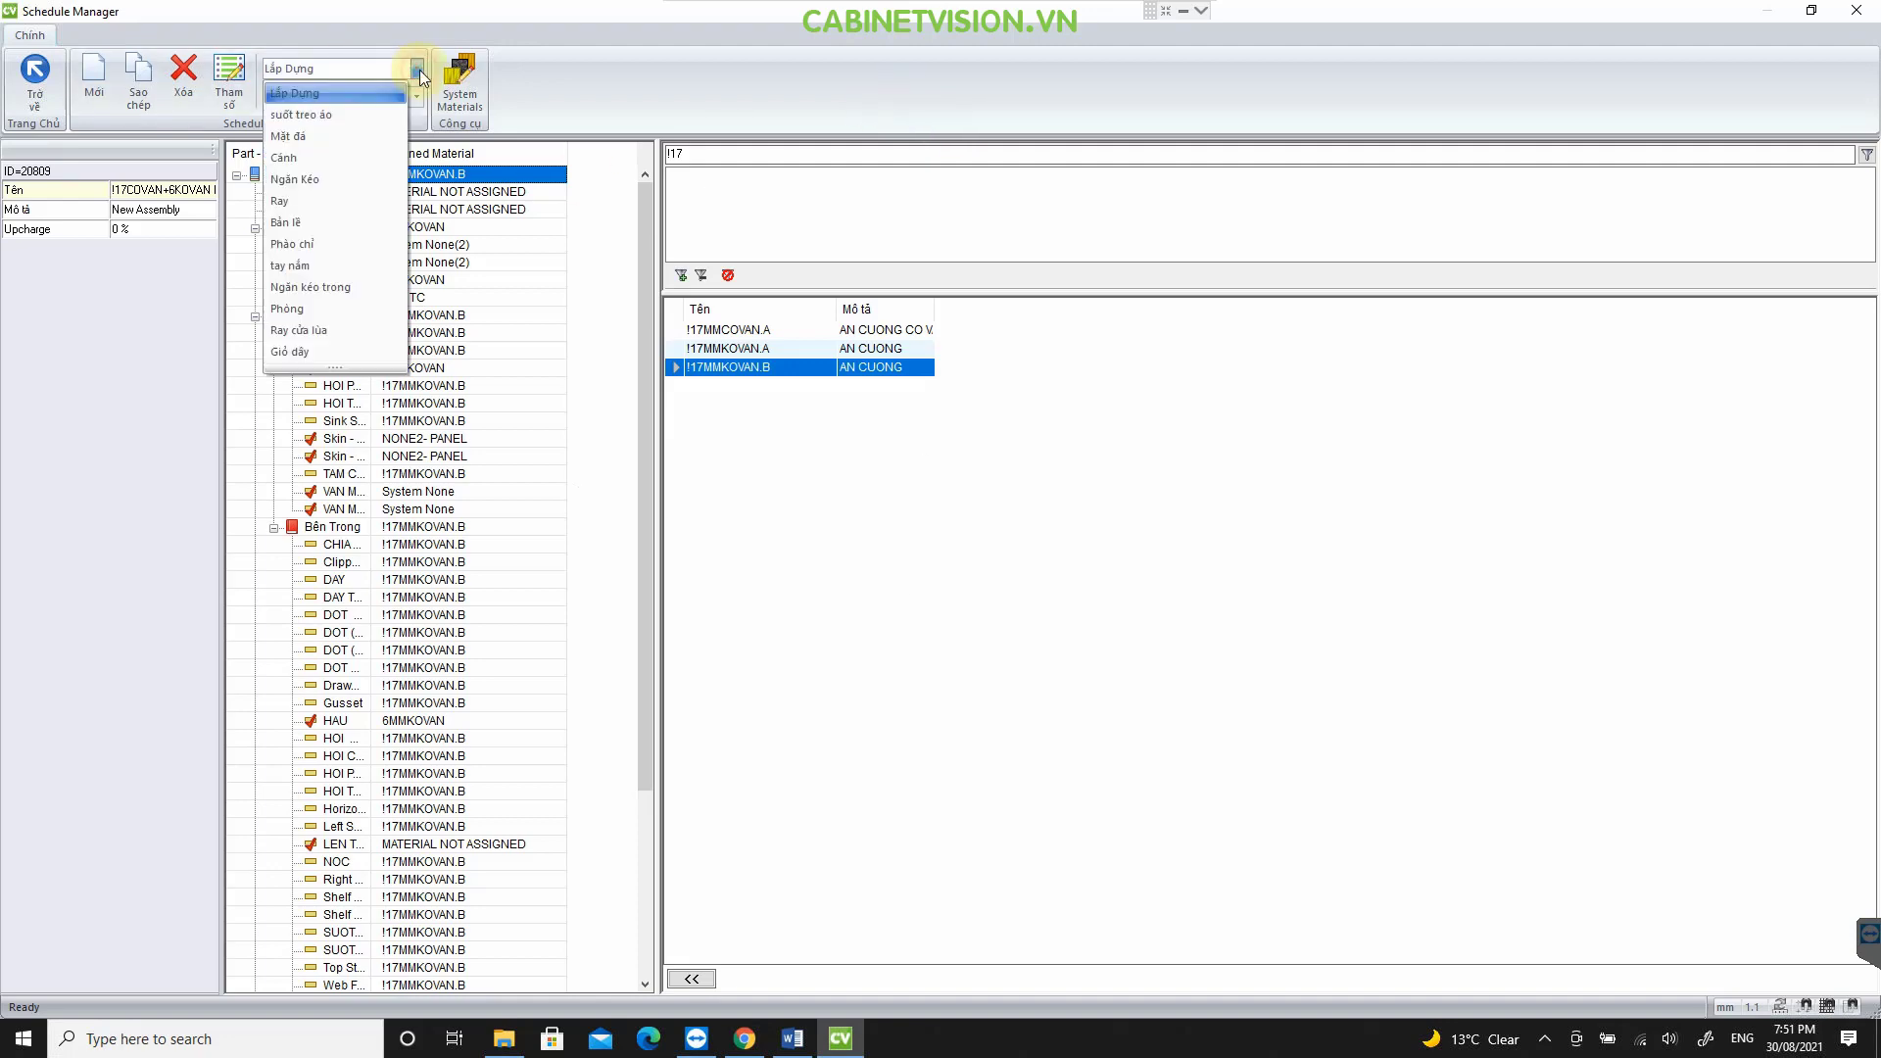
Duplicate the Ngăn Kéo schedule as !17+6COVAN B and assign !17MMKOVAN.B to its drawer parts.
left_click(295, 180)
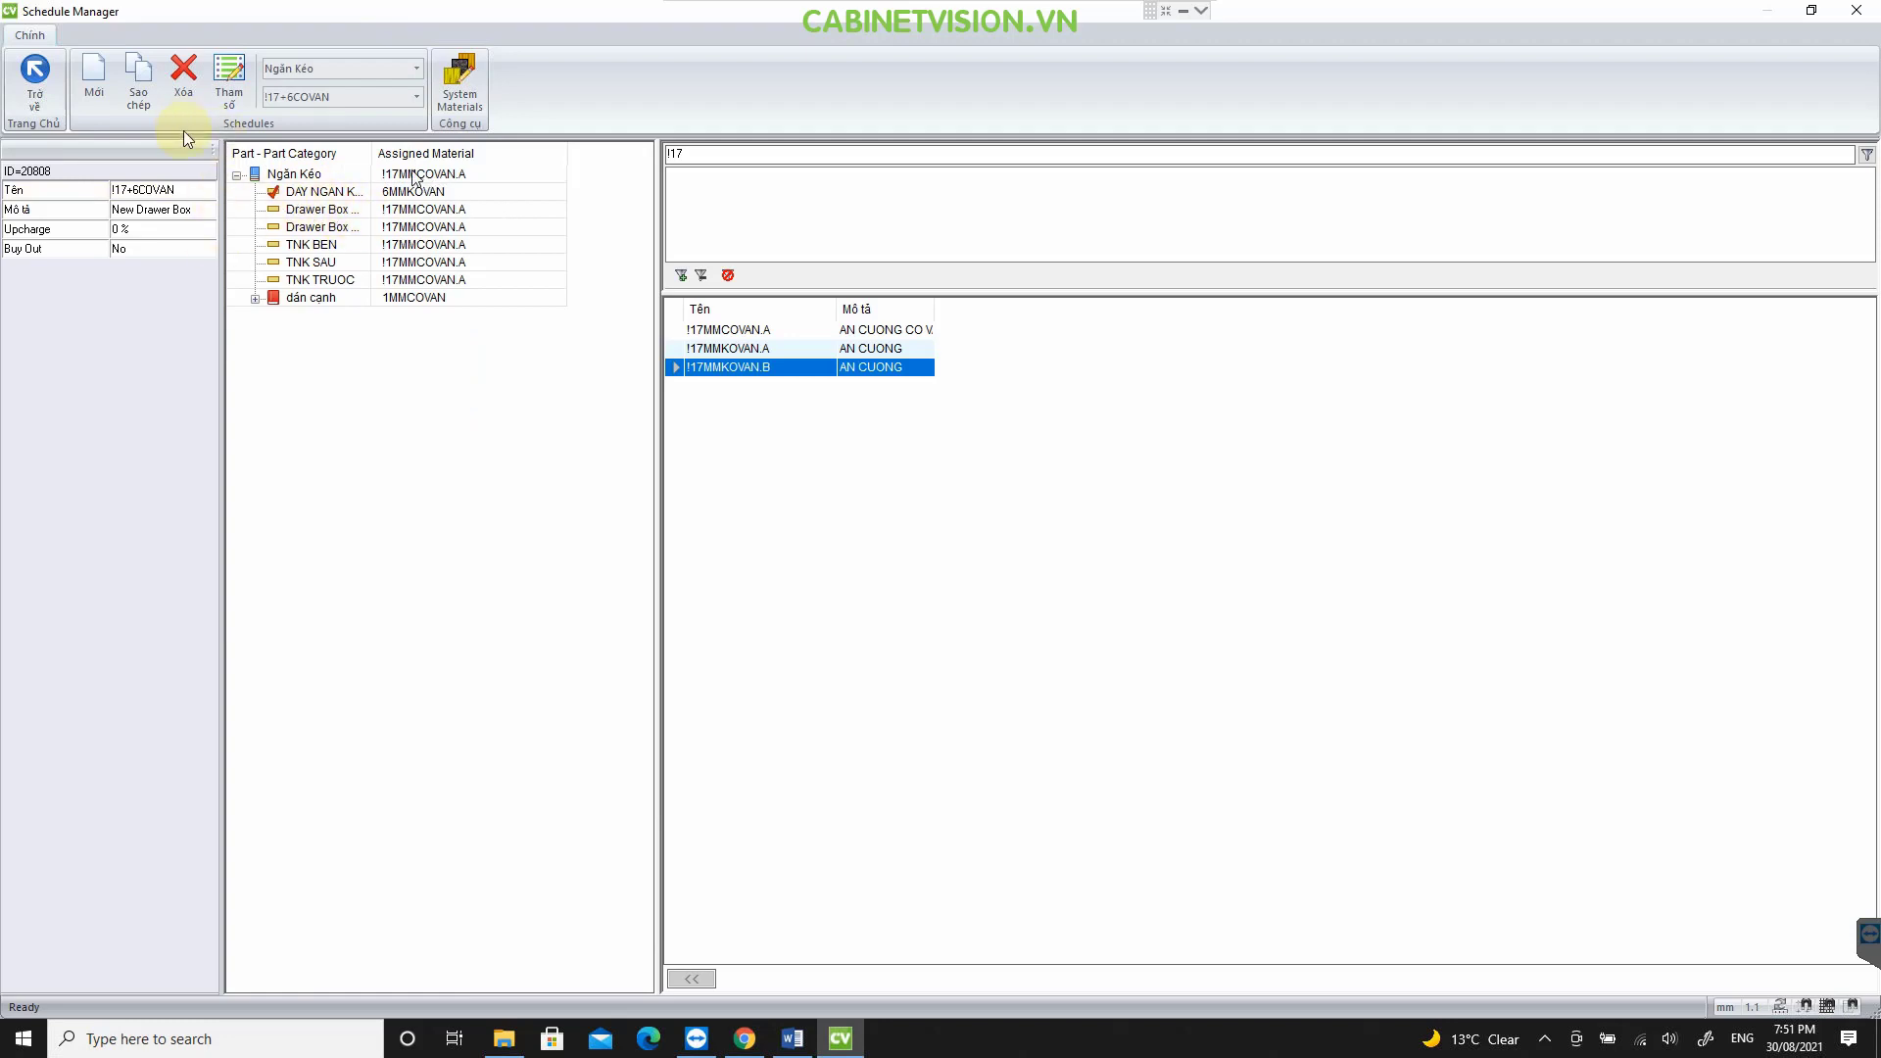
left_click(138, 78)
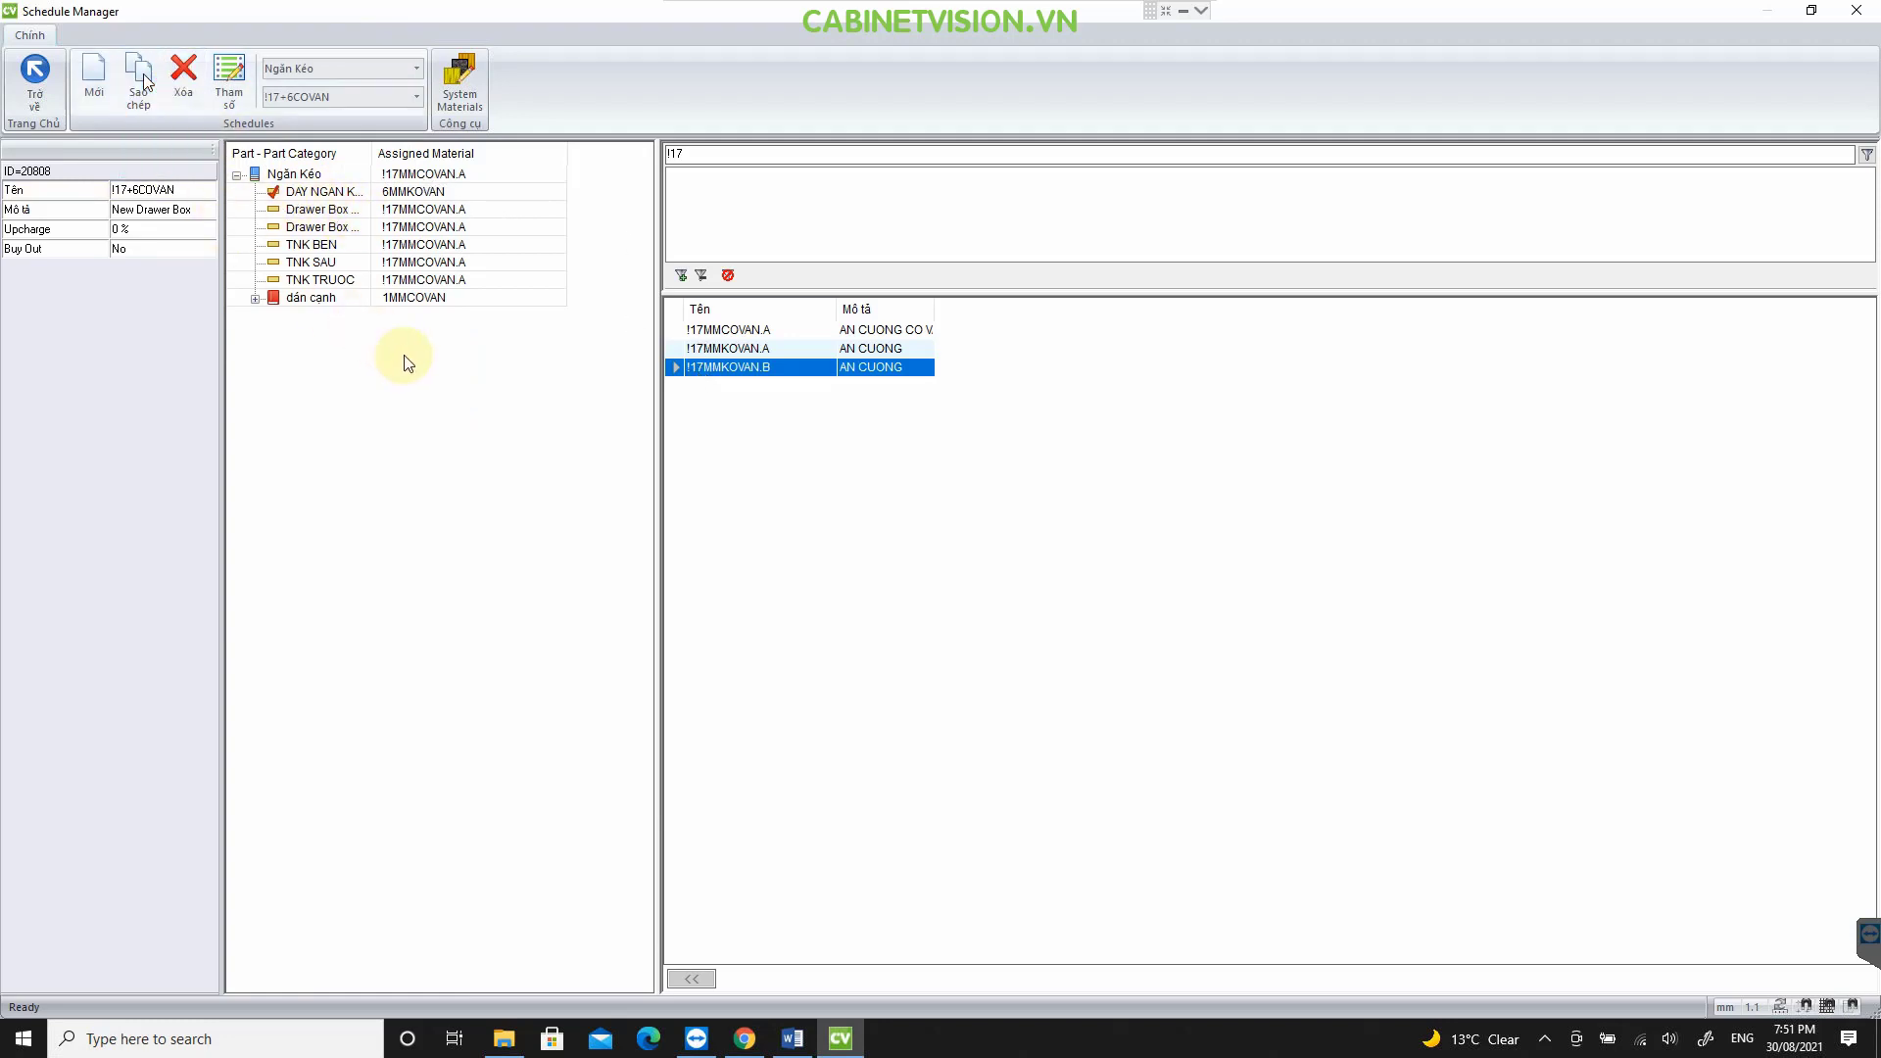
left_click(144, 189)
key("shift+Home")
key("Delete")
key("Delete")
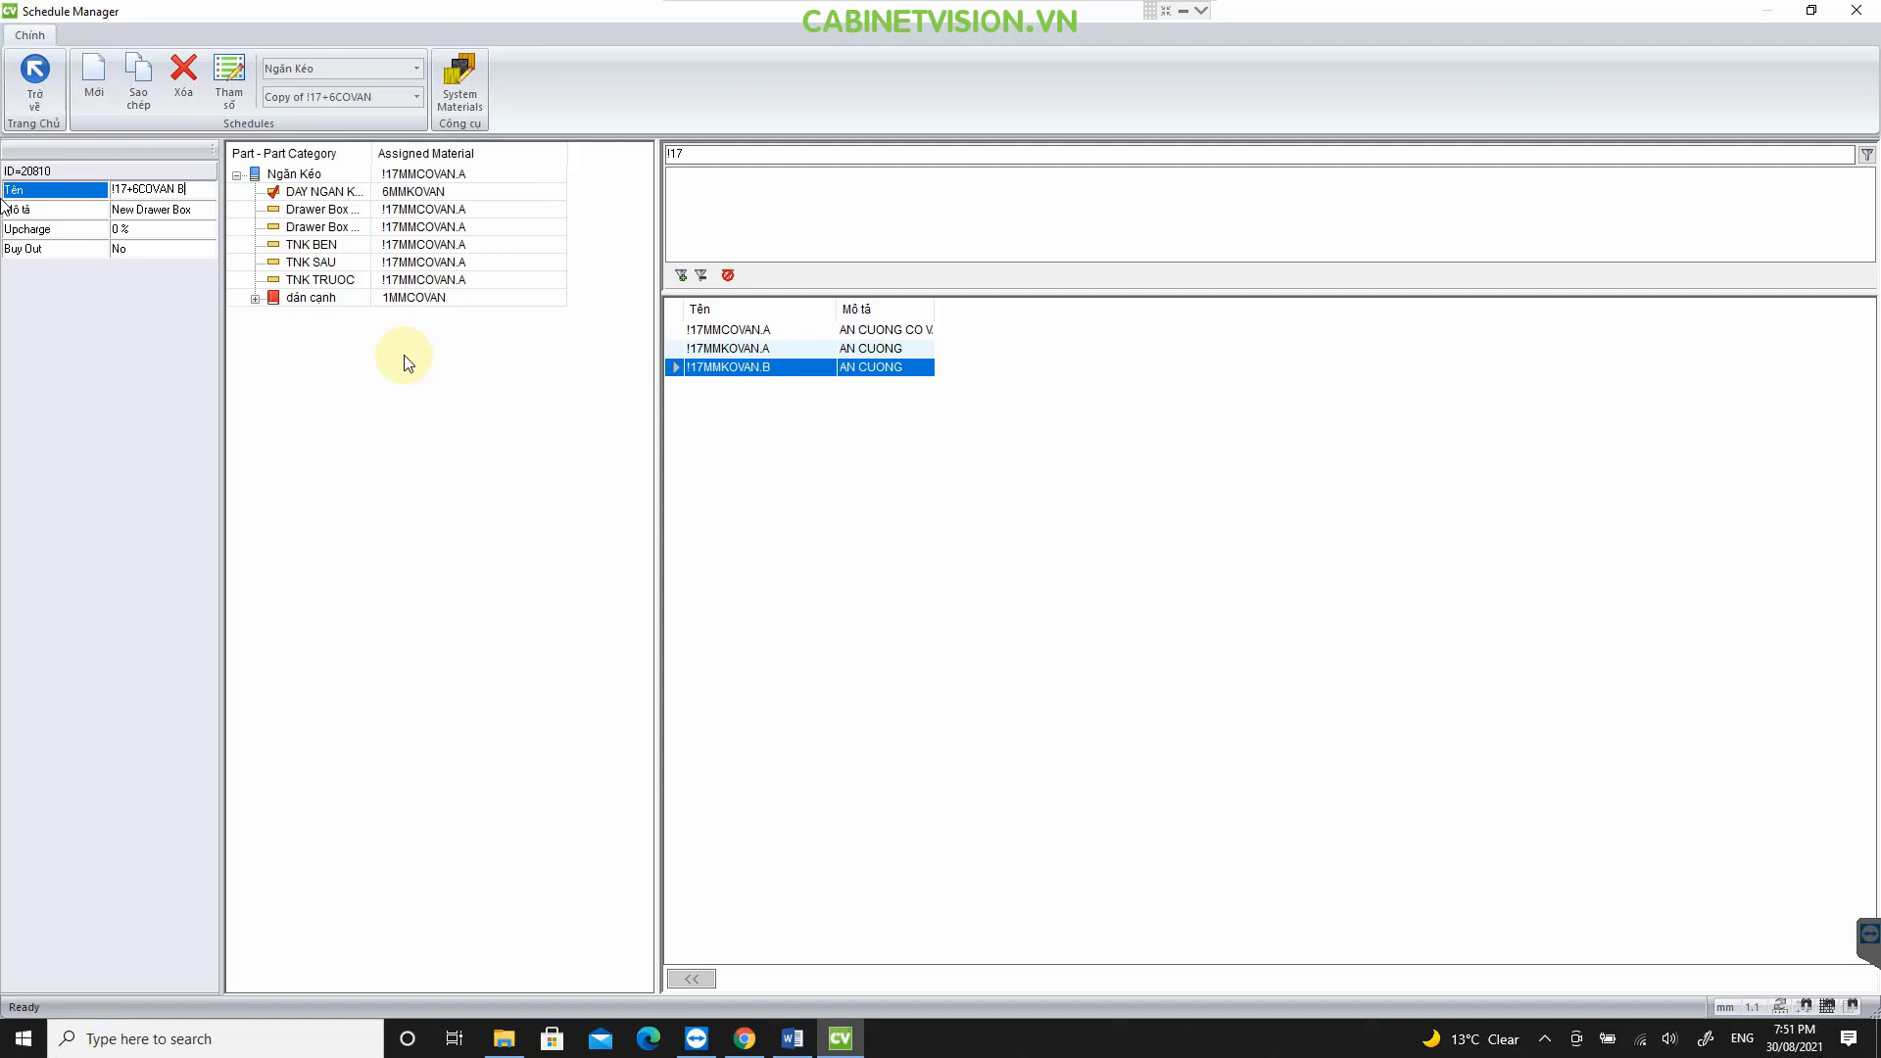
type("B")
left_click(408, 364)
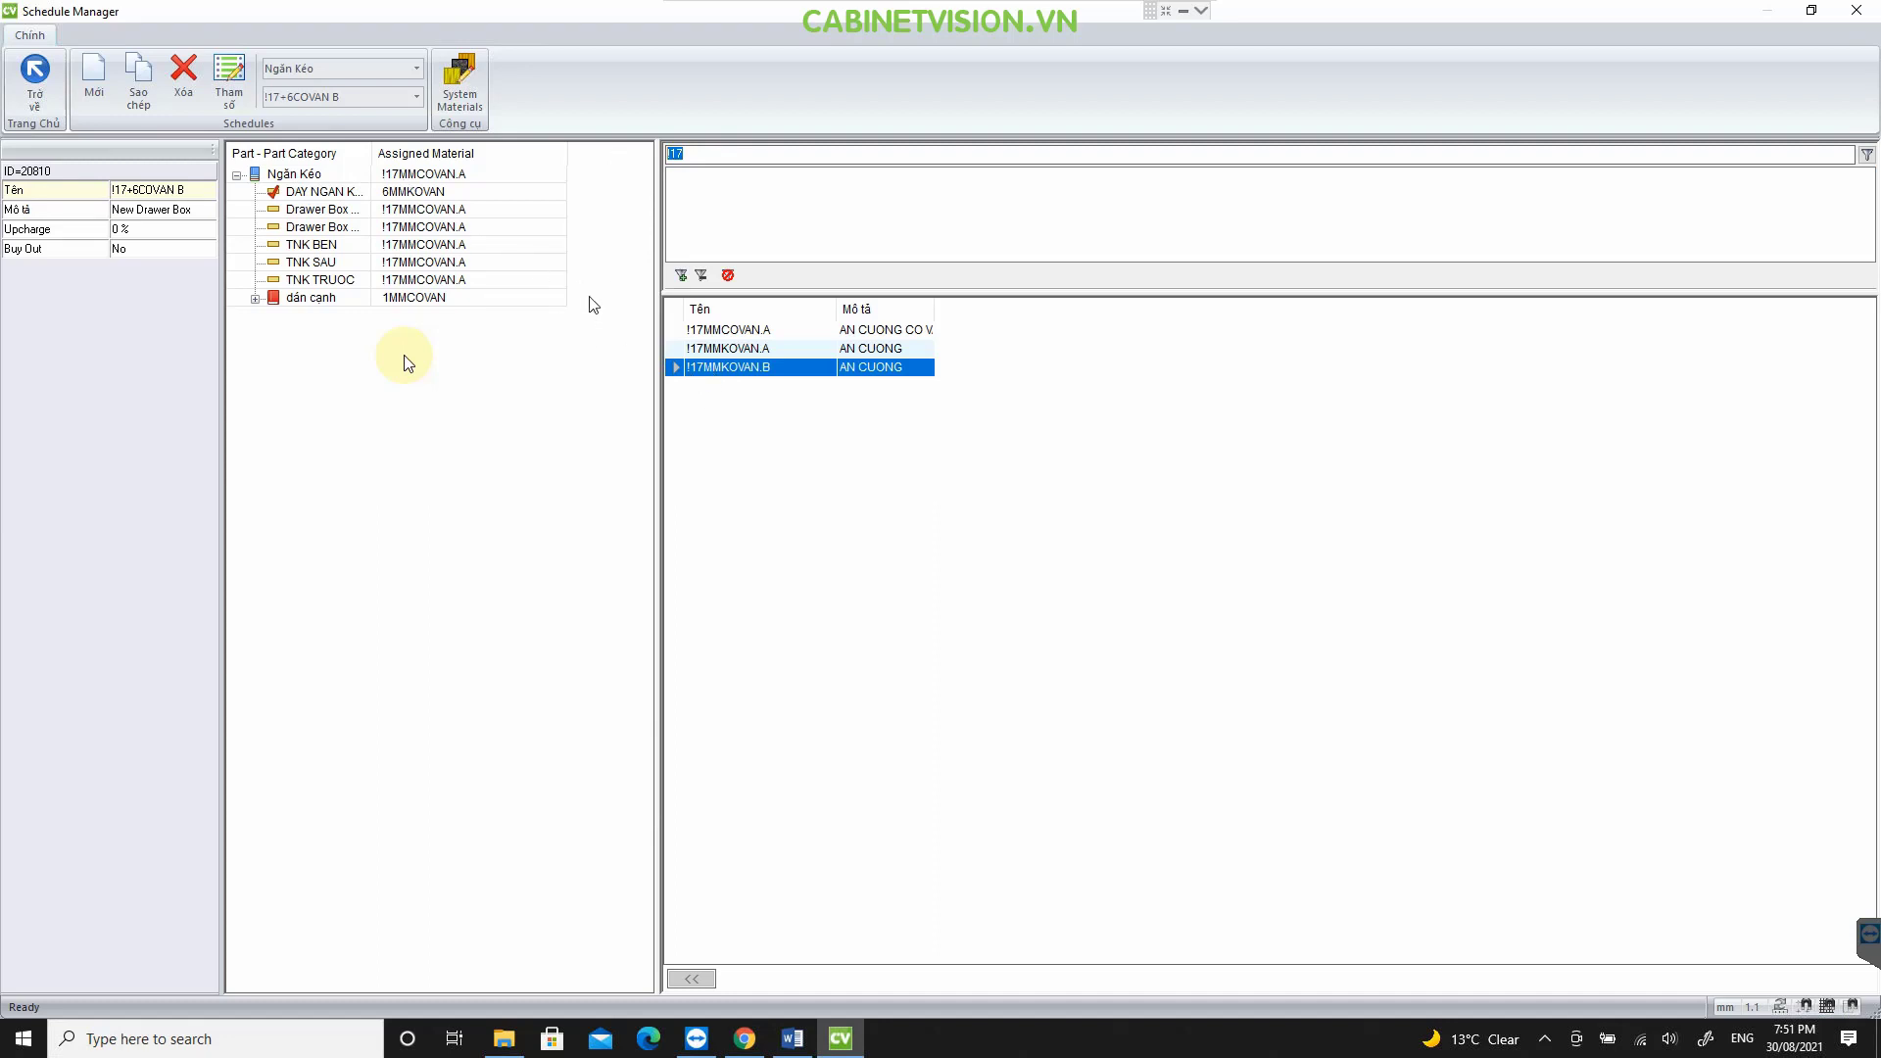
left_click_drag(707, 373, 391, 176)
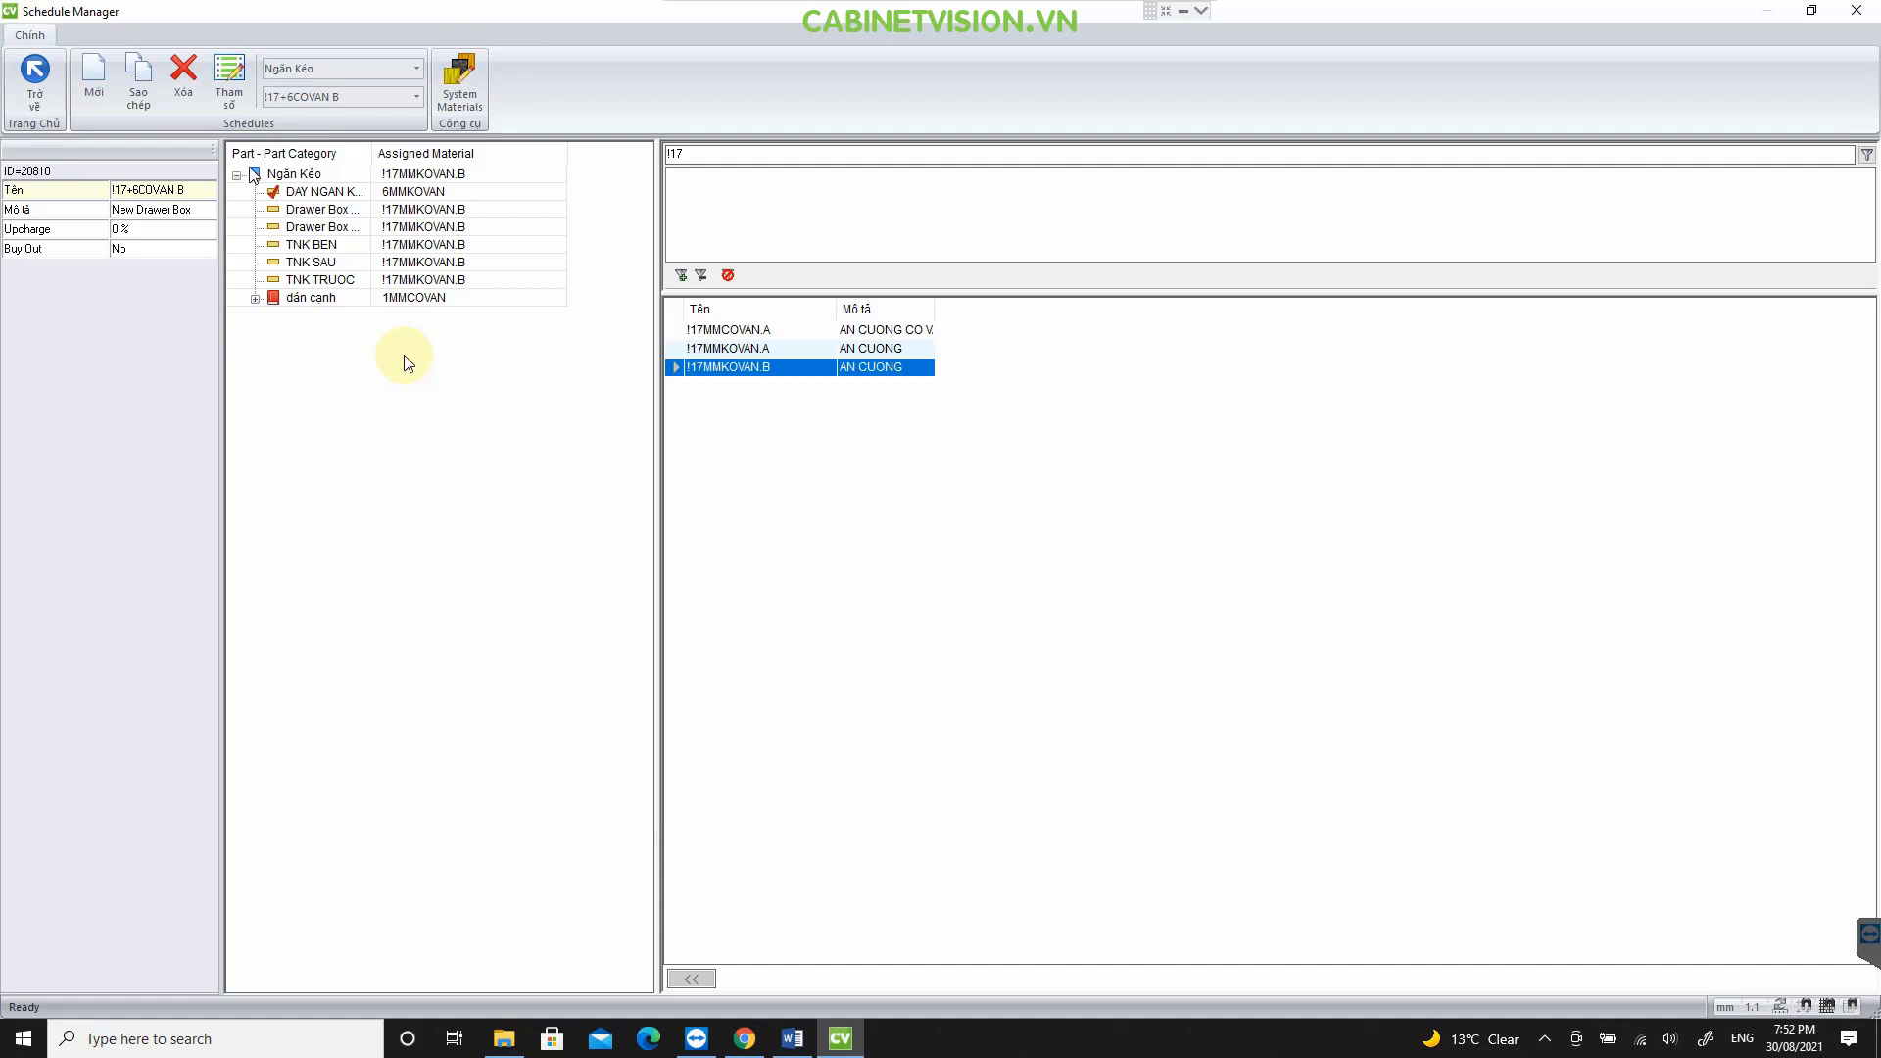
left_click(372, 72)
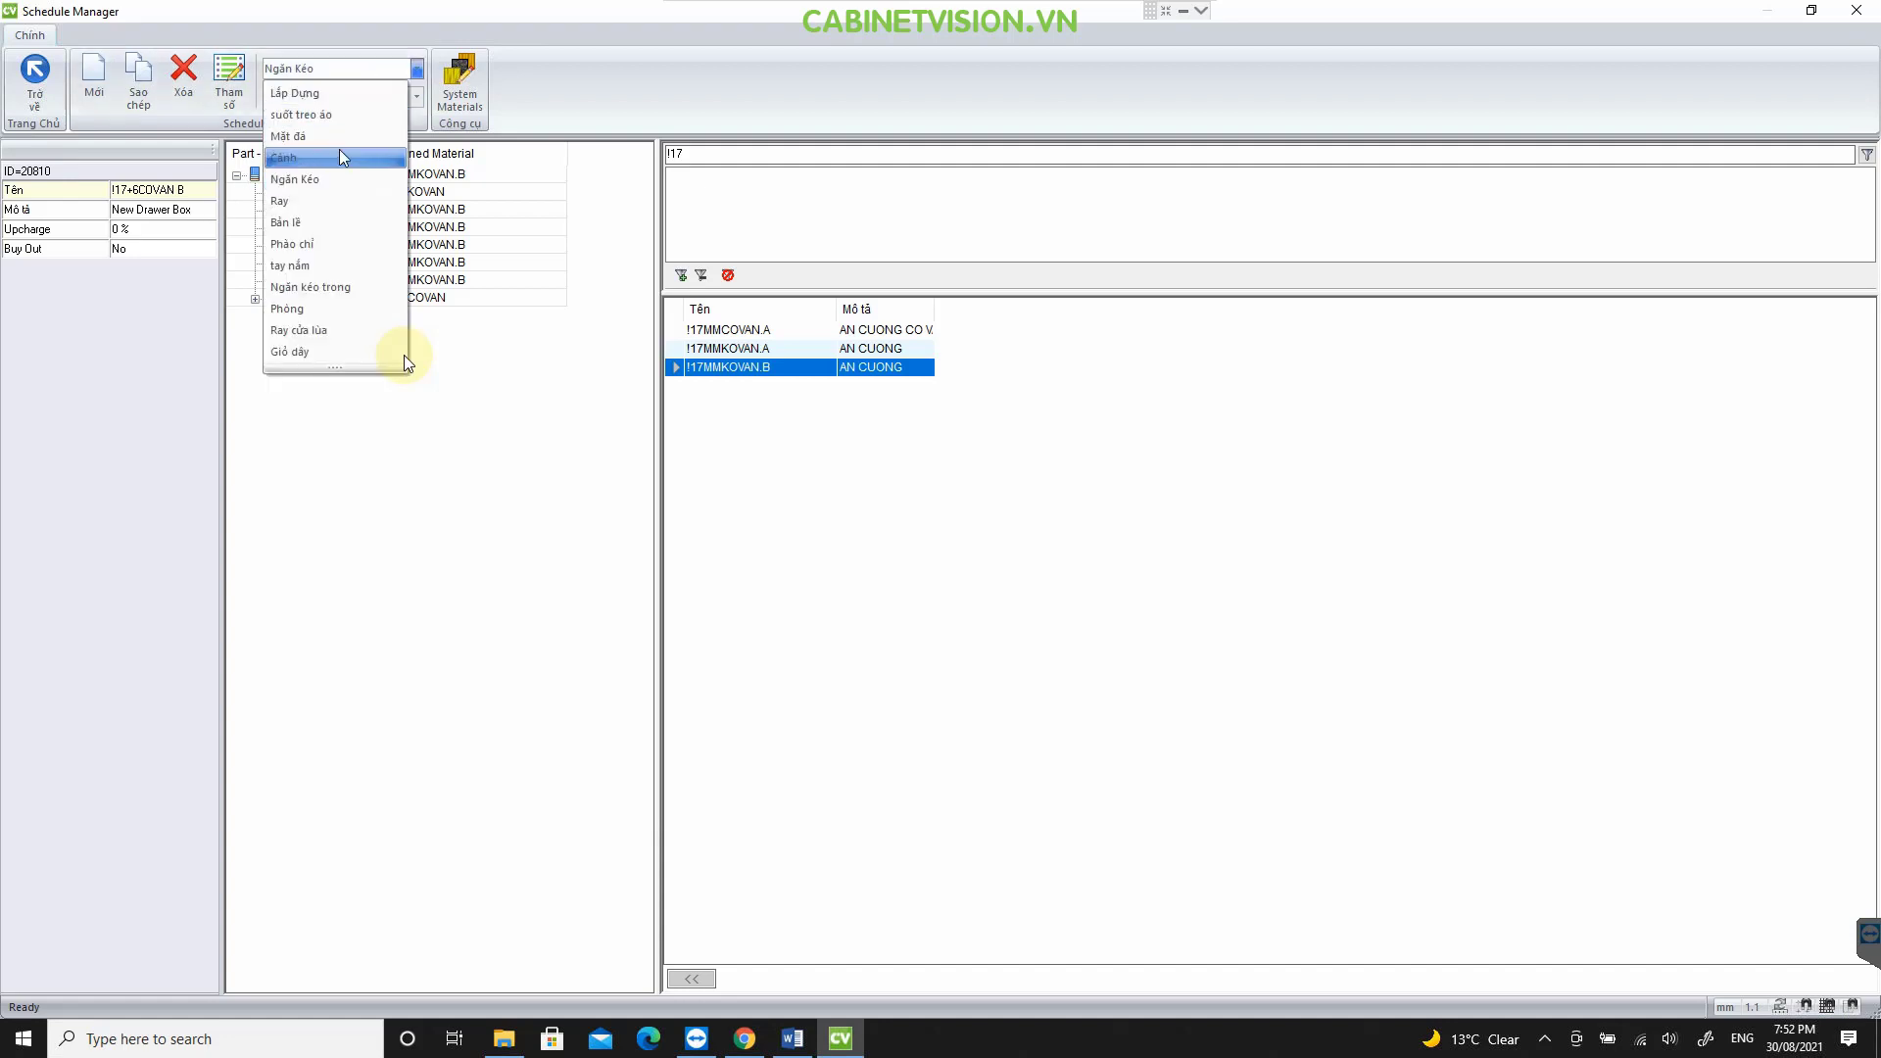
Switch to the Cánh category, duplicate its schedule, and rename the copy !17COVAN B.
left_click(406, 359)
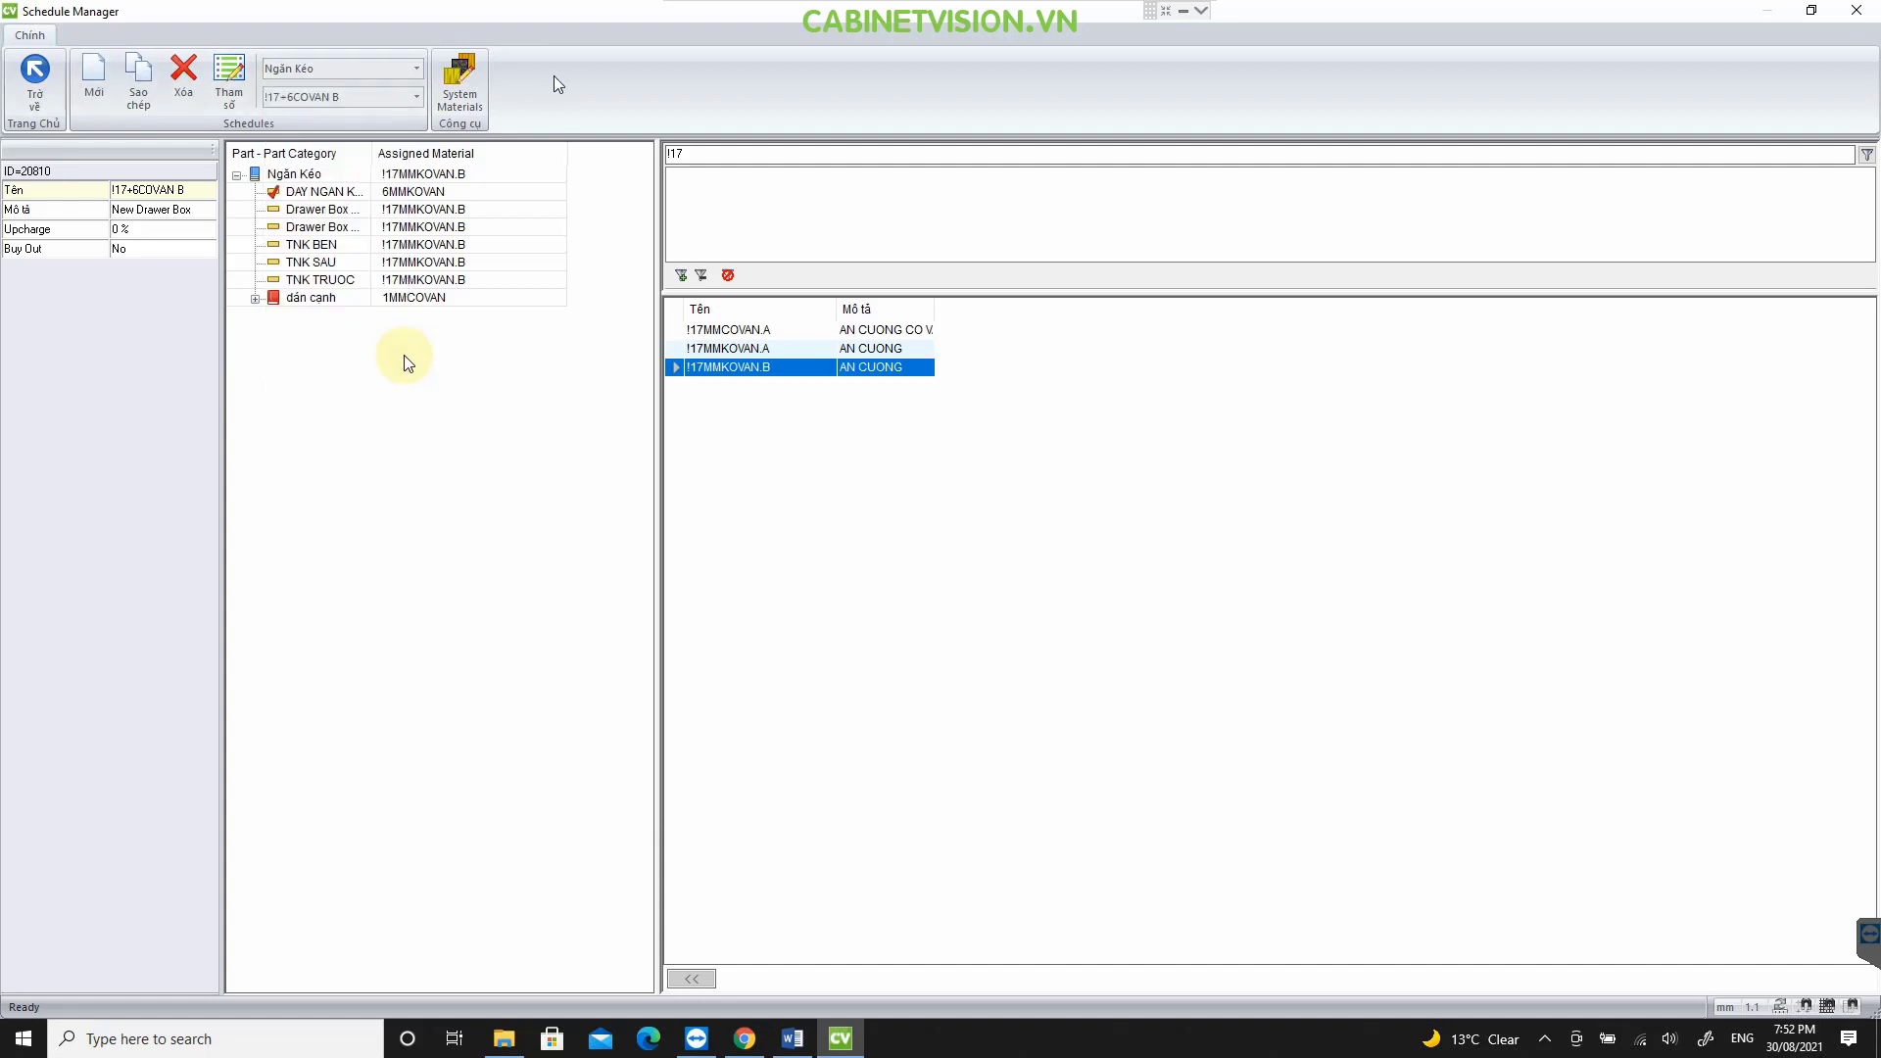
left_click(415, 72)
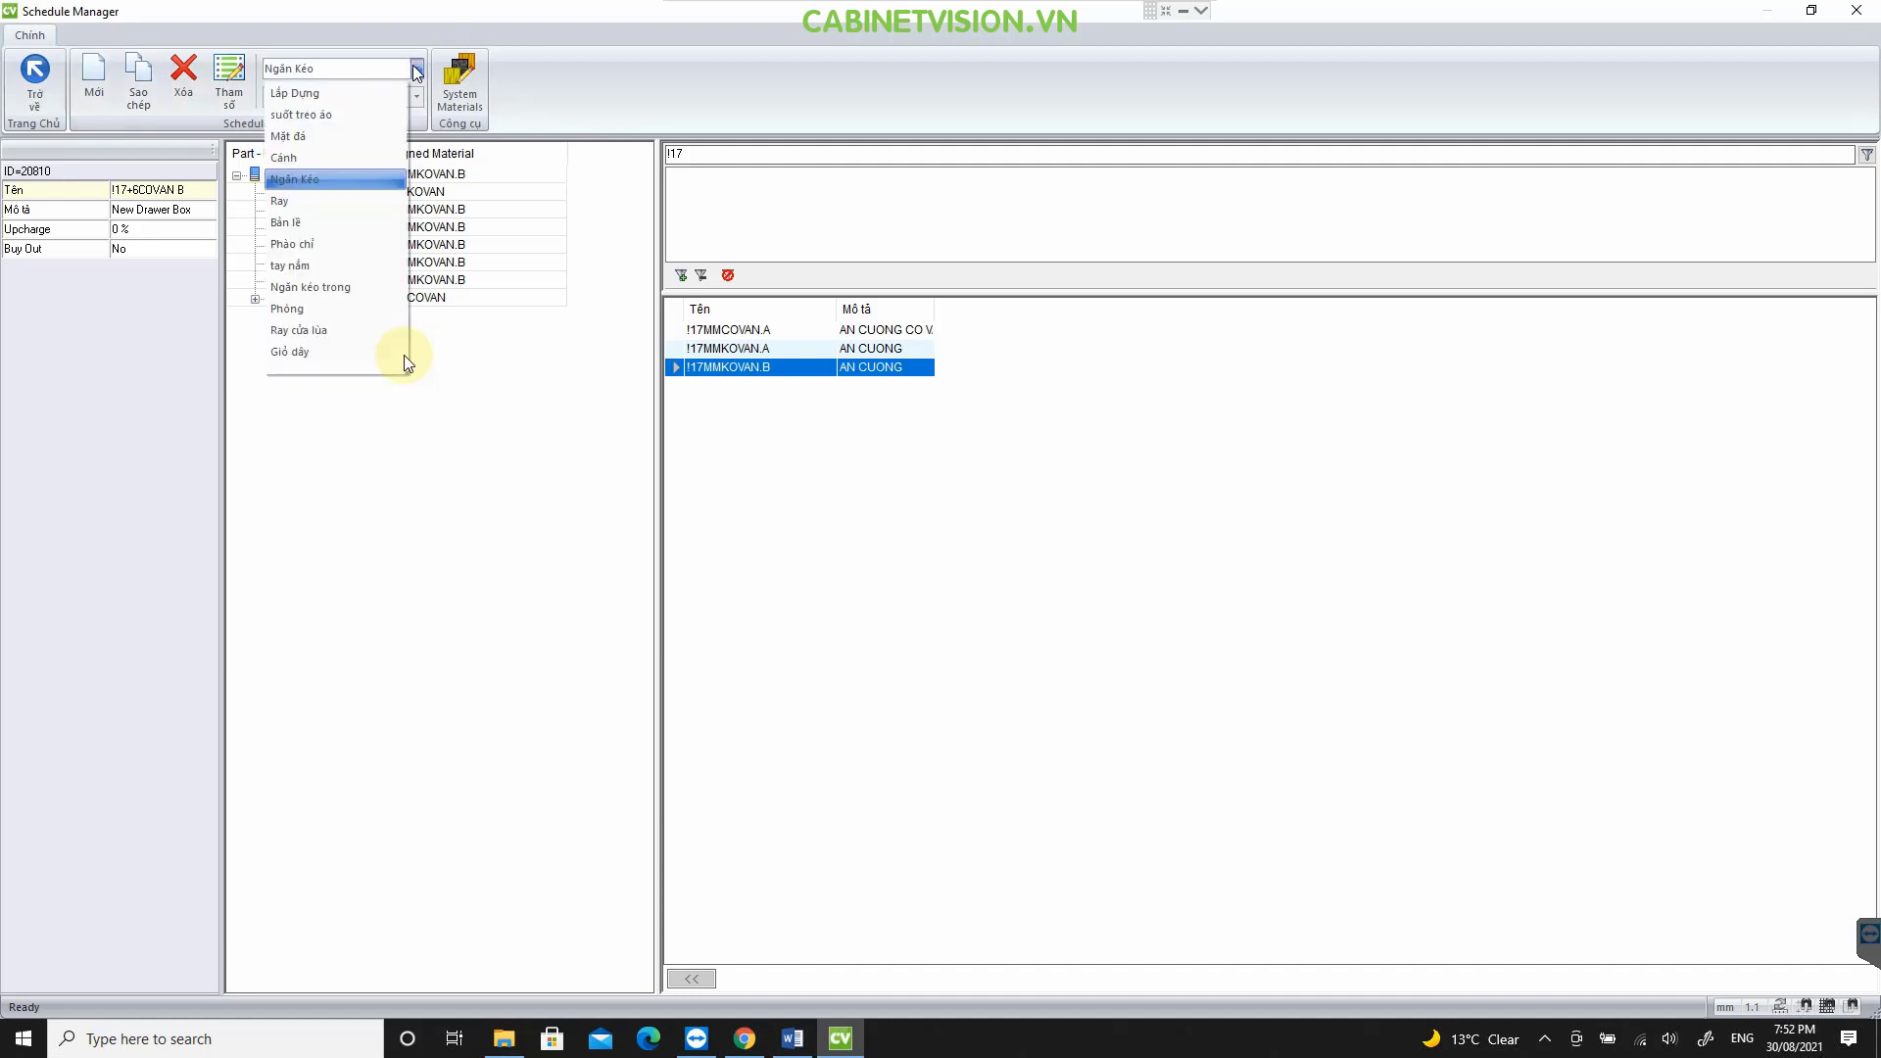
left_click(345, 162)
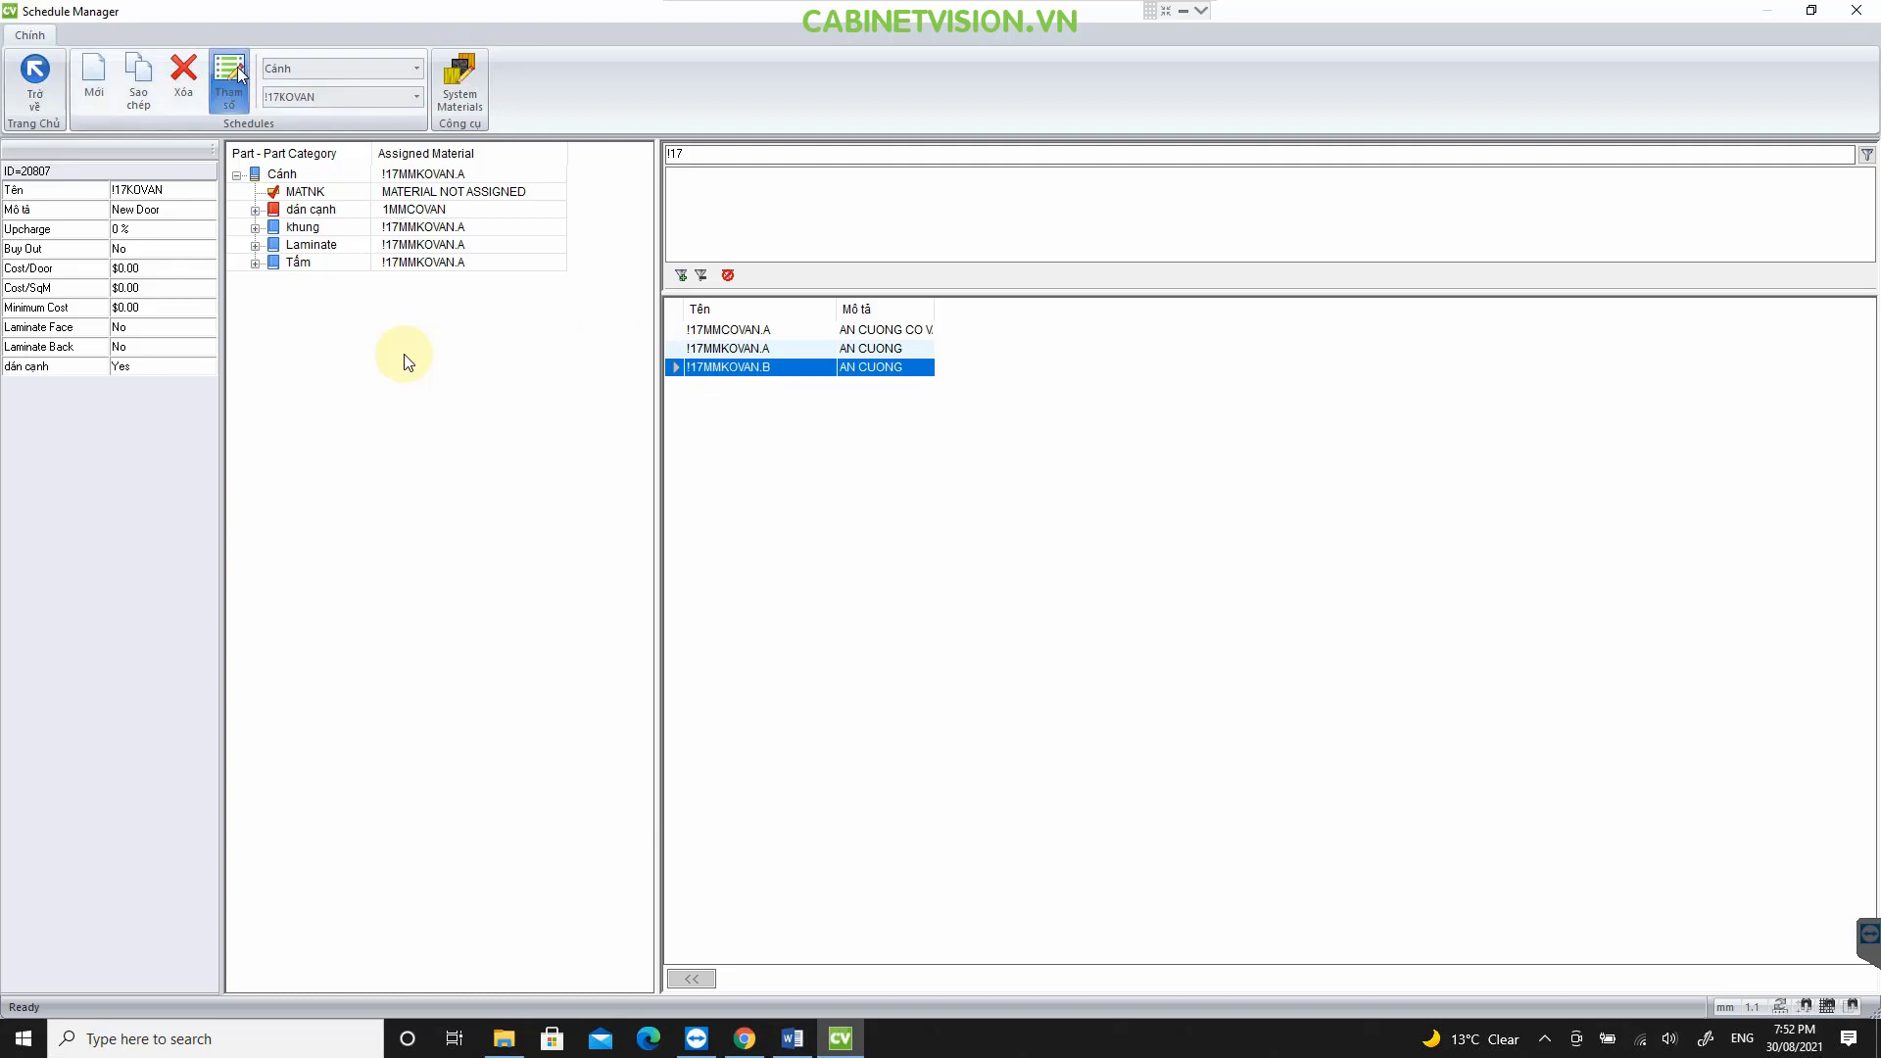
left_click(140, 79)
key("shift+Home")
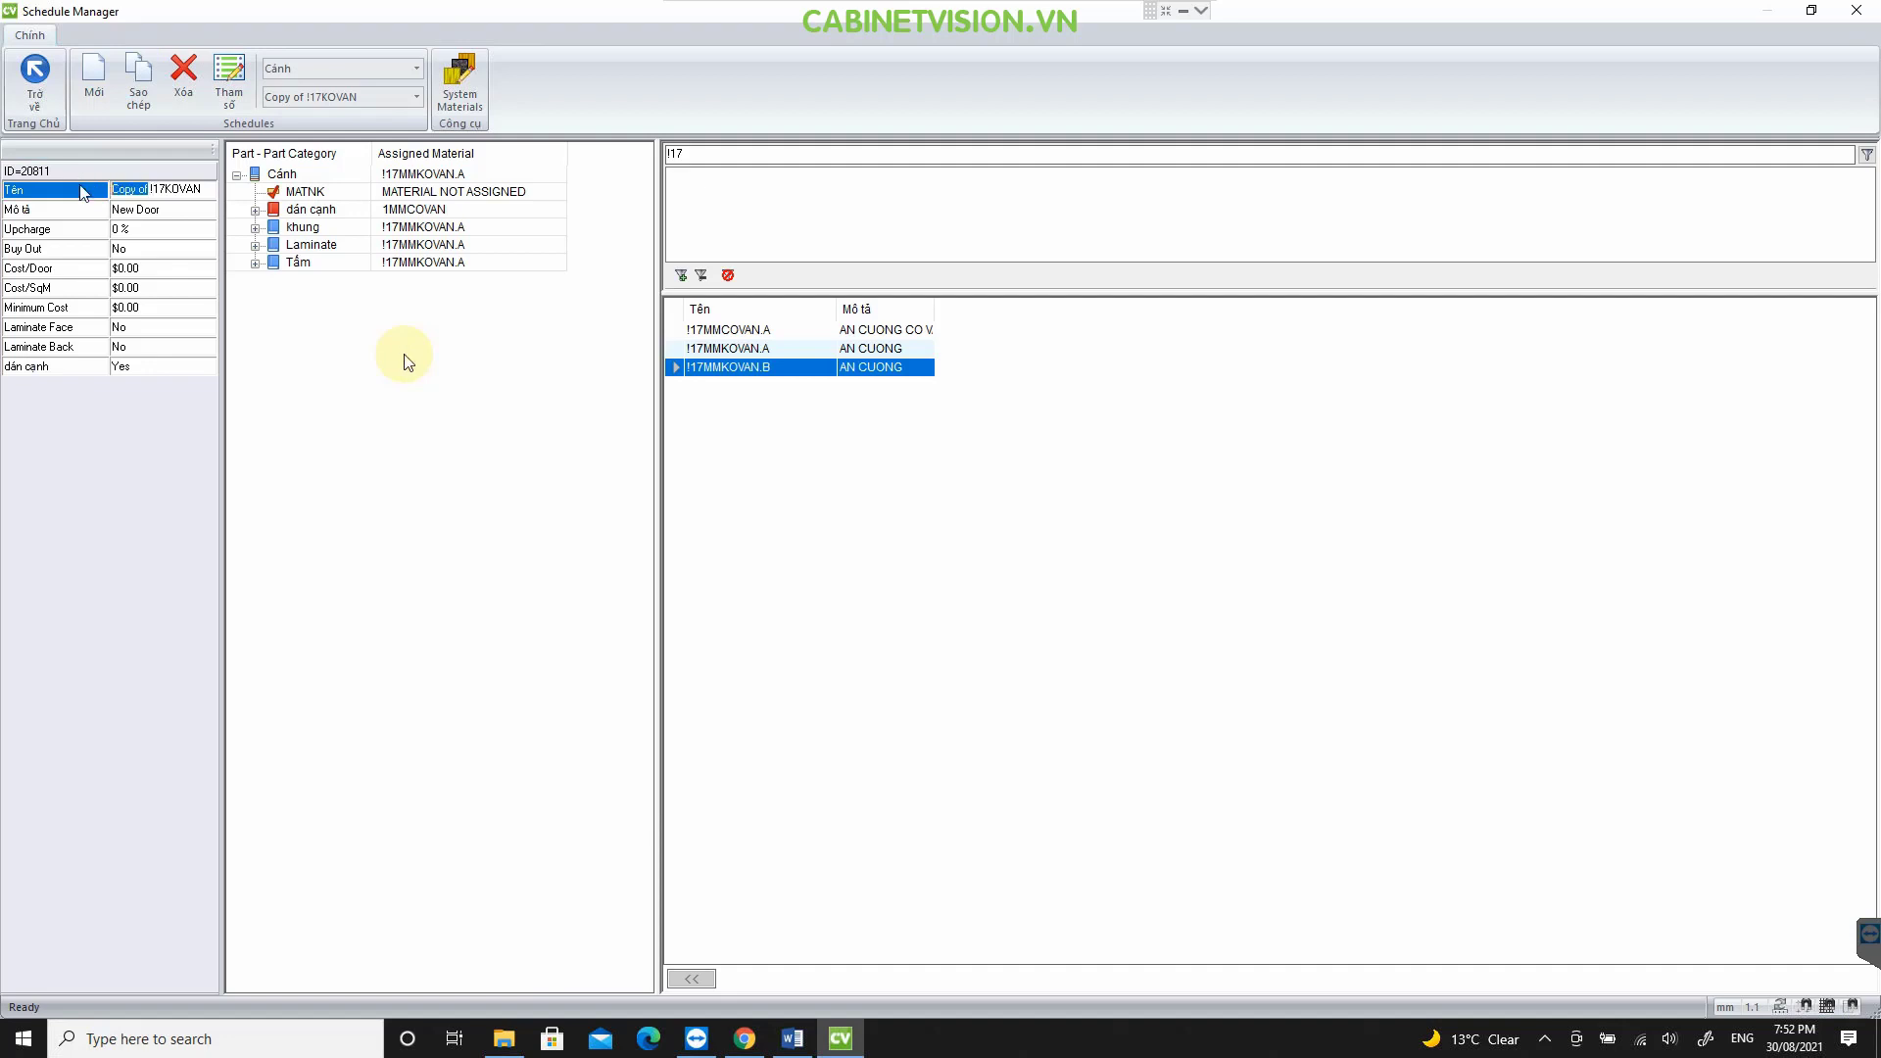
key("BackSpace")
key("Delete")
type("C")
key("Return")
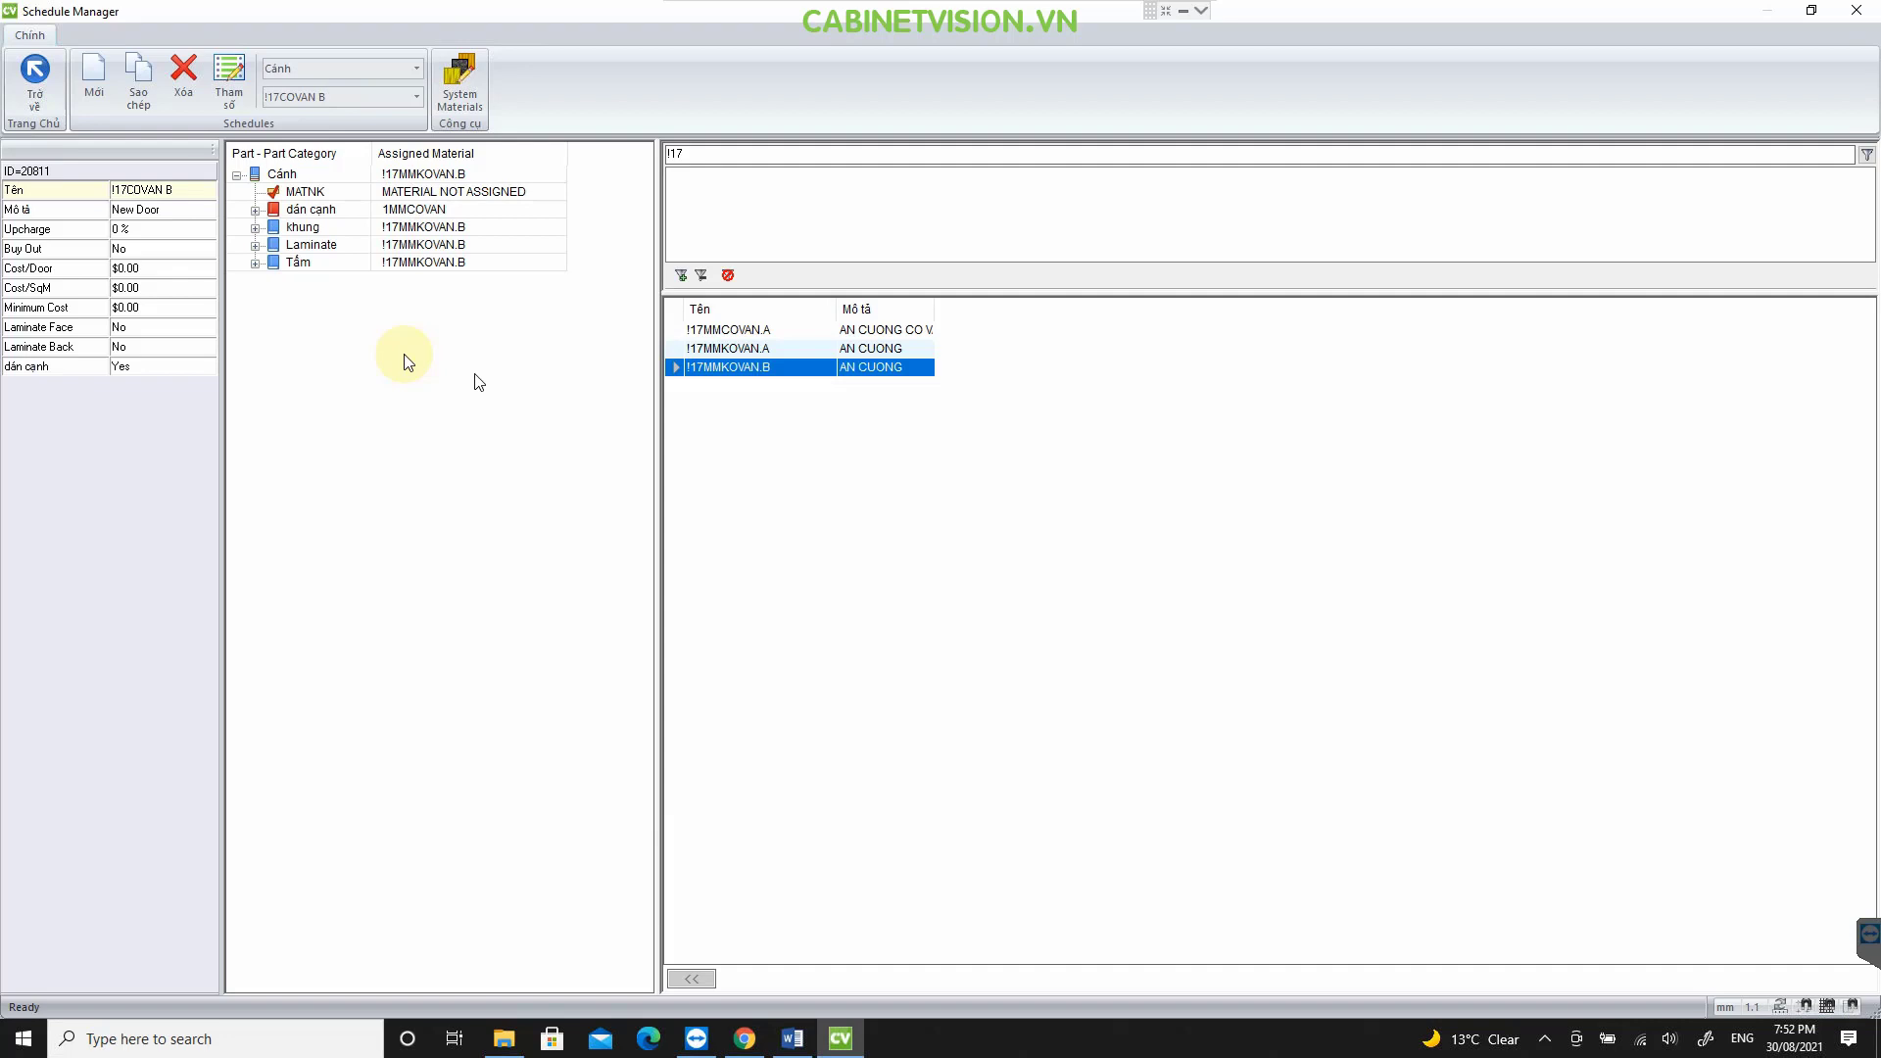
Review the part category list, leaving the Cánh door category selected.
left_click(416, 67)
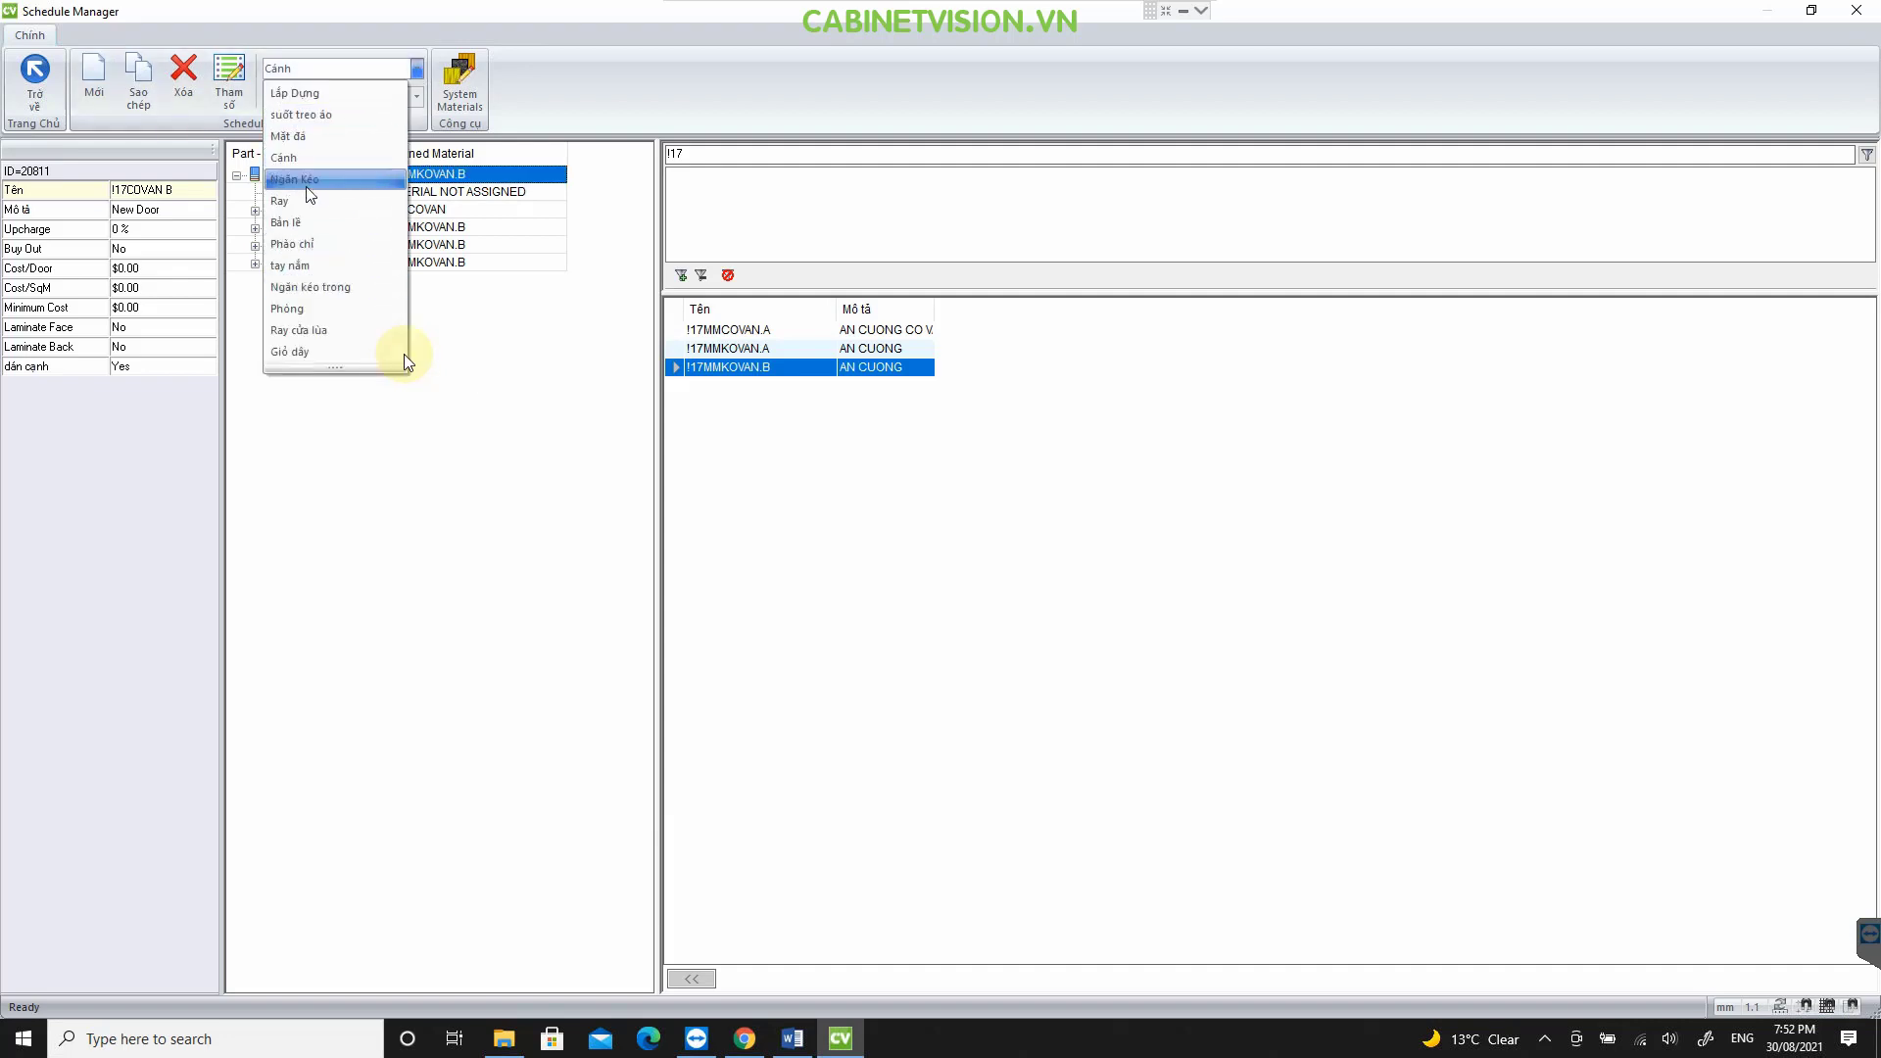
left_click(656, 101)
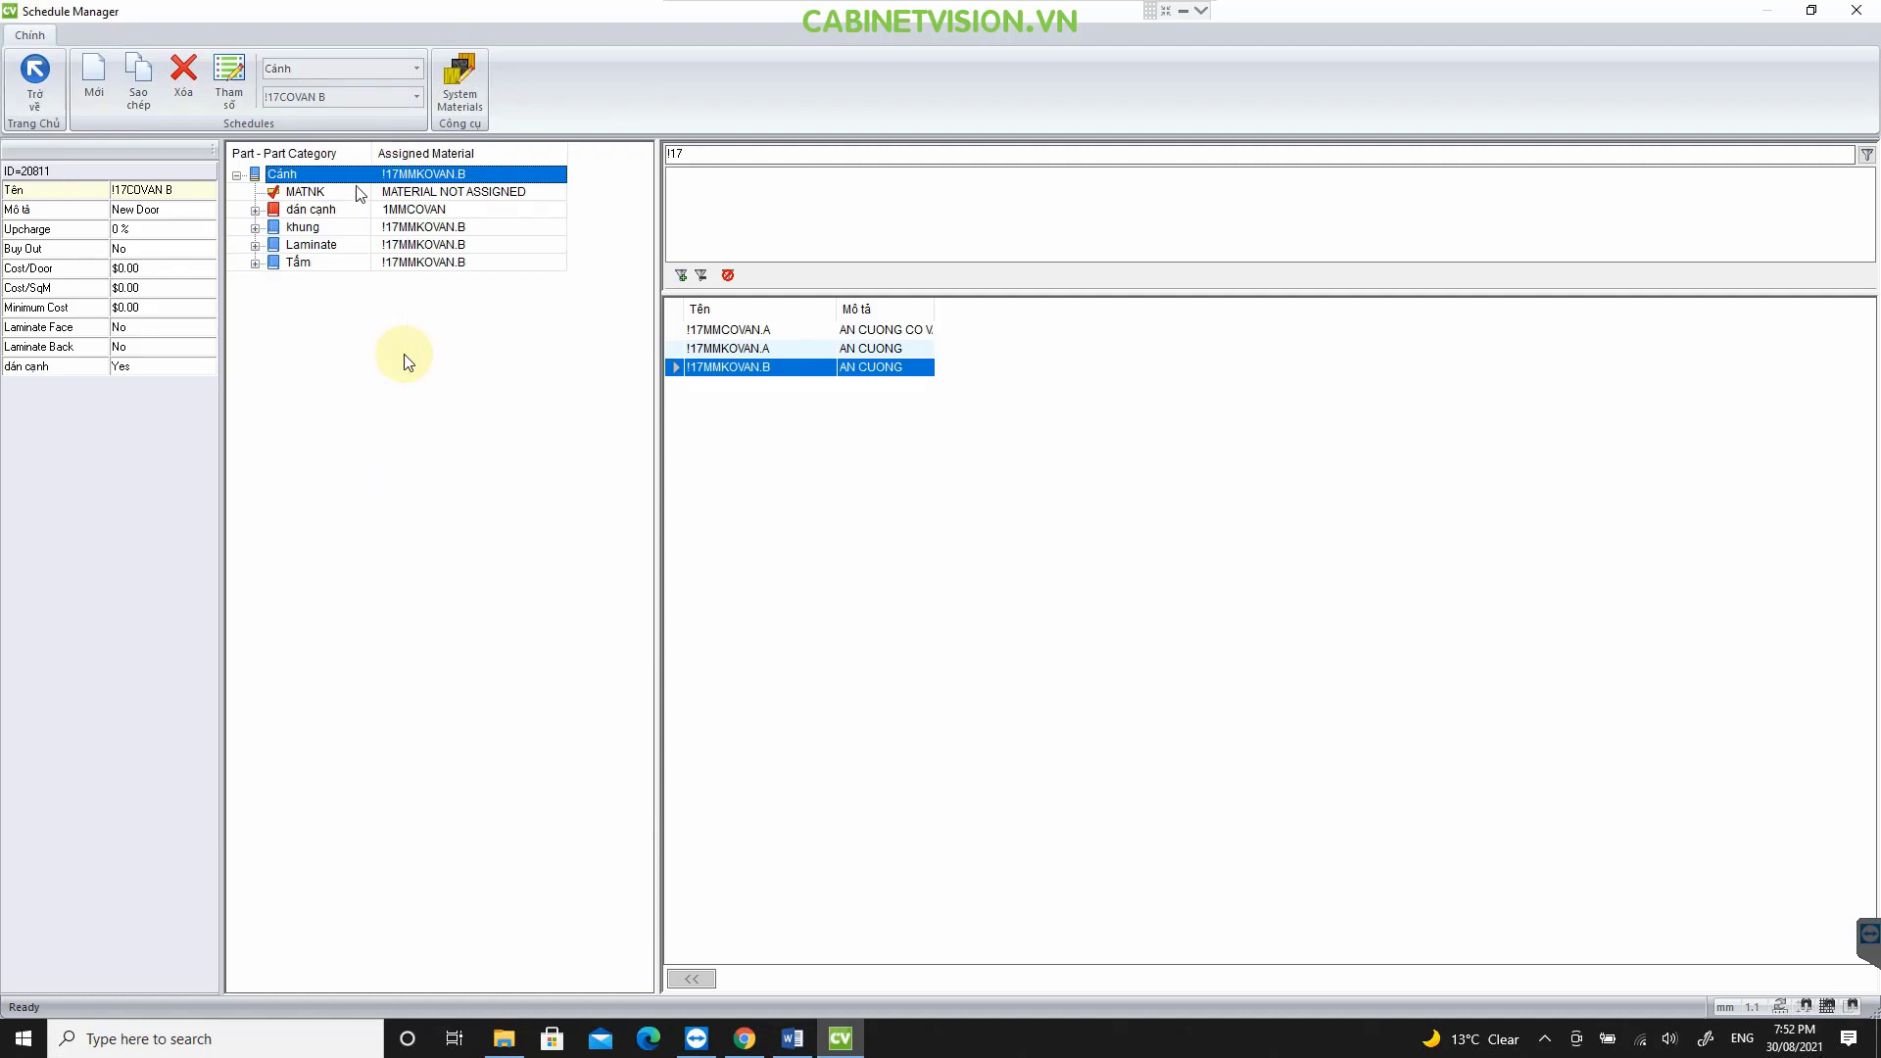
left_click(415, 69)
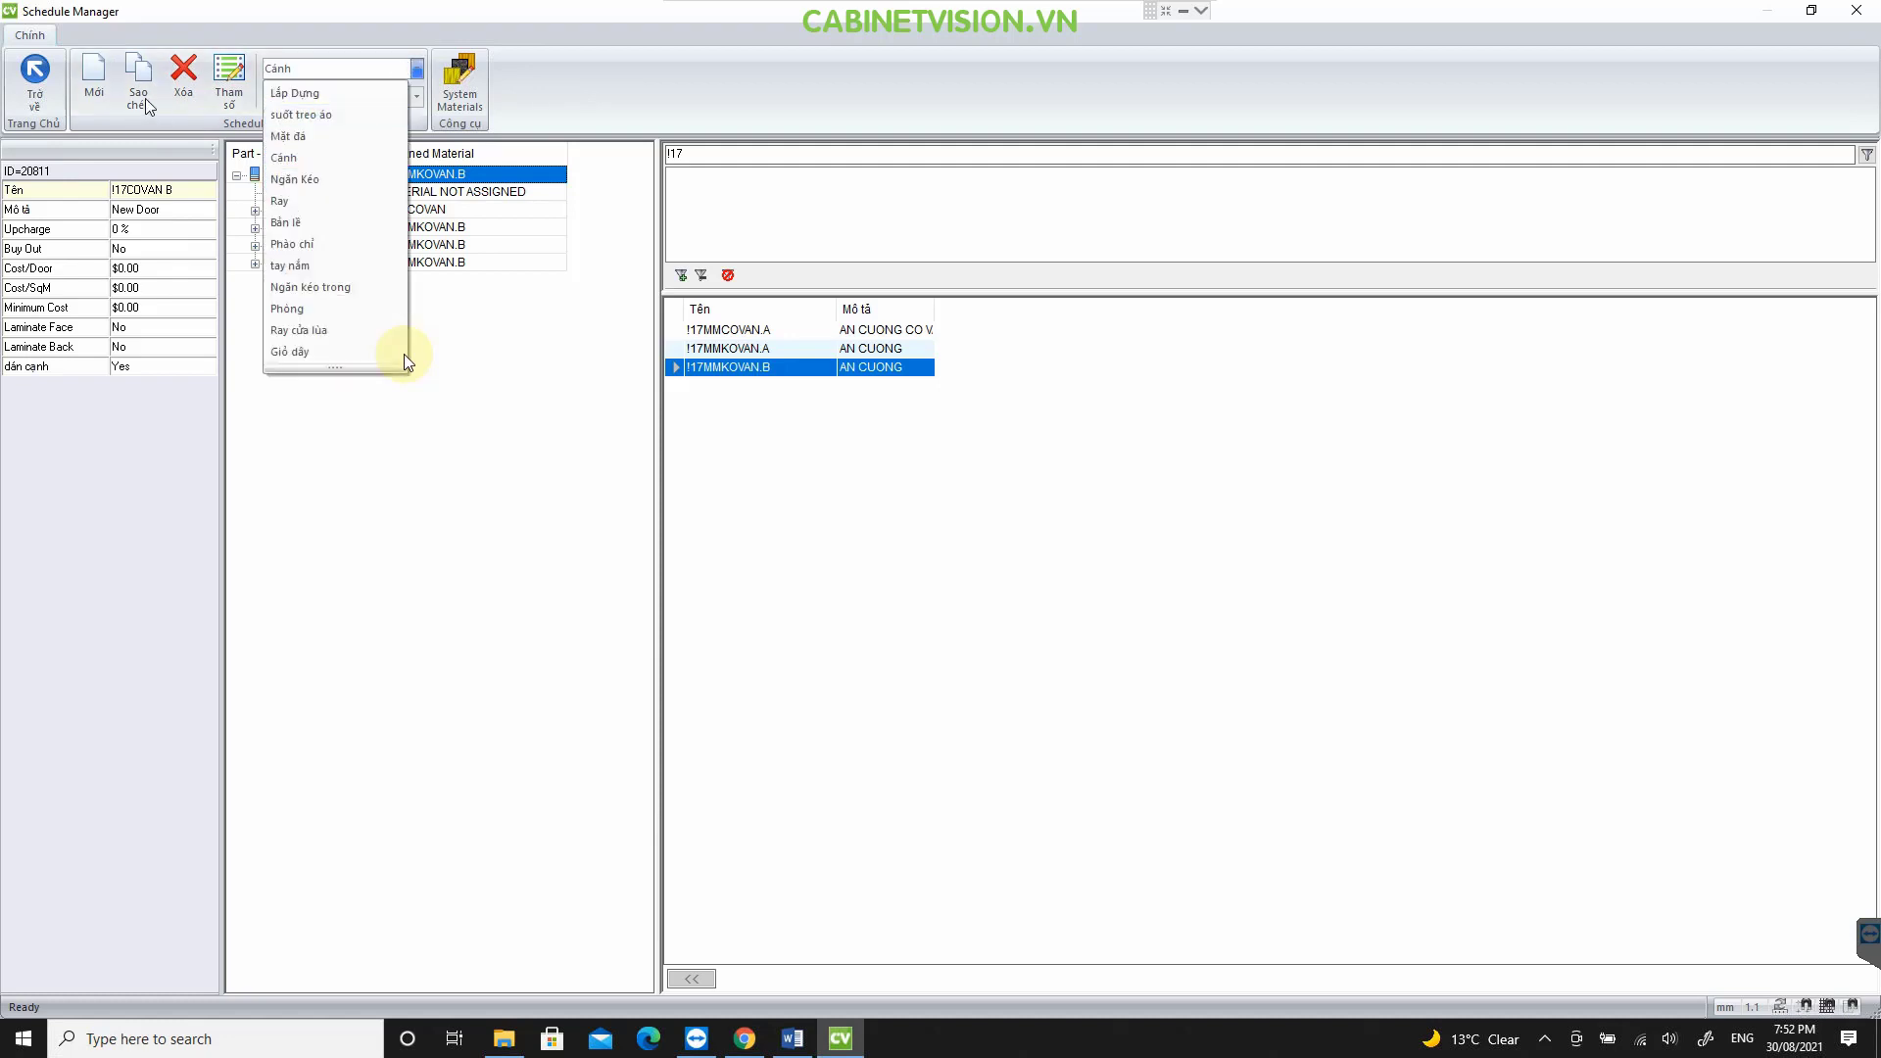
left_click(30, 76)
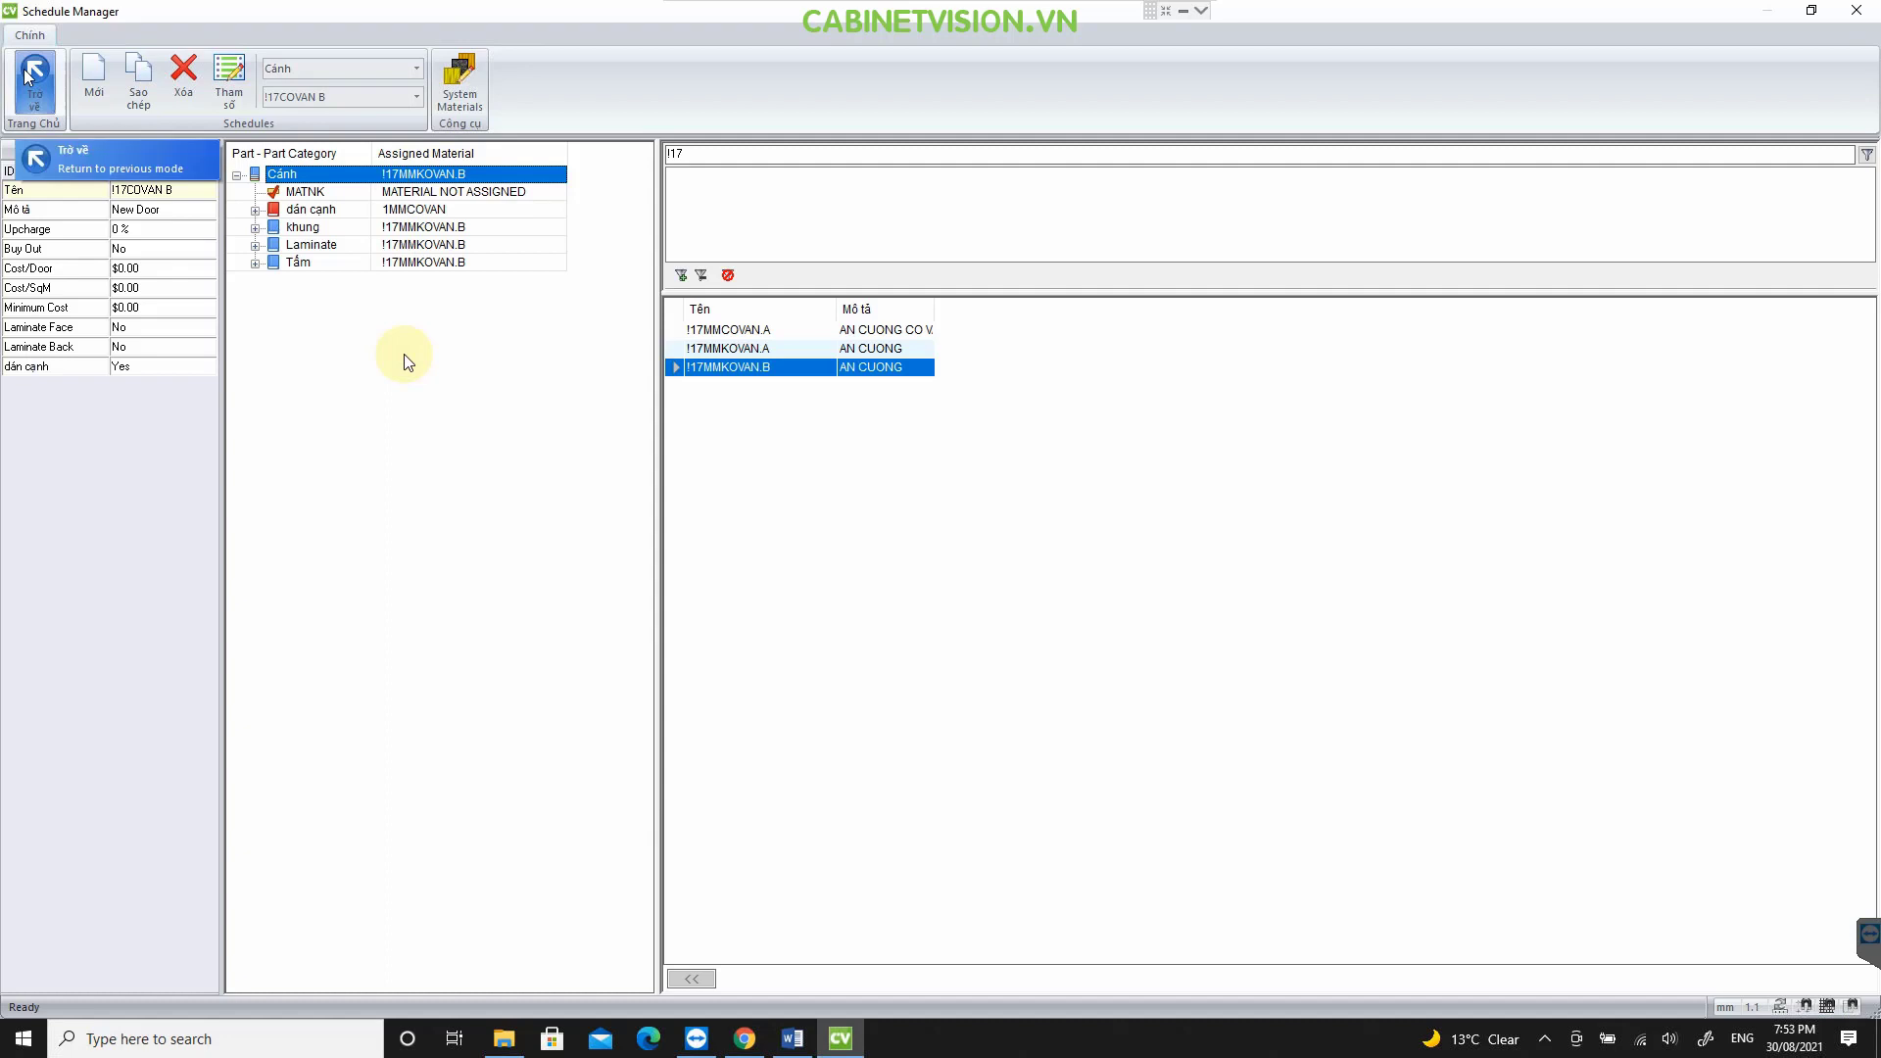
Leave the schedule manager and open the Door Catalog Editor.
left_click(30, 77)
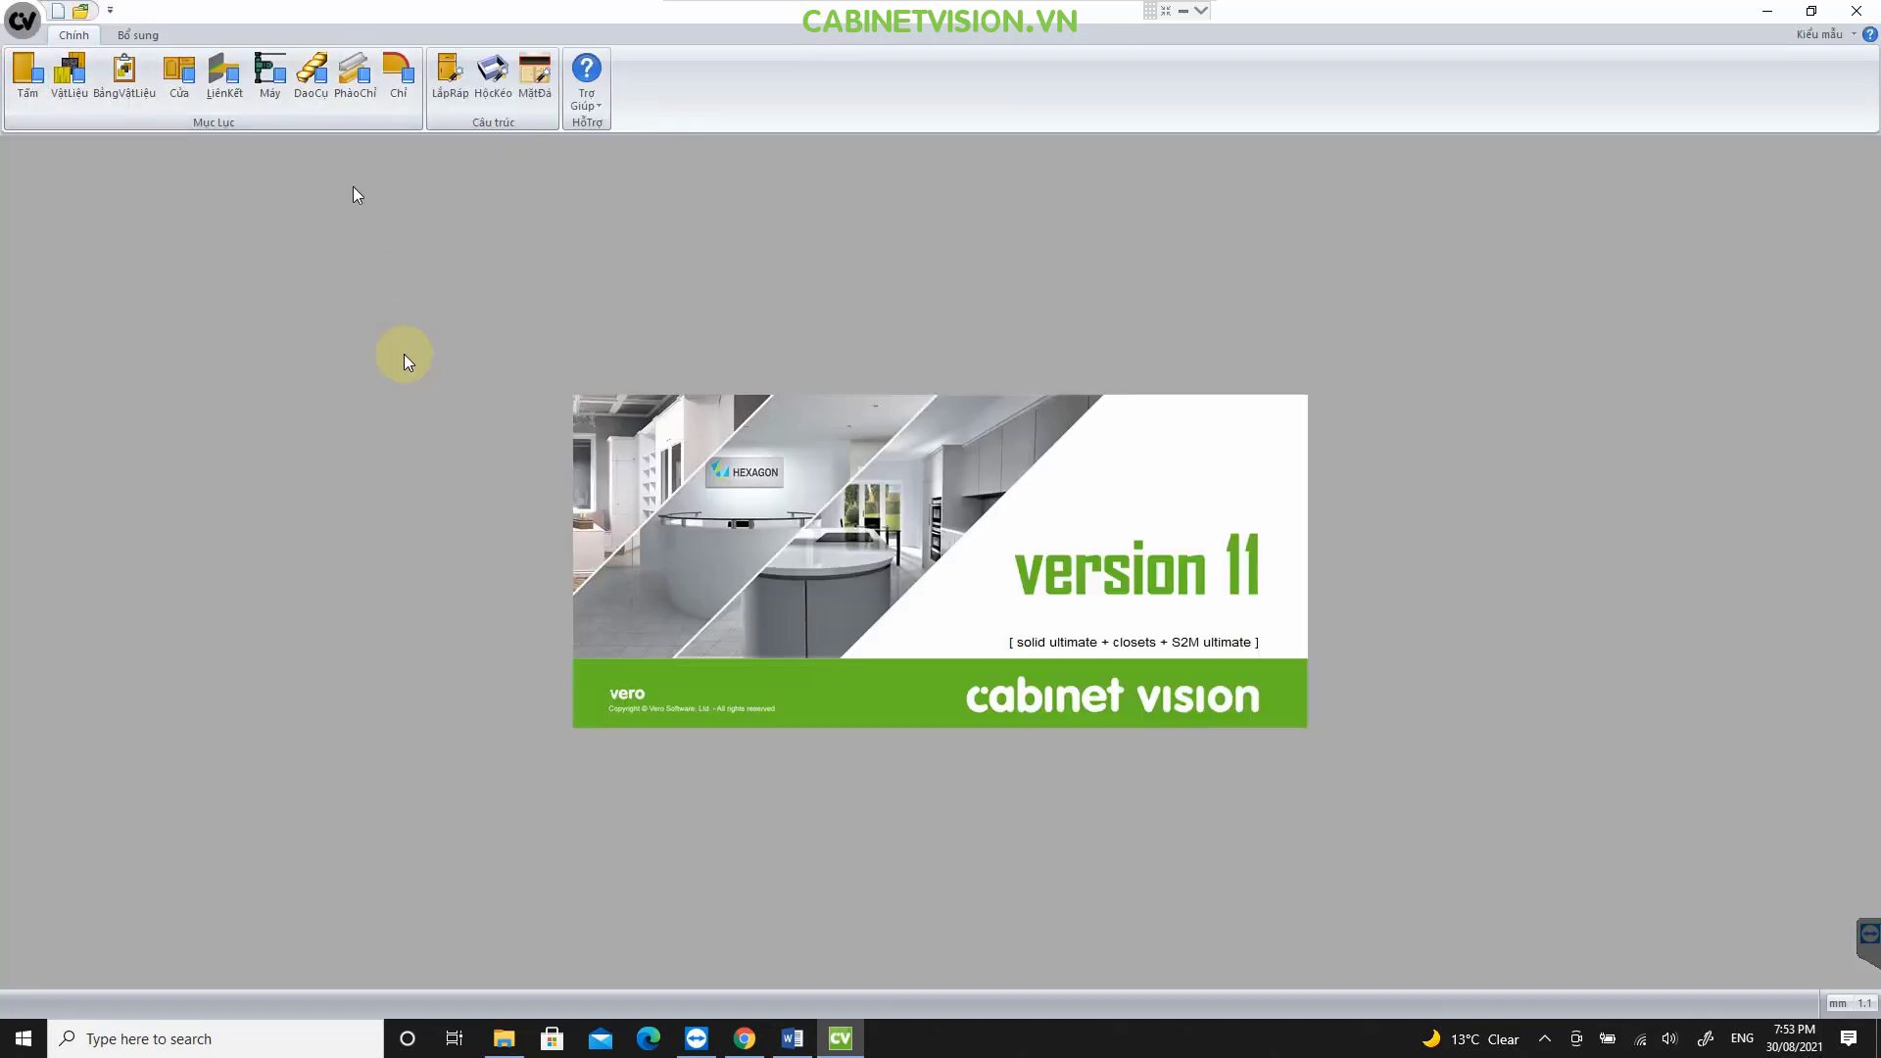
left_click(135, 102)
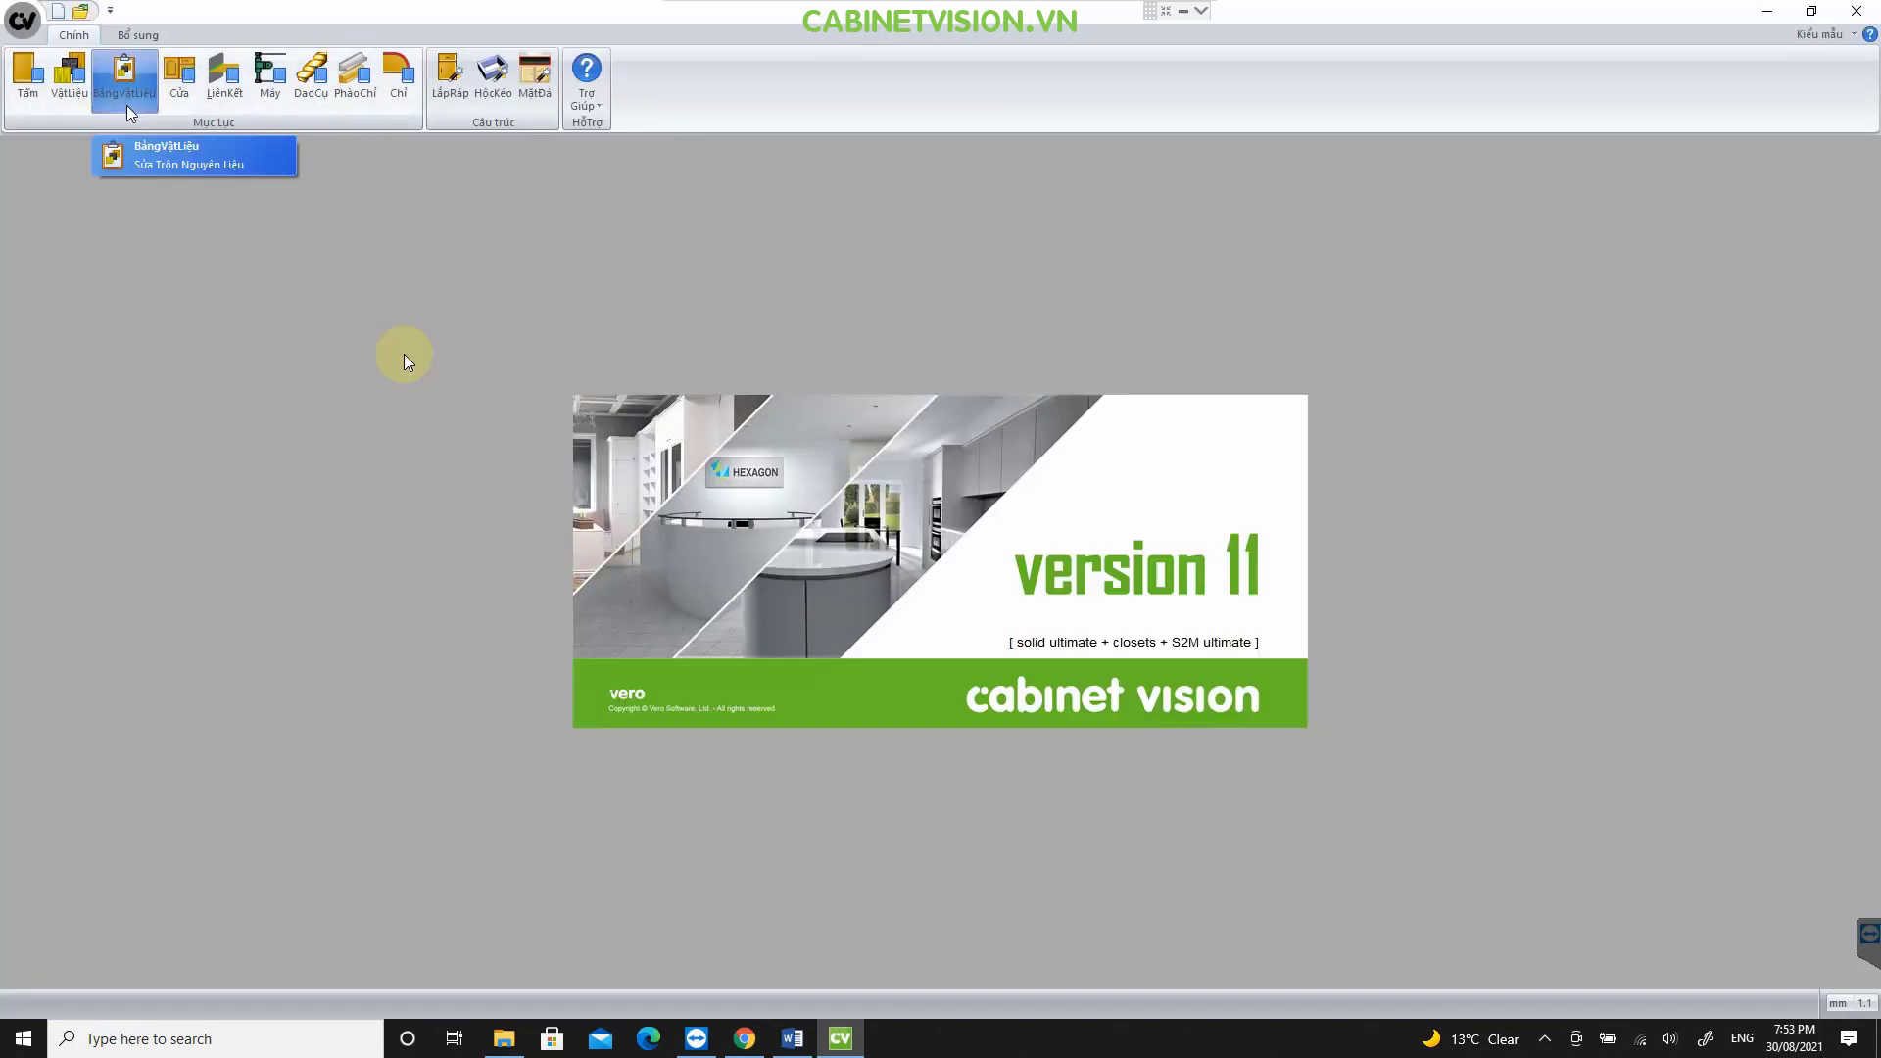
left_click(164, 87)
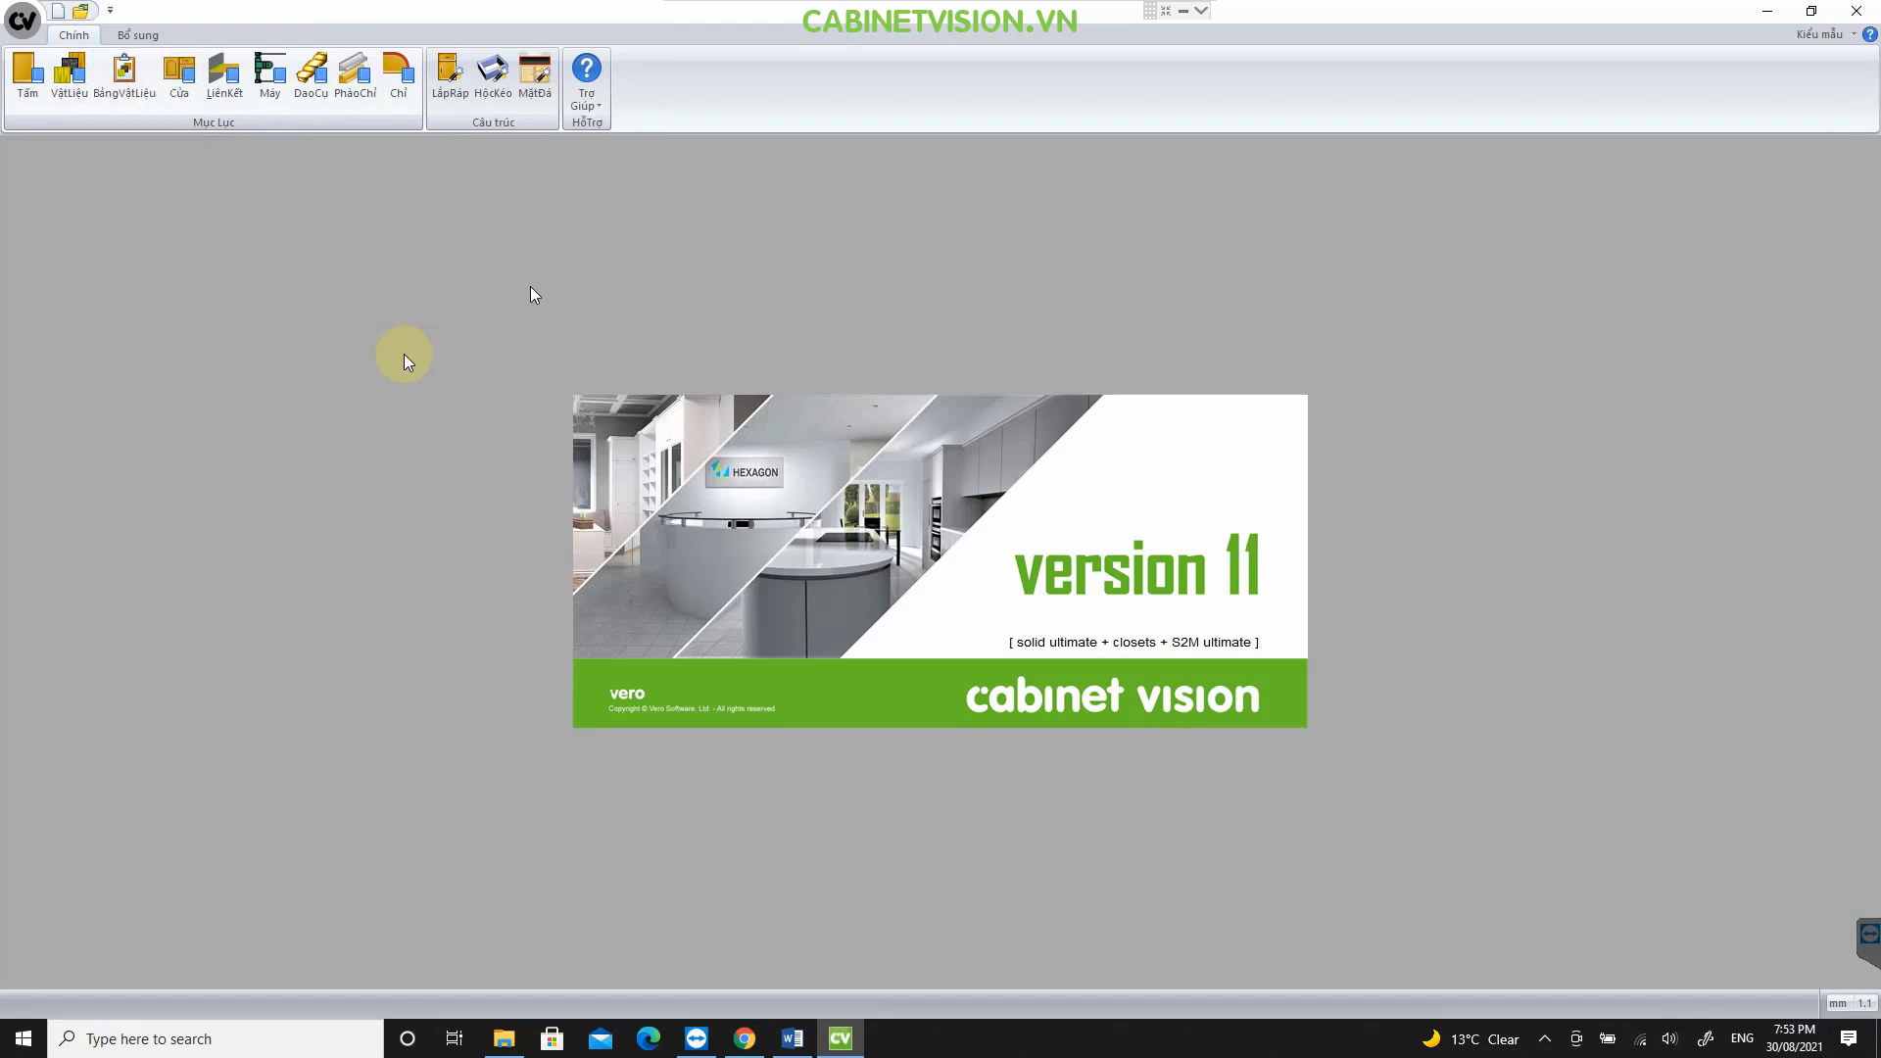
left_click_drag(949, 215, 768, 187)
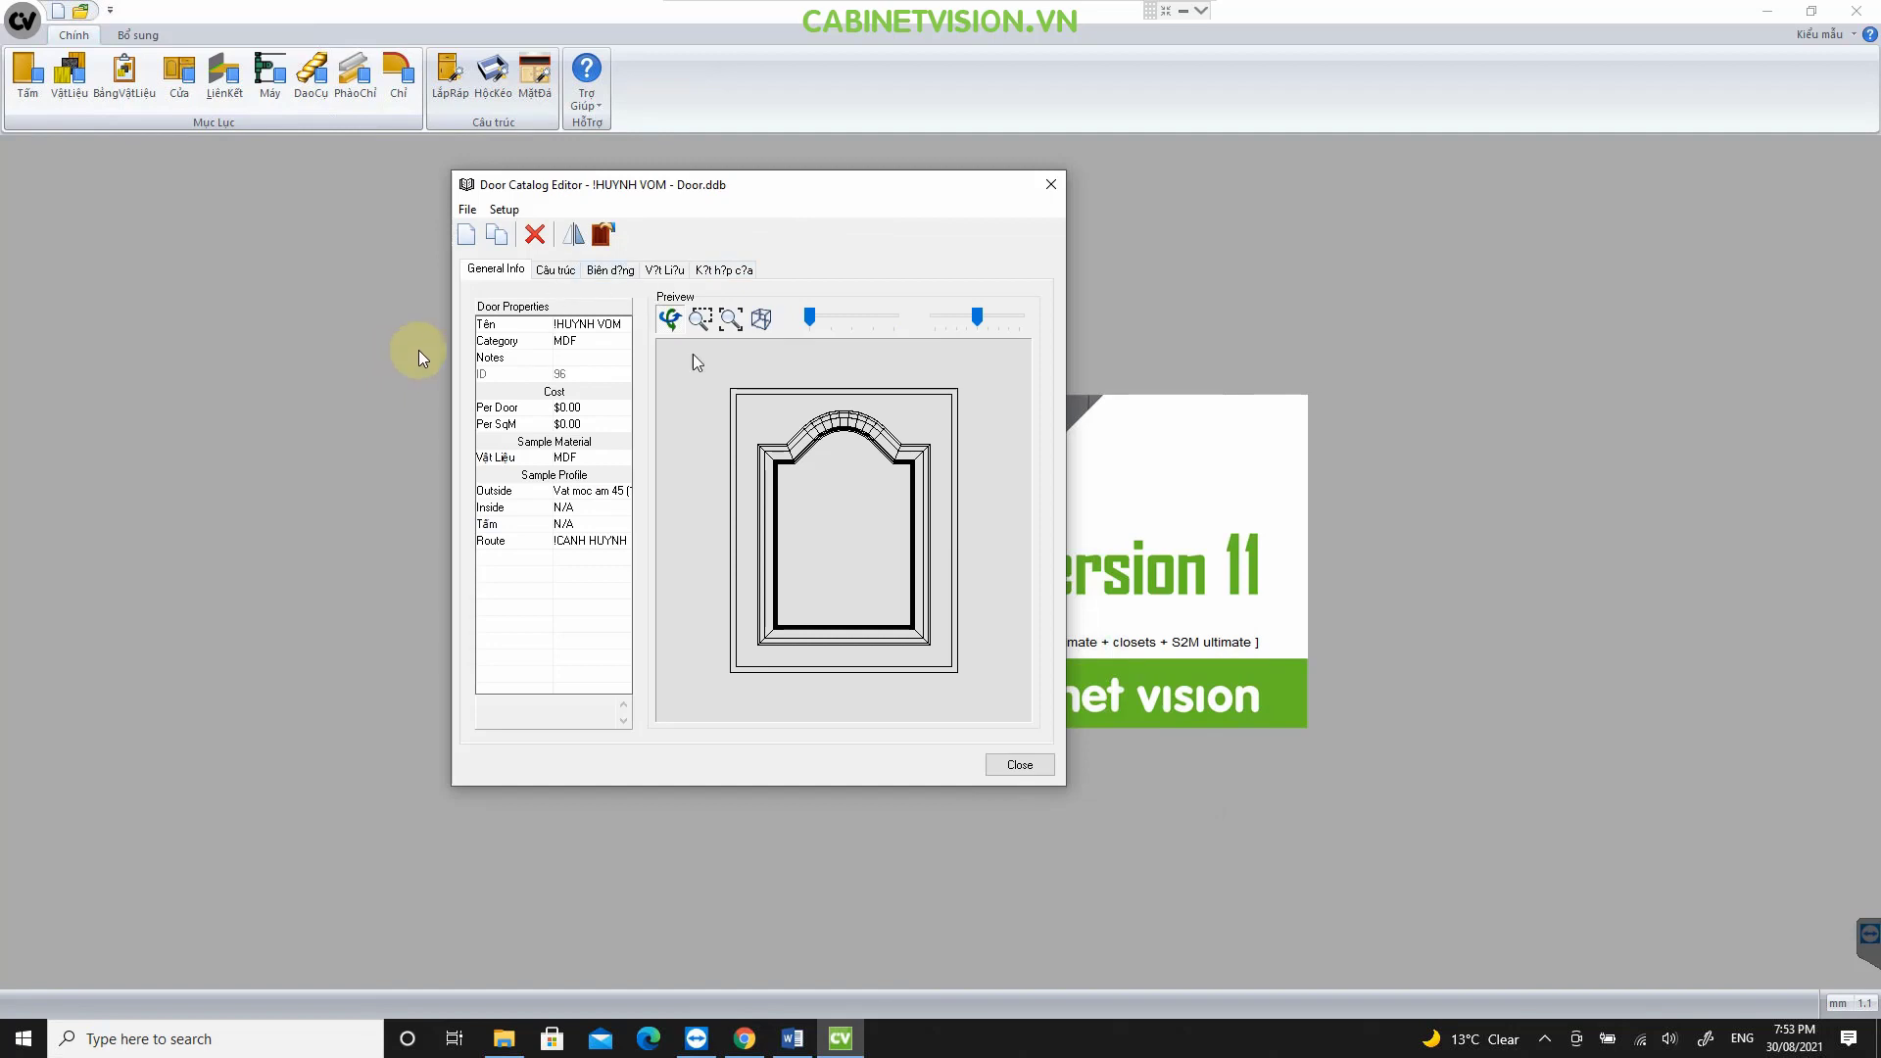
Load the VAN DUNG door from the door gallery for editing.
left_click(556, 270)
left_click(496, 273)
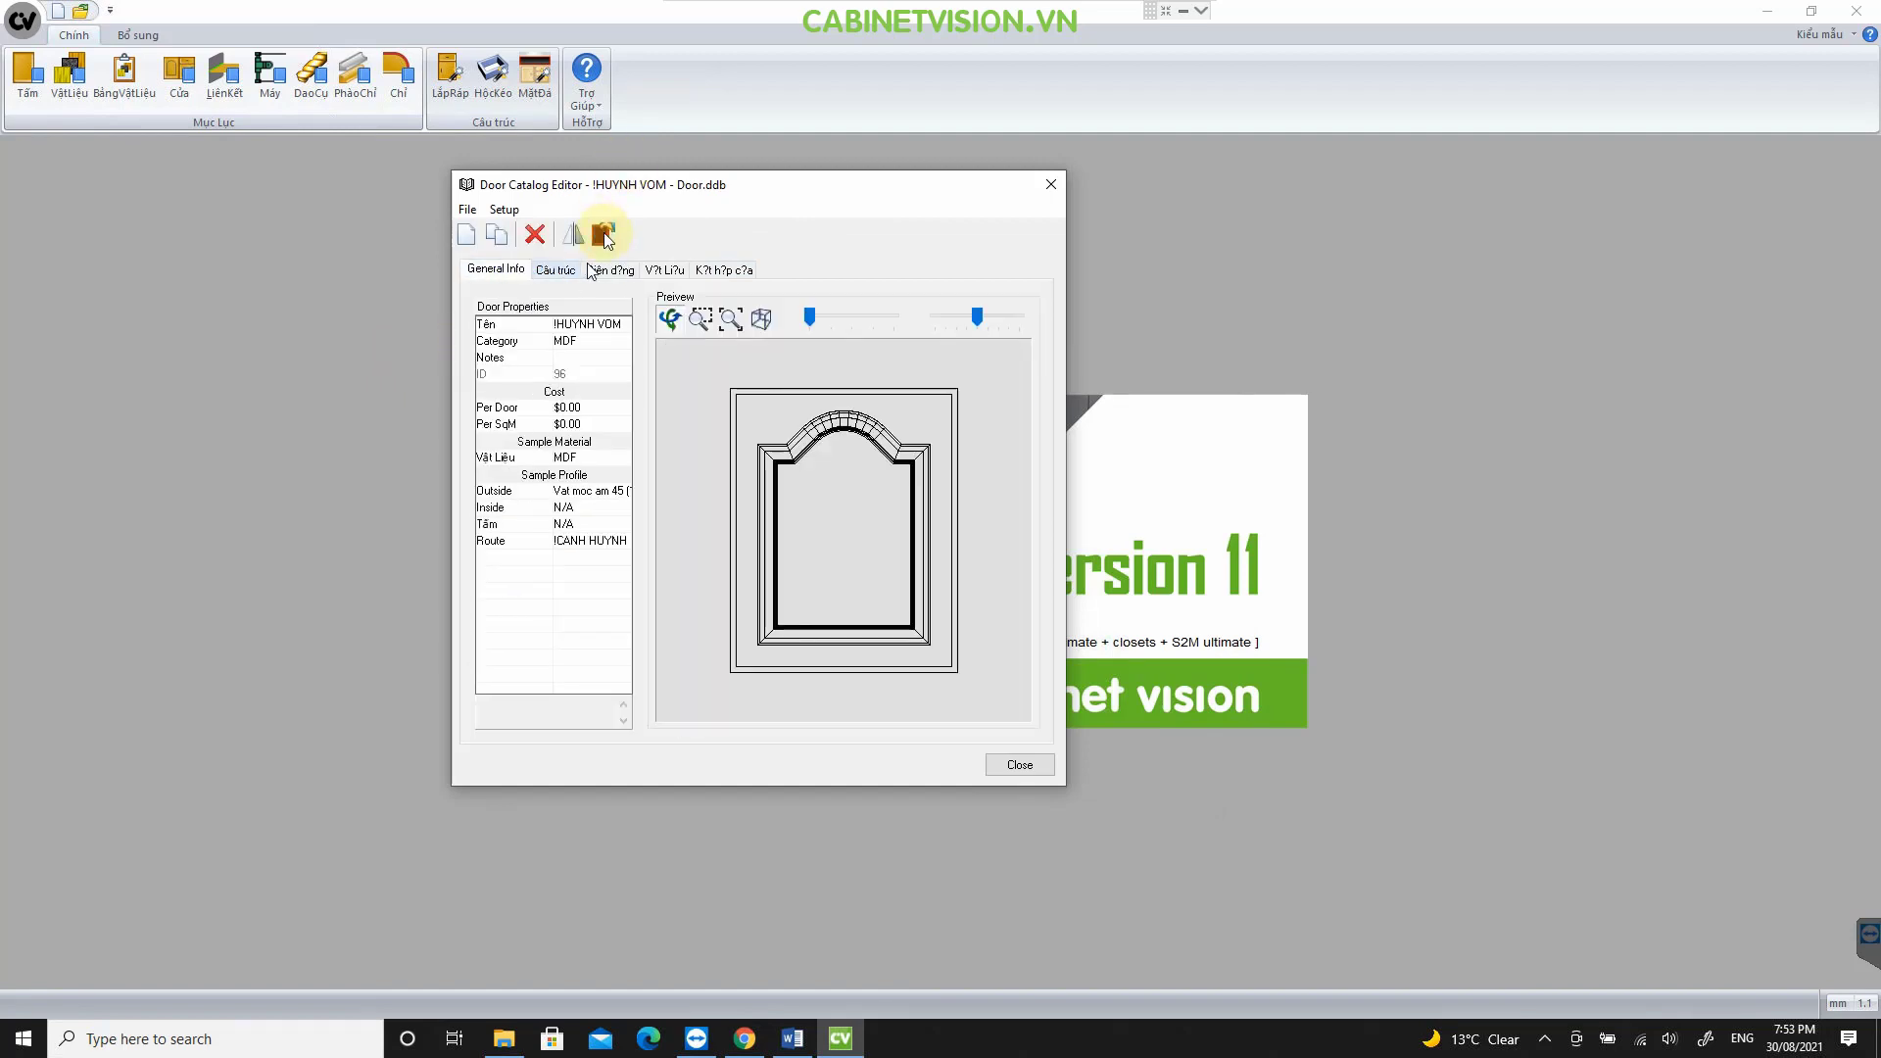
left_click(665, 270)
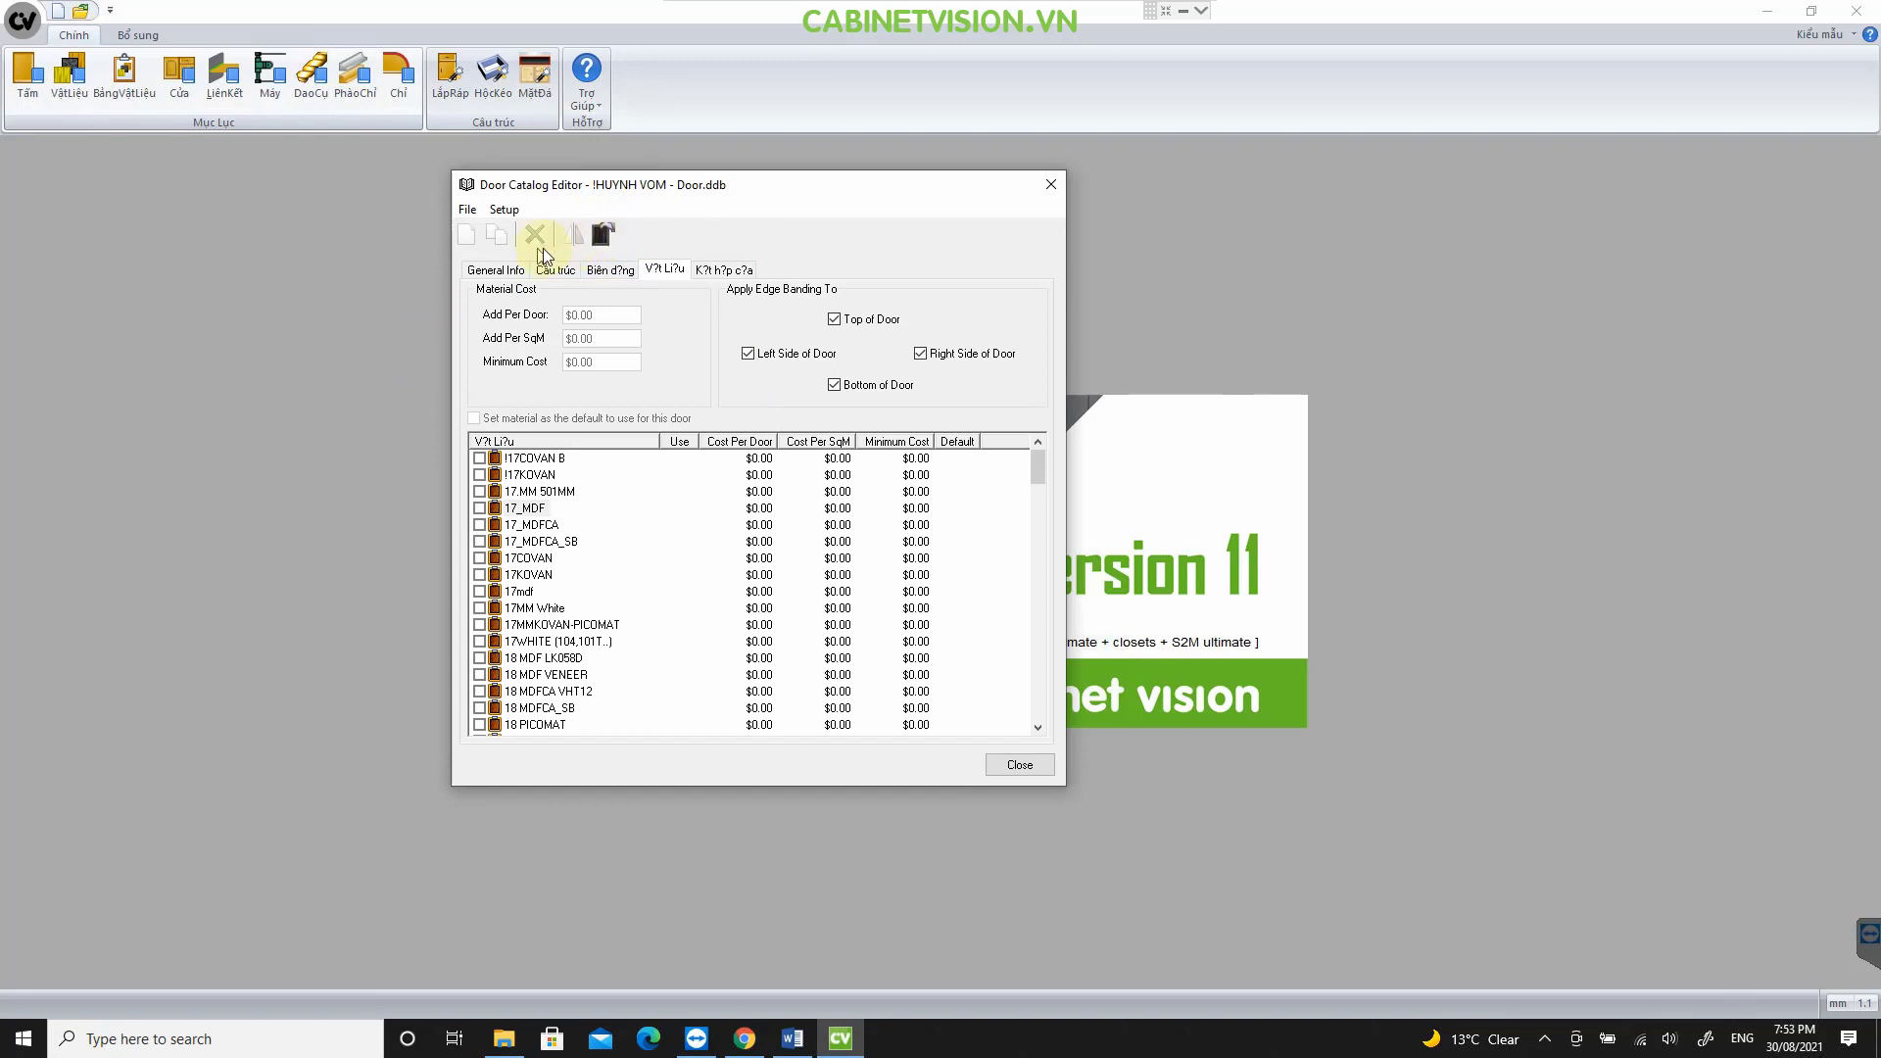
left_click(500, 270)
left_click(604, 236)
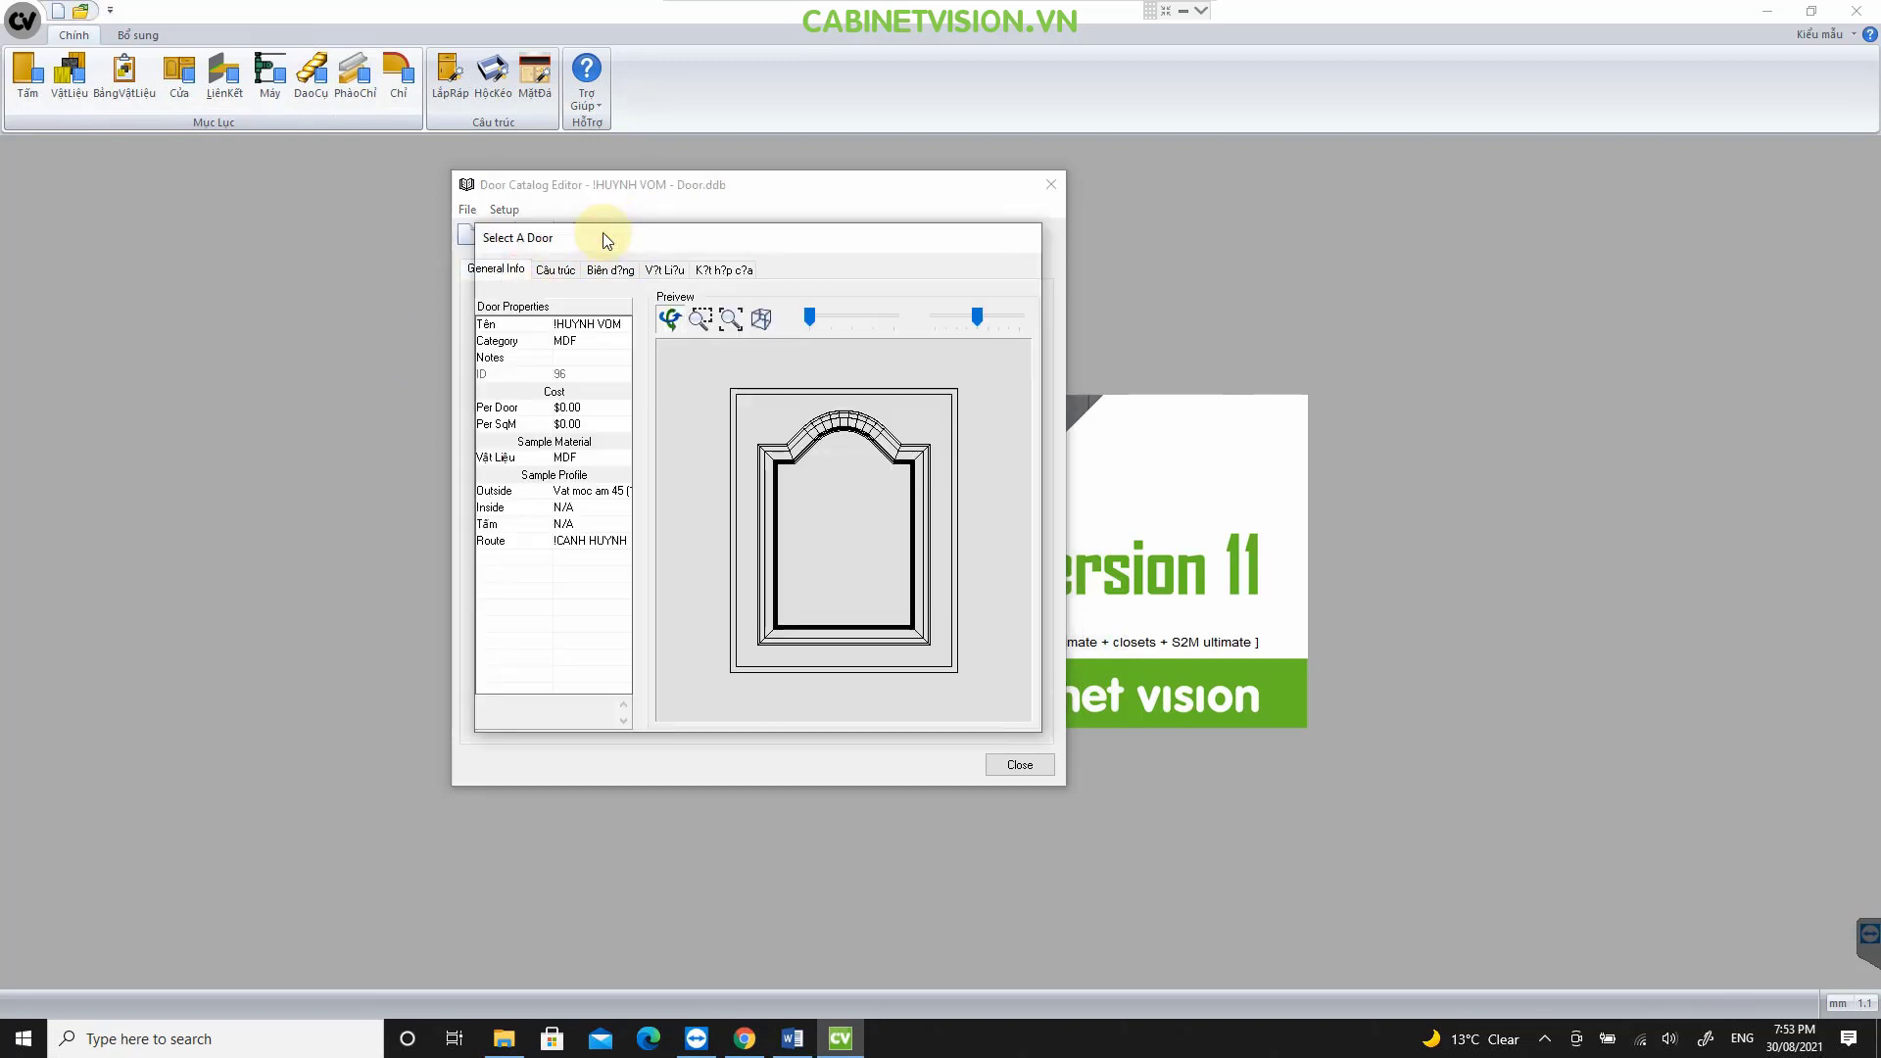
left_click(656, 349)
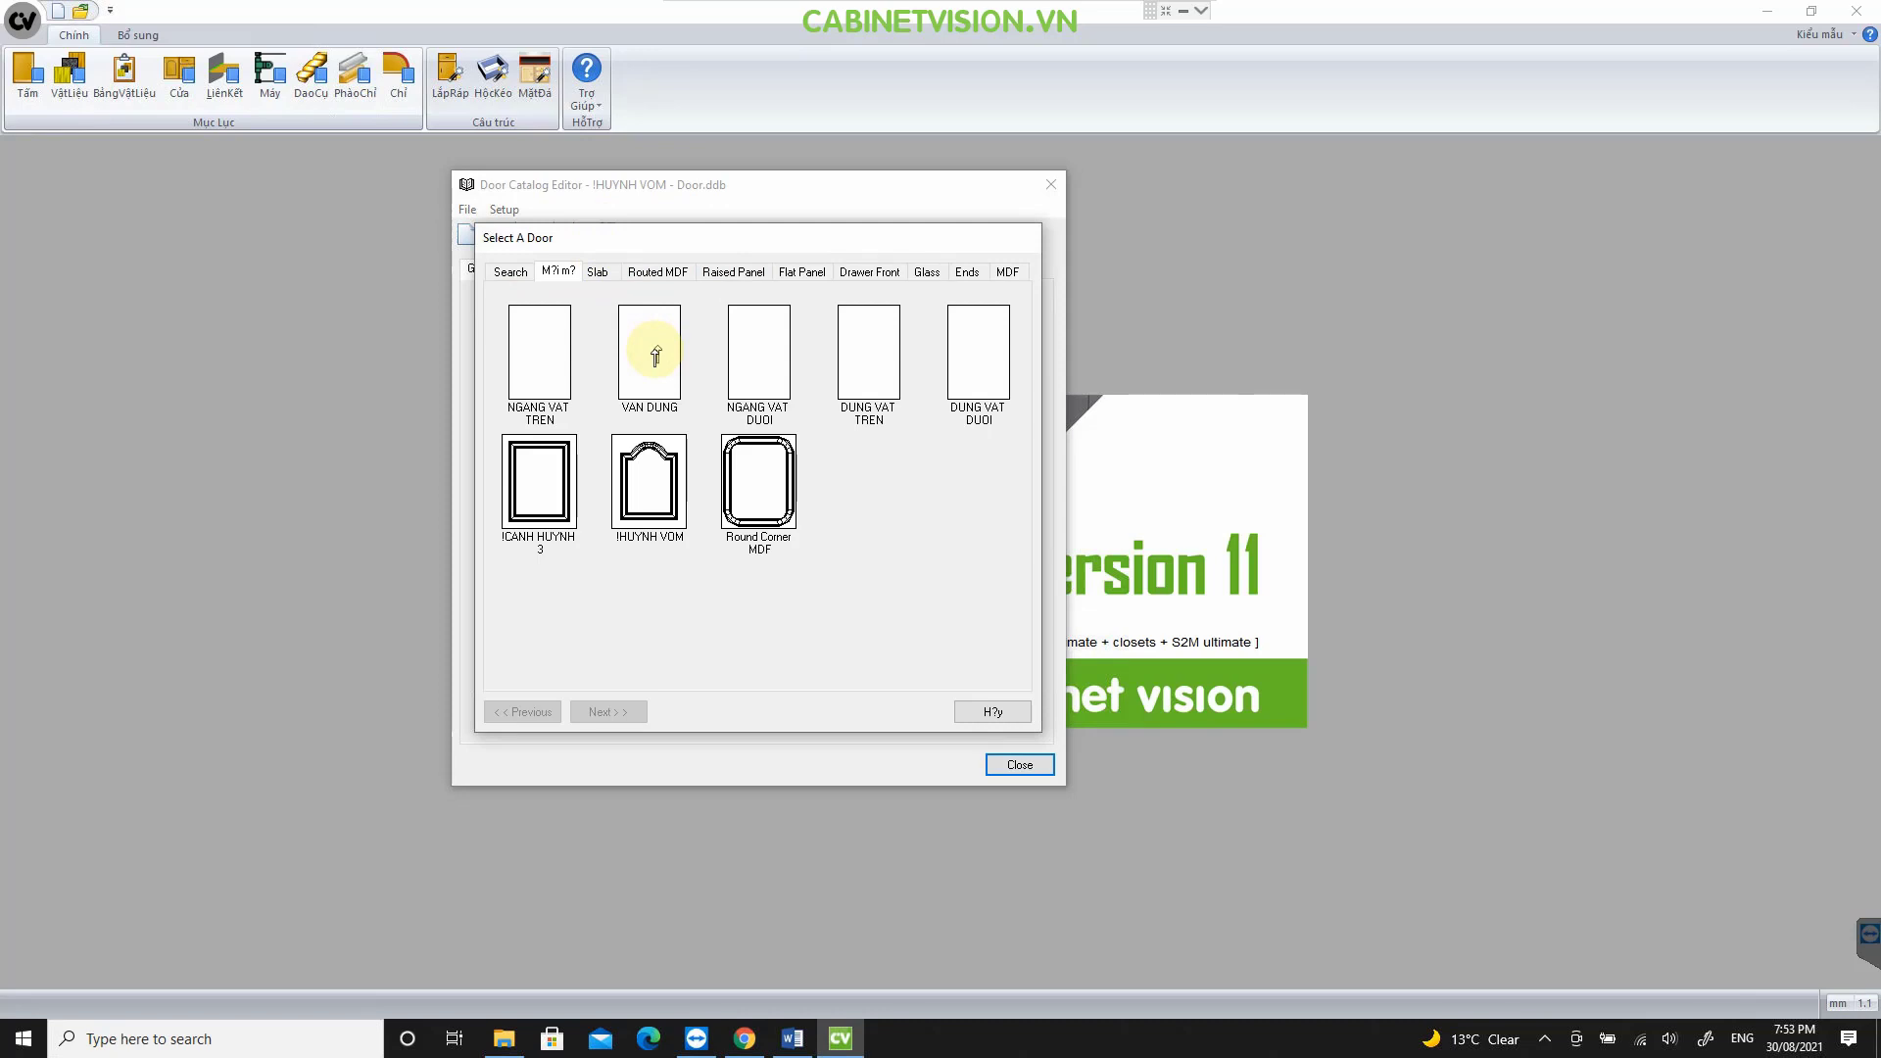
double_click(656, 353)
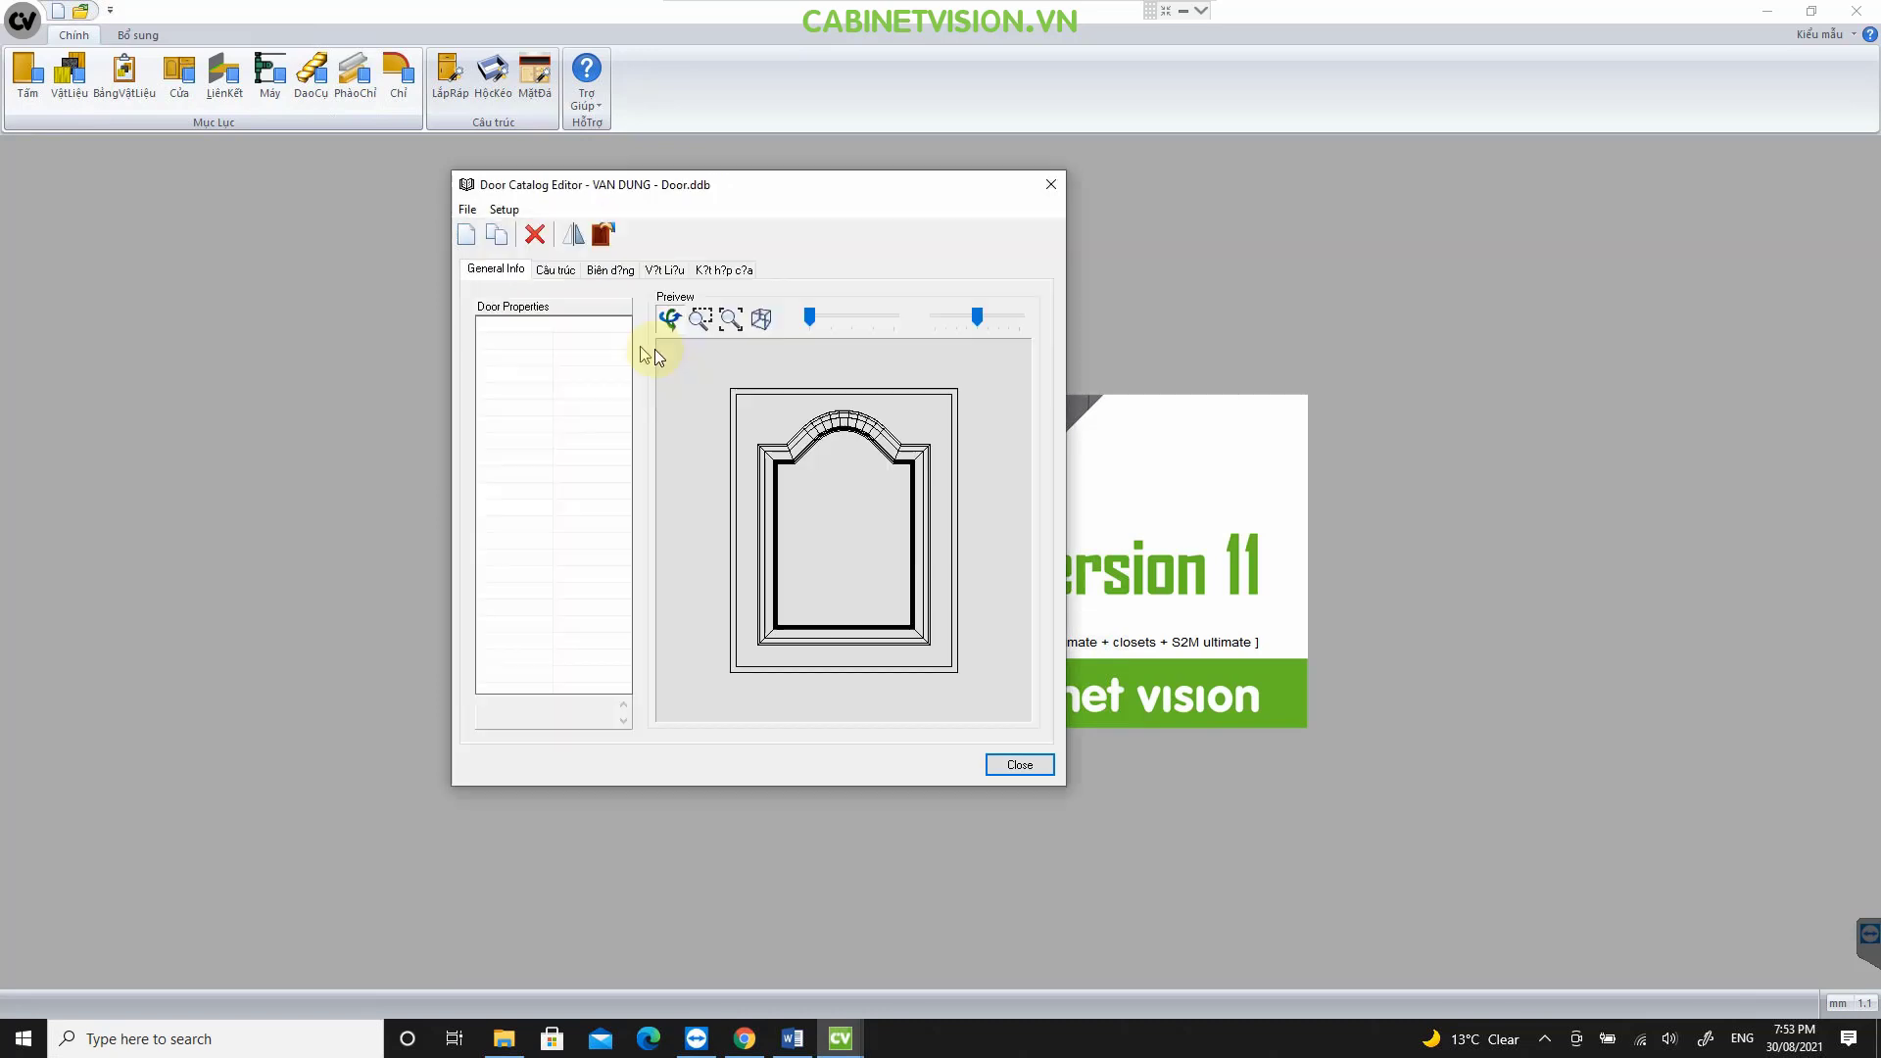
Enable !17COVAN B in VAN DUNG's materials, close the editor, and open the first moulding file.
left_click(663, 272)
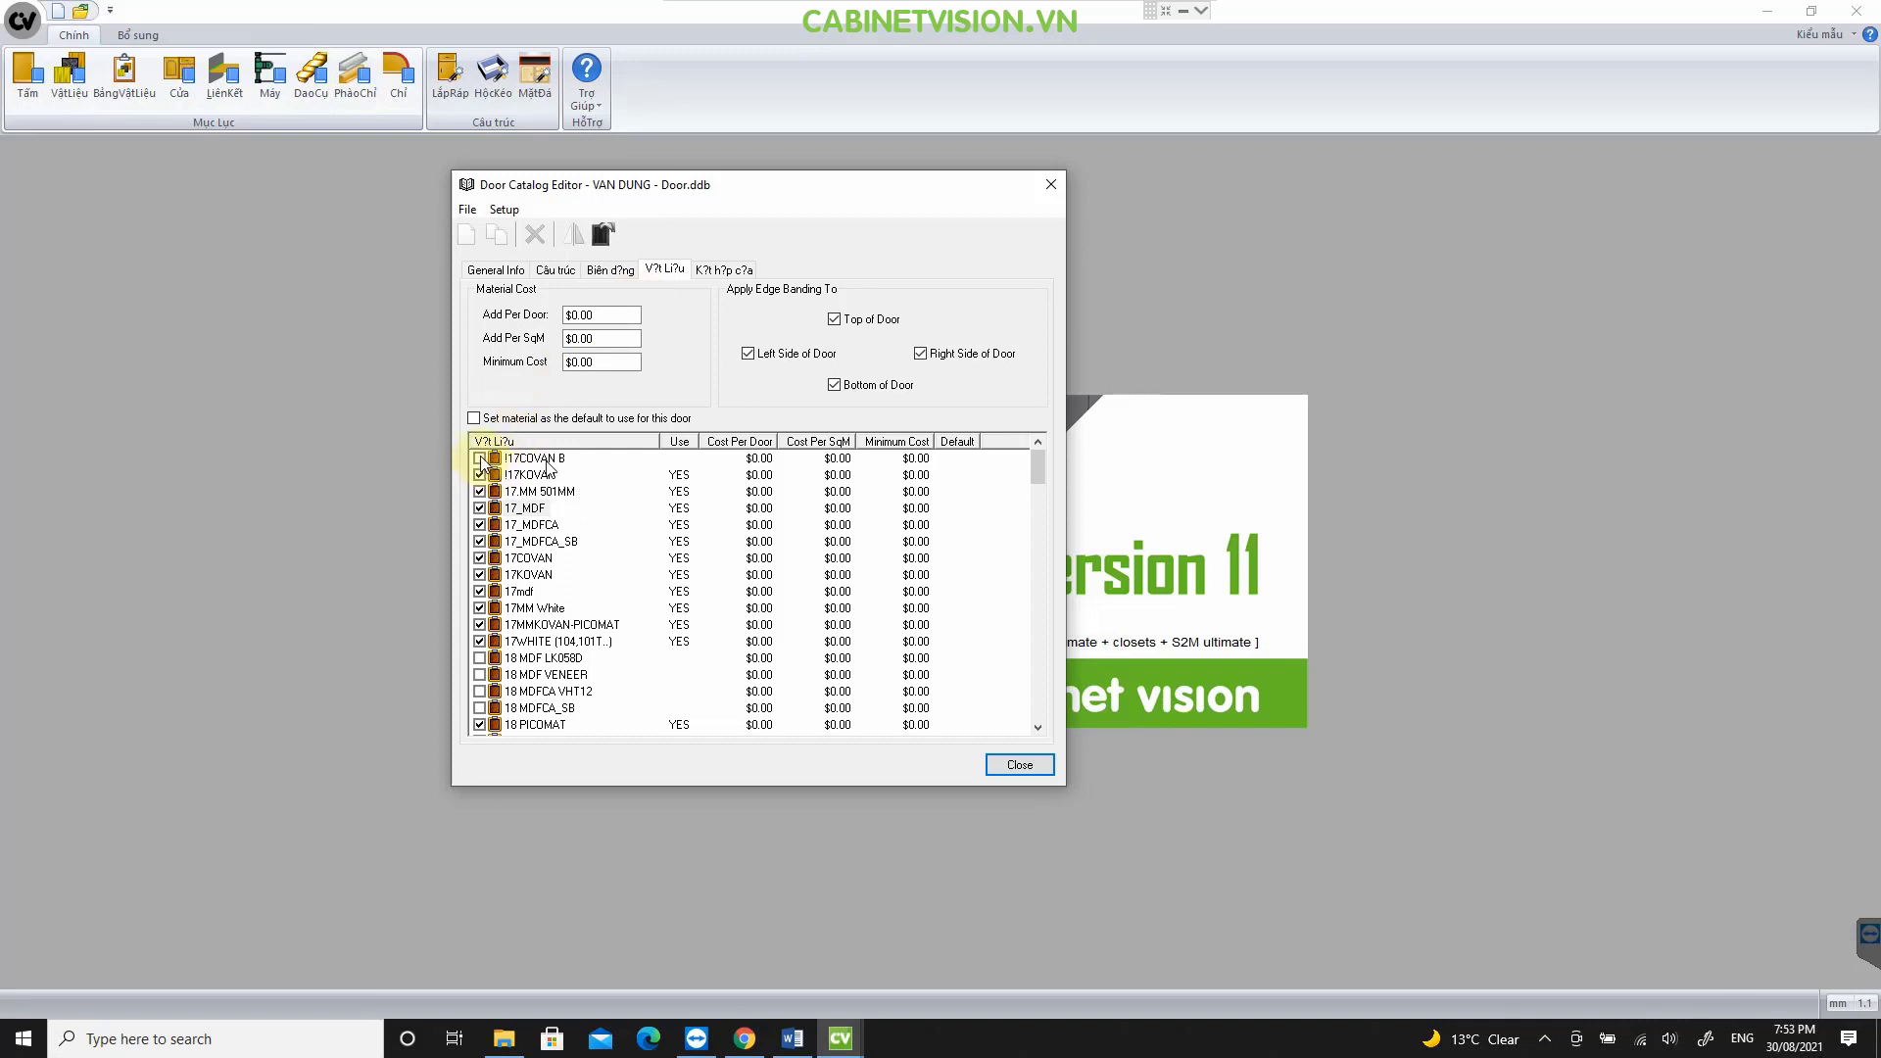
left_click(607, 507)
left_click(511, 461)
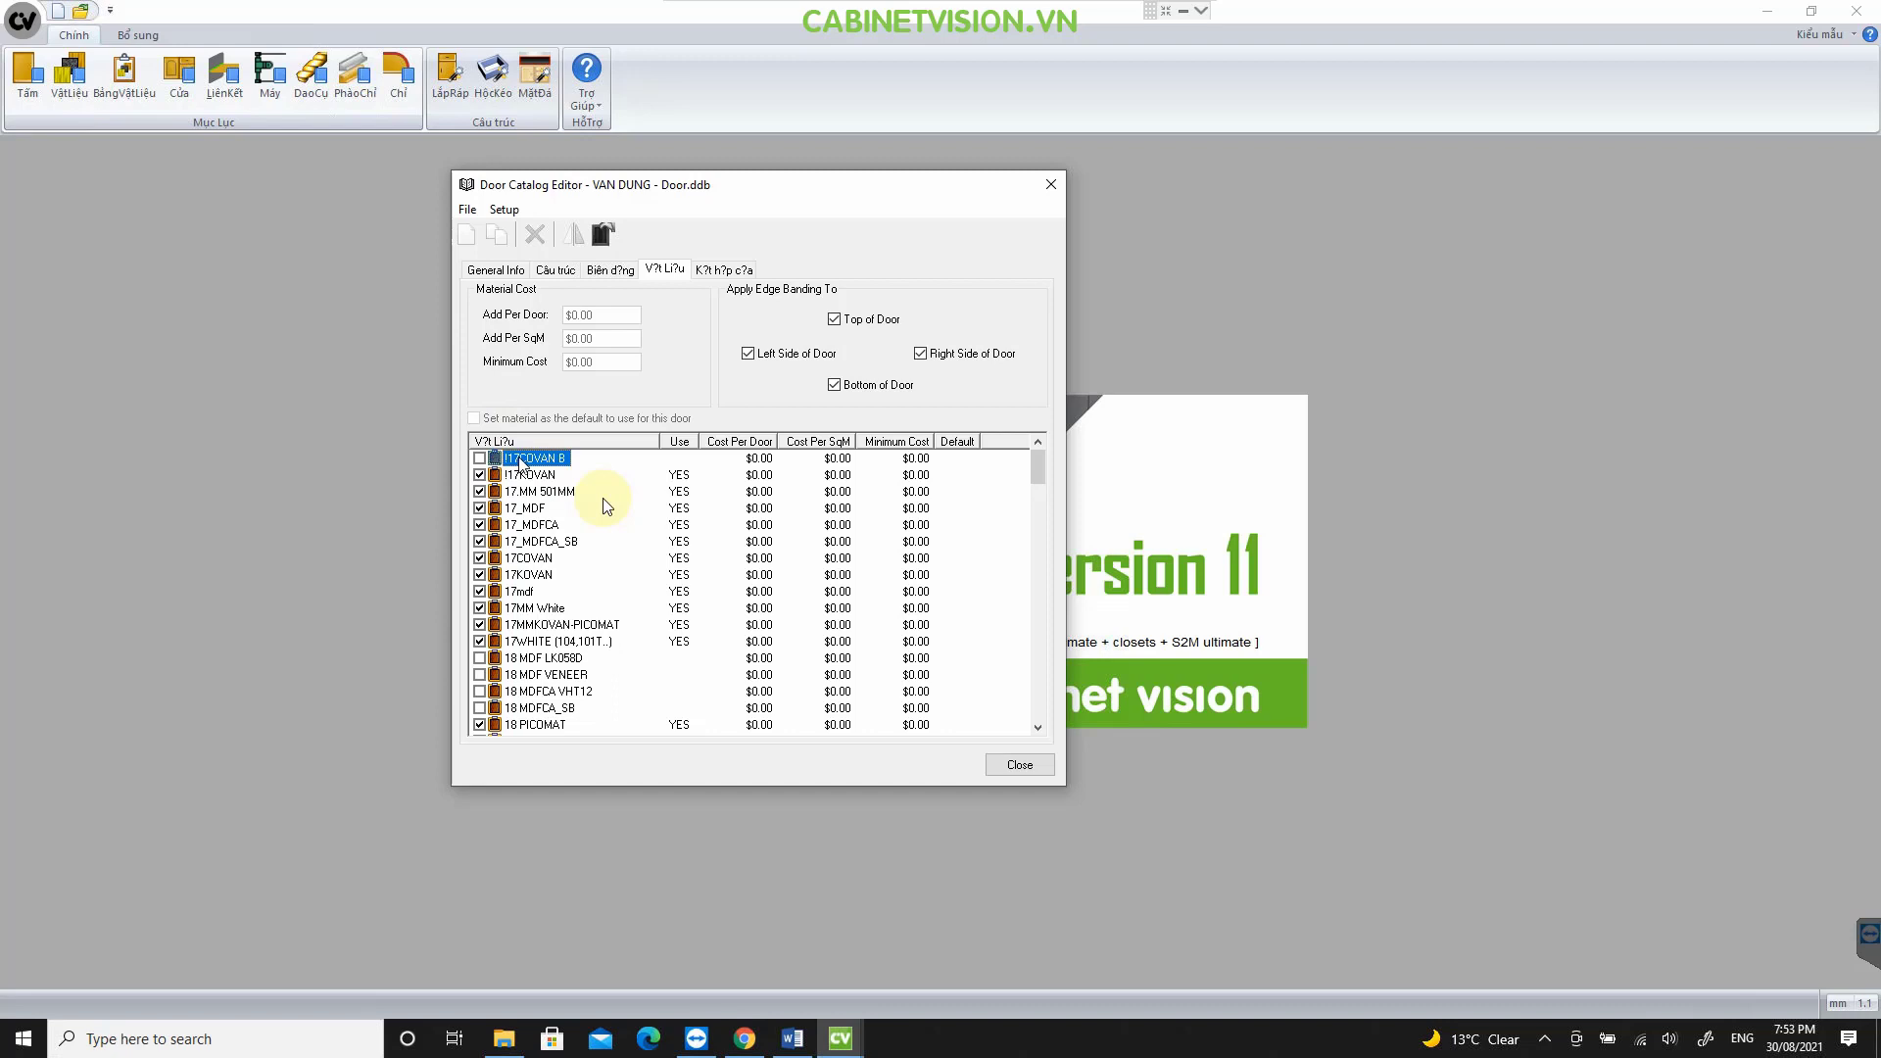
key("space")
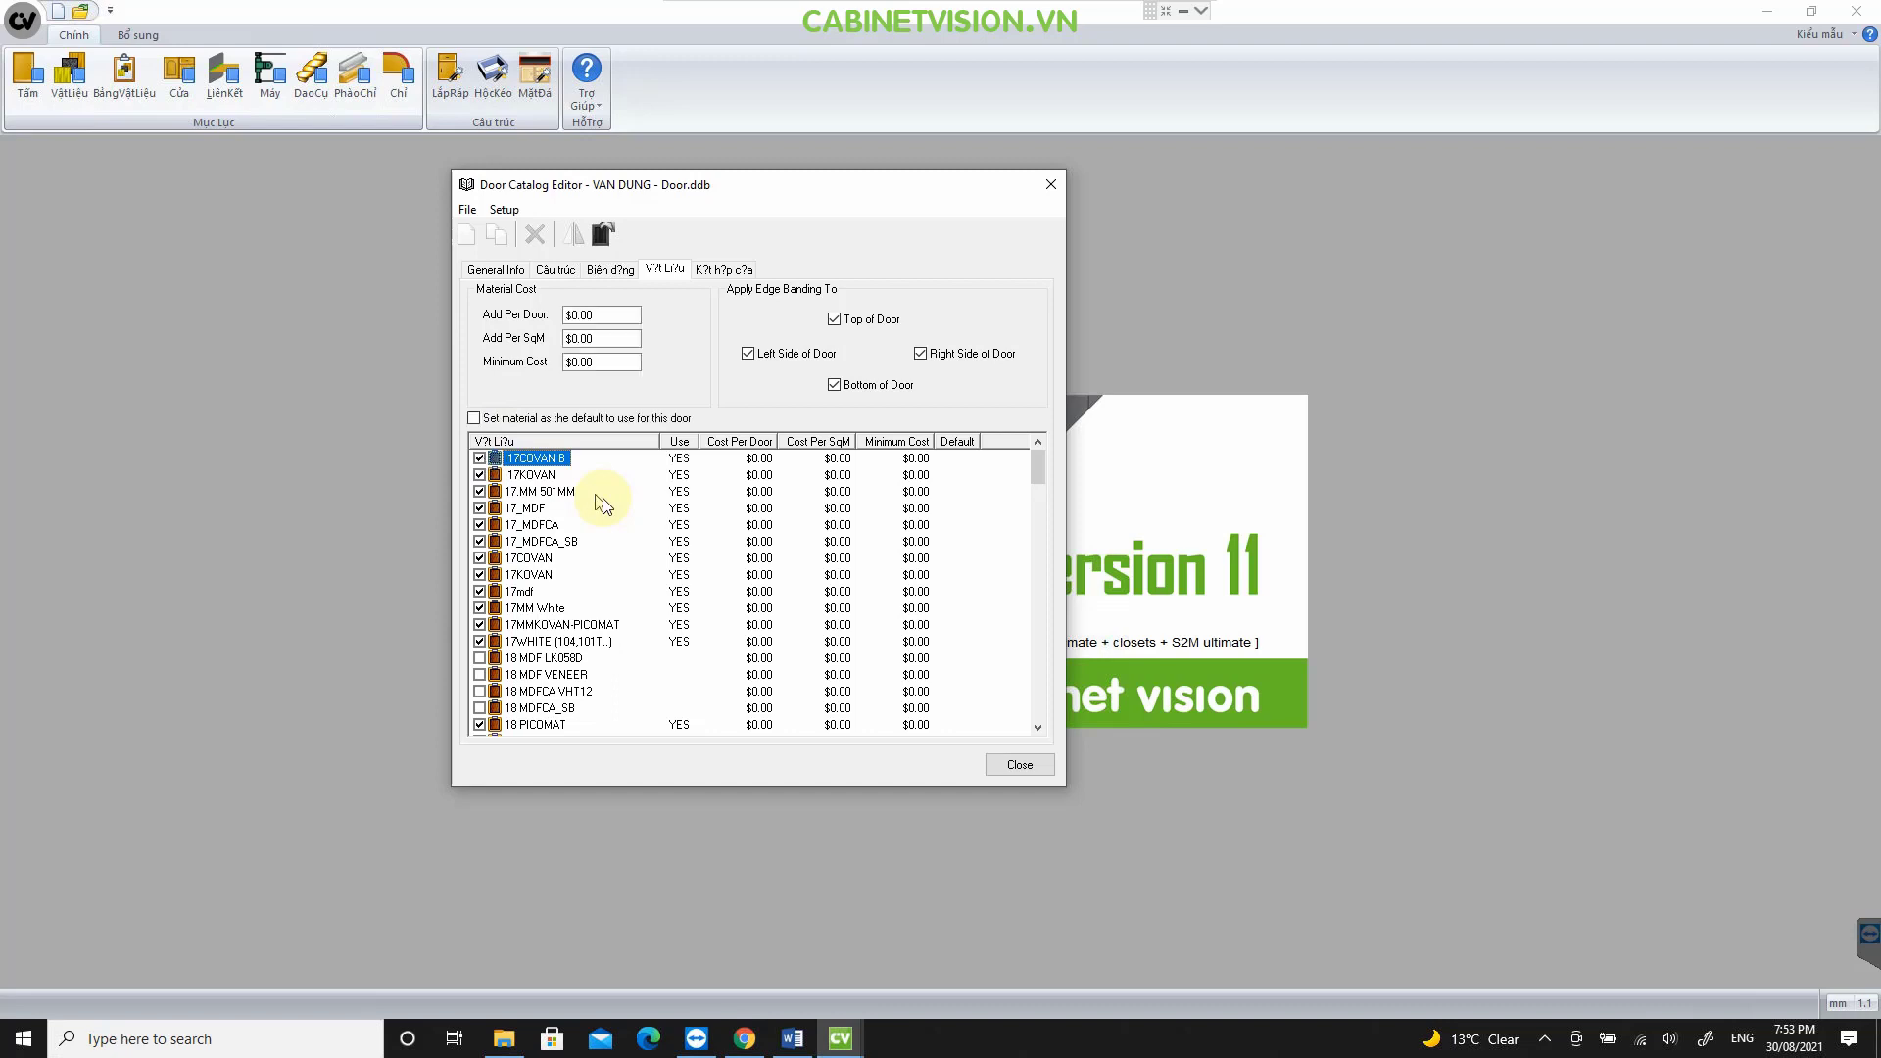
left_click(1020, 765)
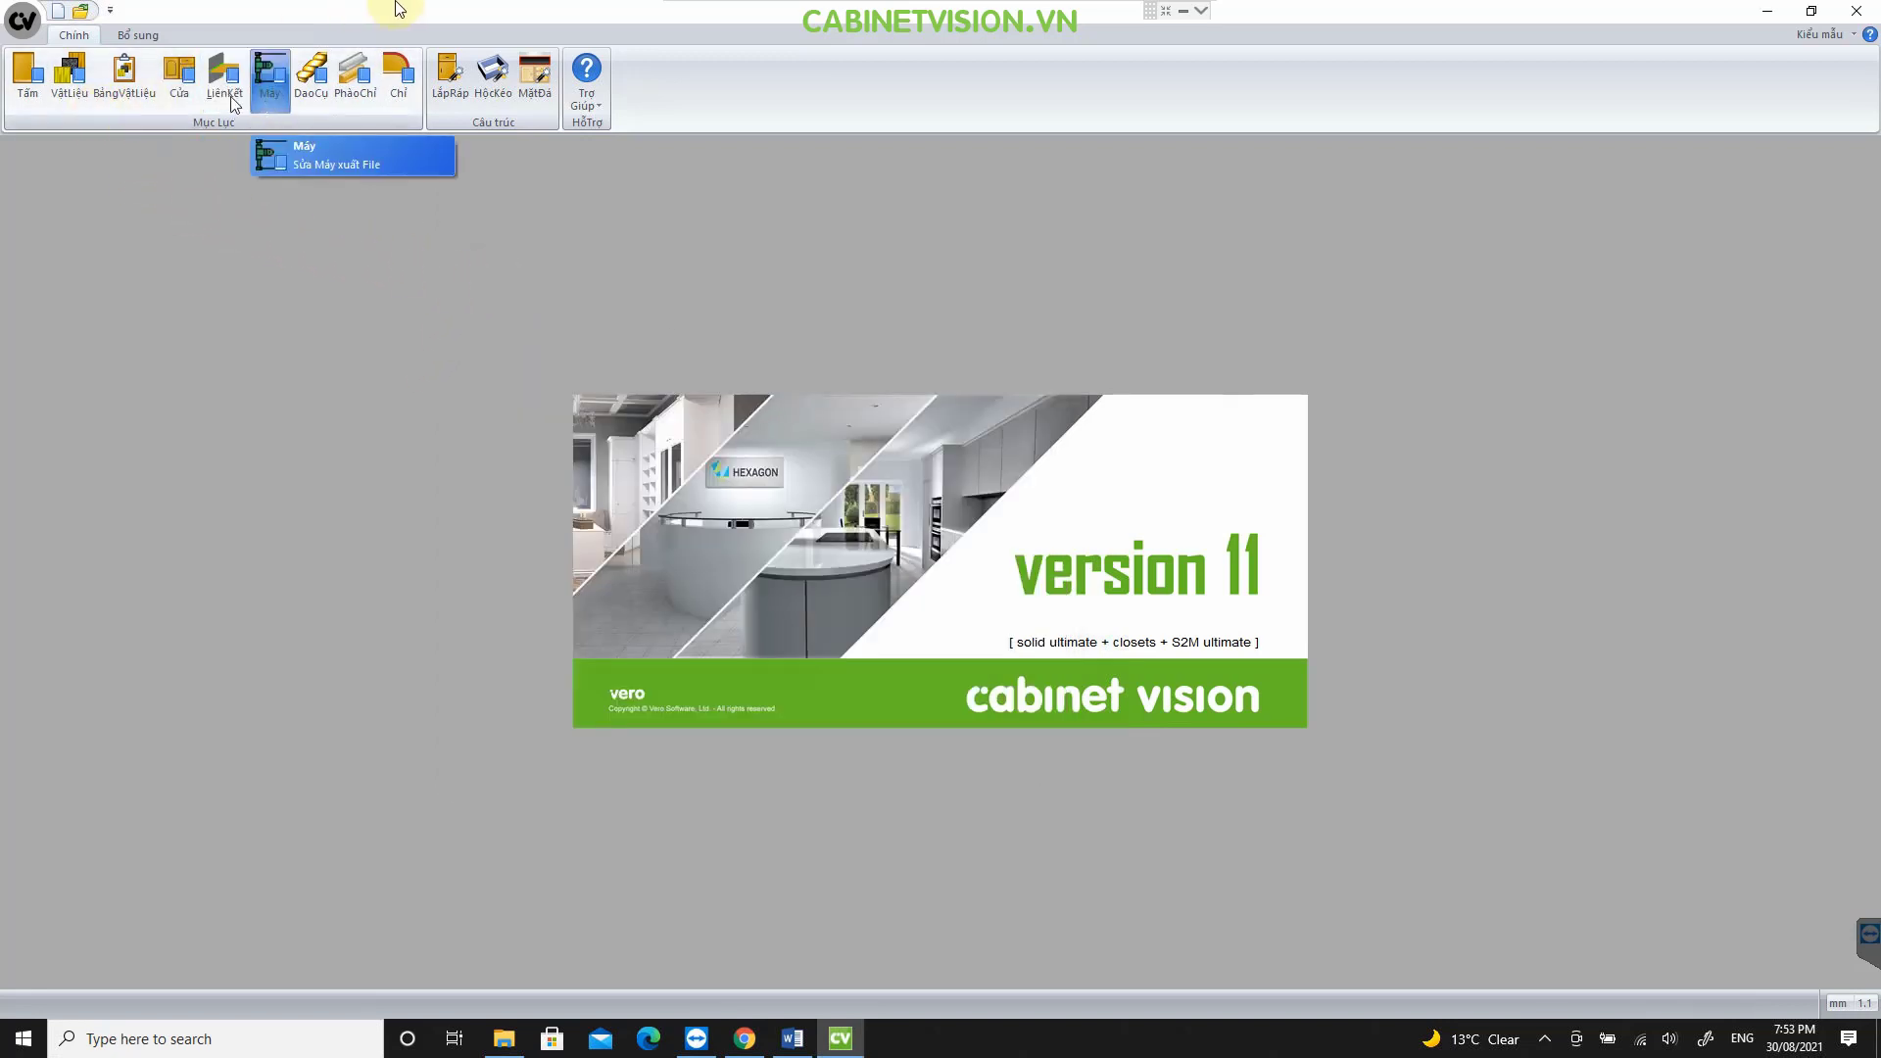
left_click(350, 68)
double_click(862, 403)
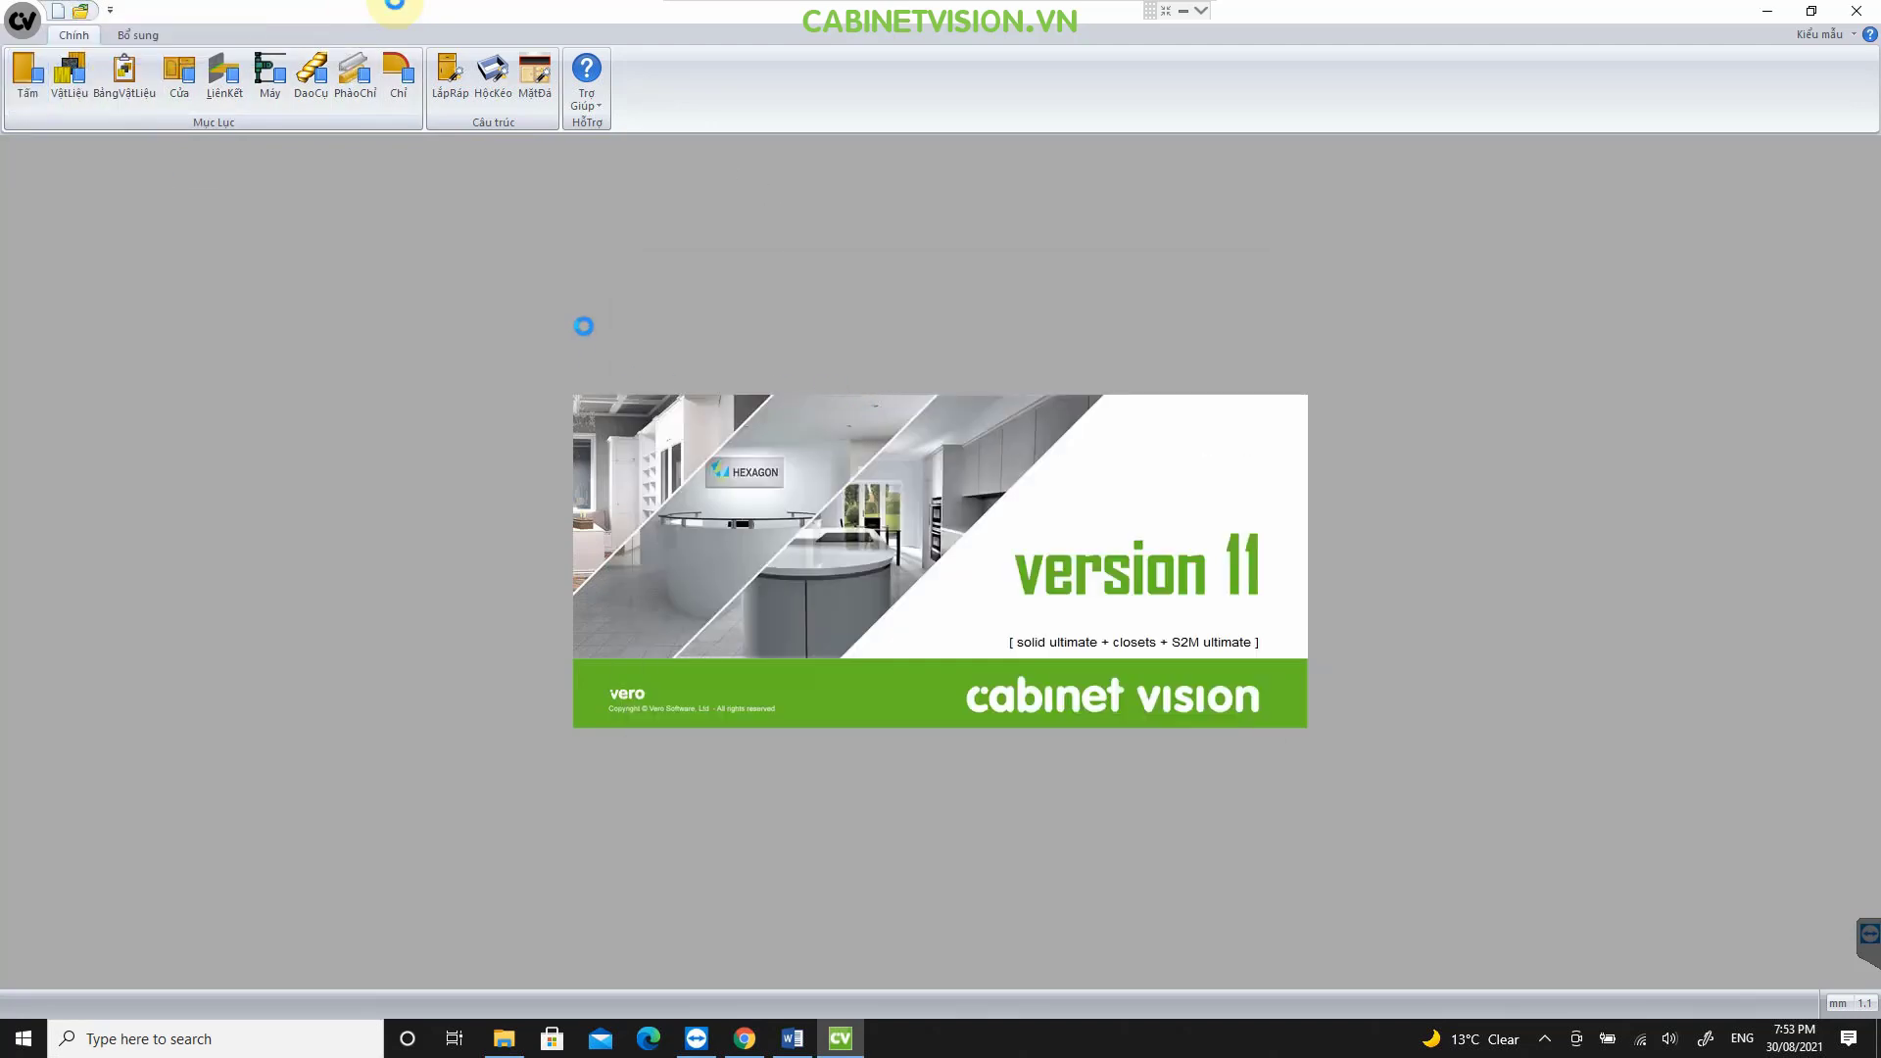
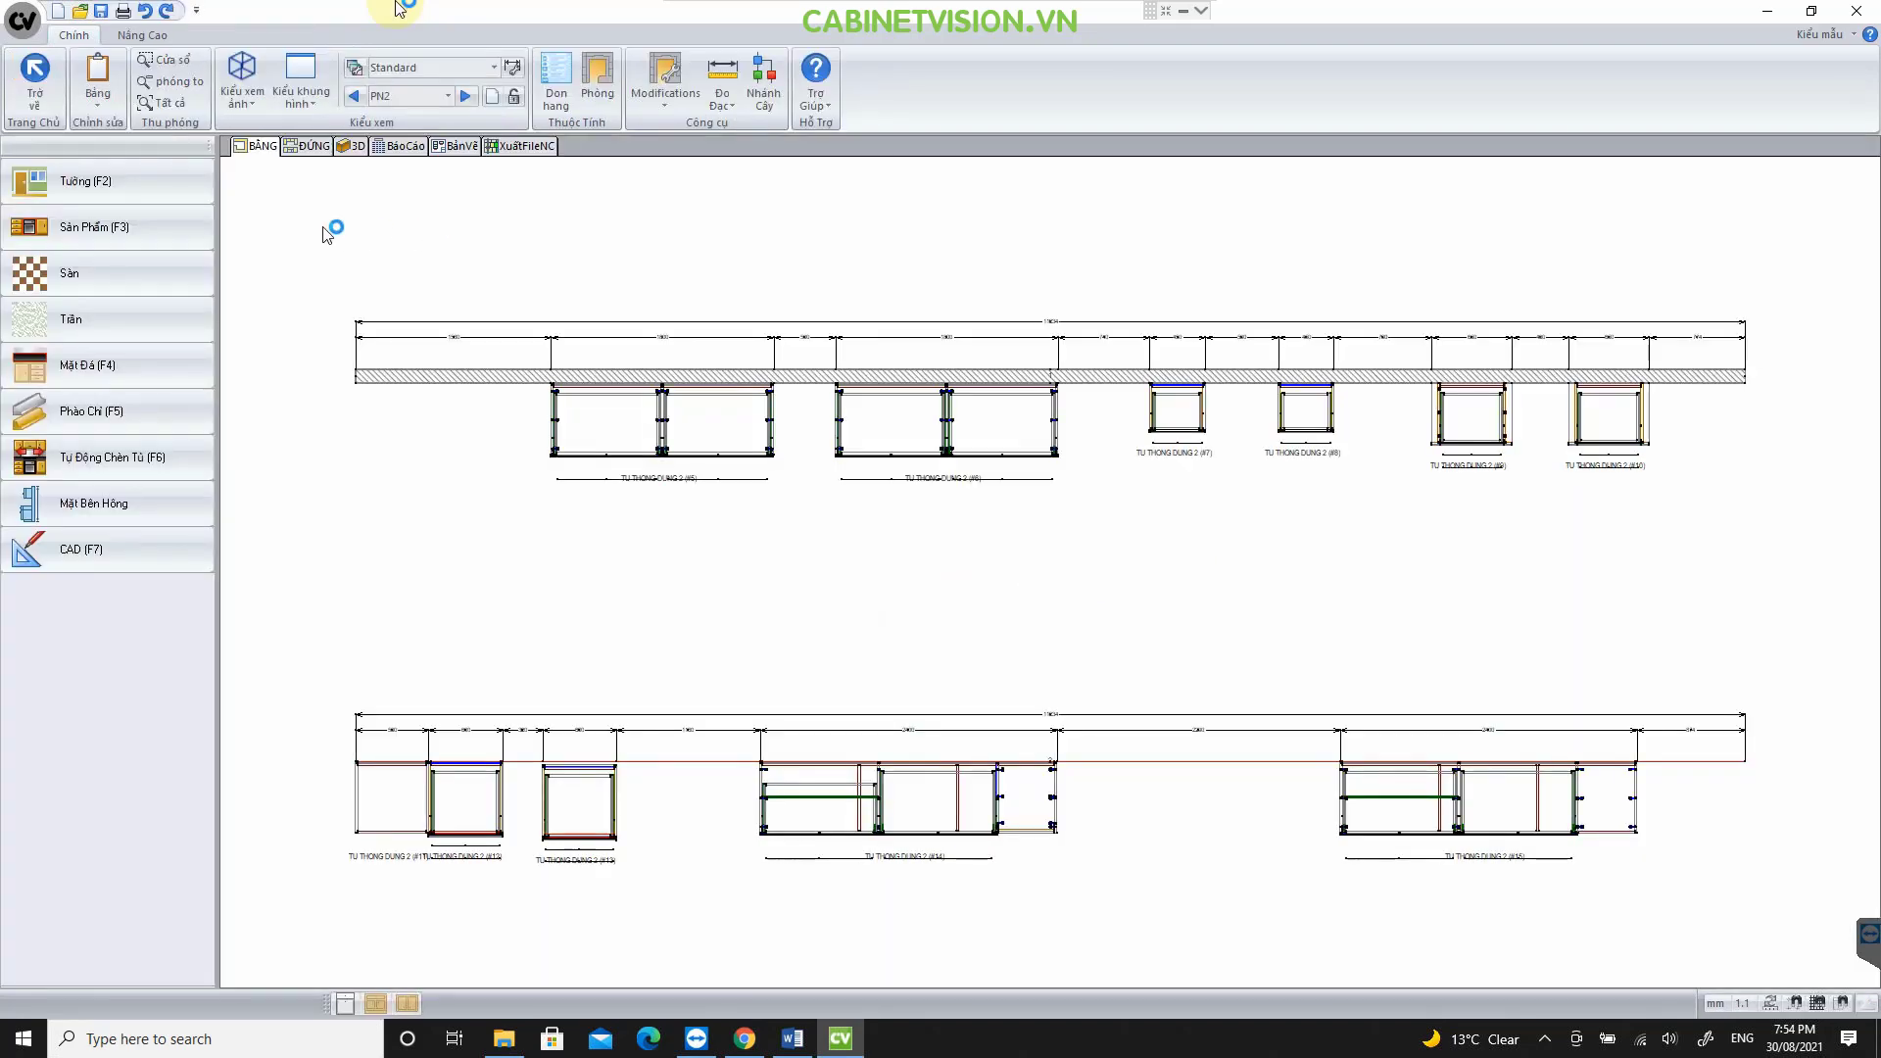
Keep room PN2 selected, orbit its cabinets in 3D, then return to the plan.
left_click(451, 96)
left_click(453, 98)
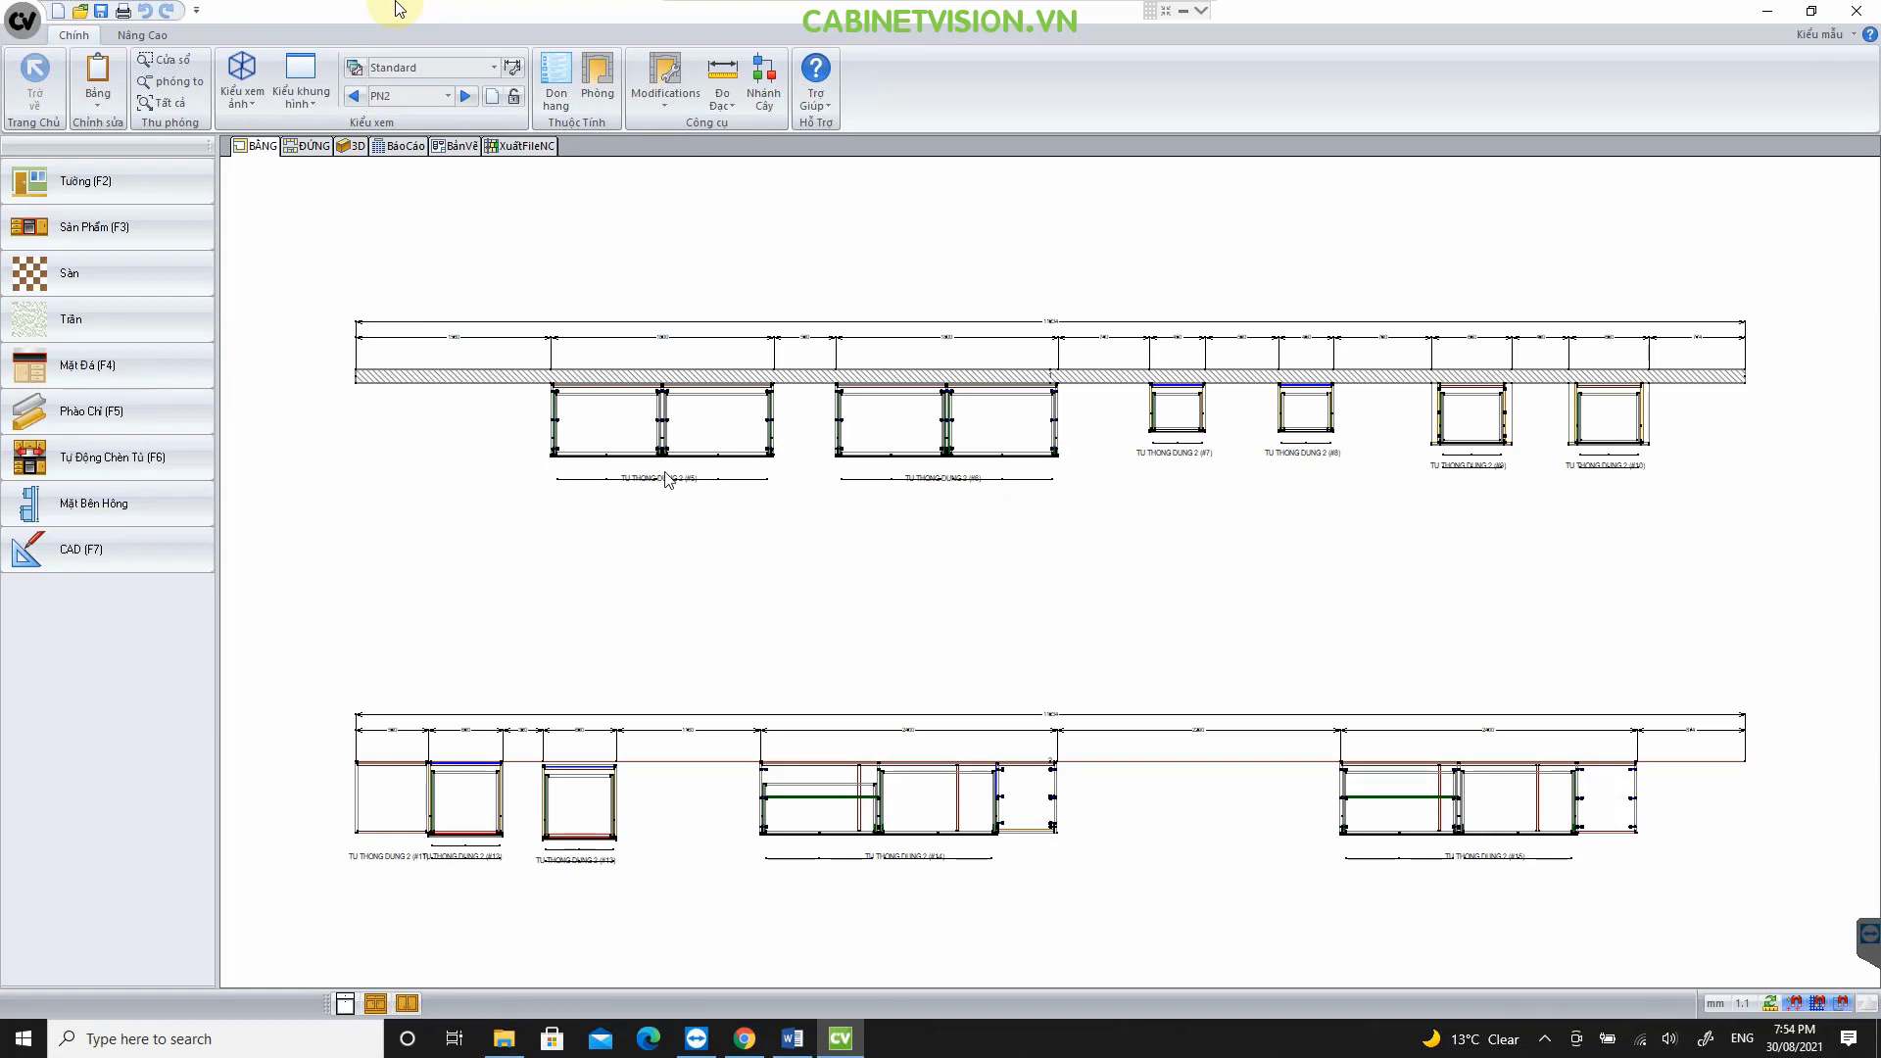
left_click(353, 149)
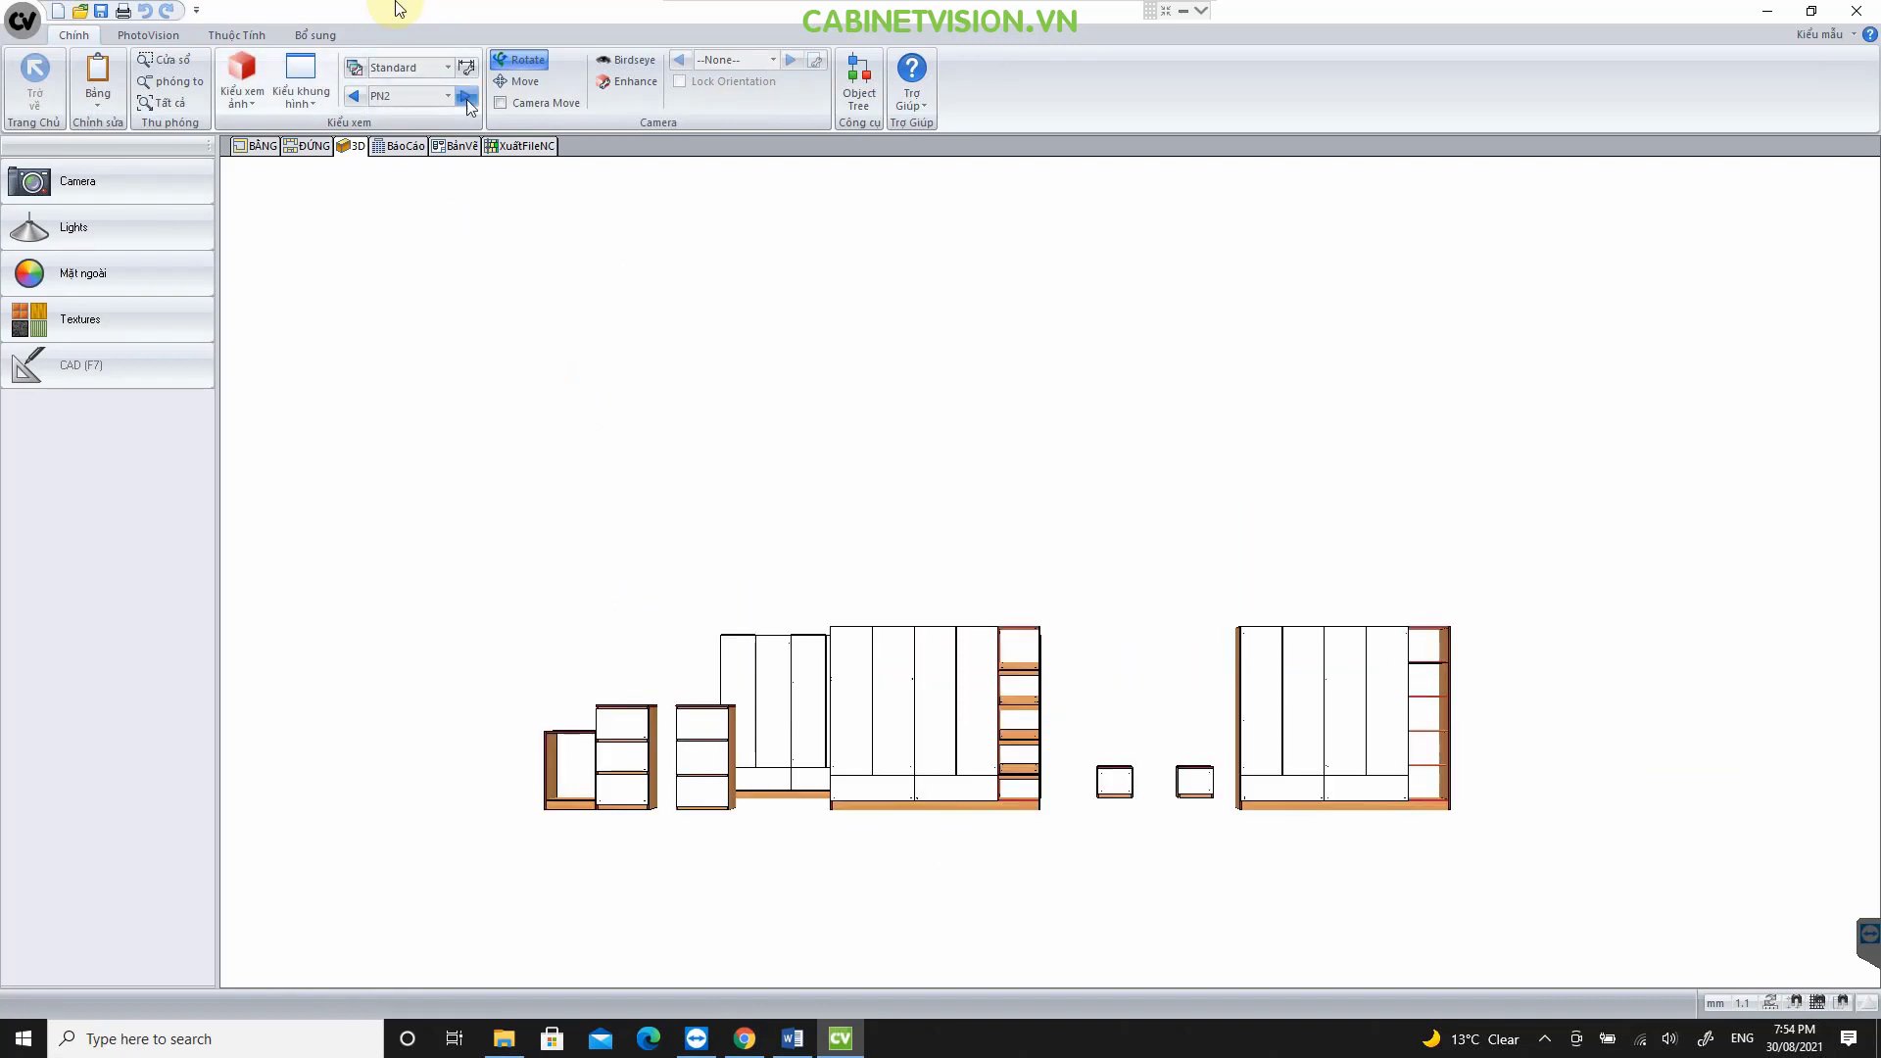
left_click_drag(785, 538, 852, 607)
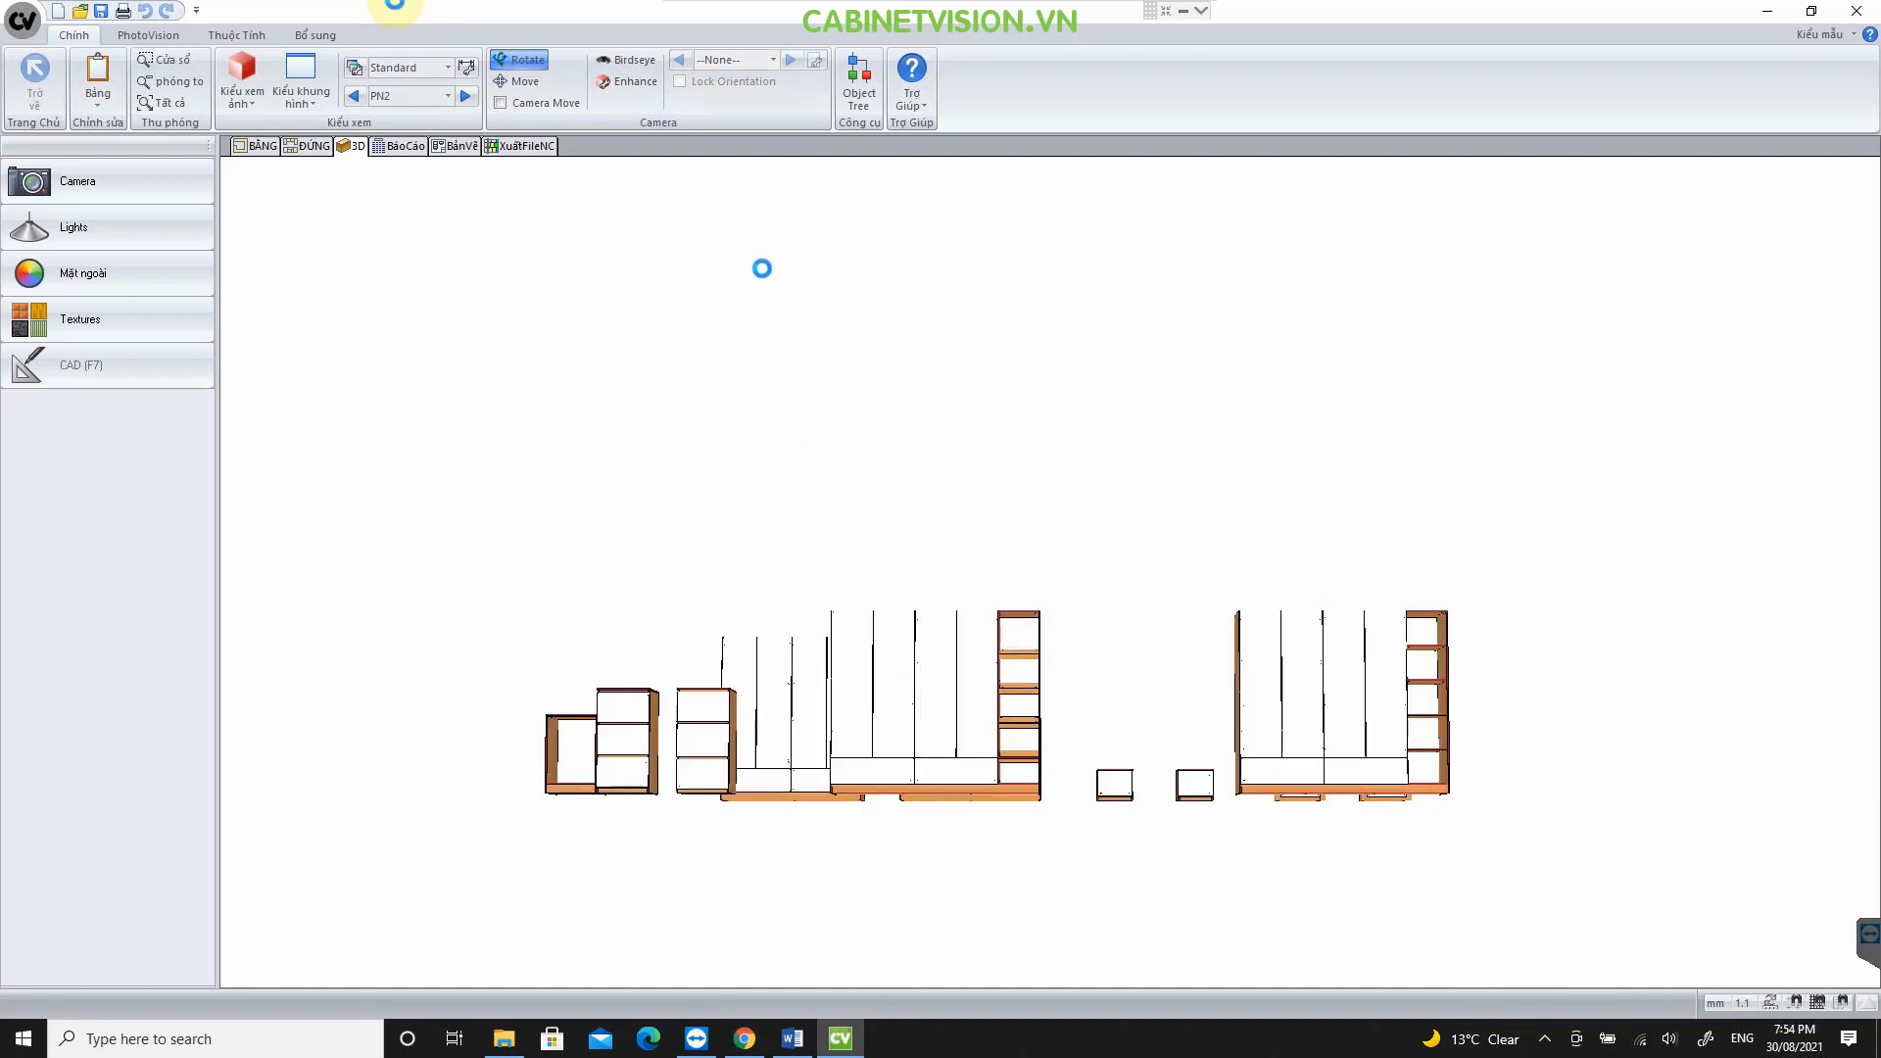
left_click_drag(797, 531, 802, 621)
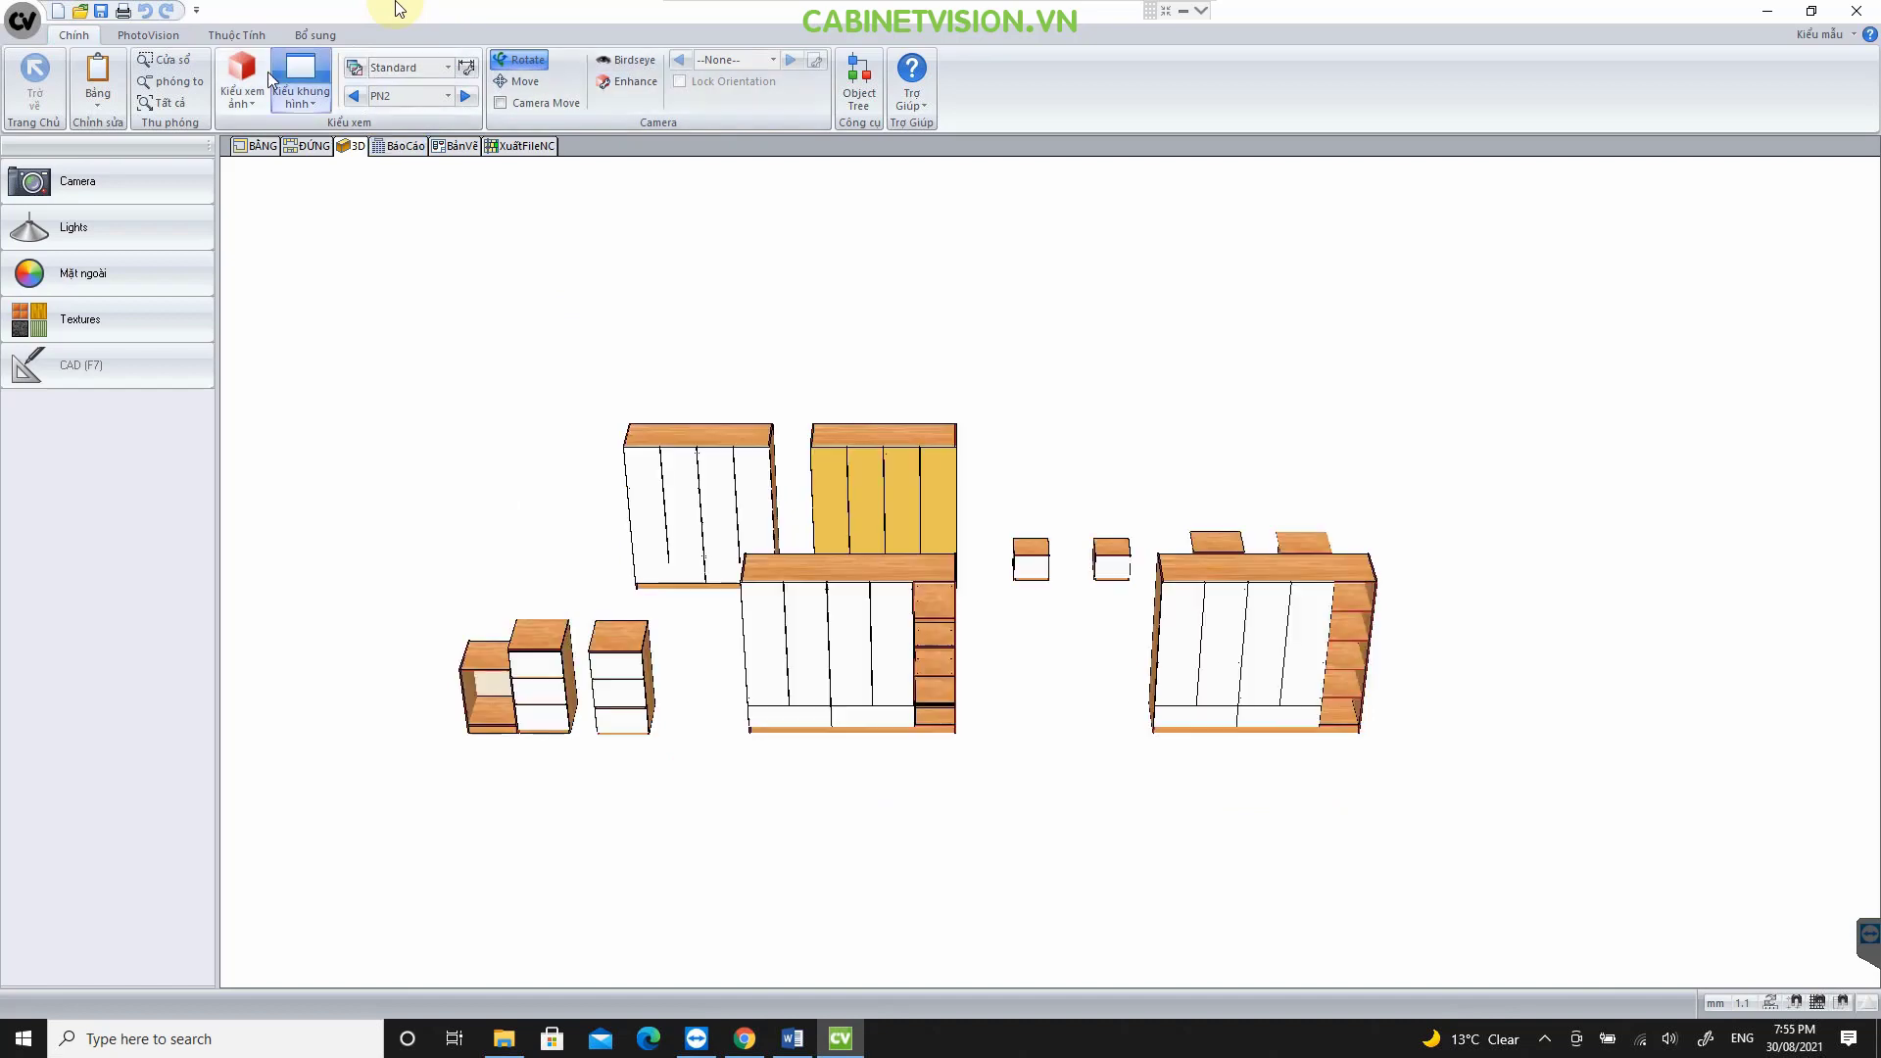
left_click(259, 147)
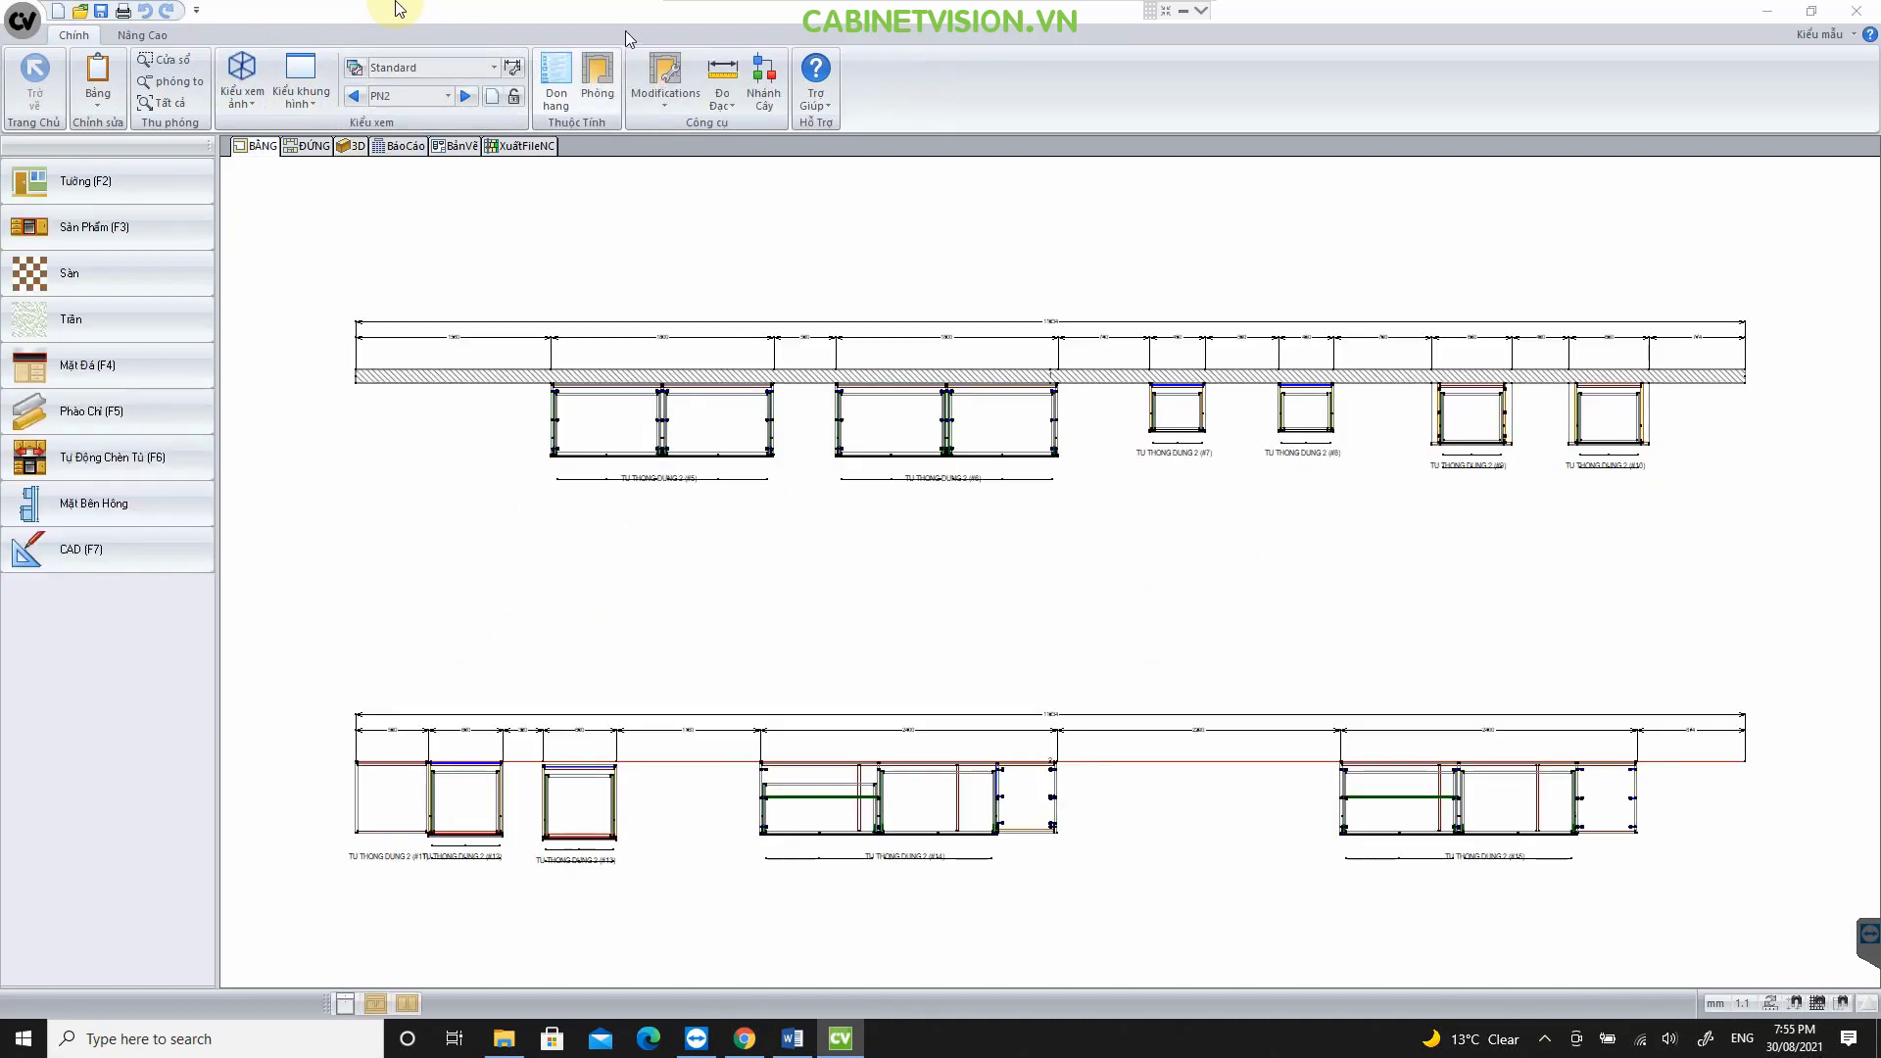
Set cabinet material to !17COVAN+6KOVAN B and outer drawers to !17+6COVAN B, keeping 17+3alu inner drawers.
left_click(555, 78)
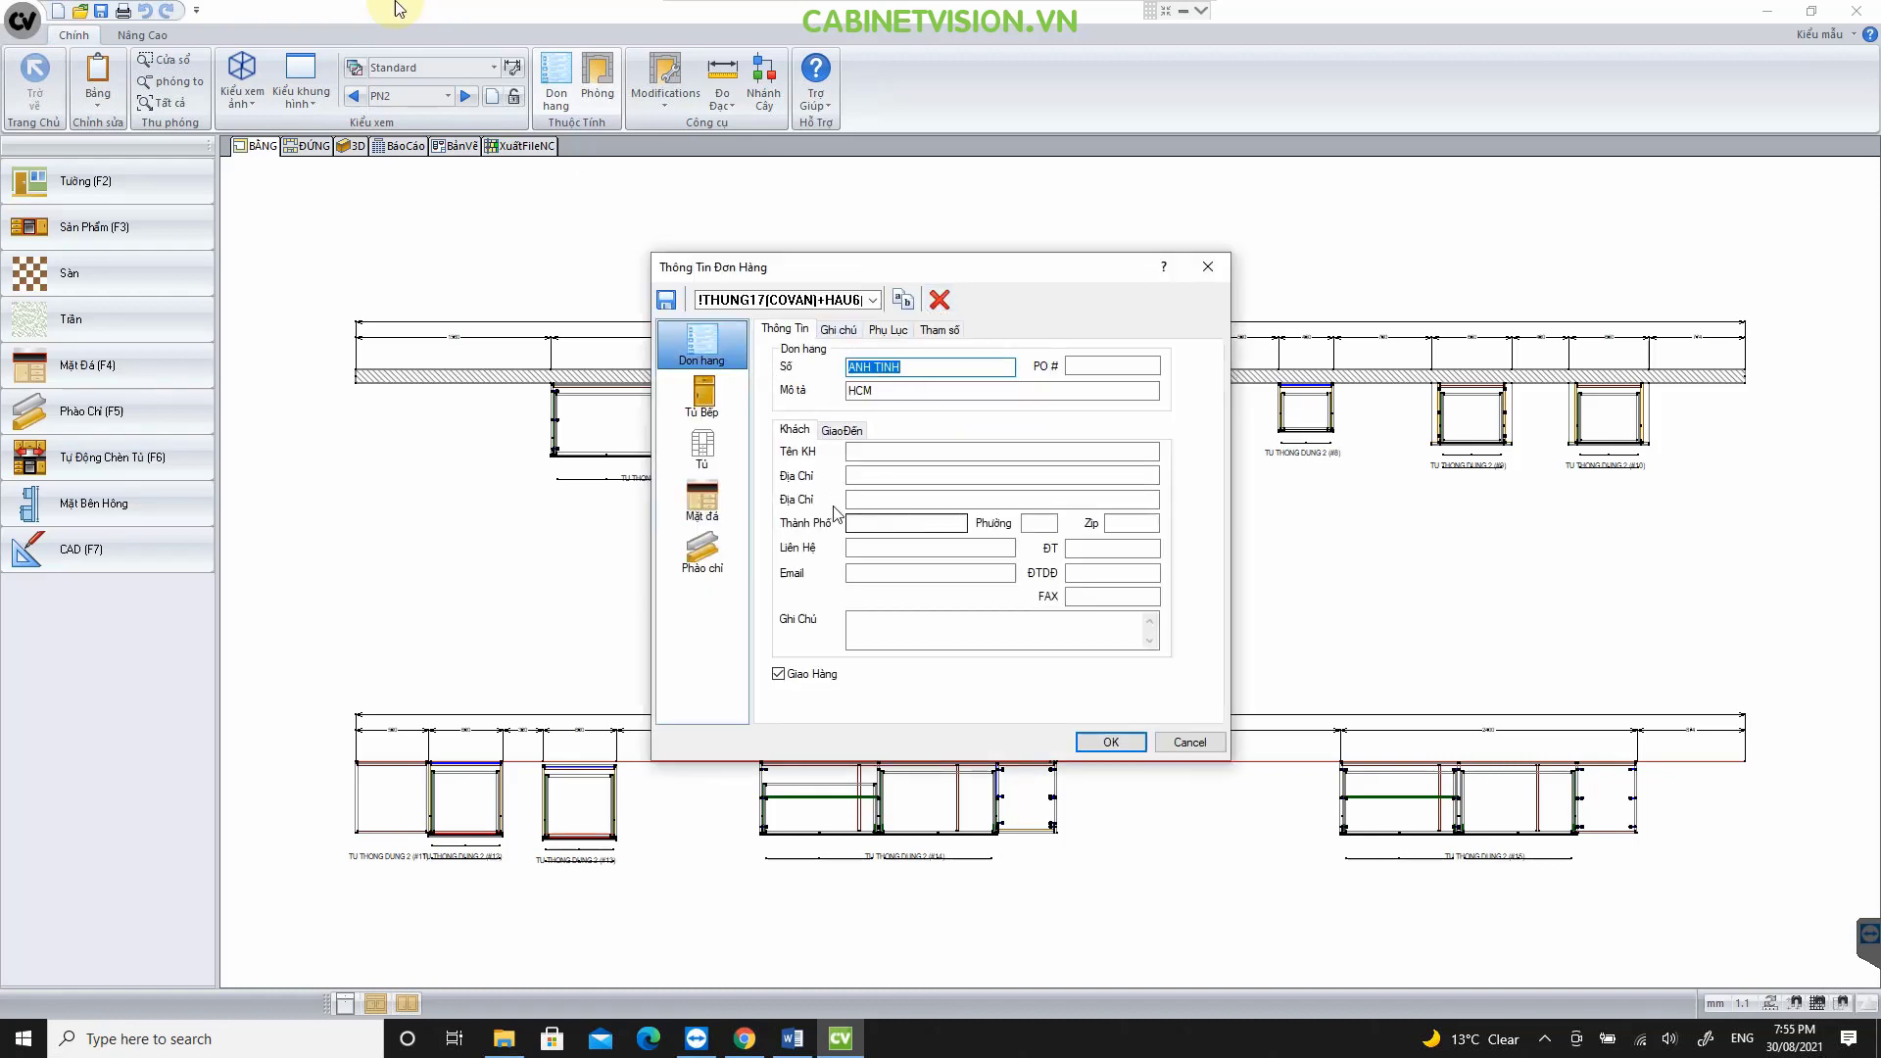
left_click(709, 394)
left_click(691, 453)
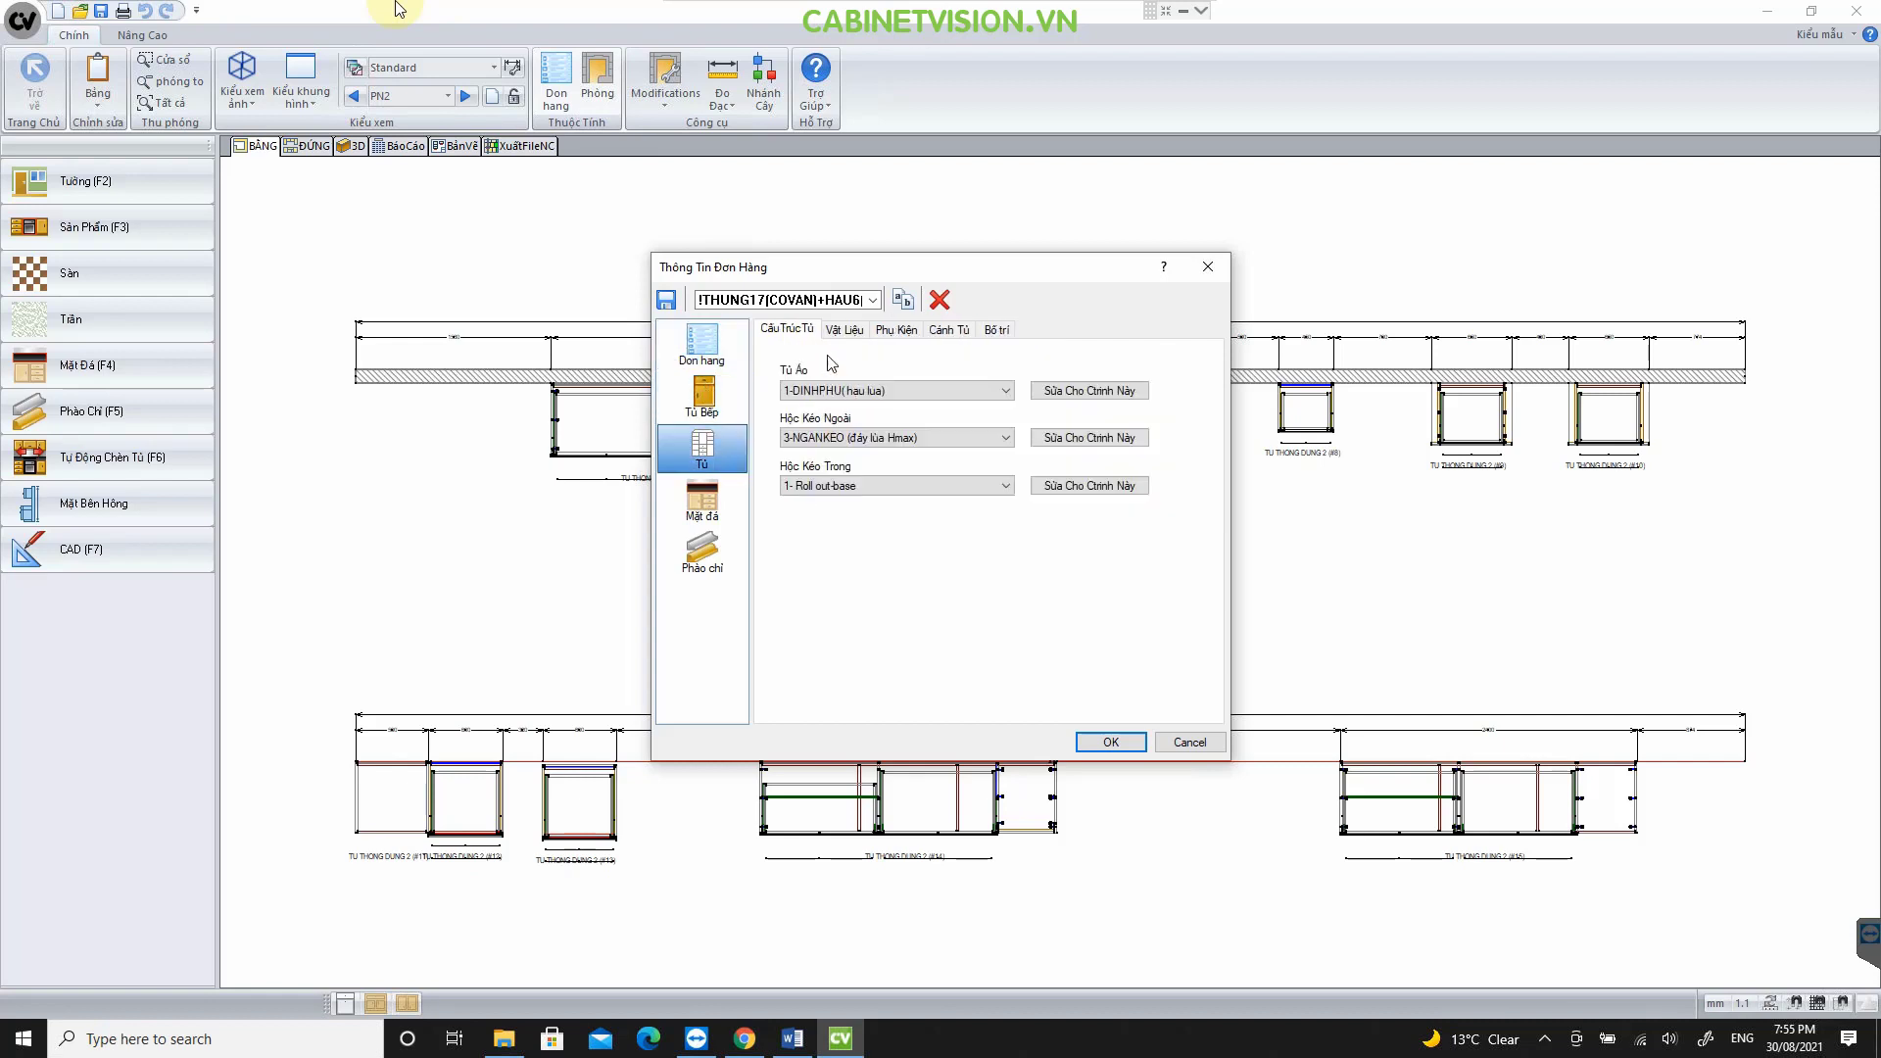
left_click(984, 494)
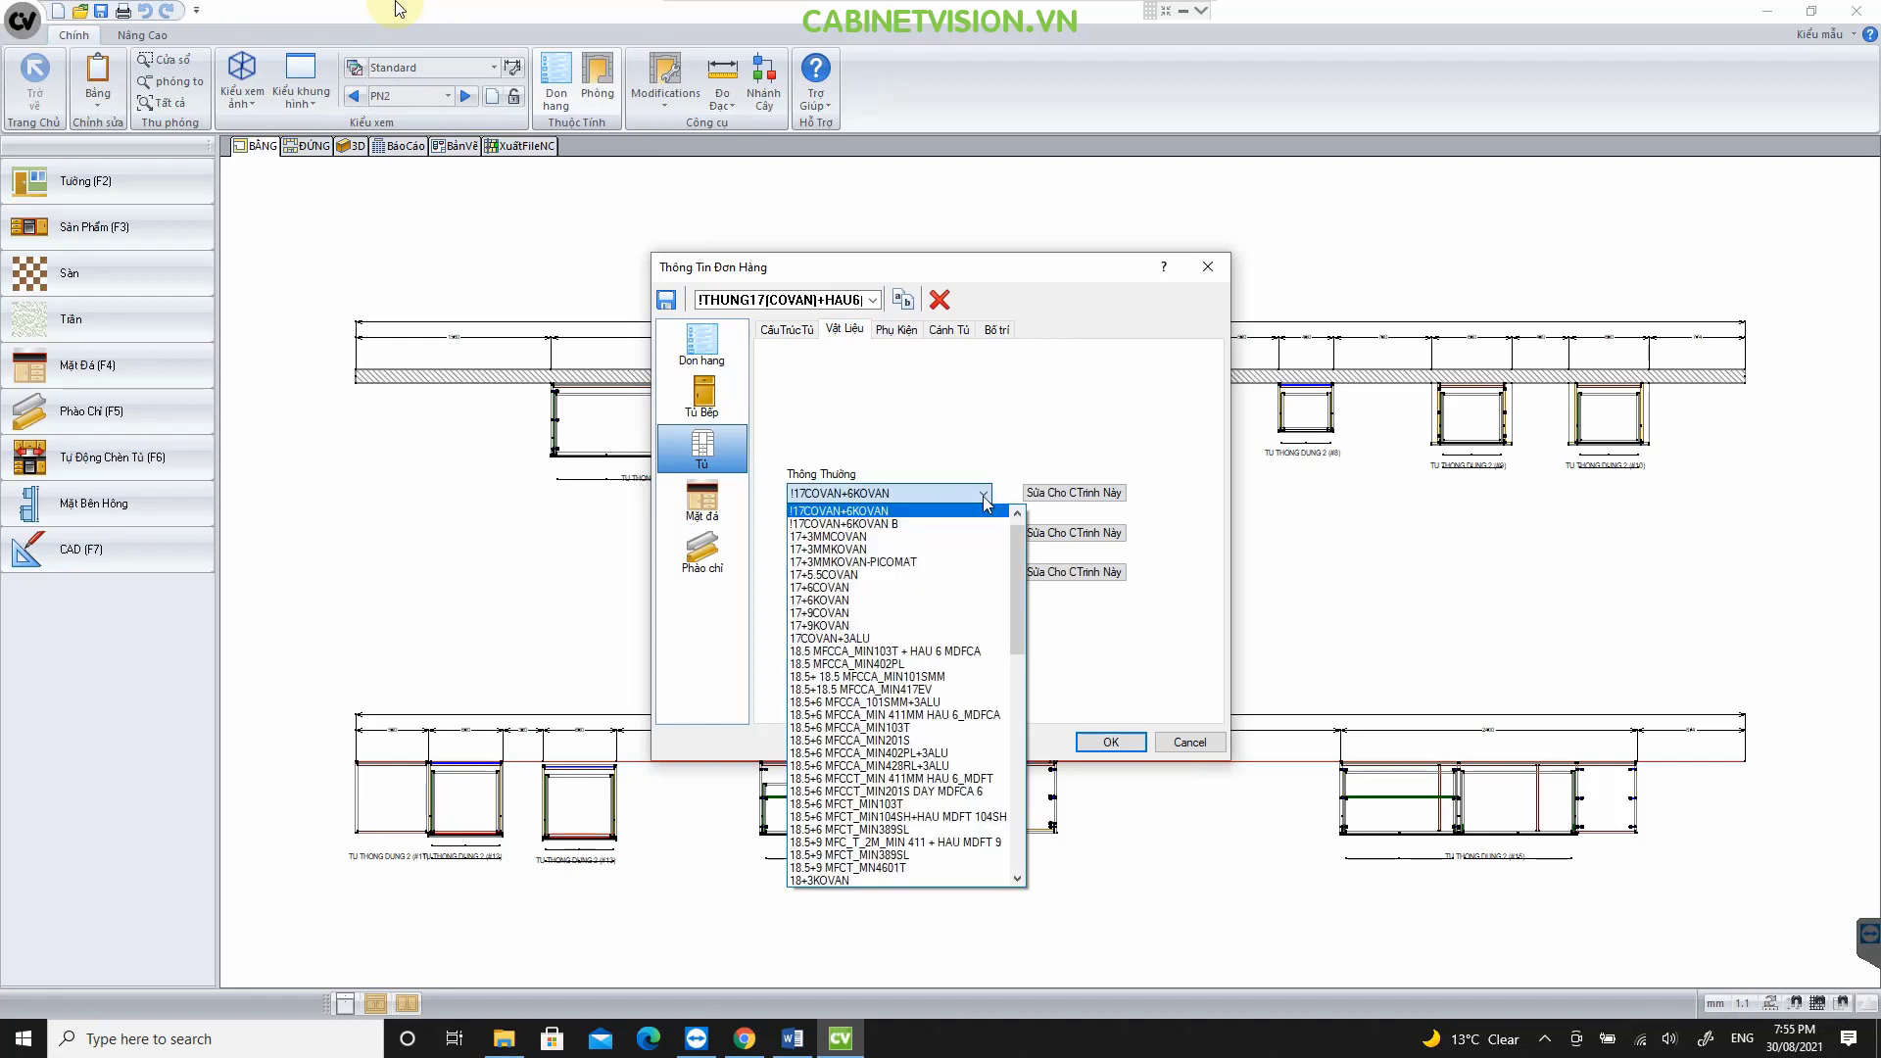
left_click(885, 525)
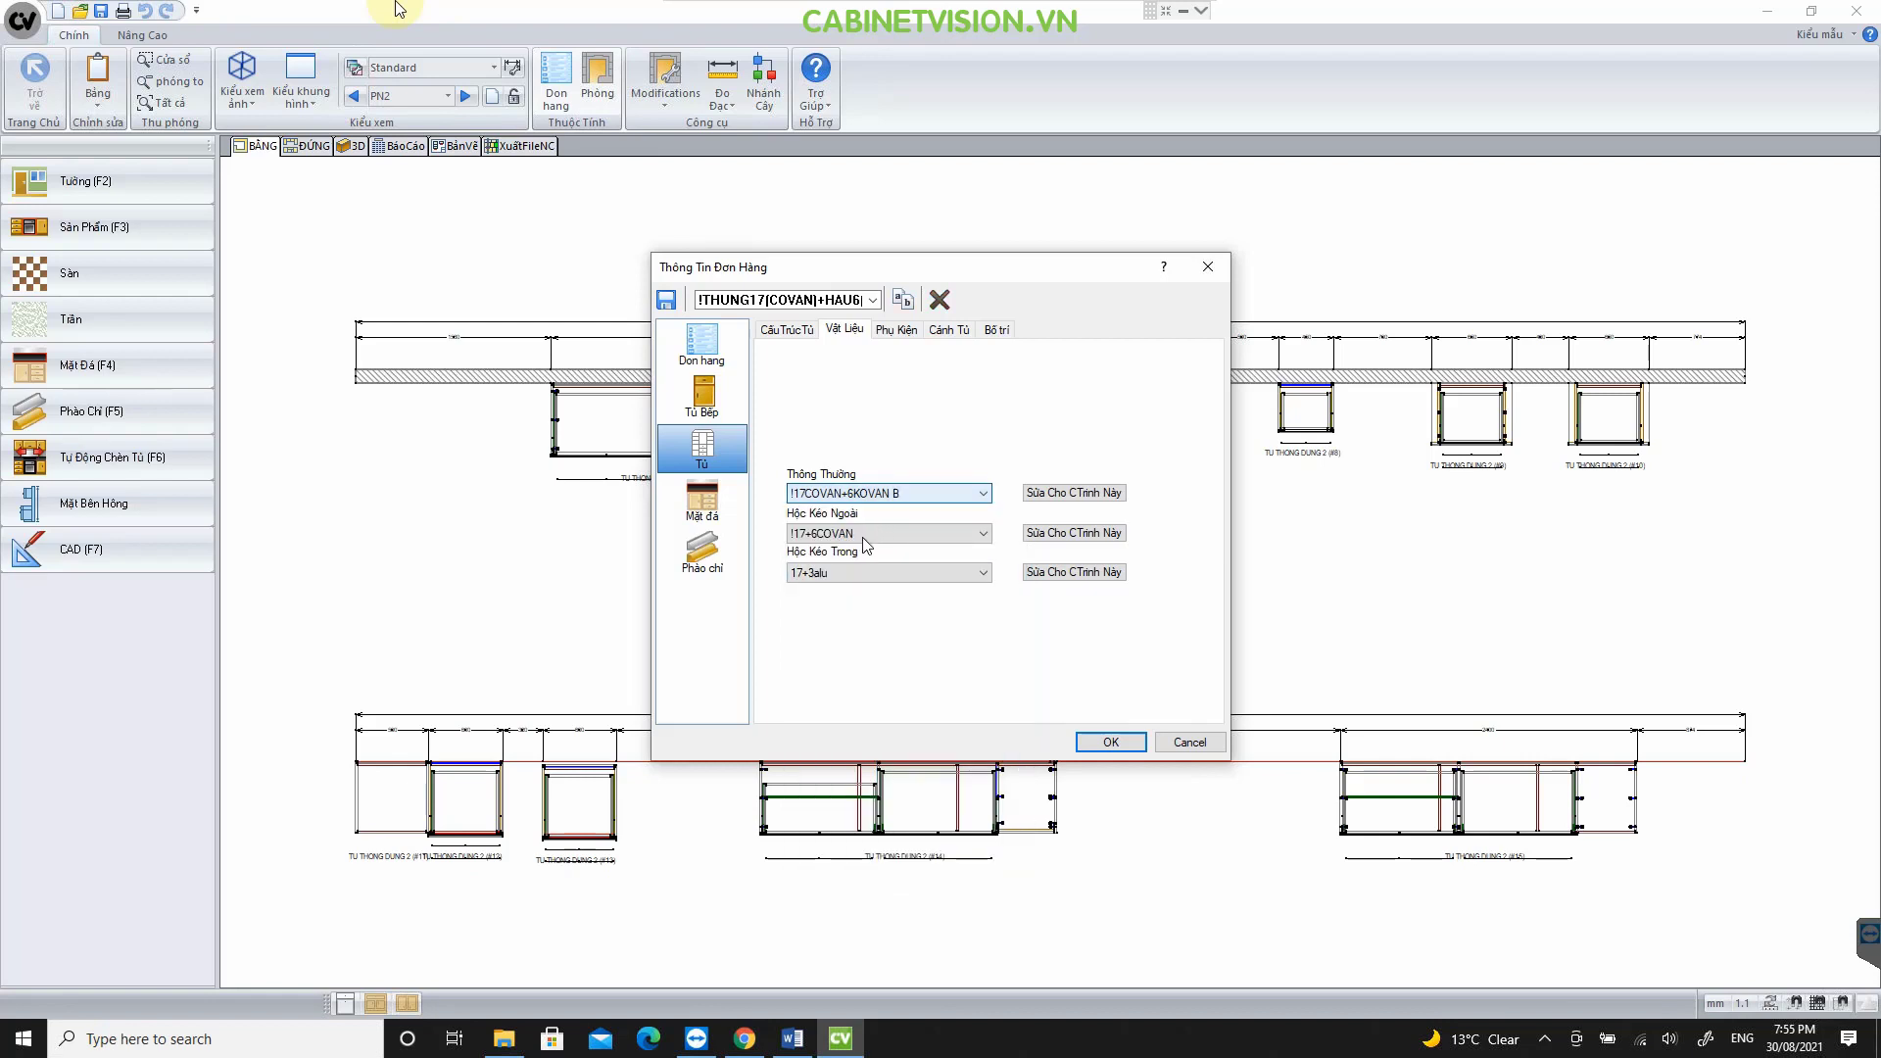
left_click(865, 535)
left_click(851, 565)
left_click(982, 574)
left_click(984, 578)
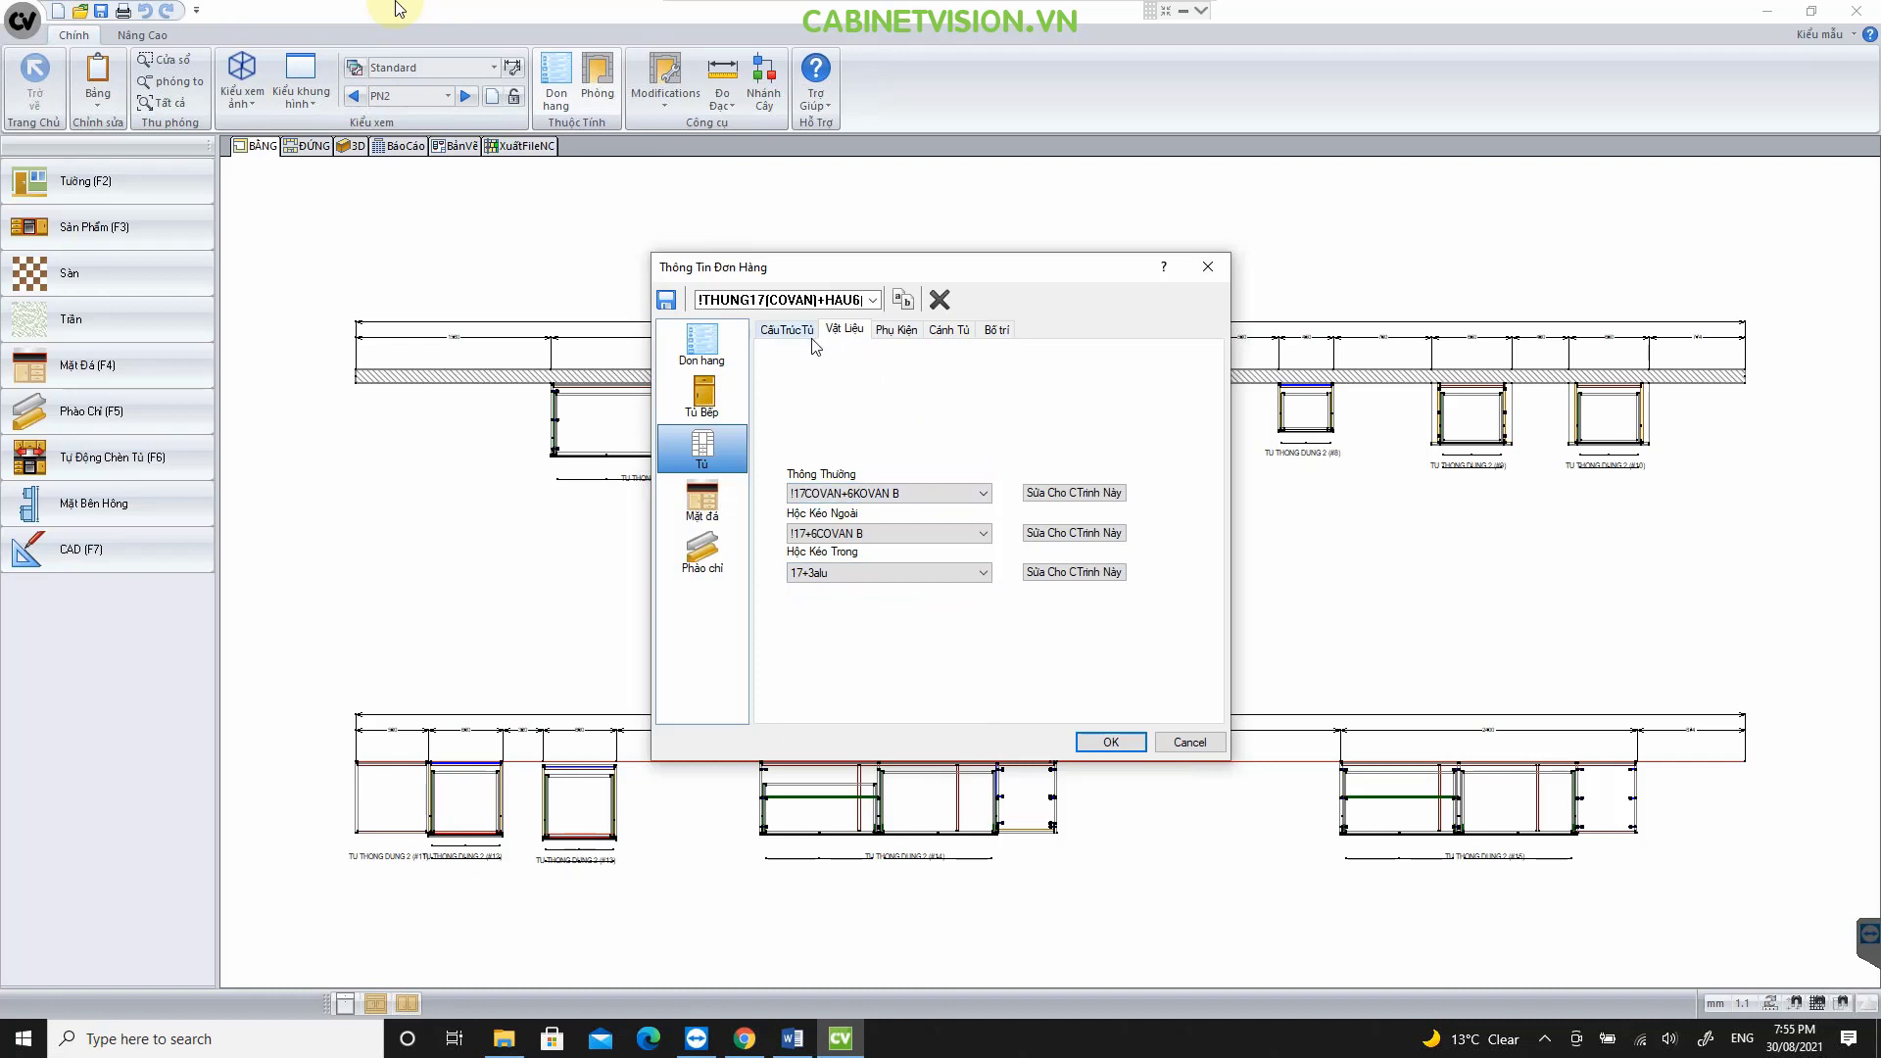
Set the door material to !17COVAN B and apply the order information changes.
left_click(948, 331)
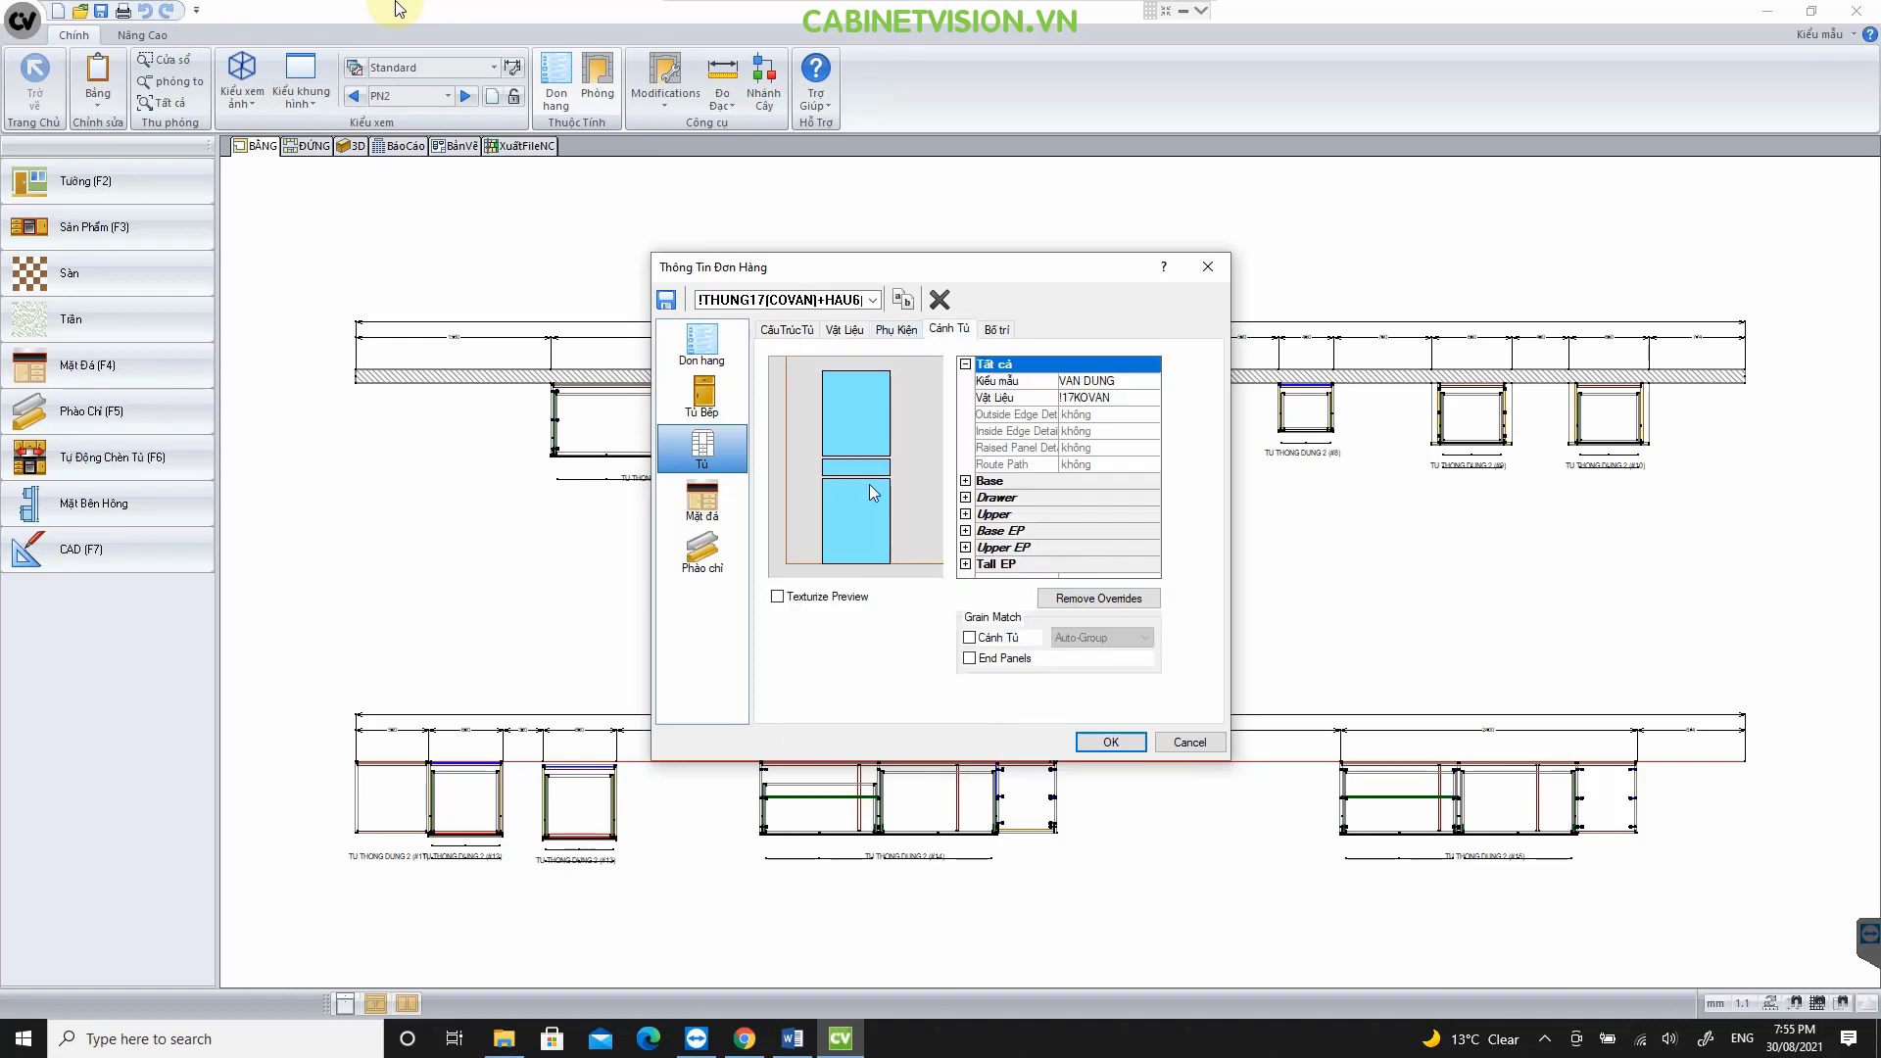
left_click(1089, 399)
left_click(1153, 399)
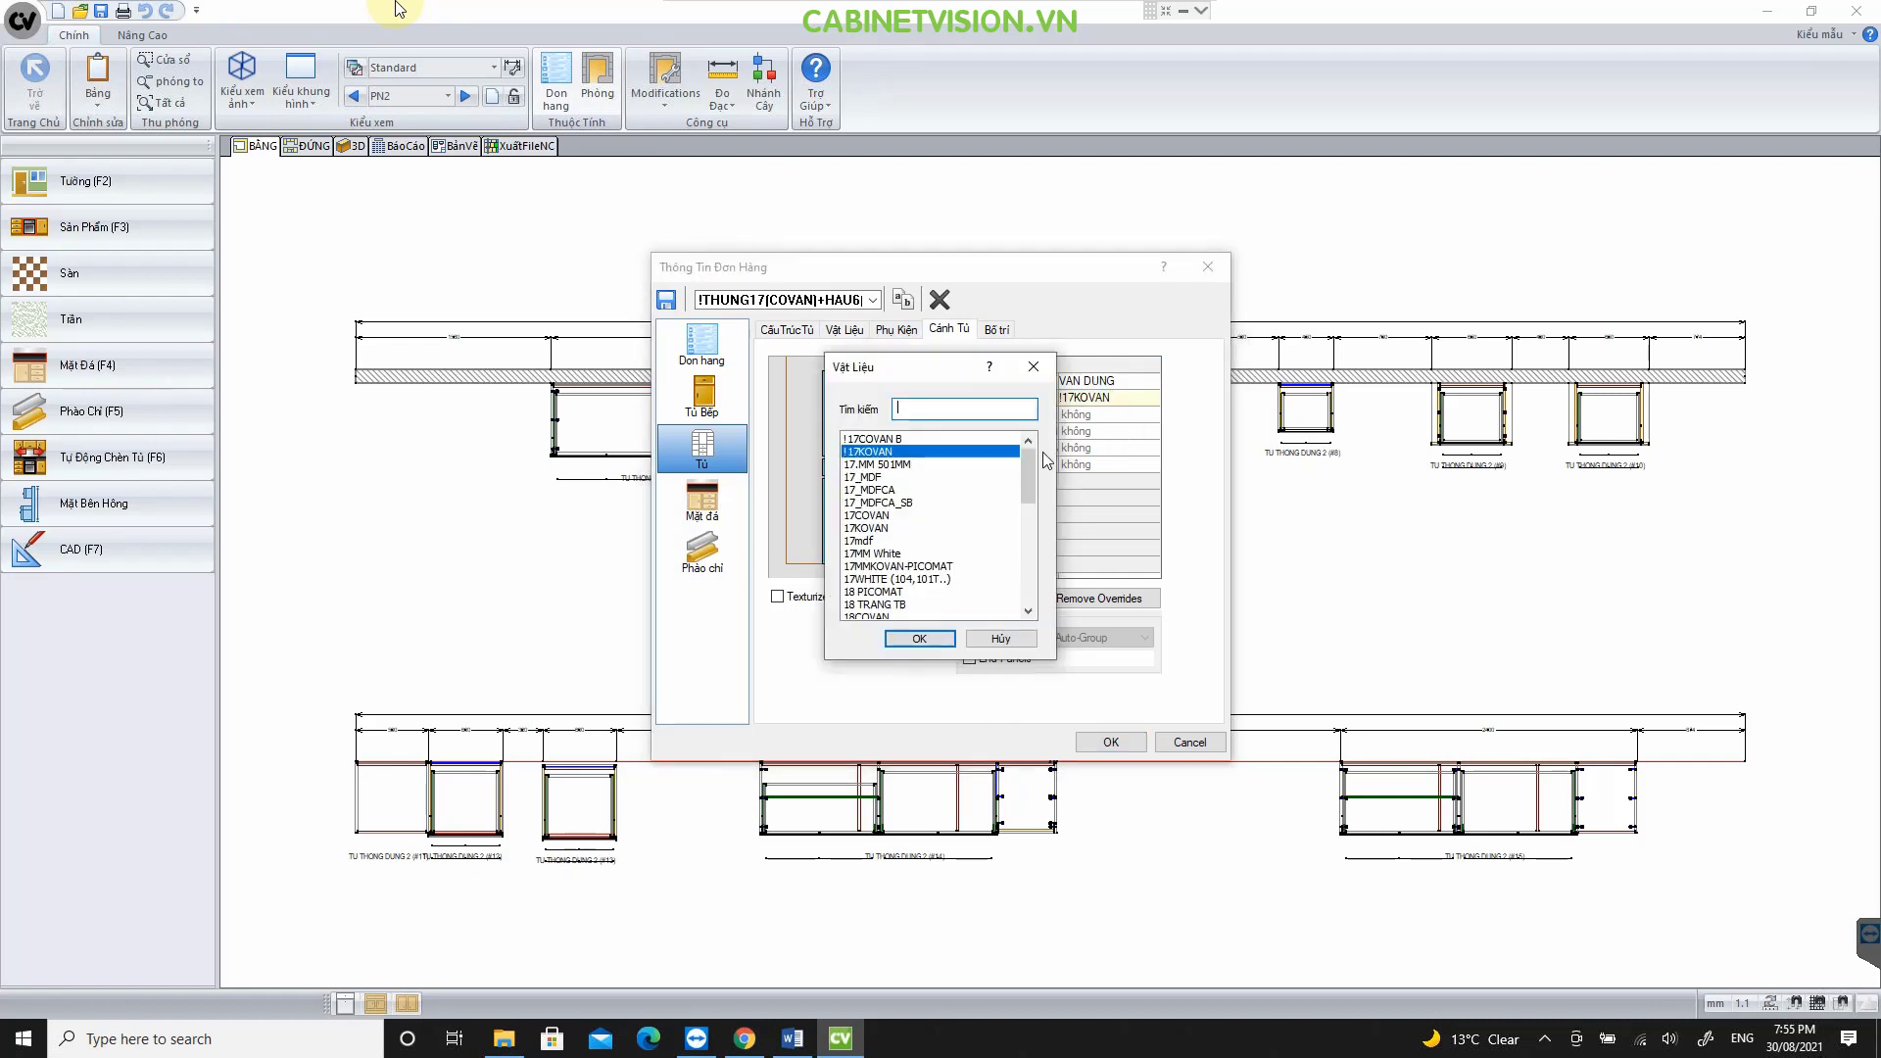
left_click(898, 440)
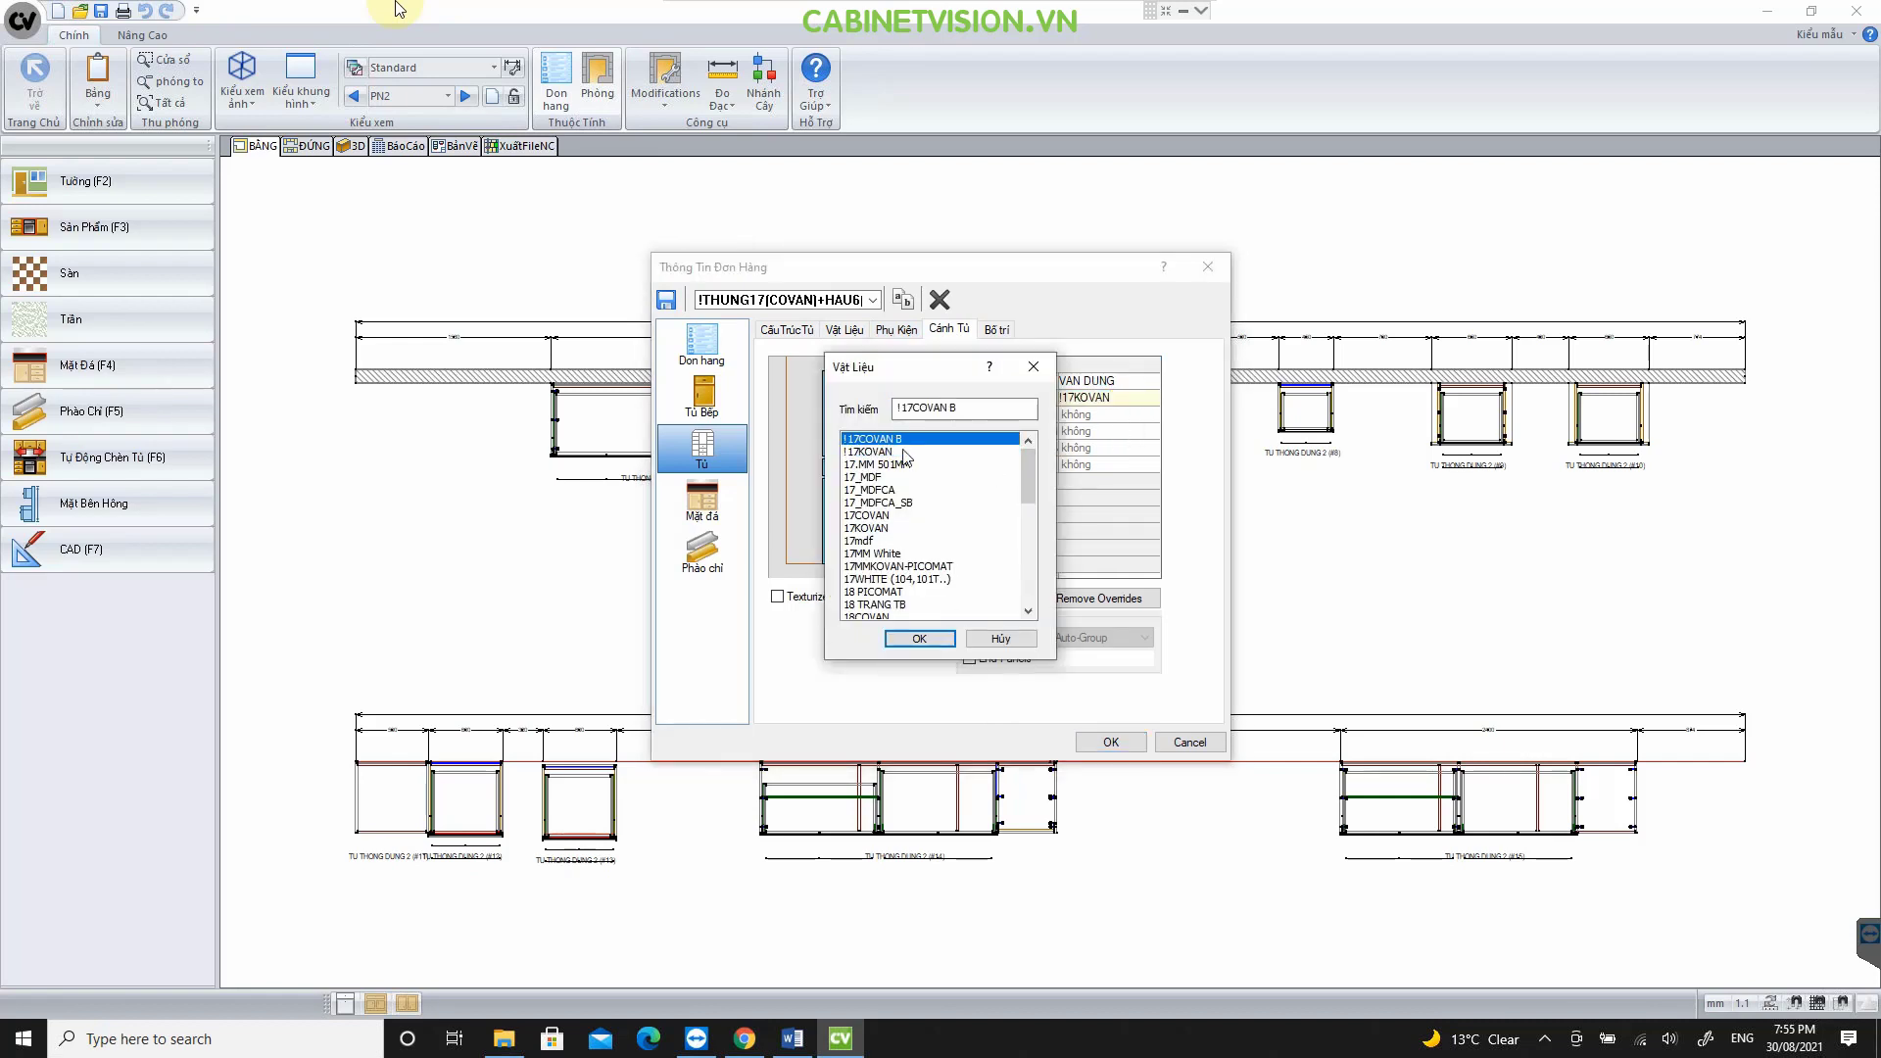
left_click(920, 640)
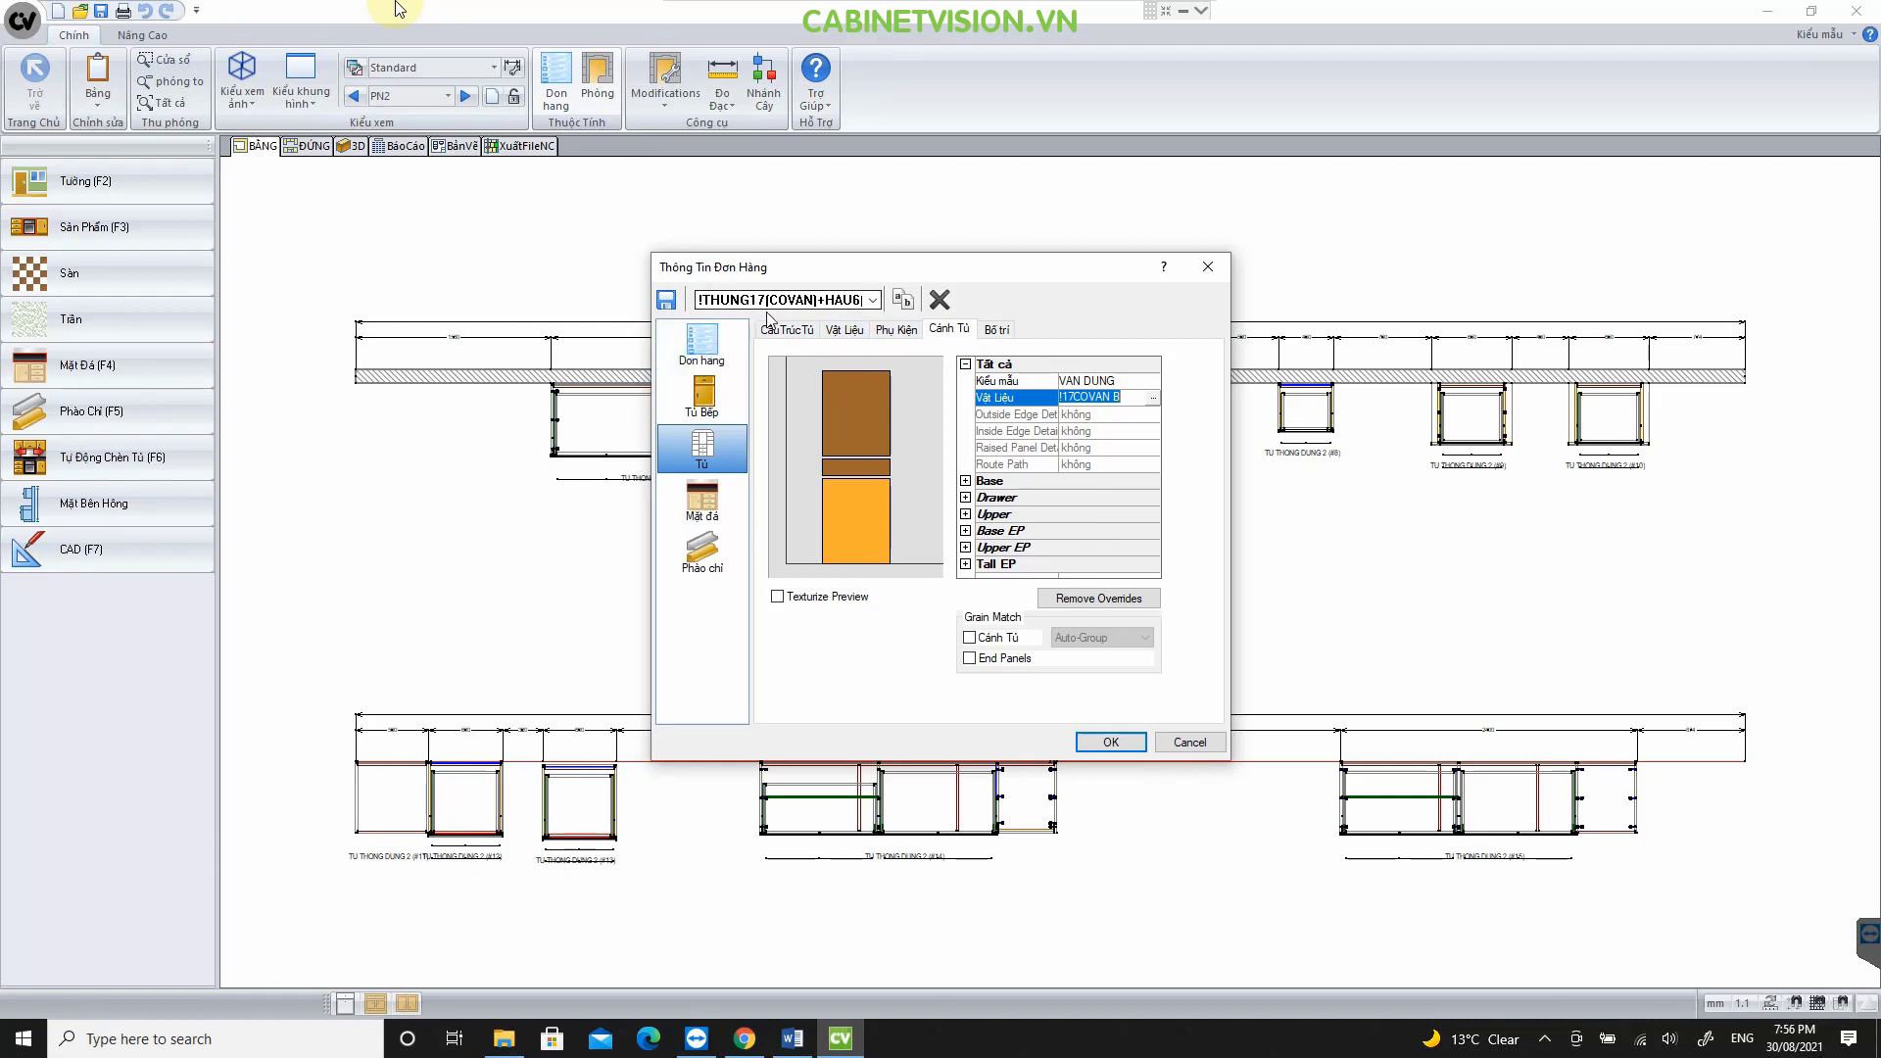
left_click(776, 332)
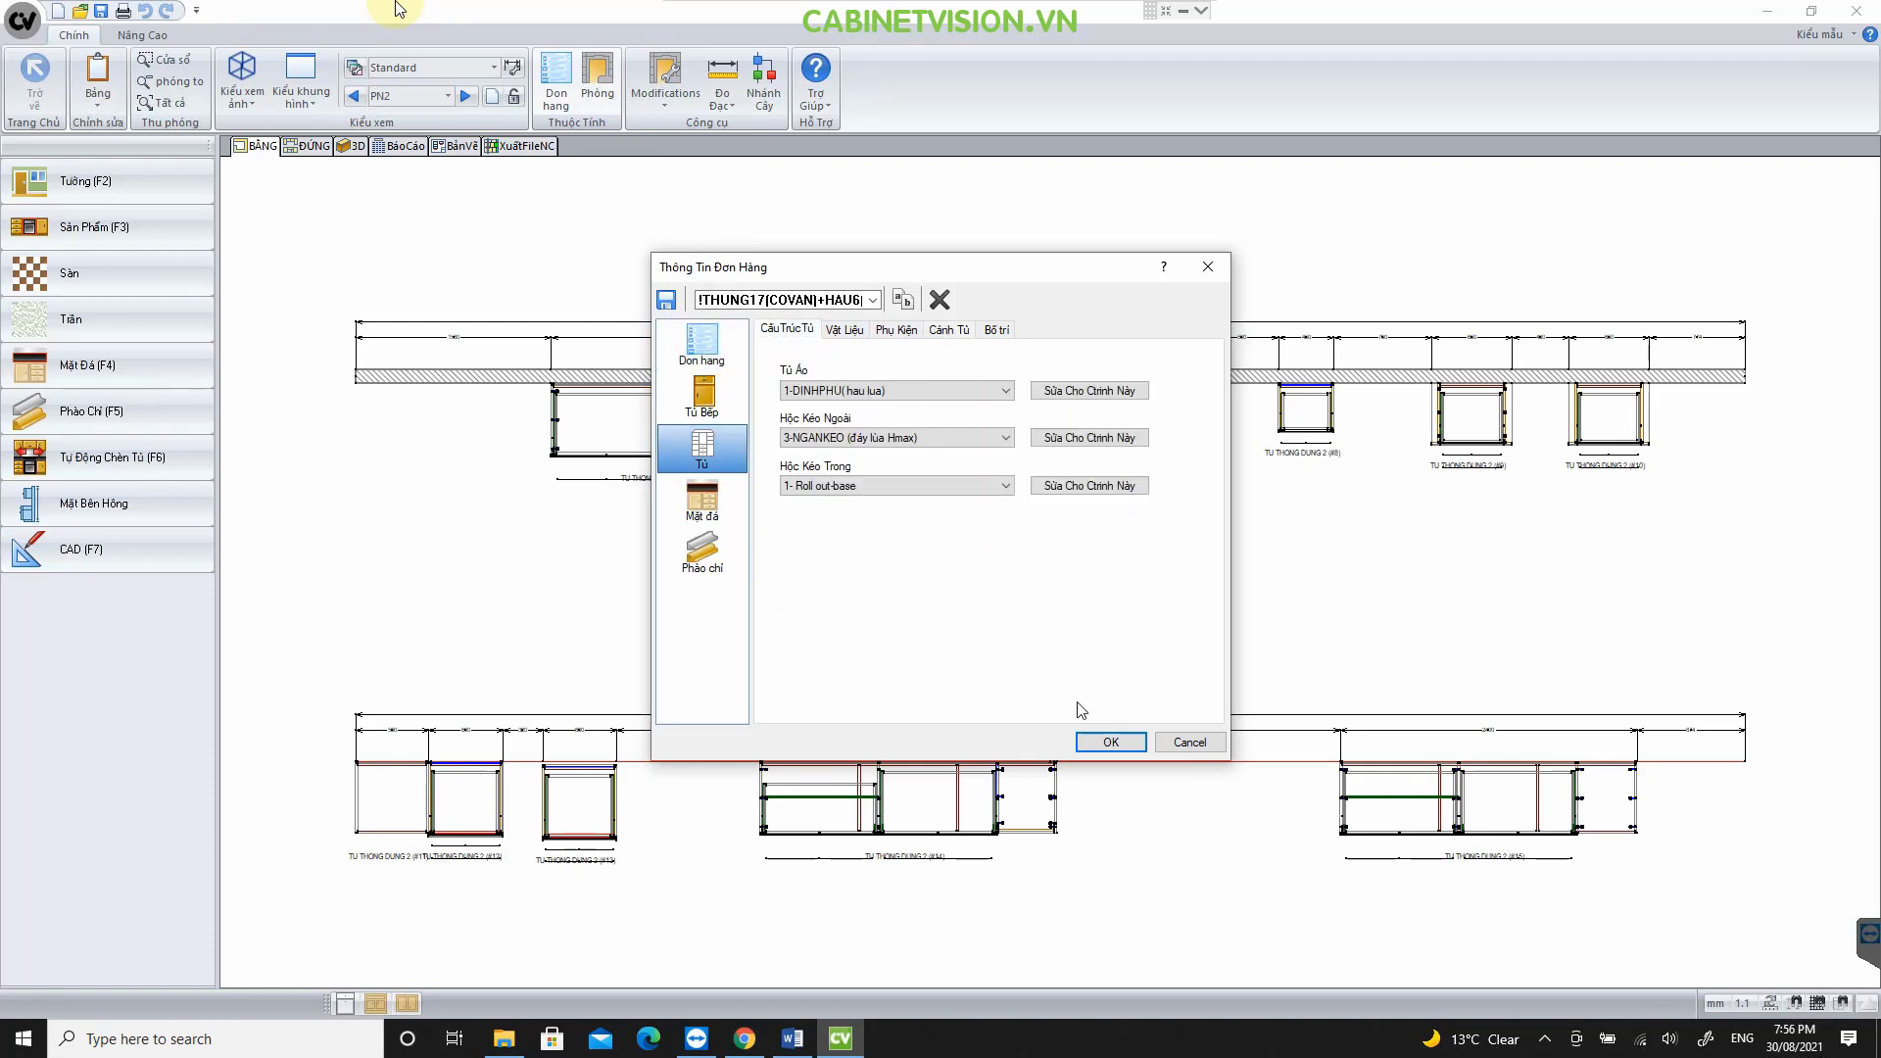
left_click(1111, 743)
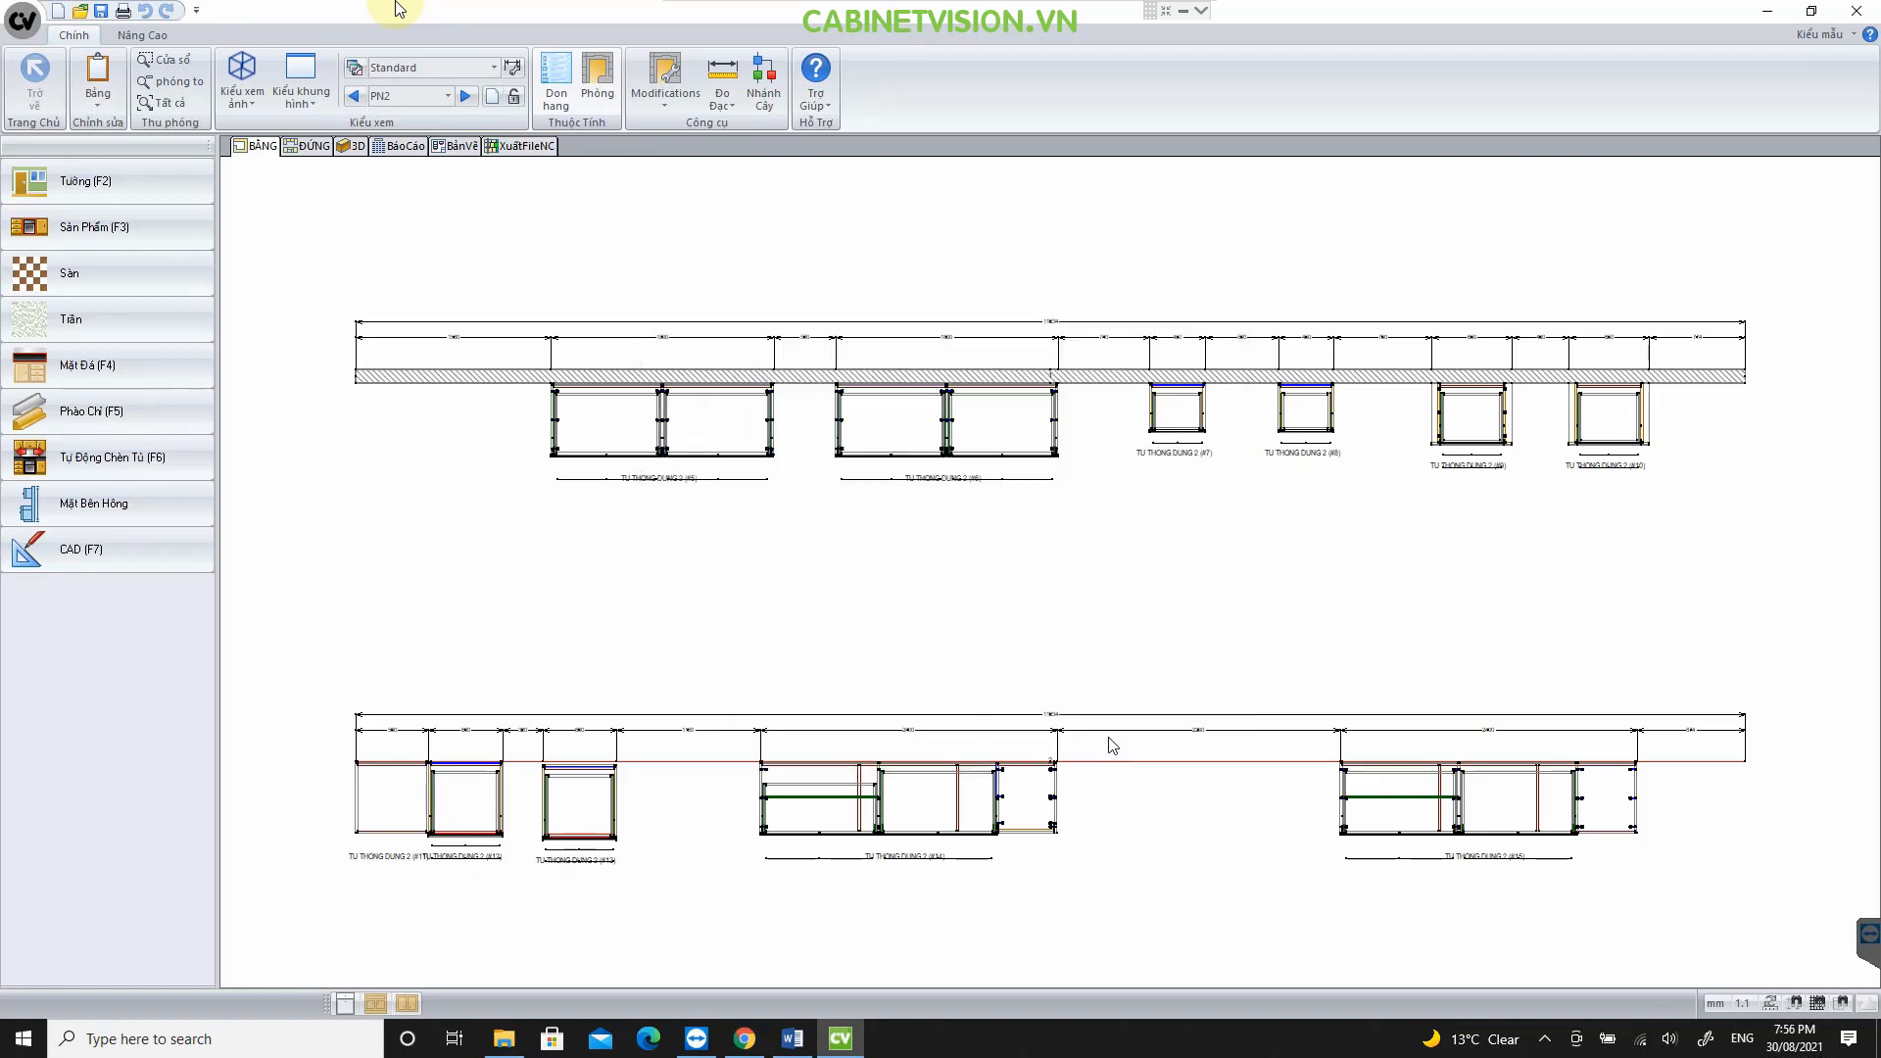
Switch to the 3D view and zoom in on the rendered cabinets.
left_click(352, 147)
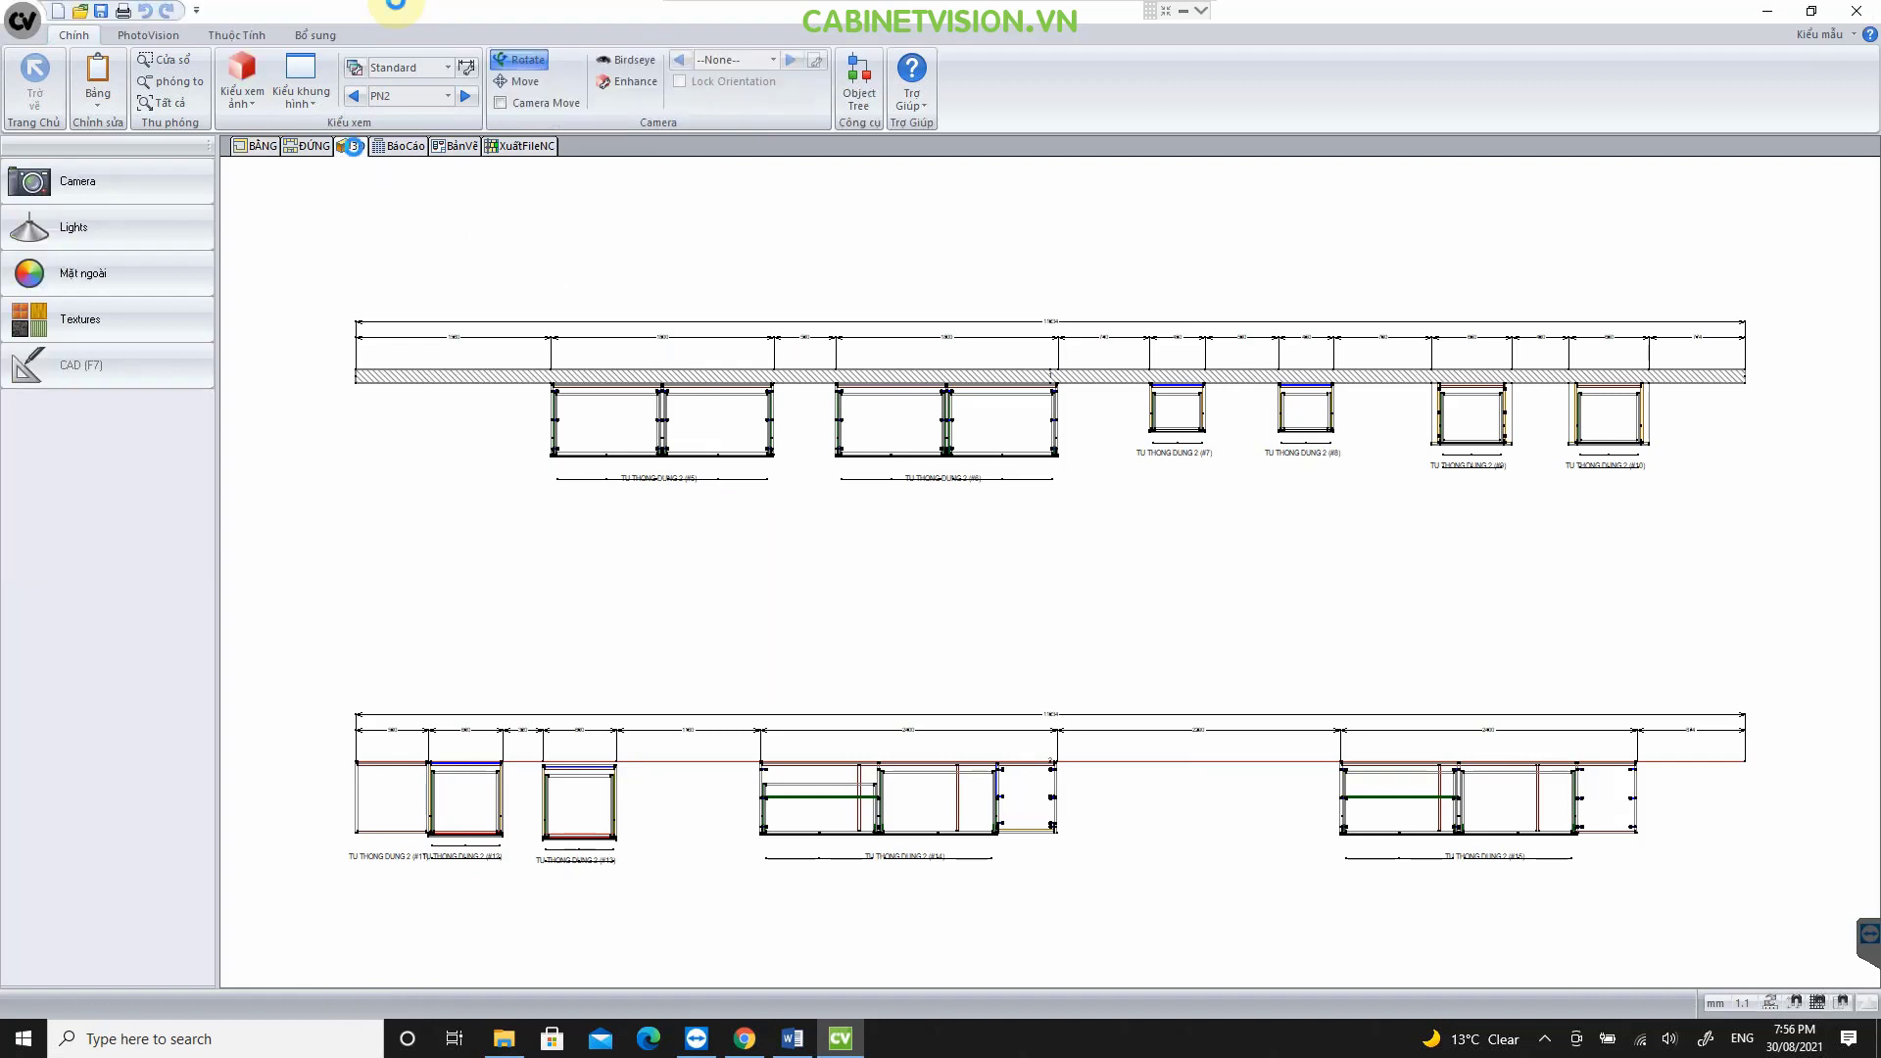
left_click(353, 146)
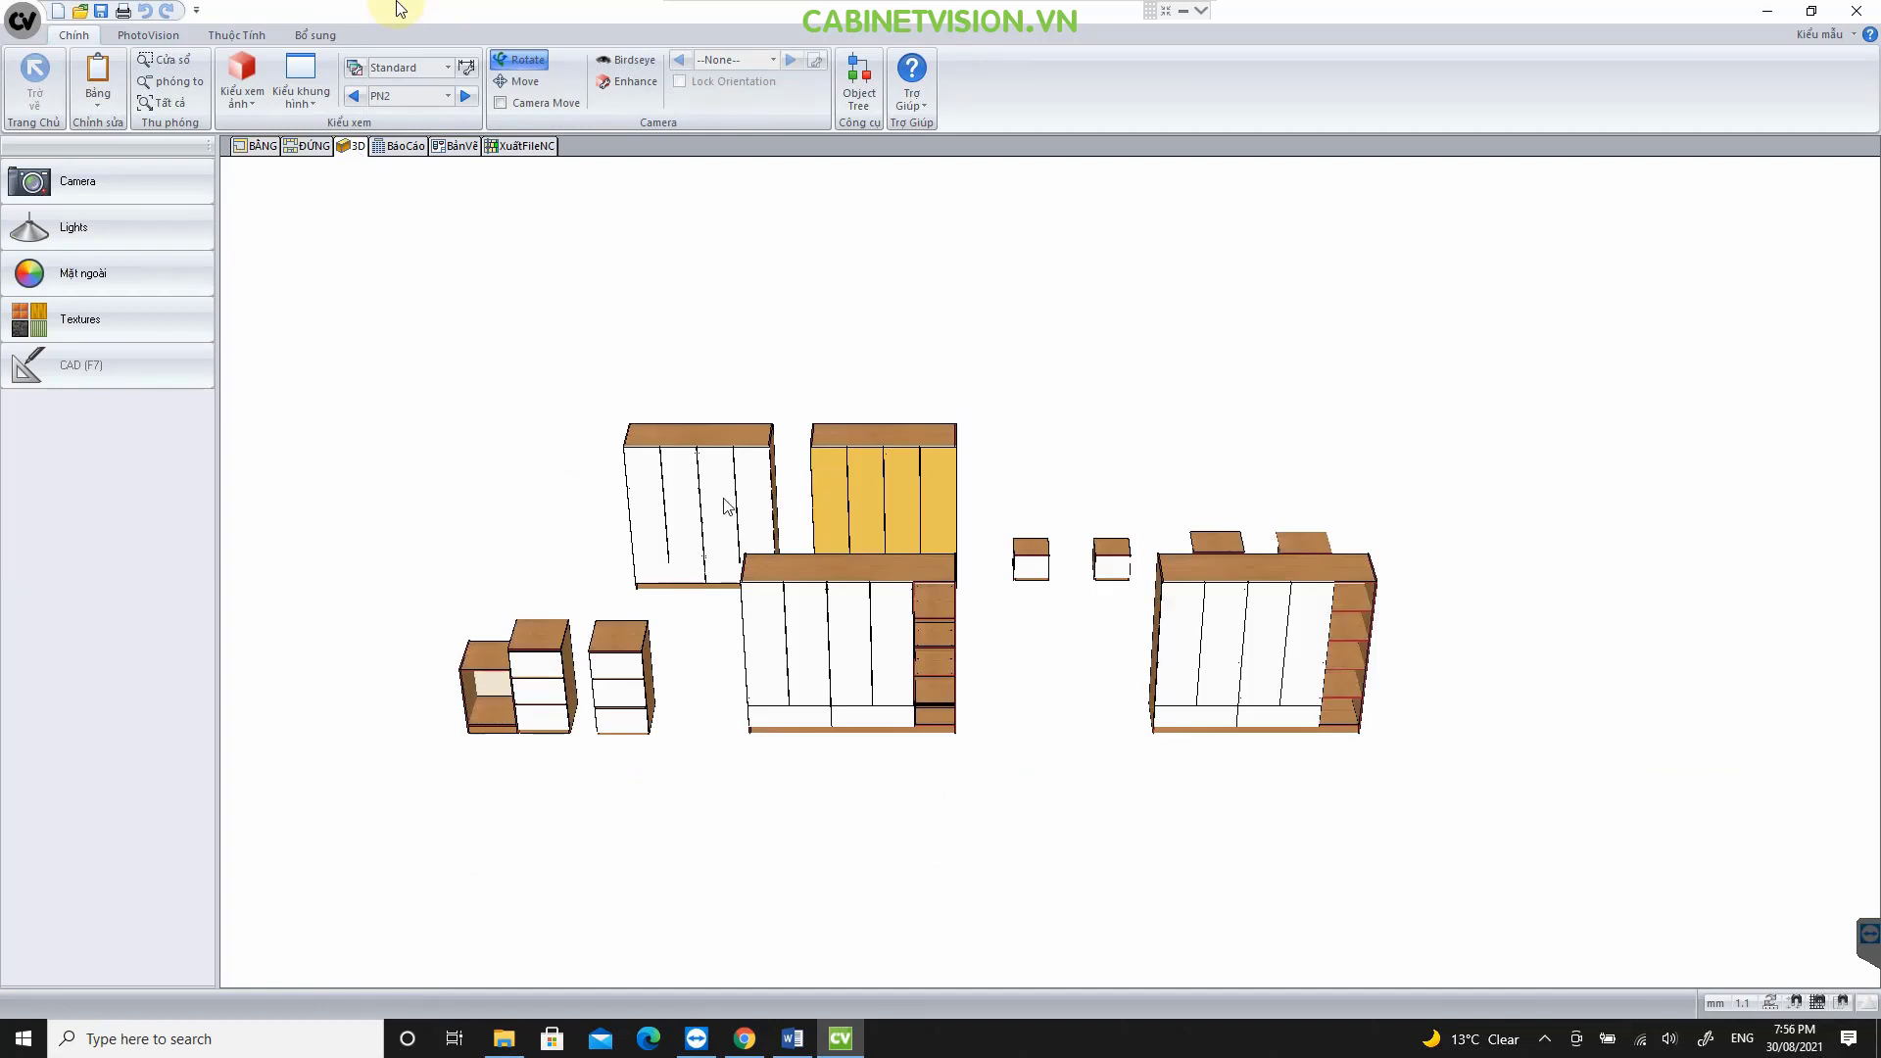
scroll(720, 498, "up", 1)
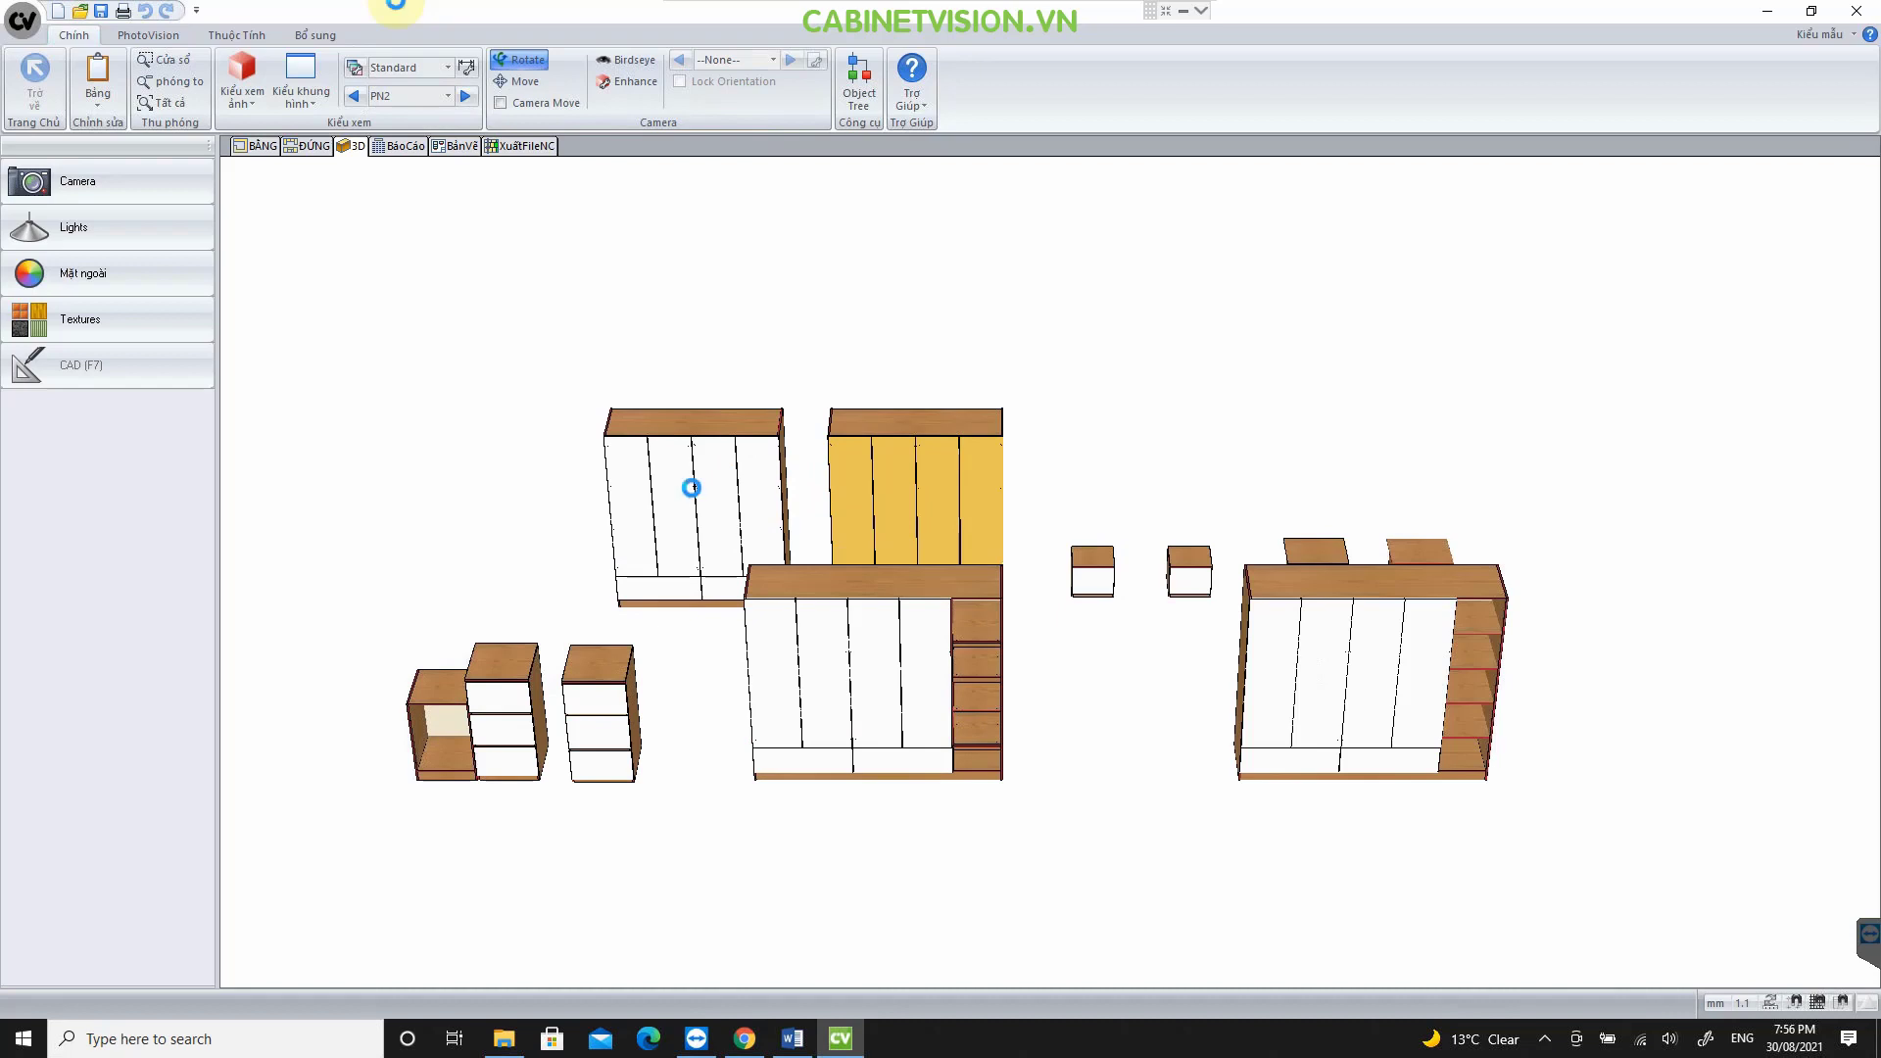
scroll(692, 487, "down", 1)
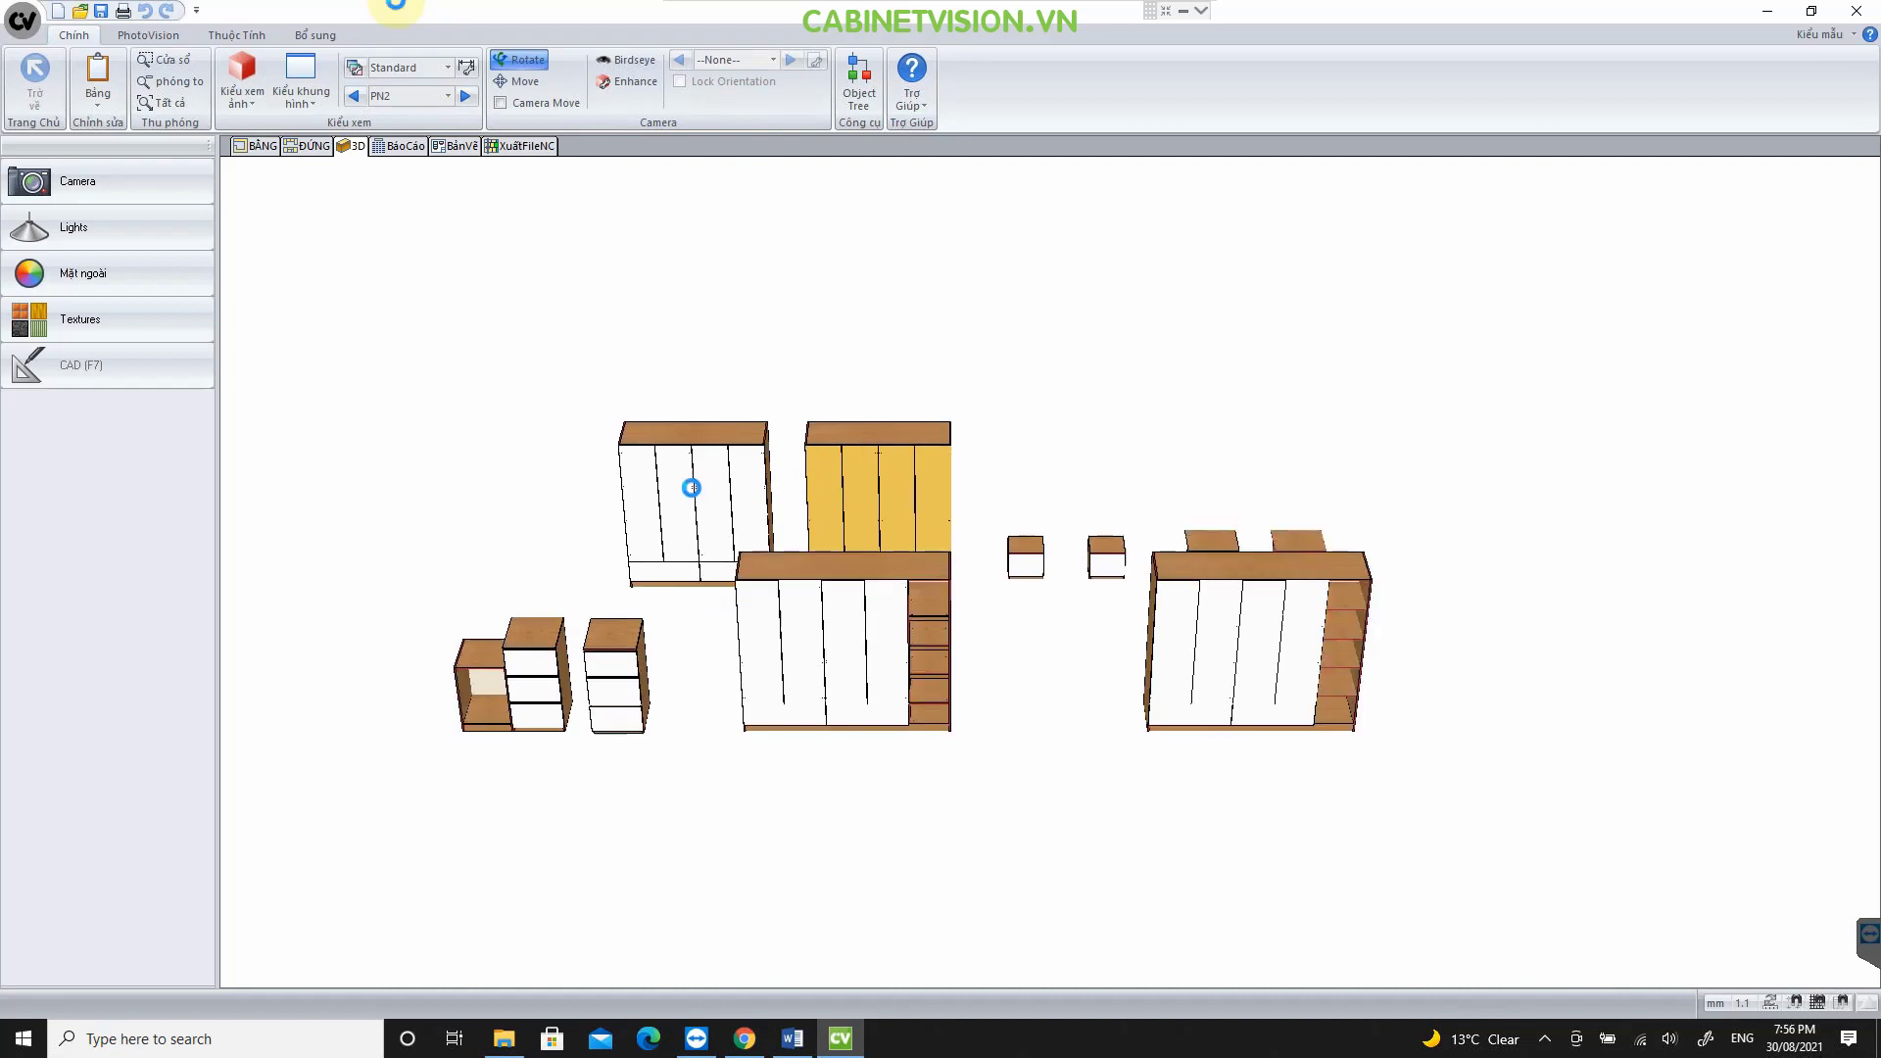
scroll(692, 487, "up", 1)
scroll(692, 487, "up", 1)
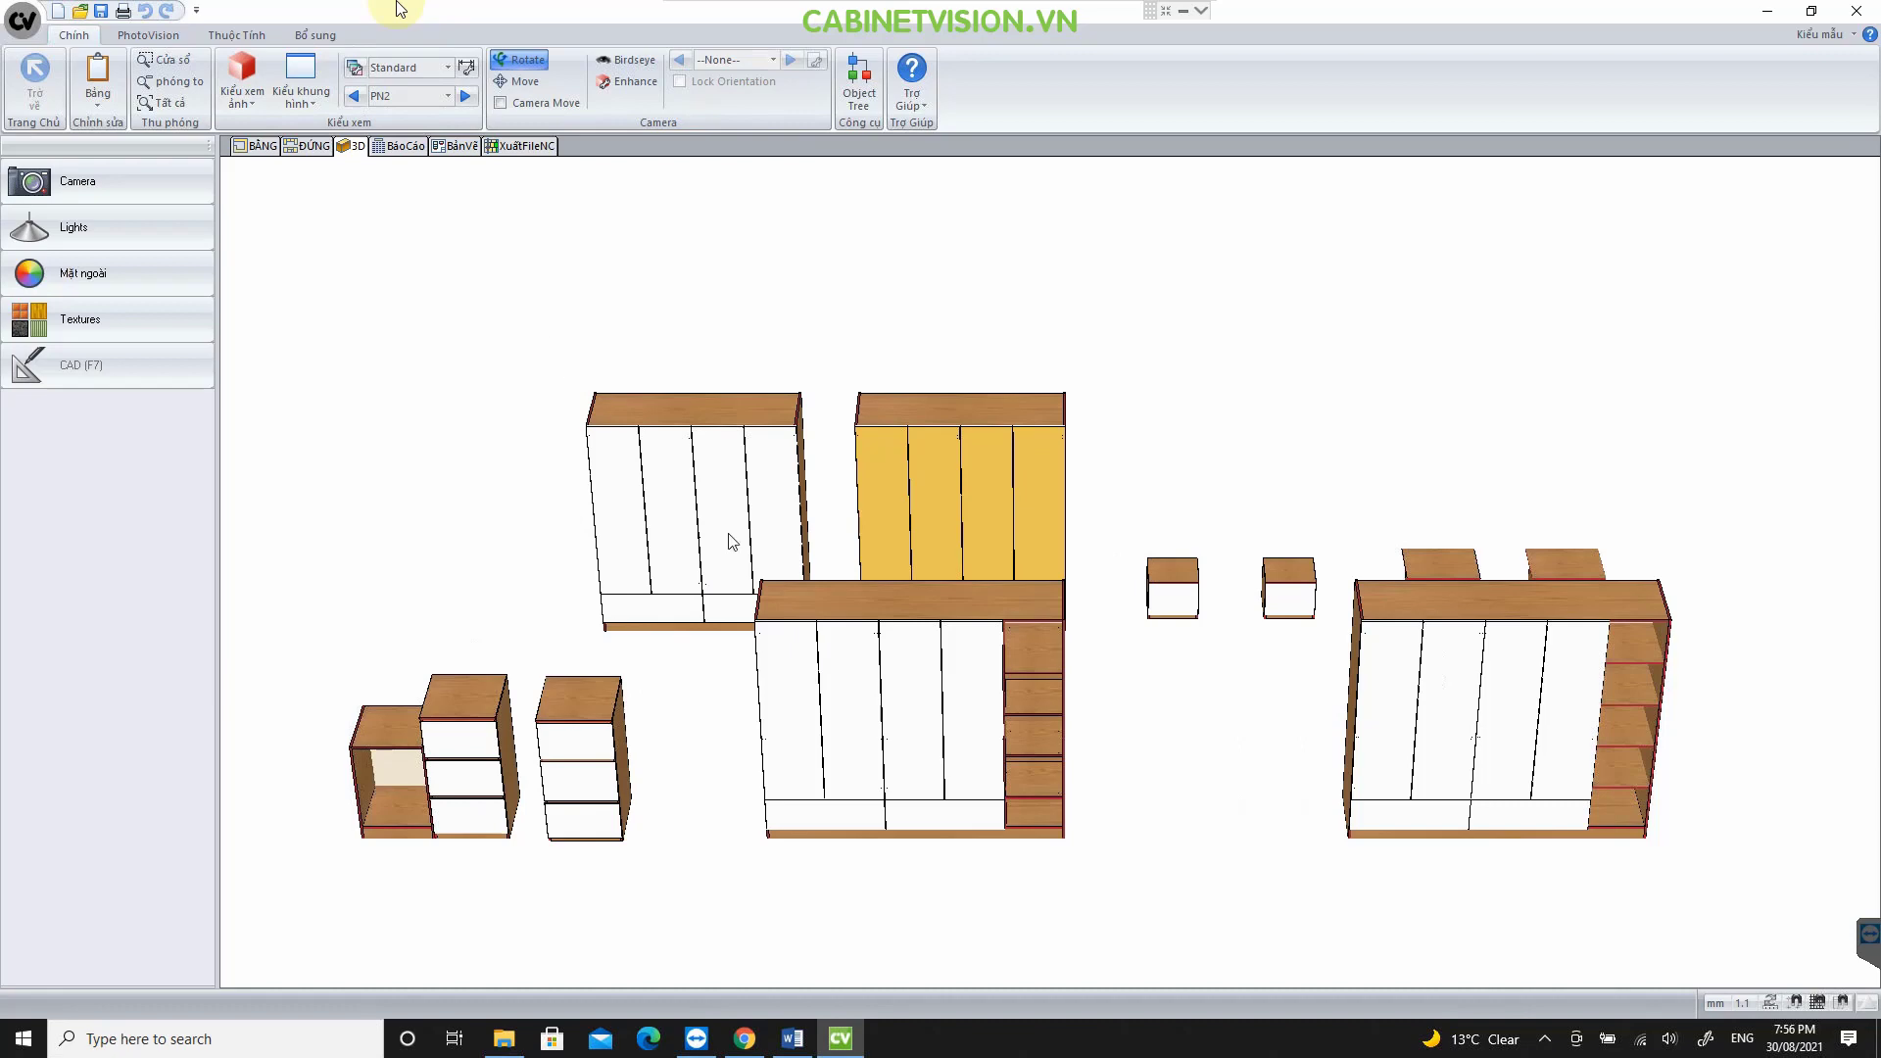
Step through rooms PN3 and BUOI 2, then switch to room PN1.
left_click(466, 98)
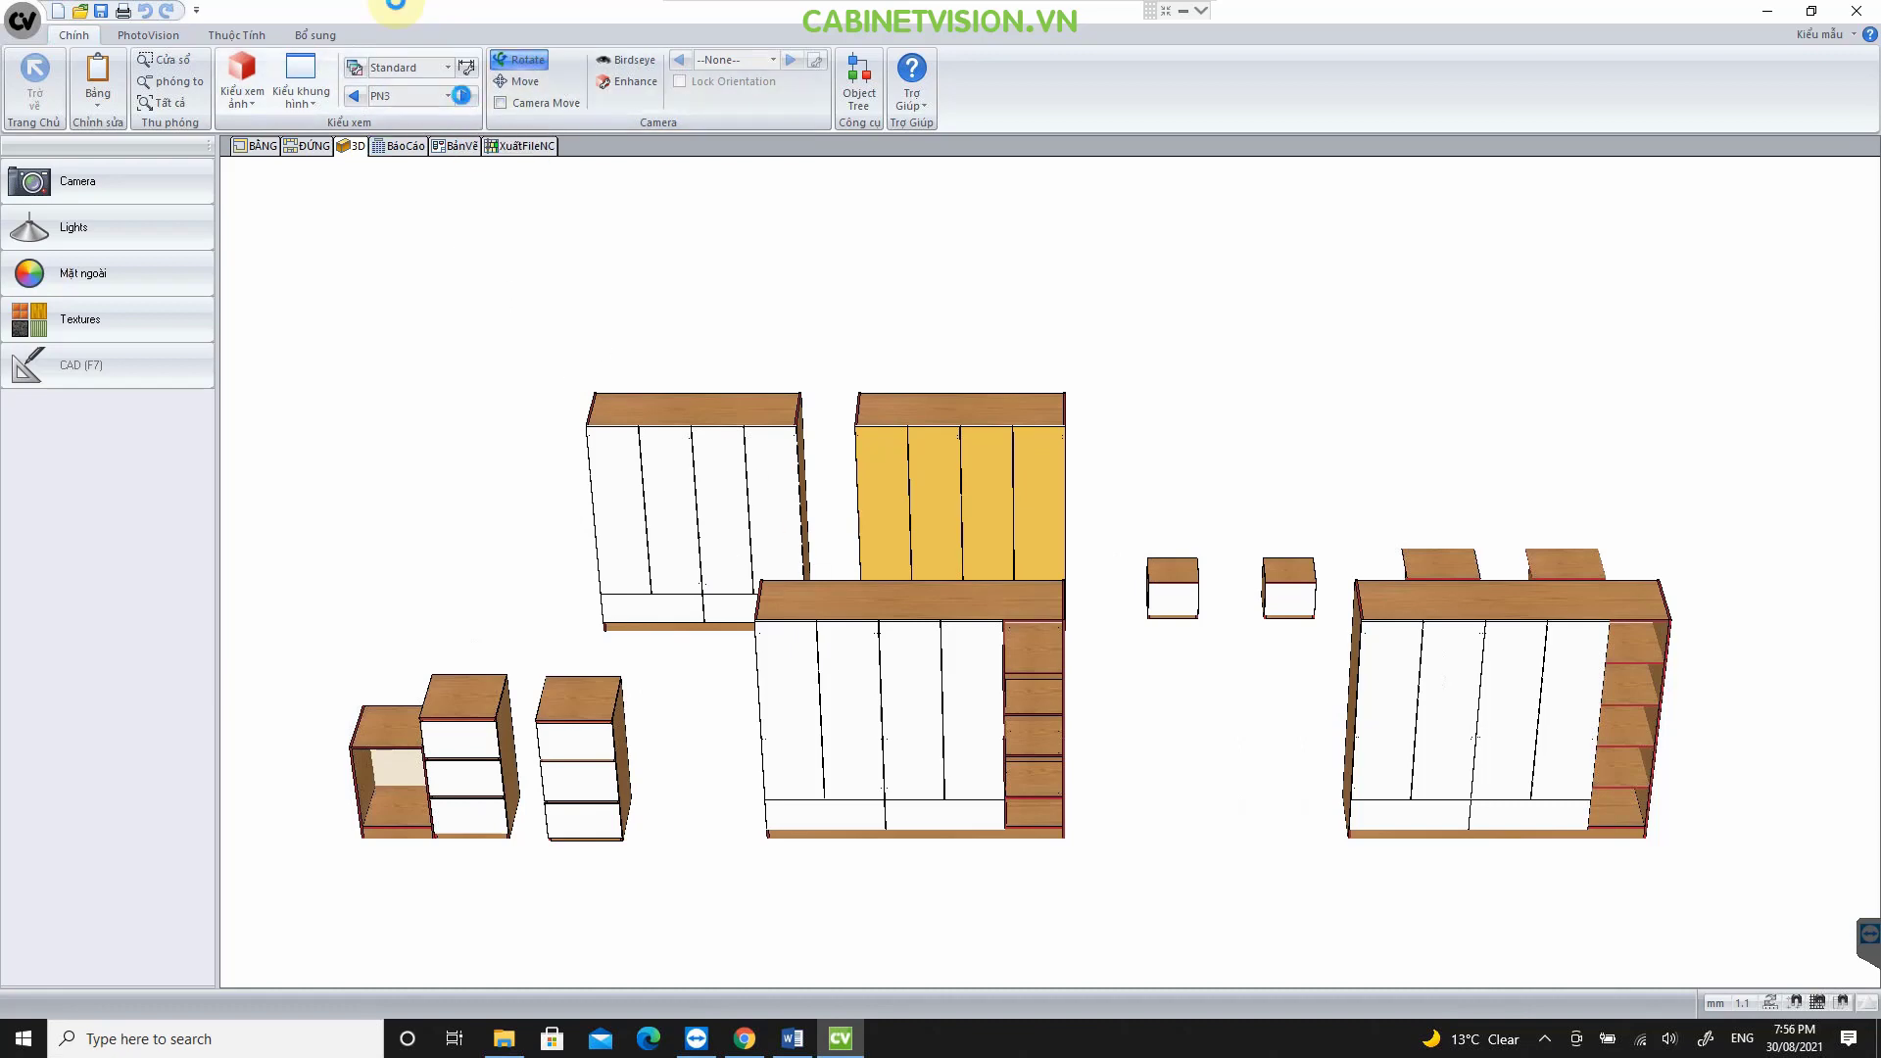
left_click(466, 98)
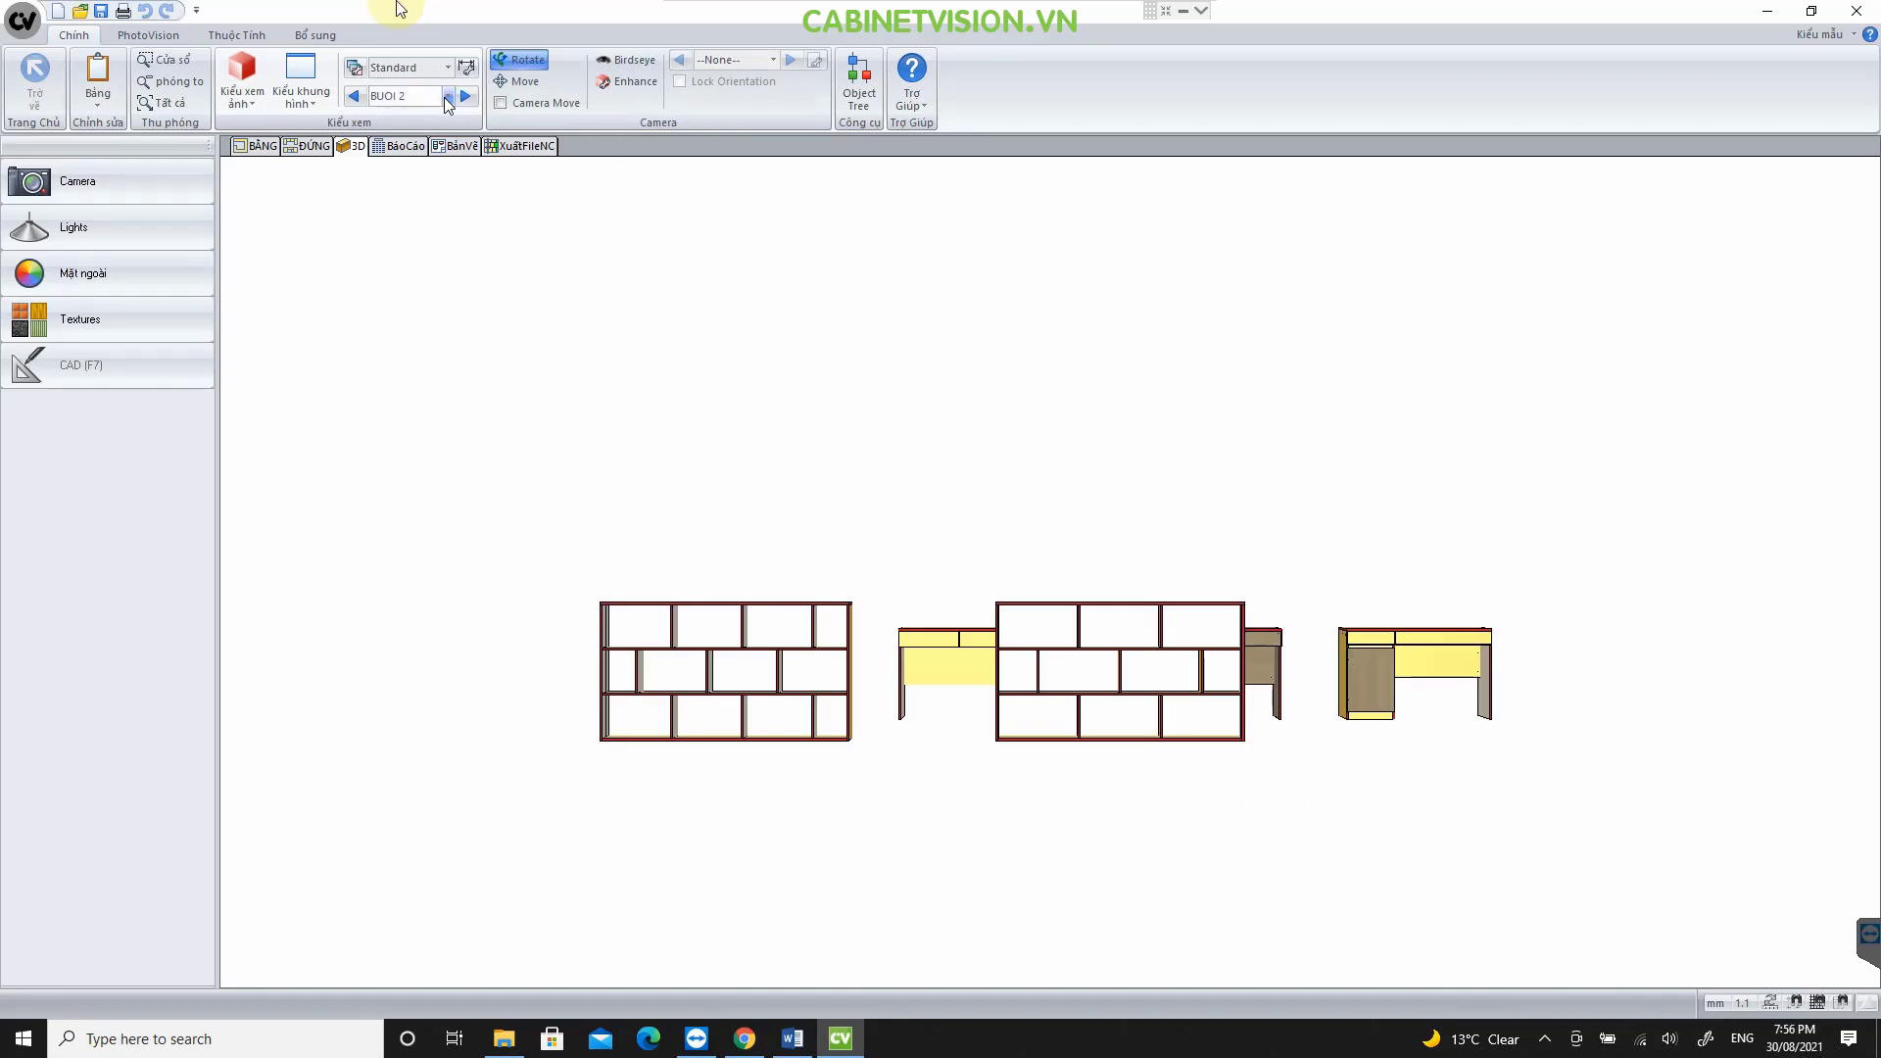
left_click(446, 95)
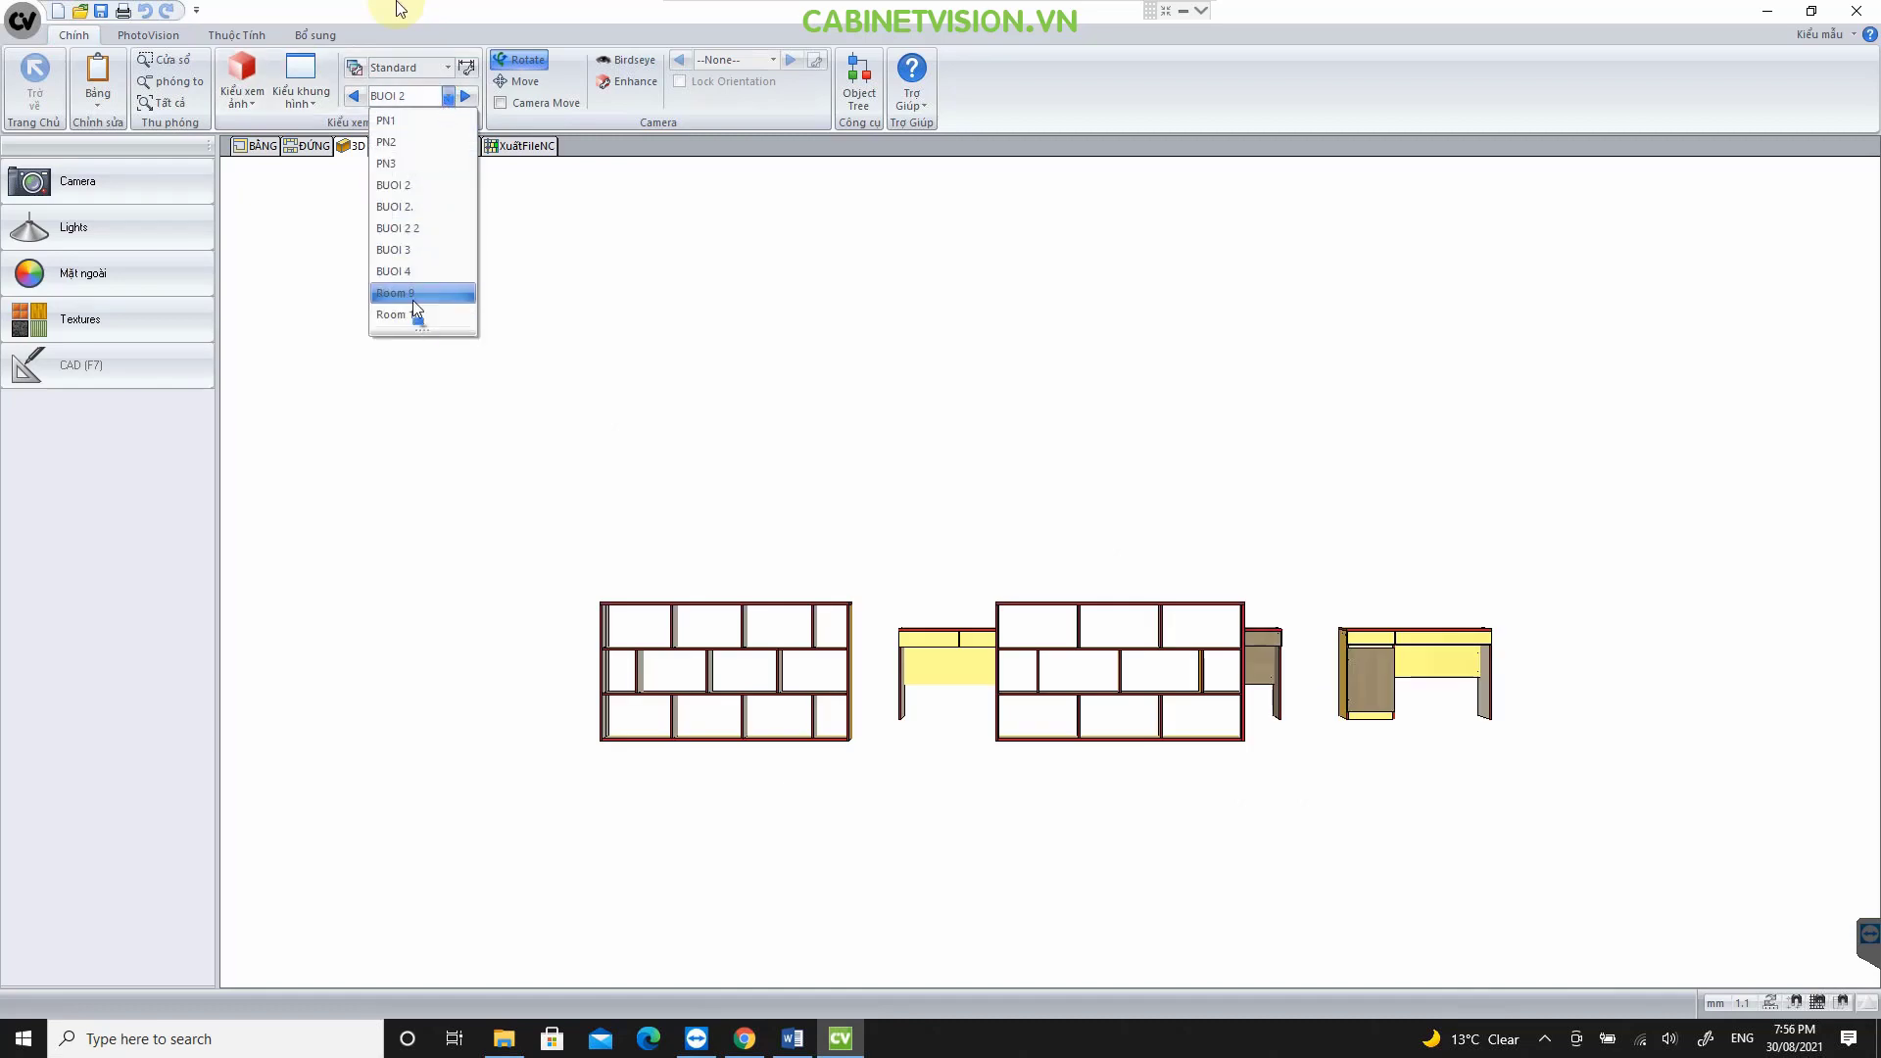
left_click(396, 119)
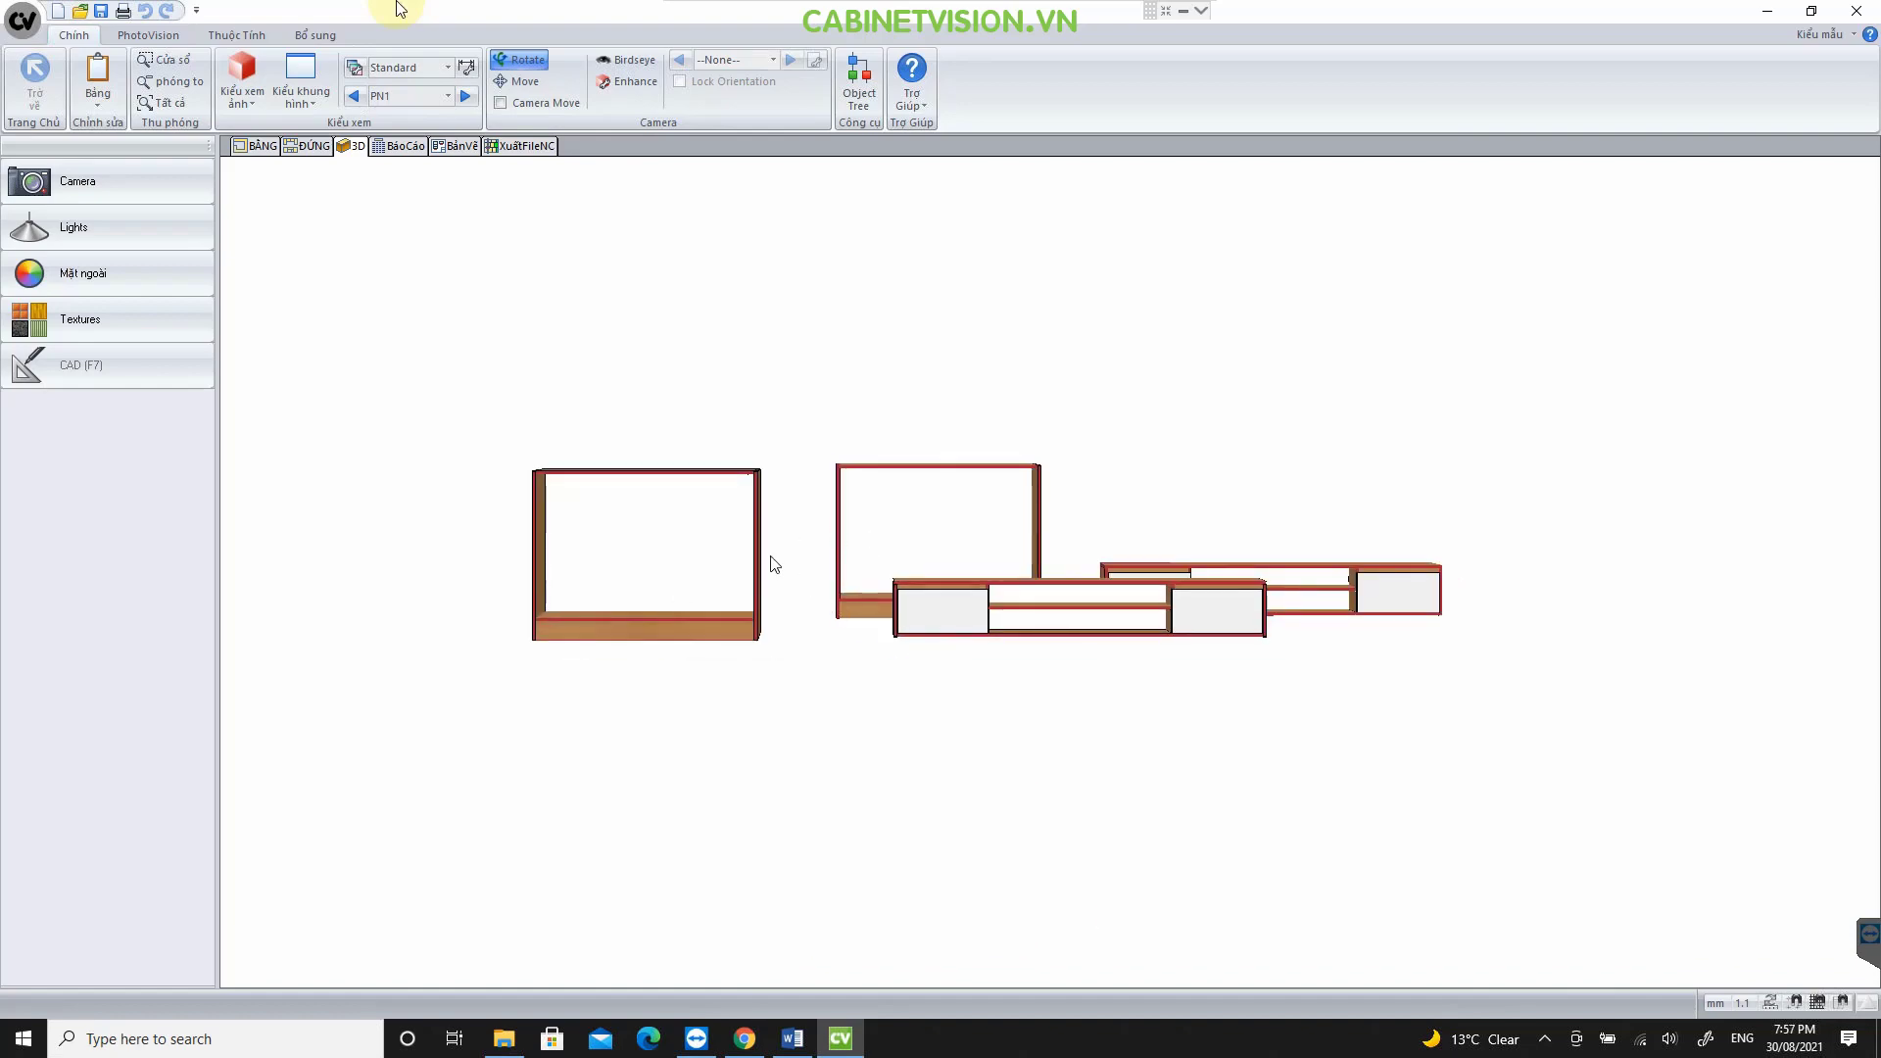
Orbit the PN1 cabinets to a front view and select the lower TV cabinet.
left_click_drag(873, 554, 1063, 638)
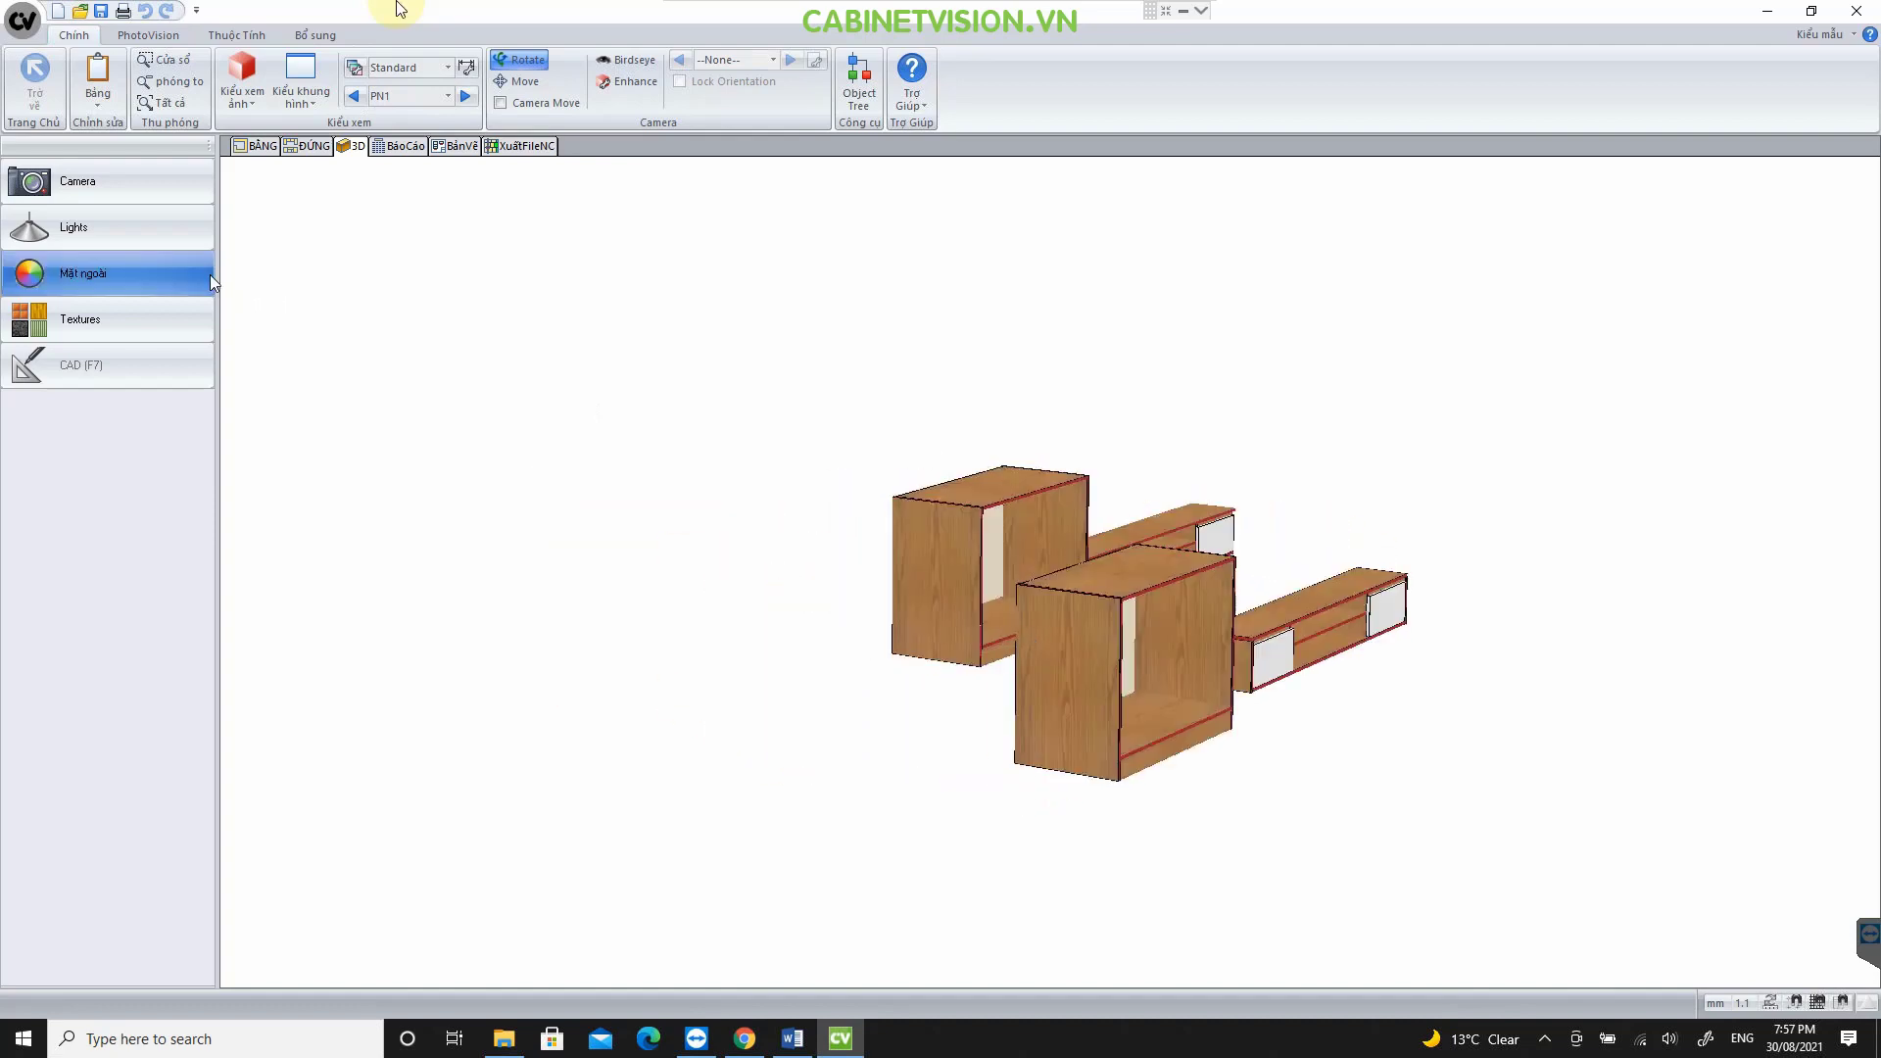
left_click_drag(976, 588, 937, 512)
left_click(1020, 668)
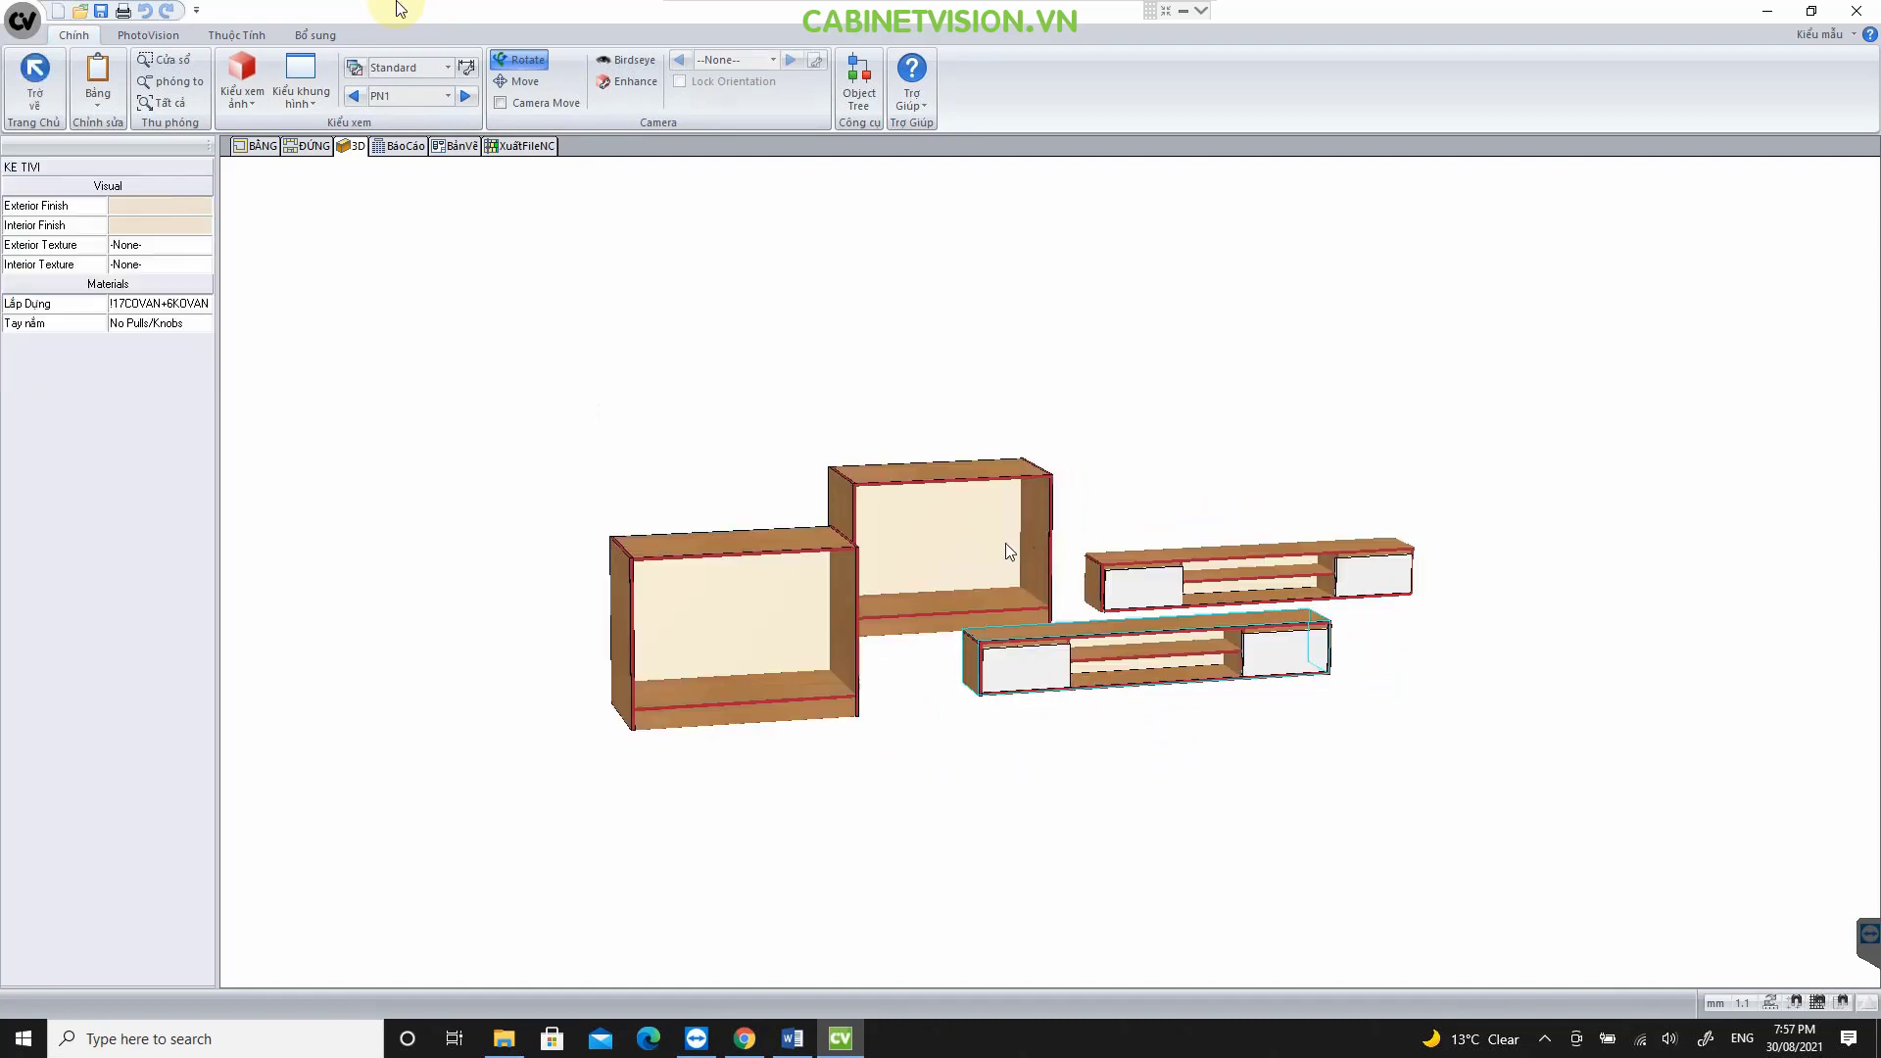
left_click_drag(1021, 547, 828, 477)
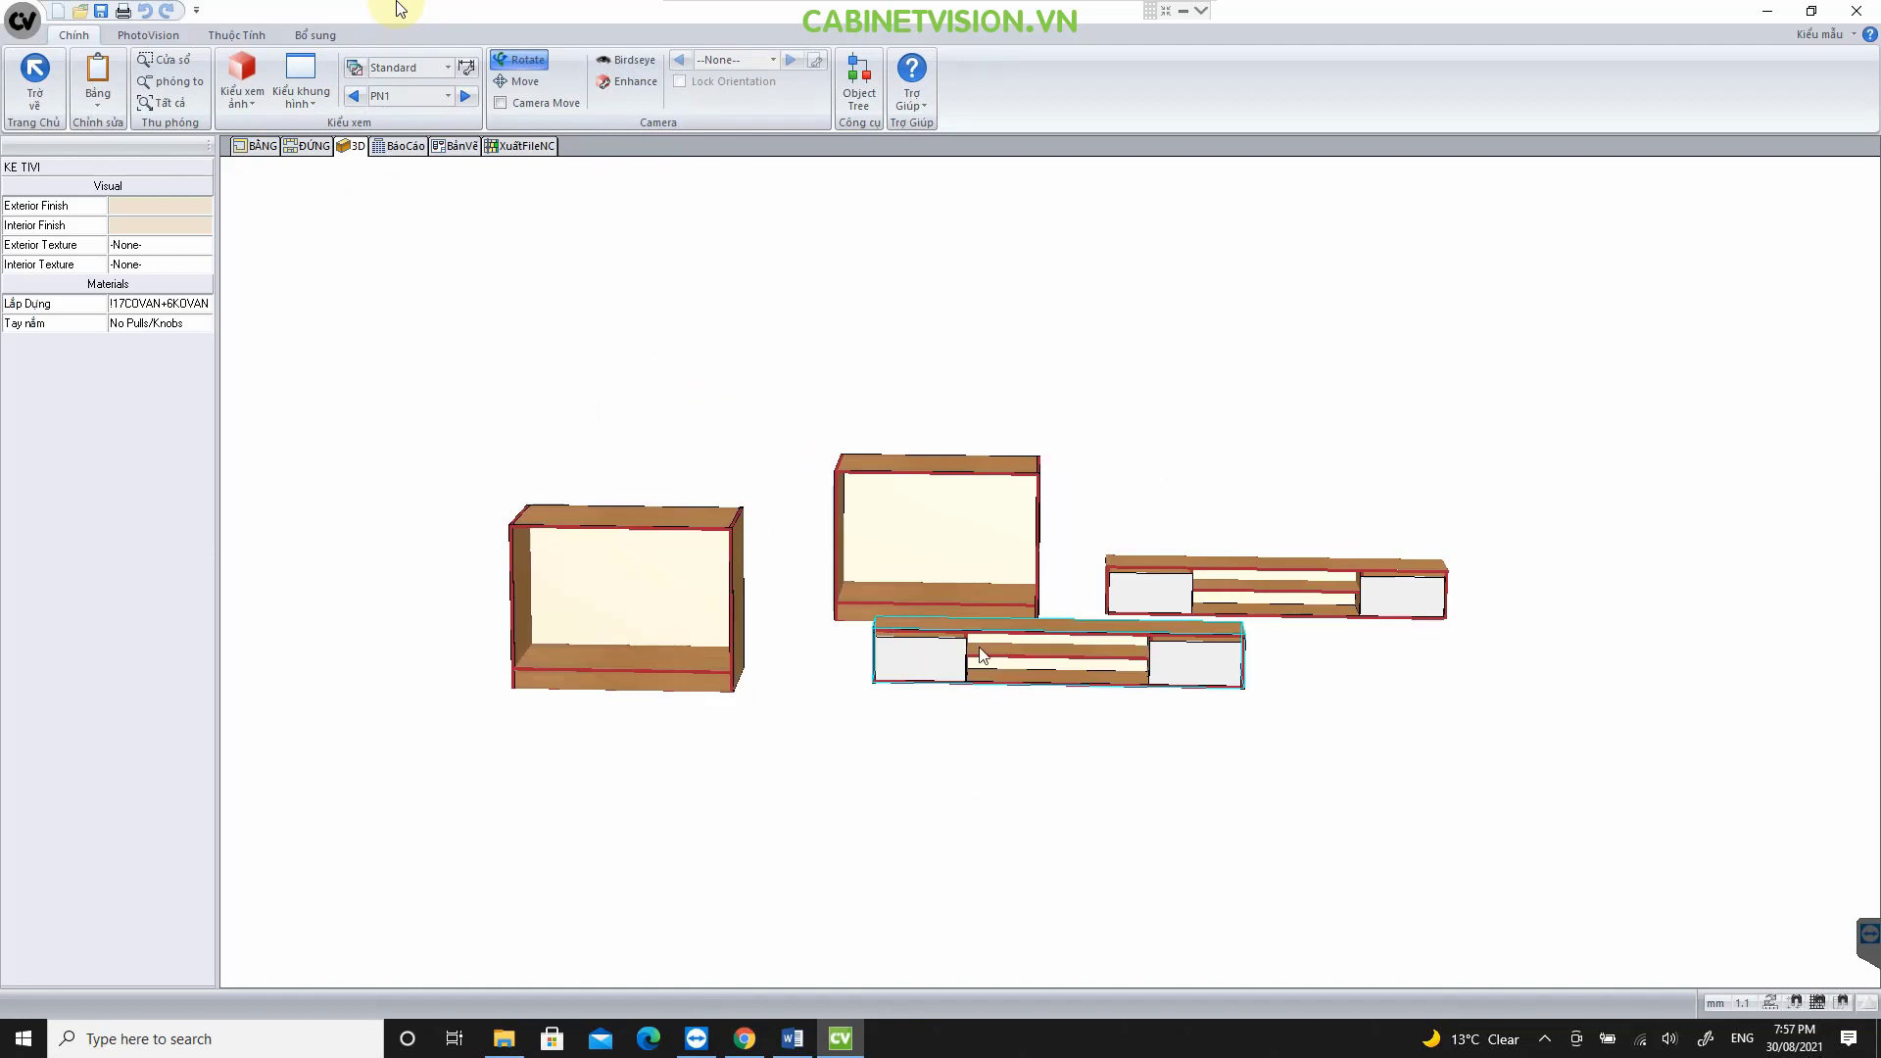
From the room plan, inspect KE TIVI #4's assembly properties and close them unchanged.
right_click(942, 665)
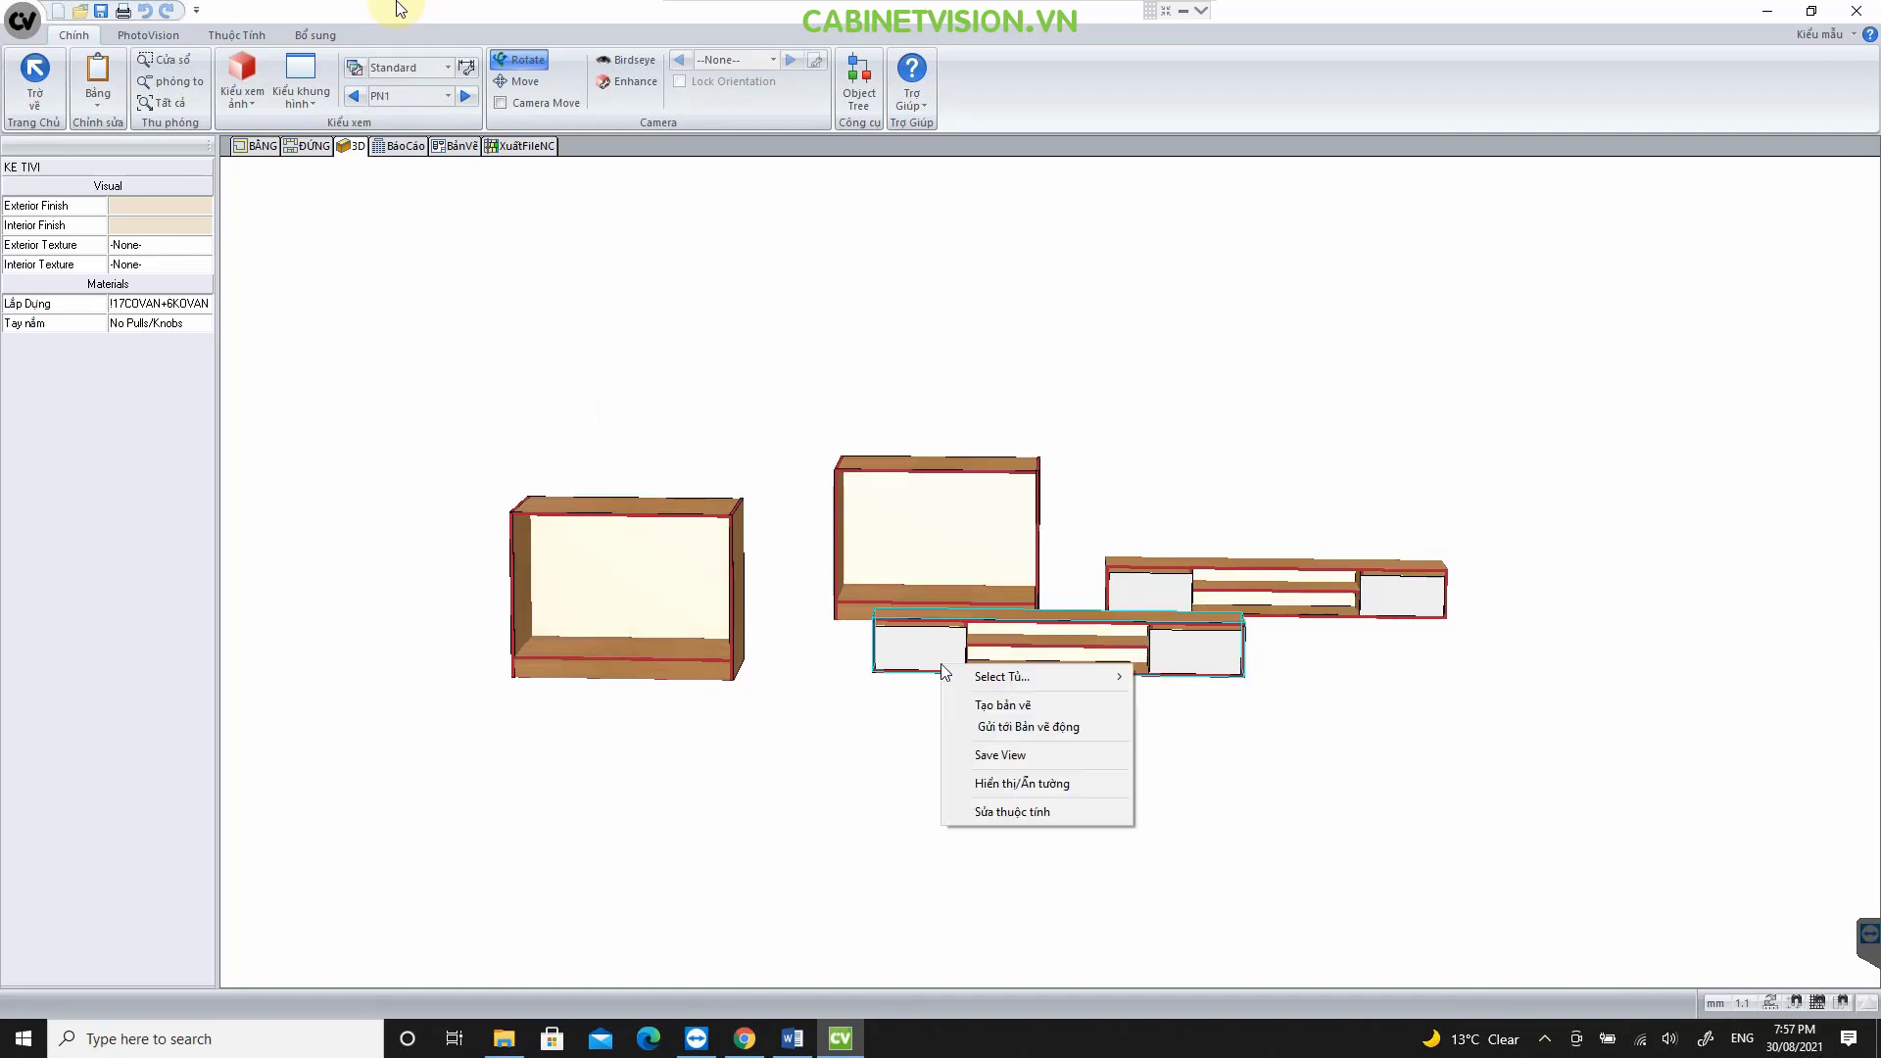
left_click(237, 147)
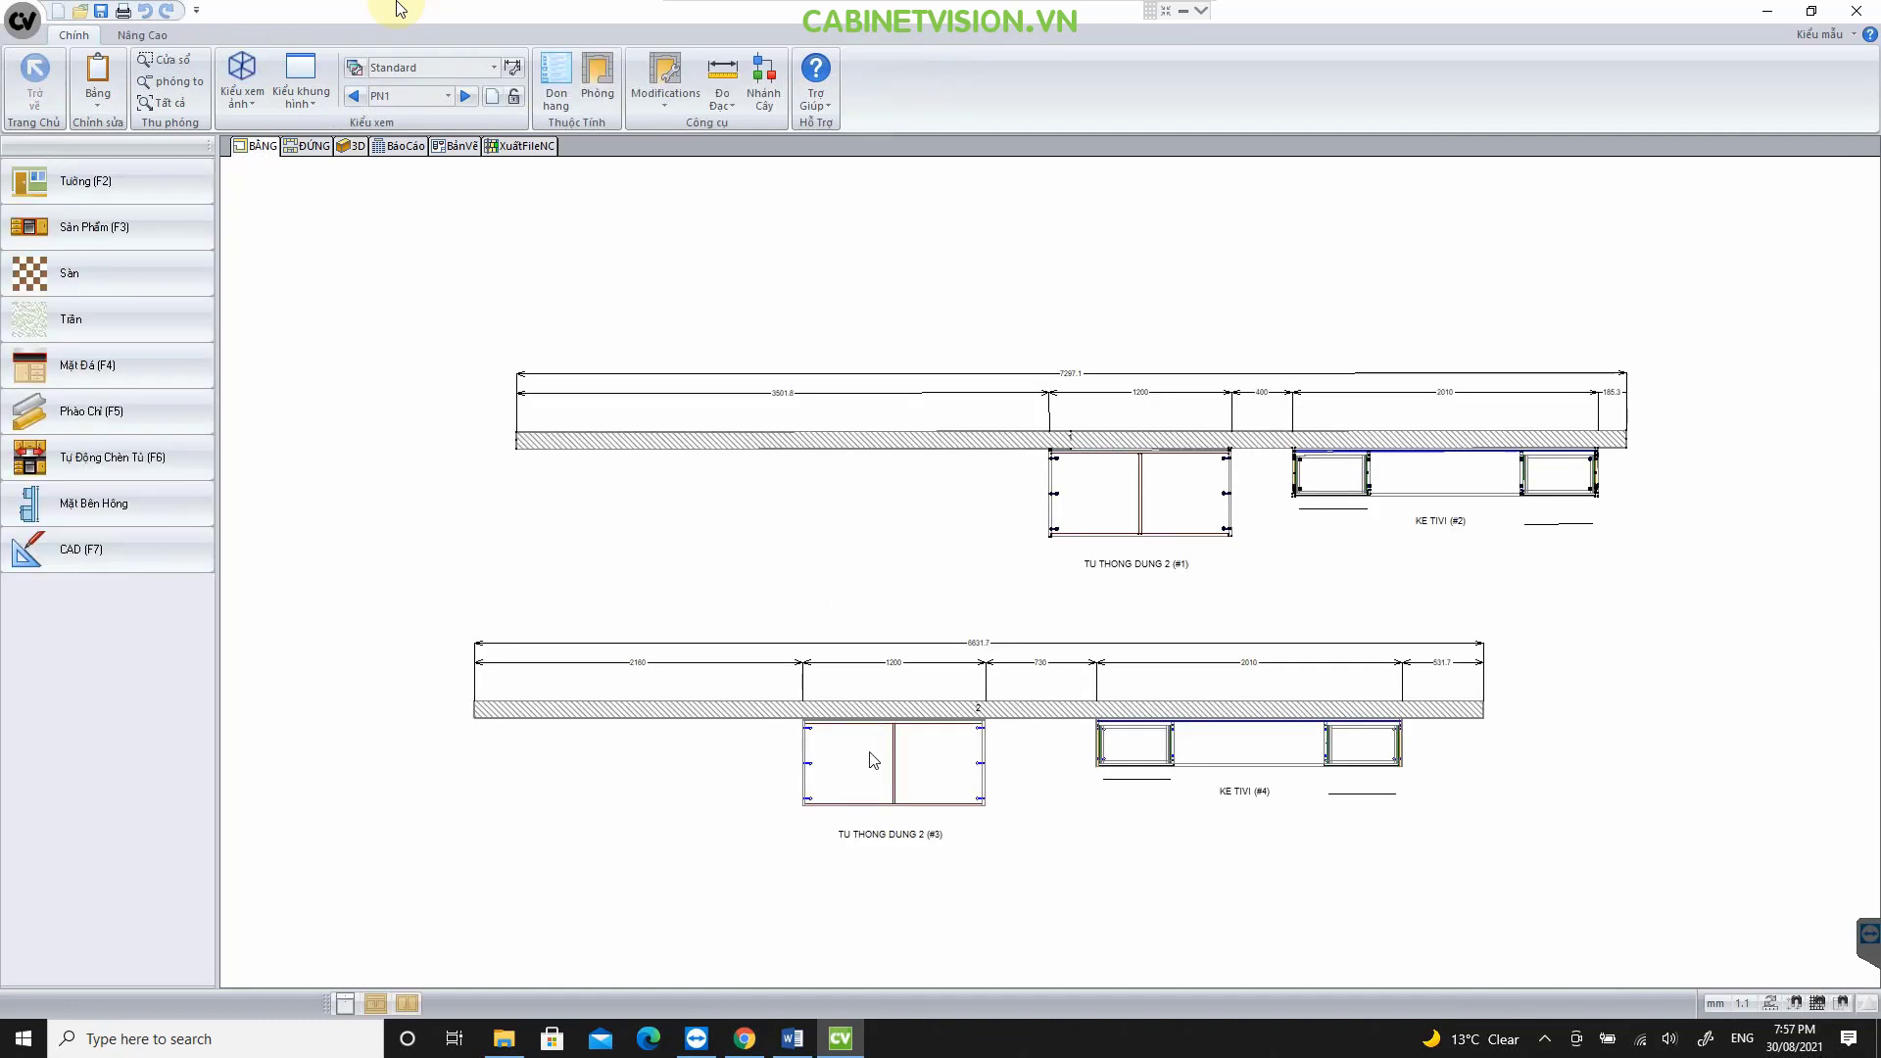
left_click(1120, 760)
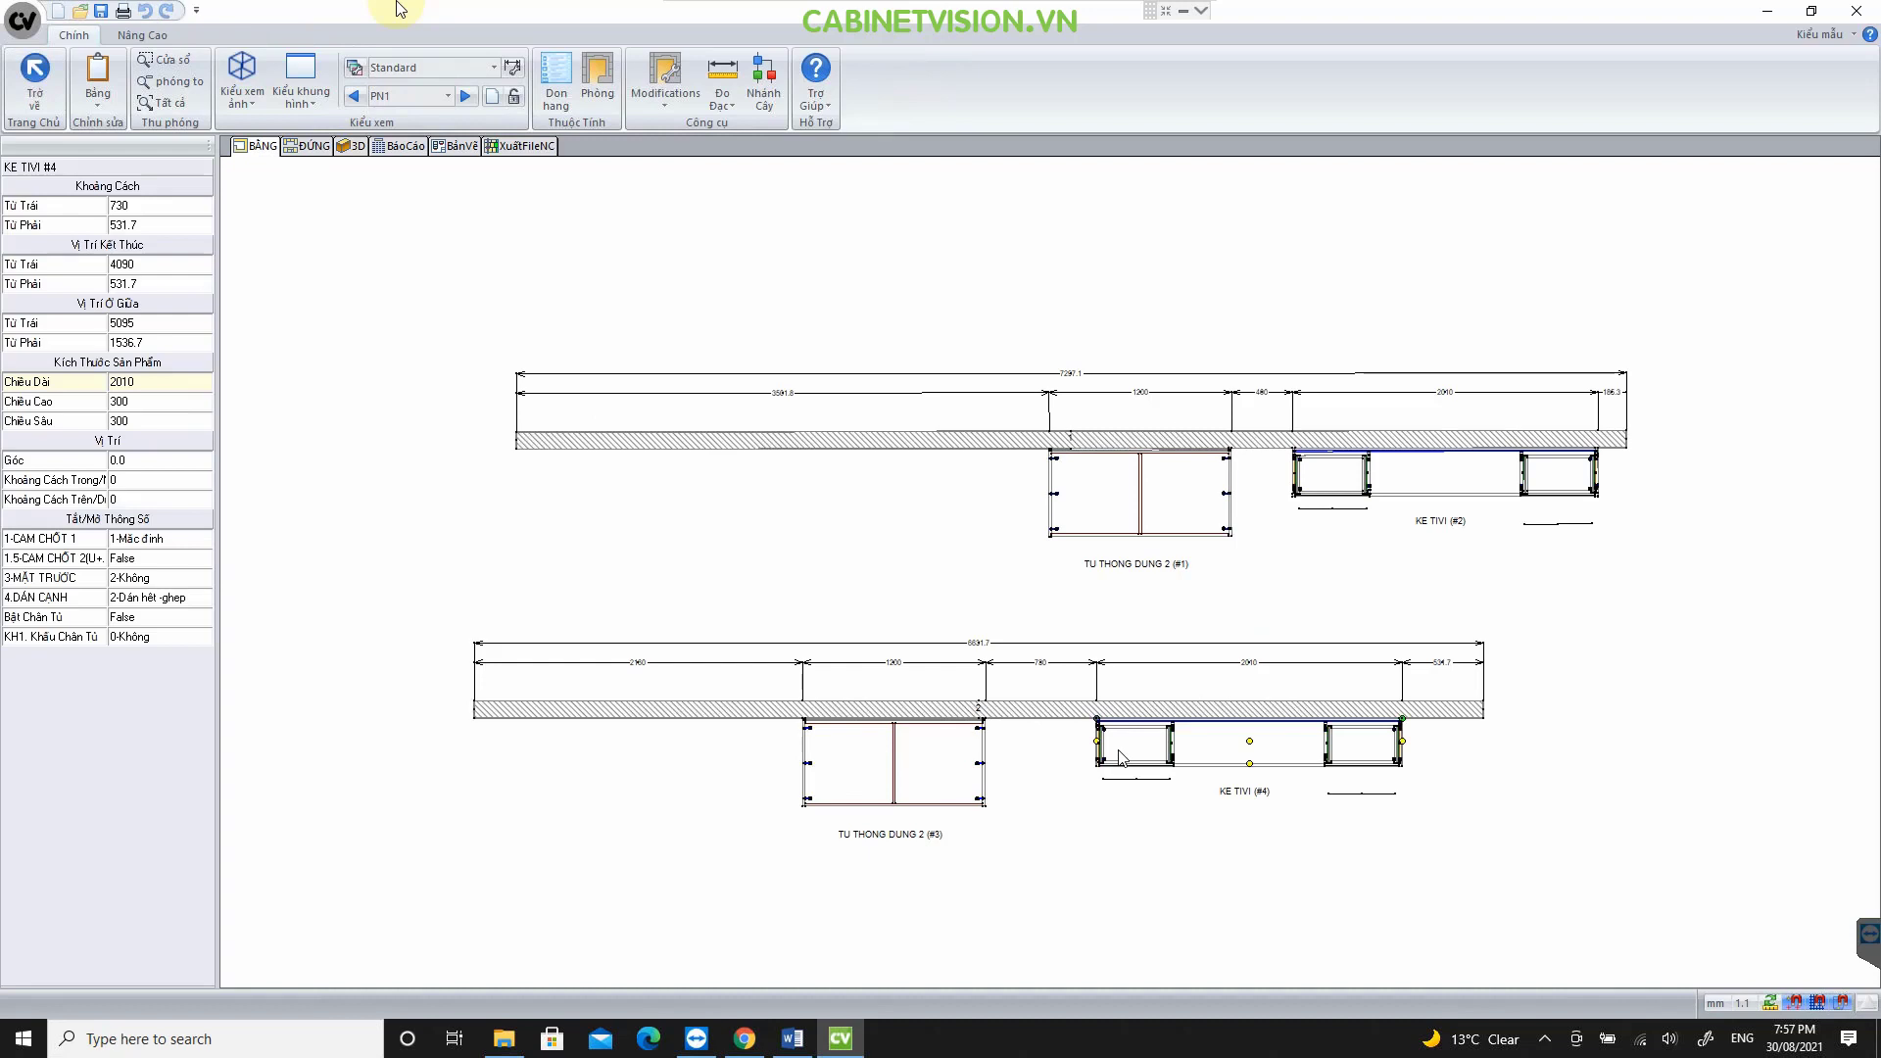
right_click(1121, 760)
left_click(1117, 742)
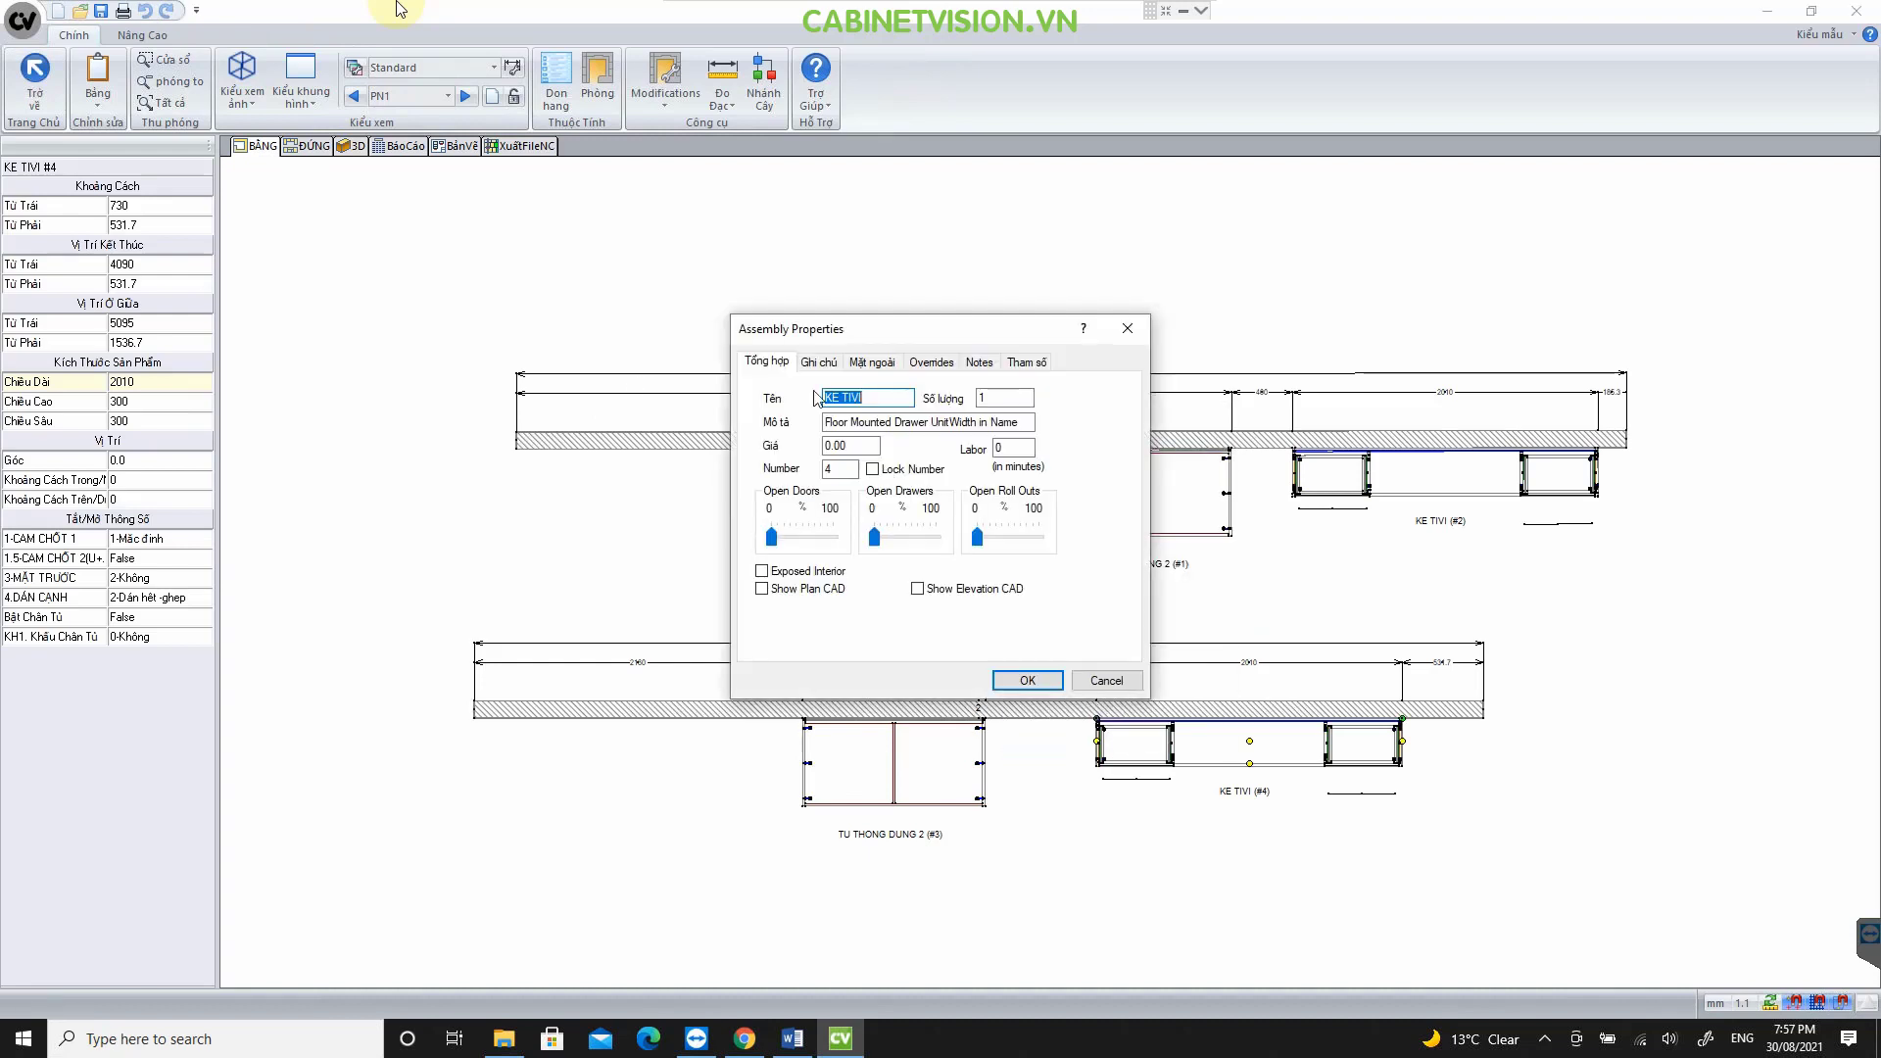
left_click_drag(890, 337, 591, 298)
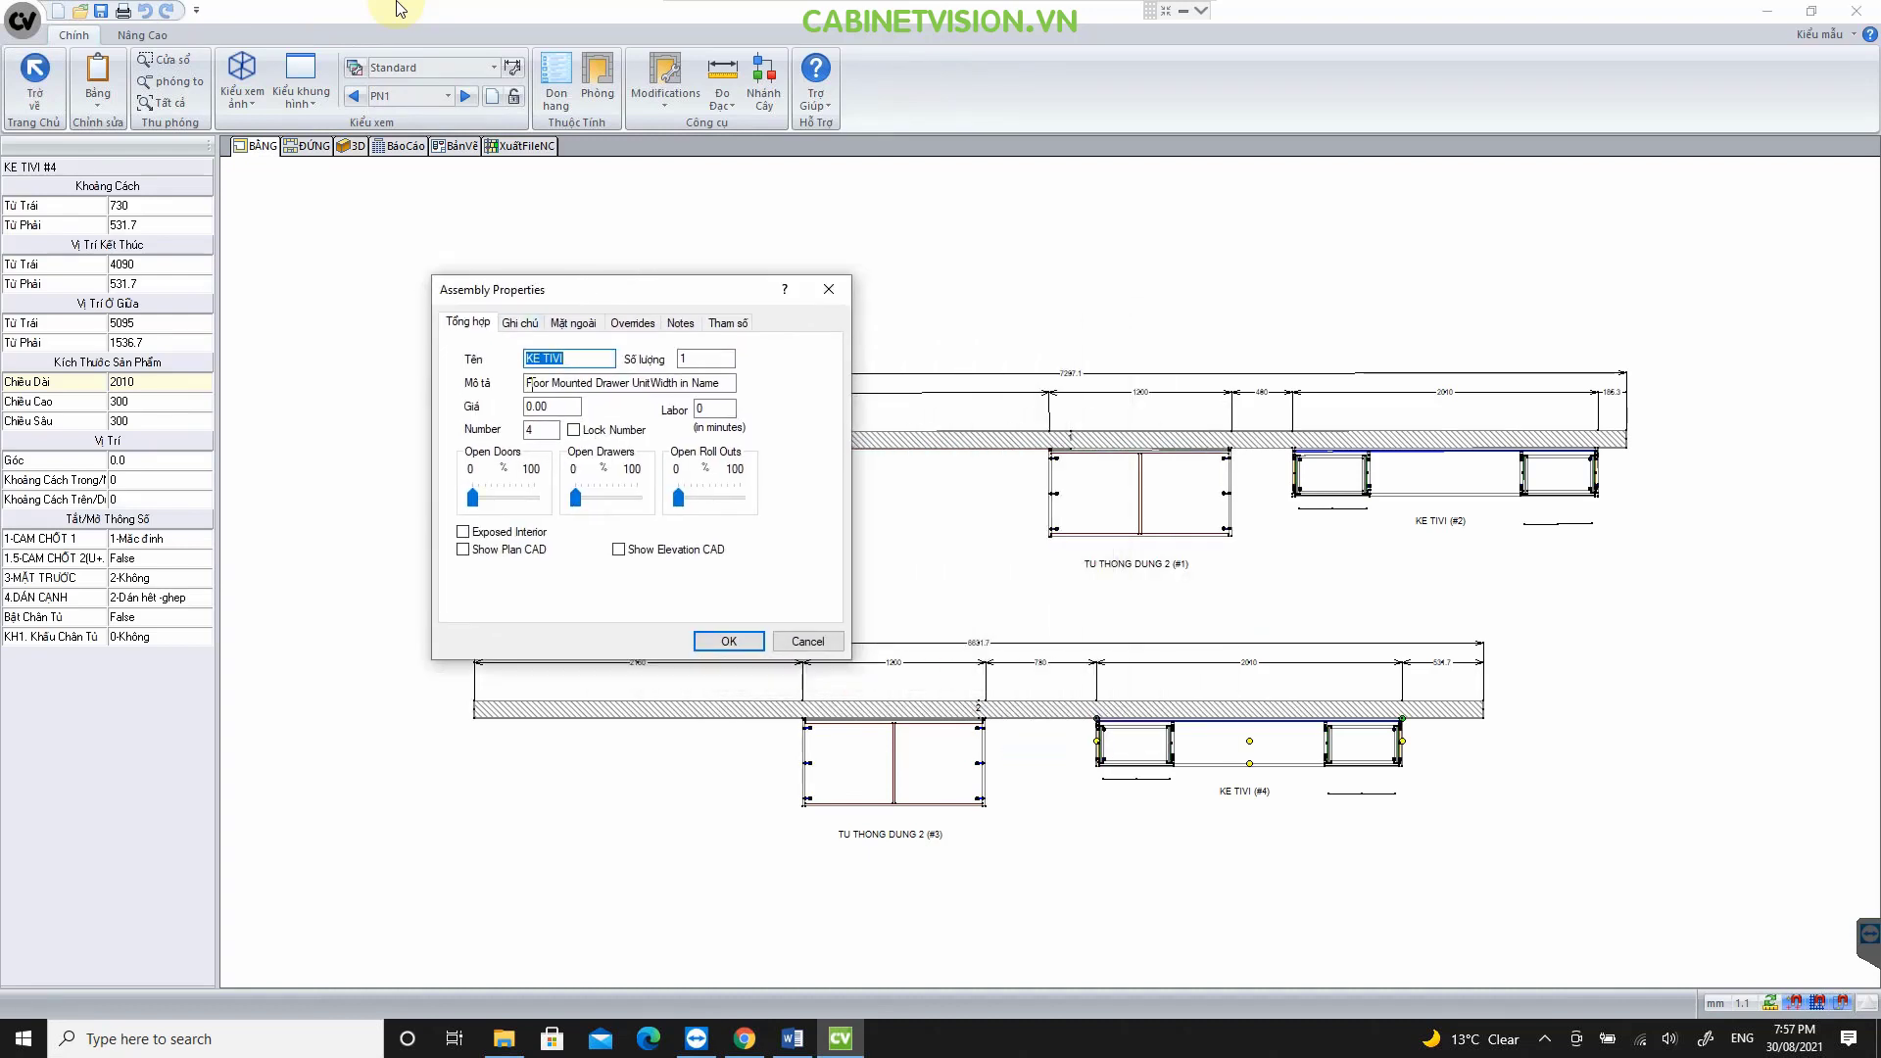
left_click(812, 645)
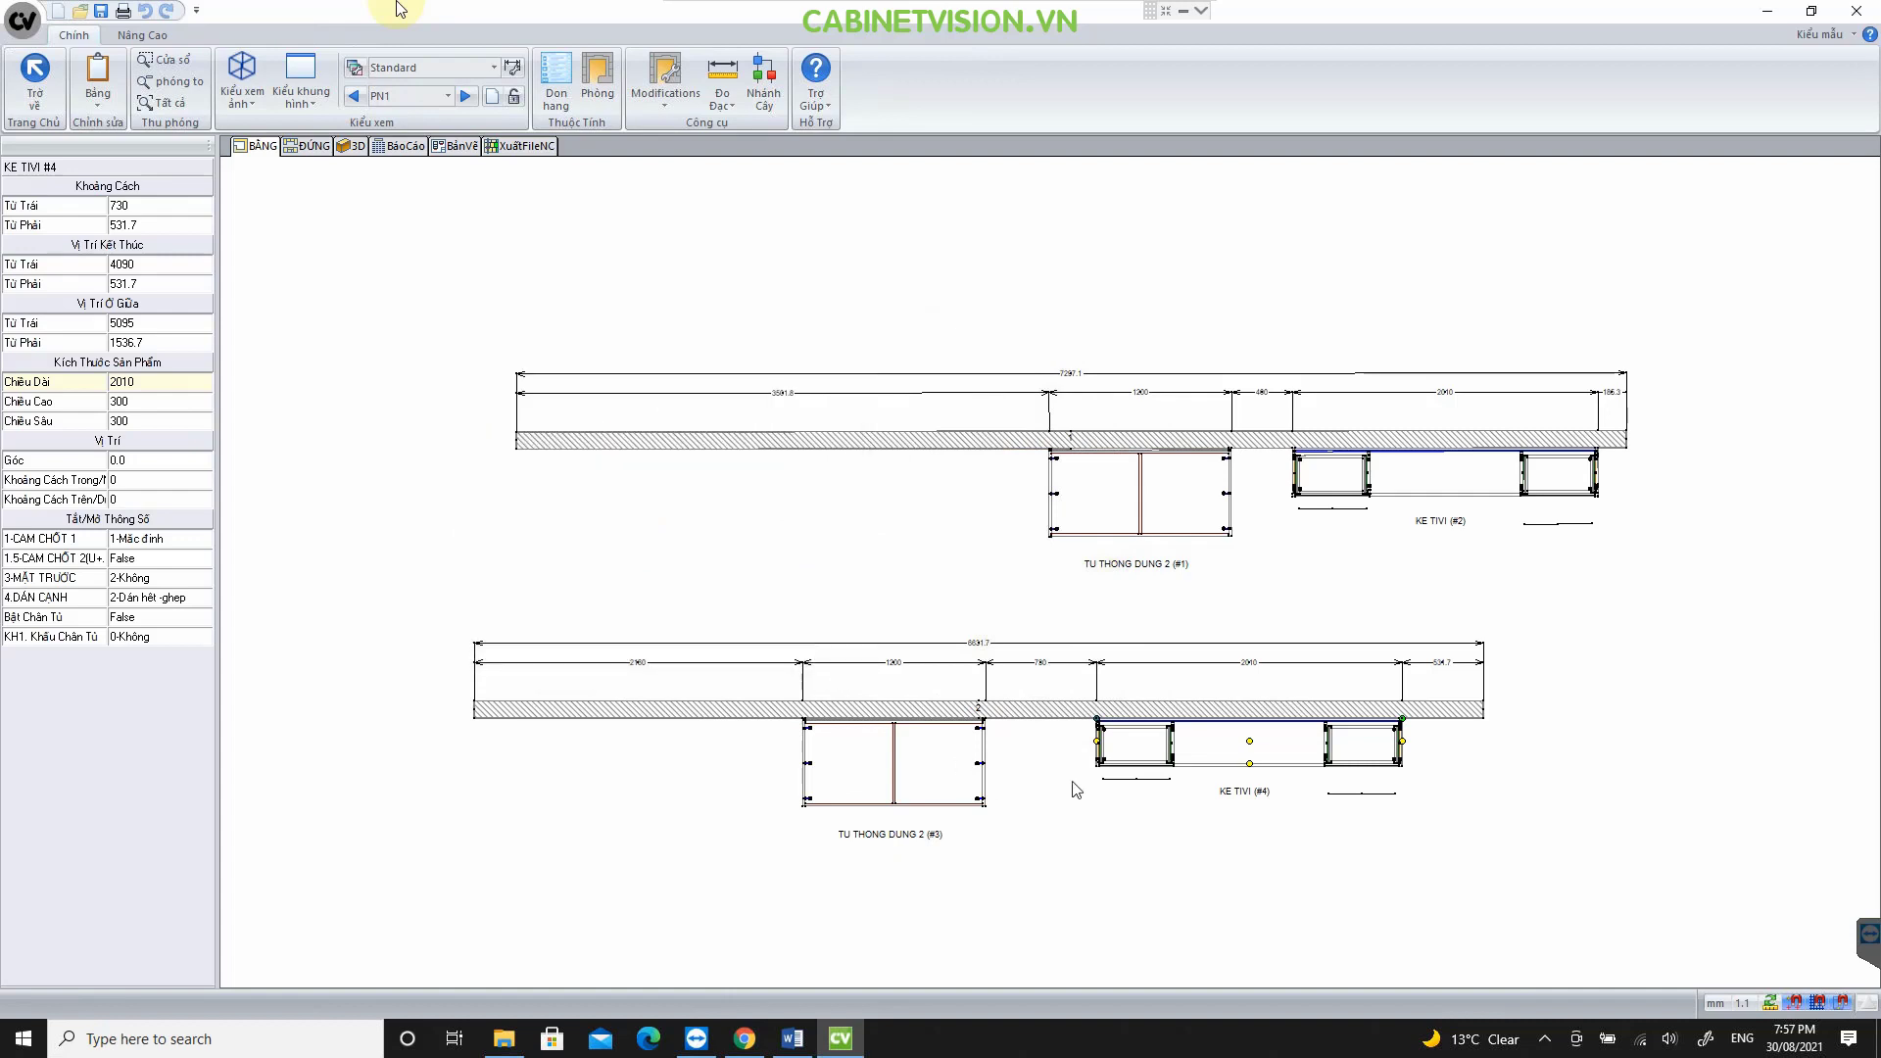
Open KE TIVI #4 in the cabinet editor and bring up its cabinet properties.
double_click(1130, 761)
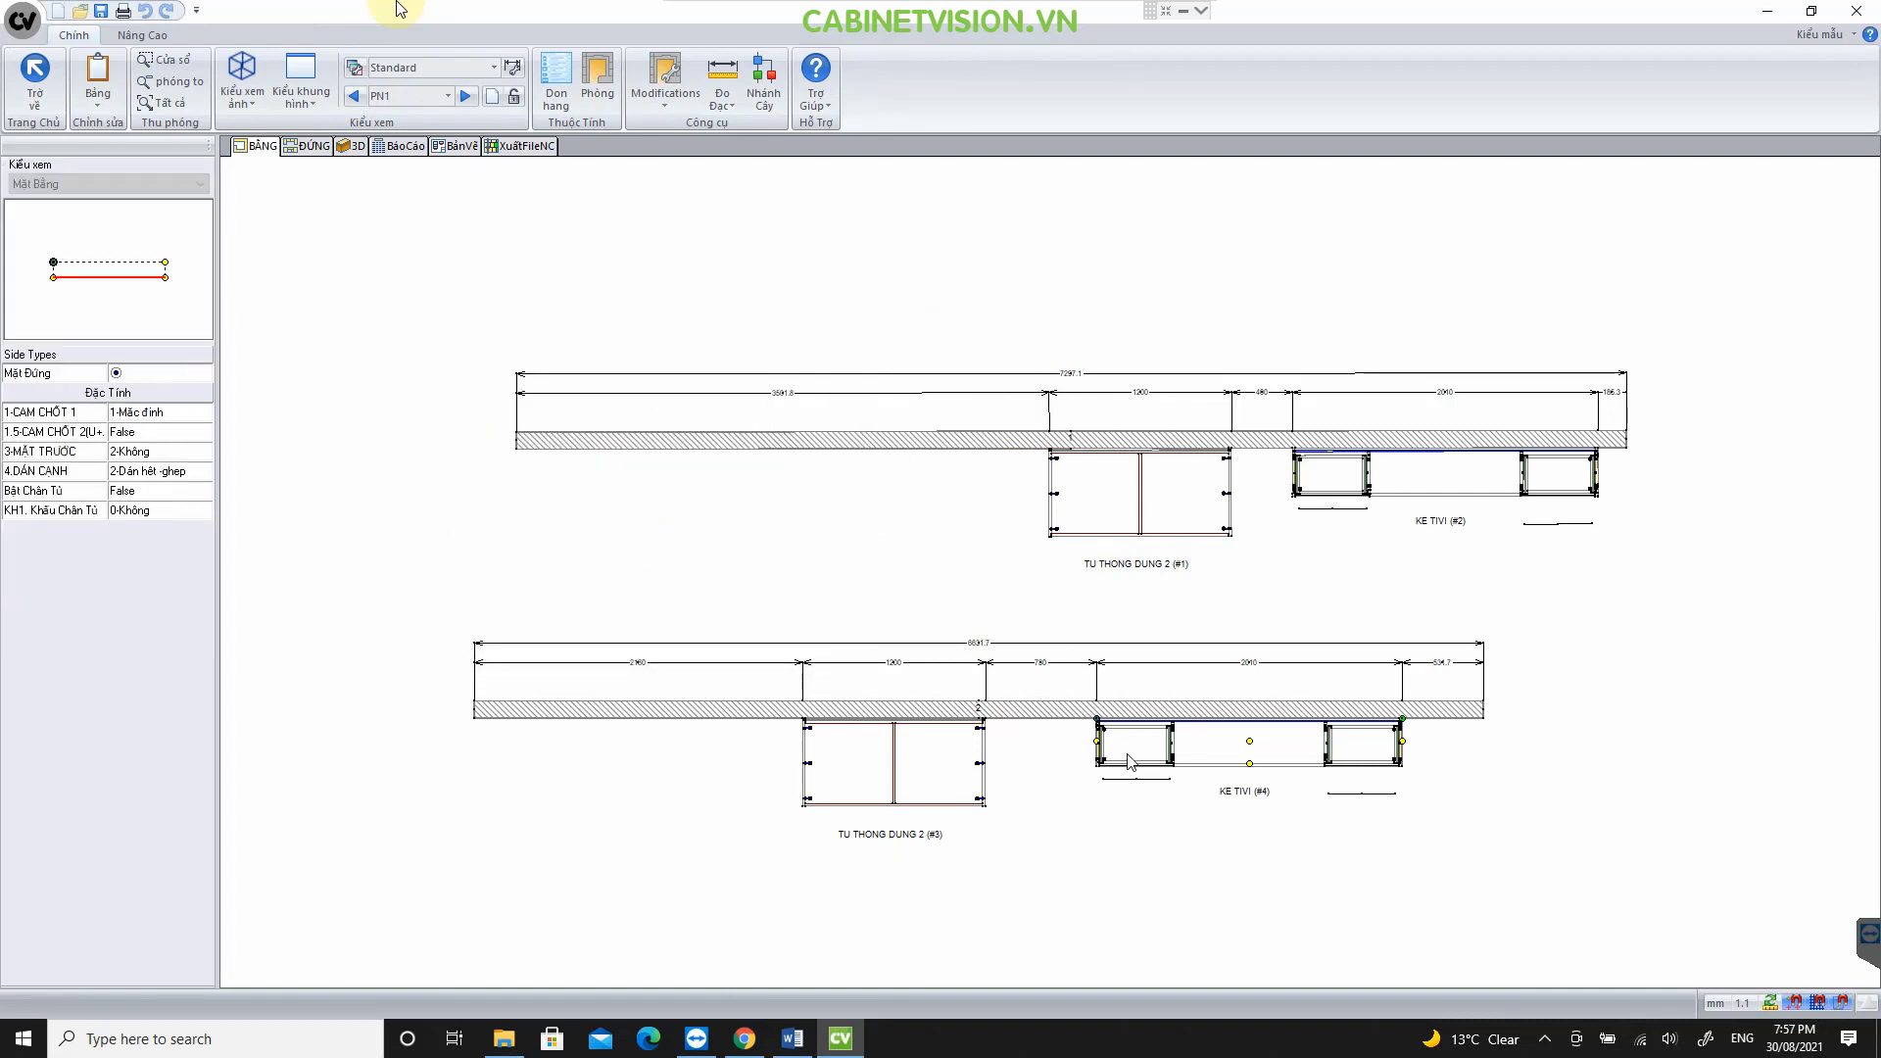
right_click(314, 385)
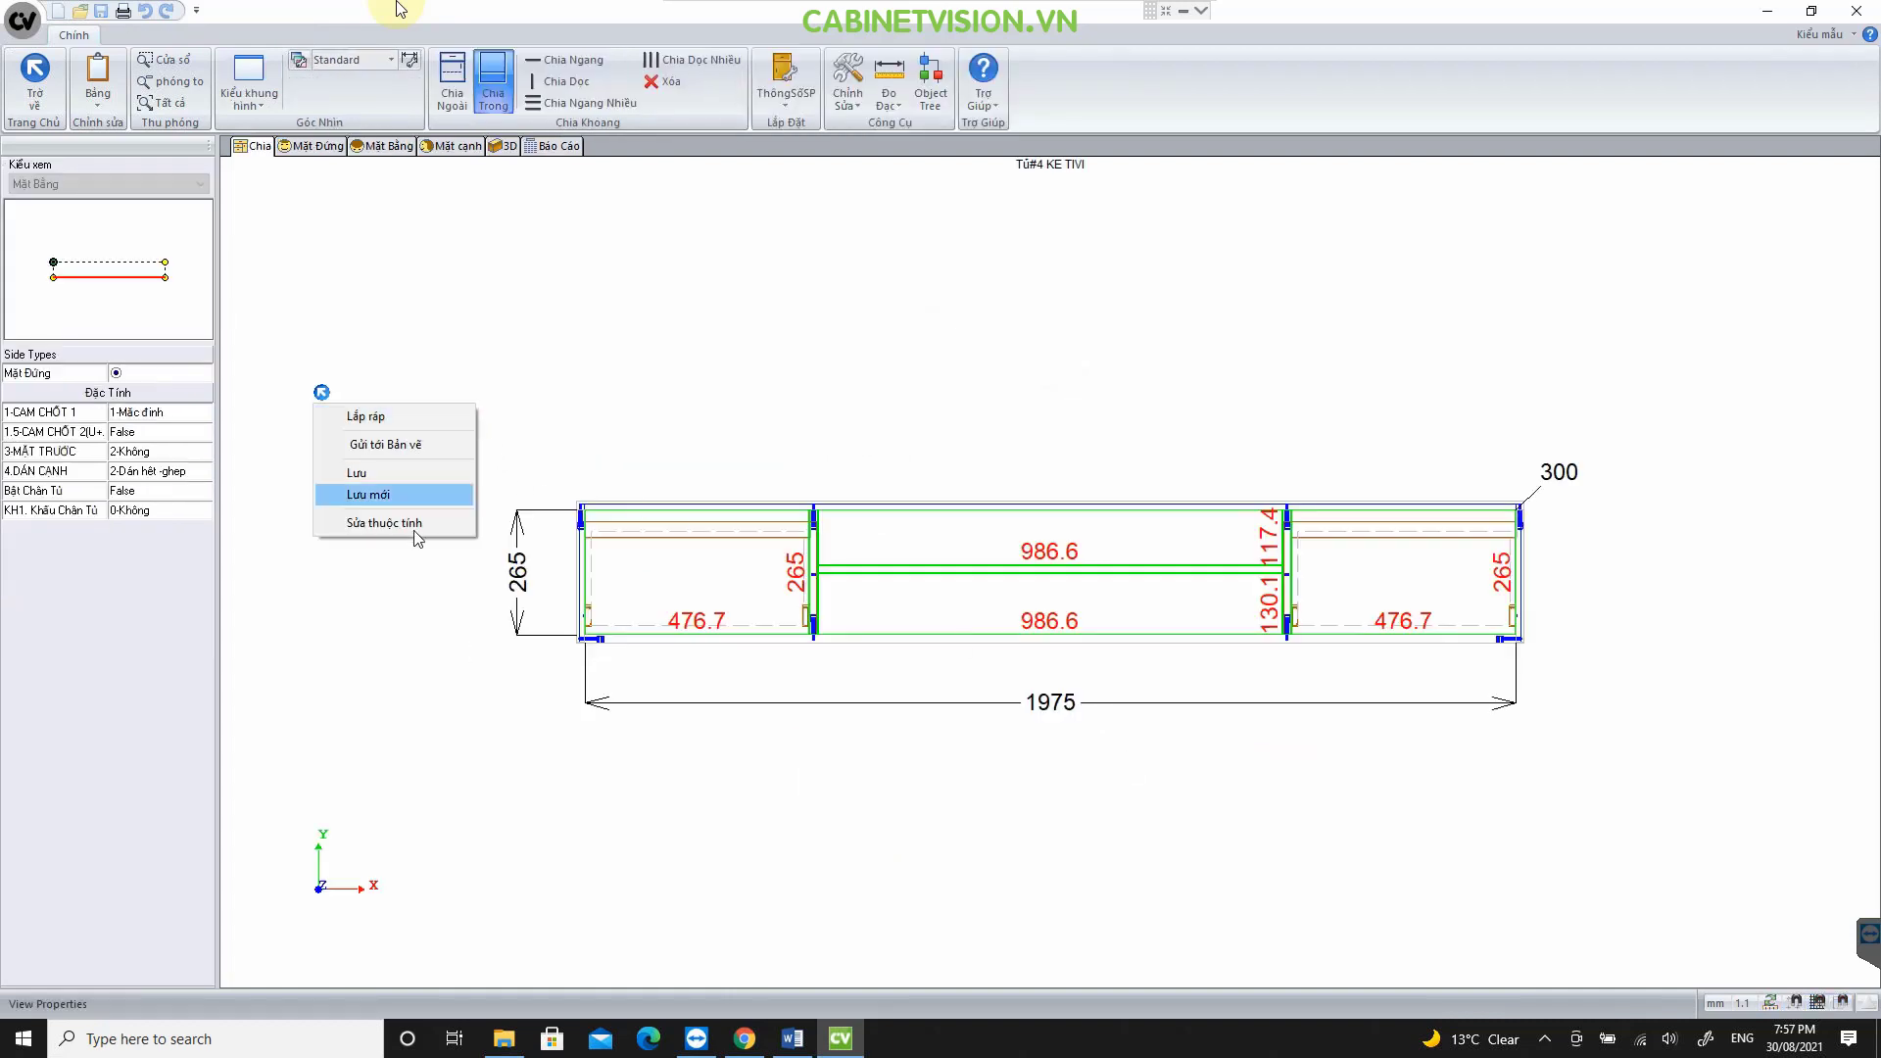
left_click(399, 530)
left_click(1070, 674)
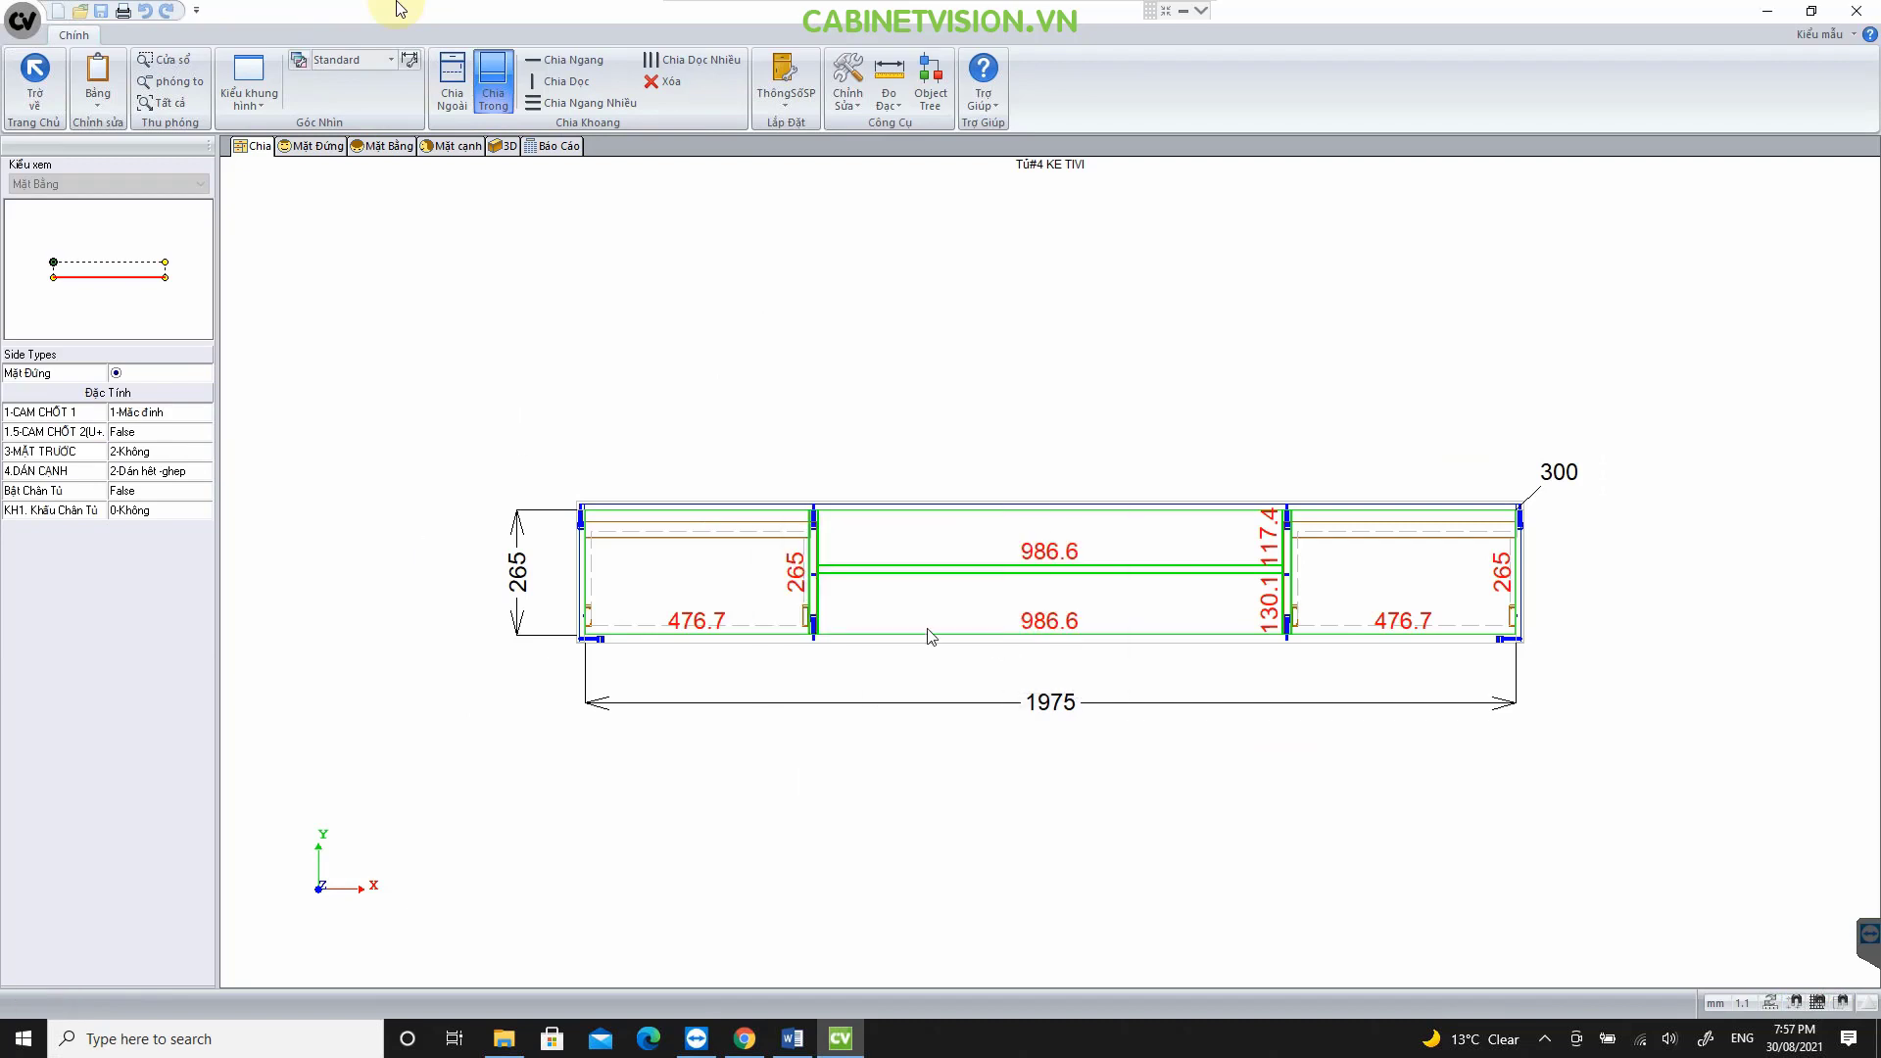
right_click(281, 331)
left_click(363, 358)
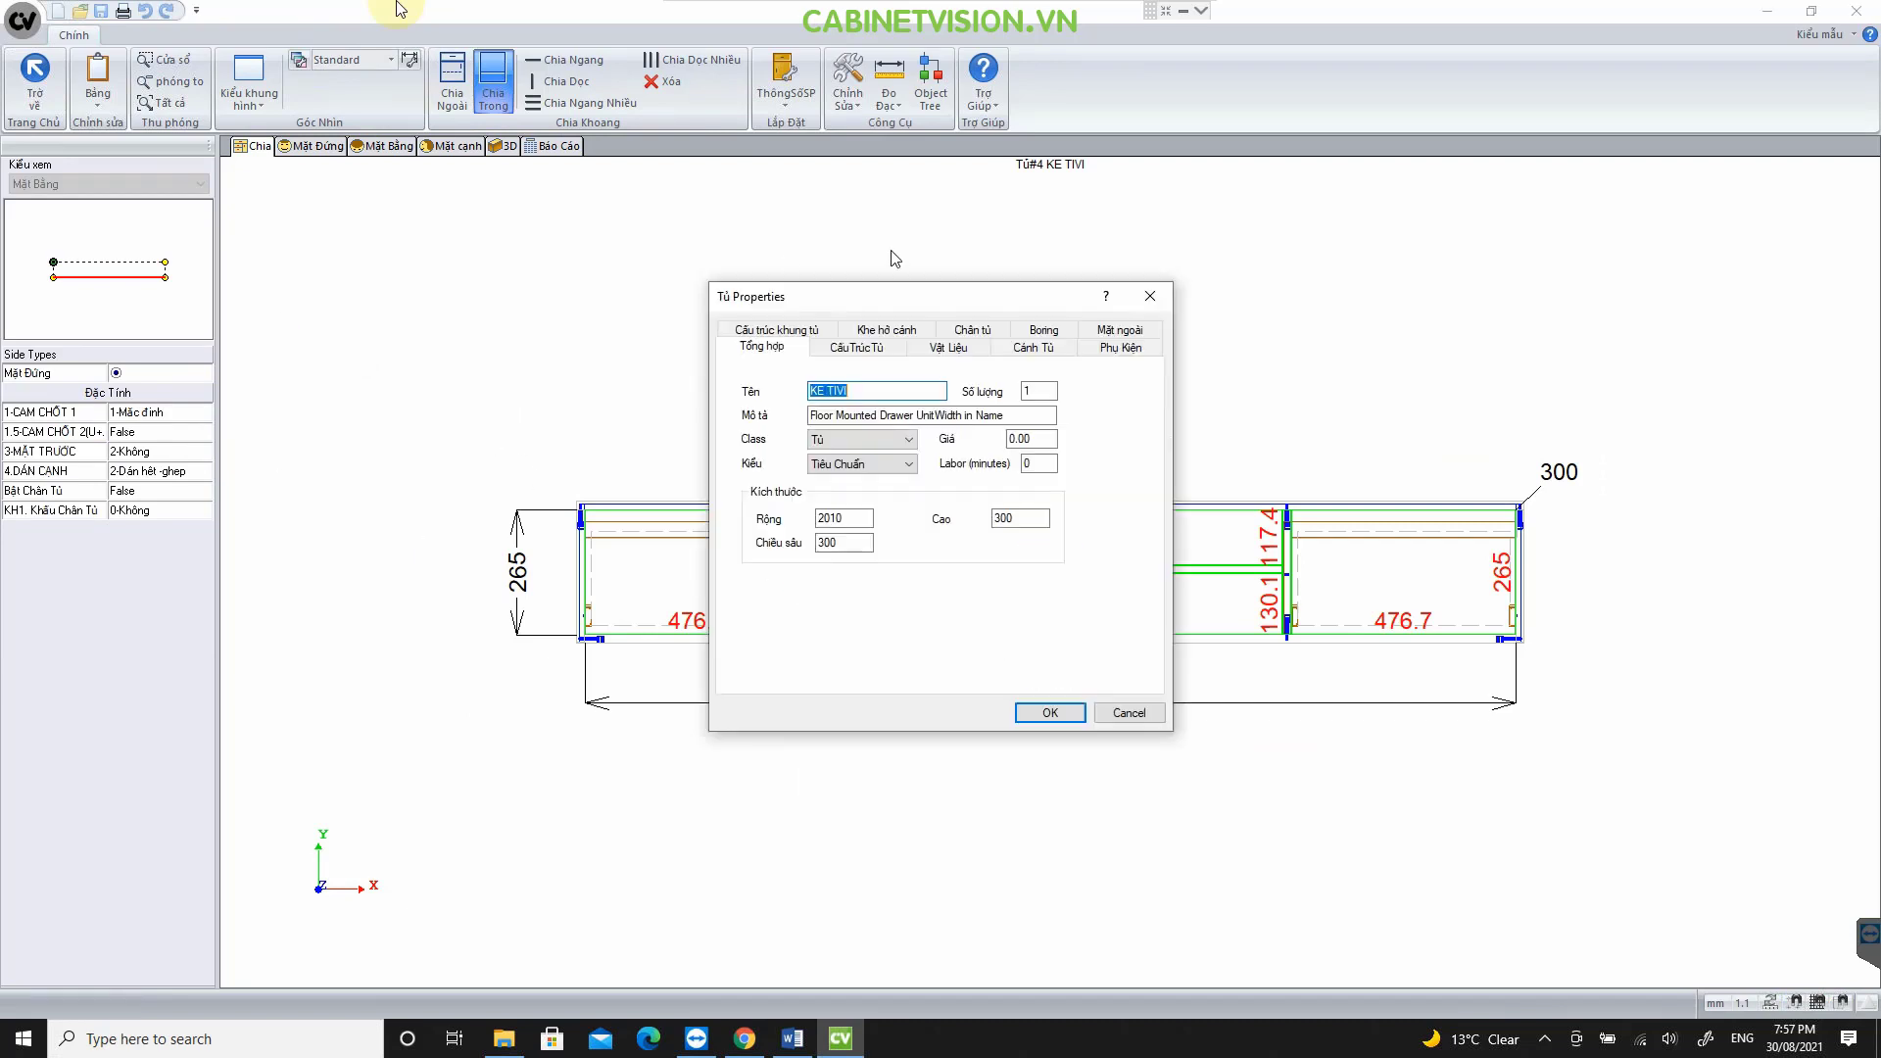
left_click_drag(948, 308, 585, 242)
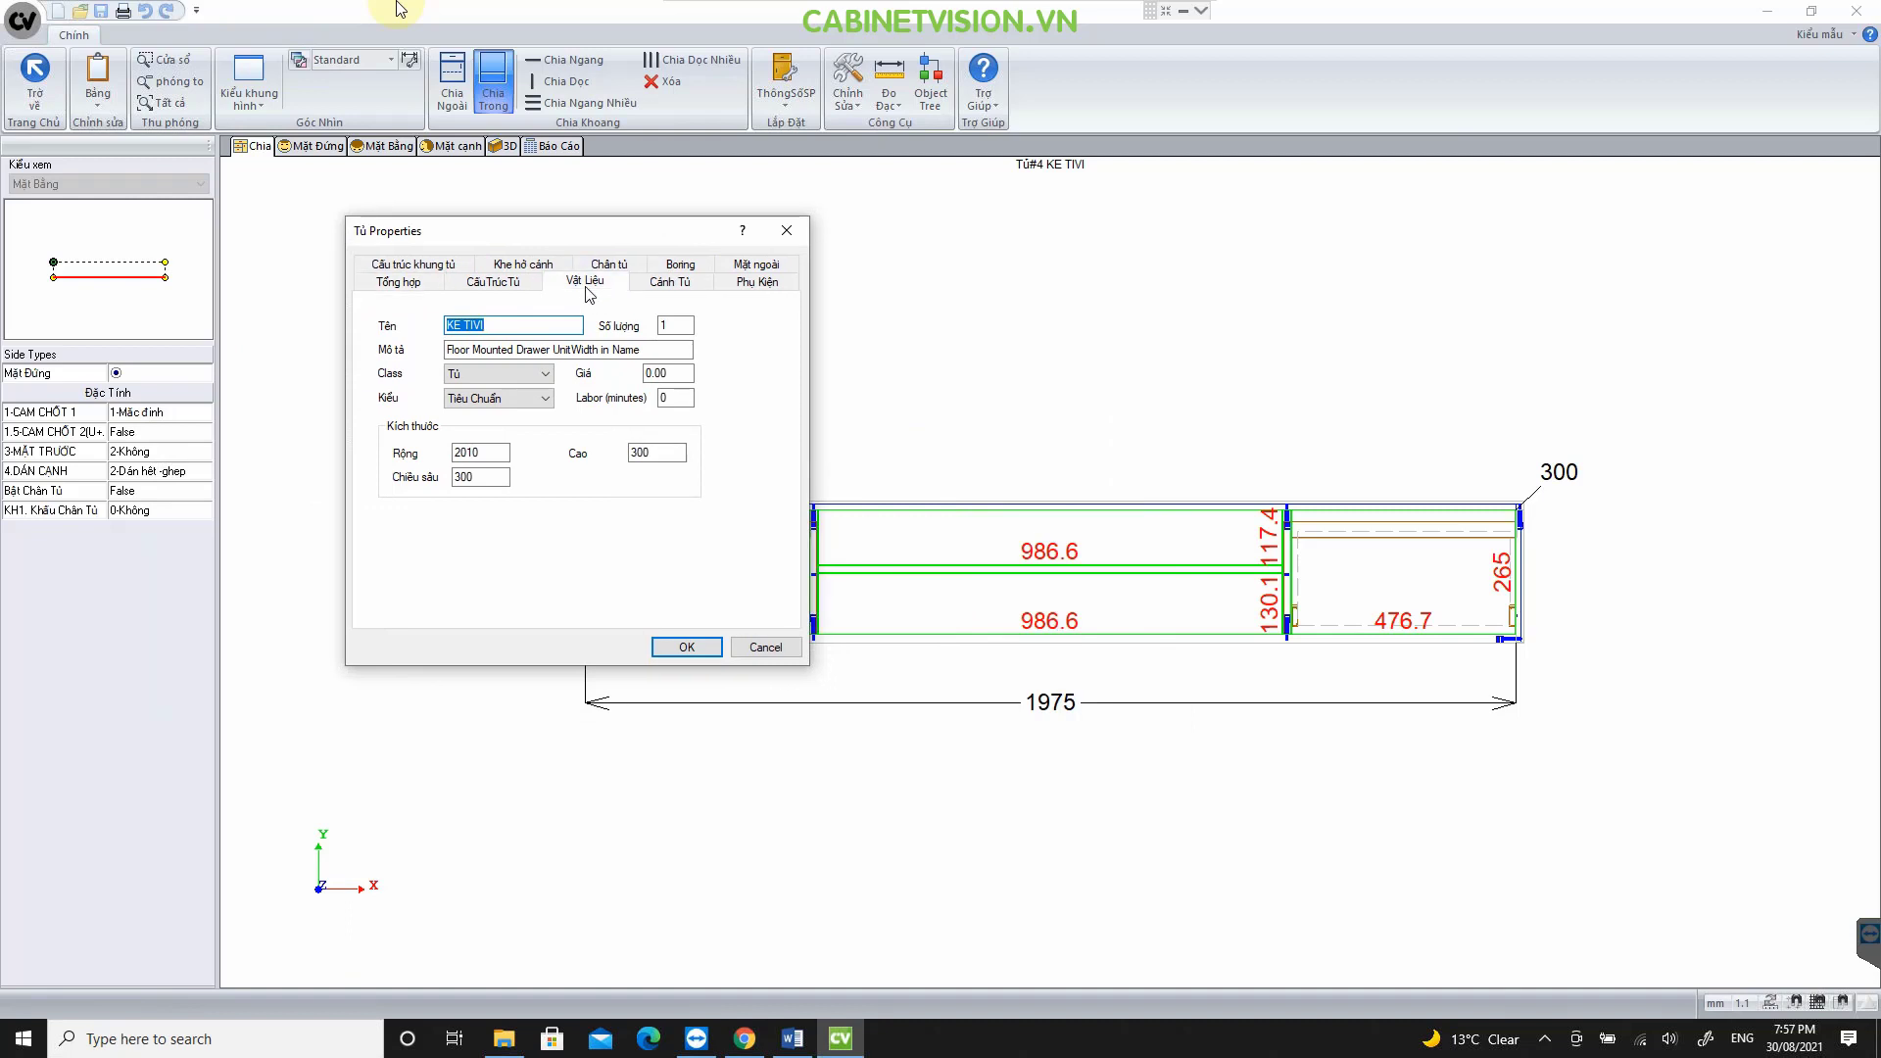
Set standard material to !17COVAN+6KOVAN and outer drawers to !17+6COVAN, then apply.
left_click(585, 284)
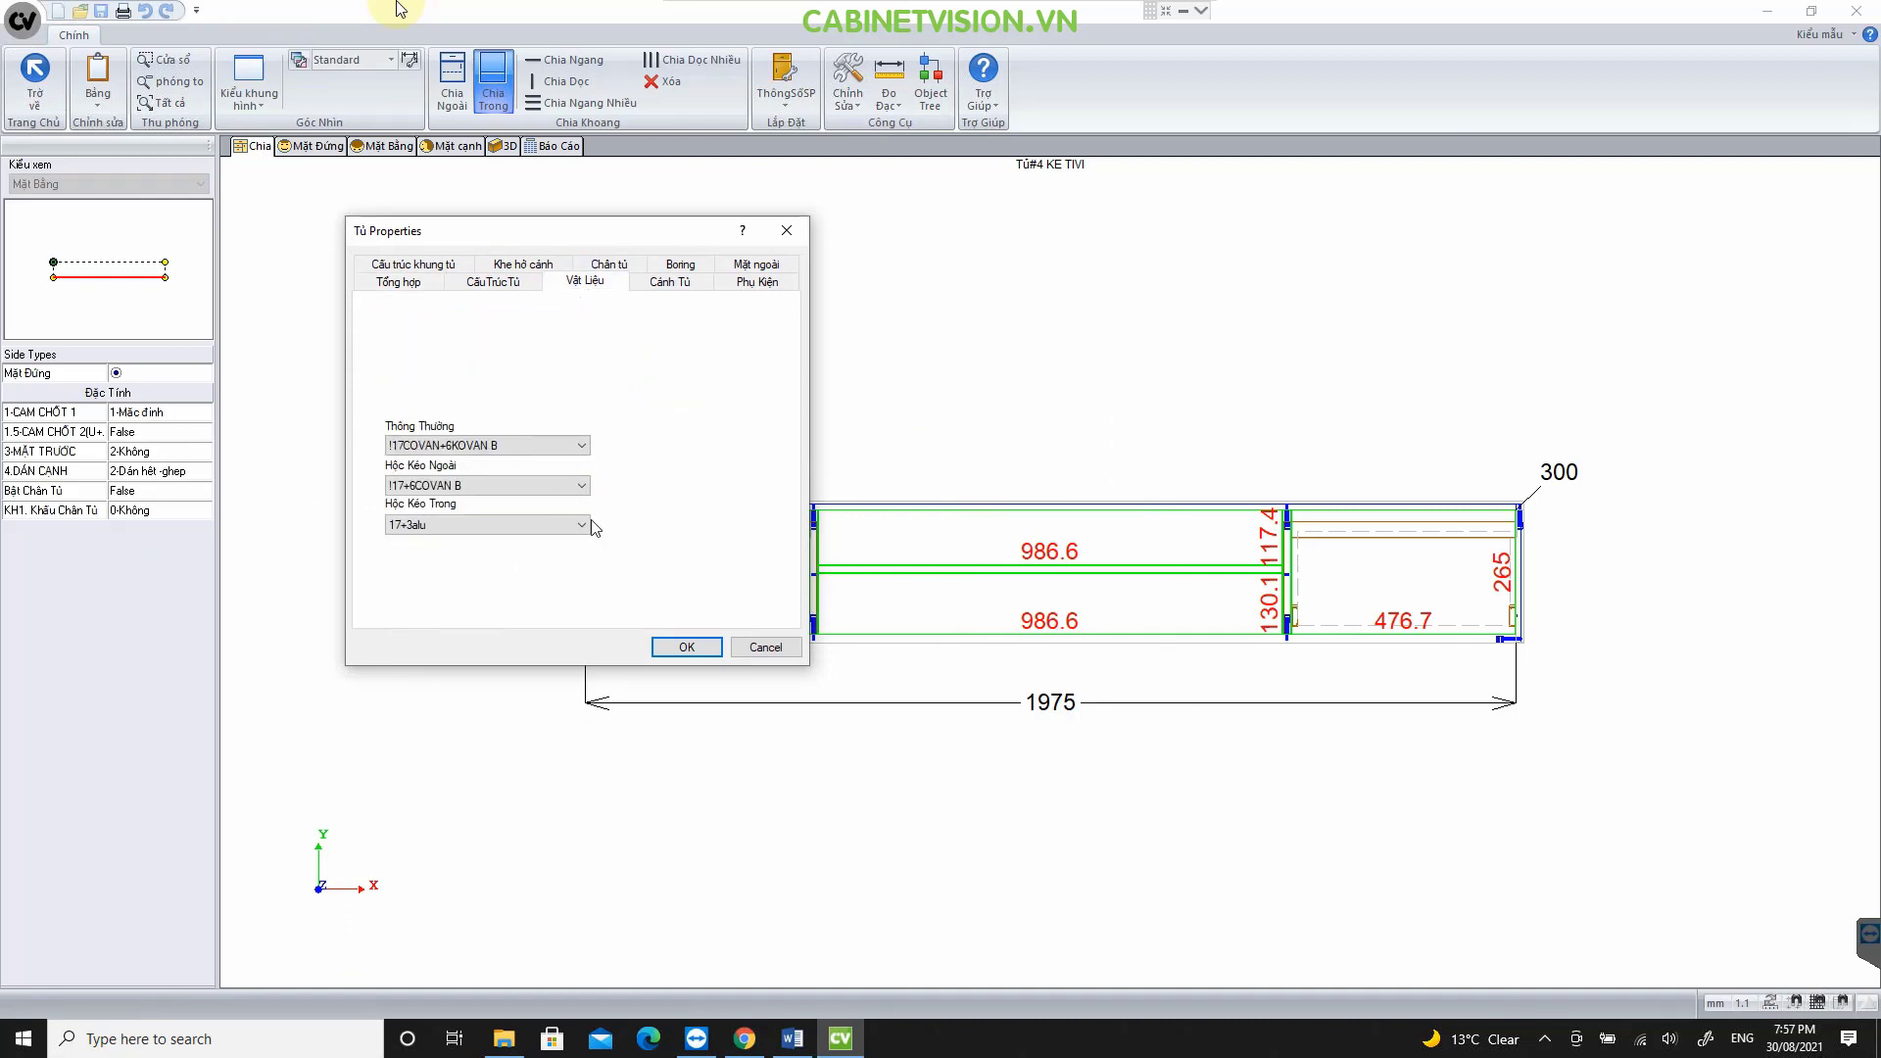
left_click(578, 449)
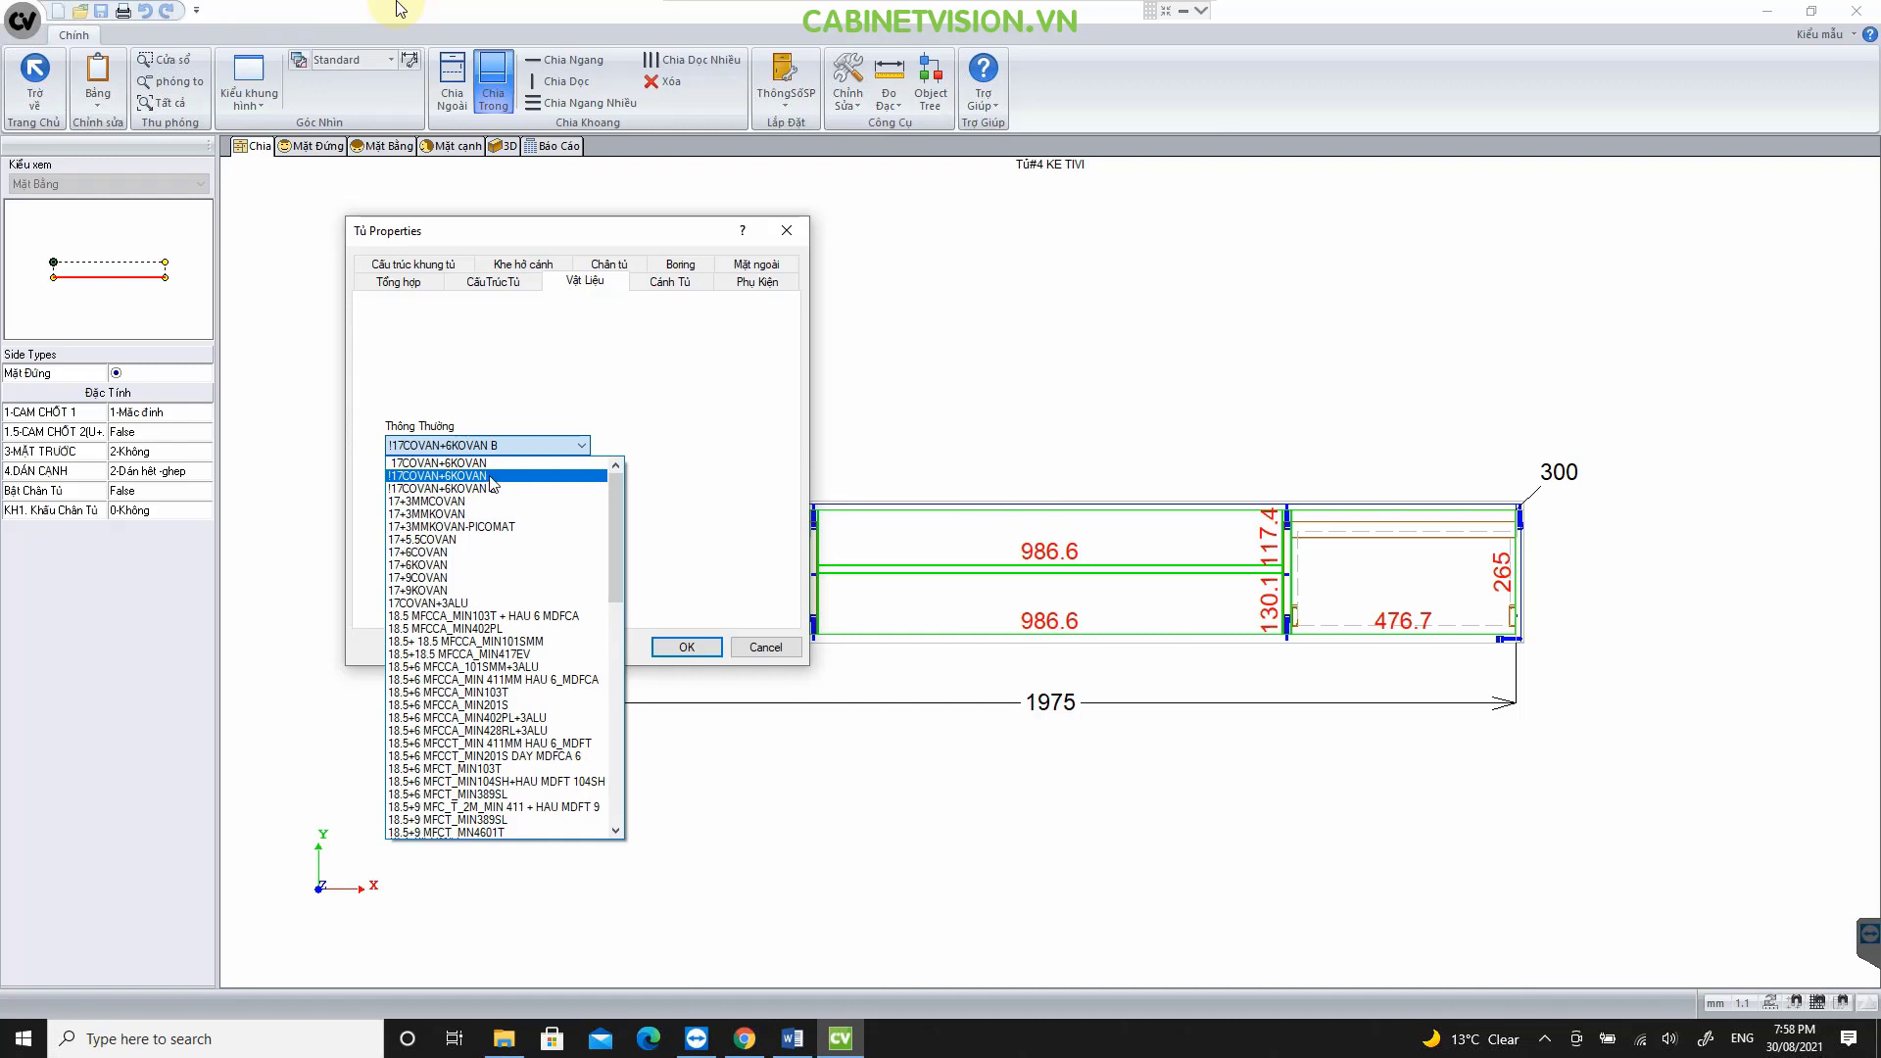
left_click(480, 476)
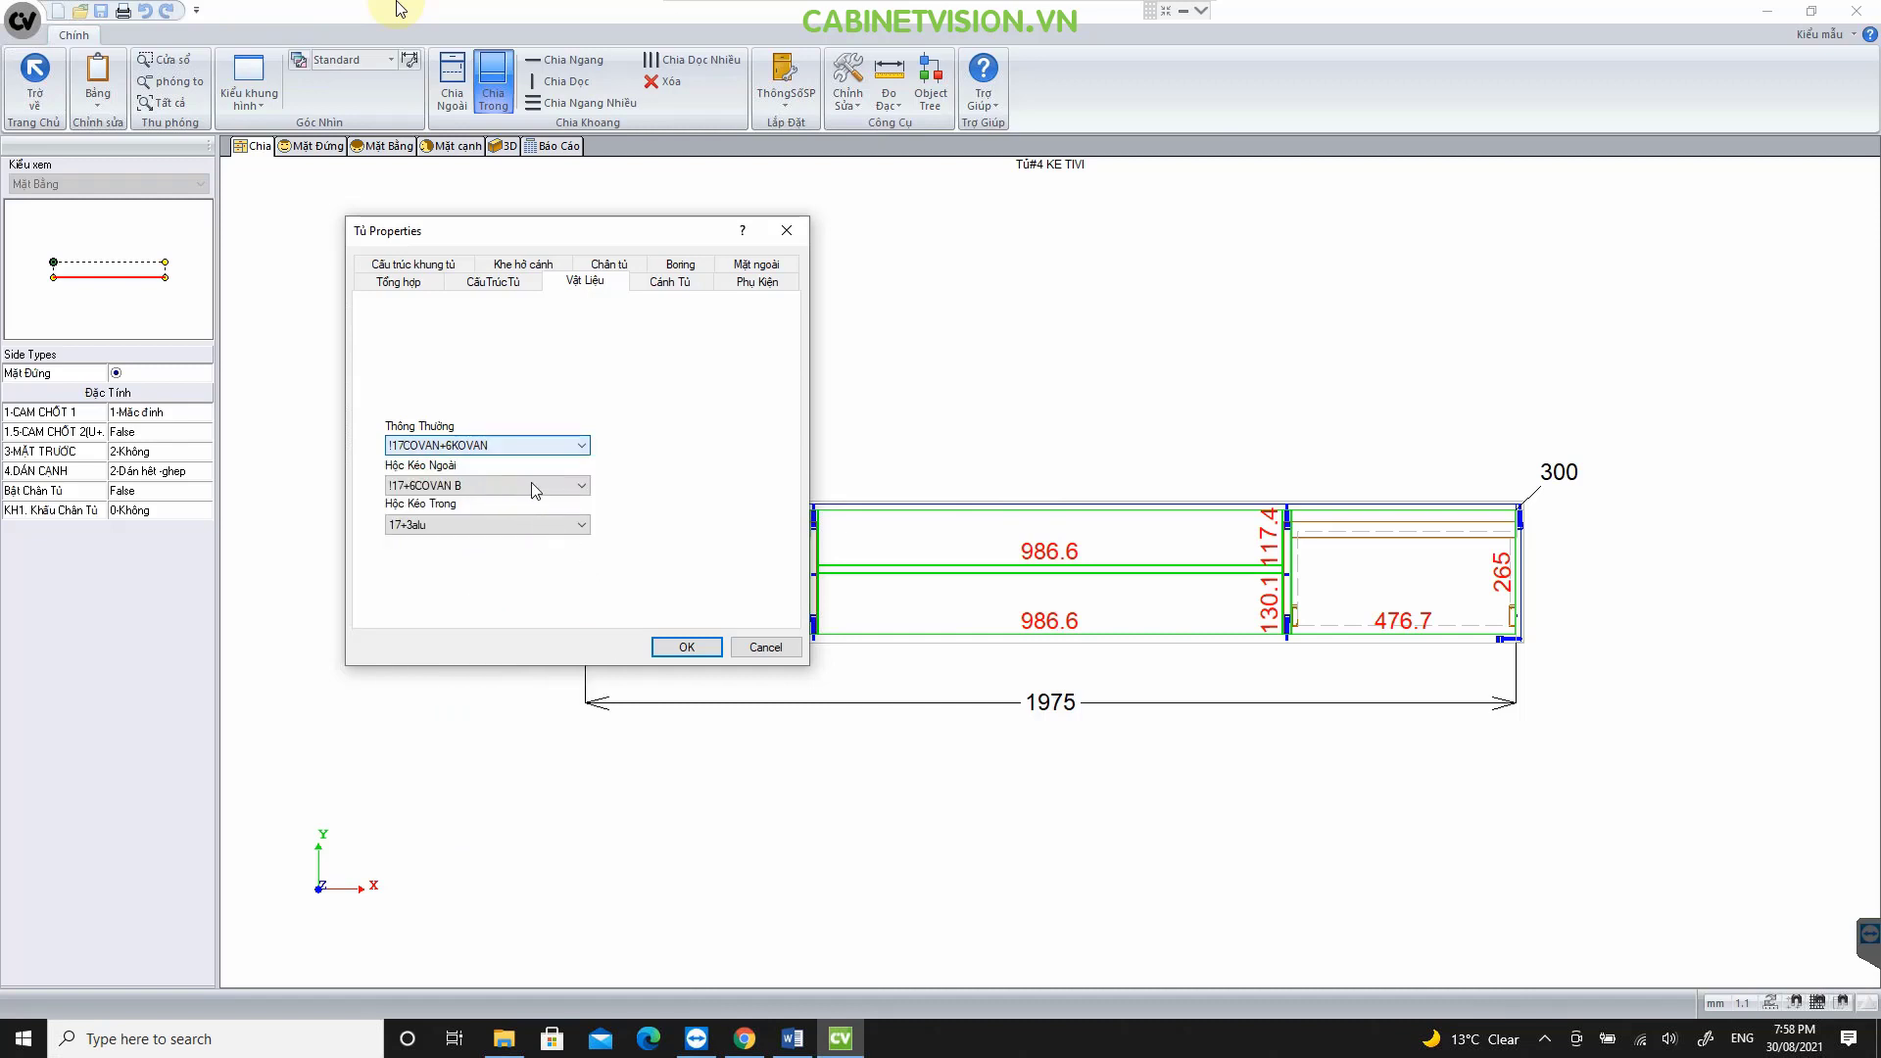
left_click(534, 486)
scroll(510, 521, "up", 1)
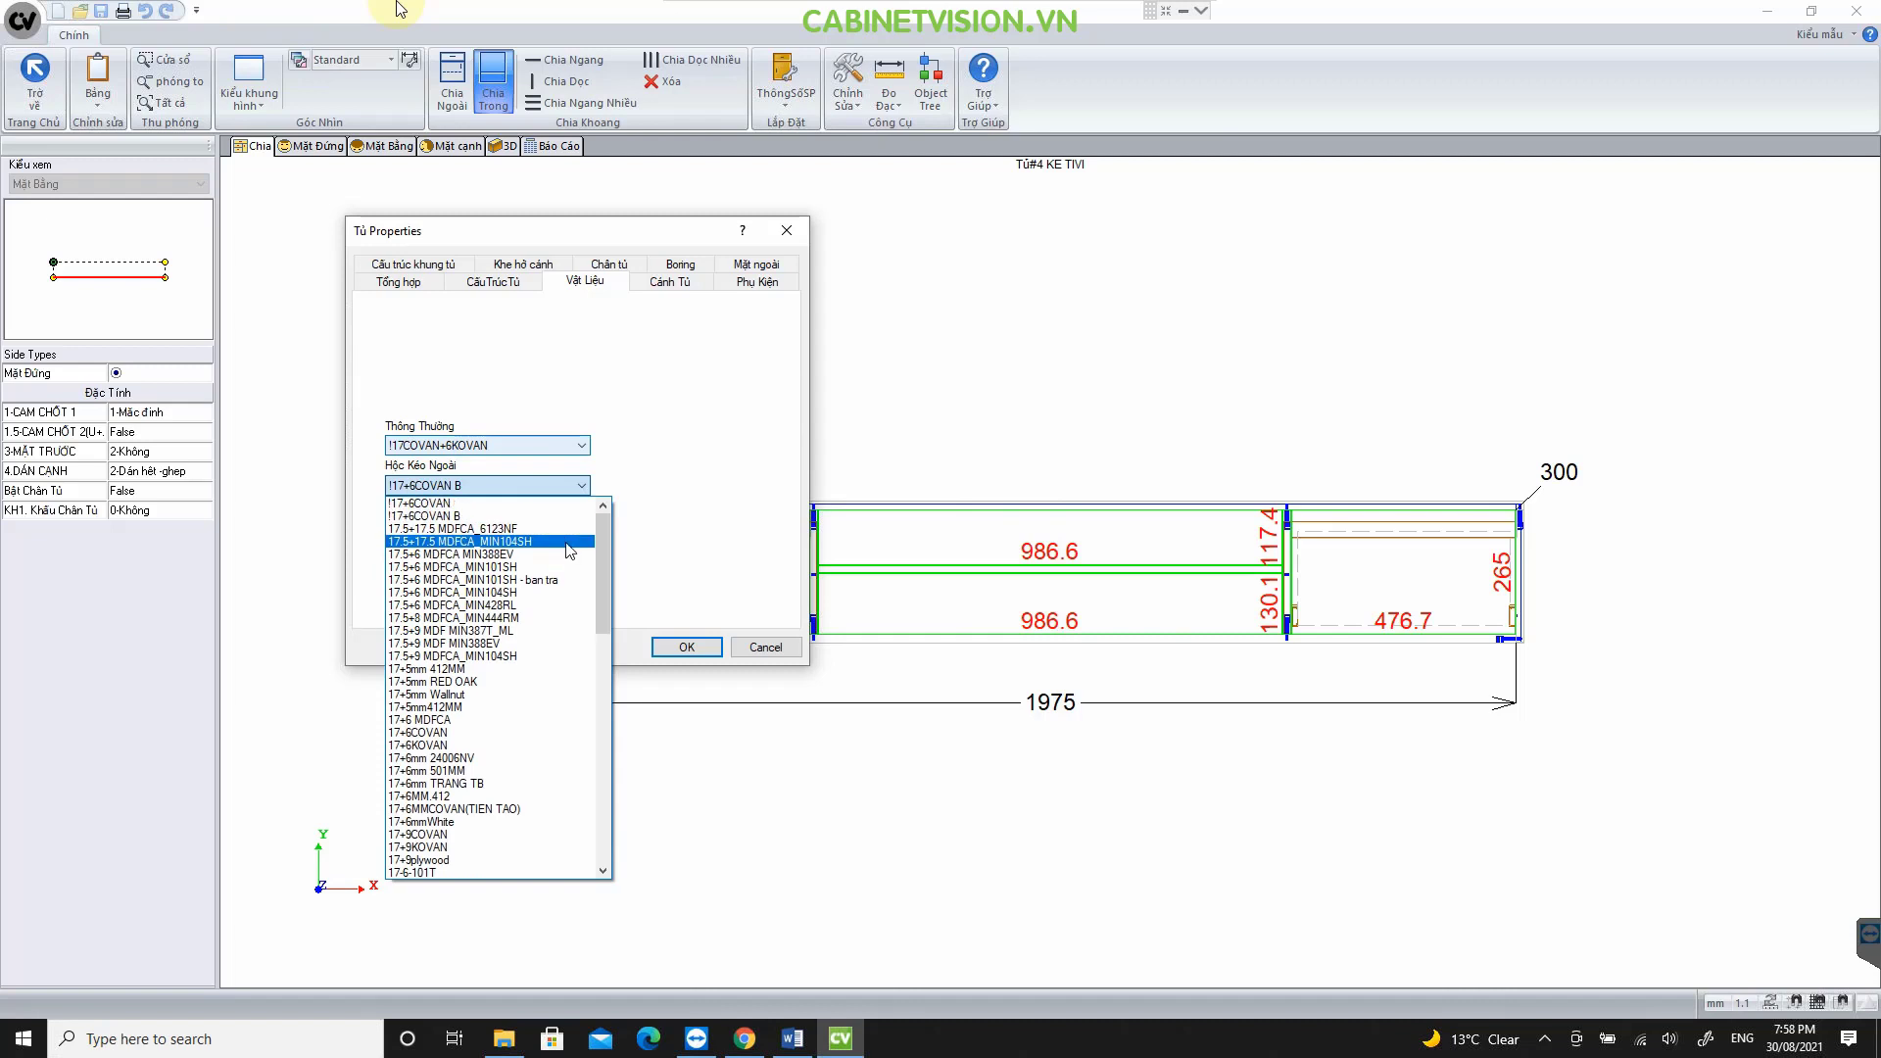
left_click(490, 516)
left_click(533, 487)
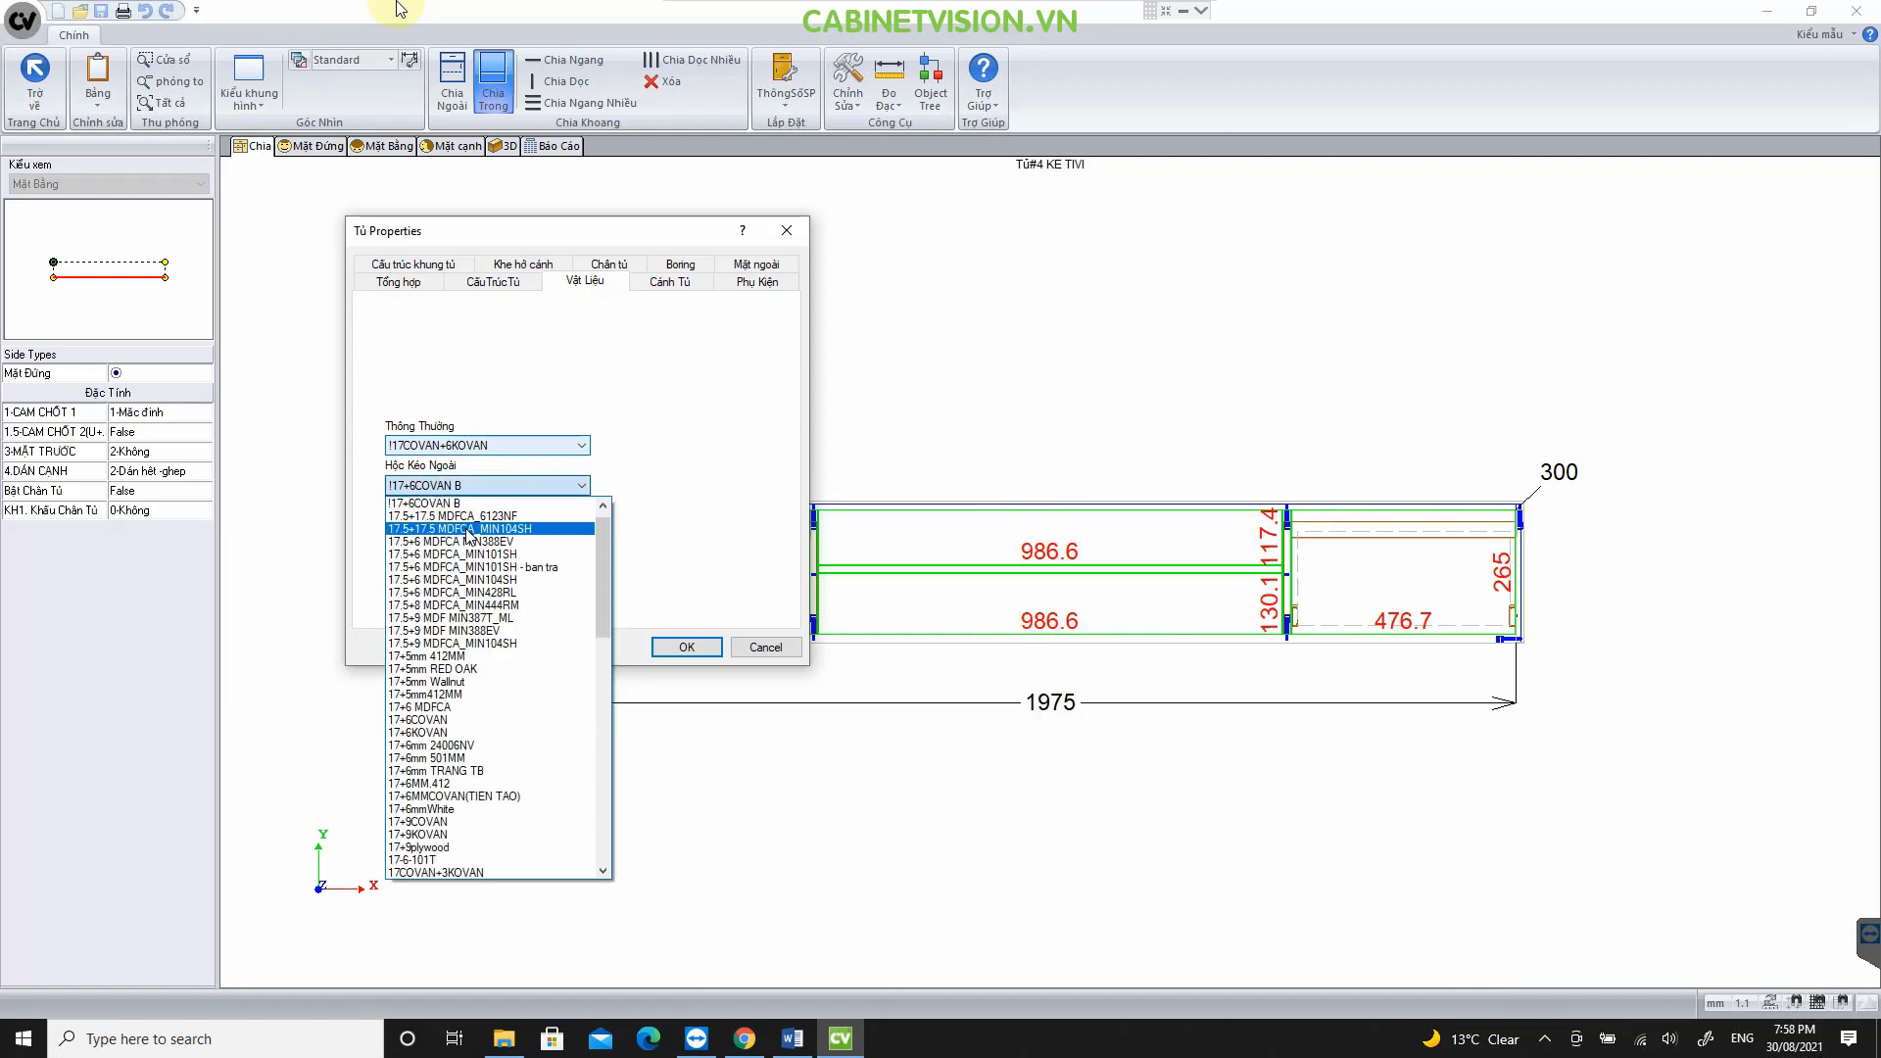
left_click(442, 504)
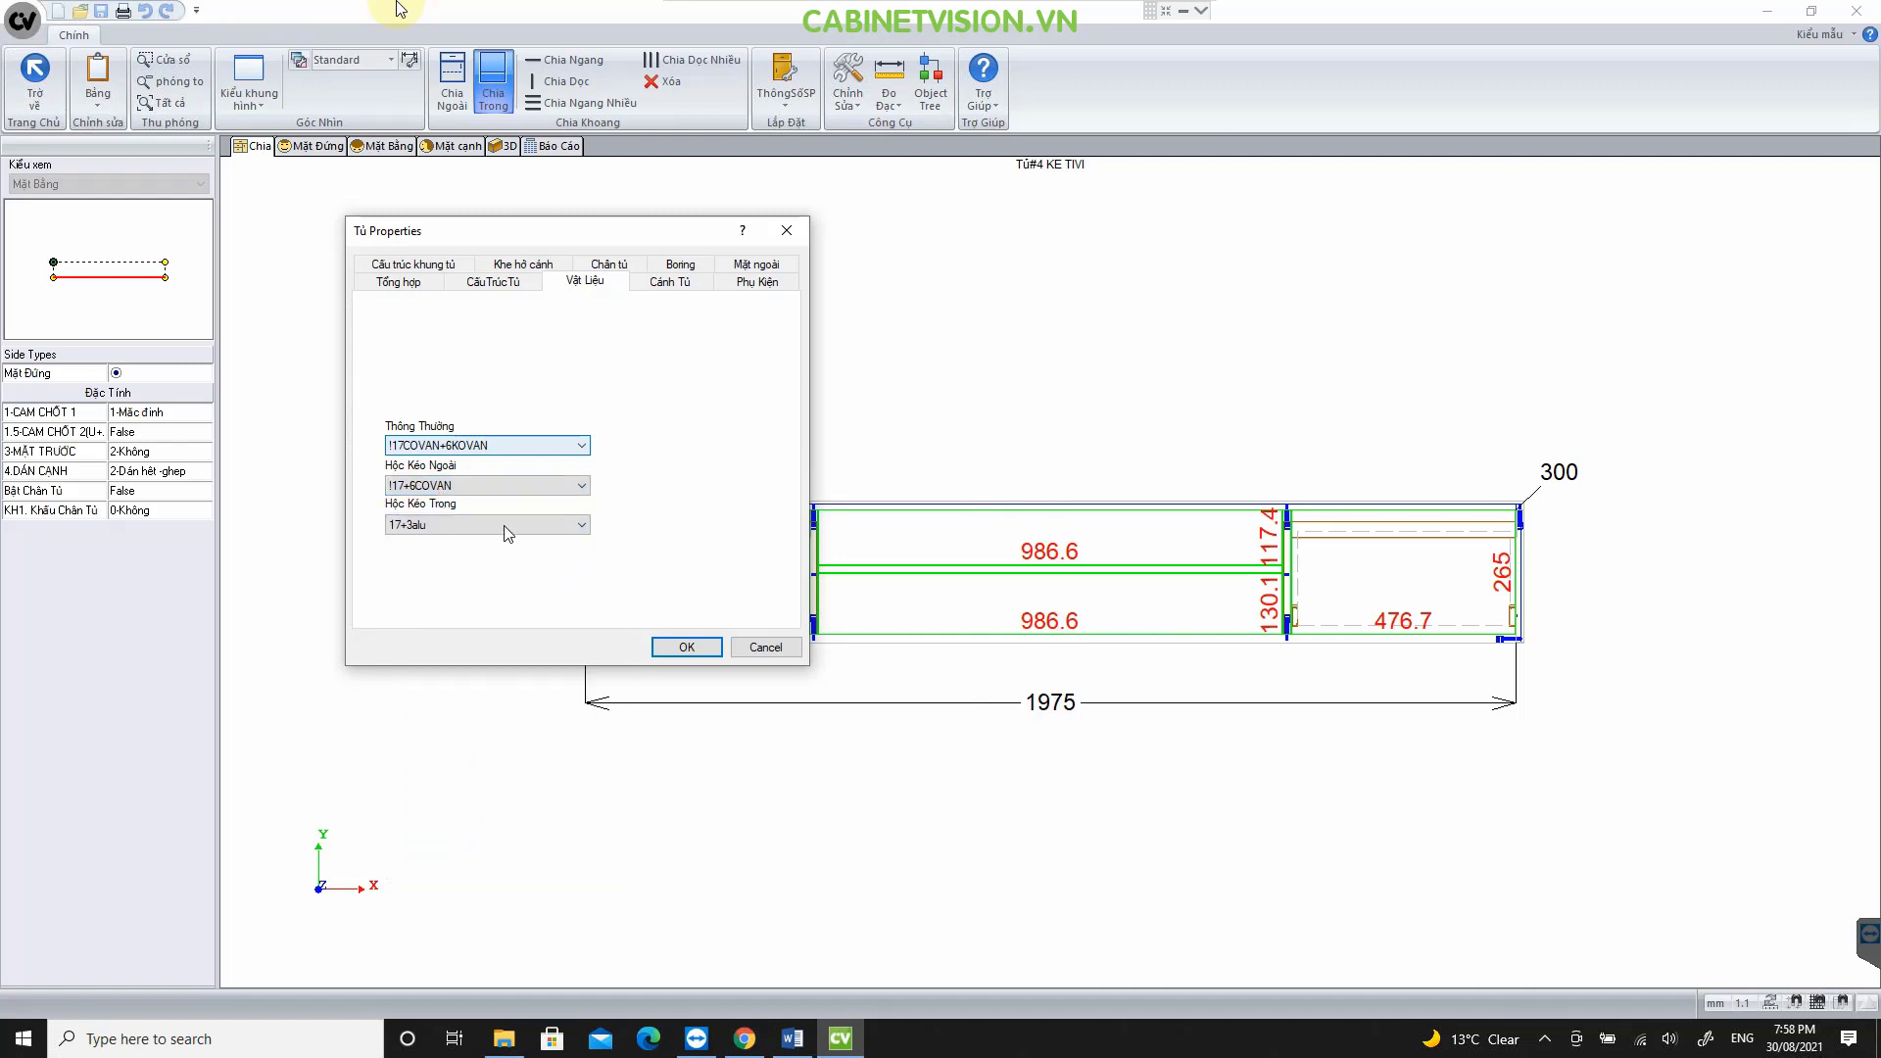
left_click(687, 647)
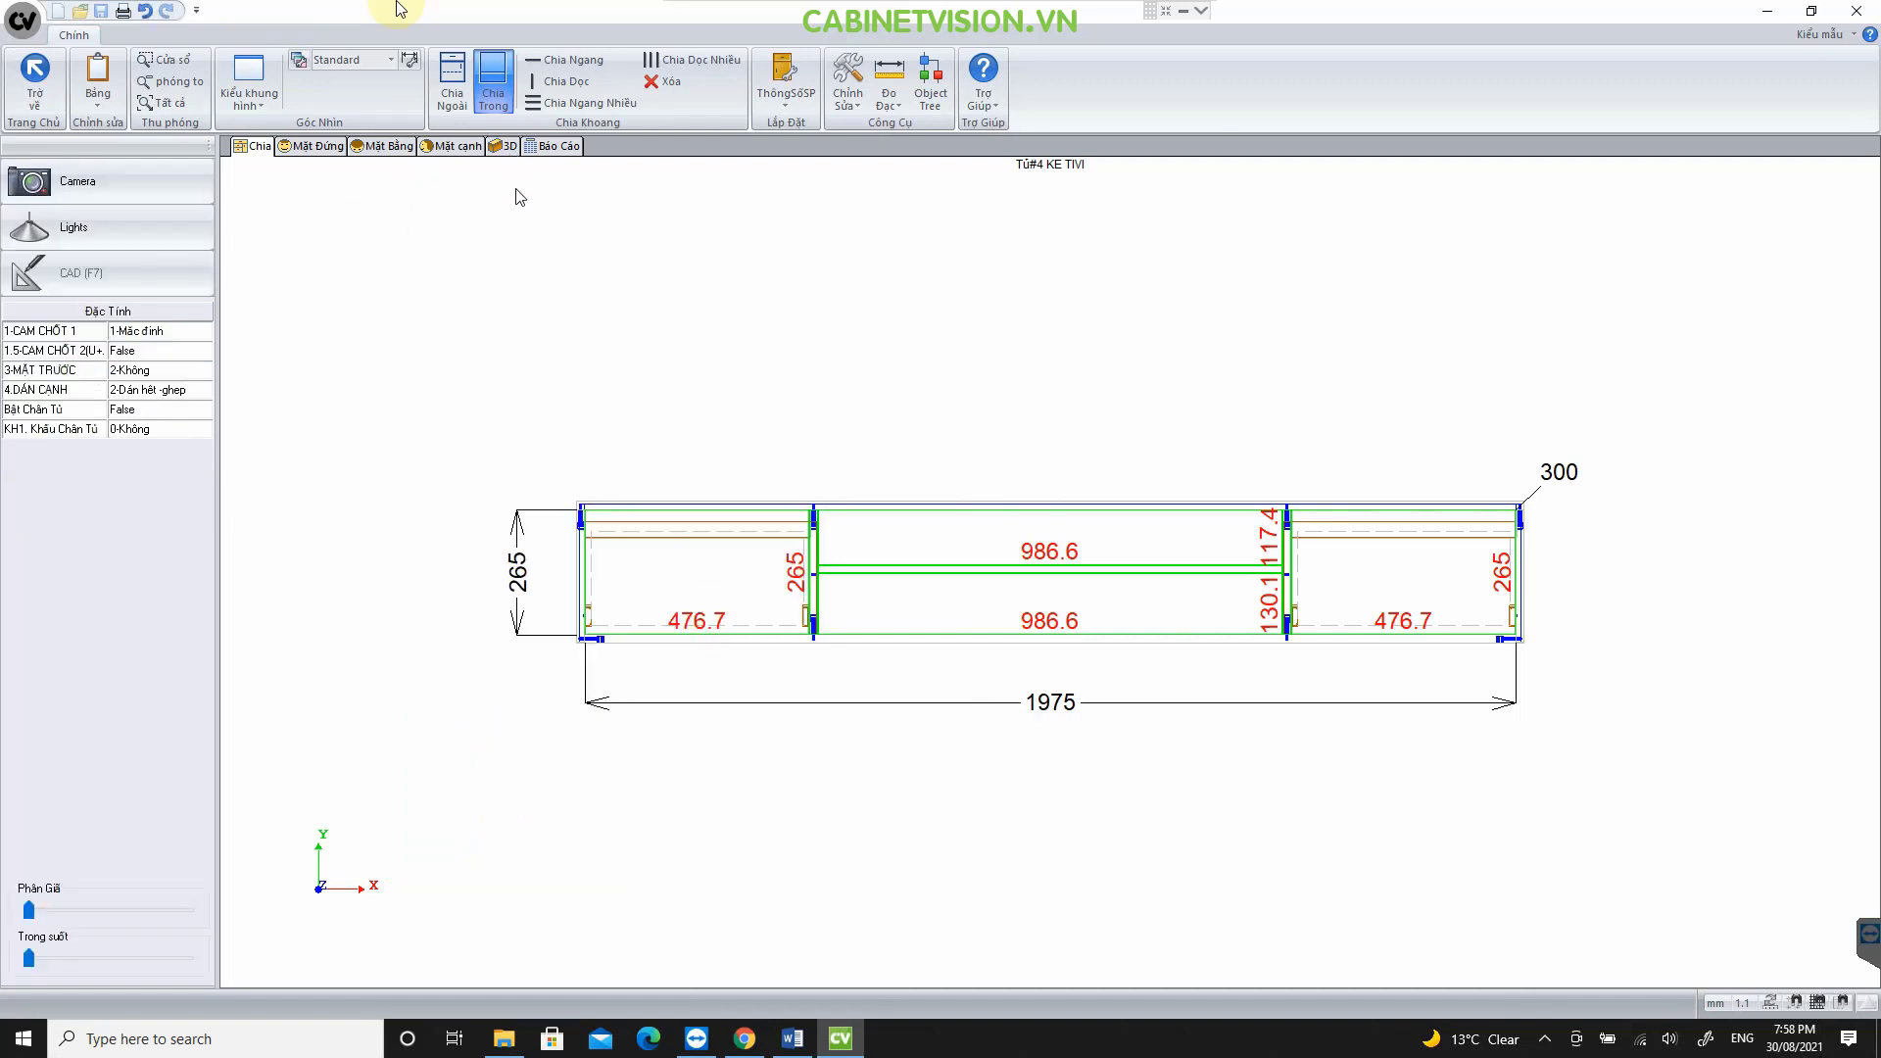
Check the cabinet's new materials in 3D, then go back to the room plan.
left_click(504, 147)
mouse_move(875, 689)
left_mouse_down()
mouse_move(1356, 676)
mouse_move(814, 755)
mouse_move(786, 700)
left_mouse_up()
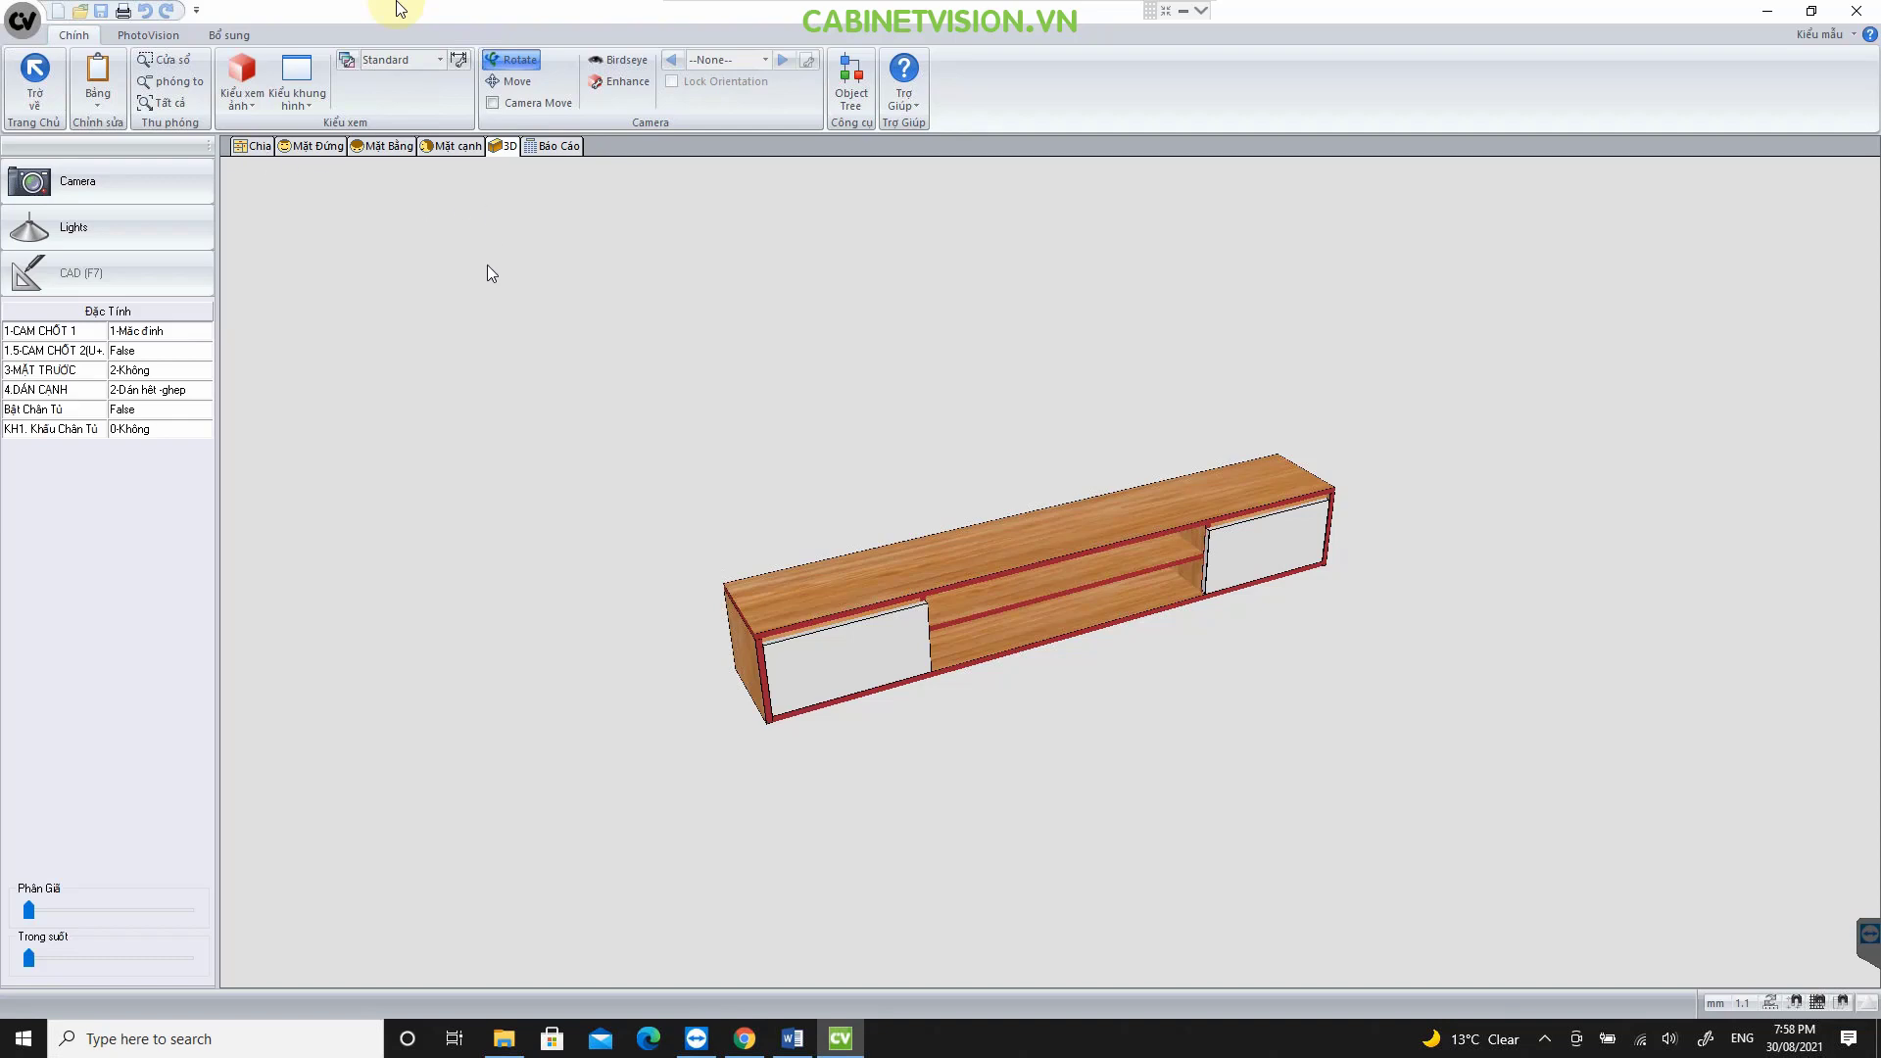
left_click(253, 146)
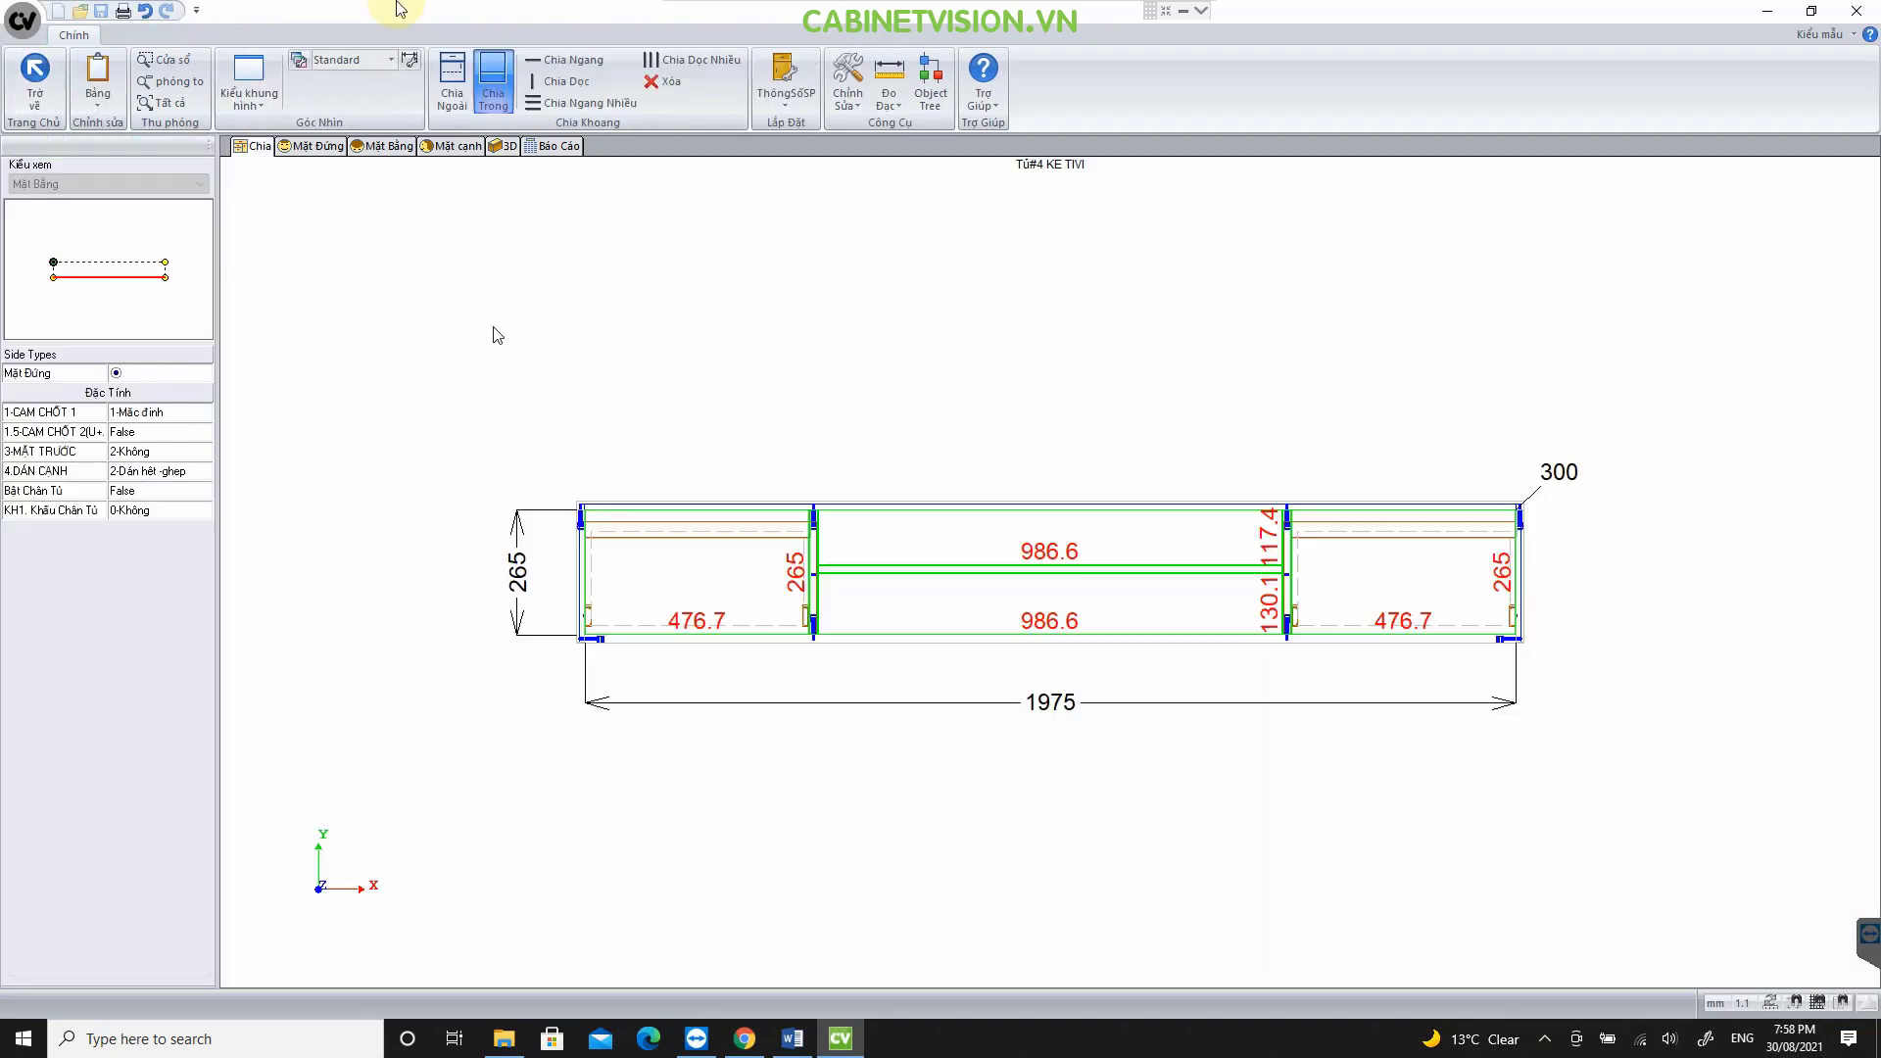
left_click(35, 86)
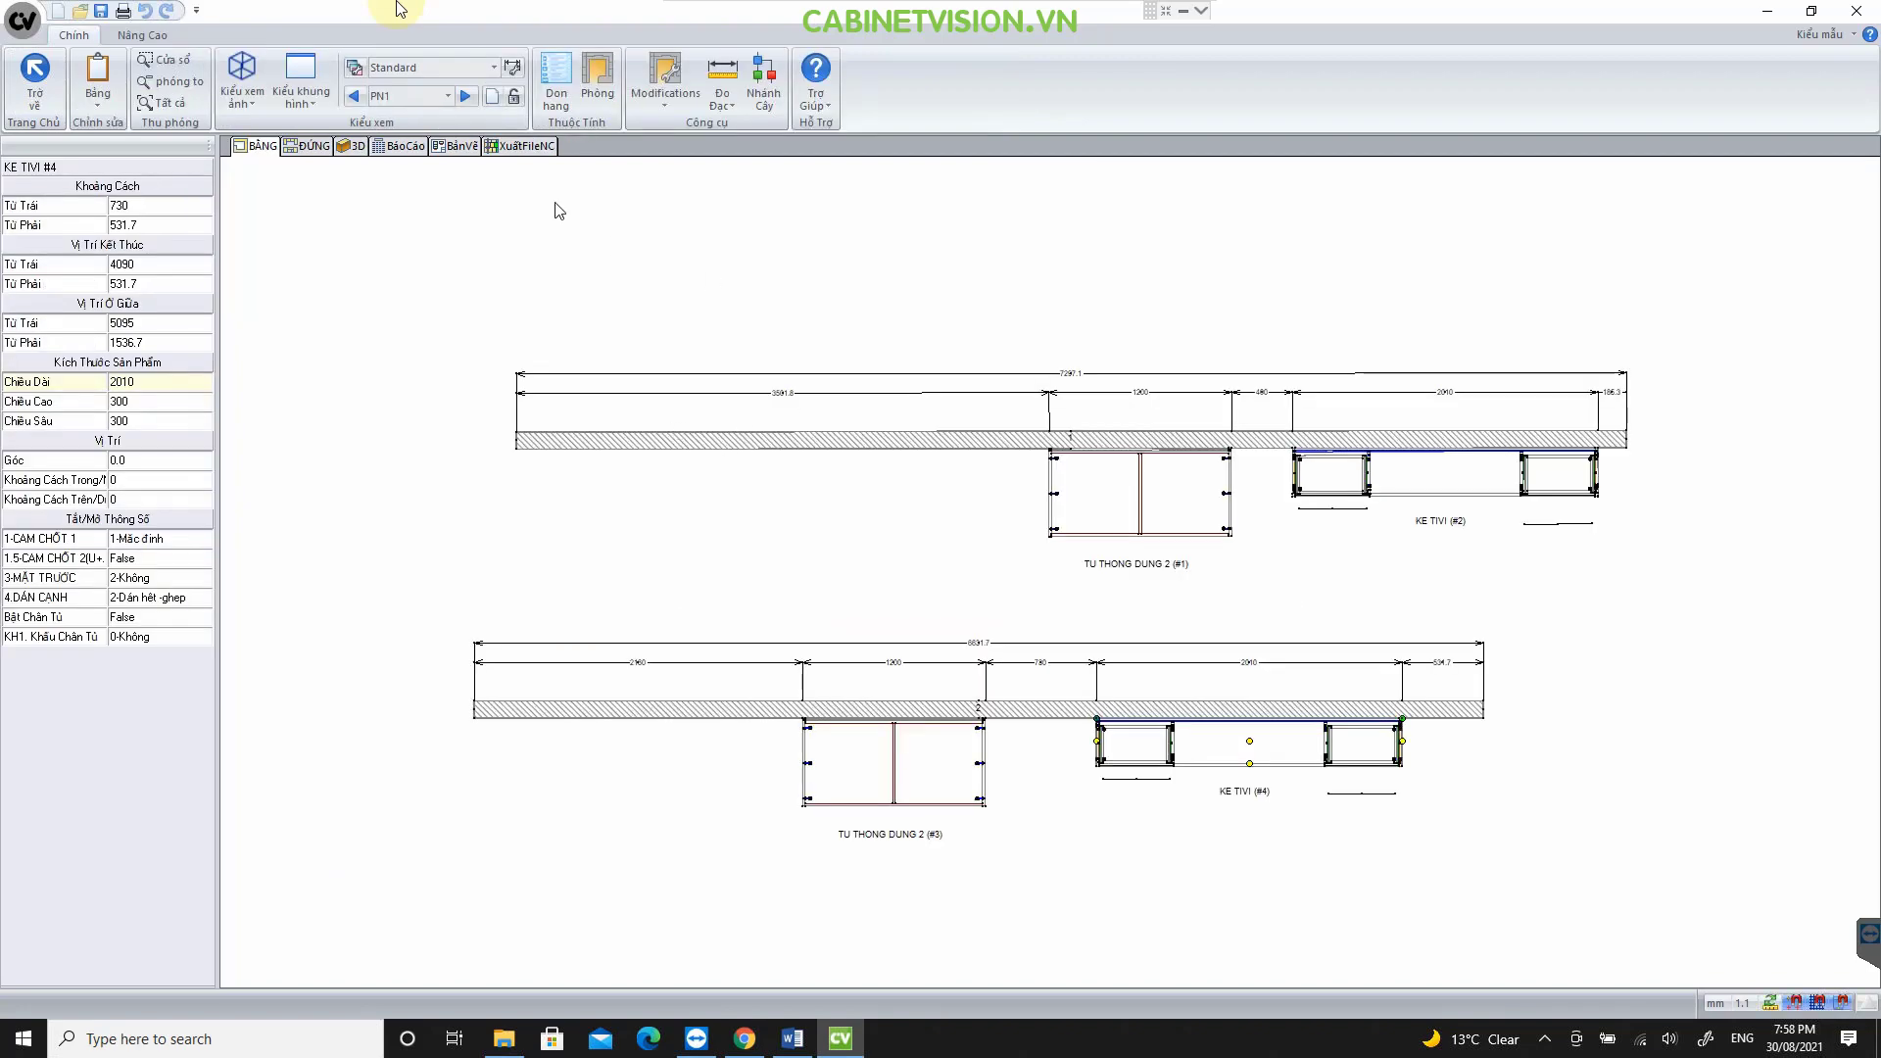
Orbit the room in 3D to inspect the four cabinets, then open KE TIVI #4 in the editor.
left_click(351, 146)
left_click_drag(831, 537, 1297, 683)
mouse_move(658, 698)
left_mouse_down()
mouse_move(811, 643)
mouse_move(872, 723)
left_mouse_up()
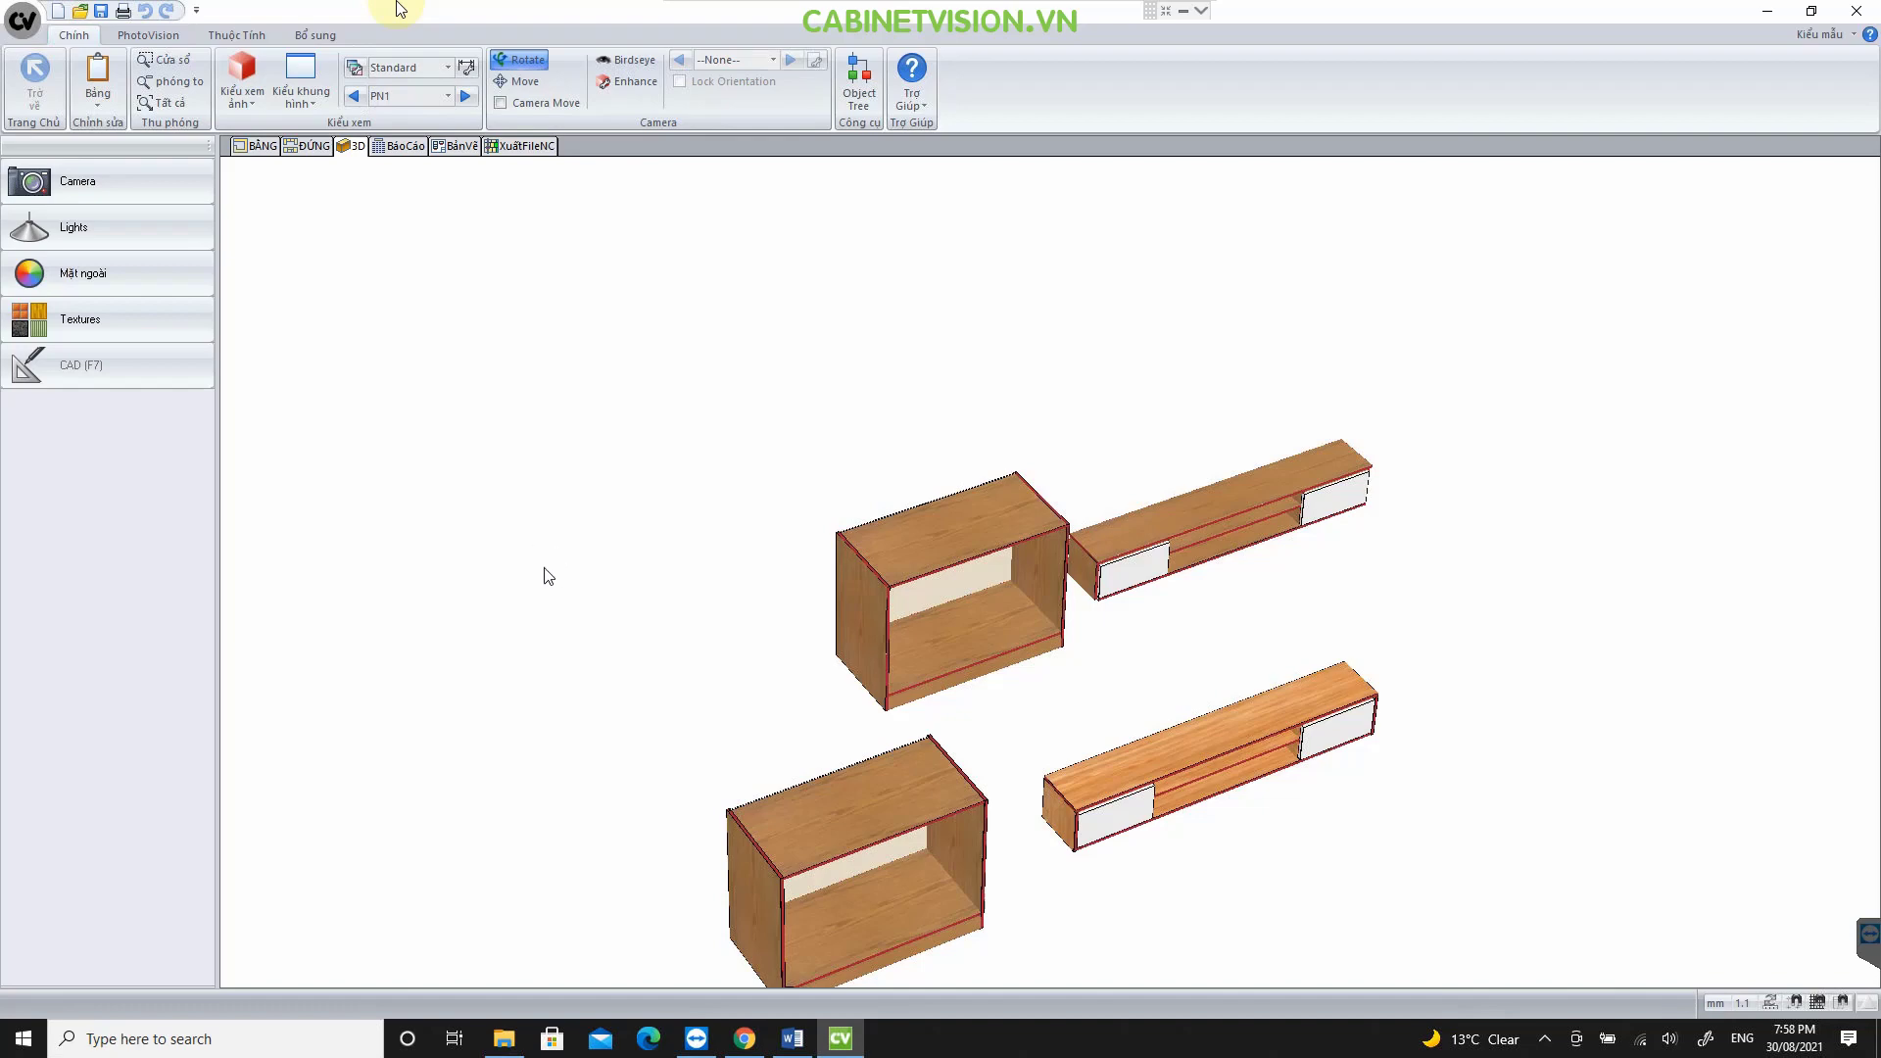
middle_click_drag(942, 610, 764, 449)
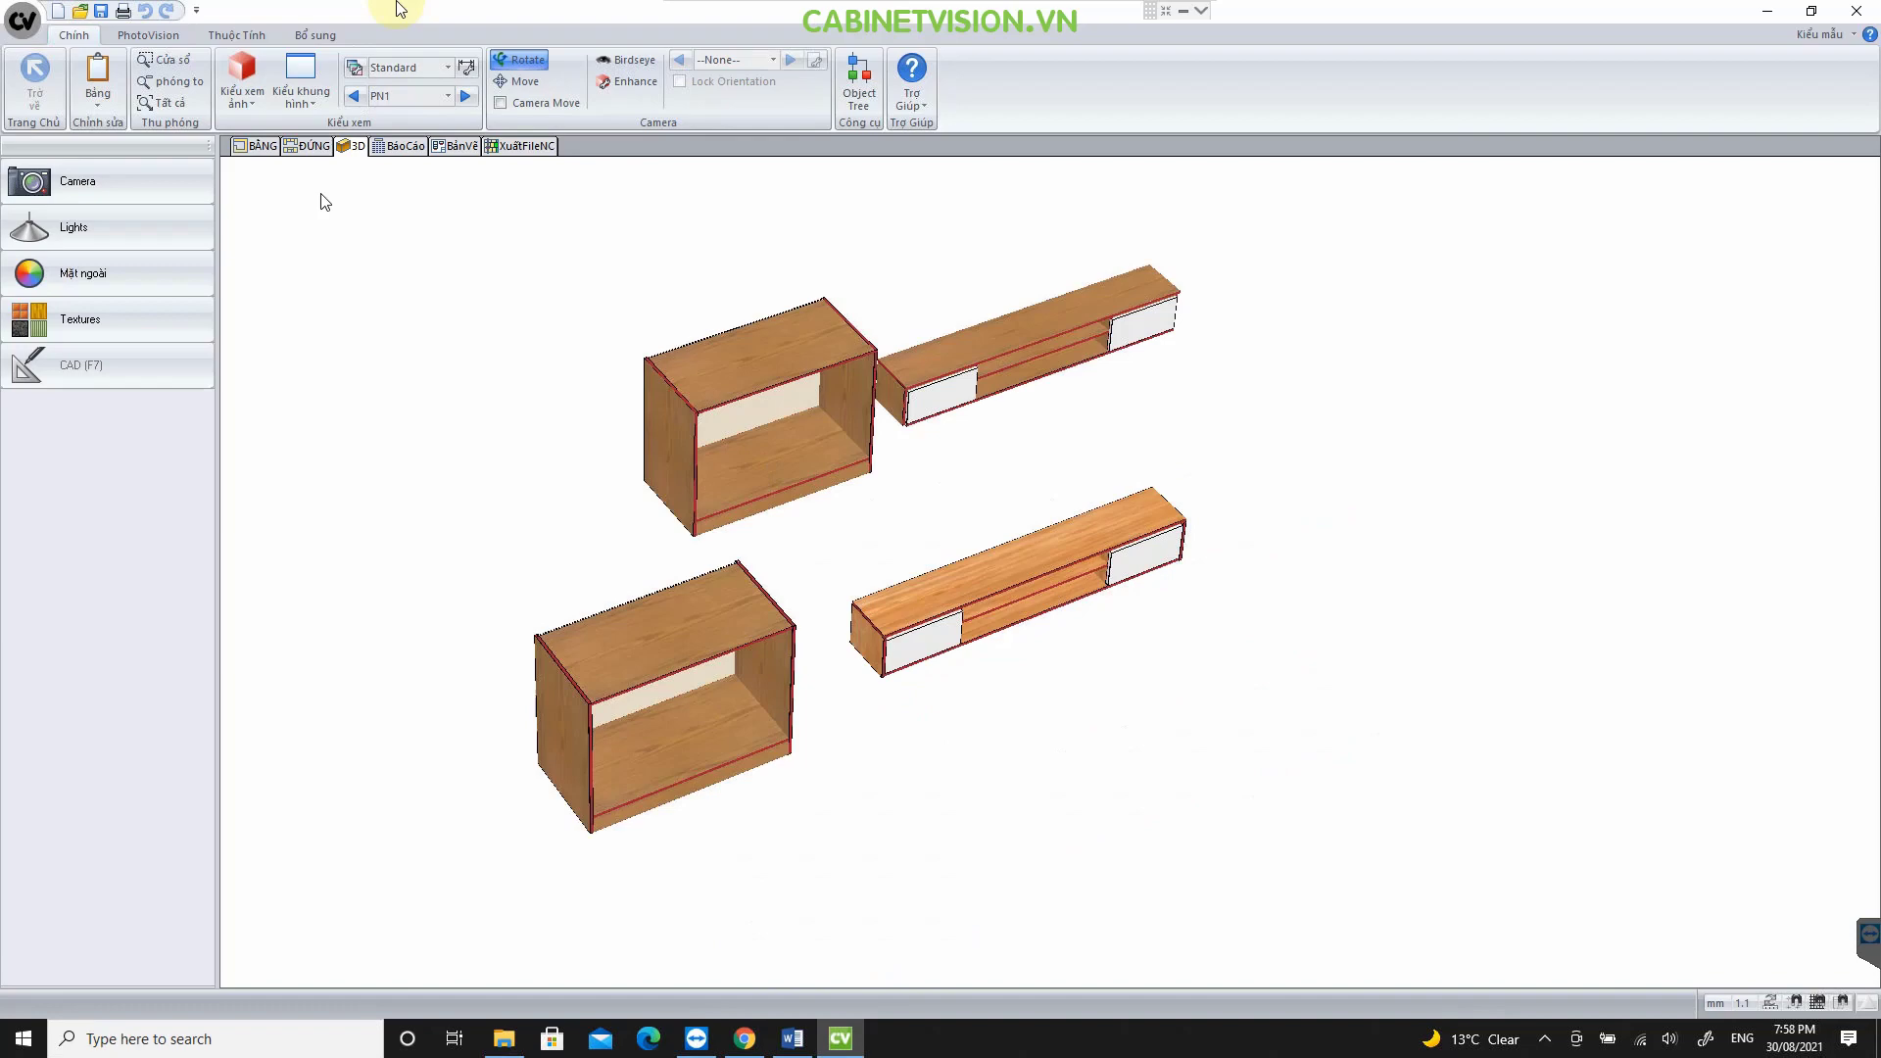
left_click_drag(994, 400, 975, 540)
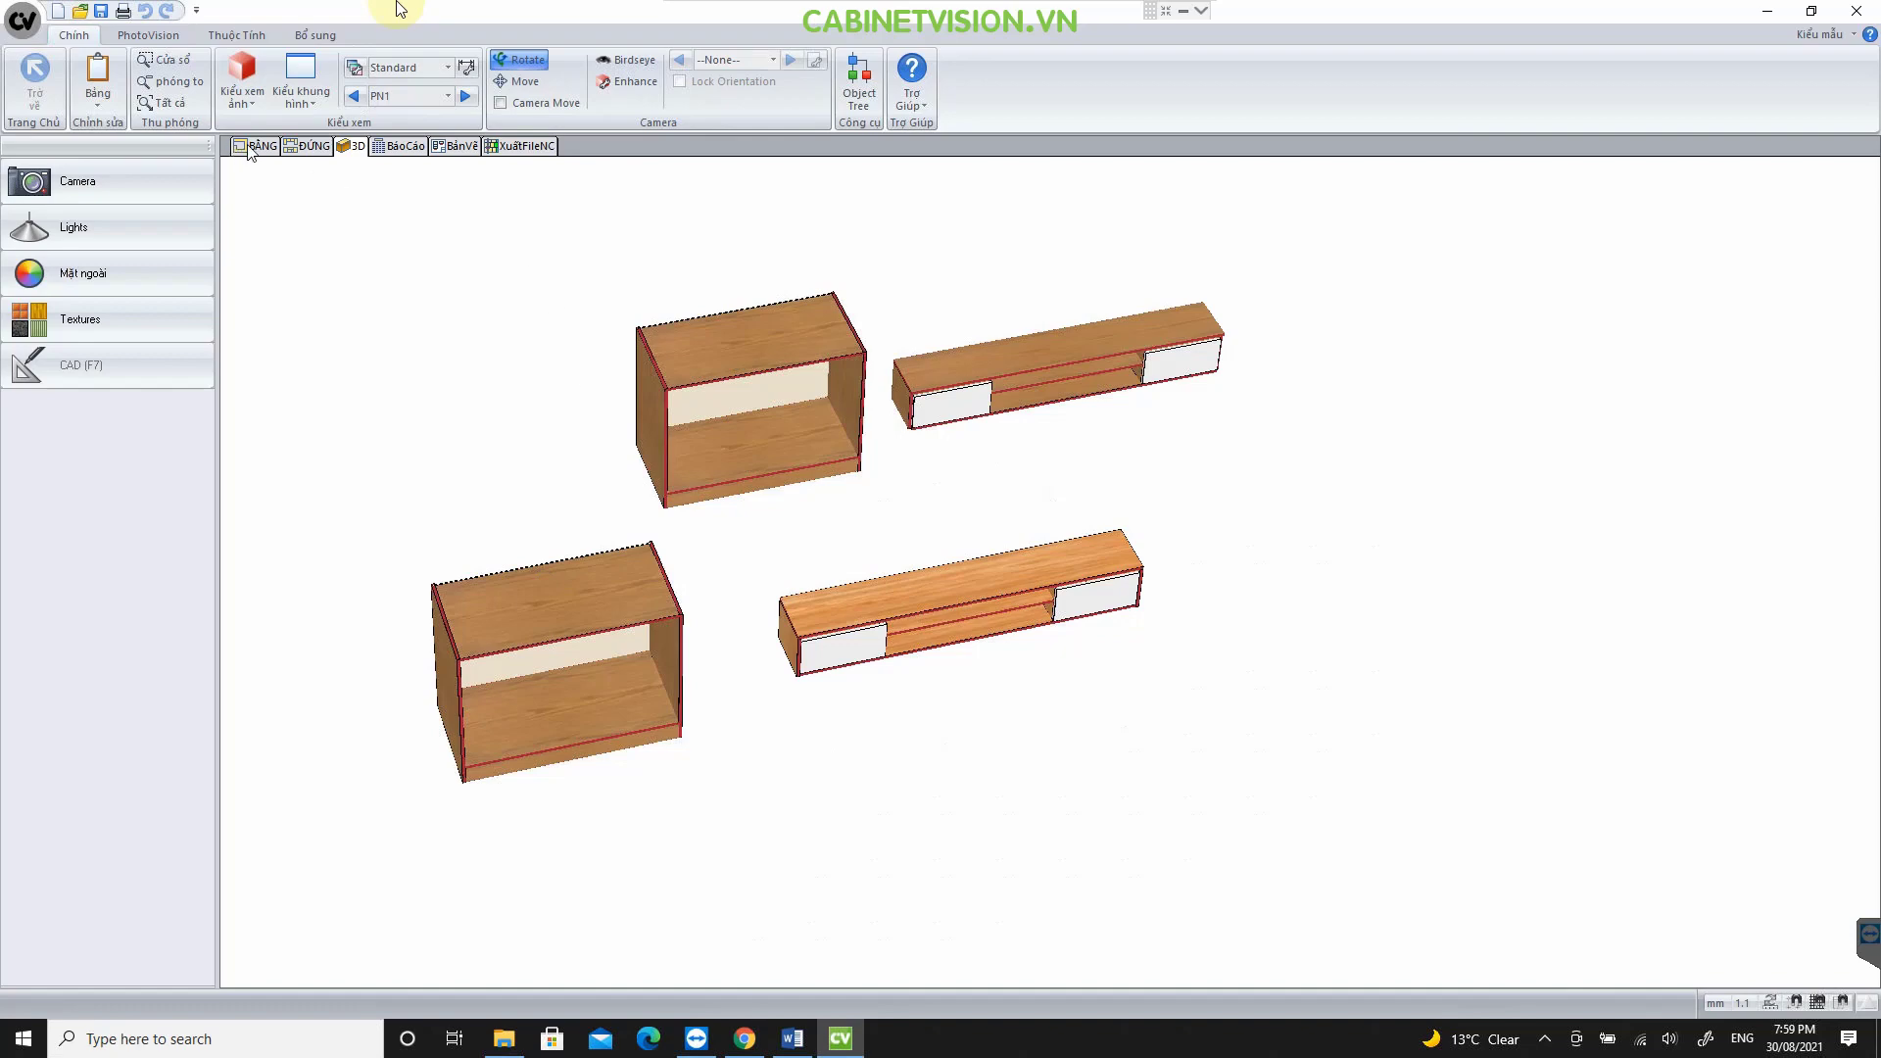
left_click_drag(968, 592, 411, 223)
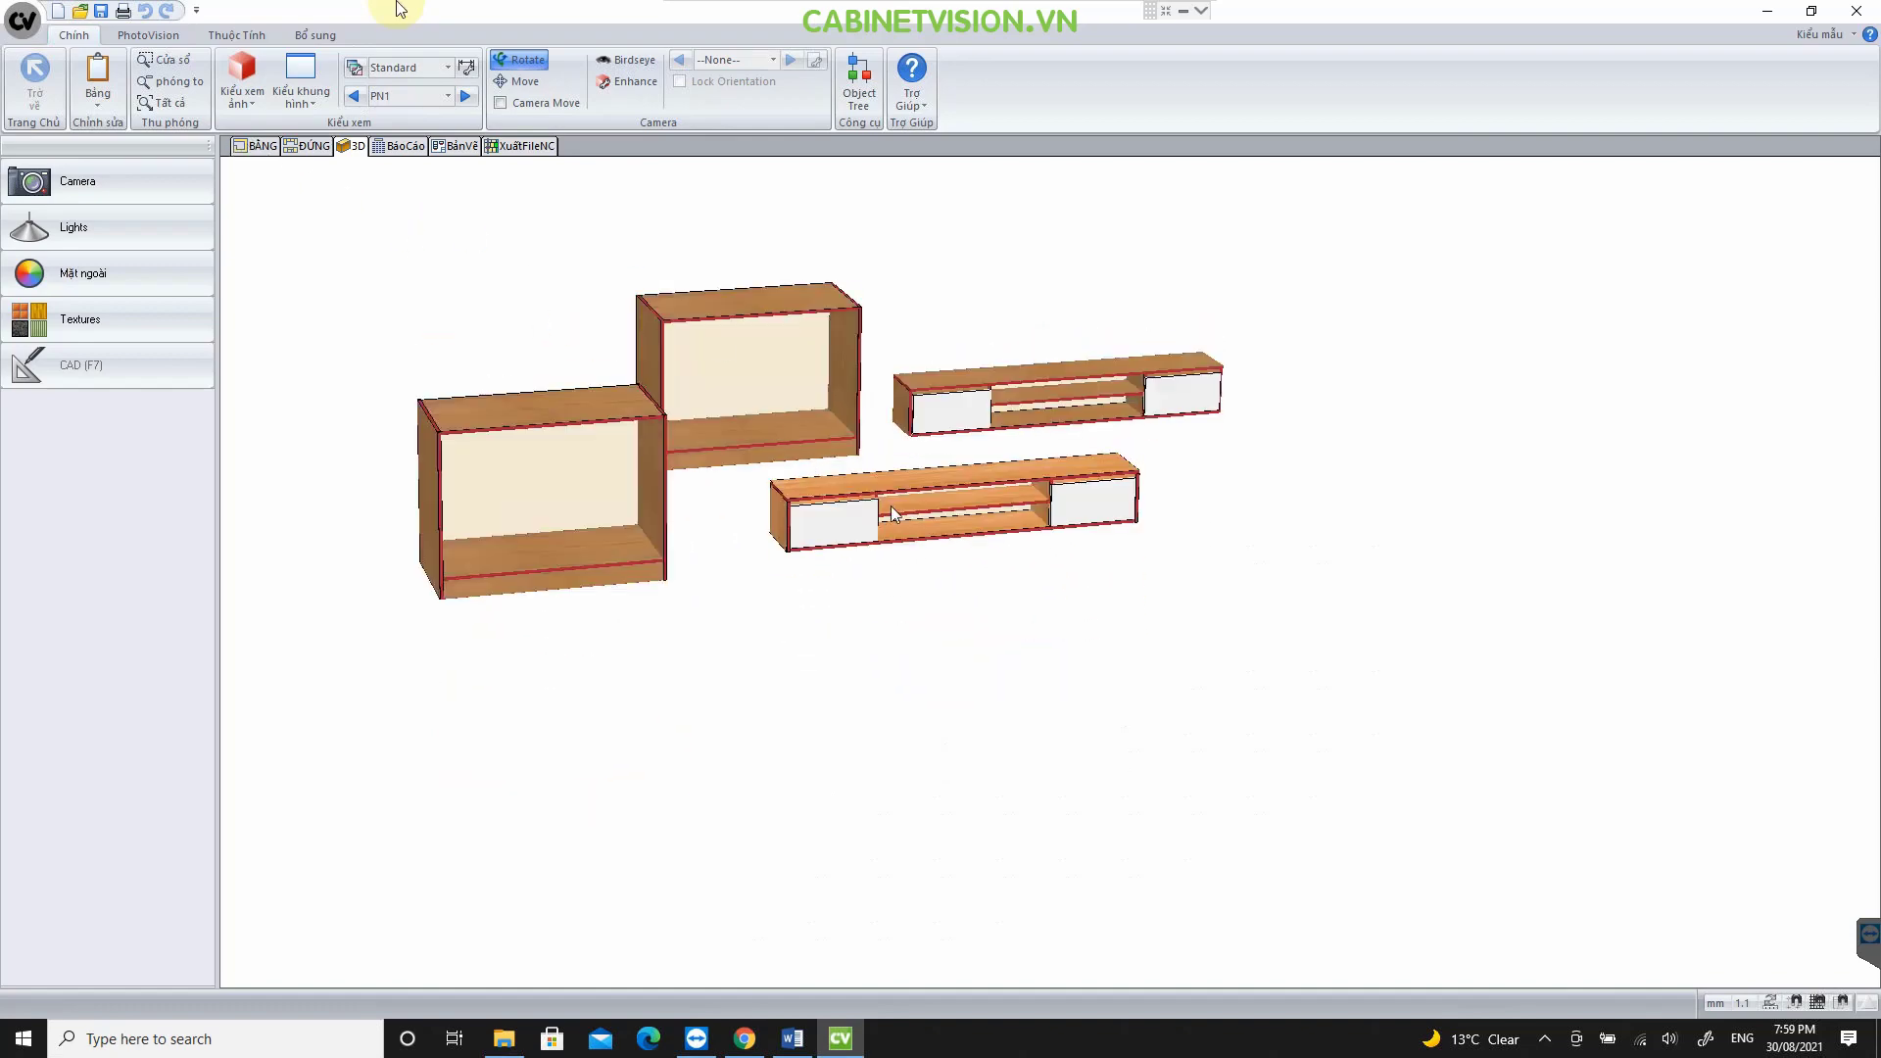
left_click(259, 147)
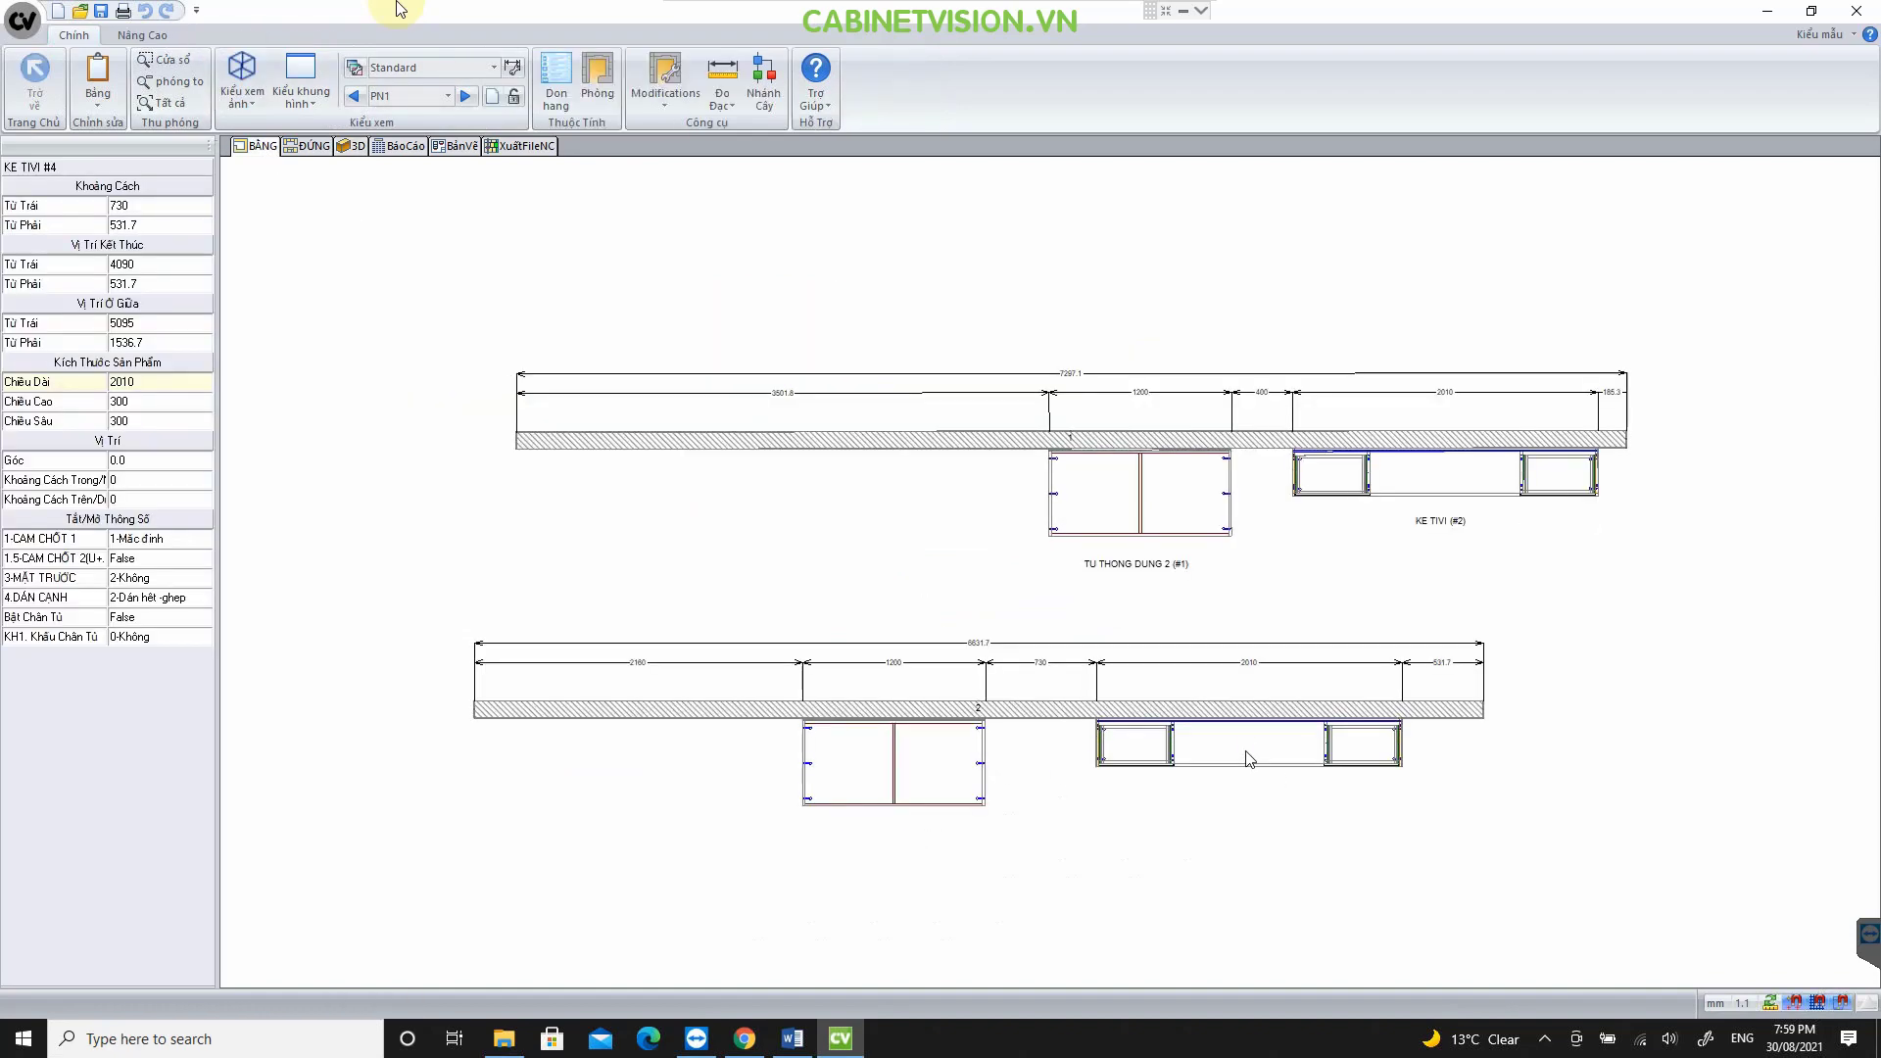
double_click(1183, 753)
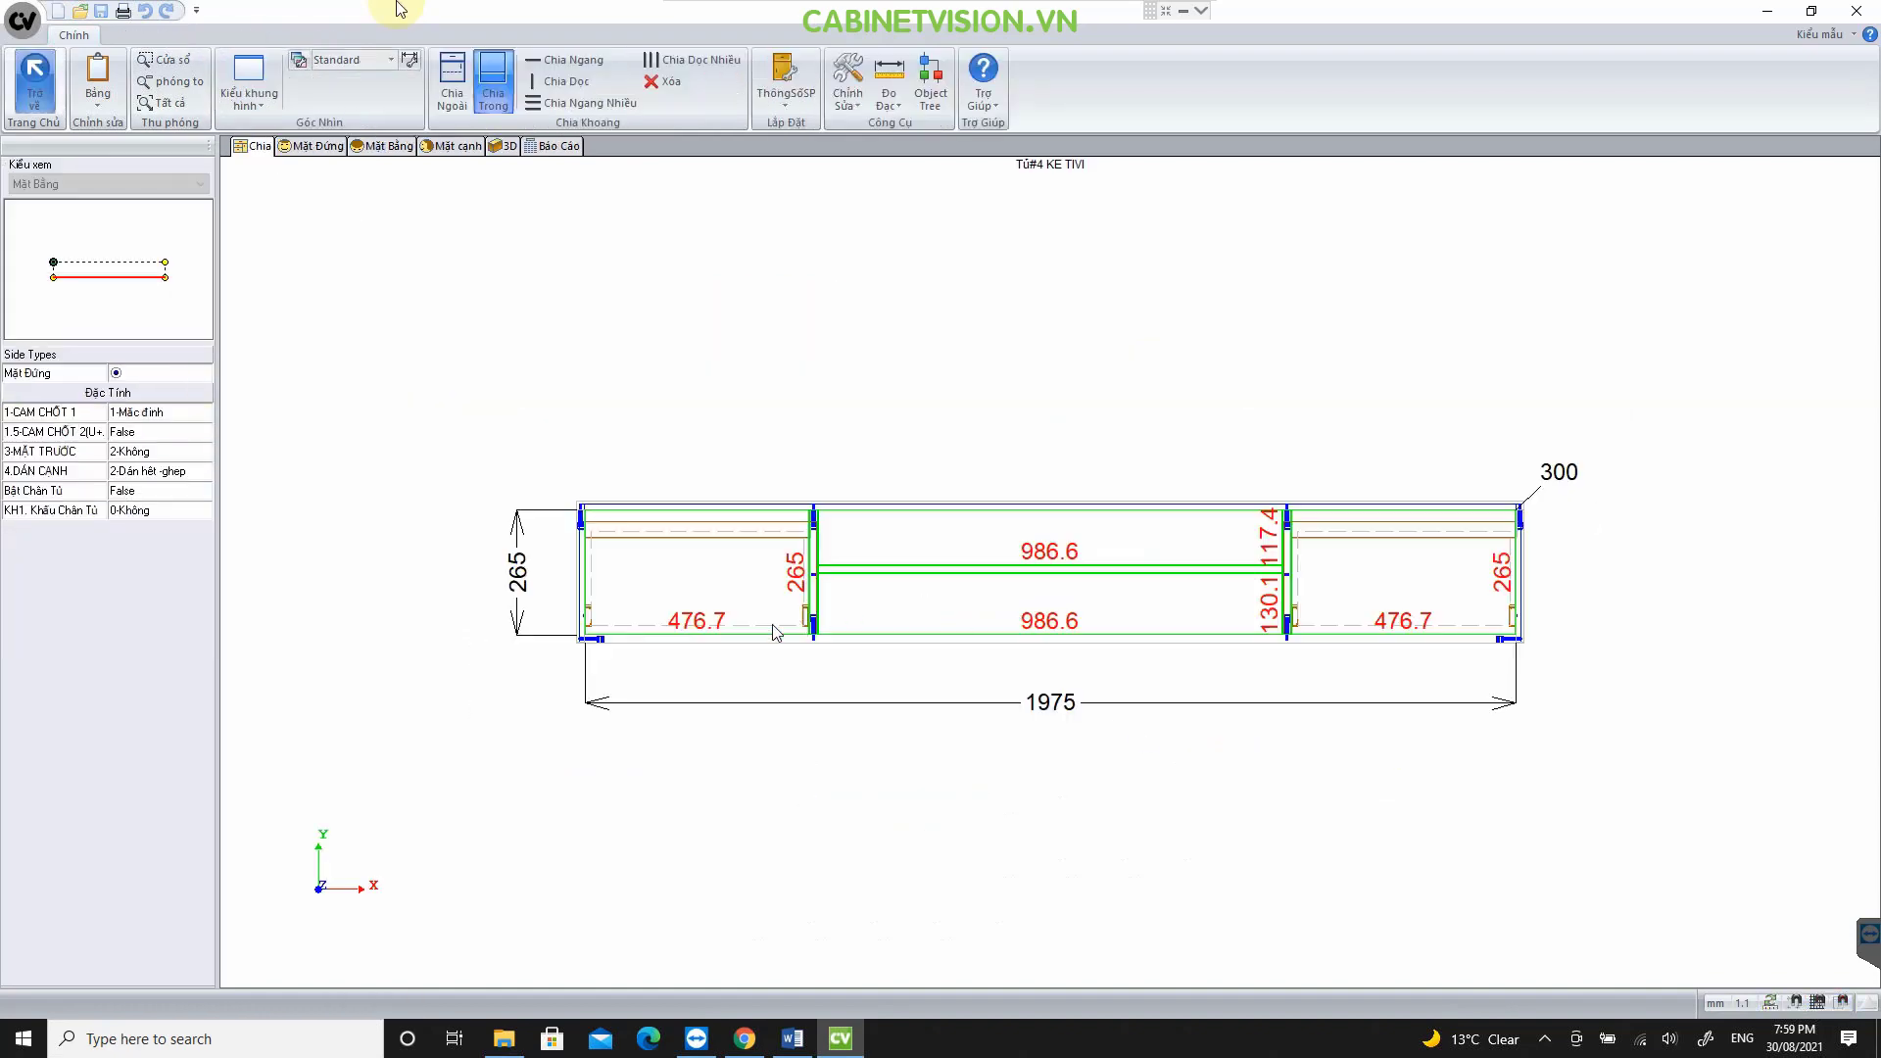
Open Tủ#4 KE TIVI's cabinet properties on the door (Cánh Tủ) settings.
left_click(650, 580)
right_click(649, 580)
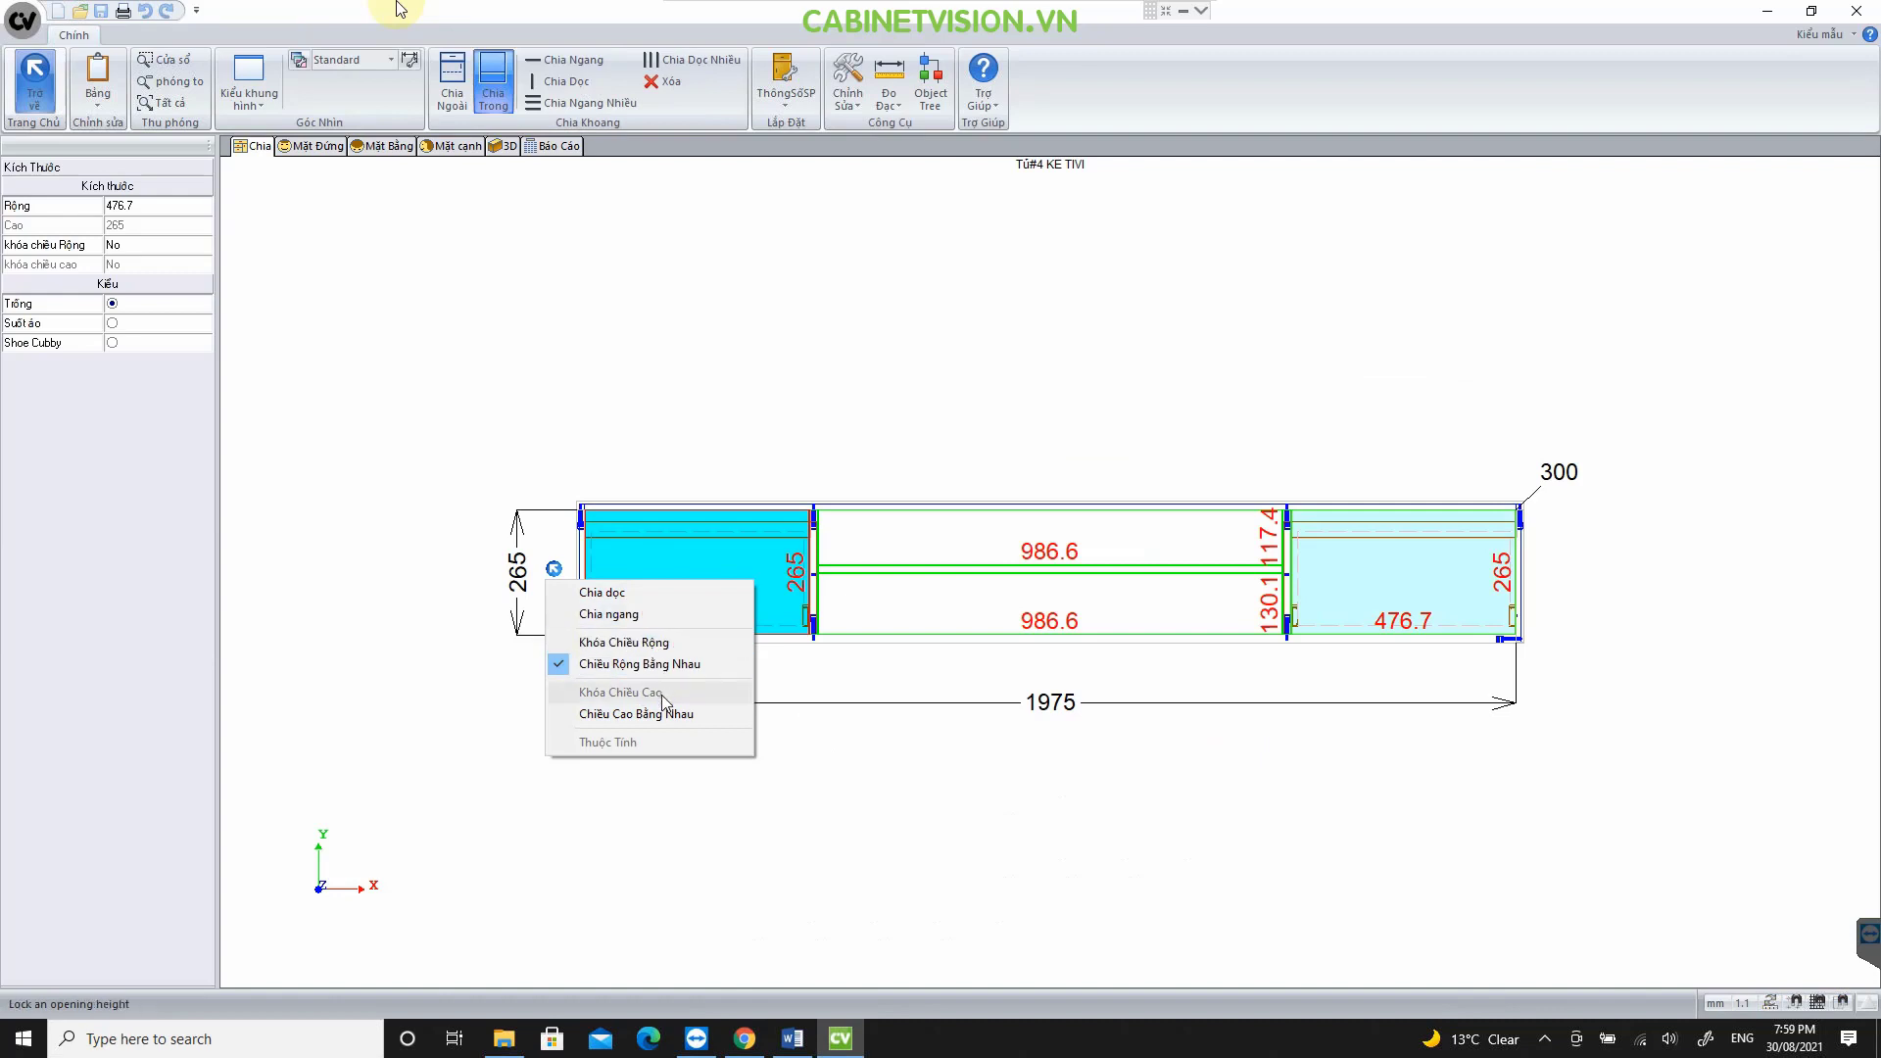
left_click(1042, 856)
left_click(707, 589)
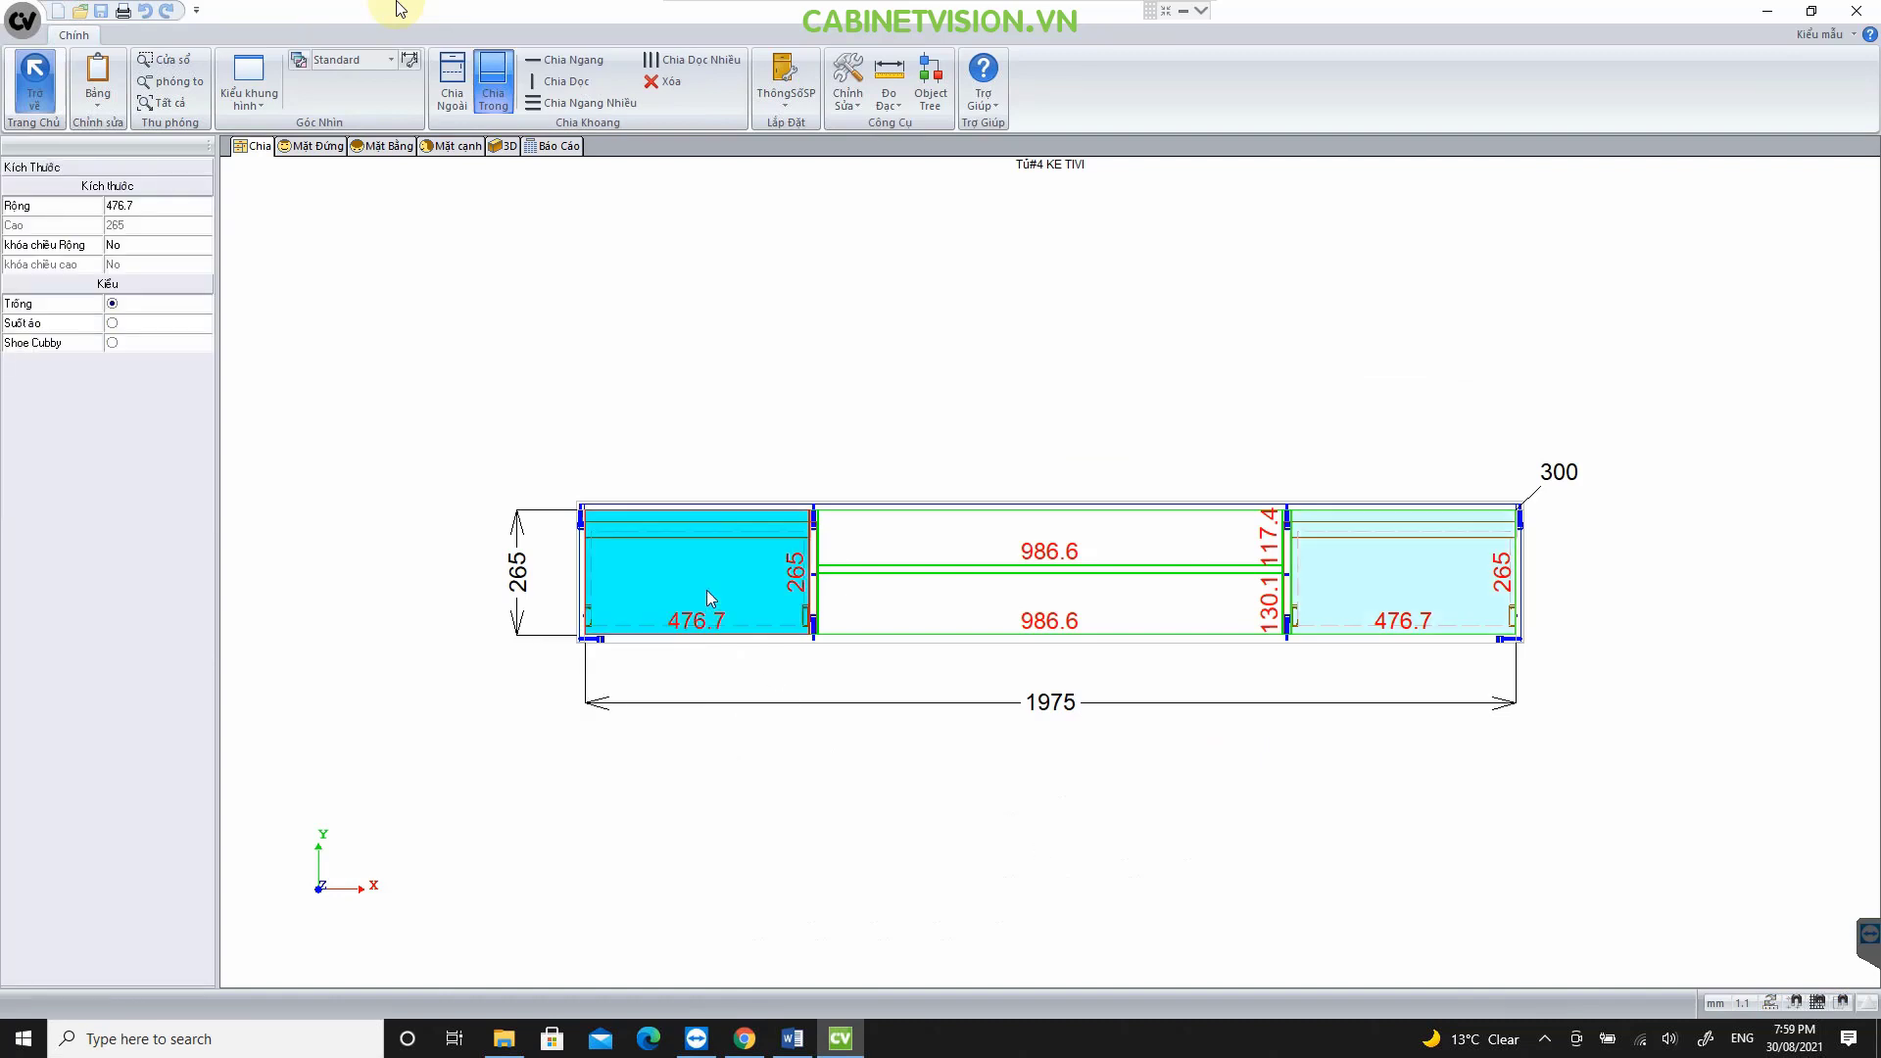
right_click(394, 407)
left_click(474, 439)
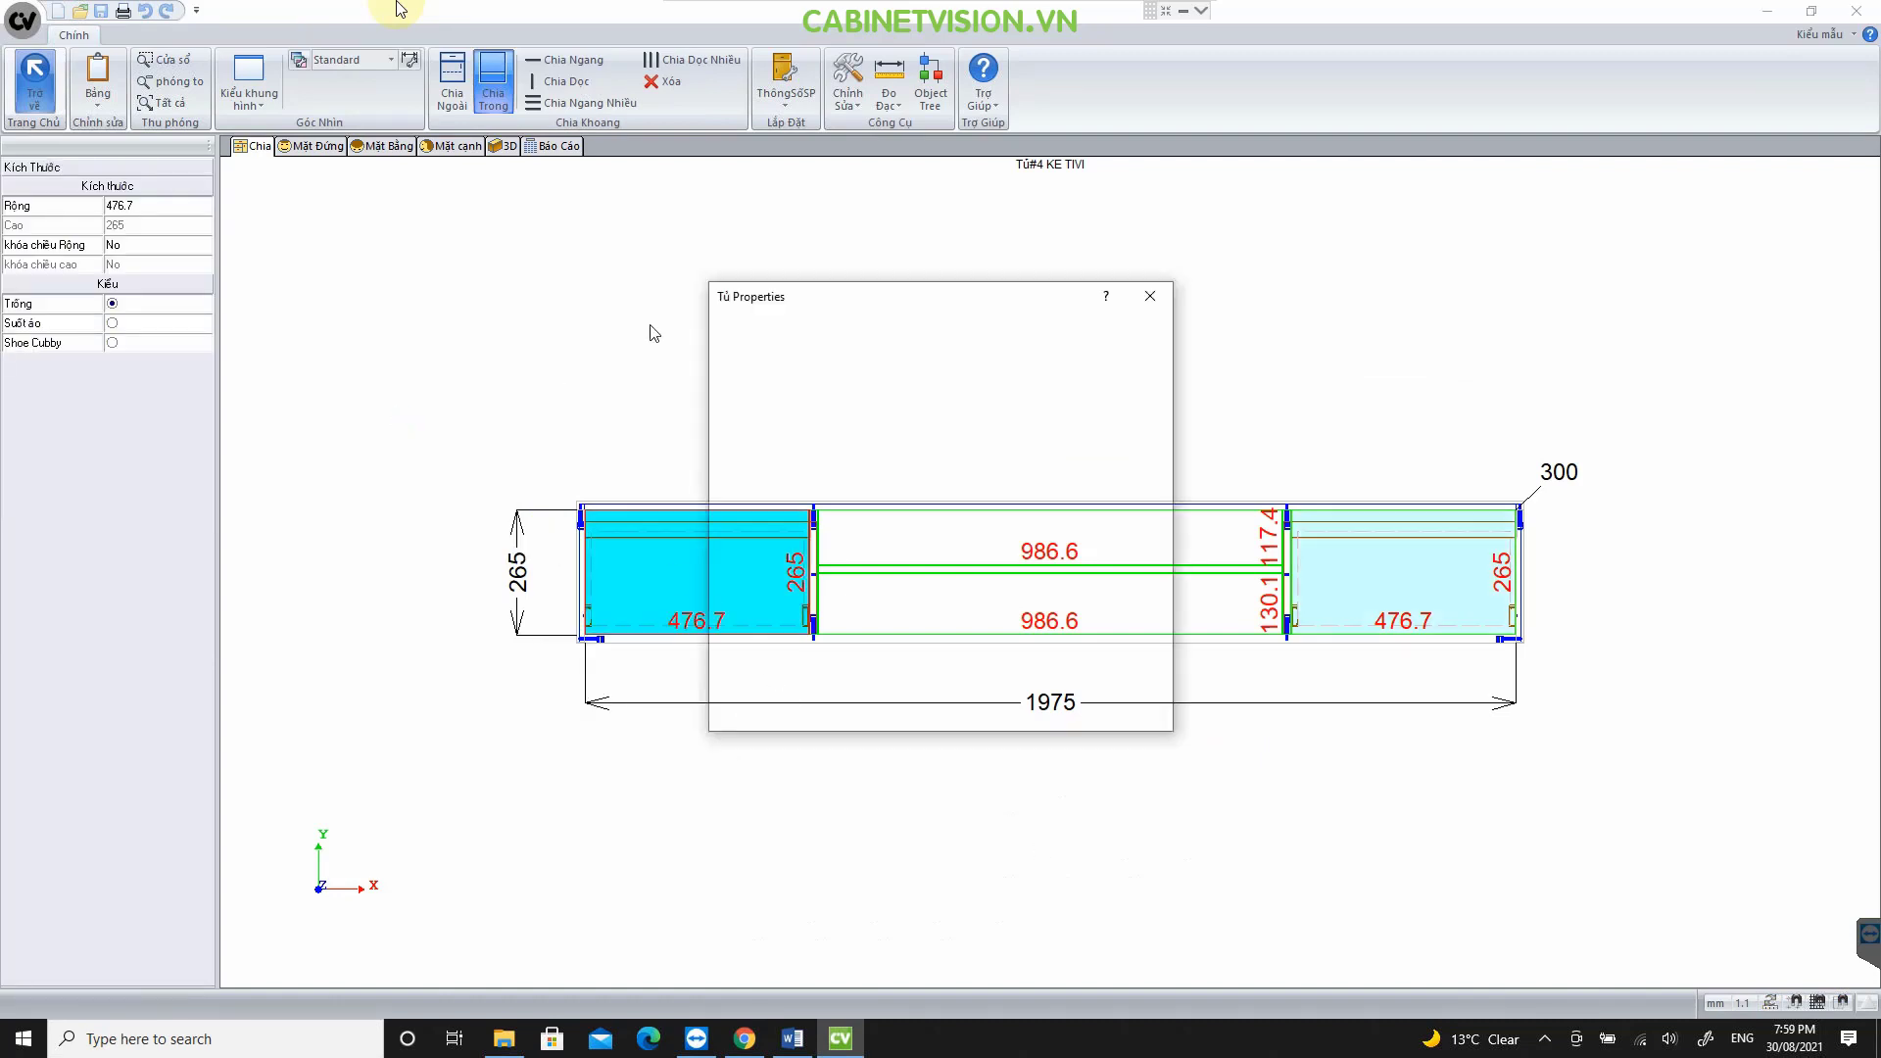
left_click(1036, 349)
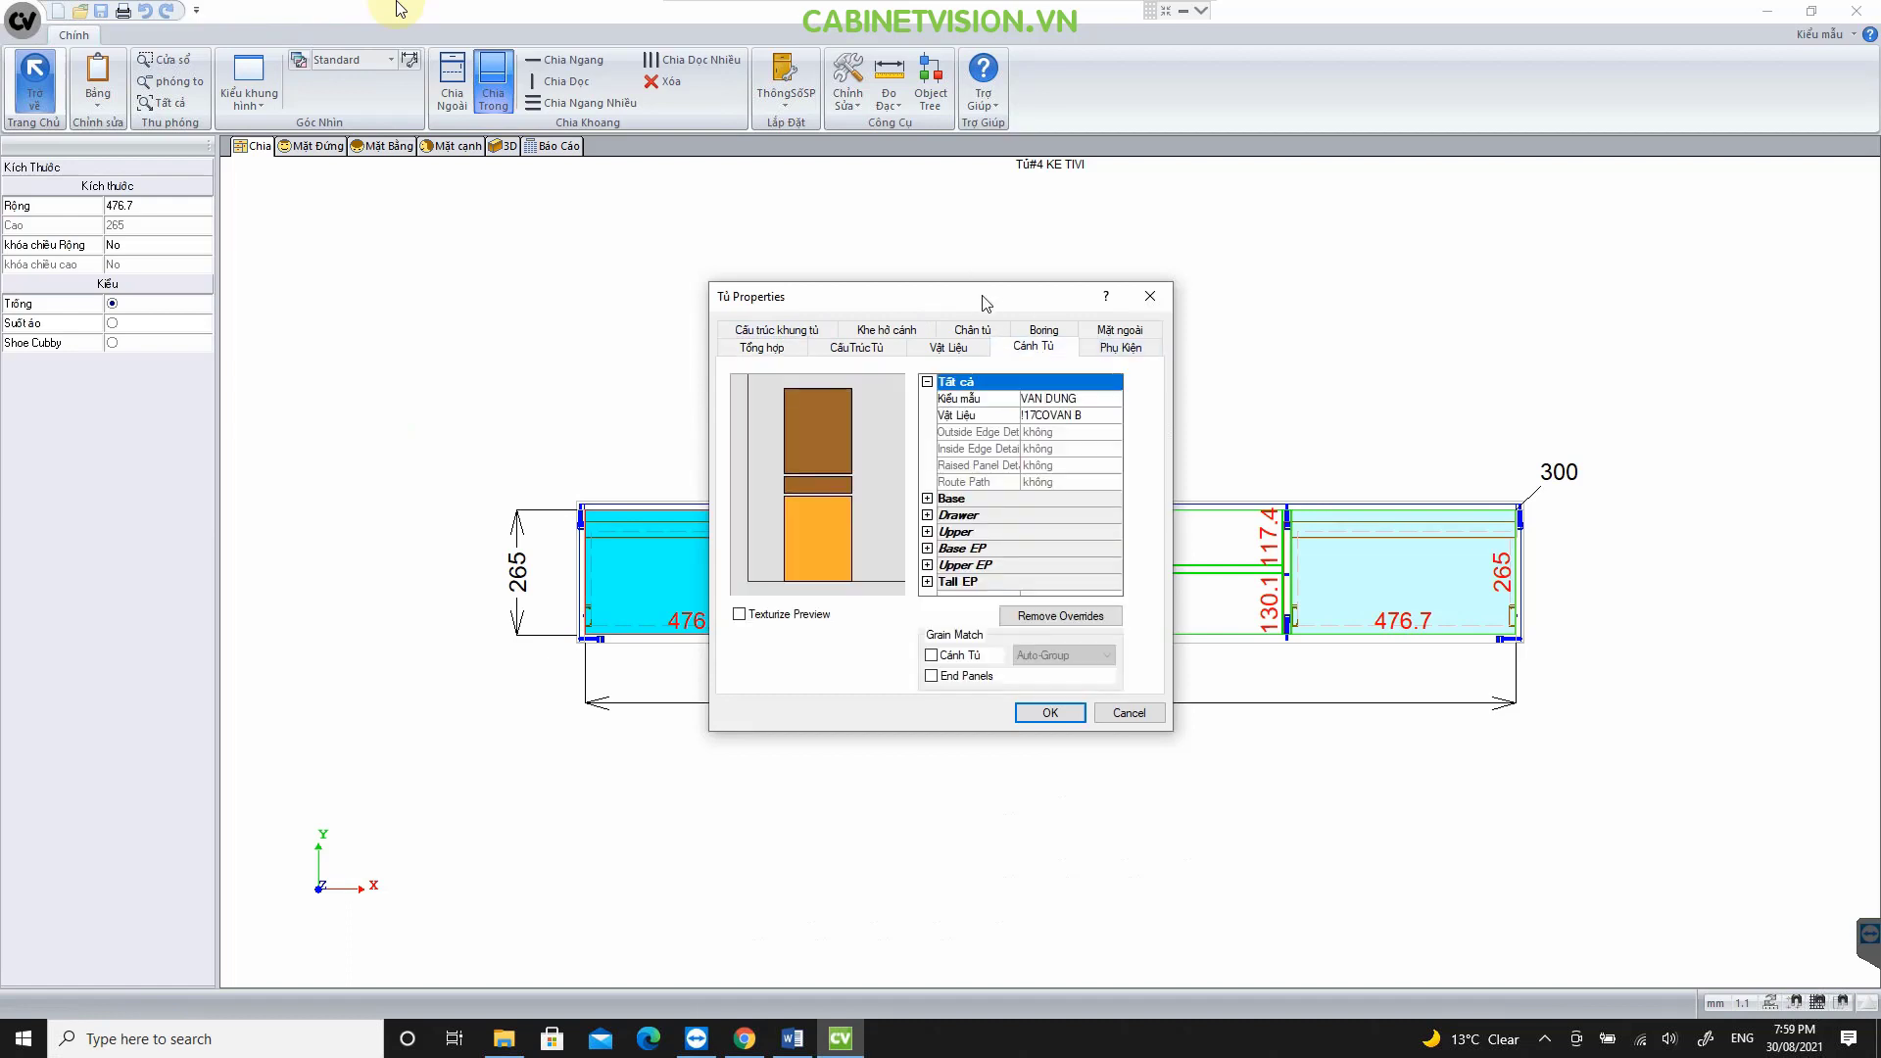
left_click_drag(986, 302, 632, 228)
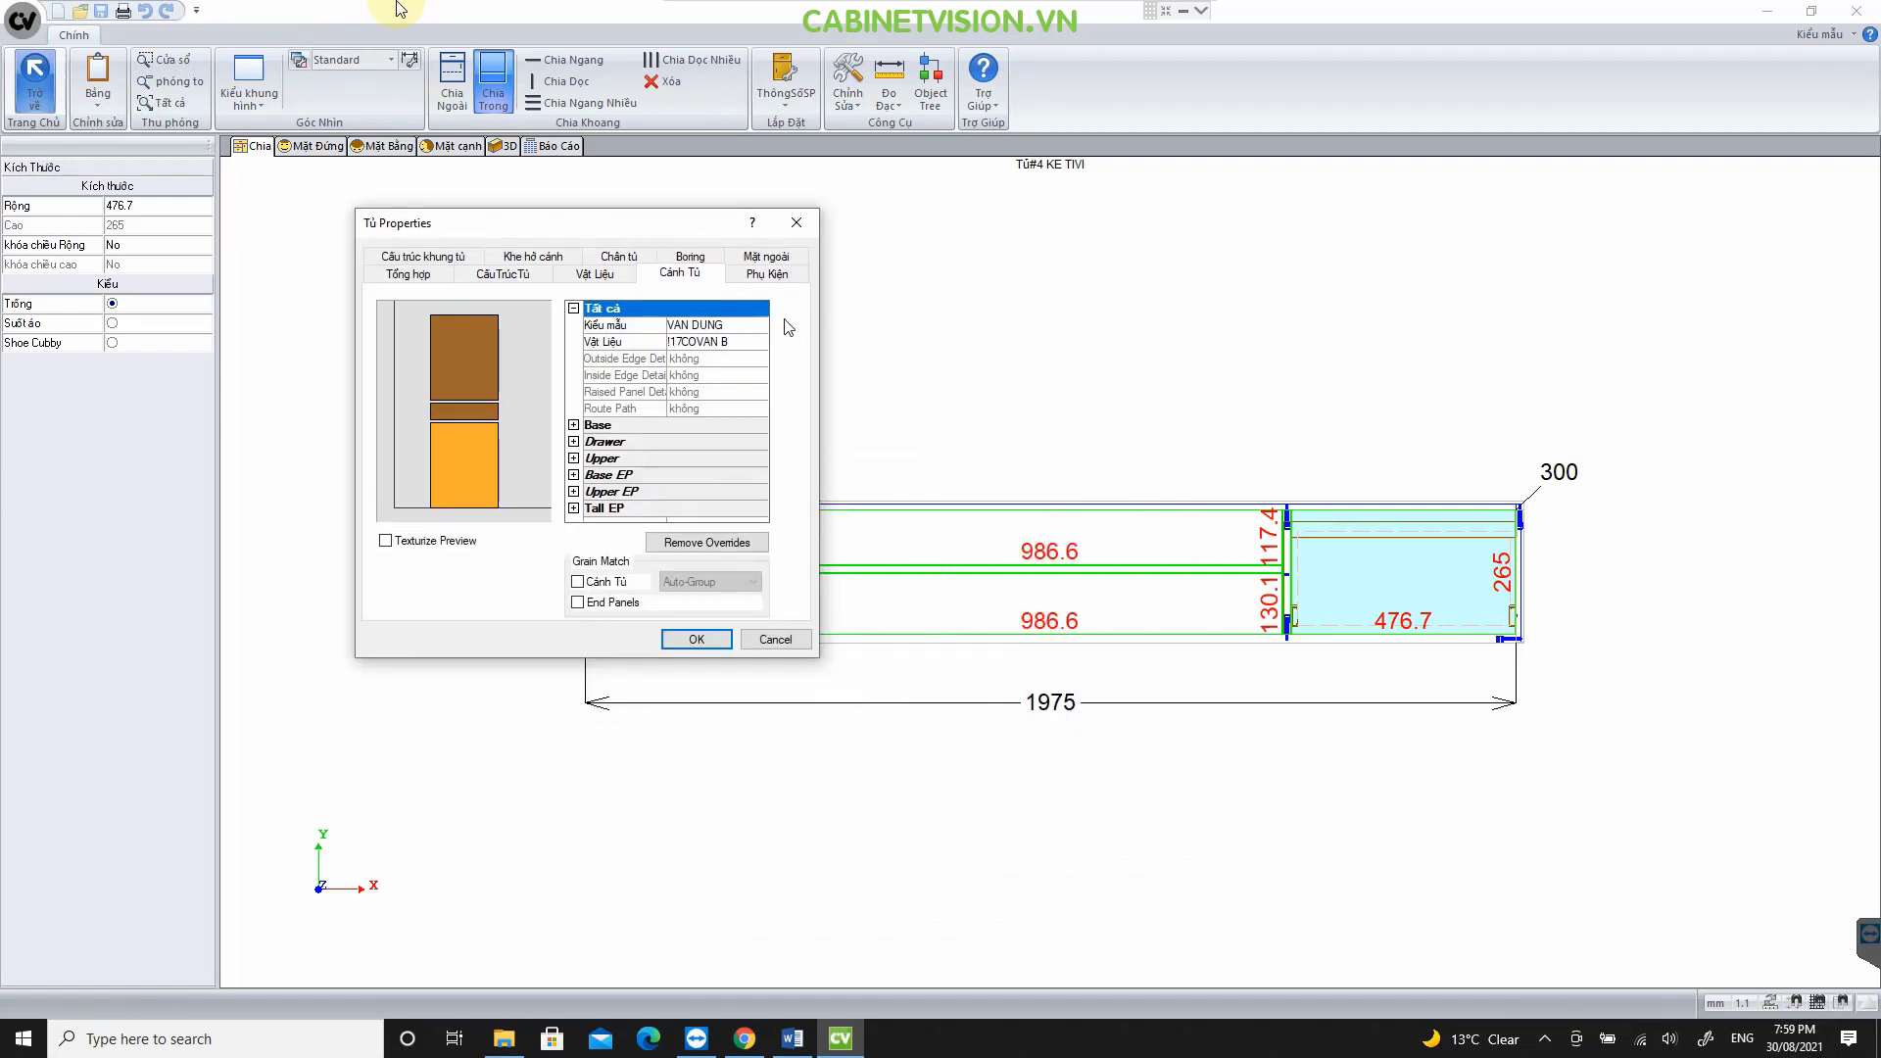
Pick !17KOVAN as the door material and apply it to the cabinet.
left_click(732, 343)
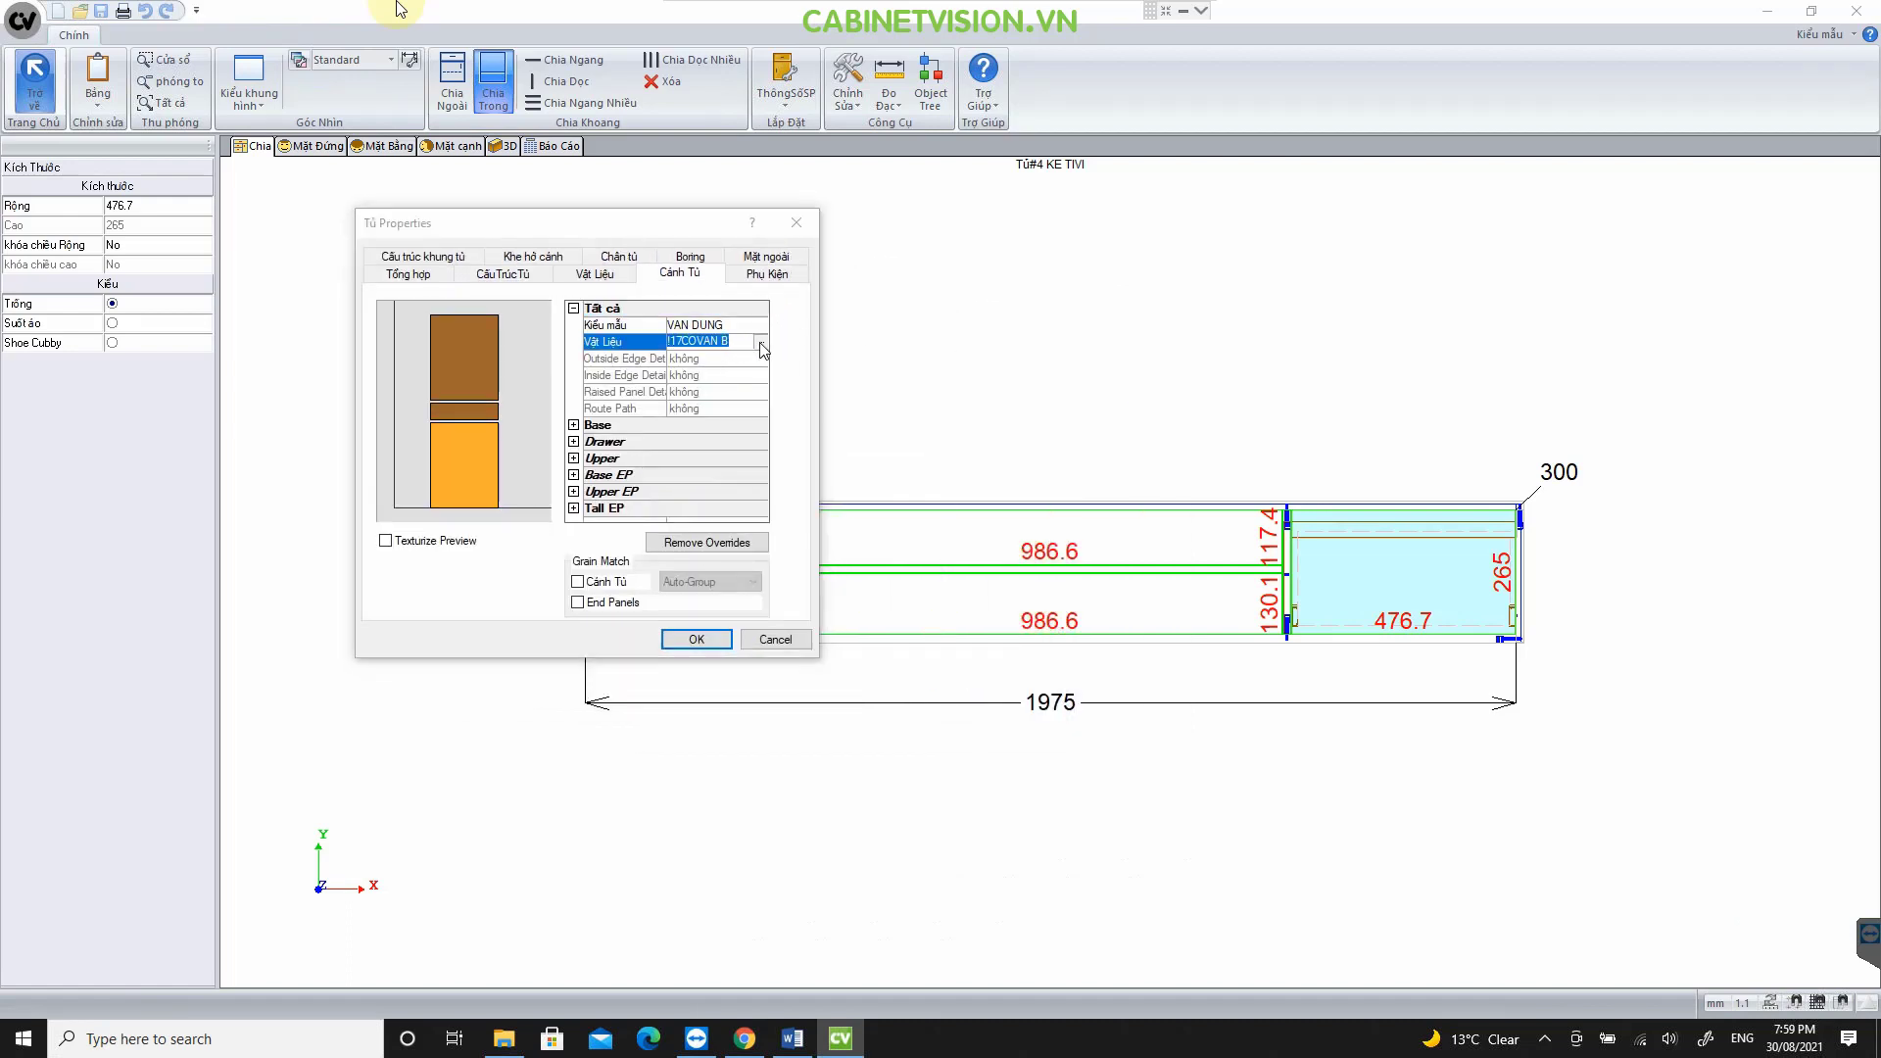
left_click(761, 343)
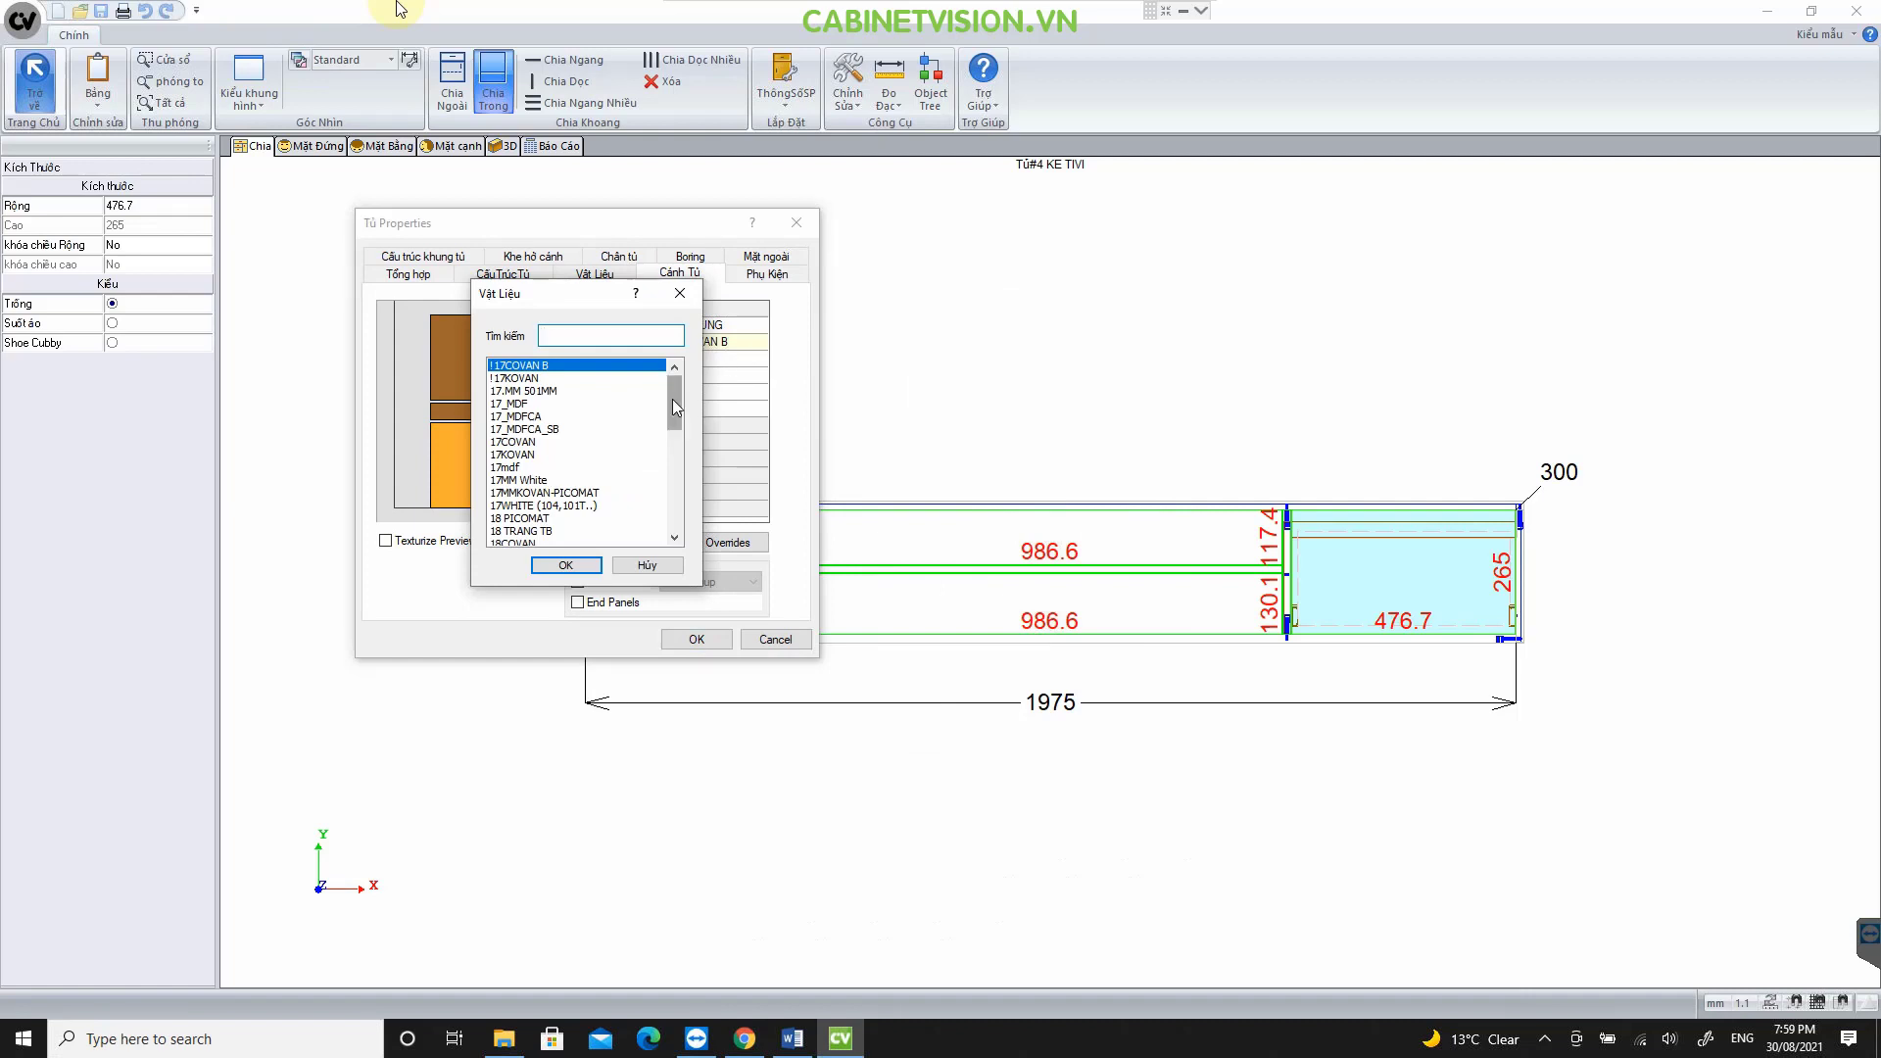
mouse_move(674, 403)
left_mouse_down()
mouse_move(679, 427)
mouse_move(692, 396)
left_mouse_up()
left_click(645, 565)
left_click(760, 342)
left_click(529, 380)
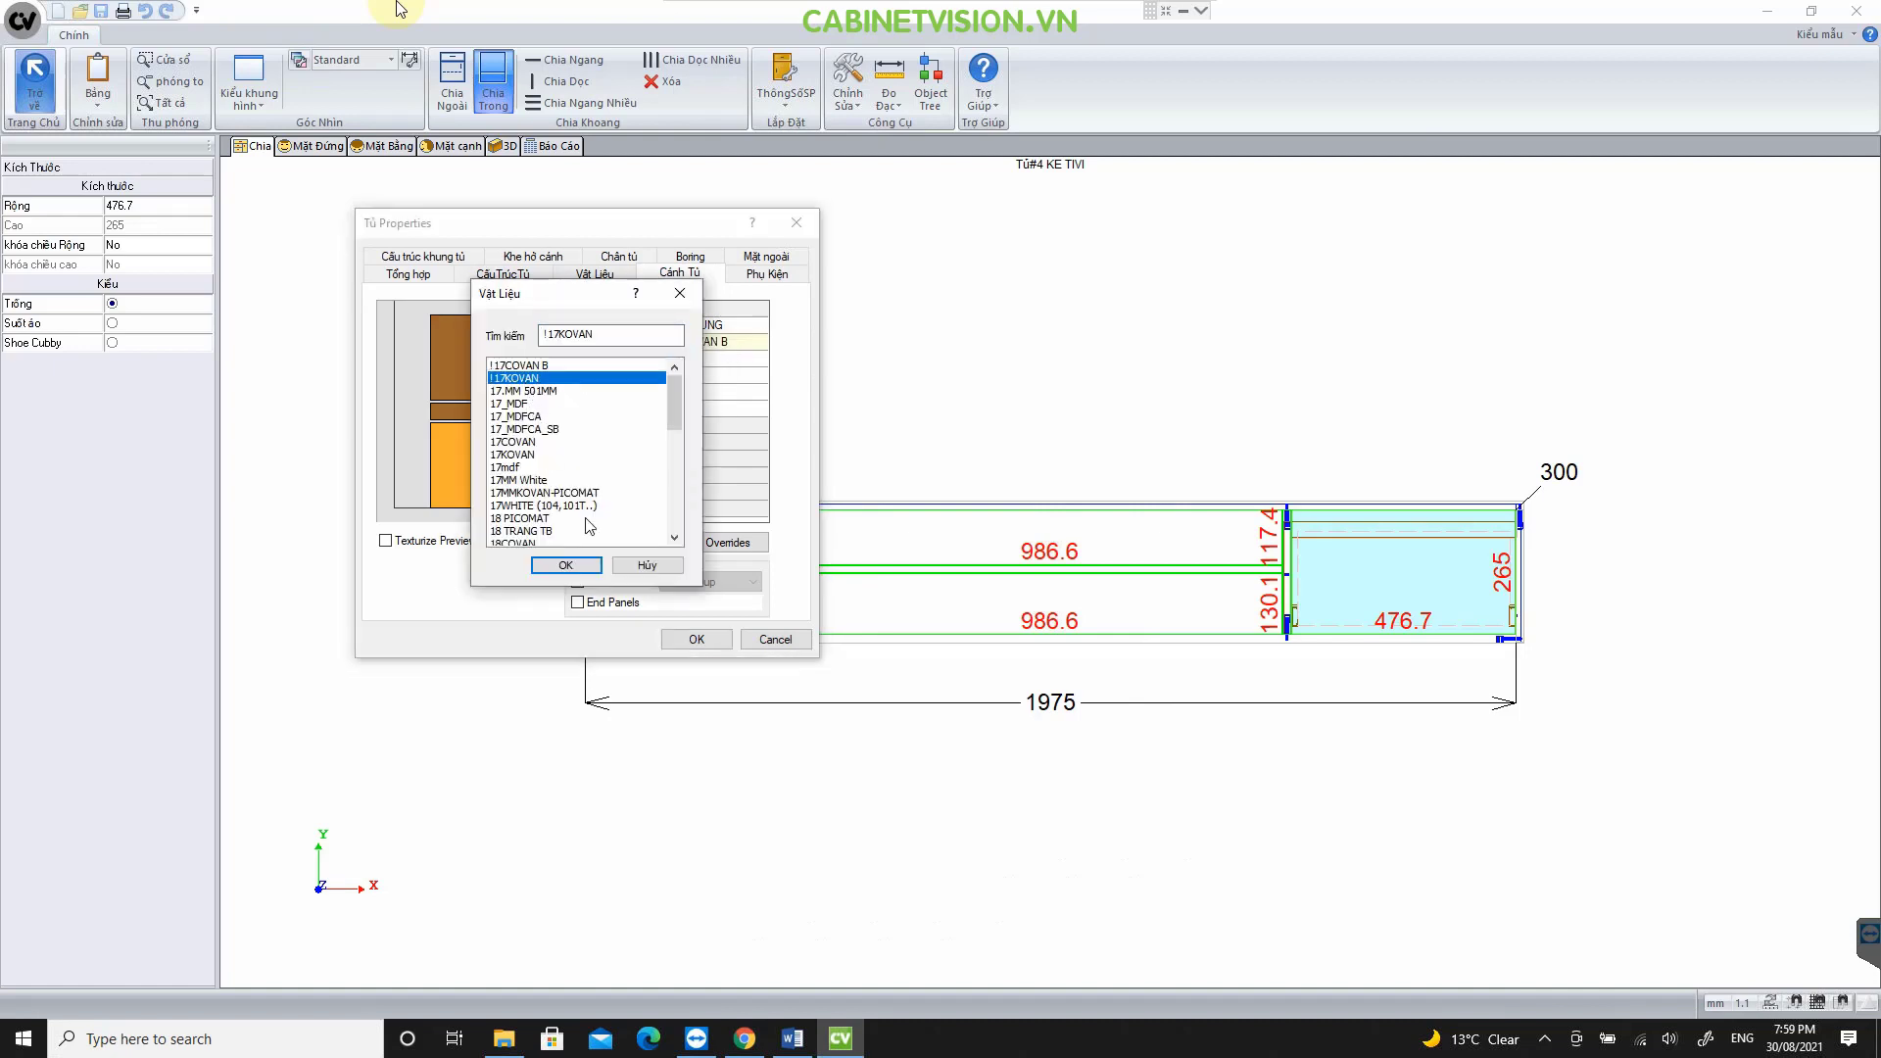
left_click(567, 565)
left_click(696, 640)
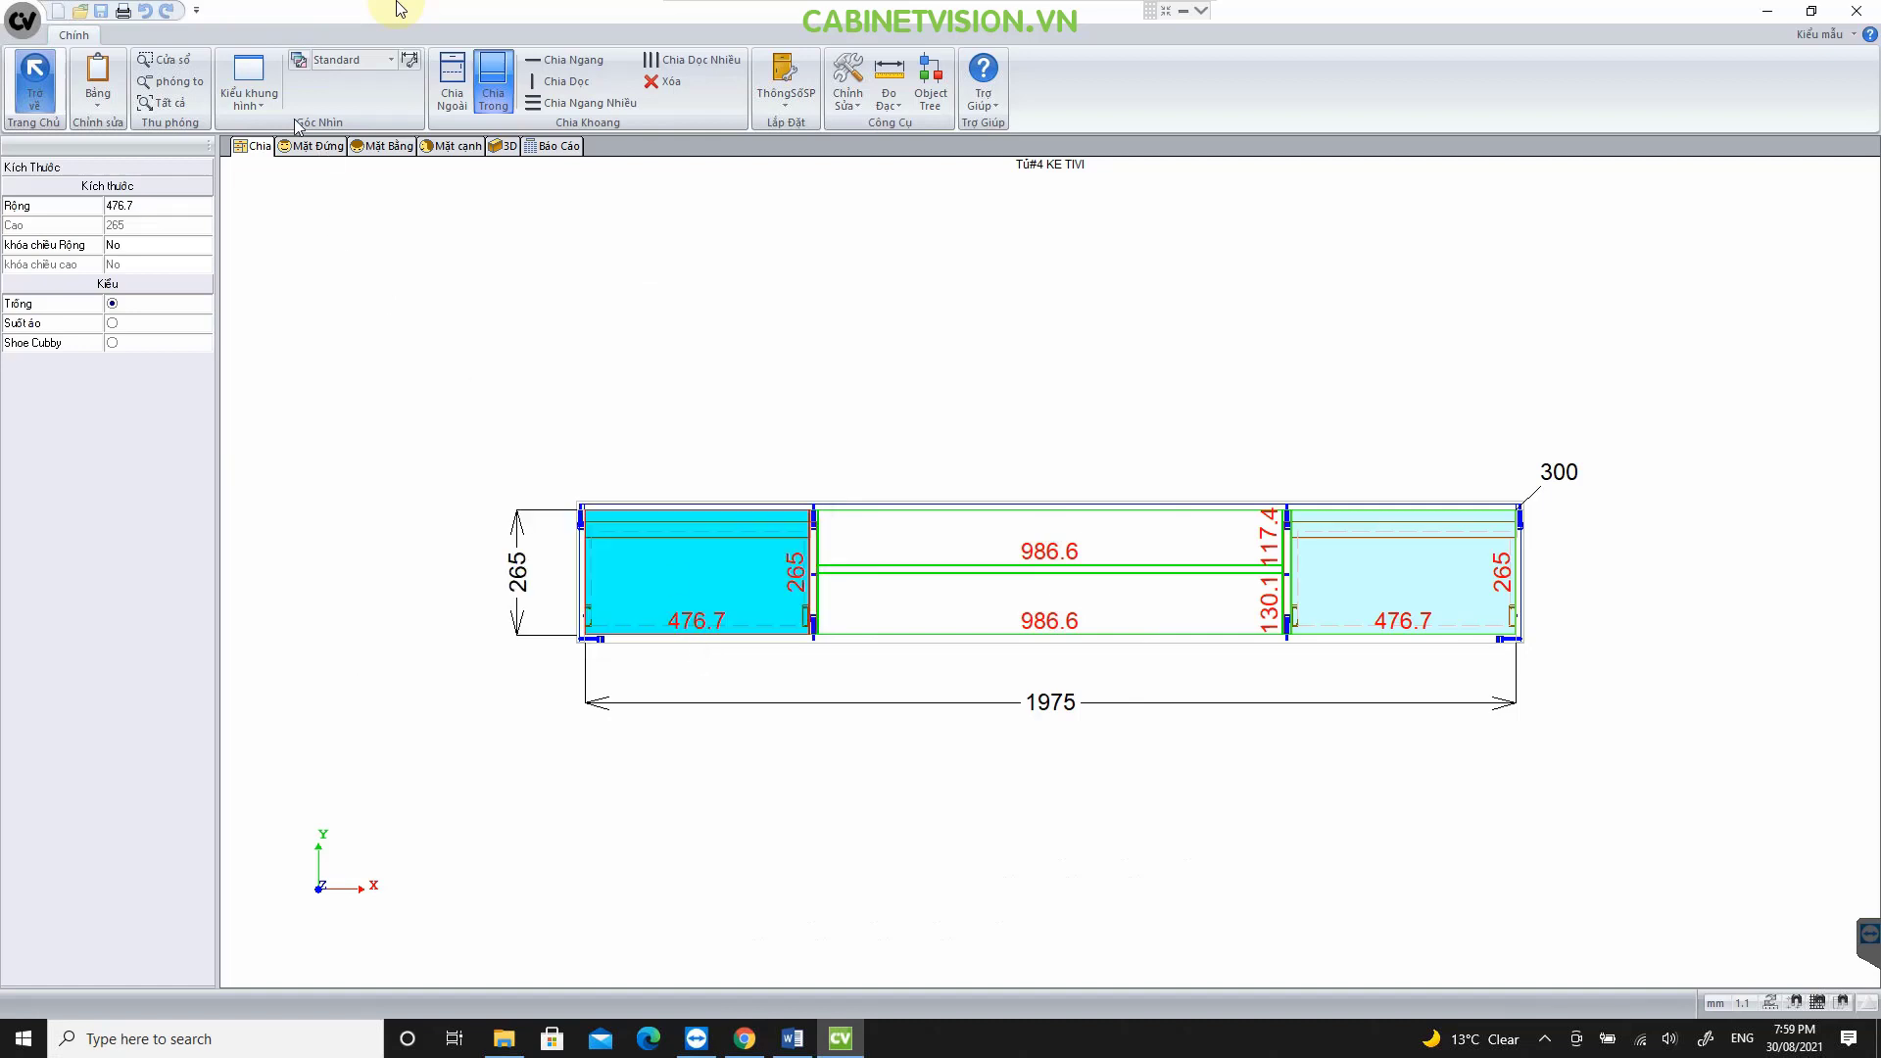
Orbit KE TIVI #4 in 3D to check it, then return to the room plan.
left_click(505, 143)
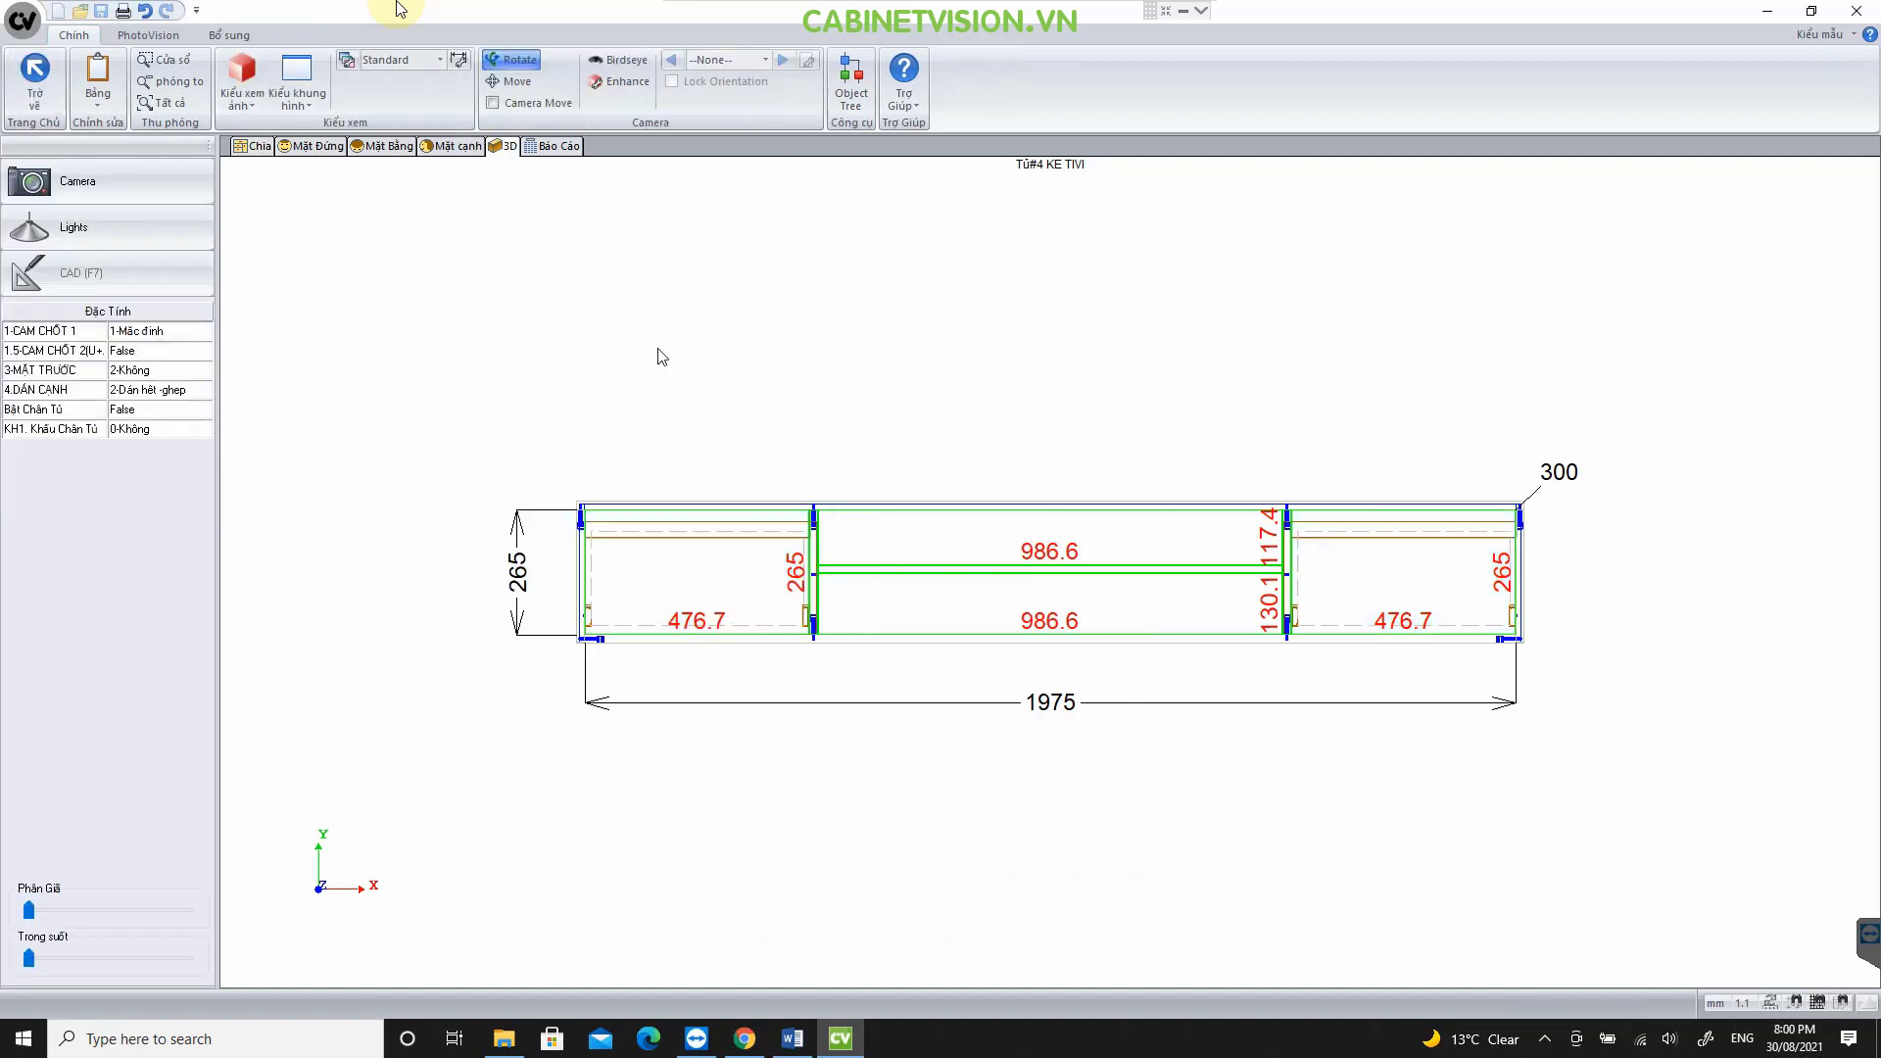
left_click_drag(869, 547, 1233, 624)
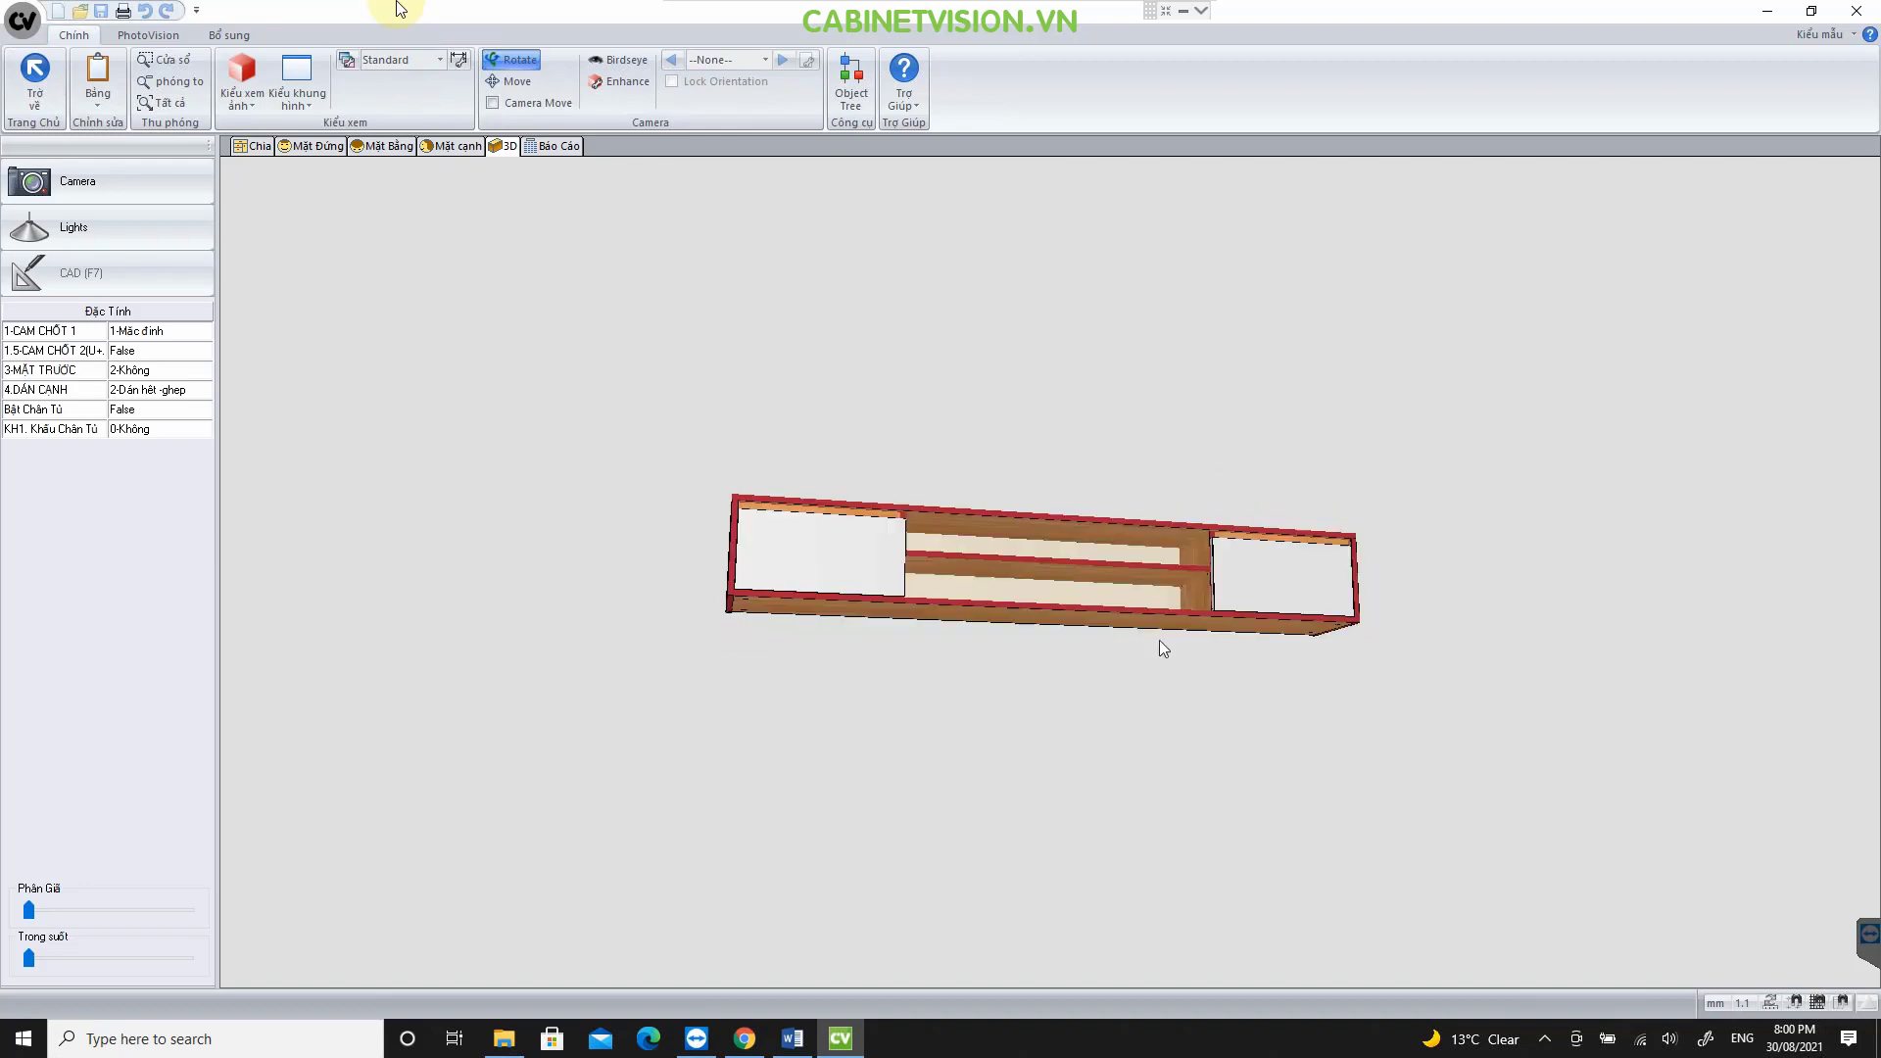
left_click_drag(1112, 572, 490, 198)
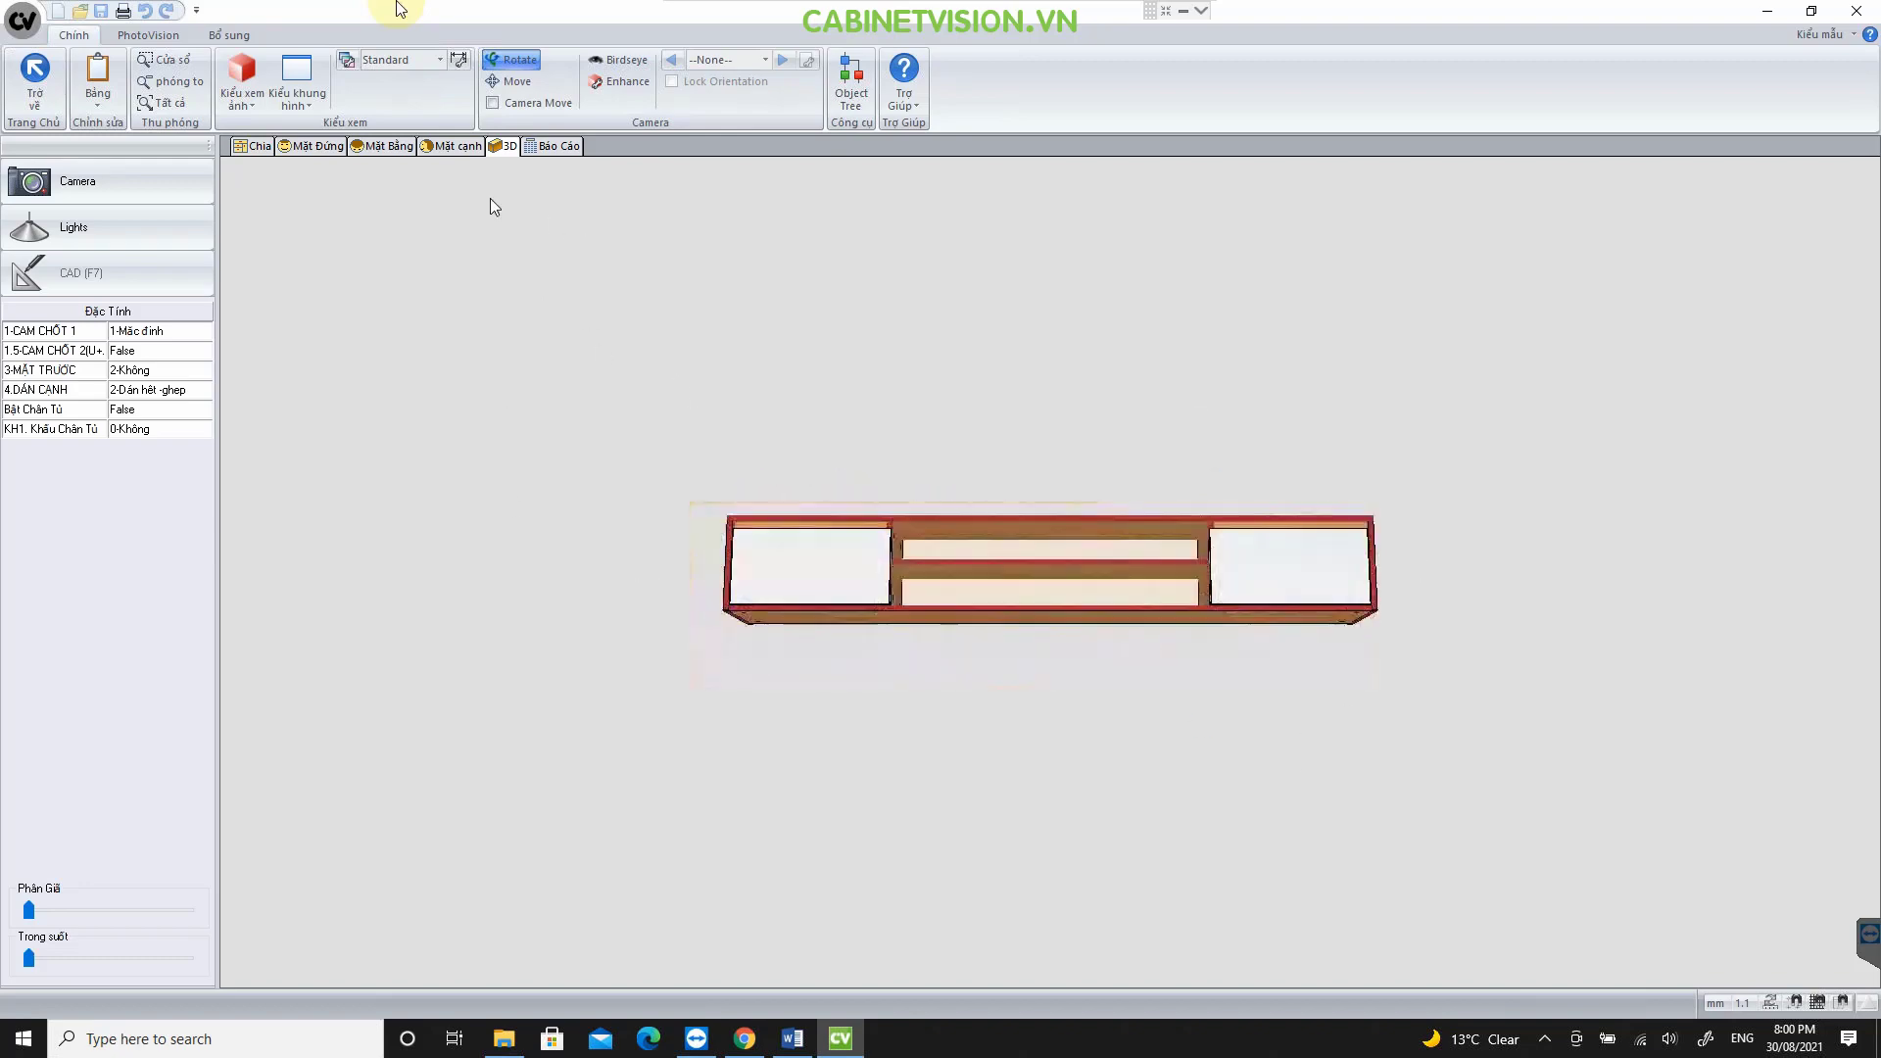
left_click(38, 91)
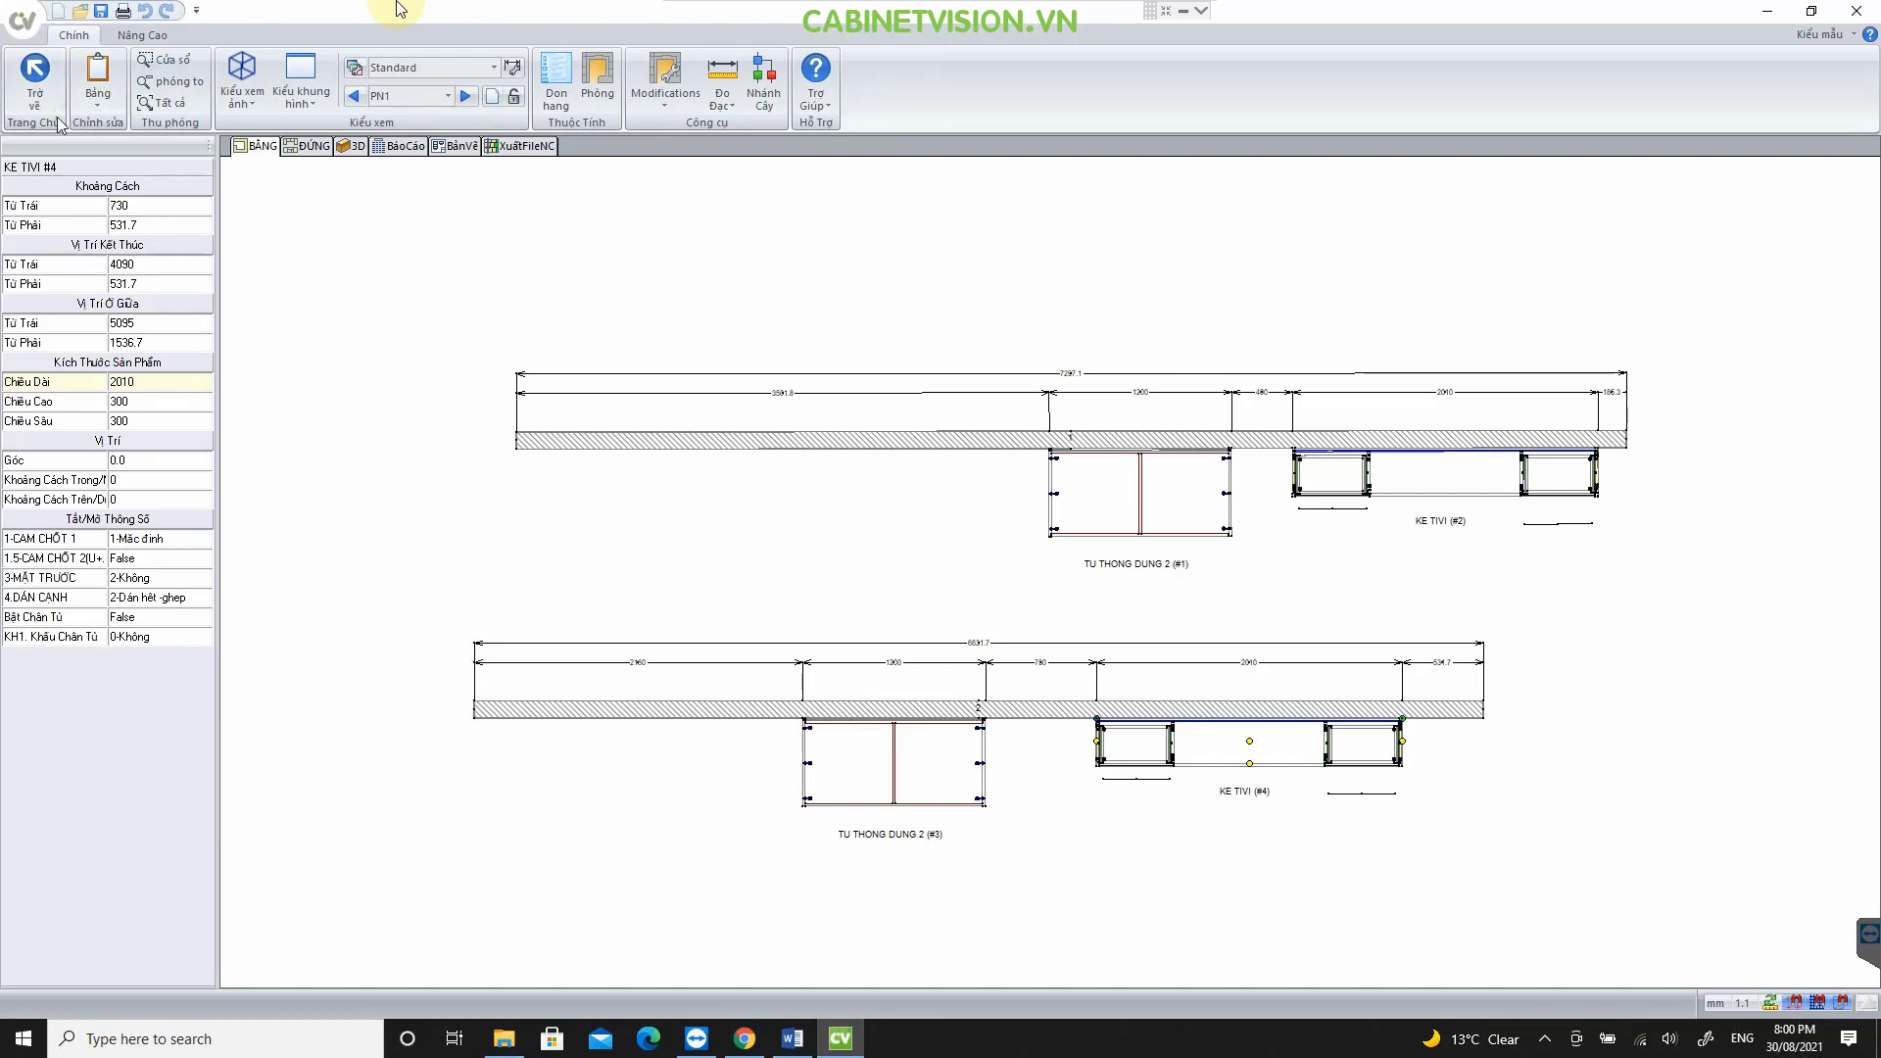
Inspect KE TIVI #2's division layout, then open room information on the kitchen cabinet (Tủ Bếp) settings.
left_click(1401, 470)
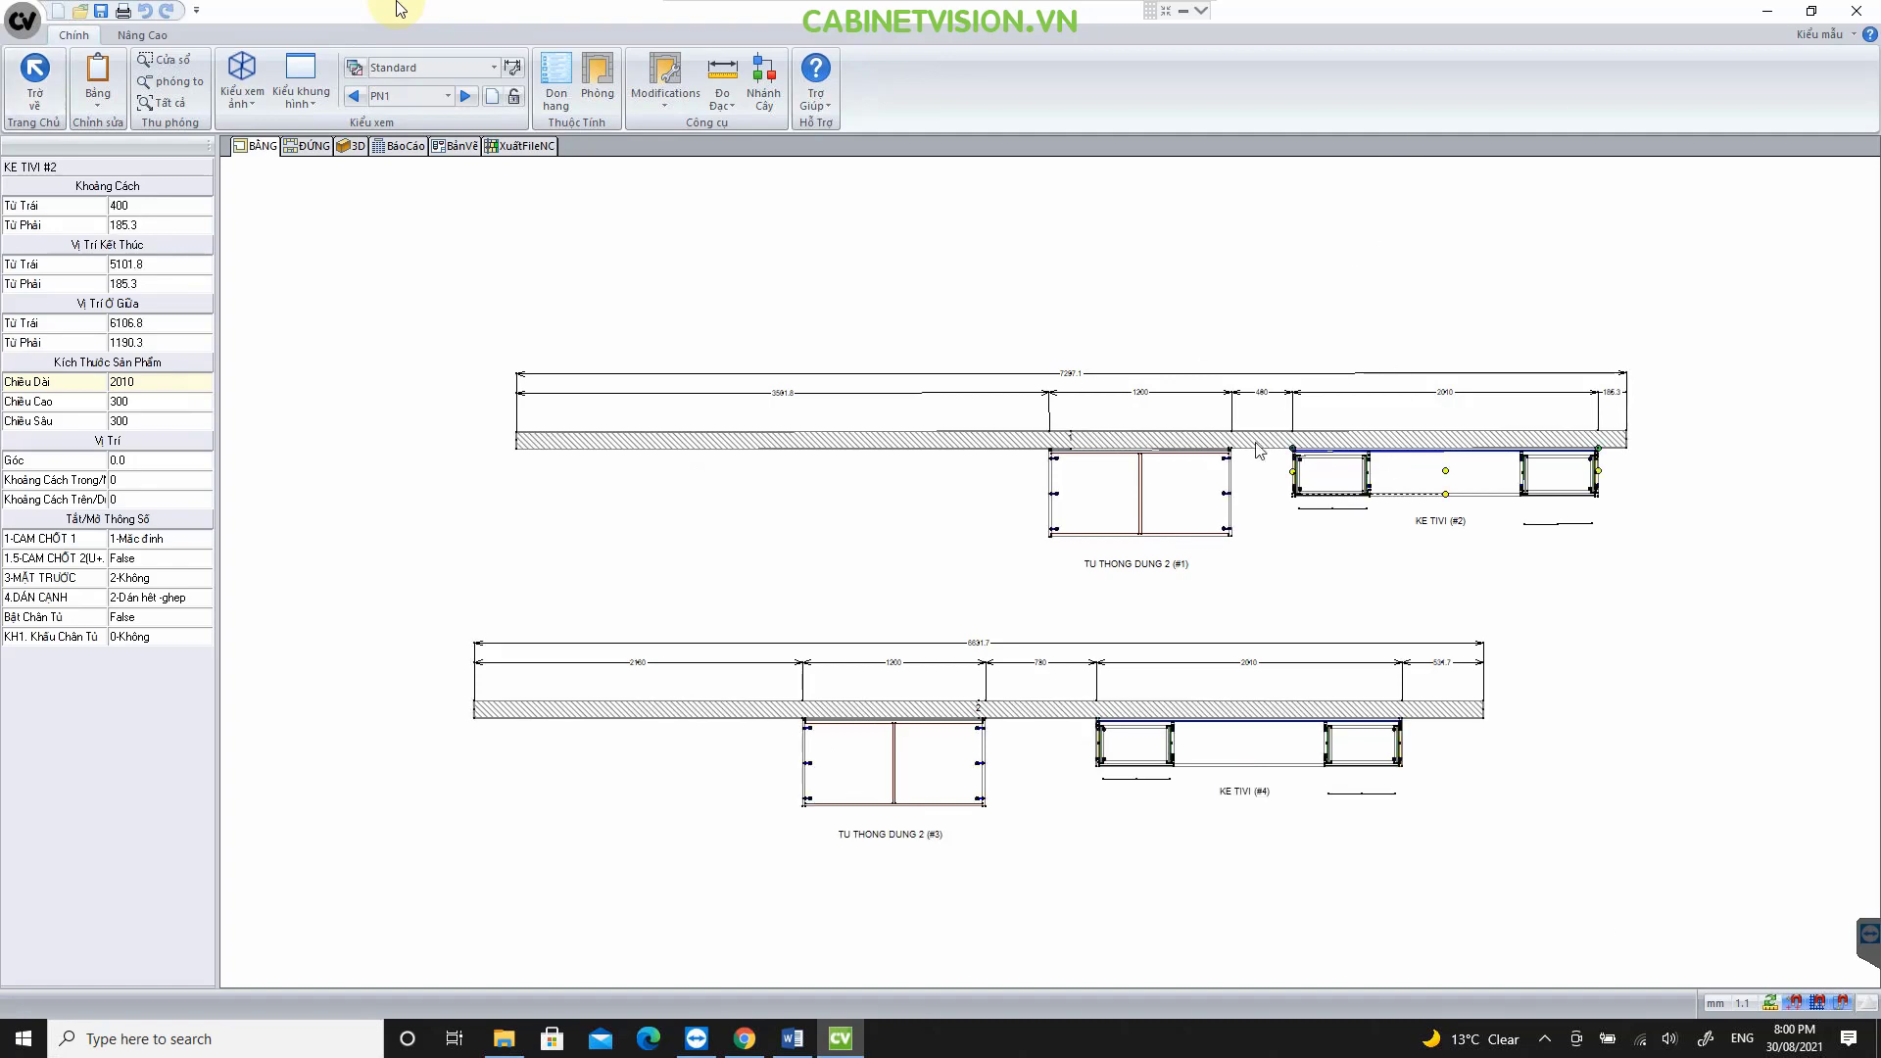
double_click(1328, 475)
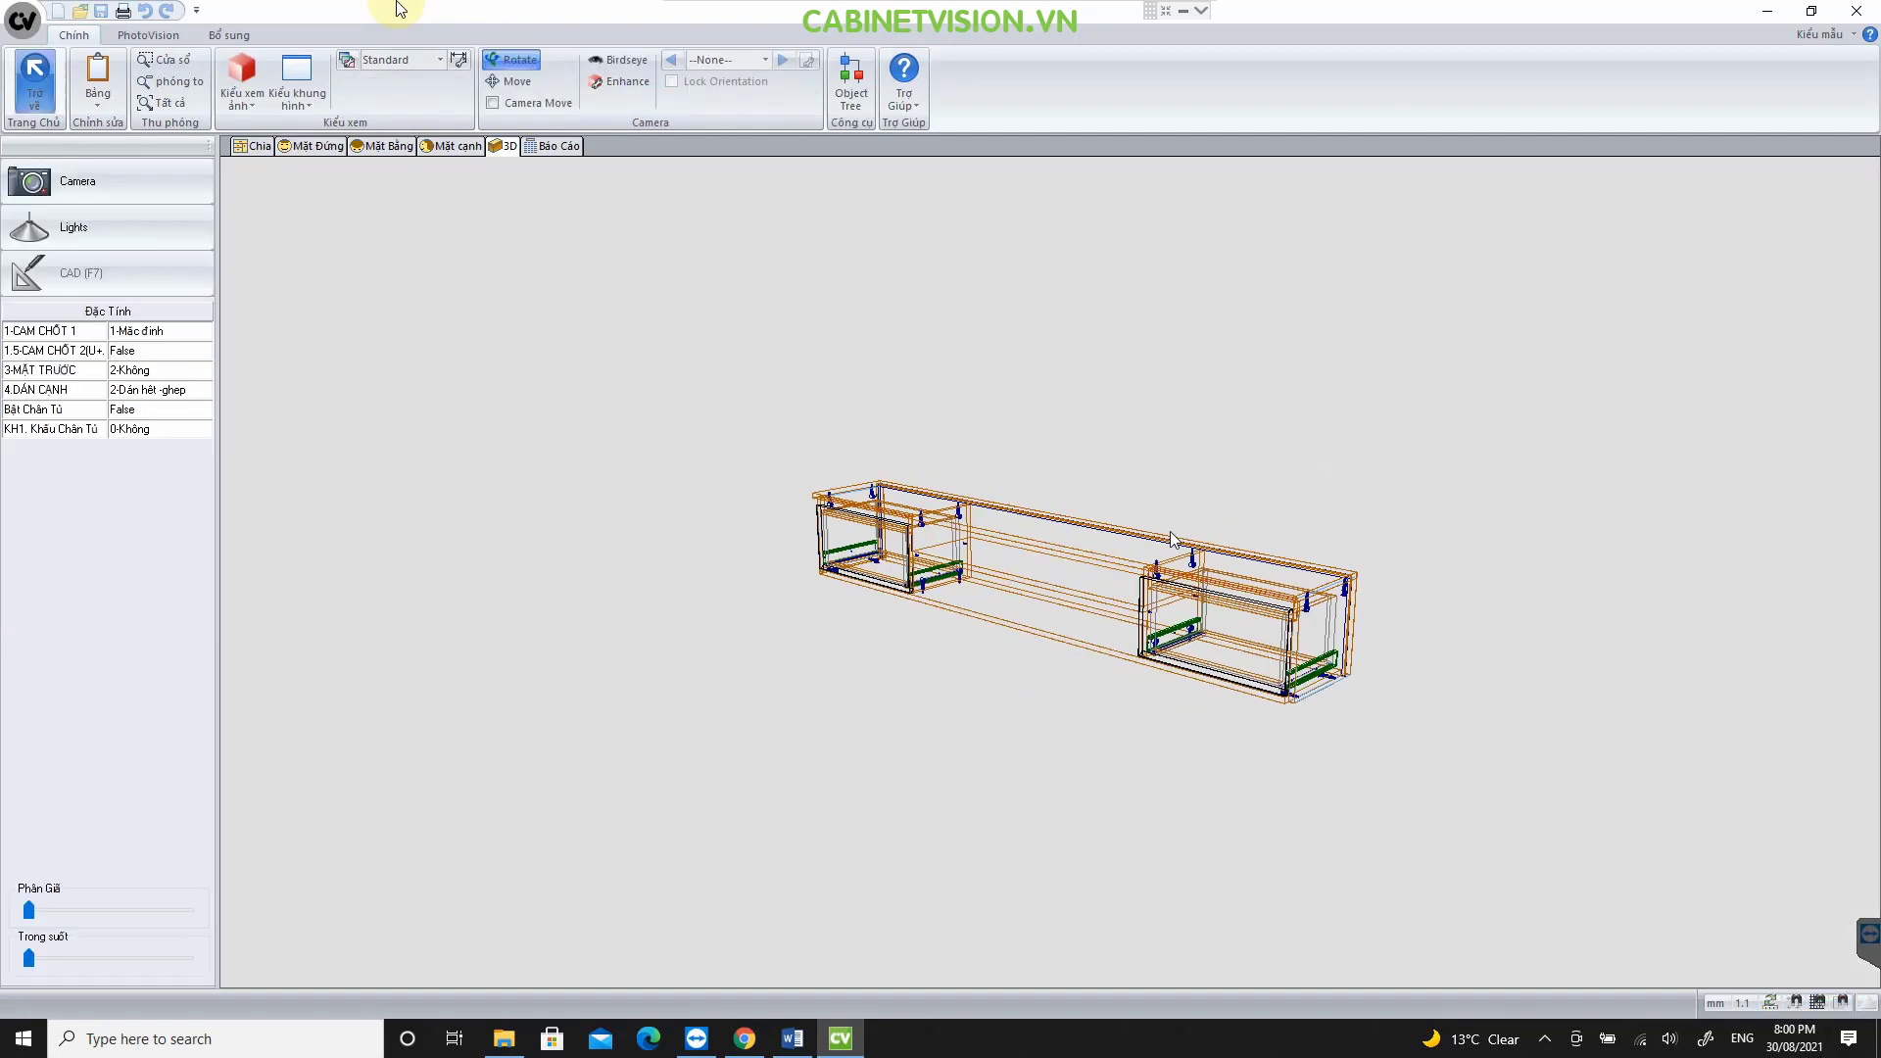
left_click(272, 152)
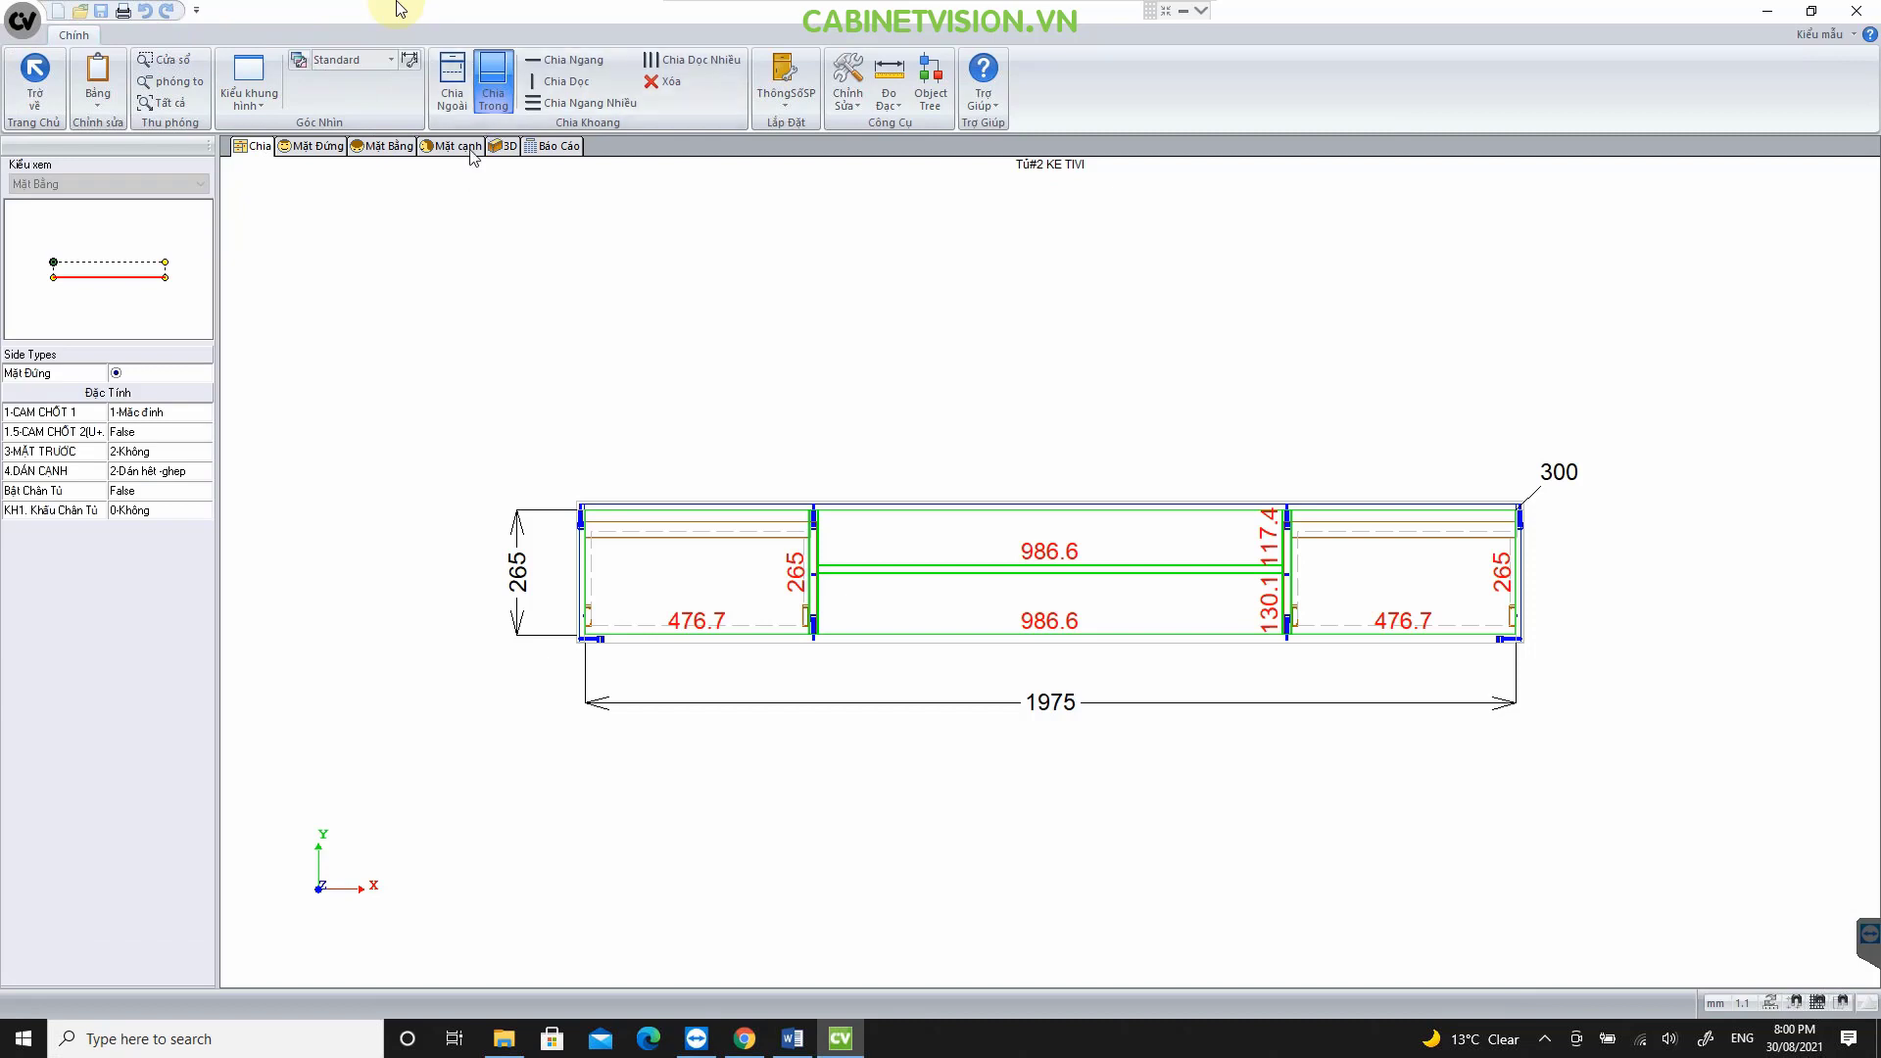
left_click(43, 102)
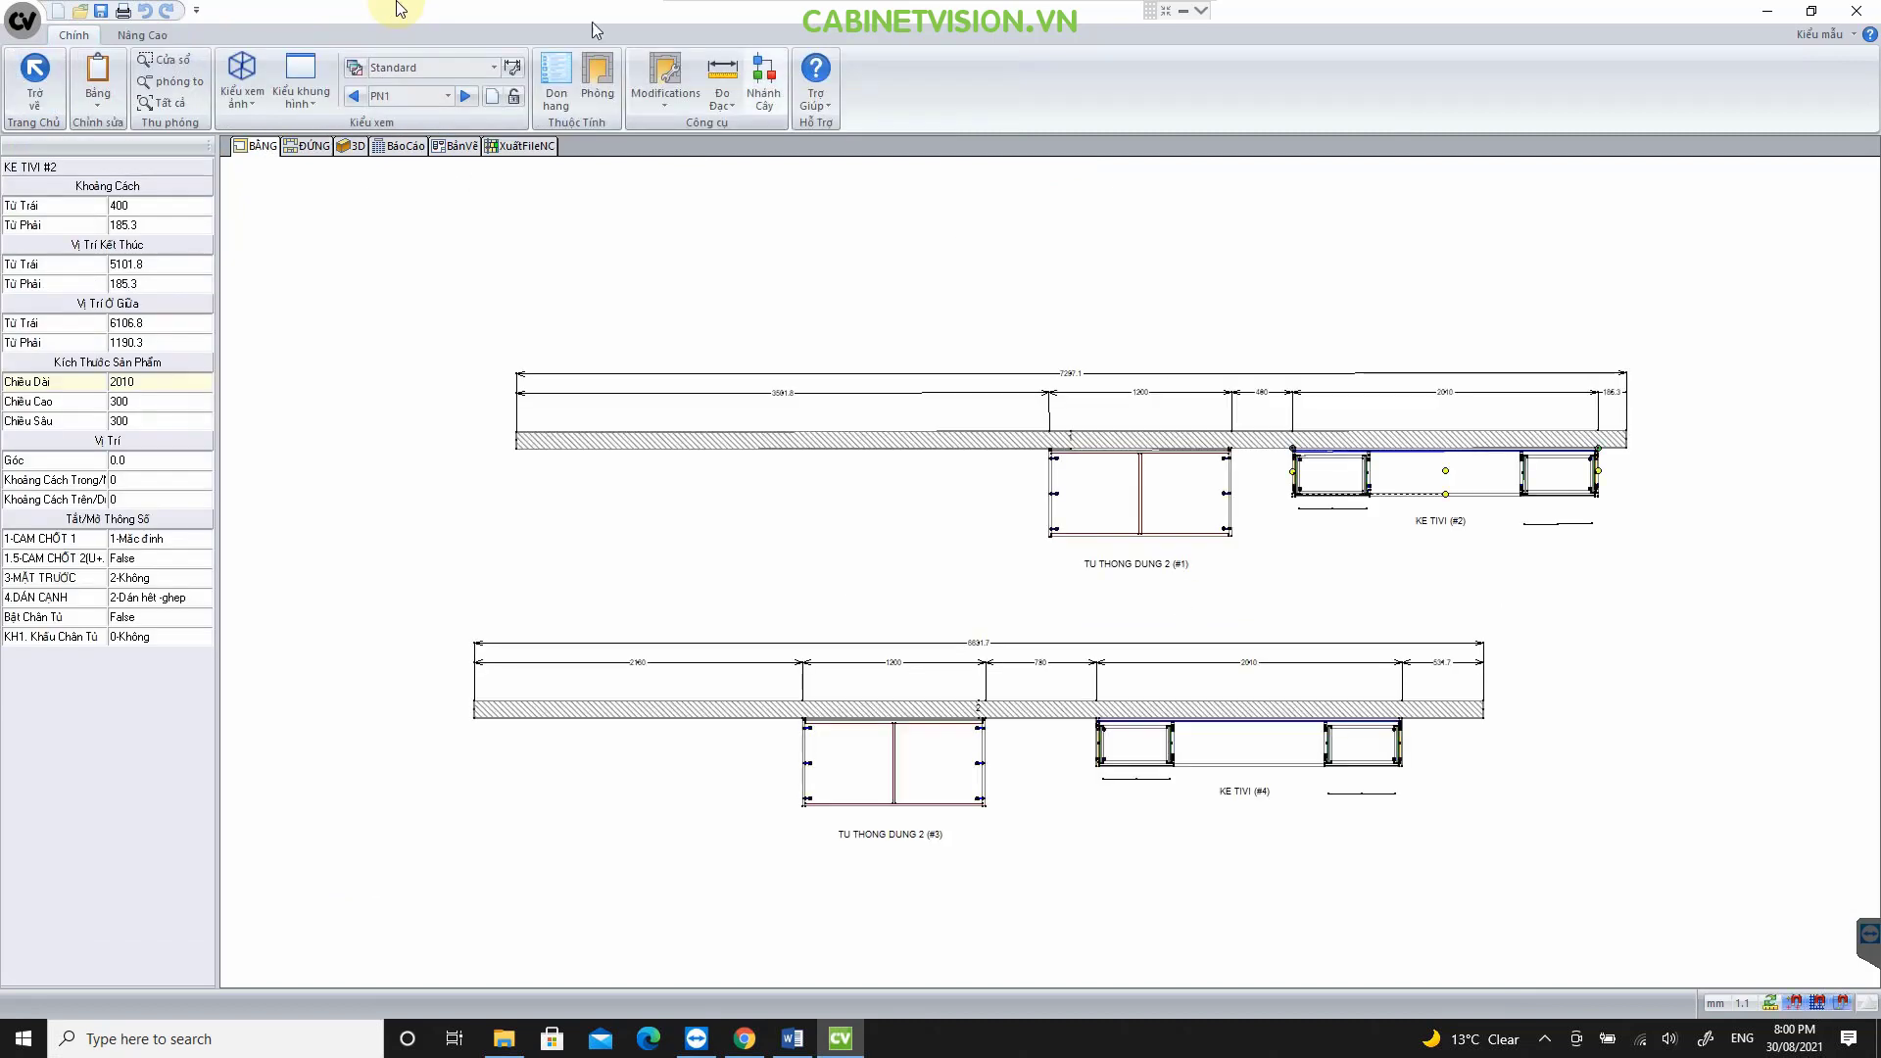
left_click(617, 83)
left_click(702, 401)
Check the kitchen cabinets' current door material, then close the room settings.
left_click(935, 337)
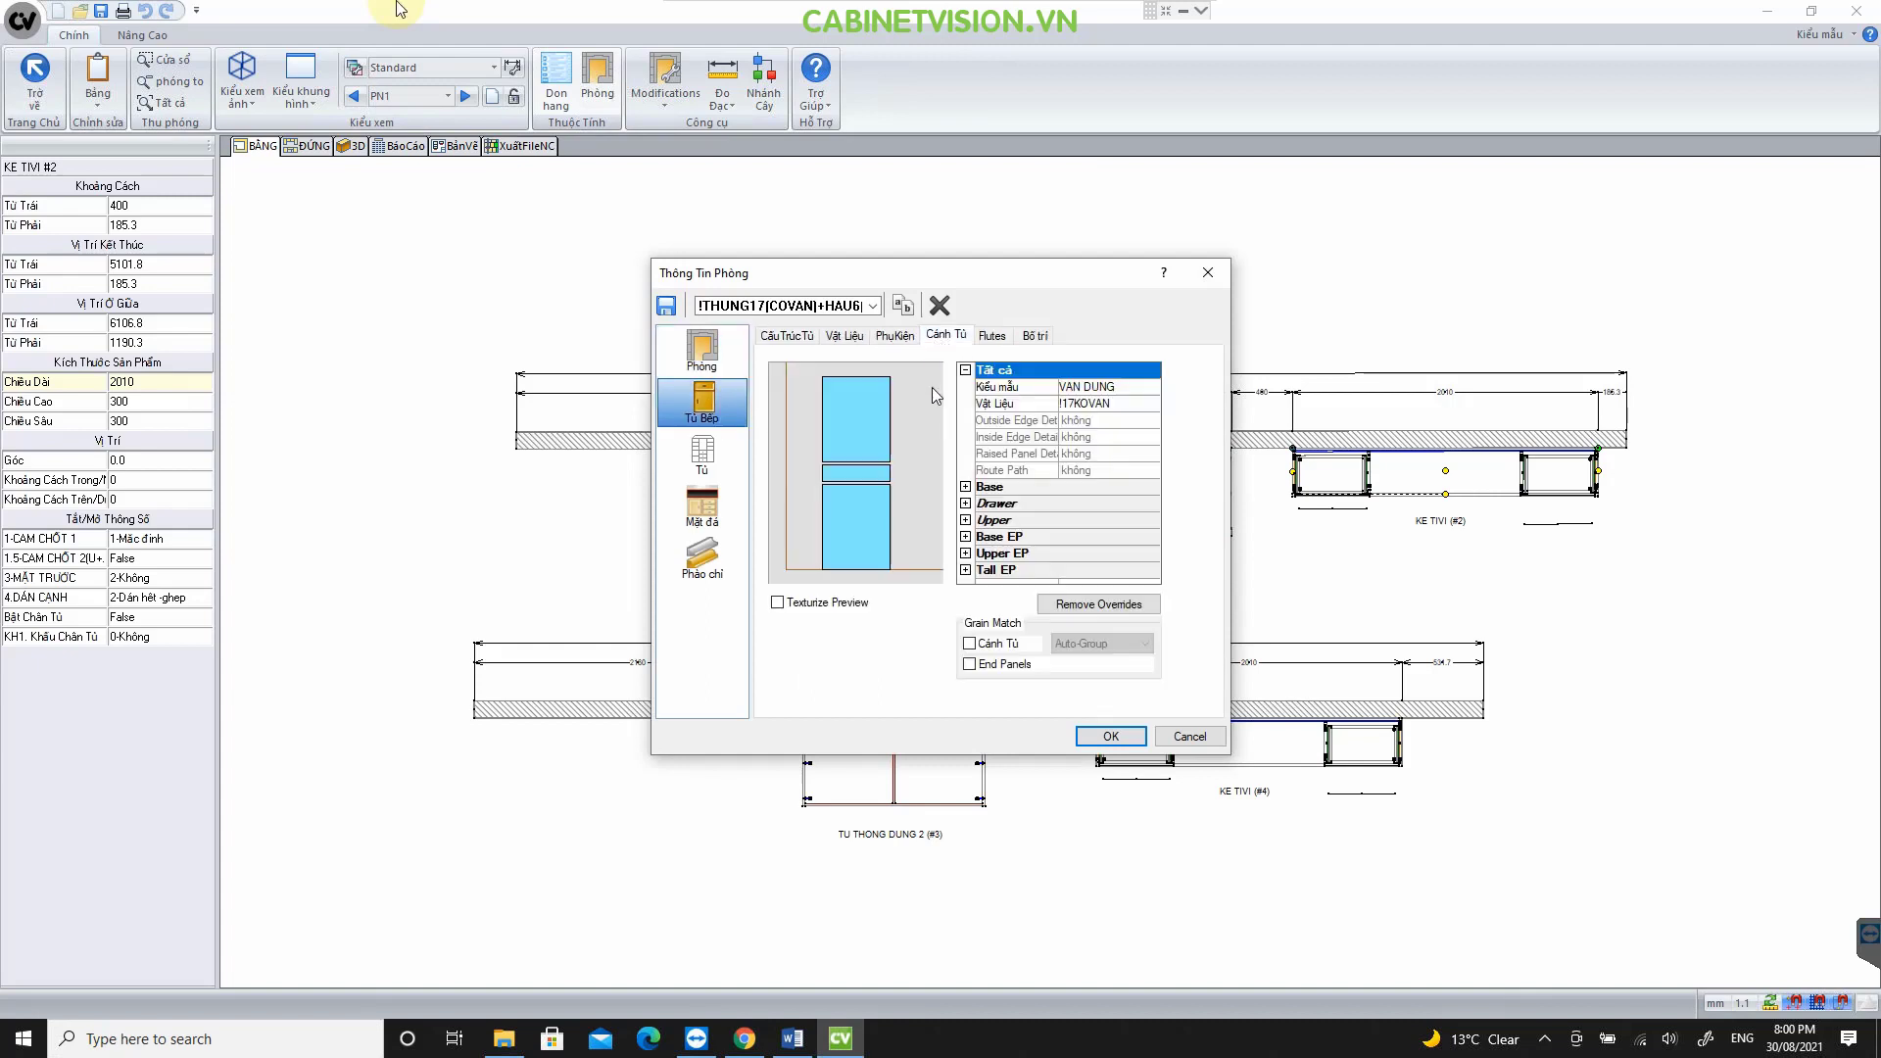
left_click(1131, 404)
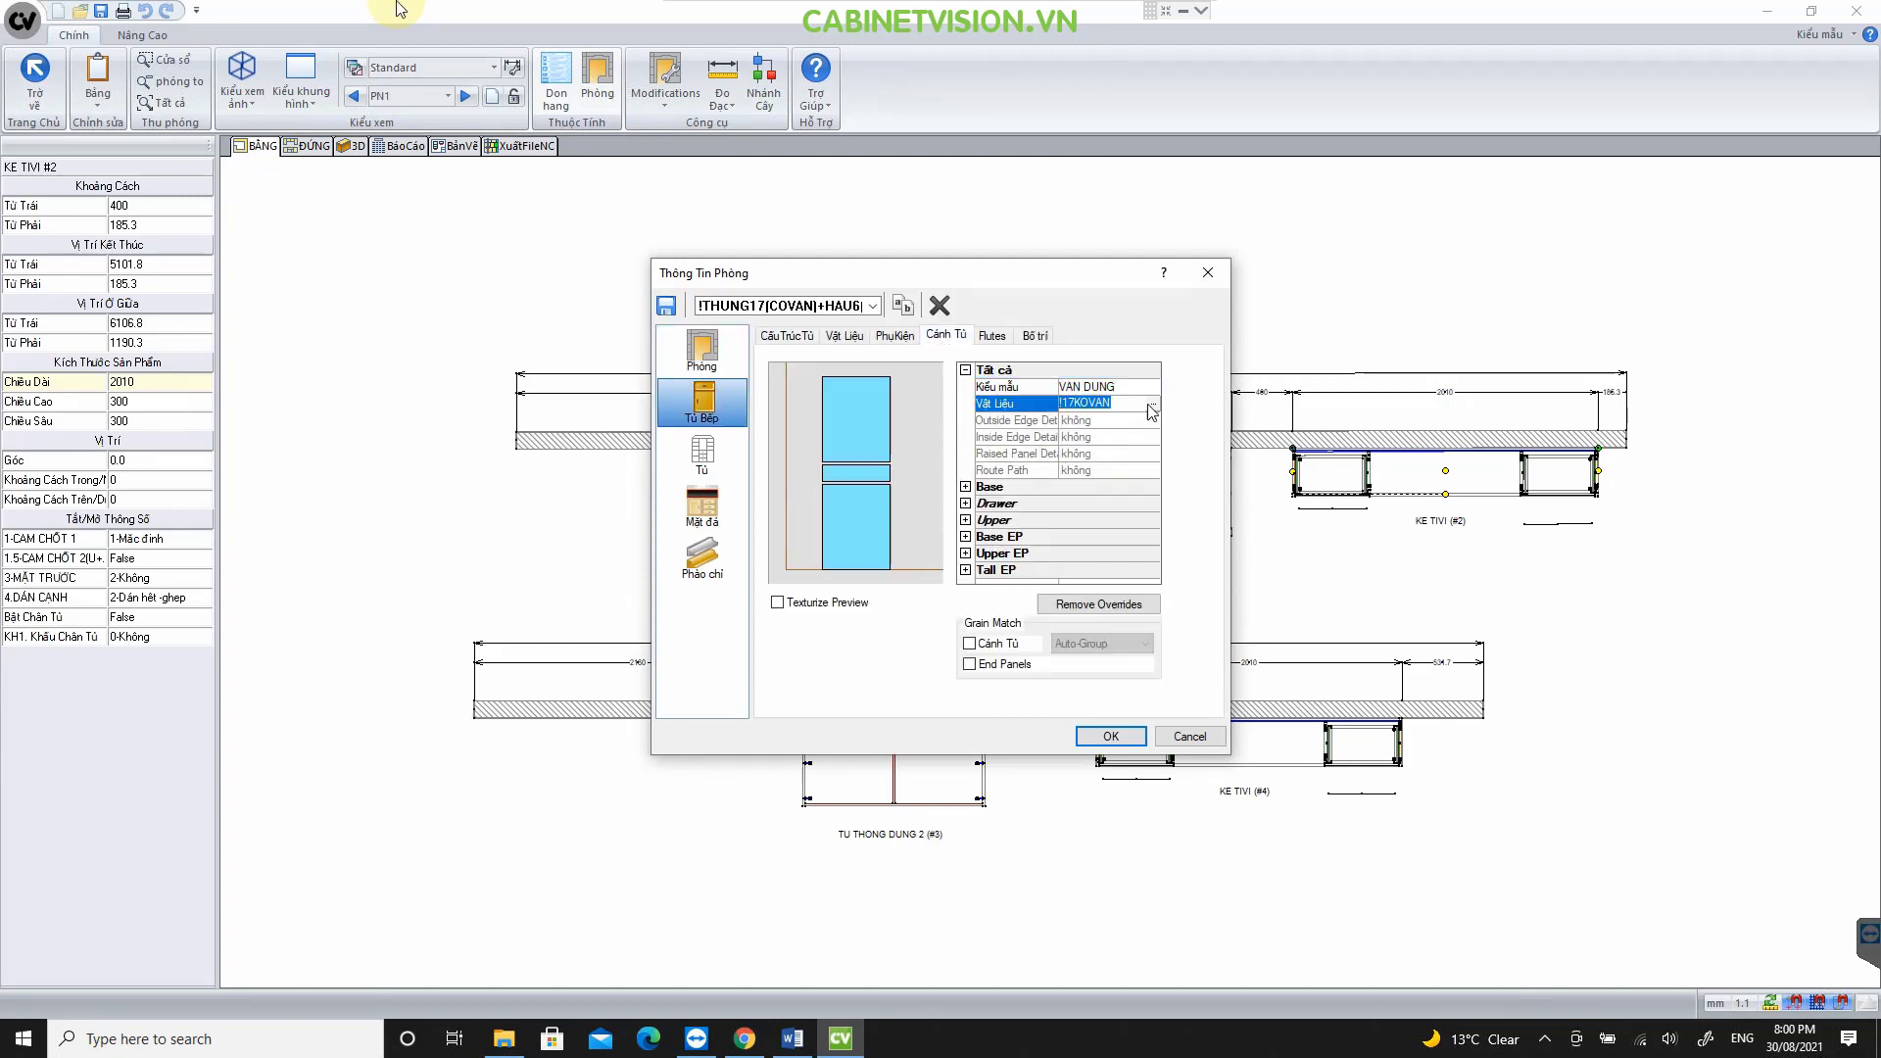
left_click(1111, 736)
right_click(331, 277)
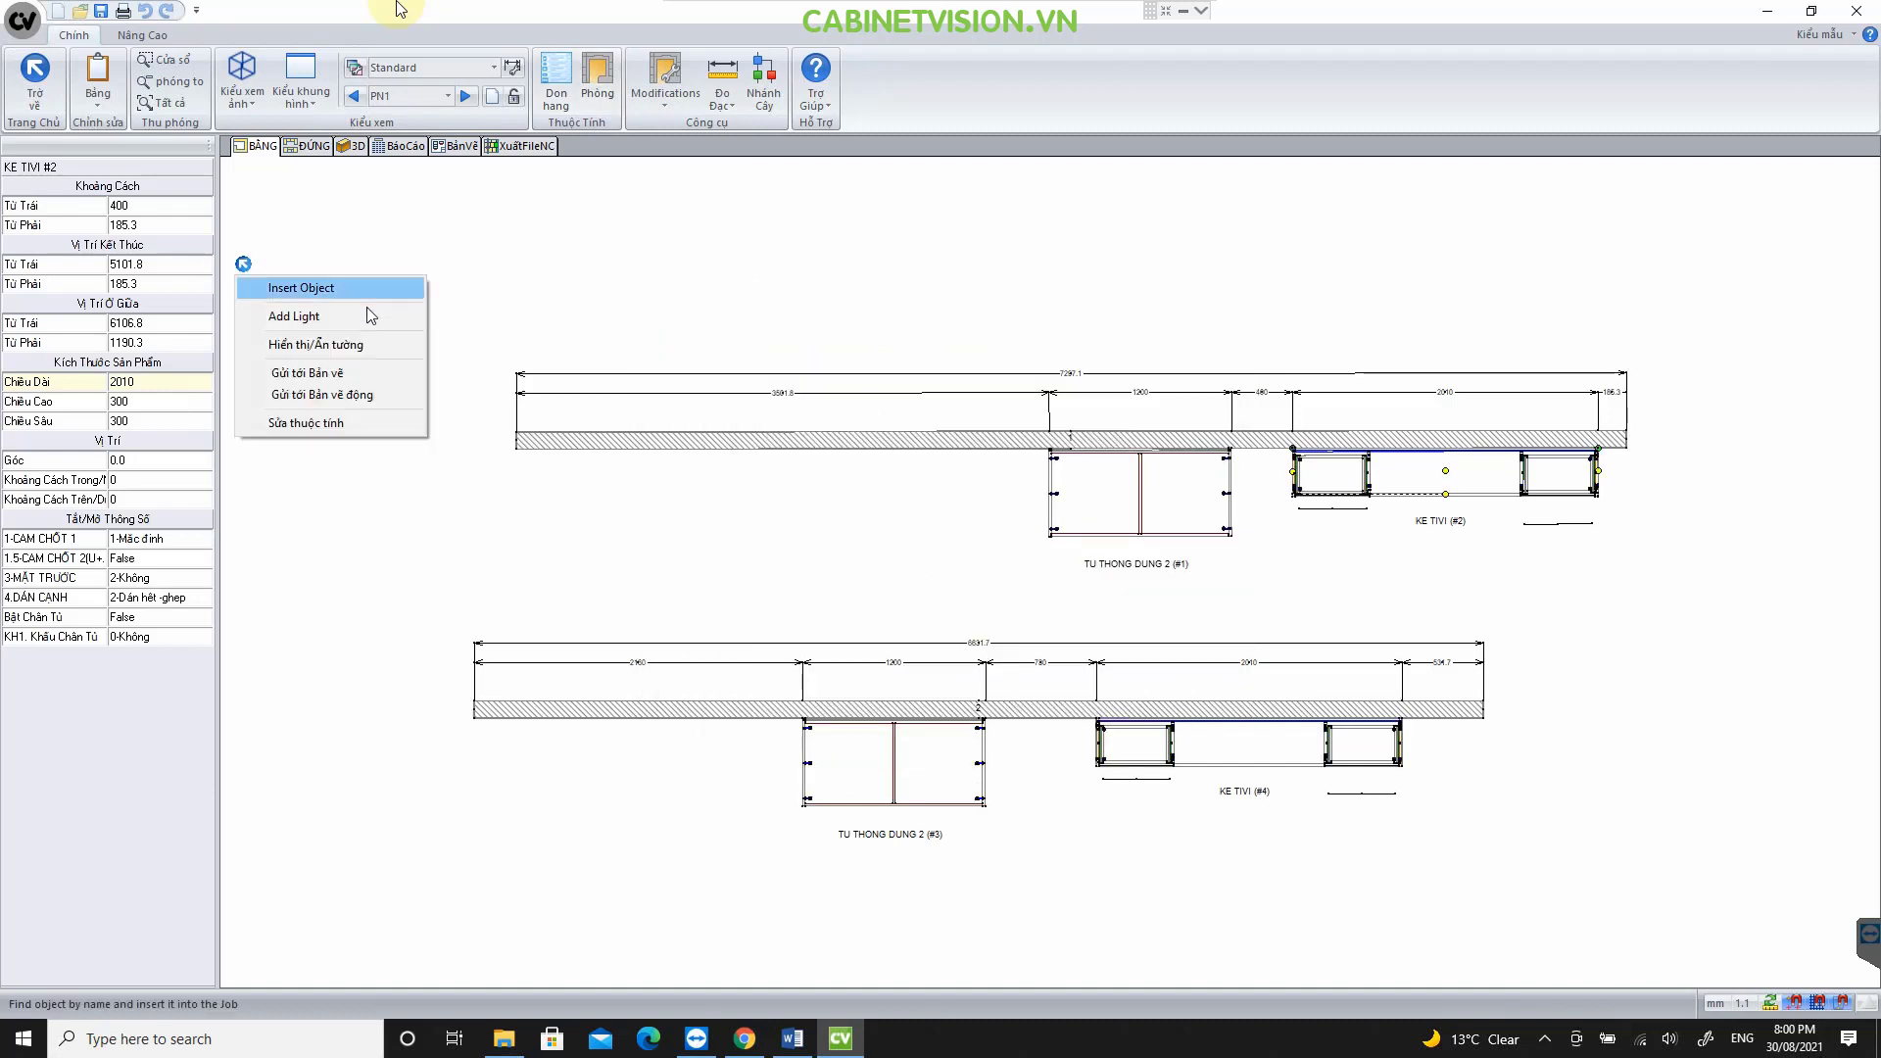
left_click(443, 265)
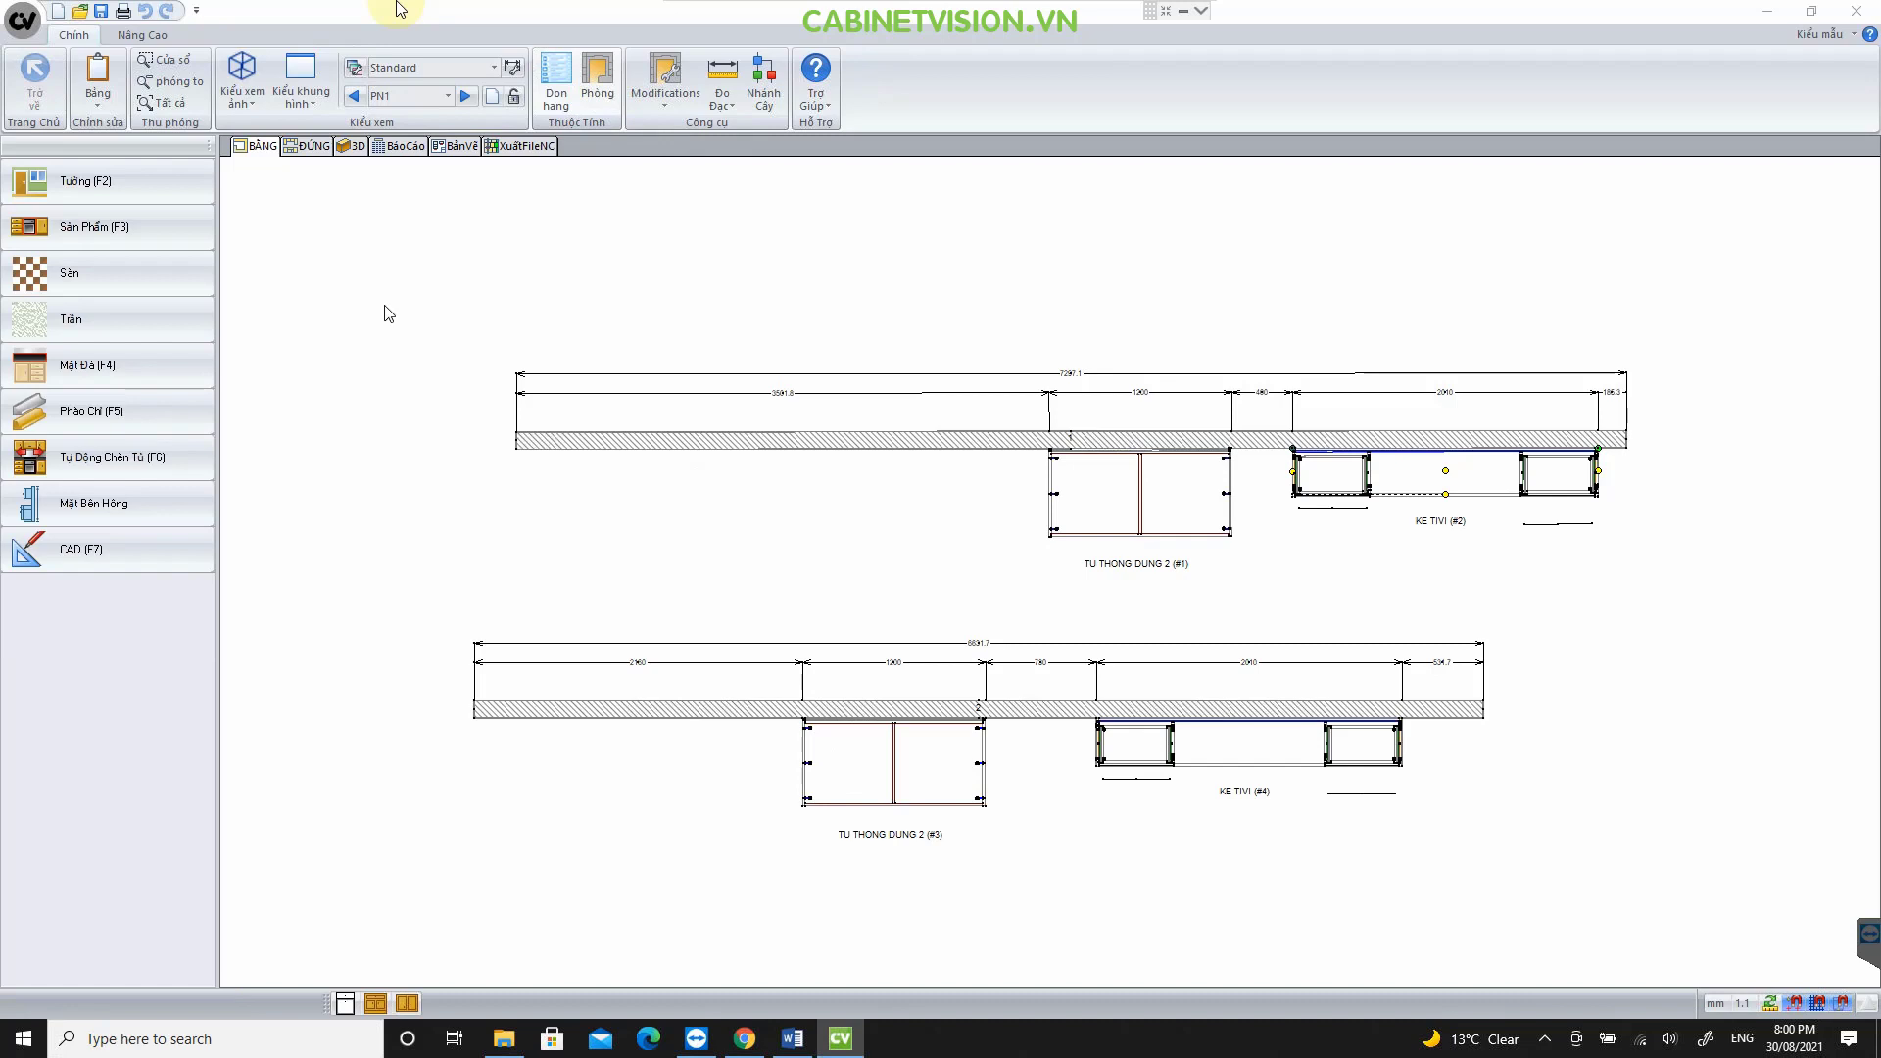
Set the general cabinet door material to !17KOVAN, apply, and dismiss the override warnings.
double_click(378, 338)
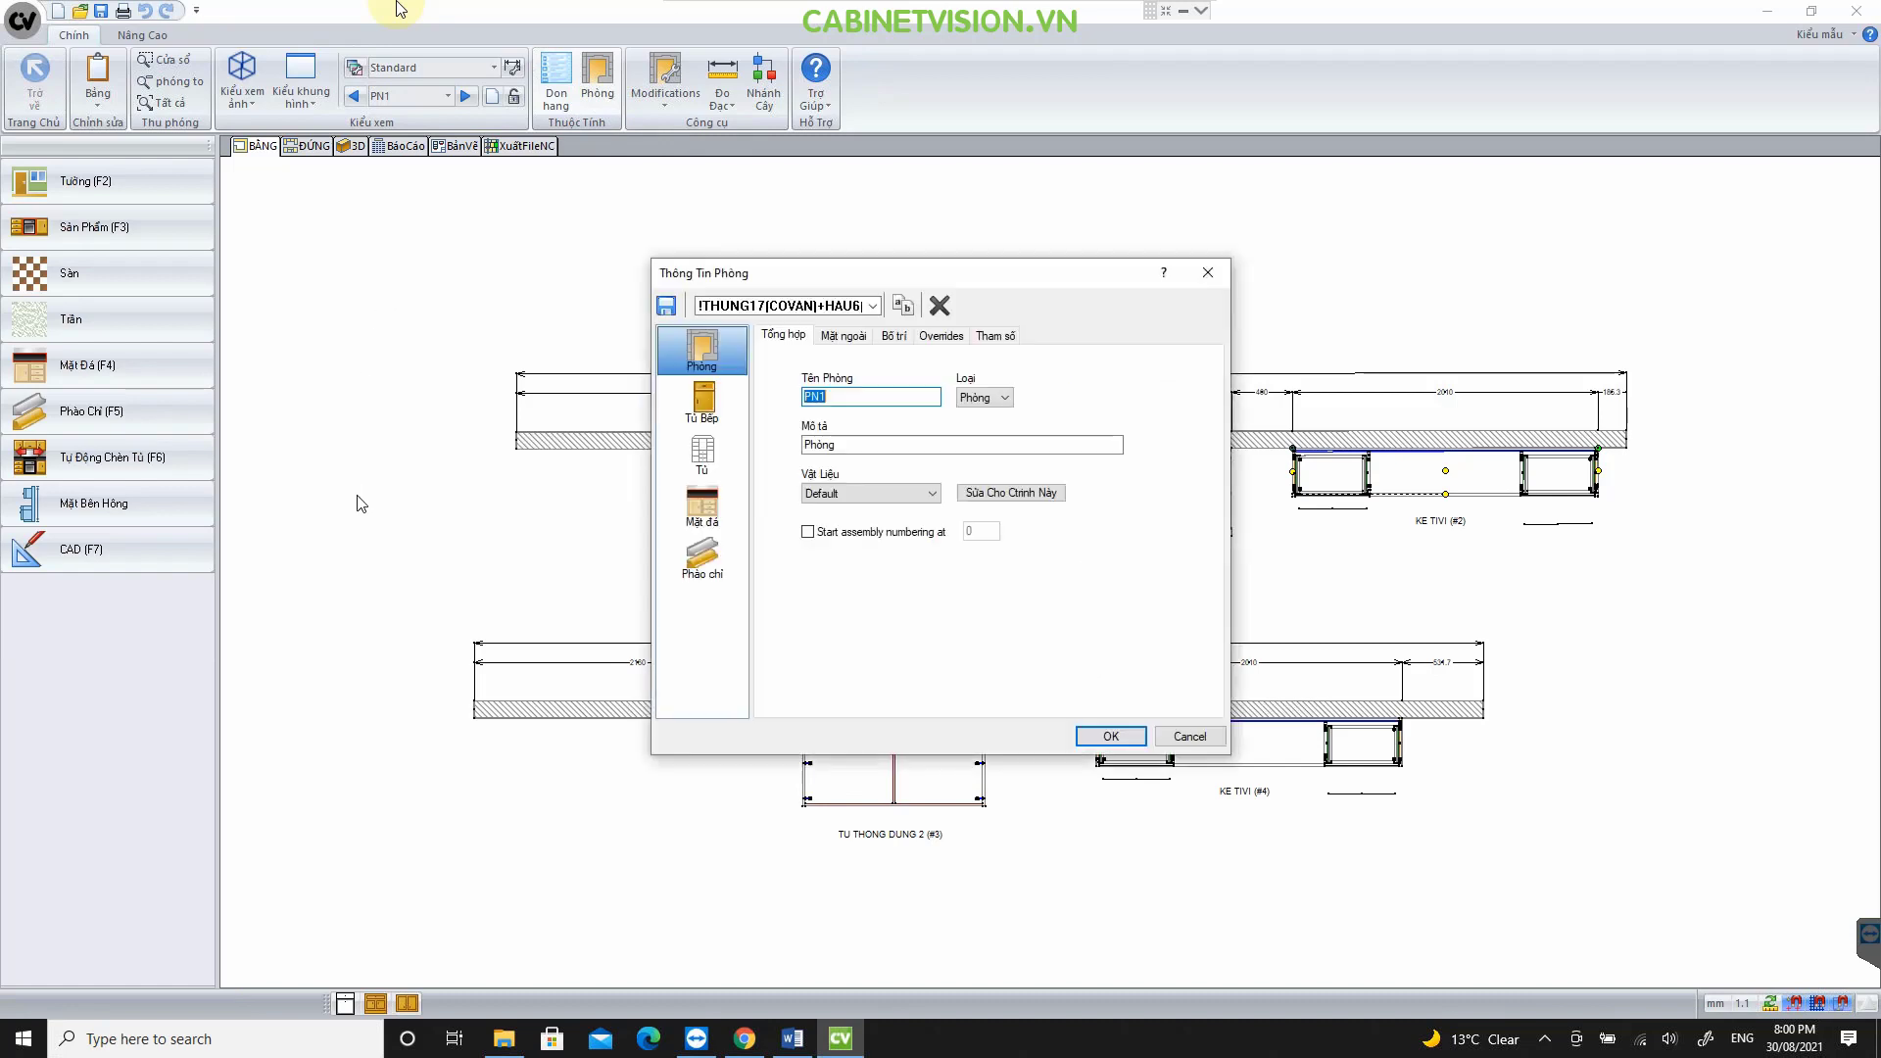
left_click(700, 461)
left_click(951, 336)
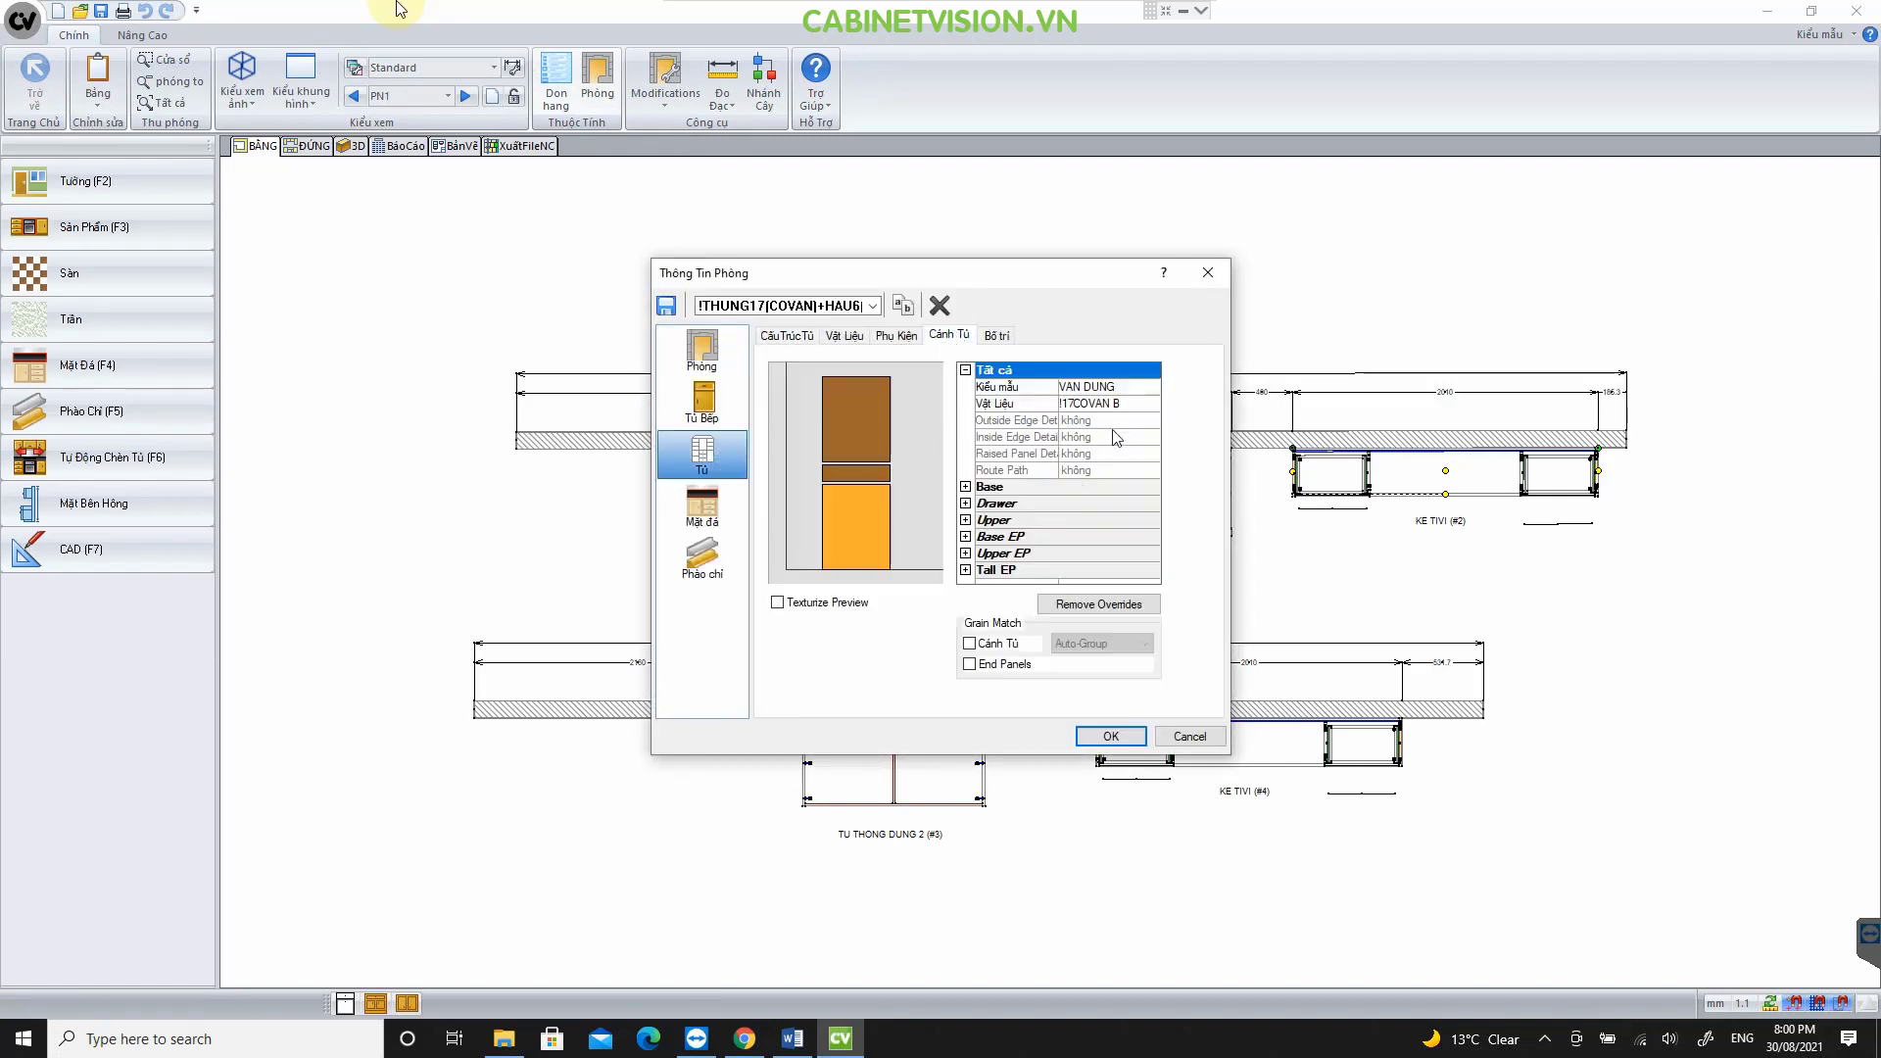
left_click(1137, 410)
left_click(1153, 409)
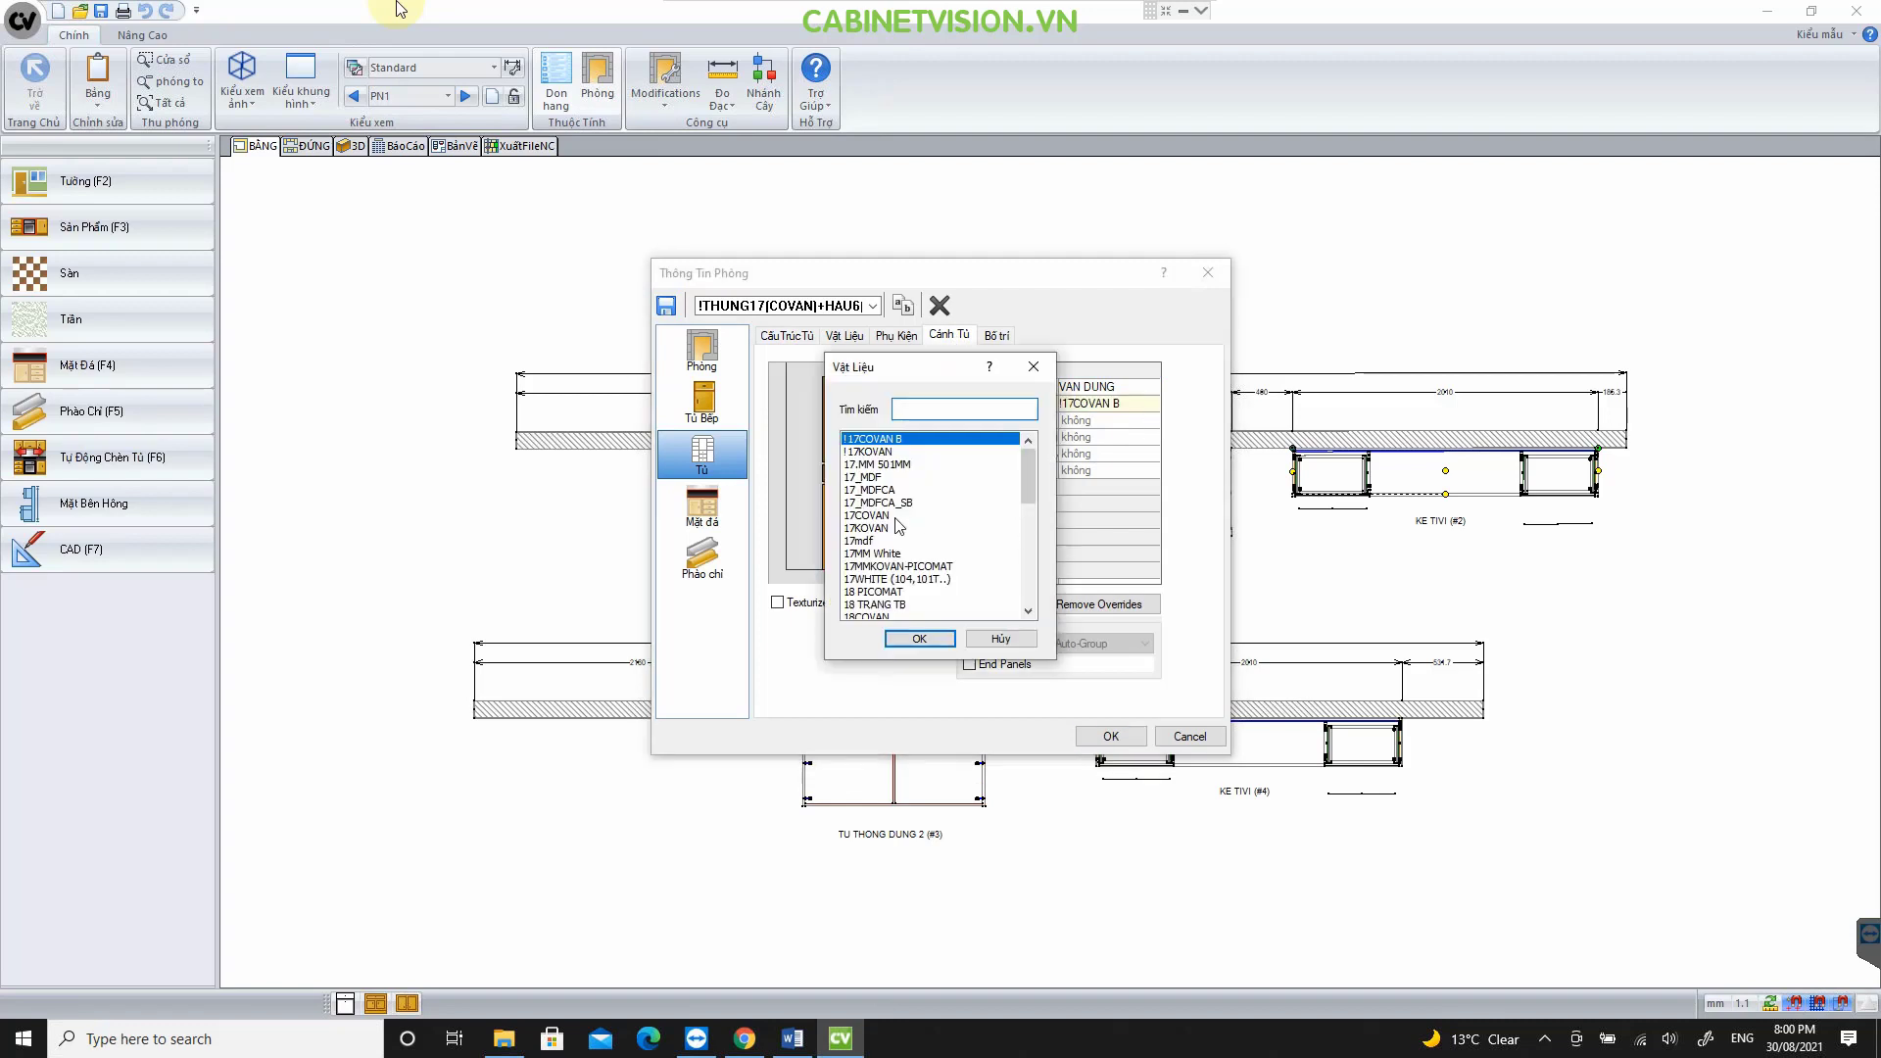
left_click(888, 451)
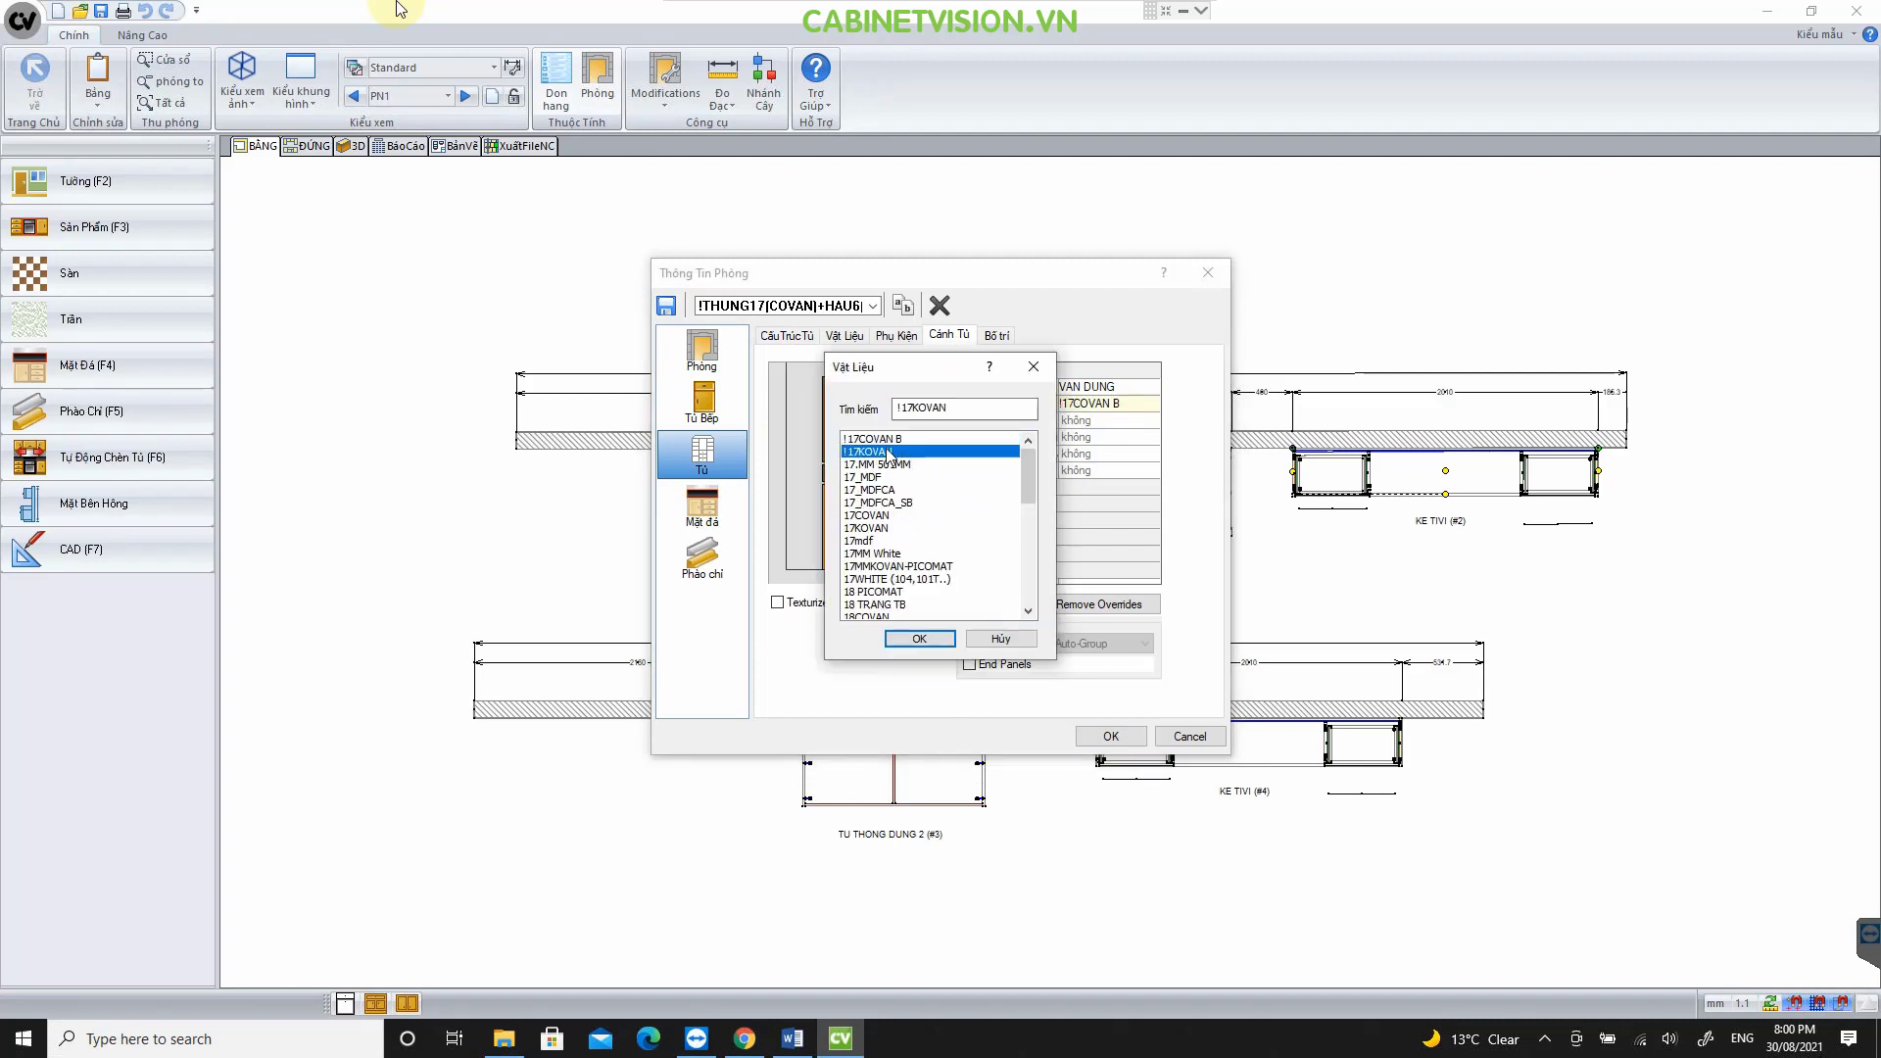
left_click(921, 640)
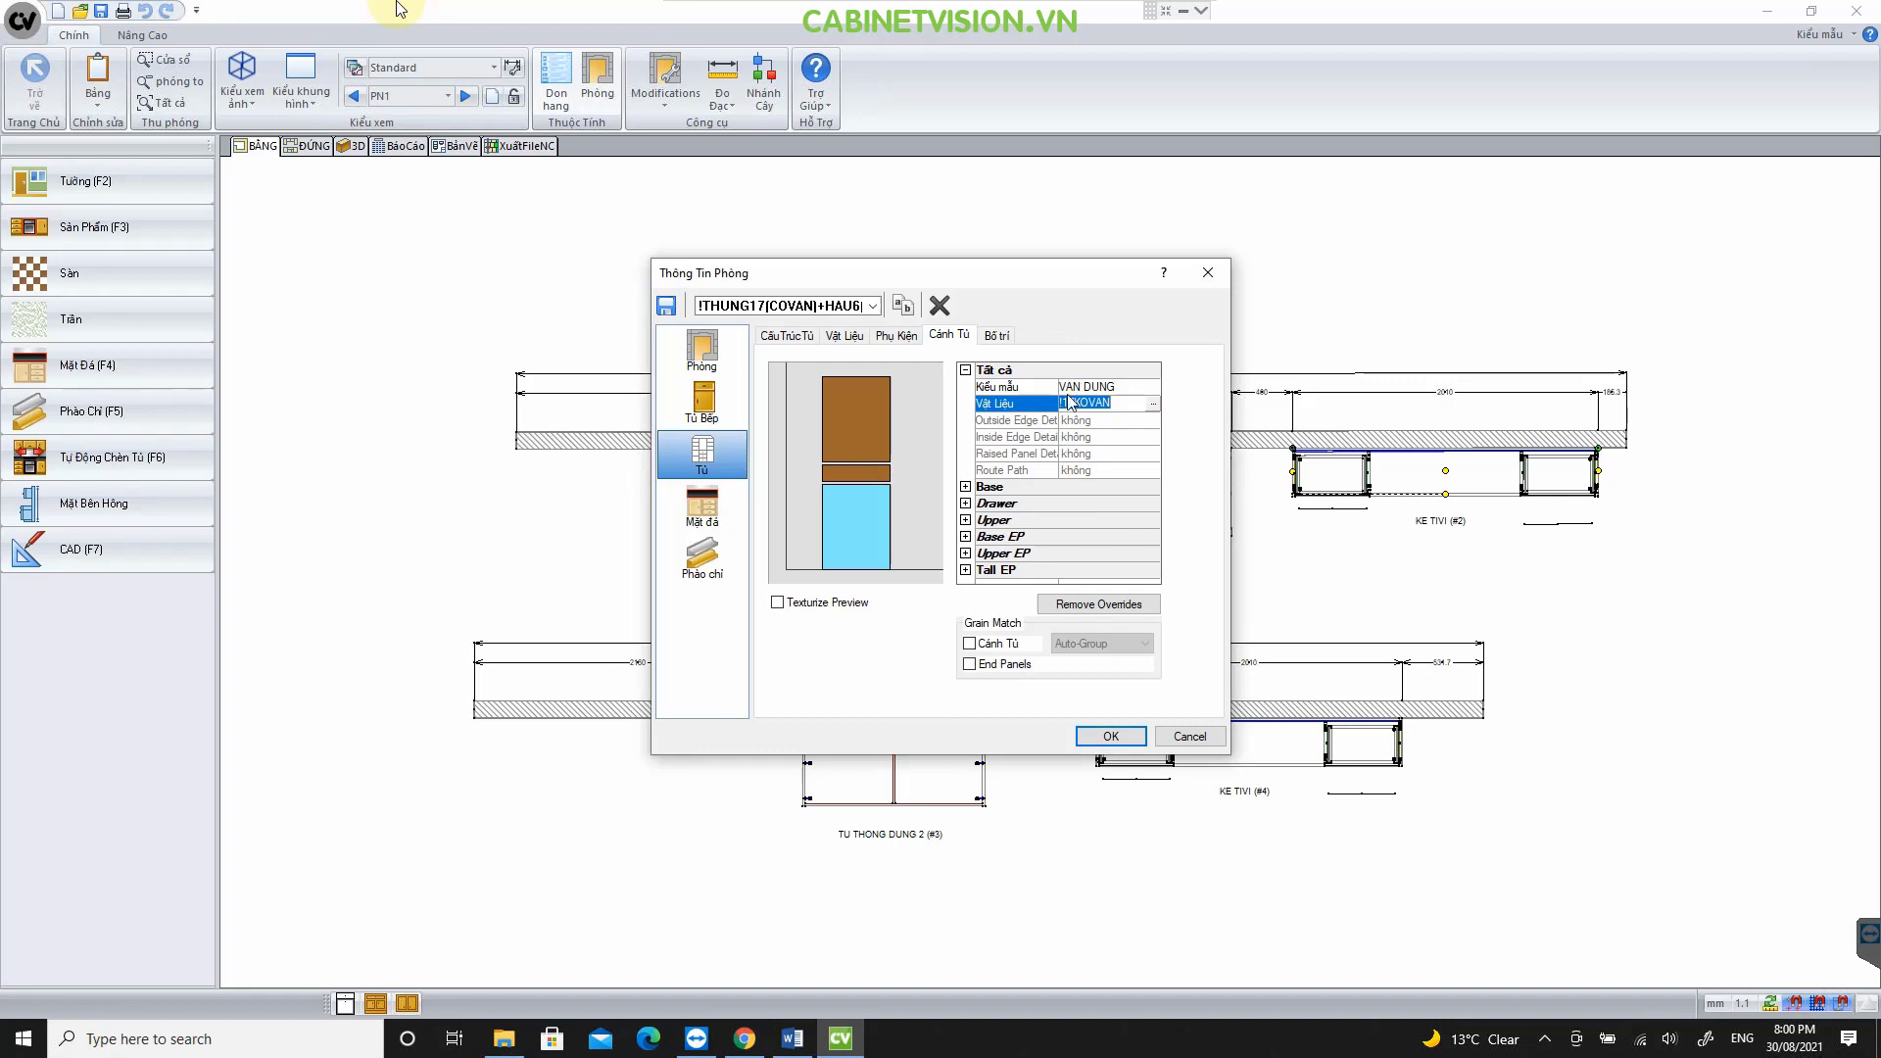
left_click(1125, 737)
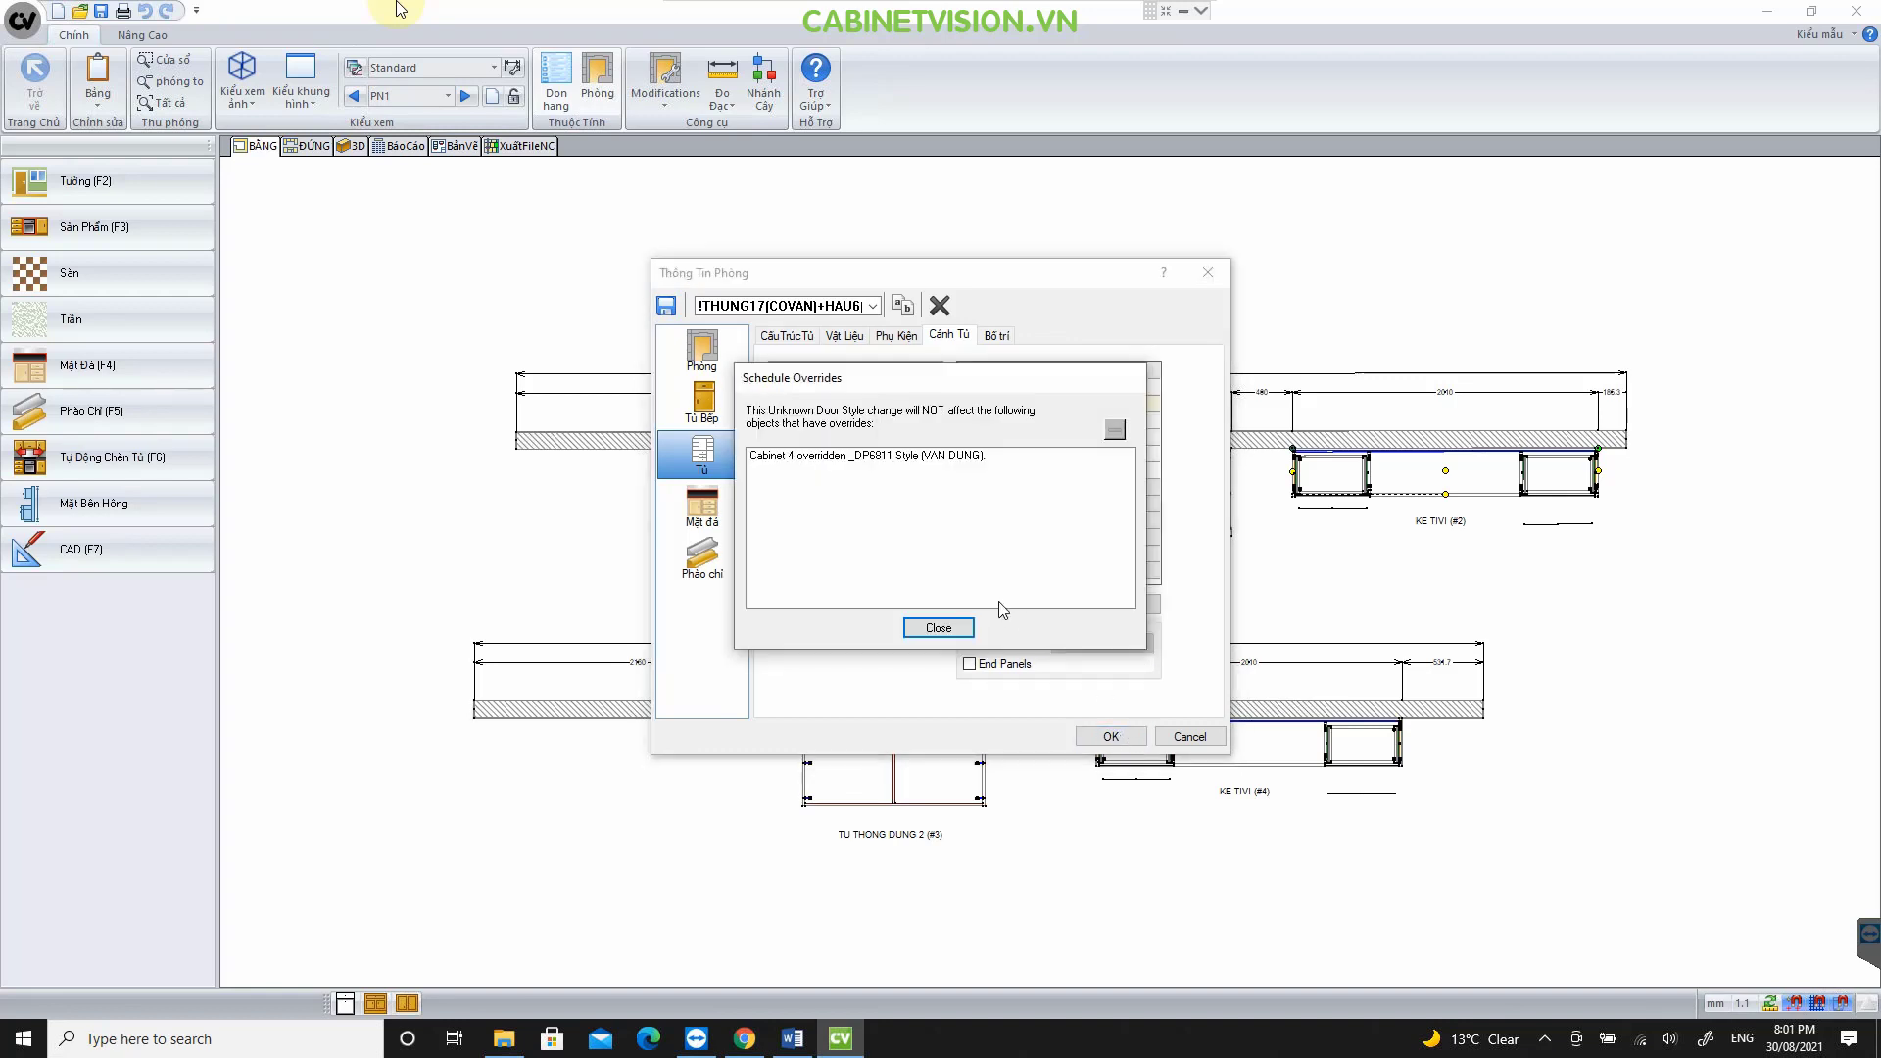
left_click(958, 632)
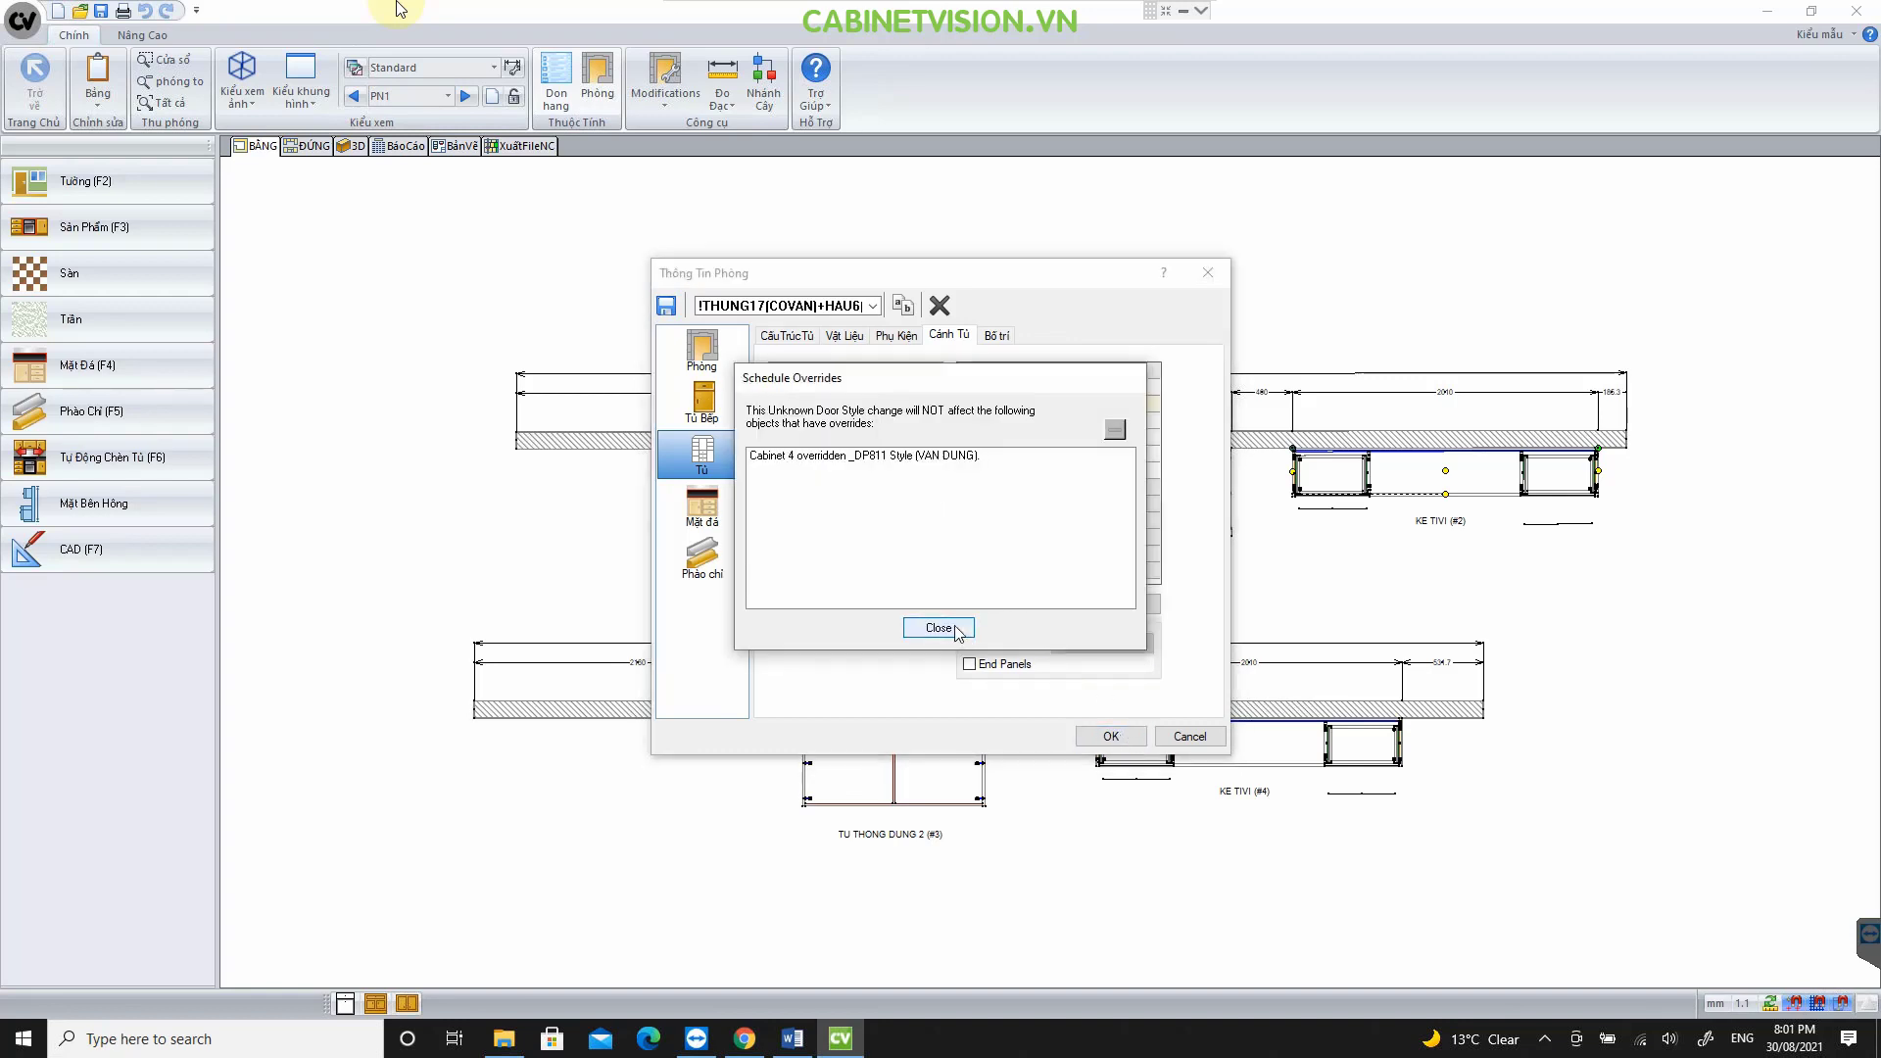
left_click(955, 630)
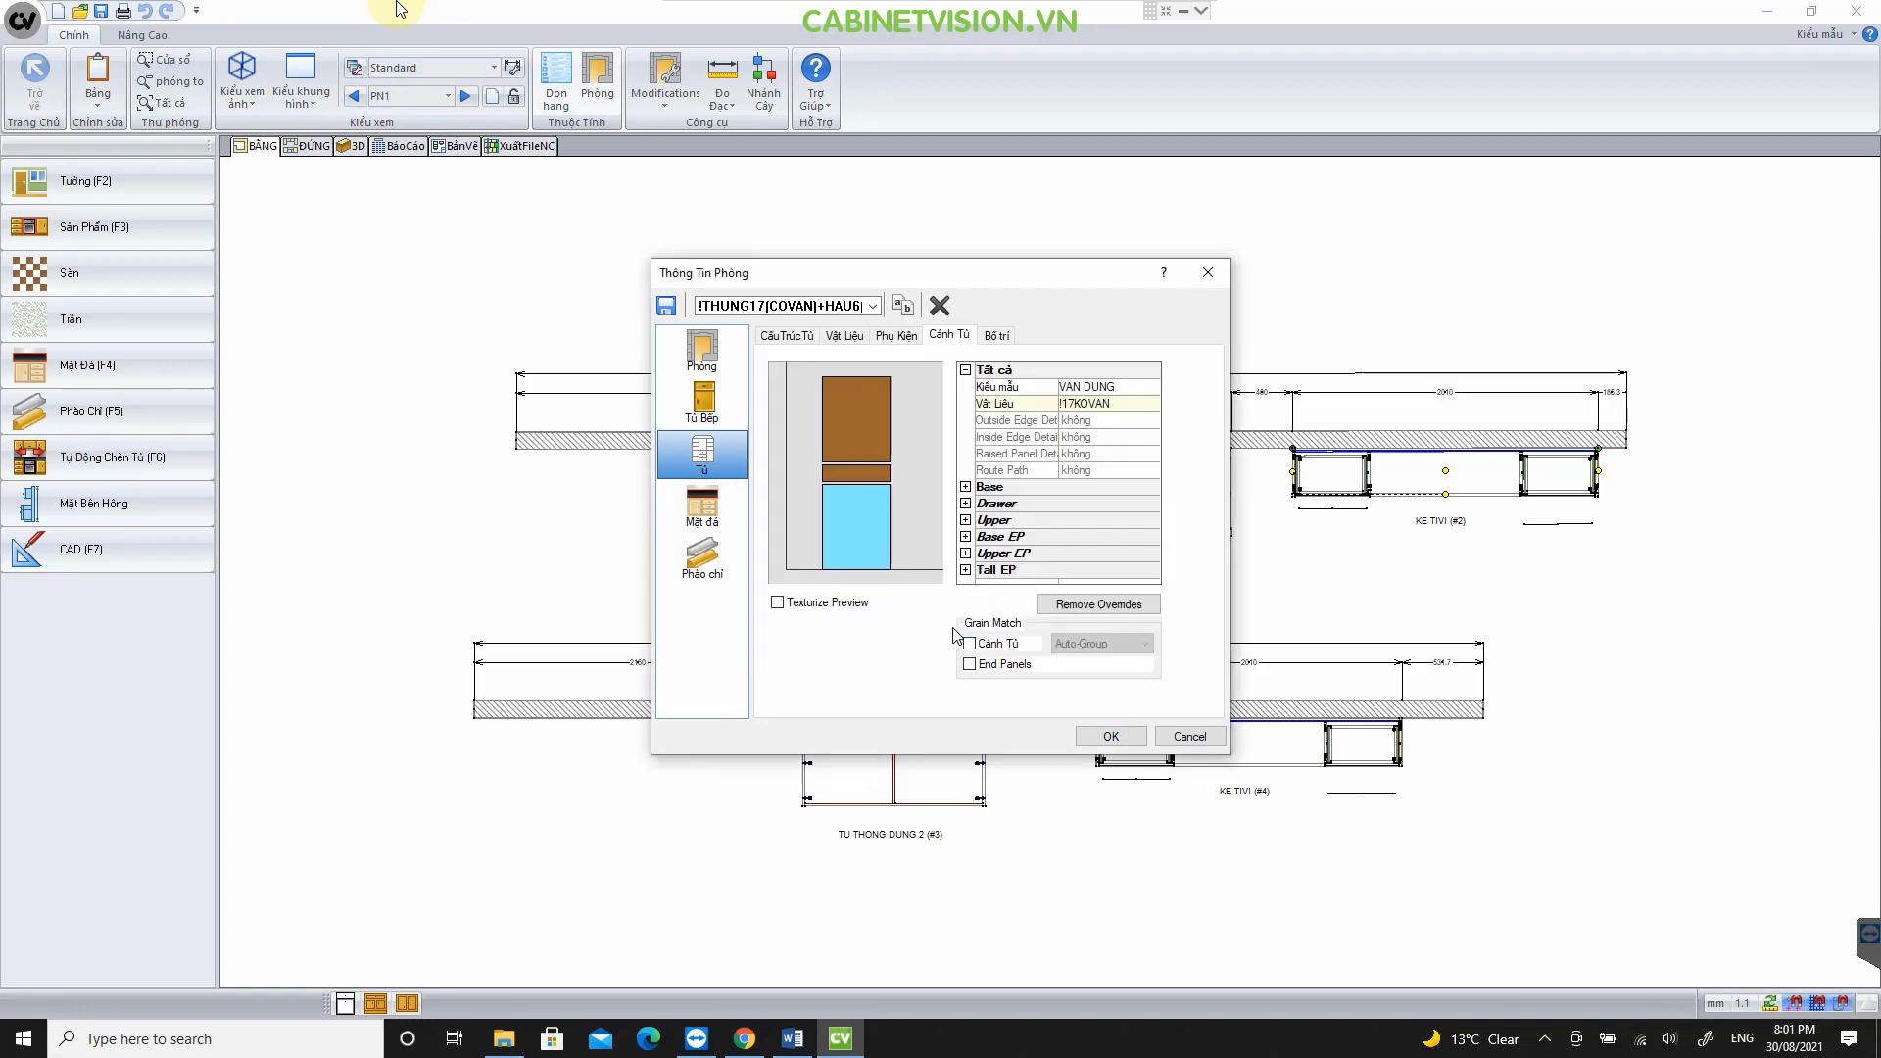
left_click(952, 629)
View the room's wooden cabinets in 3D, then return to the PN1 plan.
left_click(355, 146)
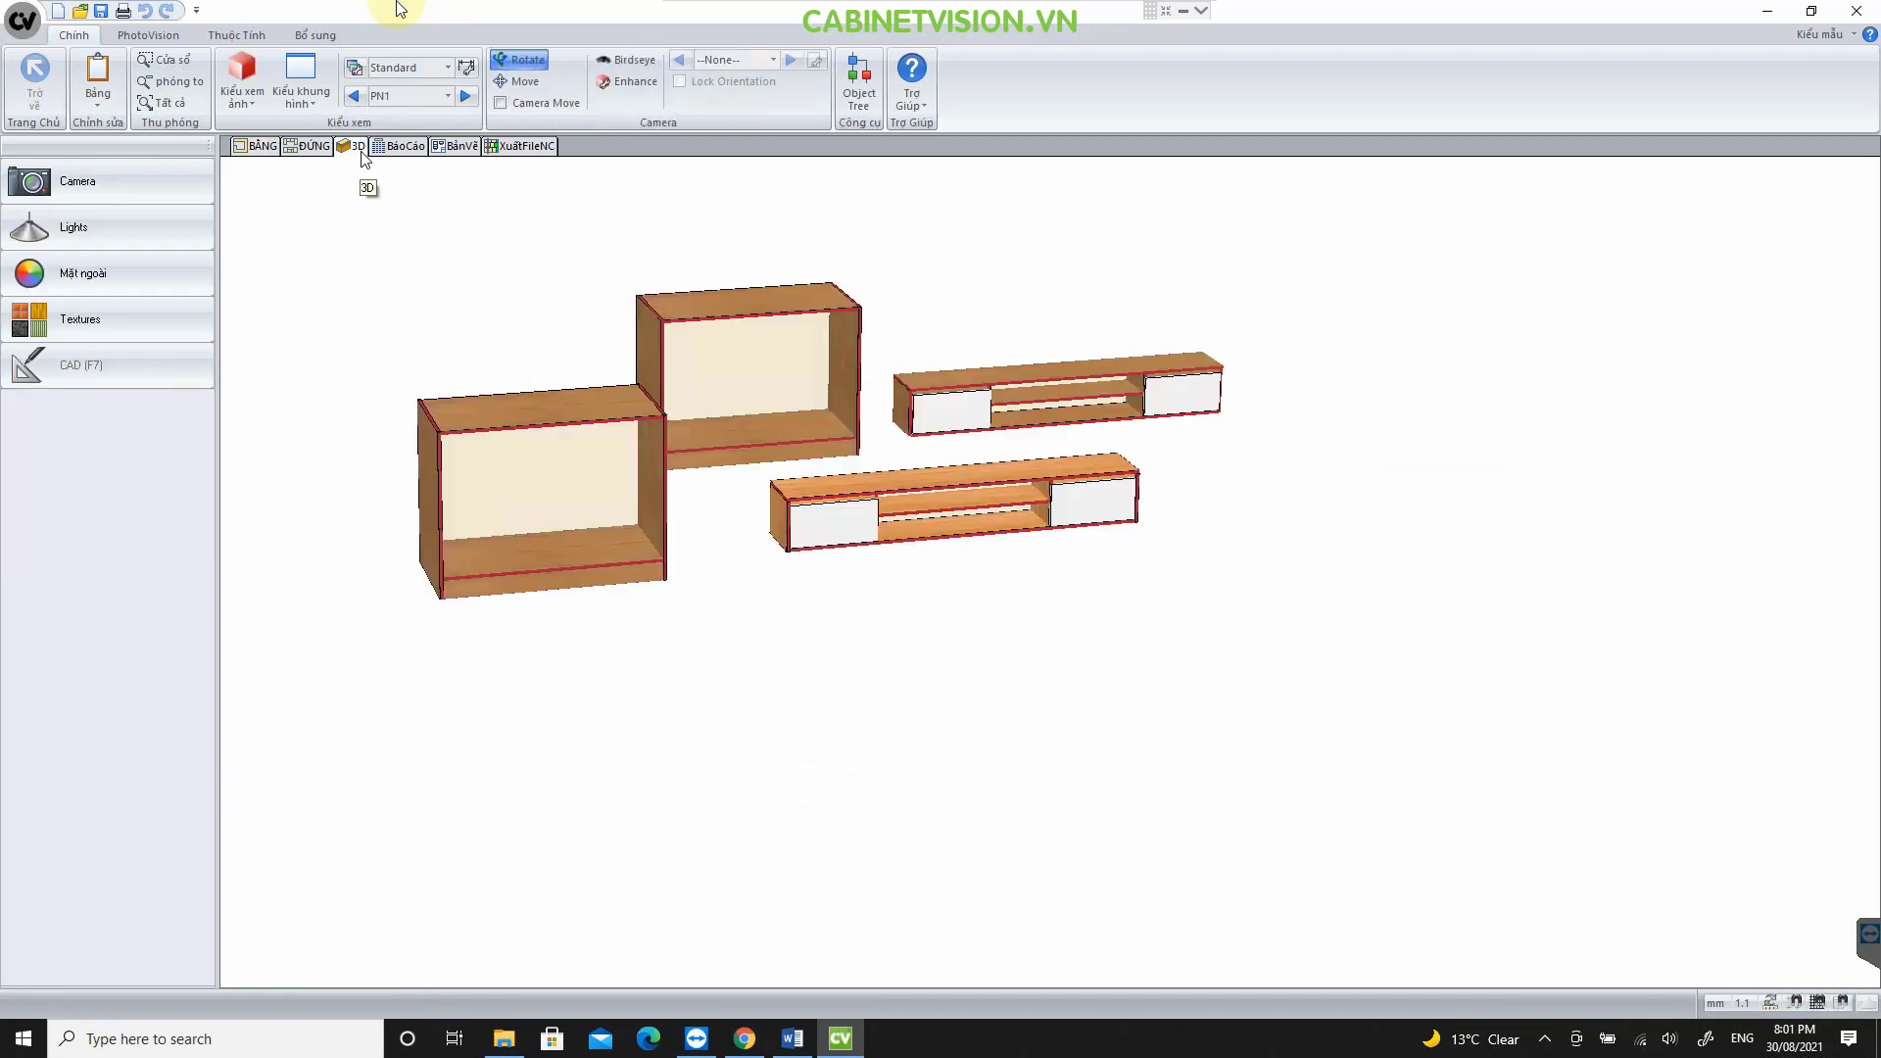
right_click(358, 258)
left_click_drag(1061, 698, 951, 723)
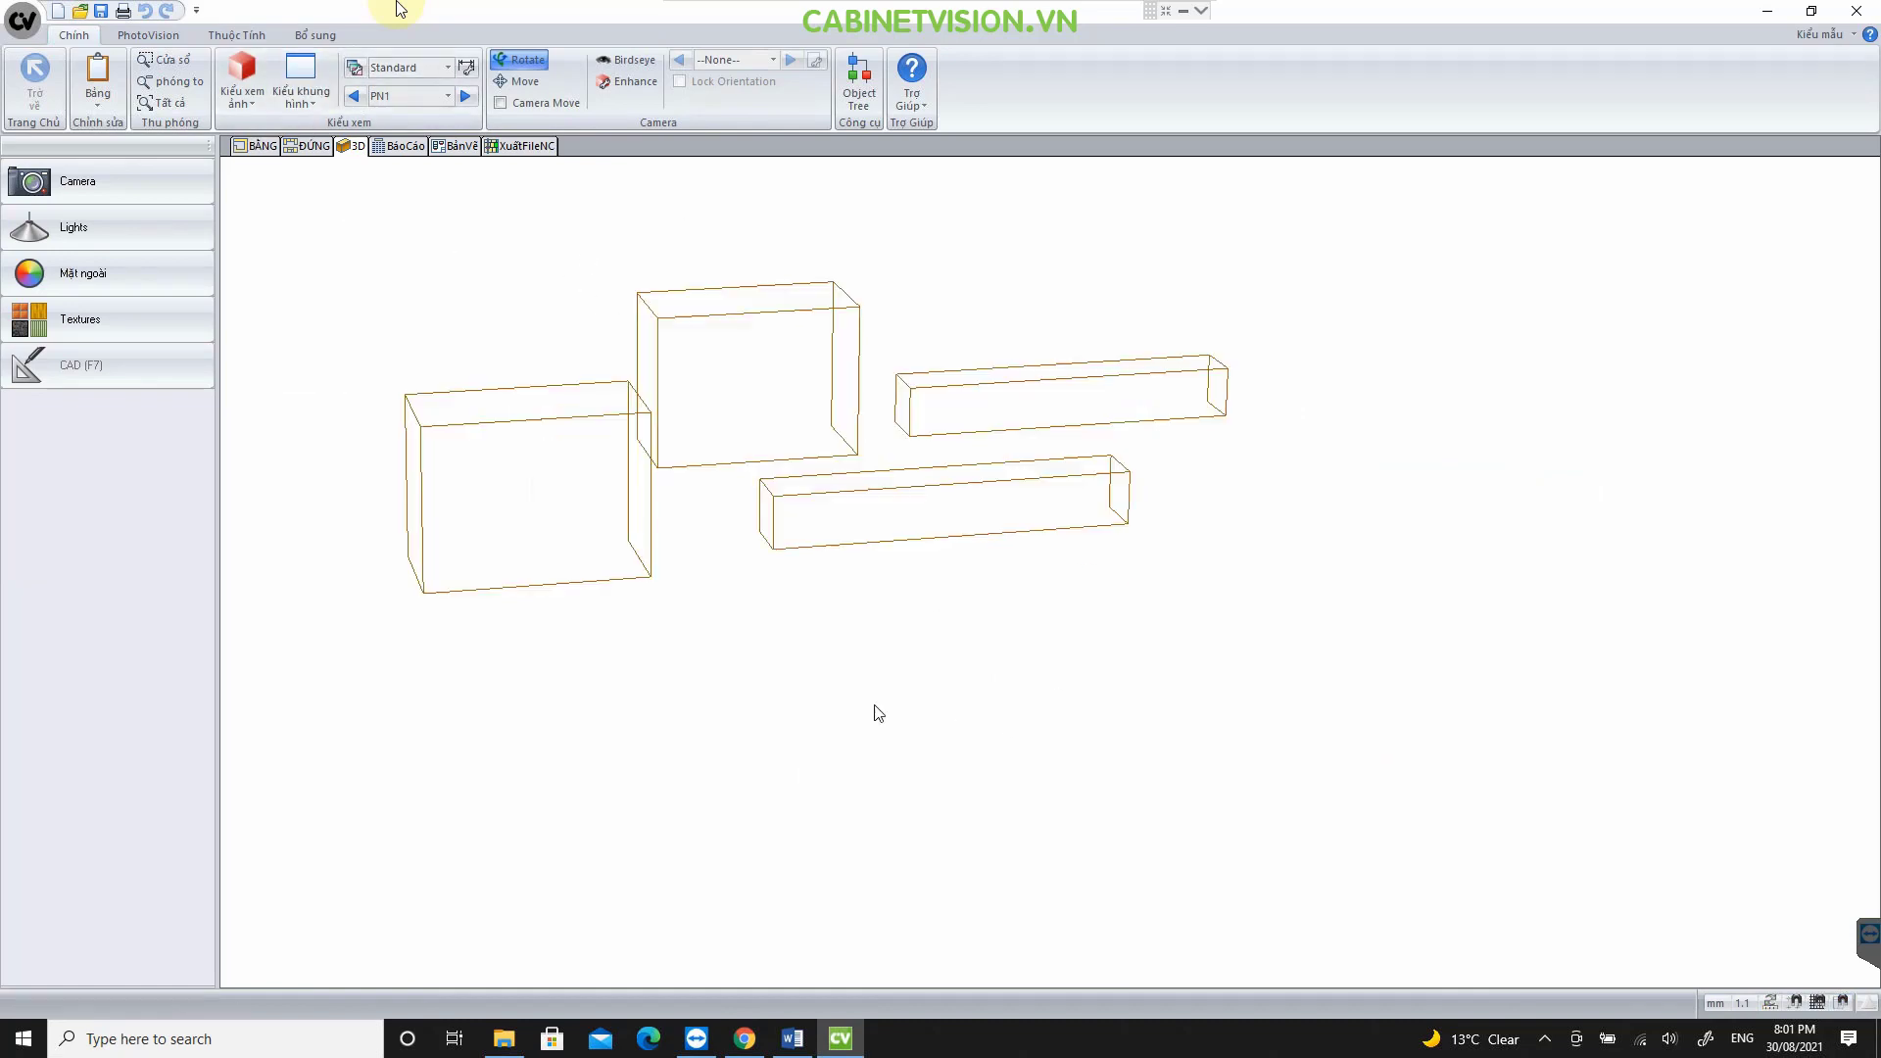
left_click(257, 146)
right_click(281, 373)
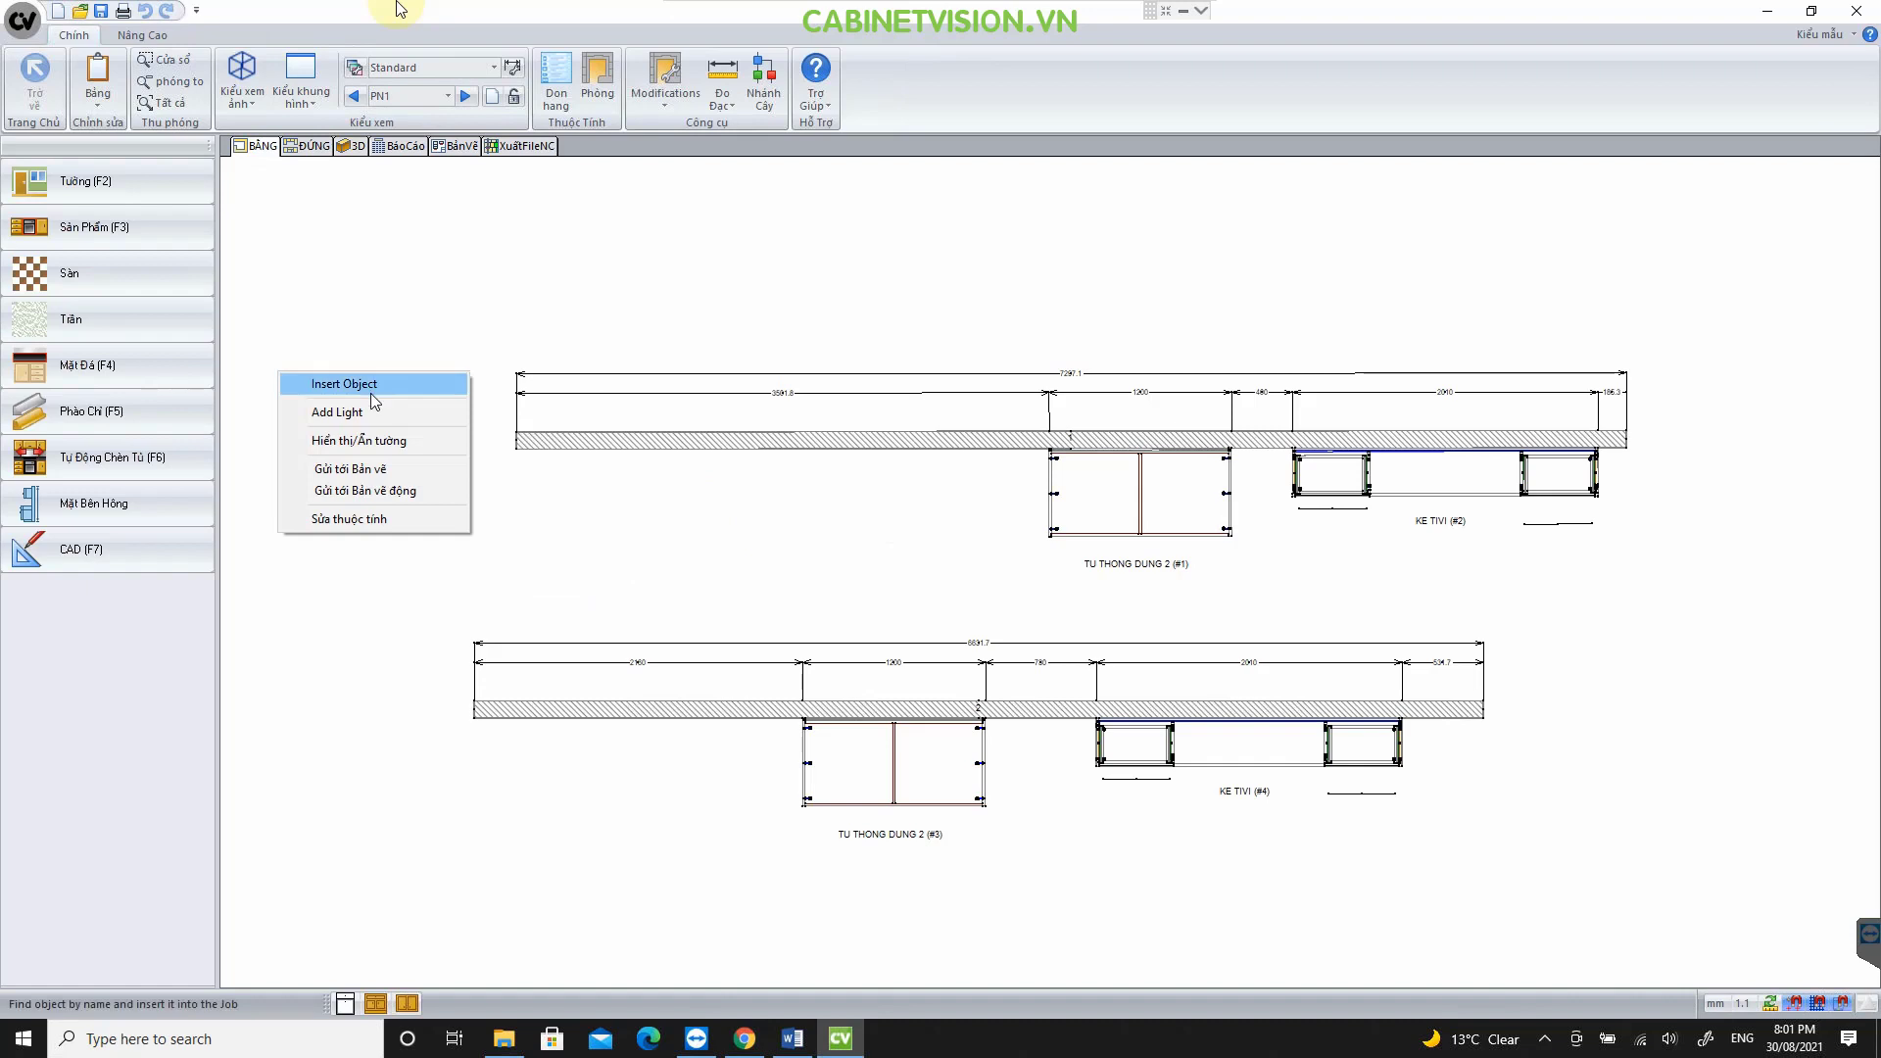
right_click(412, 311)
left_click(408, 546)
Open PN1's room information on the cabinet door settings, leaving the door material unchanged.
right_click(411, 544)
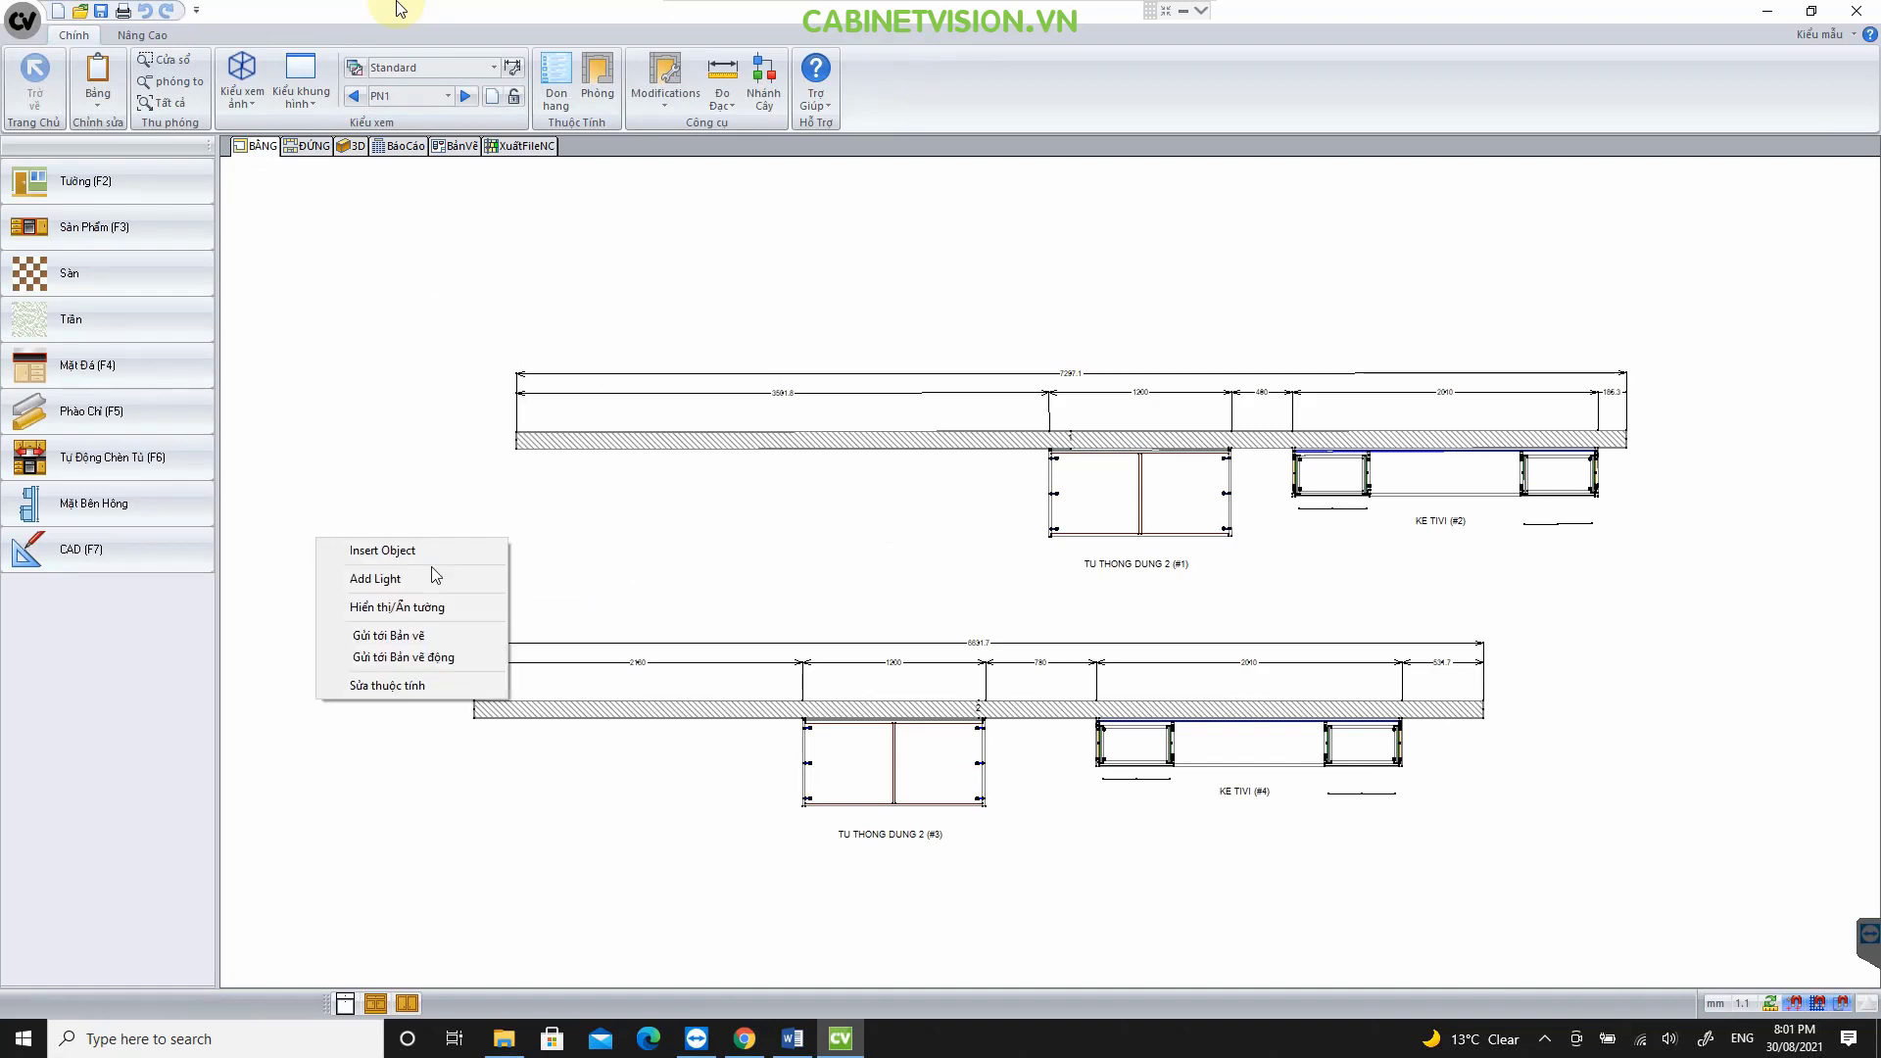
key("Escape")
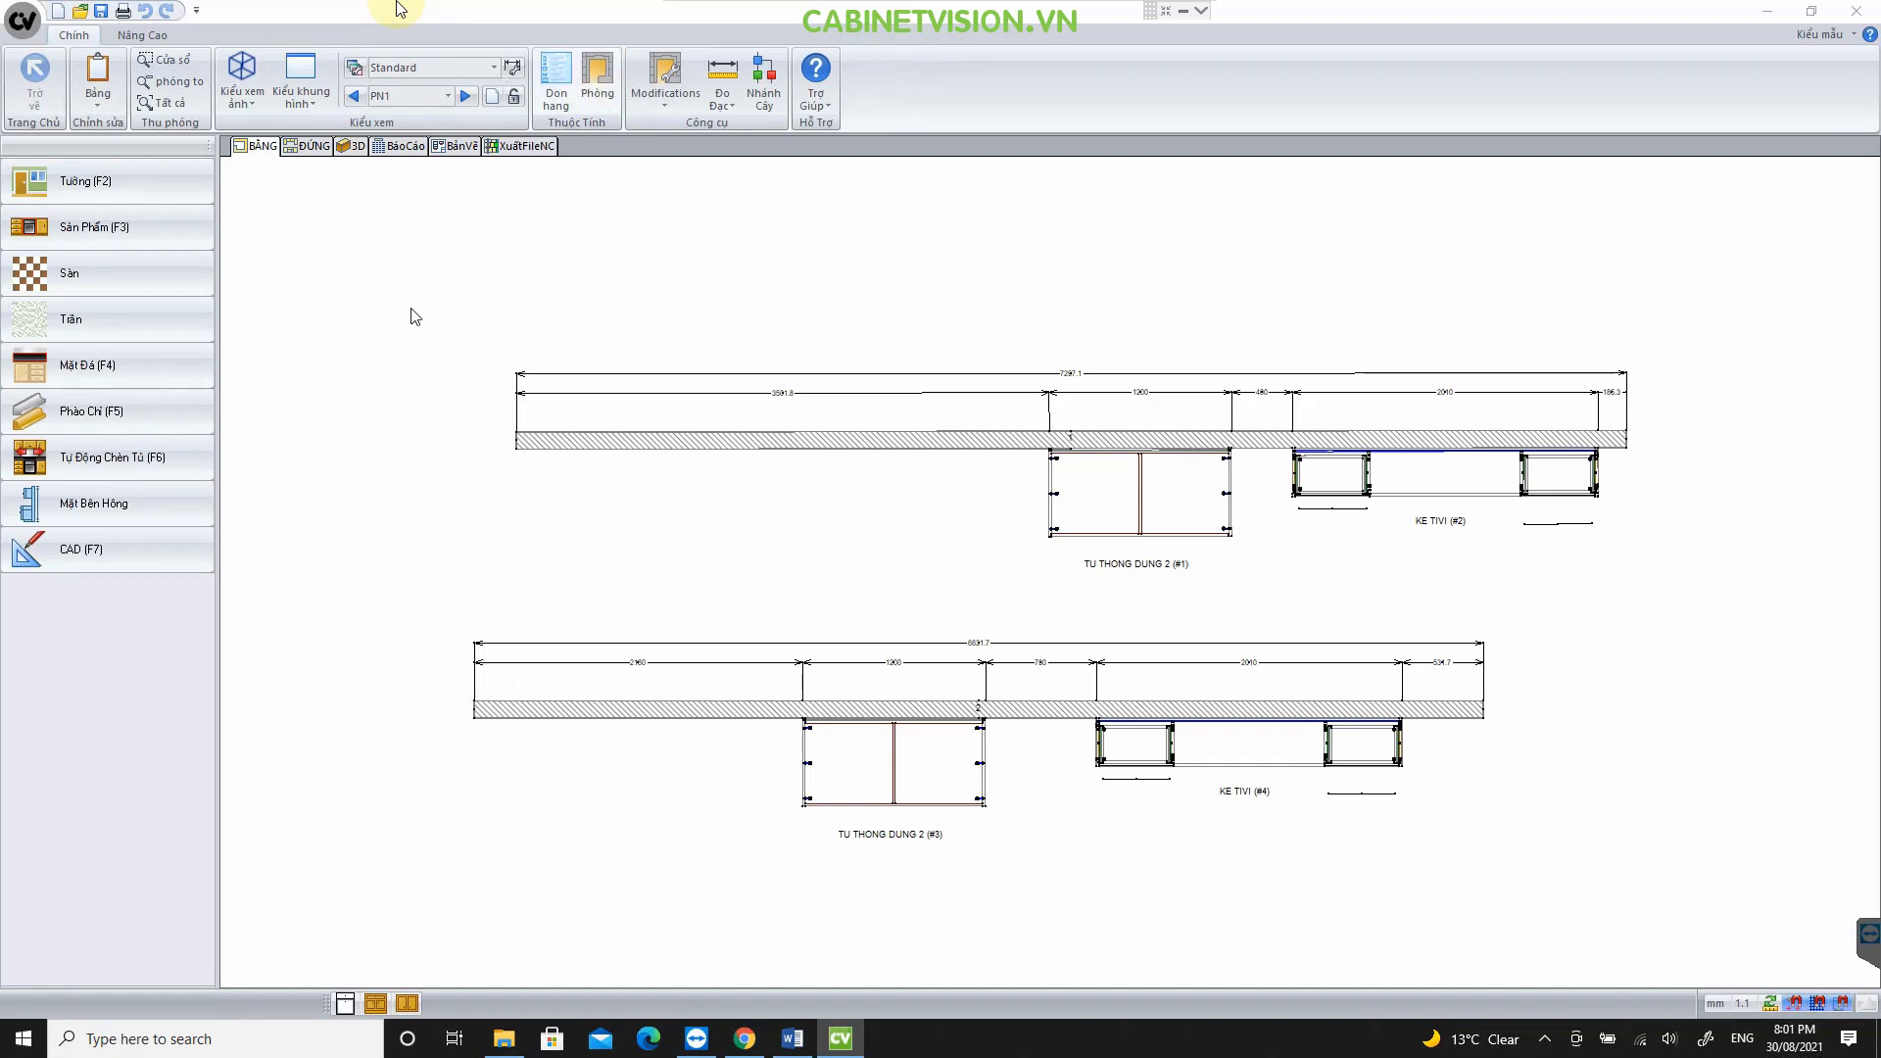
double_click(414, 316)
left_click_drag(803, 273, 670, 298)
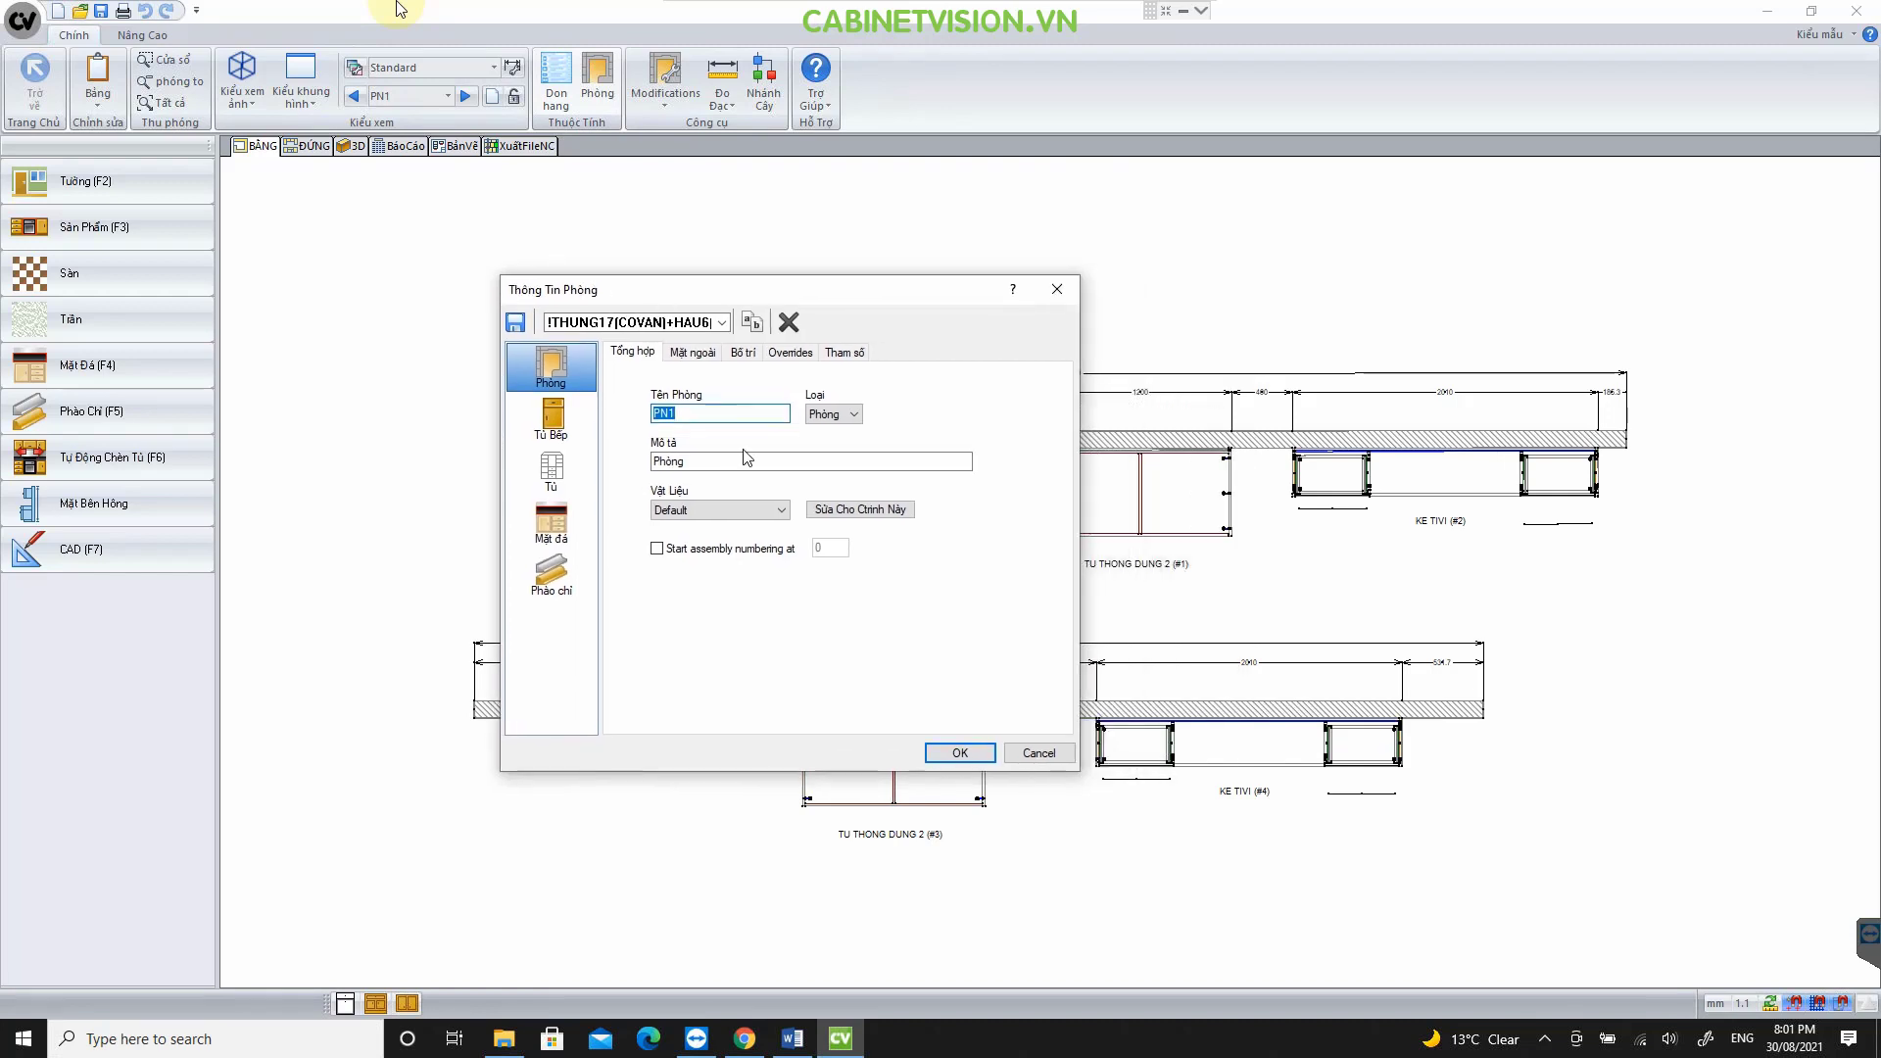
left_click(564, 475)
left_click(799, 353)
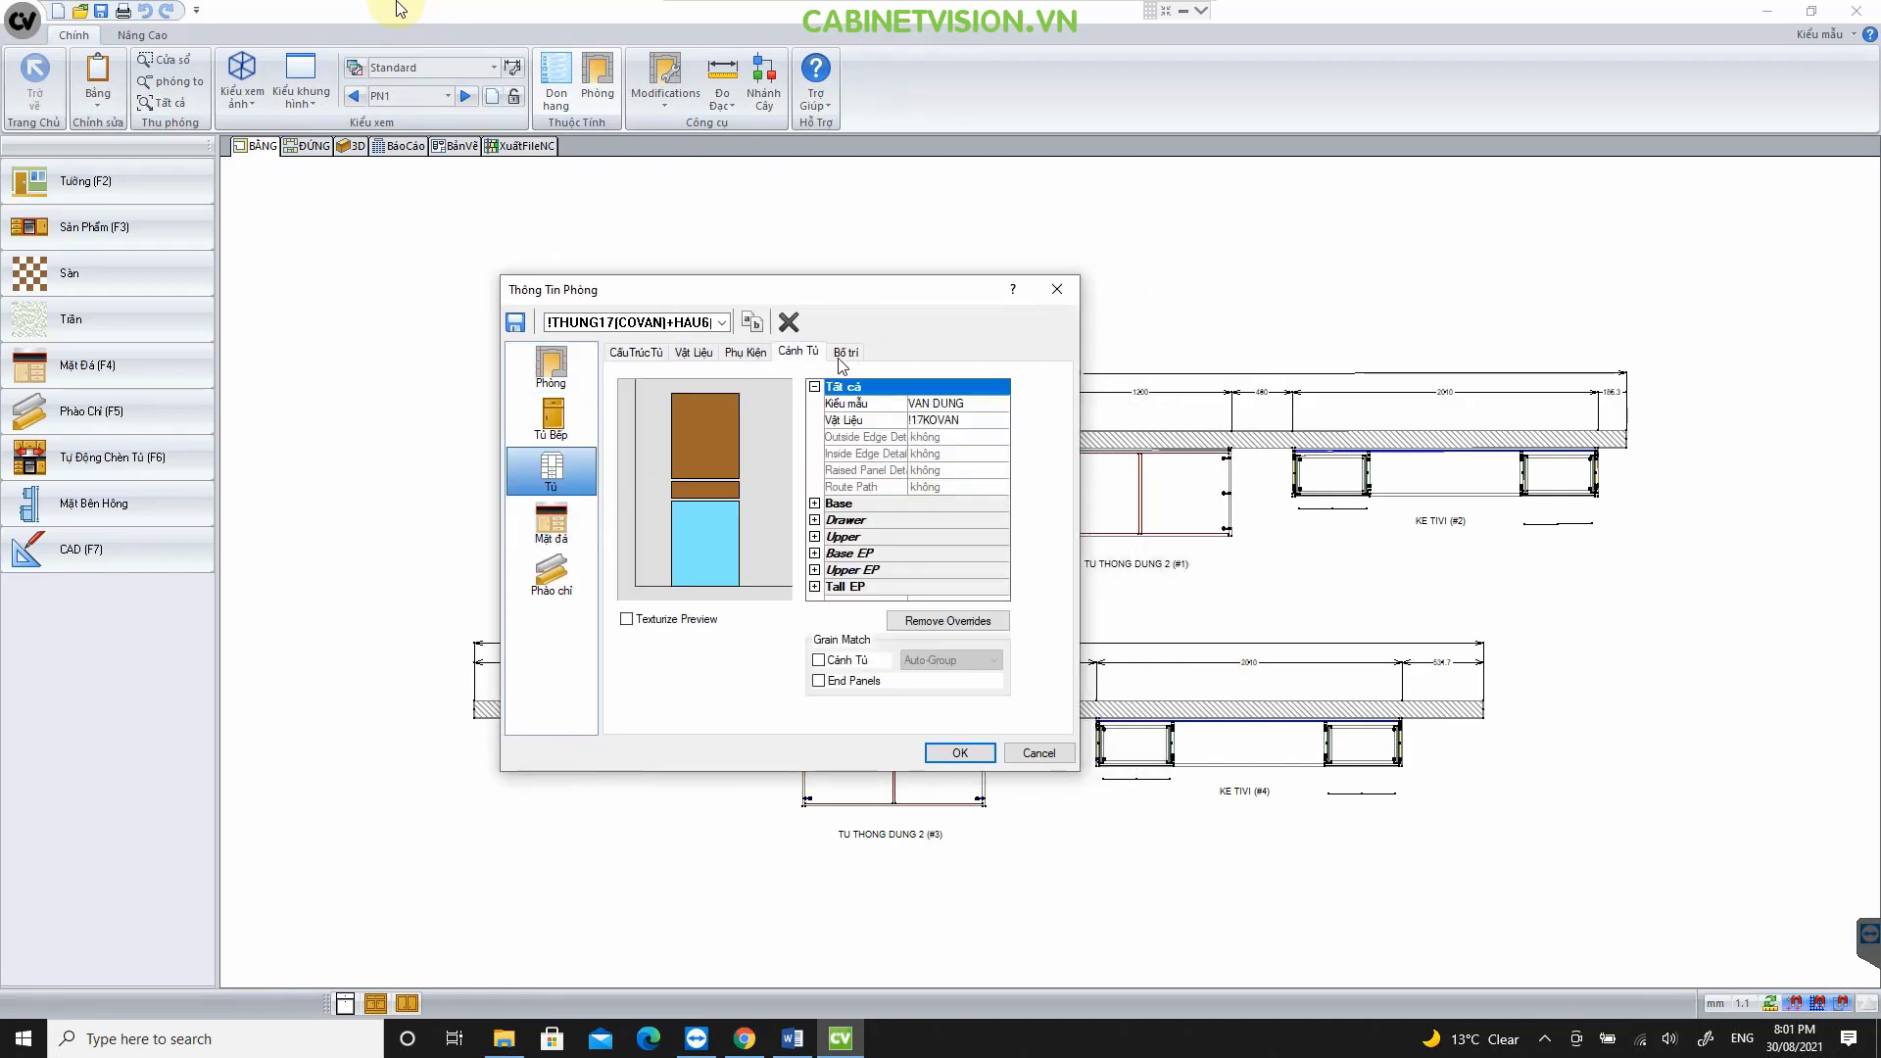
left_click(954, 422)
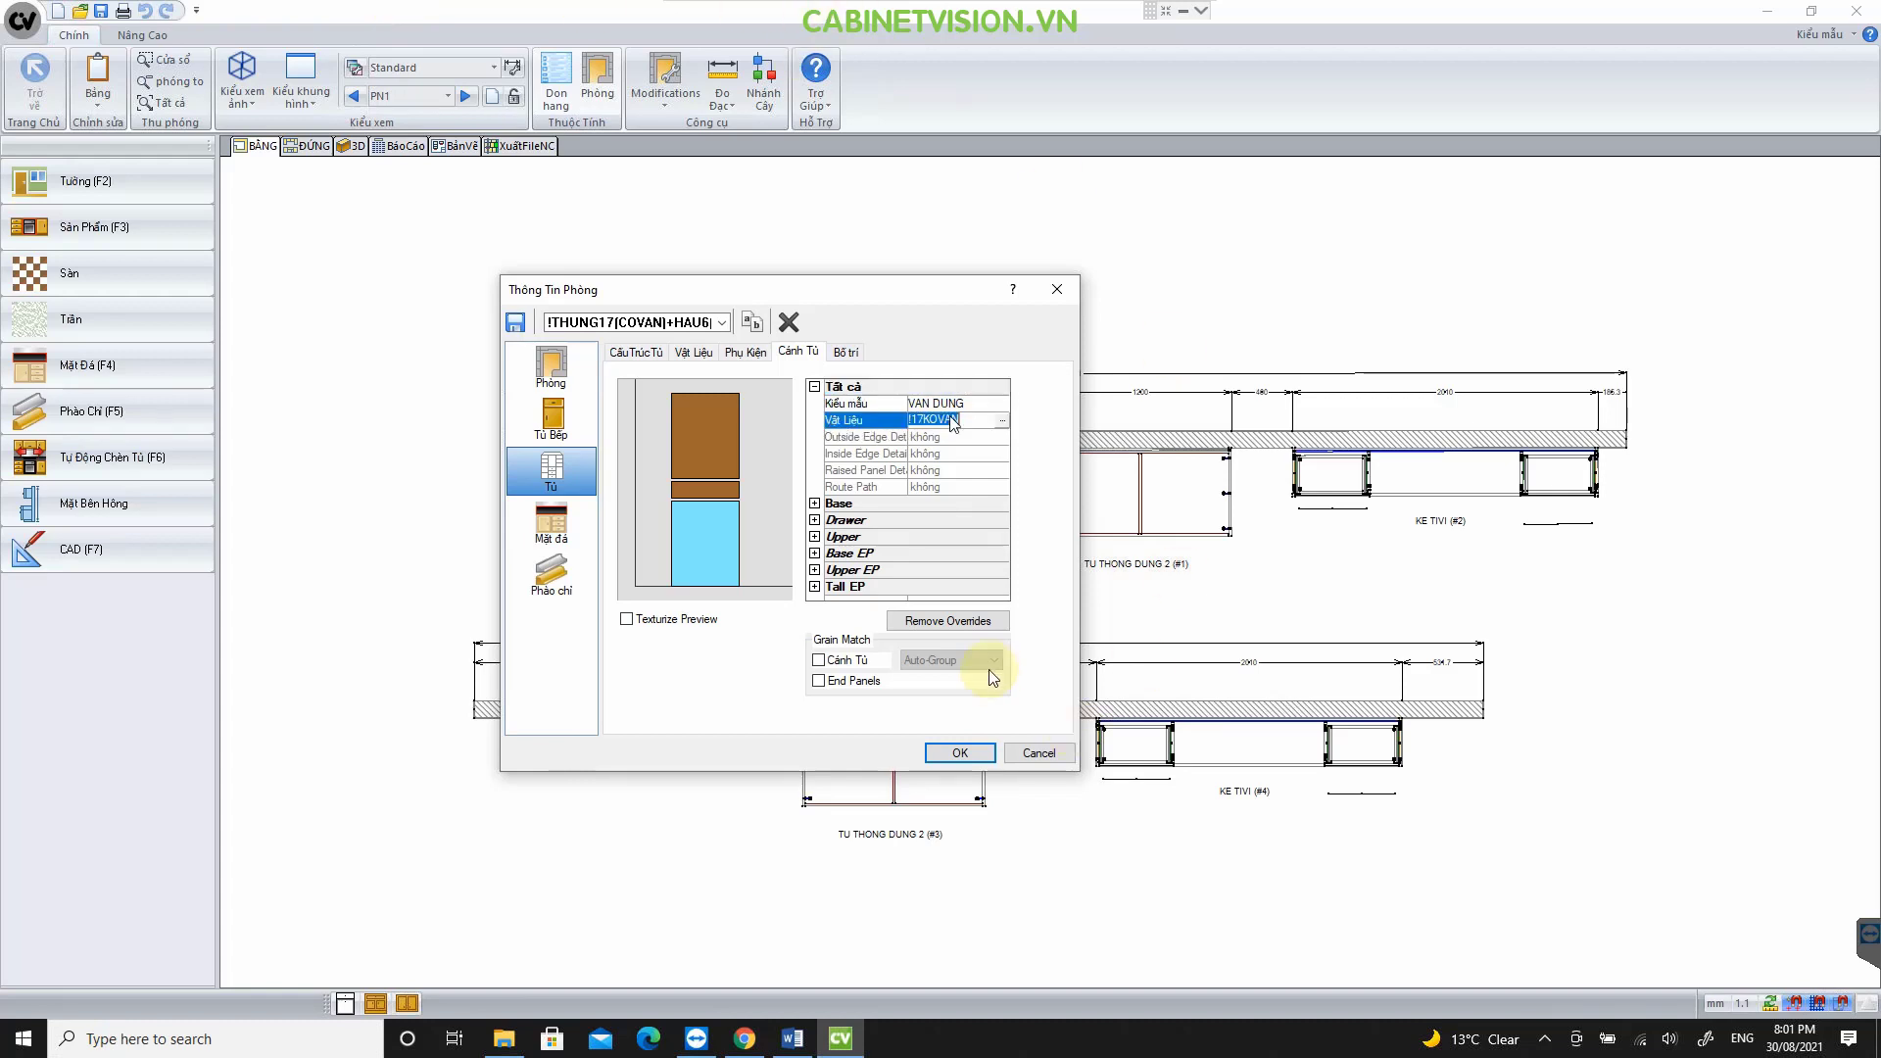
left_click(1001, 421)
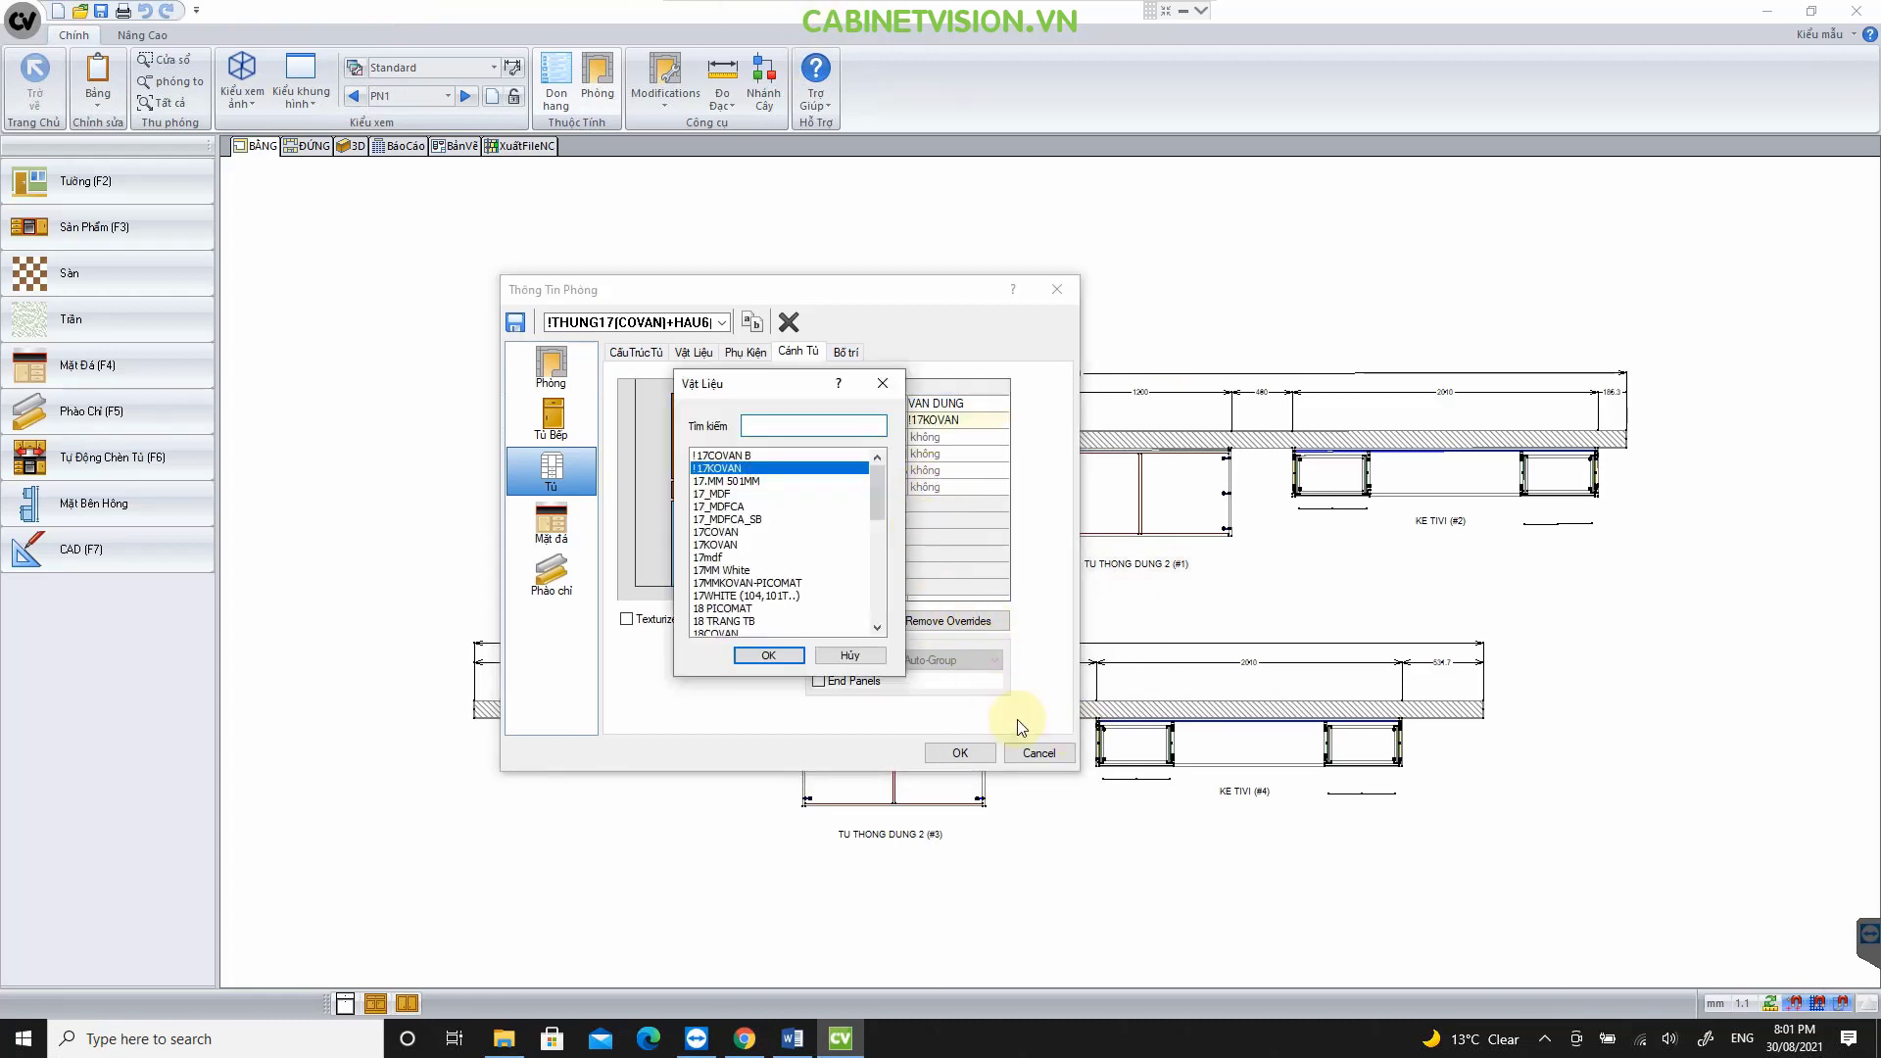
left_click(848, 655)
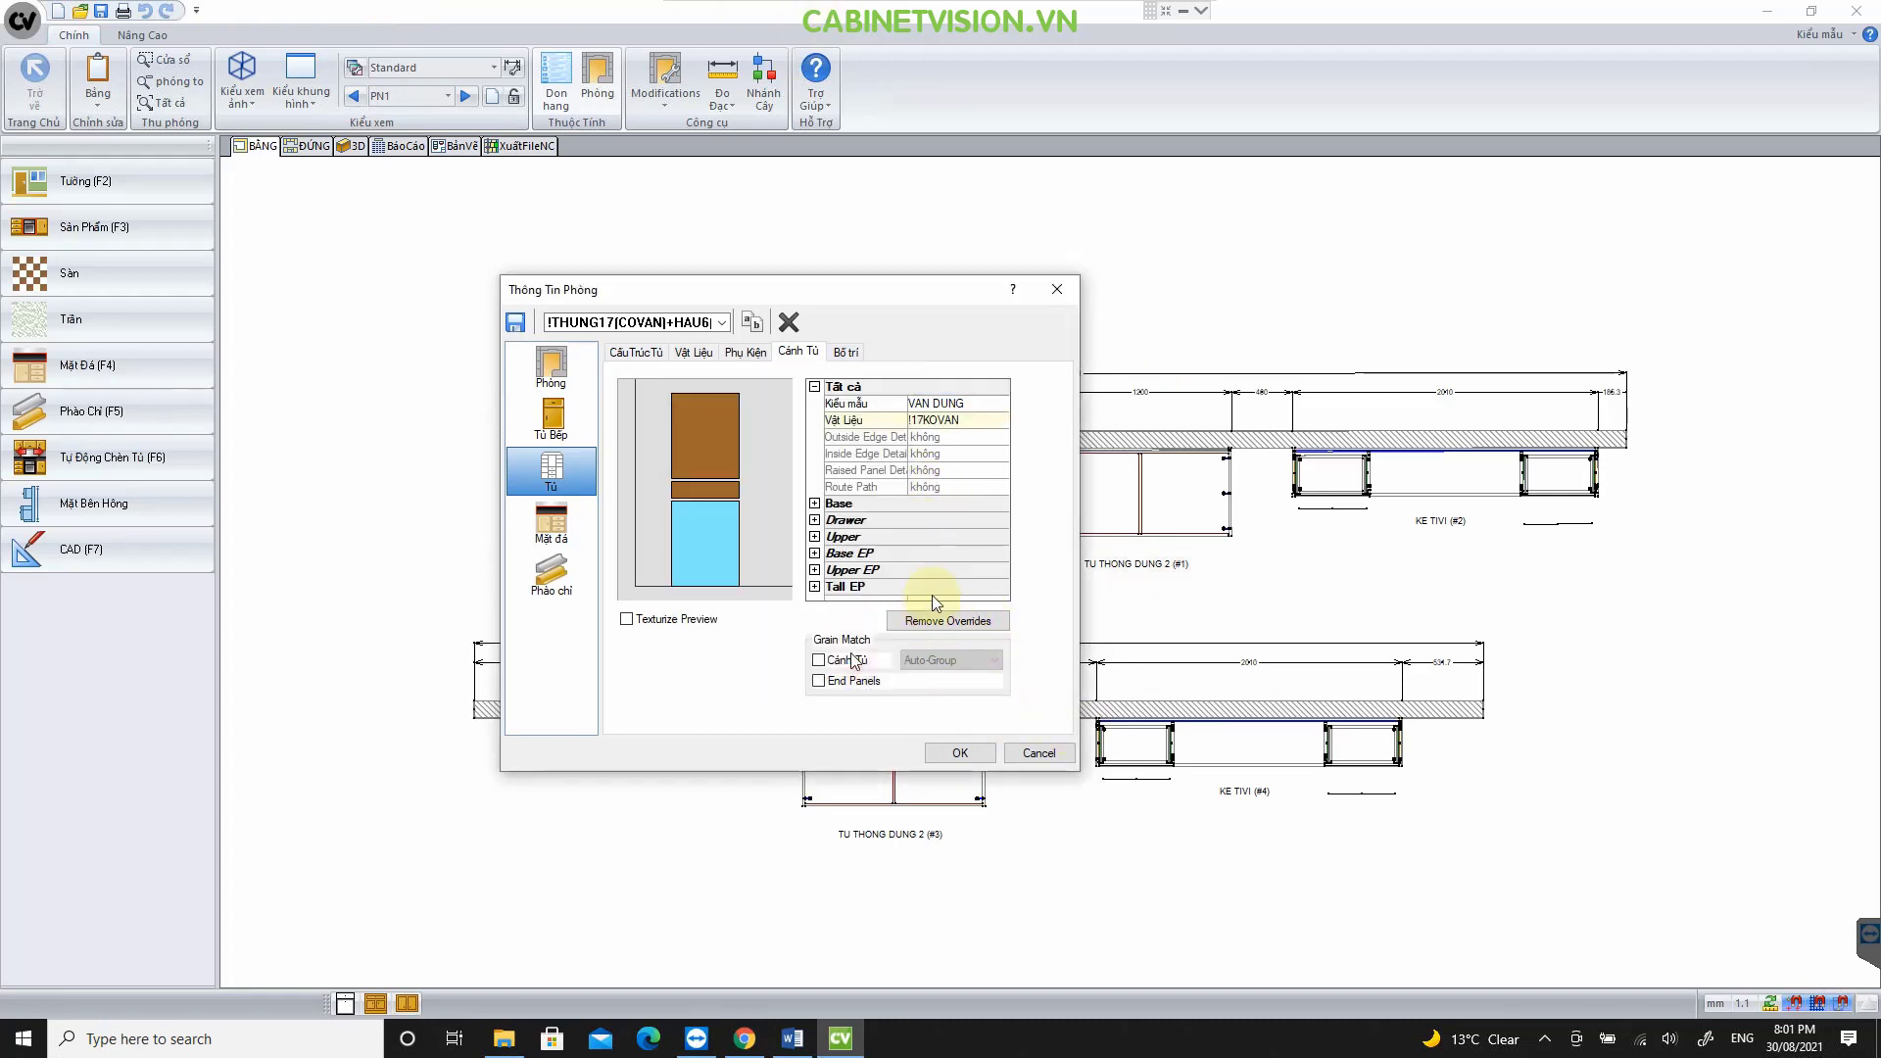
Remove the Drawer door overrides so drawers use VAN DUNG with !17KOVAN.
left_click(816, 520)
left_click(816, 520)
left_click(817, 520)
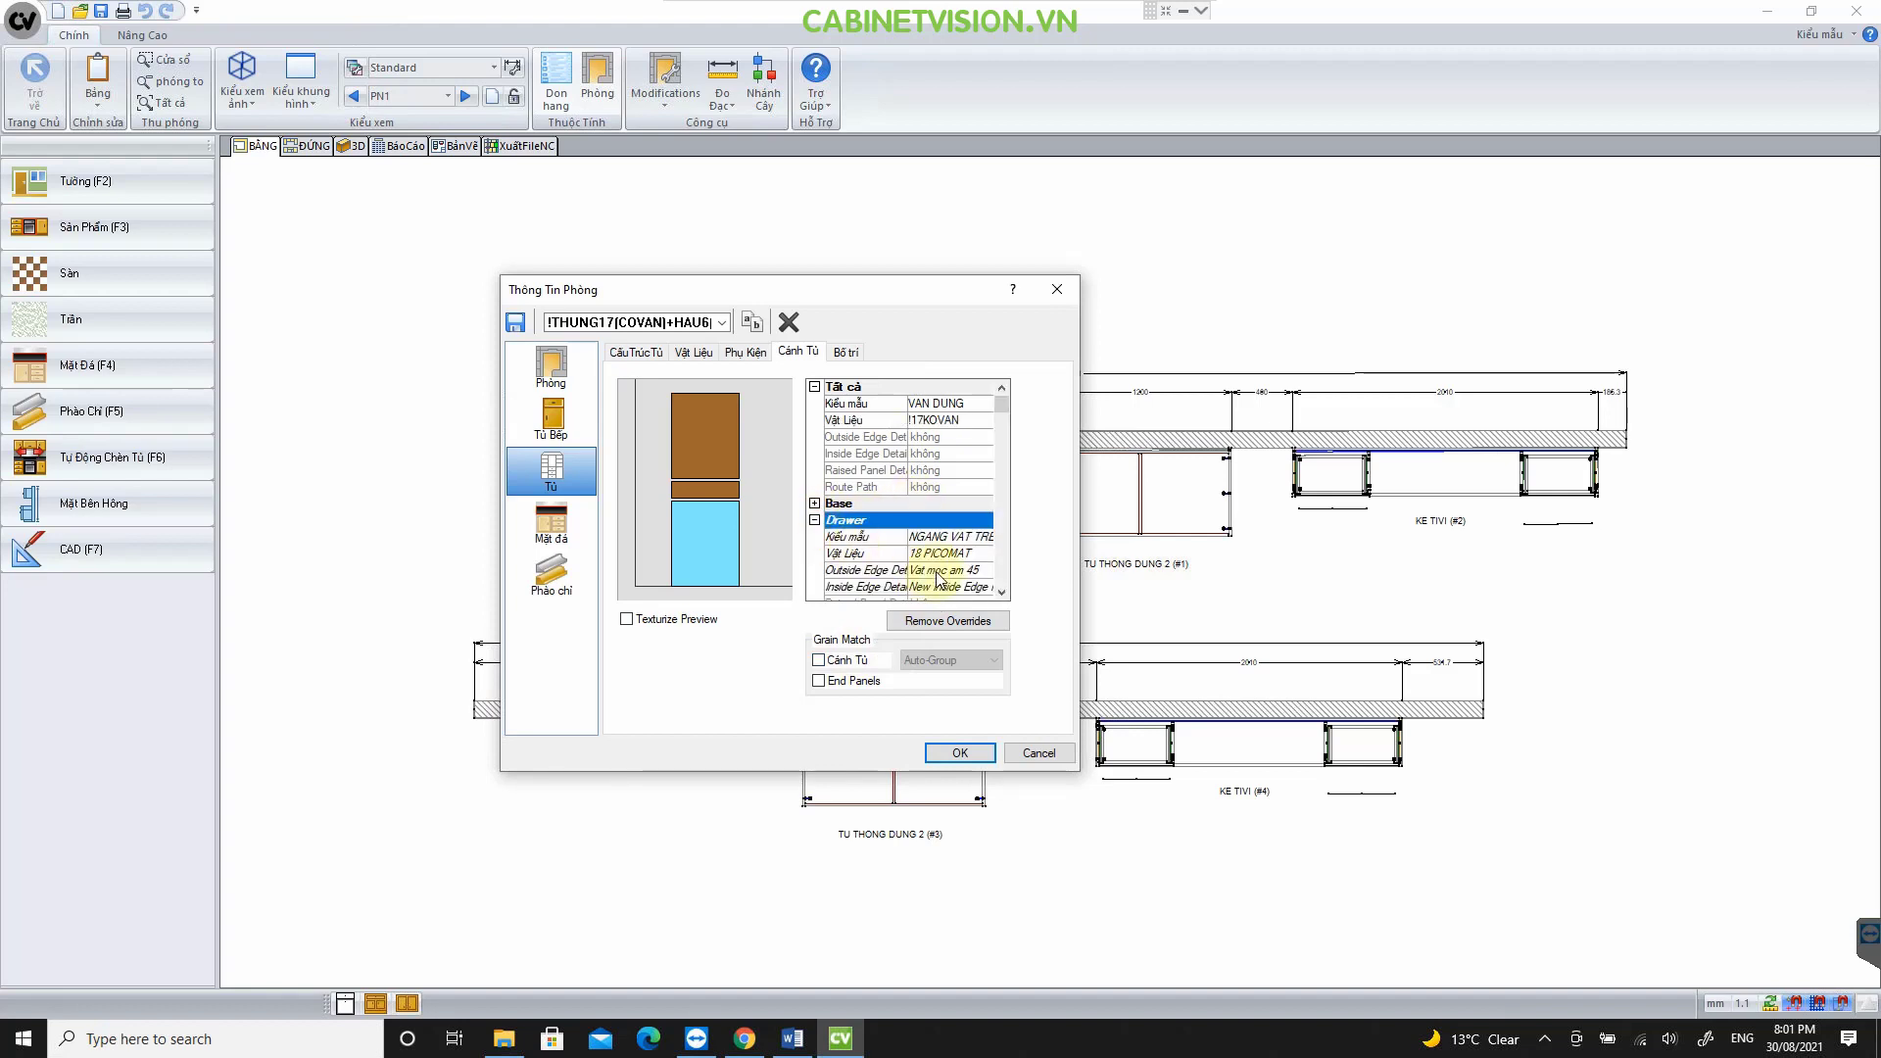
left_click(942, 555)
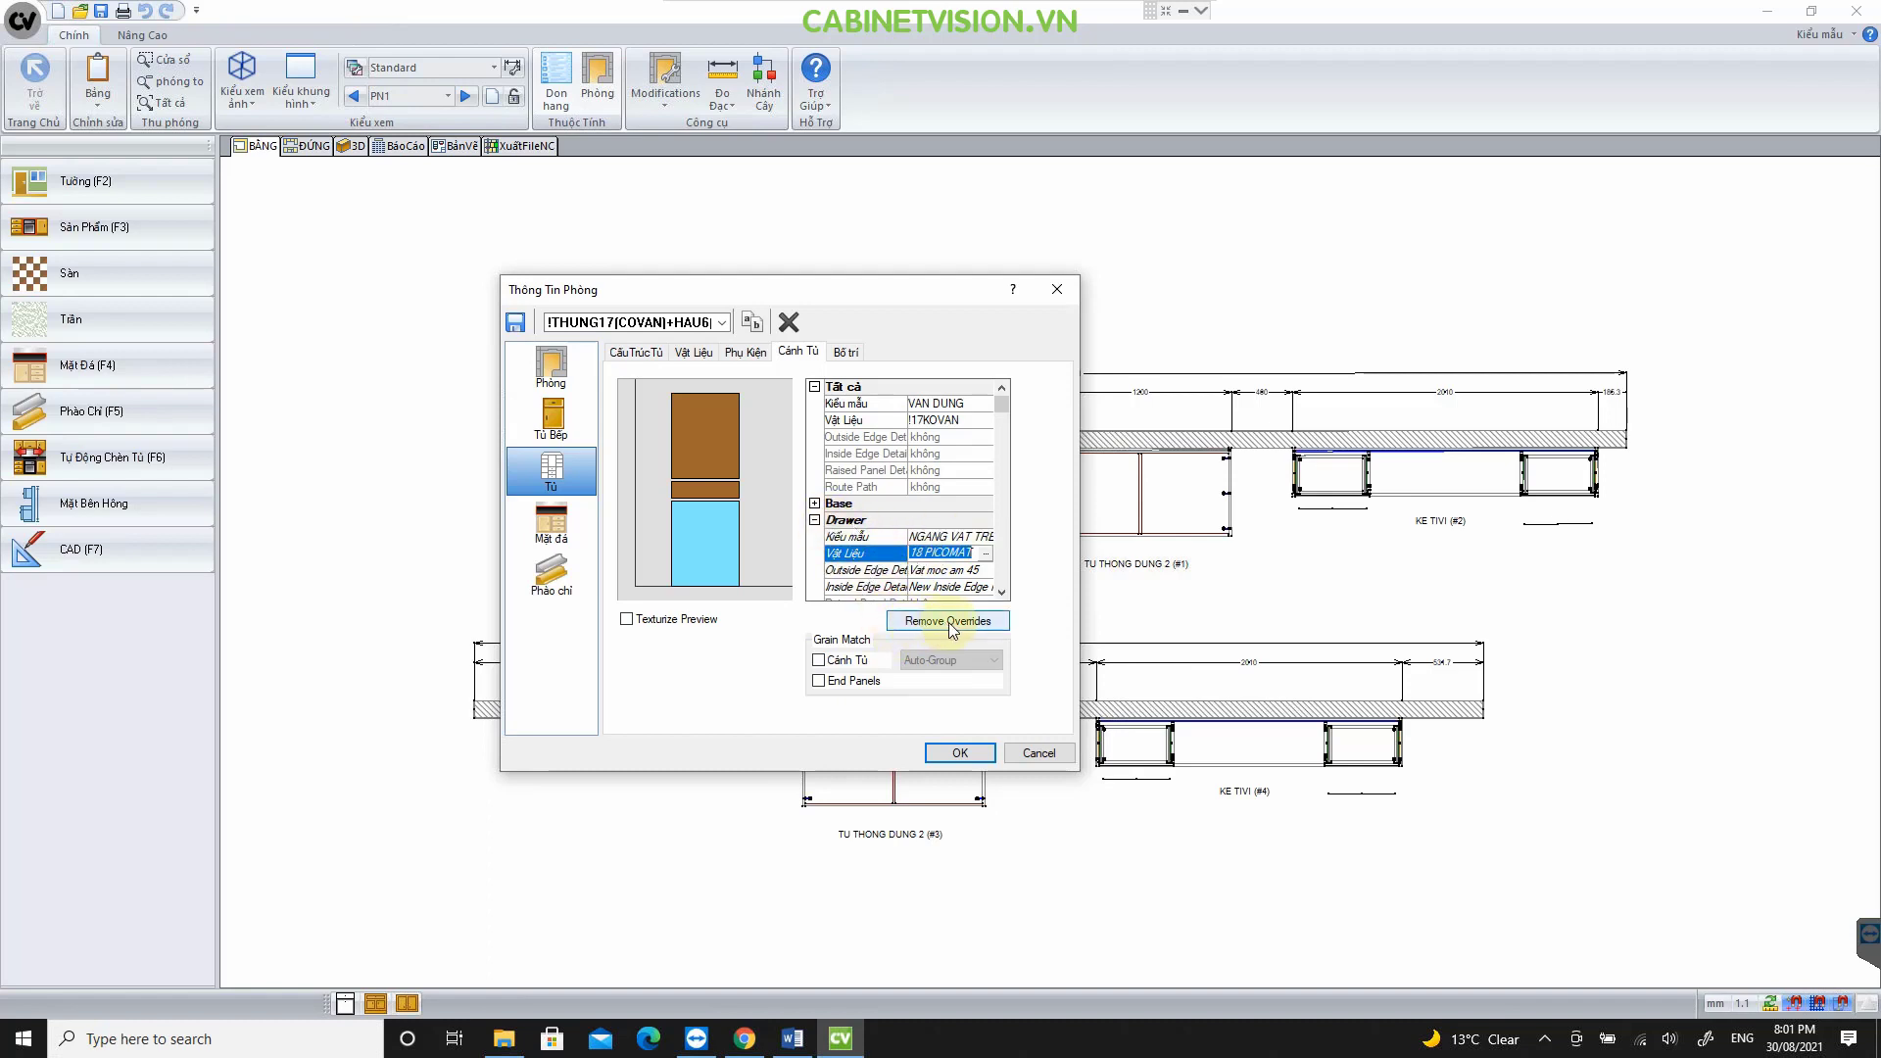
left_click(949, 624)
Leave the door style unchanged and apply the room settings.
left_click(931, 403)
left_click(990, 403)
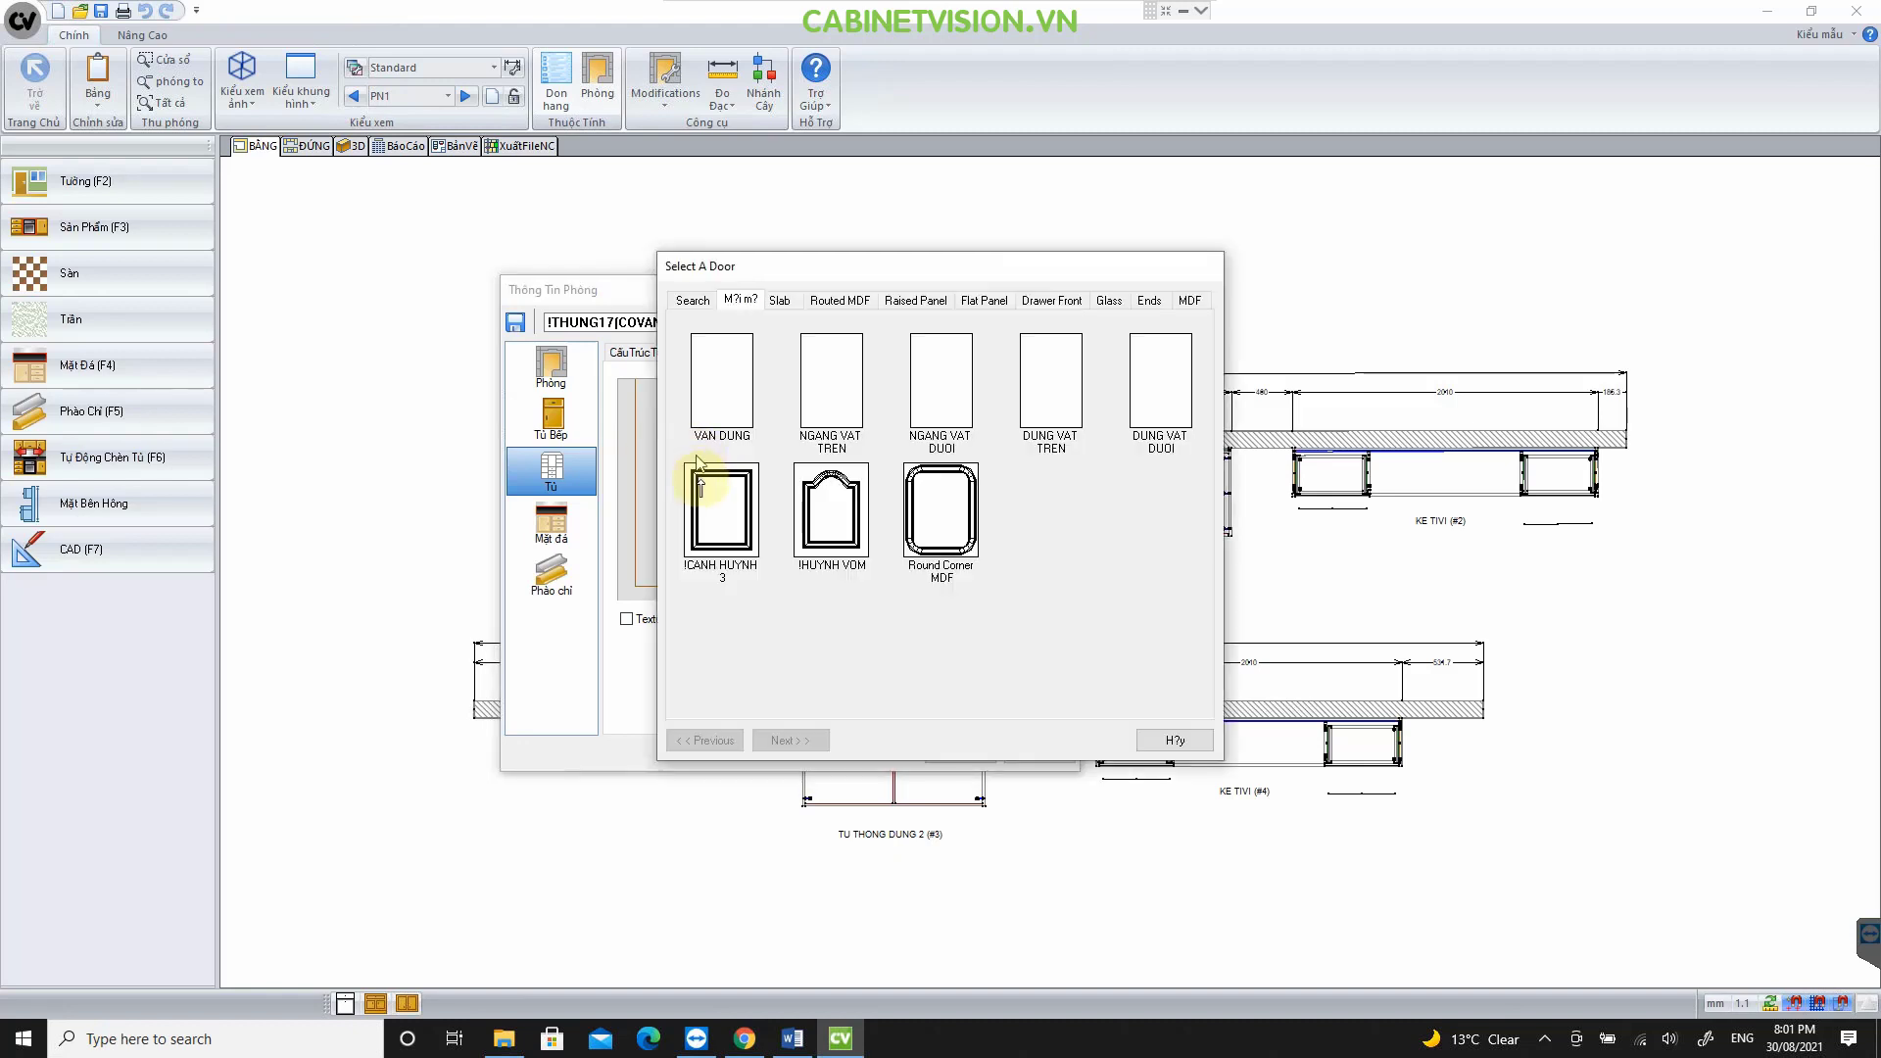
left_click(1181, 741)
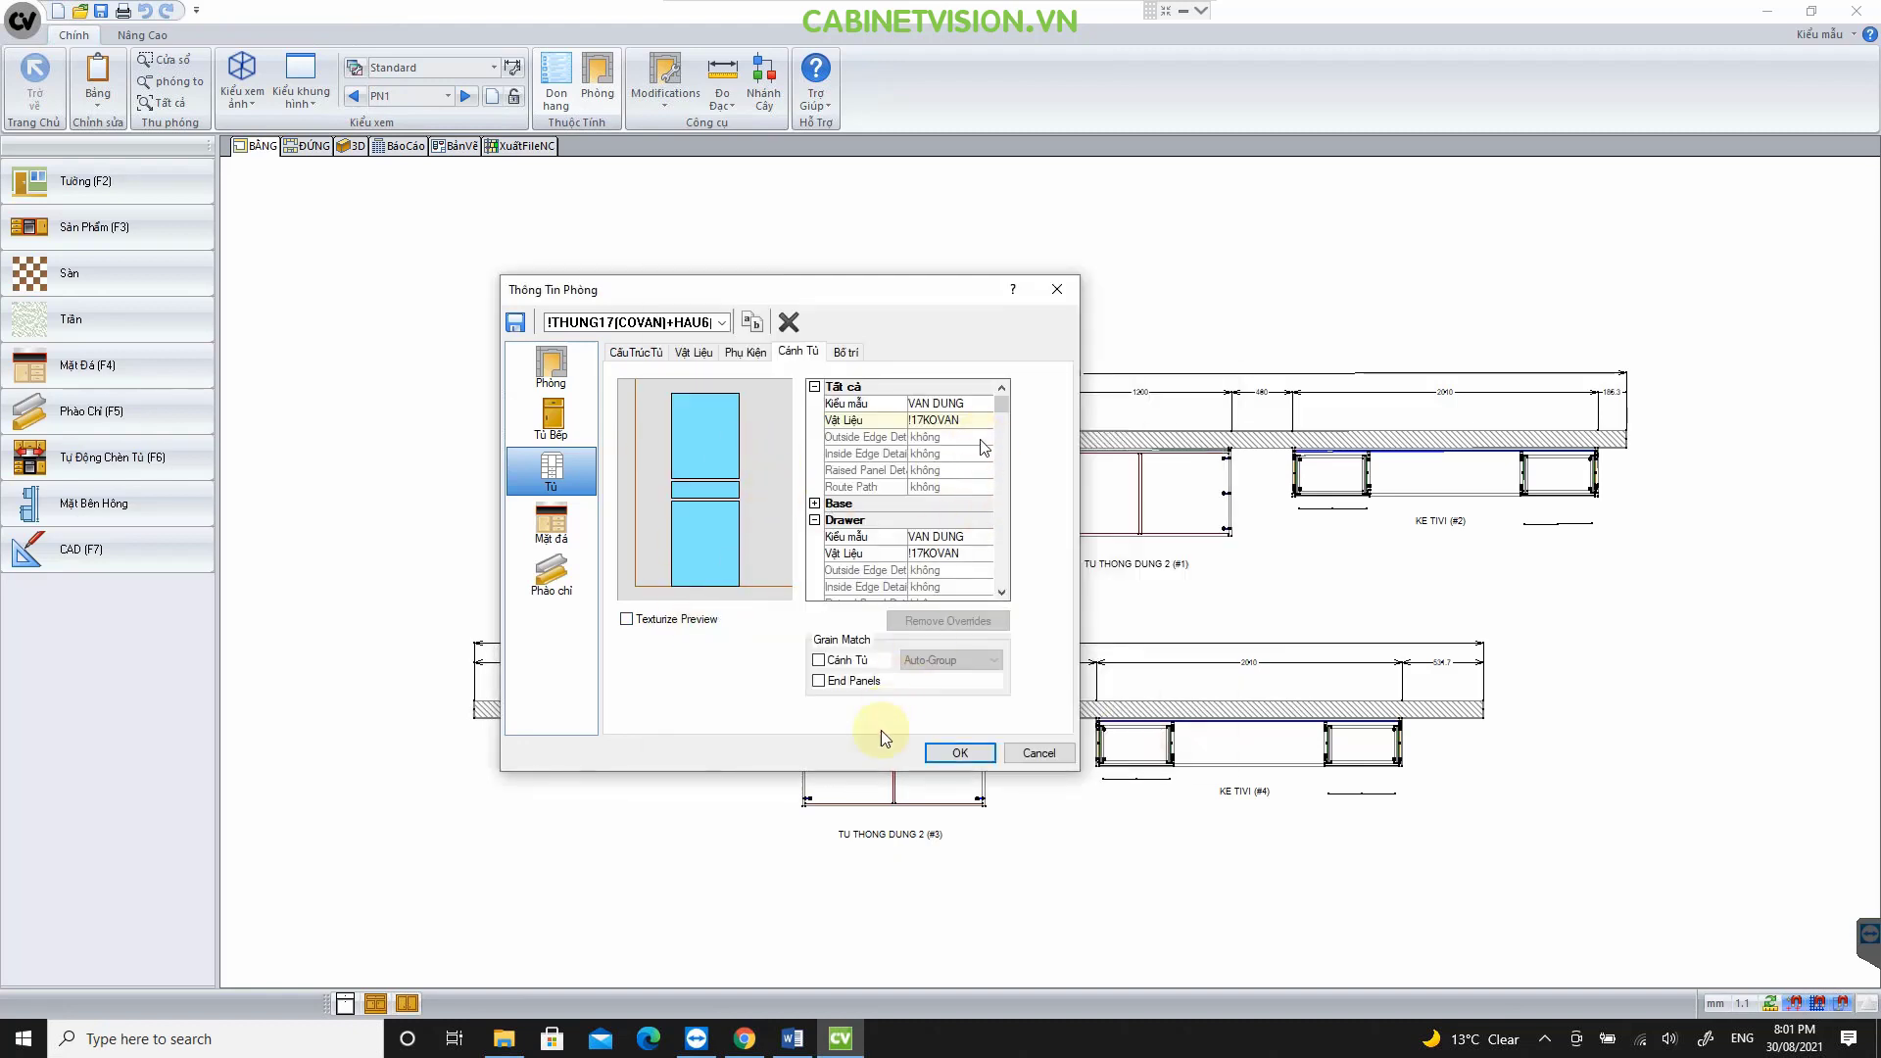
left_click(958, 752)
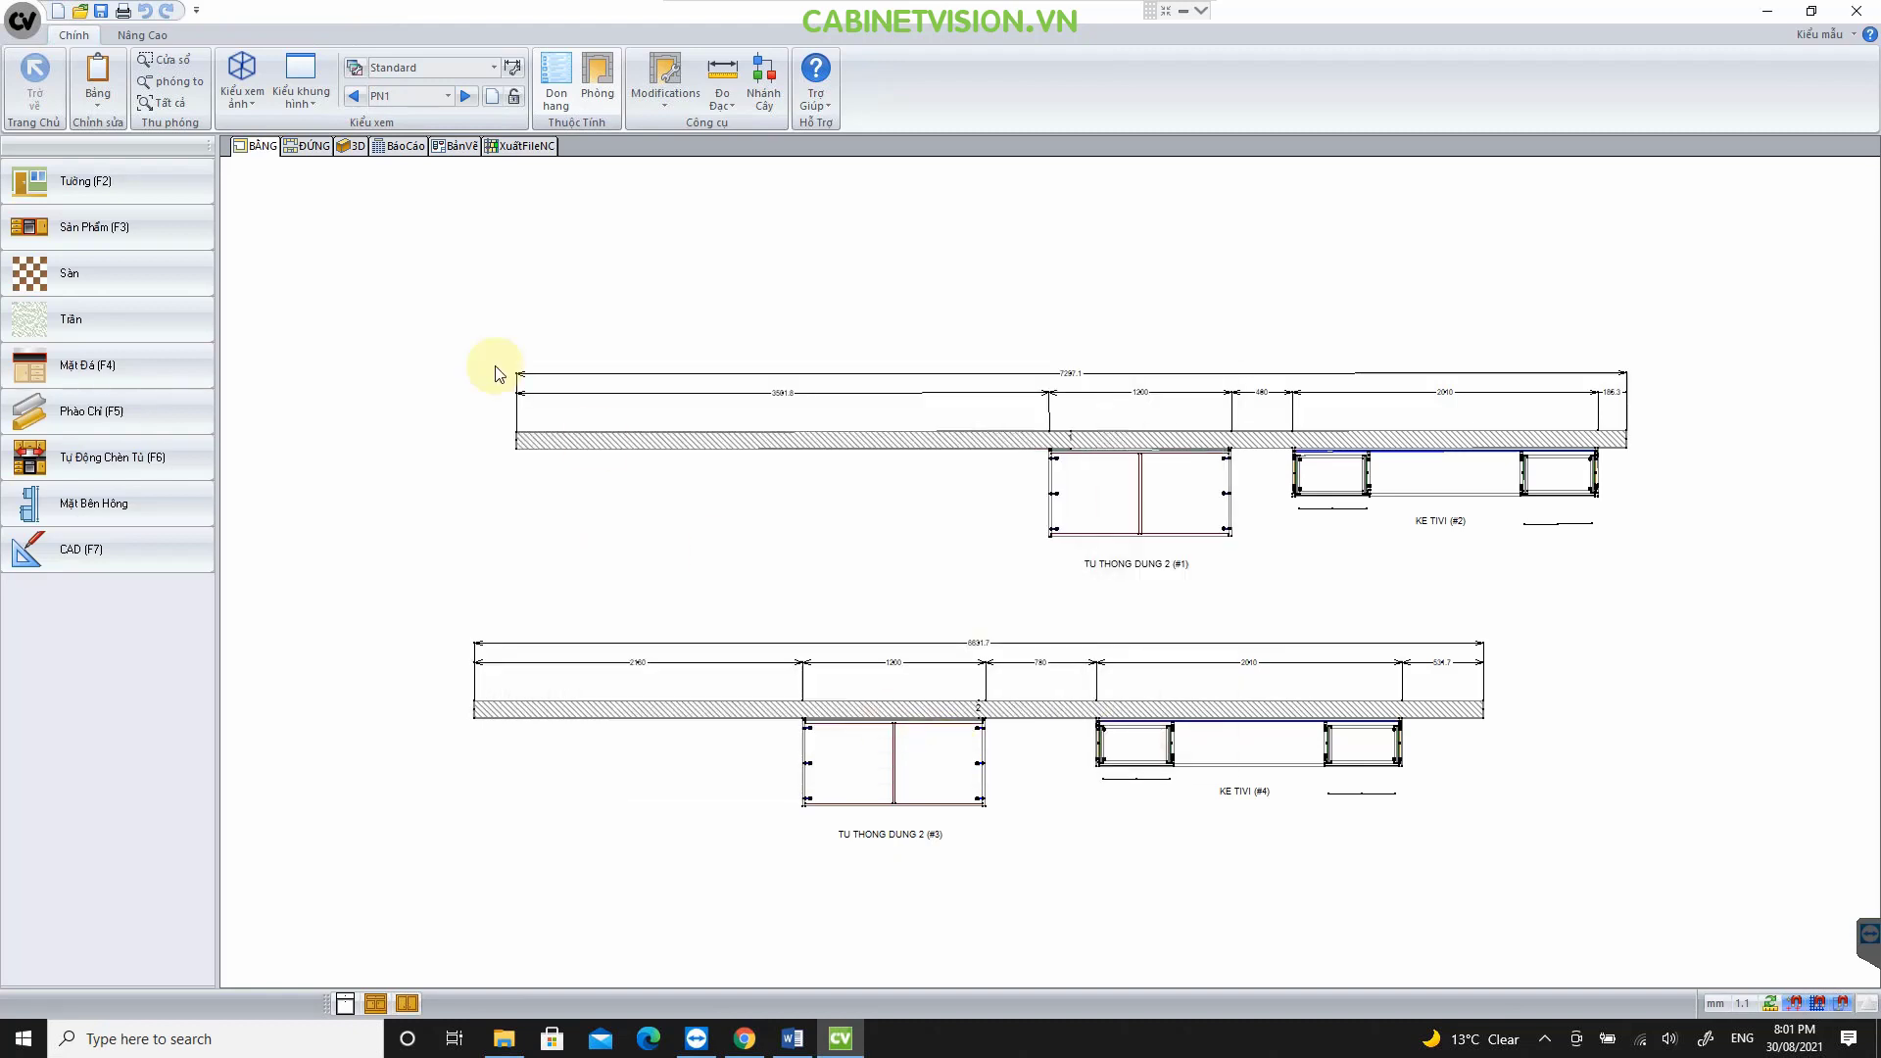
left_click(356, 146)
Orbit and zoom the PN1 3D model to confirm wooden cabinet bodies, then switch to room PN2.
left_click_drag(861, 452, 891, 459)
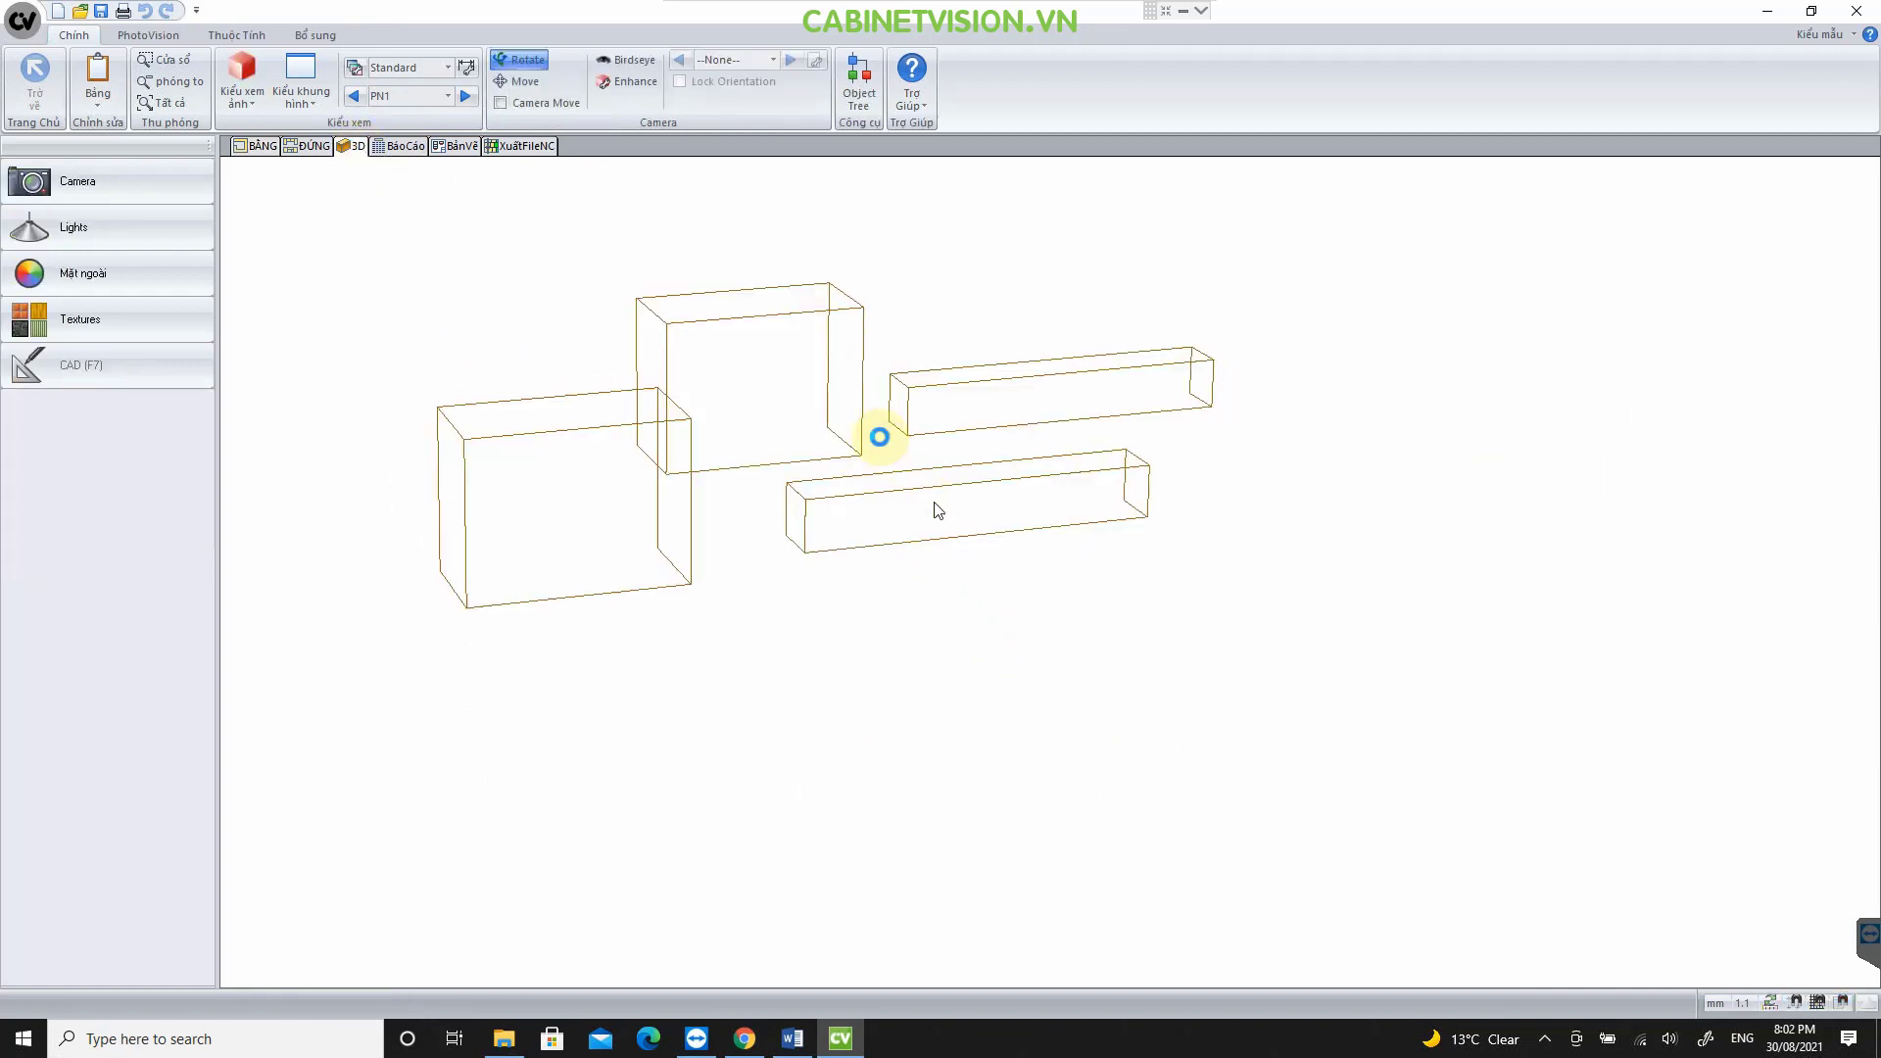
scroll(872, 421, "up", 5)
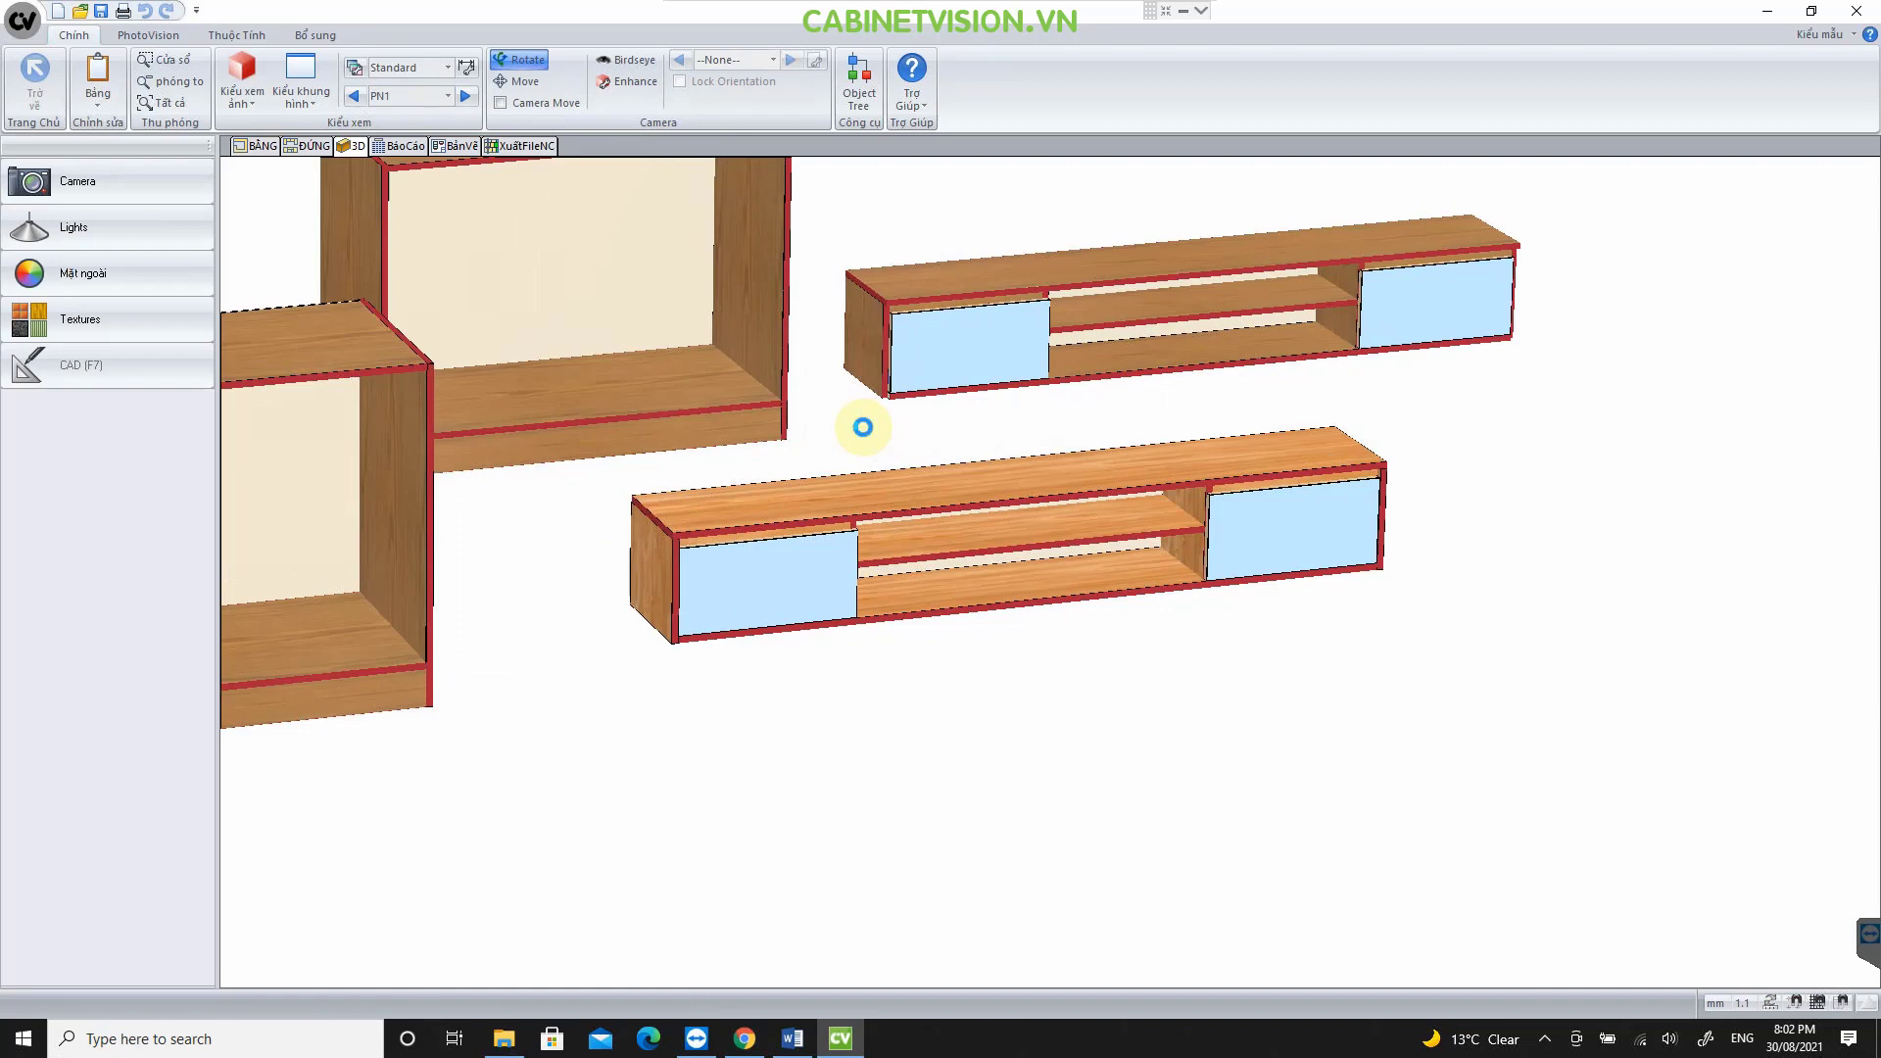
scroll(855, 431, "down", 3)
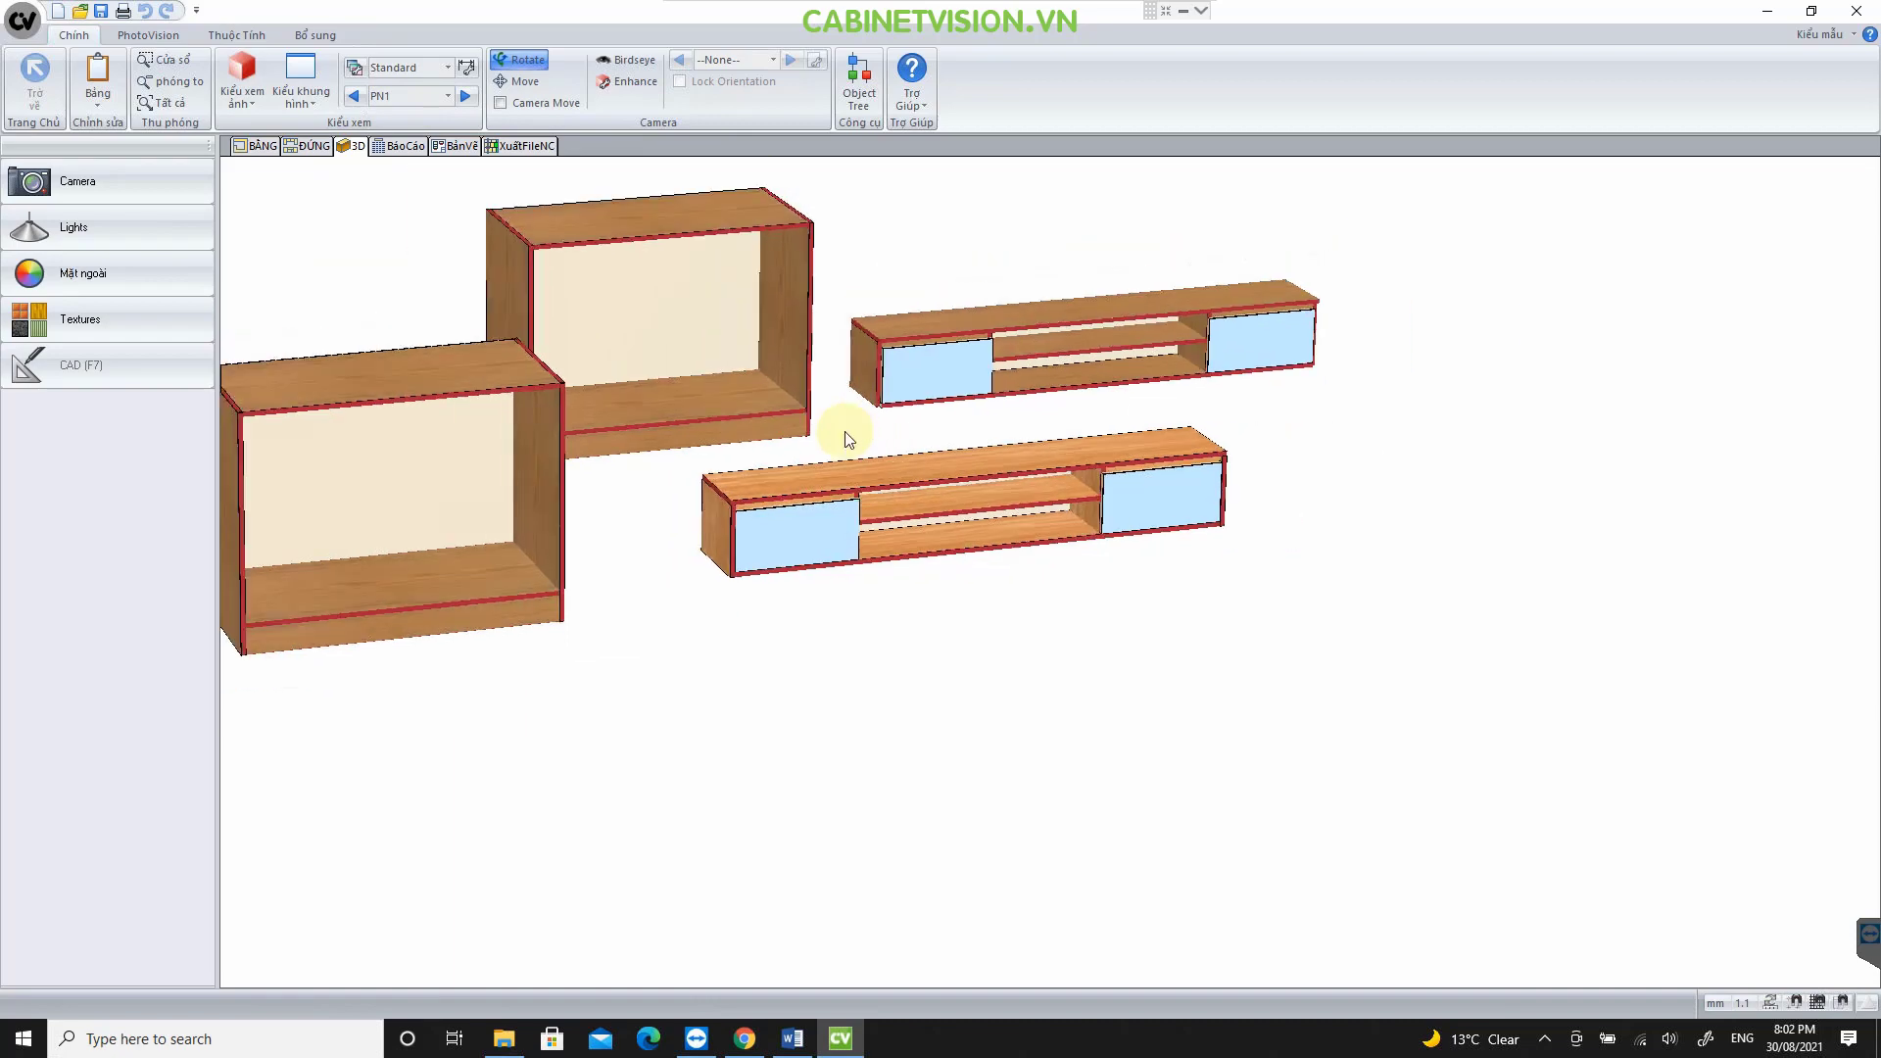
mouse_move(849, 439)
left_mouse_down()
mouse_move(840, 419)
mouse_move(848, 439)
left_mouse_up()
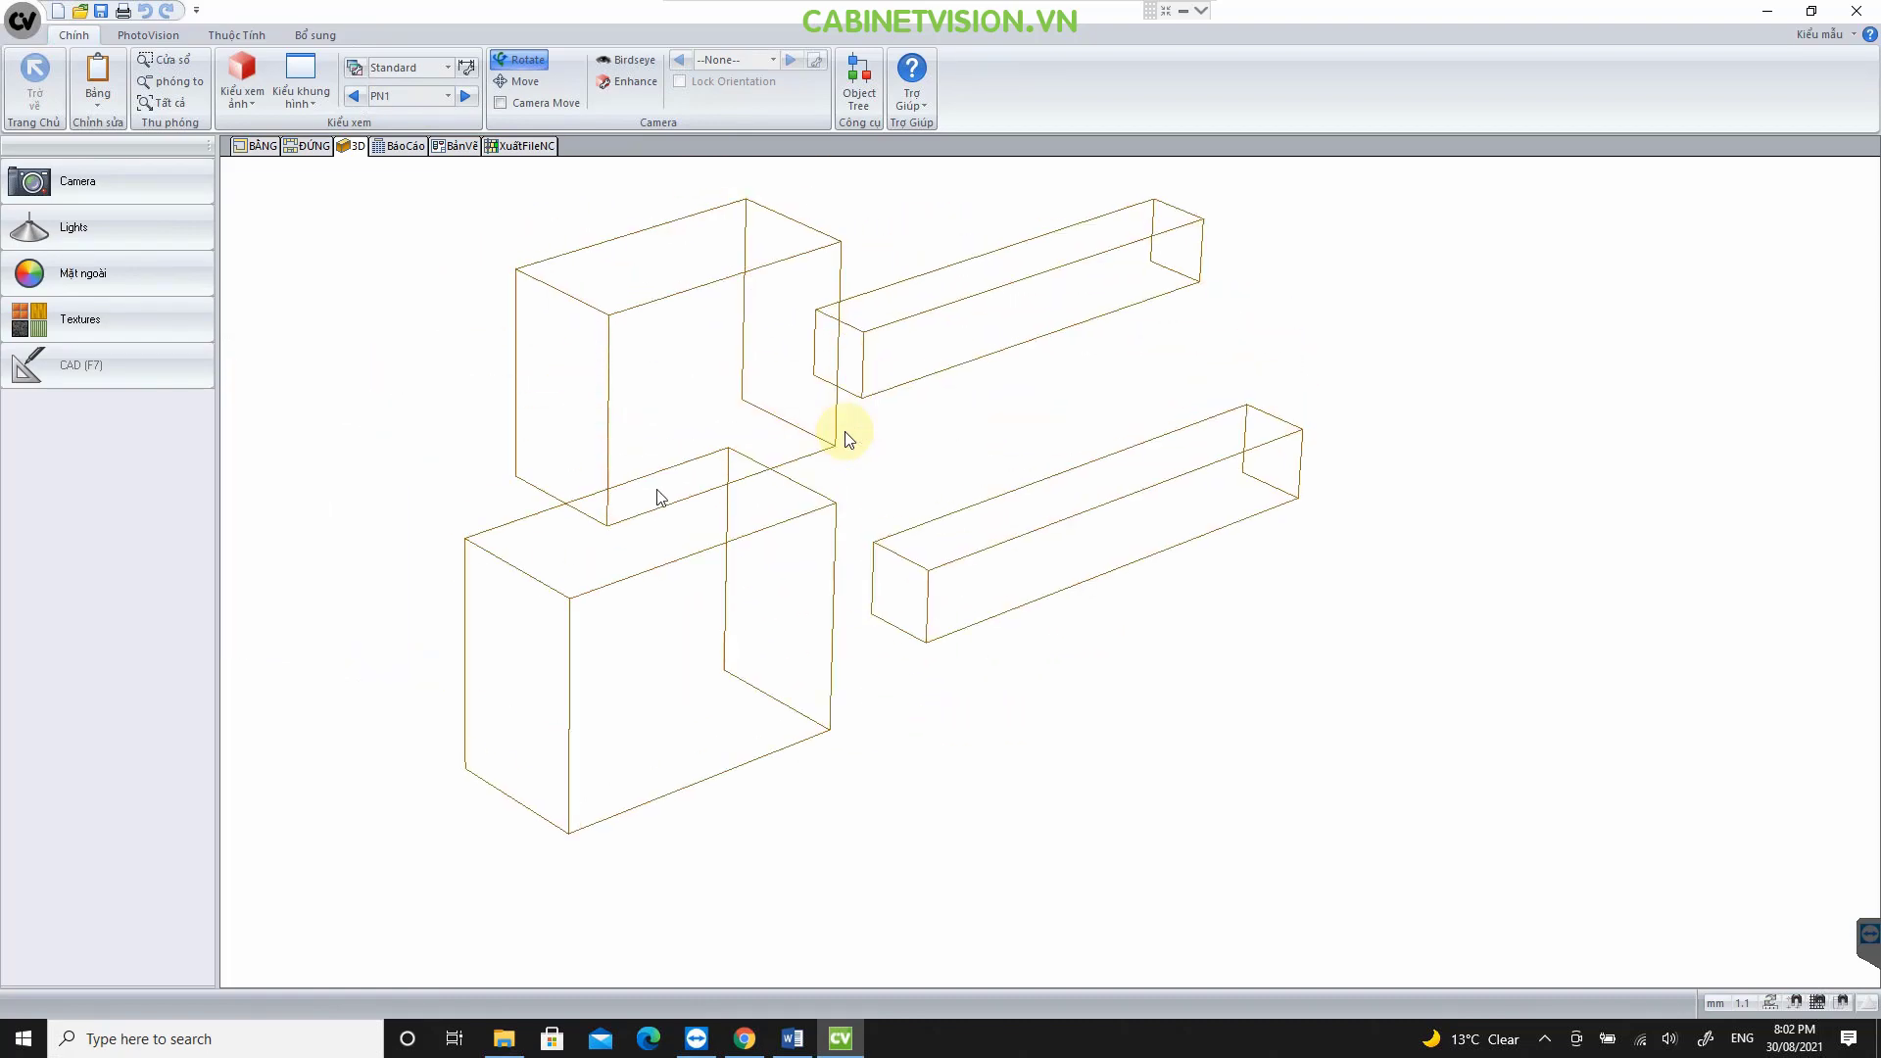
left_click(467, 95)
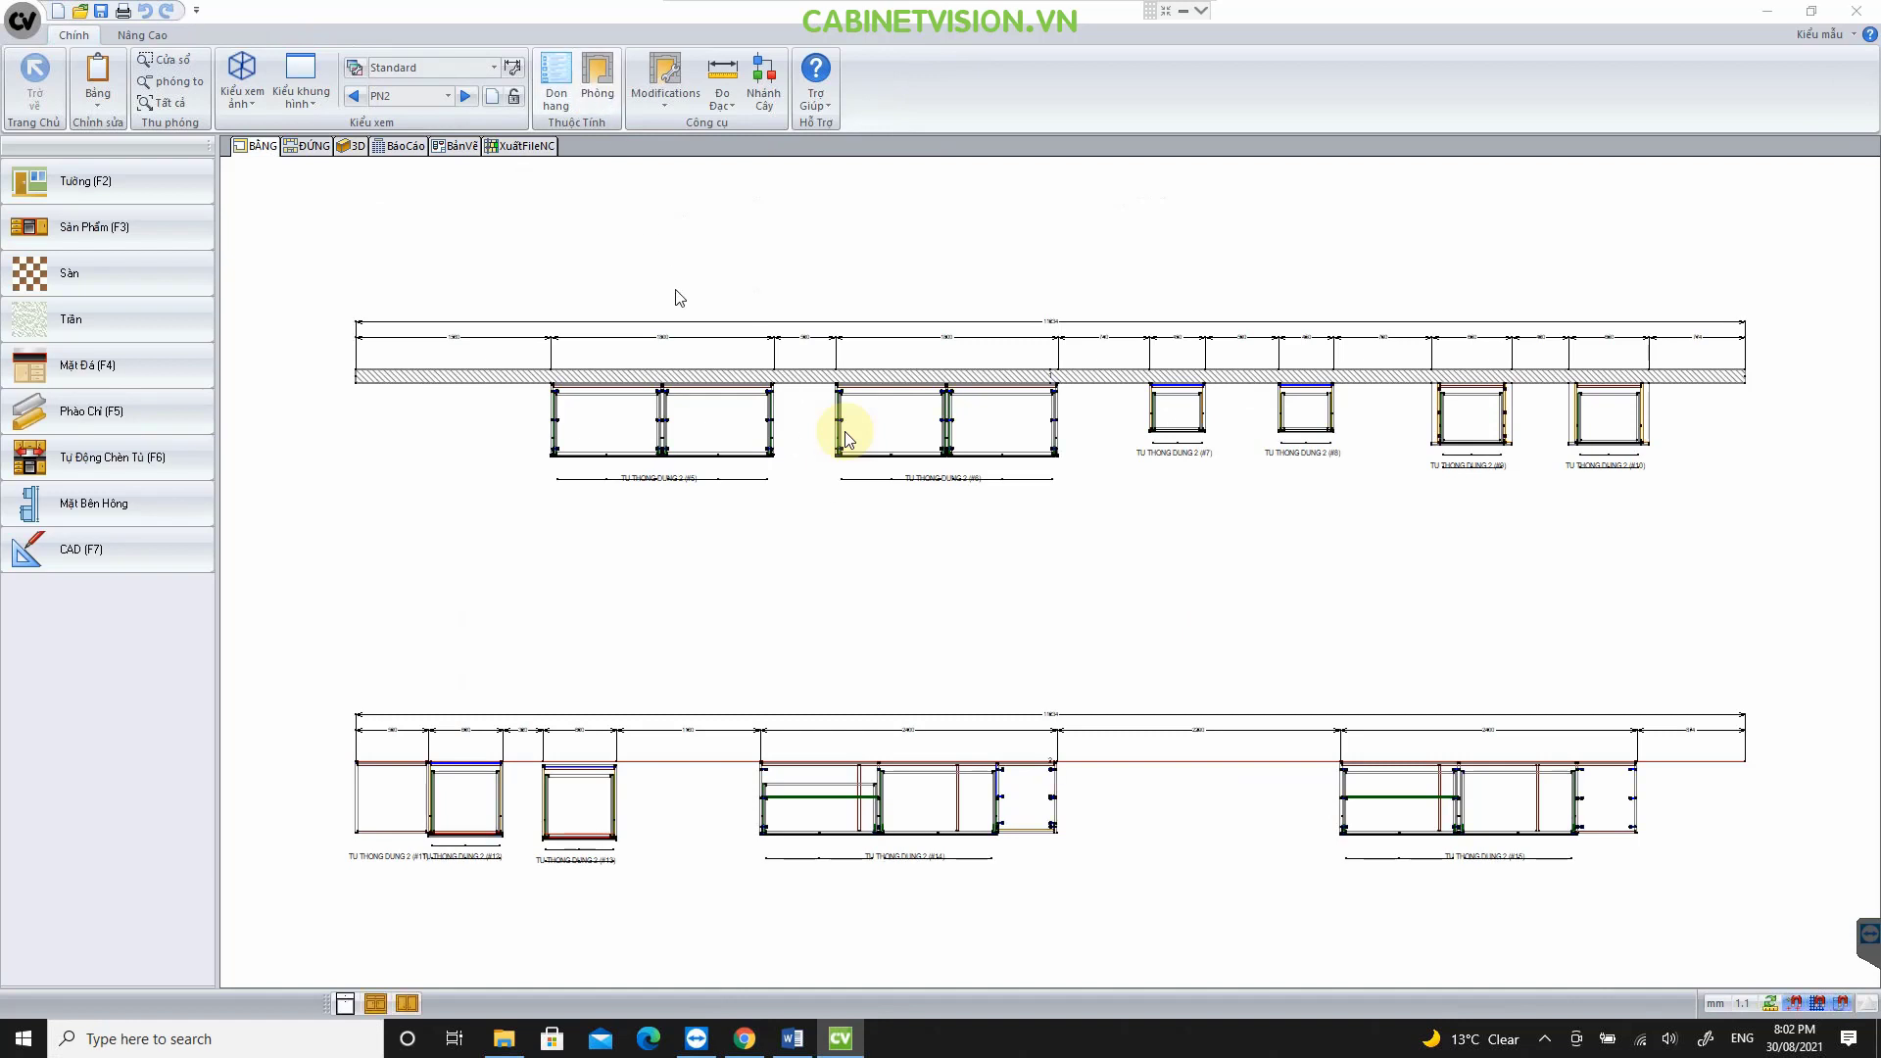
Change room PN2's Cánh Tủ door material from 17MM White to !17KOVAN and apply it.
left_click(607, 74)
left_click(718, 464)
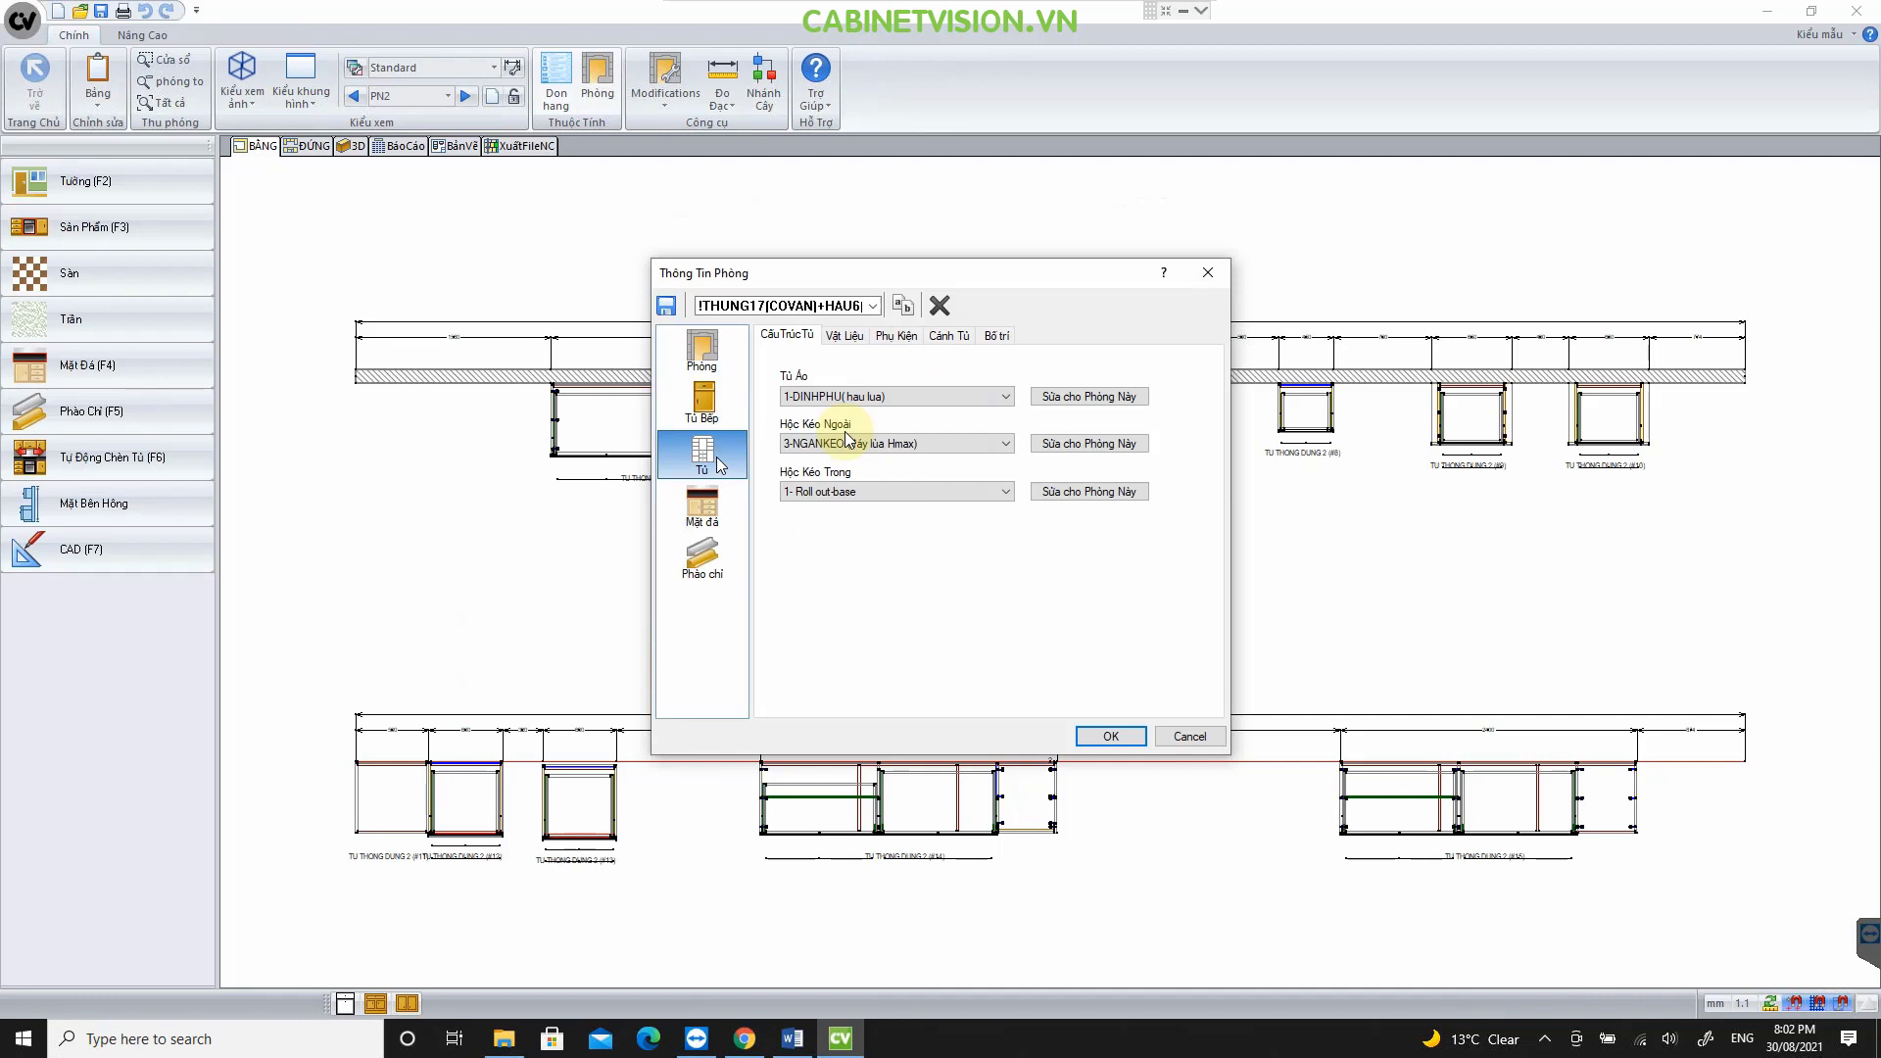
left_click(950, 336)
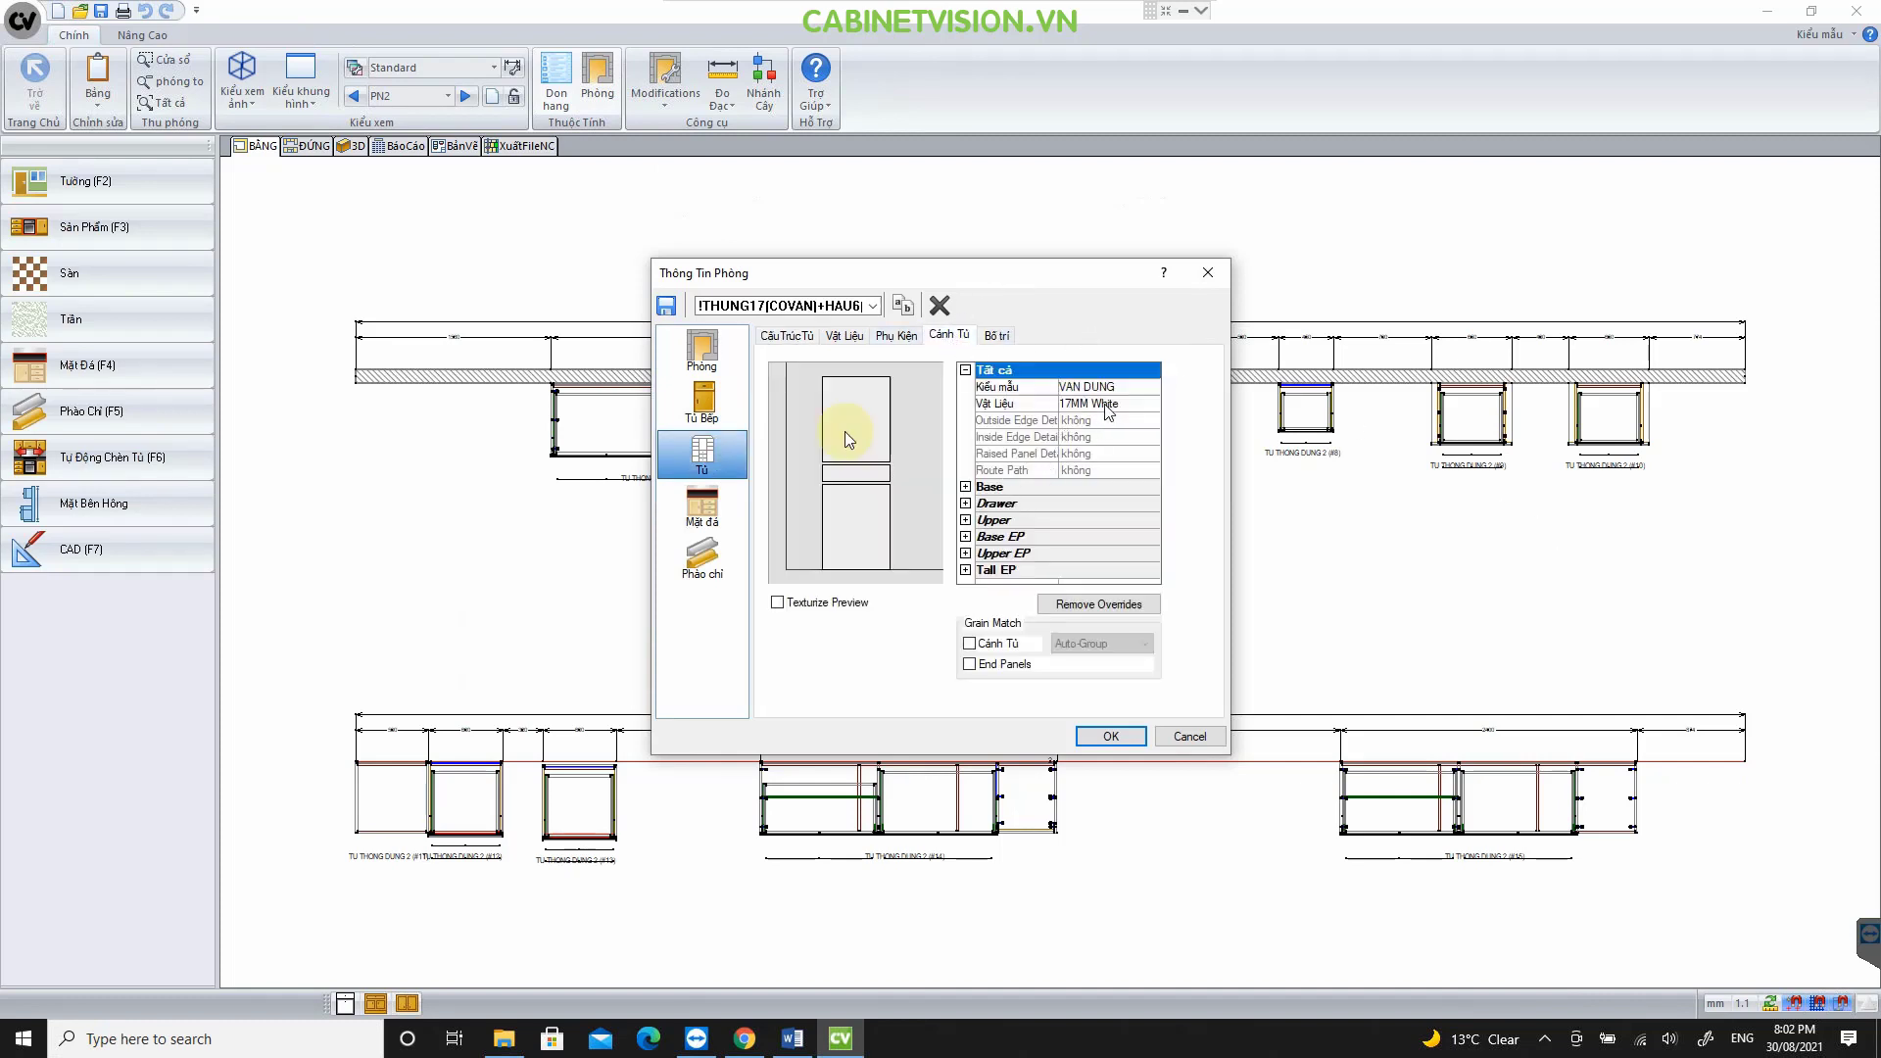
left_click(1110, 411)
left_click(1152, 406)
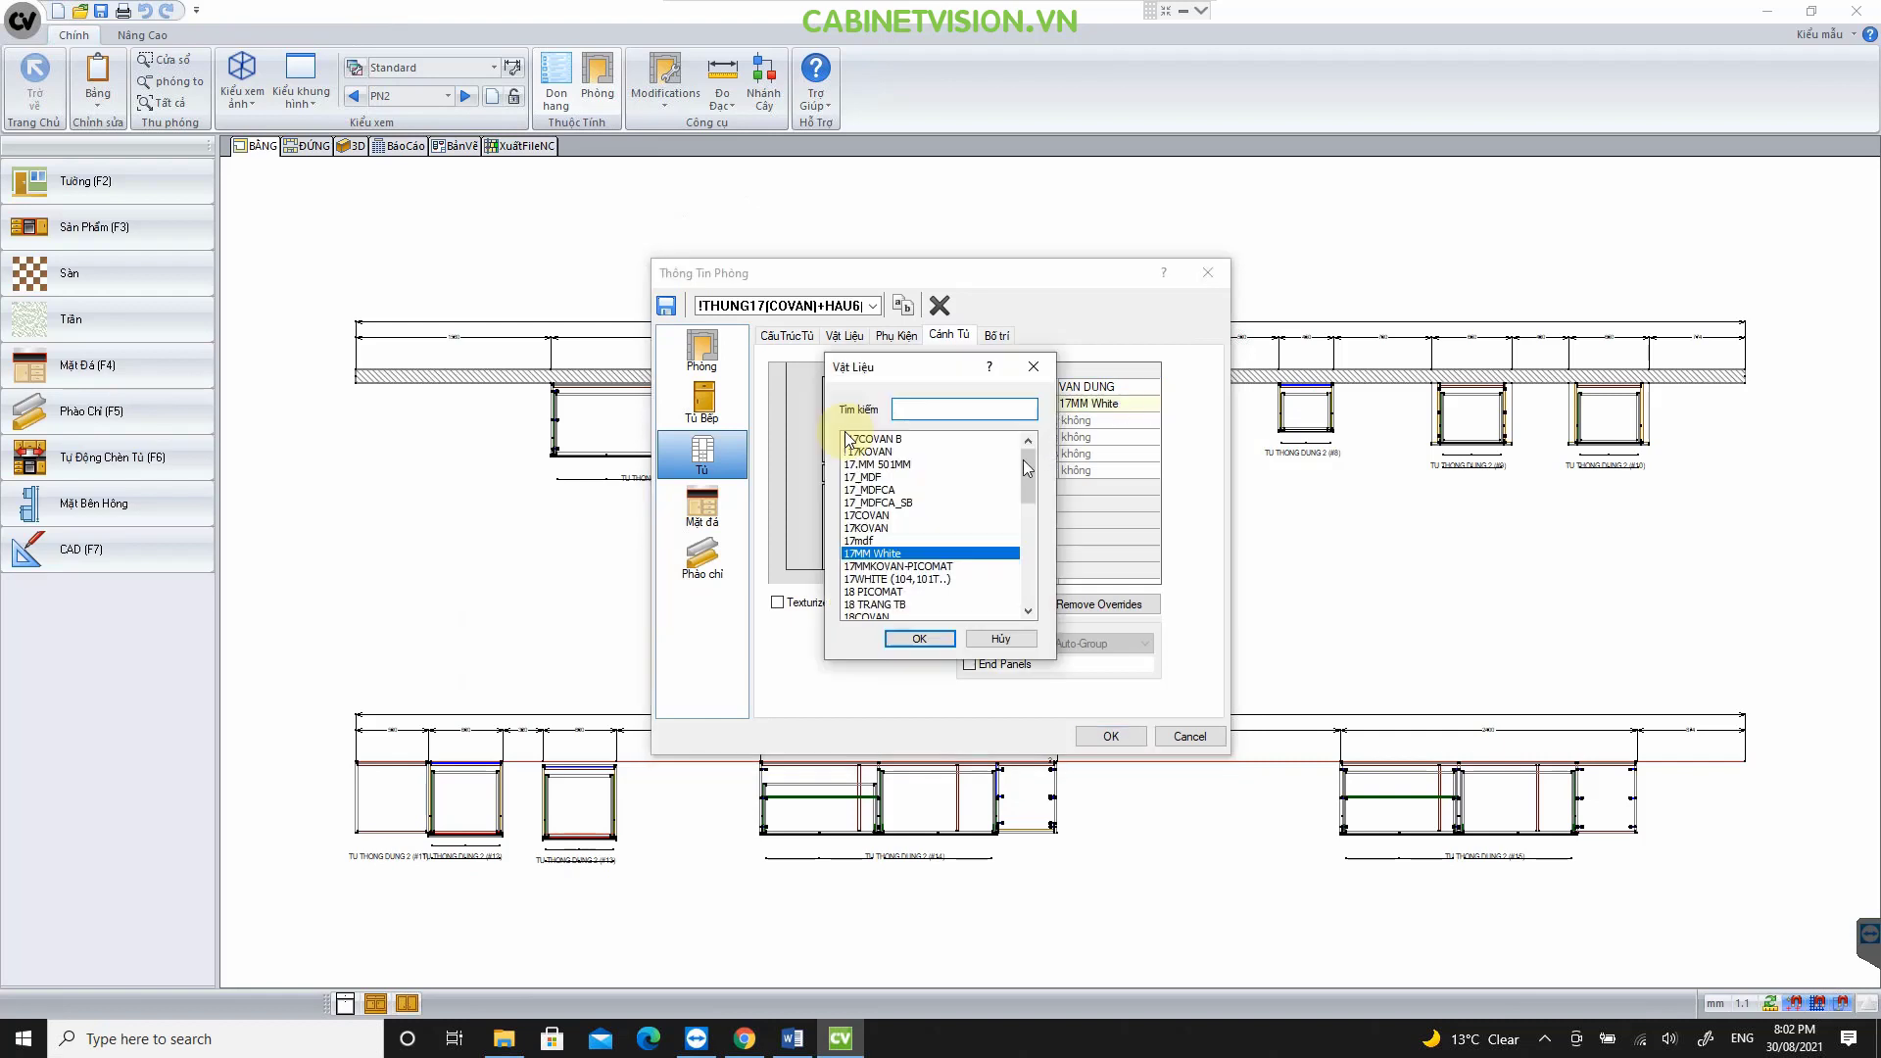
left_click(875, 452)
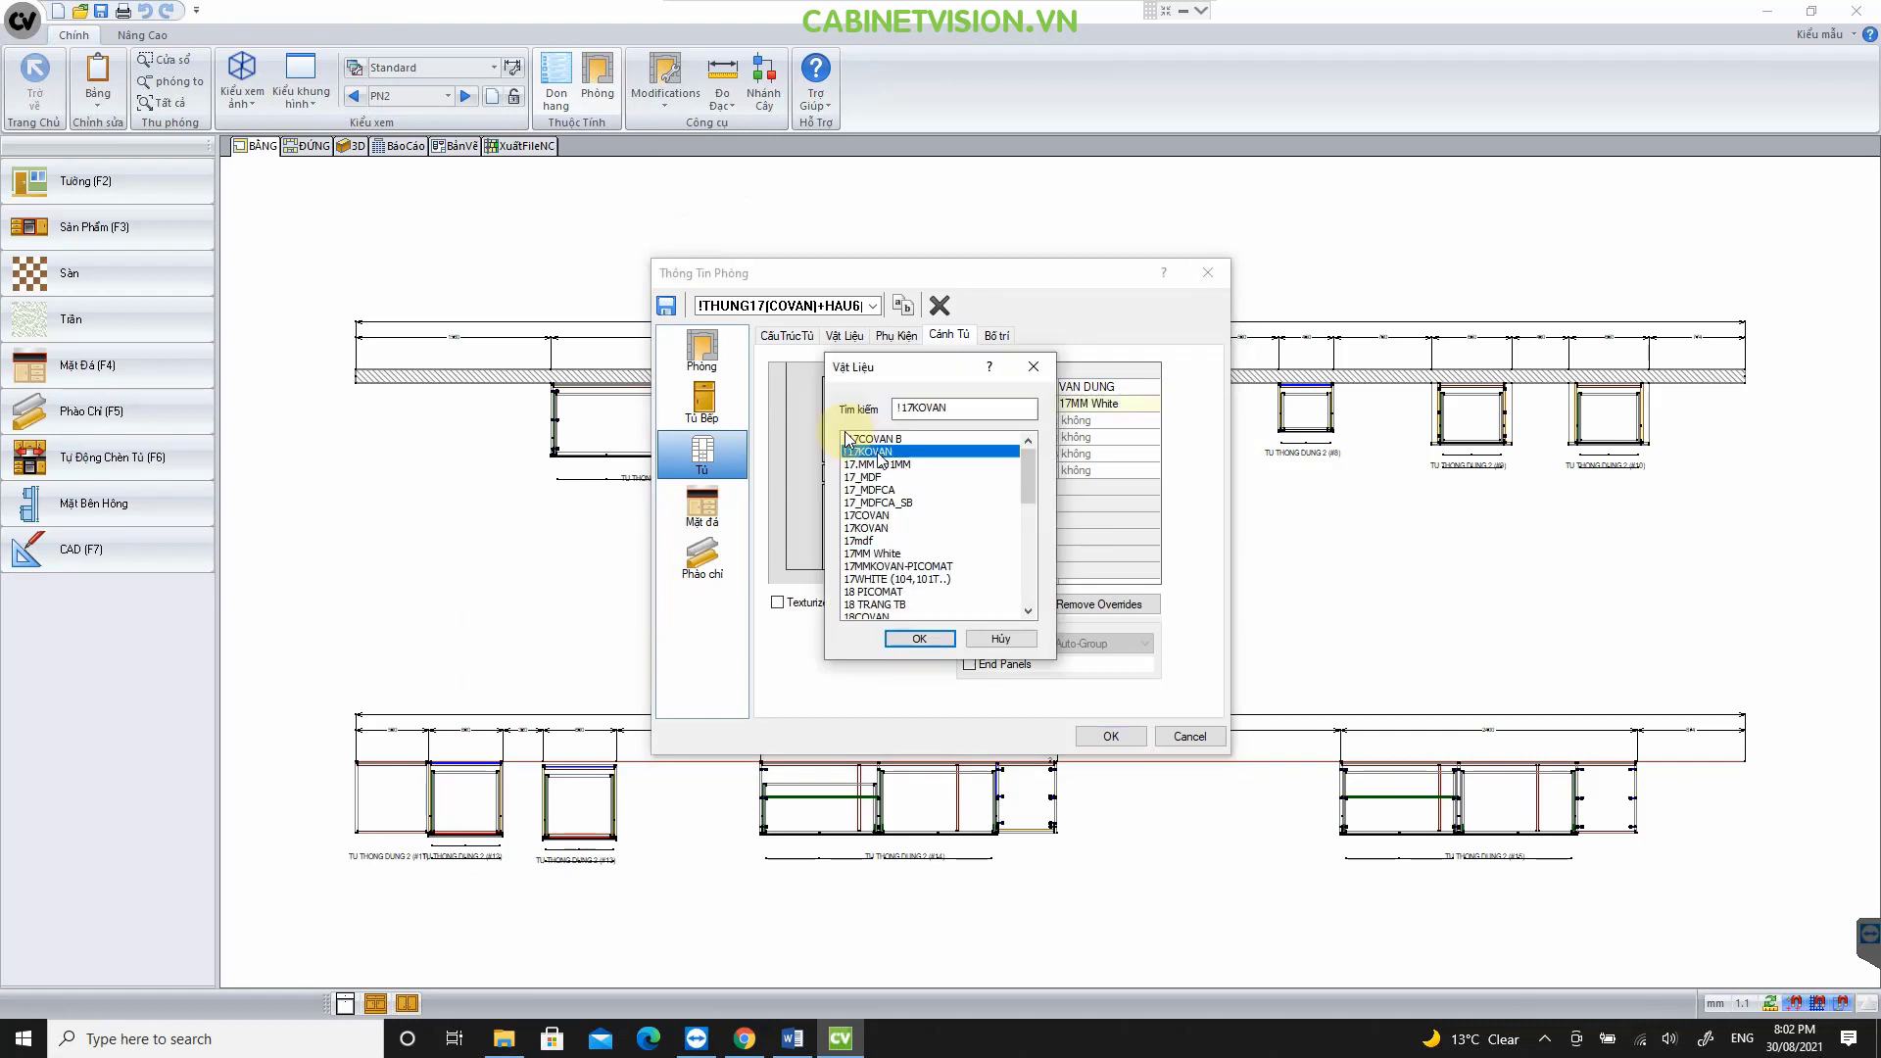
left_click(919, 639)
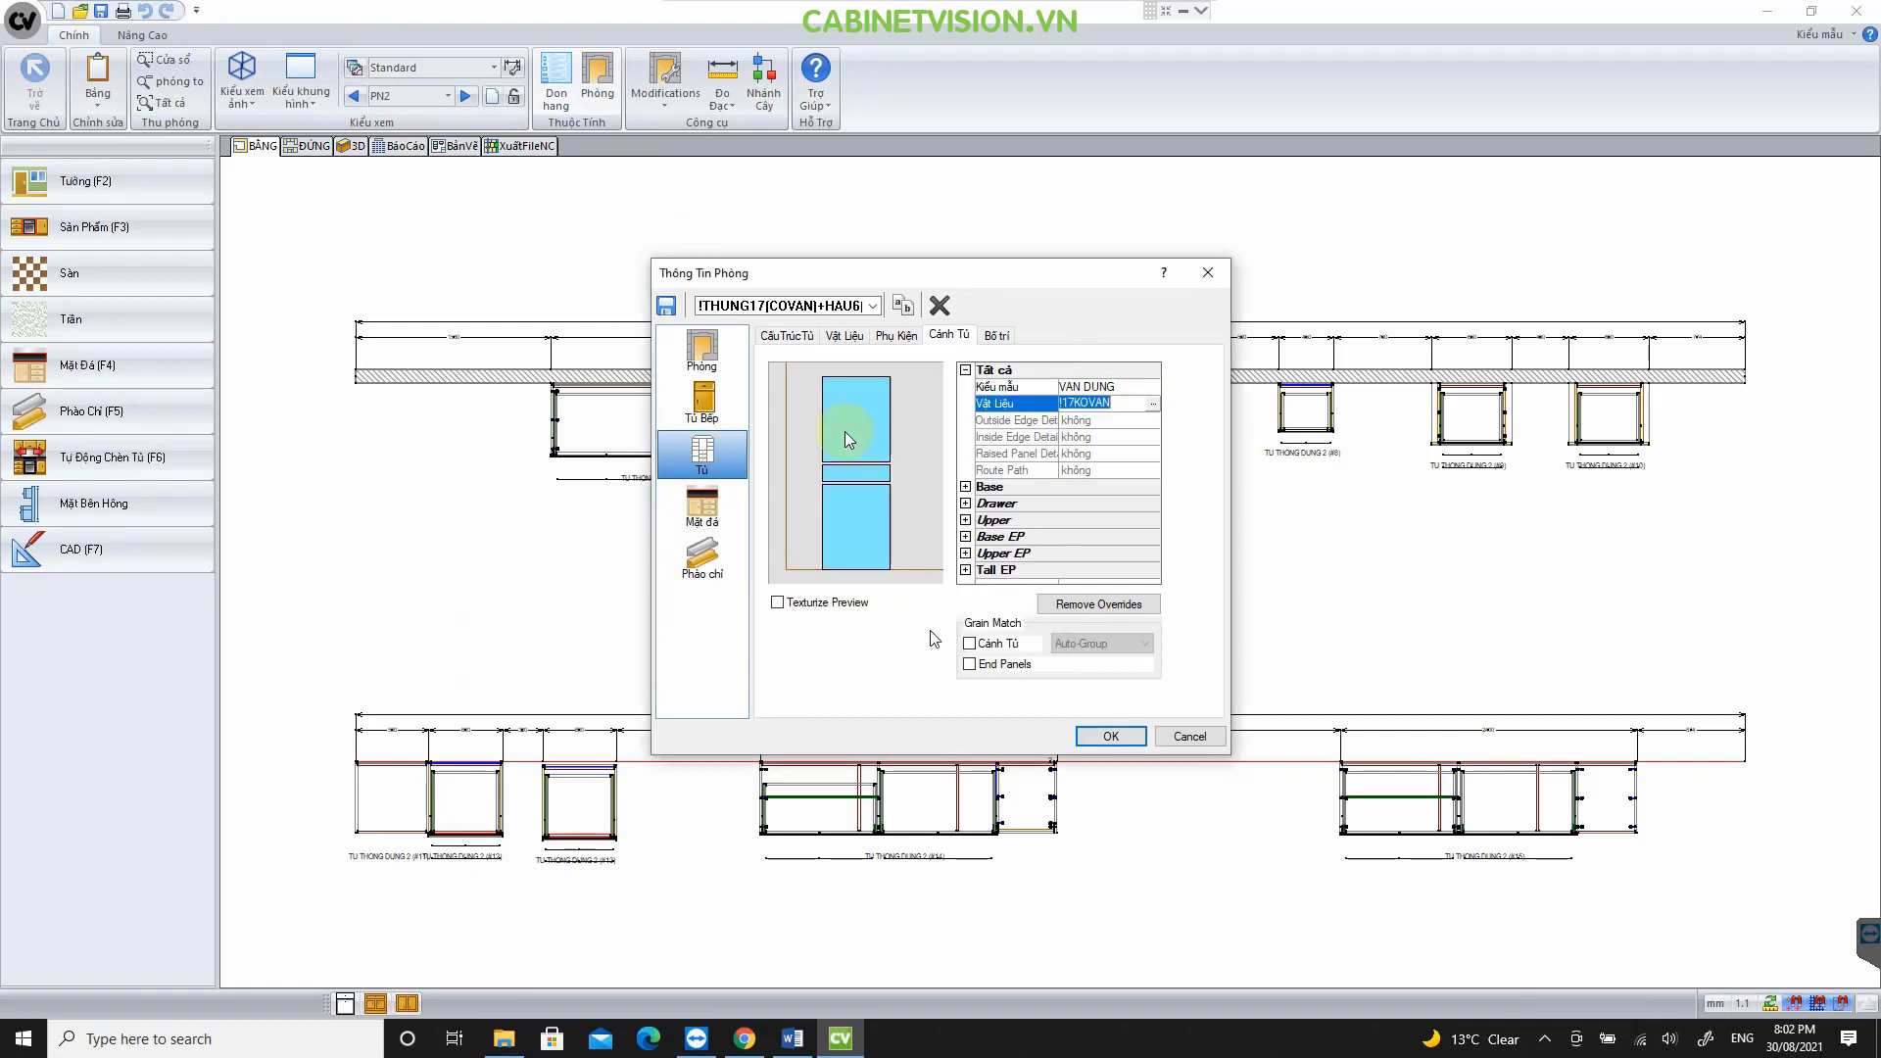
left_click(1112, 736)
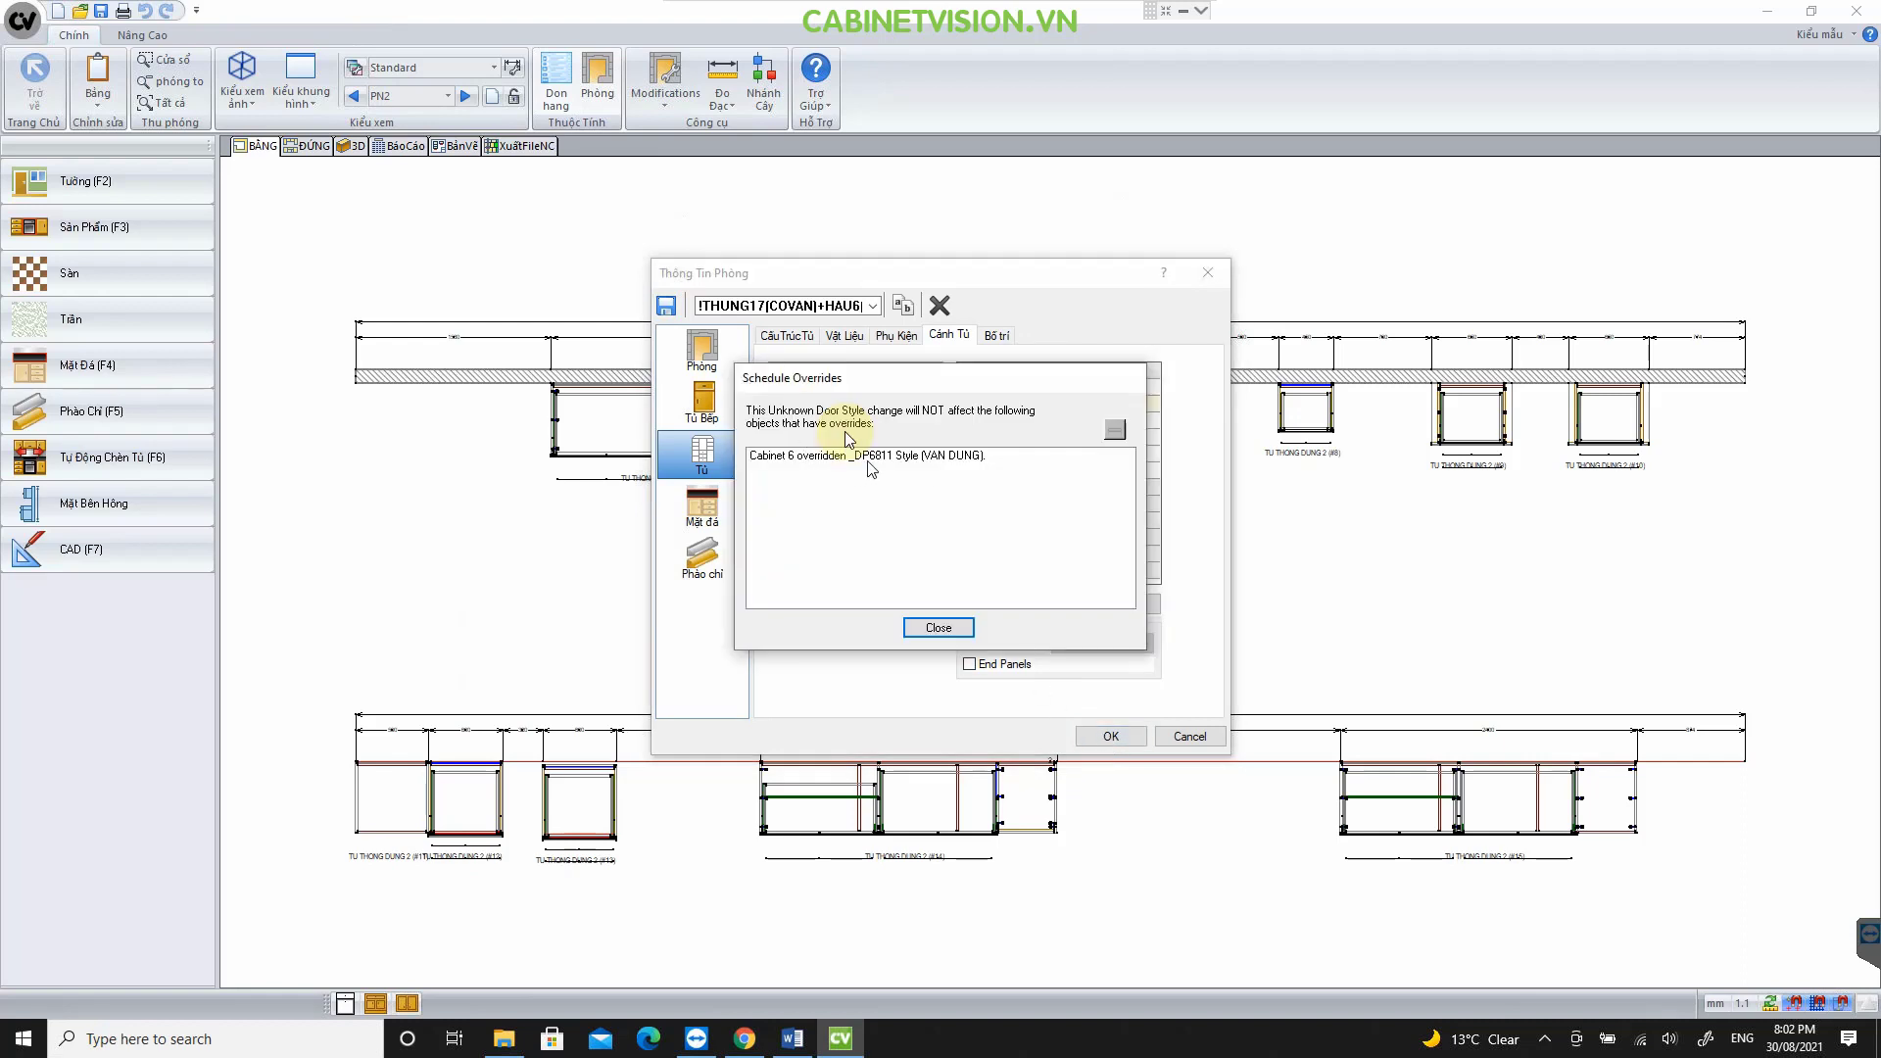
Dismiss the three Schedule Overrides notices.
left_click(938, 632)
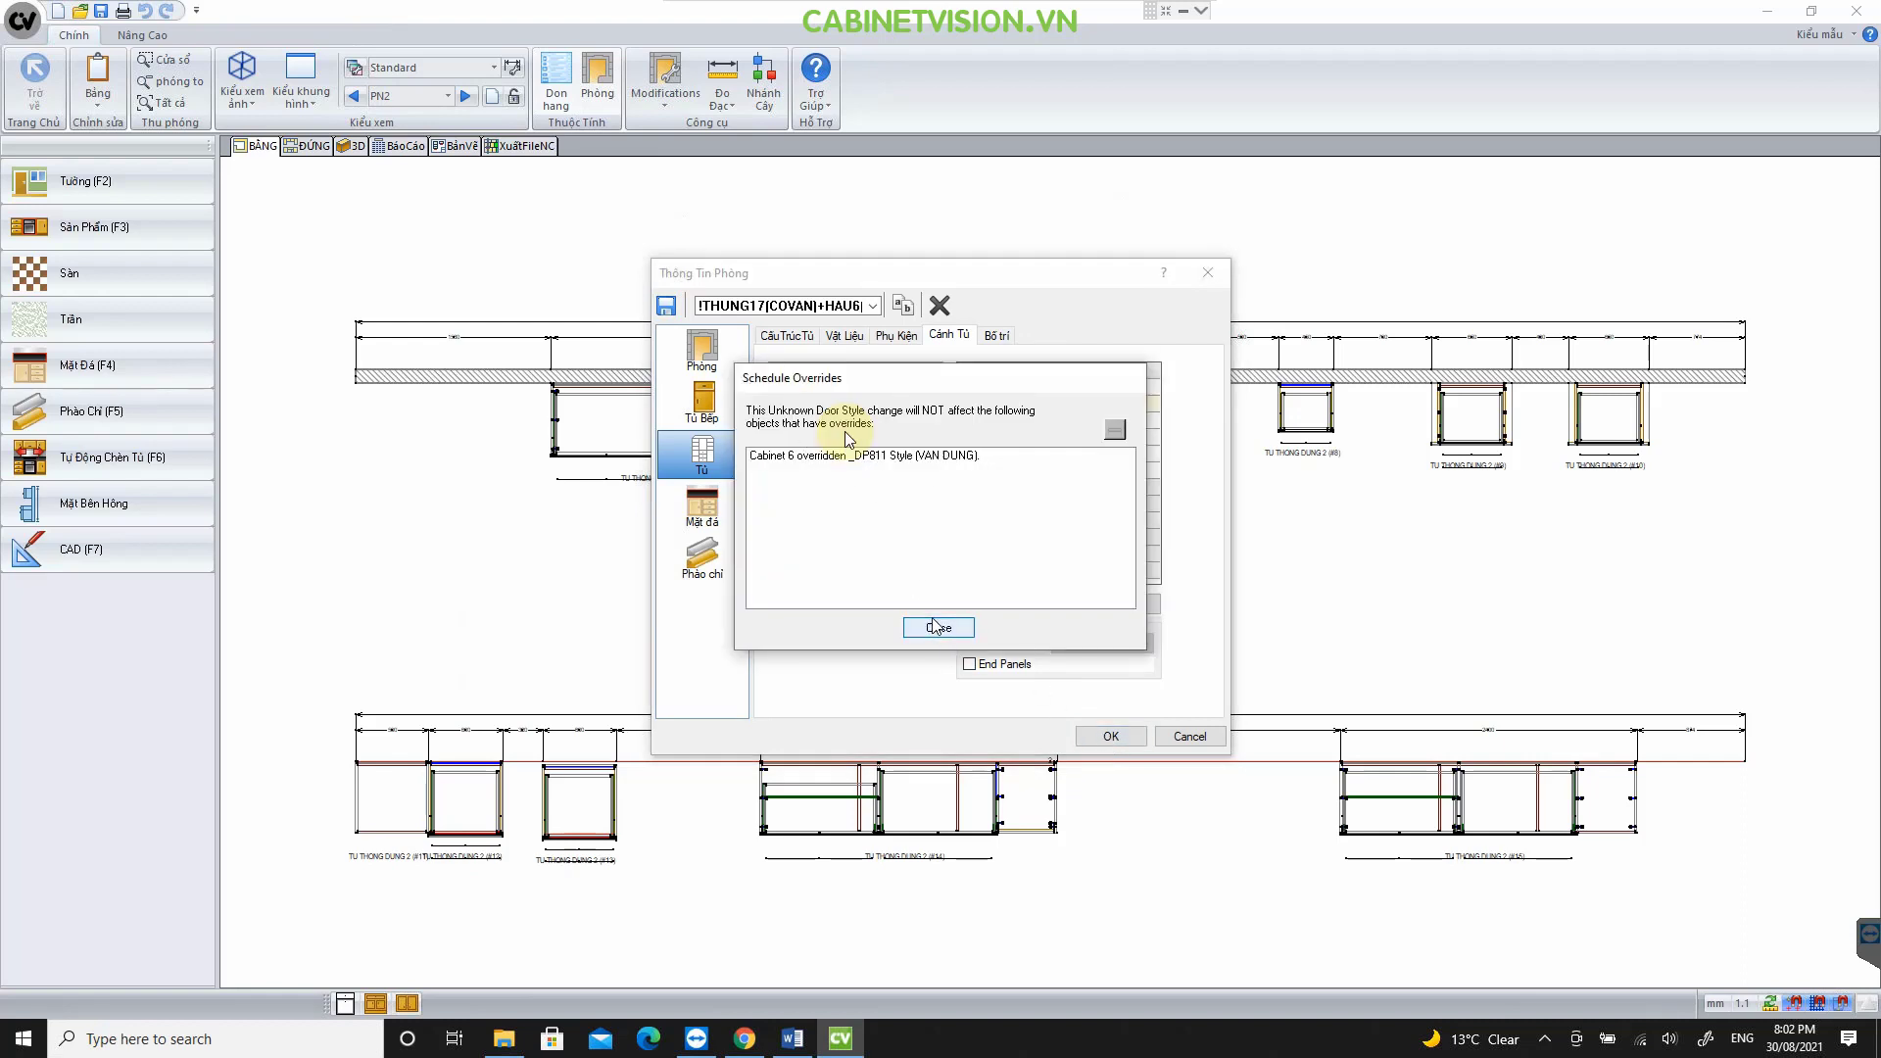
left_click(937, 629)
left_click(938, 628)
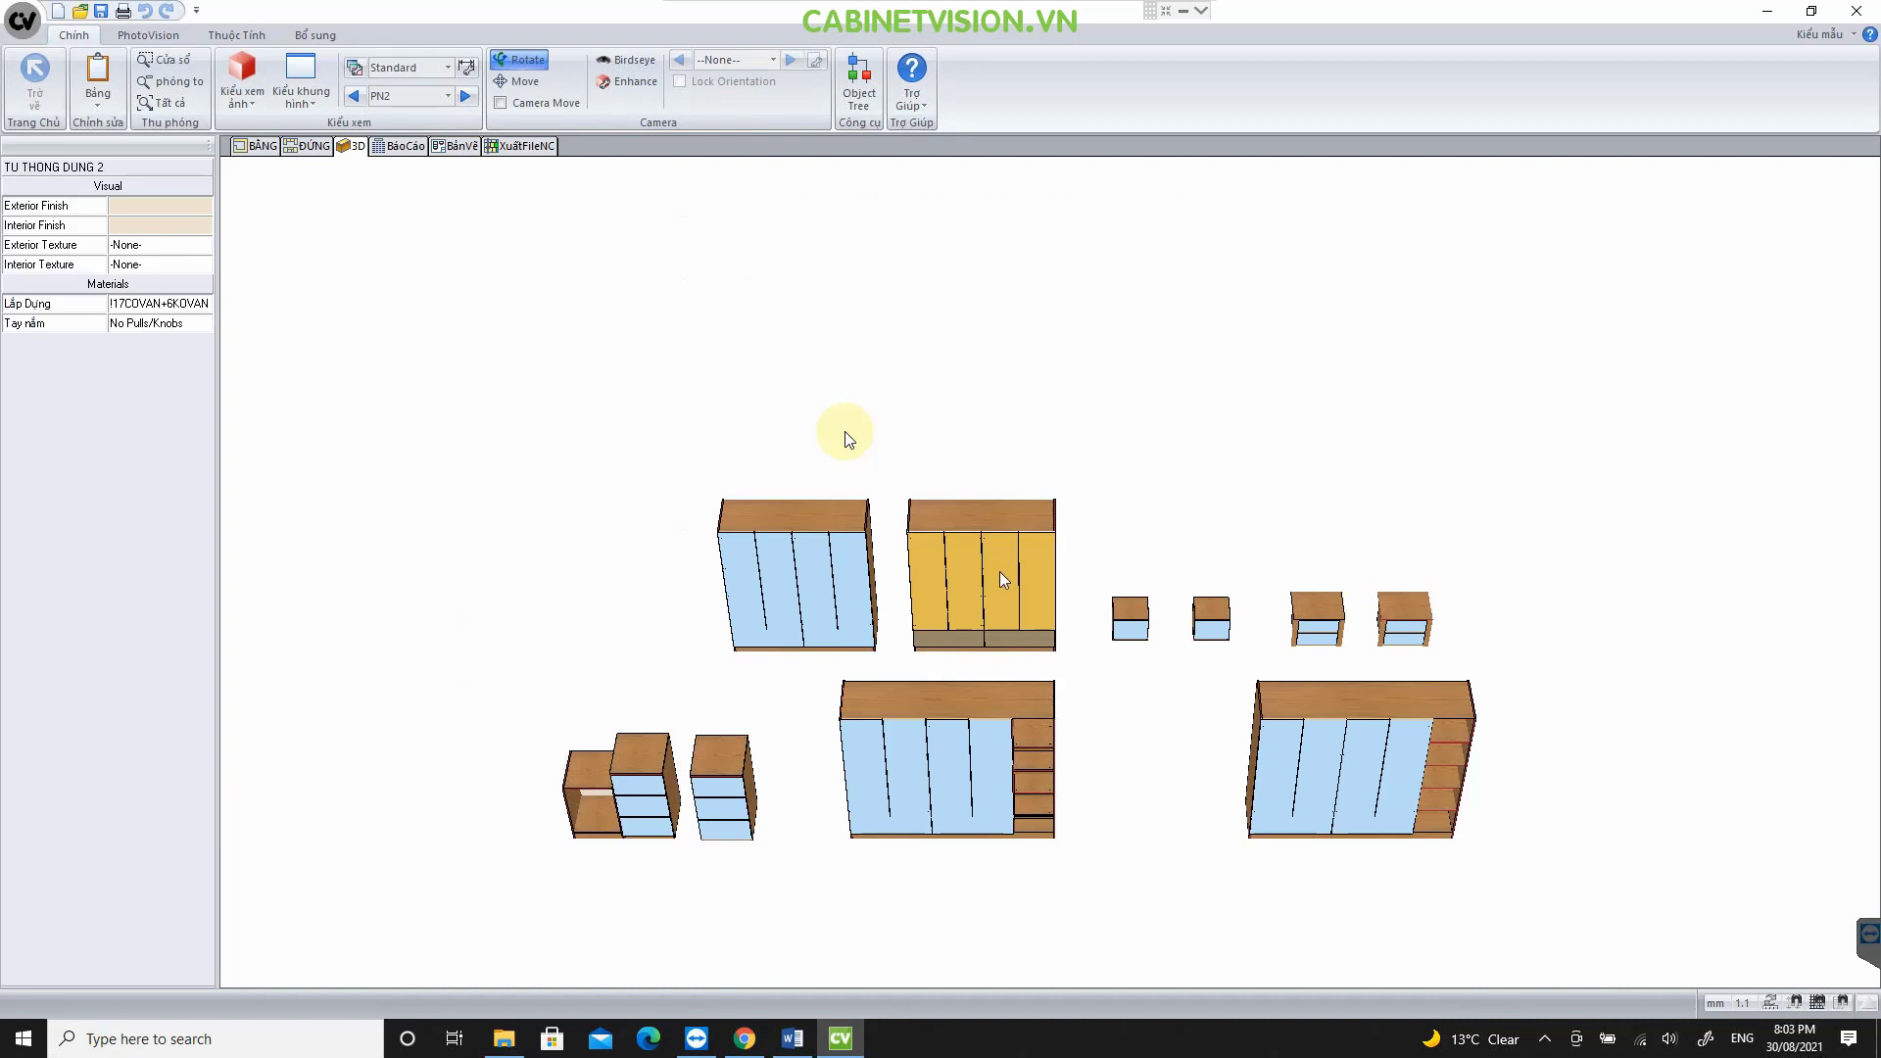
Return to the PN2 plan drawing and select wardrobe TU THONG DUNG 2 #6 (1800 × 2100 × 580).
left_click(955, 519)
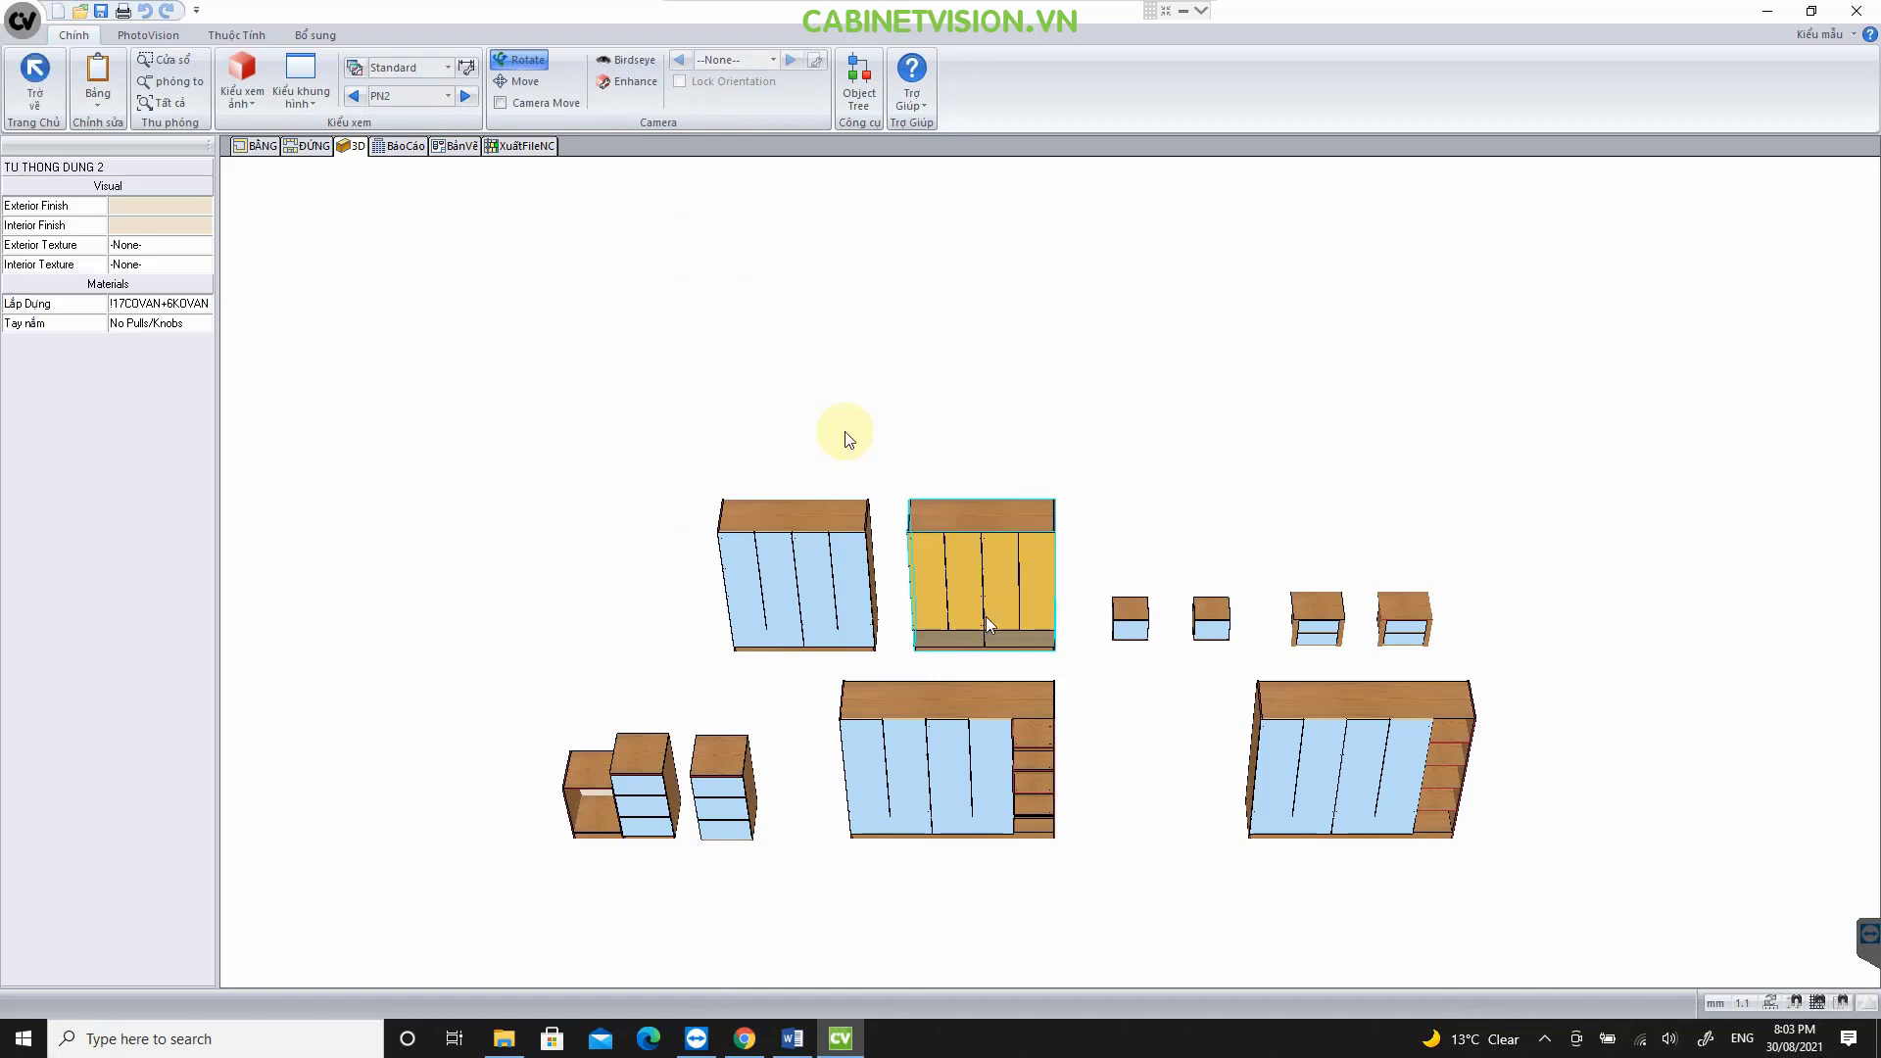
key("Escape")
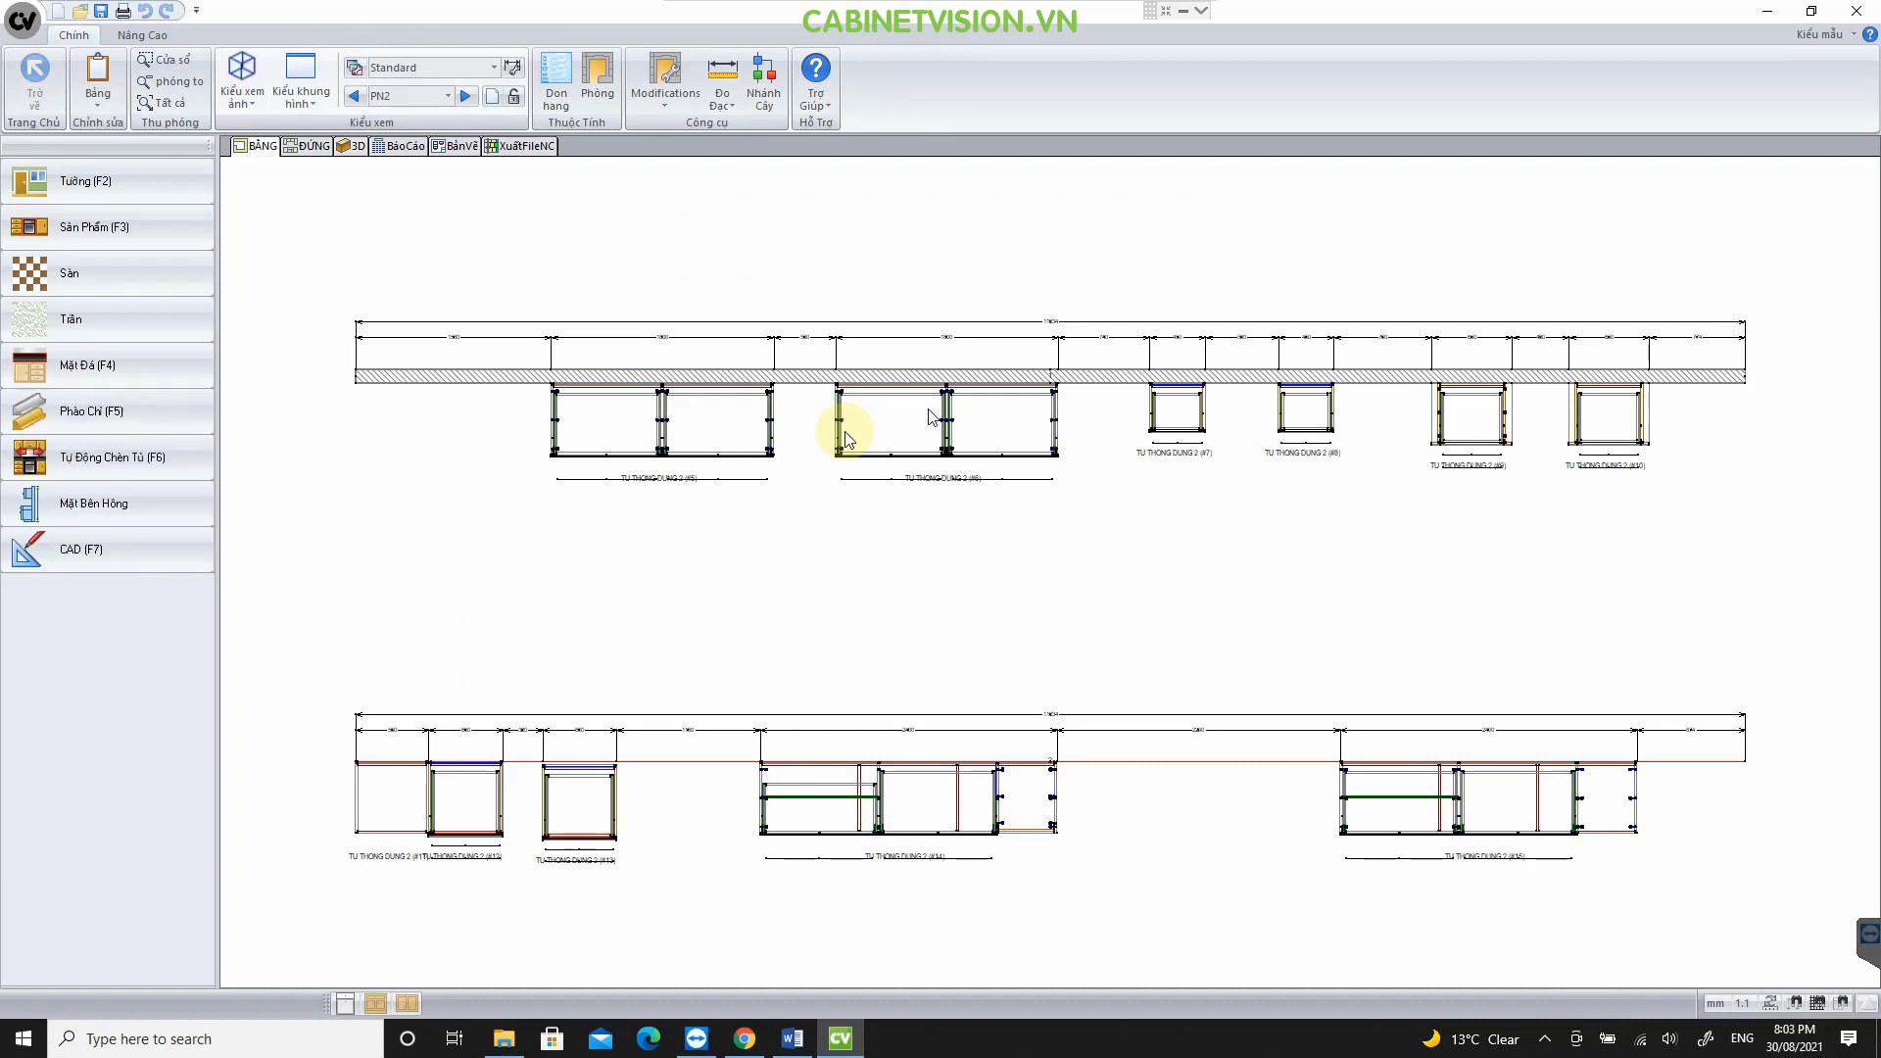
key("F7")
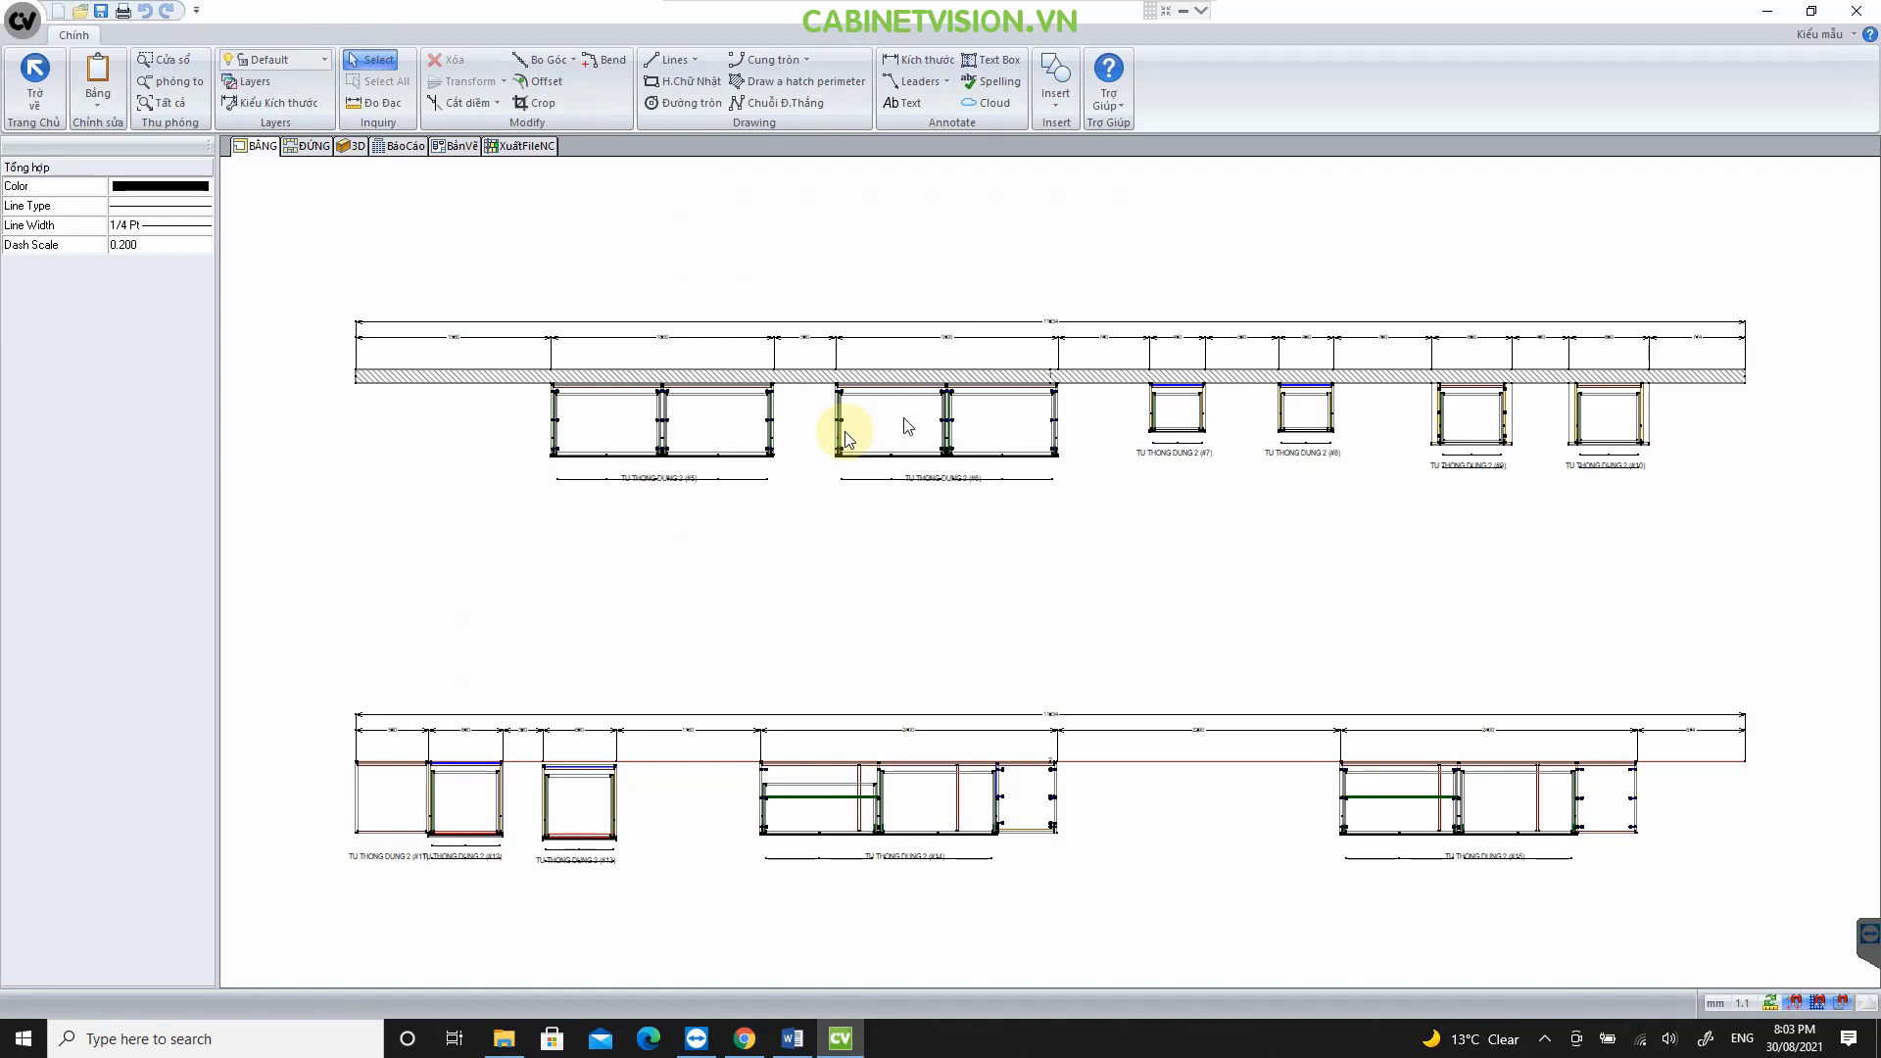
left_click(848, 440)
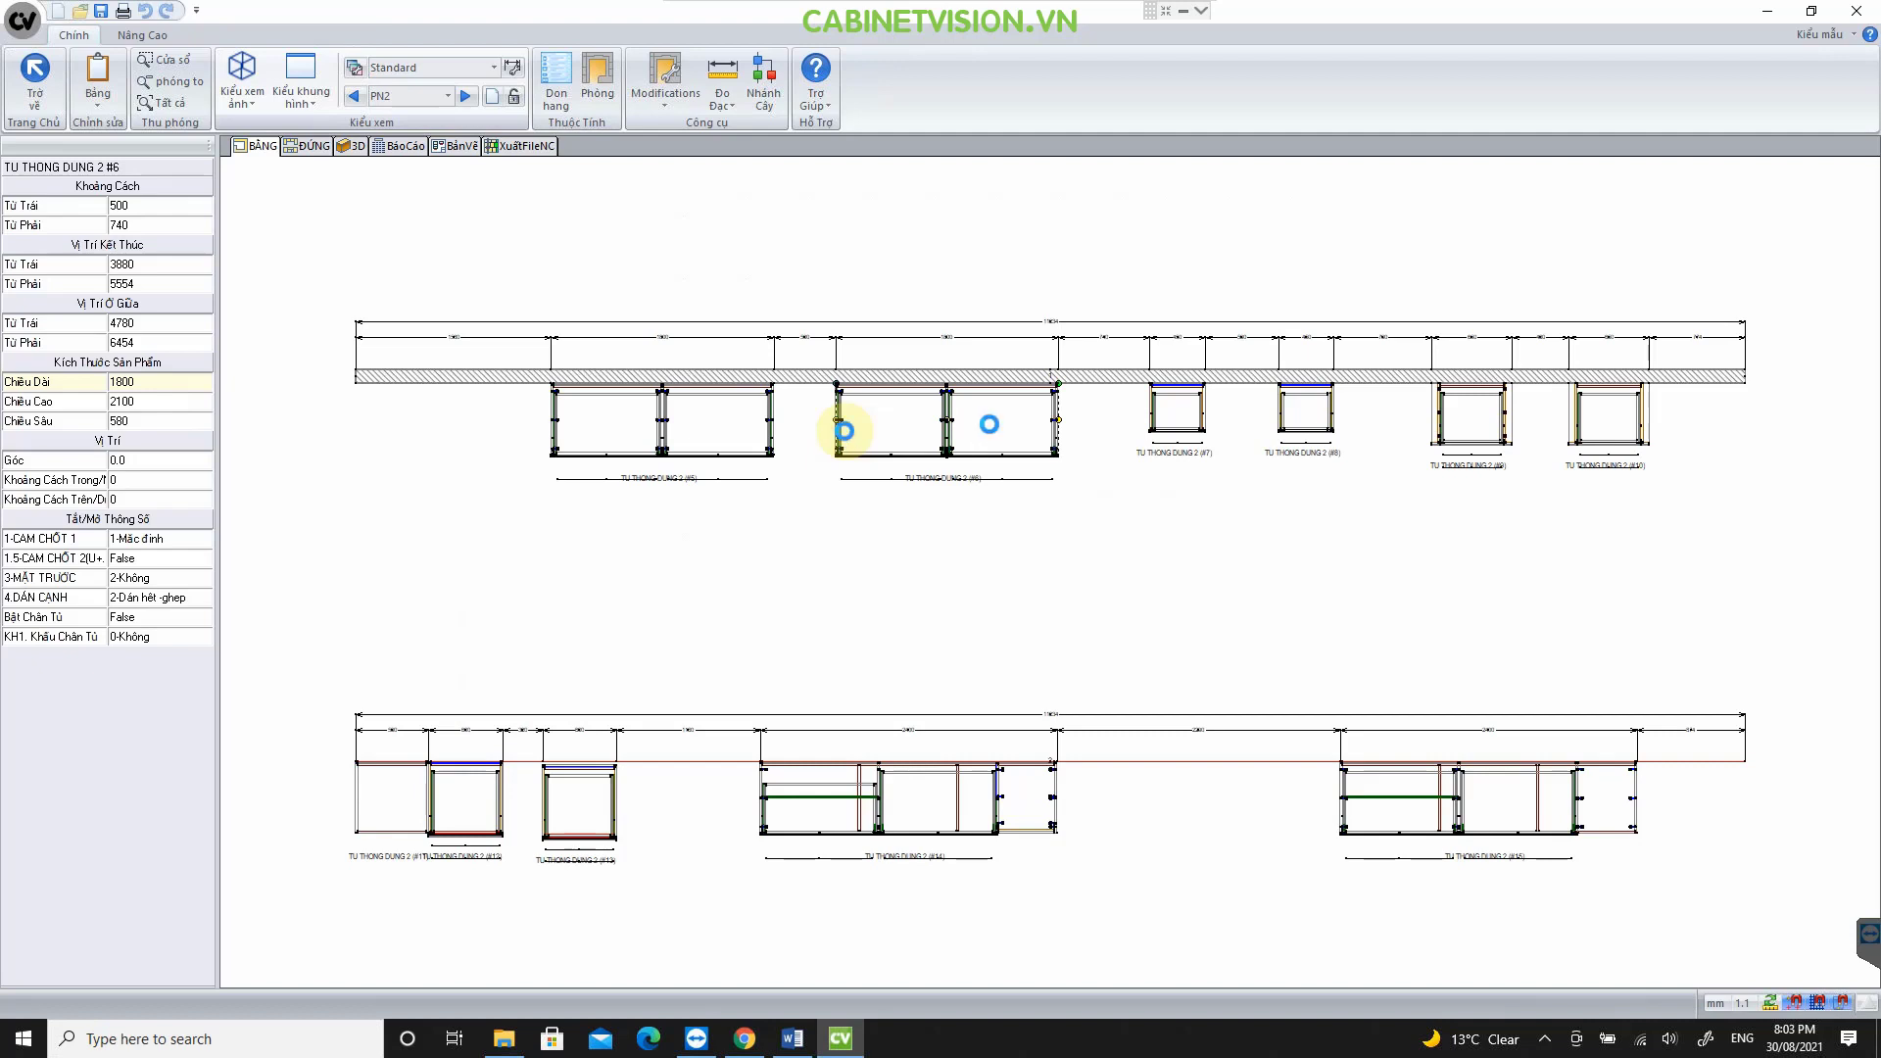
Open cabinet #6 in the cabinet editor and bring up its Tủ Properties.
double_click(990, 432)
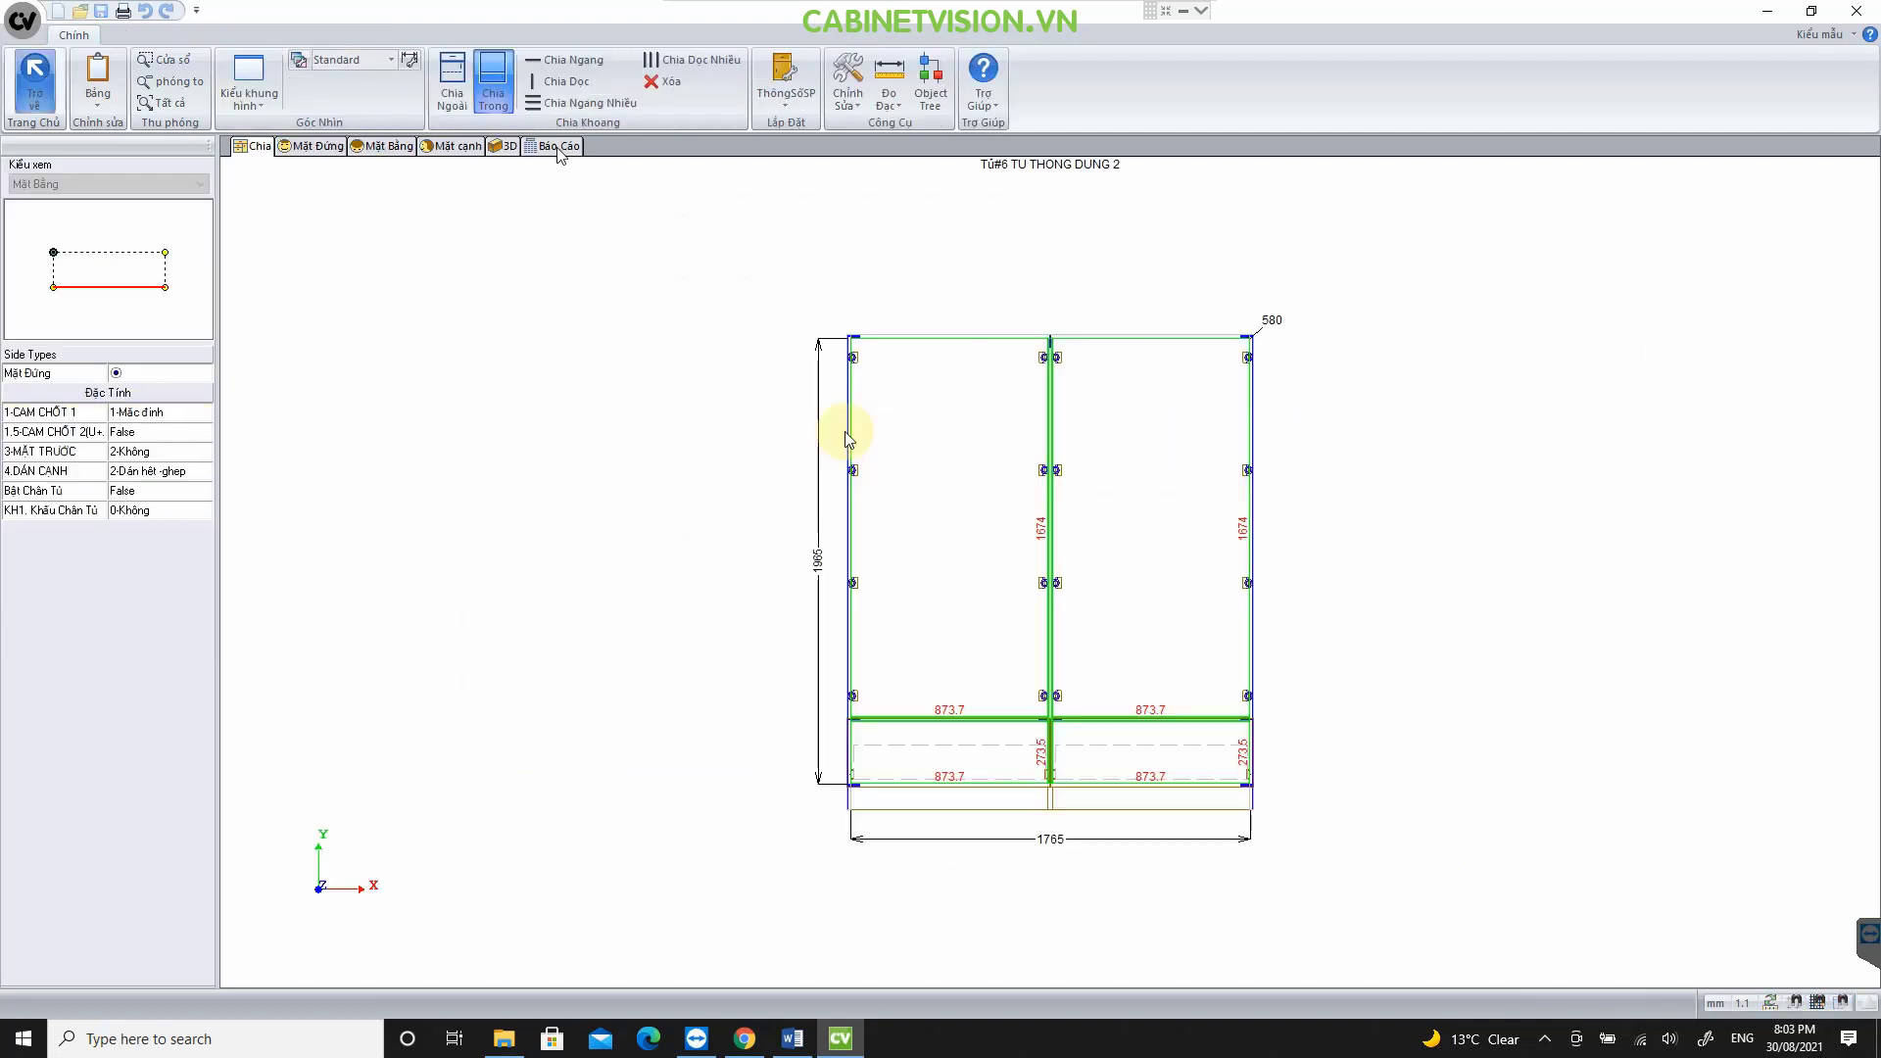
right_click(497, 303)
left_click(496, 306)
left_click_drag(847, 299, 421, 284)
Set the cabinet's Cánh Tủ door material to !17KOVAN and apply the change.
left_click(608, 333)
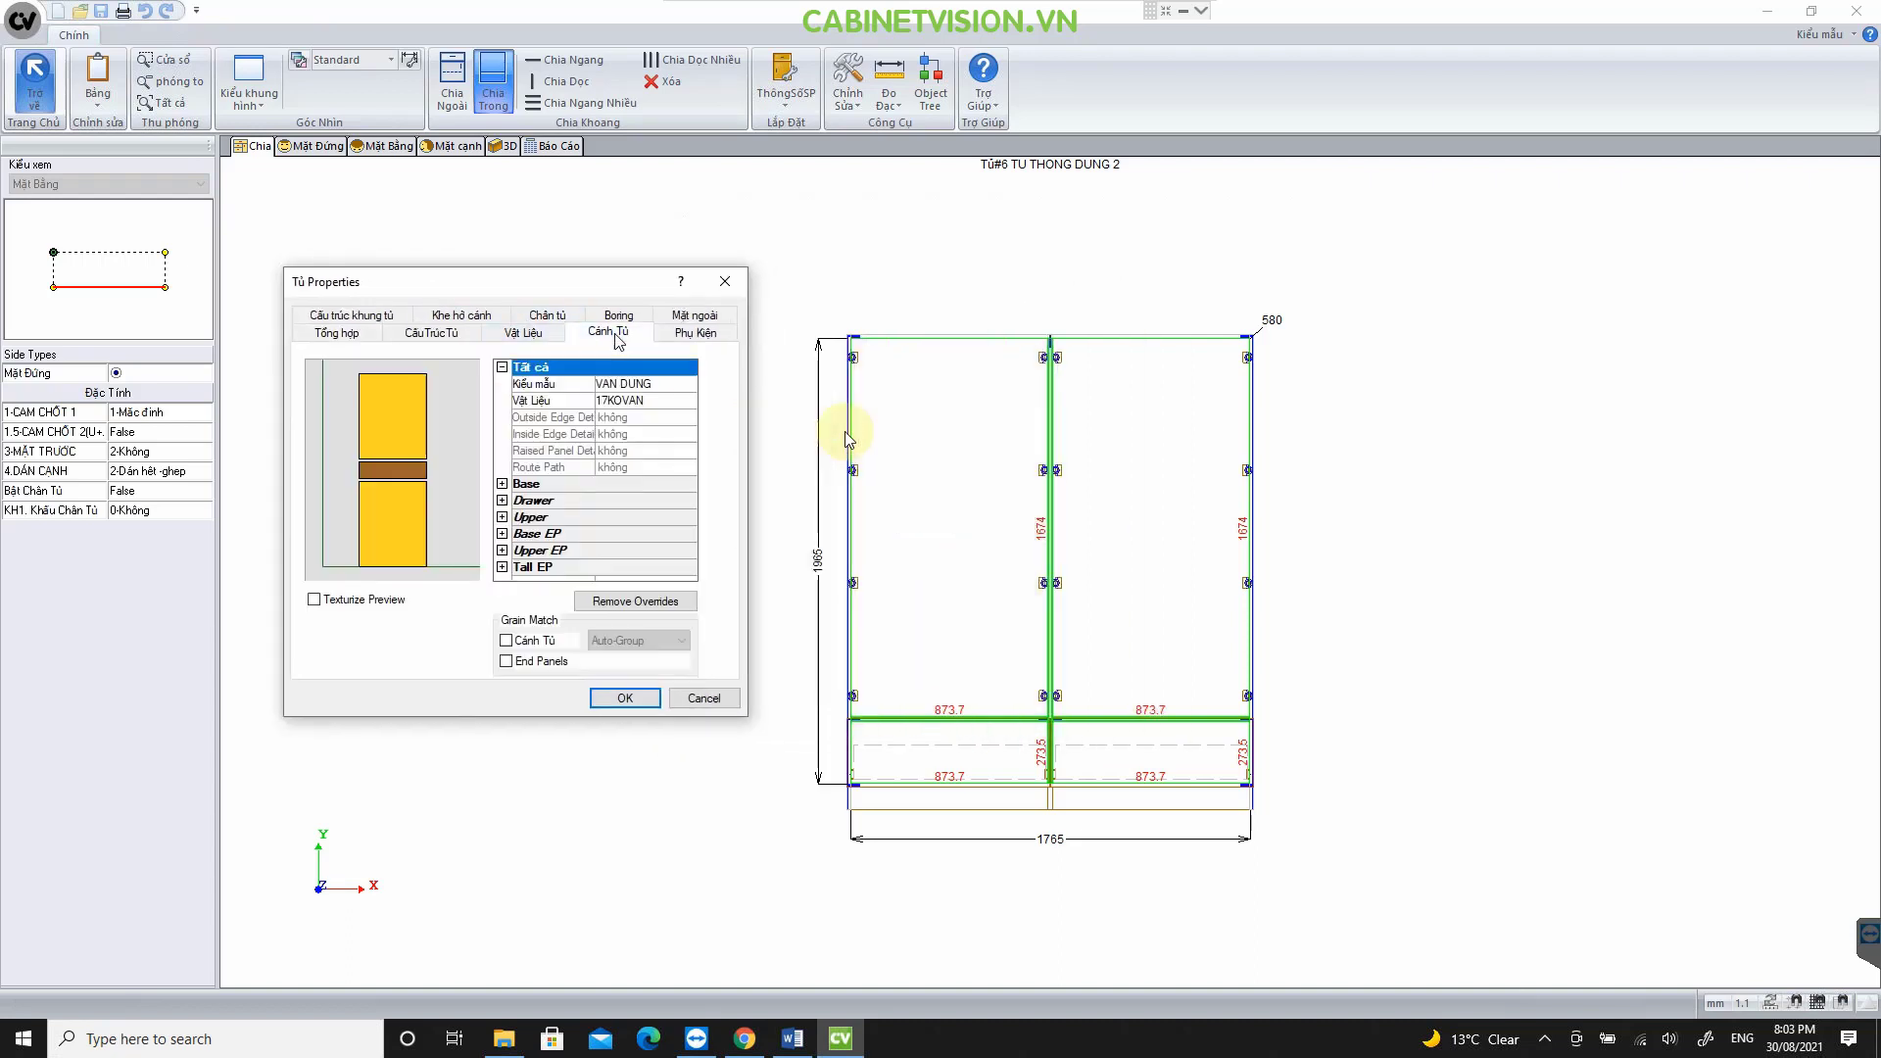
left_click(665, 402)
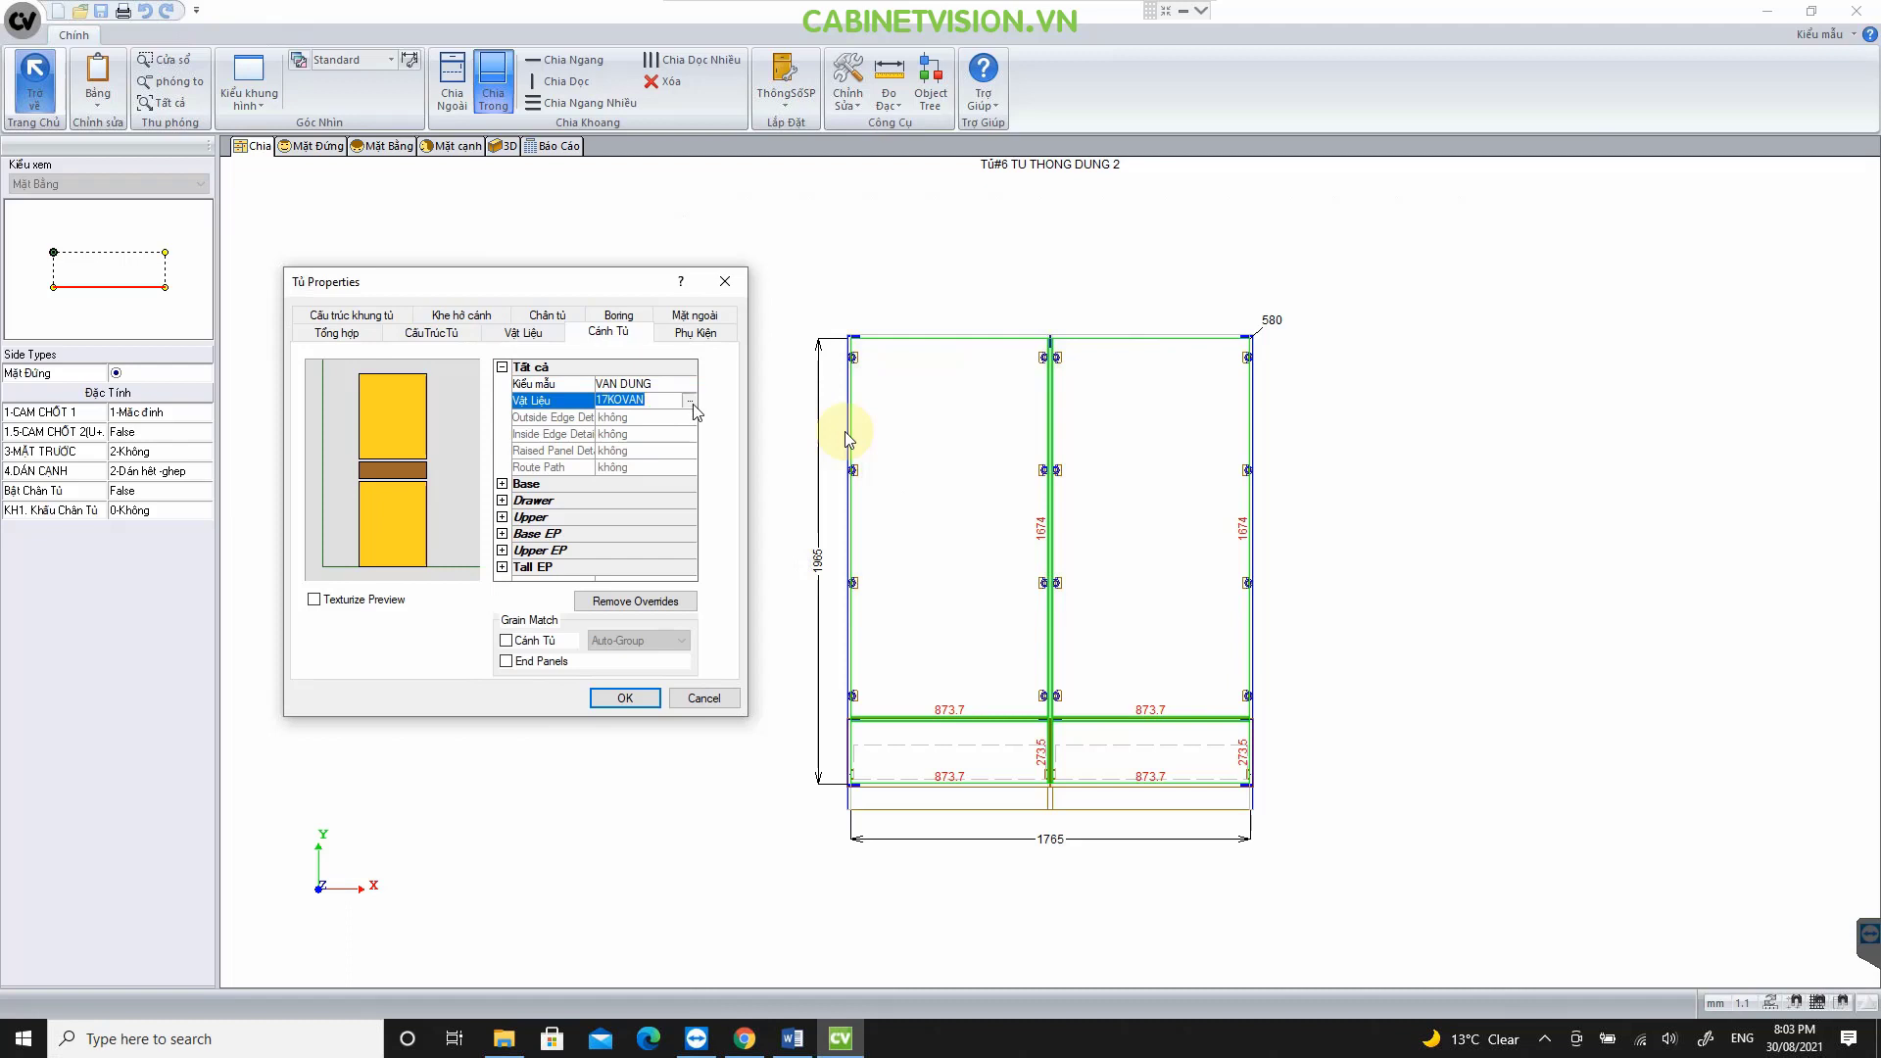
left_click(690, 401)
left_click(455, 438)
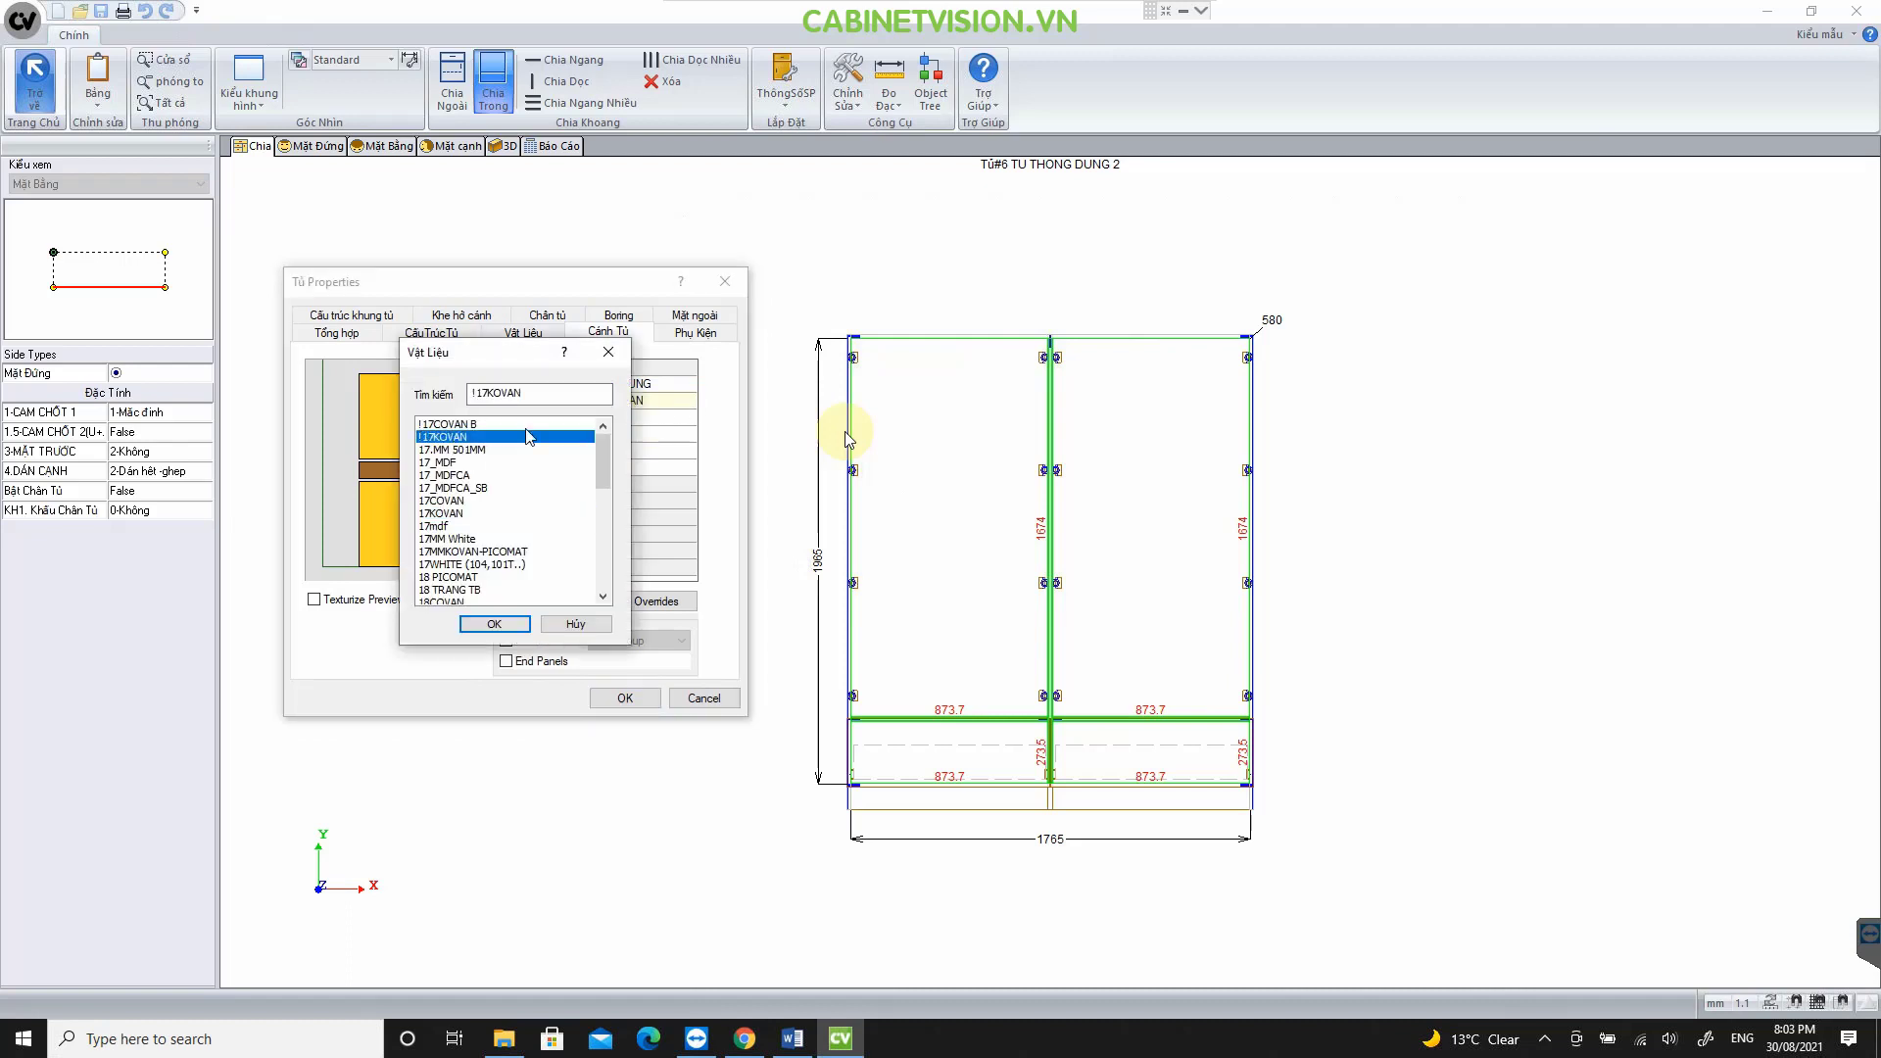
left_click(505, 621)
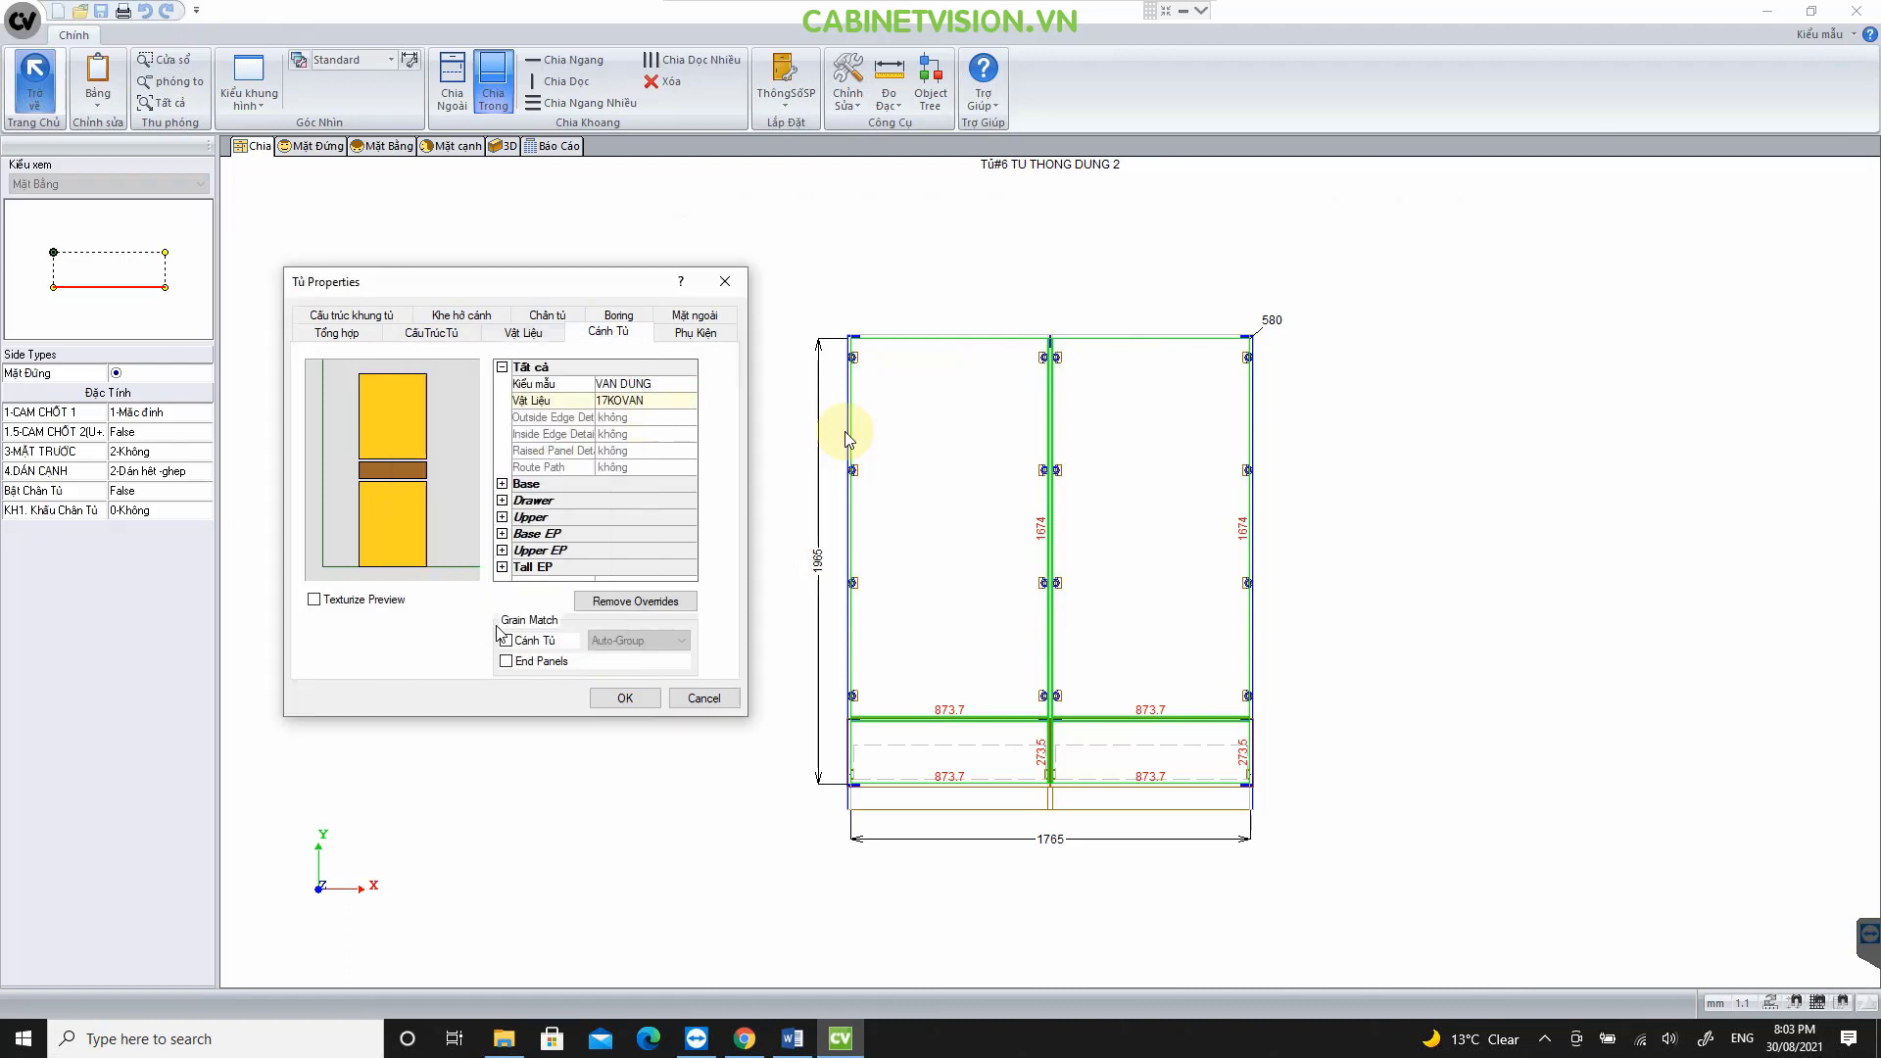
left_click(643, 702)
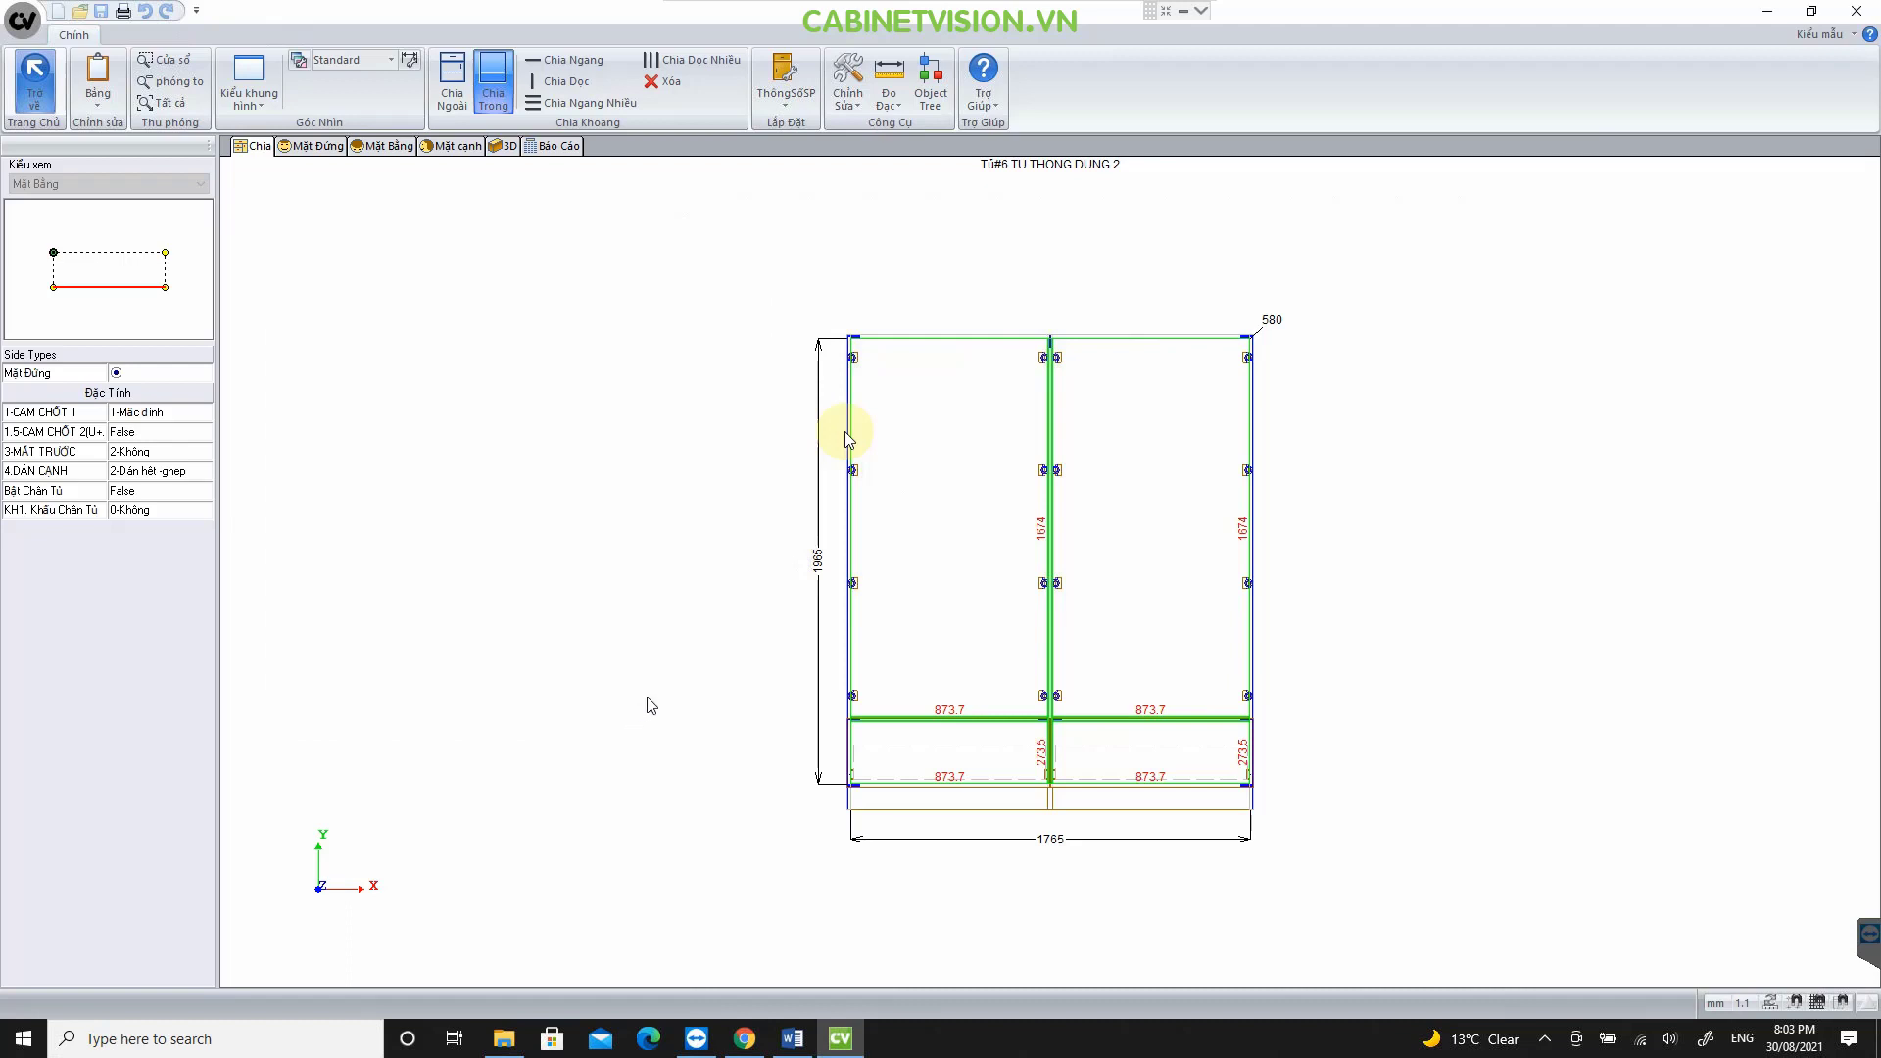
left_click(504, 146)
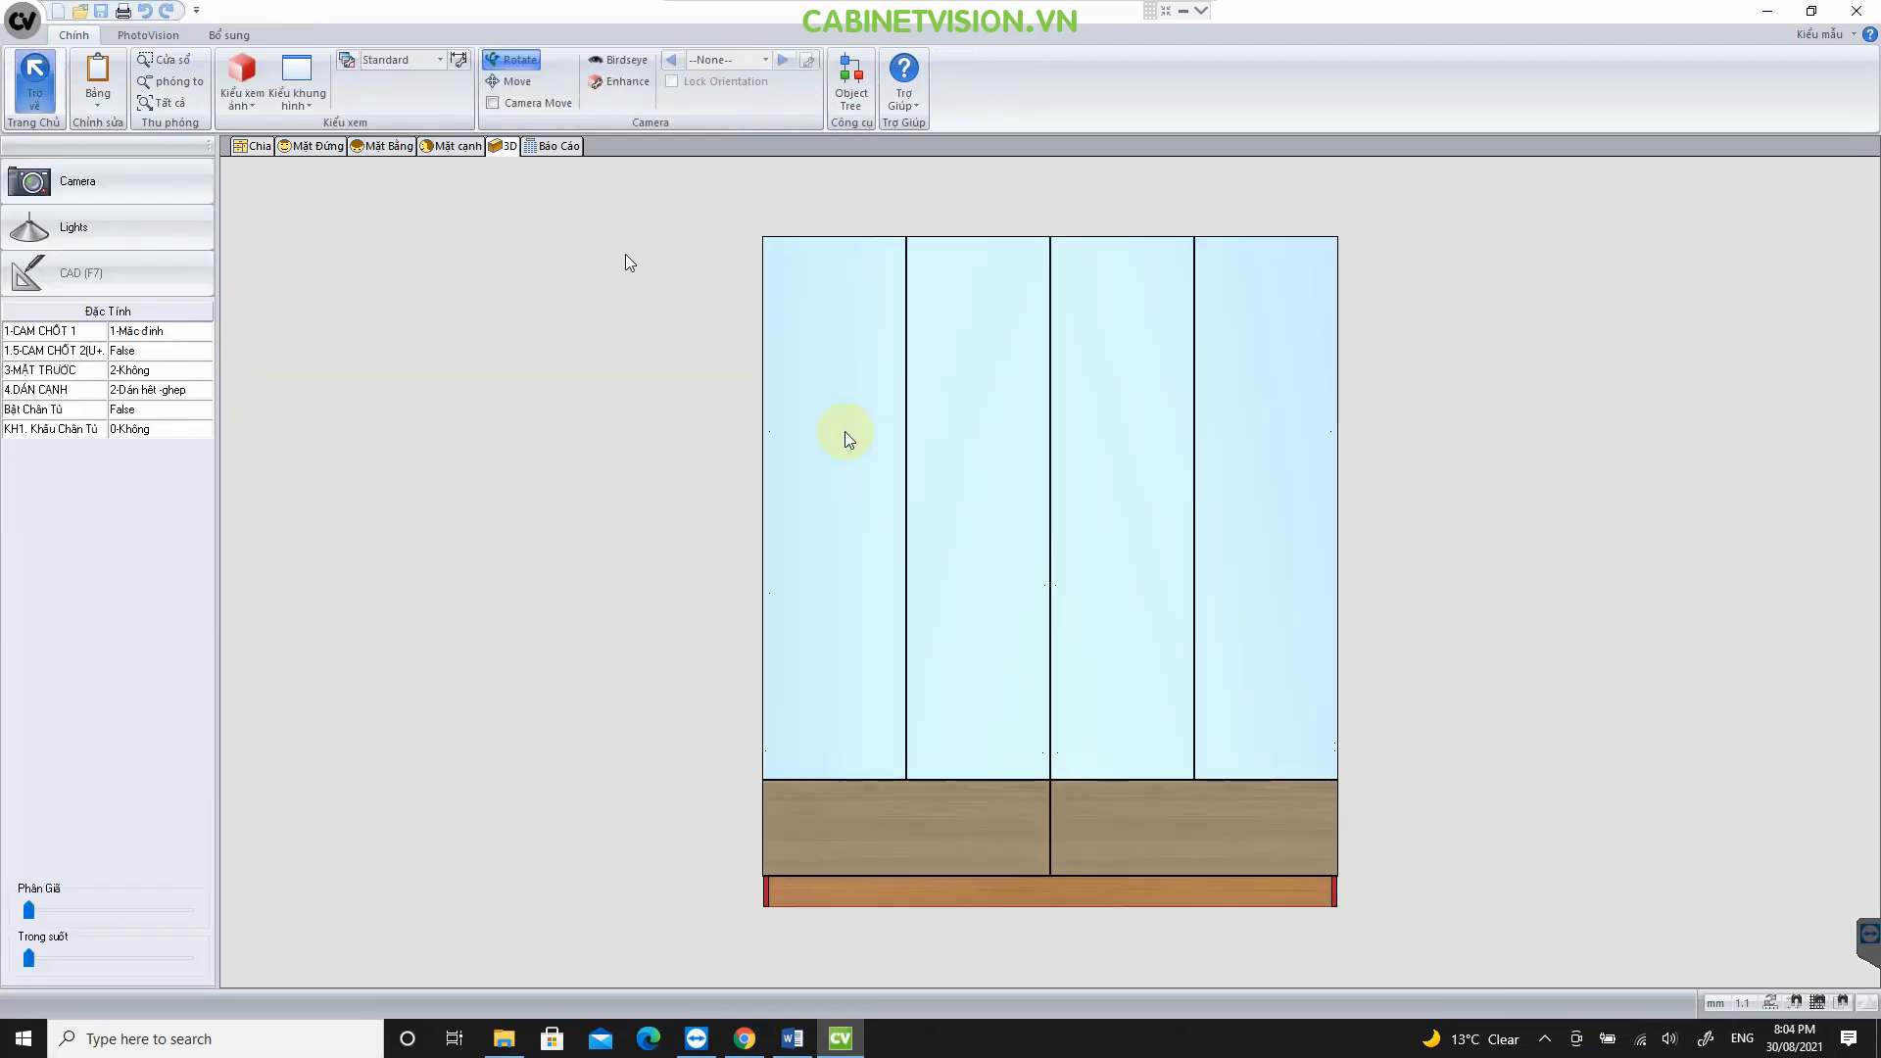
right_click(881, 849)
left_click(855, 956)
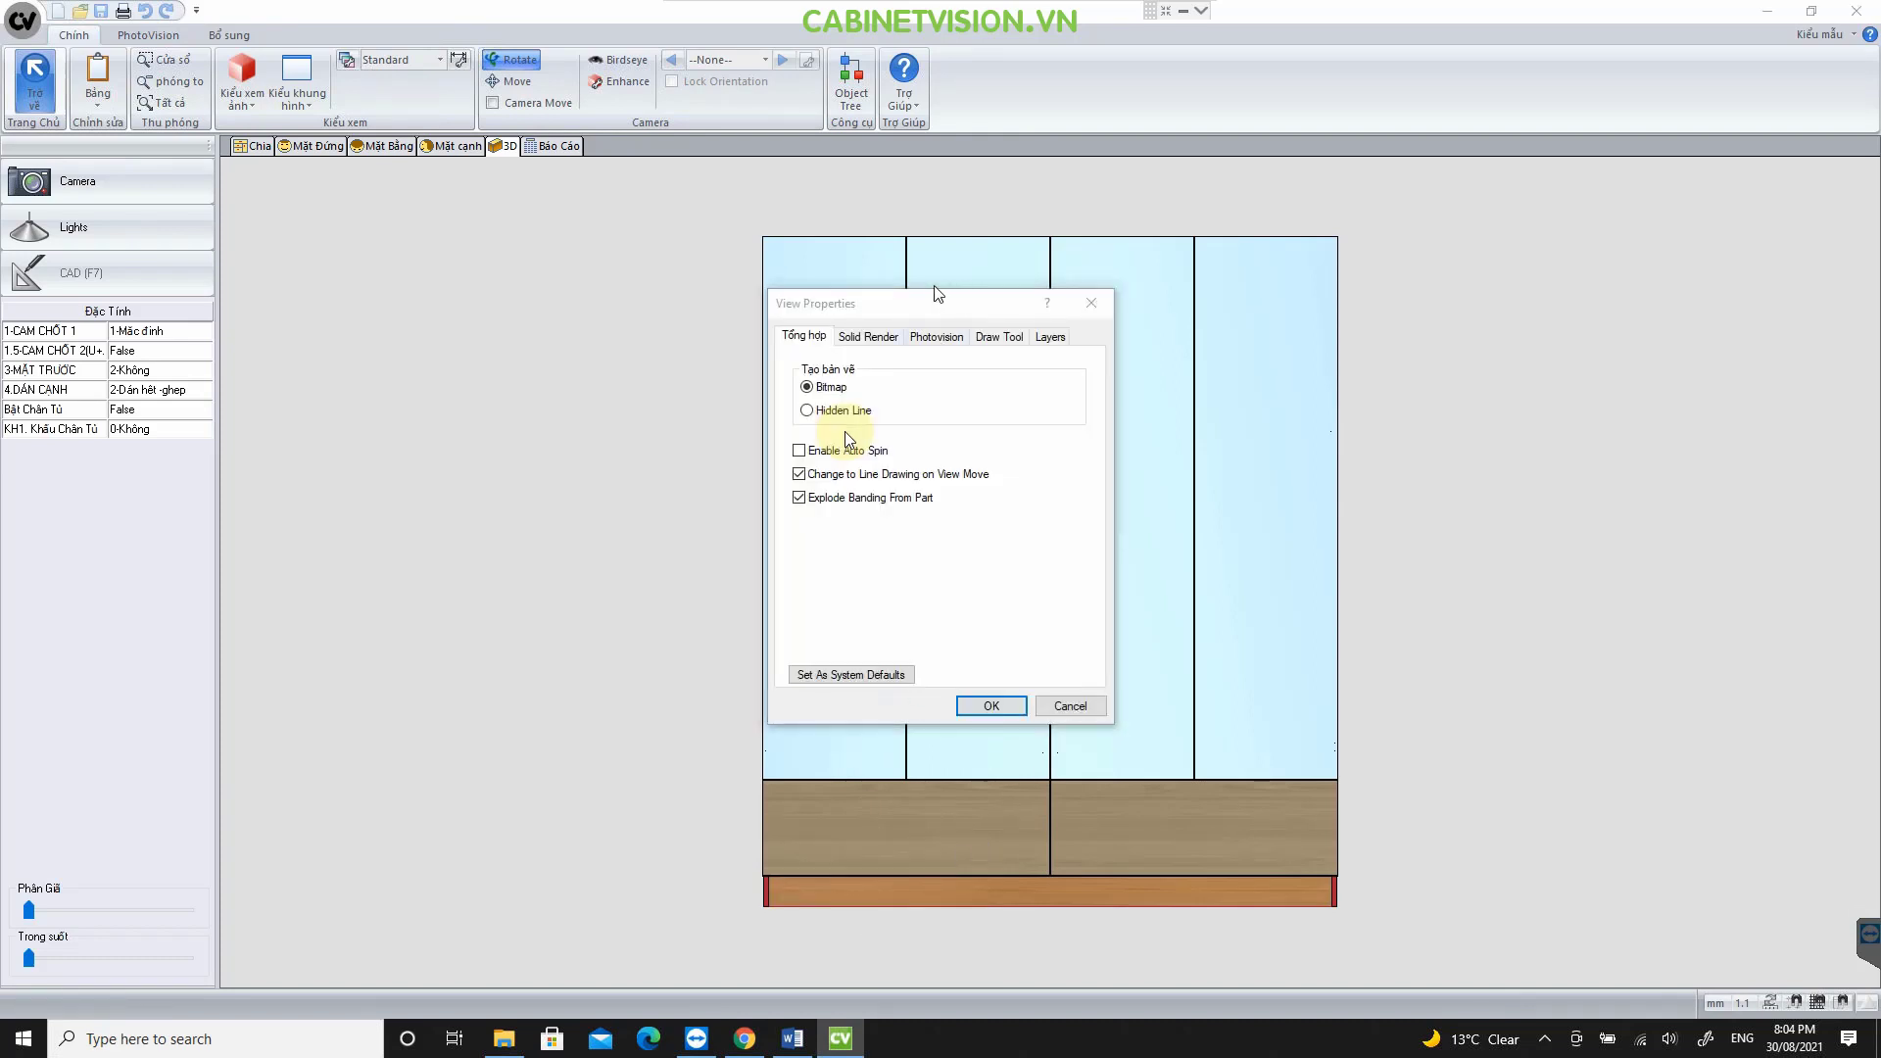
right_click(931, 870)
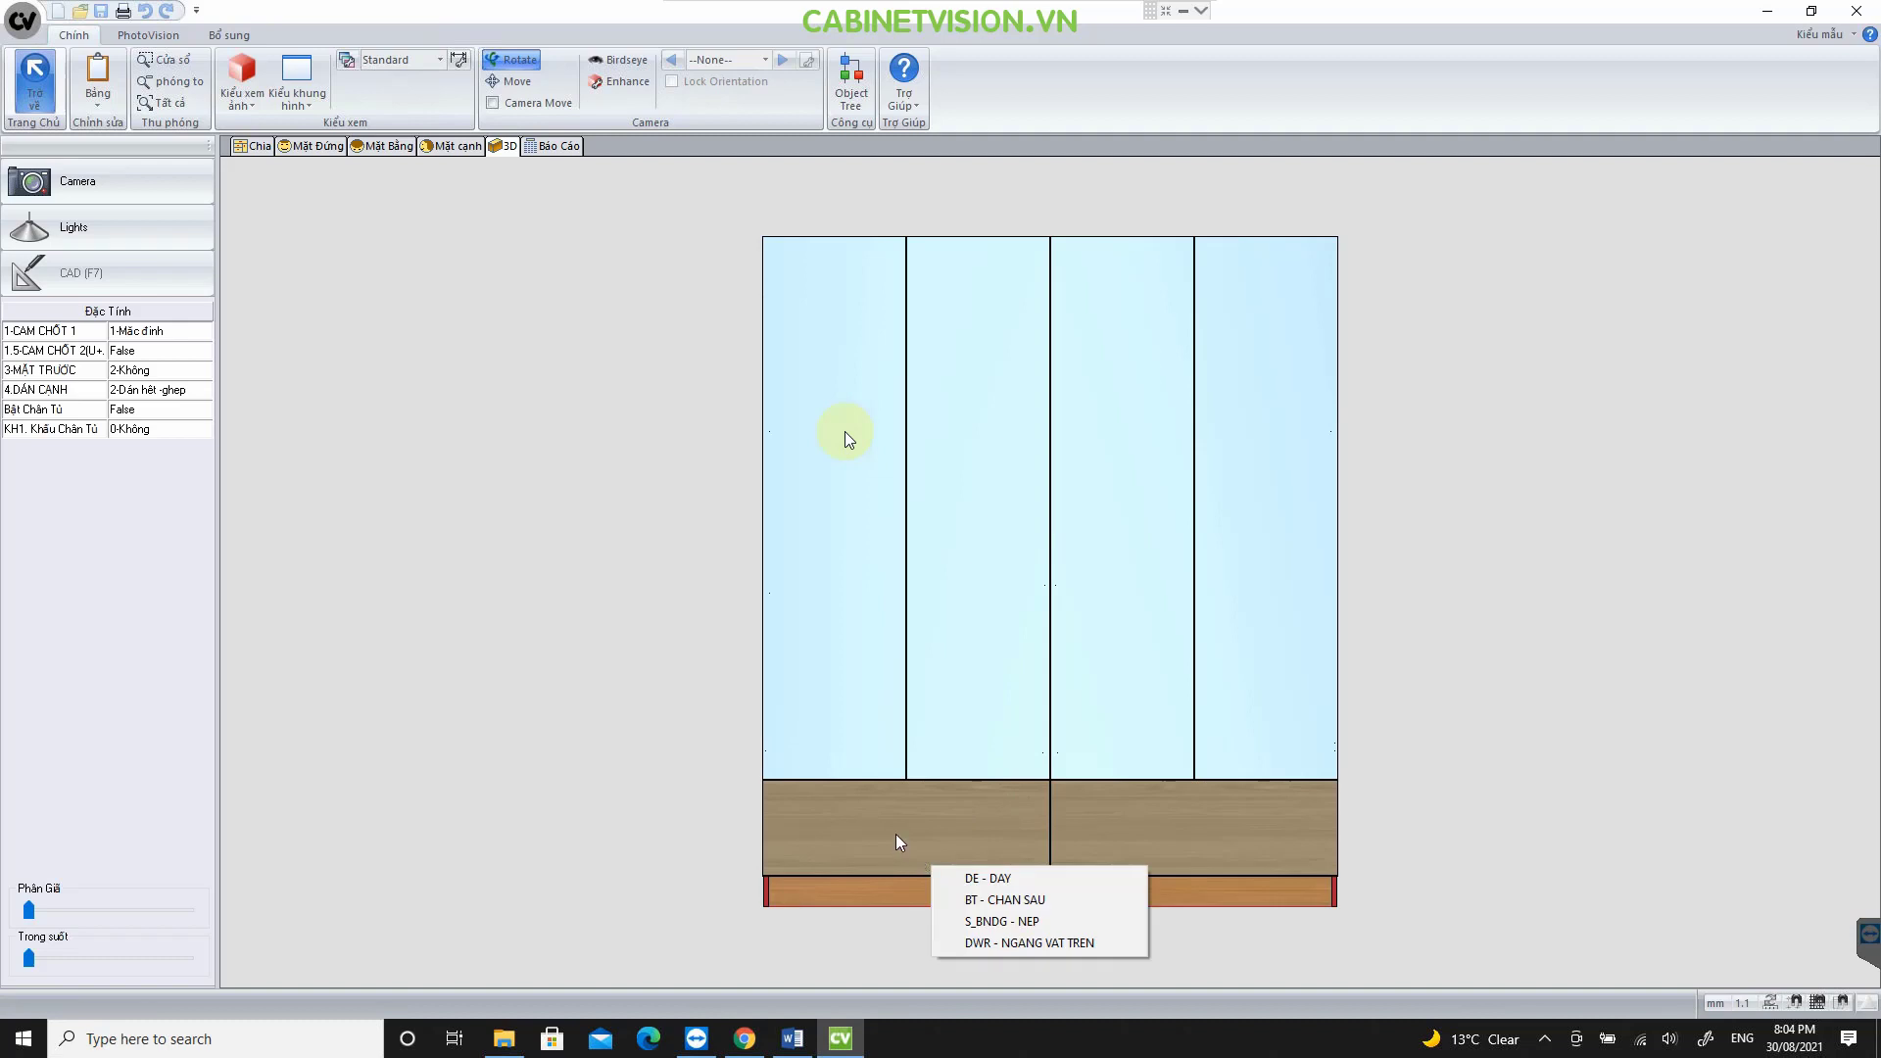
right_click(897, 840)
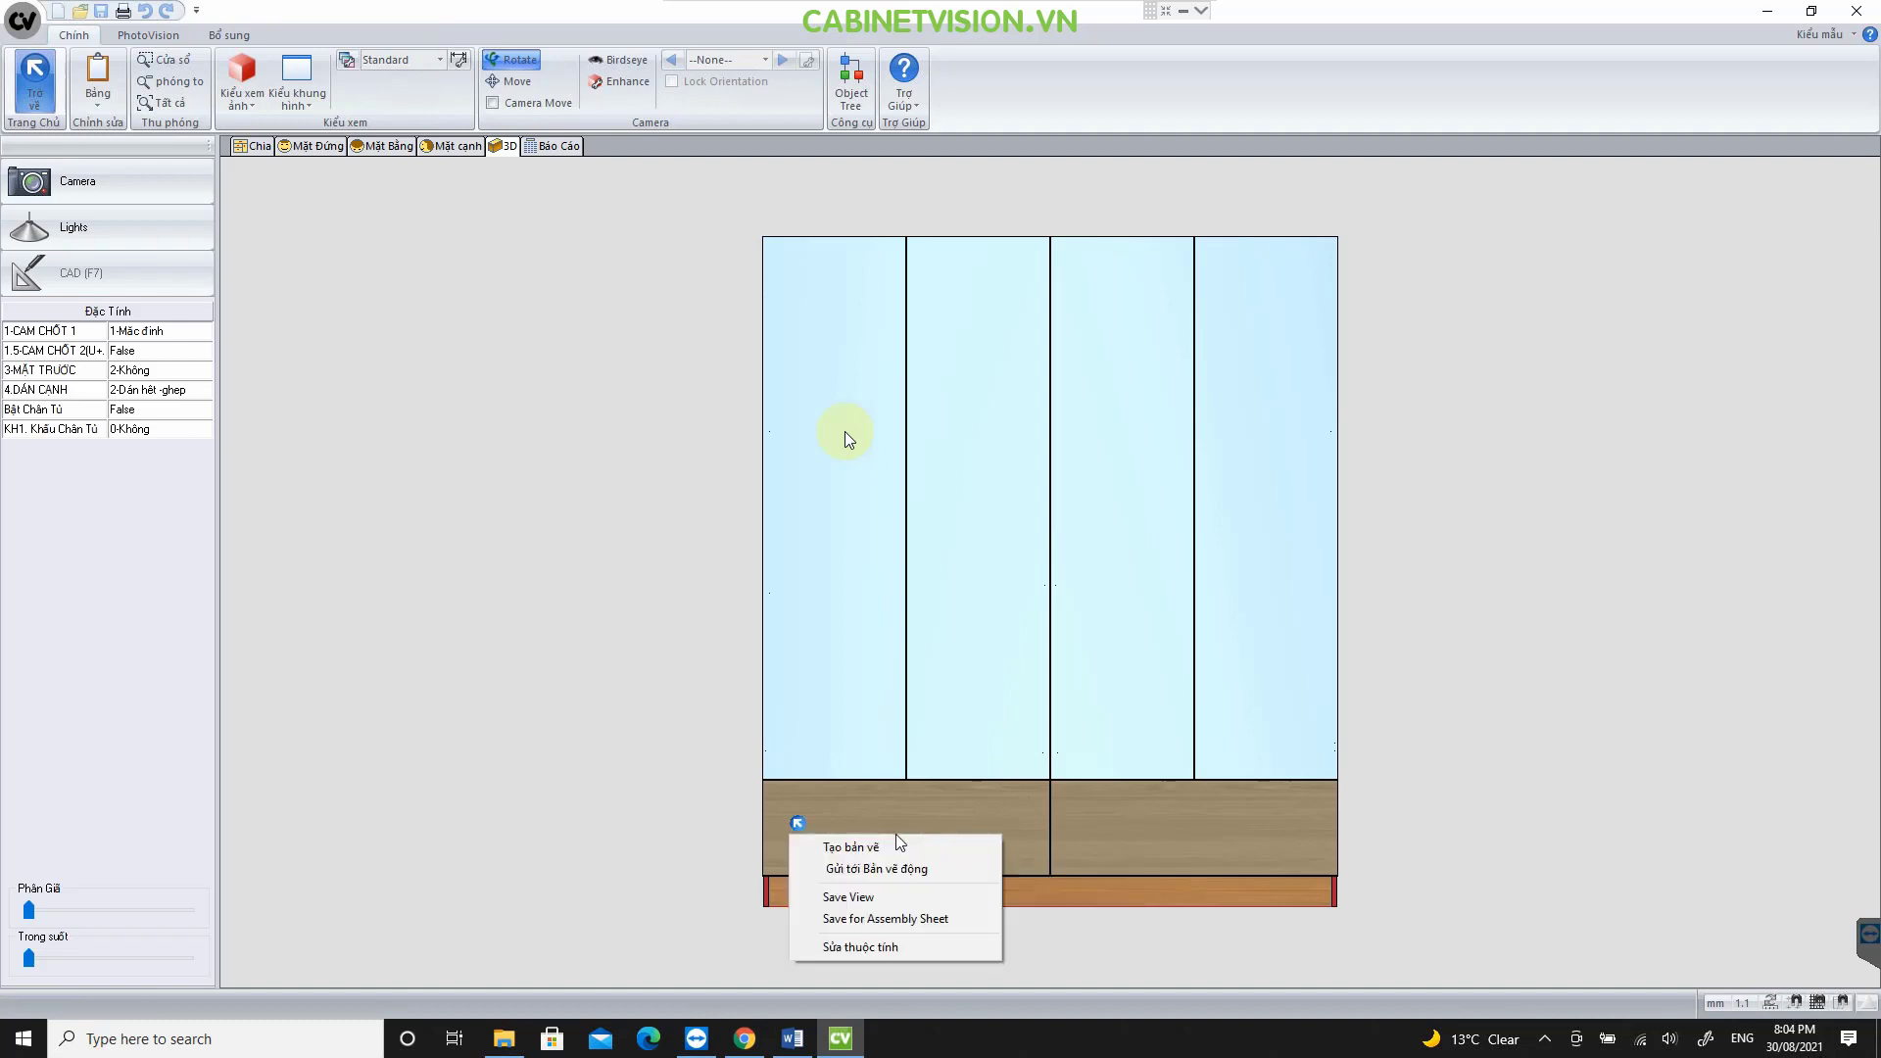
left_click(891, 949)
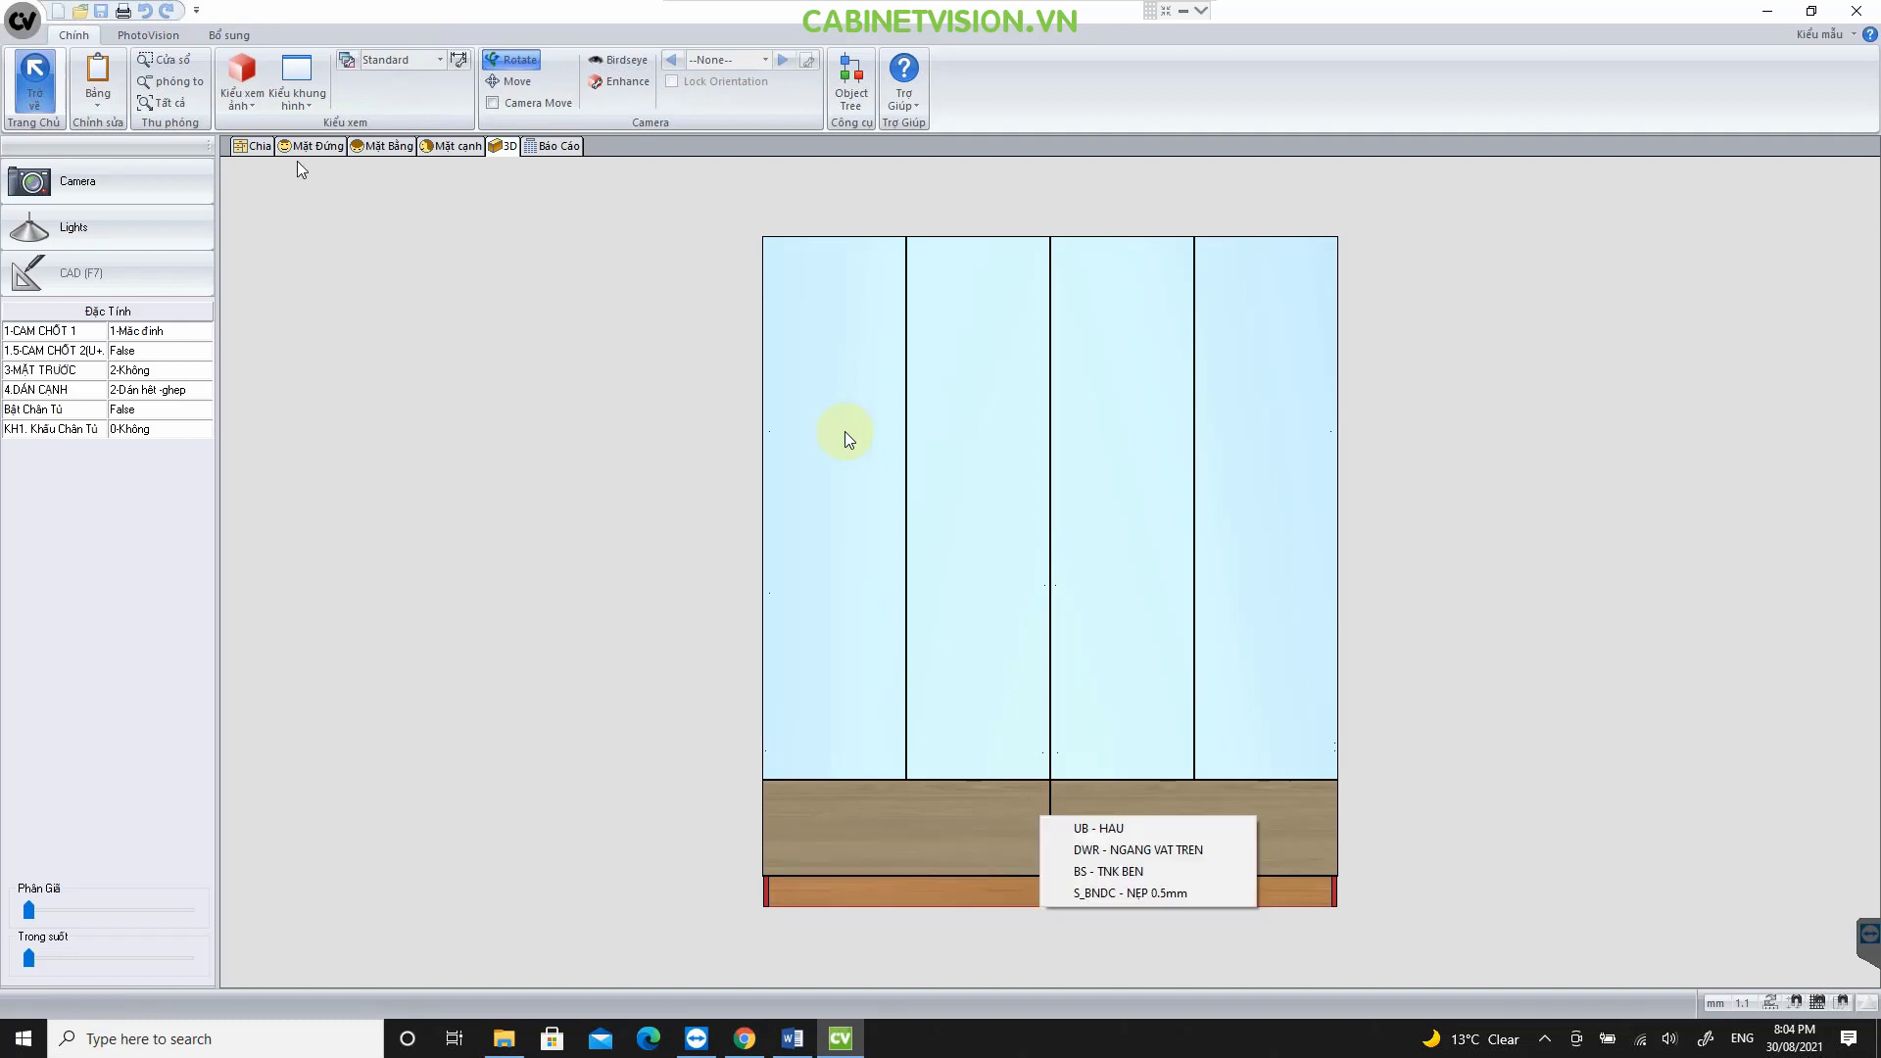
left_click(257, 147)
right_click(1000, 743)
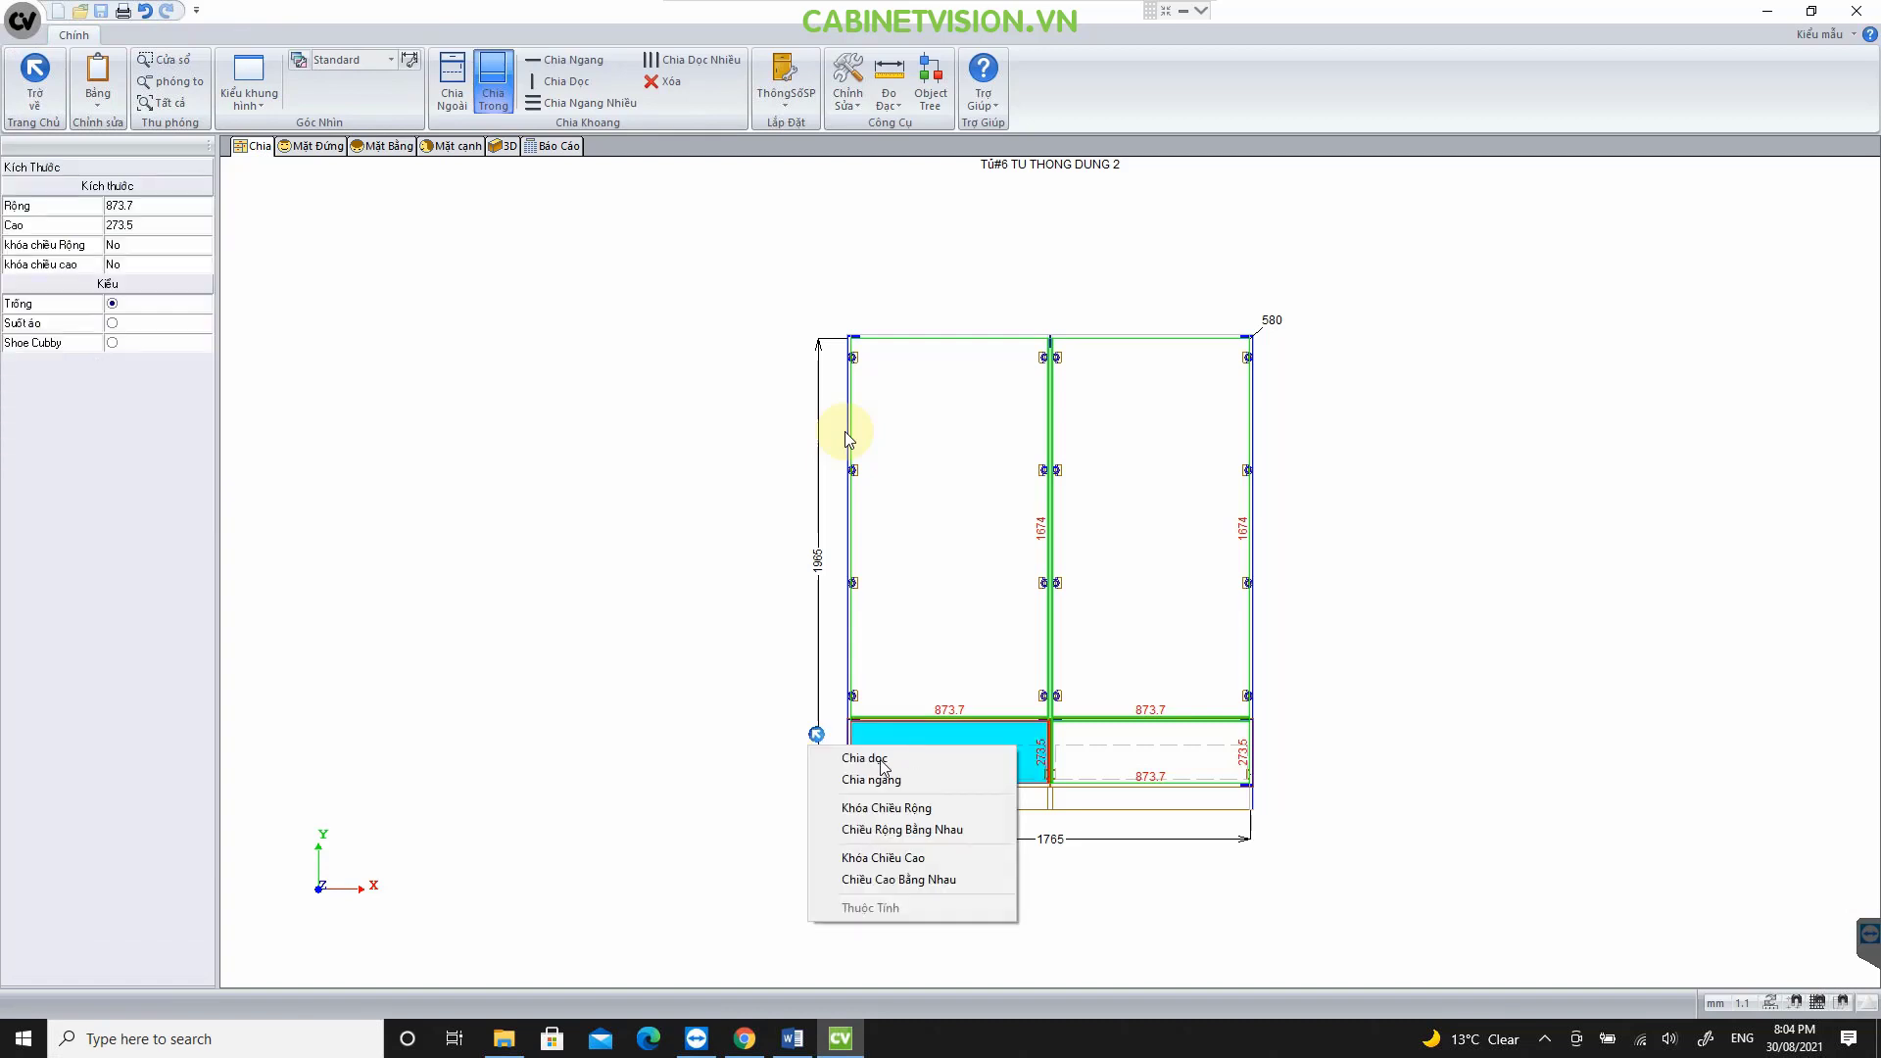
left_click(1117, 764)
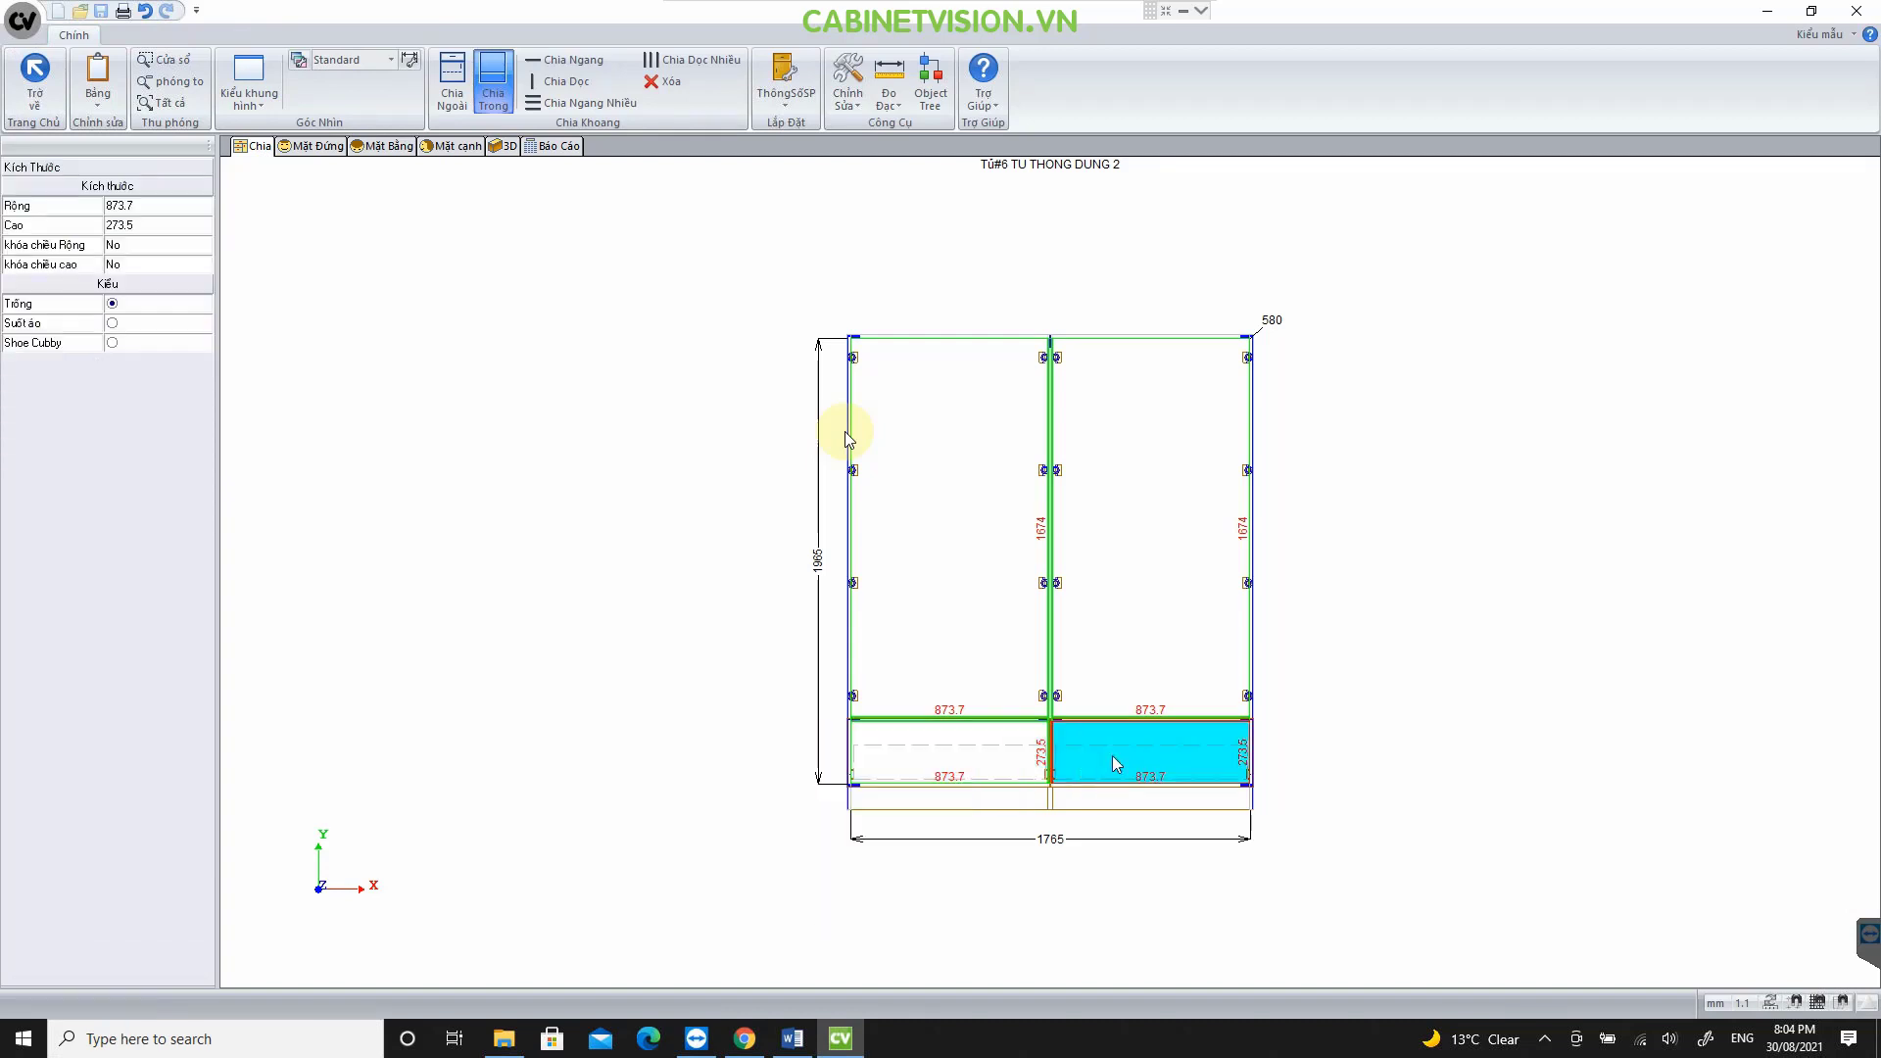
right_click(1086, 763)
left_click(944, 770)
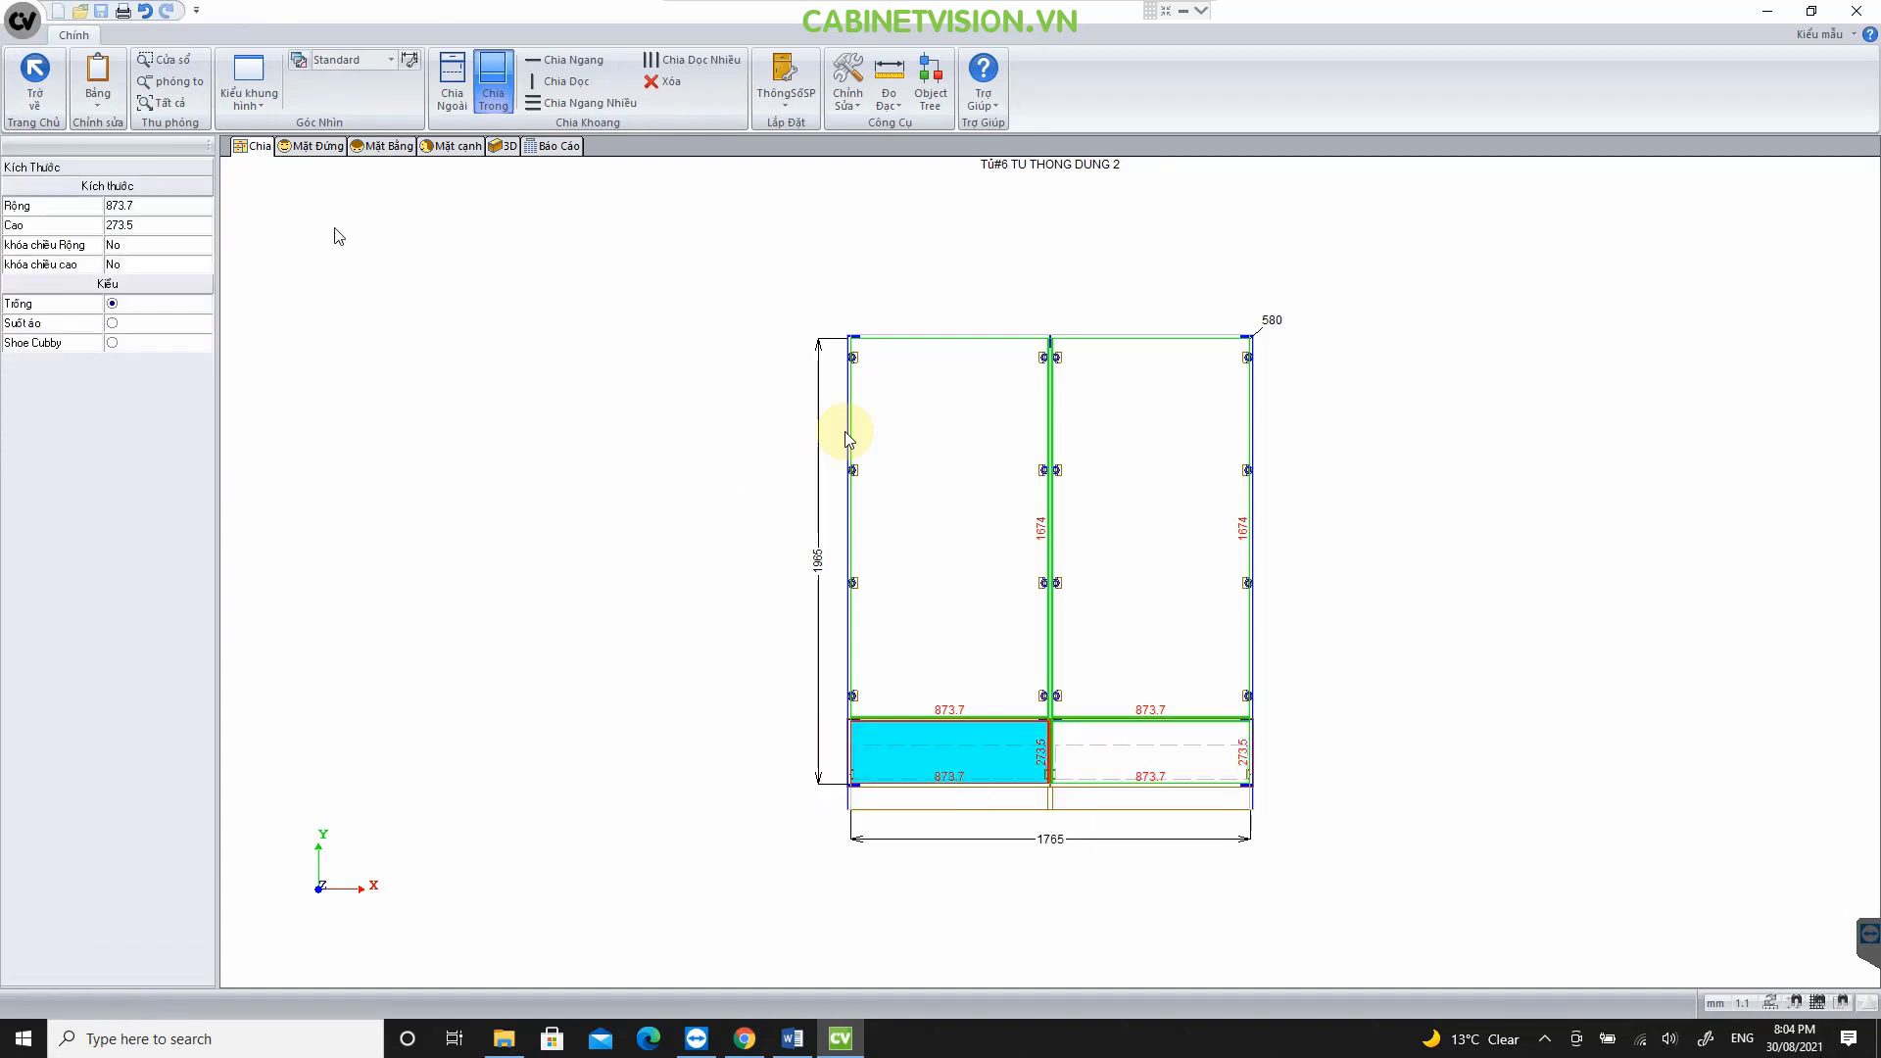
left_click(313, 145)
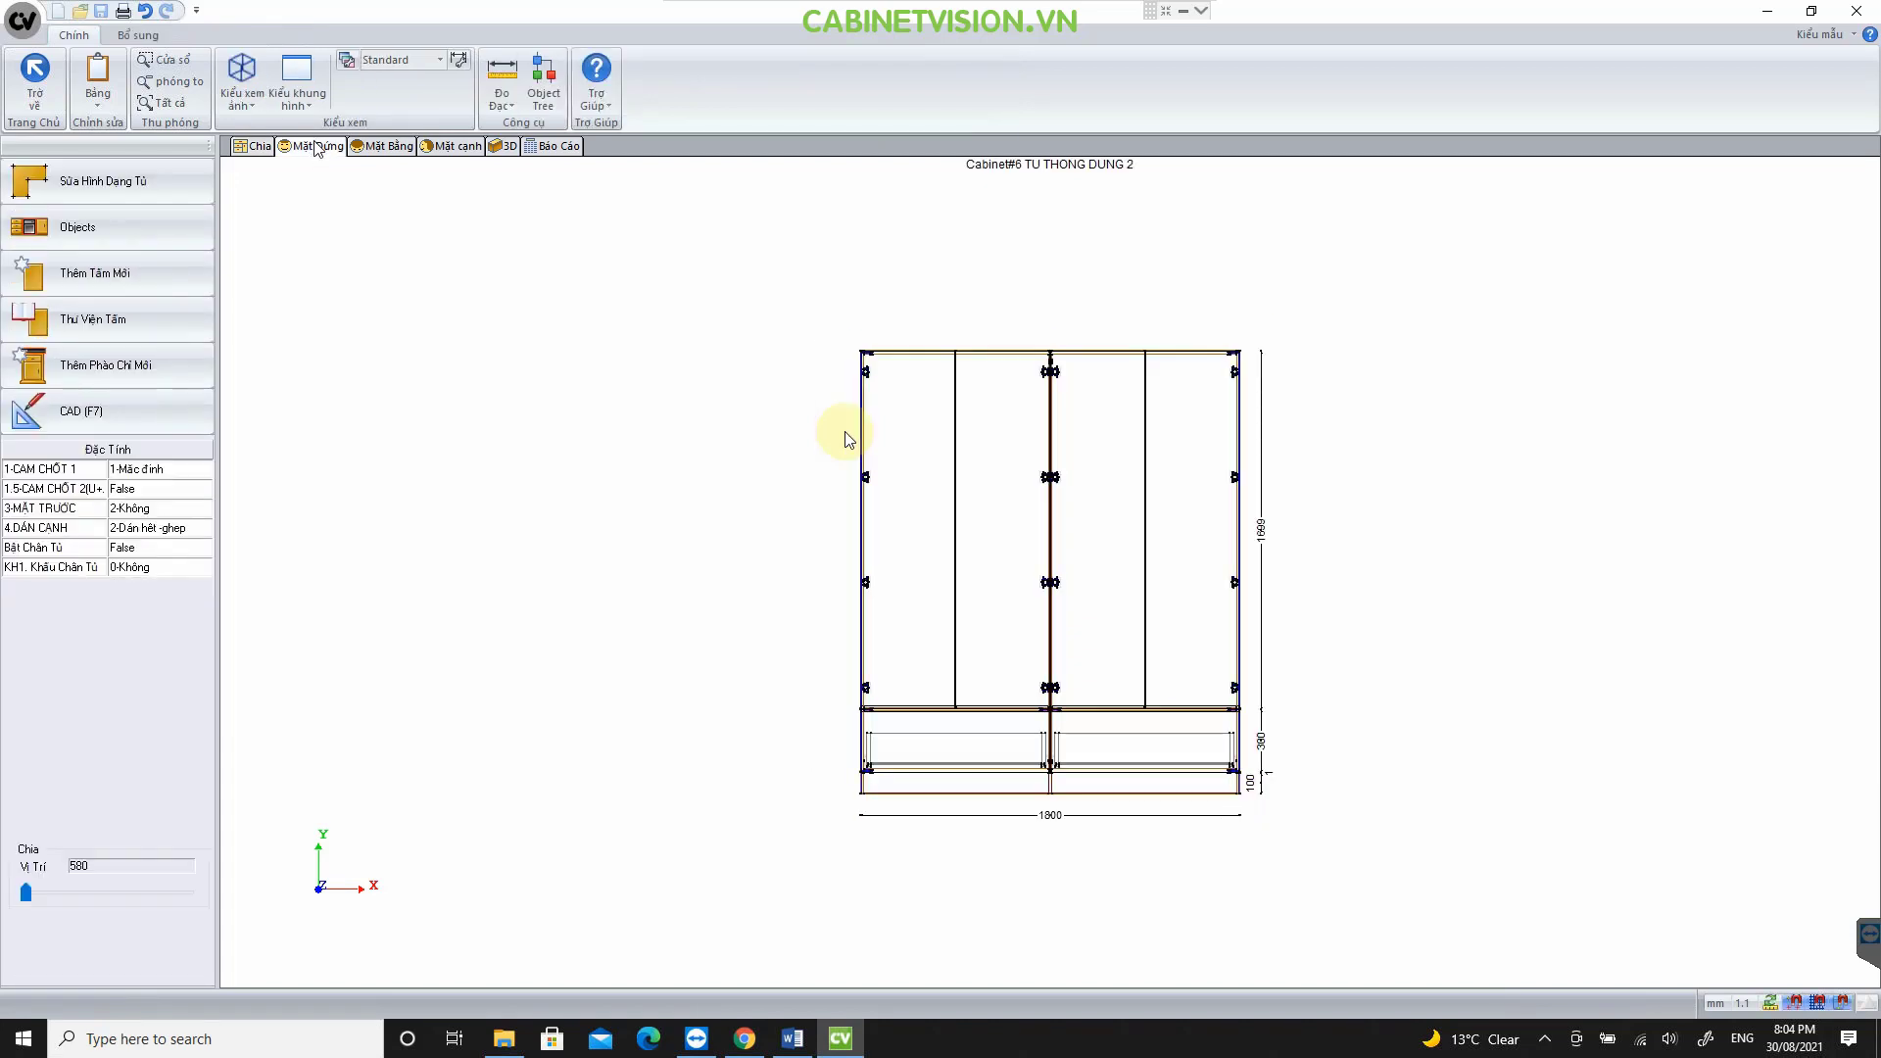
left_click(989, 732)
left_click(865, 733)
left_click(912, 727)
left_click(948, 739)
left_click(261, 147)
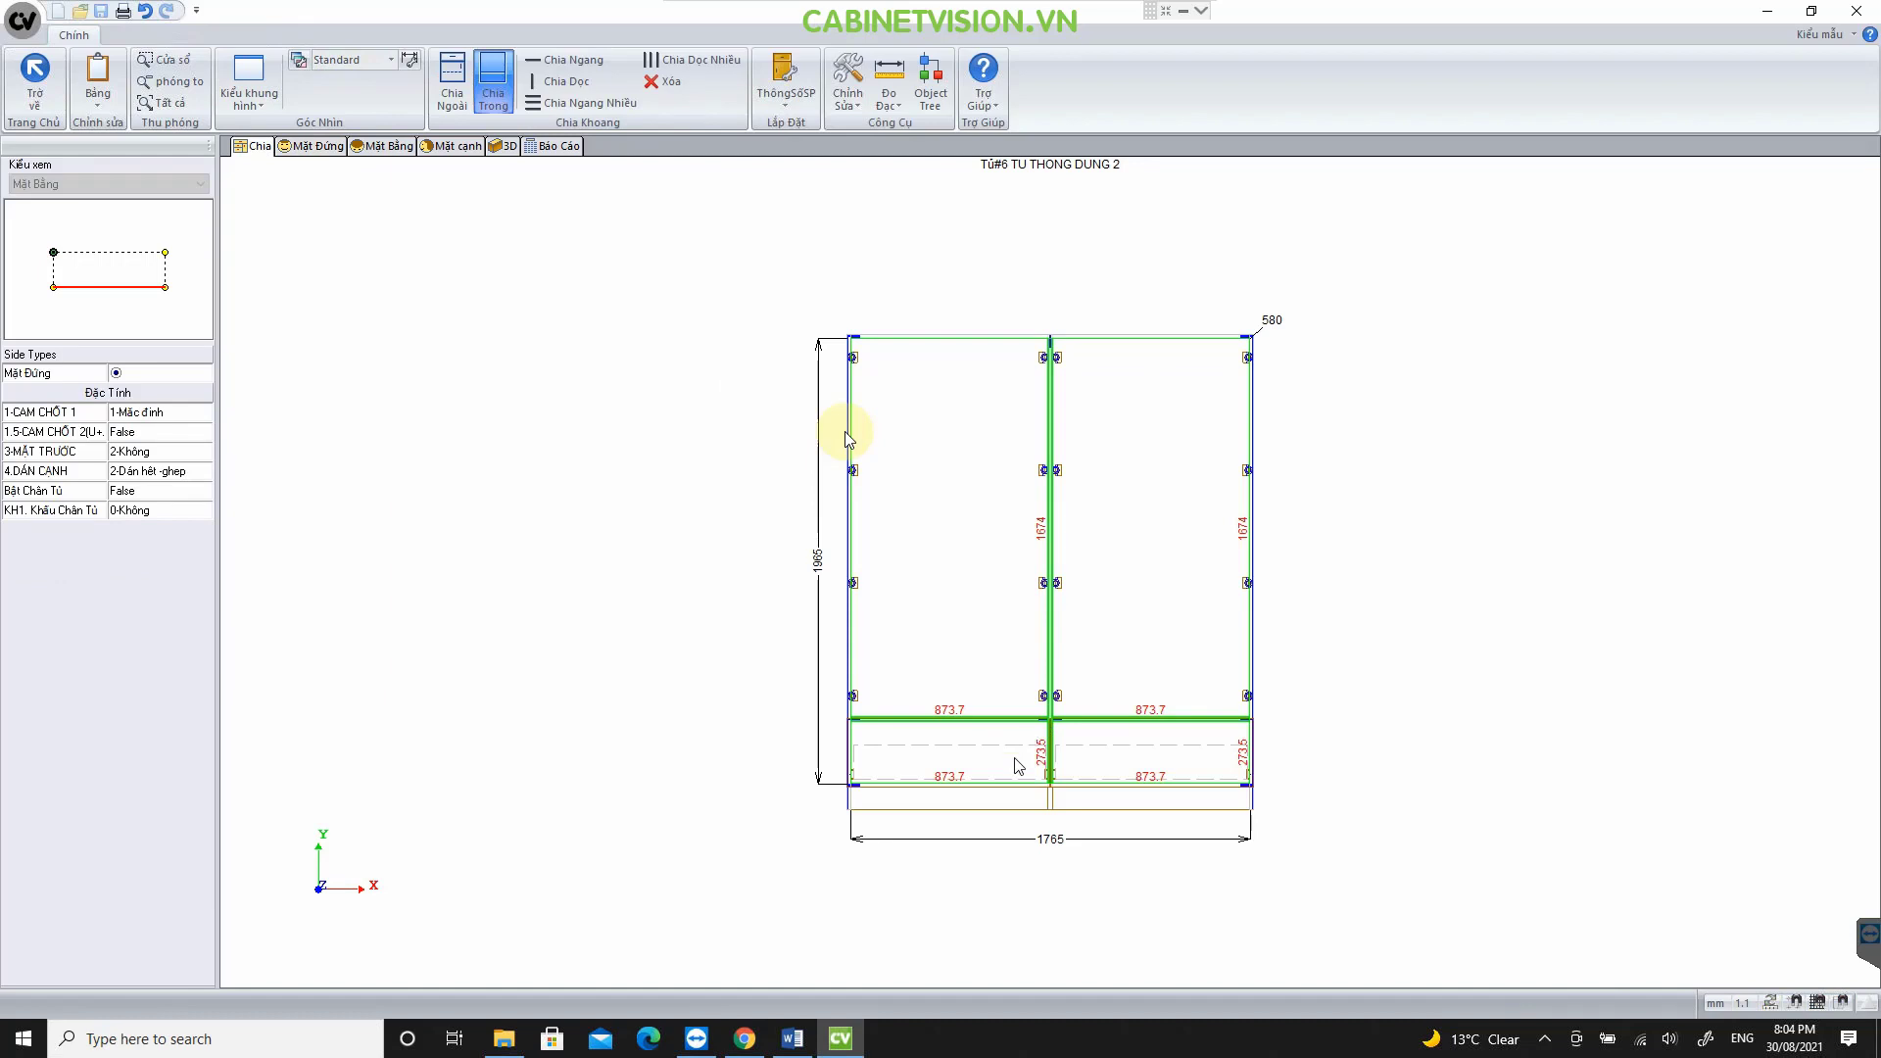
right_click(1018, 765)
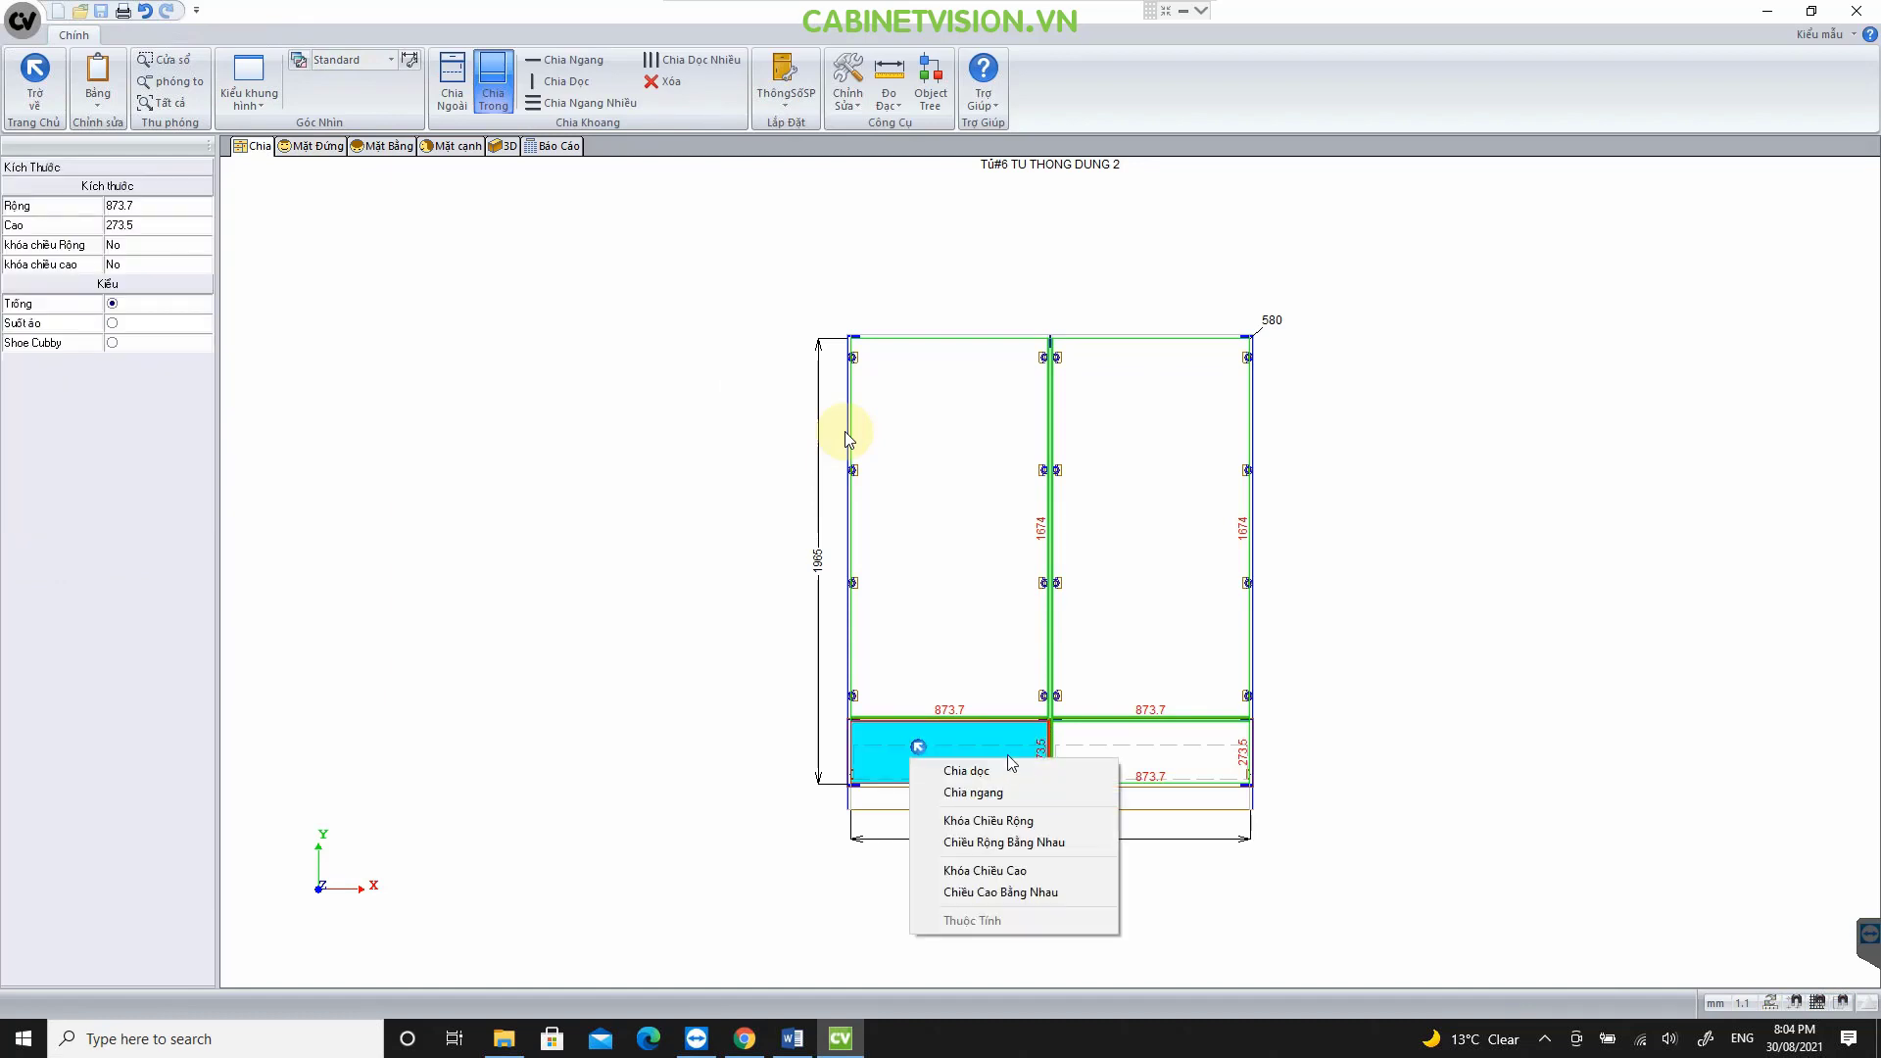
Clear the opening selection and open the whole cabinet's Tủ Properties.
left_click(518, 290)
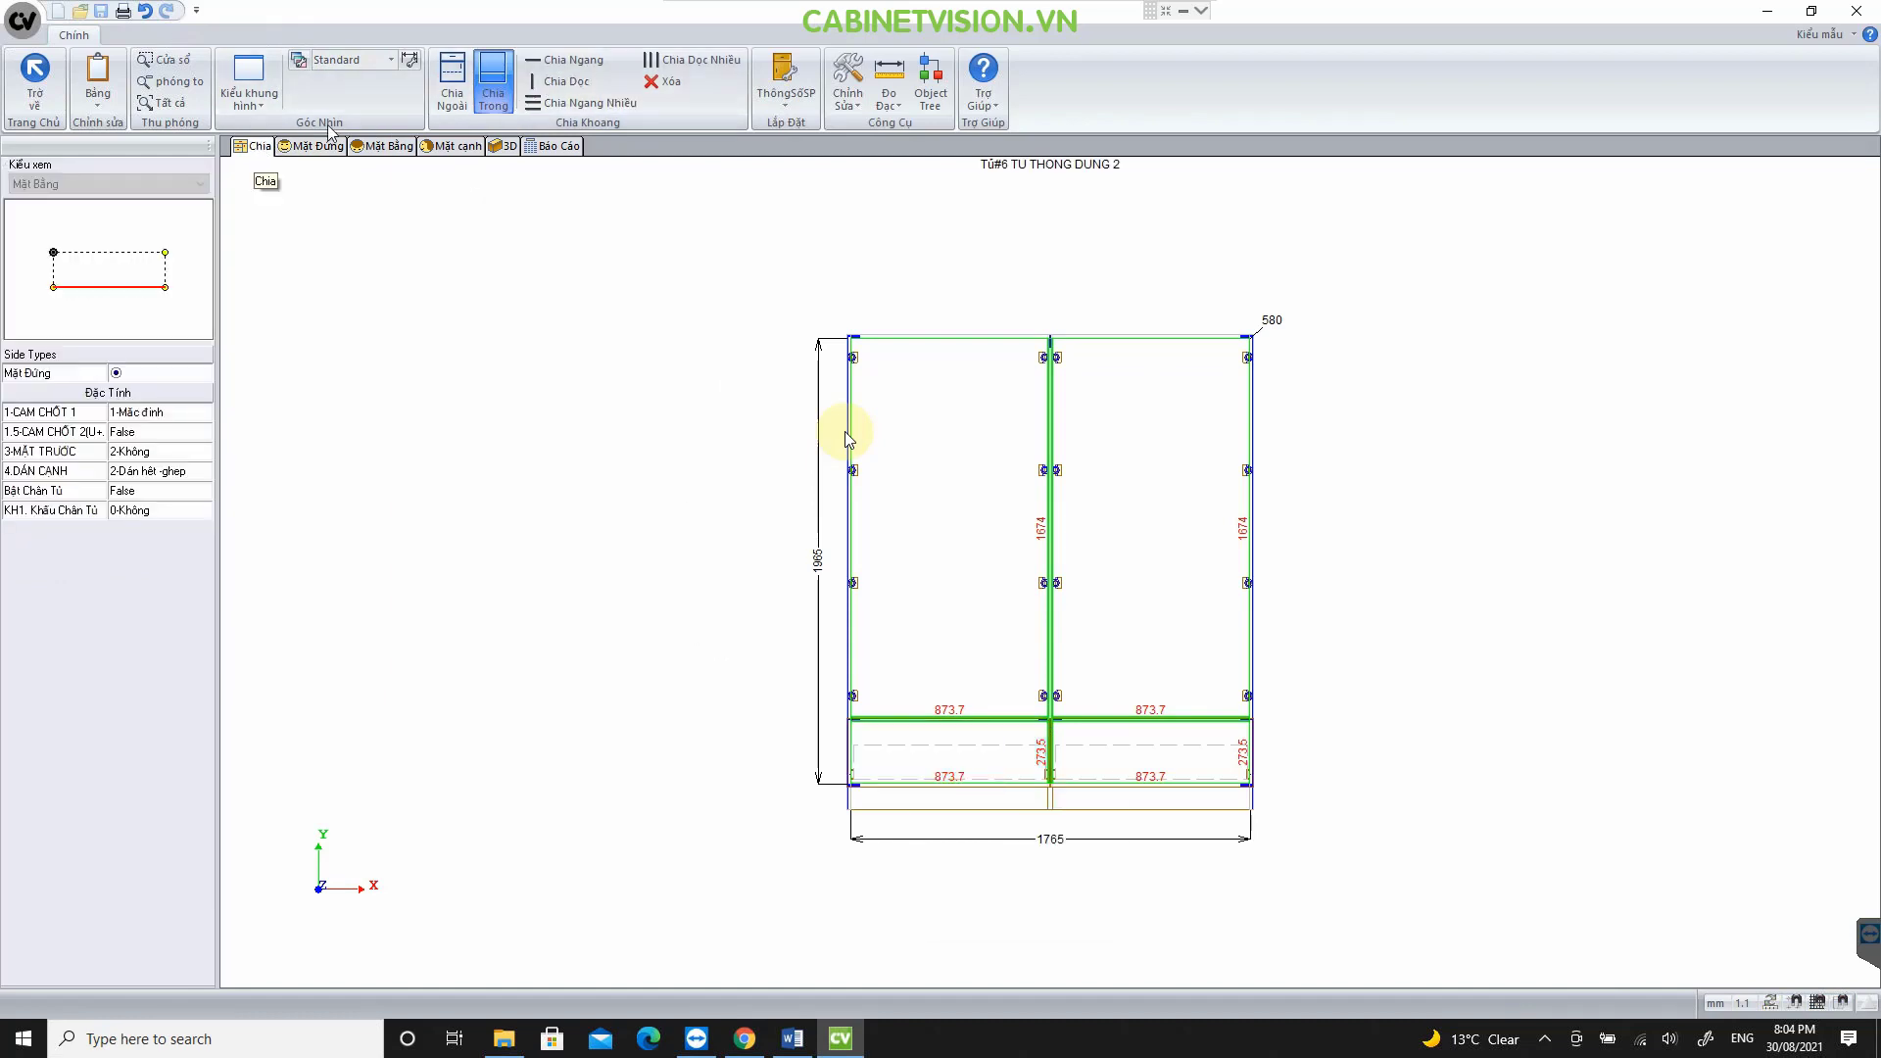
left_click(872, 373)
left_click(576, 287)
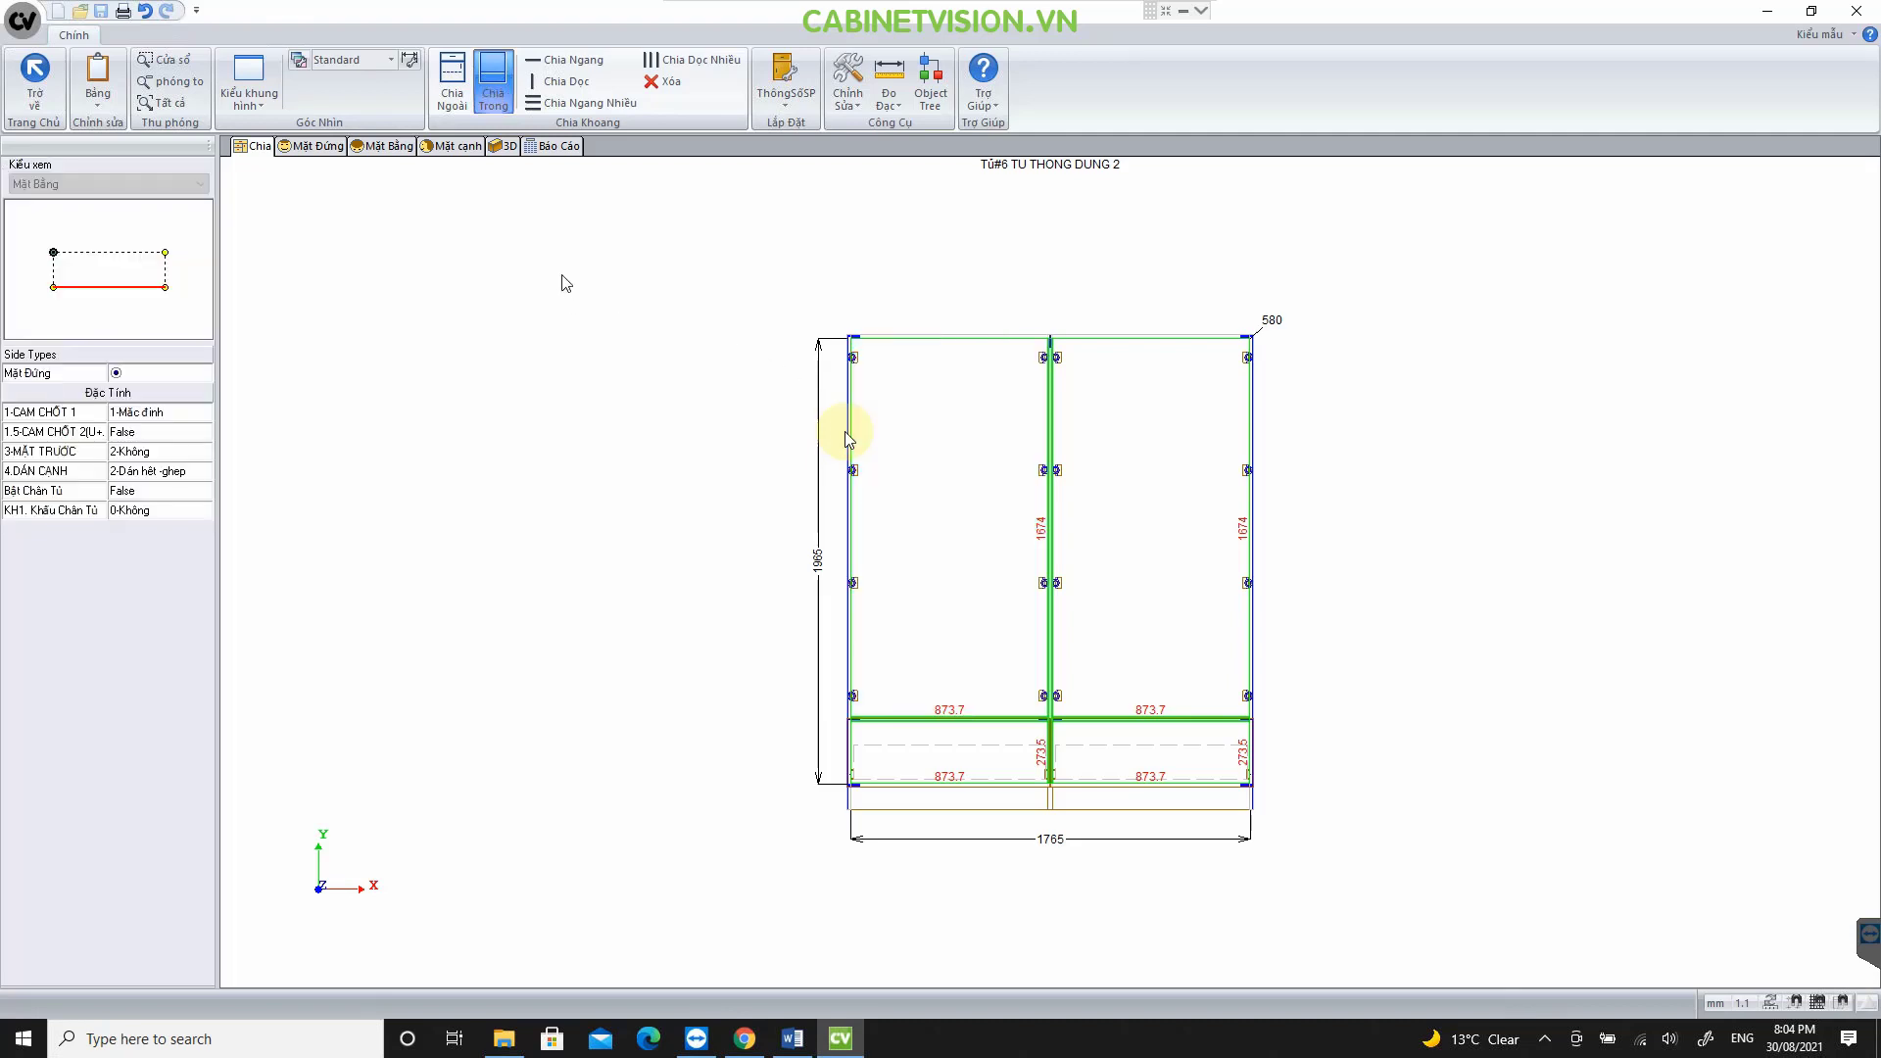
right_click(565, 283)
left_click(568, 286)
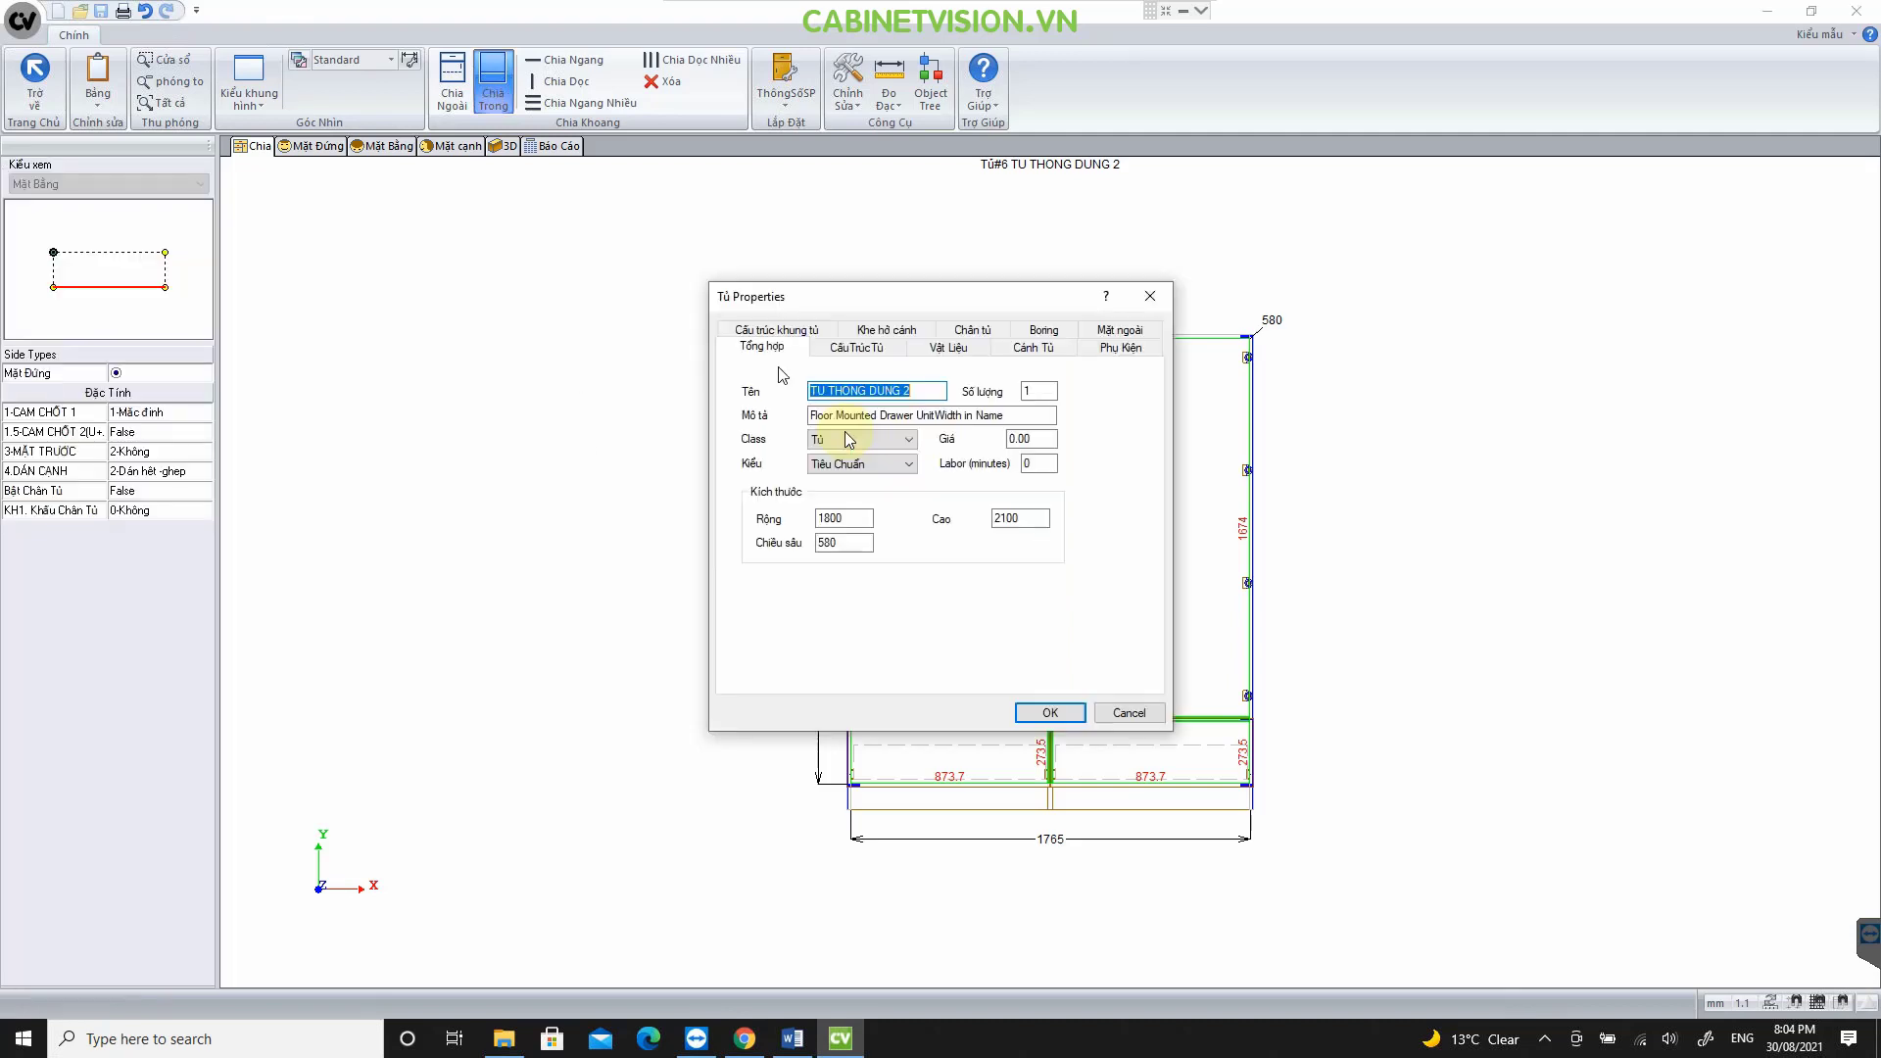
left_click_drag(893, 307, 477, 313)
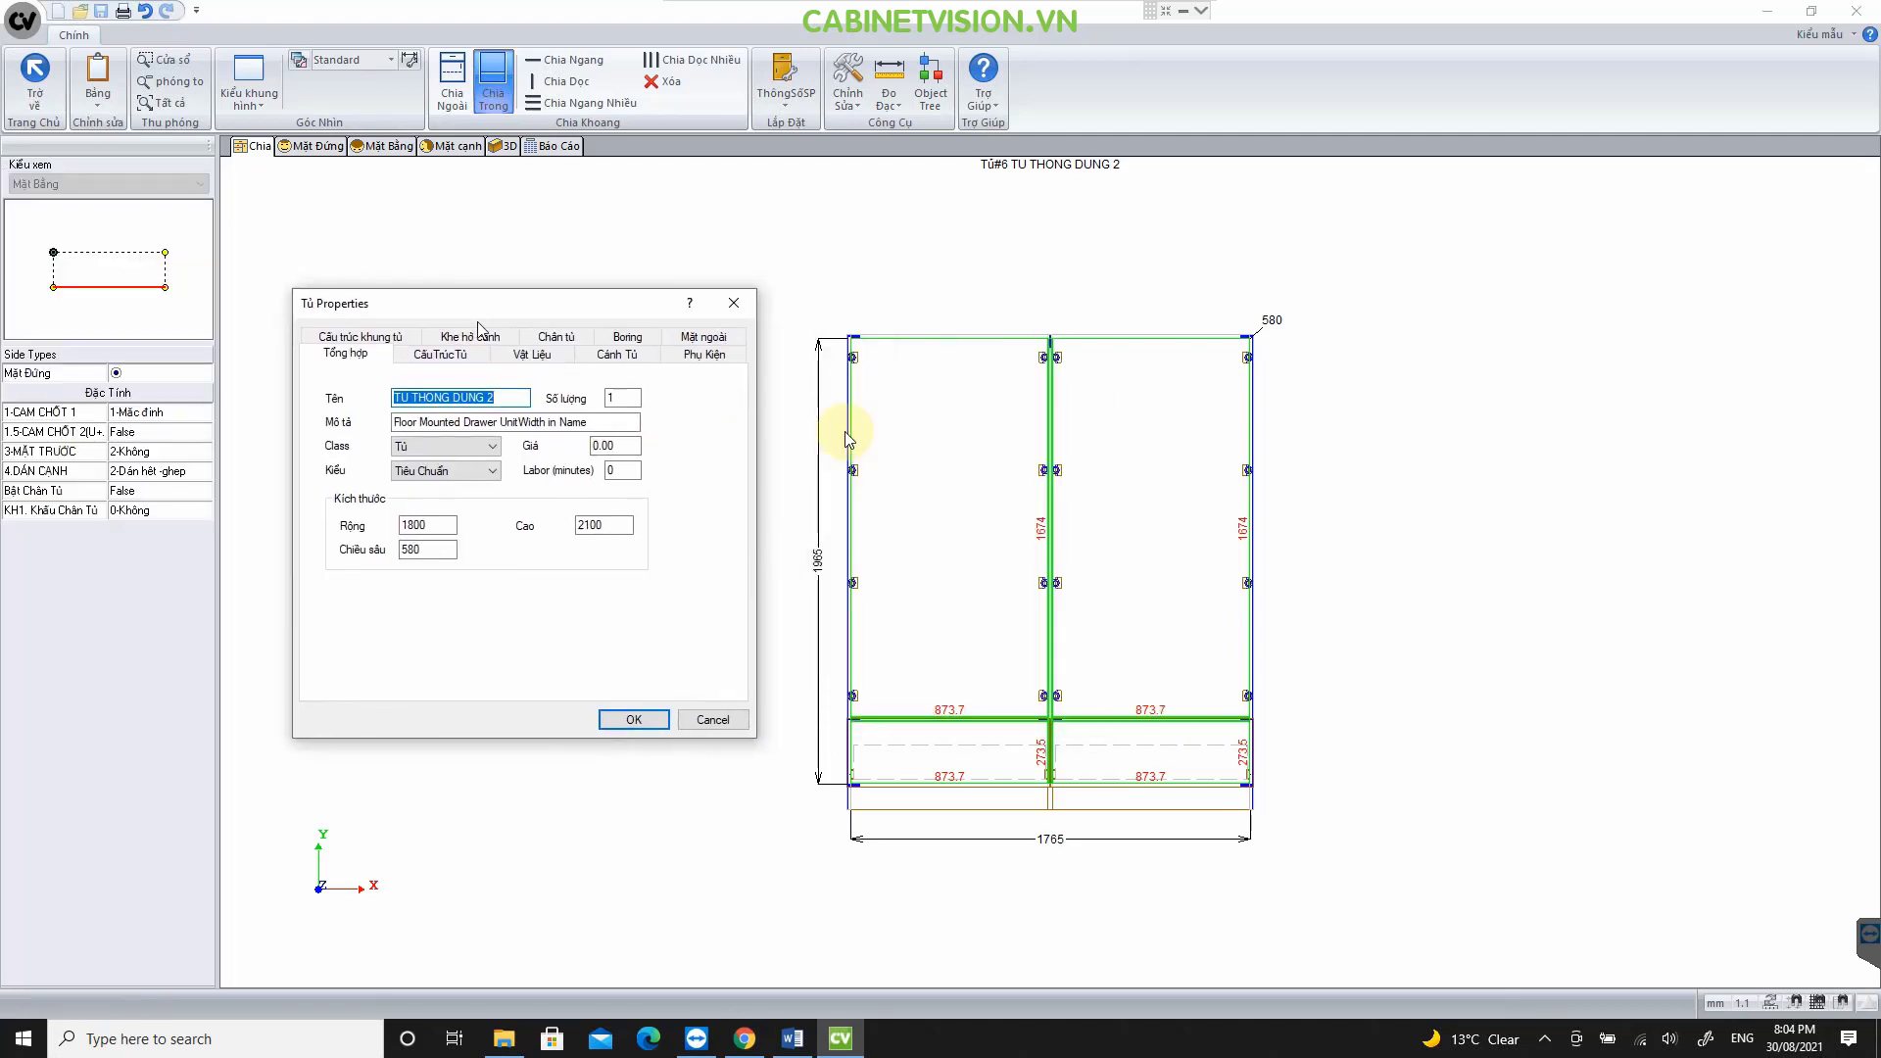
Remove the drawer overrides so drawer fronts use VAN DUNG and !17KOVAN like the doors.
left_click(620, 357)
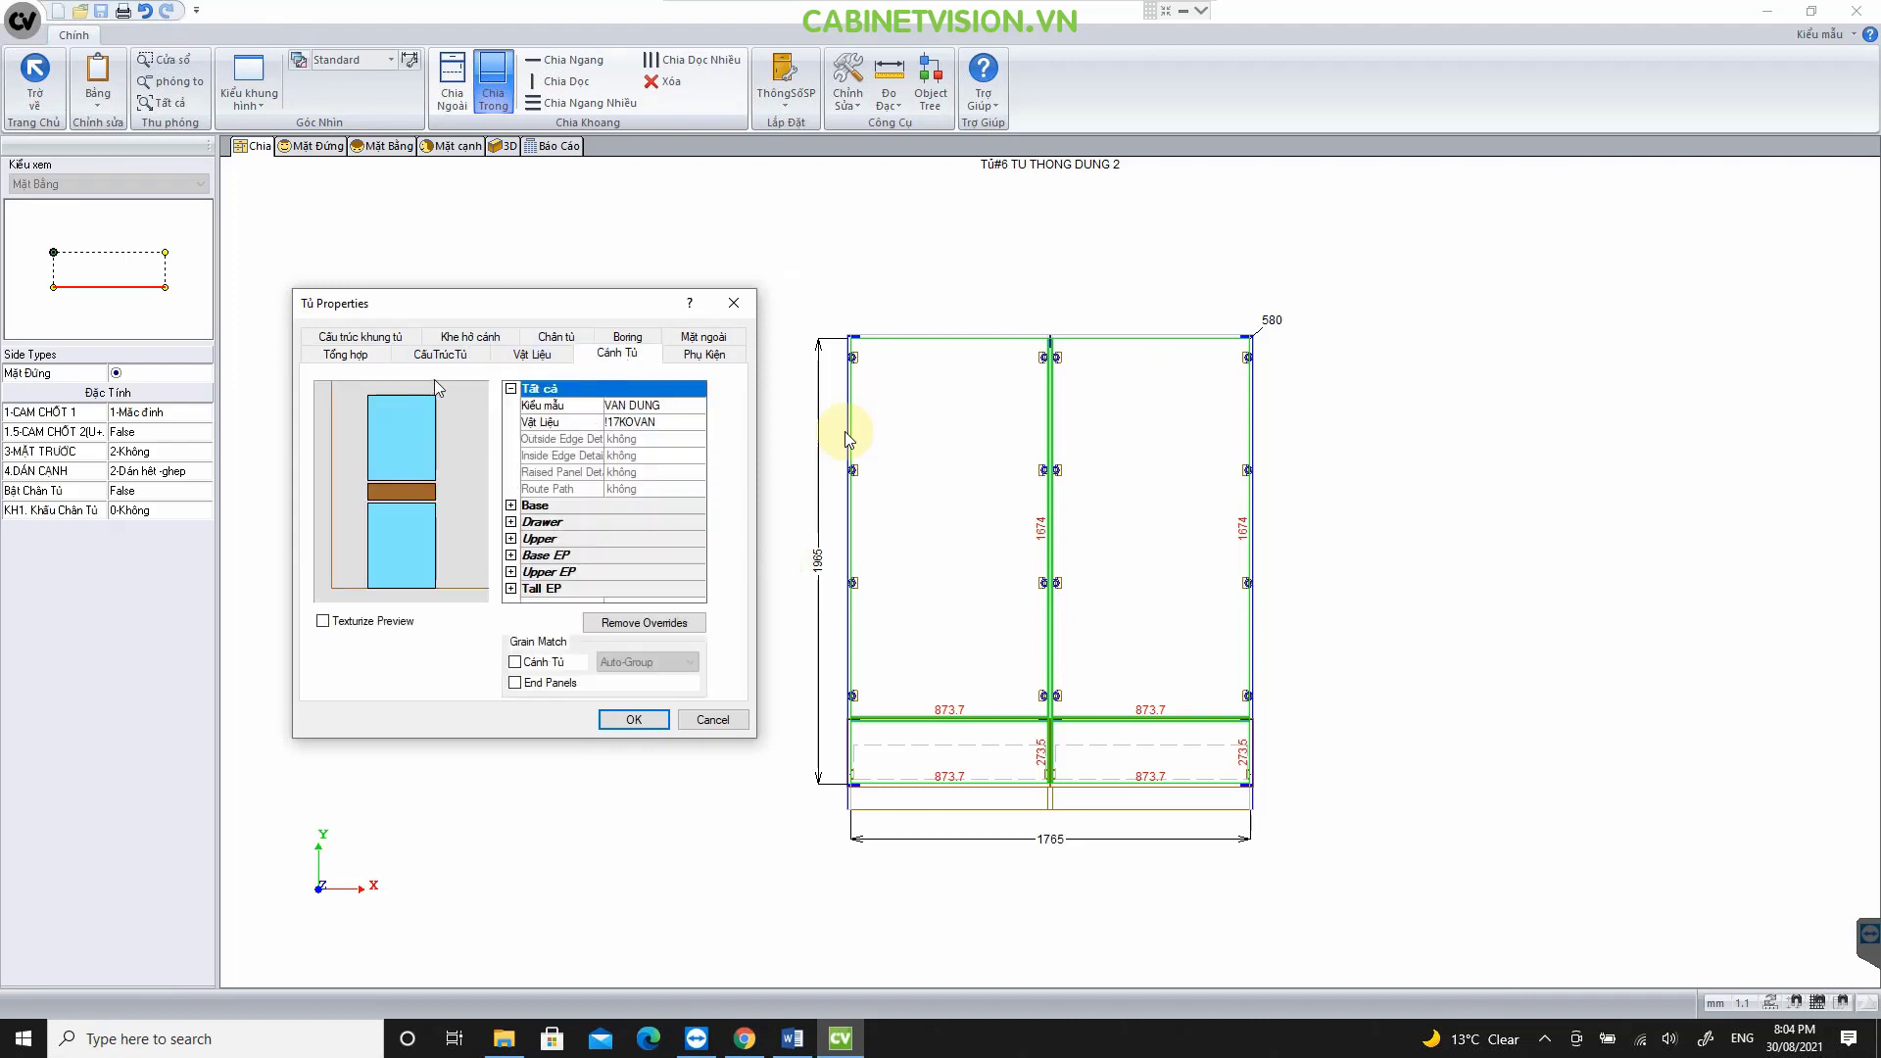
left_click(419, 500)
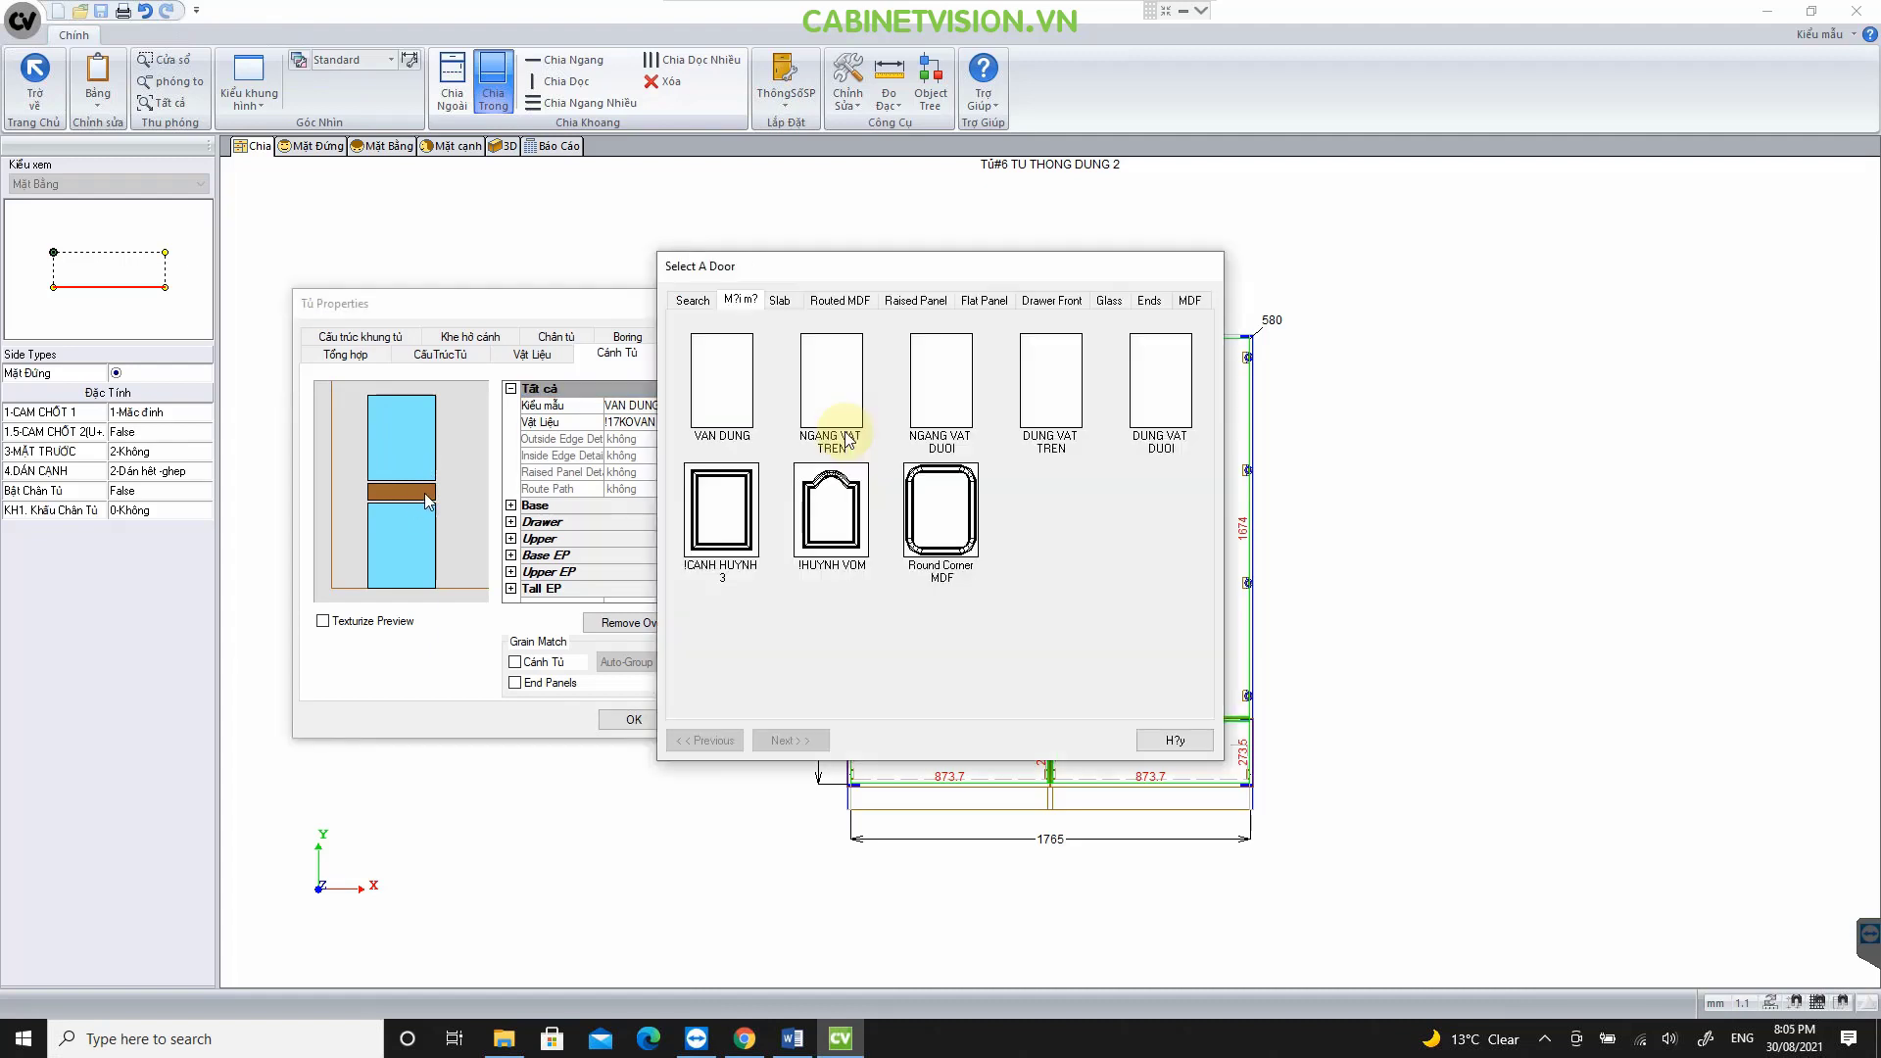
left_click(1175, 740)
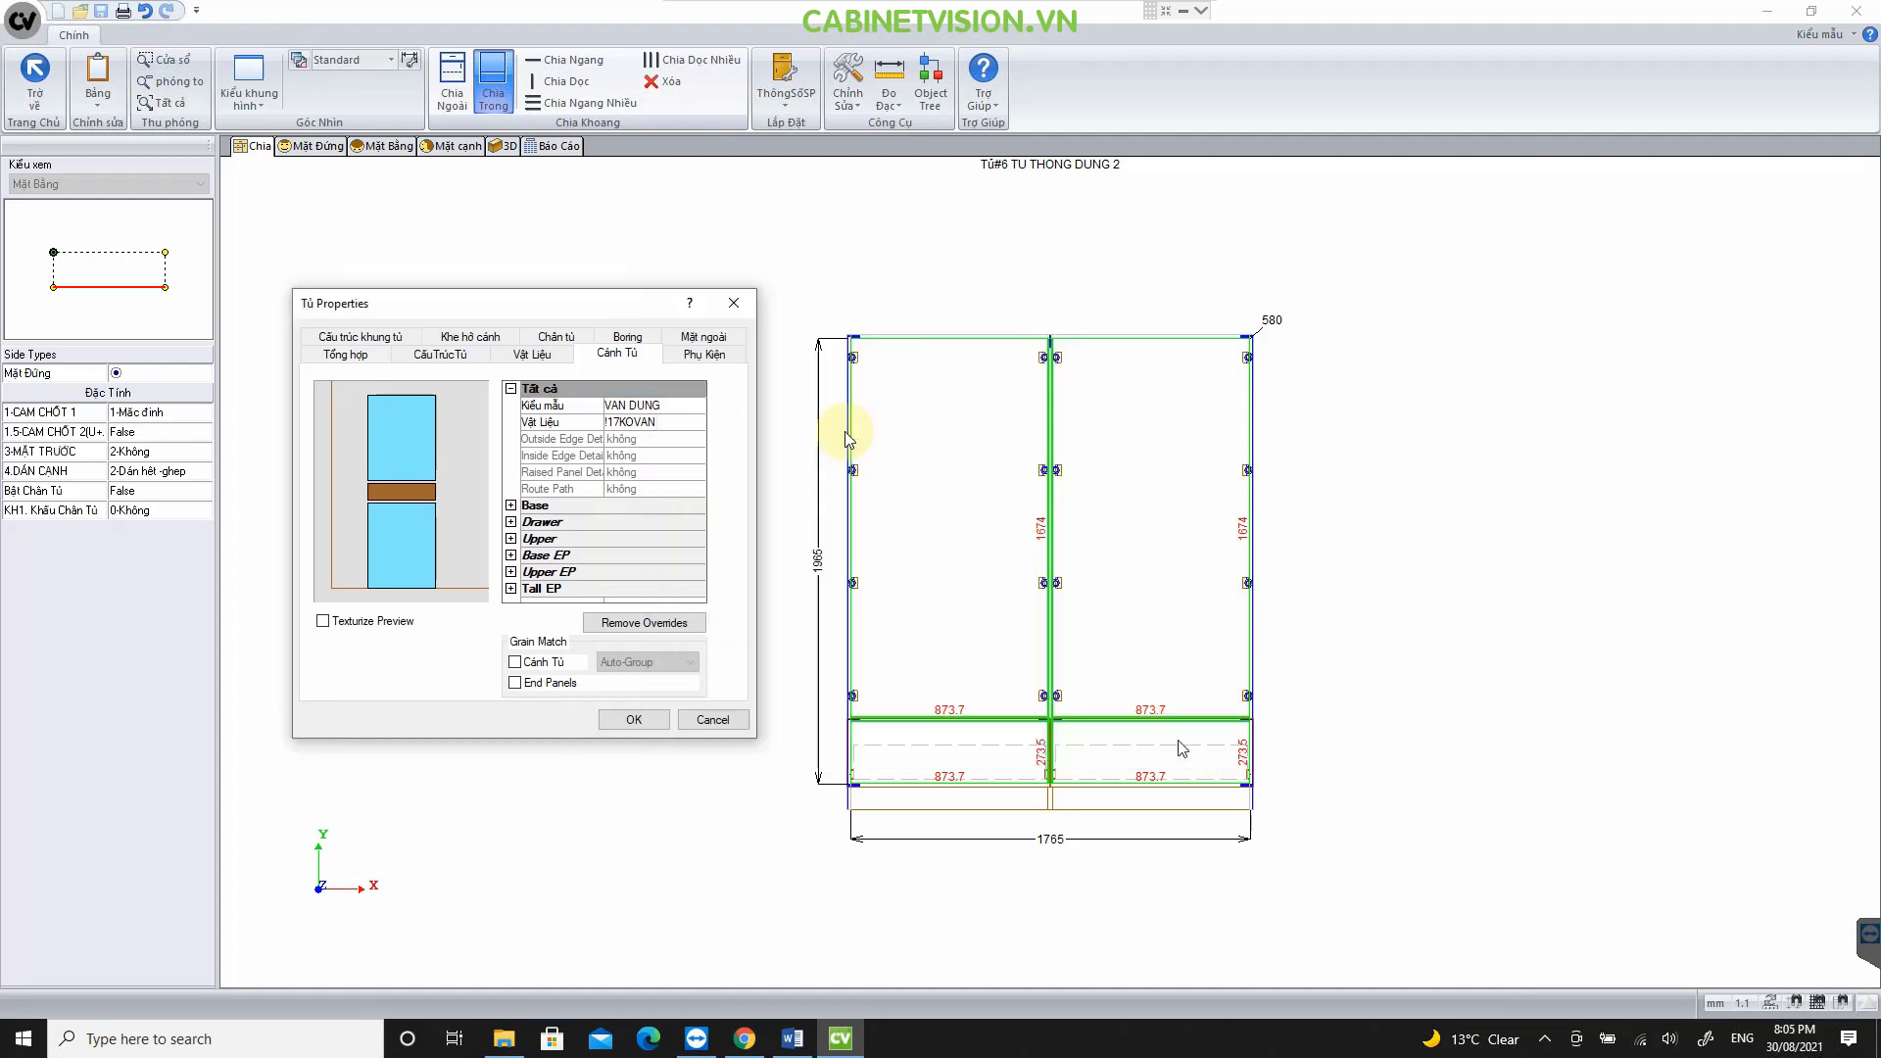
left_click(510, 523)
scroll(667, 537, "down", 1)
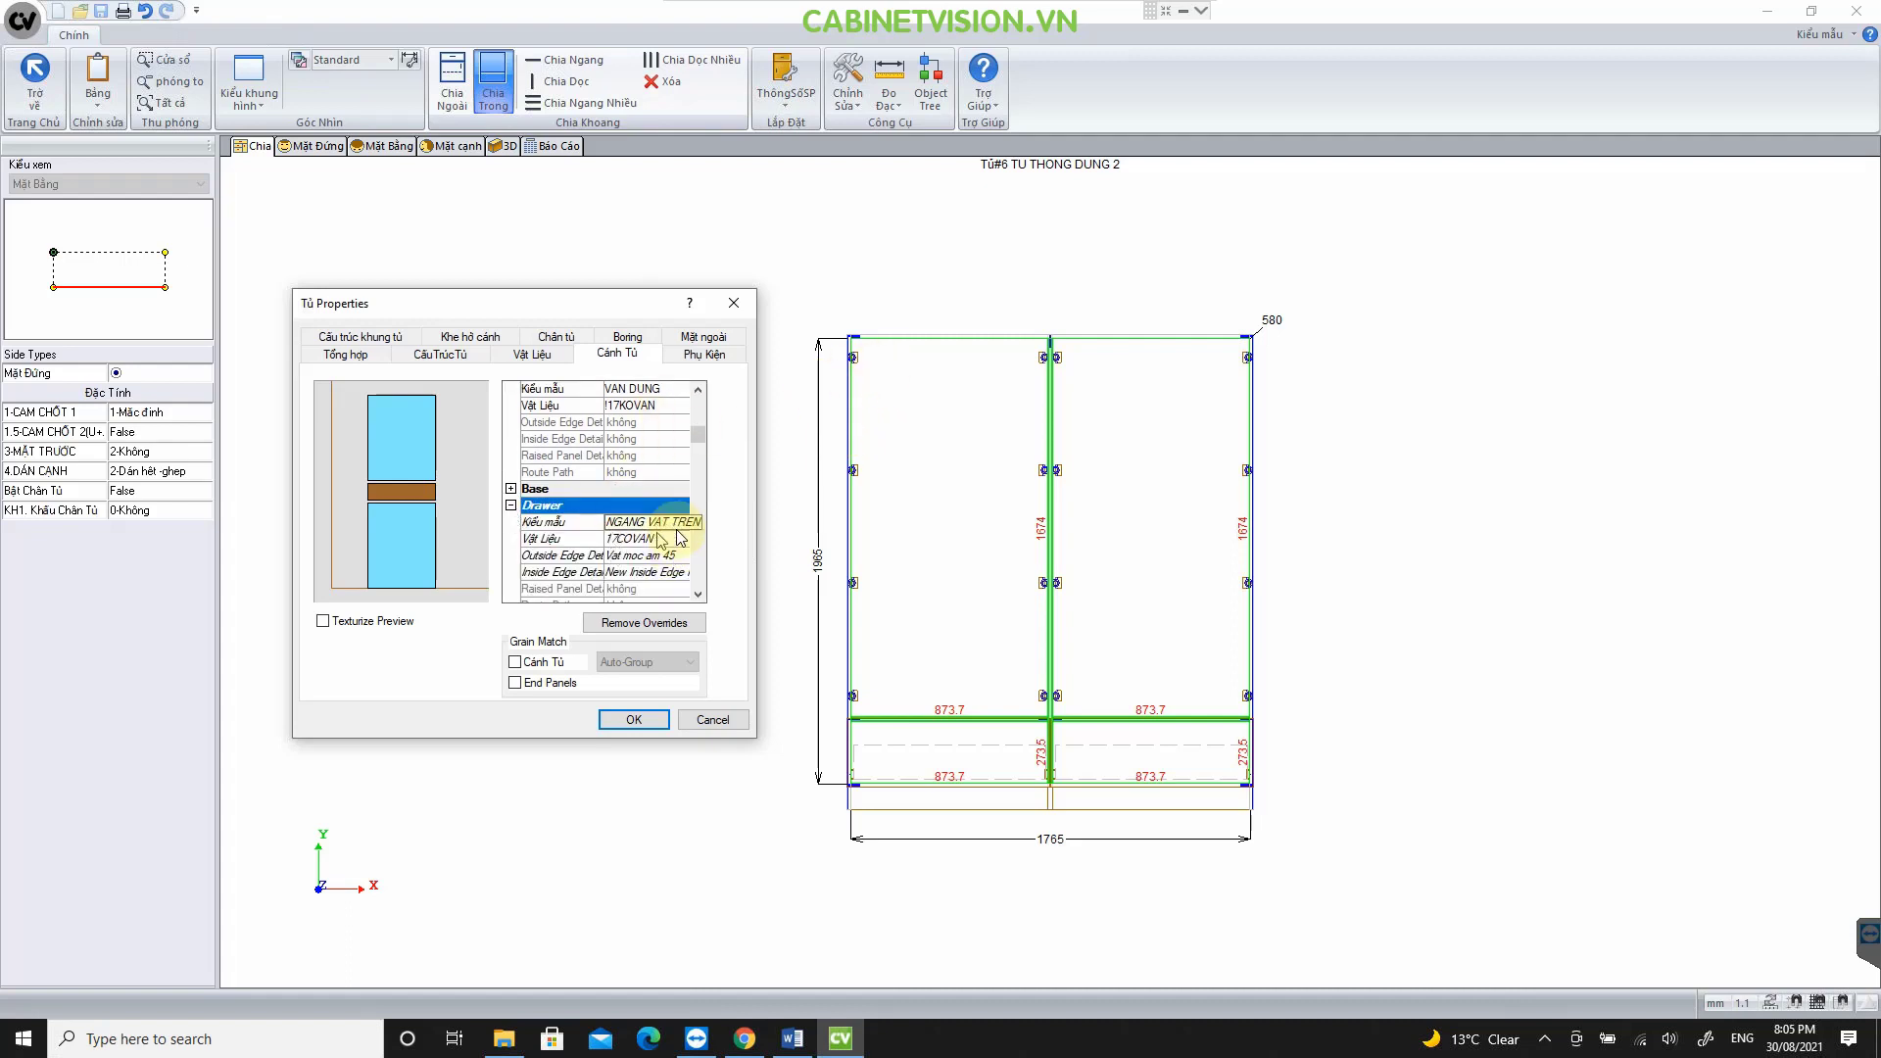
left_click(674, 539)
left_click(682, 539)
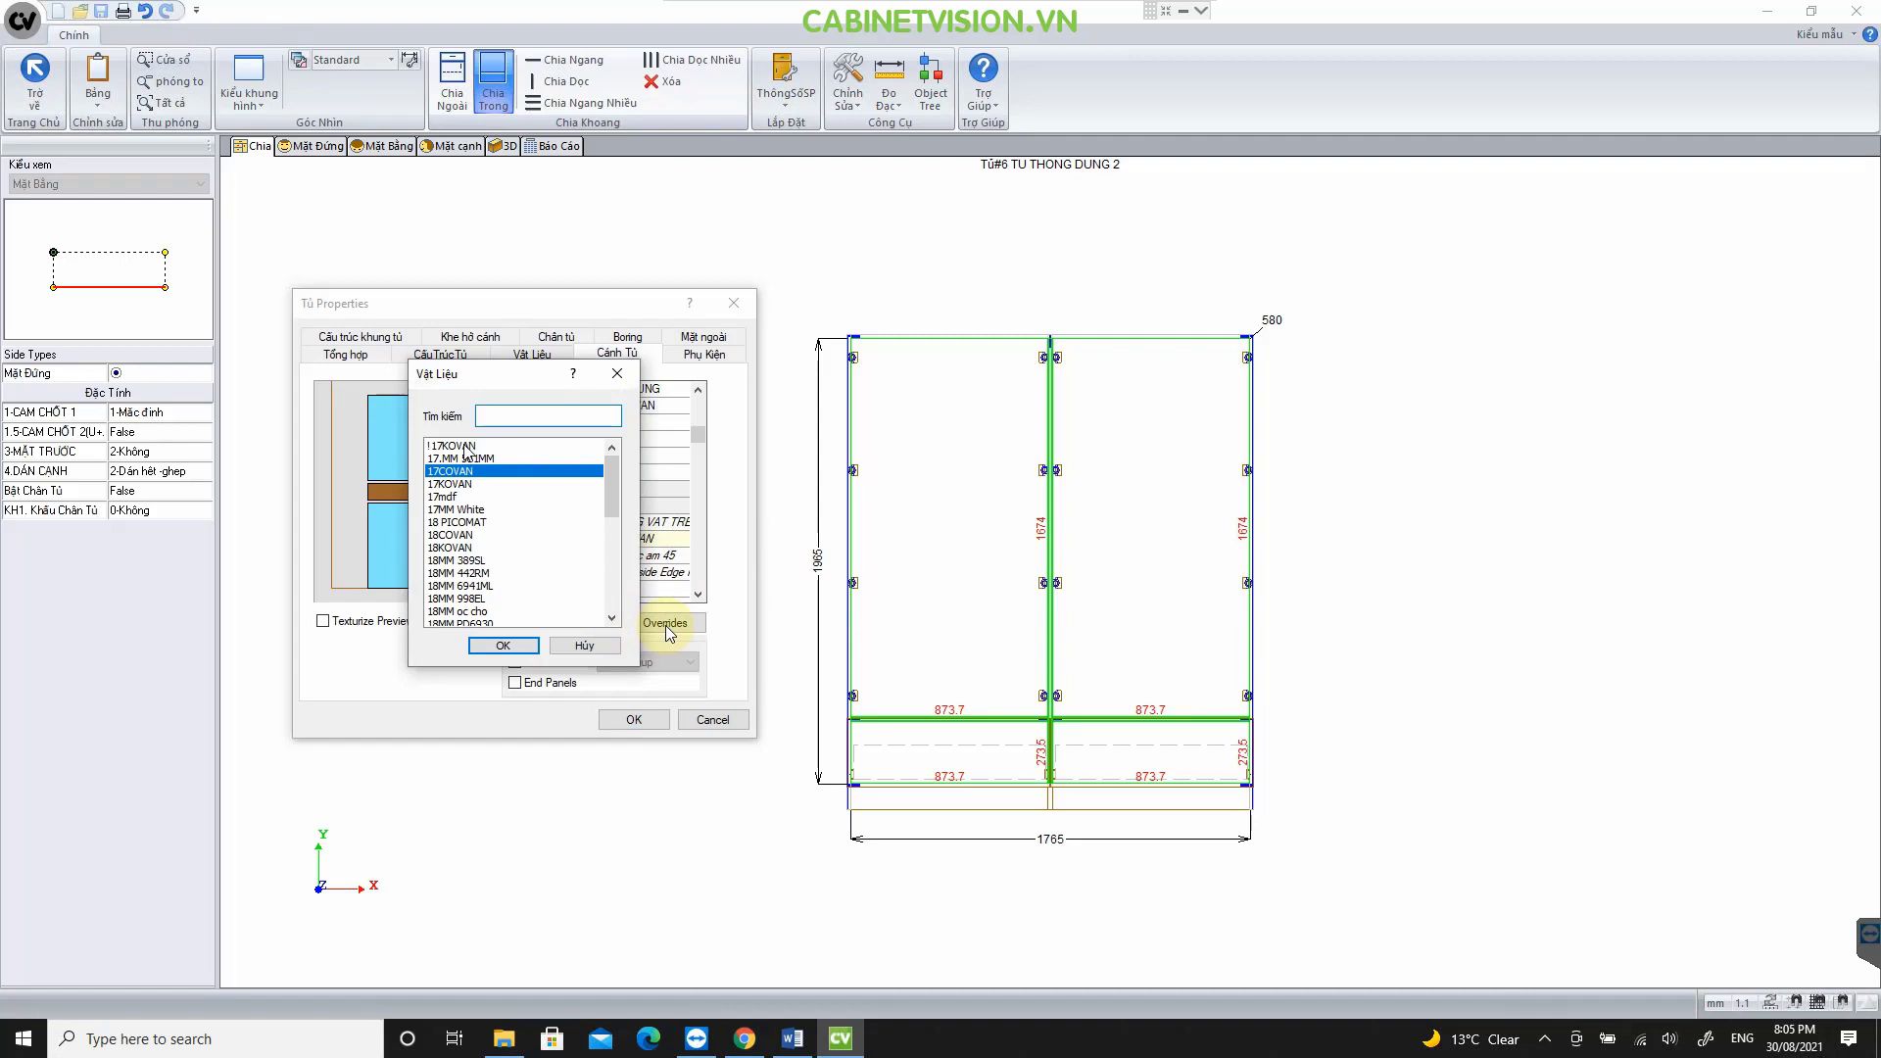
left_click(584, 646)
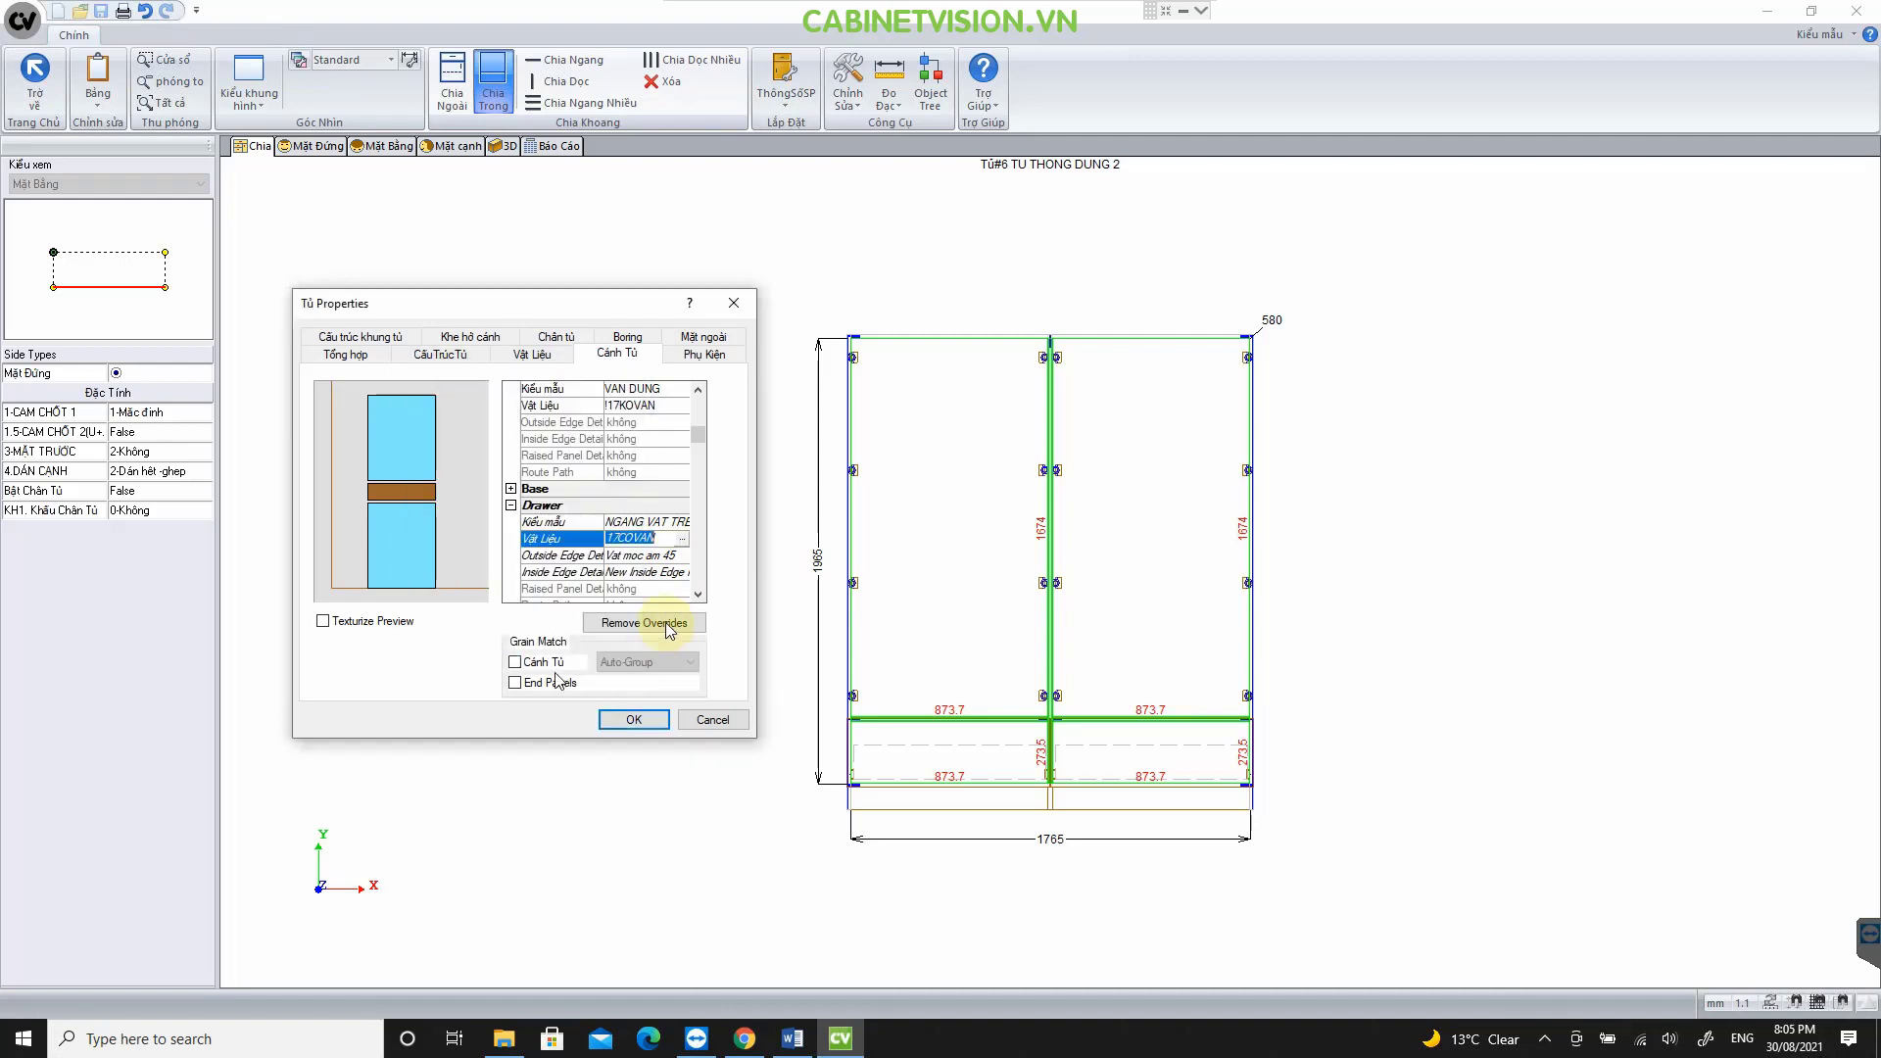
left_click(617, 625)
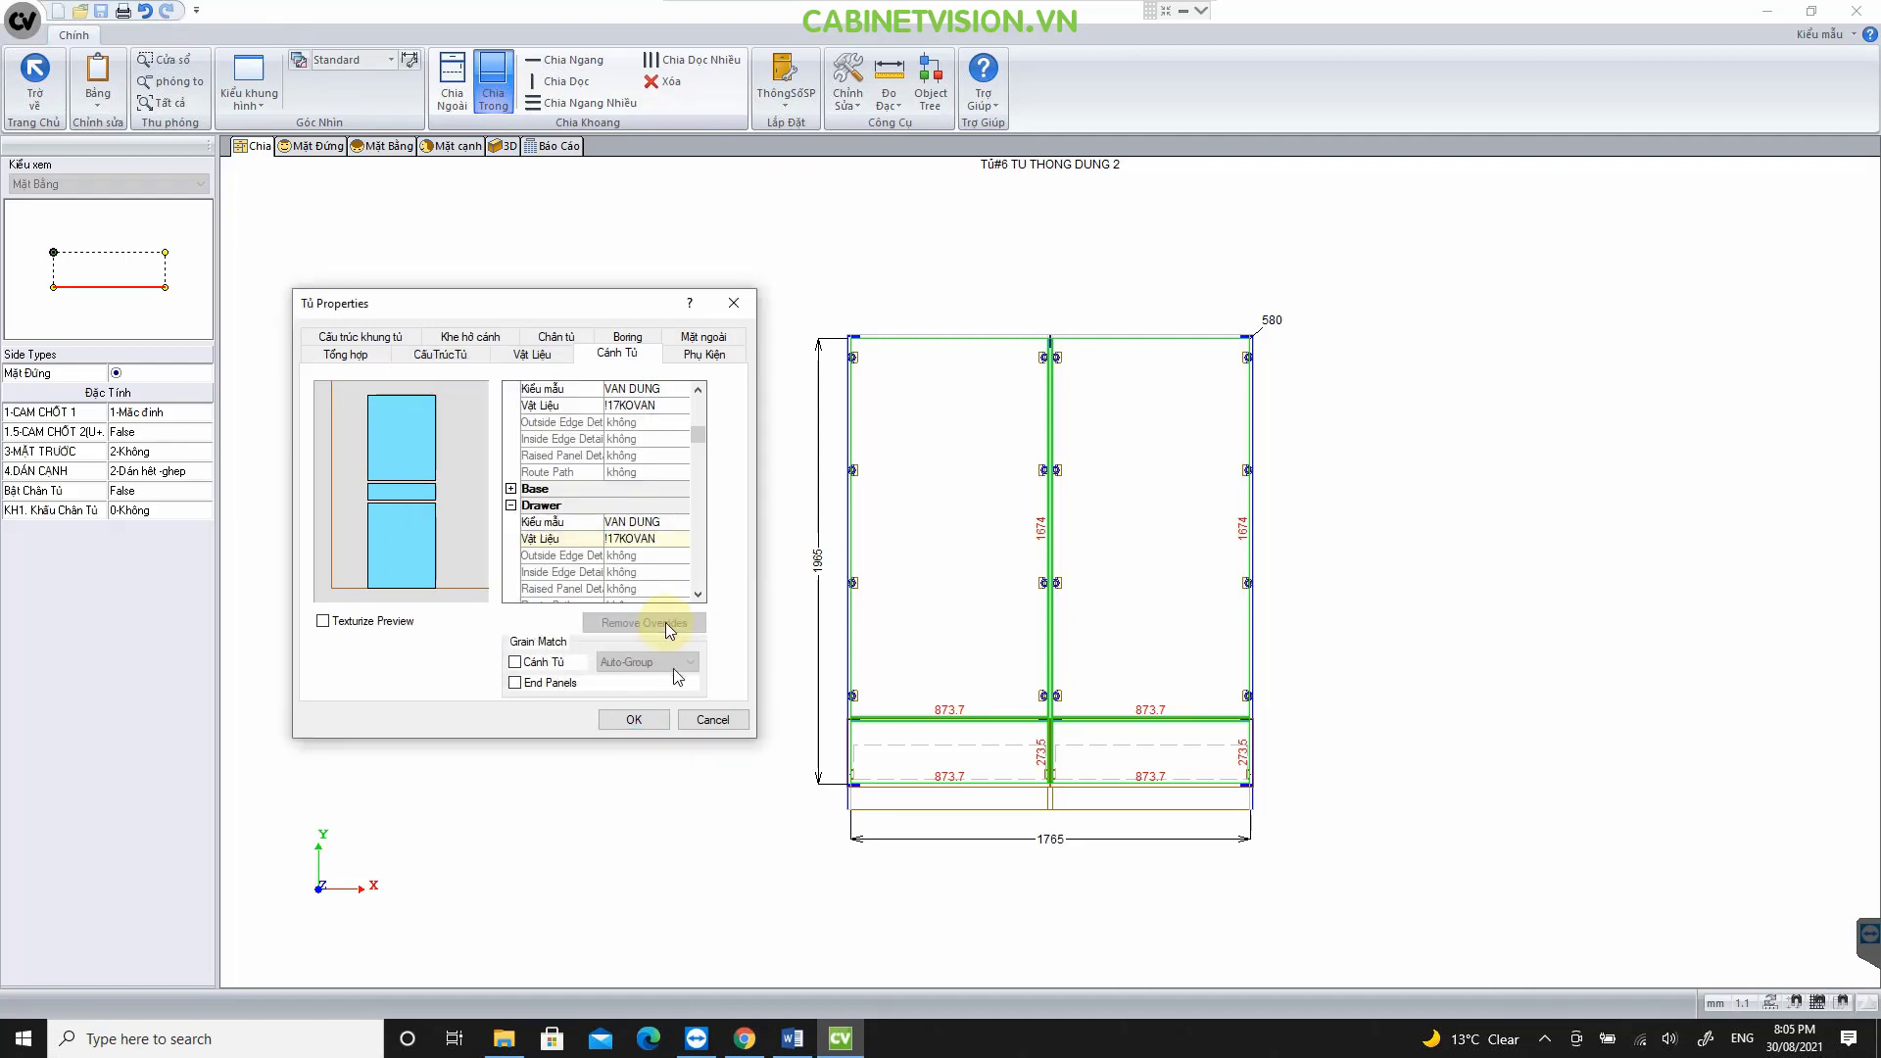
left_click(647, 723)
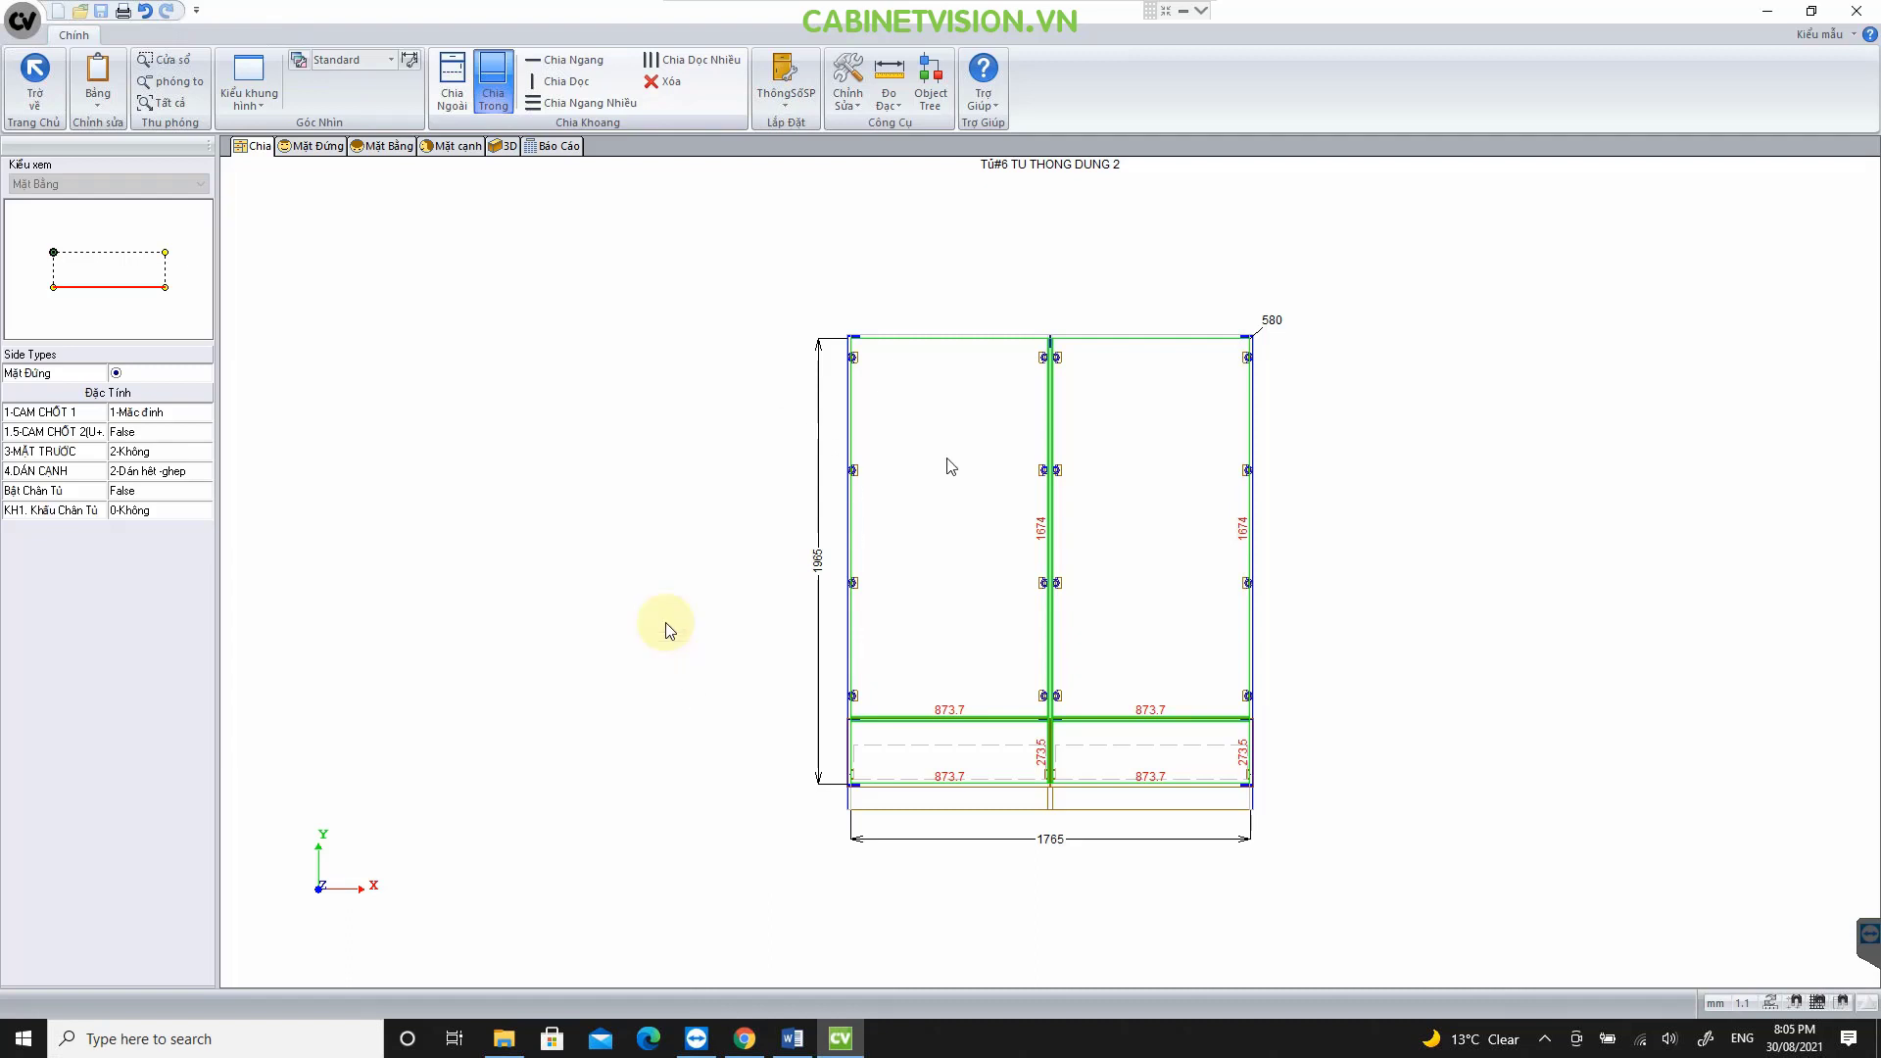
Switch to room PN2's 3D view and orbit to check the blue fronts on all cabinets.
left_click(504, 146)
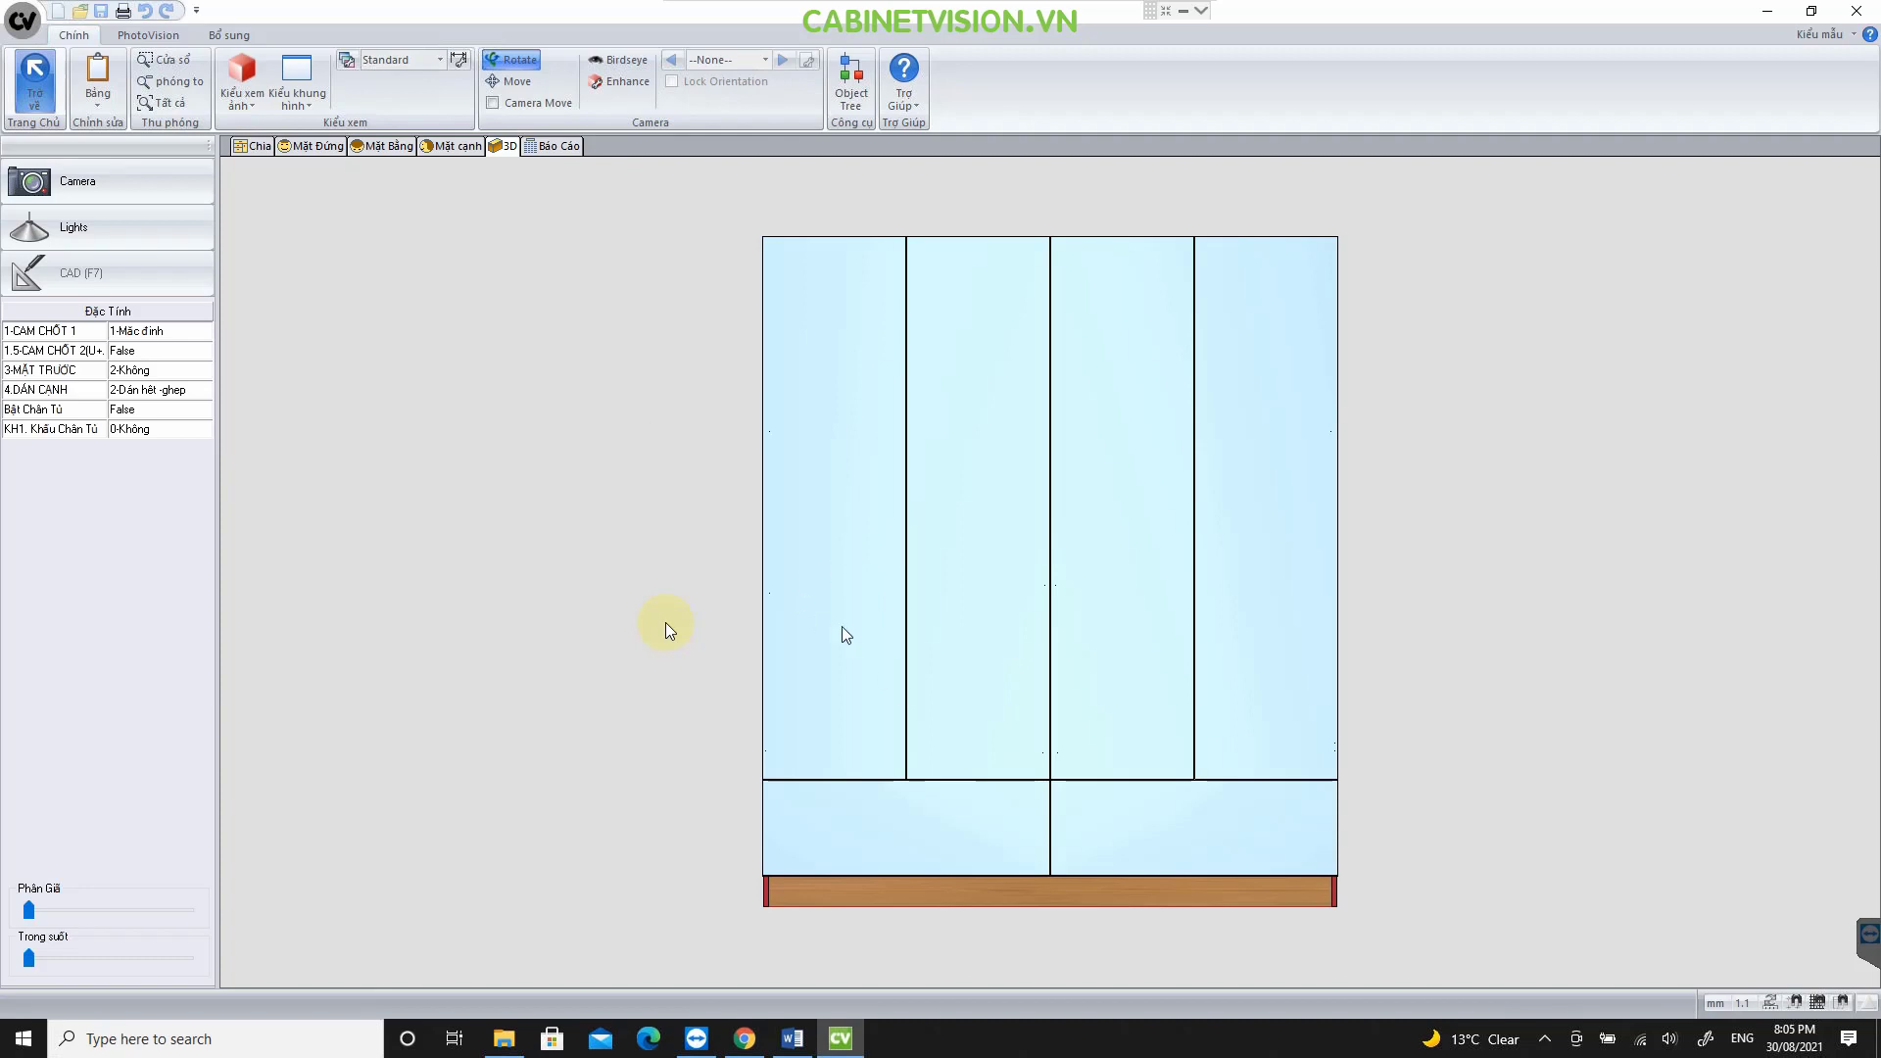
left_click(238, 146)
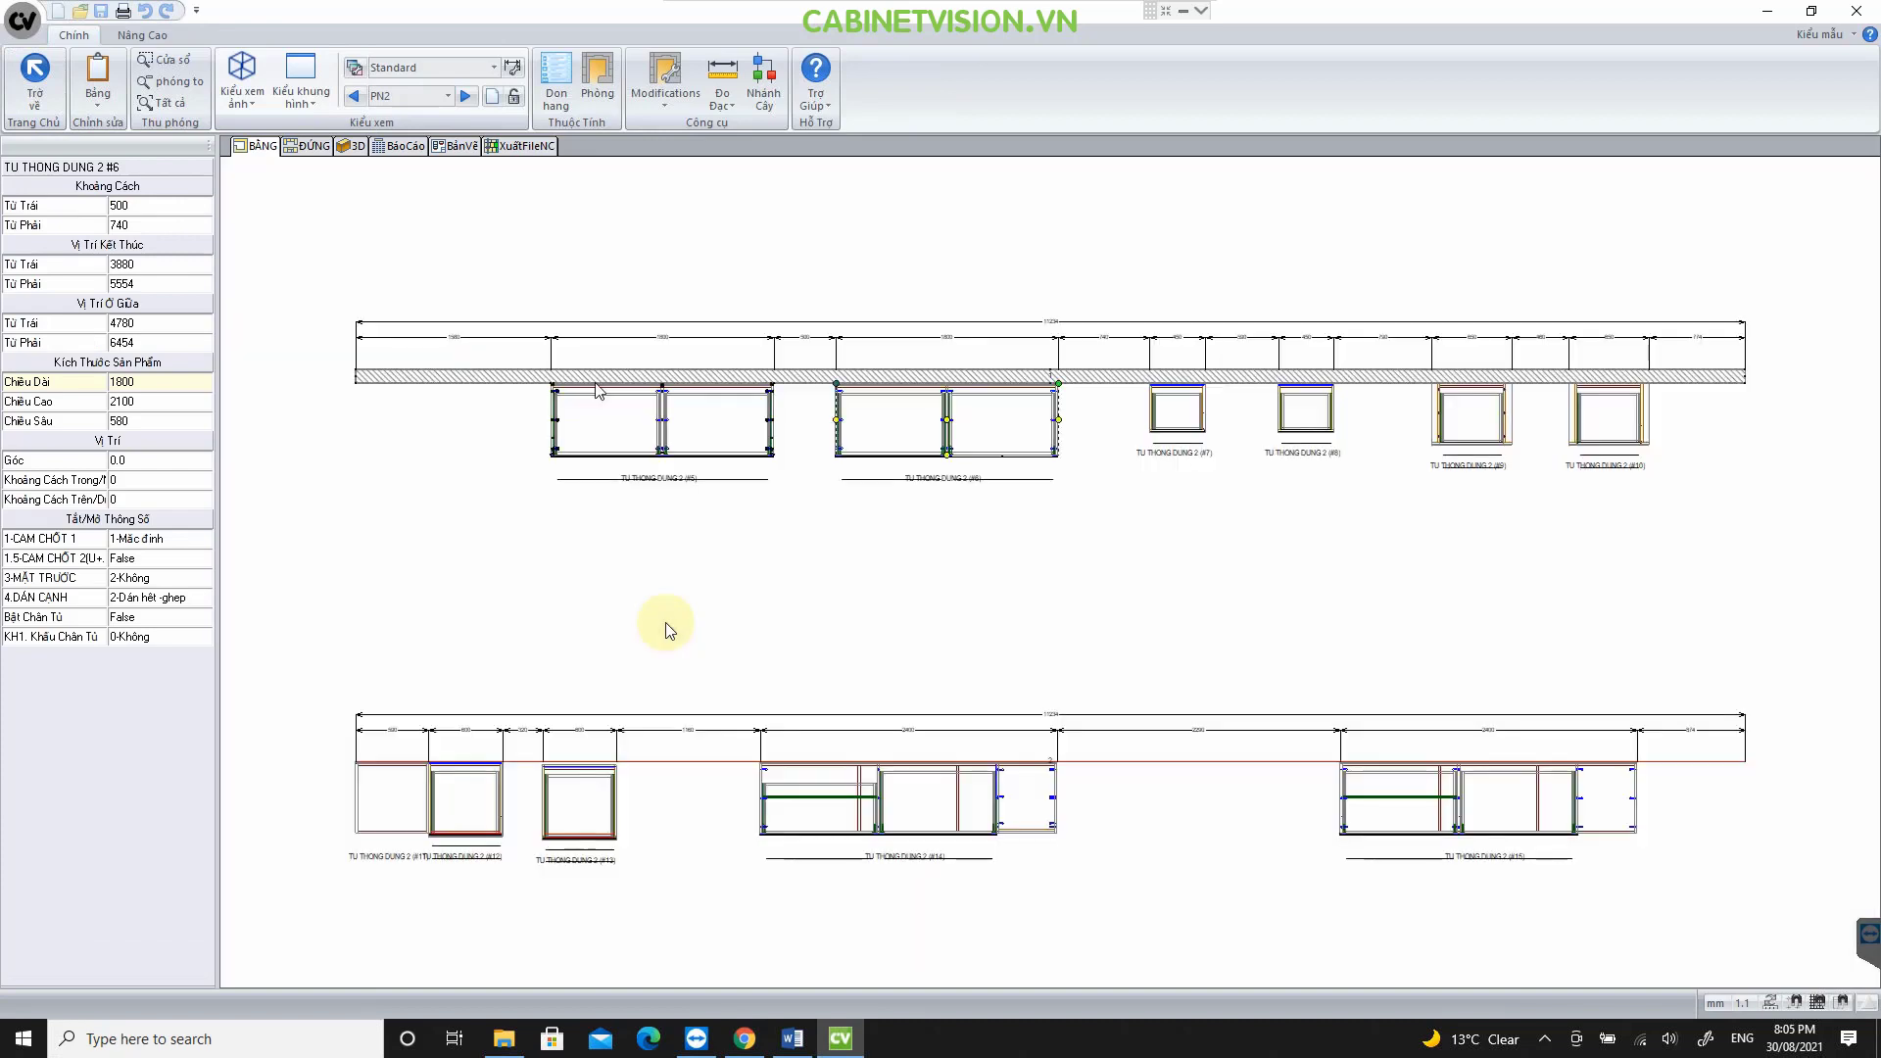
left_click(351, 146)
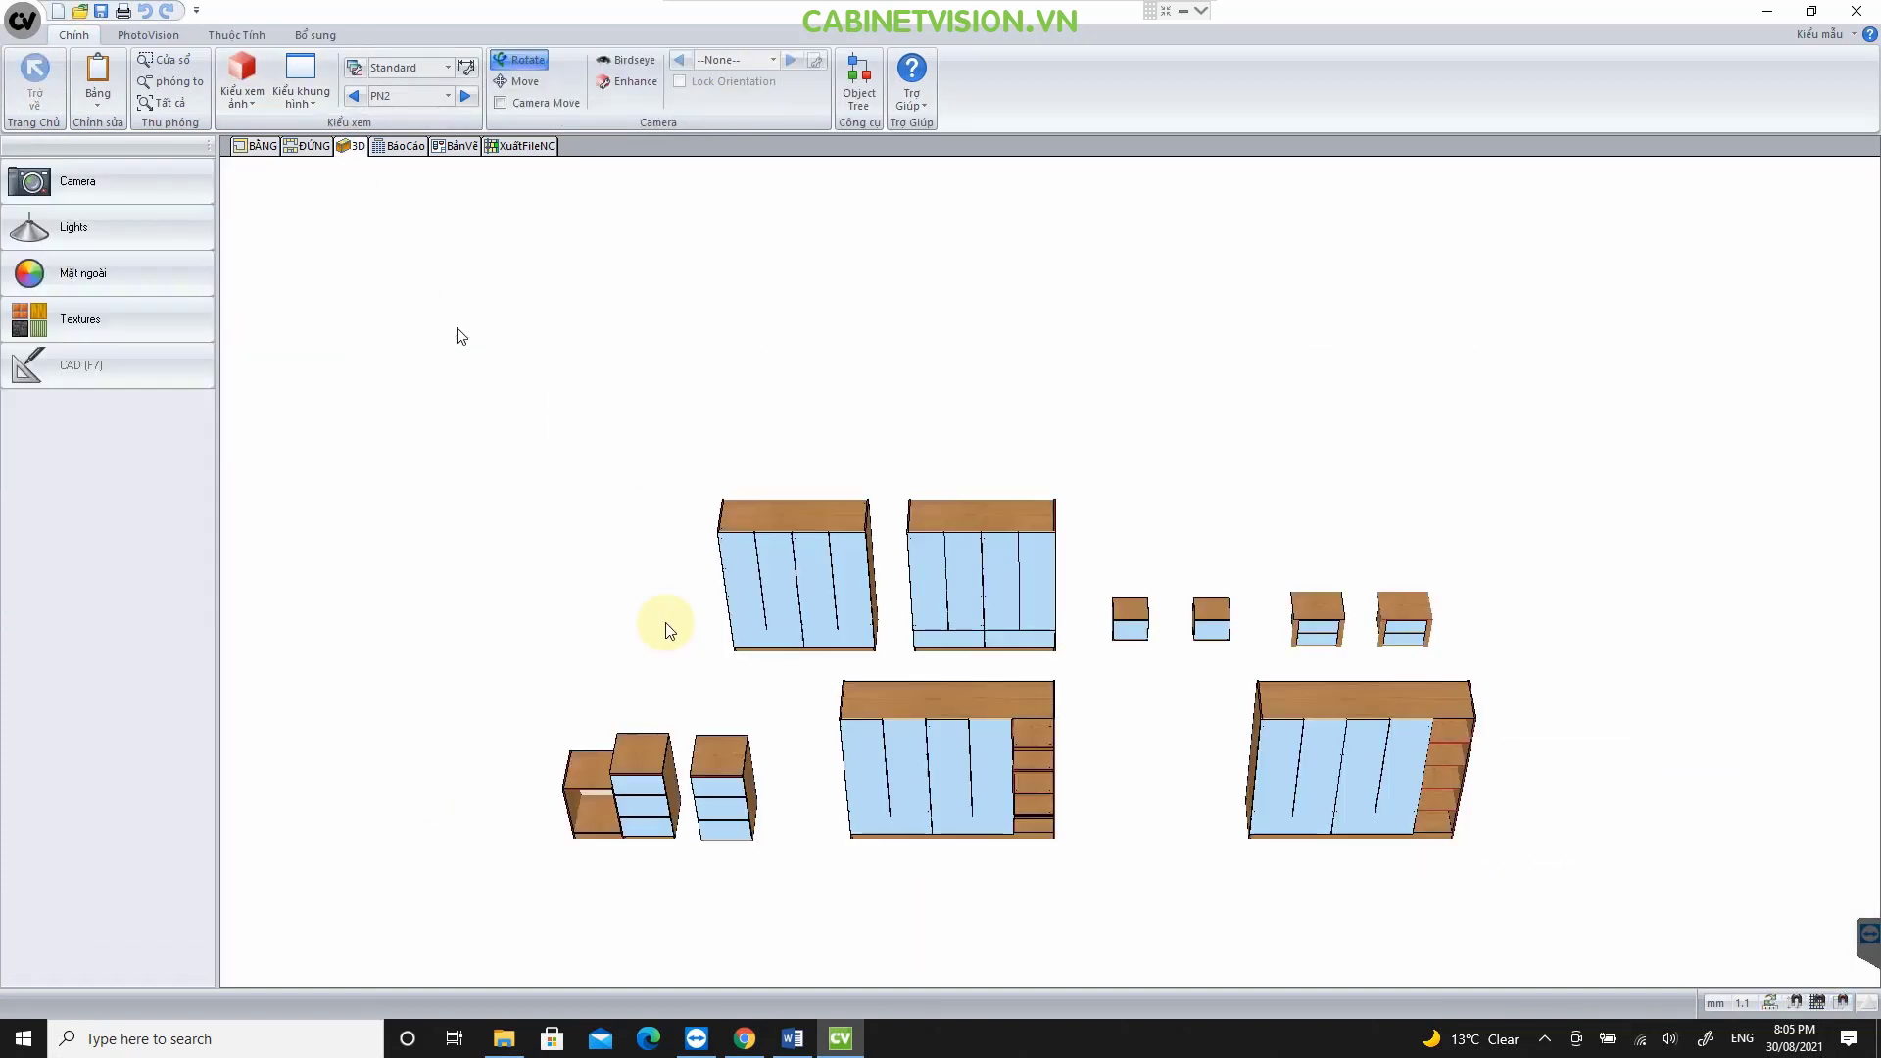
left_click_drag(895, 632, 962, 605)
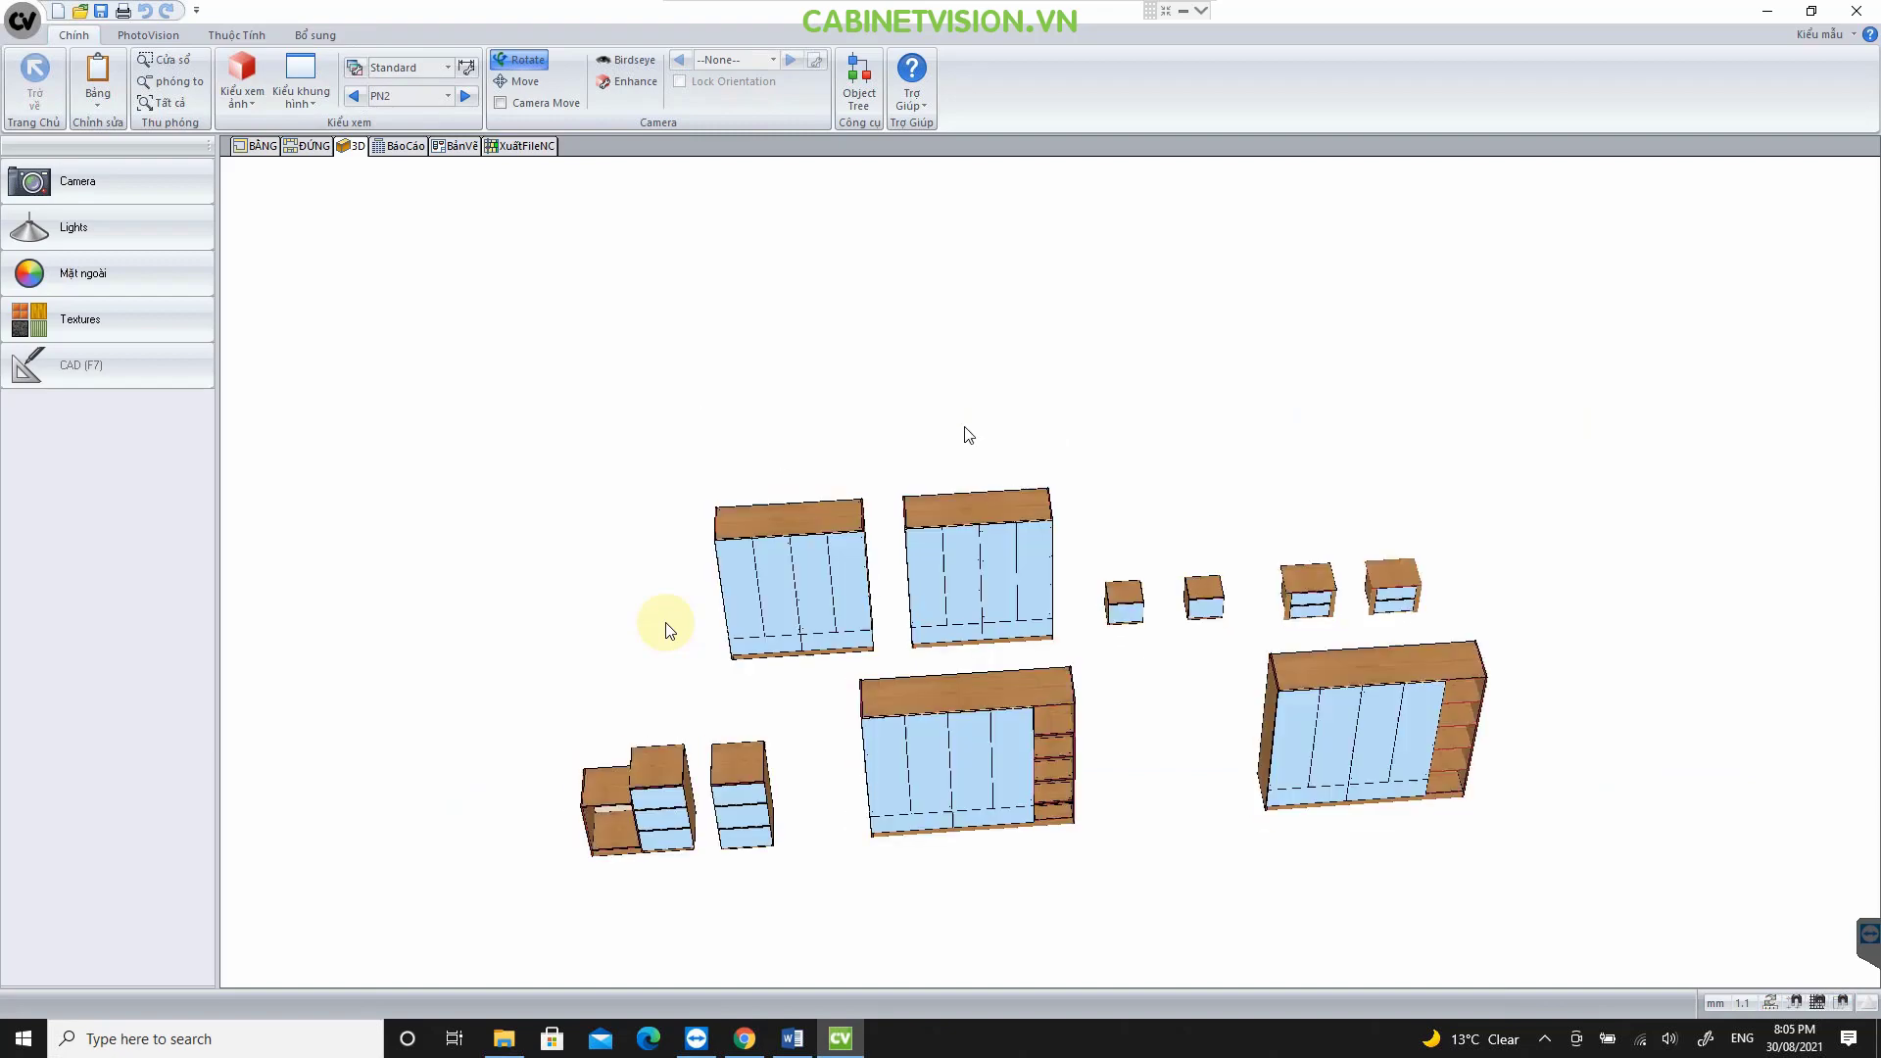
left_click_drag(949, 586, 843, 471)
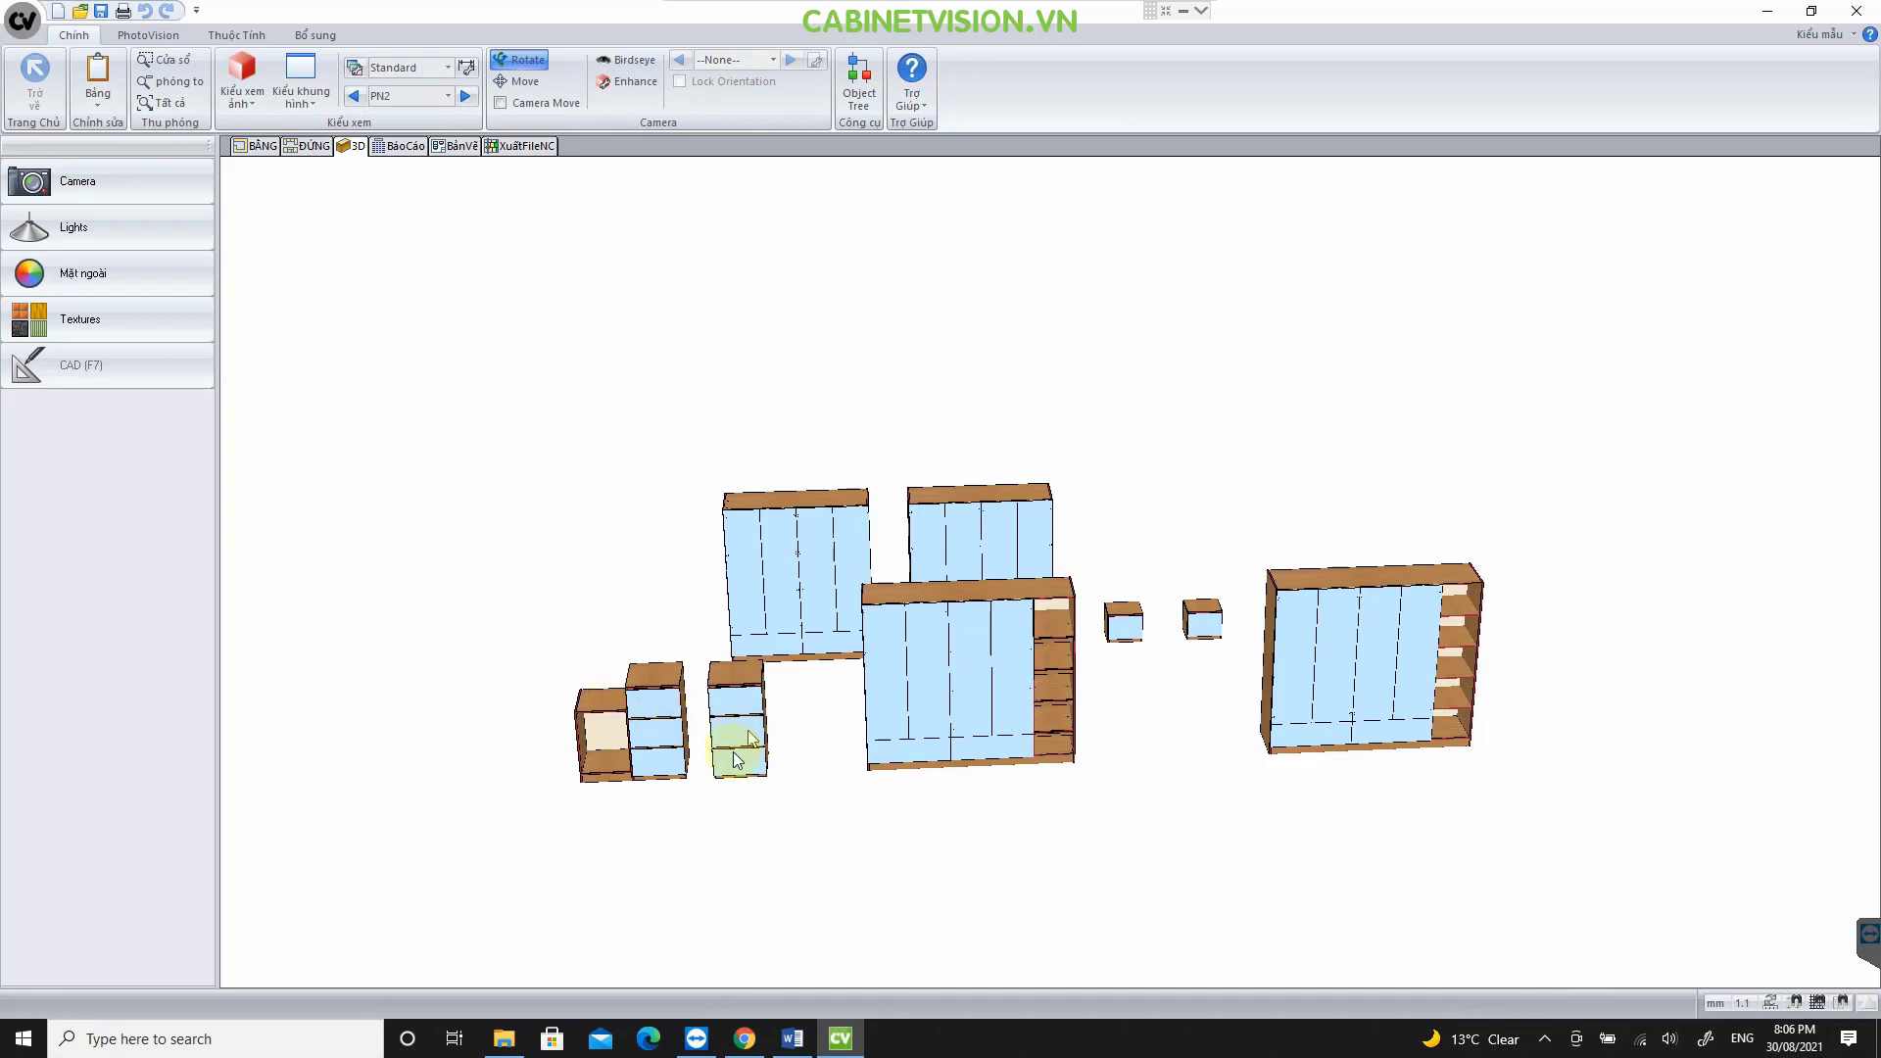
Select the large middle cabinet in 3D to review its properties, then return to the plan.
left_click(917, 683)
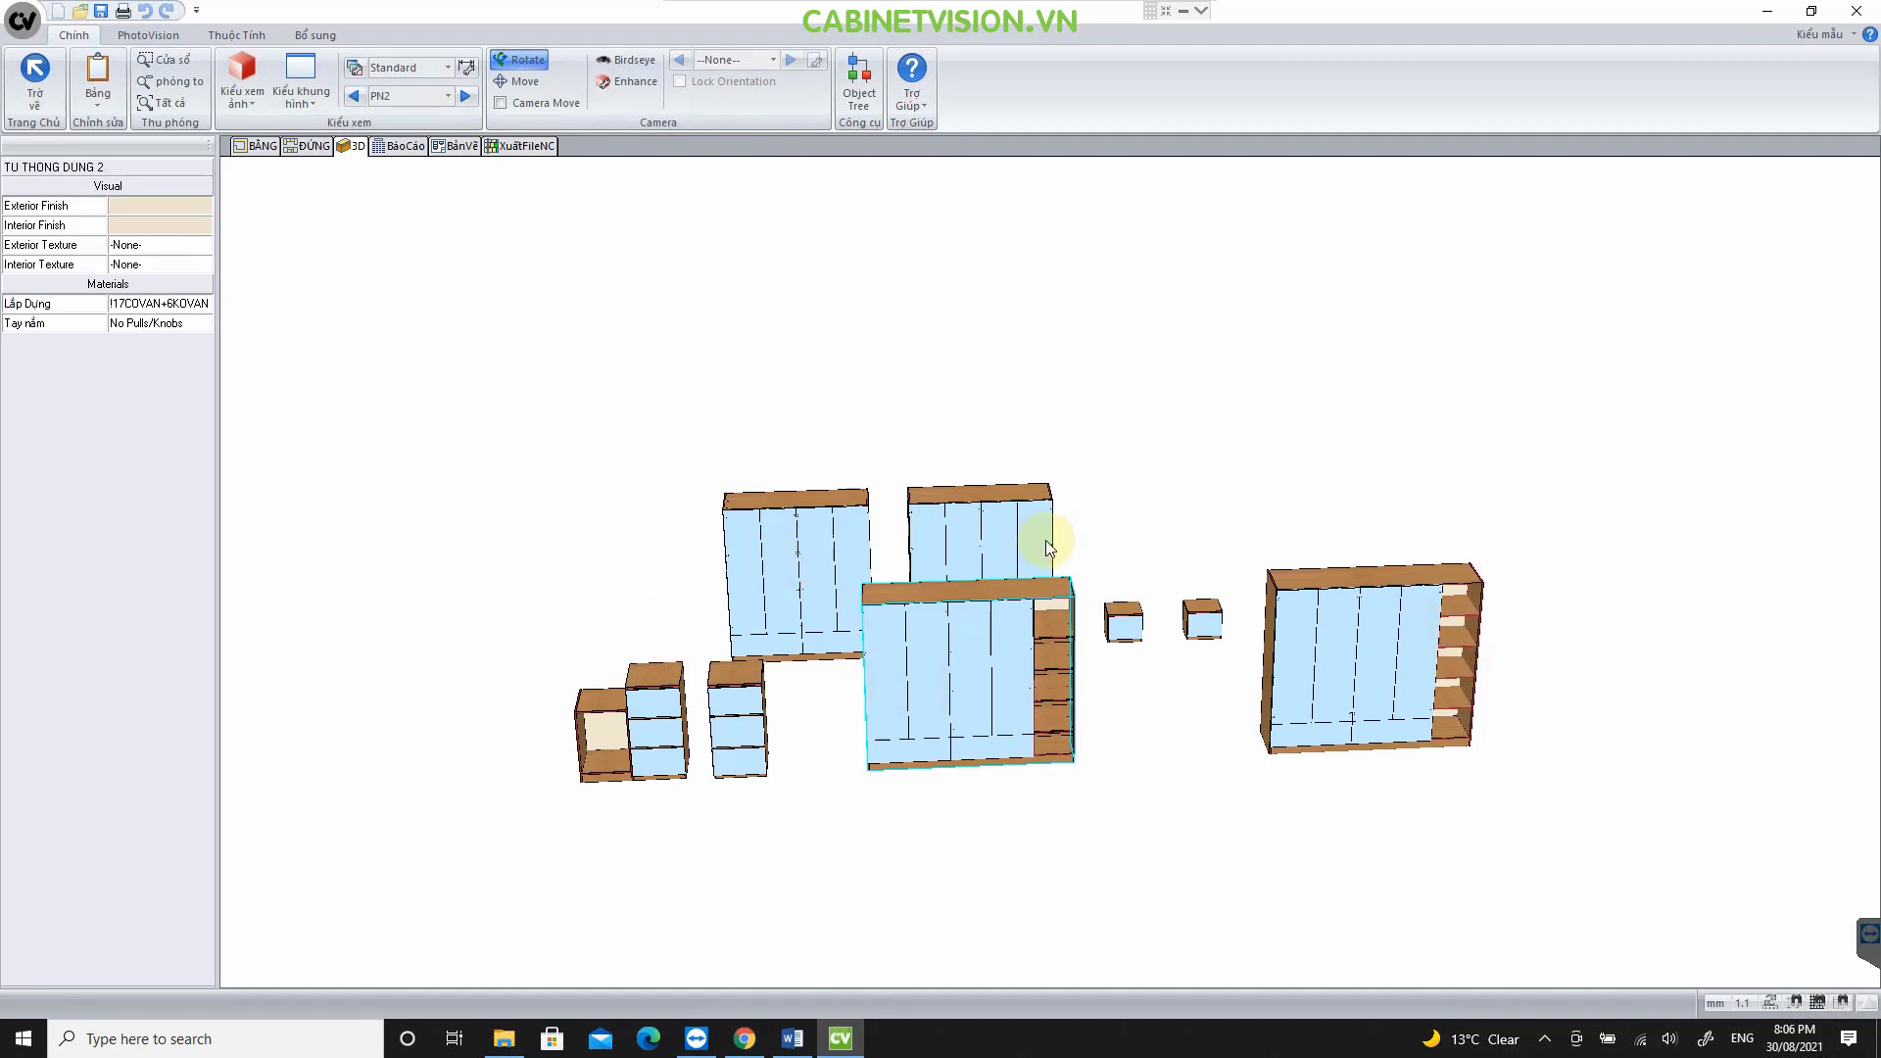
left_click(1108, 502)
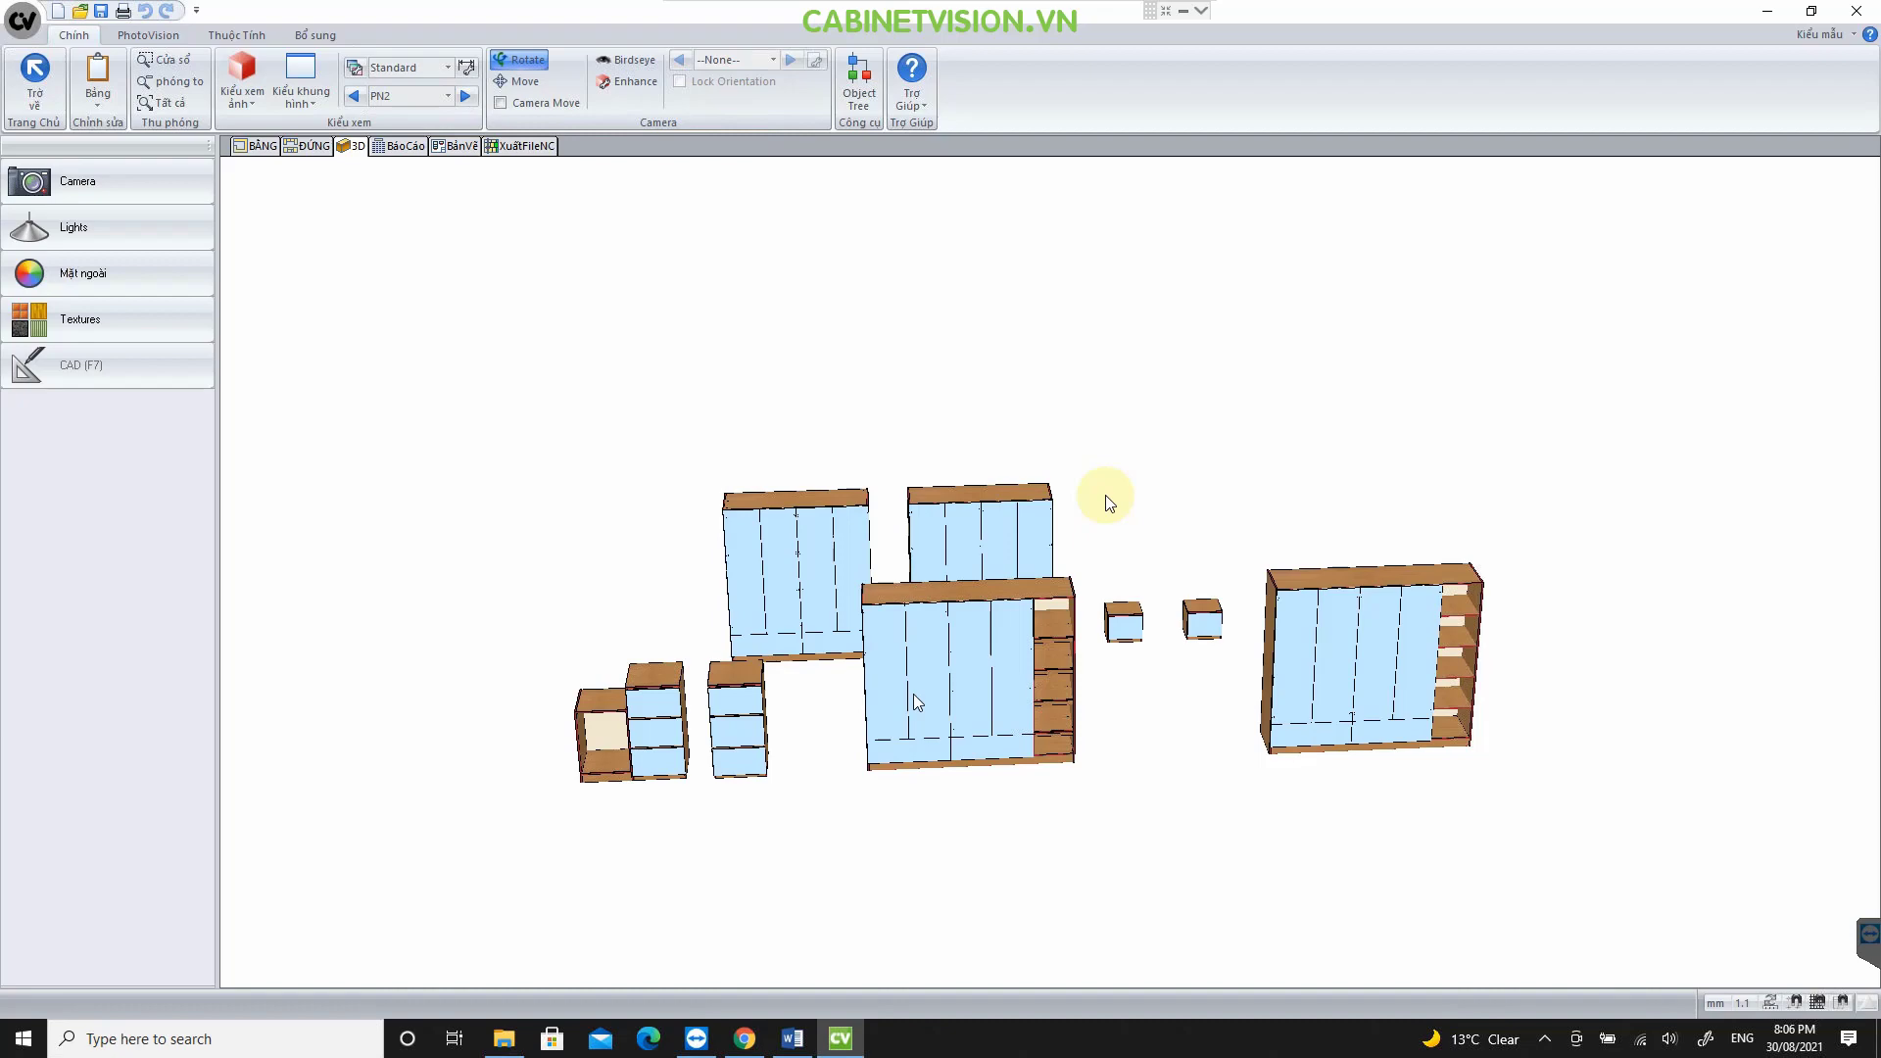
left_click(918, 703)
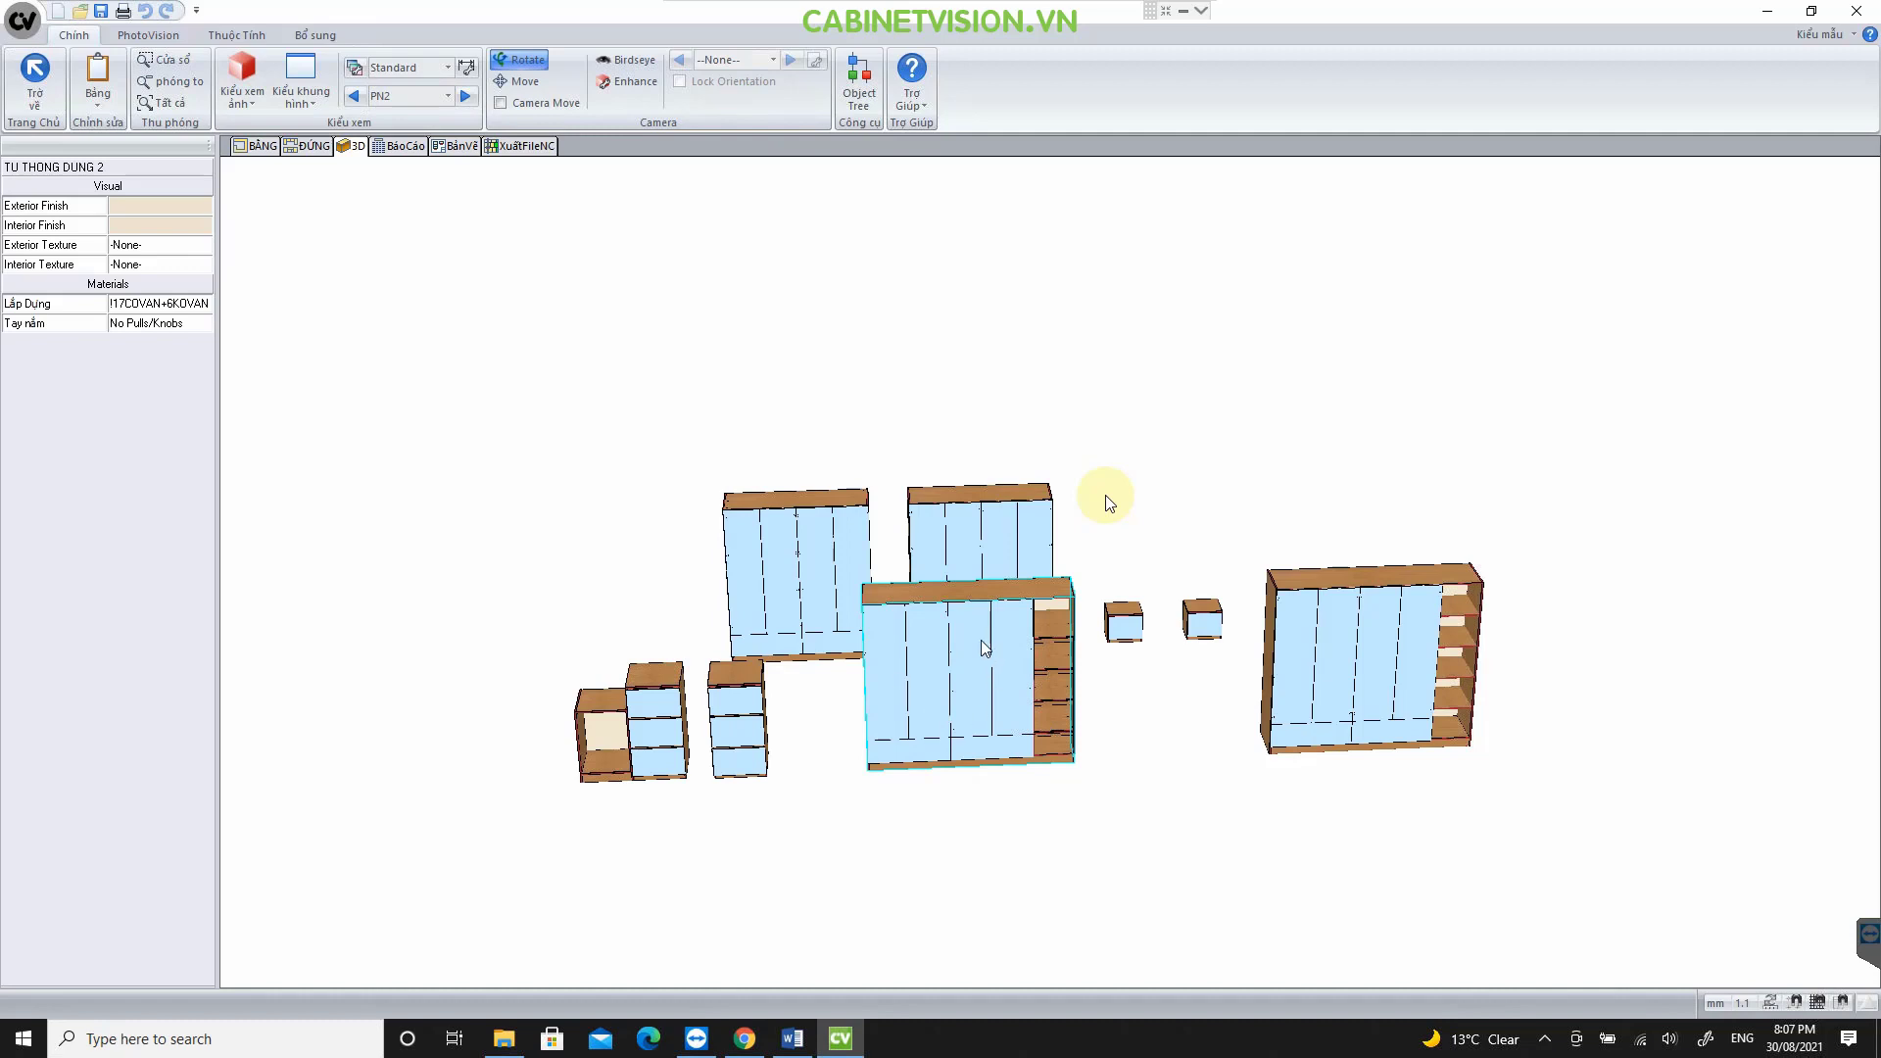
left_click(936, 642)
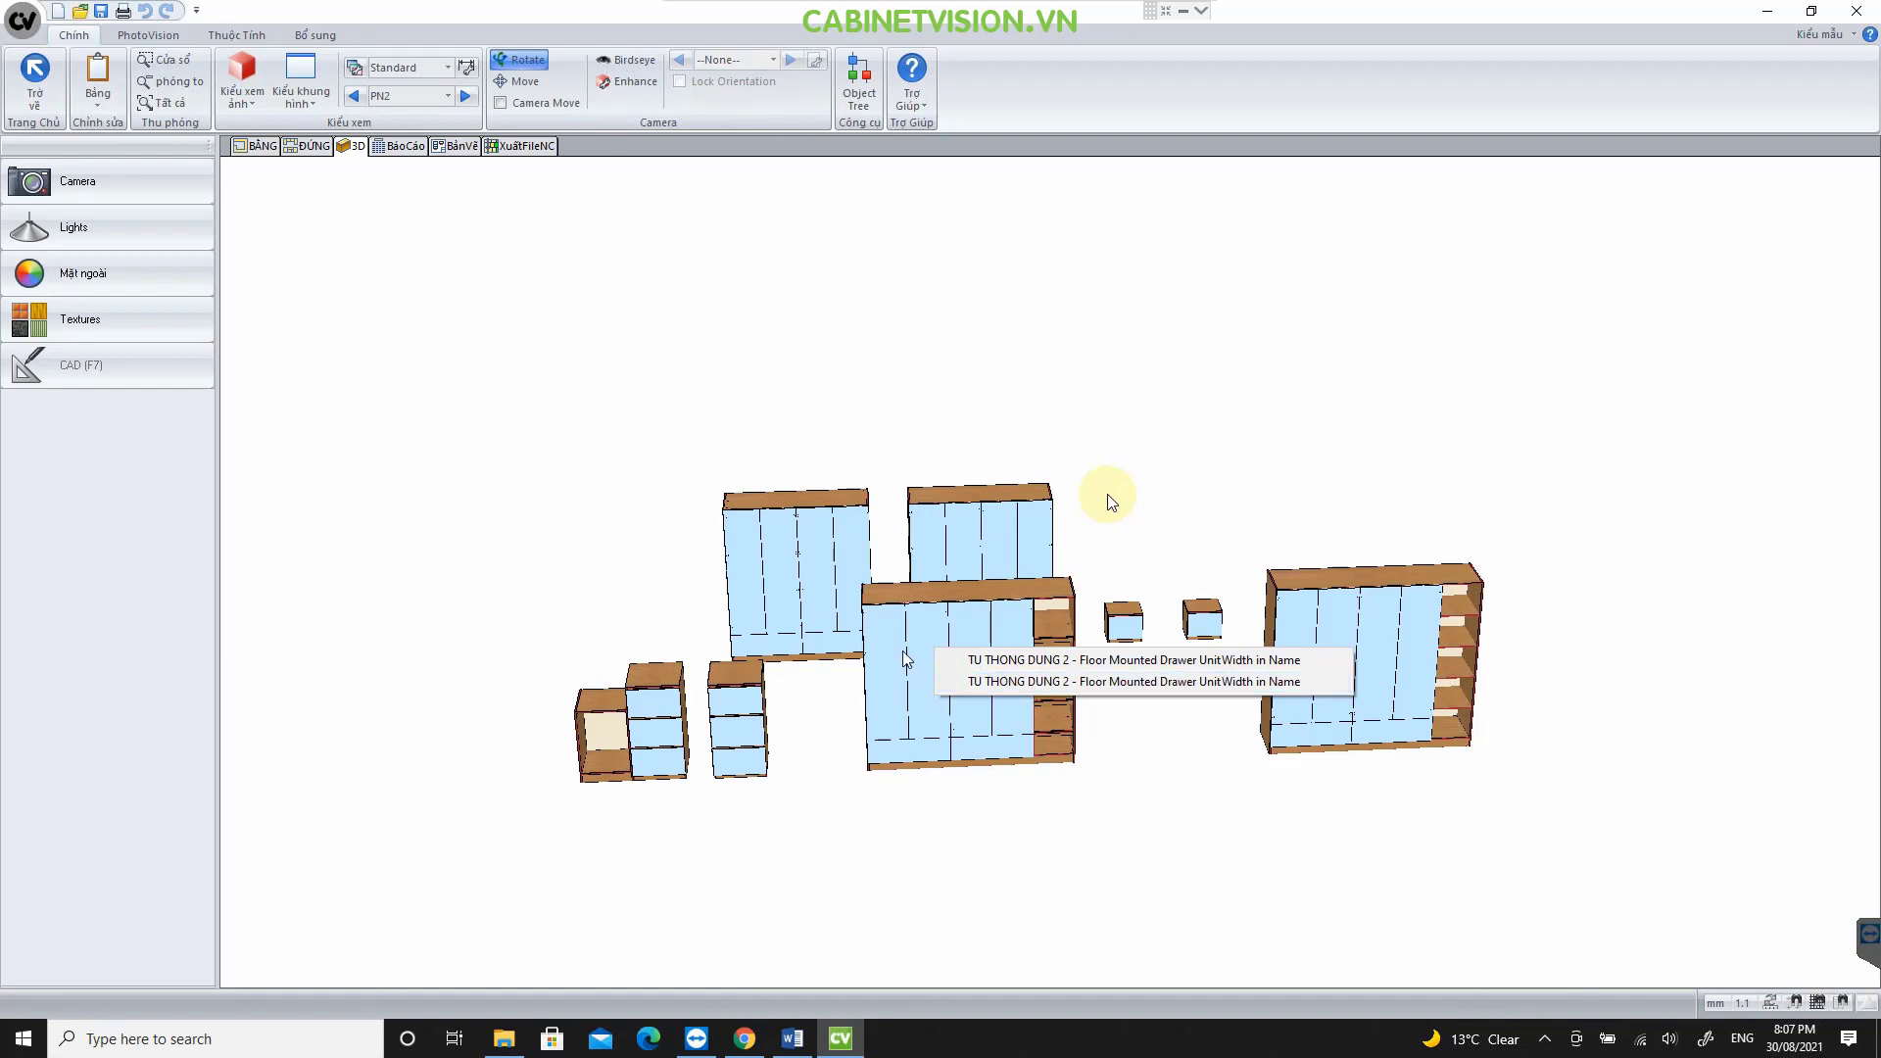
left_click(257, 146)
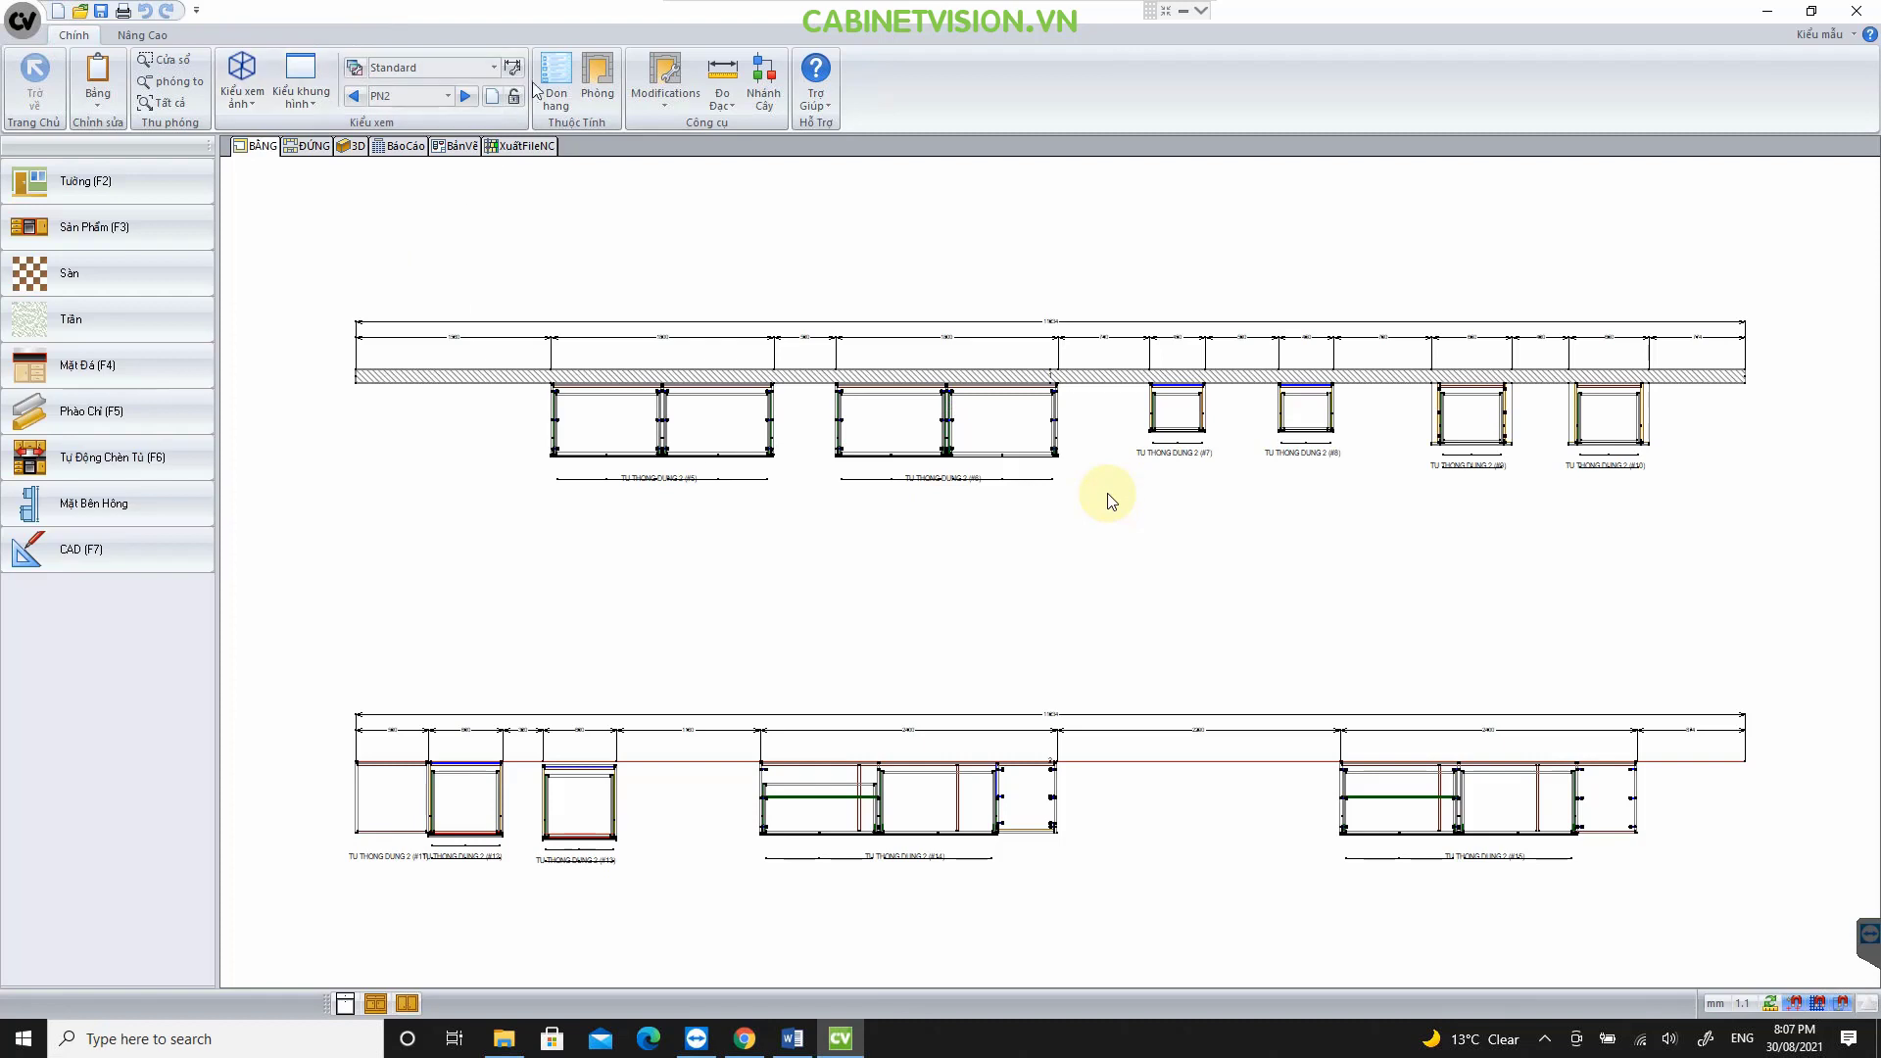
Remove the door overrides in room PN2's Cánh Tủ settings, apply, and dismiss the warning.
left_click(597, 83)
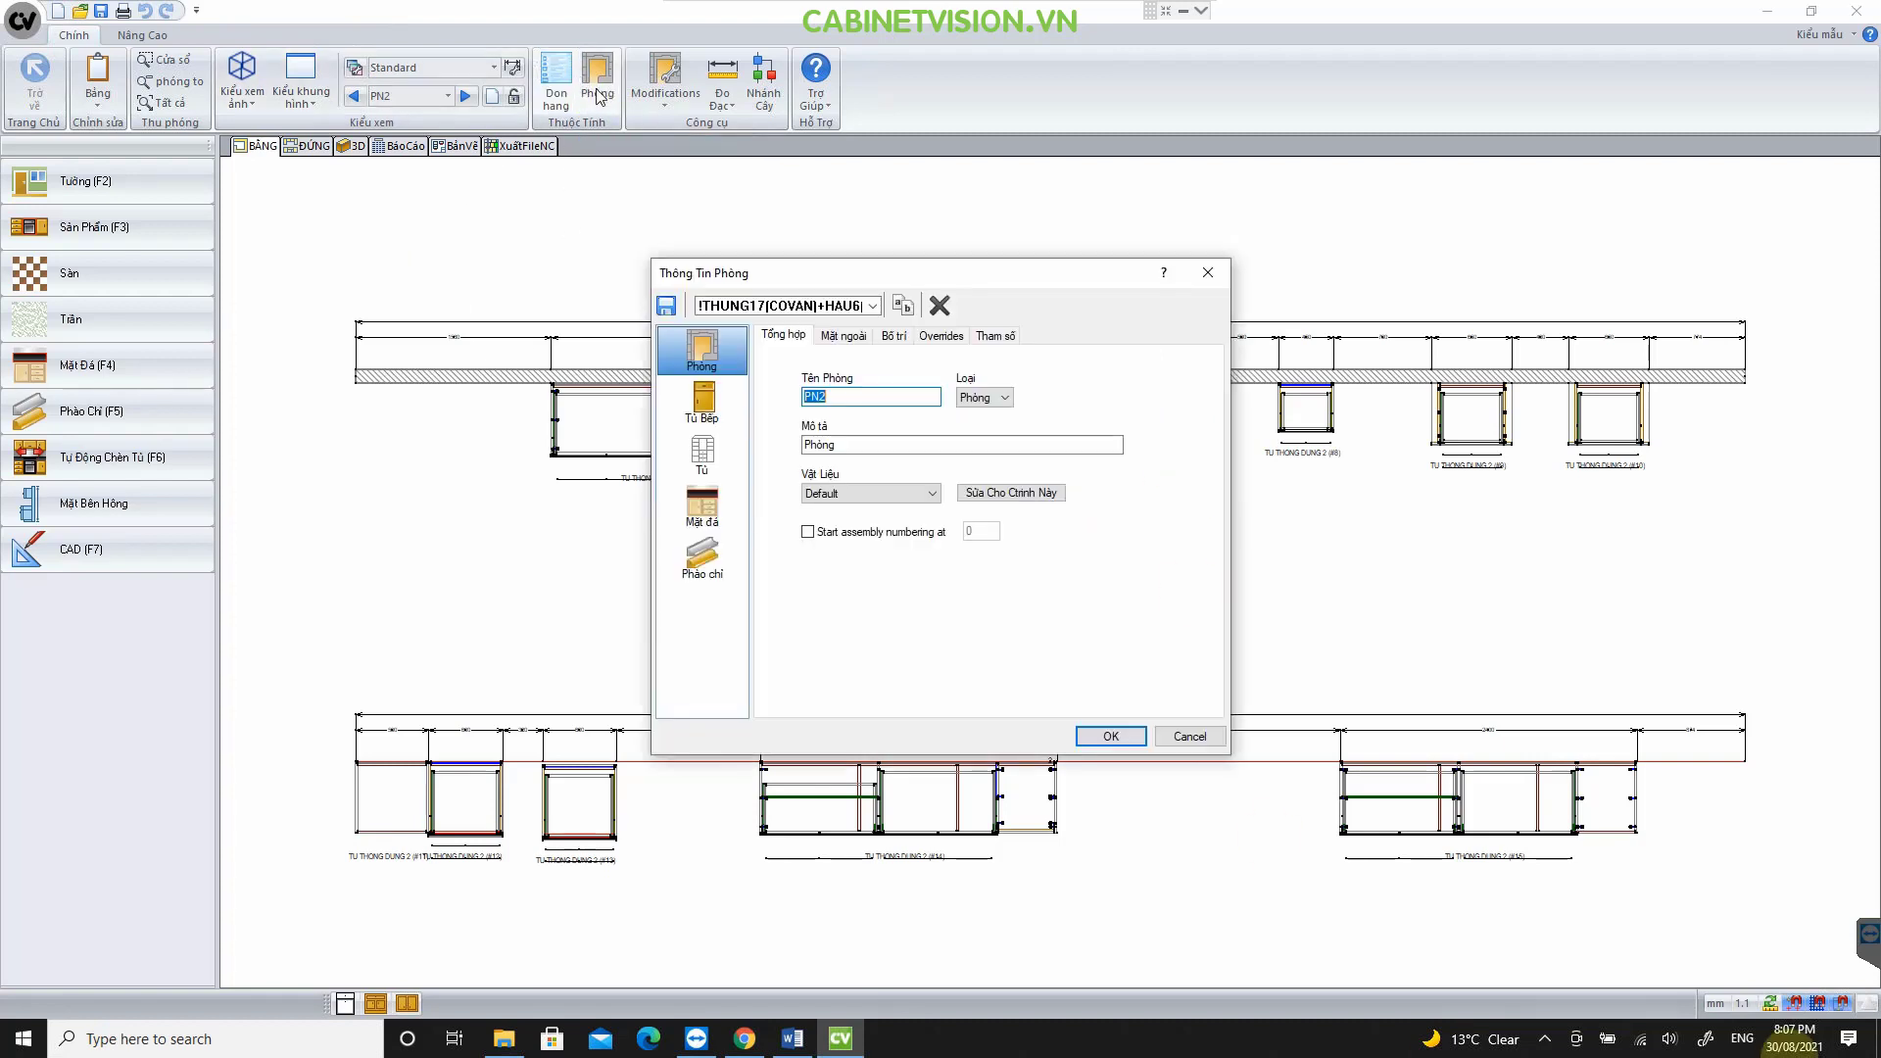
left_click(716, 397)
left_click(711, 462)
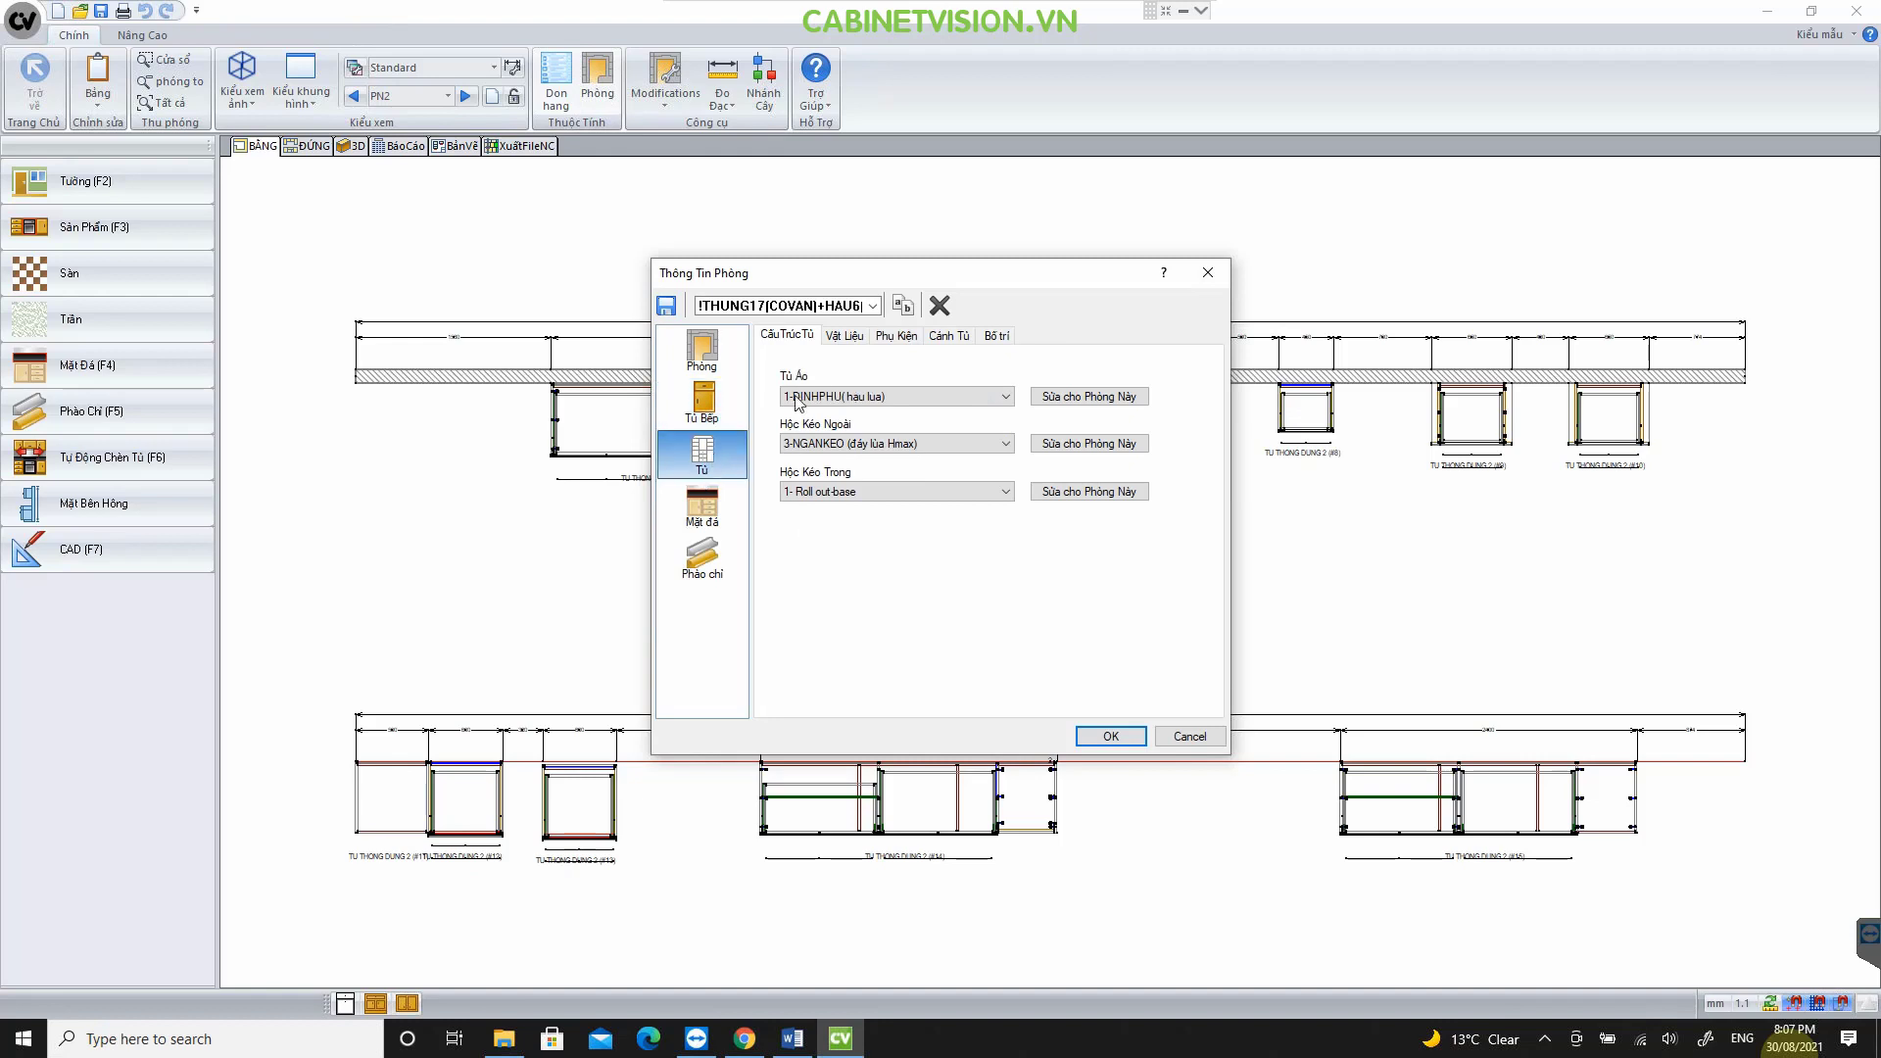
left_click(948, 336)
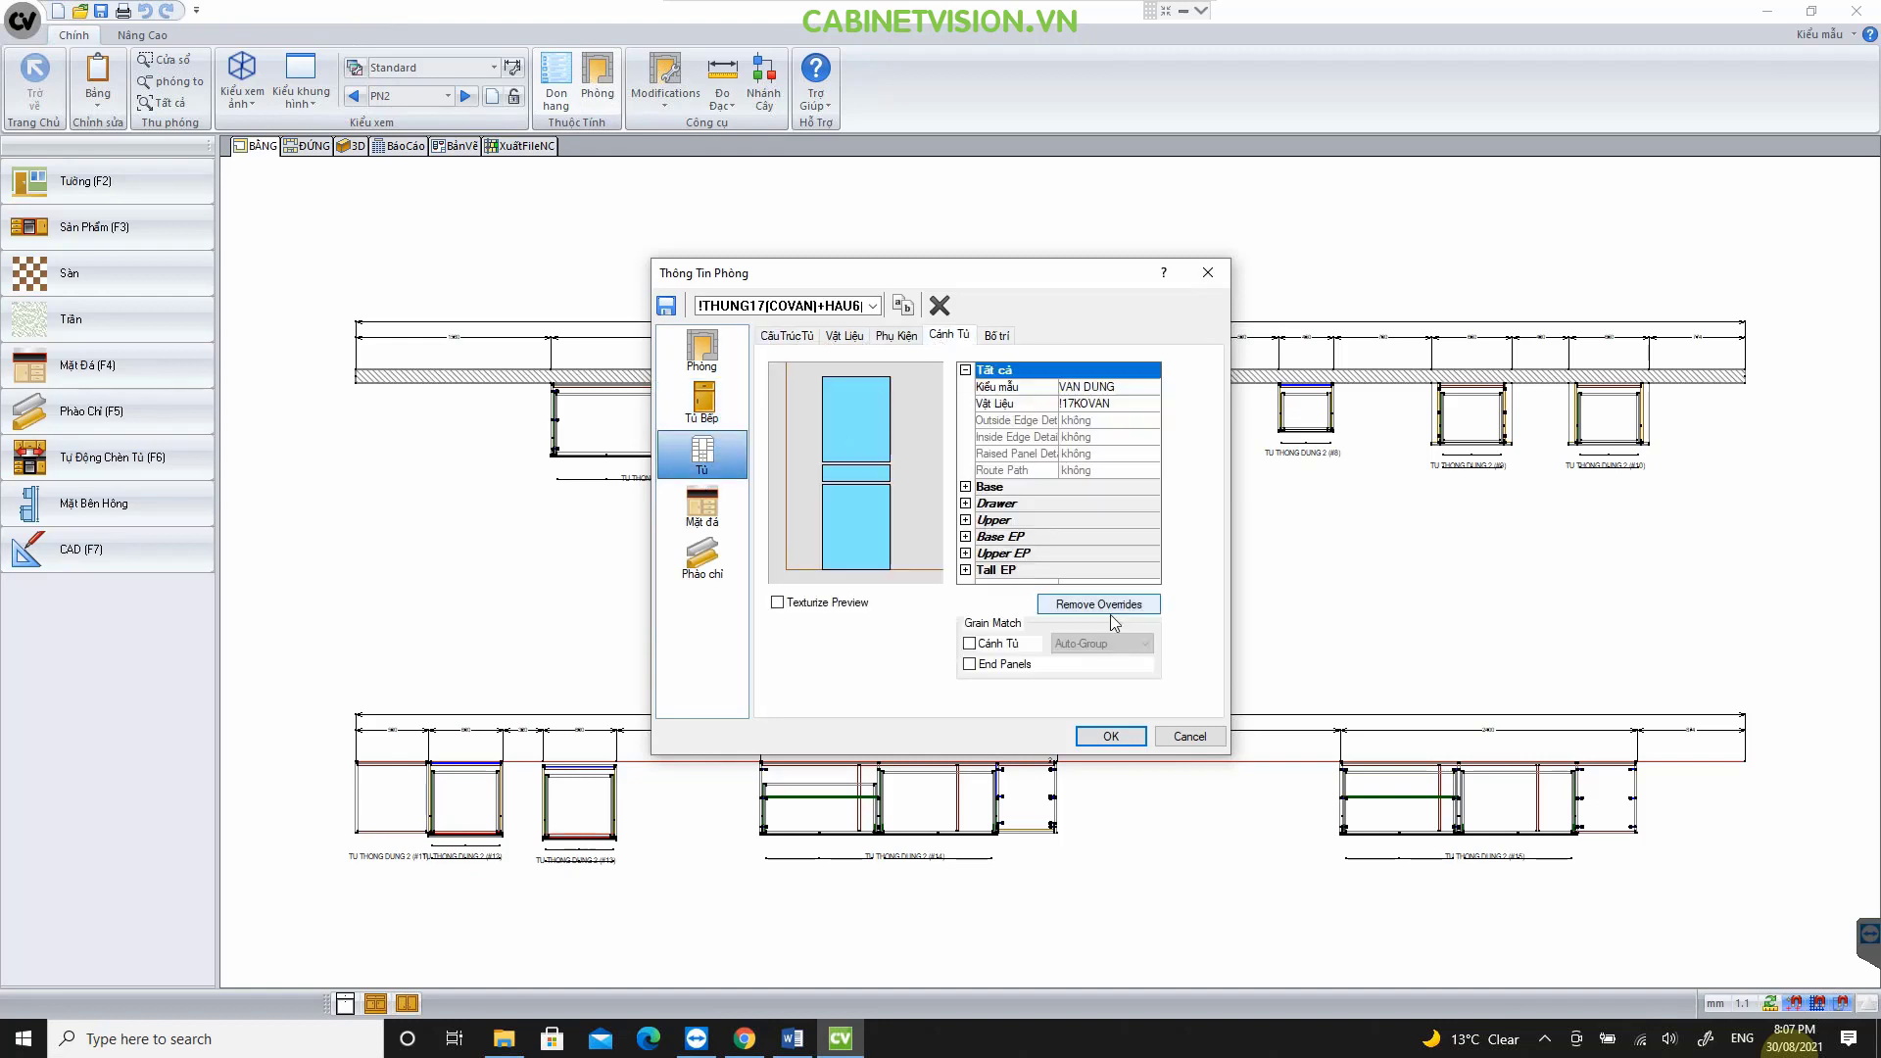
left_click(1100, 605)
left_click(1111, 737)
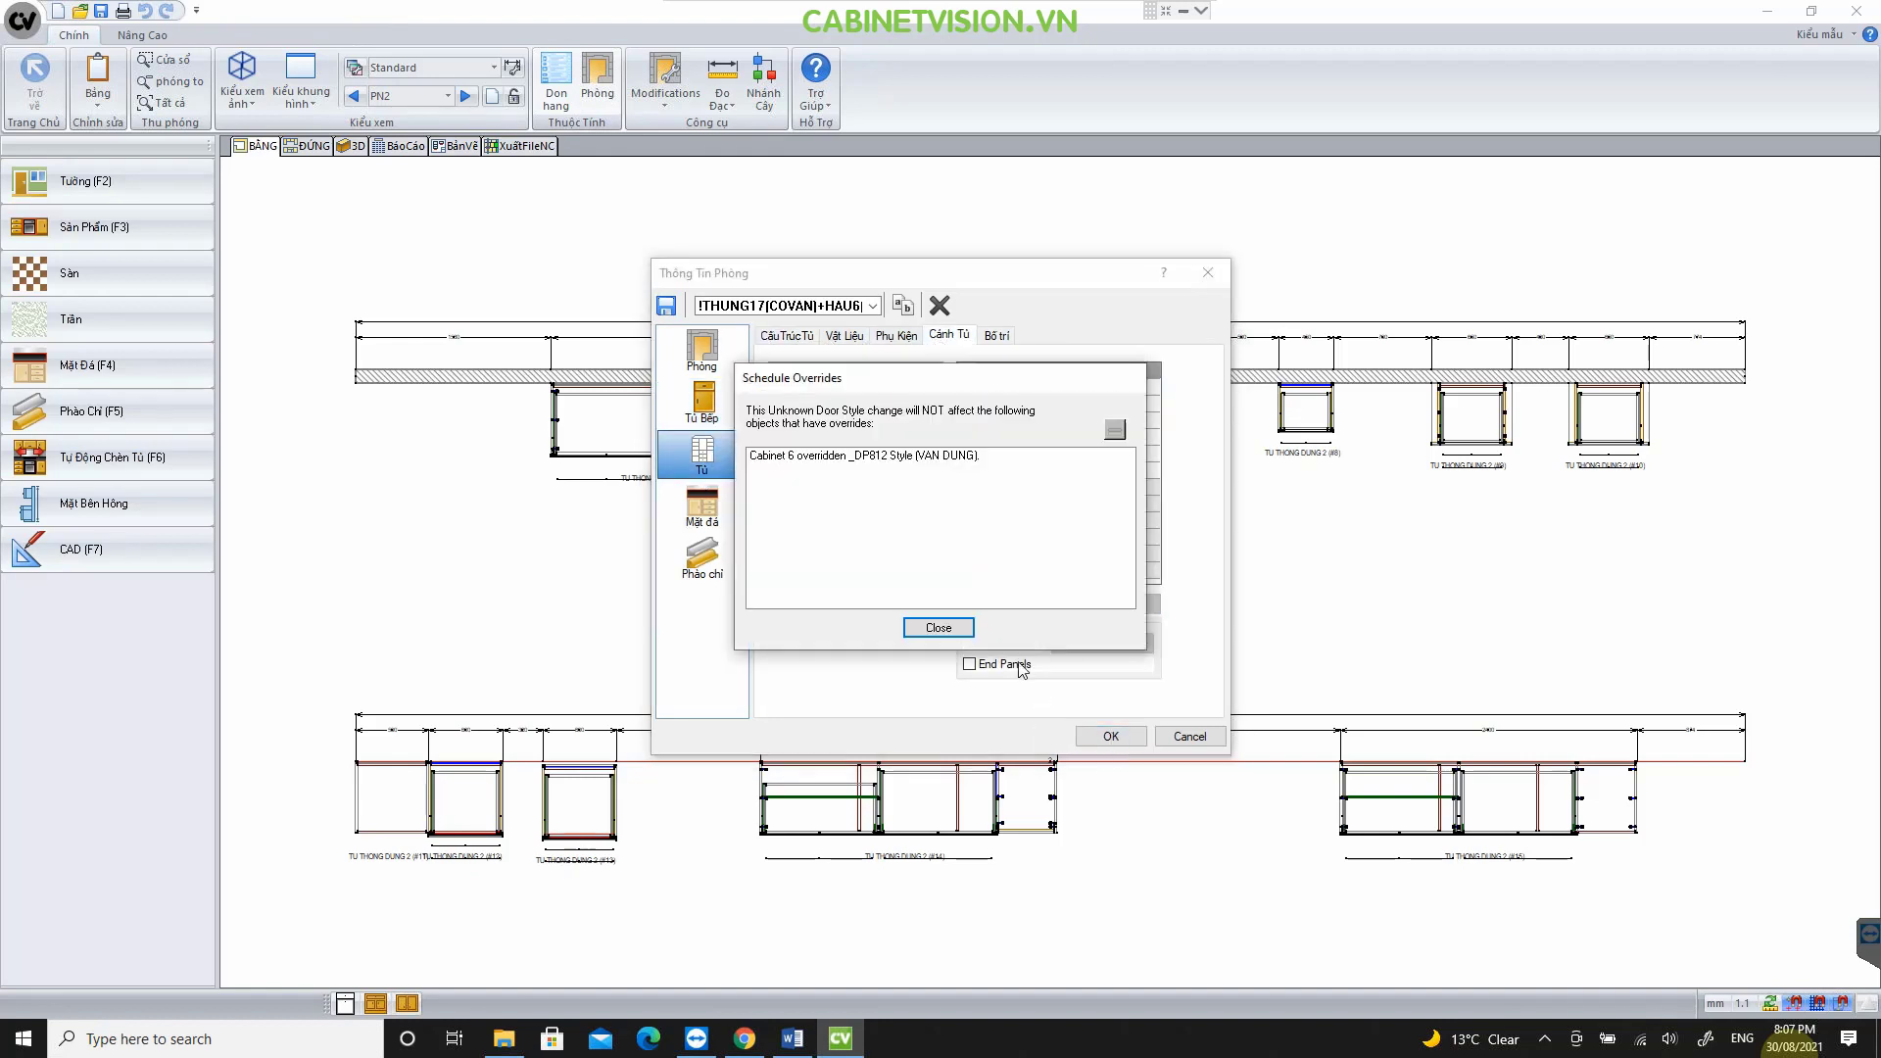
left_click(935, 630)
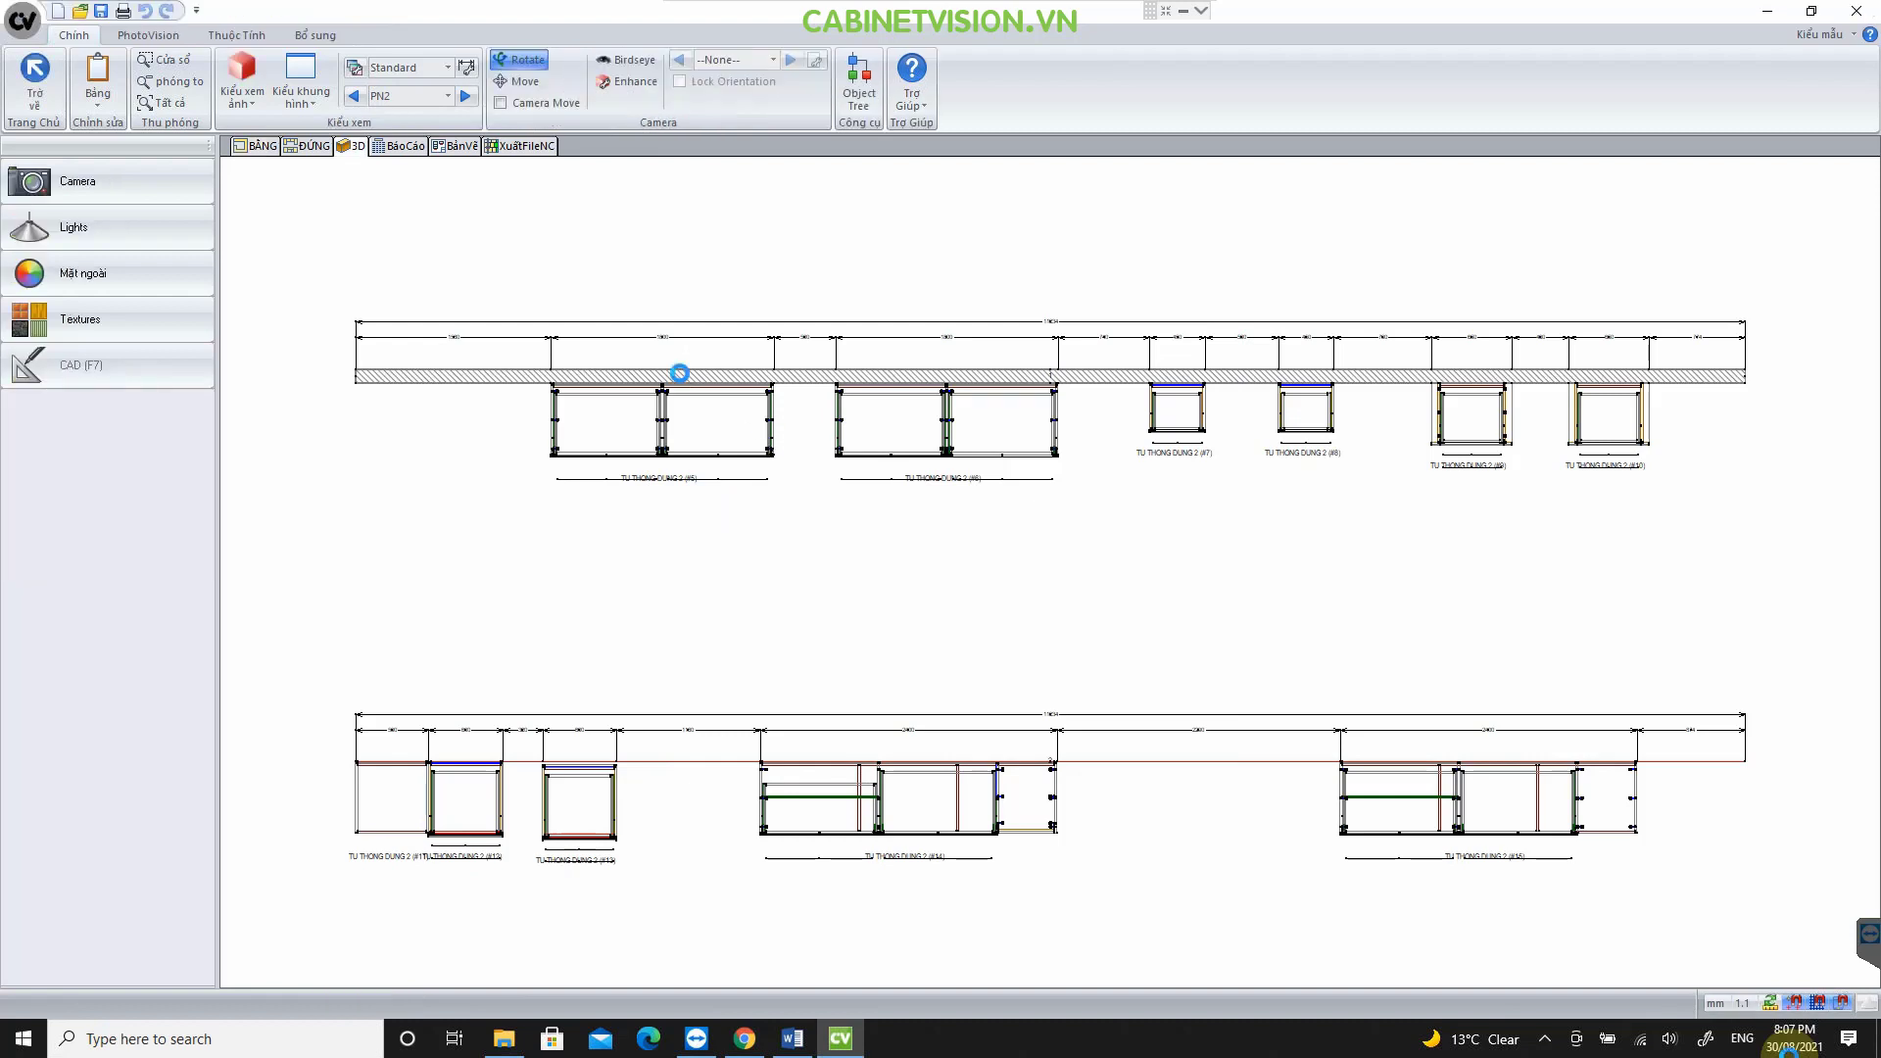
left_click(261, 146)
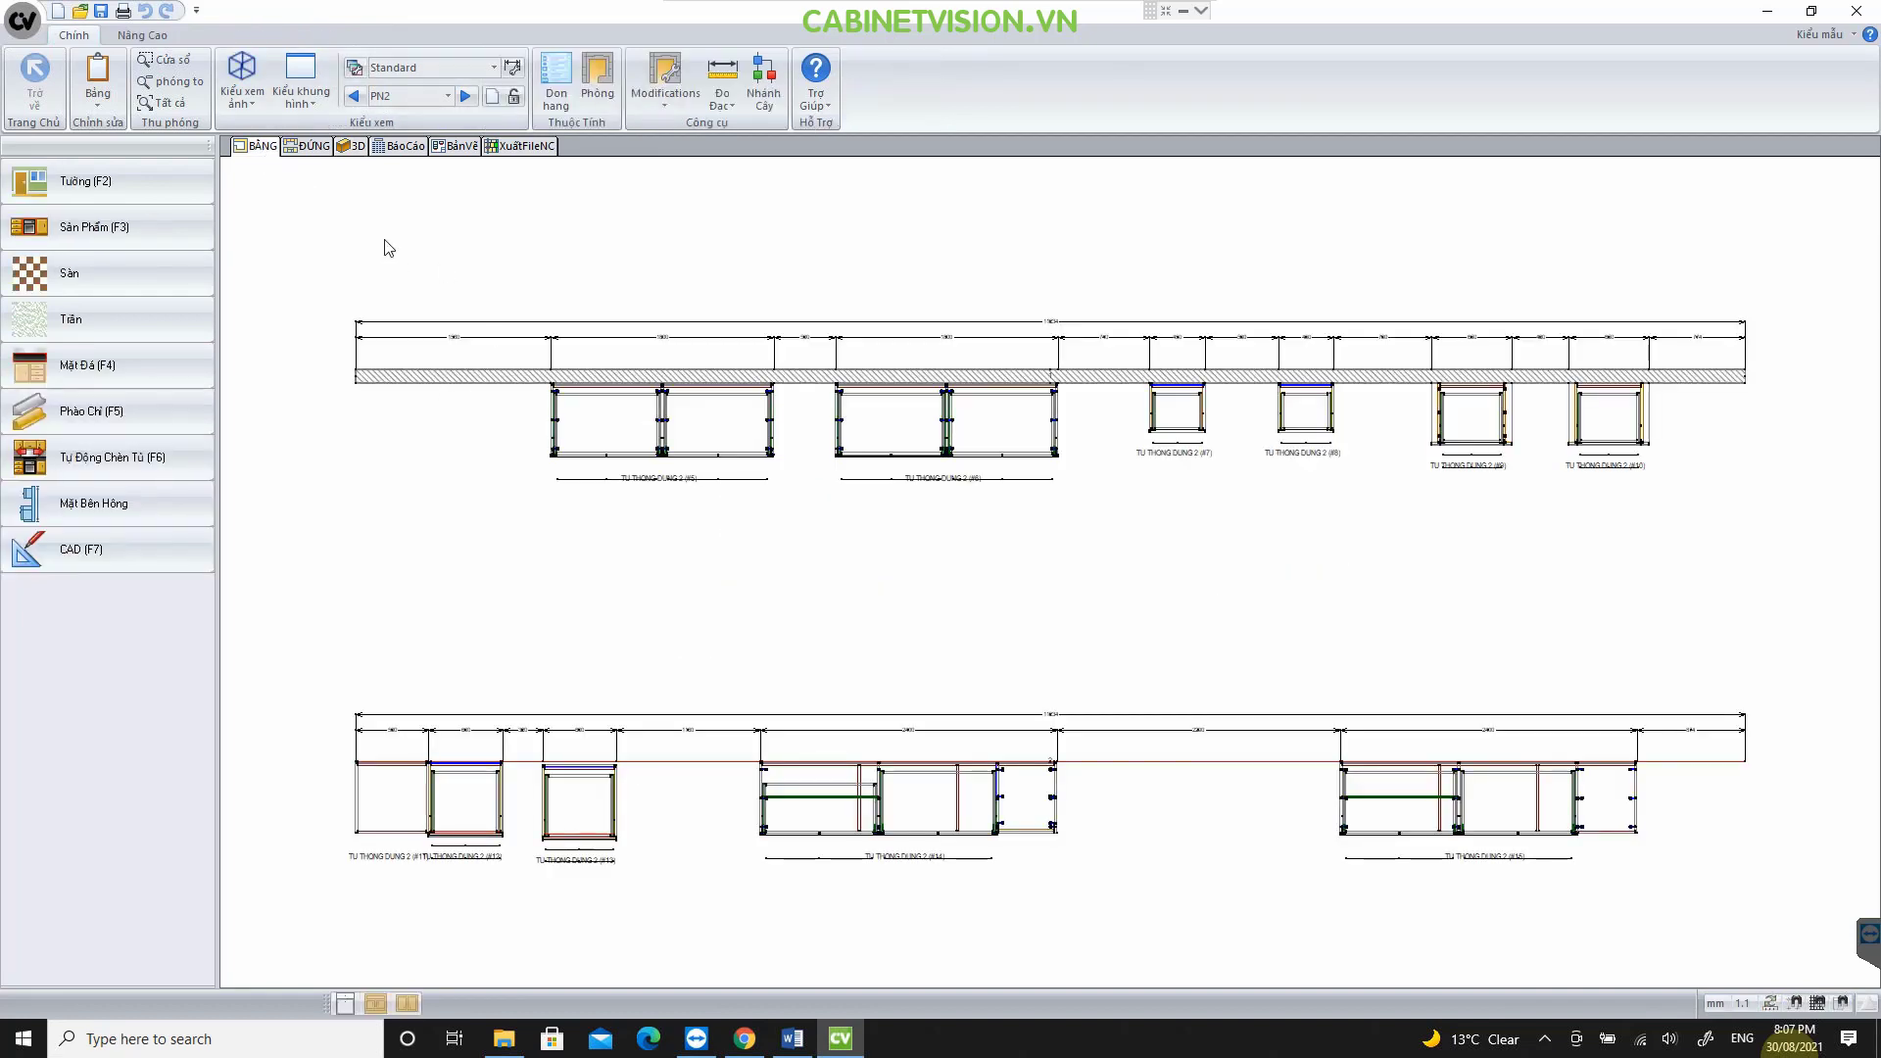
Open and close the plan's view properties twice without making changes.
right_click(381, 249)
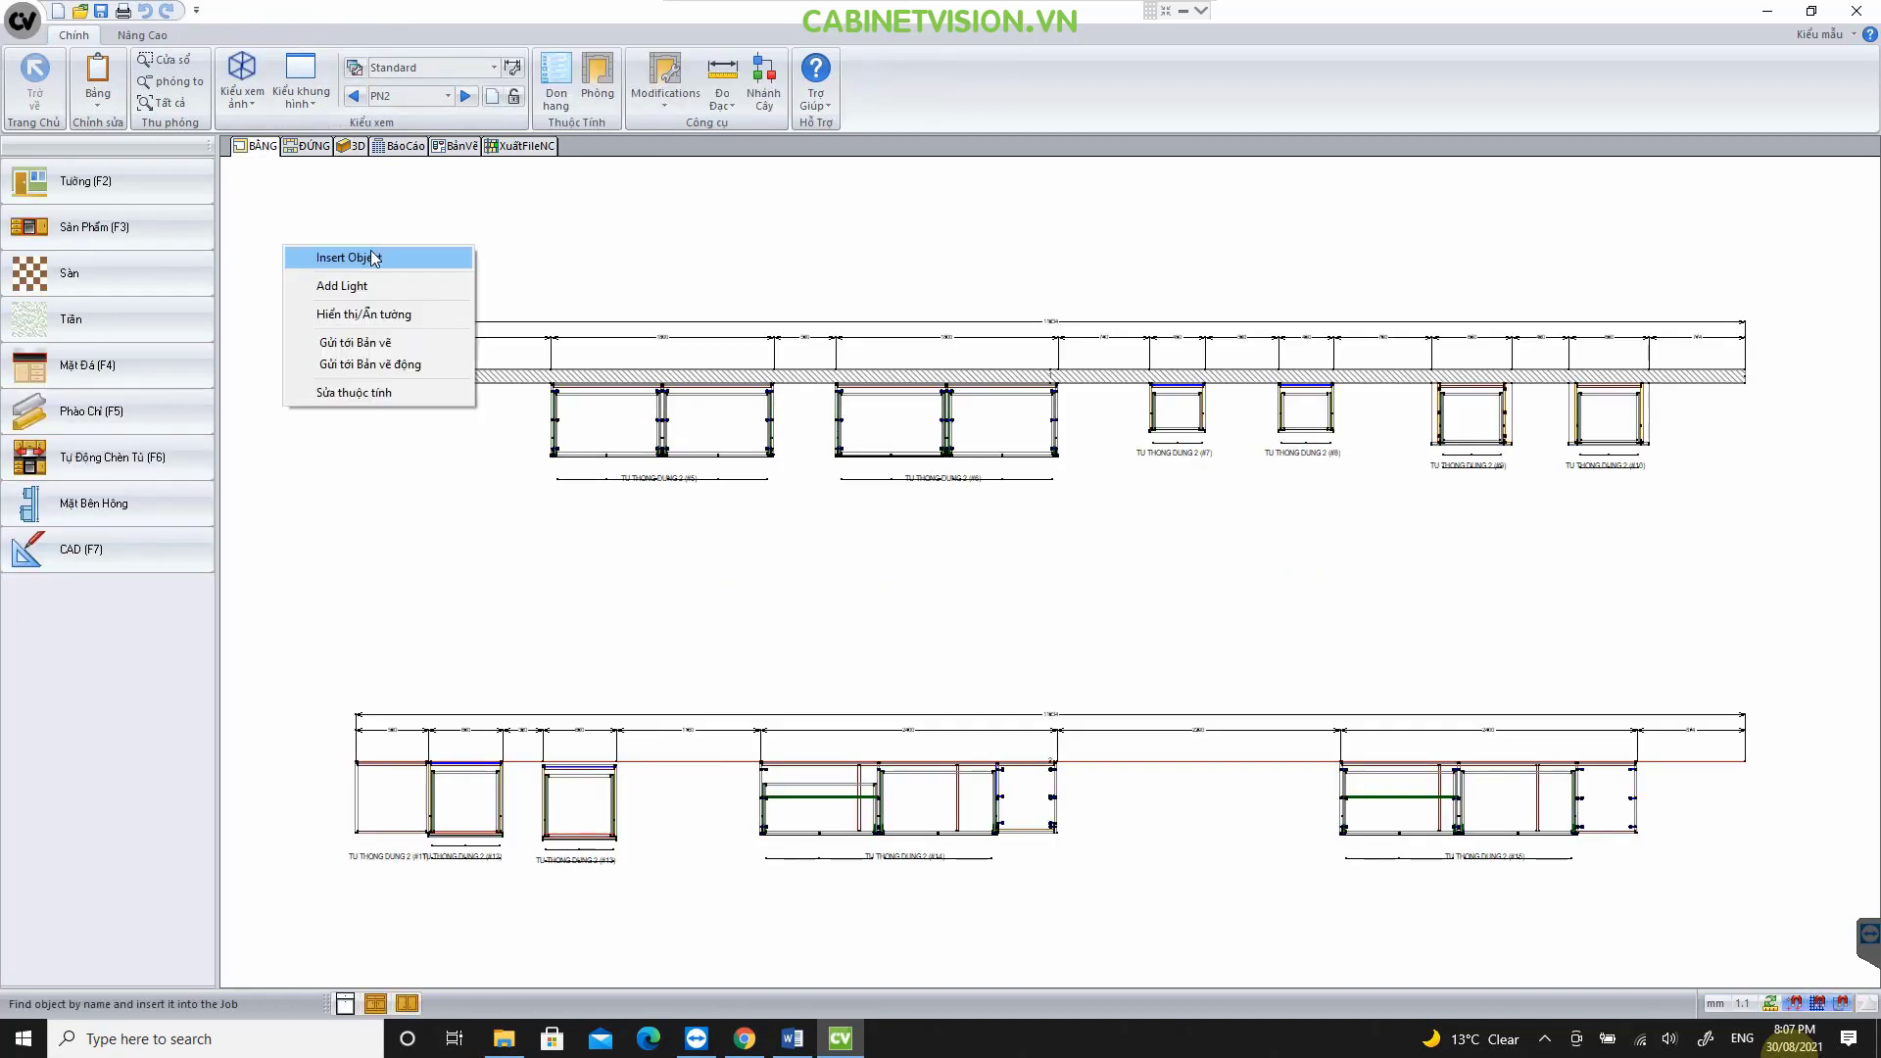
left_click(373, 392)
left_click(1053, 667)
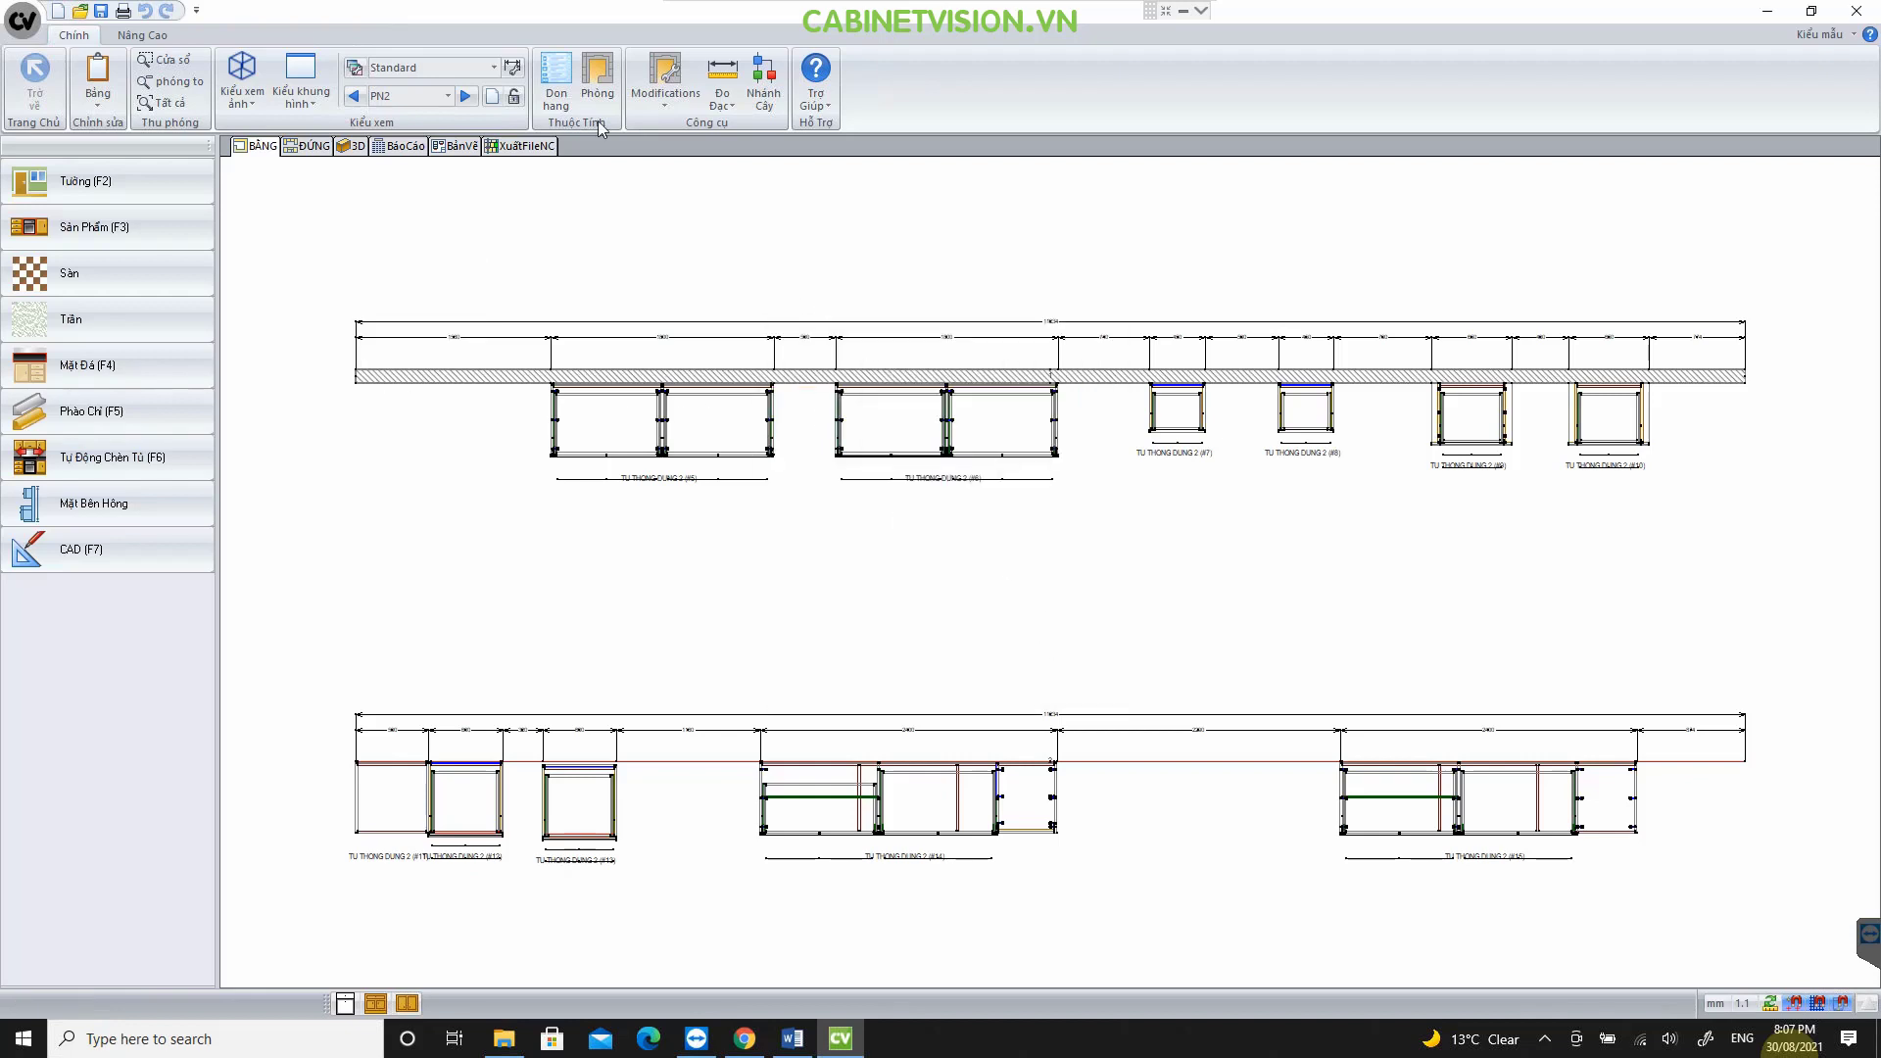
right_click(331, 428)
left_click(326, 573)
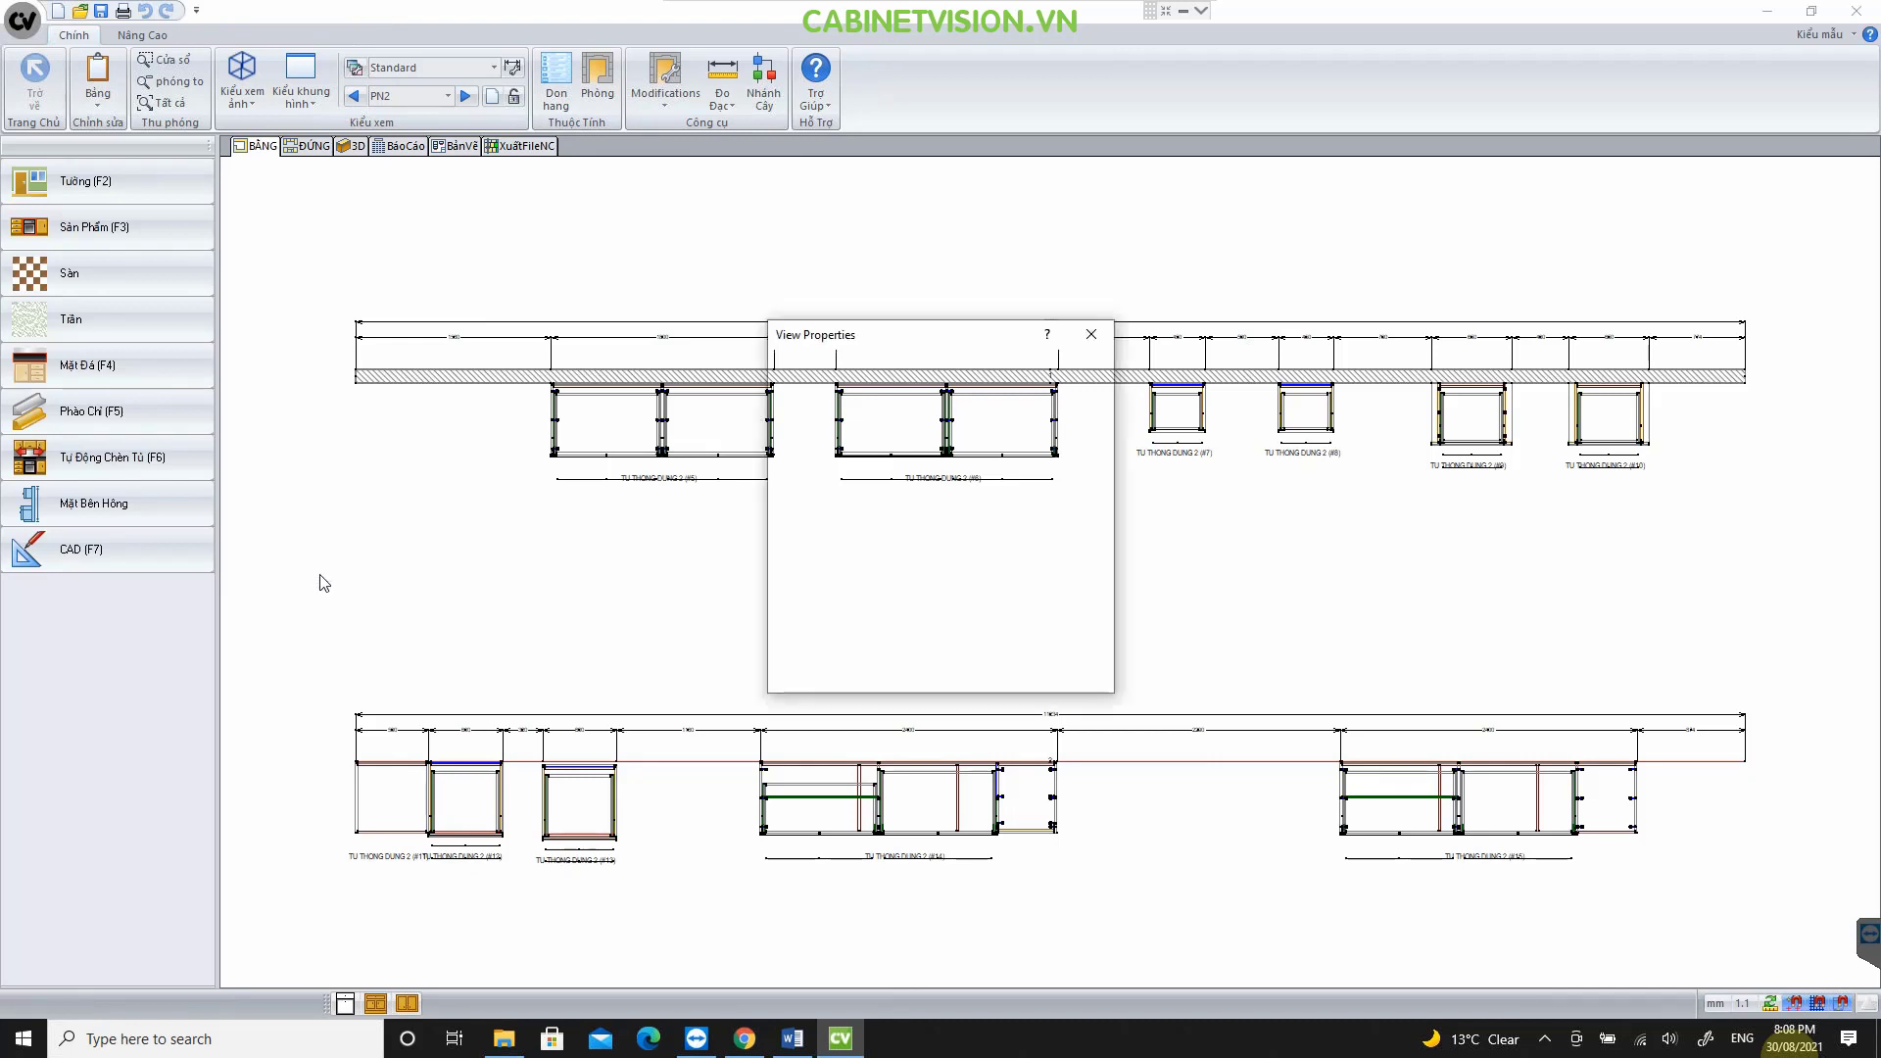
left_click(981, 669)
Set room PN2's cabinet door material to 17COVAN, apply, and dismiss the override notices.
left_click(604, 85)
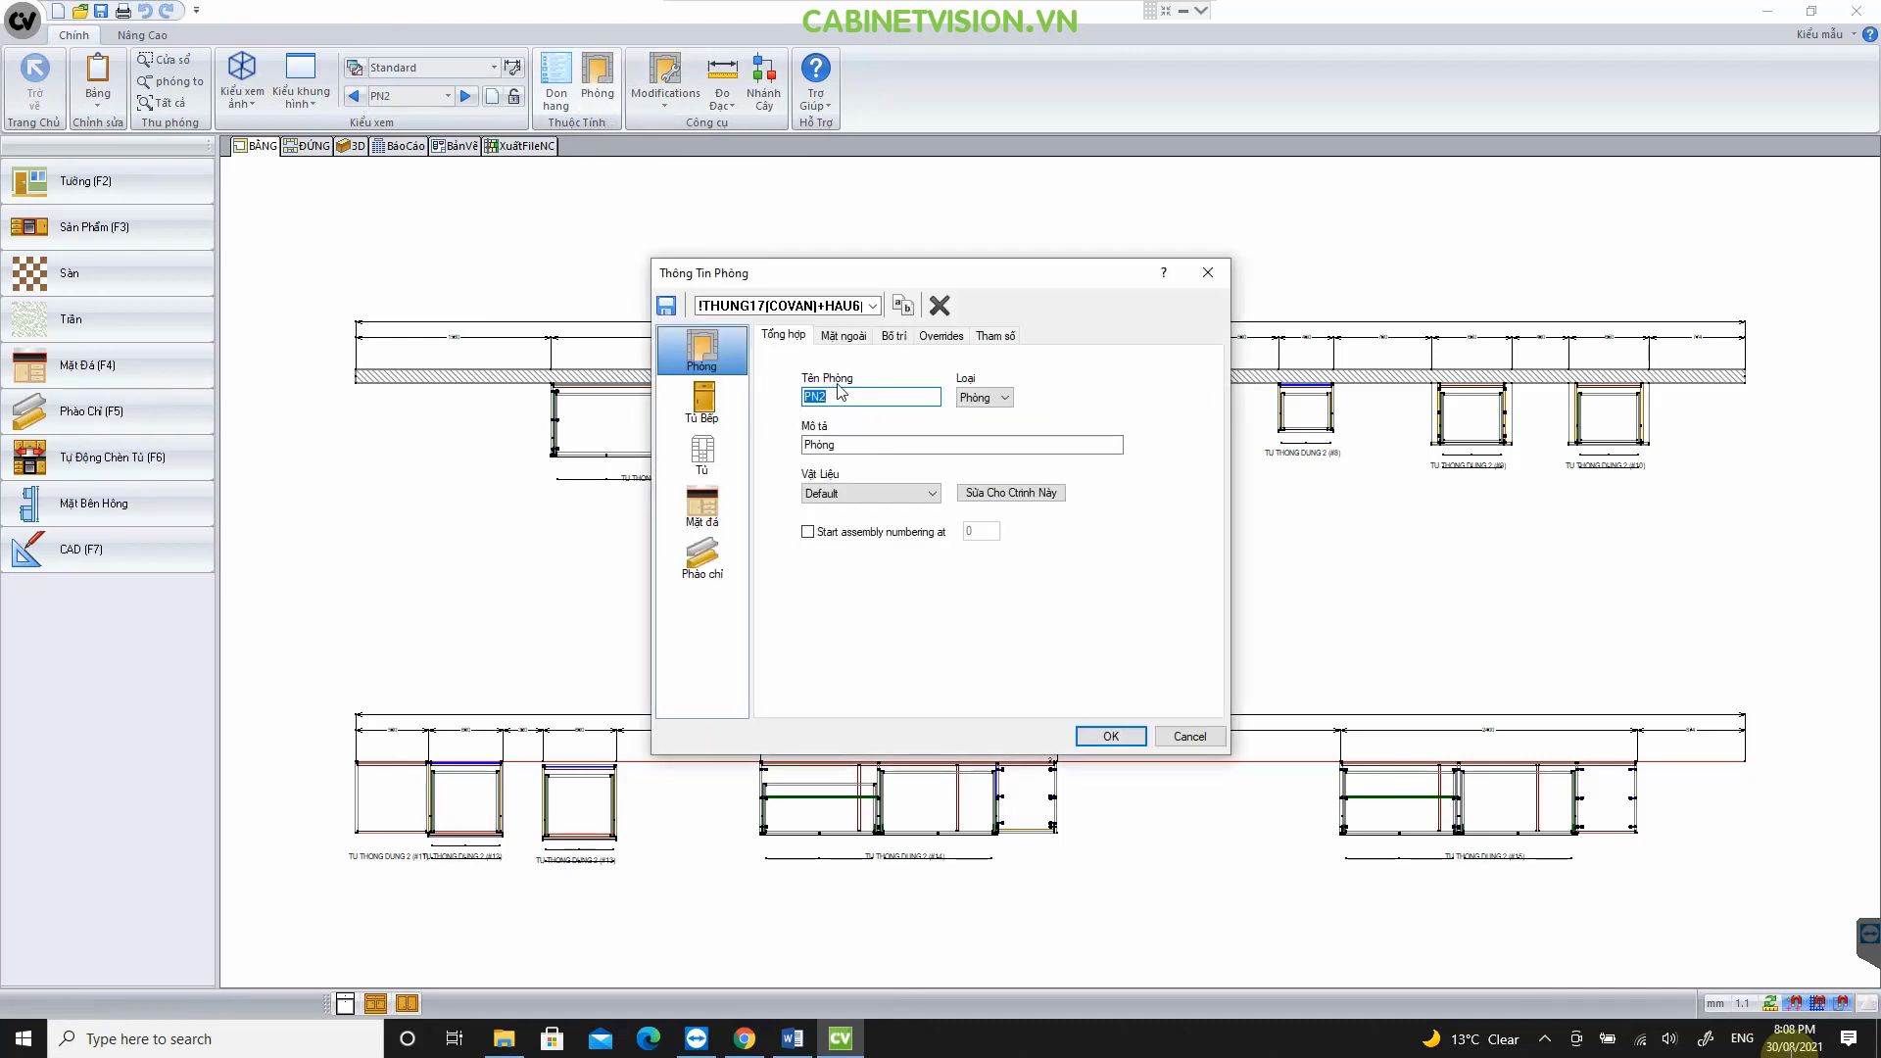
left_click(702, 450)
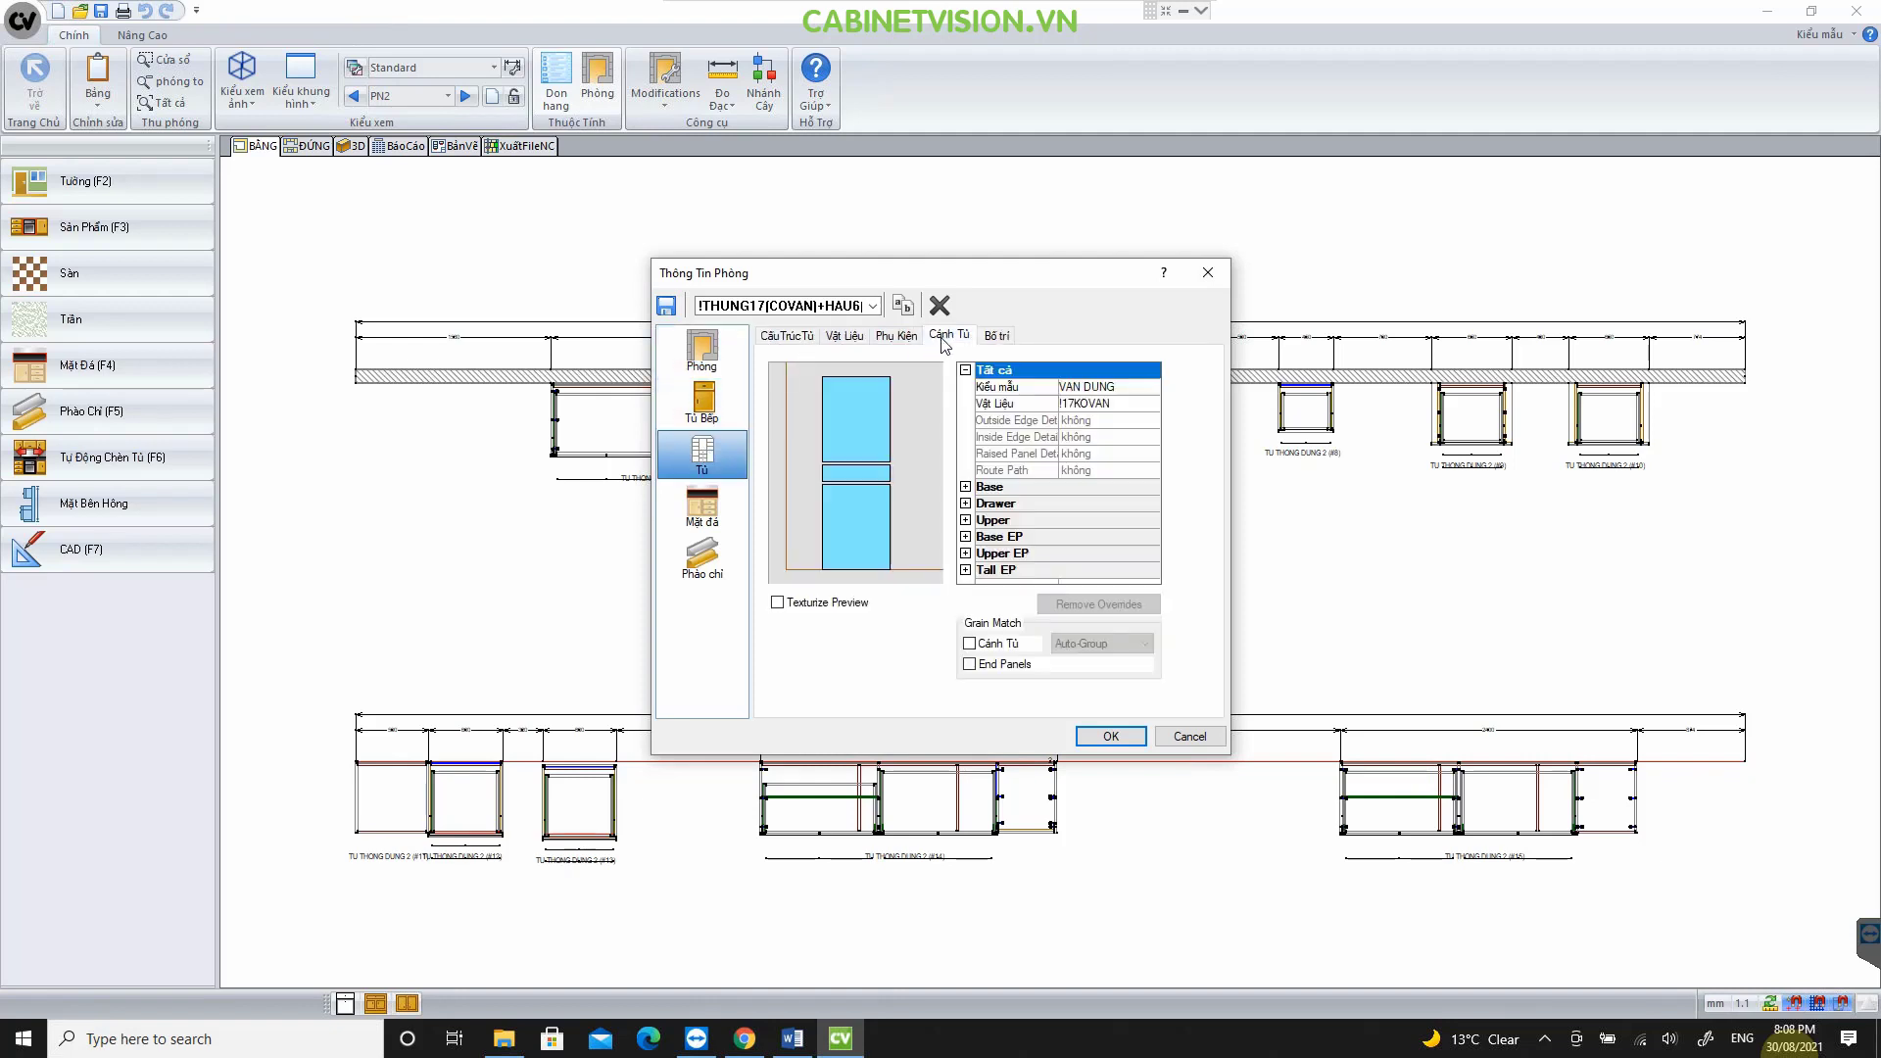
left_click(1130, 410)
left_click(1153, 404)
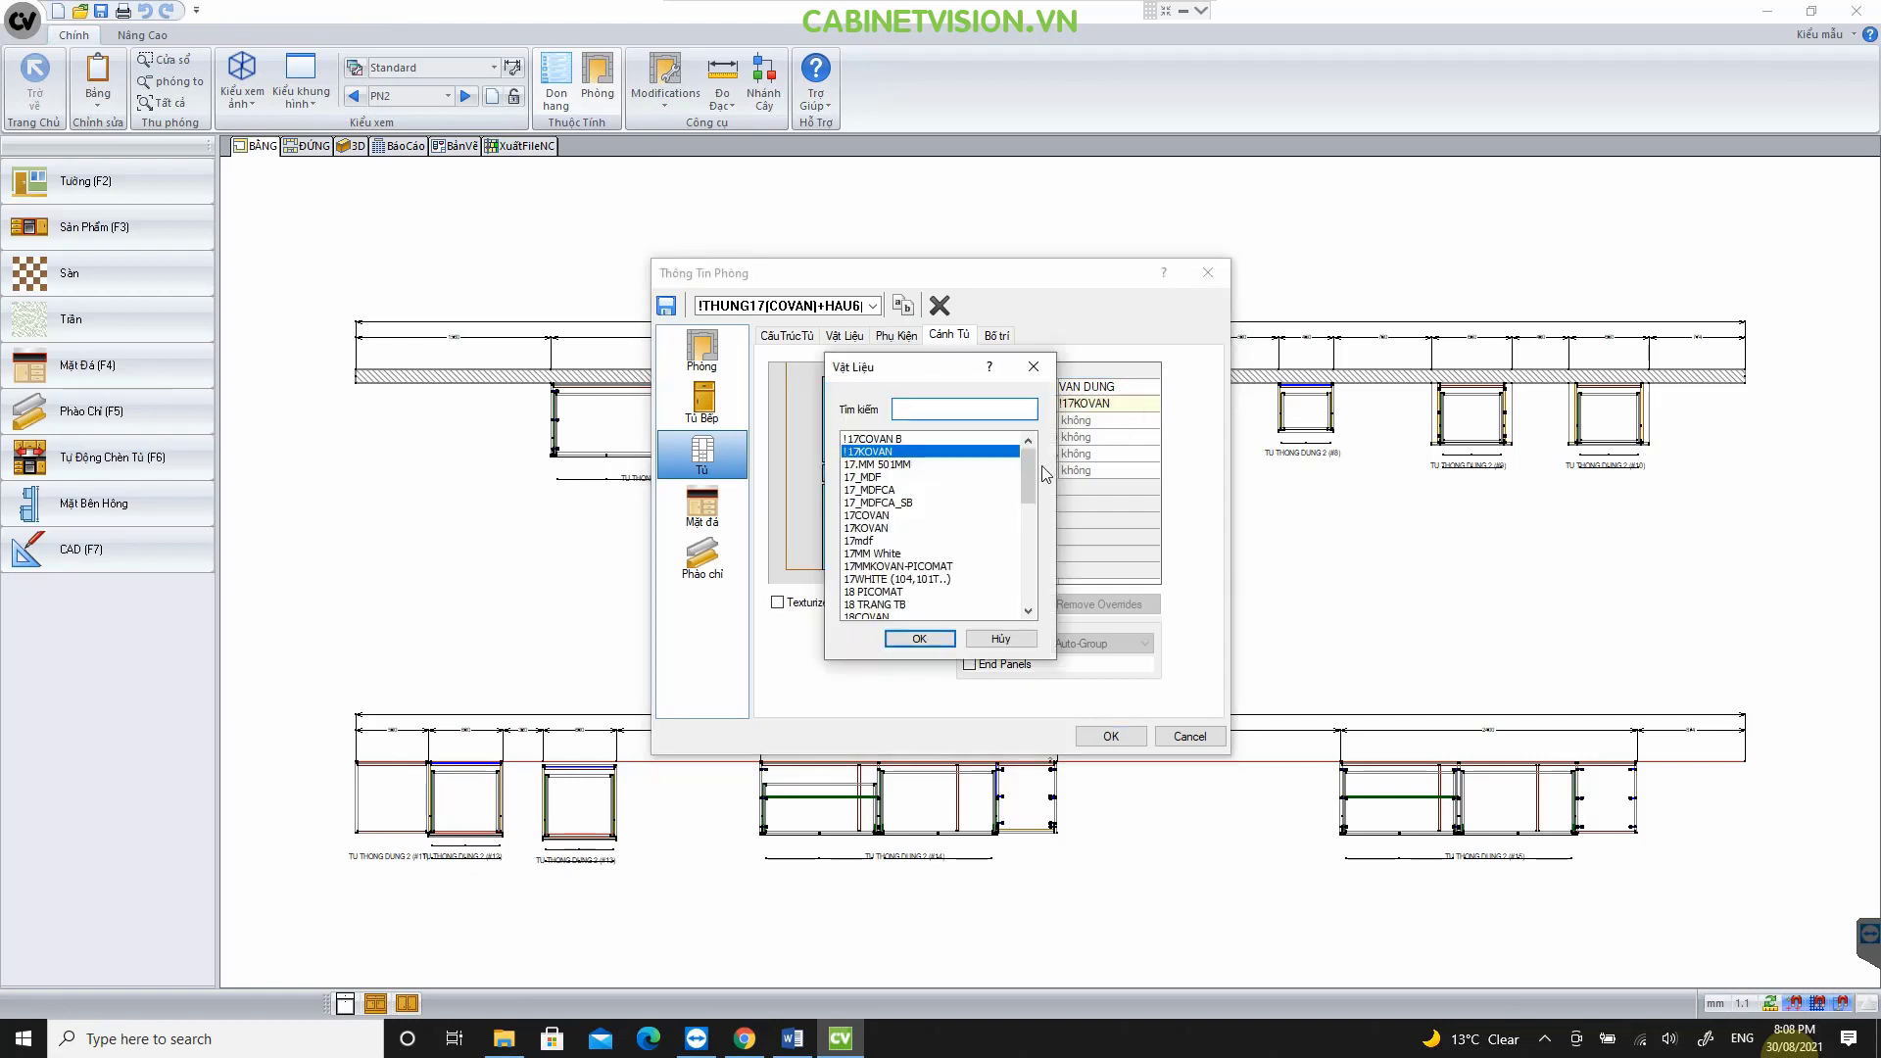
left_click(900, 439)
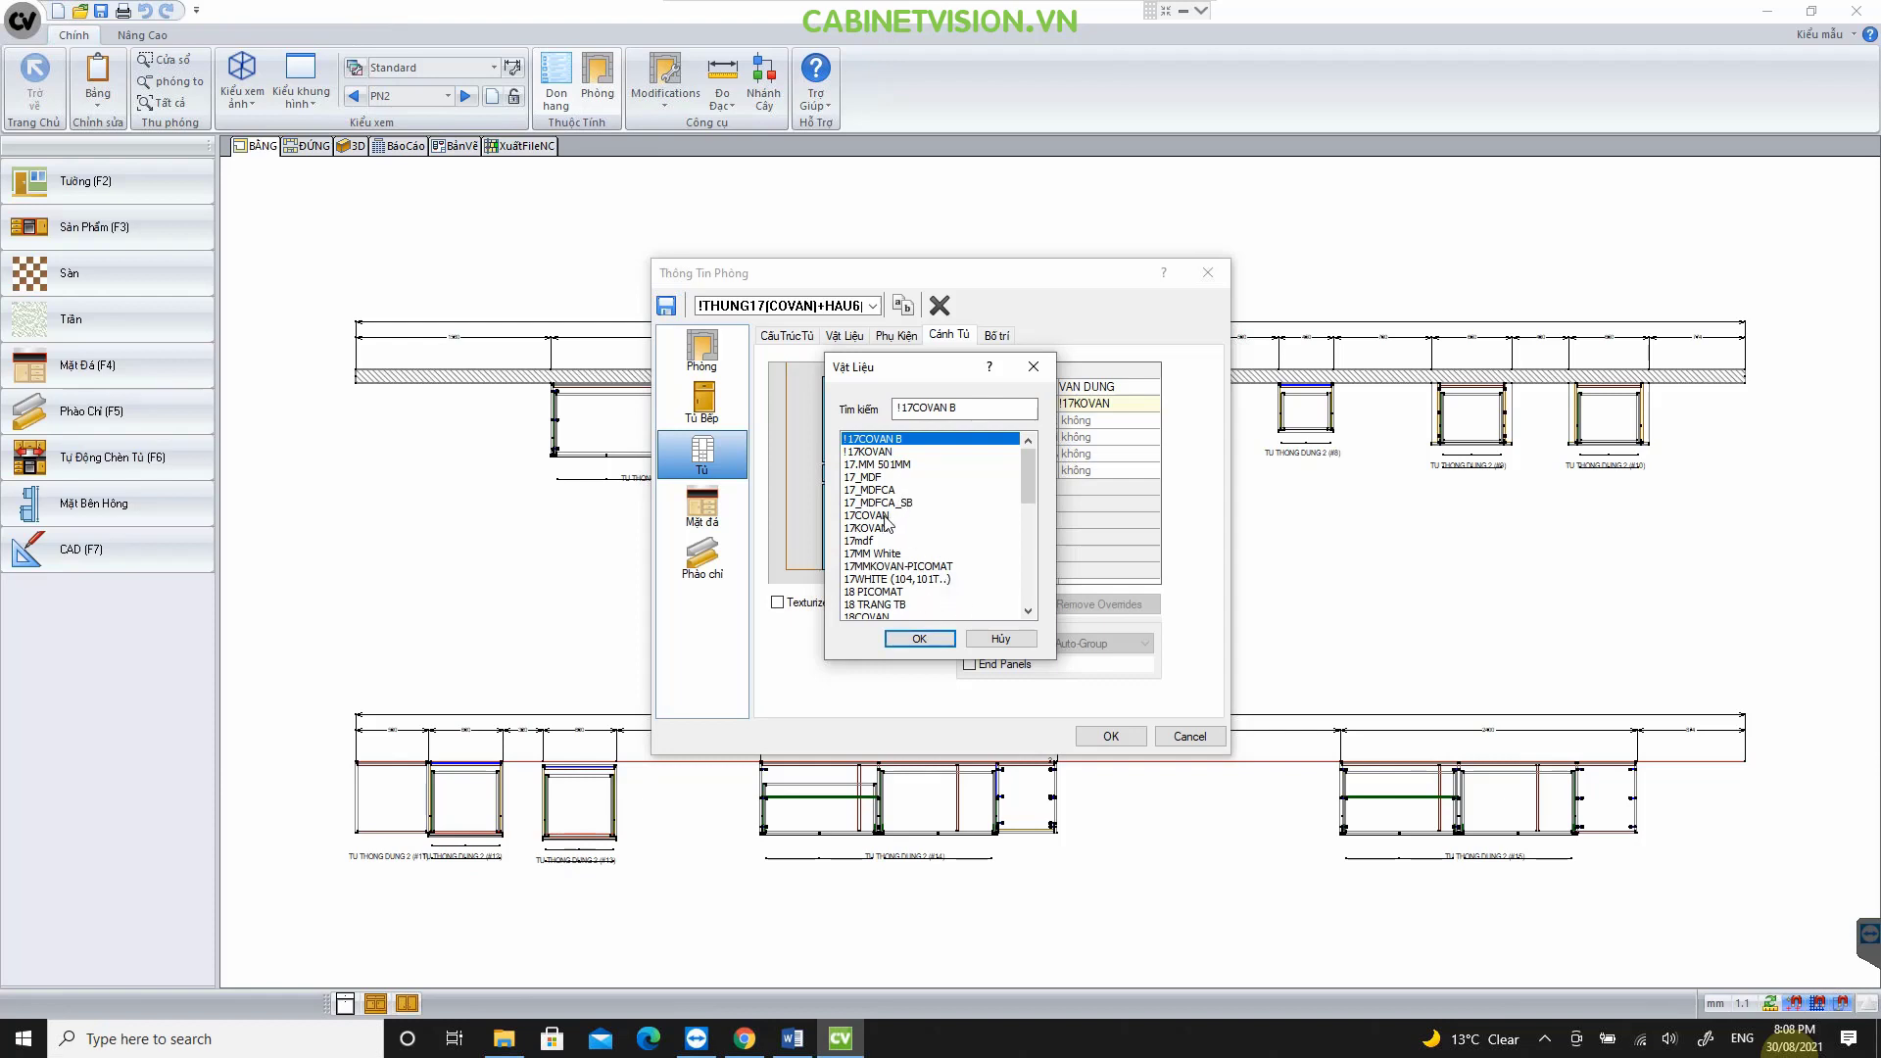
left_click(886, 518)
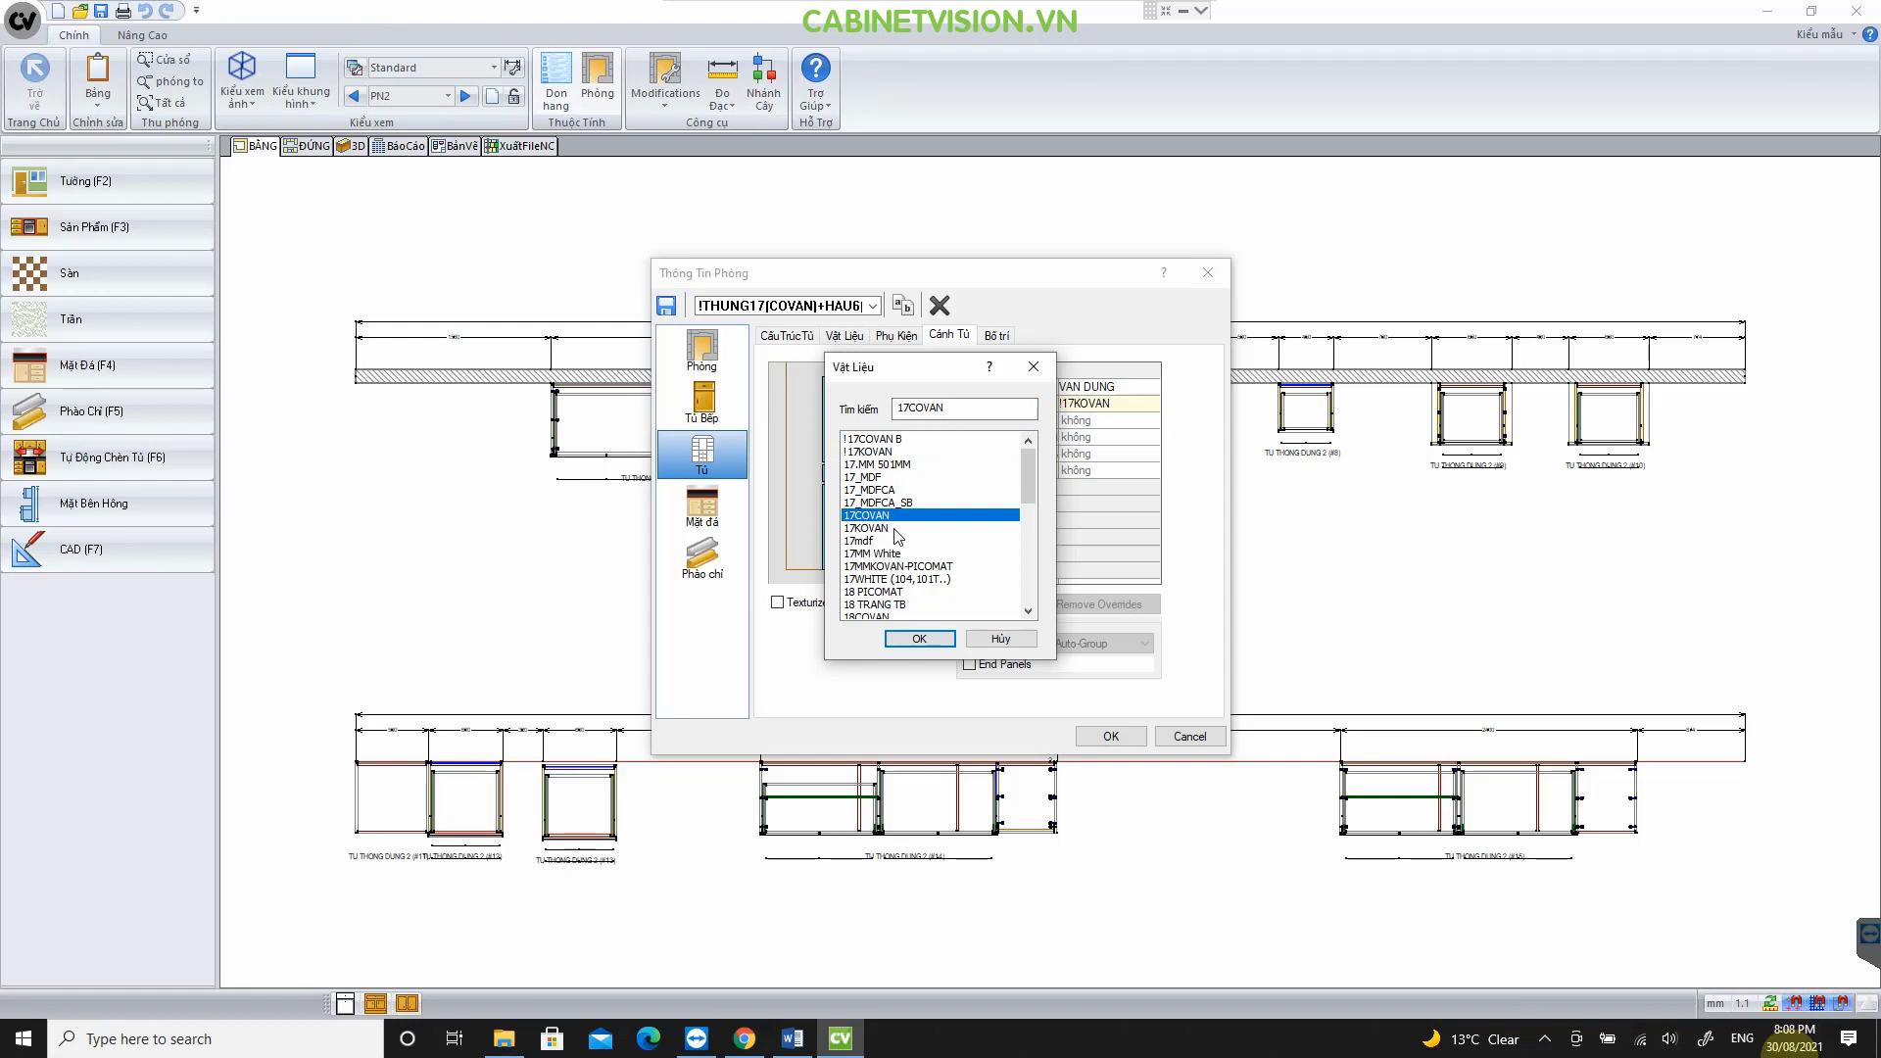
left_click(934, 641)
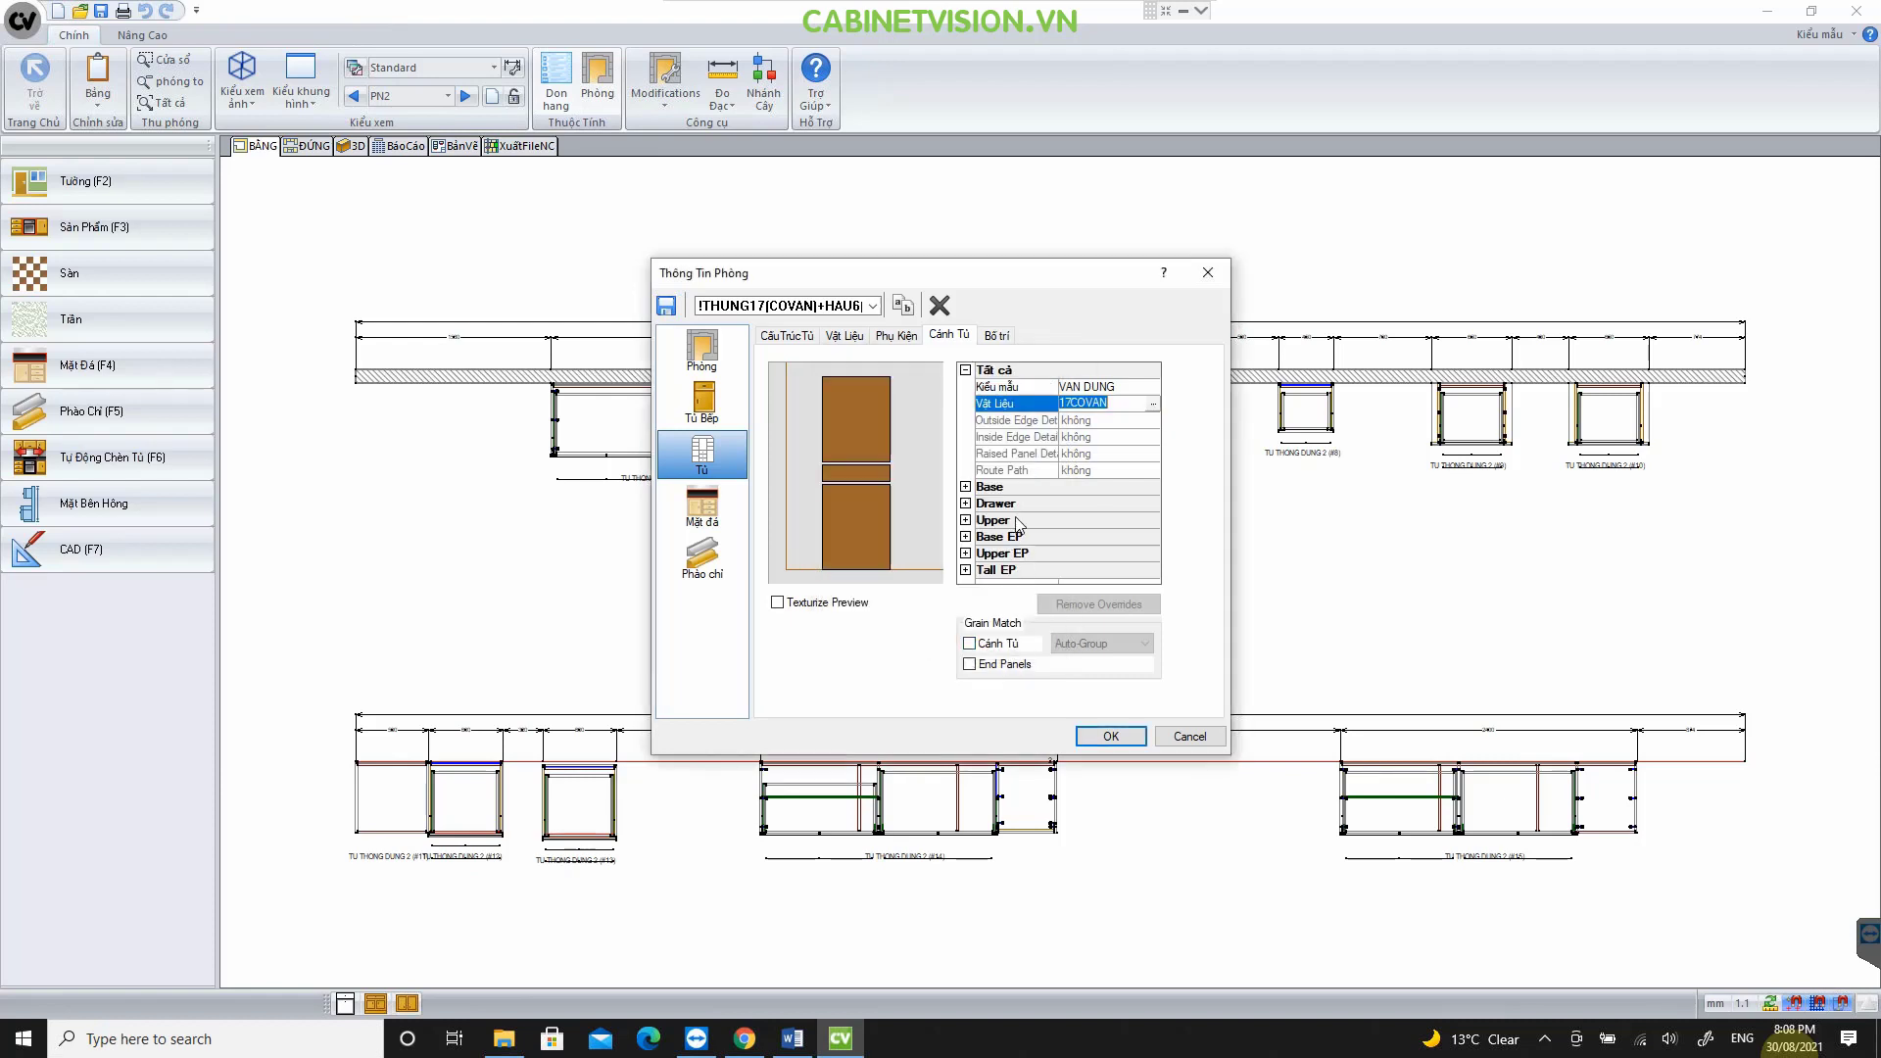
left_click(1112, 737)
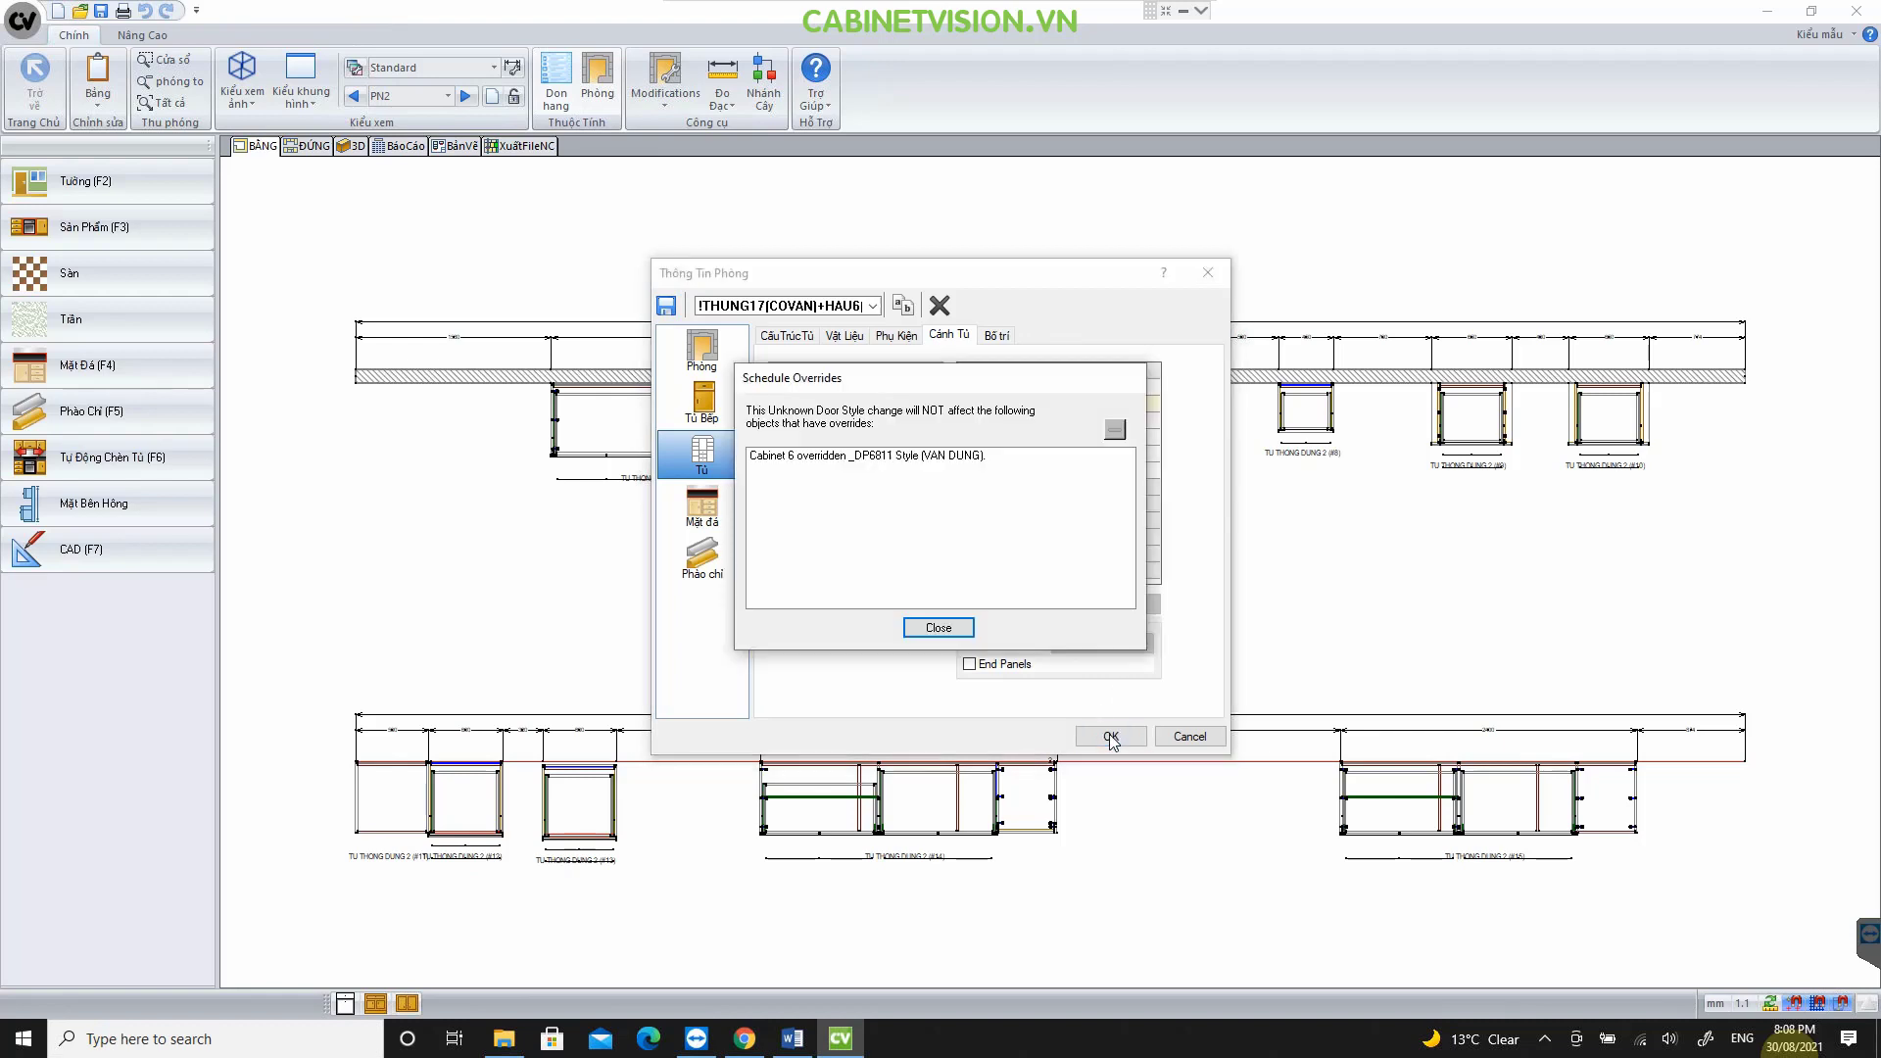
left_click(938, 628)
left_click(946, 631)
Orbit the 3D view and inspect the upper and lower cabinets' wooden doors, then return to plan.
left_click(355, 152)
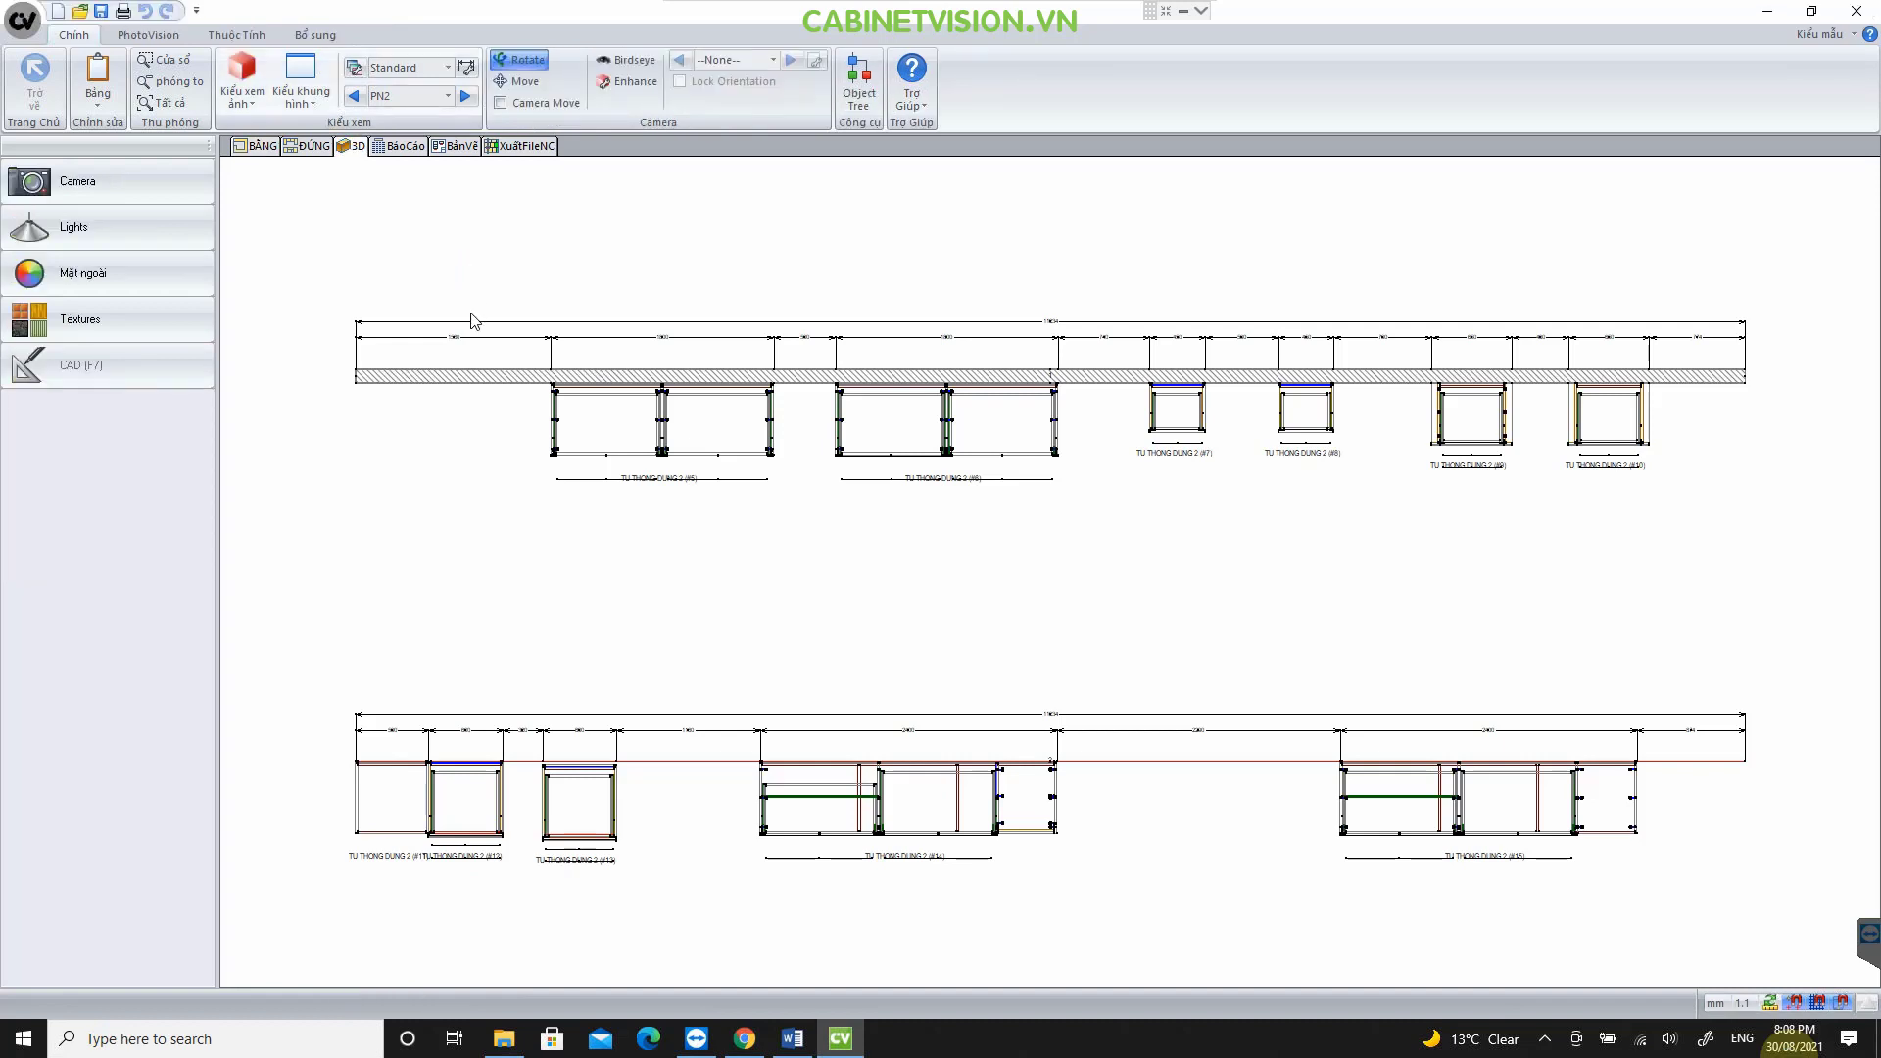
mouse_move(870, 395)
left_mouse_down()
mouse_move(1254, 521)
mouse_move(1025, 575)
left_mouse_up()
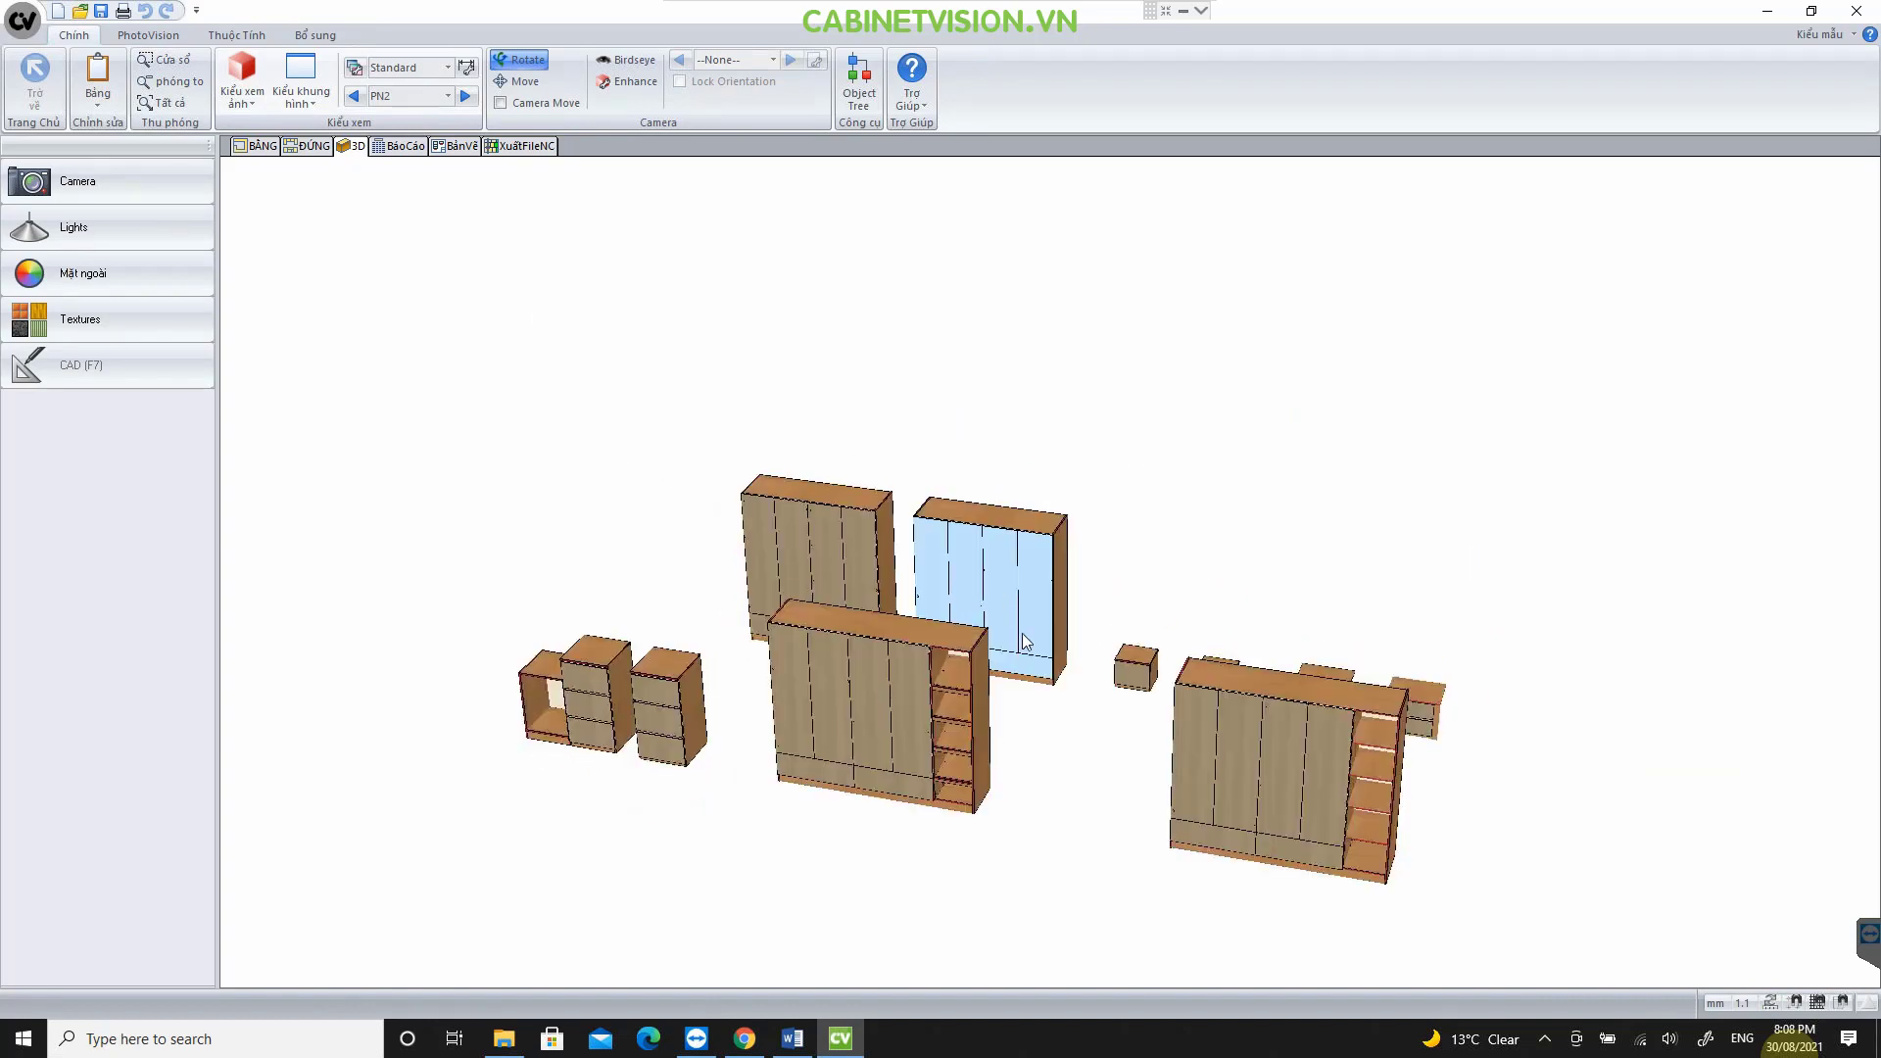
left_click_drag(1286, 545, 1554, 449)
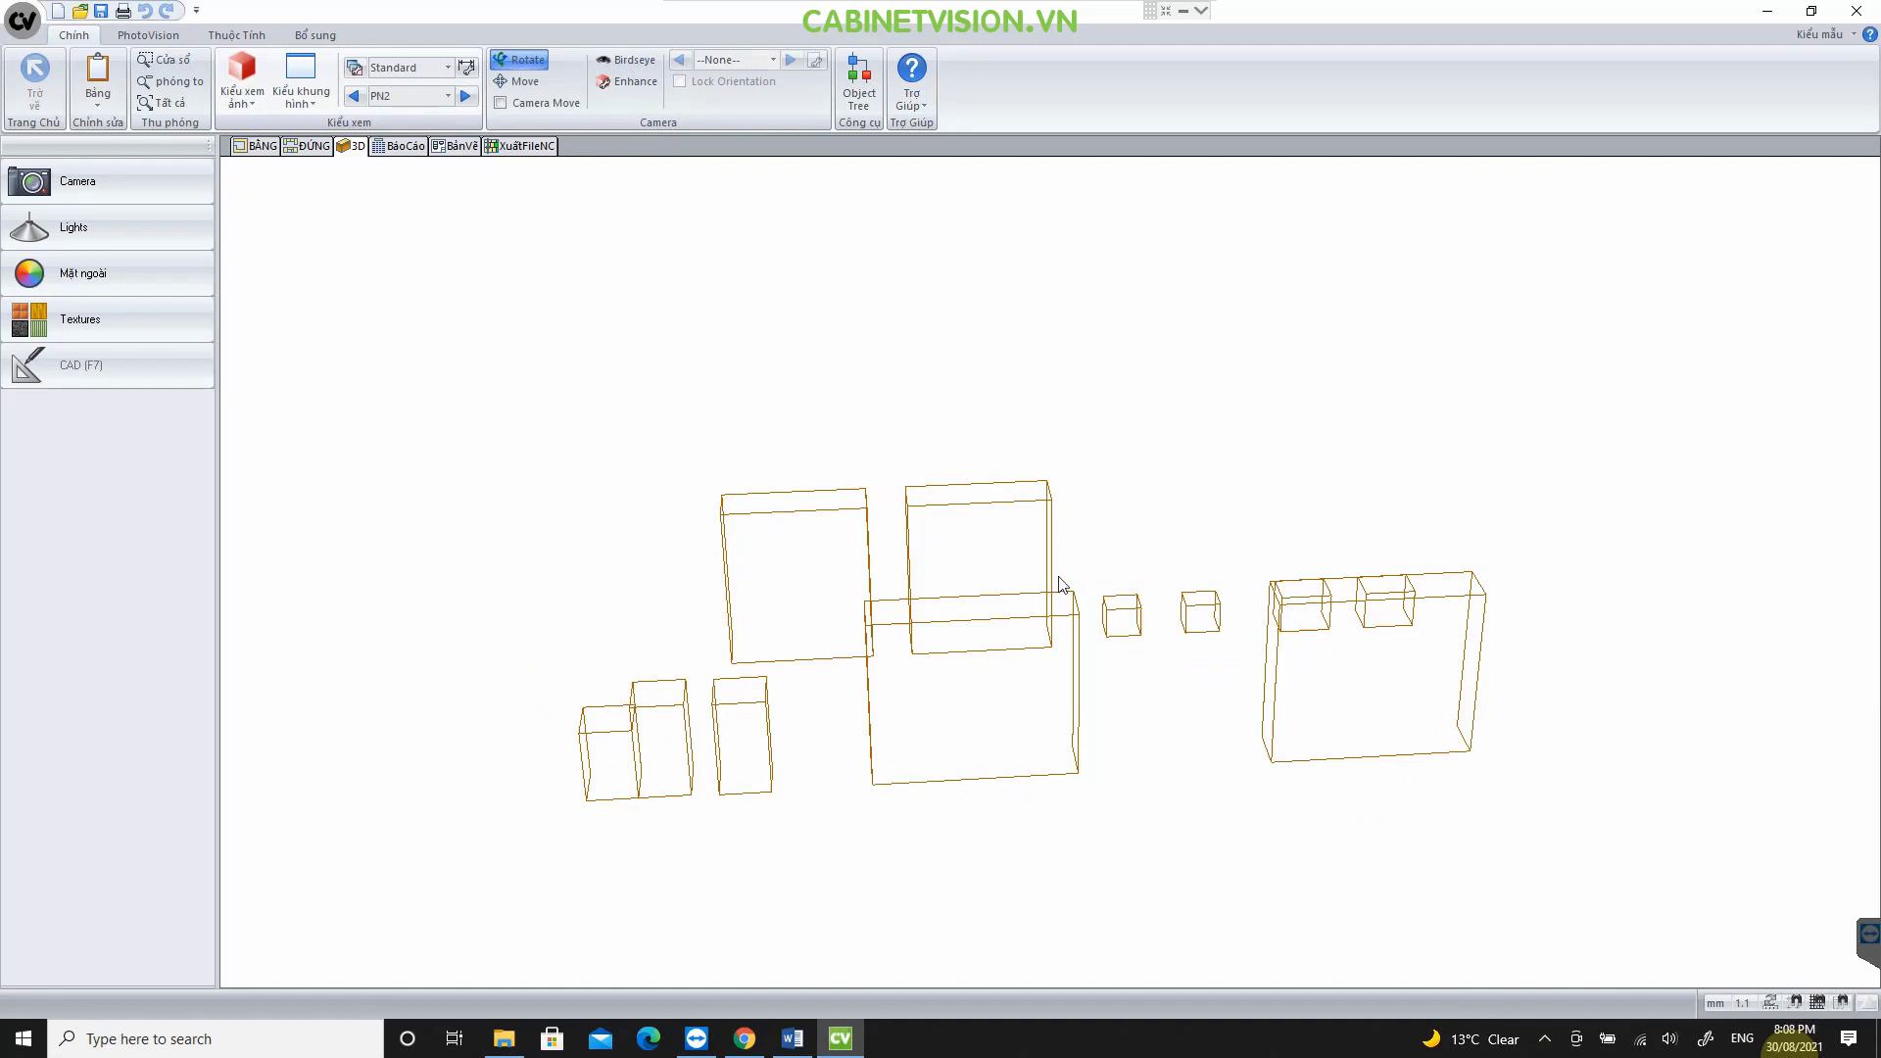
left_click(973, 547)
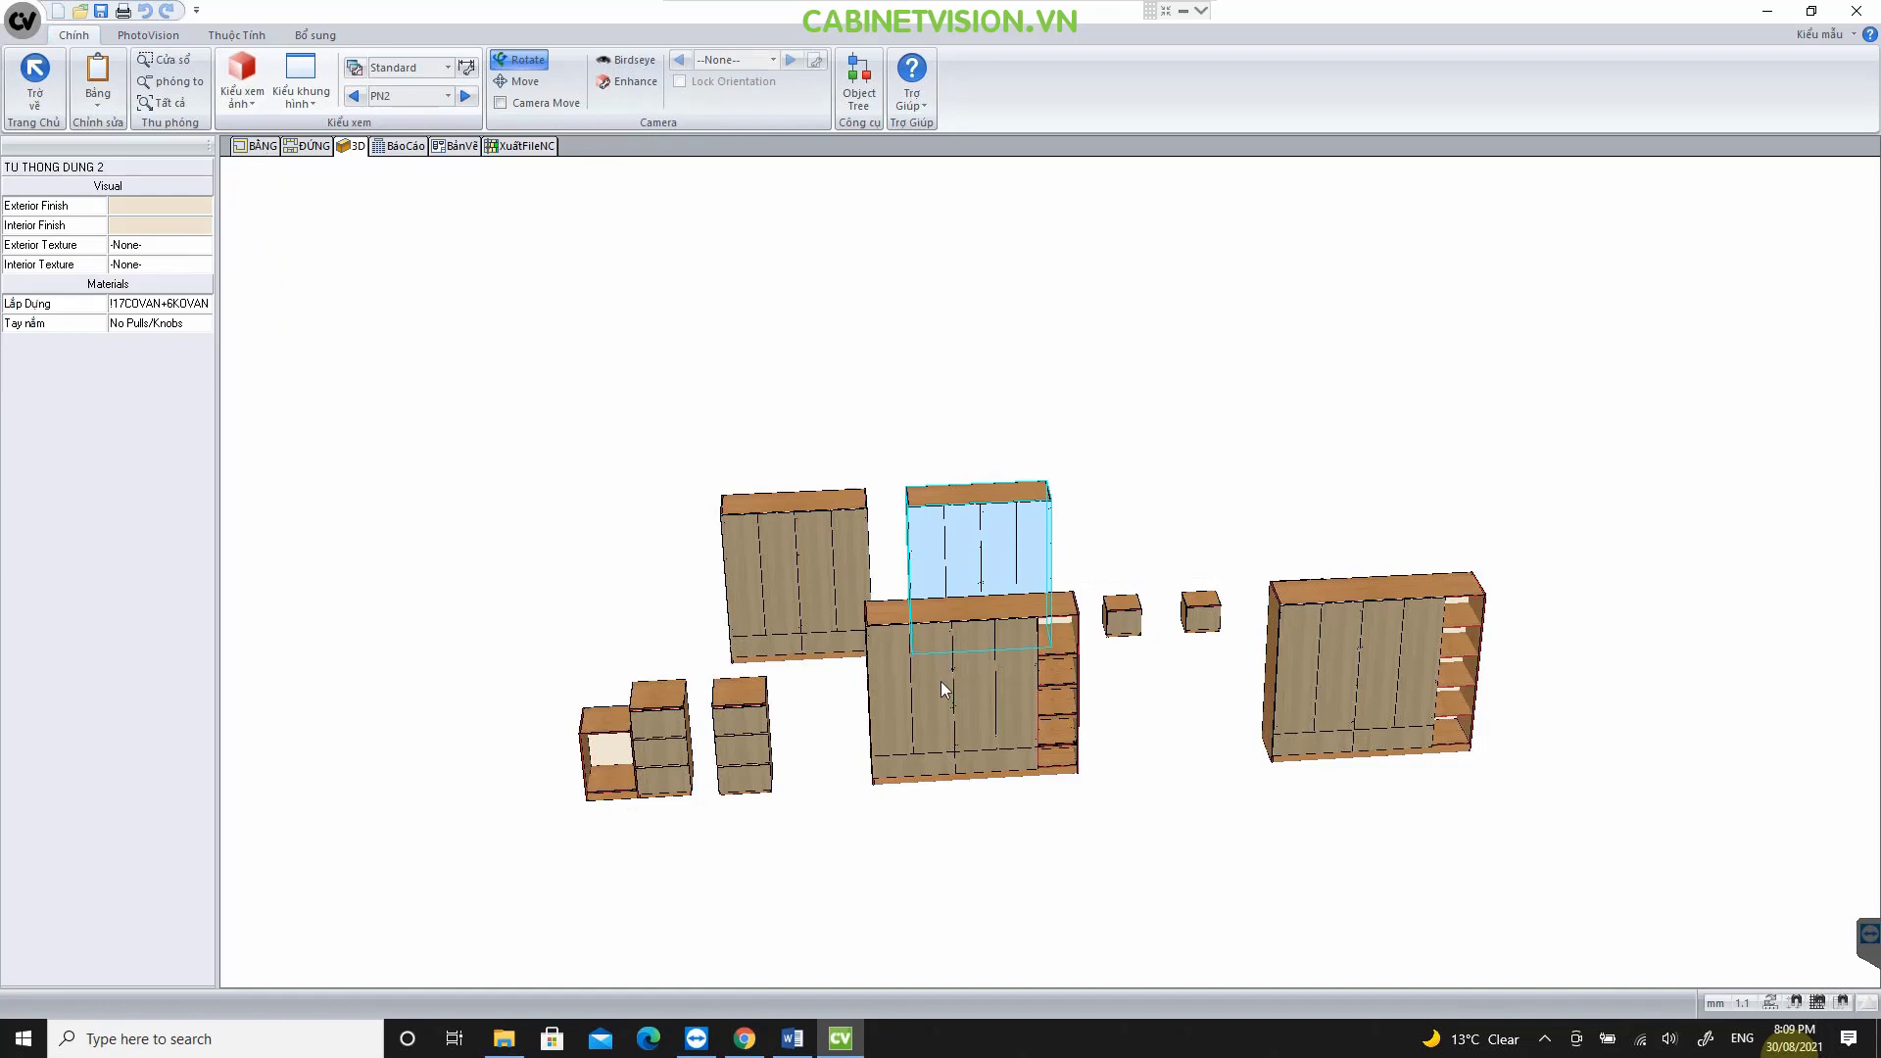
left_click(963, 726)
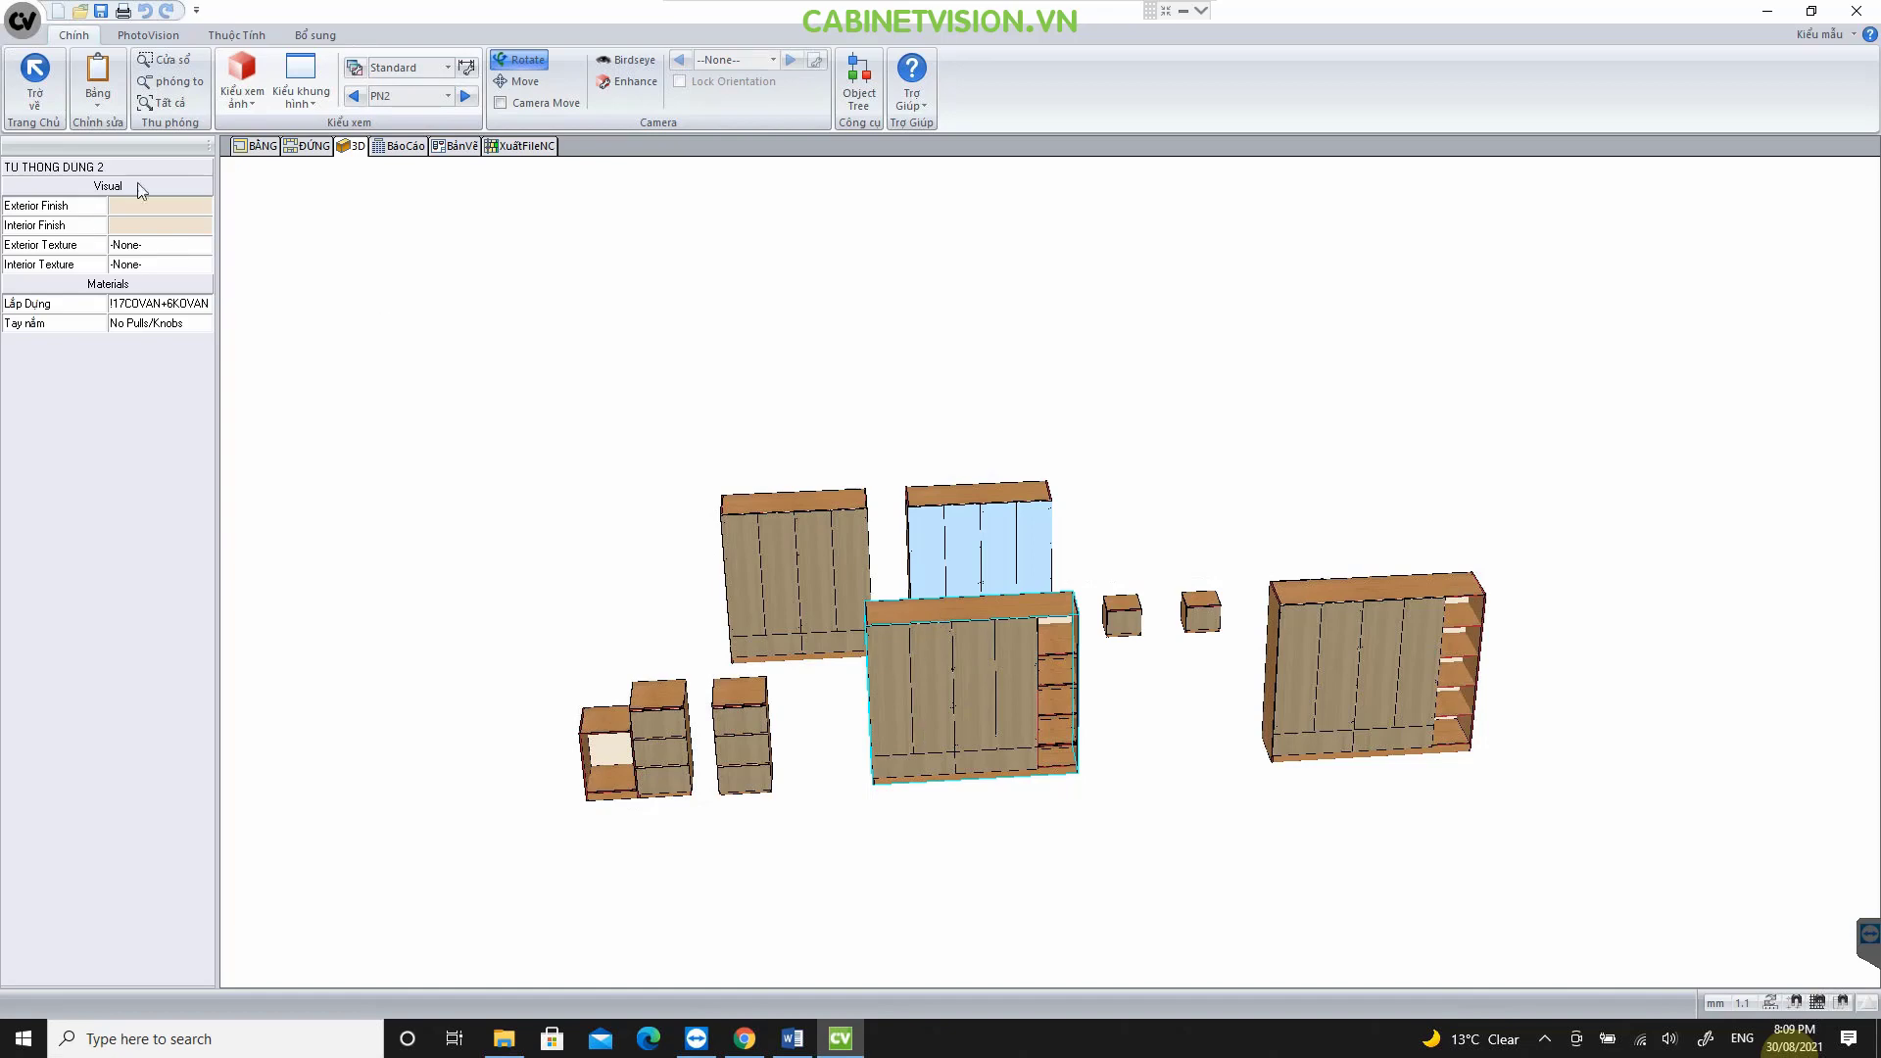
left_click(256, 145)
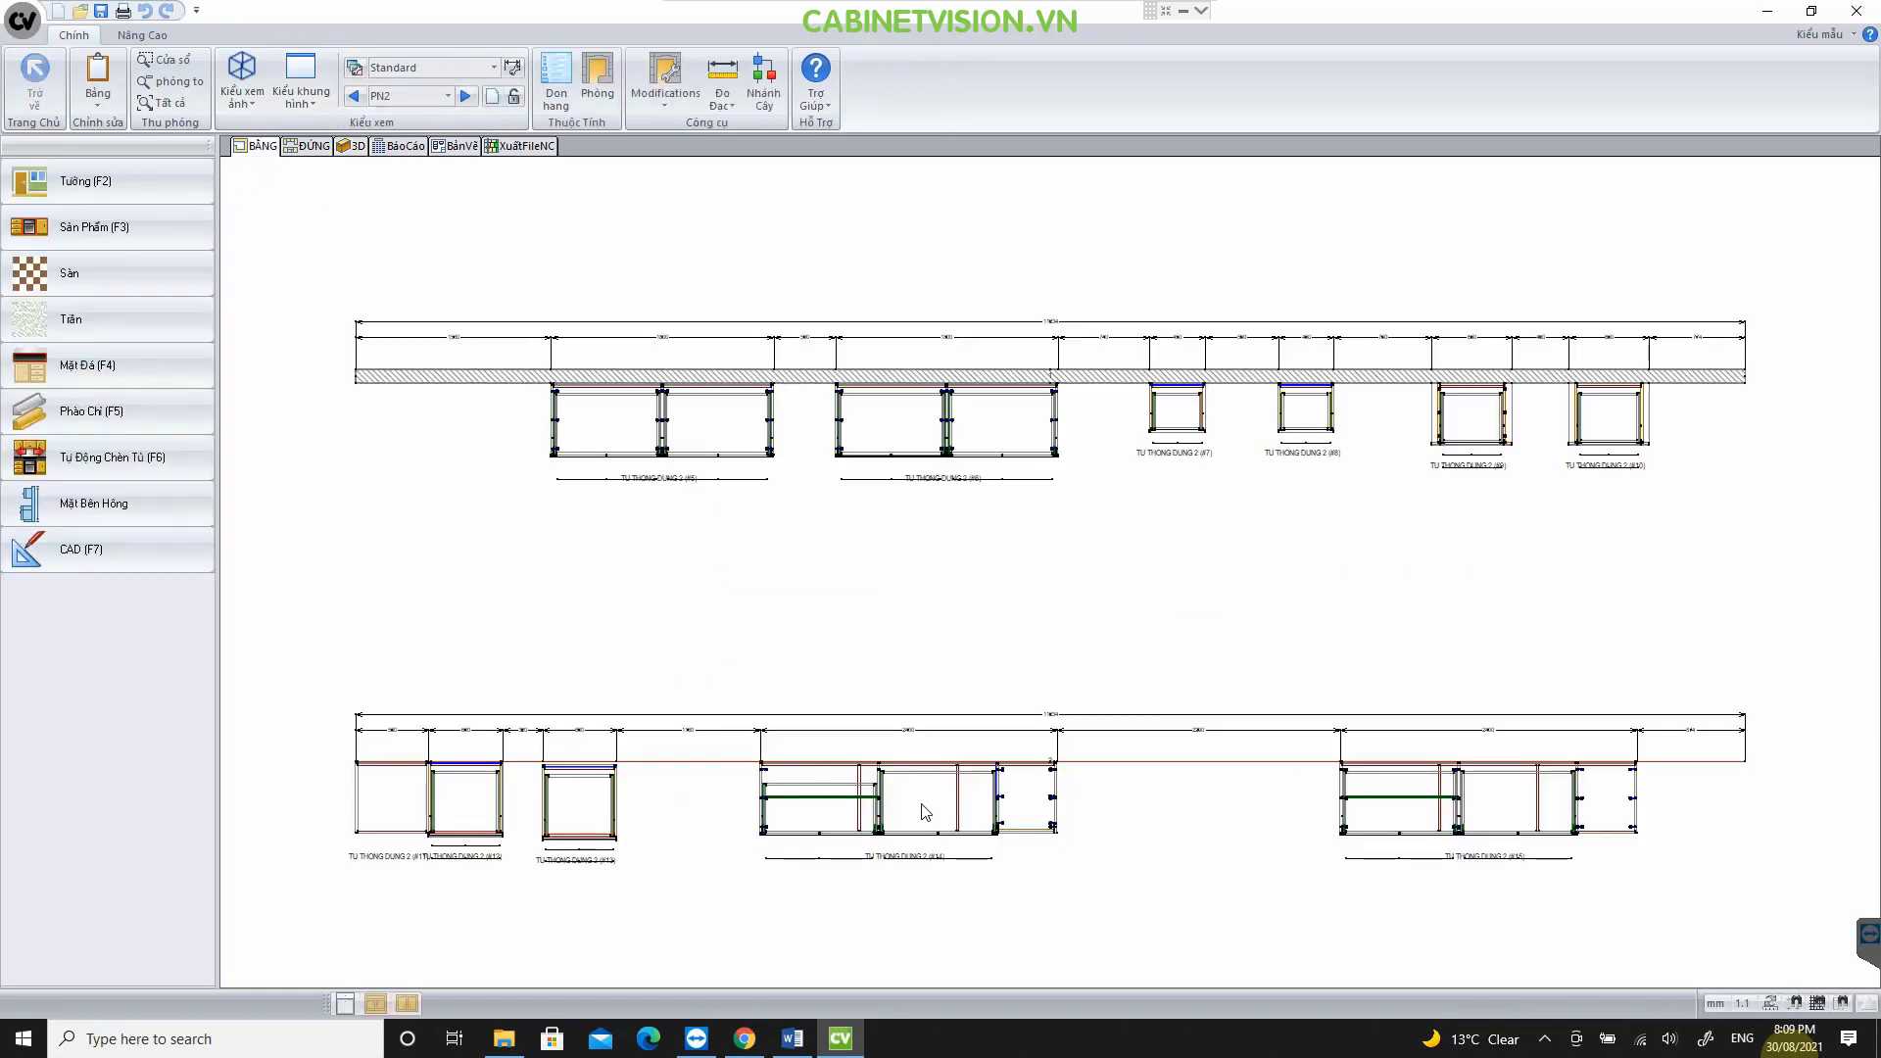
Select wardrobe TU THONG DUNG 2 #14, preview it in 3D, then open its Tủ Properties (2400 × 2100 × 580).
left_click(925, 811)
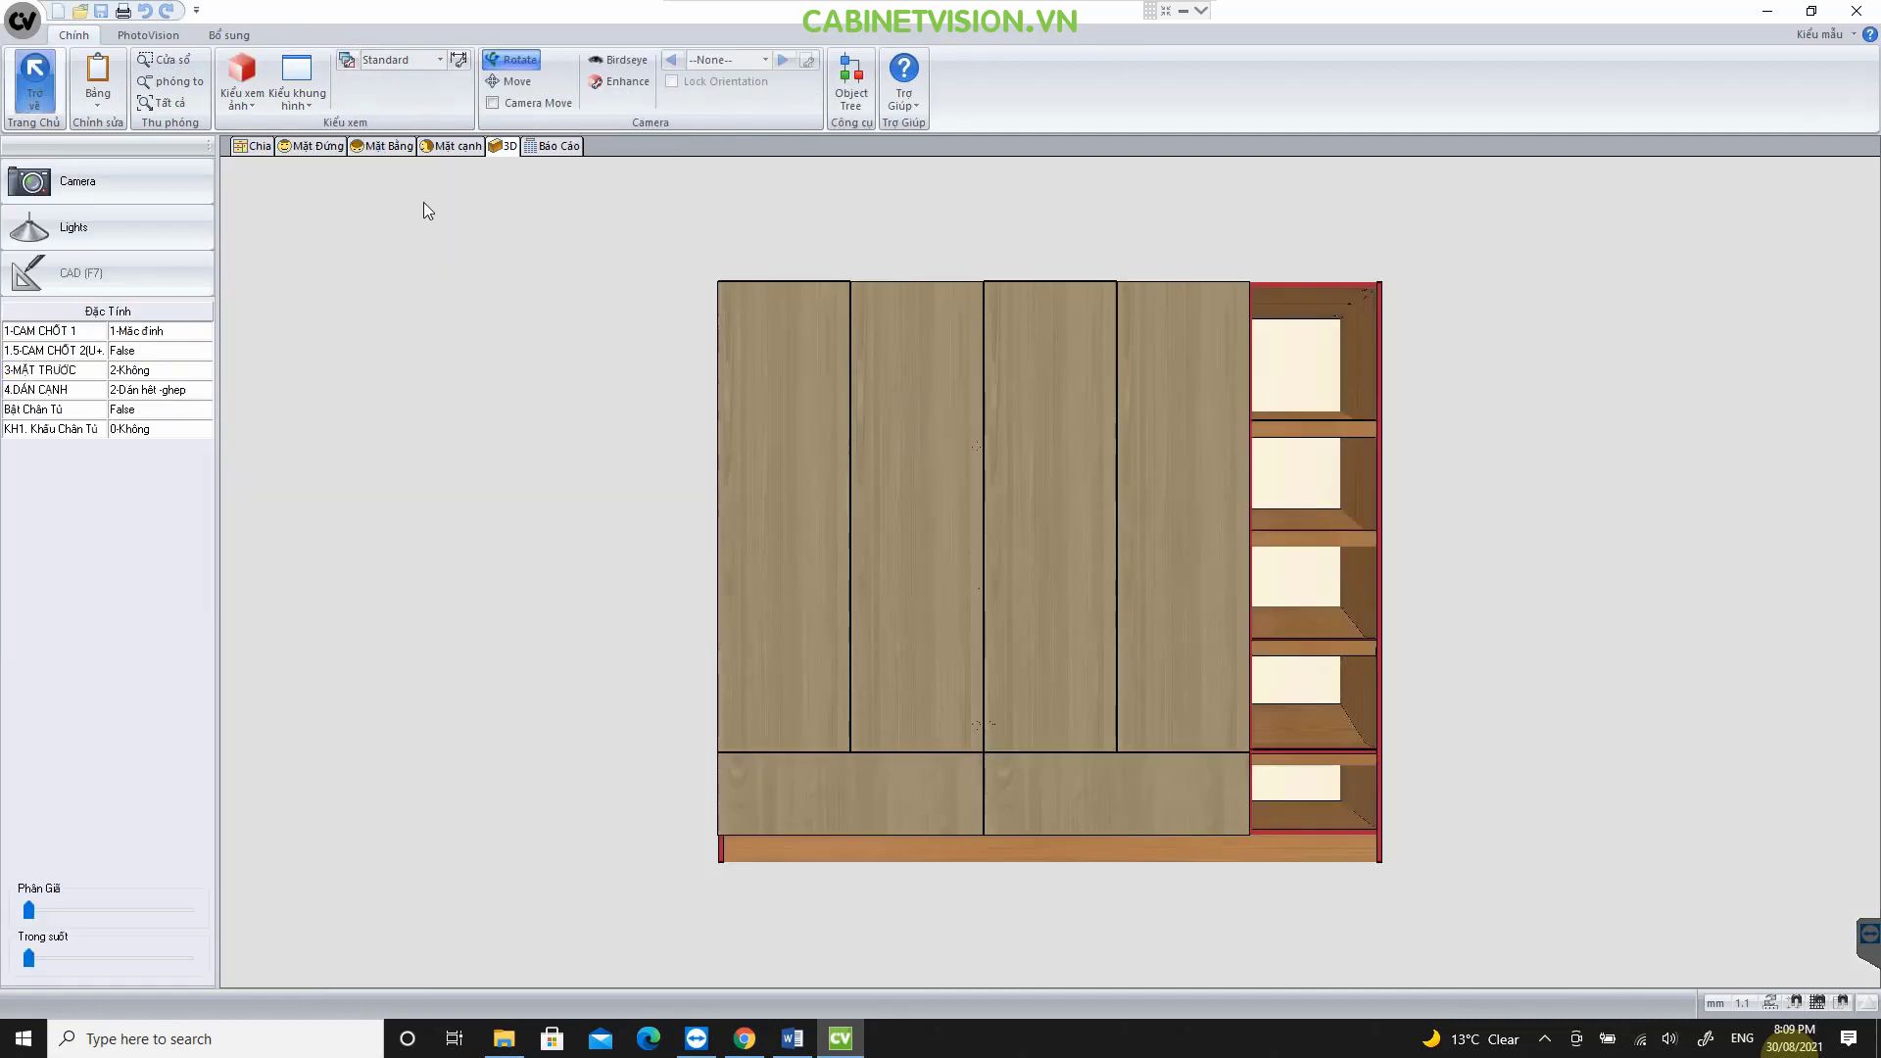
right_click(394, 208)
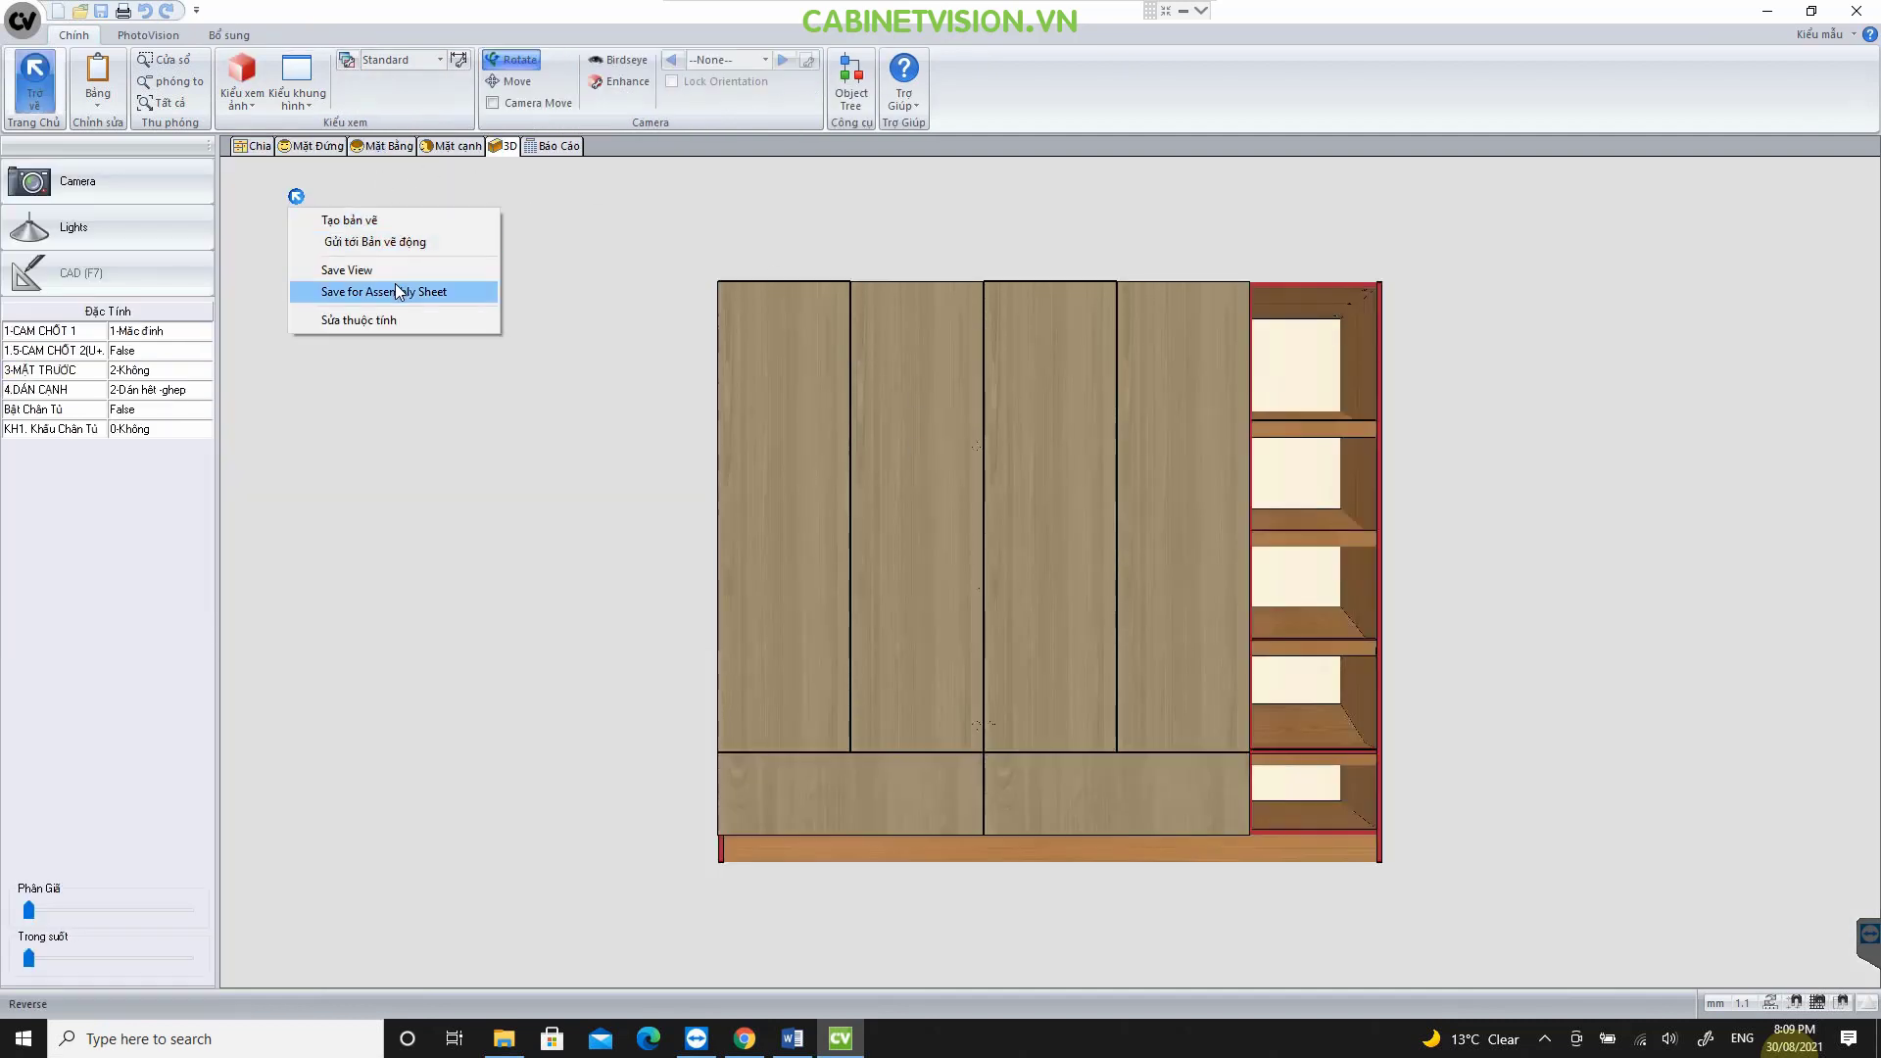
left_click(386, 327)
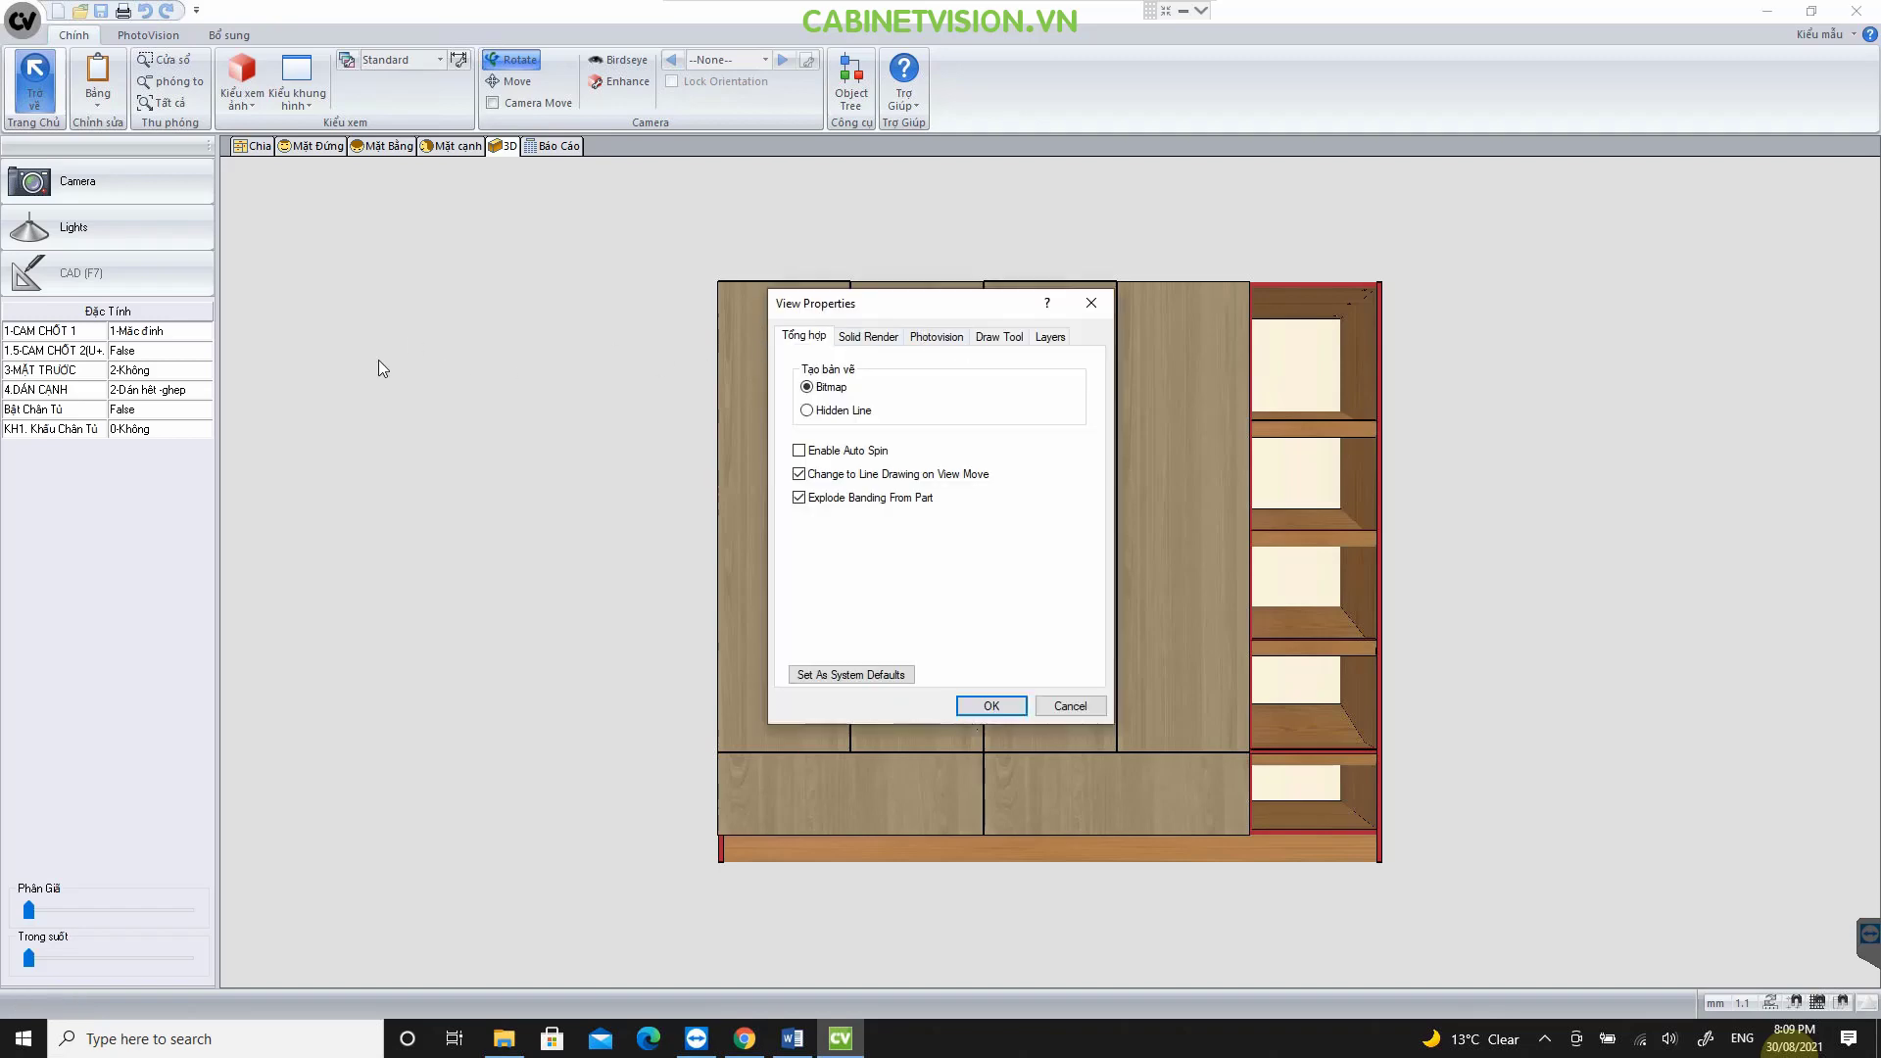
key("Escape")
left_click(257, 146)
right_click(395, 281)
key("Escape")
double_click(695, 317)
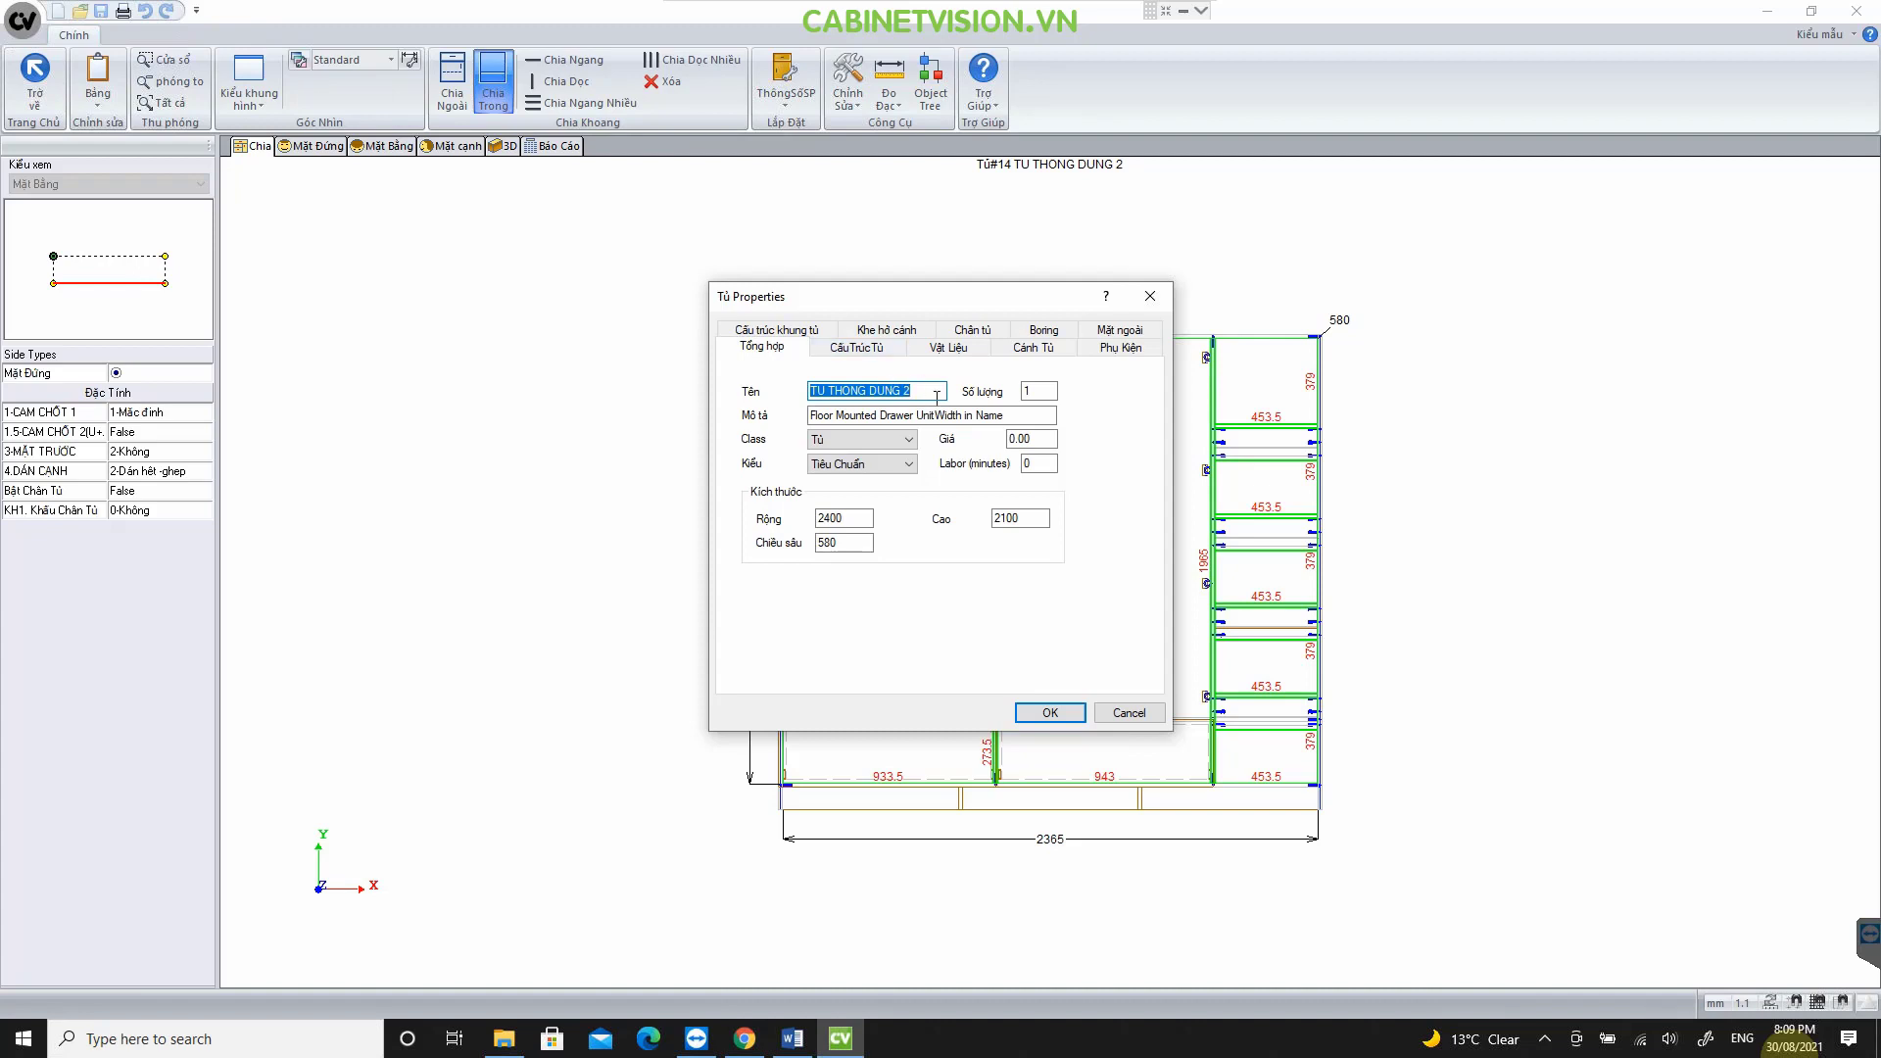
On the Cánh Tủ page, check the door material and keep it as 17COVAN.
left_click(1036, 349)
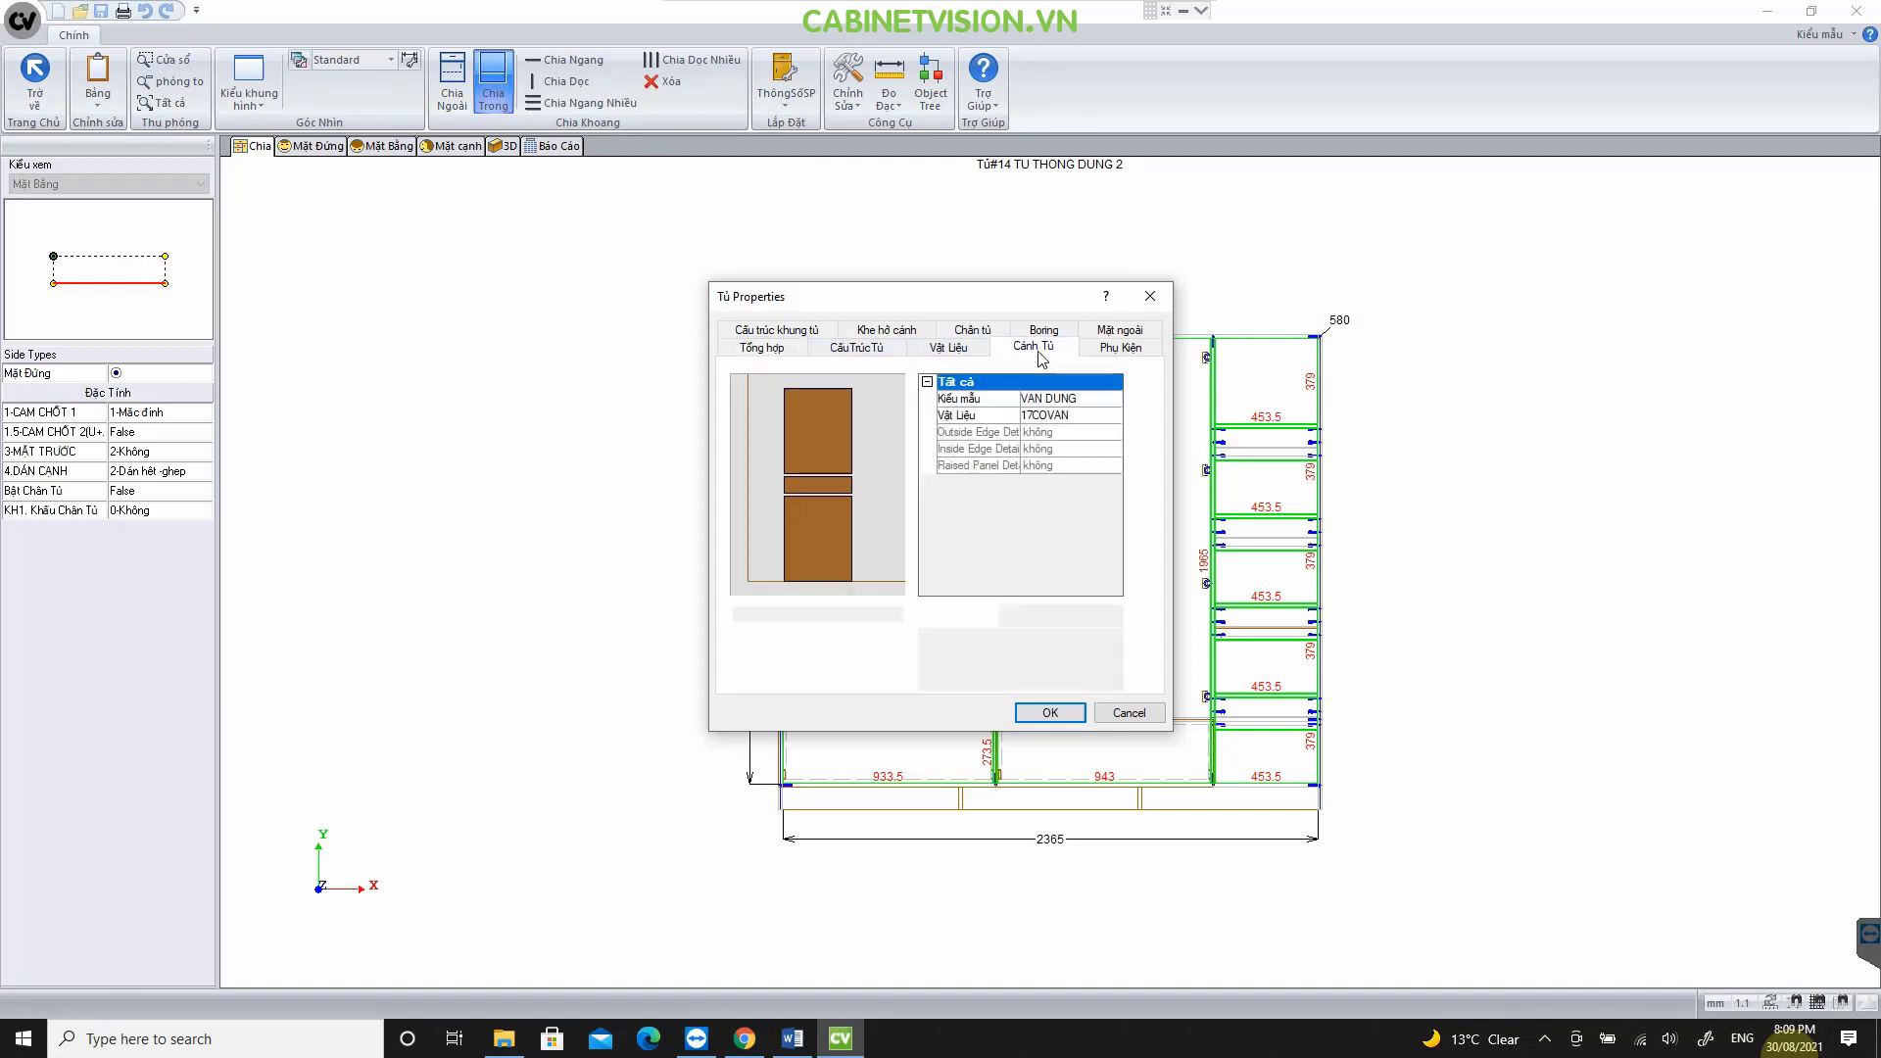
left_click(1090, 417)
left_click(1116, 416)
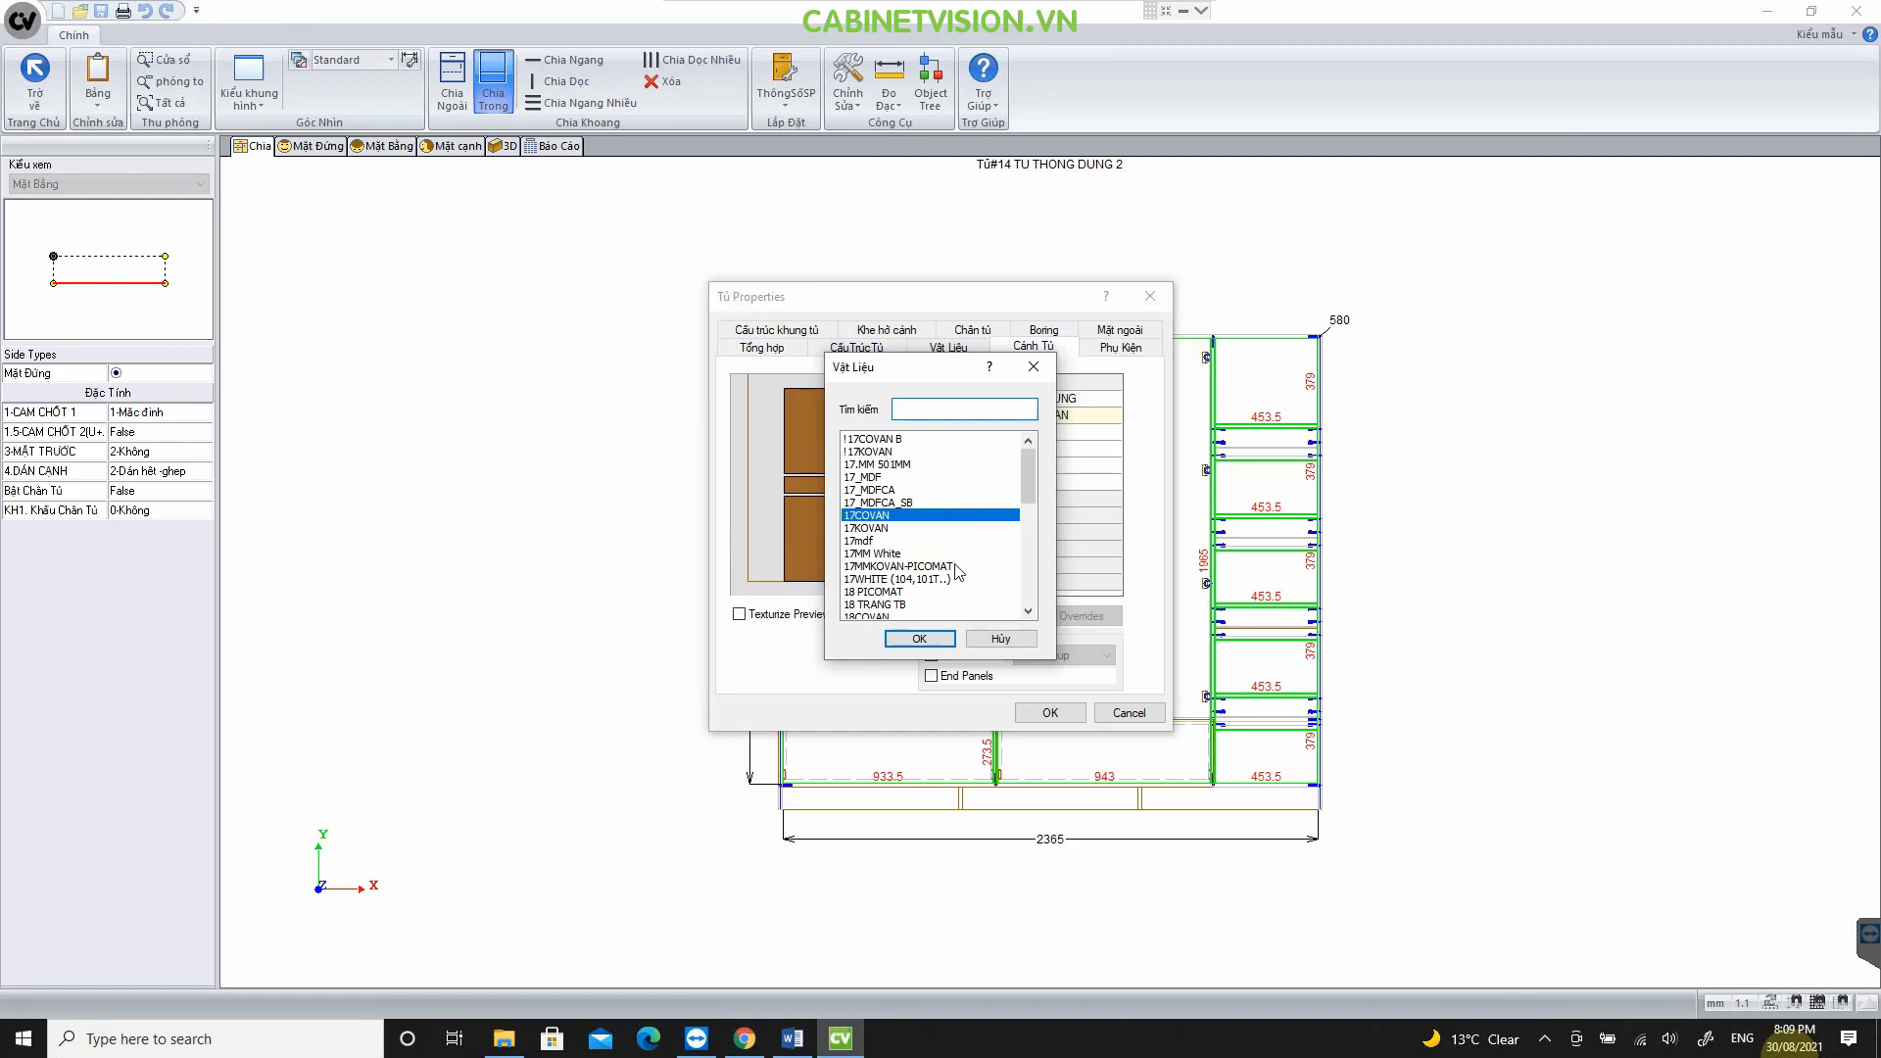
key("Return")
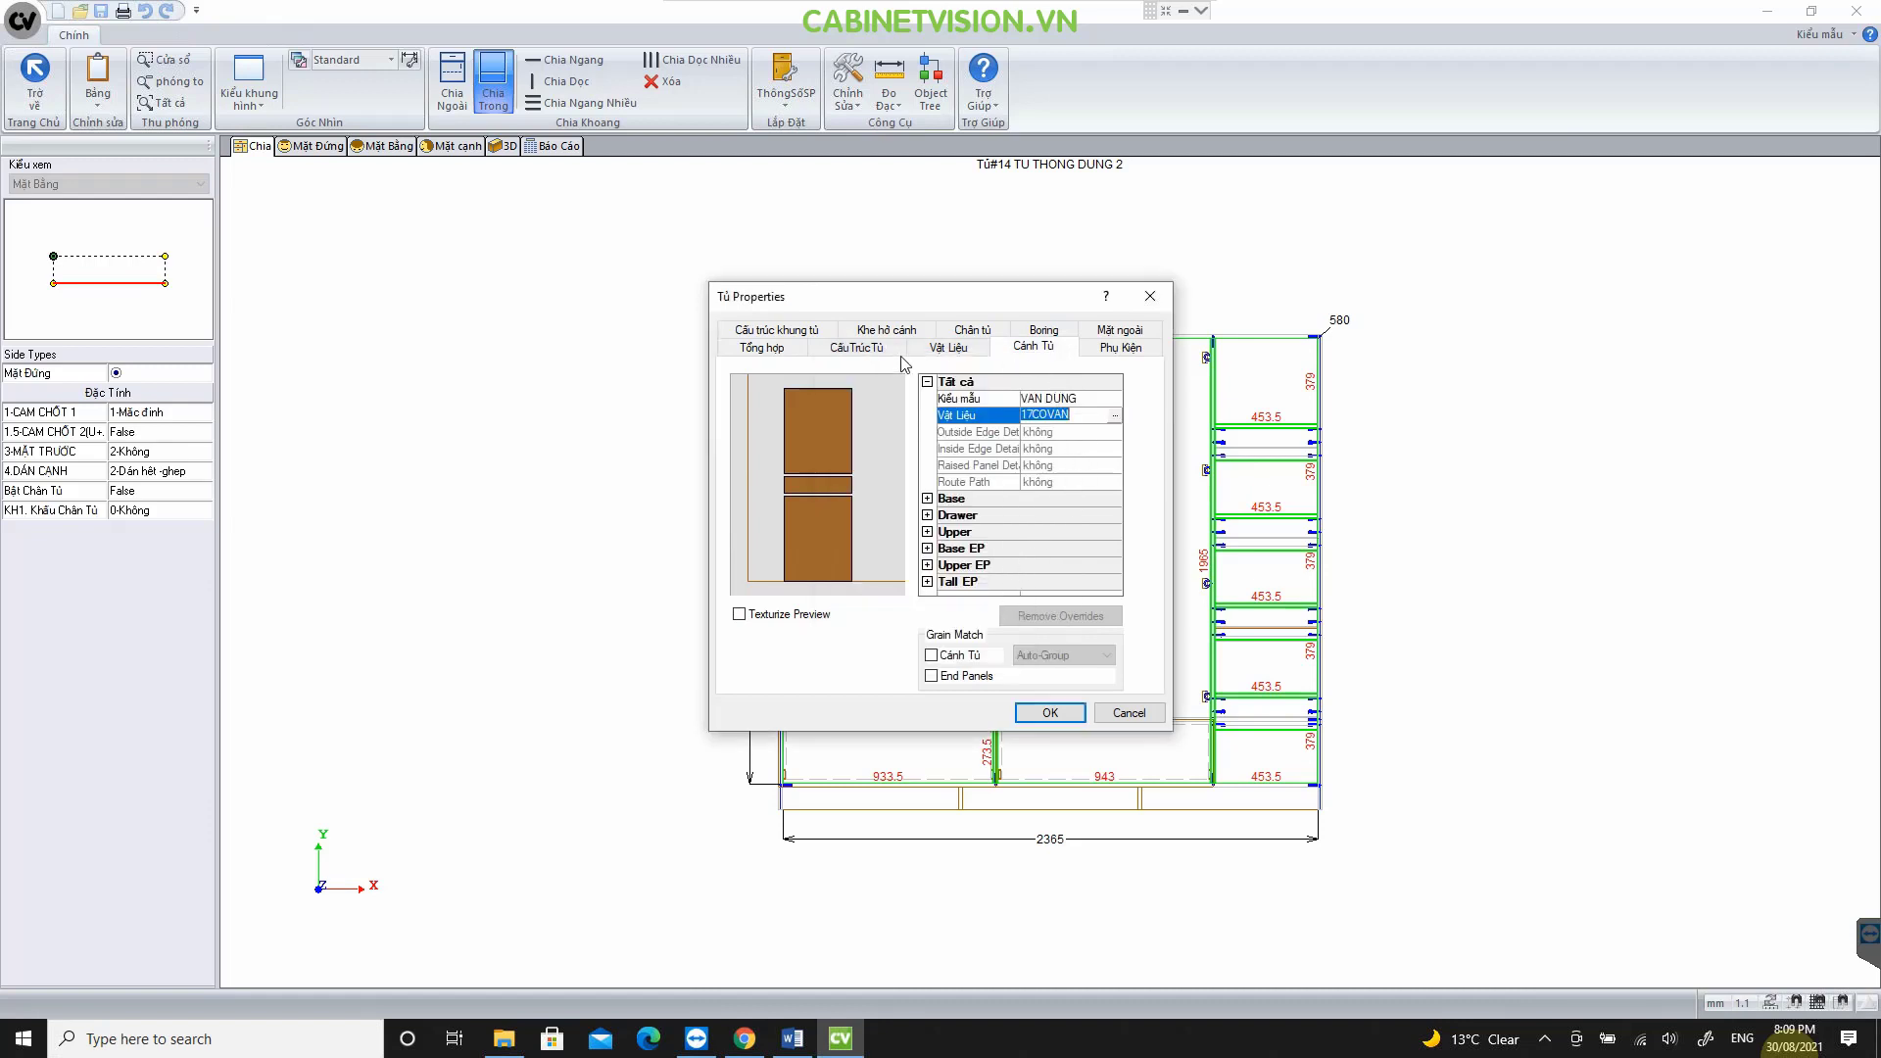
On the Vật Liệu page, set the Thông Thường standard material to 17+6COVAN.
left_click(817, 348)
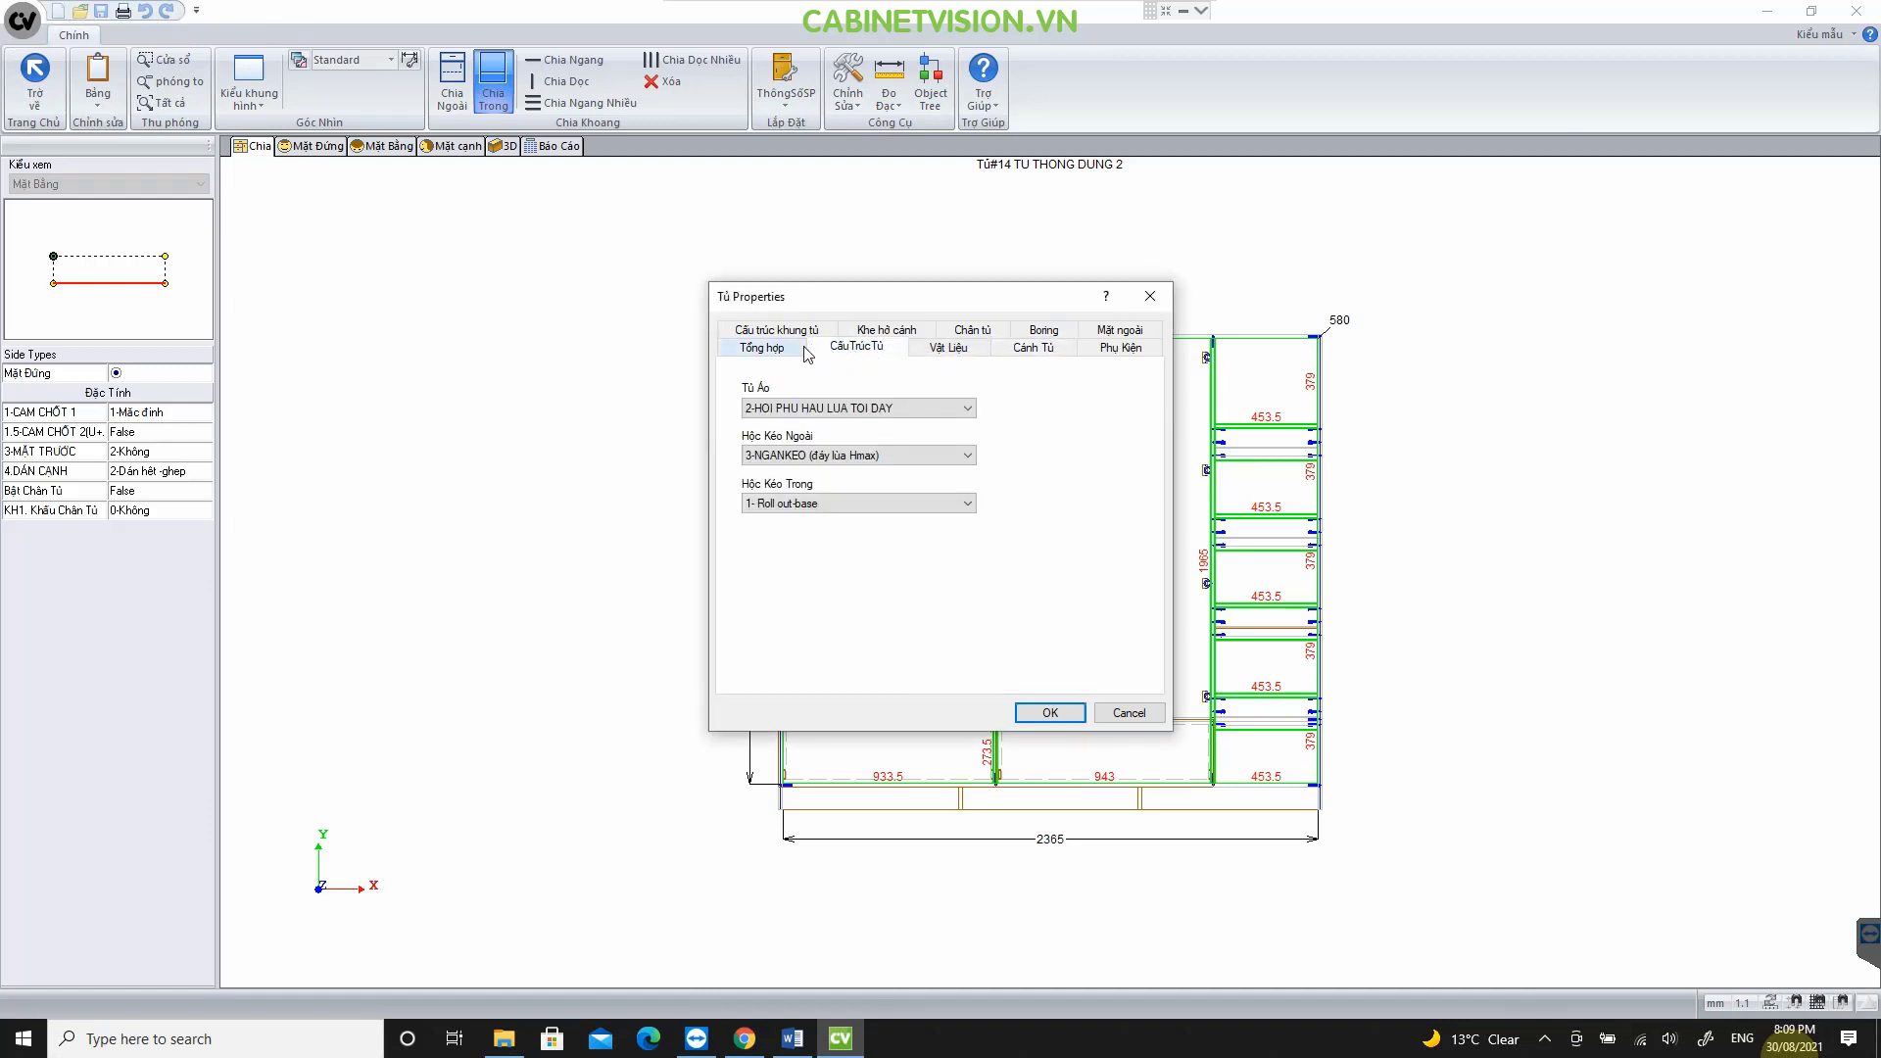
left_click(932, 353)
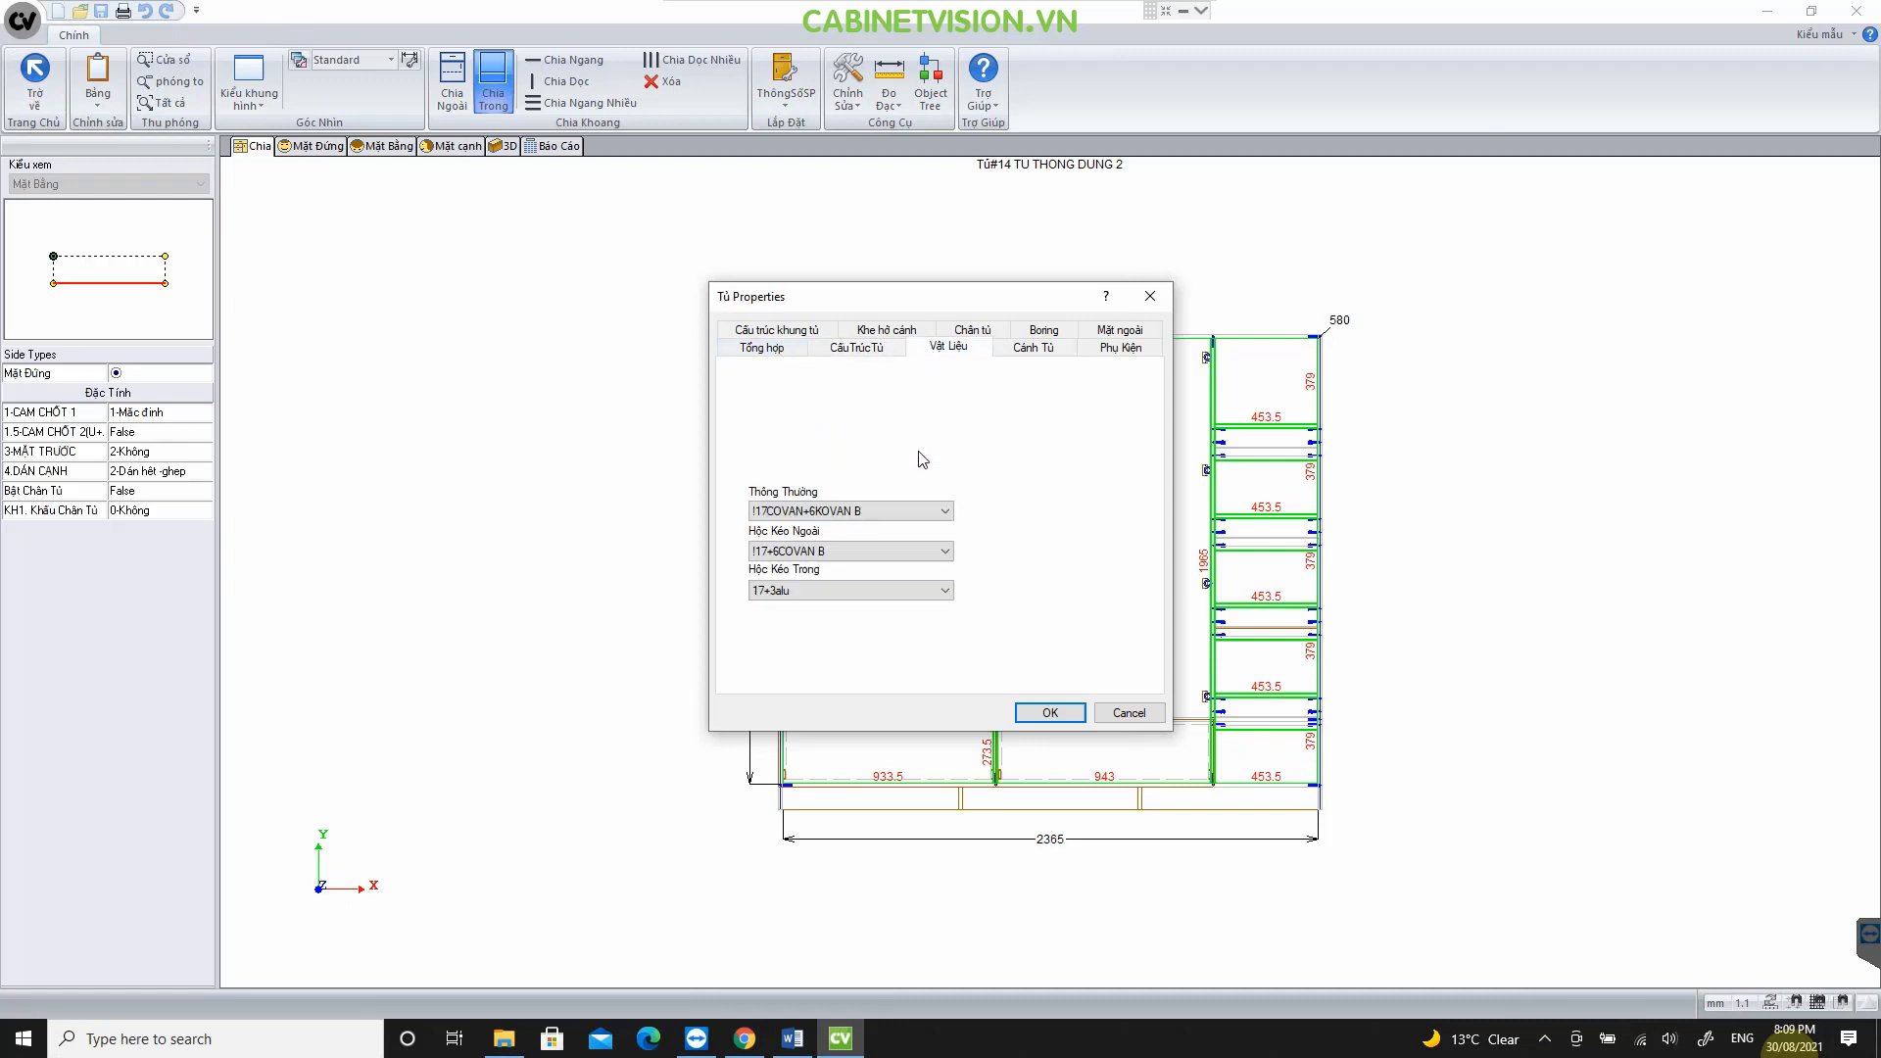
left_click(909, 510)
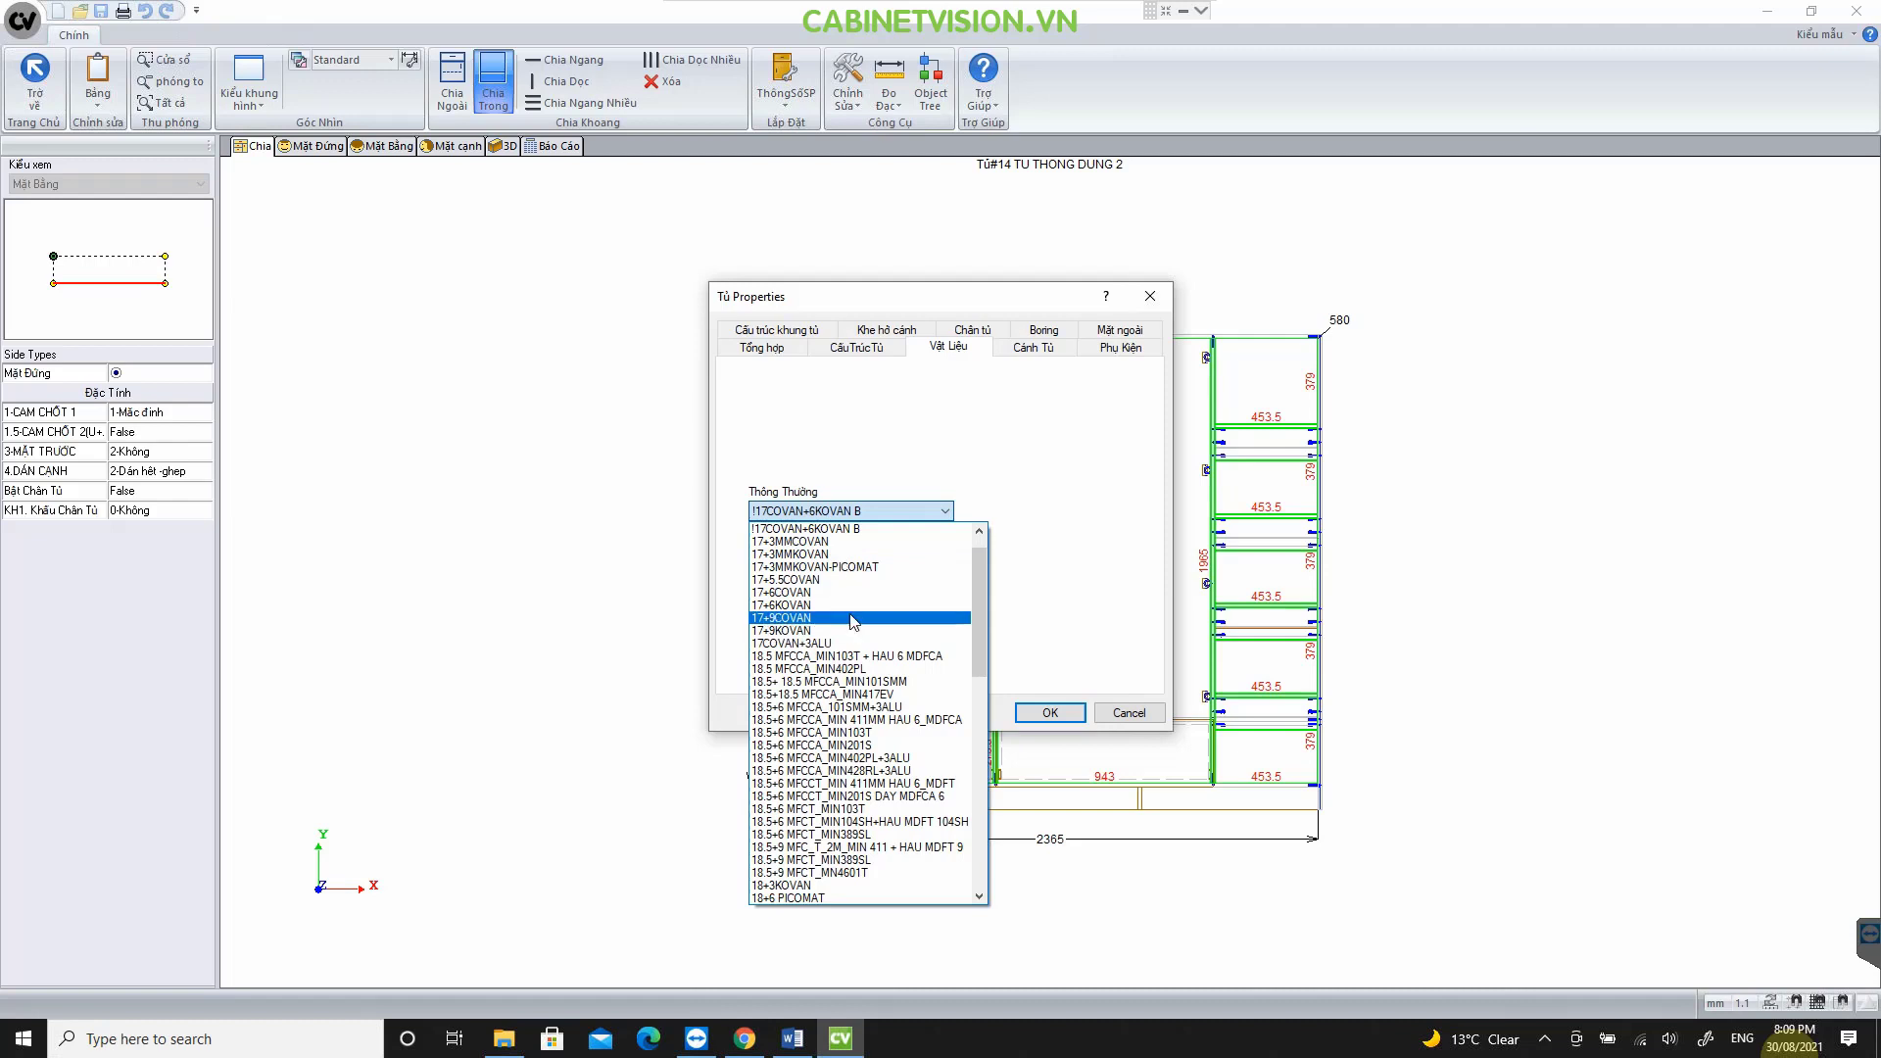
scroll(843, 542, "up", 1)
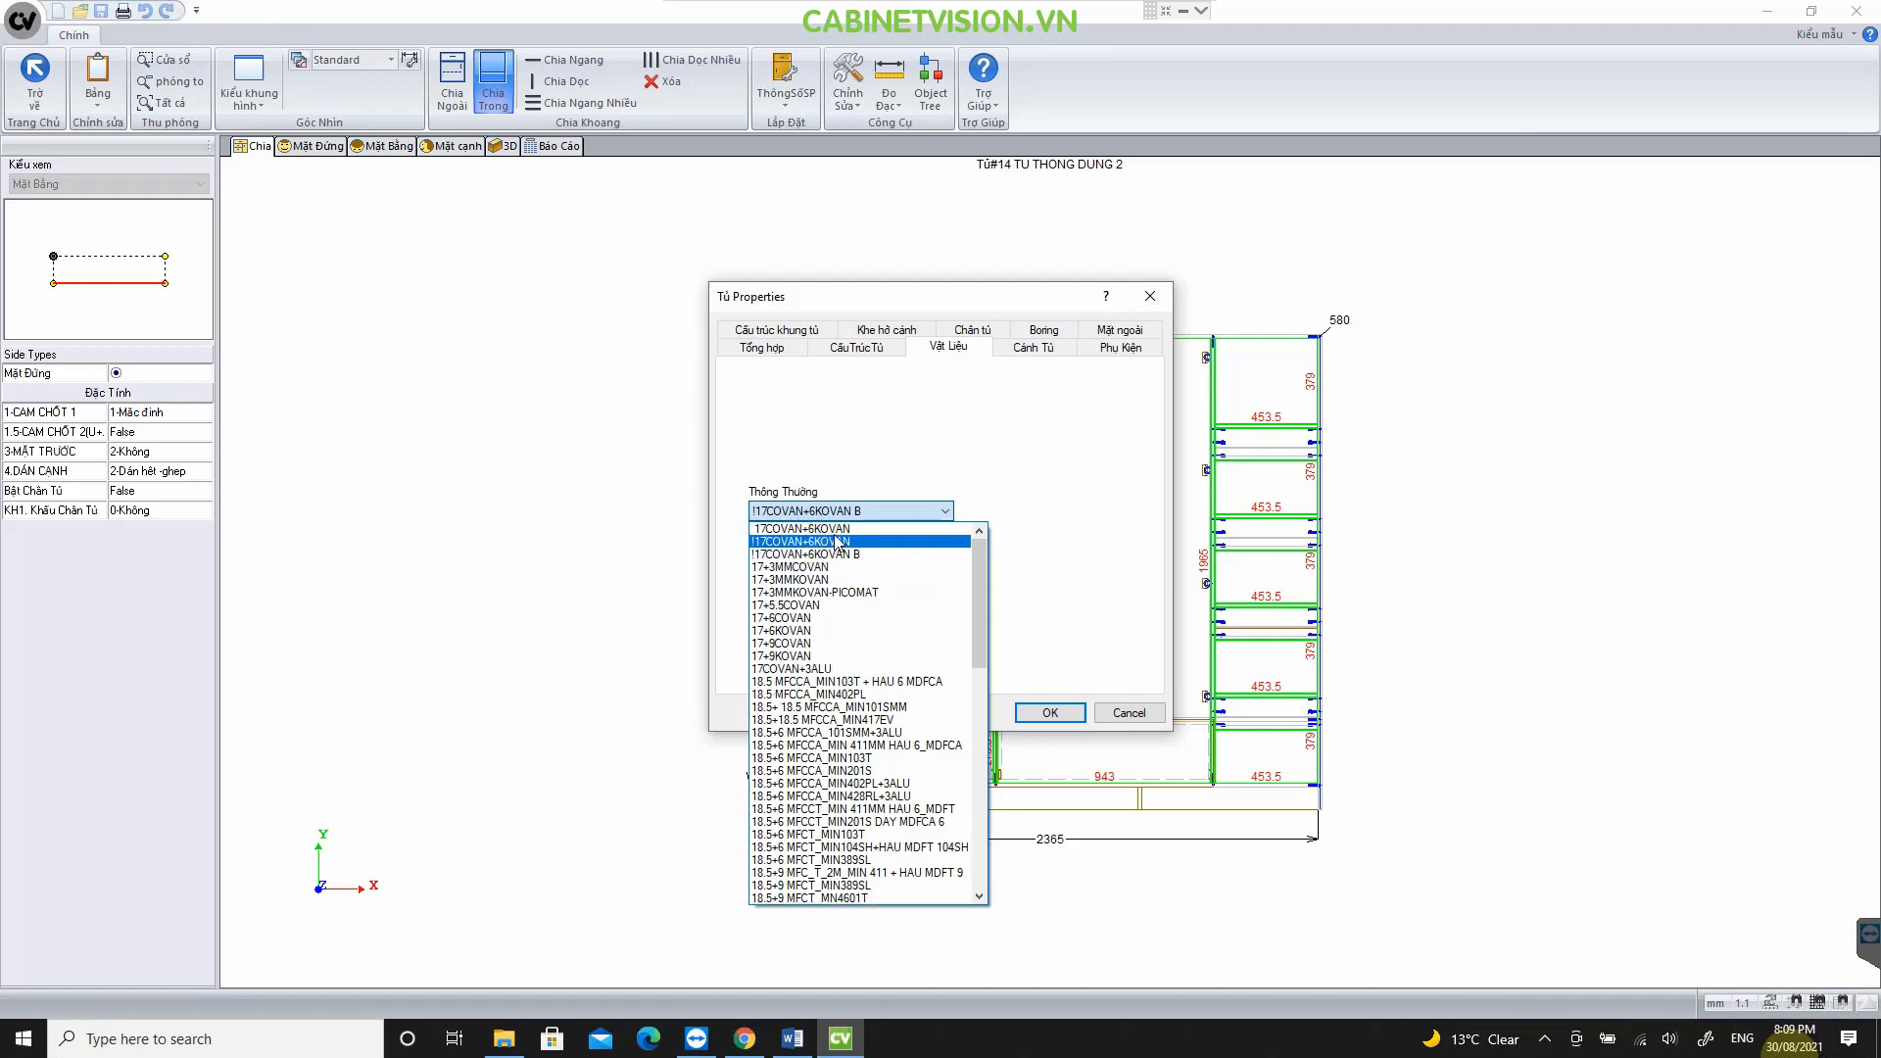
left_click(843, 555)
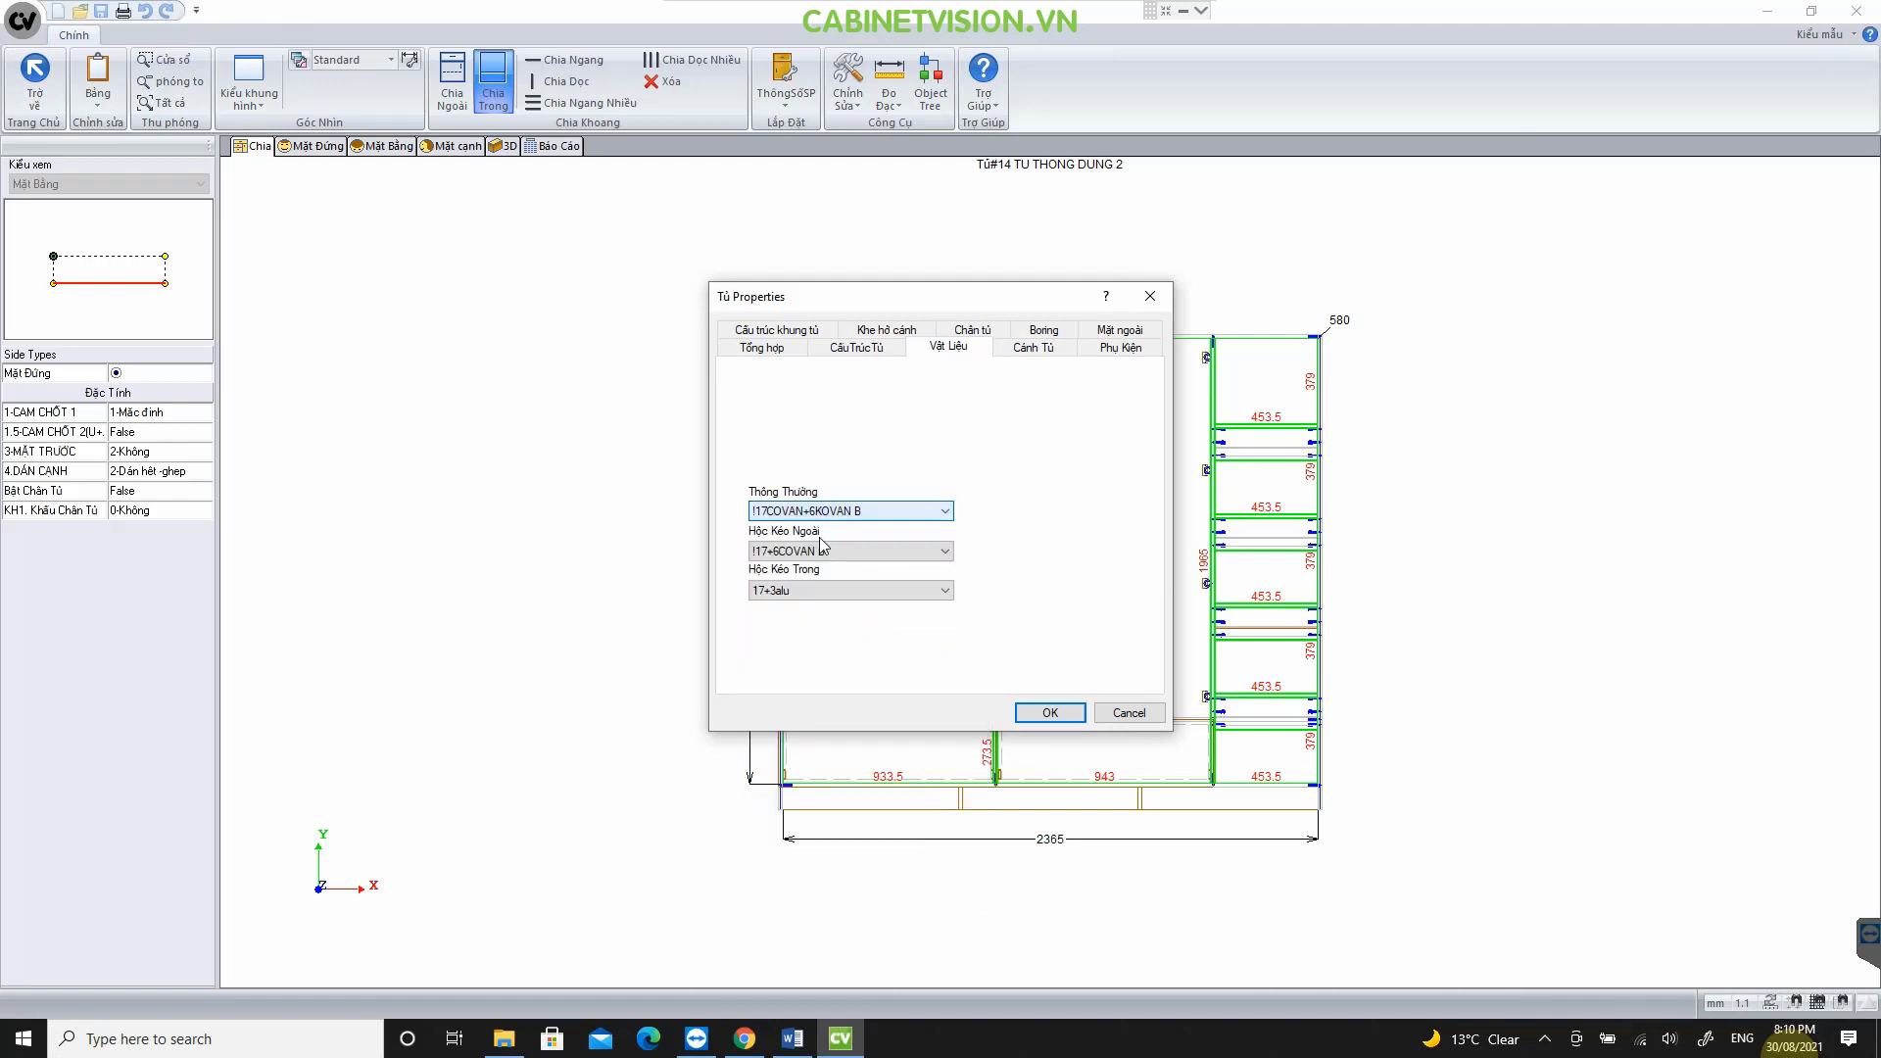
left_click(839, 511)
scroll(862, 555, "up", 2)
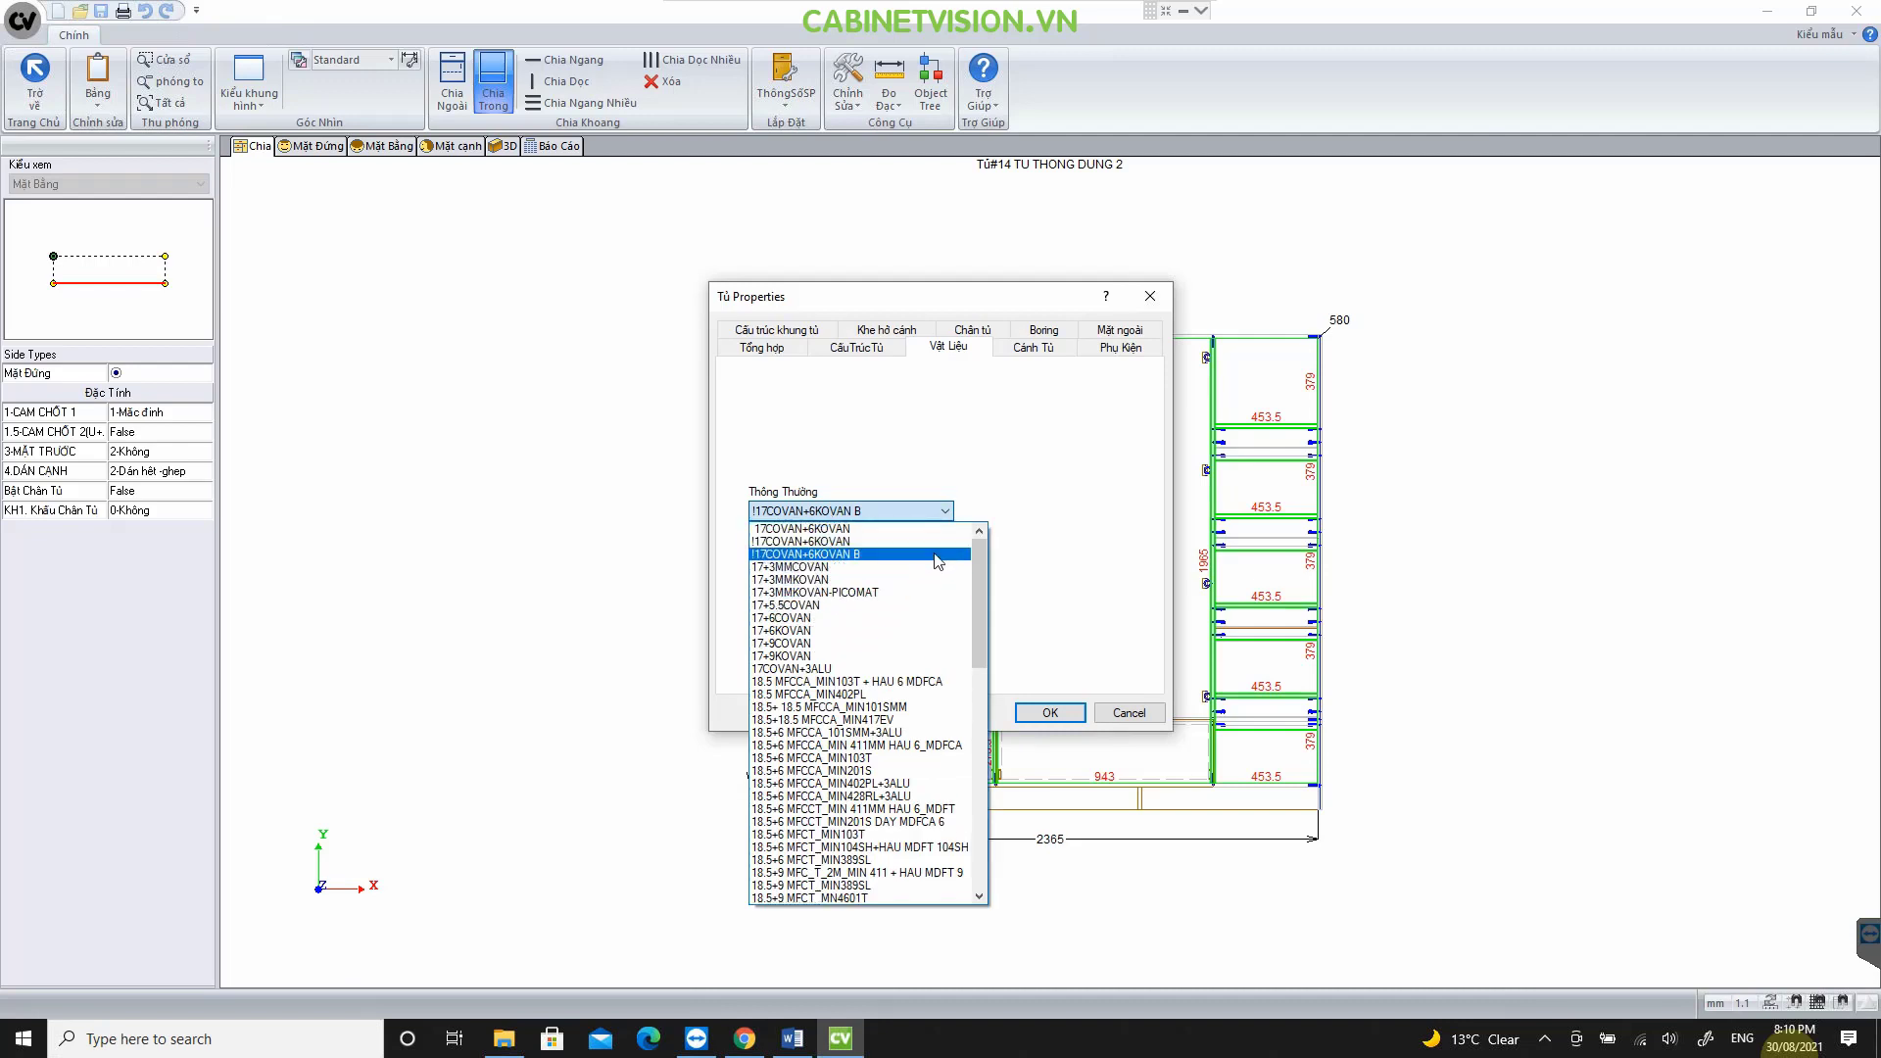
left_click(903, 568)
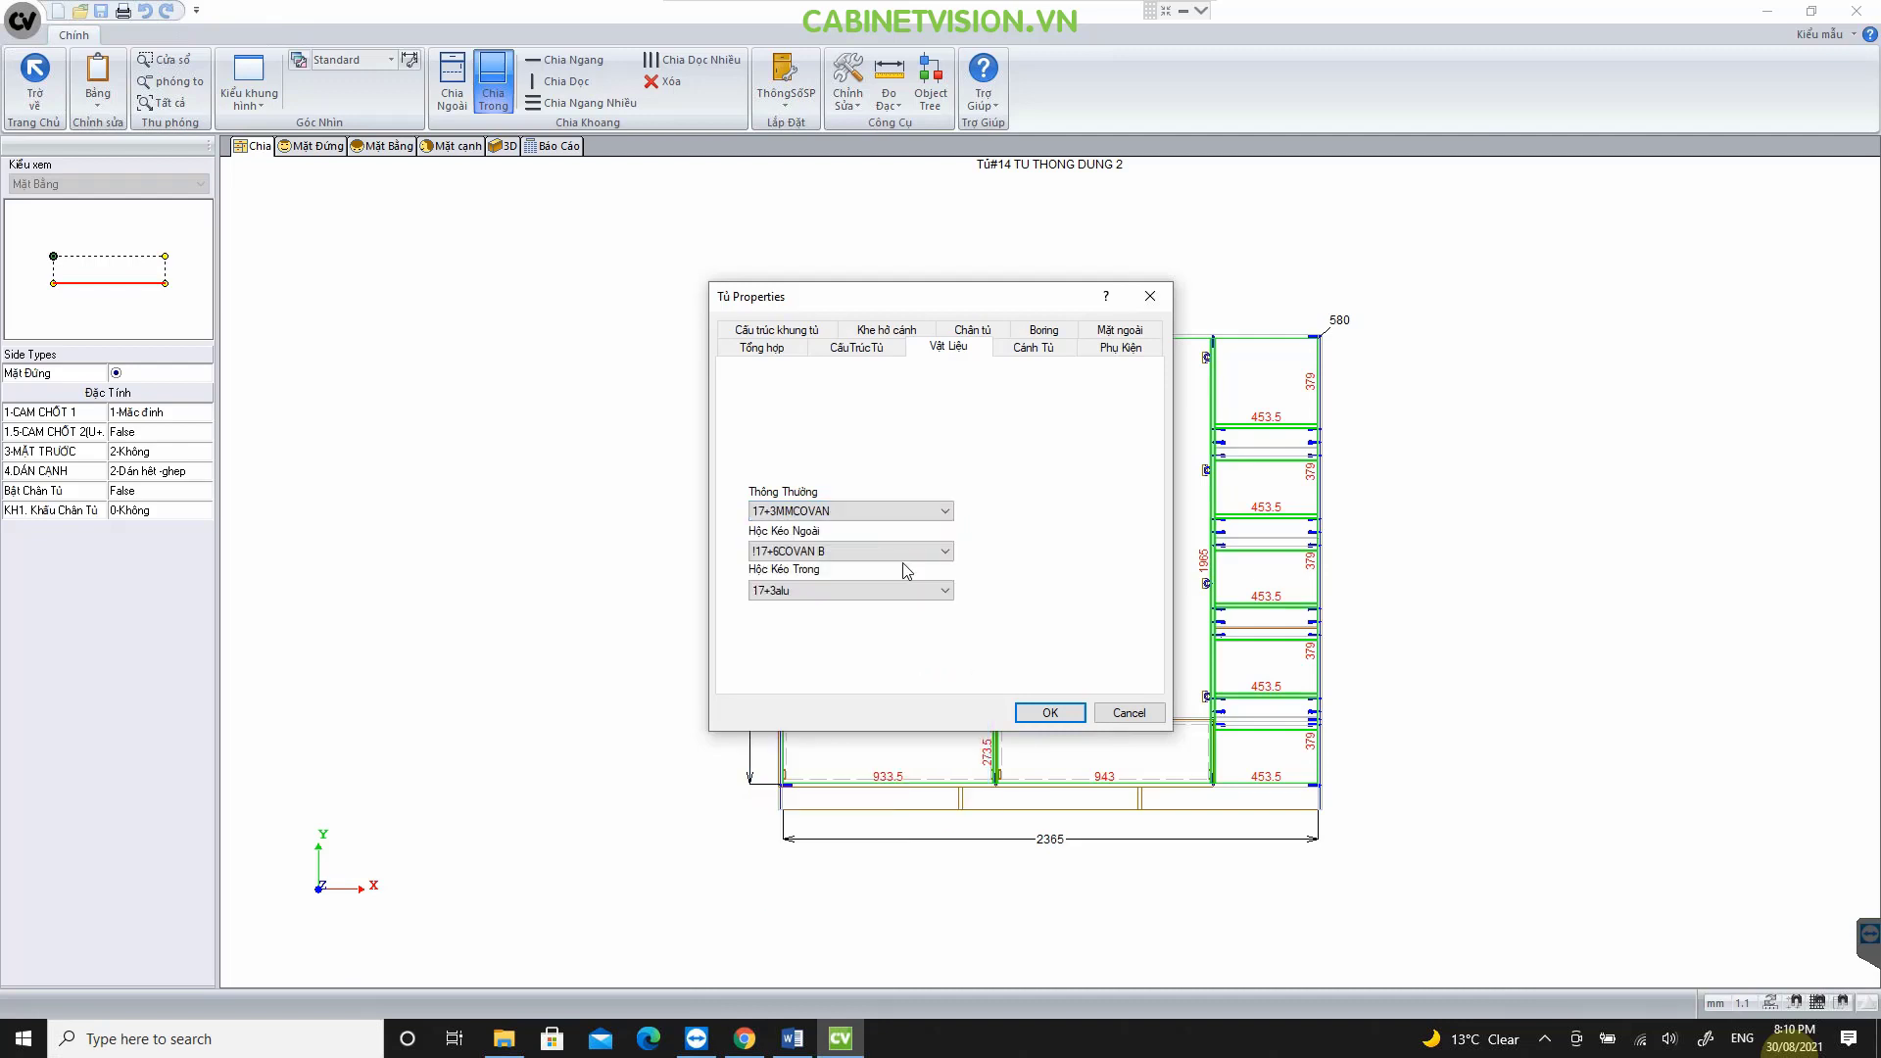
left_click(823, 511)
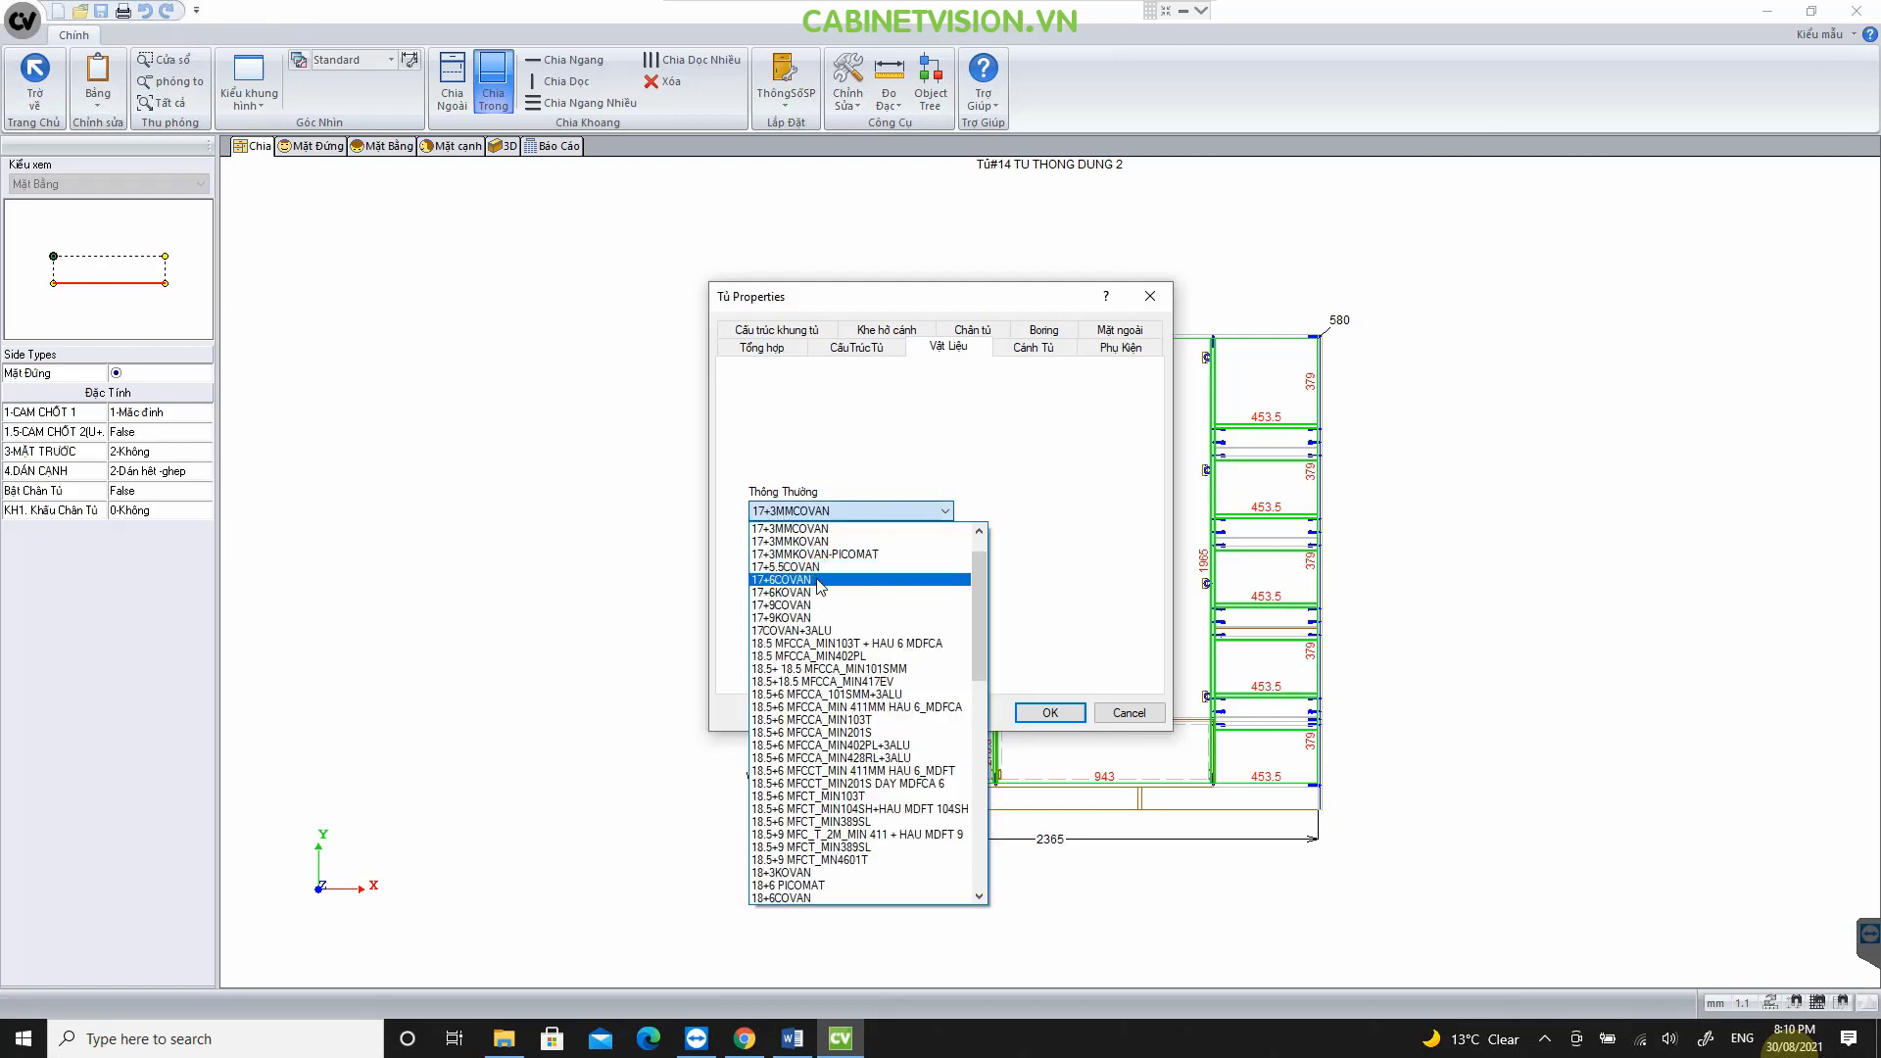
left_click(810, 581)
Set the Hộc Kéo Ngoài outer drawer material to !17+6COVAN and apply with OK.
left_click(836, 553)
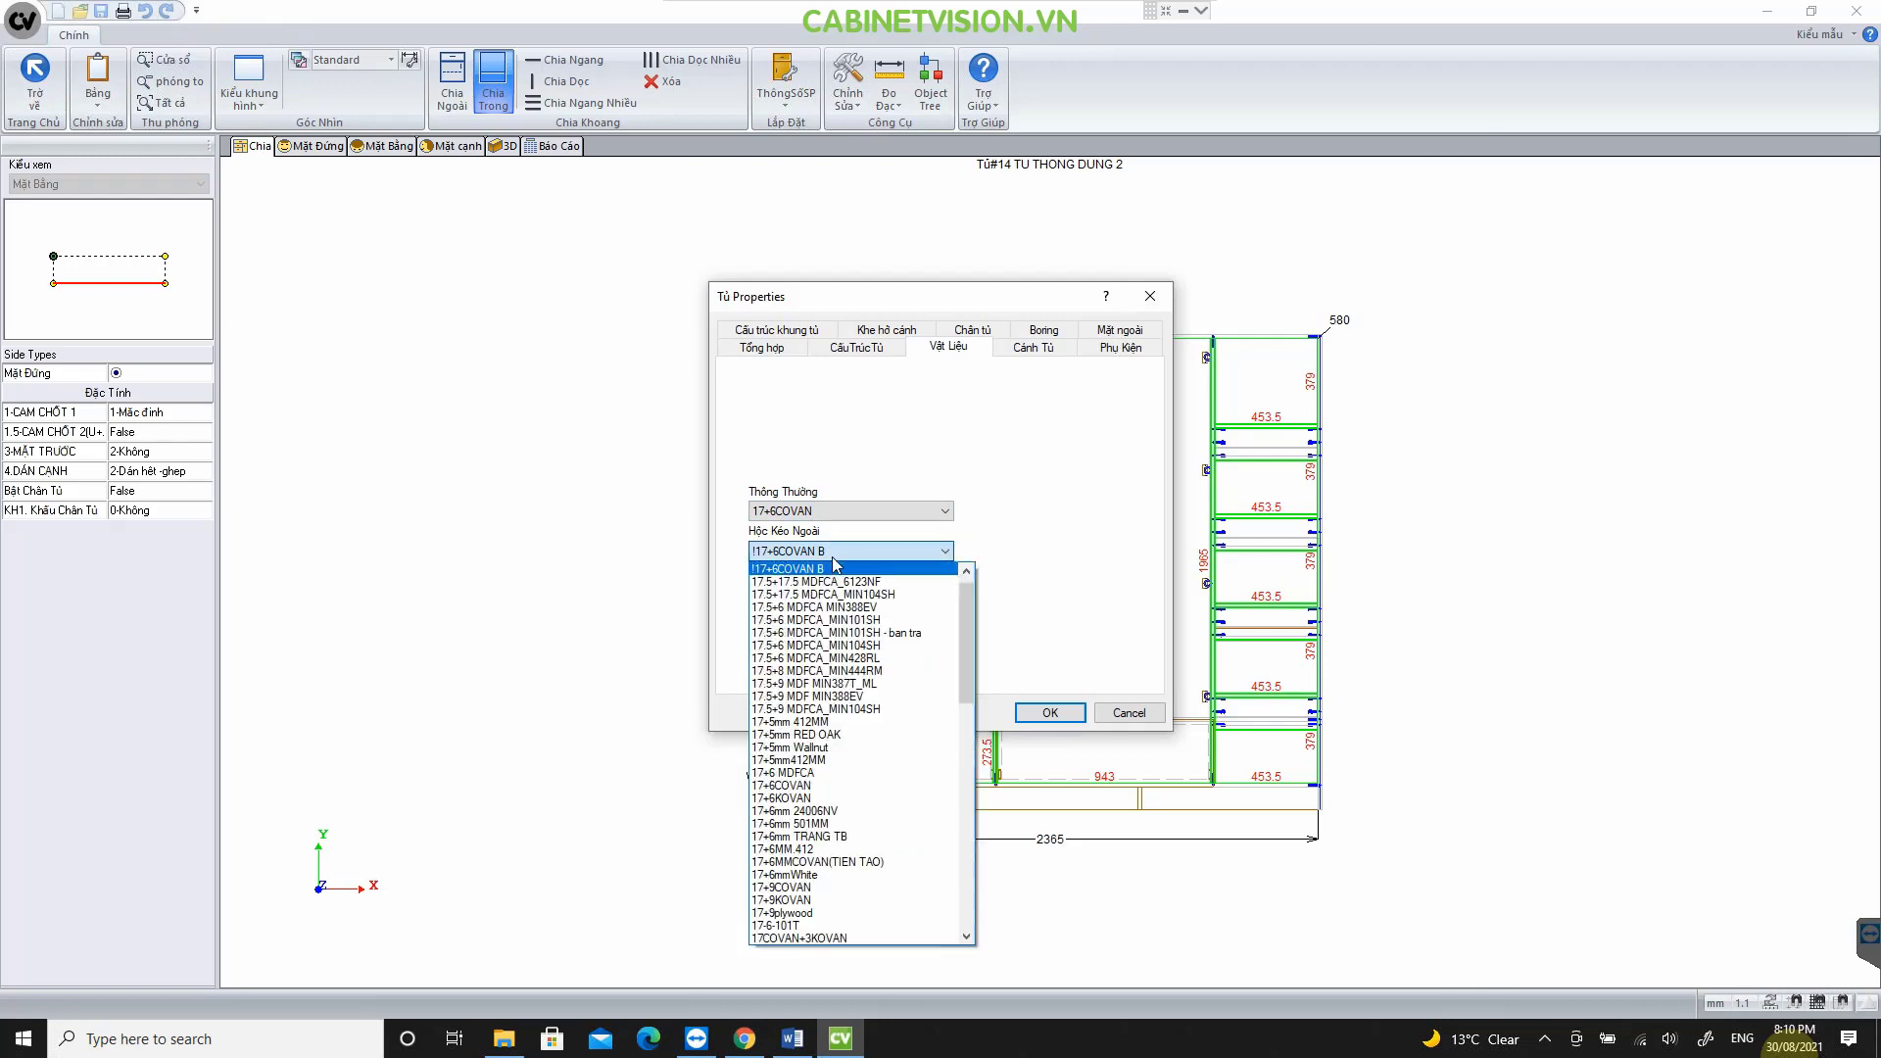
scroll(831, 566, "up", 1)
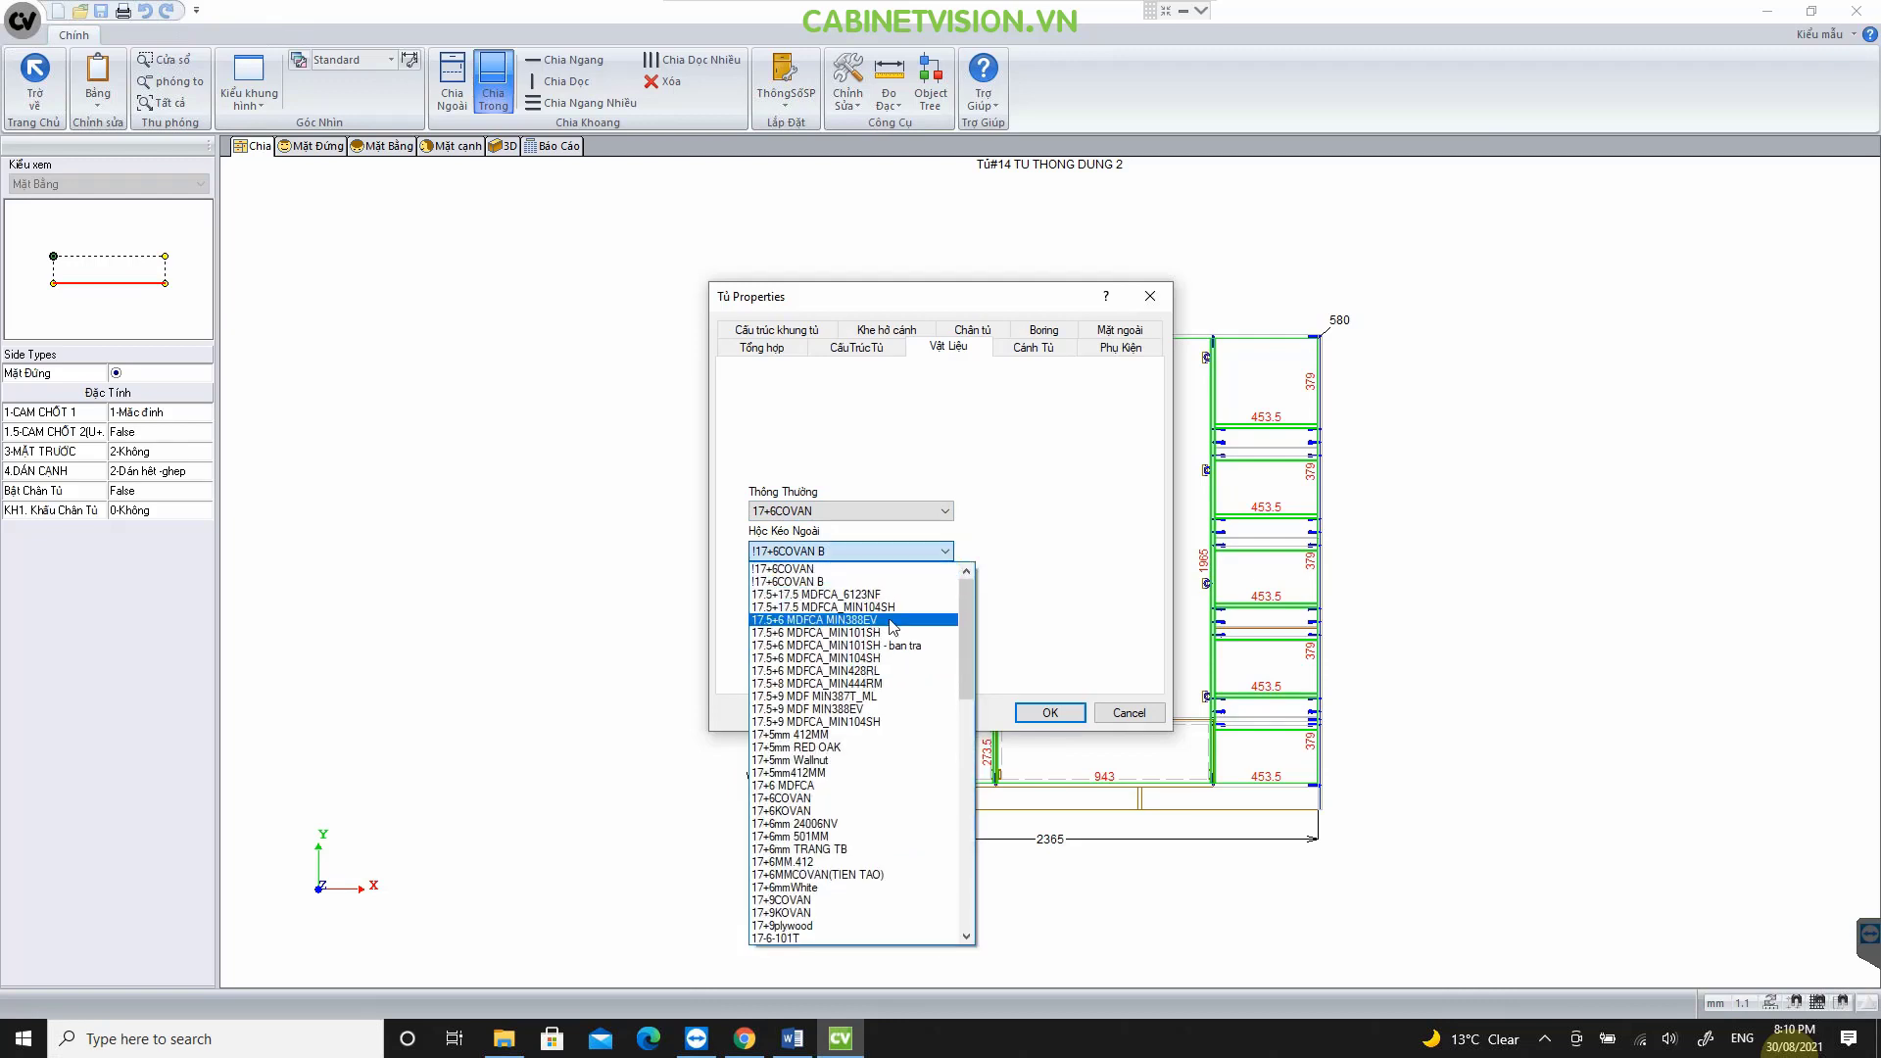
left_click(819, 569)
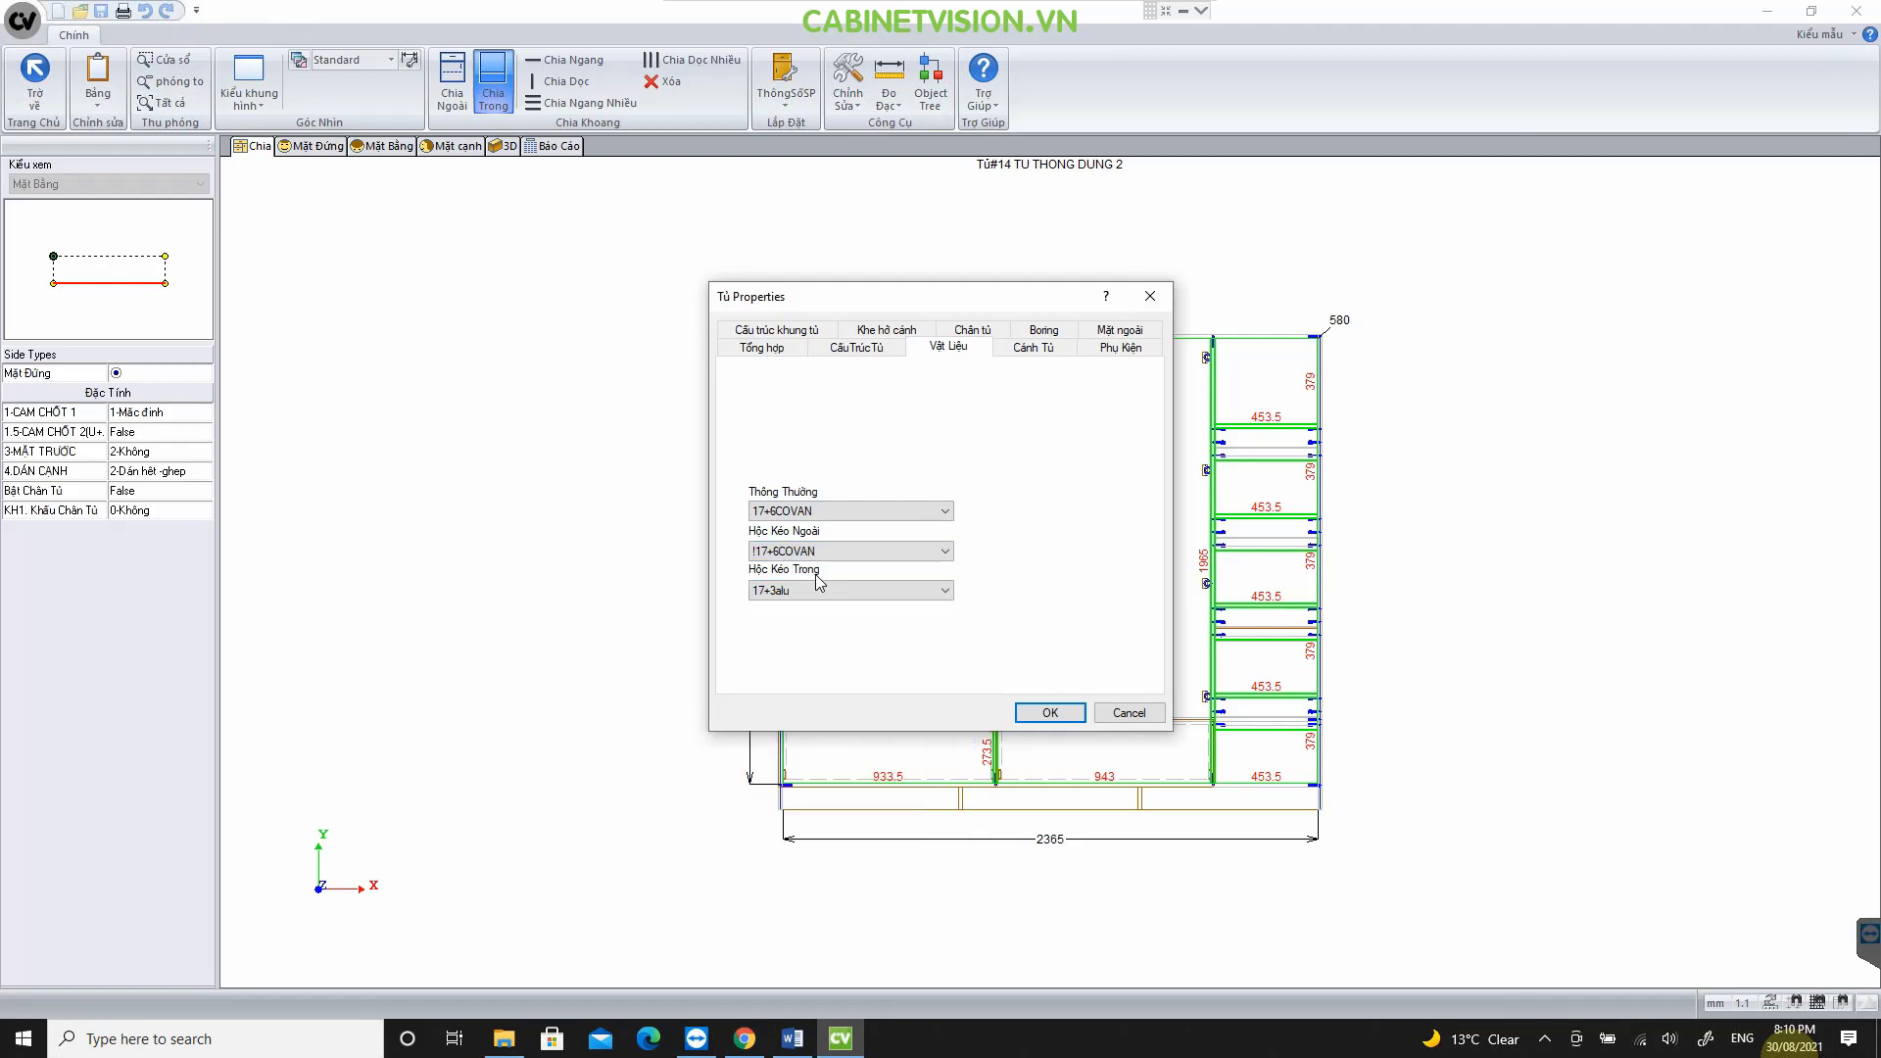
left_click(1048, 714)
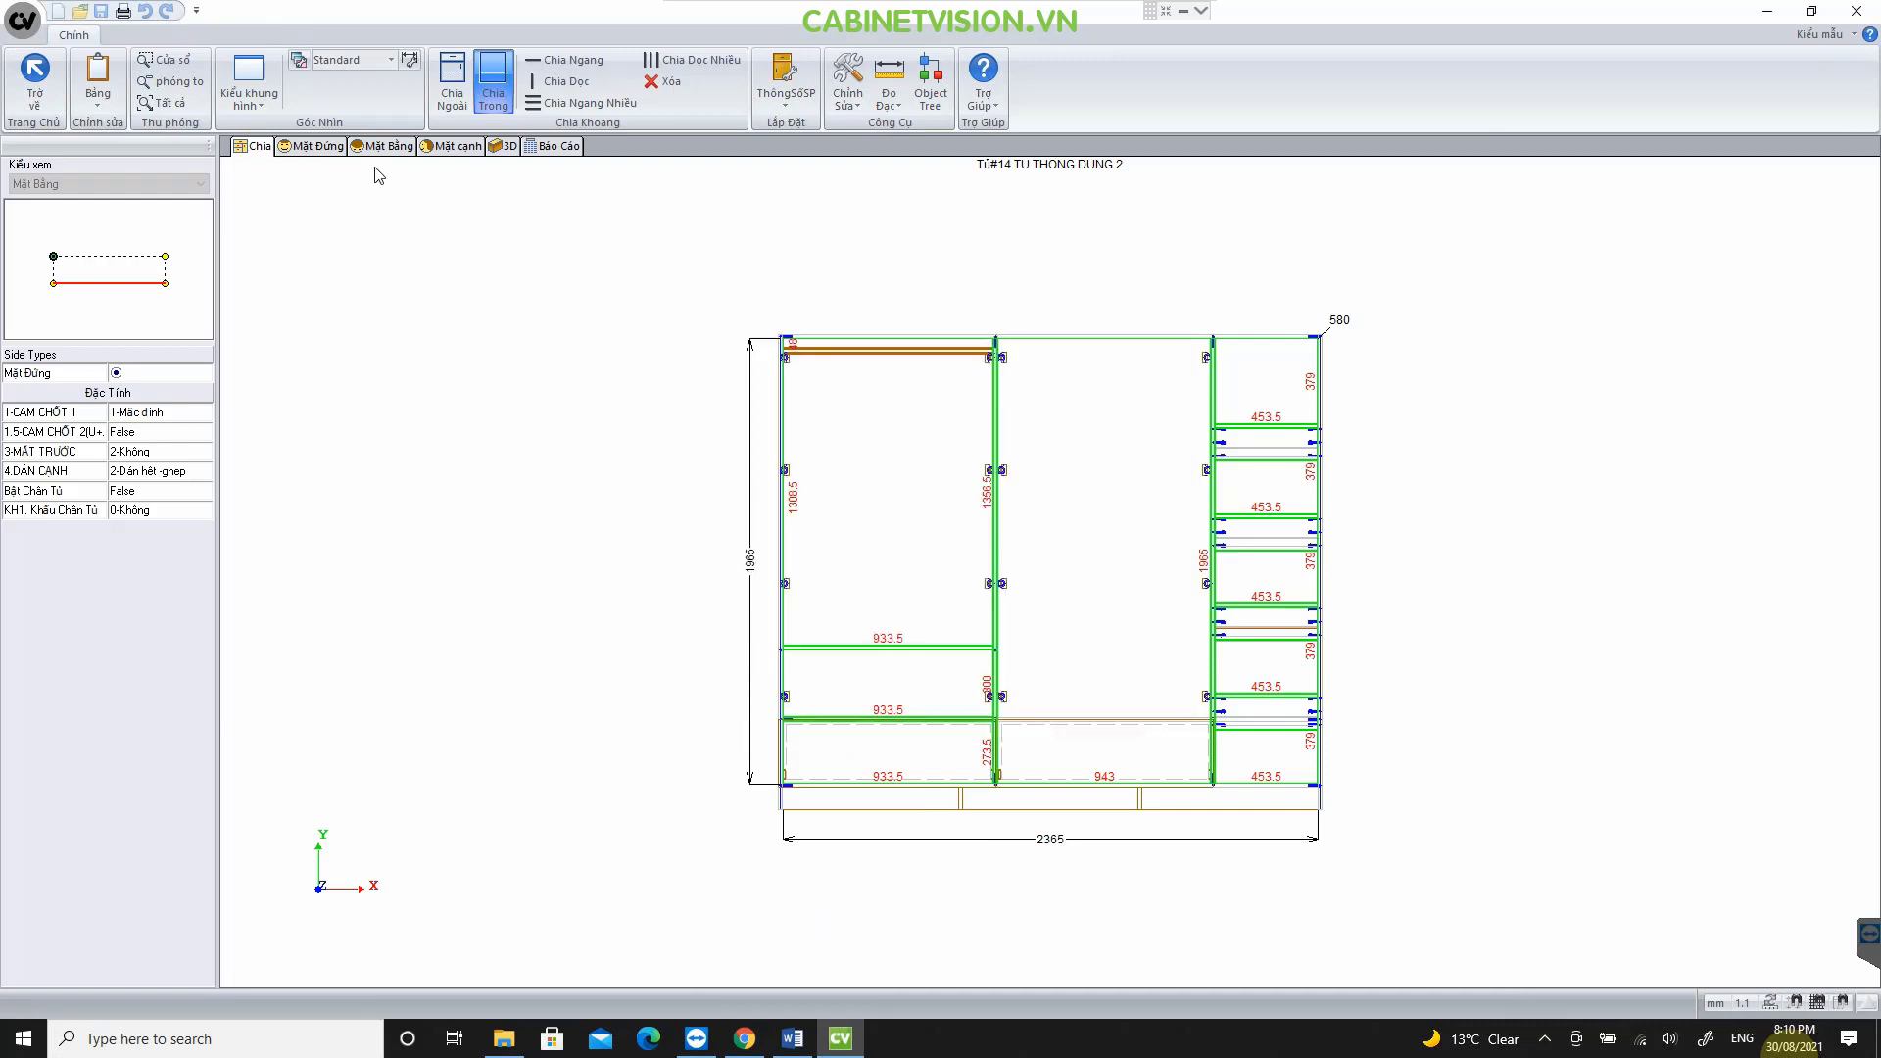
View the wardrobe and the whole room in 3D, then select wardrobe TU THONG DUNG 2 #6 in the plan.
left_click(504, 146)
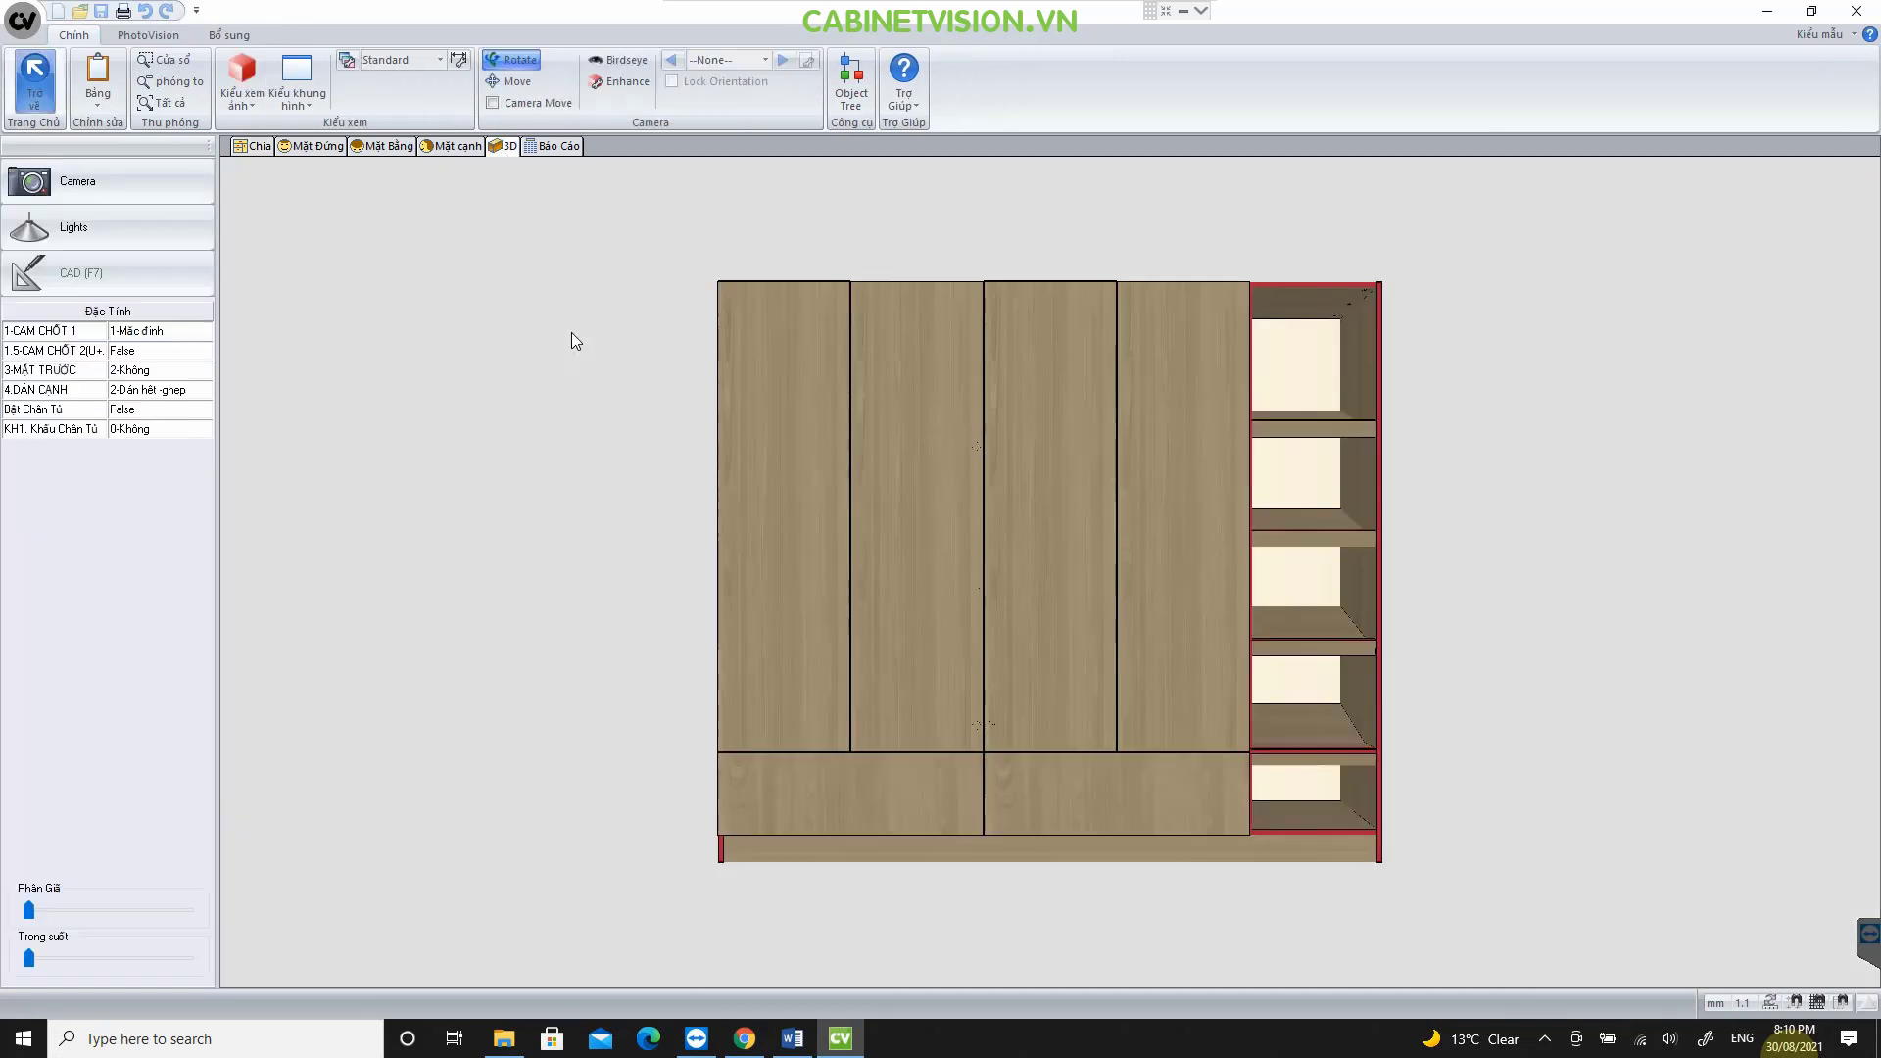
left_click(34, 79)
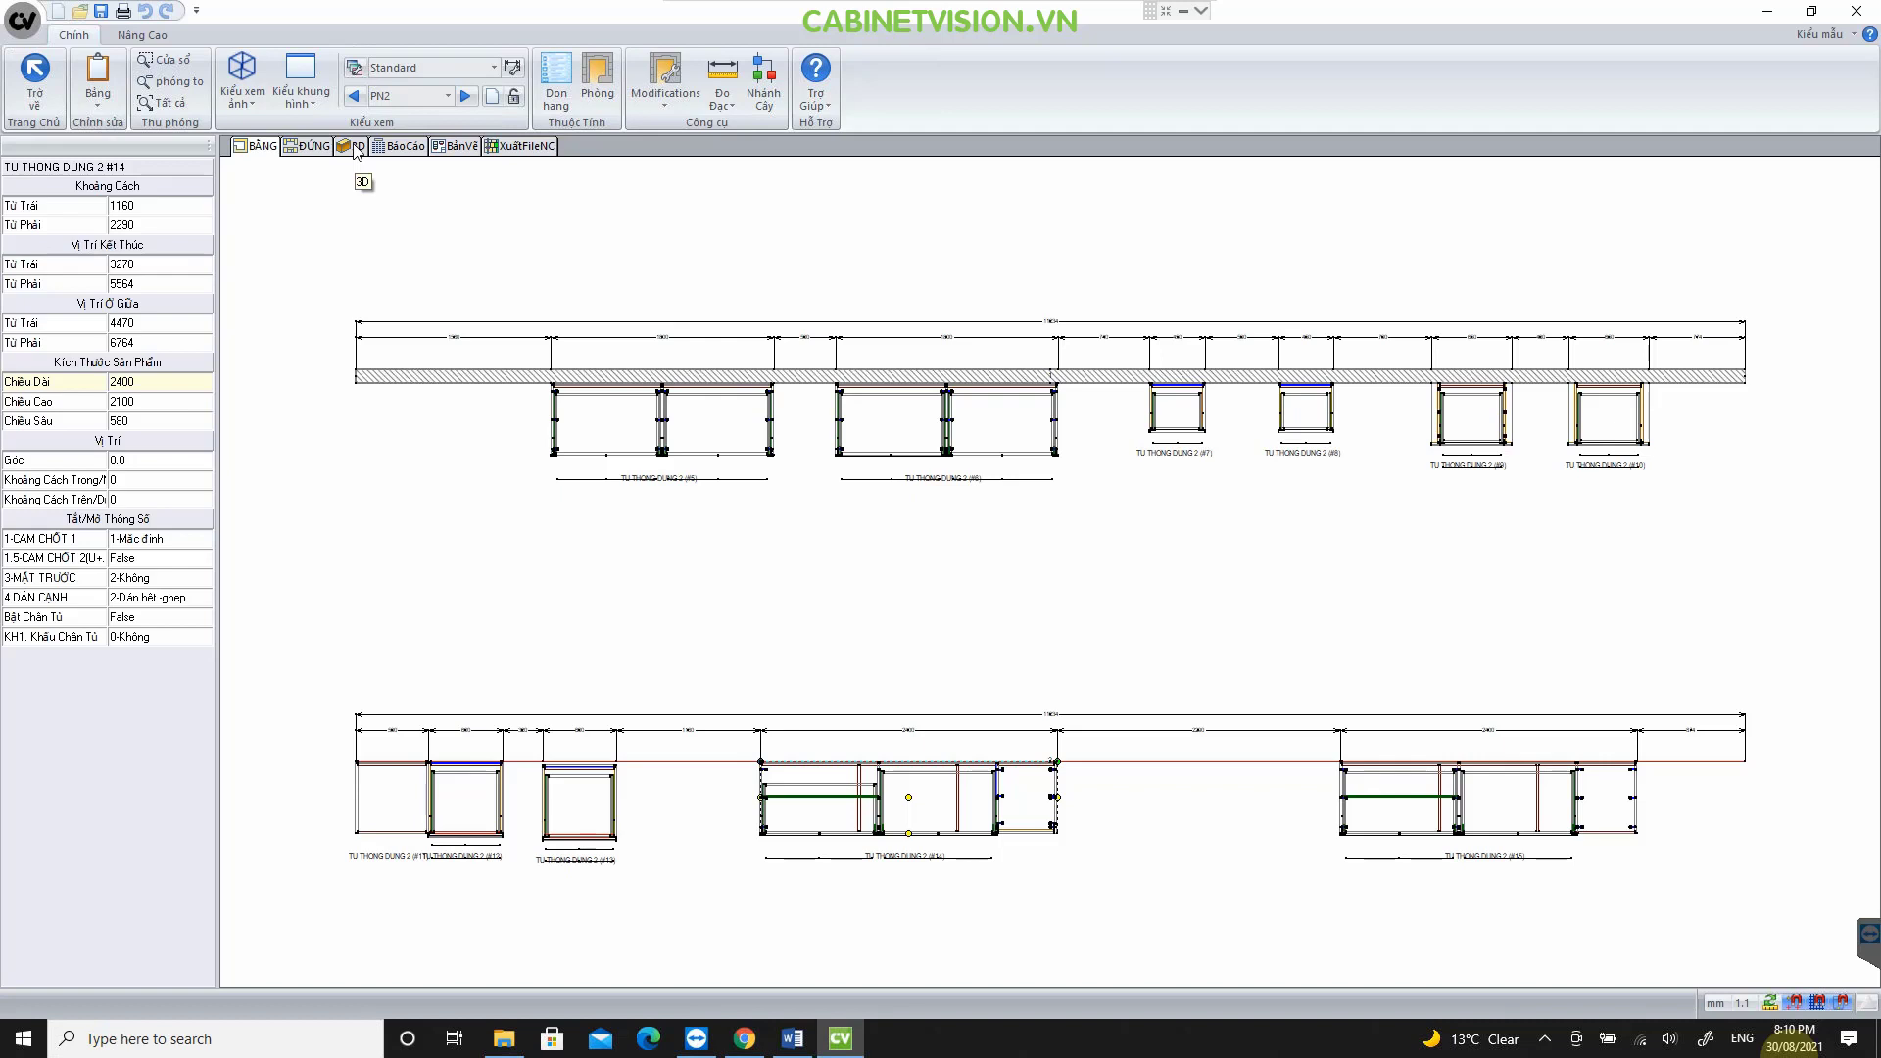
left_click(353, 147)
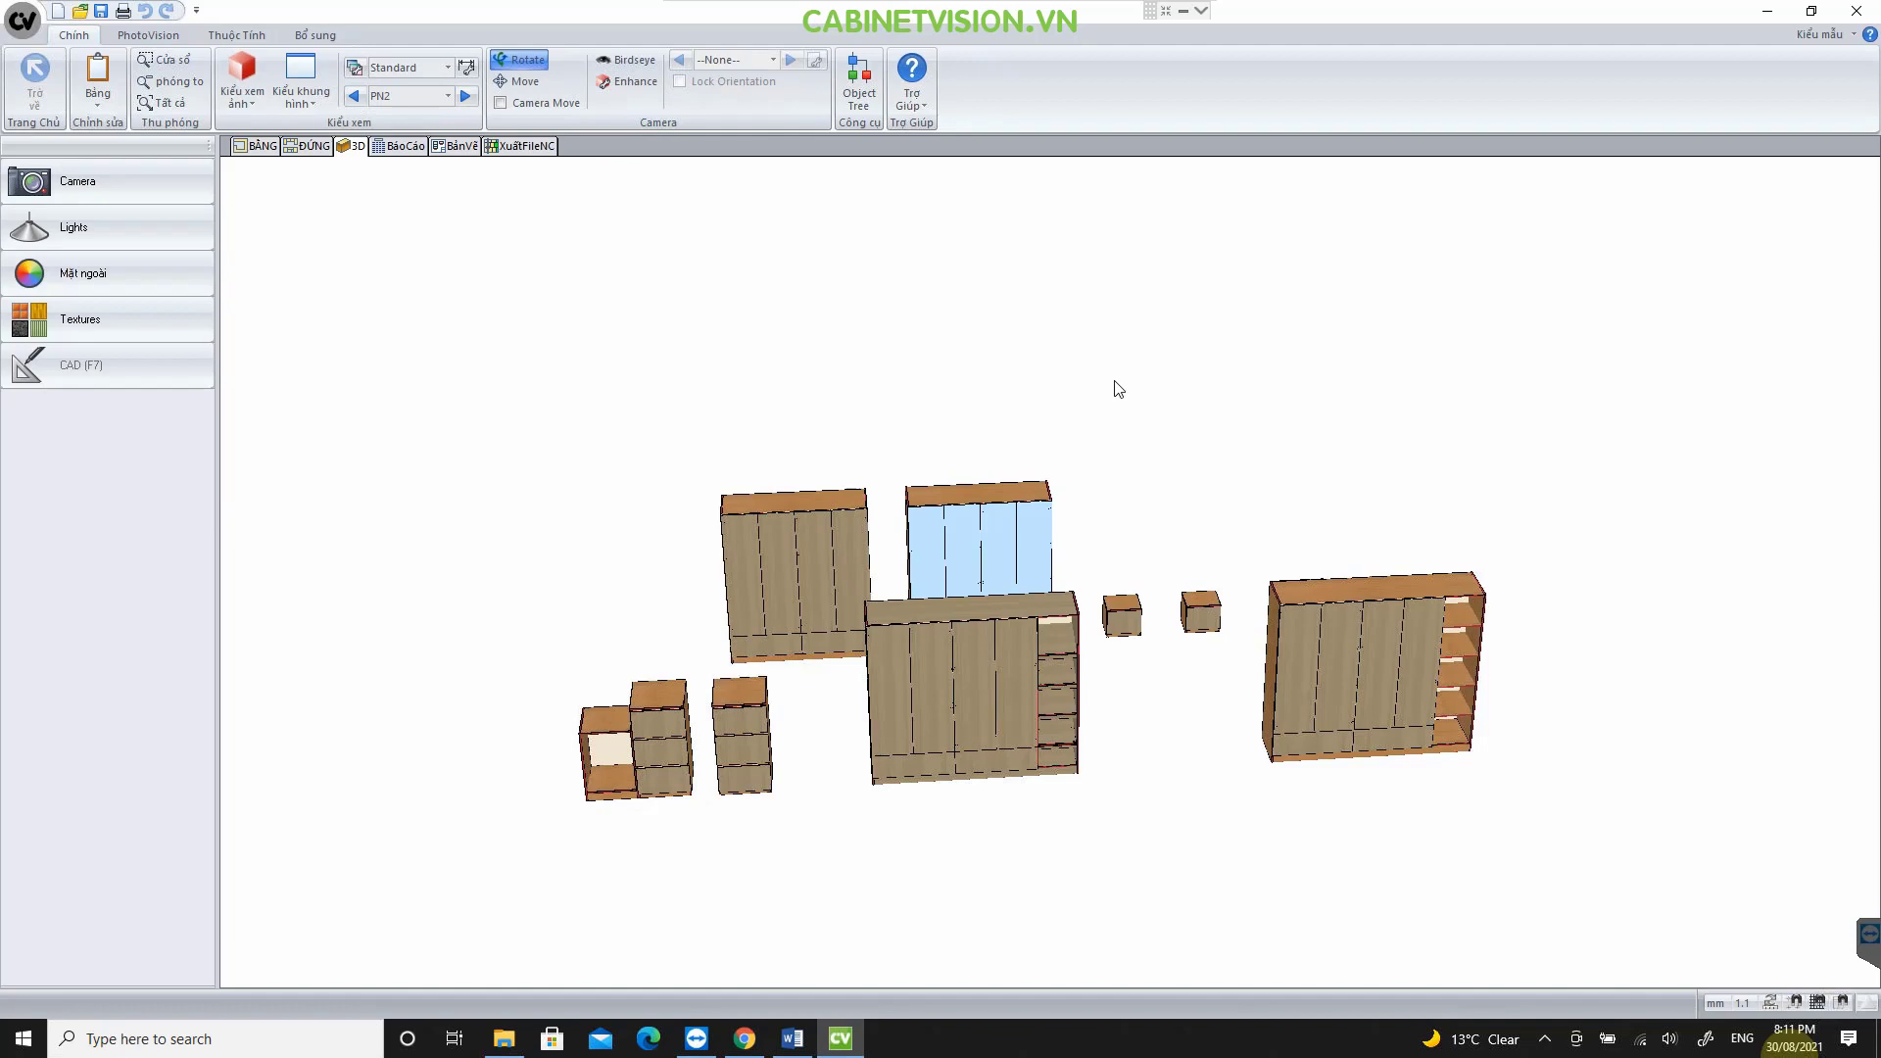
left_click(980, 521)
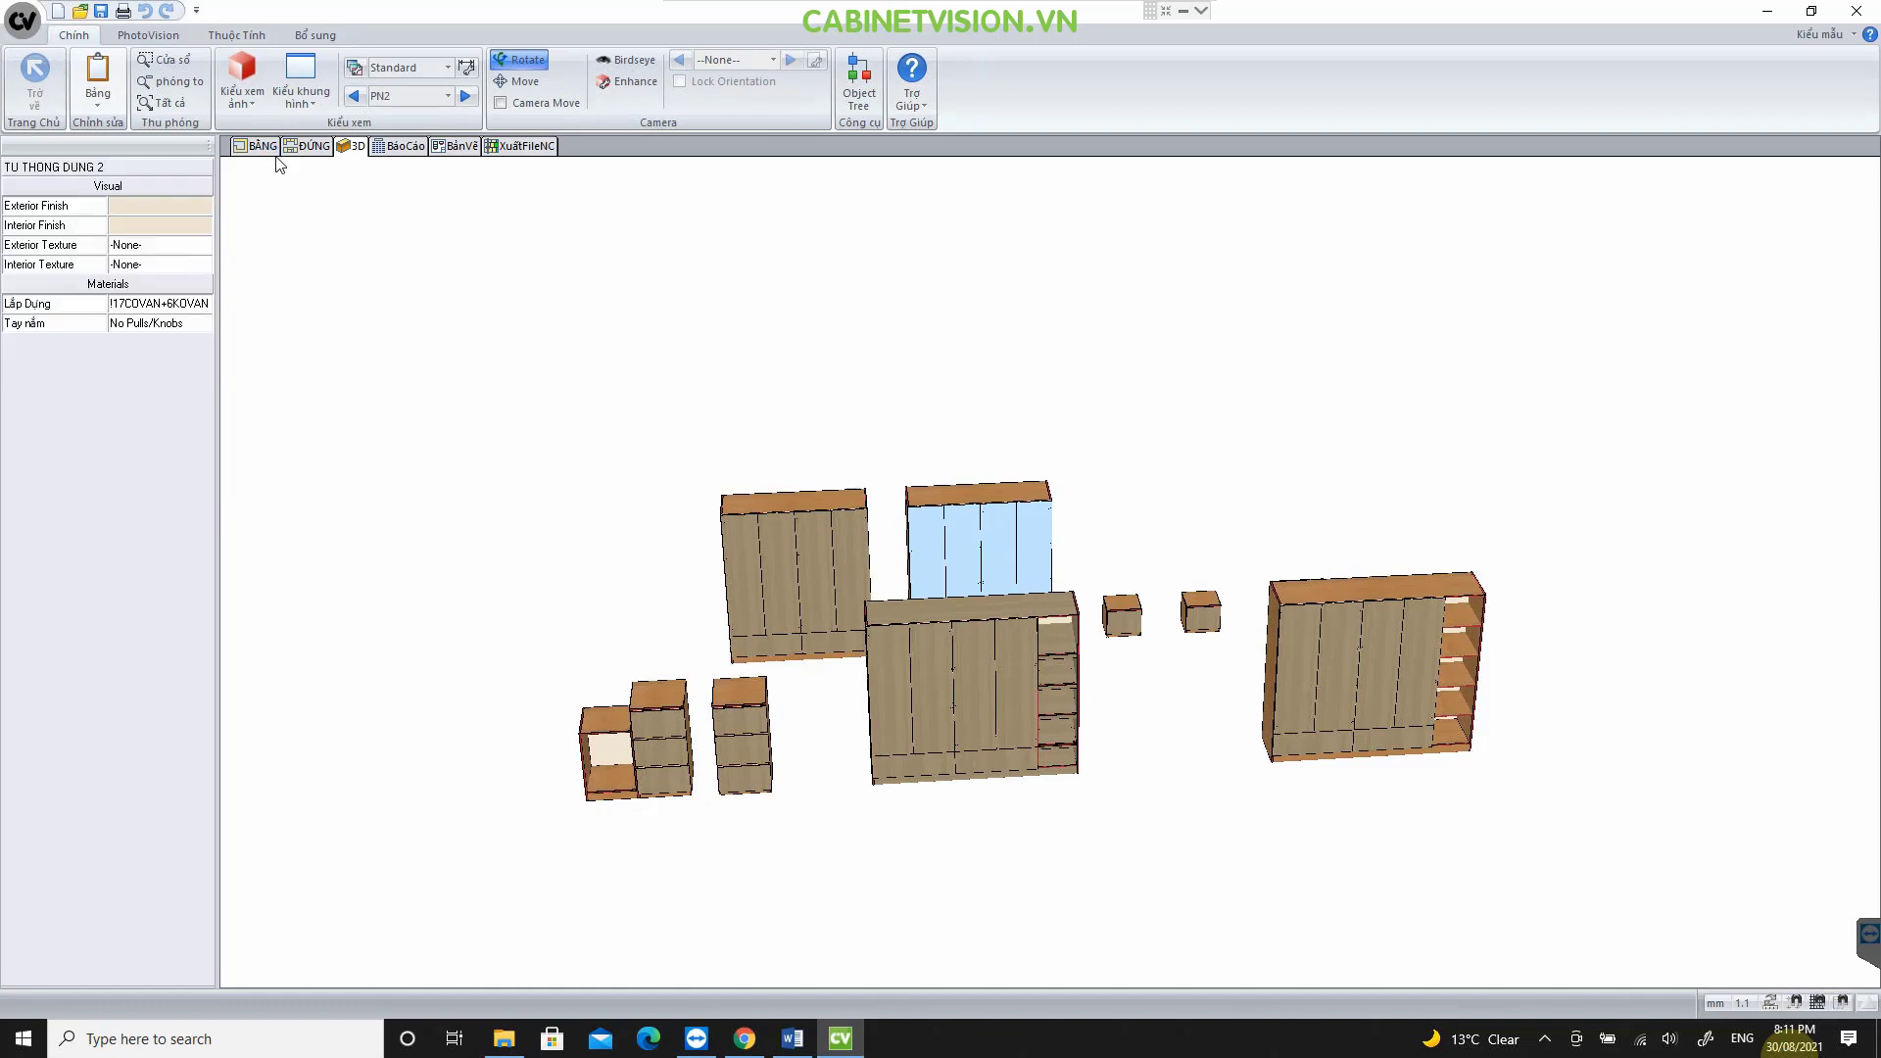
left_click(260, 149)
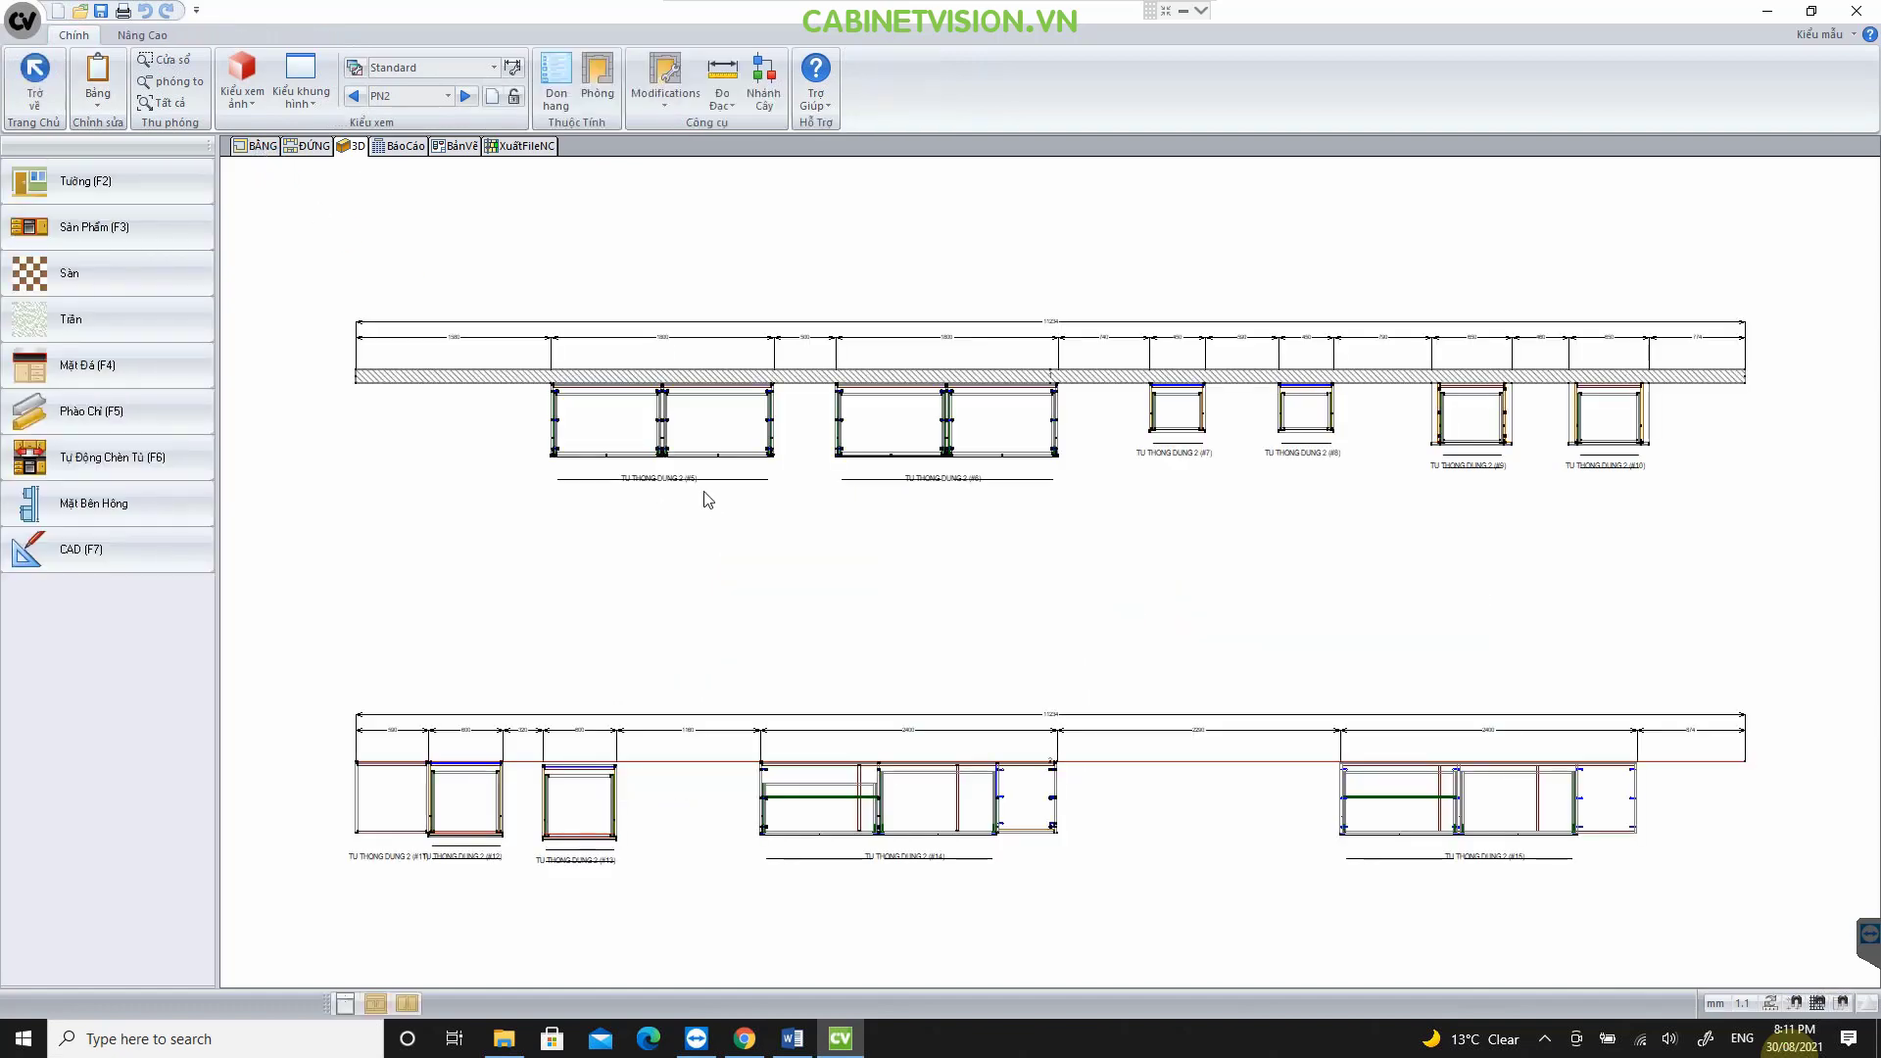
left_click(990, 427)
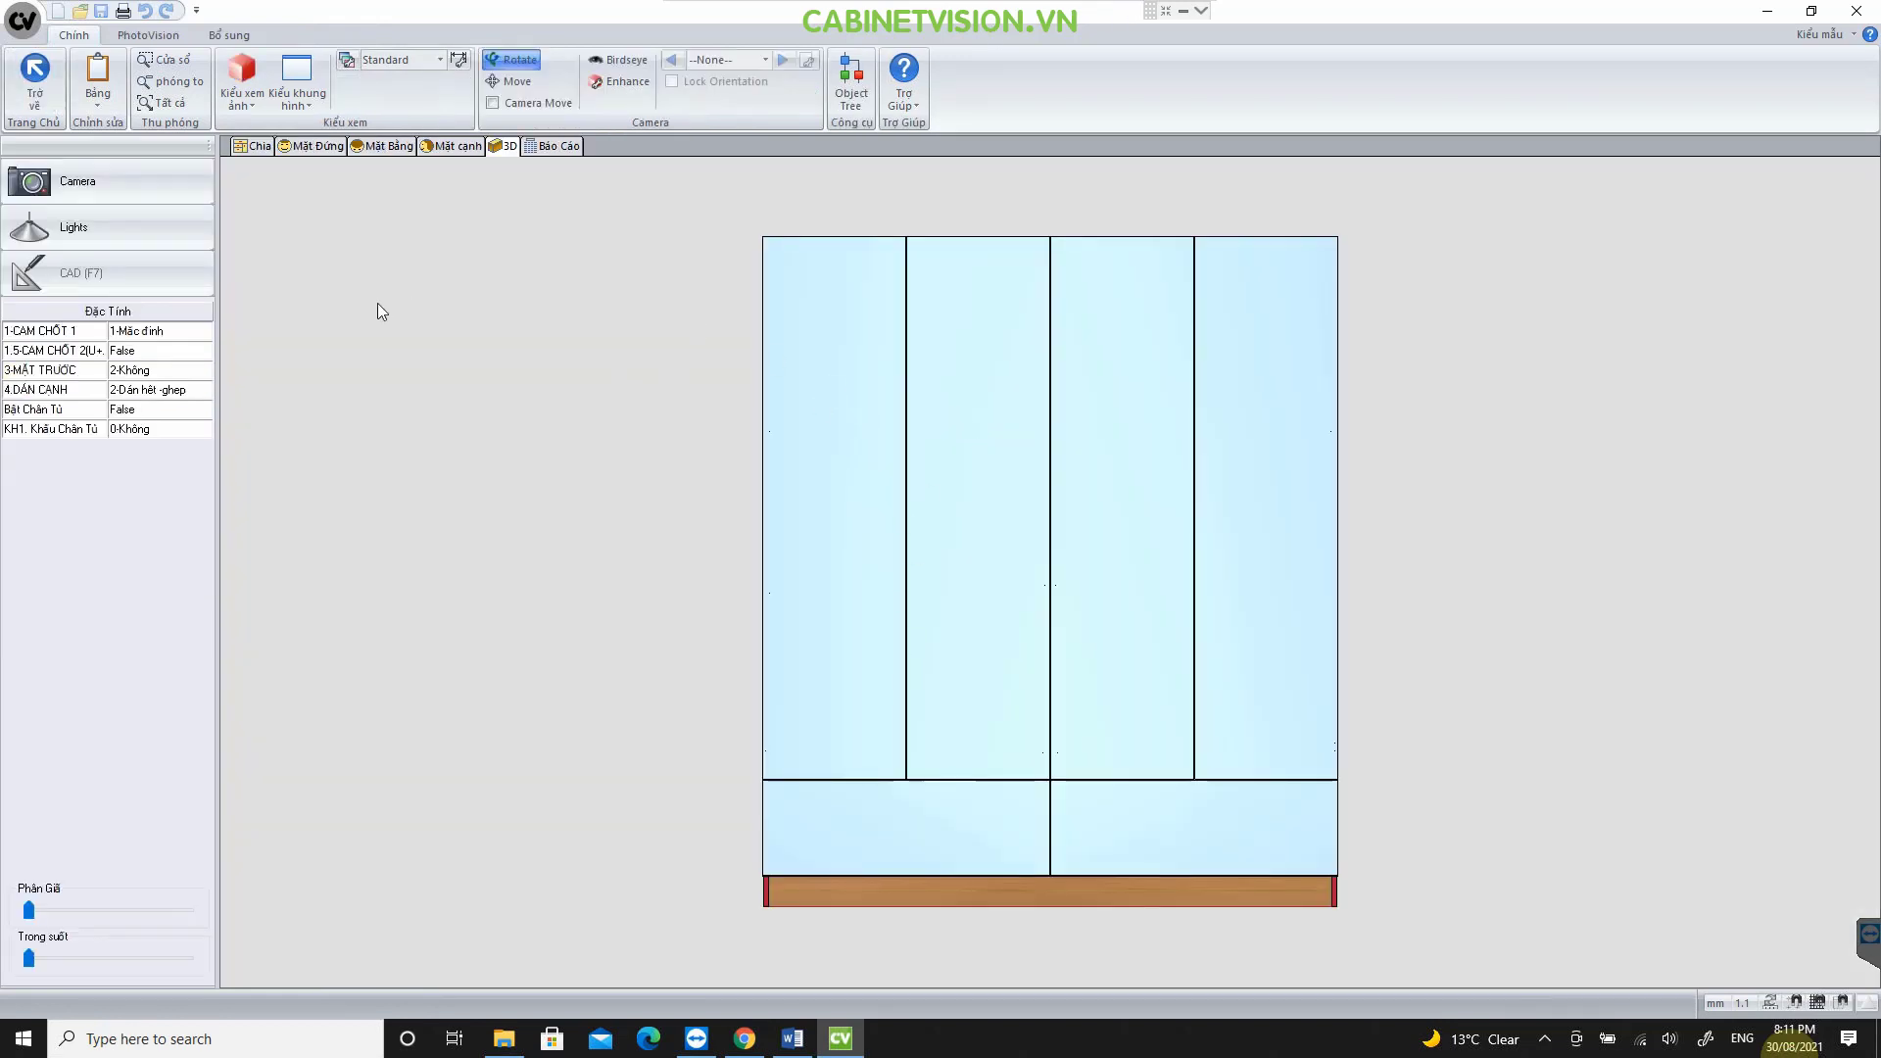
Check the 3D view properties, then open wardrobe Tủ#6's properties from its 2D layout.
right_click(381, 312)
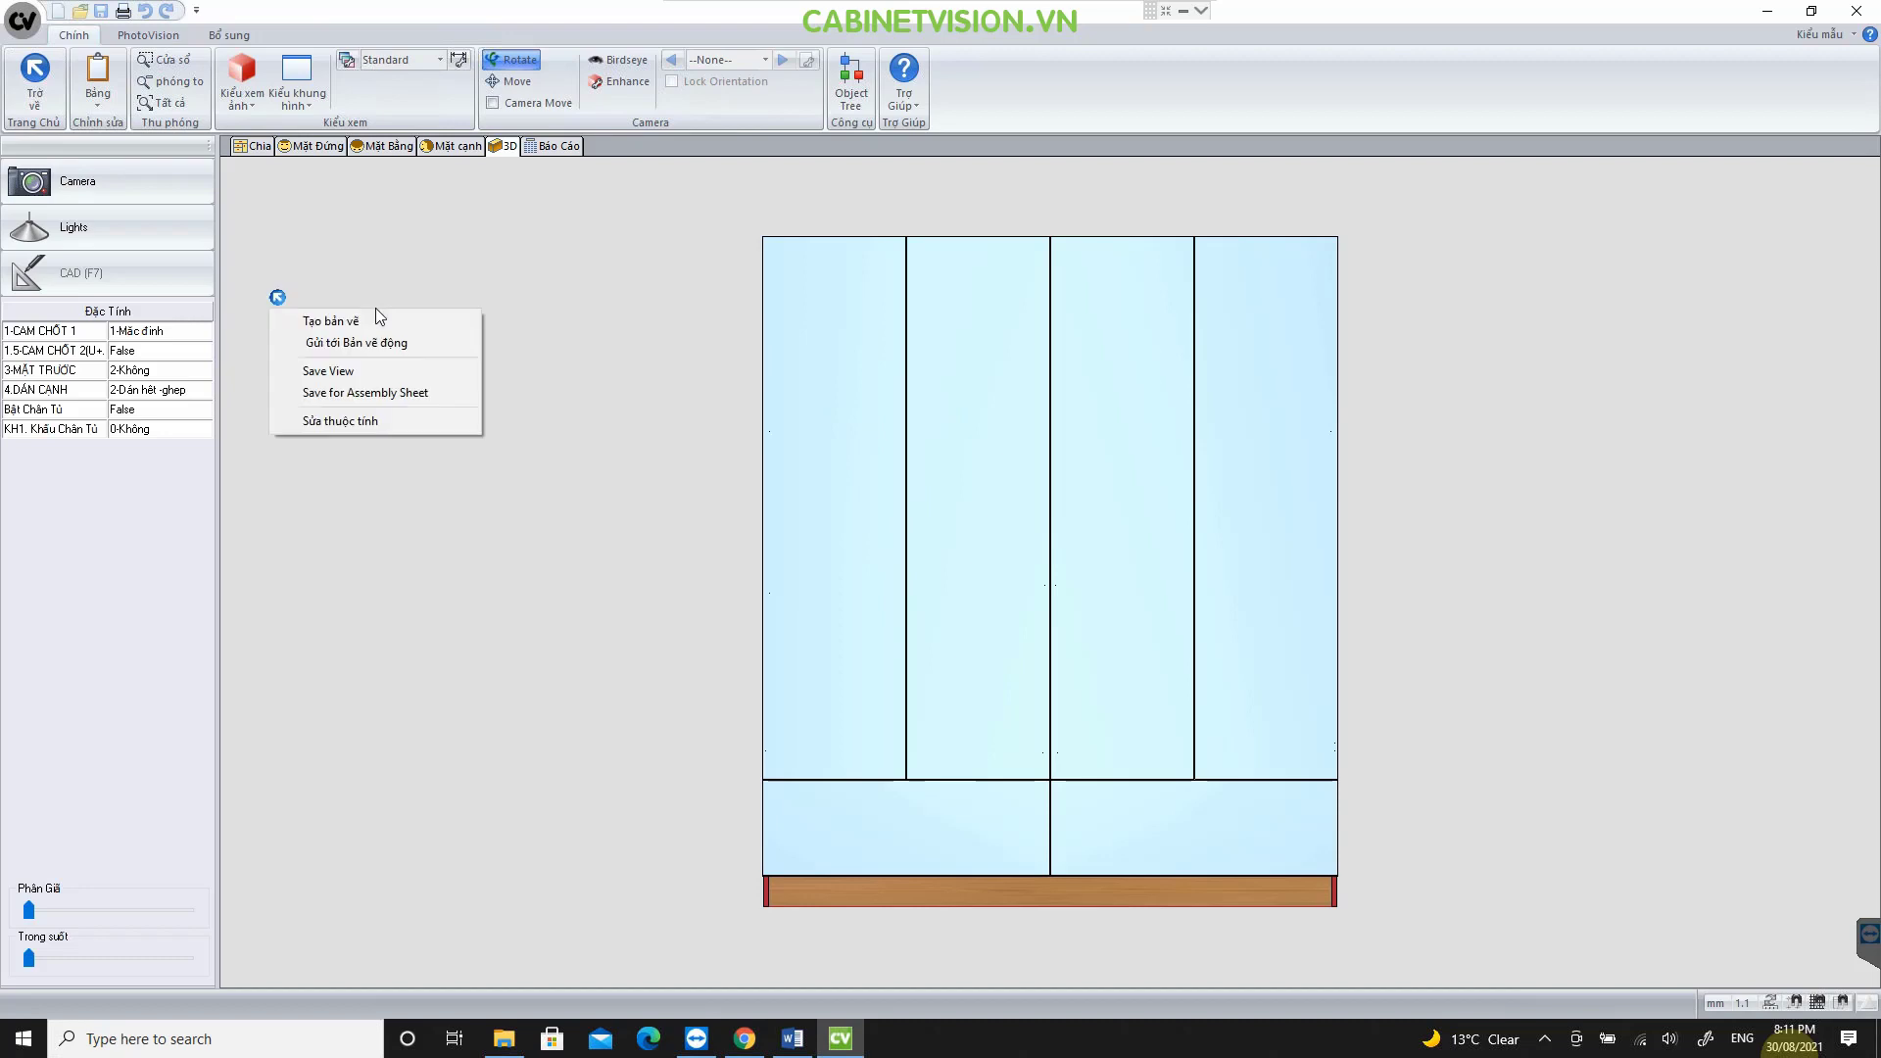
left_click(372, 421)
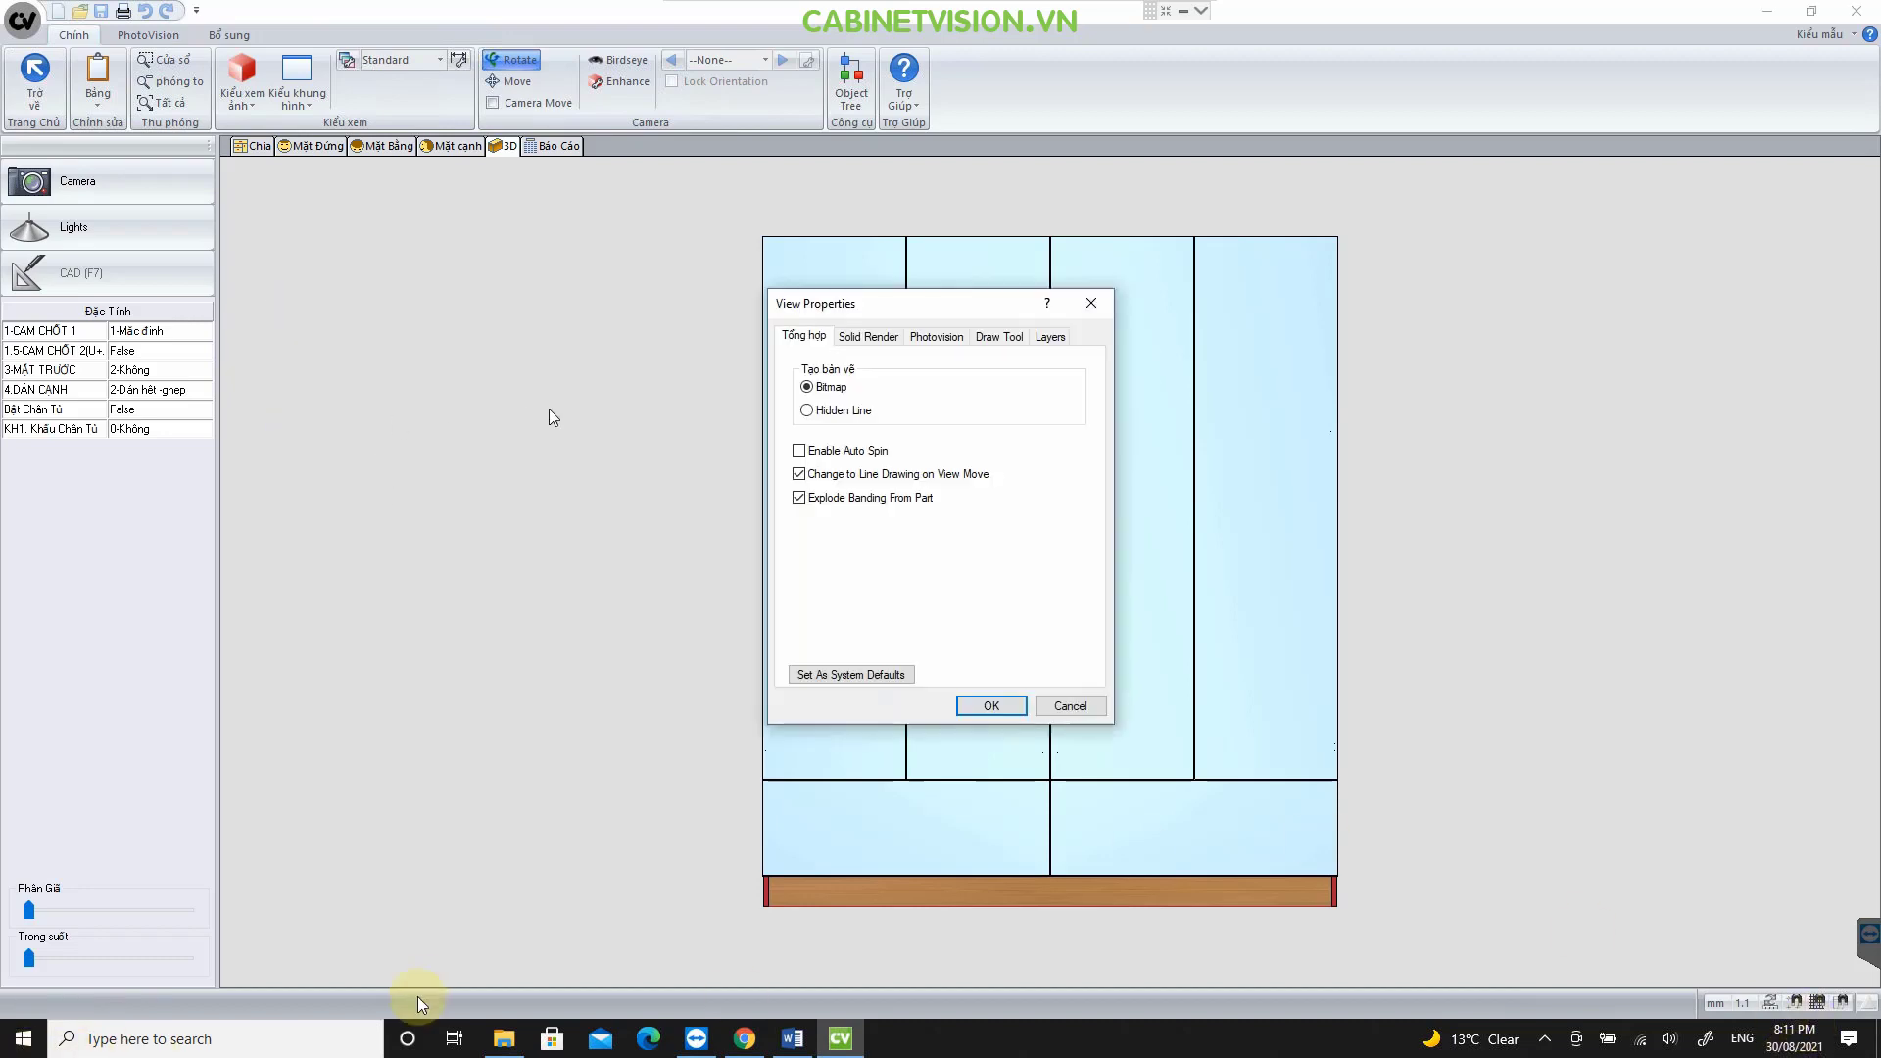
left_click(1088, 717)
left_click(253, 146)
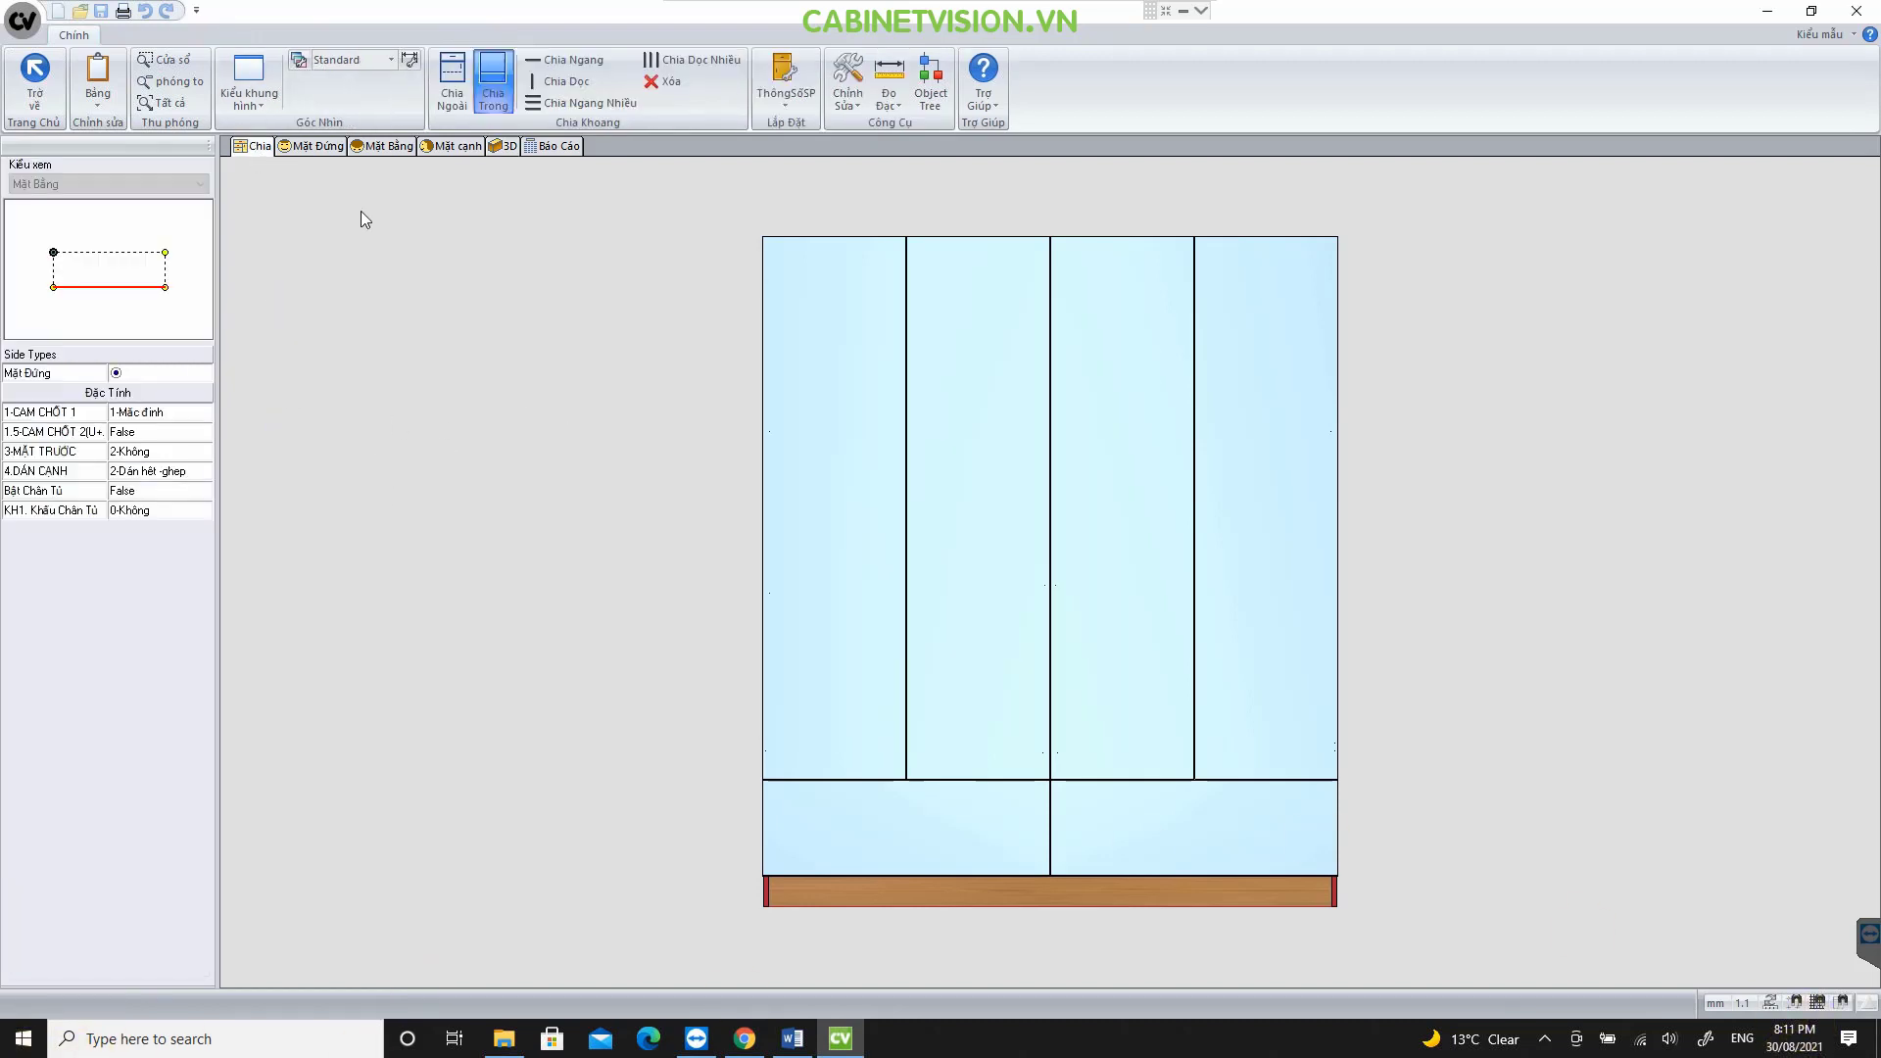
right_click(479, 305)
left_click(485, 311)
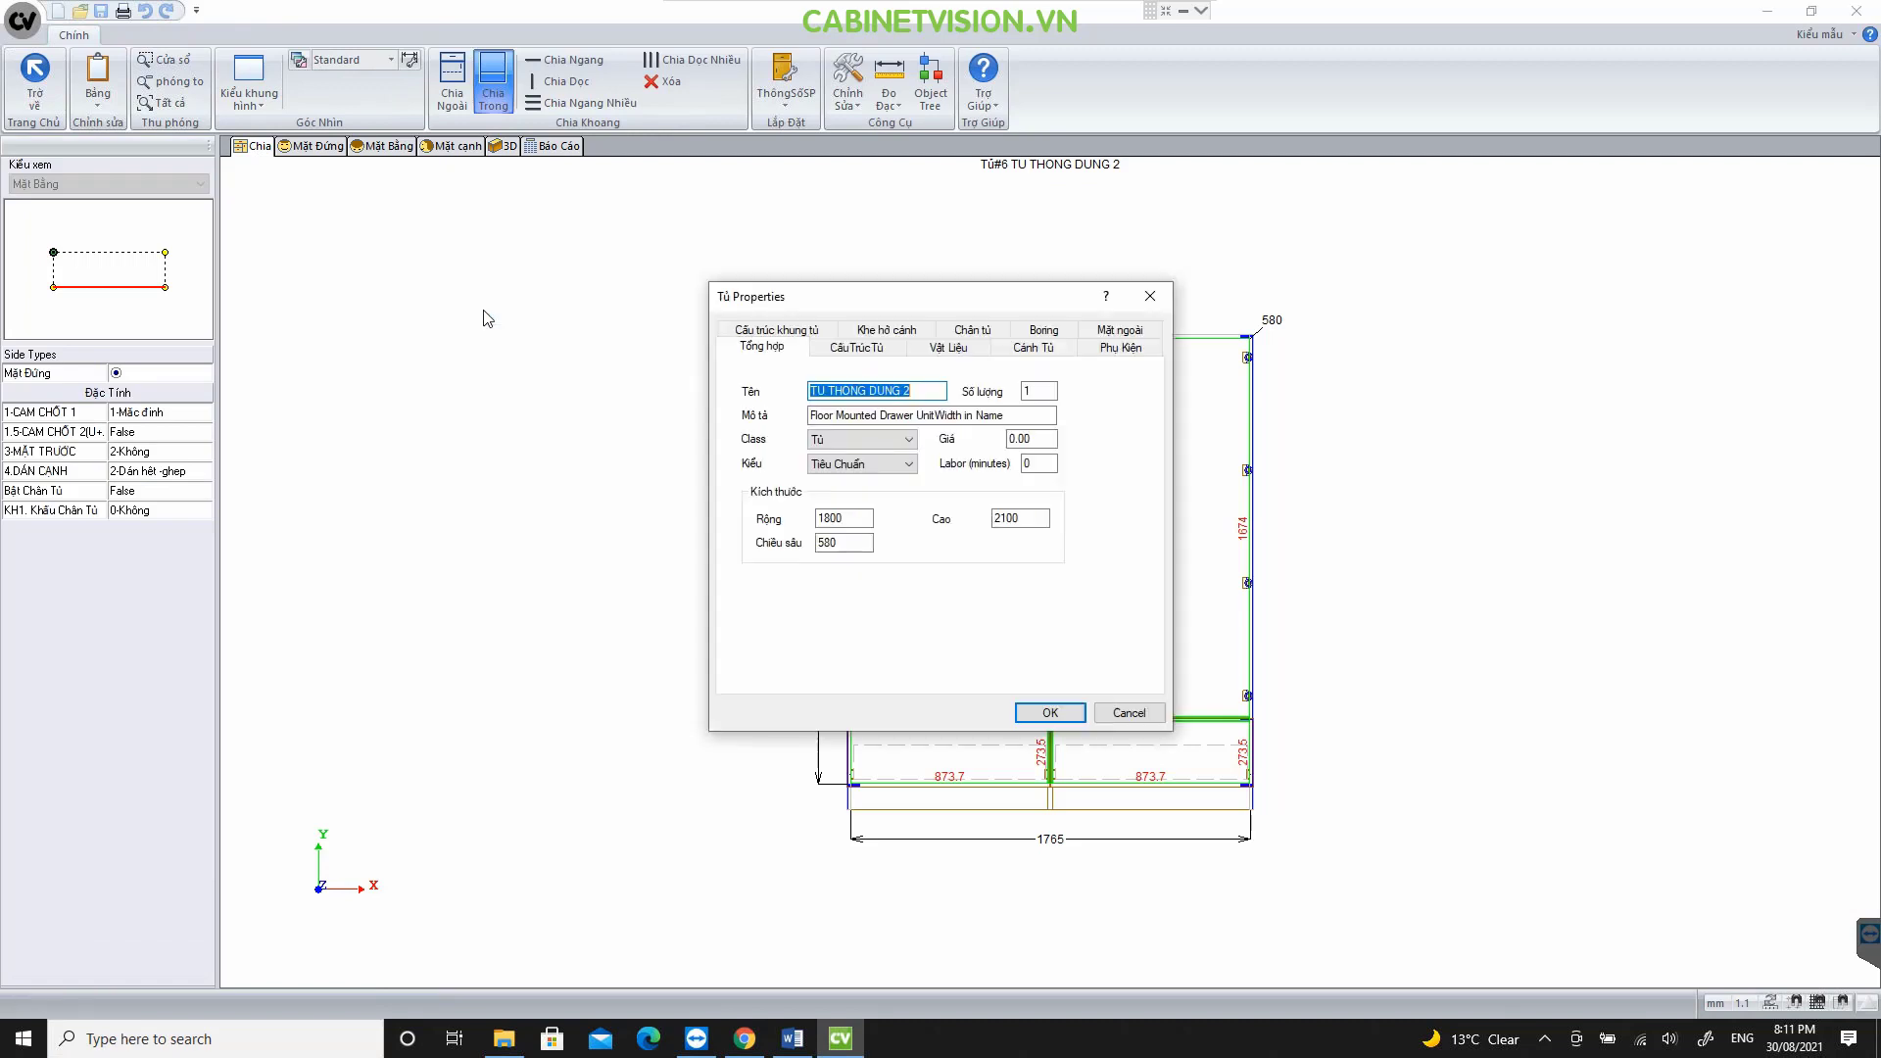
Set the Cánh Tủ door material to 17COVAN, apply it, and view the wooden wardrobe in 3D.
left_click(943, 349)
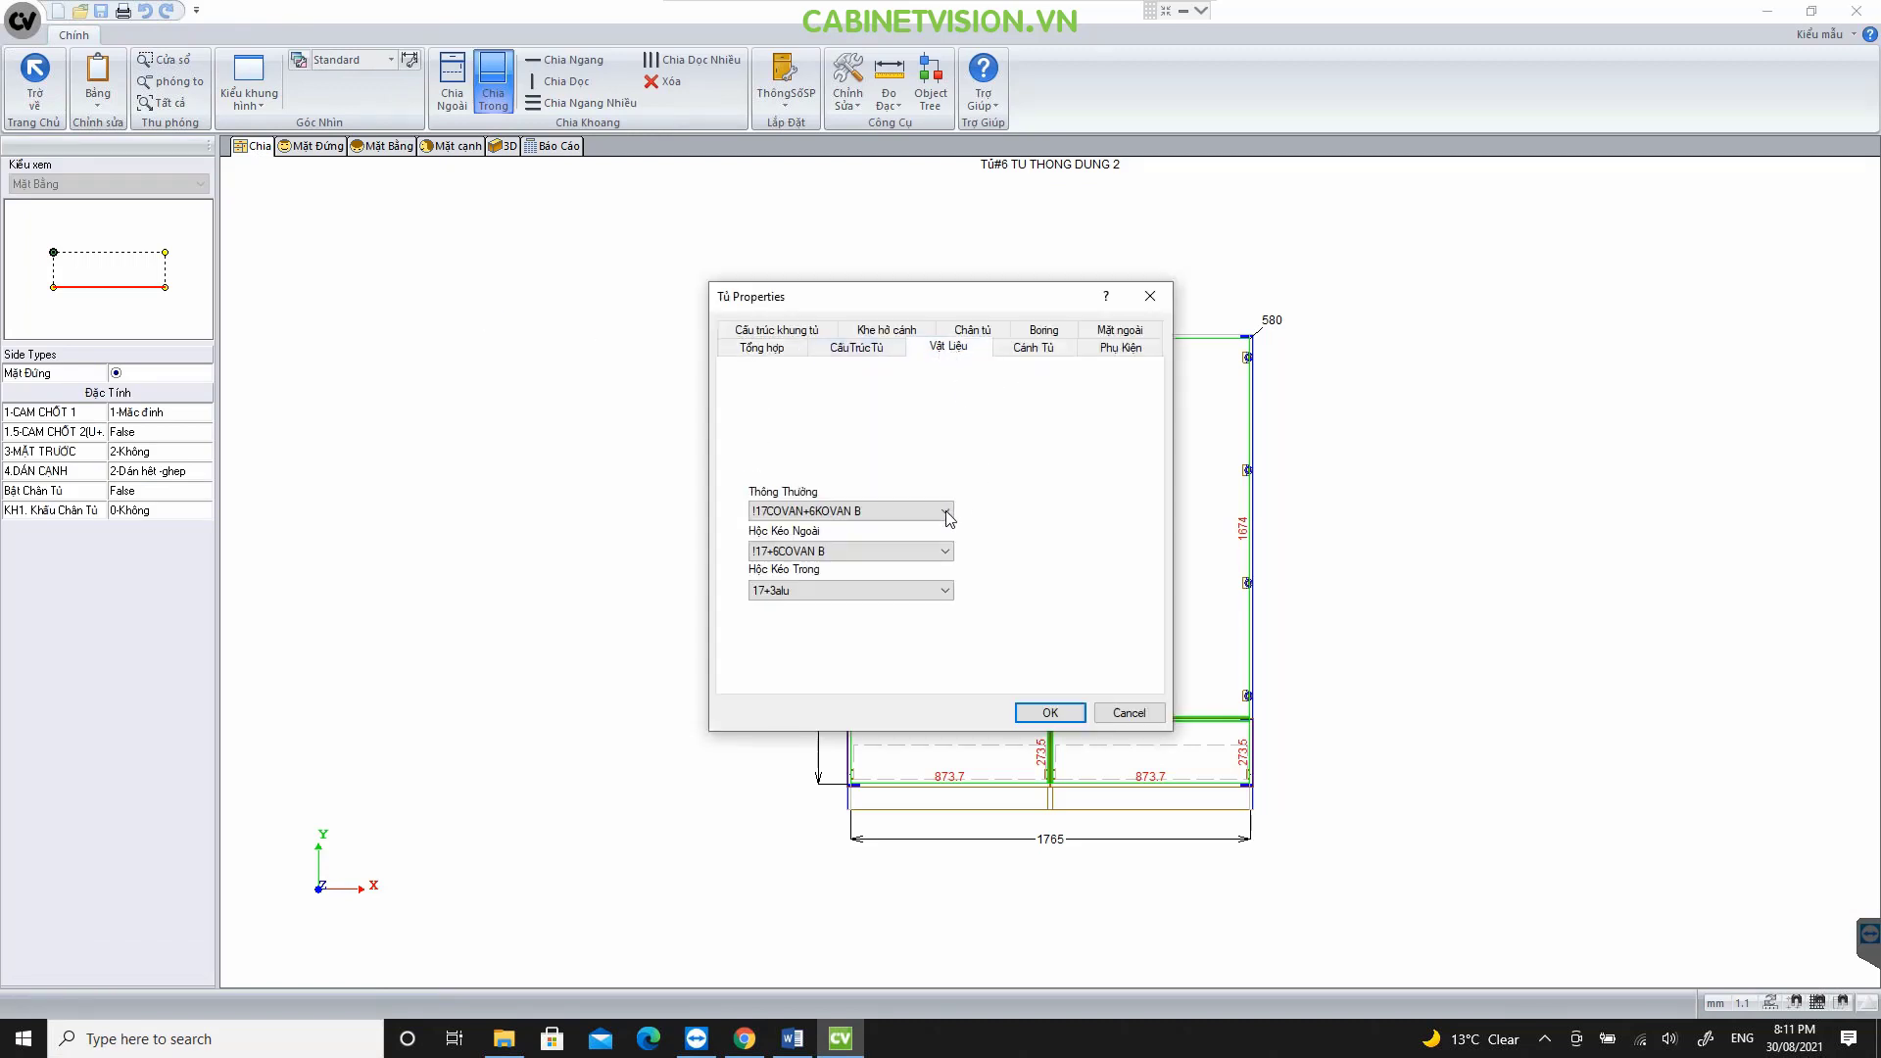
left_click(1047, 350)
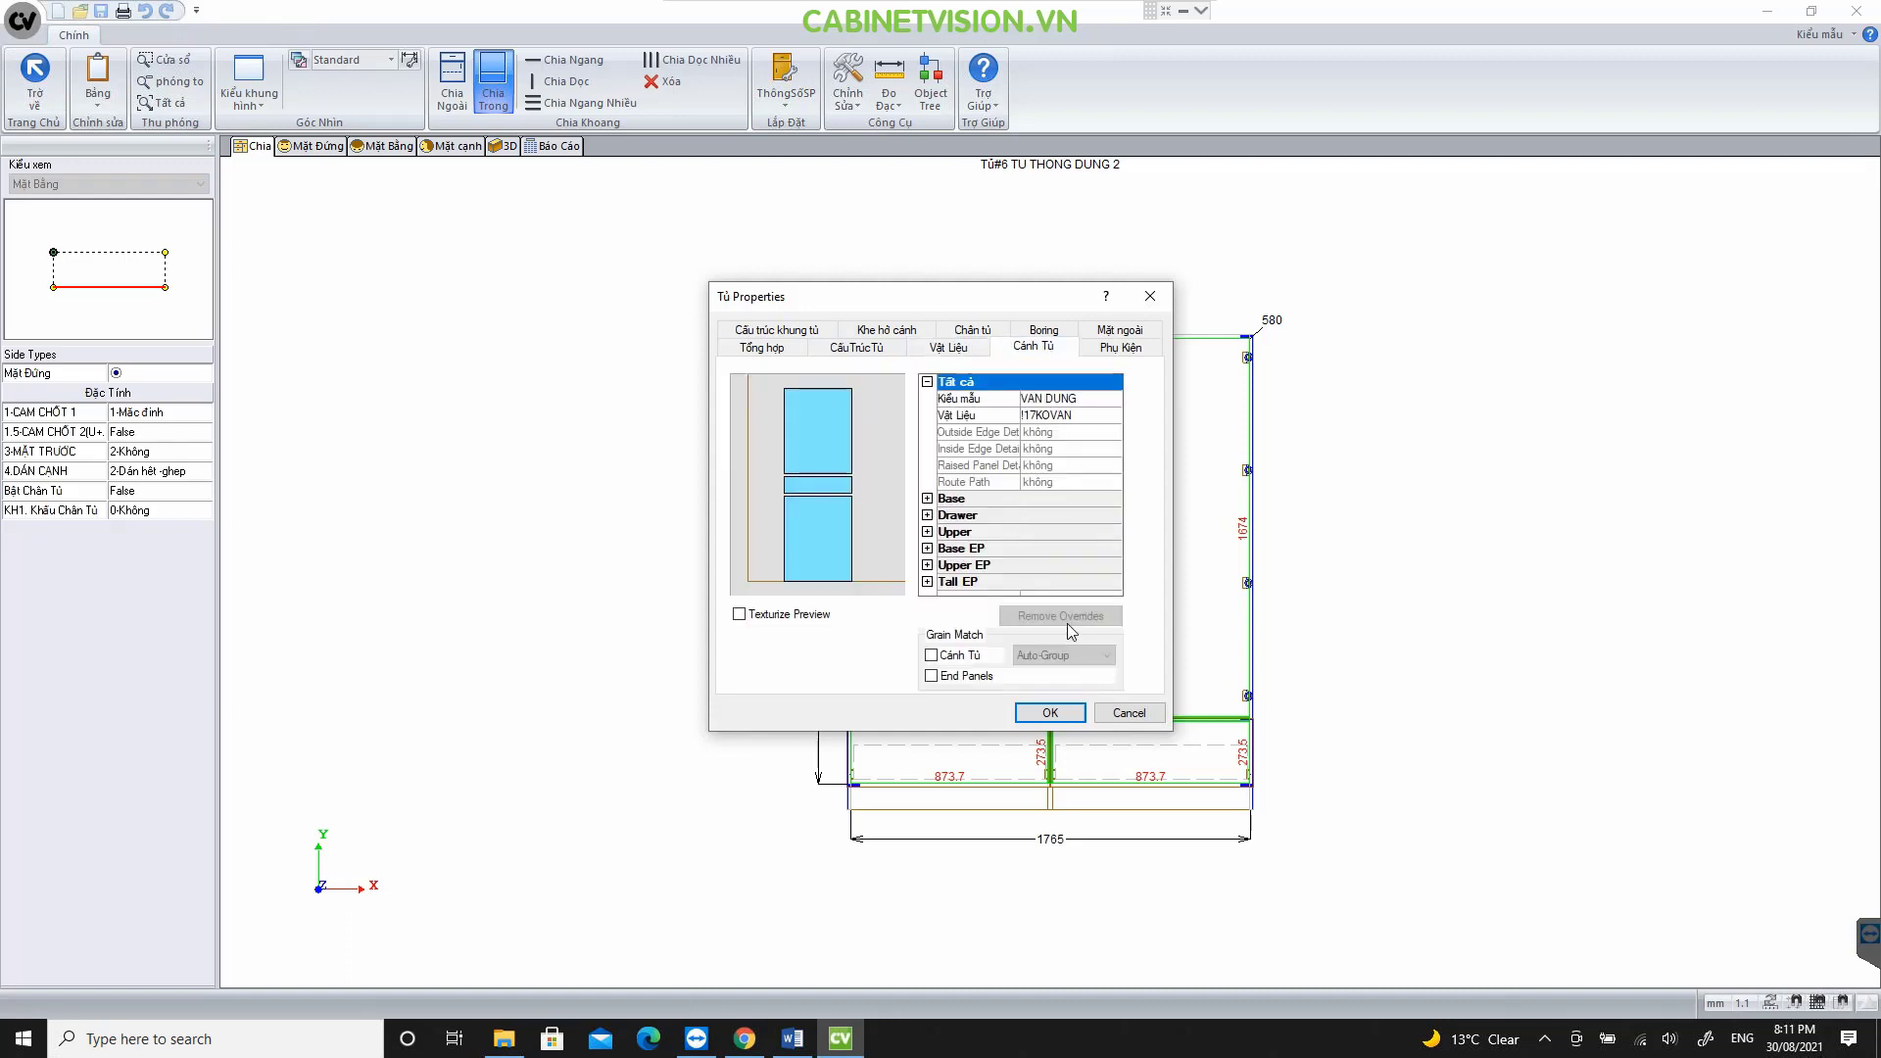
left_click(1098, 420)
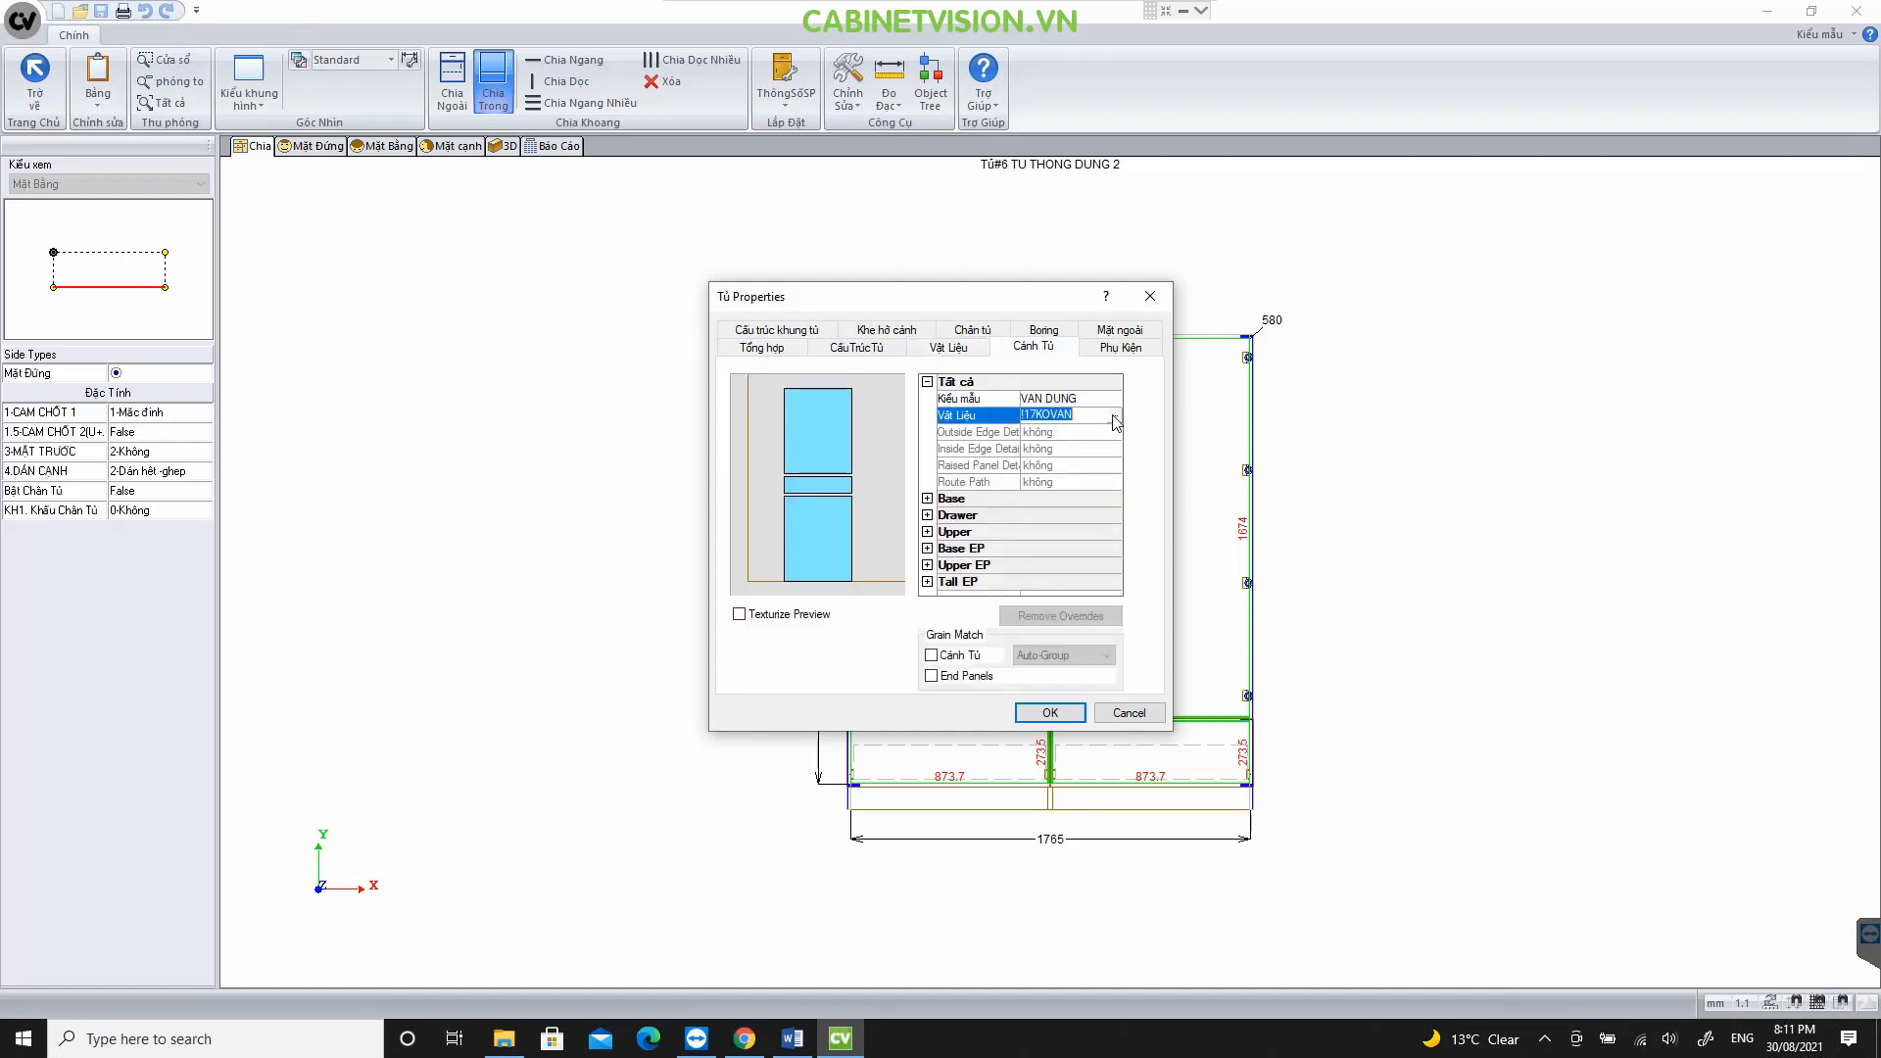
left_click(1115, 418)
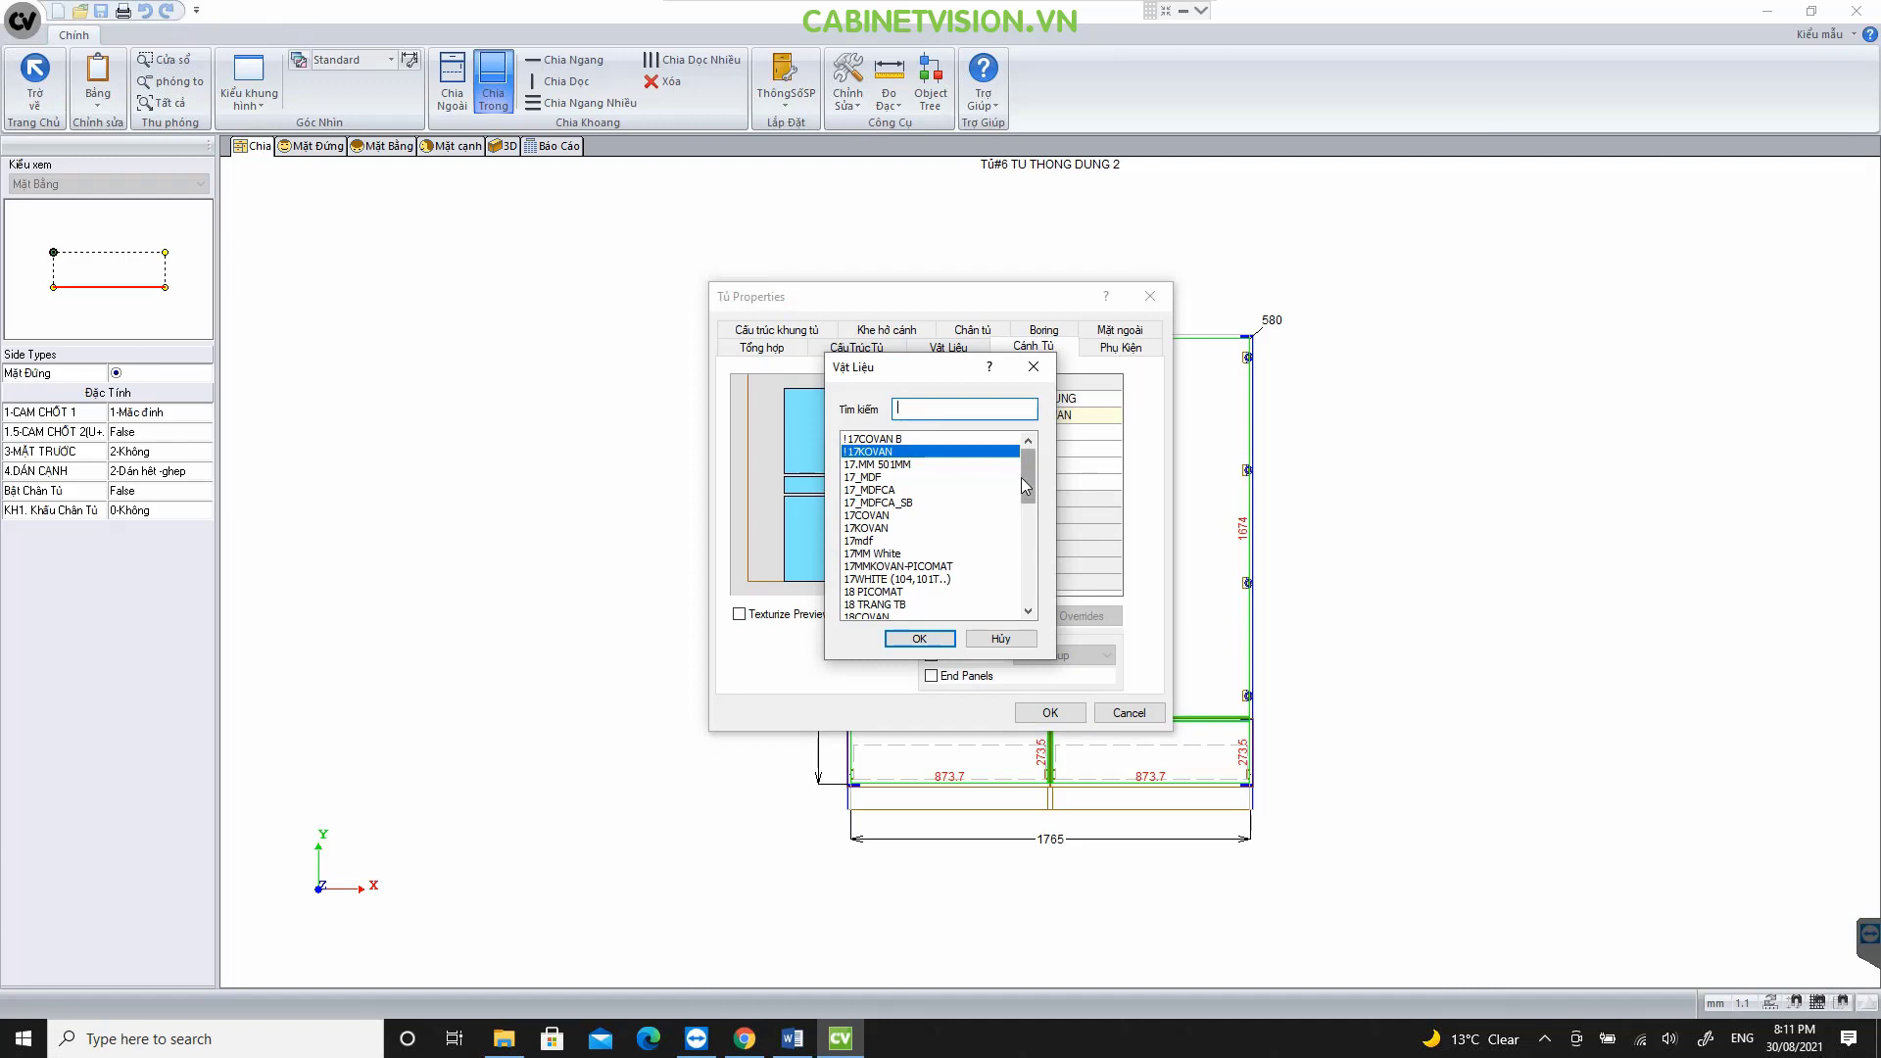
left_click(877, 515)
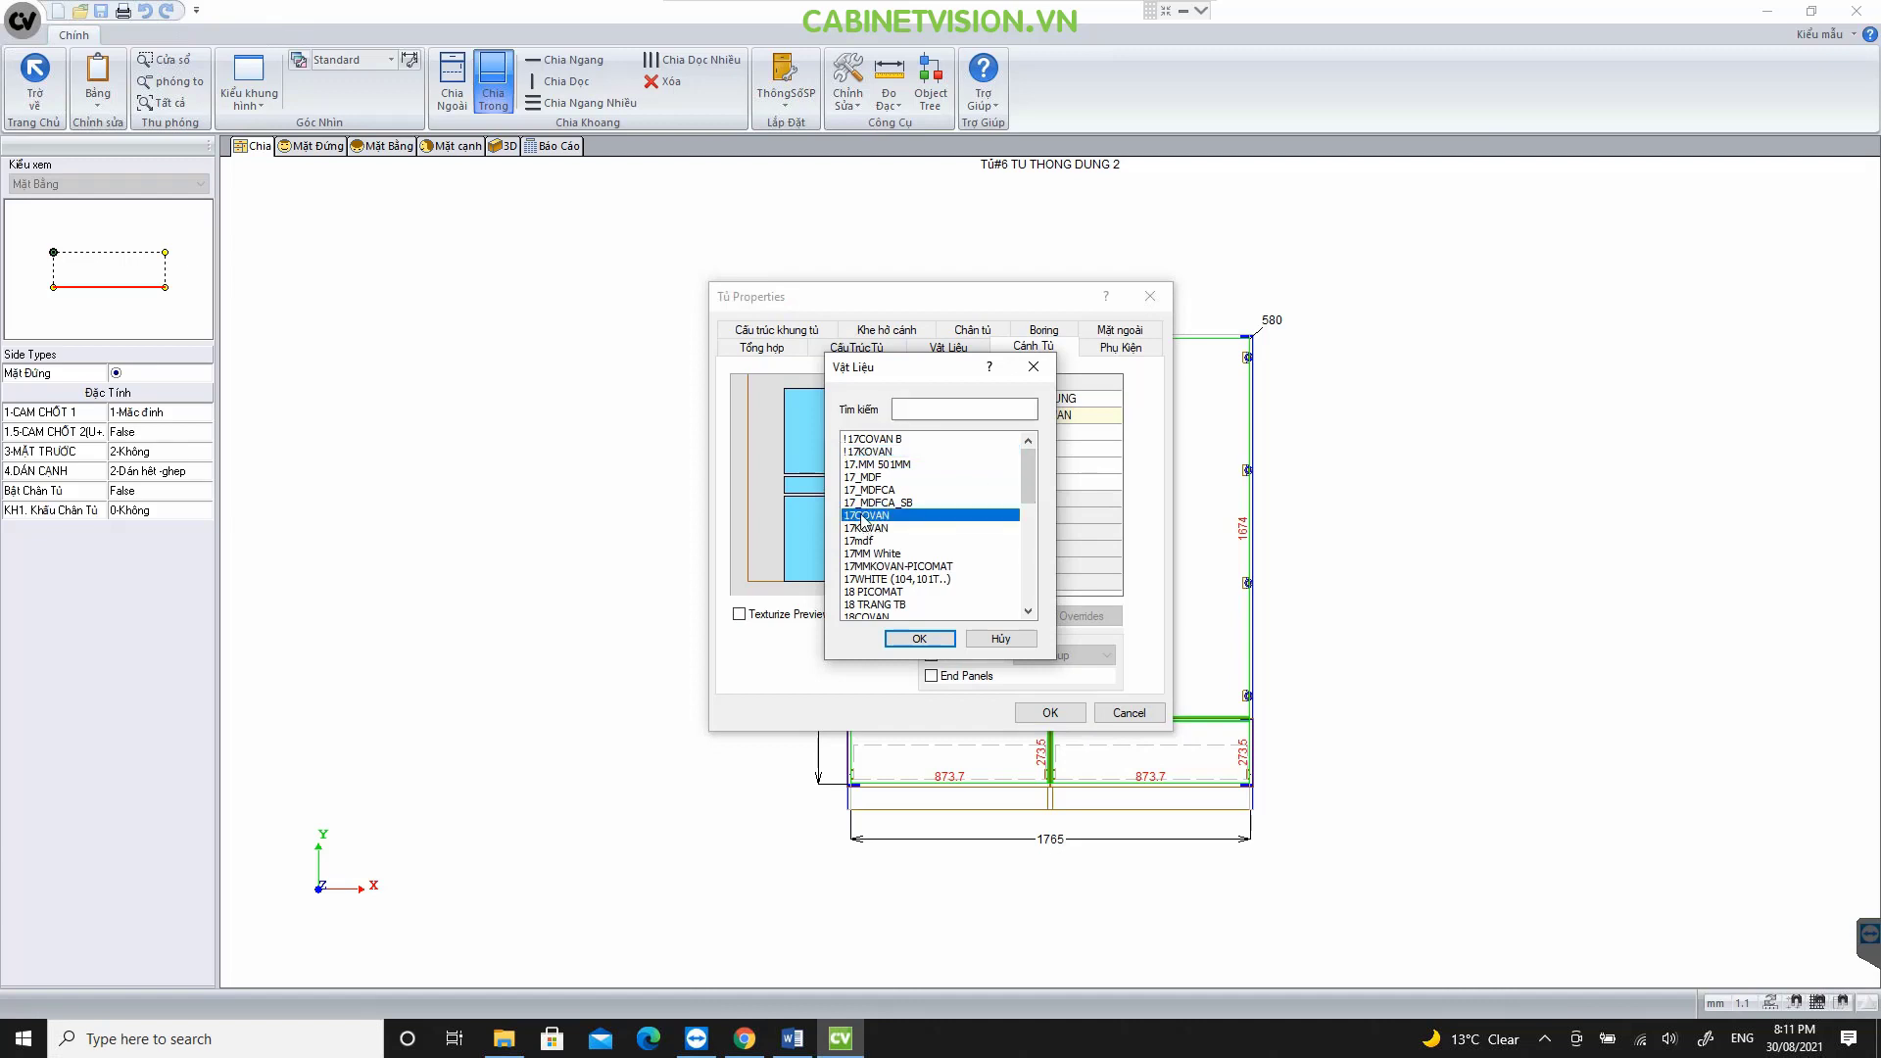
left_click(921, 639)
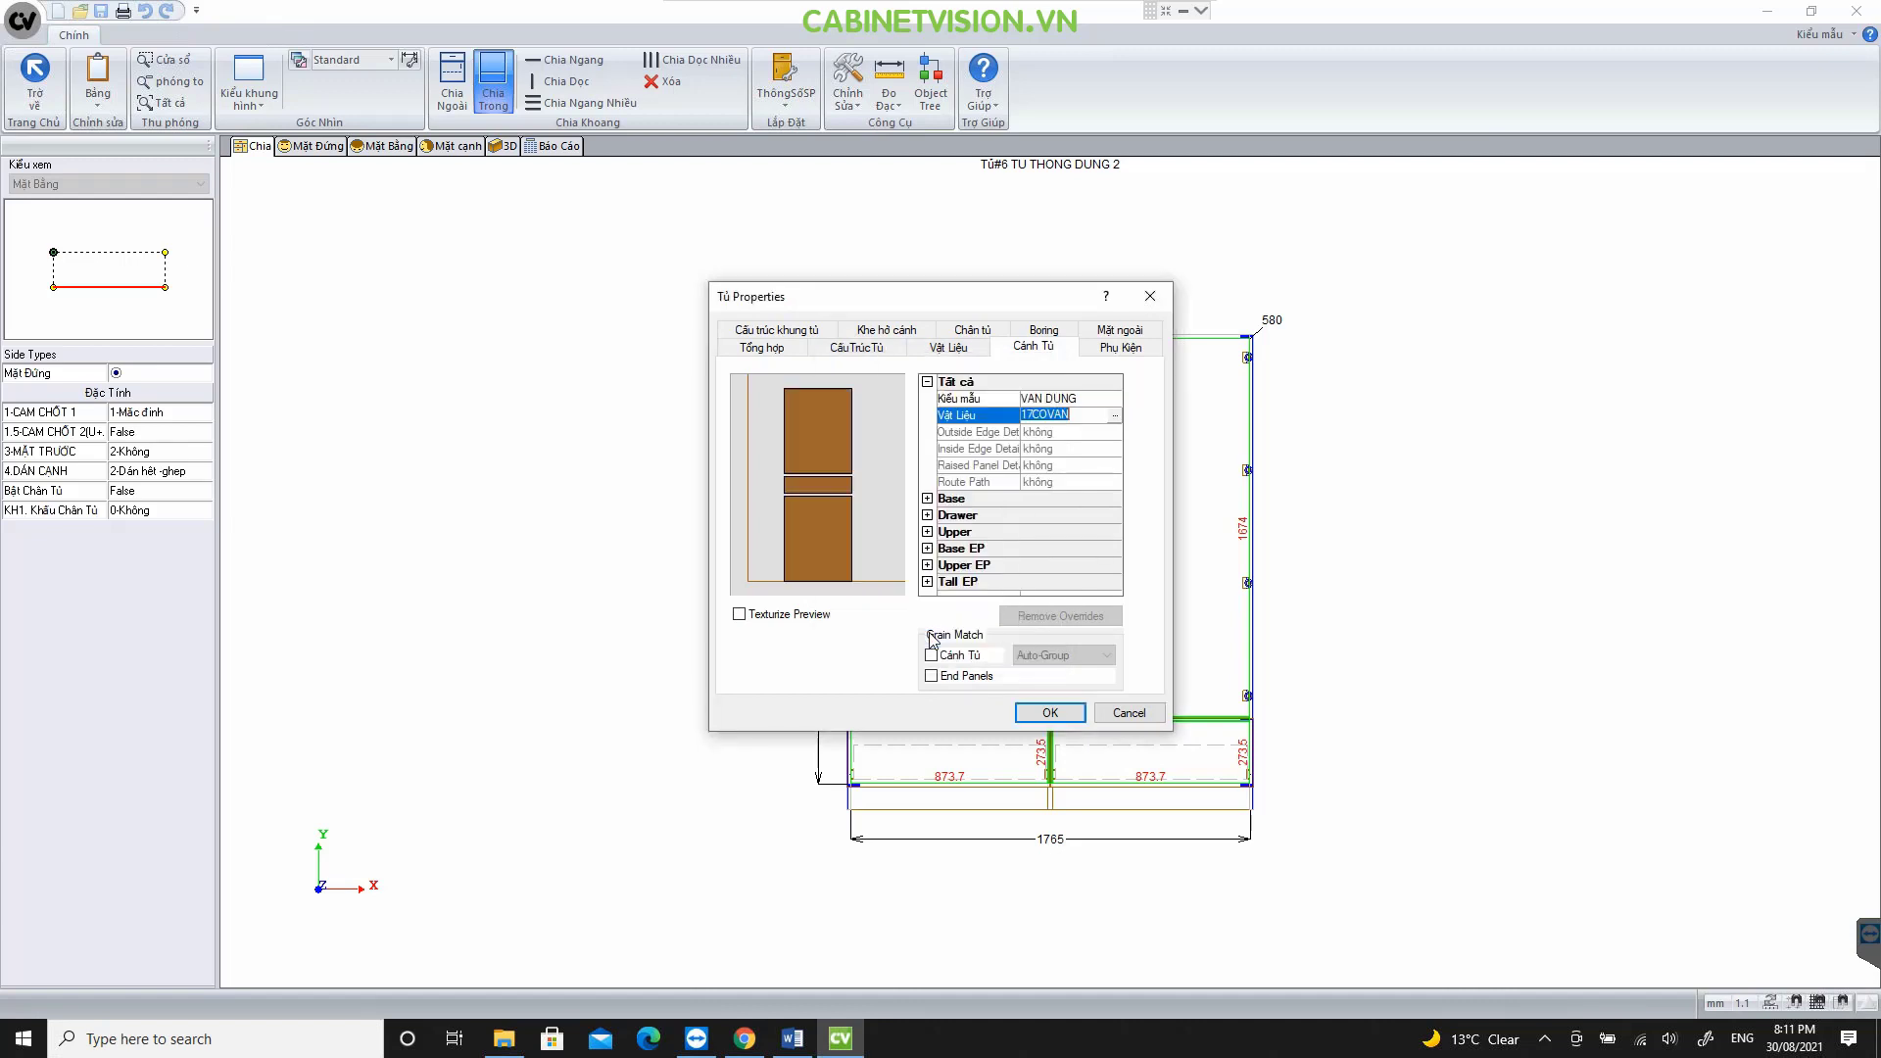
left_click(1045, 717)
left_click(502, 146)
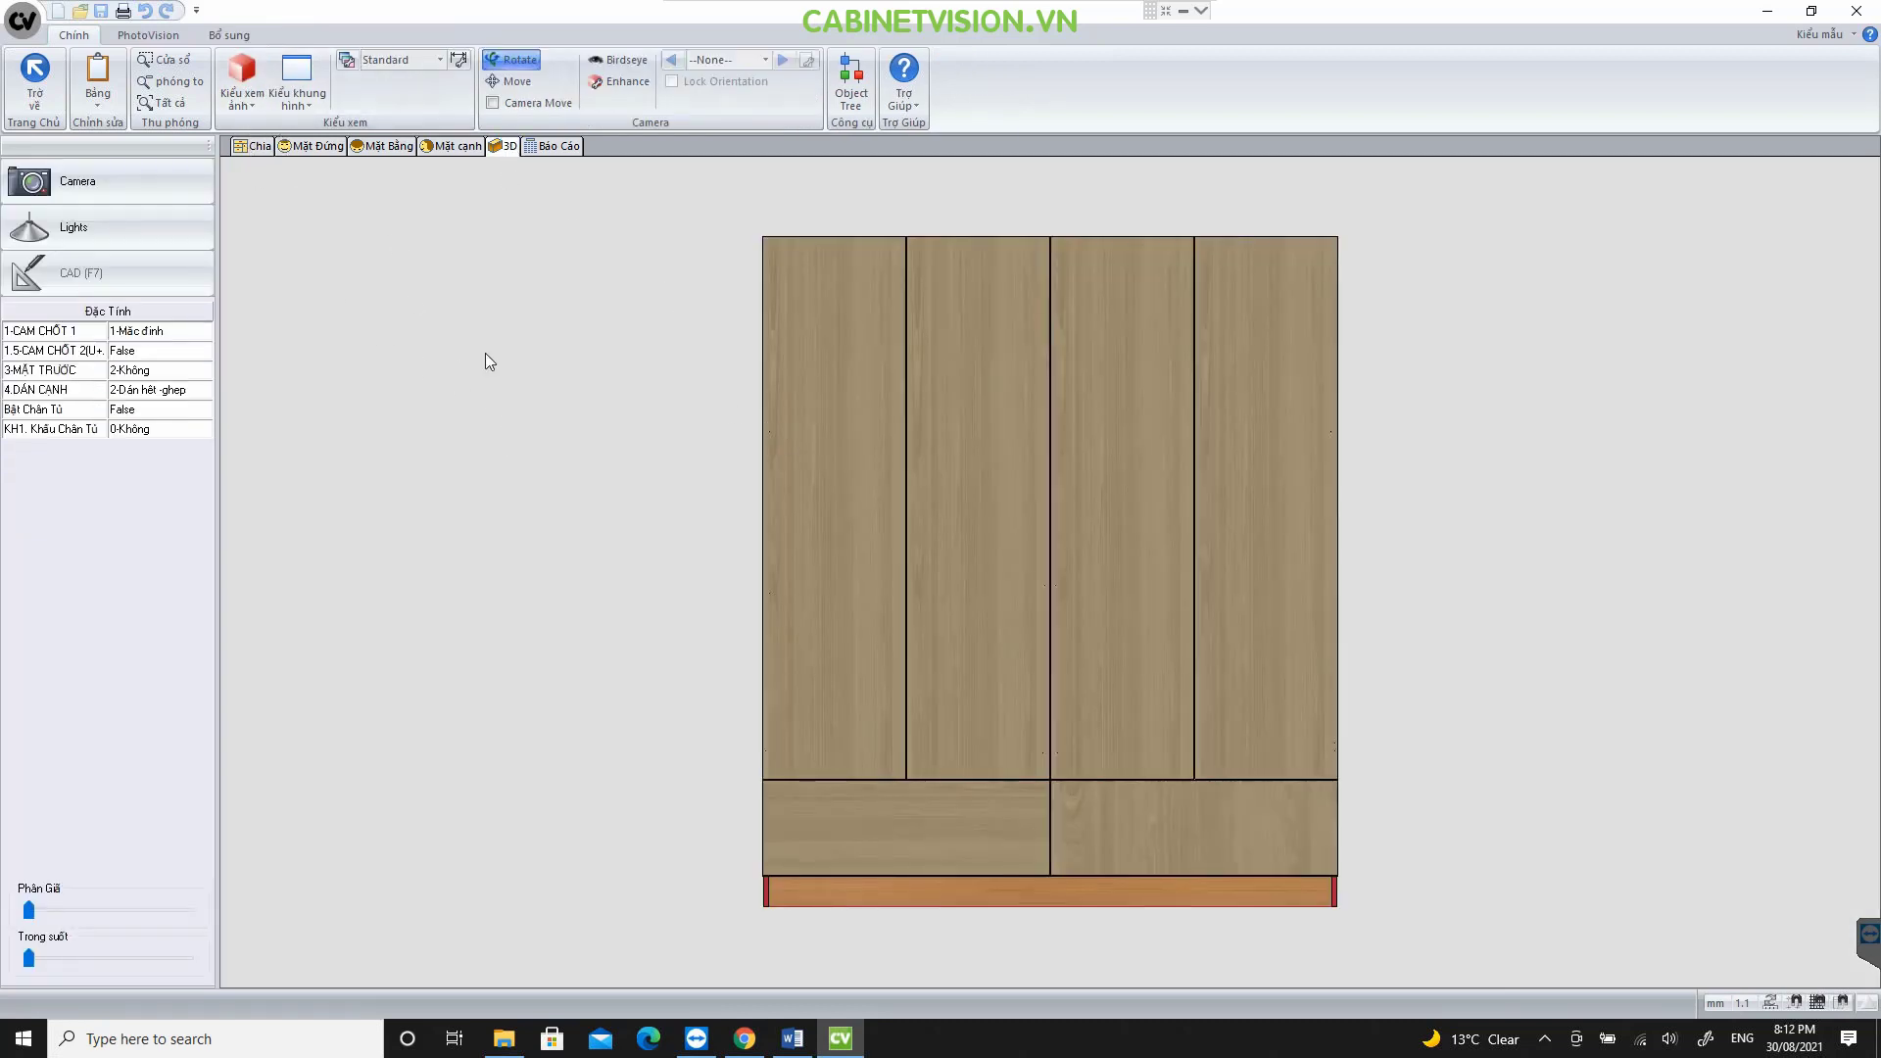
Orbit wardrobe Tủ#6 in 3D, then reopen its properties and the Thông Thường material list.
left_click_drag(794, 437, 898, 643)
left_click_drag(865, 501, 394, 272)
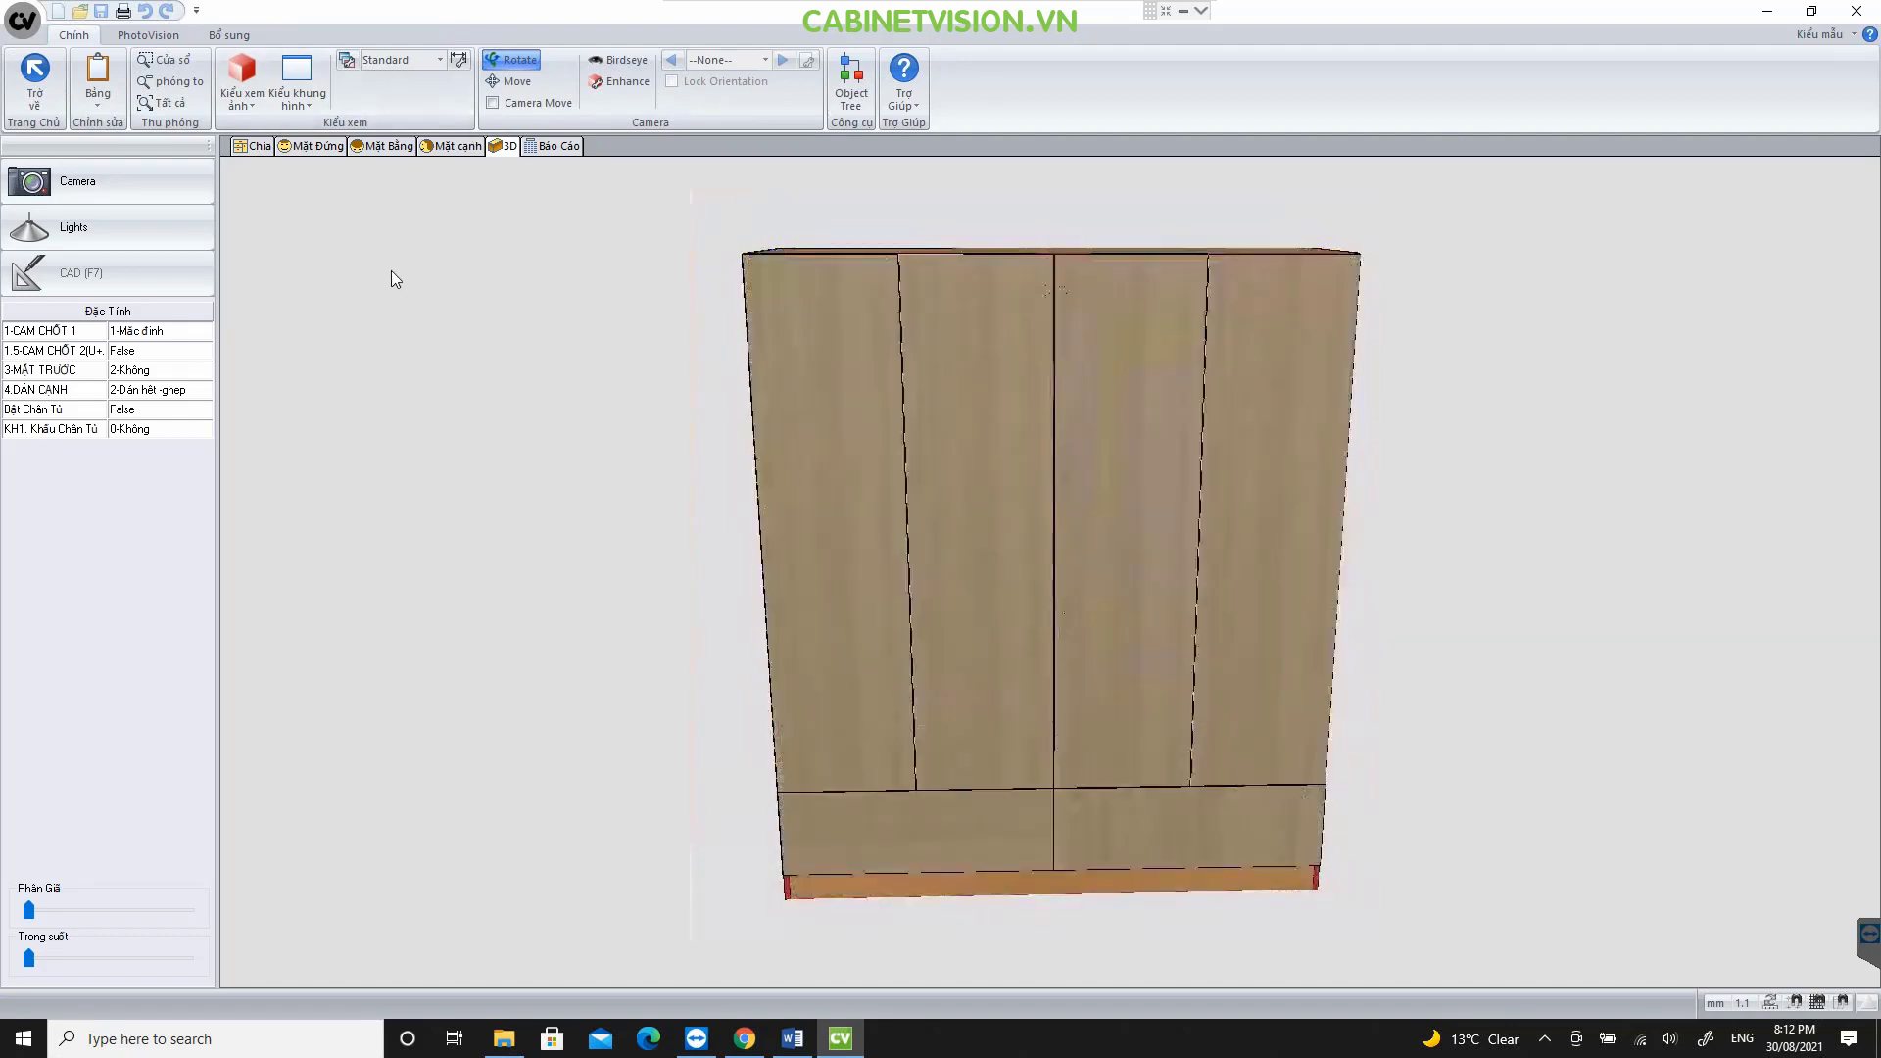
right_click(371, 278)
left_click(379, 282)
left_click(948, 347)
left_click(868, 516)
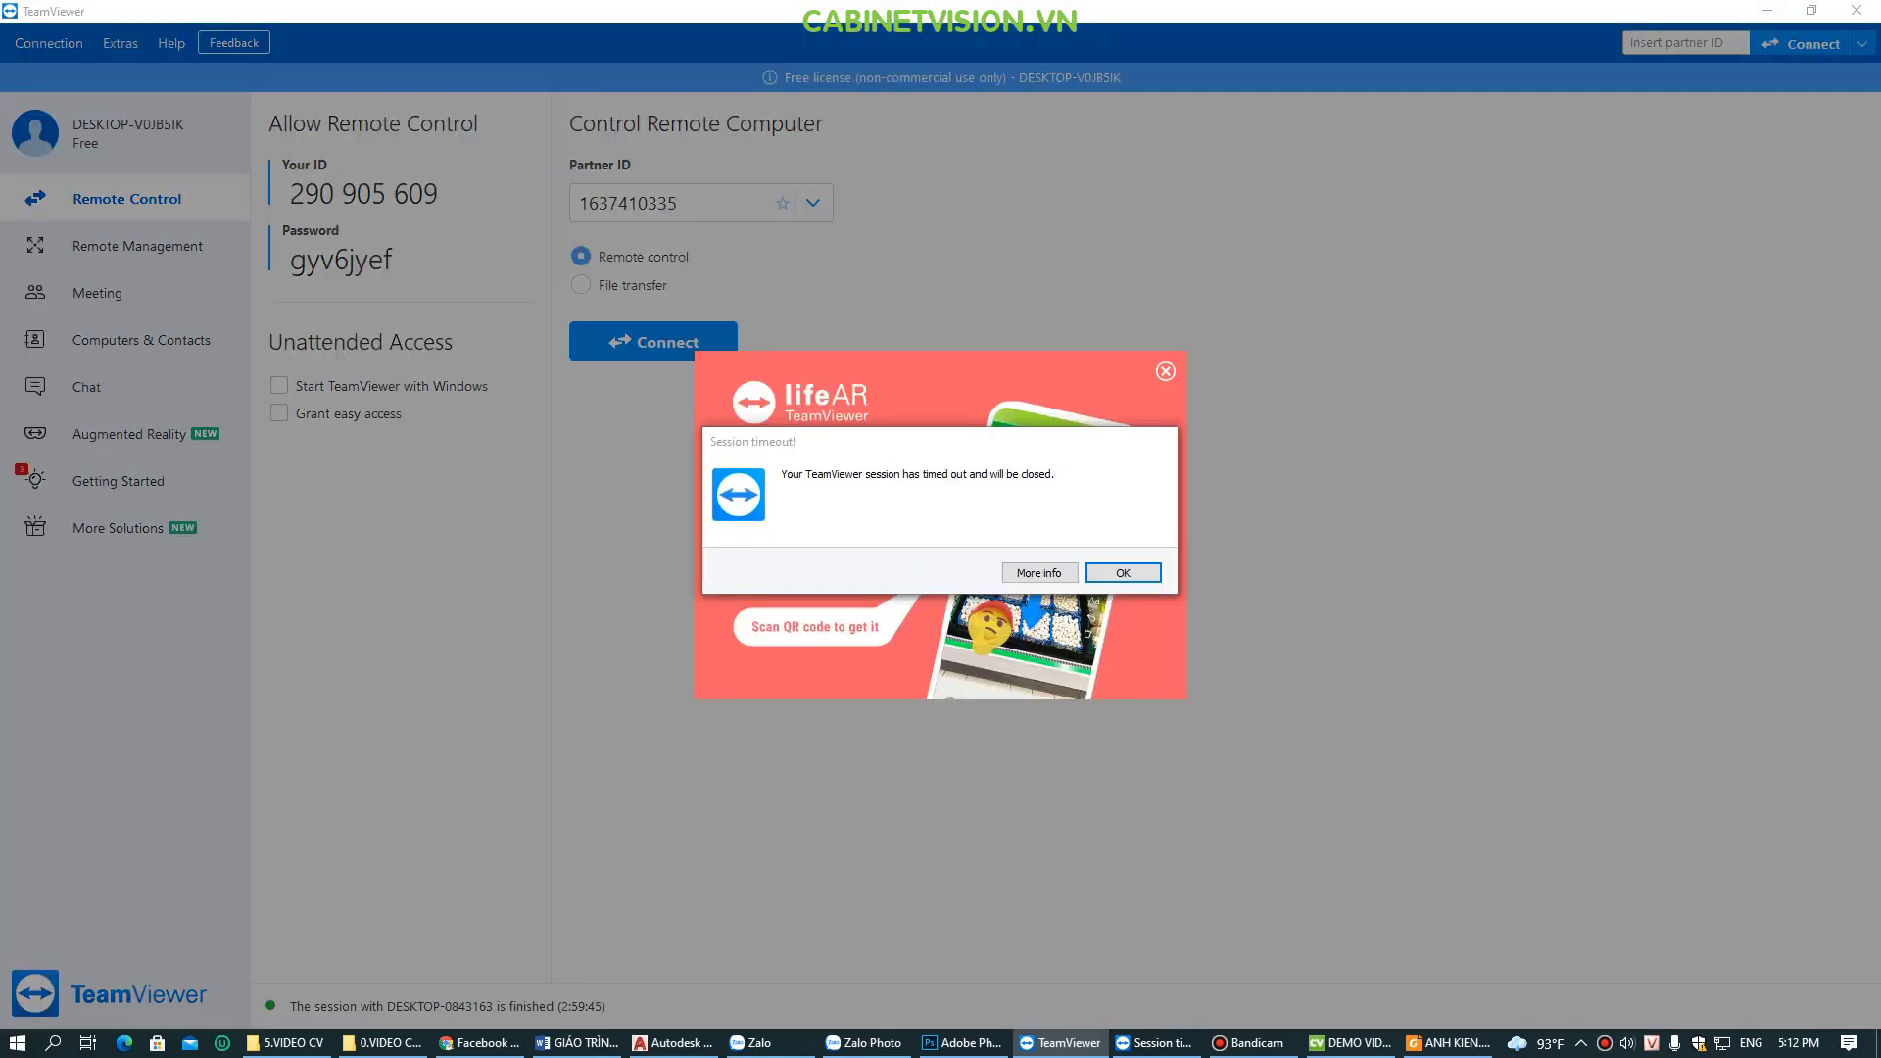
Dismiss the session-timeout notice and lifeAR ad, and start reconnecting to the remote computer.
left_click(1129, 576)
left_click(1127, 575)
left_click(1164, 369)
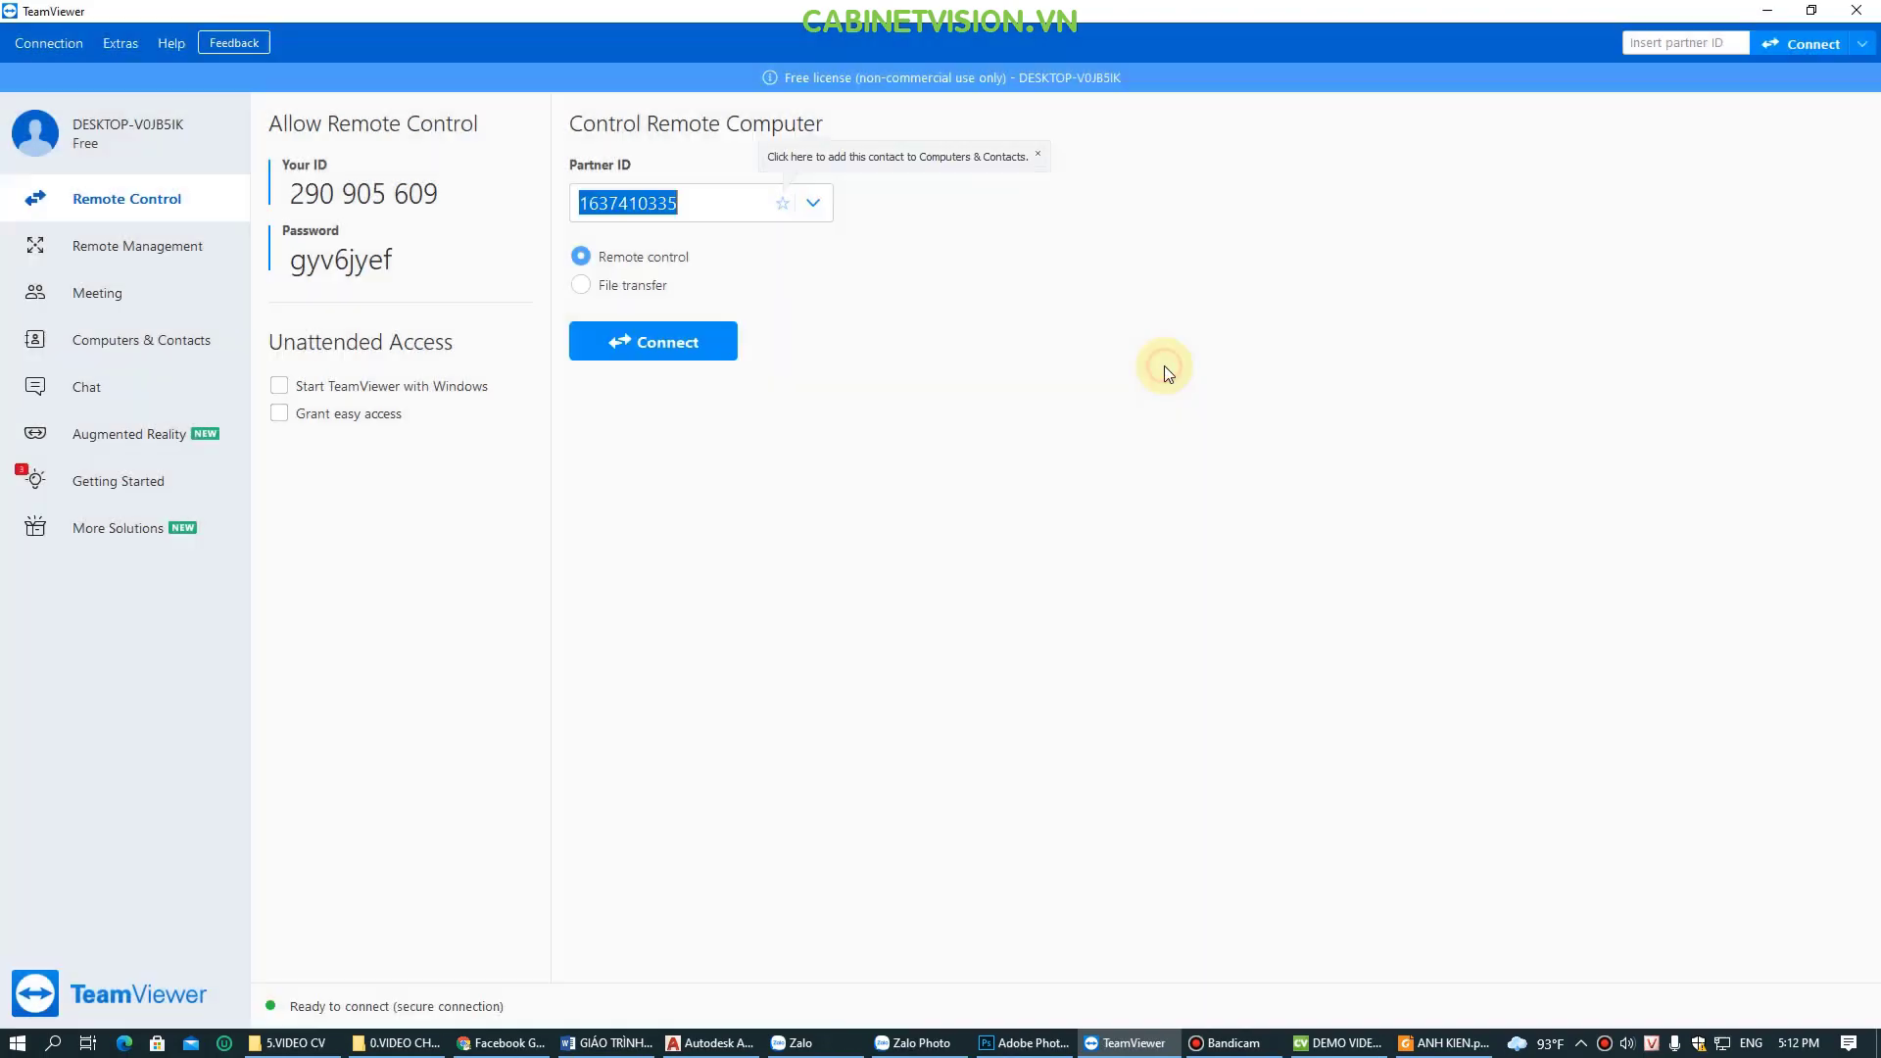
left_click(704, 338)
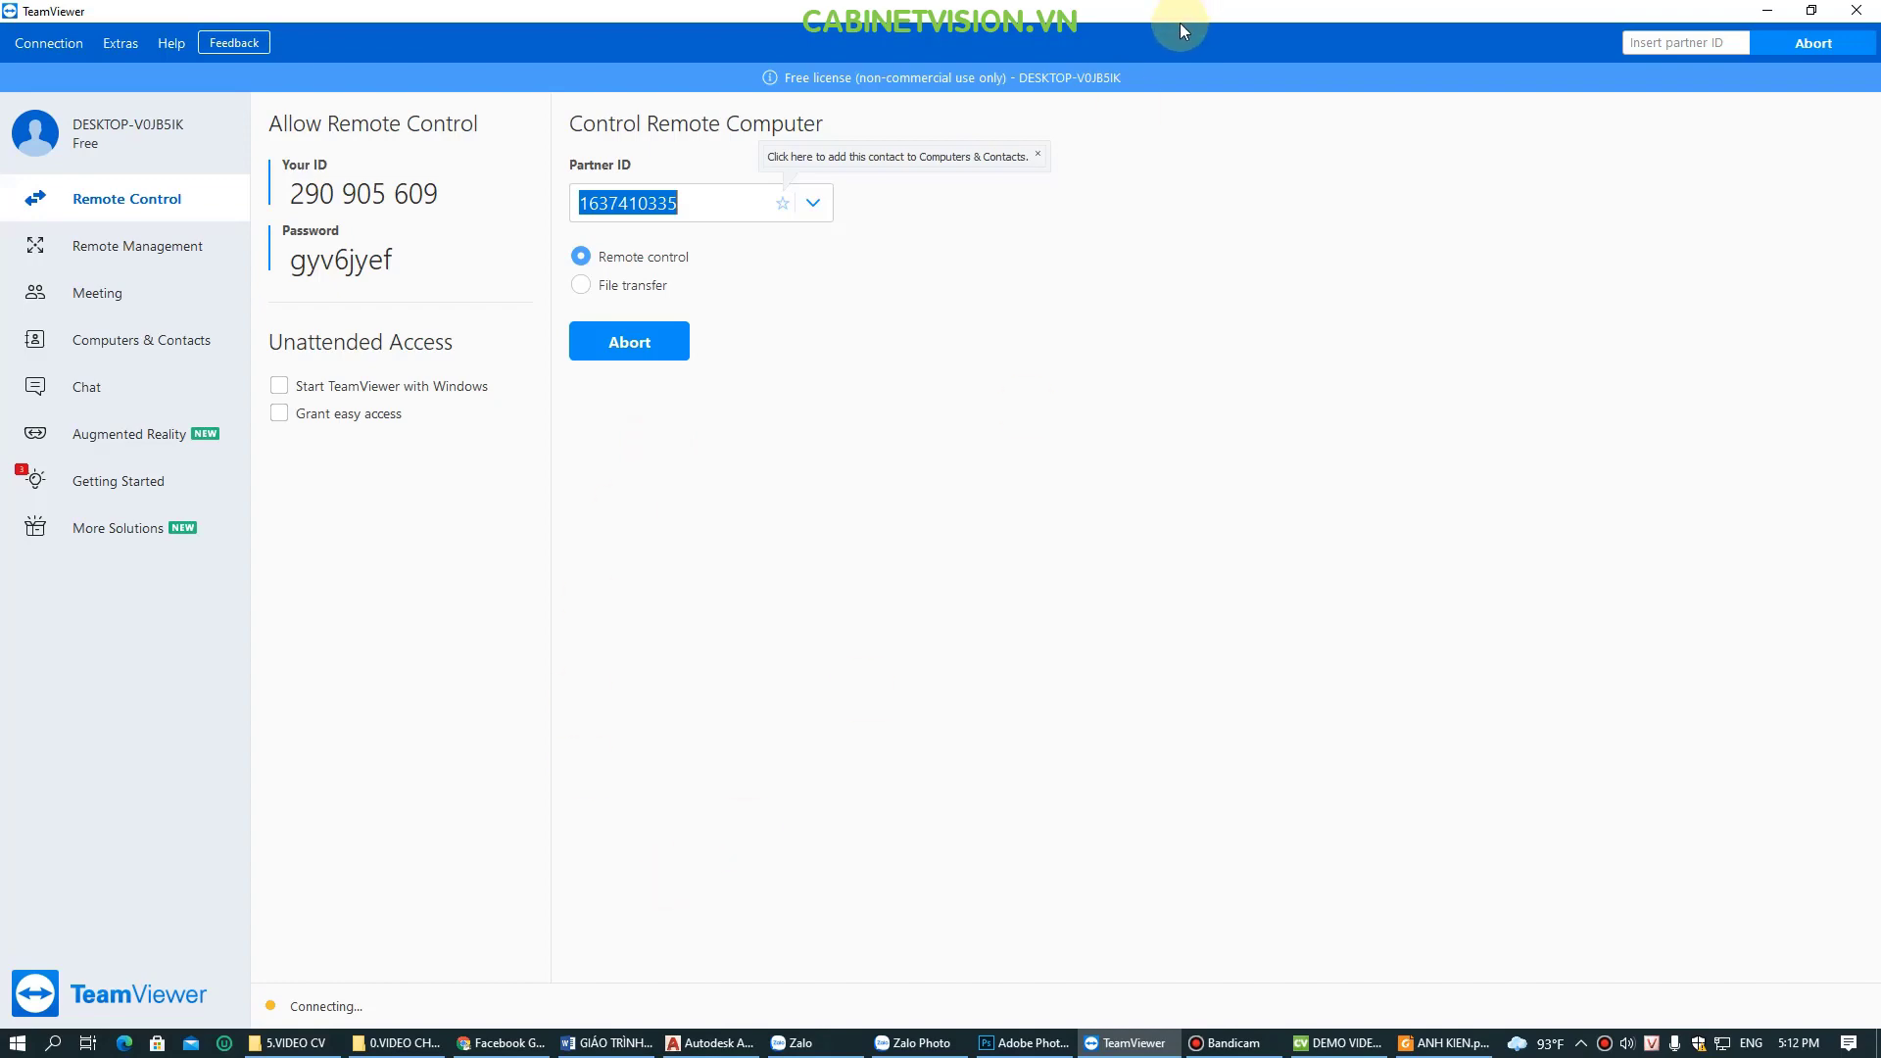
left_click(1452, 1044)
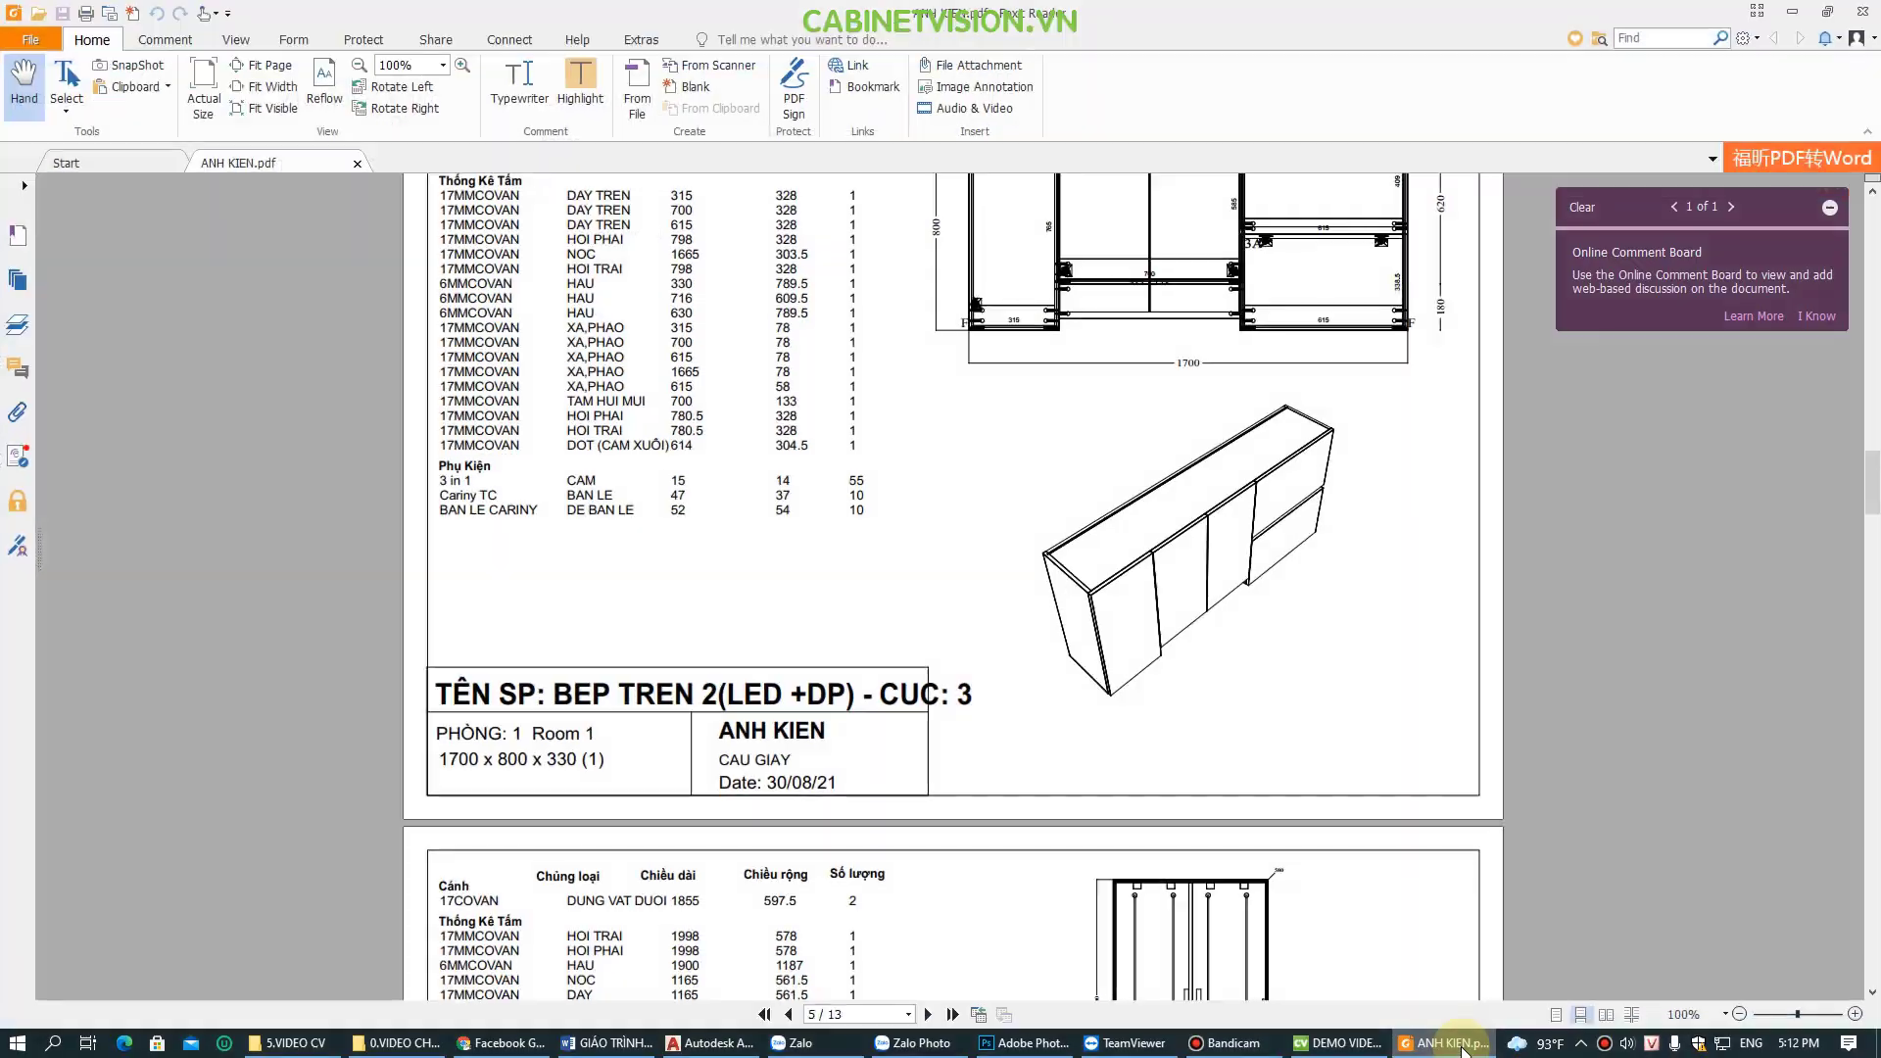
left_click(1461, 1046)
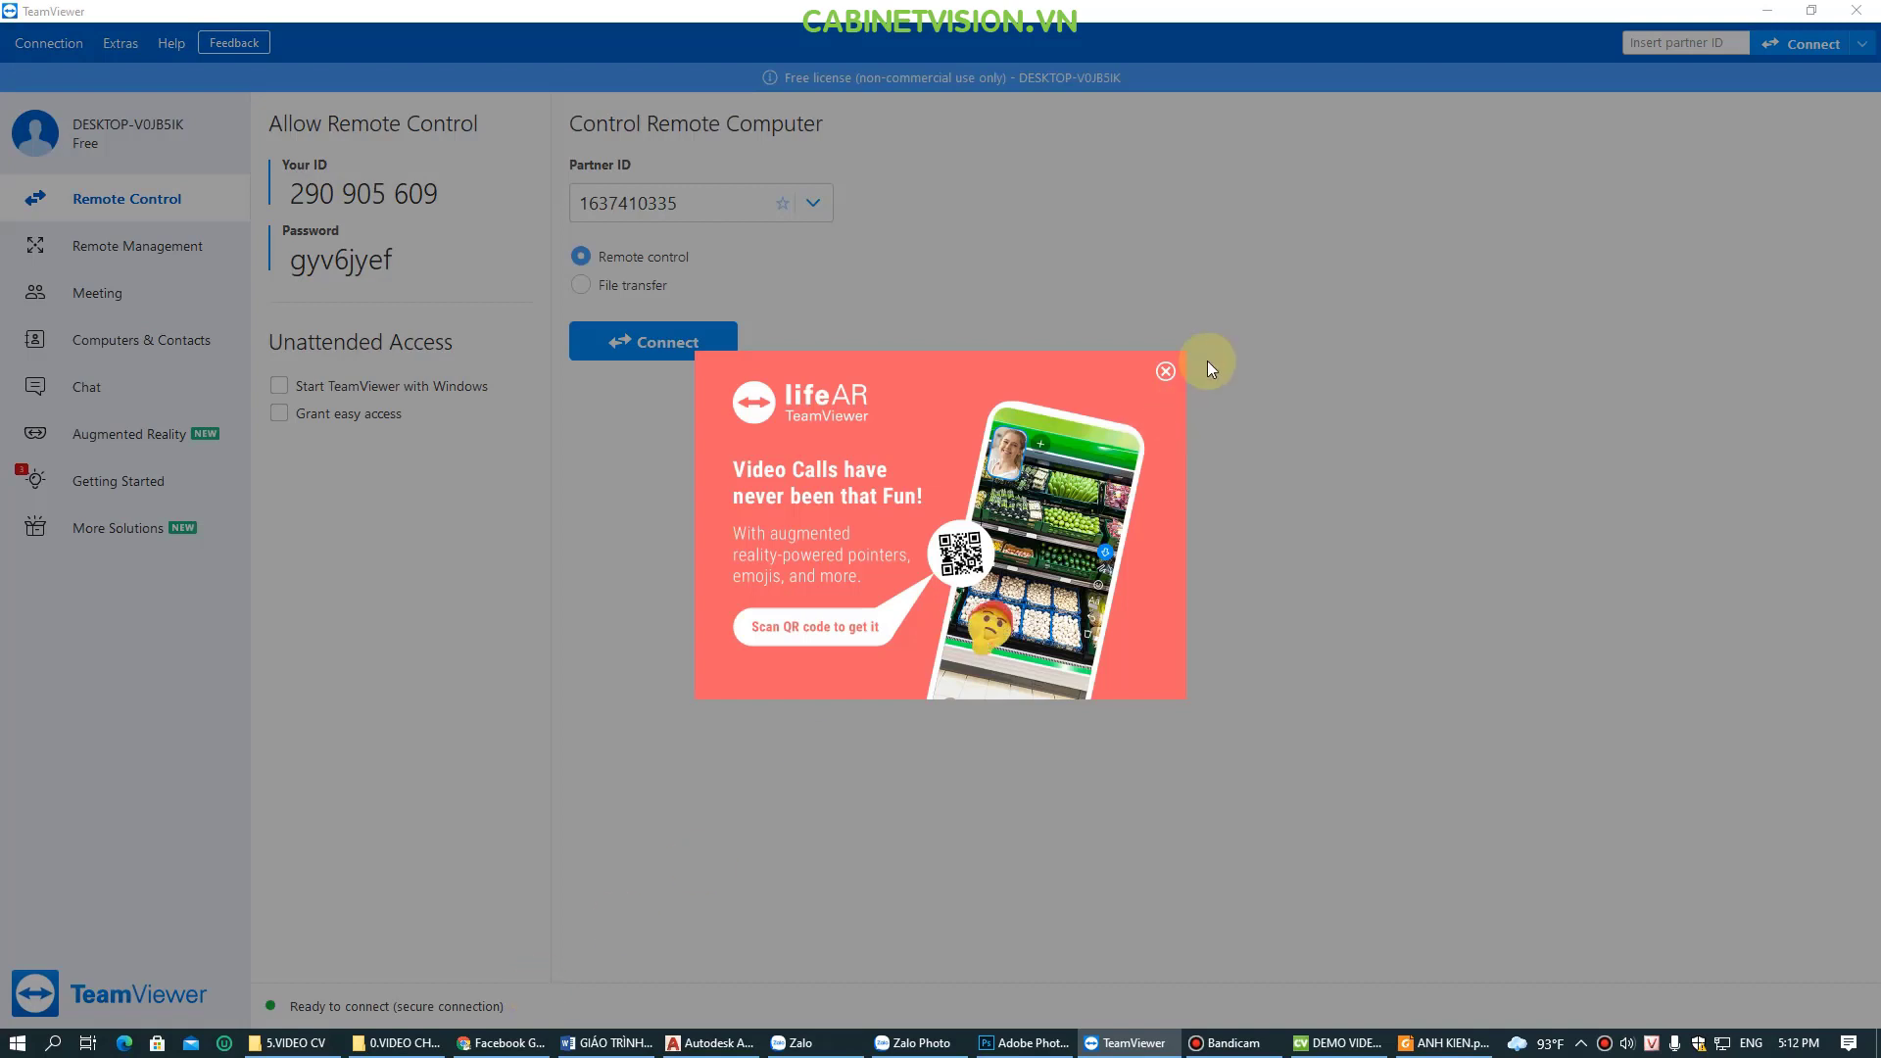
Close the ad again, reconnect, and log on with the partner password.
left_click(1165, 371)
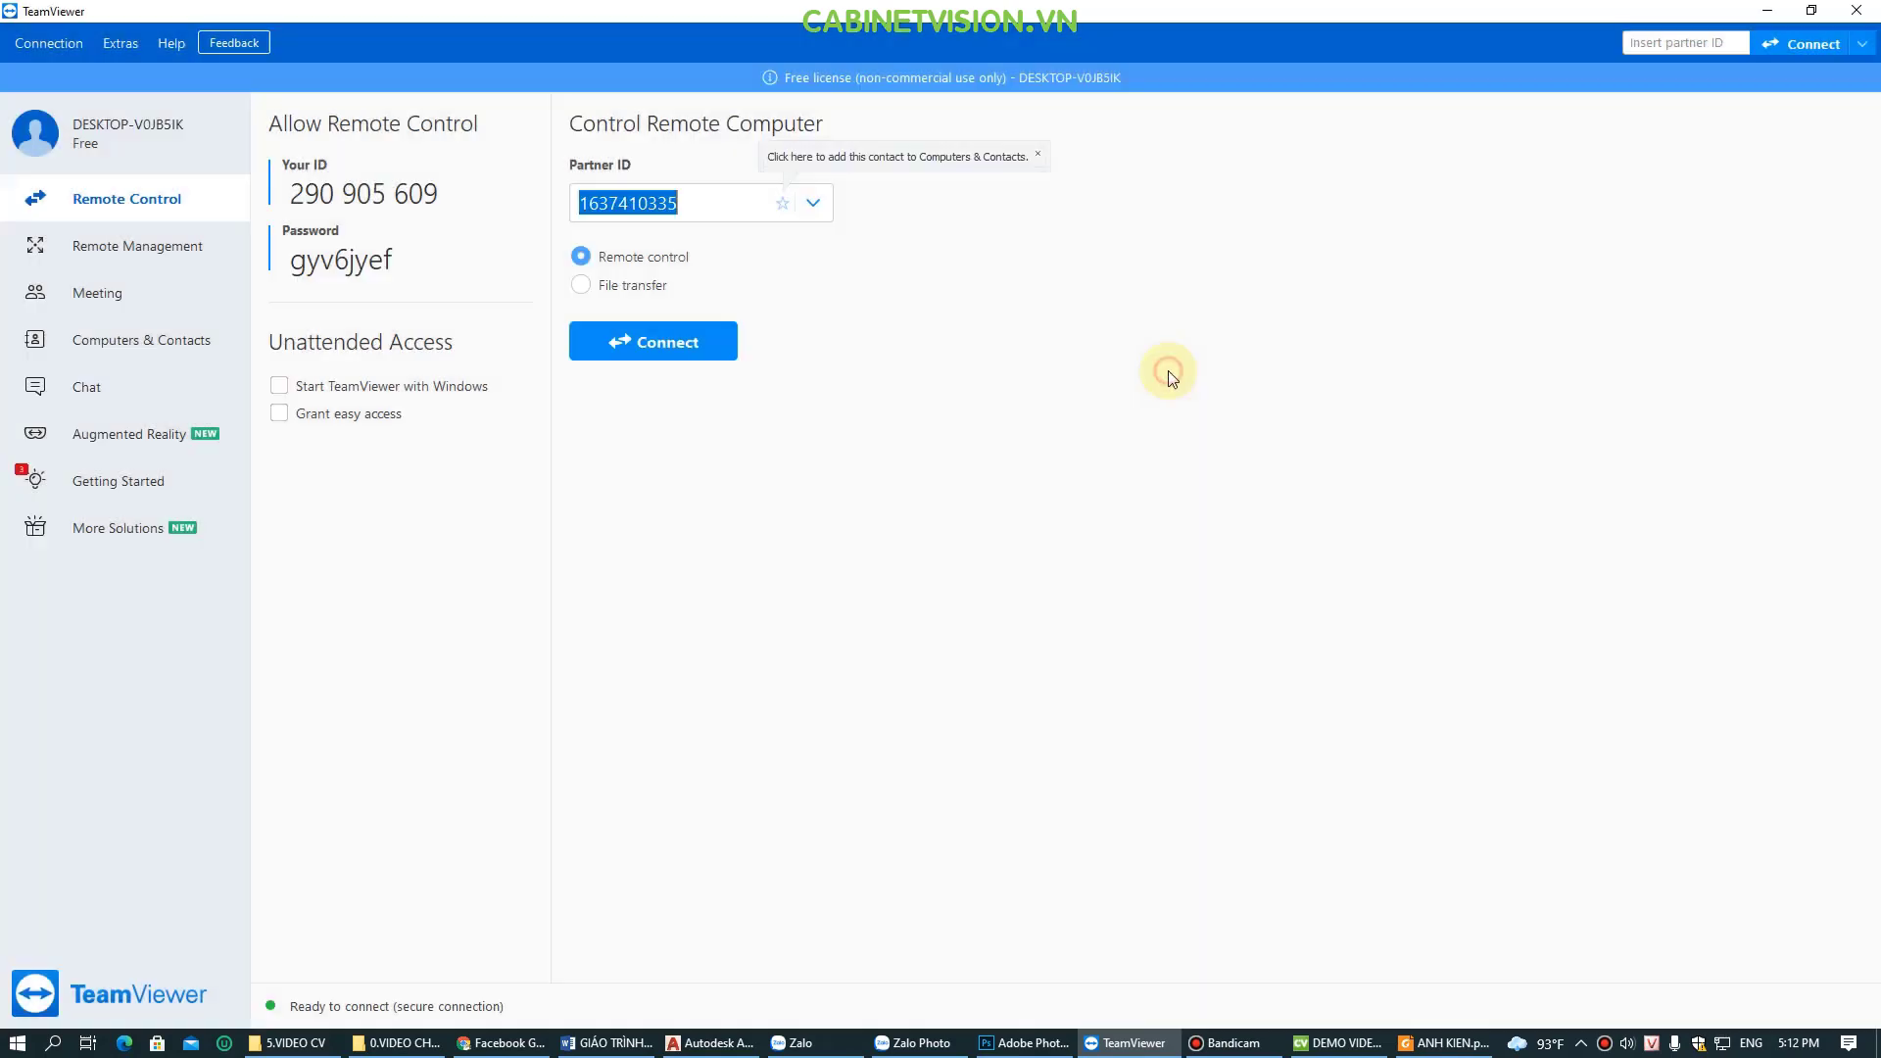
left_click(692, 331)
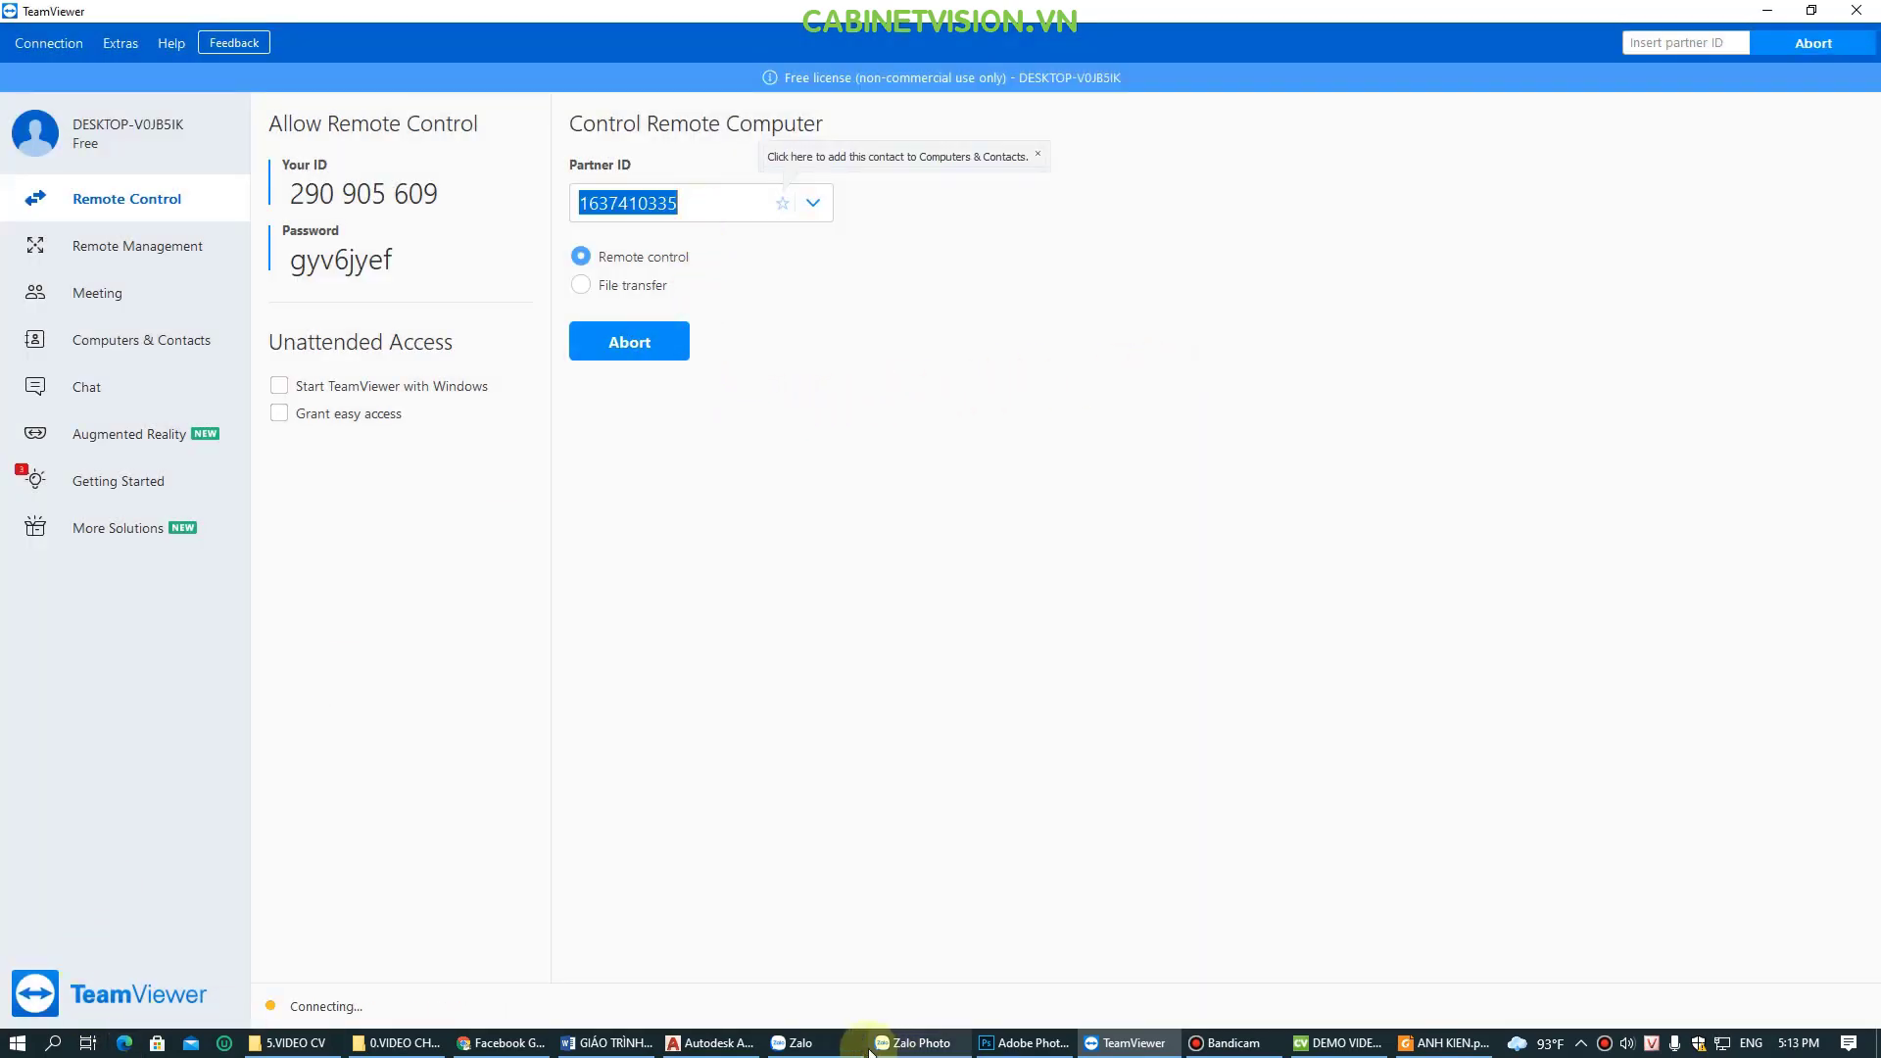
left_click(799, 1043)
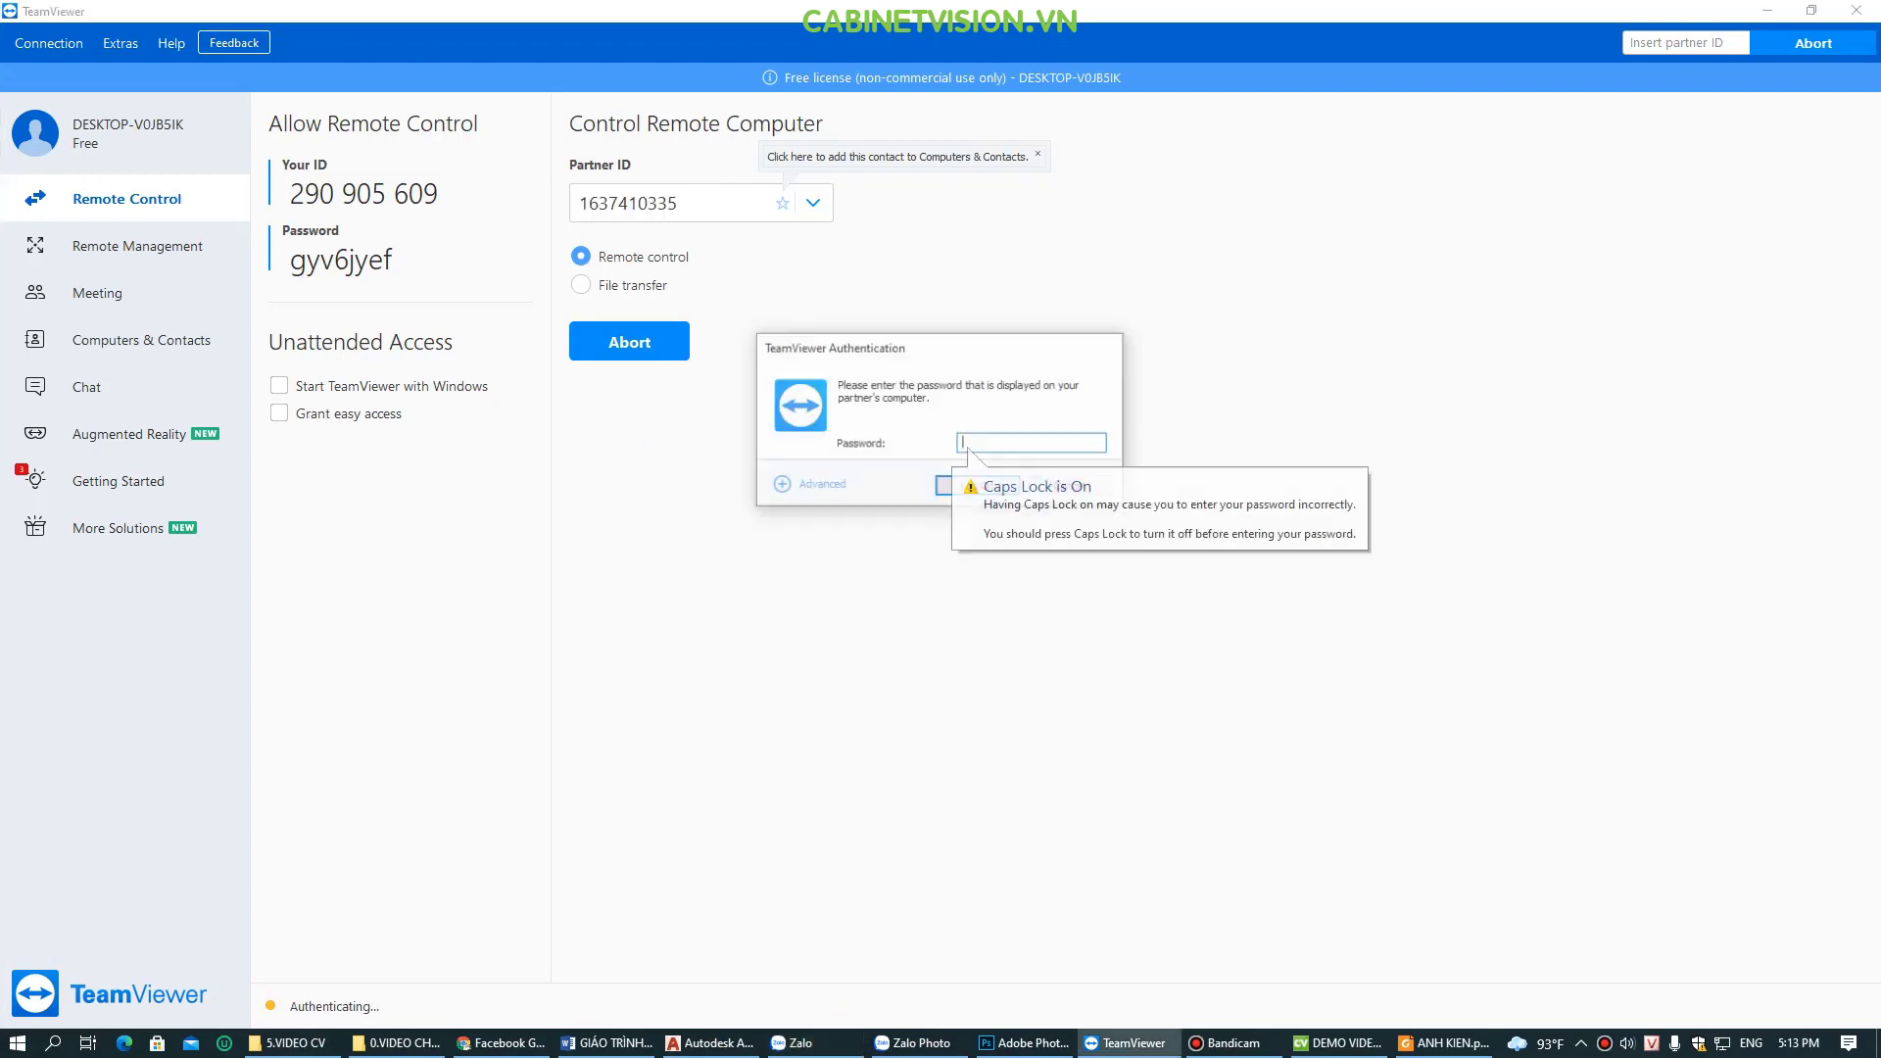
key("Caps_Lock")
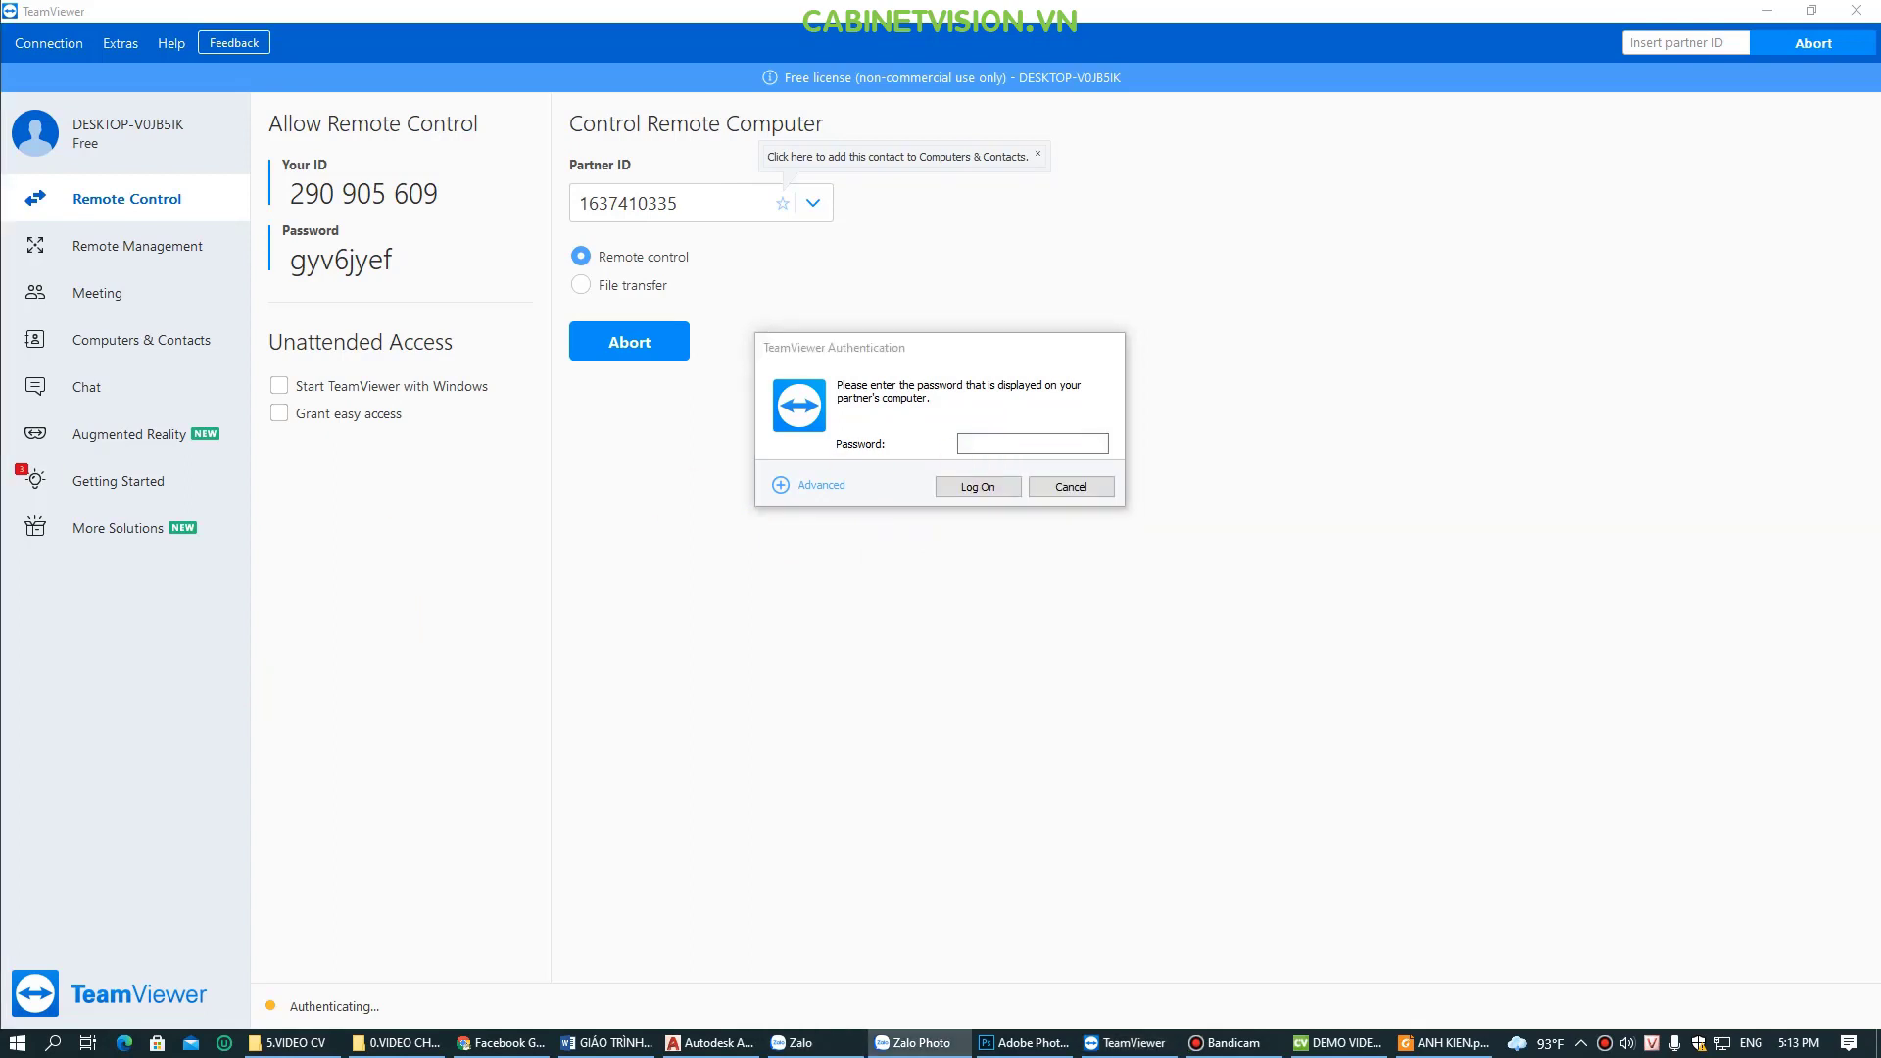
type("••")
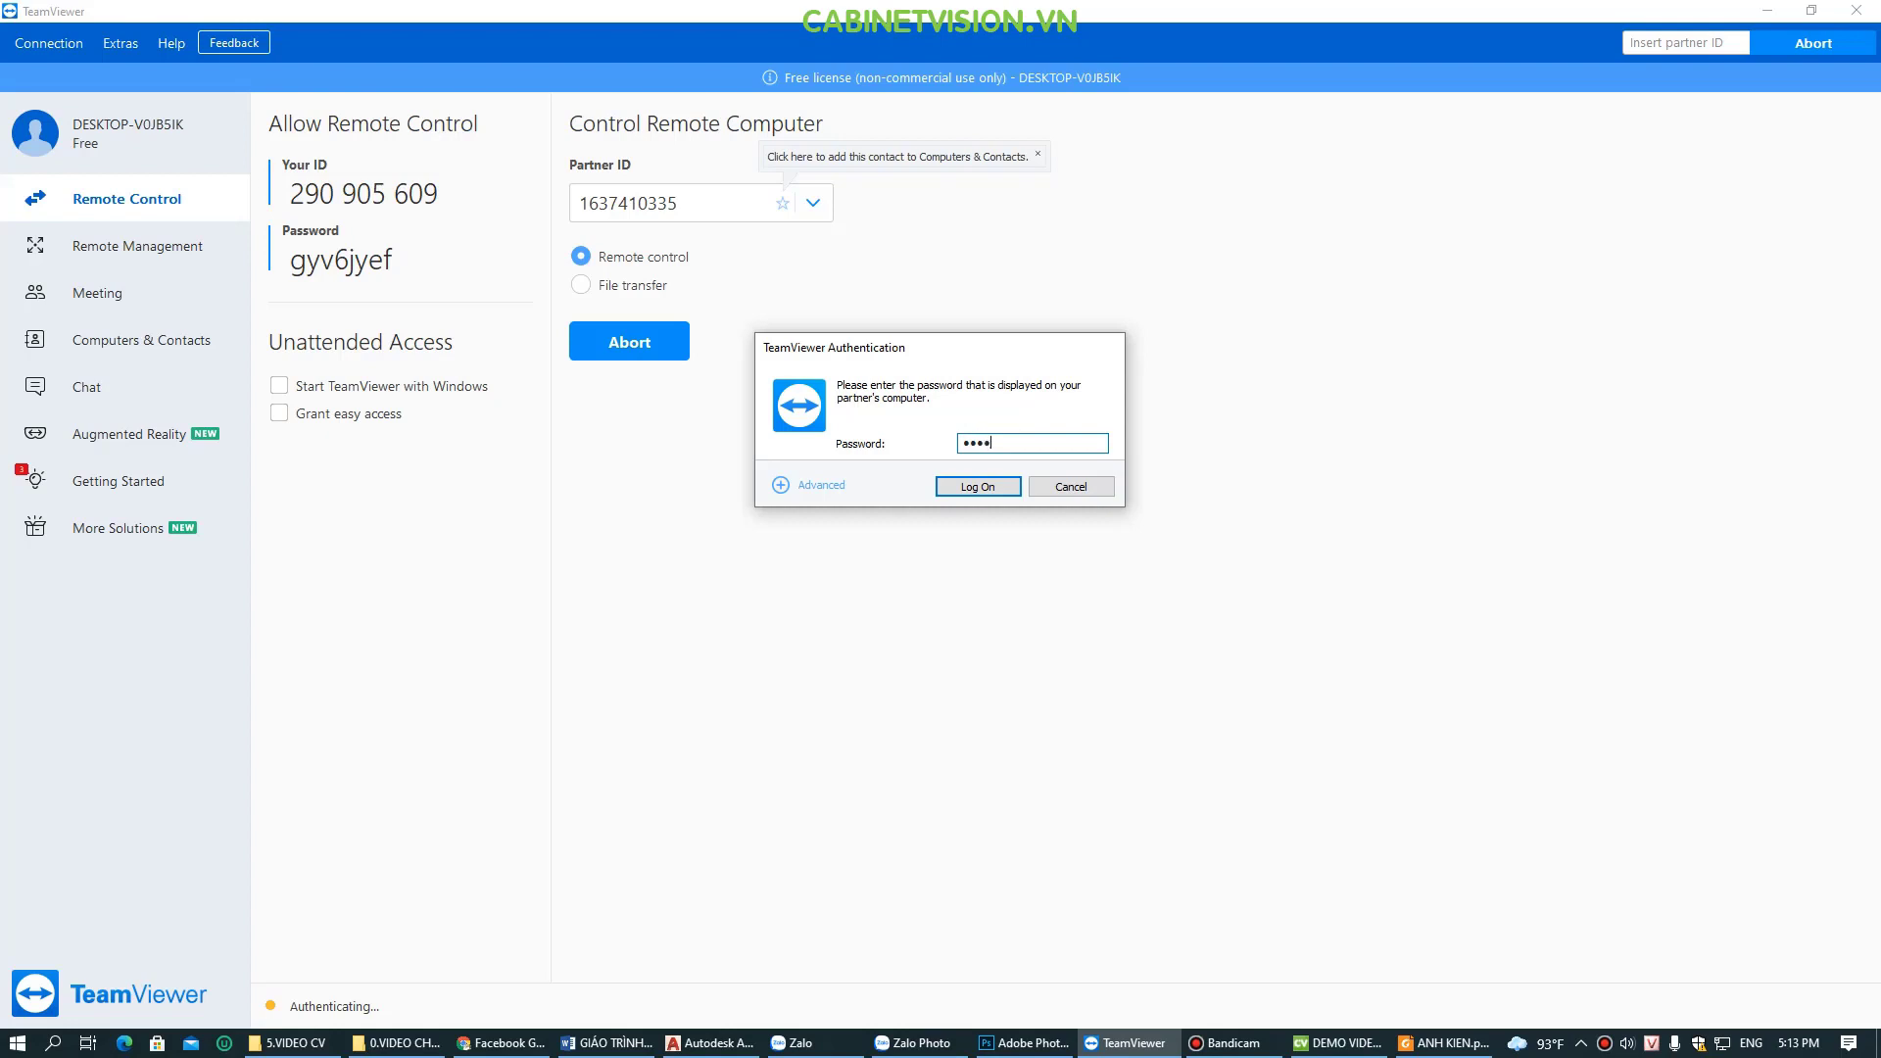
type("•••••")
key("Return")
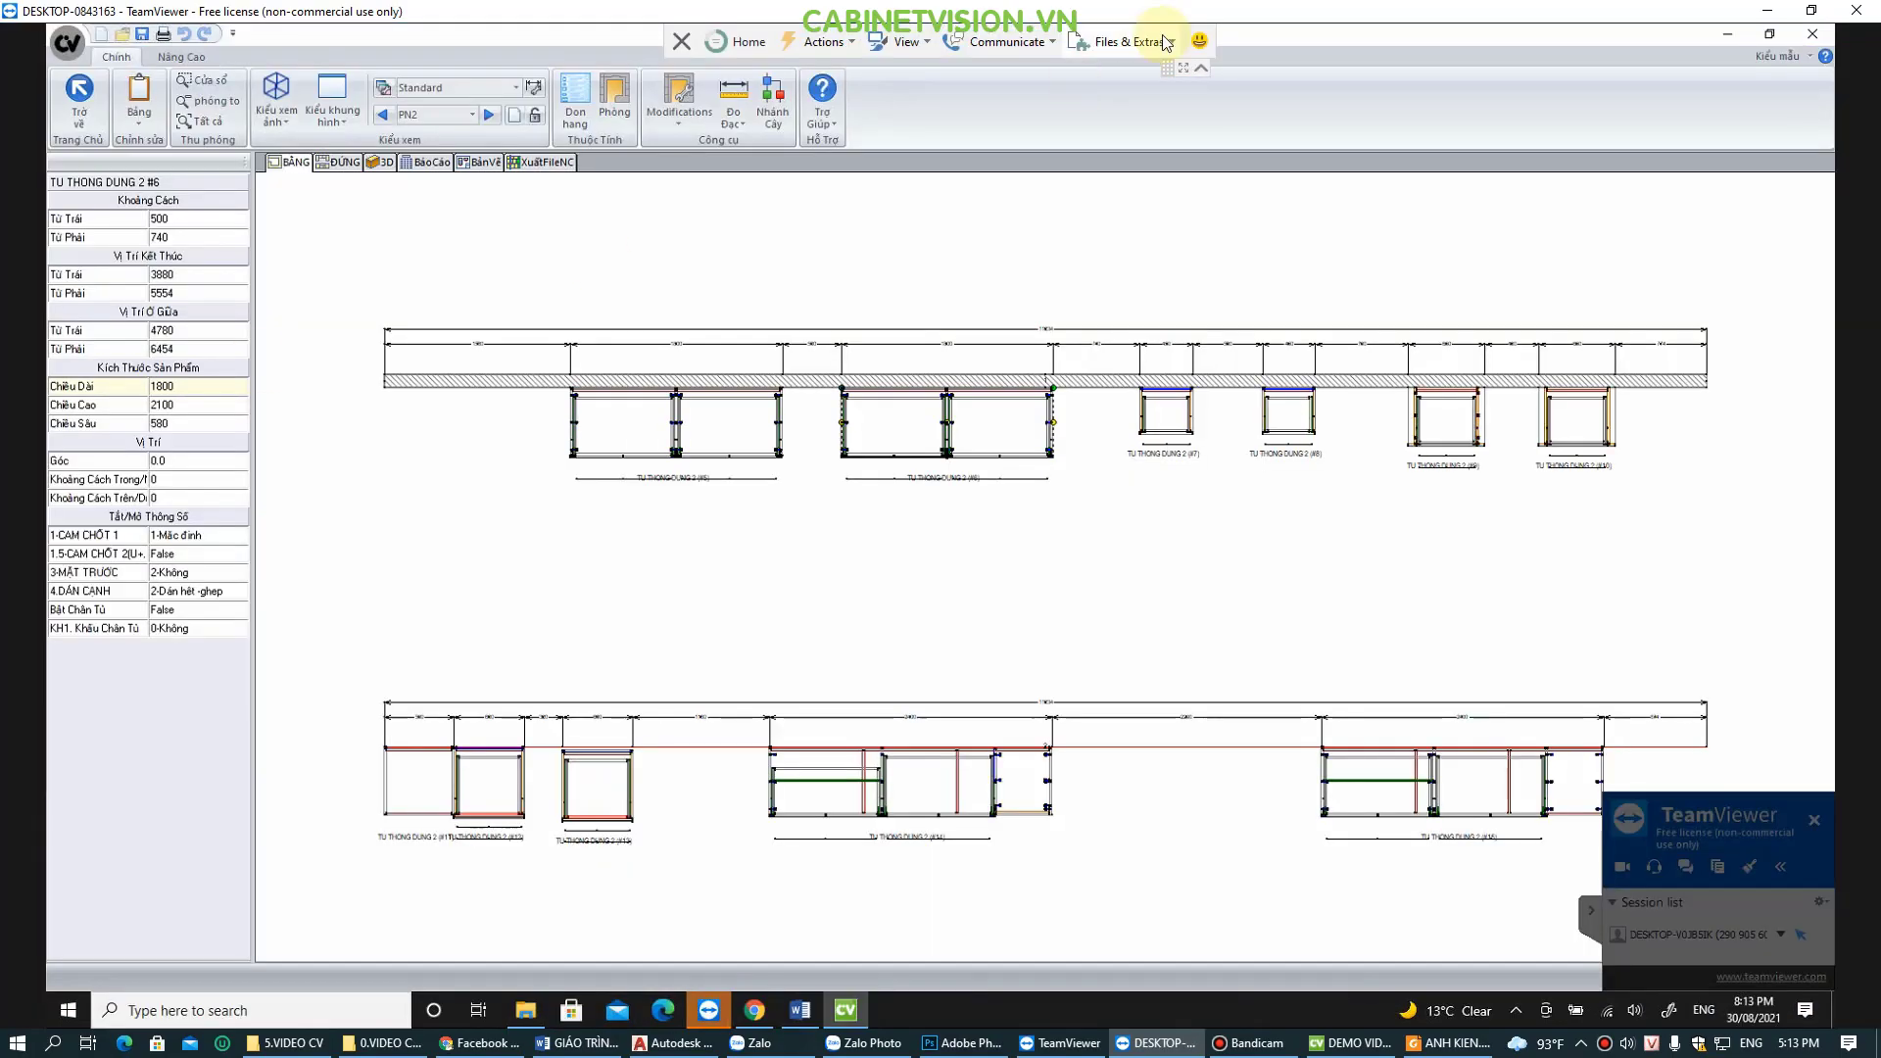
Go full screen, view room BUOI 2 in 3D, then open its room information from the plan.
left_click(1184, 68)
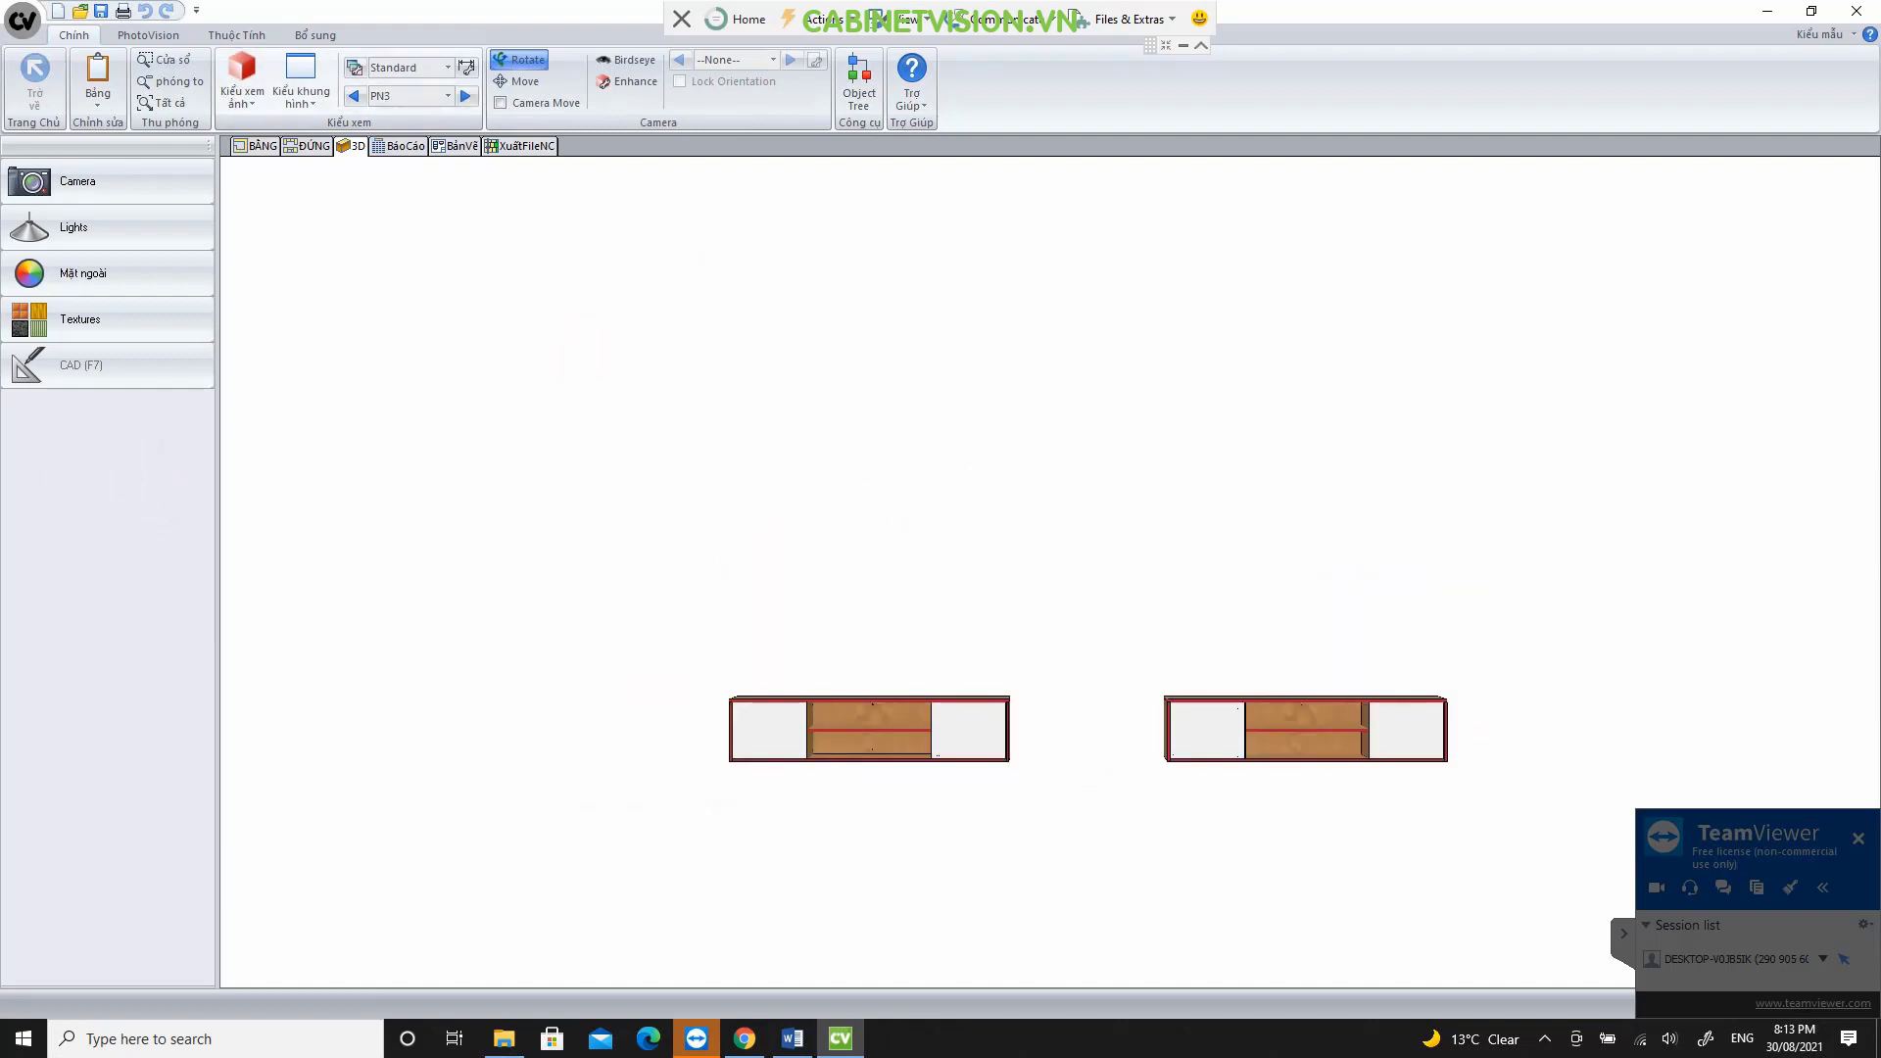
left_click(466, 95)
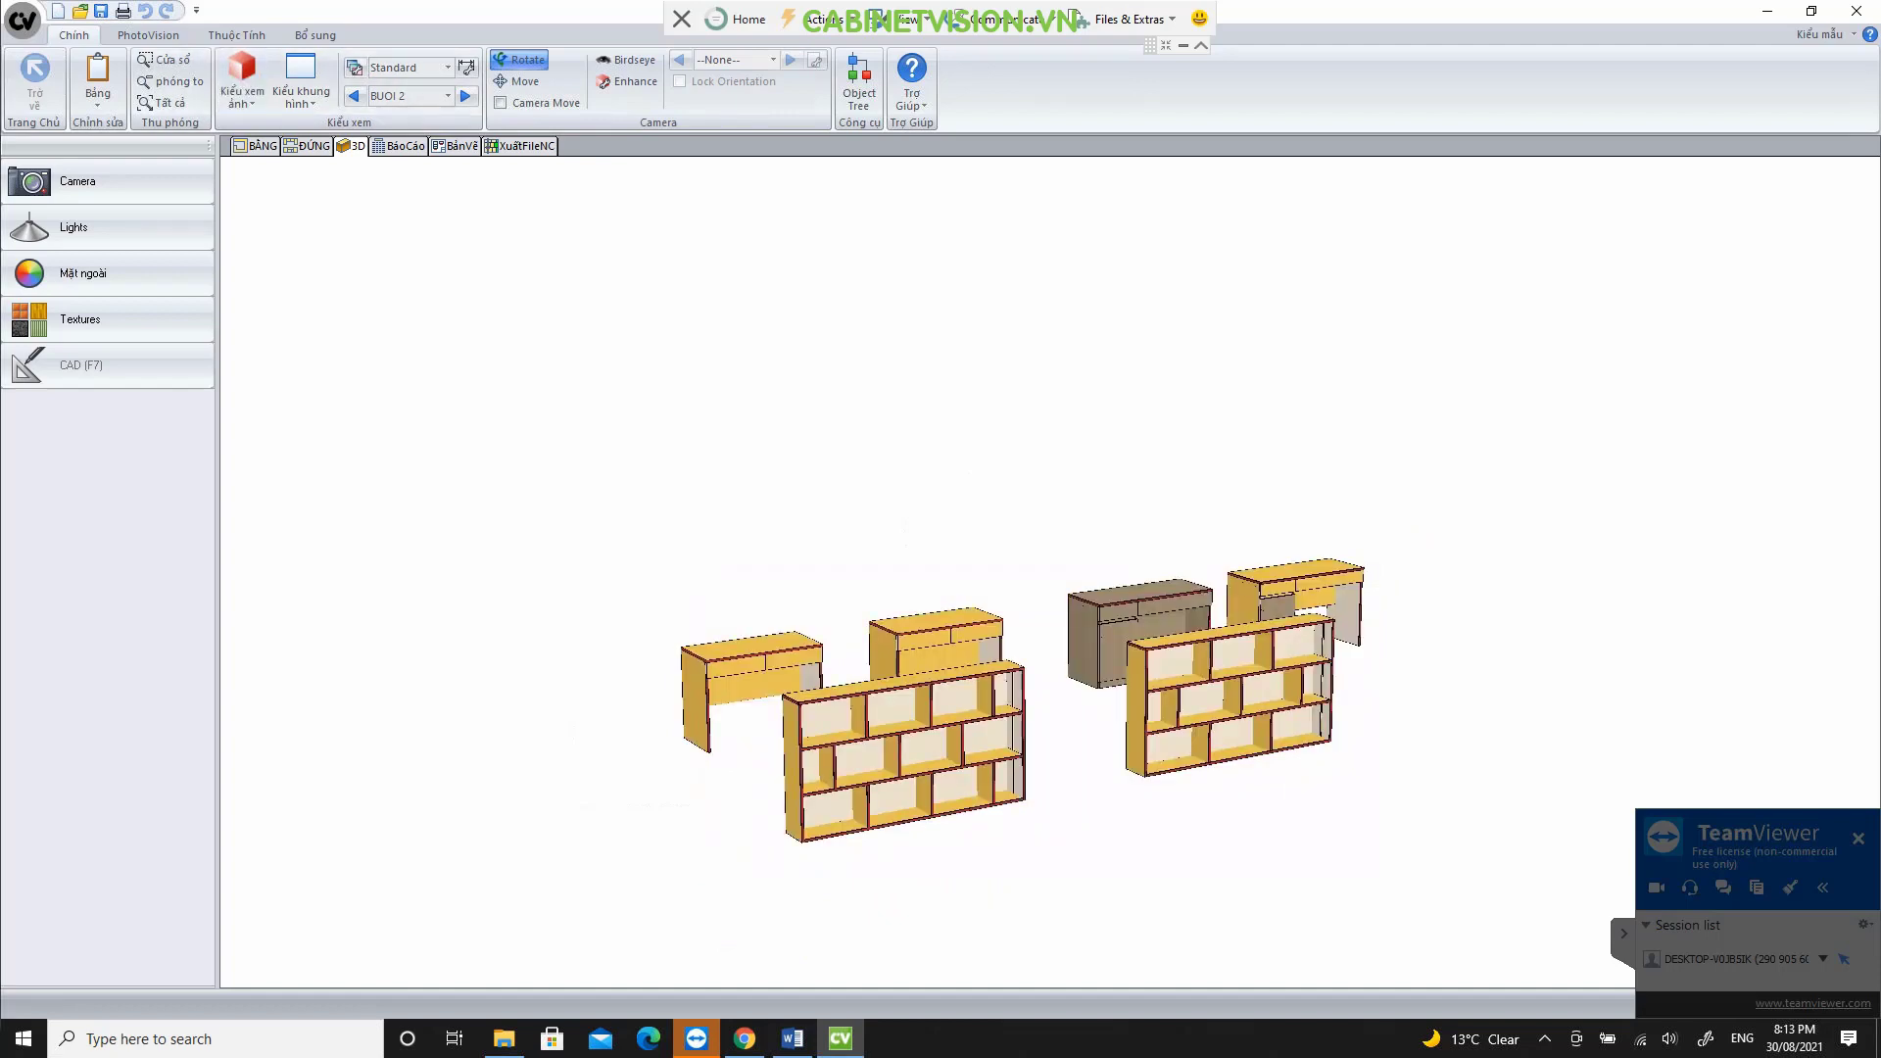
key("Escape")
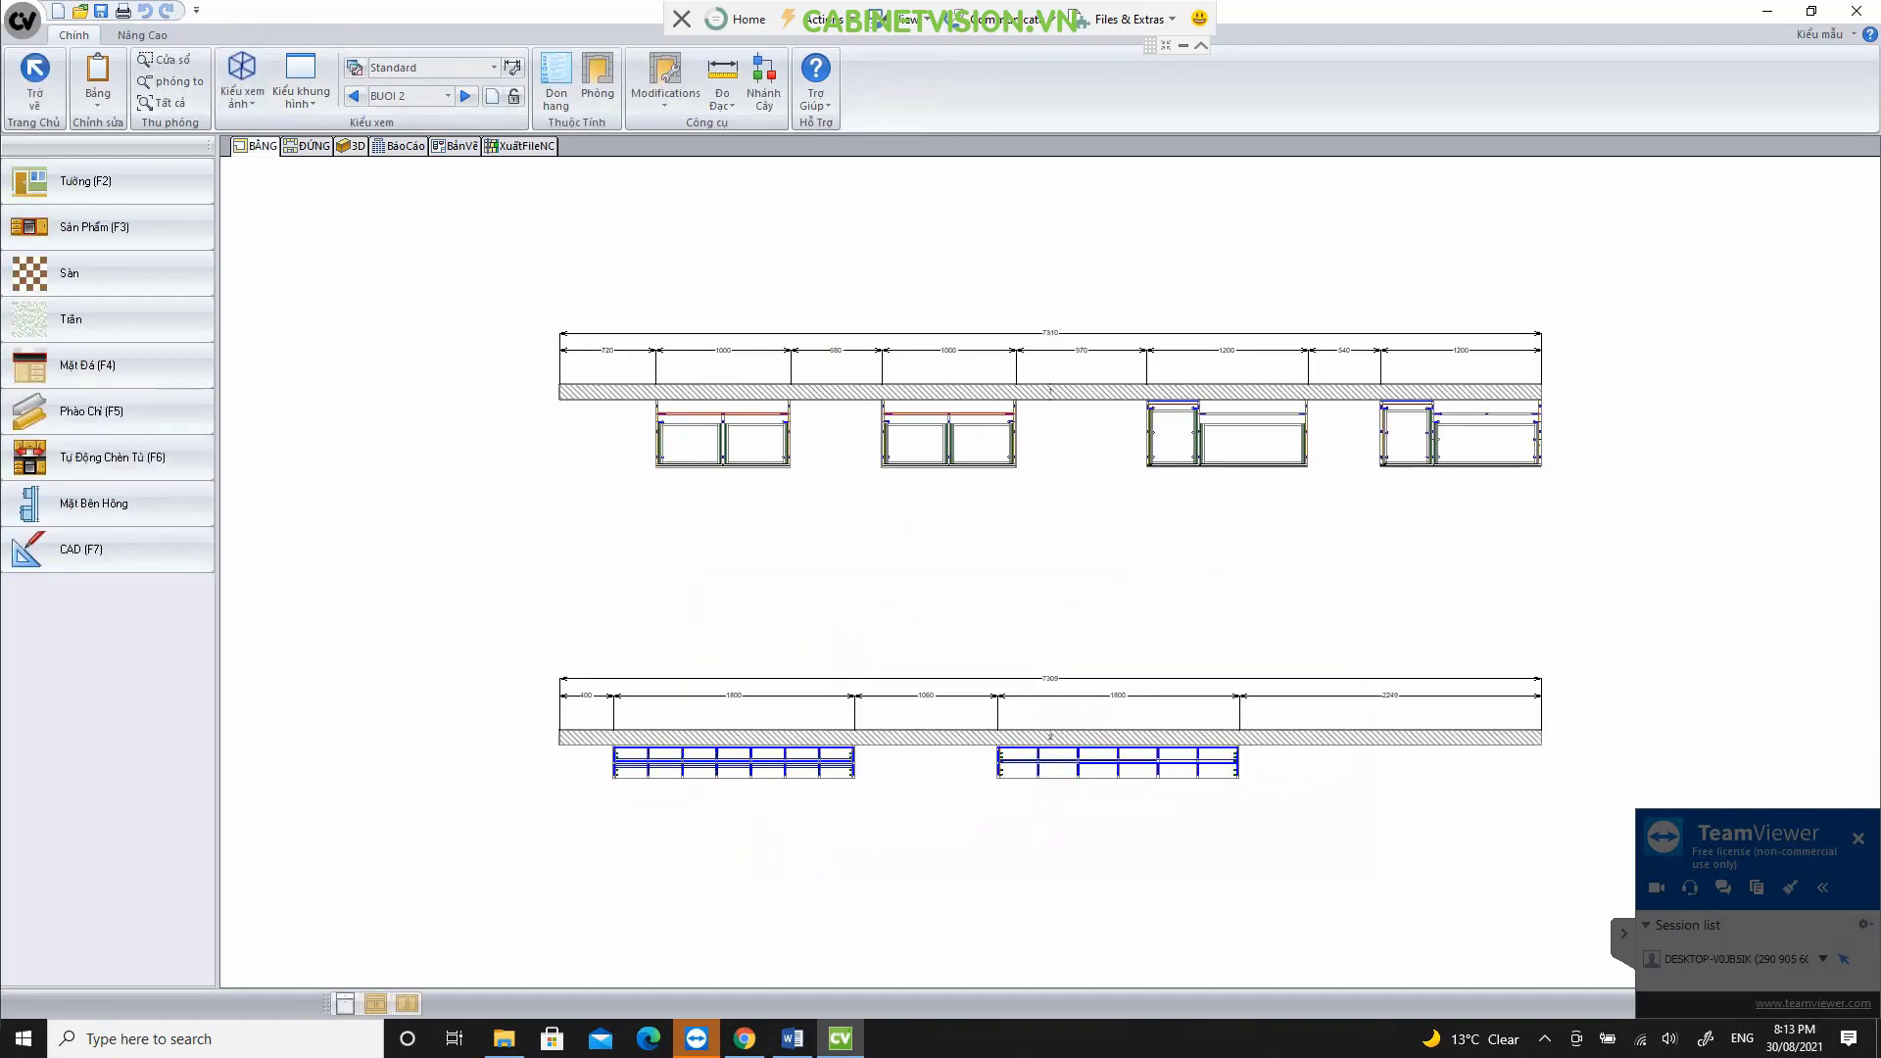
right_click(235, 351)
key("Escape")
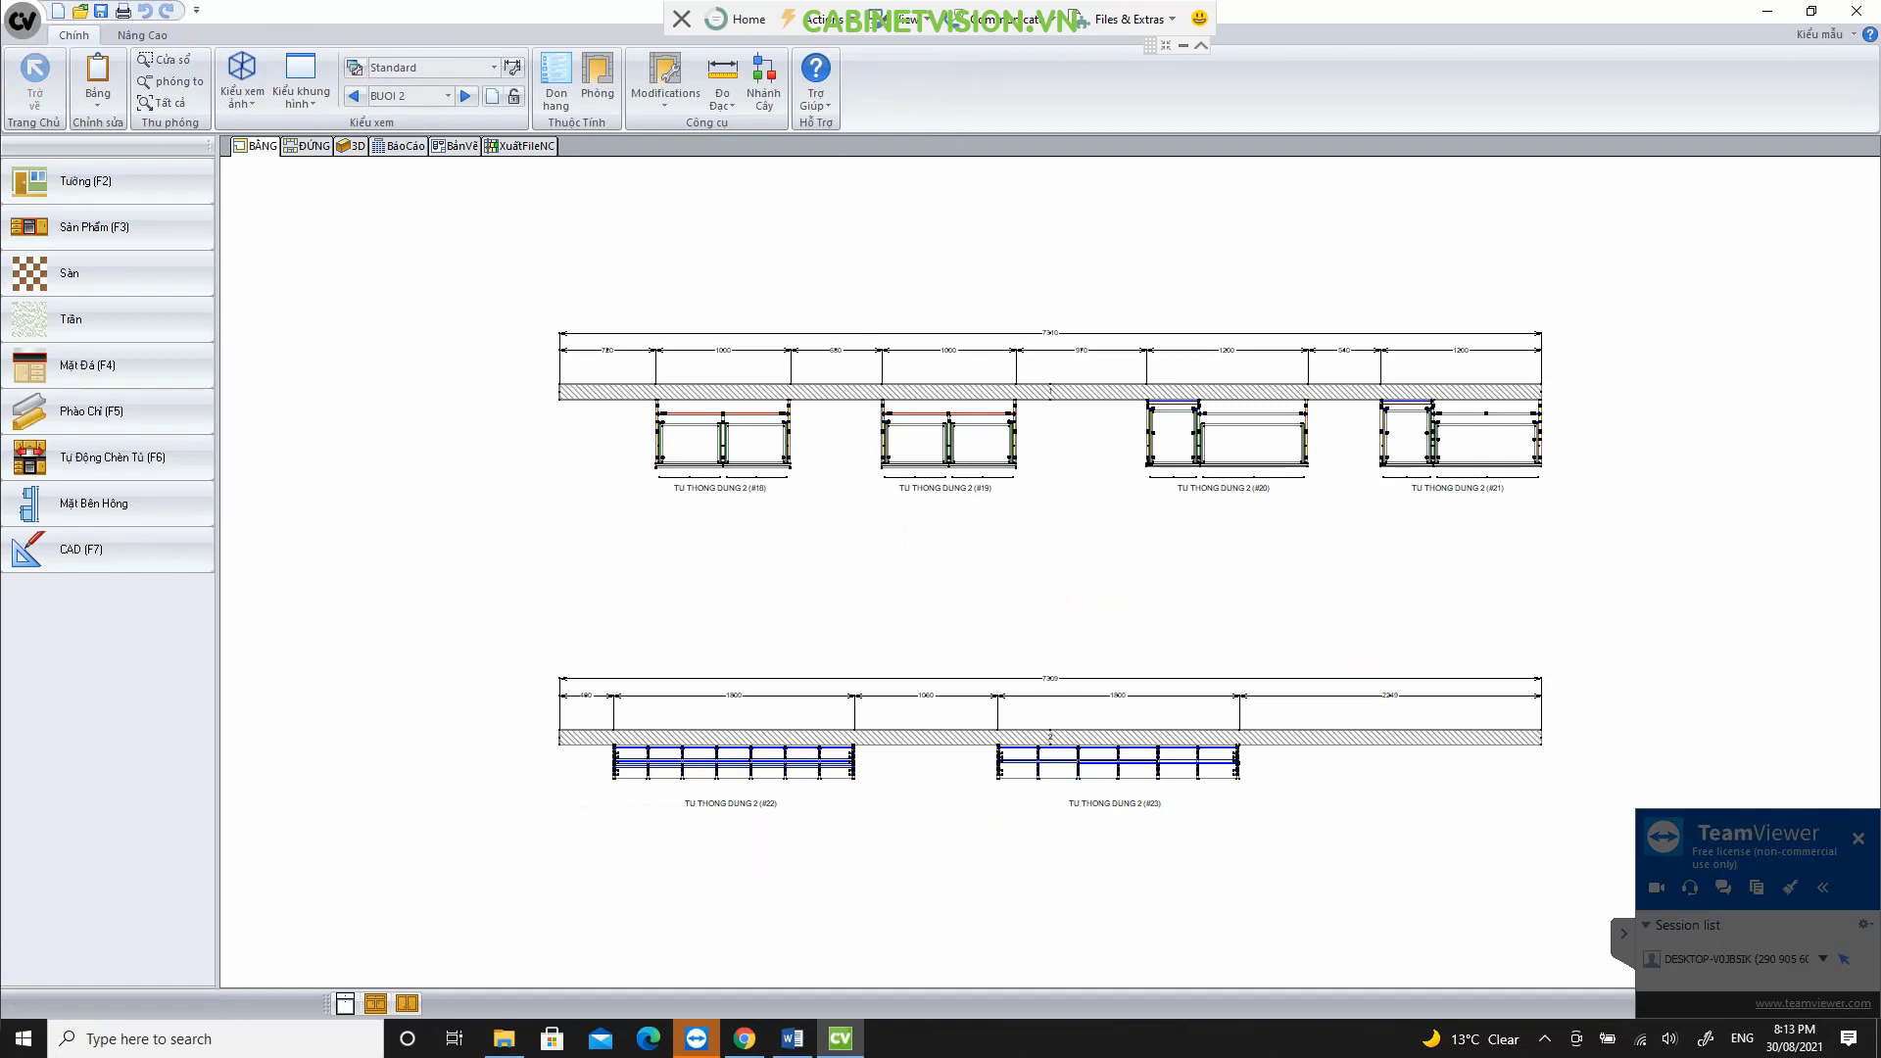
right_click(304, 300)
key("Escape")
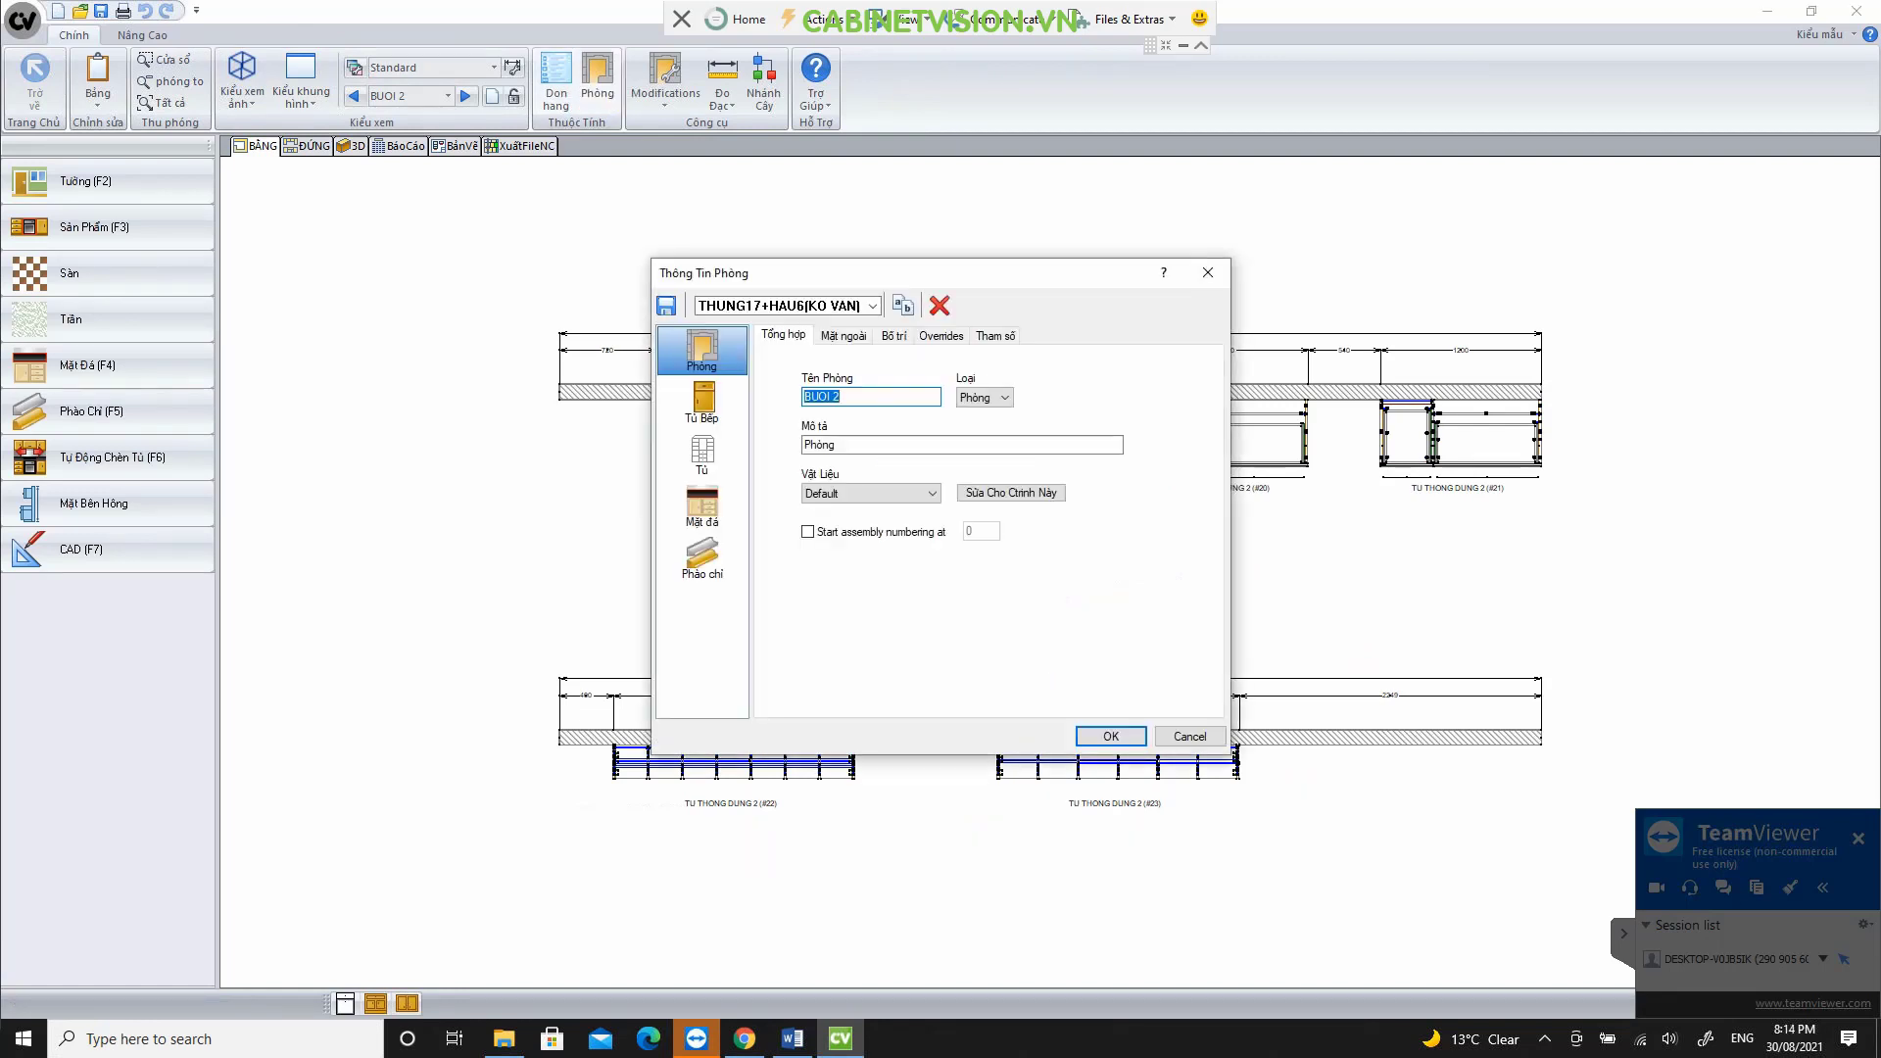
Set BUOI 2's standard cabinet material to 17+5.5COVAN and outer drawers to 17+6COVAN, then confirm.
left_click(702, 454)
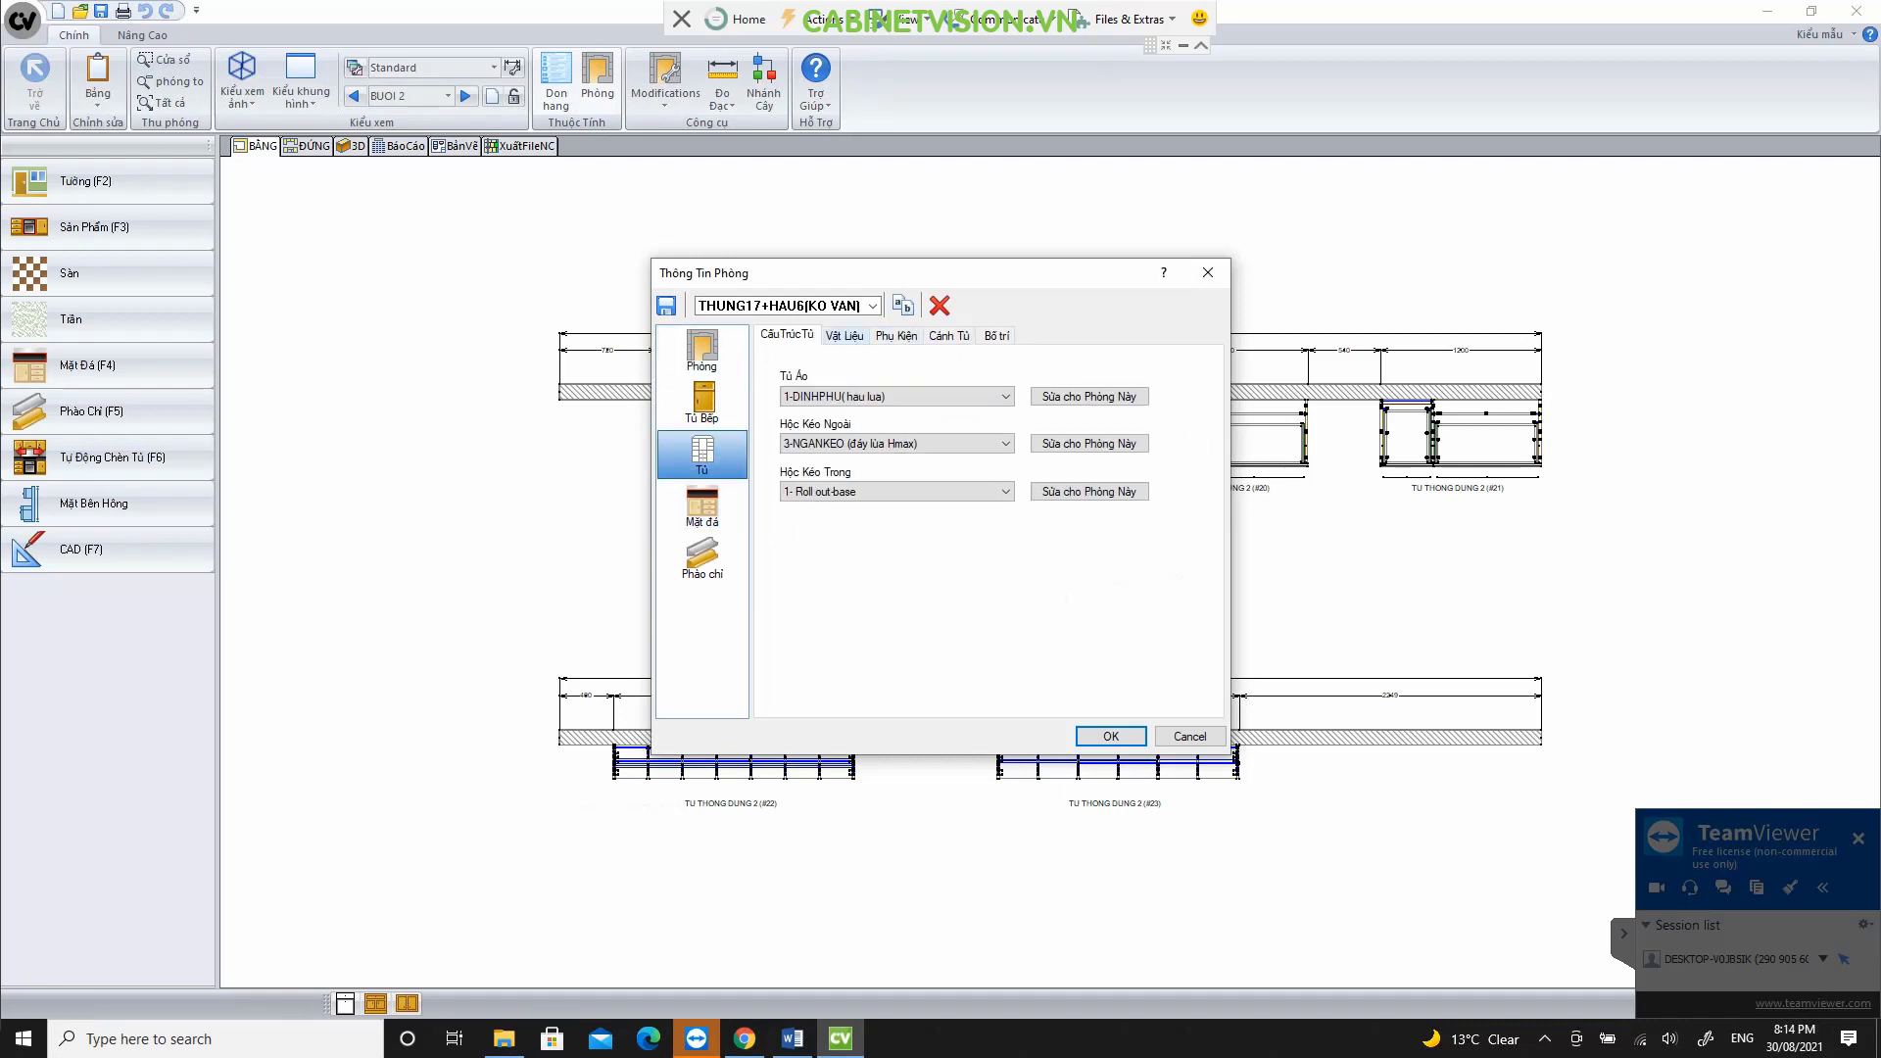
left_click(845, 335)
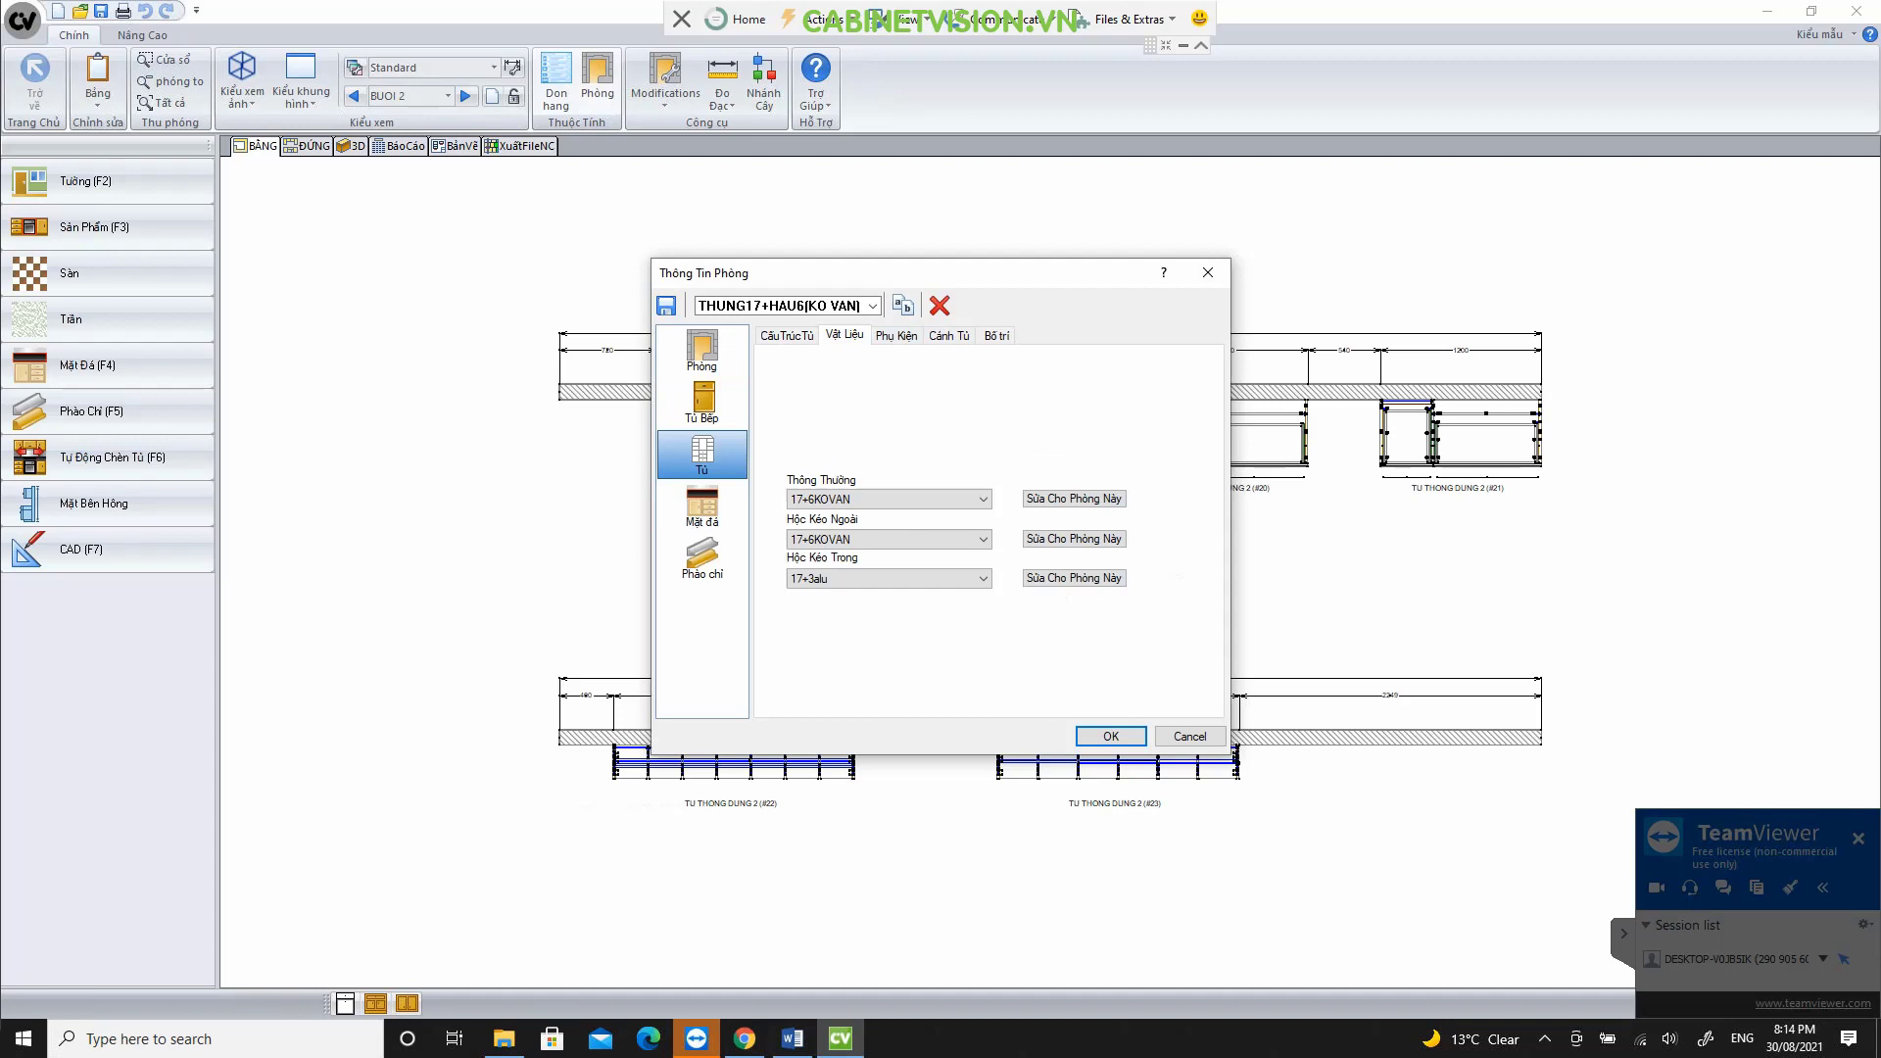
left_click(982, 498)
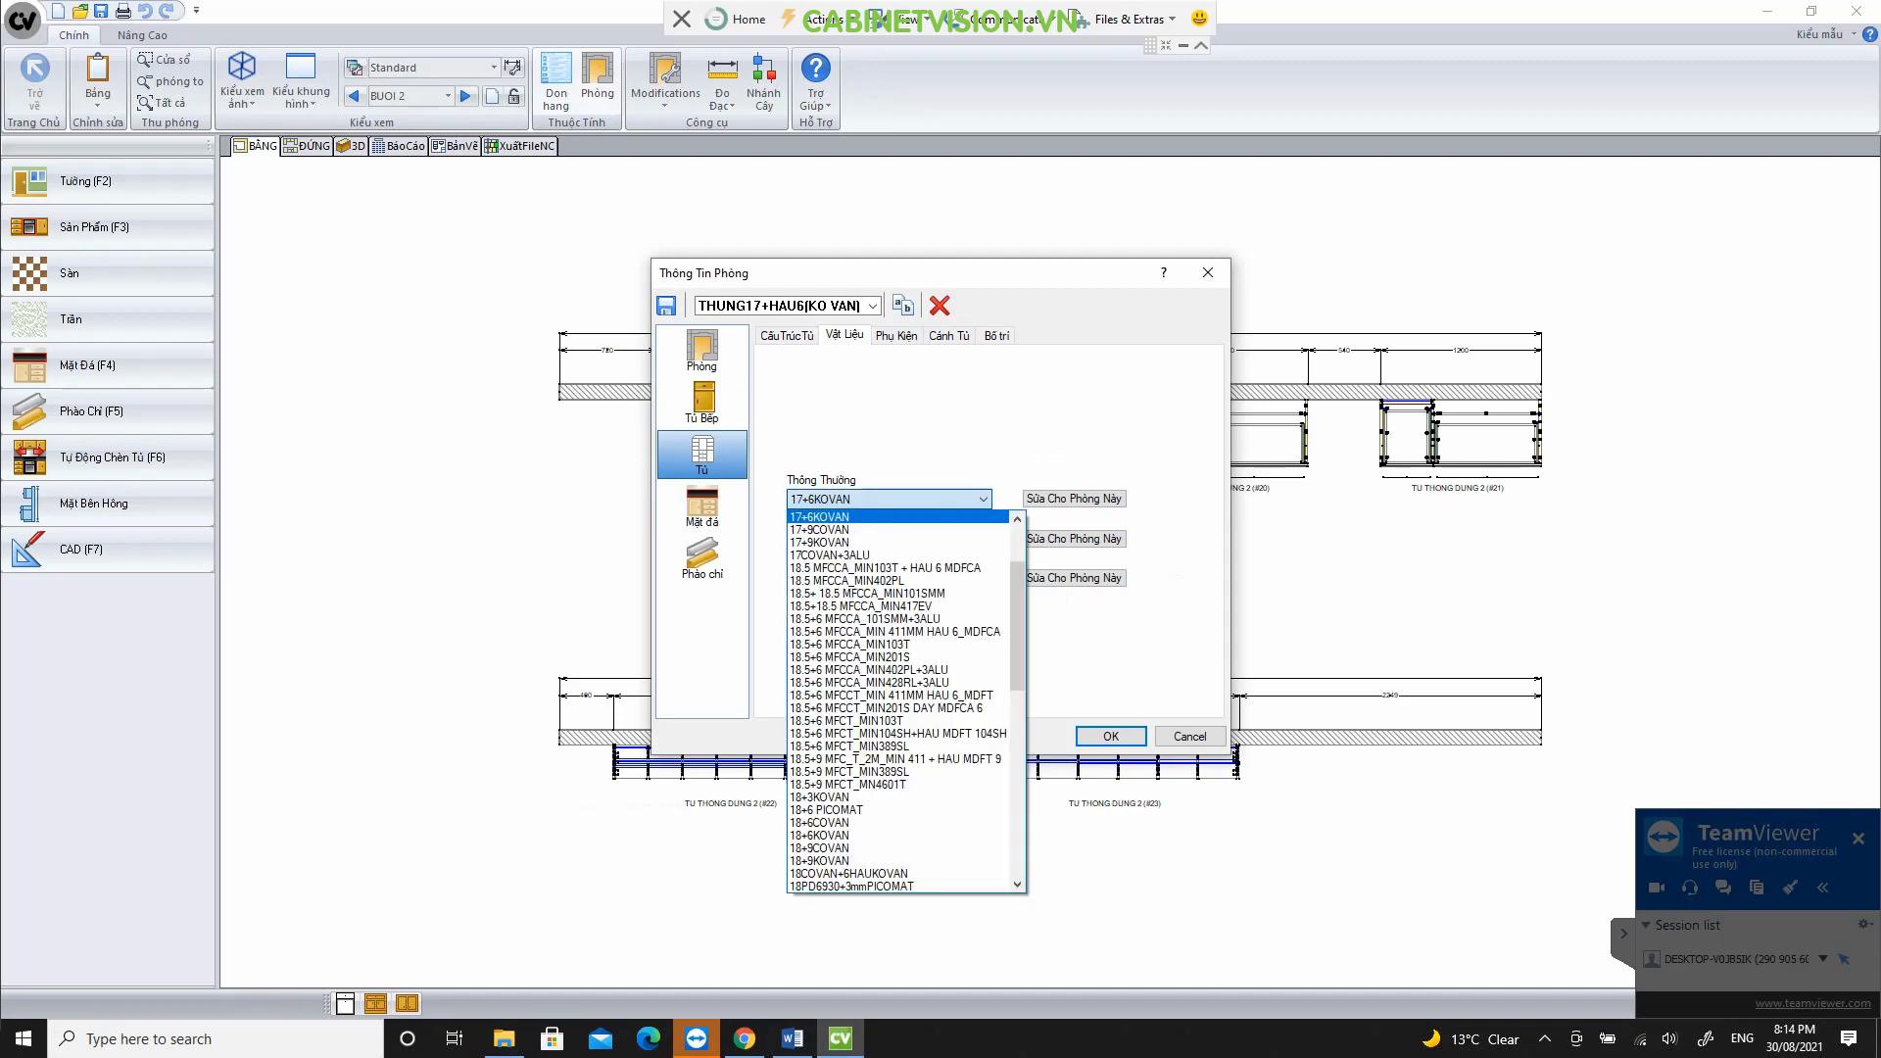
scroll(898, 686, "up", 3)
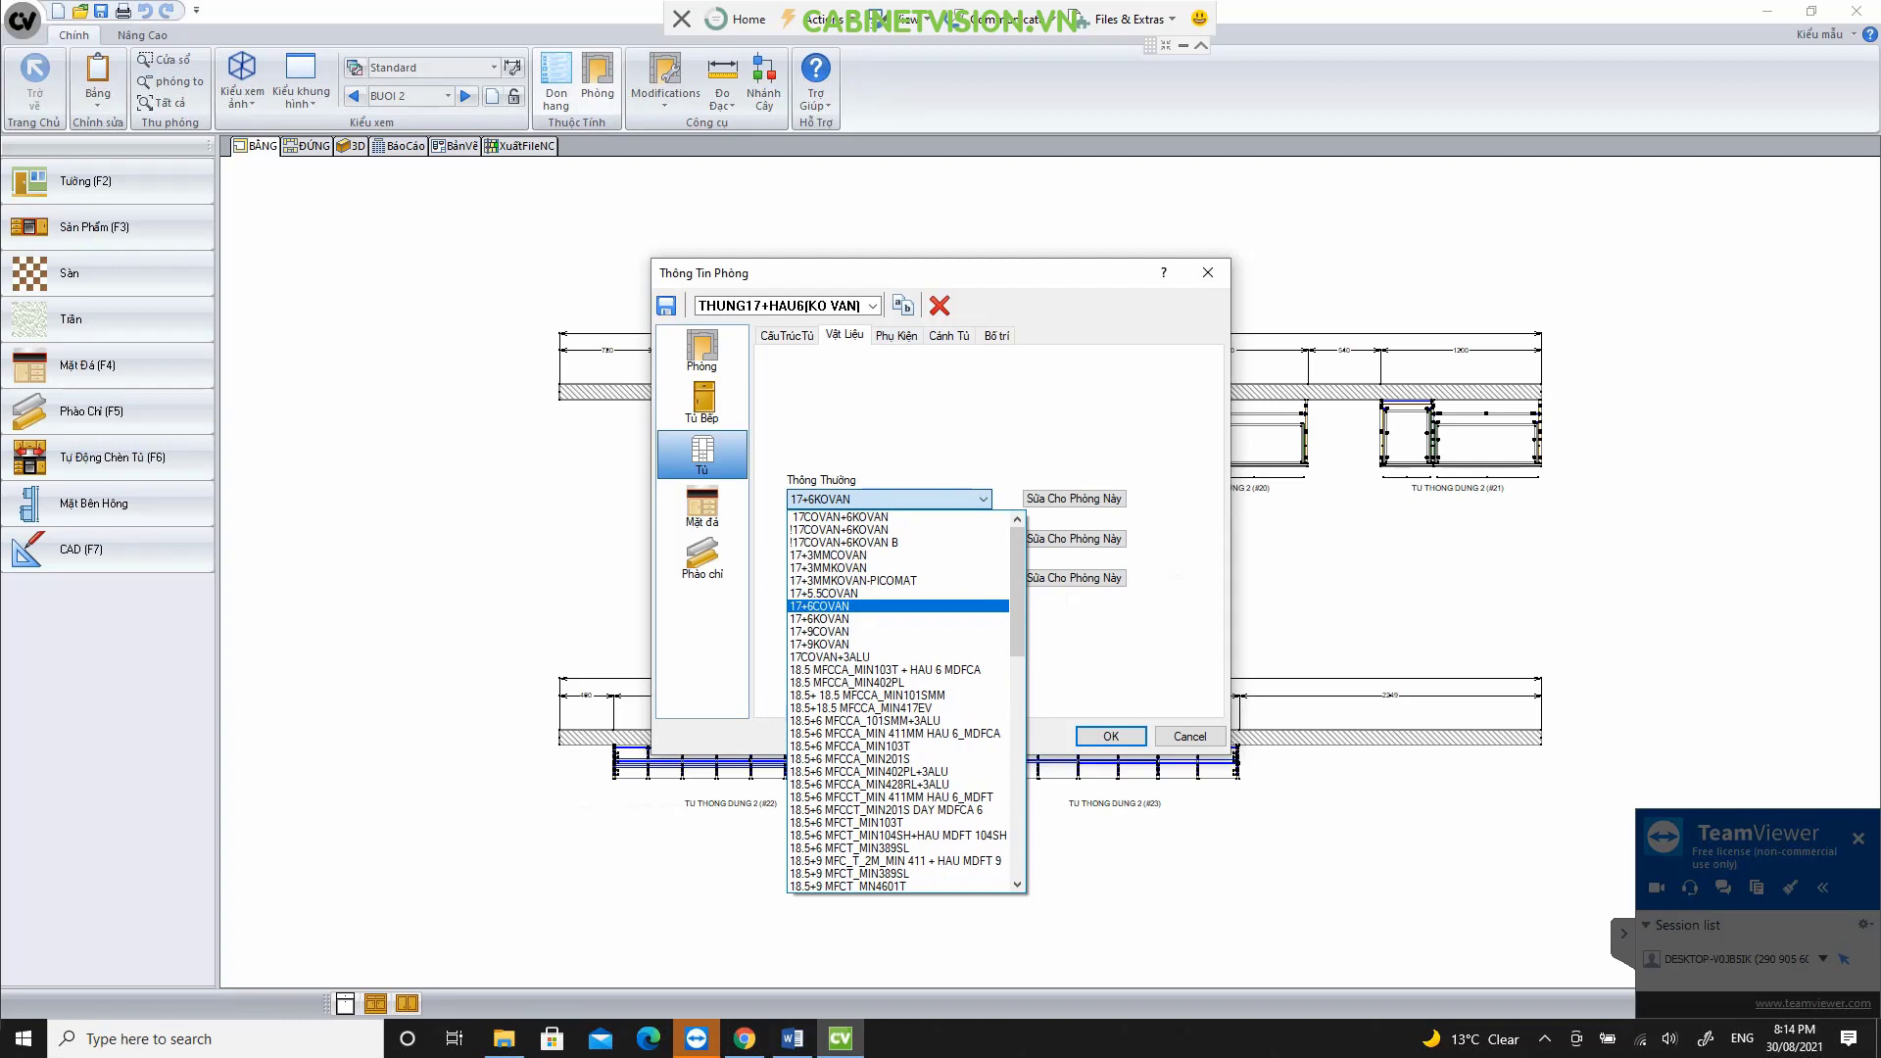
left_click(823, 593)
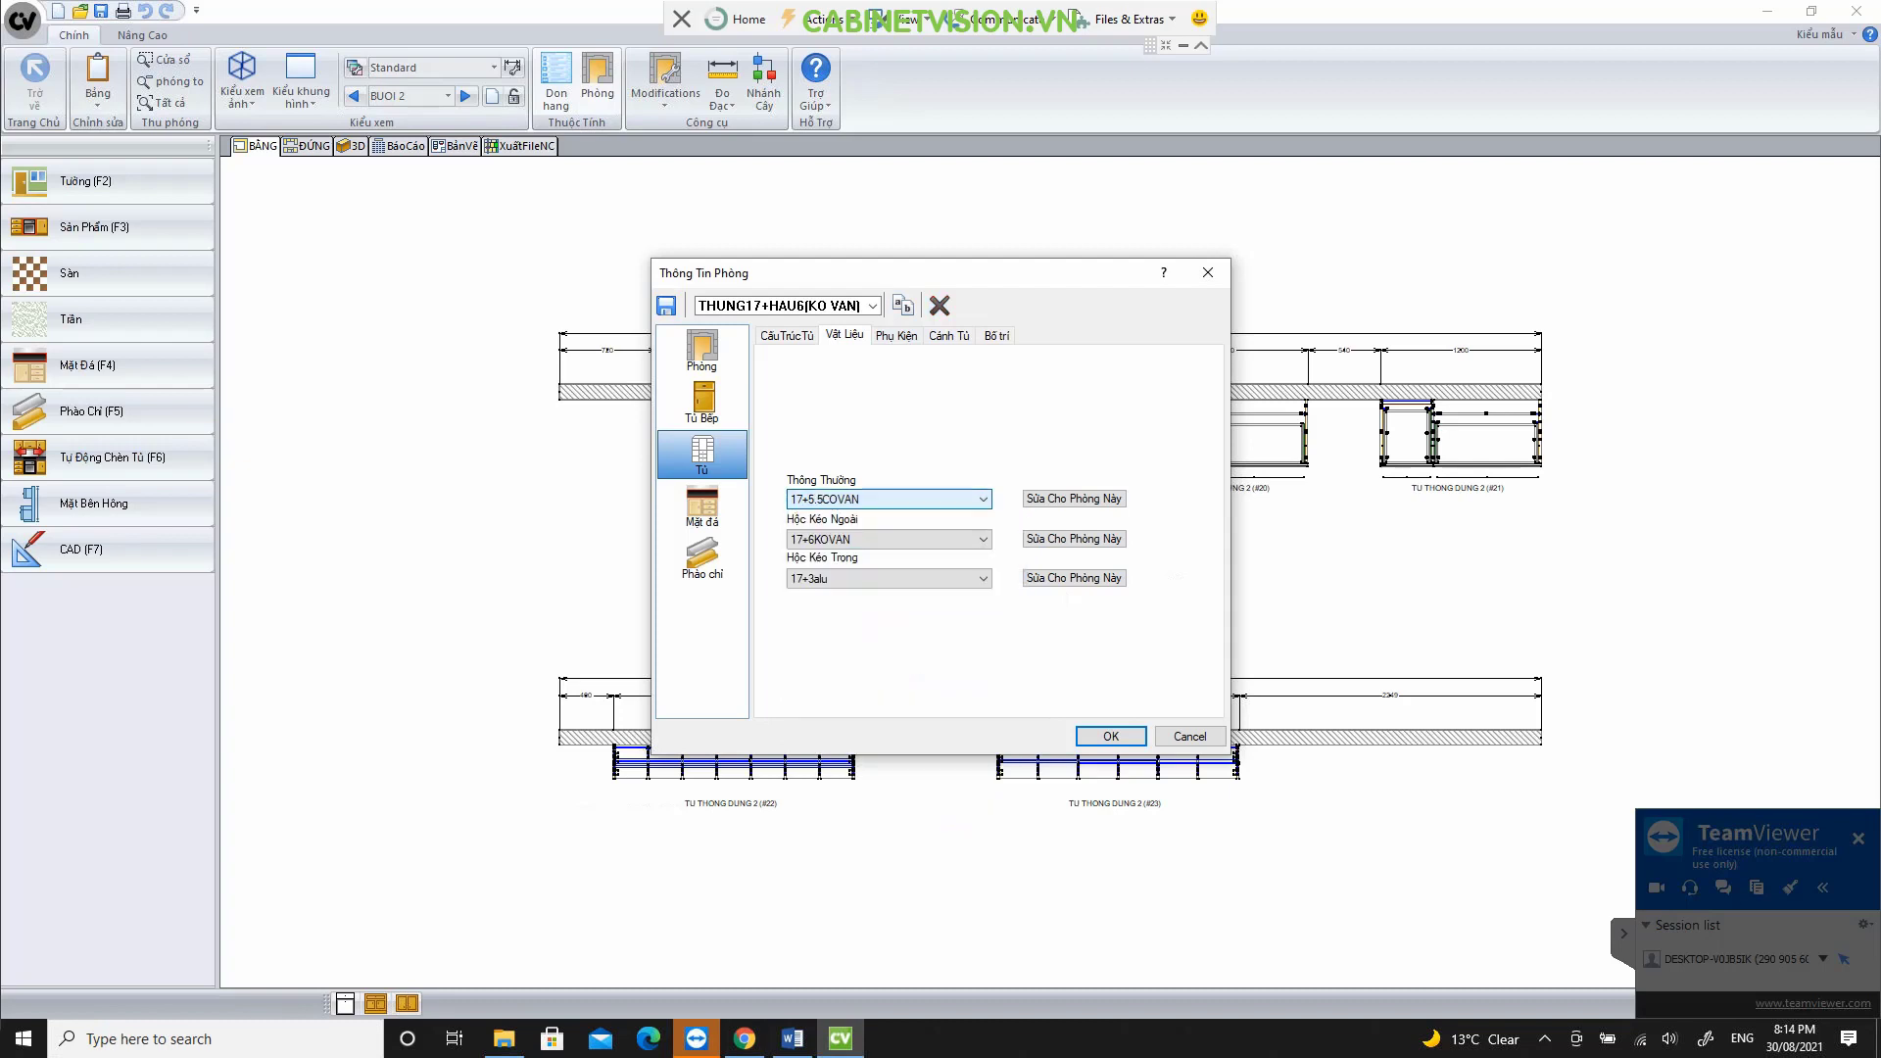
left_click(887, 539)
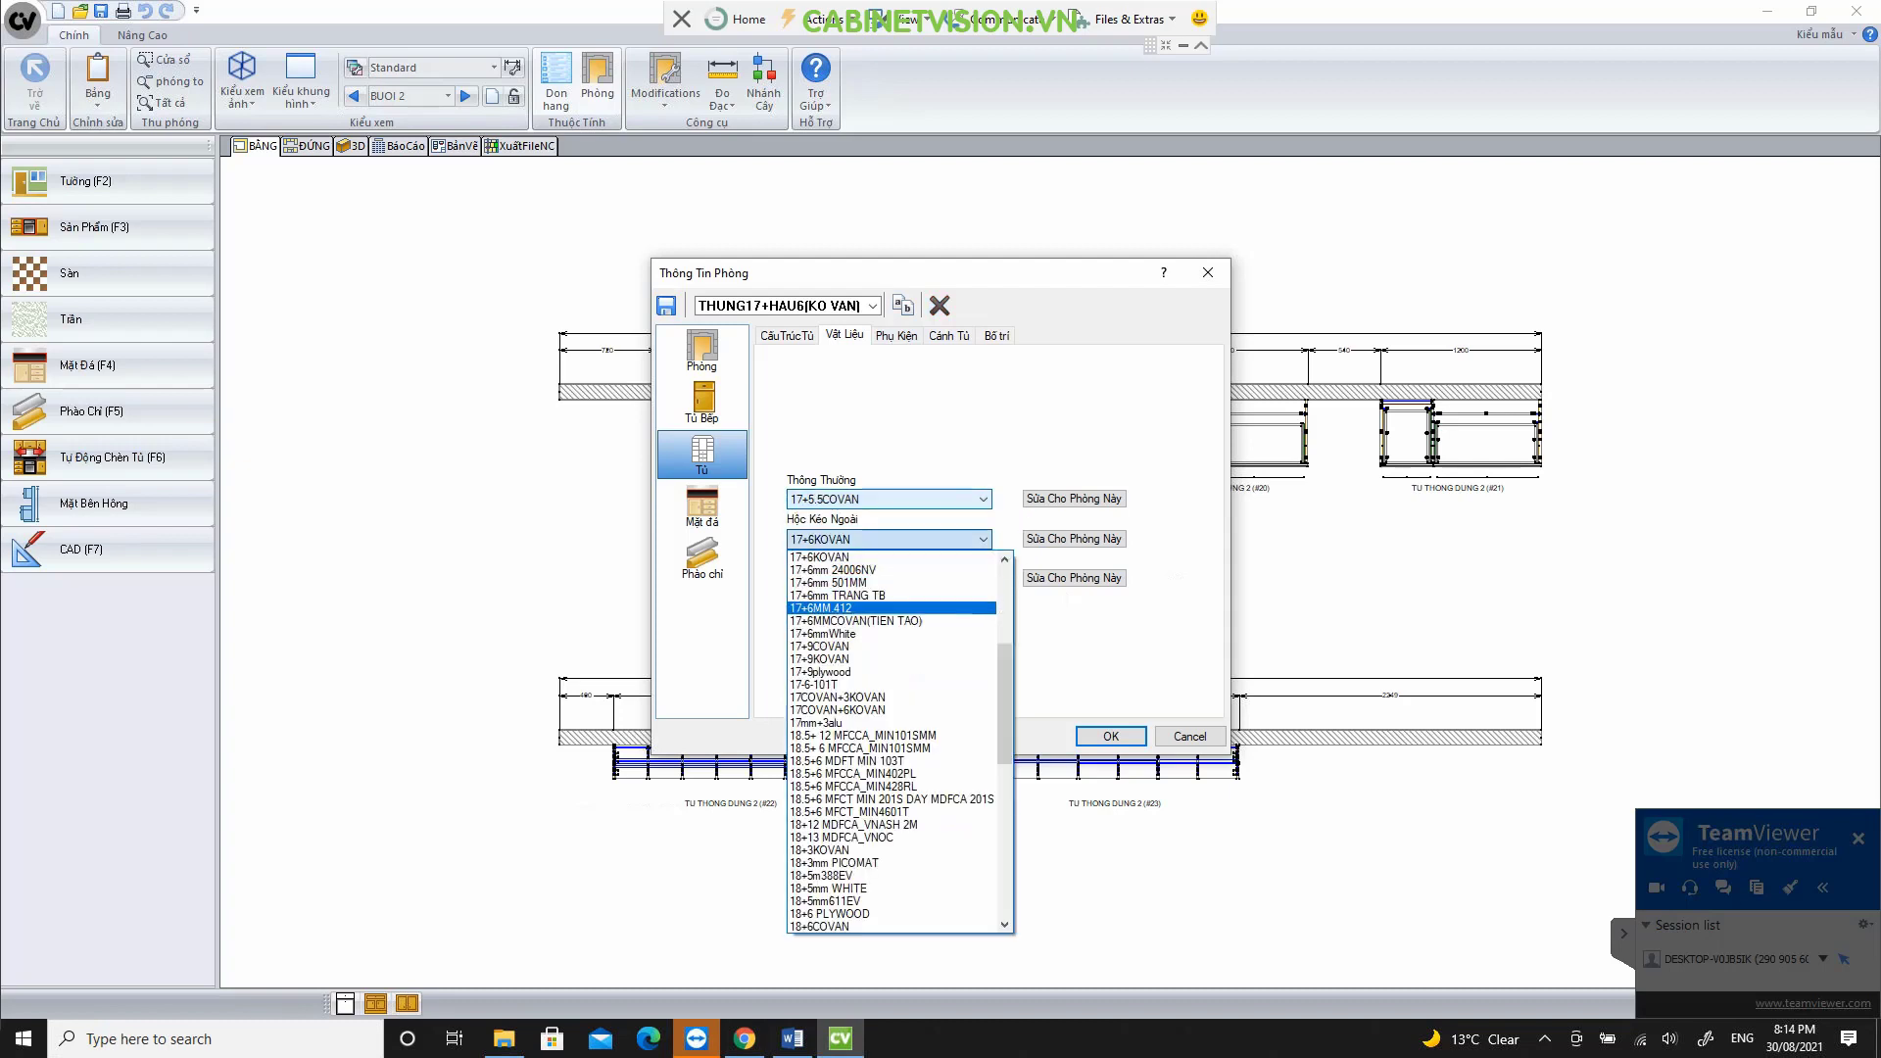
scroll(882, 666, "up", 3)
scroll(882, 665, "up", 3)
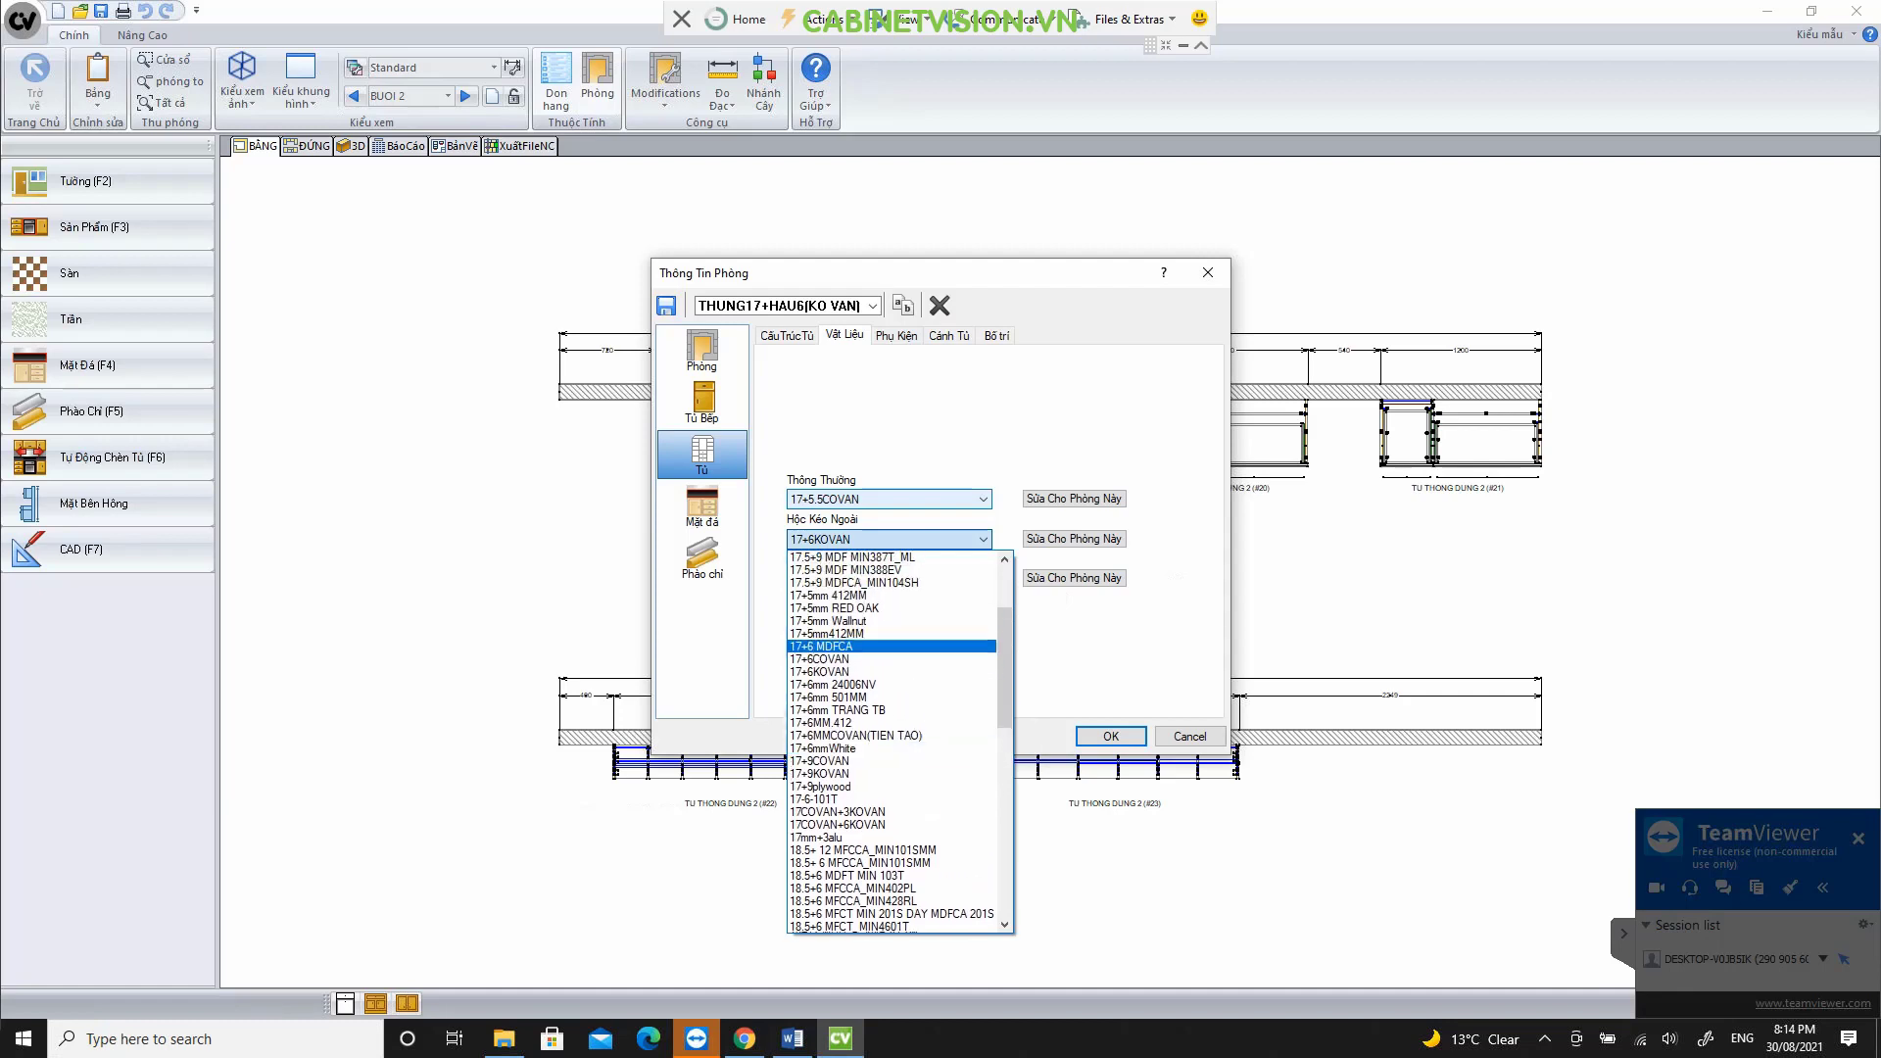
left_click(818, 659)
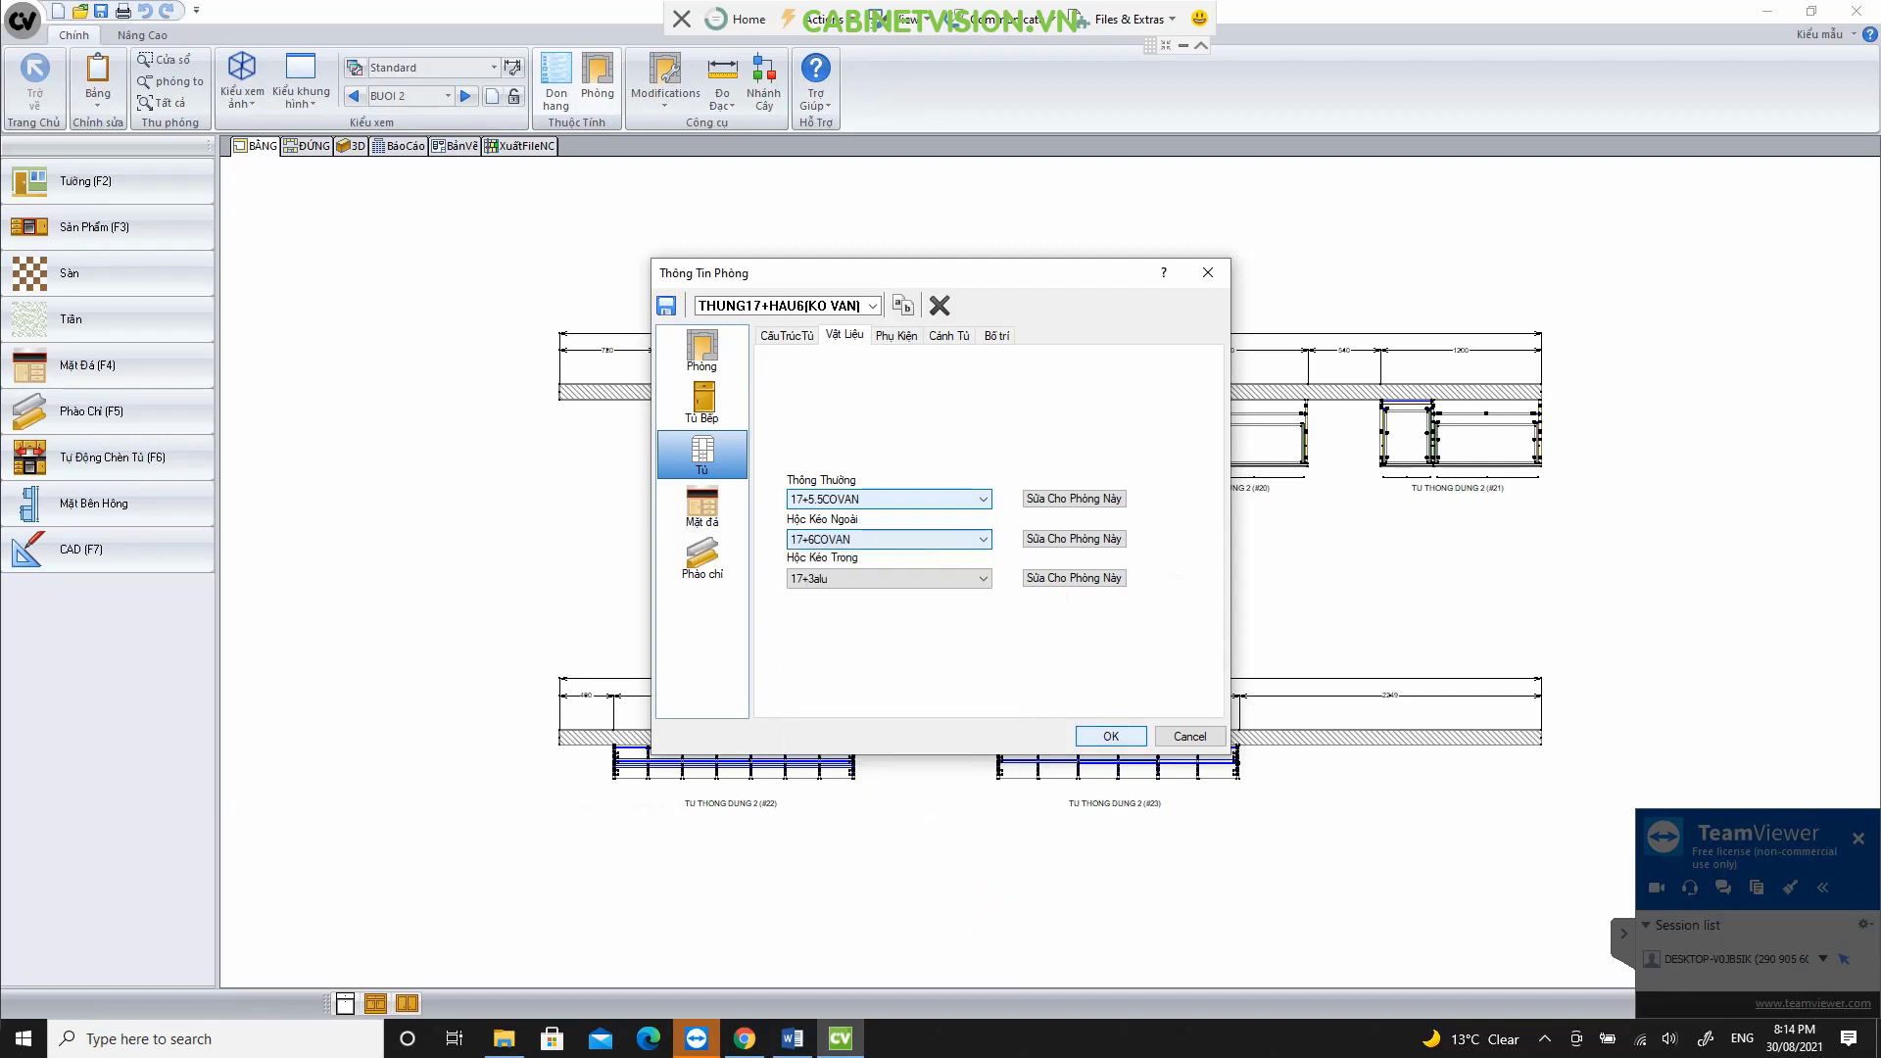
left_click(1110, 736)
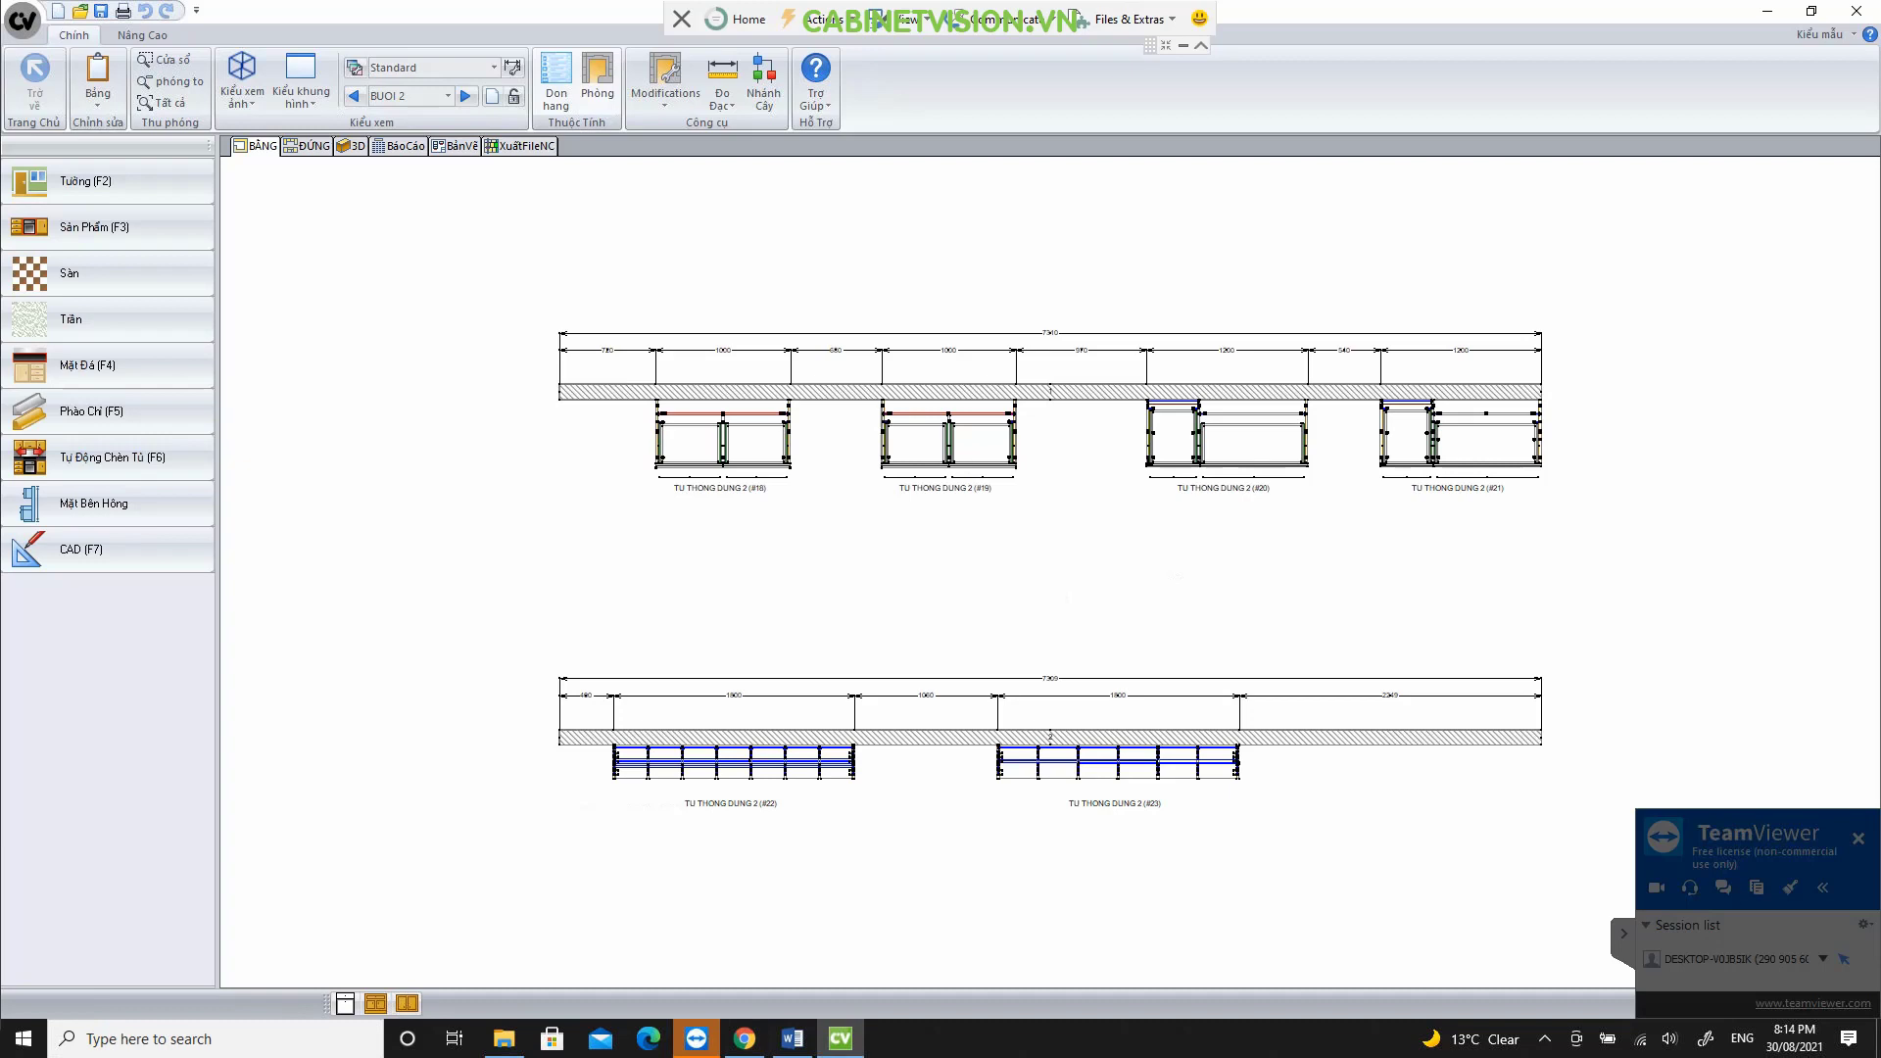
Inspect the cabinets in 3D with Ctrl+3, then reopen BUOI 2's Thông Tin Phòng from the plan.
key("ctrl+3")
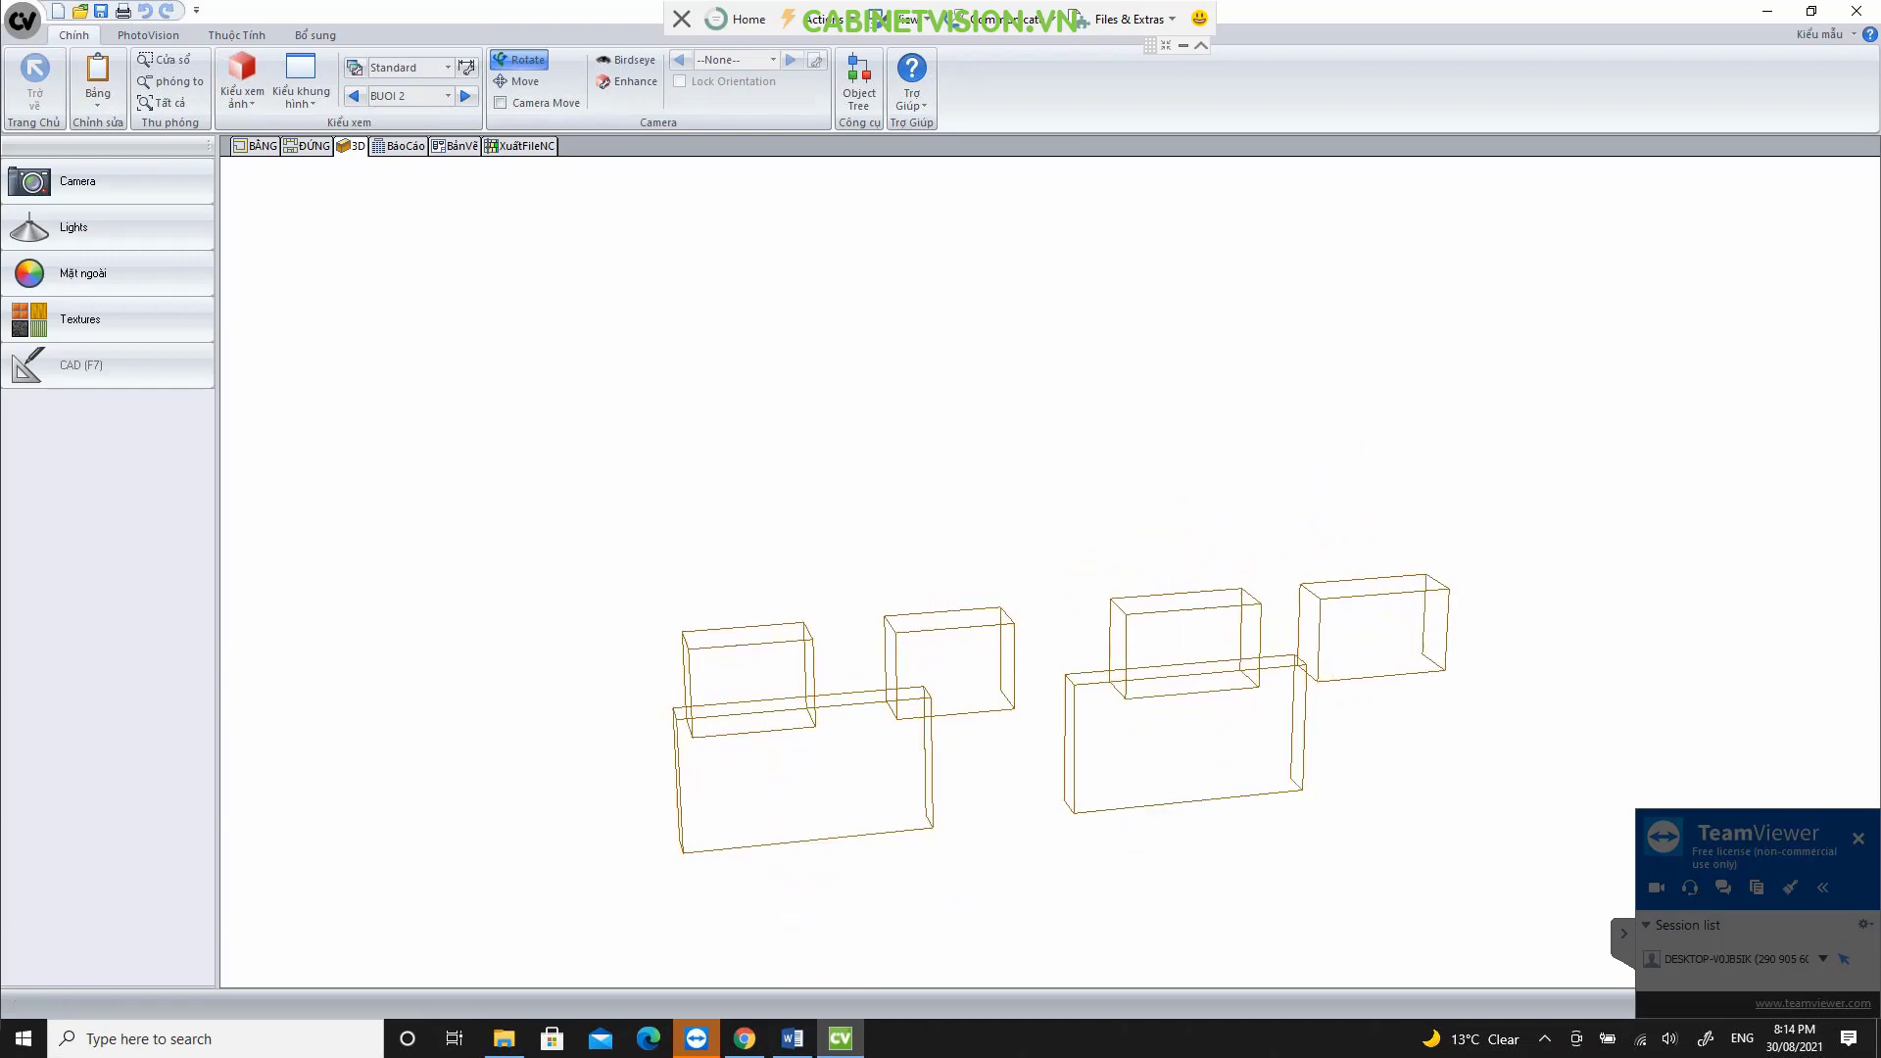
key("Escape")
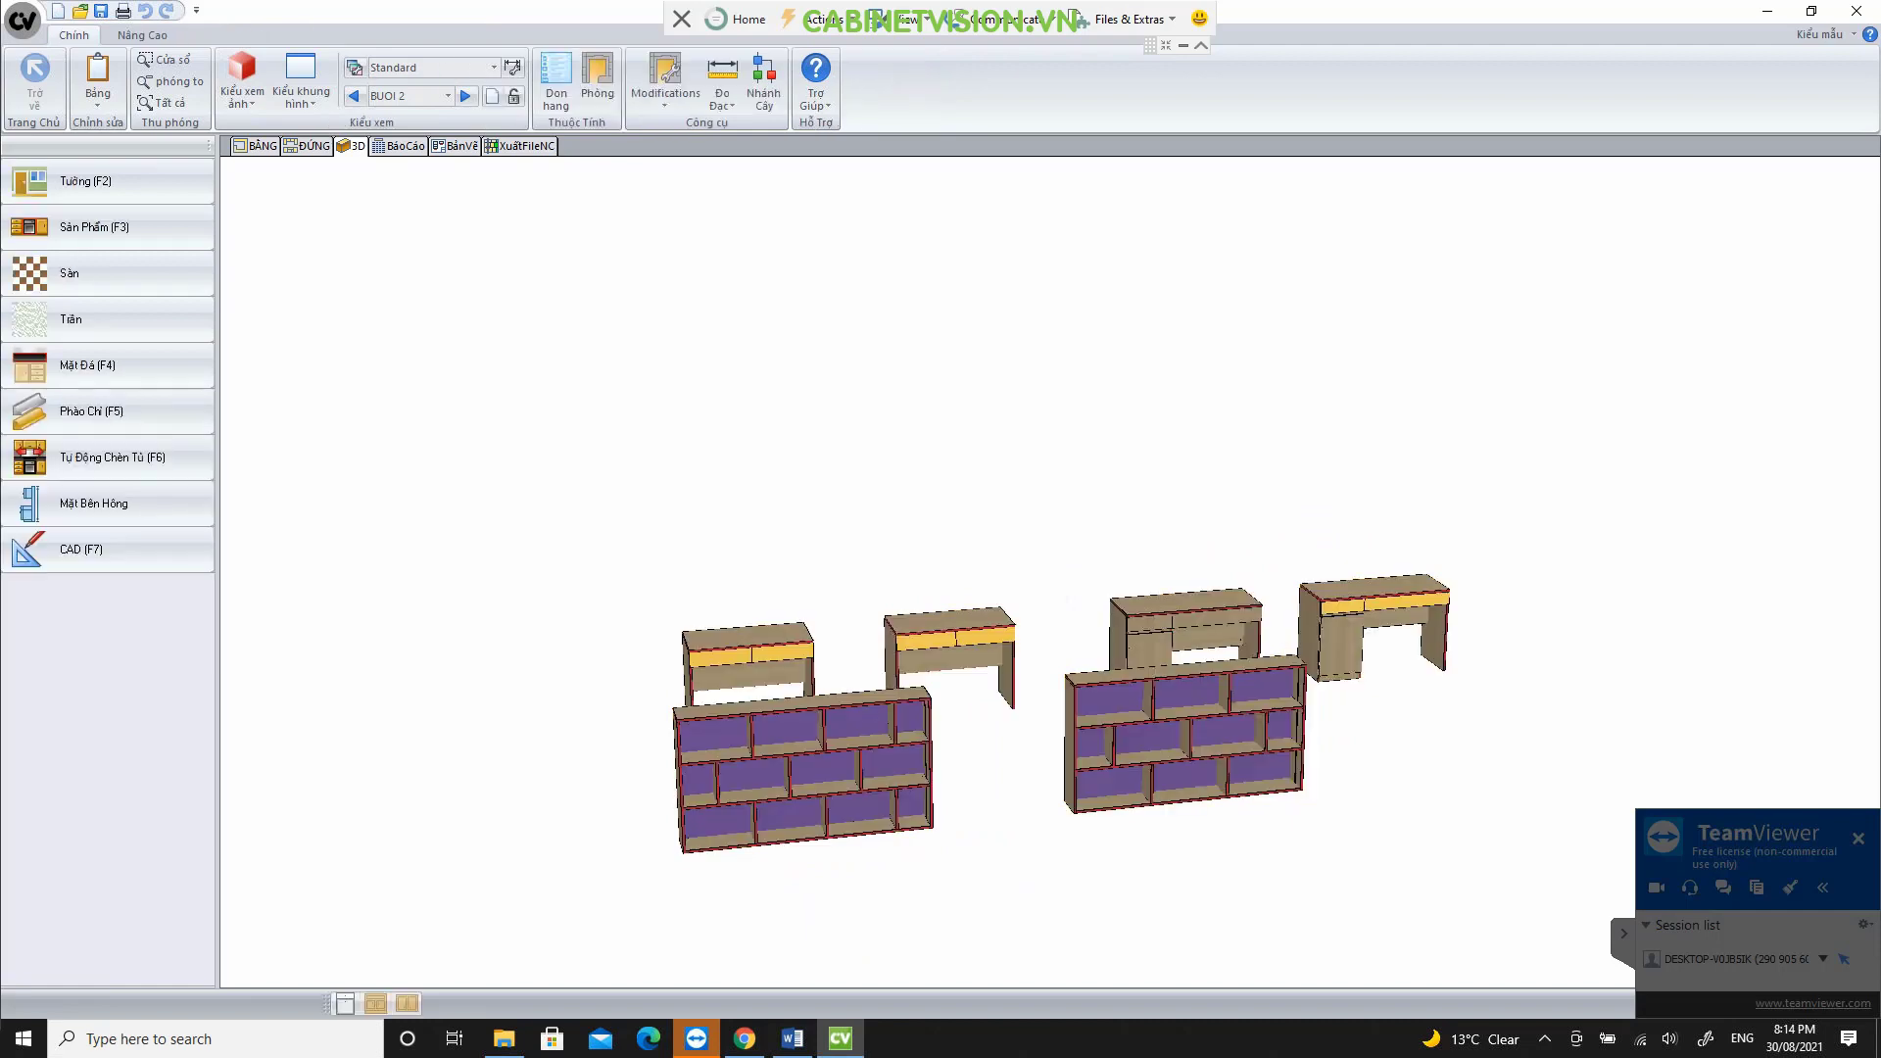
left_click(257, 146)
right_click(272, 287)
key("Escape")
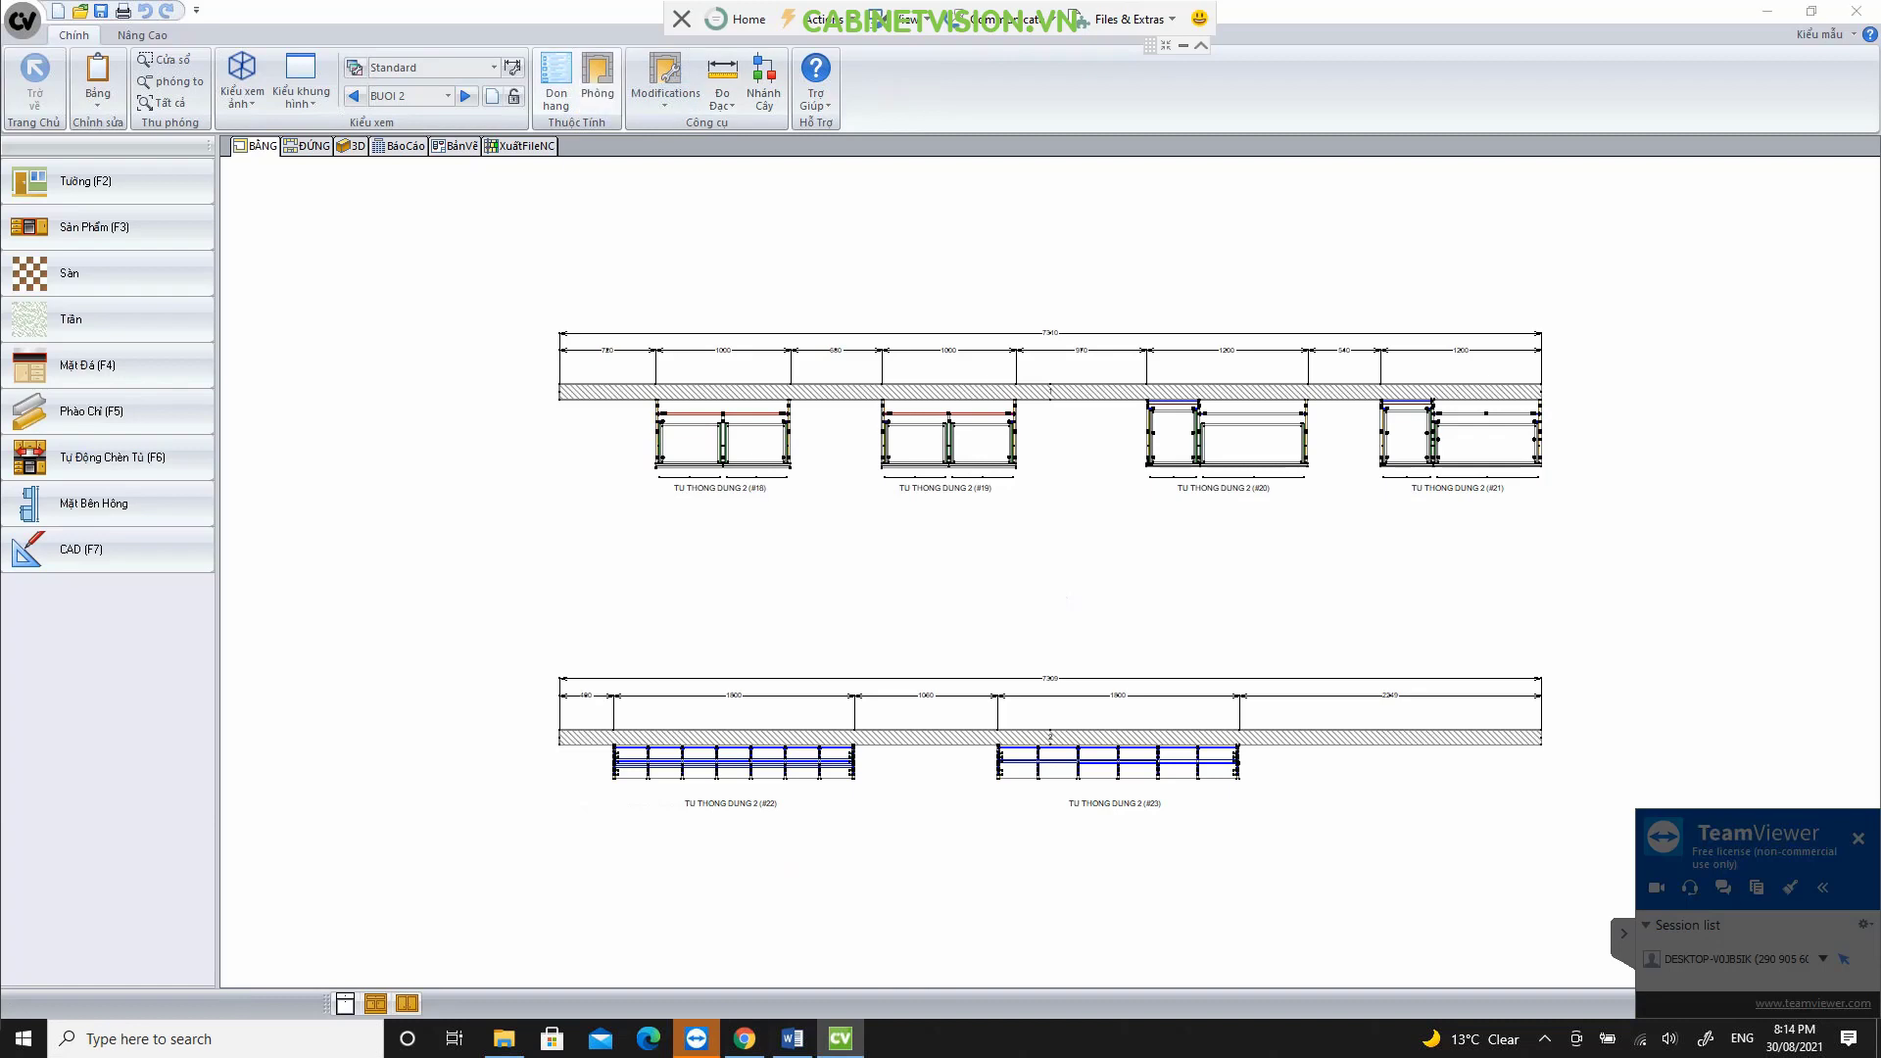
left_click(596, 85)
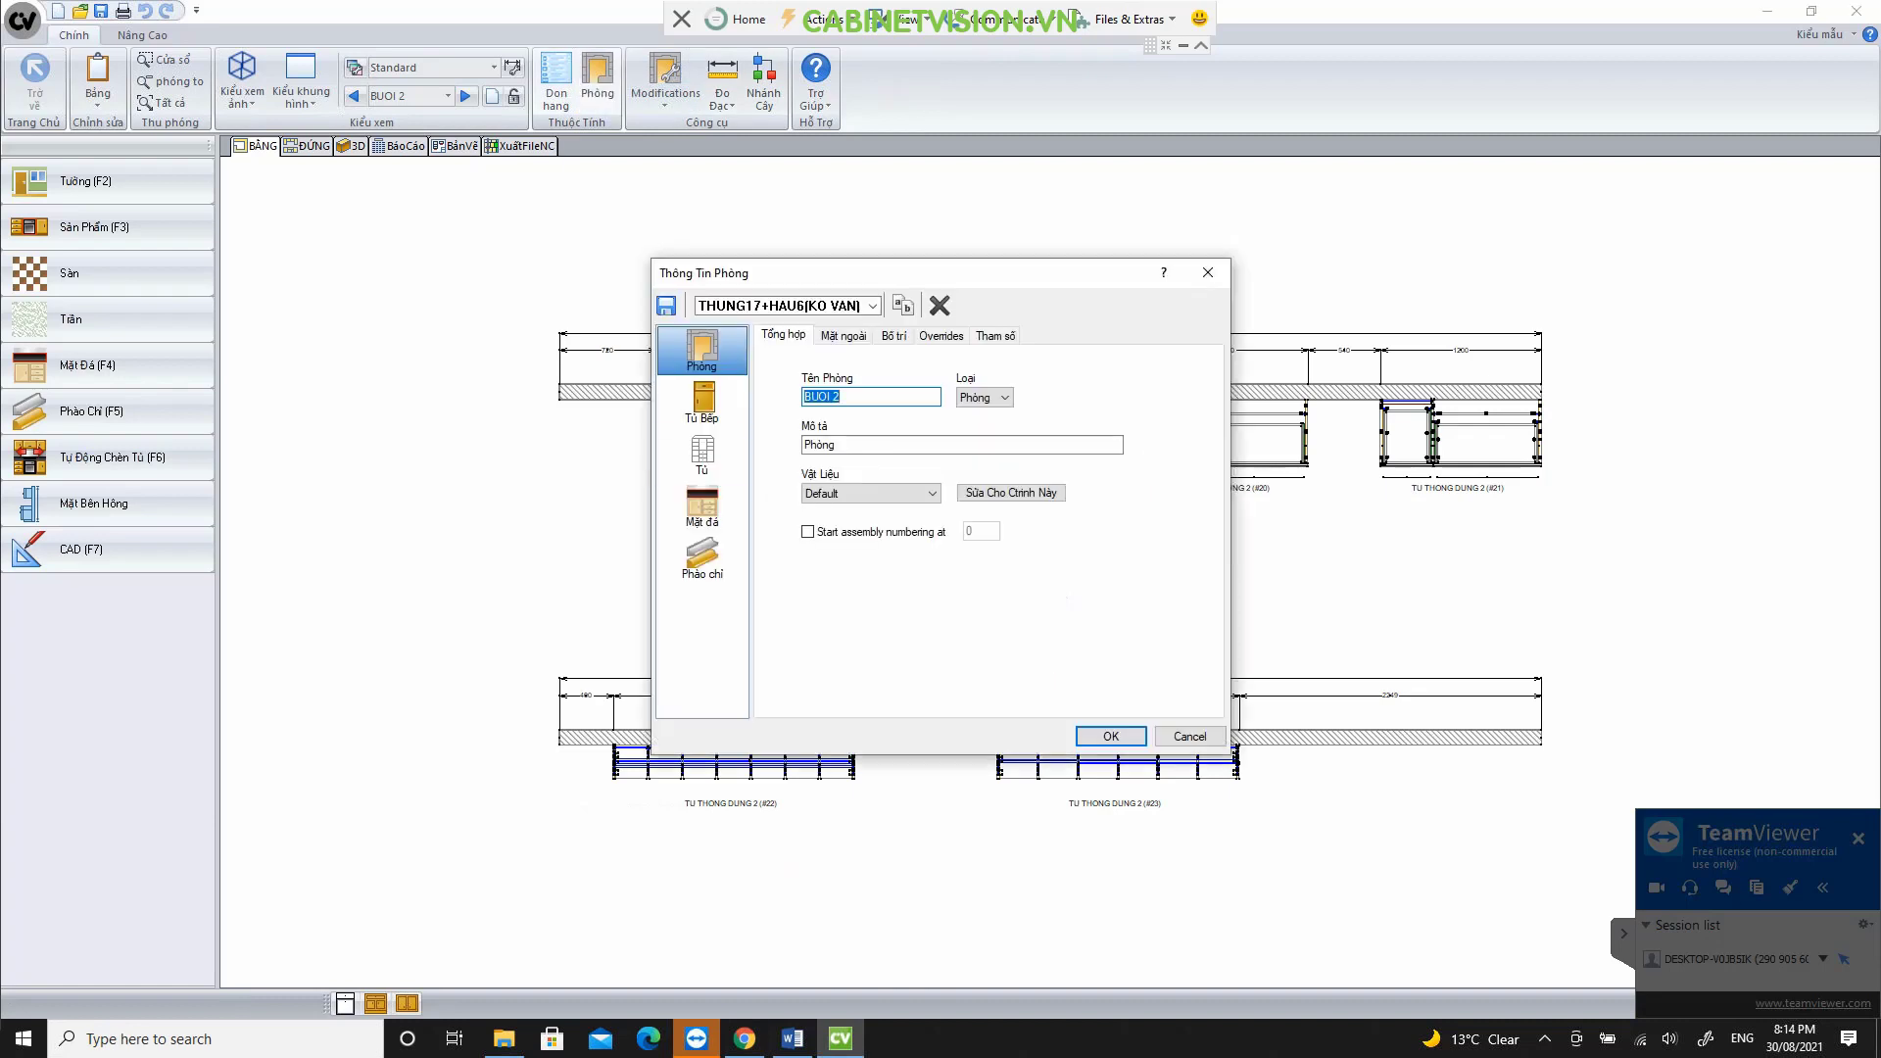
Set BUOI 2's cabinet door material to 17COVAN, apply it, and clear the overrides notice.
left_click(702, 453)
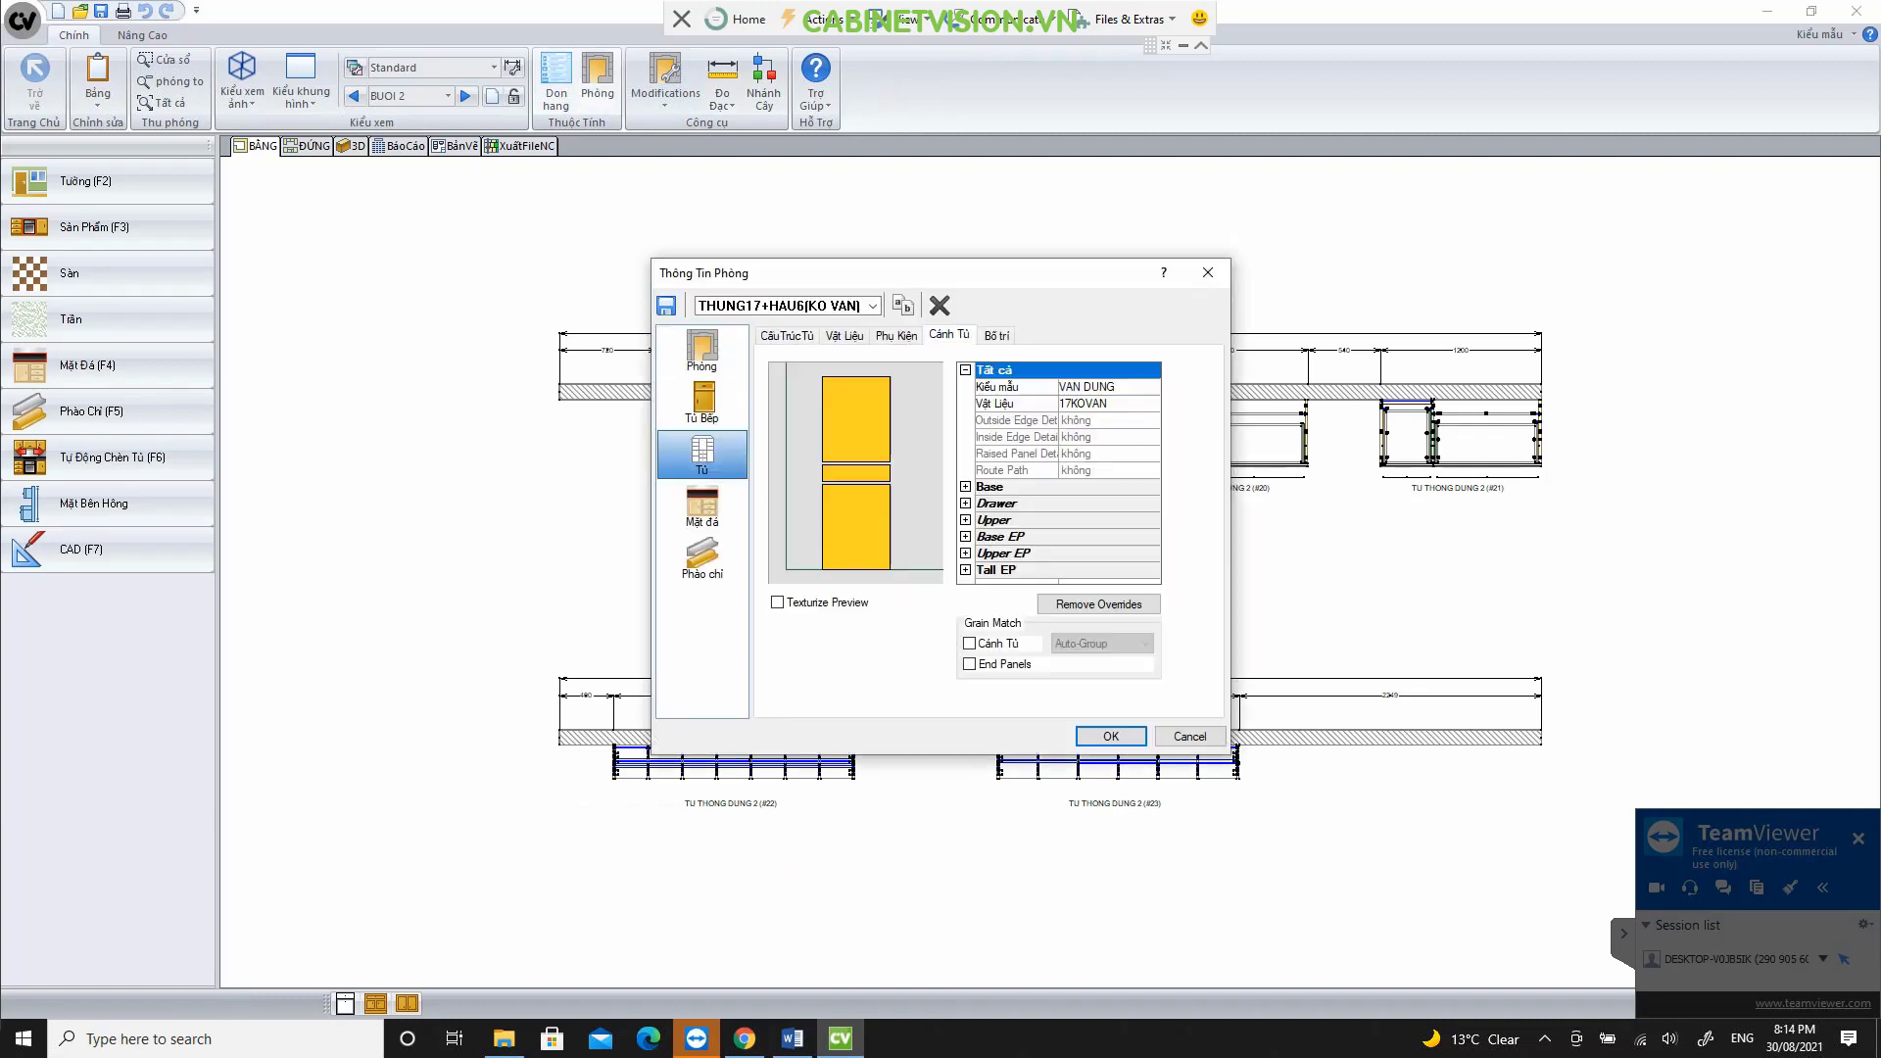
double_click(1108, 403)
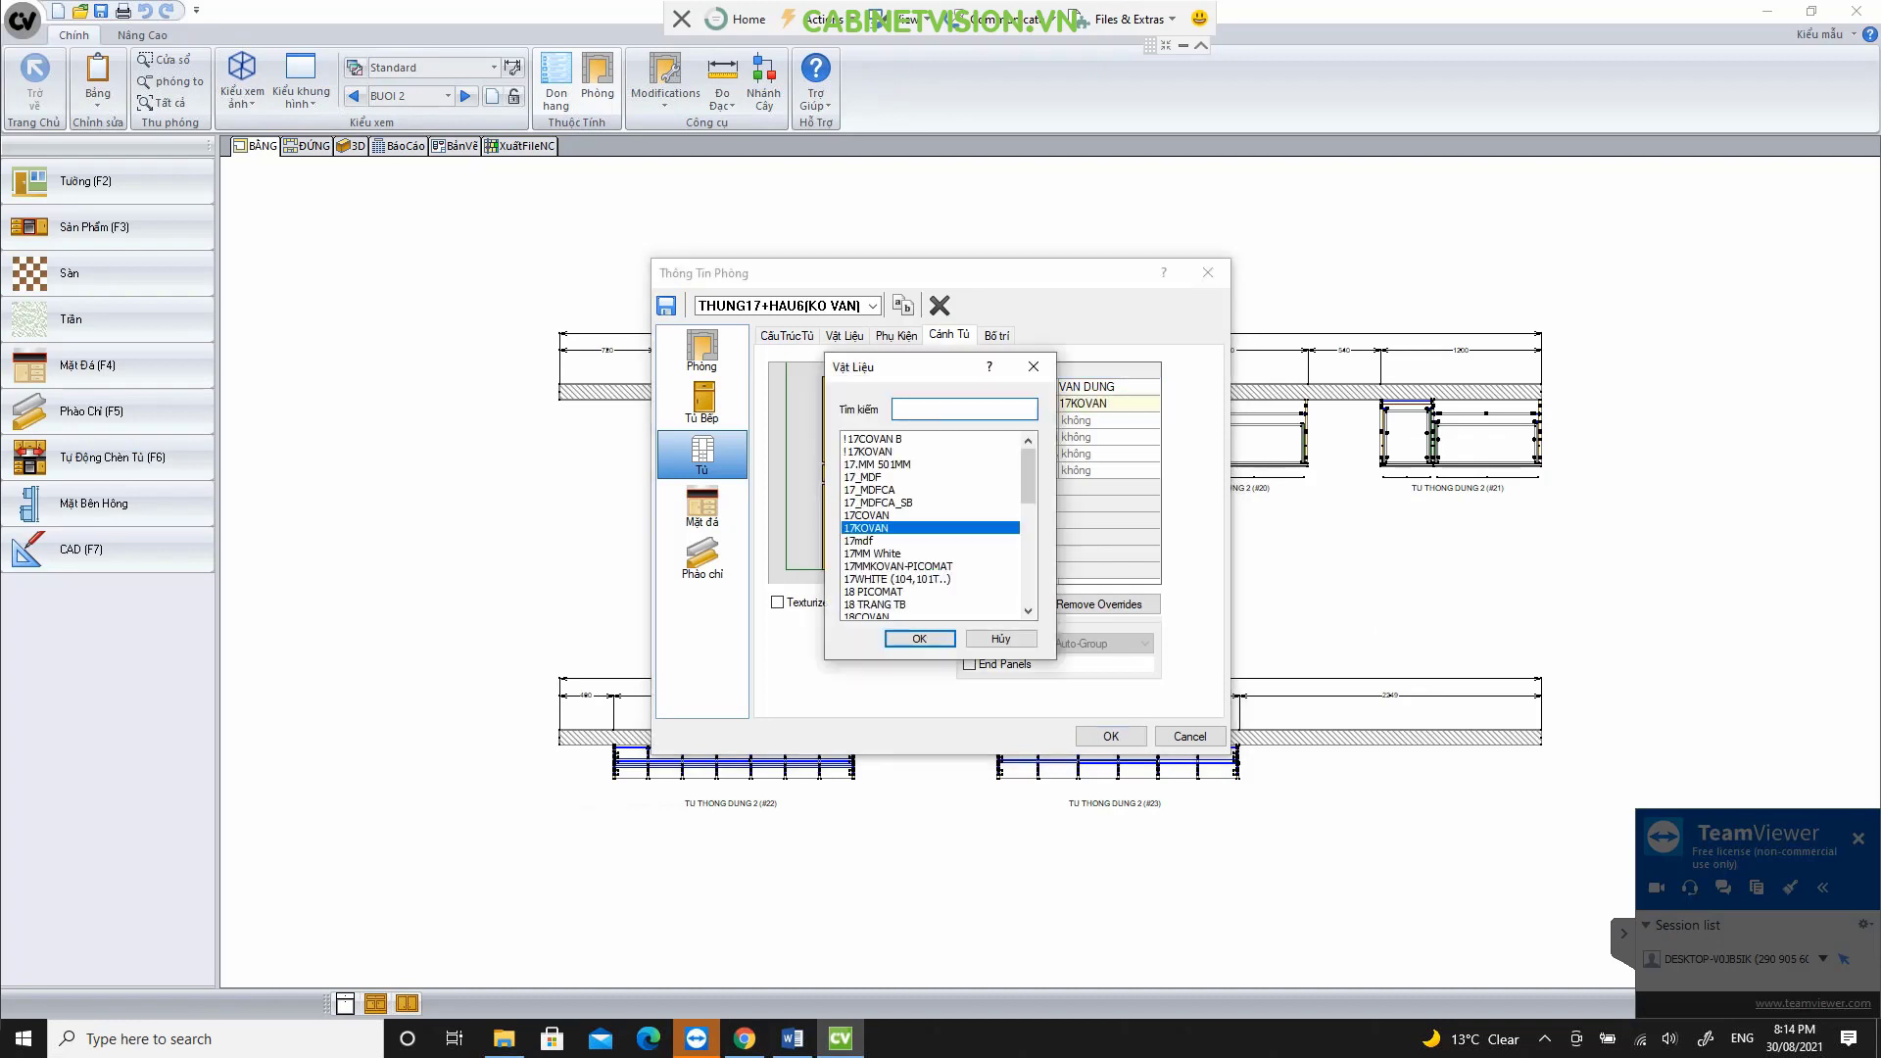
type("17COVAN")
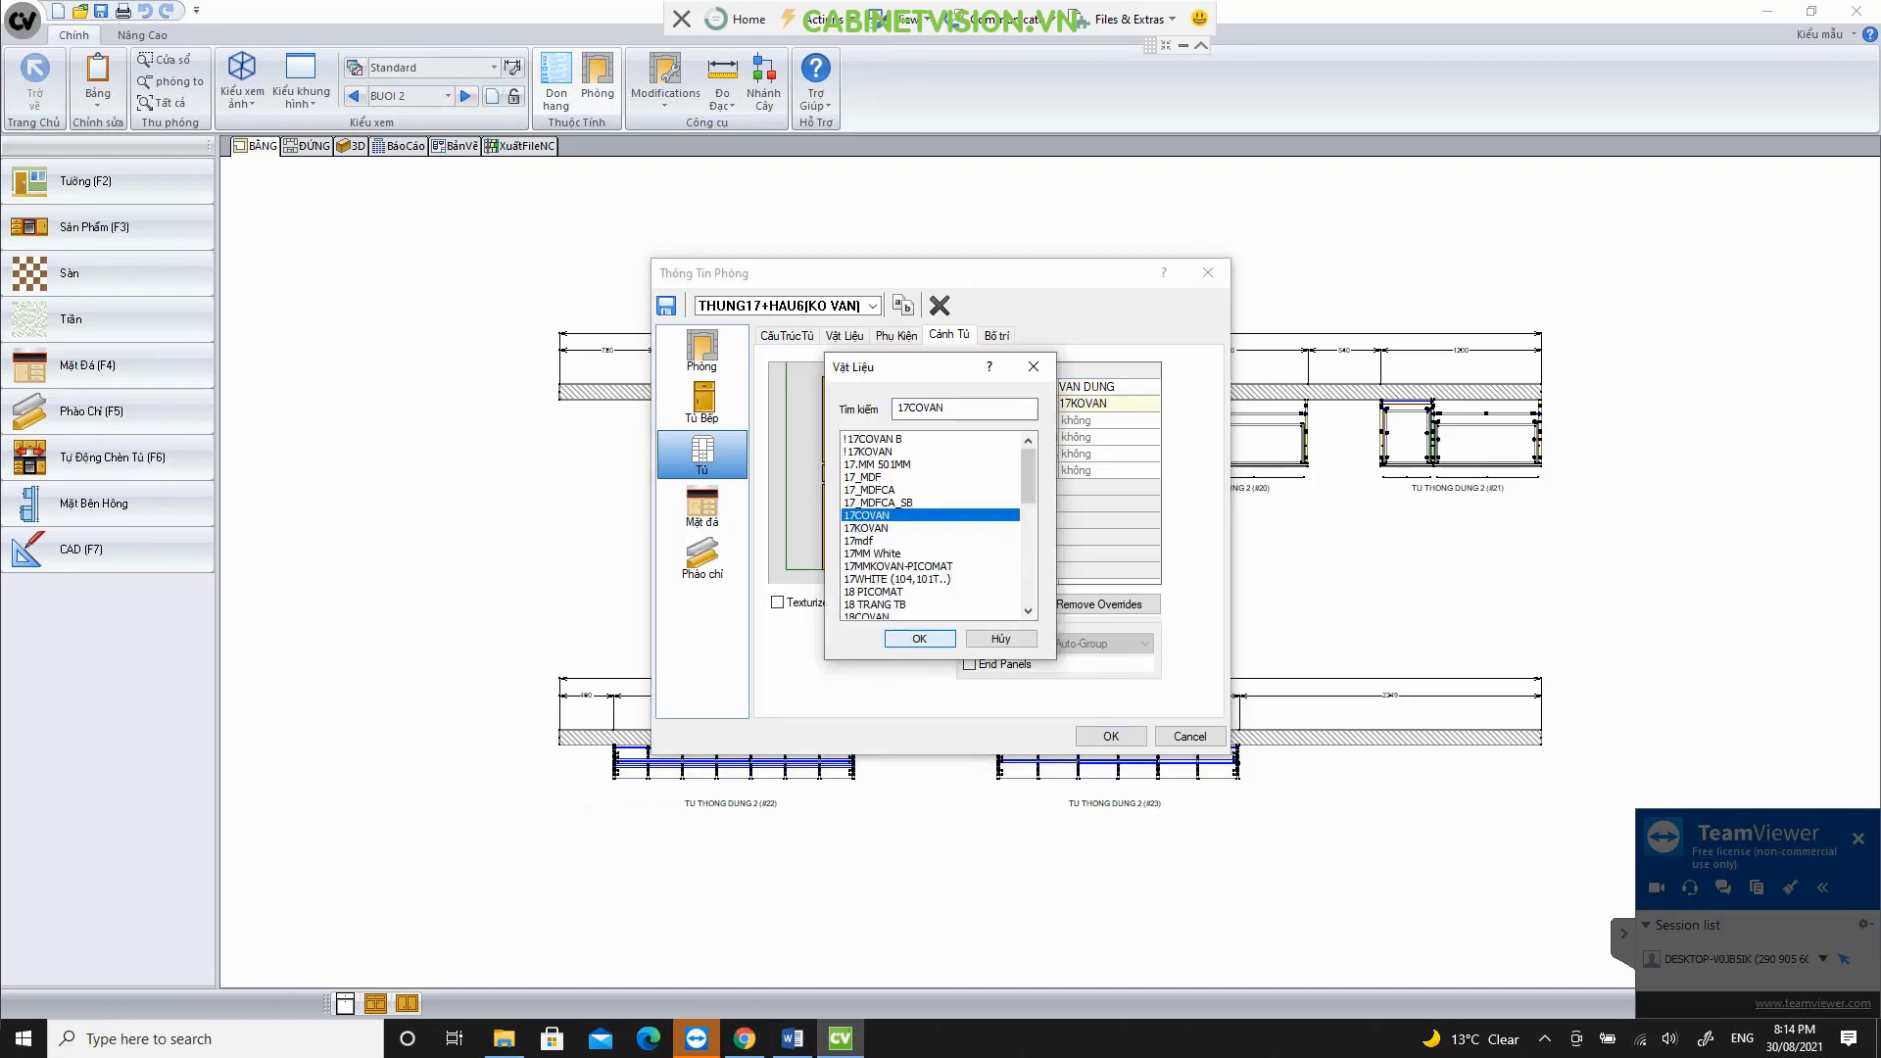
key("Return")
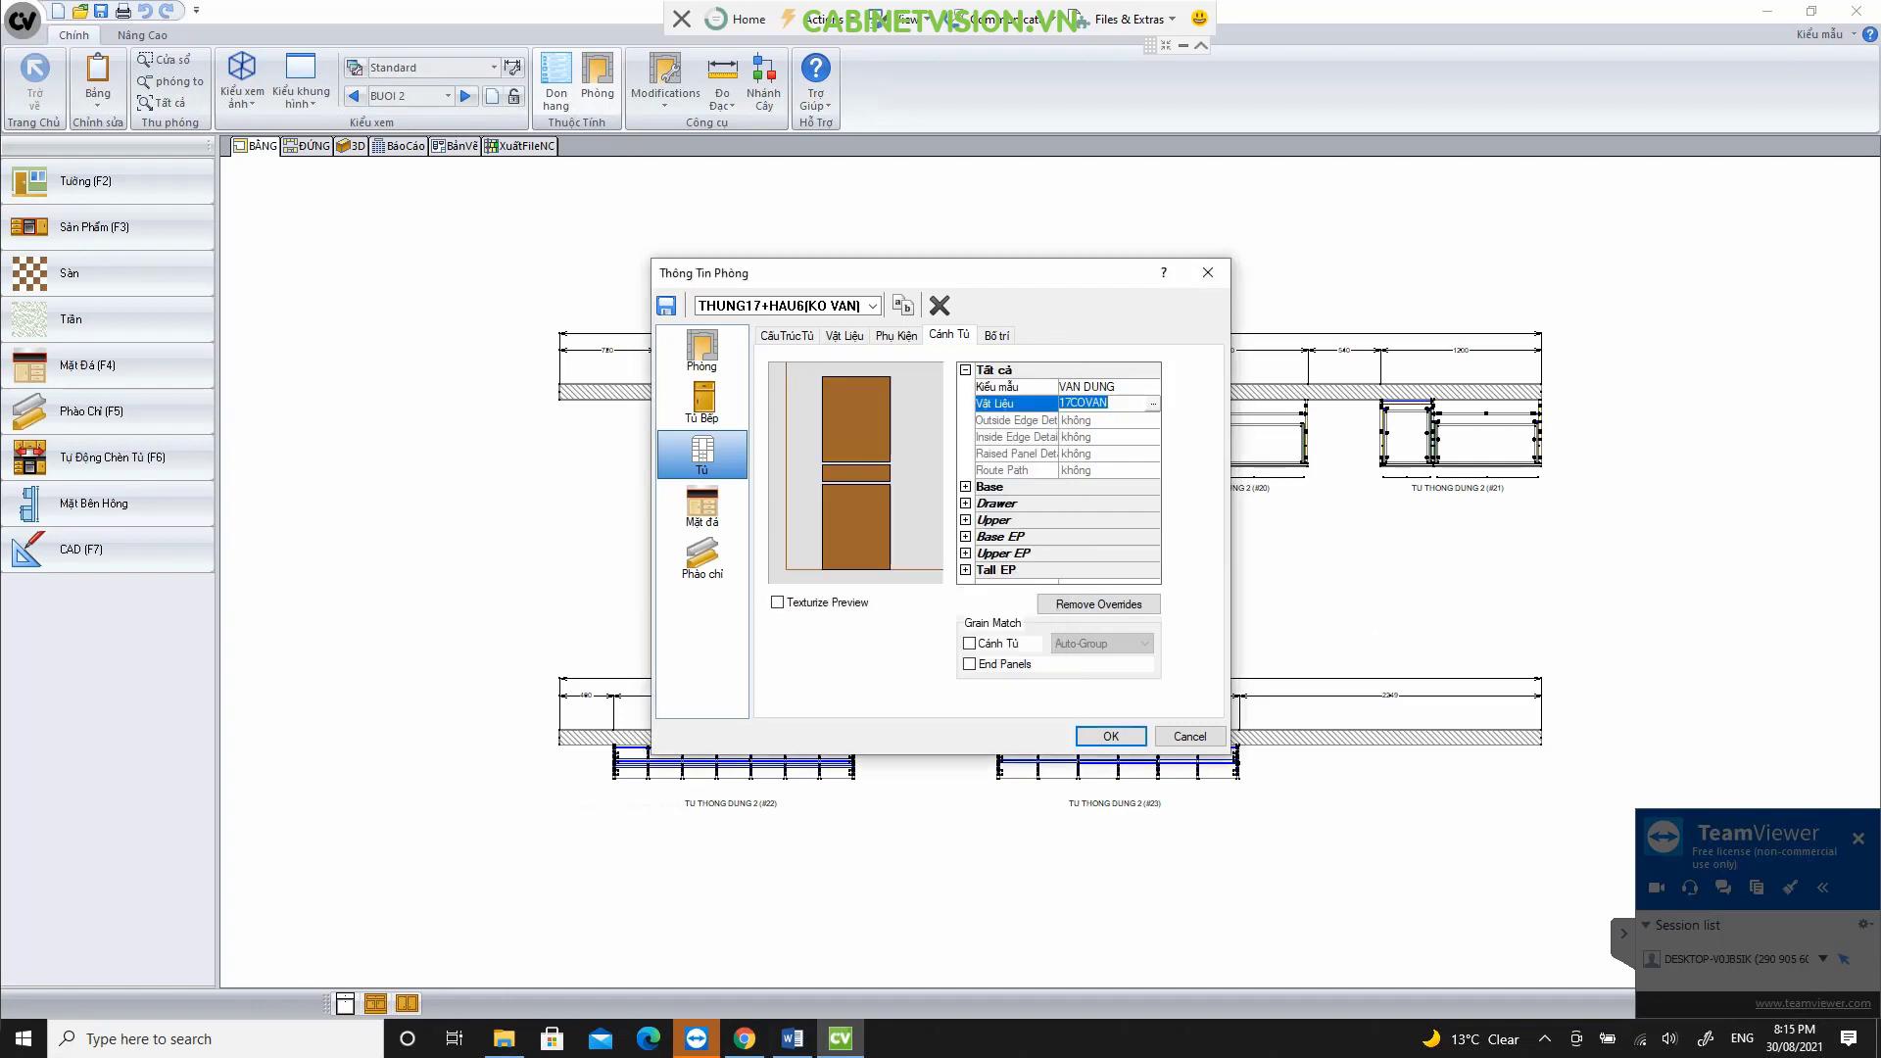
key("Return")
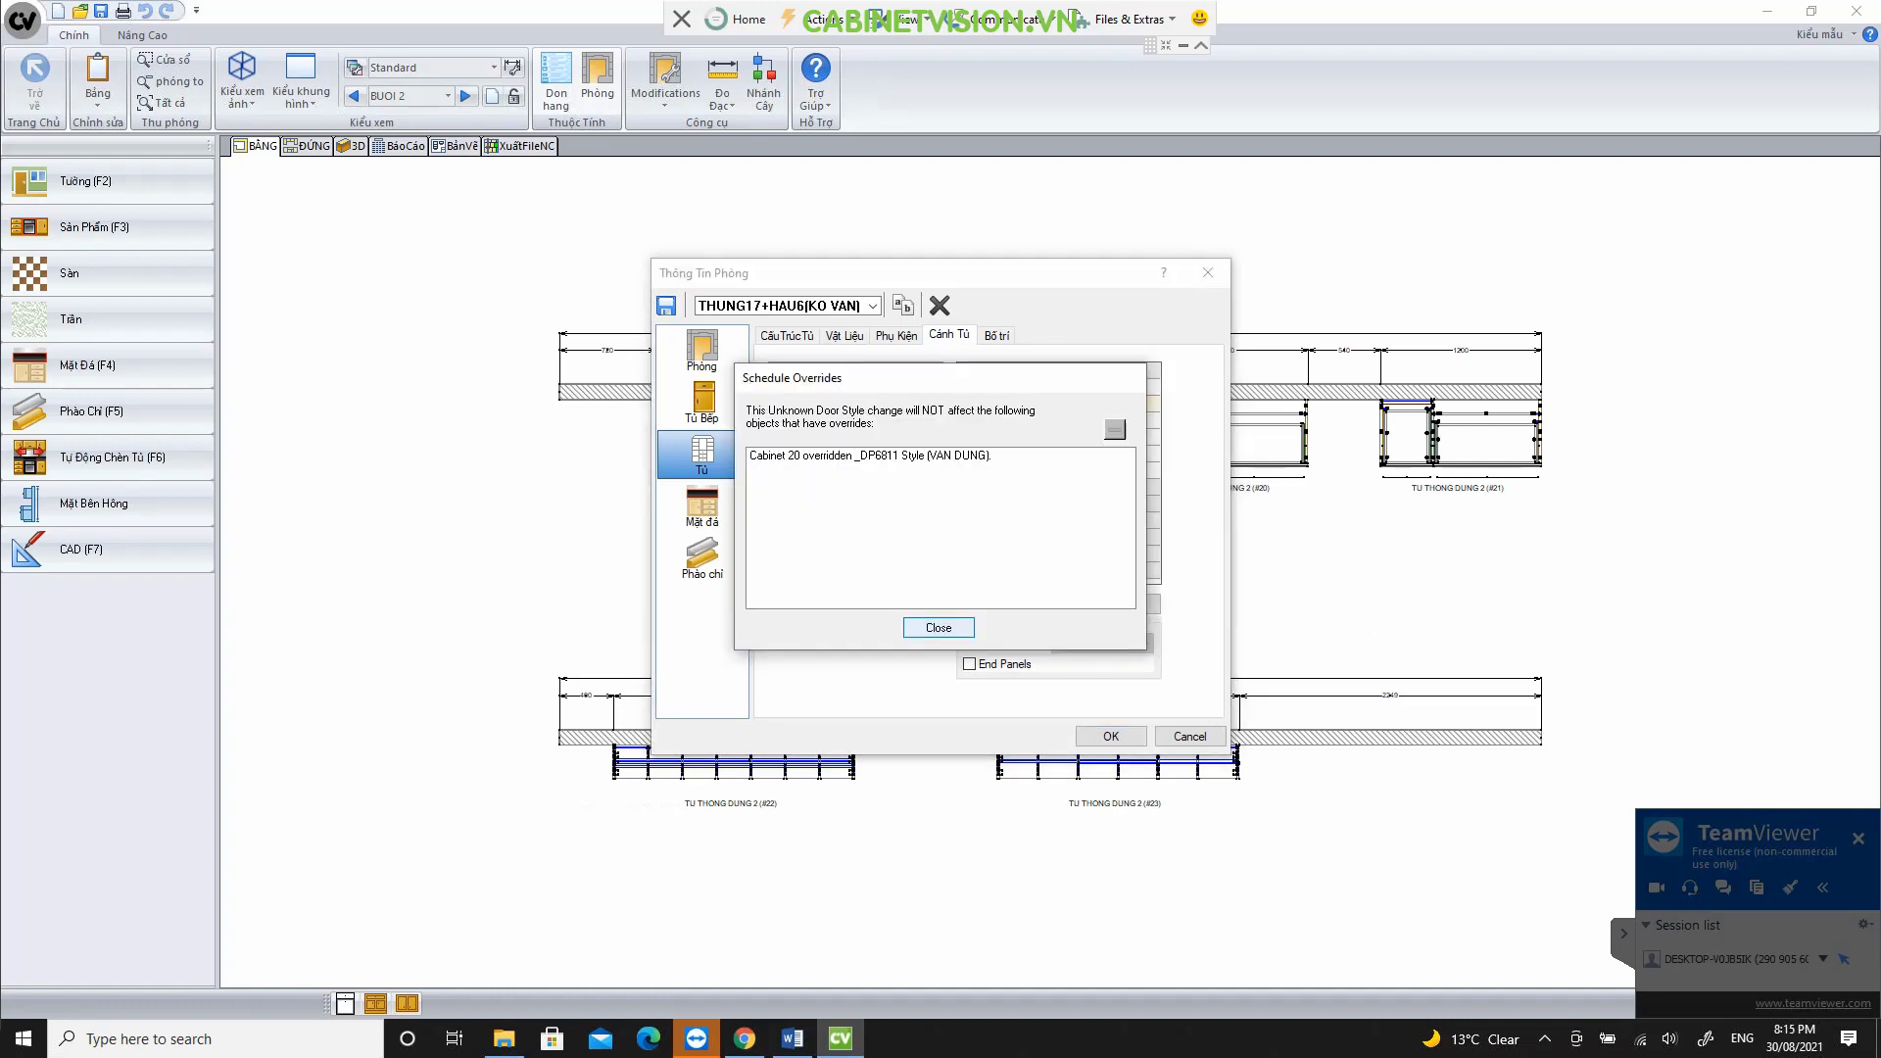
key("Return")
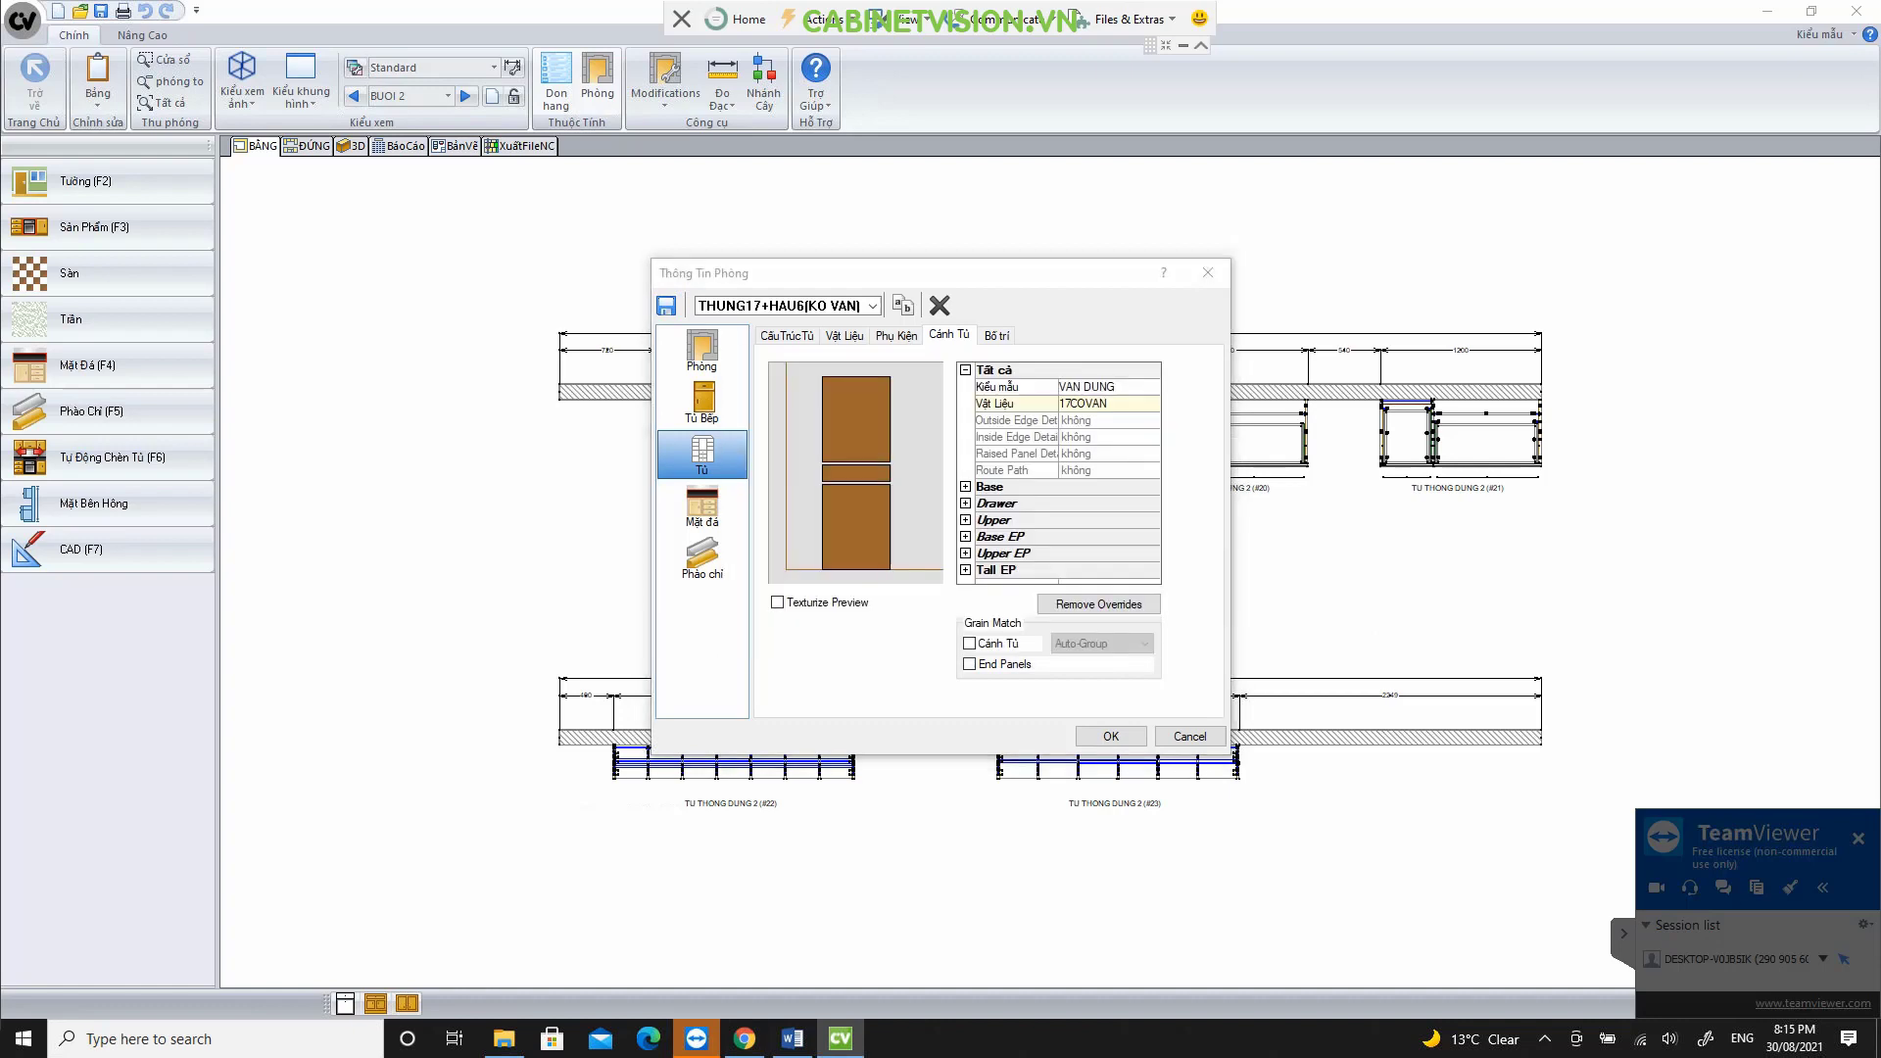
key("Return")
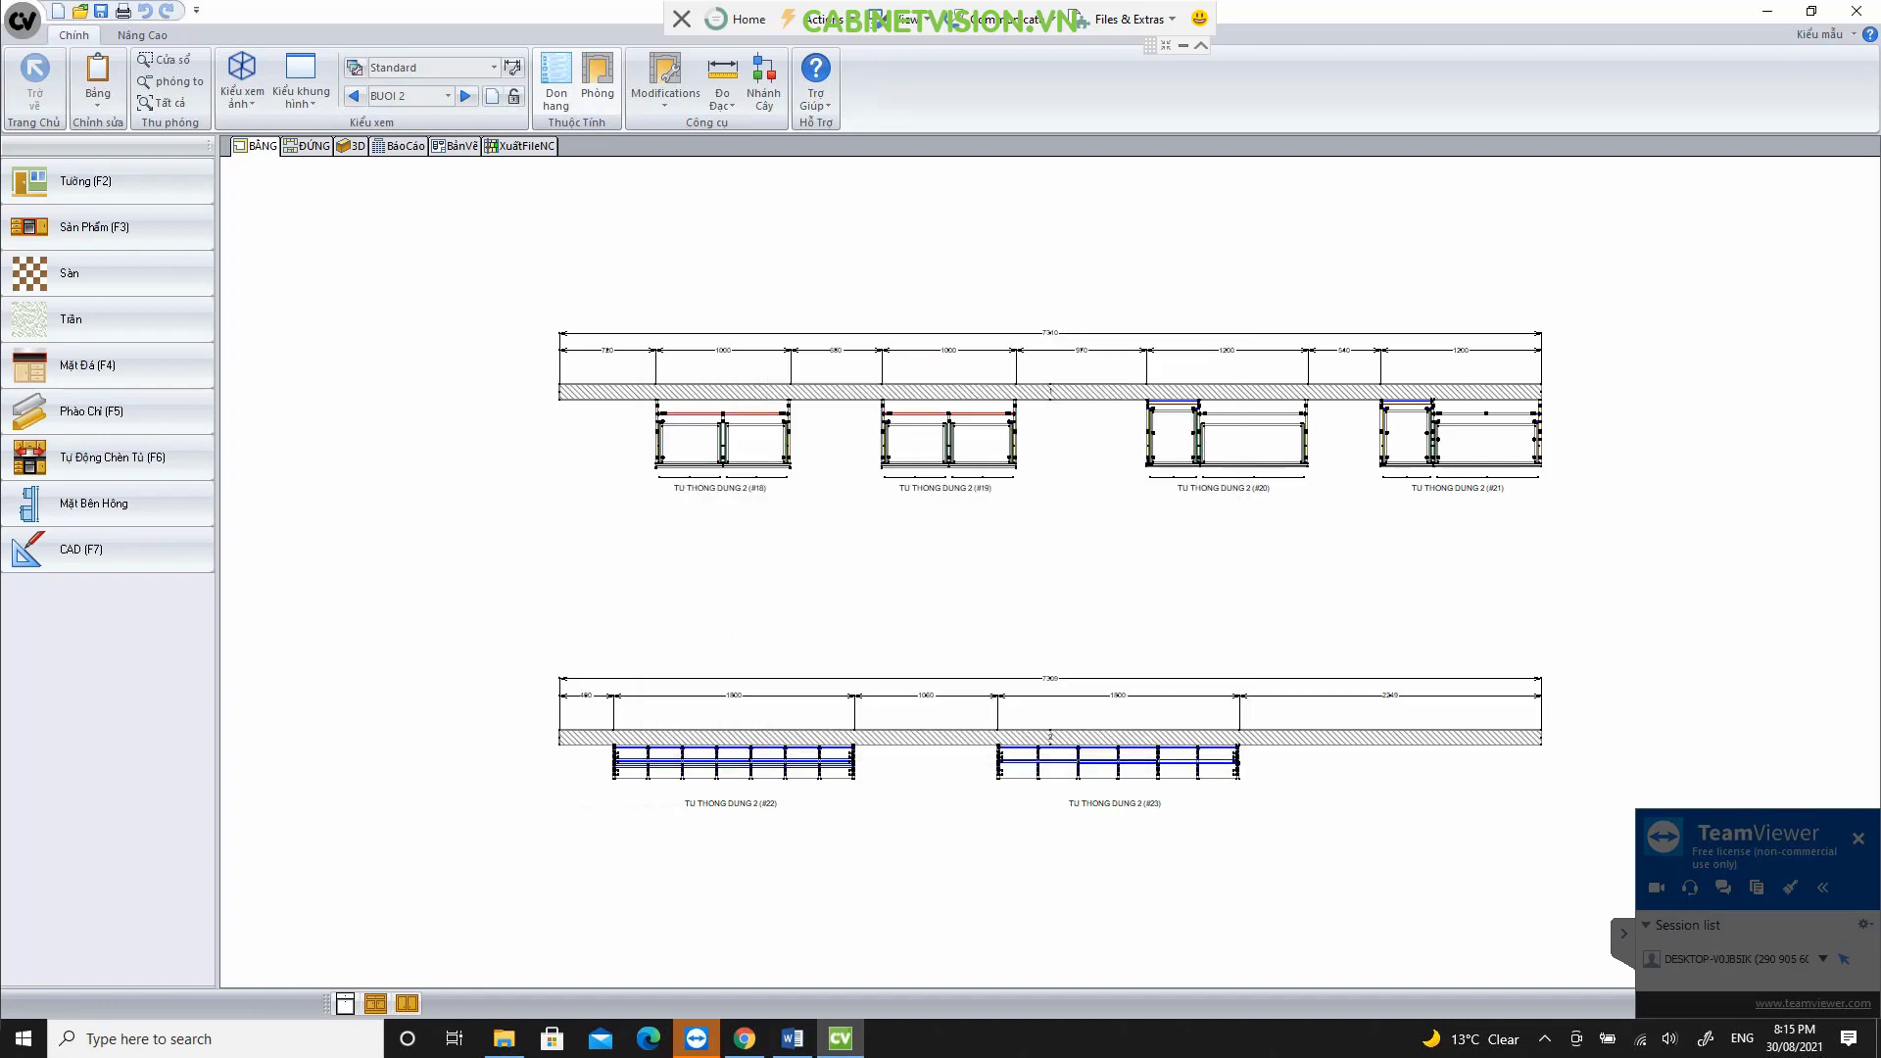
Inspect the desks and shelving in 3D, then load room BUOI 2. into the 3D view.
left_click(350, 146)
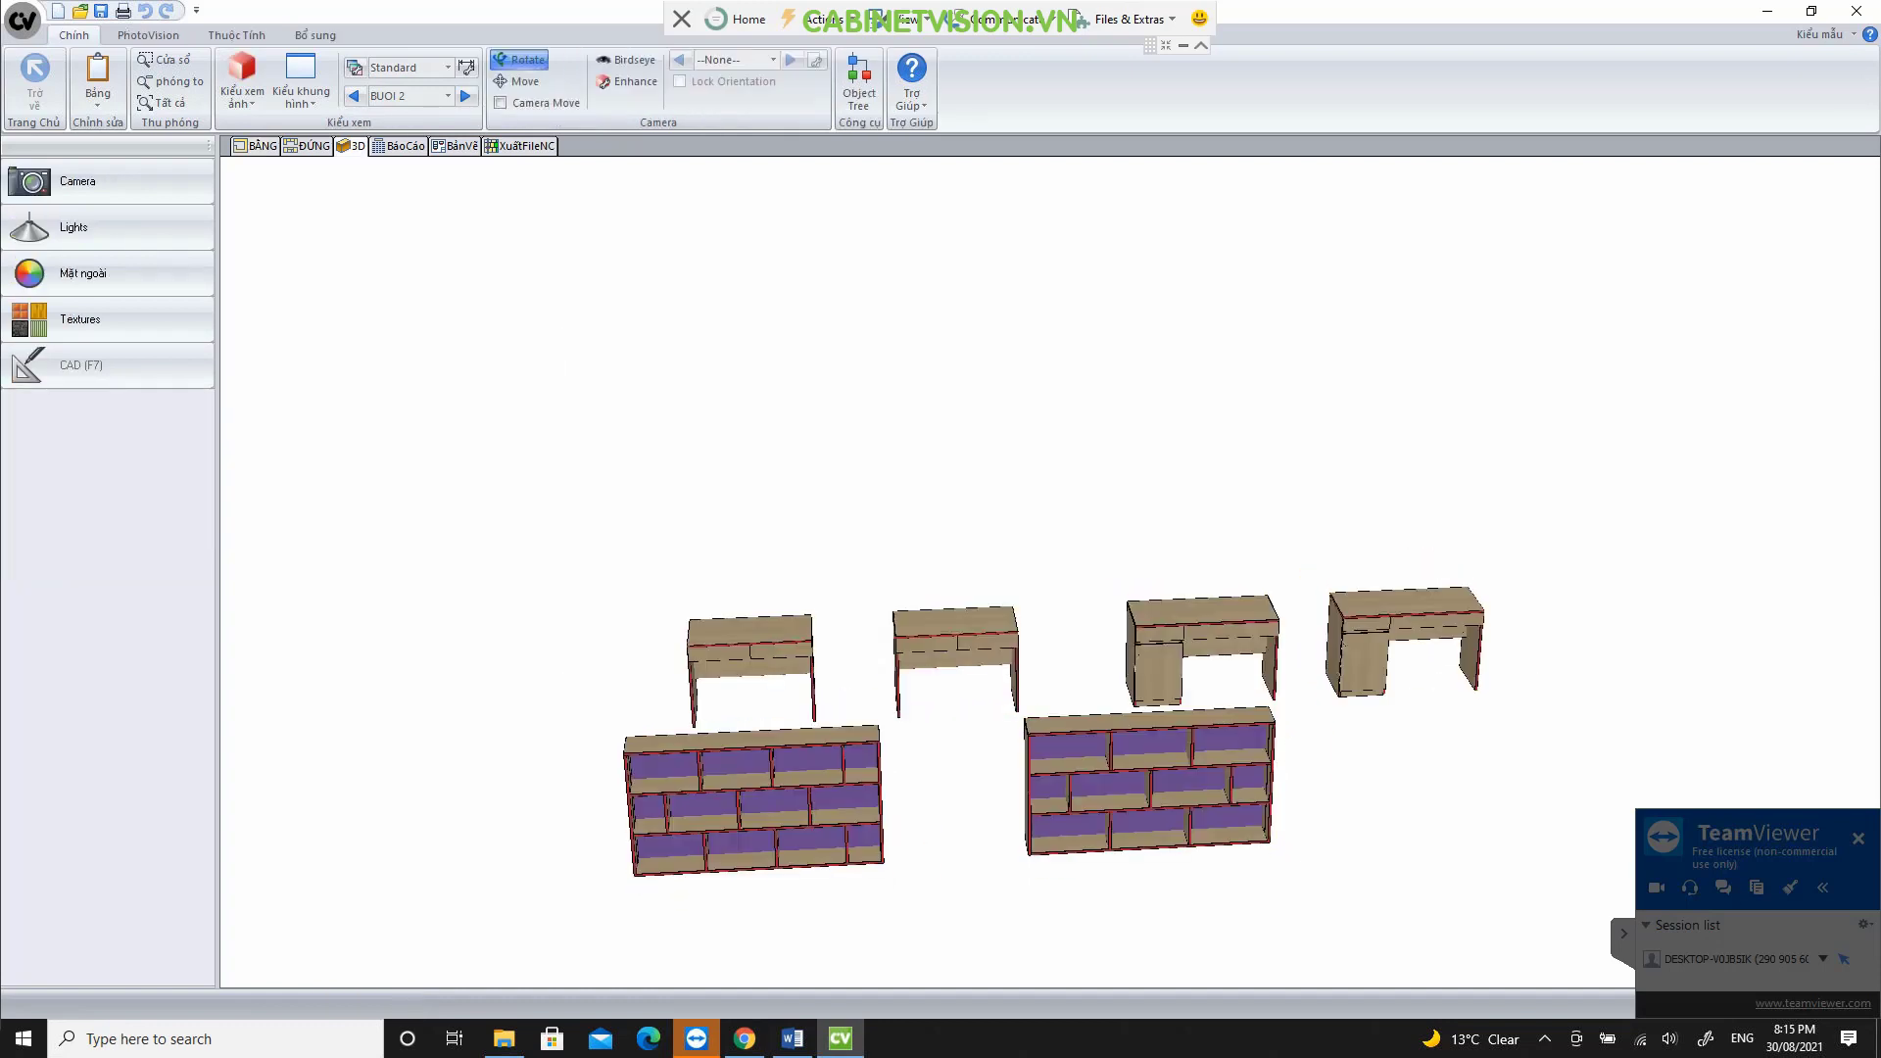
key("Left")
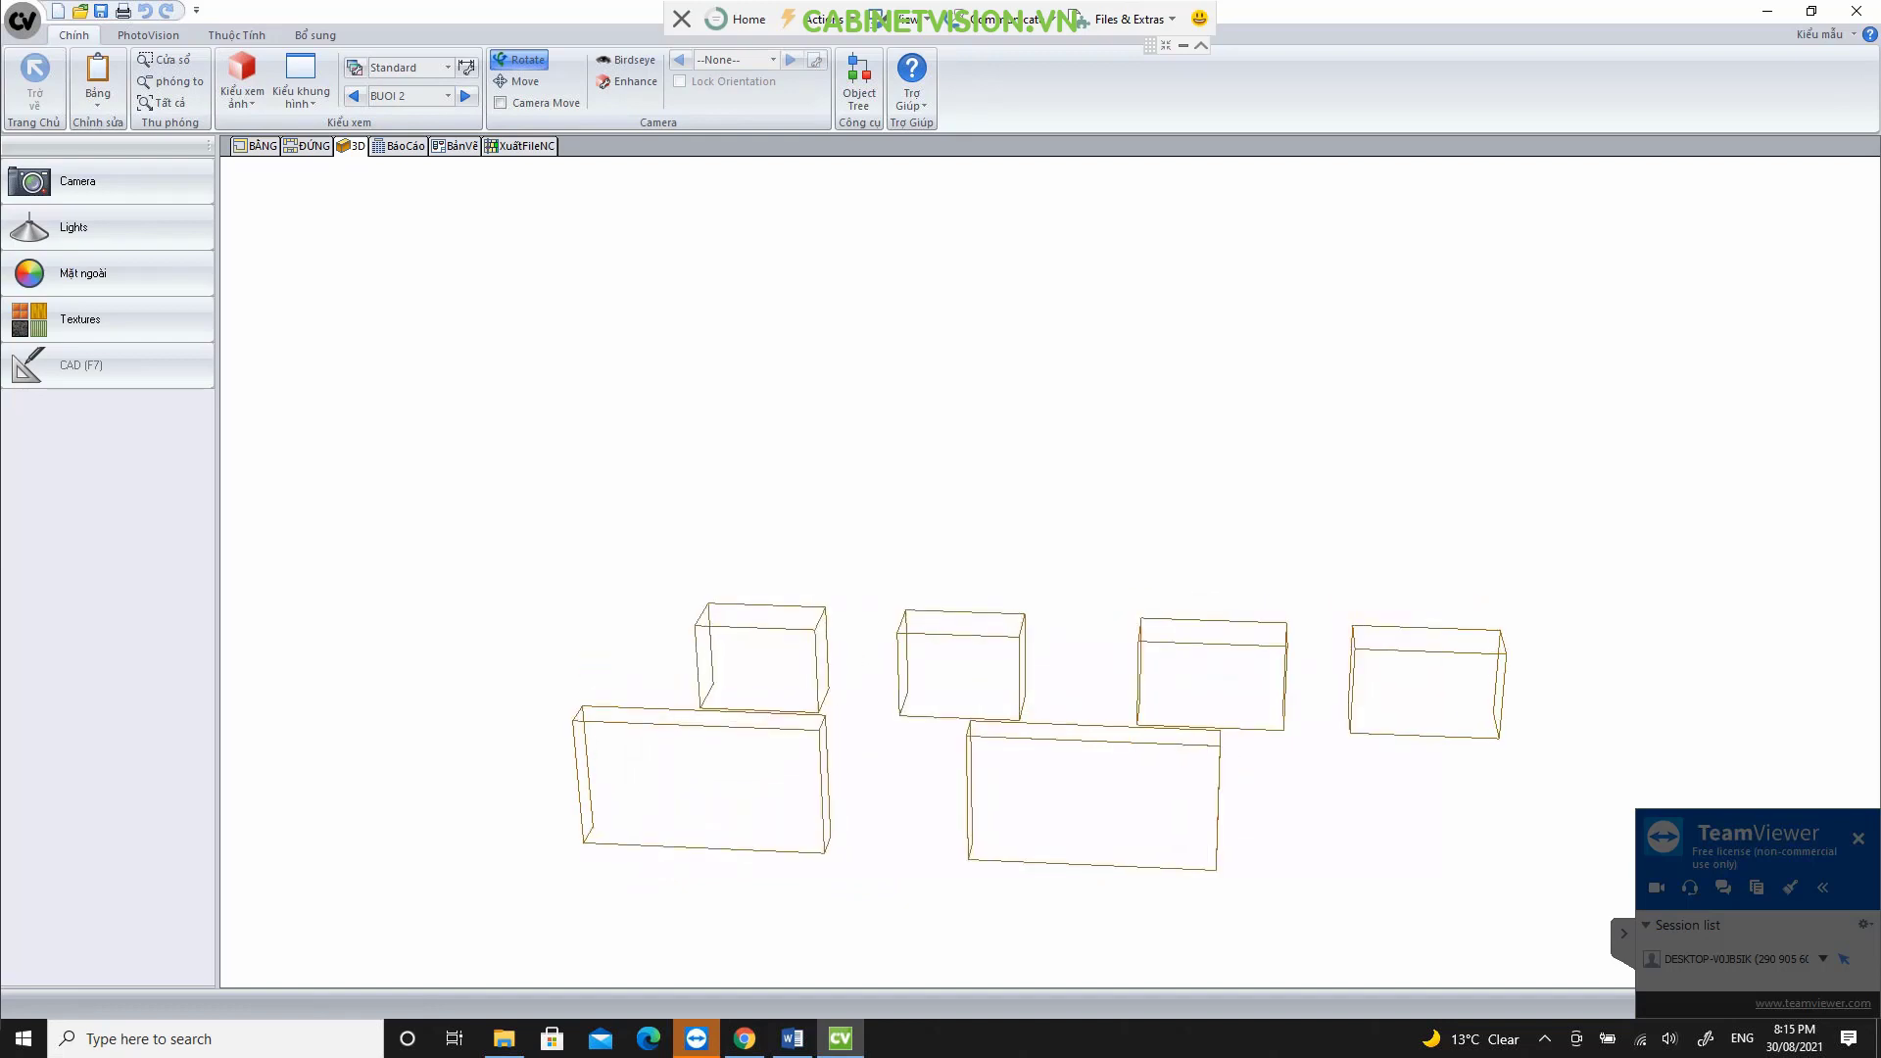
key("Up")
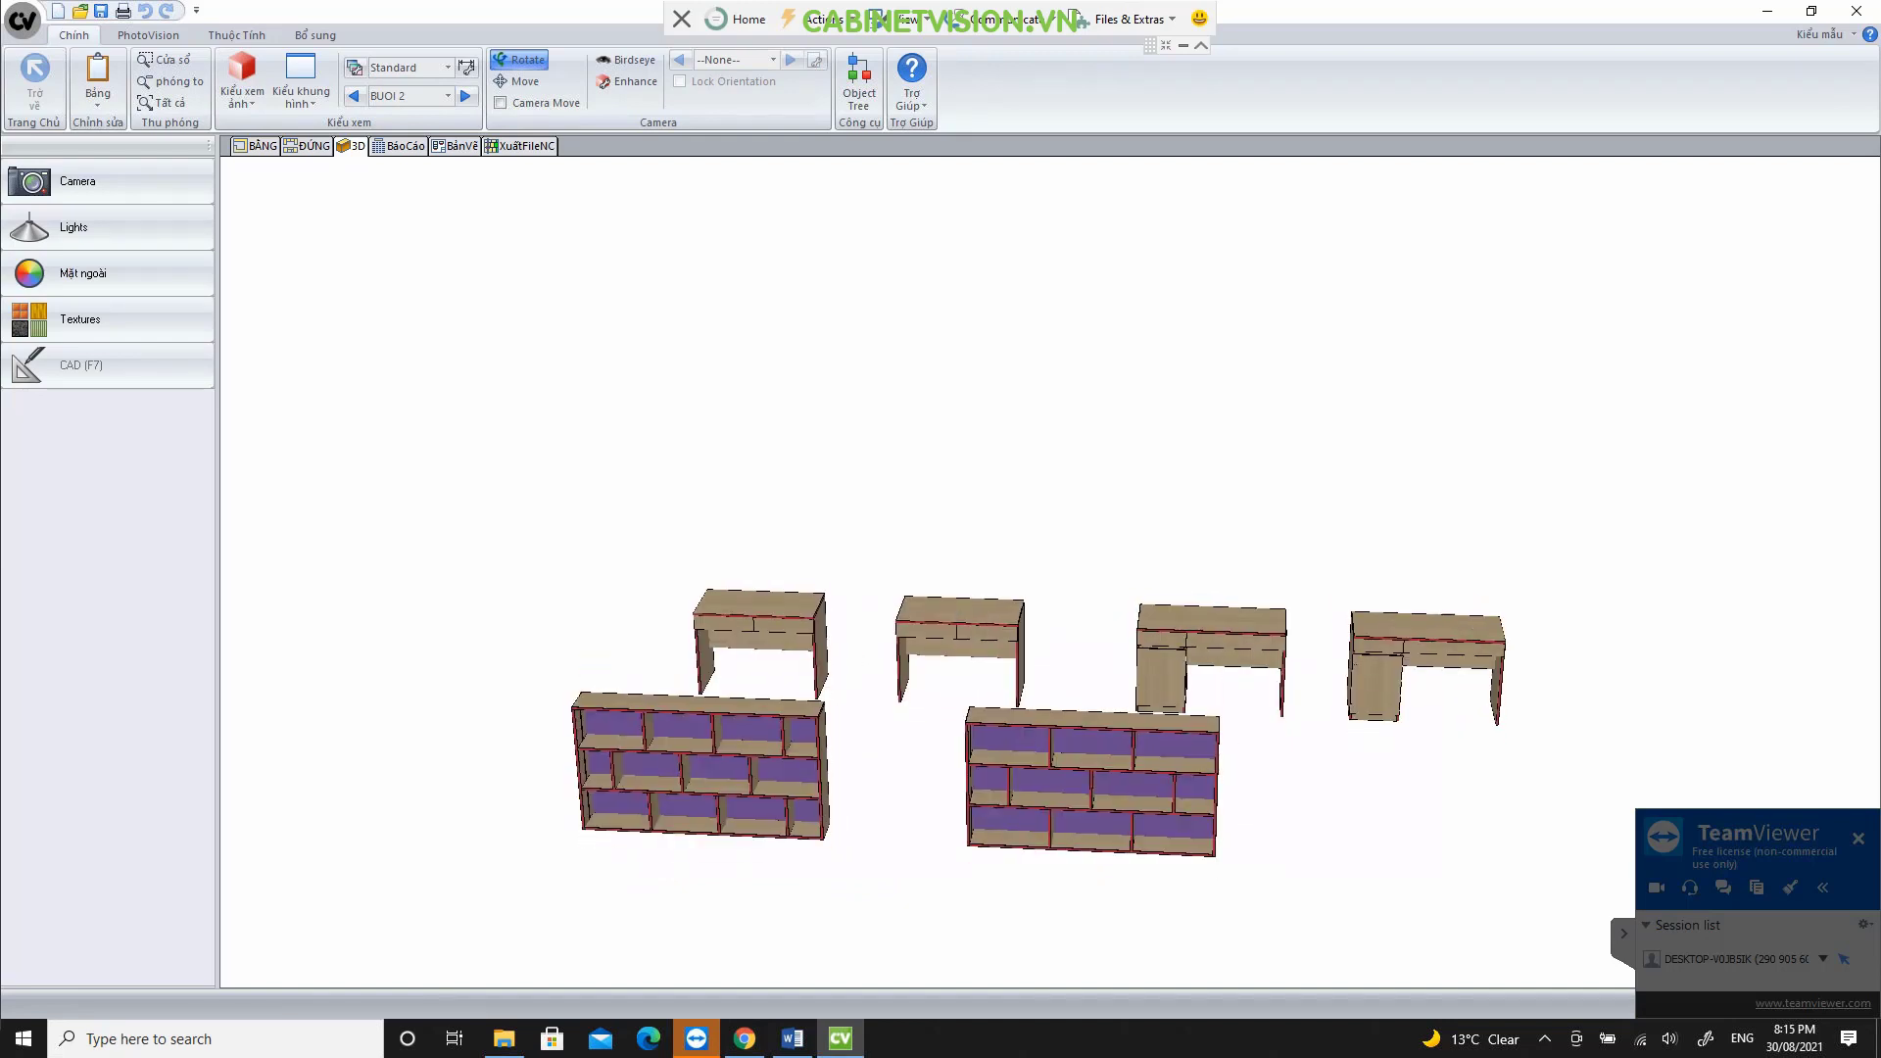
key("Up")
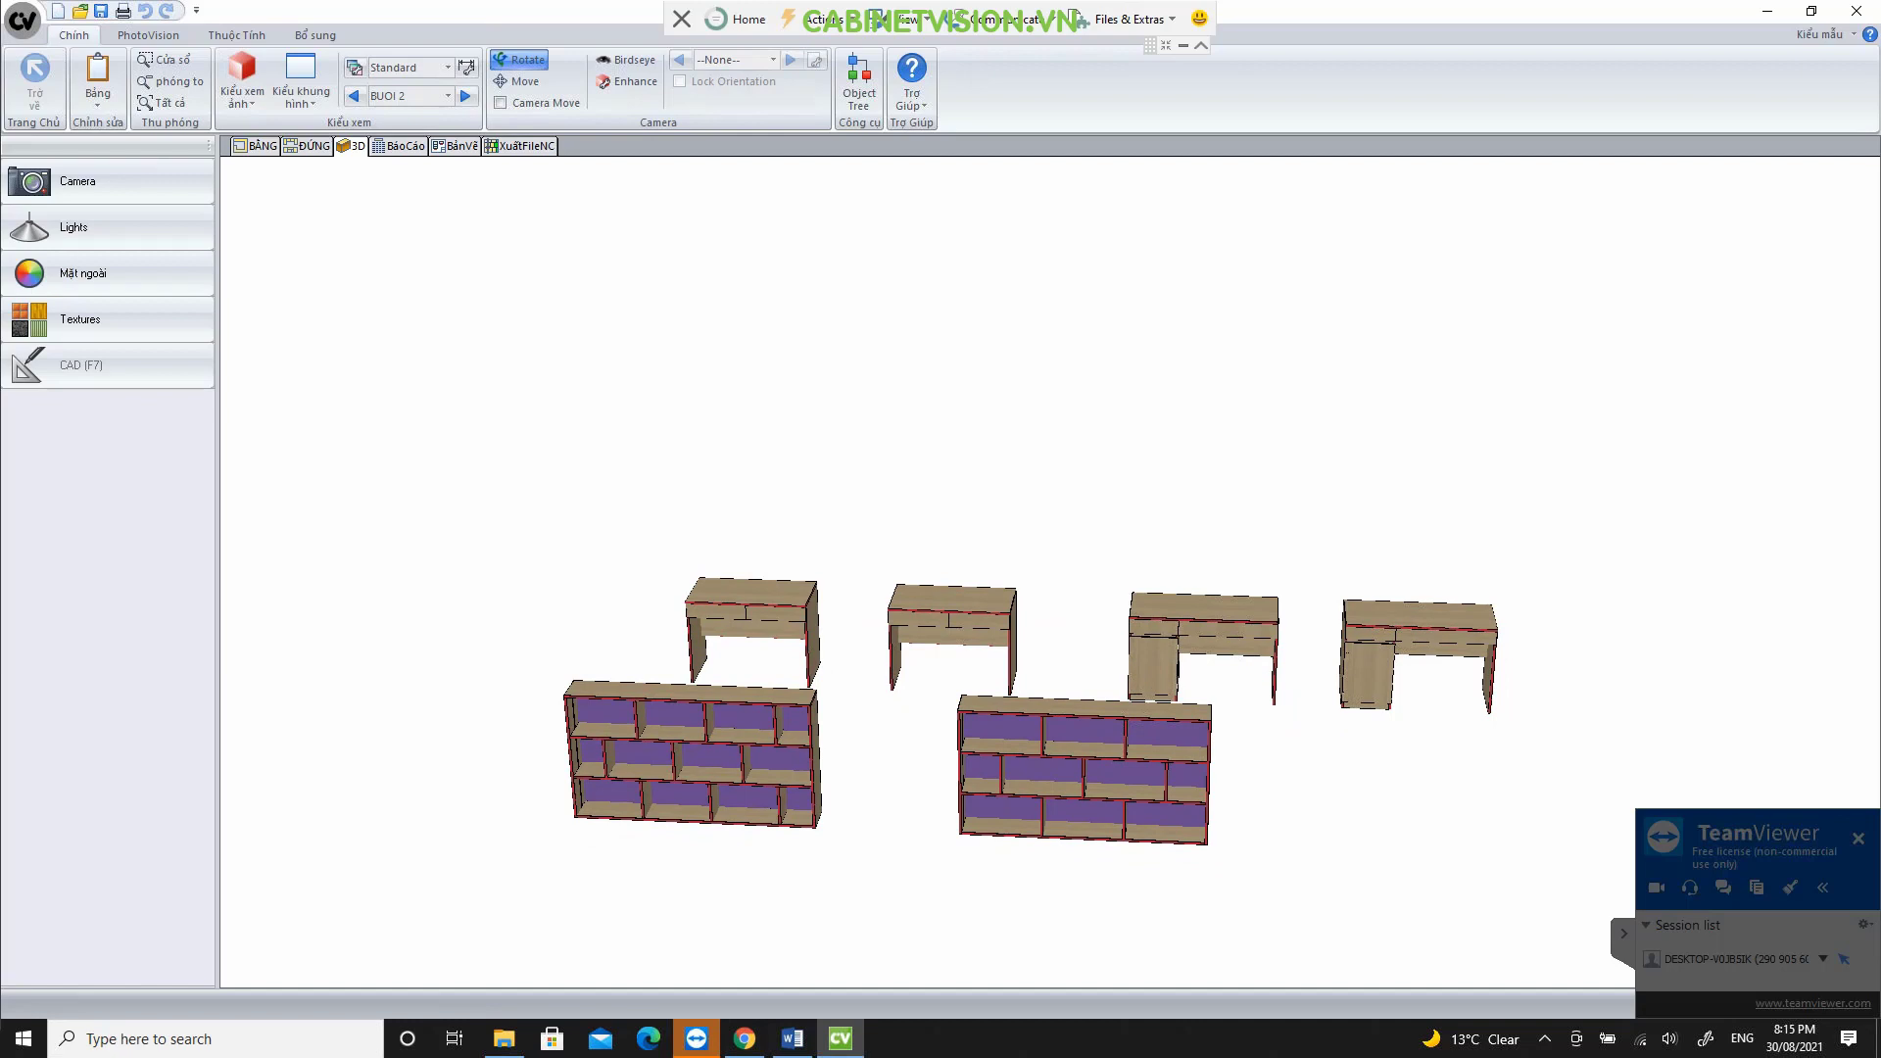
key("Up")
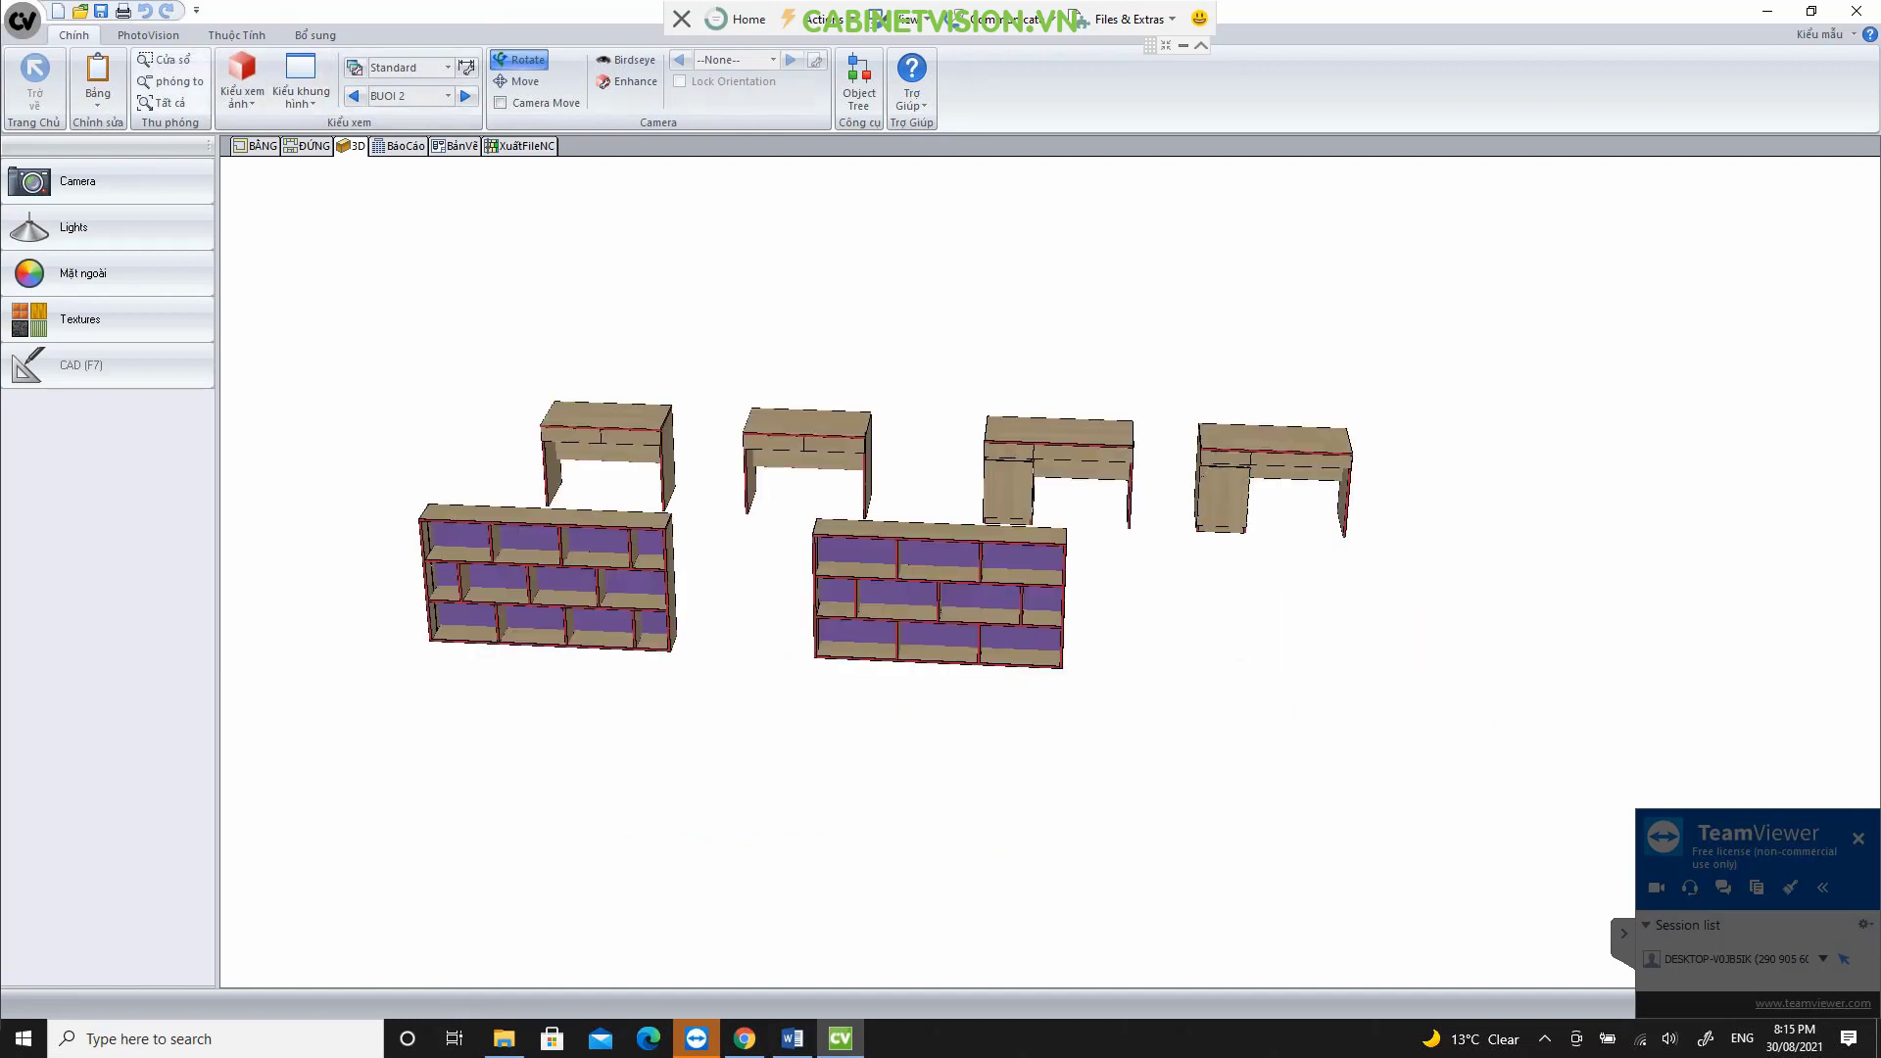
type(".")
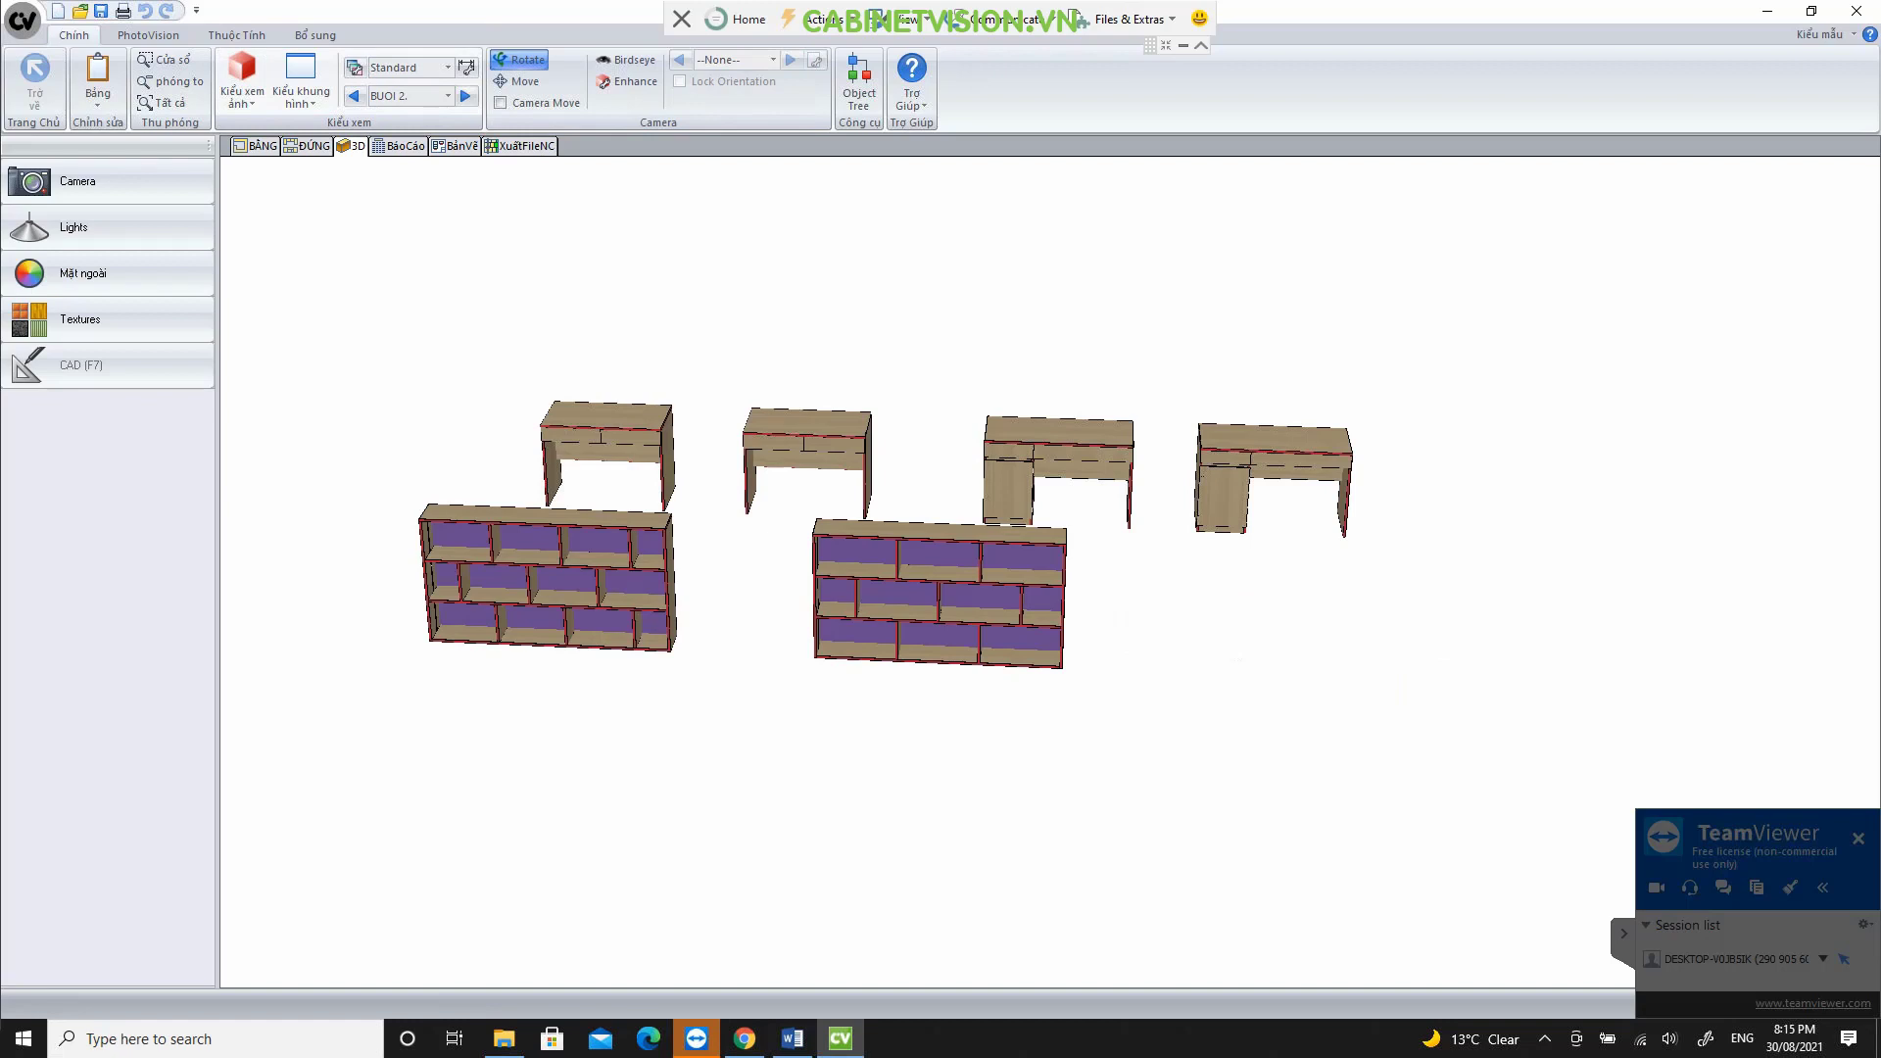
key("Return")
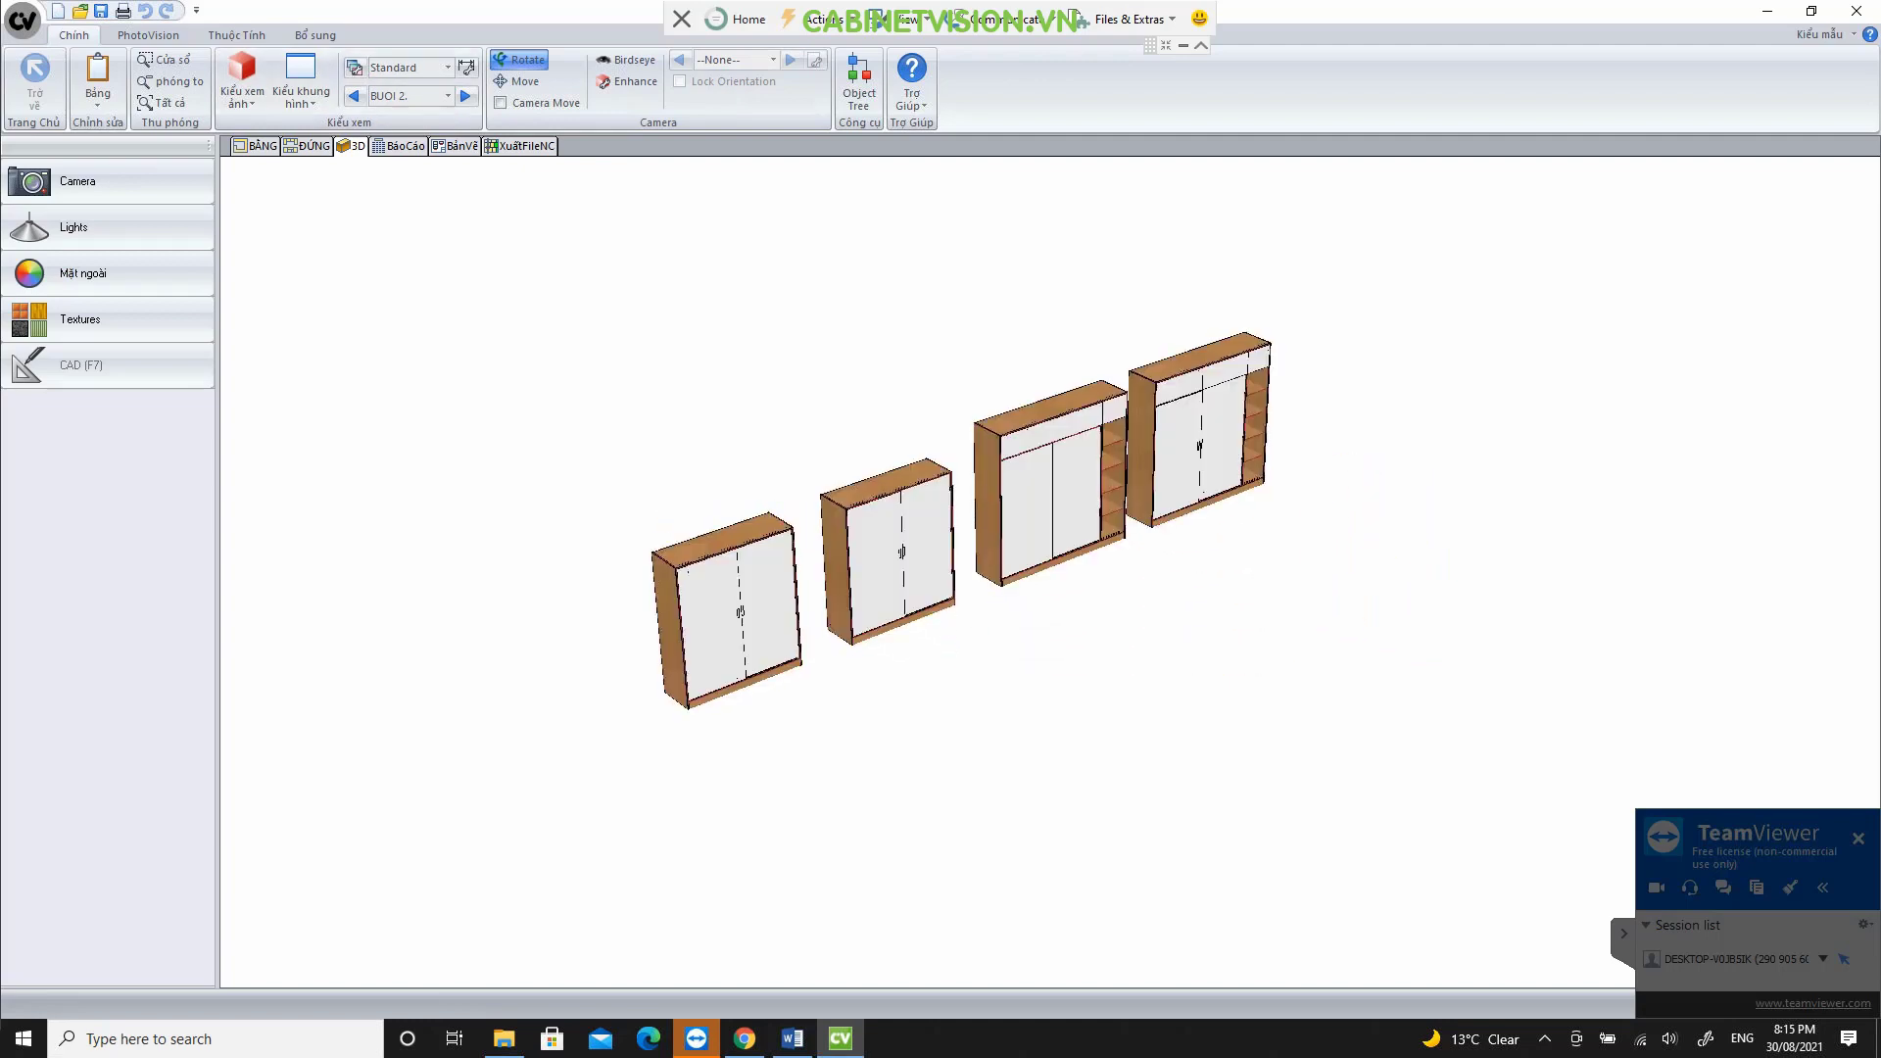
Remove the Cánh Tủ door material overrides and confirm the BUOI 2. wardrobes show wood doors in 3D.
left_click(257, 145)
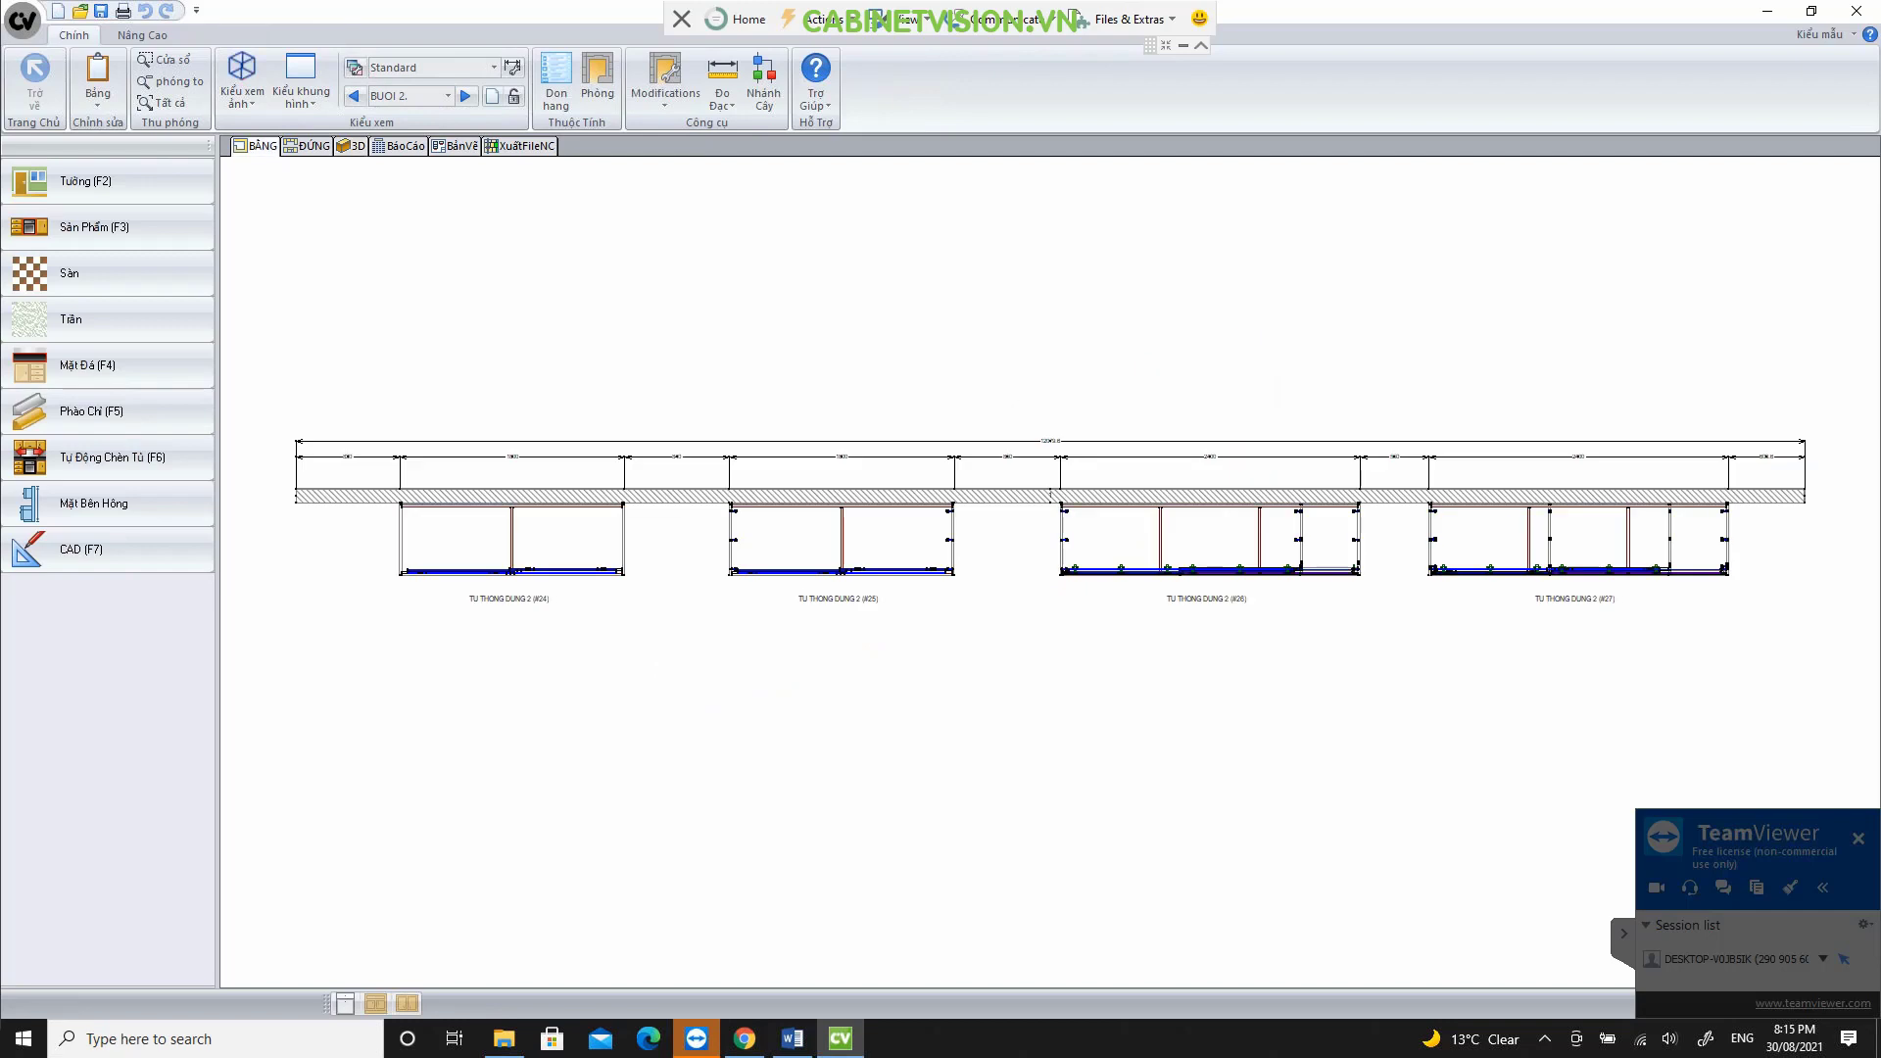
left_click(596, 79)
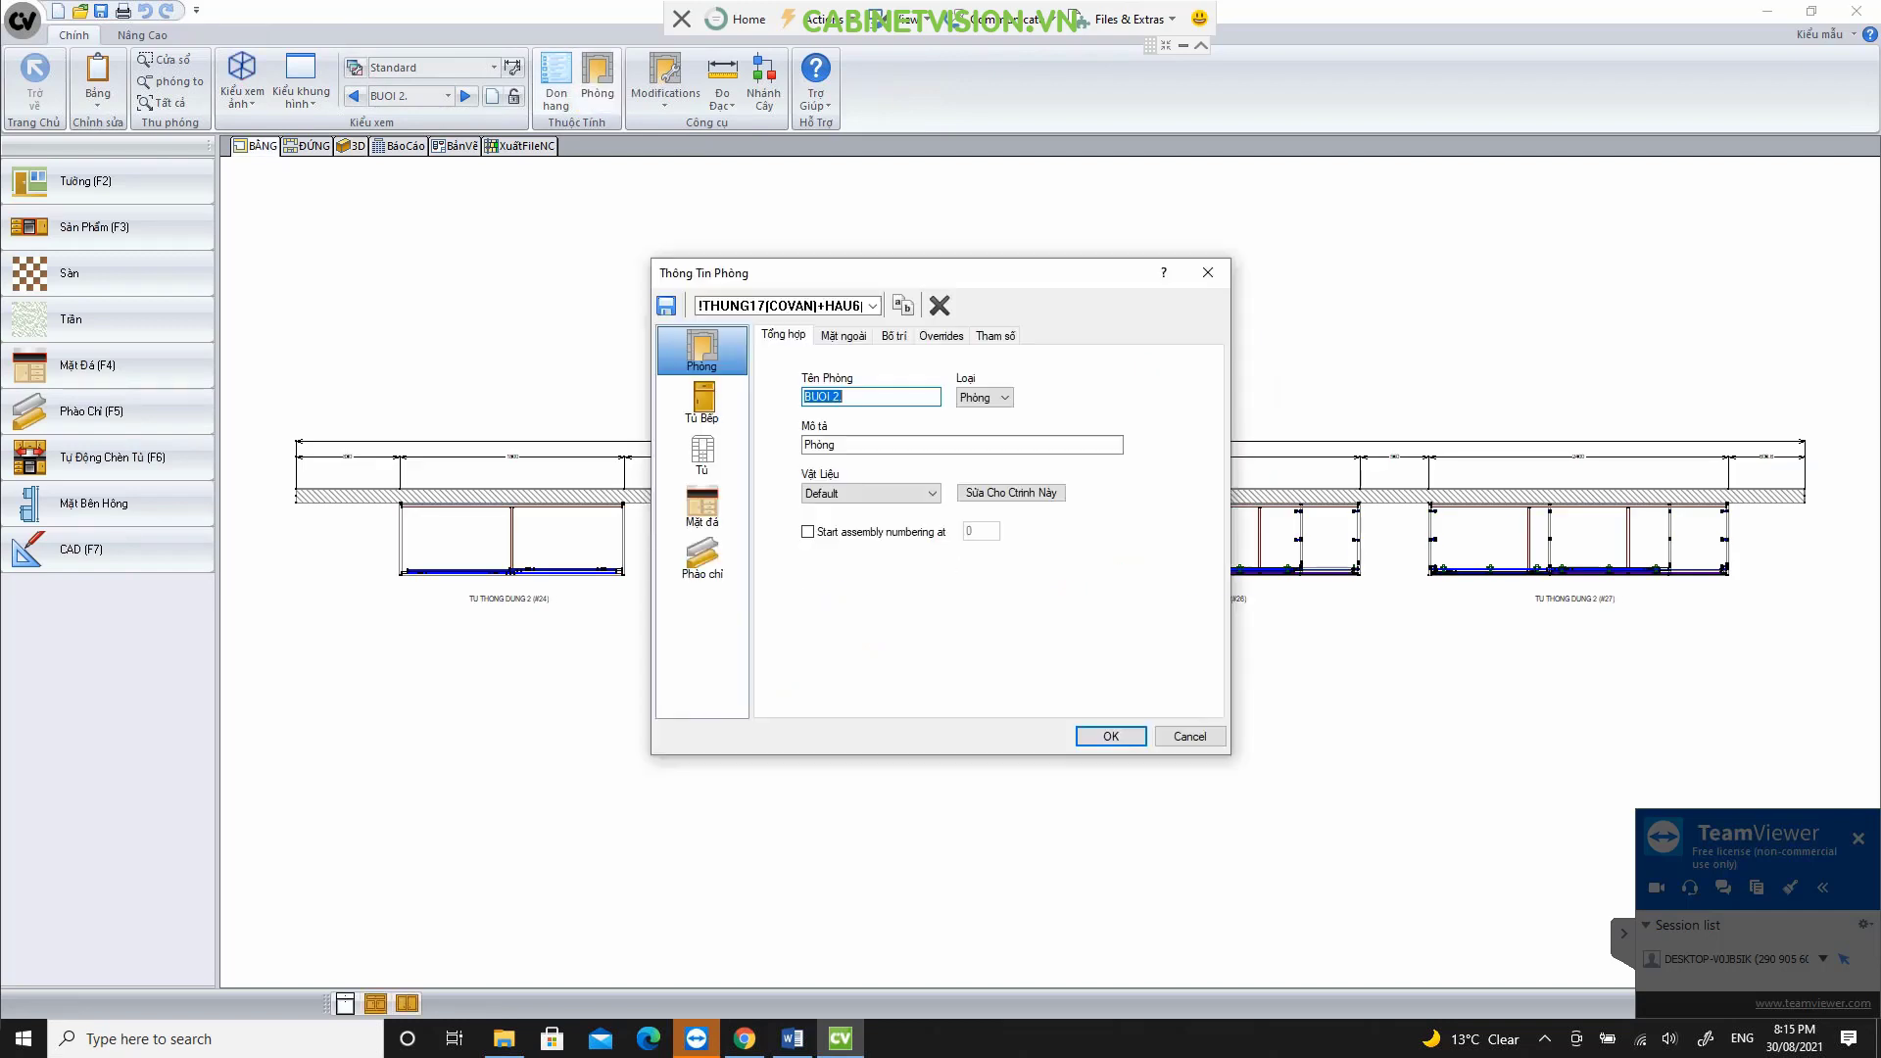
left_click(702, 452)
left_click(1098, 603)
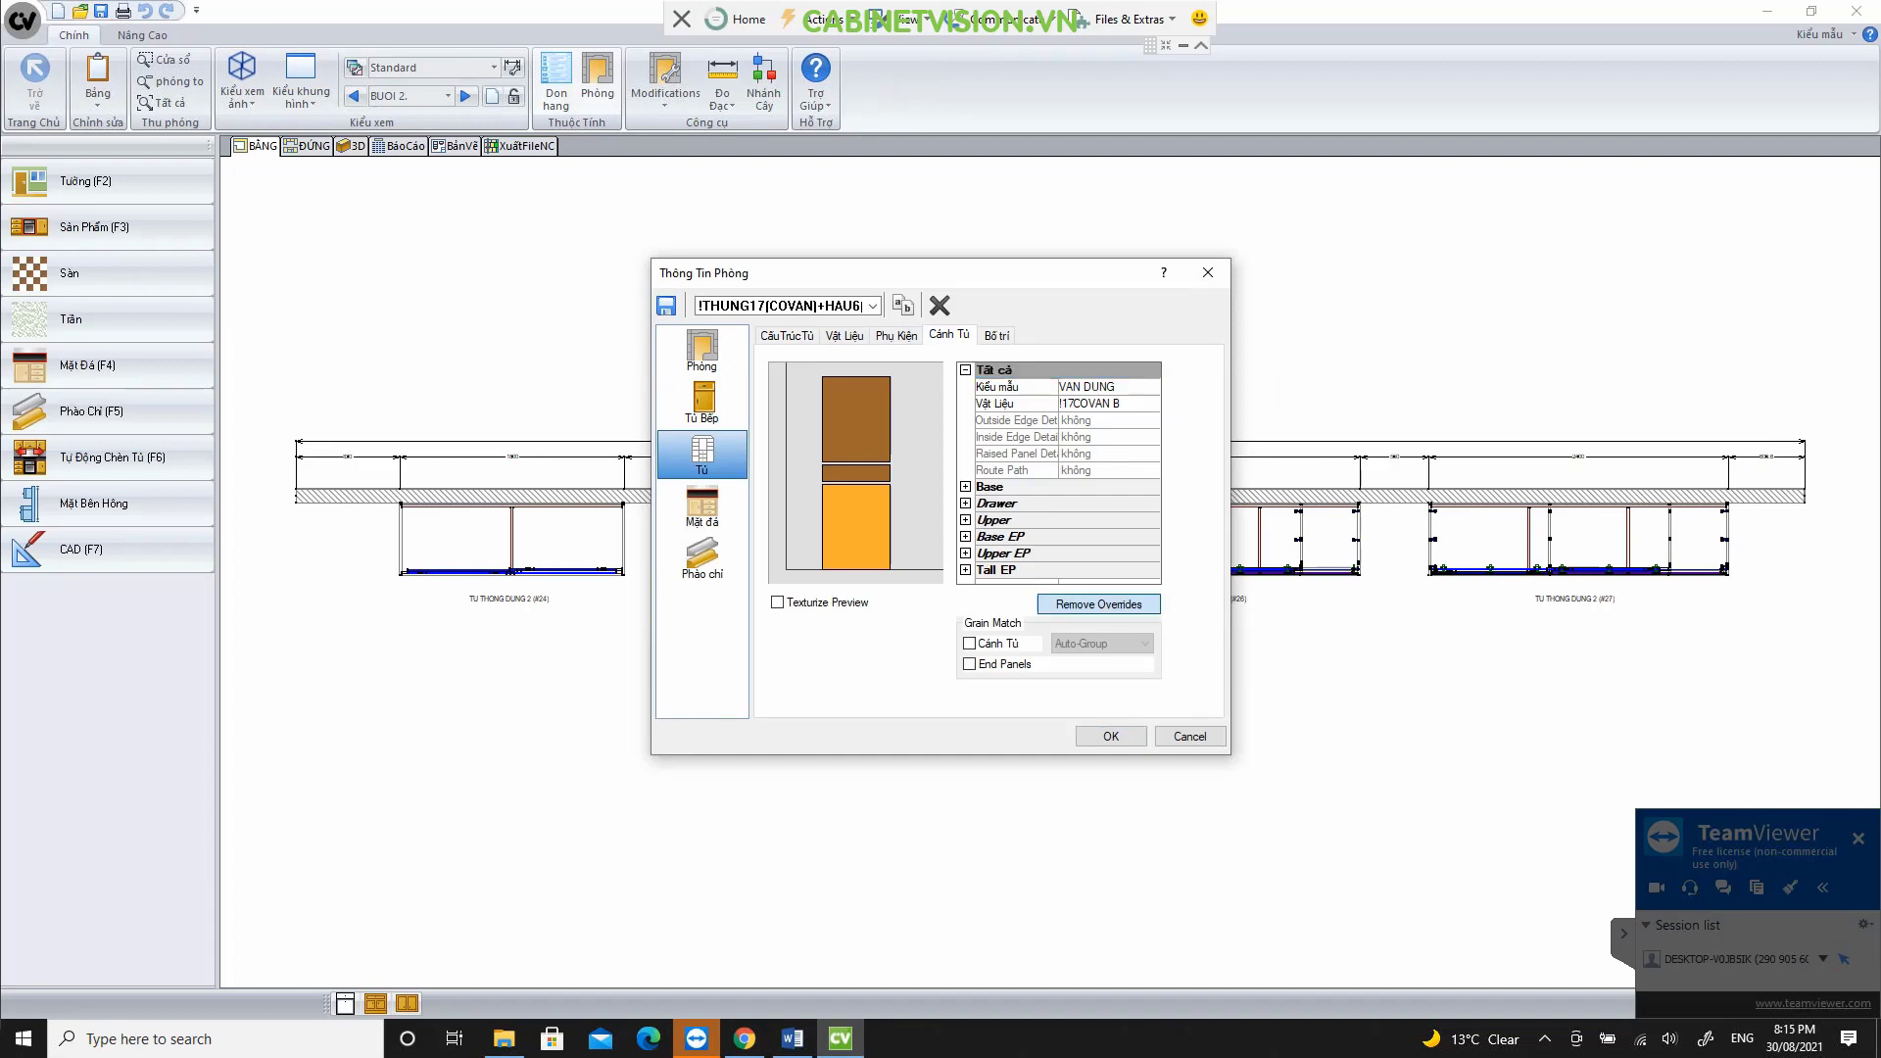
key("Return")
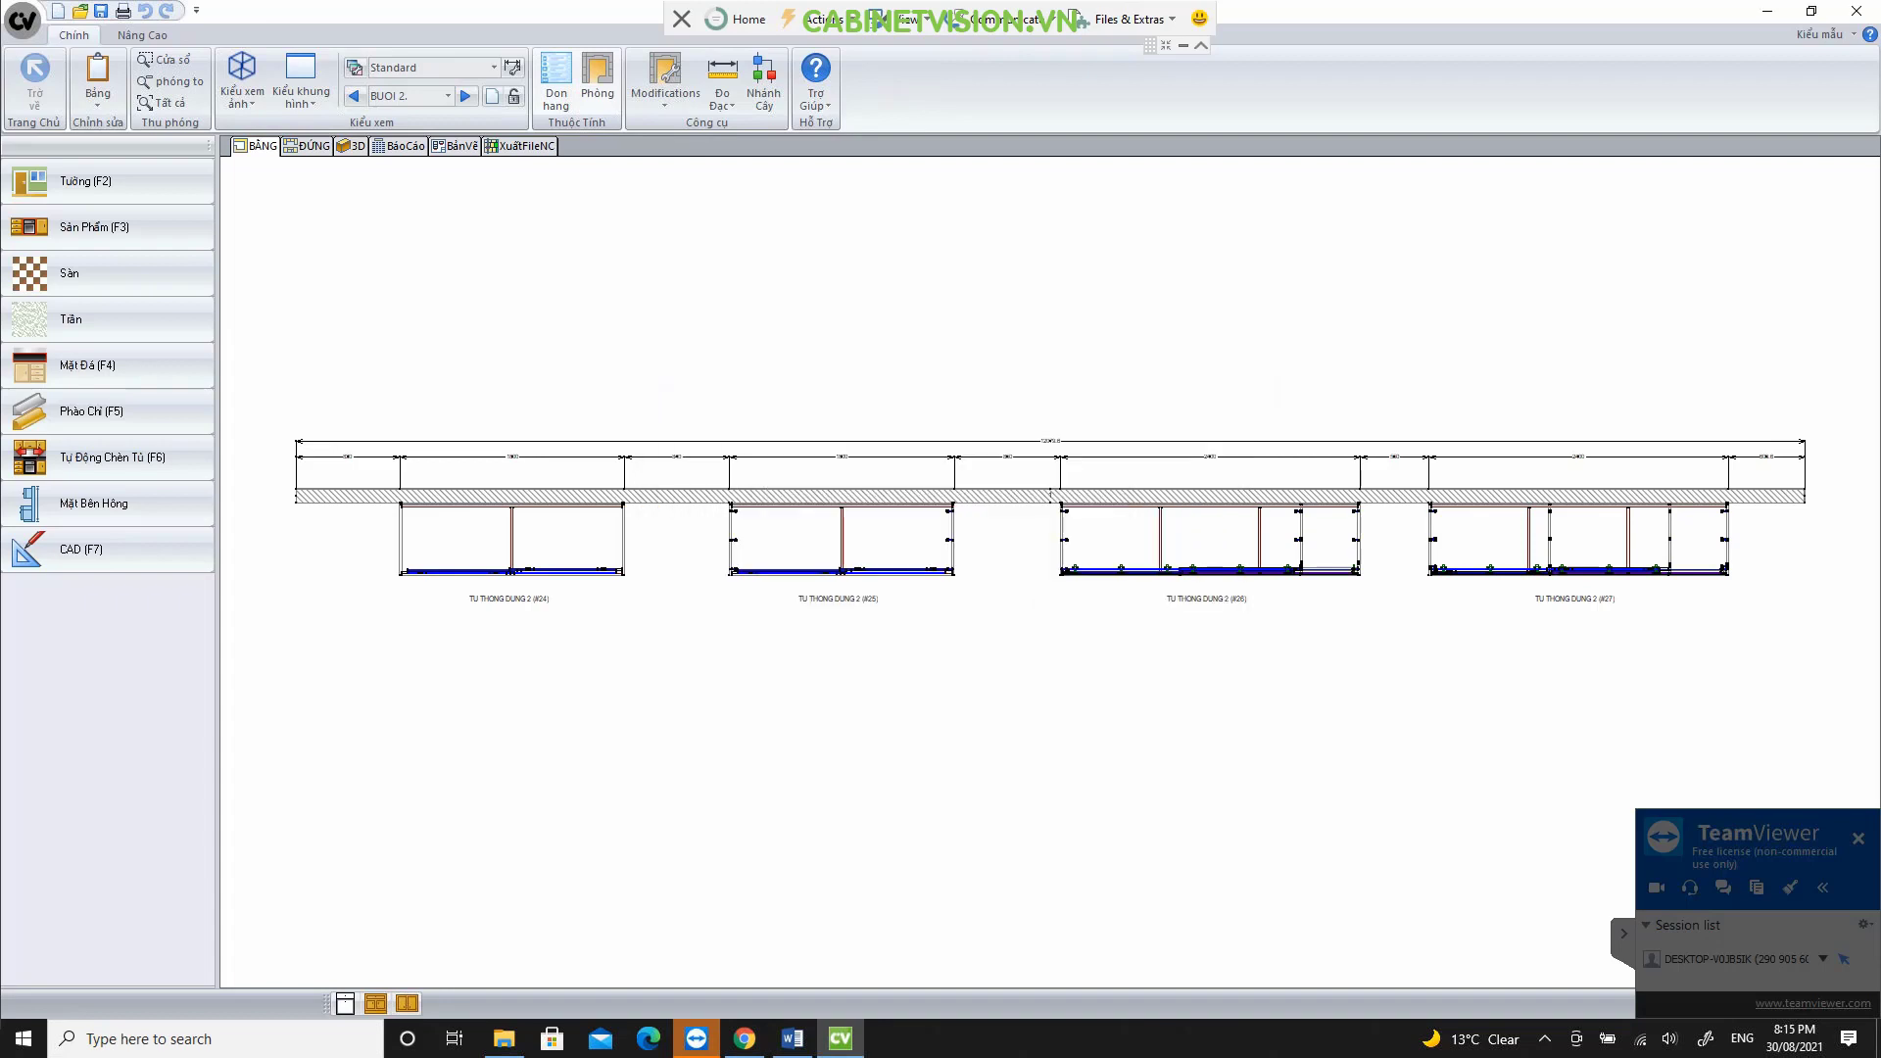
left_click(351, 146)
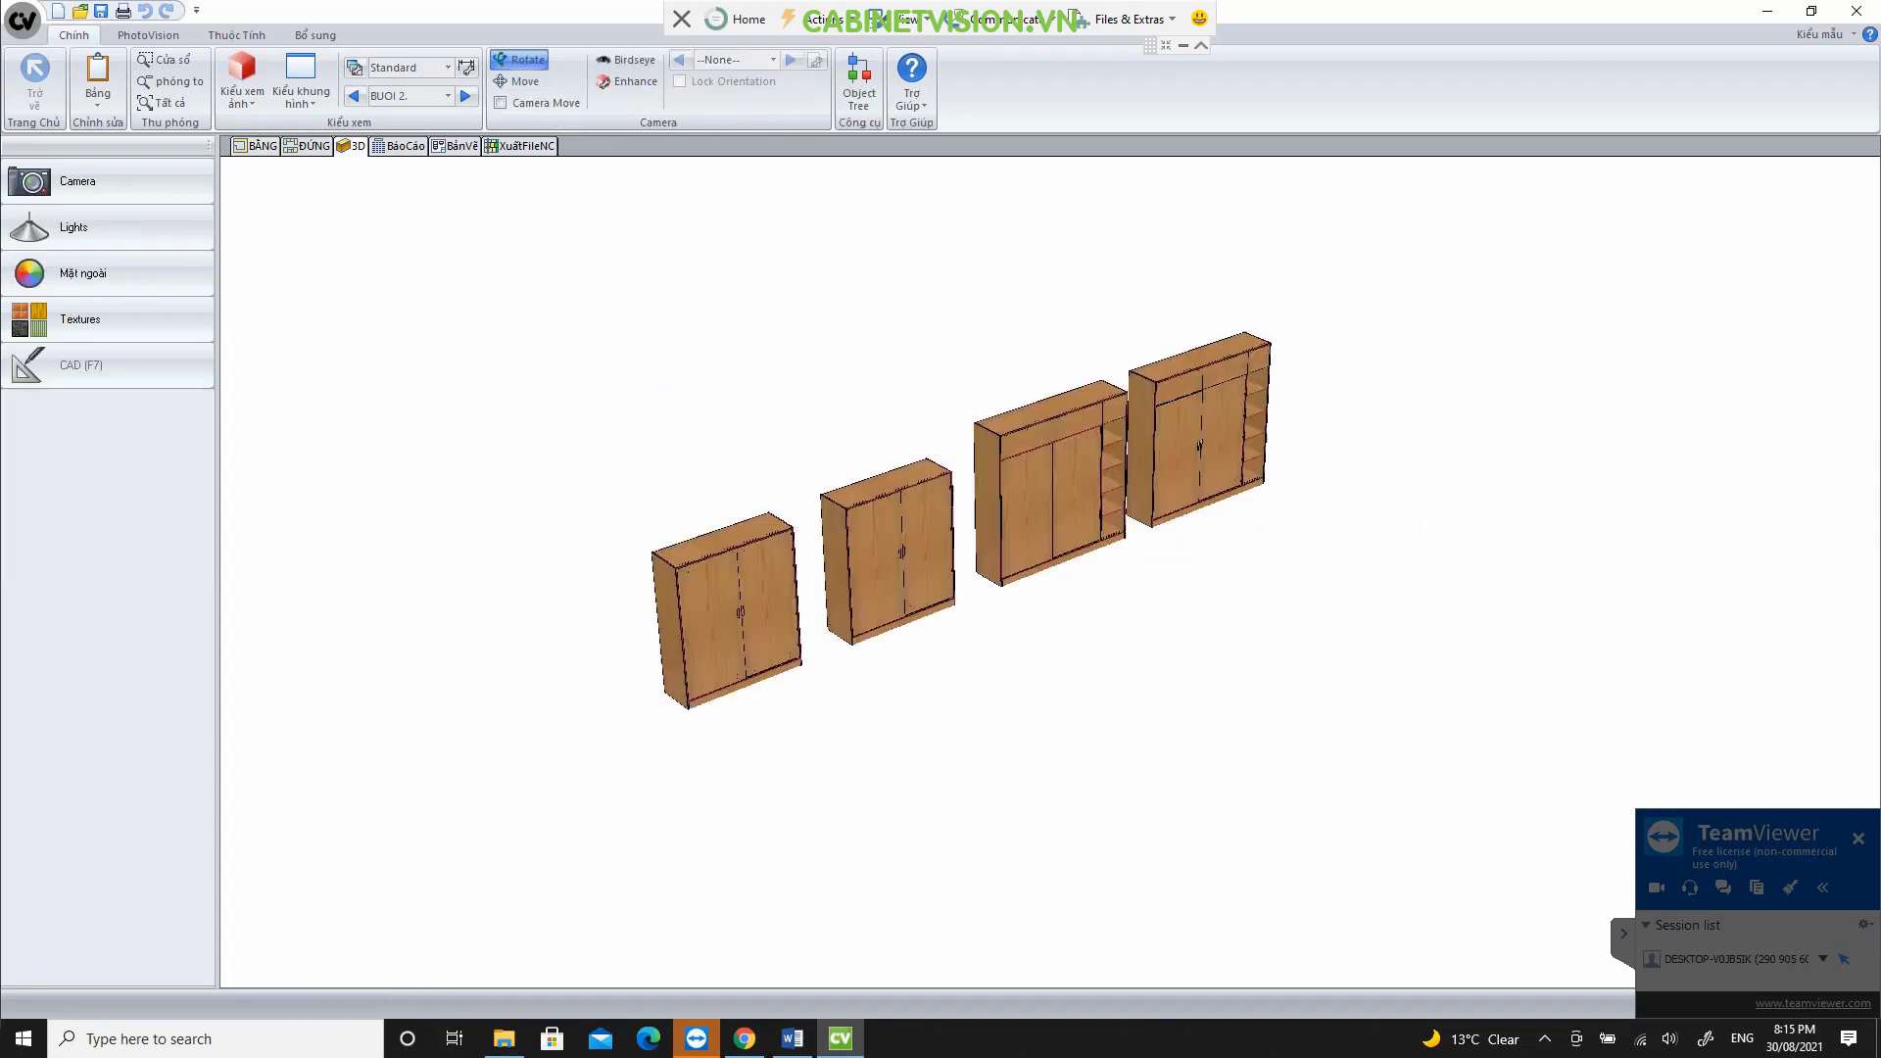
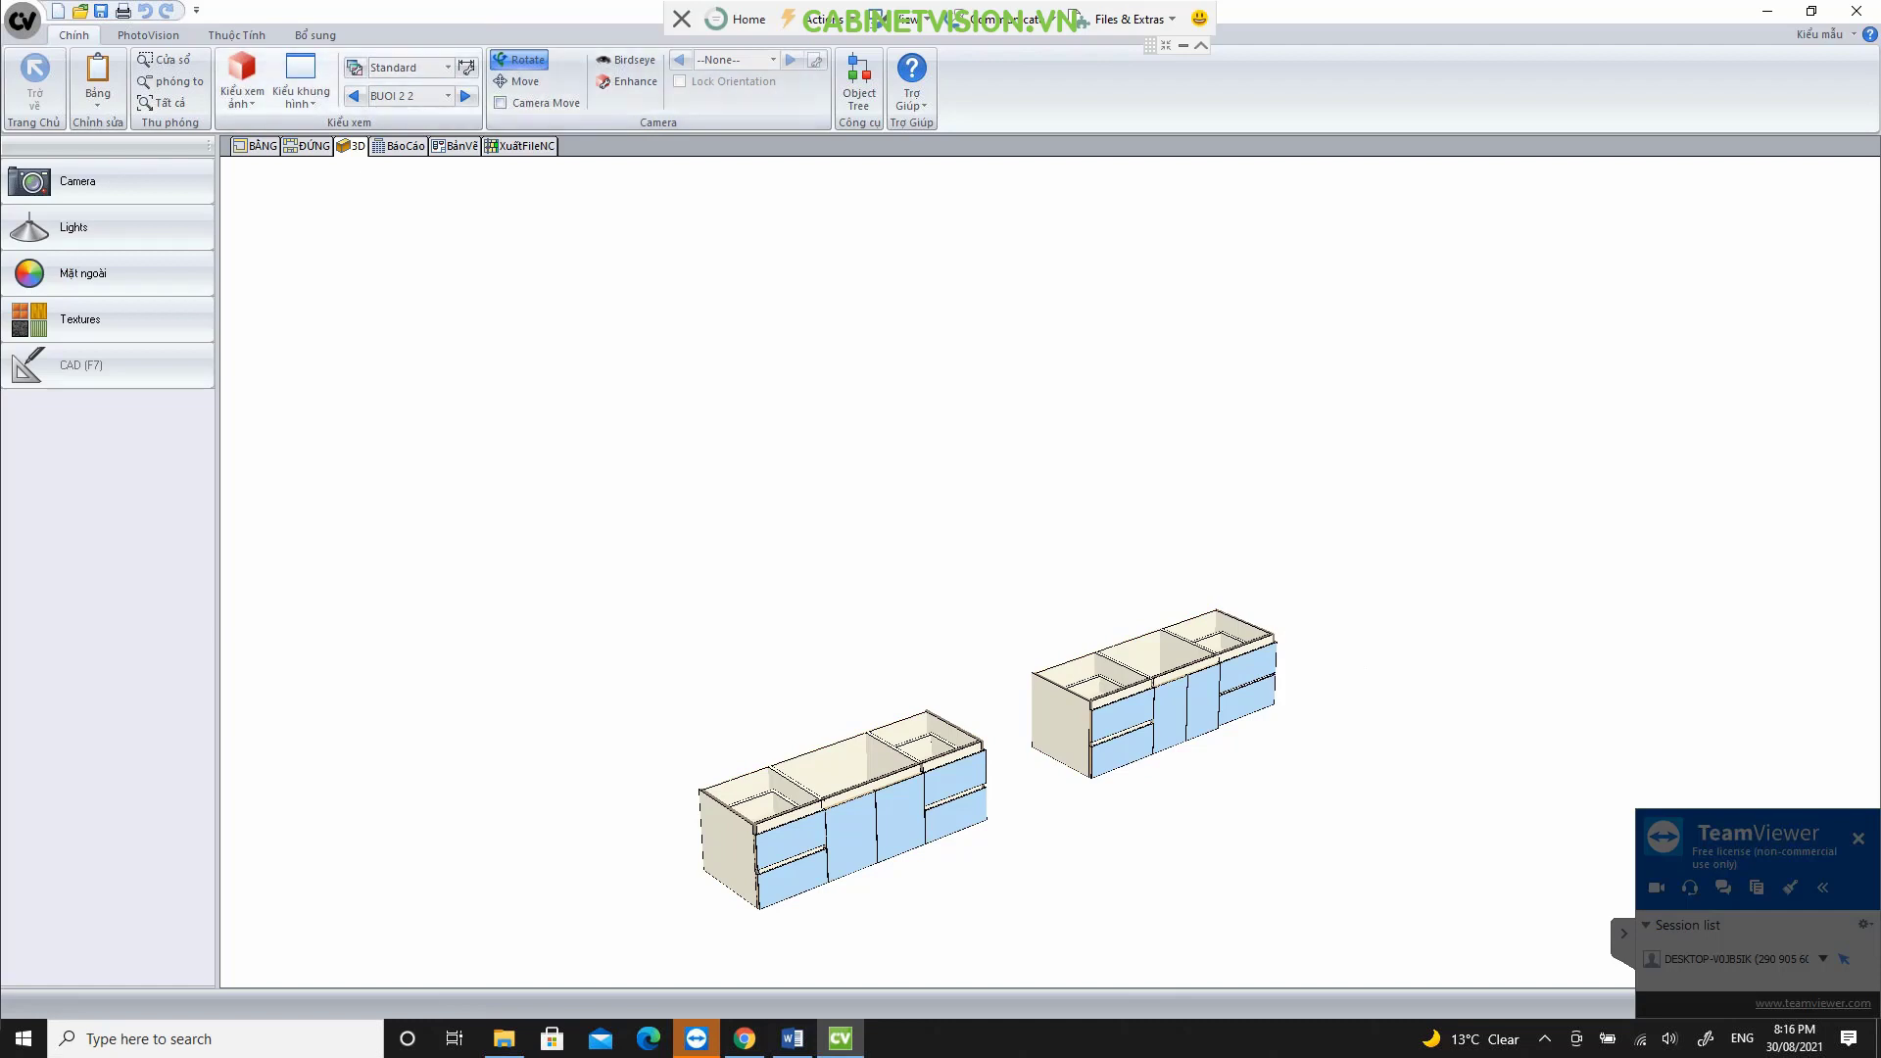
Set the room's cabinet general material to 18+6 PICOMAT and outer drawers to 18+6mm PICOMAT.
left_click(255, 145)
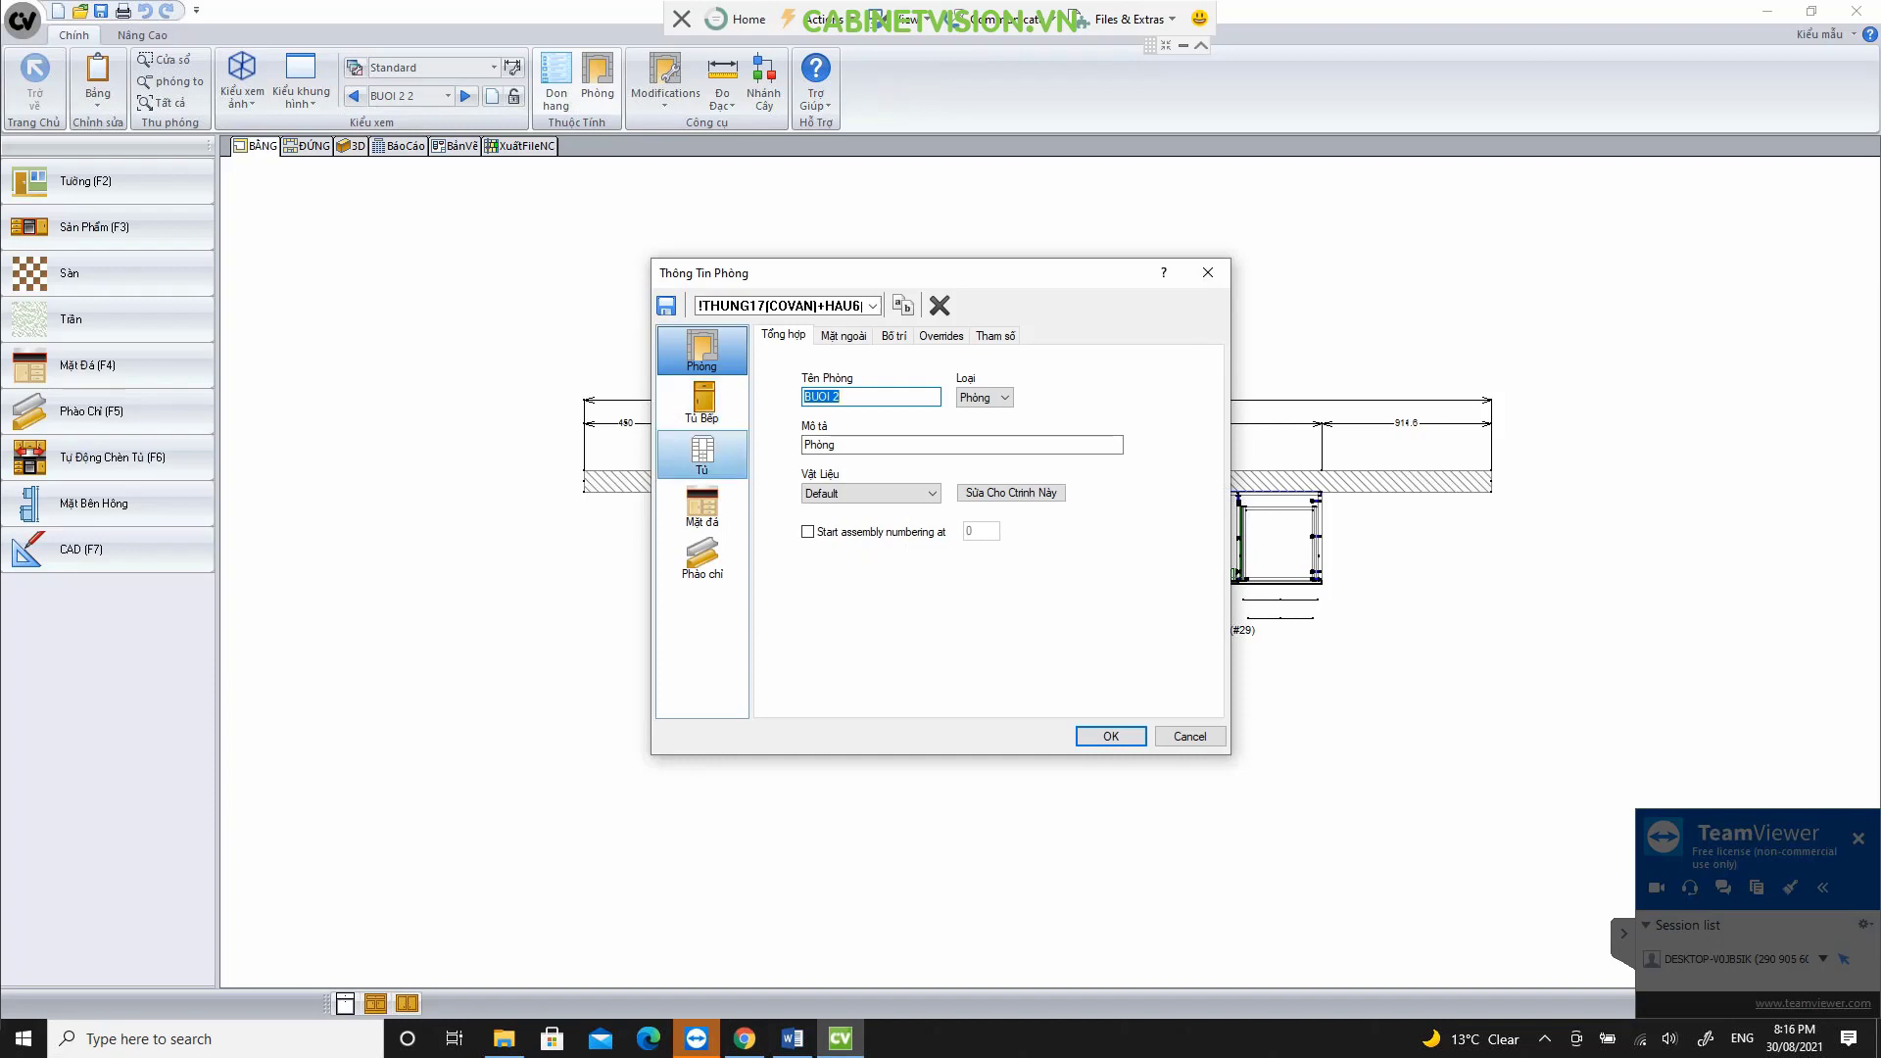
left_click(702, 453)
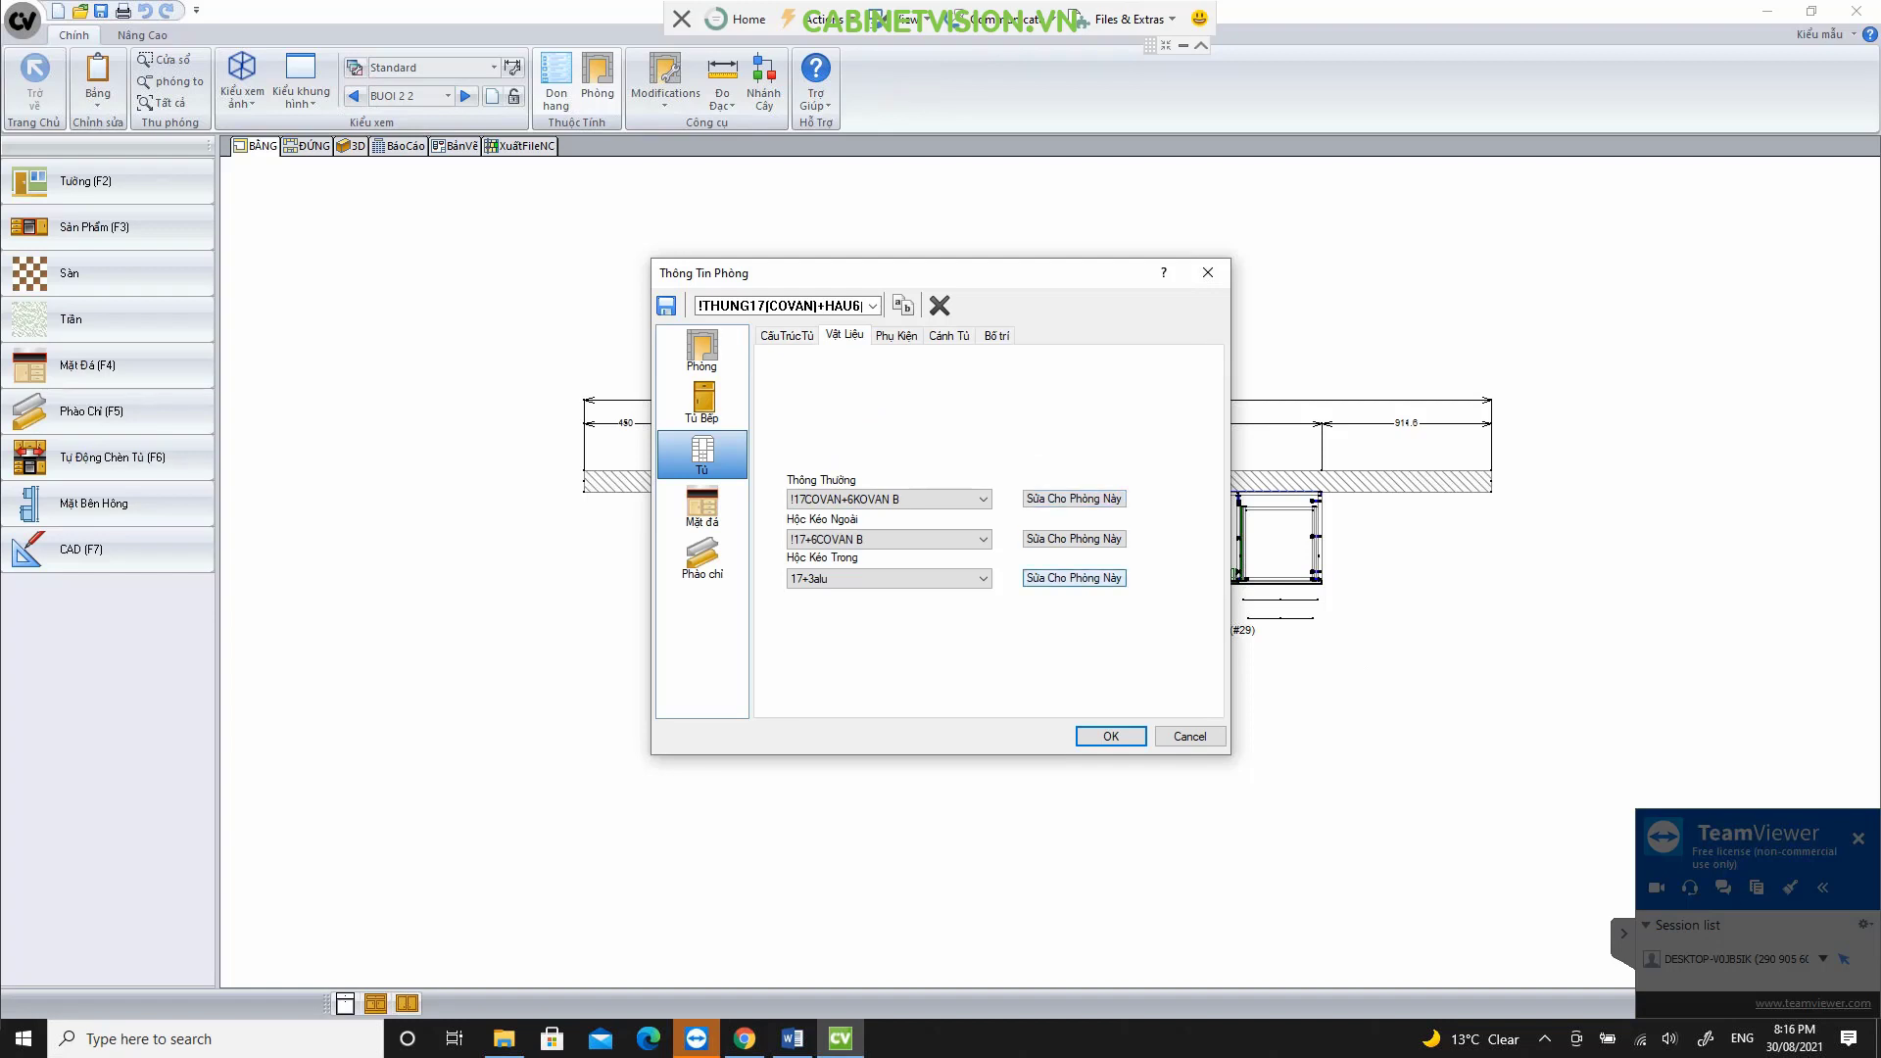
left_click(887, 499)
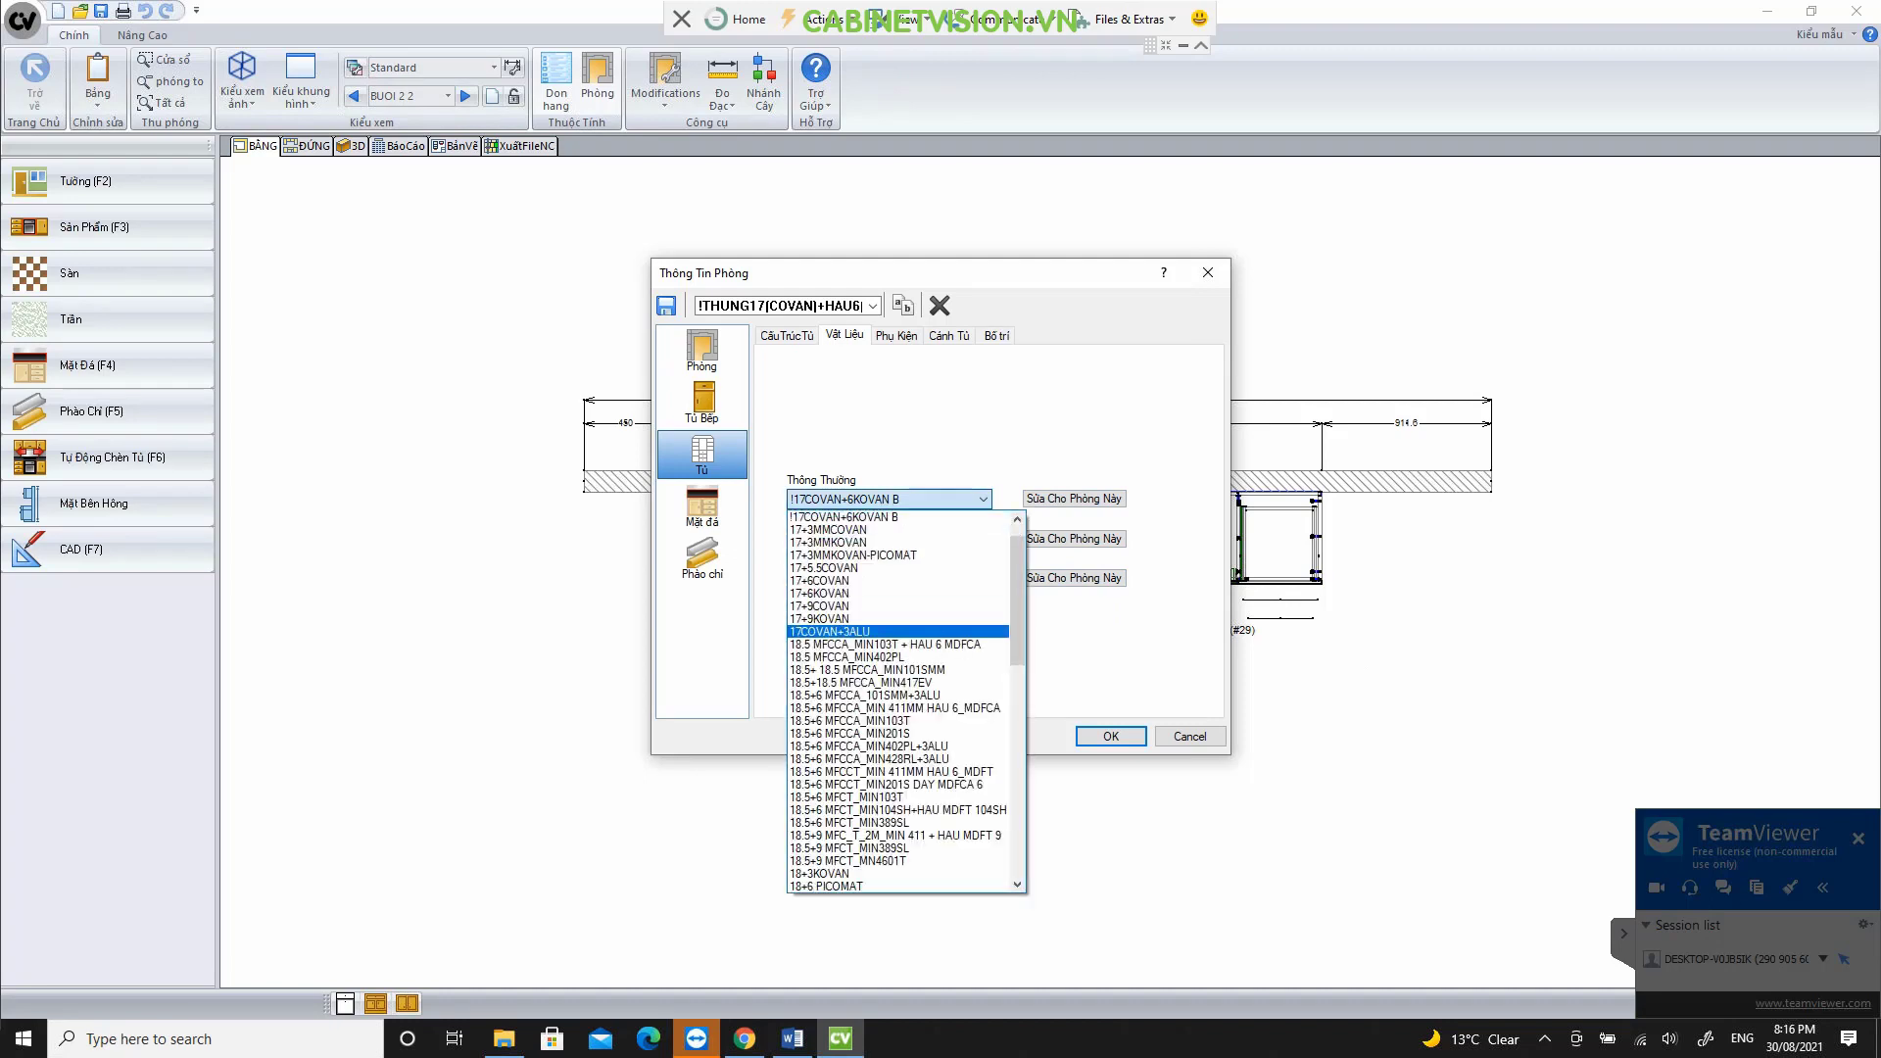
left_click(826, 886)
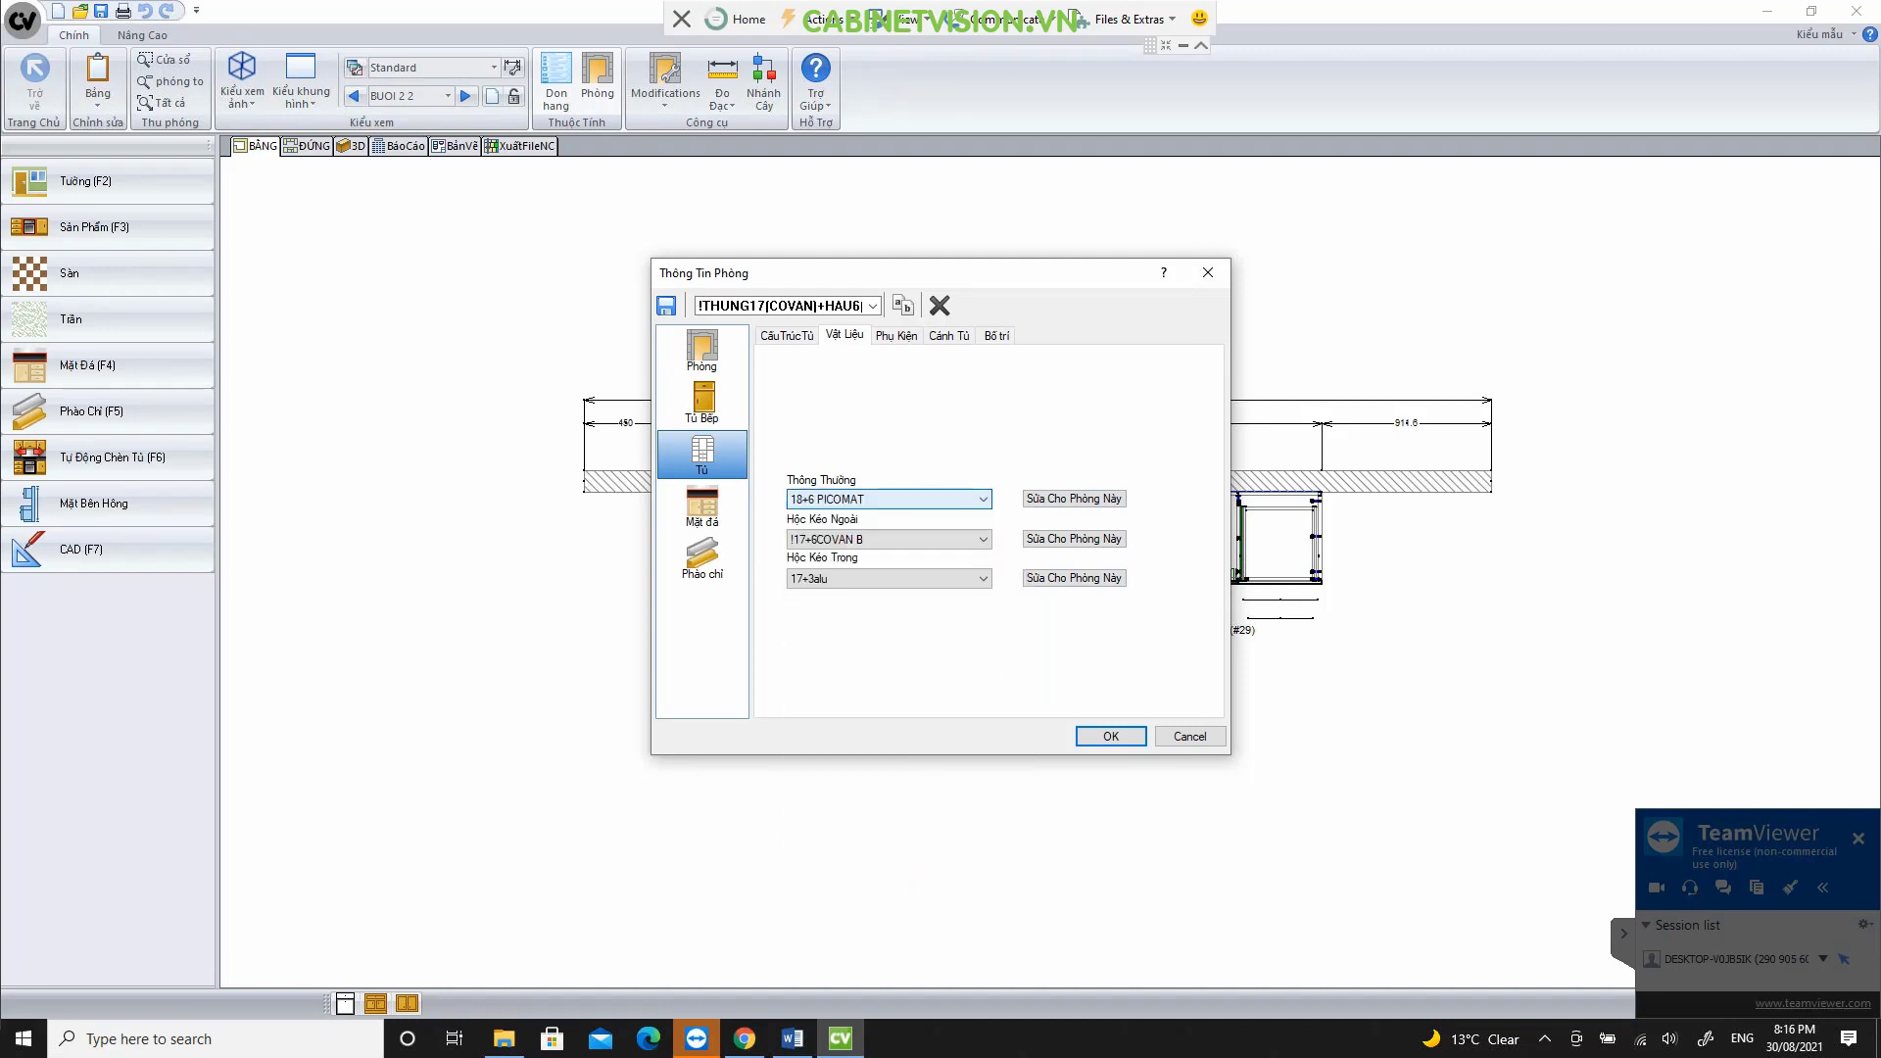
left_click(886, 539)
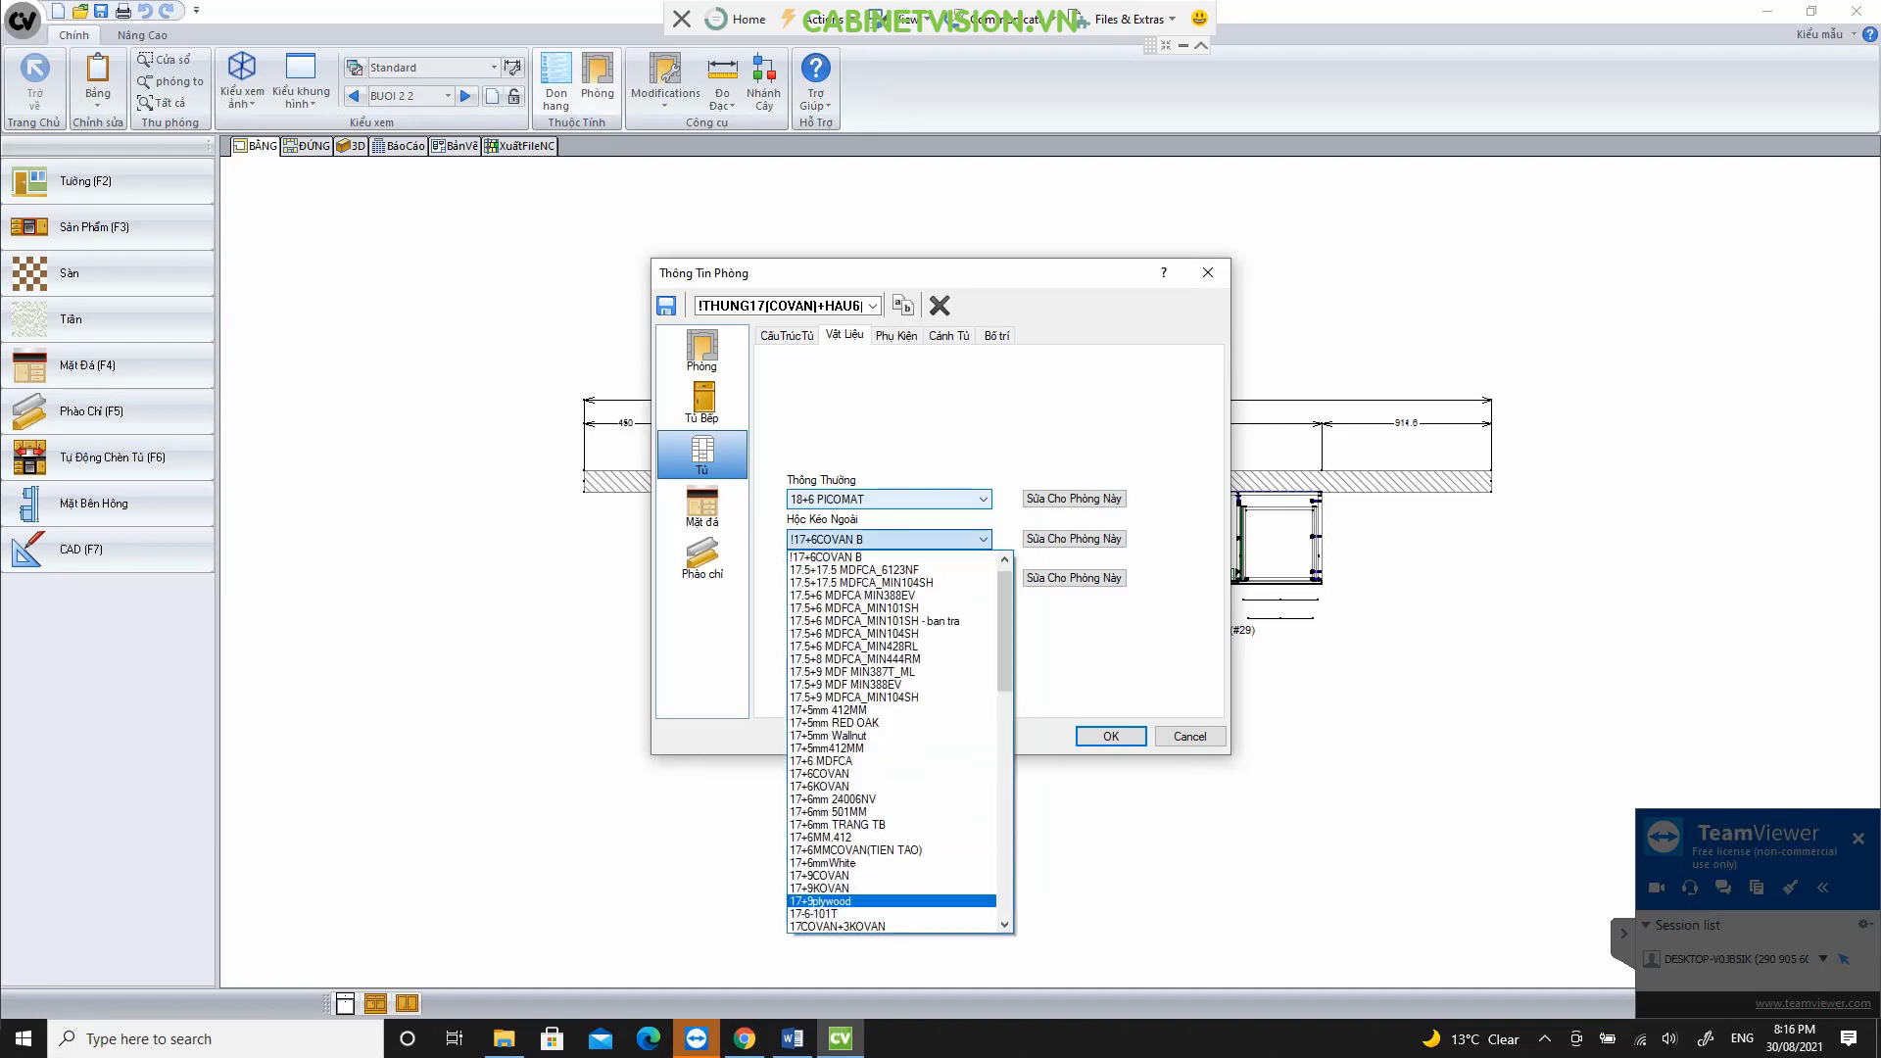
scroll(892, 741, "down", 10)
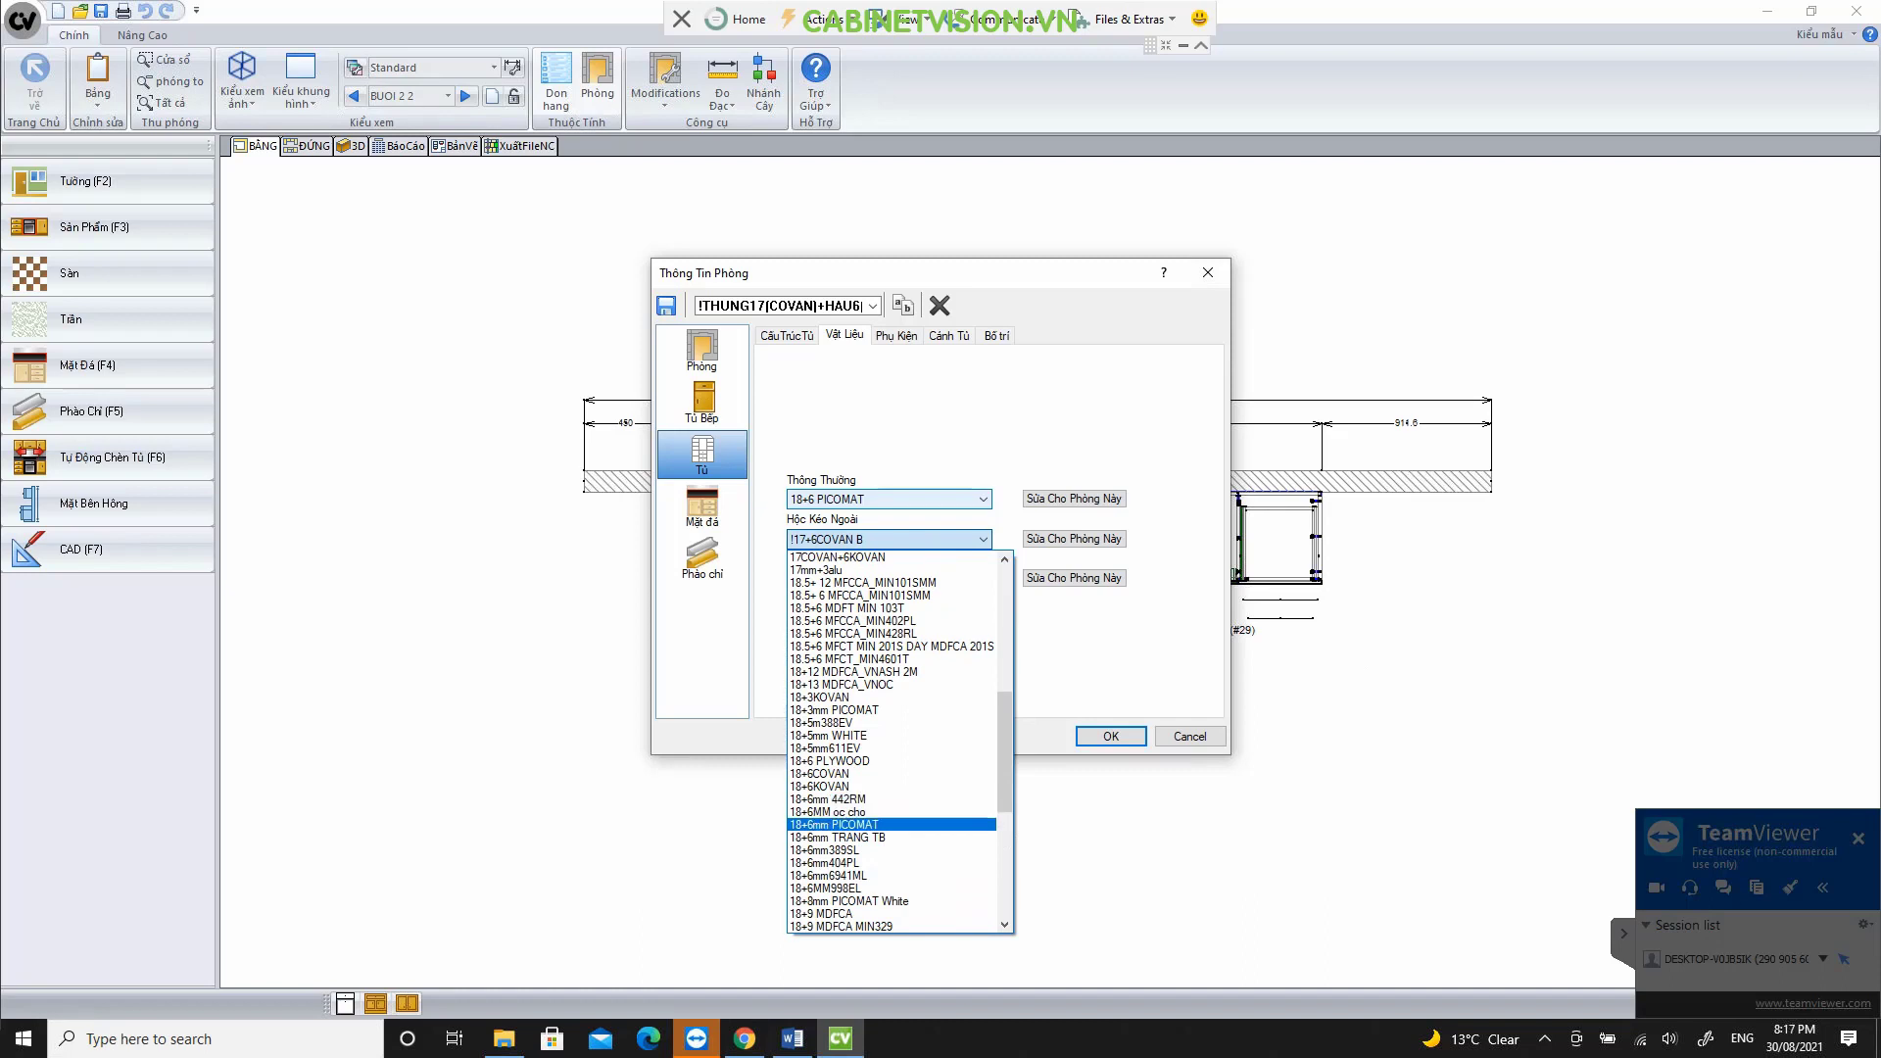
key("Return")
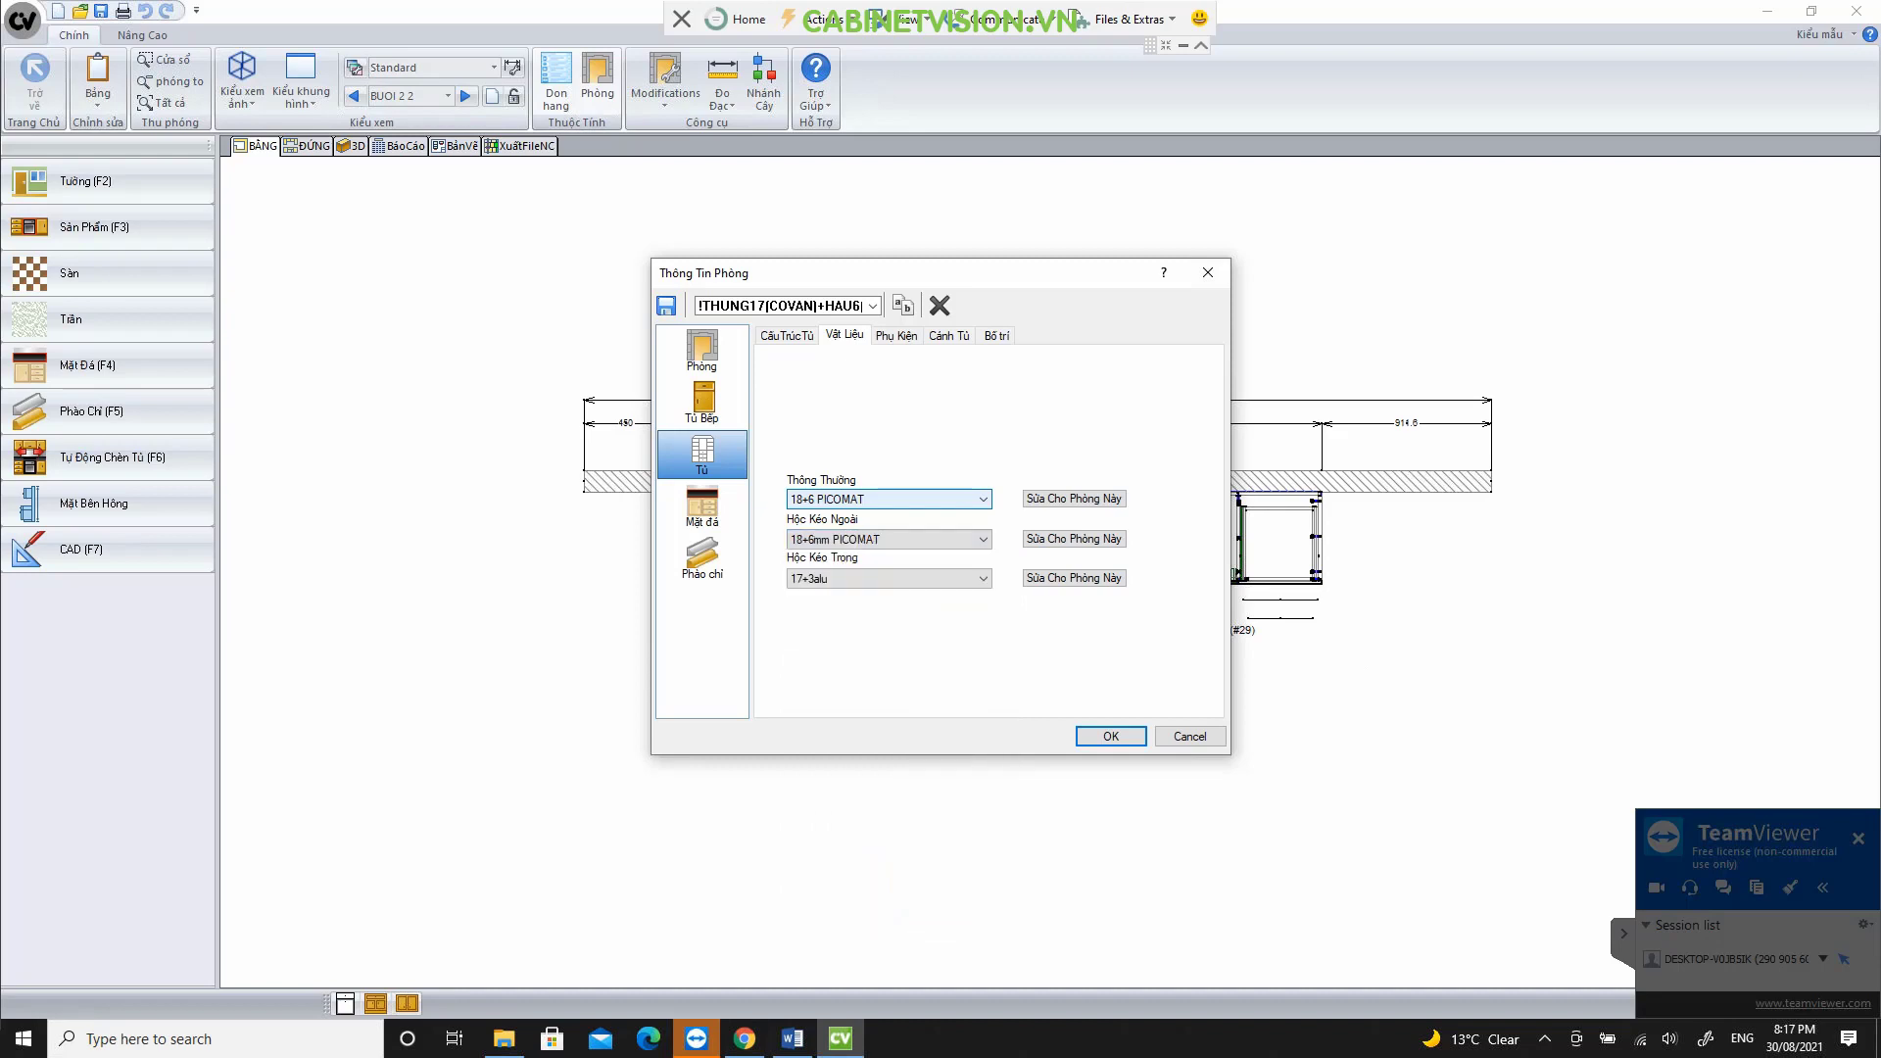
key("alt+Down")
key("Return")
key("Return")
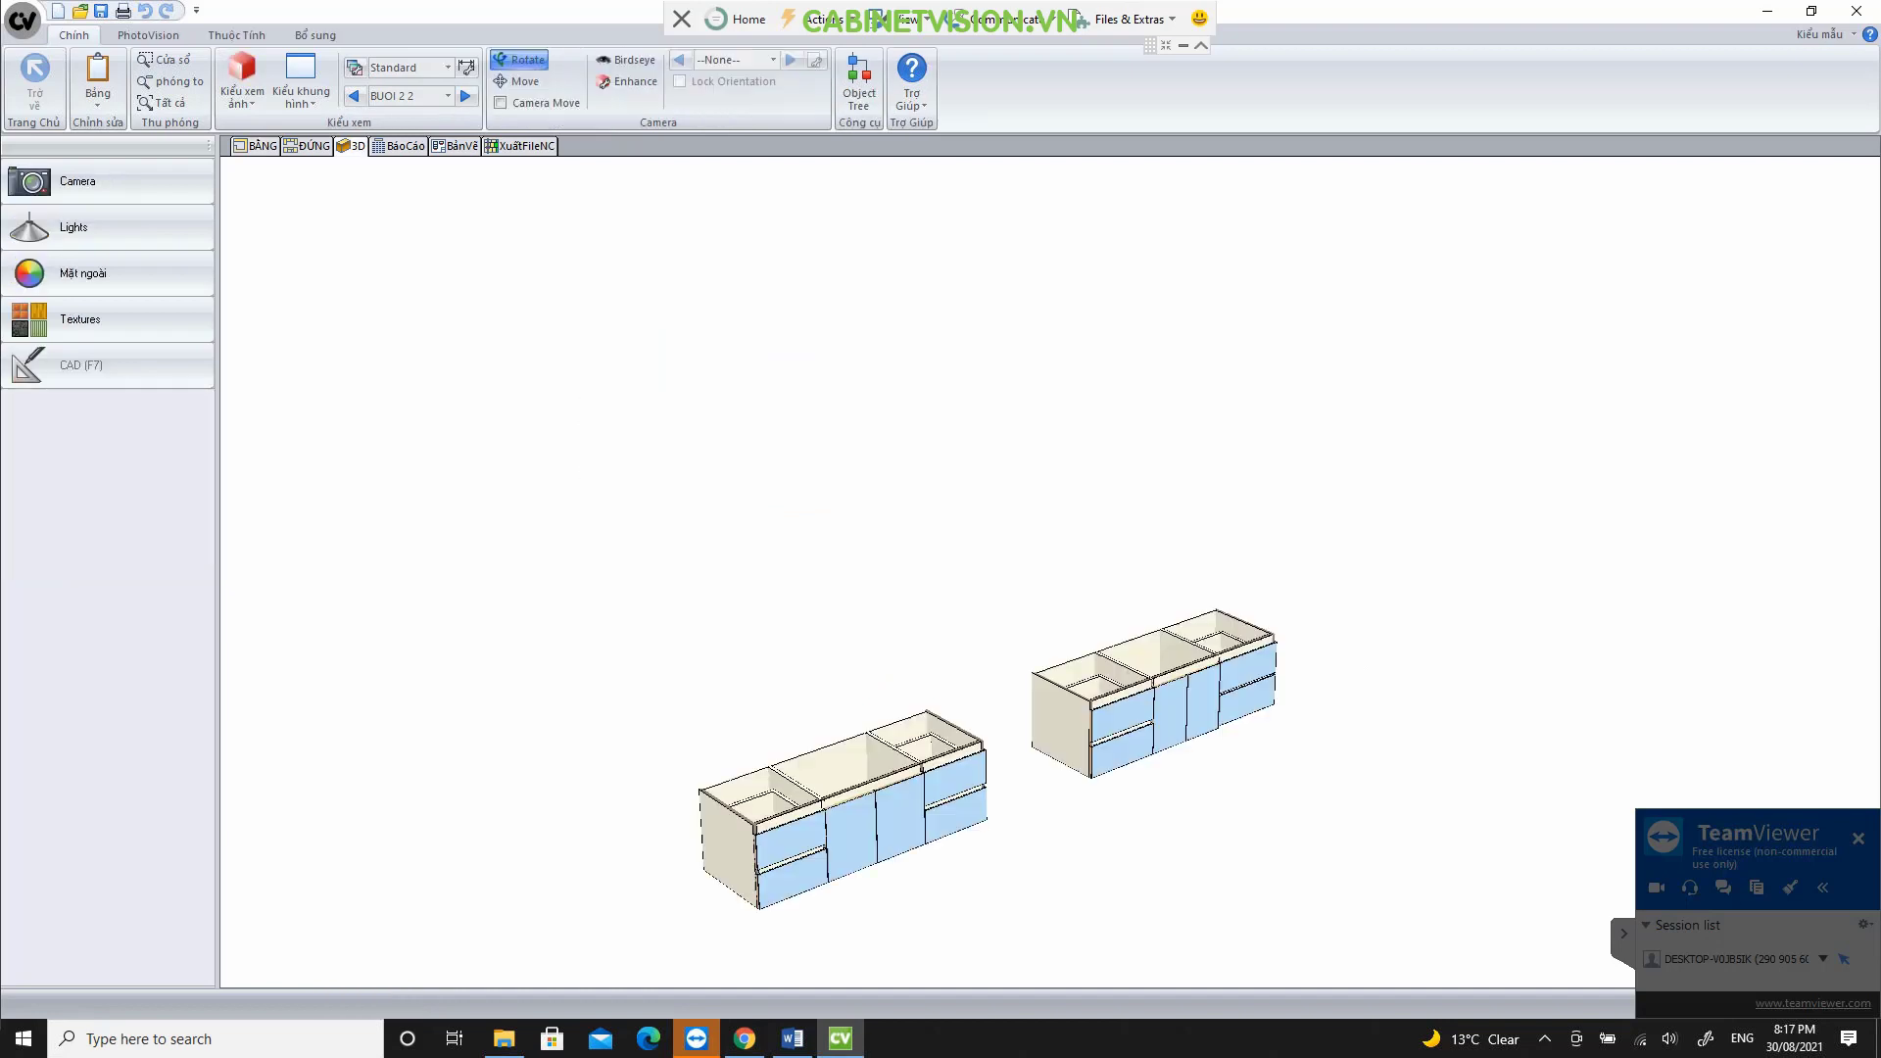
Orbit the 3D view around the cabinets, then return to the plan view.
key("Left")
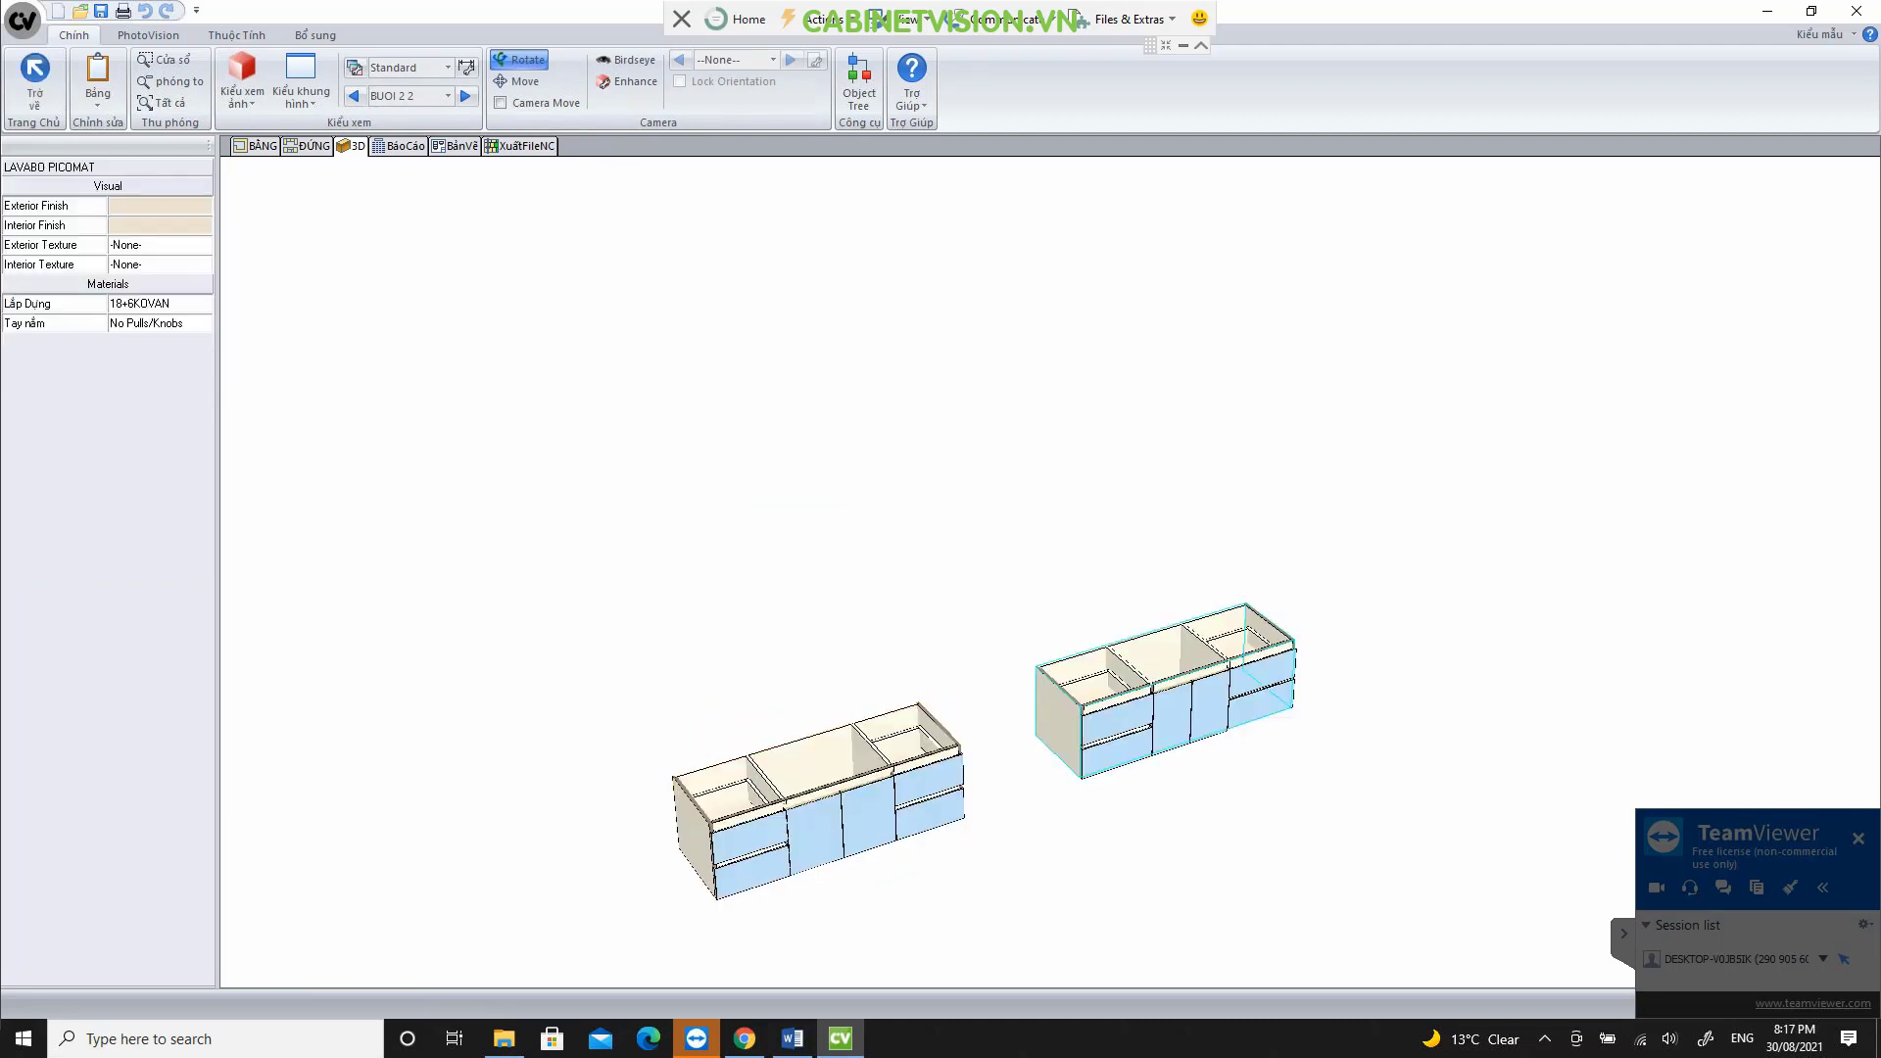
key("Left")
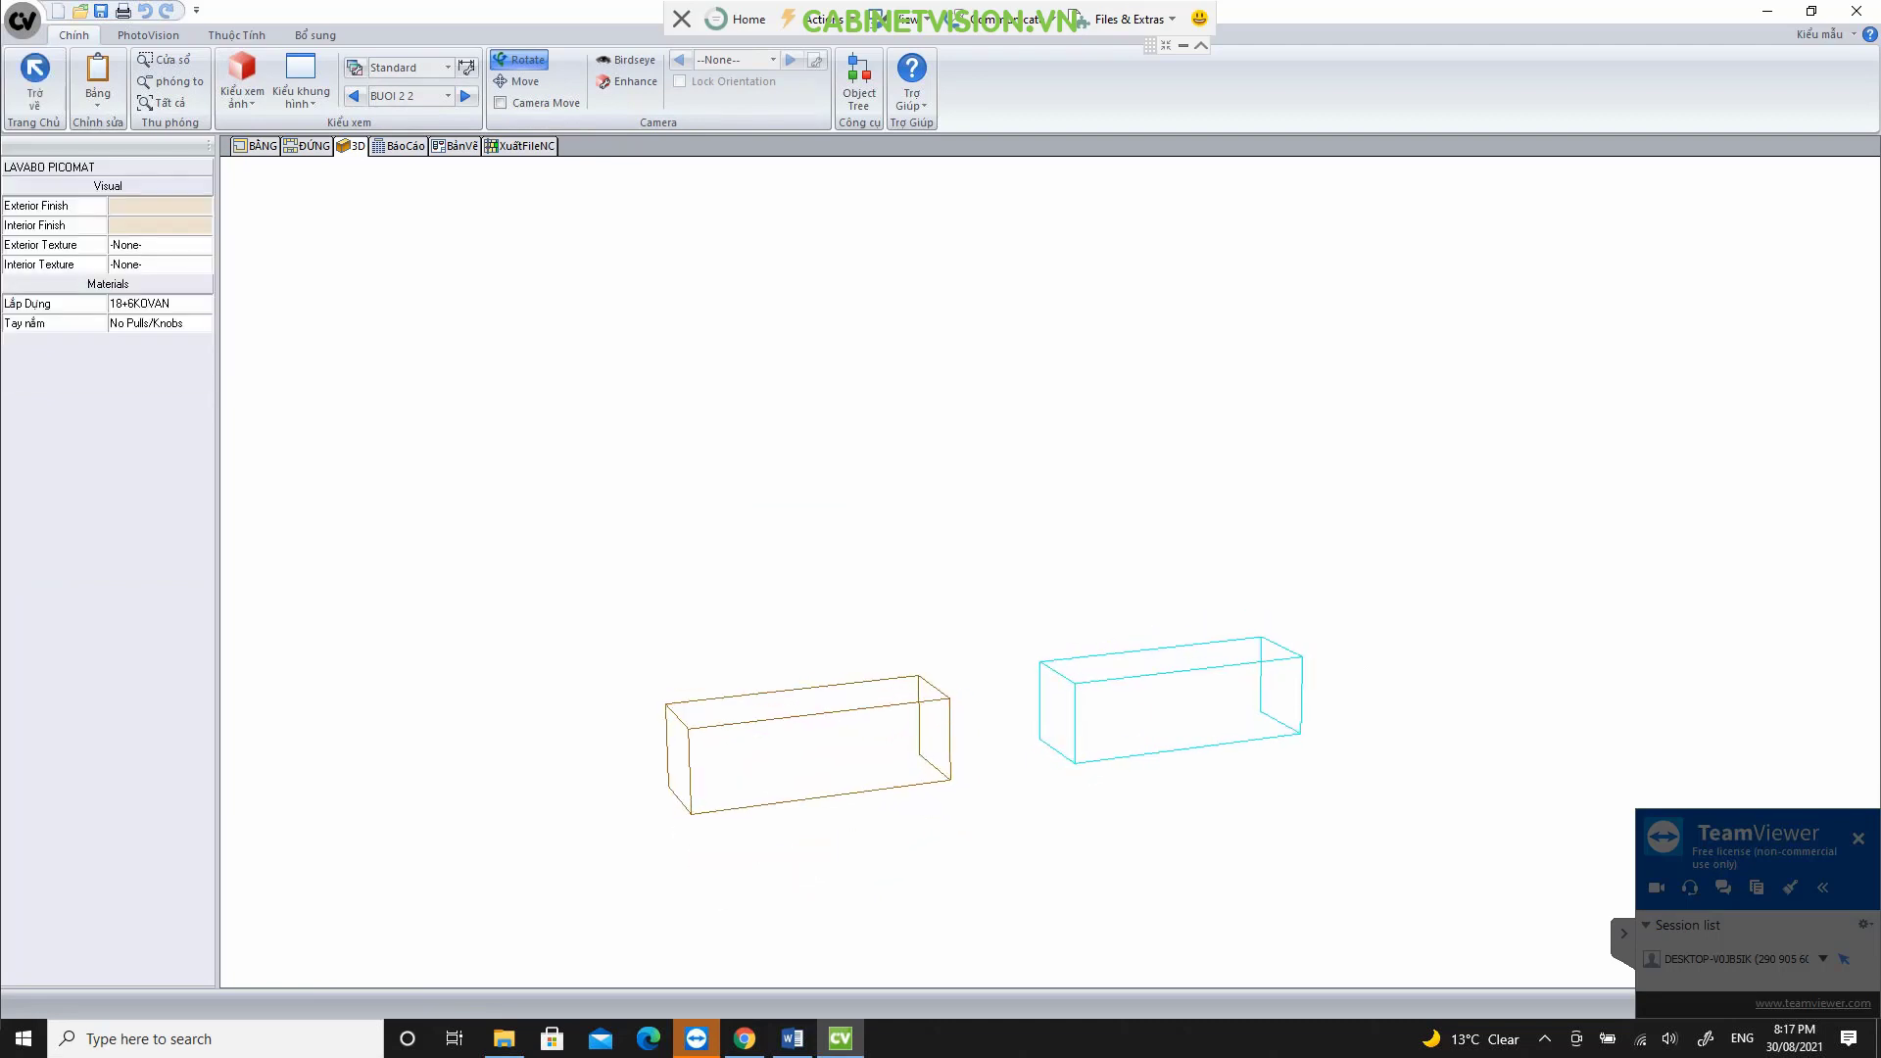
key("Up")
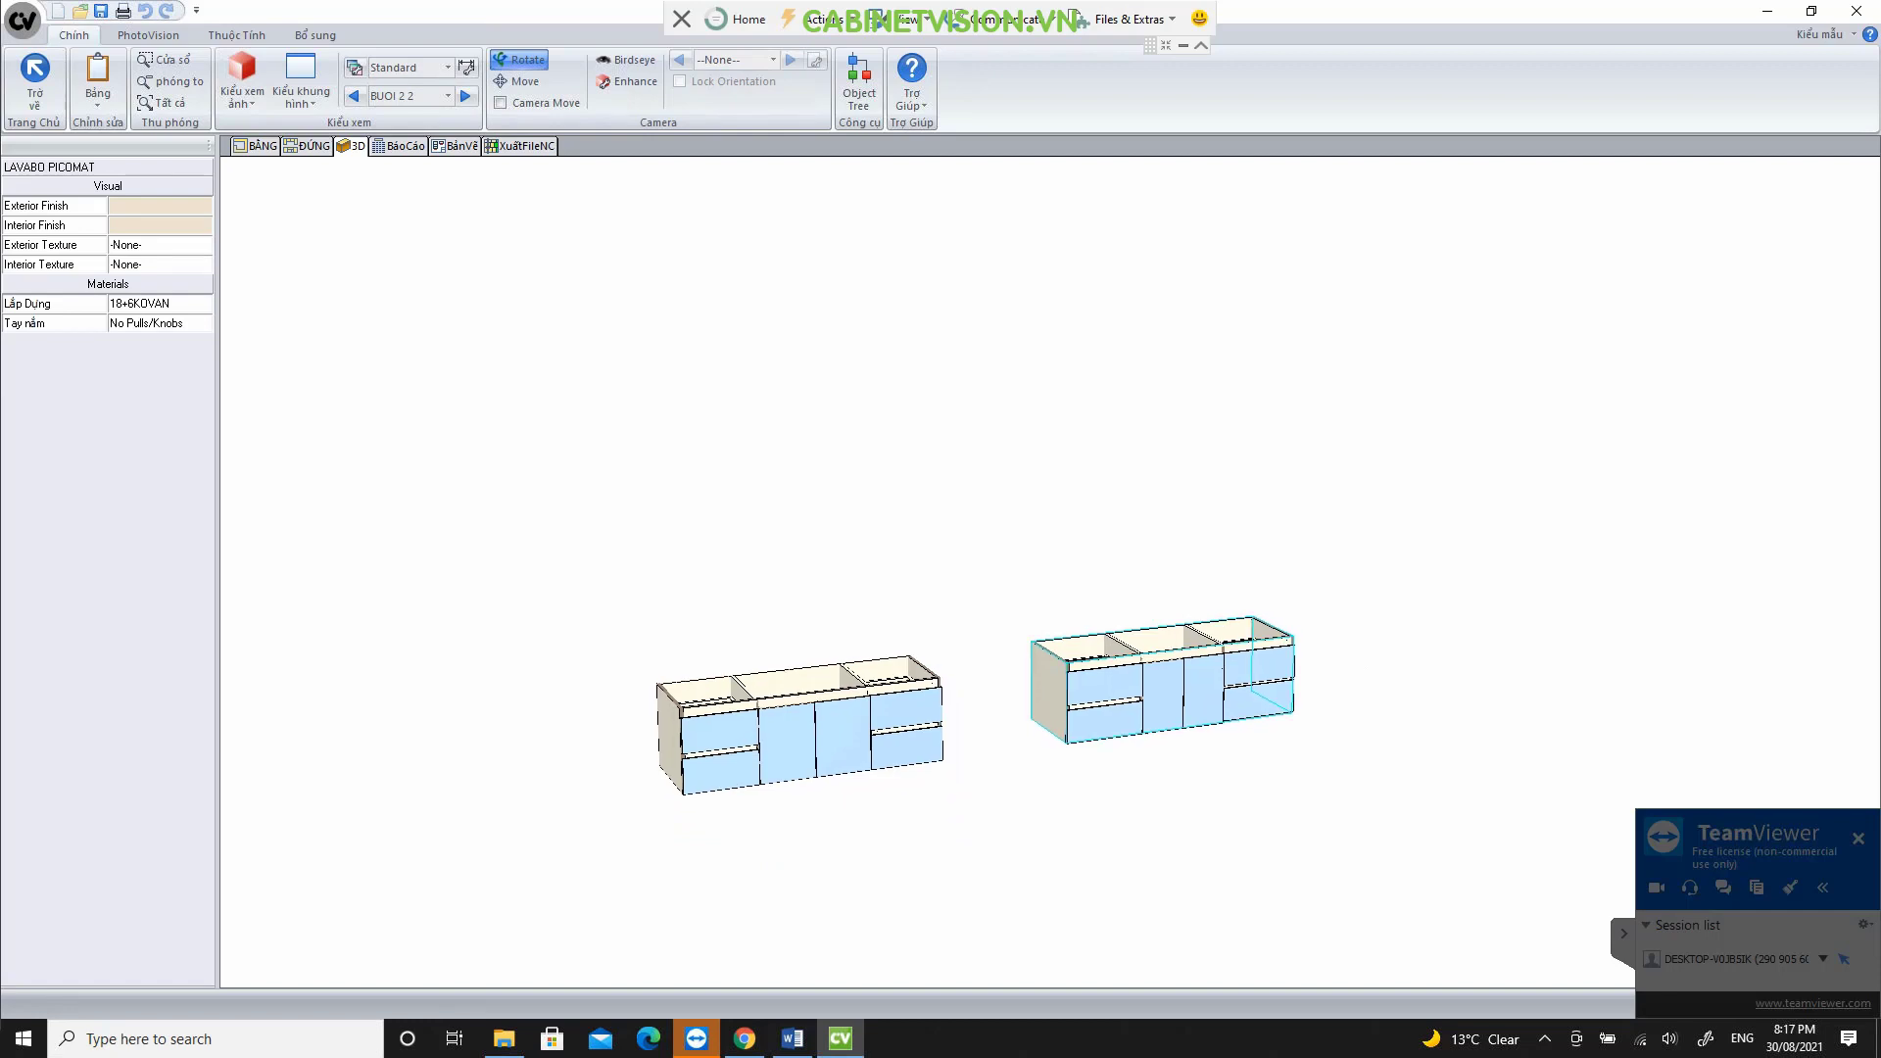
key("Escape")
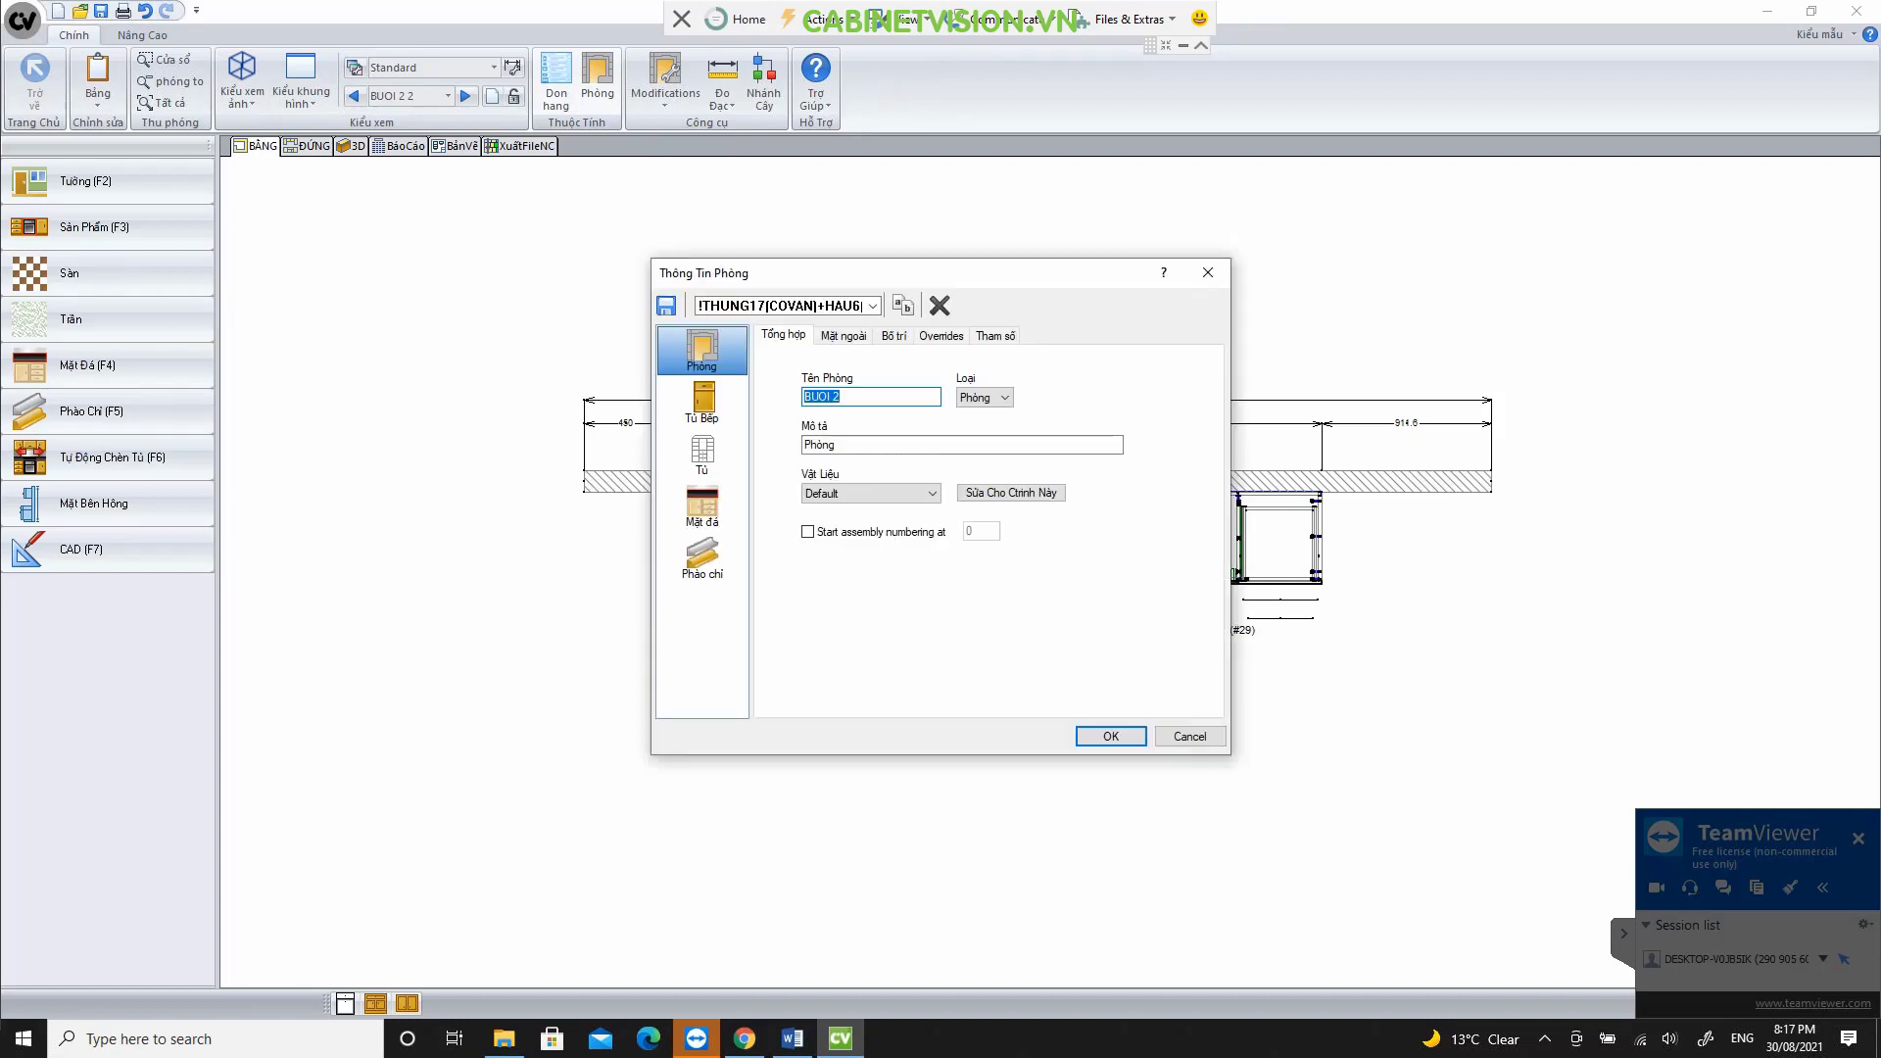
Change the Tủ material for all doors from !17COVAN B to 18 PICOMAT.
left_click(701, 453)
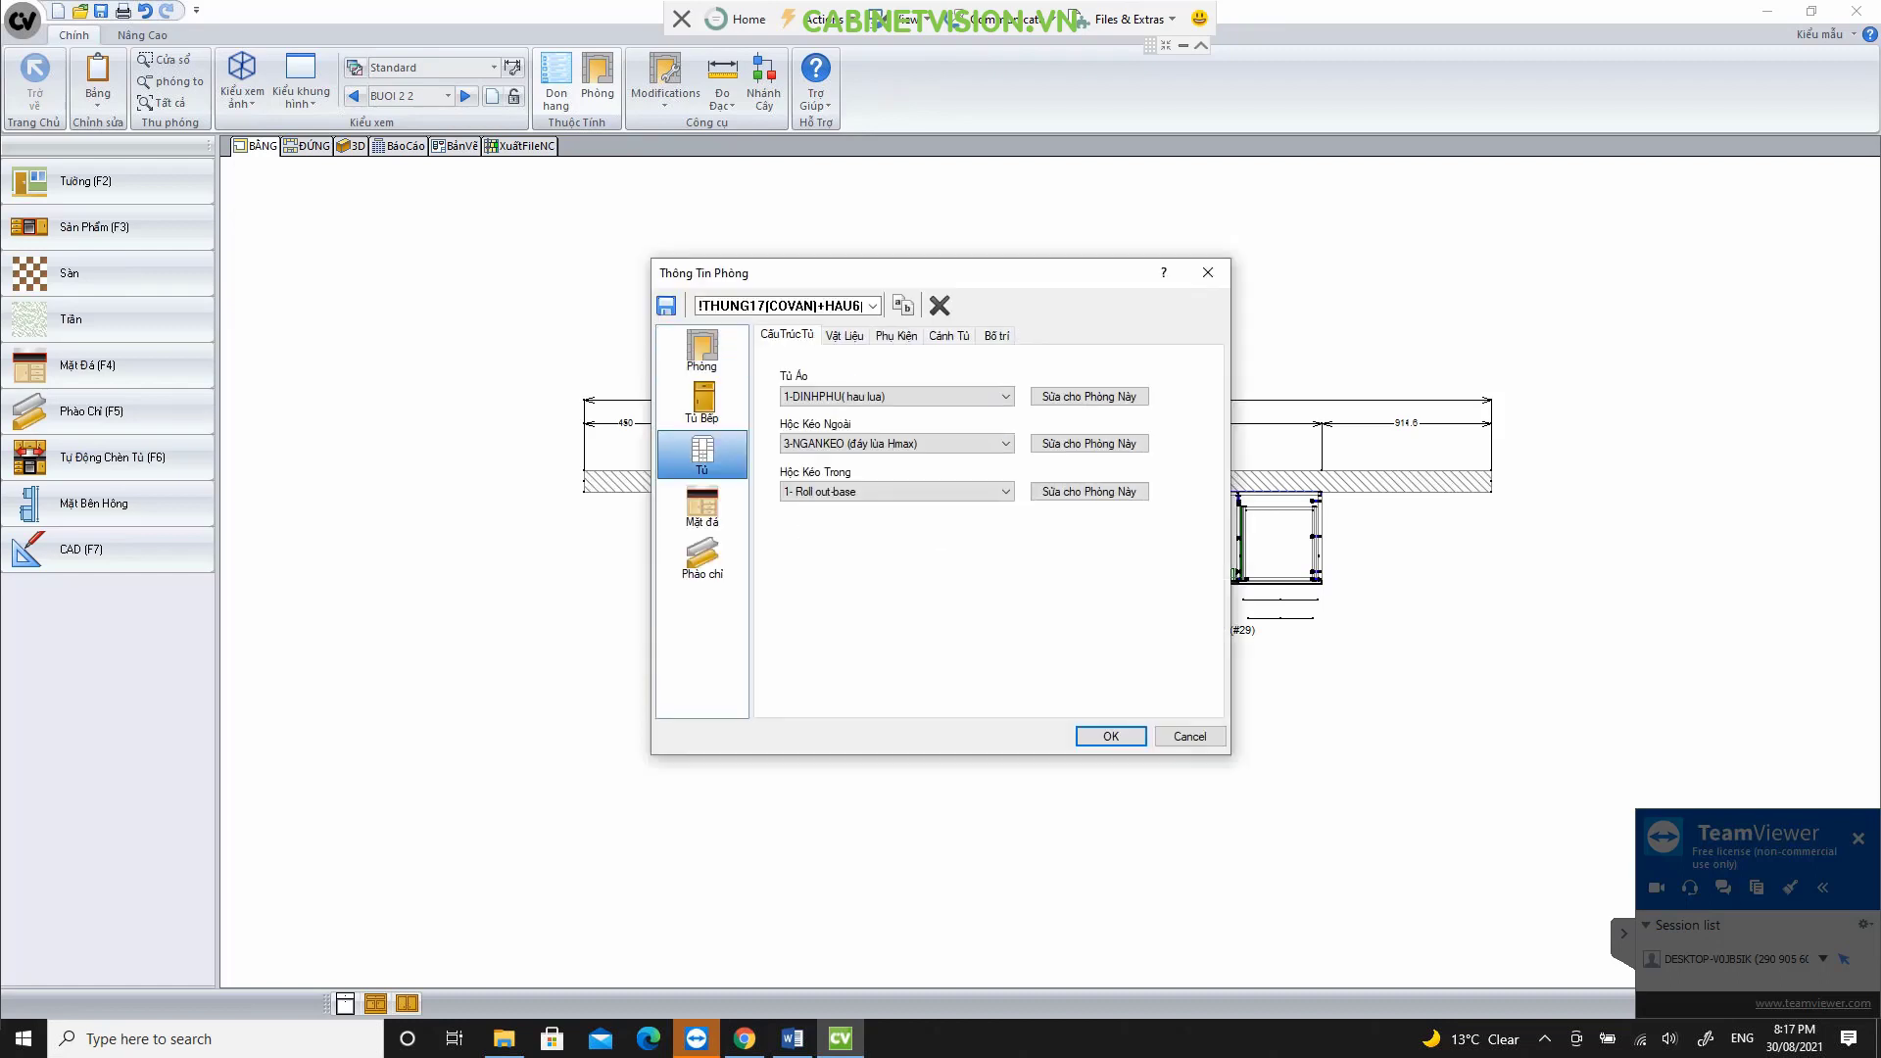
left_click(844, 335)
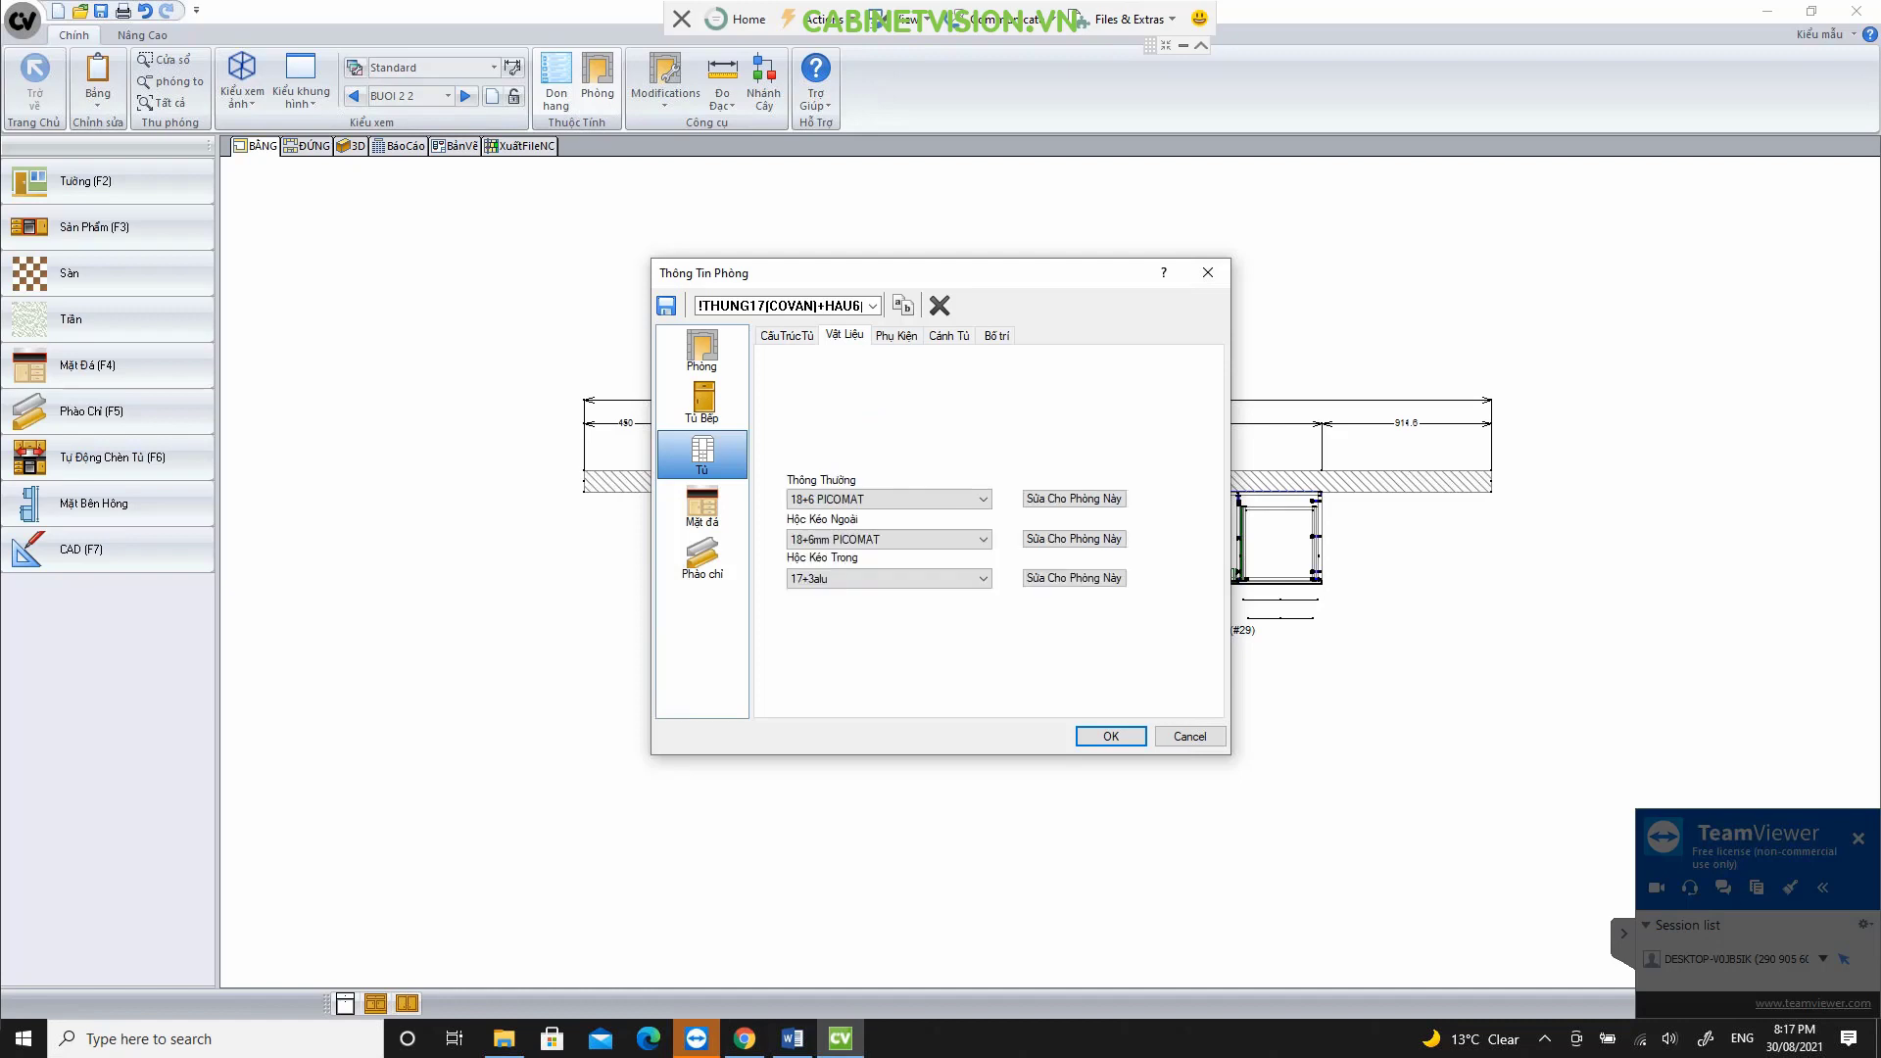
key("ctrl+Tab")
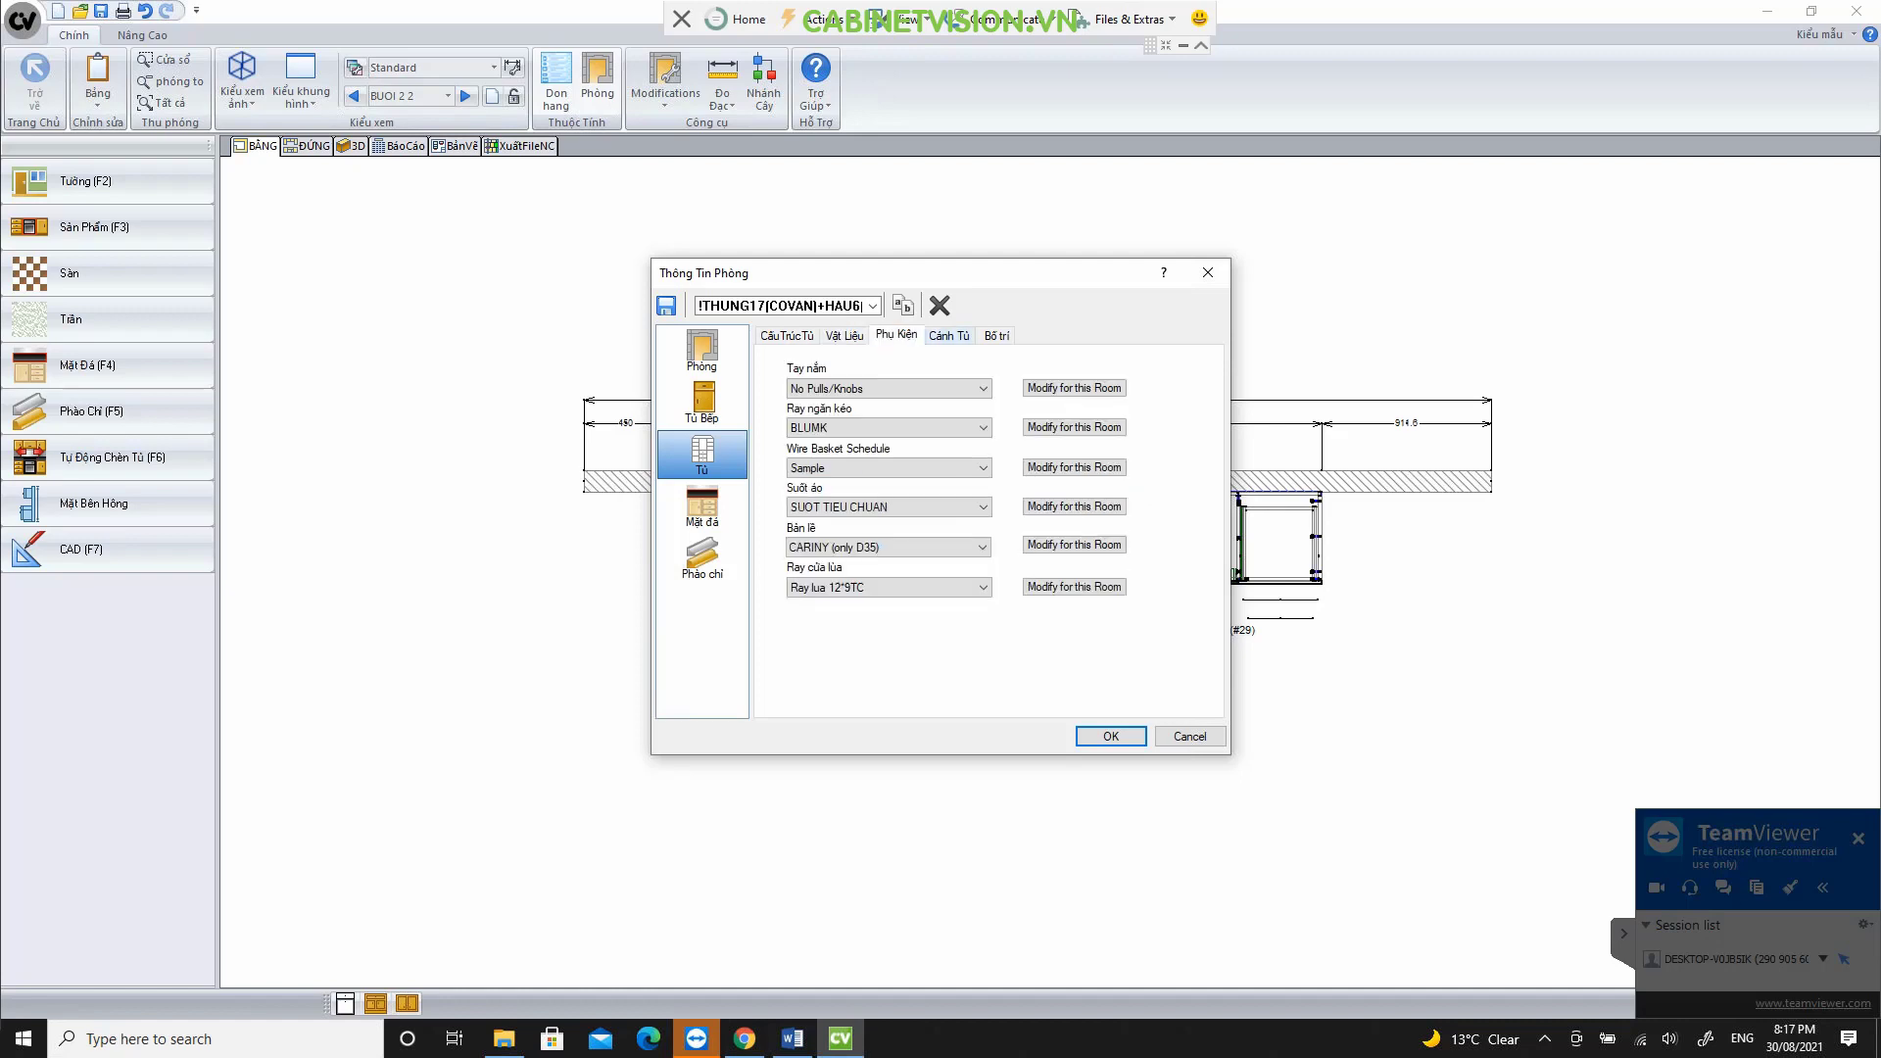
key("ctrl+Tab")
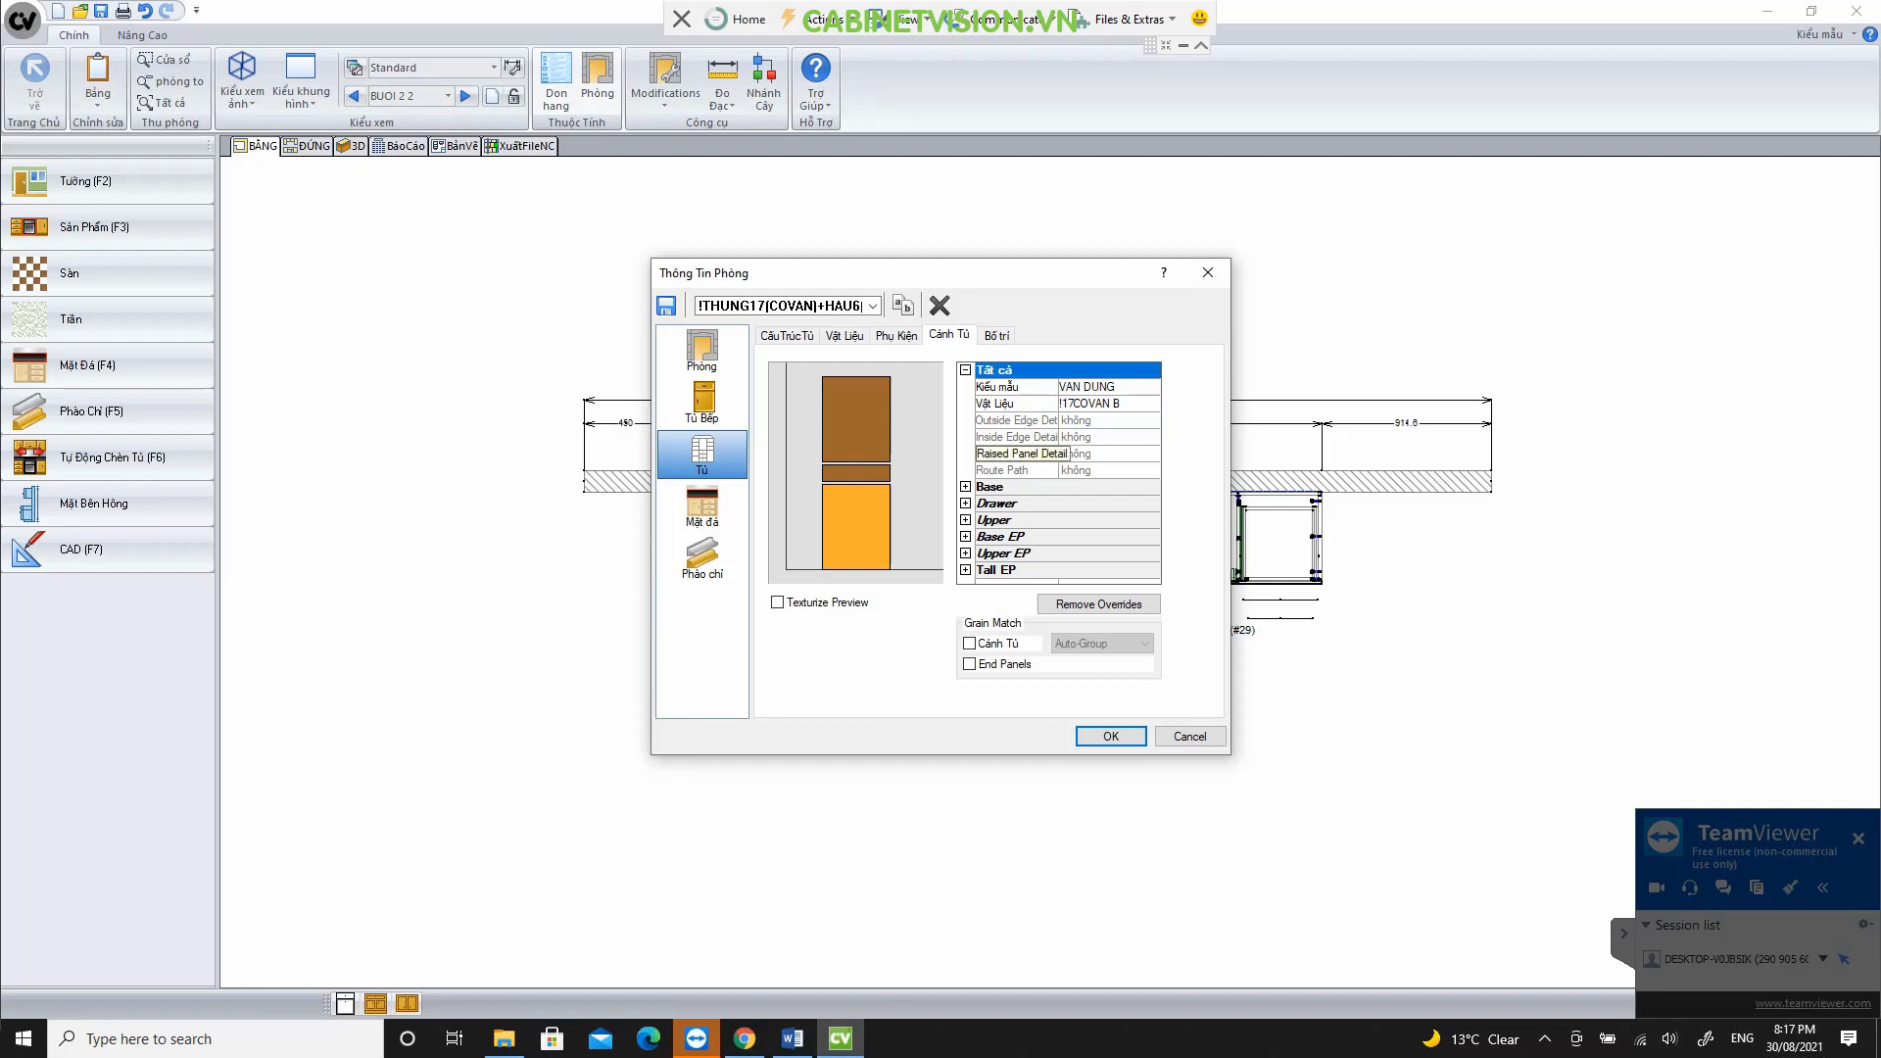
left_click(1088, 403)
left_click(1153, 402)
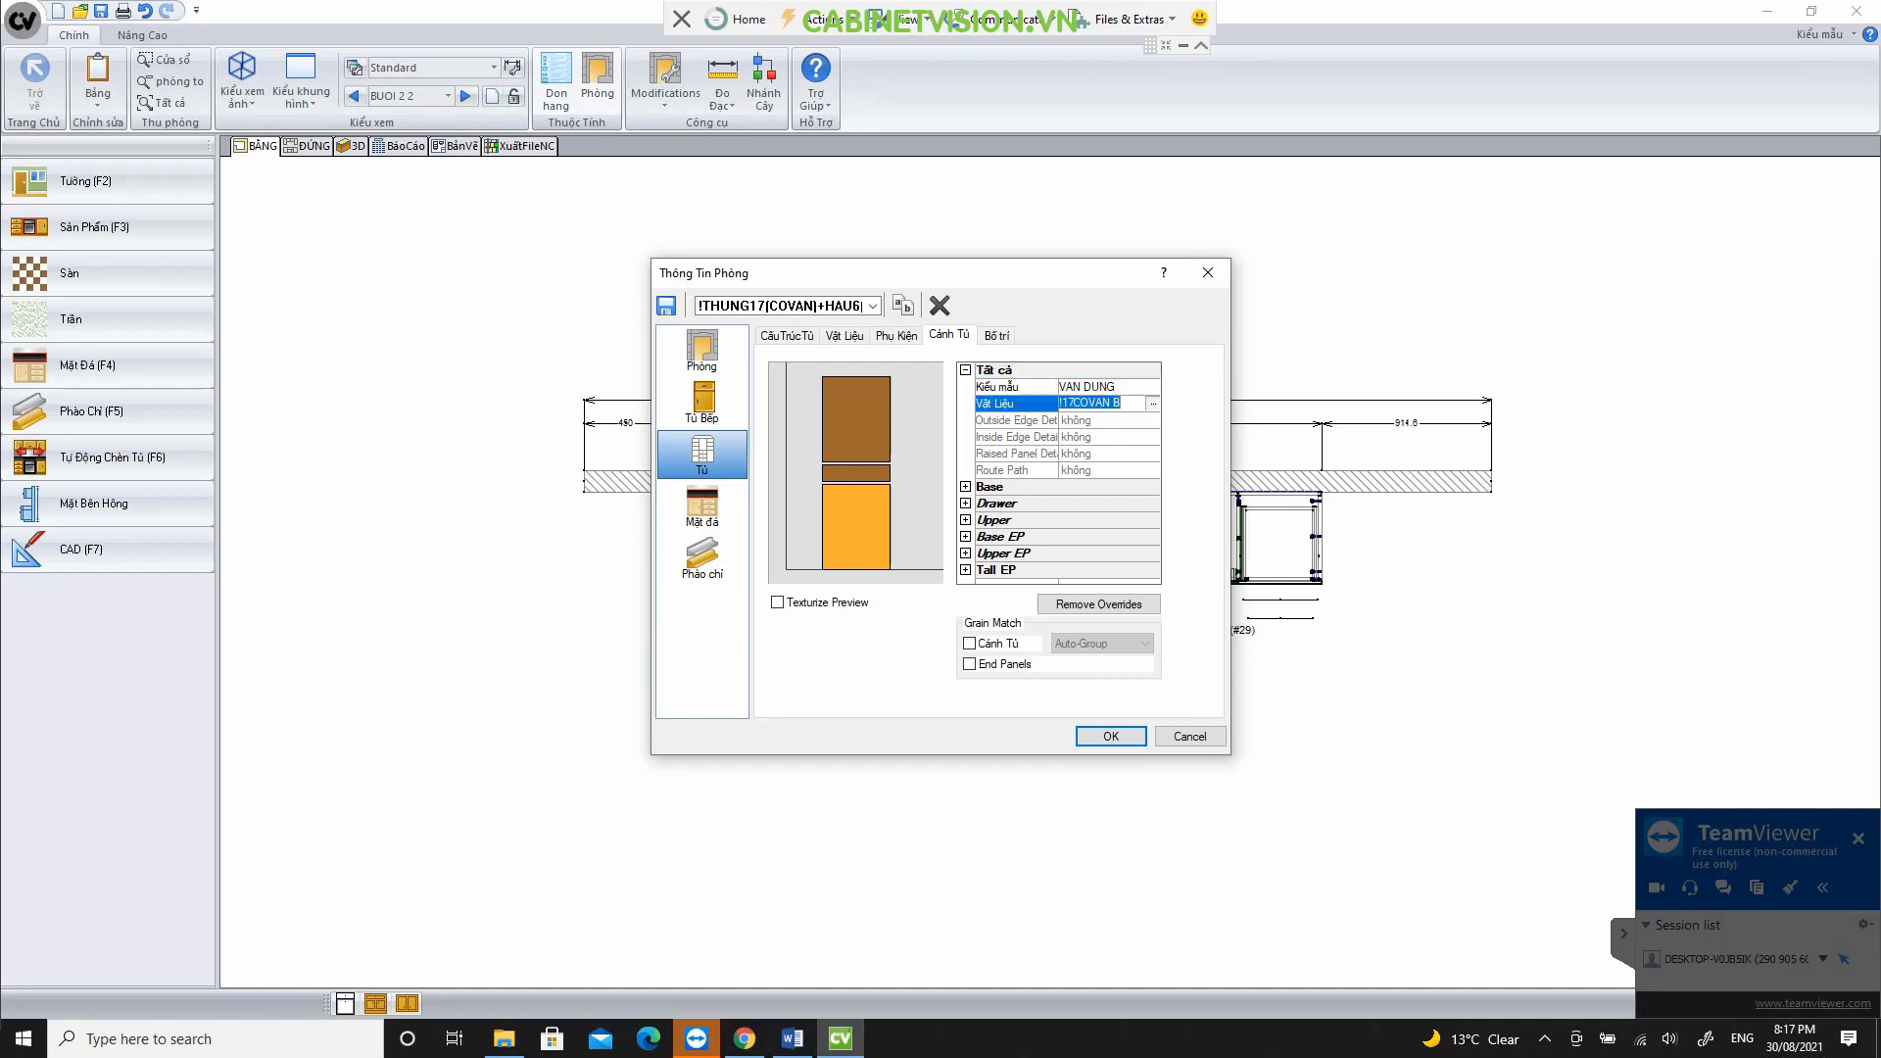
scroll(931, 525, "down", 3)
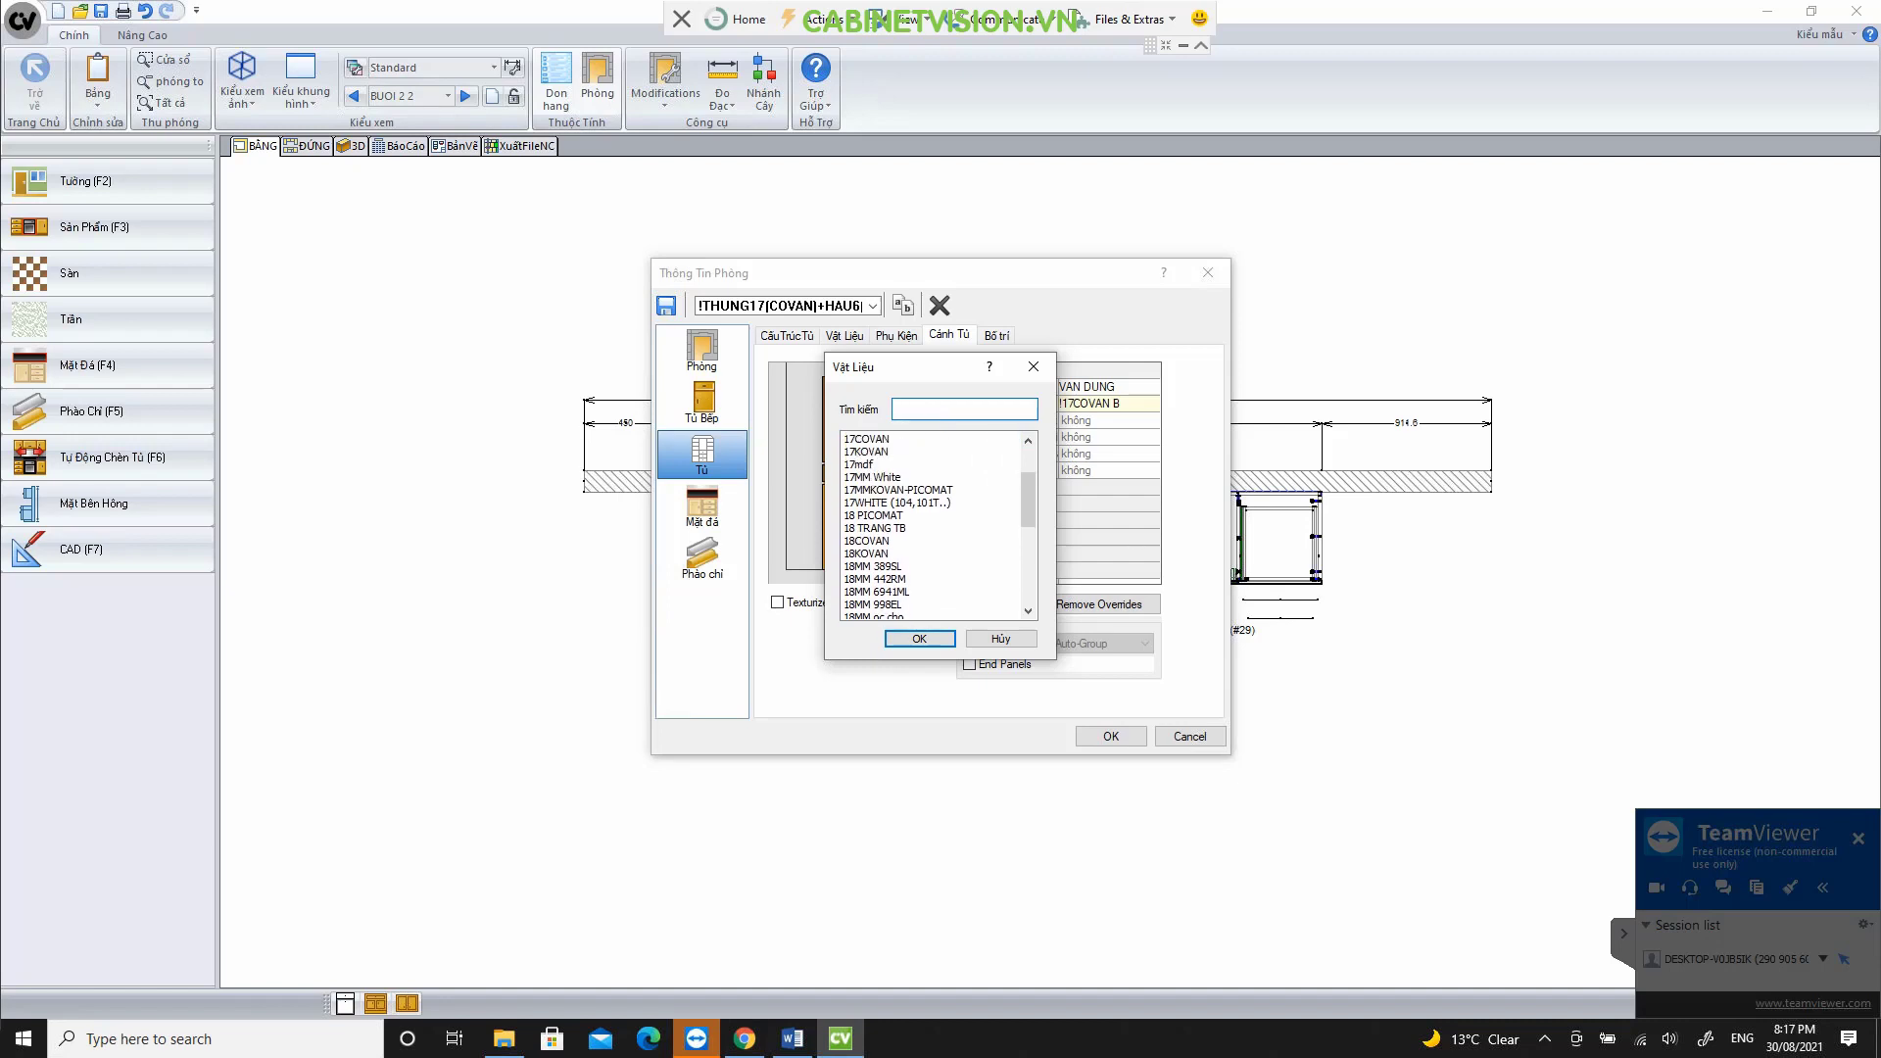
left_click(877, 516)
scroll(931, 525, "down", 5)
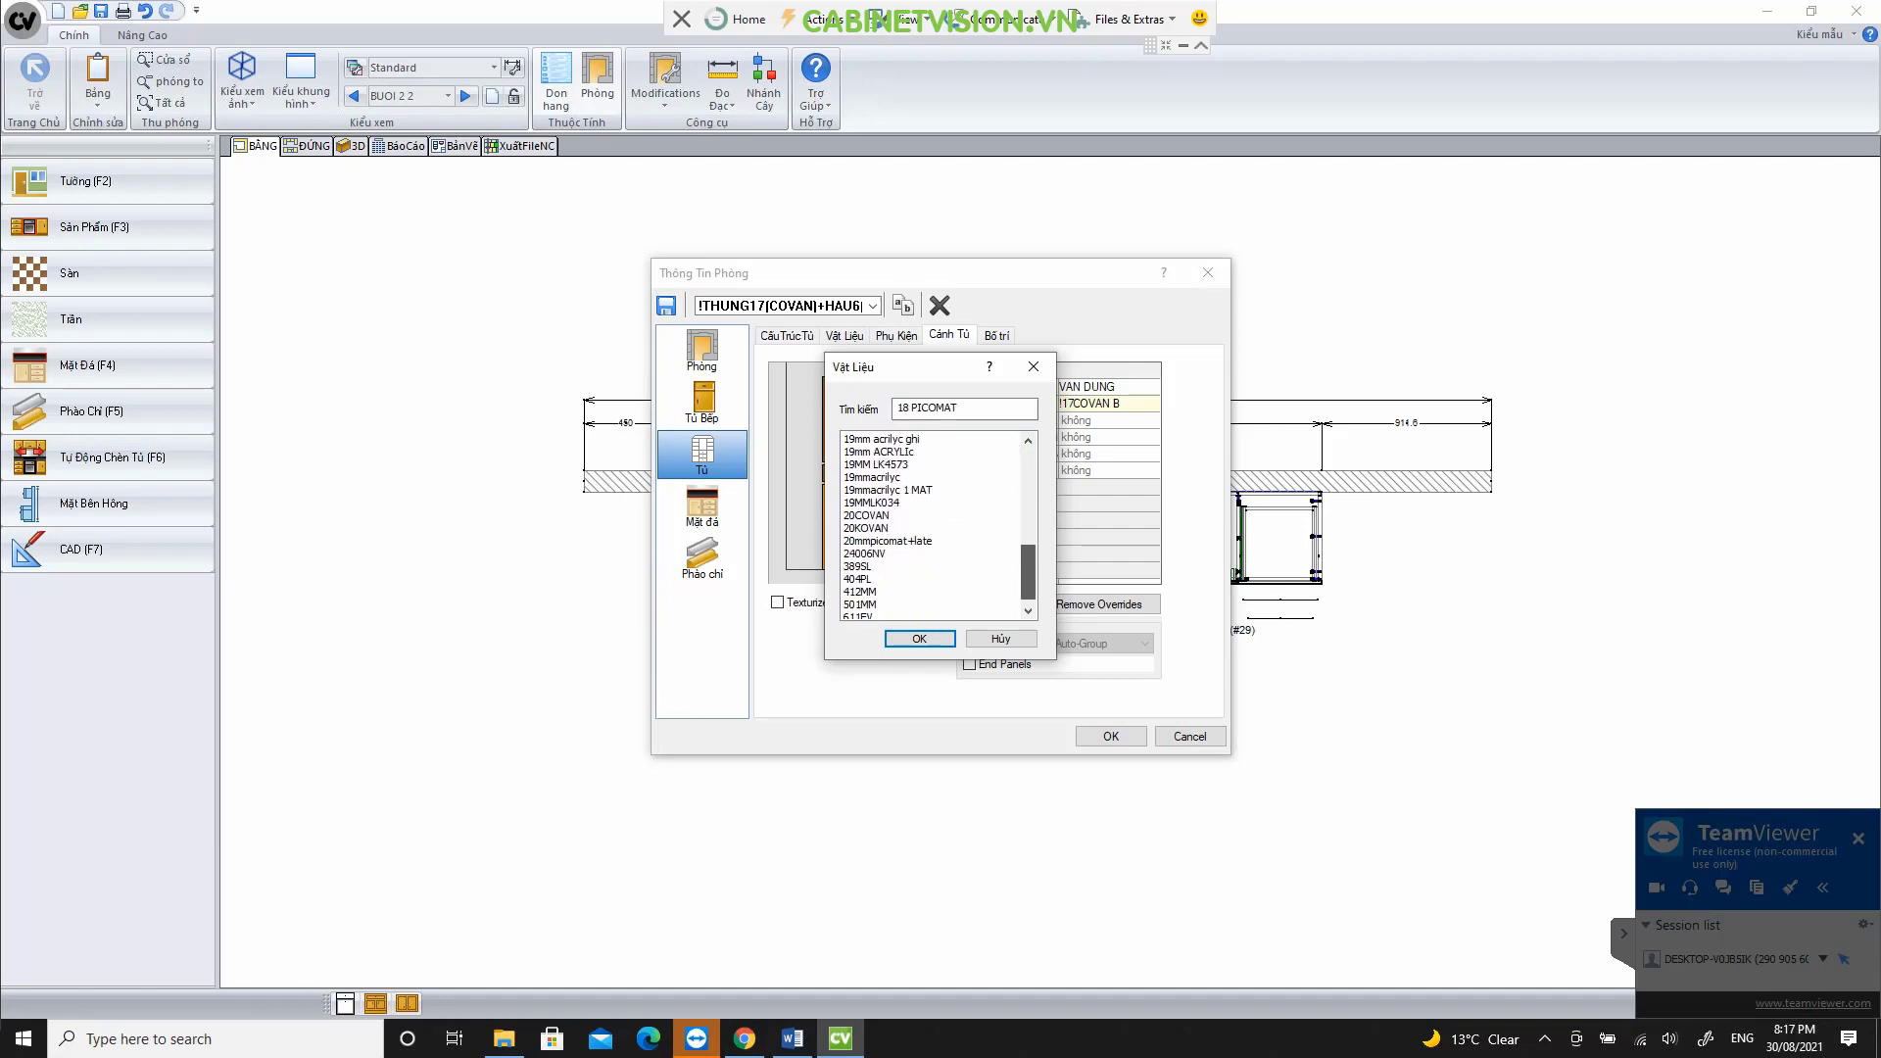
scroll(931, 524, "up", 5)
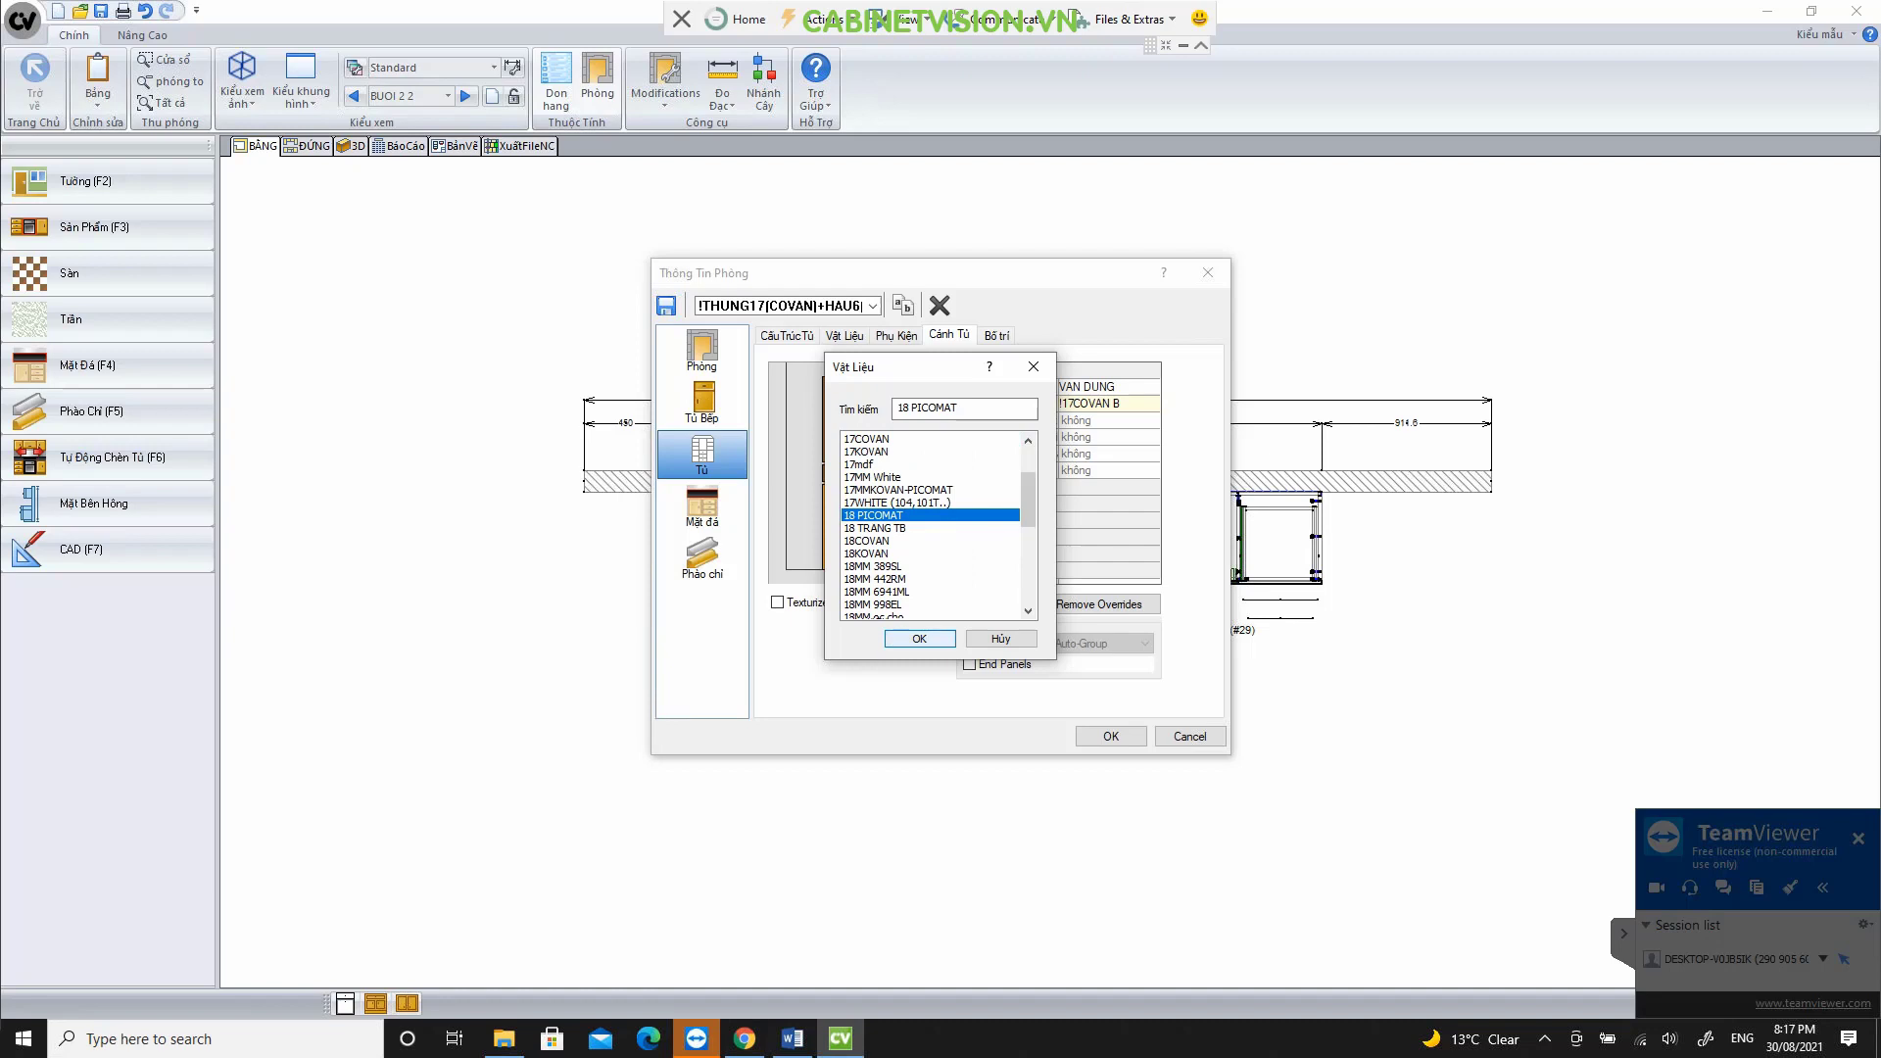
key("Return")
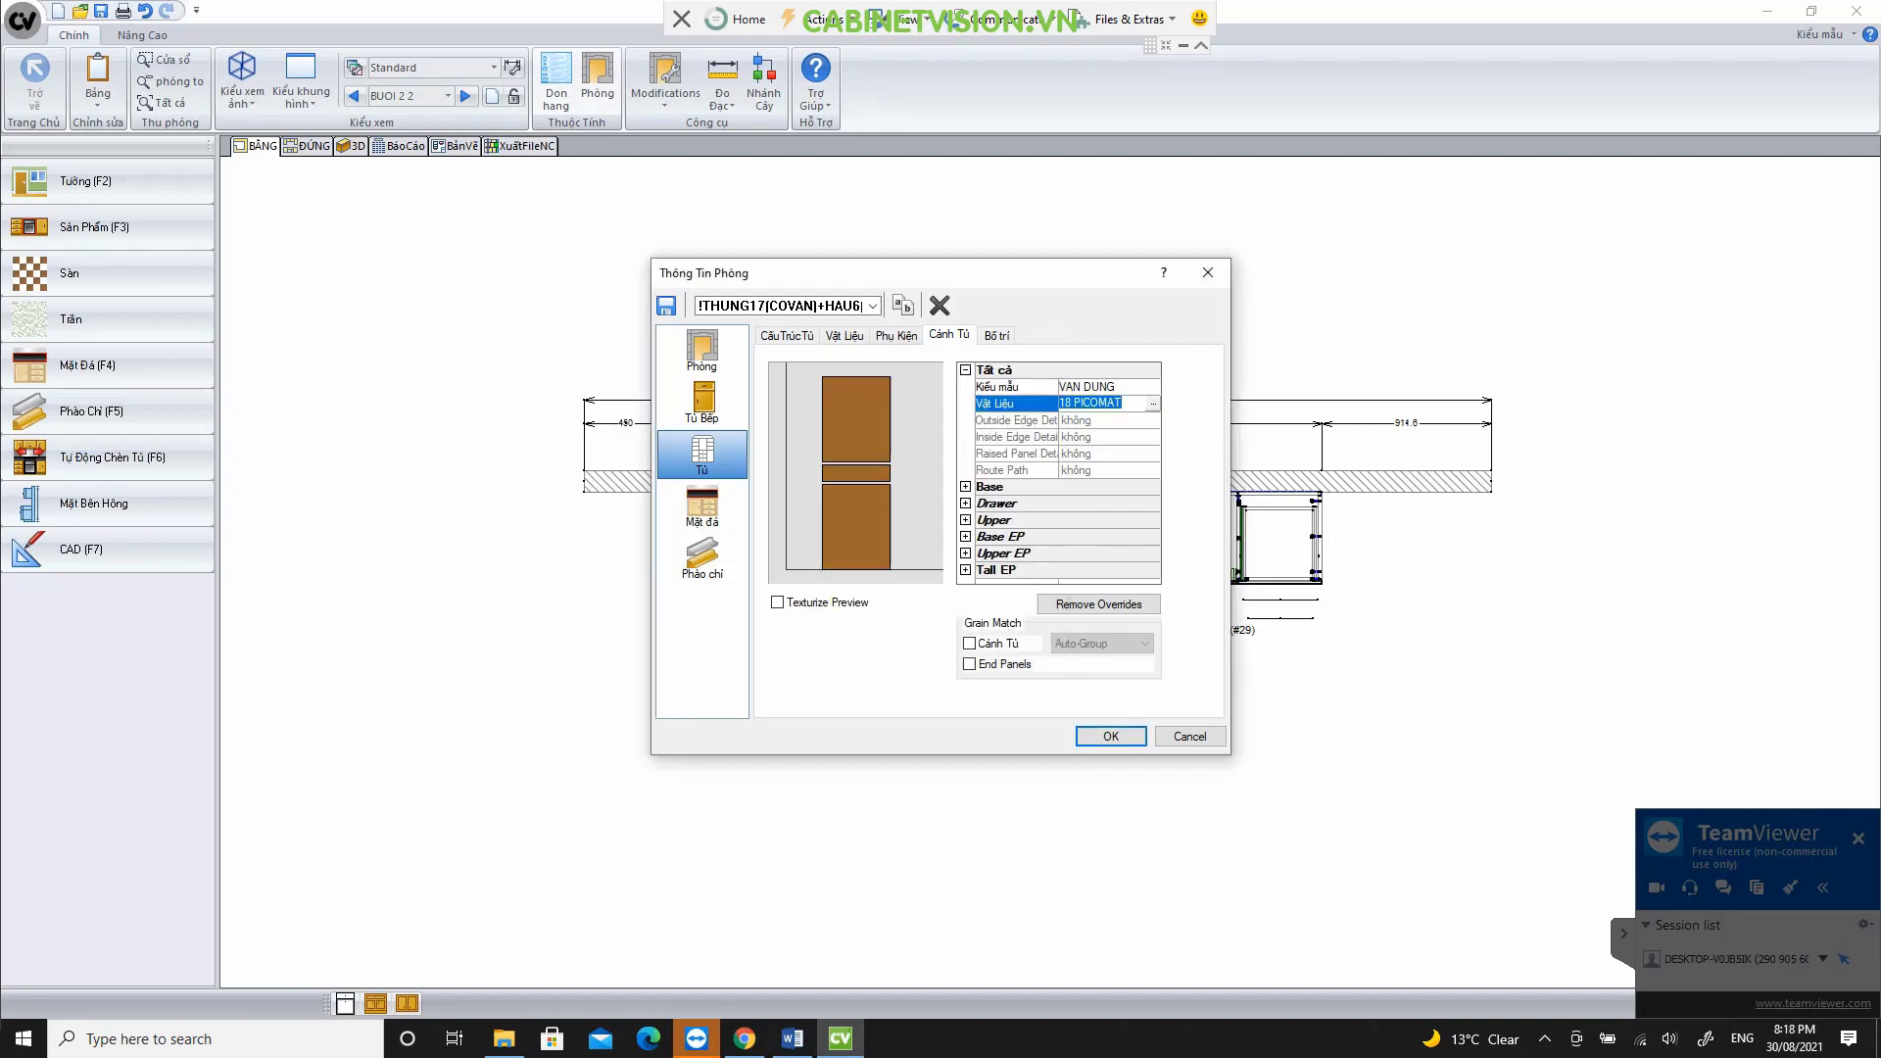
Review the drawer front settings and save the room settings.
left_click(965, 503)
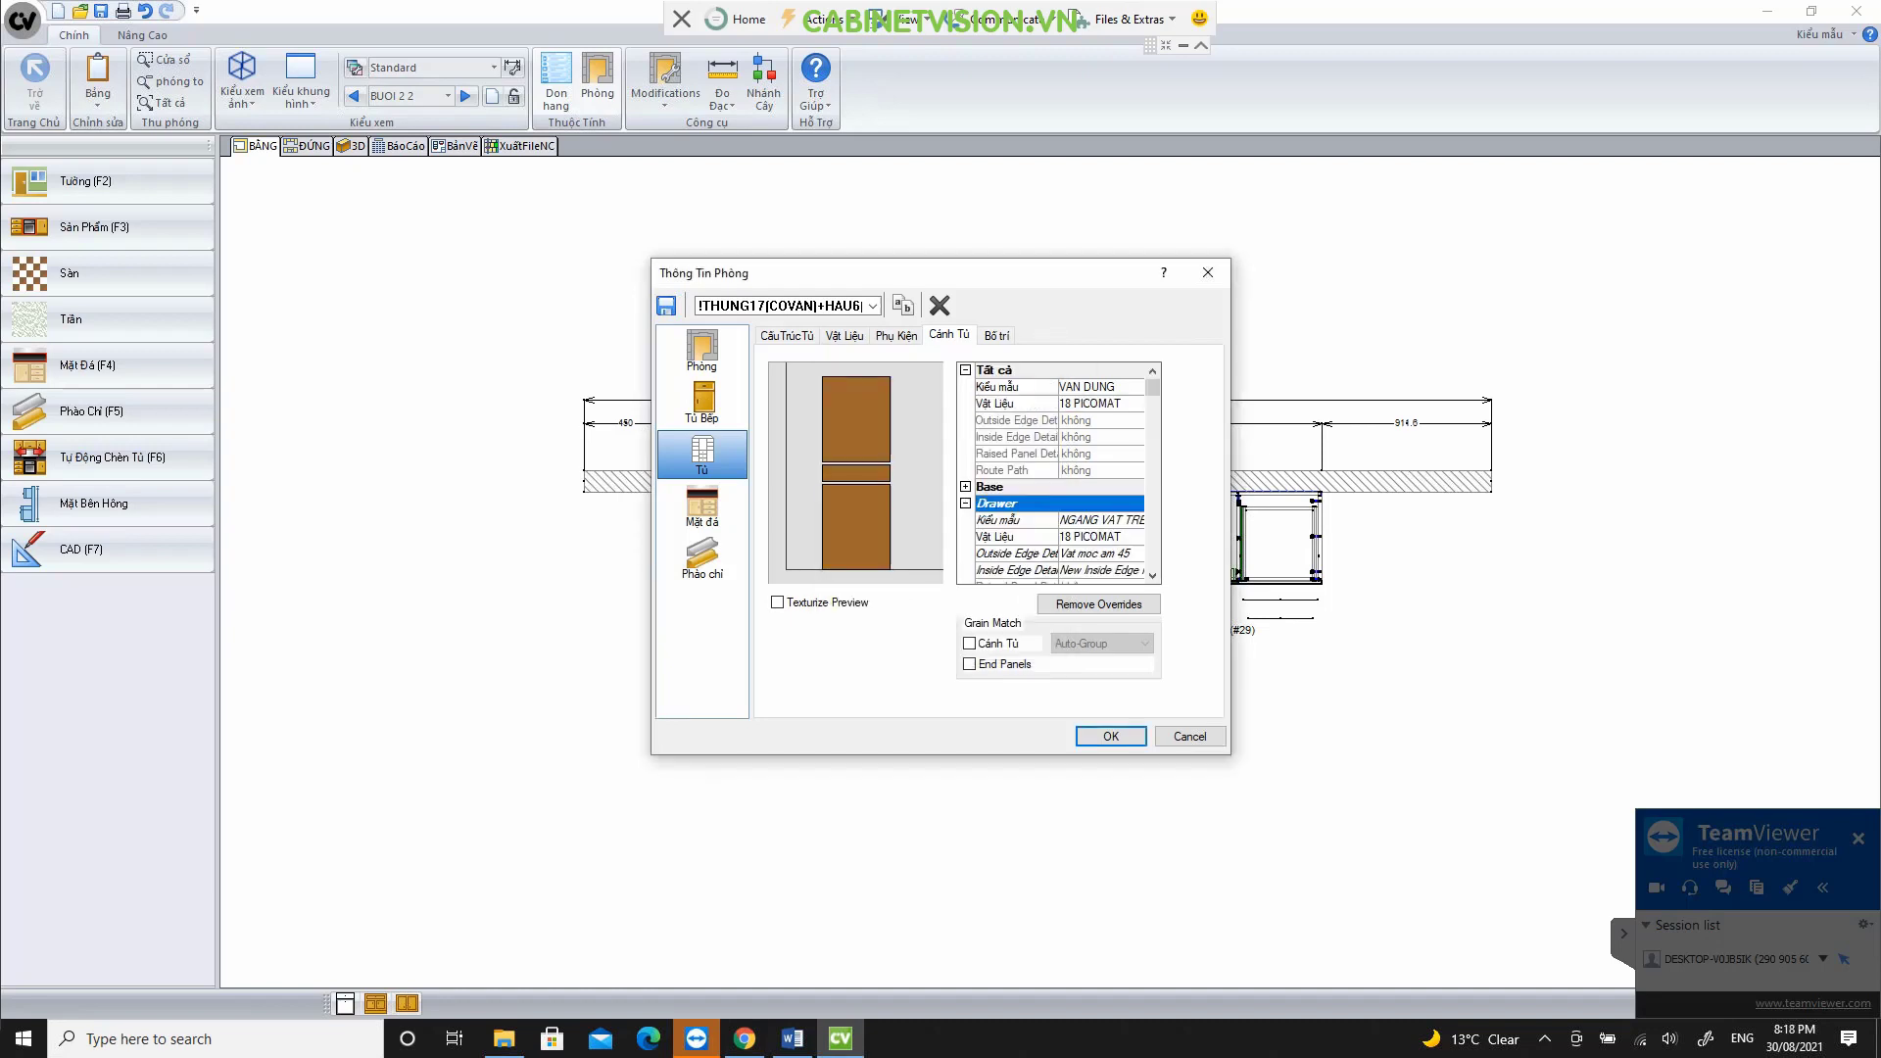
left_click(966, 503)
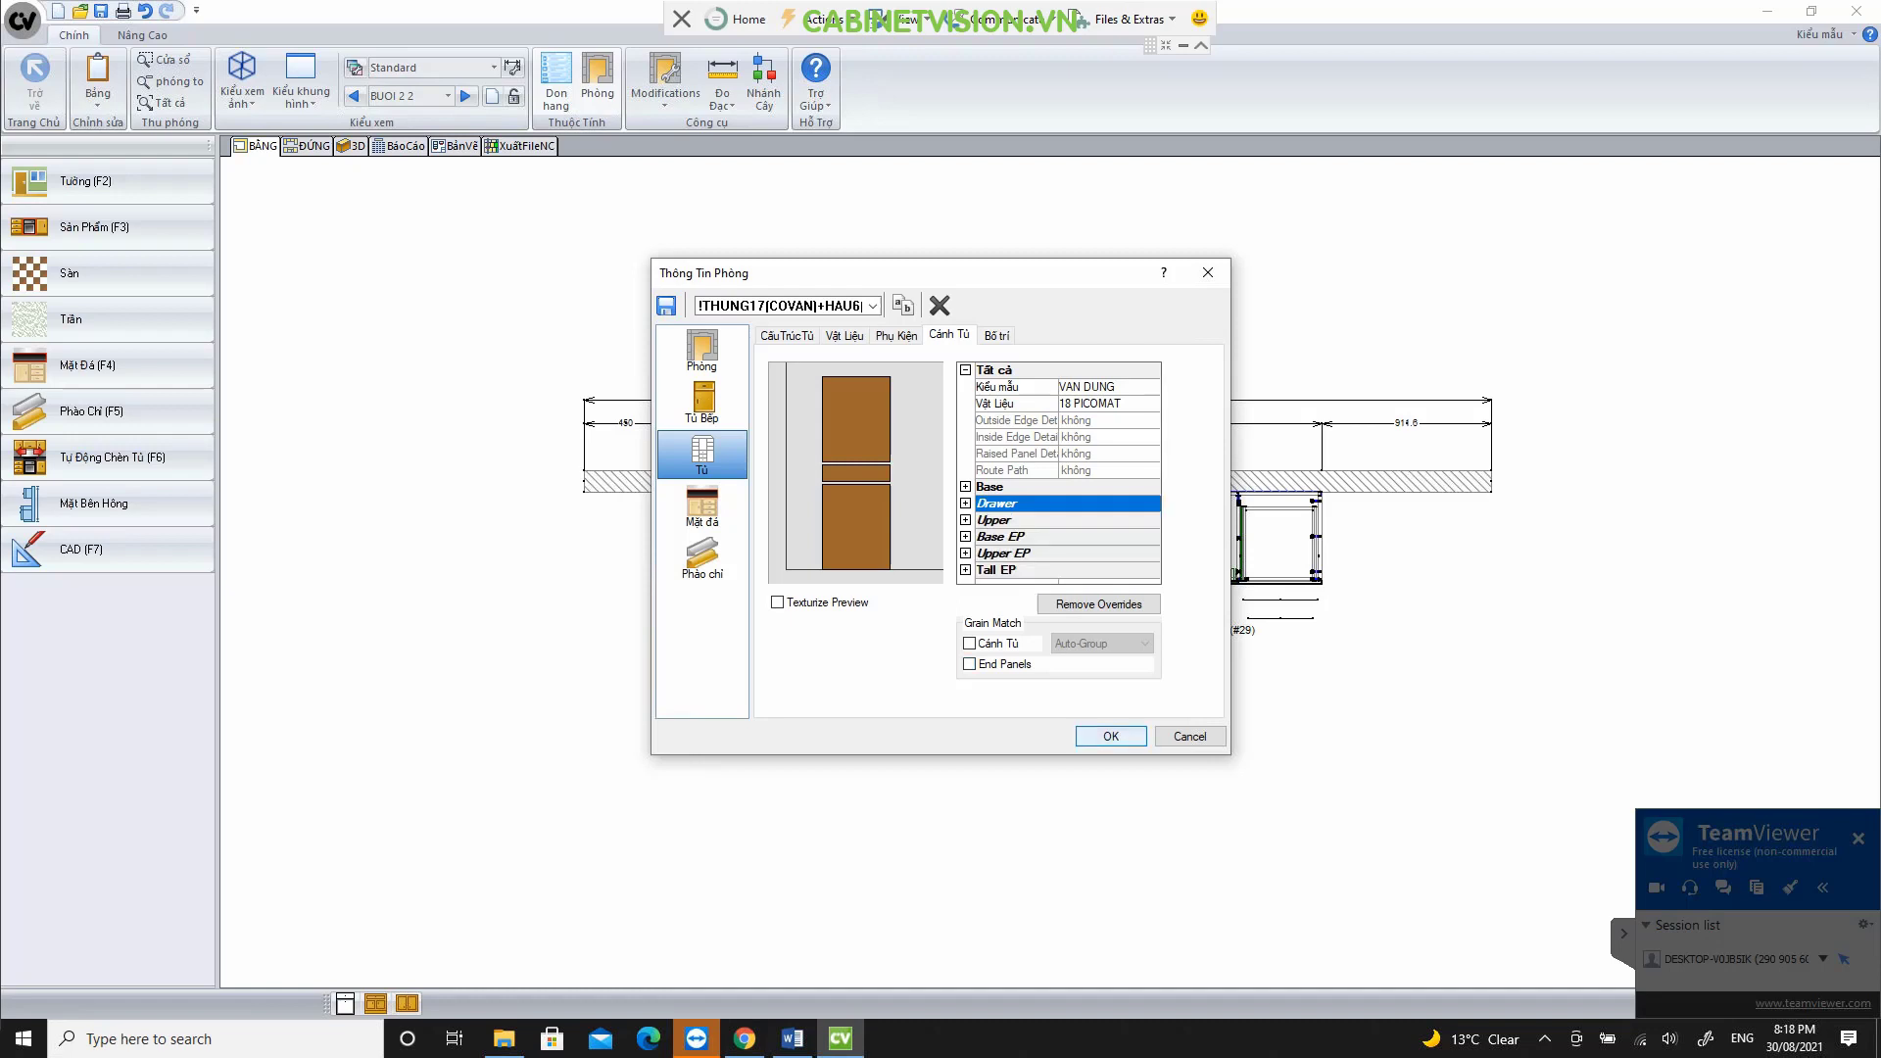
left_click(1111, 736)
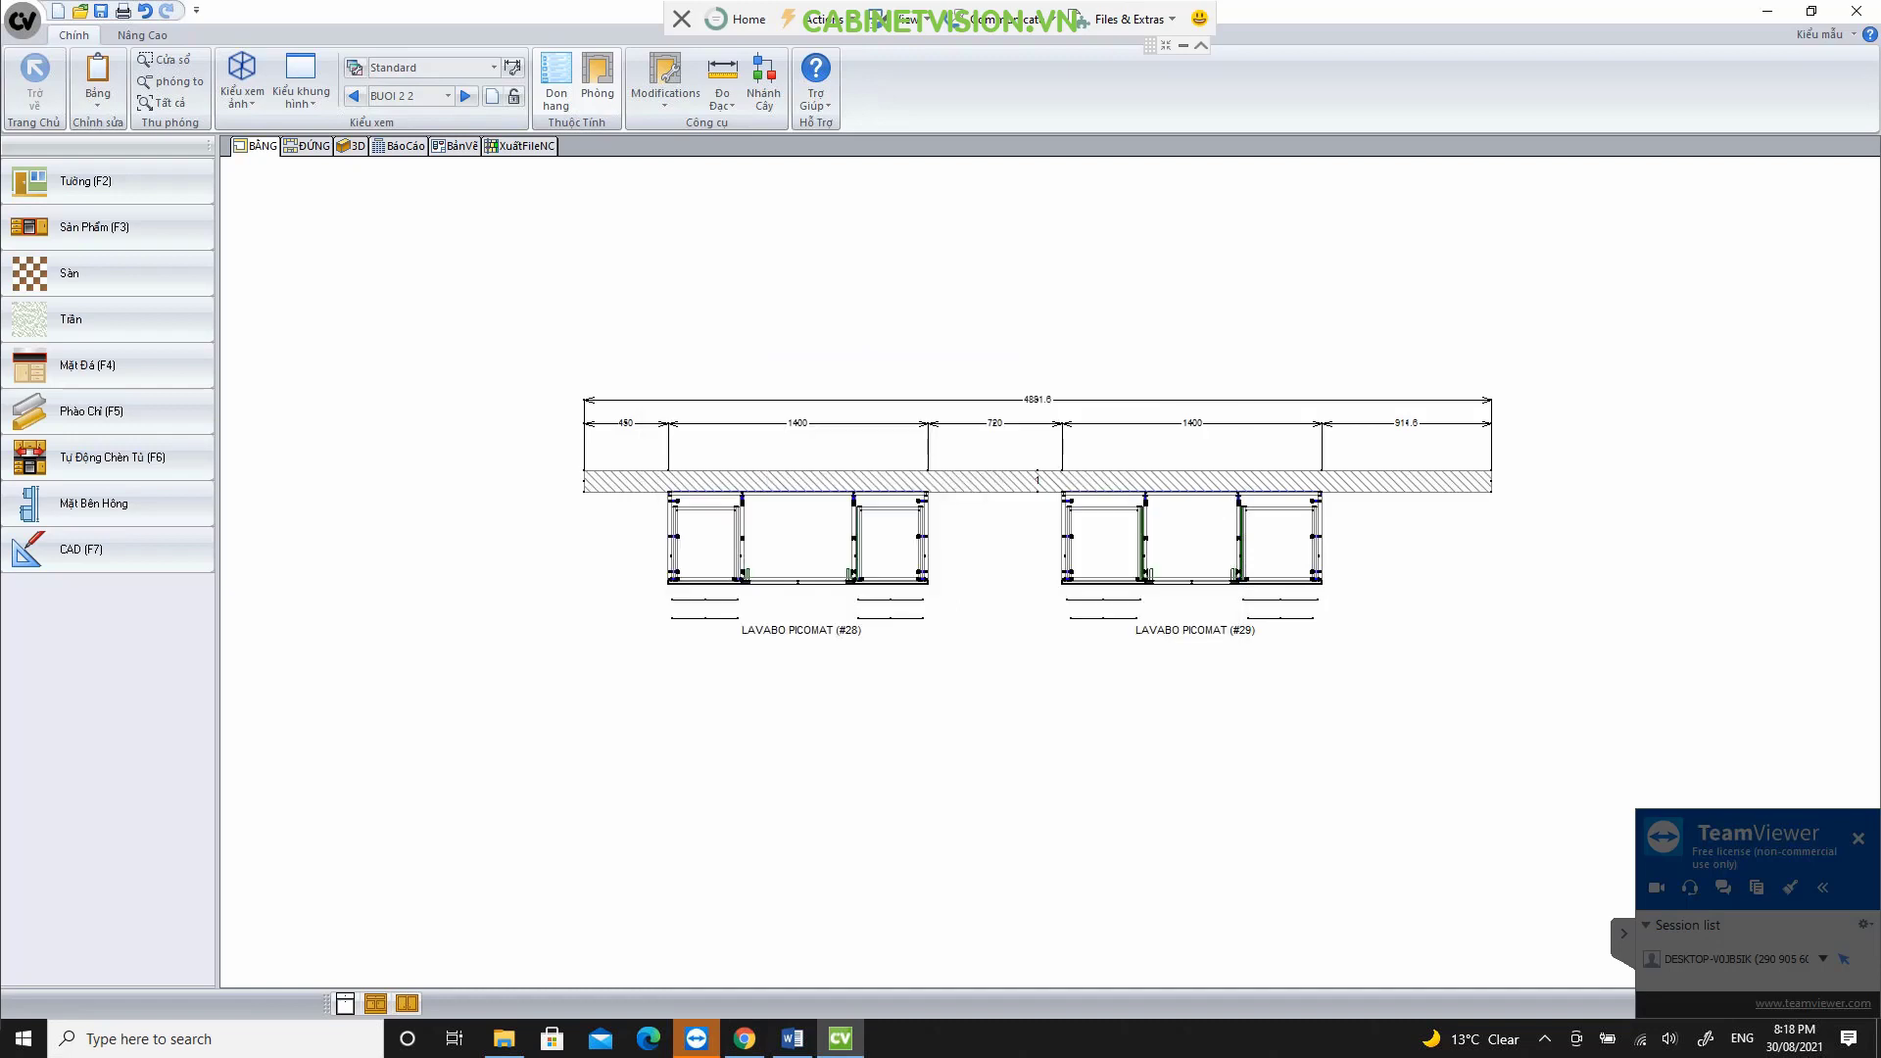
Switch the view to the BUOI 3 room and open its room properties from plan view.
left_click(351, 146)
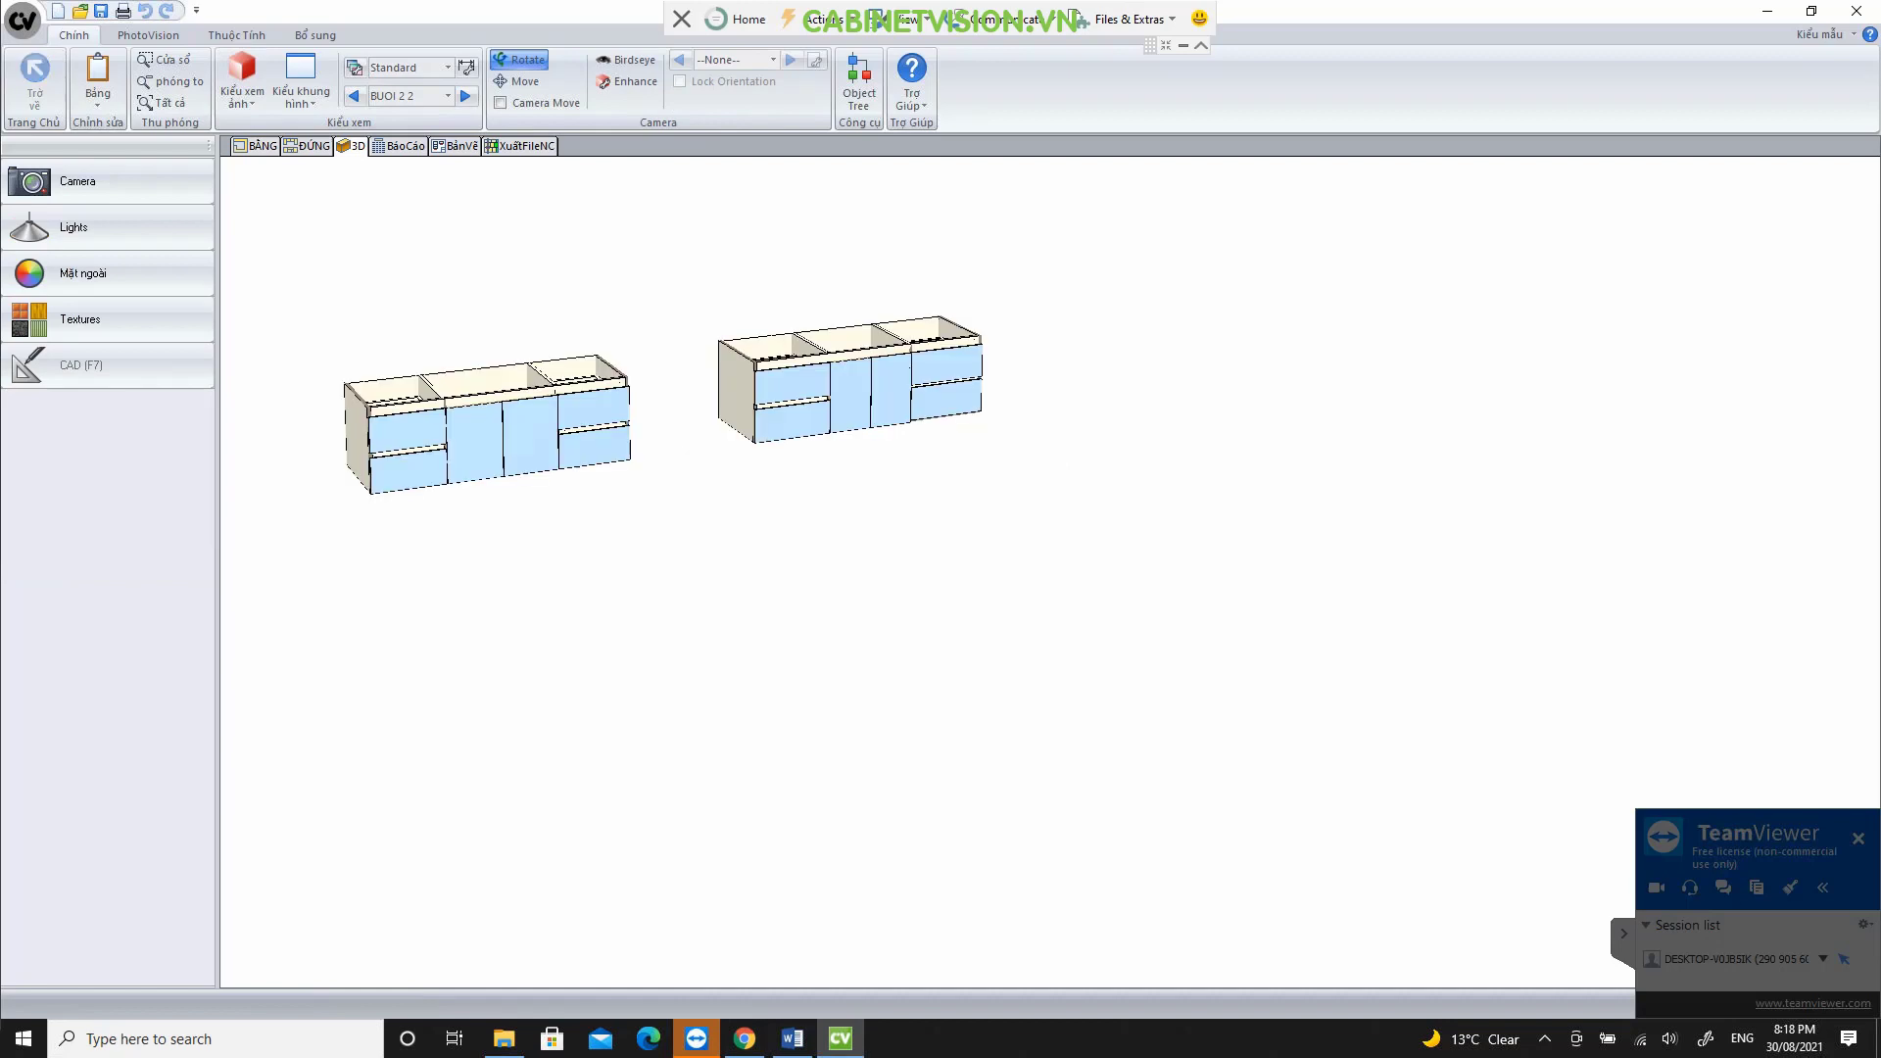
left_click(466, 95)
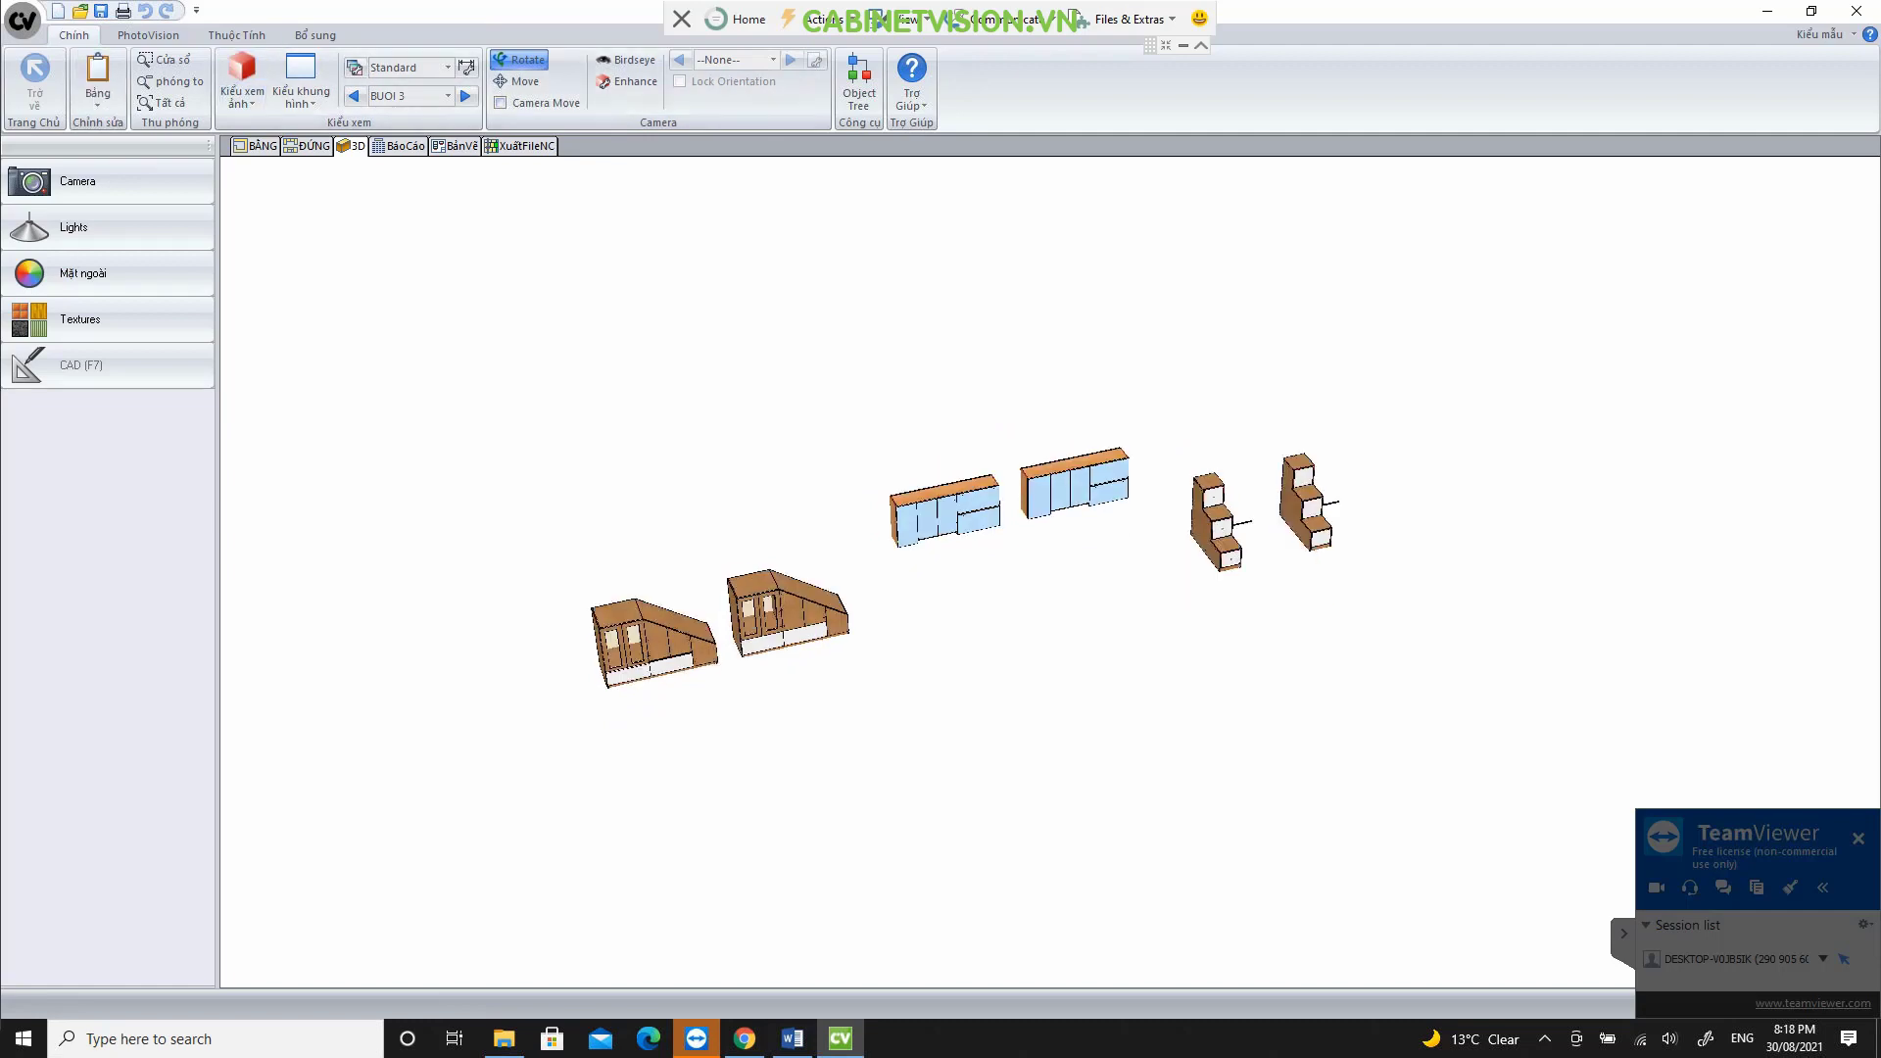
key("Escape")
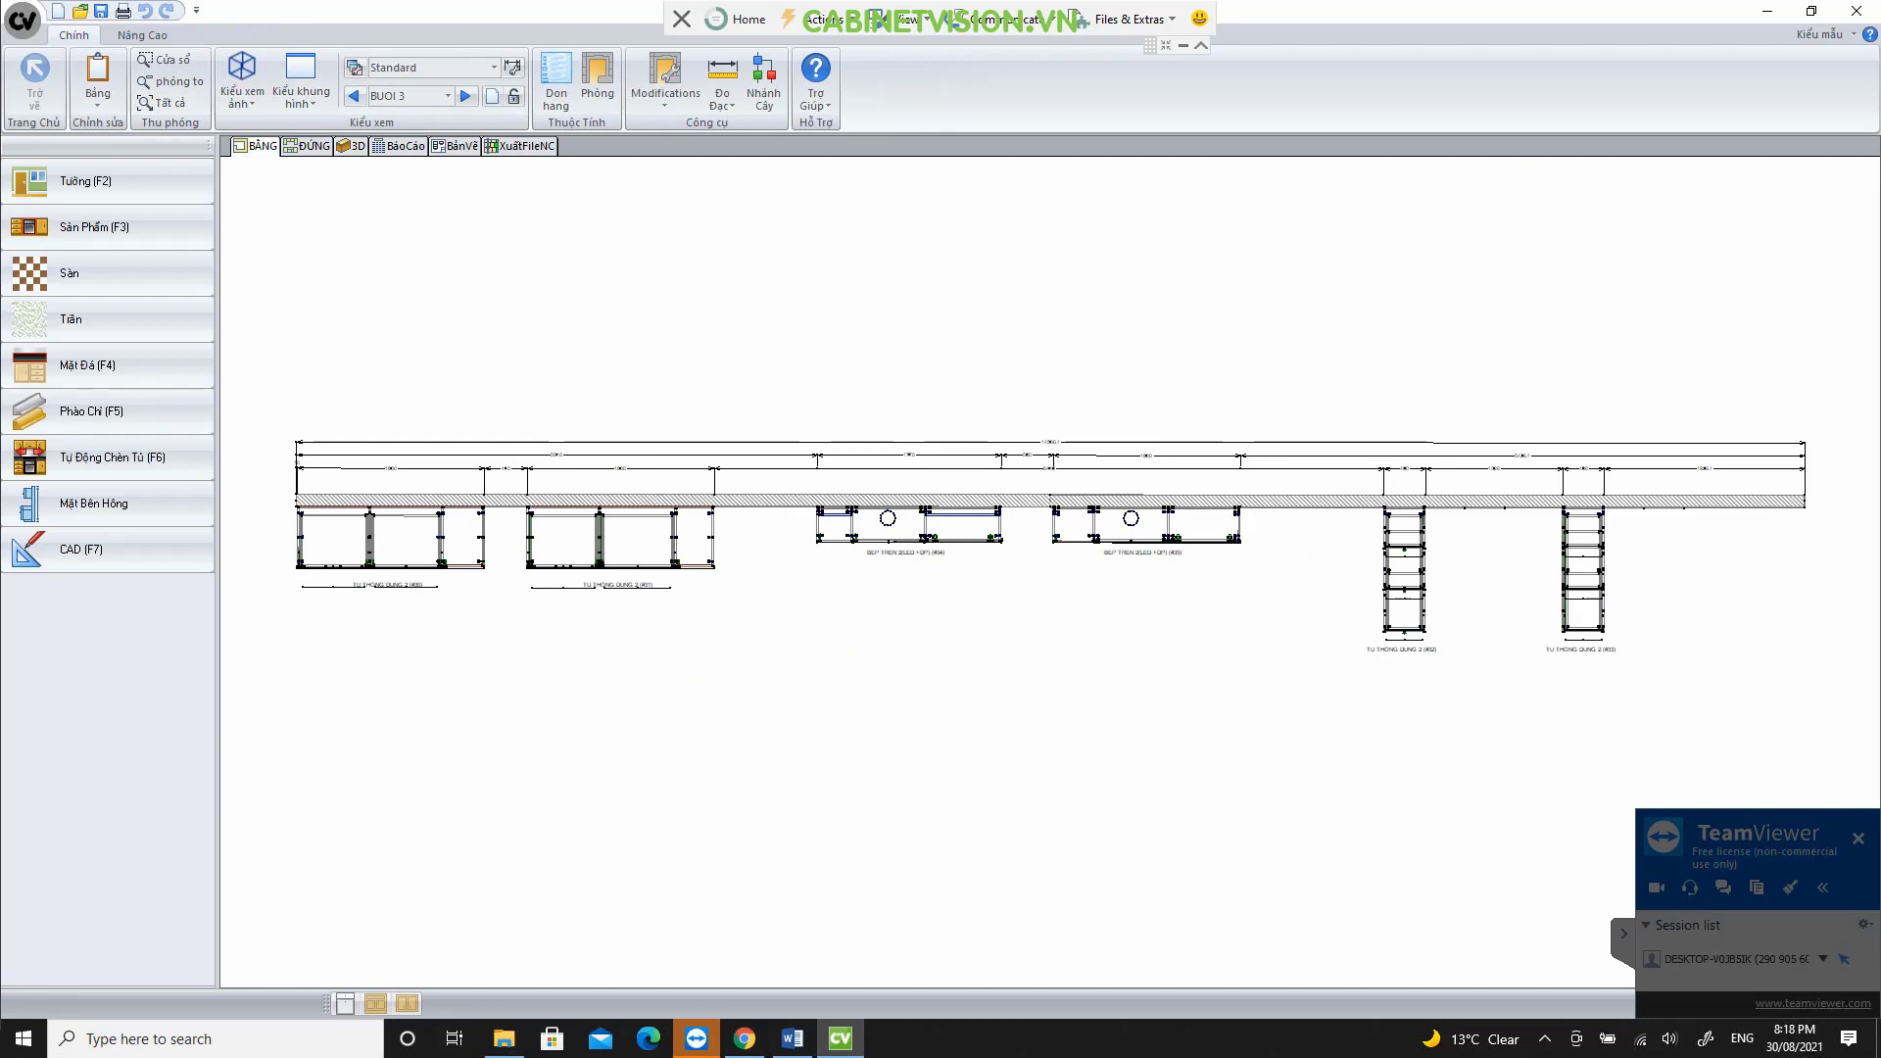
left_click(596, 78)
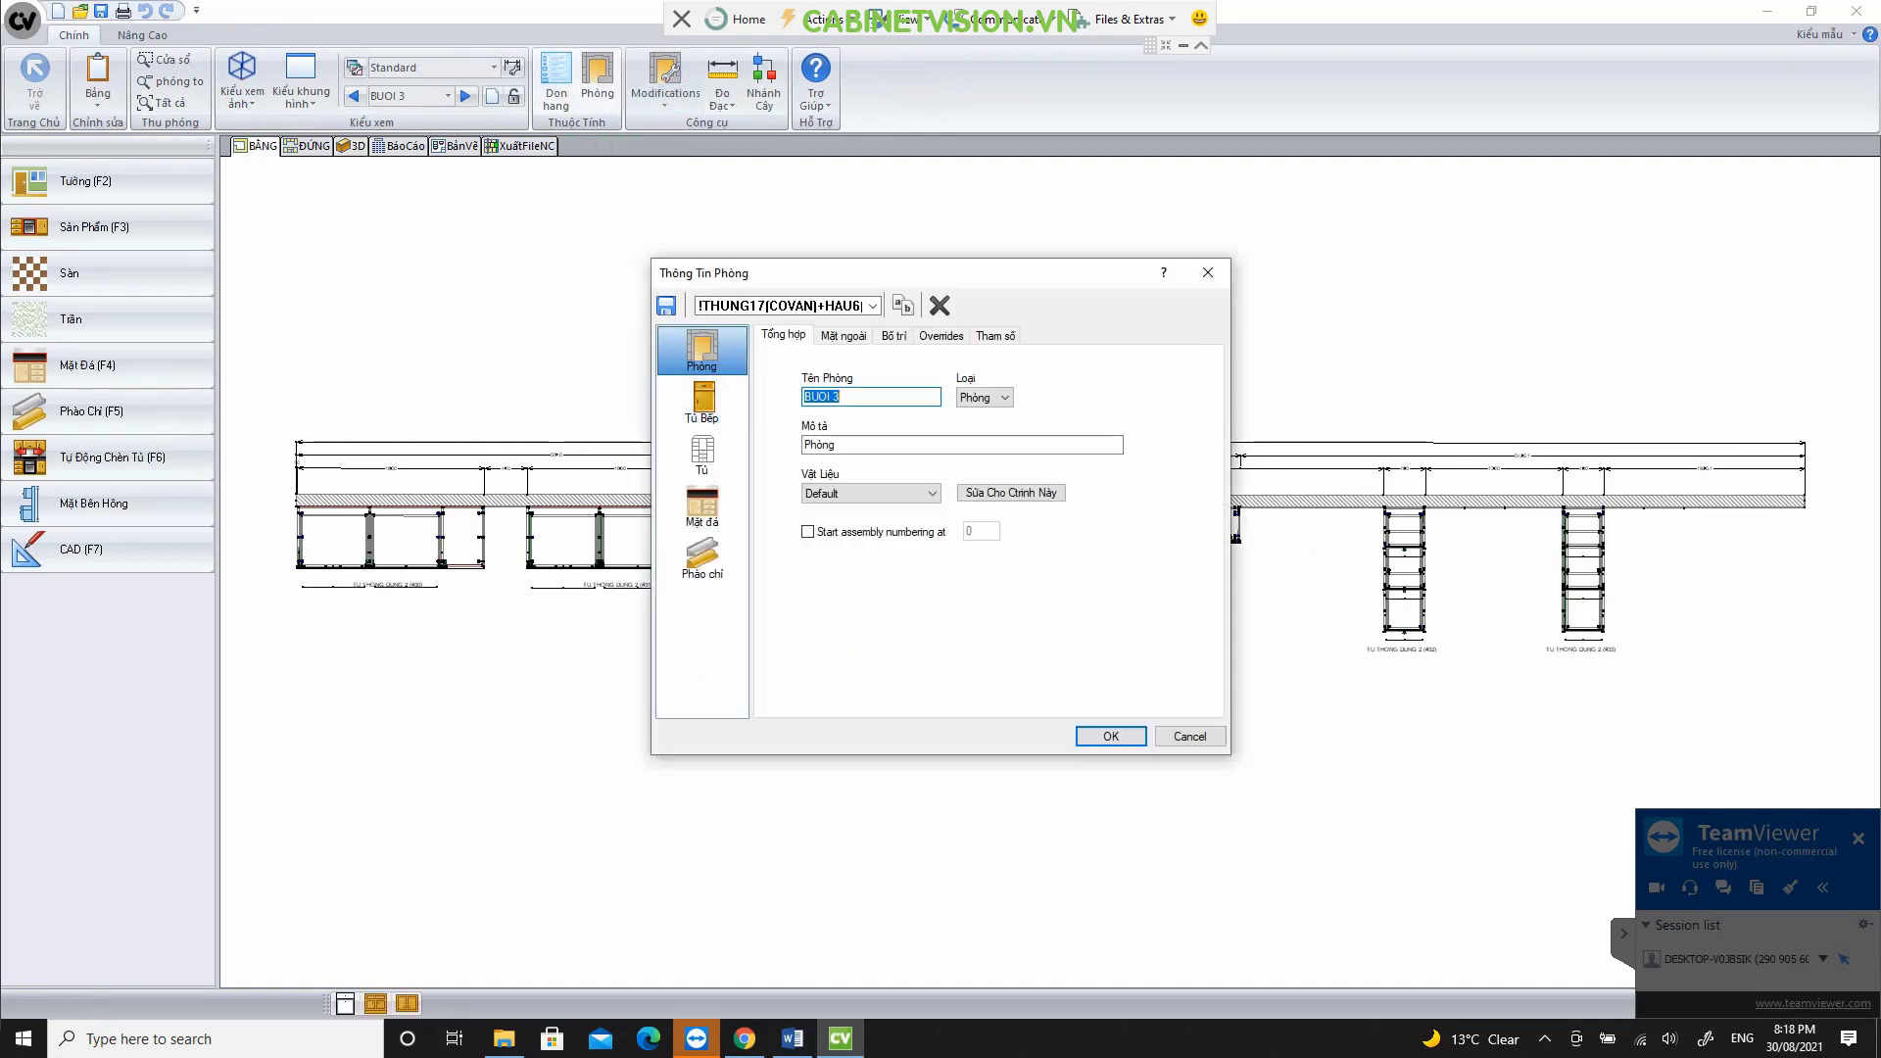
Set the kitchen upper cabinets' standard and special interior materials to 17+6KOVAN.
left_click(701, 402)
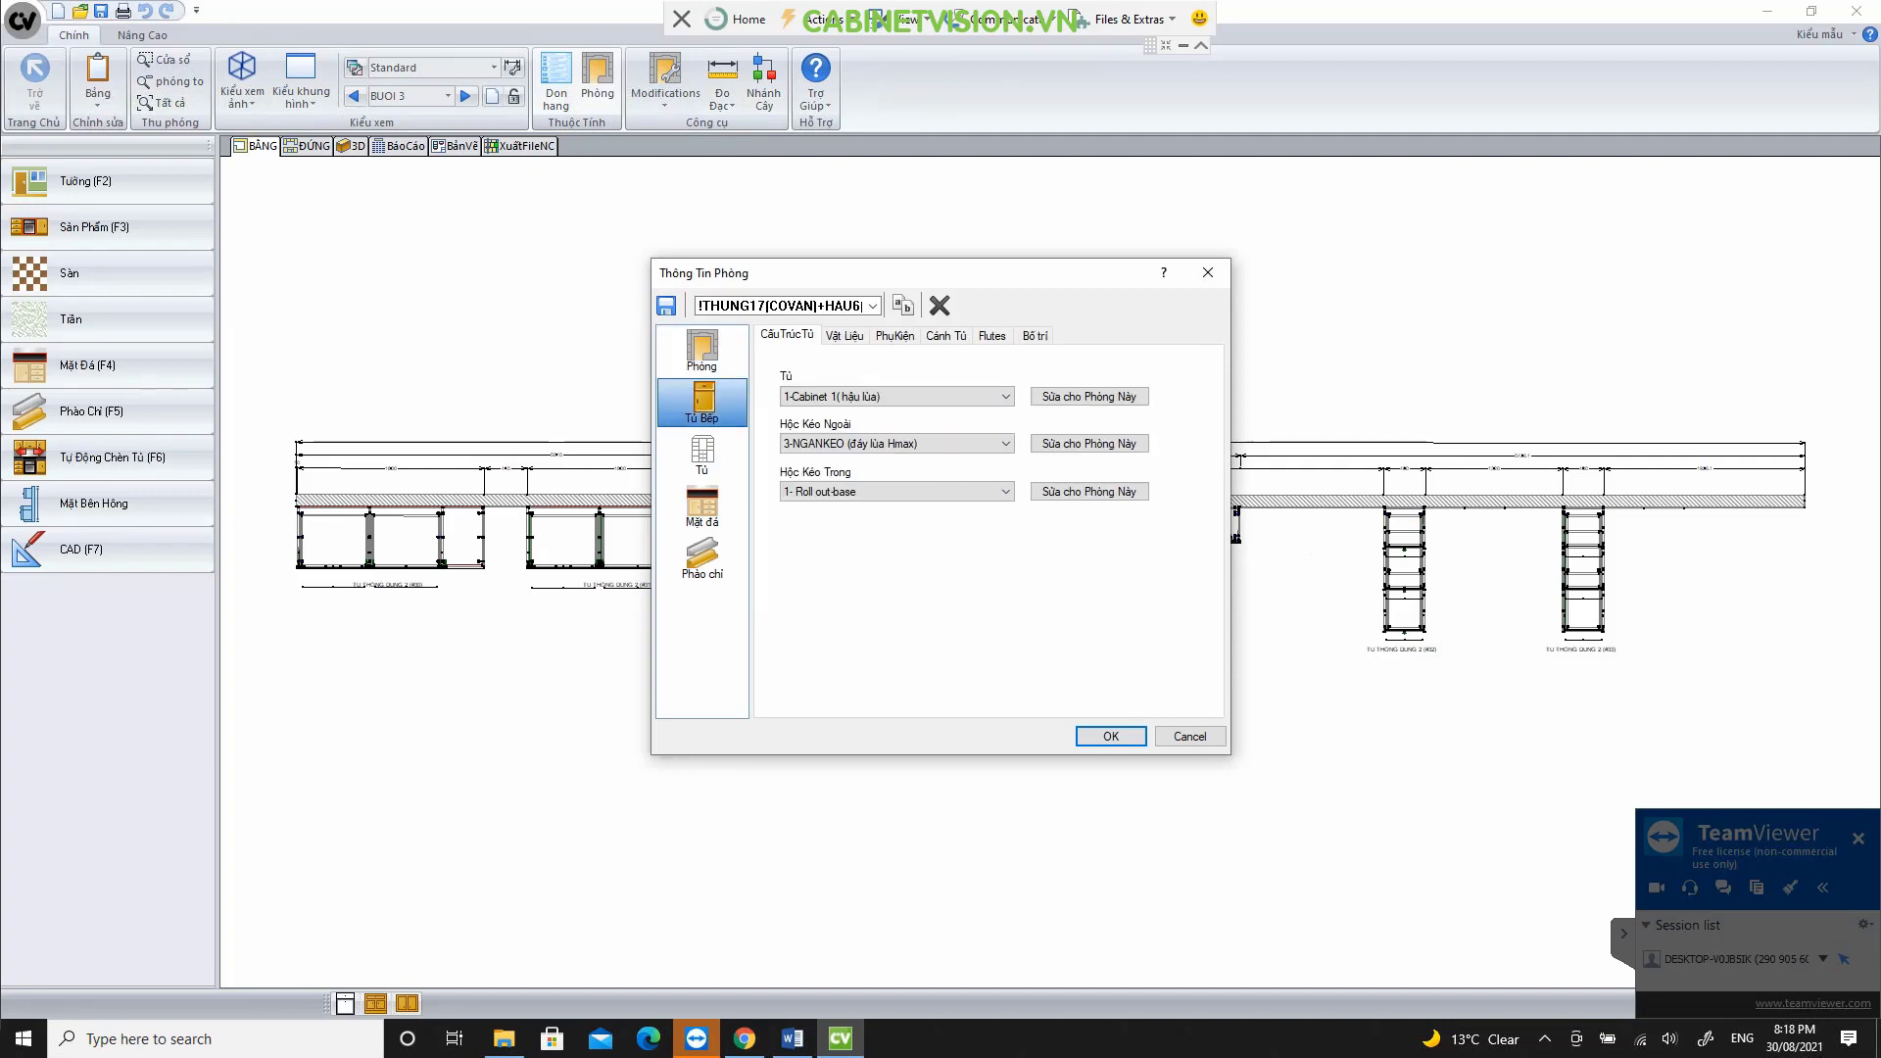
left_click(845, 335)
left_click(982, 396)
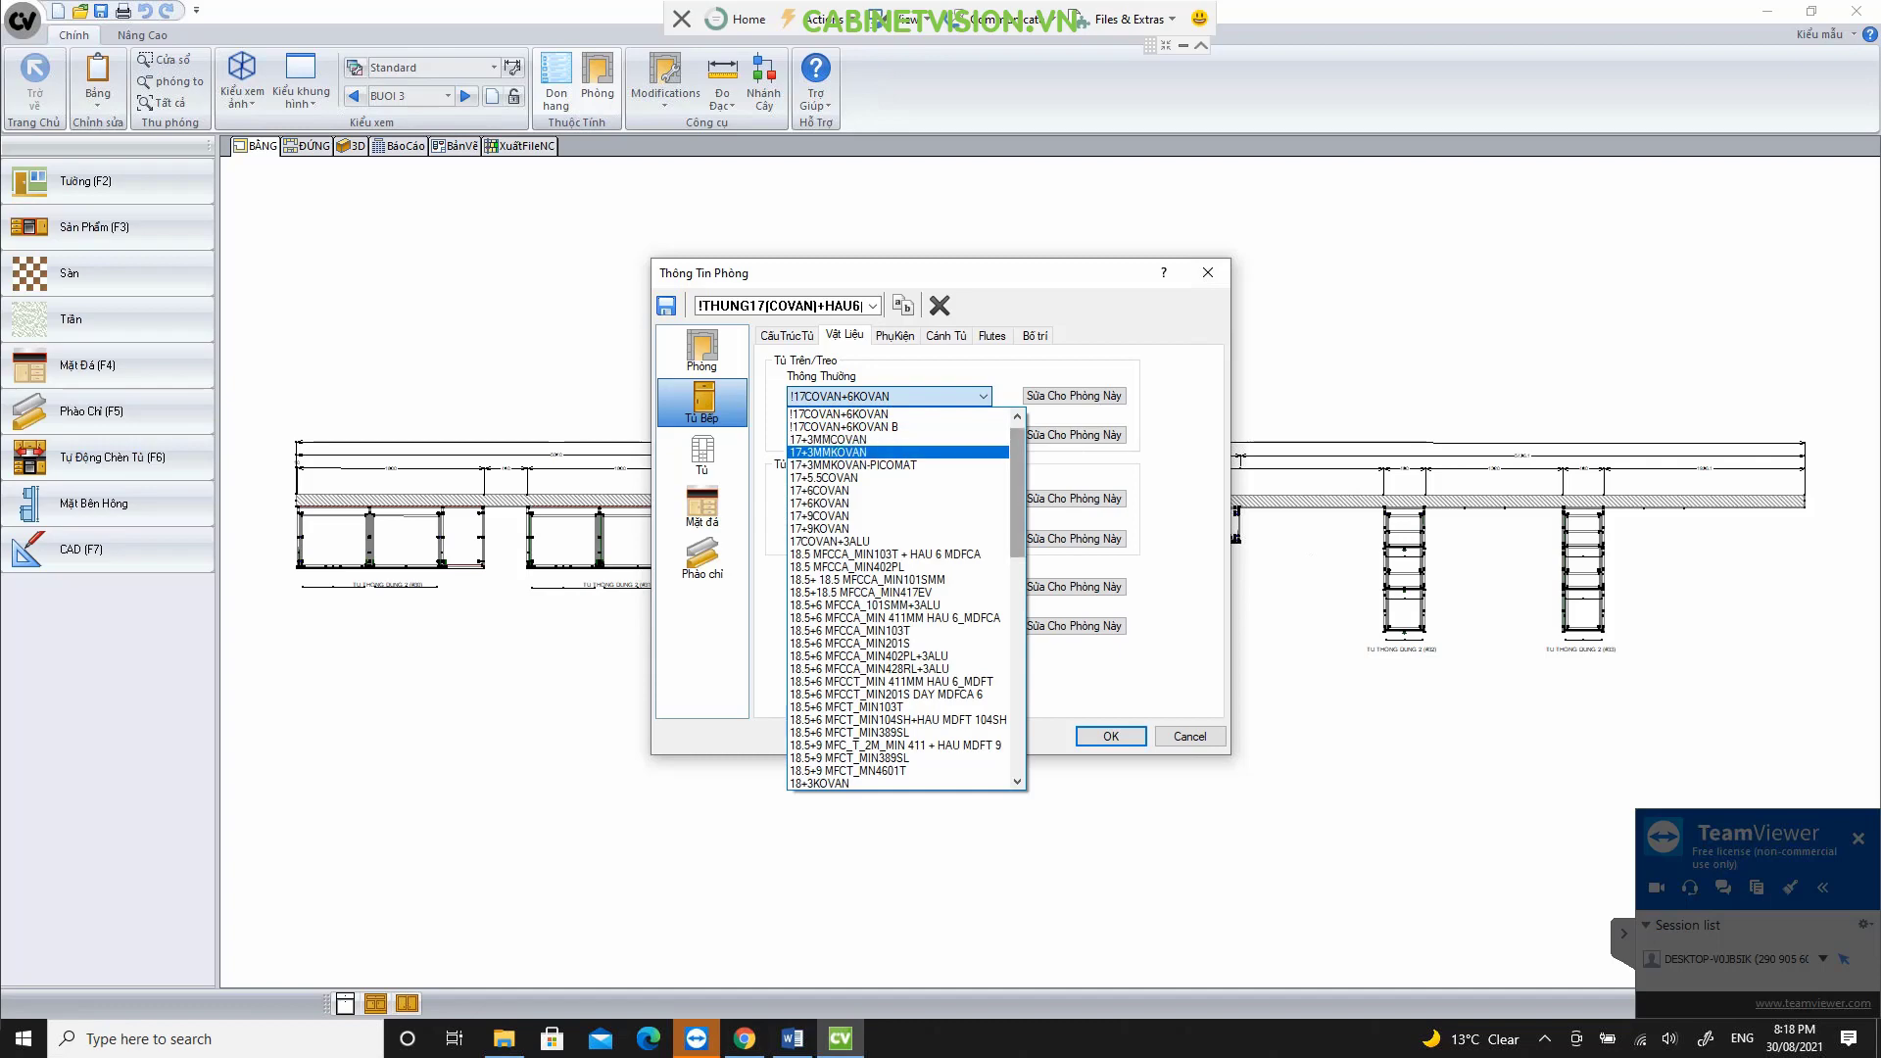
scroll(902, 598, "down", 9)
scroll(902, 598, "down", 4)
scroll(902, 598, "up", 14)
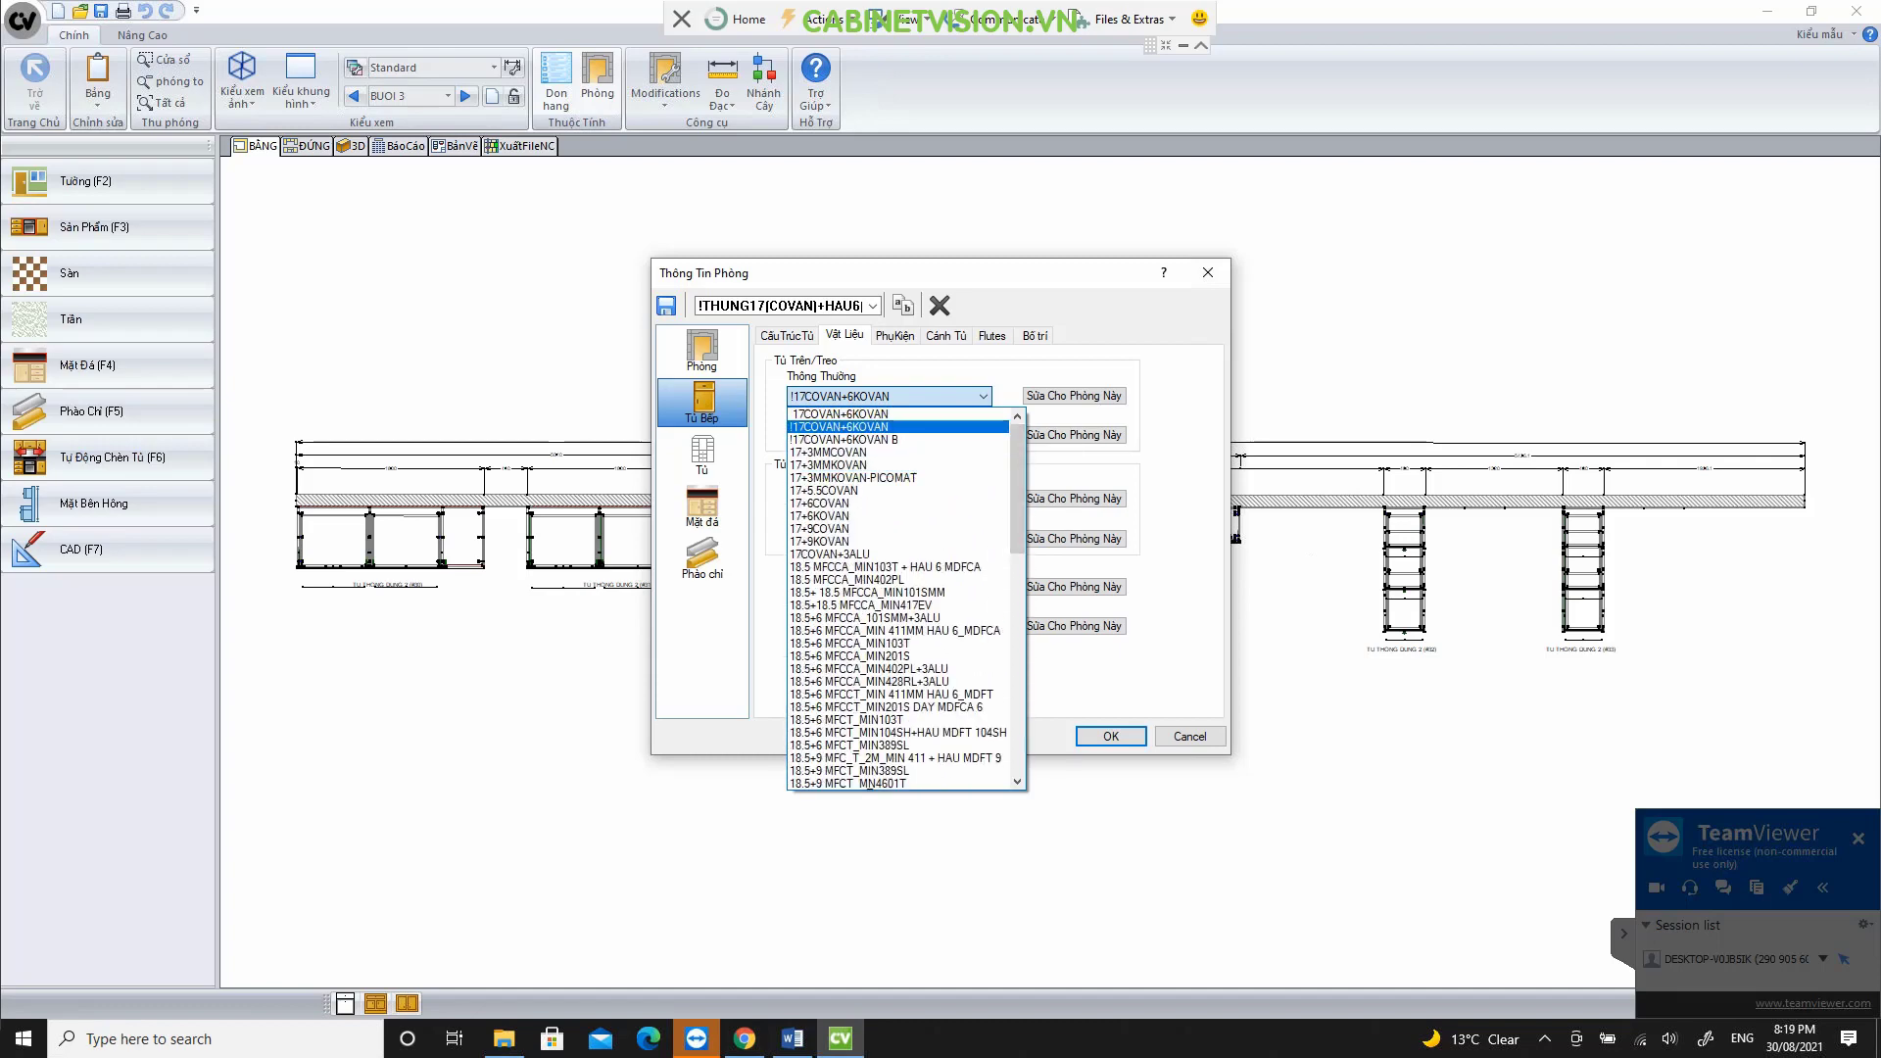
left_click(843, 515)
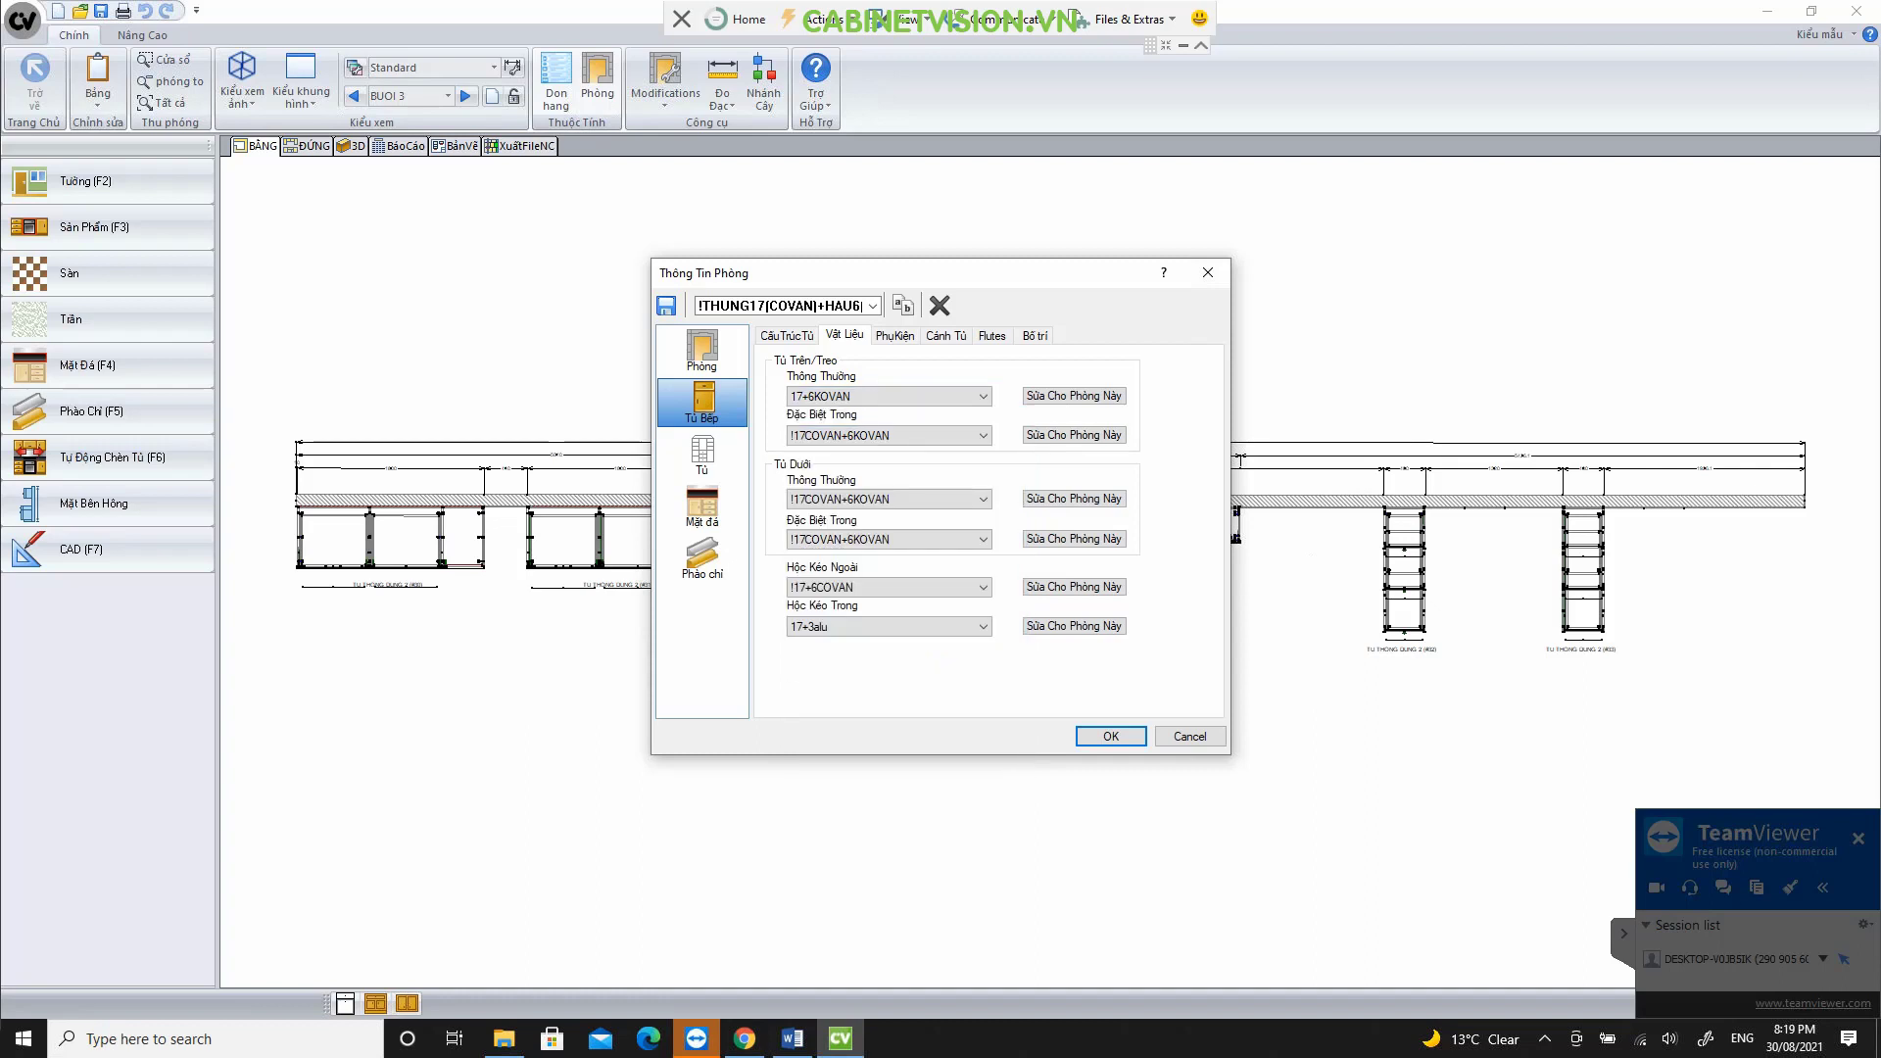
left_click(881, 435)
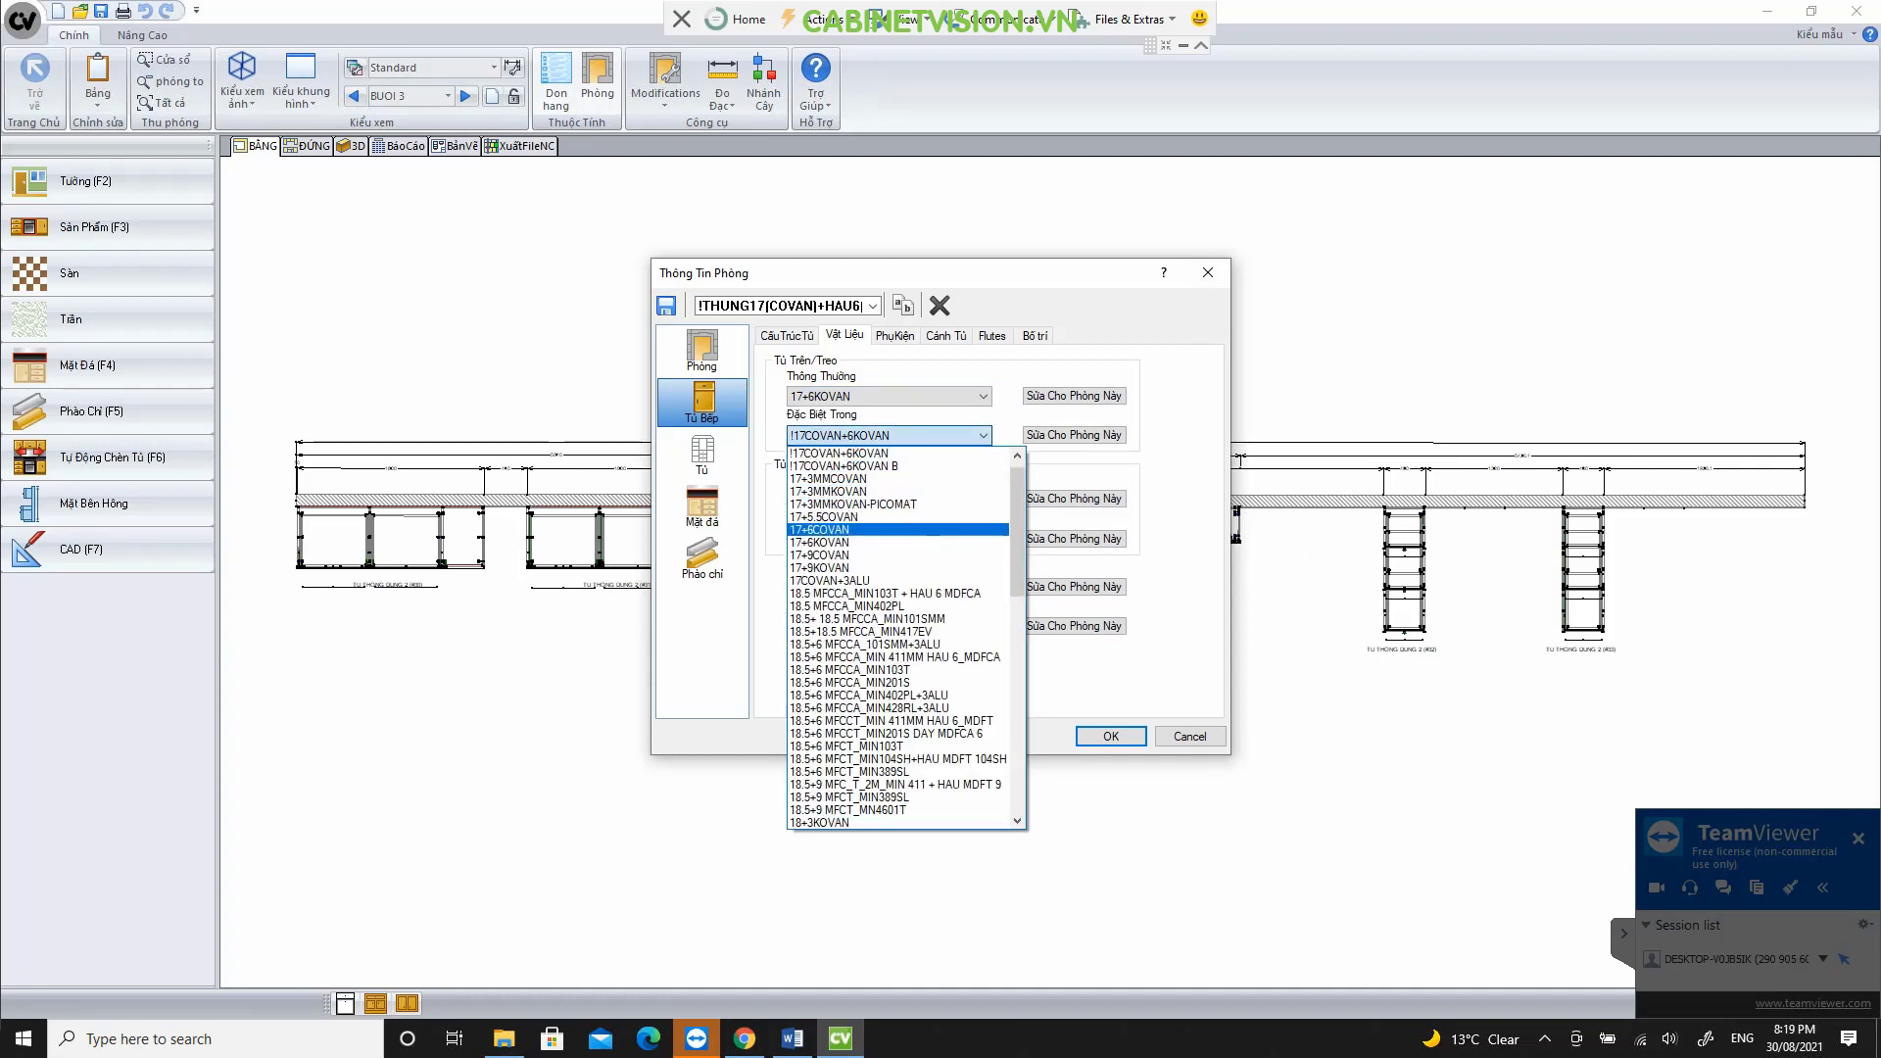
left_click(842, 542)
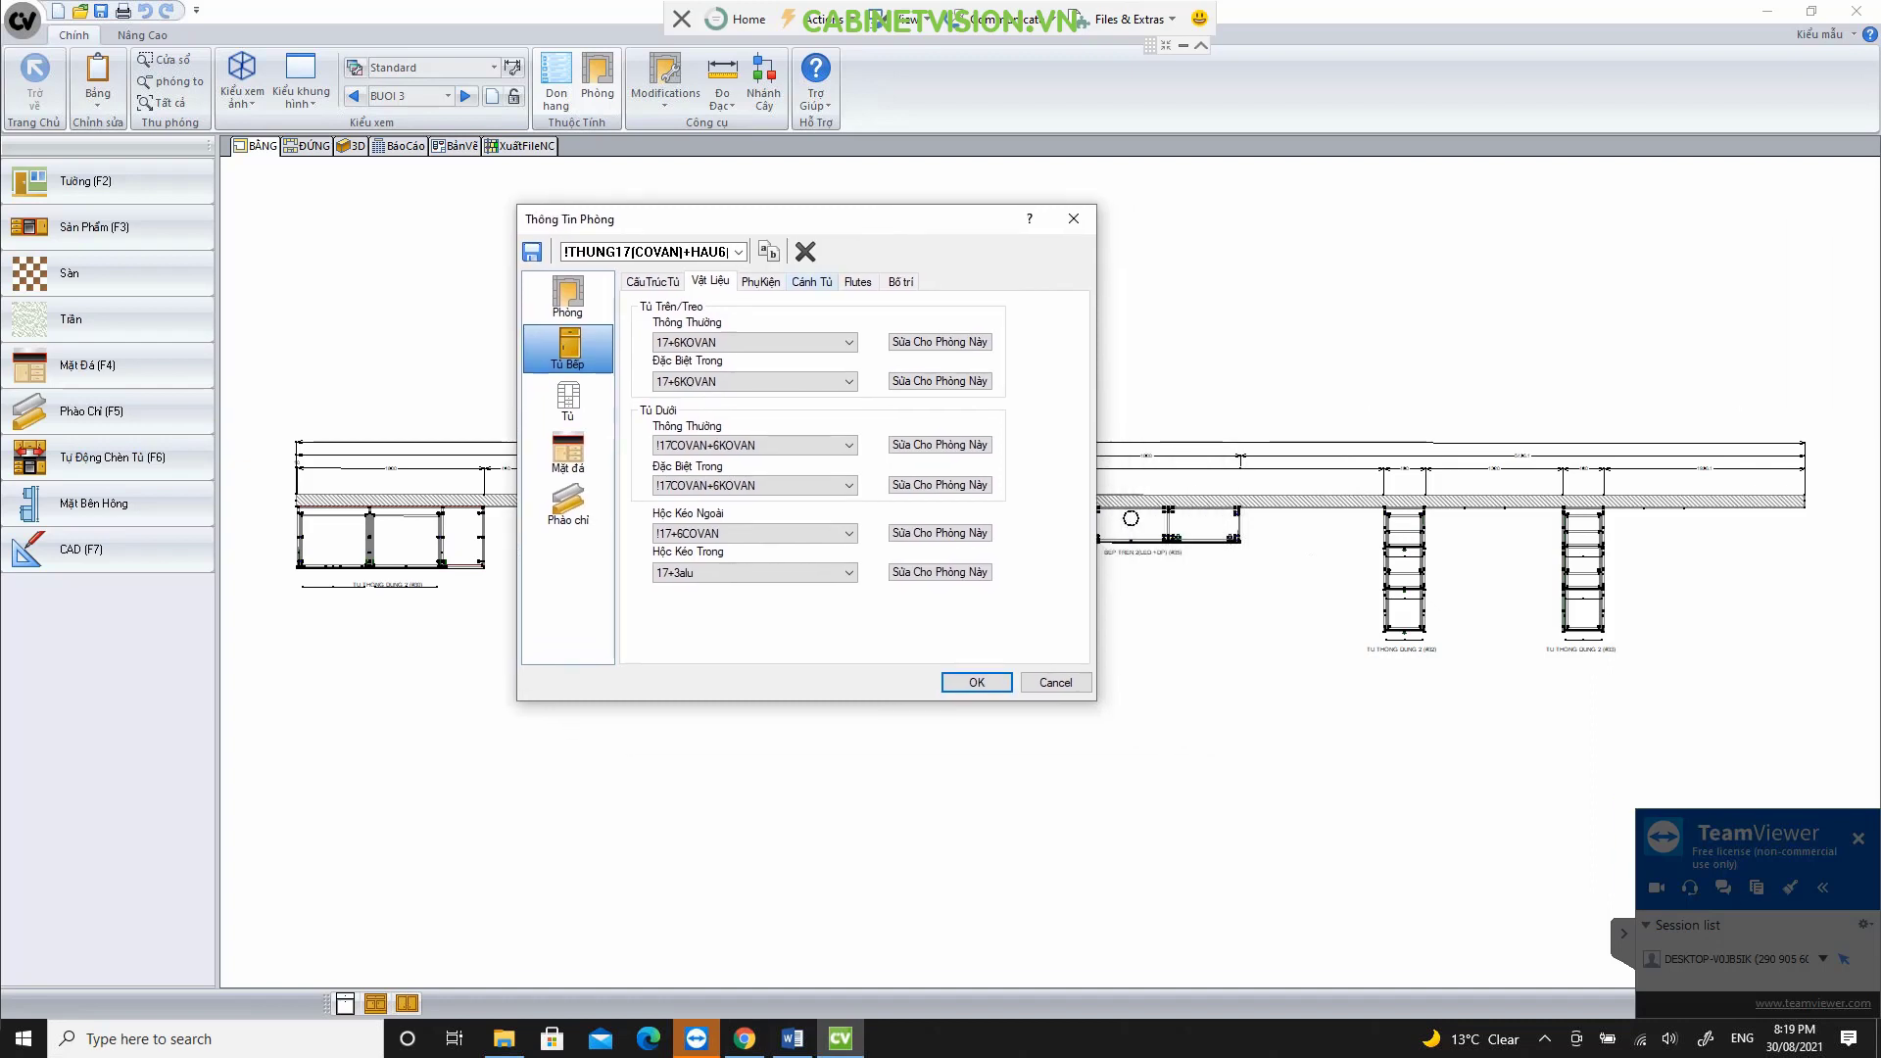
Search for and apply 17KOVAN as the kitchen cabinet door material.
left_click(811, 281)
left_click(956, 349)
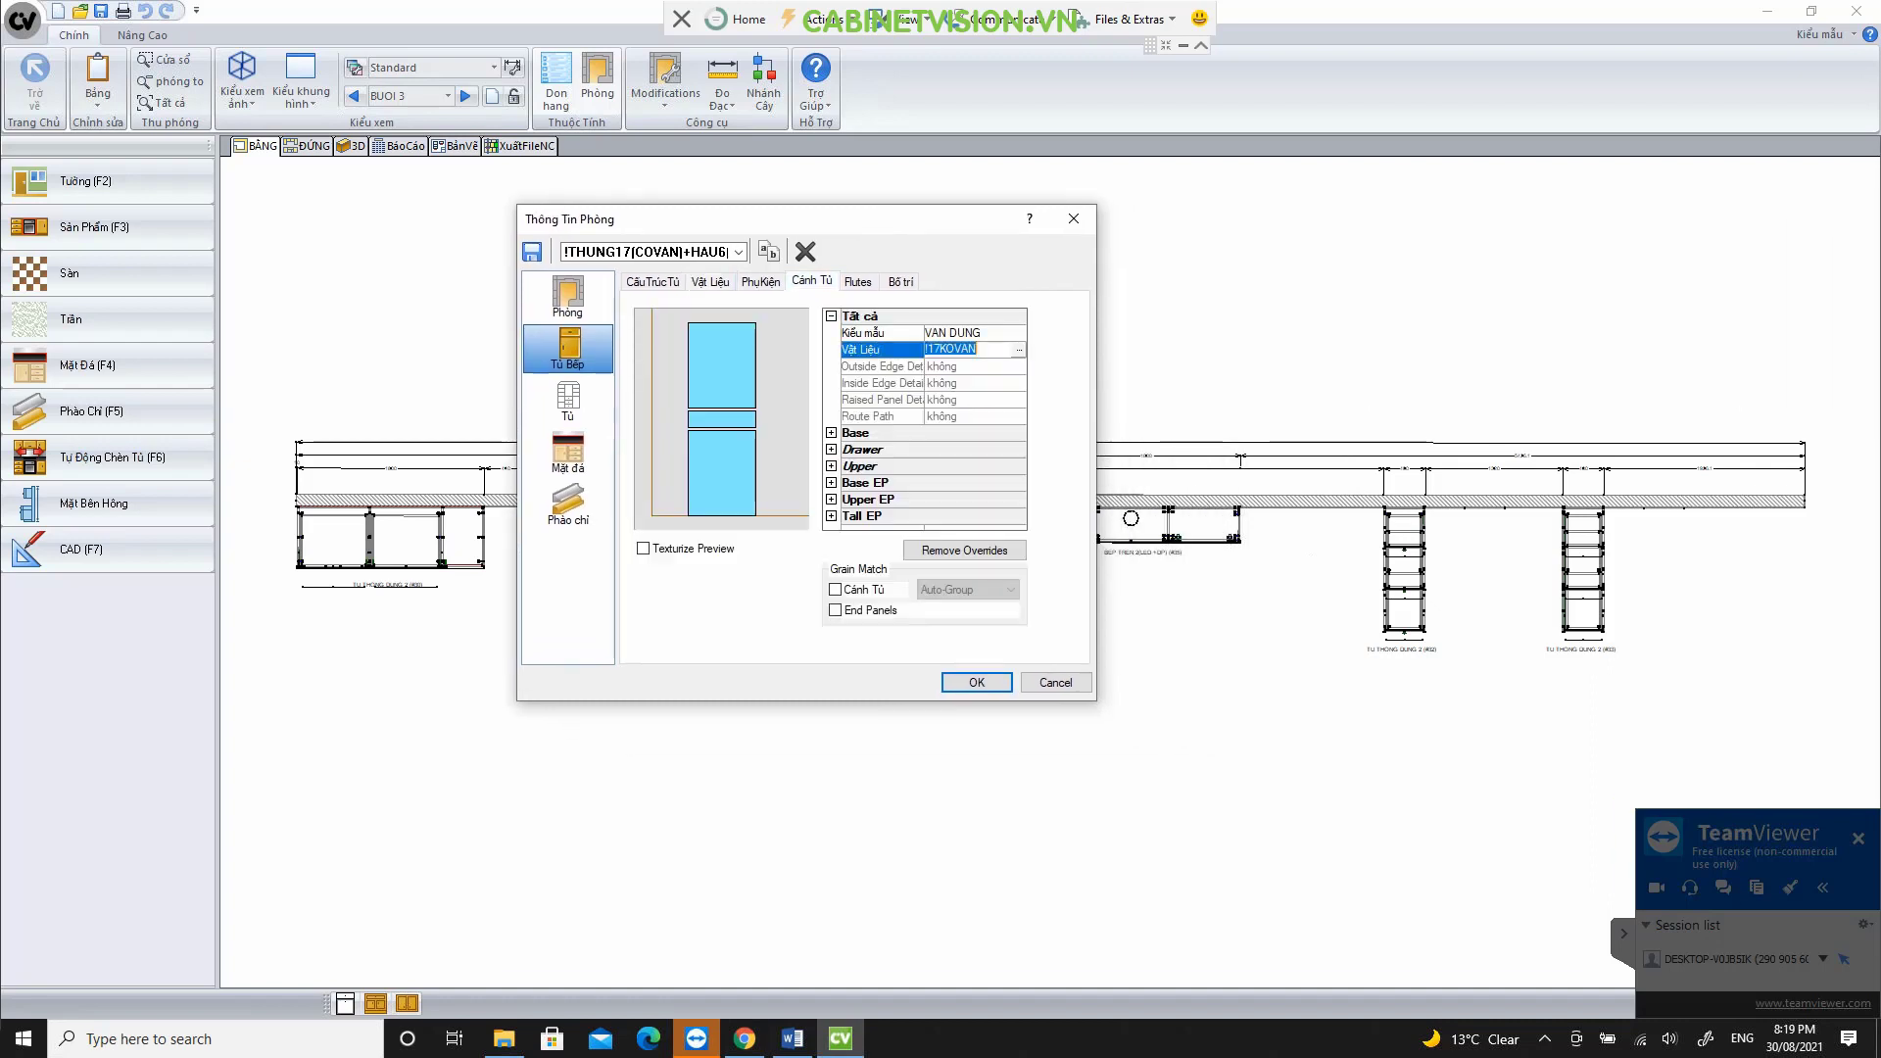
left_click(1020, 349)
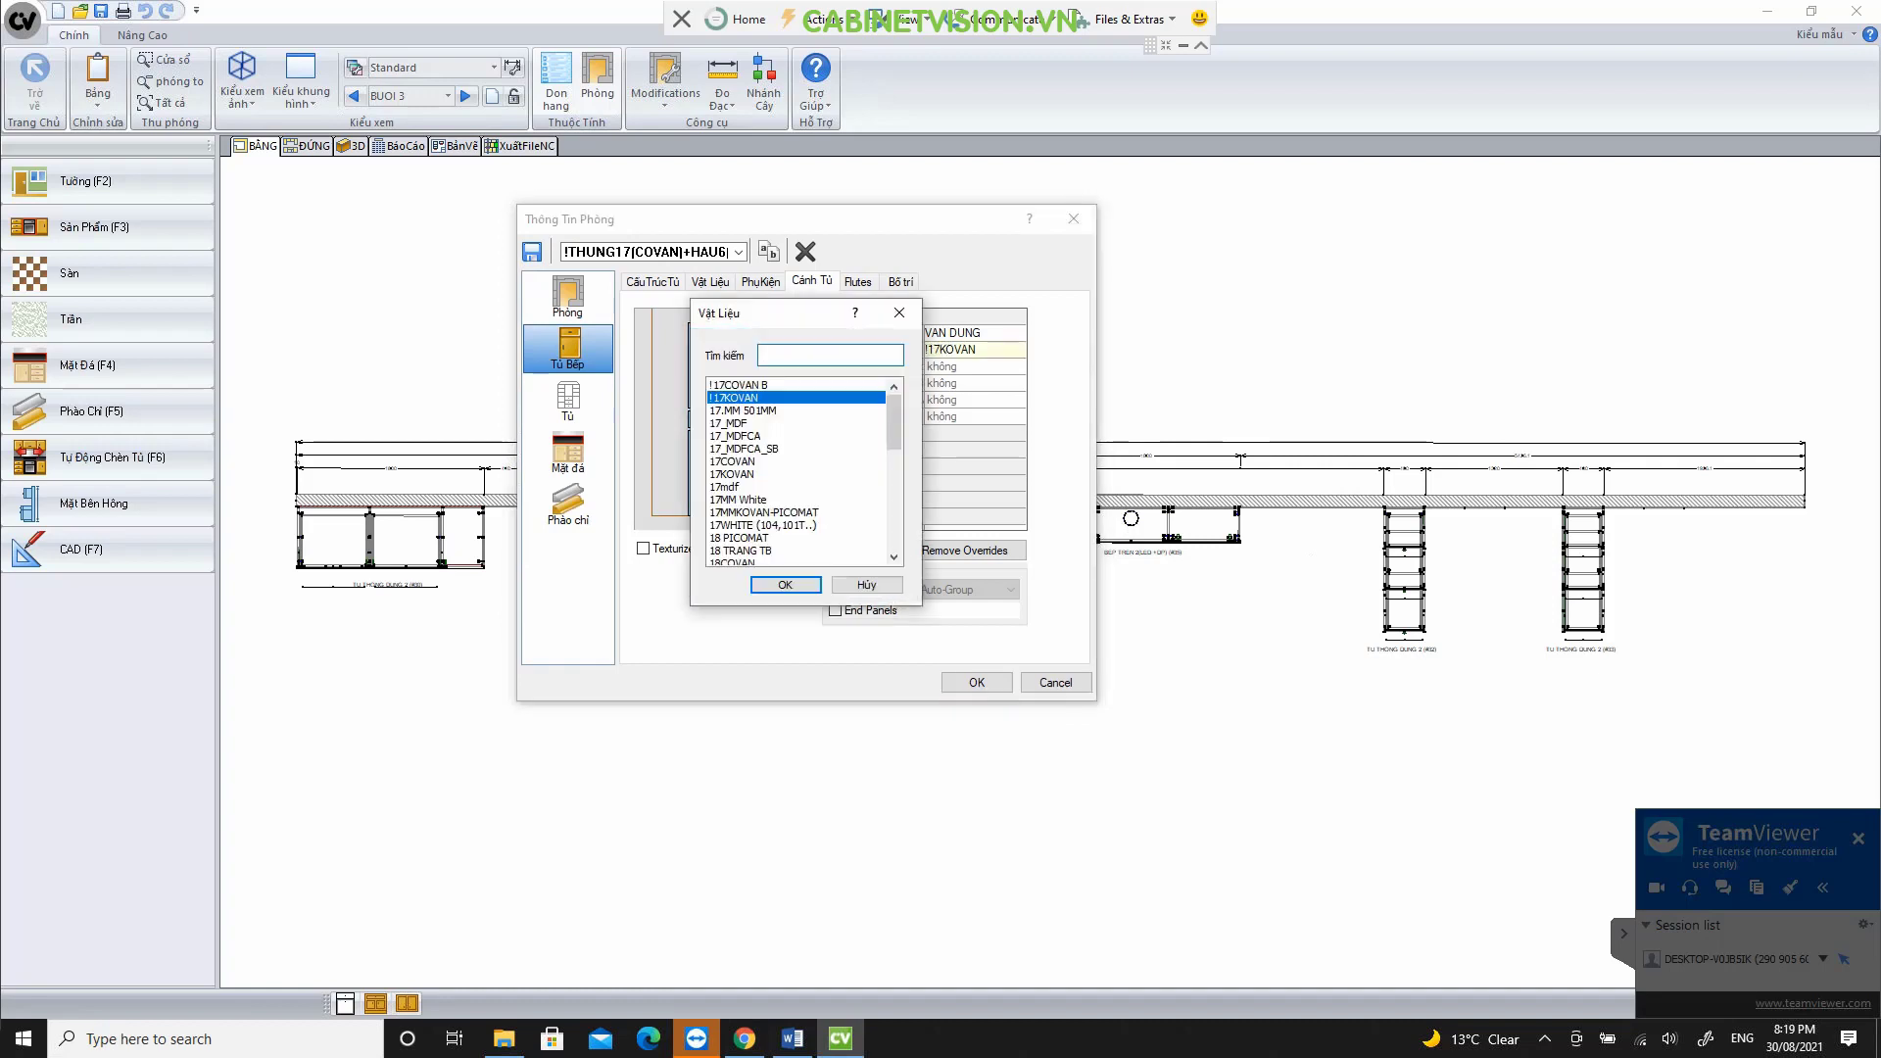
type("17KOVAN")
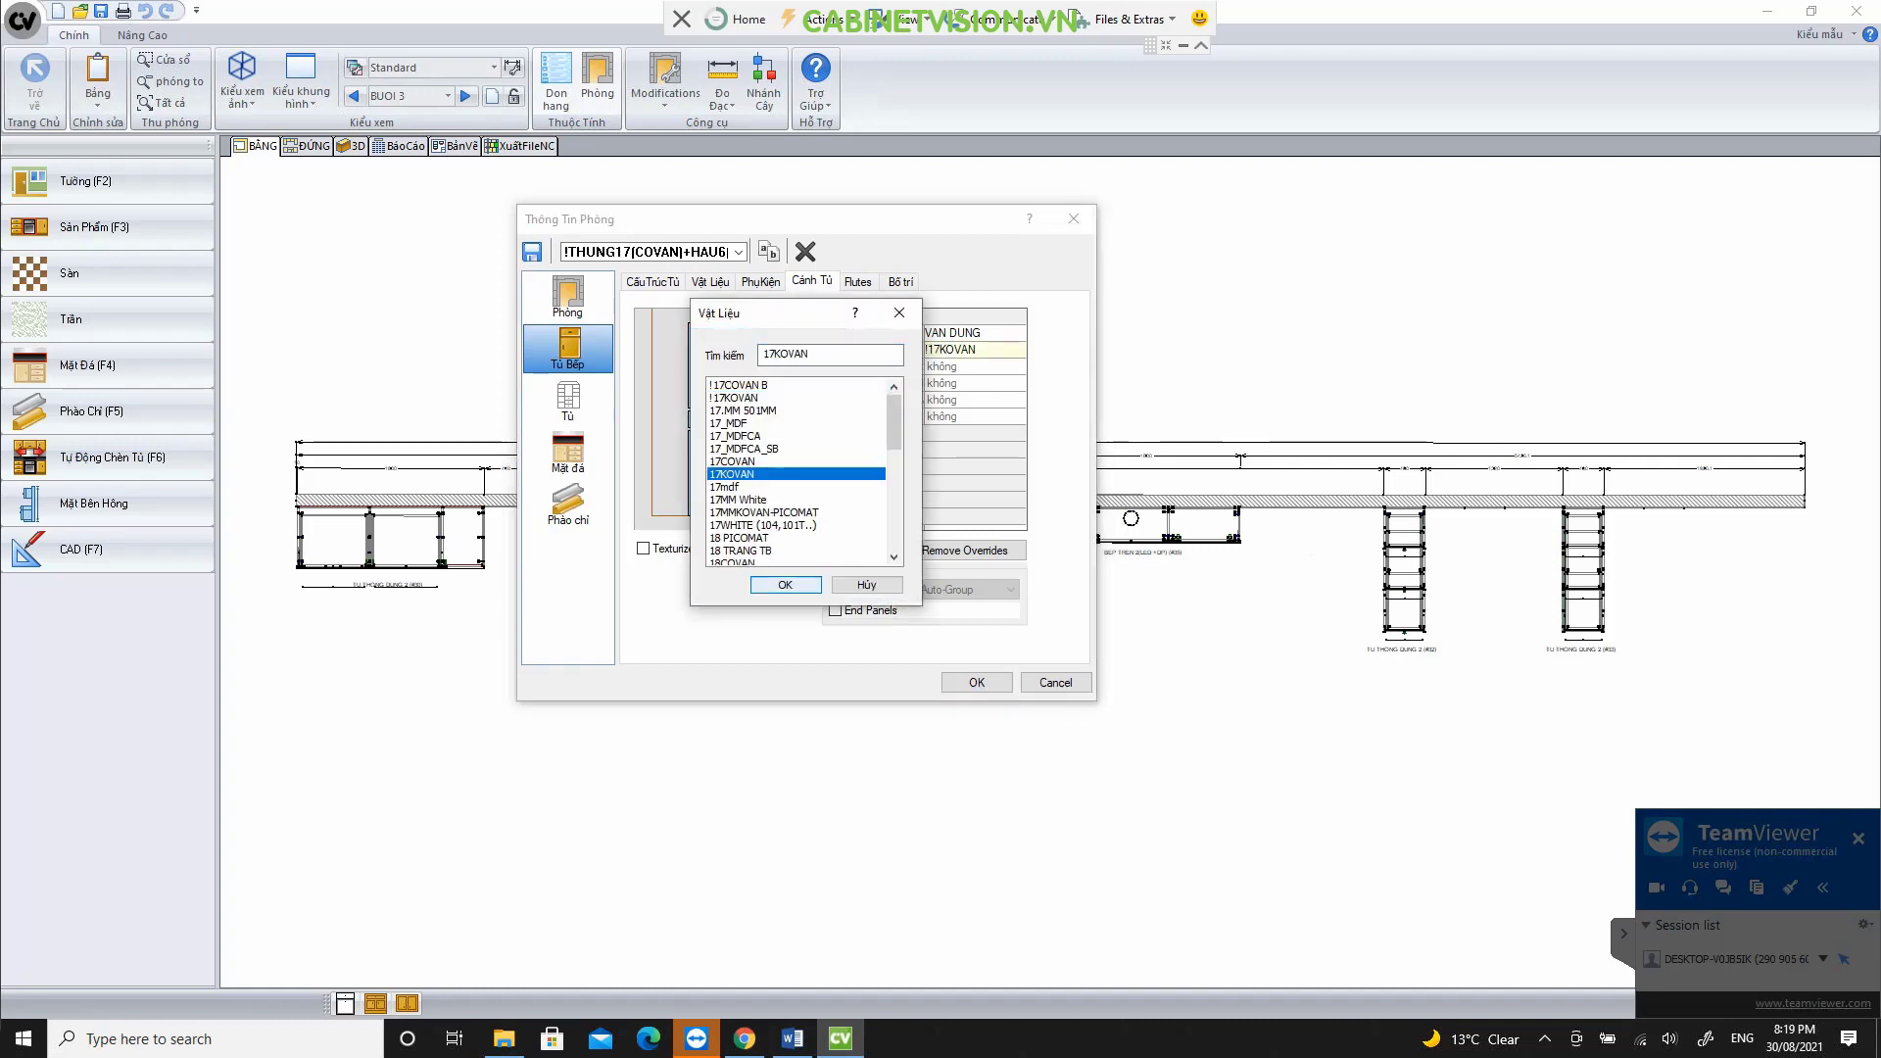
key("Return")
key("Return")
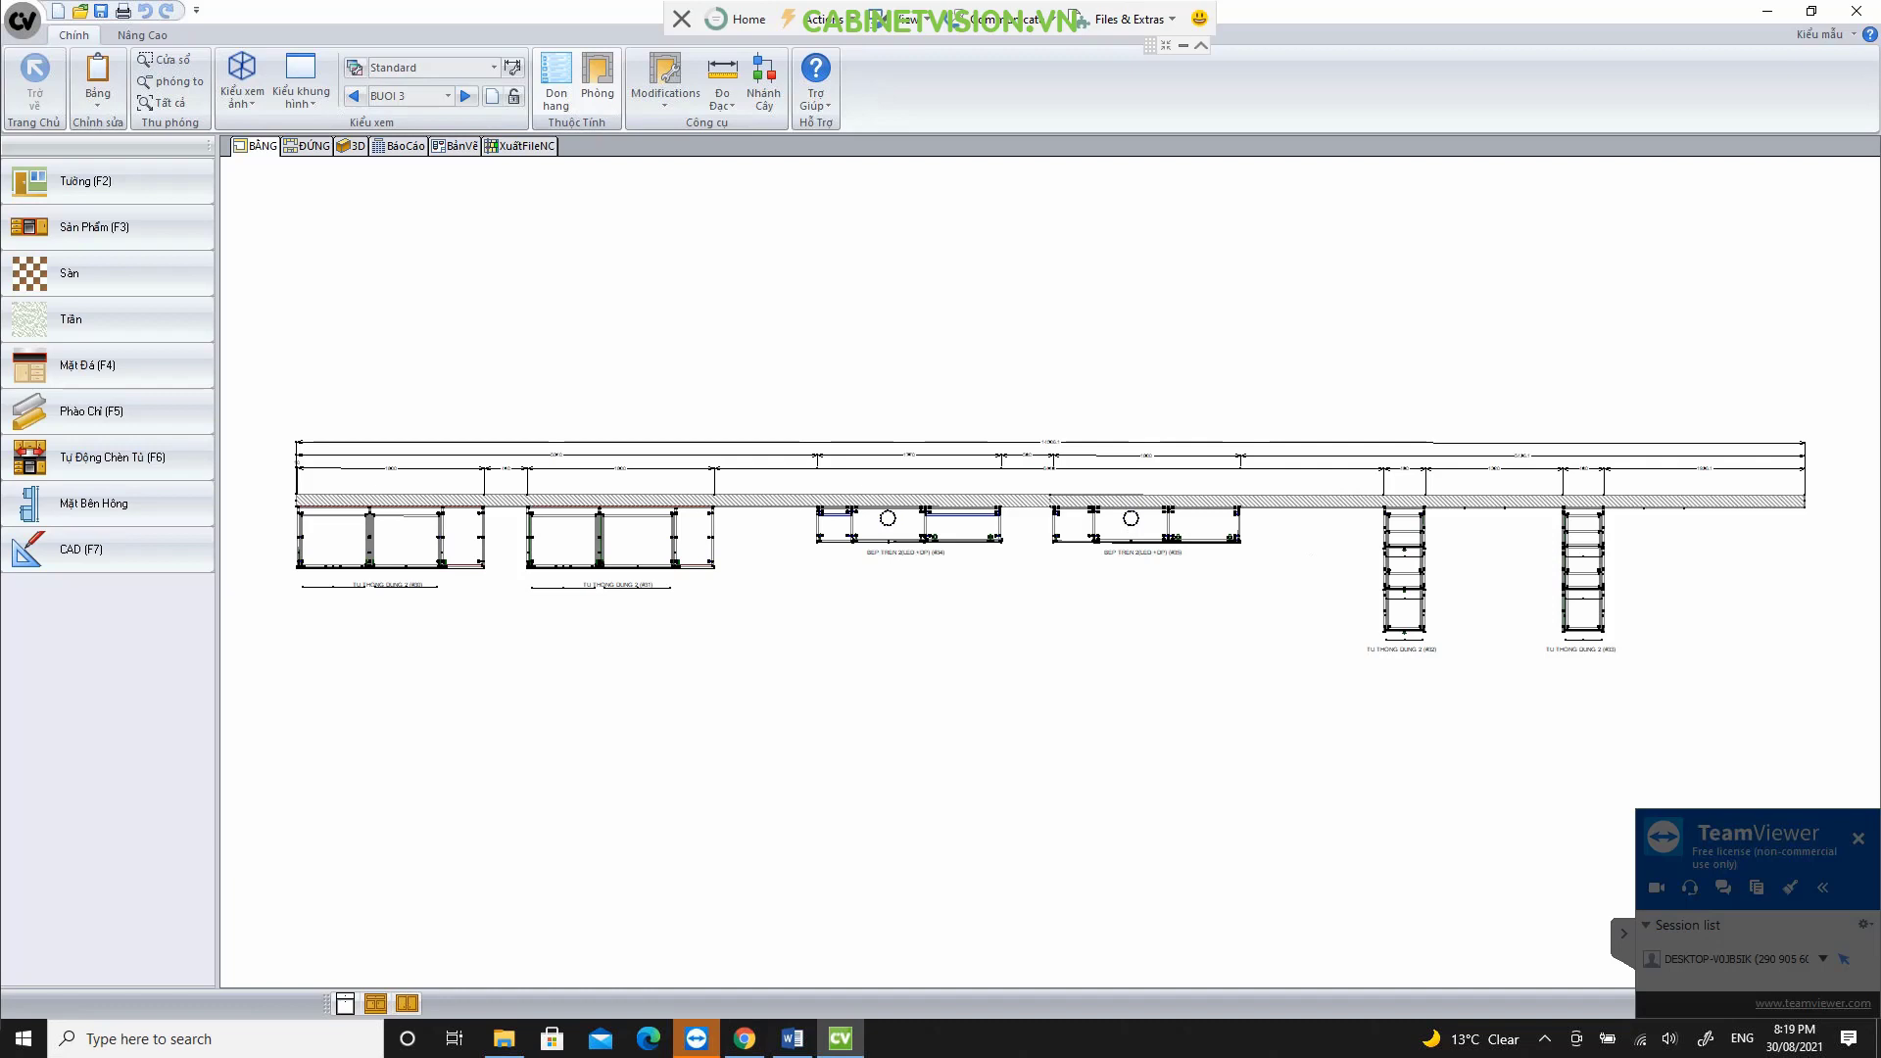
Inspect the BUOI 3 cabinets with their new materials in 3D, then return to the plan drawing.
left_click(351, 145)
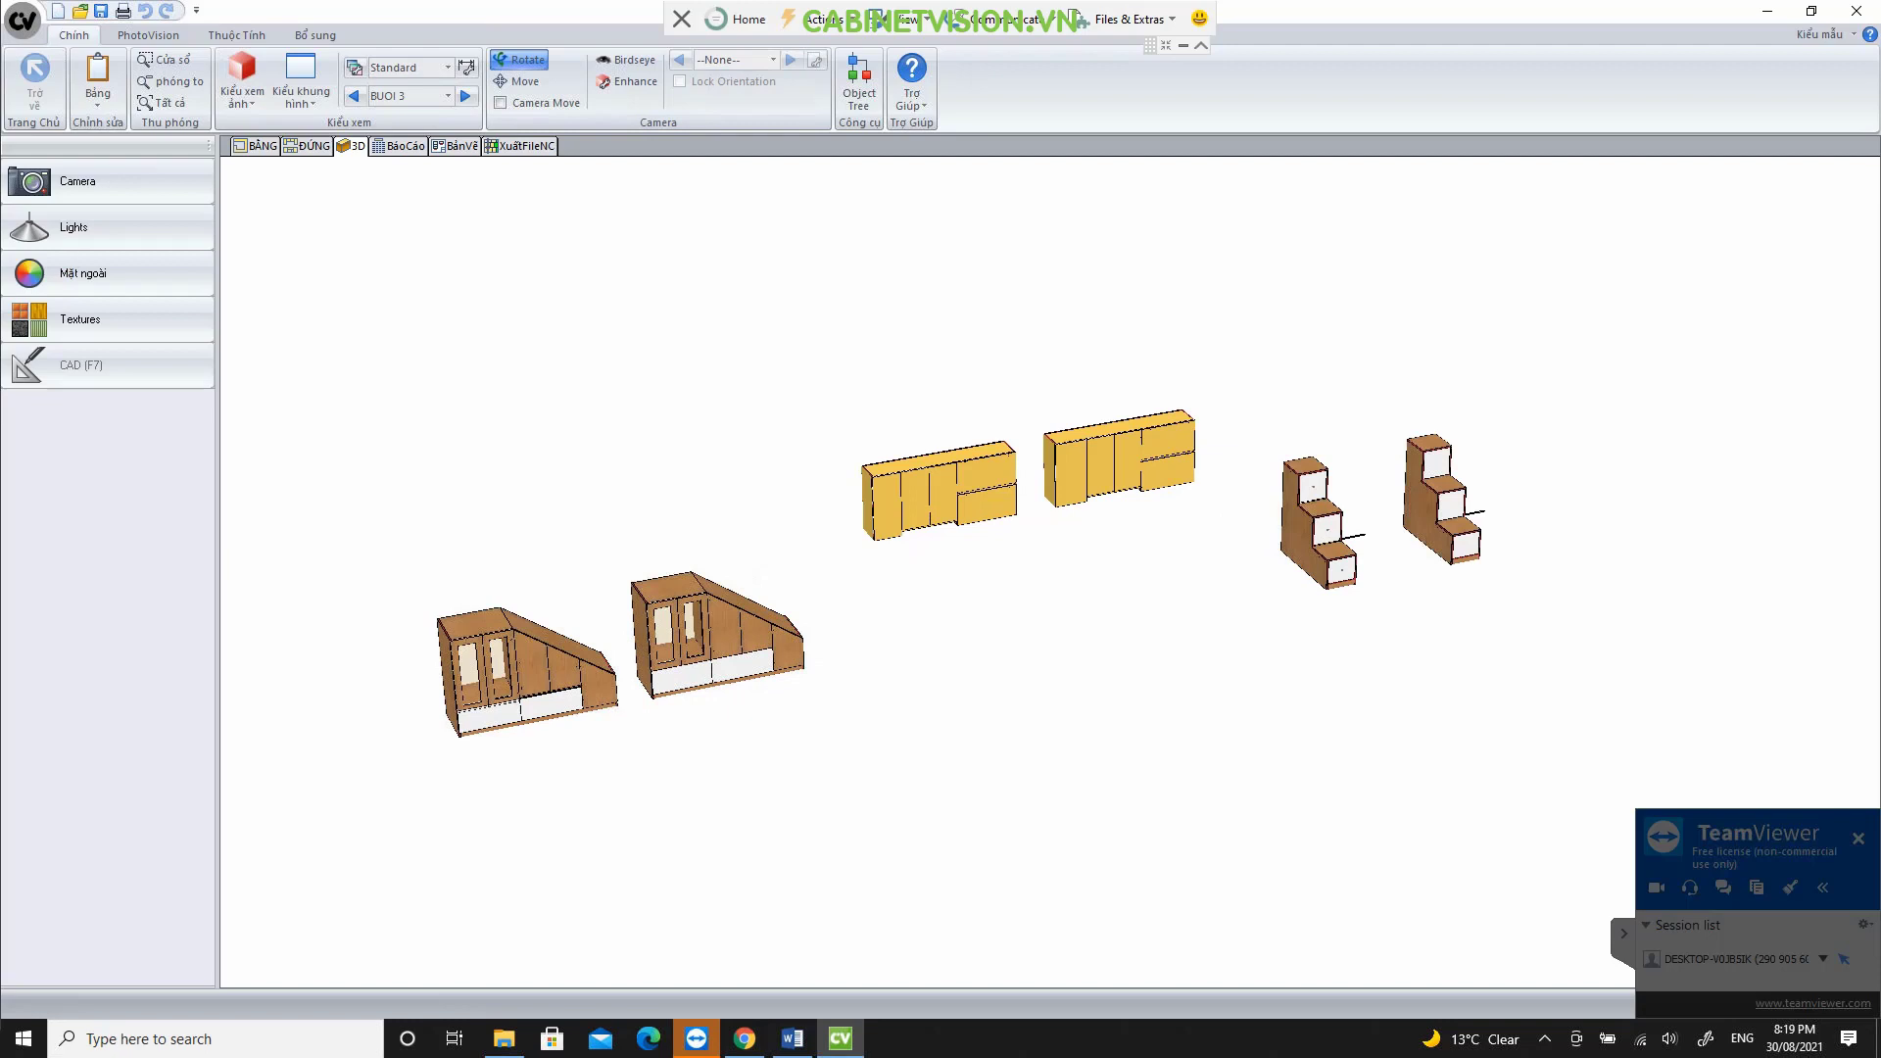
key("Escape")
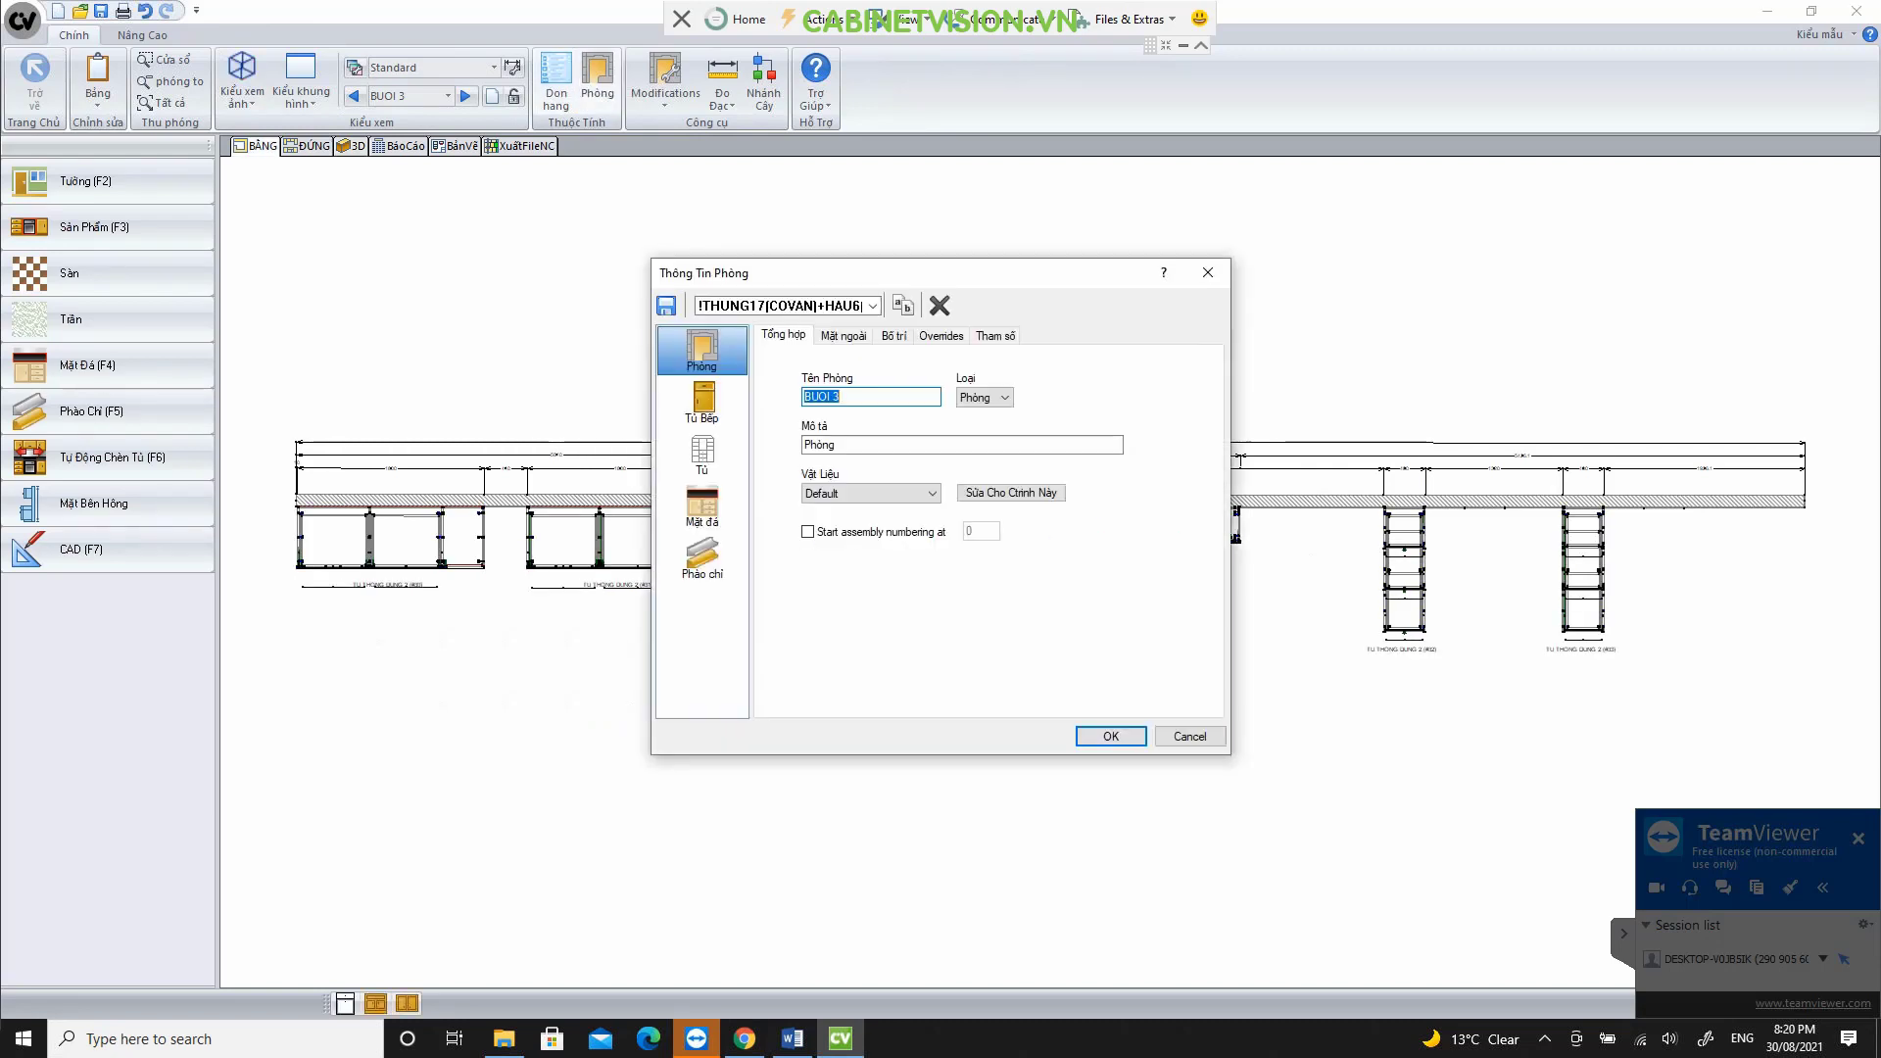
Confirm !17COVAN B as the general cabinets' door material and preview the cabinets in 3D.
left_click(702, 453)
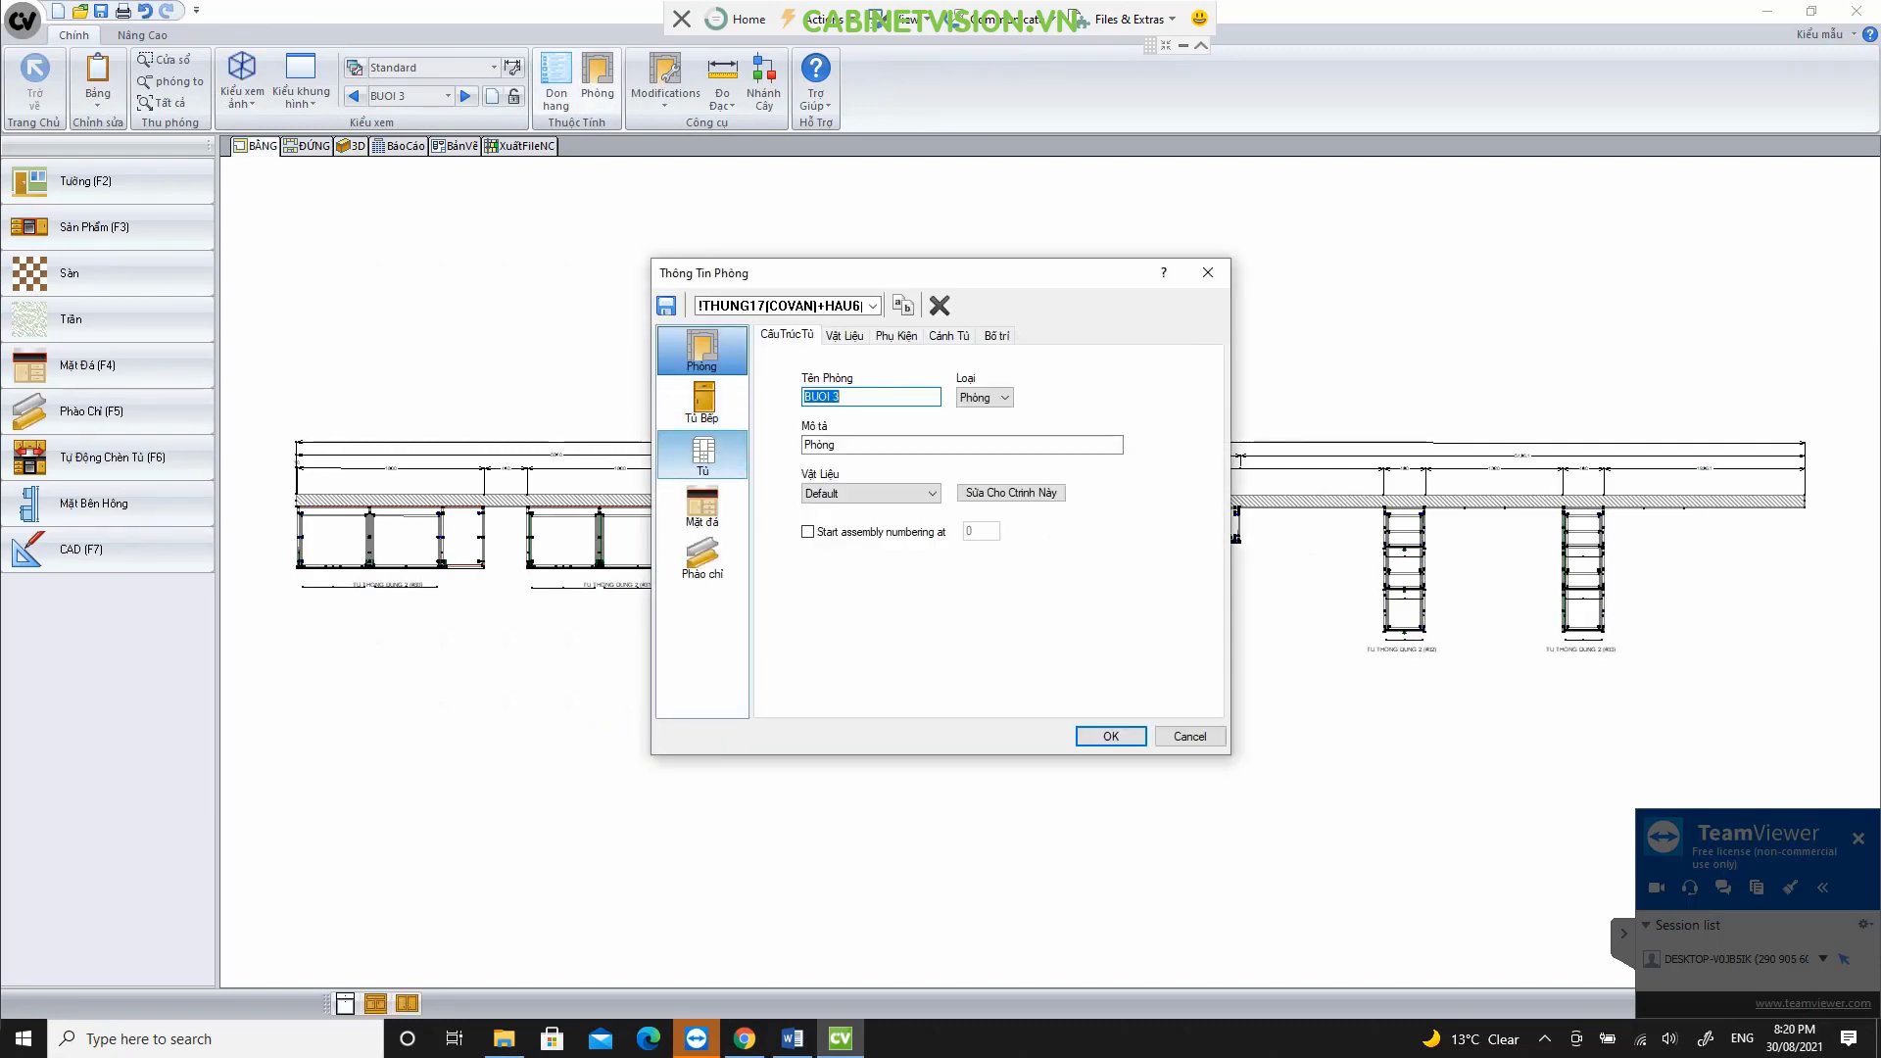
left_click(948, 335)
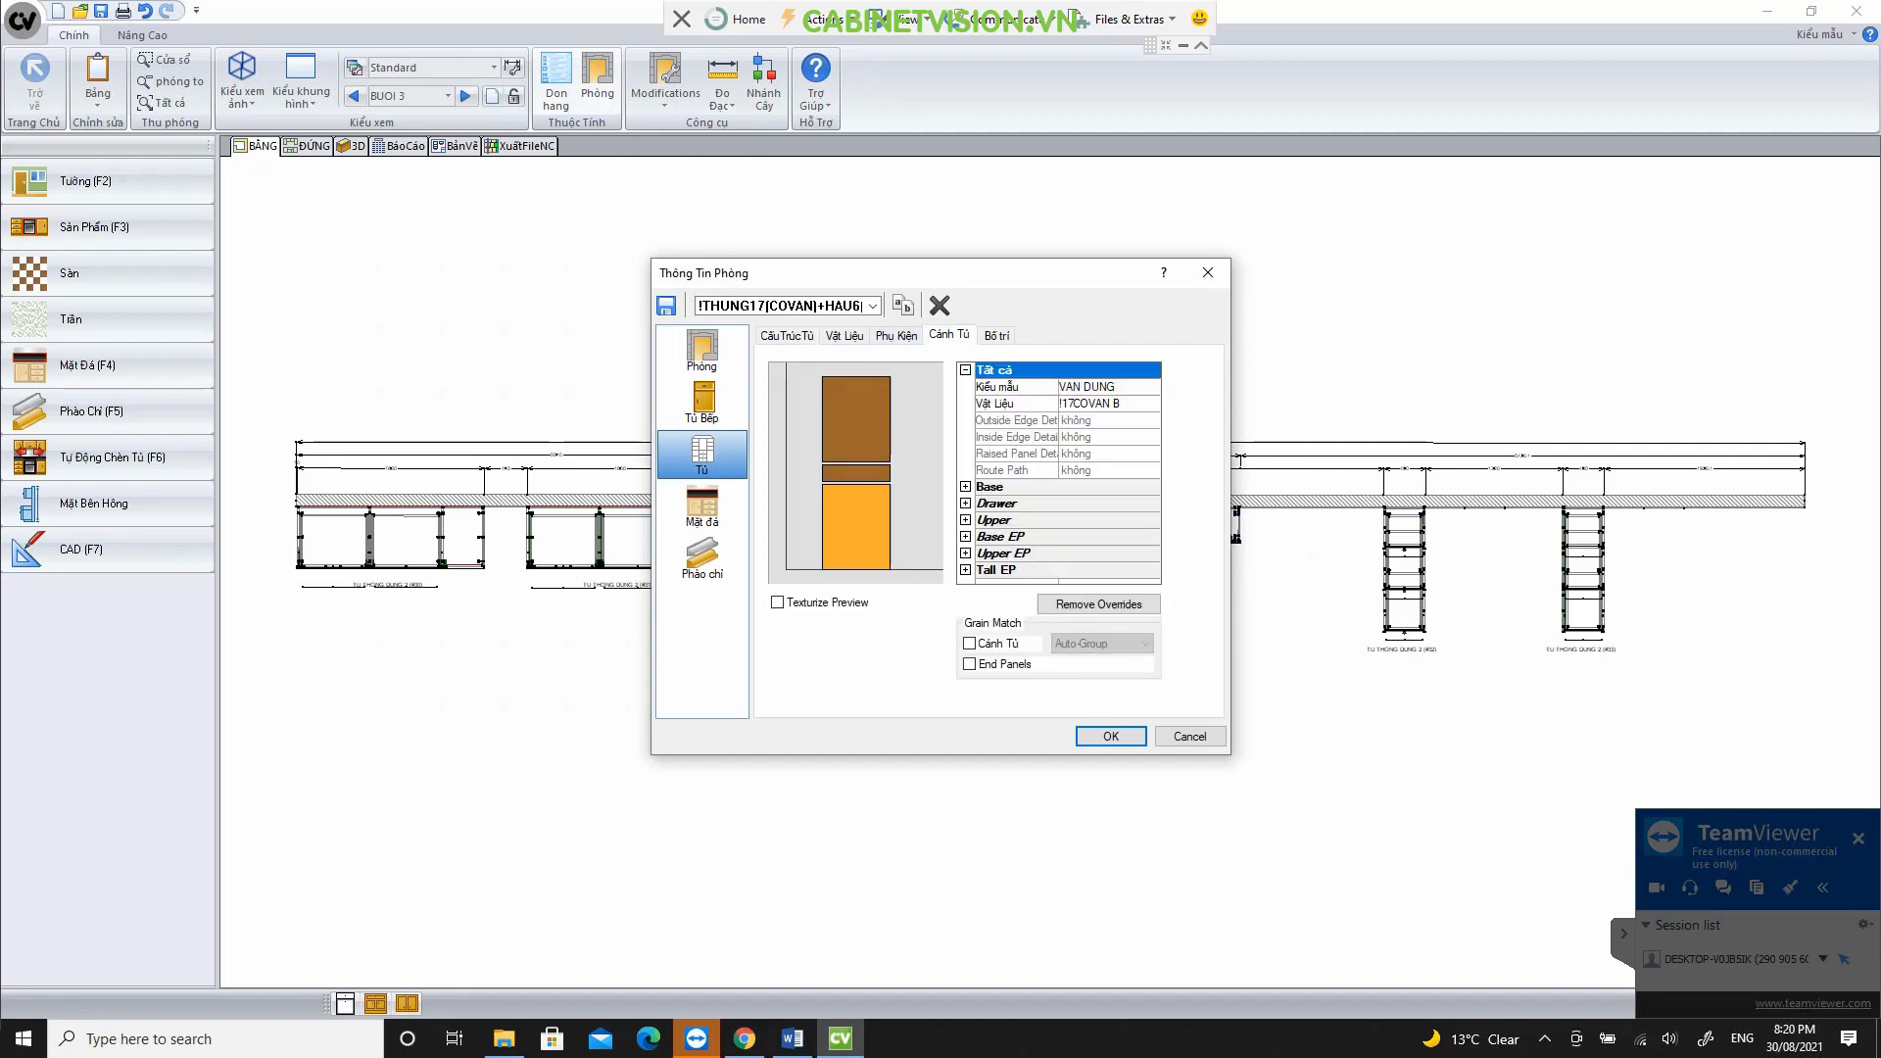
left_click(1088, 402)
left_click(1152, 403)
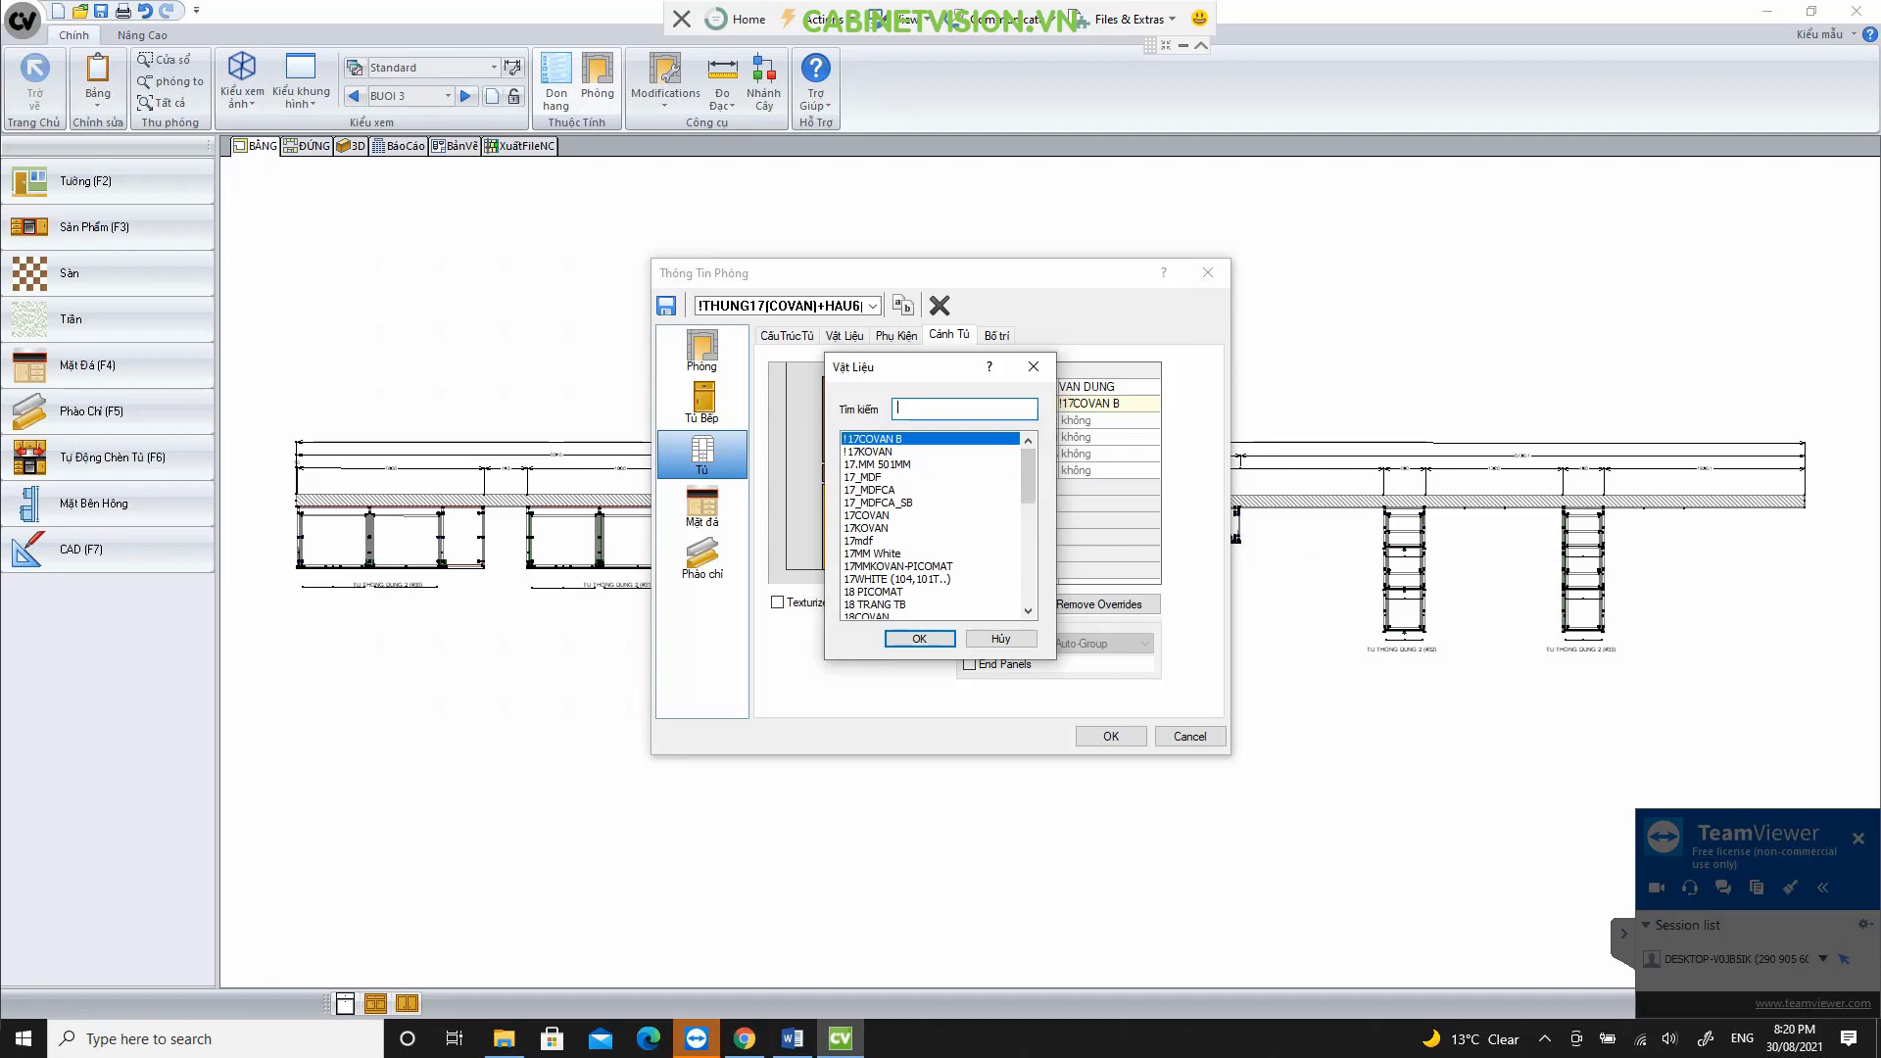
key("Return")
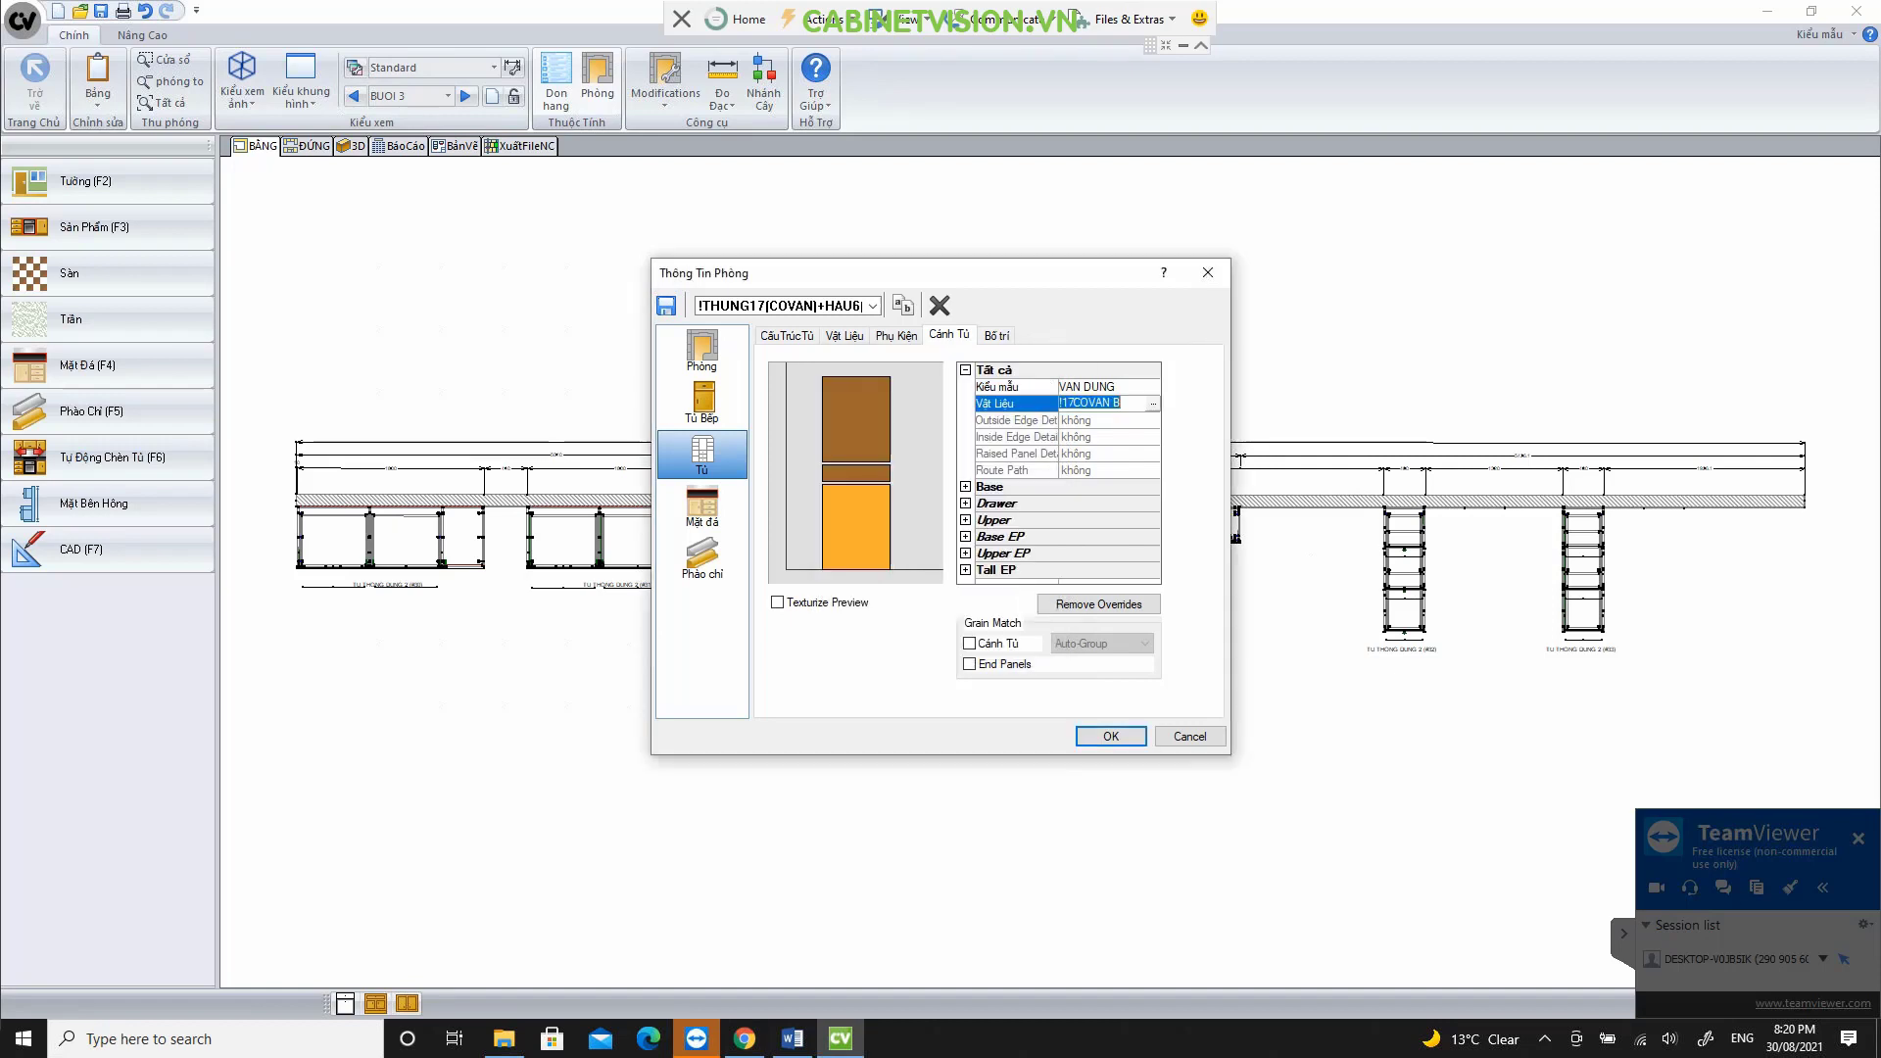
key("Return")
key("F9")
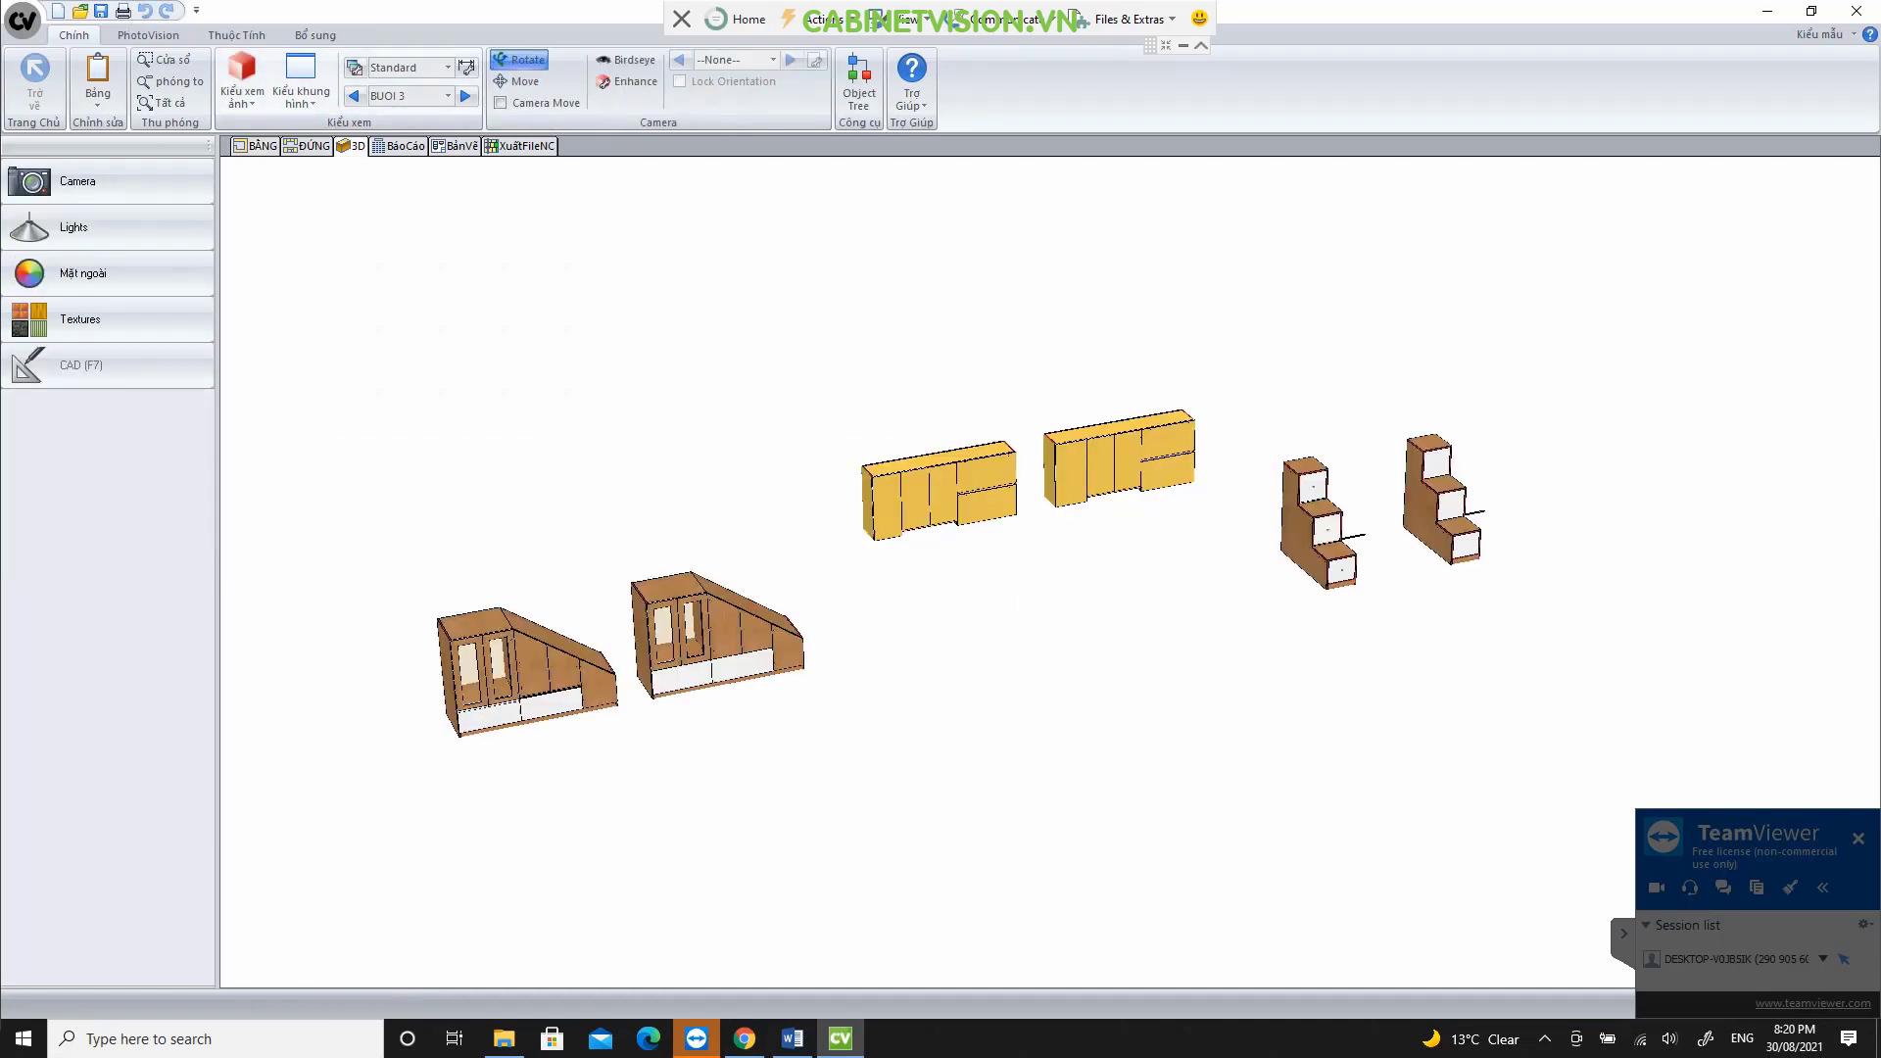
key("F11")
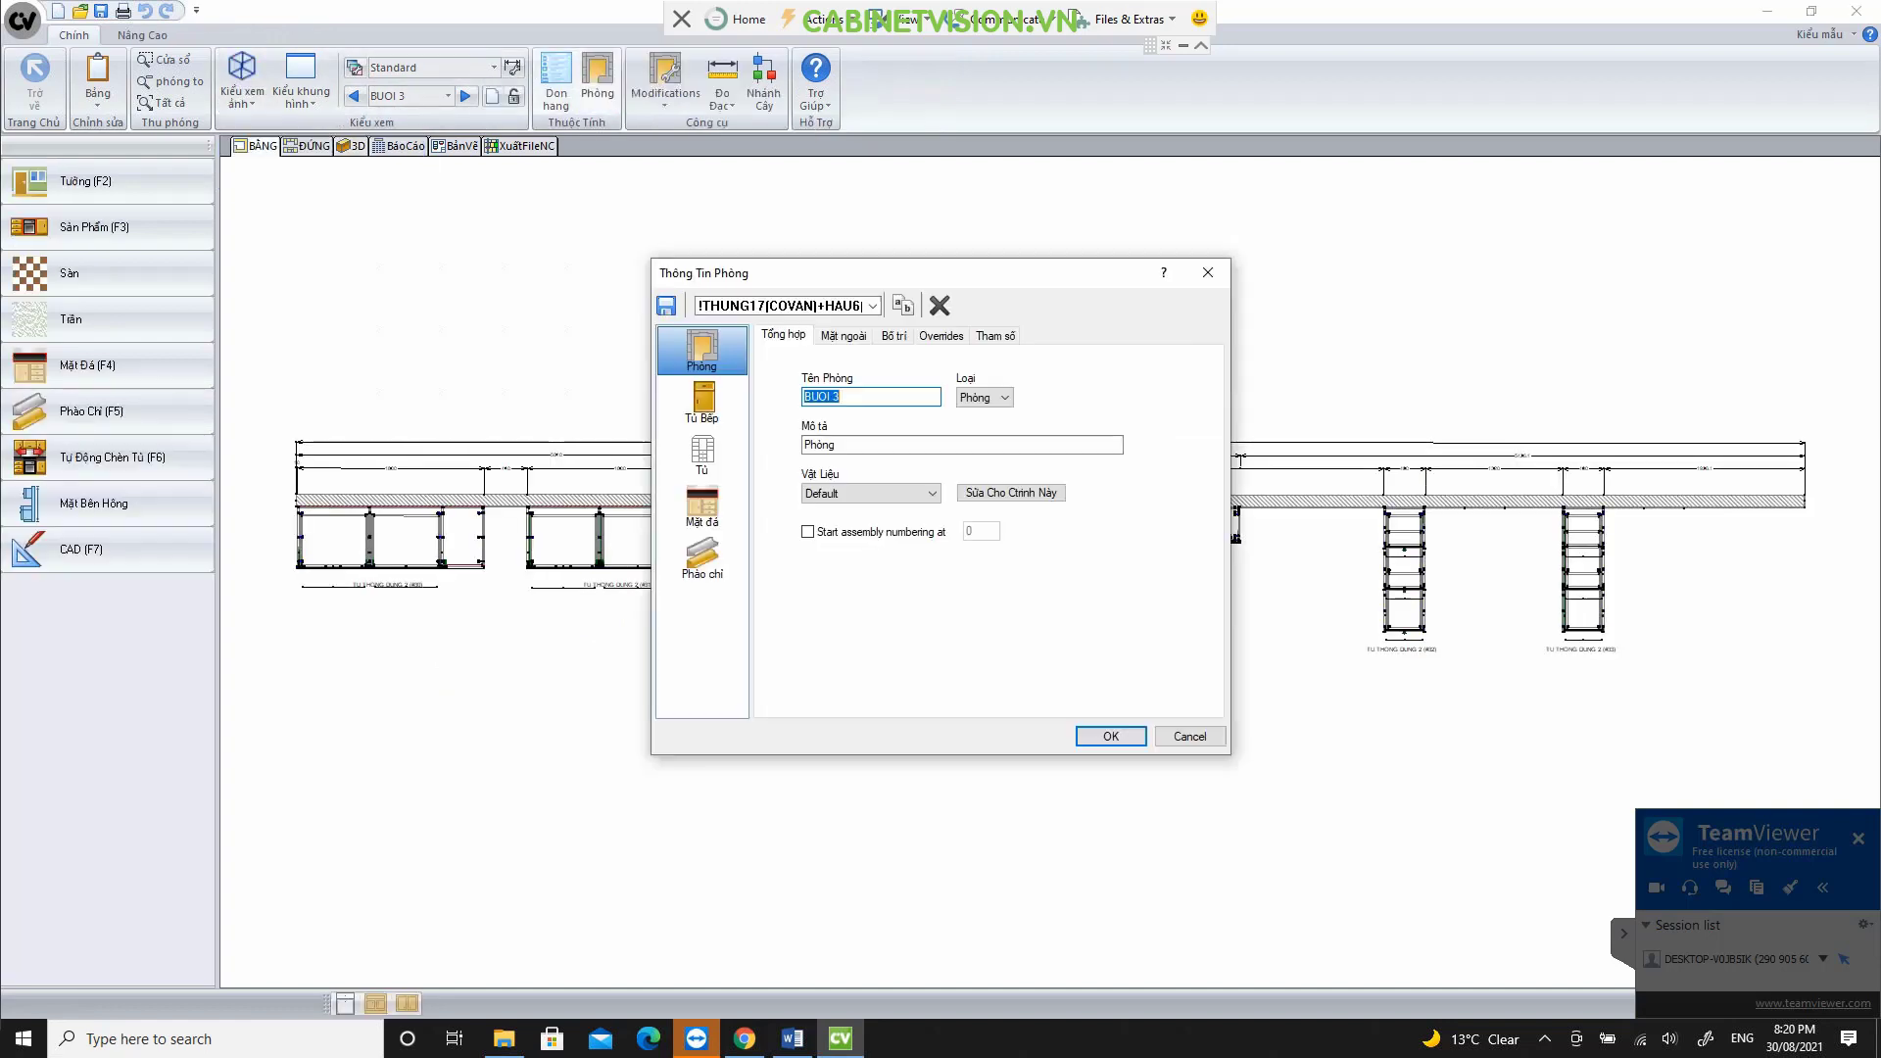
Choose 17+5mm RED OAK for the Tủ outer drawers (Hộc Kéo Ngoài) and close the room settings.
left_click(701, 453)
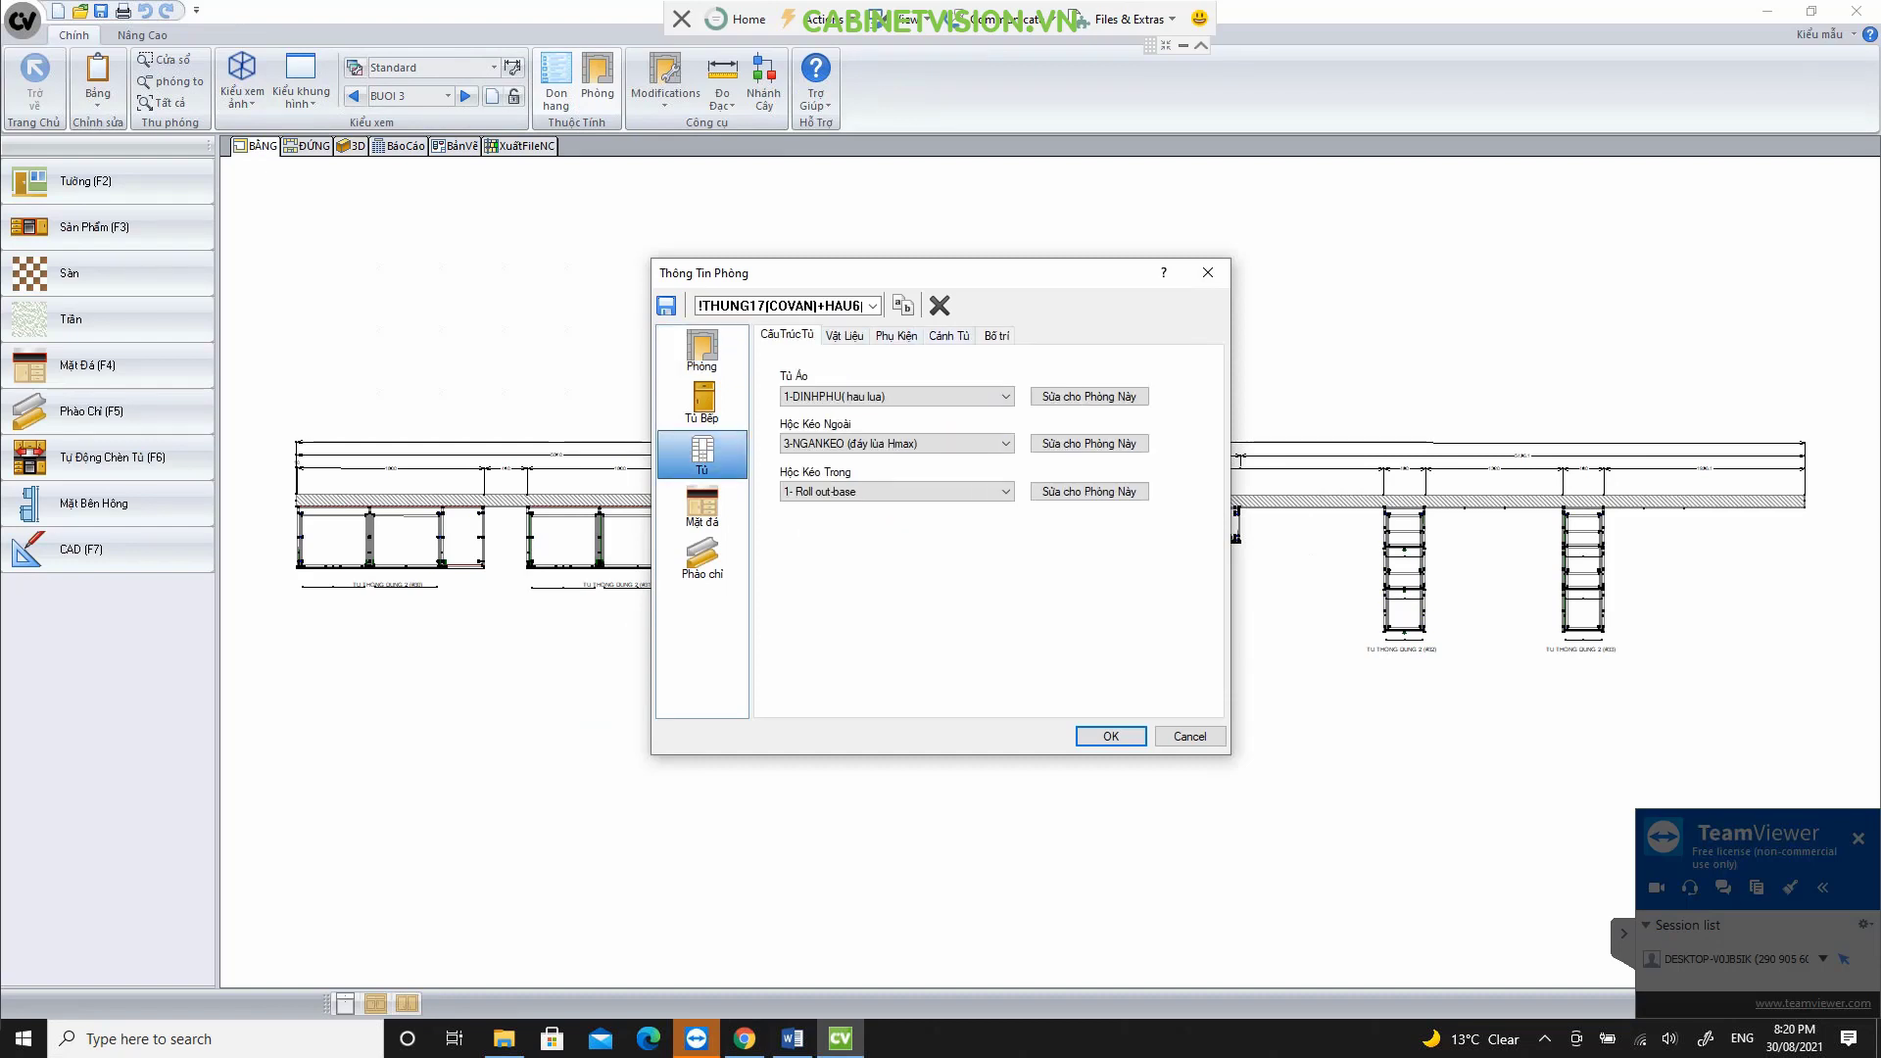
left_click(844, 335)
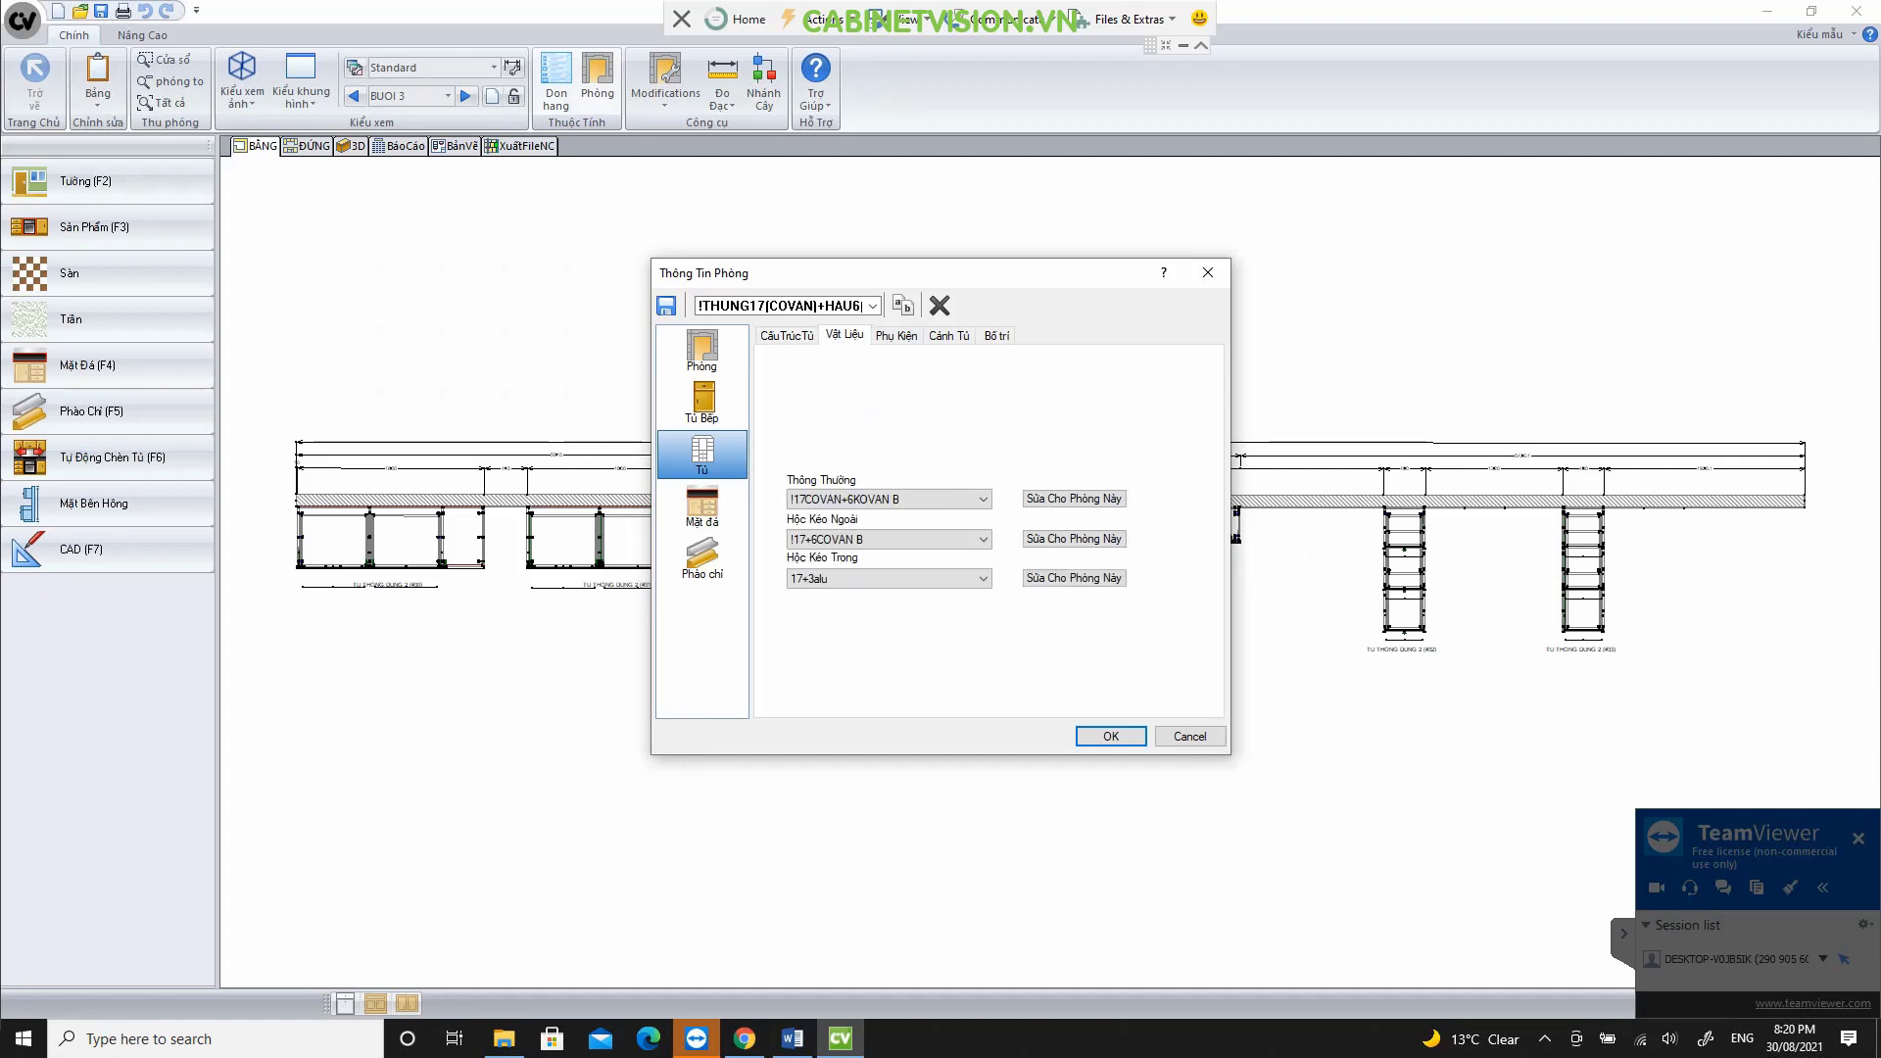
left_click(982, 539)
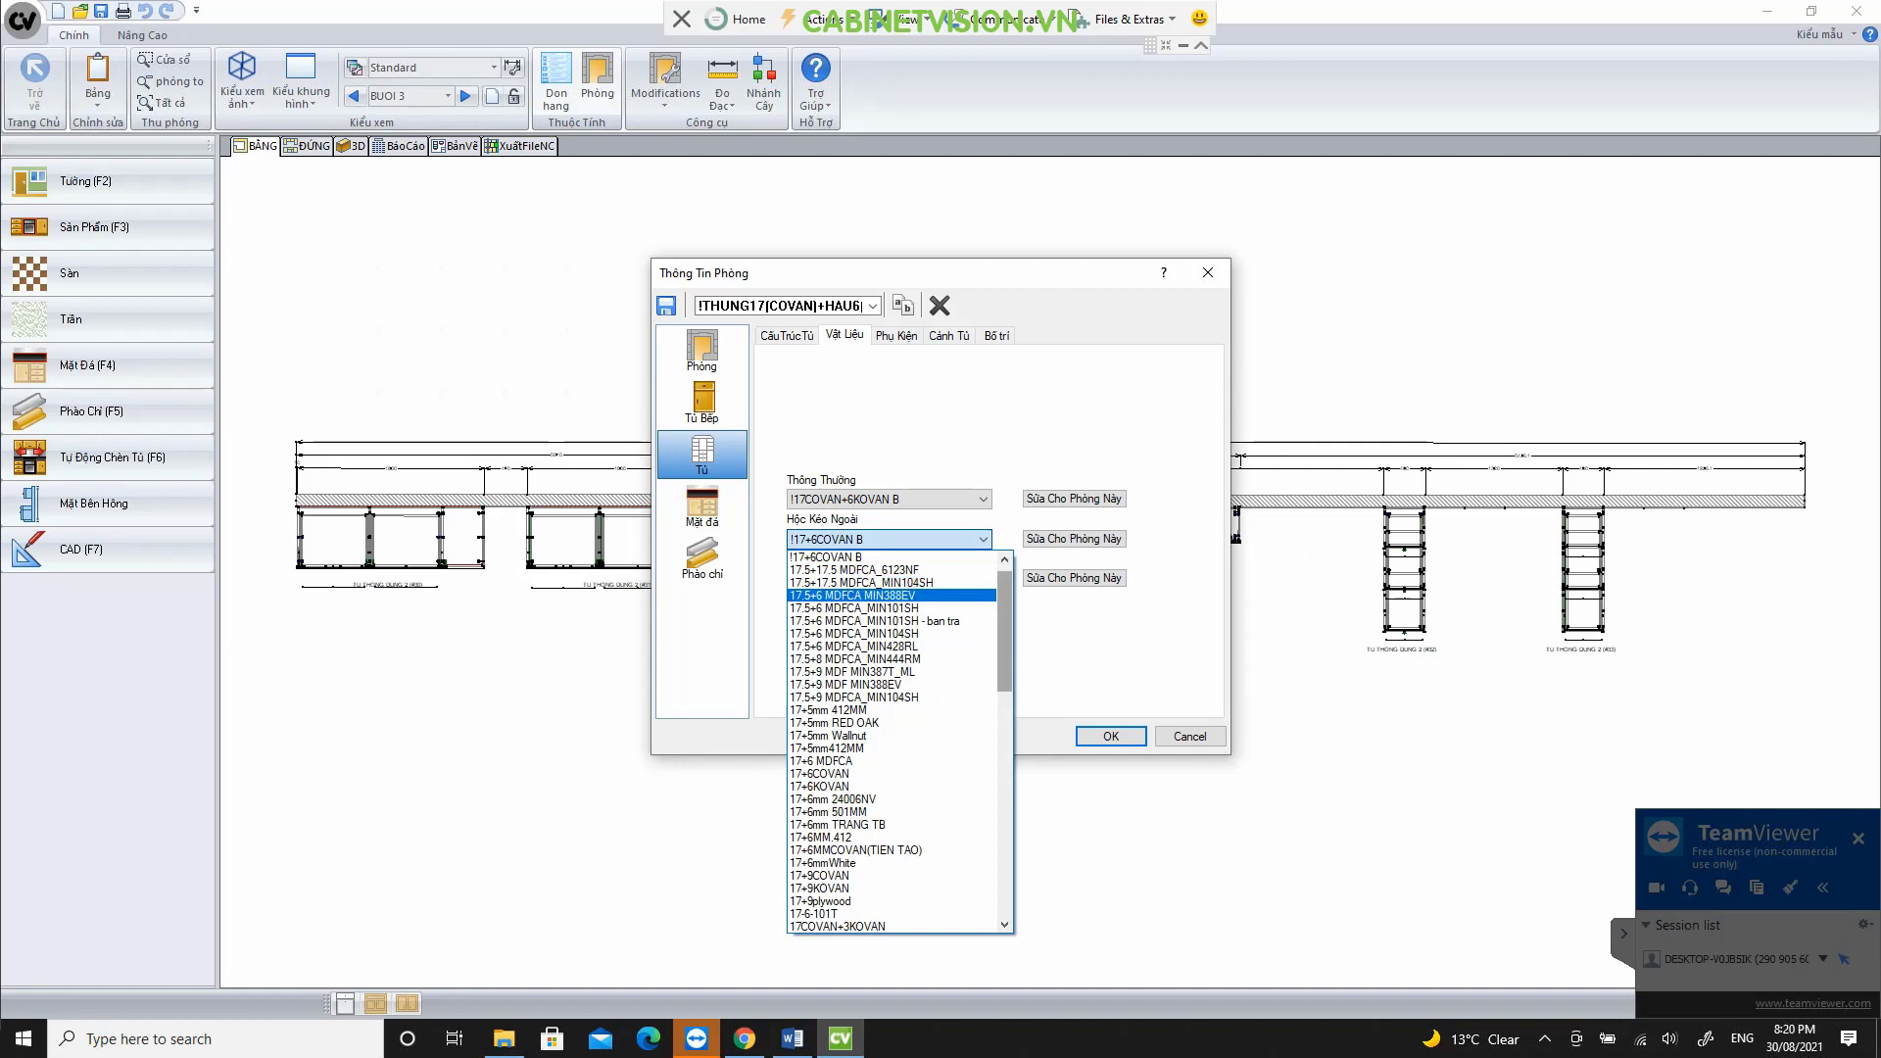
left_click(834, 722)
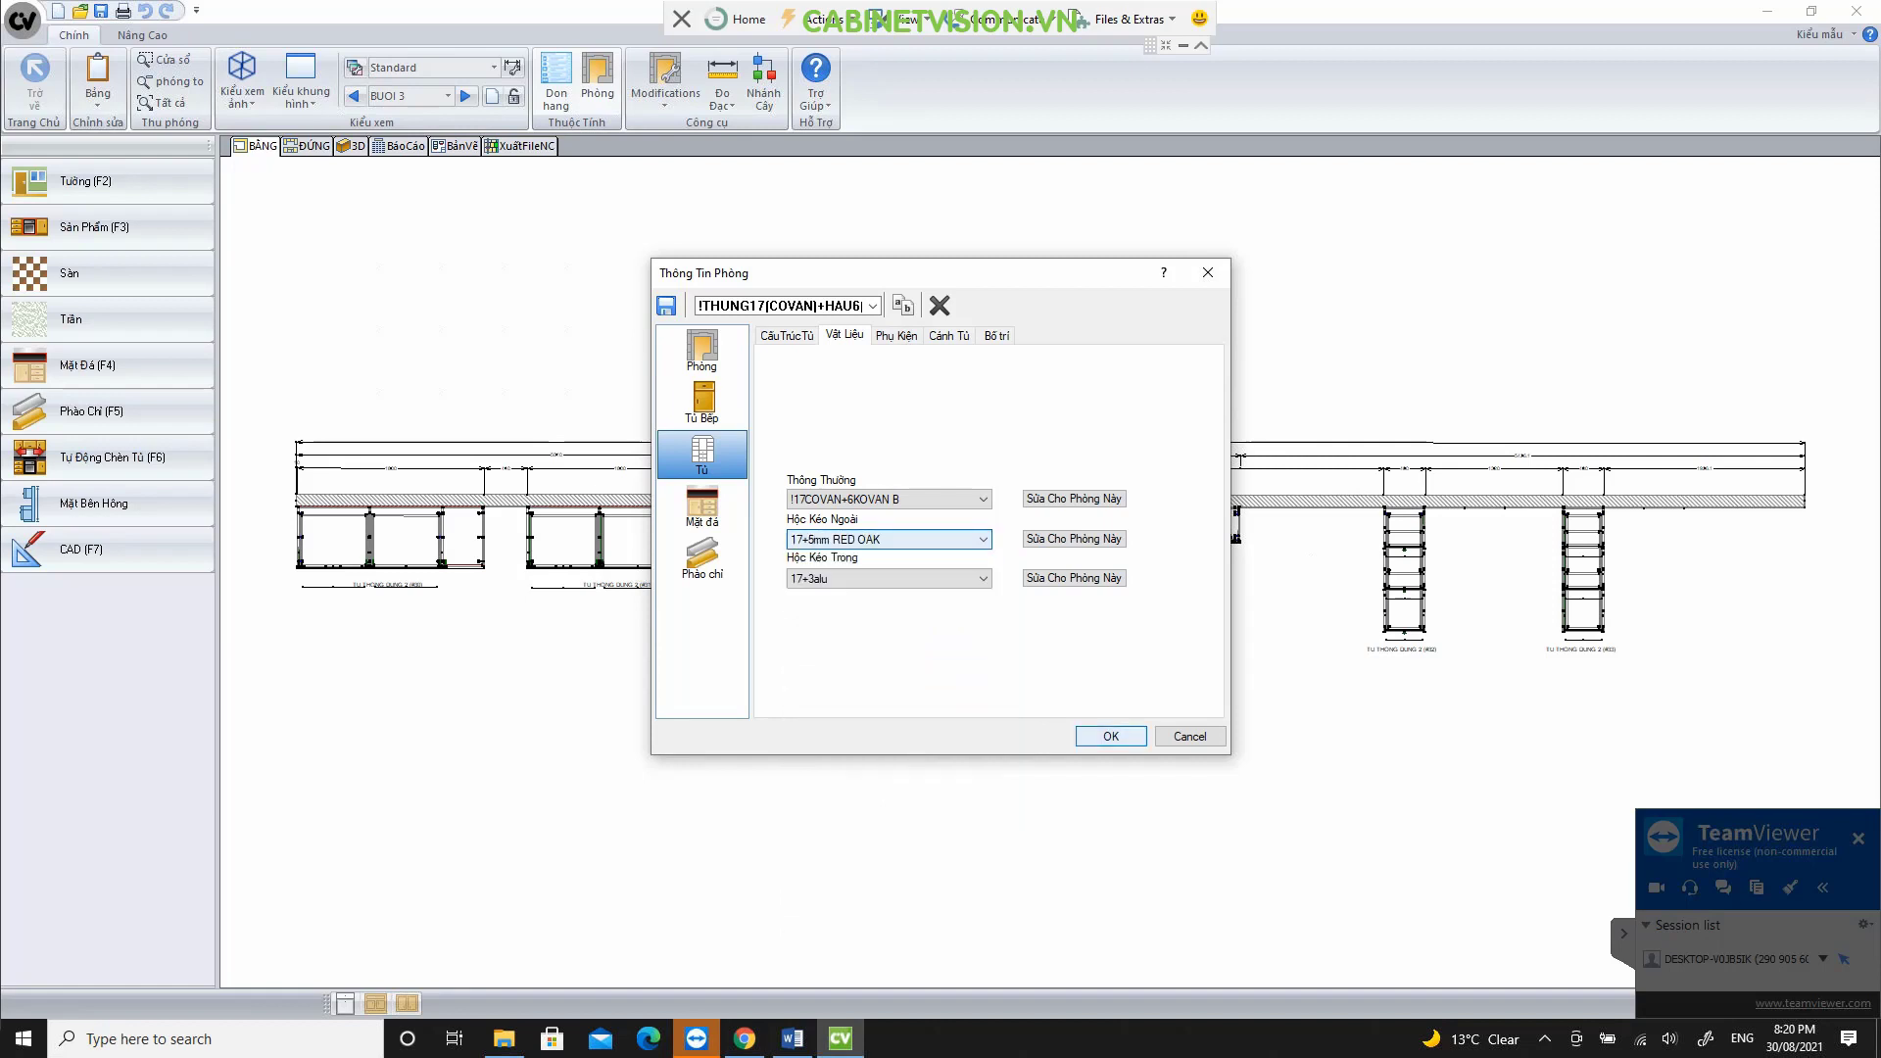
key("Return")
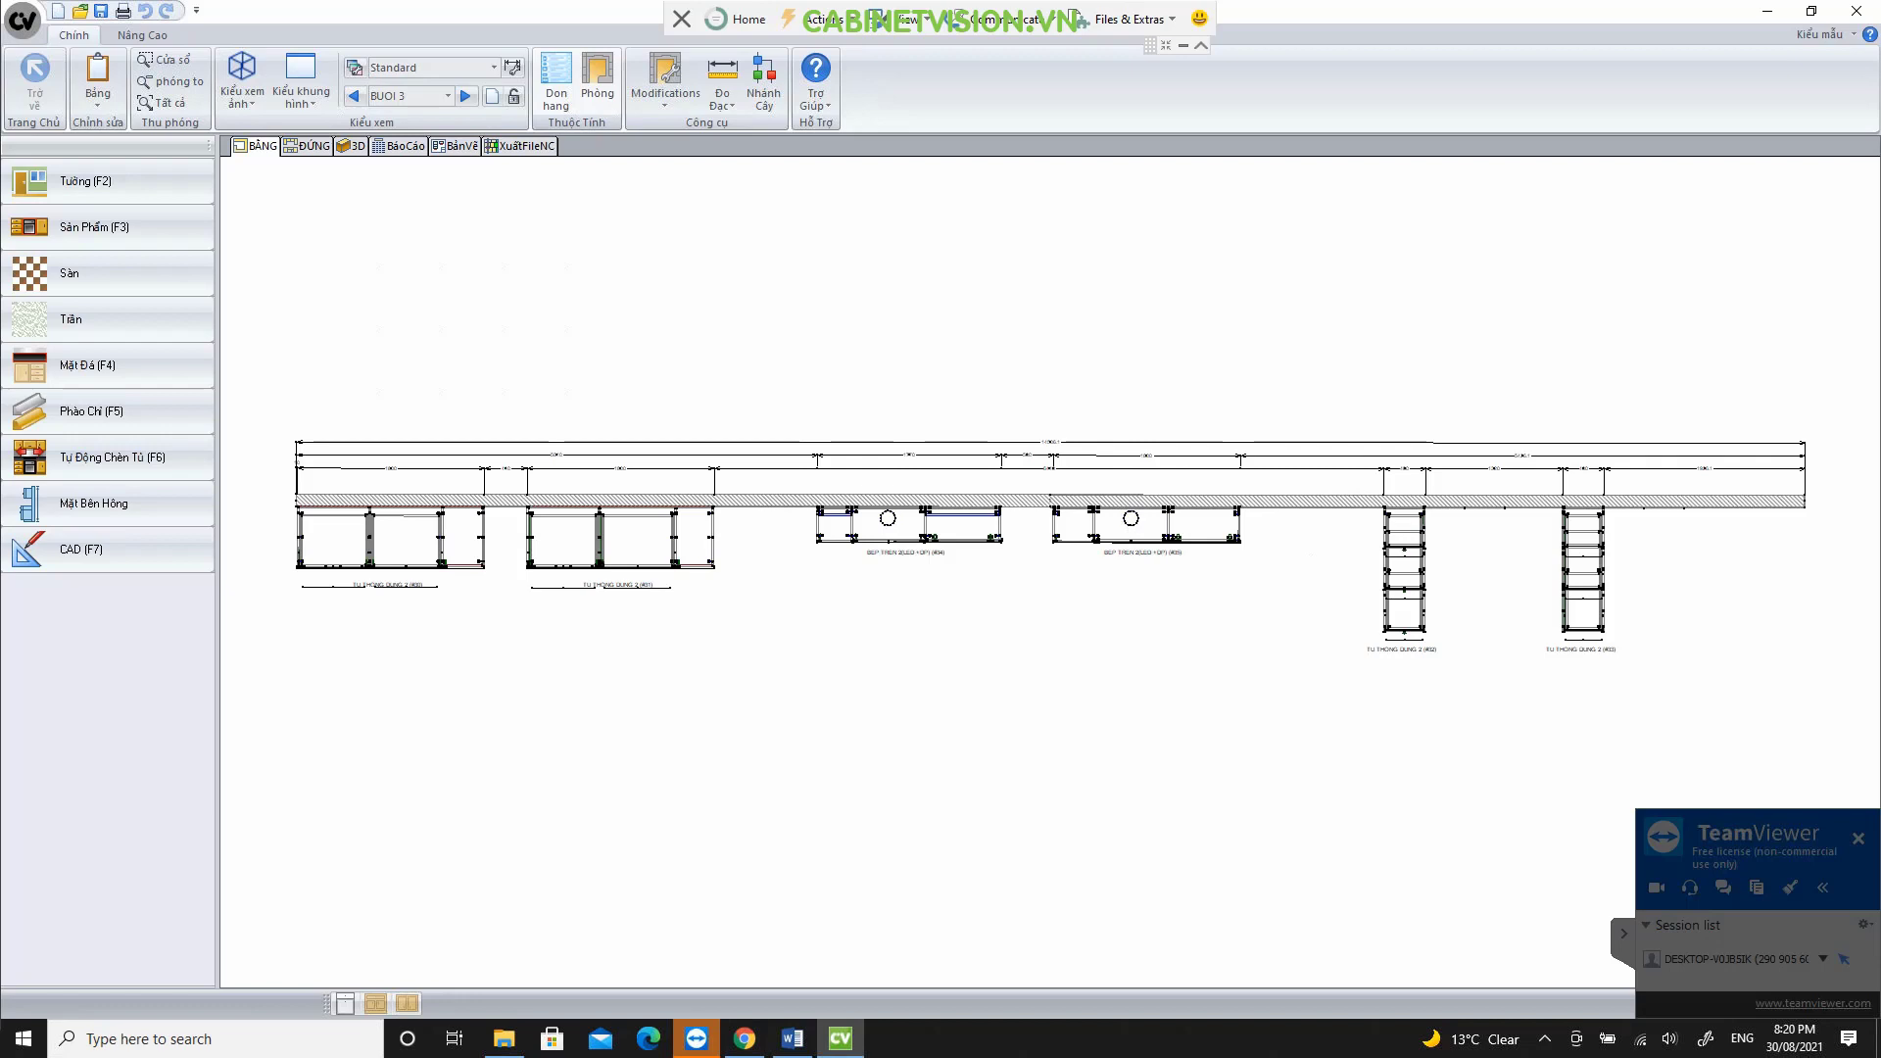
Check the slanted cabinets in 3D, then select cabinet TU THONG DUNG 2 in plan view.
left_click(351, 145)
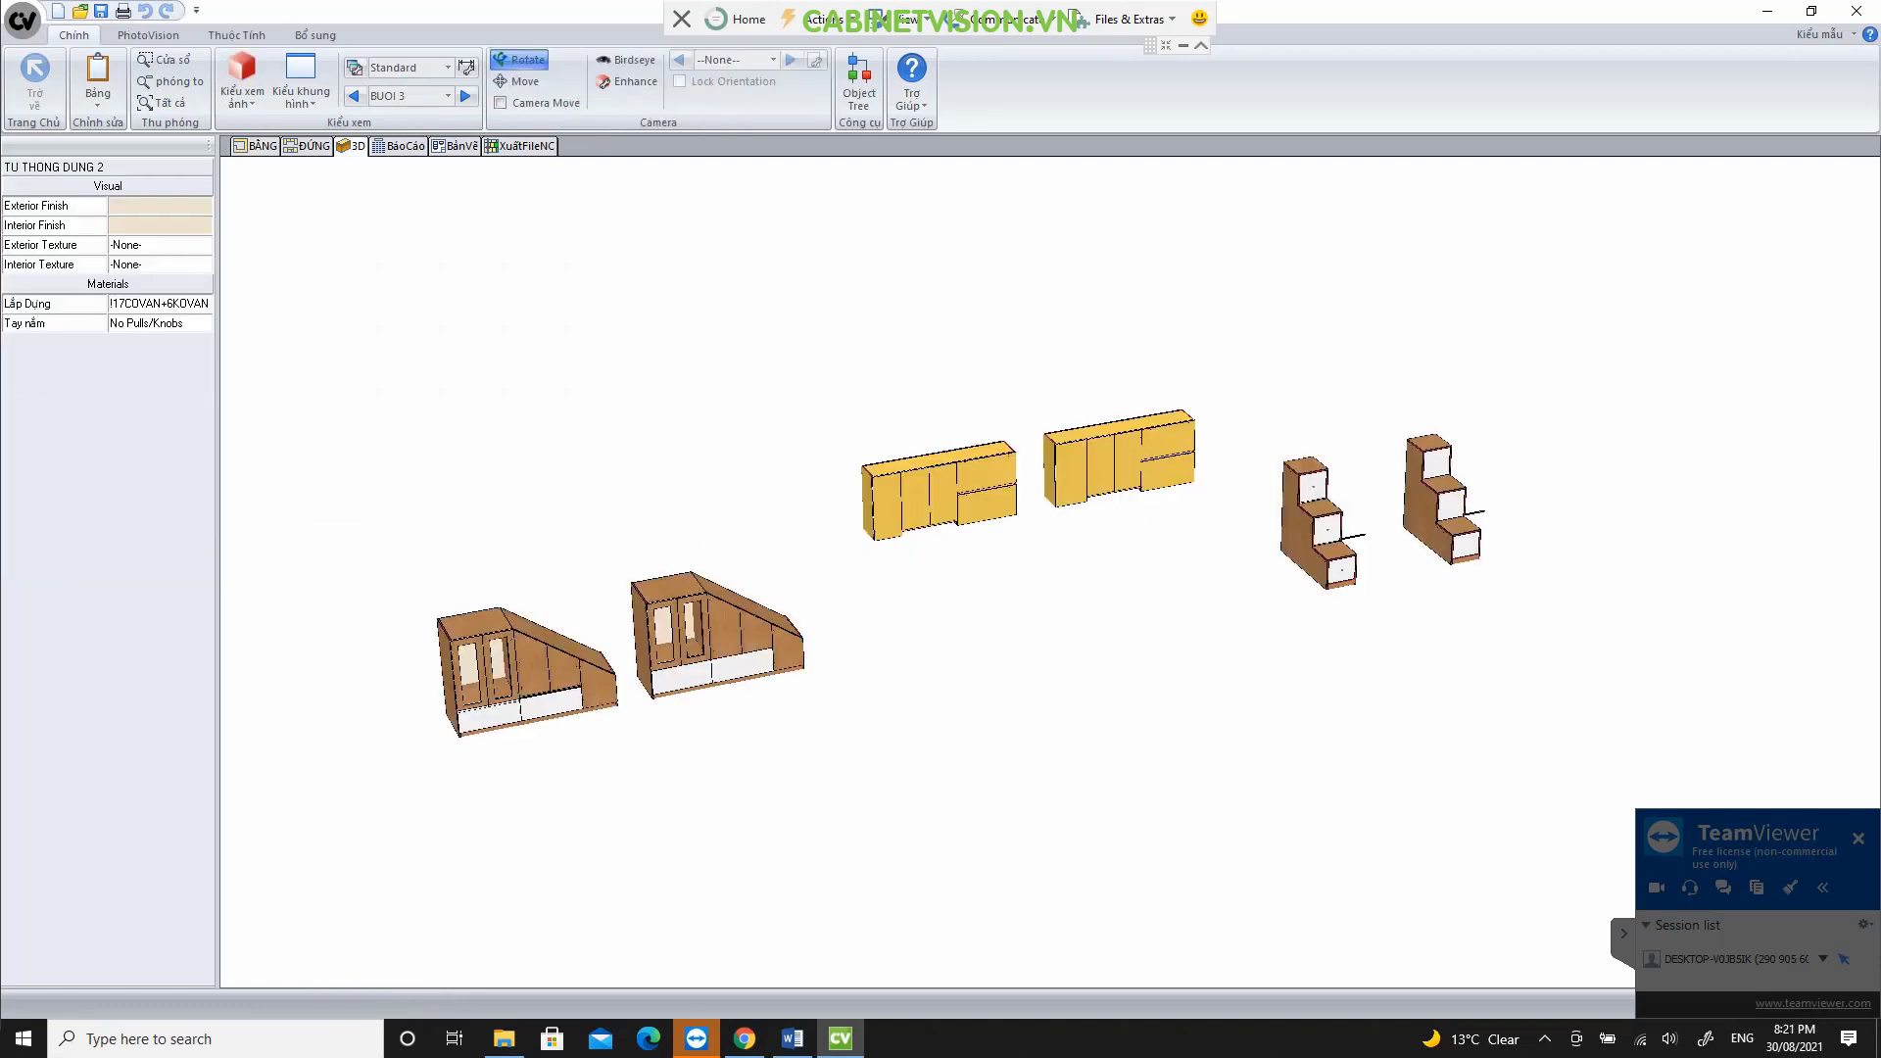
left_click(717, 635)
key("Up")
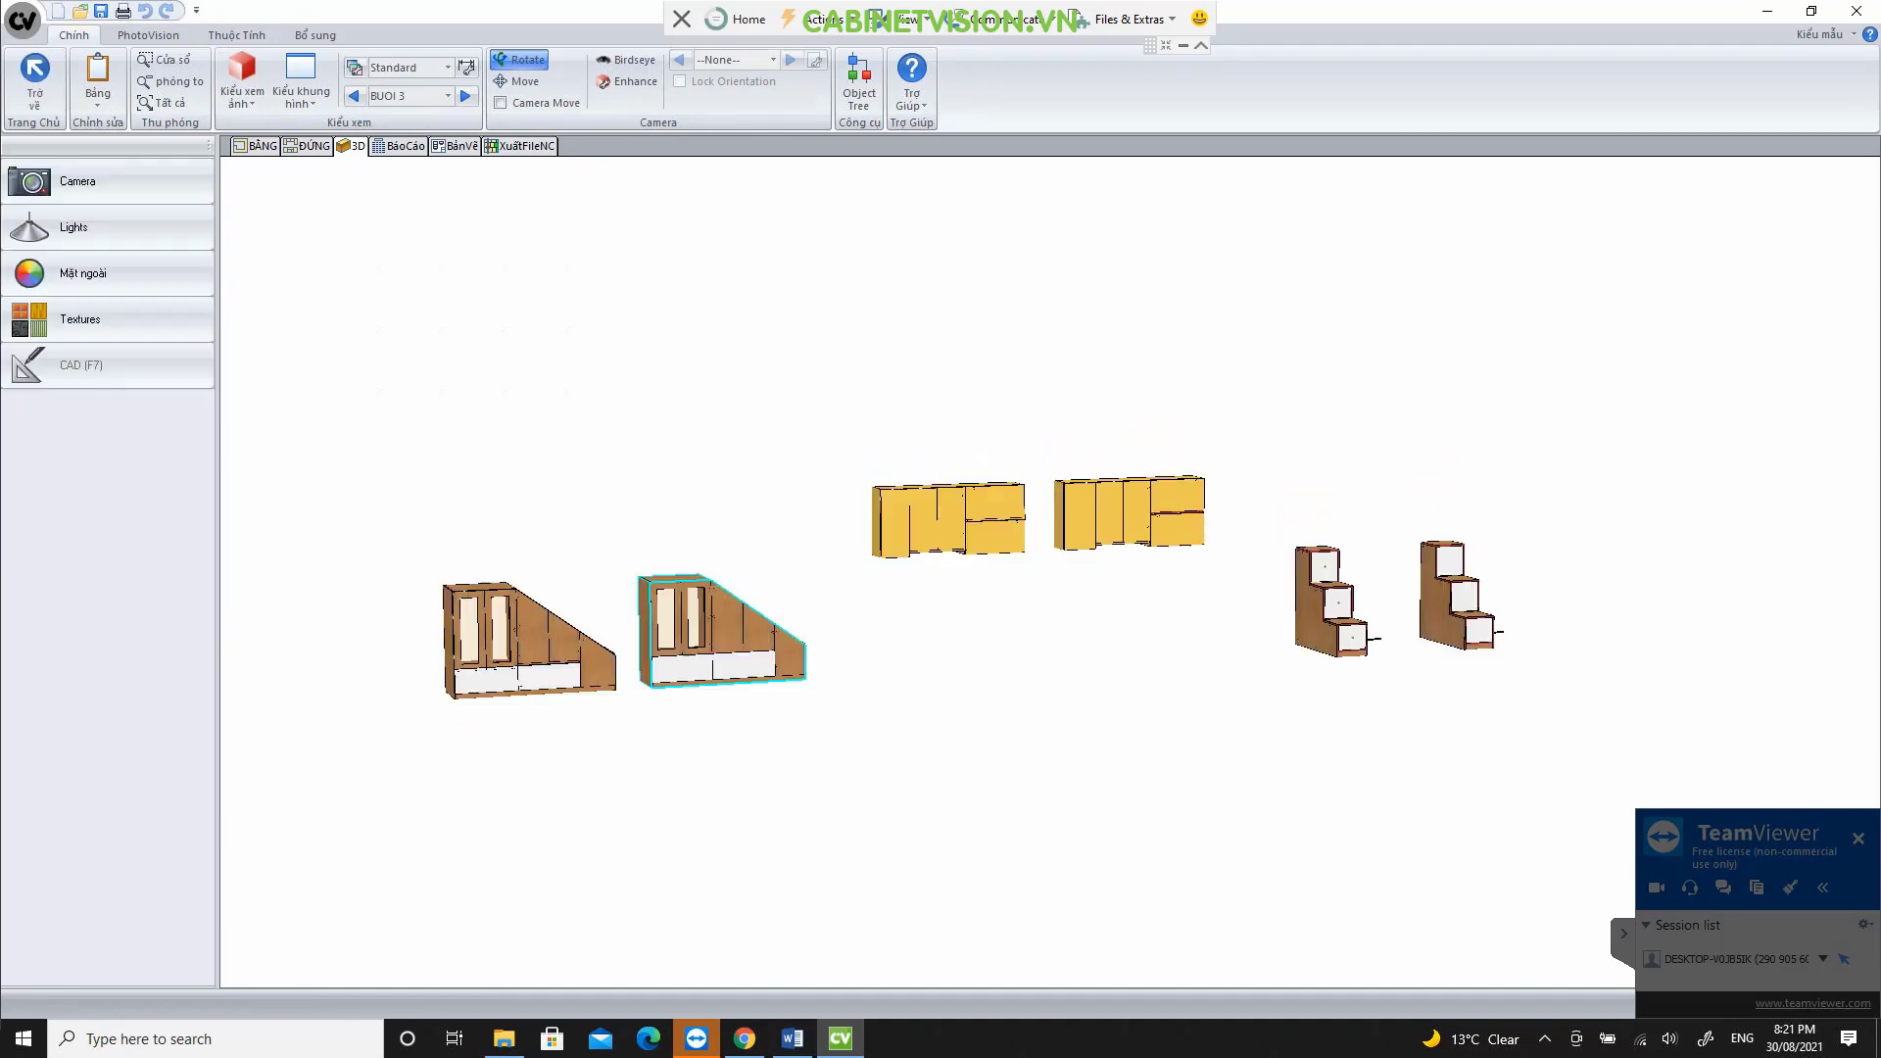
left_click(529, 642)
key("Escape")
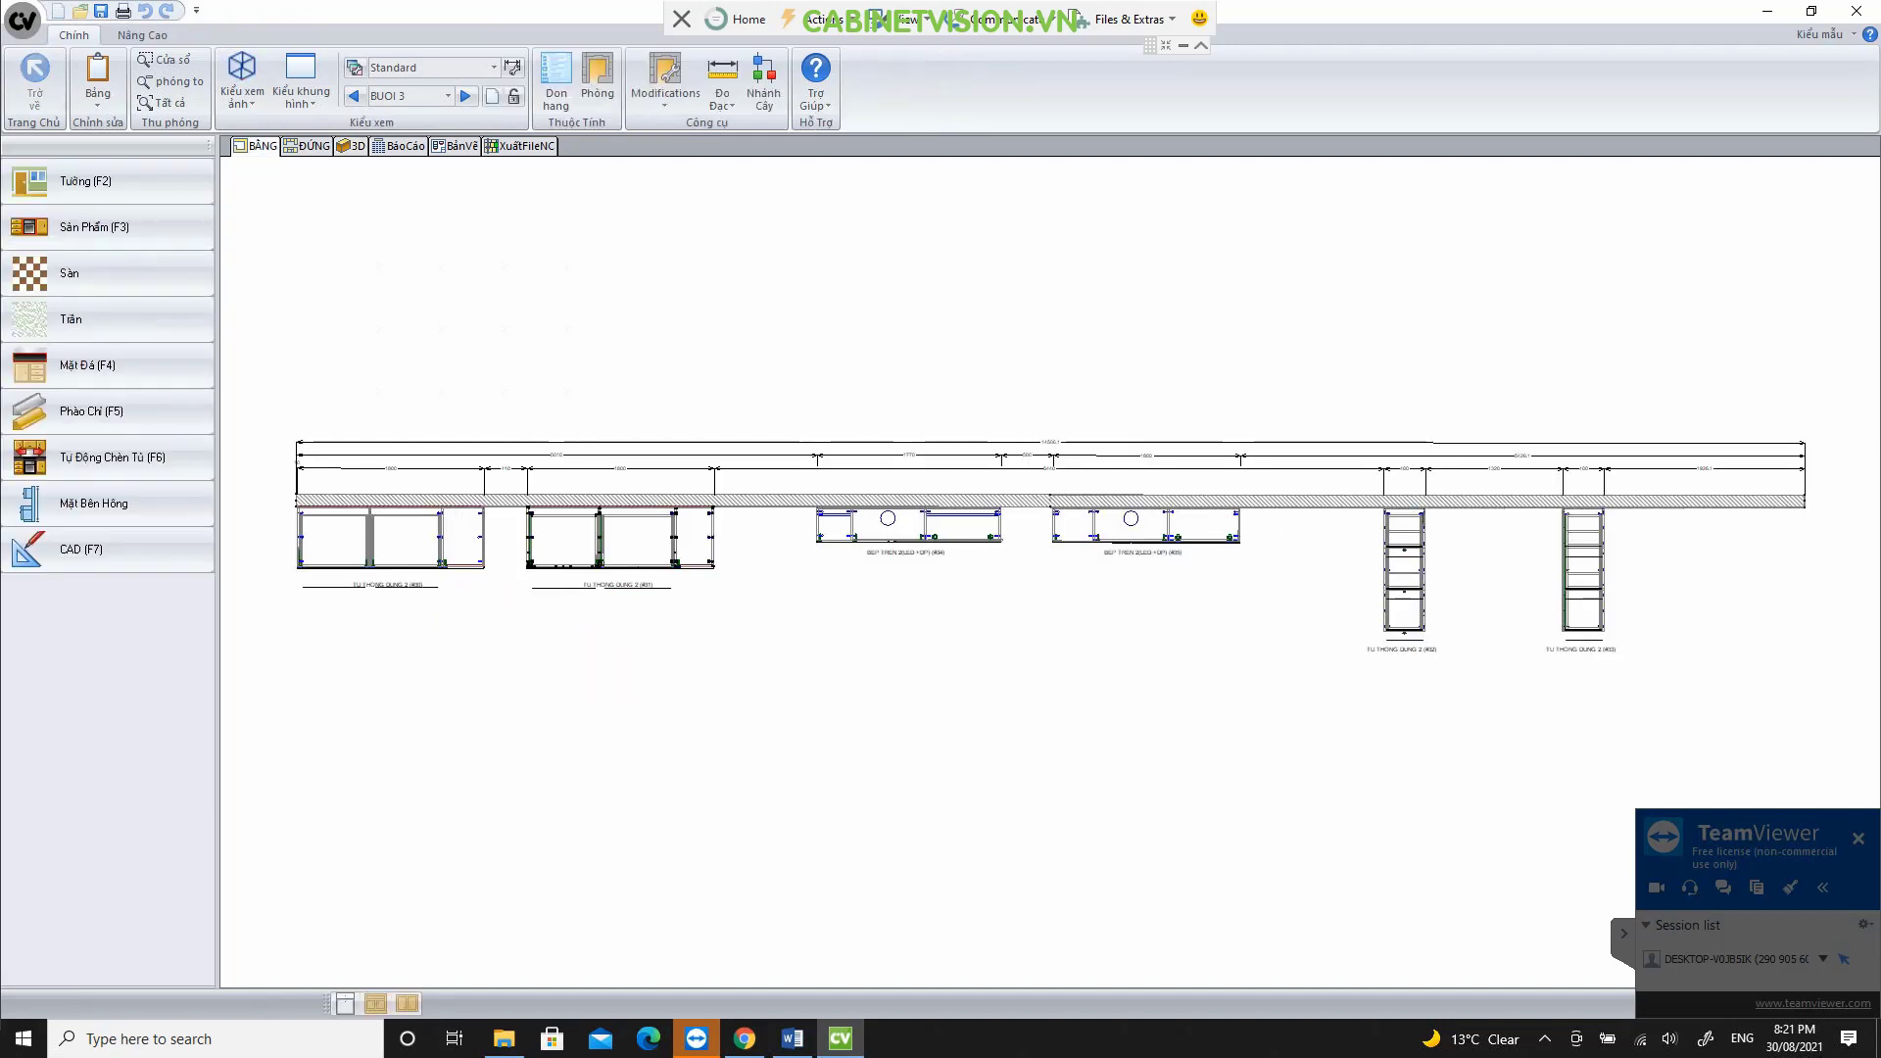
left_click(391, 537)
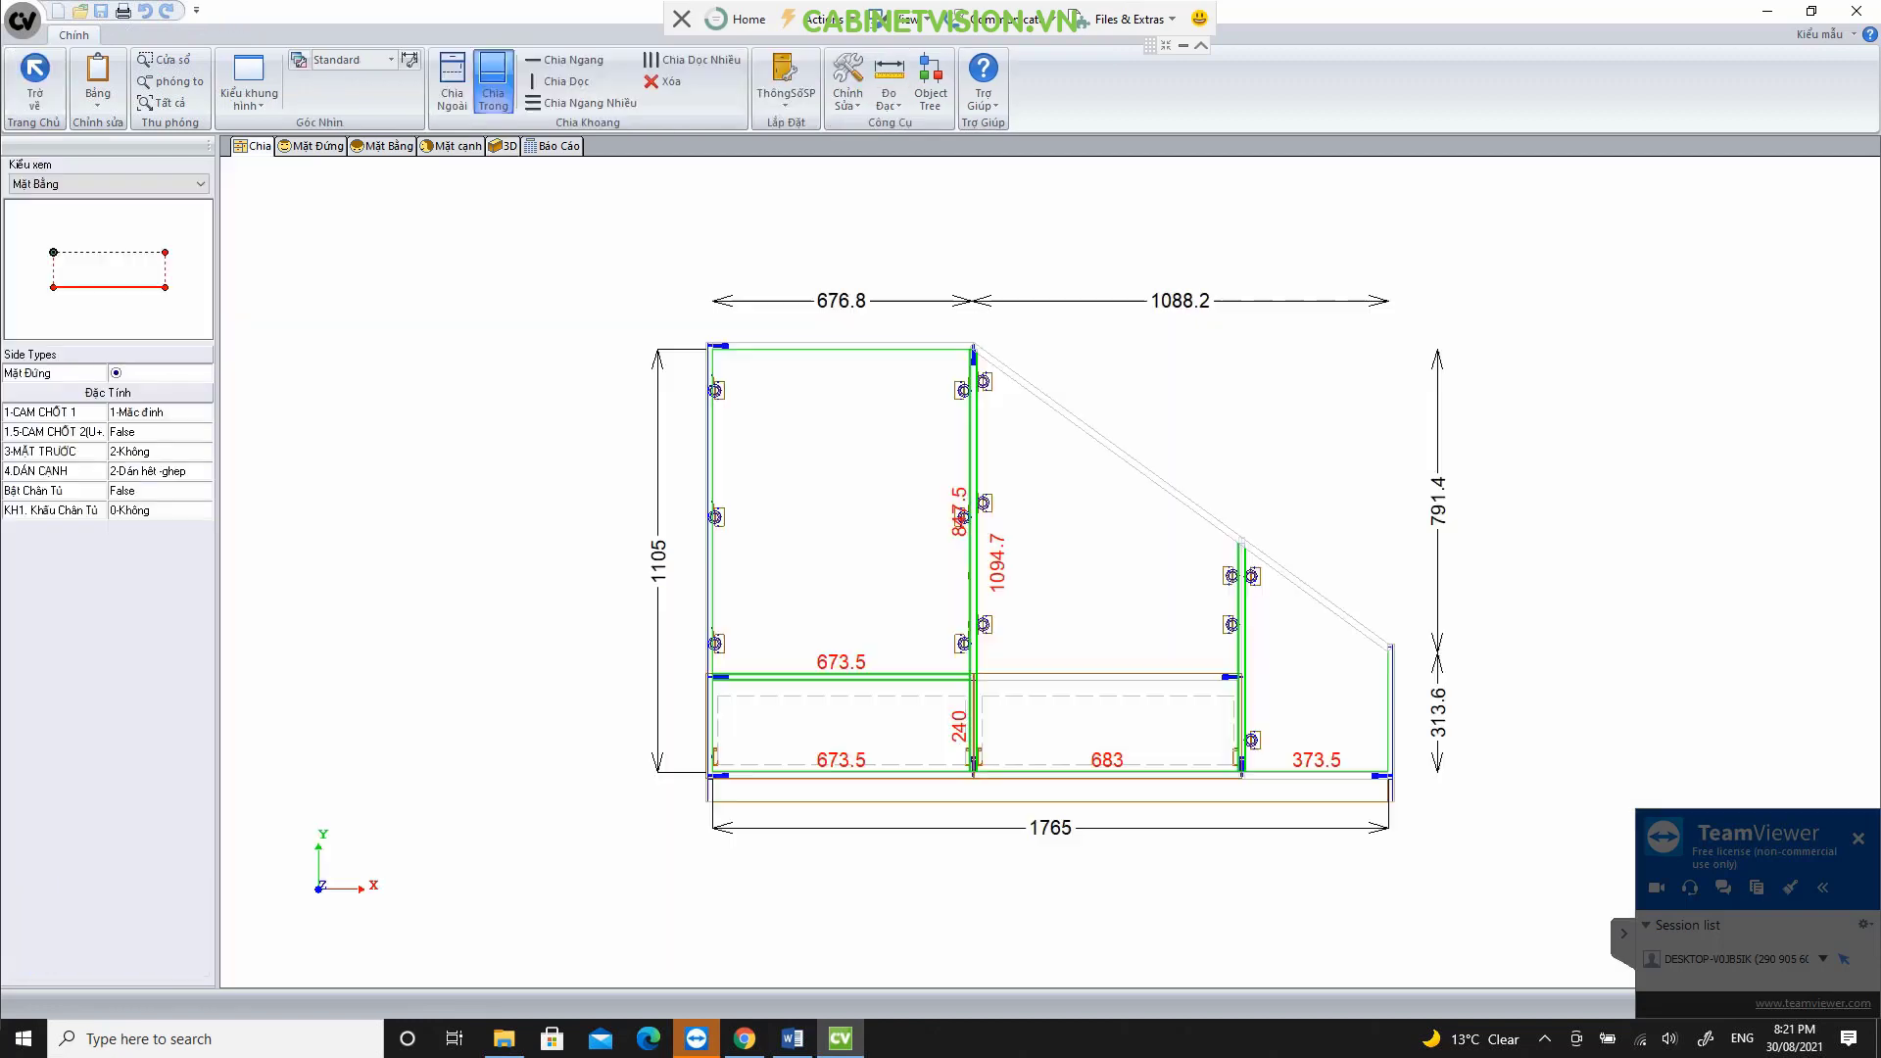
Open TU THONG DUNG 2's cabinet properties and go to its door (Cánh Tủ) settings.
right_click(312, 239)
key("Down")
key("Up")
key("Return")
key("Return")
right_click(409, 382)
key("Down")
key("Return")
left_click_drag(764, 296, 203, 242)
left_click(386, 293)
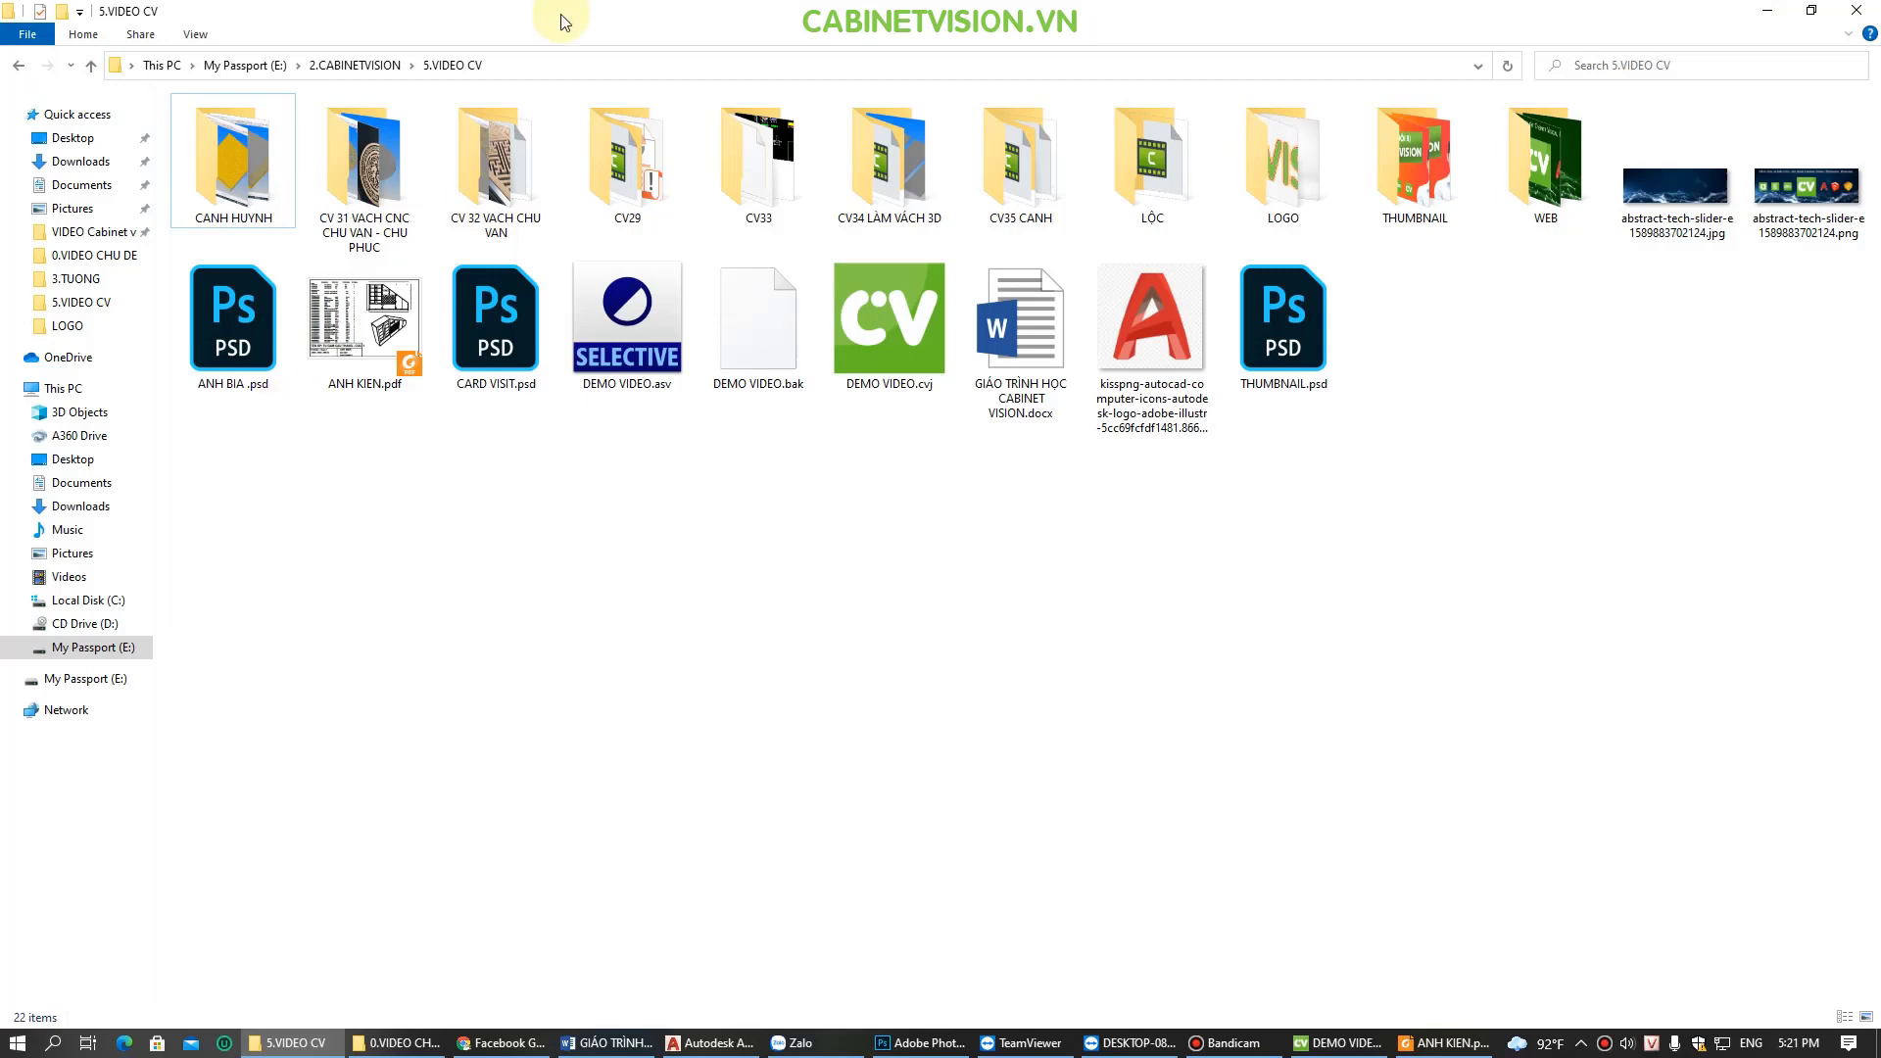
left_click(471, 293)
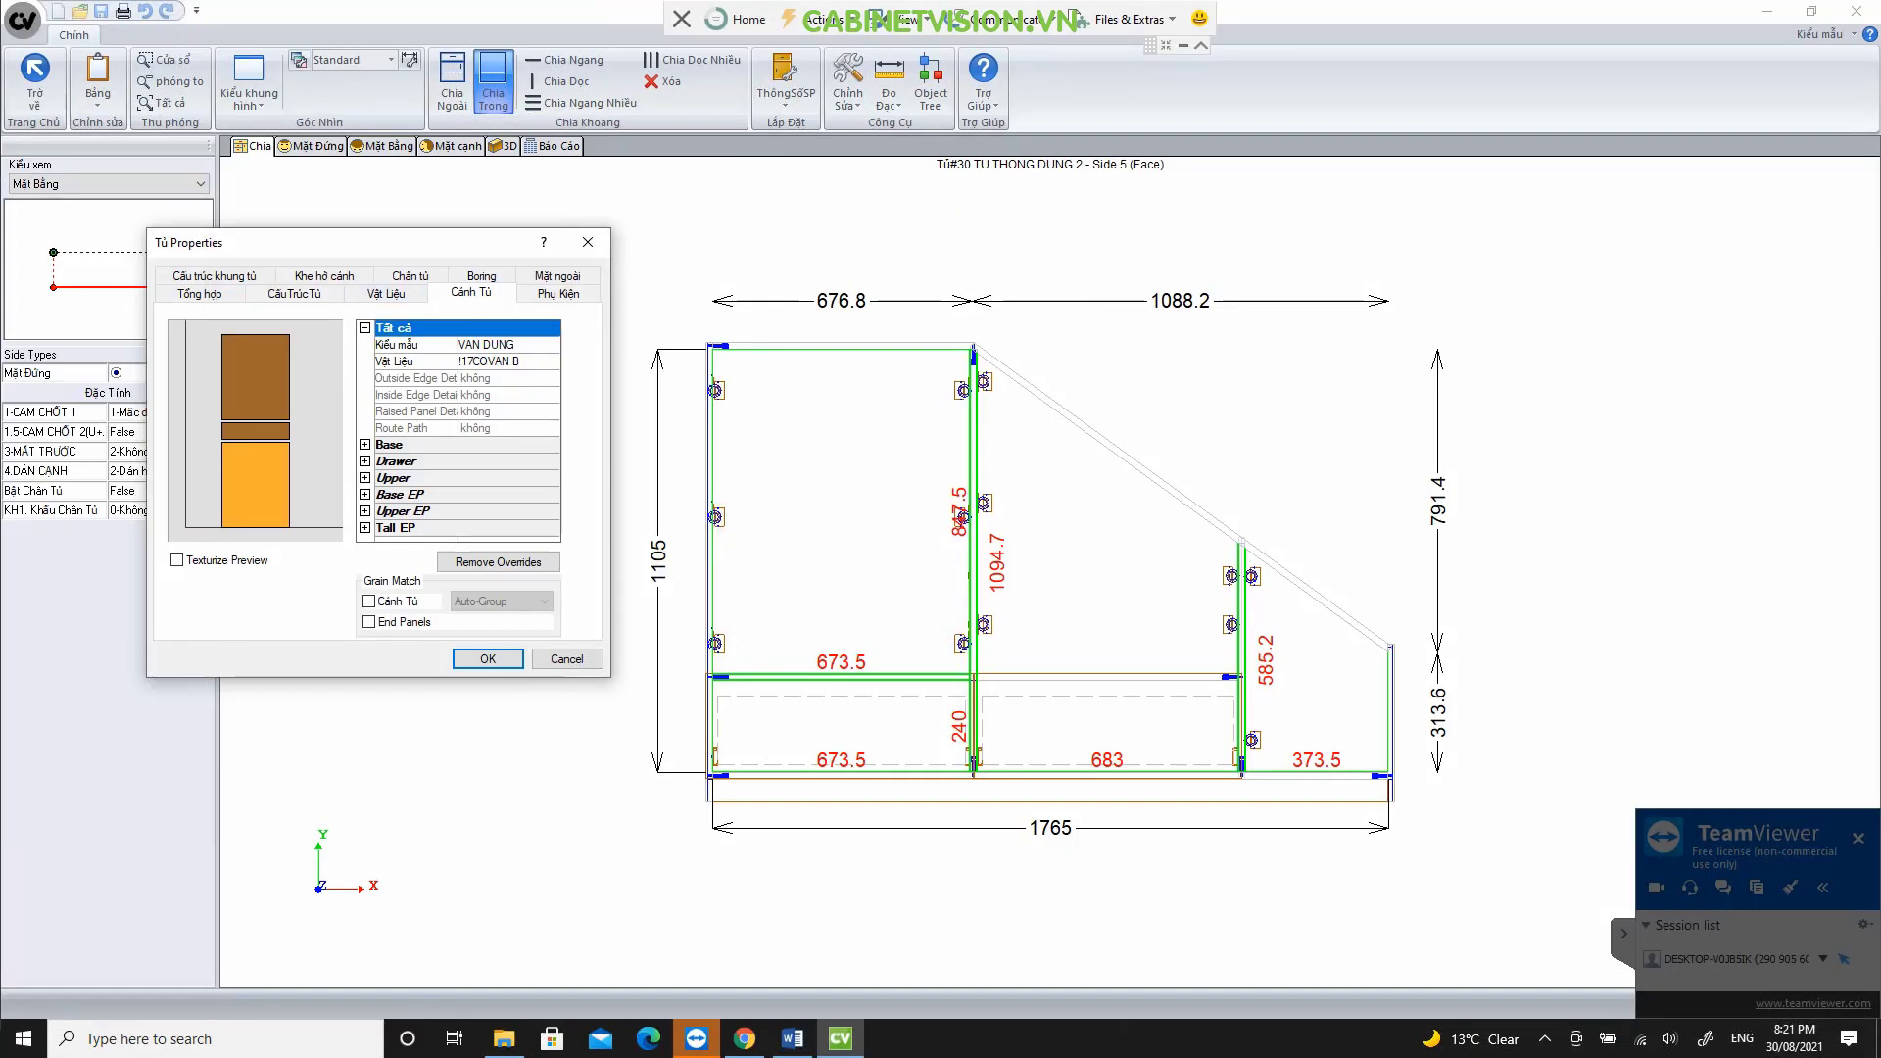
Set TU THONG DUNG 2's drawer fronts to 19mm acrylic ghi and render the cabinet in 3D.
left_click(364, 462)
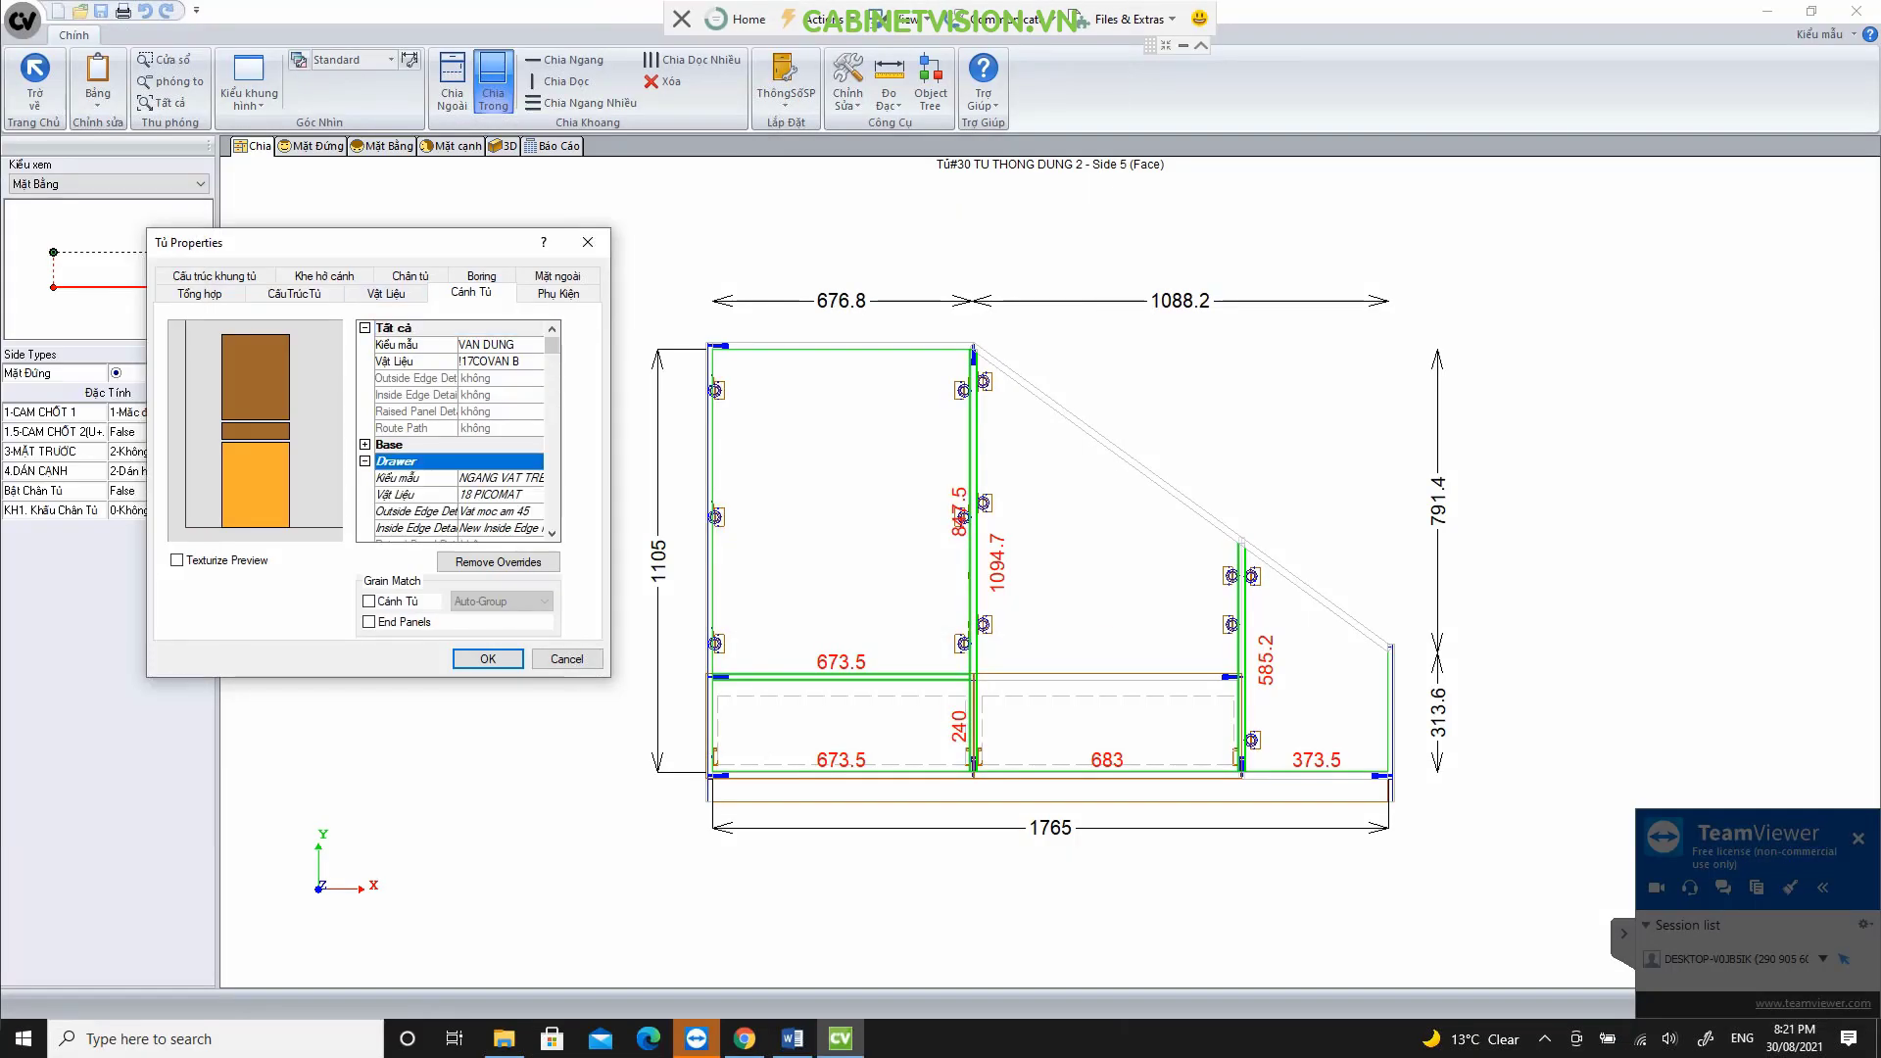
left_click(500, 494)
left_click(537, 494)
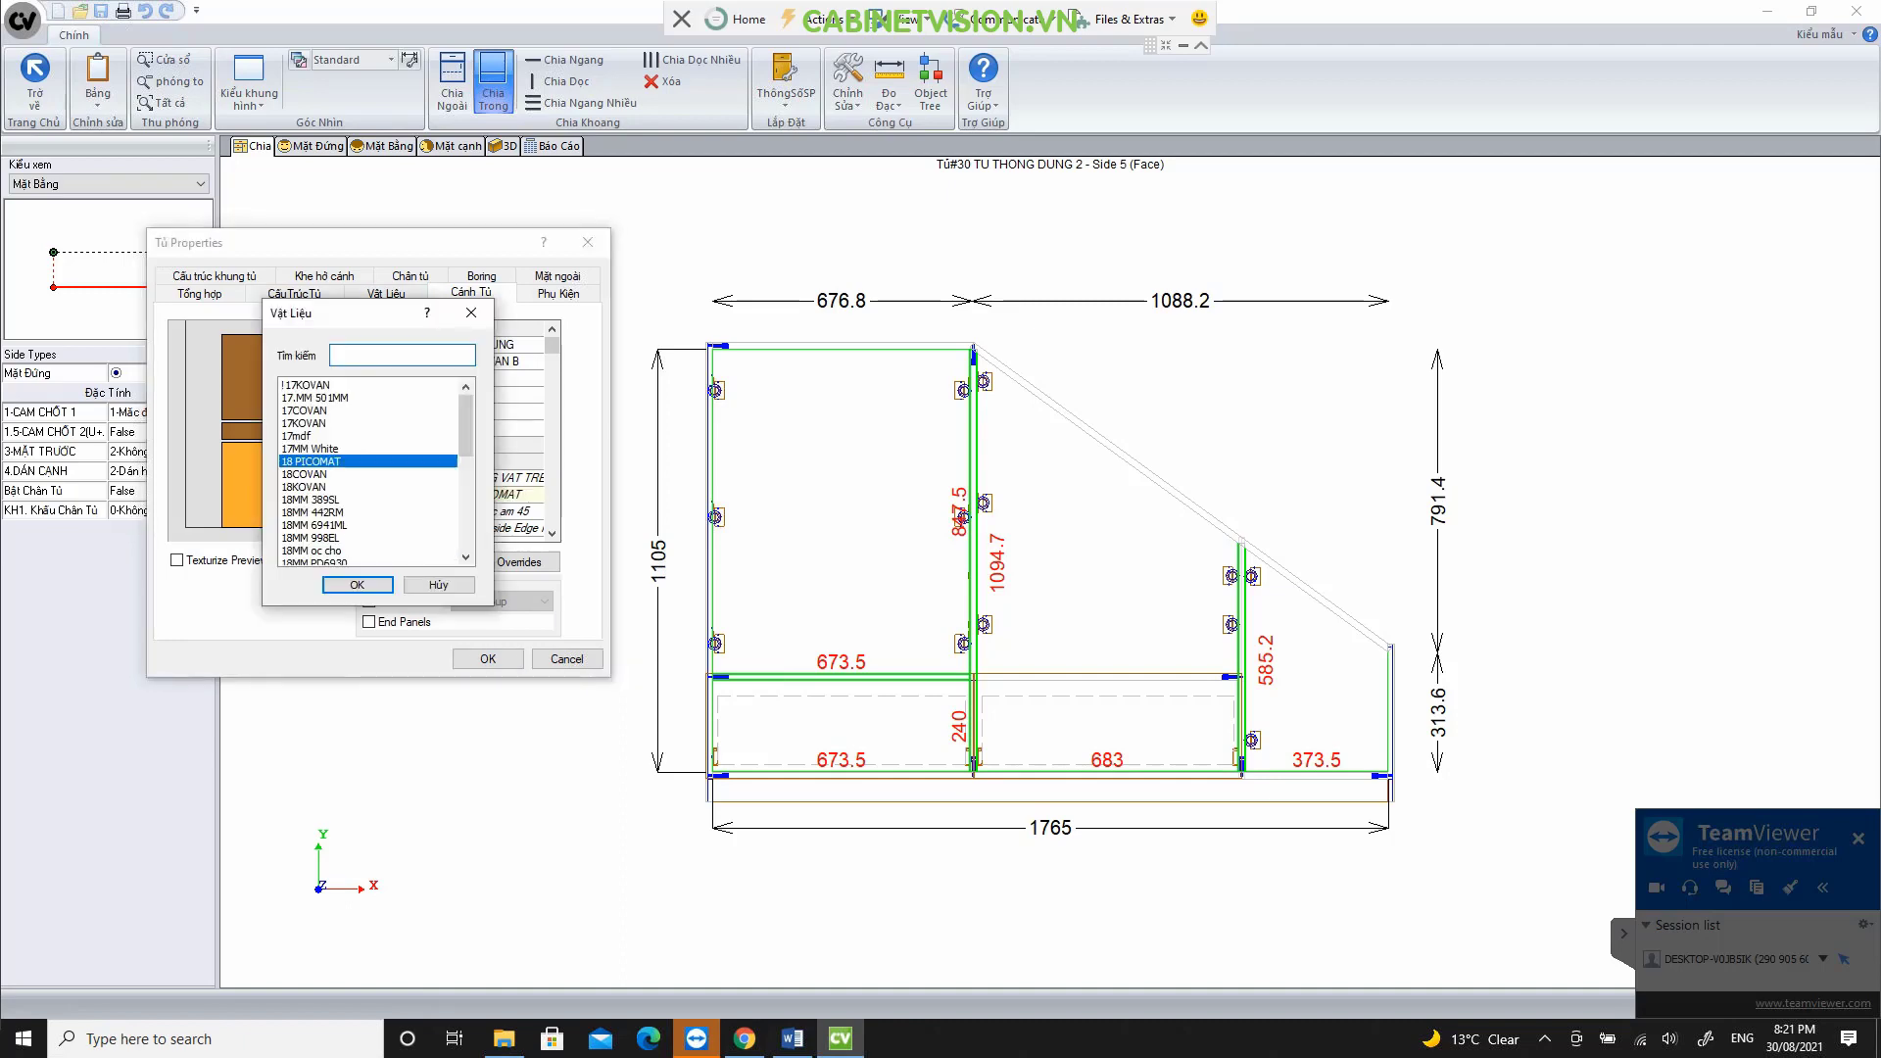
scroll(370, 471, "down", 5)
scroll(370, 471, "down", 1)
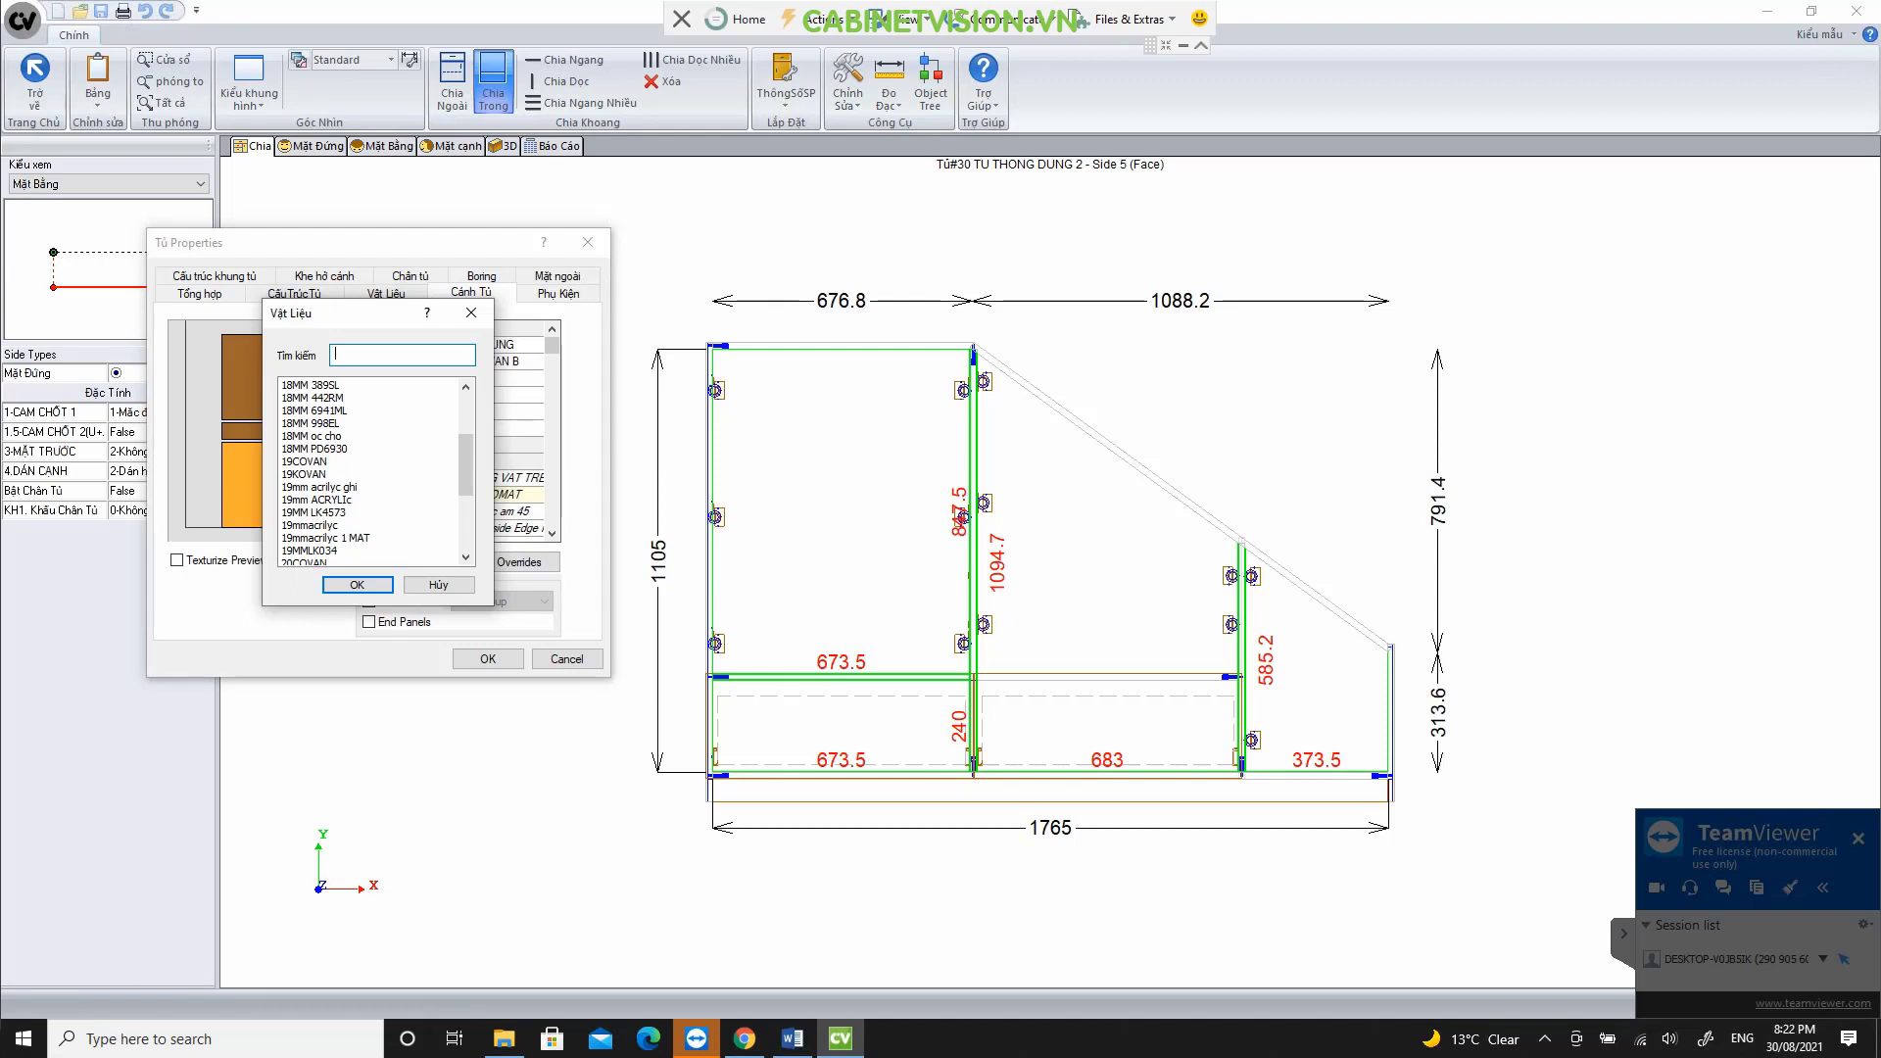
type("19mm acrilyc ghi")
key("Return")
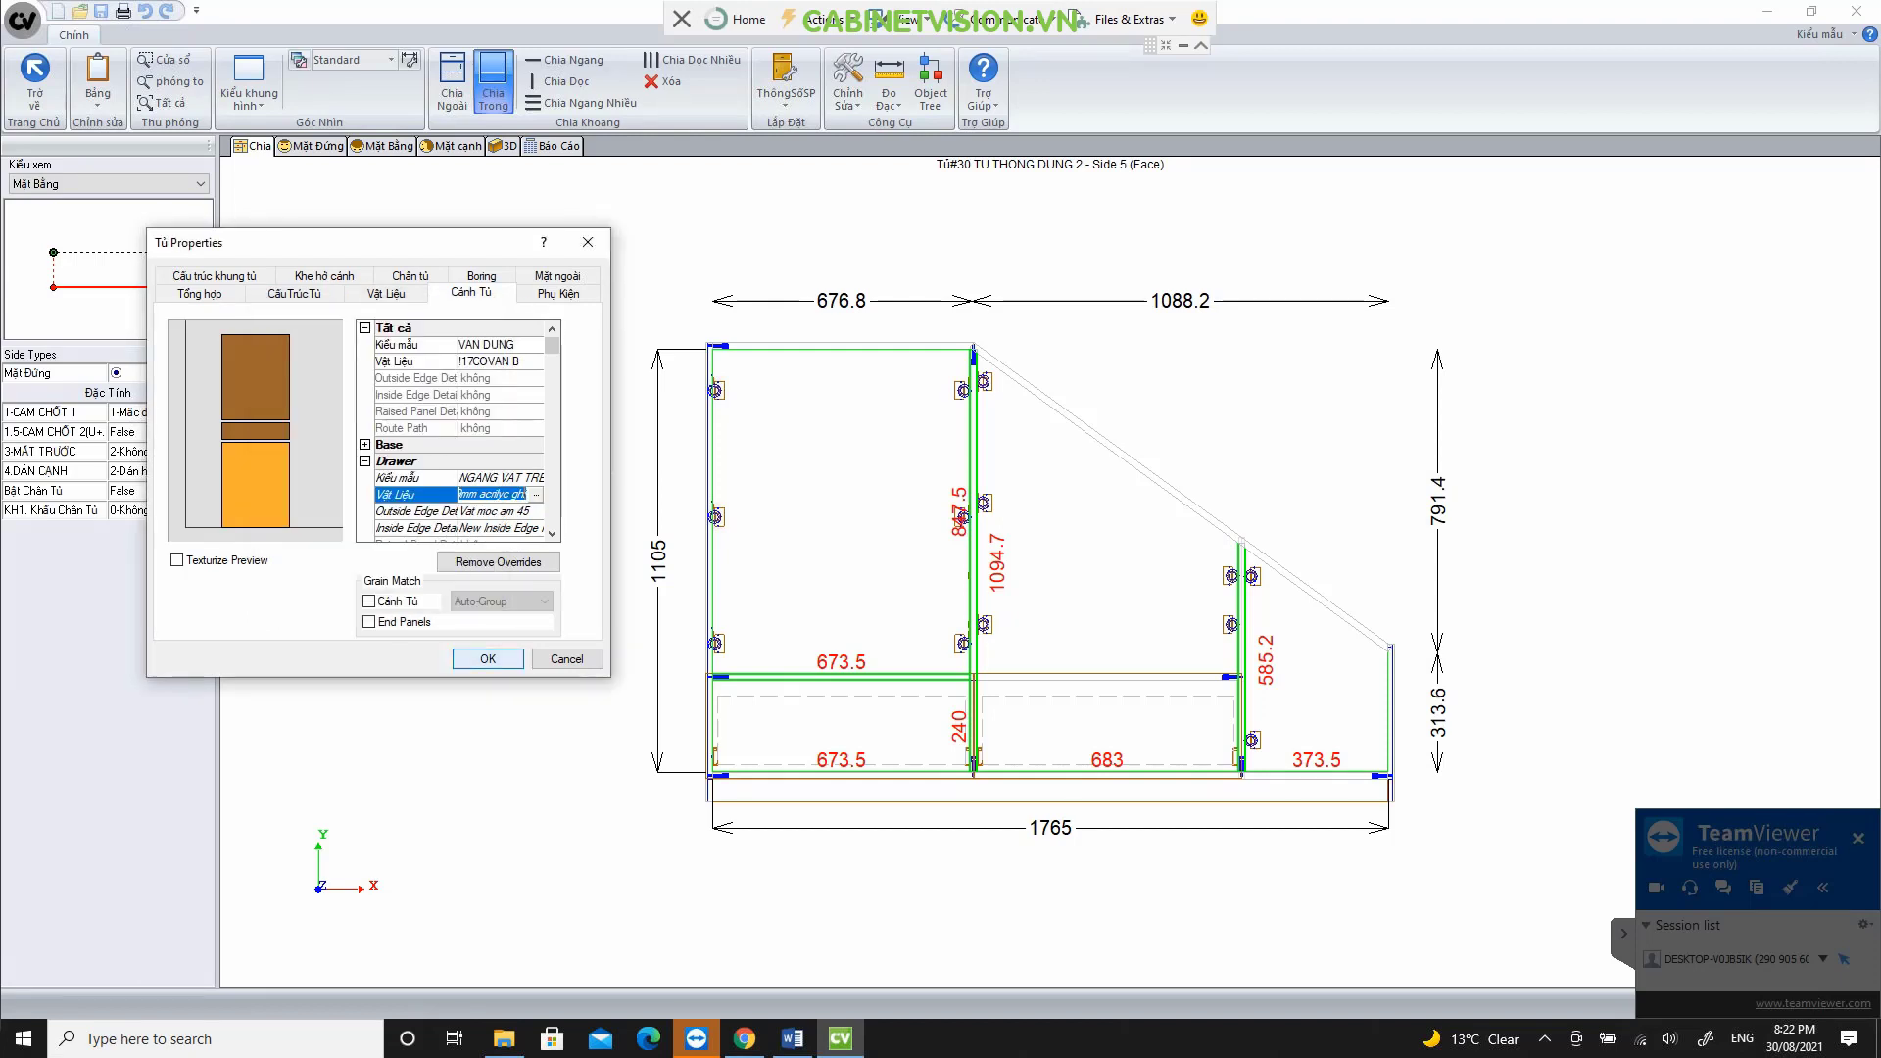
key("Return")
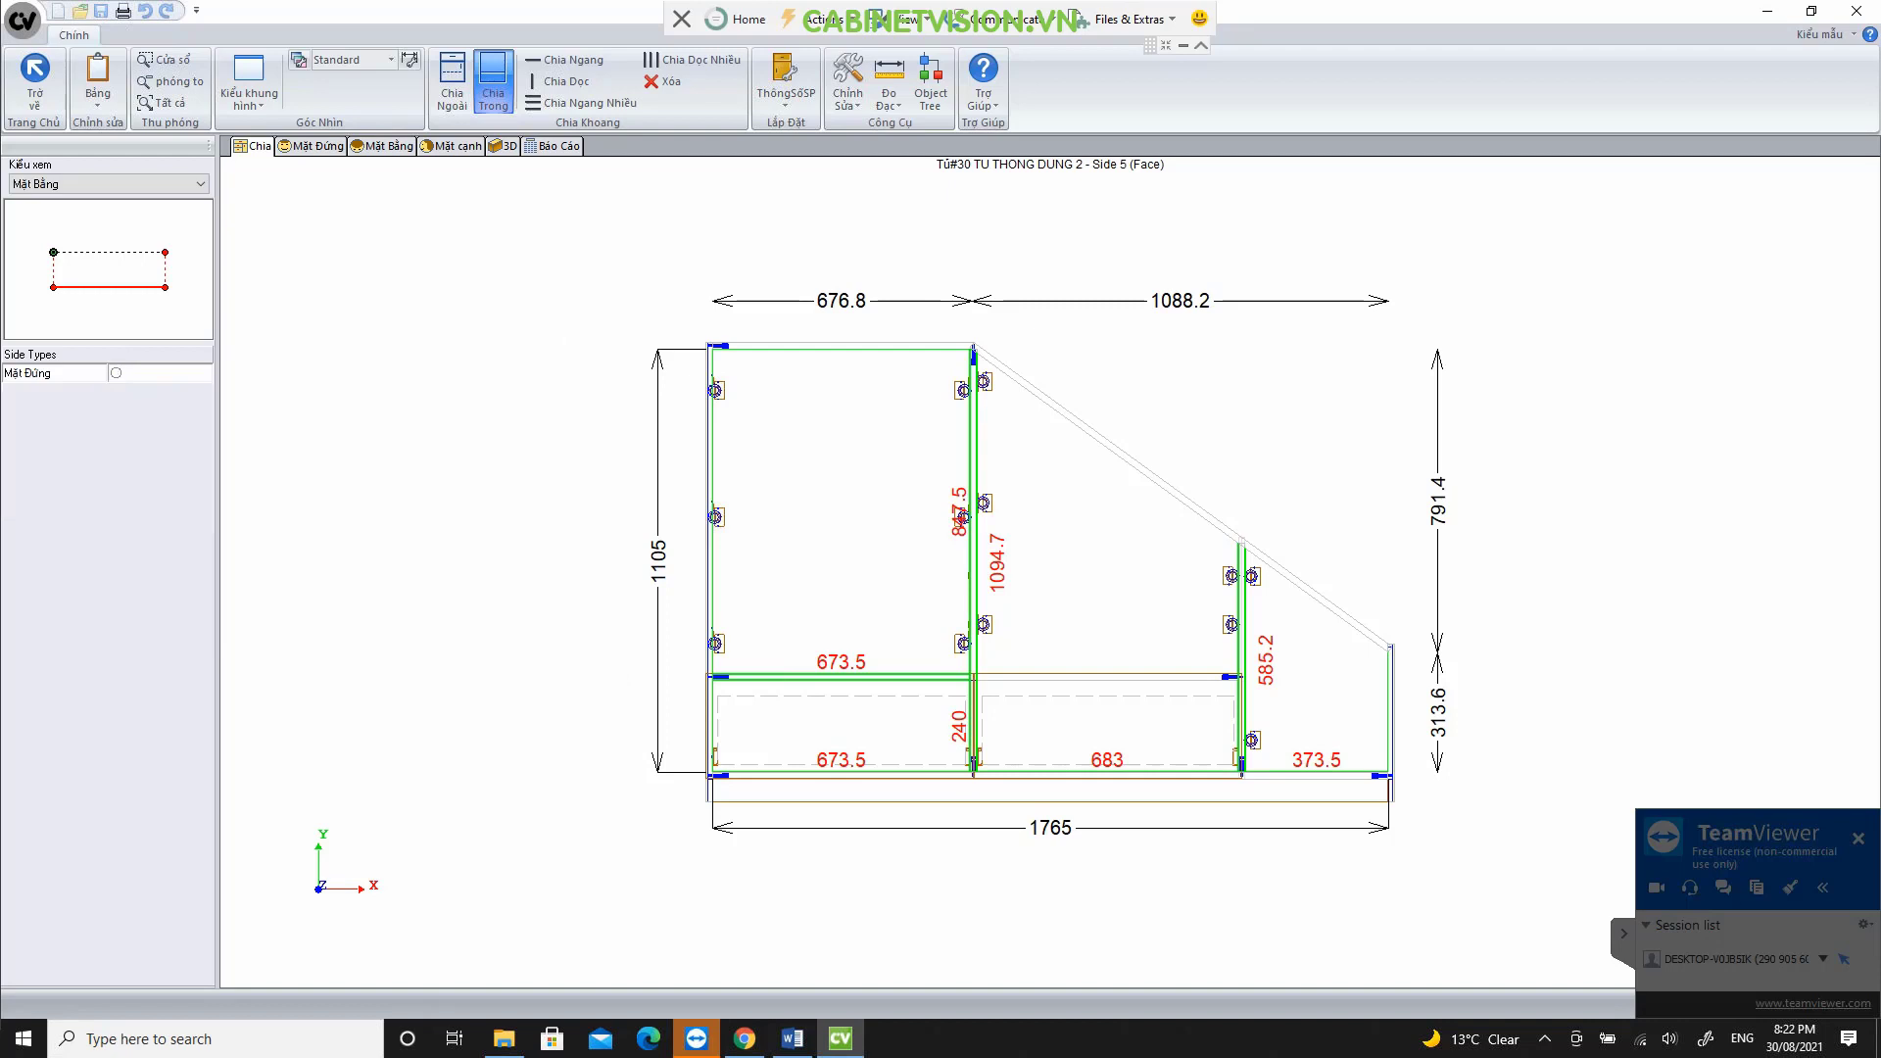
left_click(503, 146)
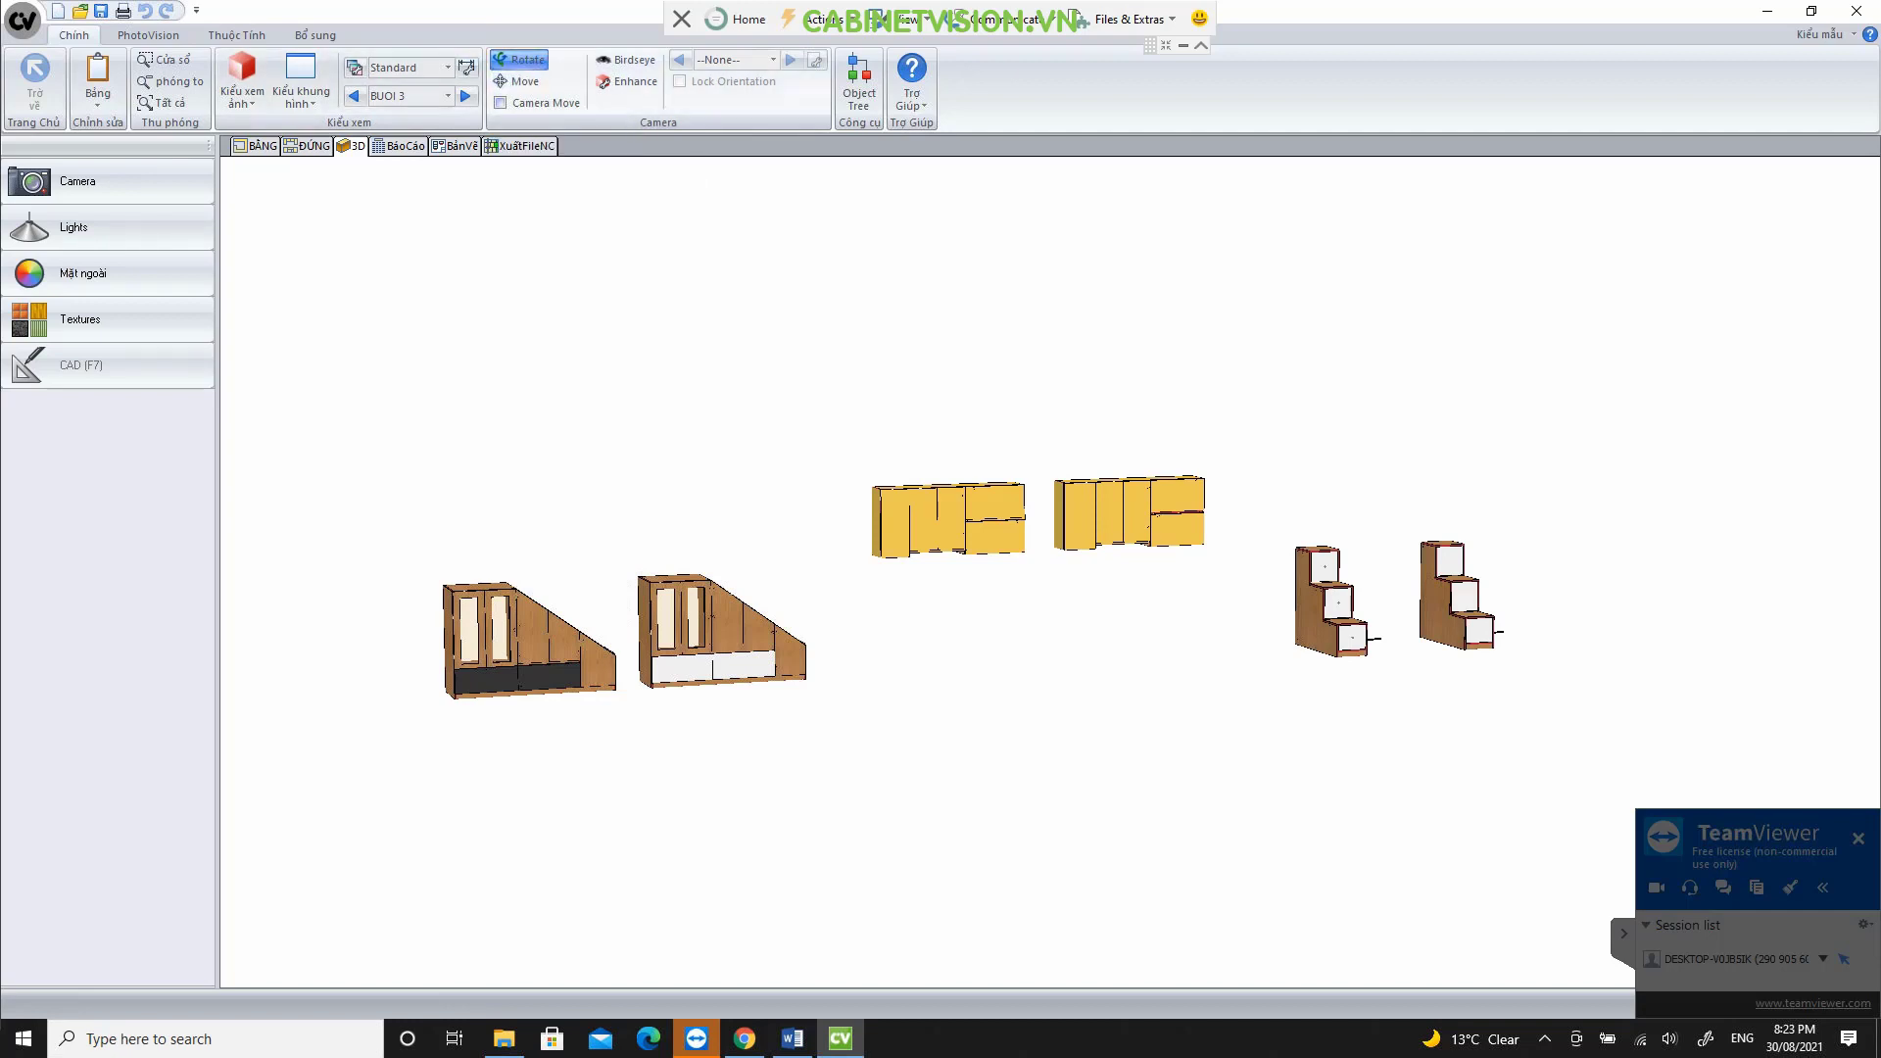
Pan the BUOI 3 cabinets into position in 3D, then switch to the Birdseye view.
left_click(520, 81)
mouse_move(941, 588)
left_mouse_down()
mouse_move(842, 486)
mouse_move(898, 549)
mouse_move(1022, 488)
left_mouse_up()
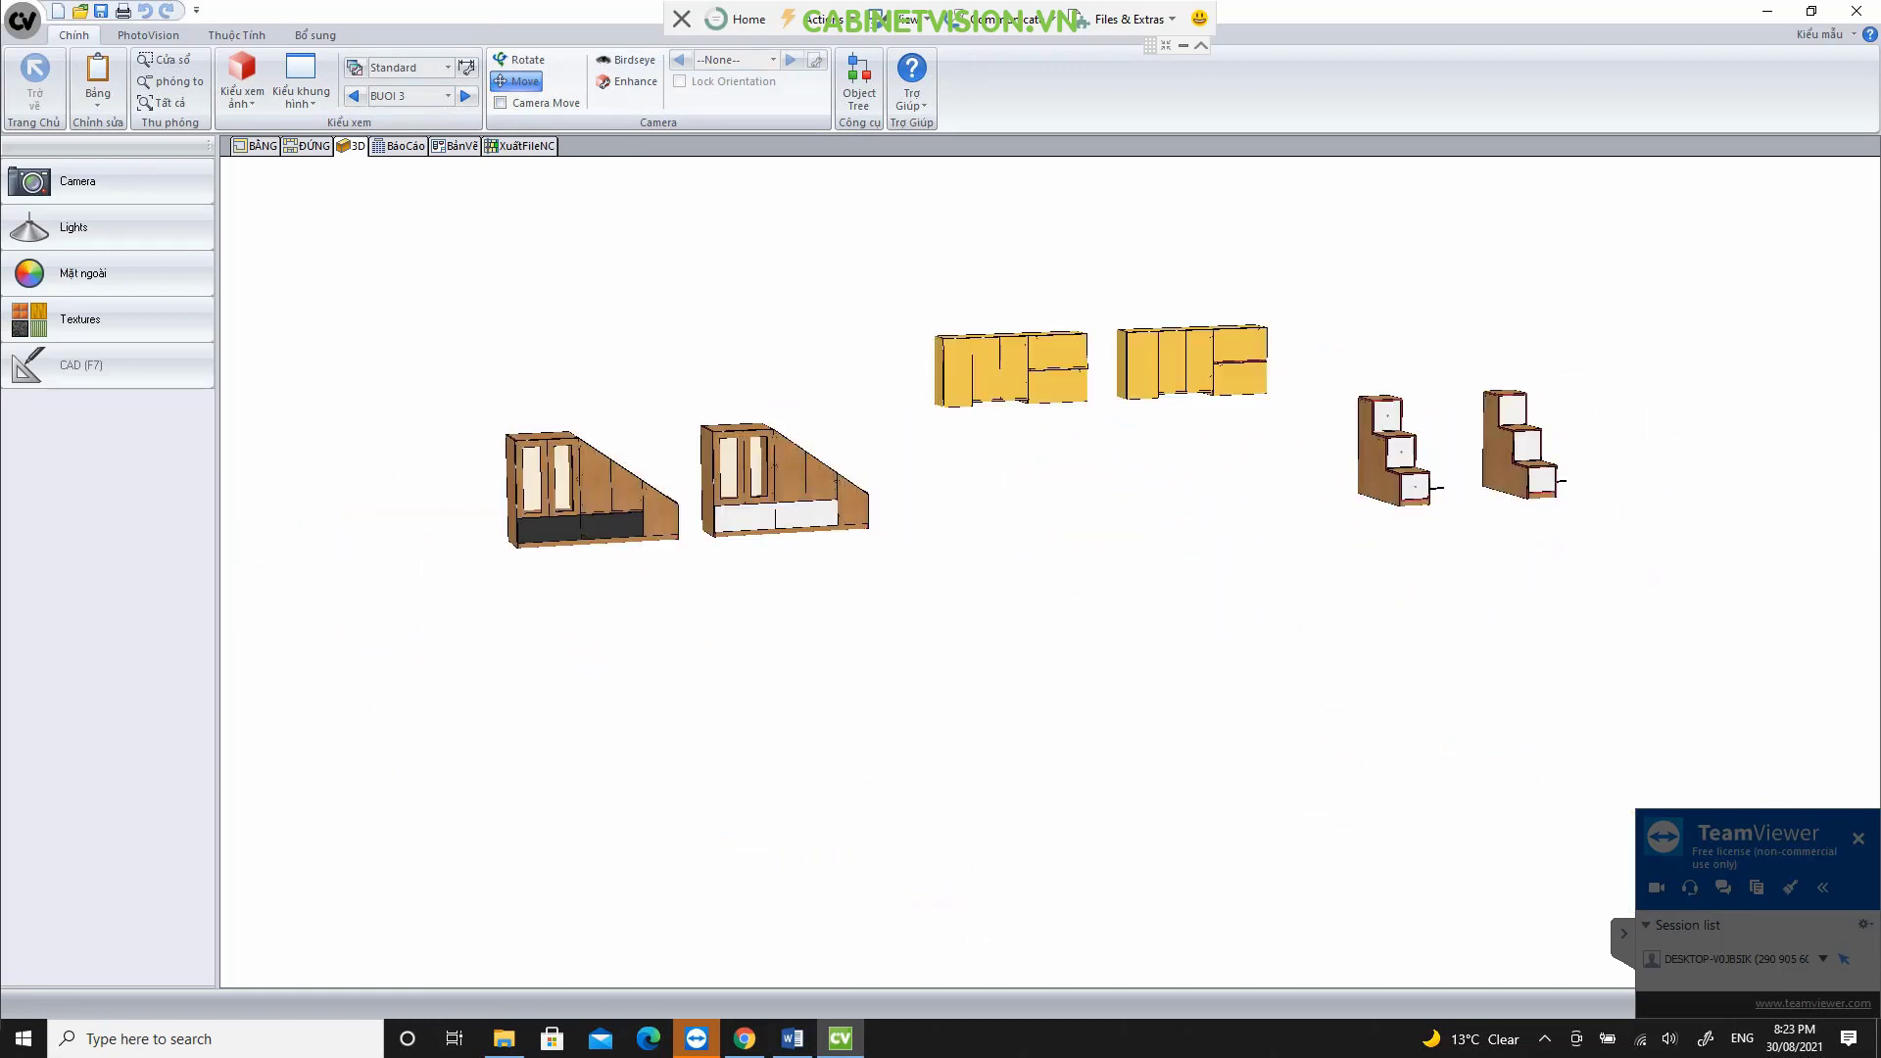
mouse_move(940, 588)
left_mouse_down()
mouse_move(898, 632)
mouse_move(932, 641)
mouse_move(950, 588)
mouse_move(1175, 588)
mouse_move(941, 588)
left_mouse_up()
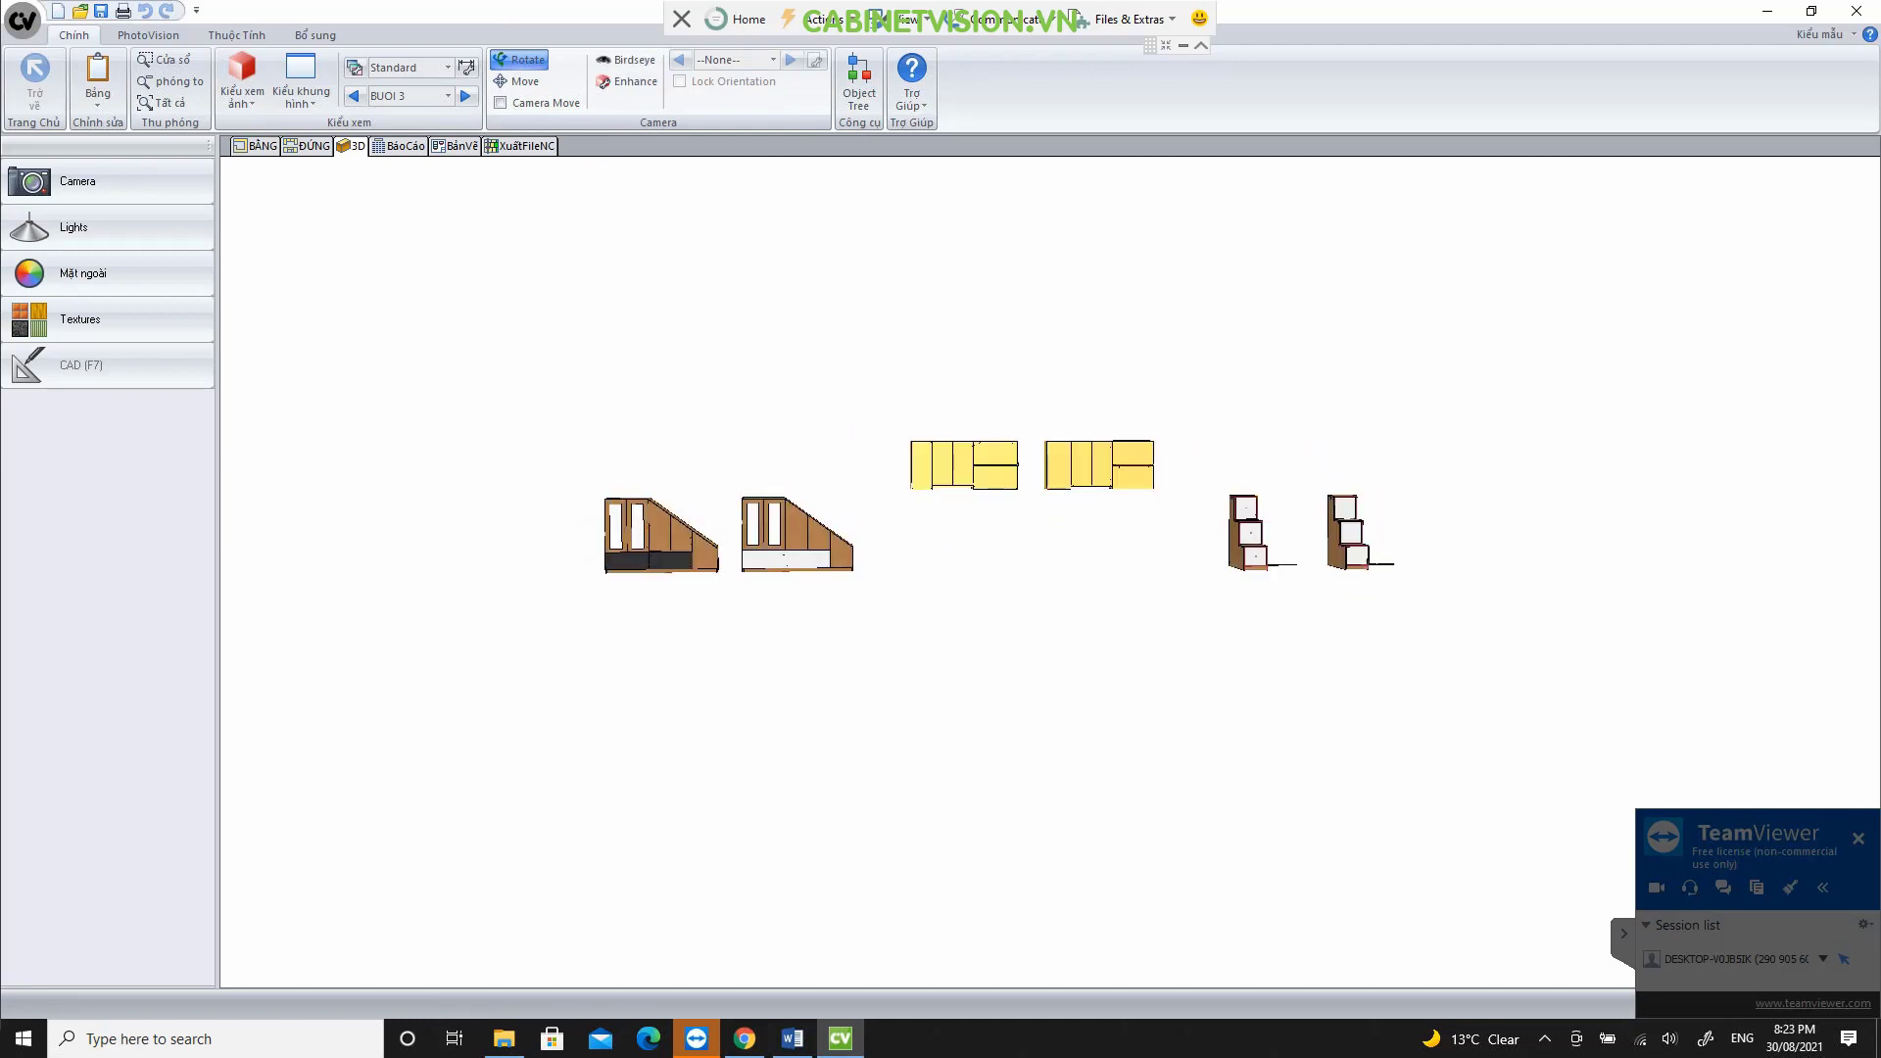
left_click(625, 59)
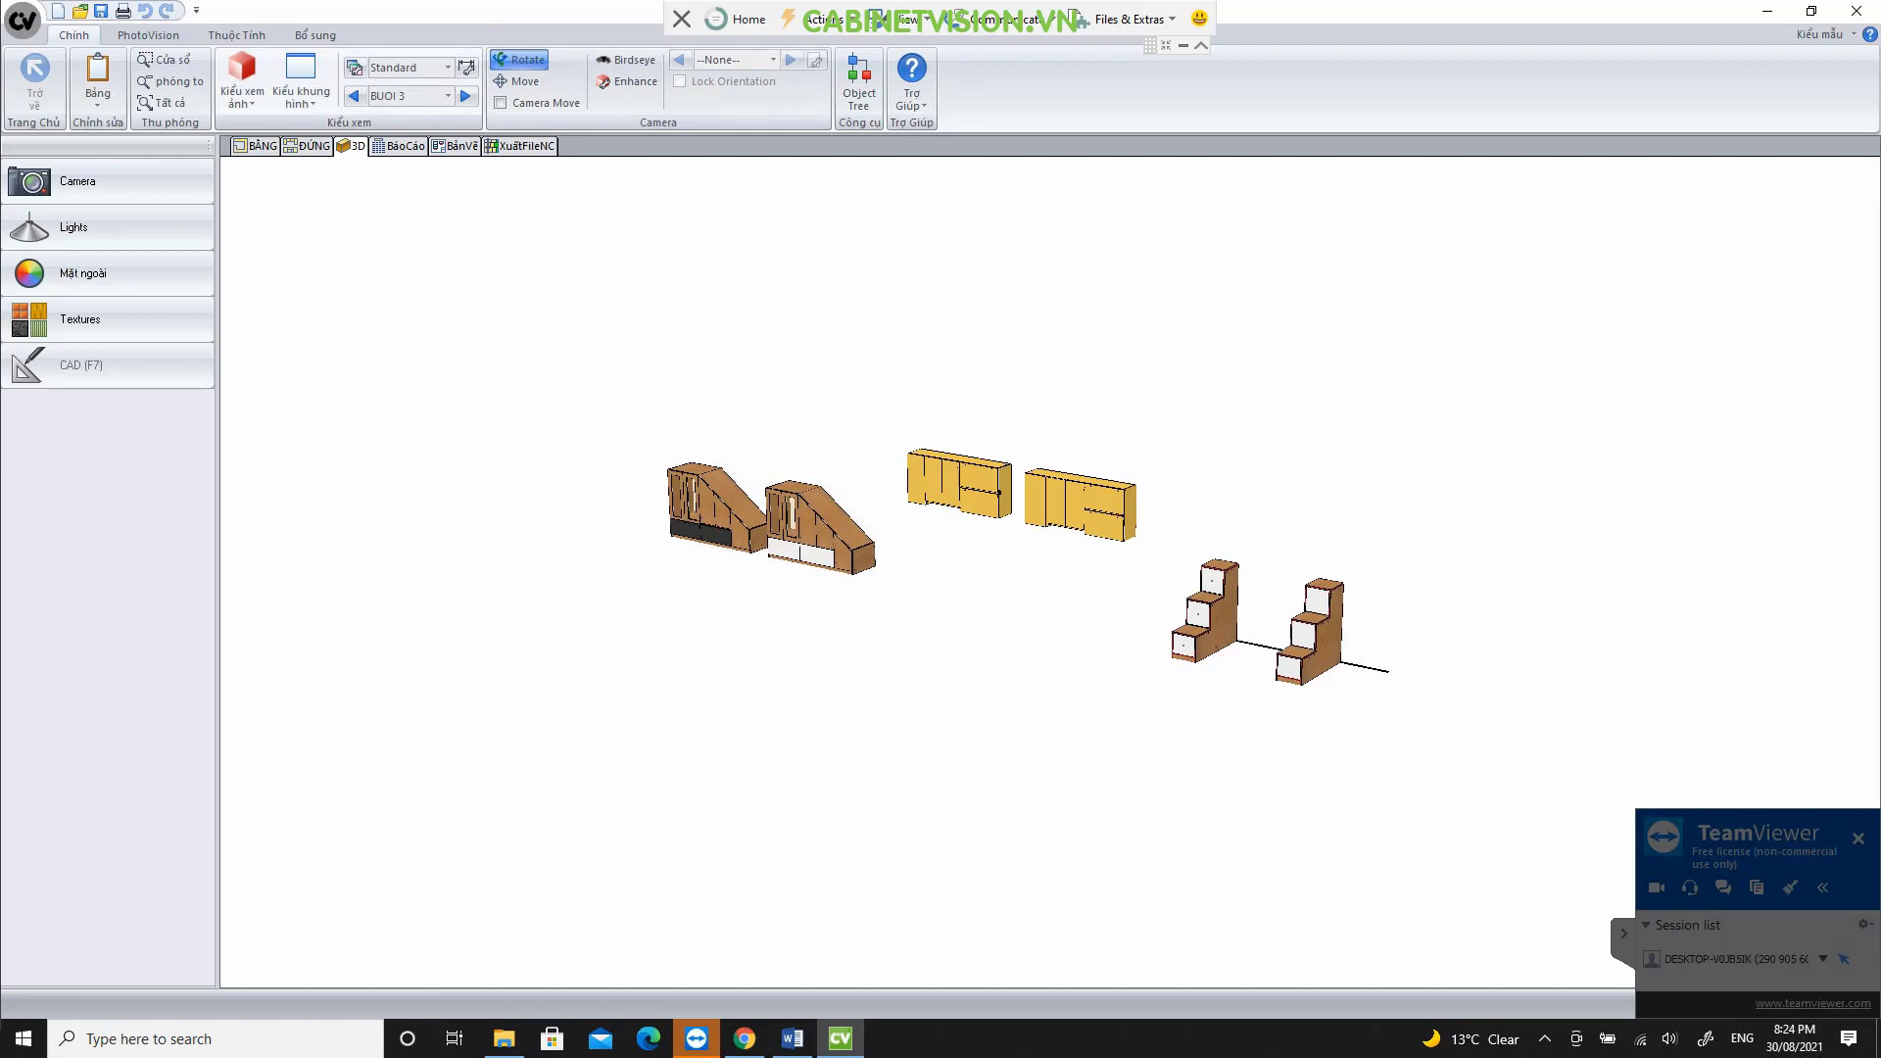
Split the workspace into horizontal panes and widen the lower-left pane.
left_click(301, 78)
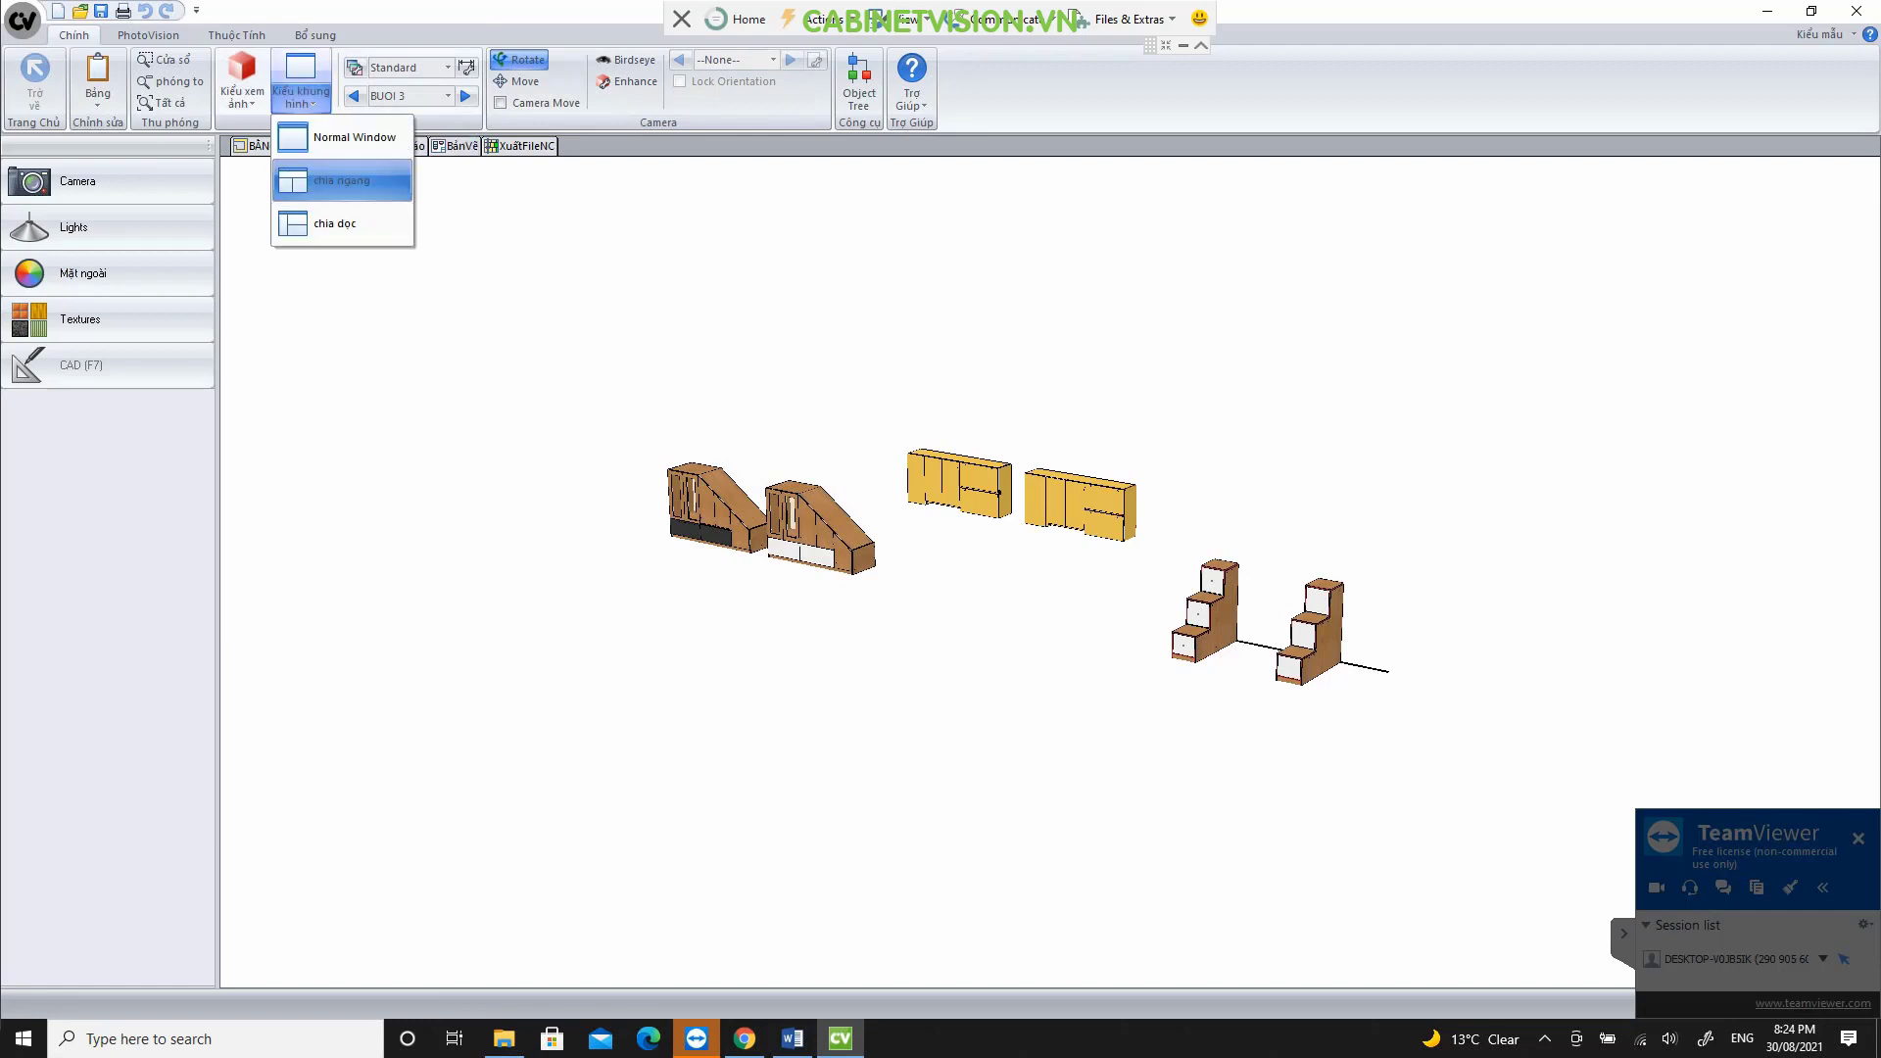
left_click(342, 181)
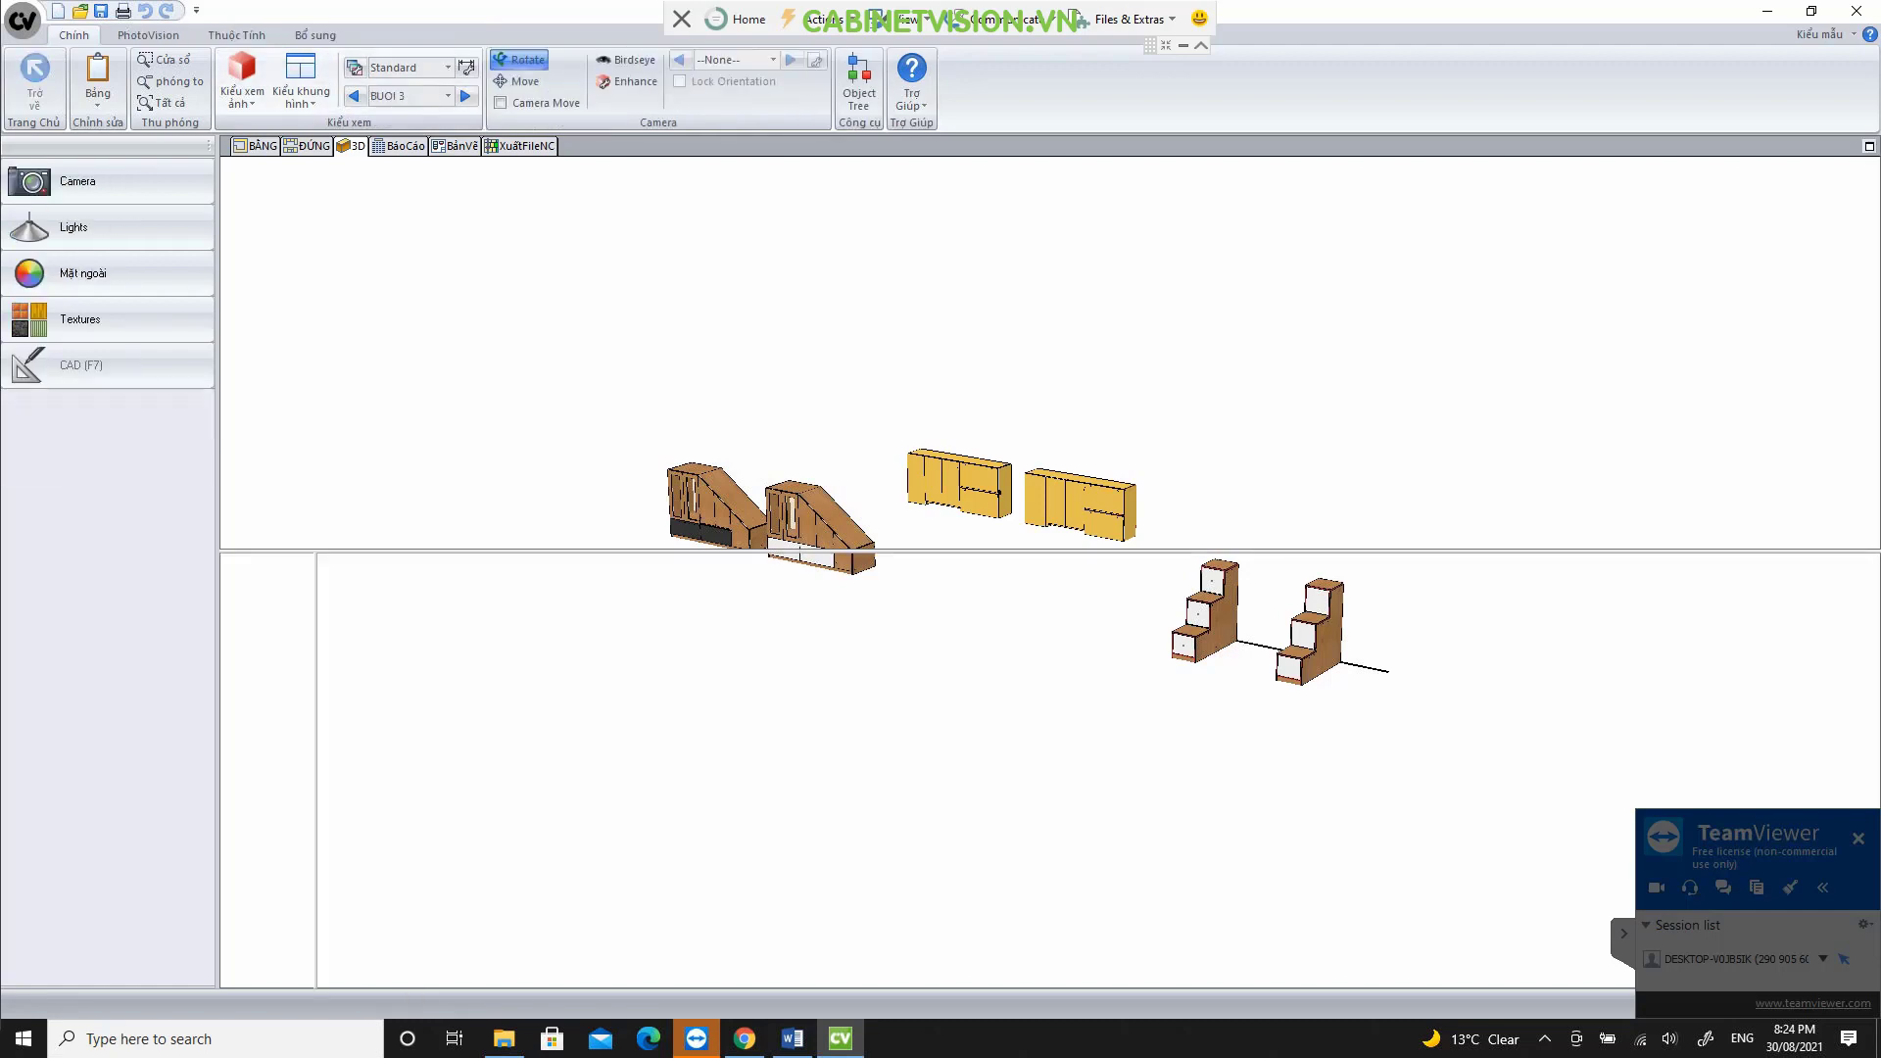
scroll(1048, 353, "down", 2)
scroll(1049, 353, "down", 1)
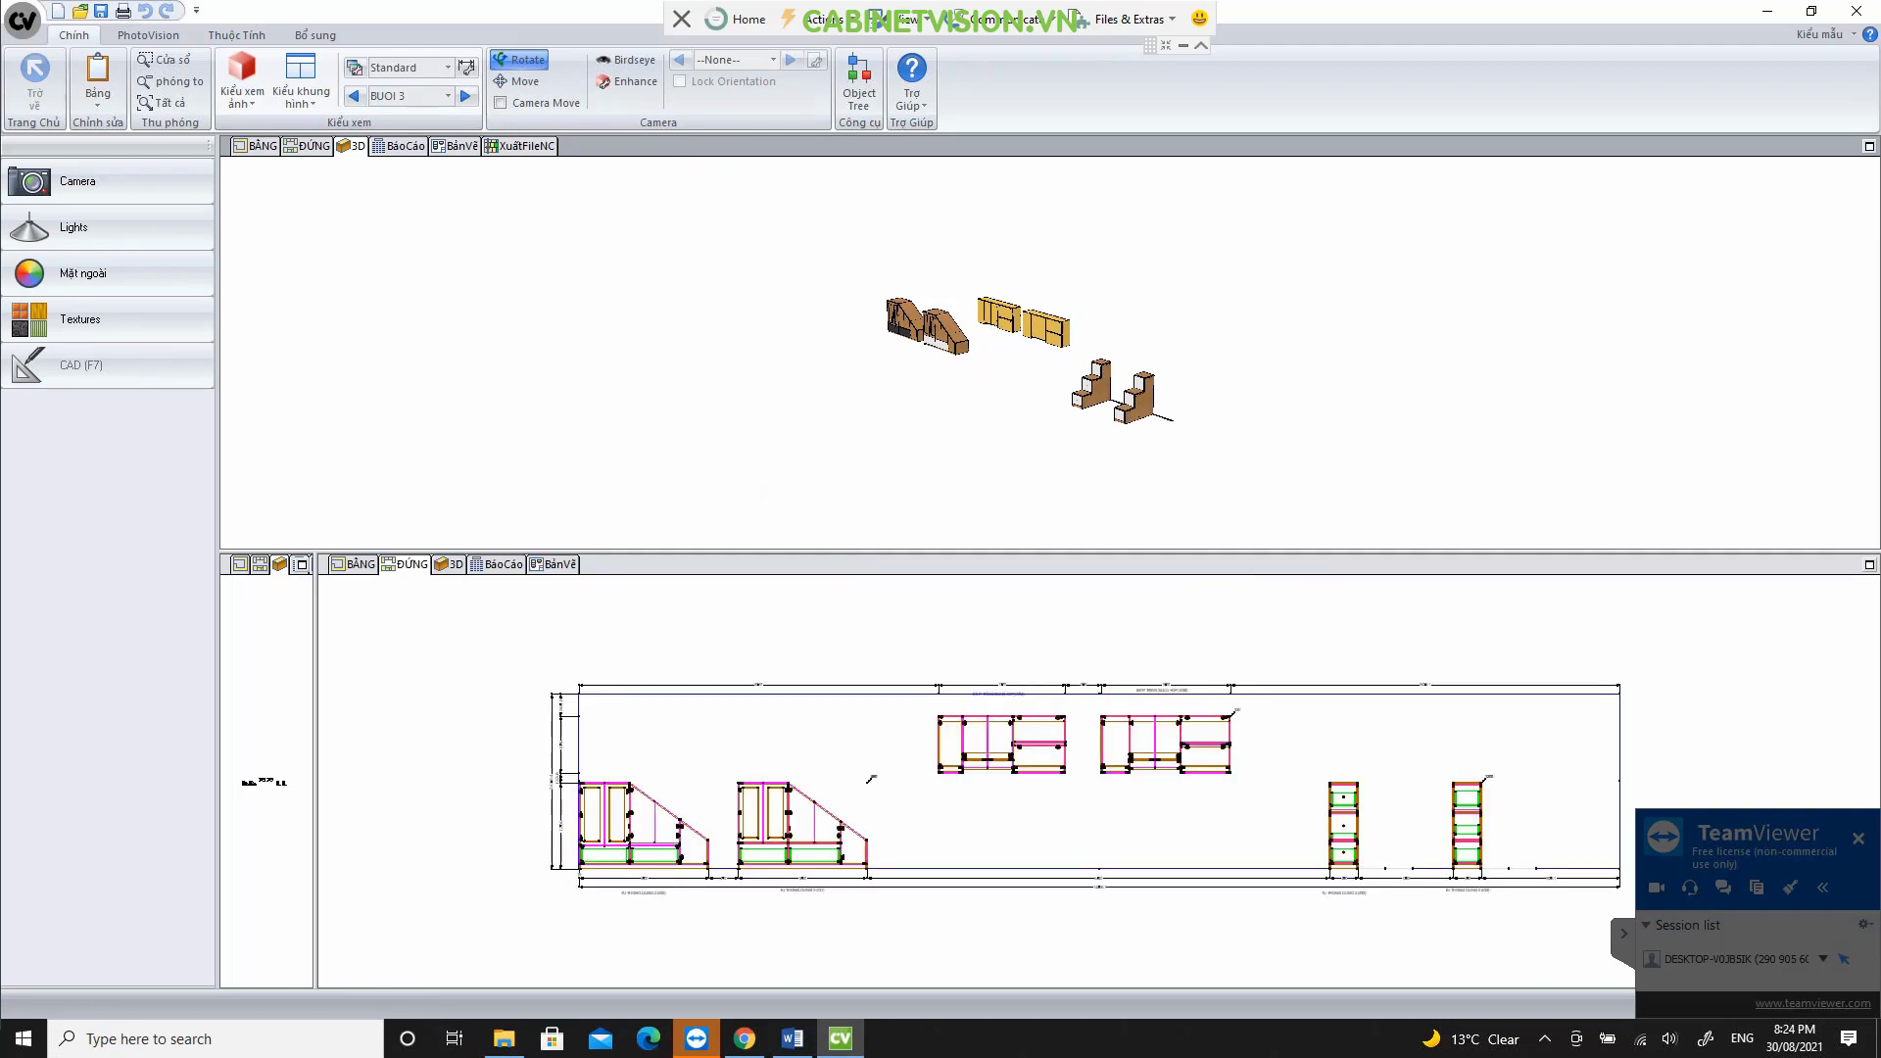
left_click_drag(314, 784, 549, 784)
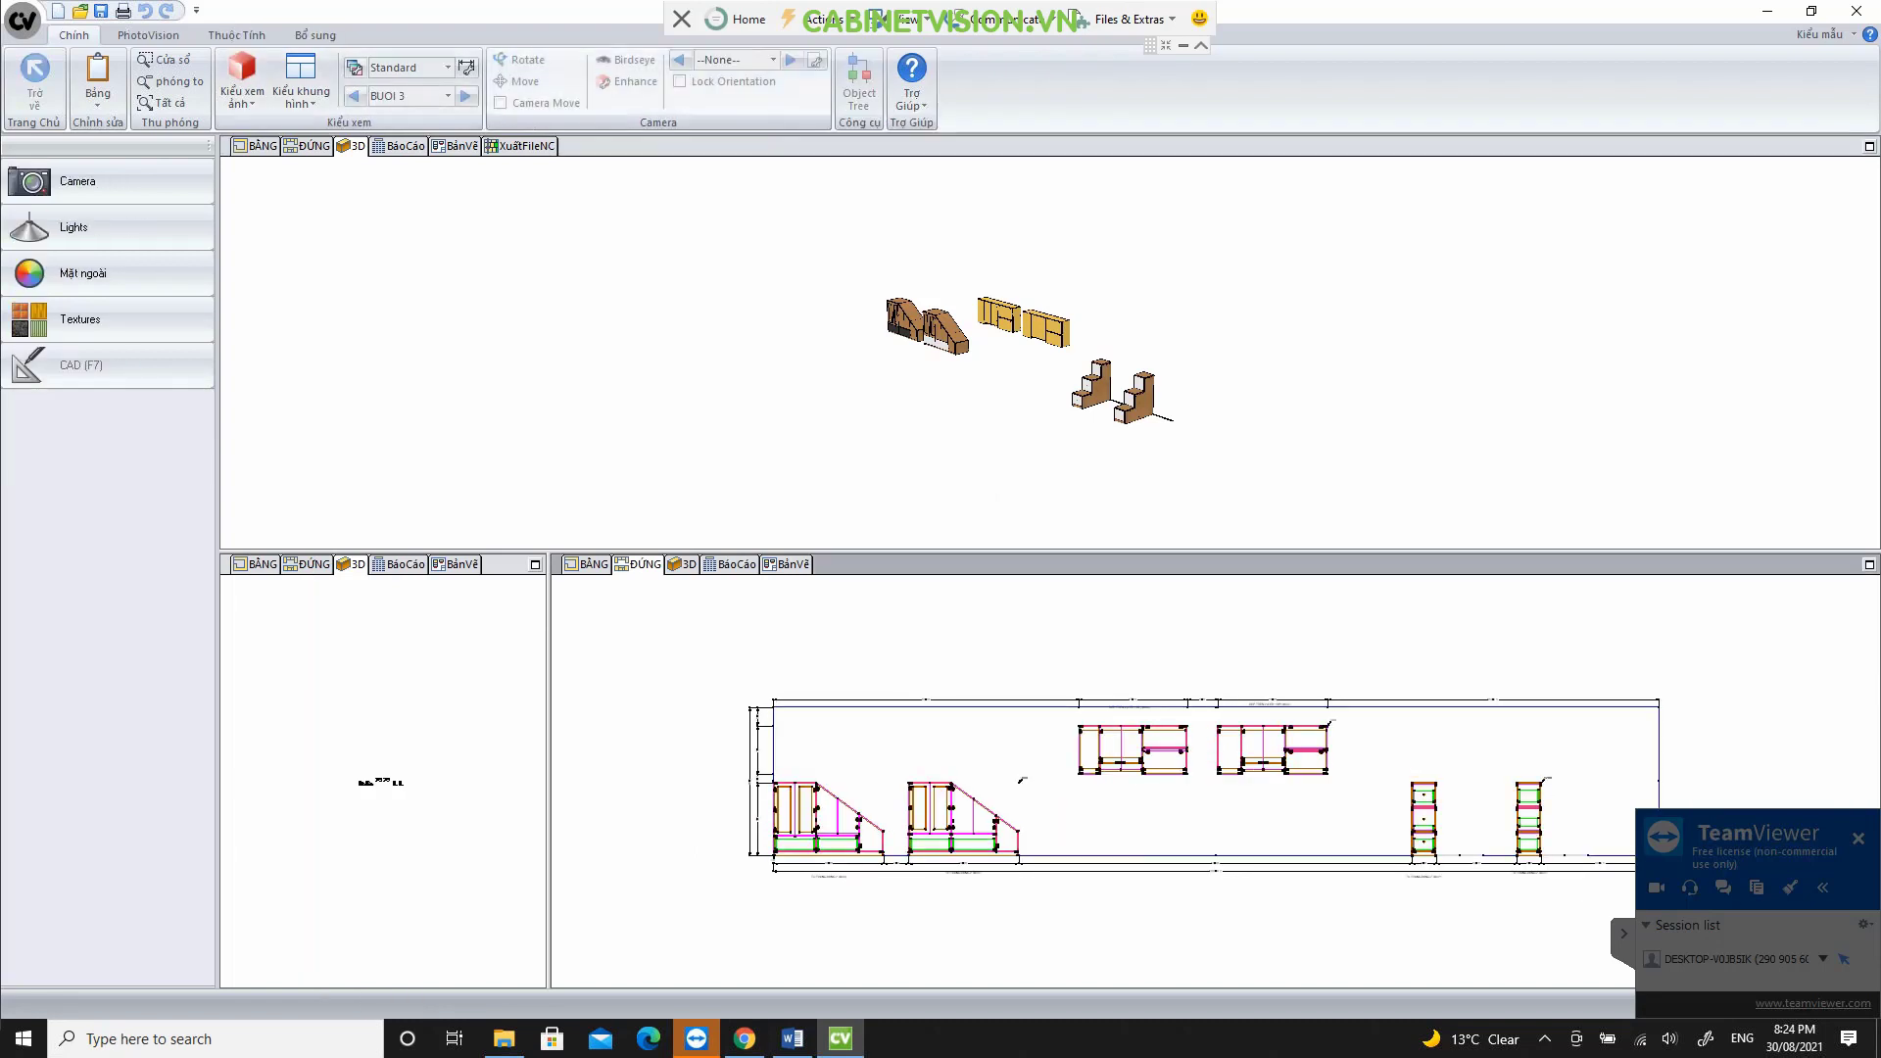
Return to a single window layout, select the left stair cabinet, and switch to plan view.
left_click(300, 93)
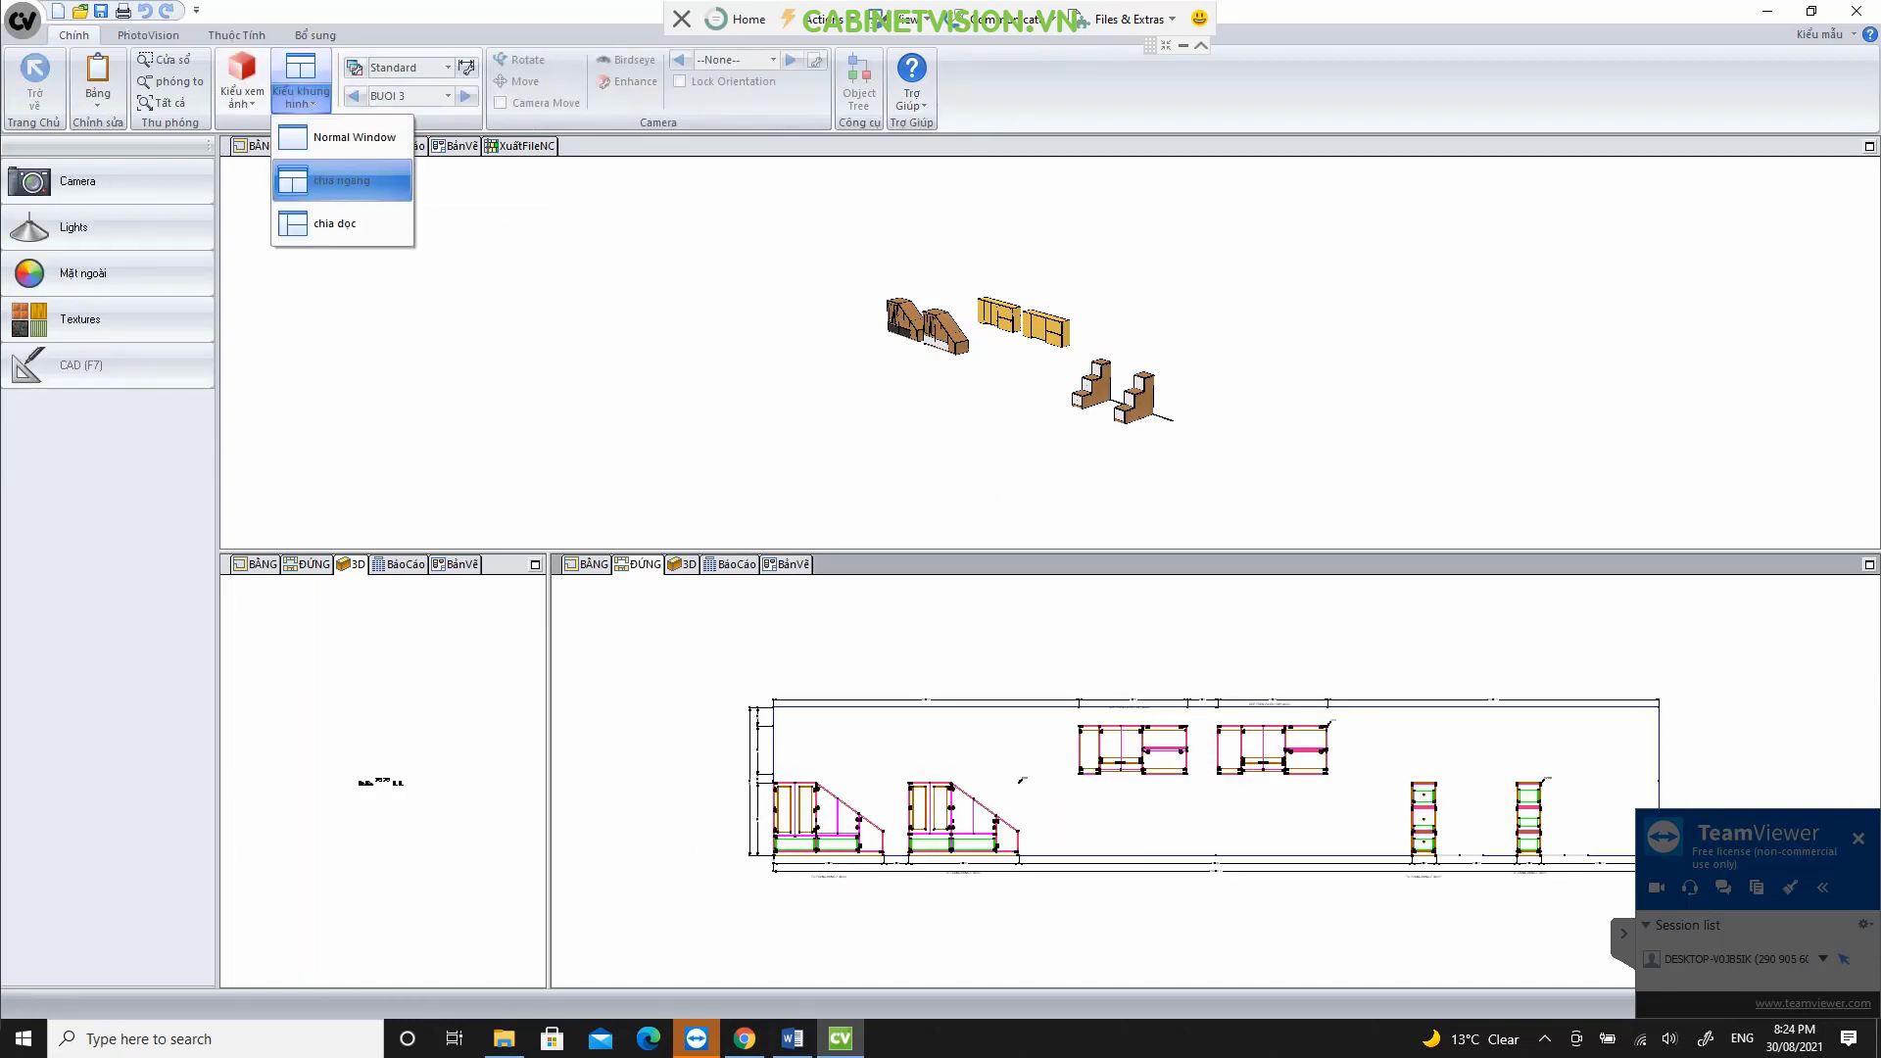
left_click(342, 180)
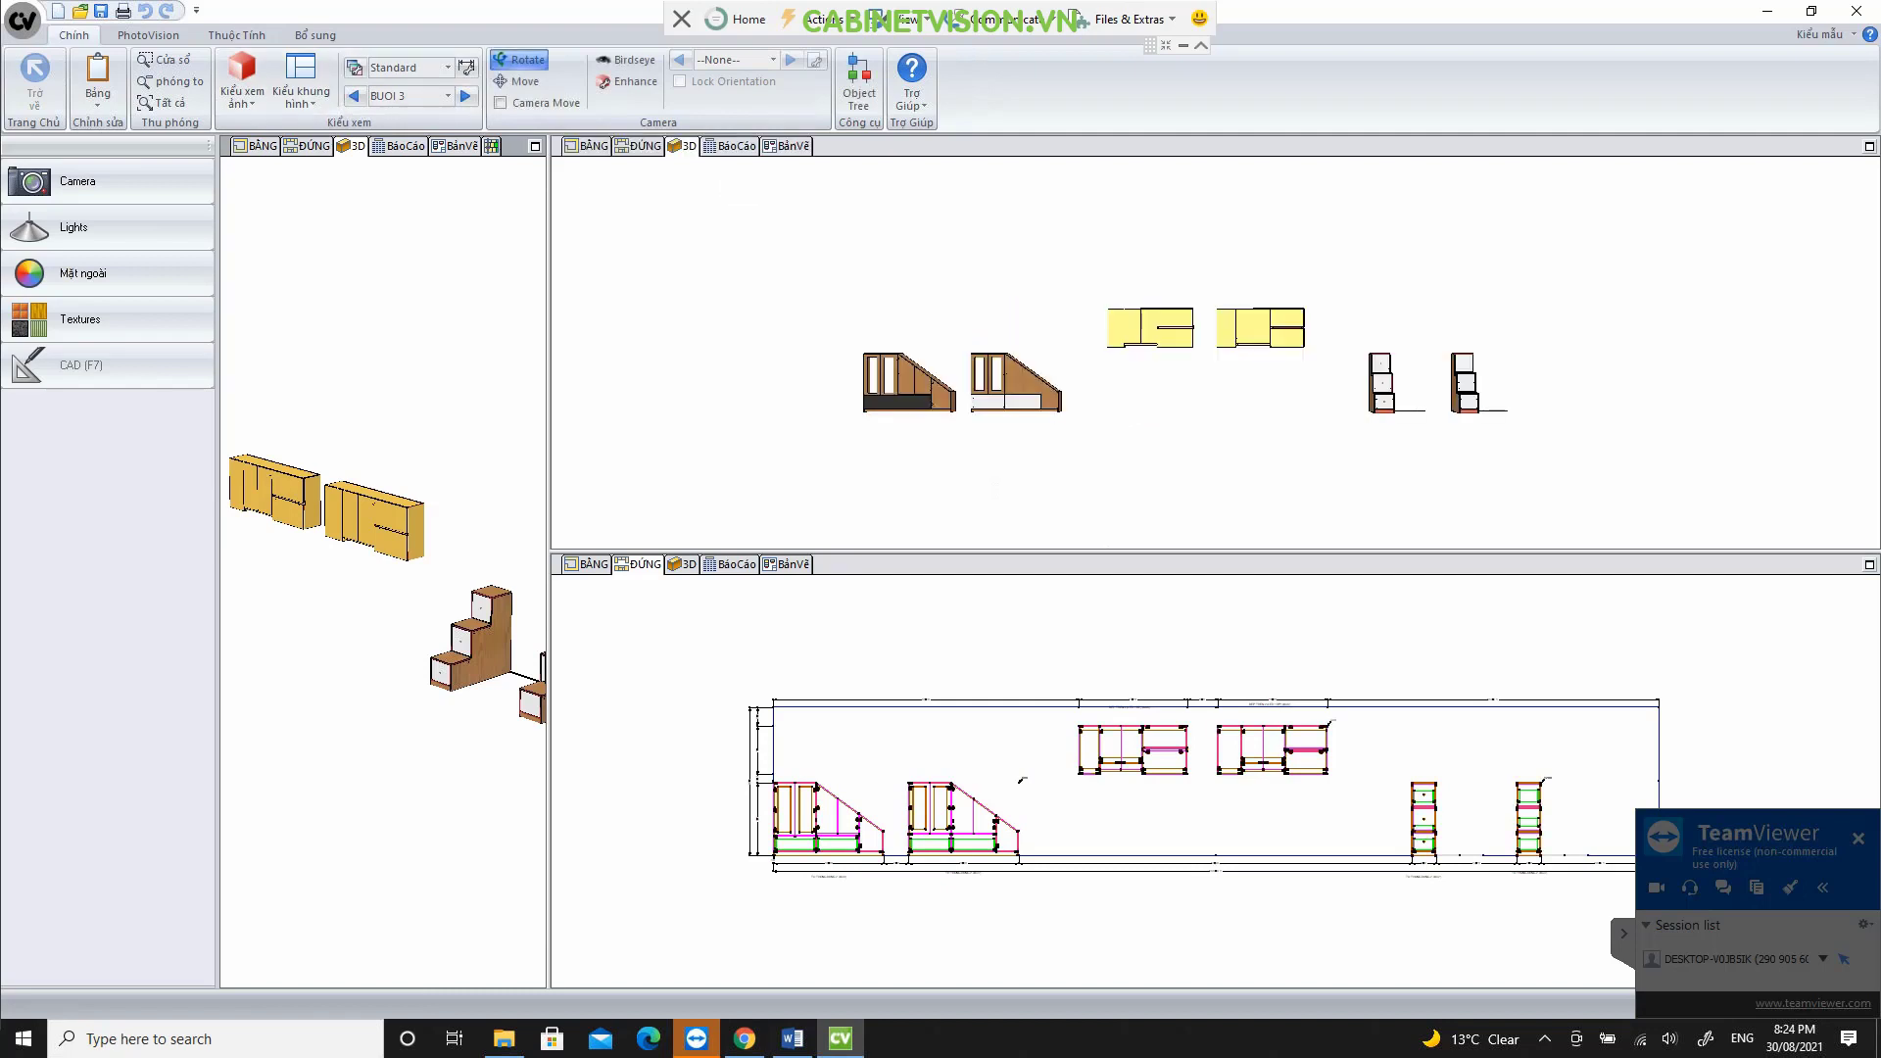
left_click(300, 93)
left_click(301, 93)
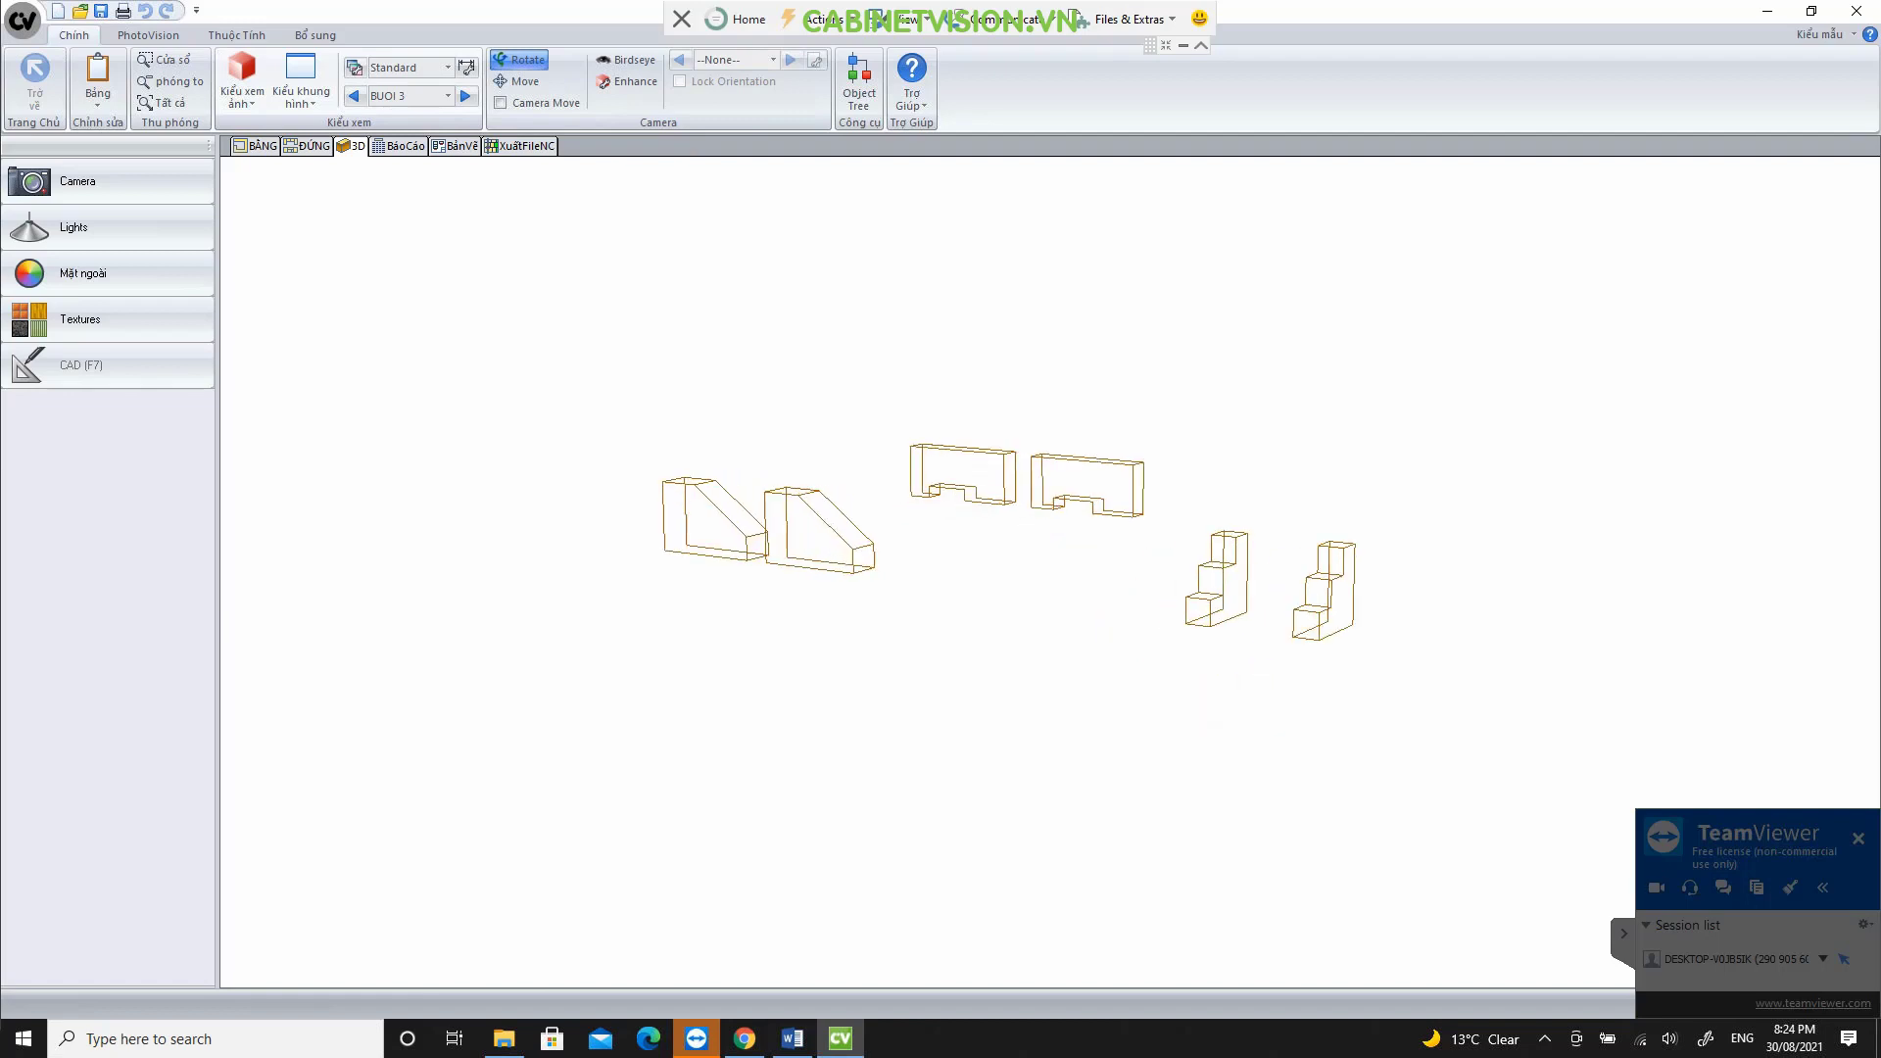
left_click(1217, 579)
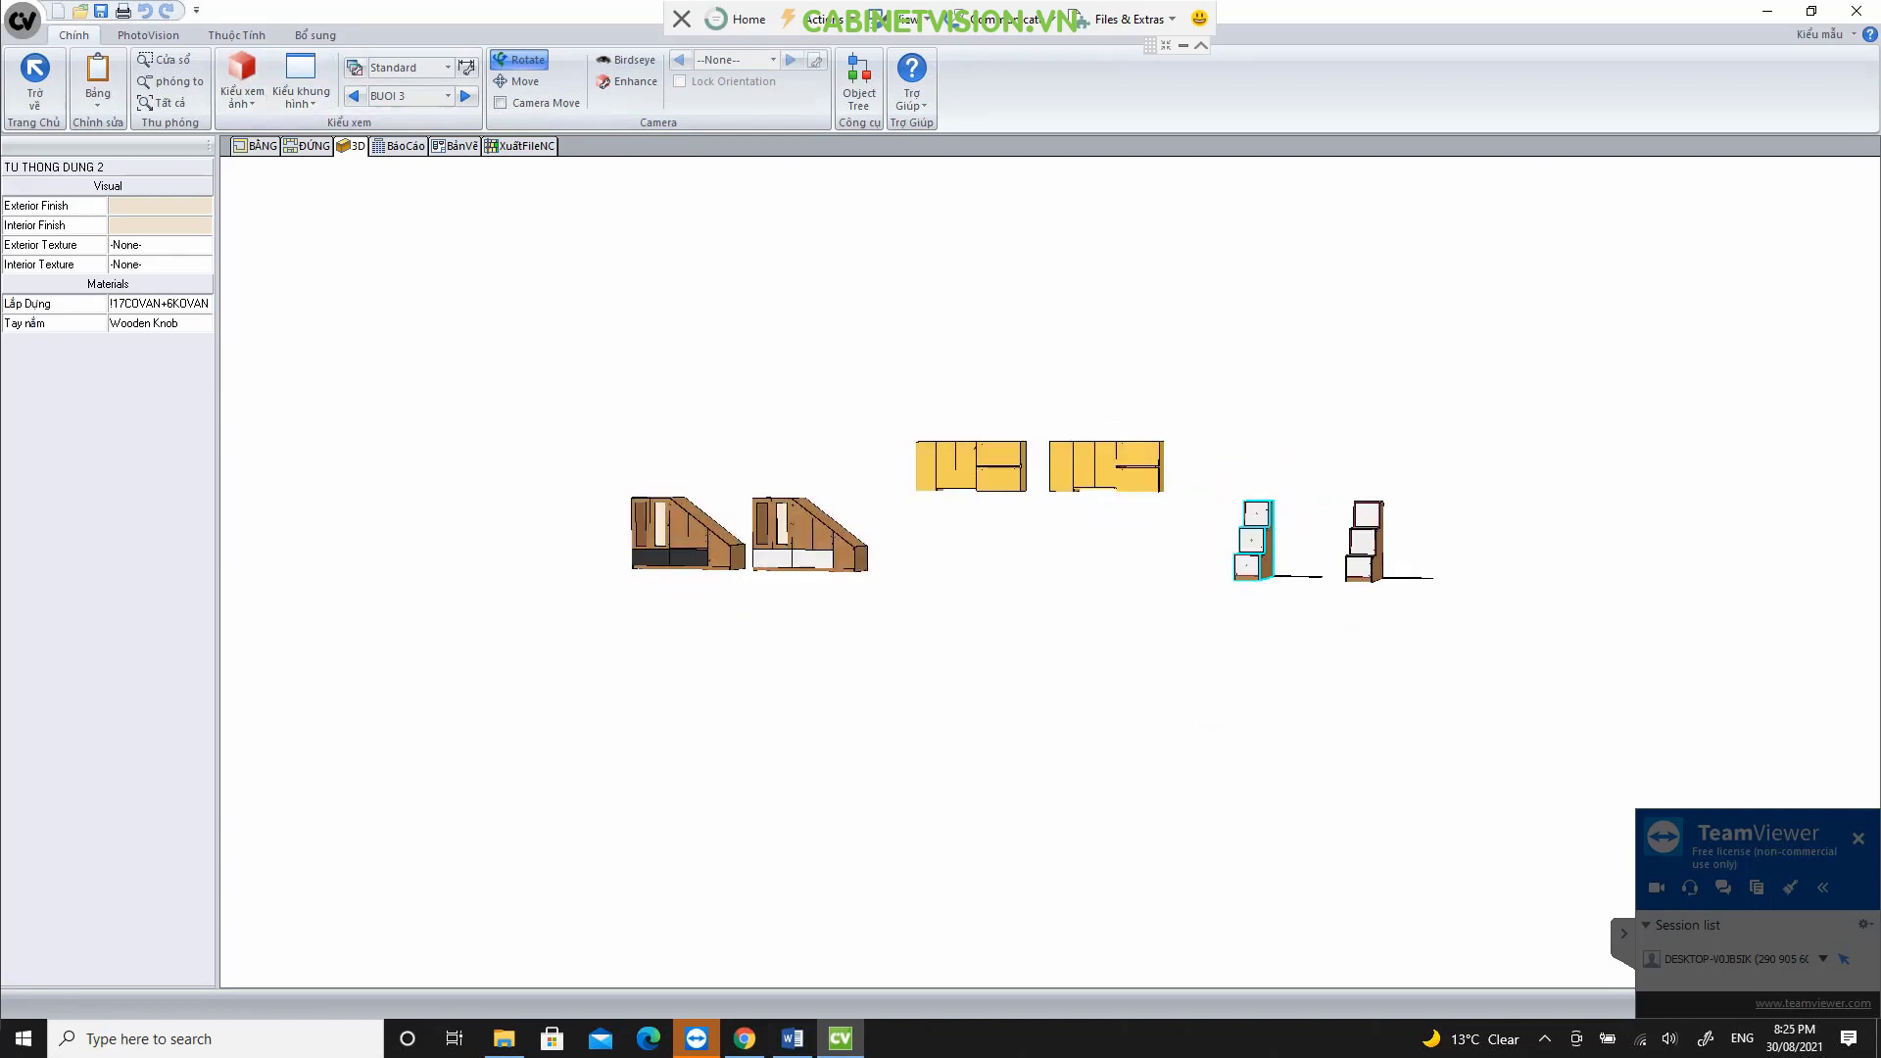
left_click(254, 145)
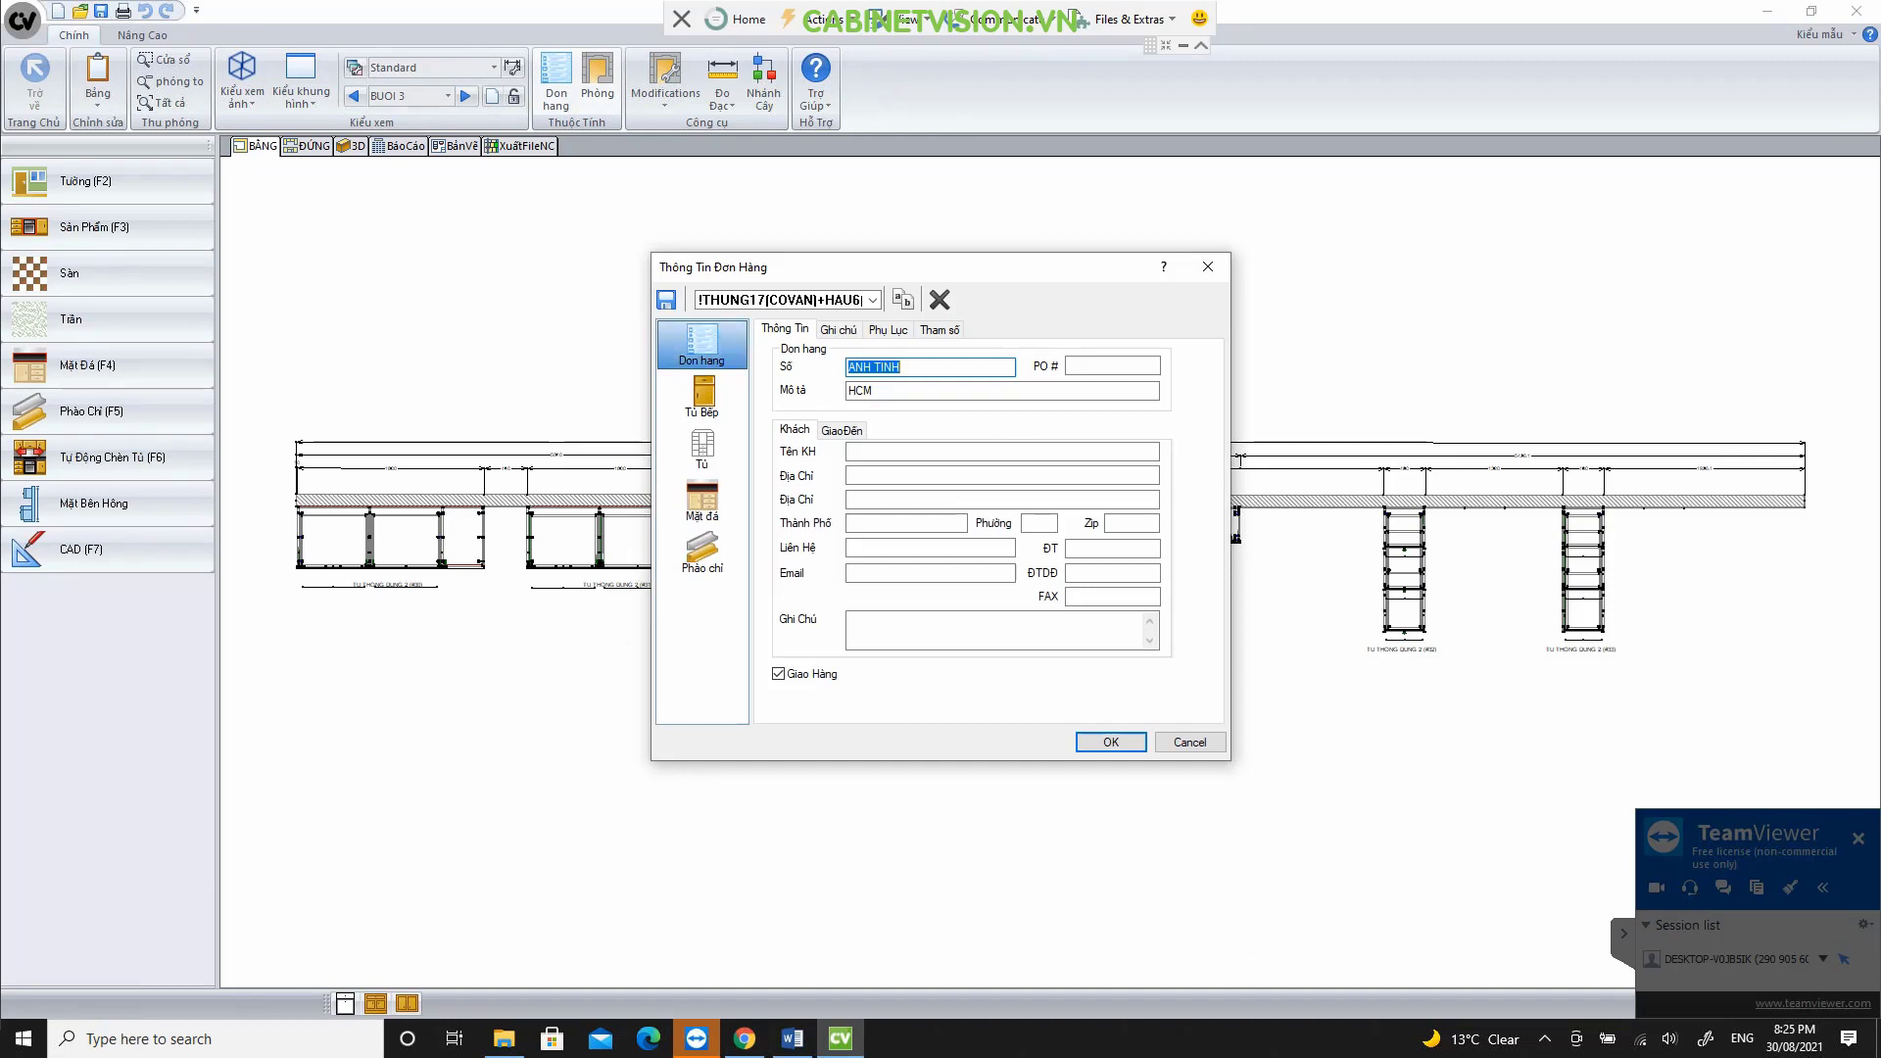
On the order's Tủ > Cánh Tủ page, replace the door material with !17KOVAN and apply.
left_click(701, 447)
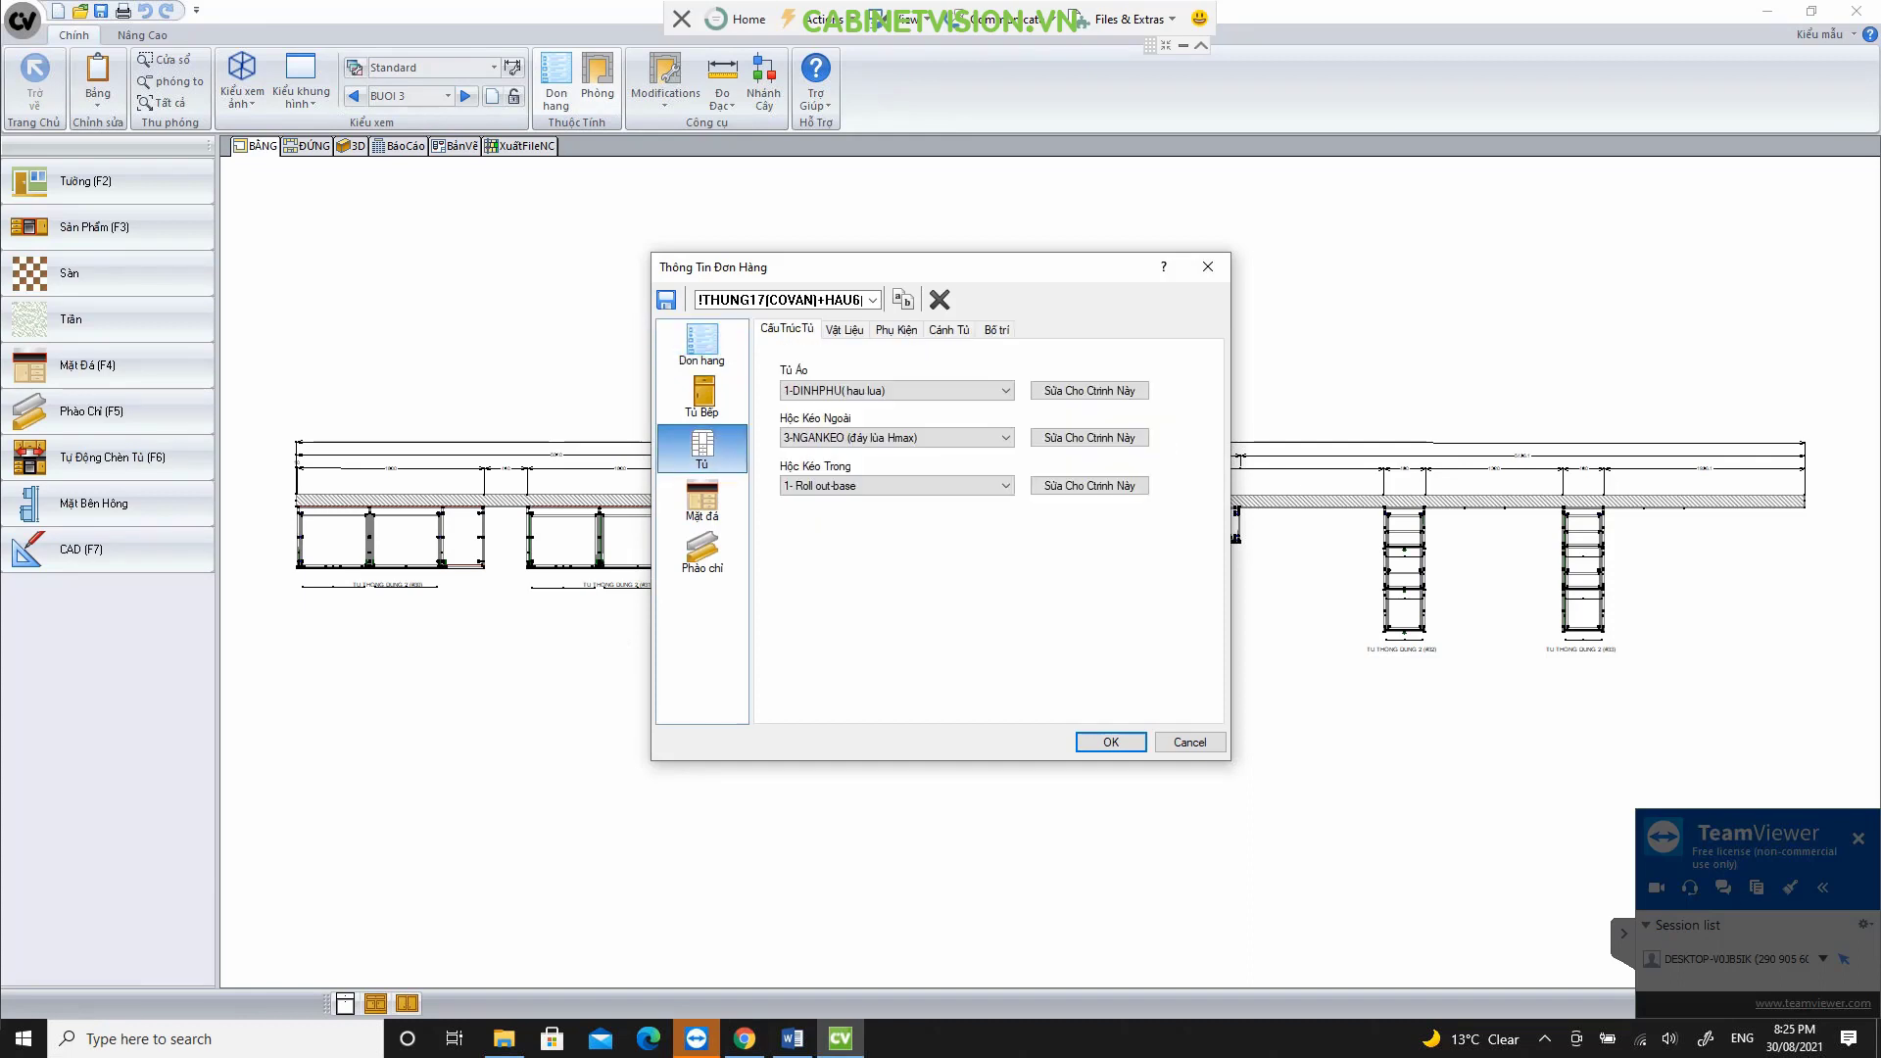
left_click(949, 329)
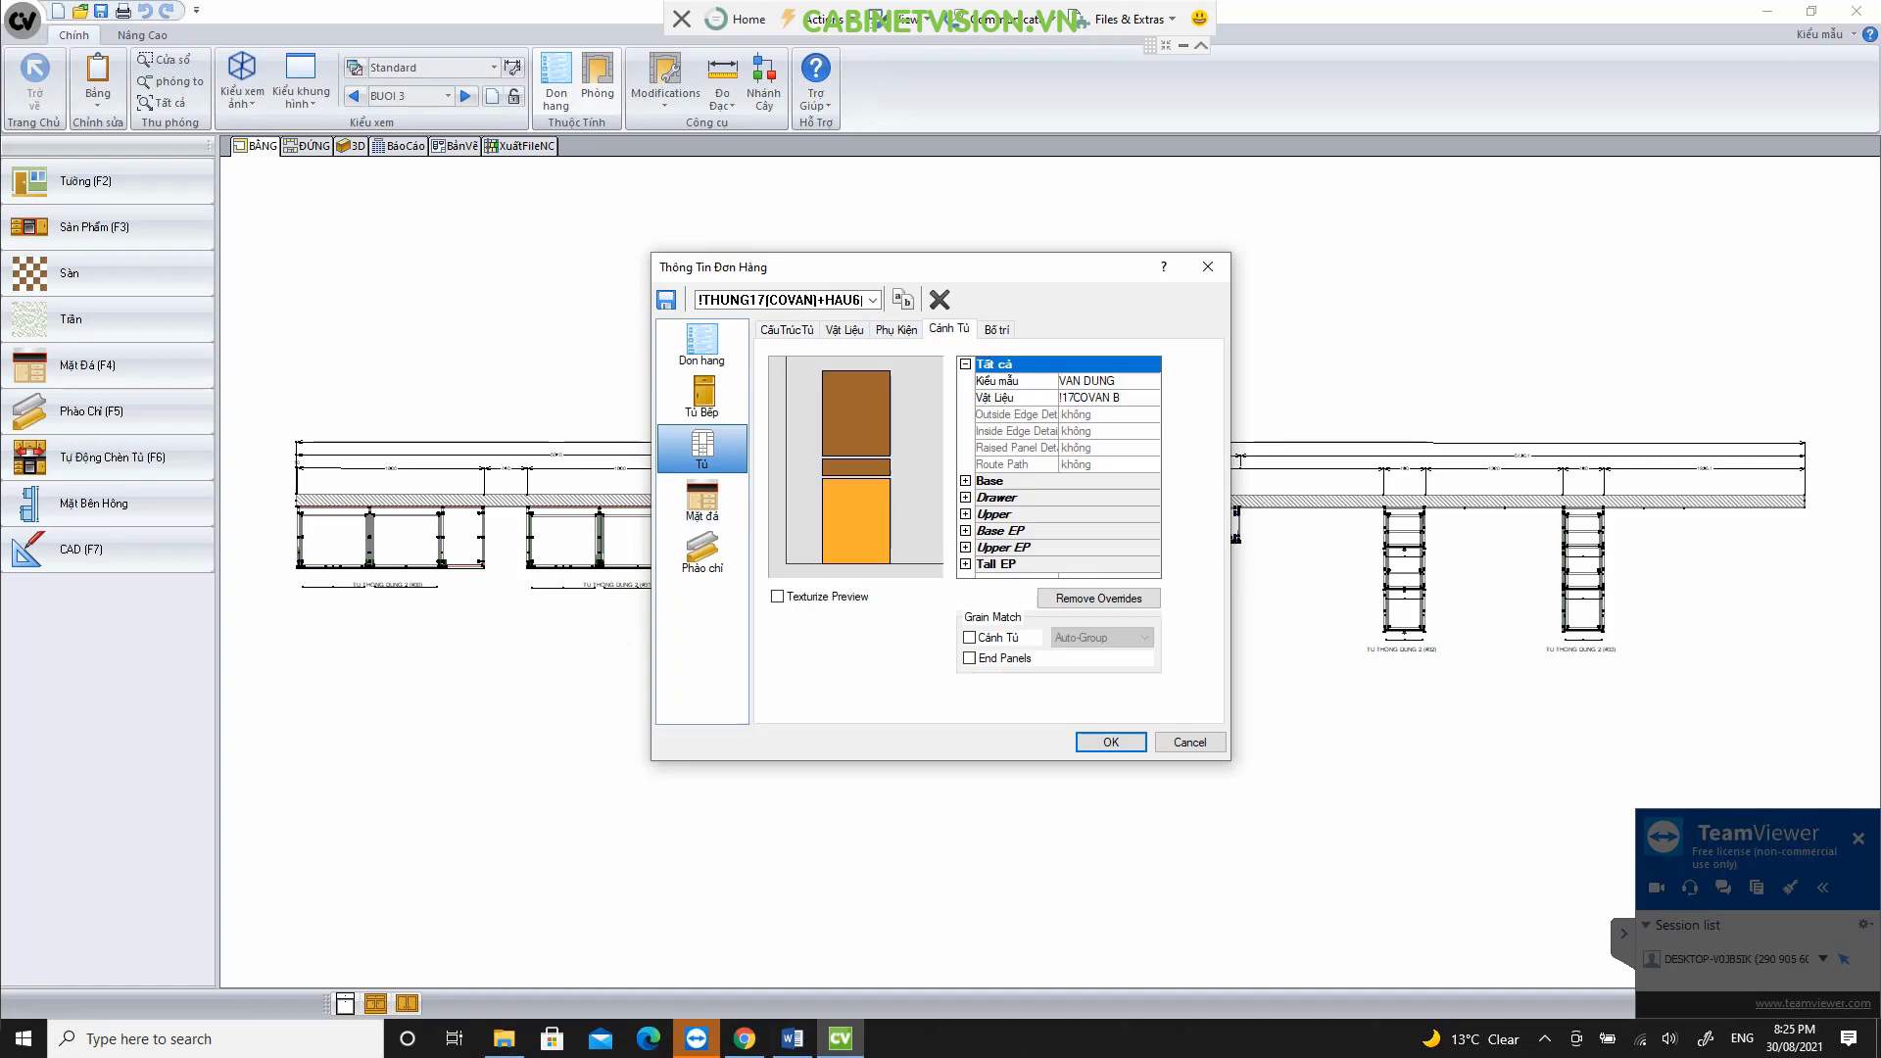
left_click(845, 330)
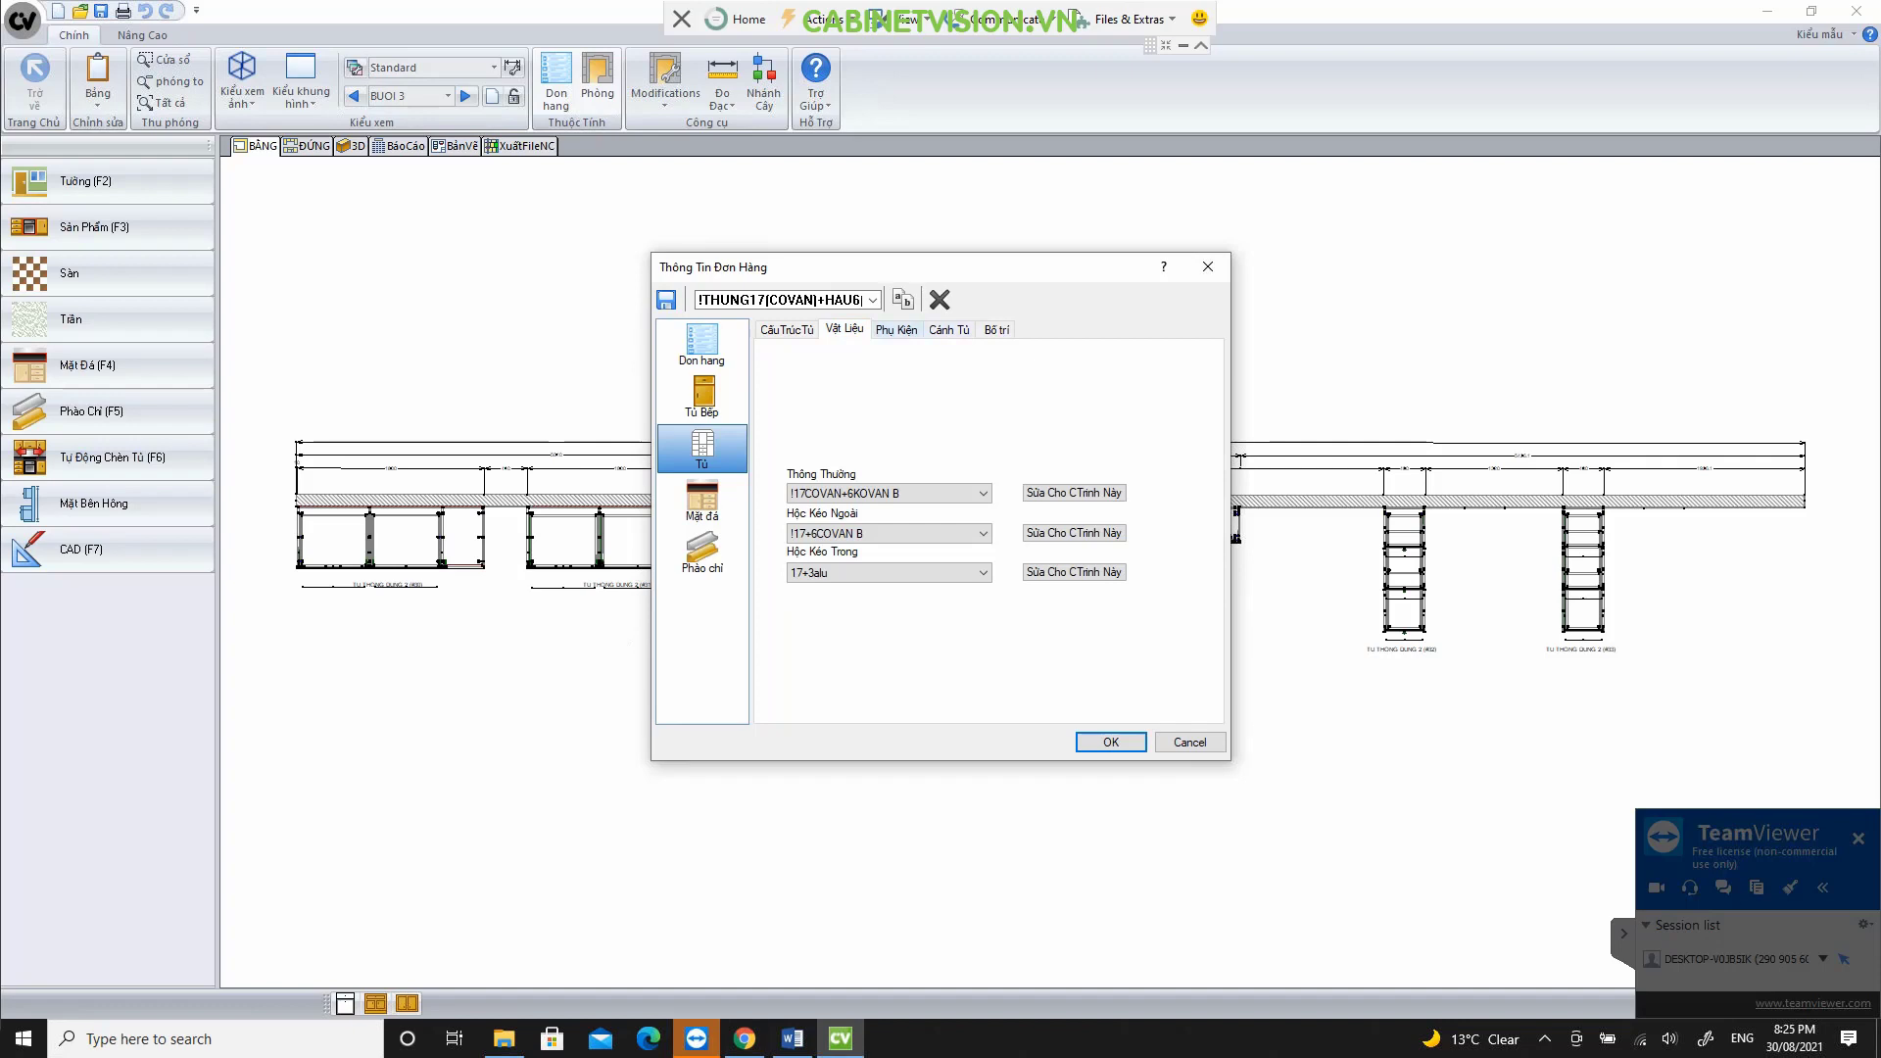
left_click(949, 330)
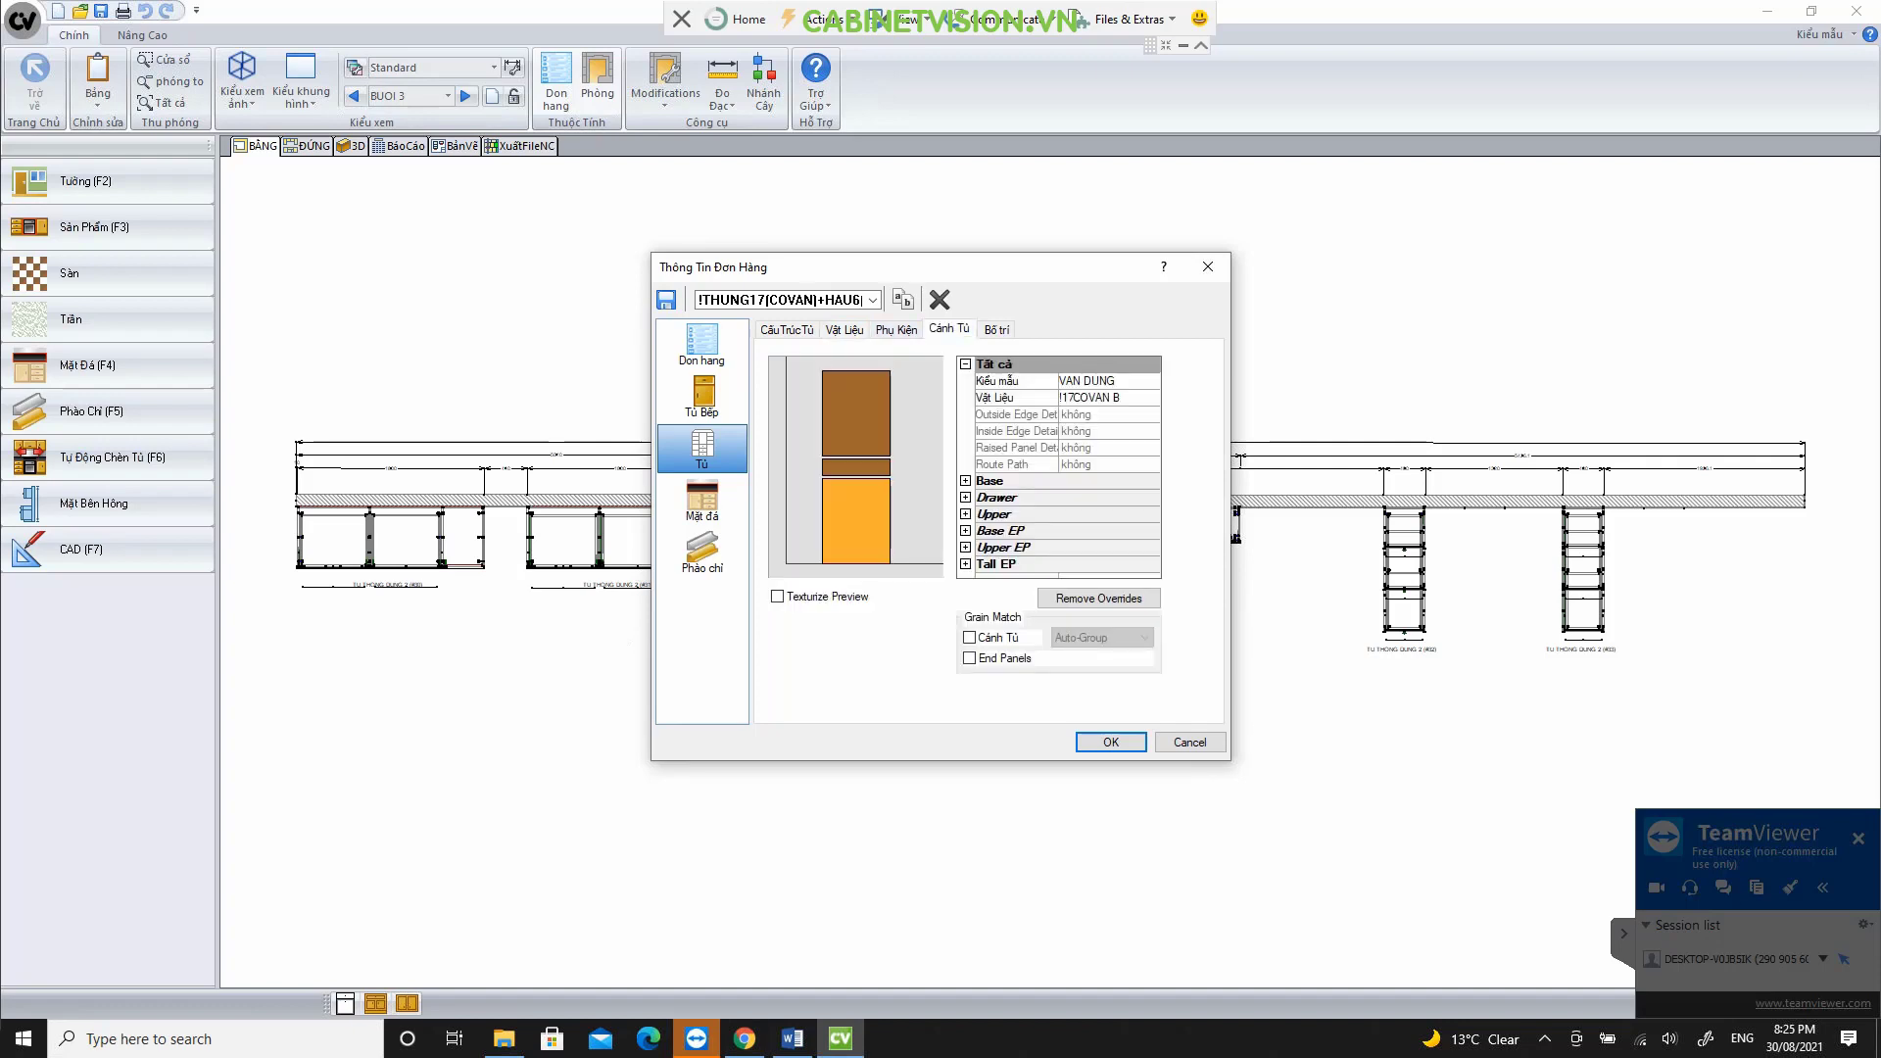
left_click(1088, 397)
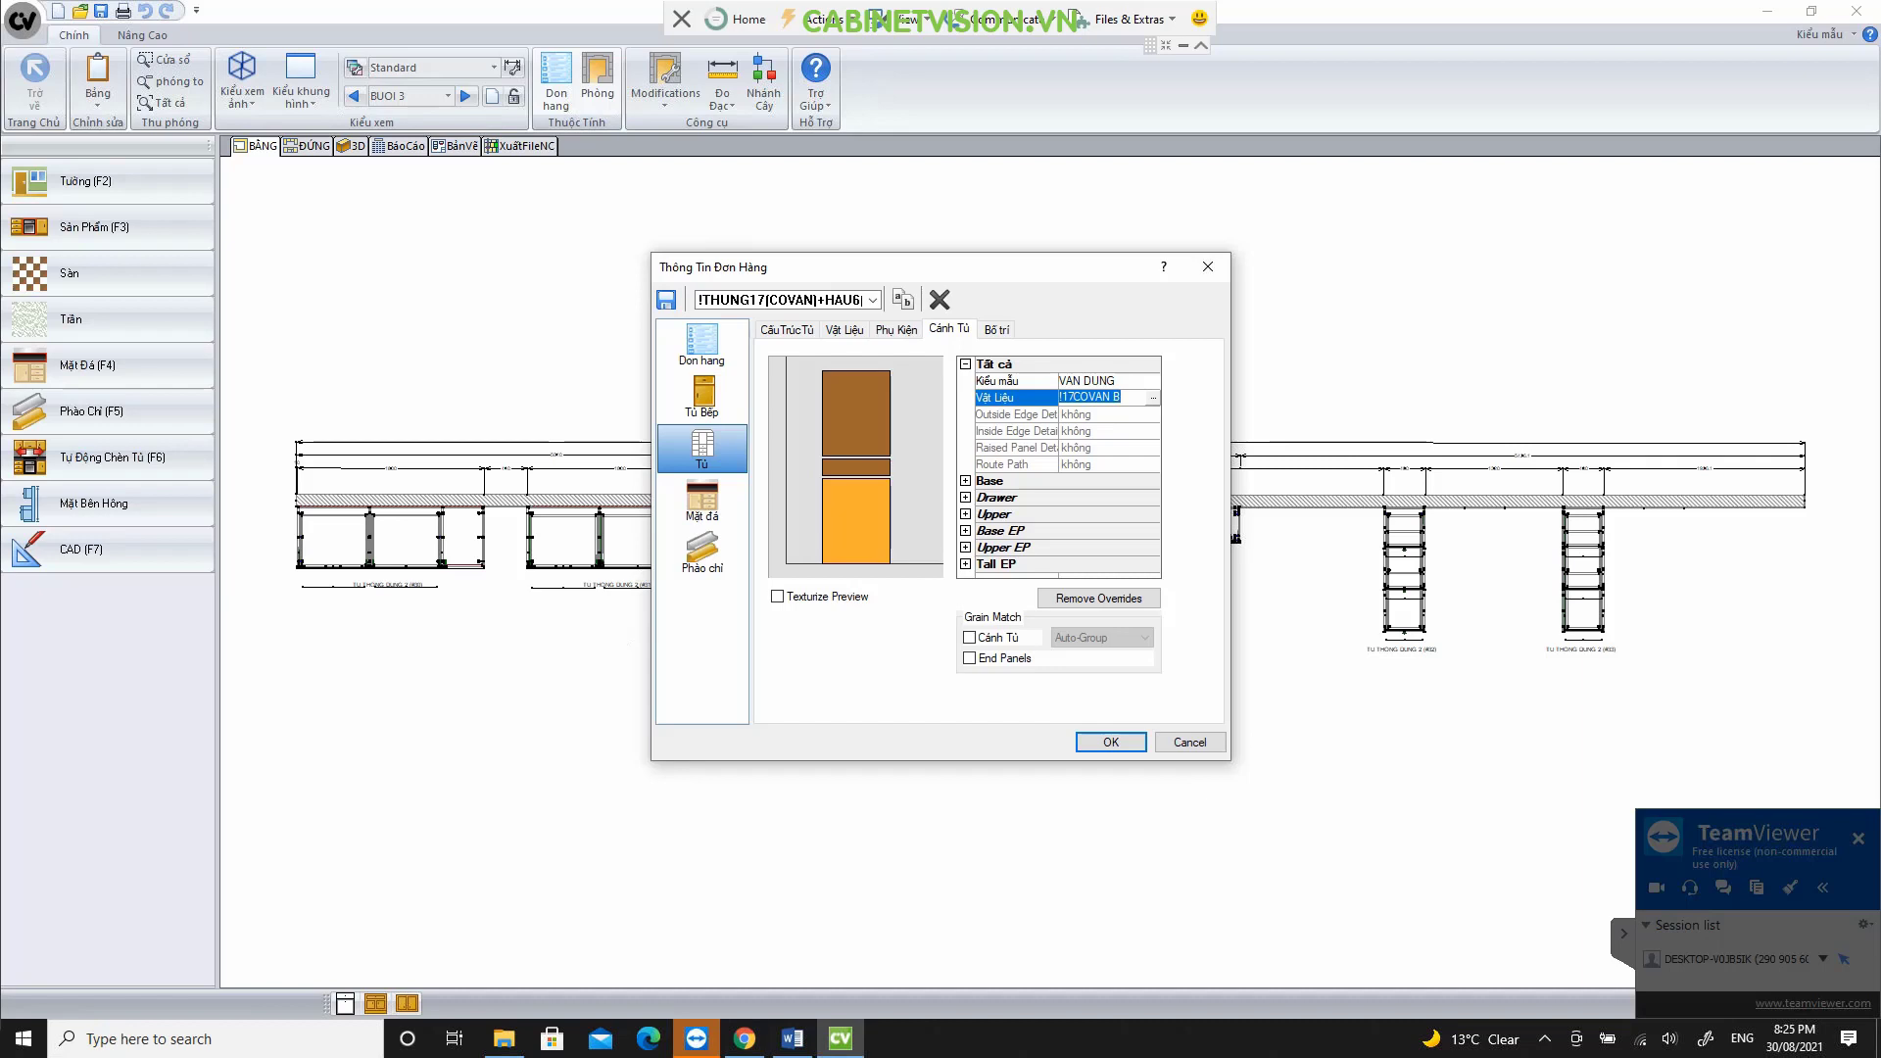
left_click_drag(882, 267, 659, 257)
left_click(932, 388)
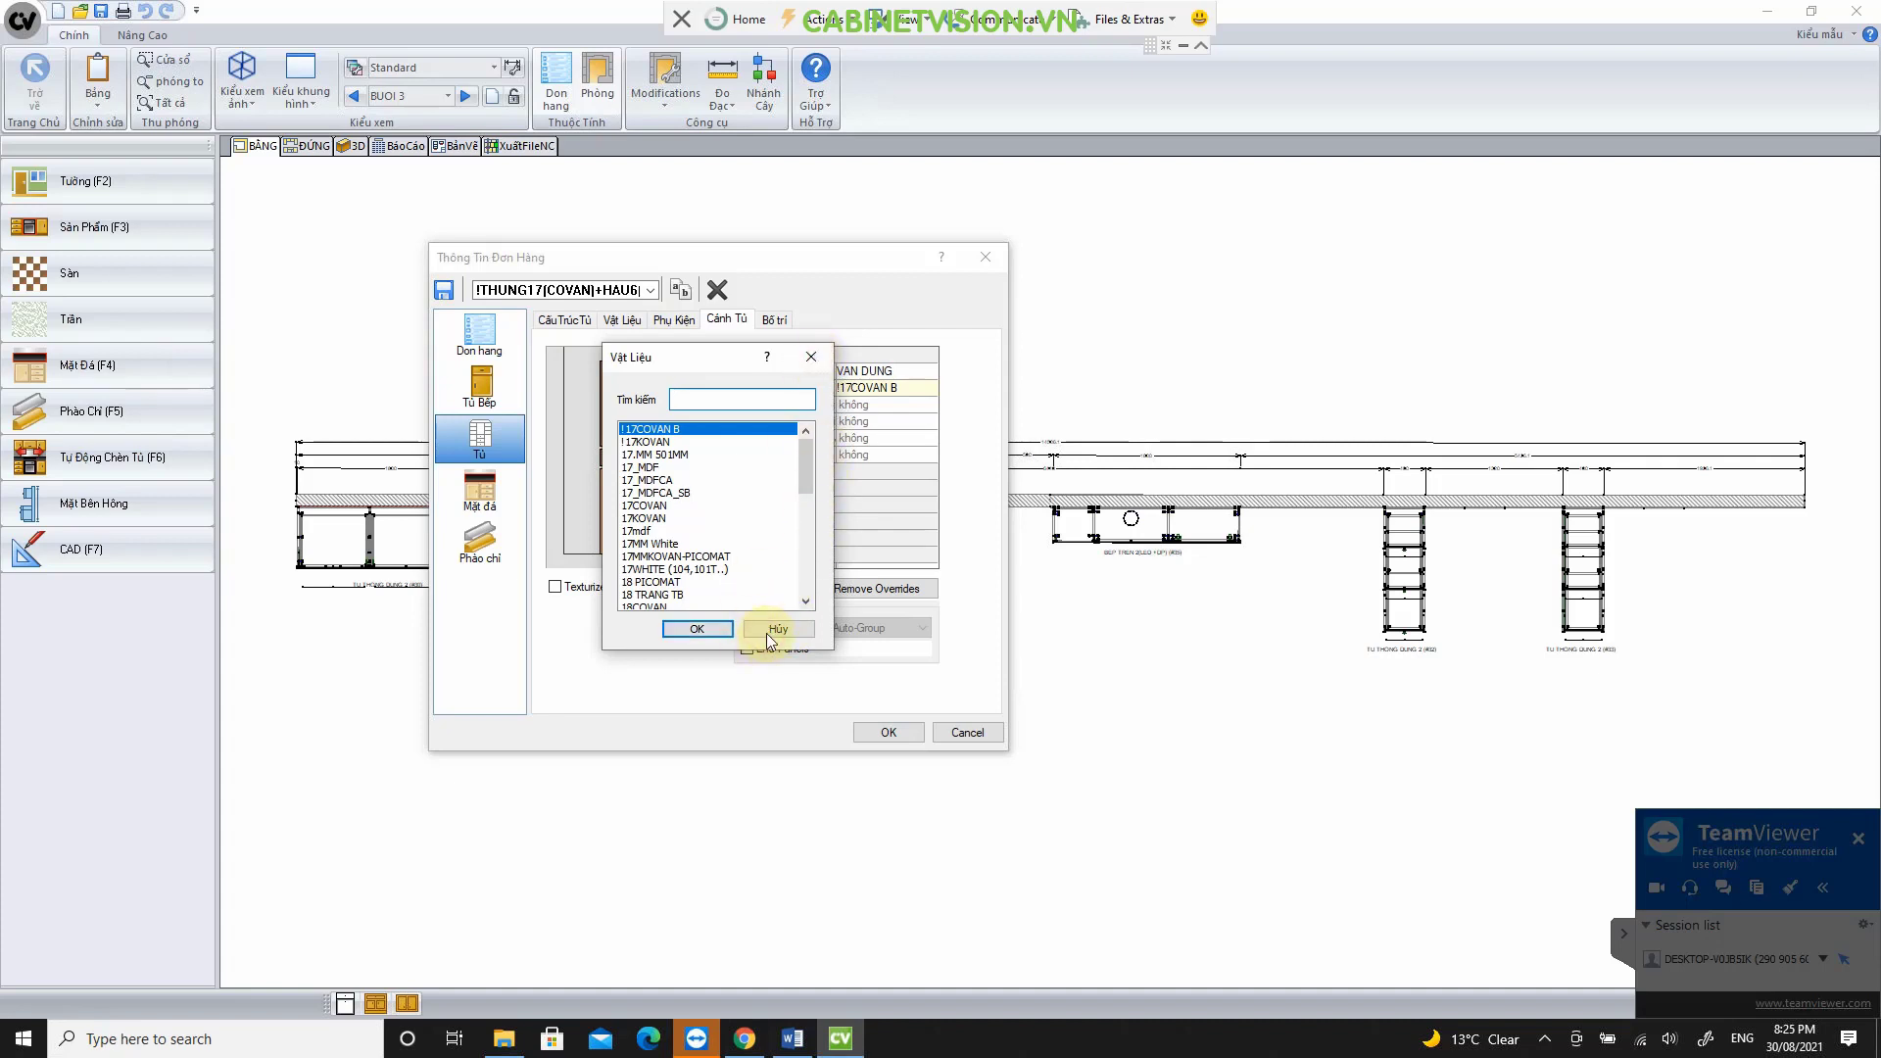
type("!17KOVAN")
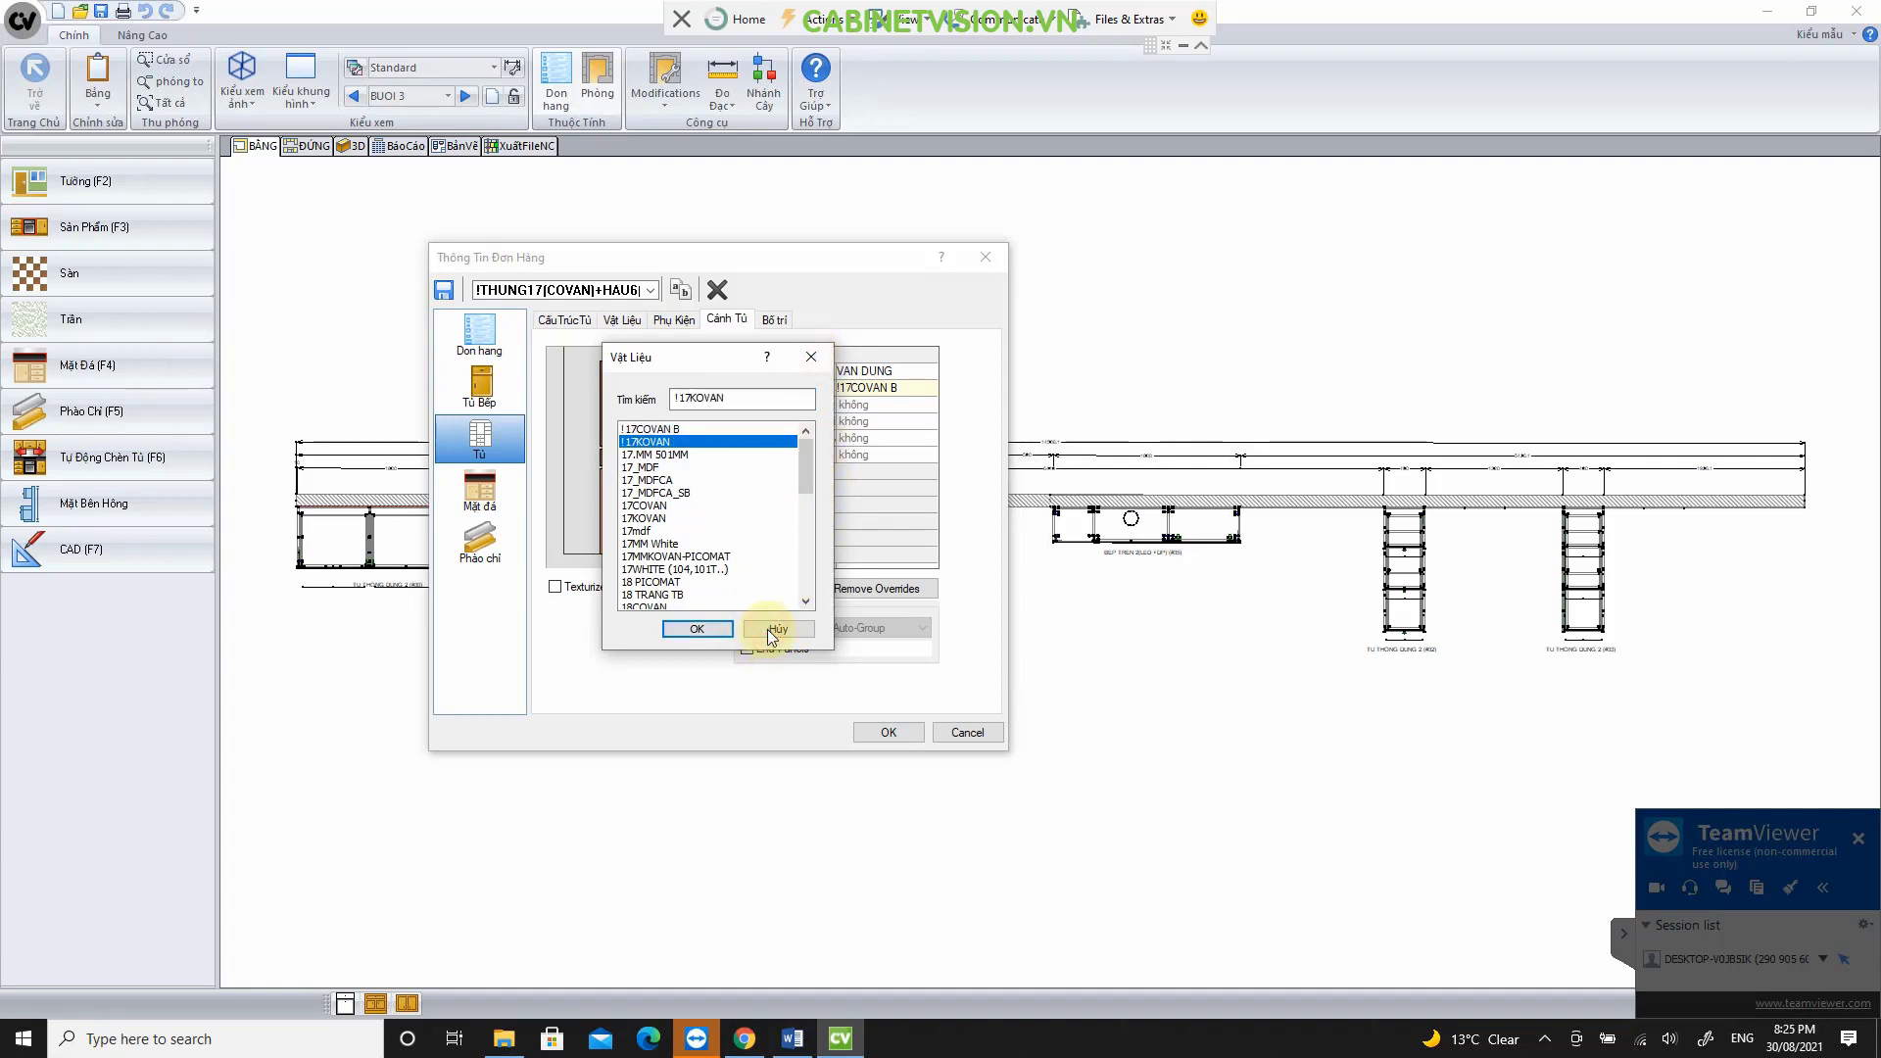
left_click(719, 629)
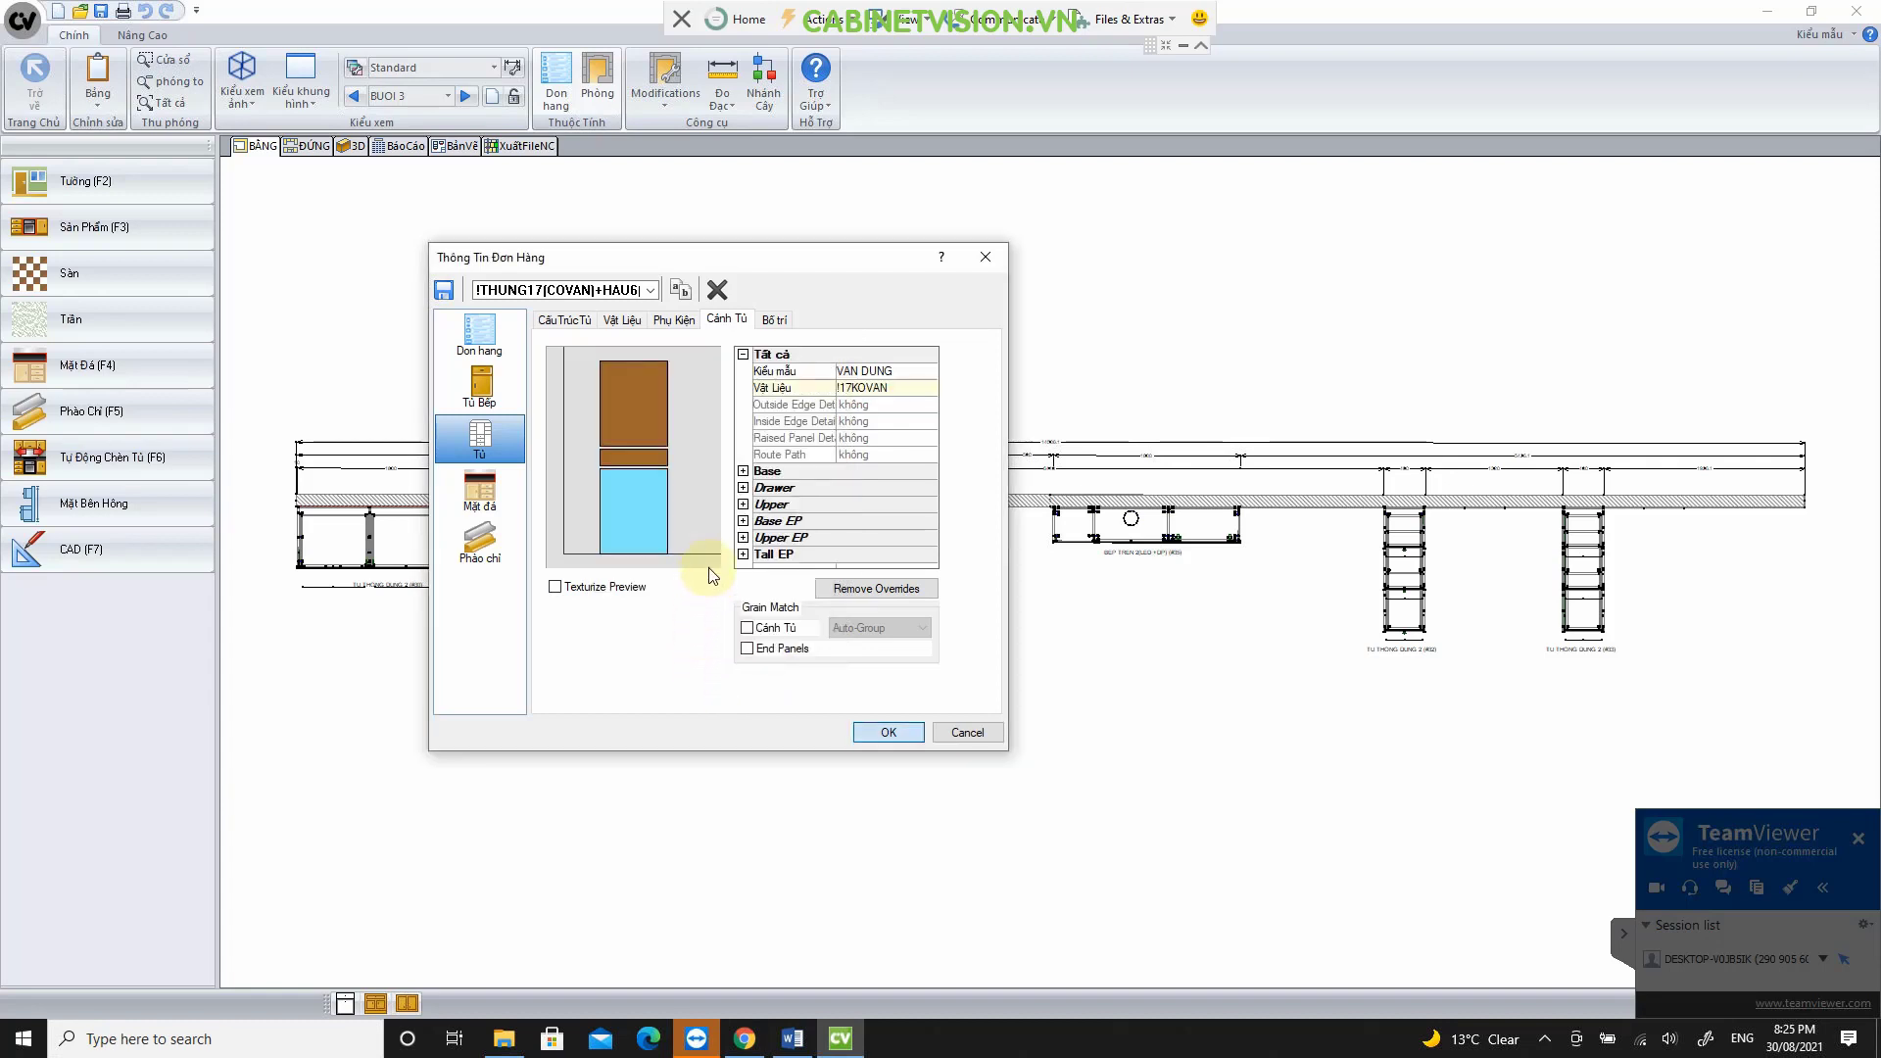
key("Return")
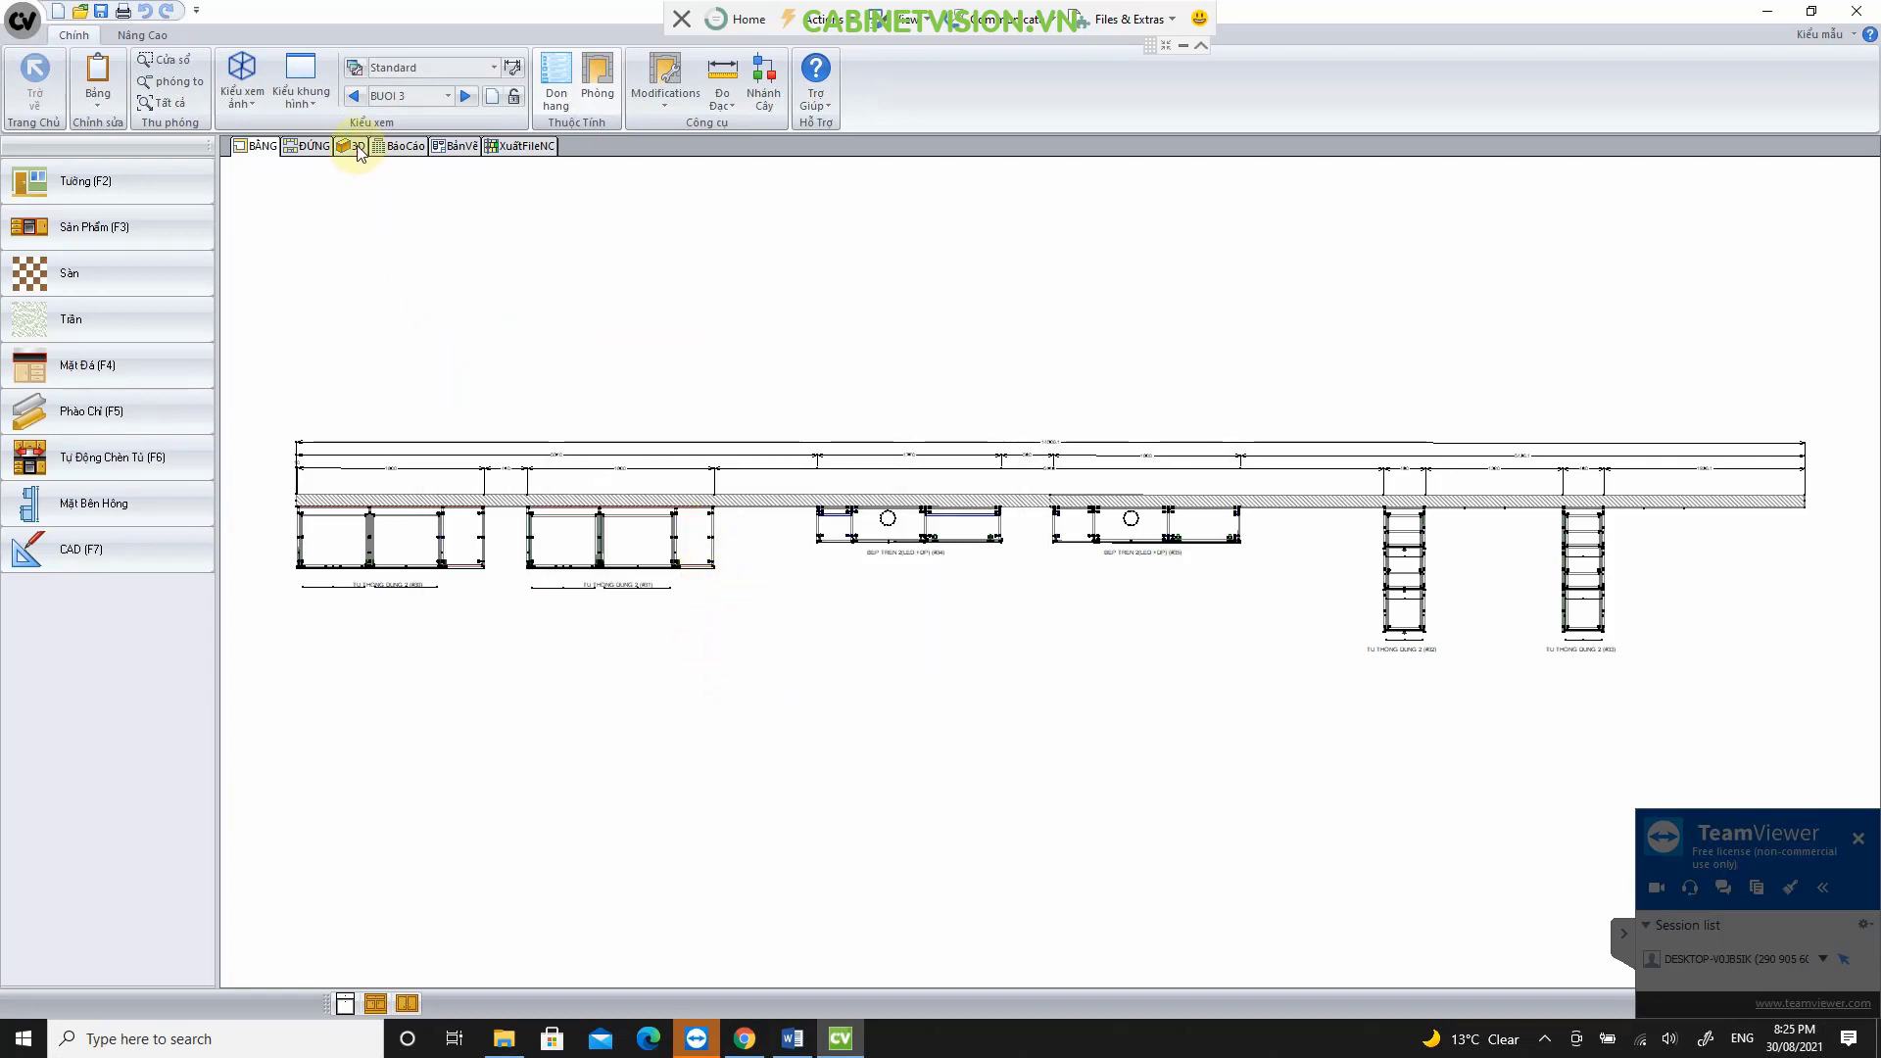
left_click(356, 147)
left_click(357, 147)
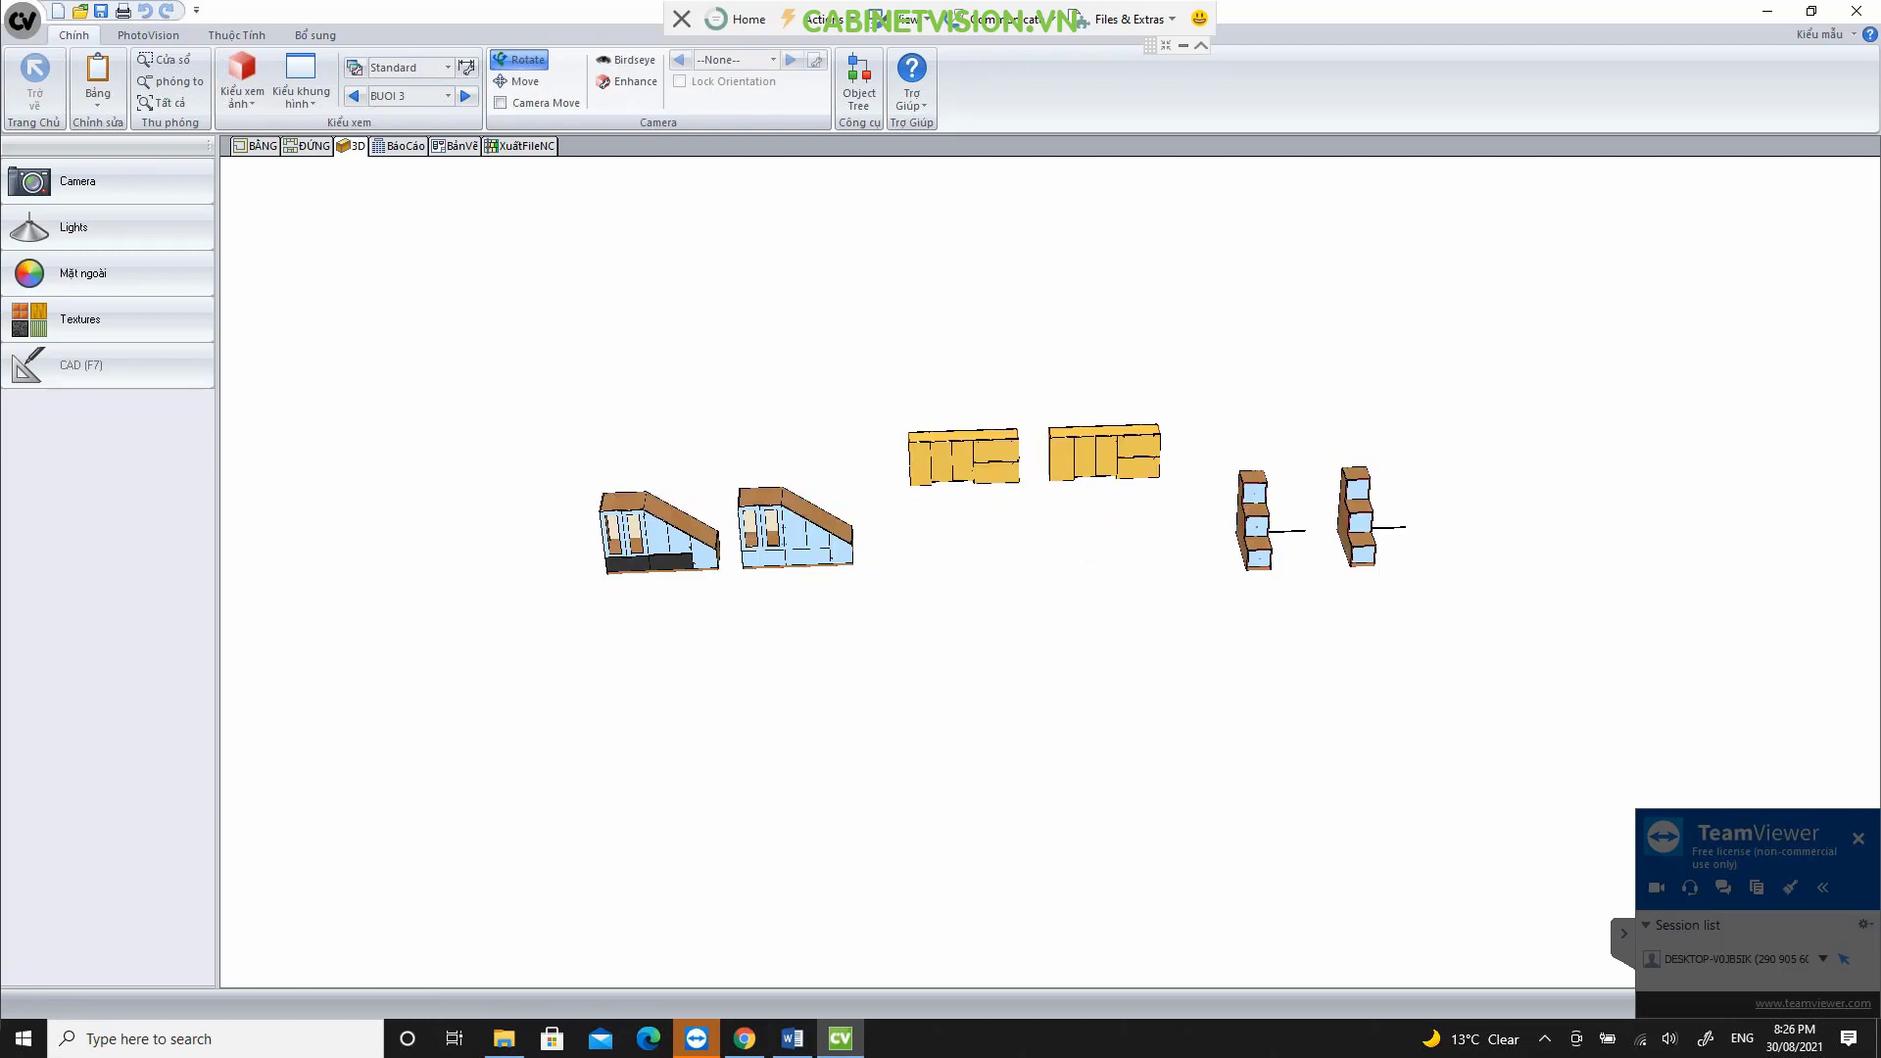
key("Escape")
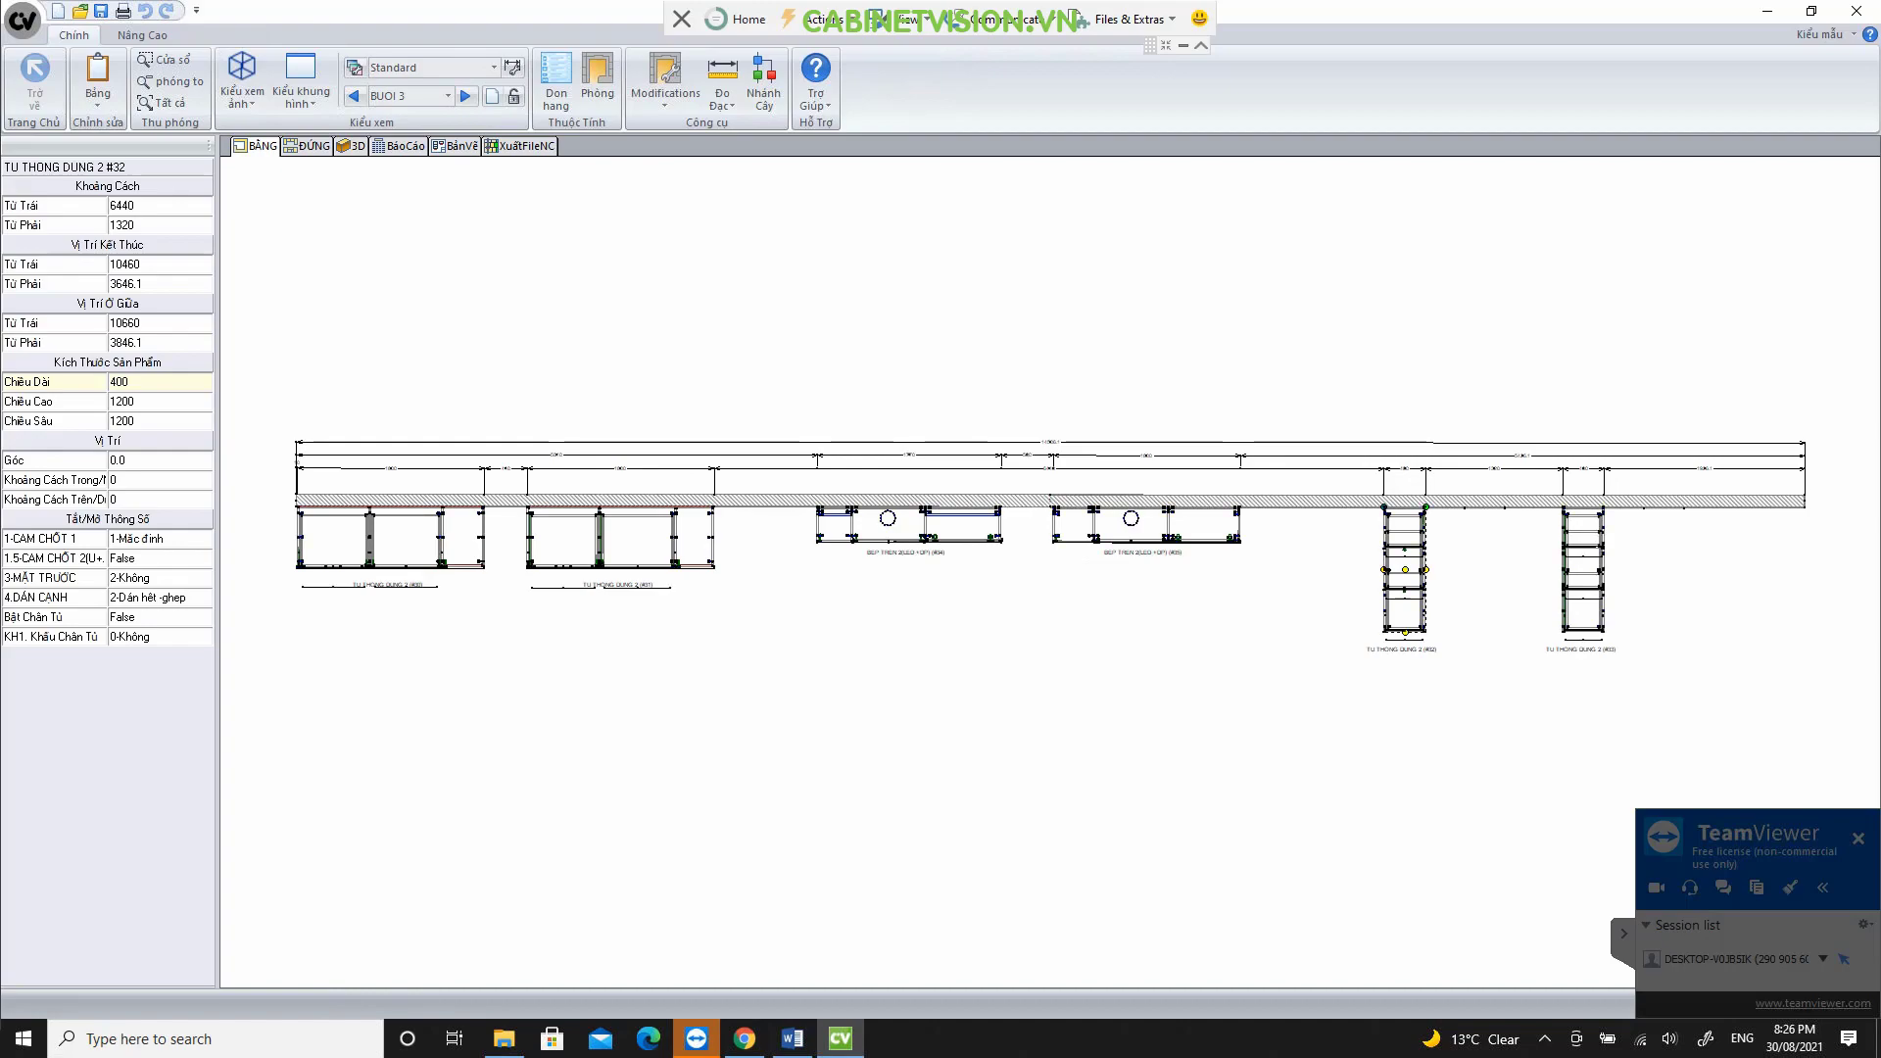
key("F7")
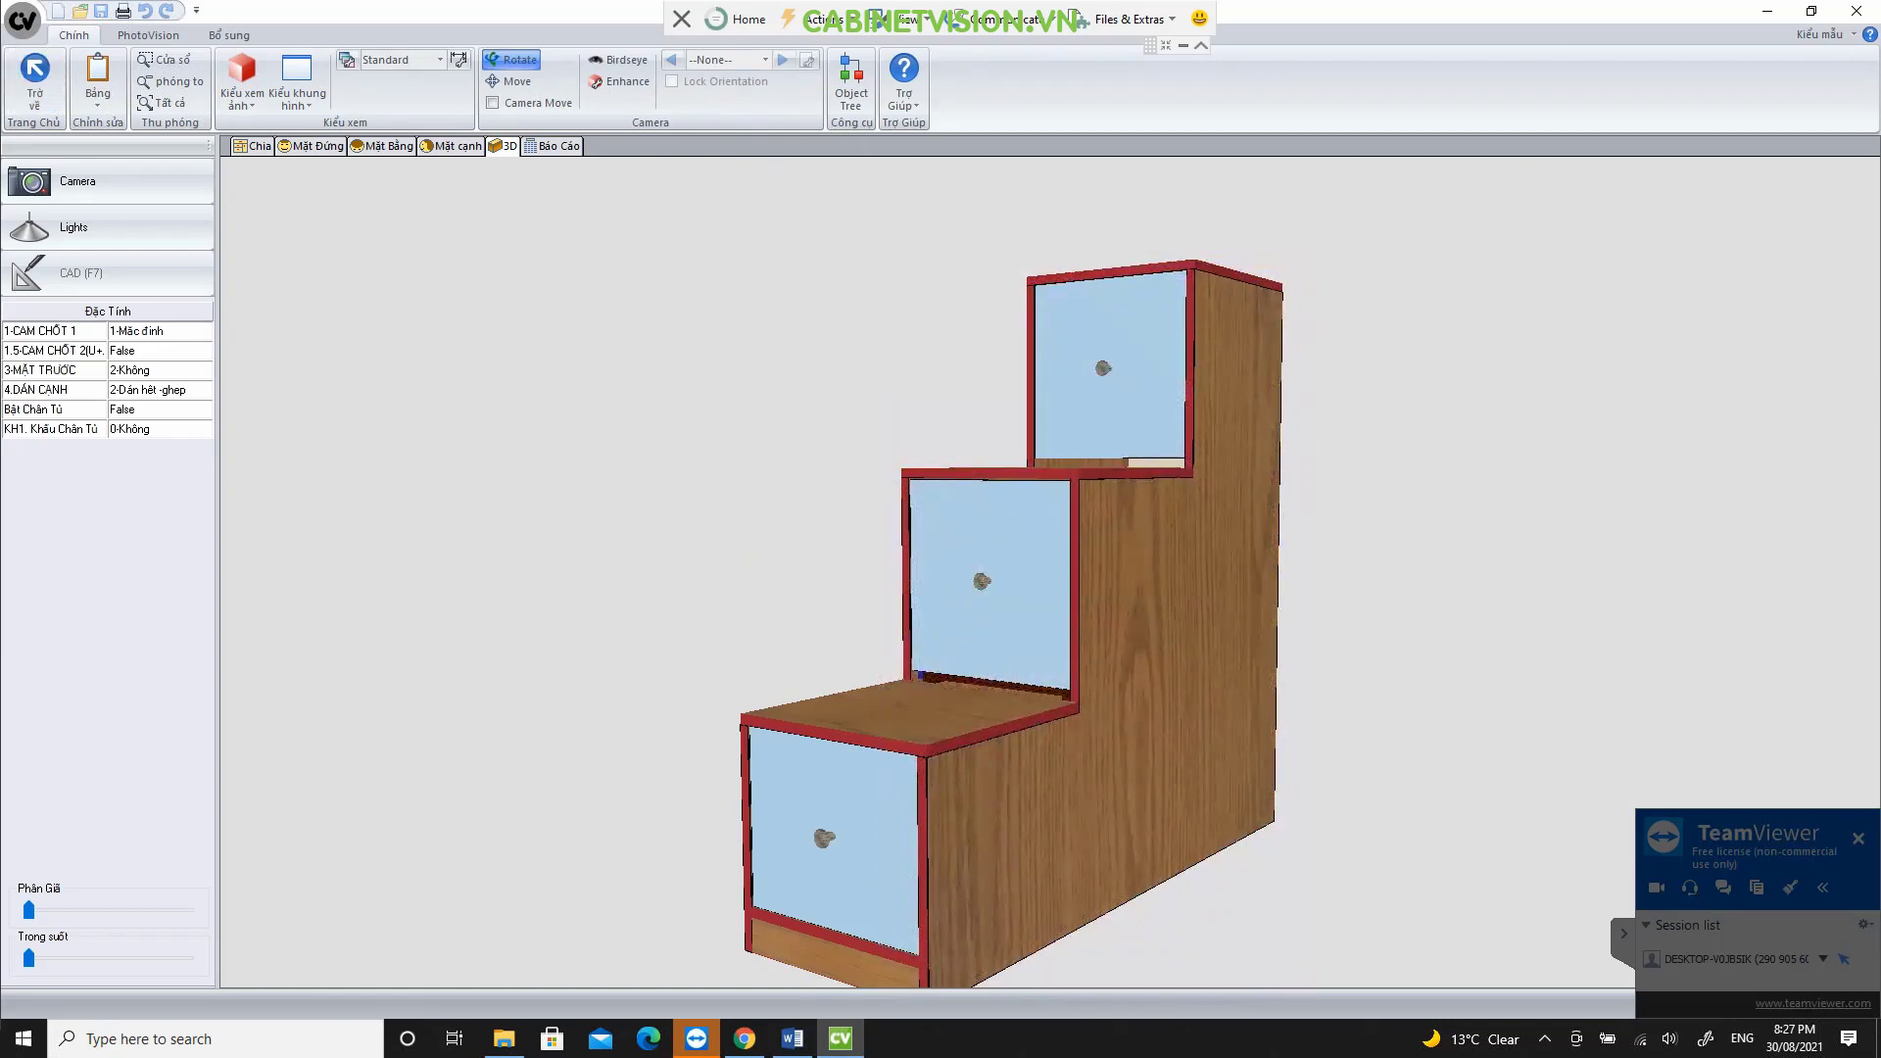
key("F7")
right_click(420, 336)
left_click(460, 358)
left_click(1034, 346)
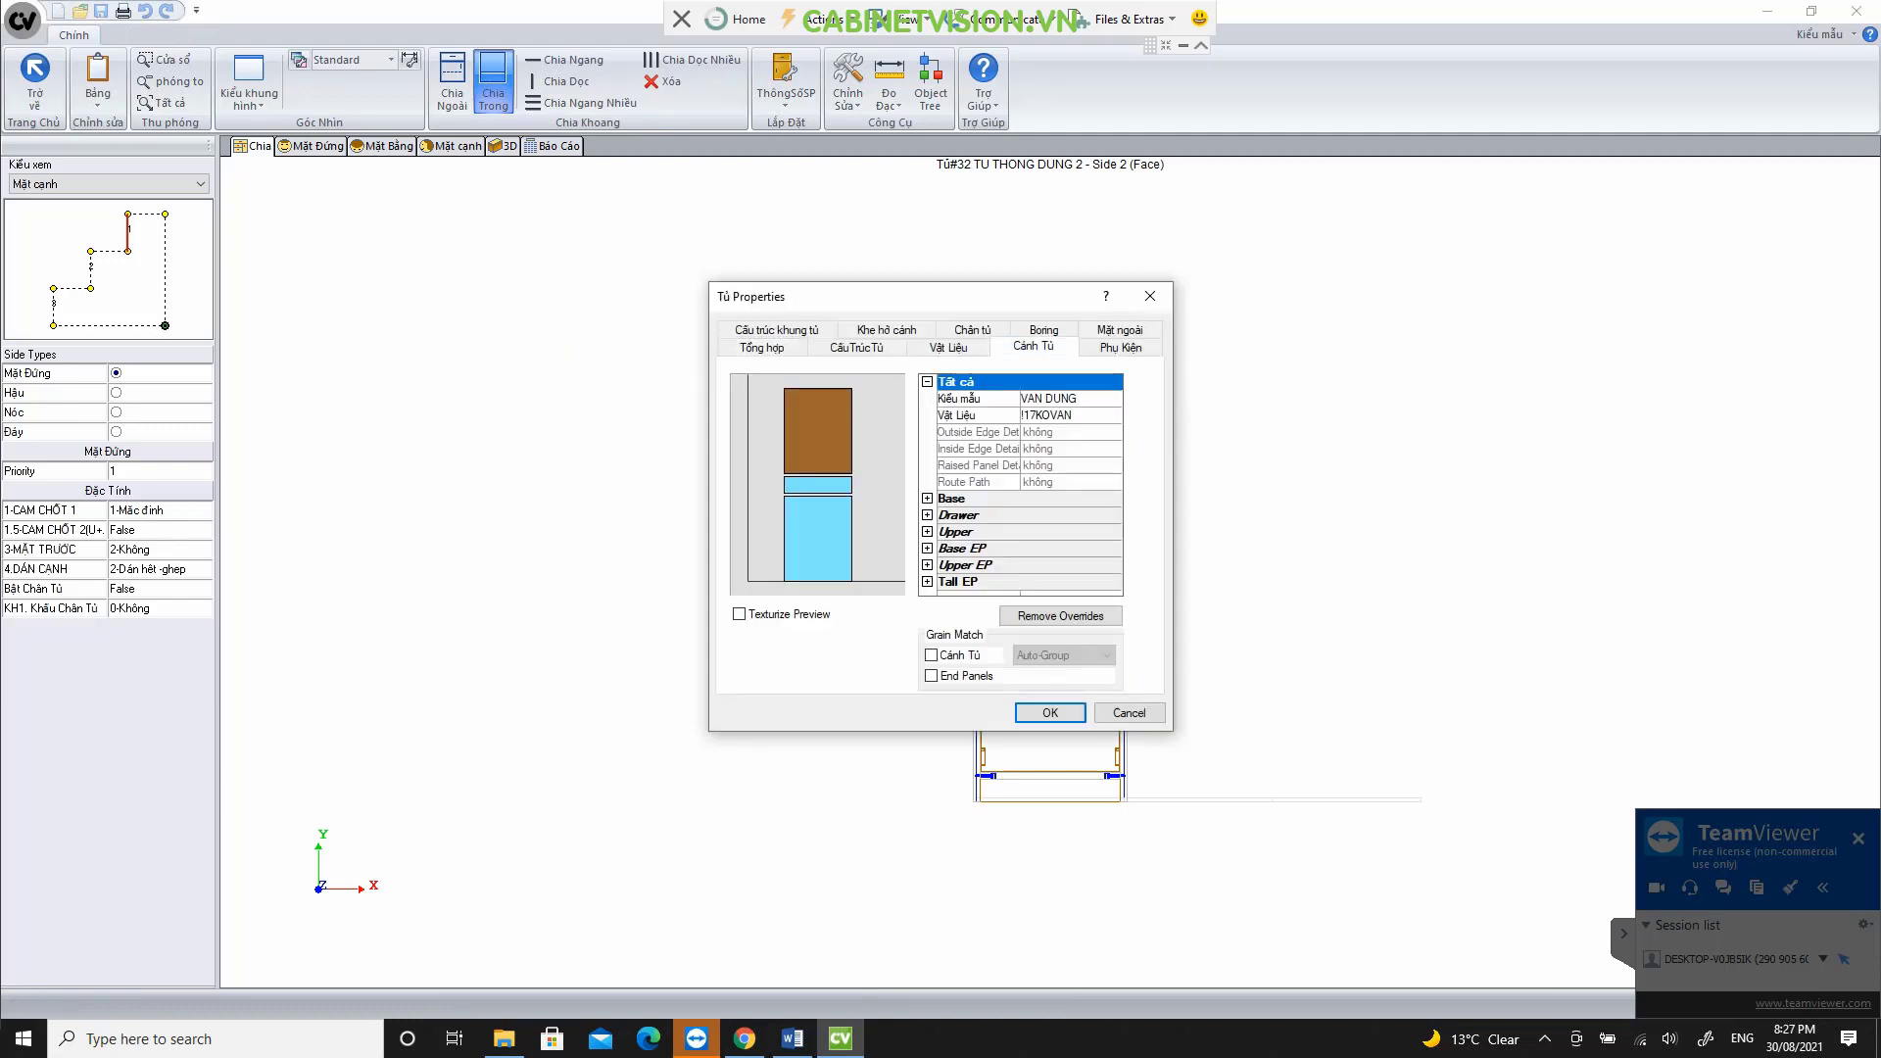
left_click(958, 514)
key("Return")
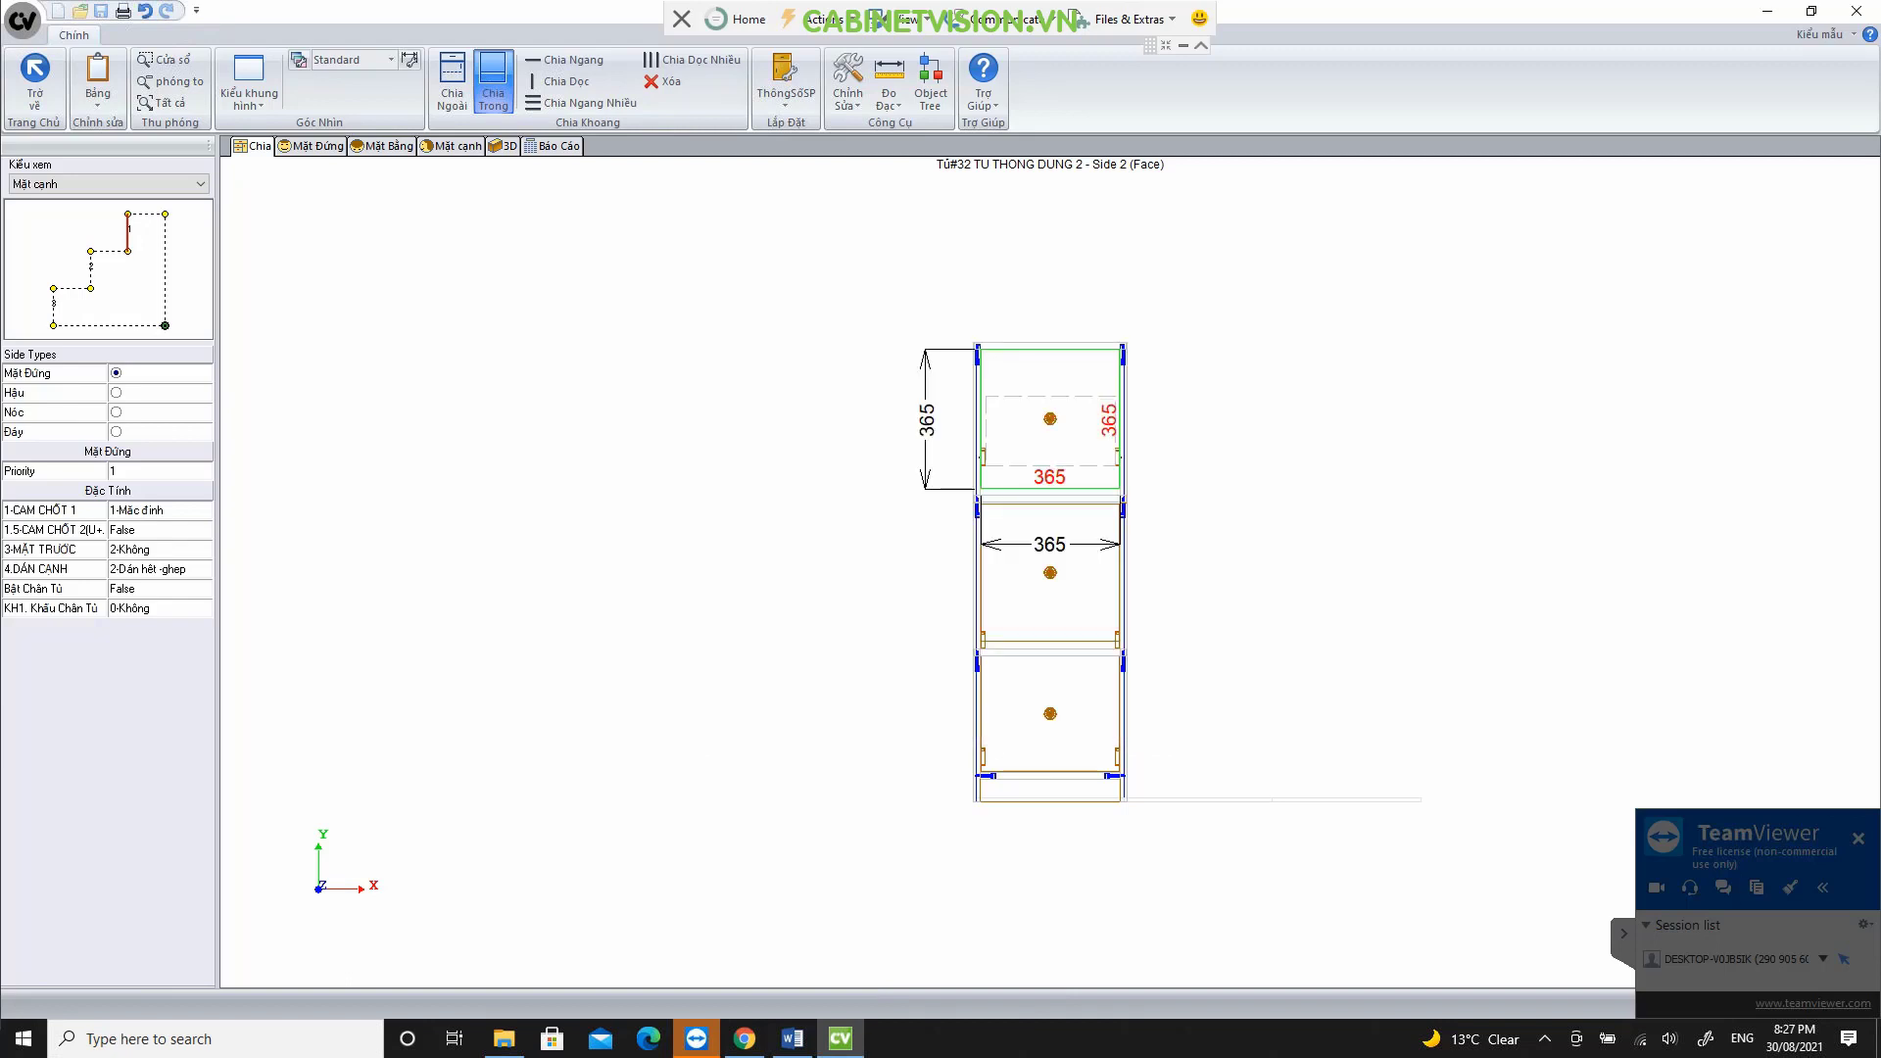
left_click(34, 83)
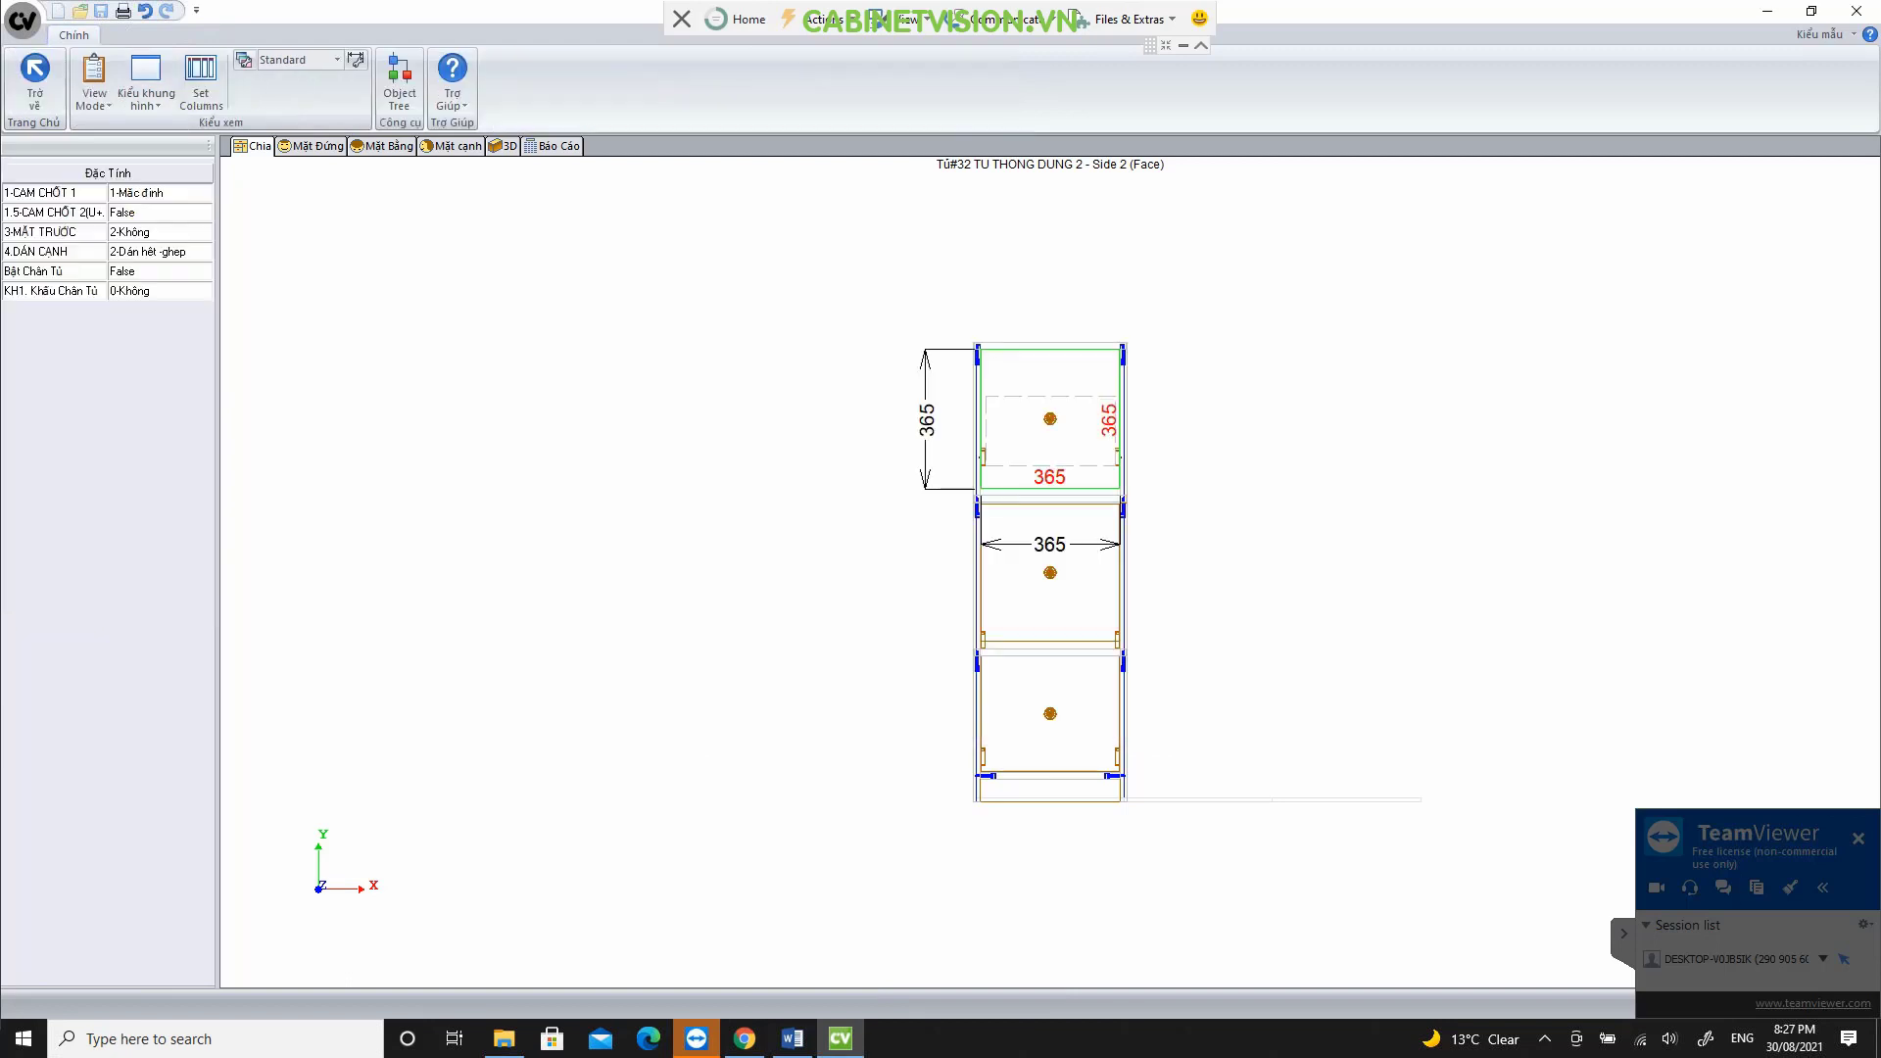
left_click(34, 83)
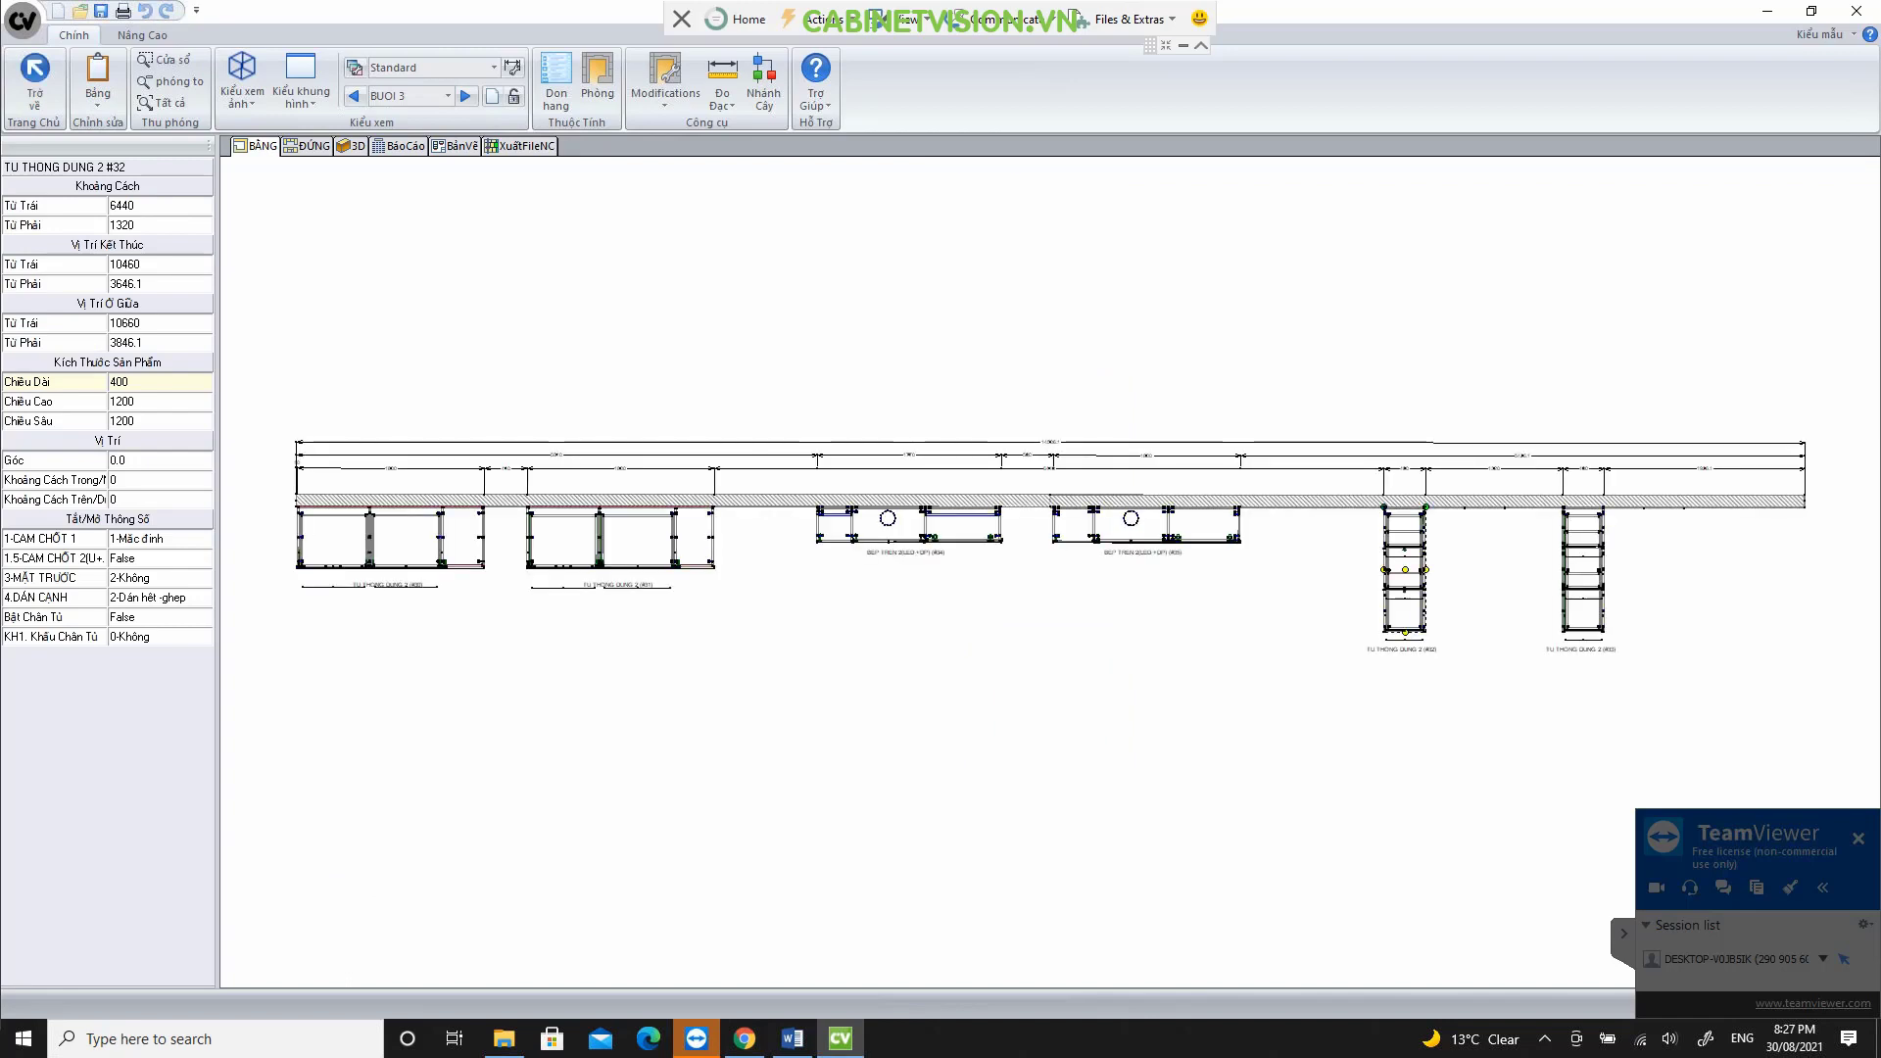
left_click(909, 526)
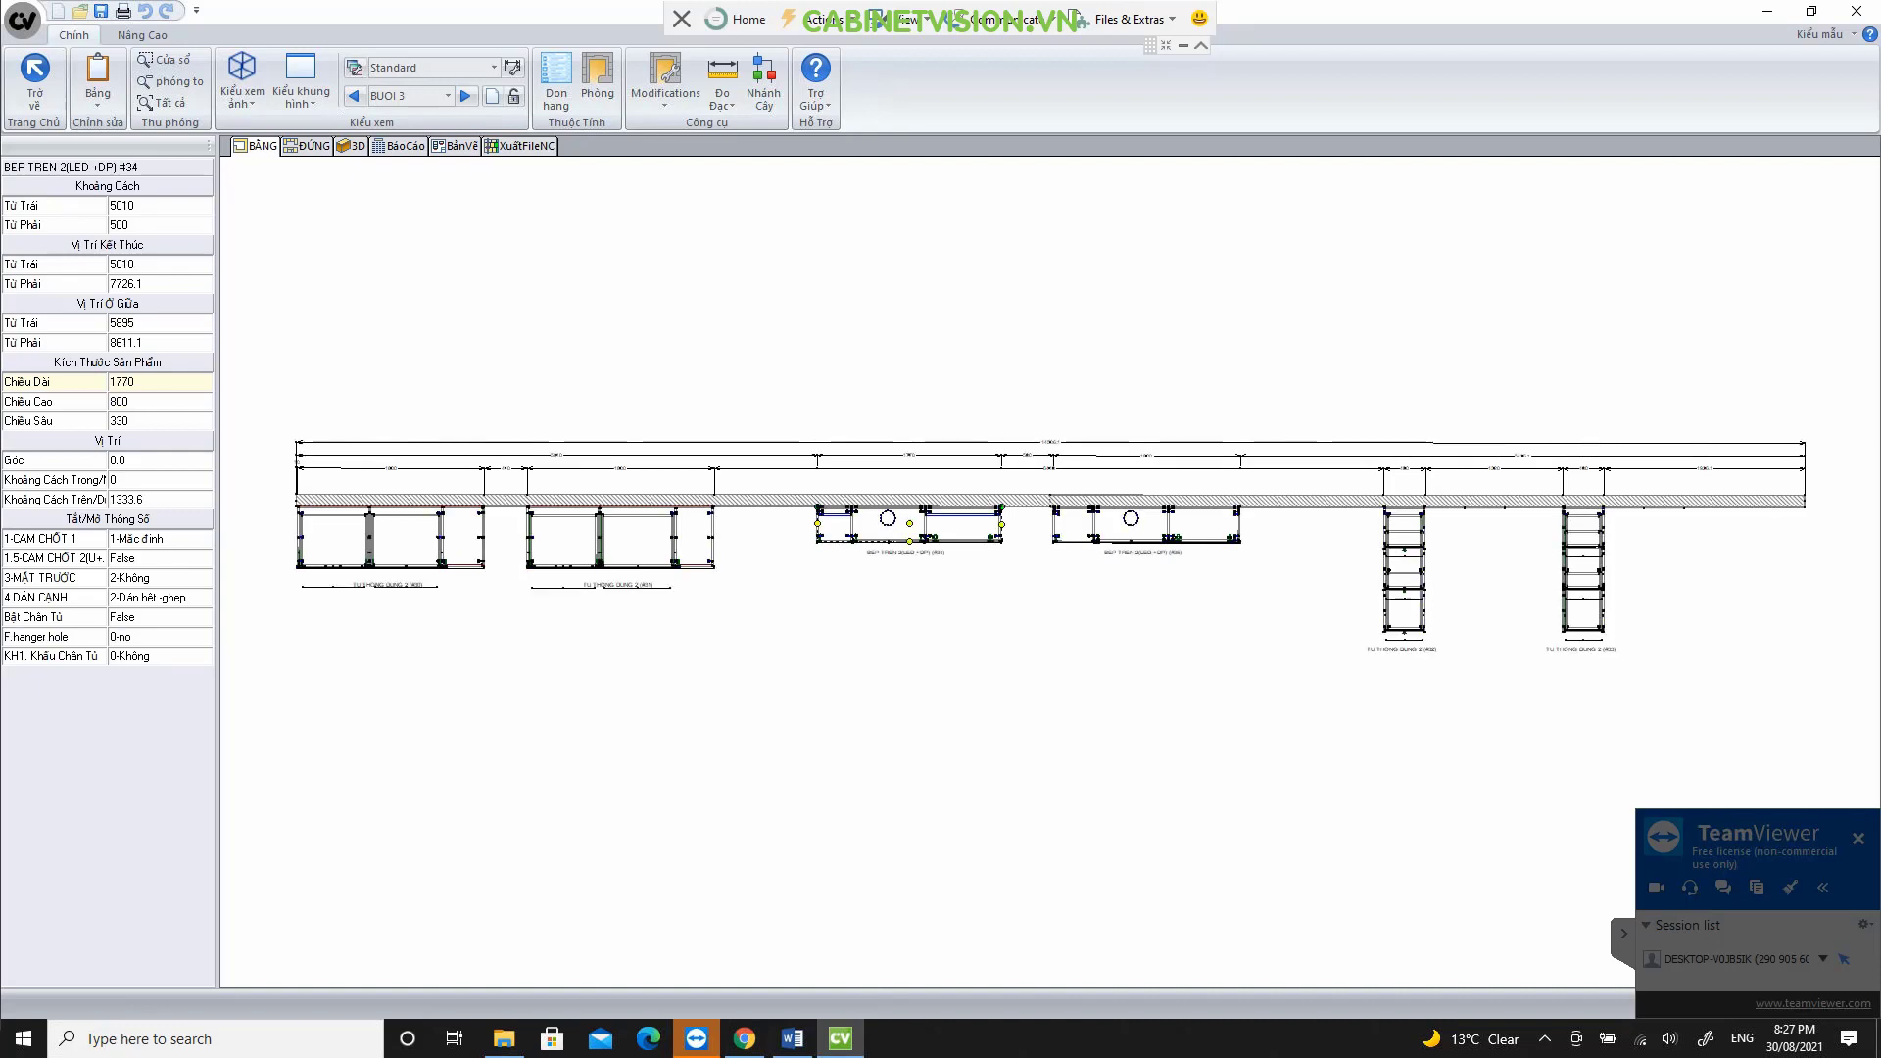
Open cabinet #34 for editing, check it in 3D, then show its front elevation.
double_click(910, 526)
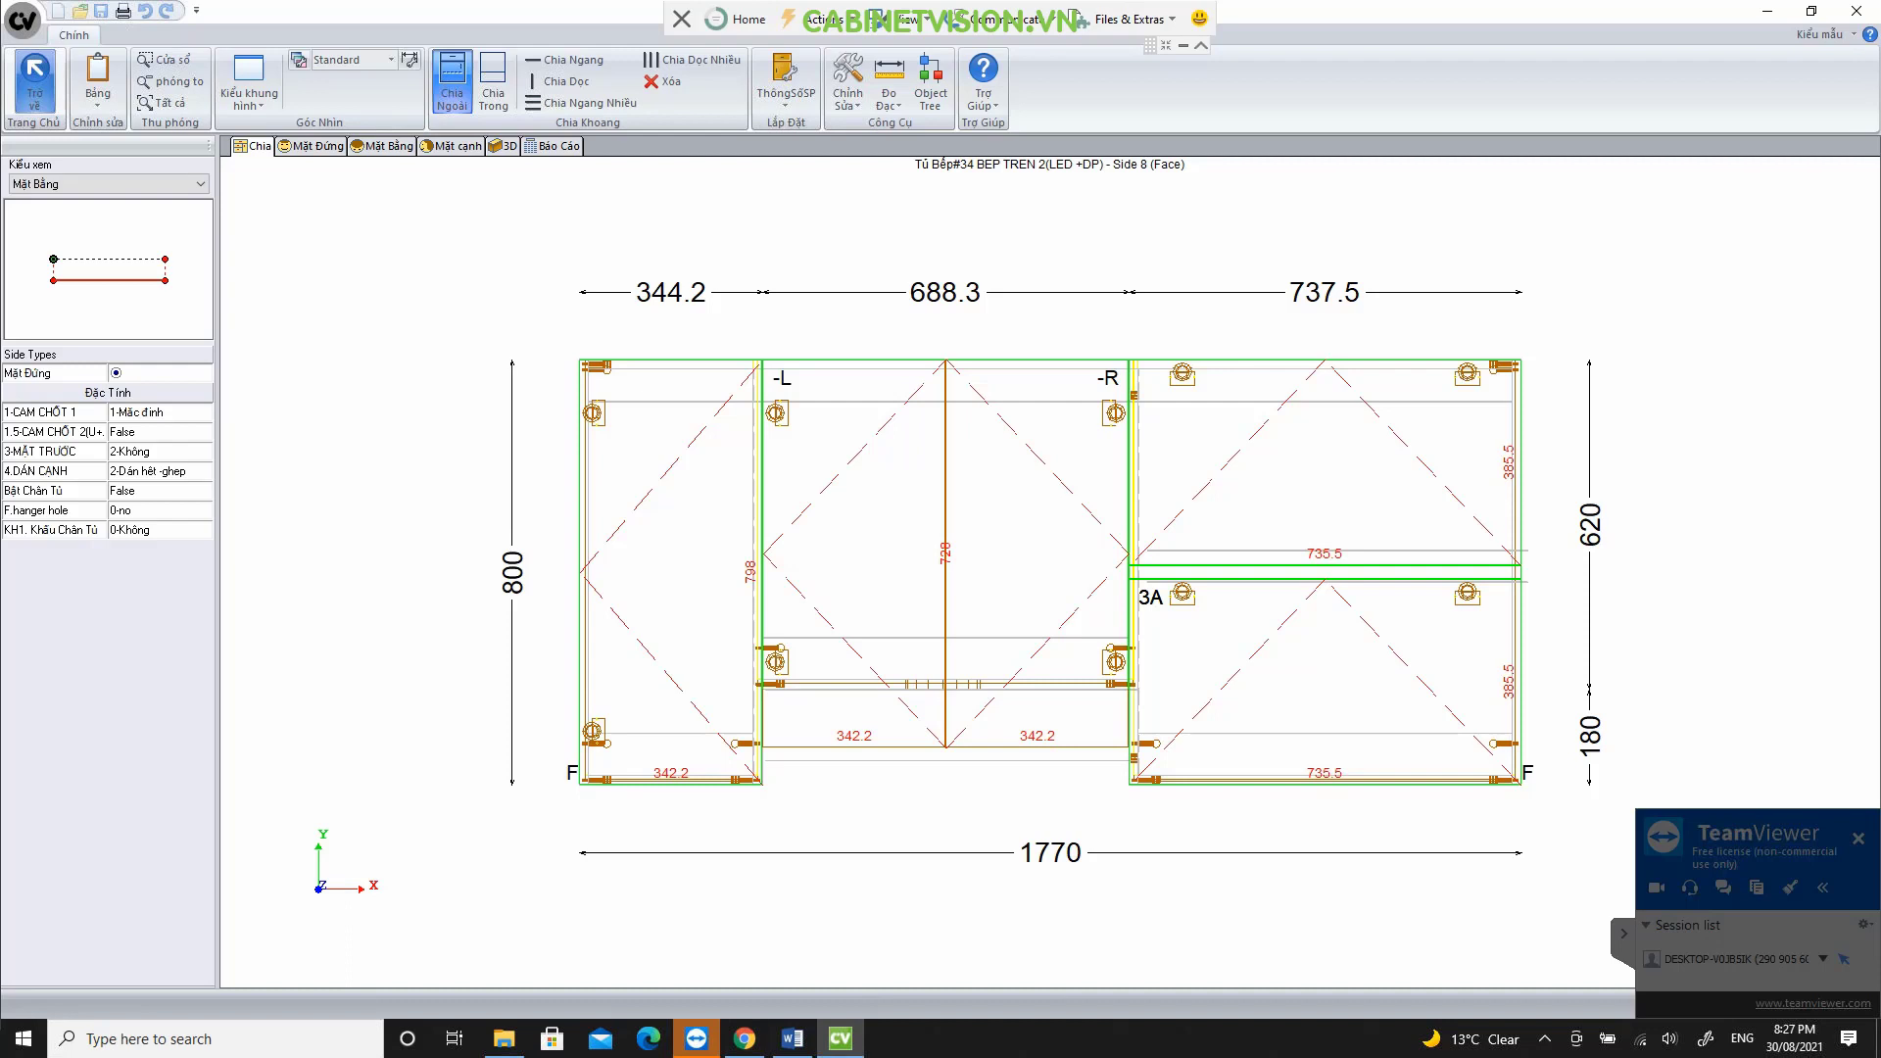
left_click(670, 571)
key("Escape")
left_click(505, 146)
left_click(312, 146)
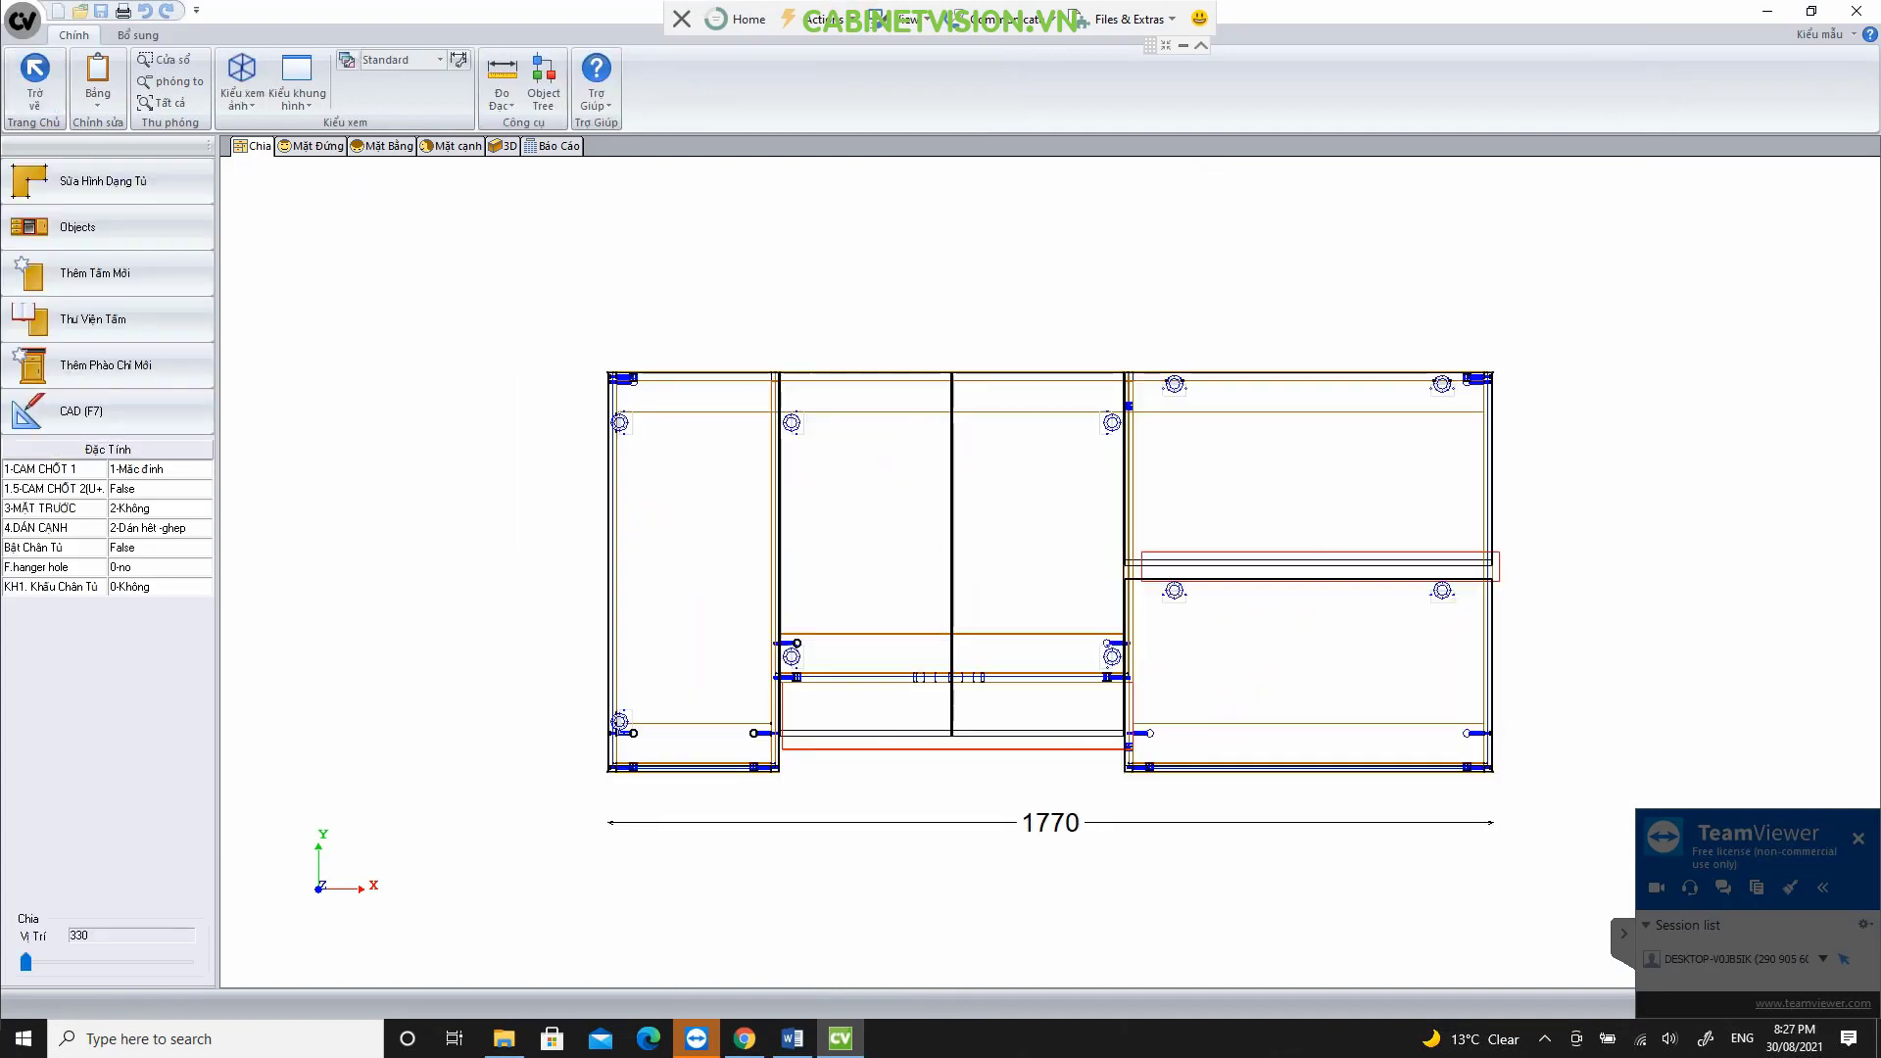
Pick the XA MOC AM rail from the overlapping parts, drag it left to X 1050, and return to the plan.
left_click(1118, 565)
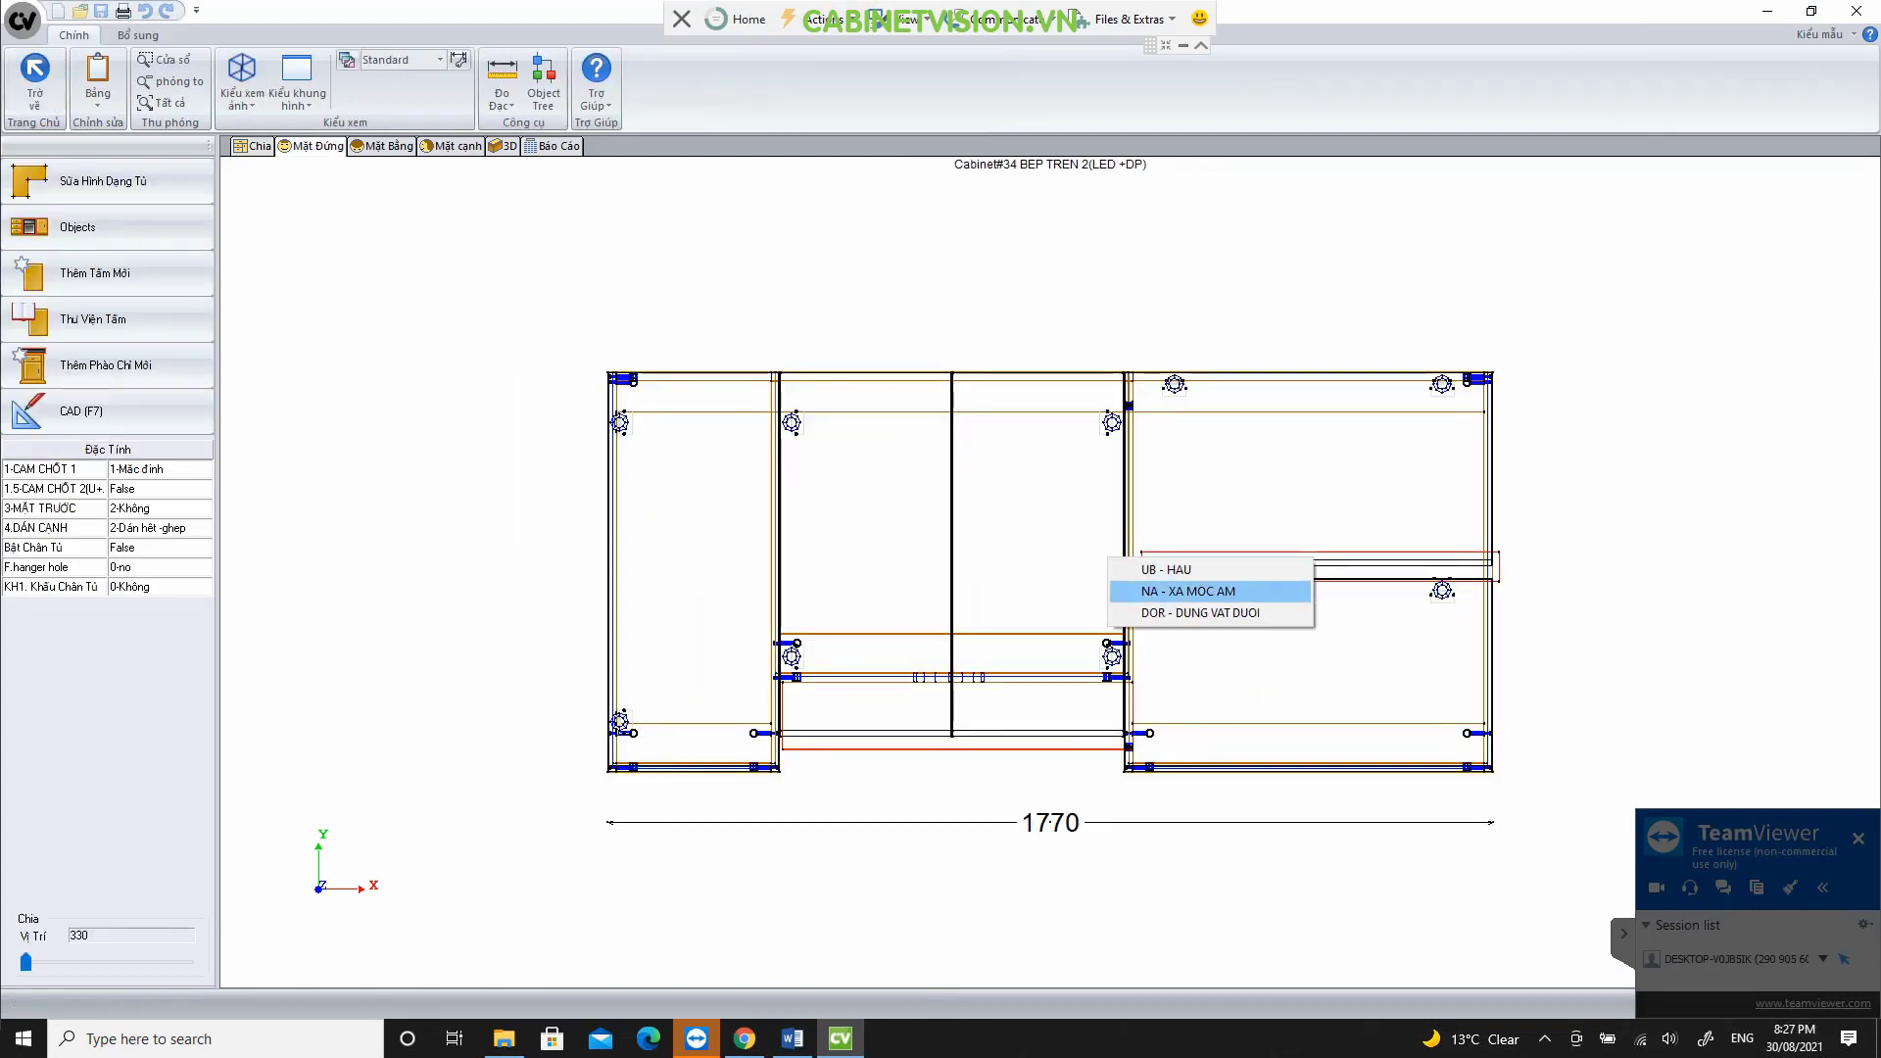
left_click(1211, 612)
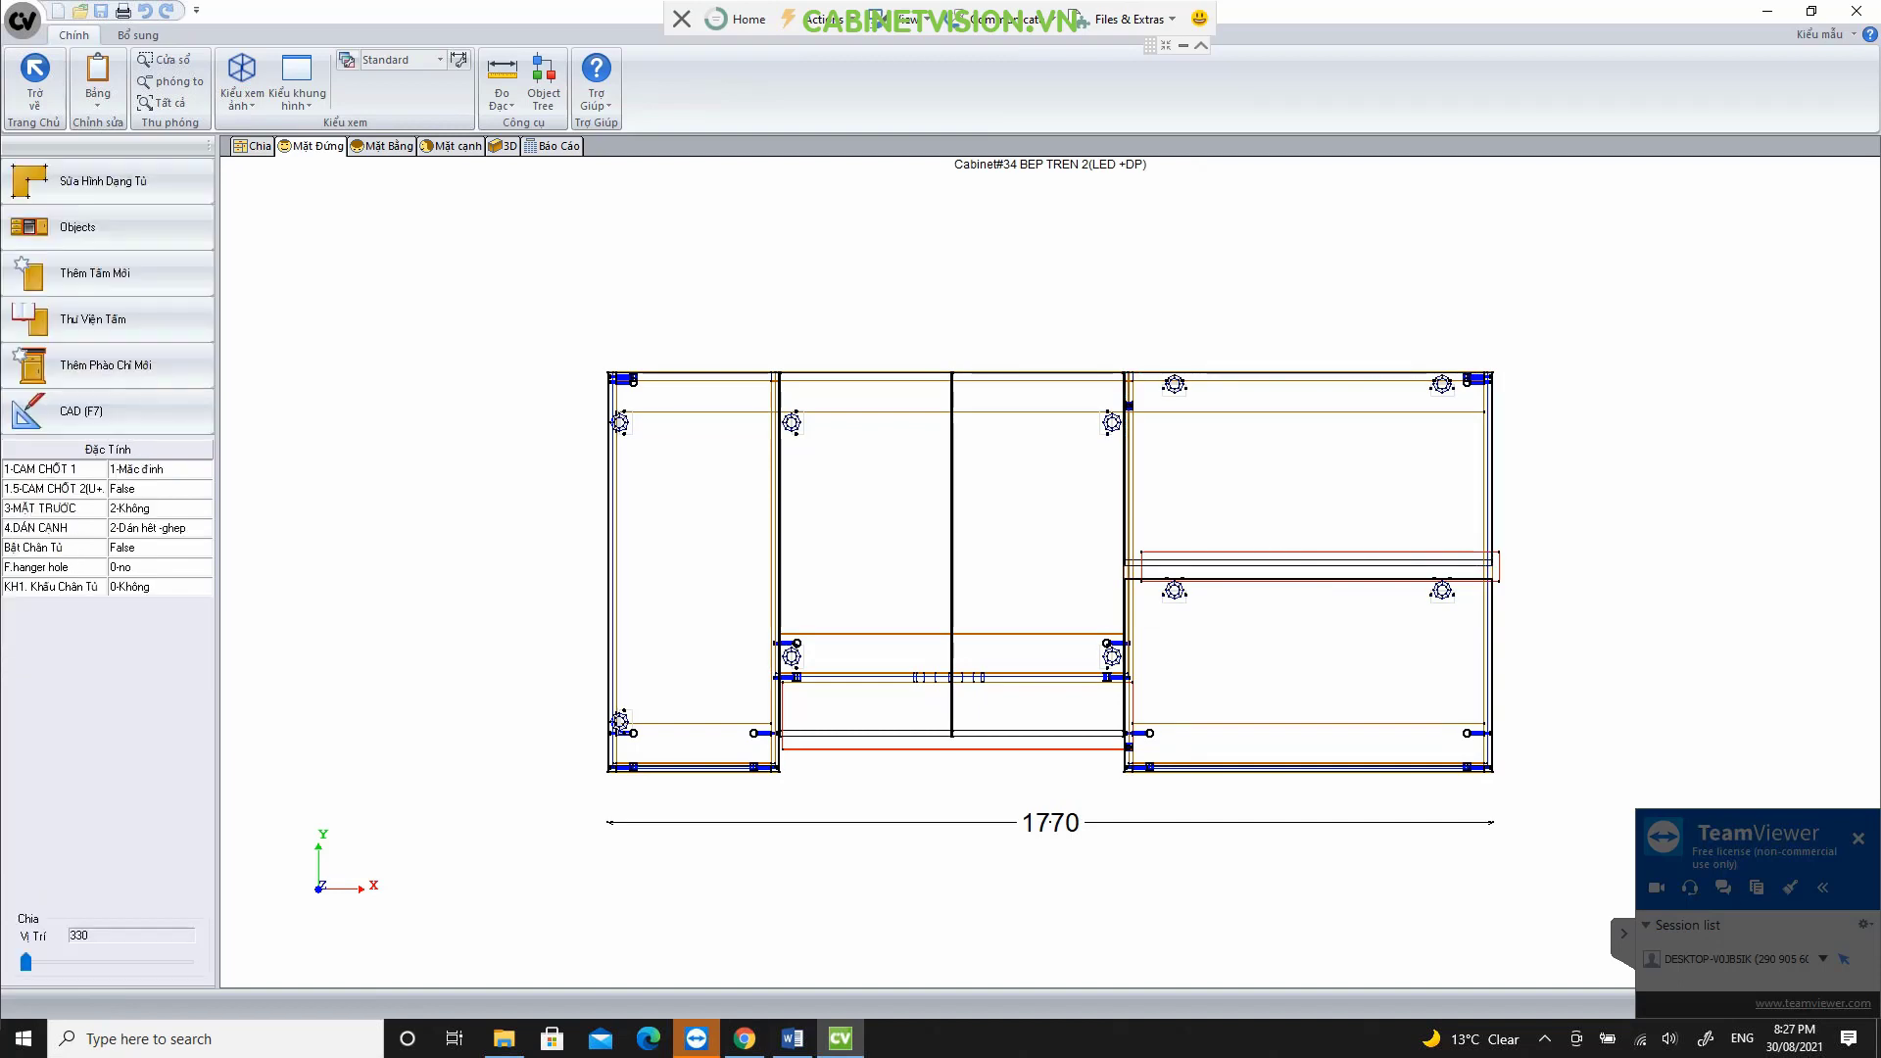
left_click(1195, 564)
left_click(1225, 576)
scroll(1210, 574, "up", 4)
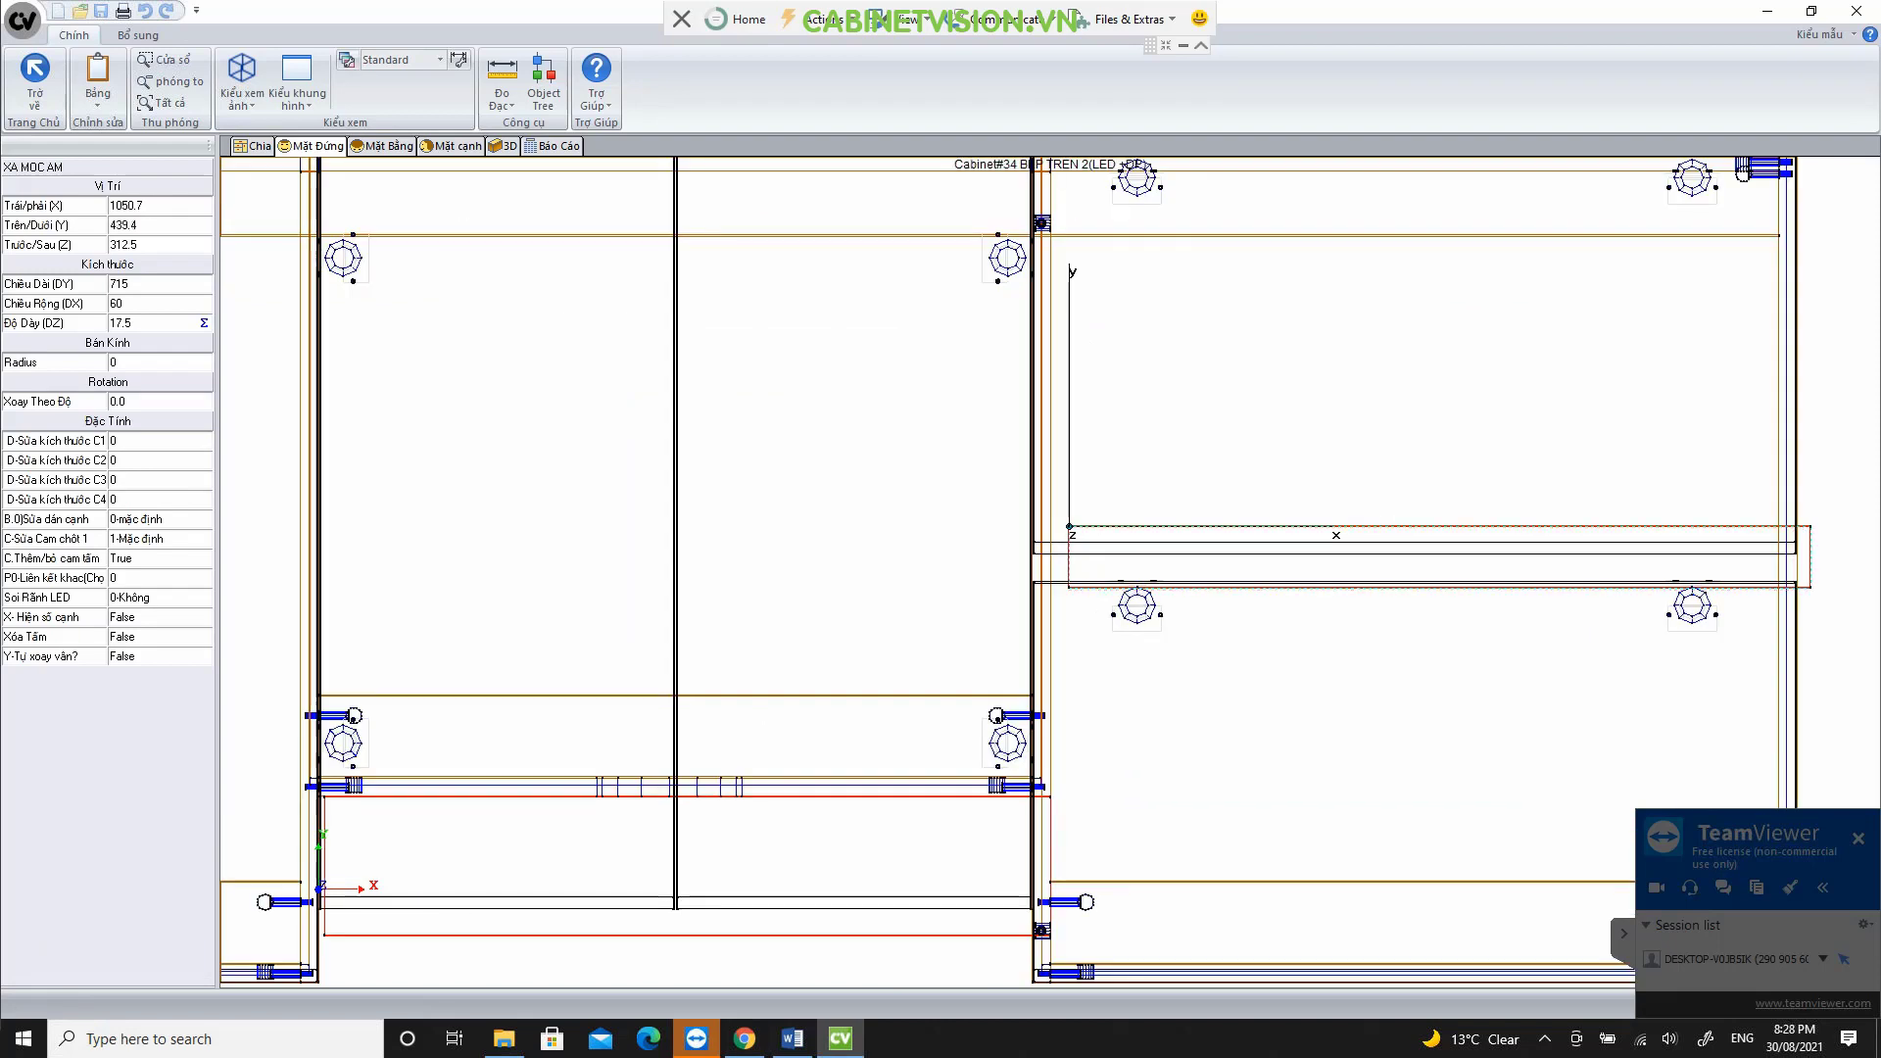
left_click_drag(1335, 535, 1318, 536)
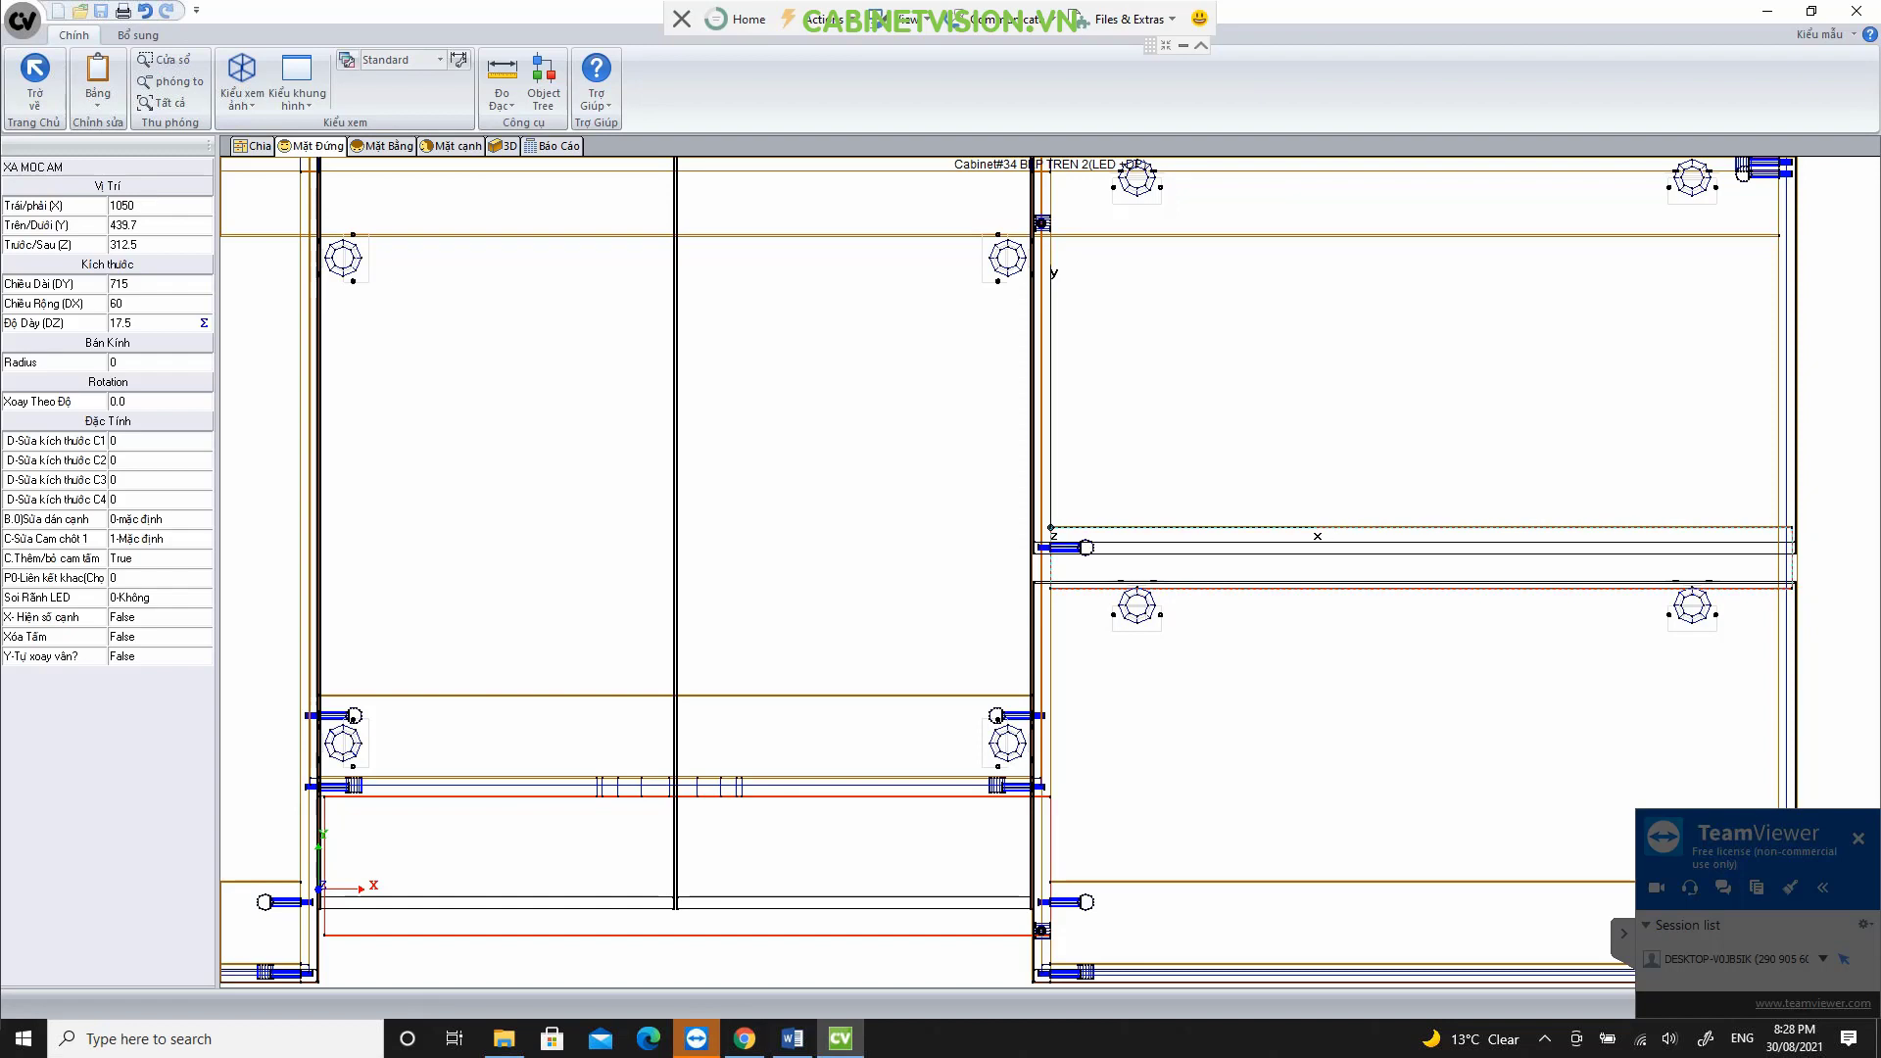
left_click(35, 77)
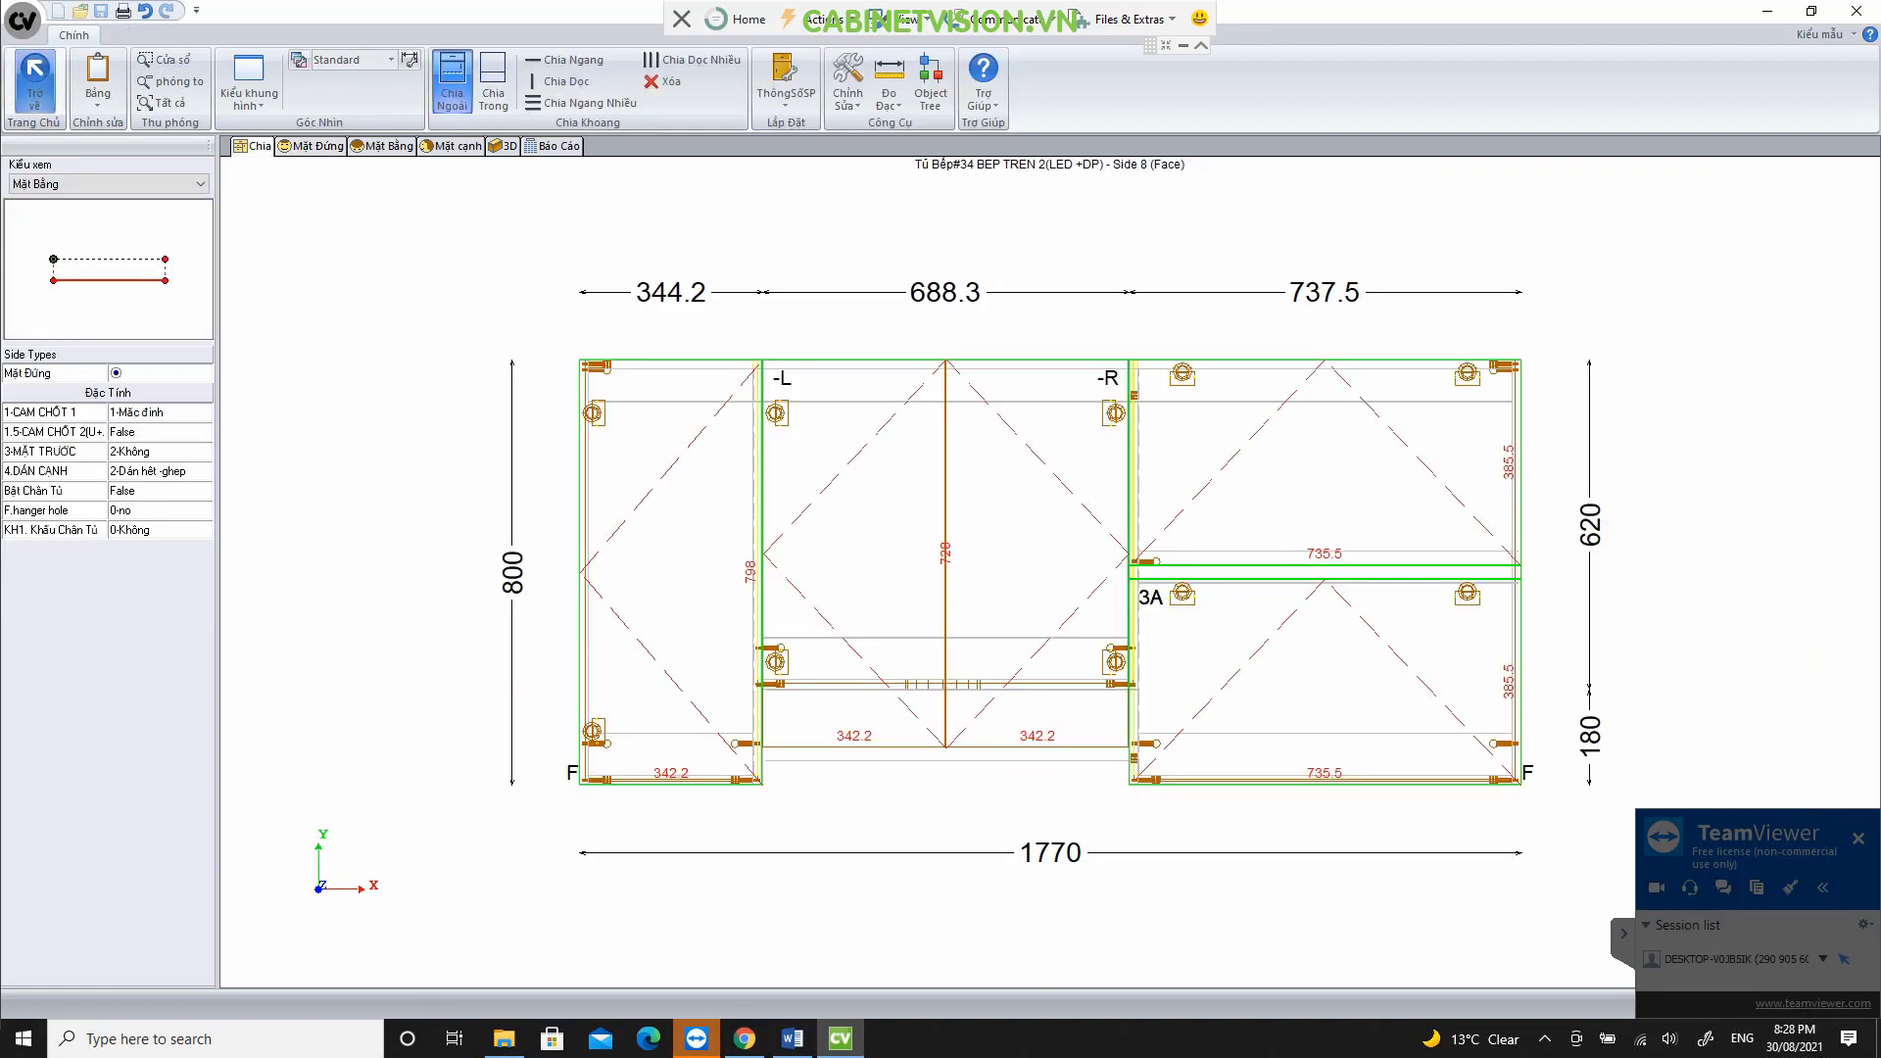
key("Escape")
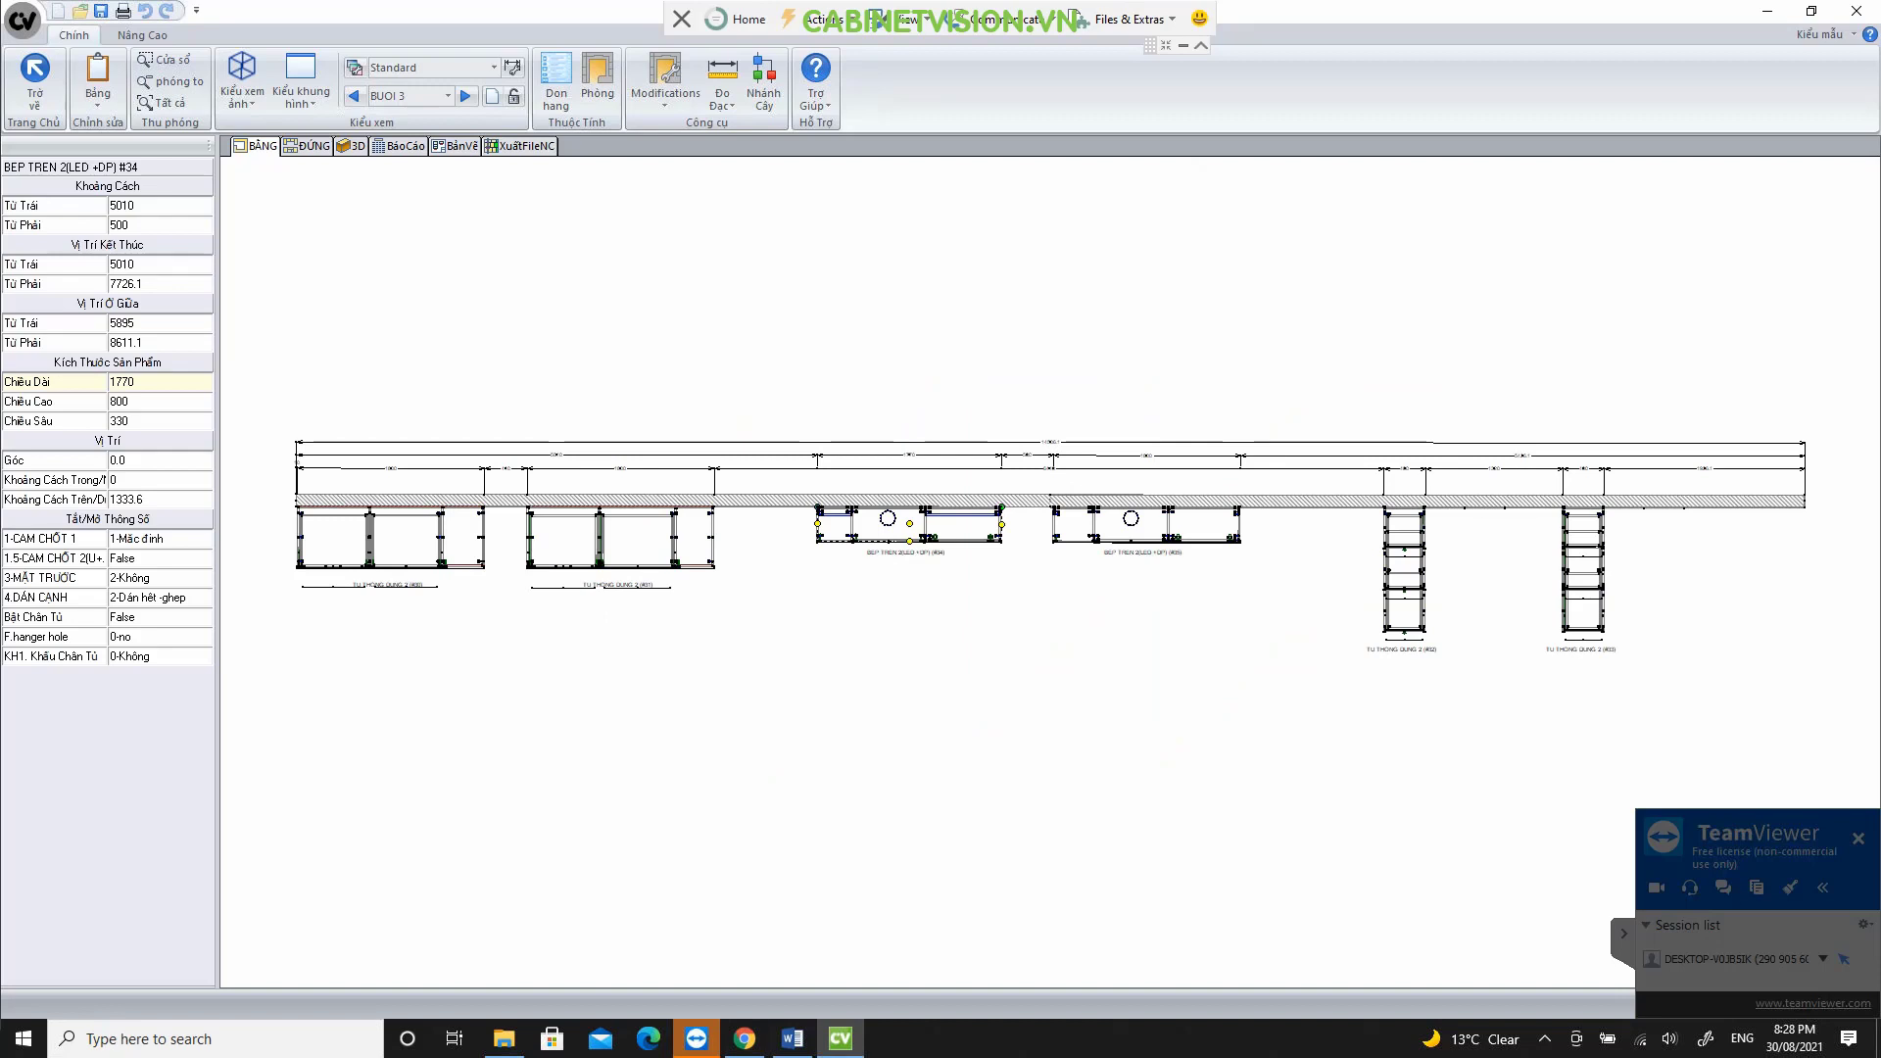
Step through the room list to BUOI 2 2, preview its cabinets in 3D, and return to the plan.
left_click(466, 95)
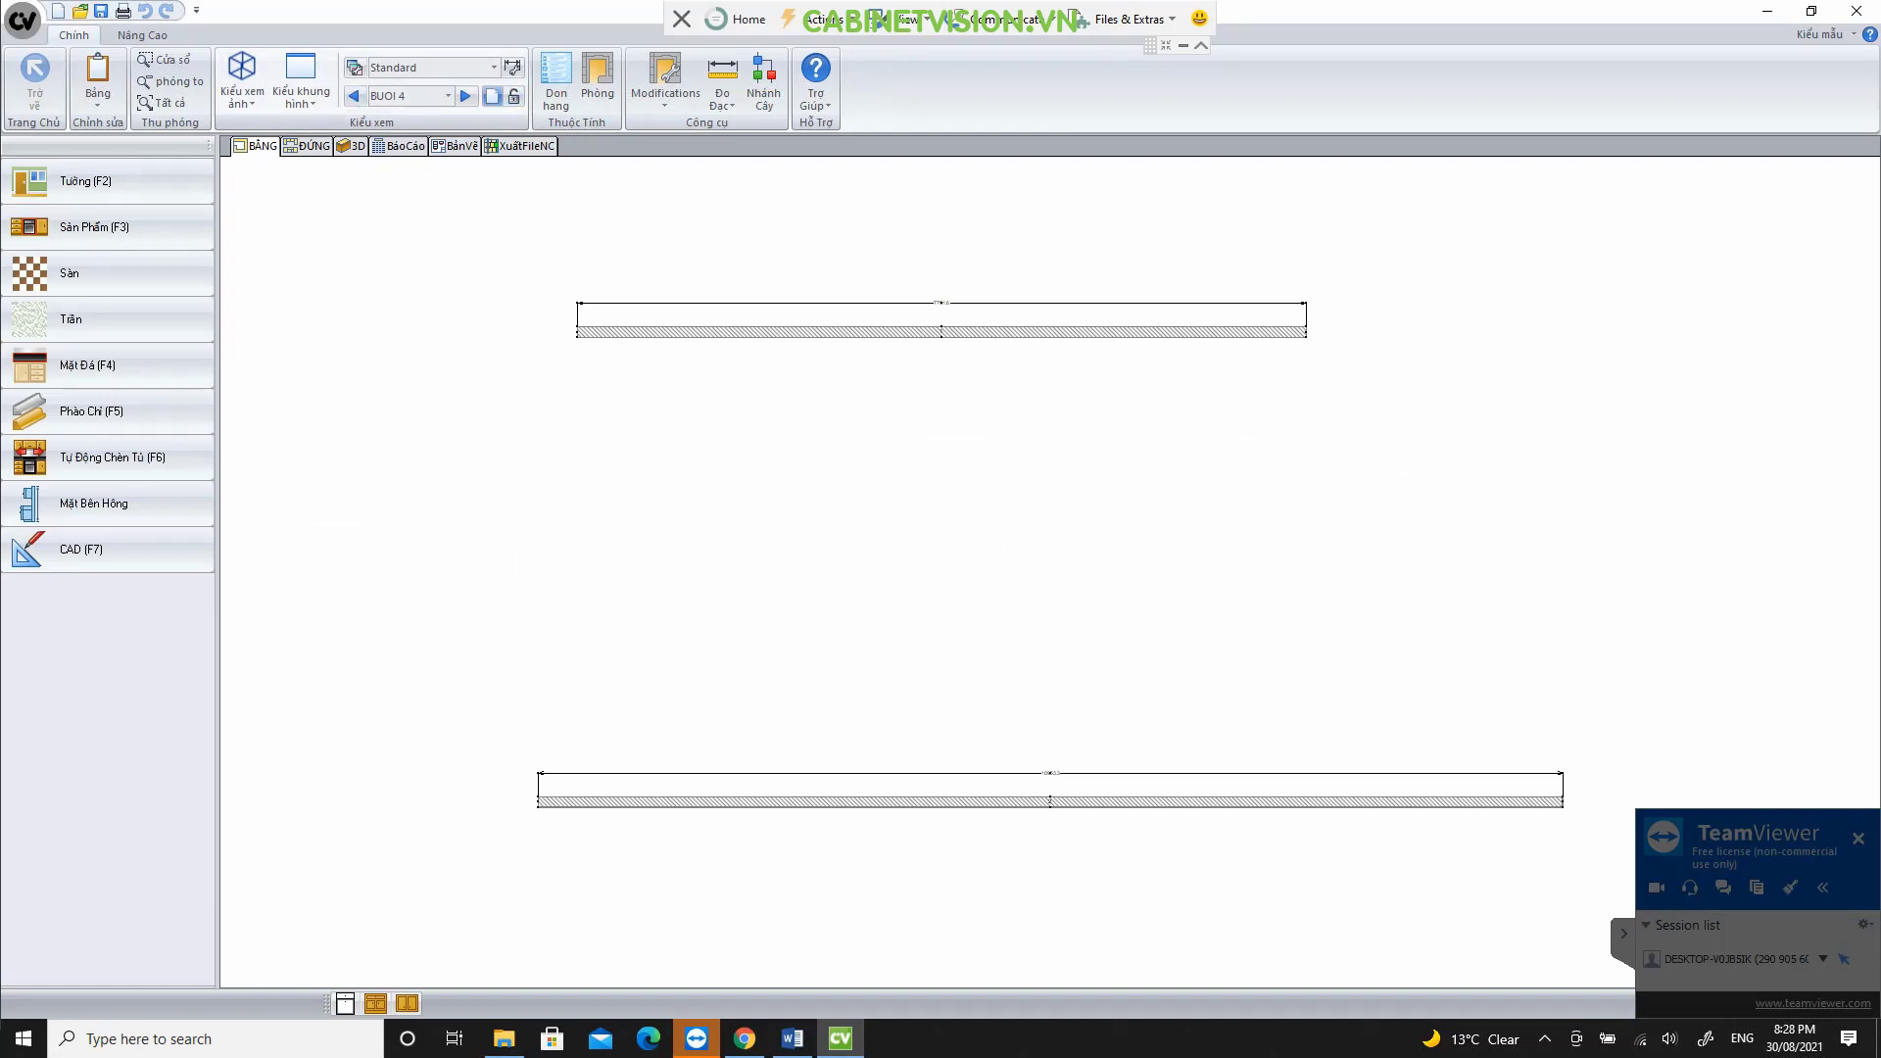
left_click(447, 95)
key("Down")
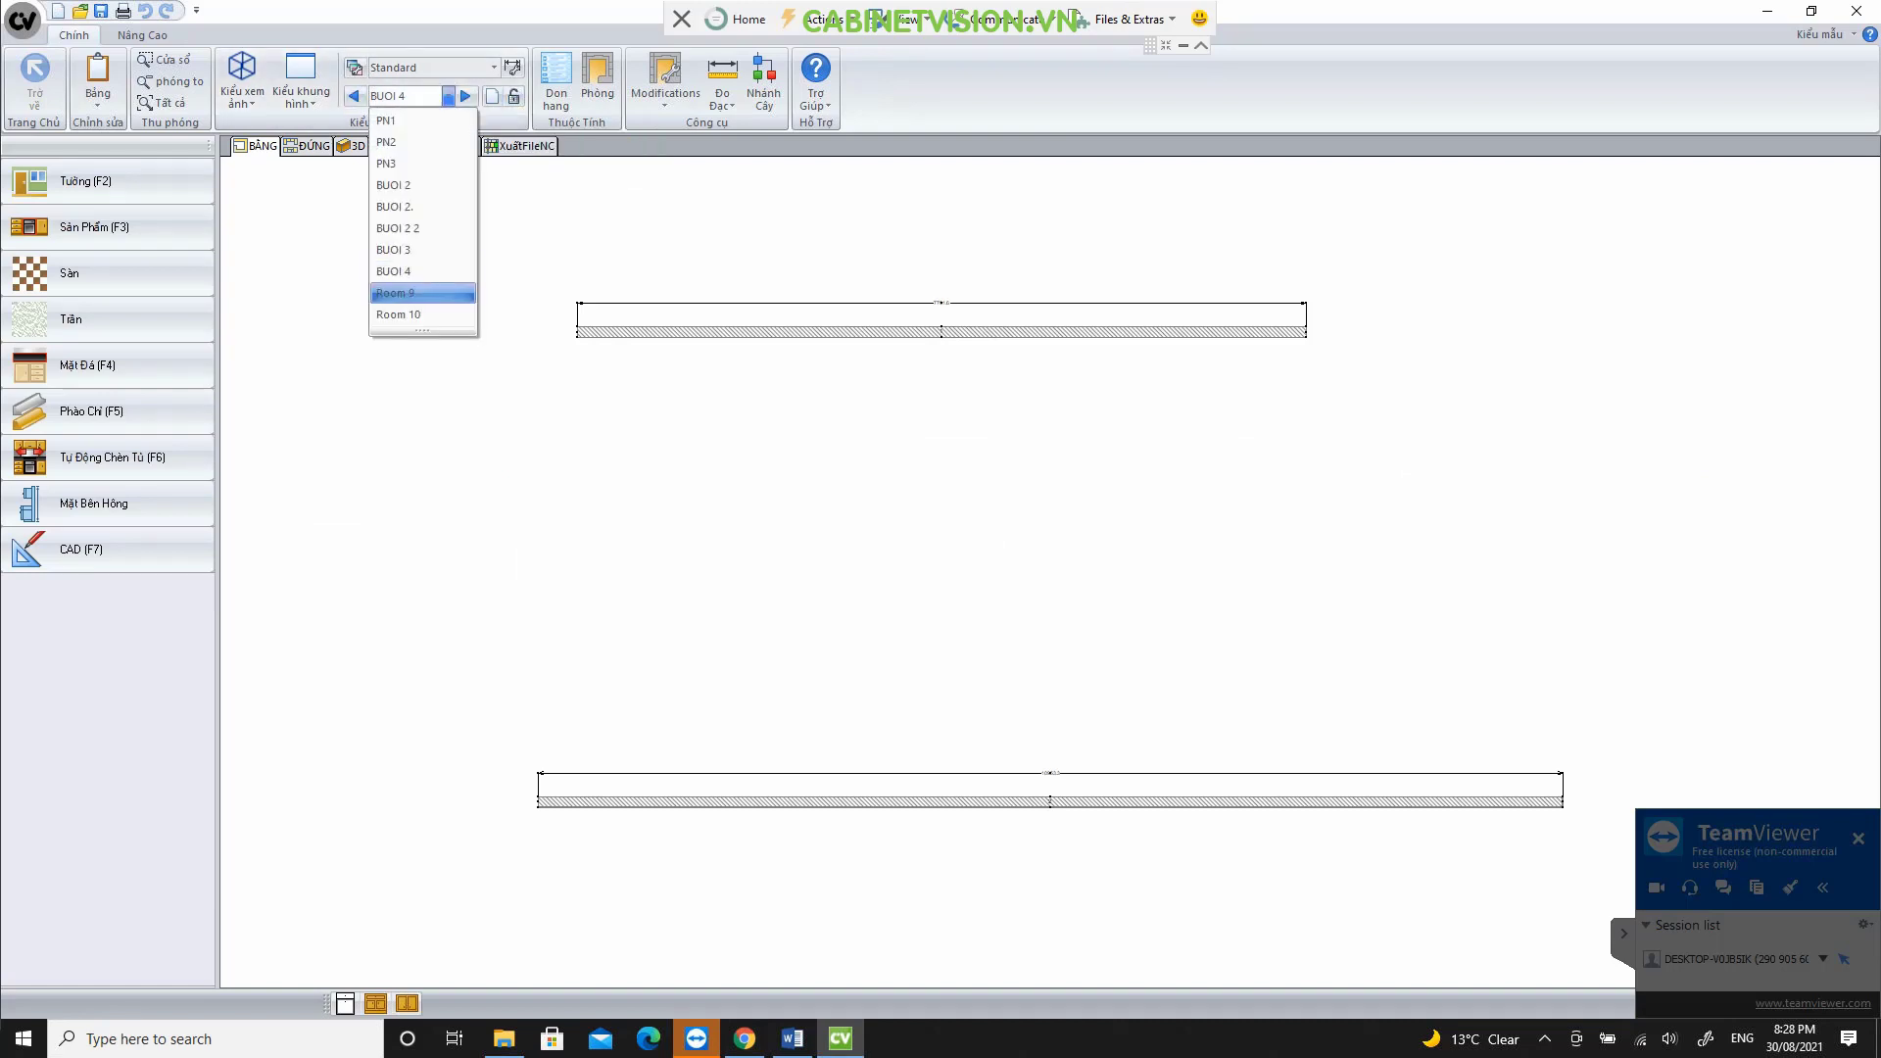
key("Return")
left_click(354, 95)
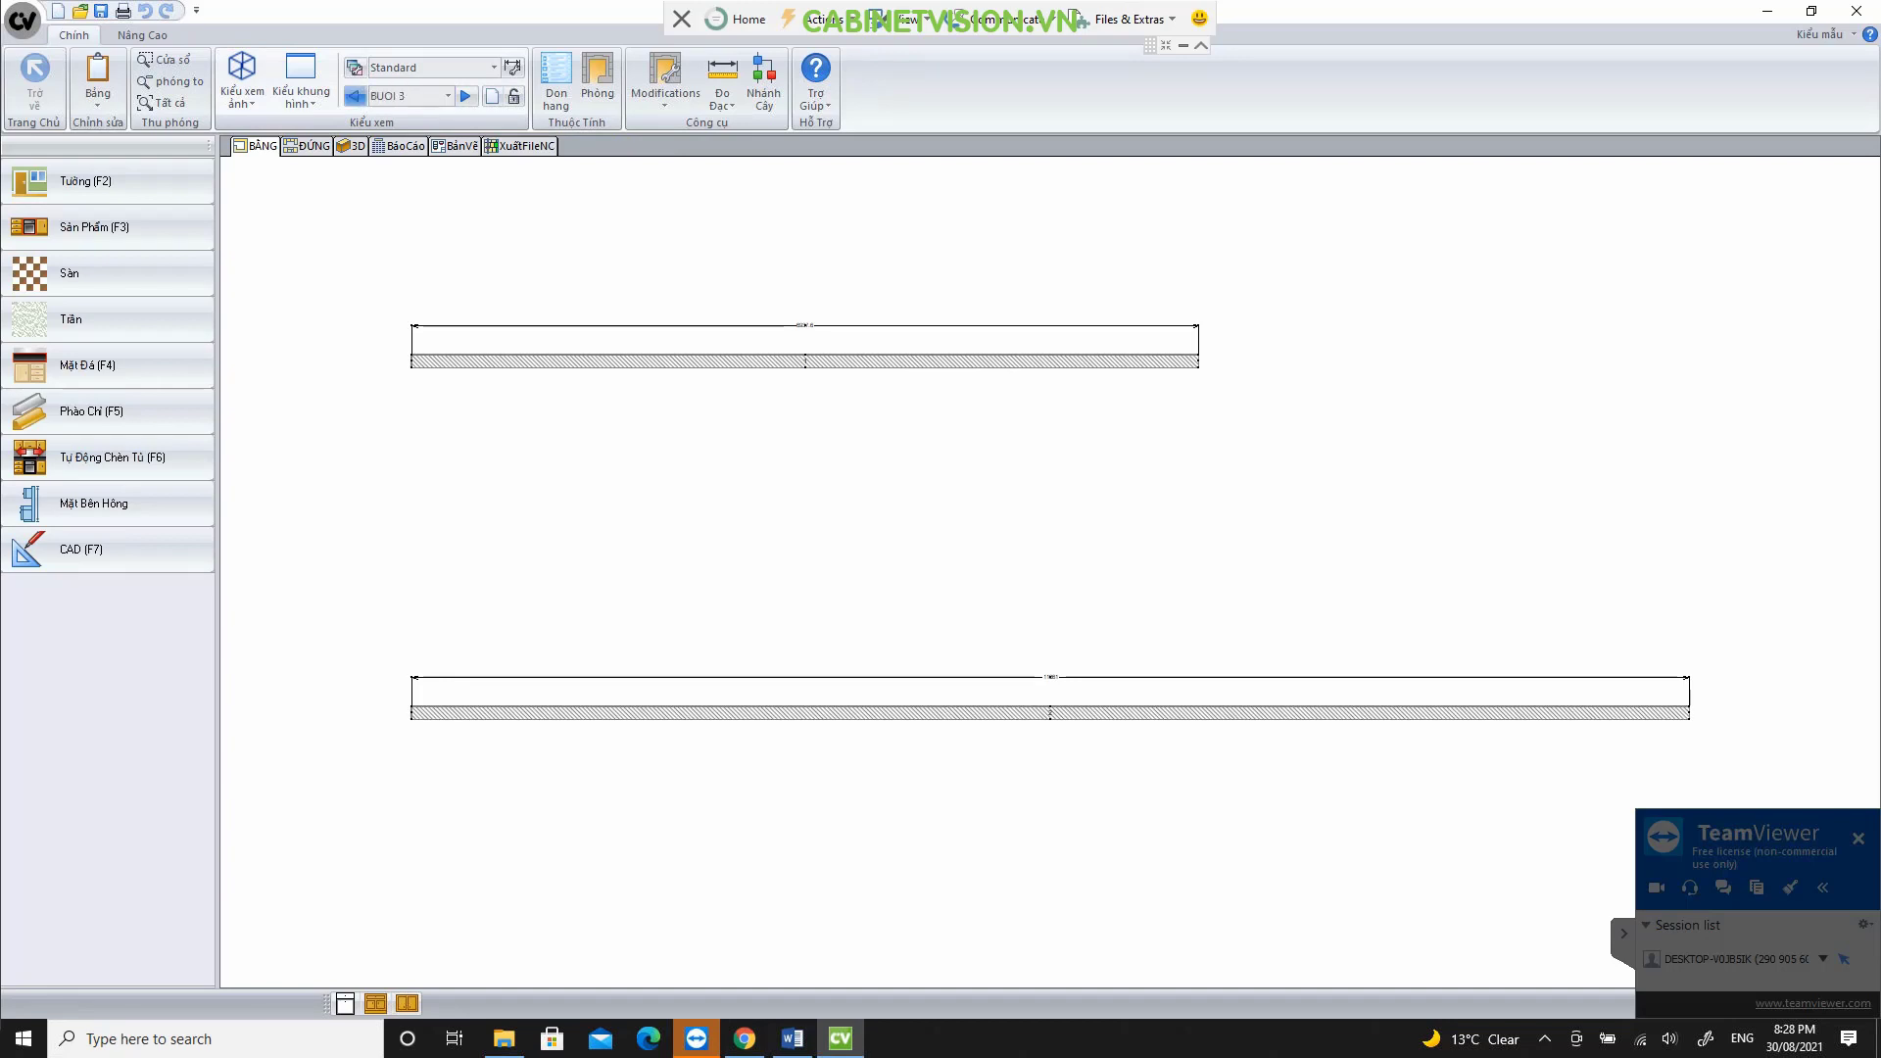
left_click(354, 96)
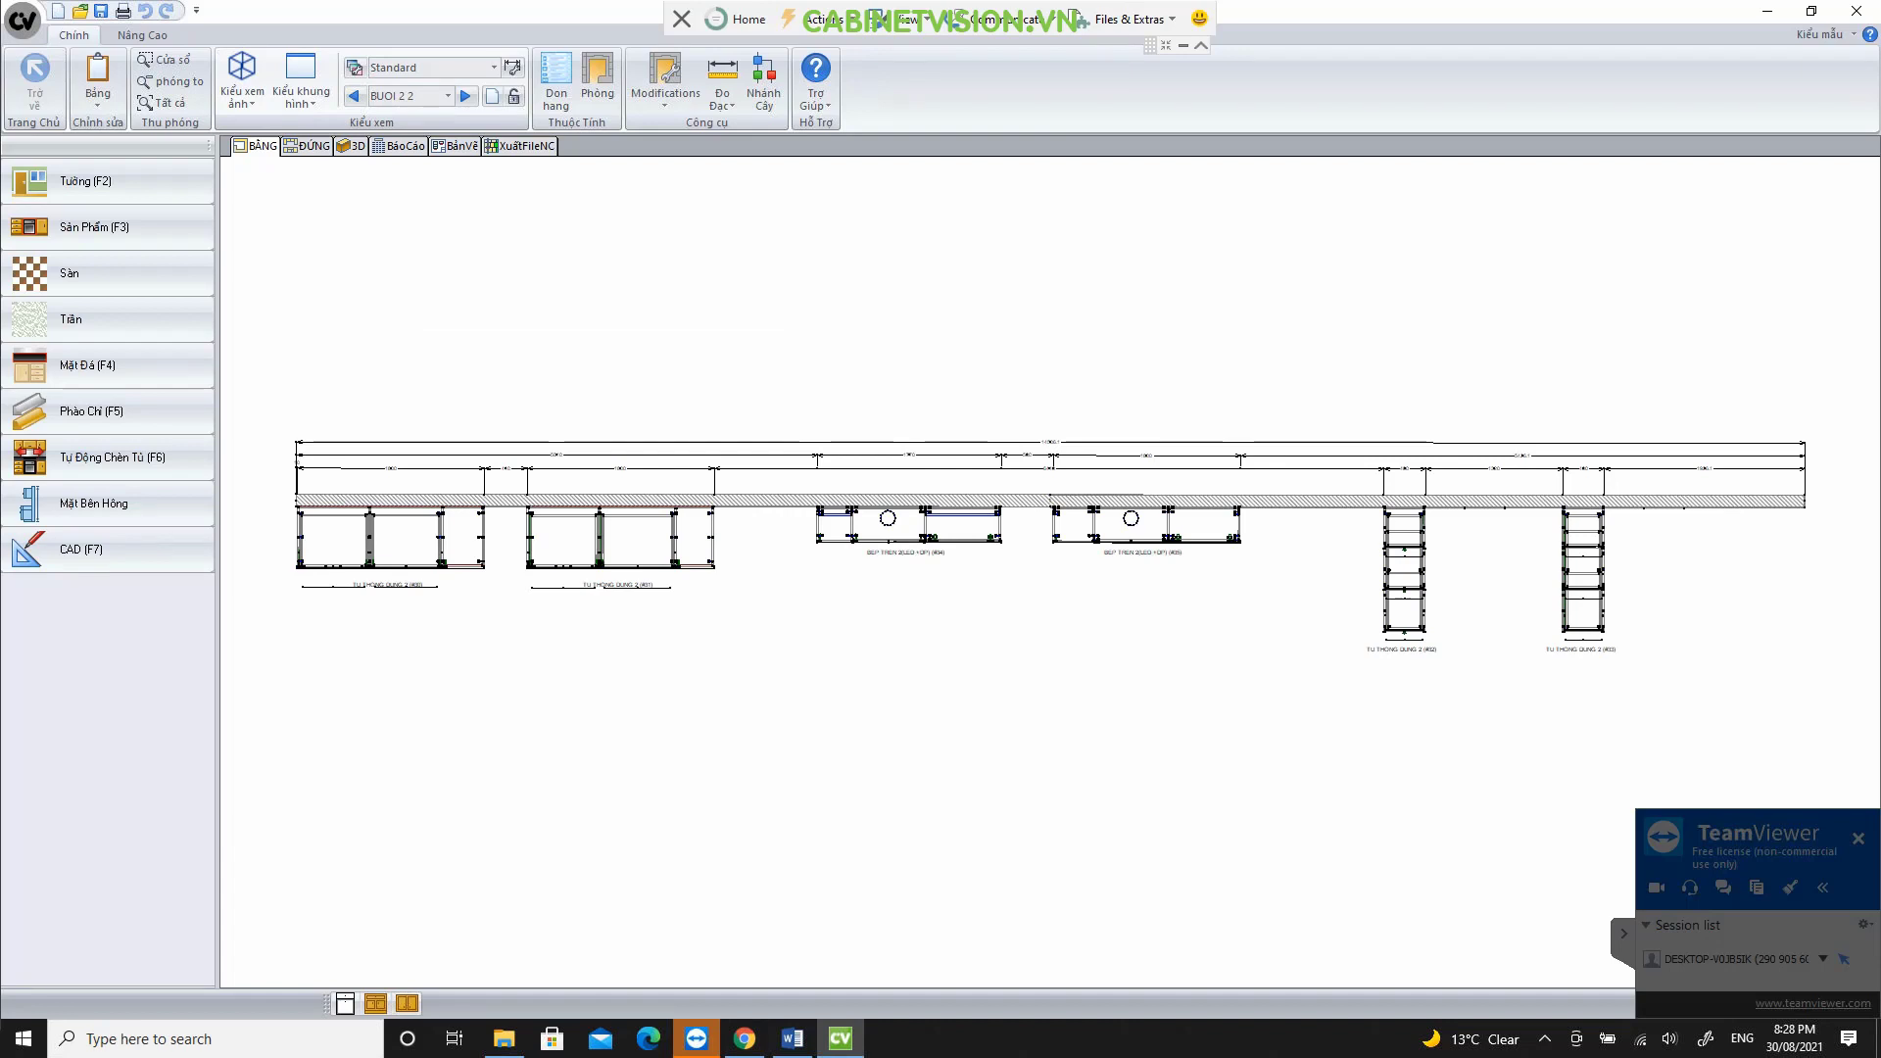
left_click(351, 145)
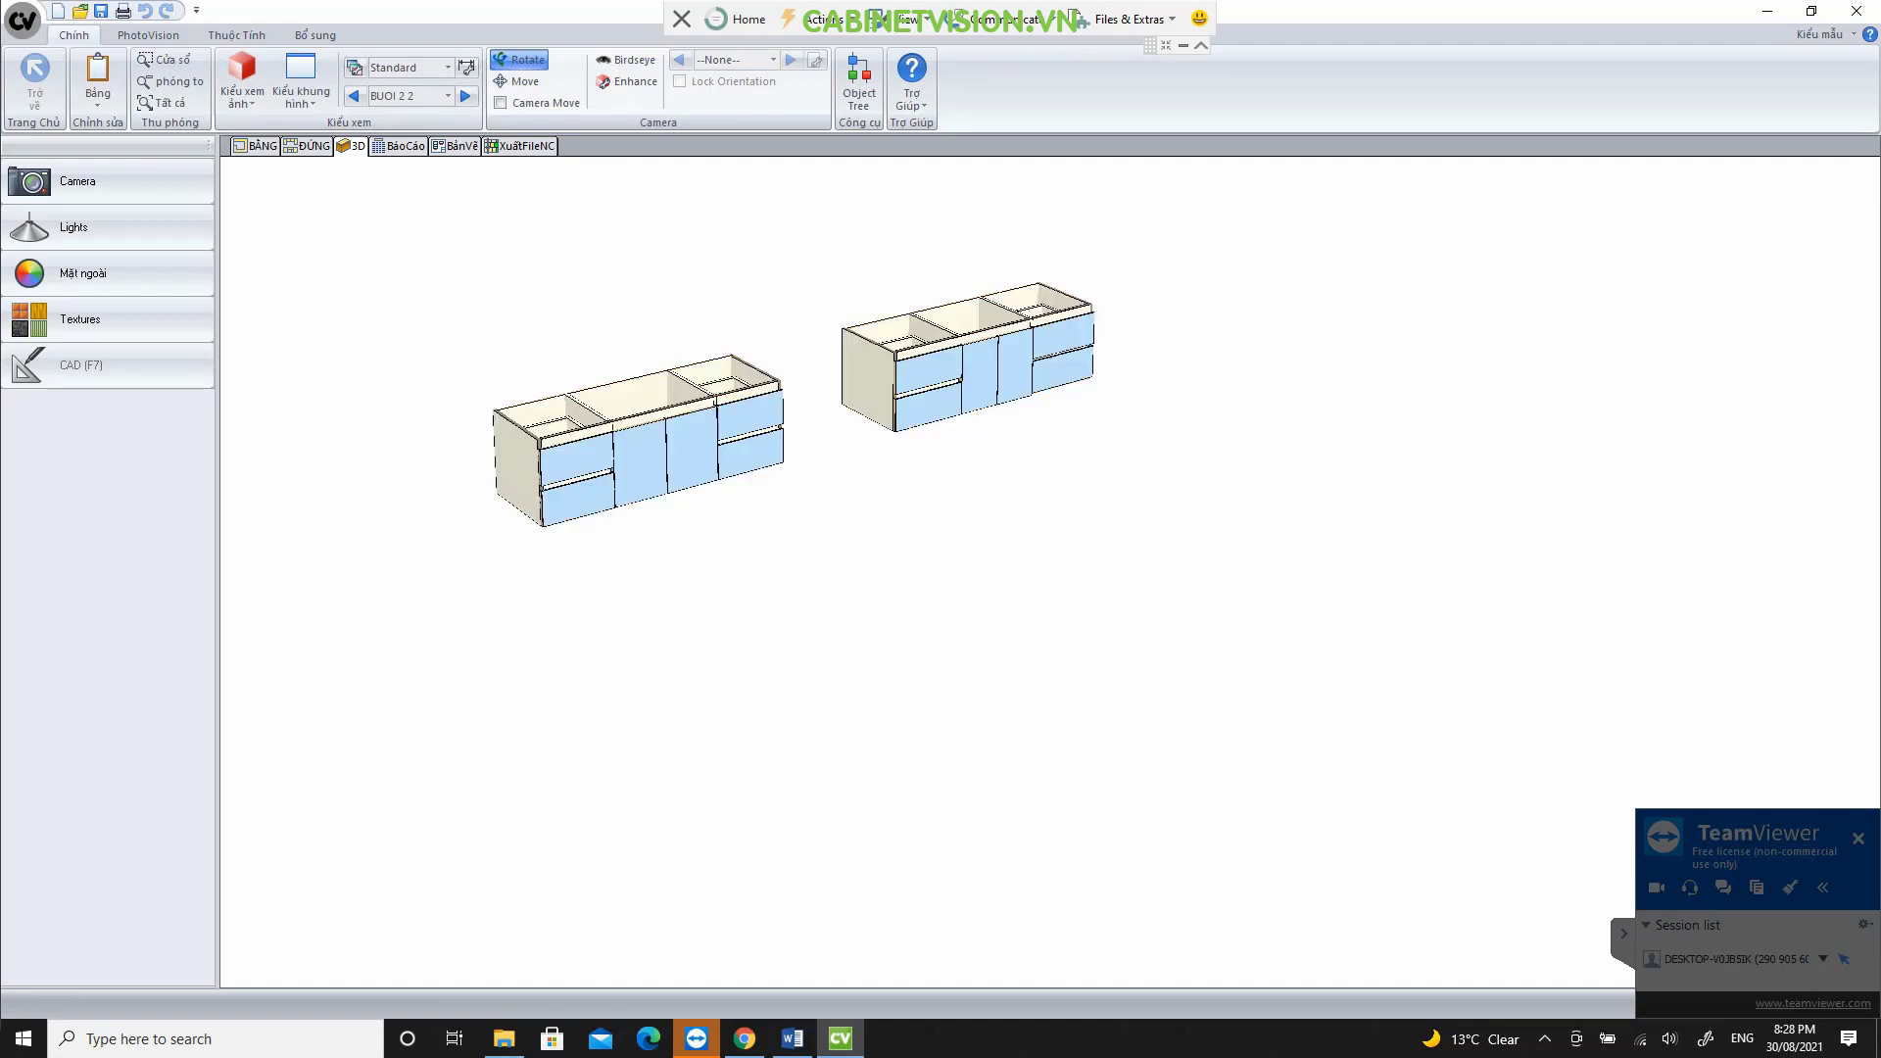
key("ctrl+Tab")
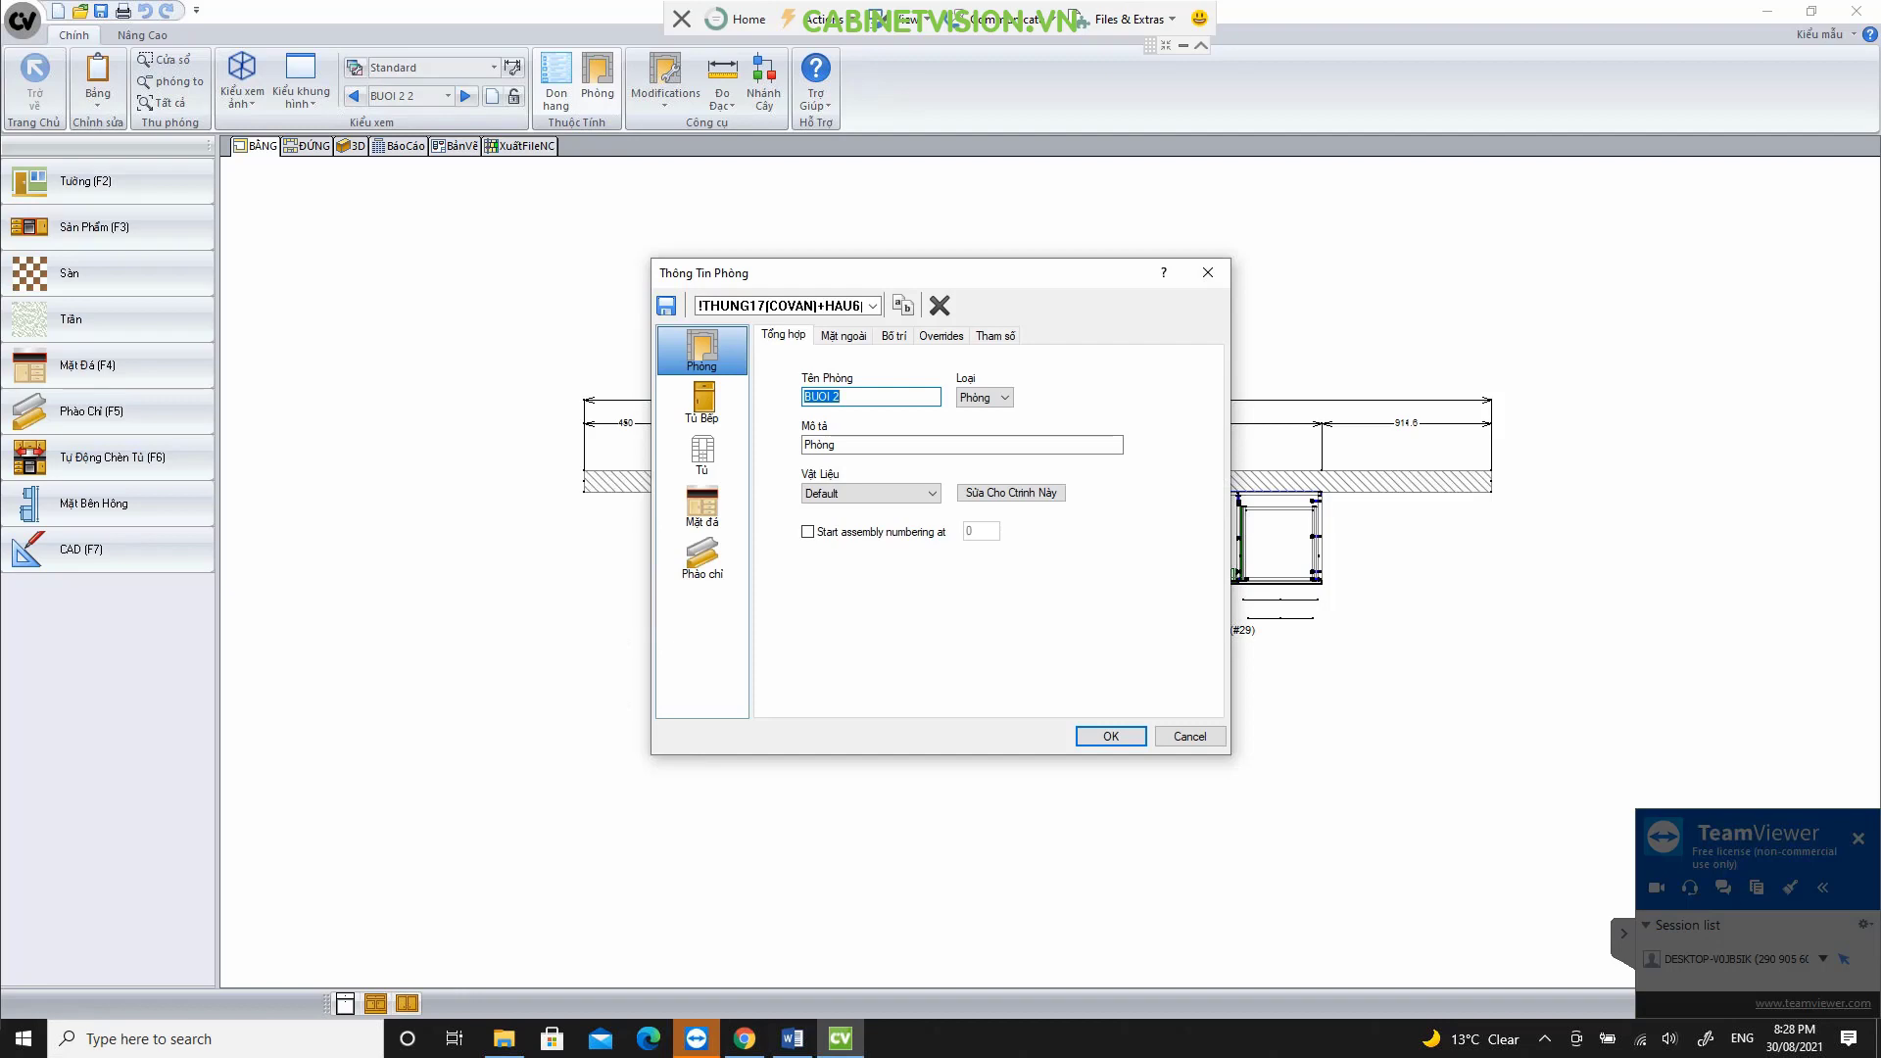
Confirm the room's Tủ > Vật Liệu settings, view the two LAVABO PICOMAT vanities in 3D, then return to plan.
left_click(702, 453)
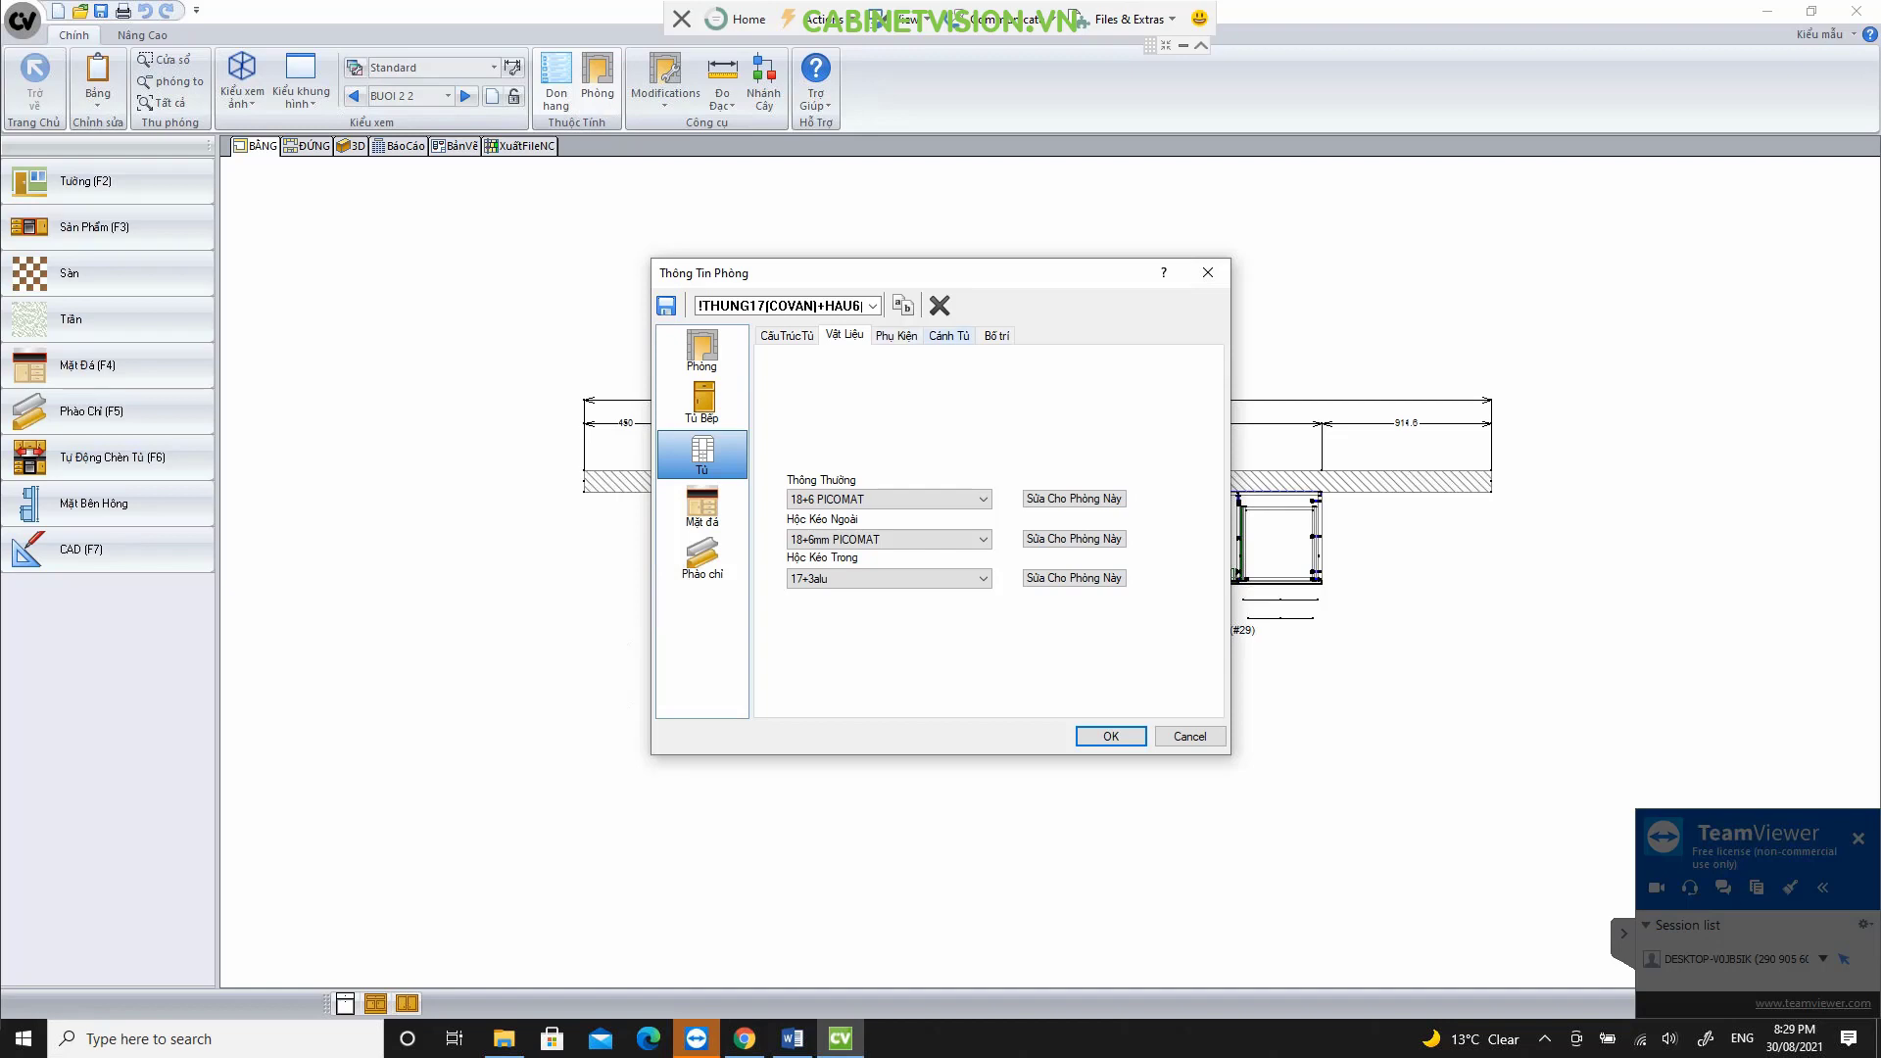
left_click_drag(931, 273, 617, 252)
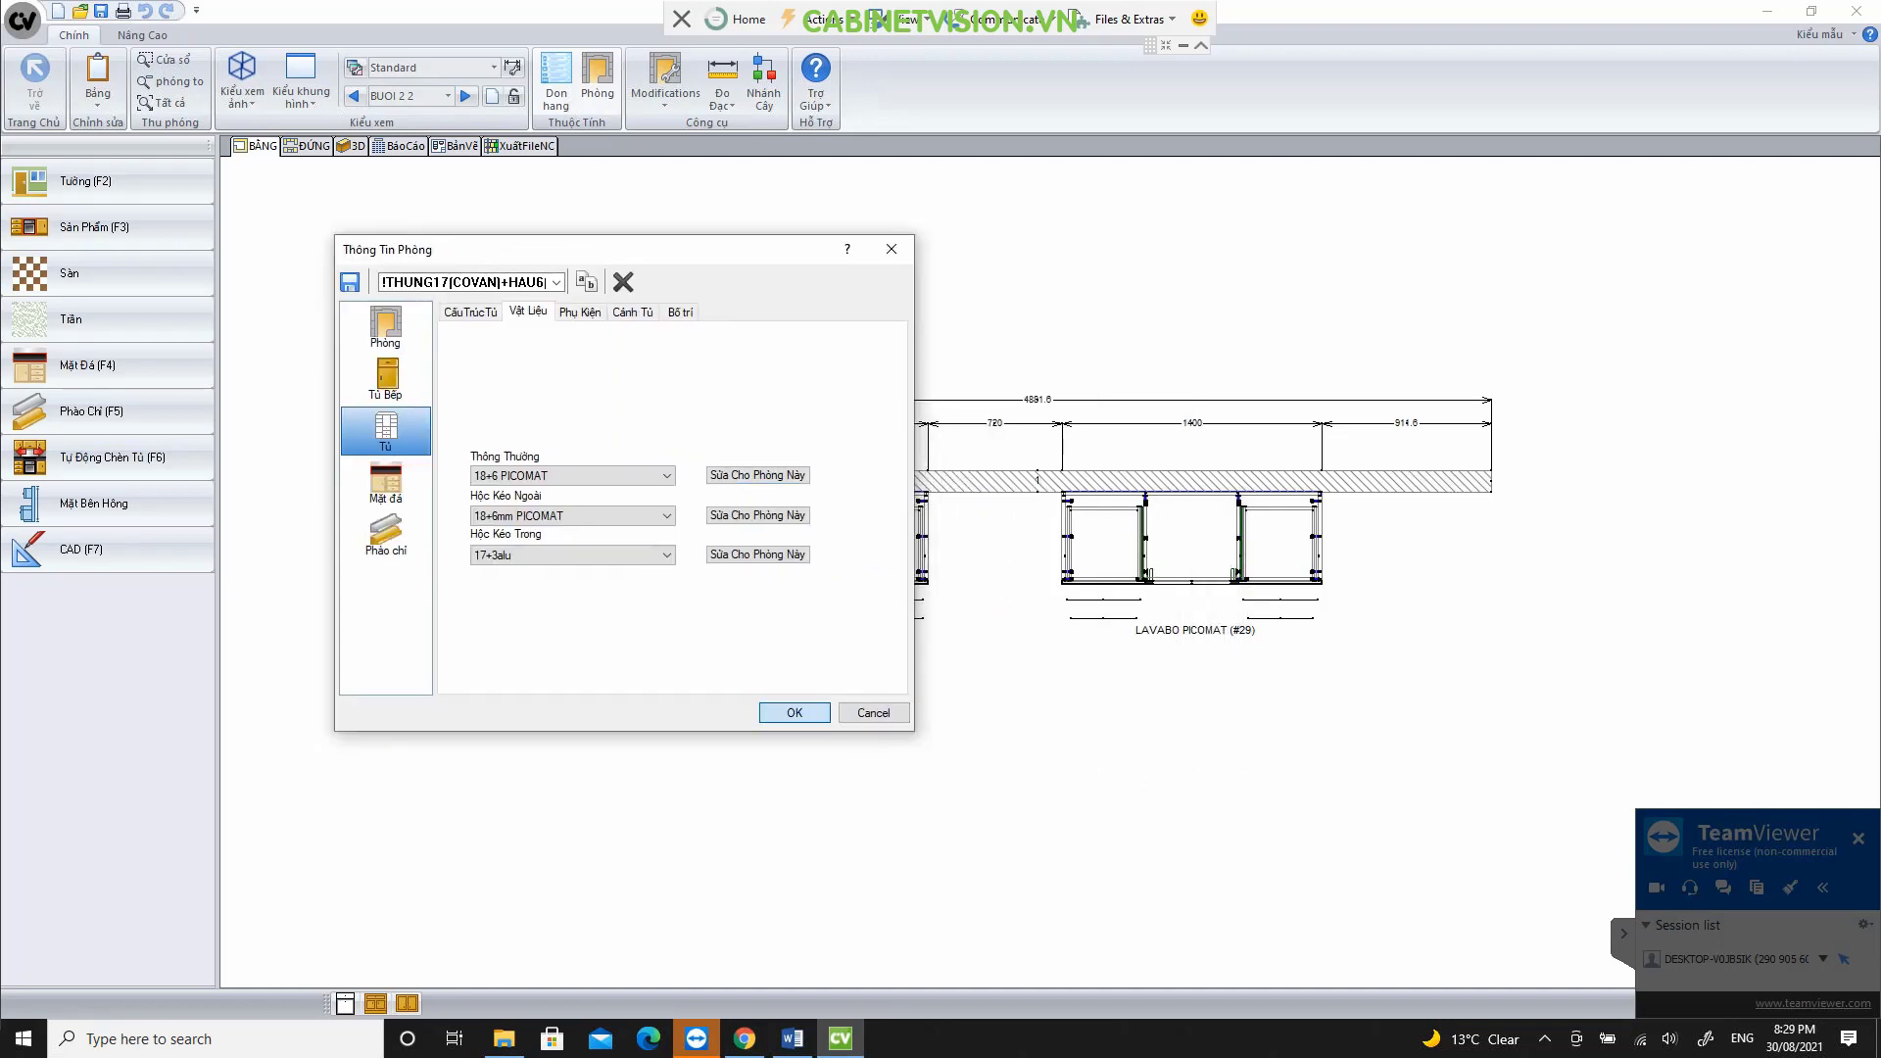
left_click(795, 712)
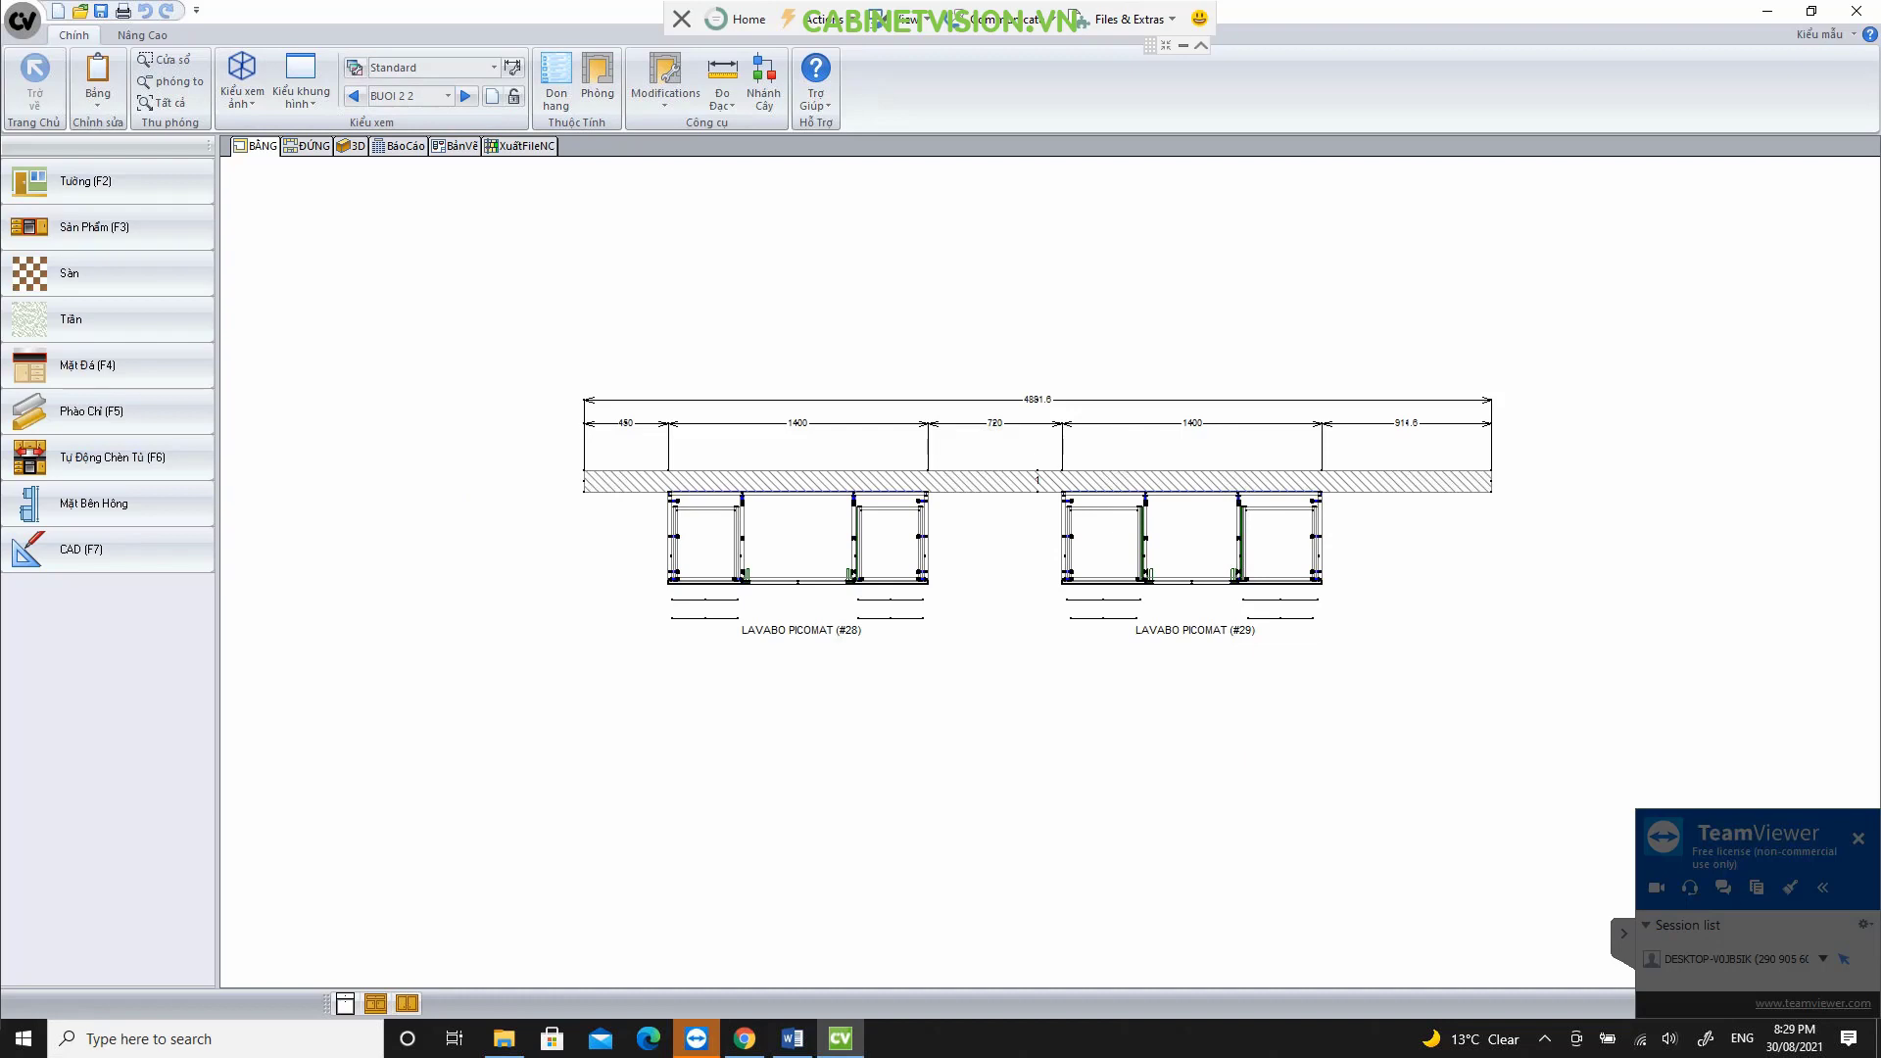
left_click(351, 146)
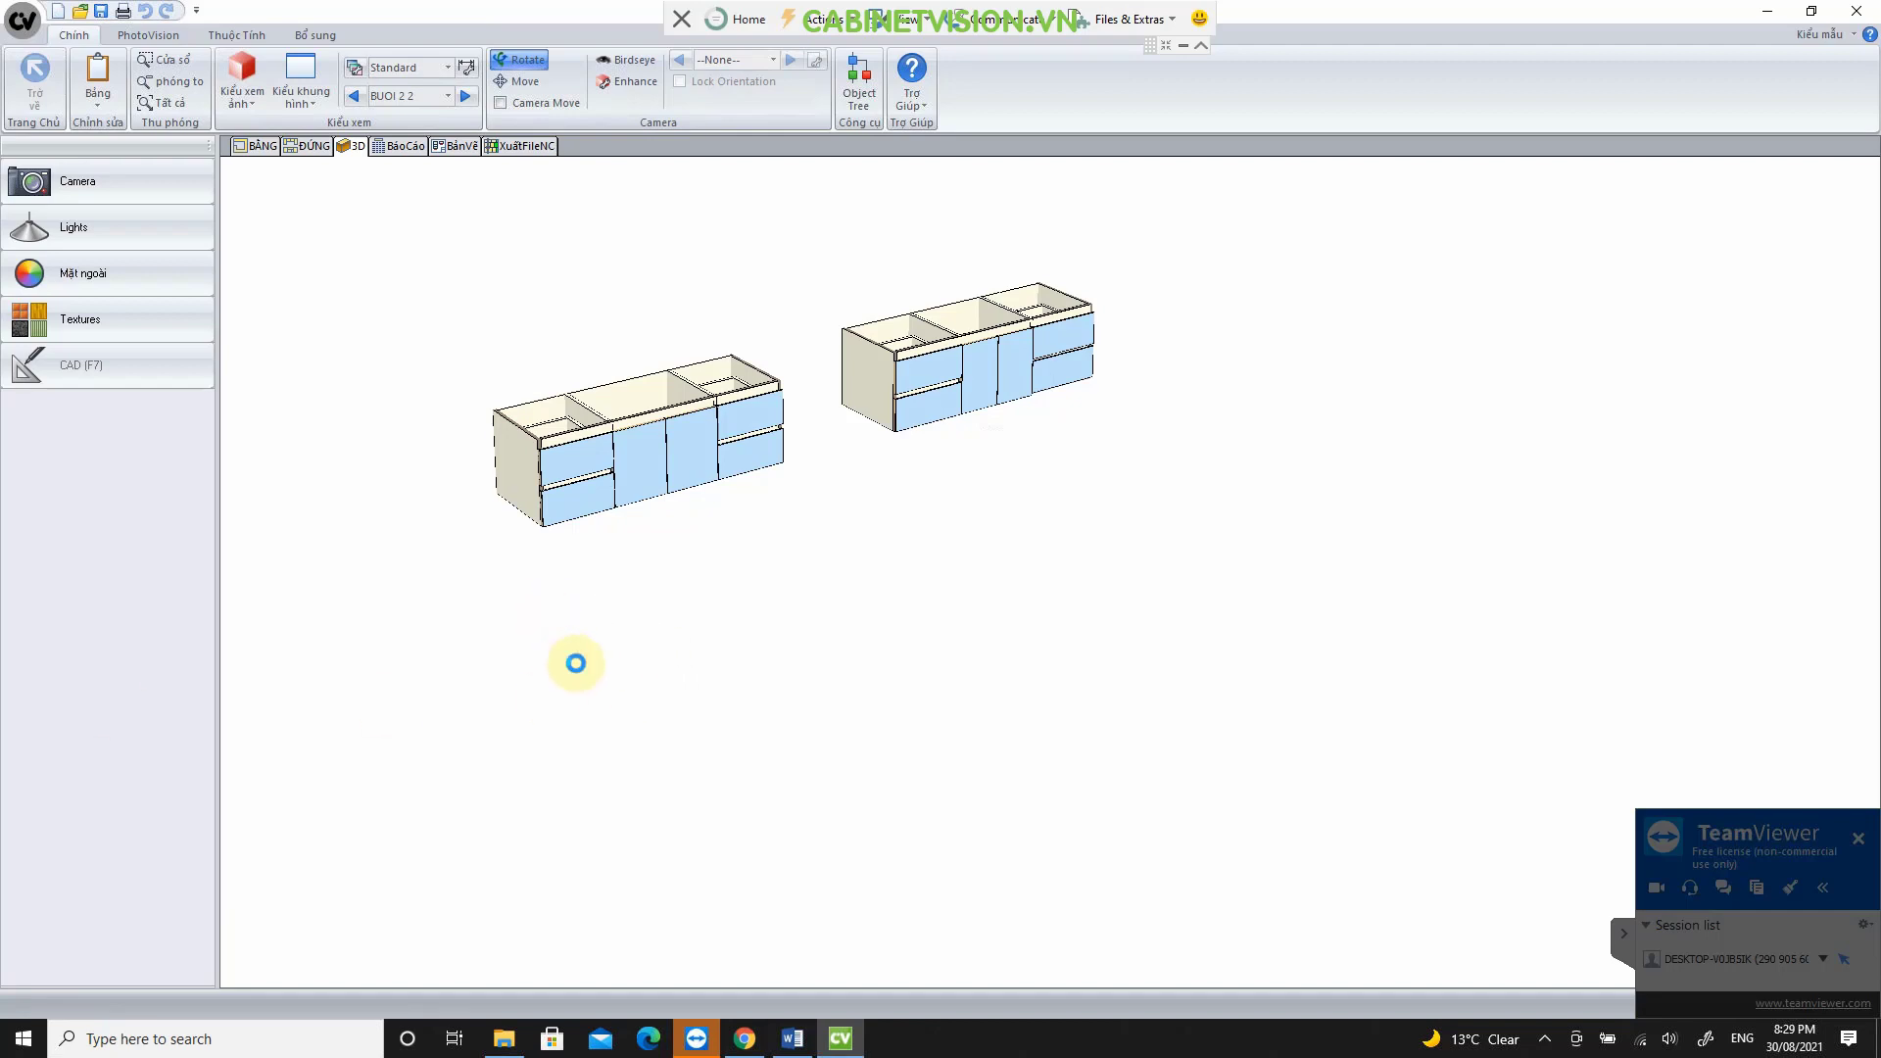
left_click_drag(576, 663, 578, 670)
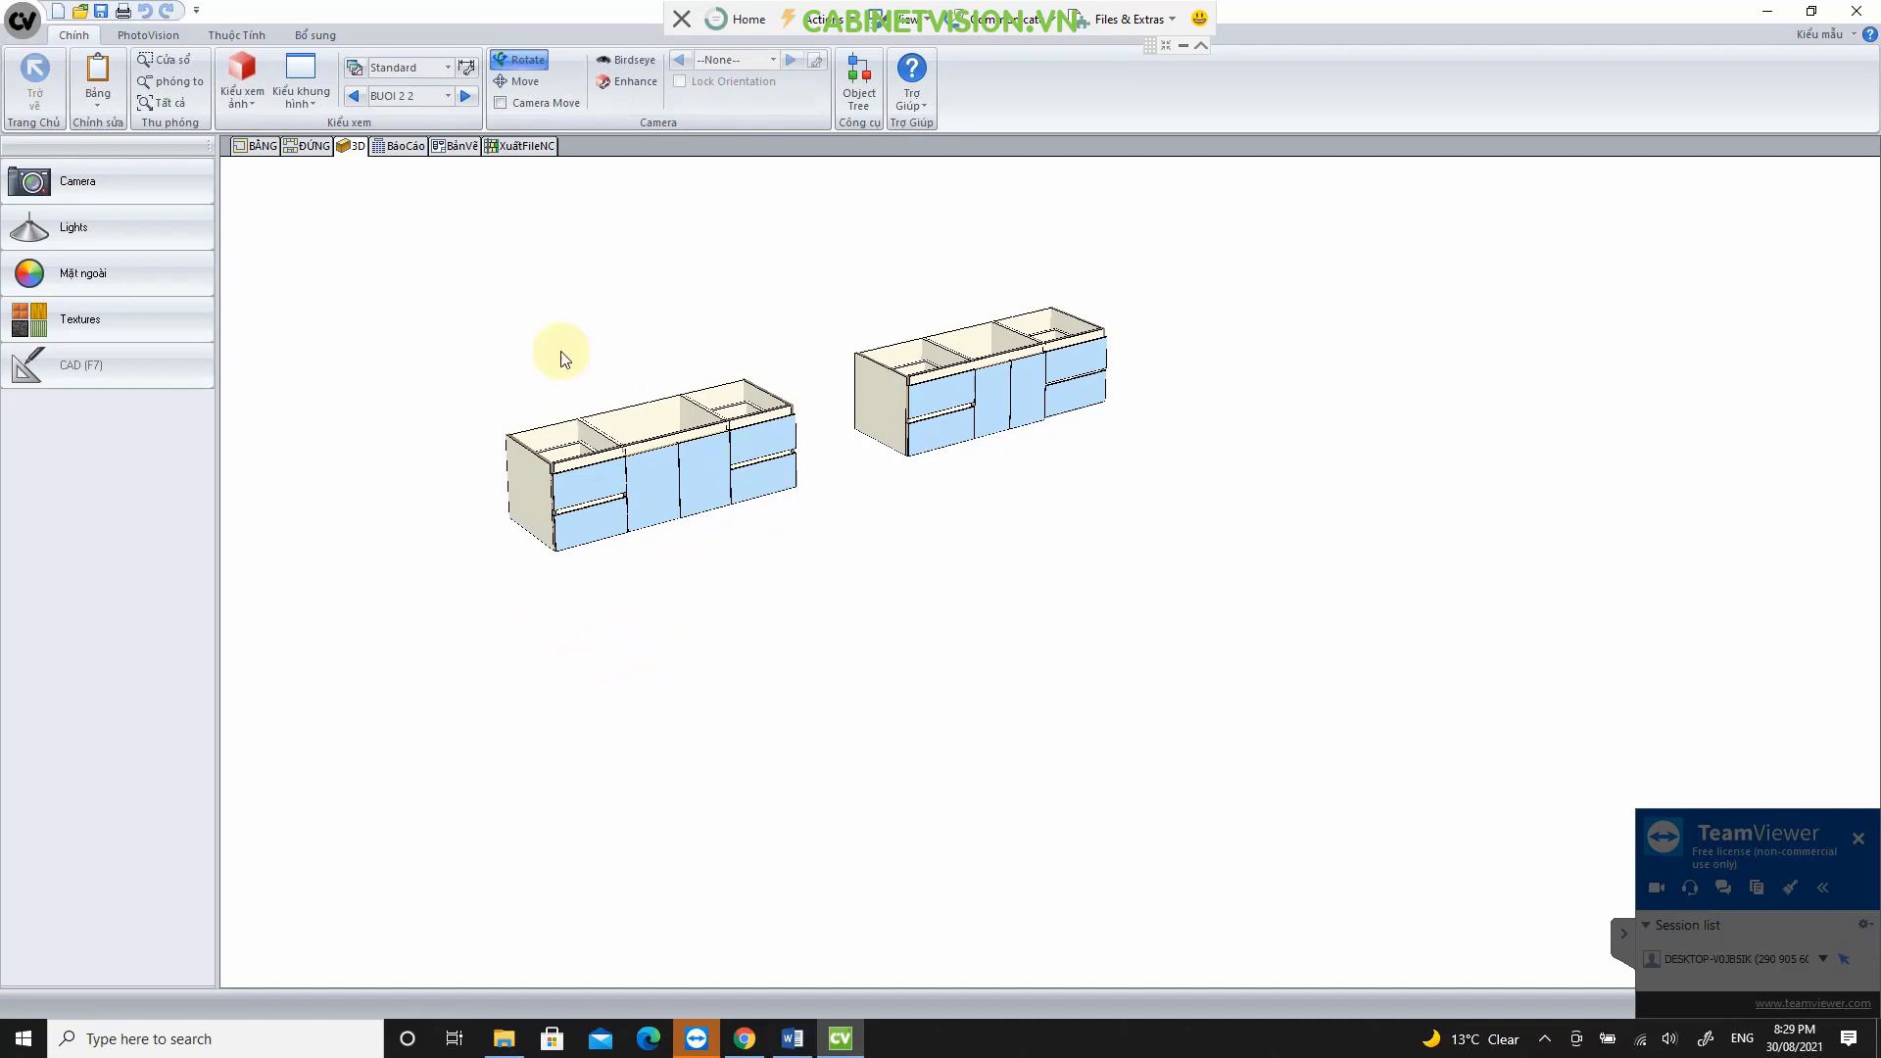
left_click(261, 159)
Open the order information and browse the cabinet material and hardware settings pages.
right_click(896, 267)
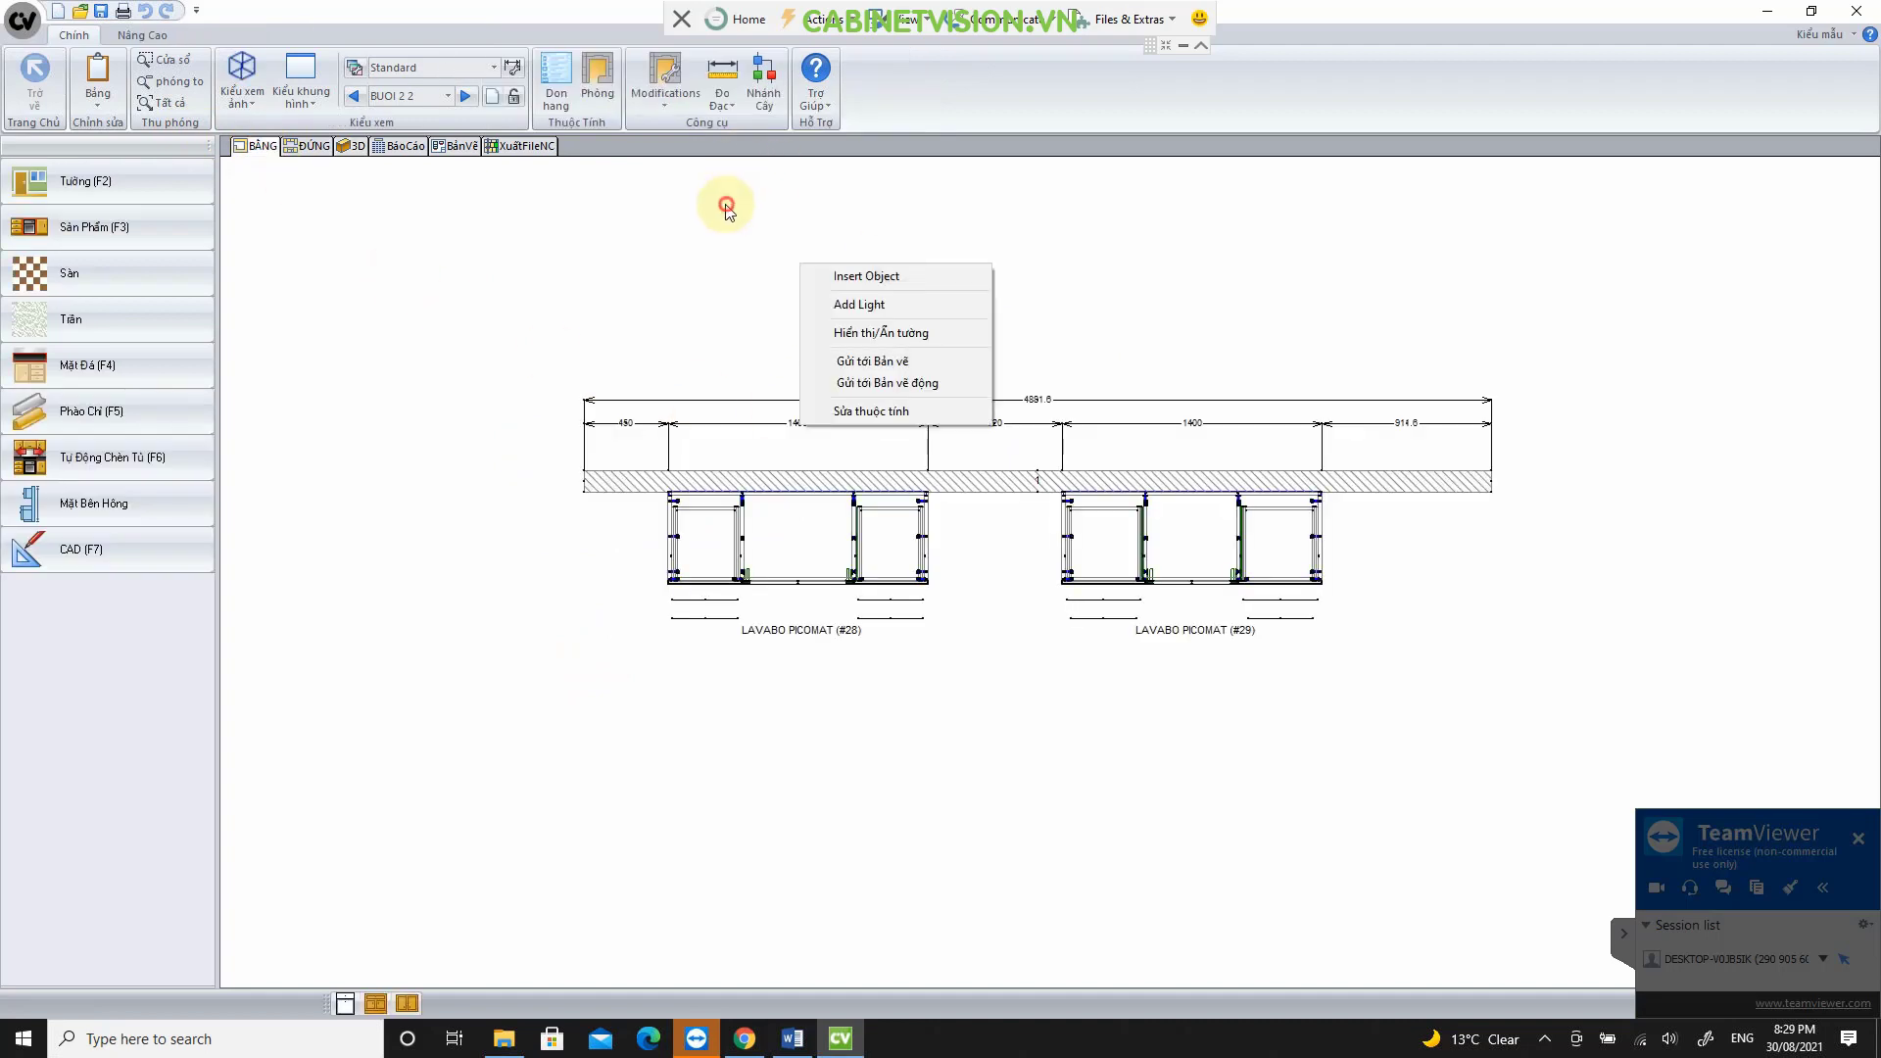
left_click(559, 98)
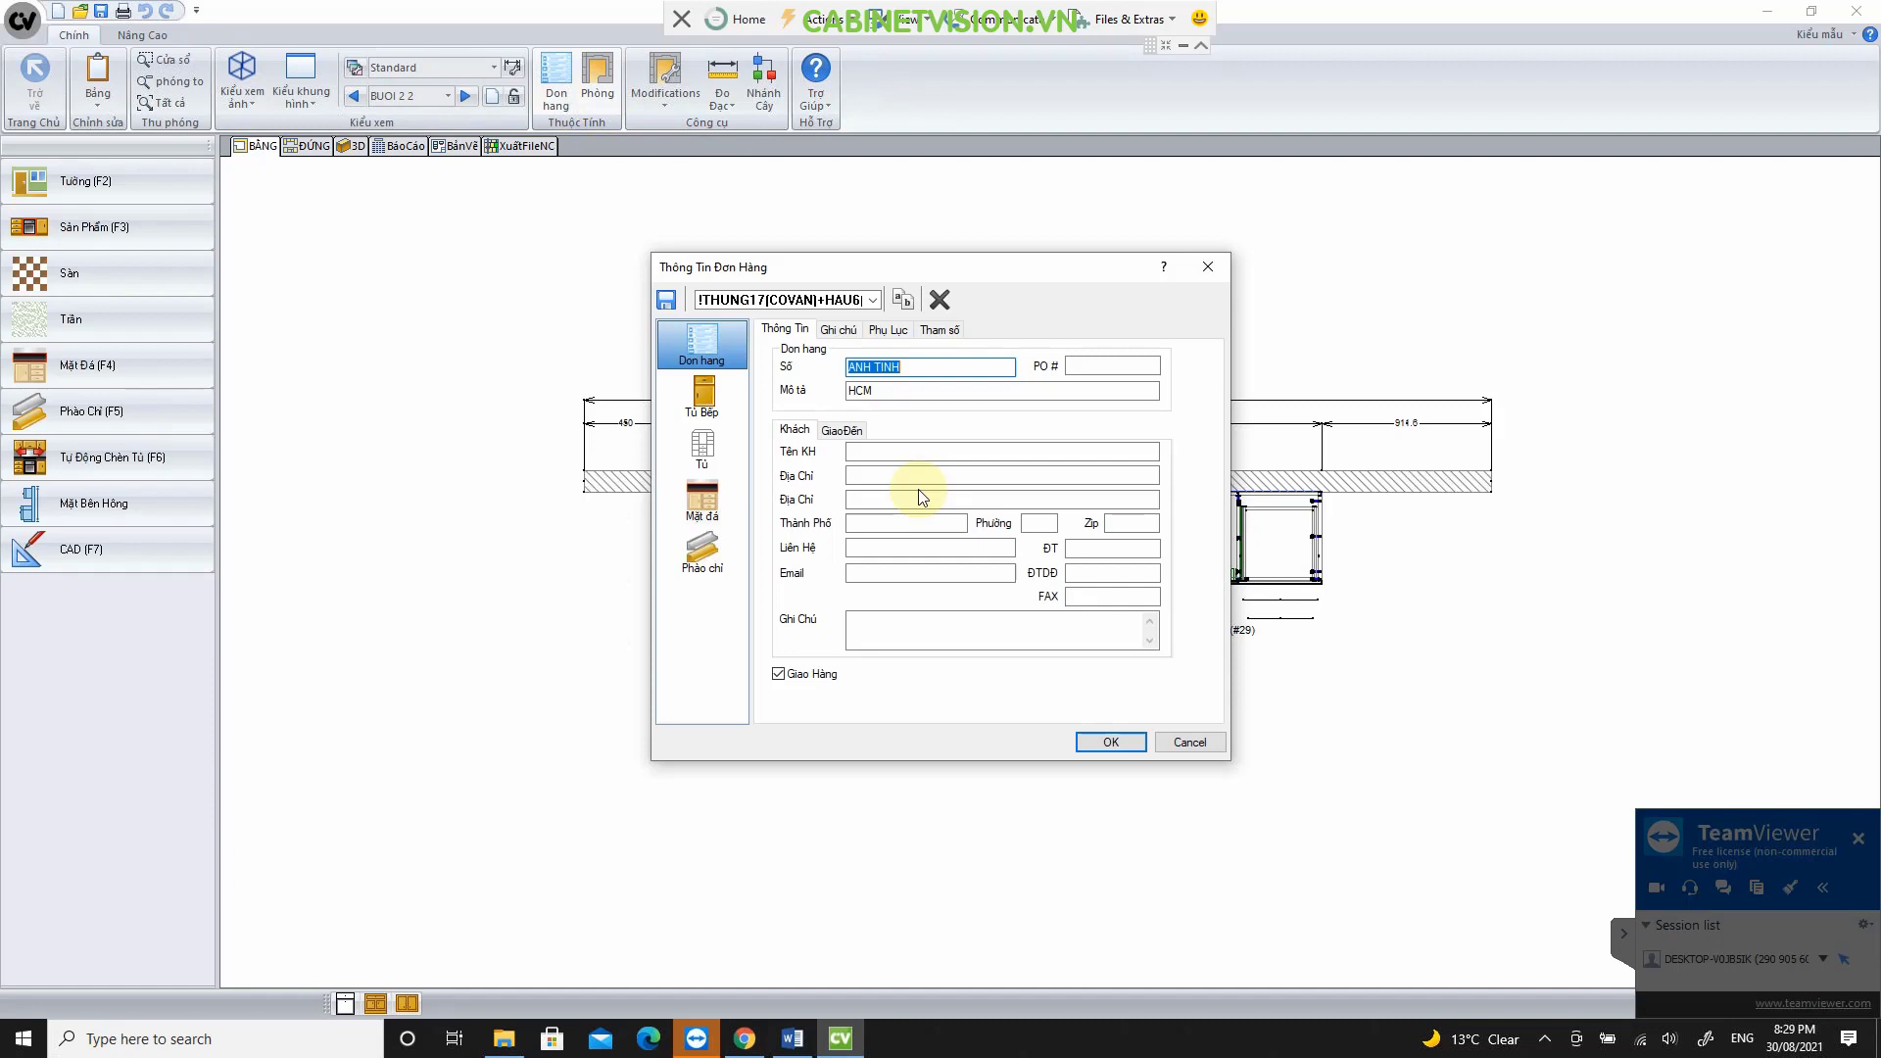
left_click(713, 454)
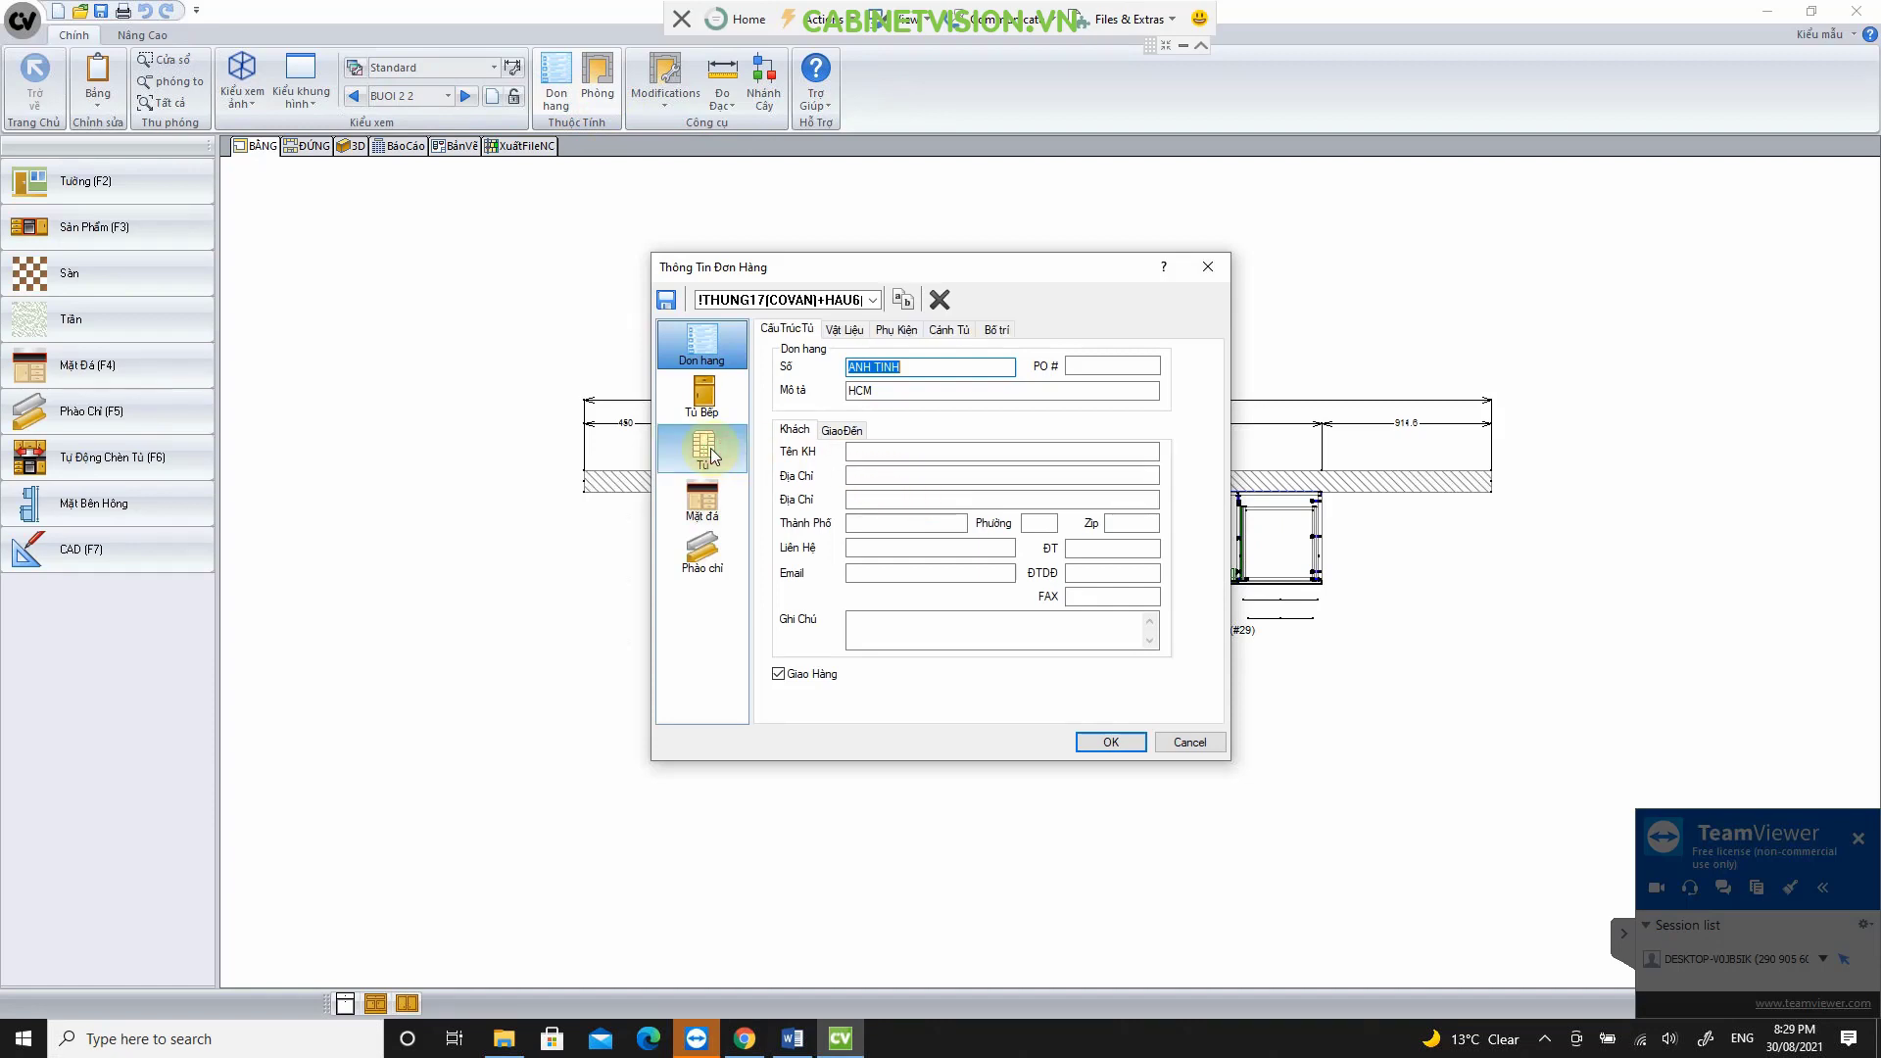
left_click(716, 406)
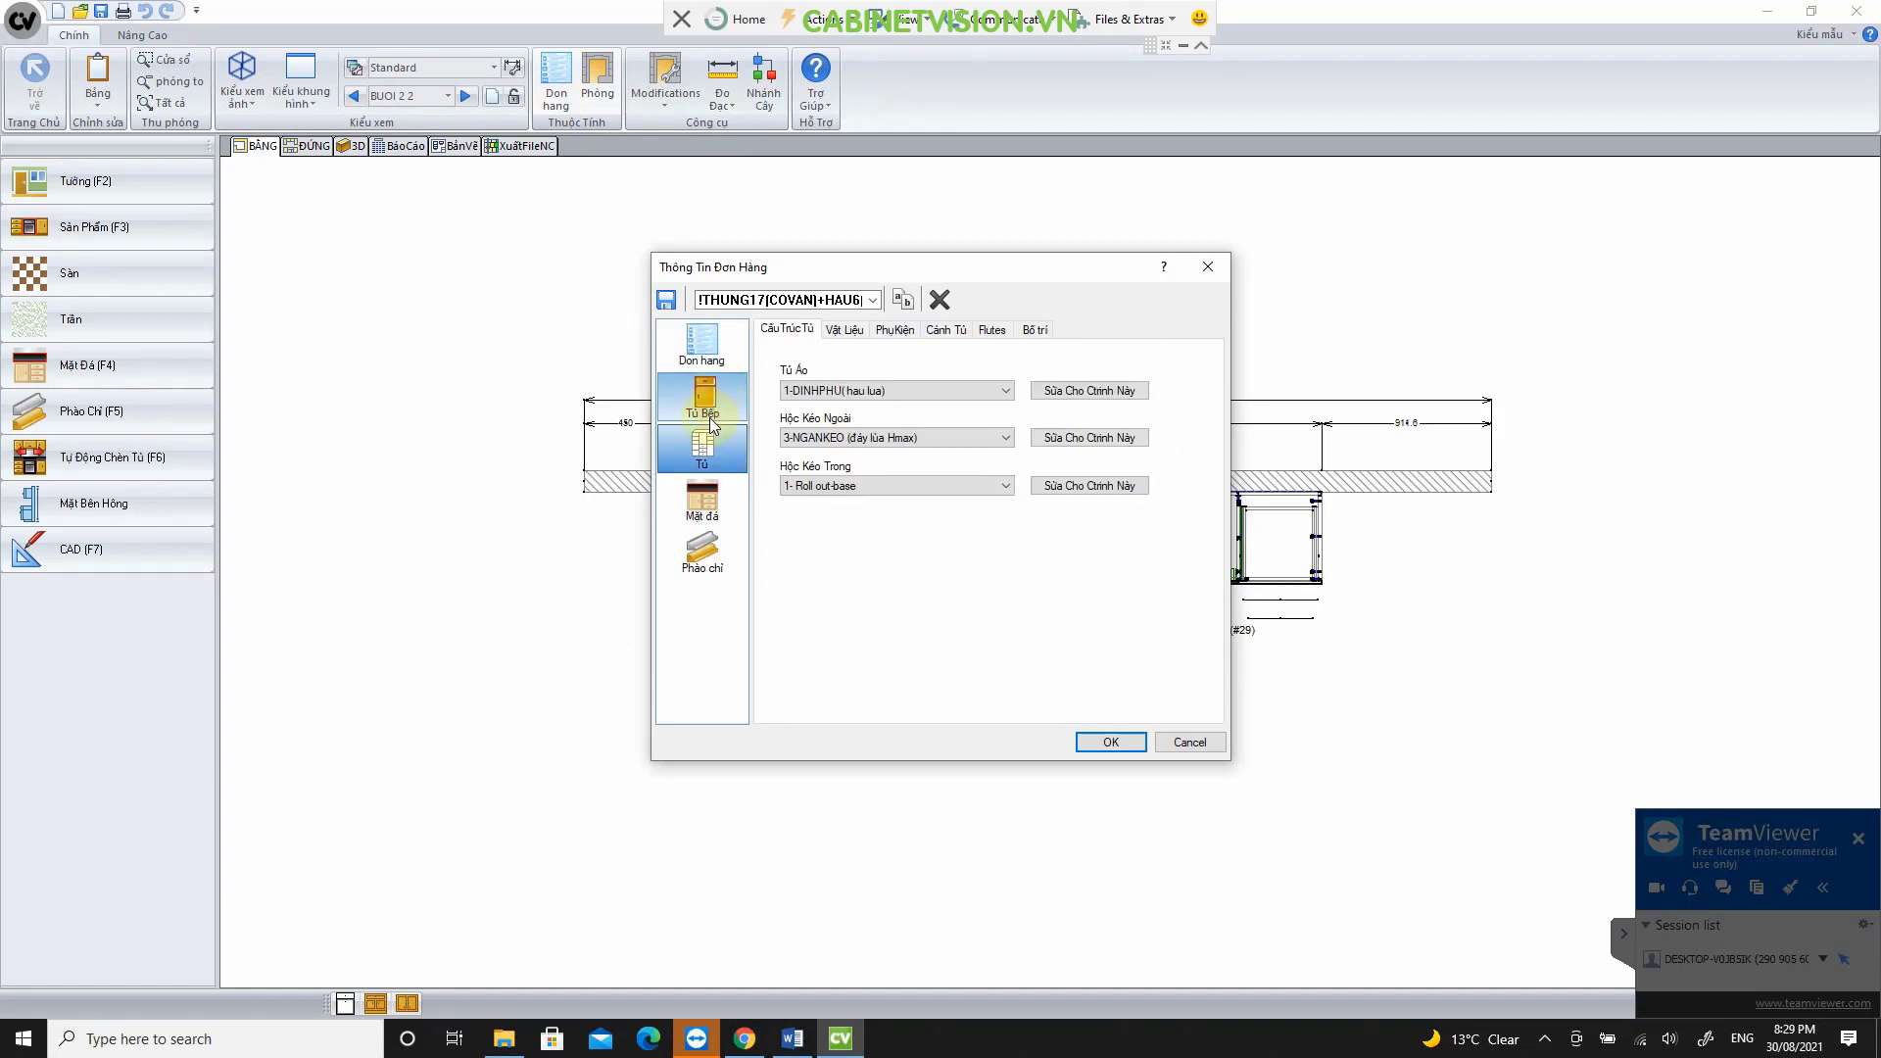
left_click(845, 331)
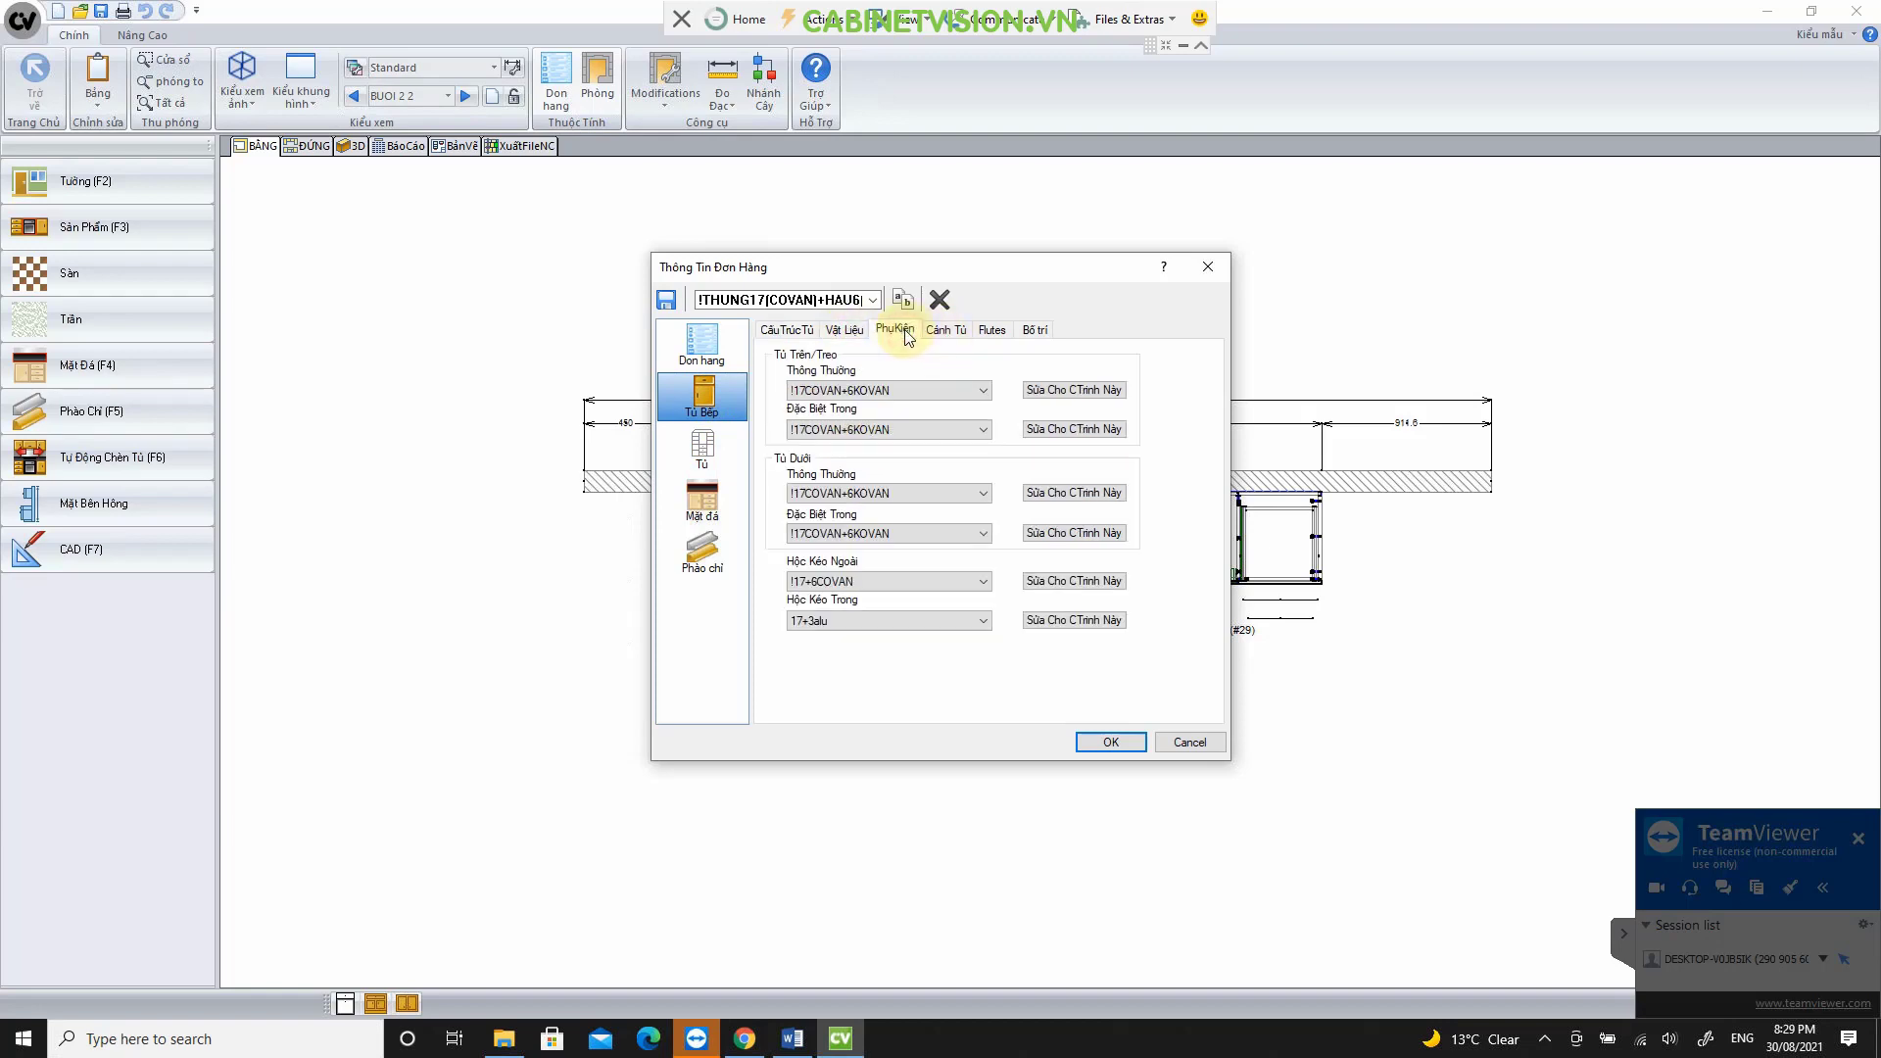
left_click(907, 333)
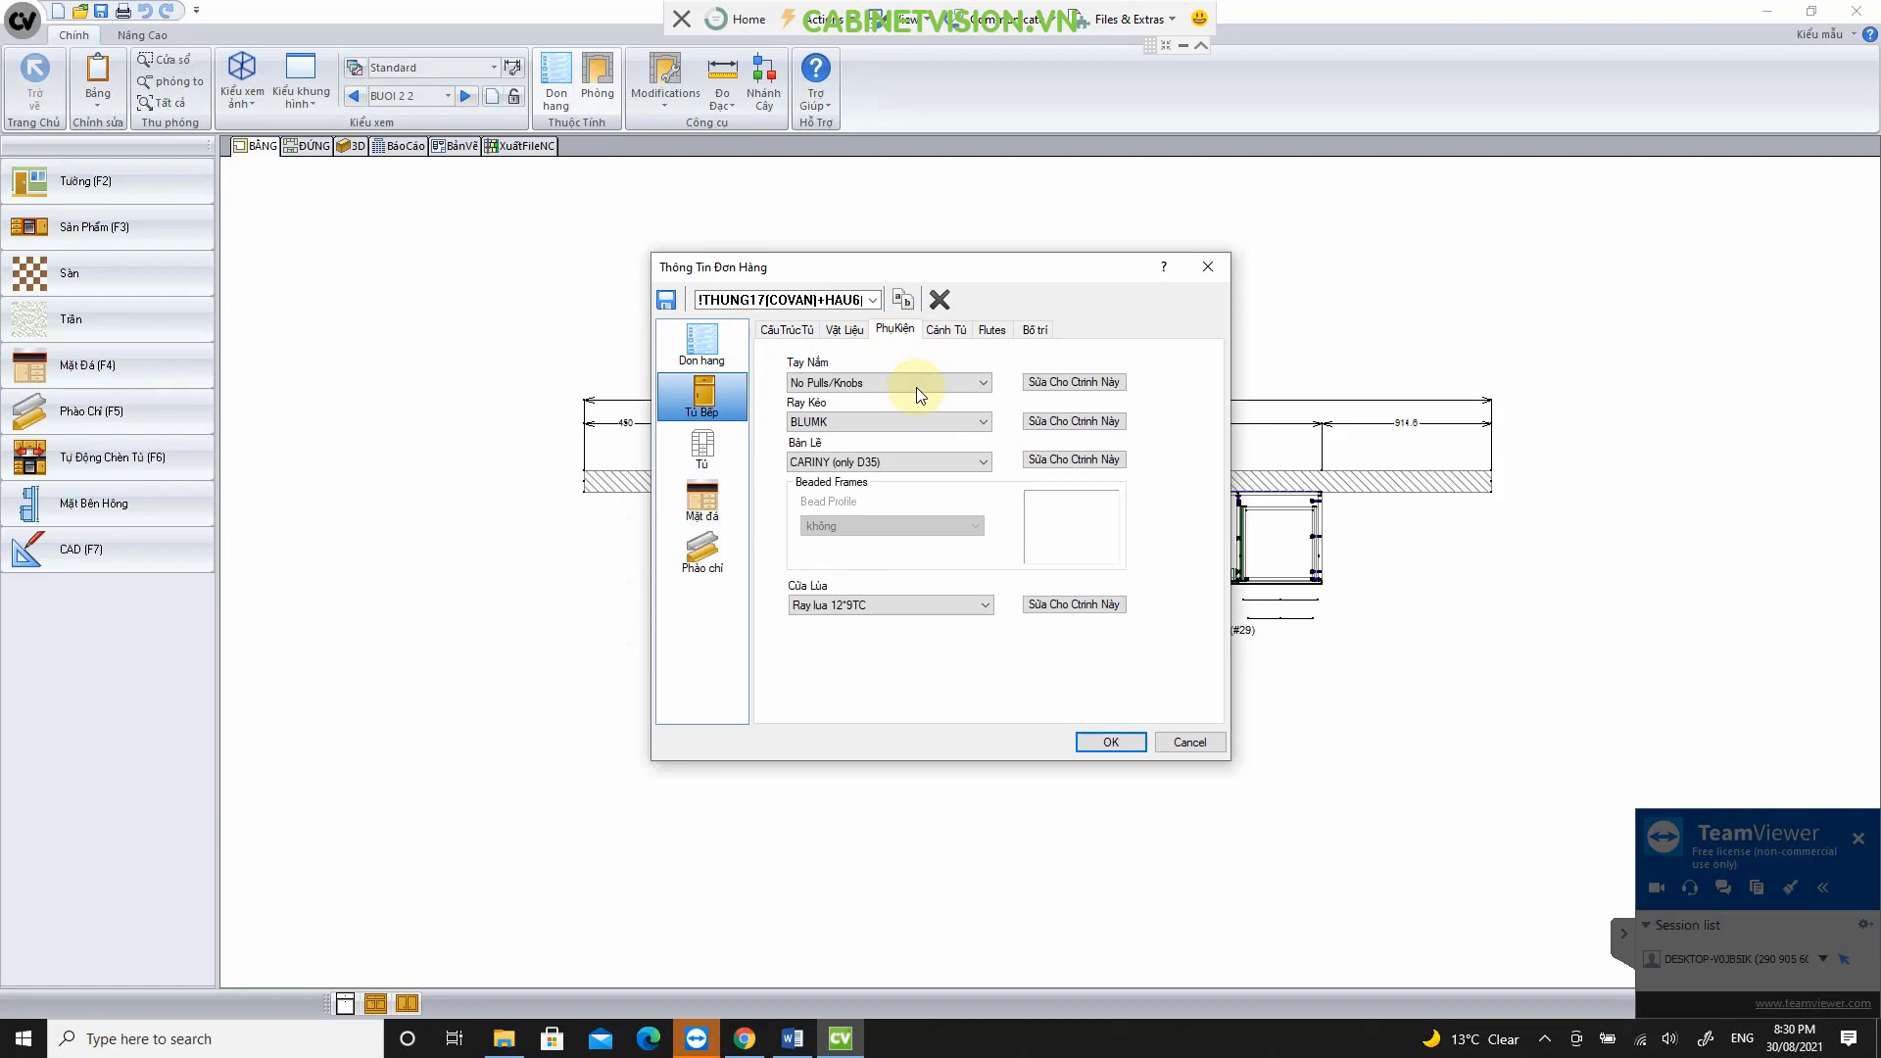
left_click(710, 455)
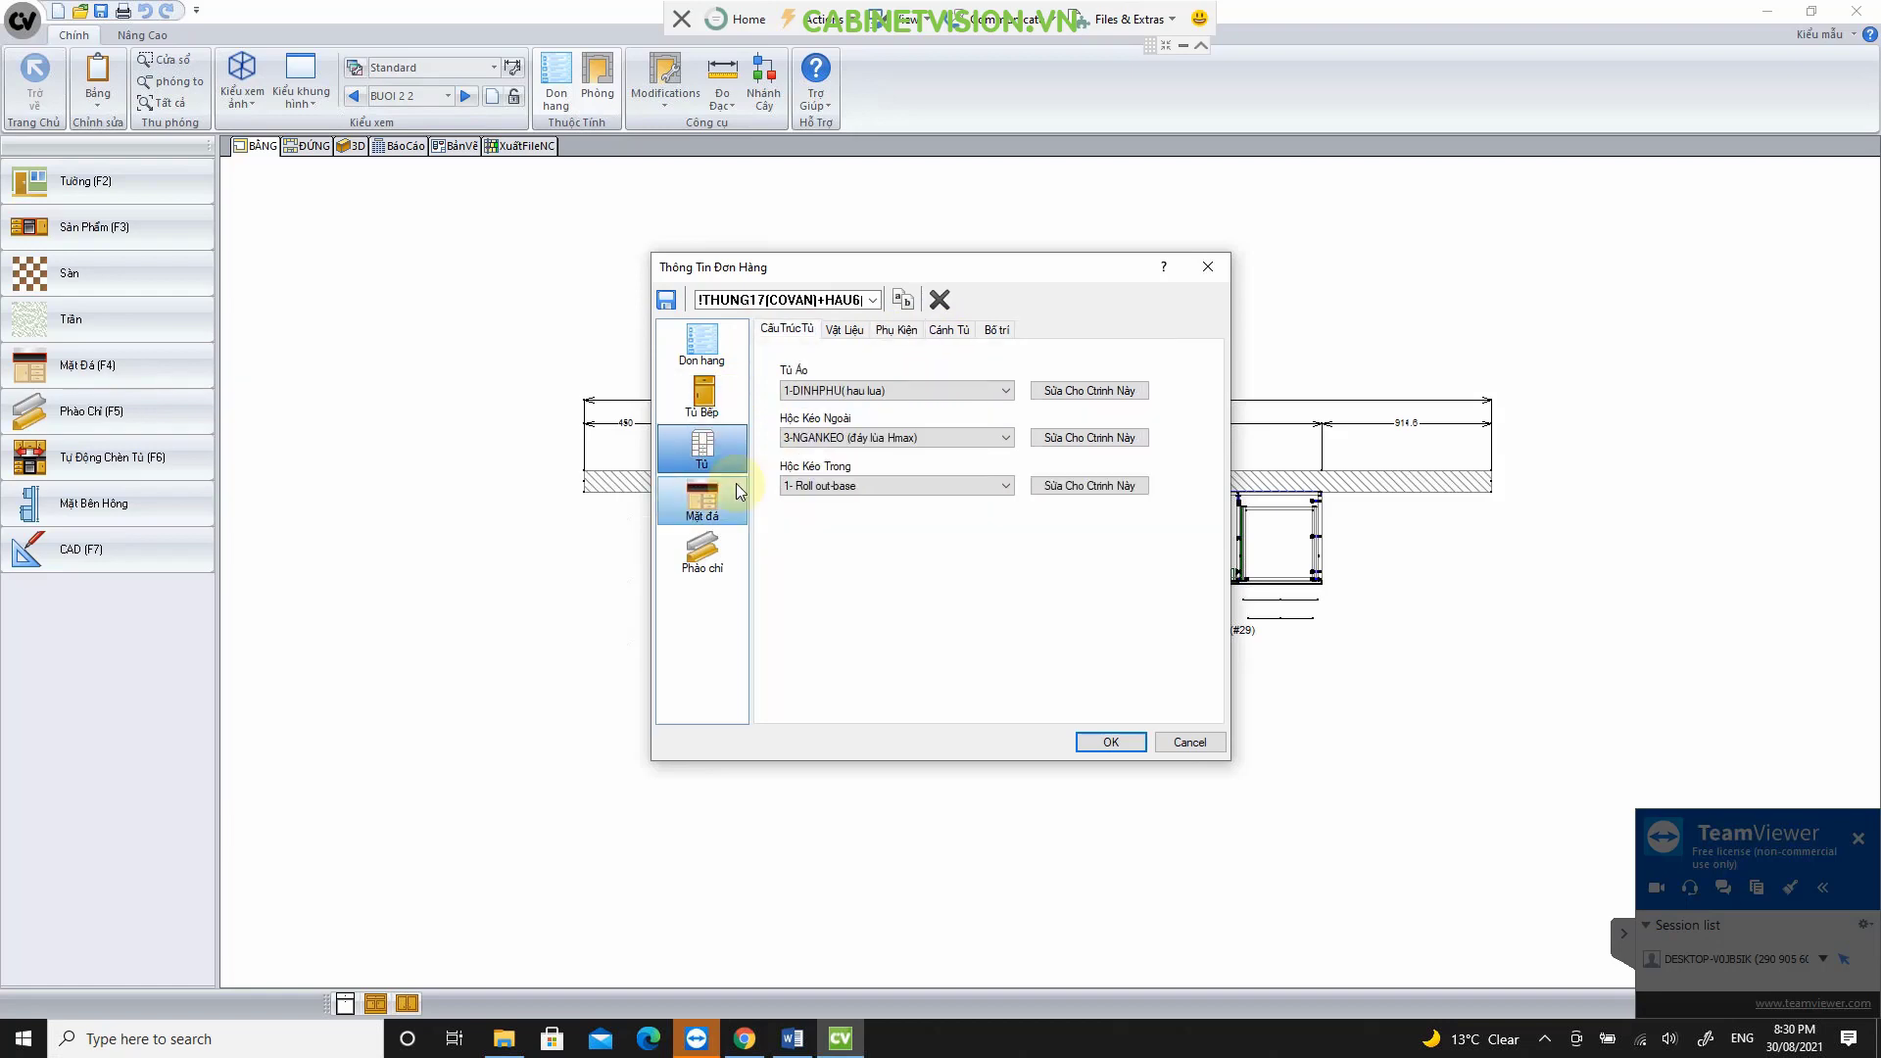
left_click(895, 330)
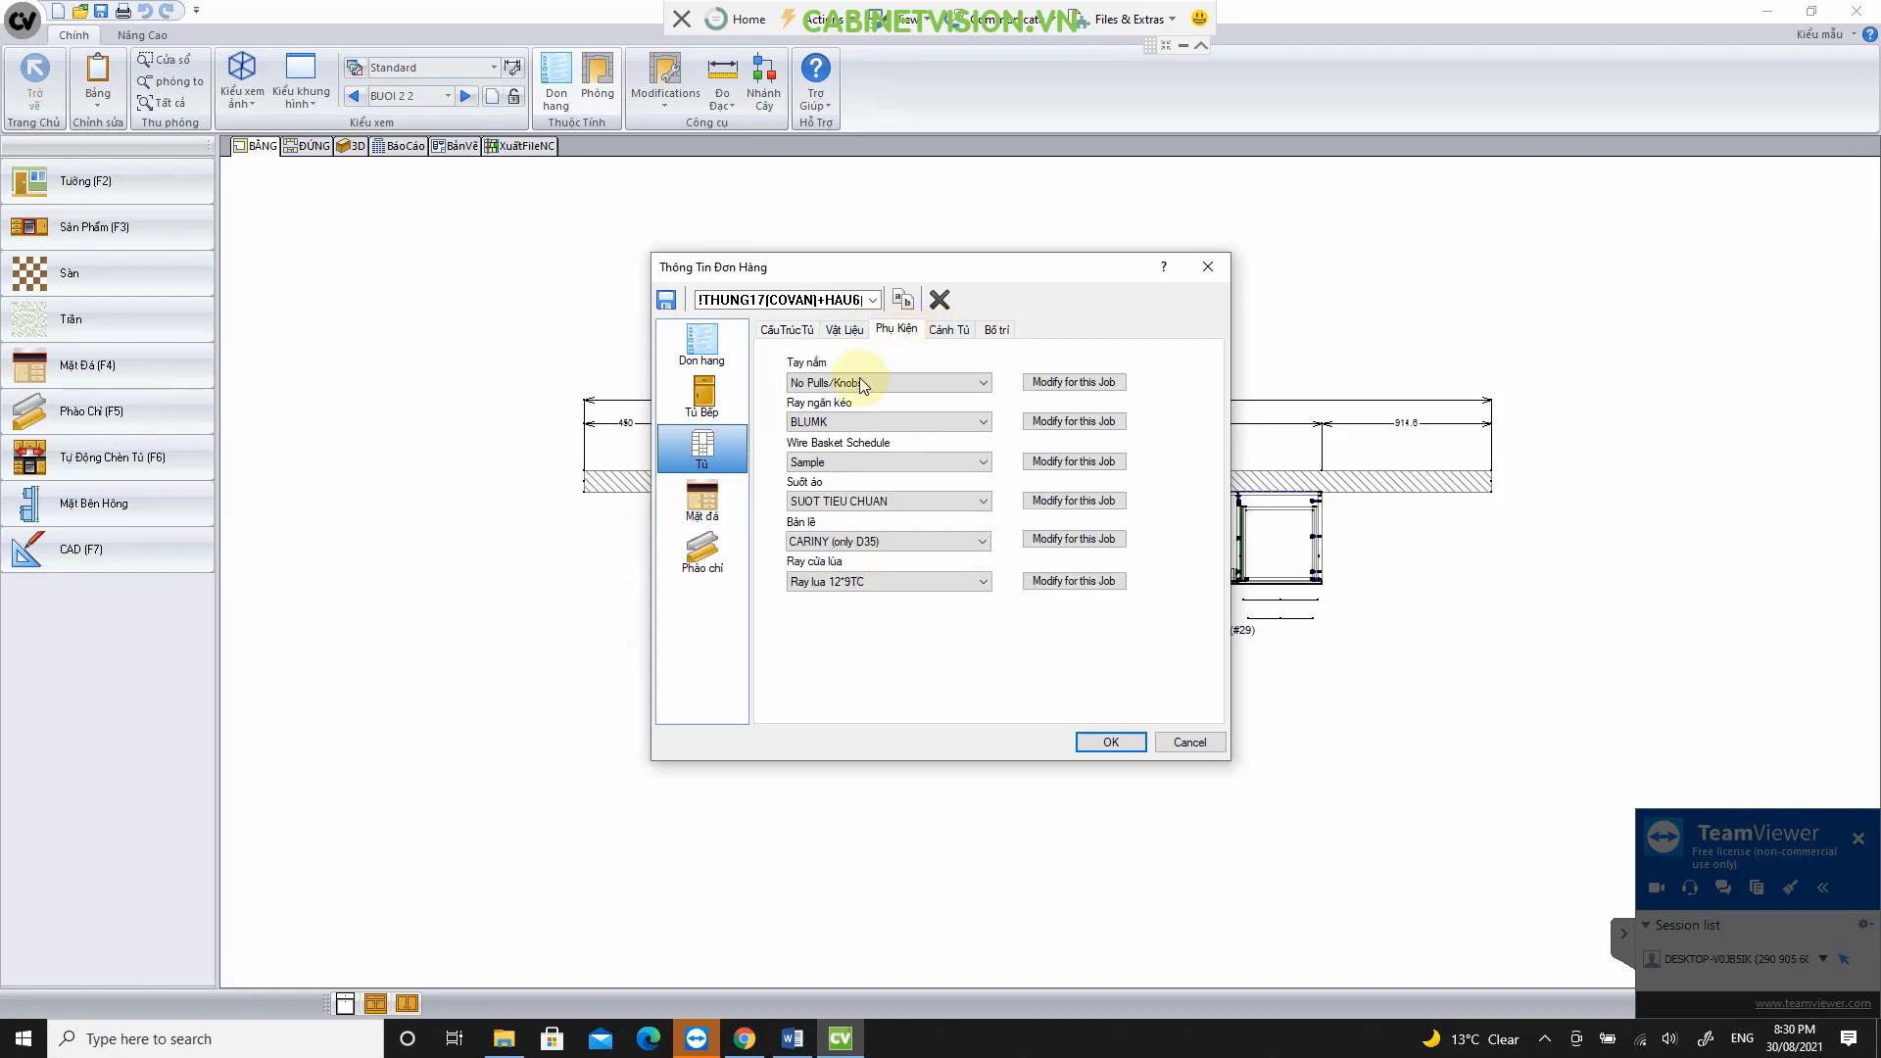
Set the Tay nắm handle to TAY NAM VP128 and confirm the order settings.
left_click(860, 382)
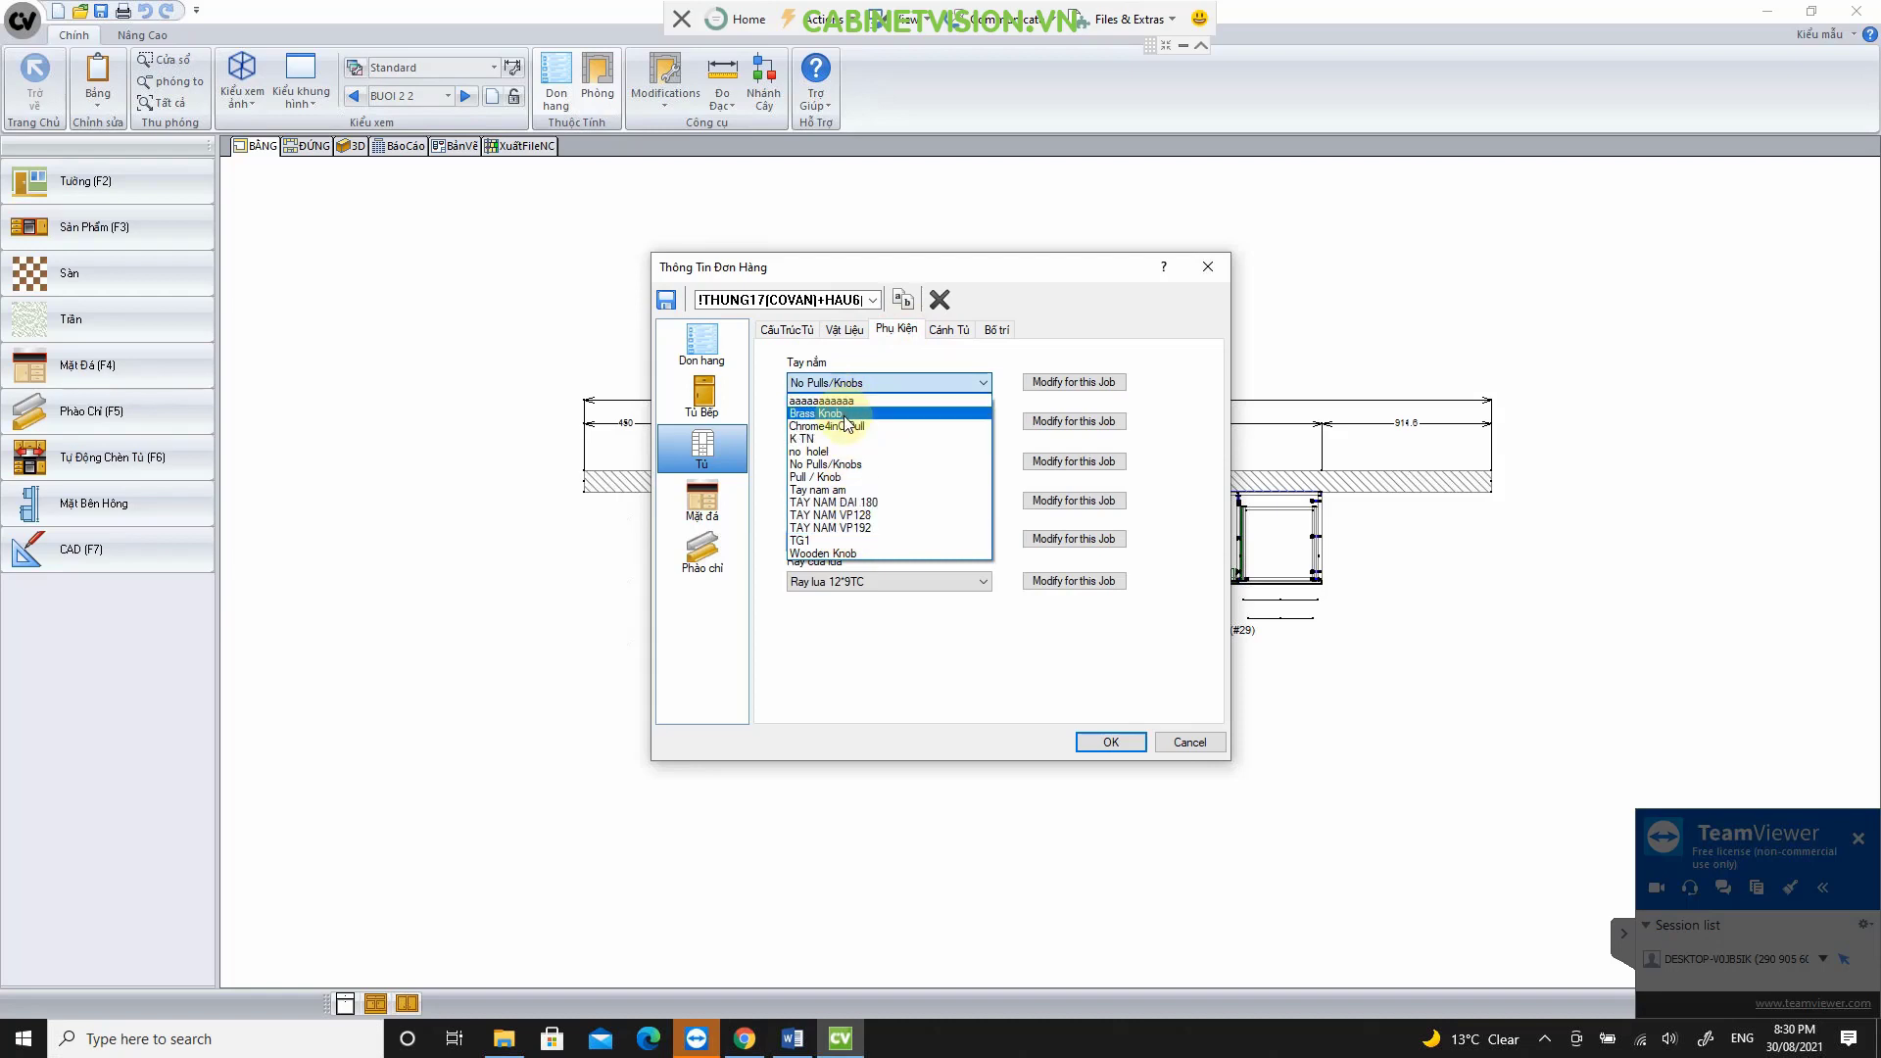
left_click(861, 385)
left_click(862, 387)
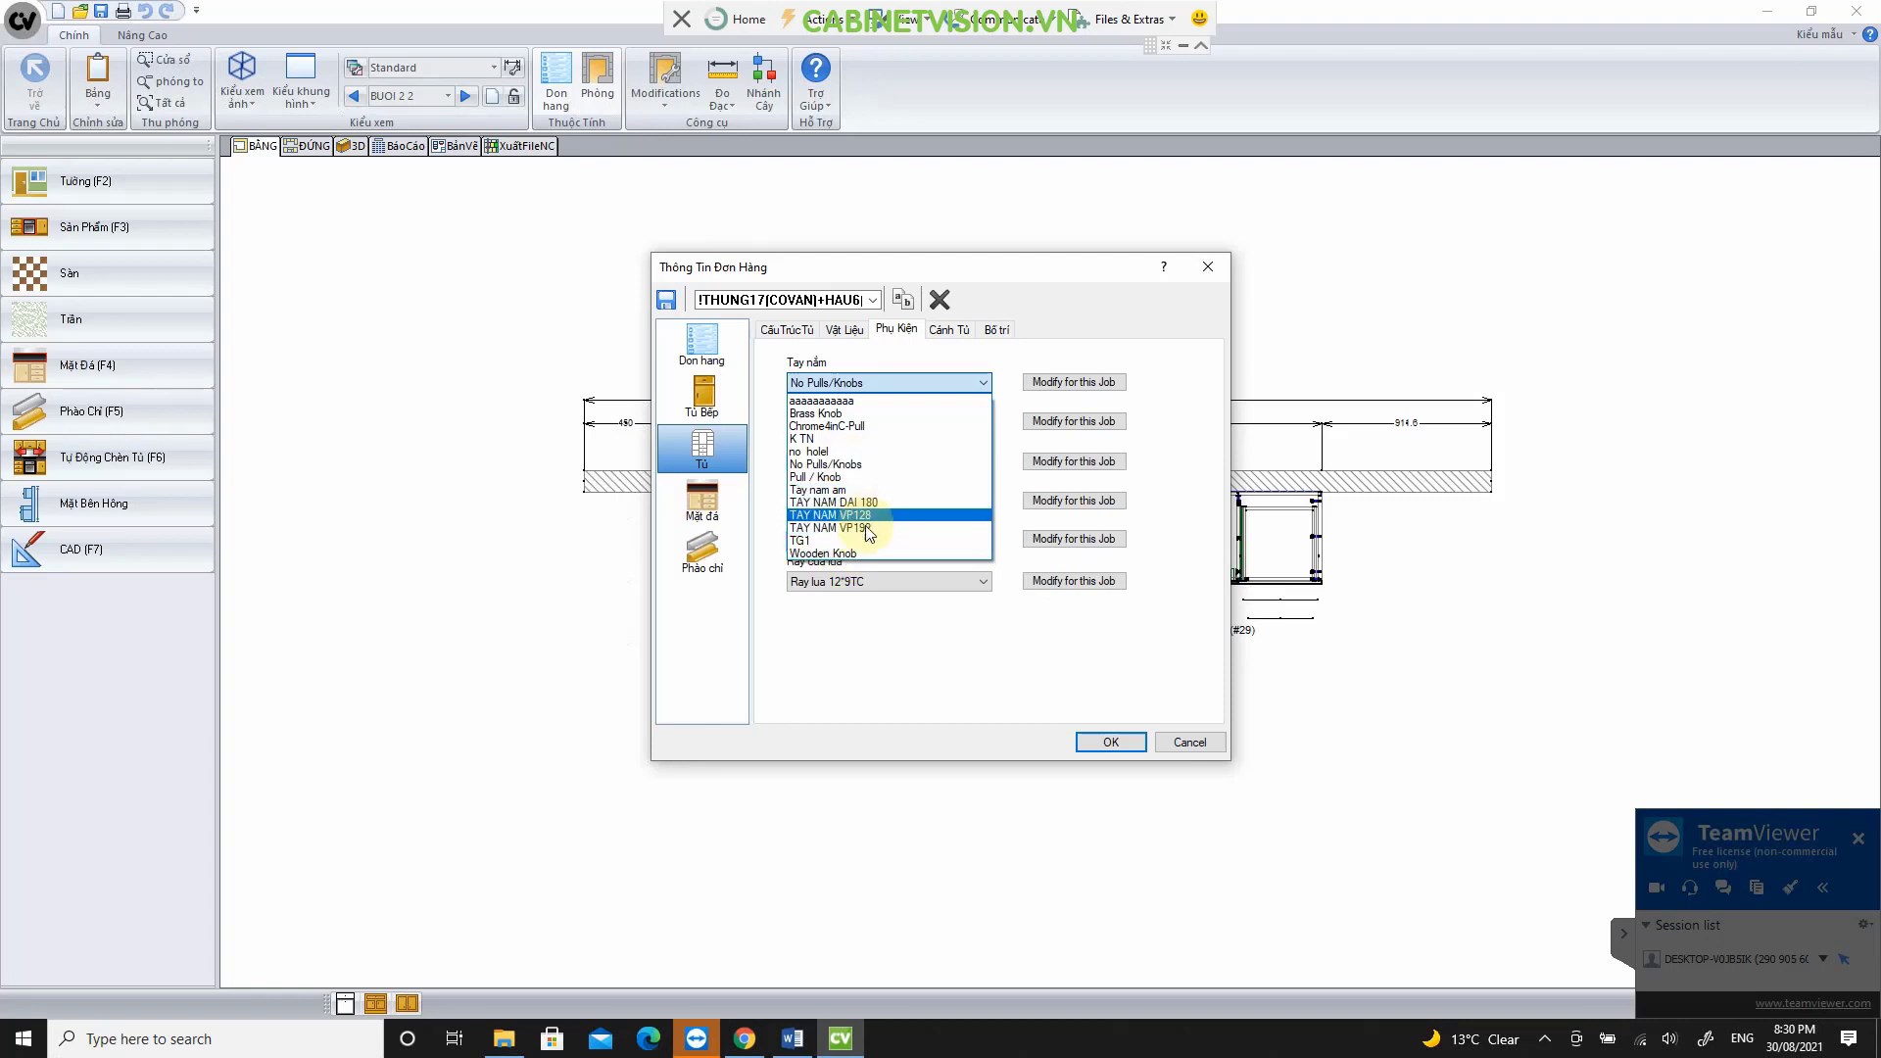
key("Up")
key("Up")
key("Up")
left_click(850, 514)
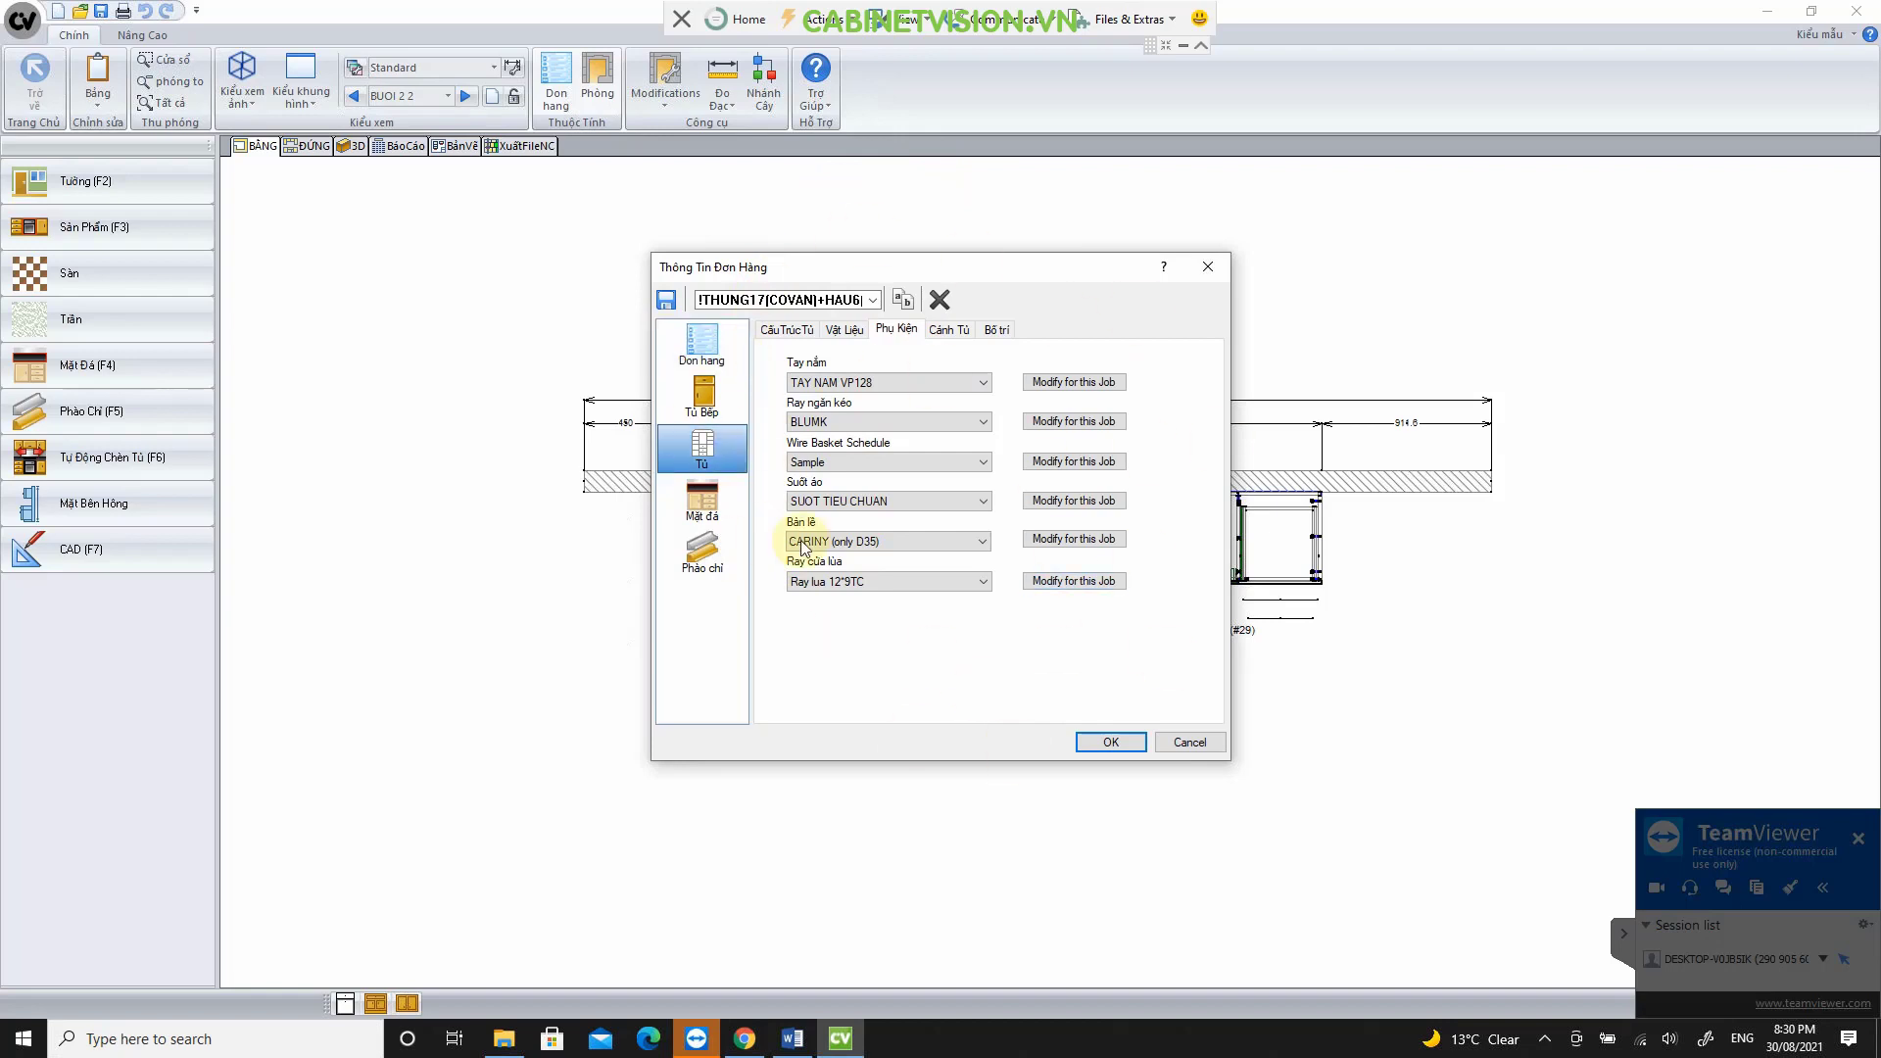
left_click(1113, 740)
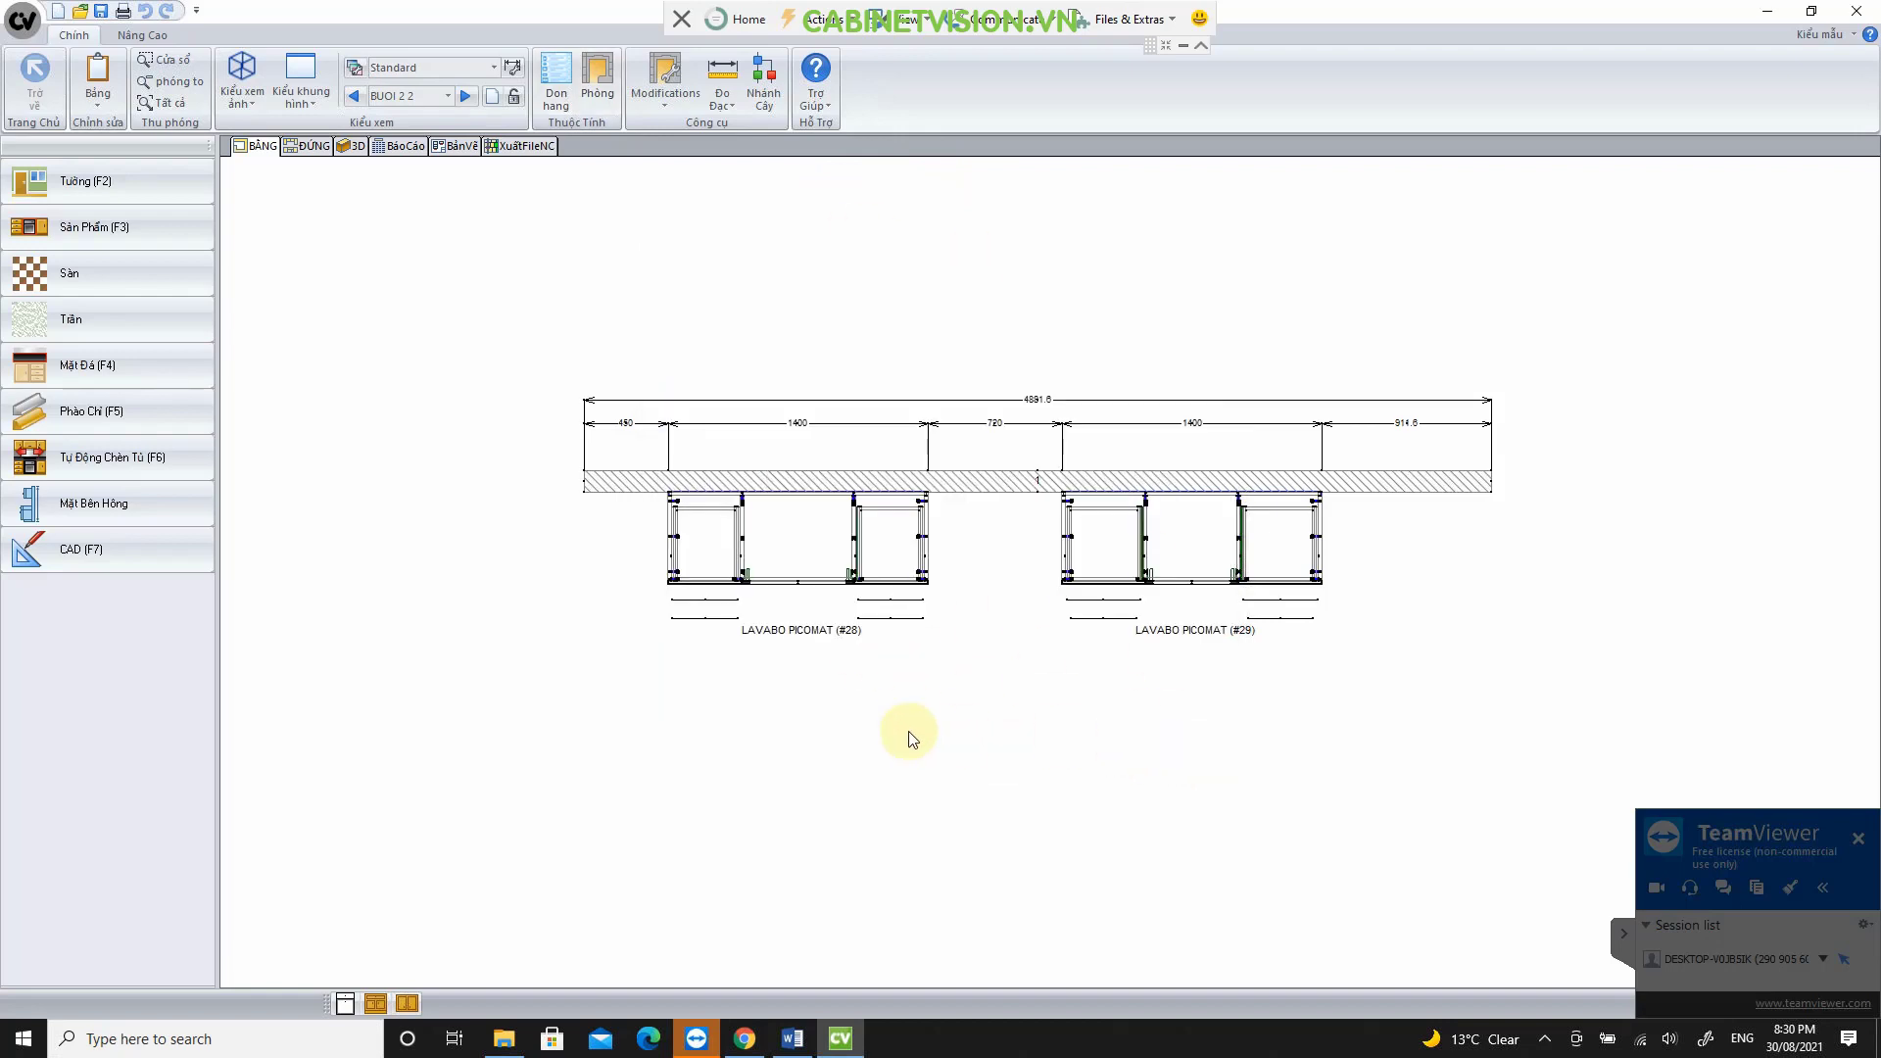
Switch to room PN3 and orbit its two cabinets in 3D.
left_click(352, 145)
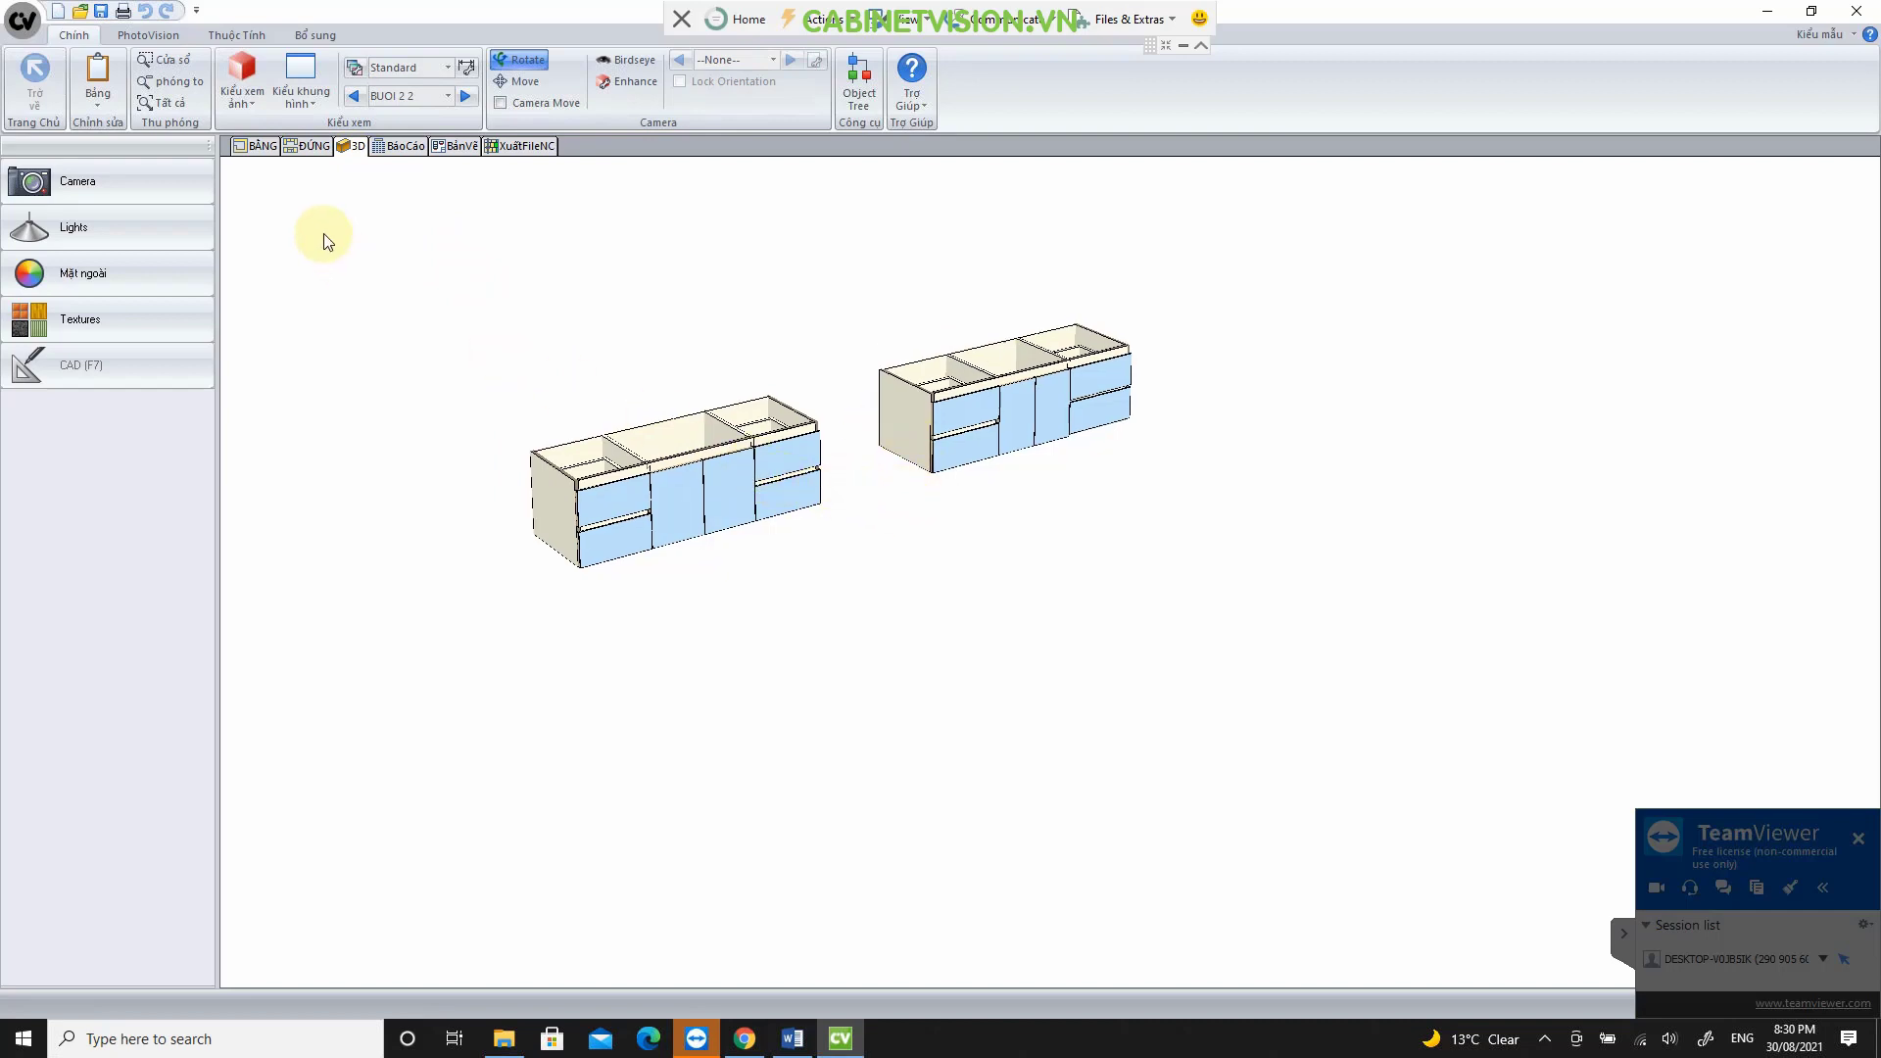
left_click(266, 150)
left_click(445, 96)
left_click(416, 165)
left_click(528, 235)
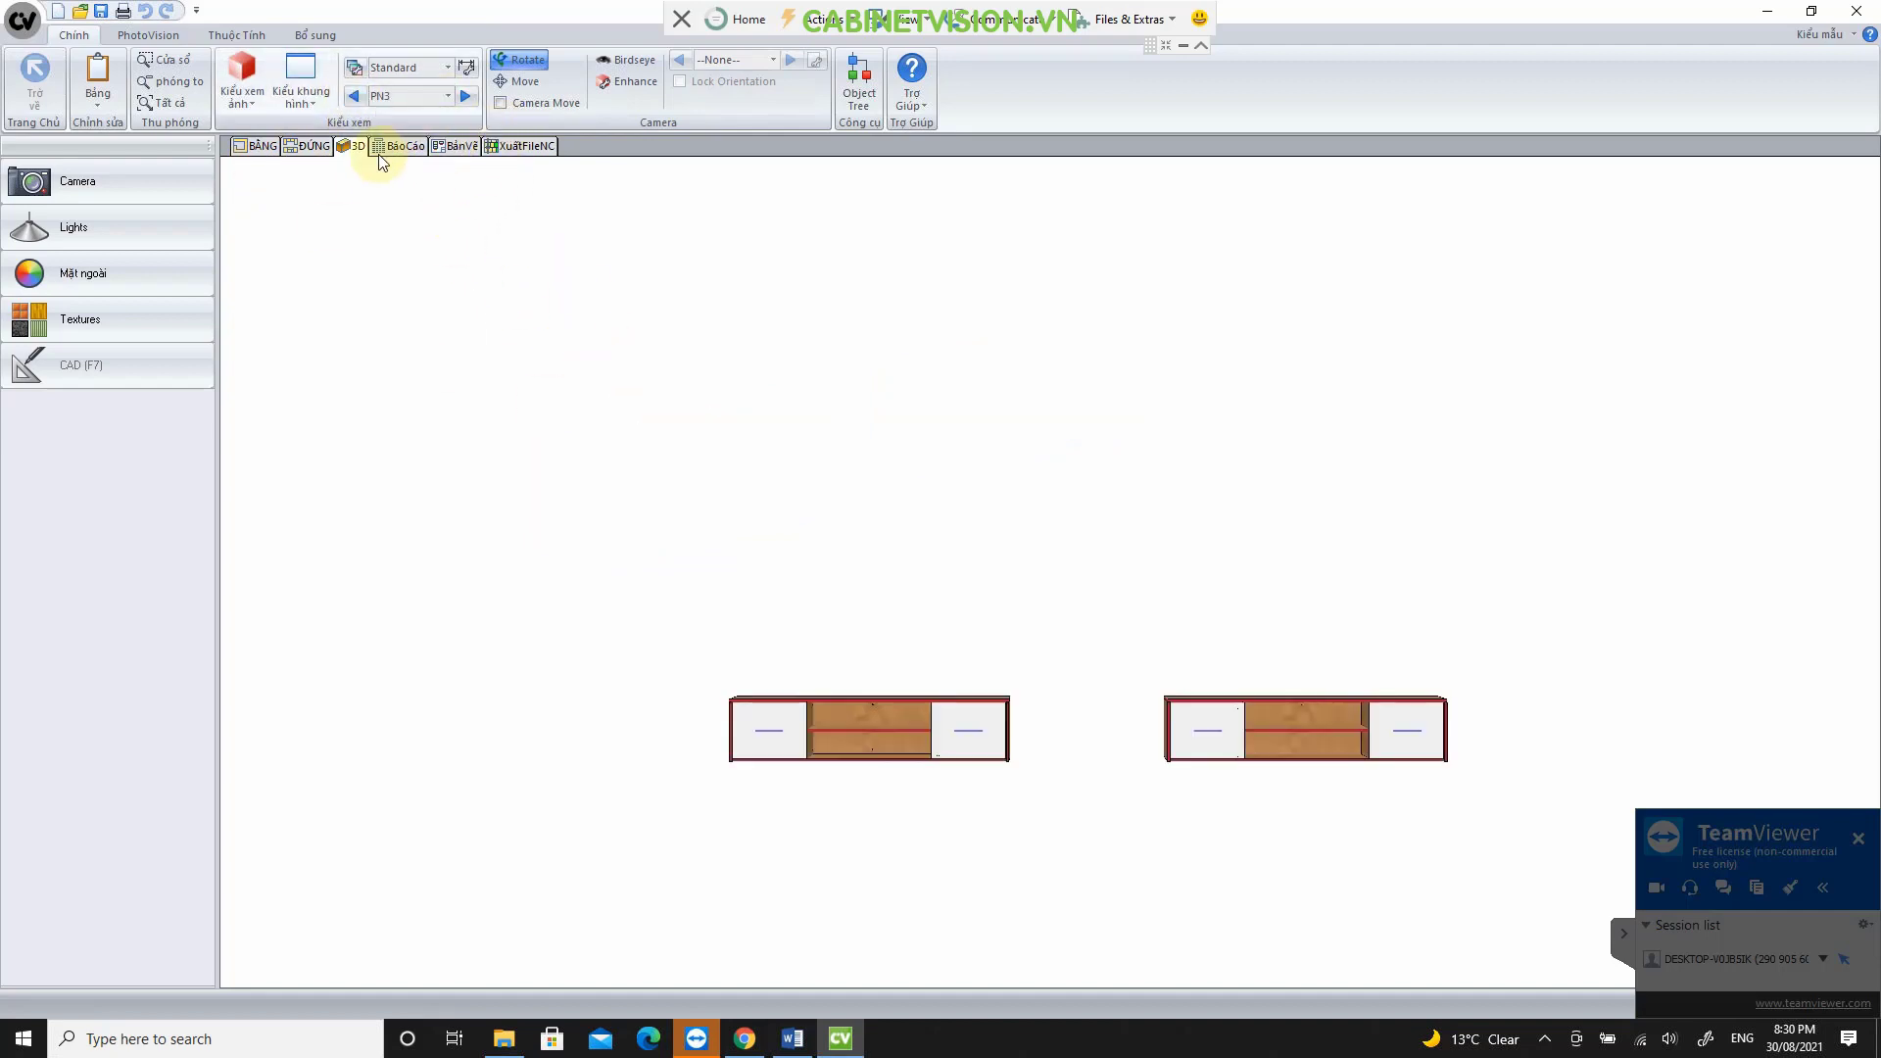
left_click_drag(663, 605, 1026, 969)
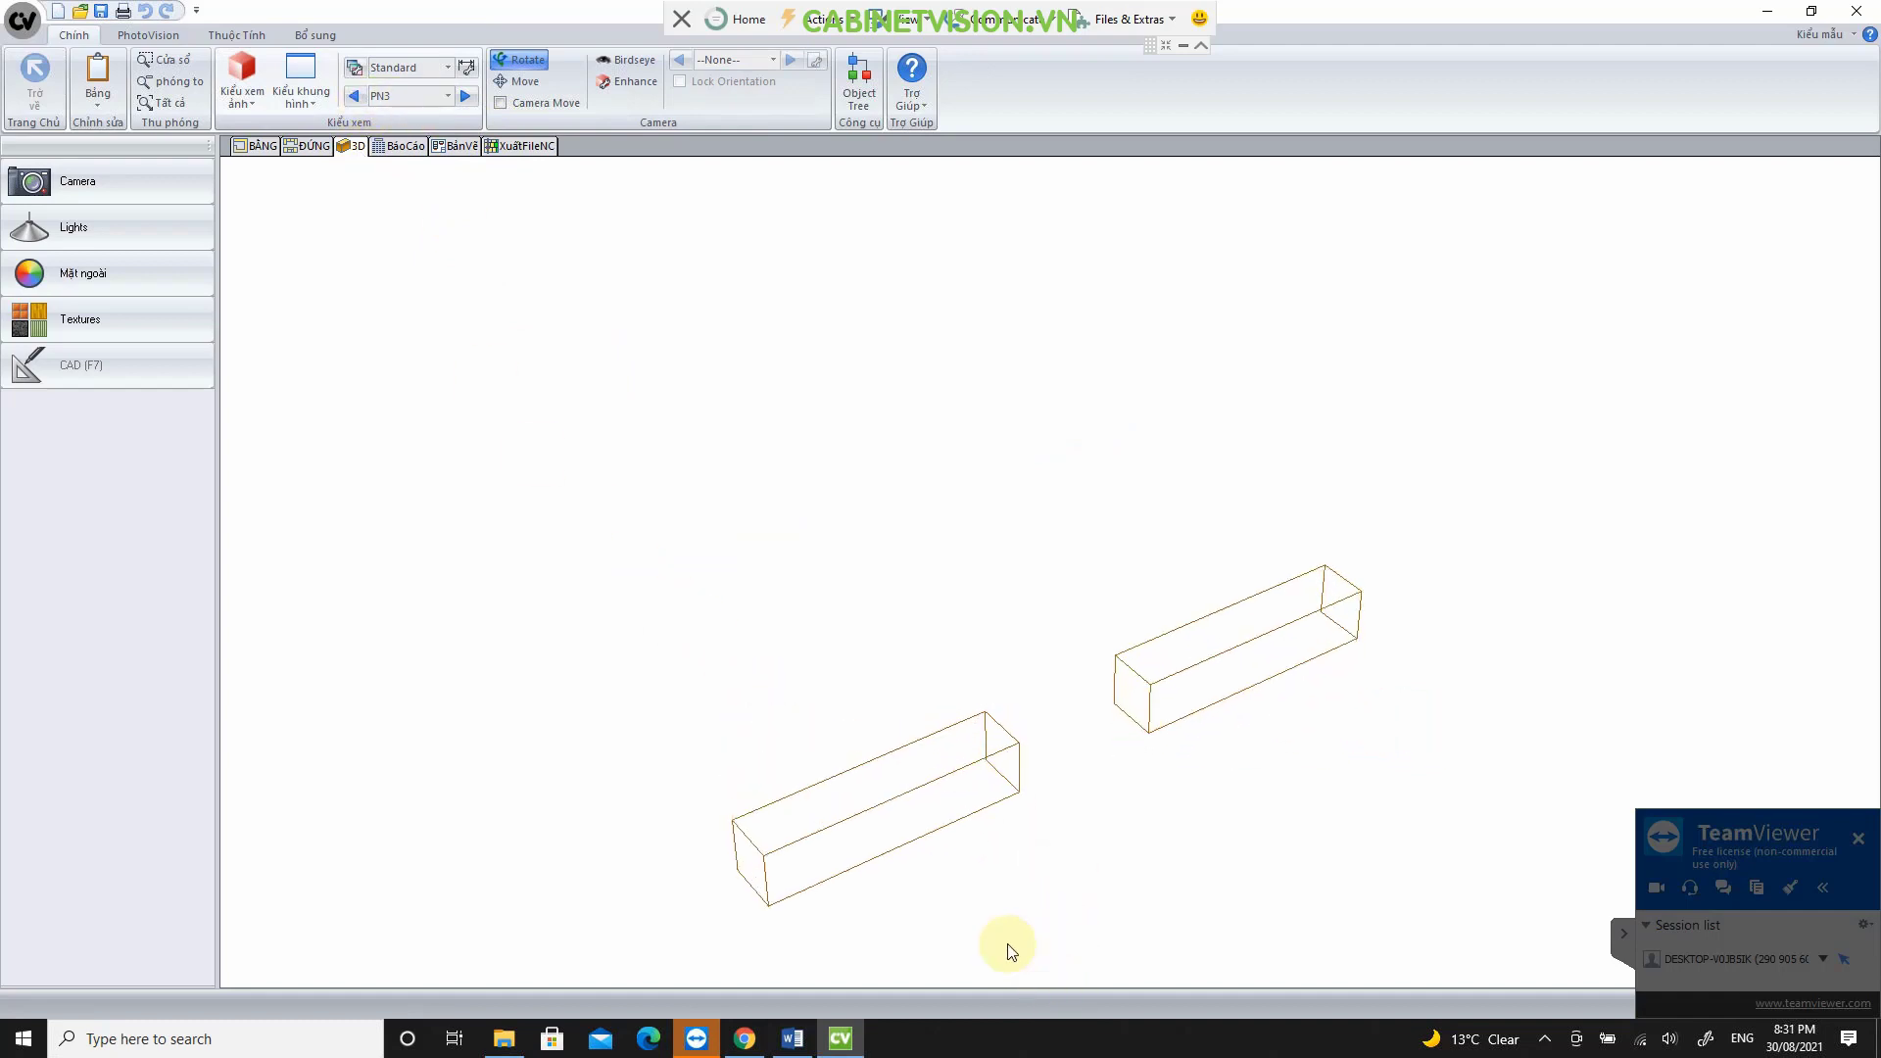
scroll(936, 876, "up", 3)
Go back to room PN2, toggle wireframe then Texture Mode in 3D, and show its floor plan.
left_click(351, 96)
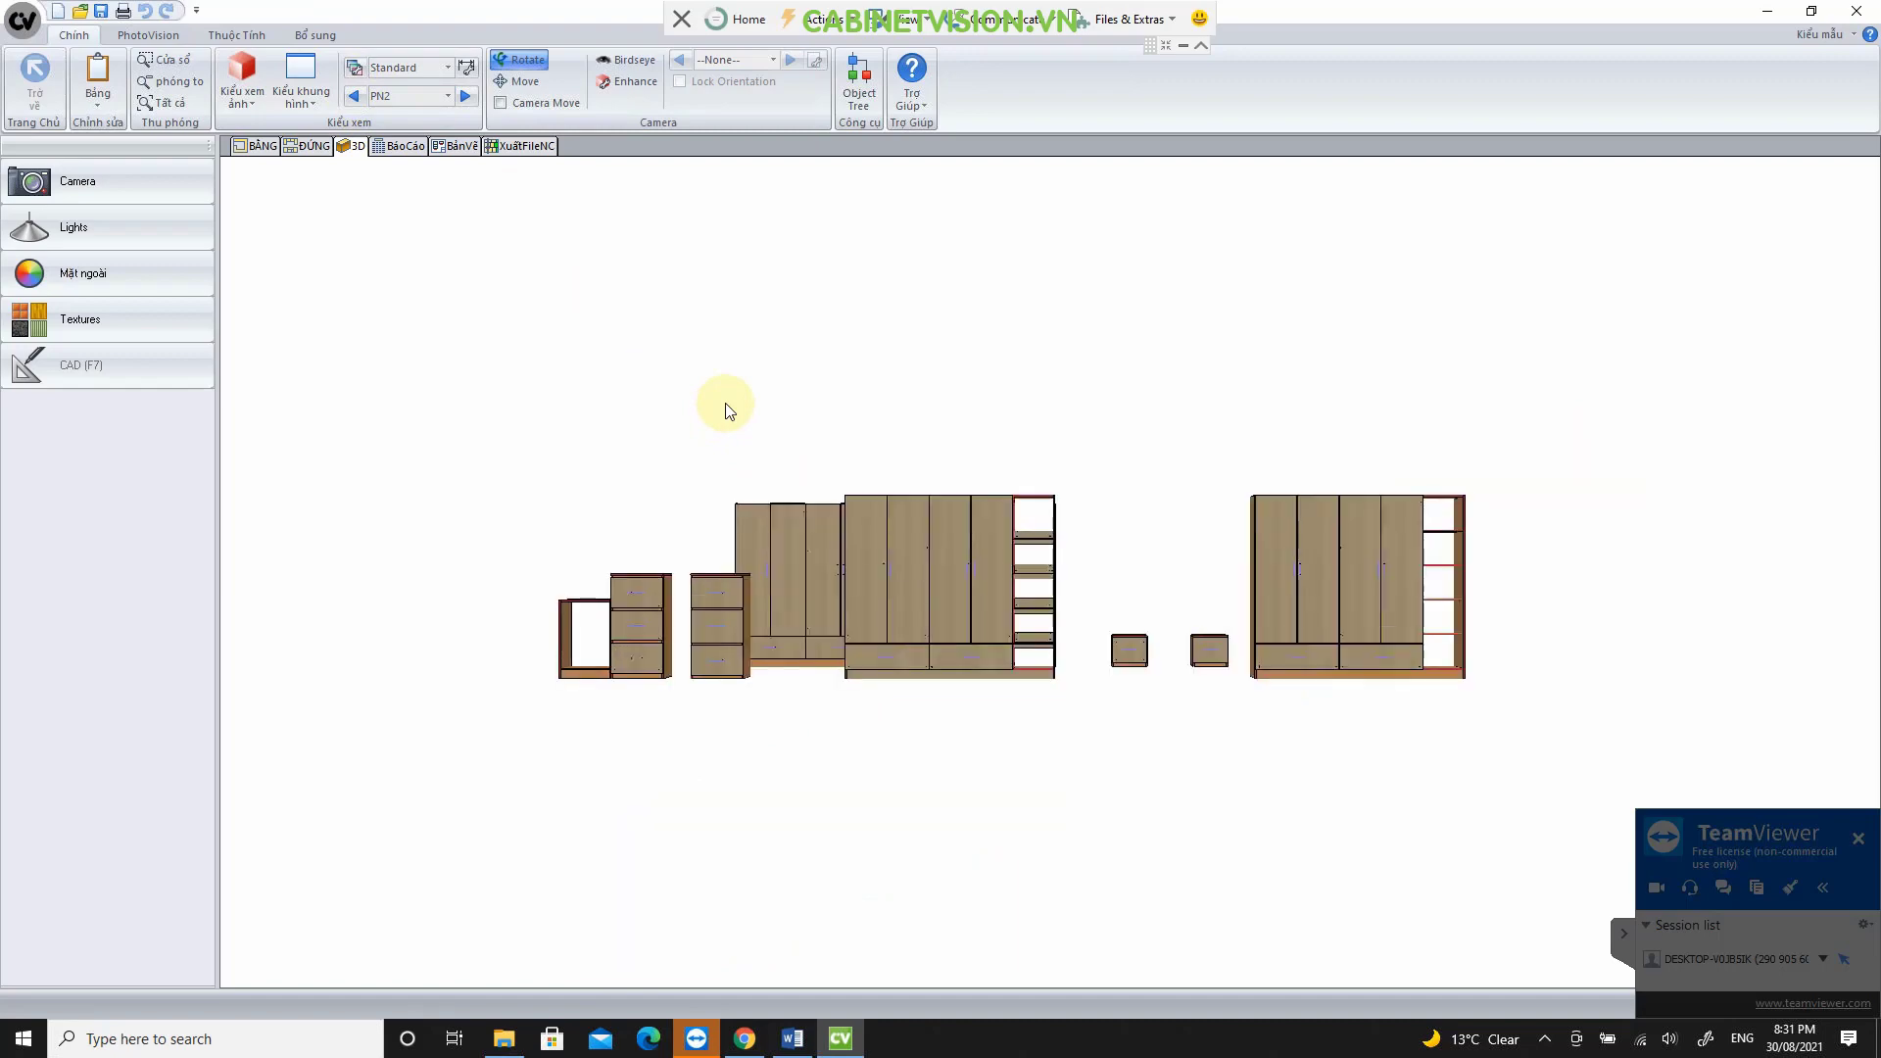
left_click_drag(618, 542, 945, 959)
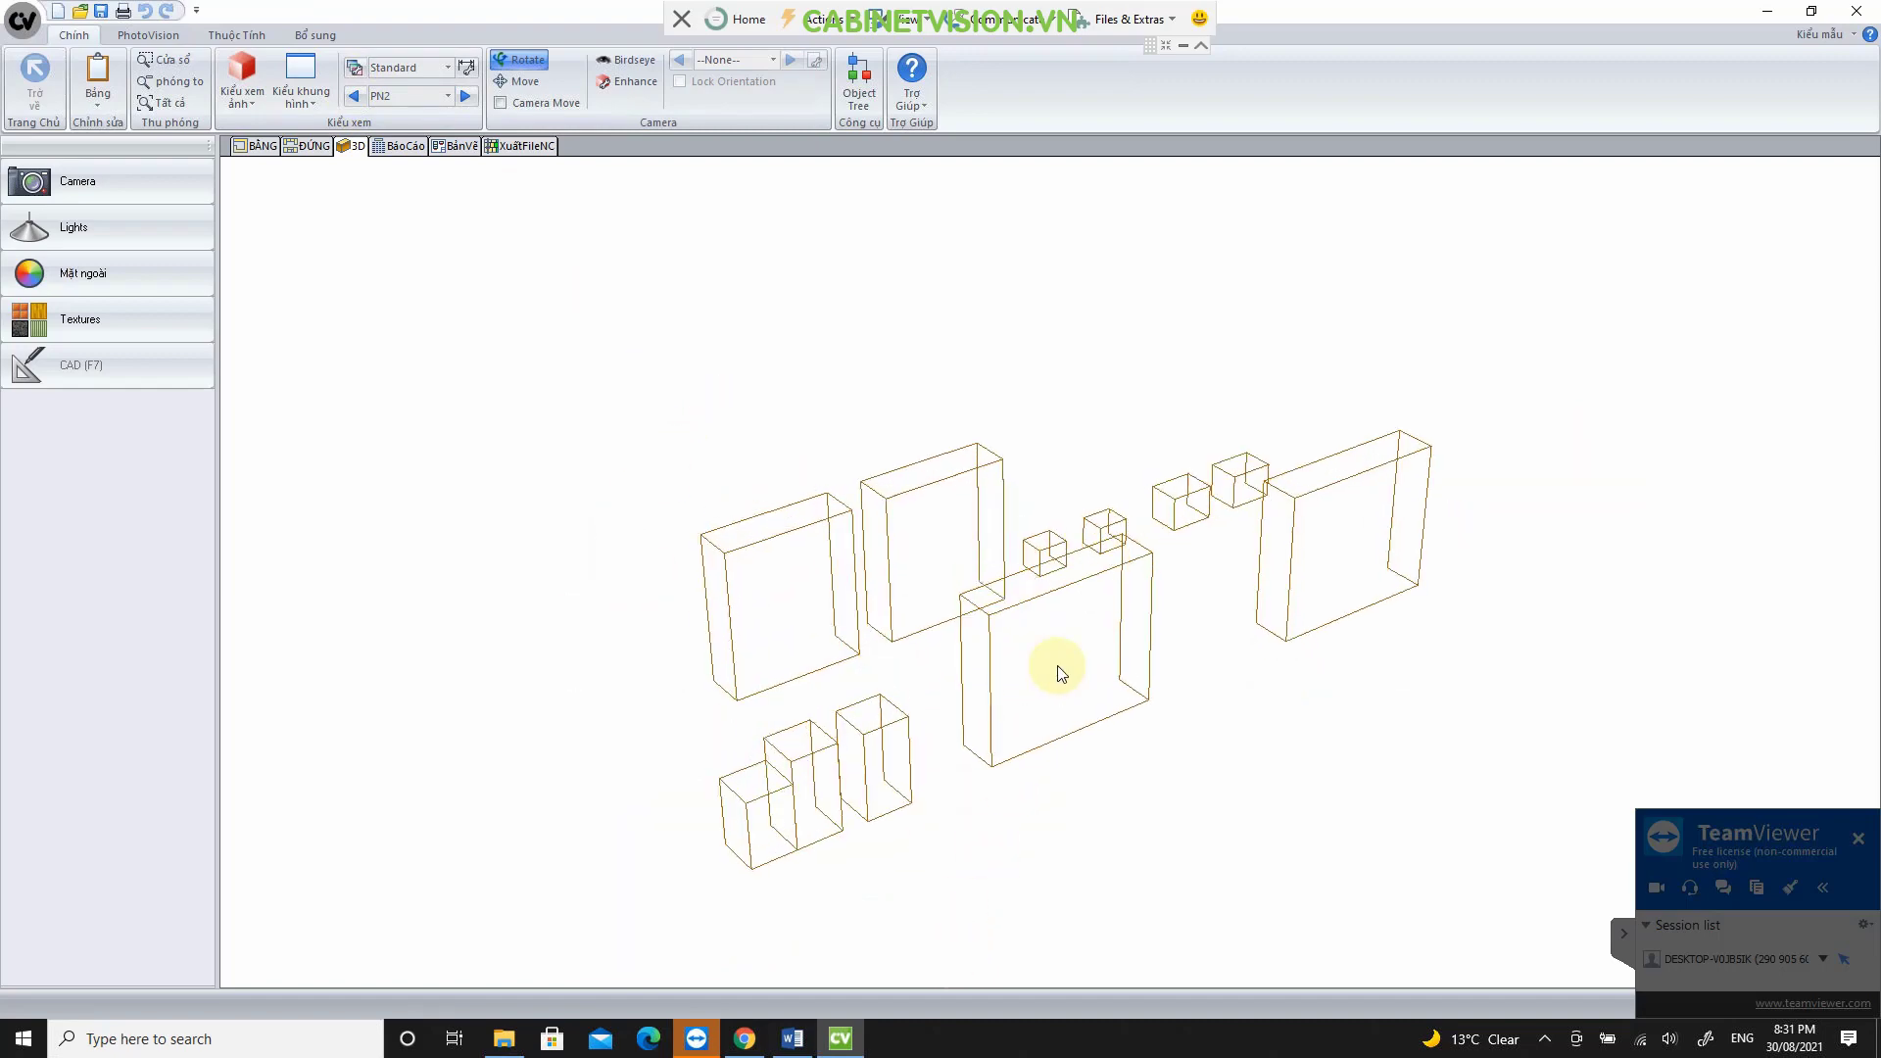
left_click(245, 105)
left_click(250, 134)
scroll(989, 652, "up", 3)
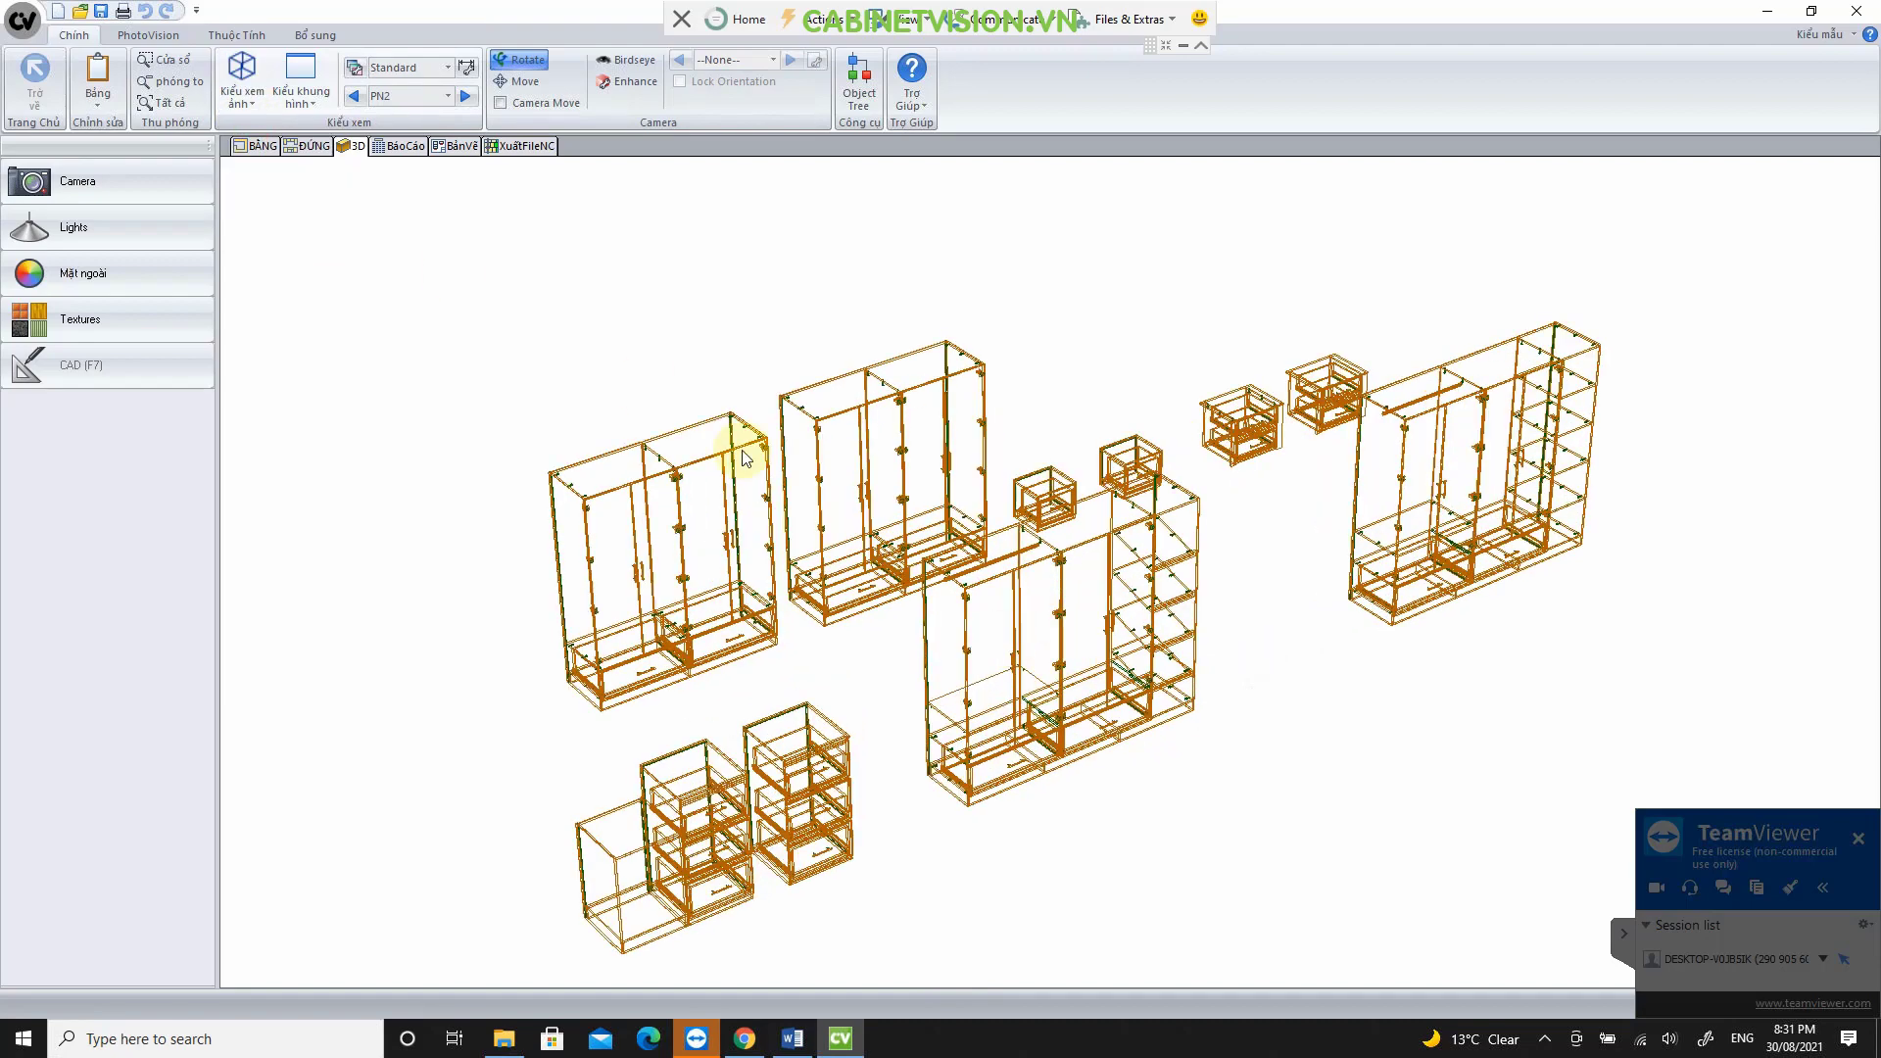
left_click(242, 89)
left_click(280, 225)
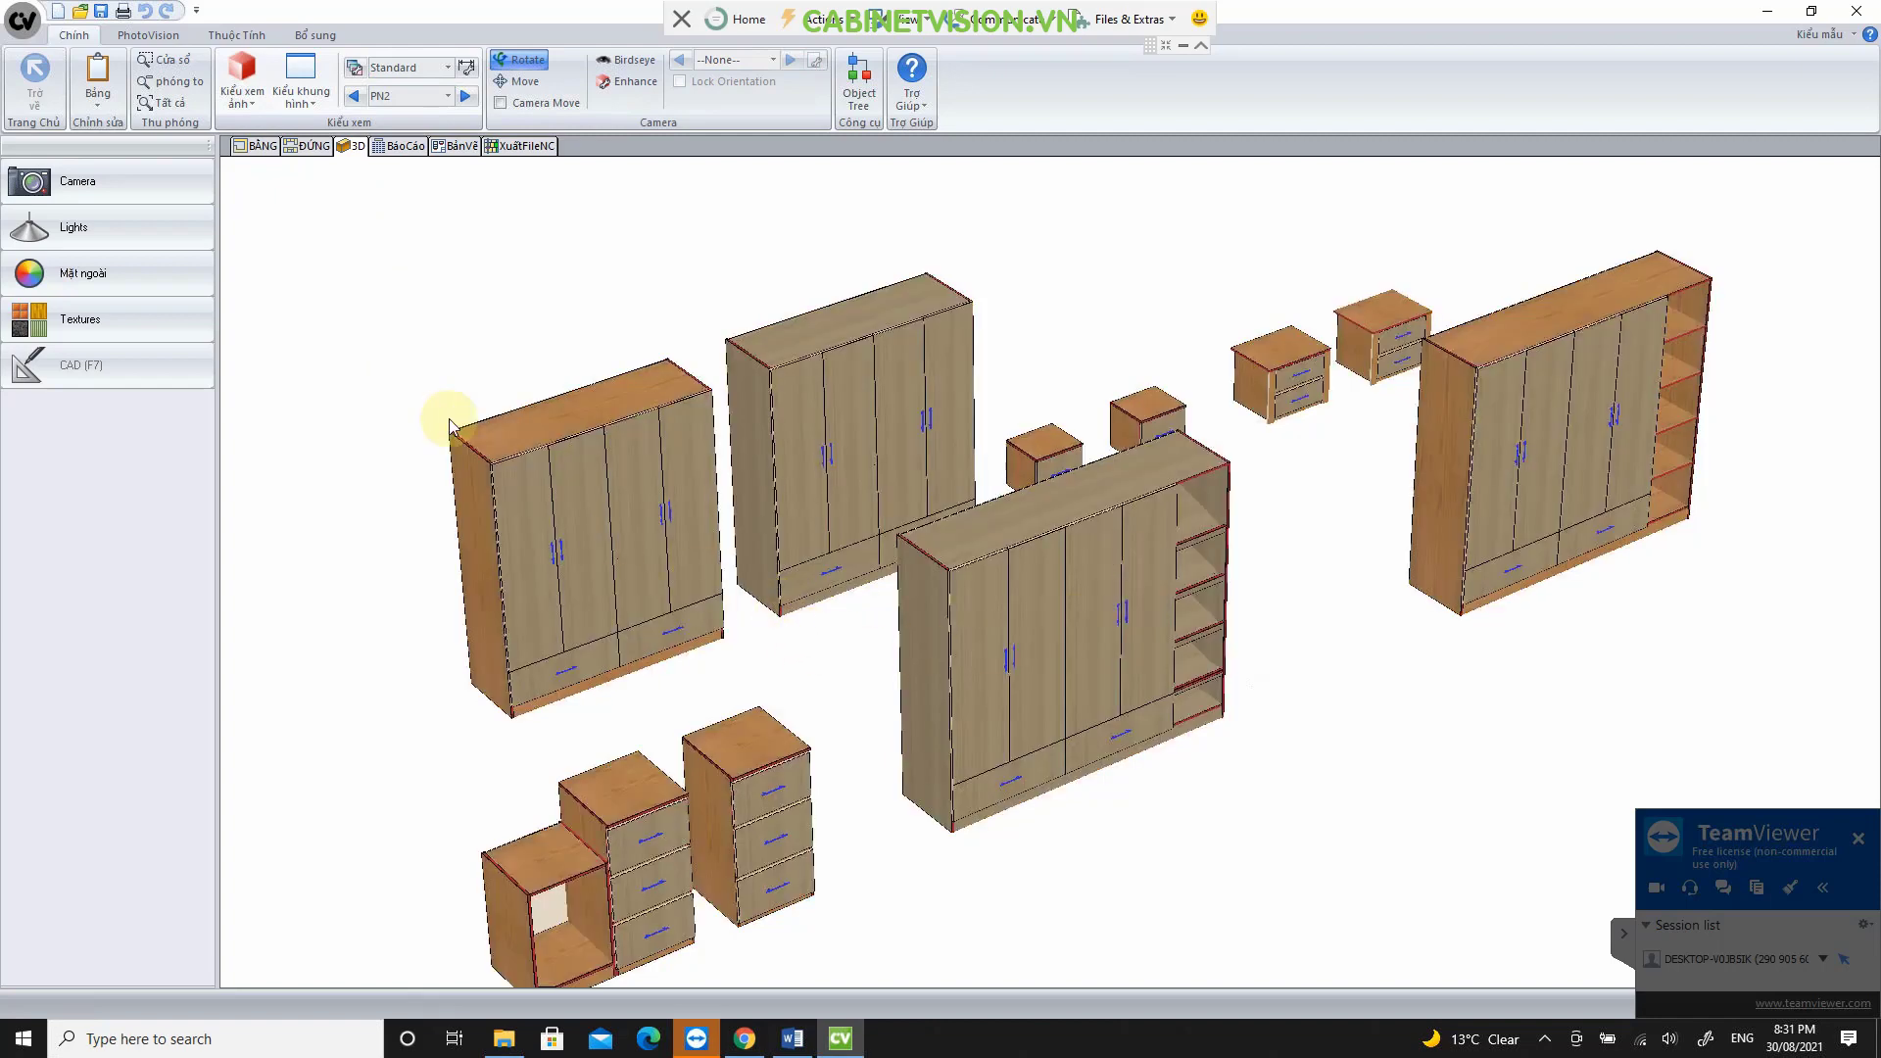
left_click(263, 146)
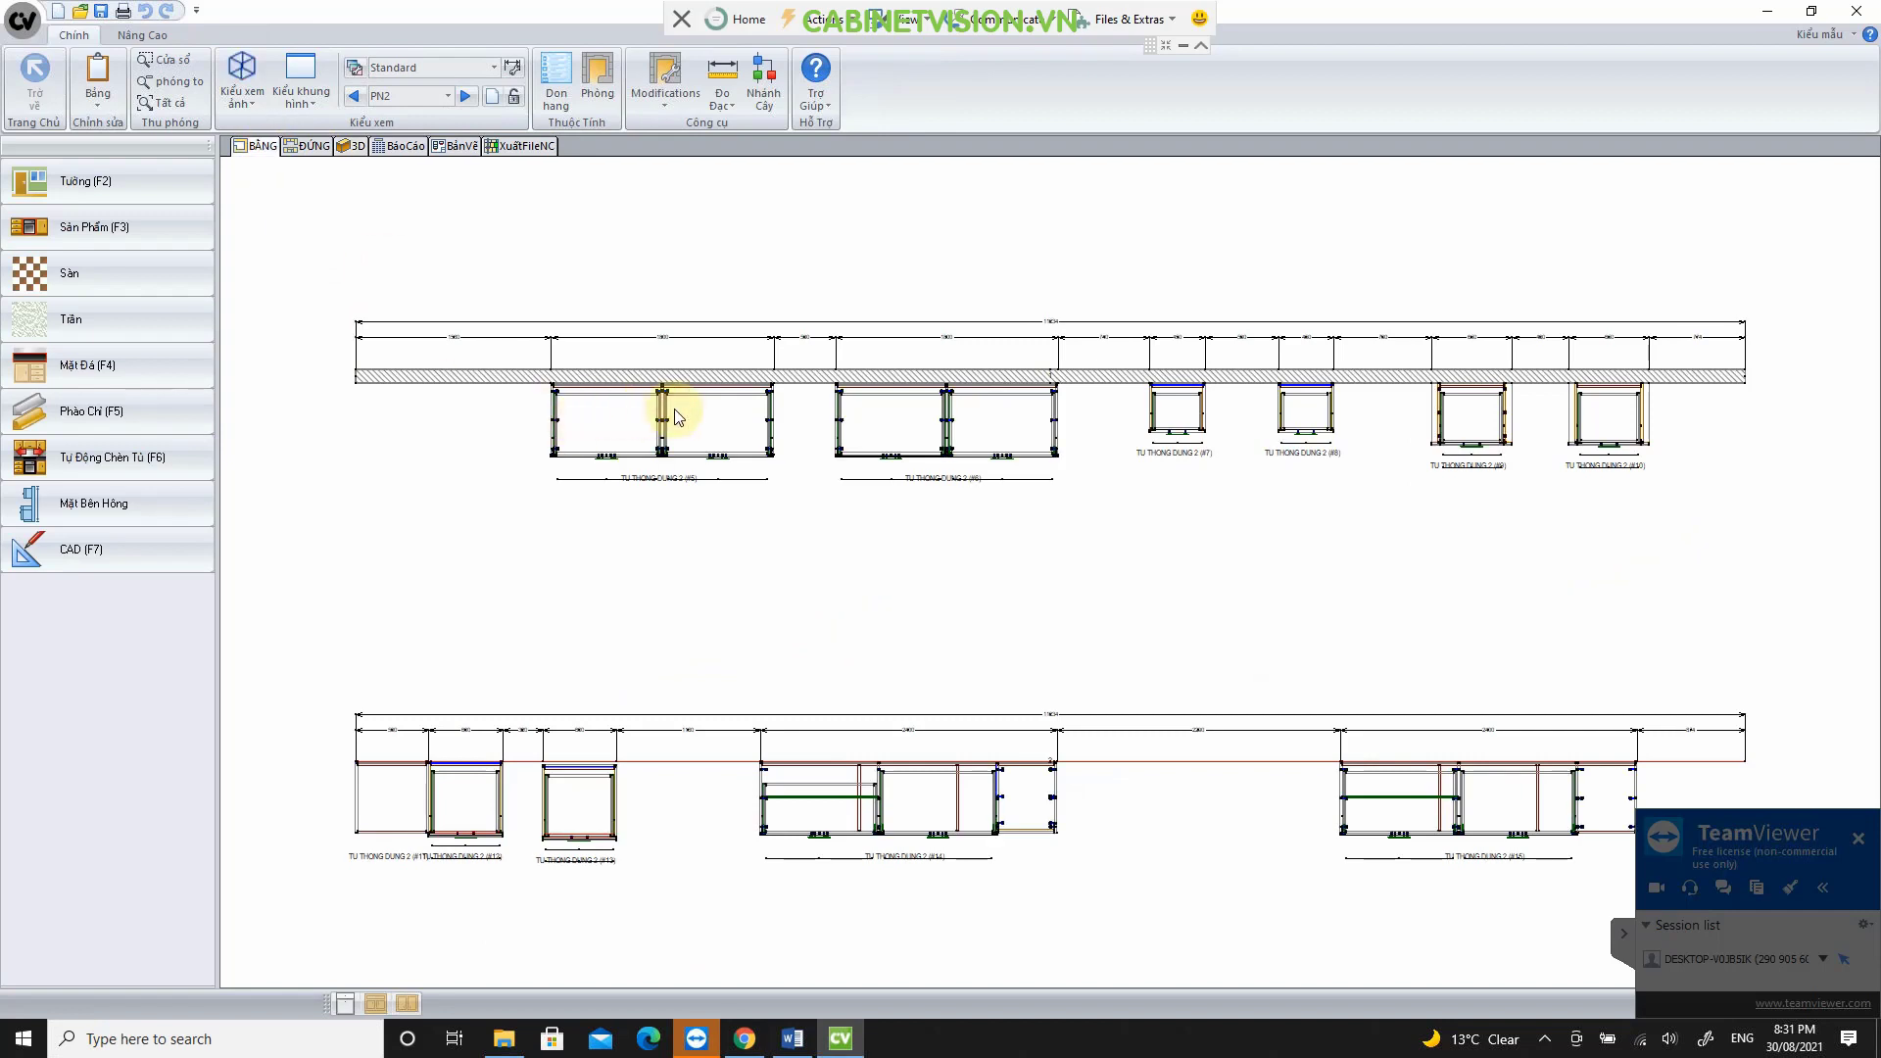
Open wardrobe TU THONG DUNG 2 #5 and zoom to its handle with the Đo Đạc measure tool active.
left_click(717, 412)
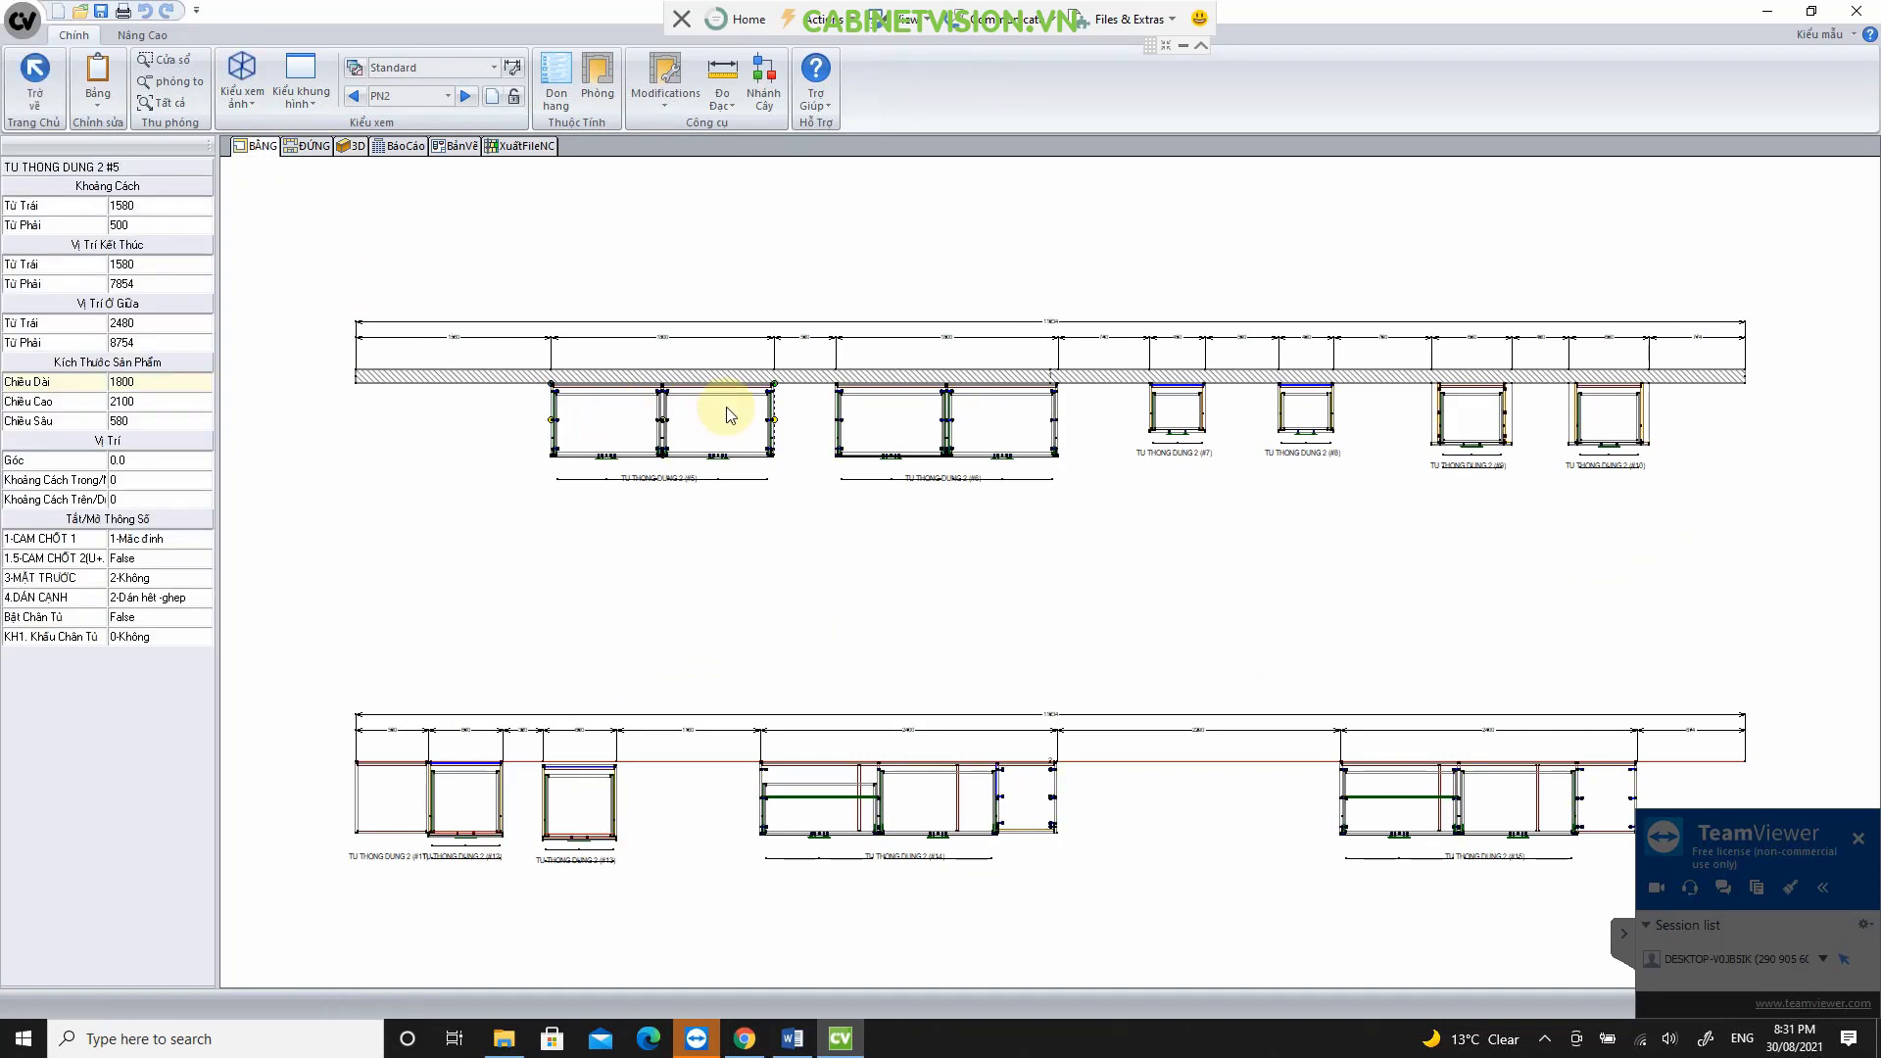
double_click(727, 414)
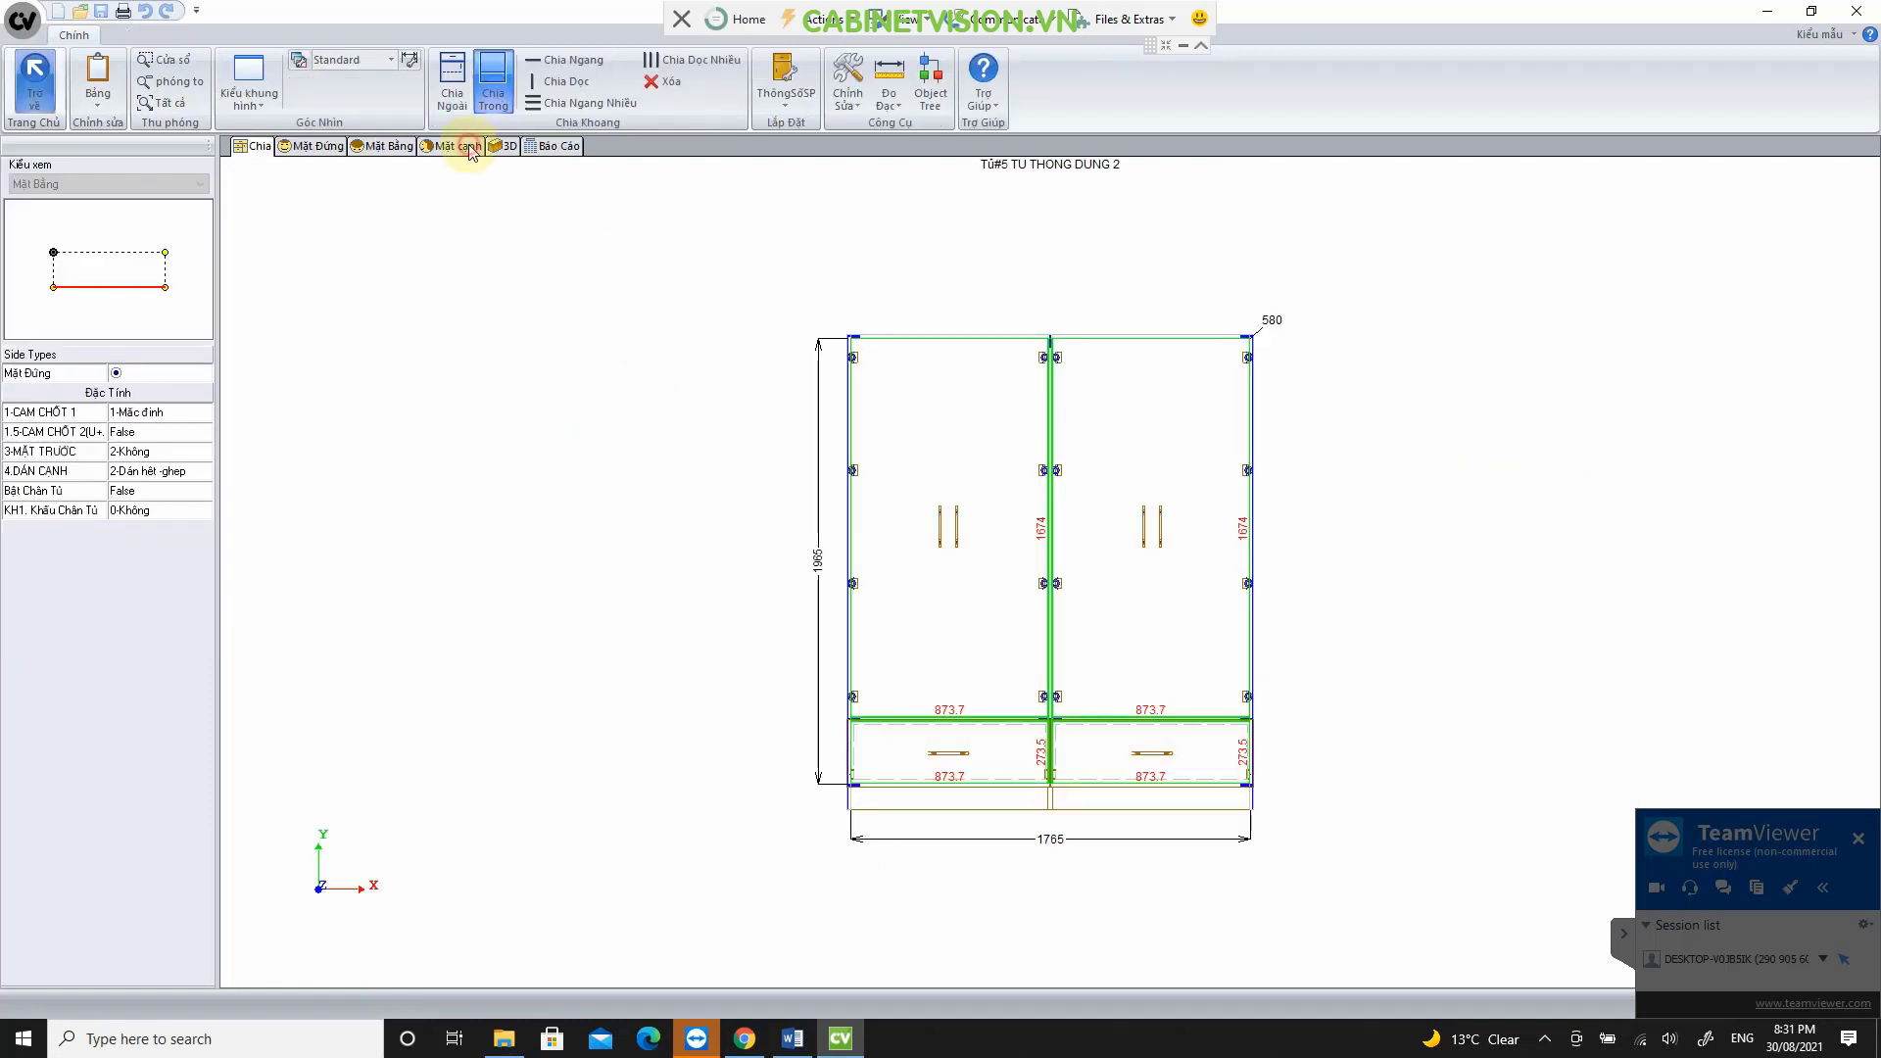
scroll(985, 534, "up", 5)
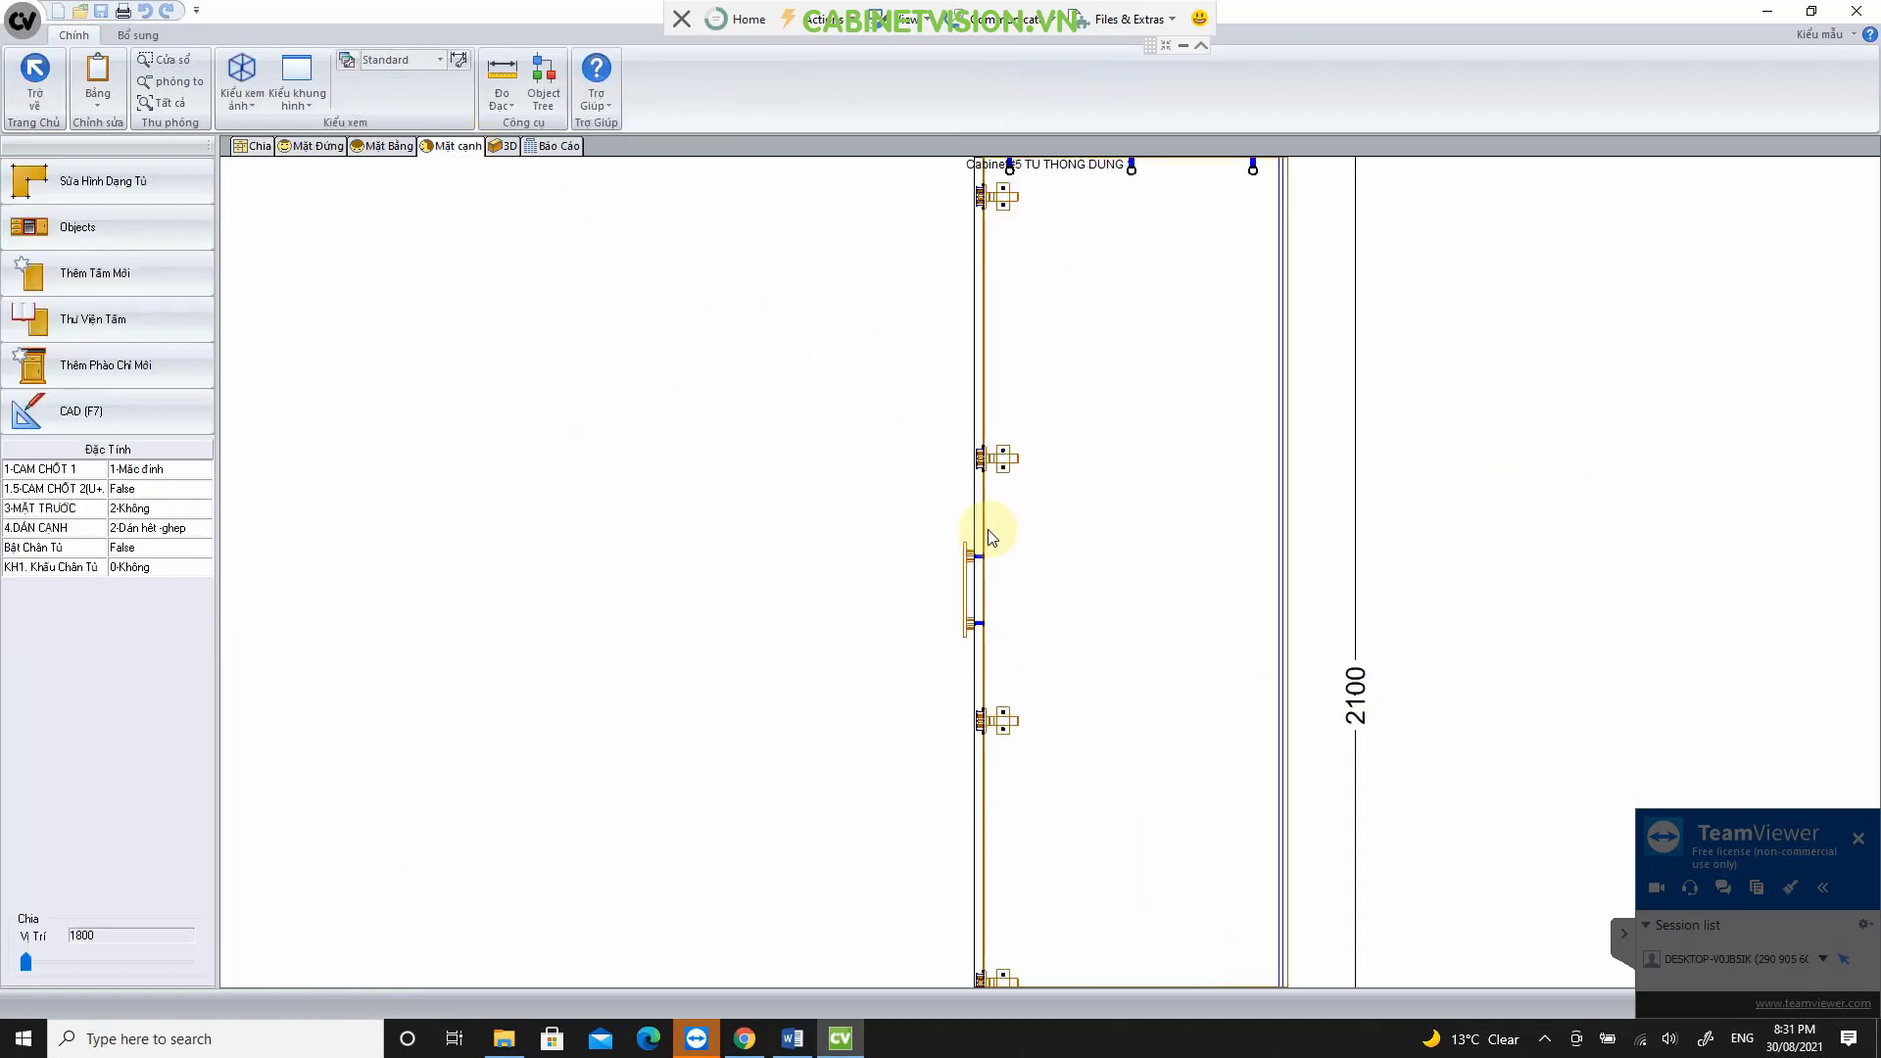
left_click(502, 78)
scroll(1019, 608, "up", 3)
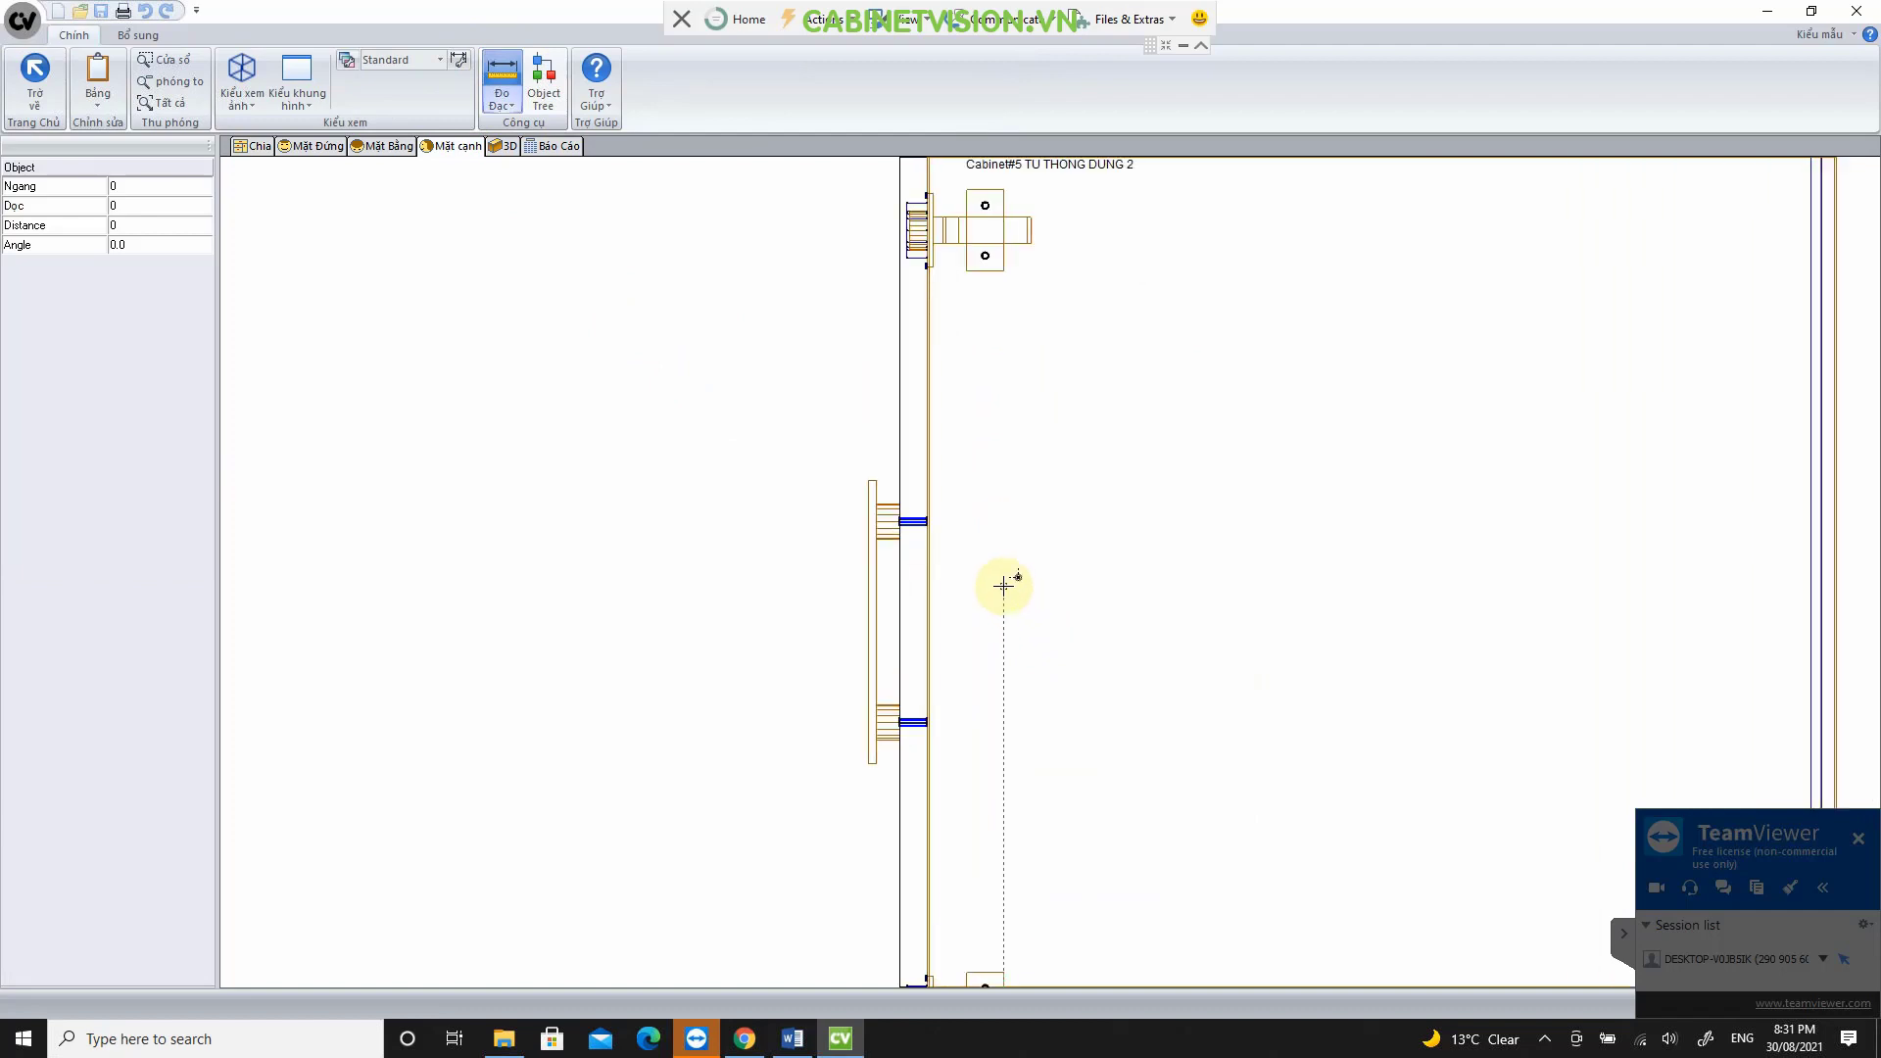
middle_click_drag(985, 578, 1105, 530)
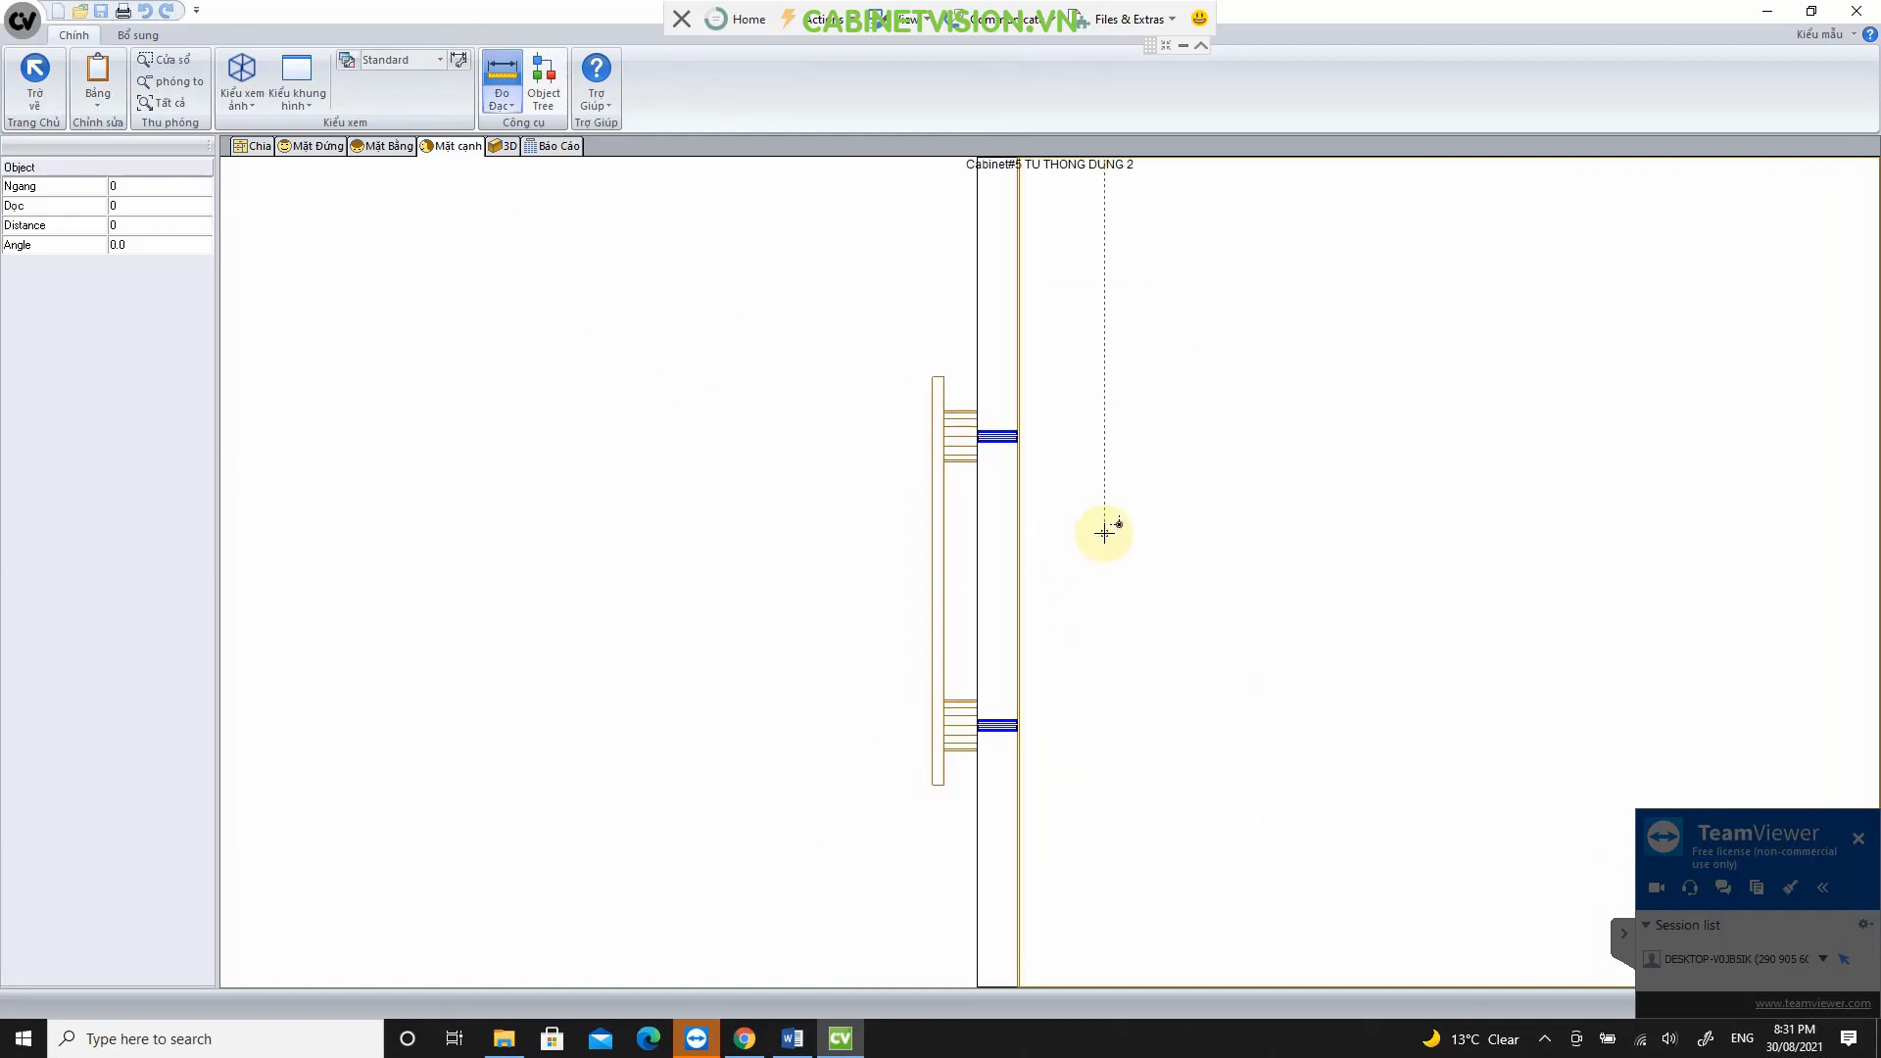
scroll(1088, 514, "up", 1)
scroll(1003, 412, "up", 2)
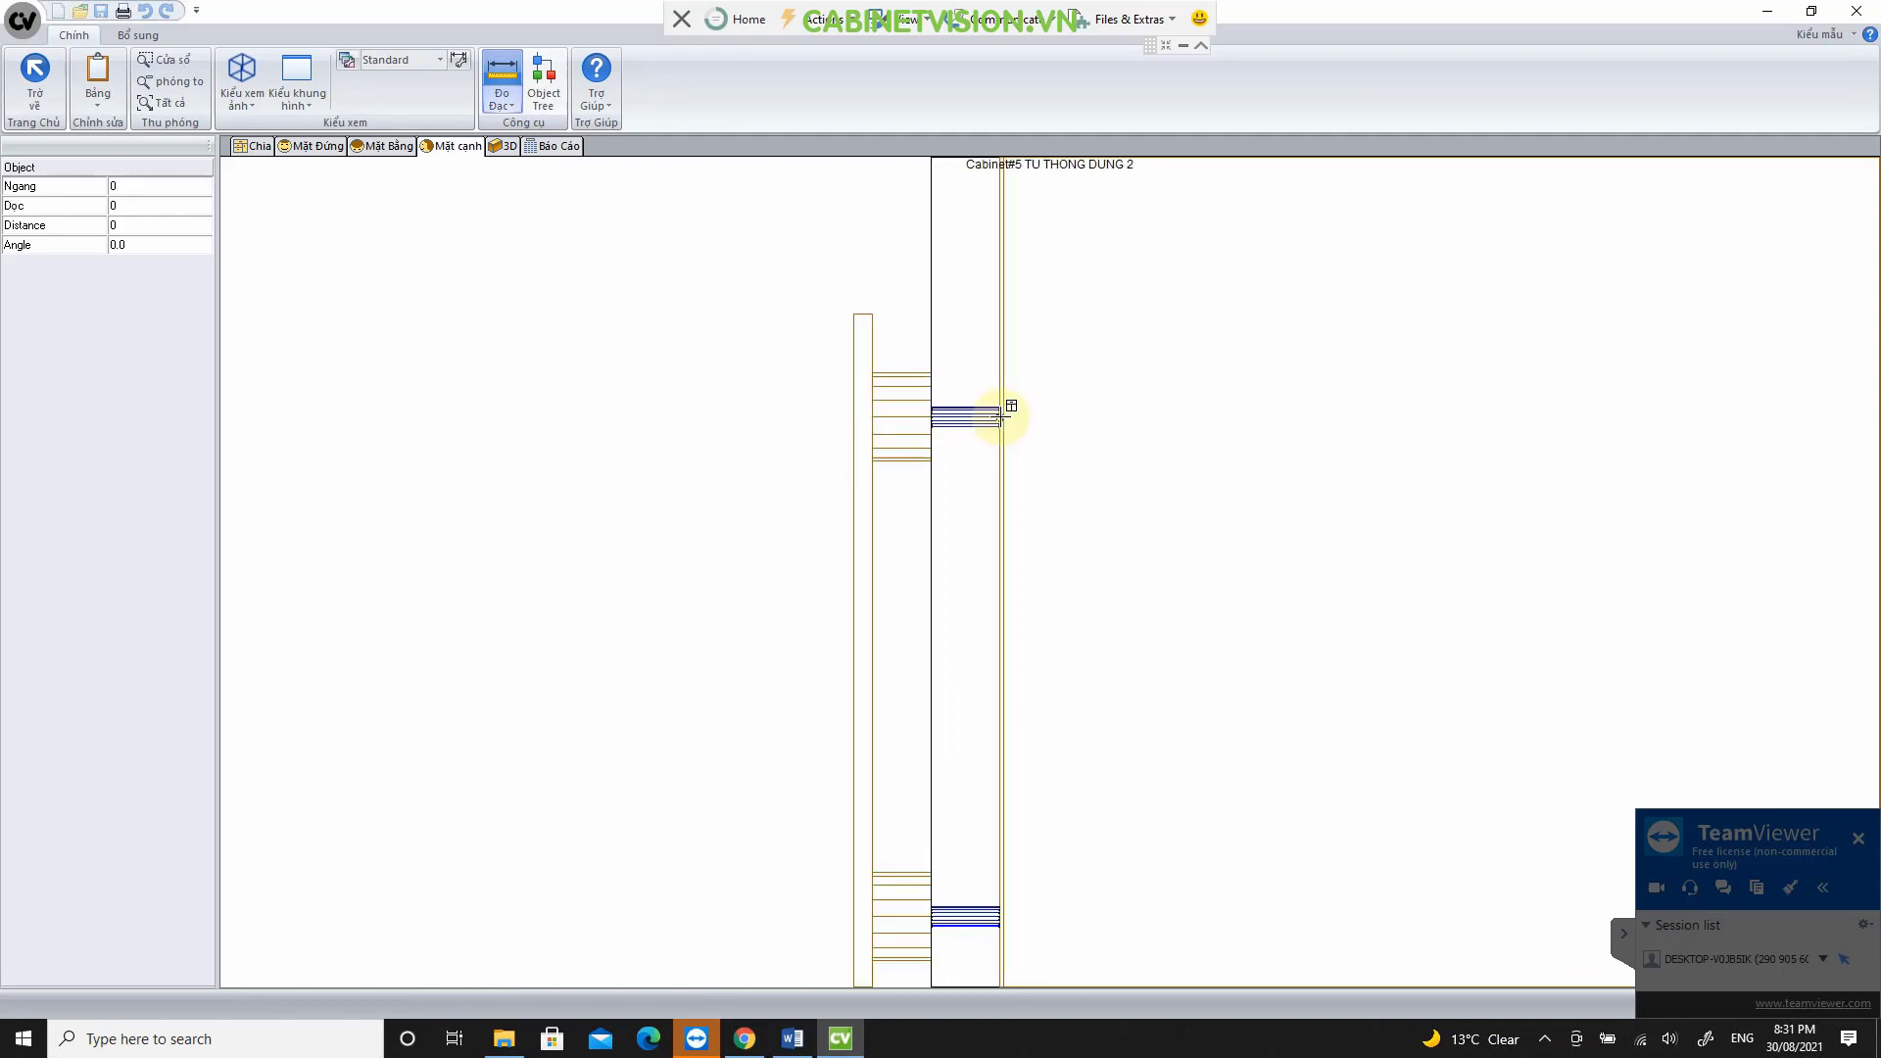
Measure from the upper handle bracket, then zoom back out over the side view.
left_click(1001, 416)
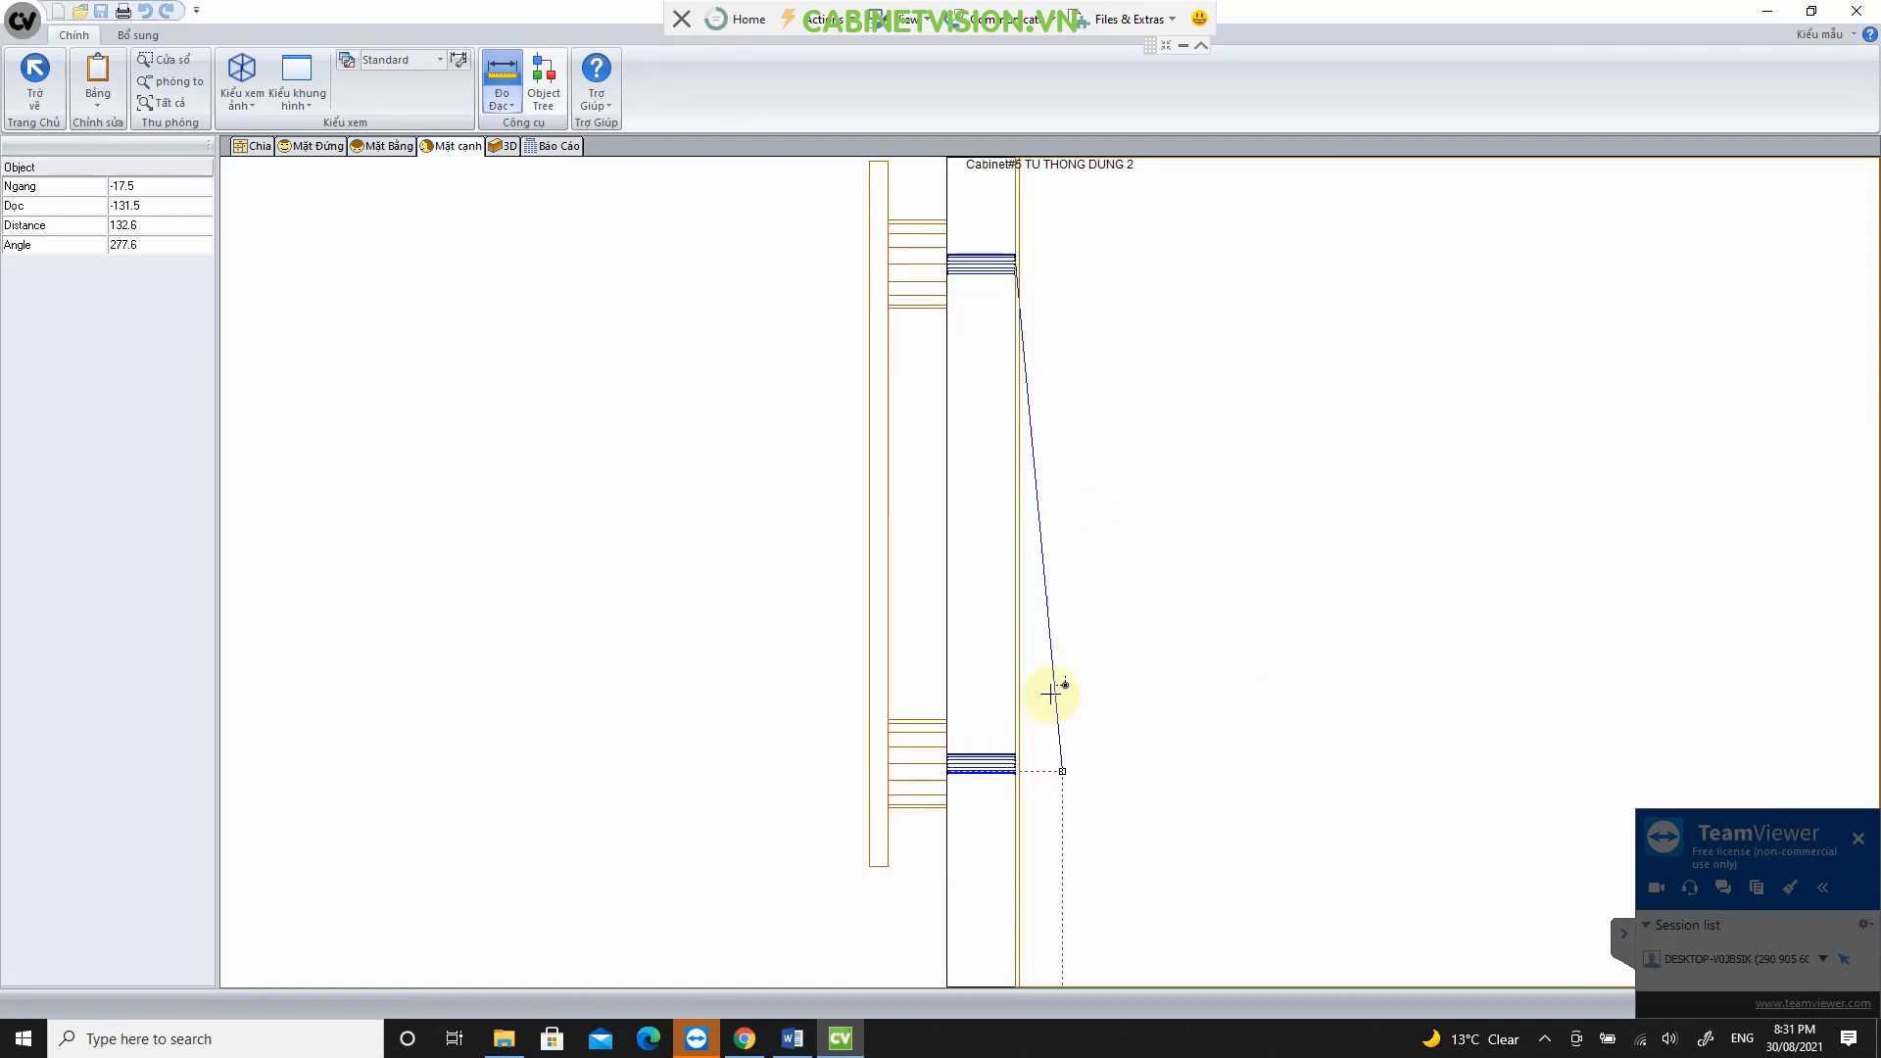
key("Escape")
scroll(1012, 546, "down", 2)
scroll(966, 437, "down", 1)
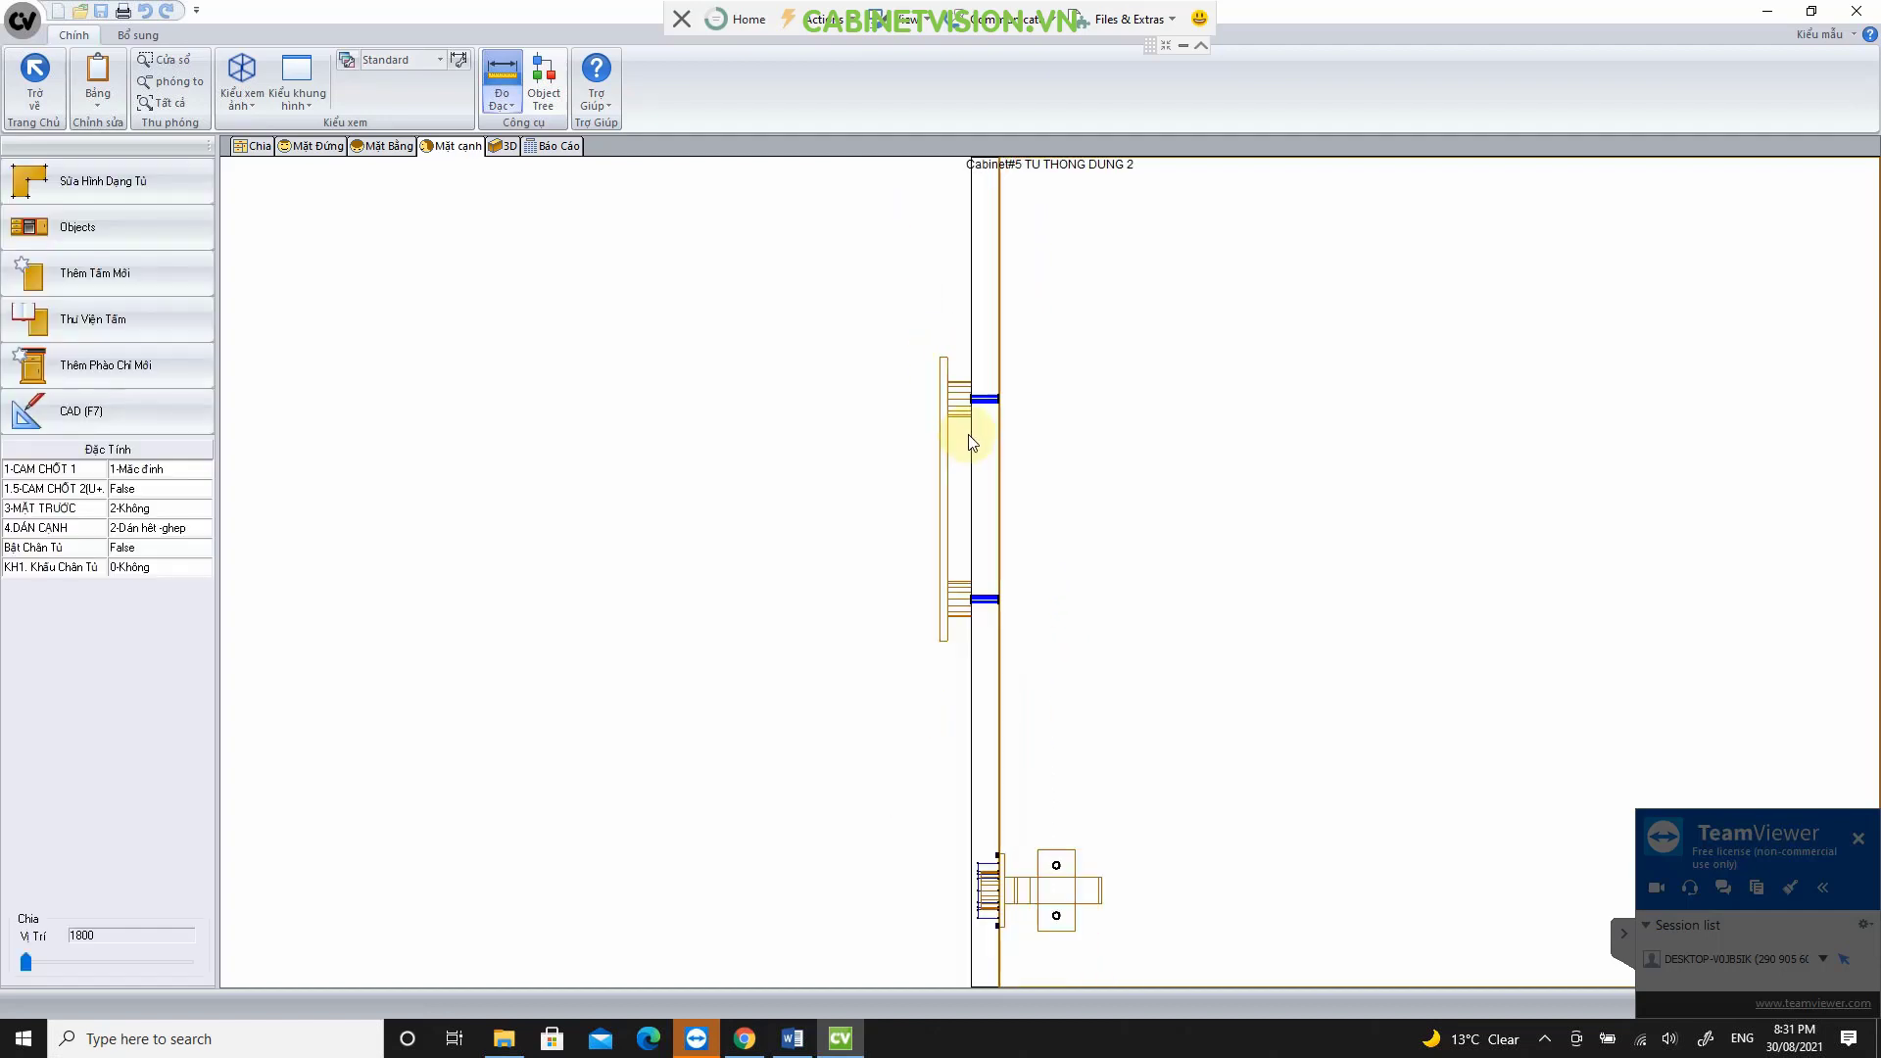
scroll(968, 441, "down", 4)
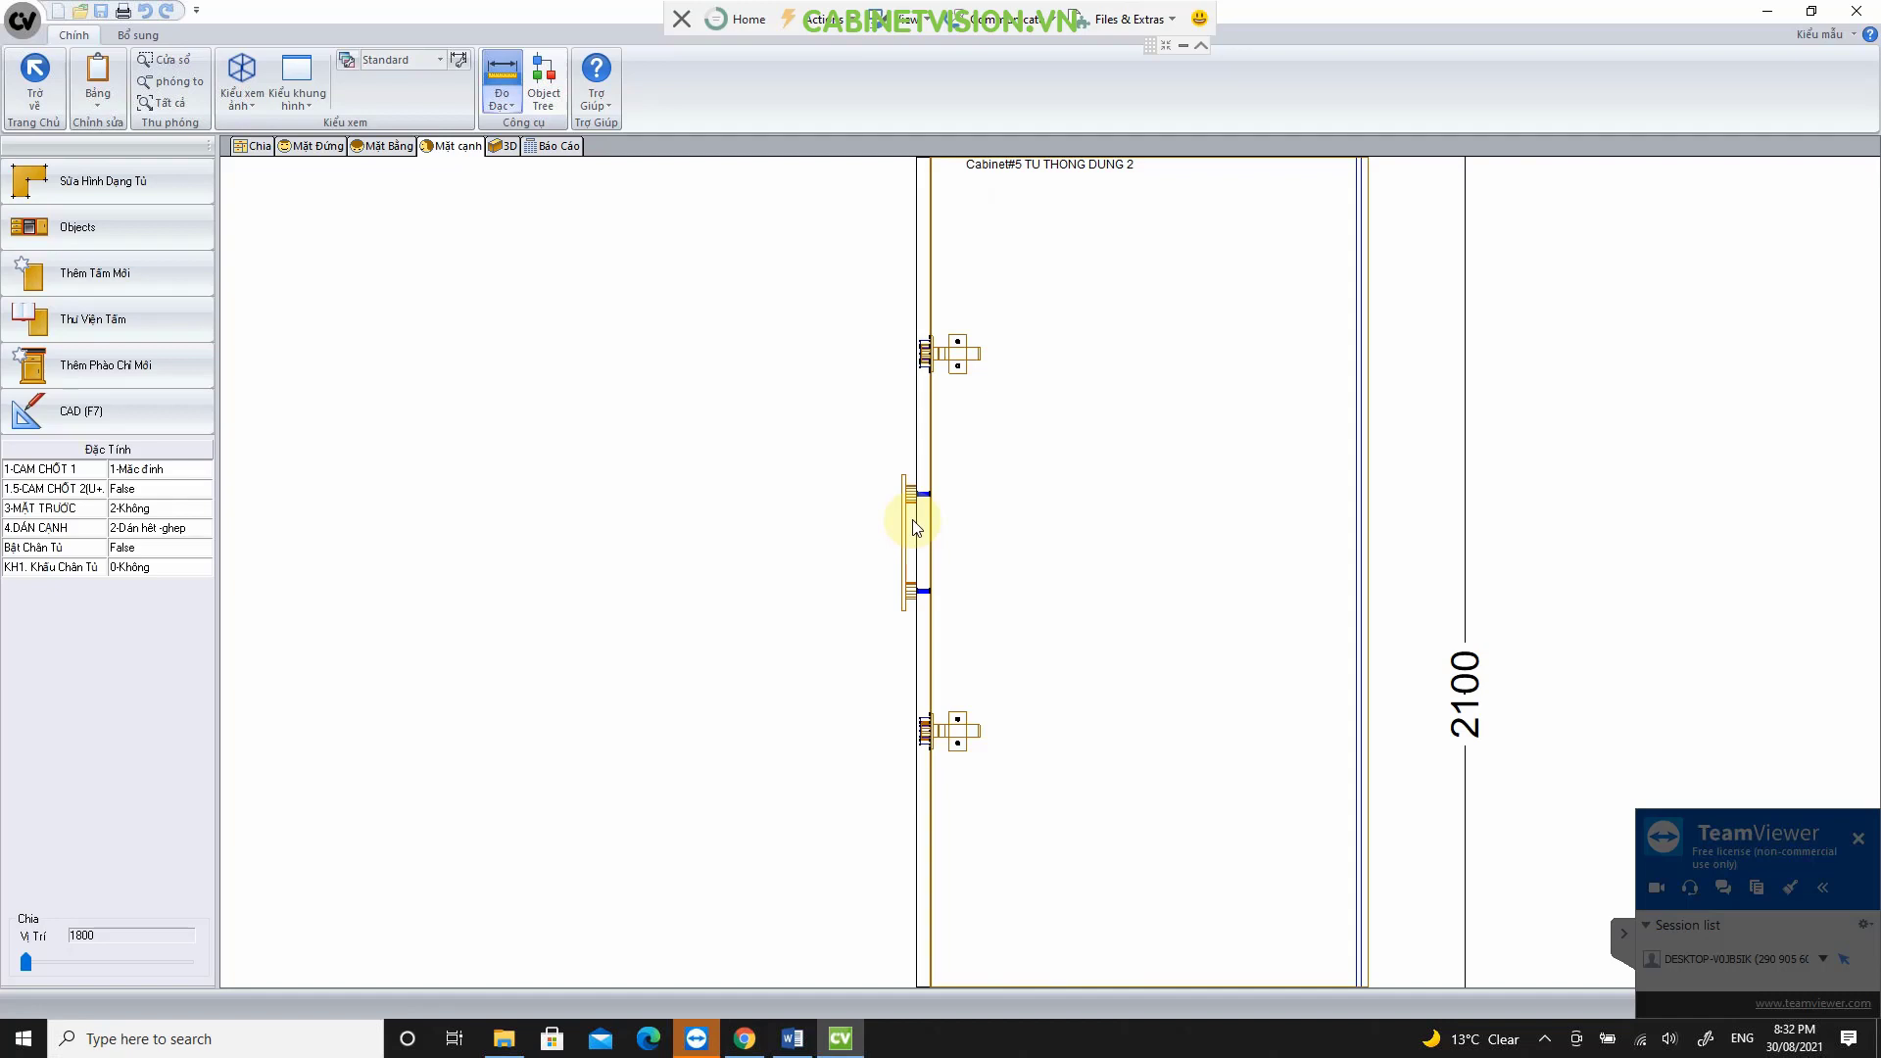
scroll(914, 526, "up", 3)
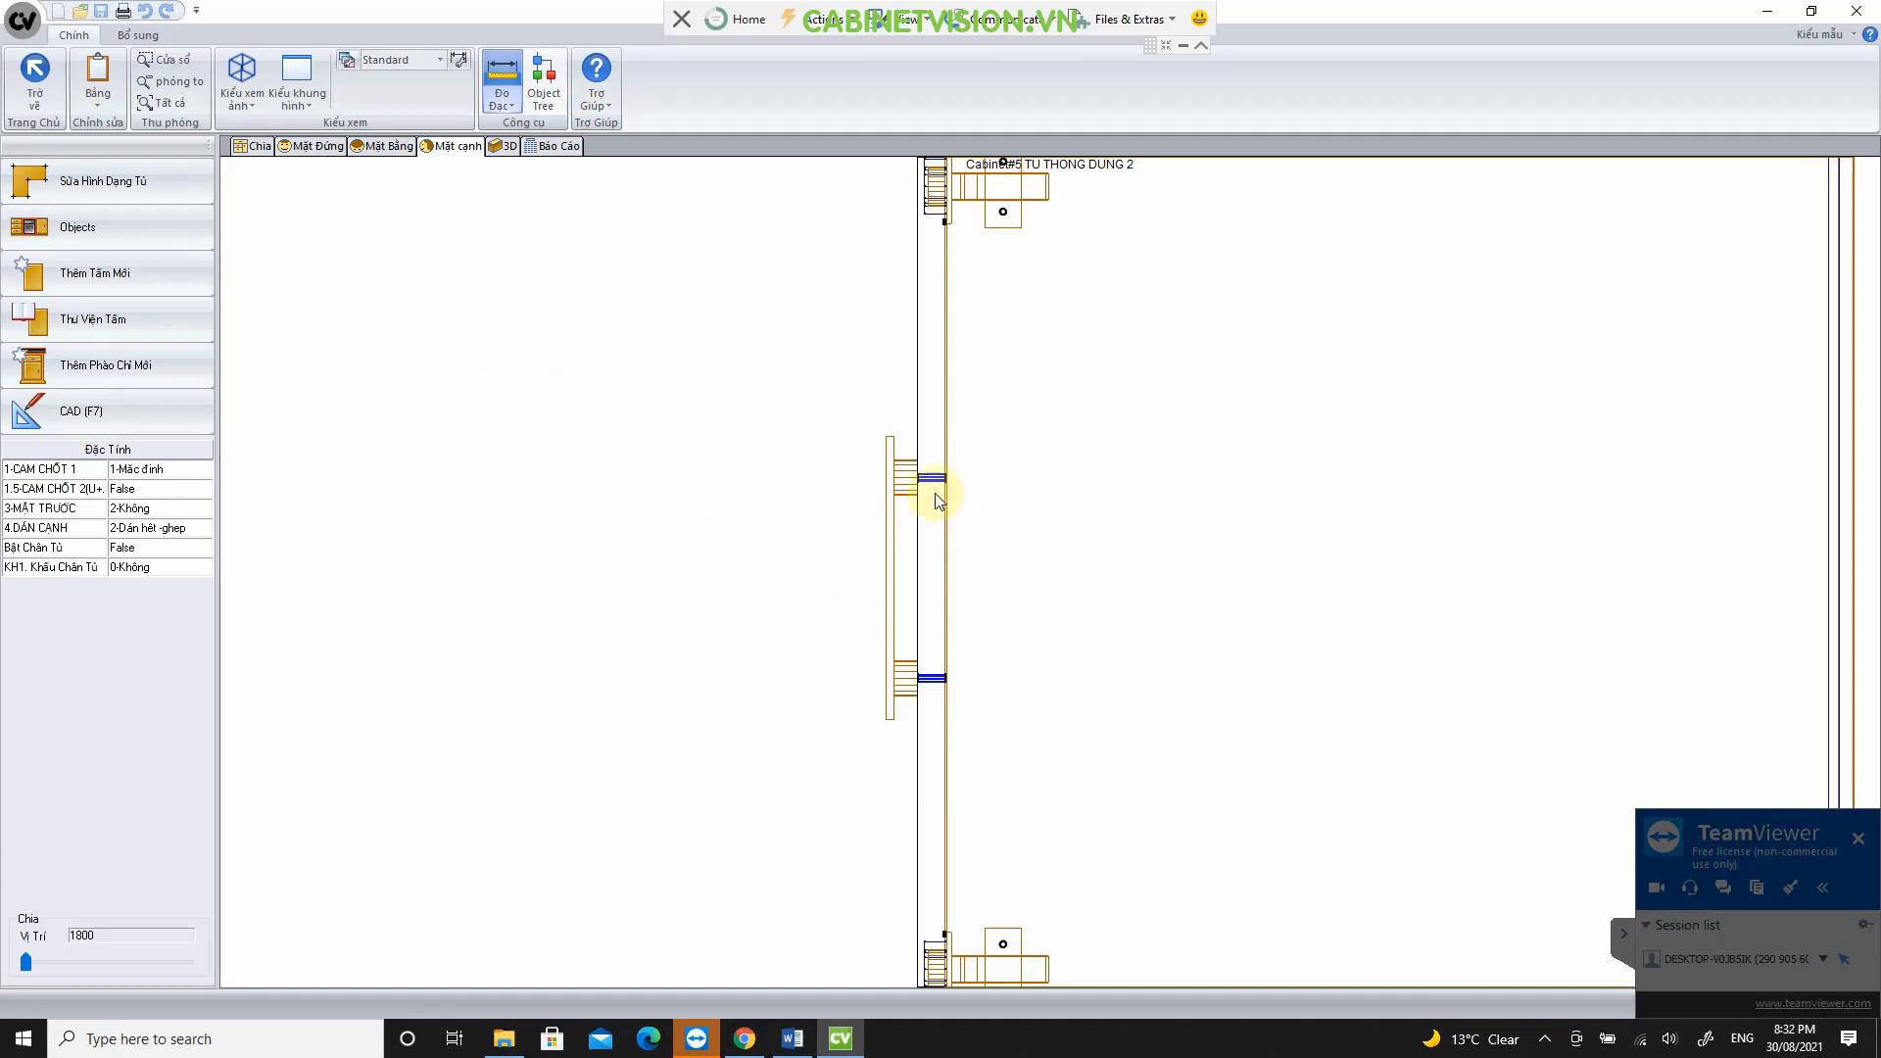
scroll(926, 500, "down", 5)
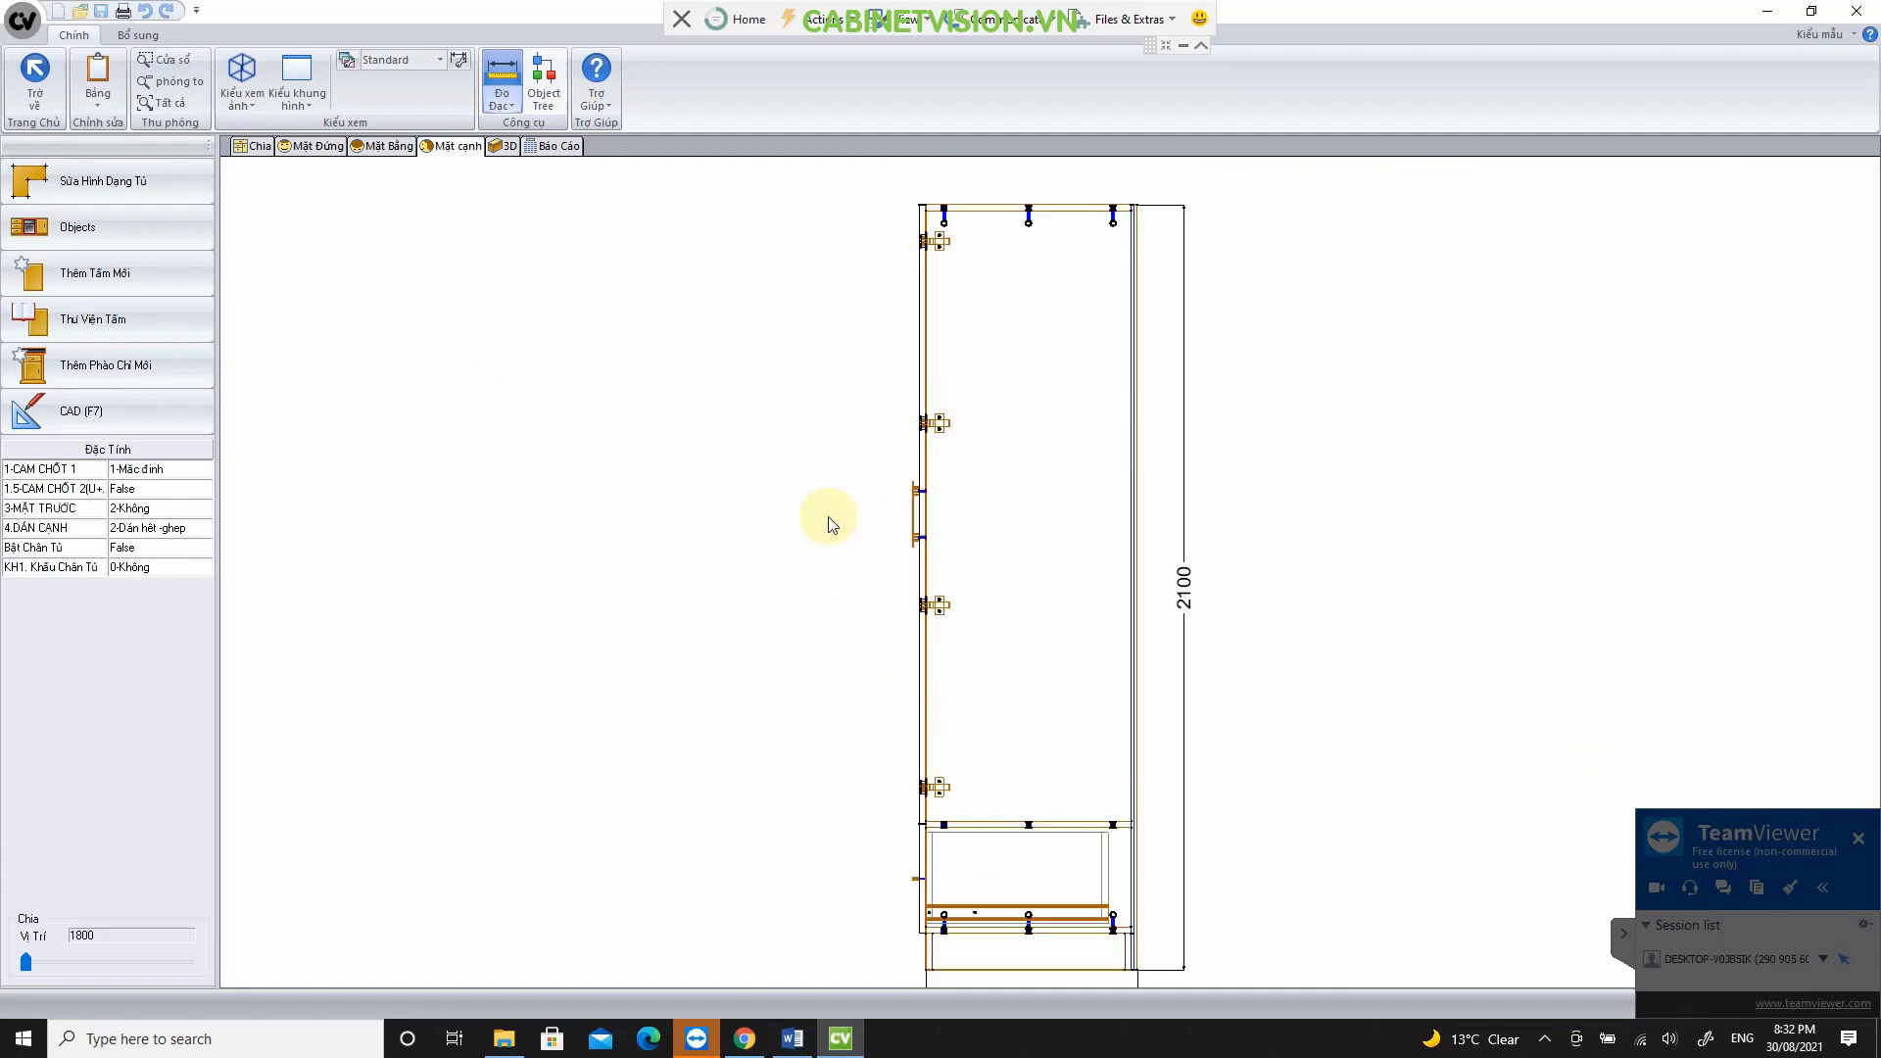
Orbit the wardrobe in 3D from the upper left, then return to the side-view drawing.
left_click(504, 146)
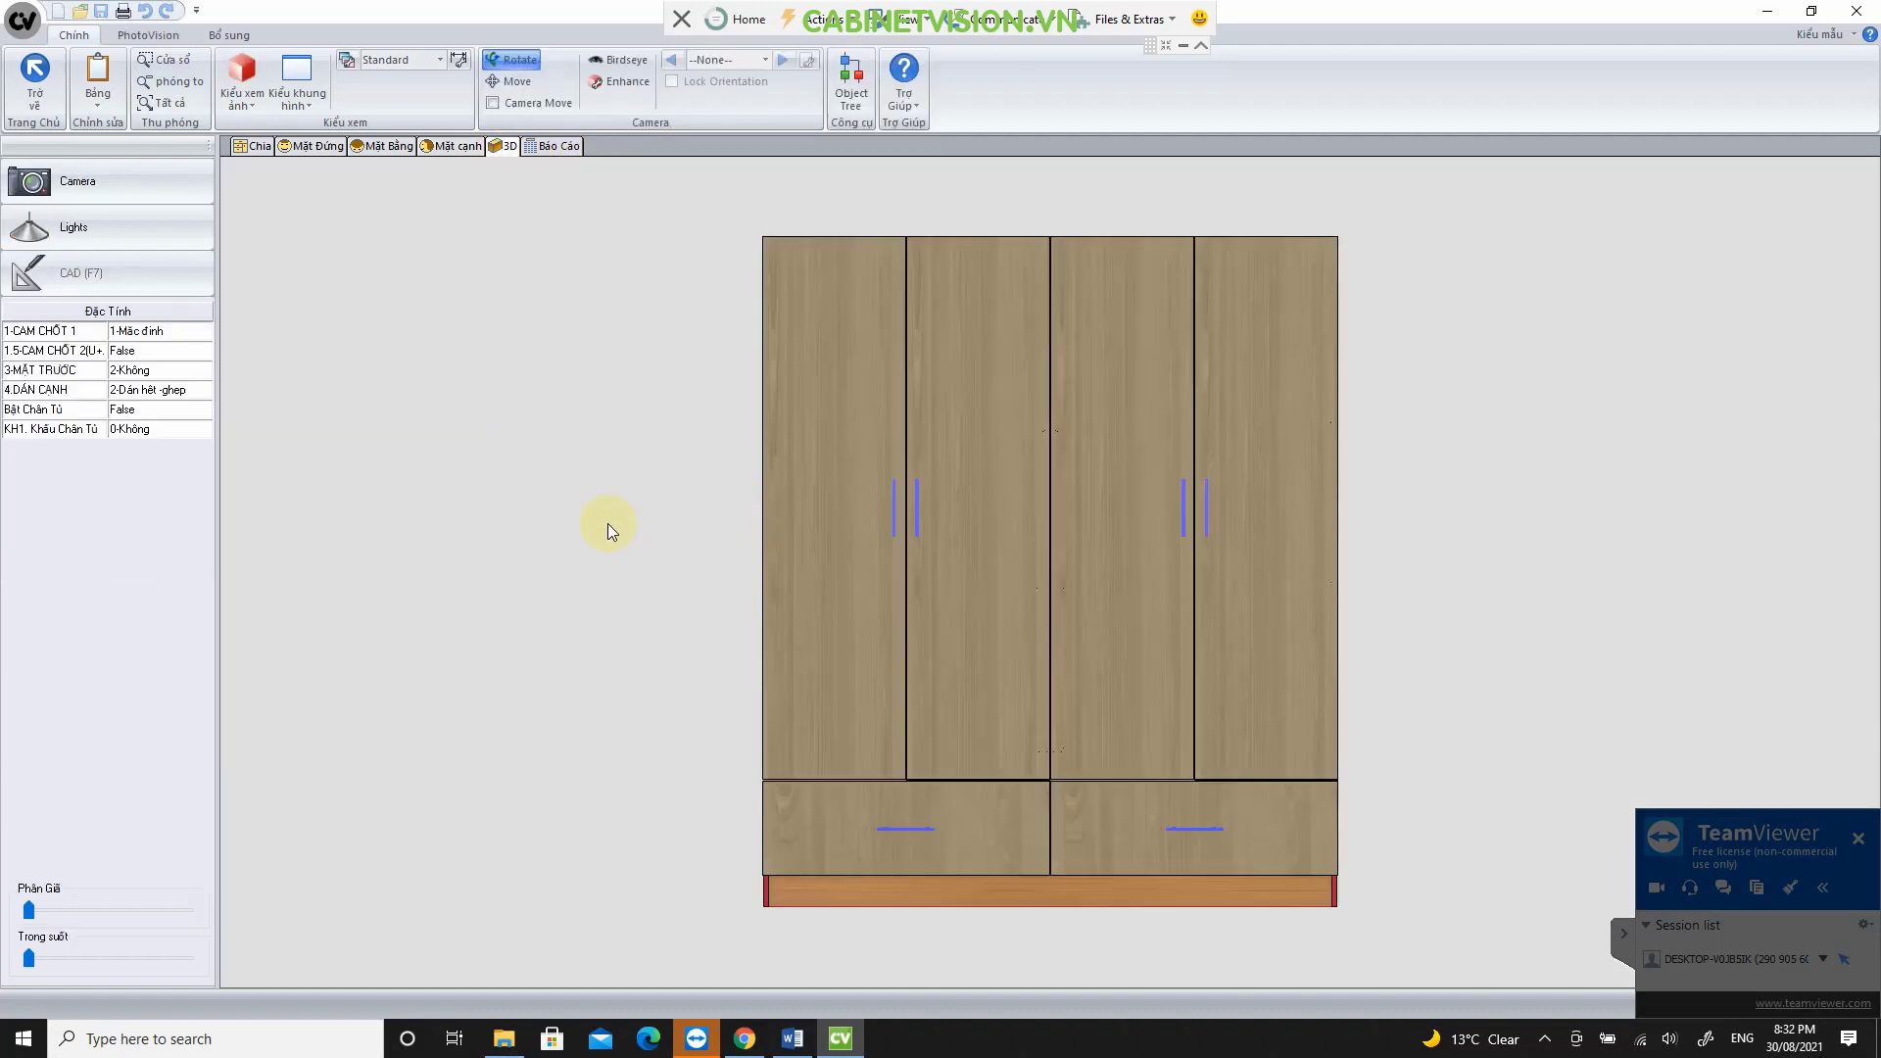
left_click_drag(607, 523, 995, 583)
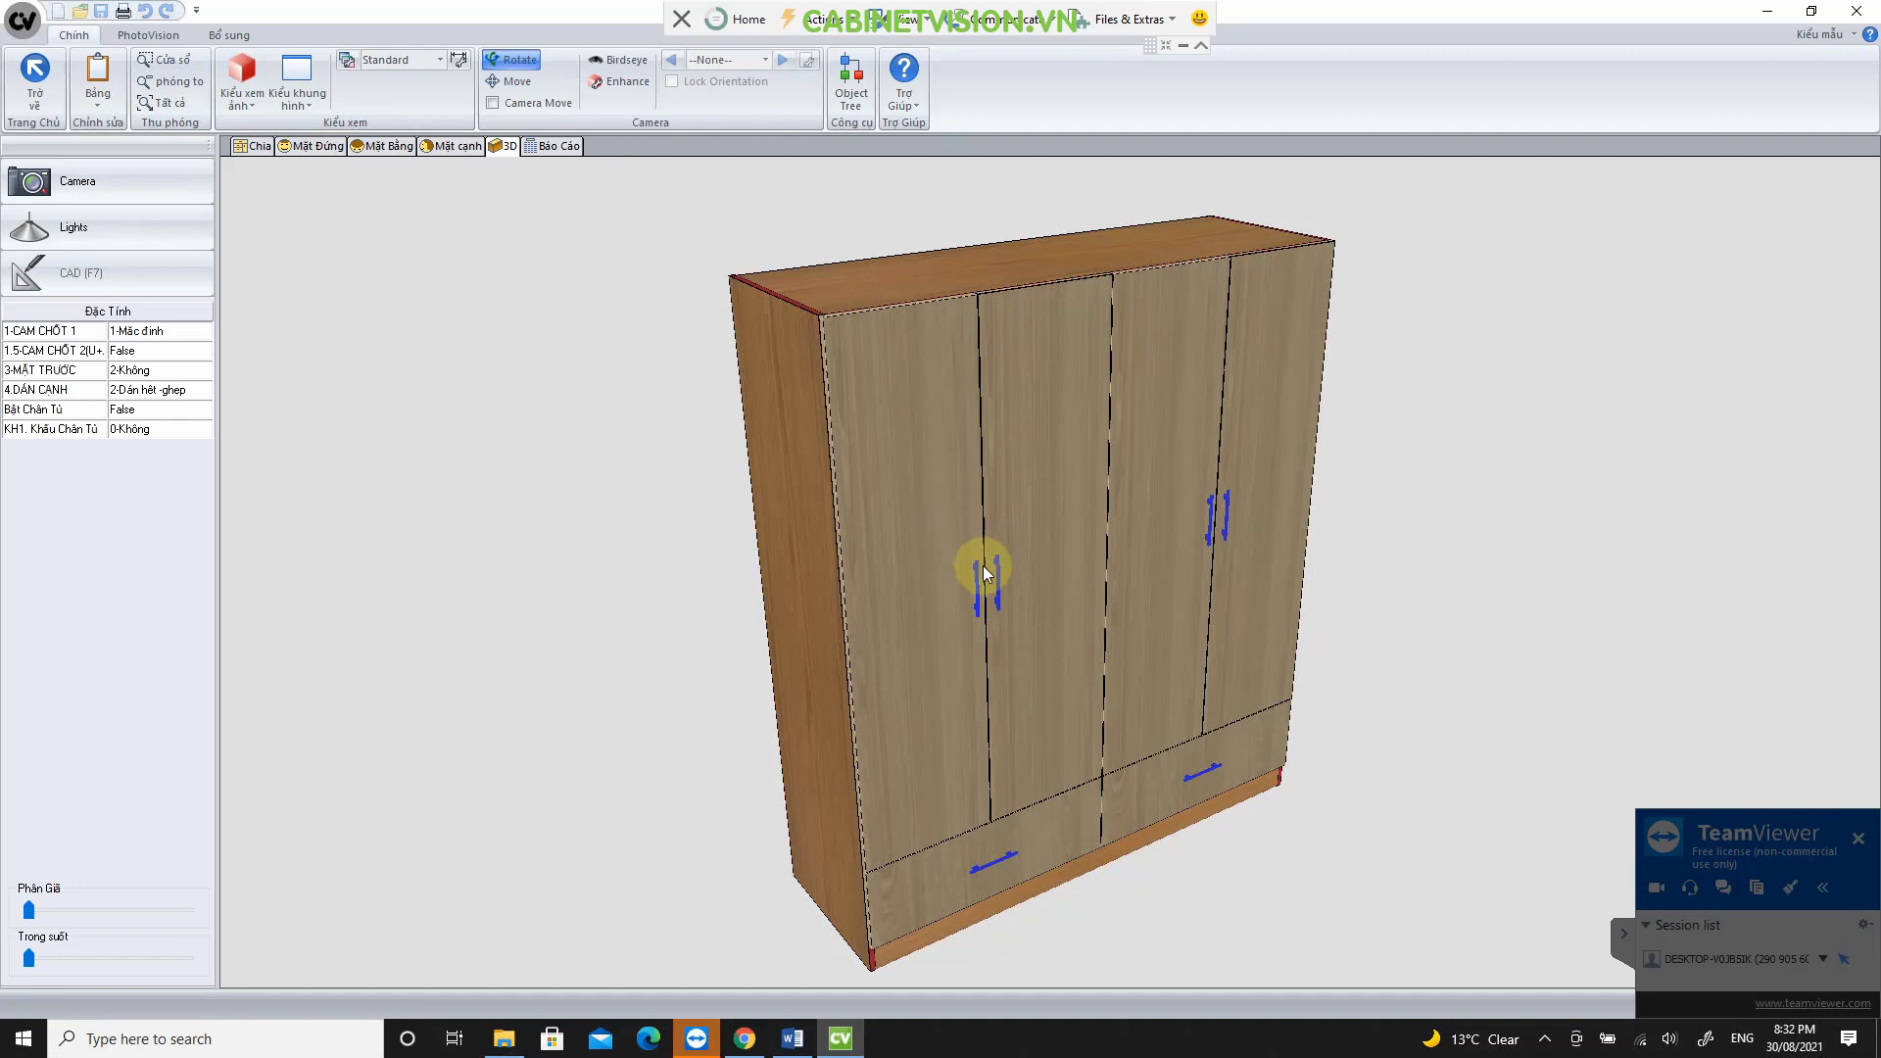
left_click(453, 146)
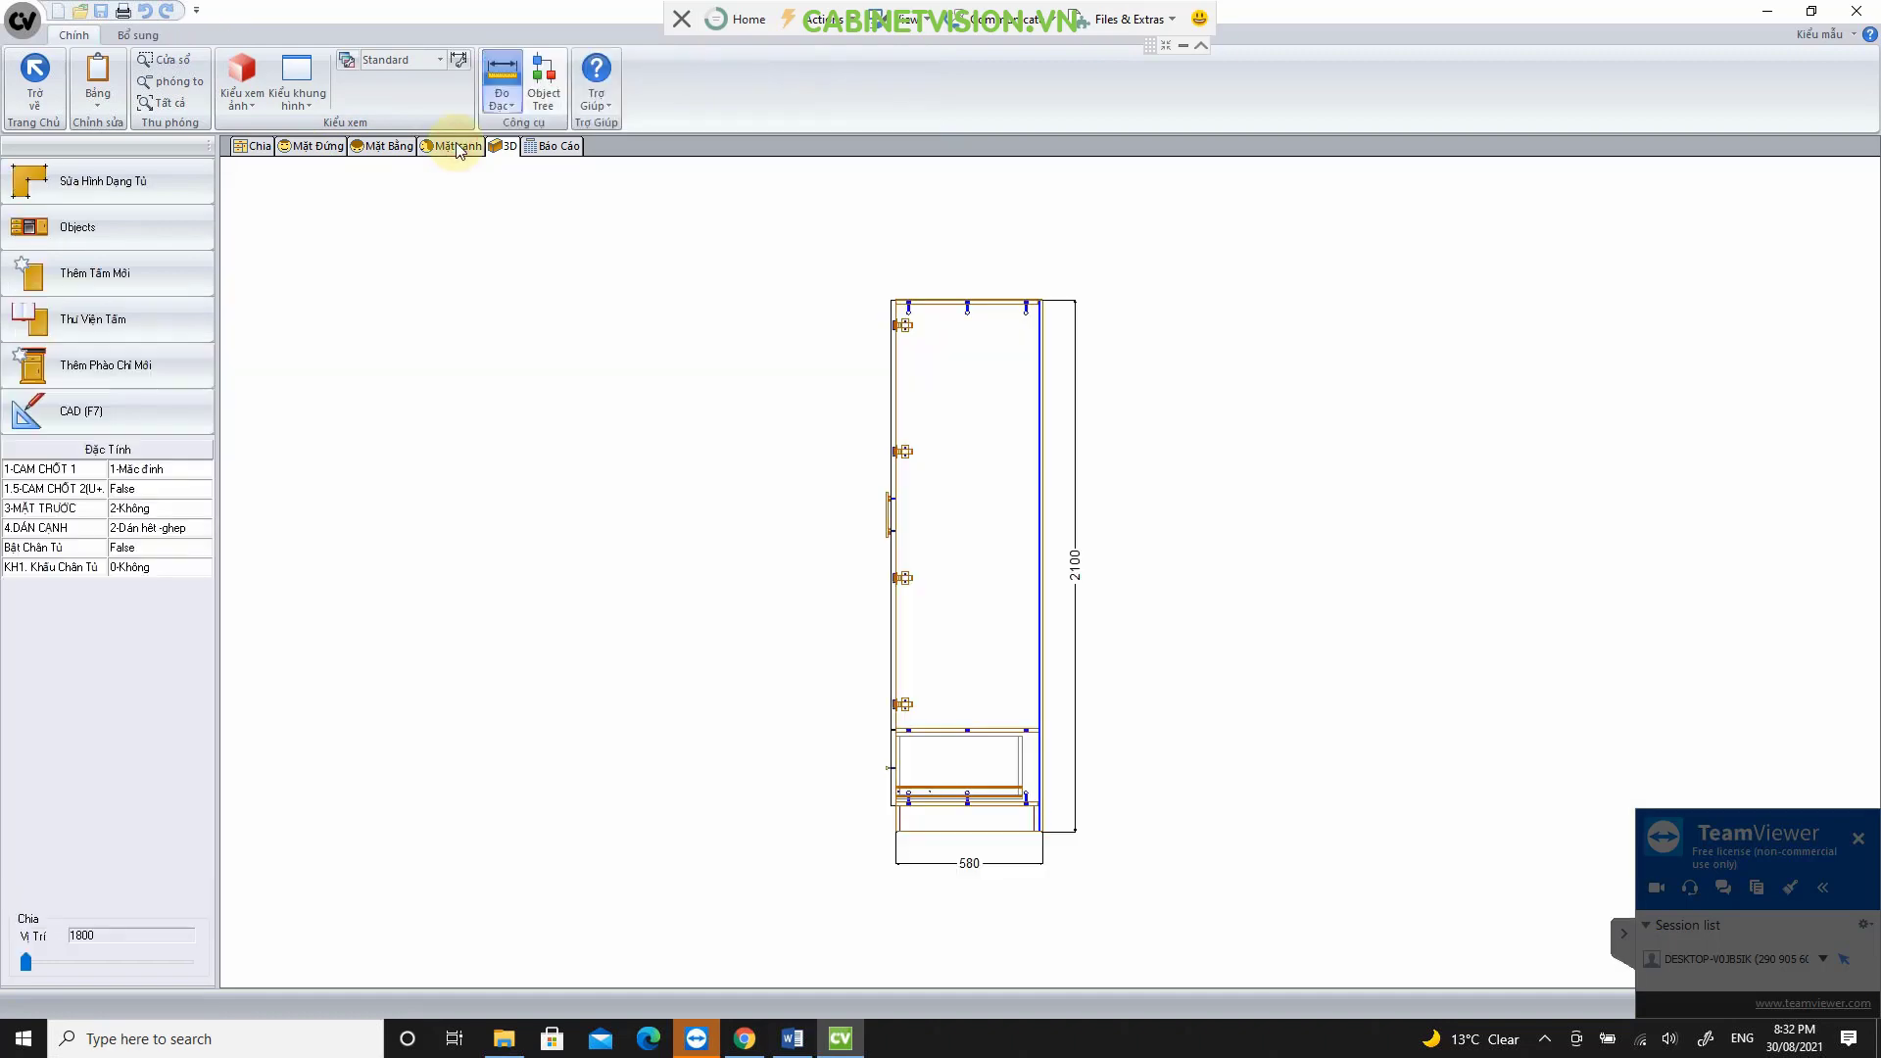
right_click(638, 339)
key("Escape")
Show the Chia division layout, exit the cabinet editor, step back to room PN1 and open its settings.
left_click(242, 150)
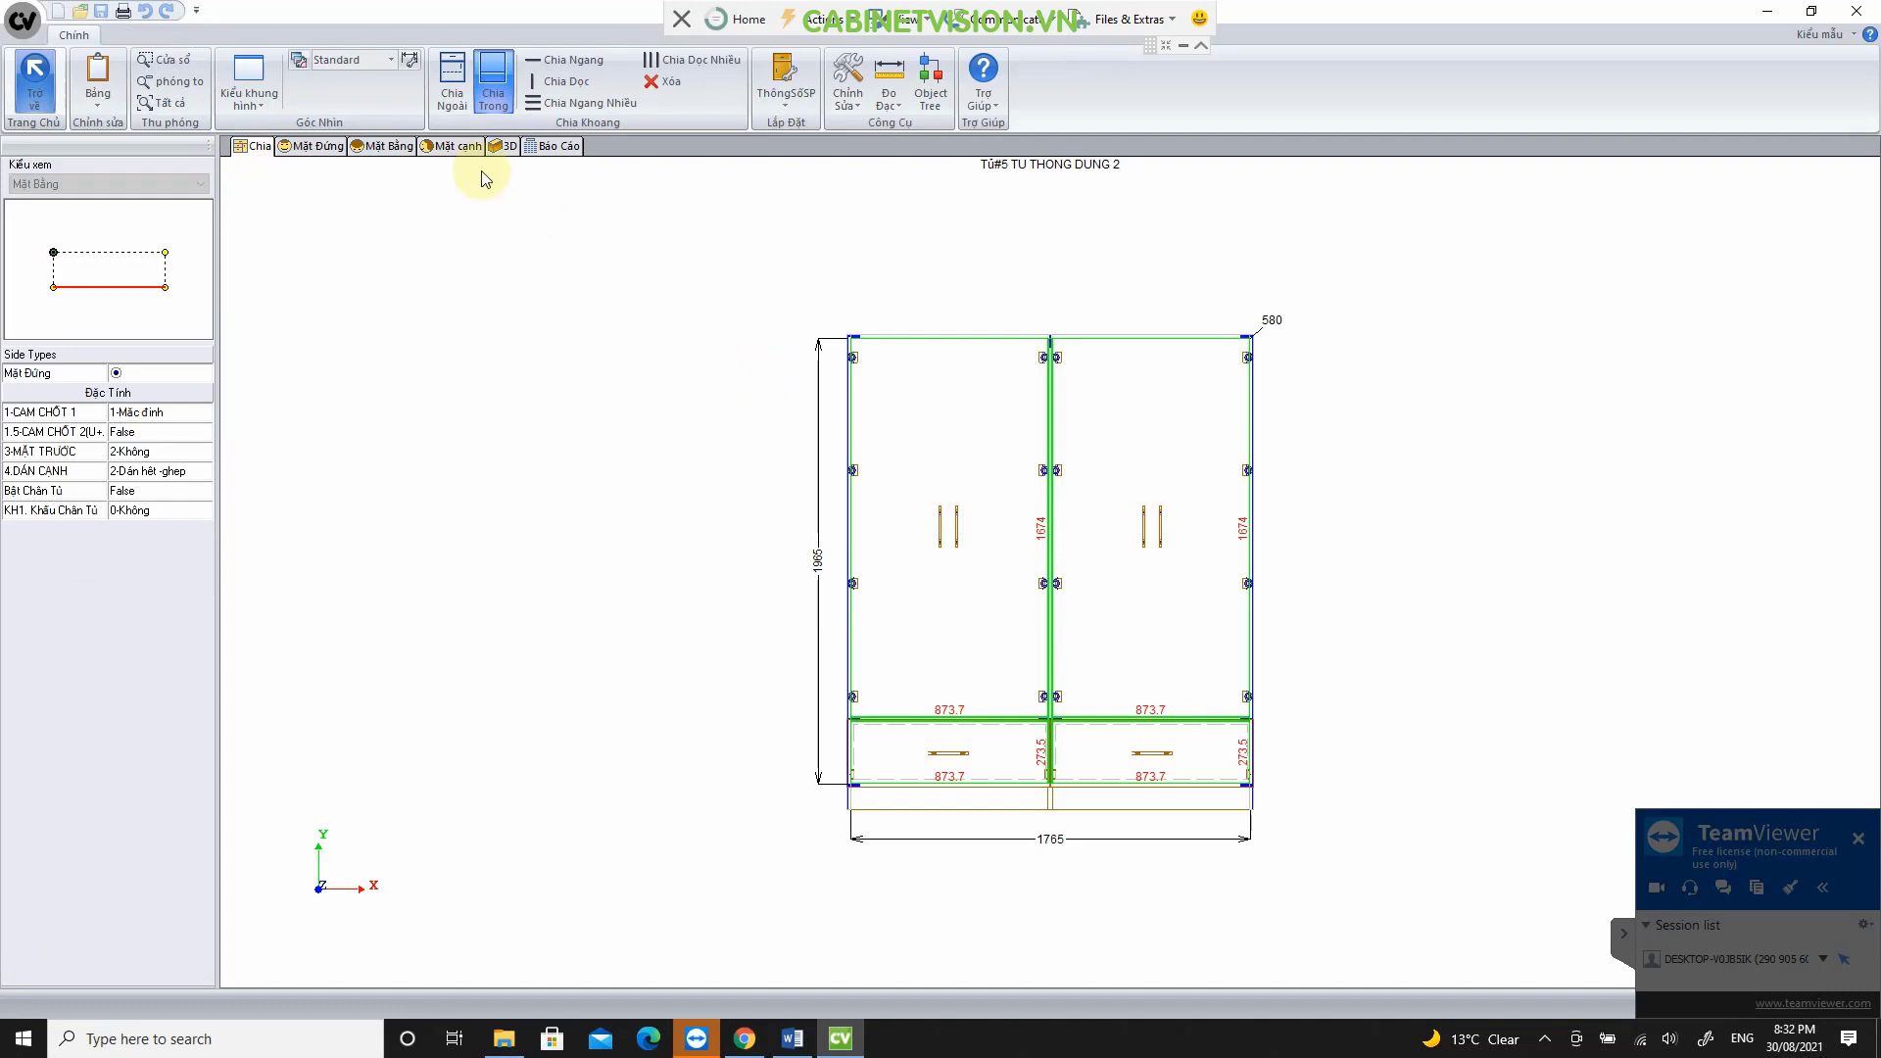
left_click(34, 79)
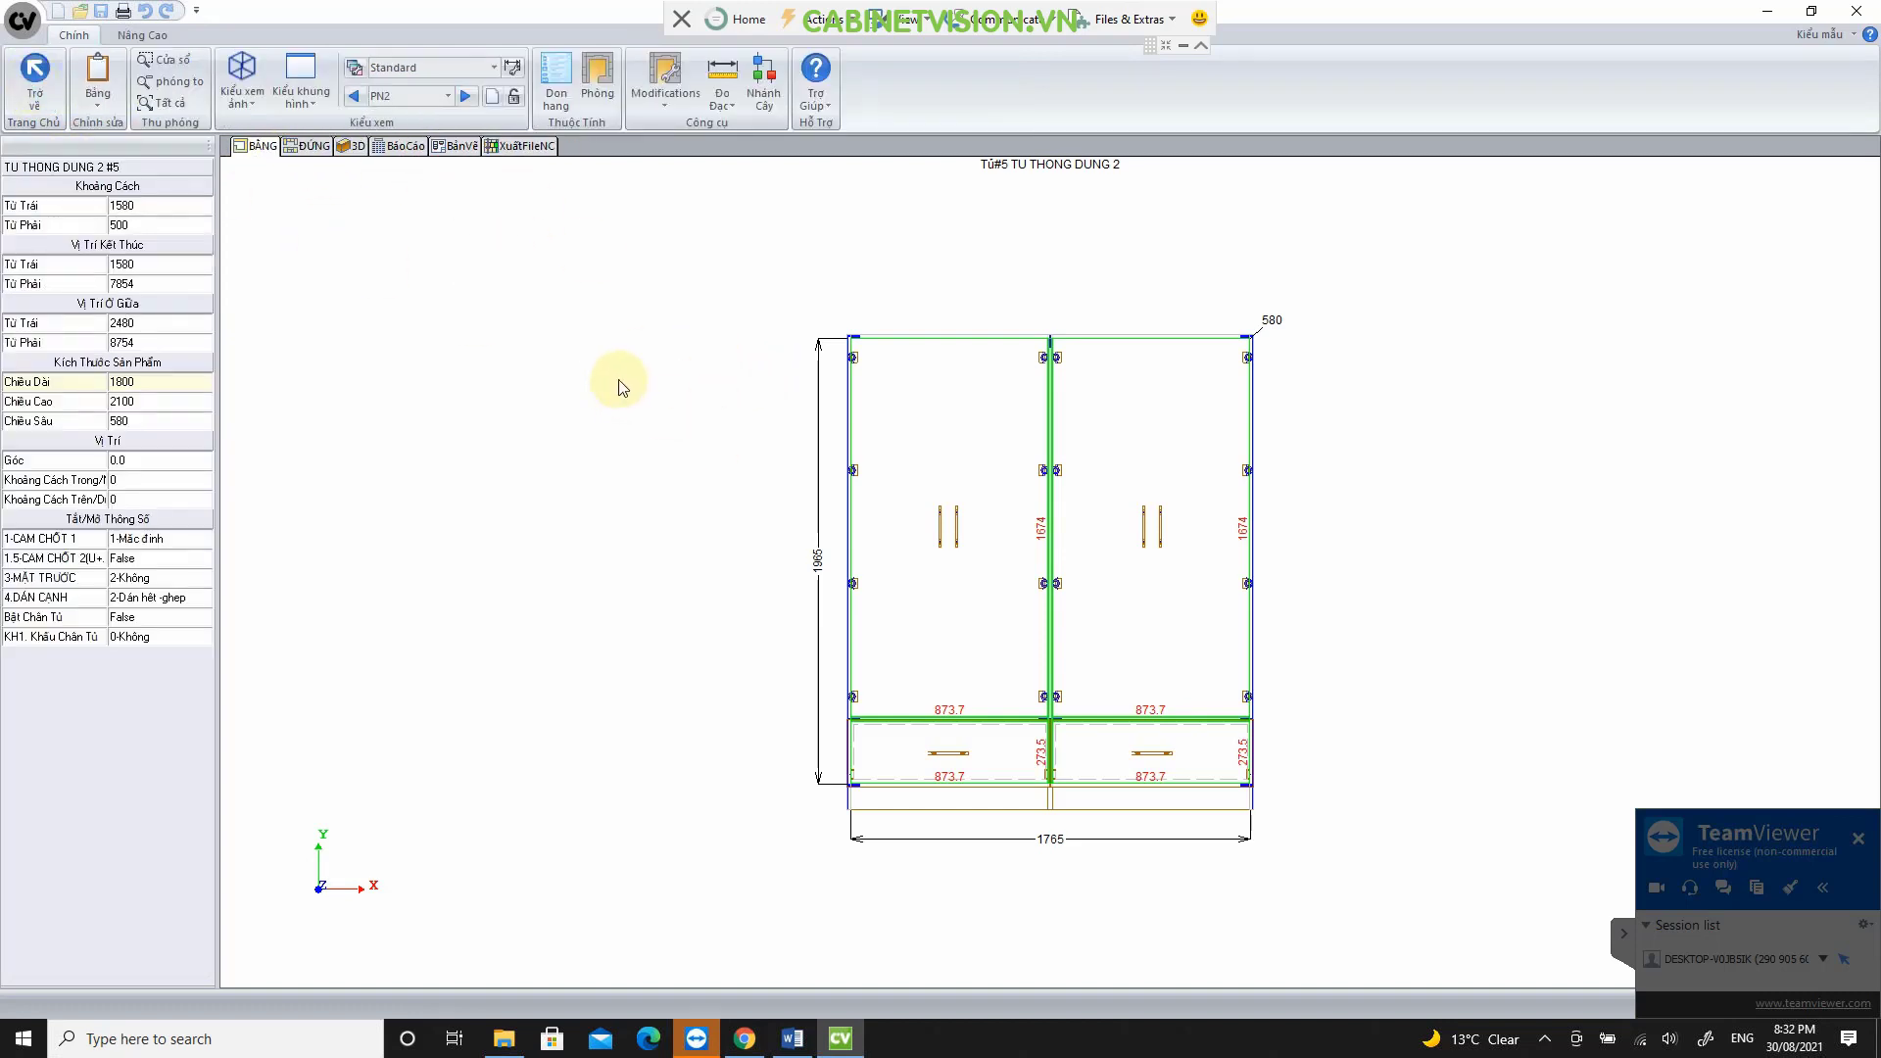
left_click(354, 96)
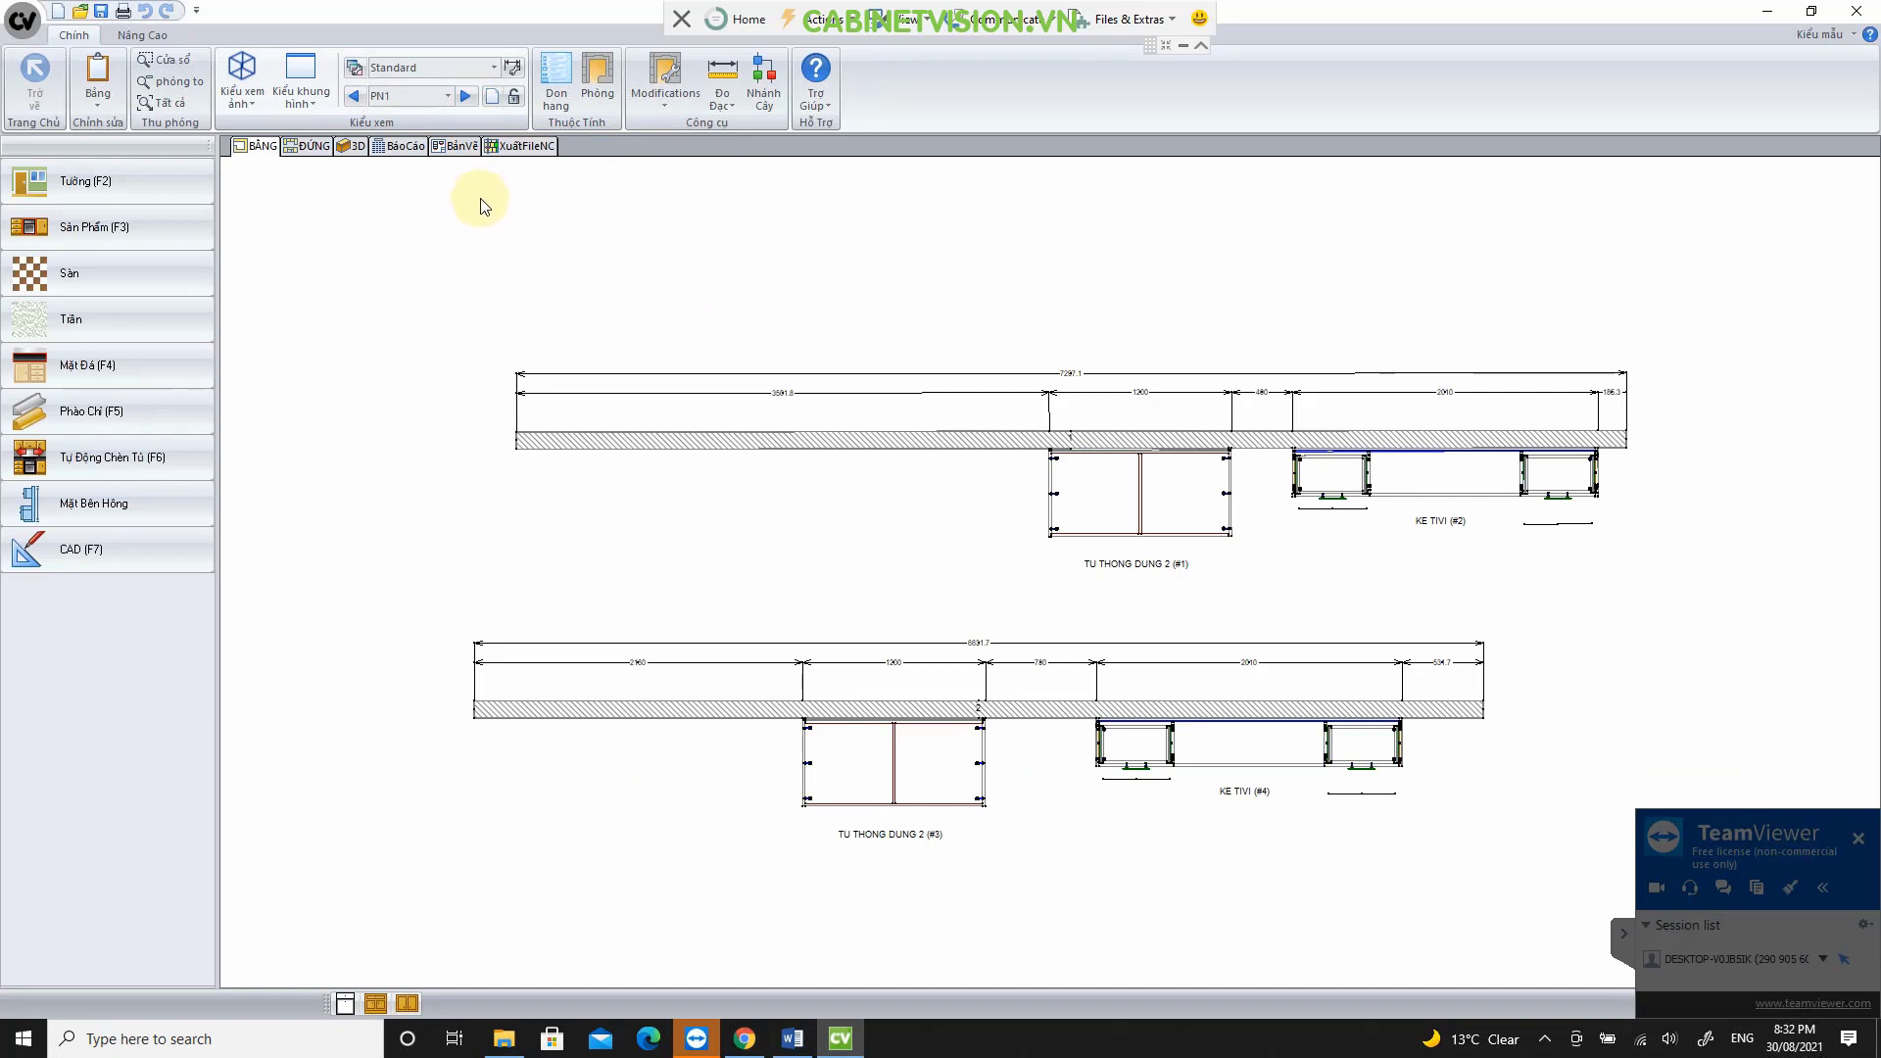
left_click(592, 104)
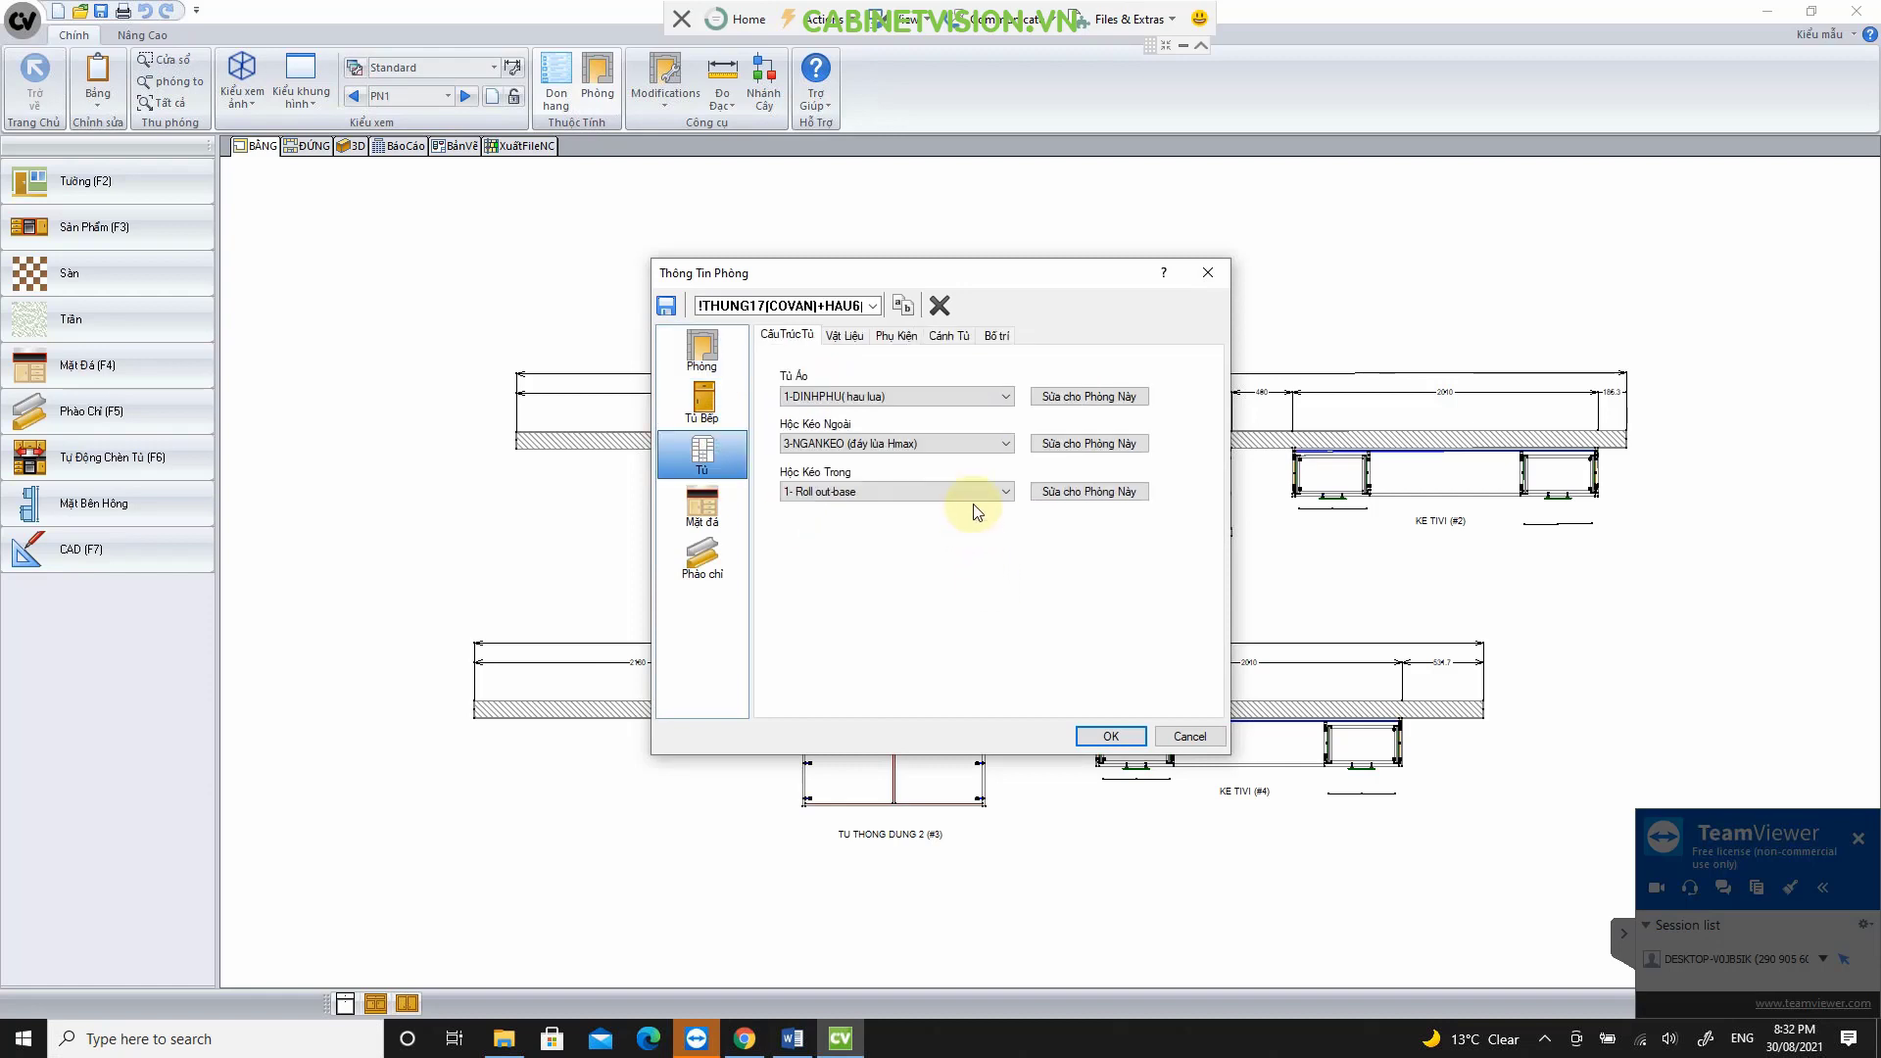
Change room PN1's accessory handle type to a different option and apply the room settings.
left_click(941, 339)
left_click(885, 338)
left_click(897, 388)
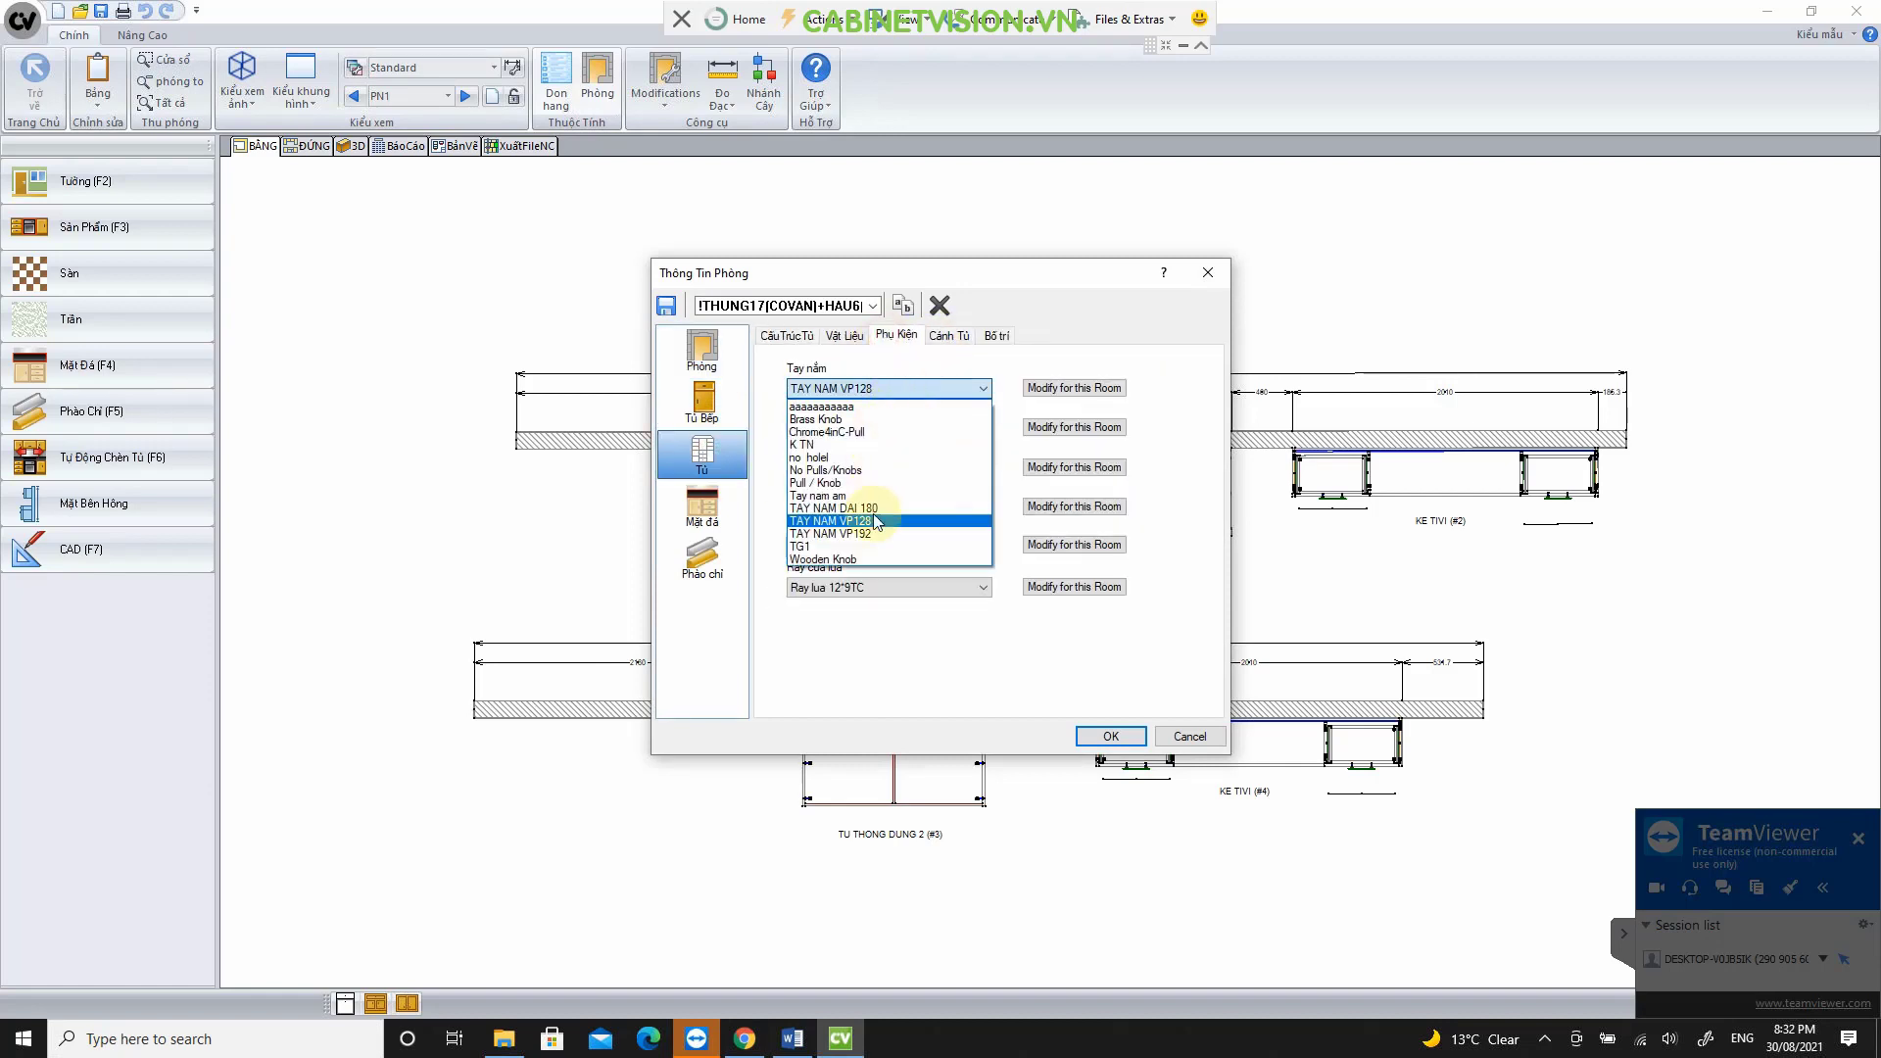
left_click(848, 432)
left_click(1102, 737)
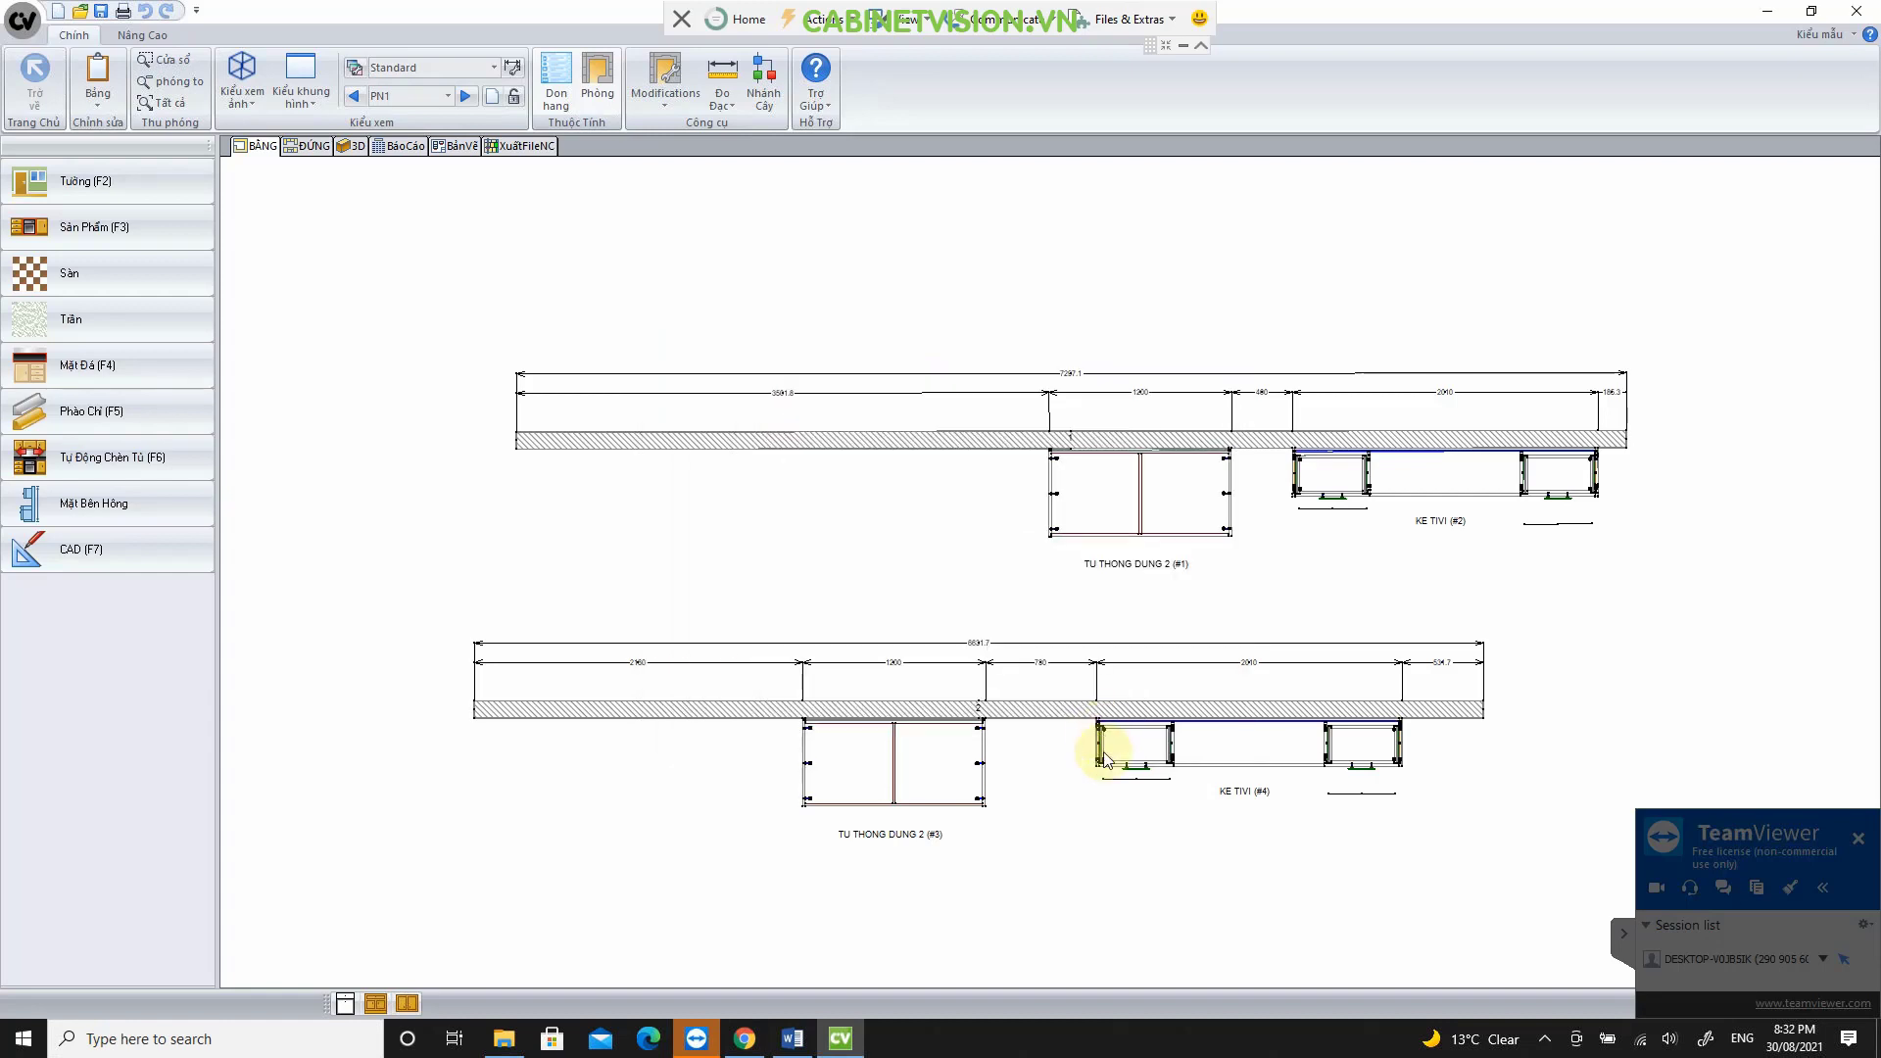
Set PN1's cabinet handle to Wooden Knob in the room settings and apply.
left_click(598, 81)
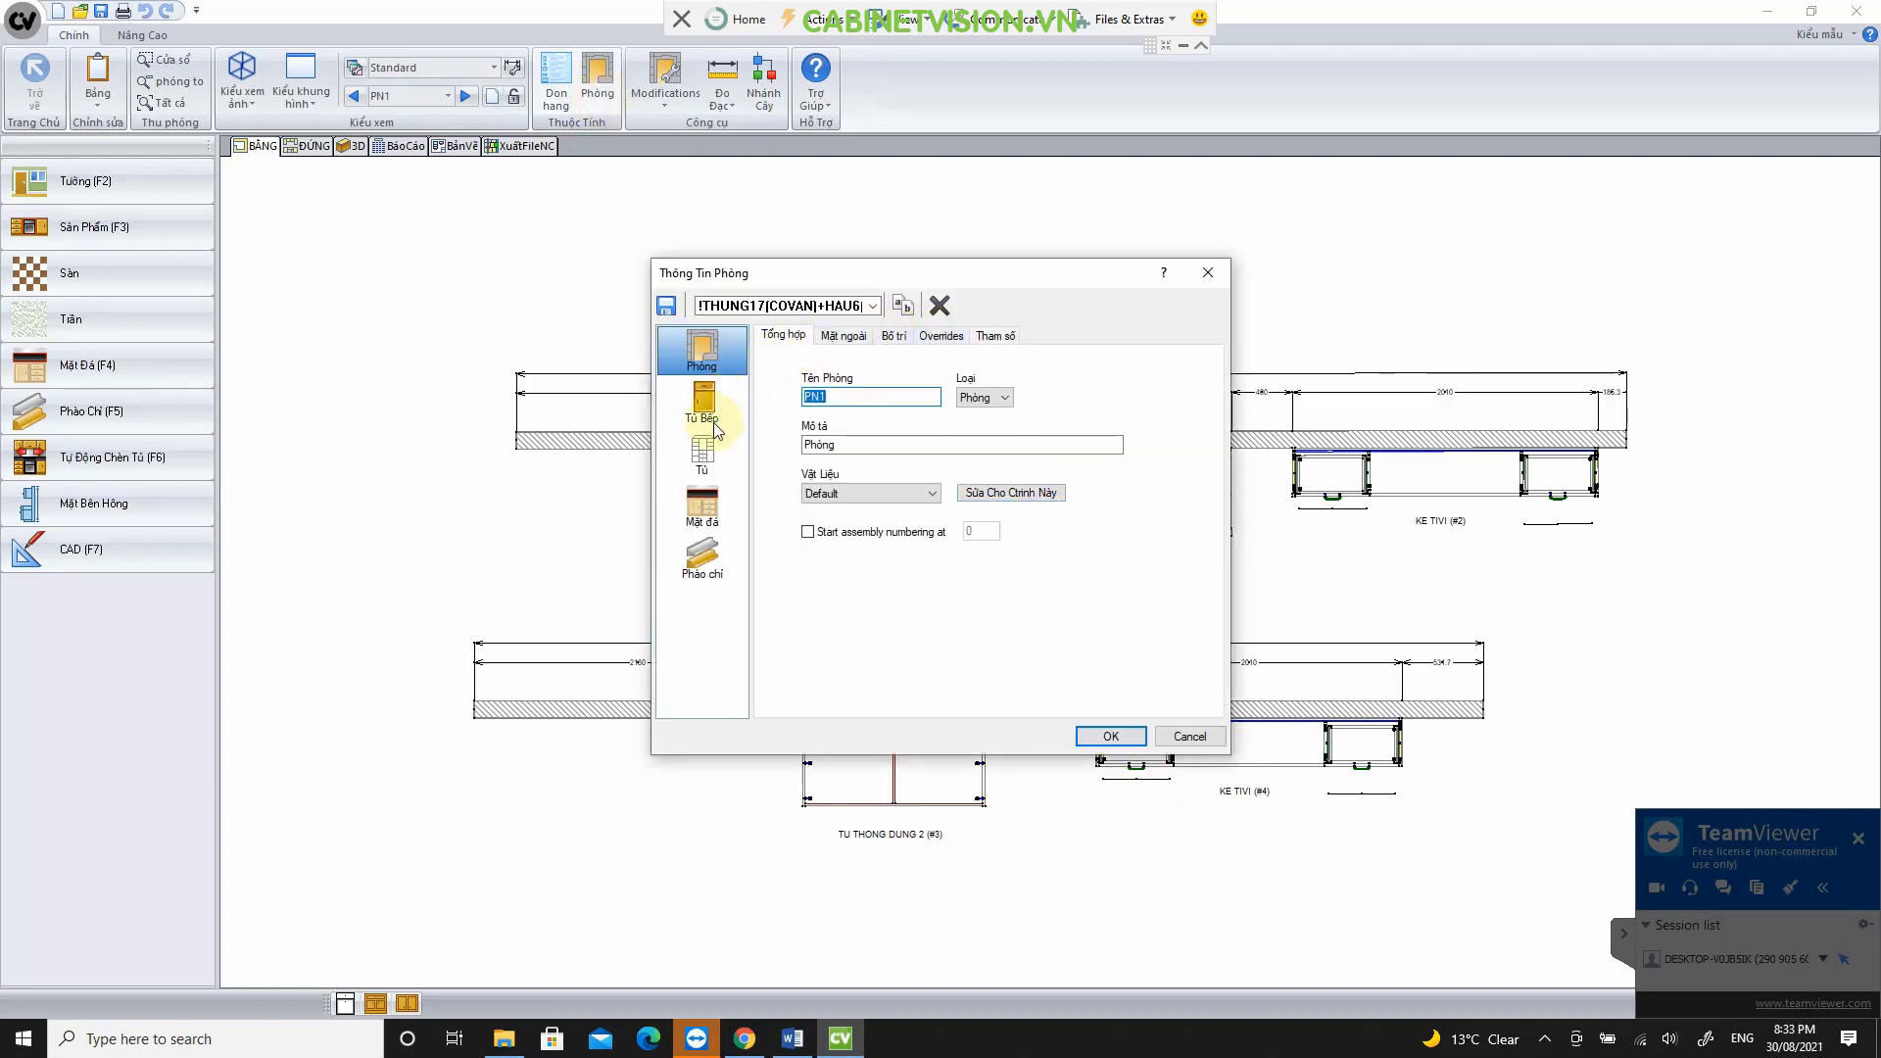
left_click(702, 453)
left_click(896, 335)
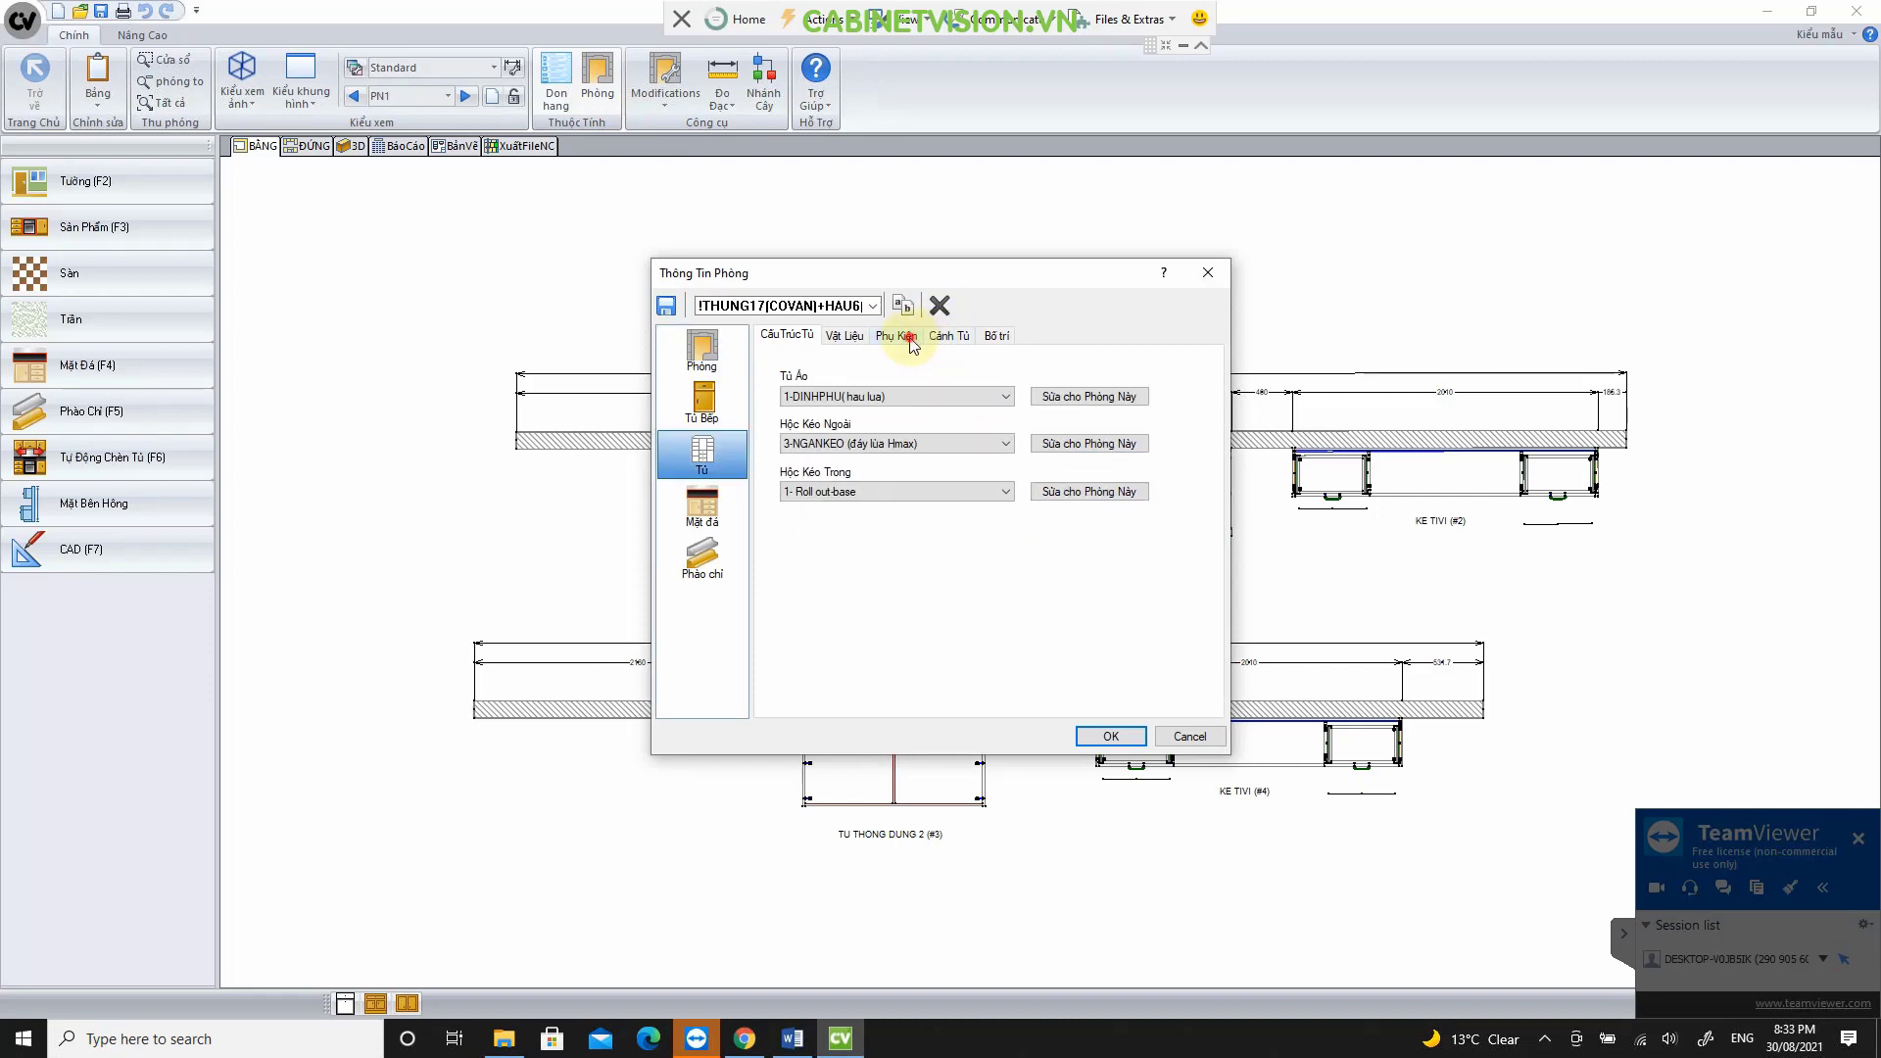
left_click(877, 389)
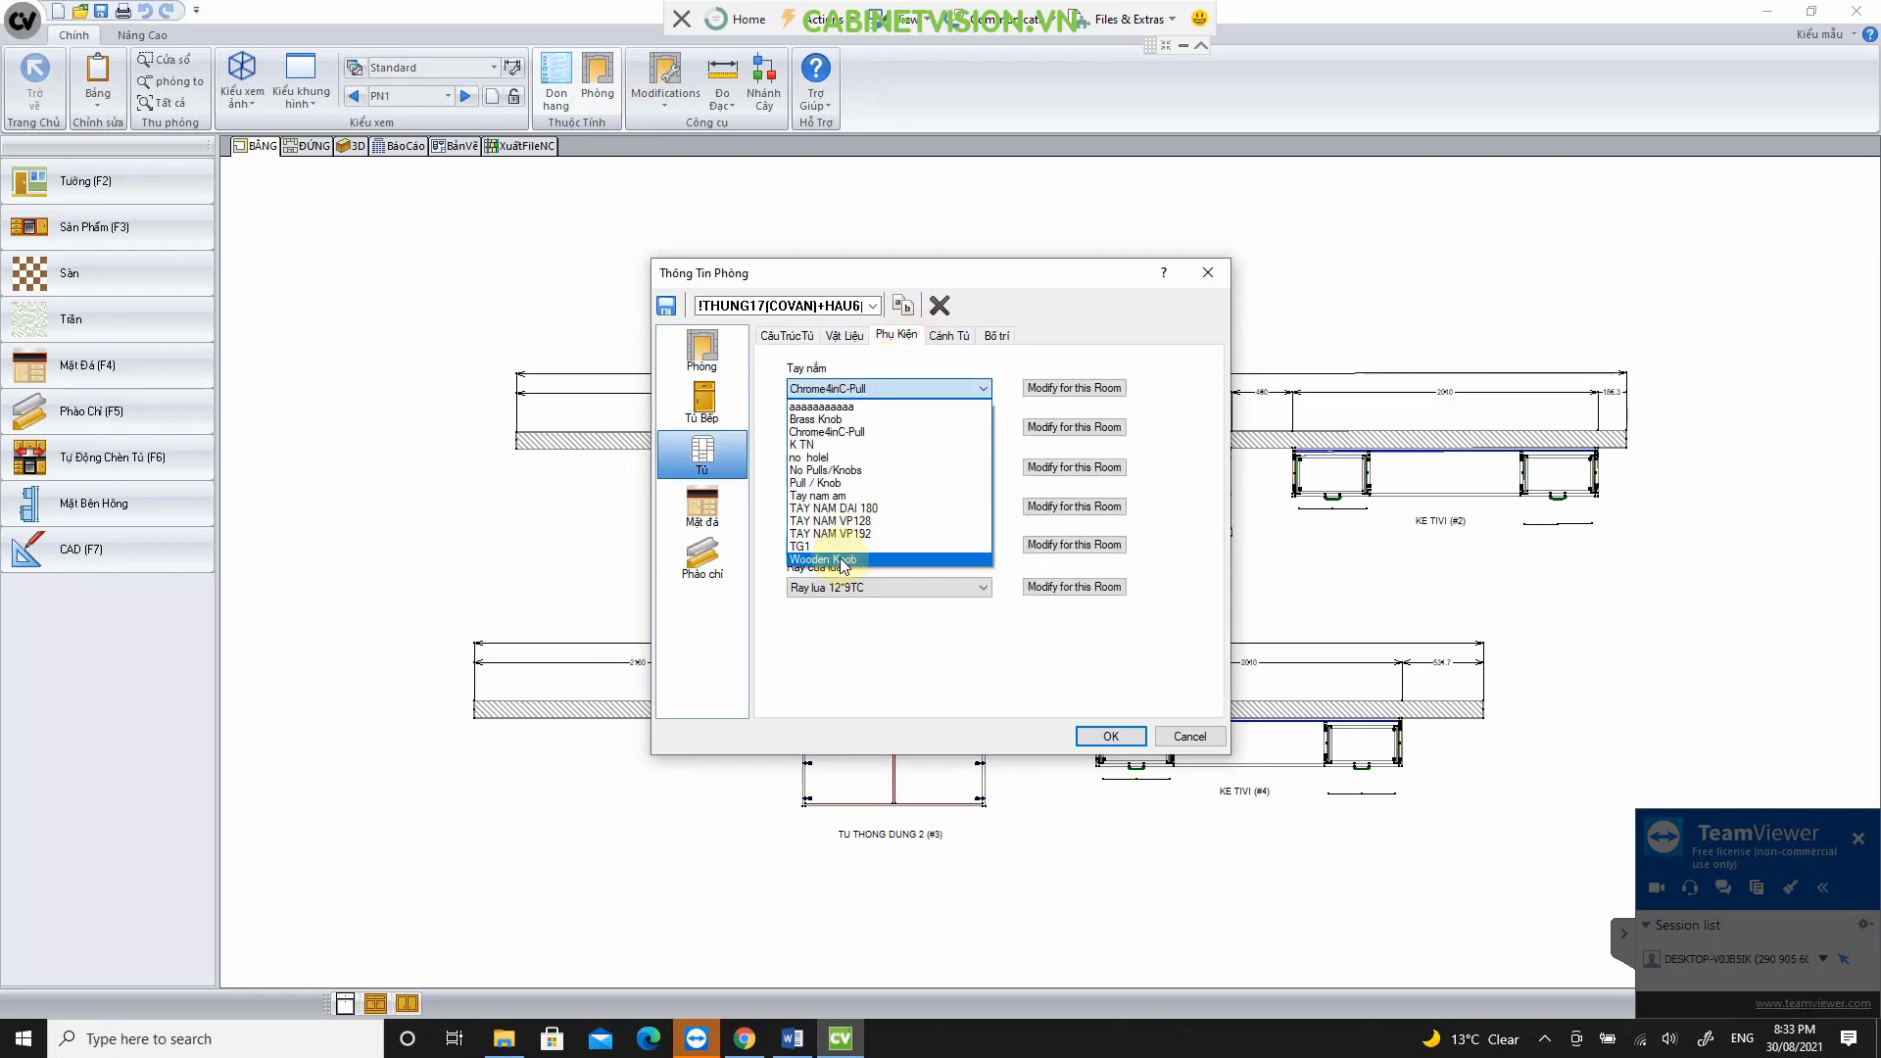
left_click(840, 560)
left_click(1111, 737)
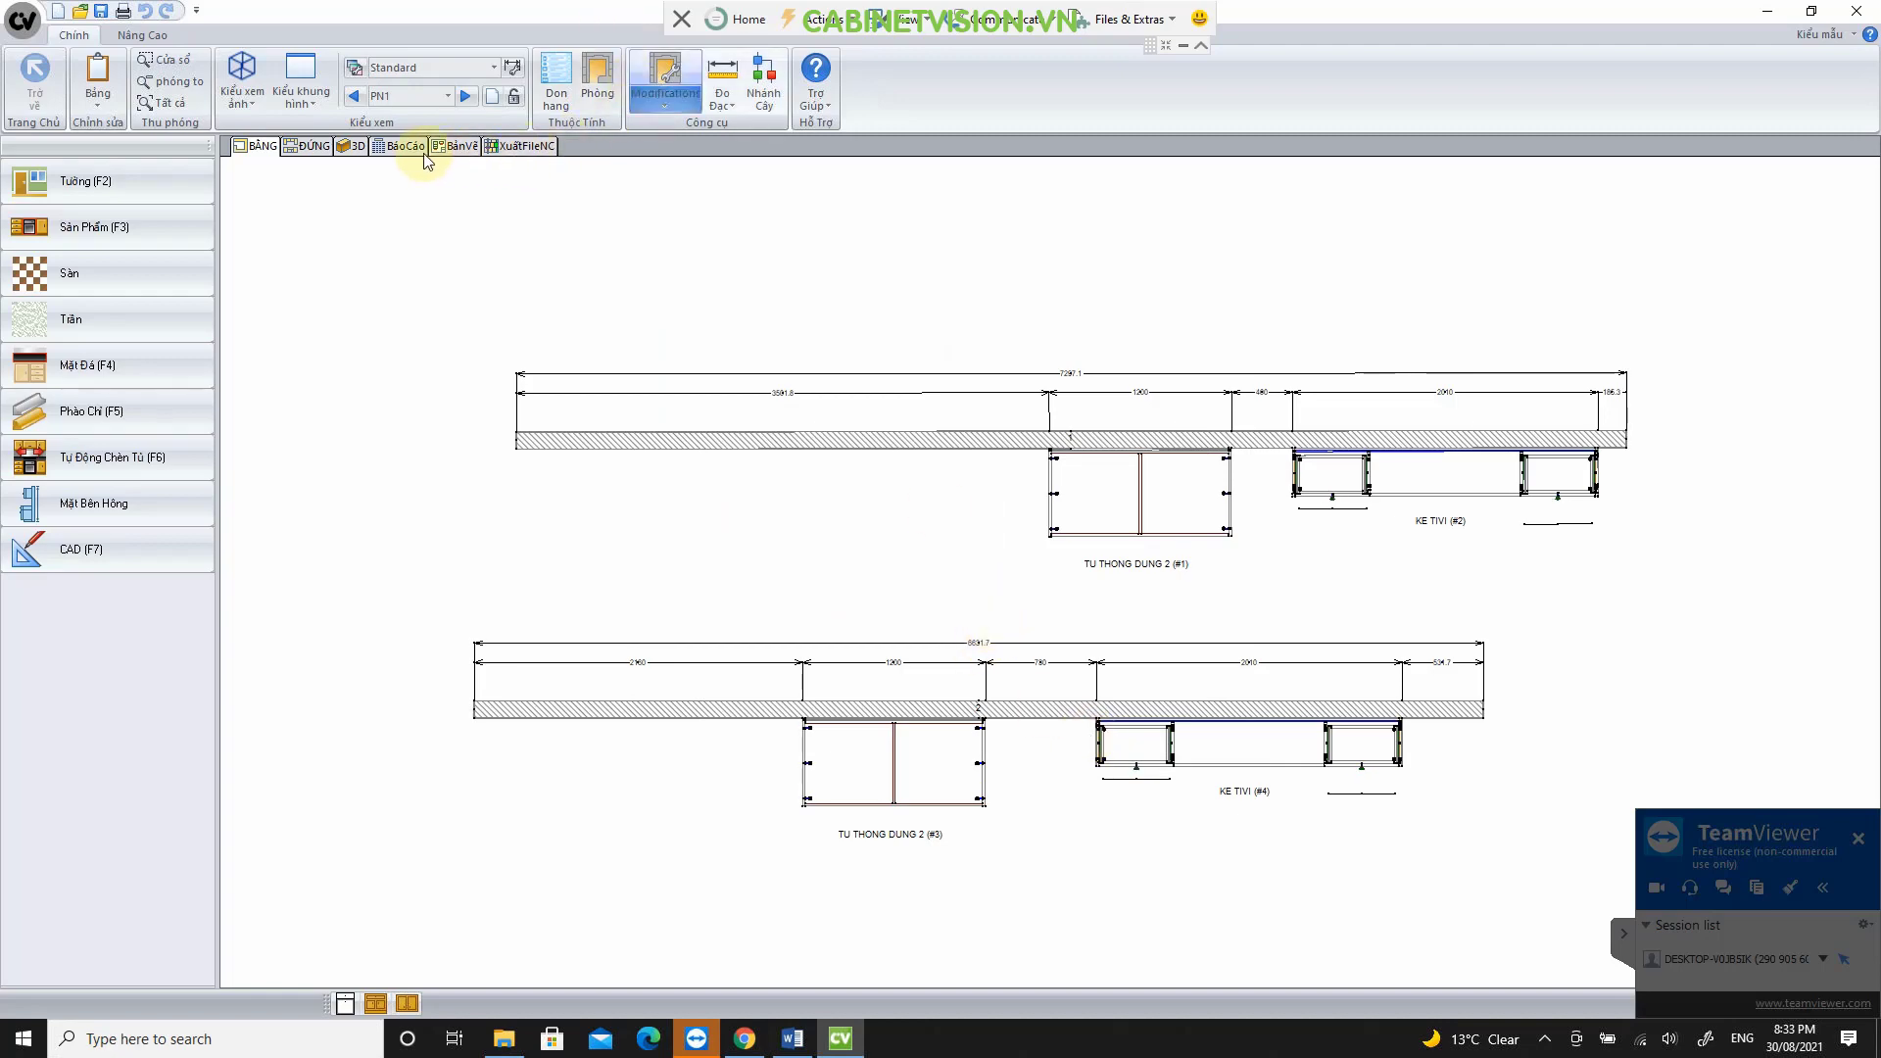
Orbit and zoom the PN1 cabinets in the 3D view.
left_click(355, 147)
left_click_drag(870, 638, 1436, 663)
scroll(1373, 676, "up", 5)
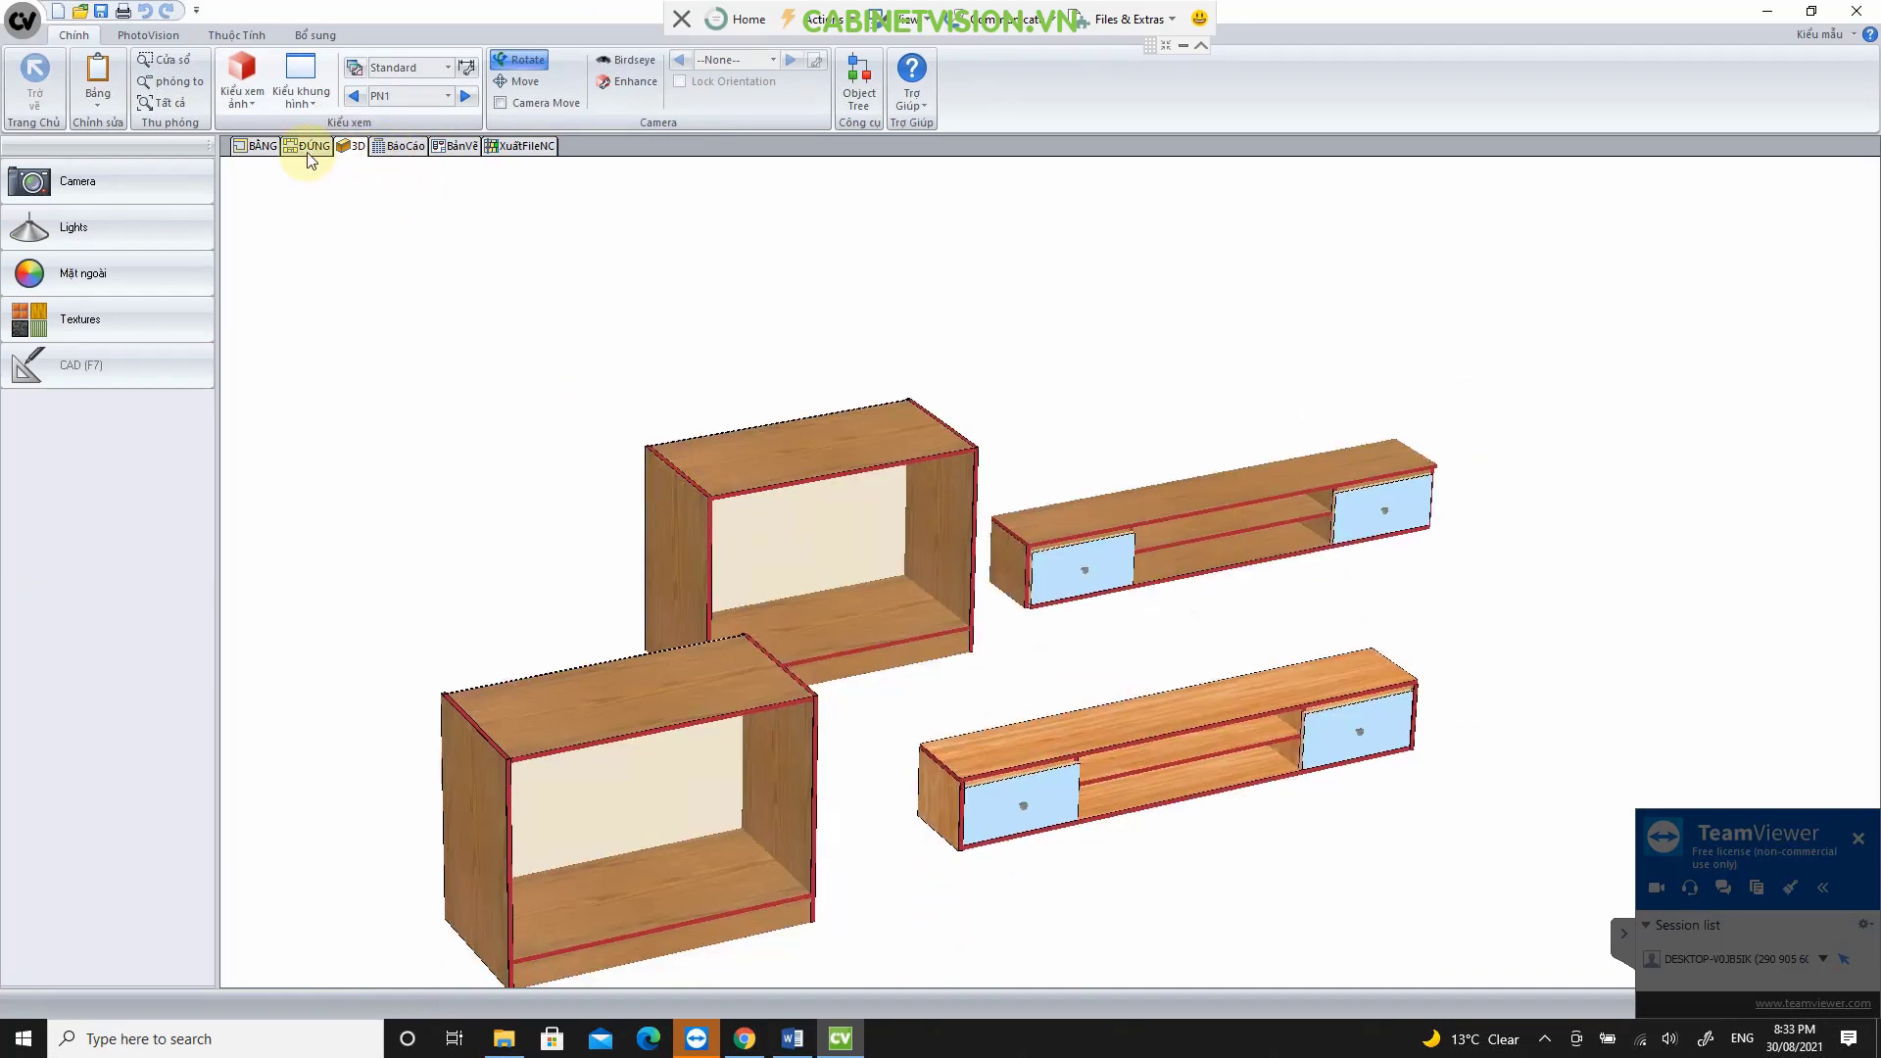
Zoom into the cabinet bases on the BẢNG plan, then switch back to 3D.
left_click(257, 146)
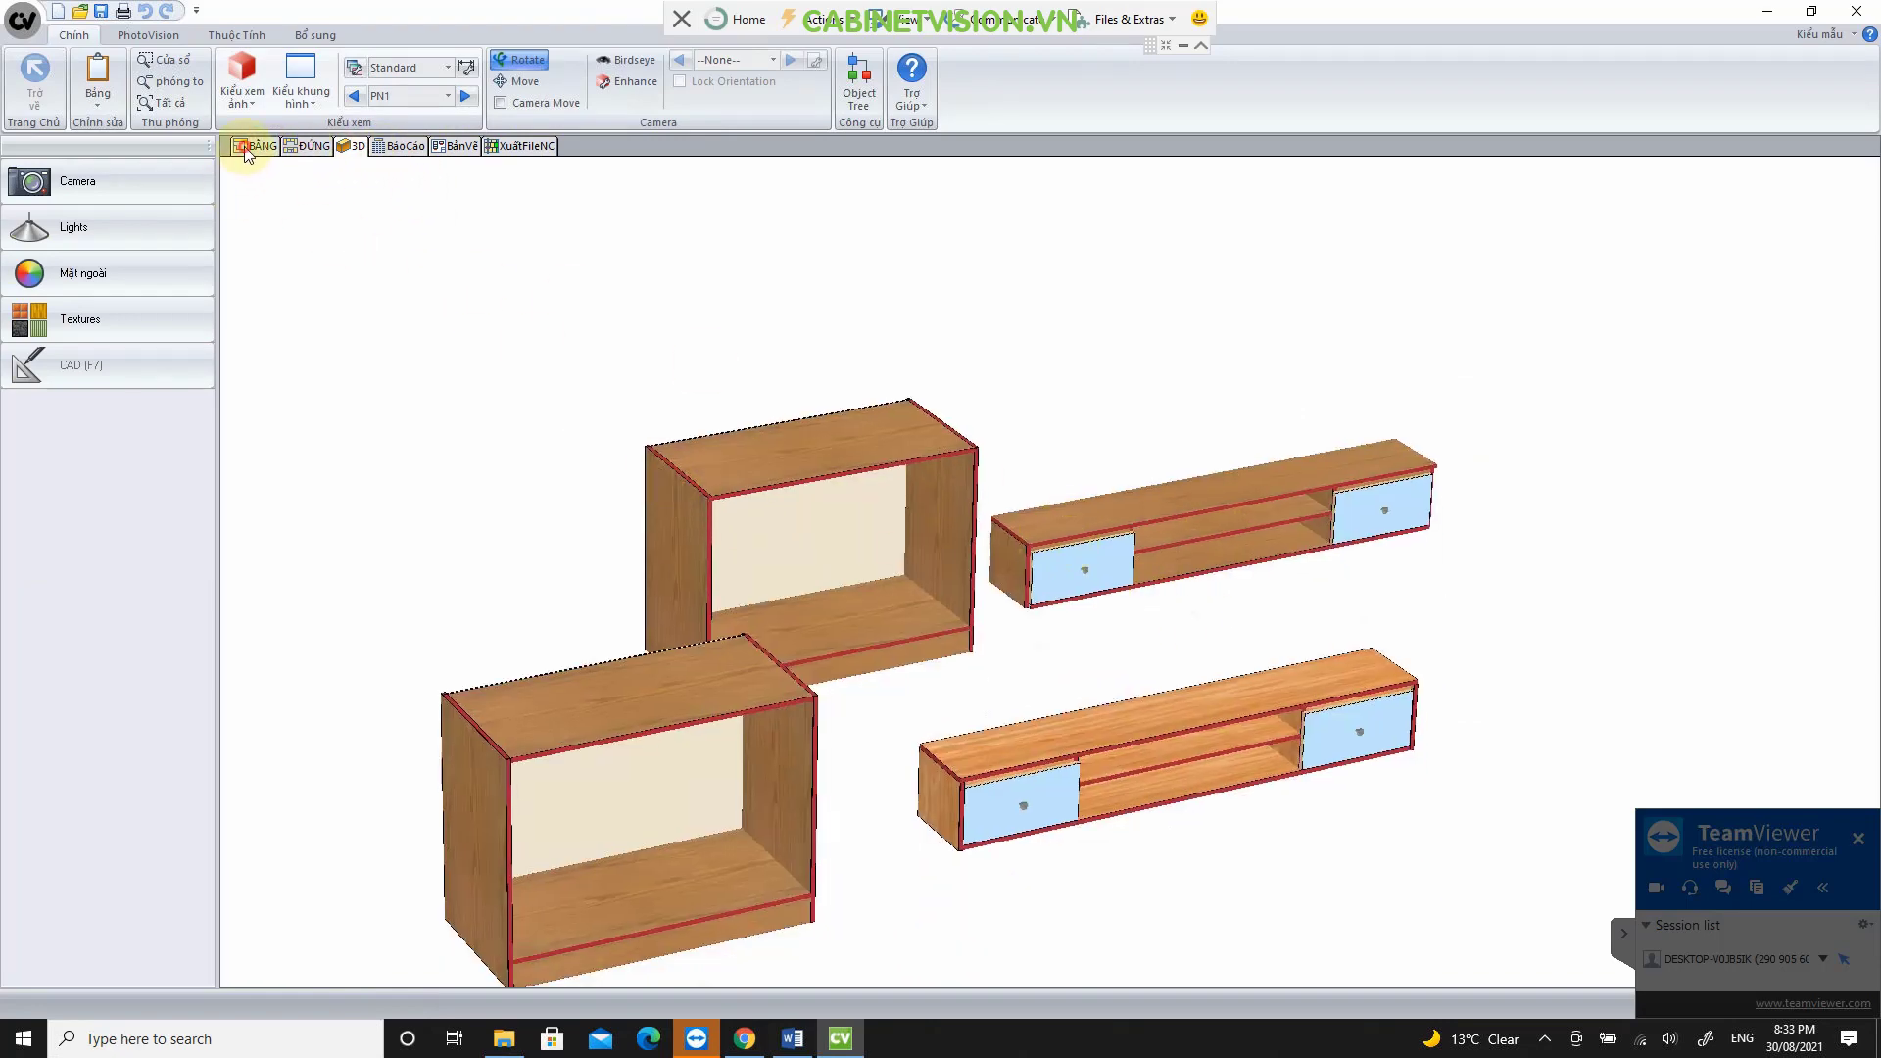
scroll(1320, 509, "up", 6)
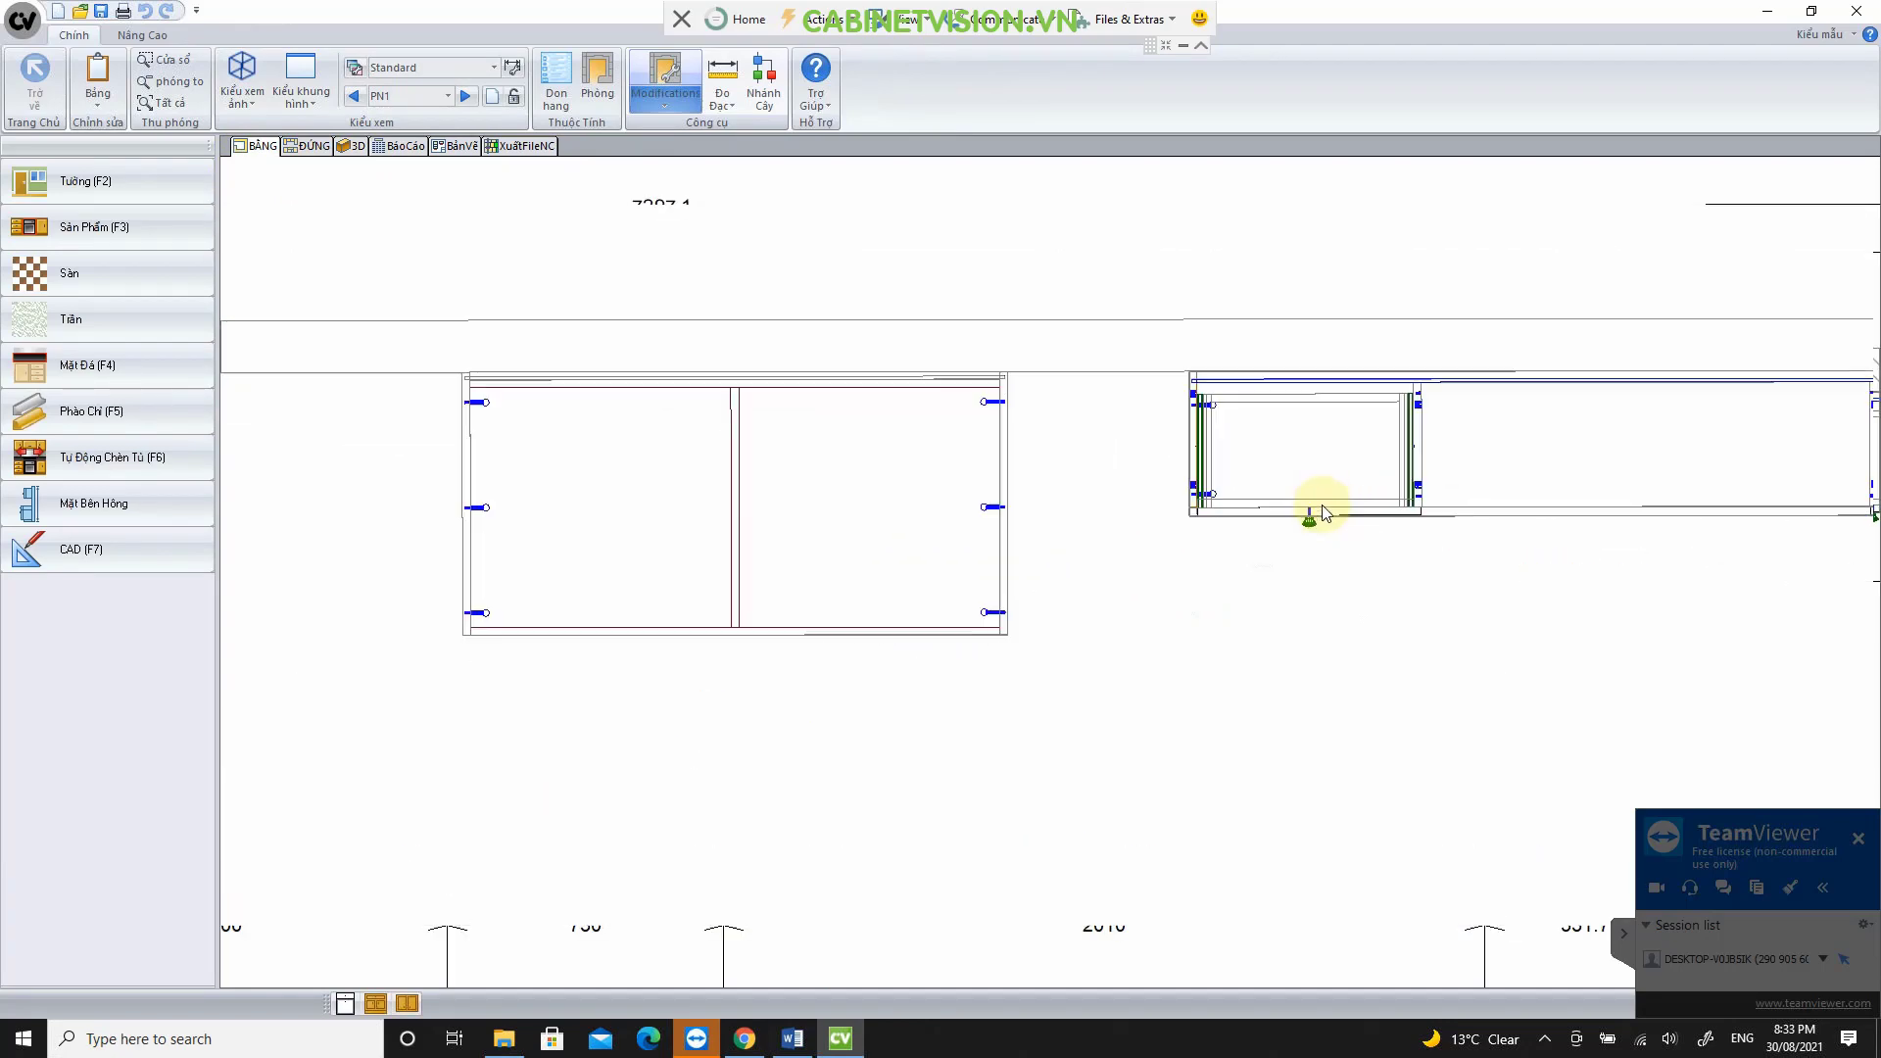
scroll(1321, 518, "up", 5)
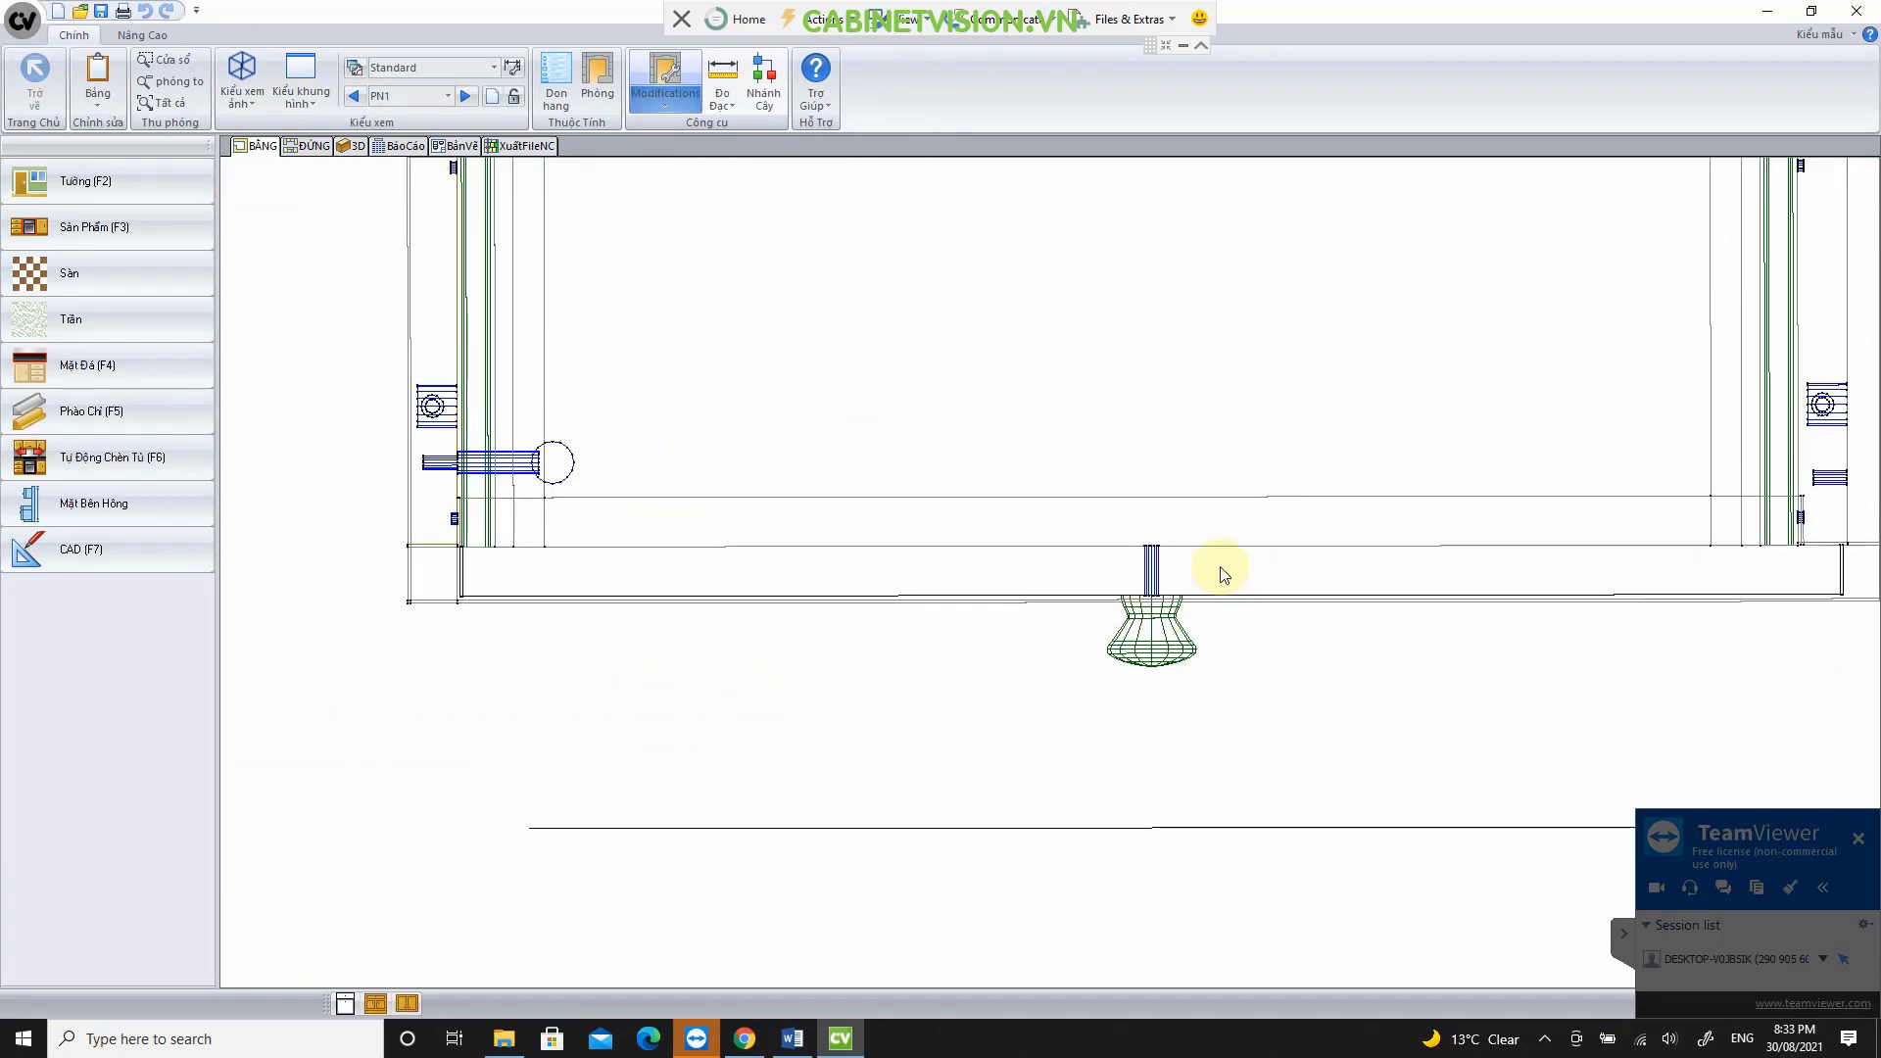
scroll(1084, 582, "down", 2)
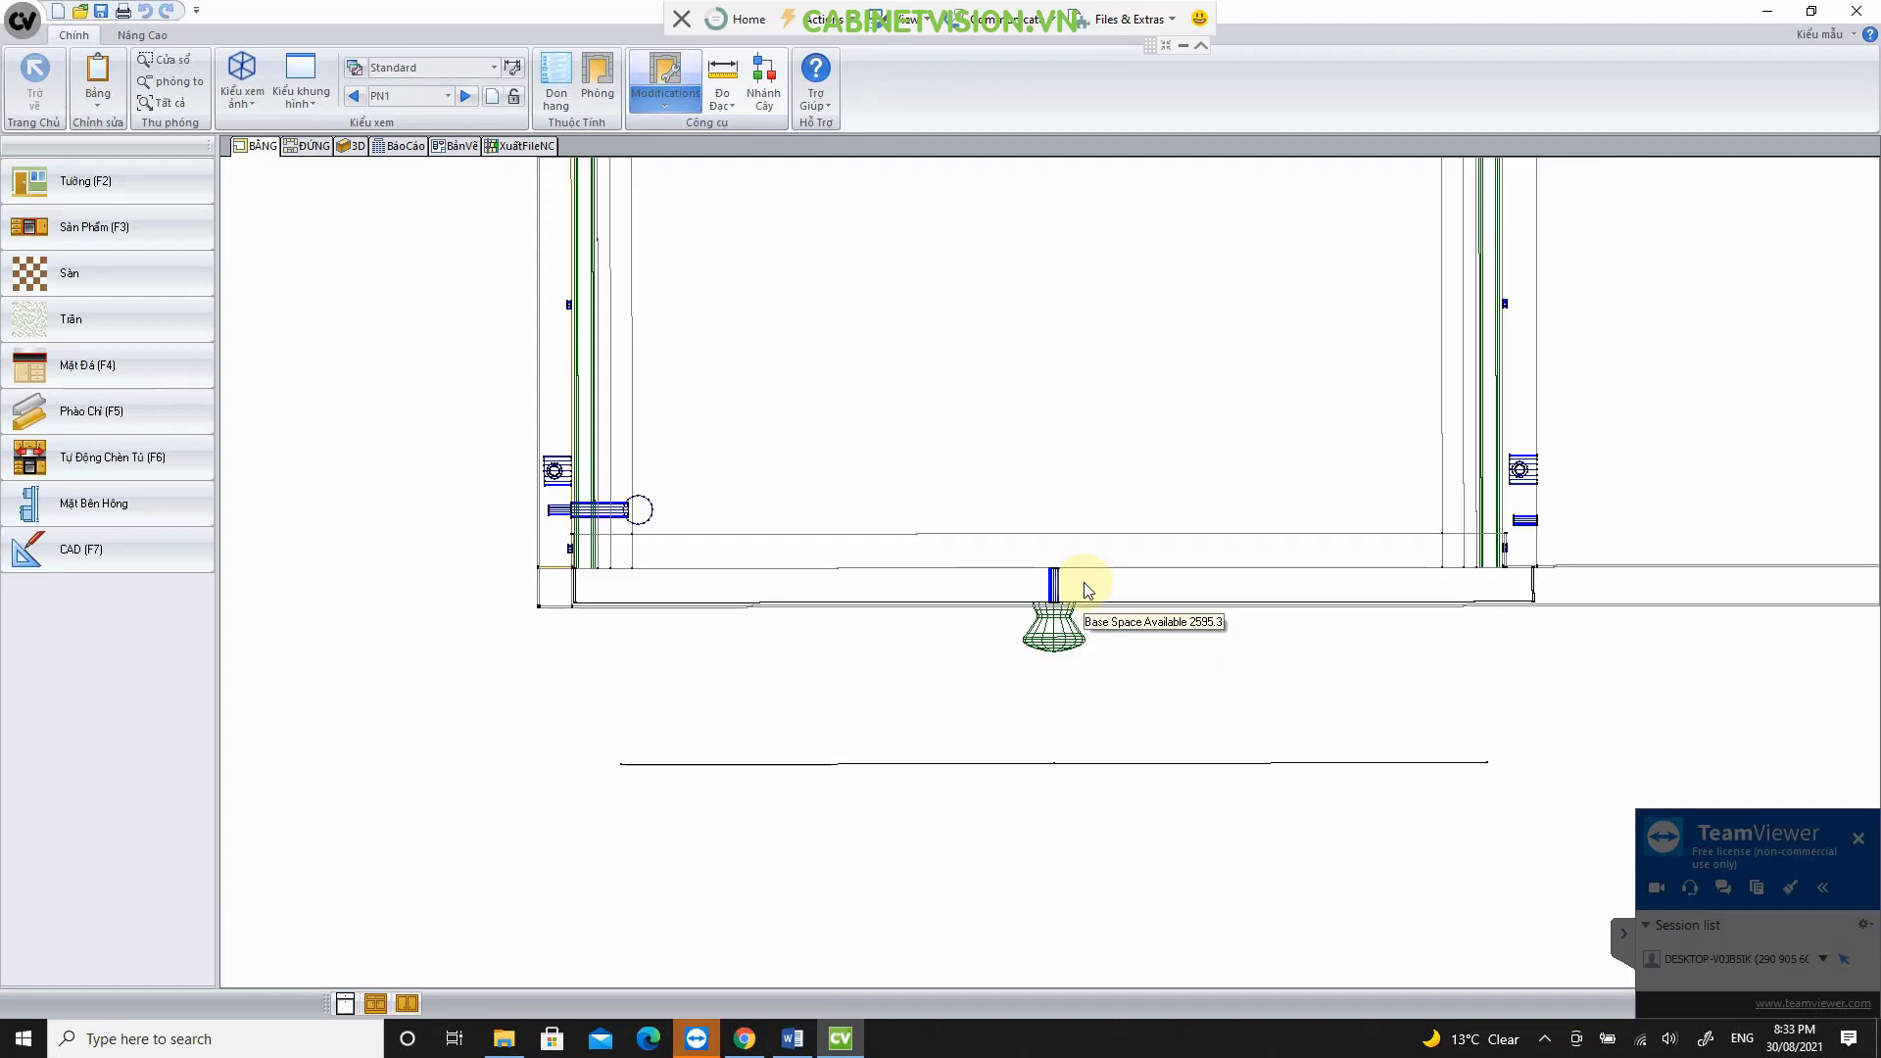
scroll(1083, 582, "down", 3)
scroll(1014, 637, "up", 3)
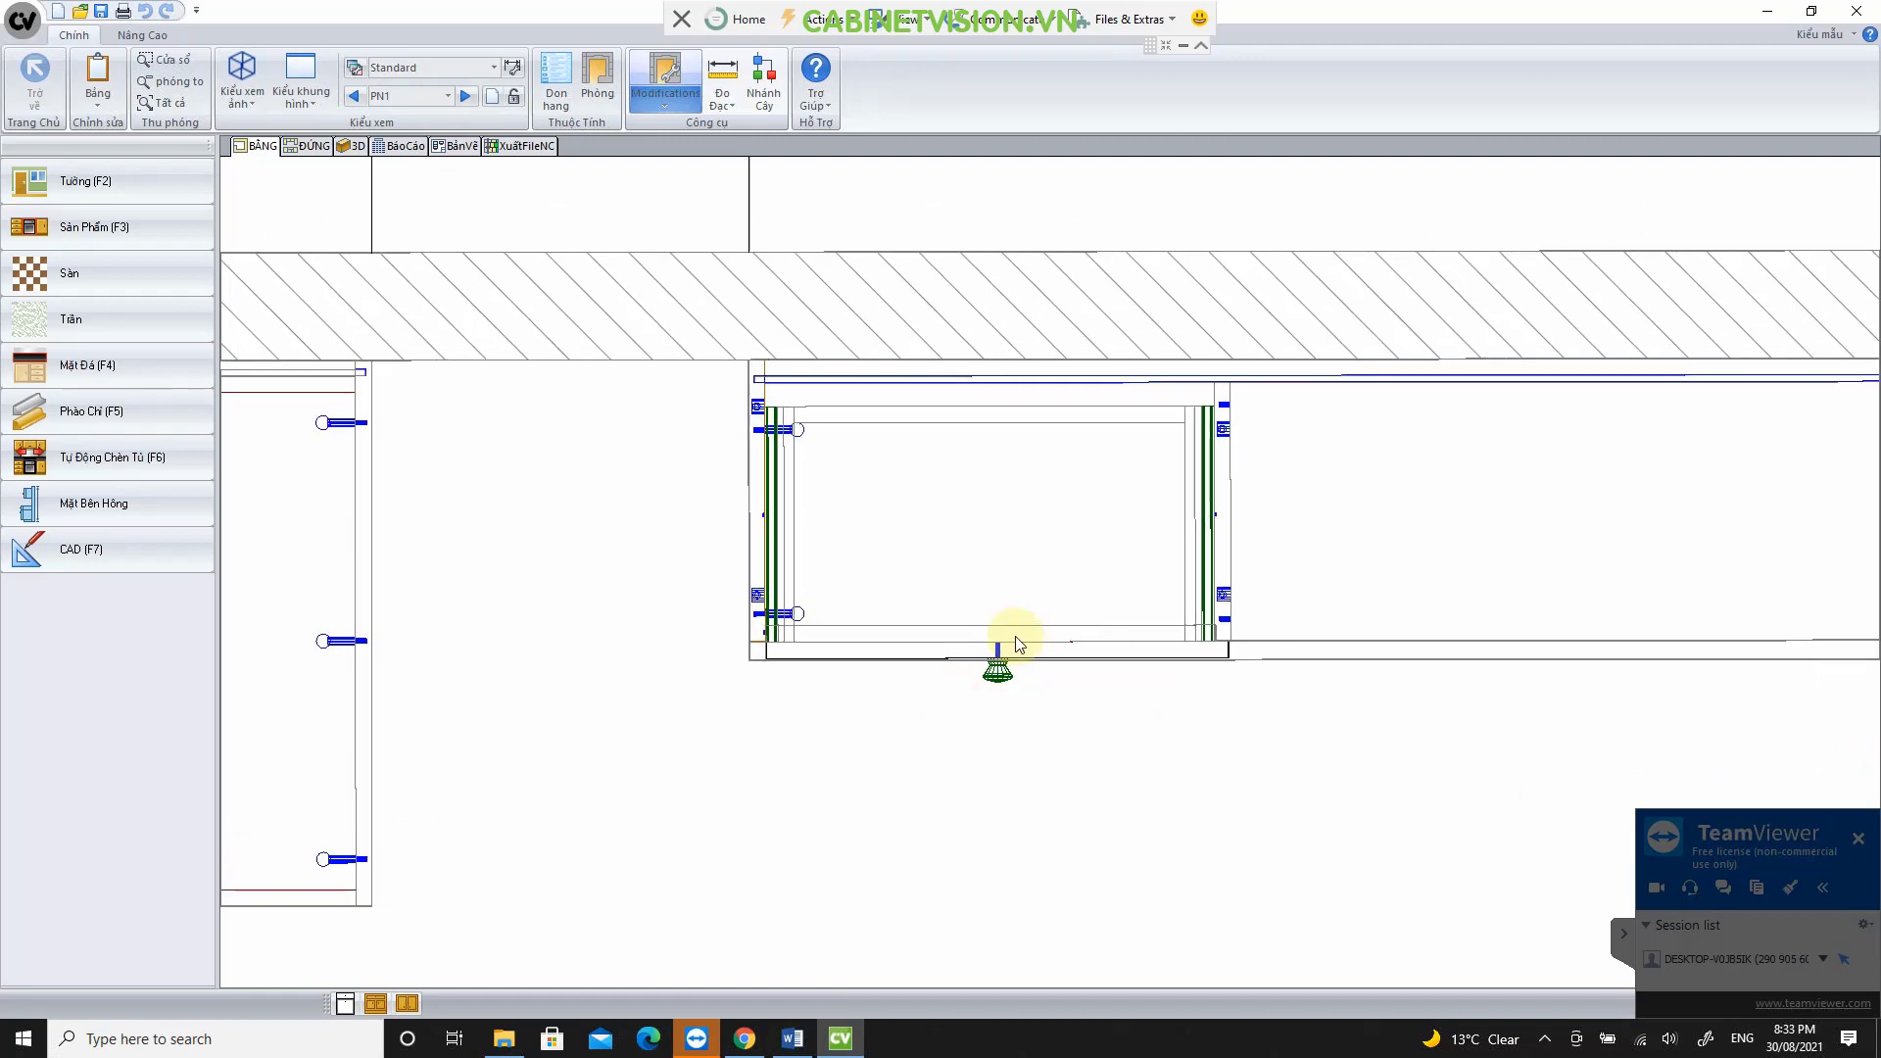
scroll(1014, 637, "up", 3)
scroll(970, 643, "down", 1)
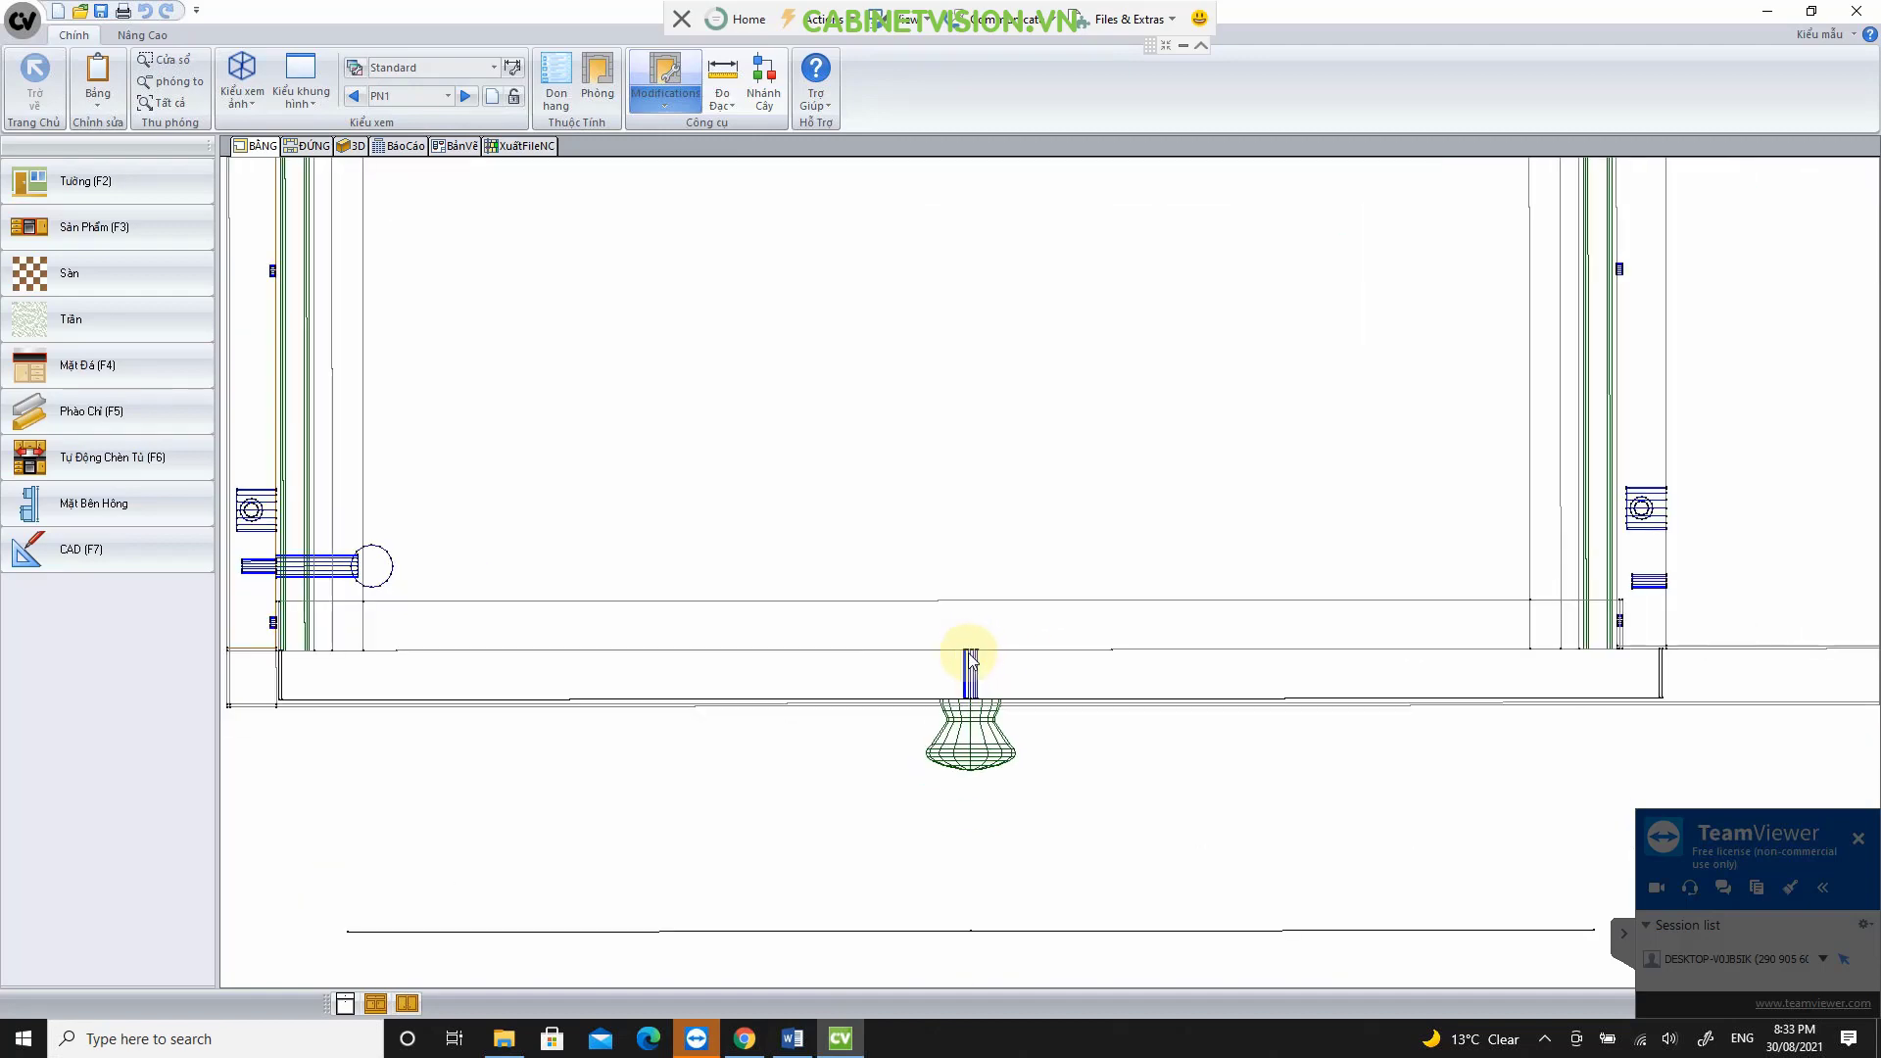
scroll(968, 652, "down", 5)
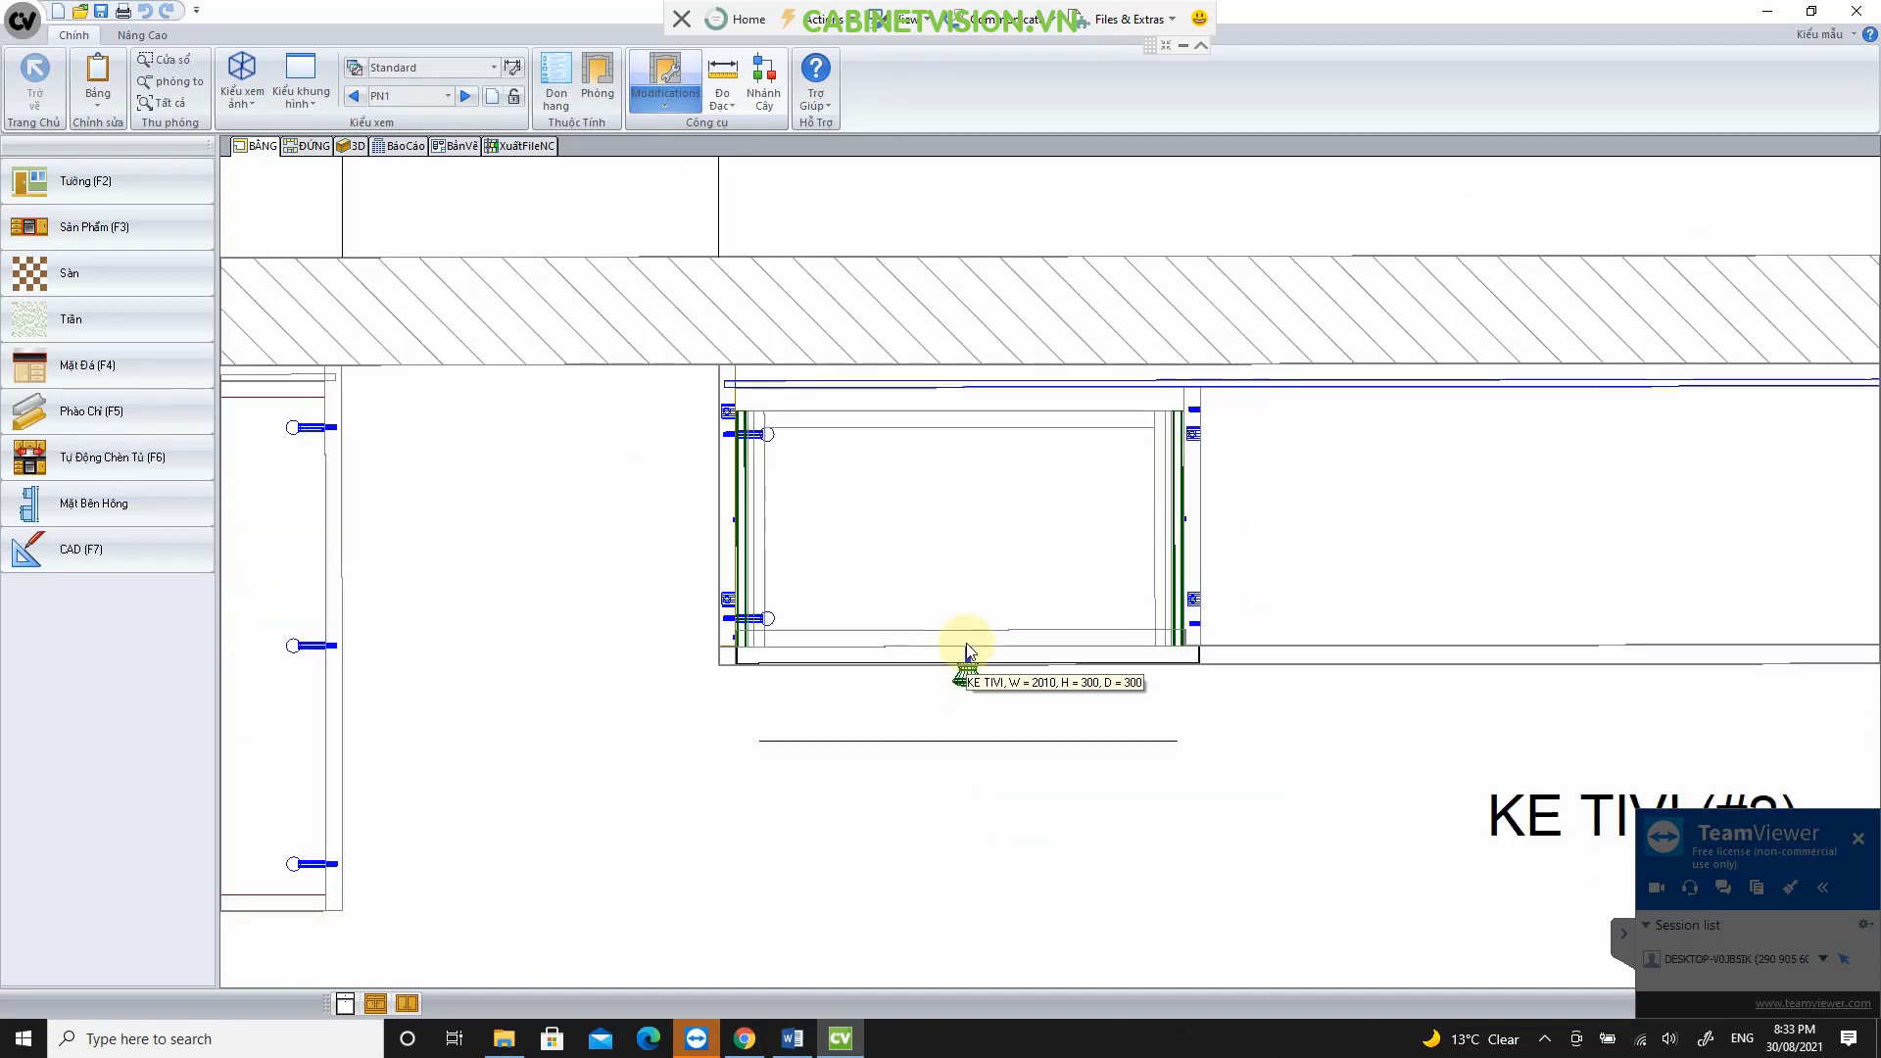
scroll(966, 647, "down", 2)
left_click(351, 146)
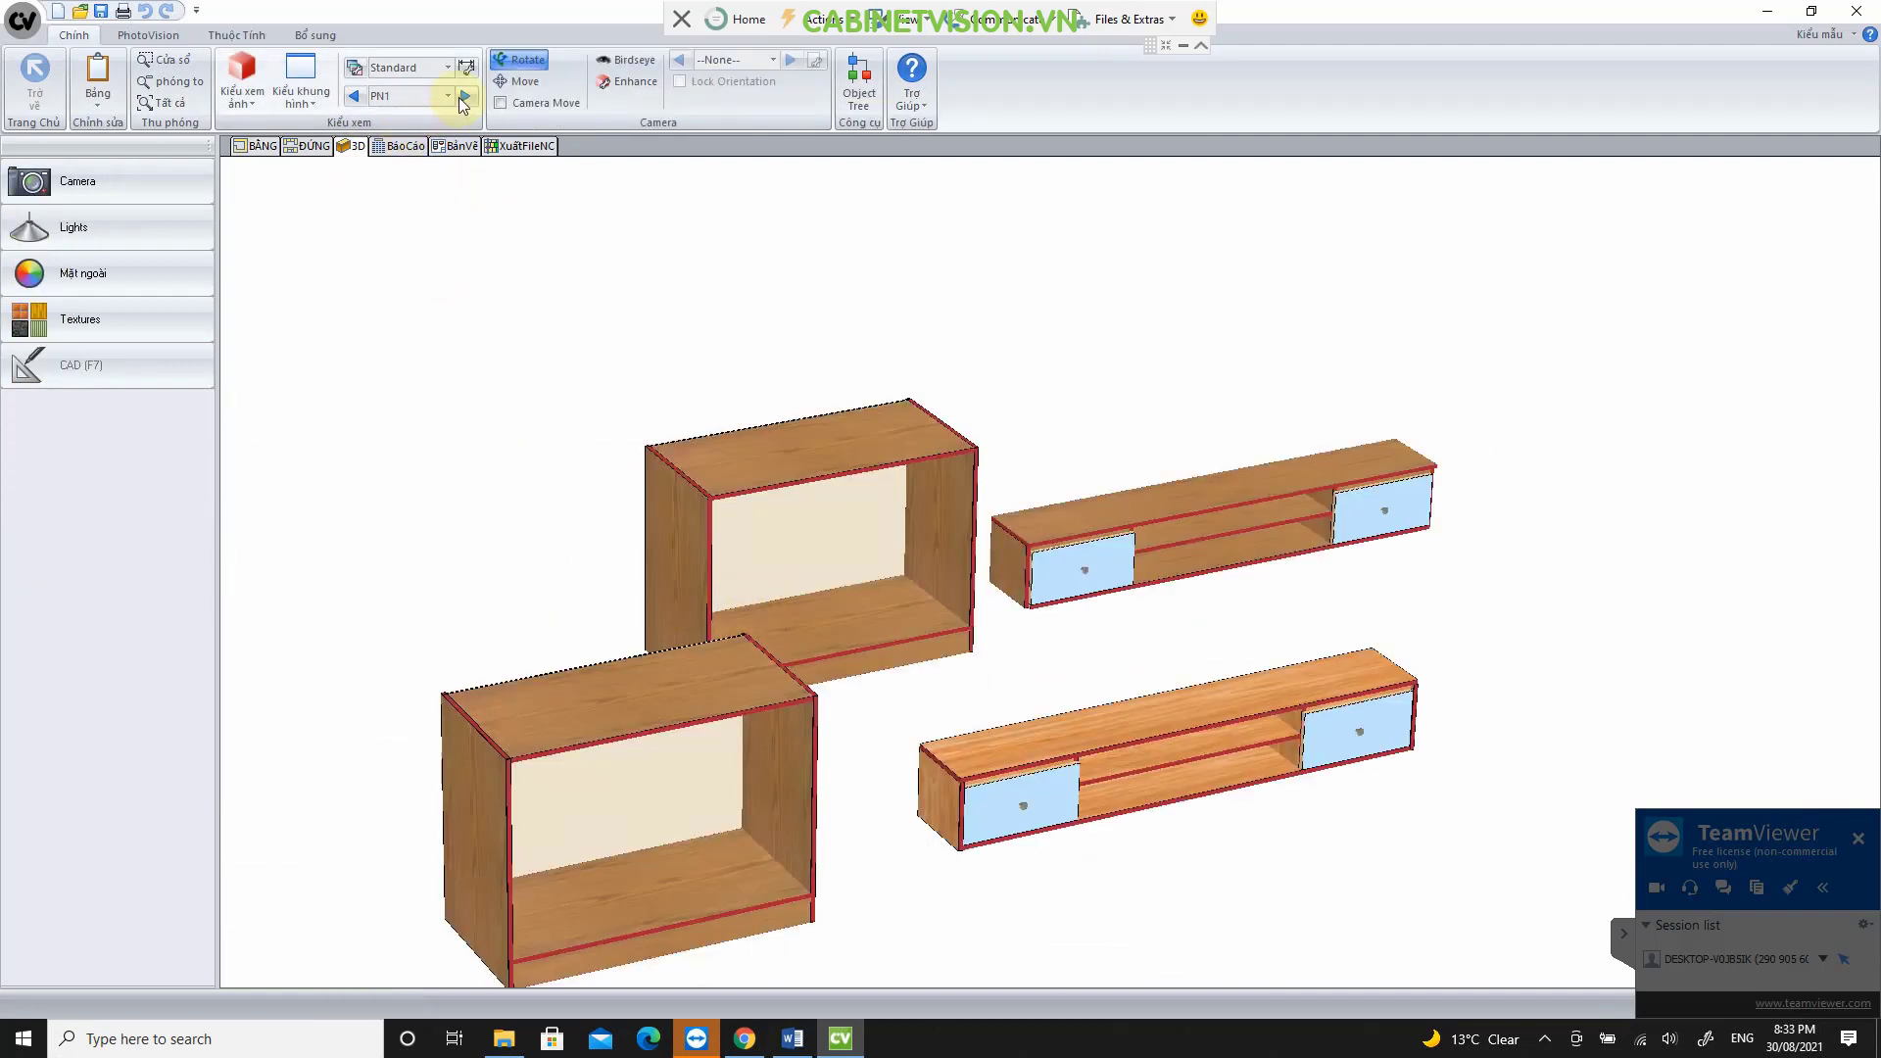
left_click(447, 98)
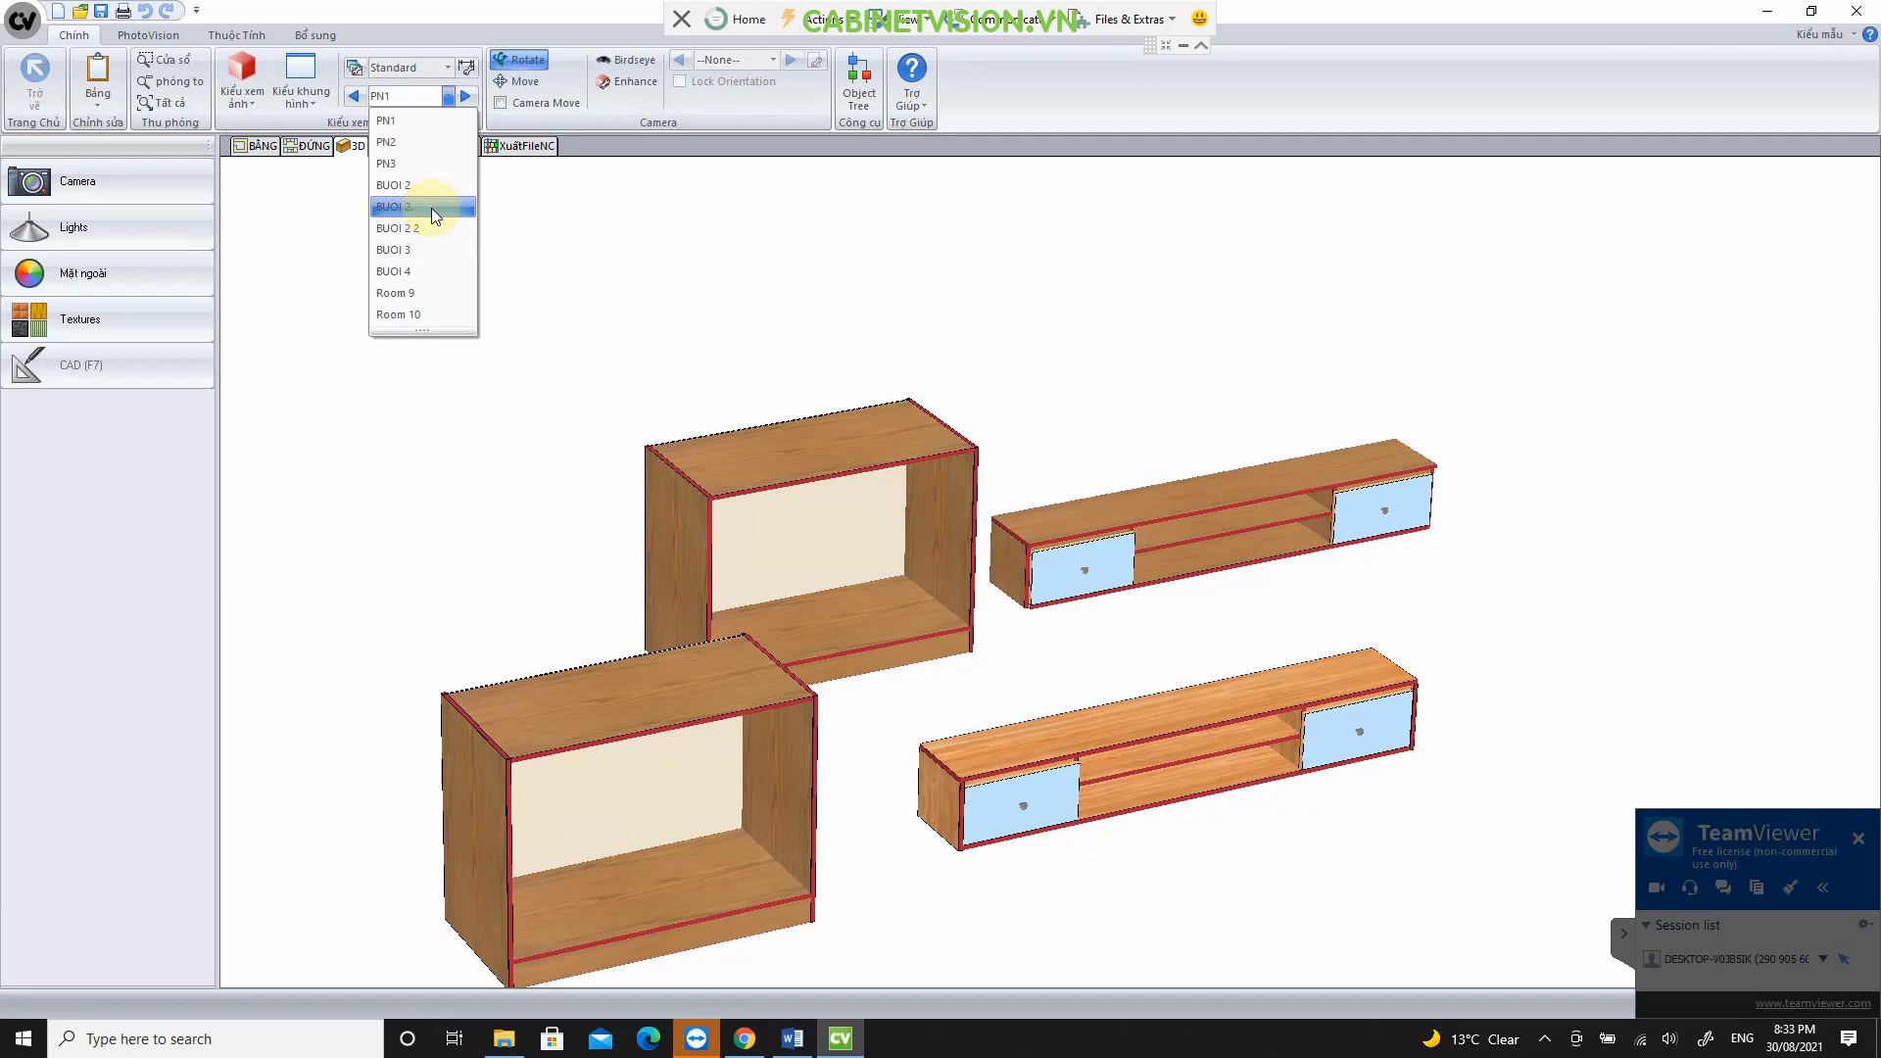
Preview rooms PN3, BUOI 2 and BUOI 2. in 3D, orbiting the wardrobes.
left_click(414, 161)
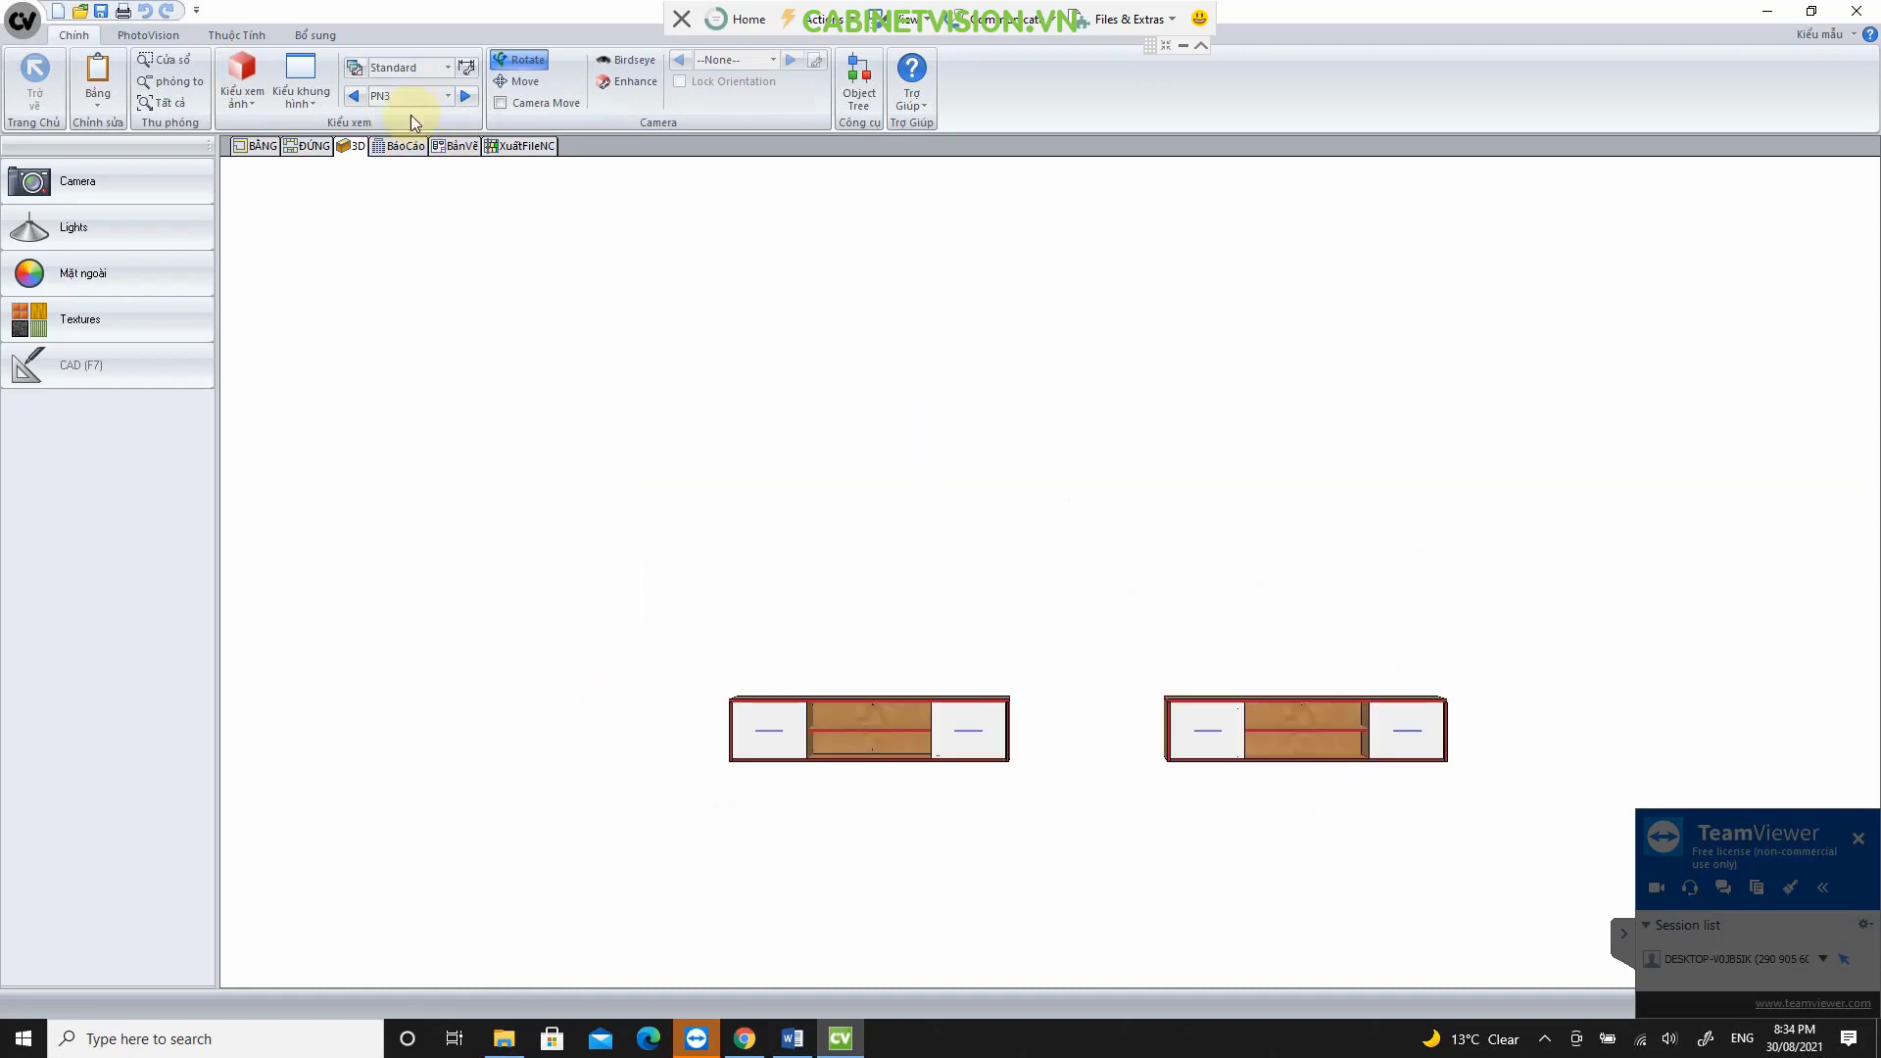
left_click(422, 95)
left_click(434, 202)
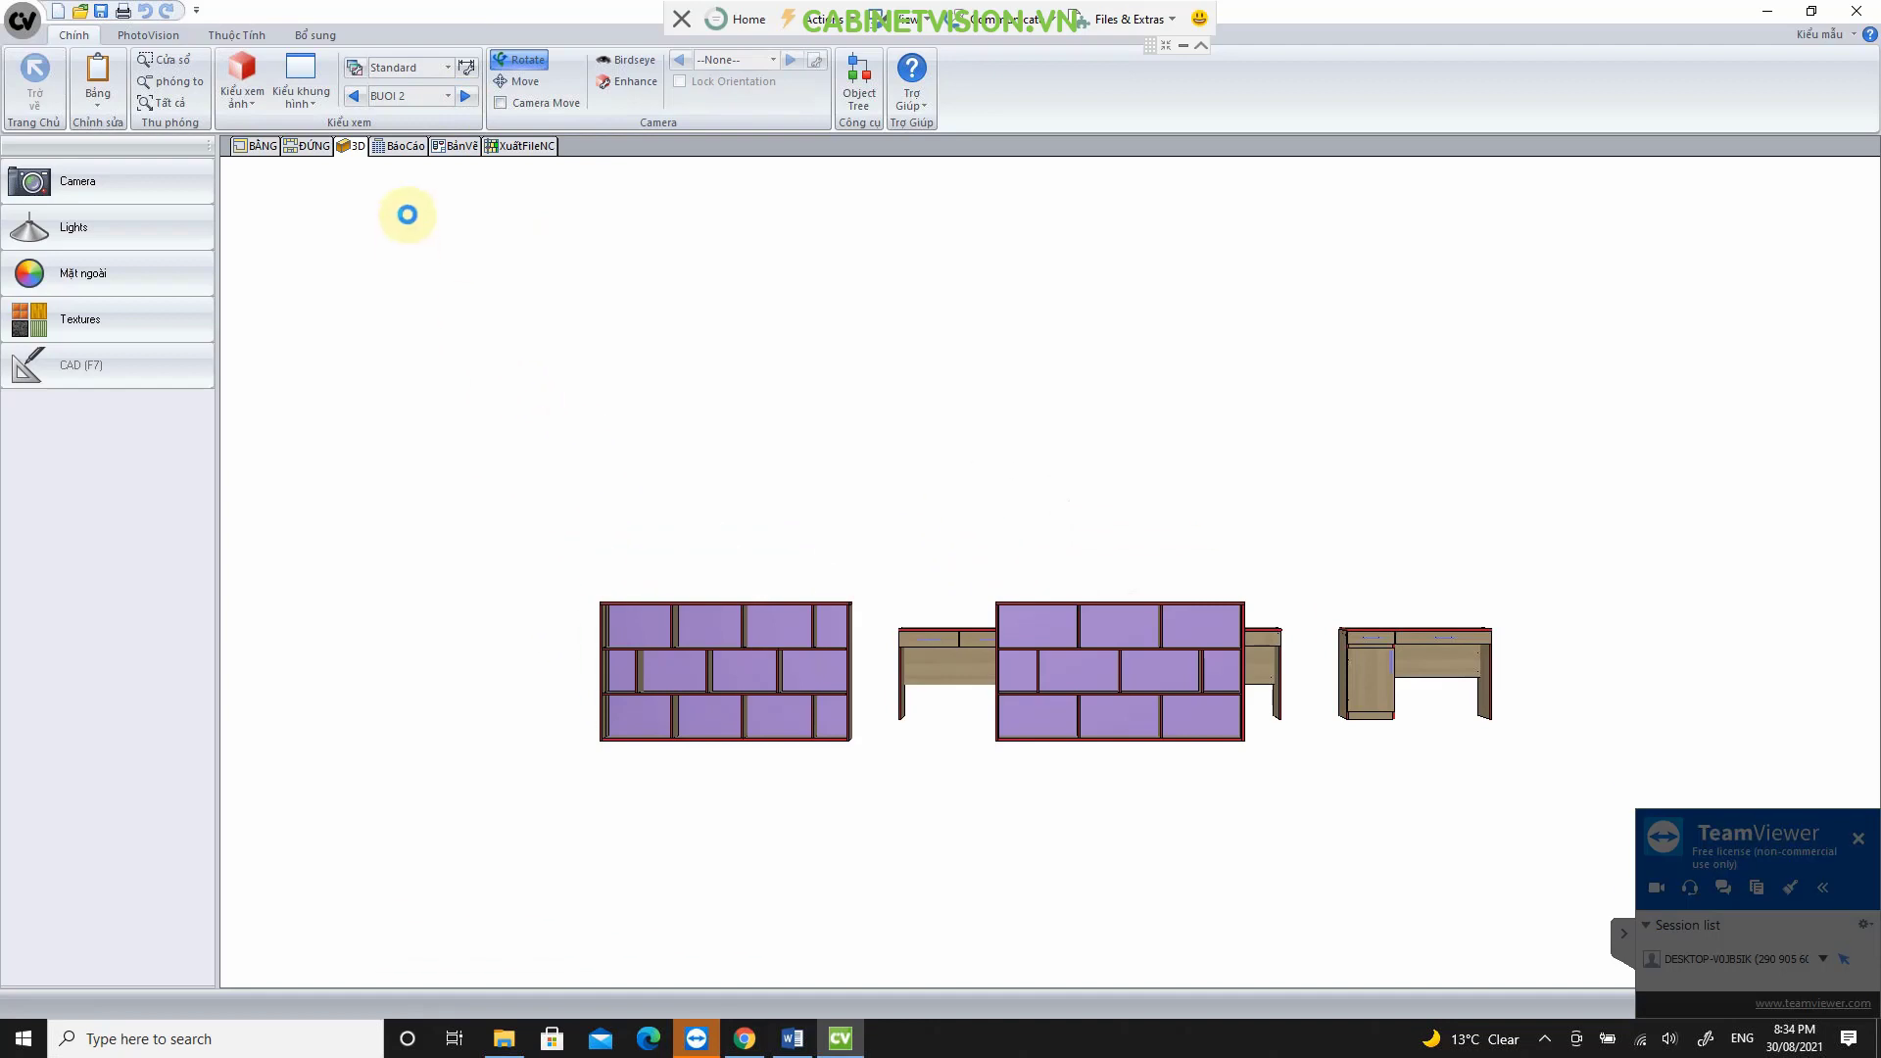
left_click(449, 96)
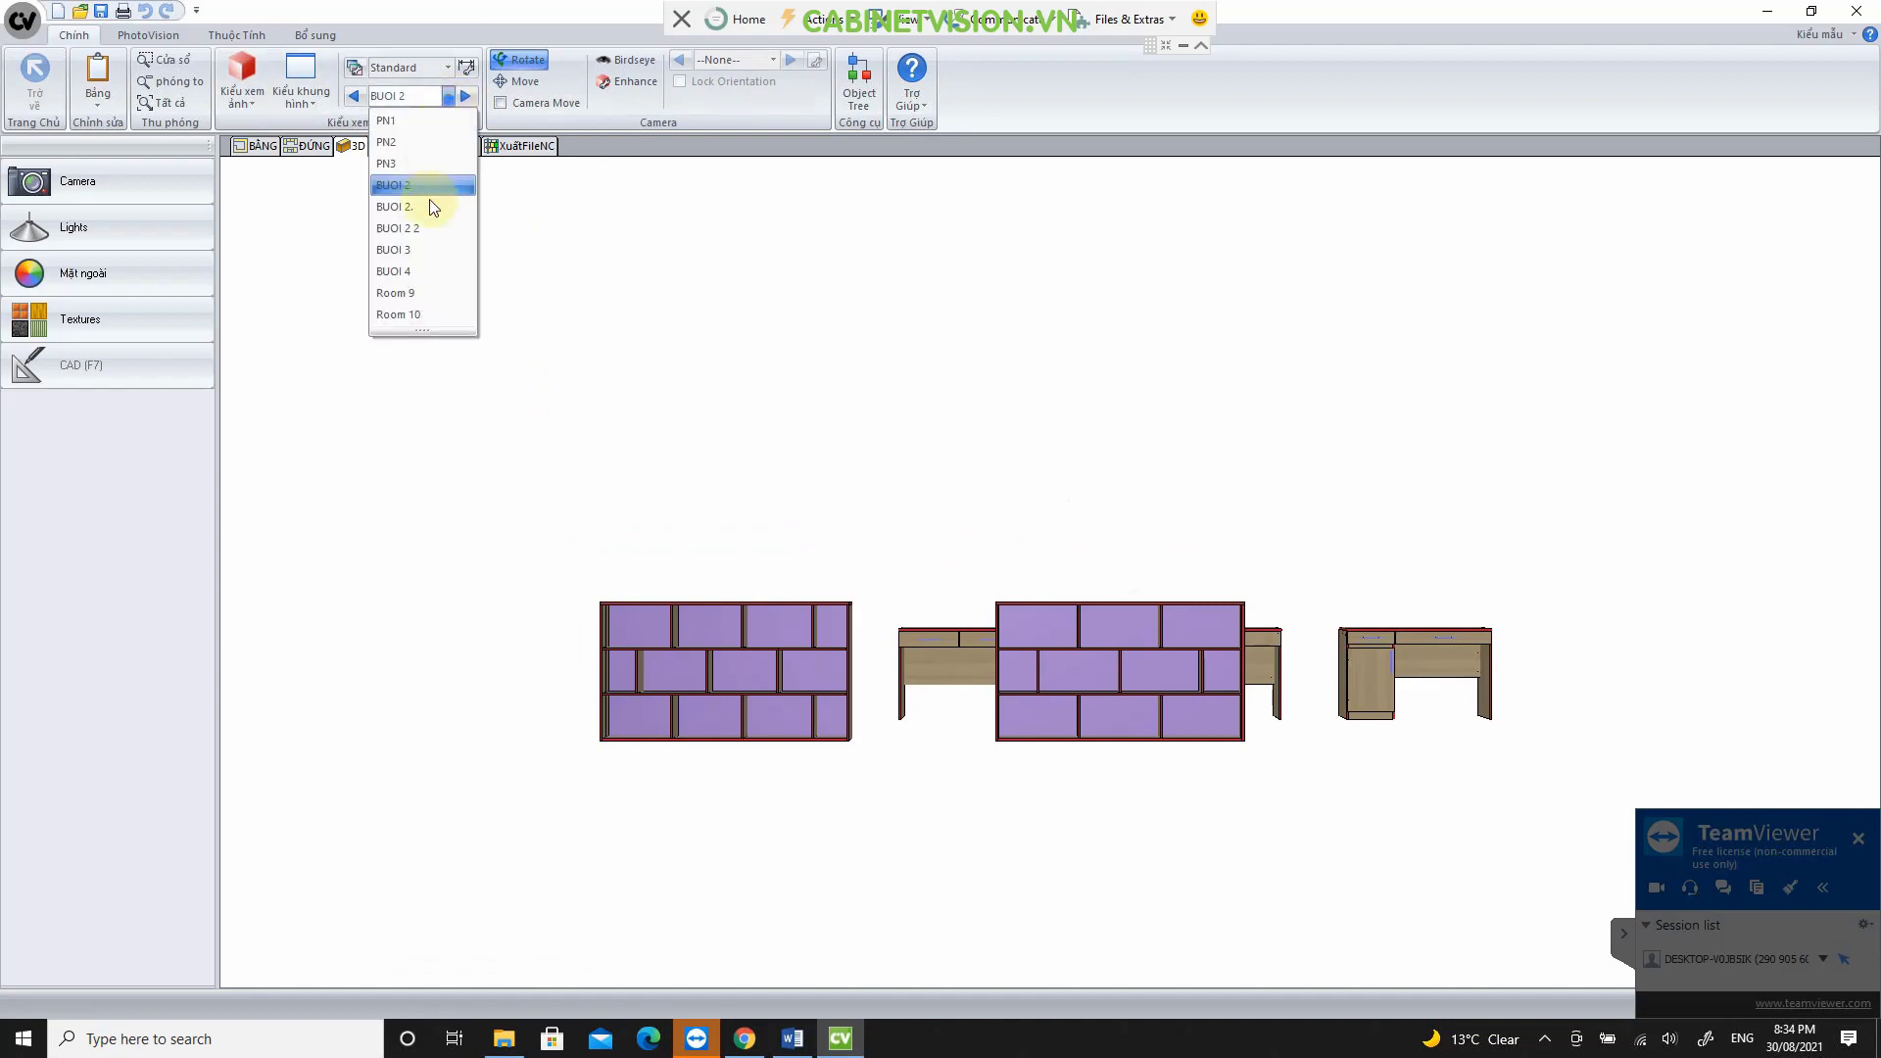
left_click(429, 208)
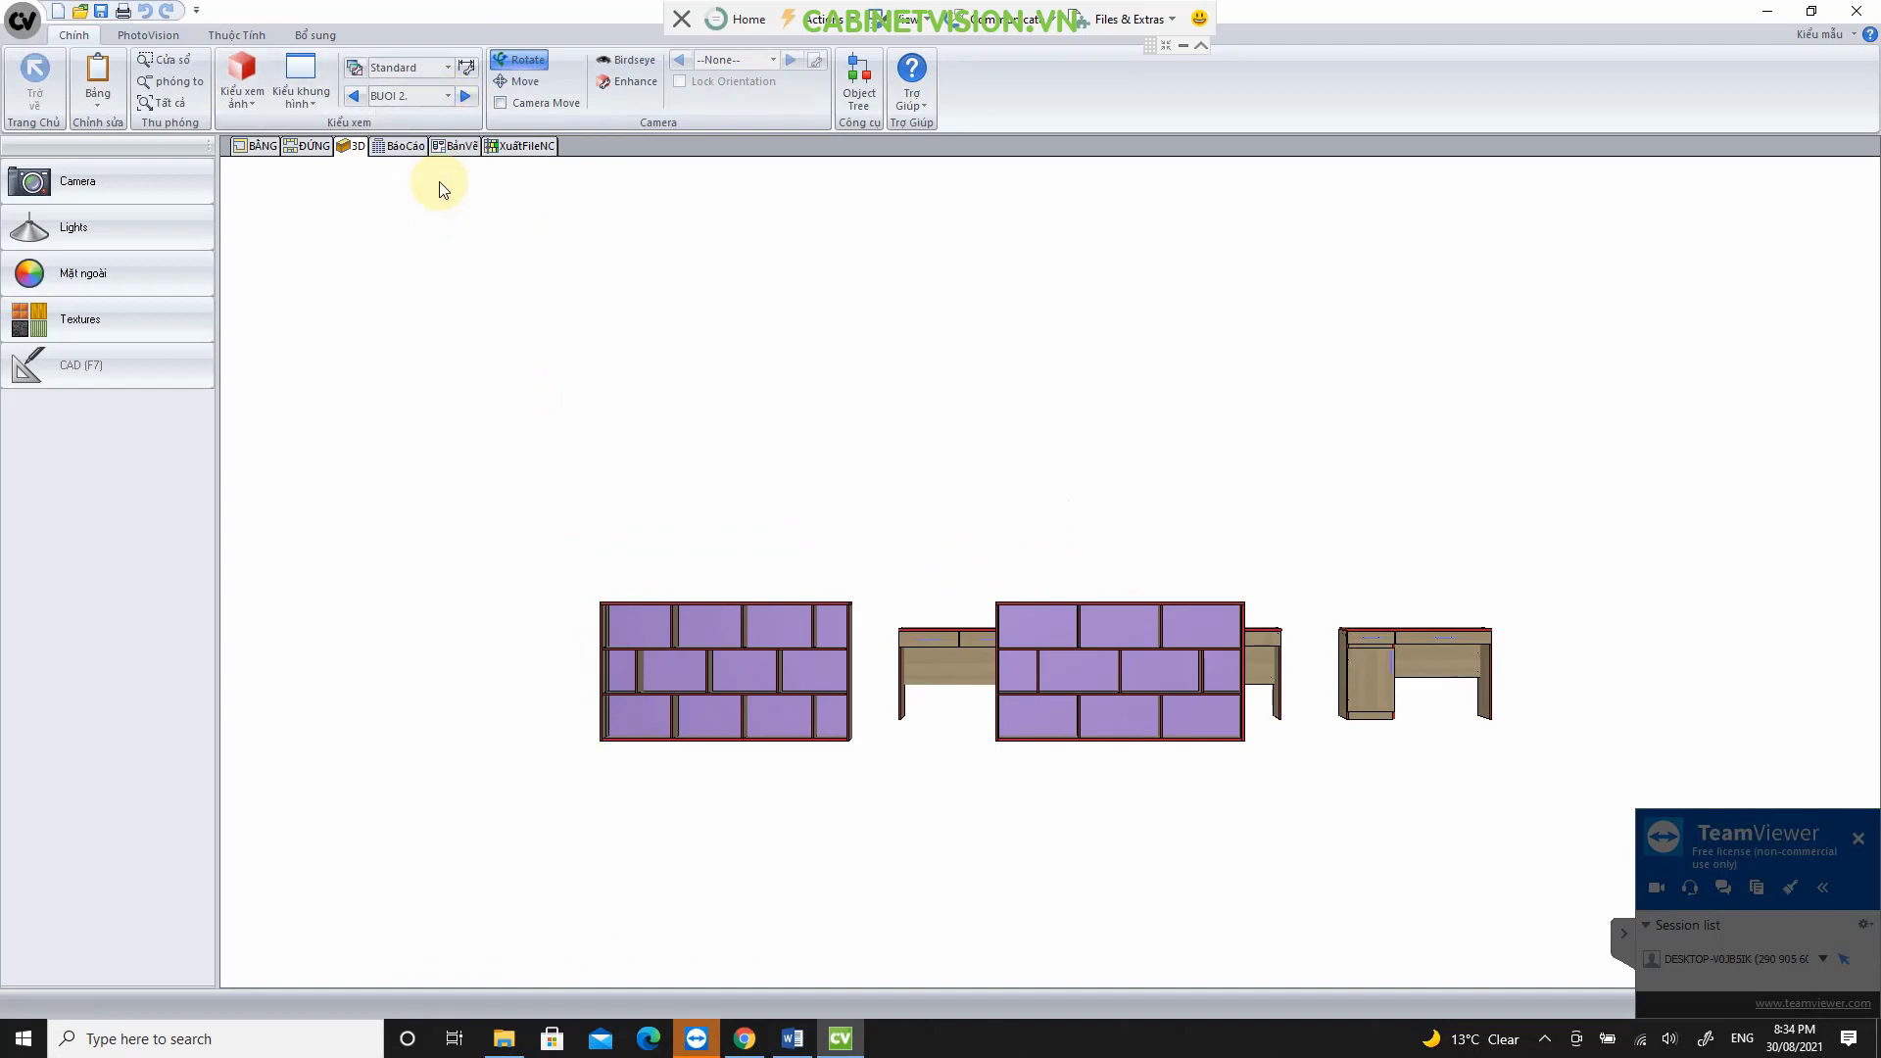
left_click(448, 95)
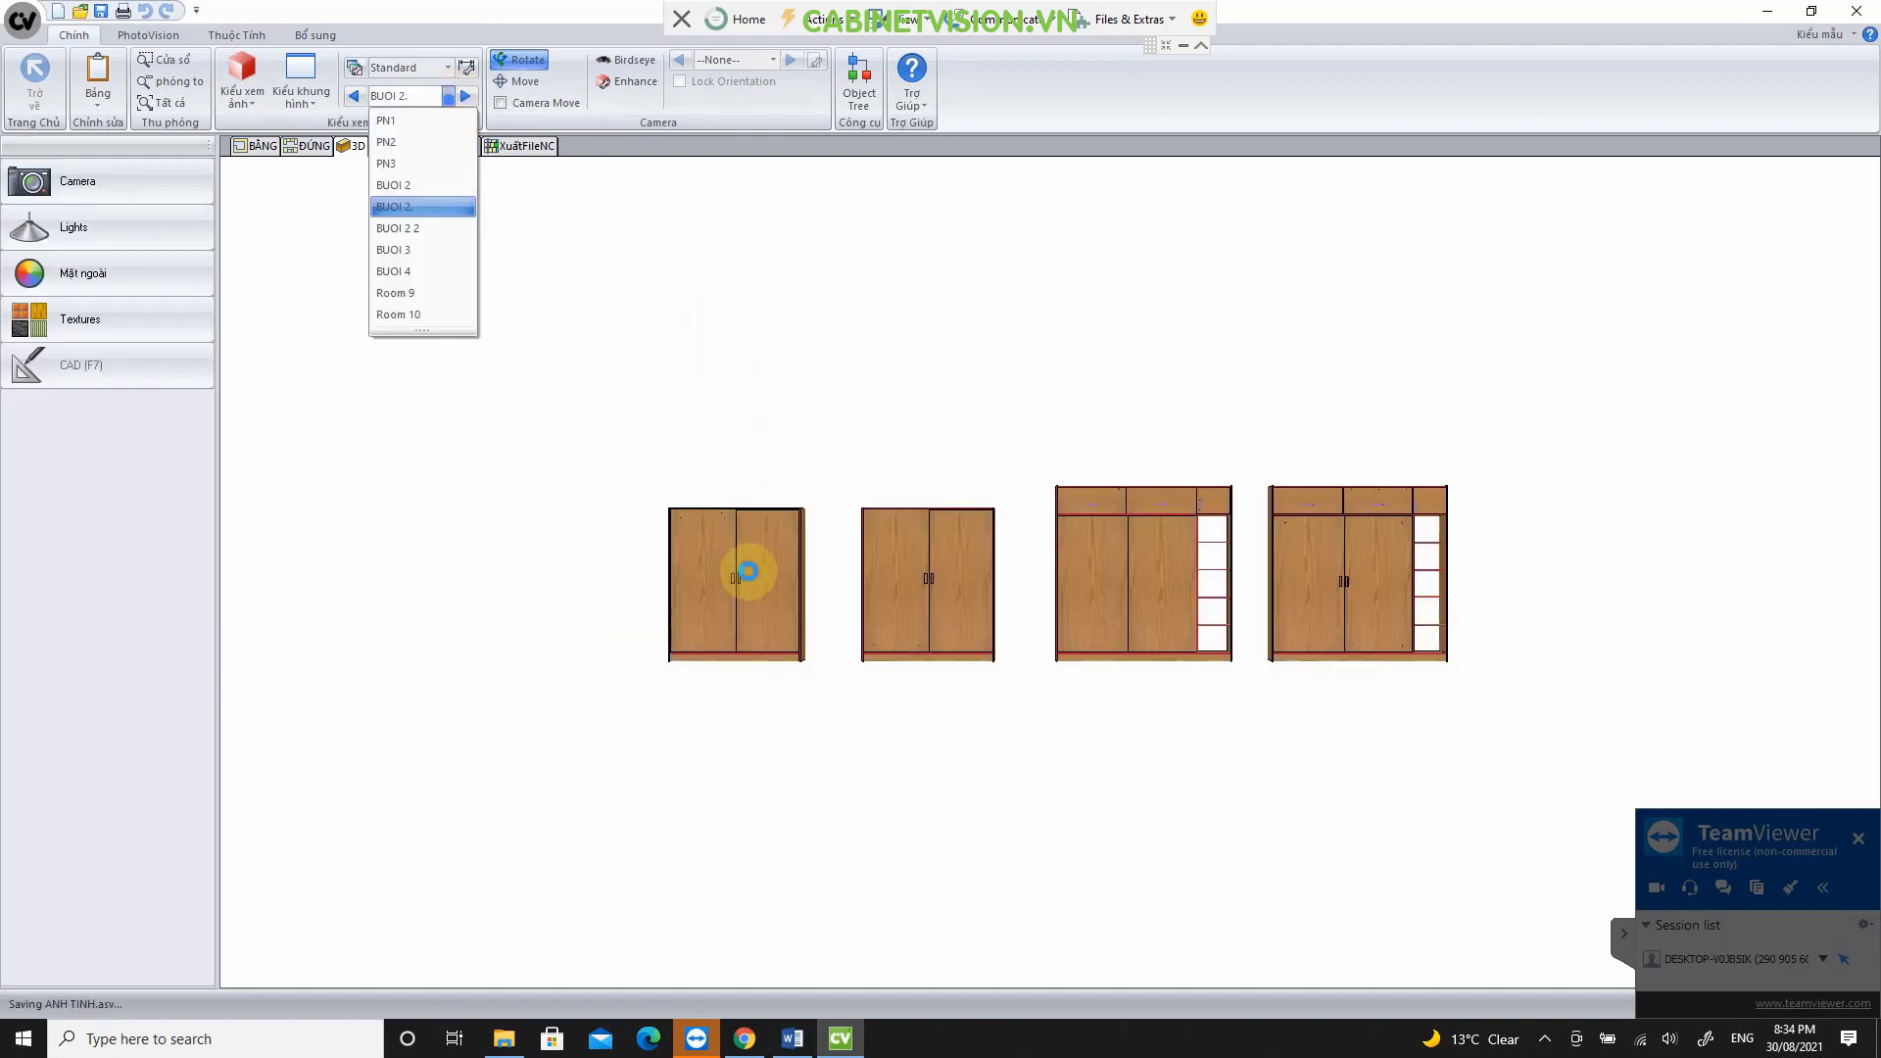
mouse_move(773, 701)
left_mouse_down()
mouse_move(886, 866)
mouse_move(1189, 811)
mouse_move(823, 622)
left_mouse_up()
scroll(754, 573, "up", 3)
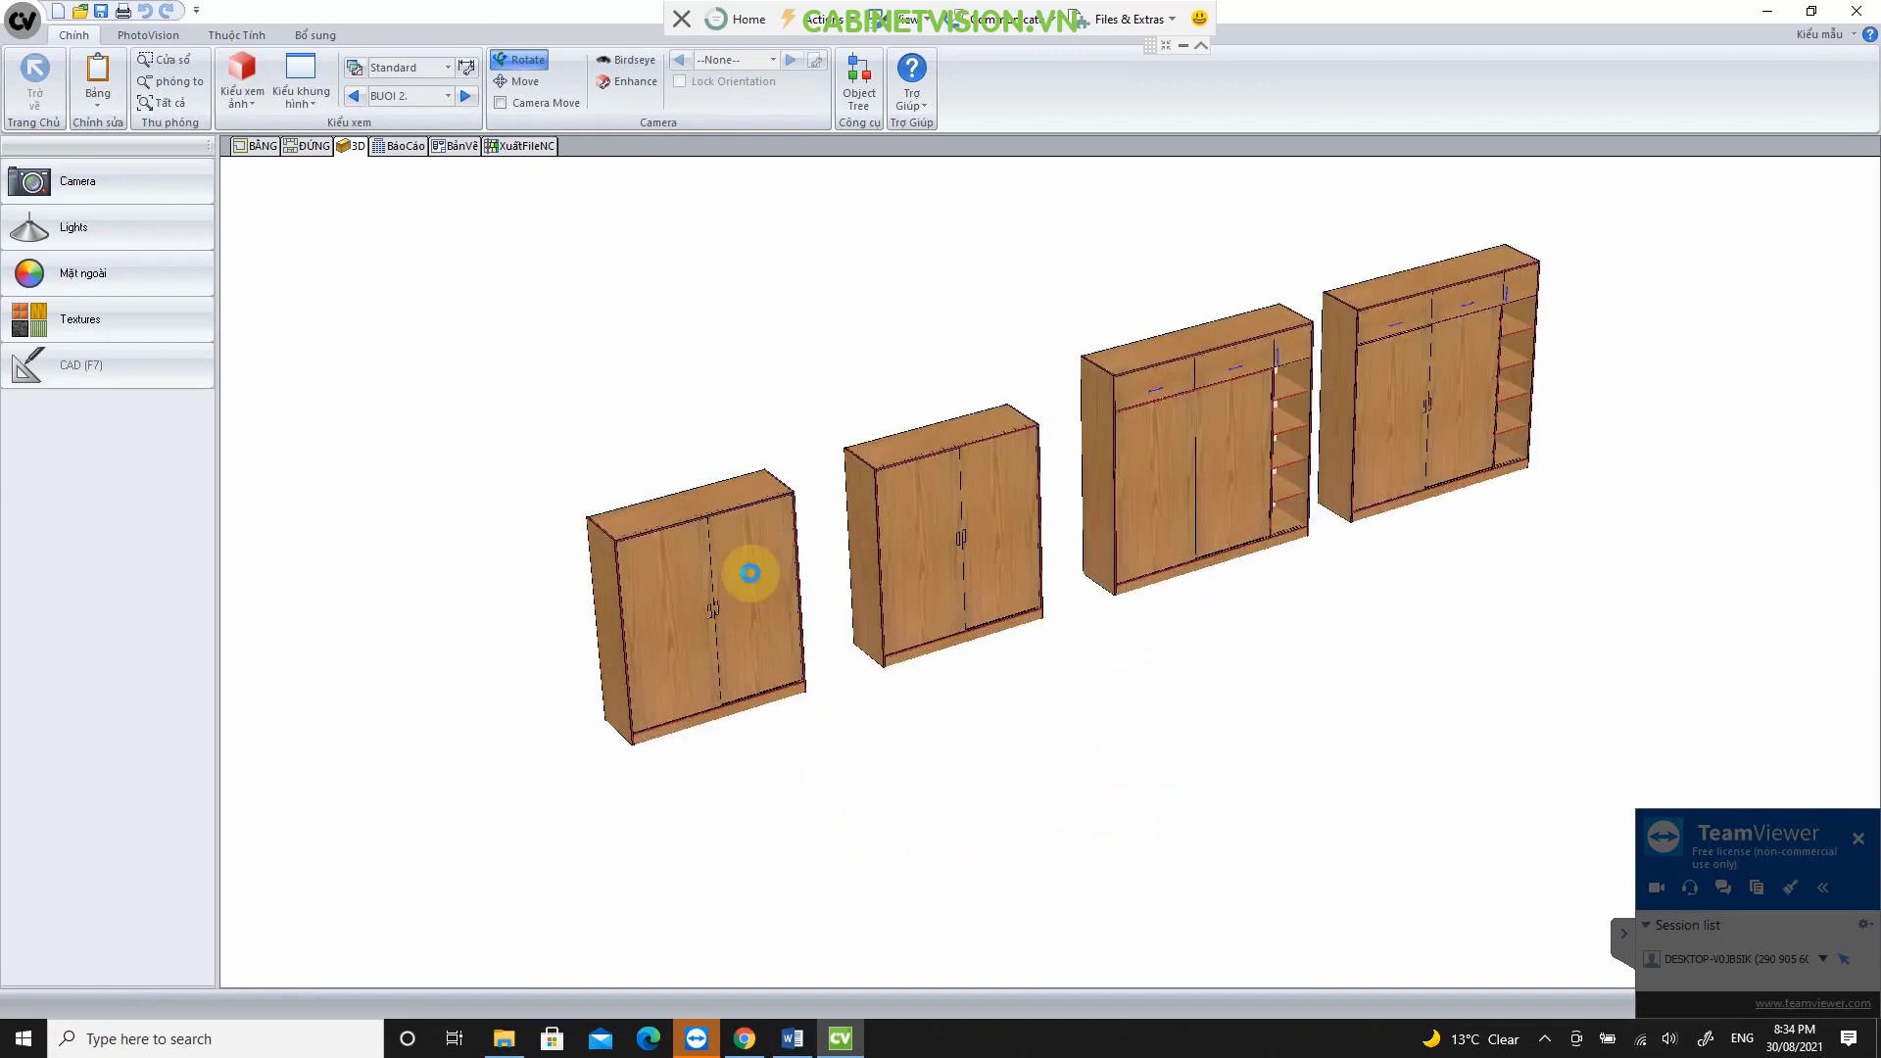
scroll(750, 573, "up", 1)
scroll(751, 573, "up", 1)
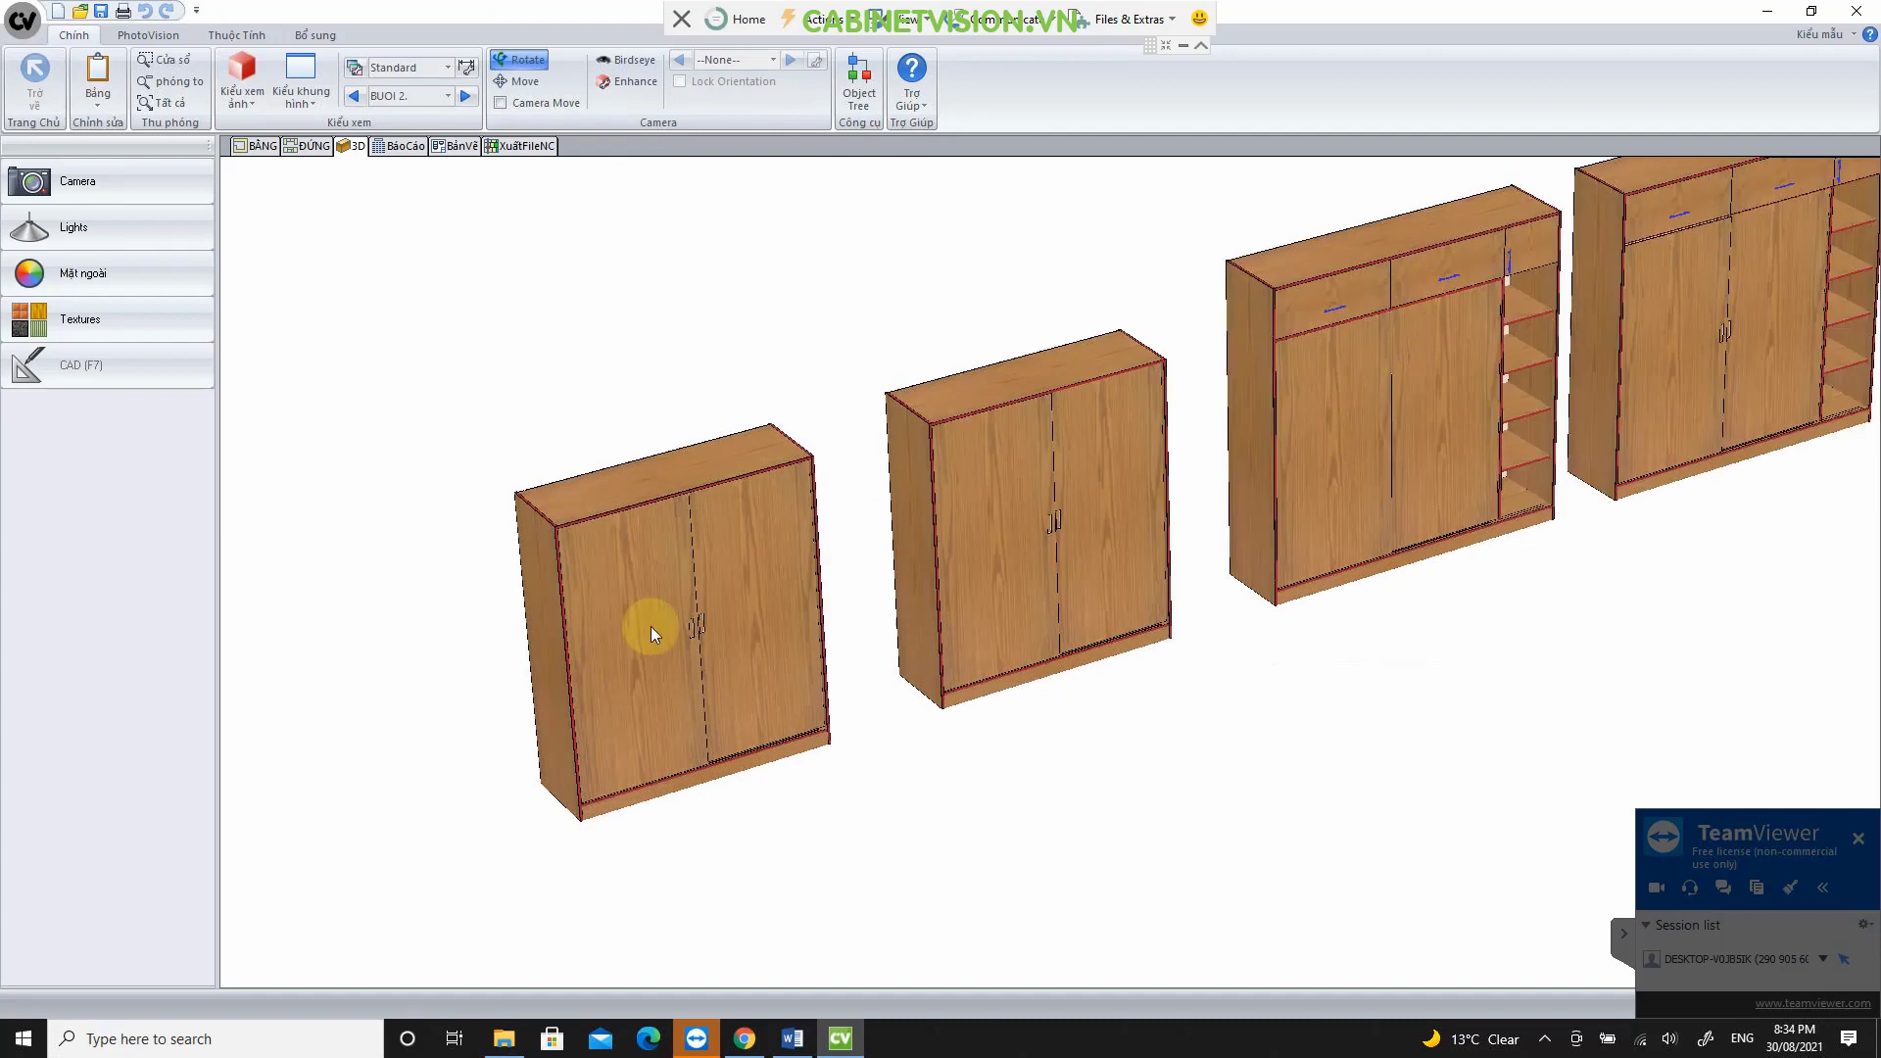
Preview BUOI 2 2 and BUOI 3 in 3D, then show BUOI 3's plan view.
left_click(448, 95)
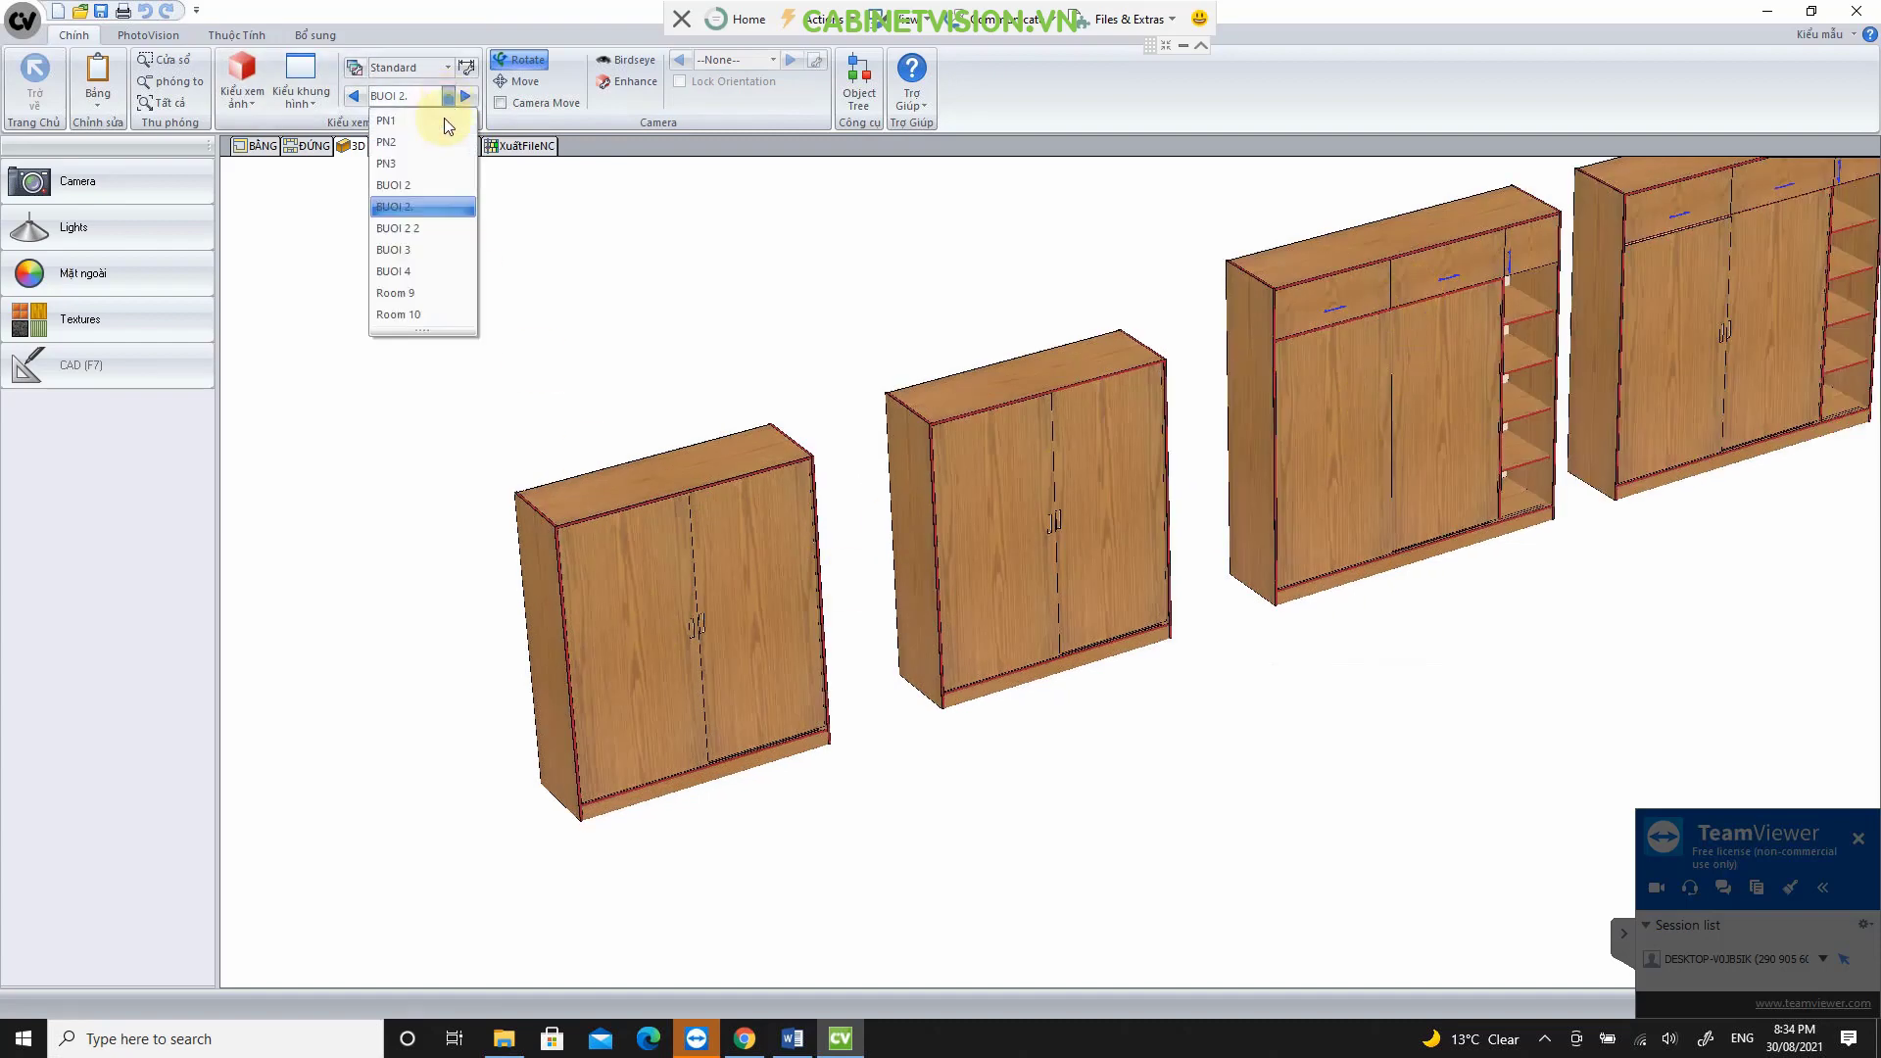
left_click(419, 228)
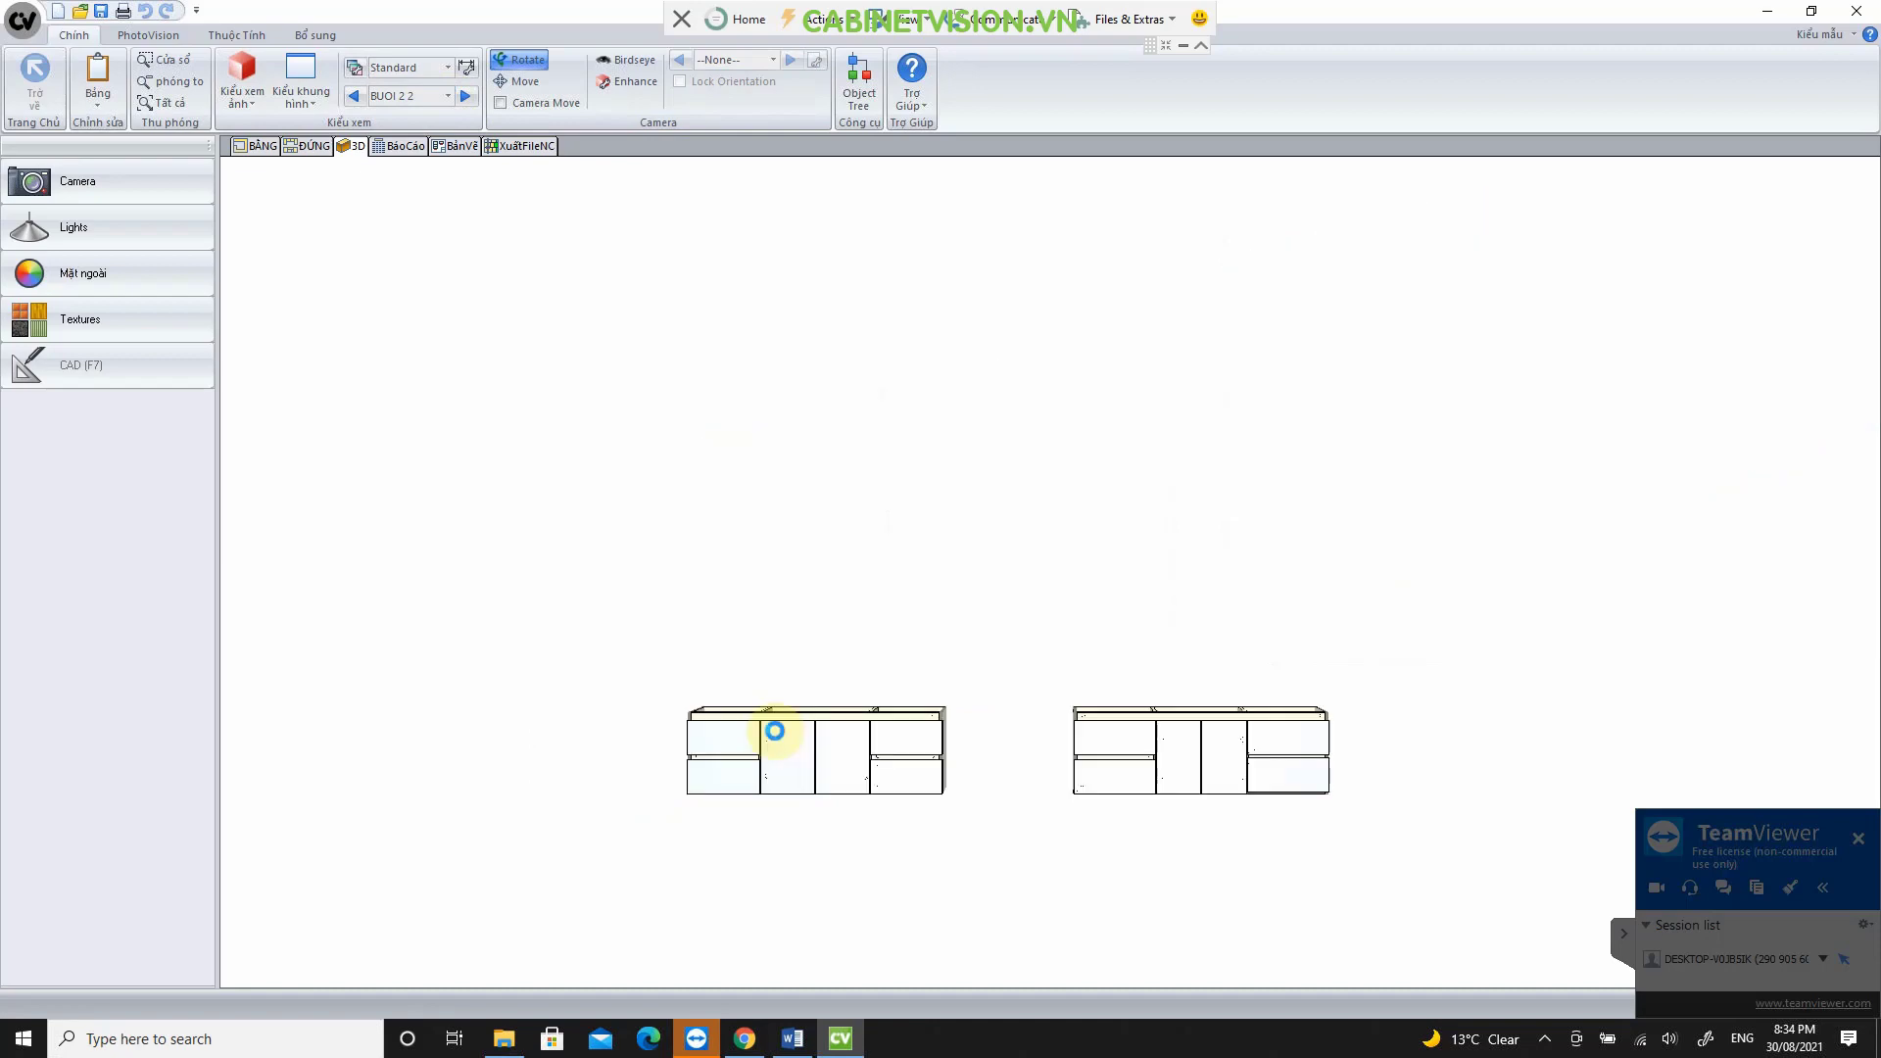
left_click(448, 95)
left_click(422, 251)
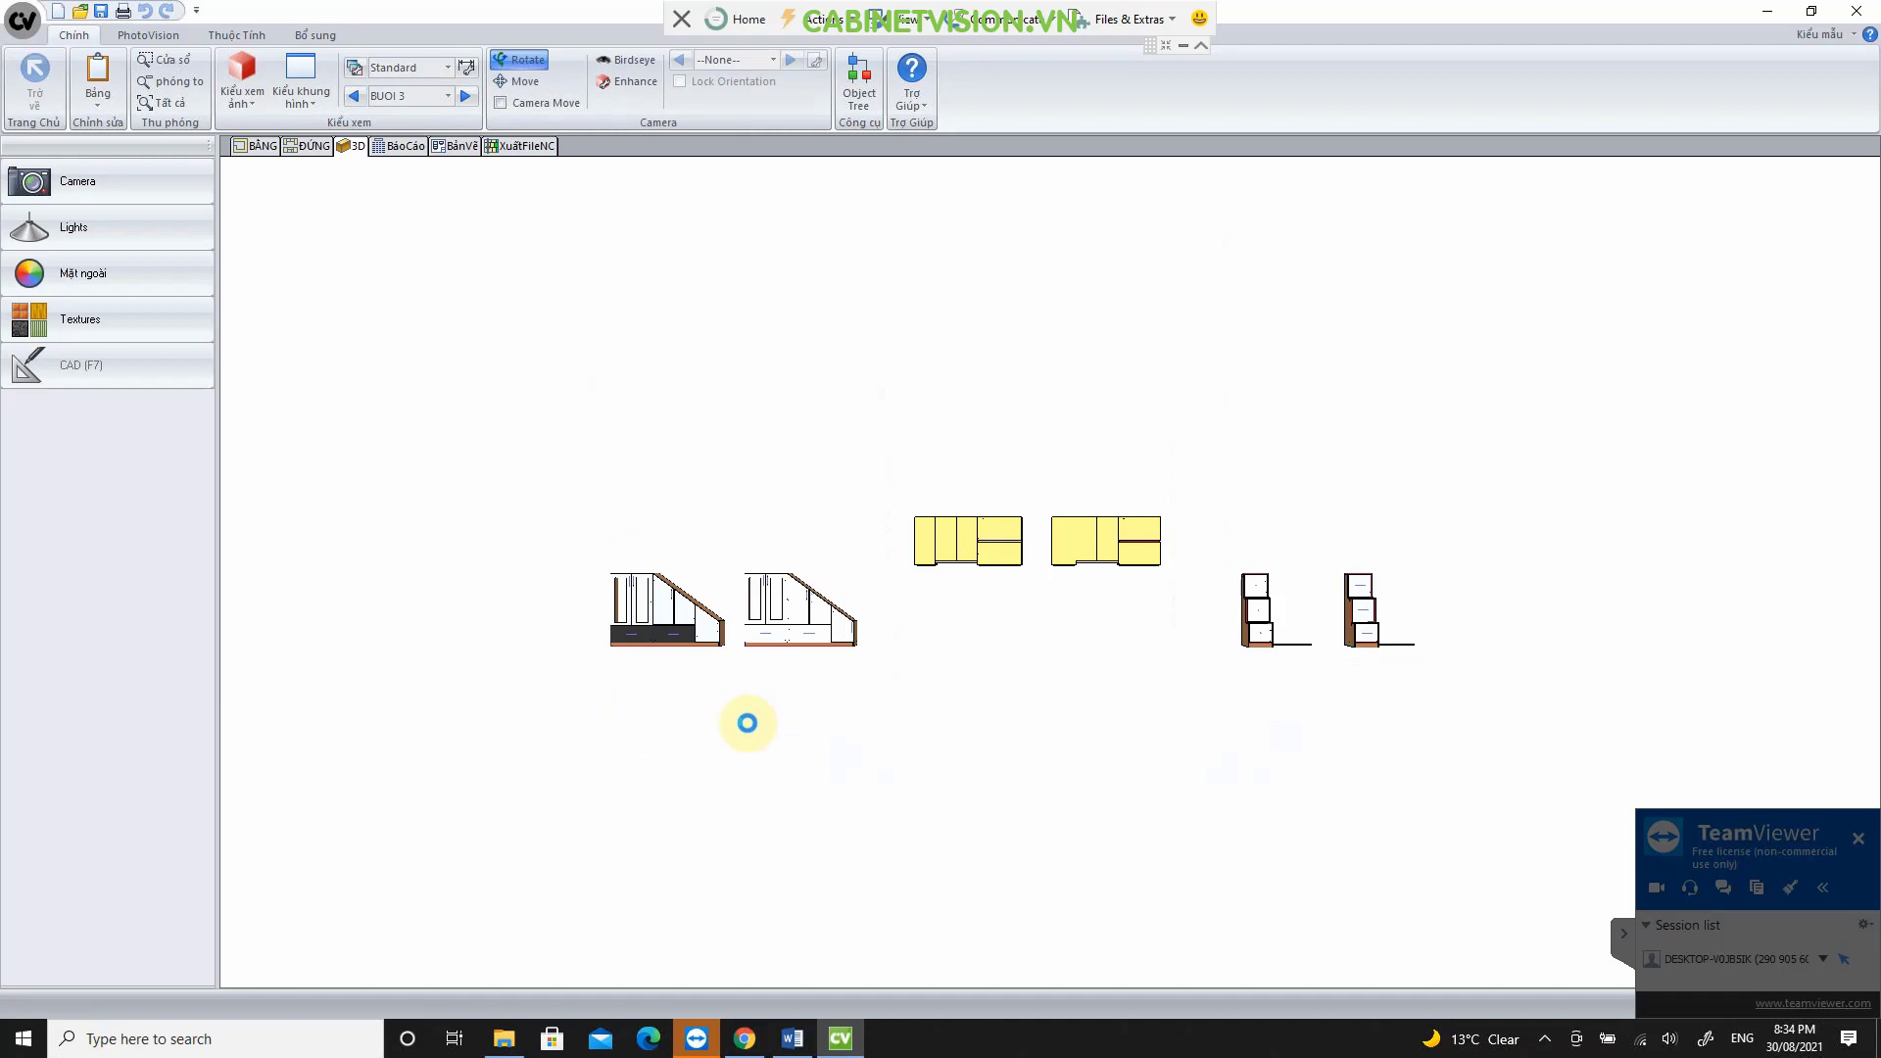
left_click_drag(882, 613, 871, 560)
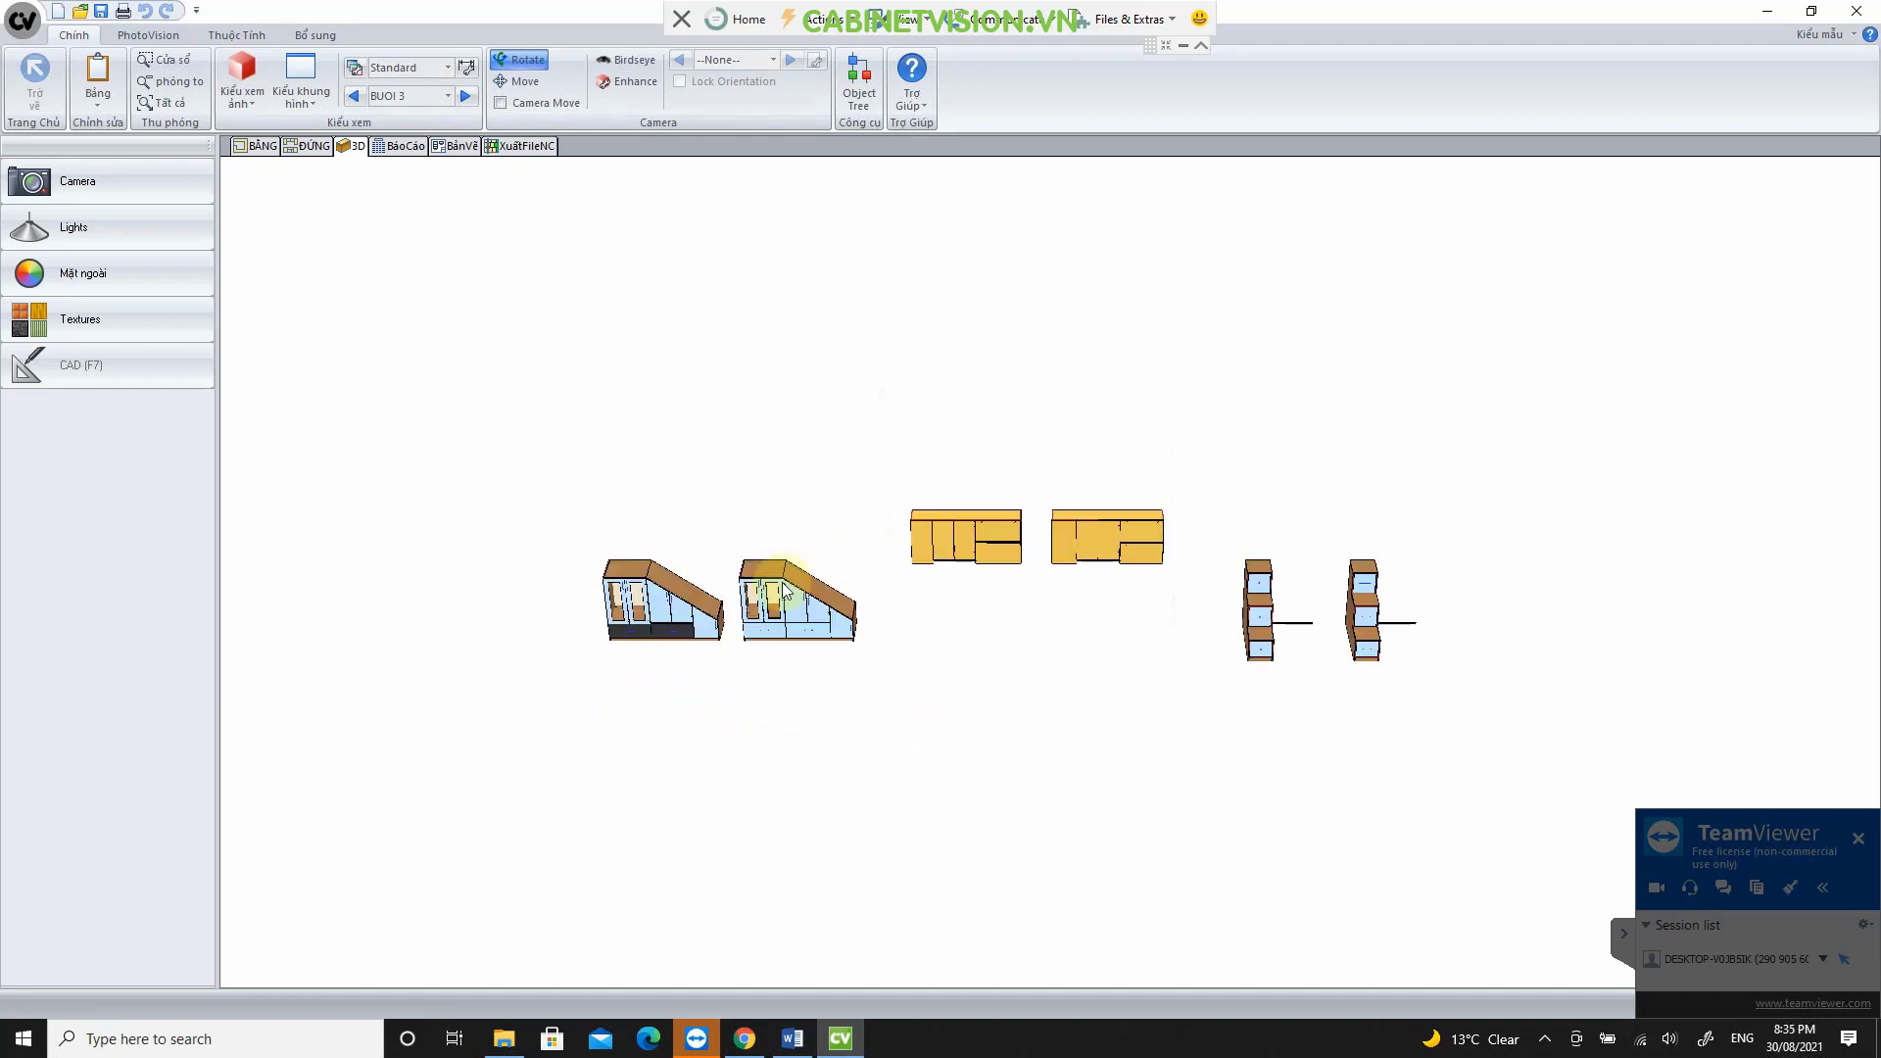
scroll(784, 591, "up", 1)
scroll(784, 591, "up", 1)
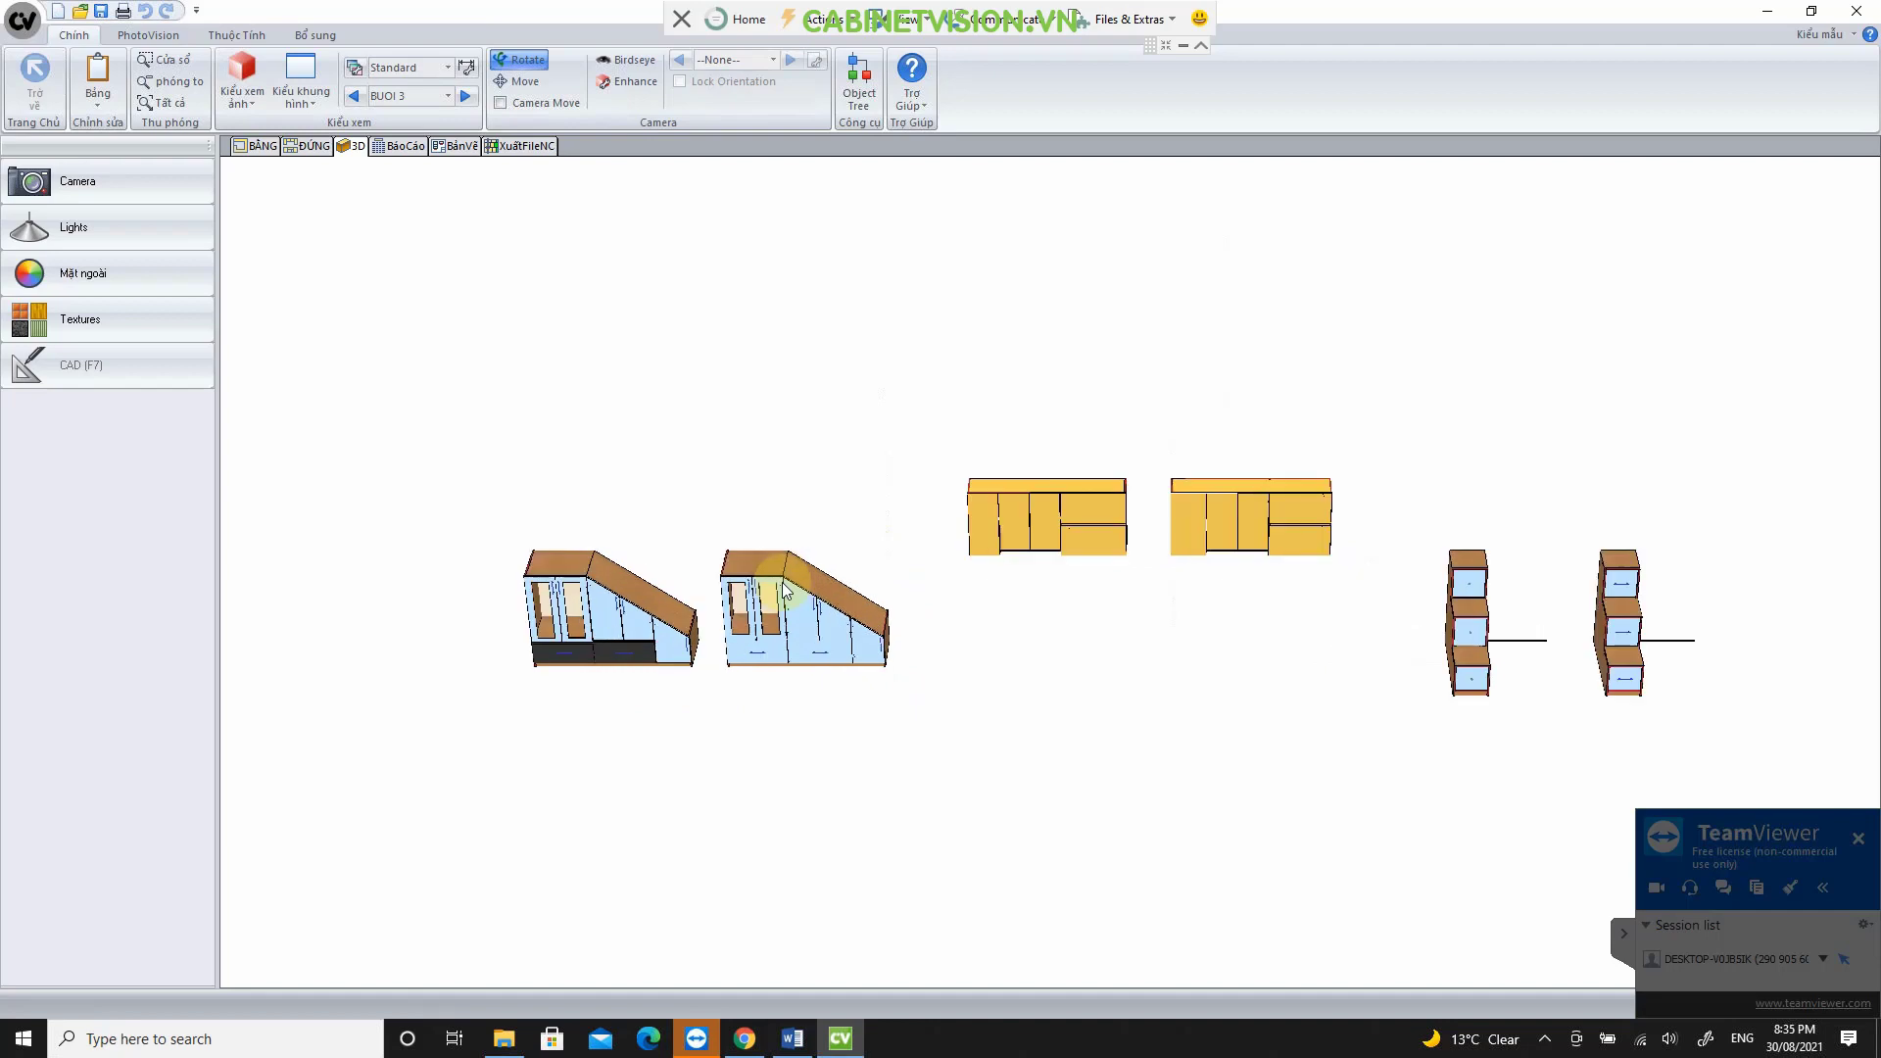
scroll(799, 609, "up", 1)
scroll(790, 370, "up", 1)
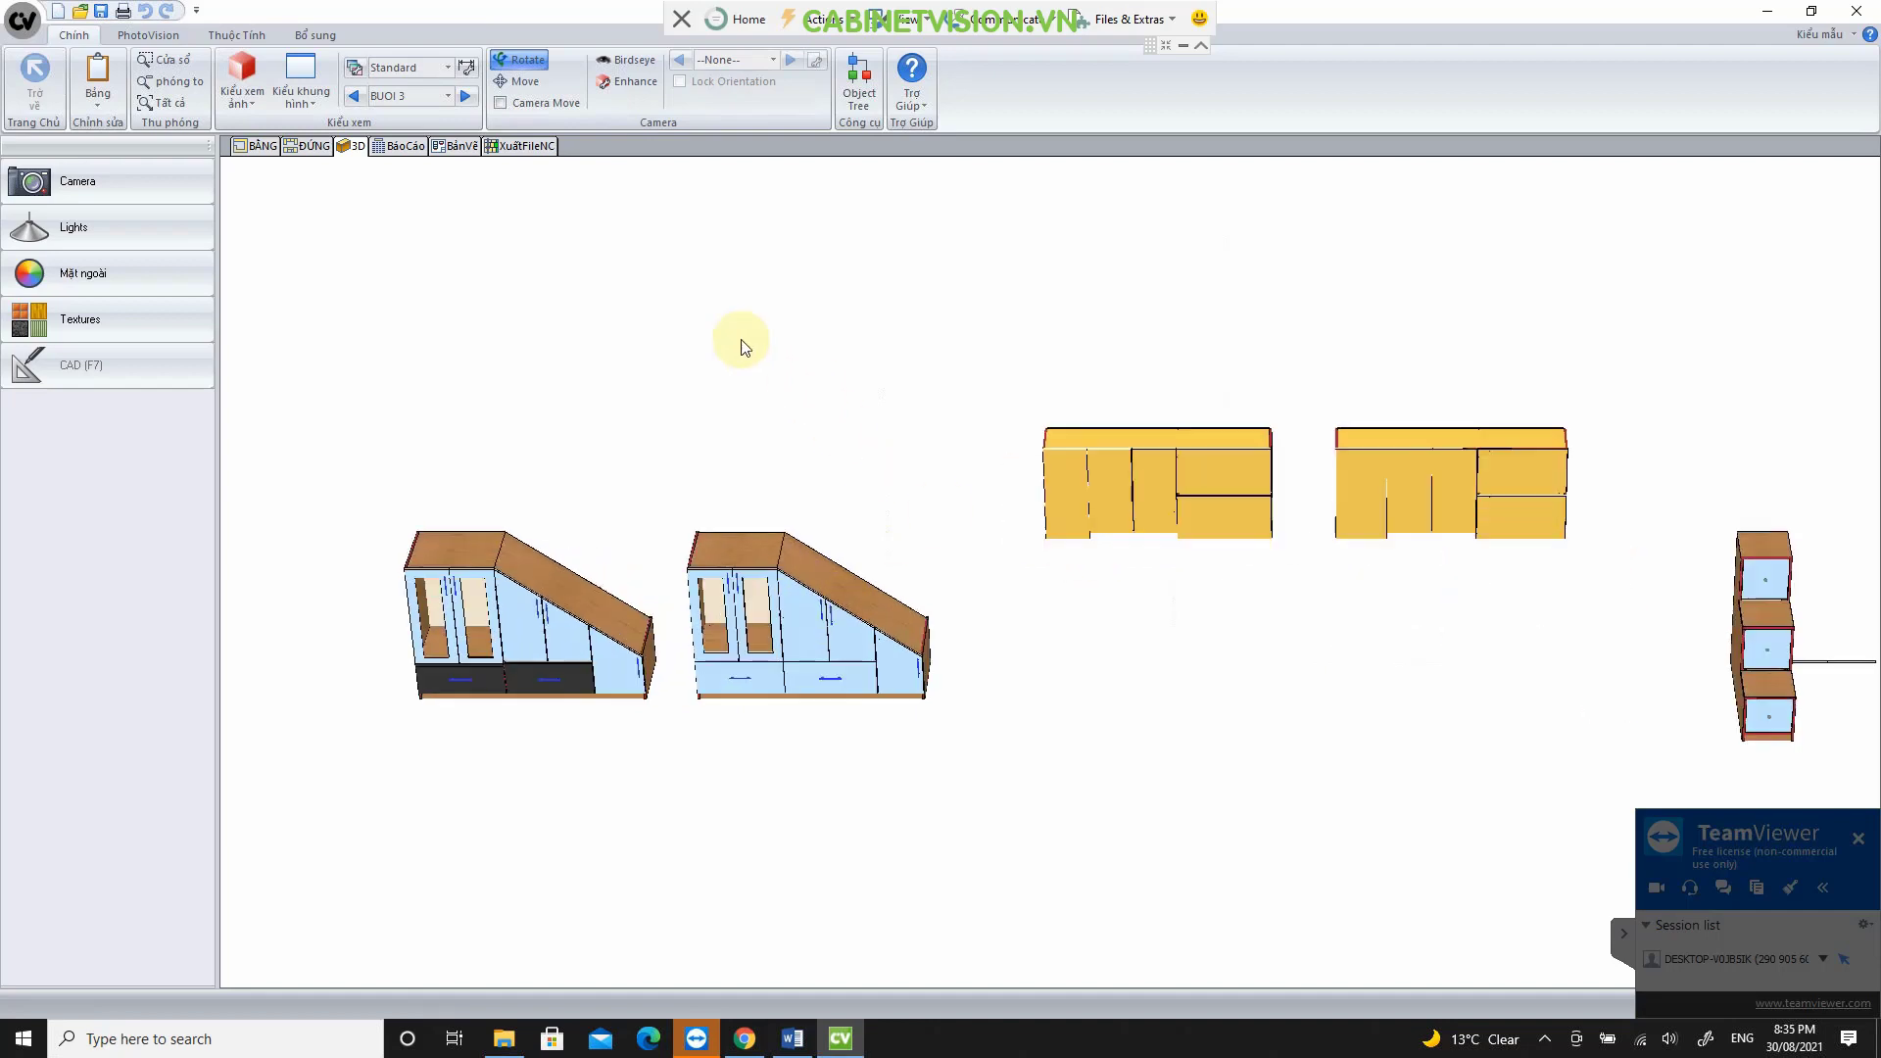
right_click(496, 257)
left_click(343, 180)
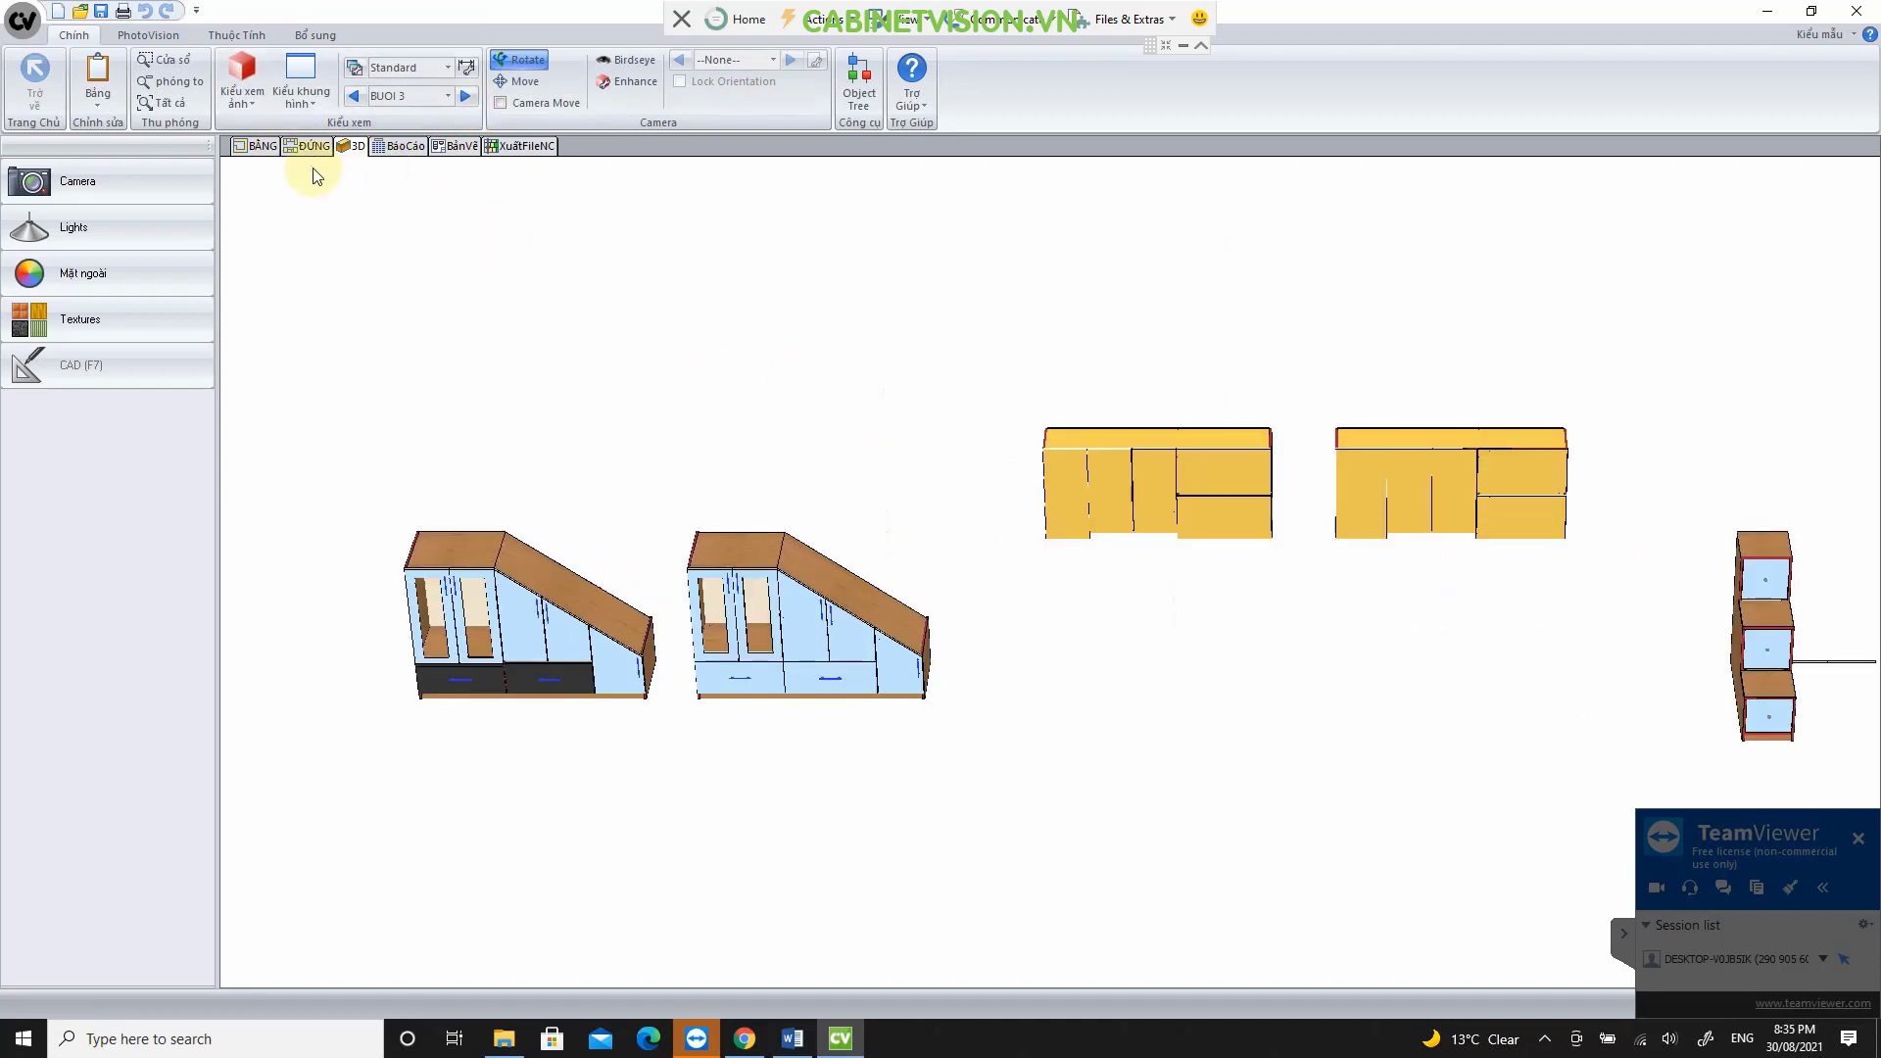
left_click(261, 147)
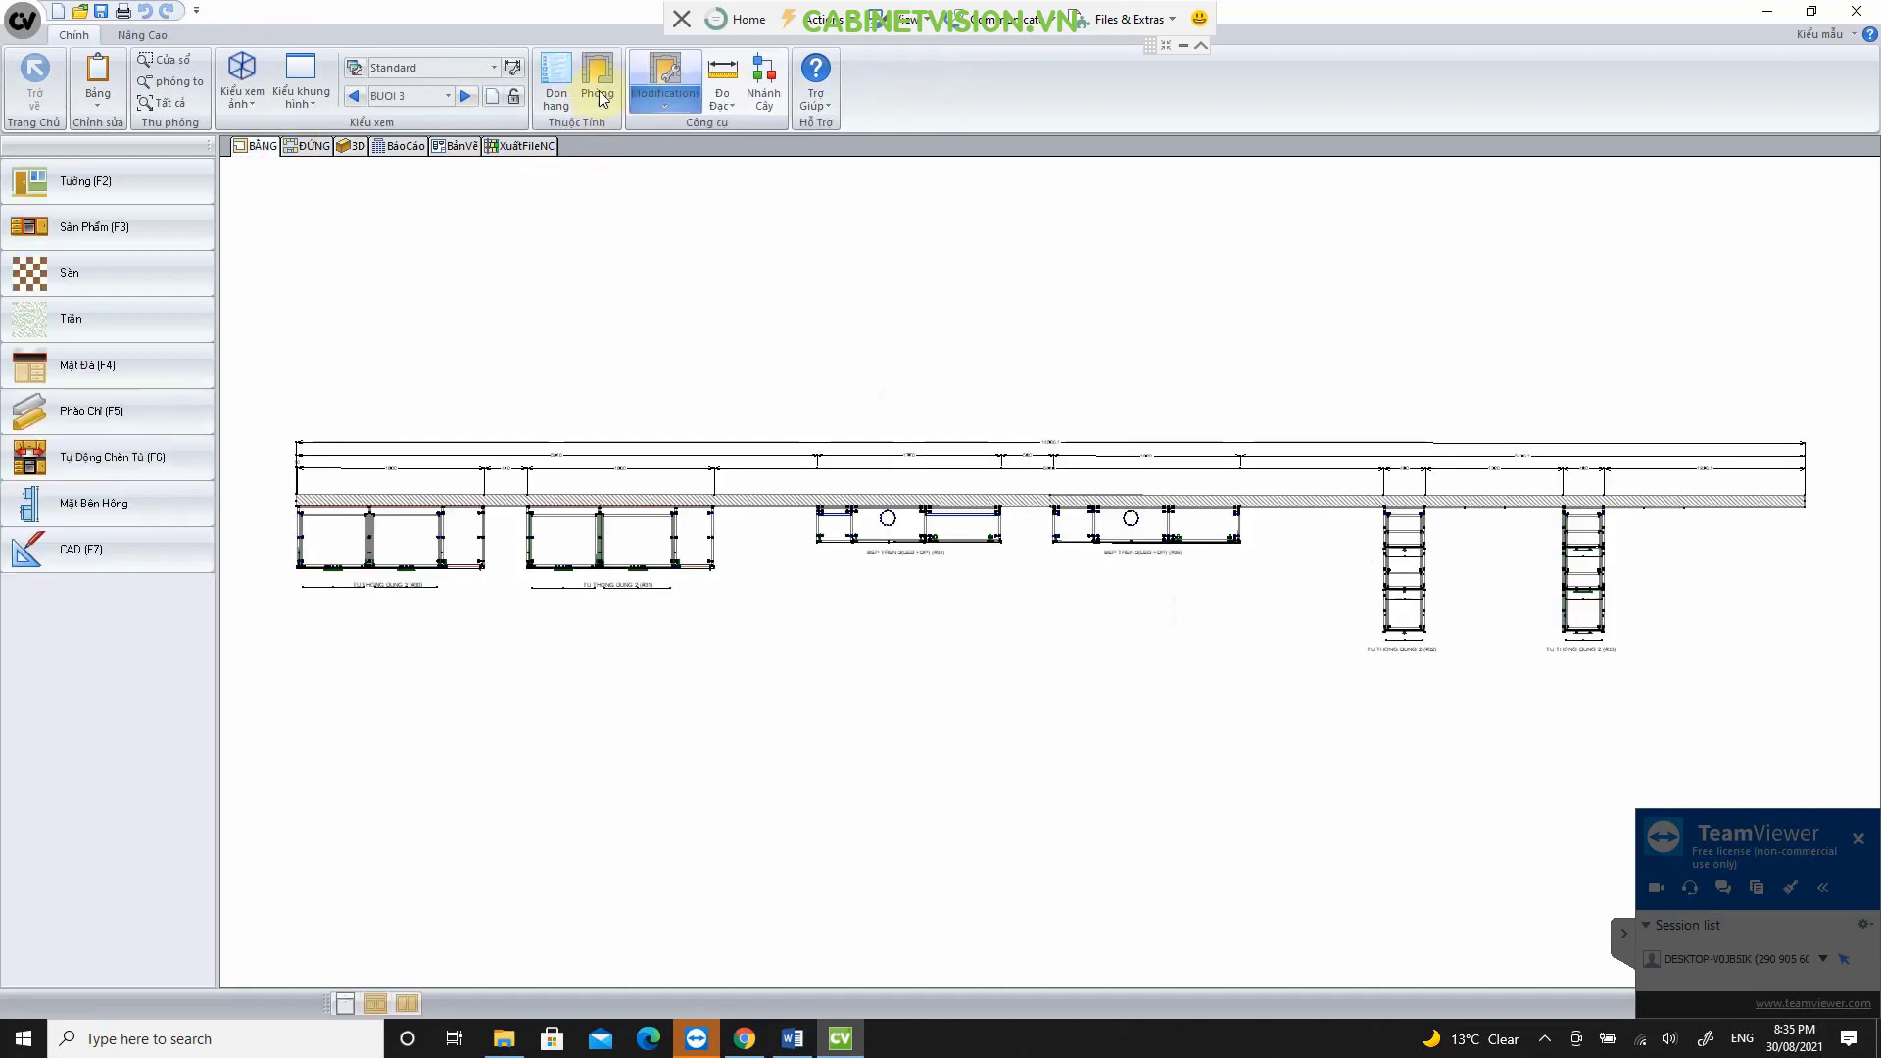
Open BUOI 3's Tủ Bếp accessory settings and pick Wooden Knob as the handle.
left_click(597, 92)
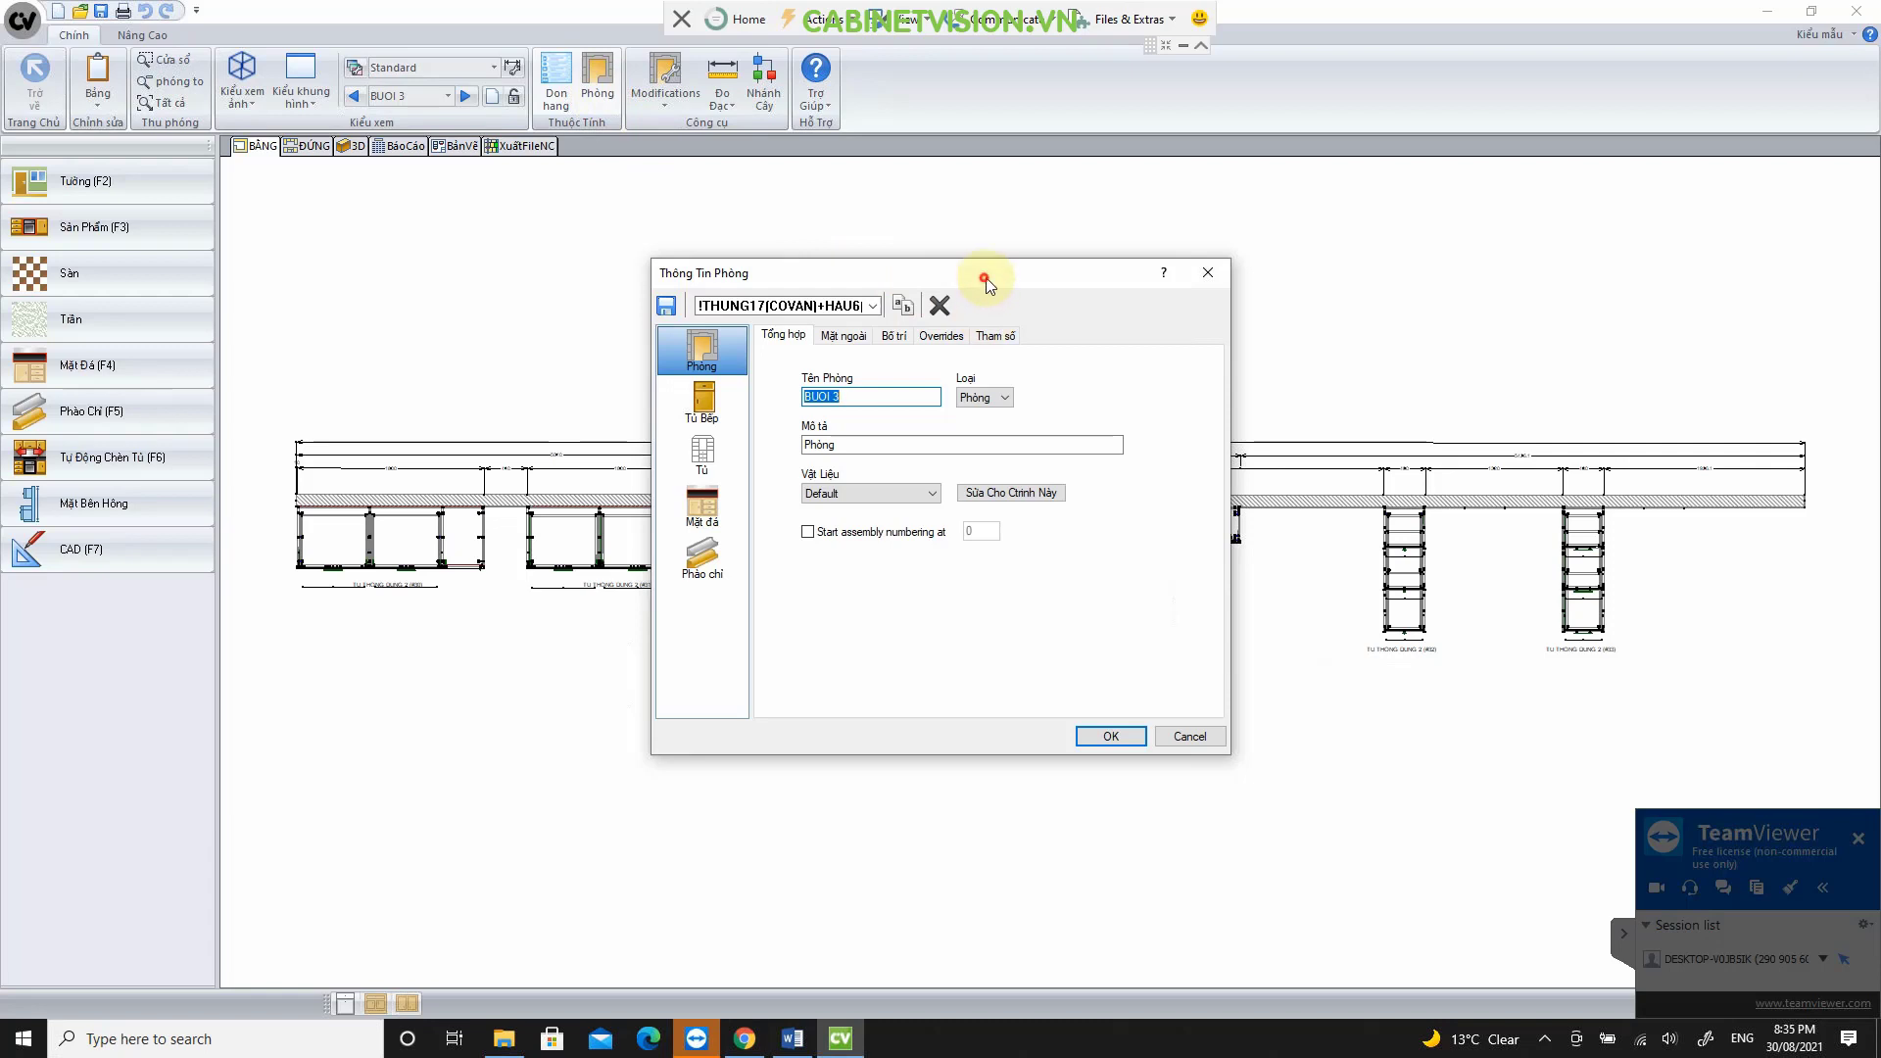
left_click_drag(986, 284, 1023, 282)
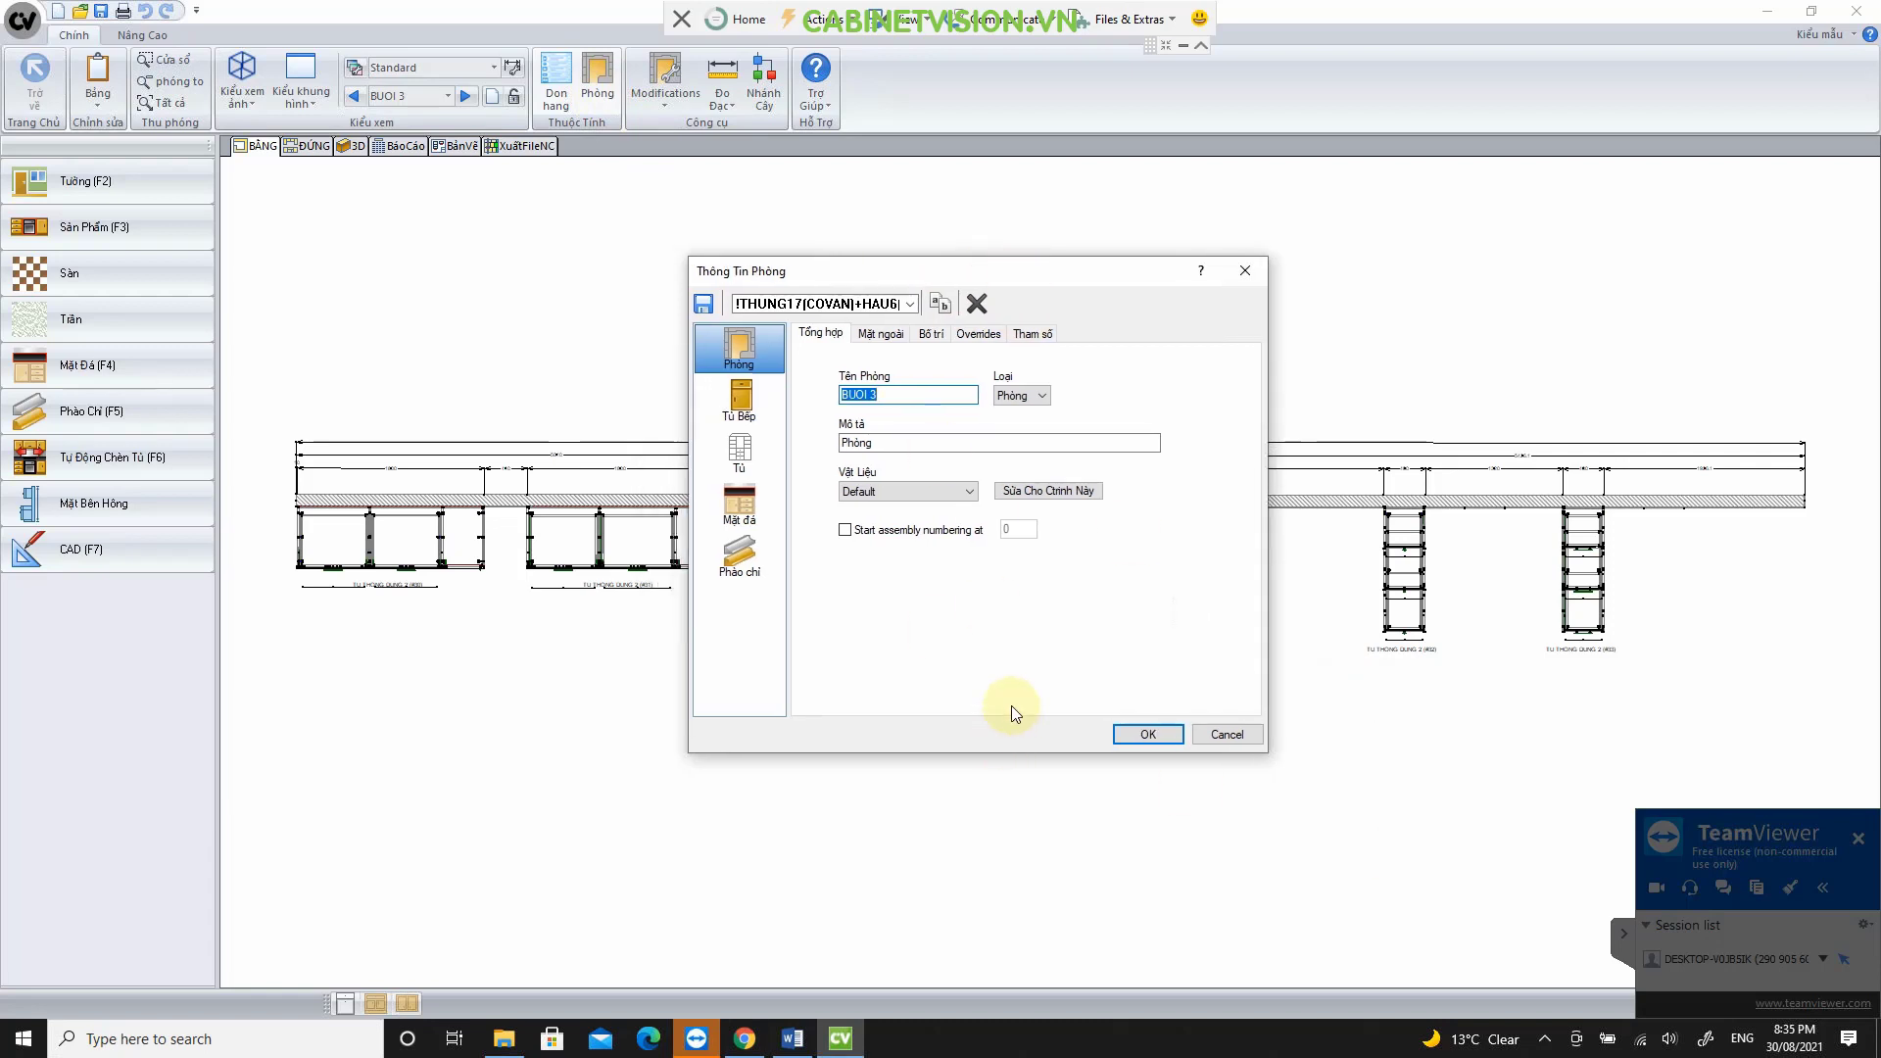
left_click(750, 412)
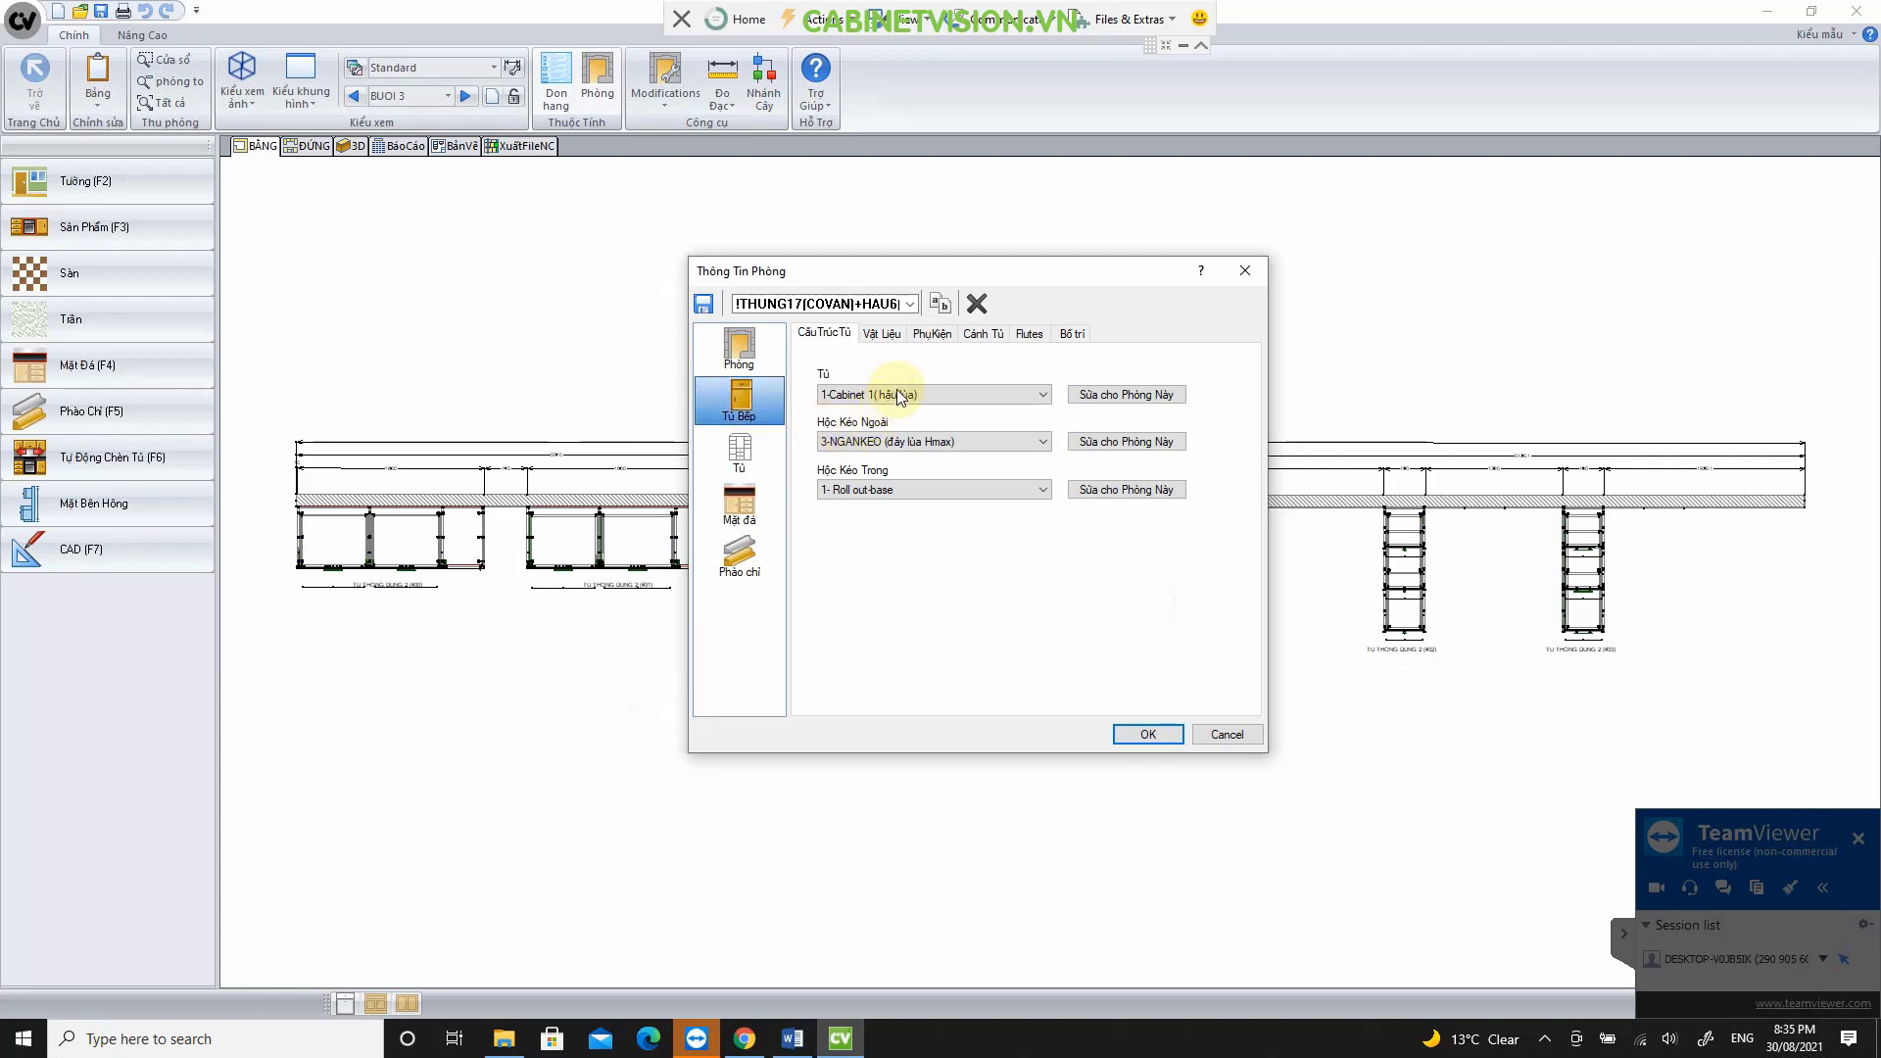
left_click(943, 334)
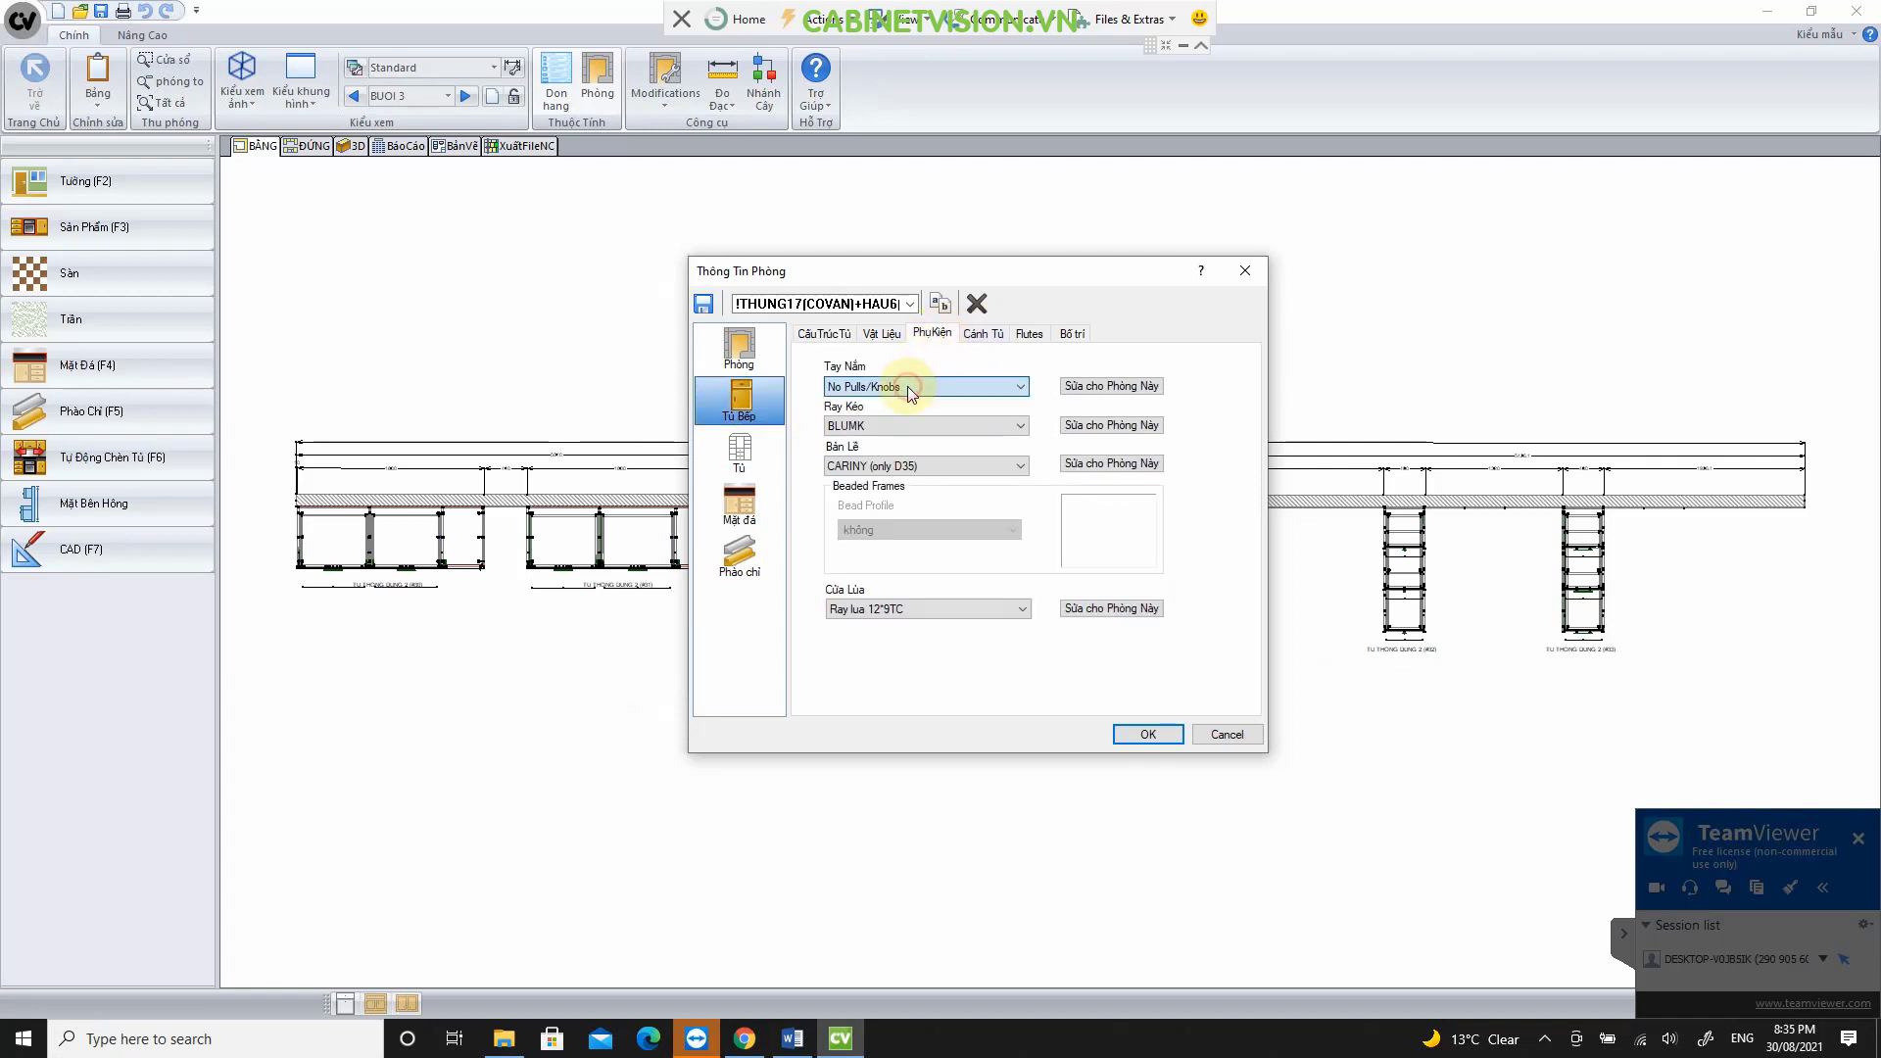
left_click(910, 390)
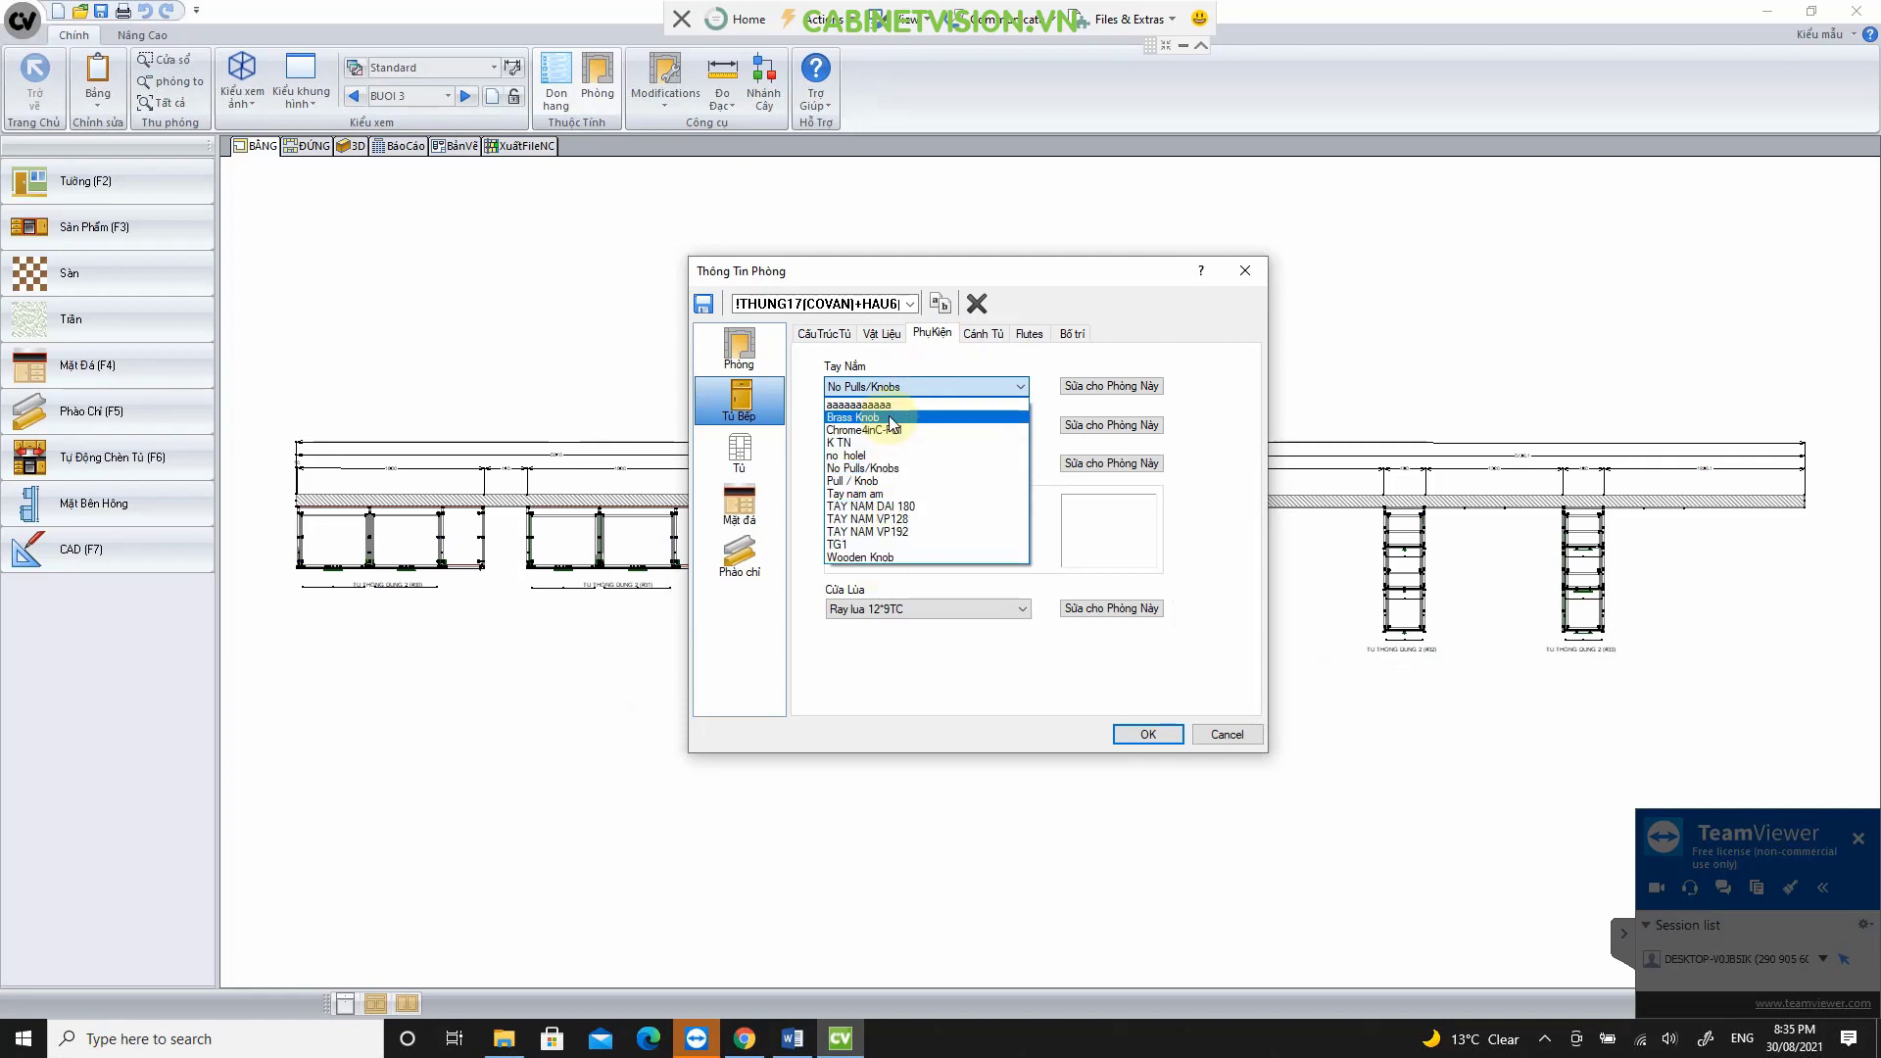
left_click(884, 556)
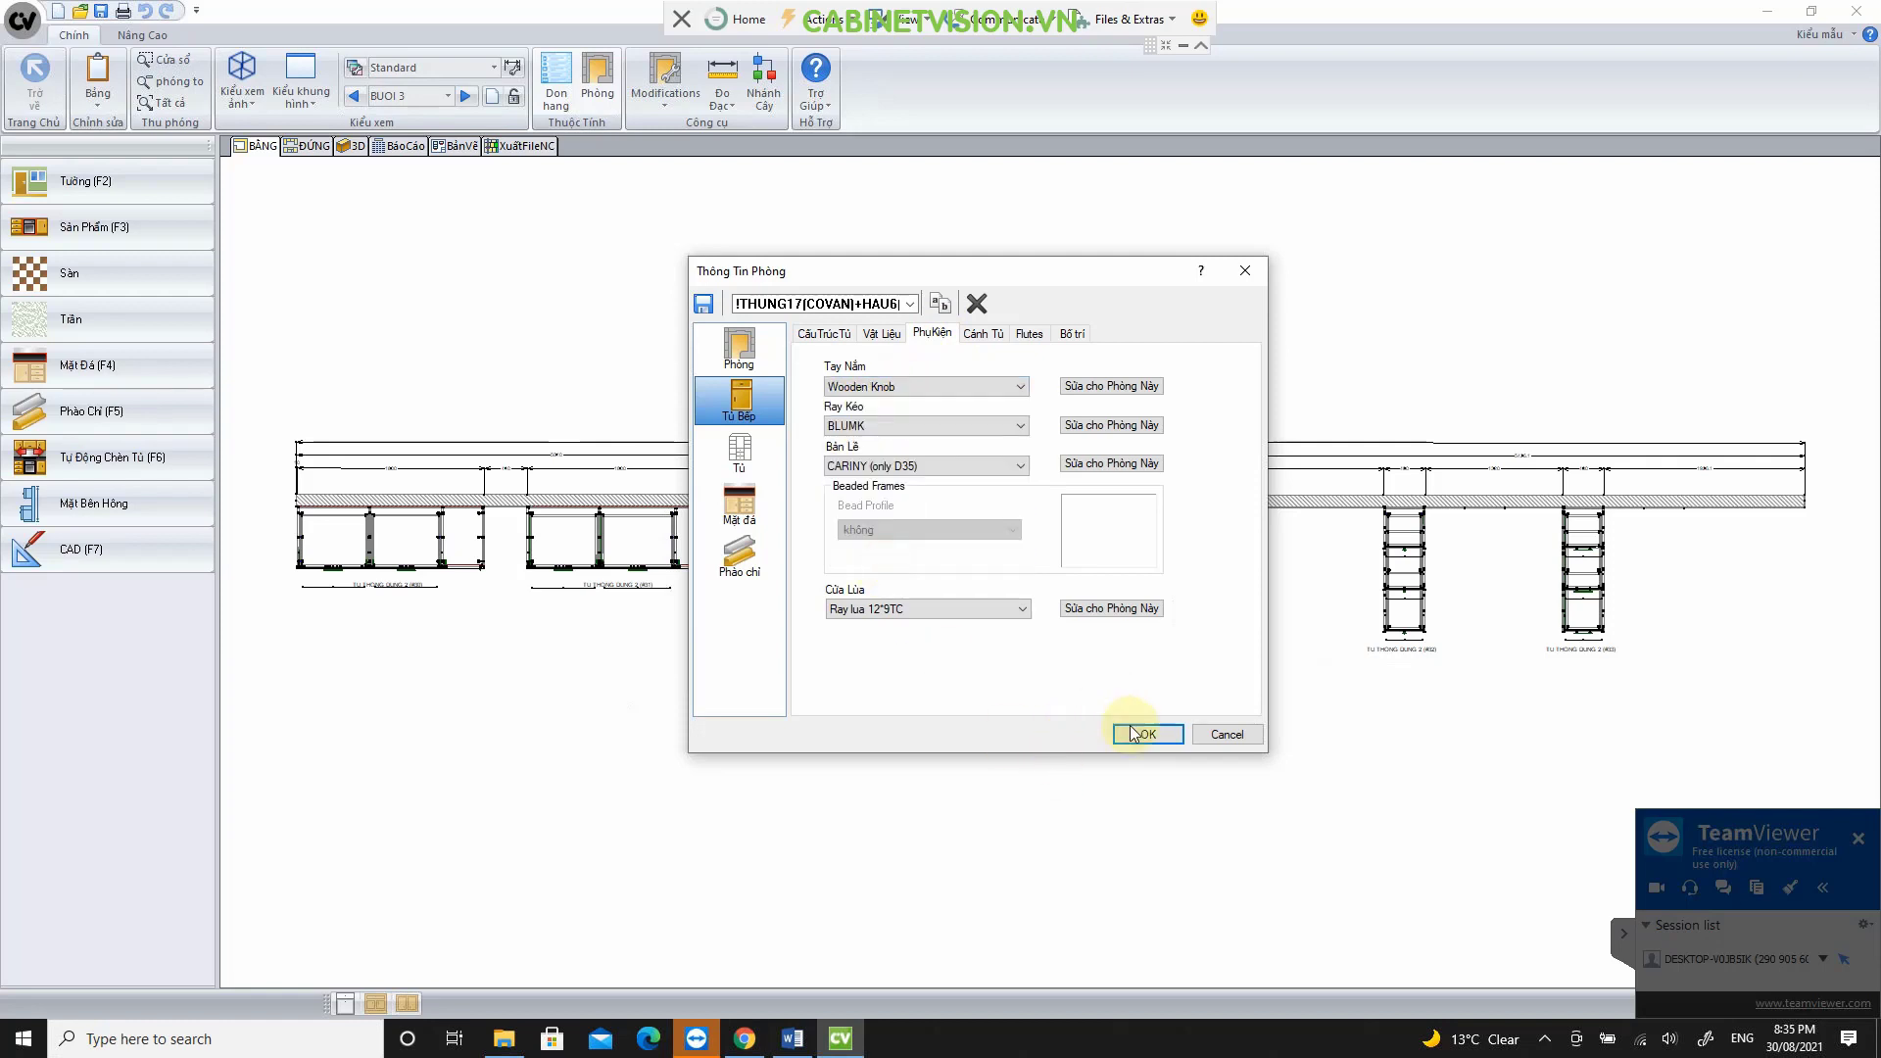
Try TG1 and Wooden Knob, then settle on Pull / Knob and apply.
left_click(850, 388)
left_click(858, 547)
left_click(877, 388)
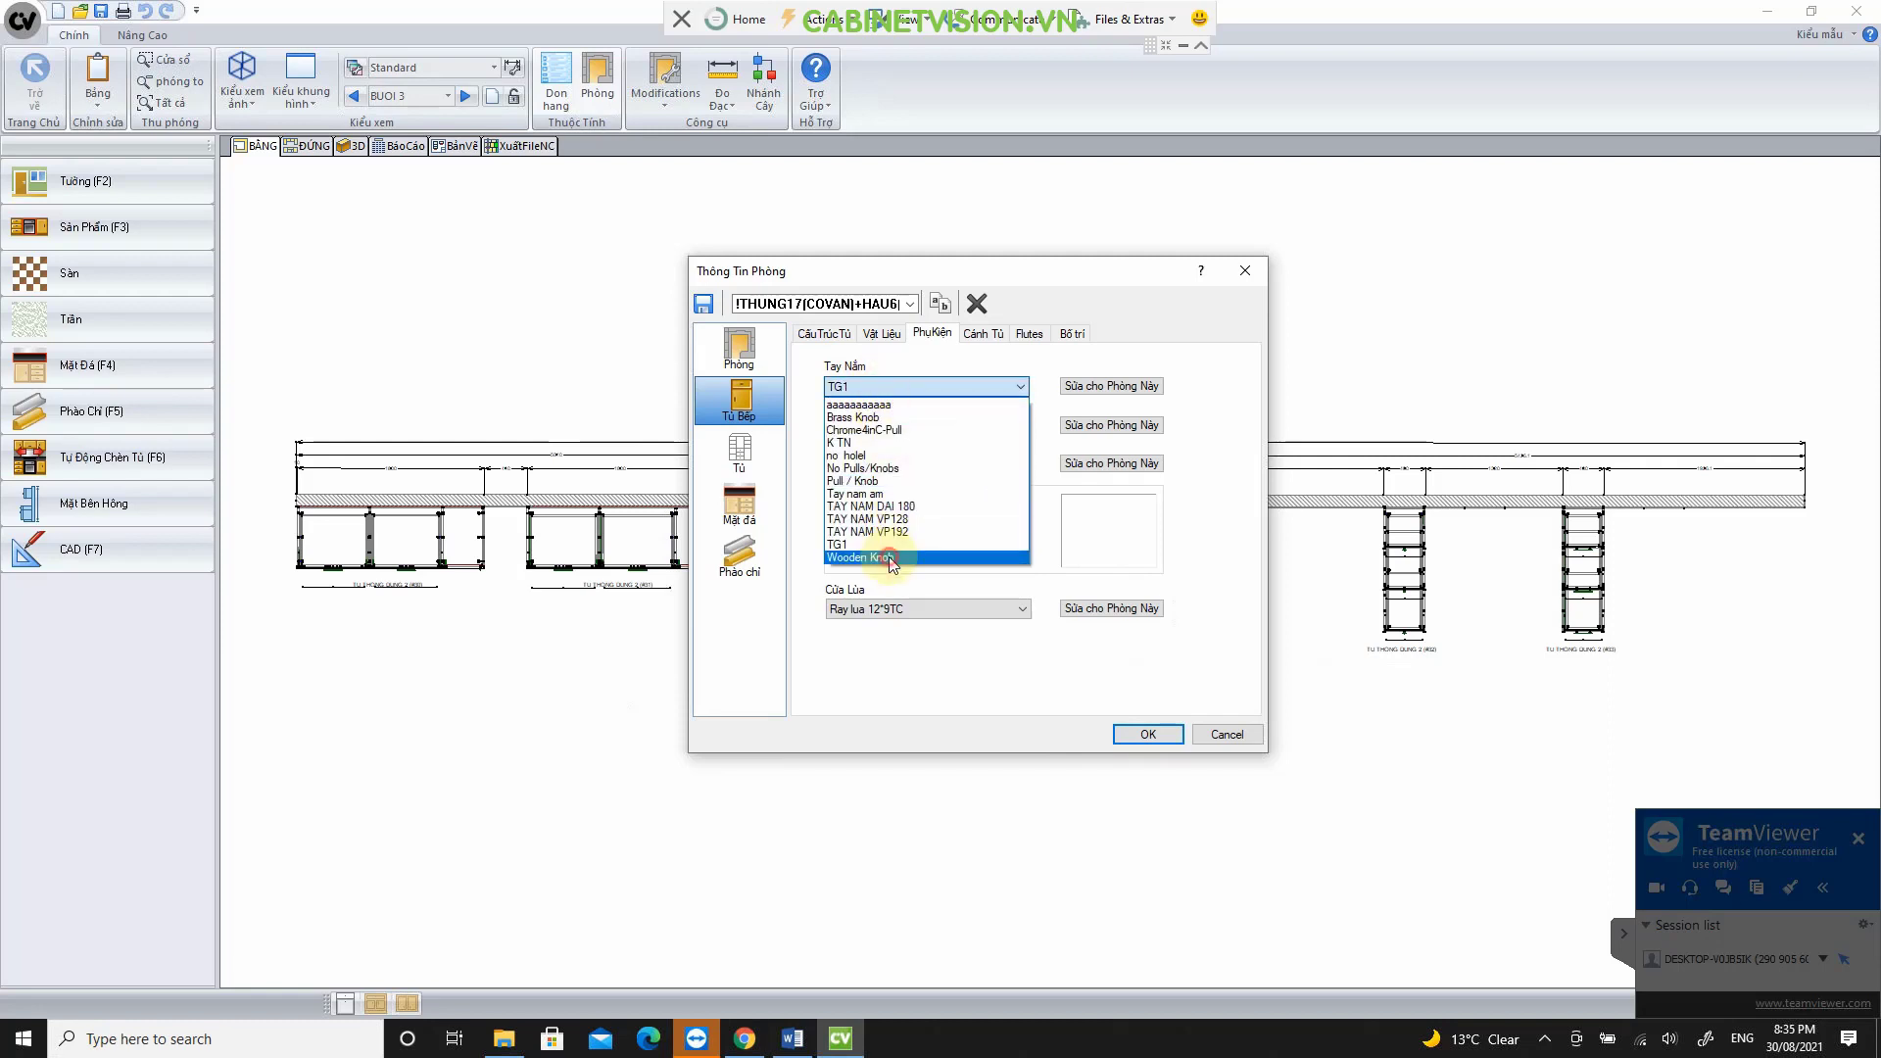
left_click(890, 557)
left_click(863, 387)
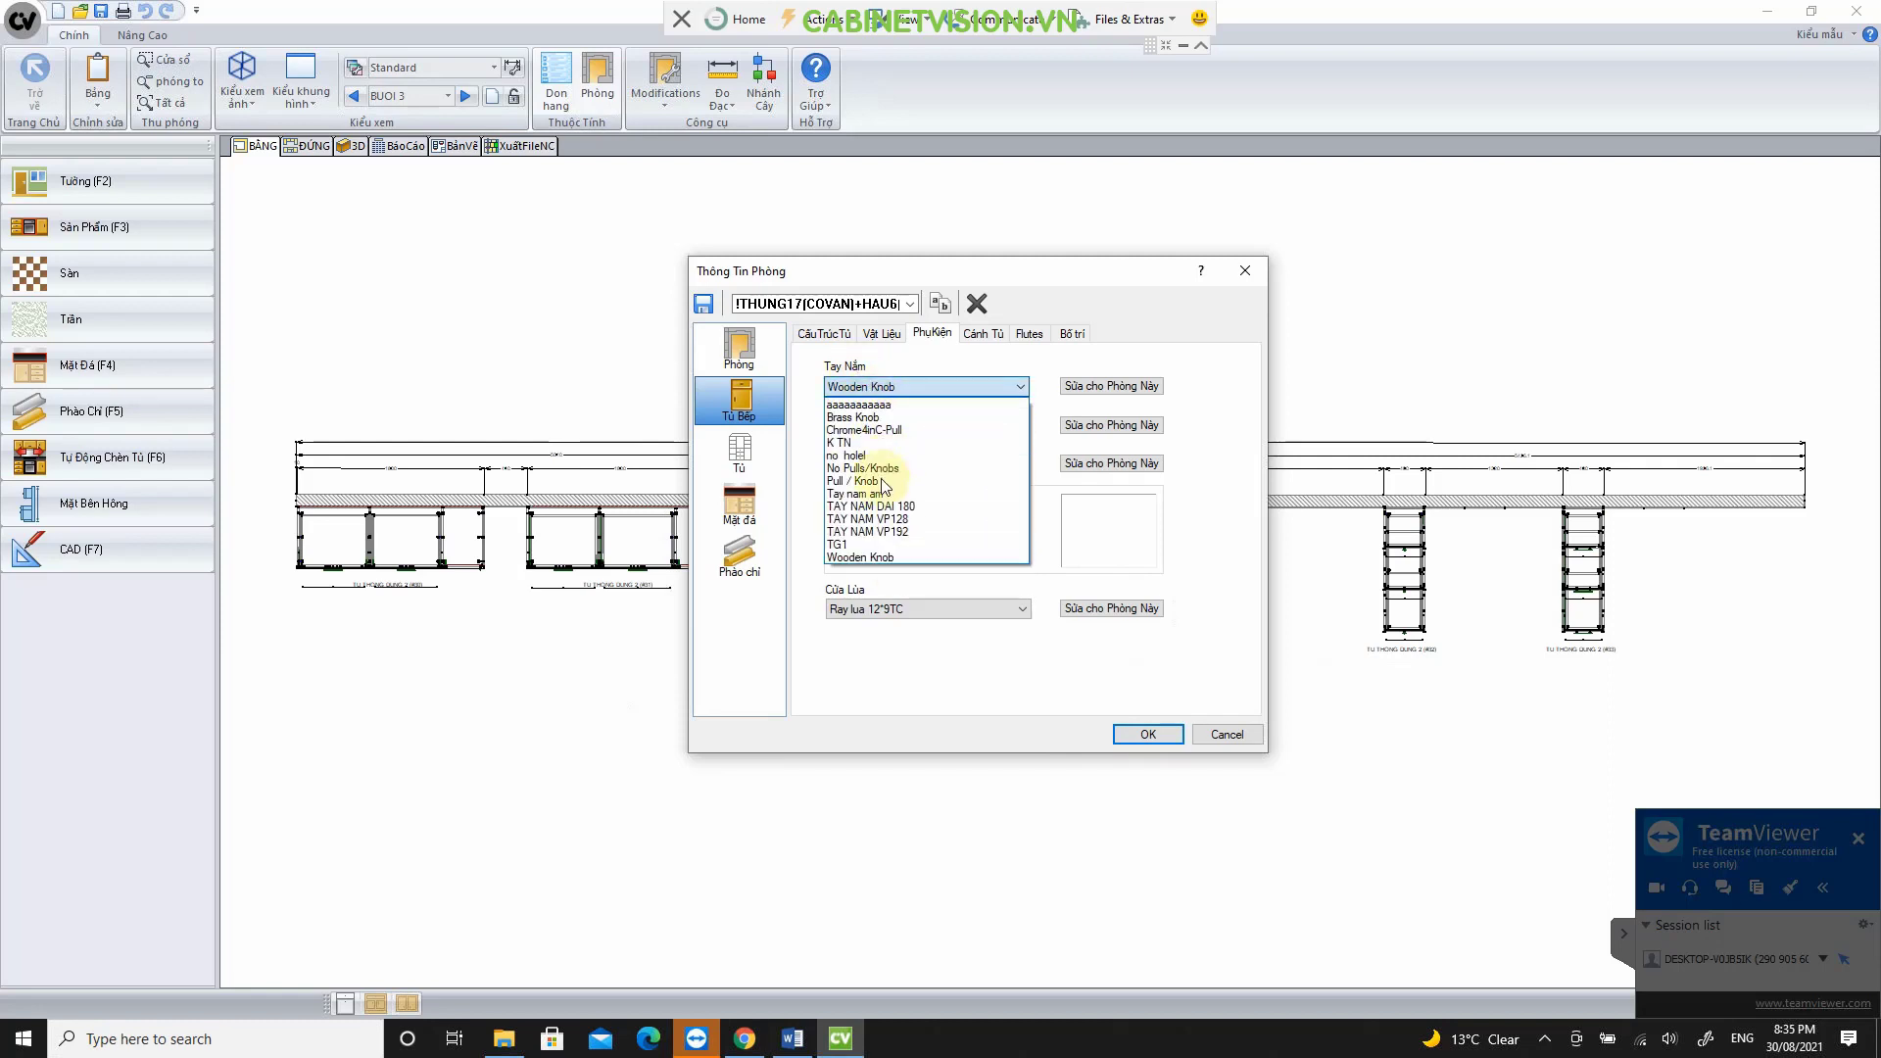
left_click(882, 481)
left_click(1129, 731)
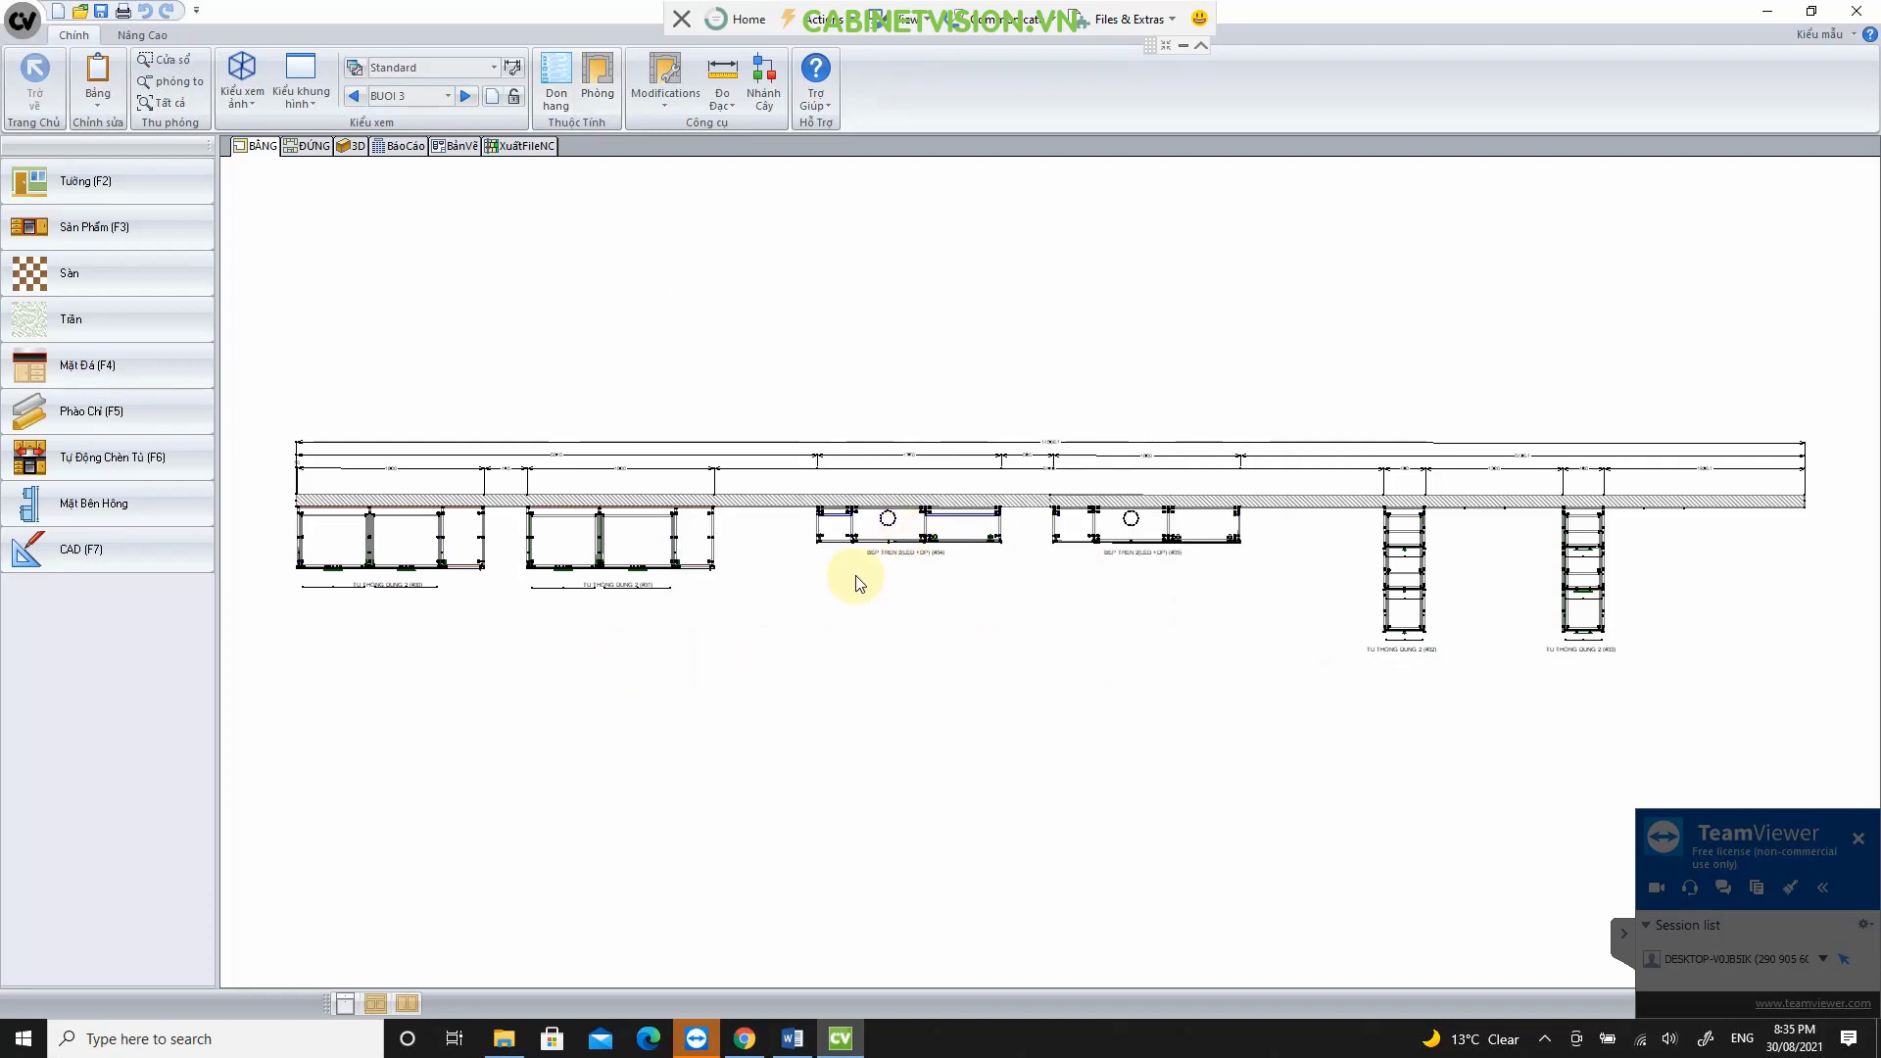
scroll(850, 584, "up", 4)
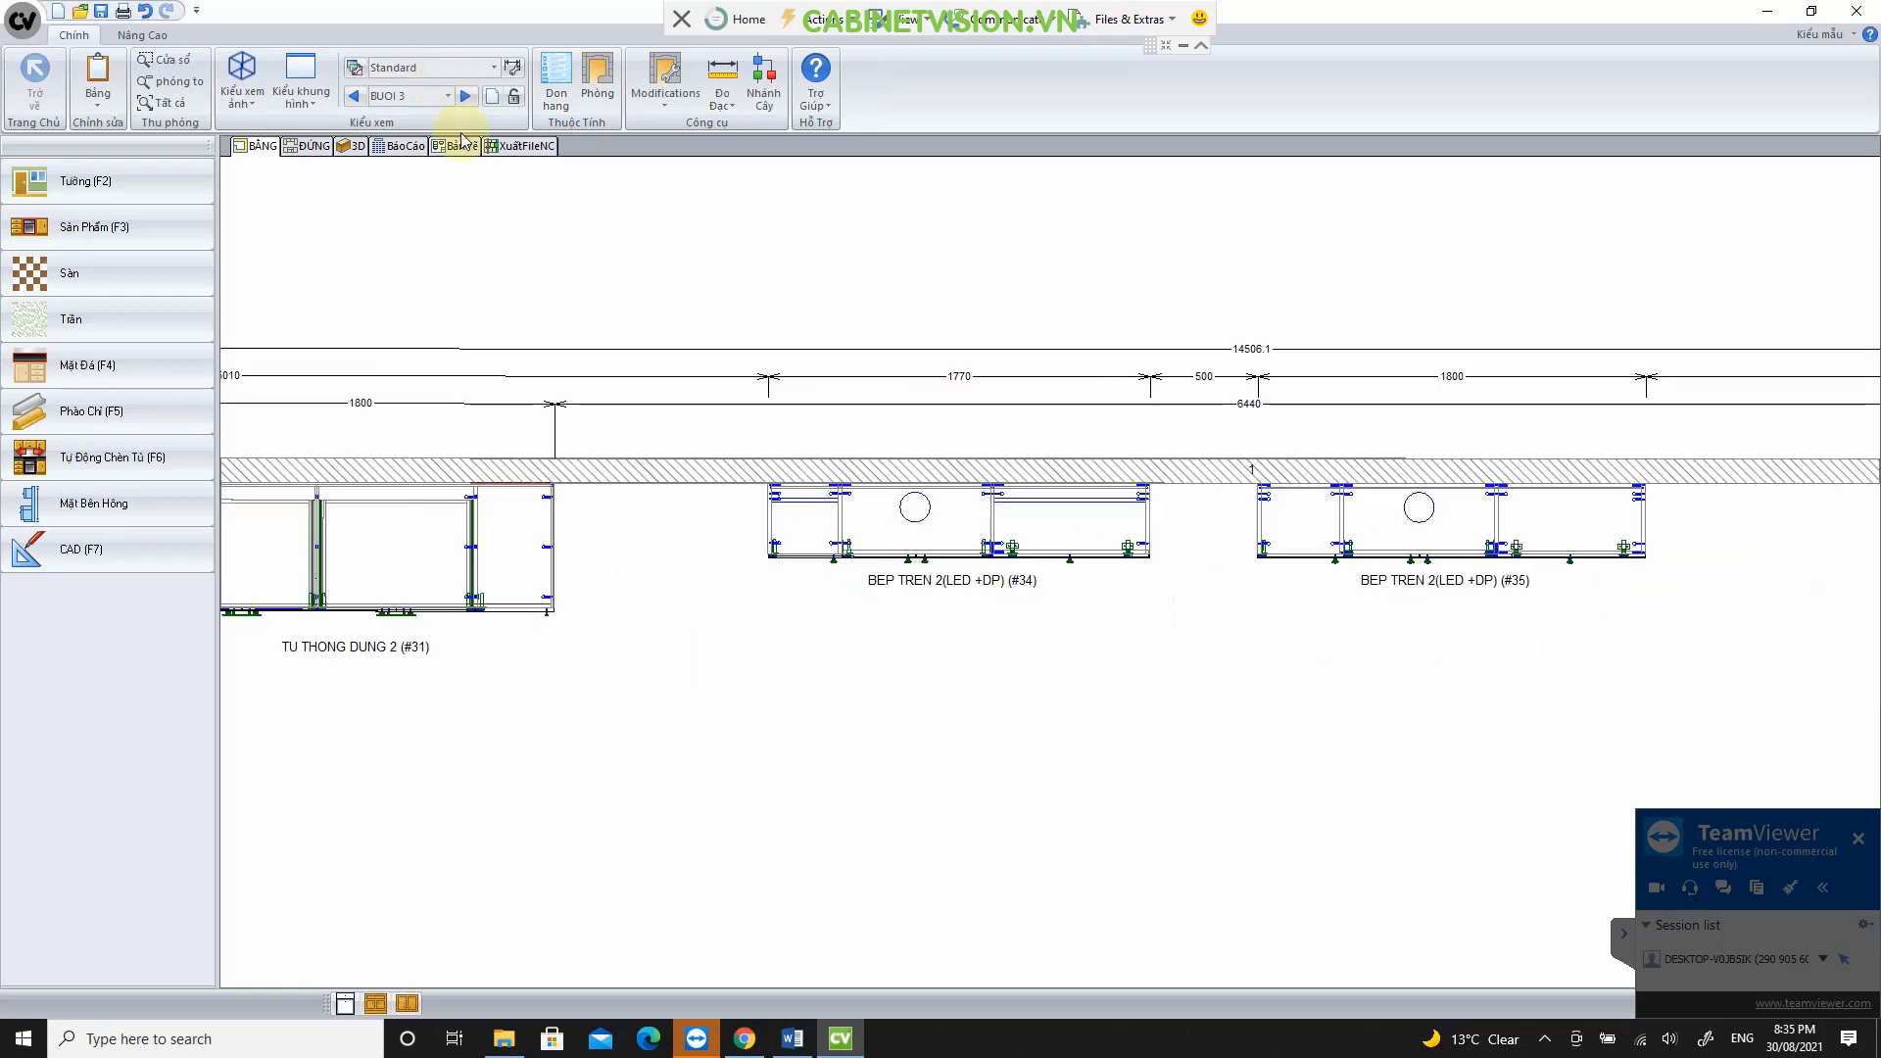
left_click(348, 146)
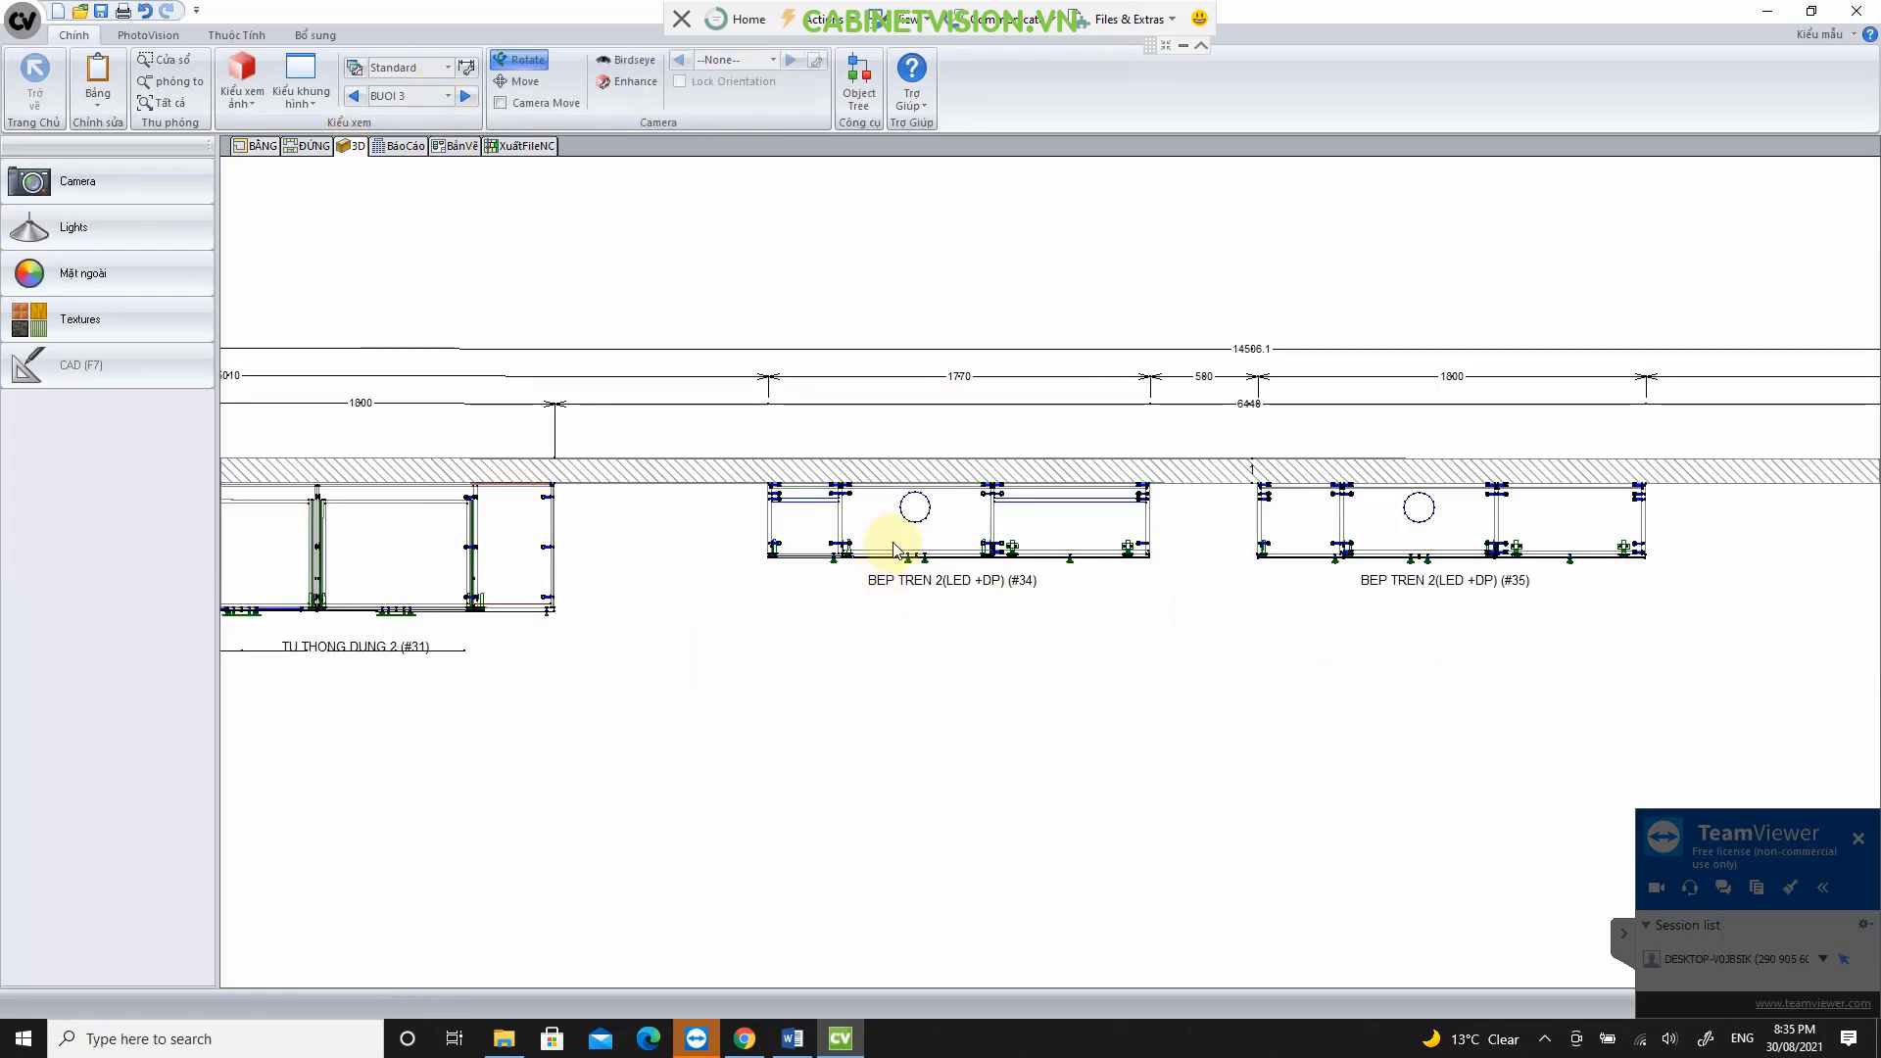
mouse_move(1209, 513)
left_mouse_down()
mouse_move(1352, 517)
mouse_move(1126, 432)
mouse_move(1219, 471)
left_mouse_up()
scroll(1219, 470, "up", 1)
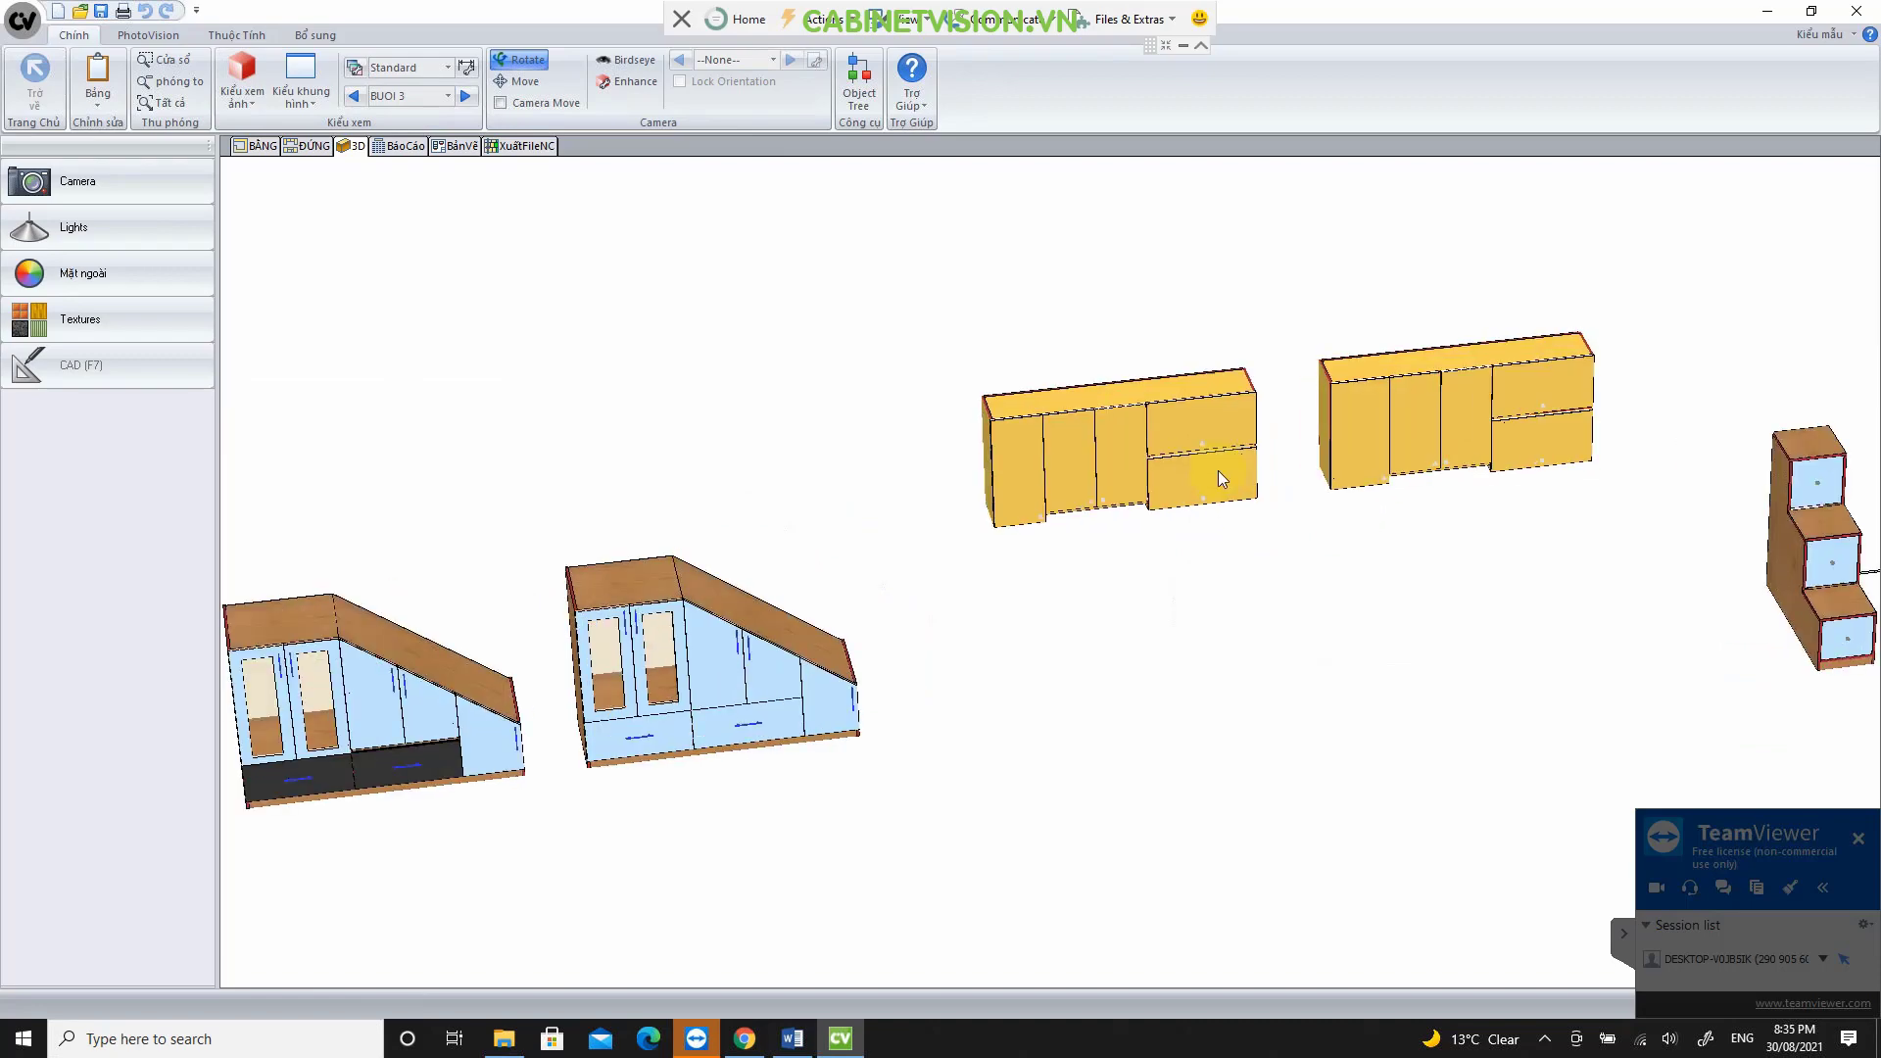
scroll(1219, 470, "up", 1)
scroll(1219, 470, "up", 1)
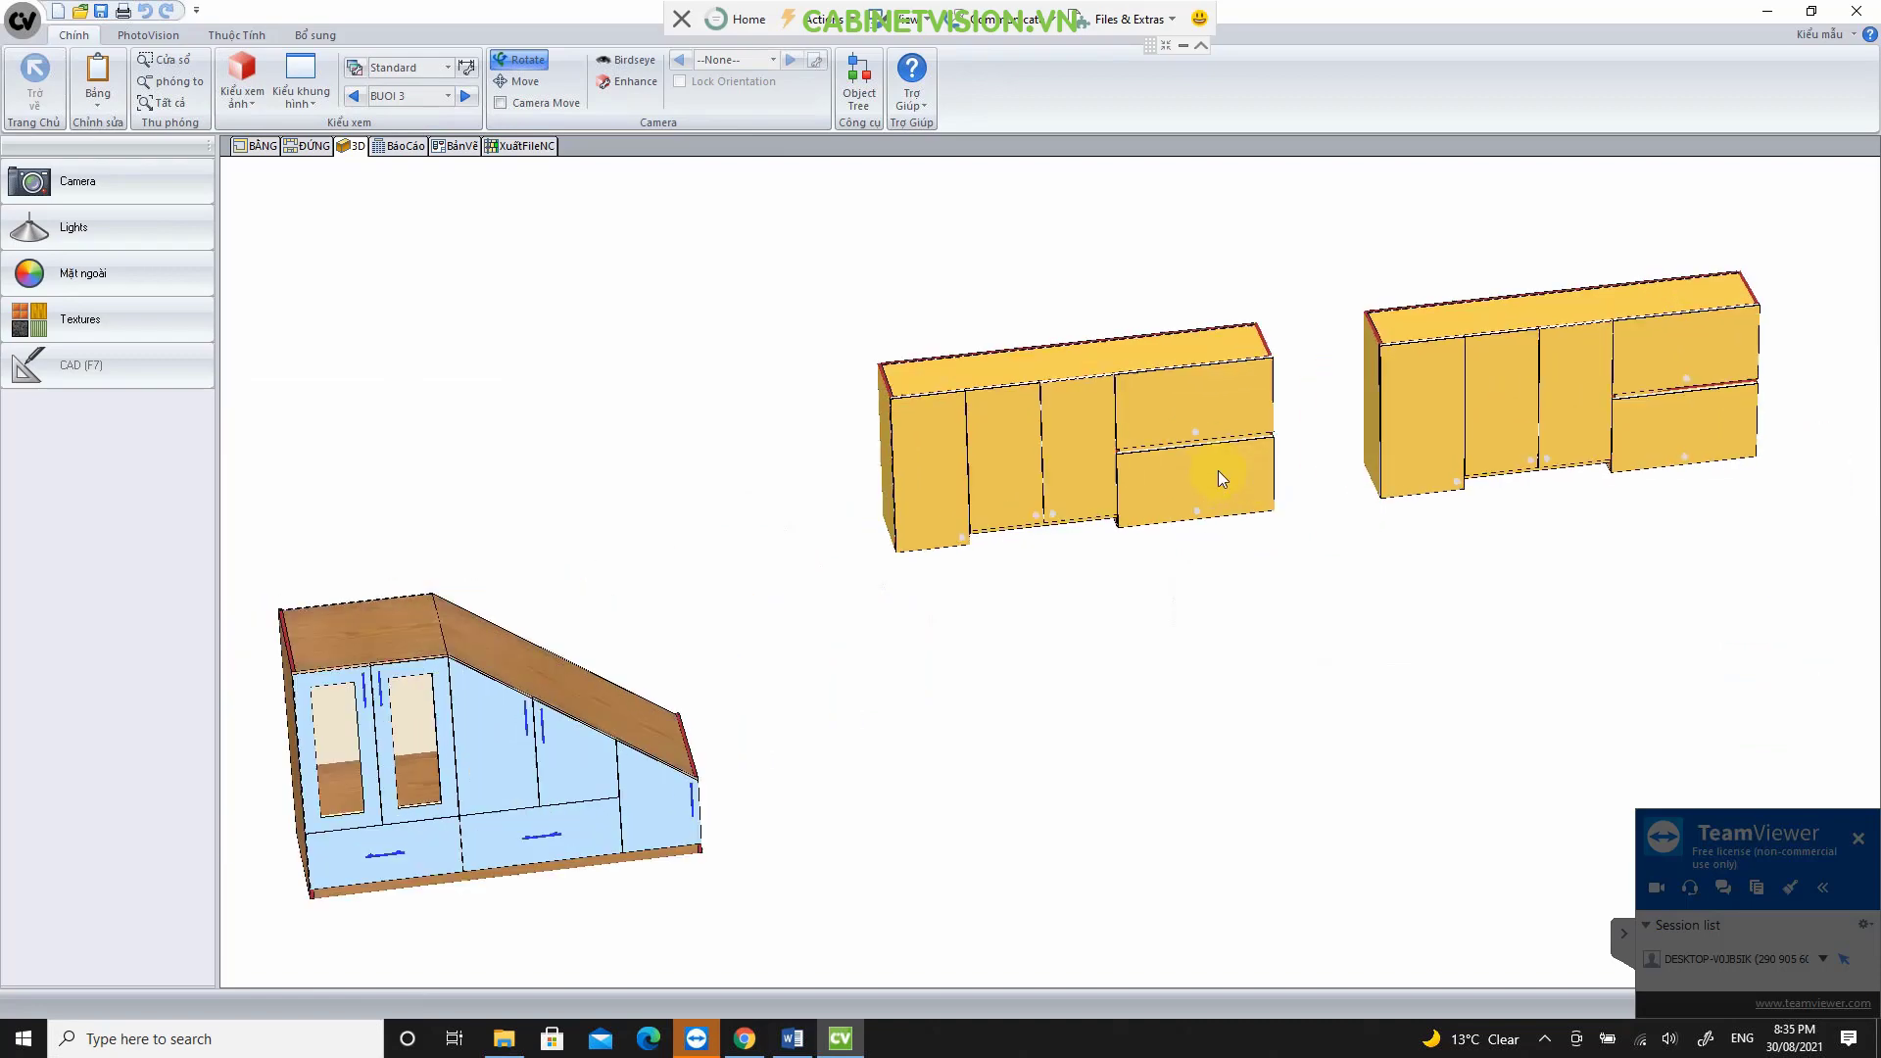
scroll(1219, 471, "up", 1)
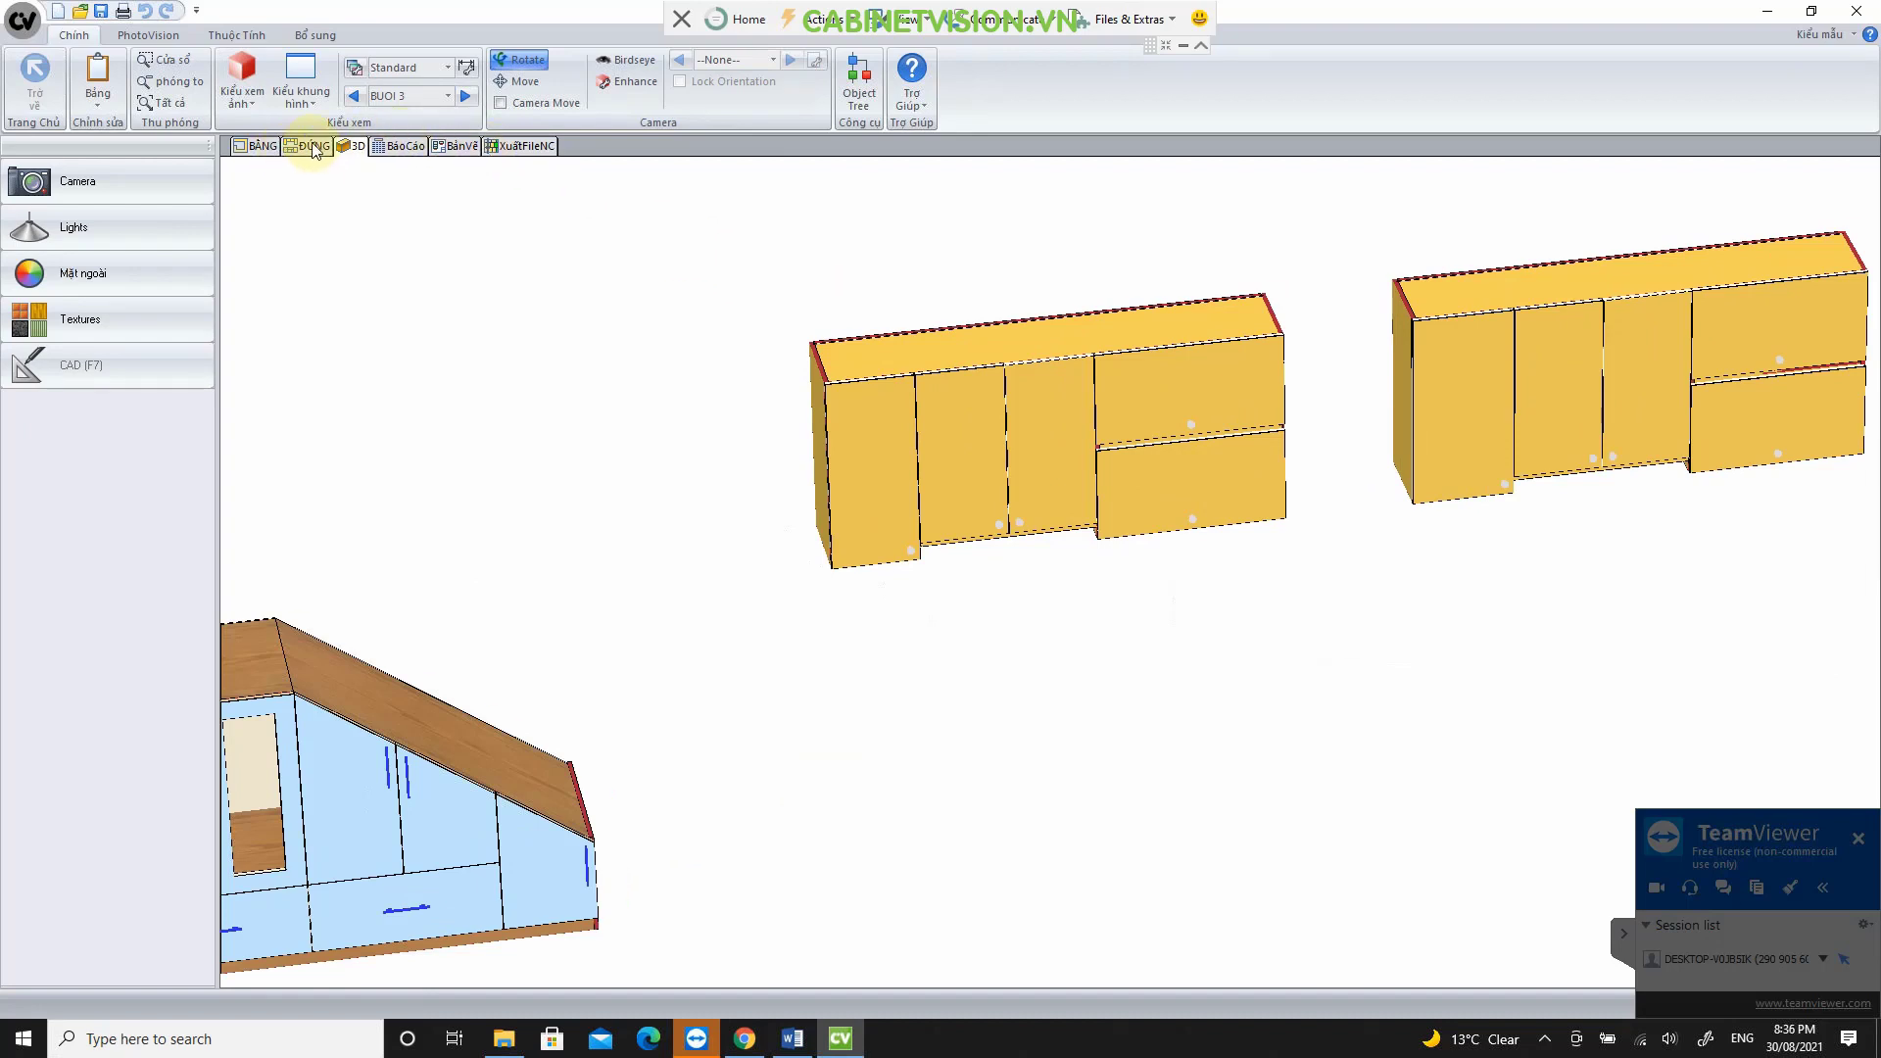
right_click(502, 257)
left_click(313, 147)
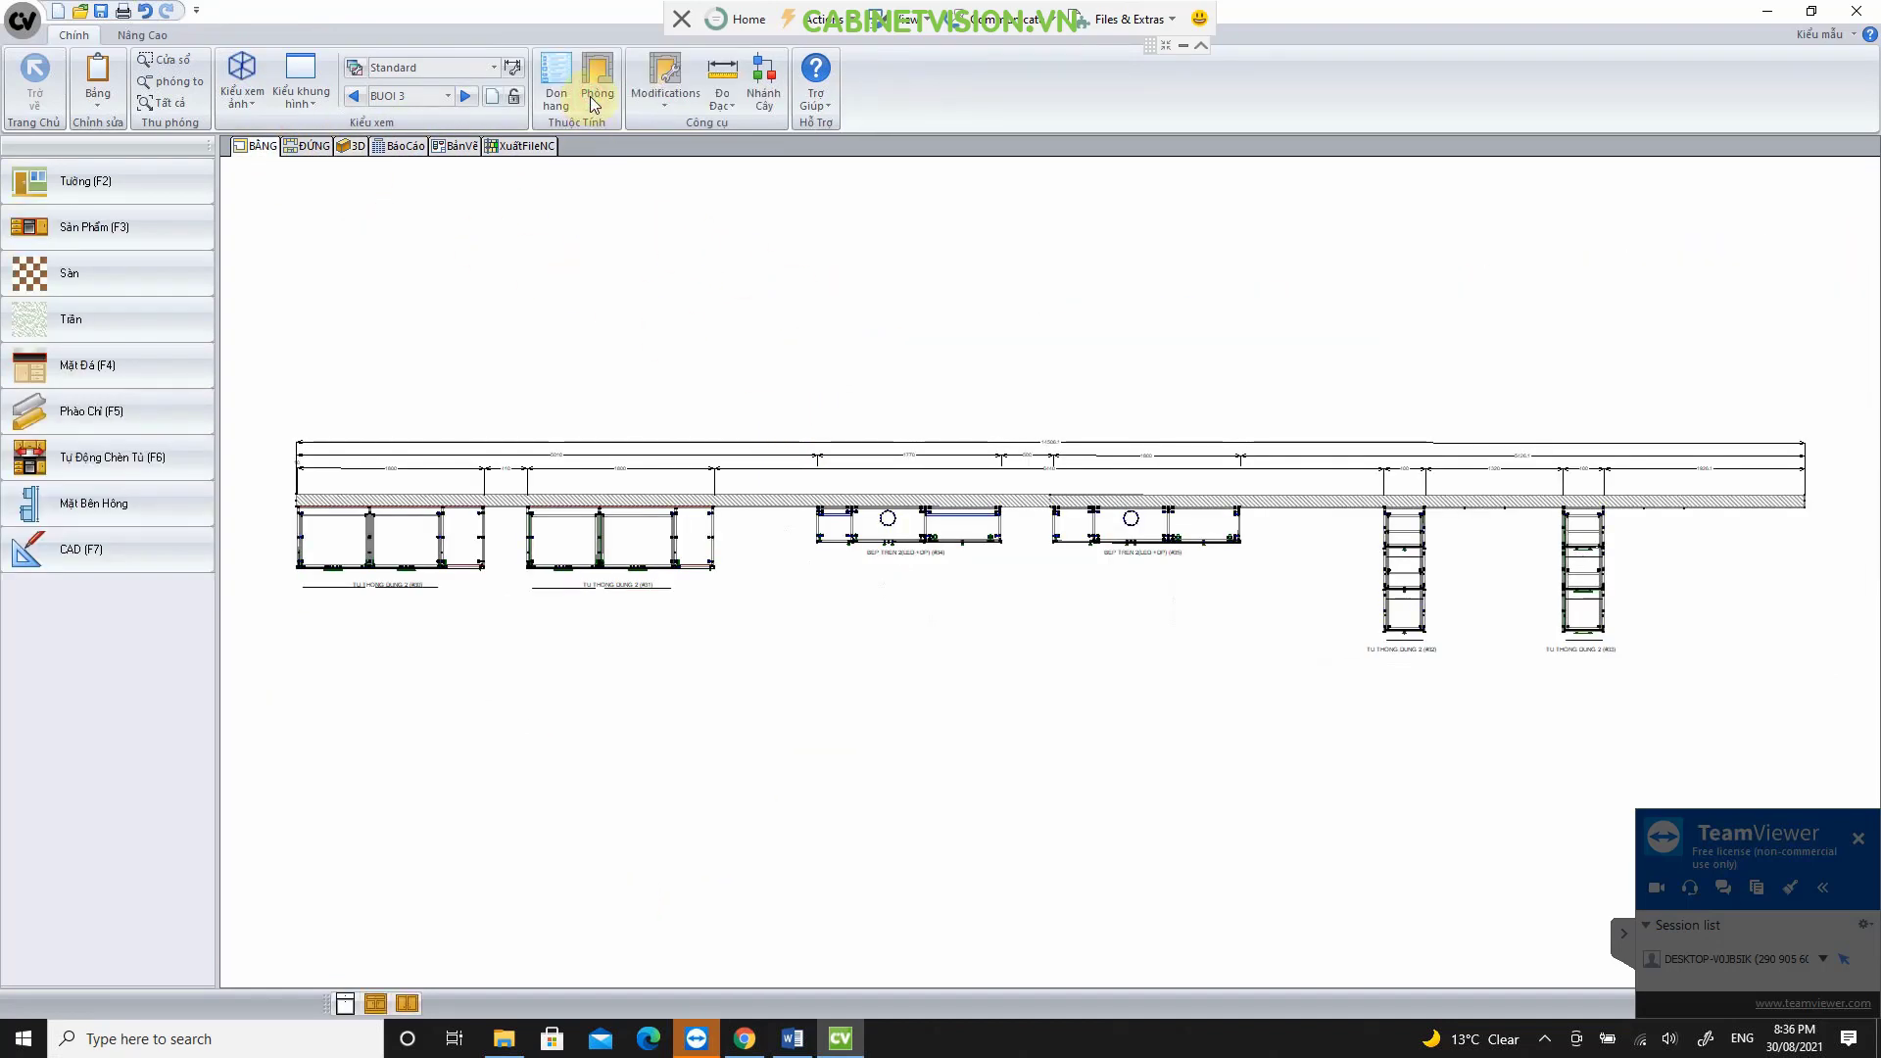
Set BUOI 3's Tủ Bếp Tay Nắm to Chrome4inC-Pull and apply the room settings.
left_click(600, 86)
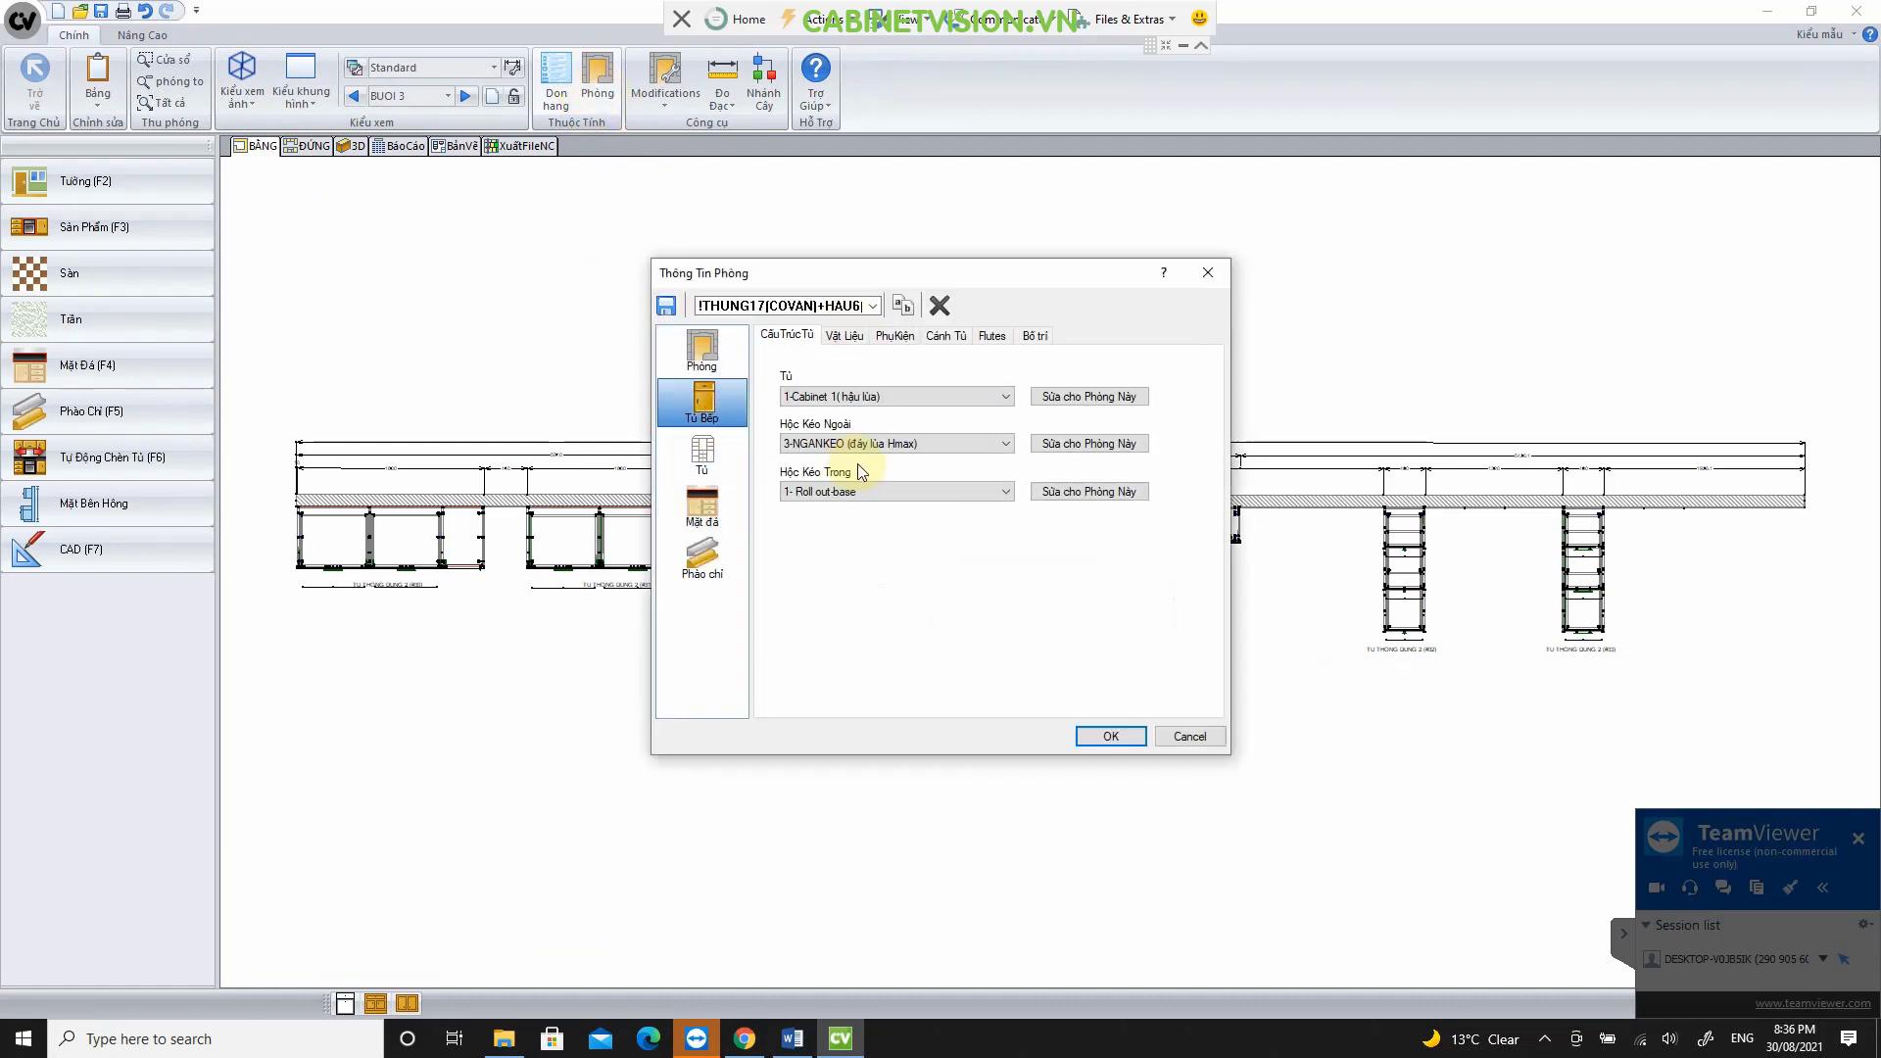
left_click(896, 388)
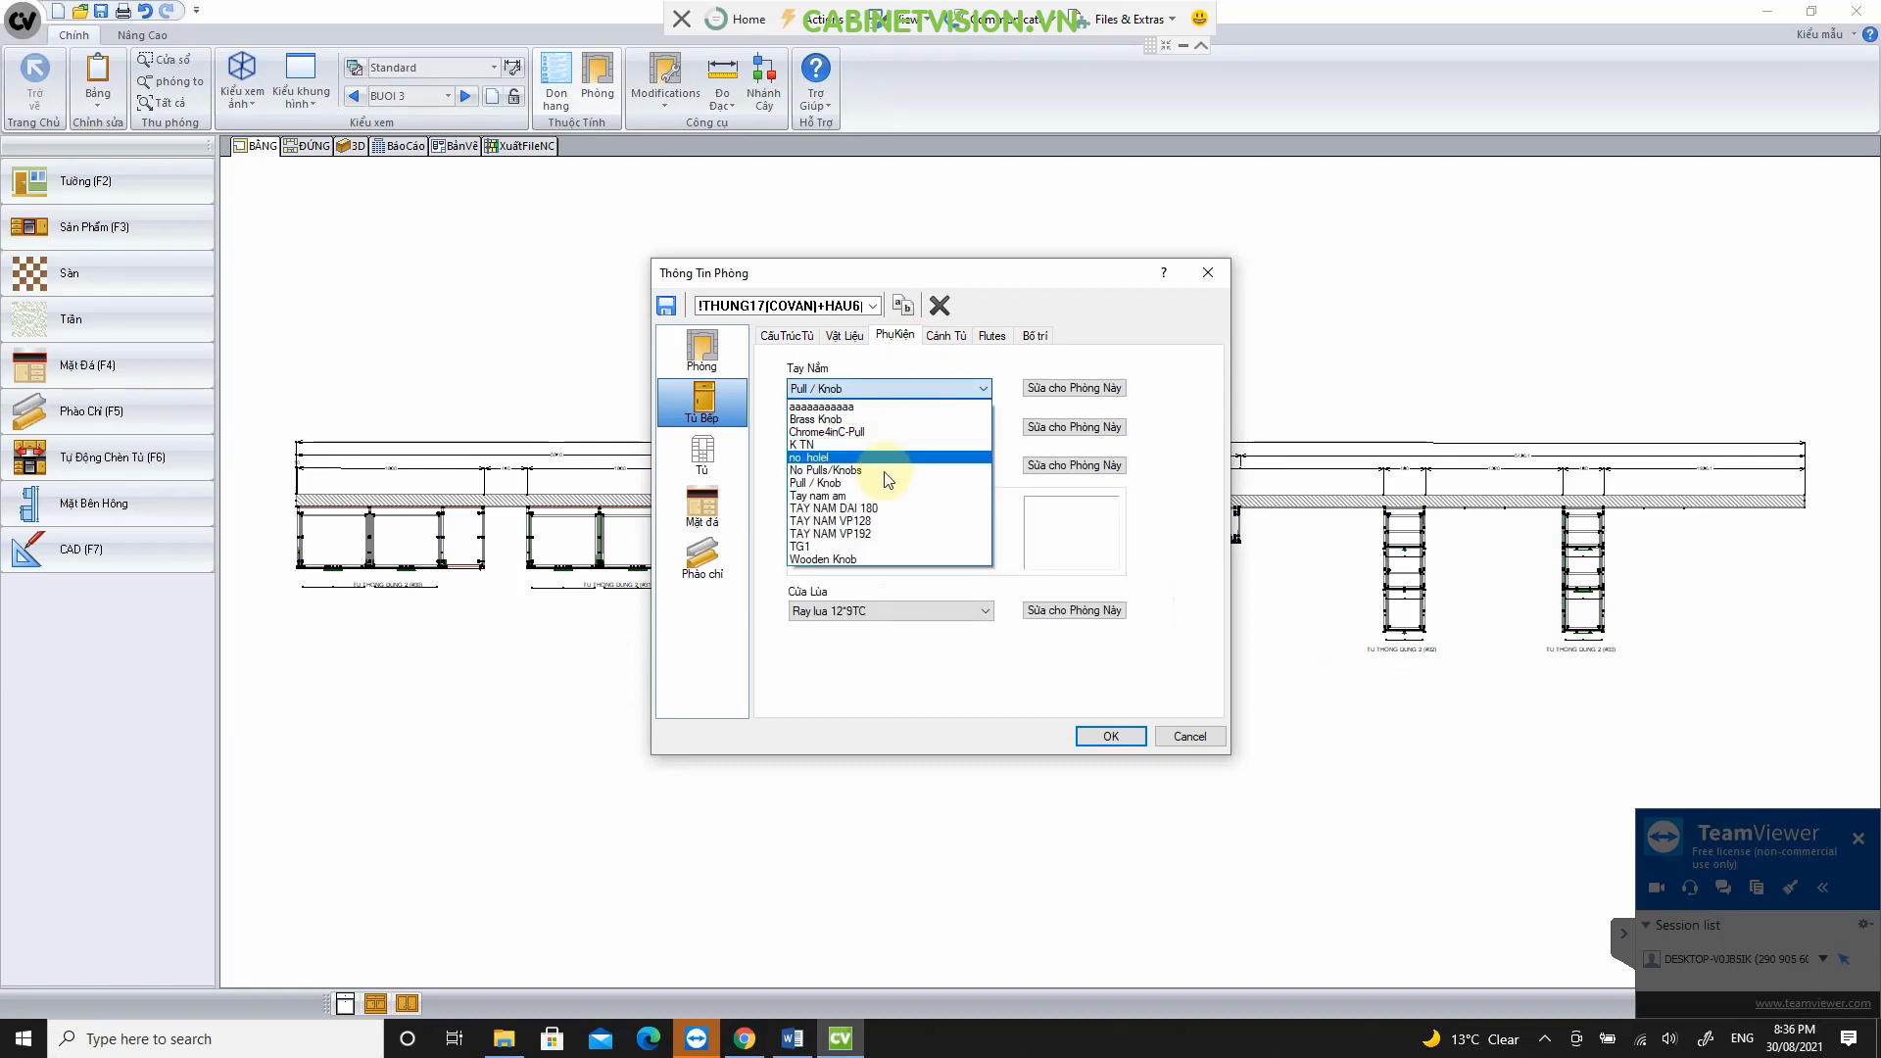
left_click(885, 433)
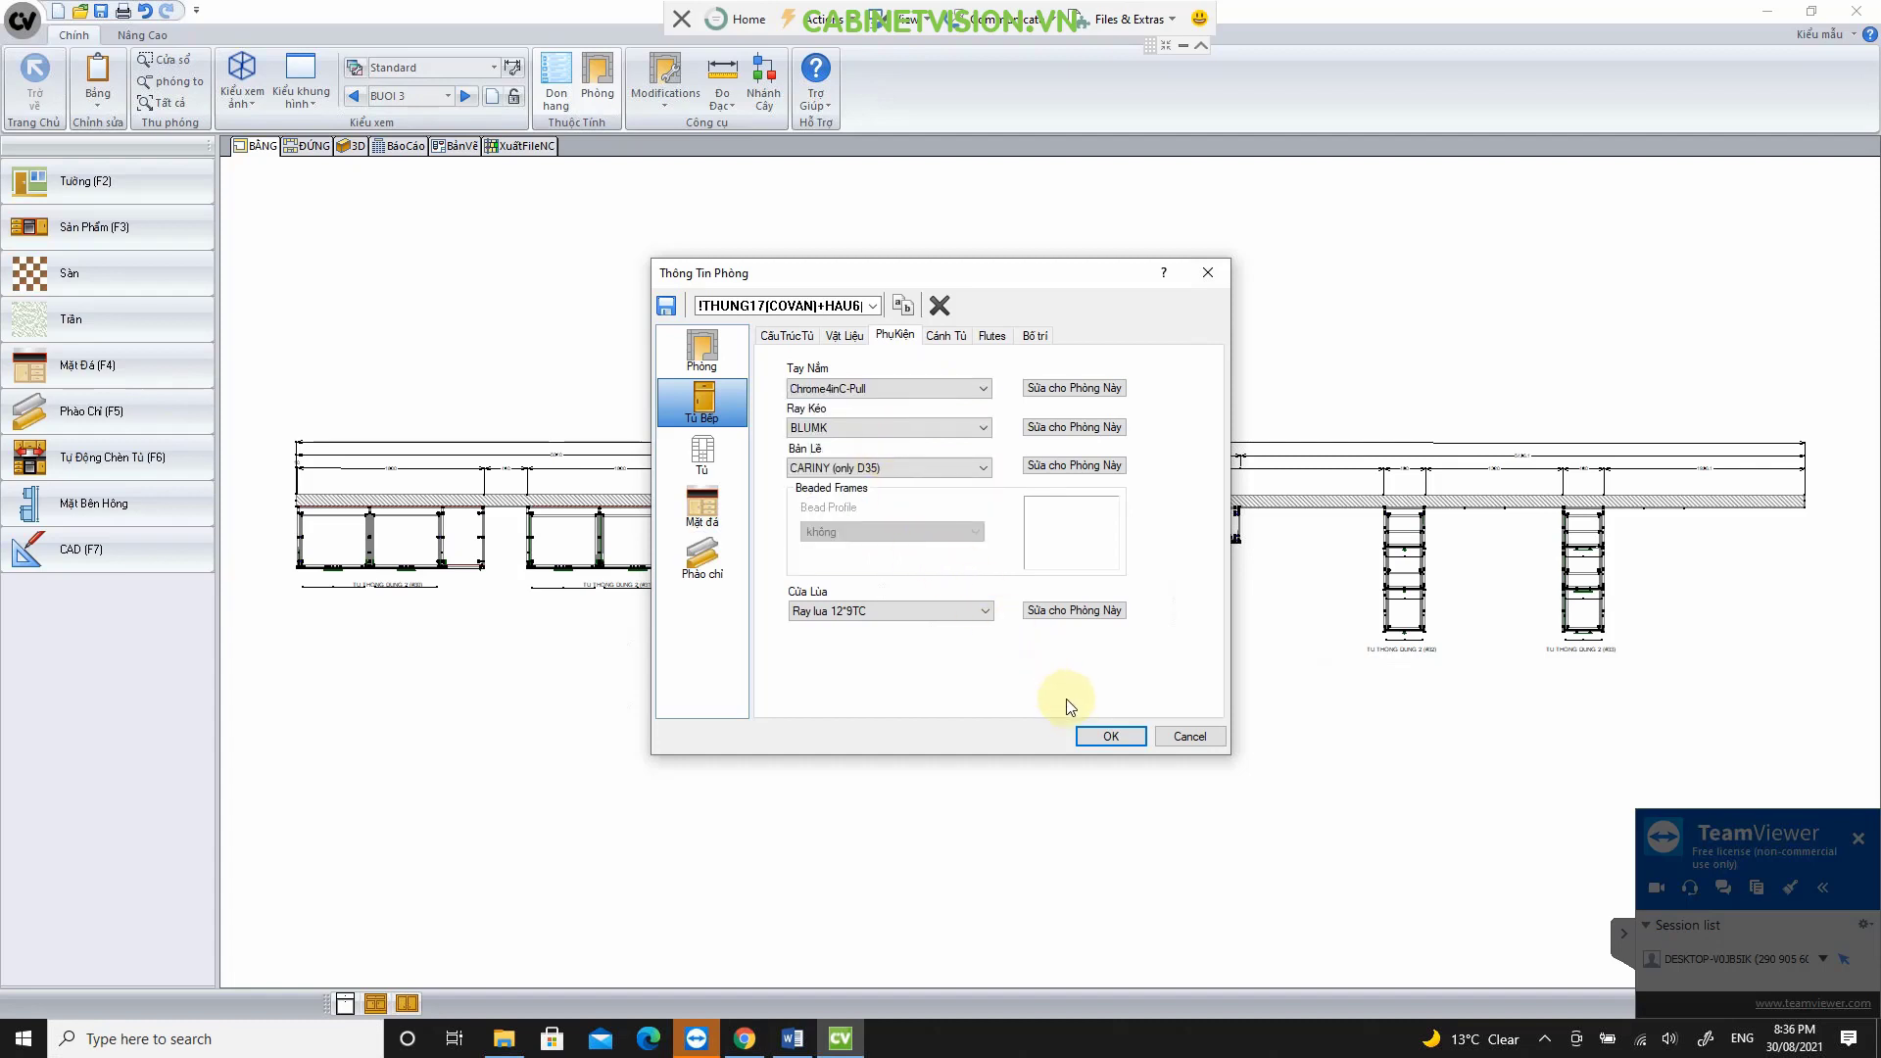
left_click(1100, 736)
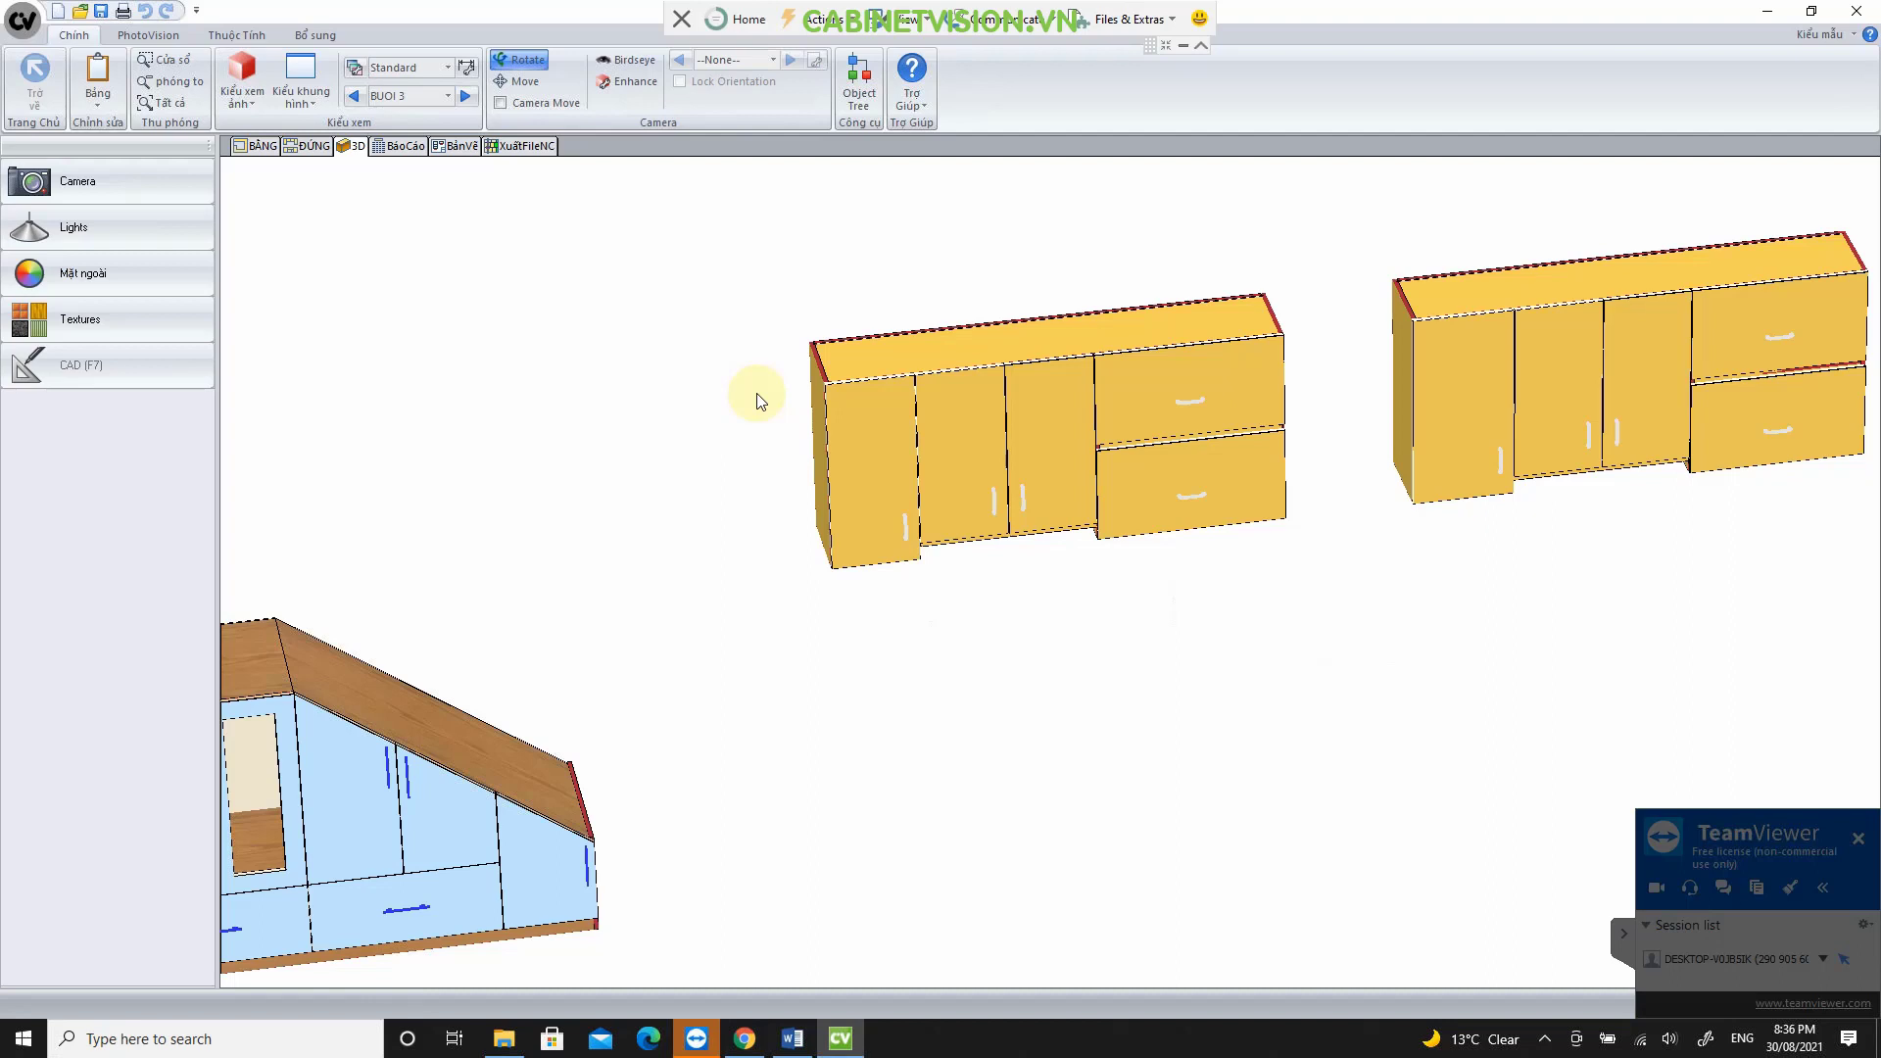
left_click_drag(705, 441, 743, 545)
mouse_move(768, 634)
left_mouse_down()
mouse_move(852, 627)
mouse_move(937, 499)
mouse_move(1037, 433)
left_mouse_up()
left_click_drag(985, 607, 999, 695)
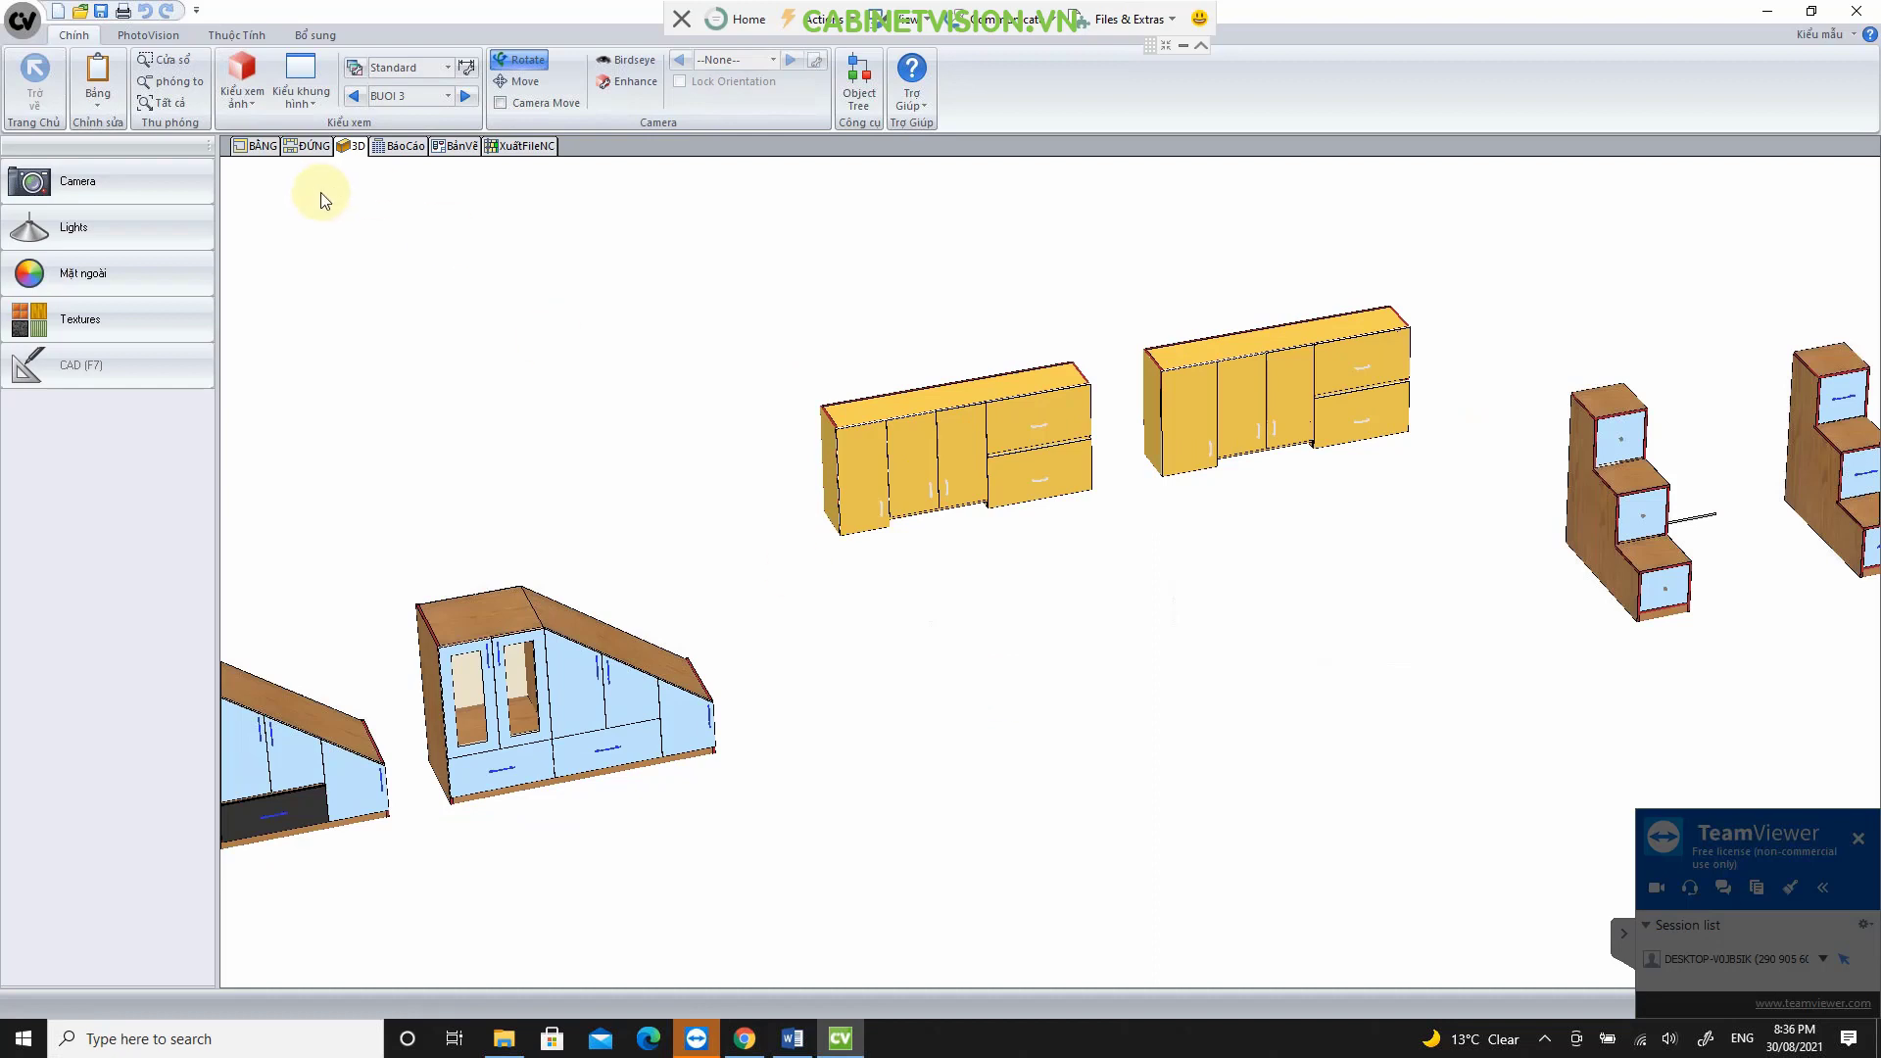
left_click(262, 149)
left_click(596, 93)
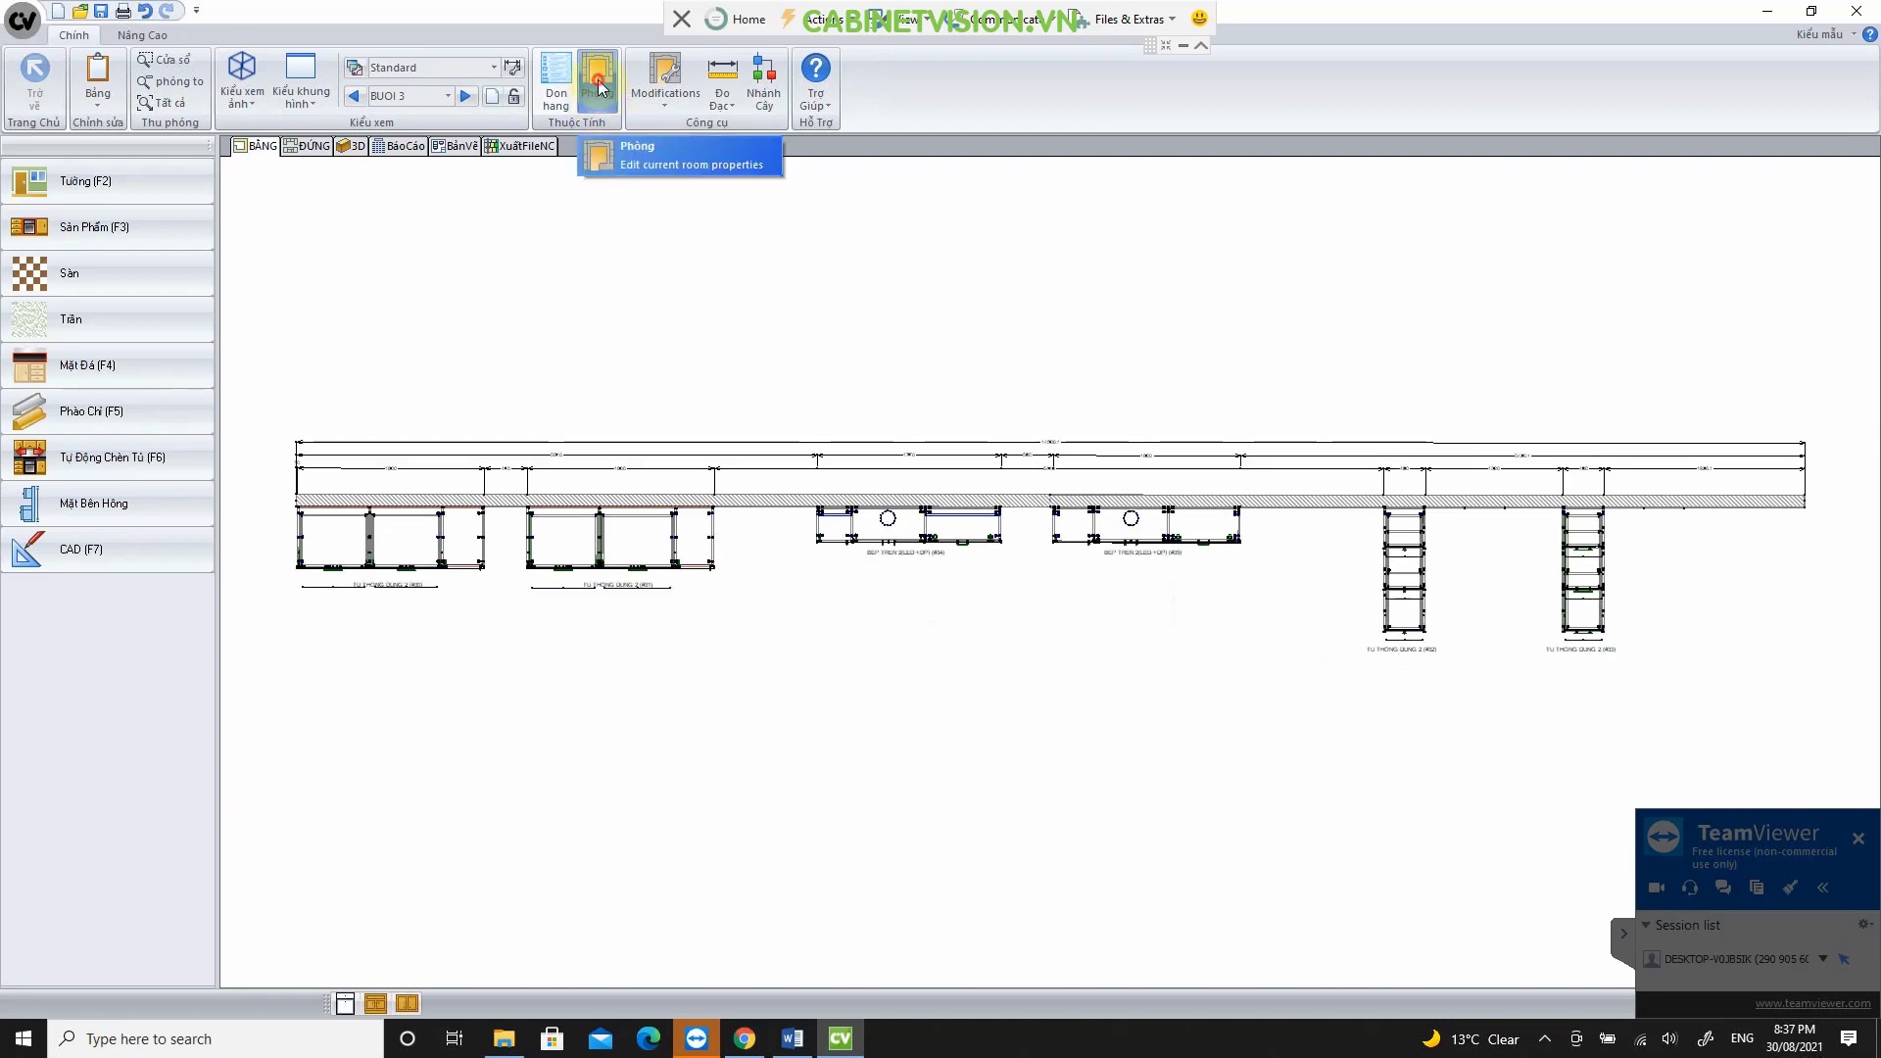
Set the Tủ cabinets' Ray ngăn kéo to RAY AM (5.5), apply, and accept Schedule Overrides.
left_click(605, 96)
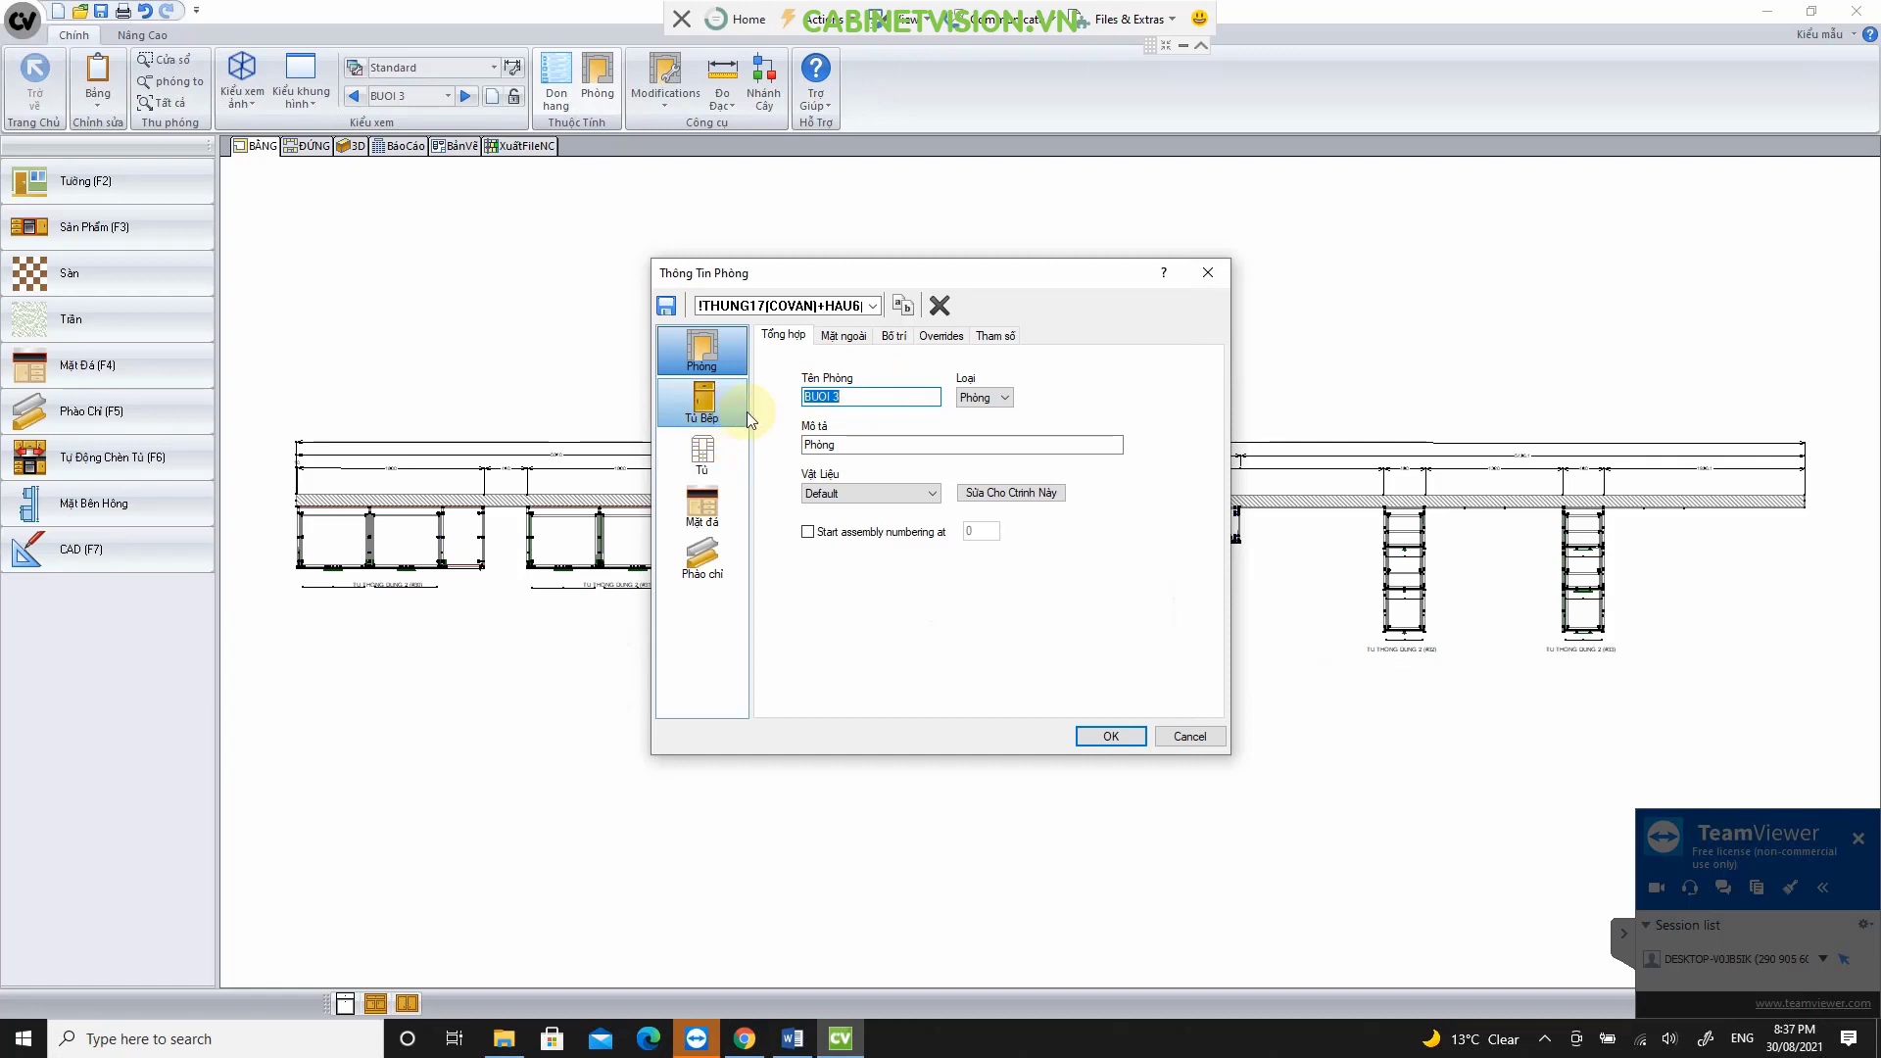
left_click(714, 468)
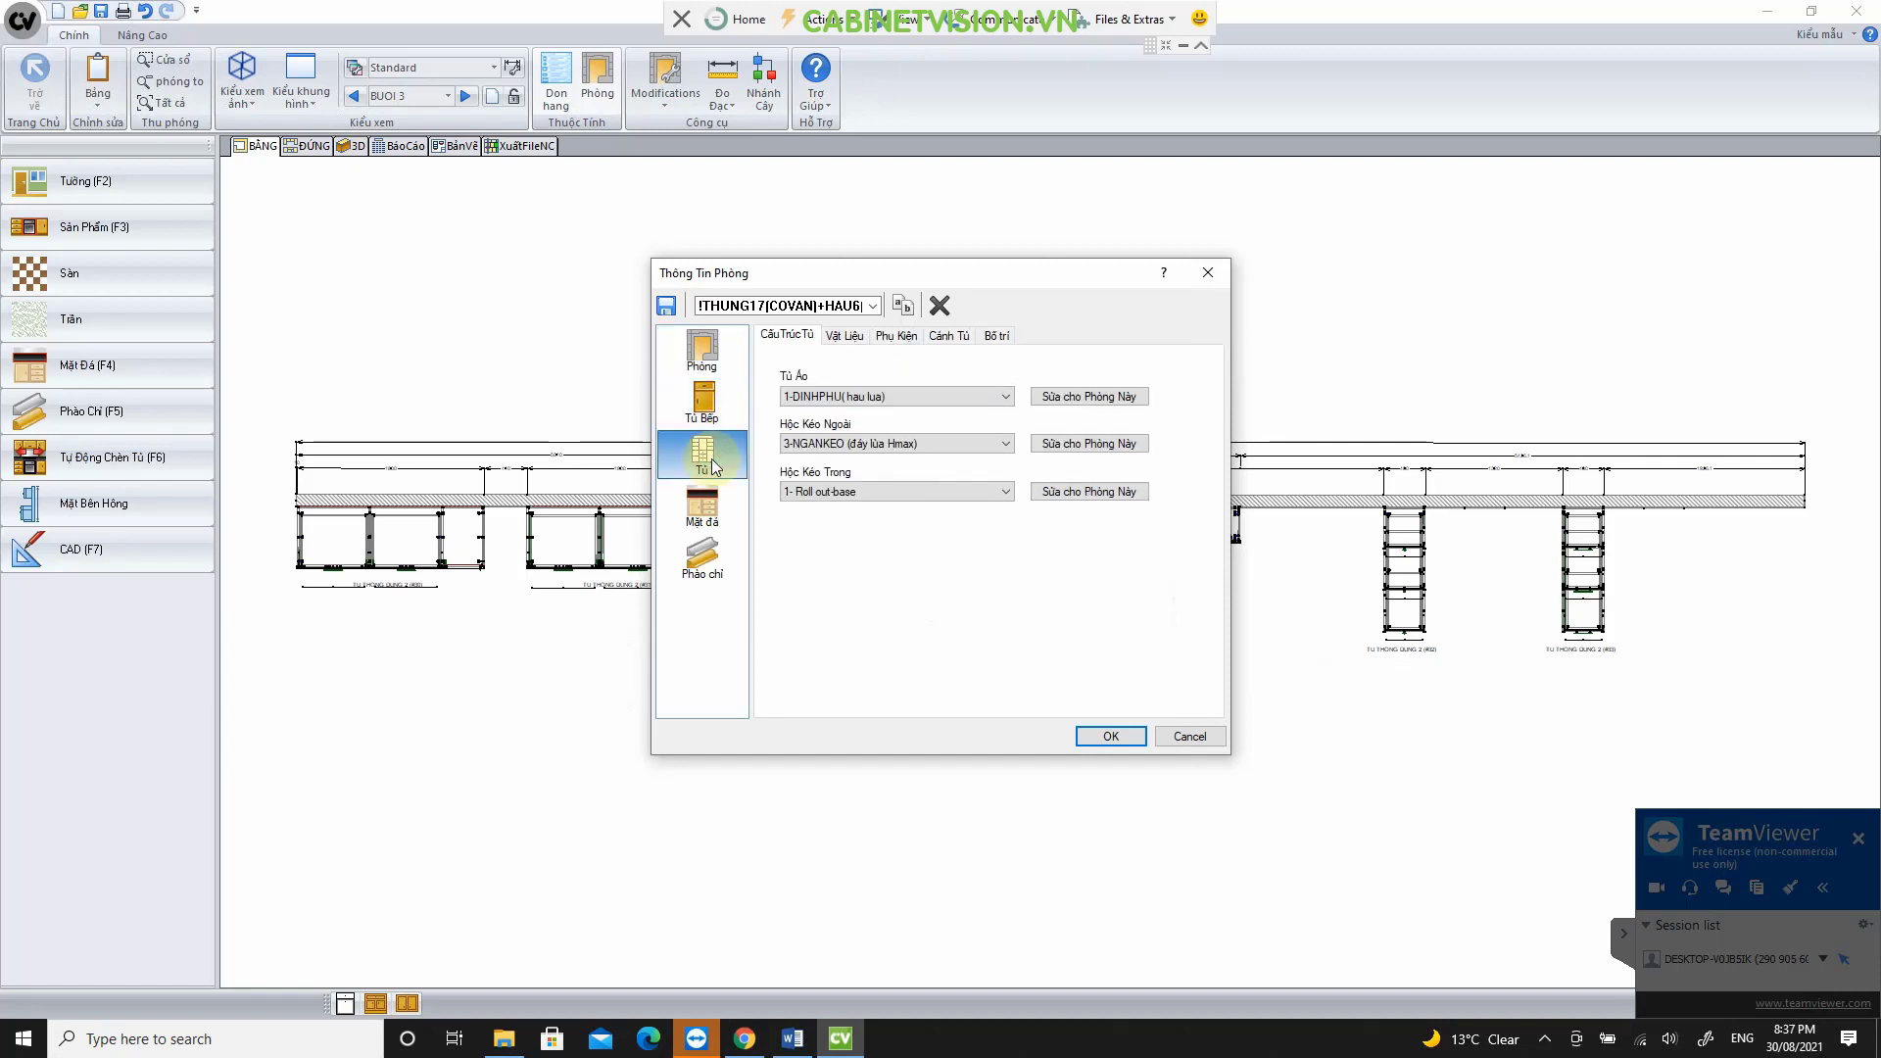
left_click(894, 336)
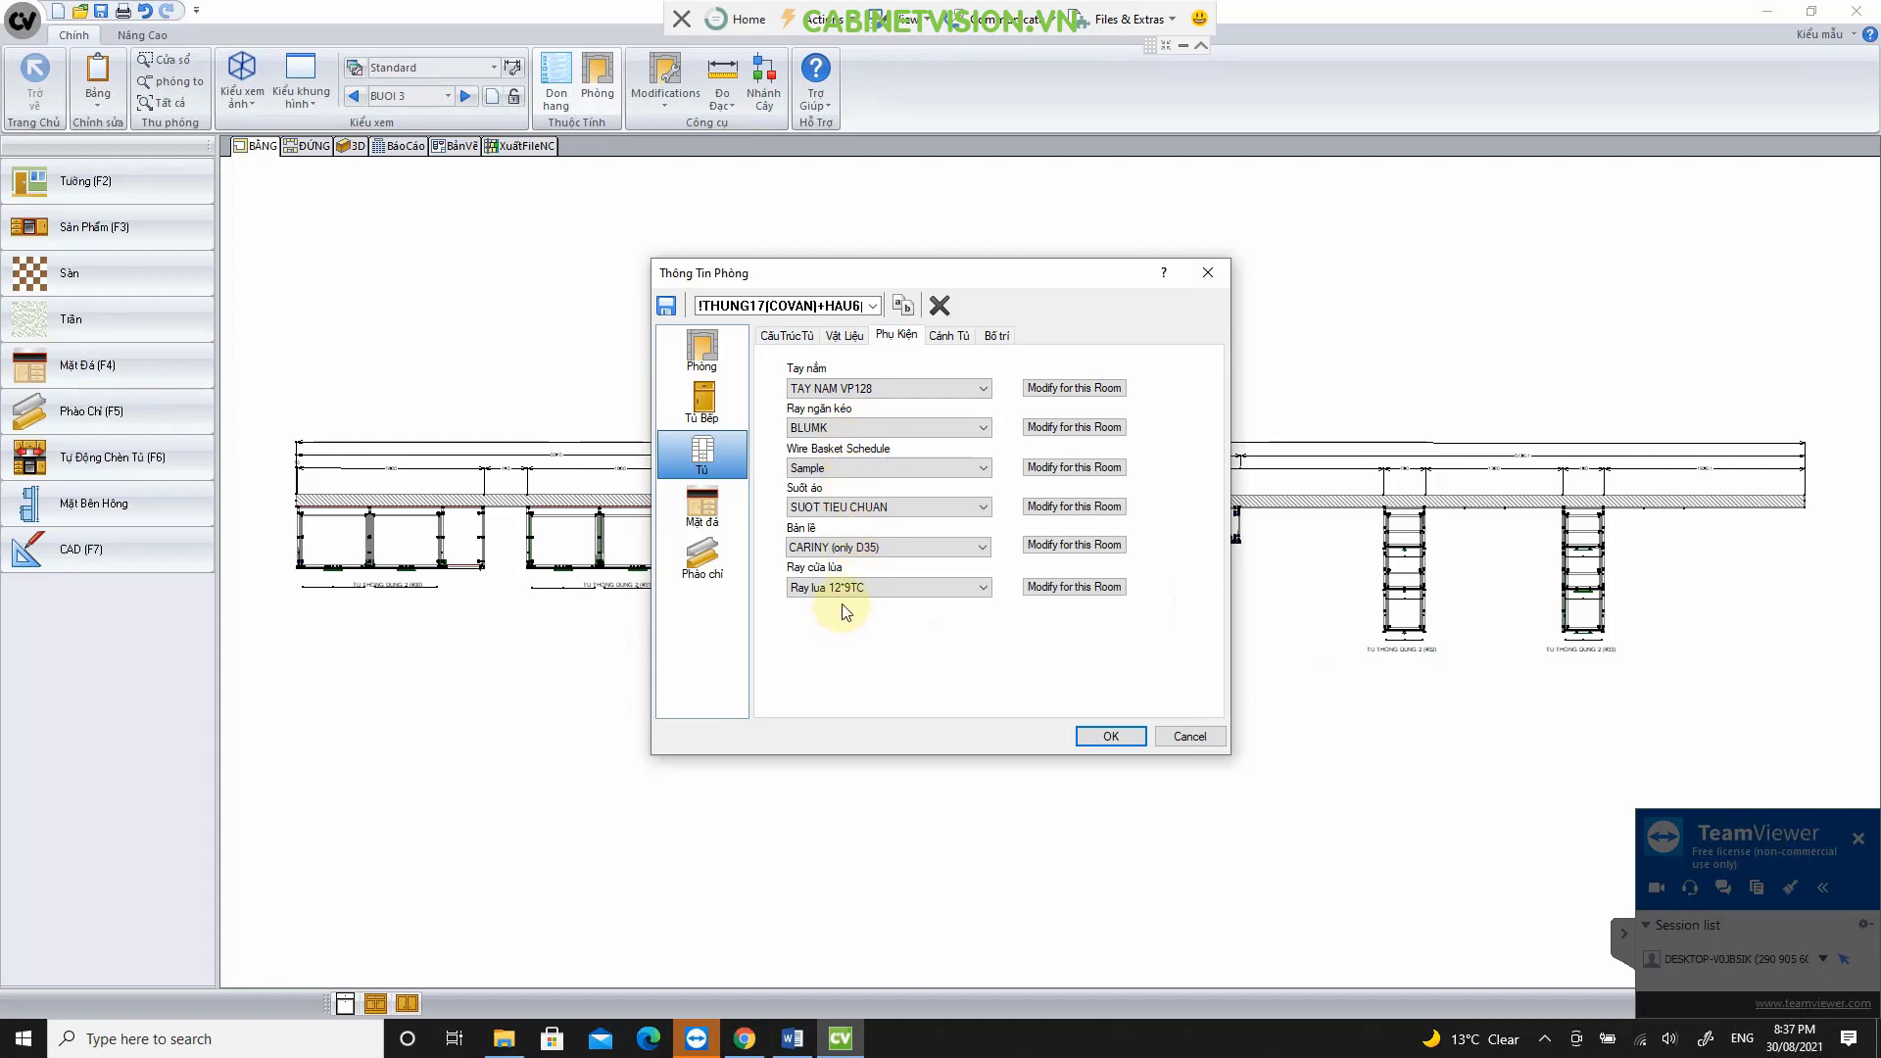
left_click(847, 428)
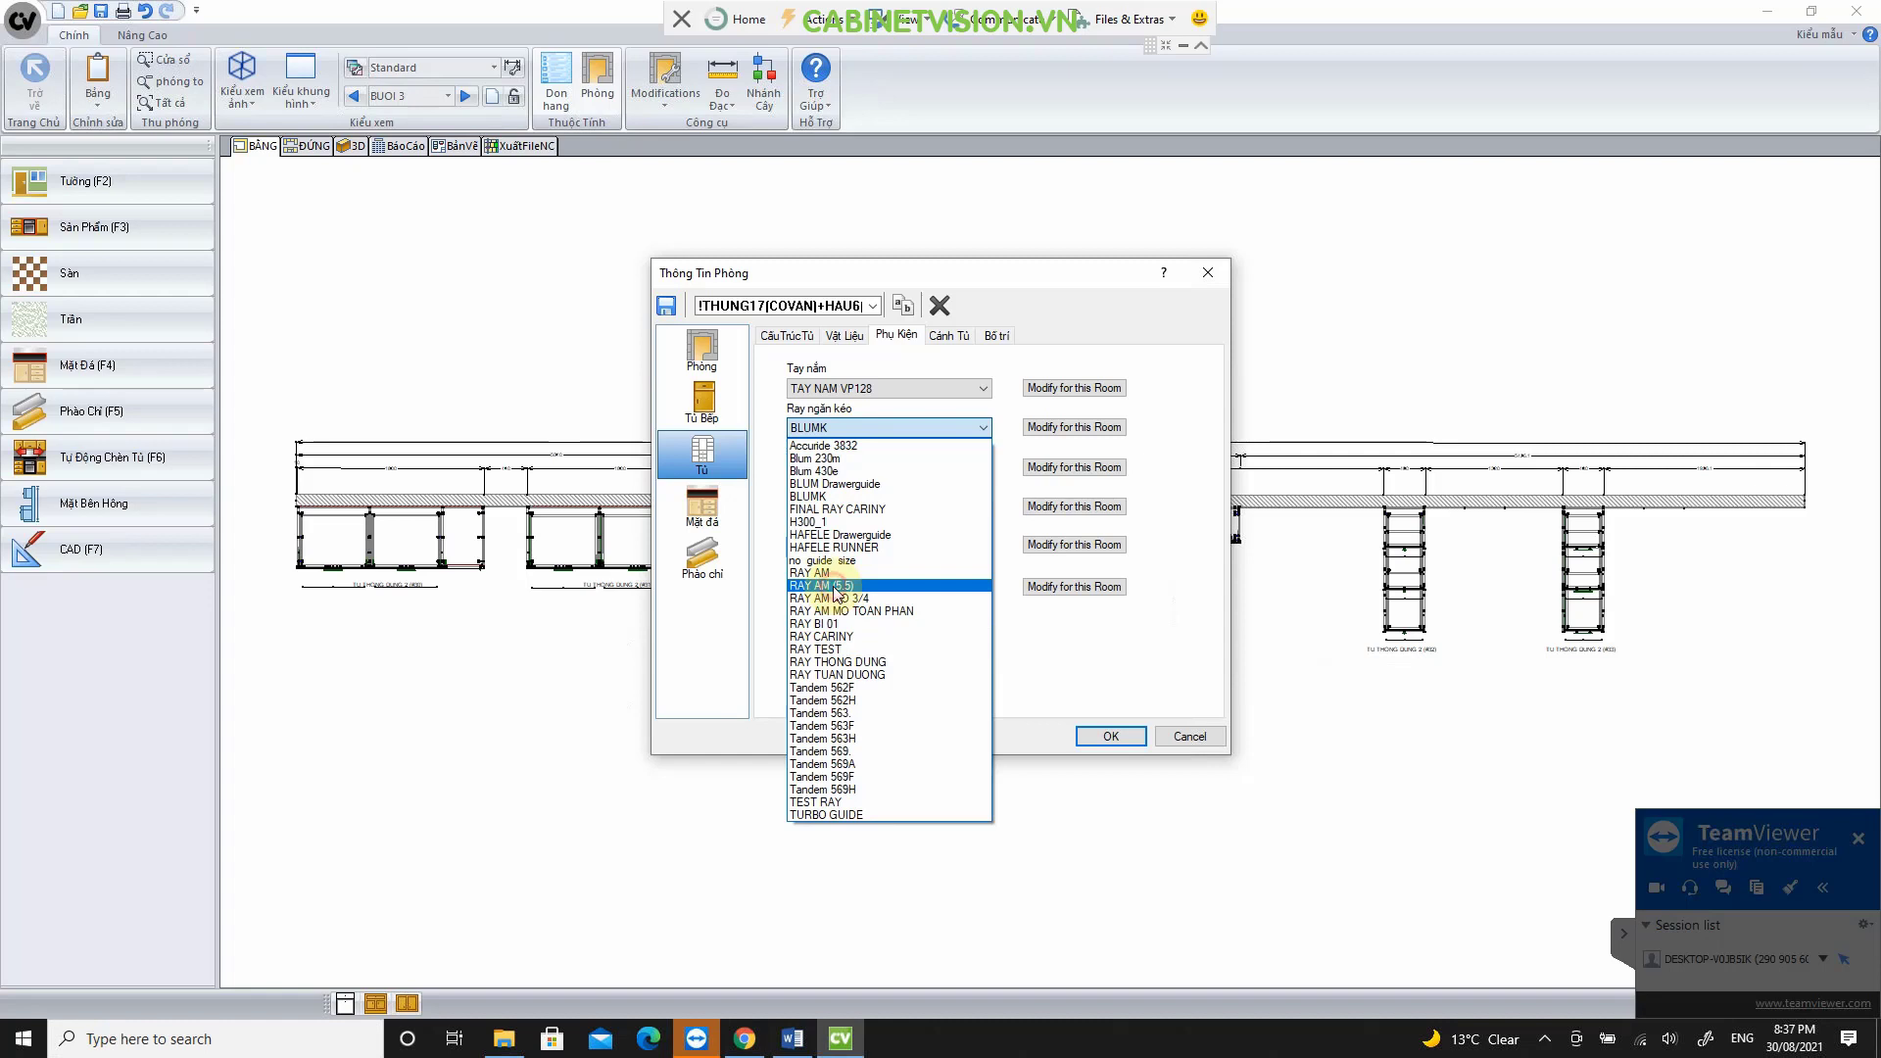
left_click(836, 585)
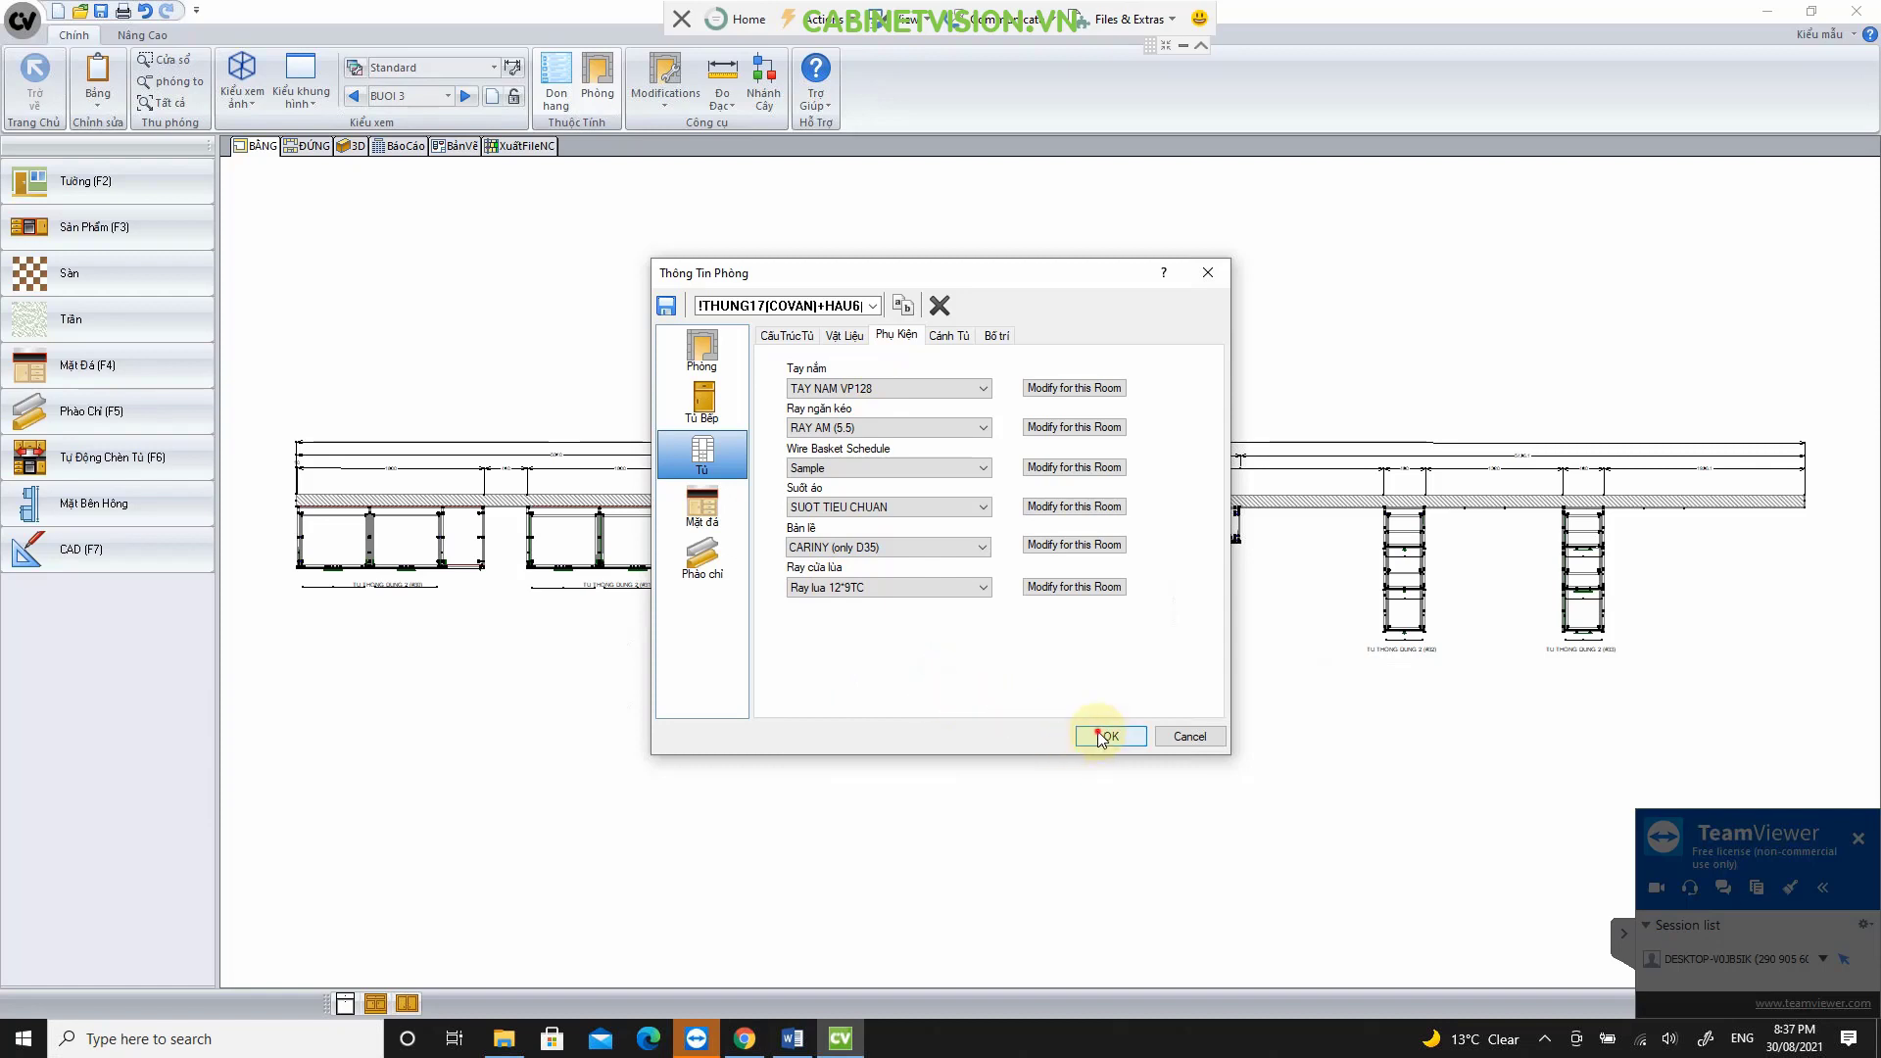
left_click(1103, 737)
left_click(944, 630)
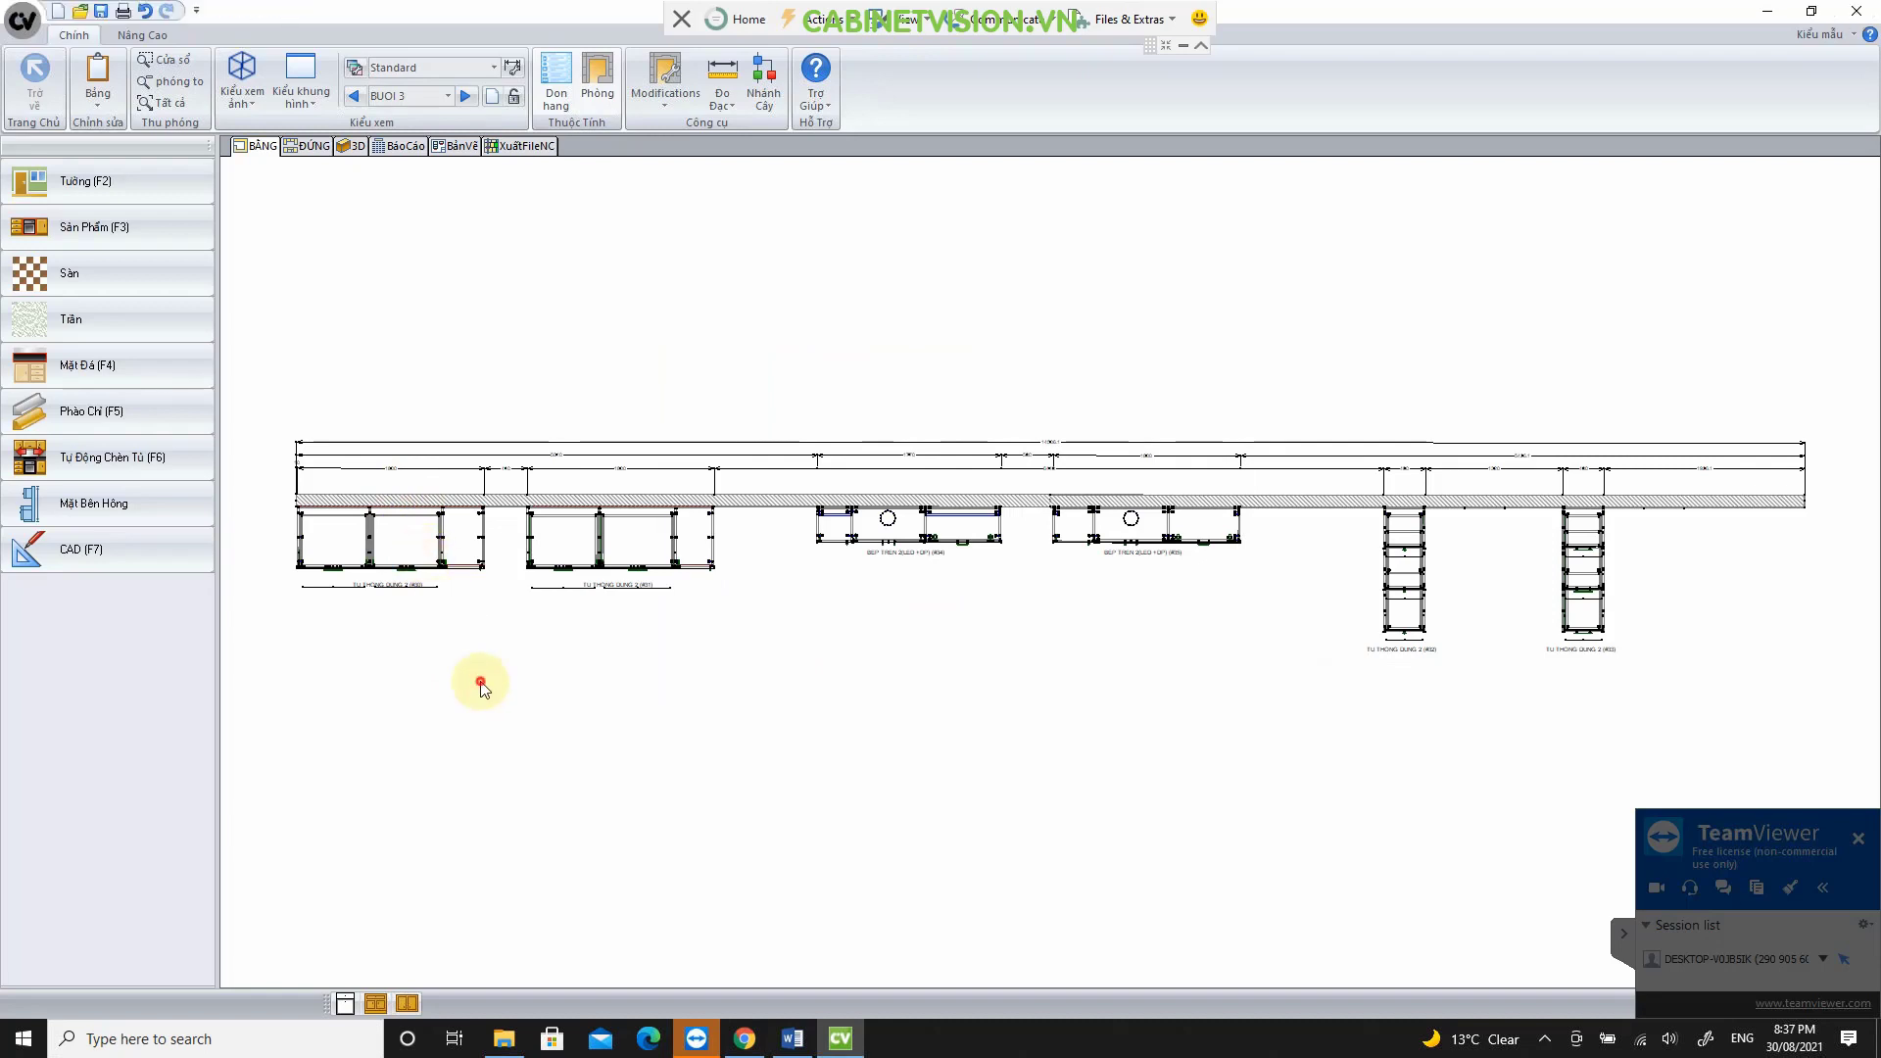
Open cabinet #30 TU THONG DUNG 2 in the editor at its front elevation.
left_click(425, 545)
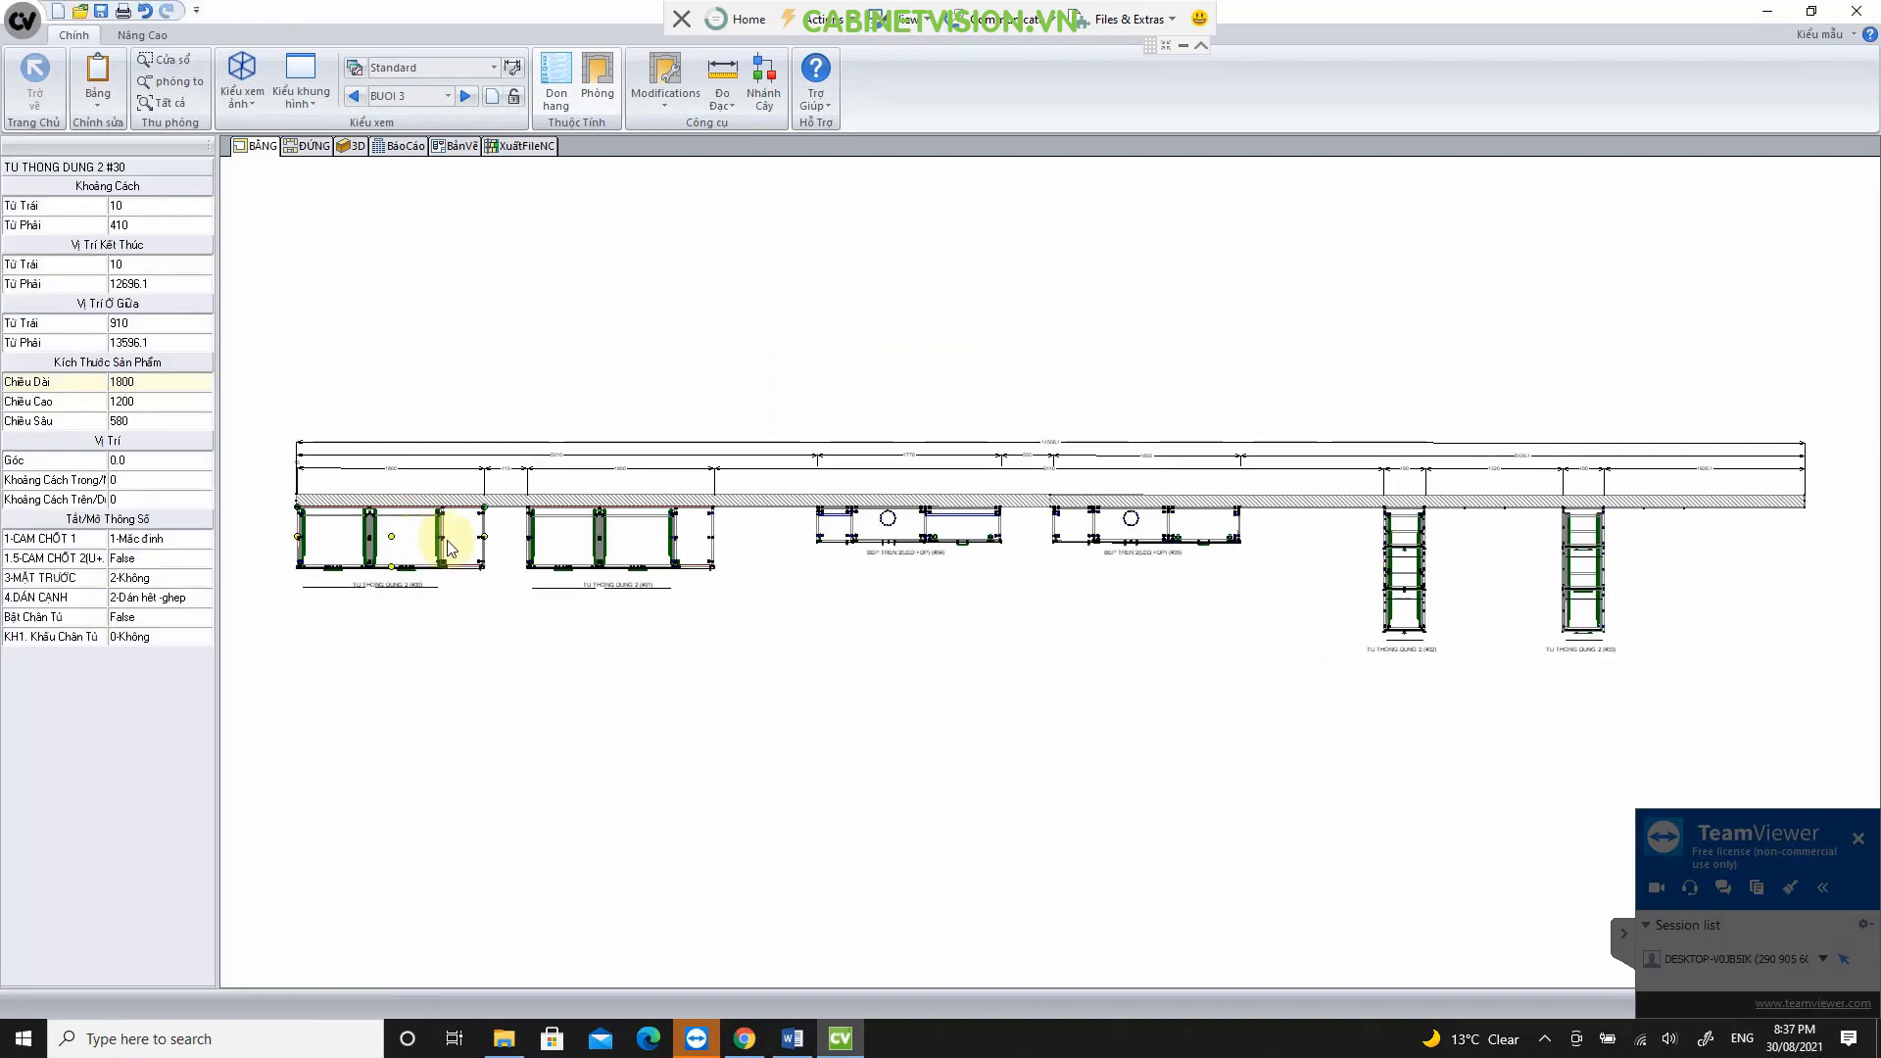
left_click(449, 551)
double_click(446, 553)
scroll(775, 744, "up", 3)
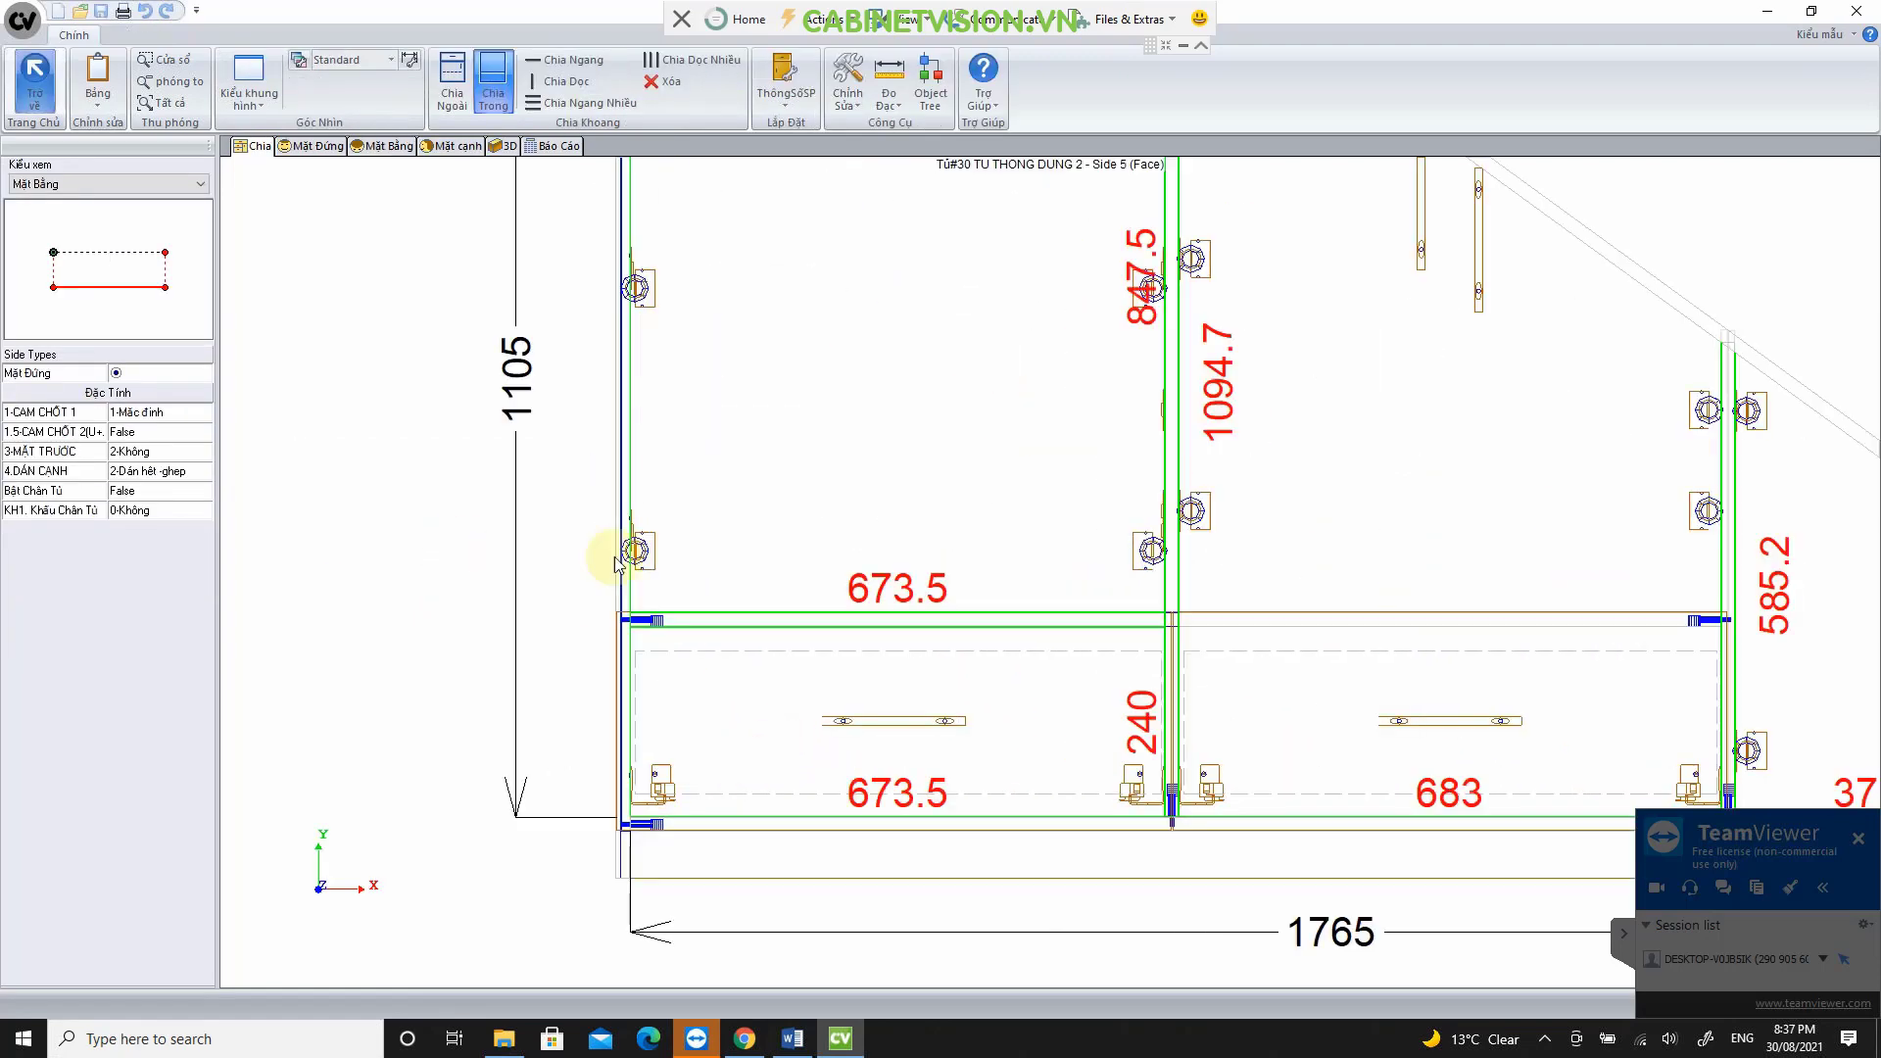
left_click(286, 149)
Zoom into the lower drawer, turn on Đo Đạc, and enter the Chia division layout.
scroll(735, 784, "up", 4)
scroll(736, 787, "up", 3)
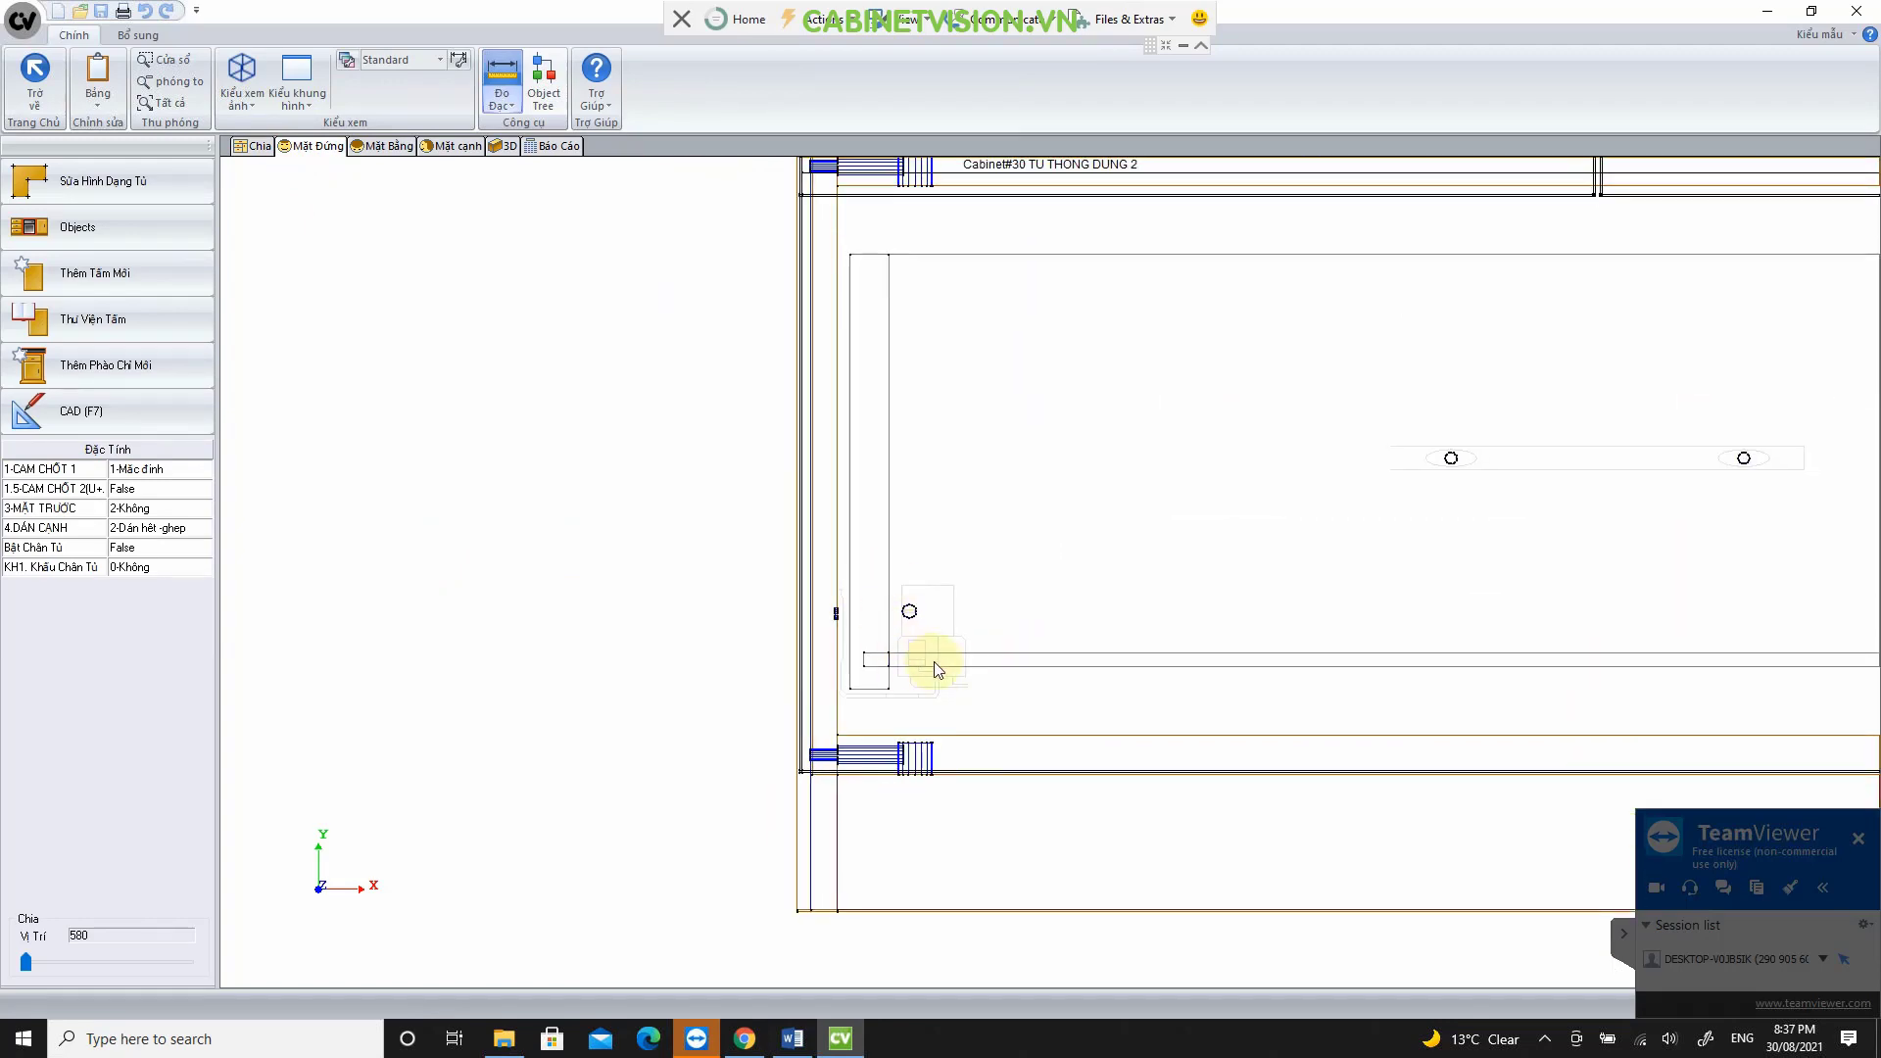
scroll(936, 669, "up", 1)
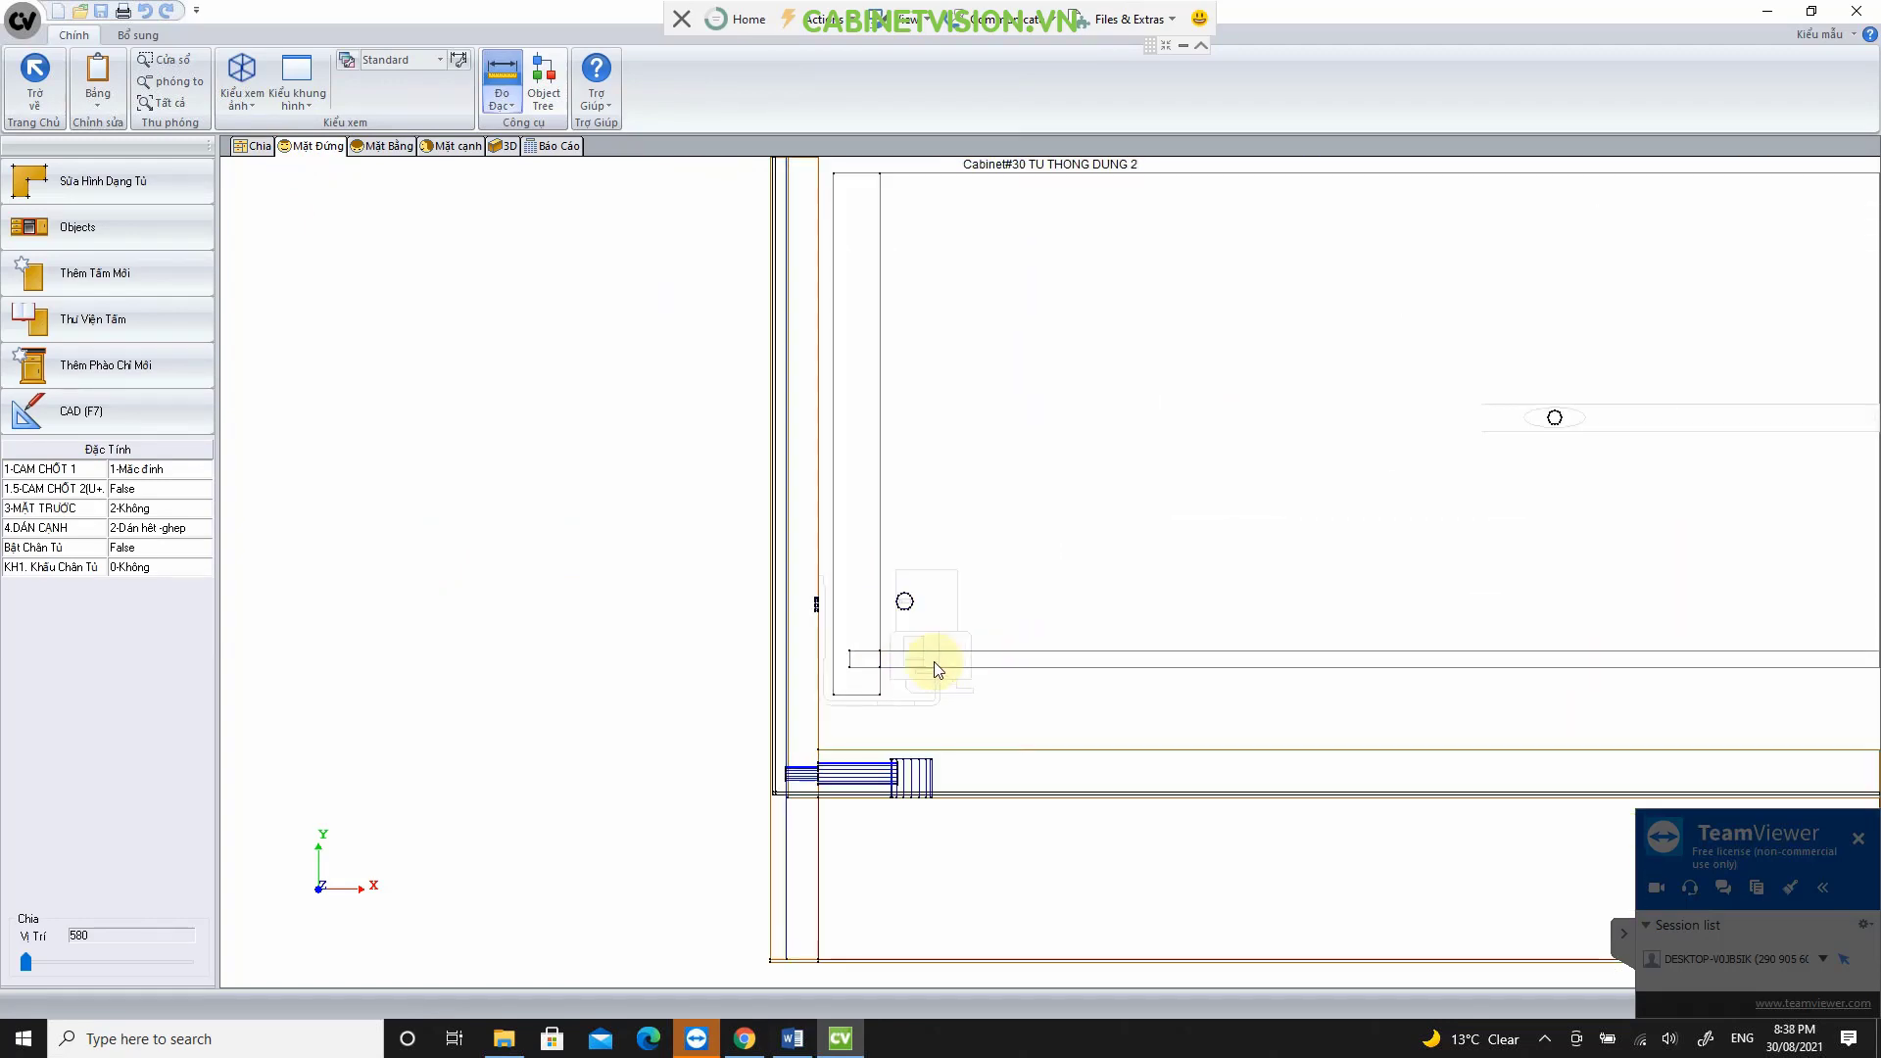
scroll(936, 669, "down", 2)
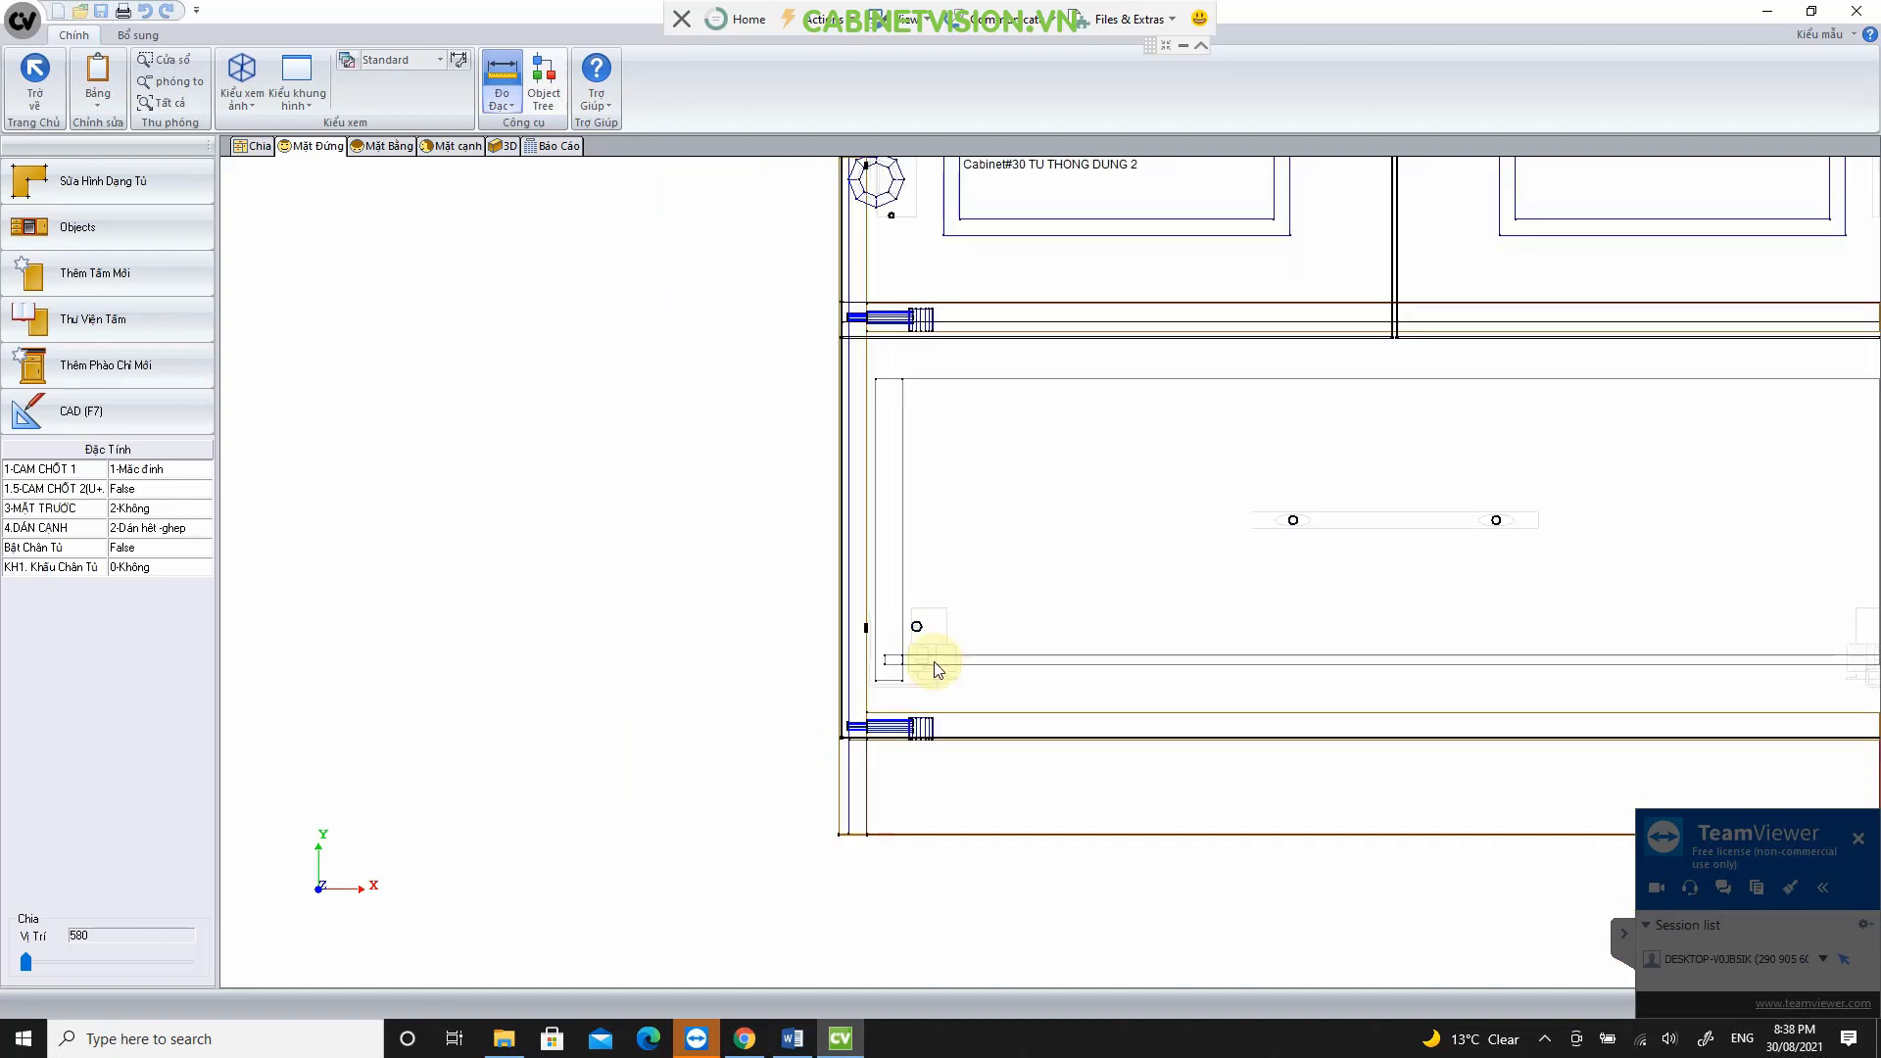
scroll(933, 662, "up", 3)
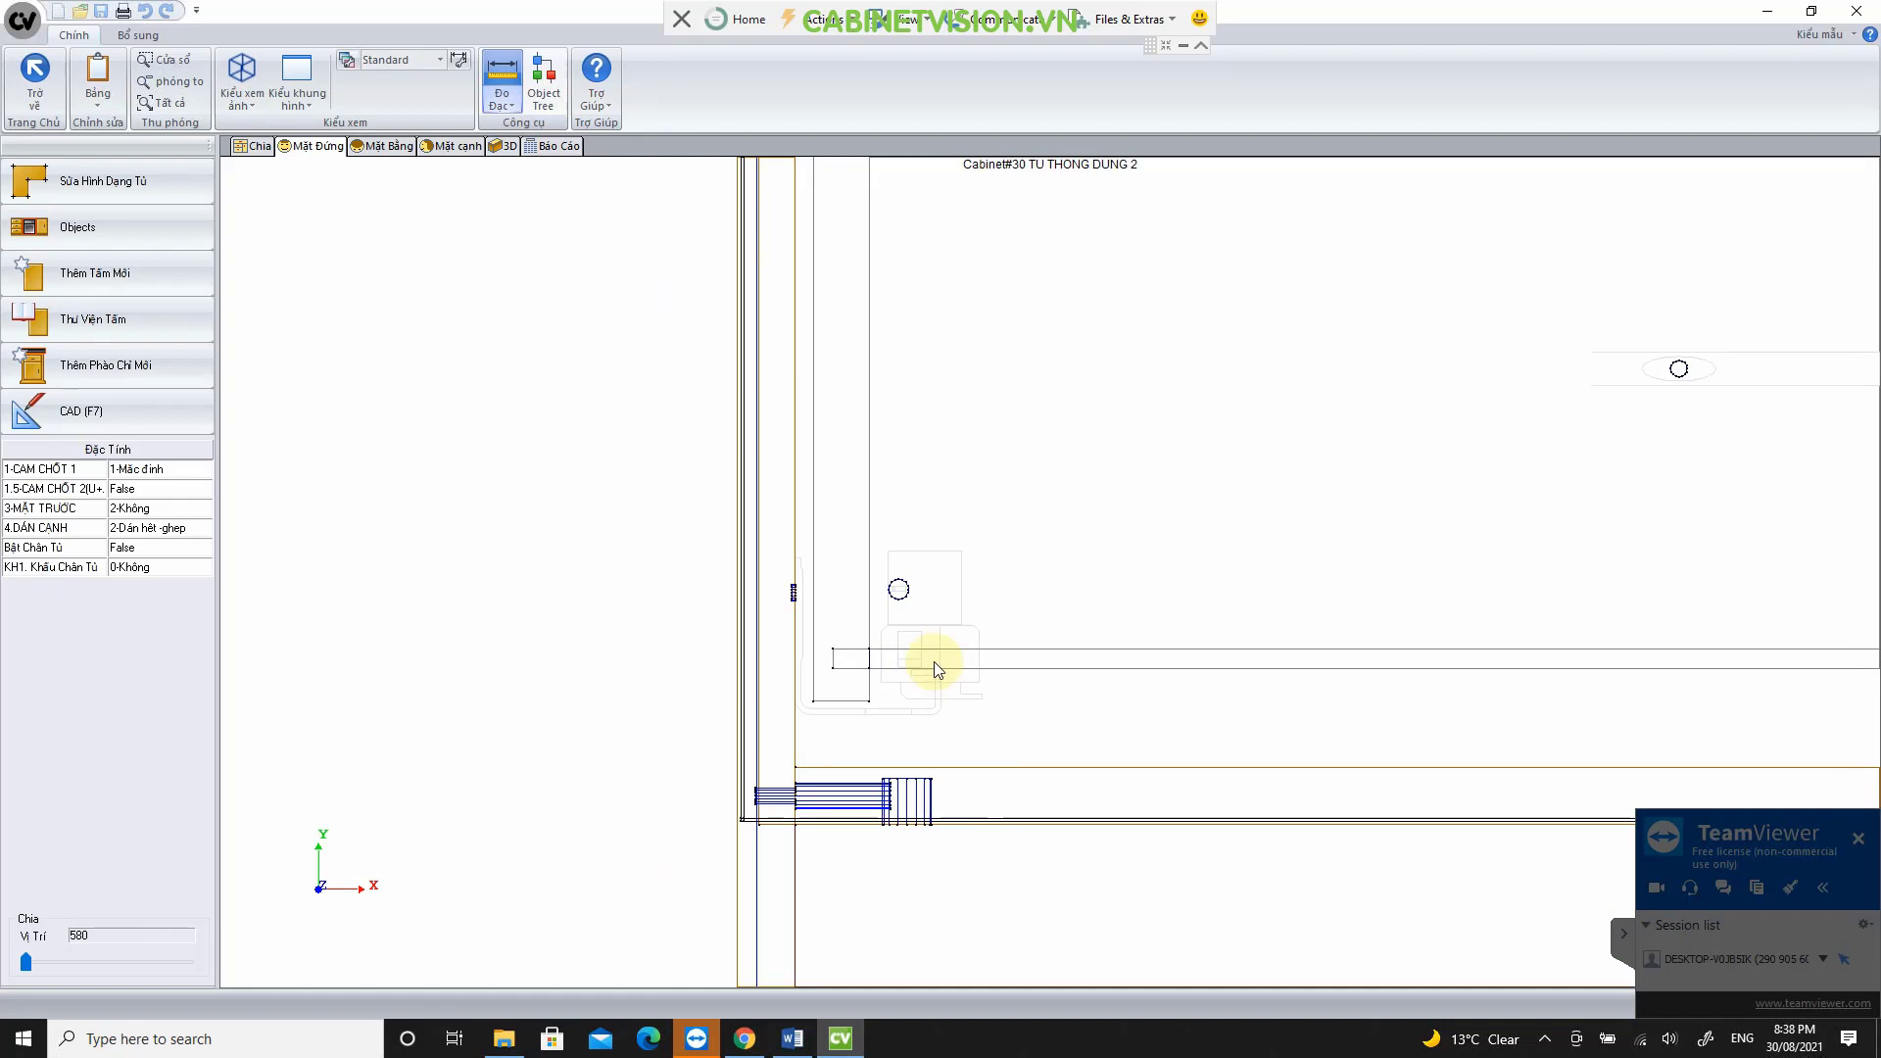
scroll(933, 665, "down", 2)
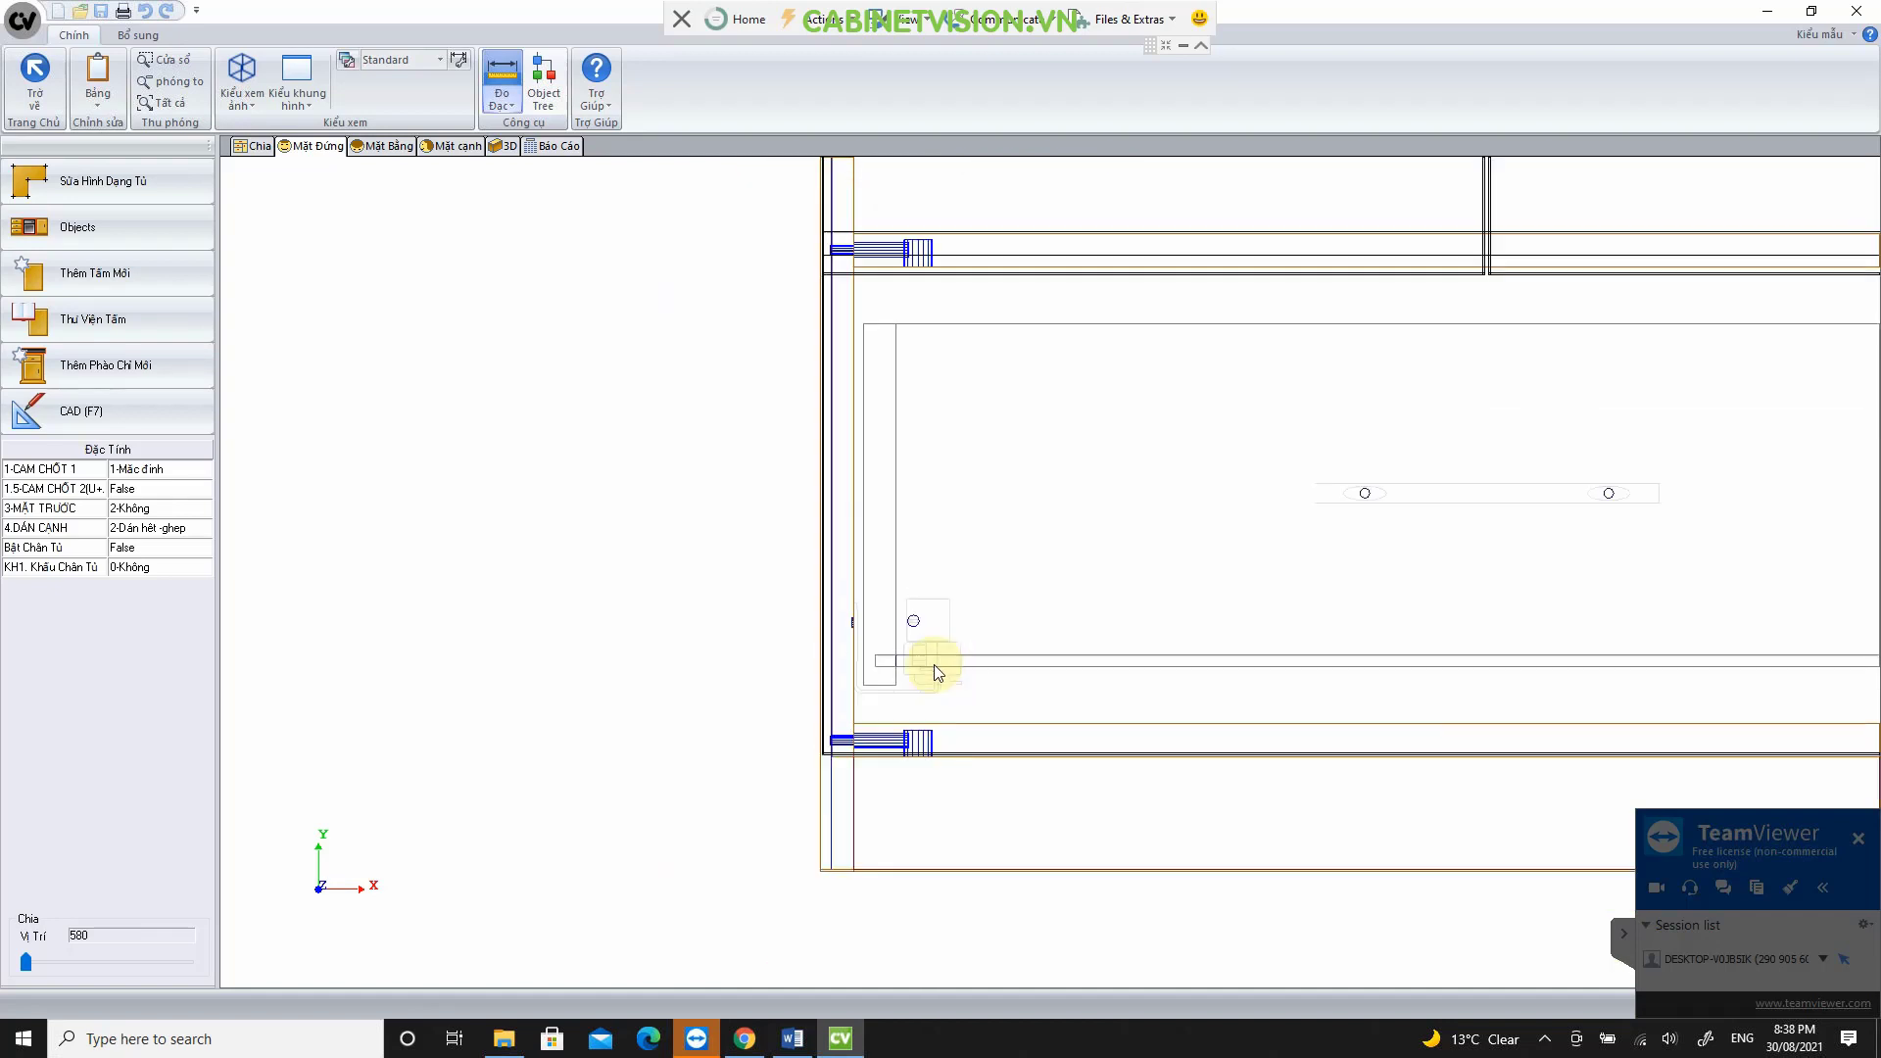
scroll(933, 664, "down", 3)
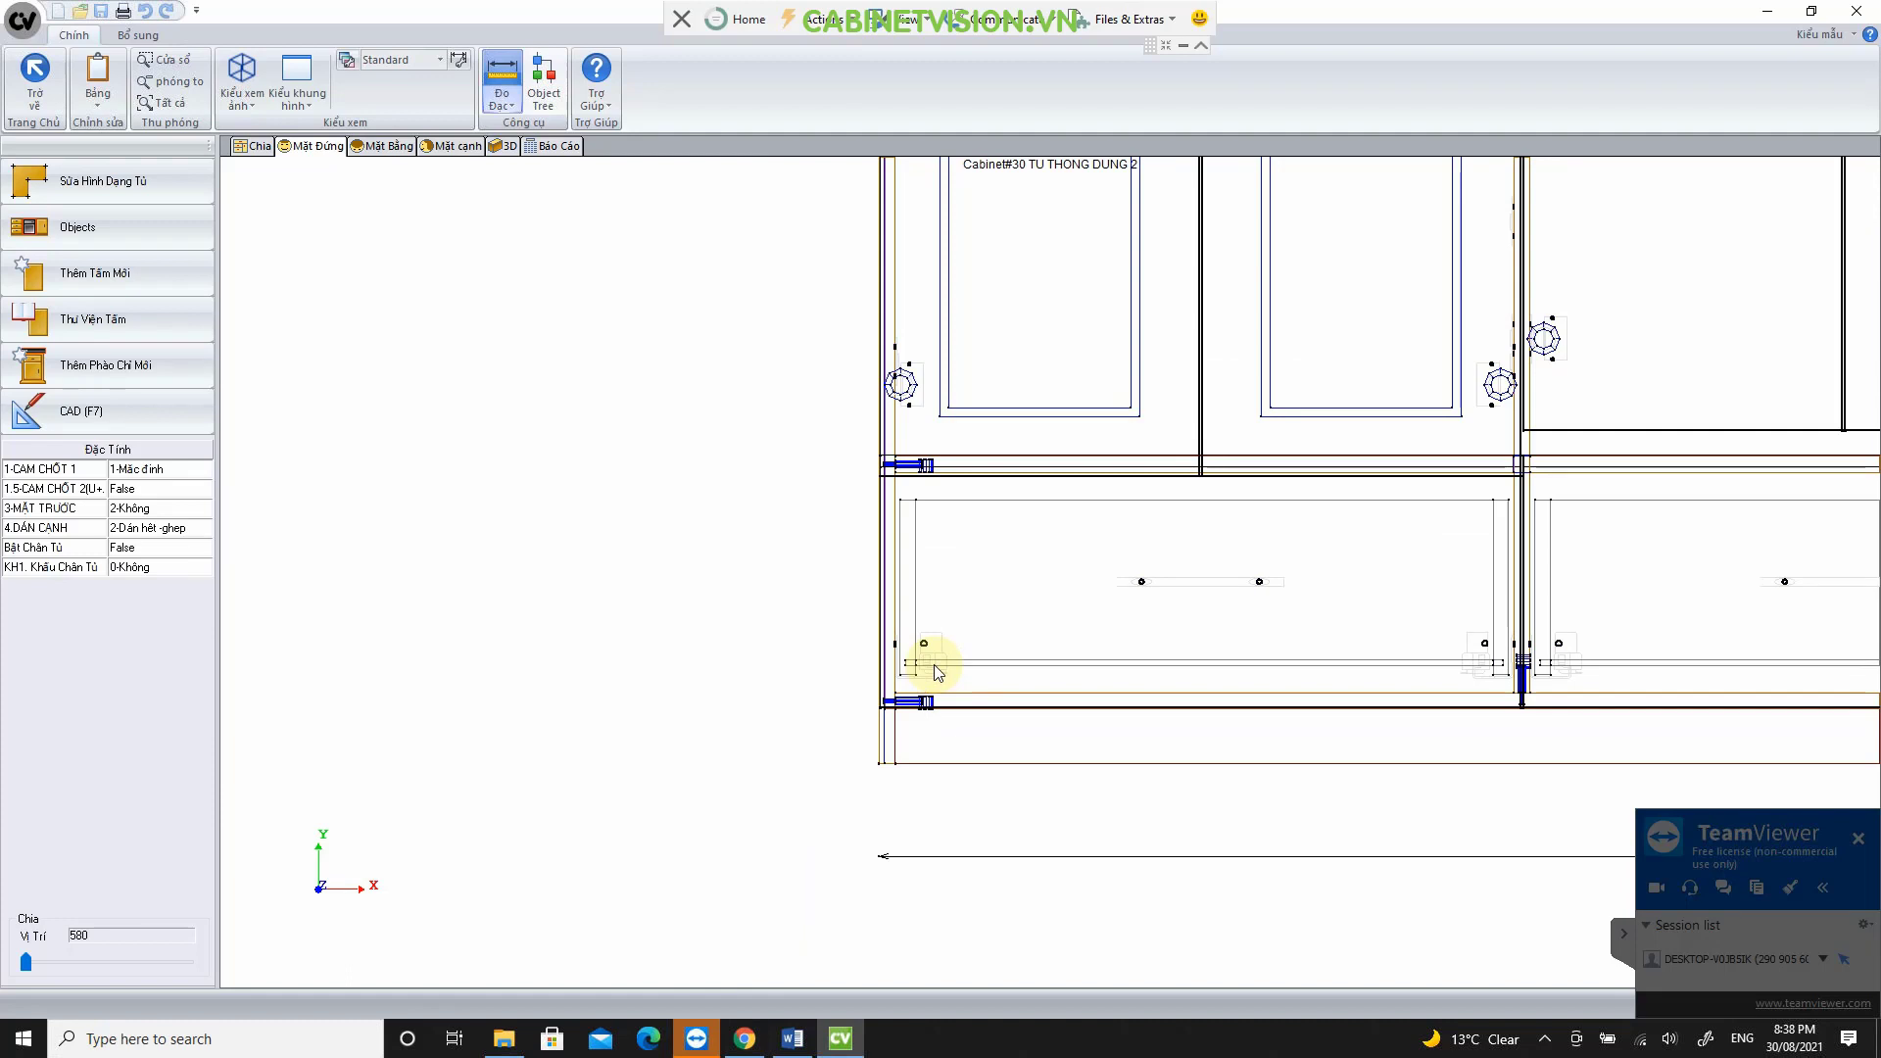
scroll(933, 664, "up", 1)
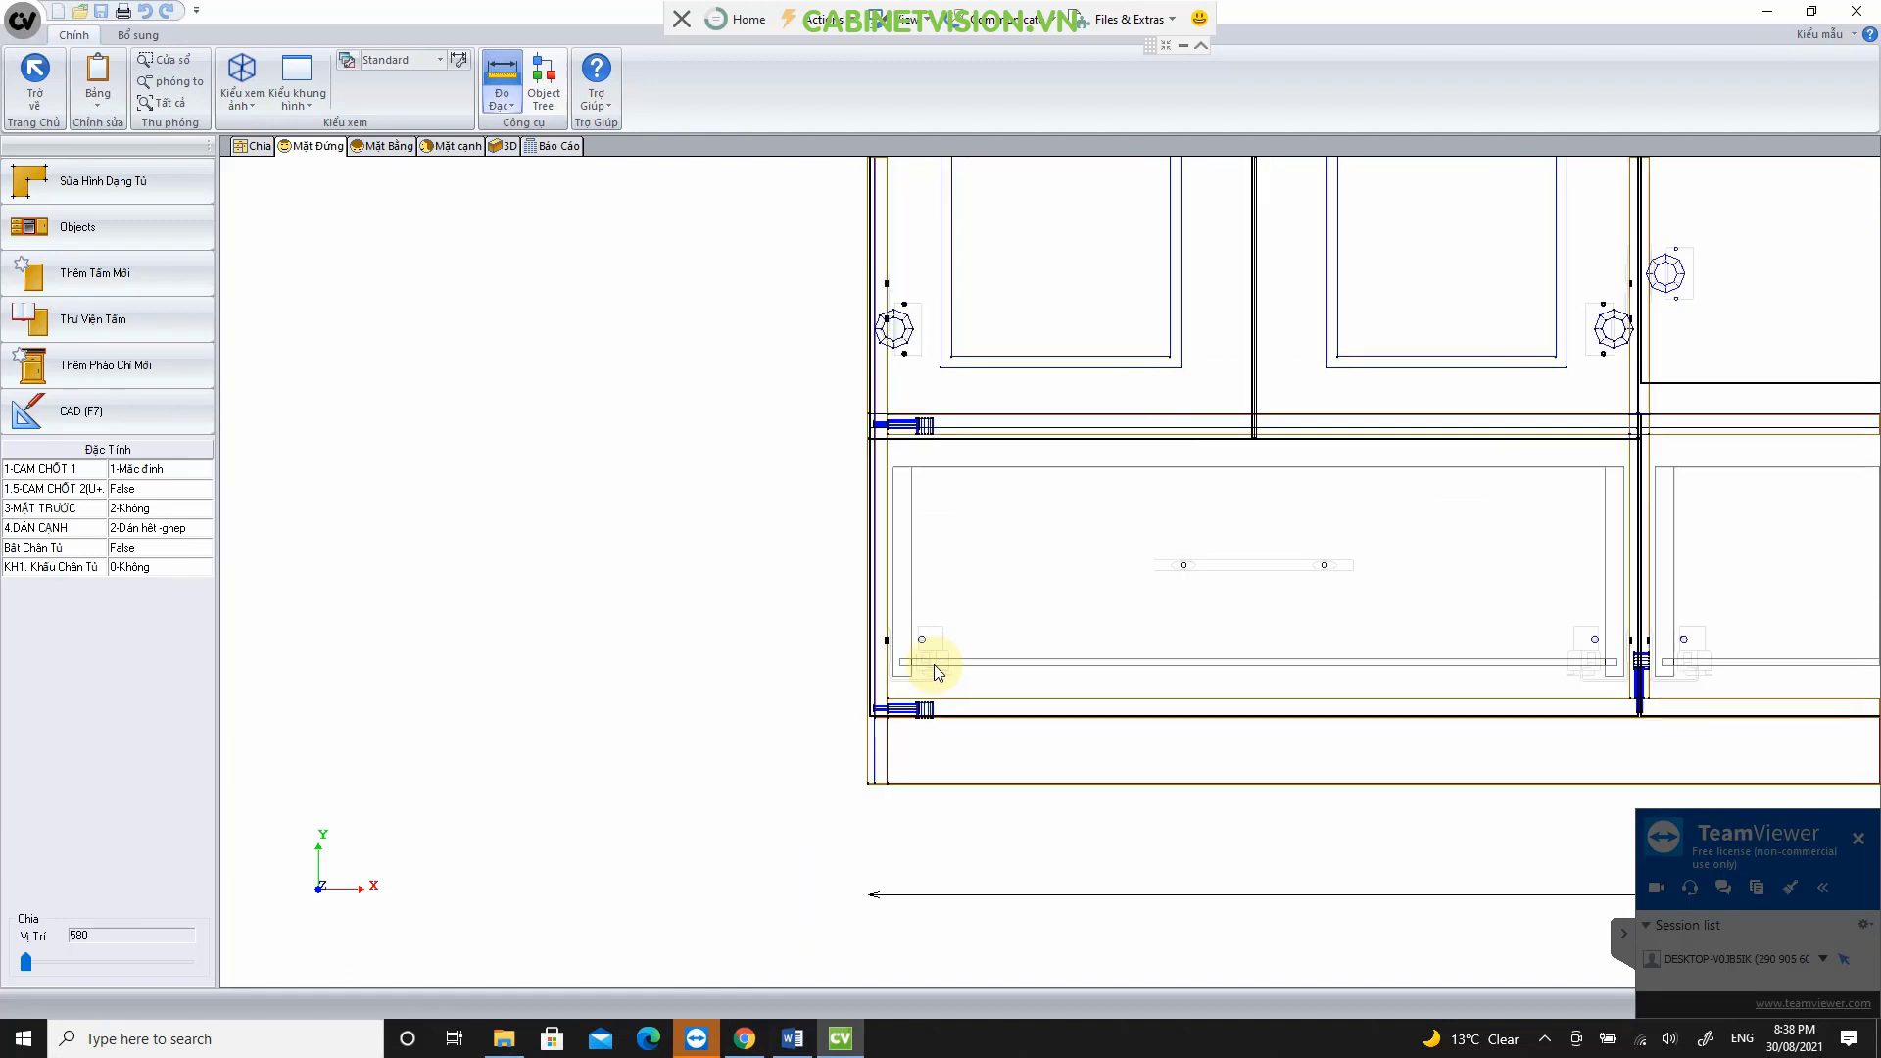
scroll(933, 665, "up", 2)
scroll(934, 666, "down", 3)
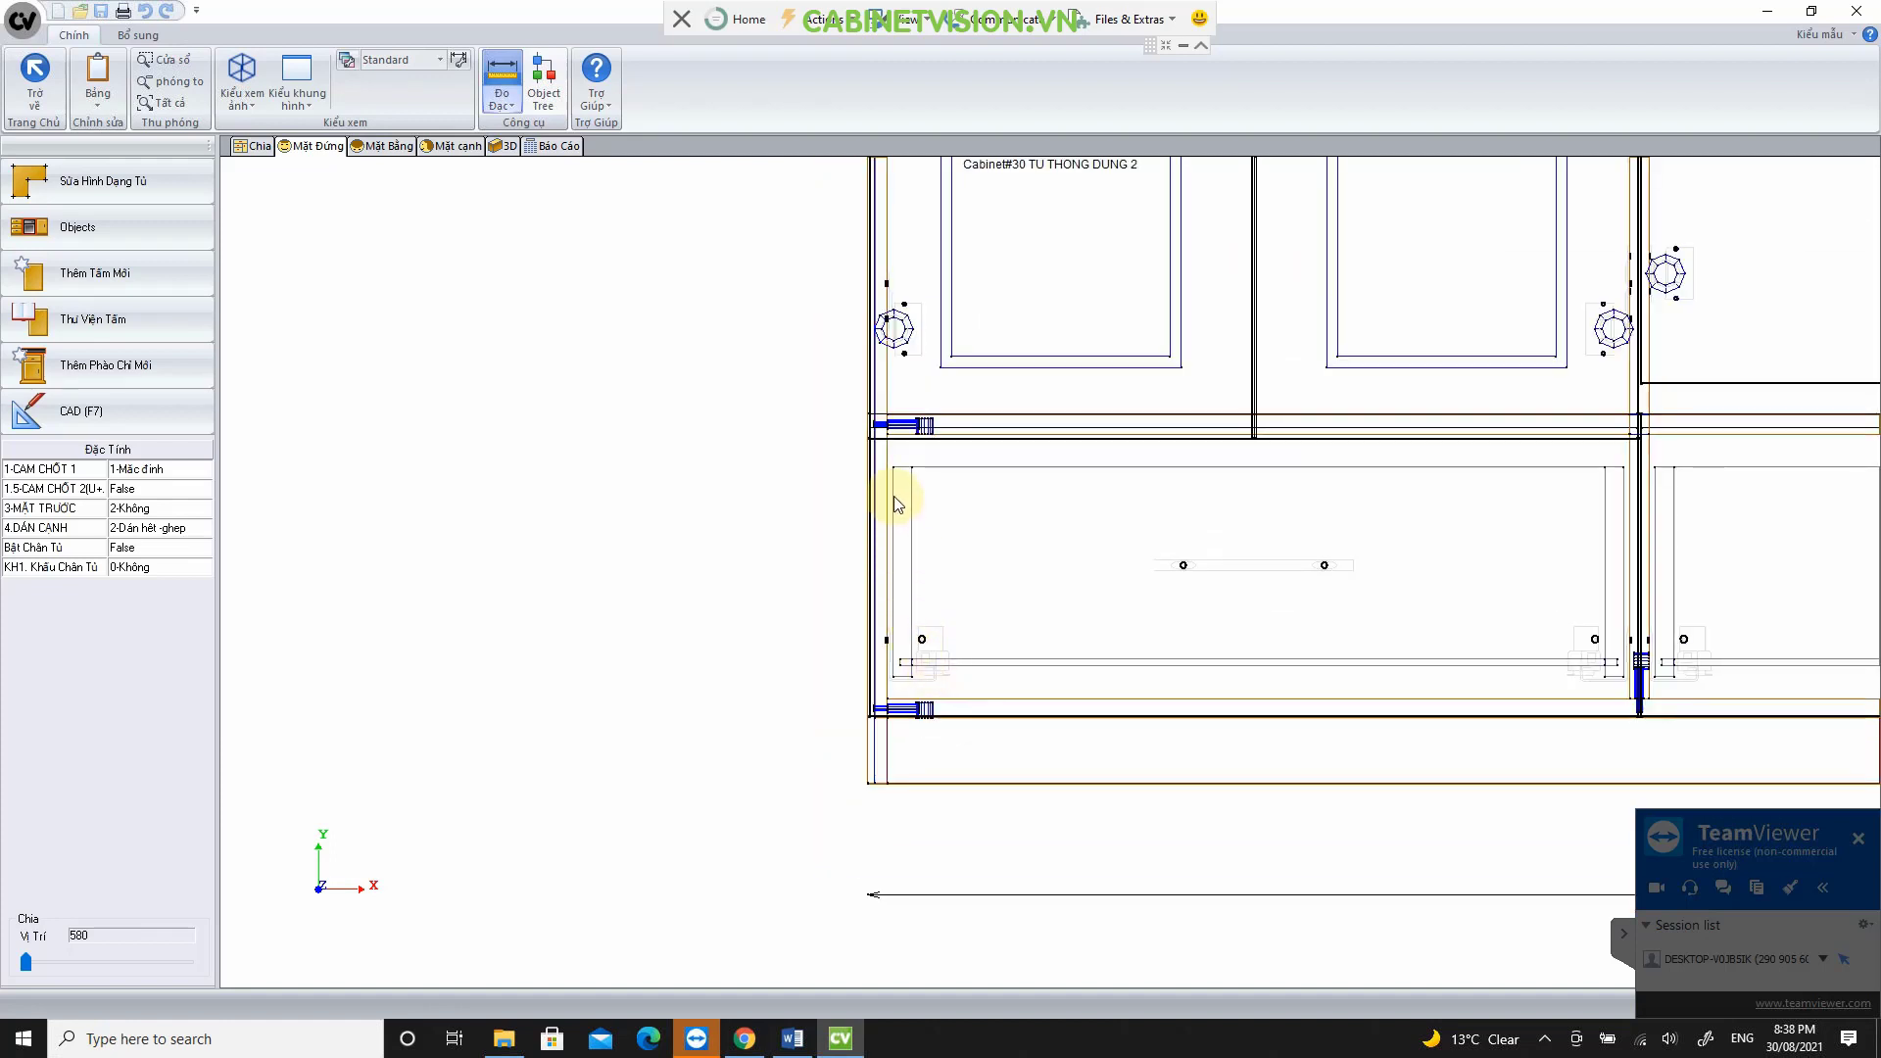
scroll(894, 496, "up", 2)
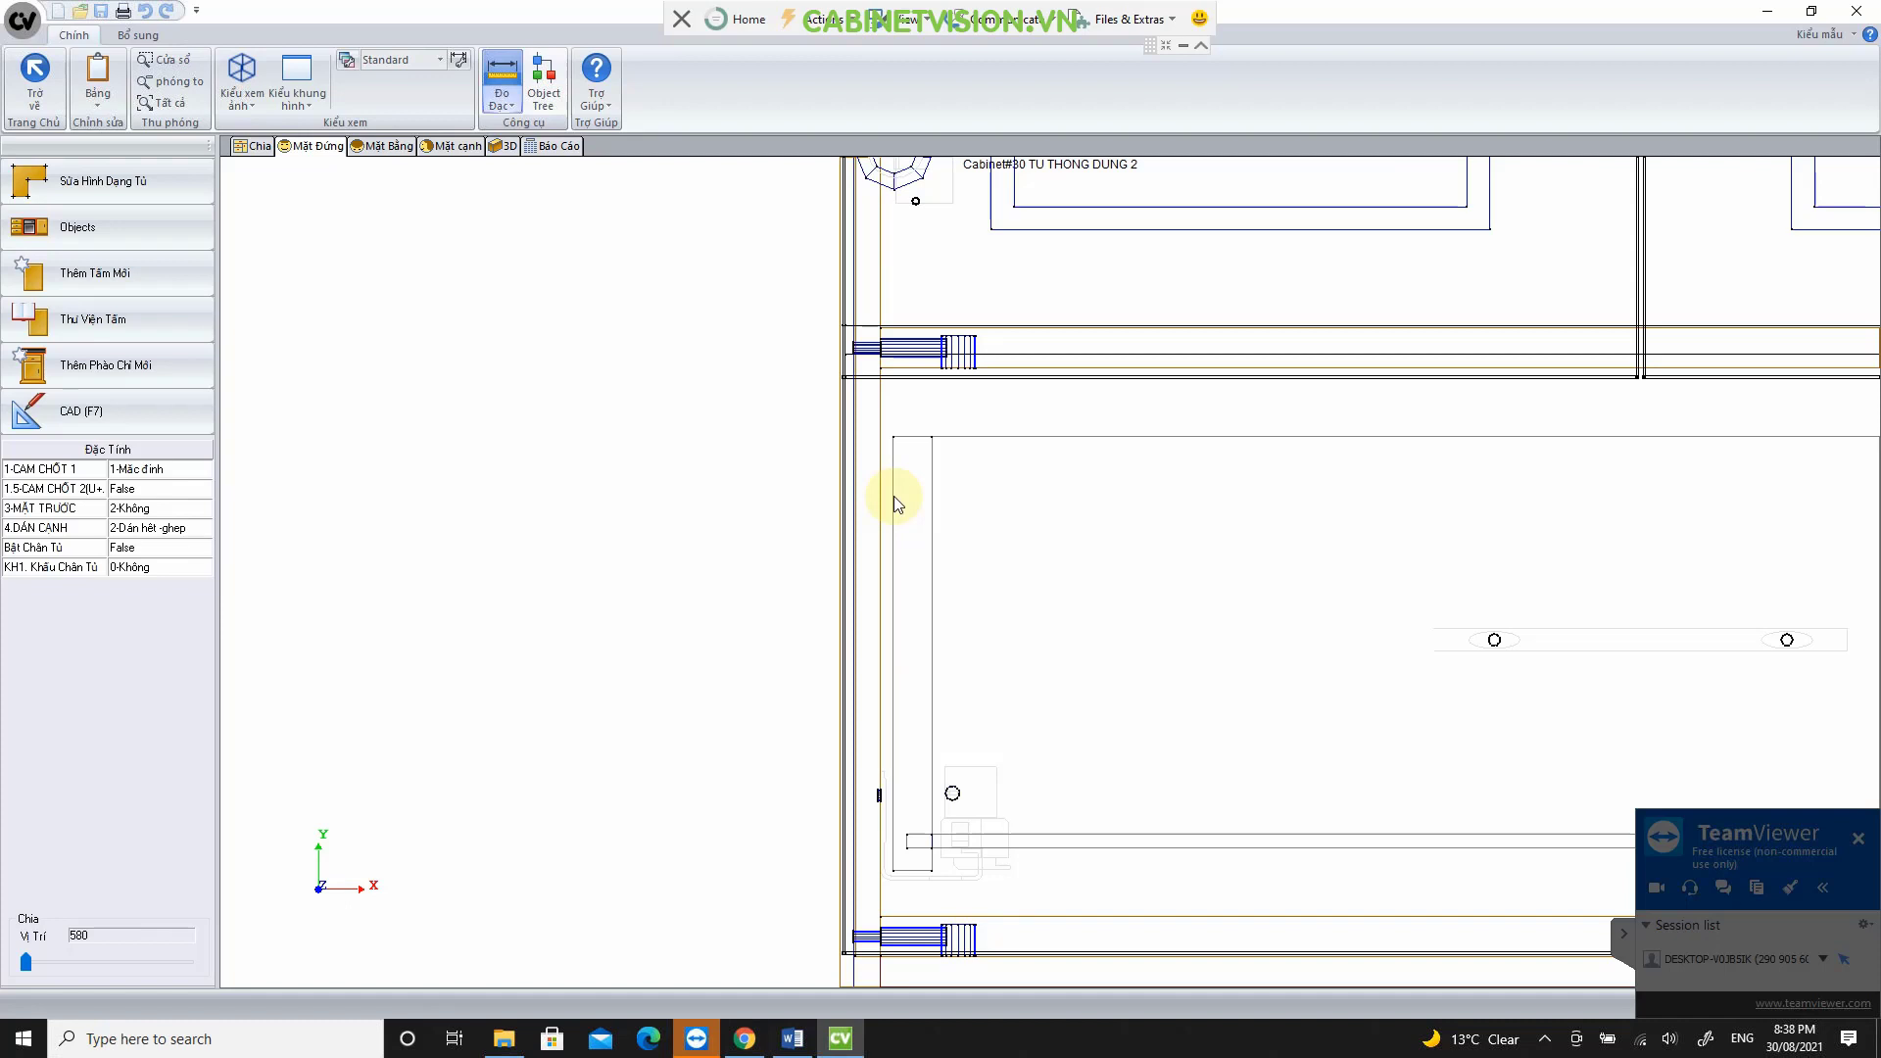
left_click(502, 77)
left_click(253, 147)
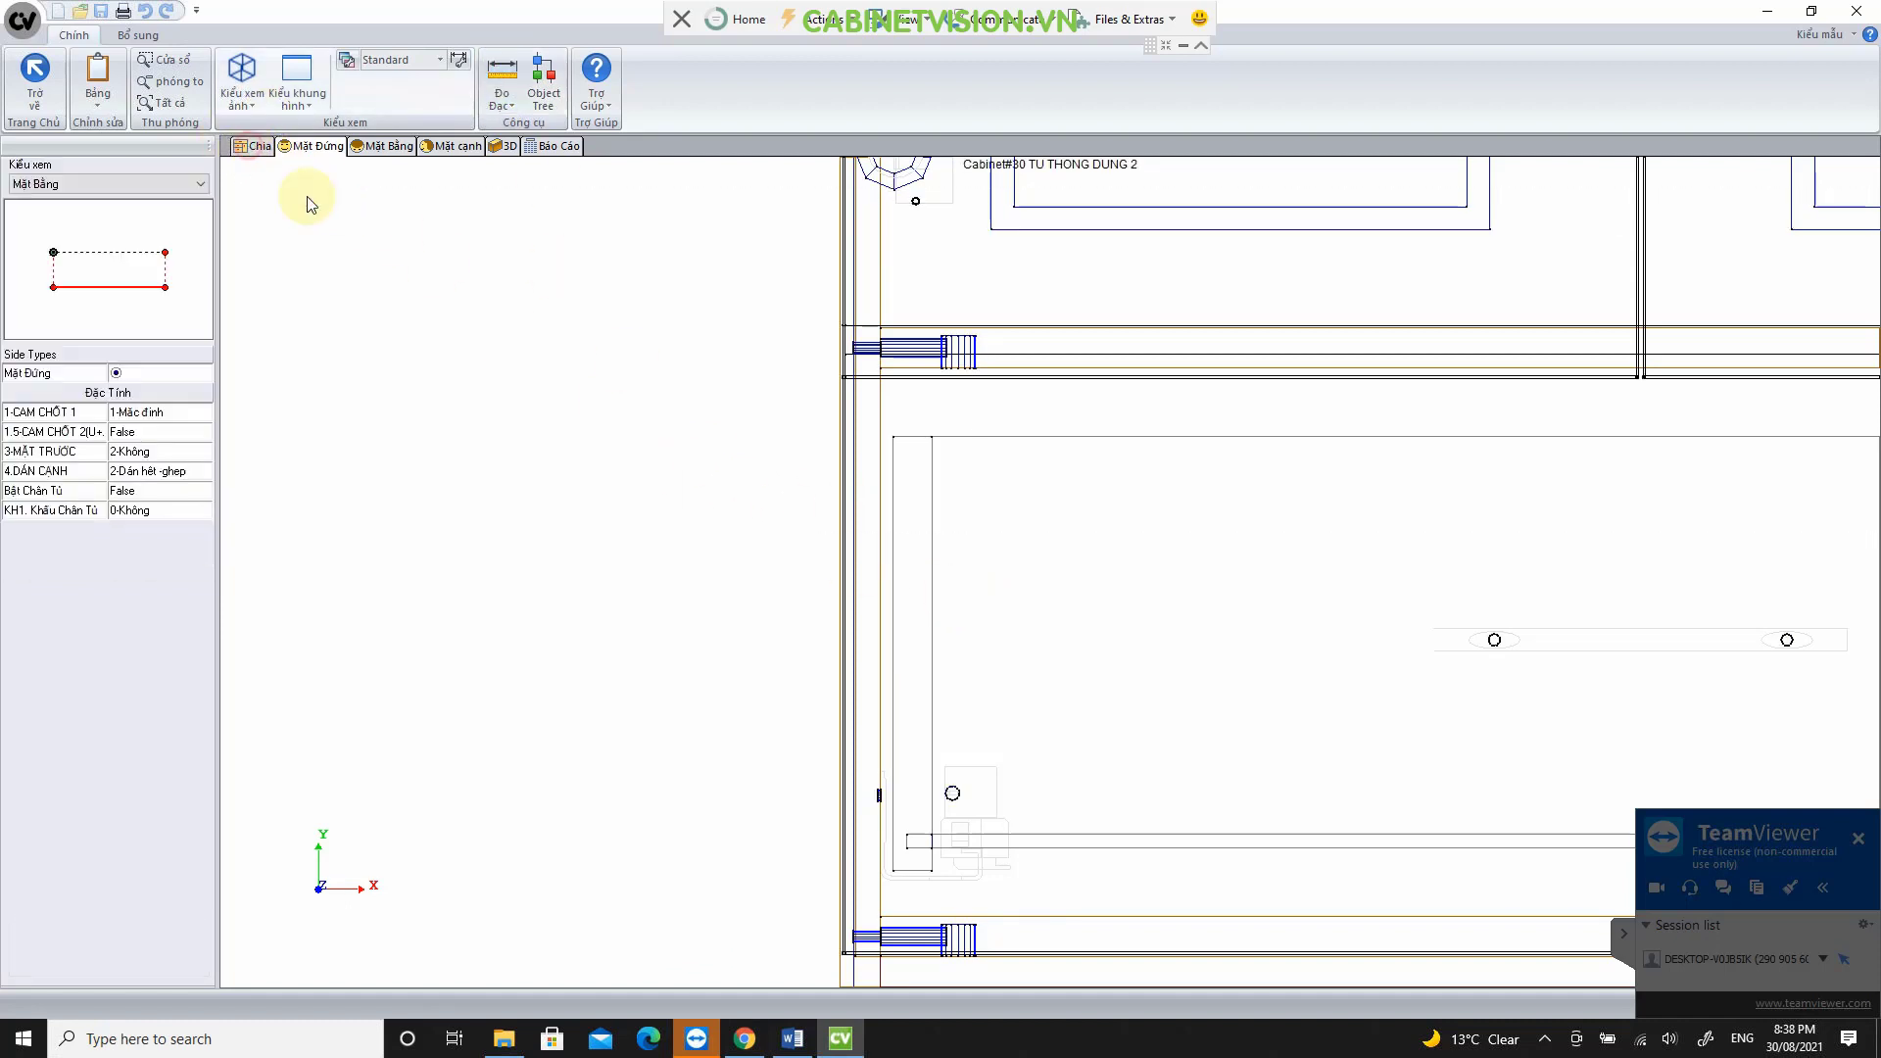
Select drawer front 1B of cabinet #30 in Chia Ngoài to show its properties.
left_click(772, 710)
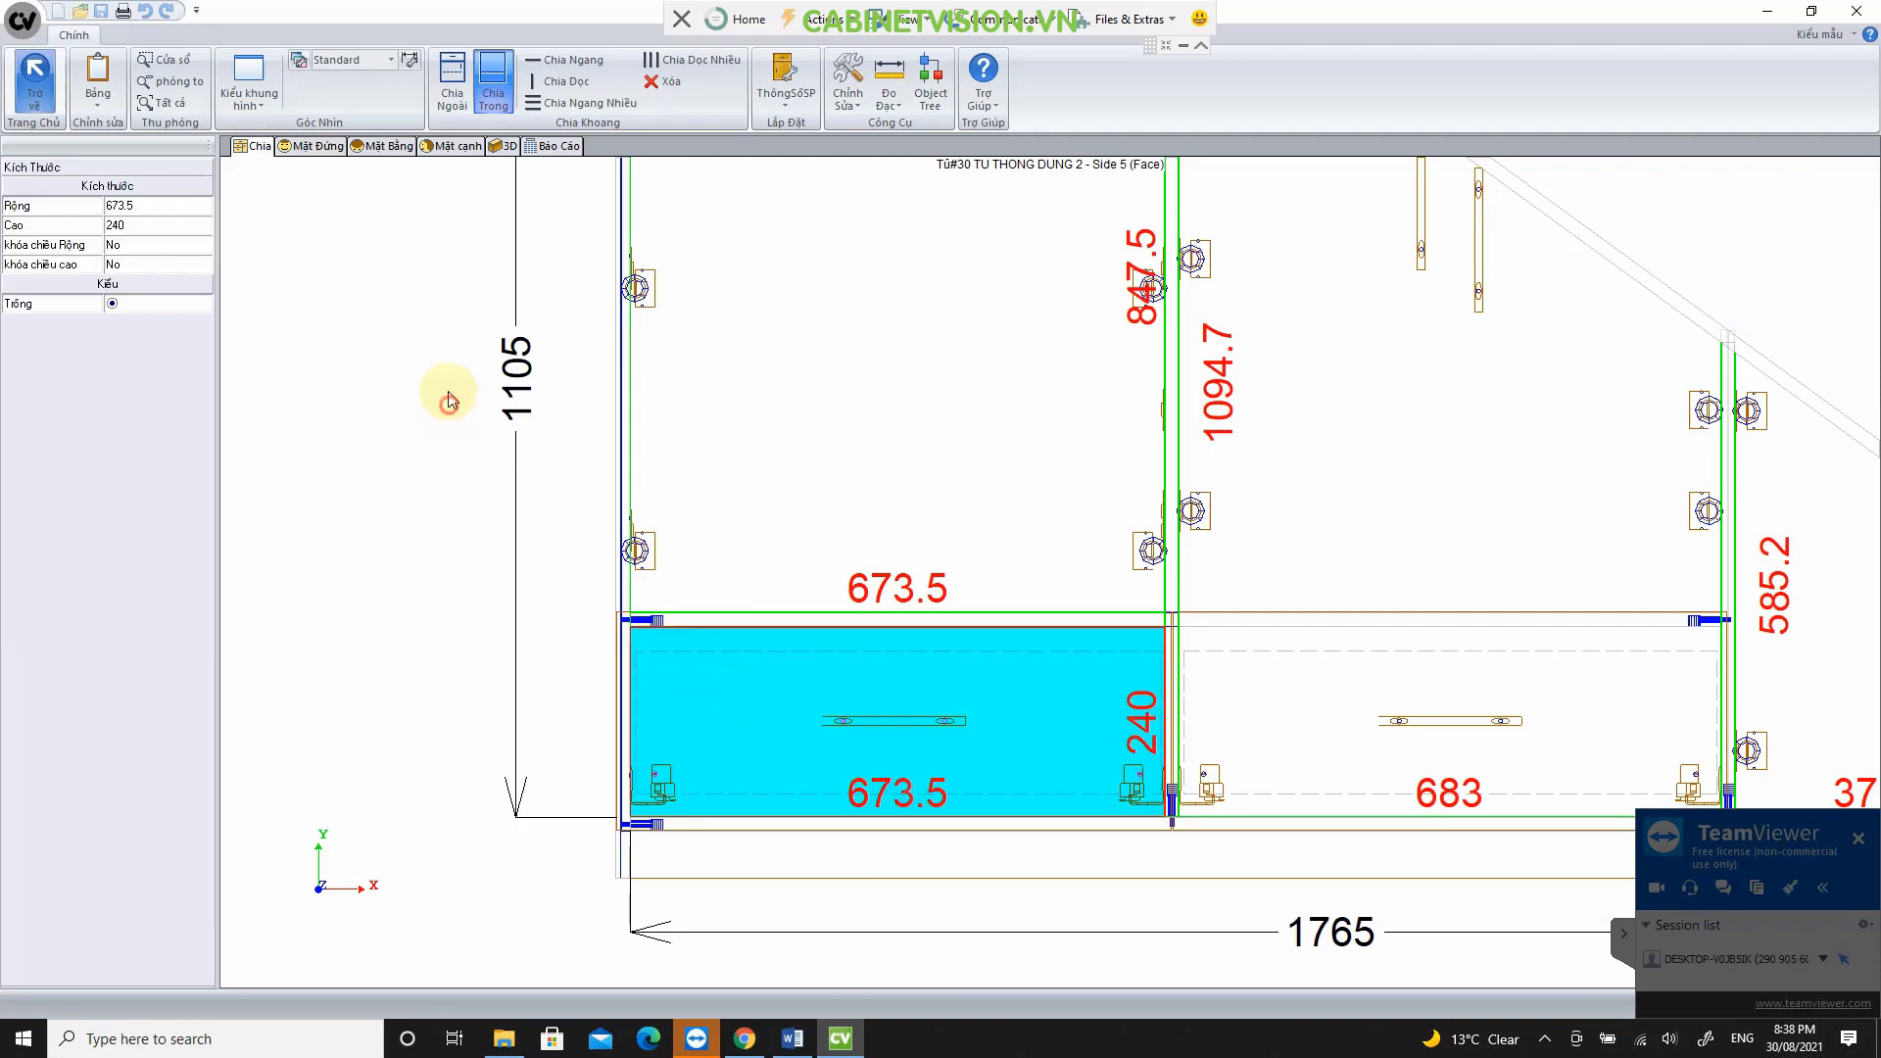
left_click(451, 83)
left_click(793, 704)
scroll(820, 690, "up", 3)
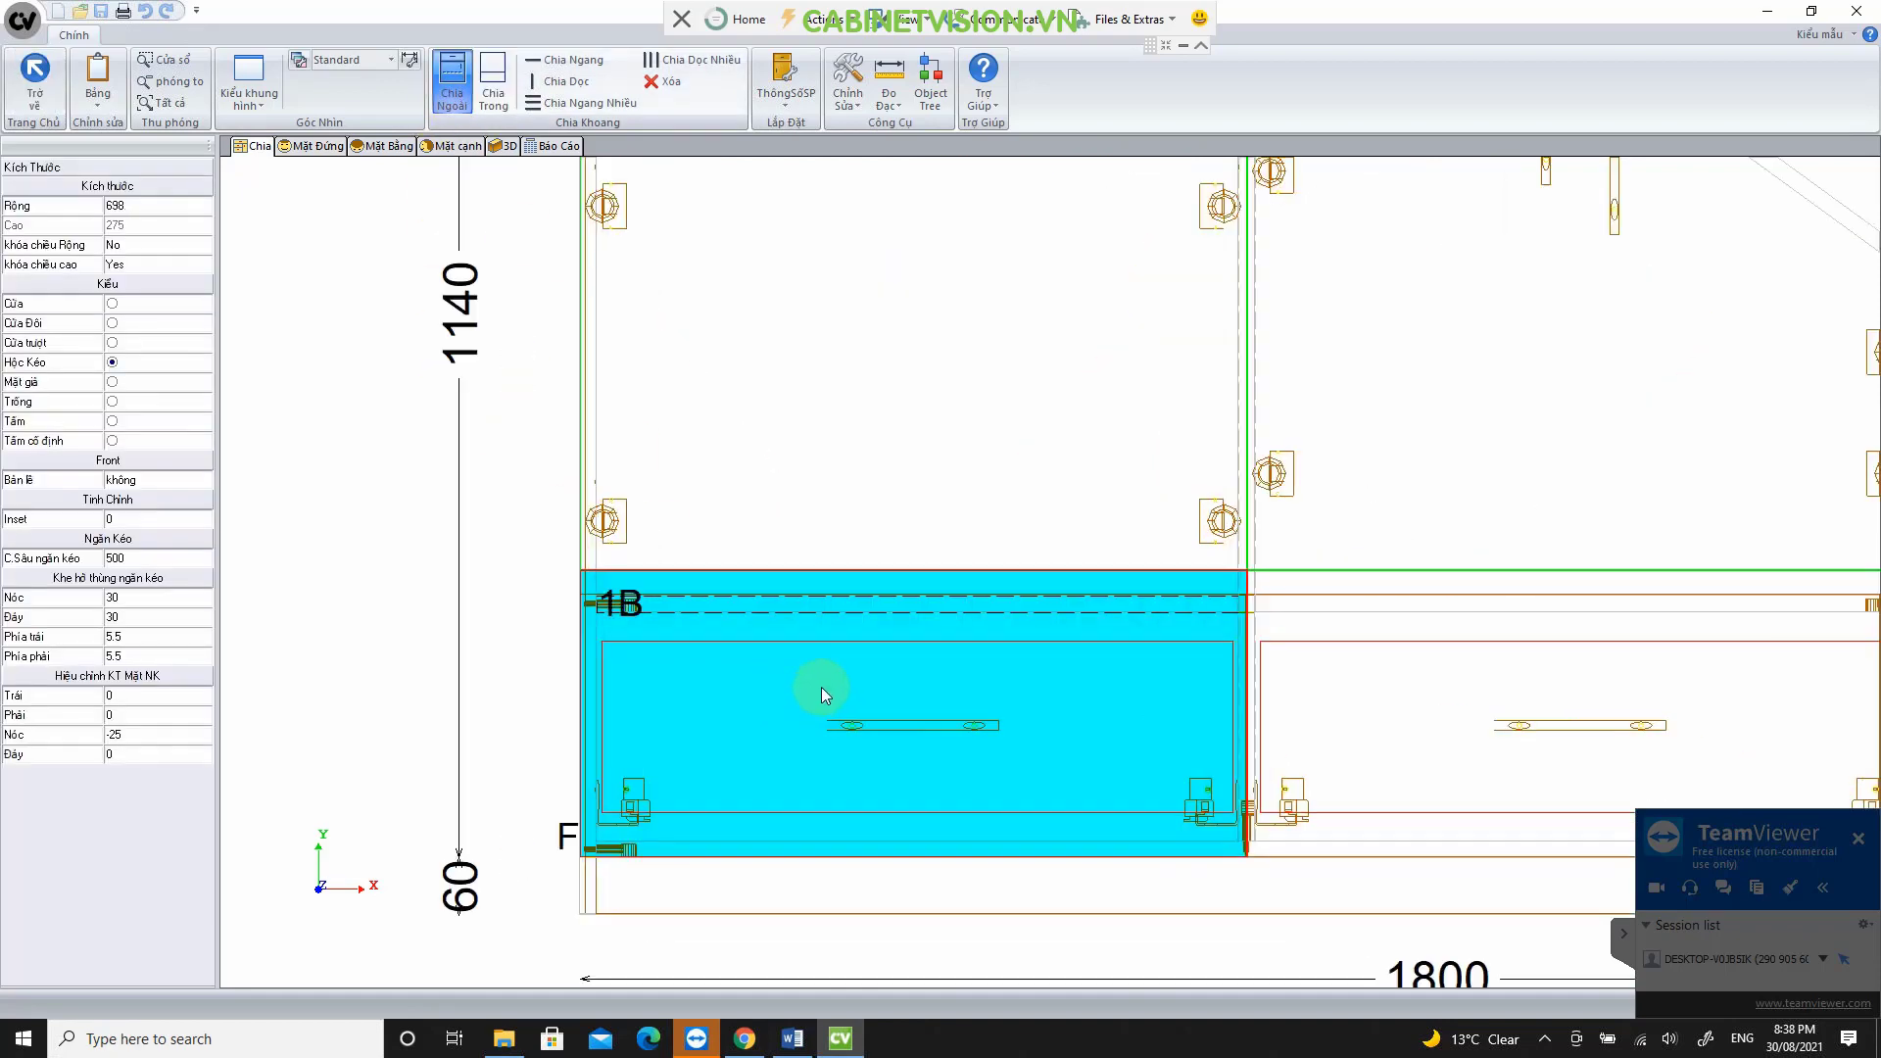
left_click(157, 632)
left_click(777, 723)
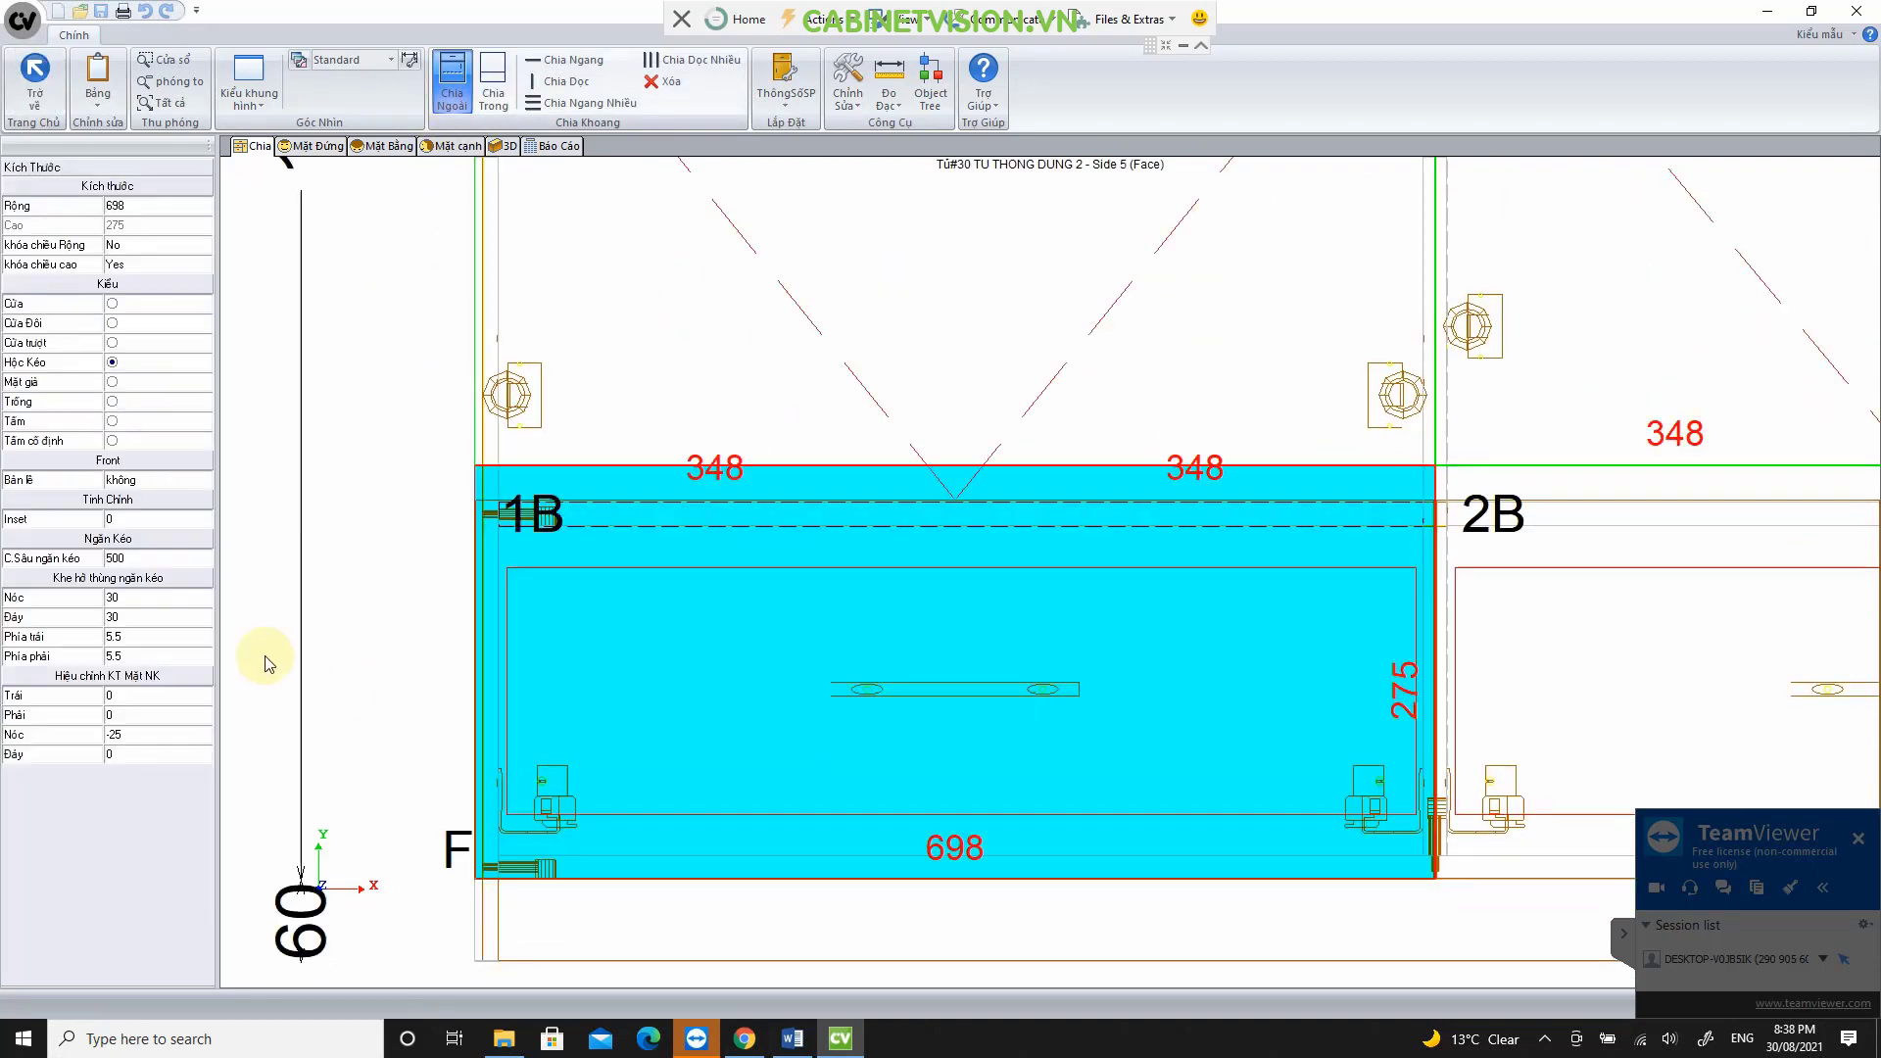
key("Escape")
scroll(1125, 650, "down", 5)
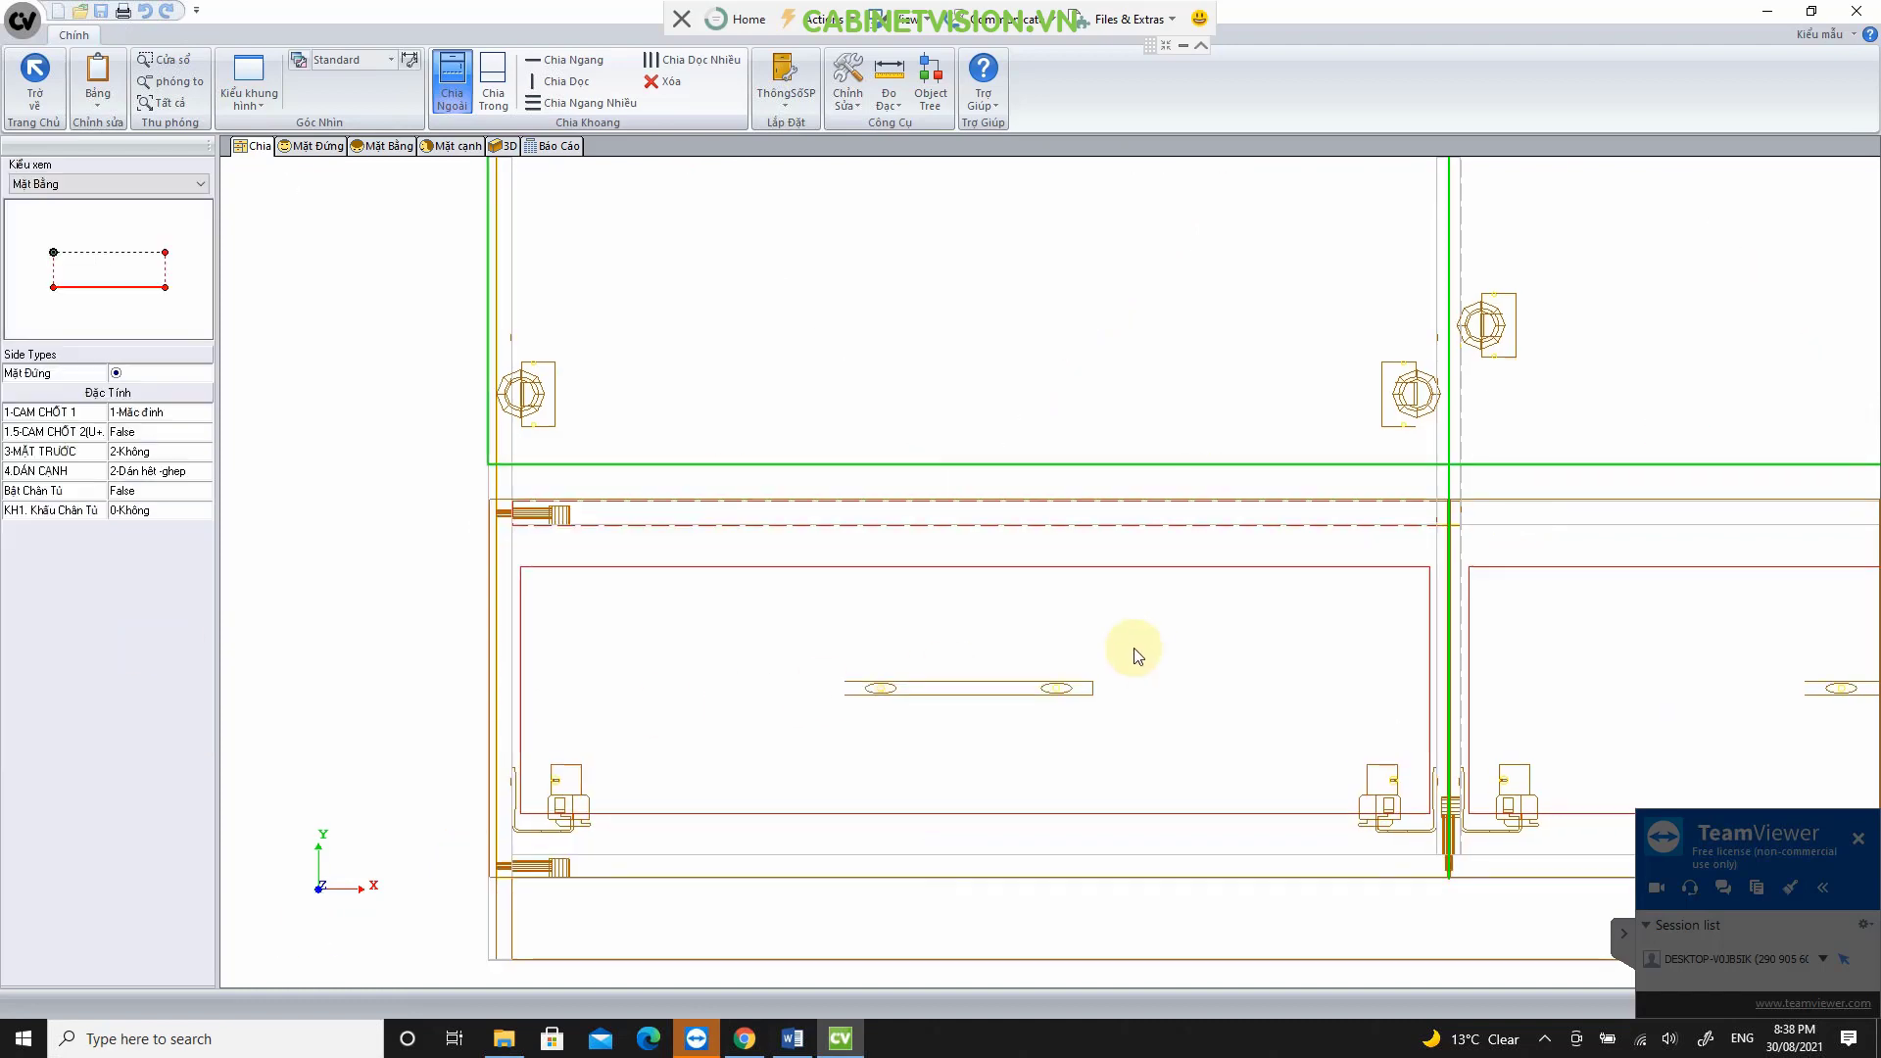
left_click(1157, 632)
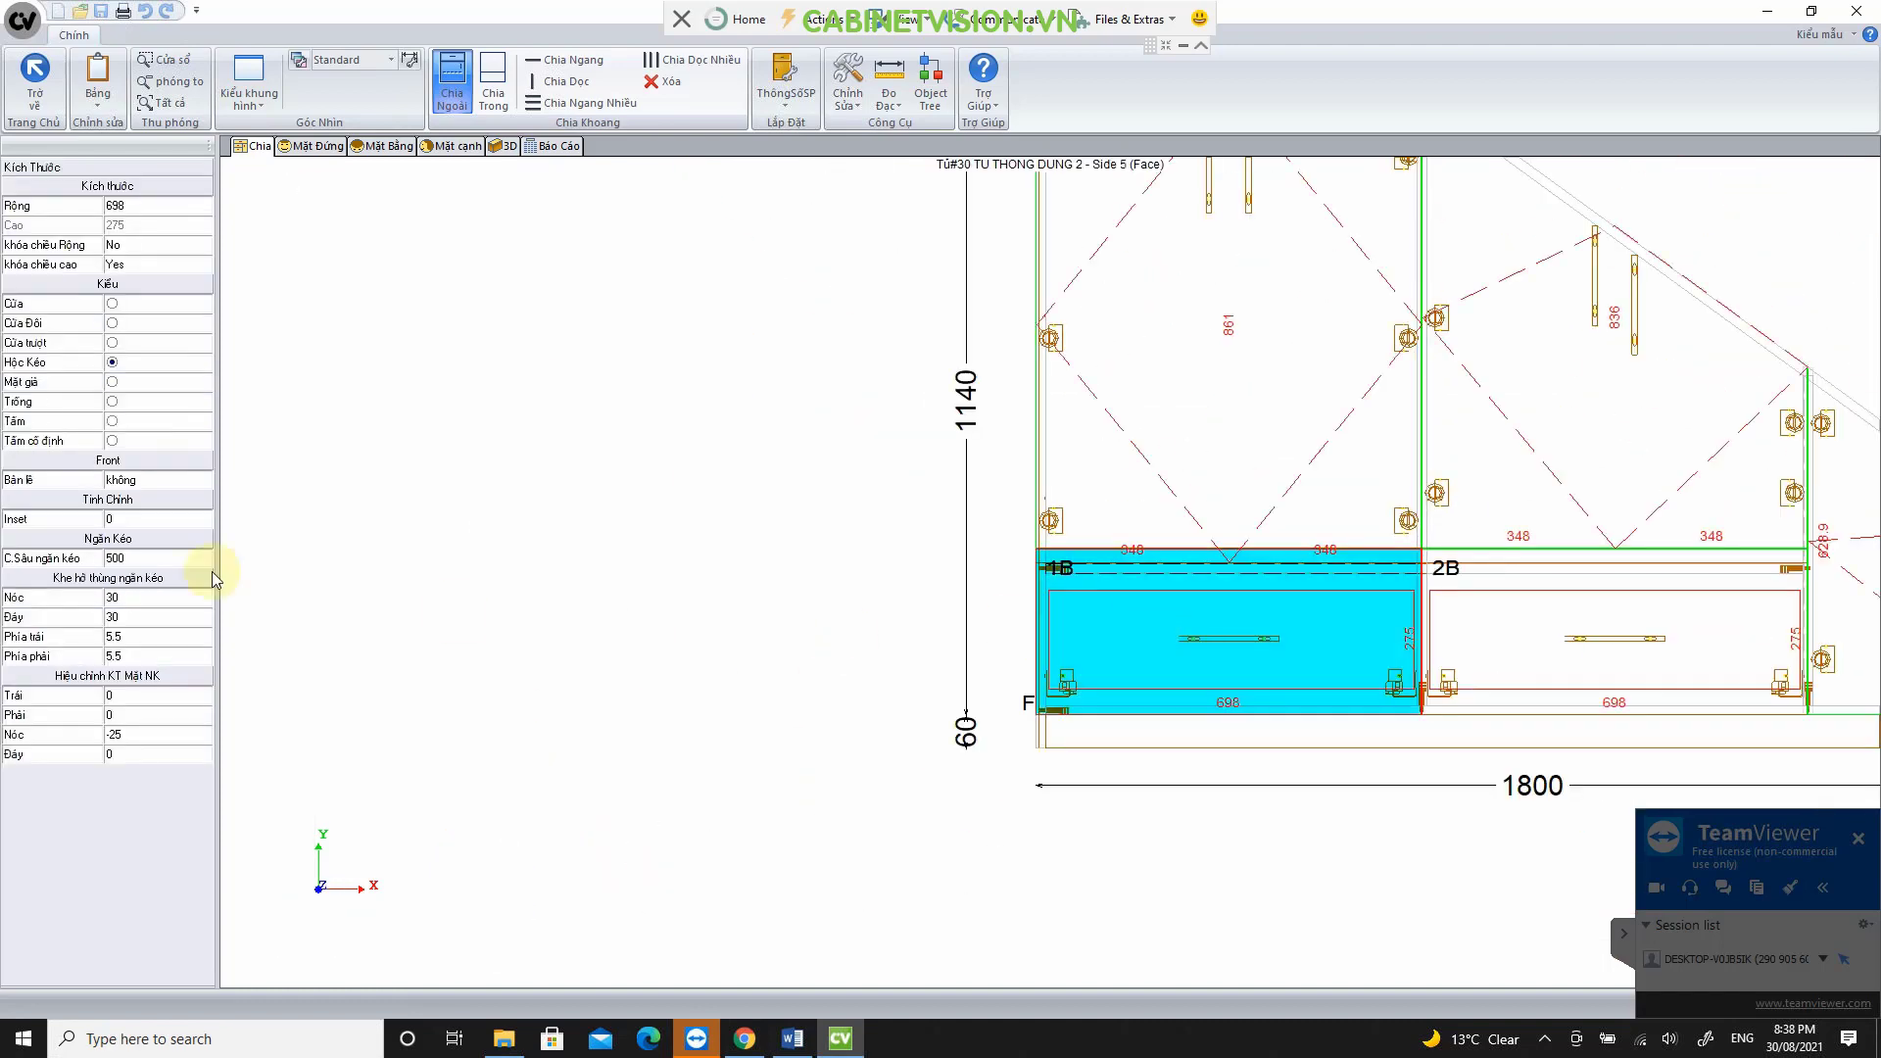
Review drawer 1B's side and bottom clearances, leaving them at 30, then return to the room plan.
left_click(136, 638)
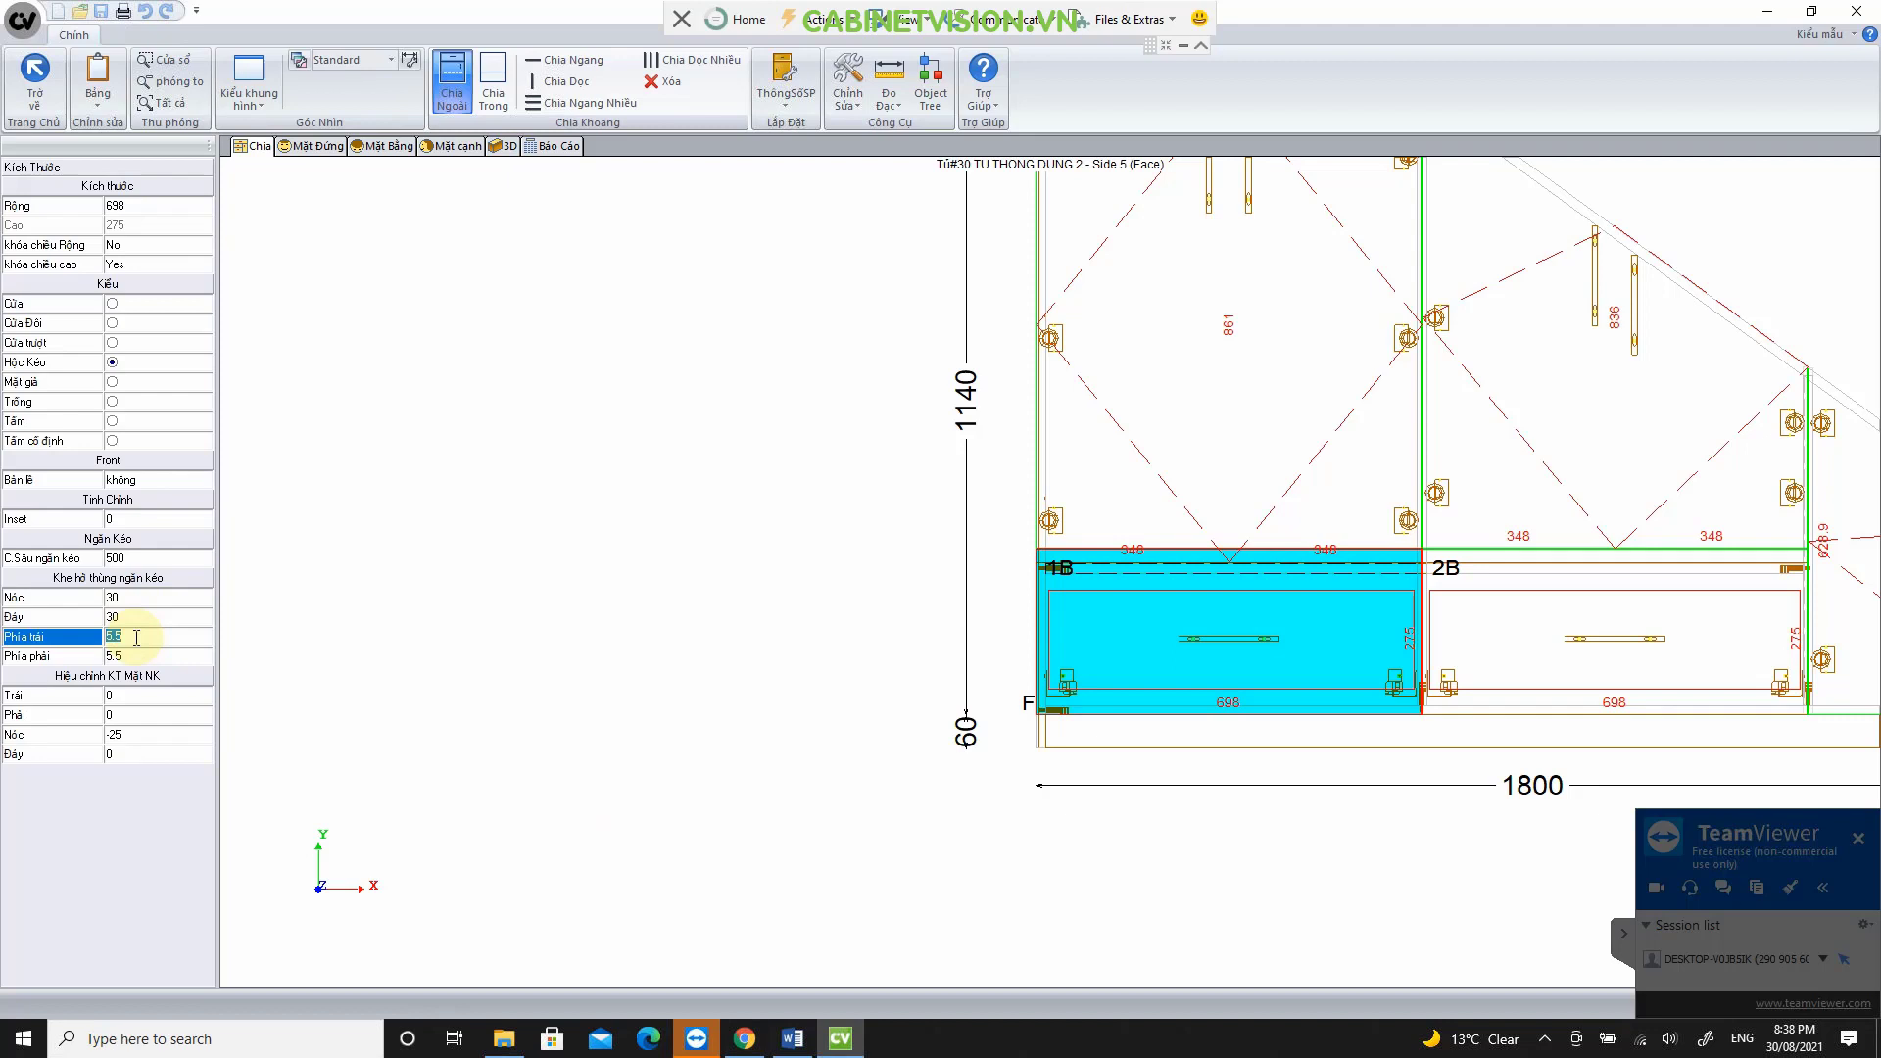
left_click(148, 616)
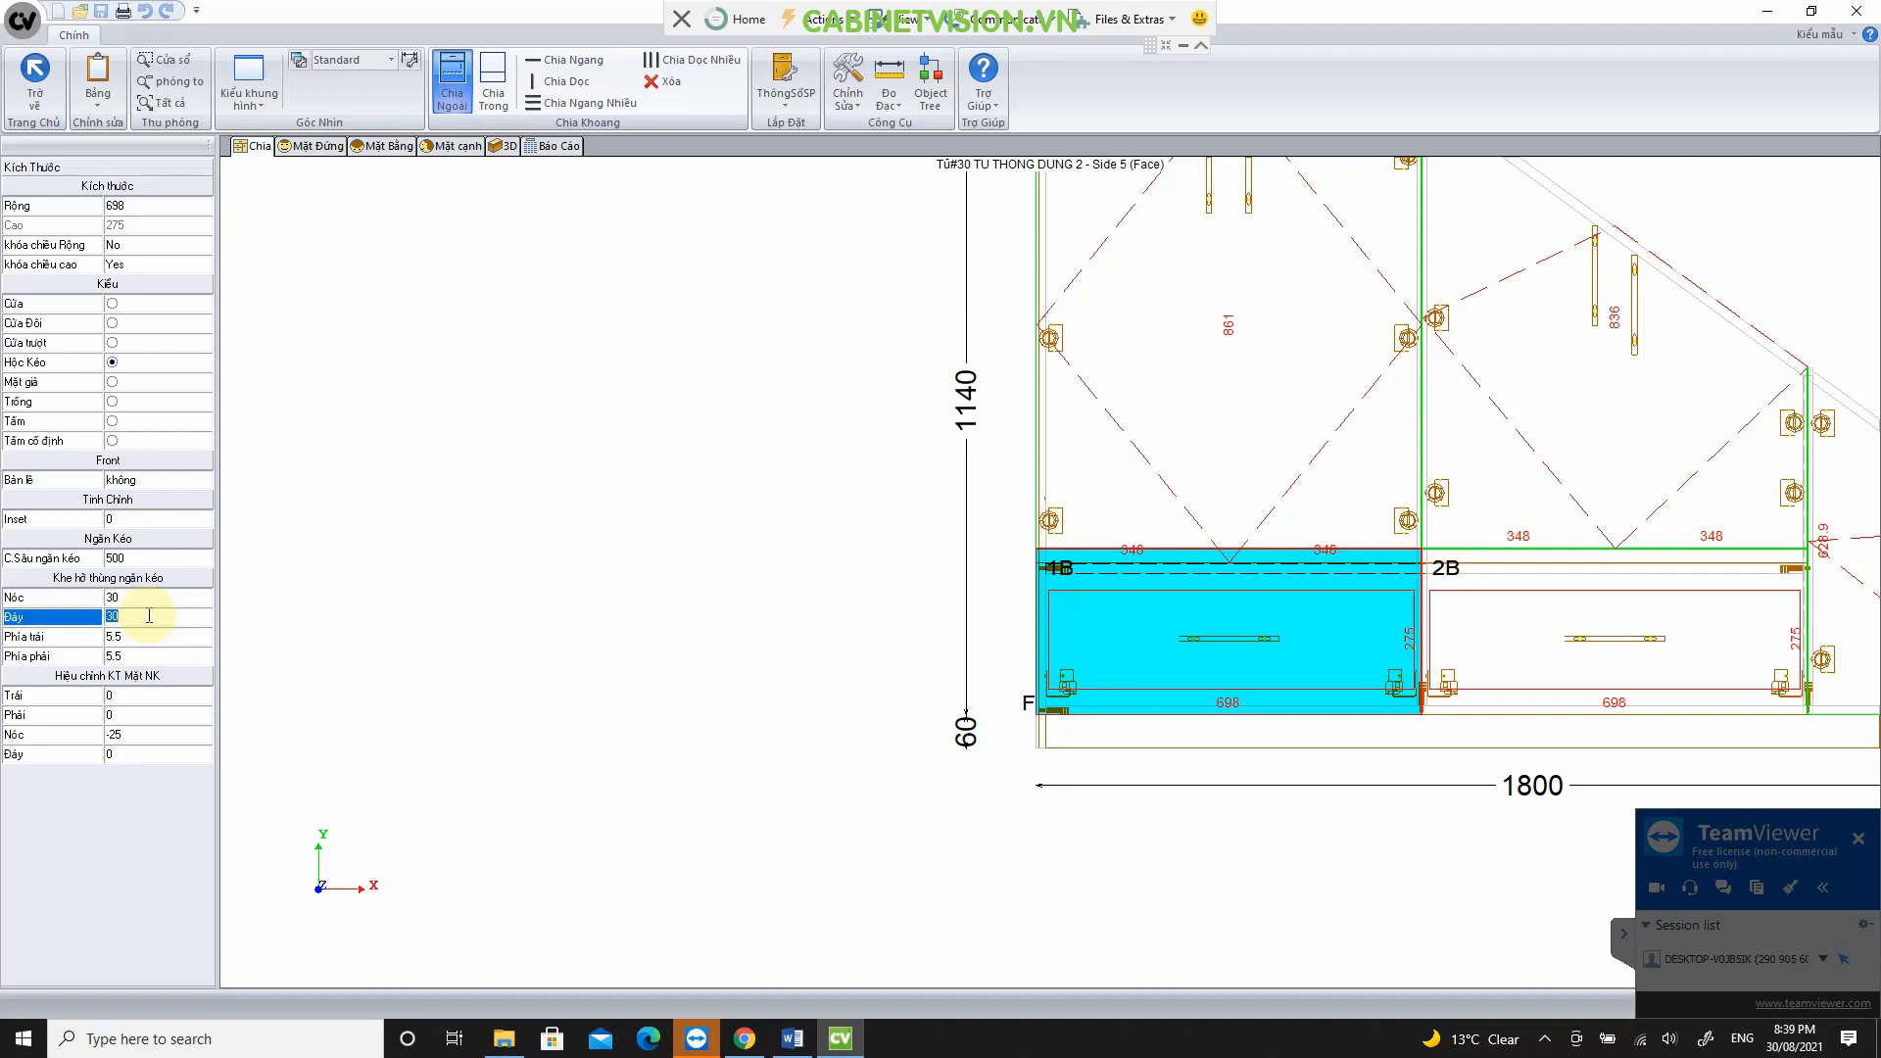
left_click(590, 576)
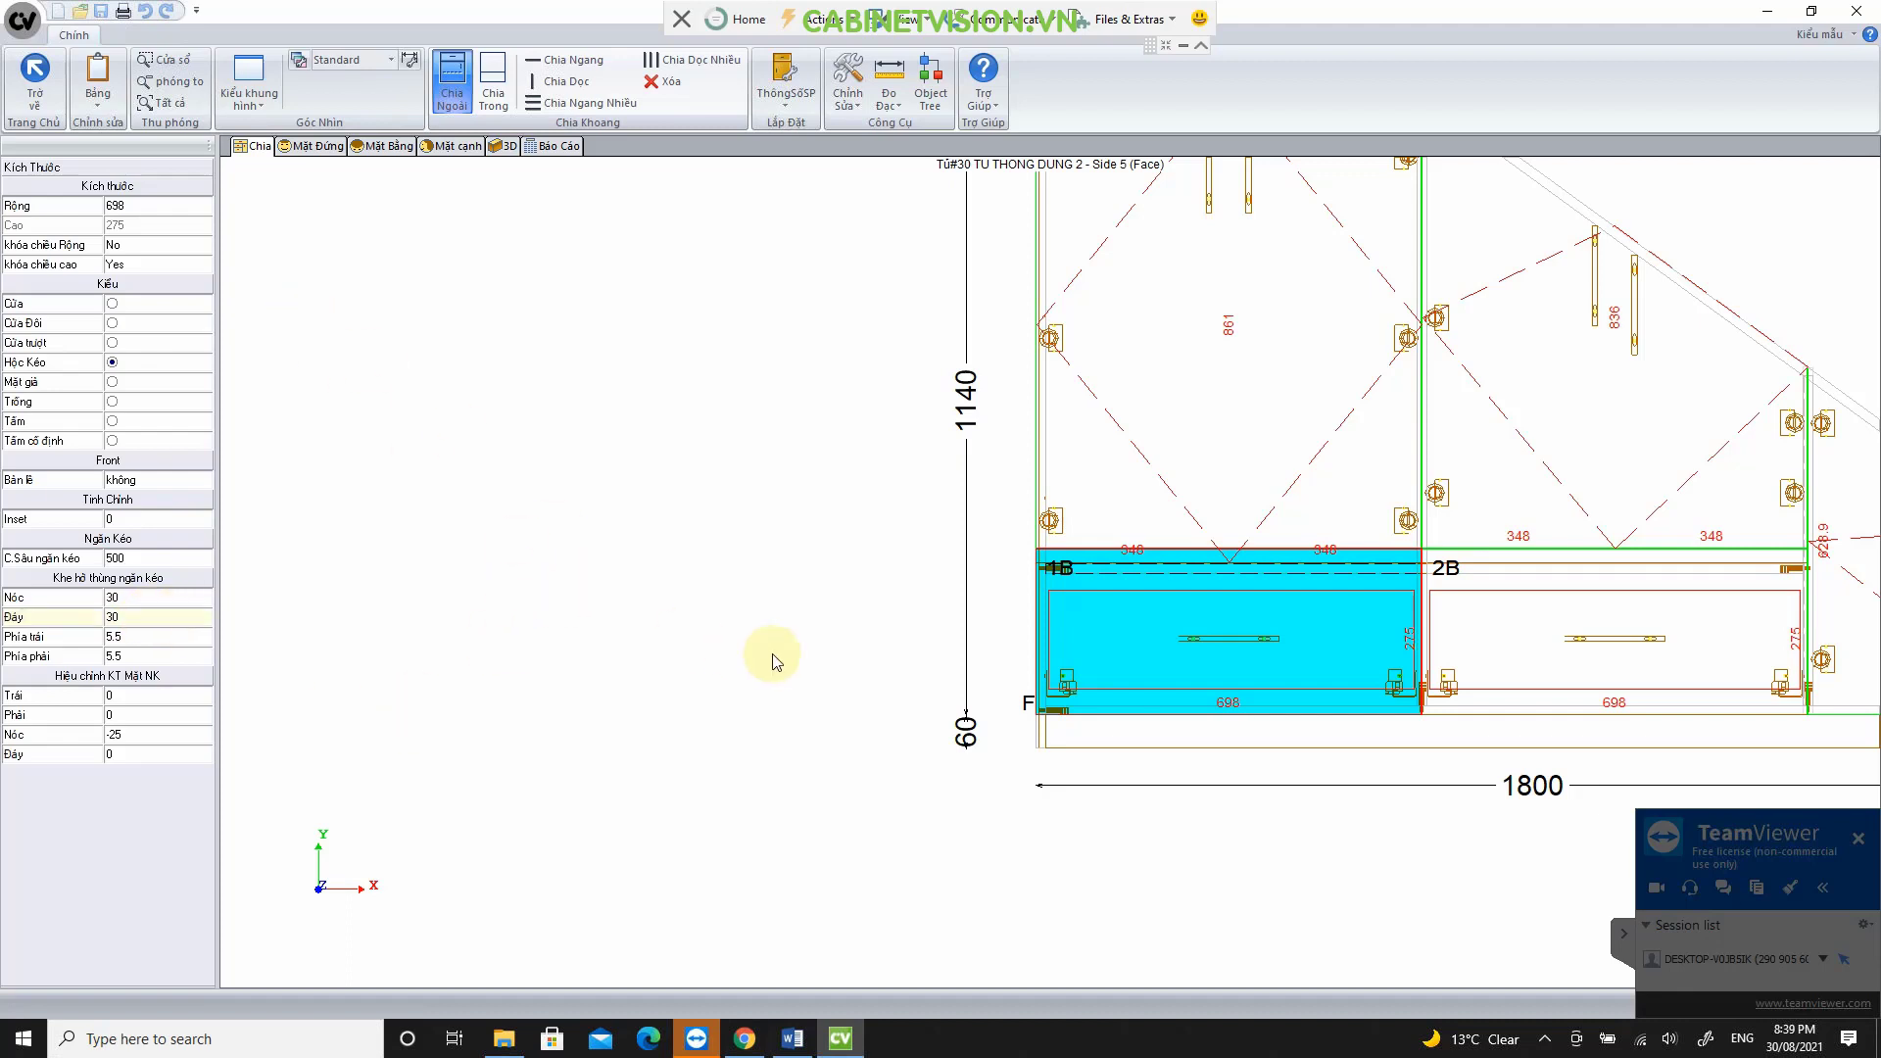
left_click(685, 559)
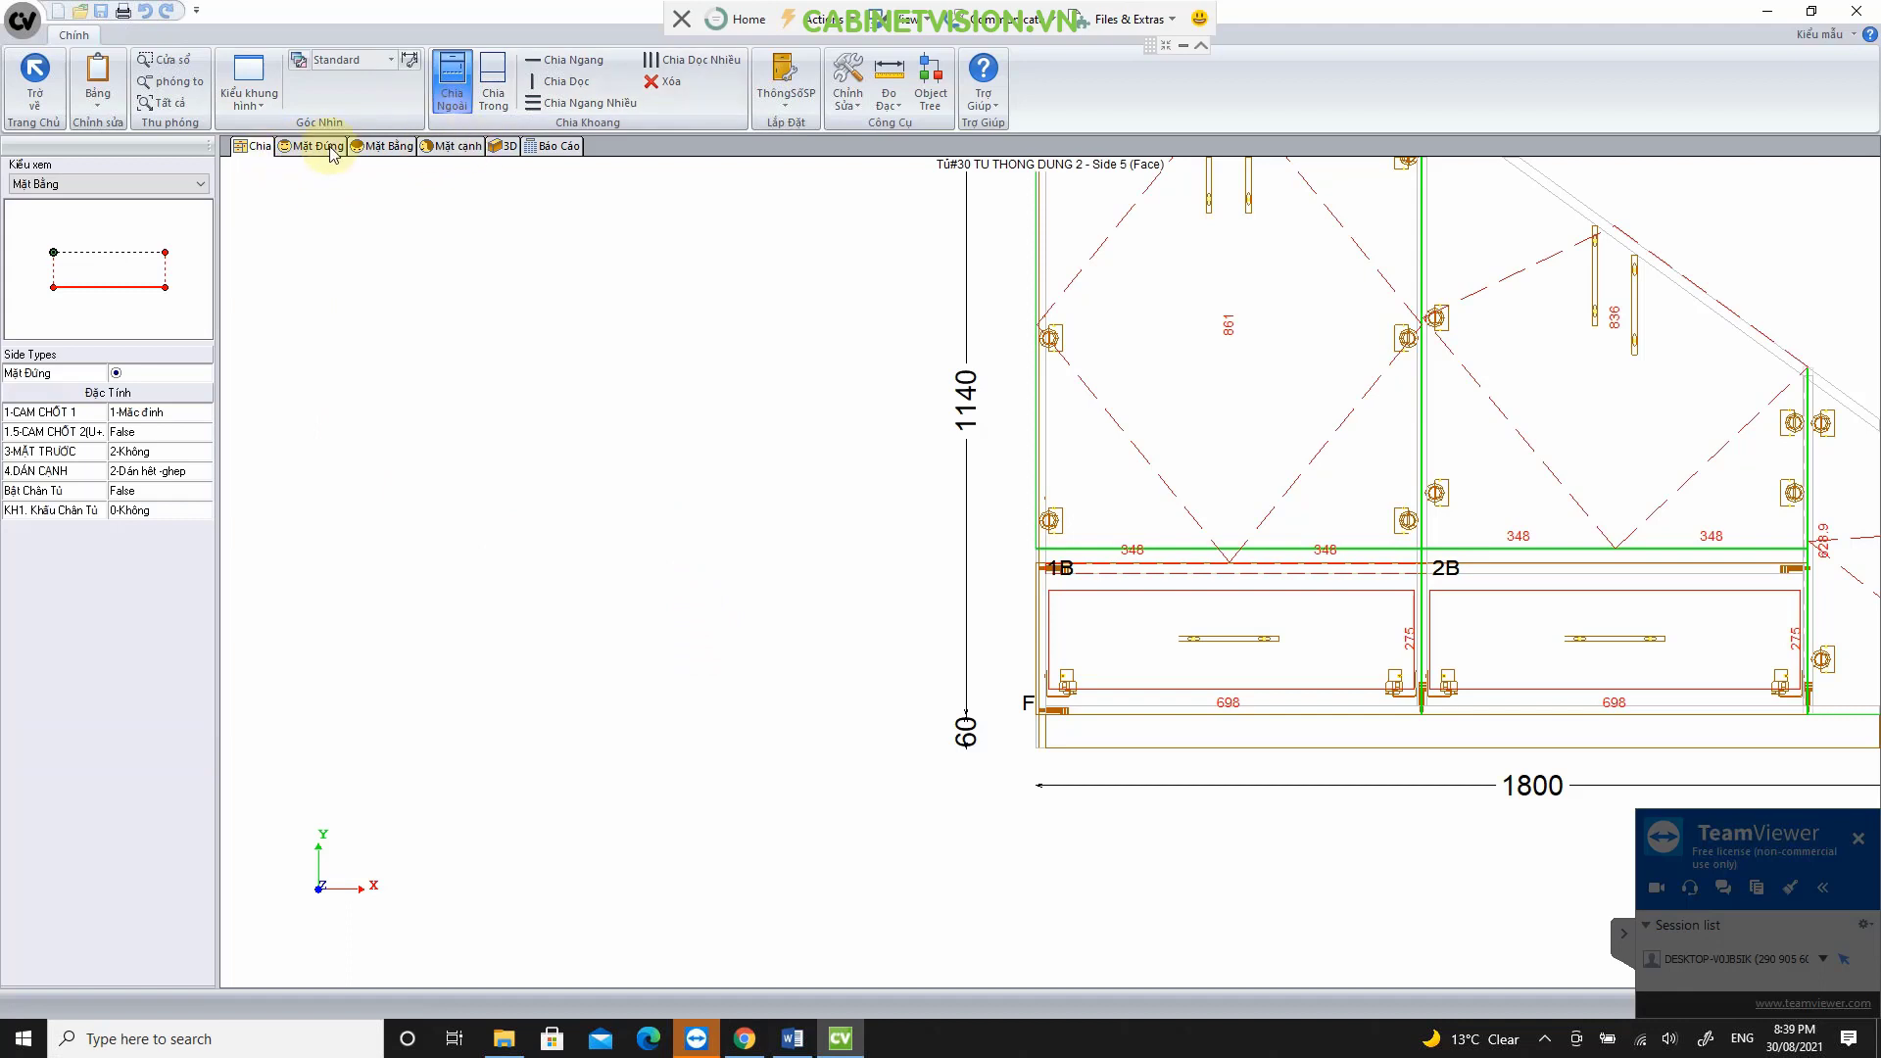
left_click(34, 78)
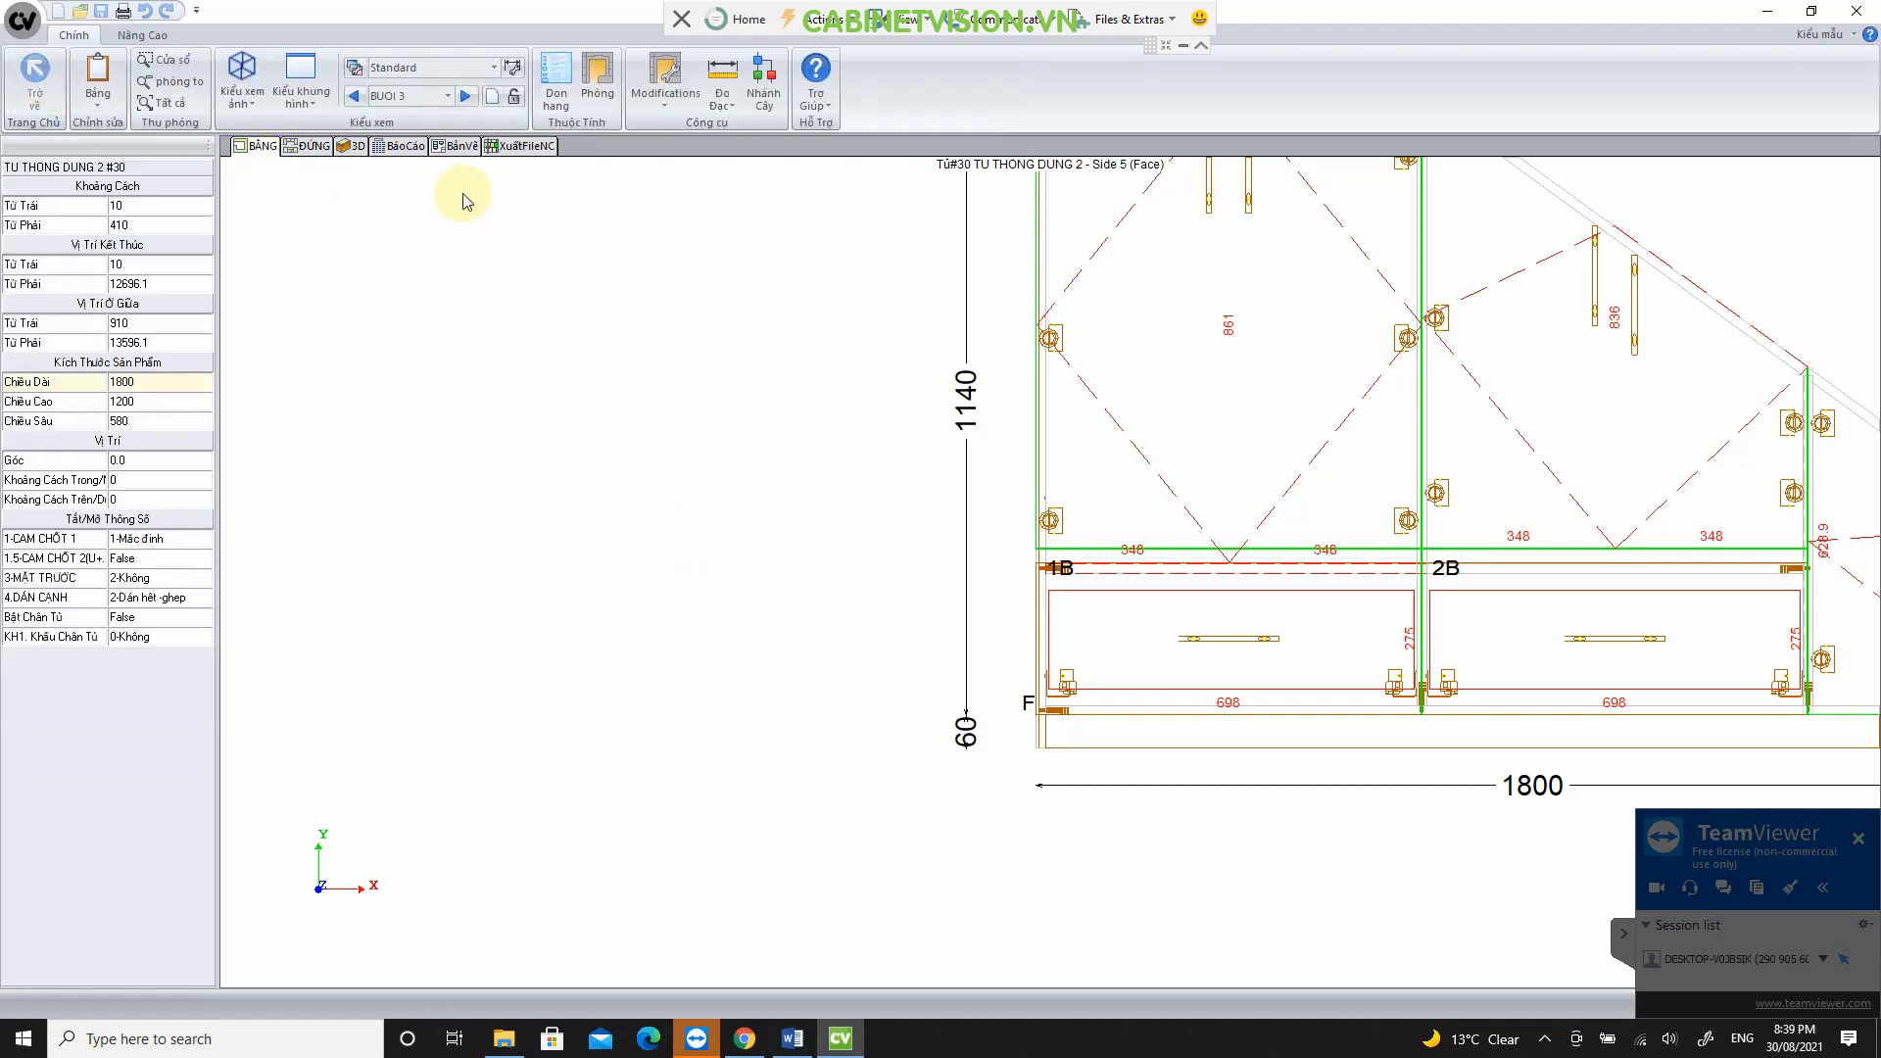
left_click(355, 95)
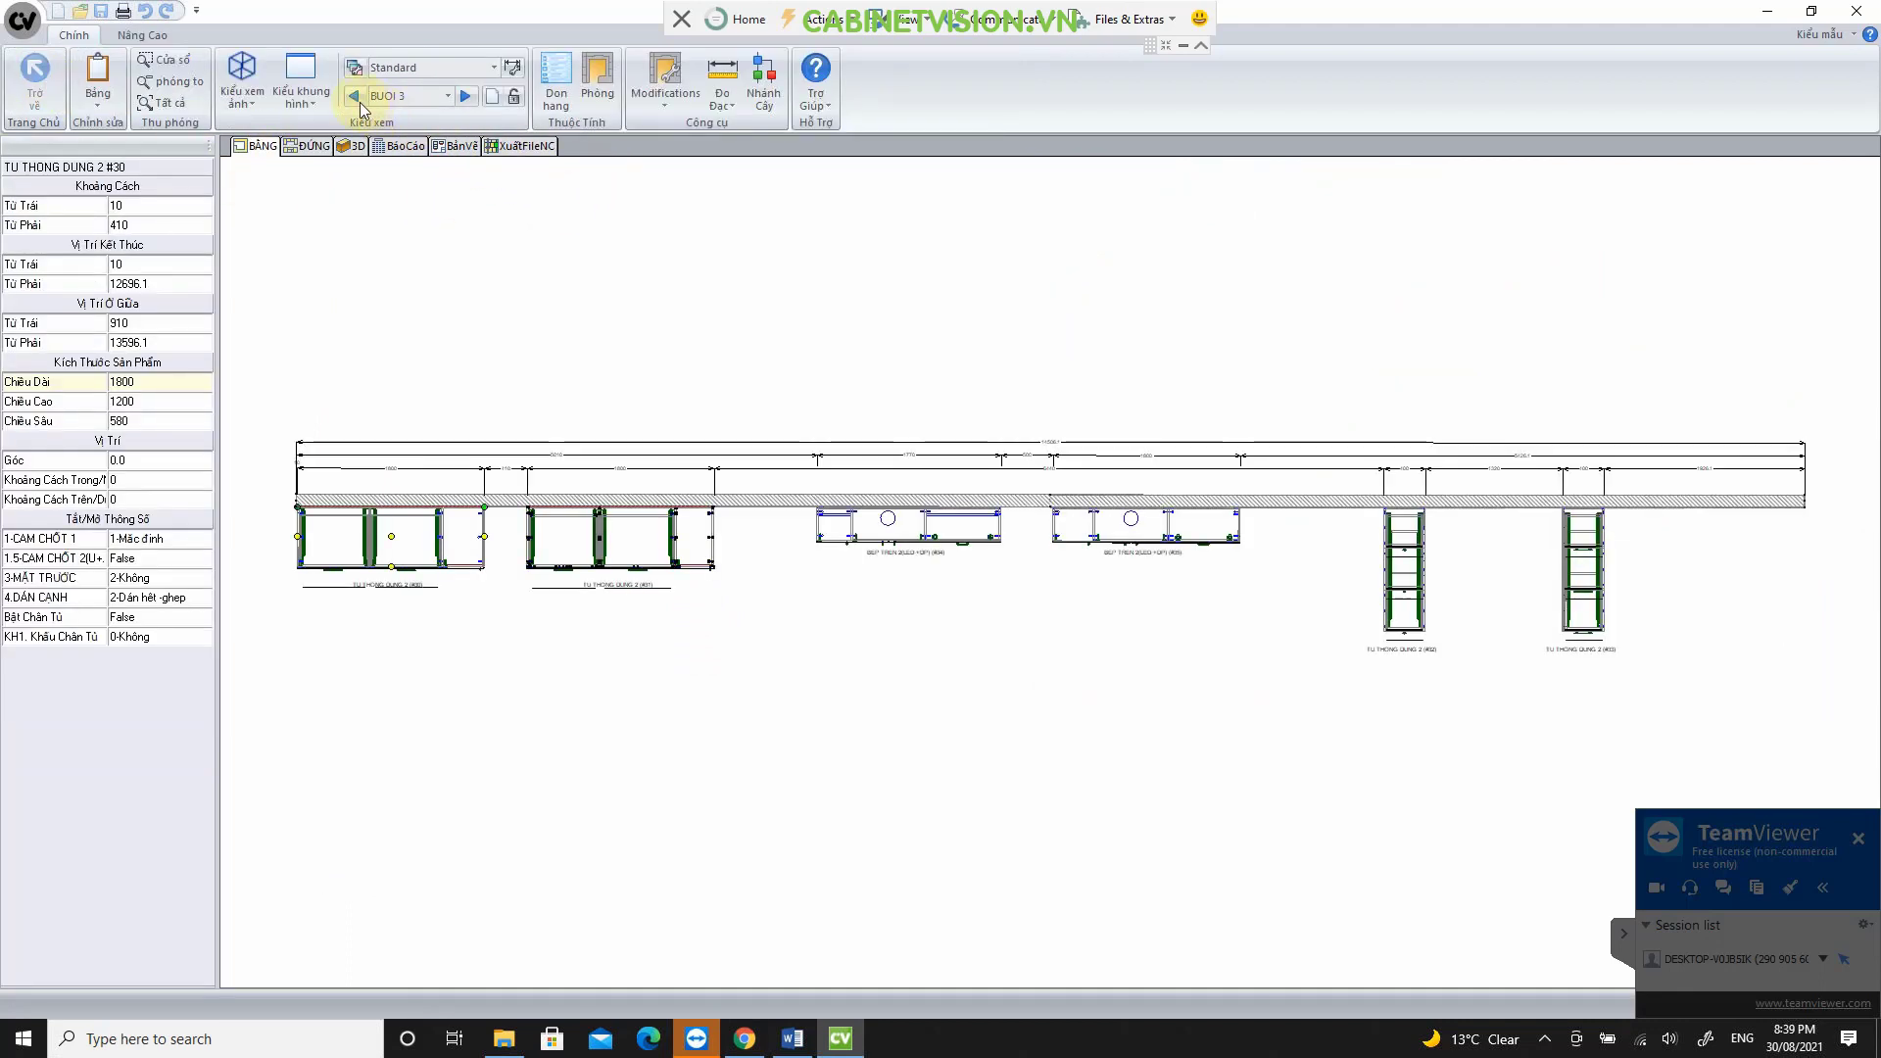
Switch to phase BUOI 3 and open cabinet TU THONG DUNG 2 #31 for editing.
left_click(538, 326)
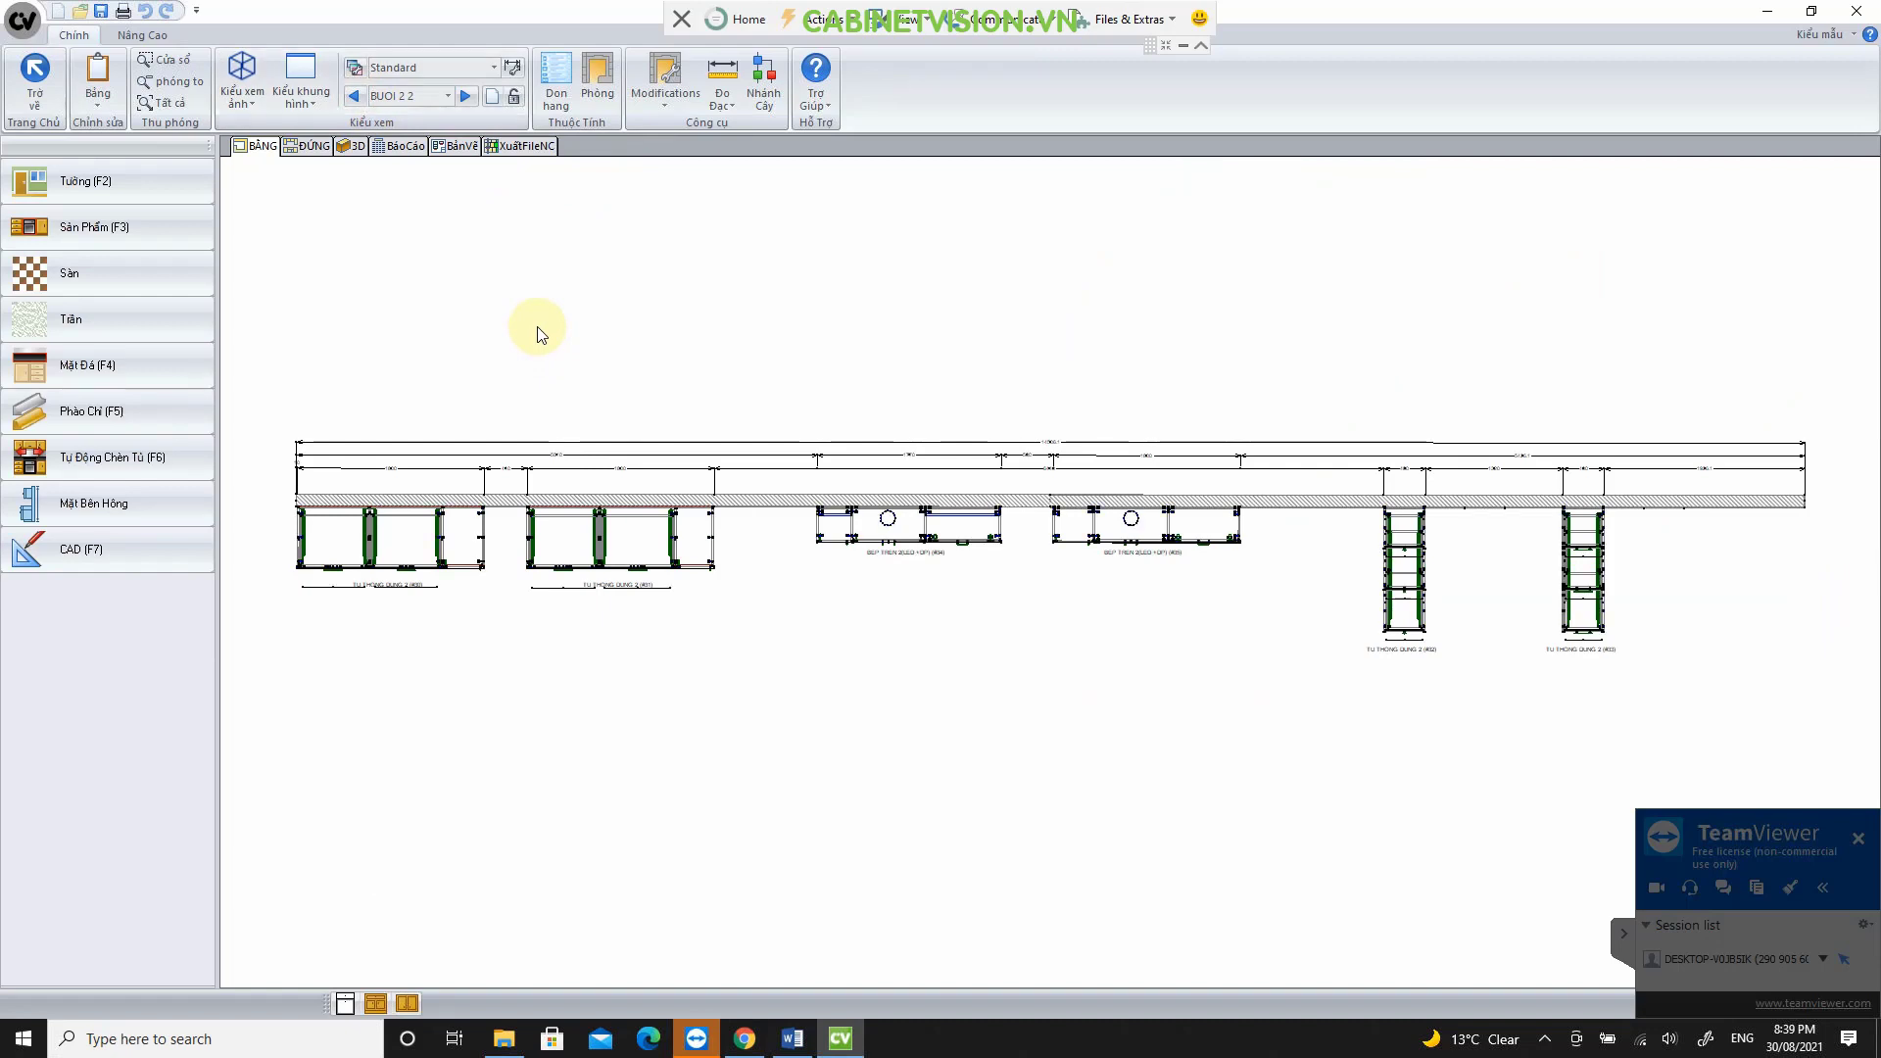
left_click(466, 98)
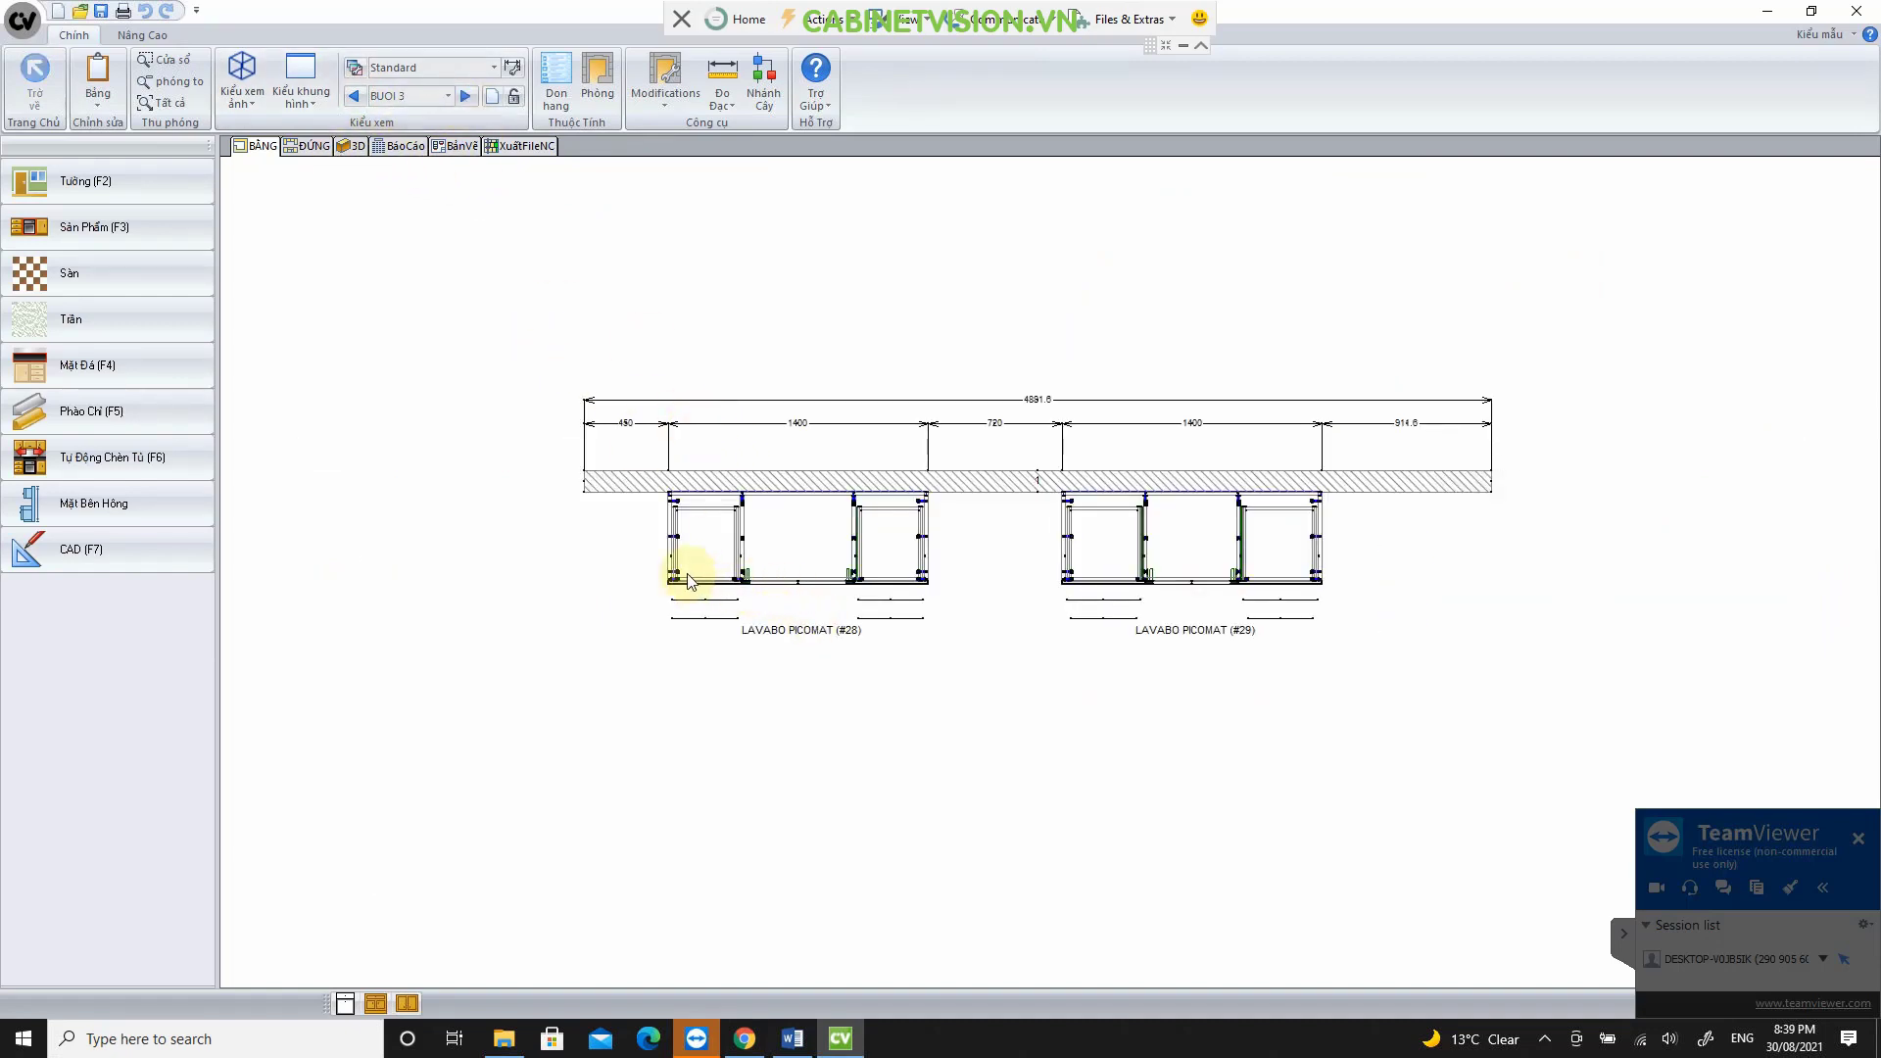
left_click(617, 538)
left_click(690, 544)
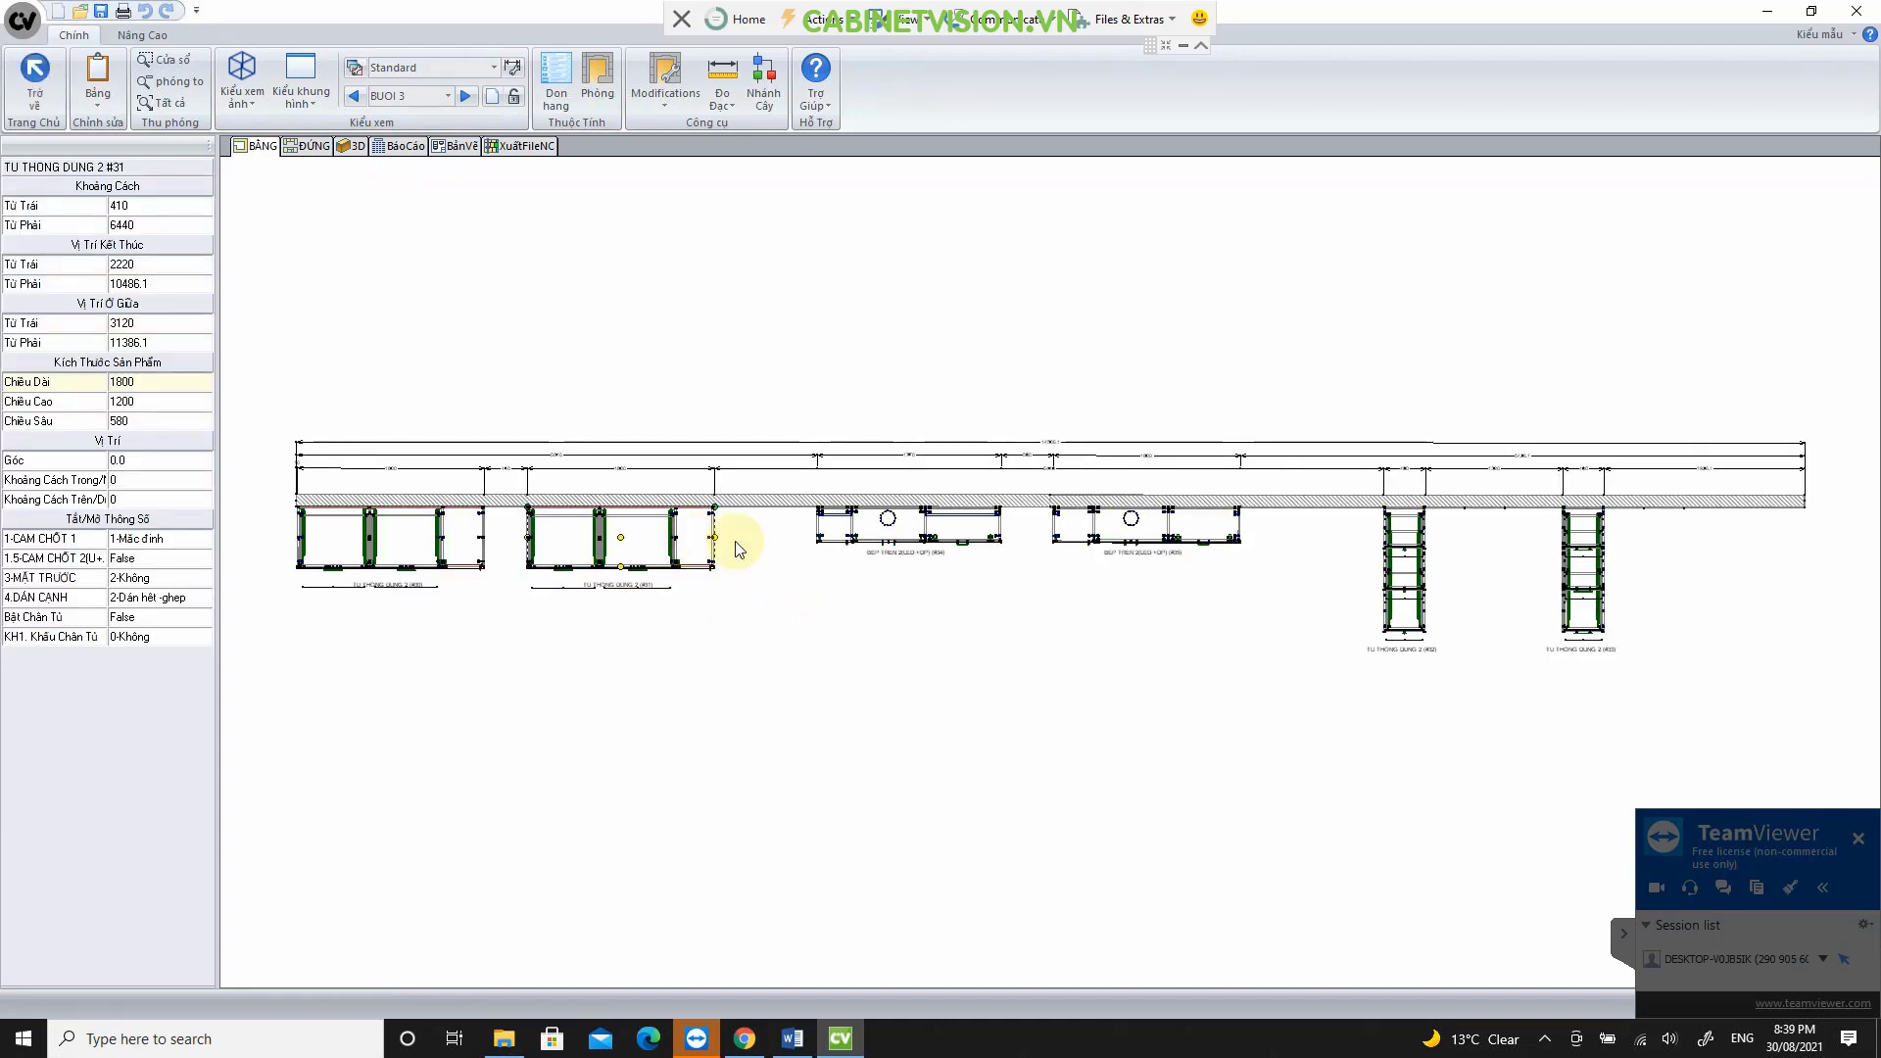
double_click(718, 539)
In Sửa thuộc tính > Phụ Kiện, set Ray ngăn kéo to a Tandem slide and confirm.
right_click(526, 326)
left_click(480, 266)
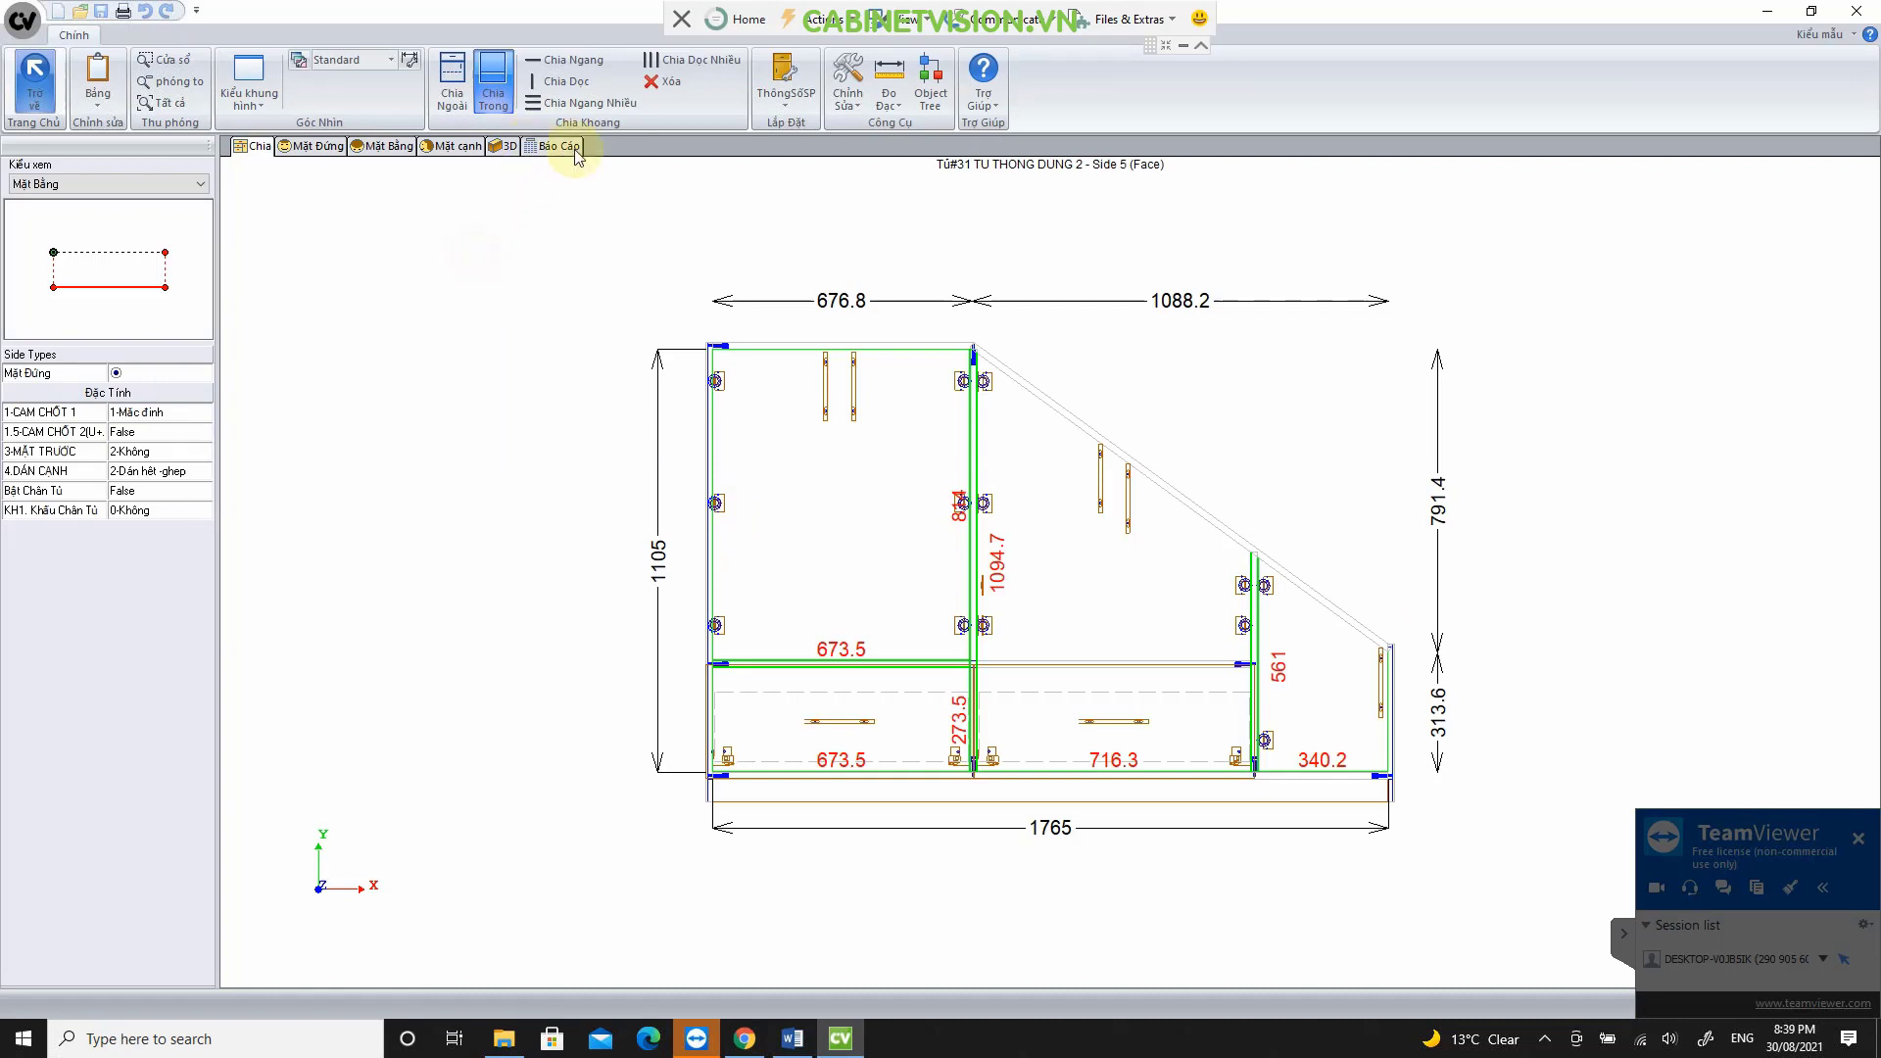
right_click(504, 296)
left_click(519, 313)
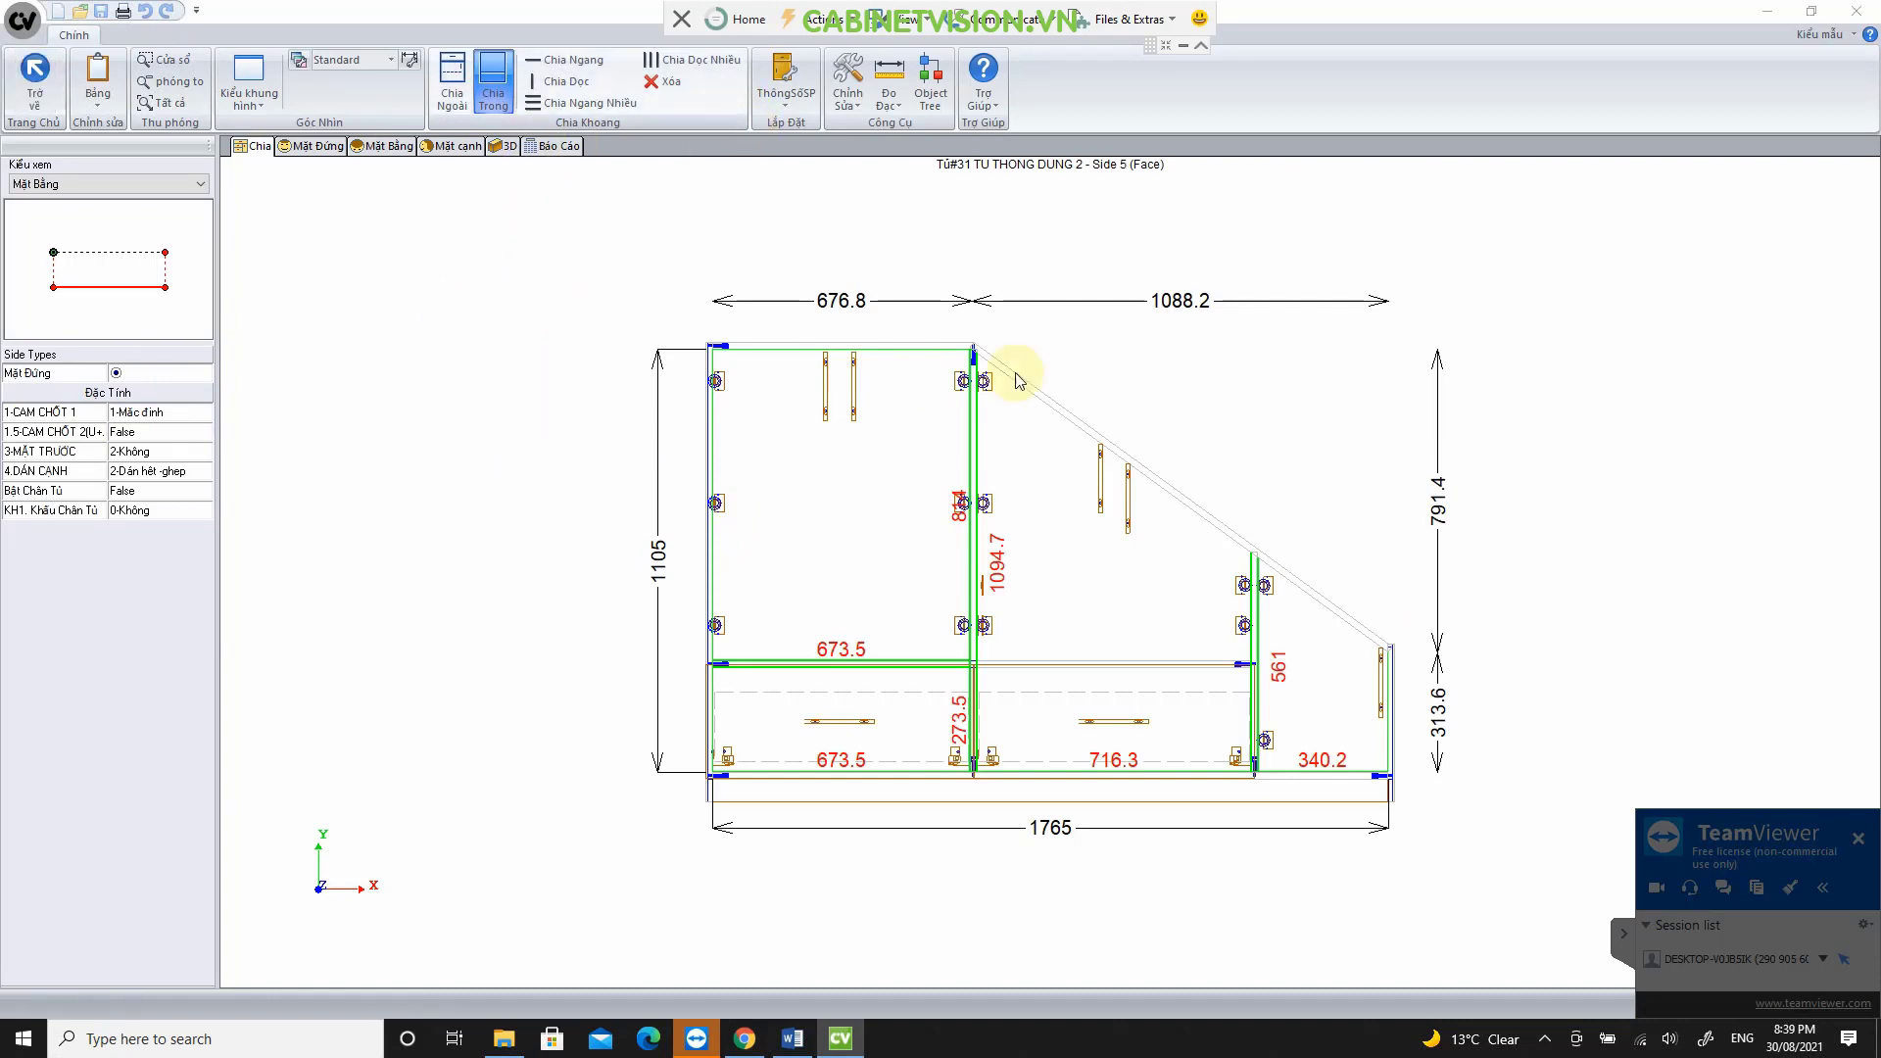
left_click(1117, 348)
left_click(828, 439)
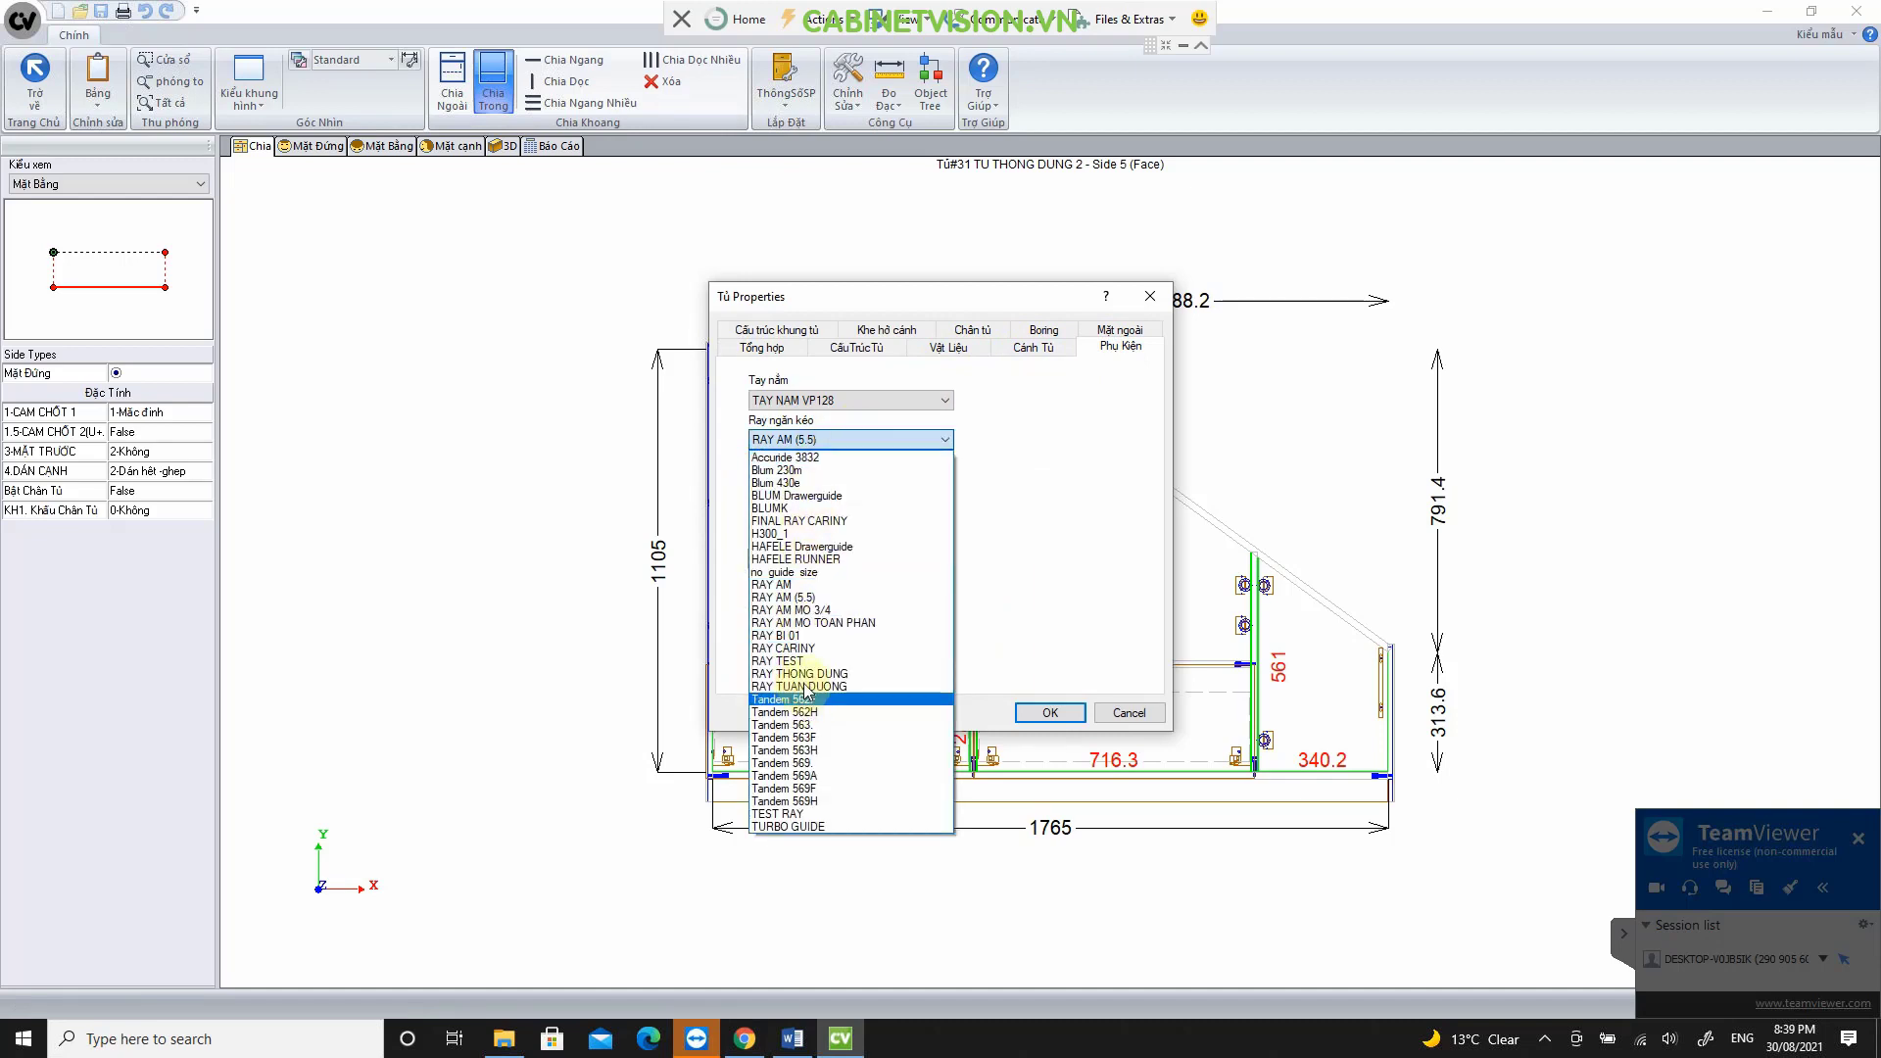
left_click(833, 584)
left_click(1049, 712)
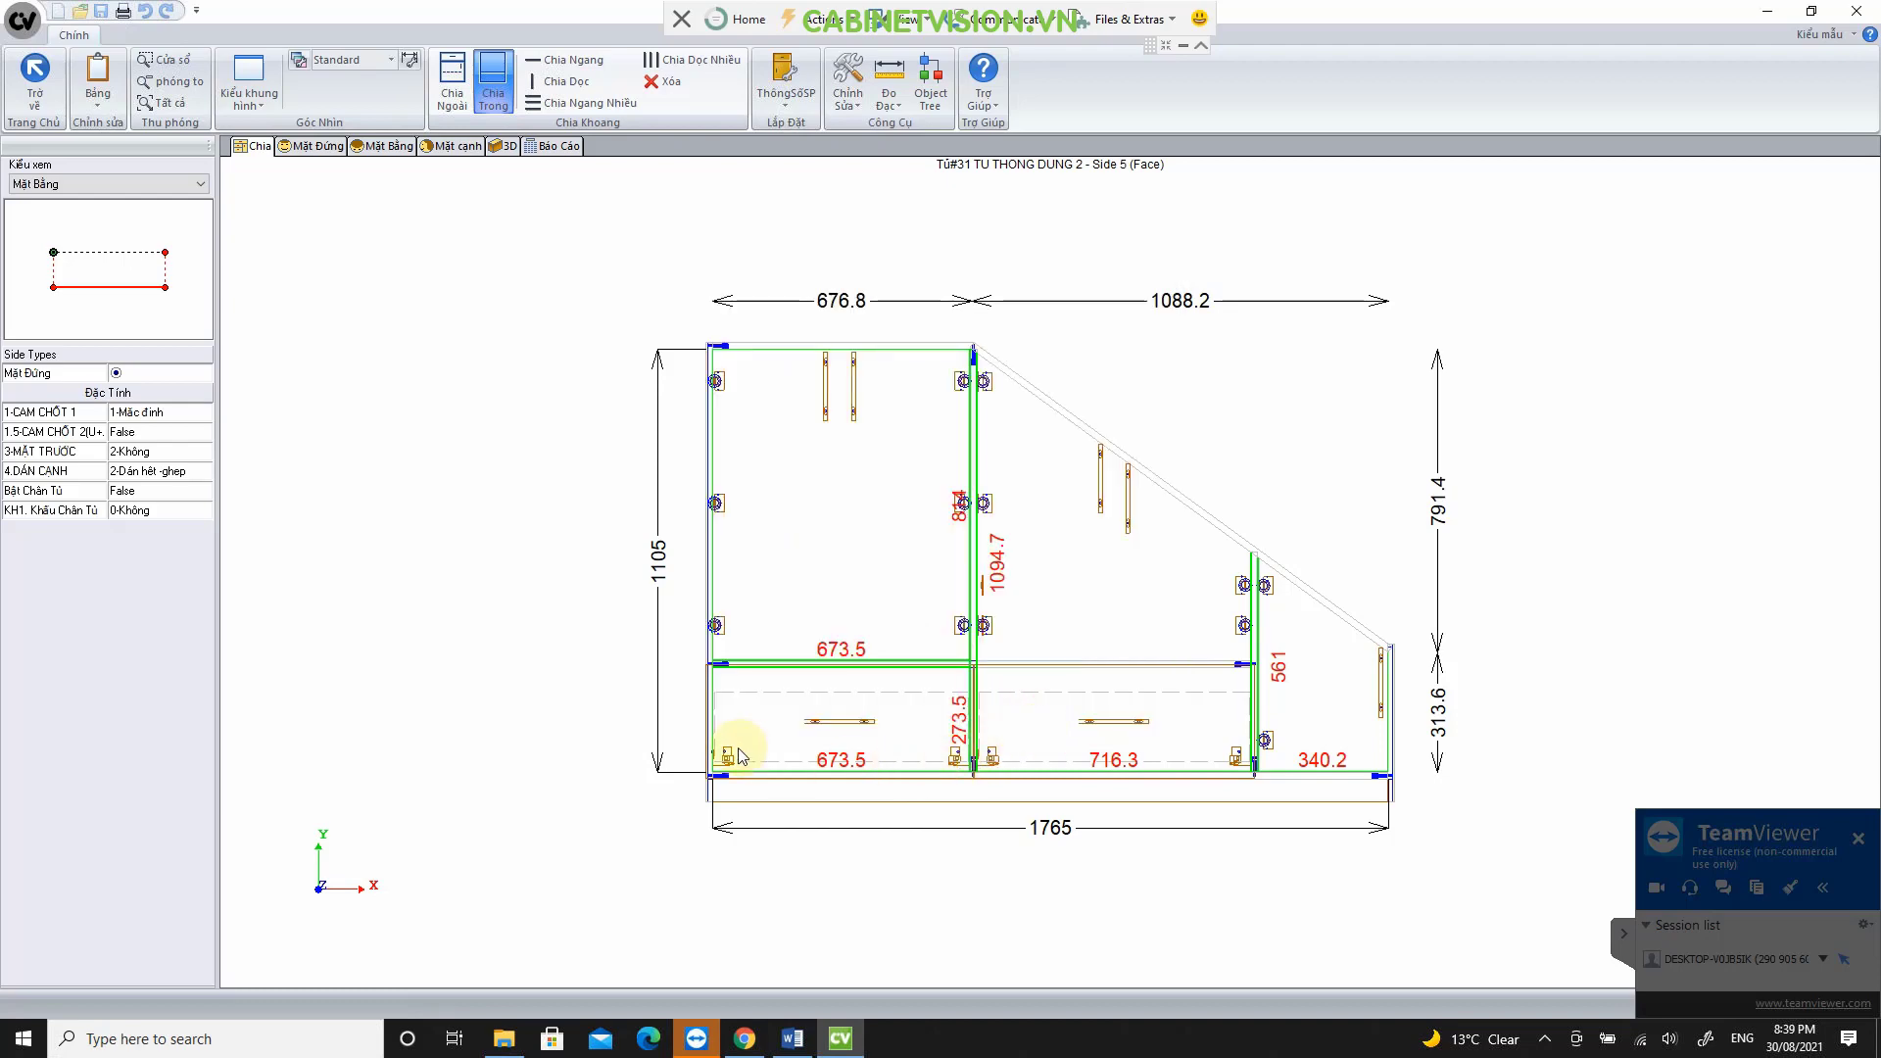
Select cabinet #31's drawer front 1B and review its side clearances, left now 13.5.
scroll(836, 790, "up", 3)
scroll(644, 727, "up", 2)
left_click(452, 84)
left_click(517, 639)
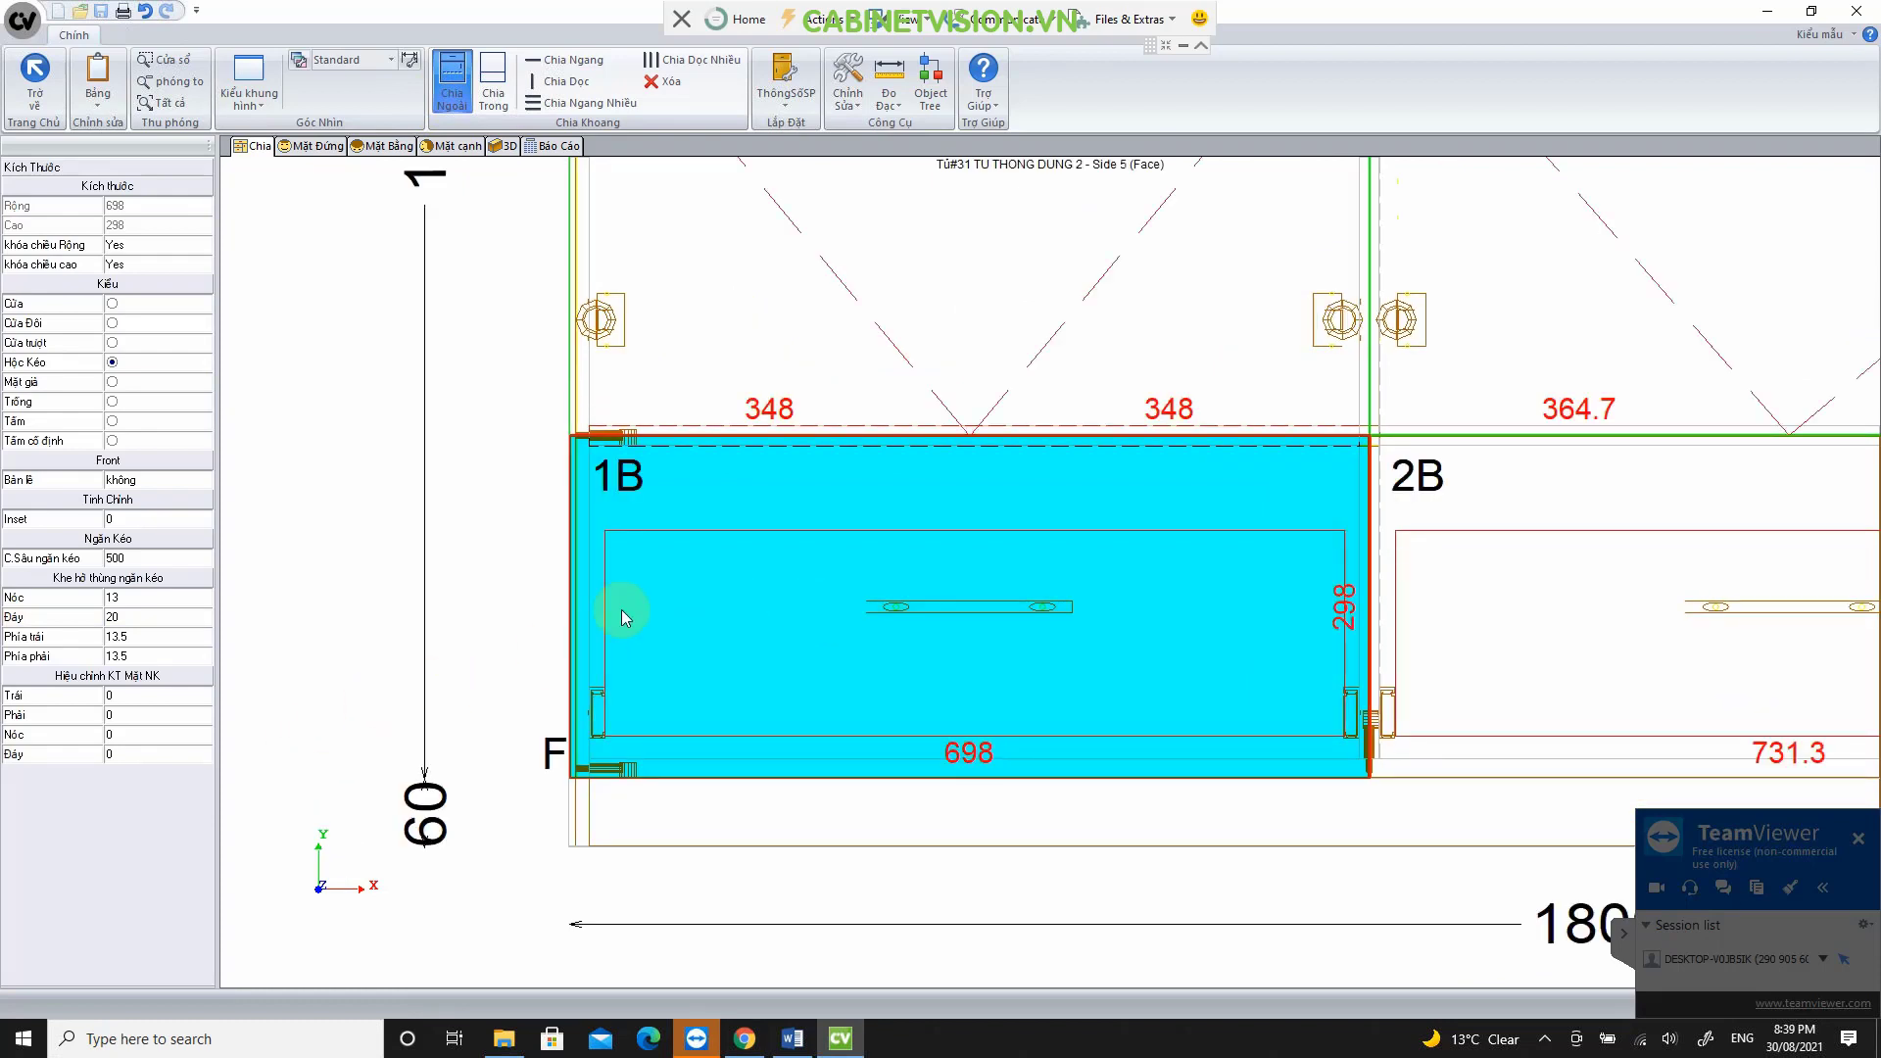
left_click(164, 639)
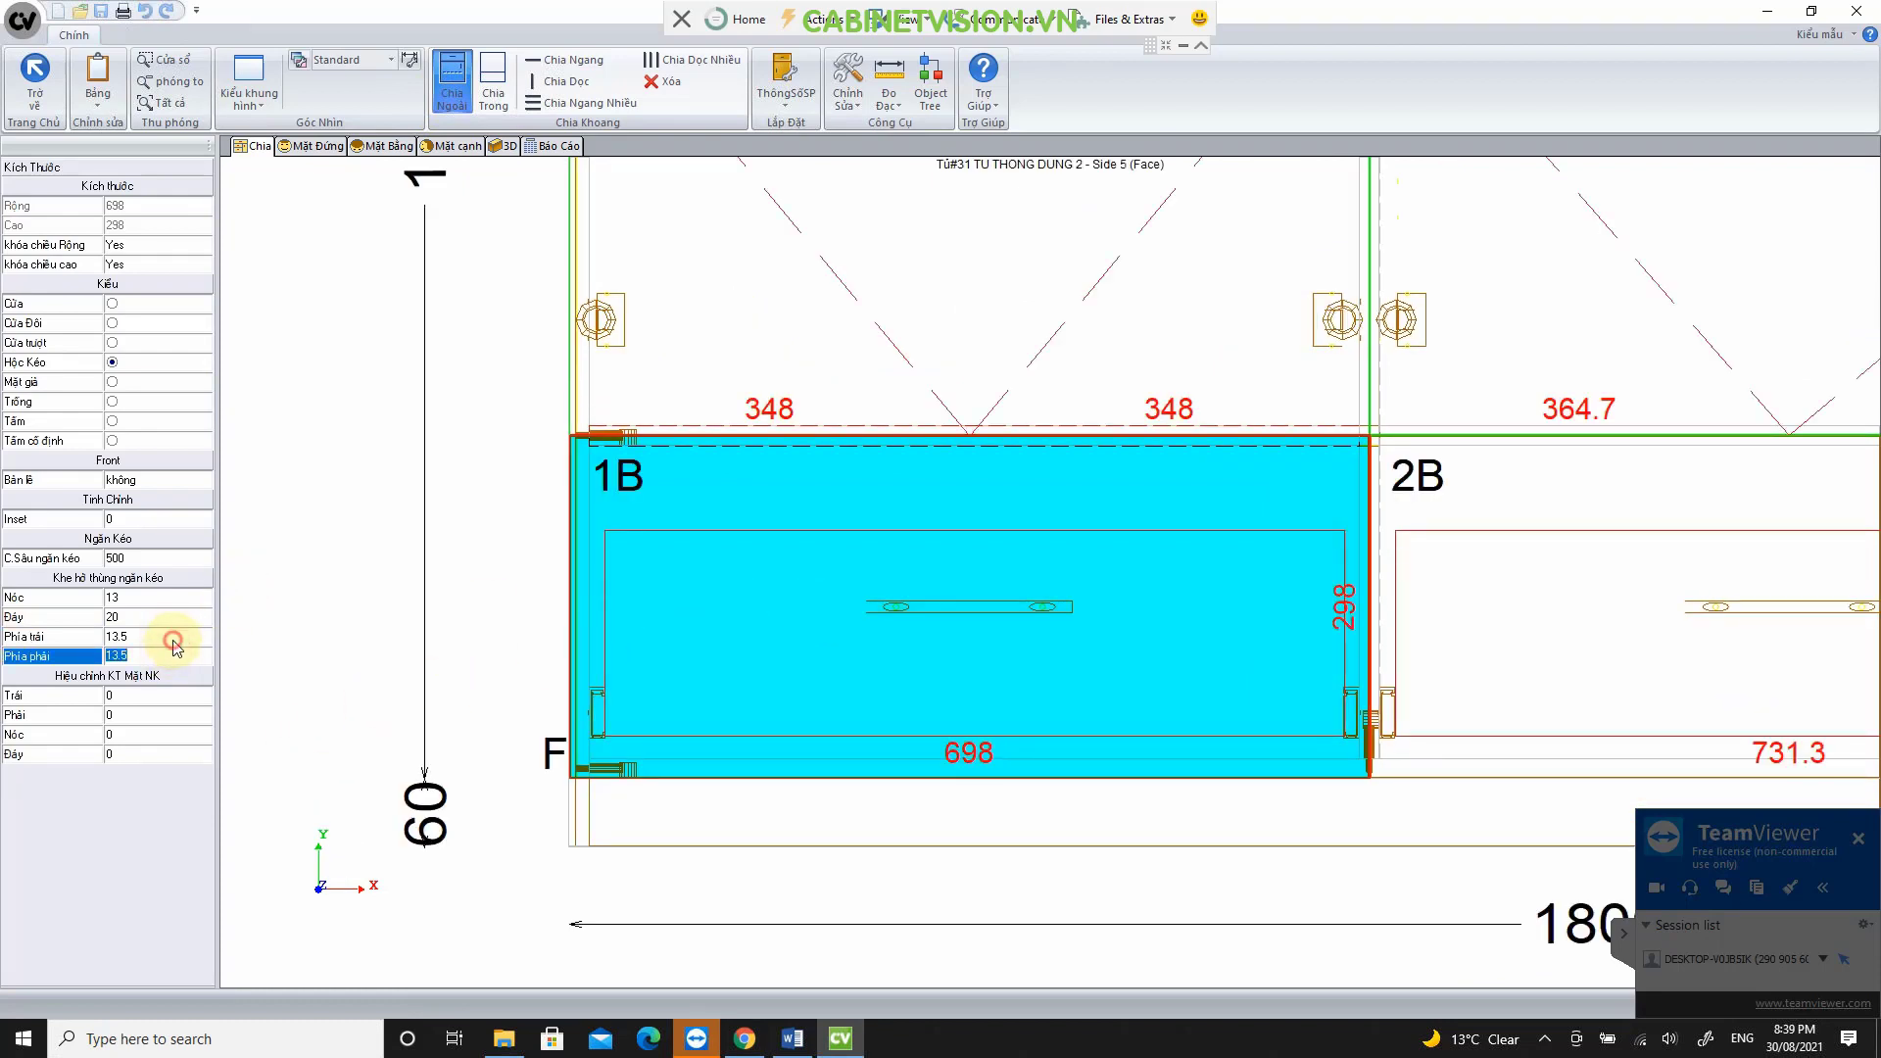
left_click(171, 657)
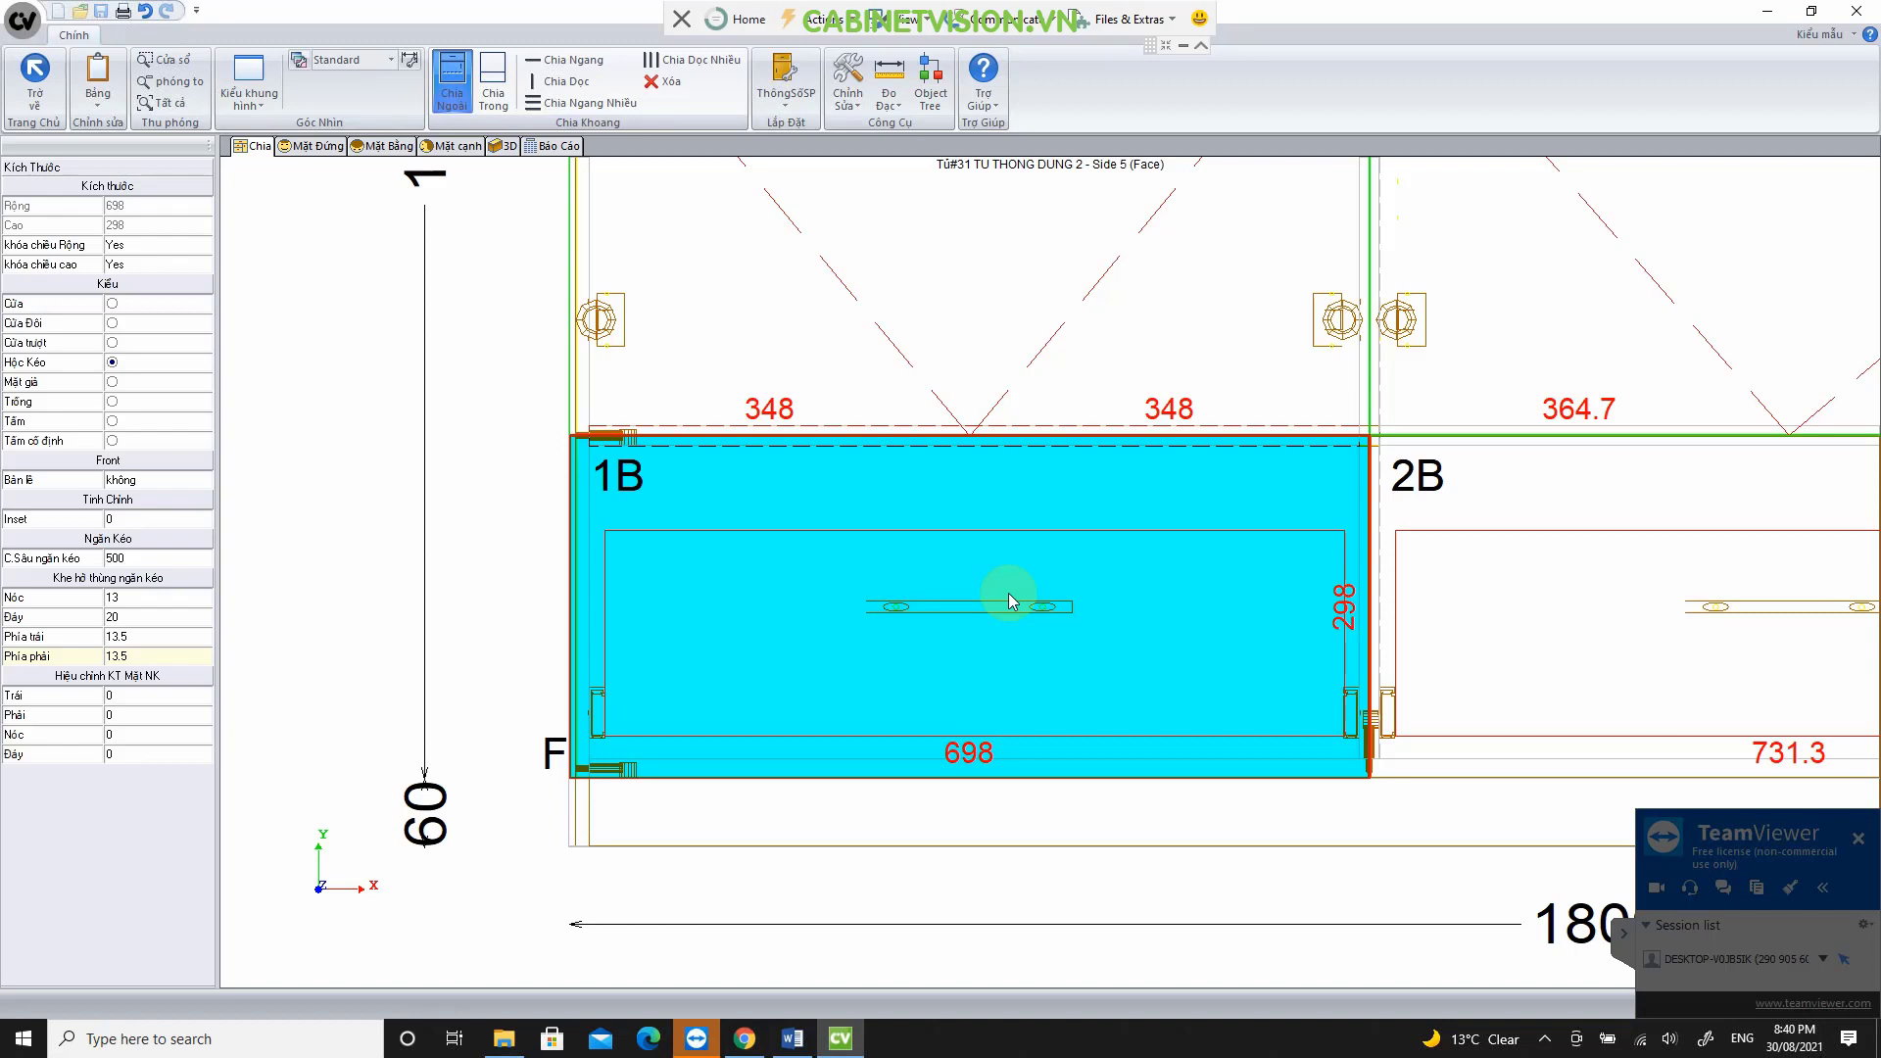
scroll(1131, 574, "down", 1)
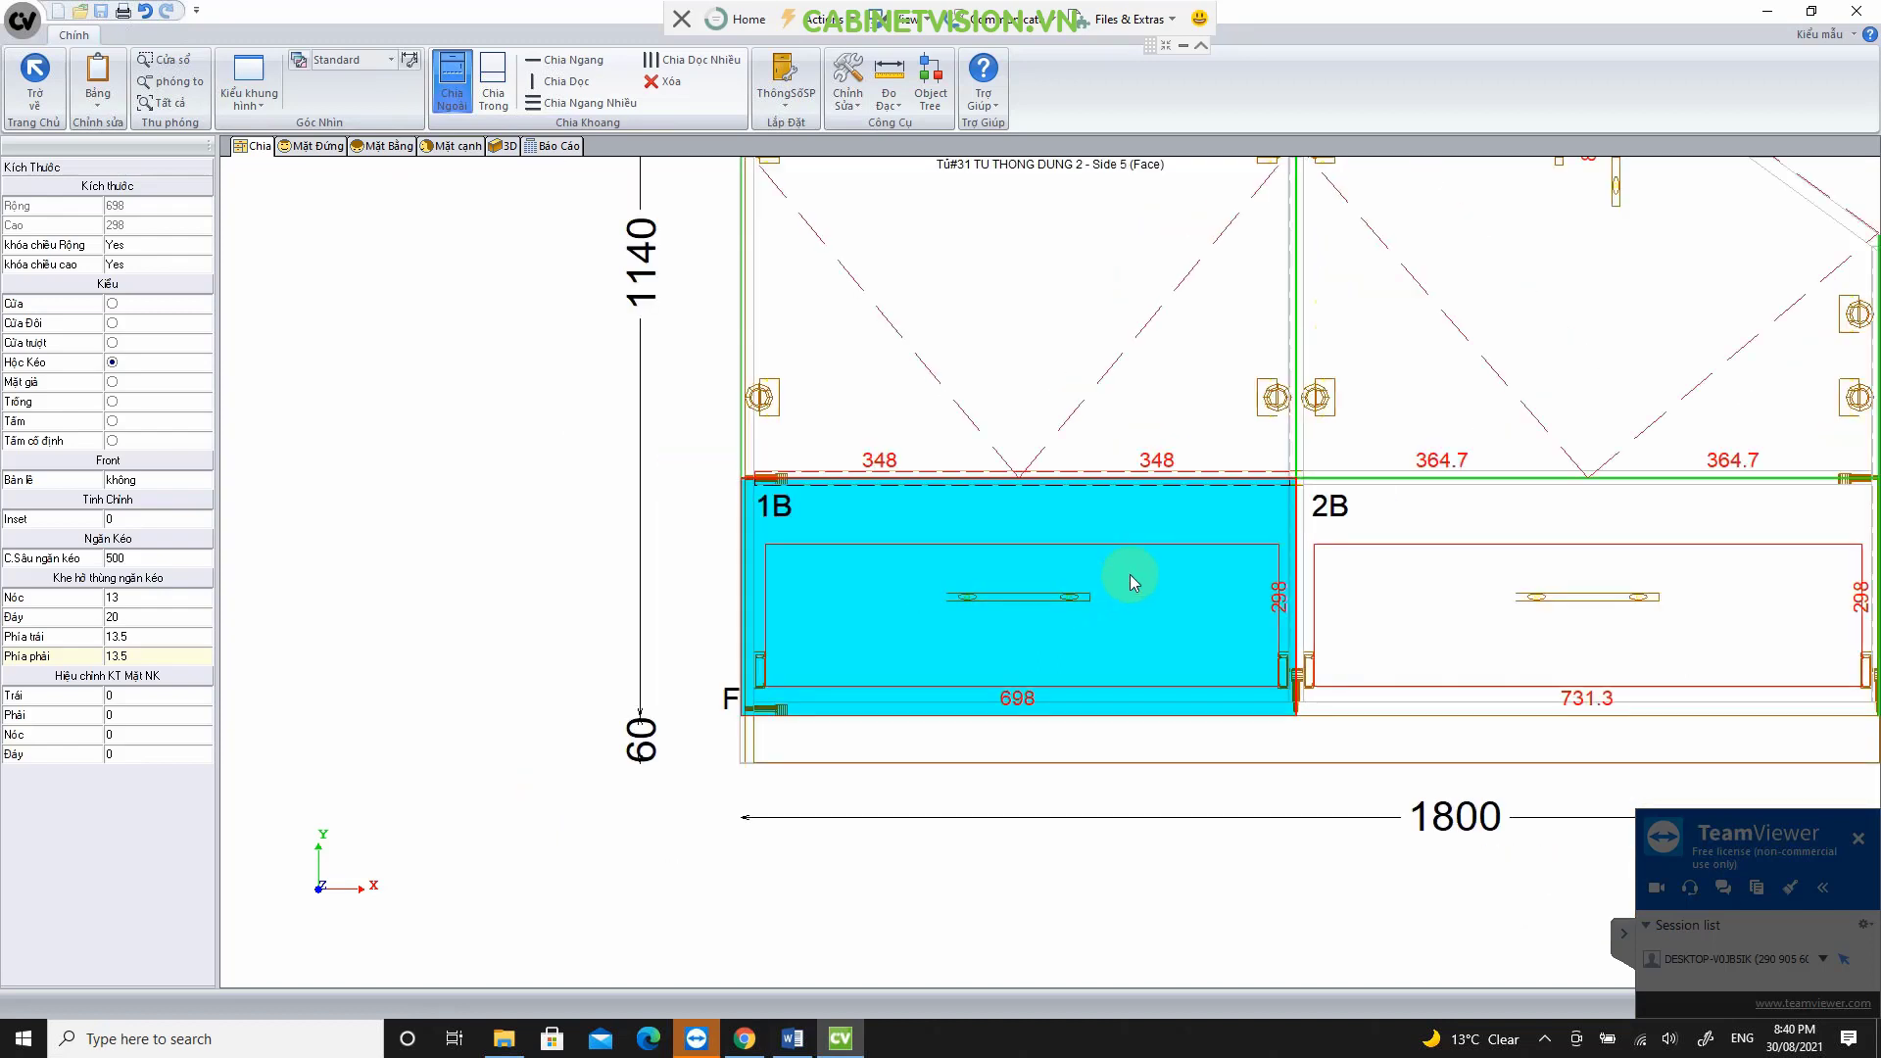
scroll(1131, 574, "down", 1)
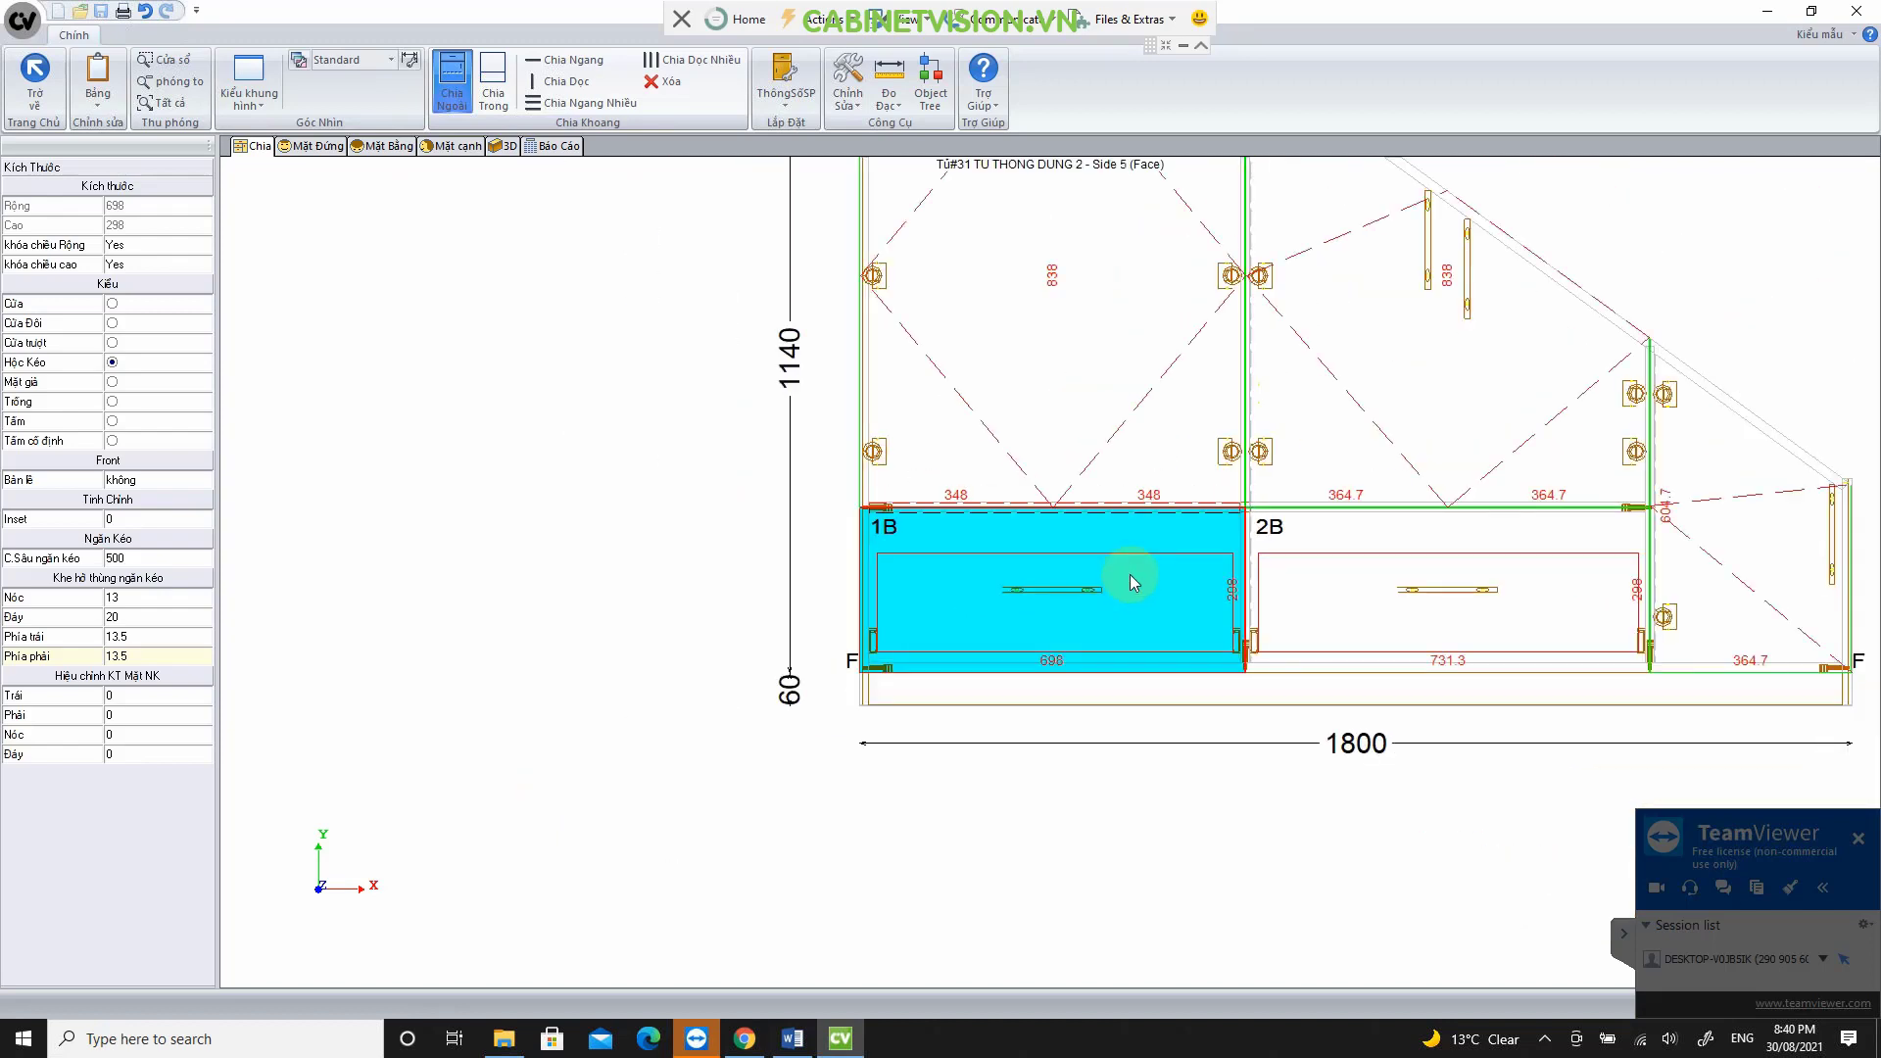
Check drawer fronts 2B and 1B, return to the cabinet level, and close the BUOI 3 job.
left_click(684, 628)
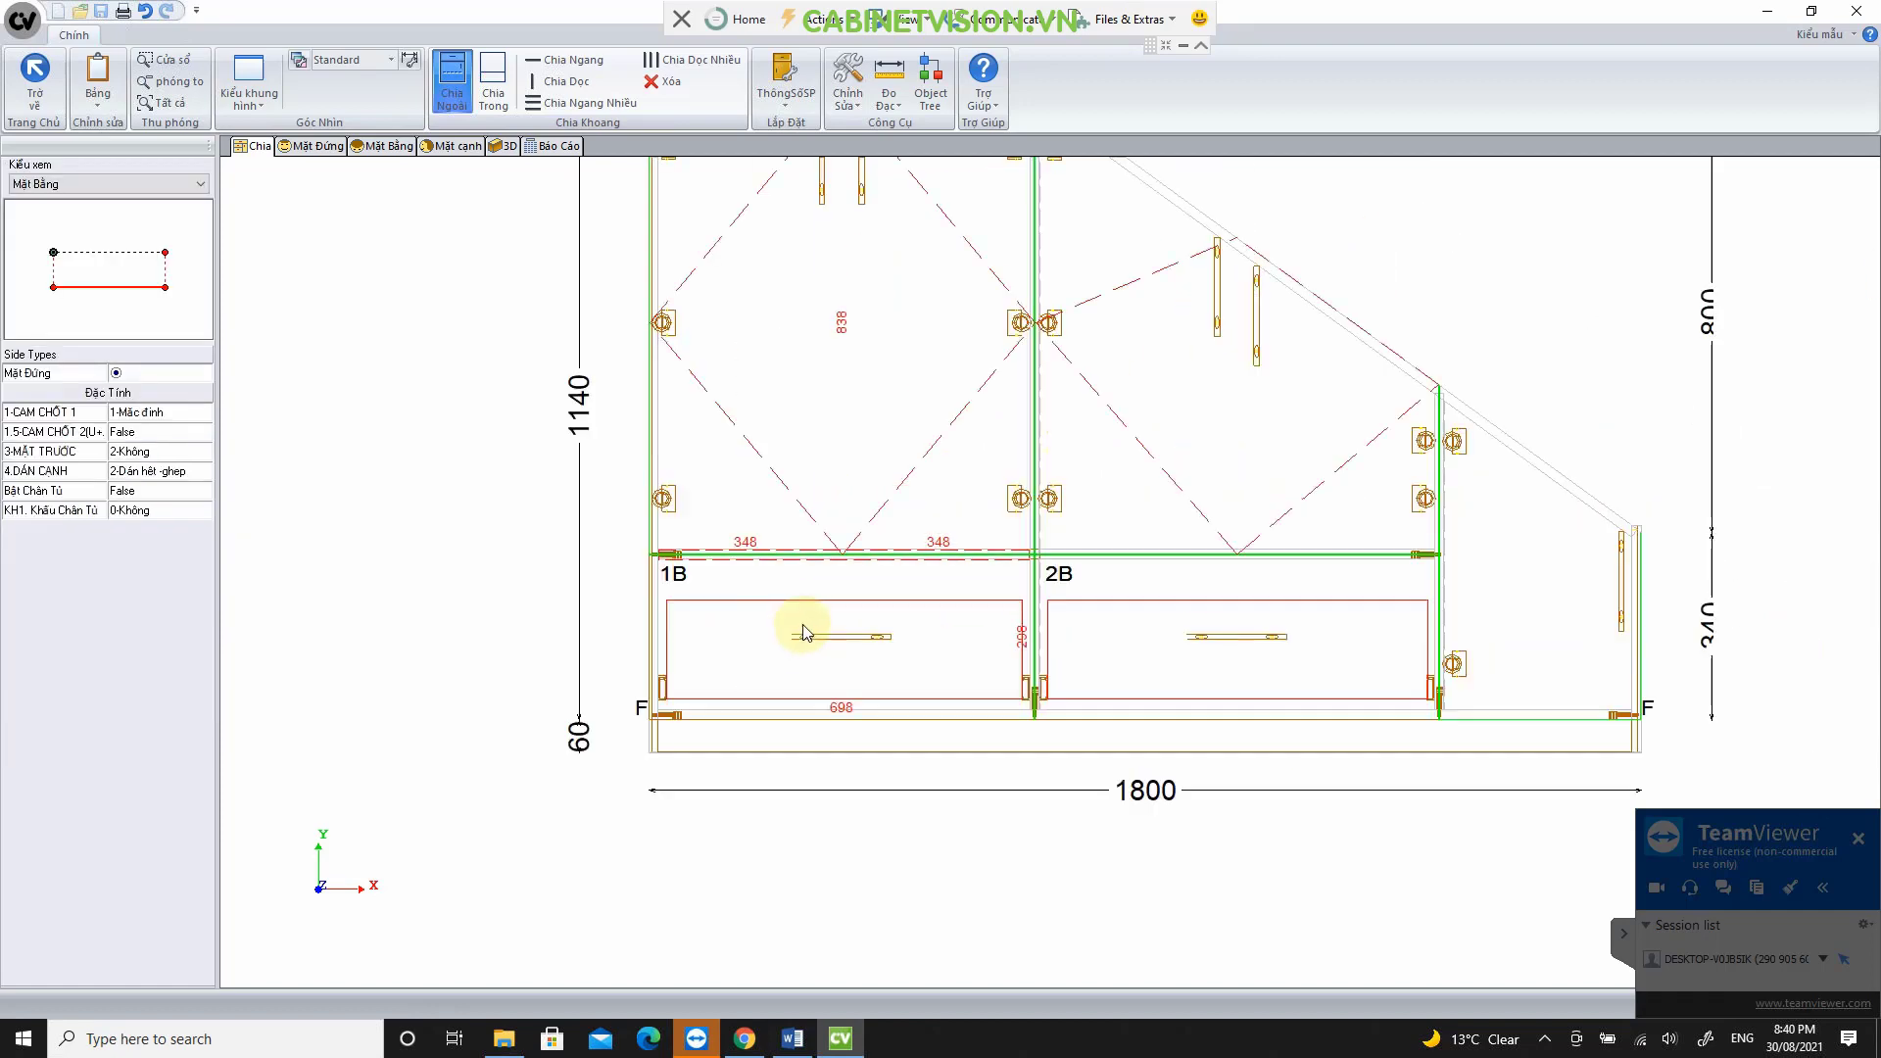
left_click(866, 635)
left_click(1079, 643)
left_click(911, 666)
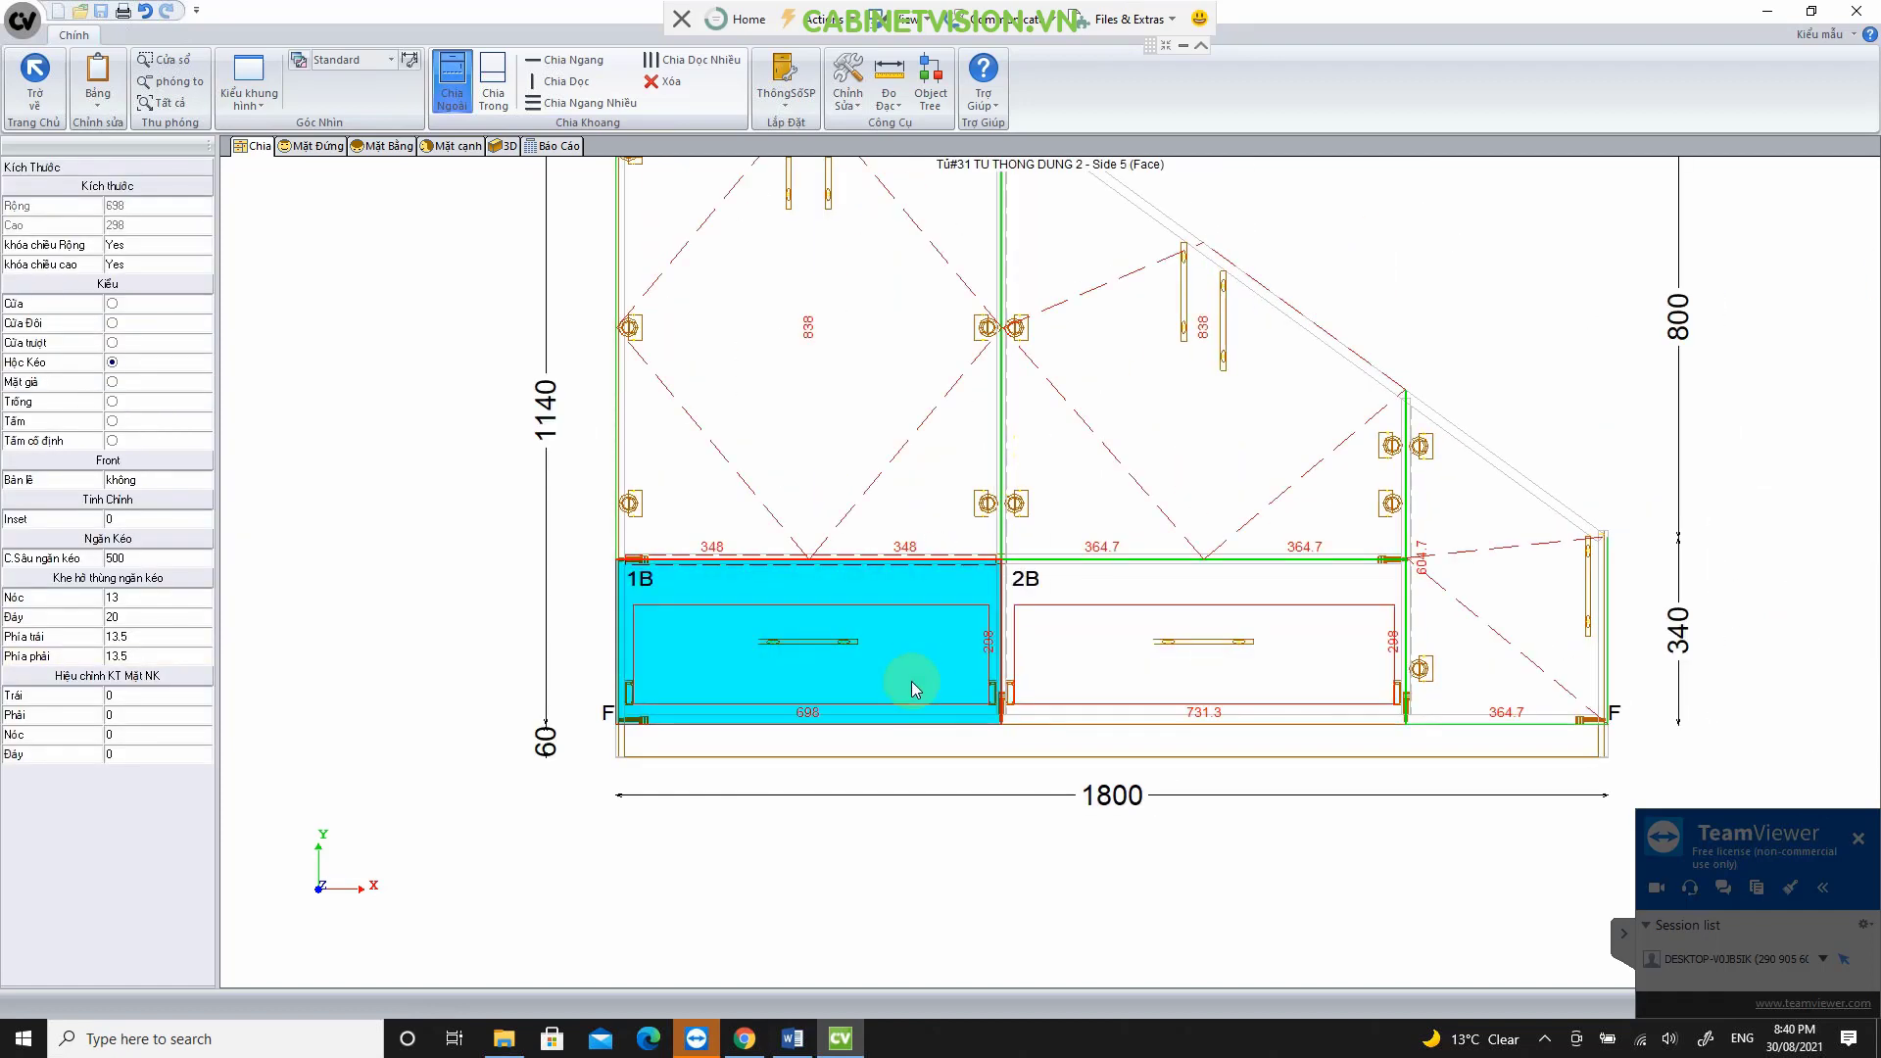
left_click(750, 885)
scroll(771, 702, "down", 1)
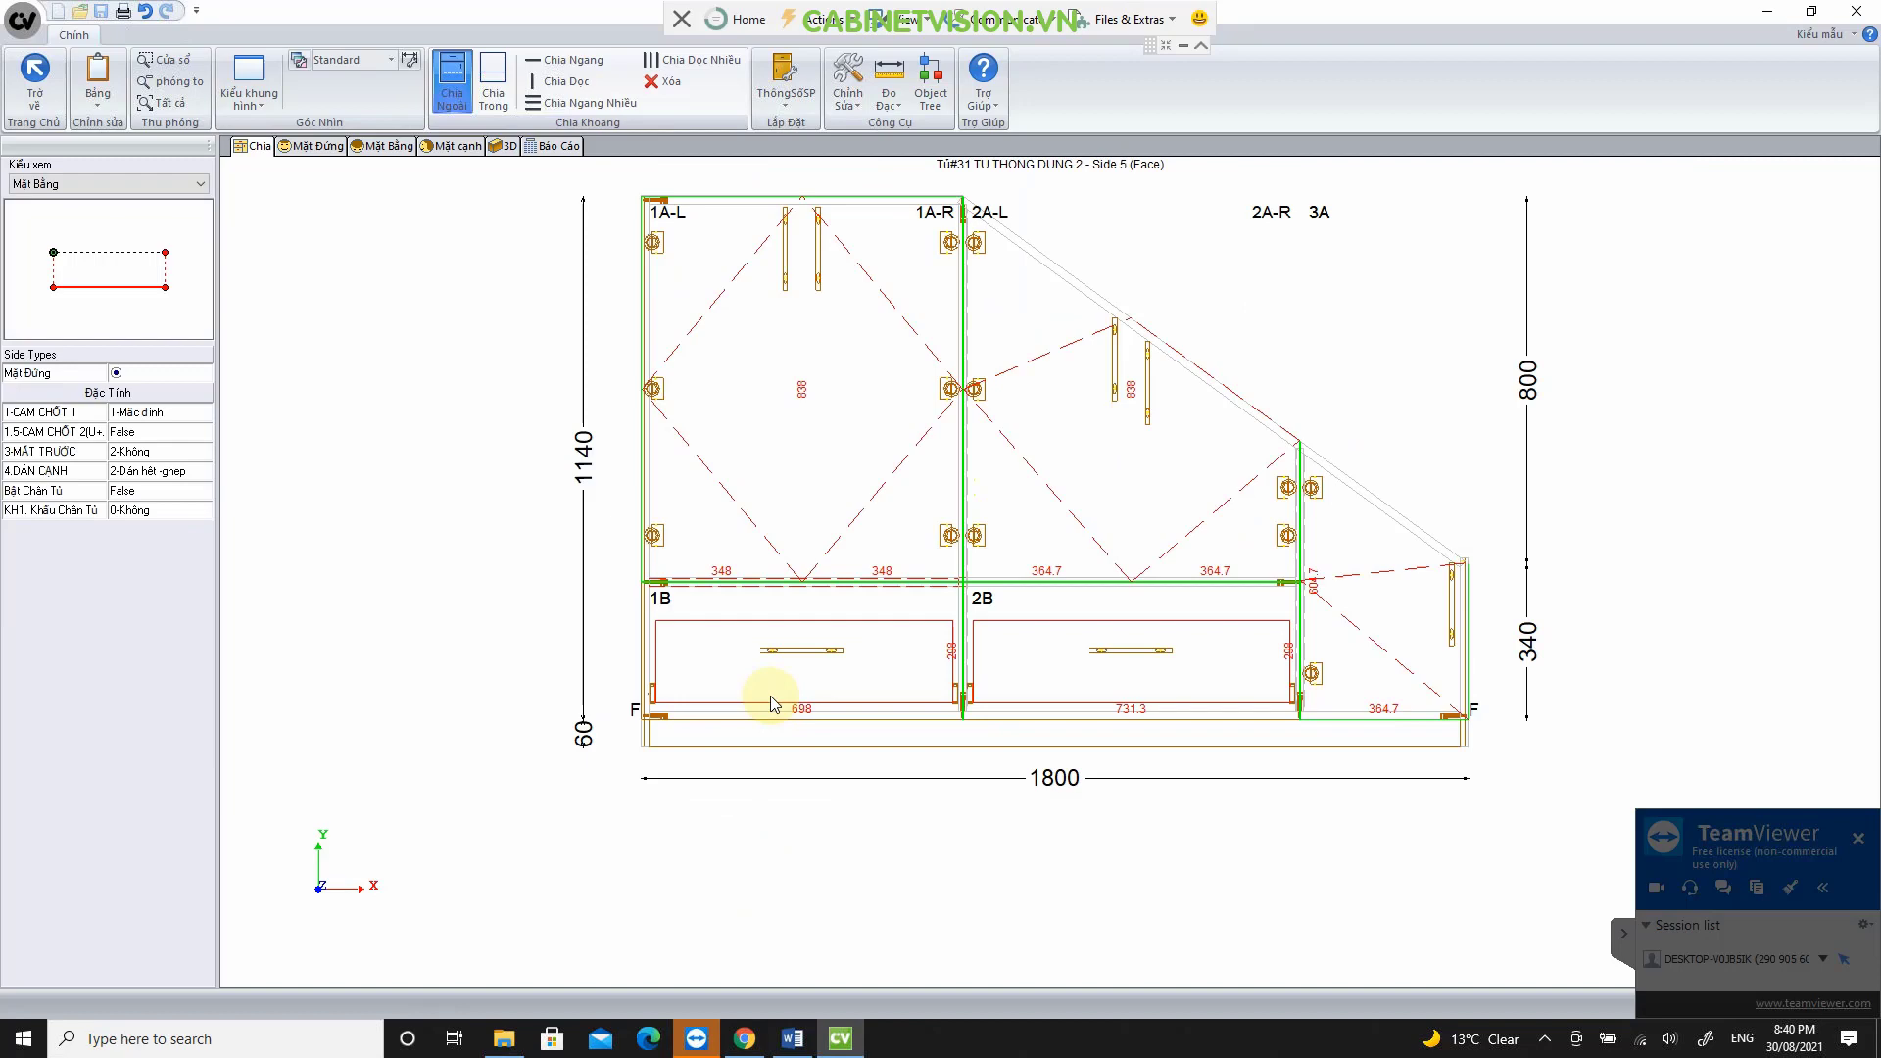
scroll(772, 702, "down", 1)
scroll(774, 693, "up", 5)
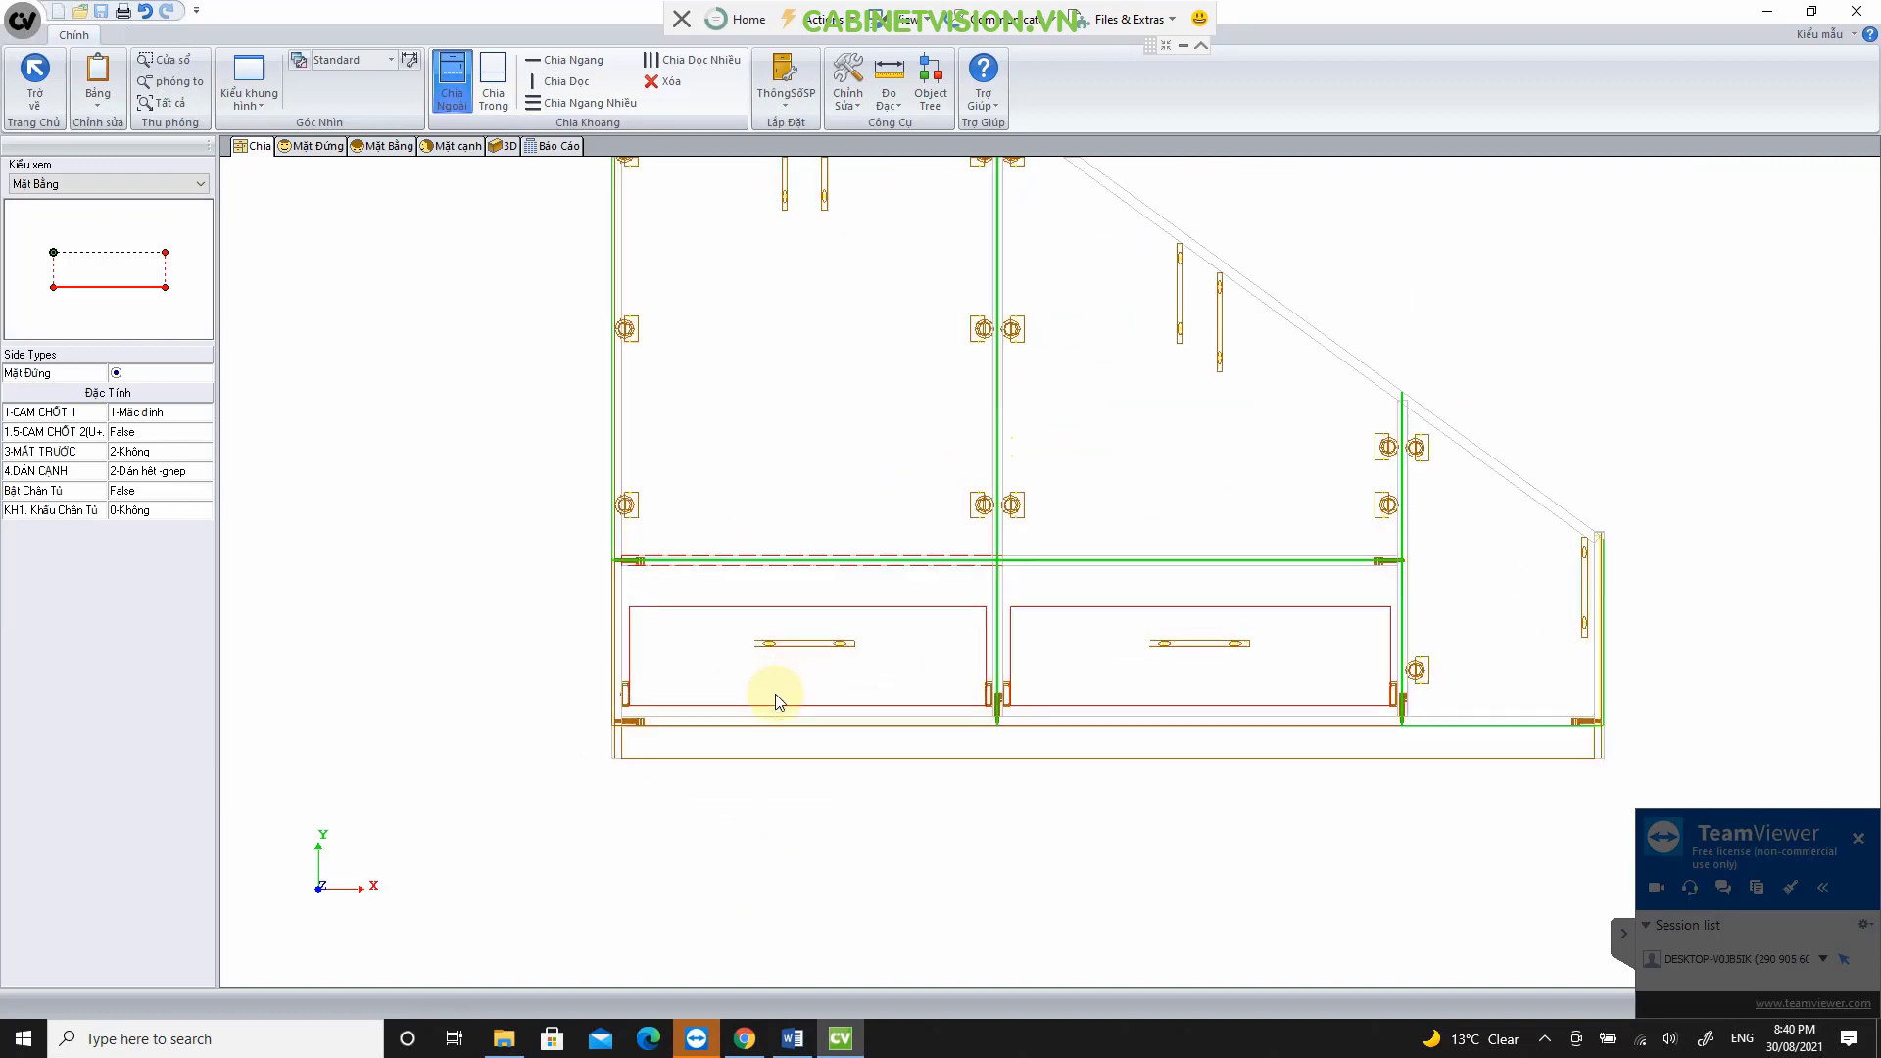
scroll(776, 692, "down", 4)
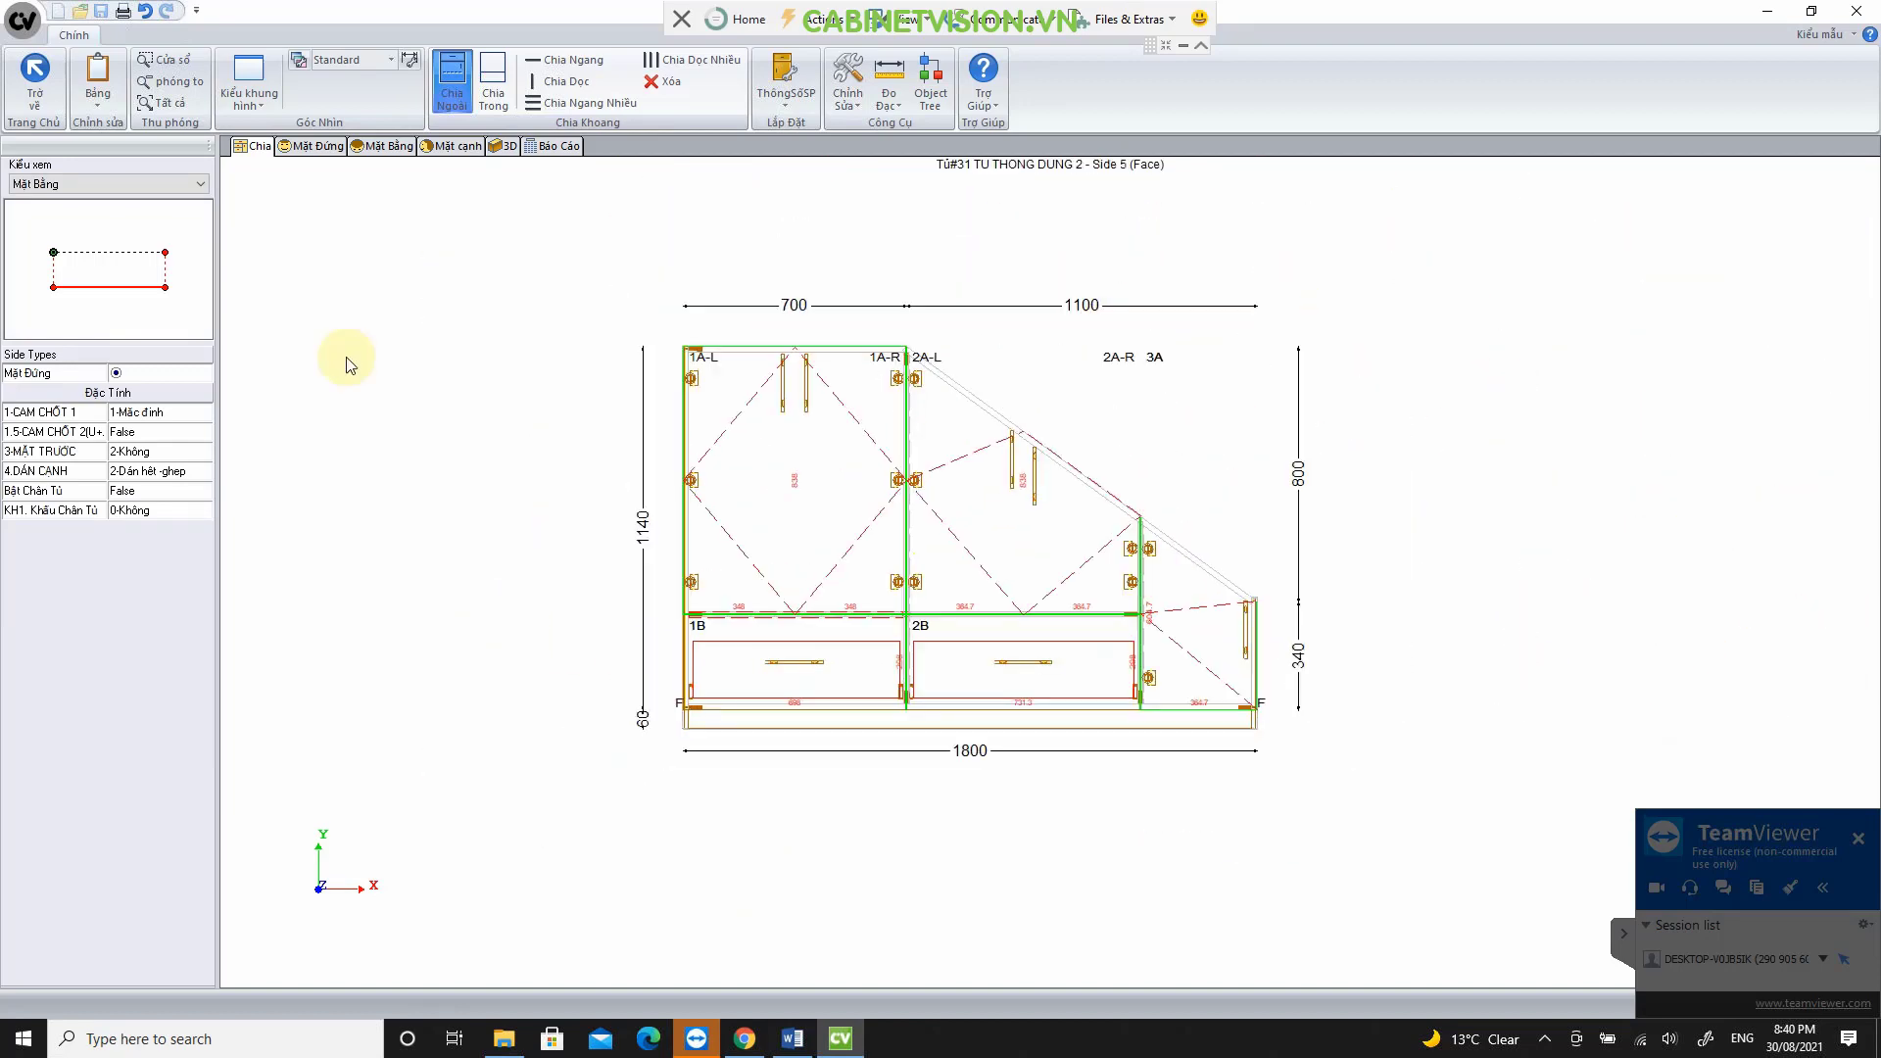
left_click(27, 83)
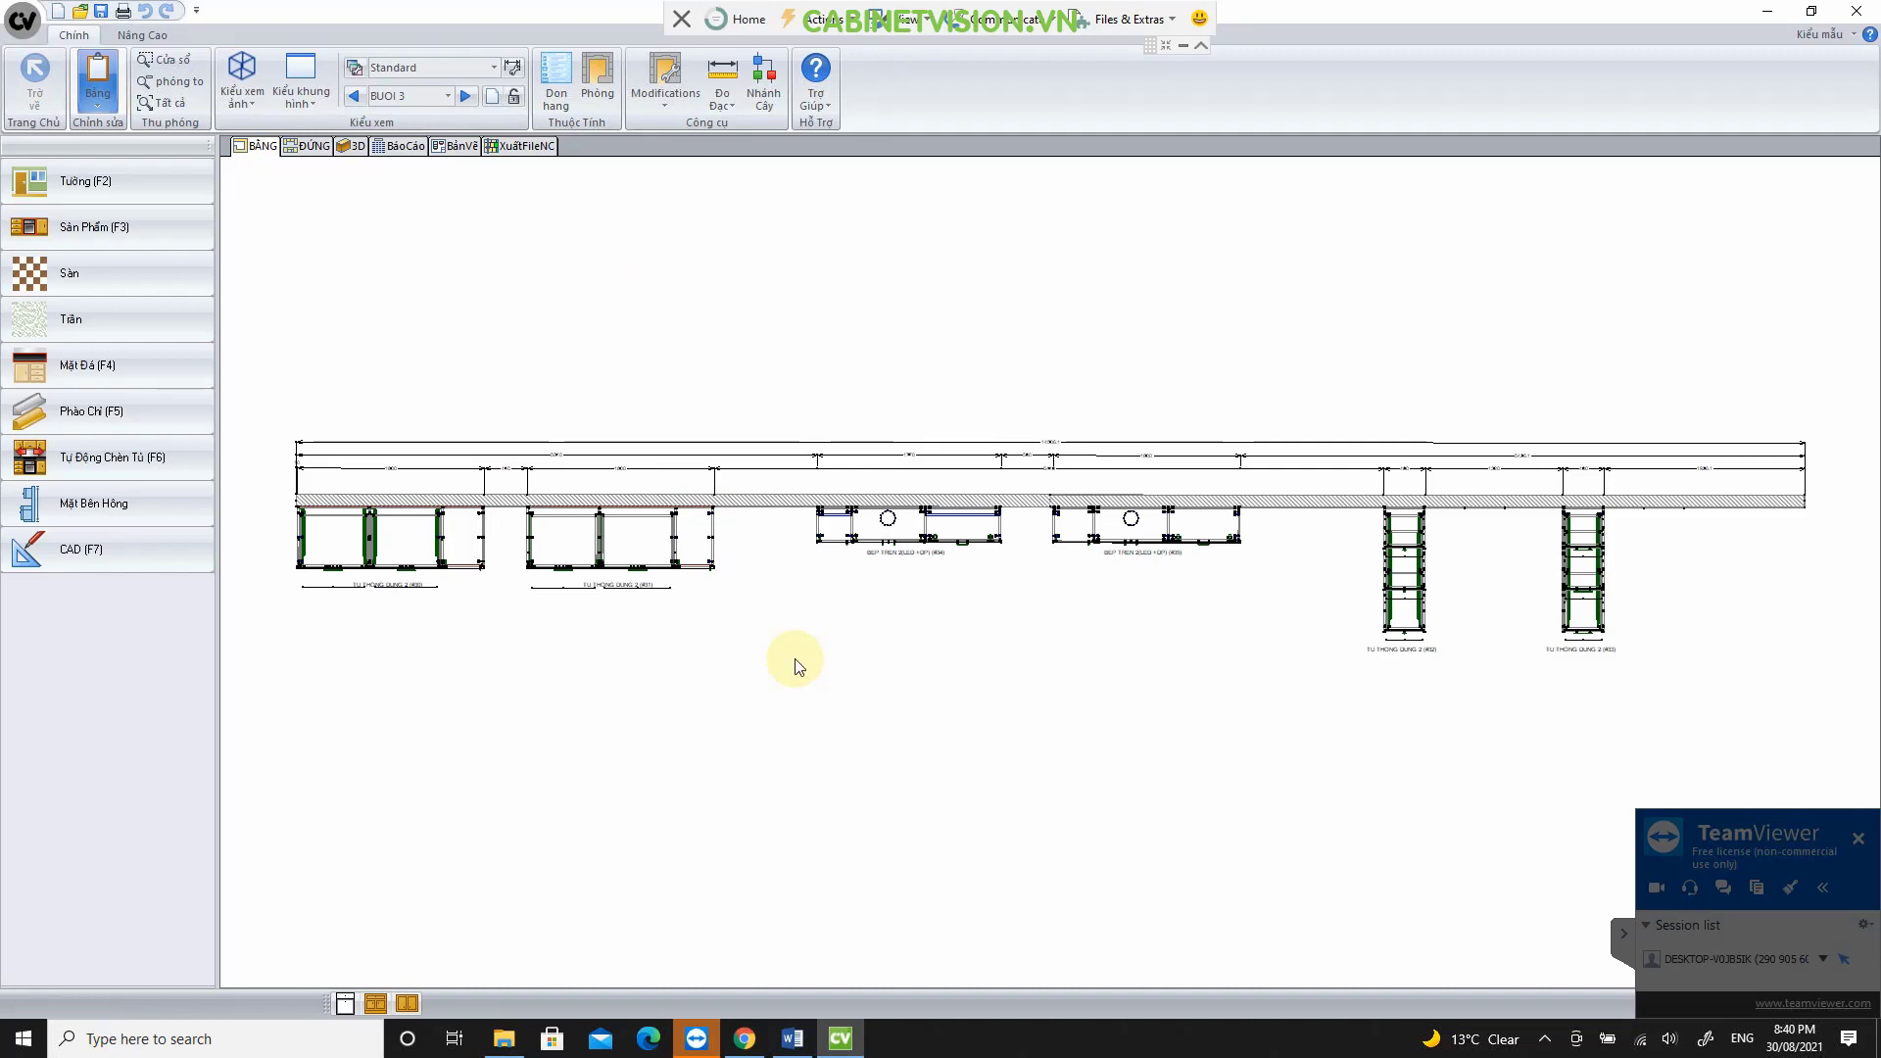
left_click(1856, 16)
Launch Material Manager and expand the PHU KIỆN accessories category.
double_click(1833, 39)
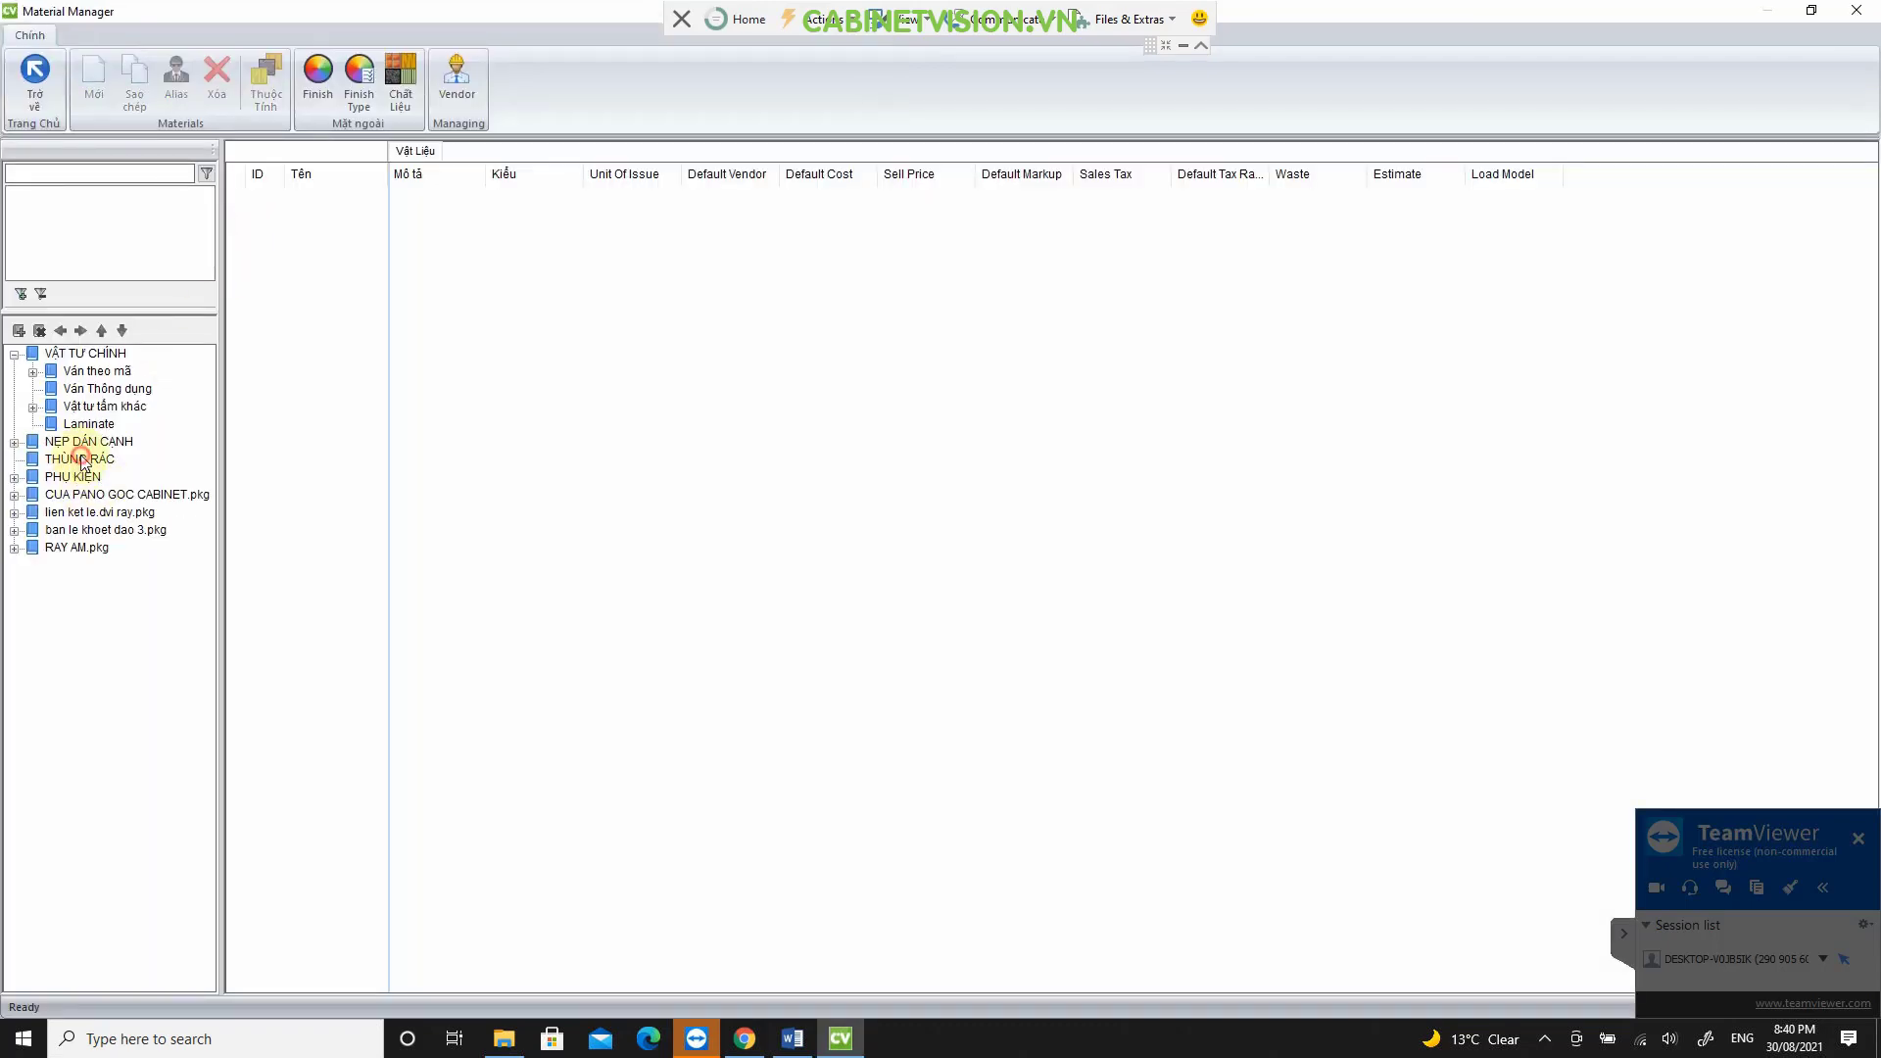
left_click(82, 460)
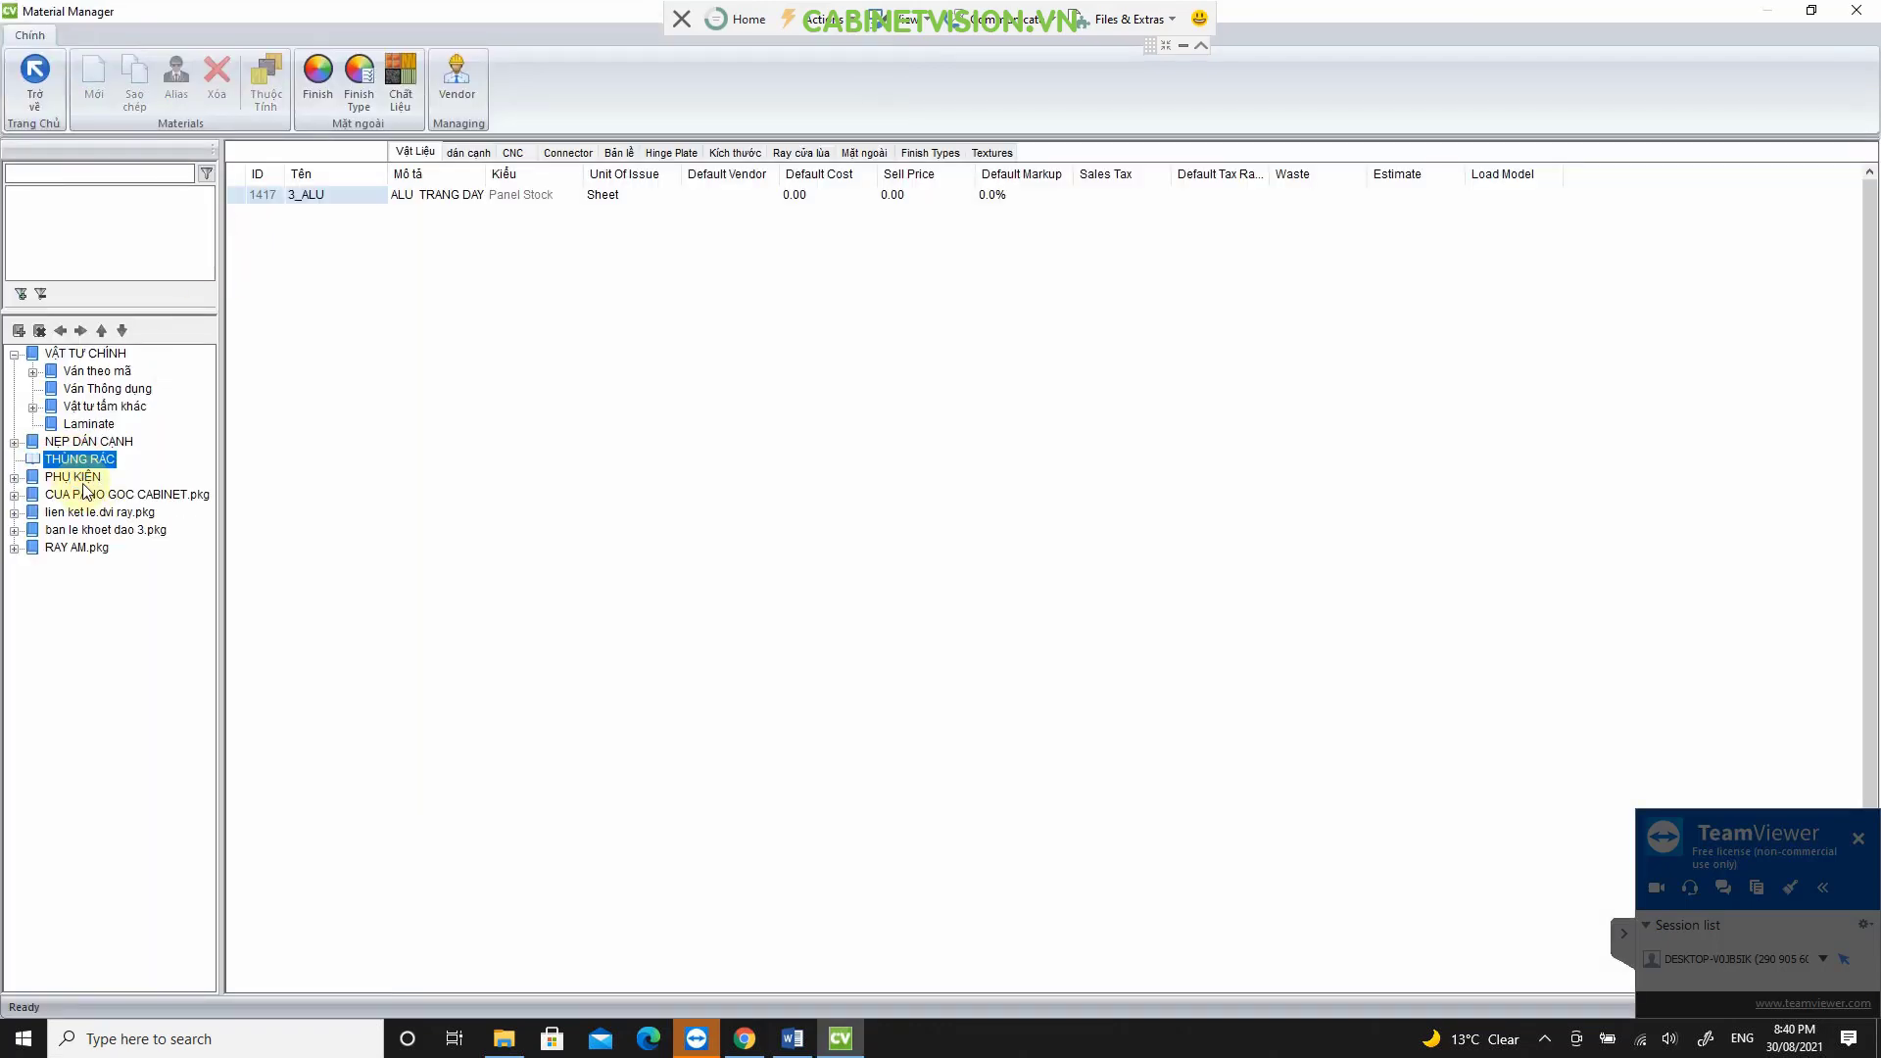
left_click(86, 481)
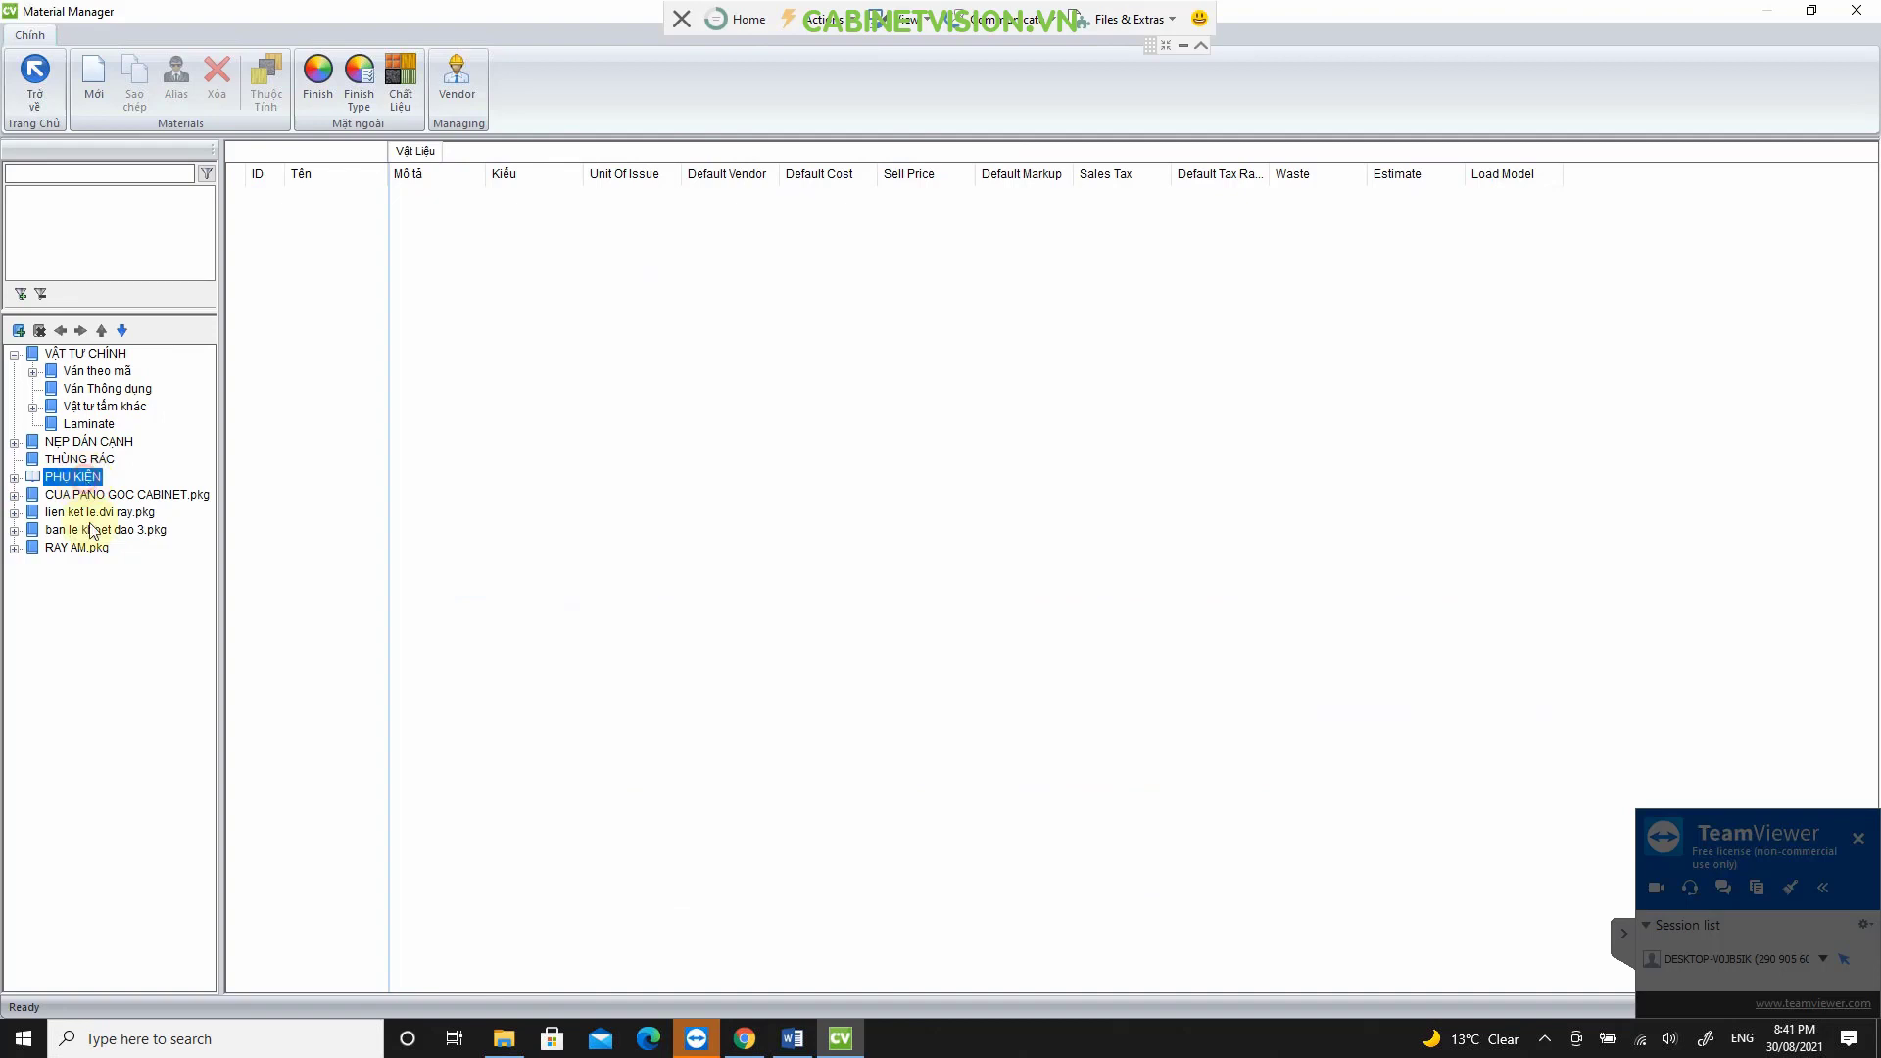
double_click(86, 480)
left_click(100, 530)
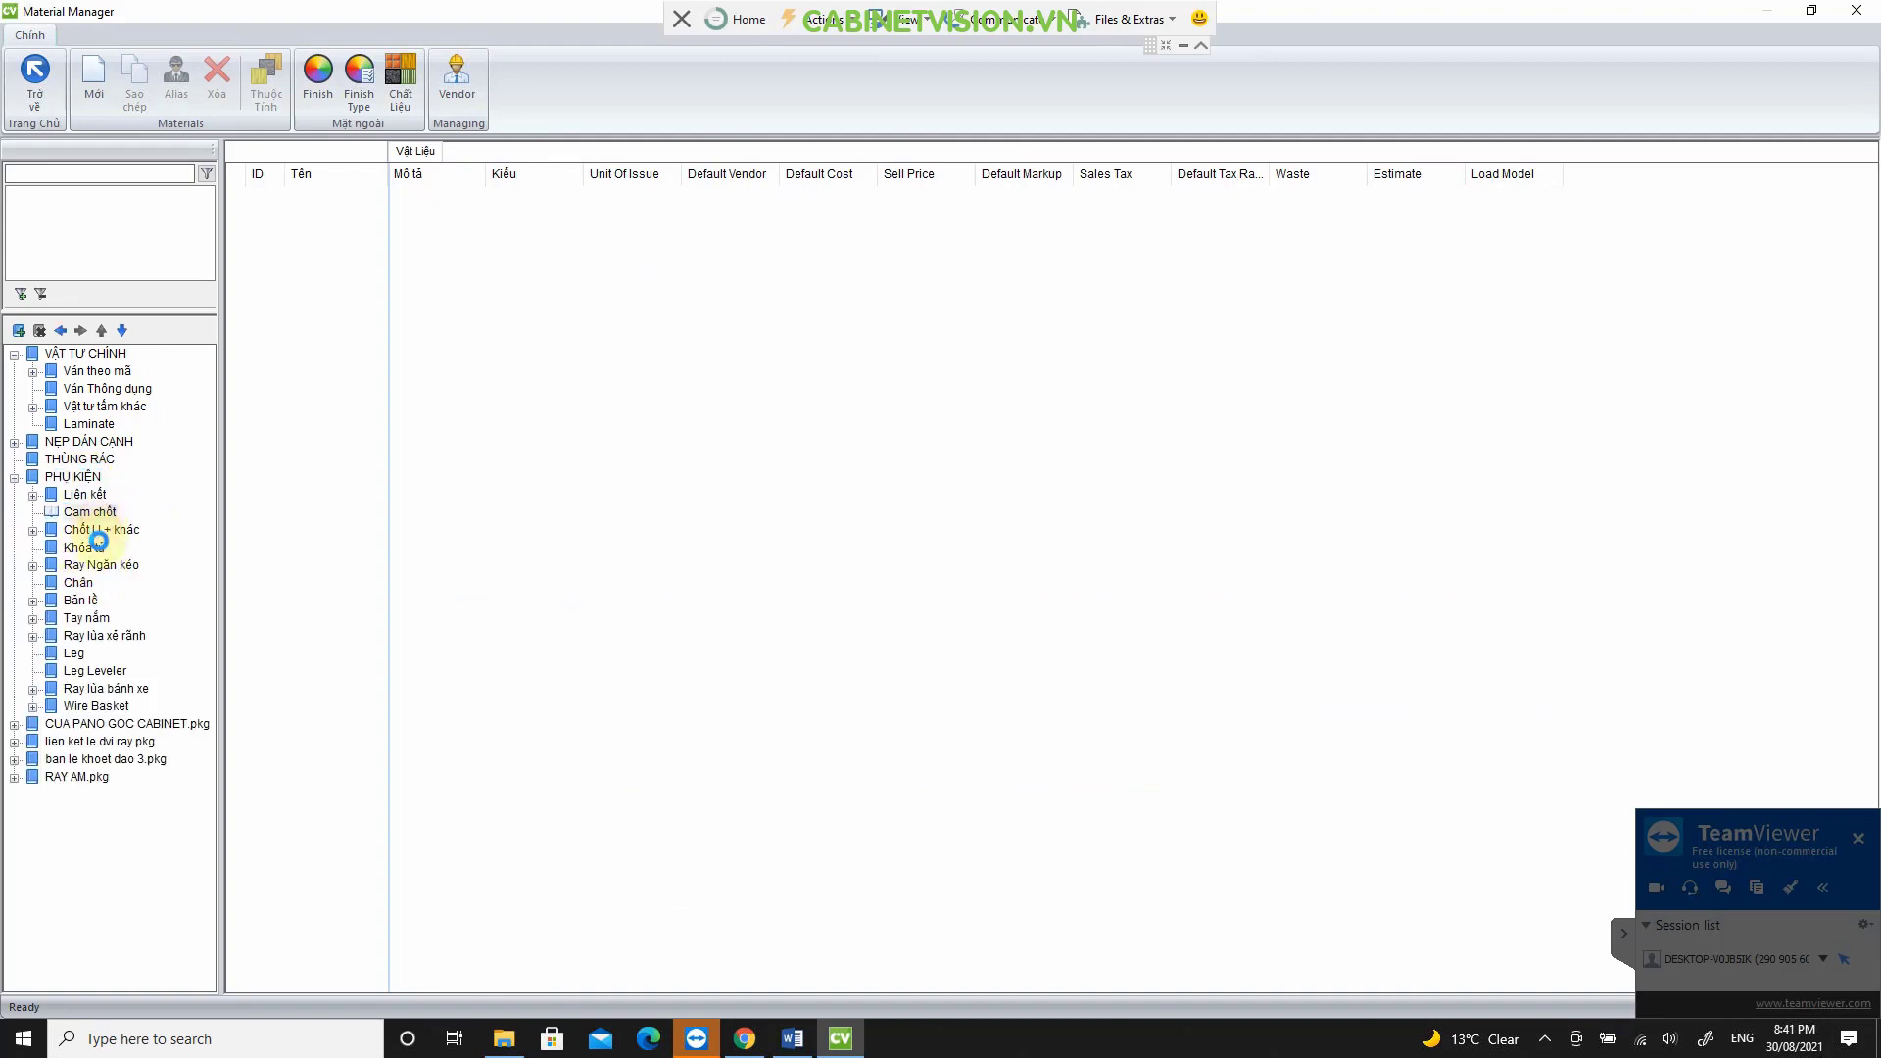
Expand Ray Ngăn kéo and browse the THÀNH TẠO slides RAY 200 through RAY 500 TC.
left_click(101, 566)
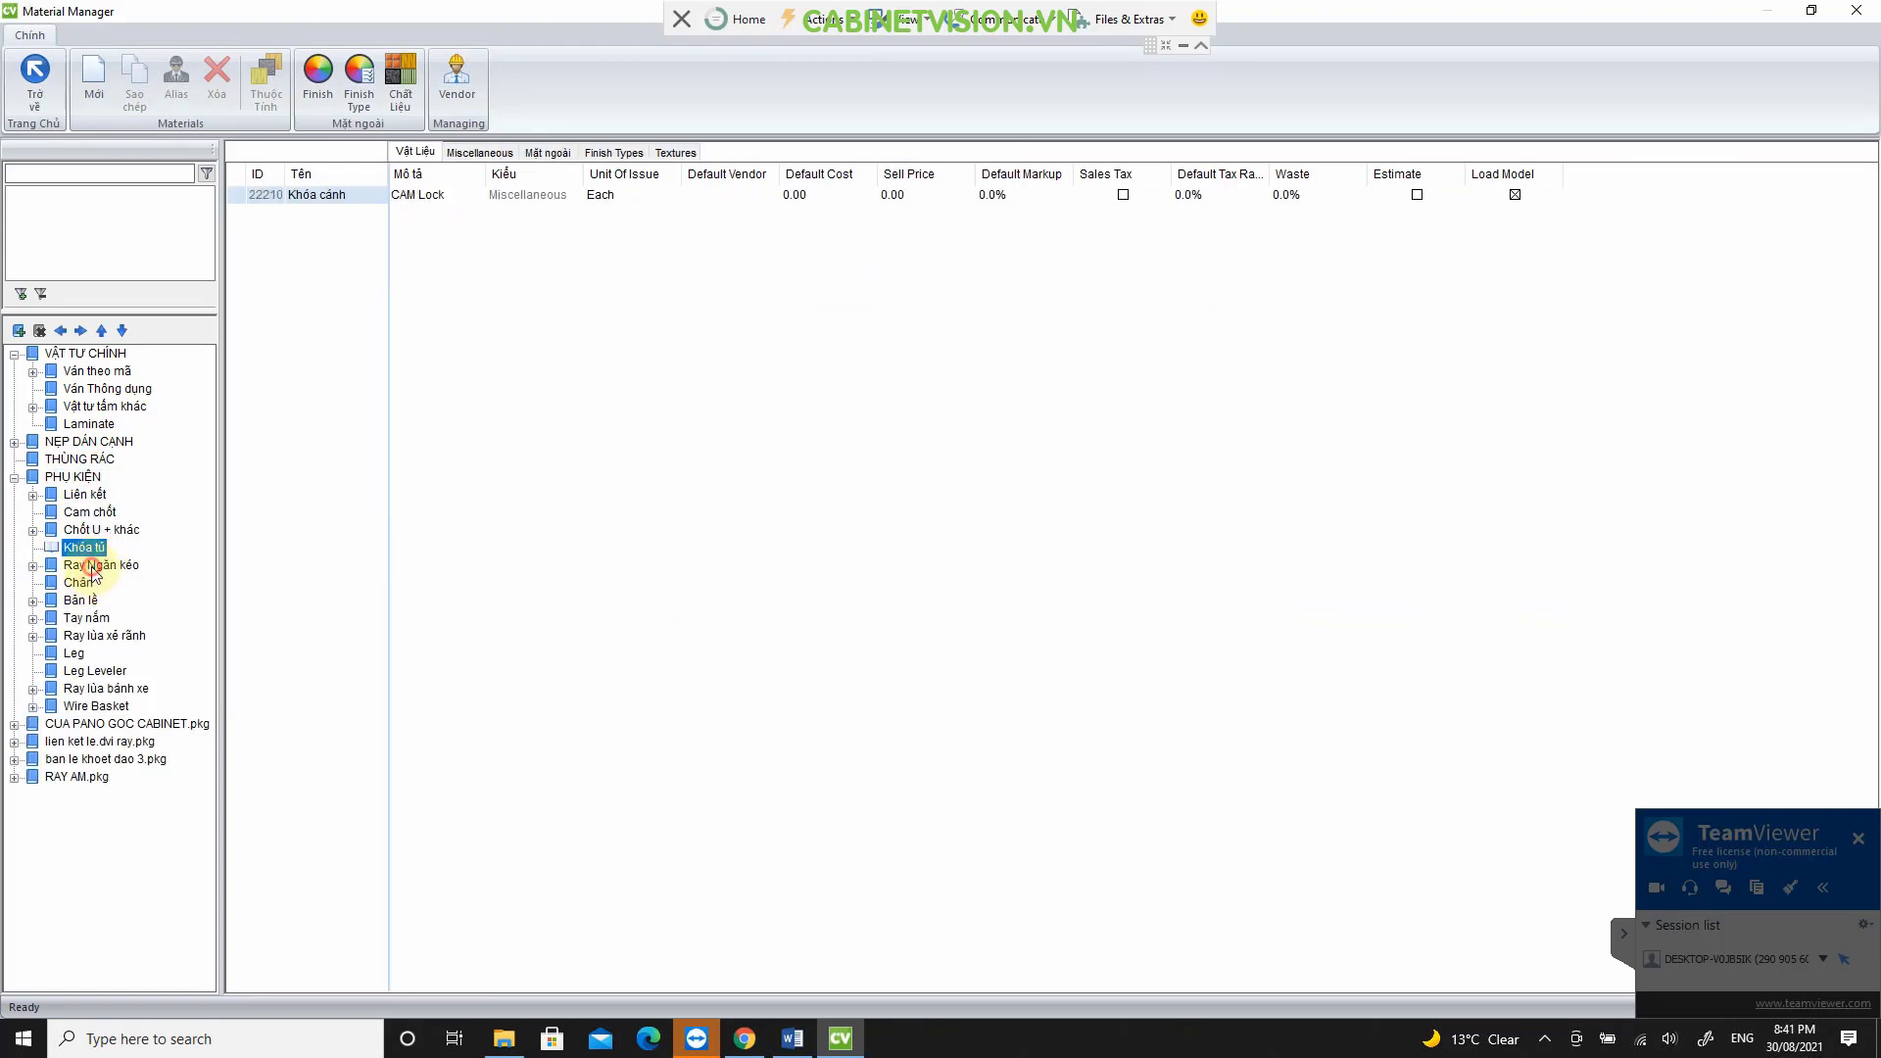
left_click(87, 600)
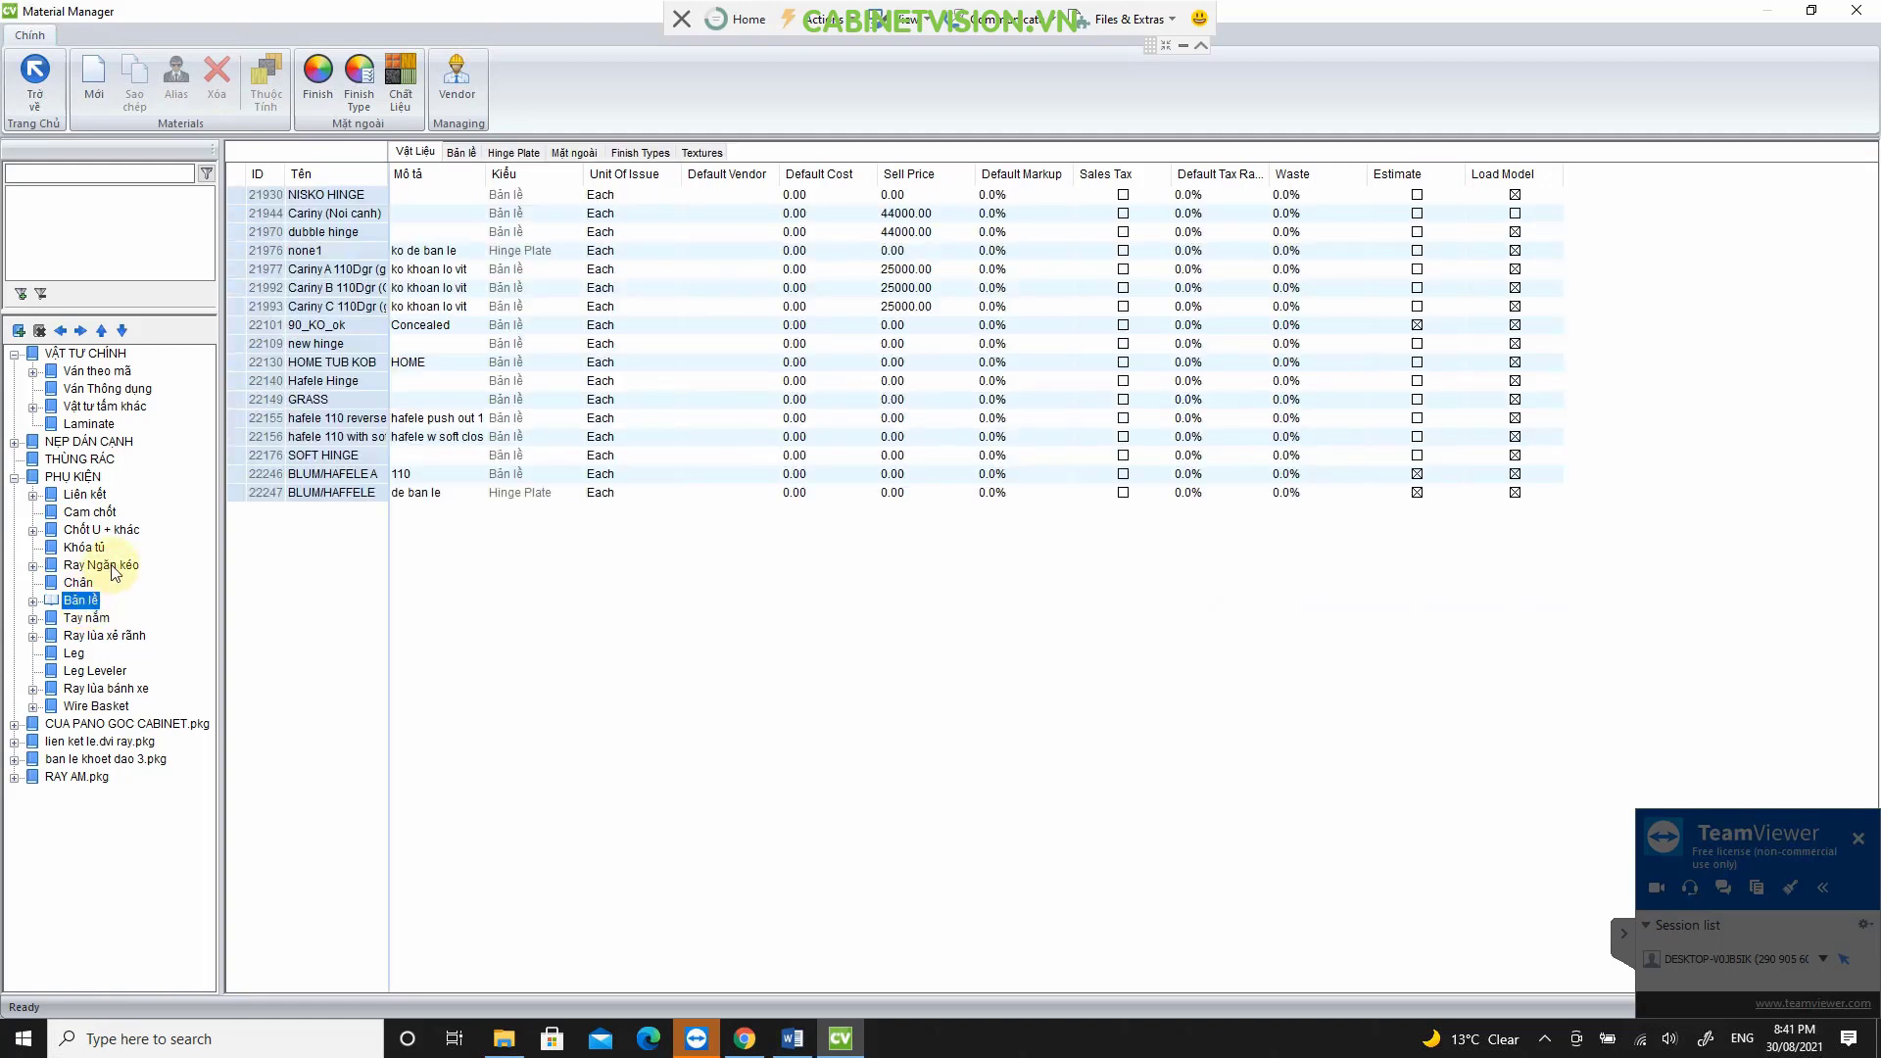
double_click(103, 565)
left_click(121, 585)
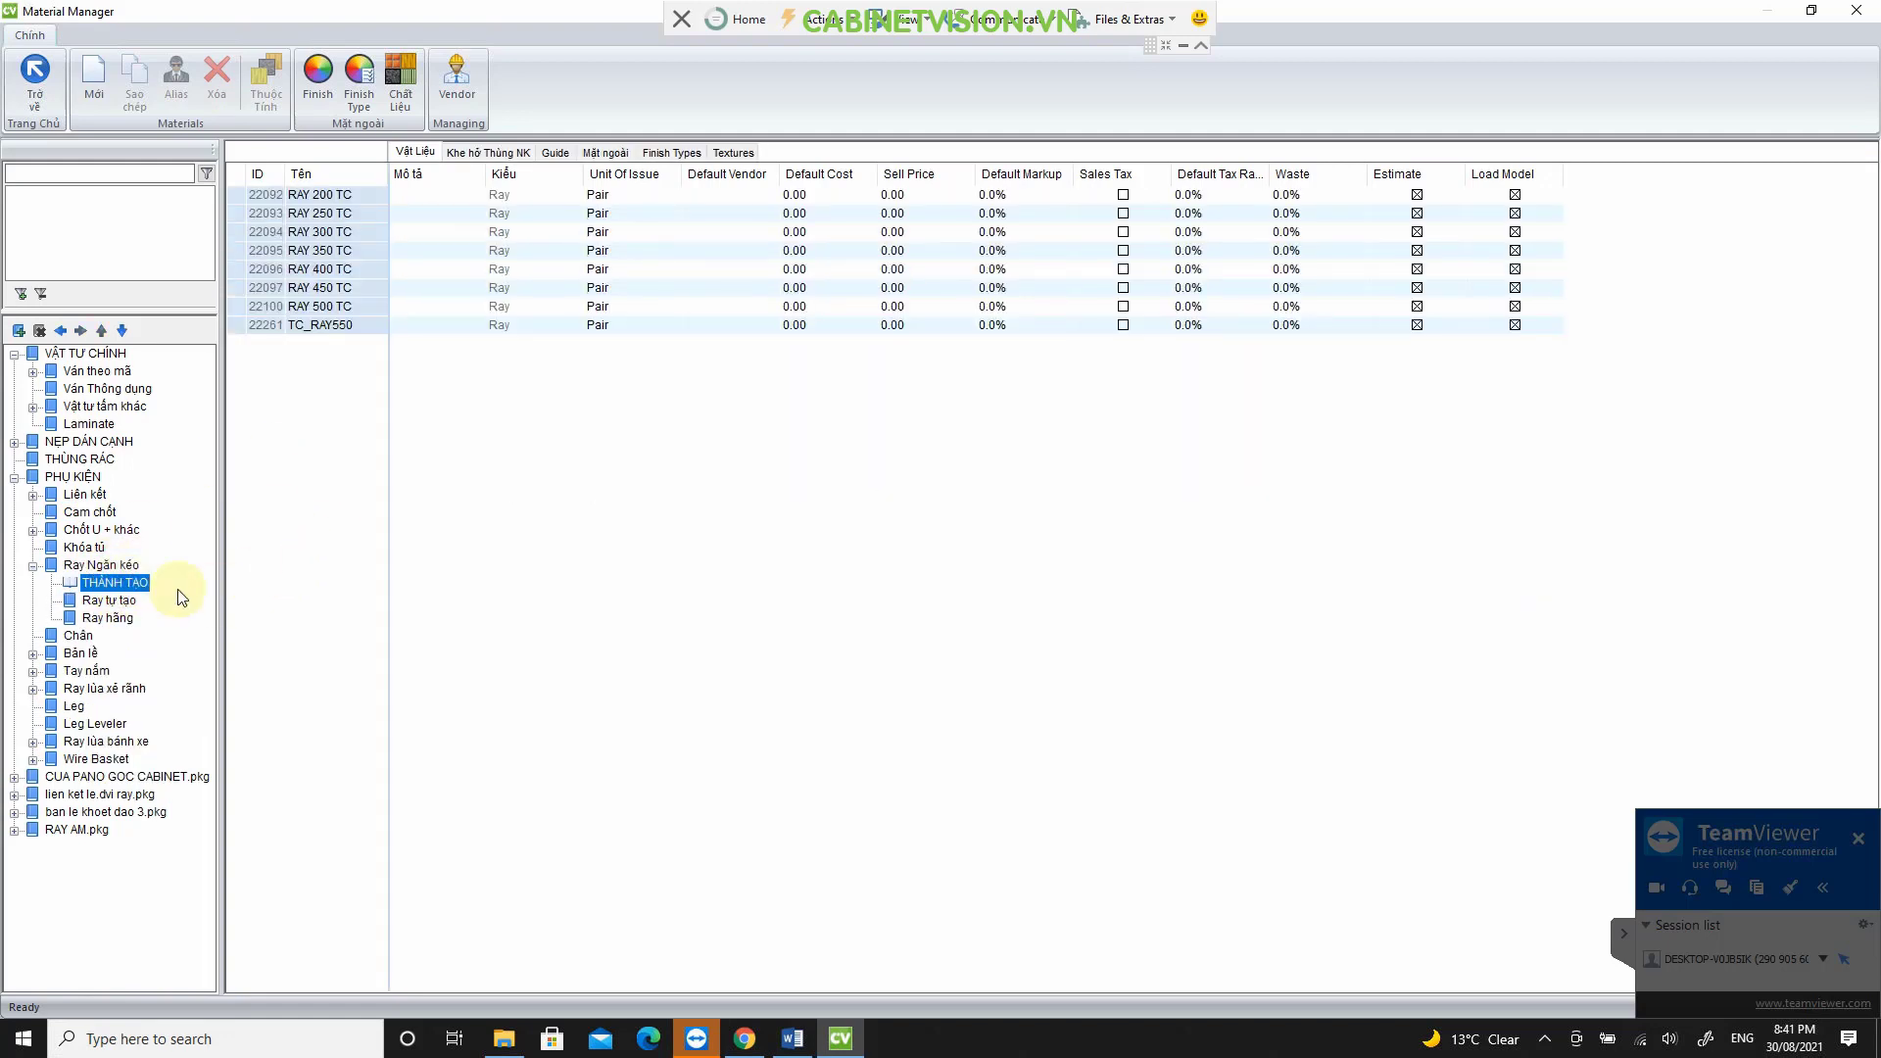
left_click(270, 196)
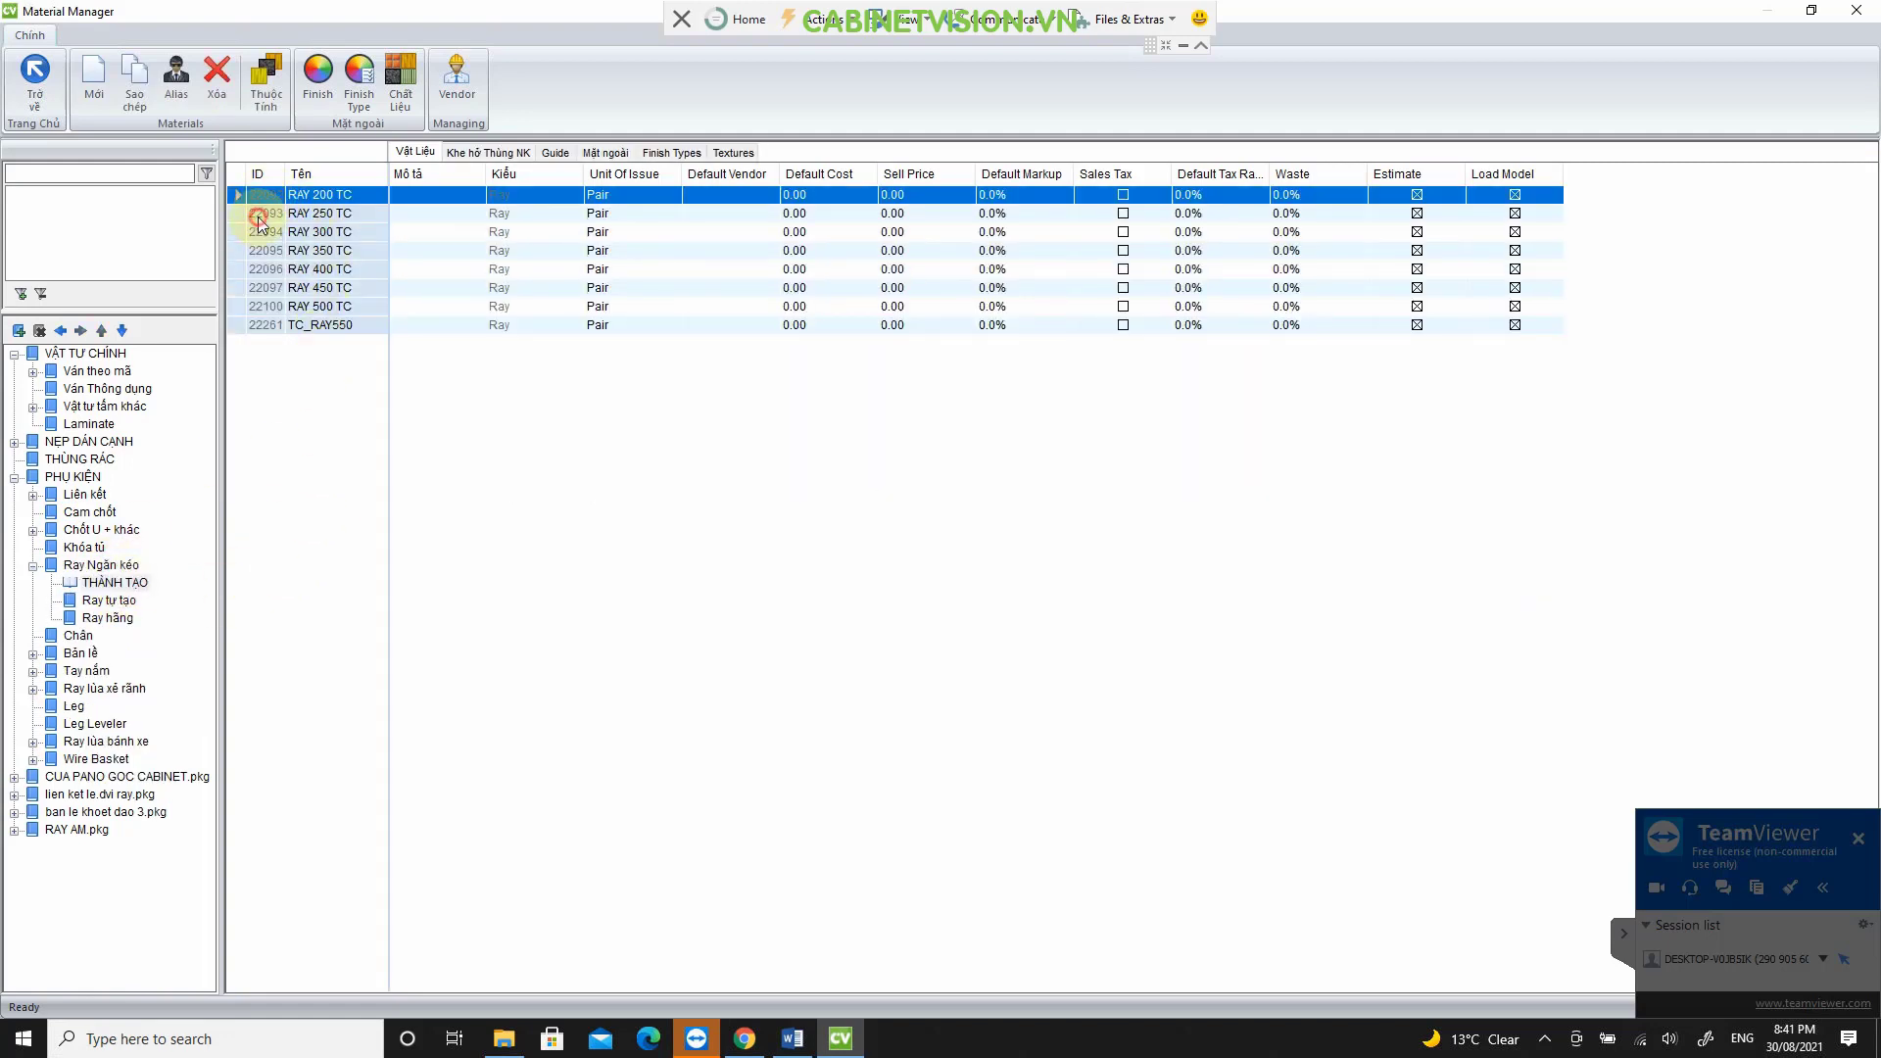
left_click(262, 215)
left_click(263, 253)
left_click(263, 287)
left_click(265, 306)
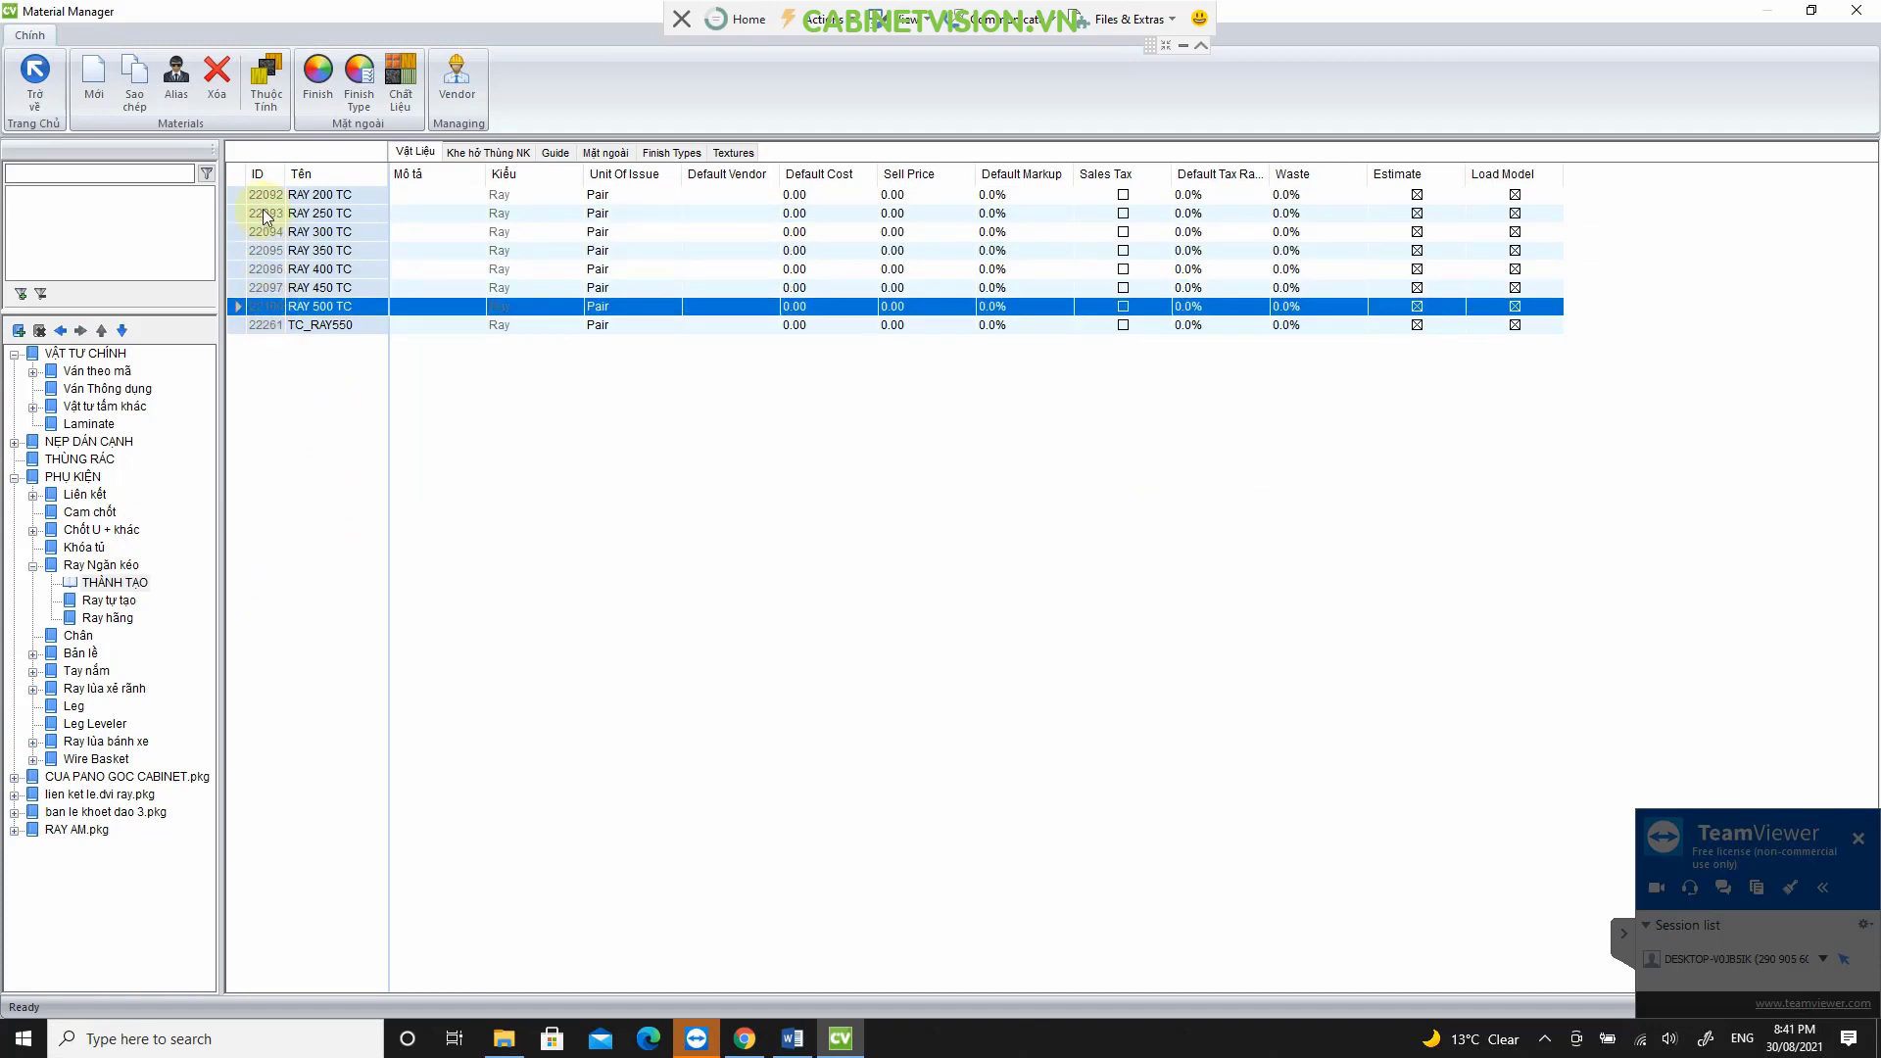
Compare the TC_RAY550 slide with the RAY 200, 250 and 300 TC slides.
left_click(265, 194)
left_click(261, 327)
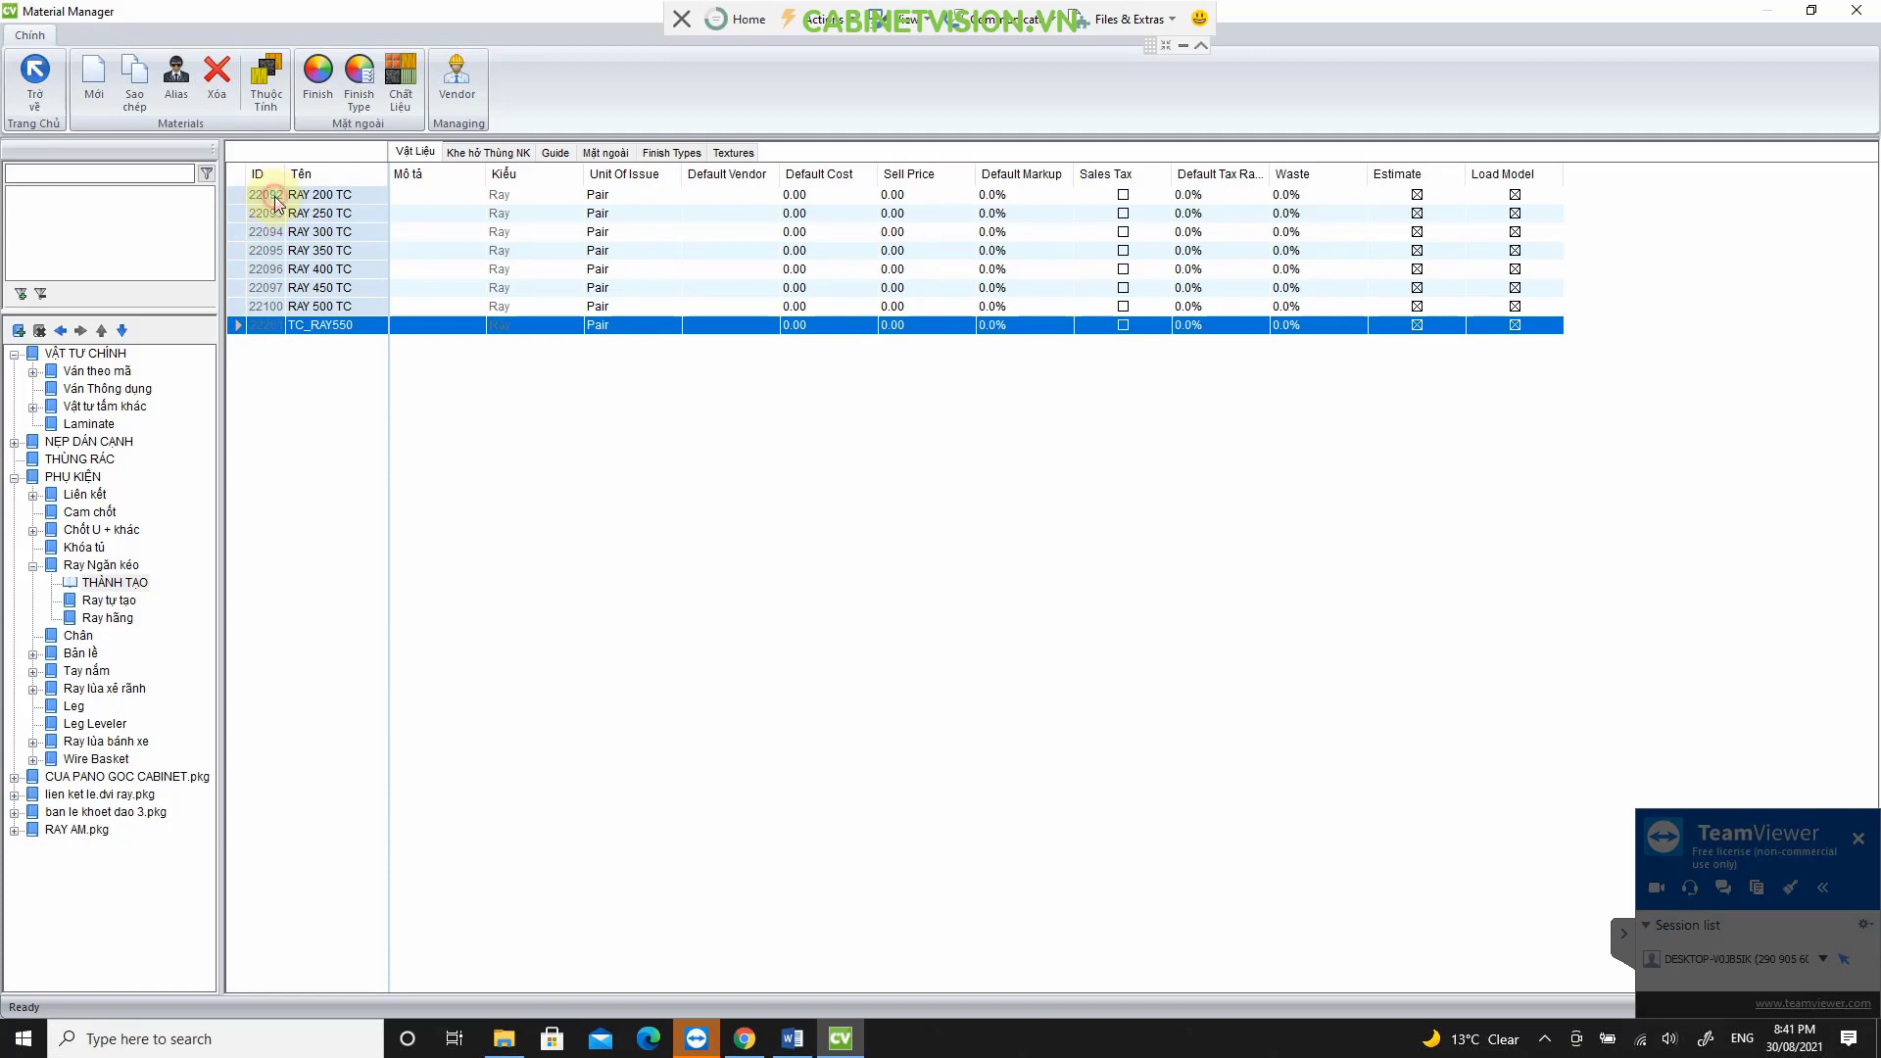
left_click(265, 194)
left_click(275, 214)
left_click(275, 228)
left_click(275, 214)
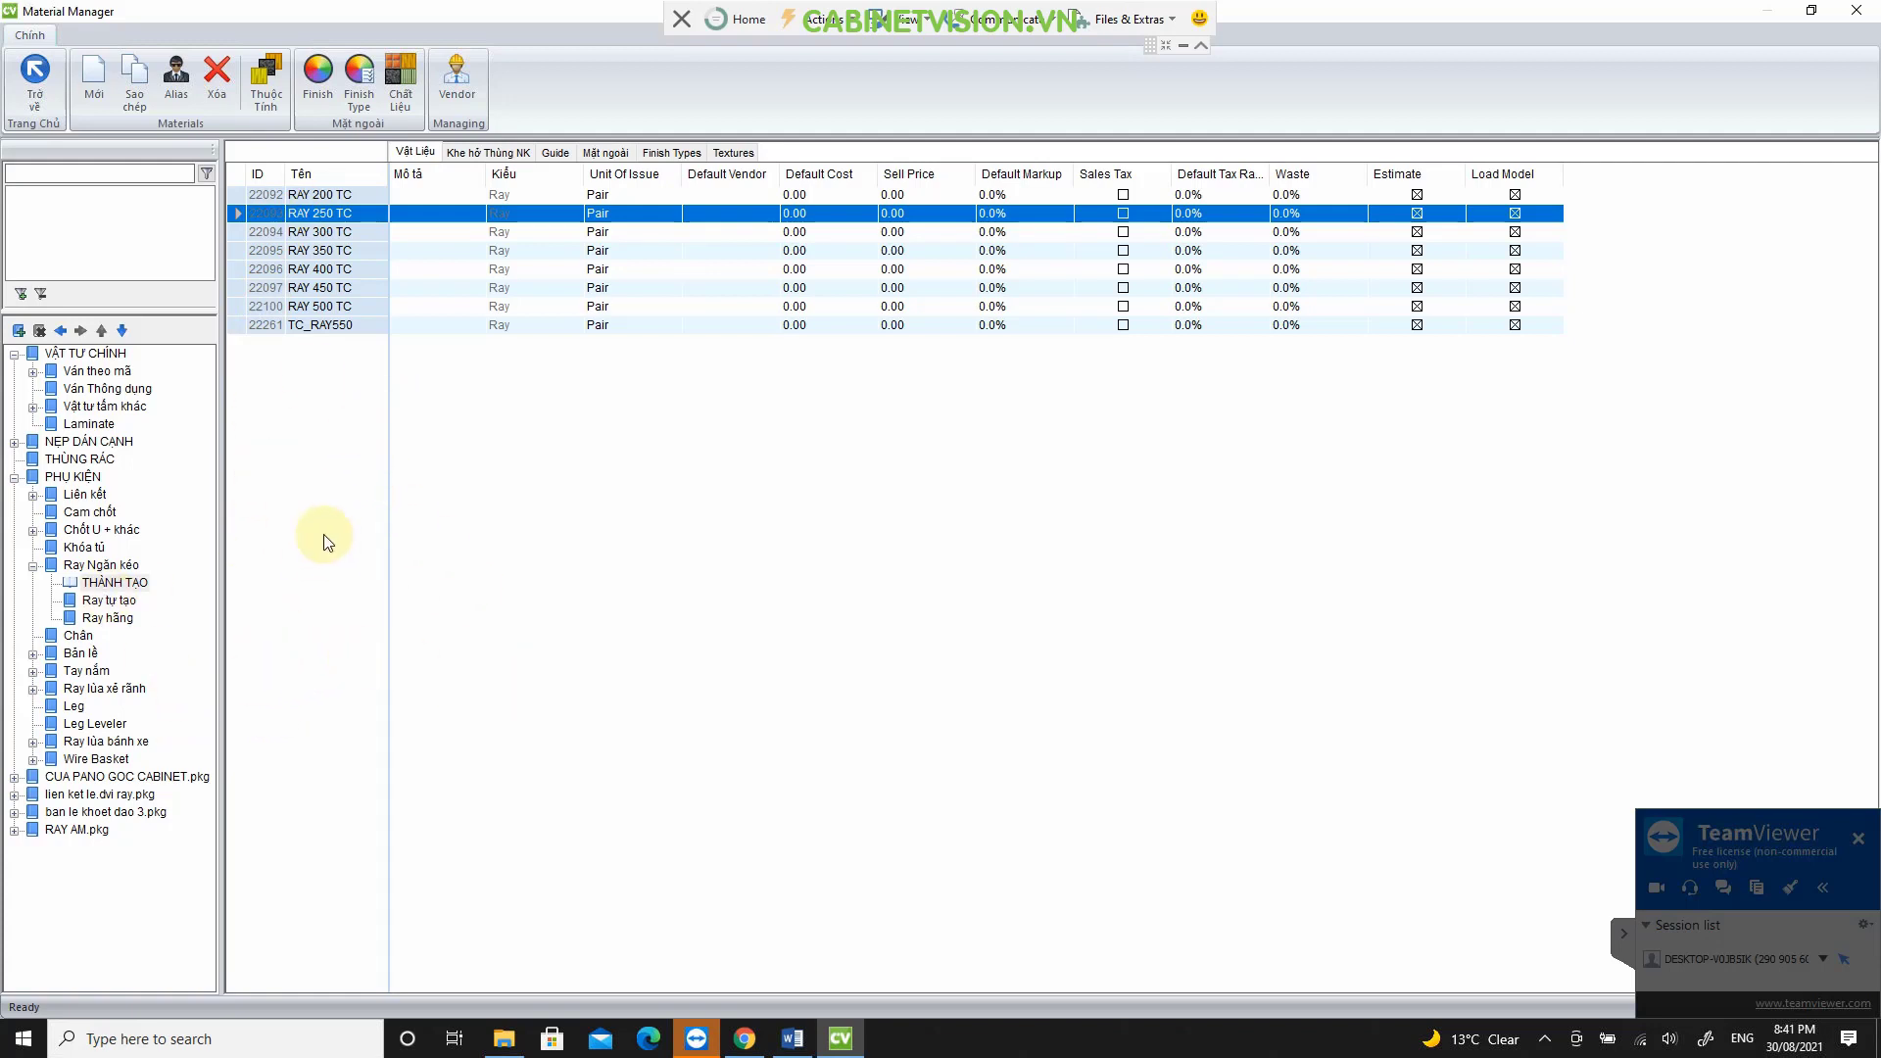
Collapse Ray Ngăn kéo and list the Bản lề hinges, inspecting the Cariny hinges.
left_click(103, 603)
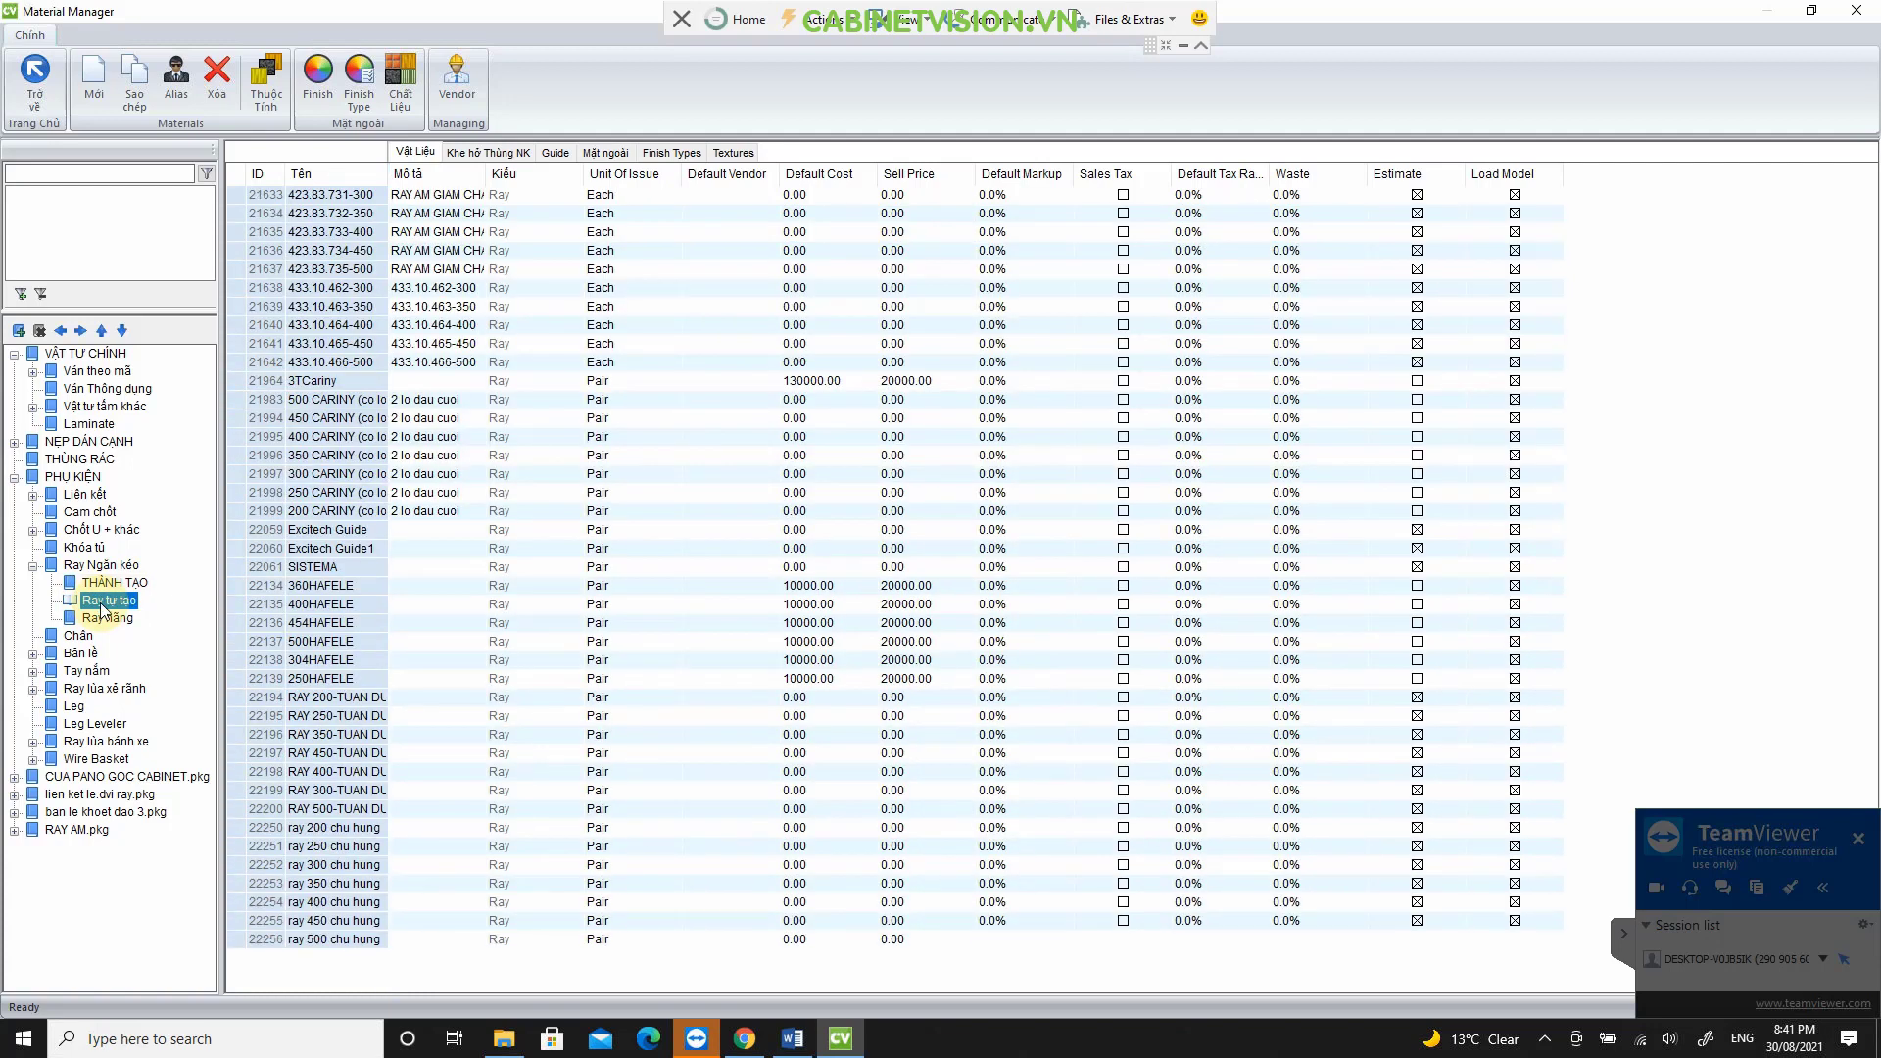
left_click(80, 565)
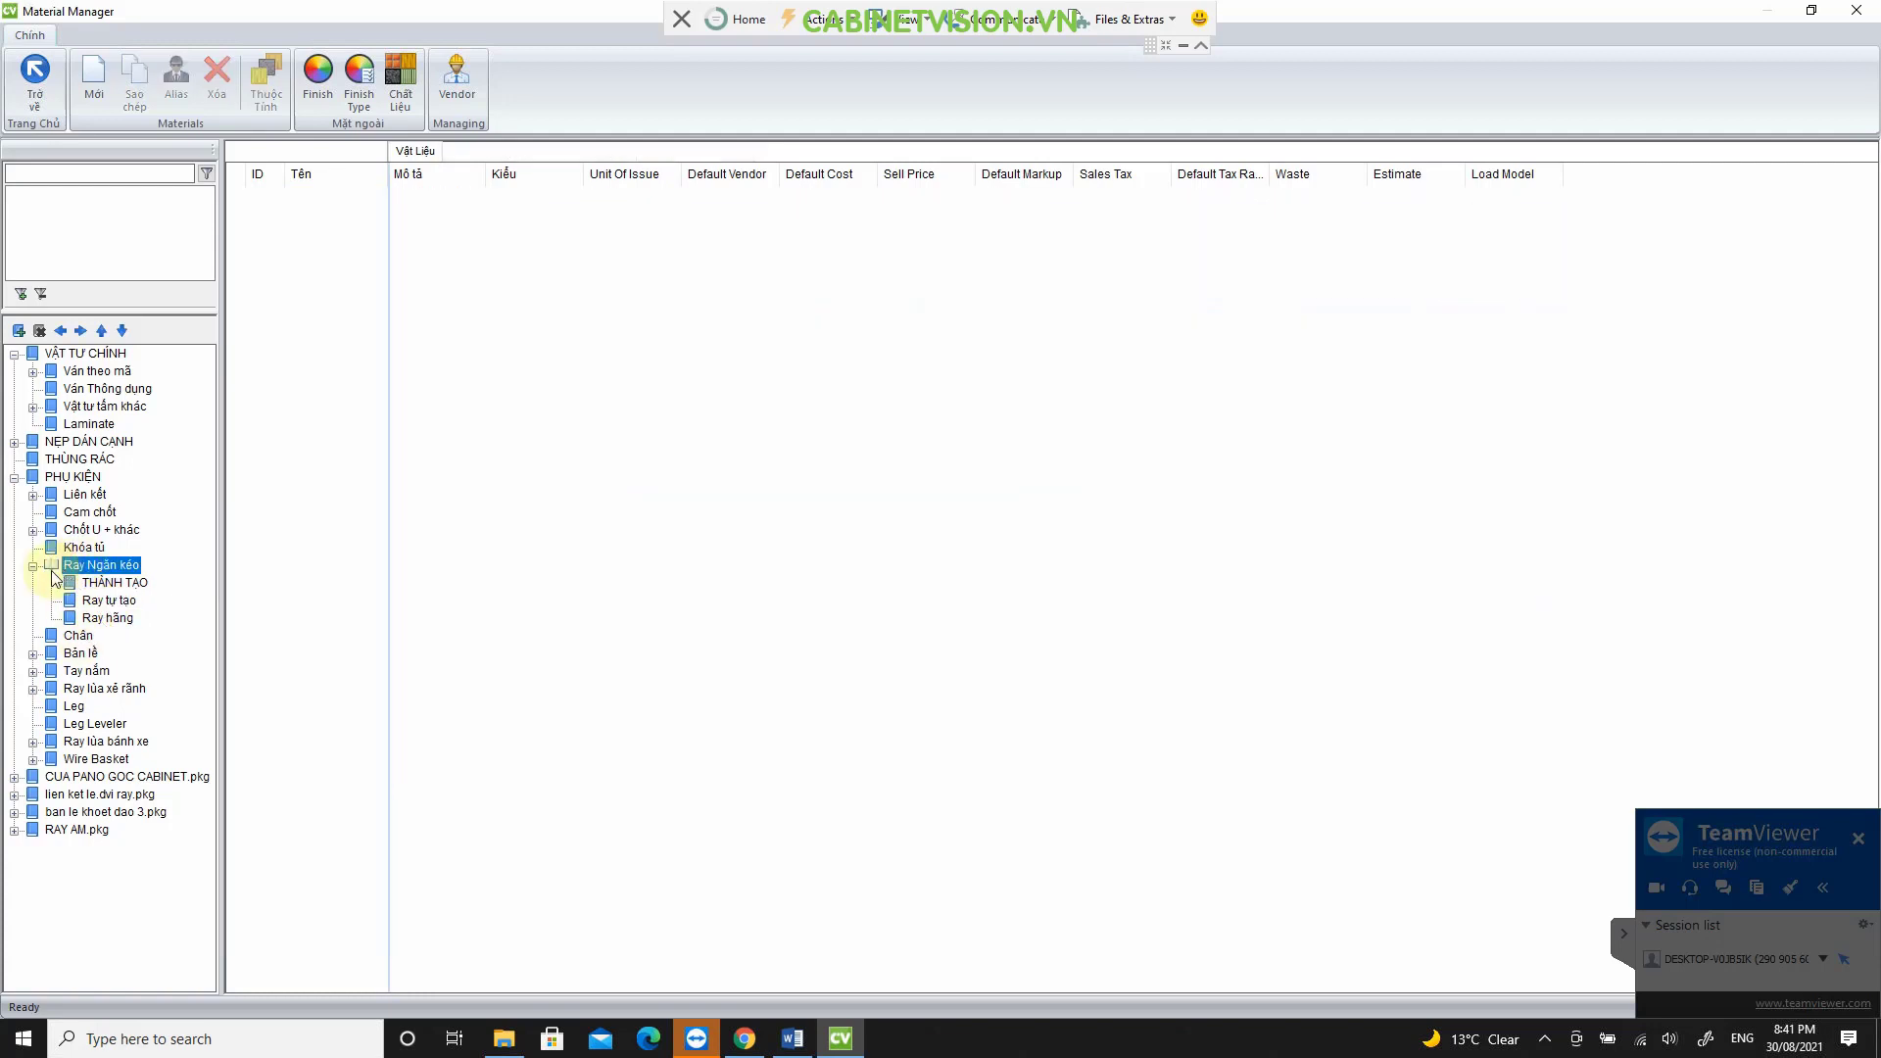
left_click(33, 566)
left_click(86, 601)
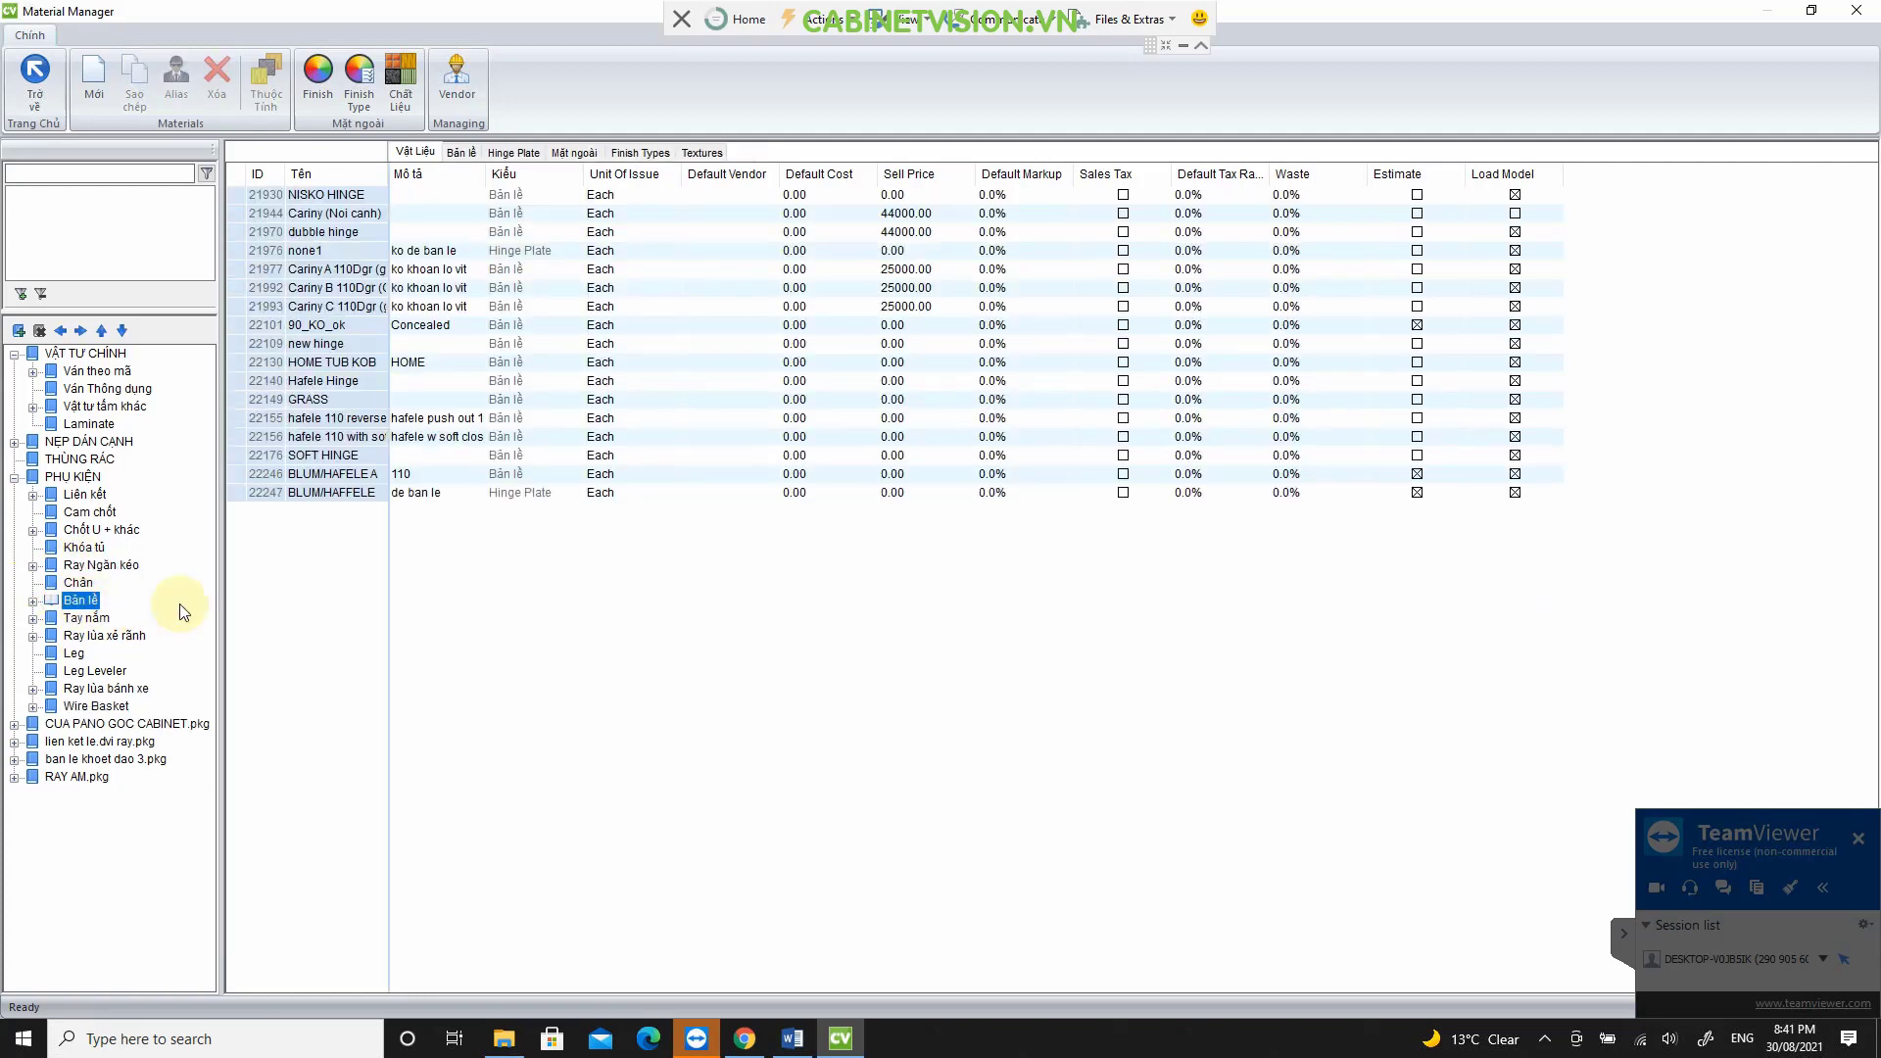
left_click(254, 215)
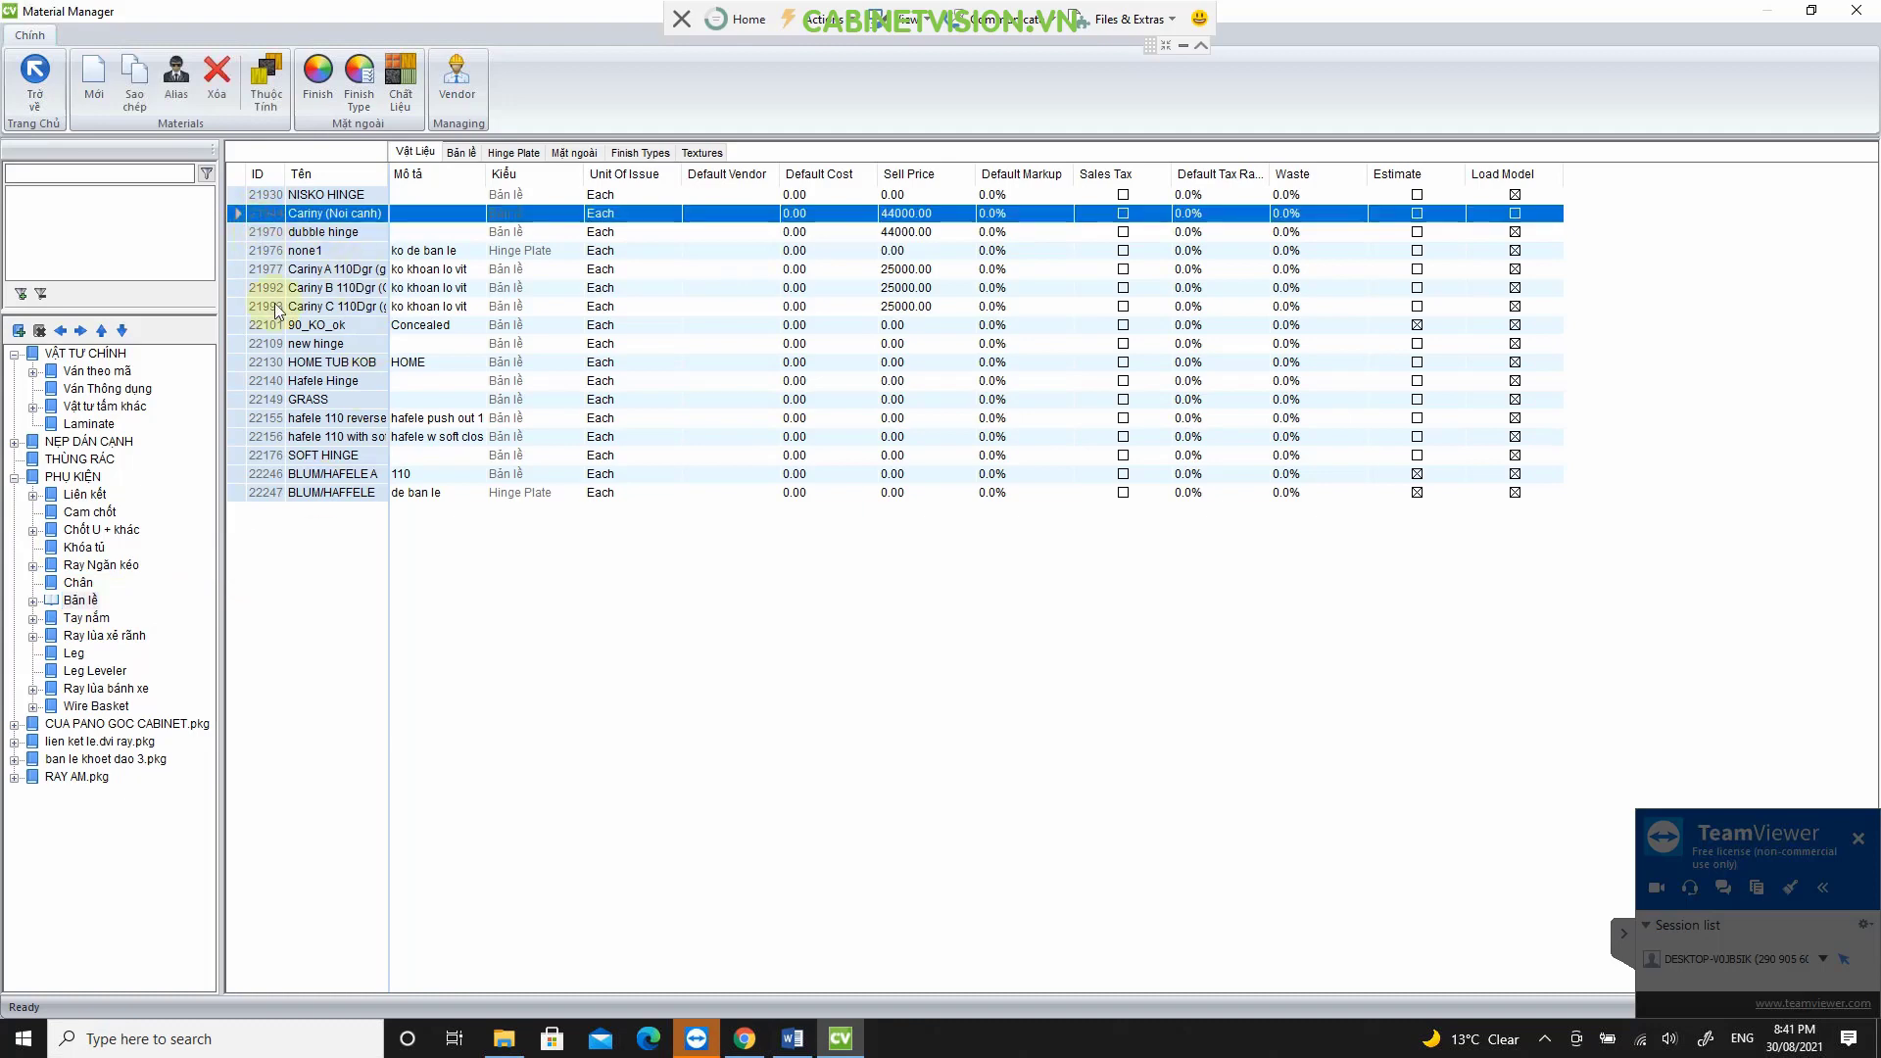
left_click(254, 272)
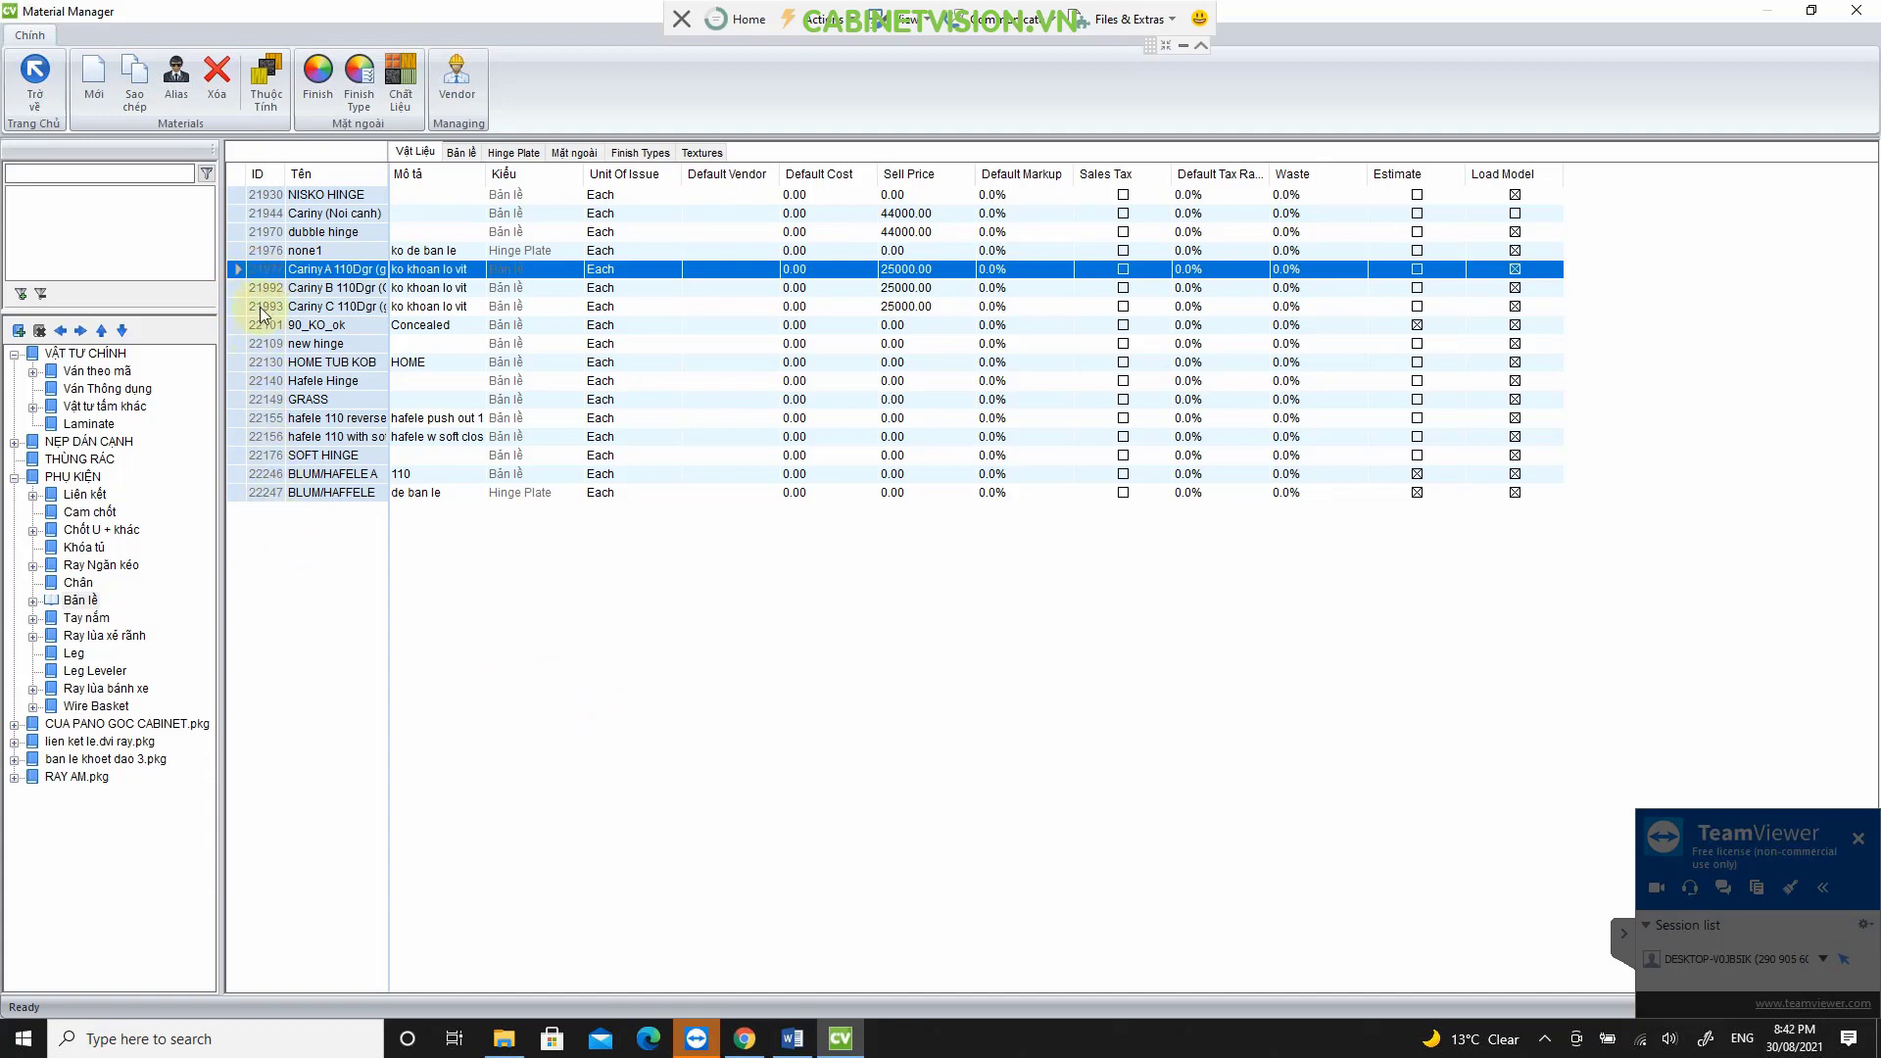
Make a copy of the BLUM/HAFELE A hinge material with Sao chép.
left_click(262, 290)
right_click(263, 299)
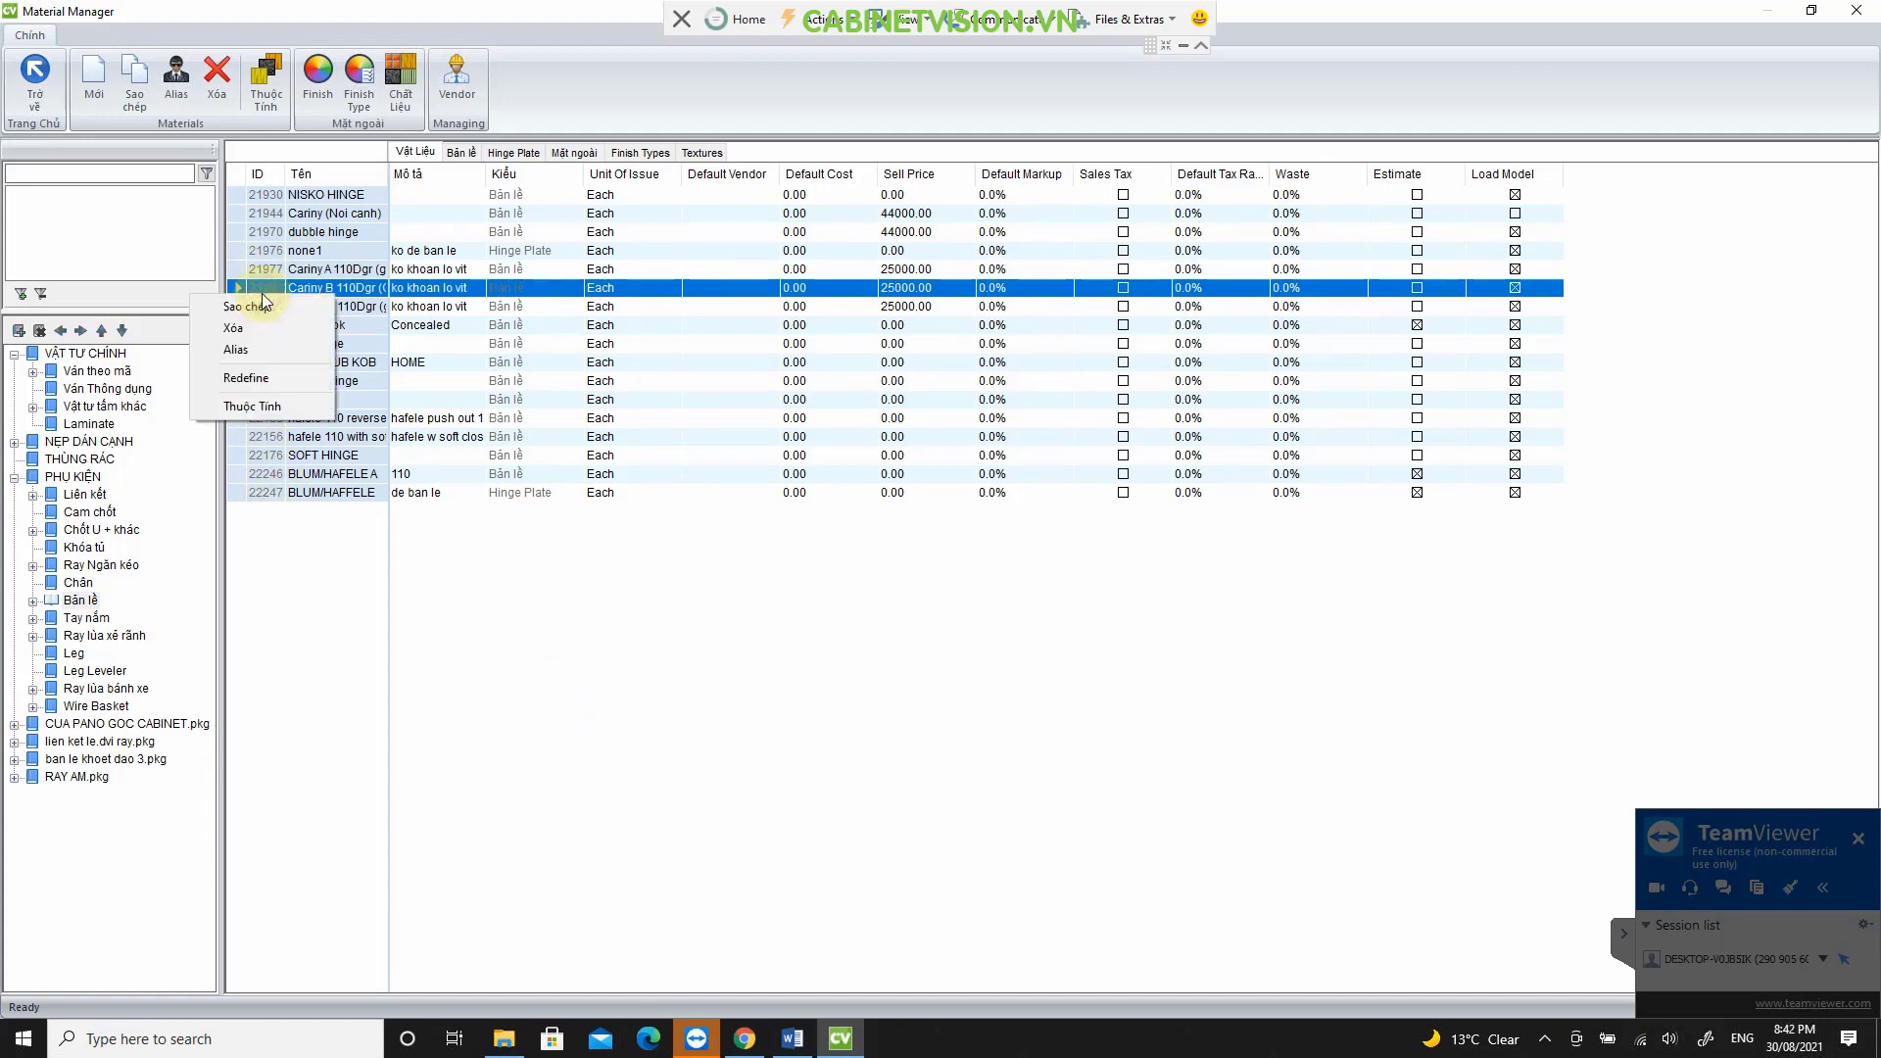
left_click(261, 516)
left_click(261, 490)
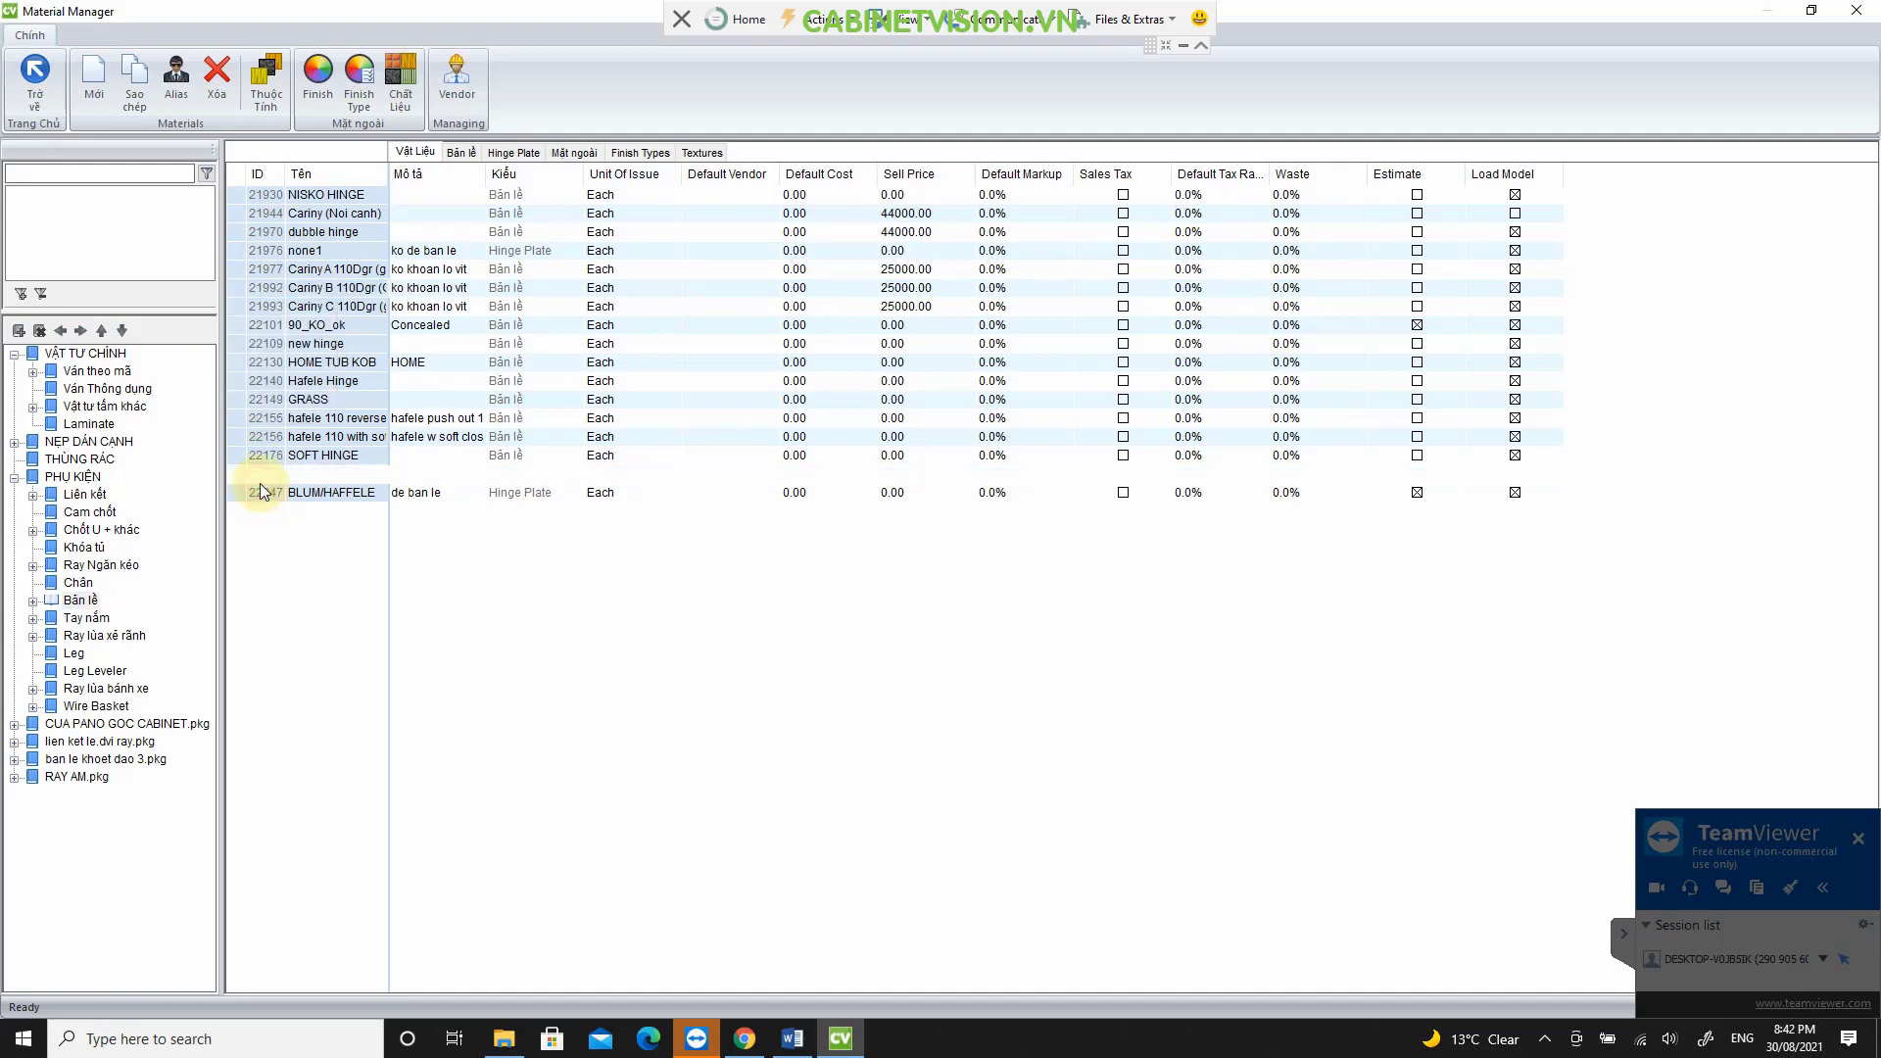
right_click(261, 484)
left_click(262, 498)
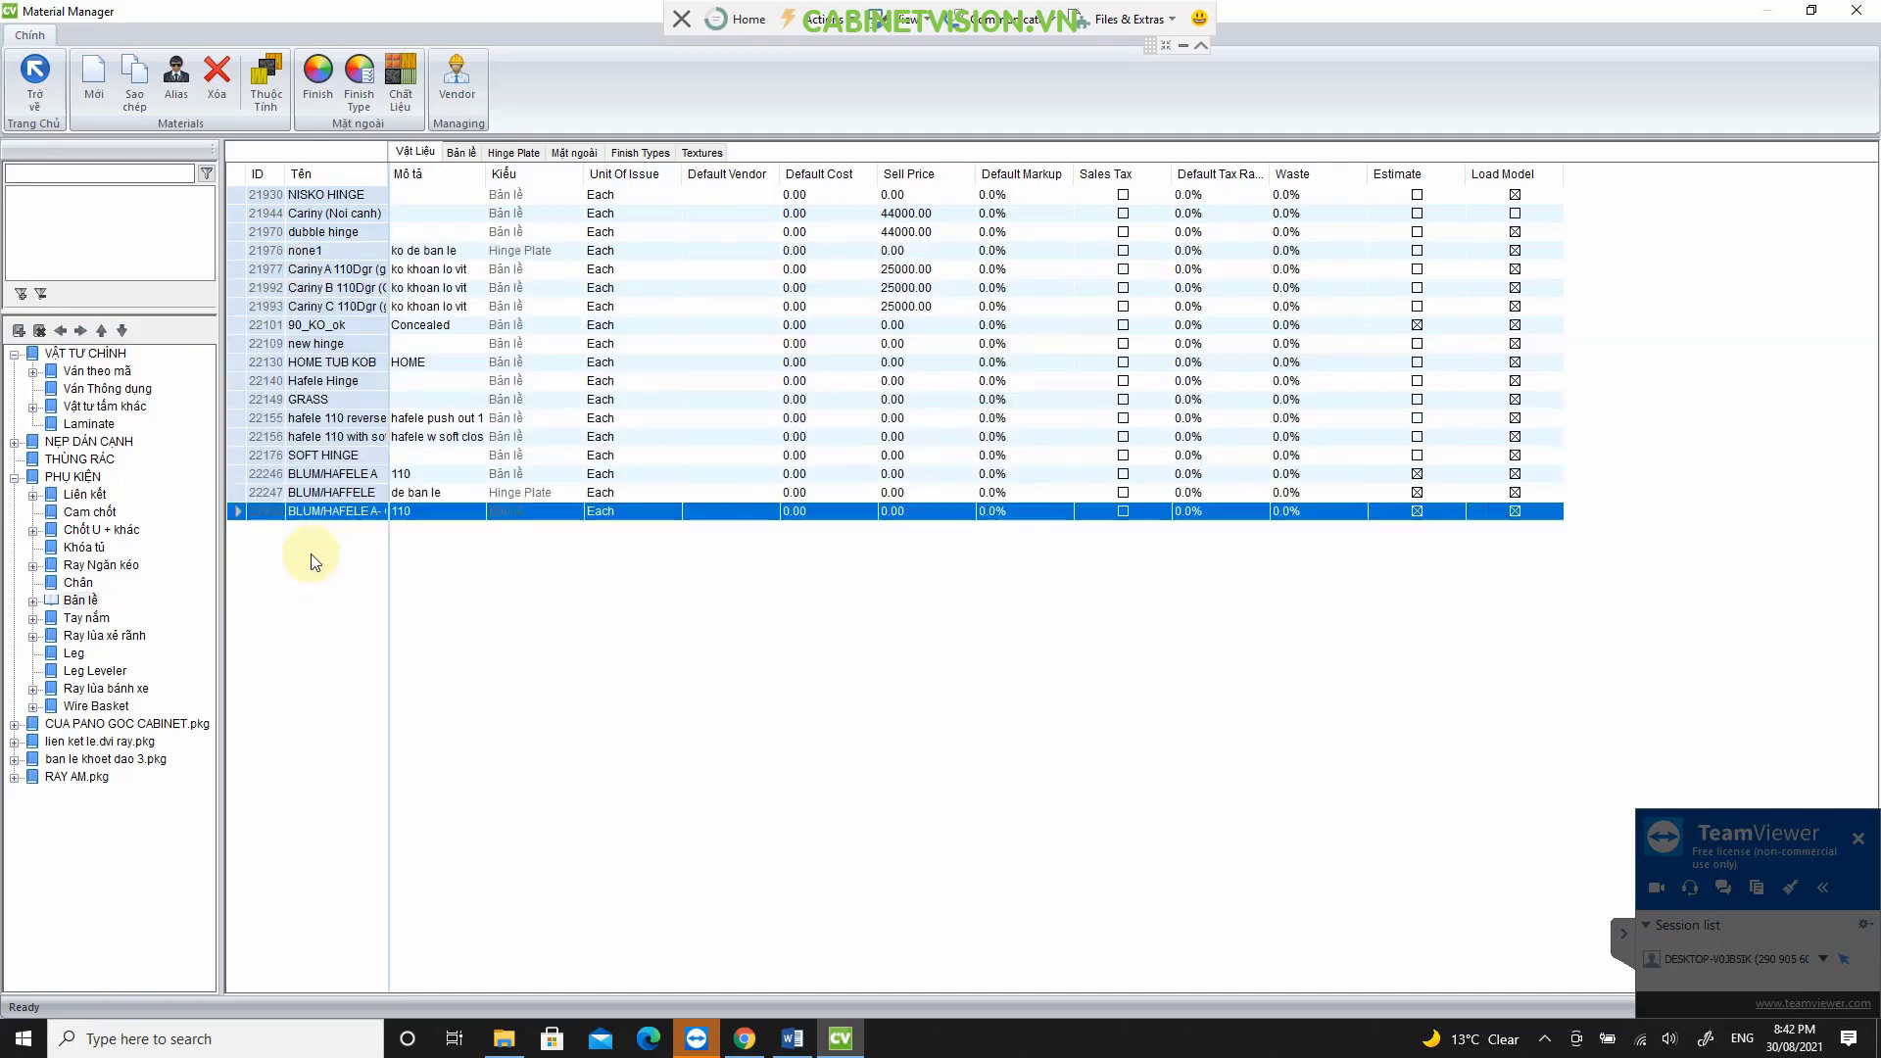
In the copy's Thuộc Tính, replace the Copy(1) name with !CARINY TC.
right_click(286, 515)
left_click(284, 632)
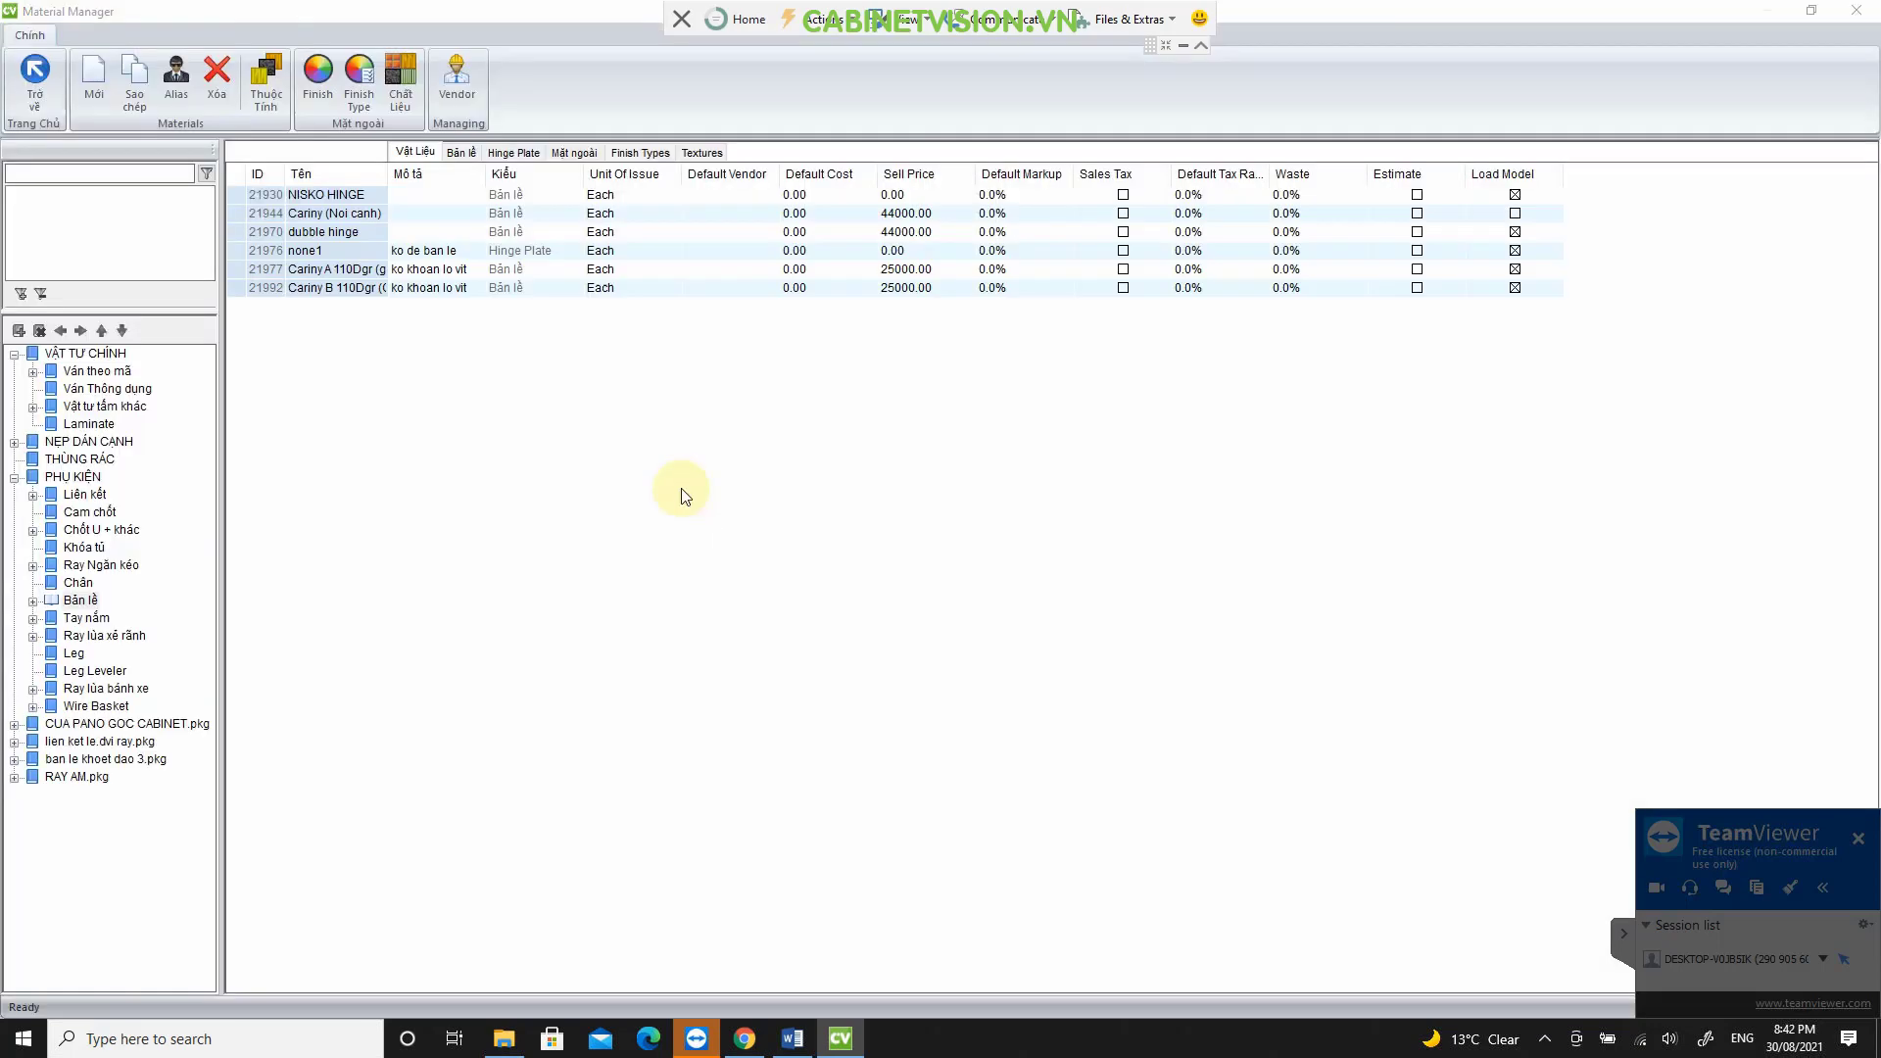
left_click(965, 479)
key("ctrl+a")
key("BackSpace")
type("!CAB")
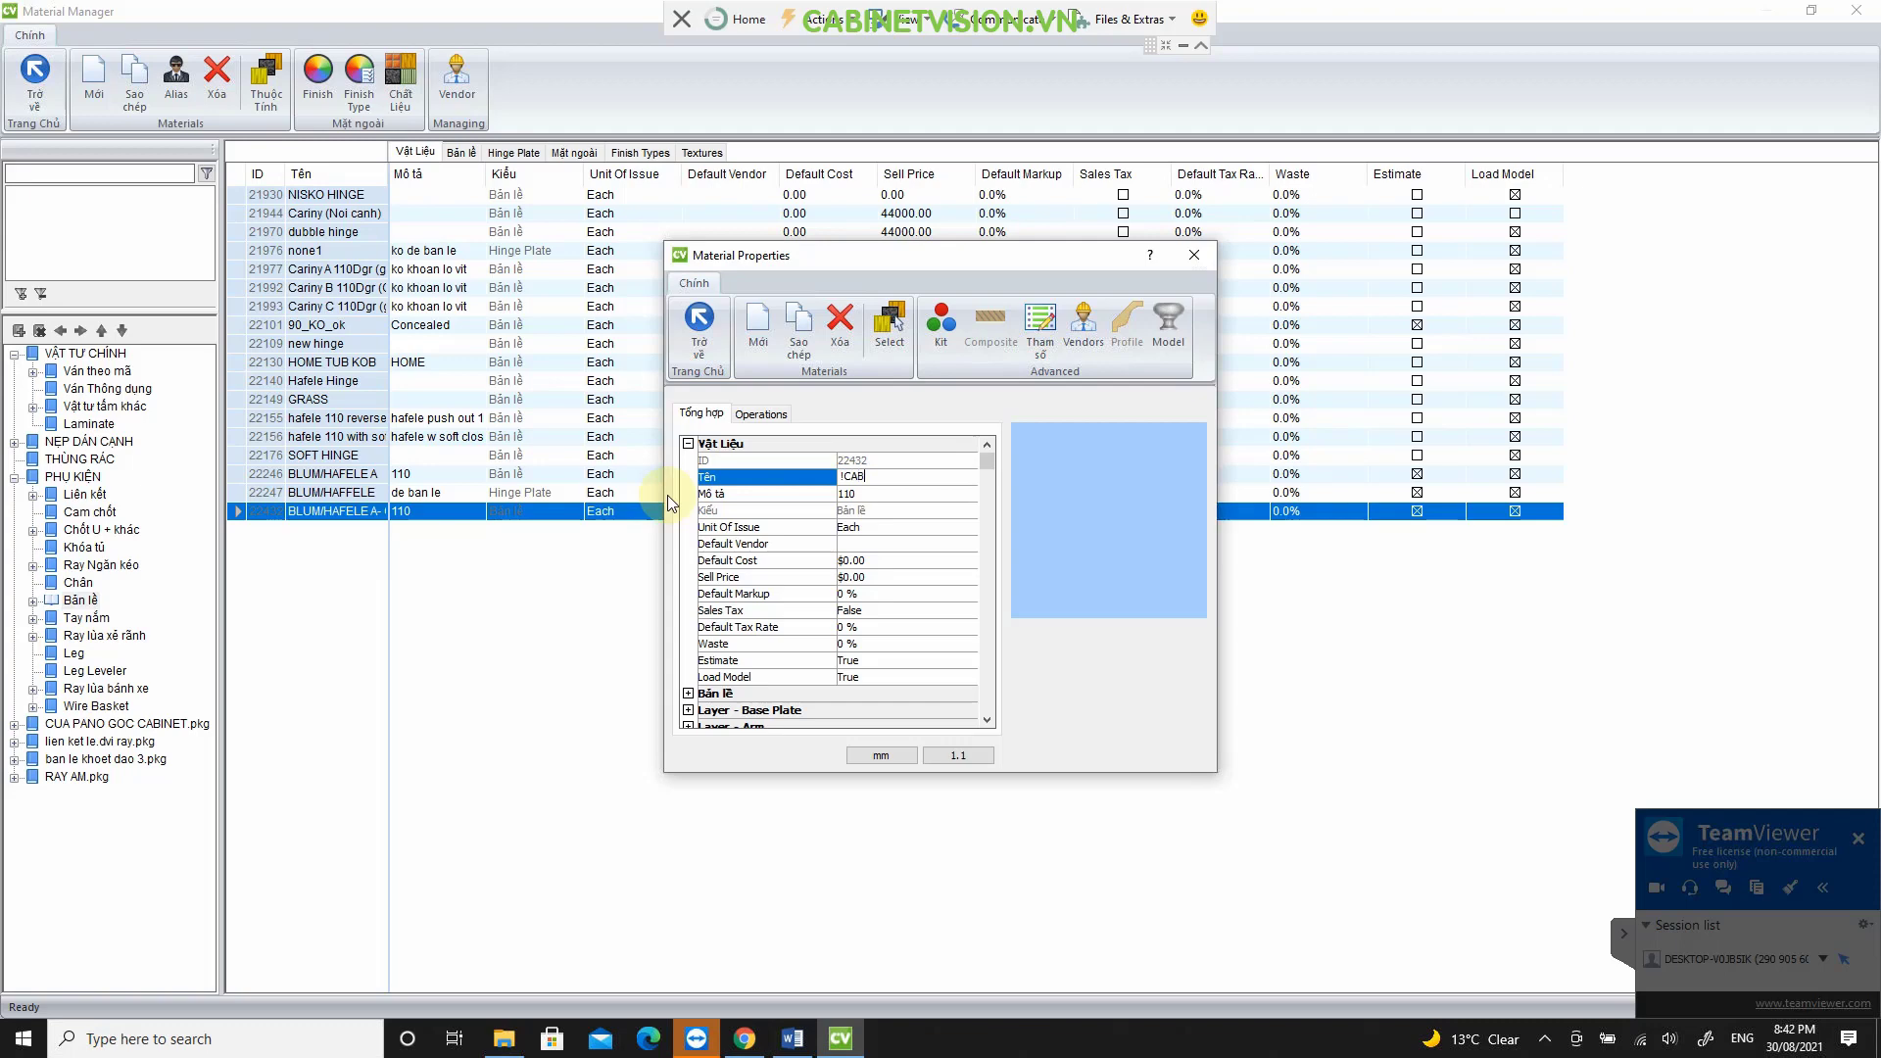
key("BackSpace")
type("RINY TC")
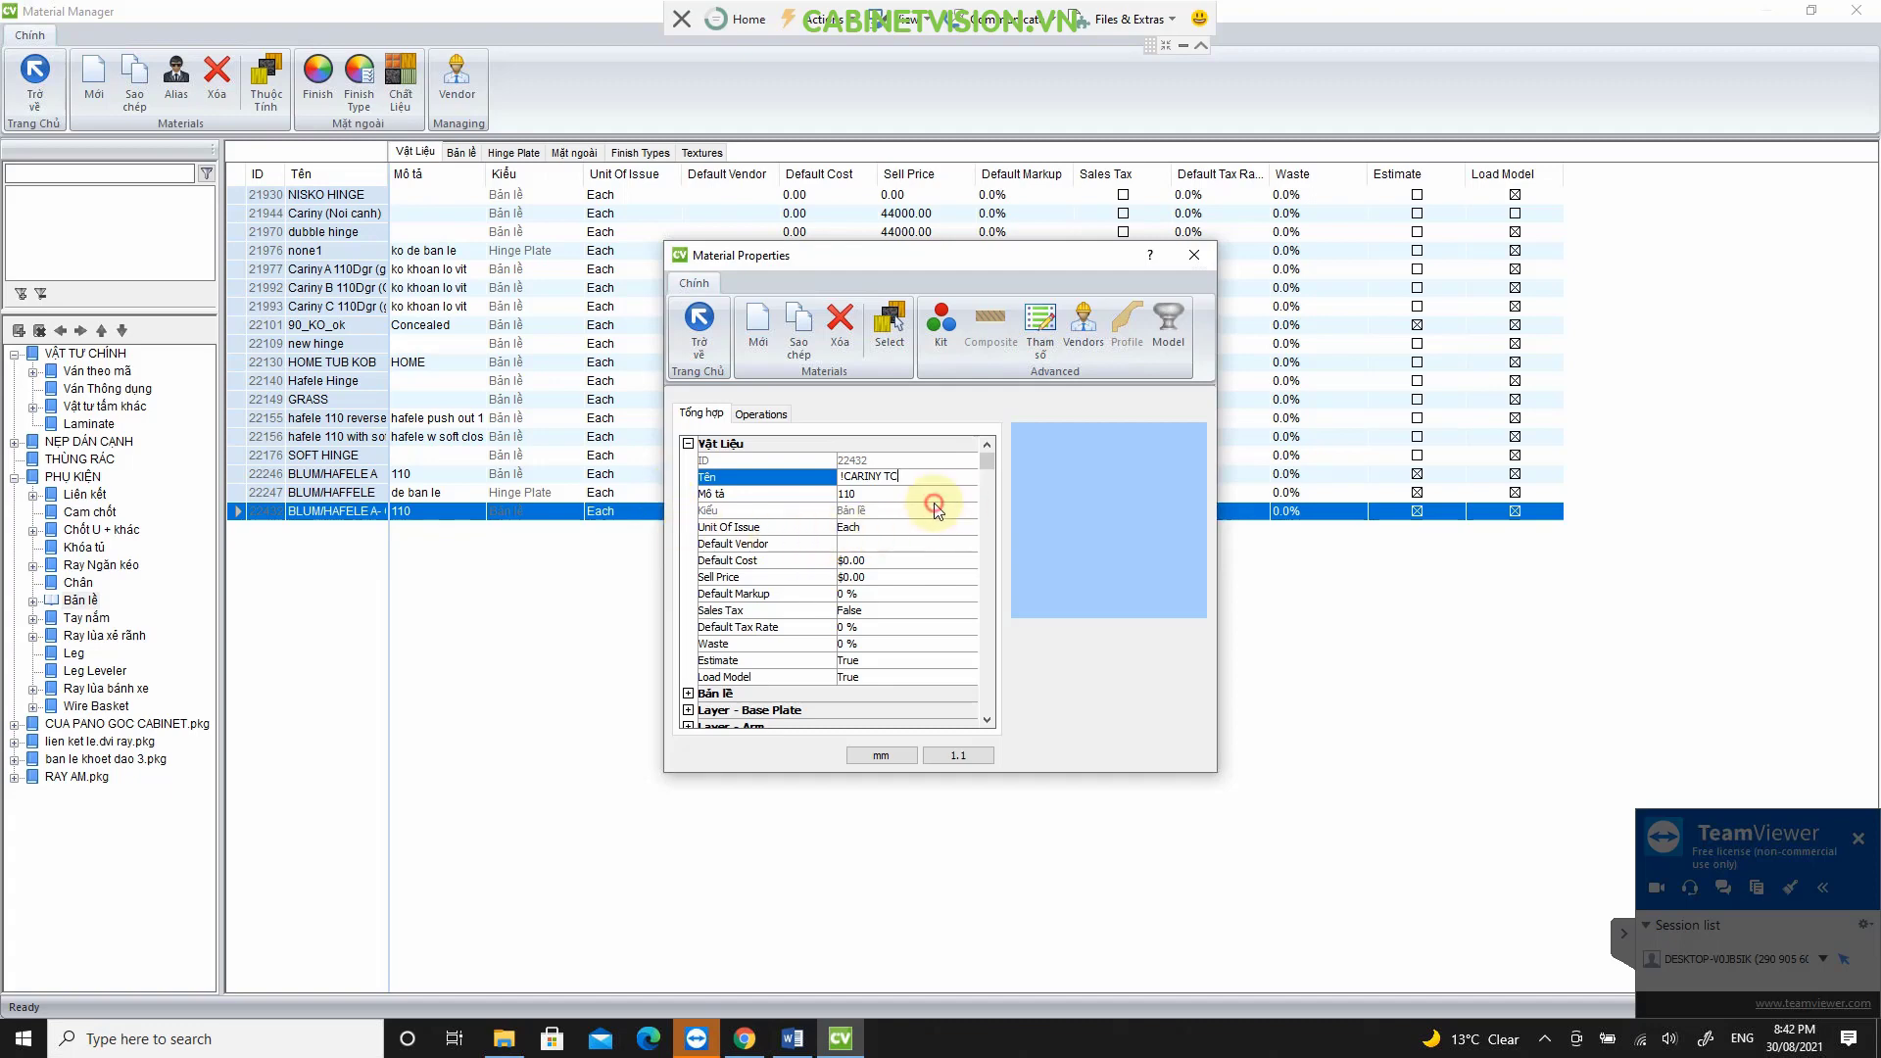
left_click(938, 502)
left_click(938, 476)
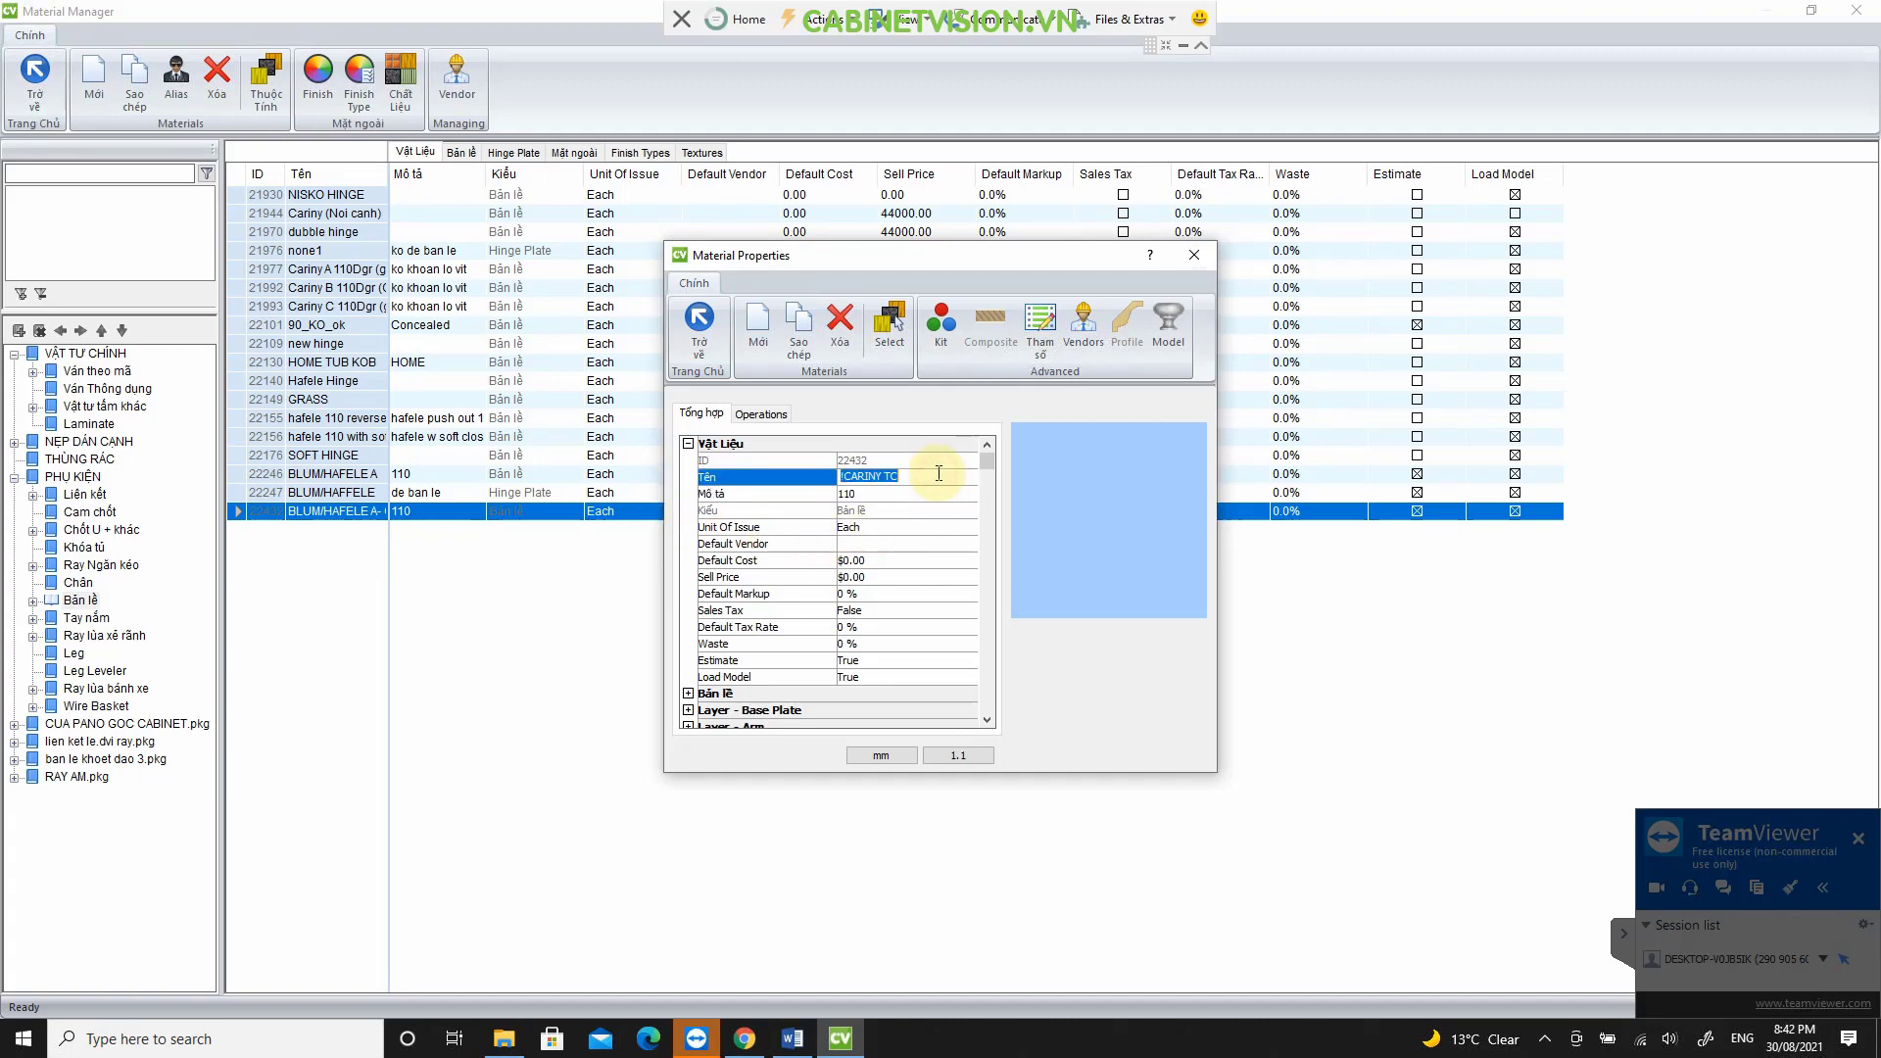
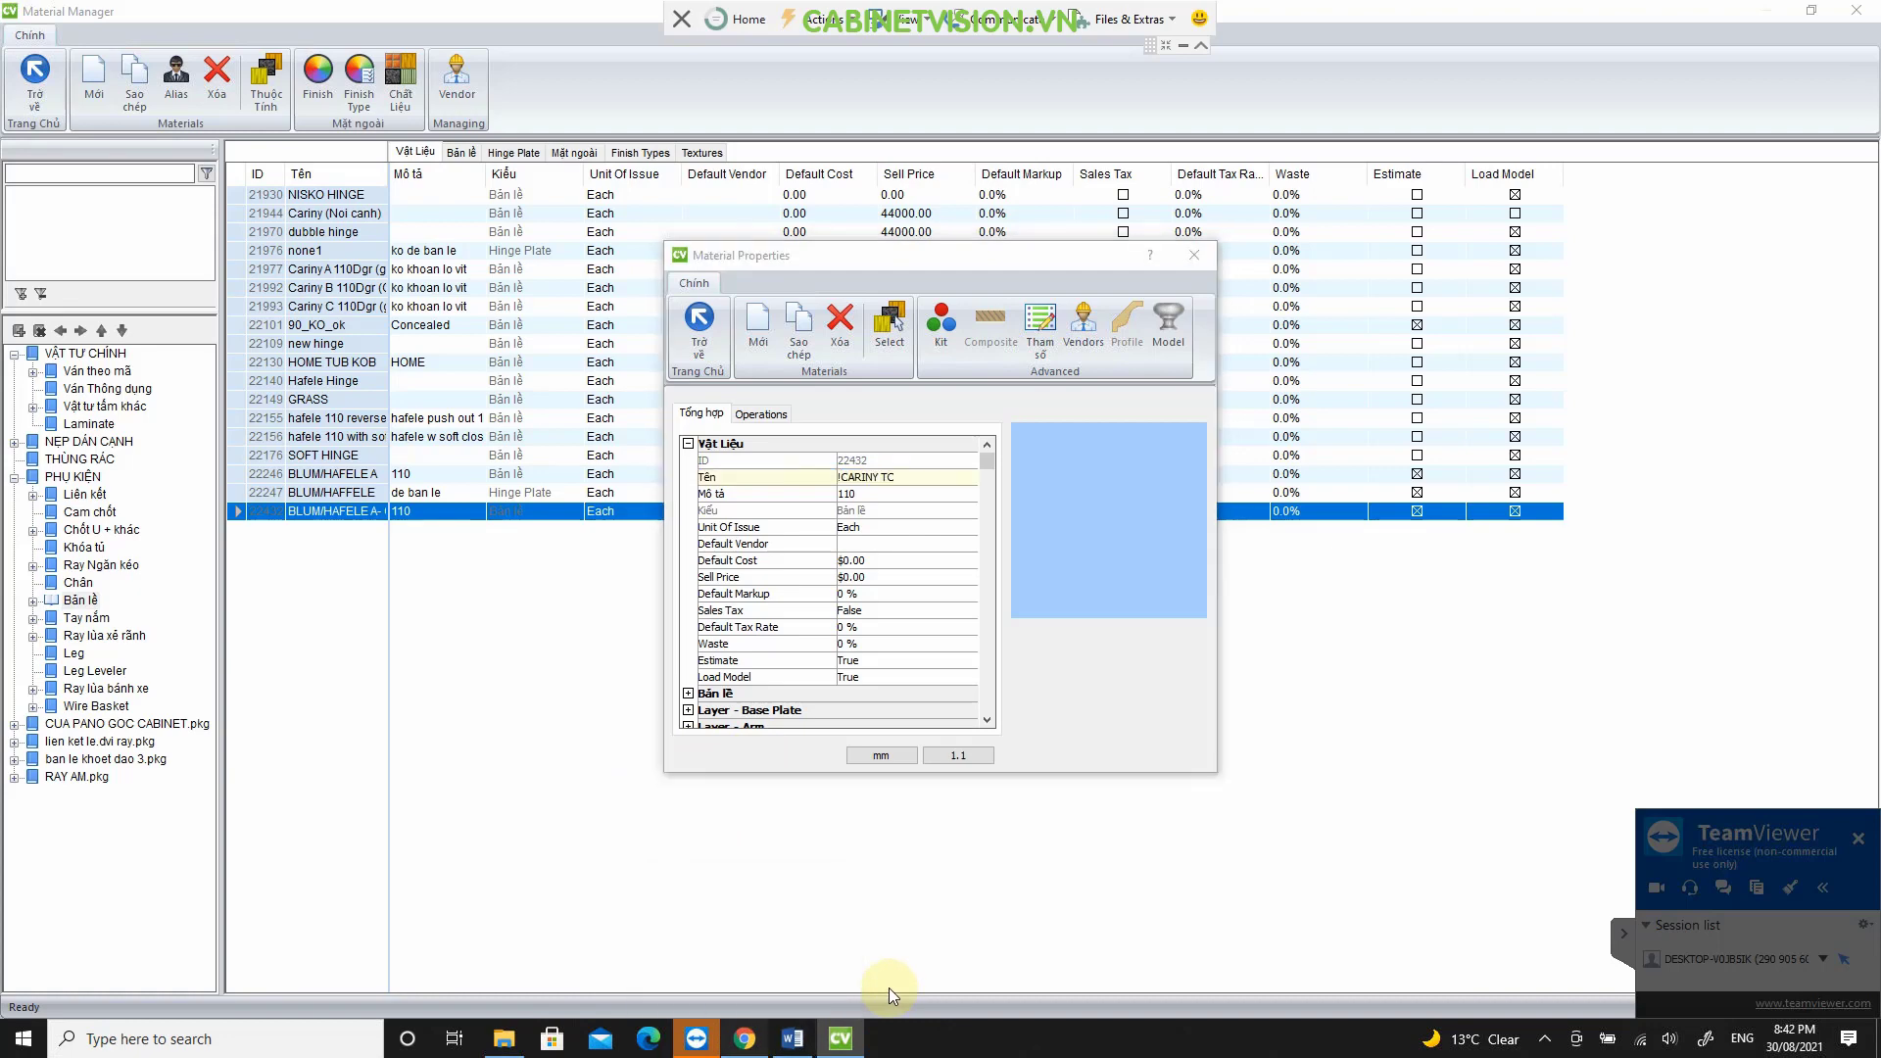
Take the remote session out of full screen and minimize the local TeamViewer window to show the desktop.
key("alt+Tab")
key("alt+Tab")
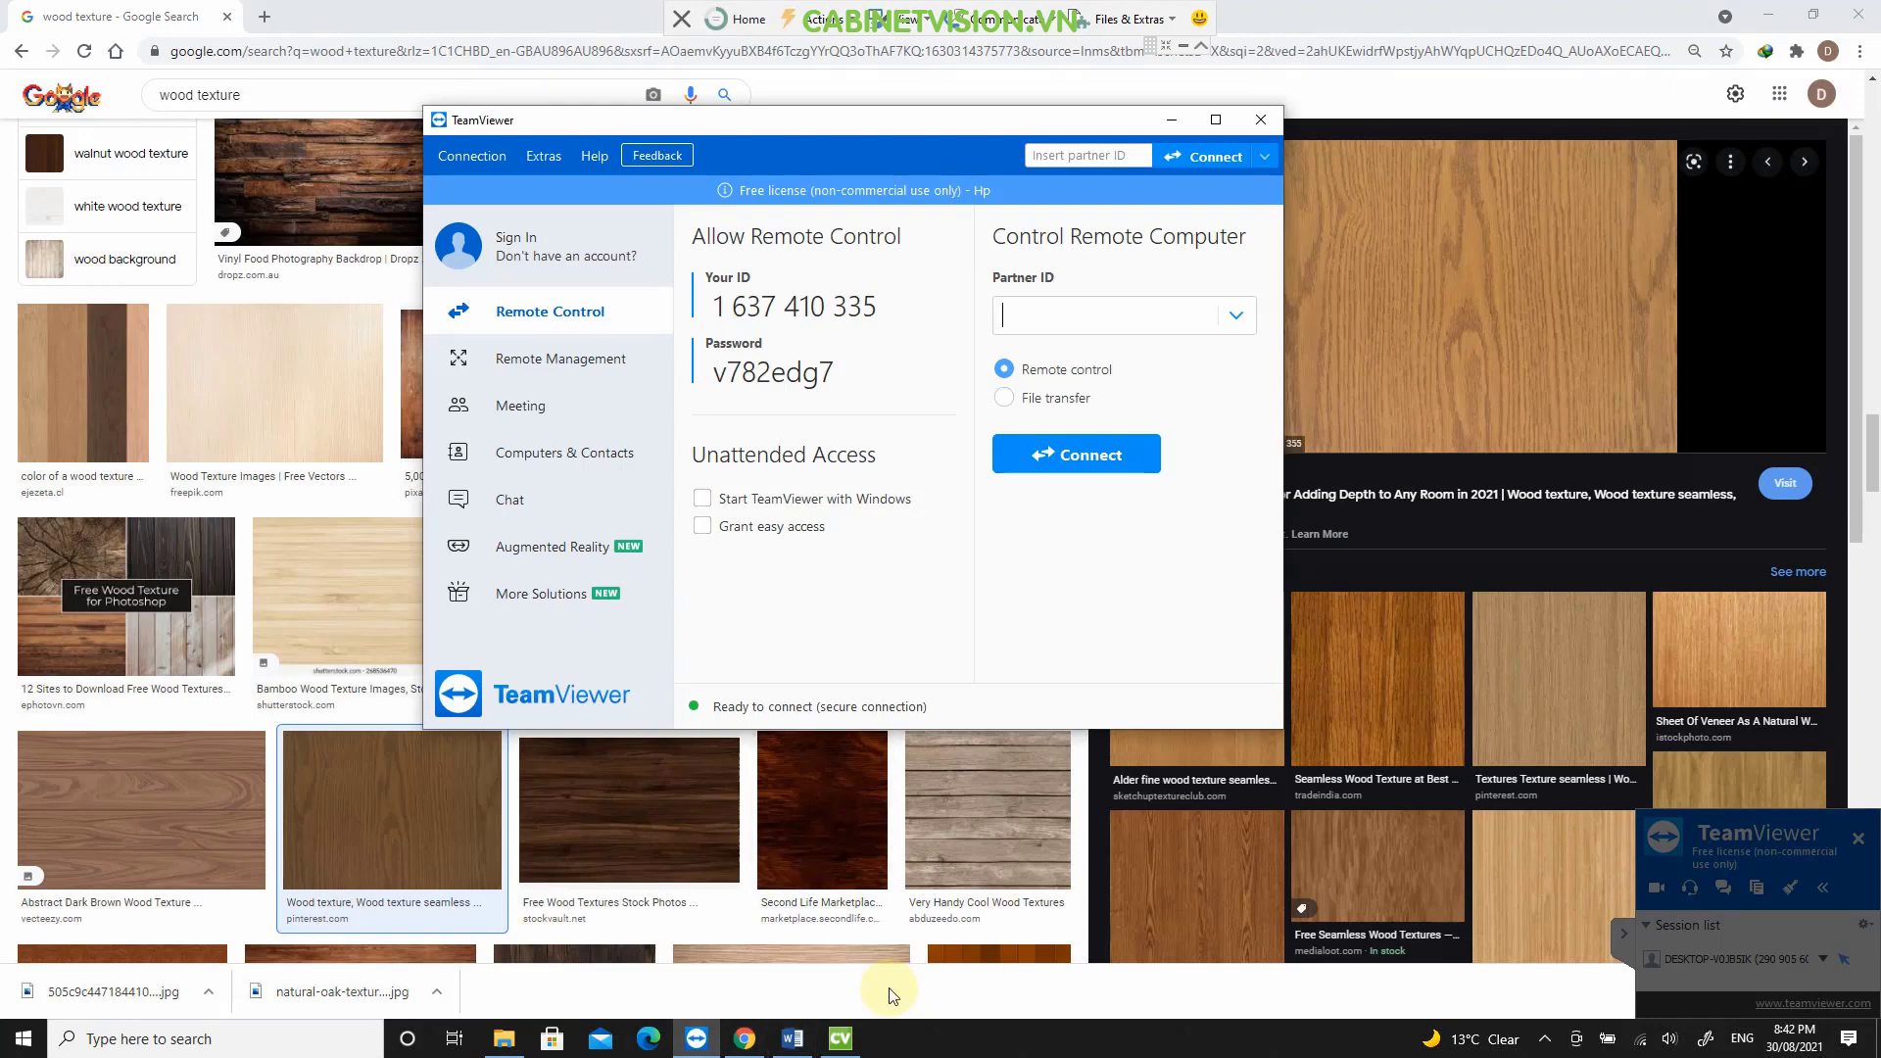
key("alt+Tab")
key("alt+Tab")
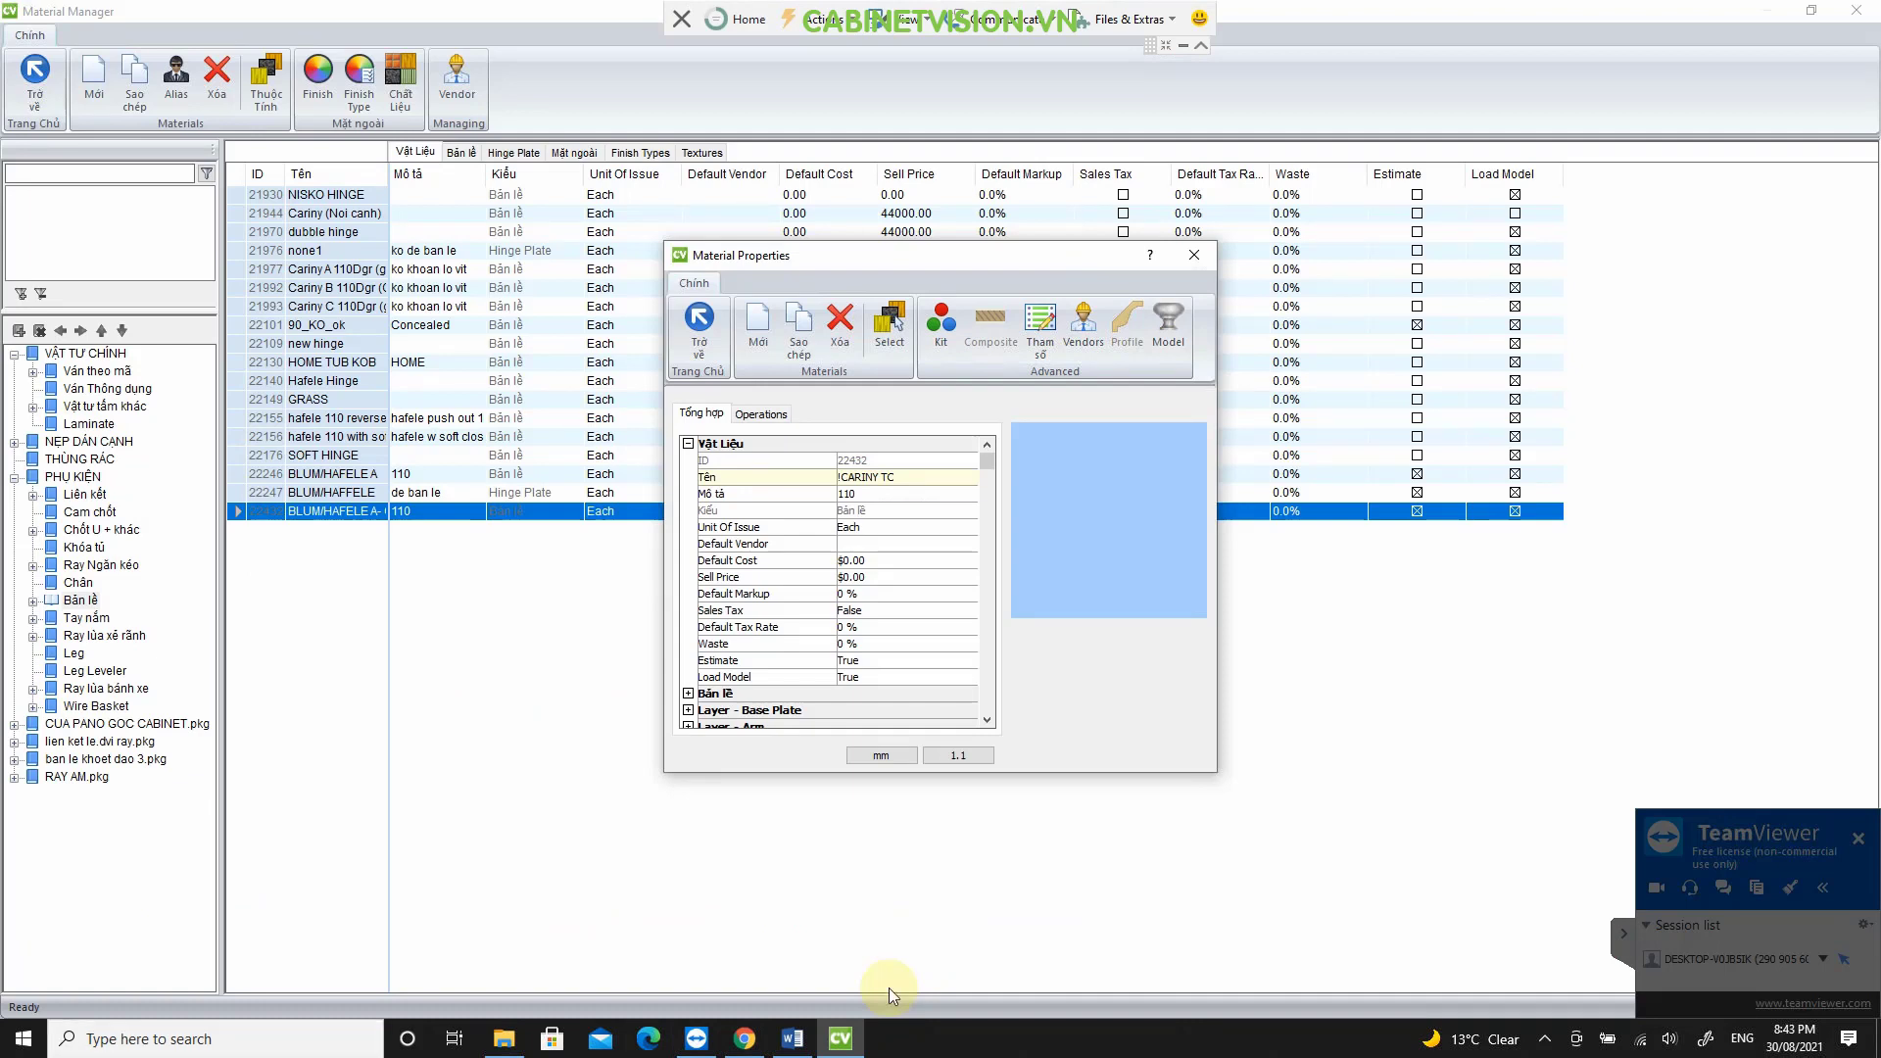
left_click(1545, 1038)
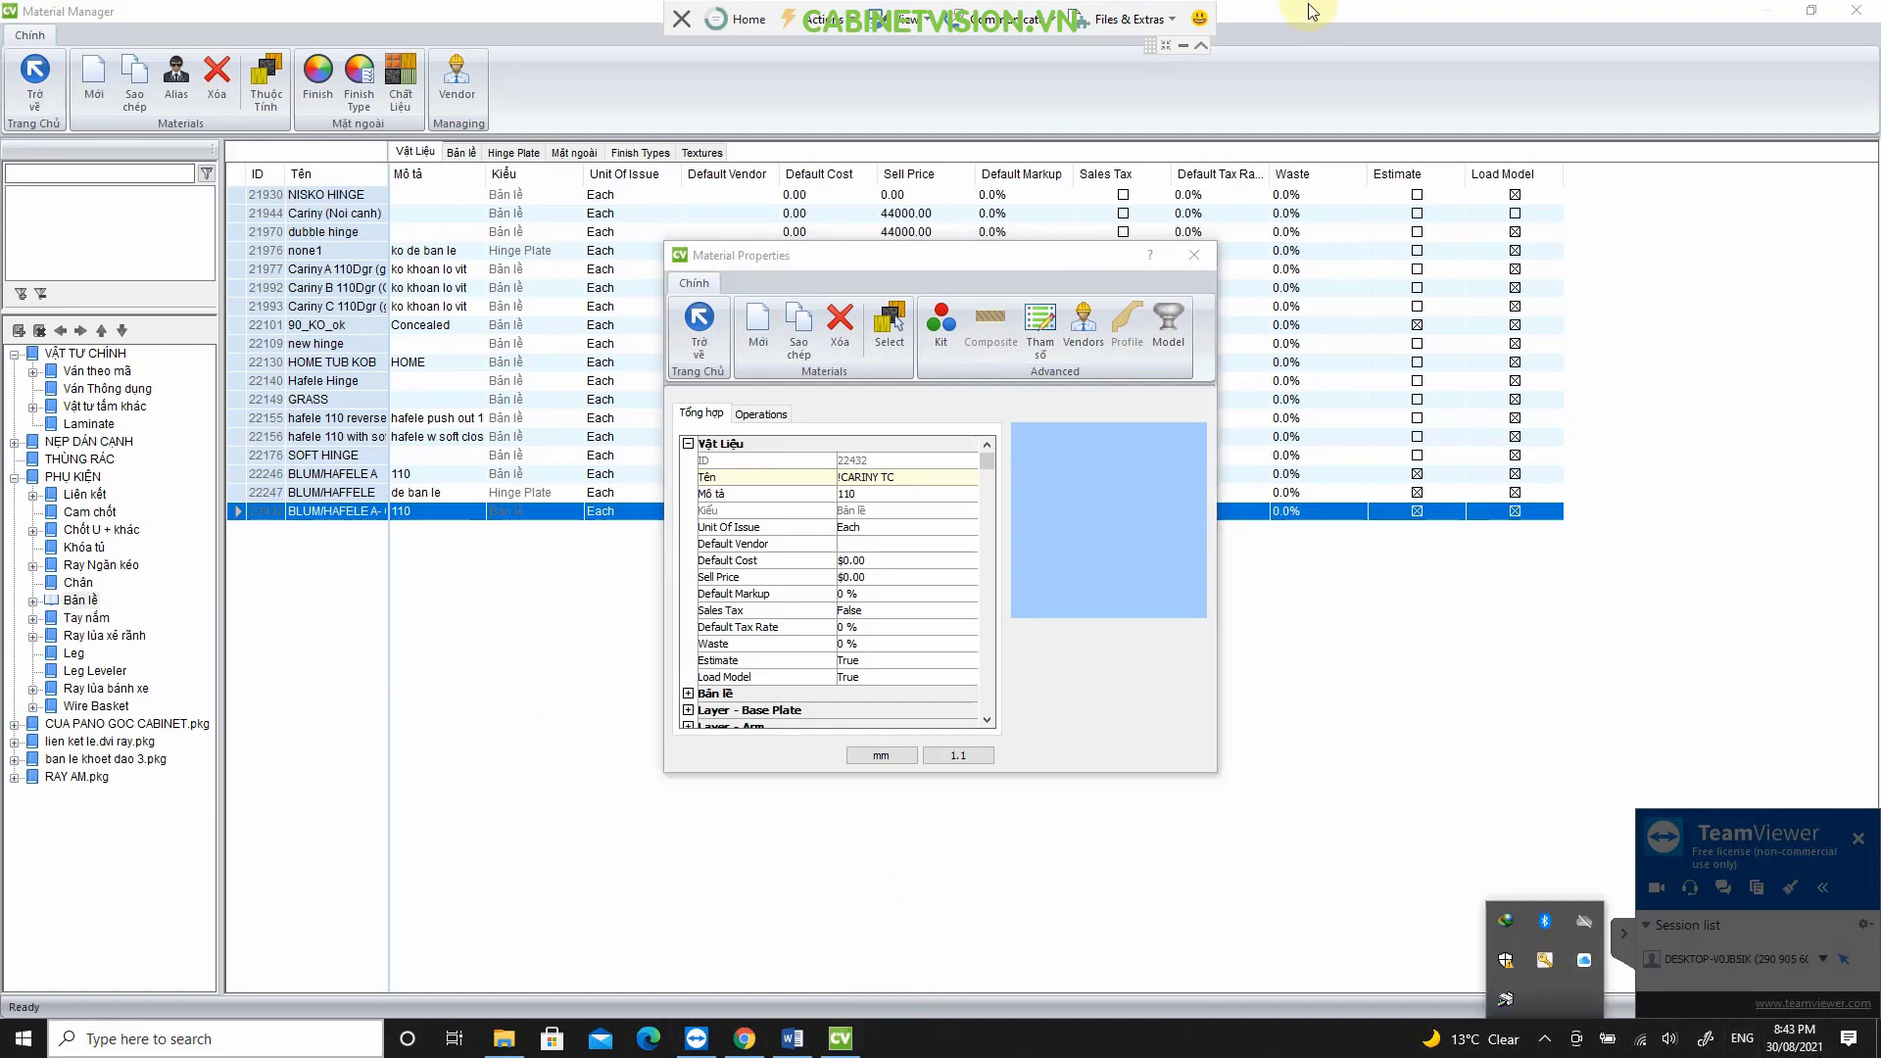
left_click(1166, 46)
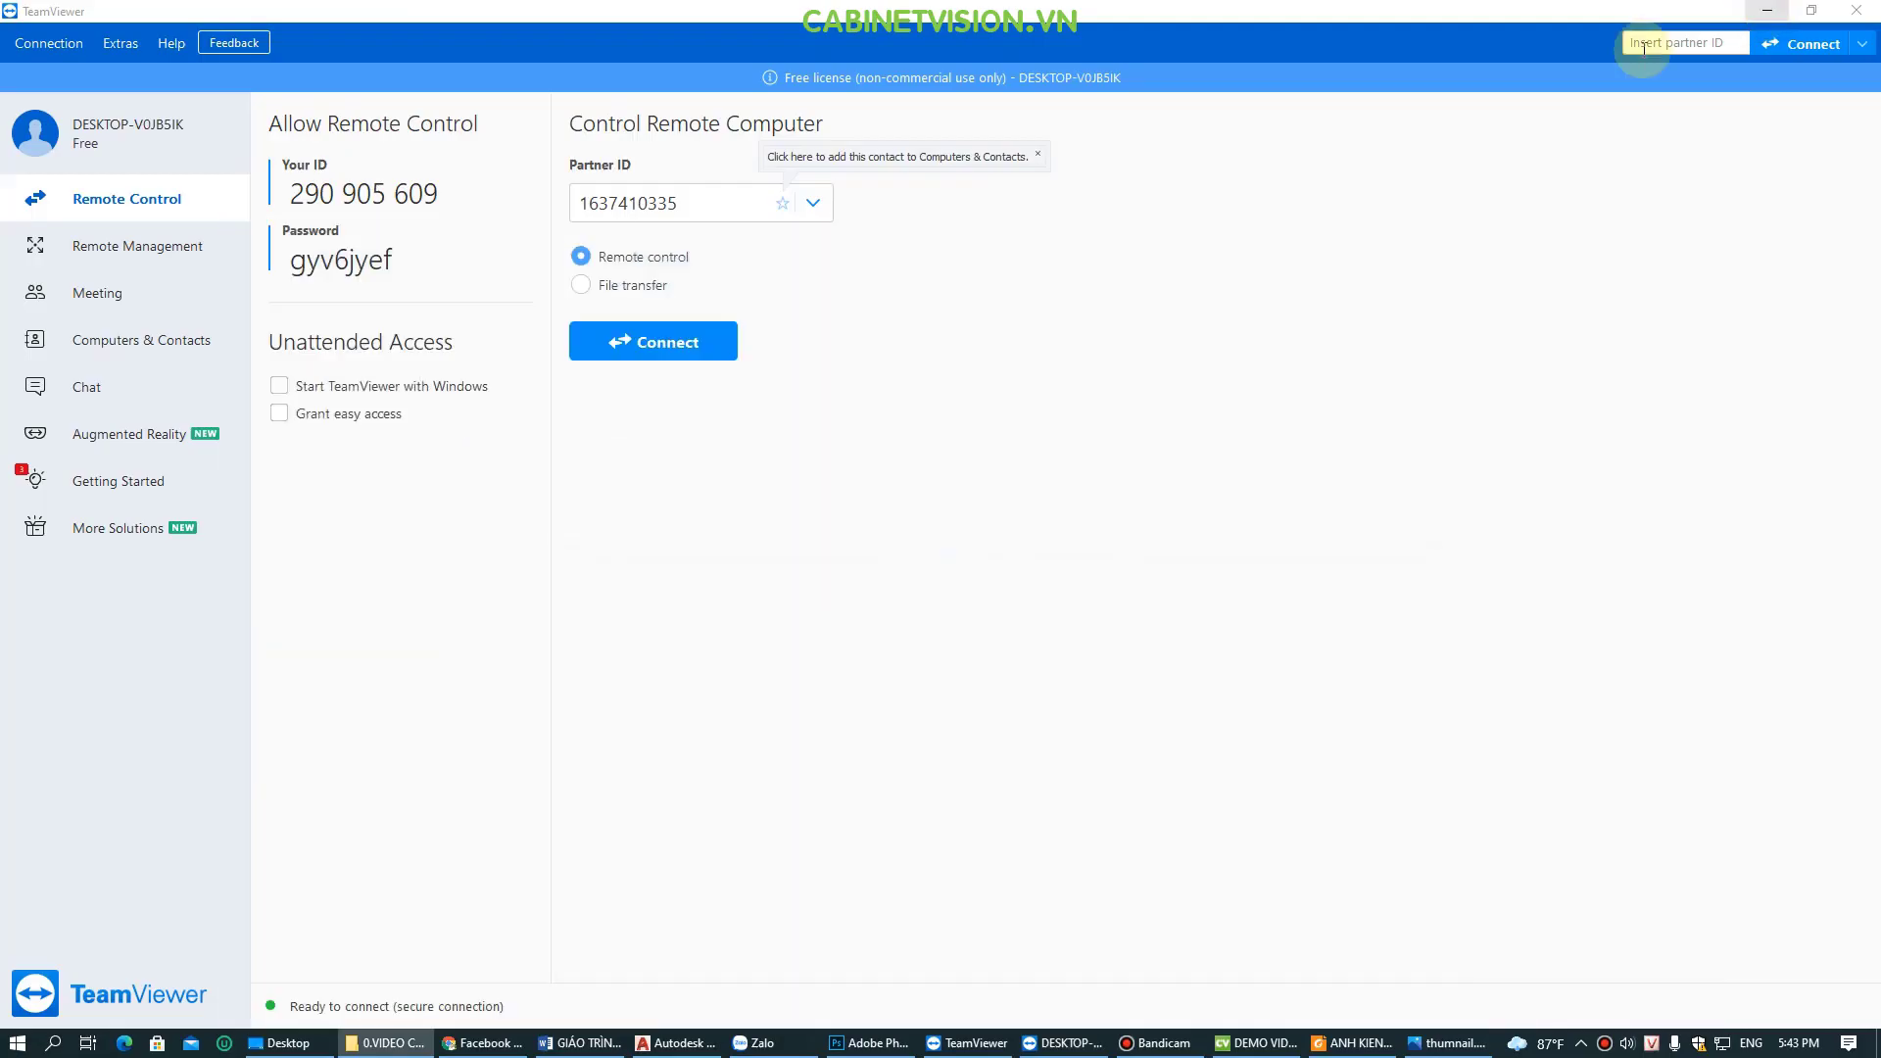
left_click(1775, 13)
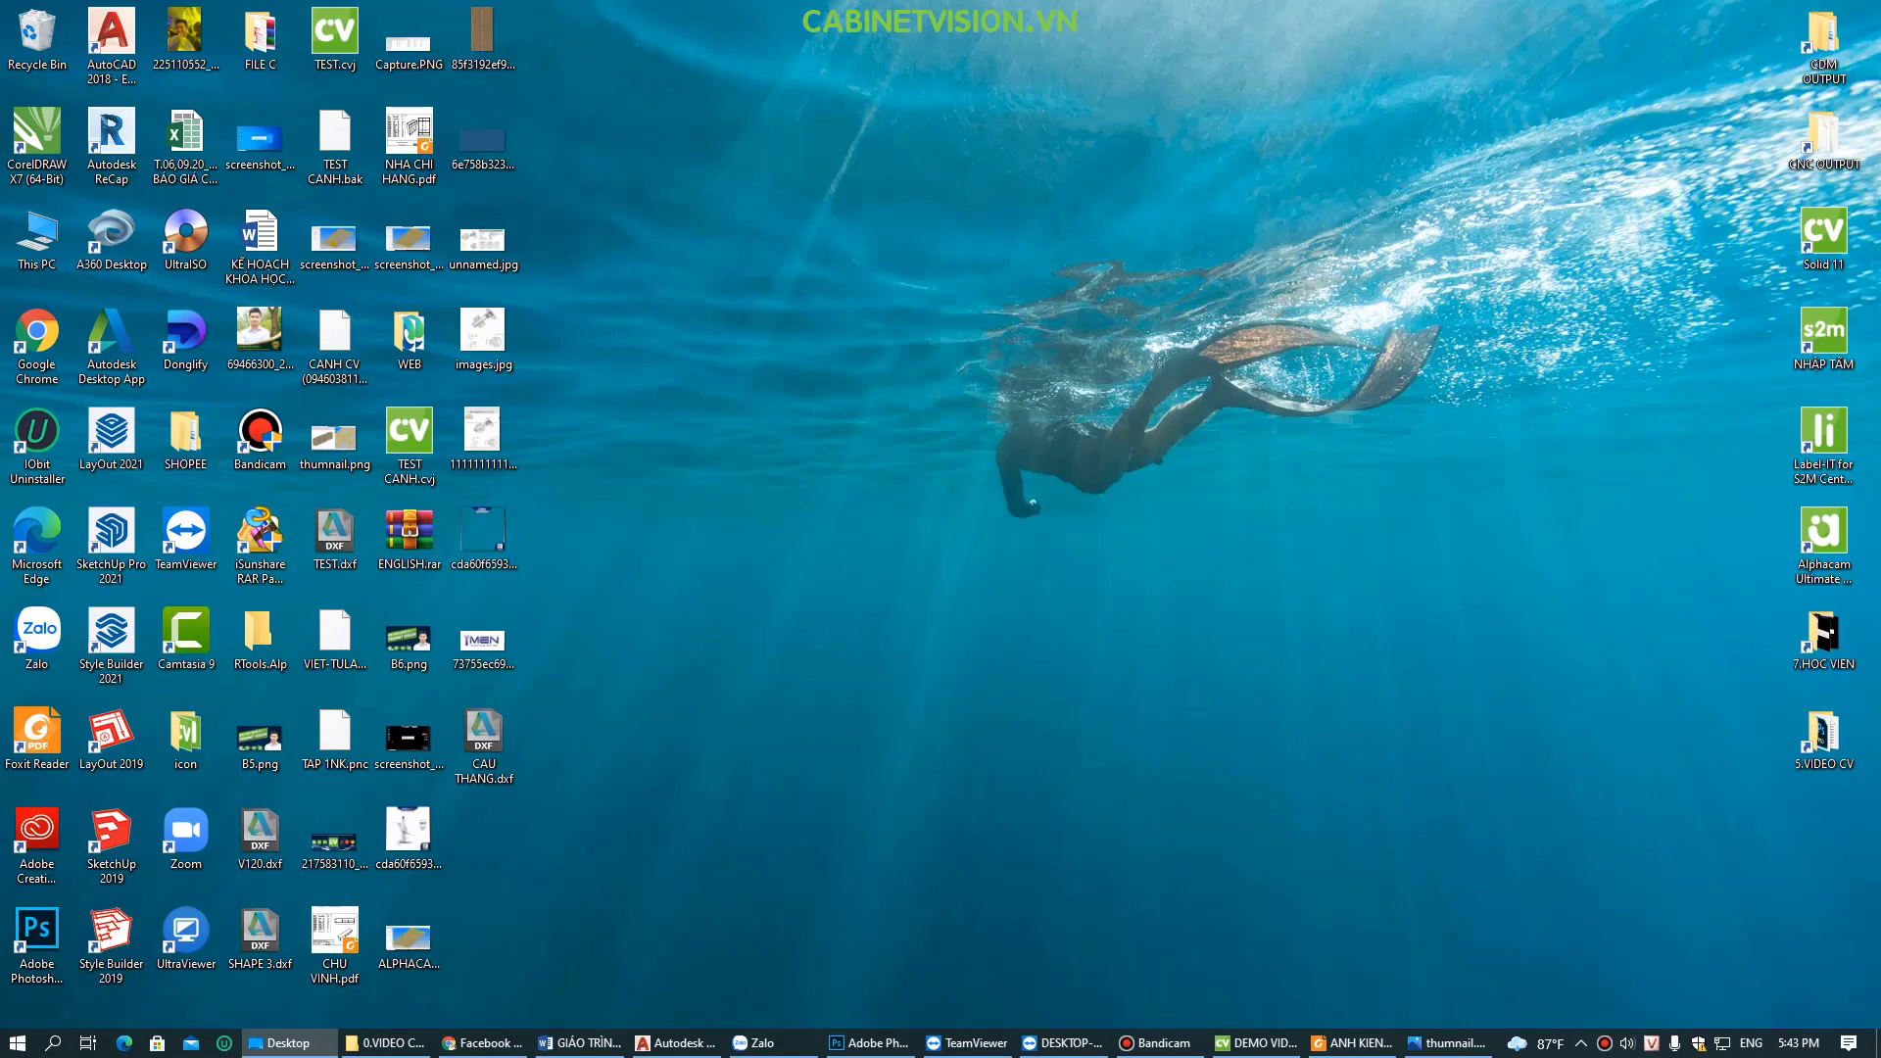
left_click(585, 808)
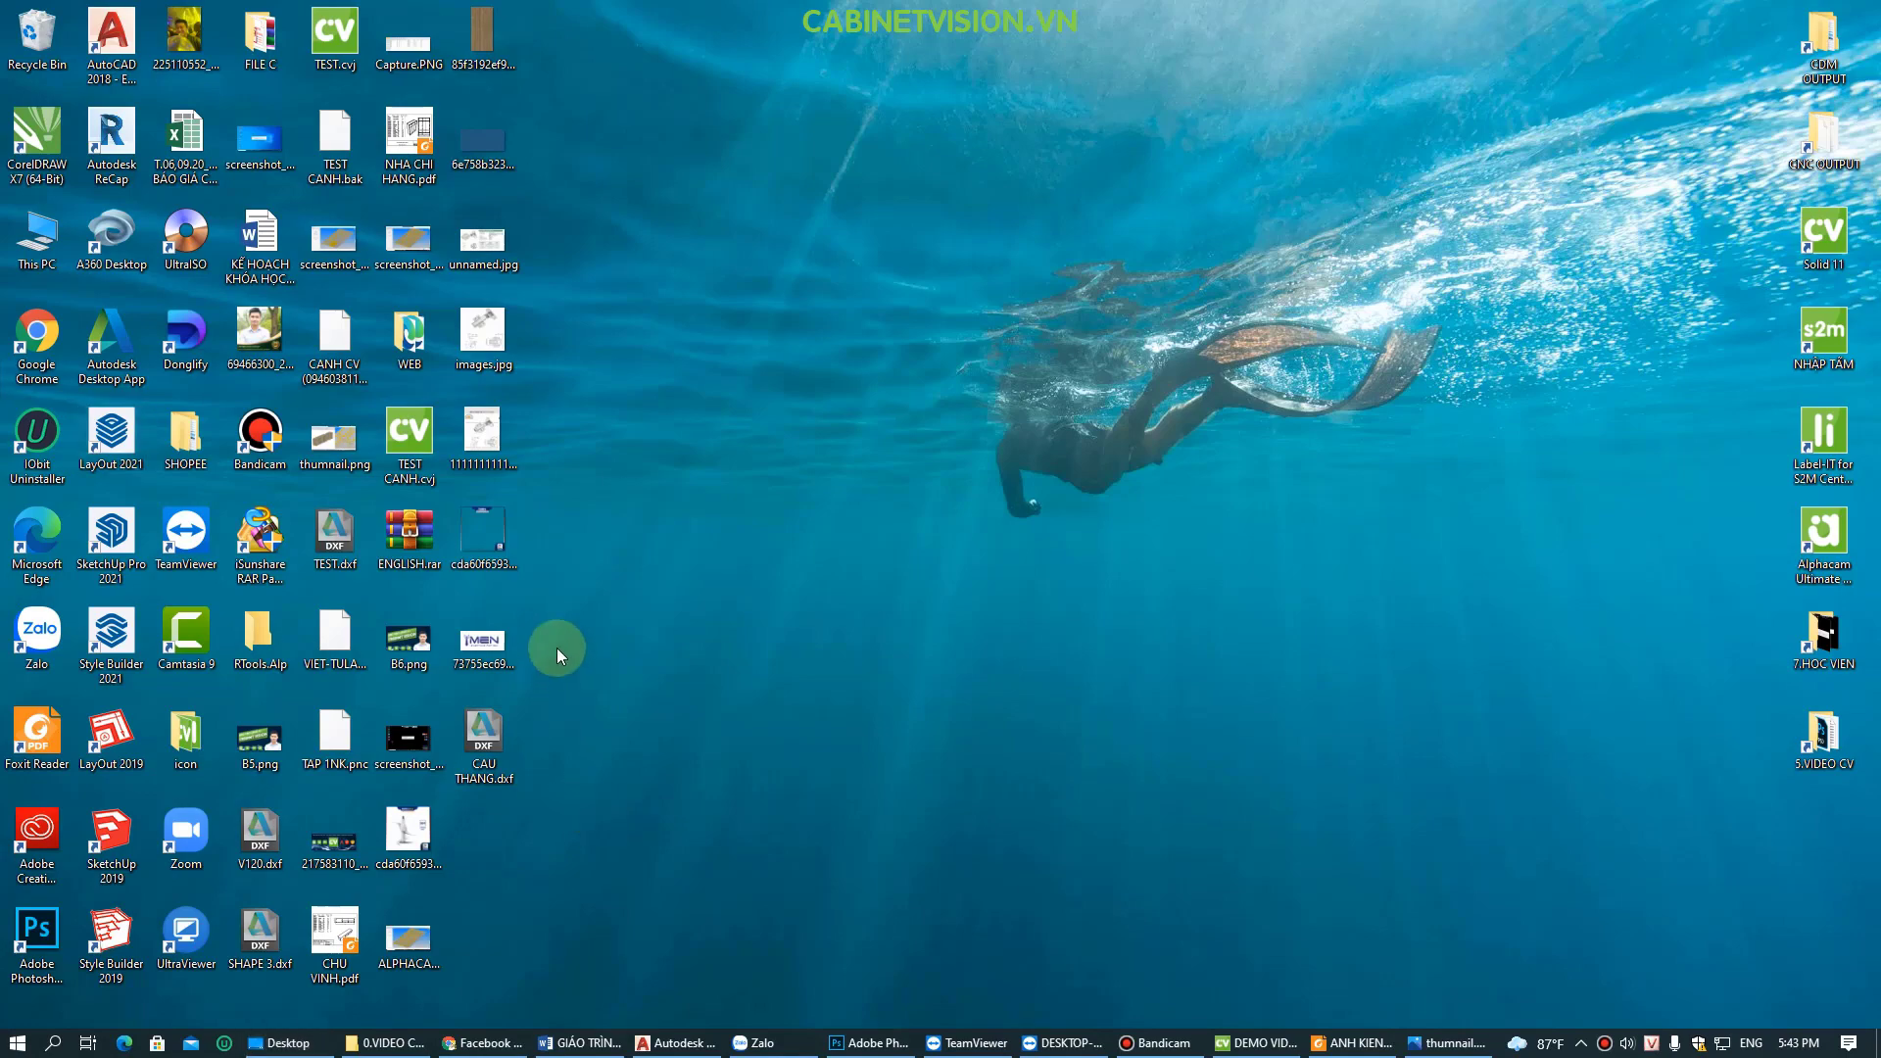
Restore the remote session to full screen, re-enter the Zalo account password, and sign in.
left_click(1064, 1042)
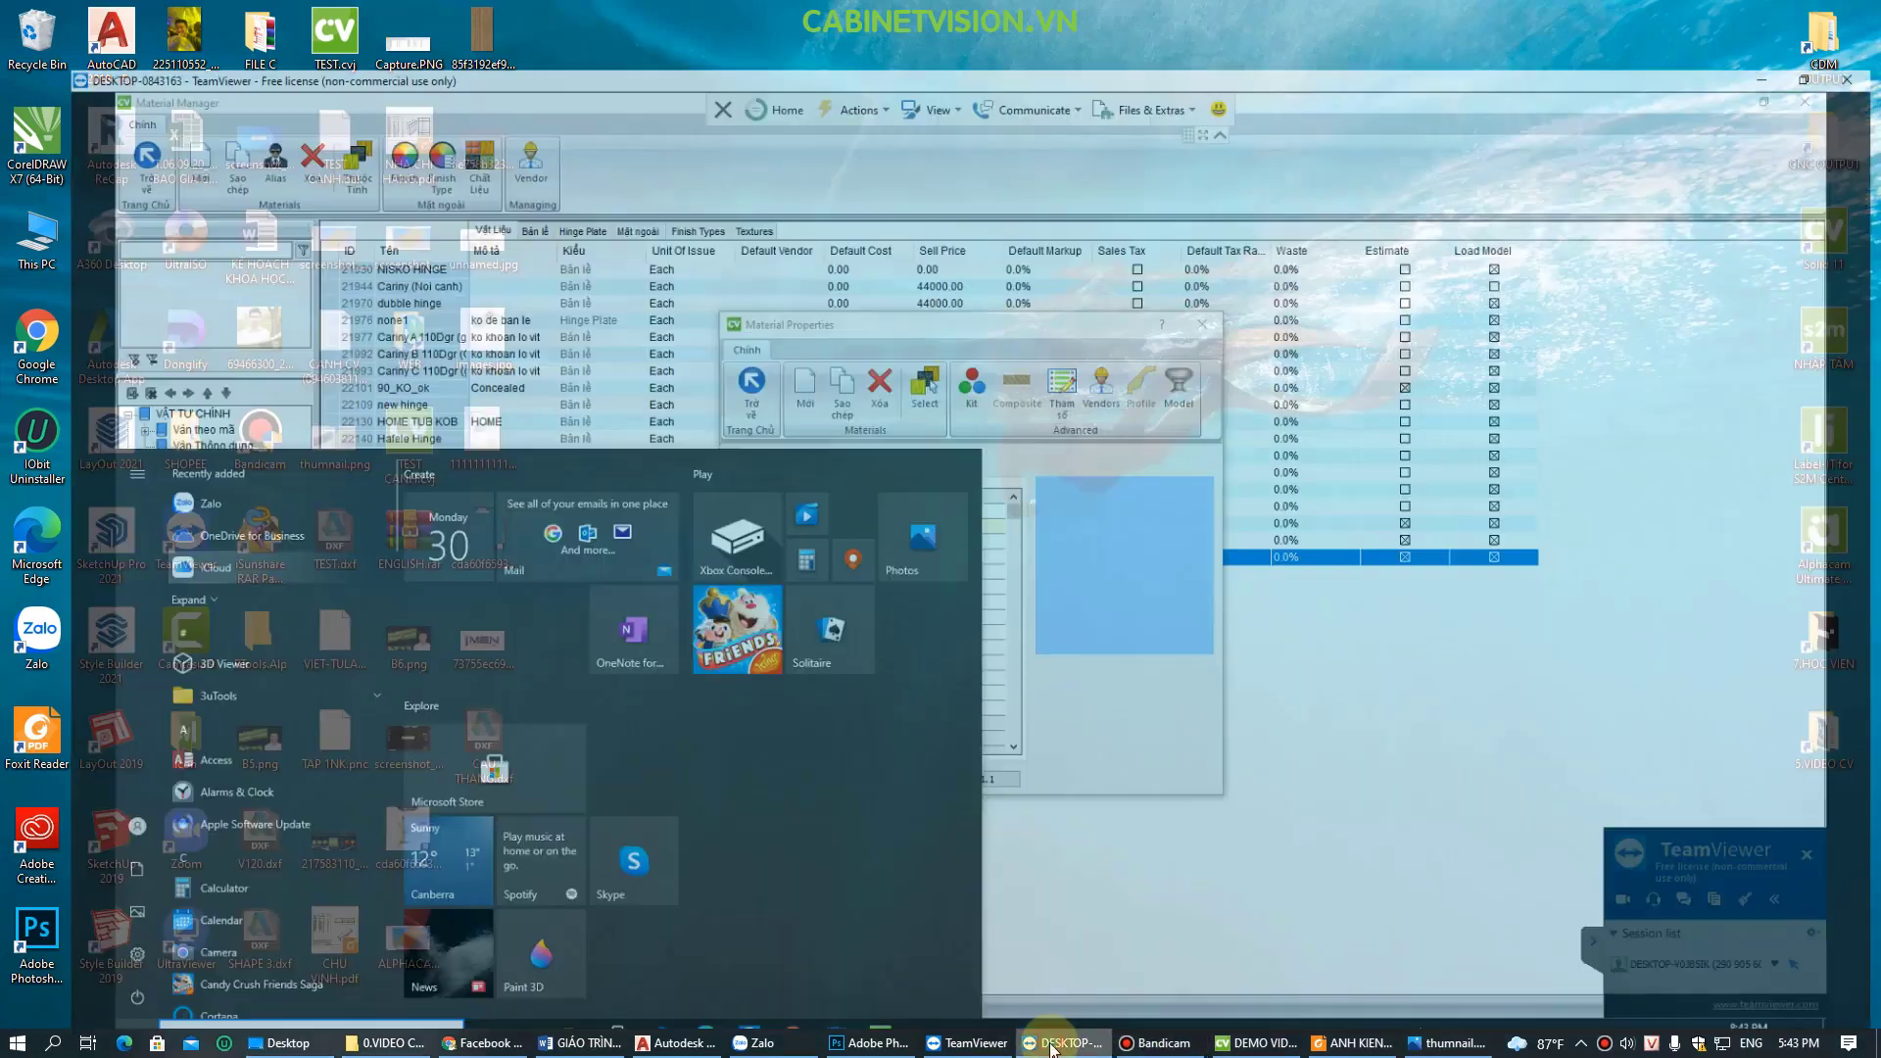
key("BackSpace")
key("BackSpace")
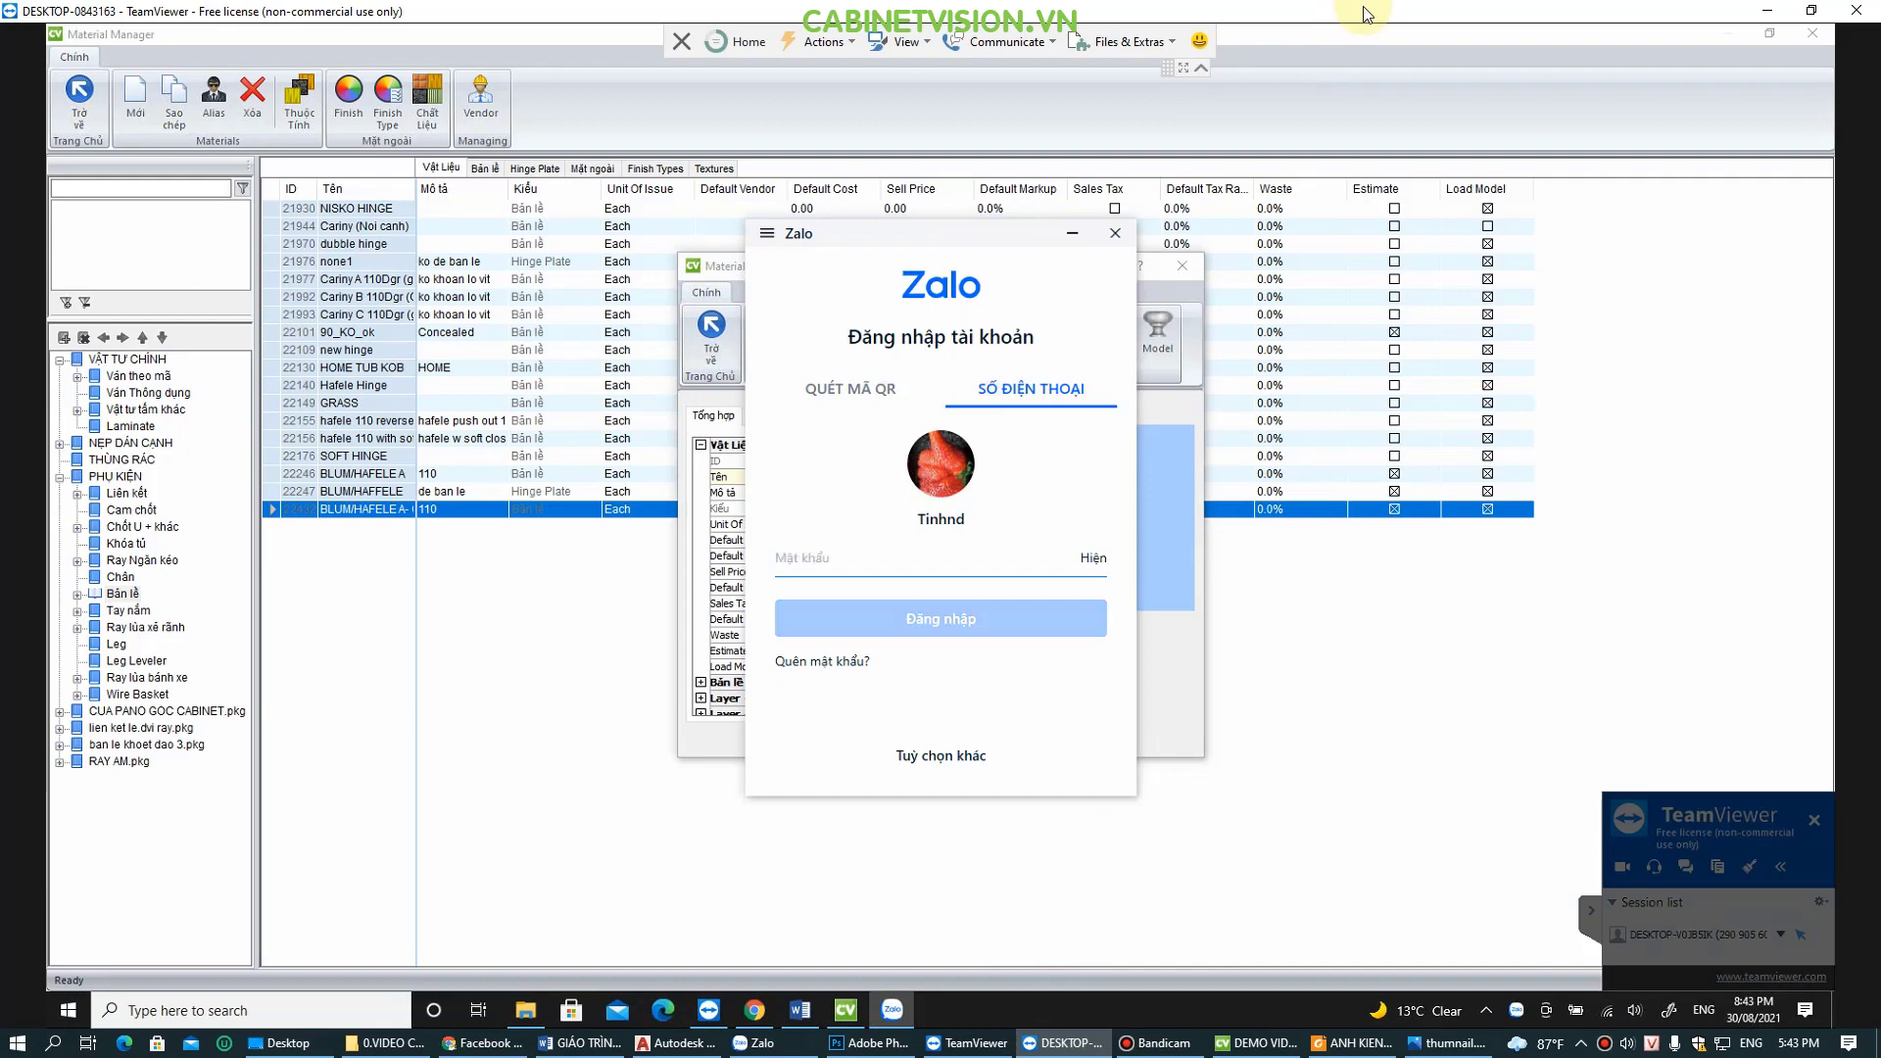
type("*******")
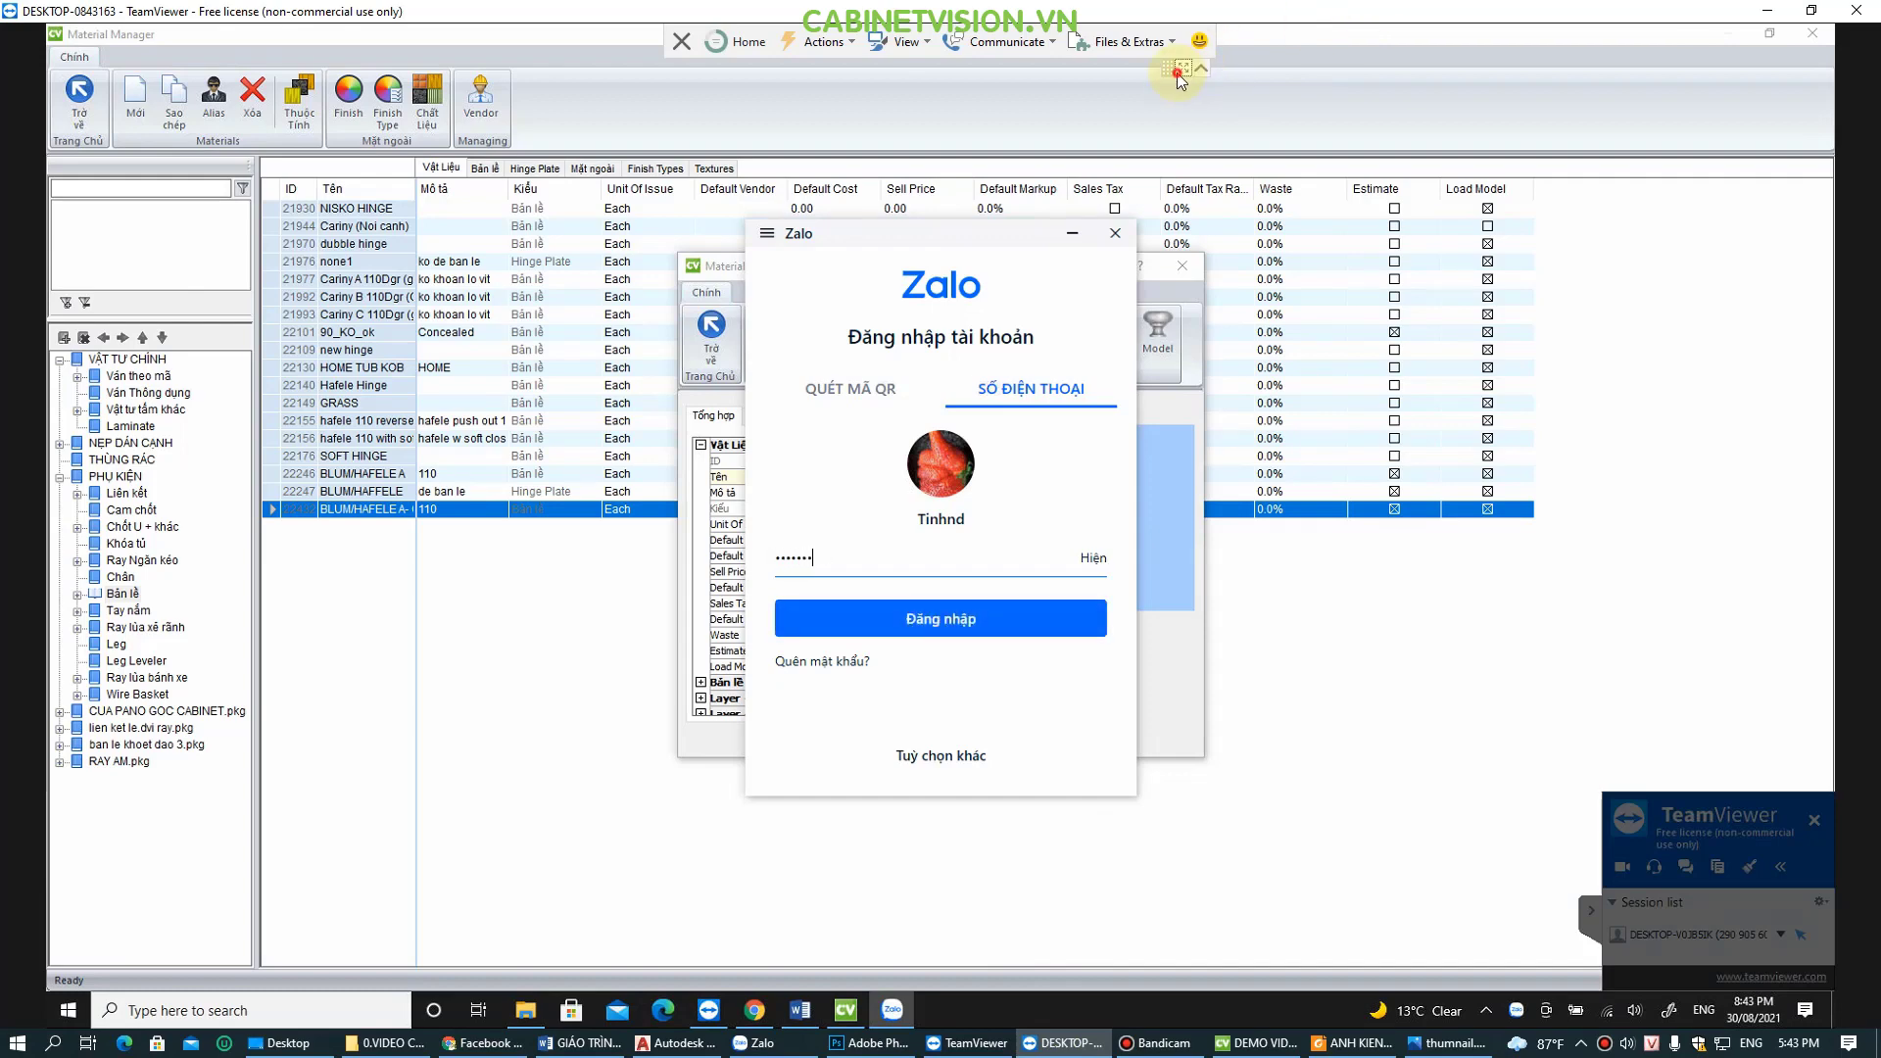
left_click(1183, 68)
type("**")
key("Return")
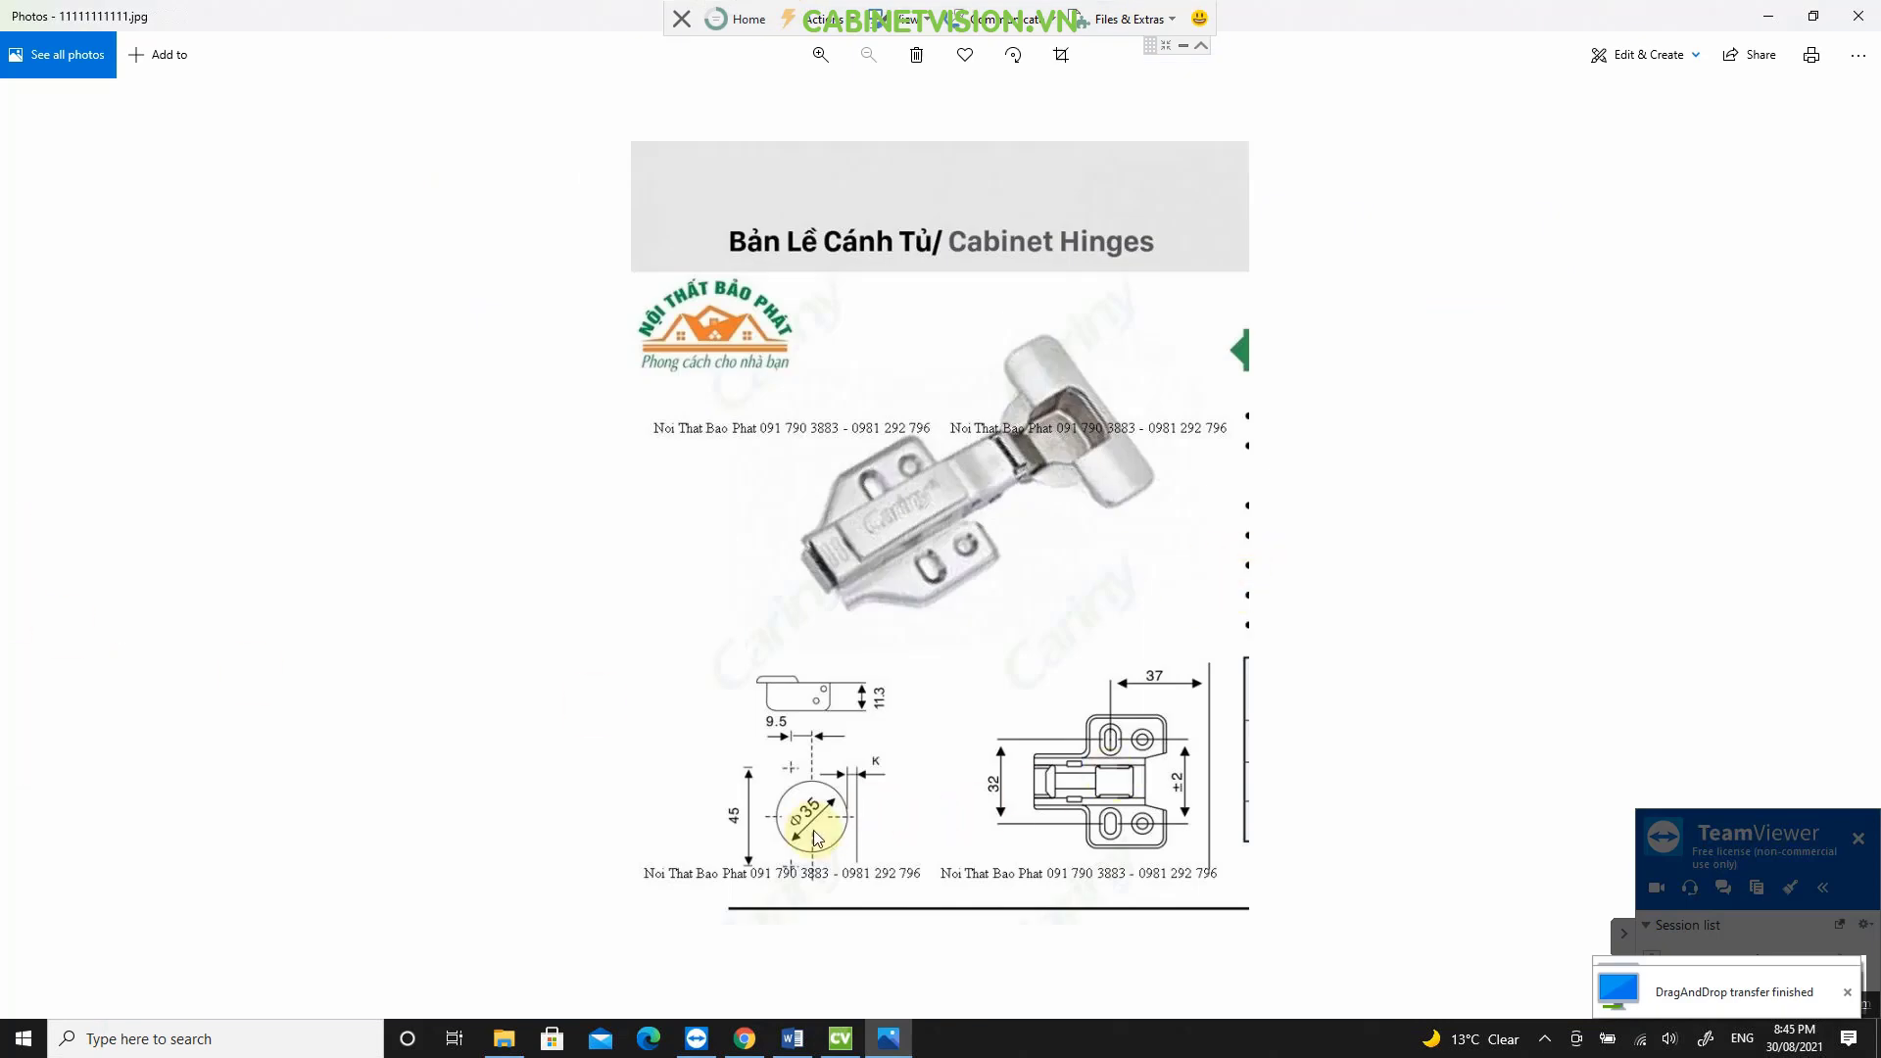
Zoom in and out on the 35 mm hinge cup drawing, then shrink Photos to a window.
scroll(860, 843, "up", 1)
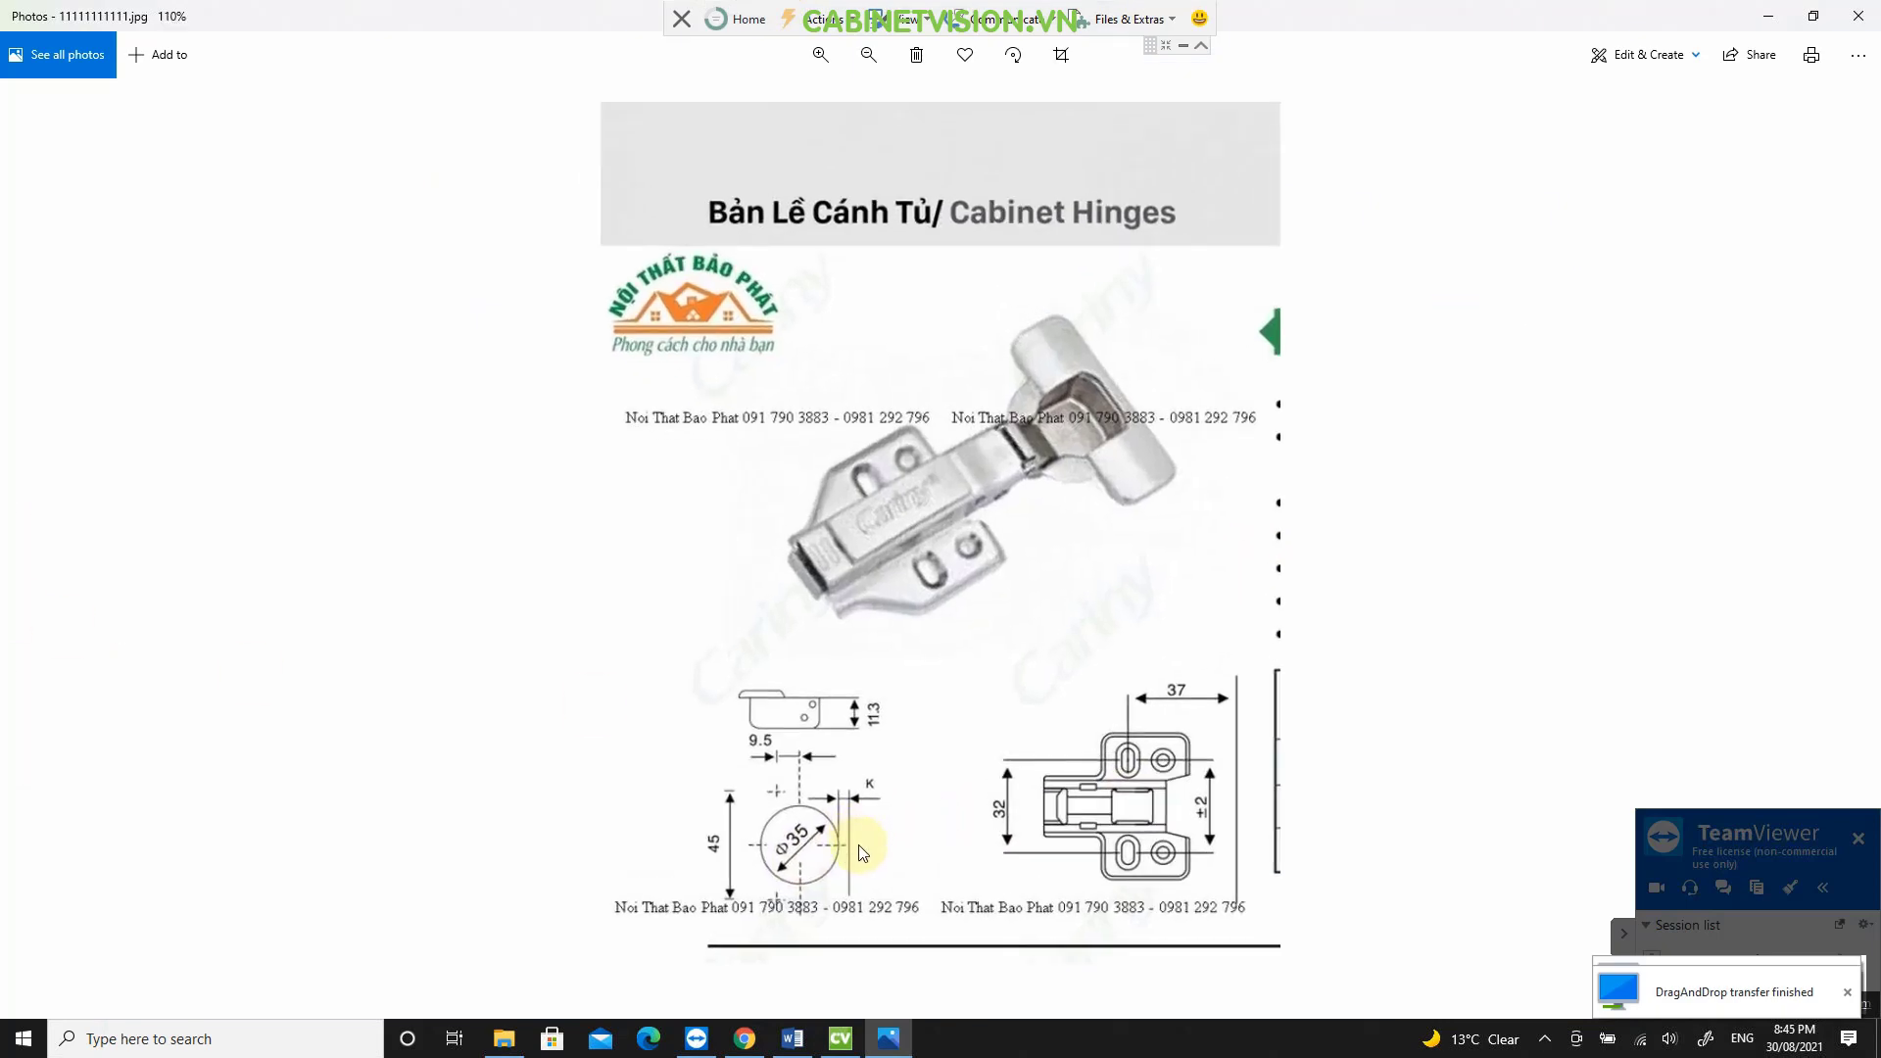
scroll(835, 819, "up", 1)
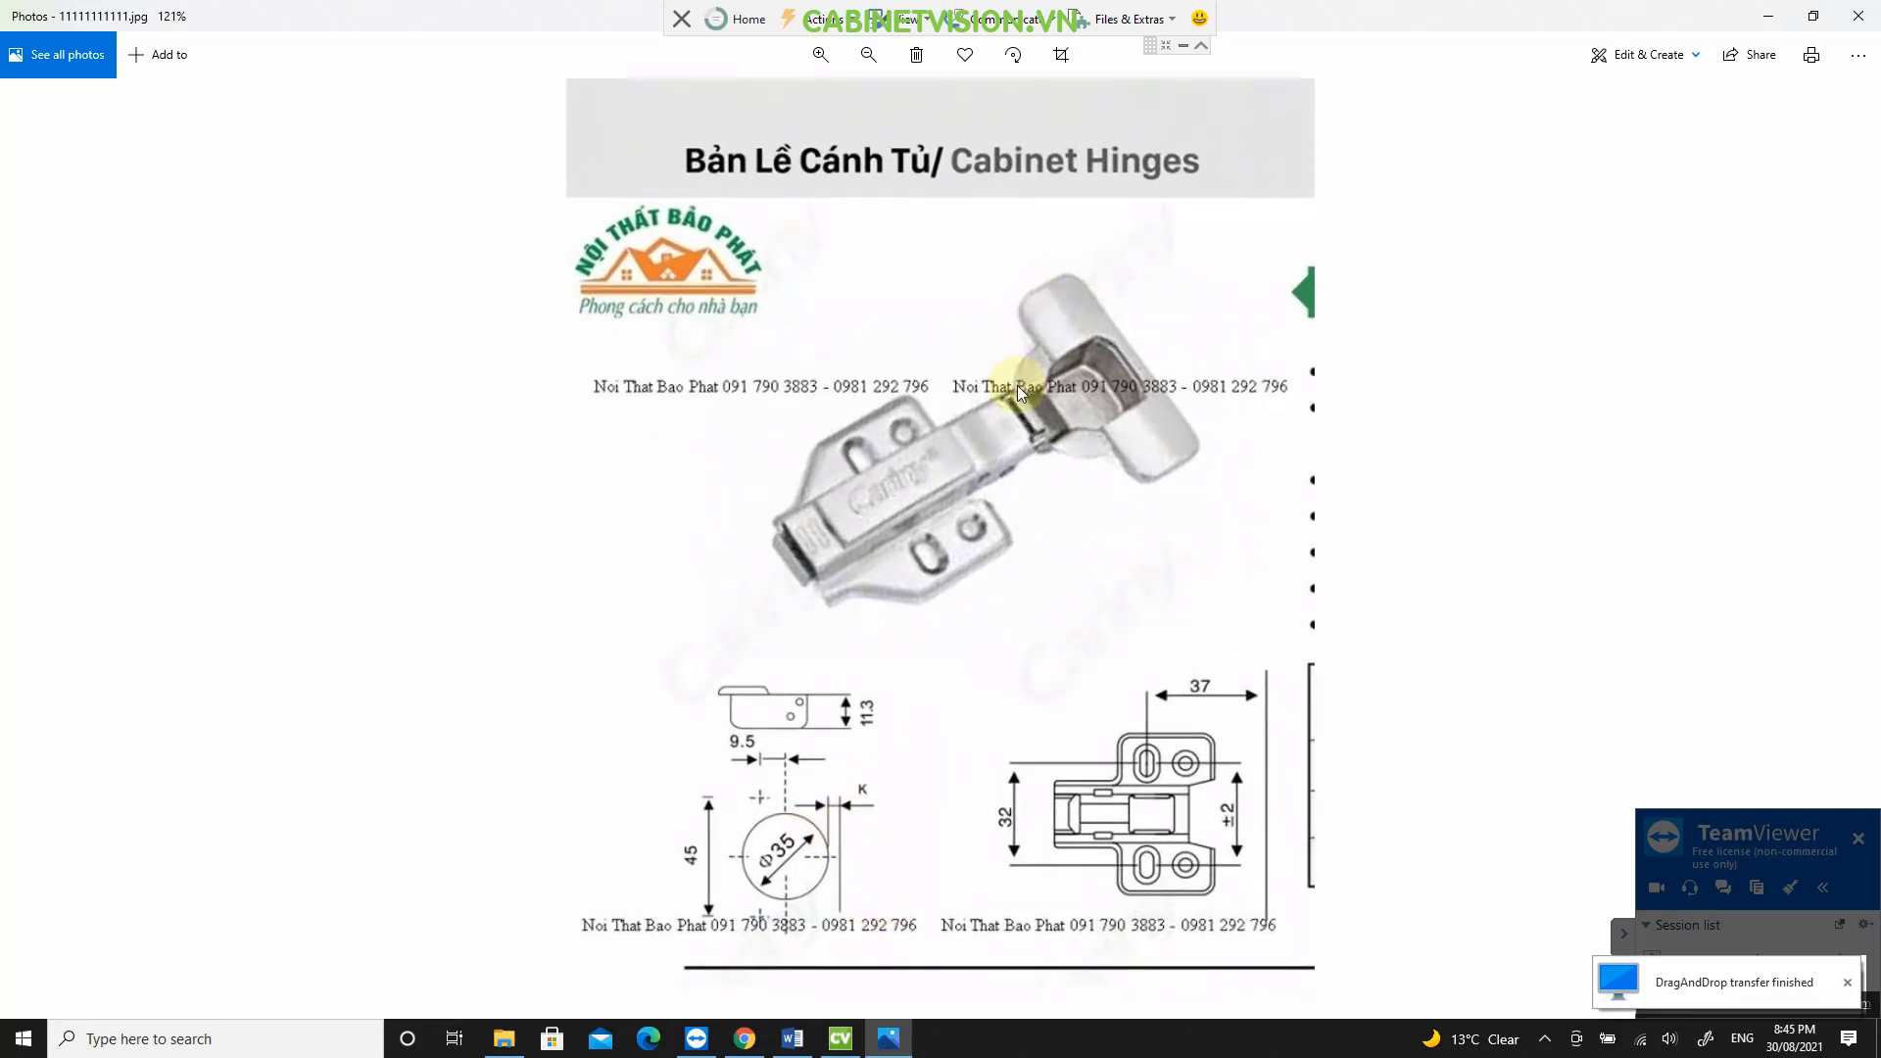
scroll(1019, 387, "down", 1)
left_click(1322, 17)
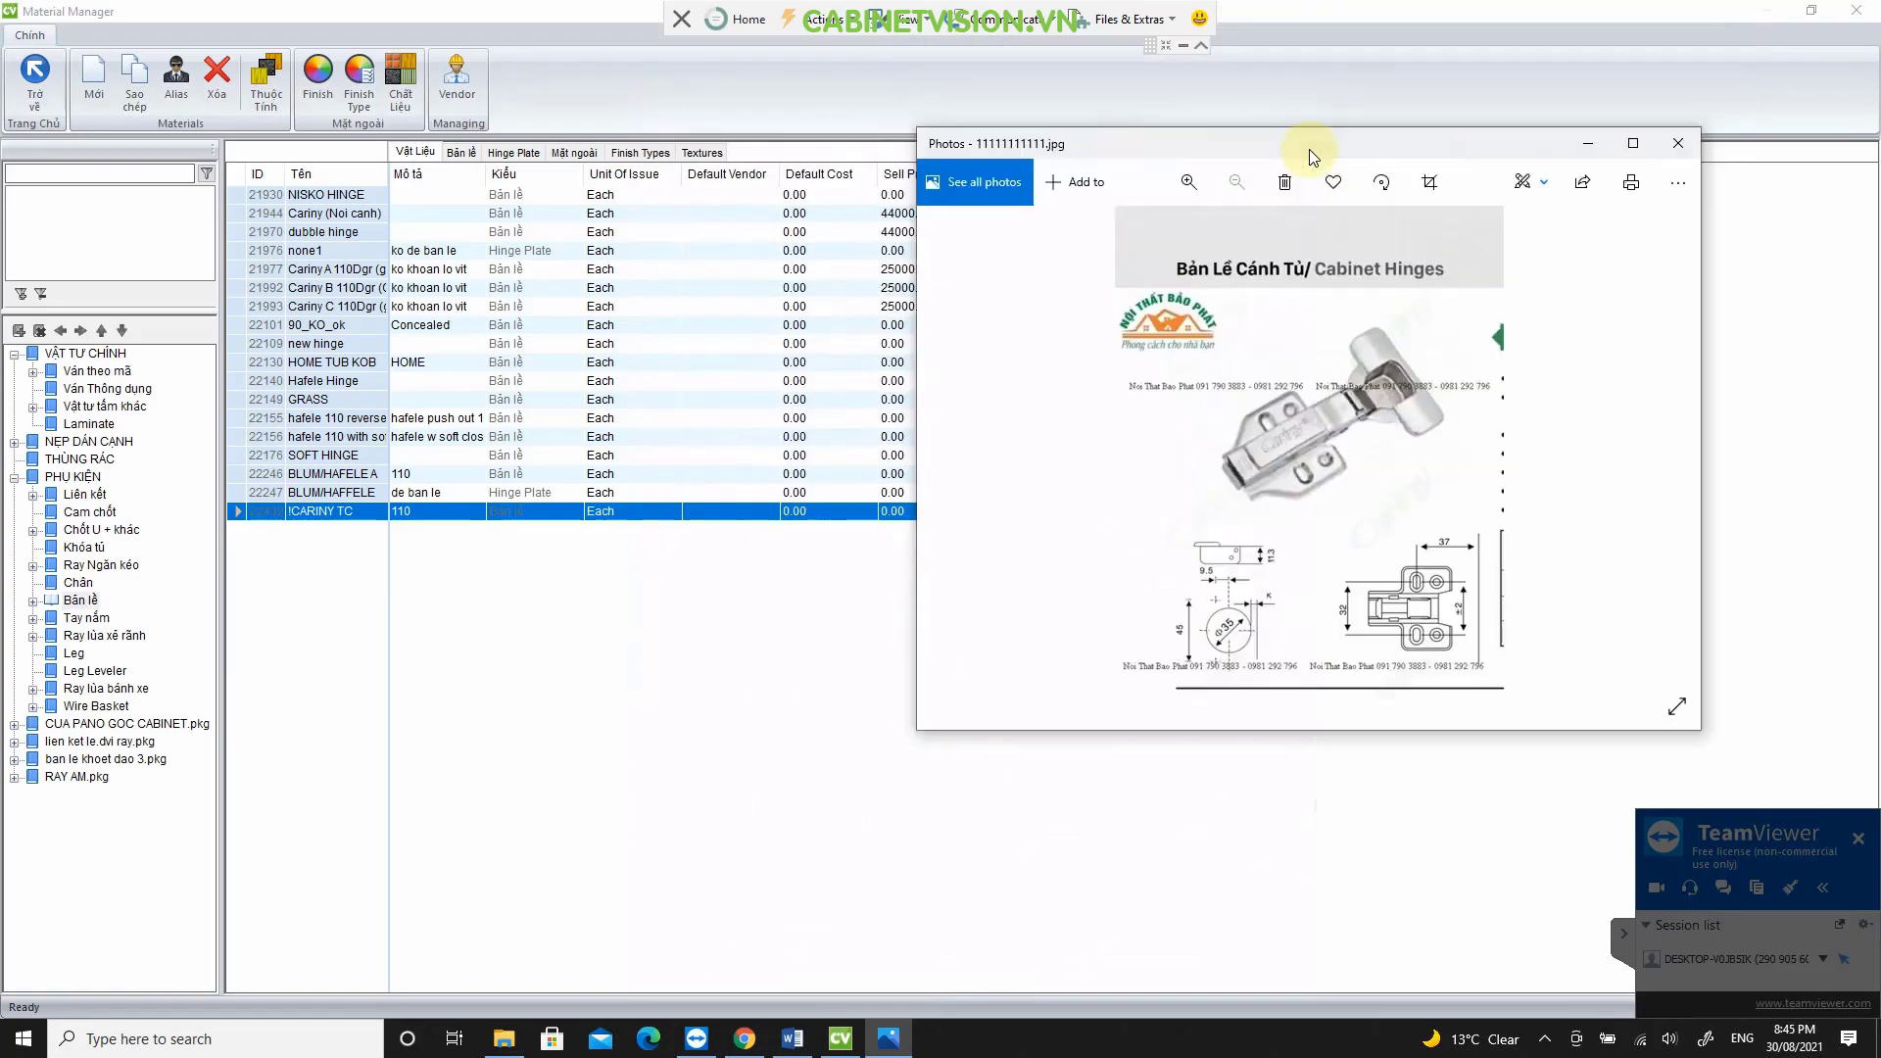
Maximize Material Manager and open the properties of the !CARINY TC hinge.
double_click(1368, 9)
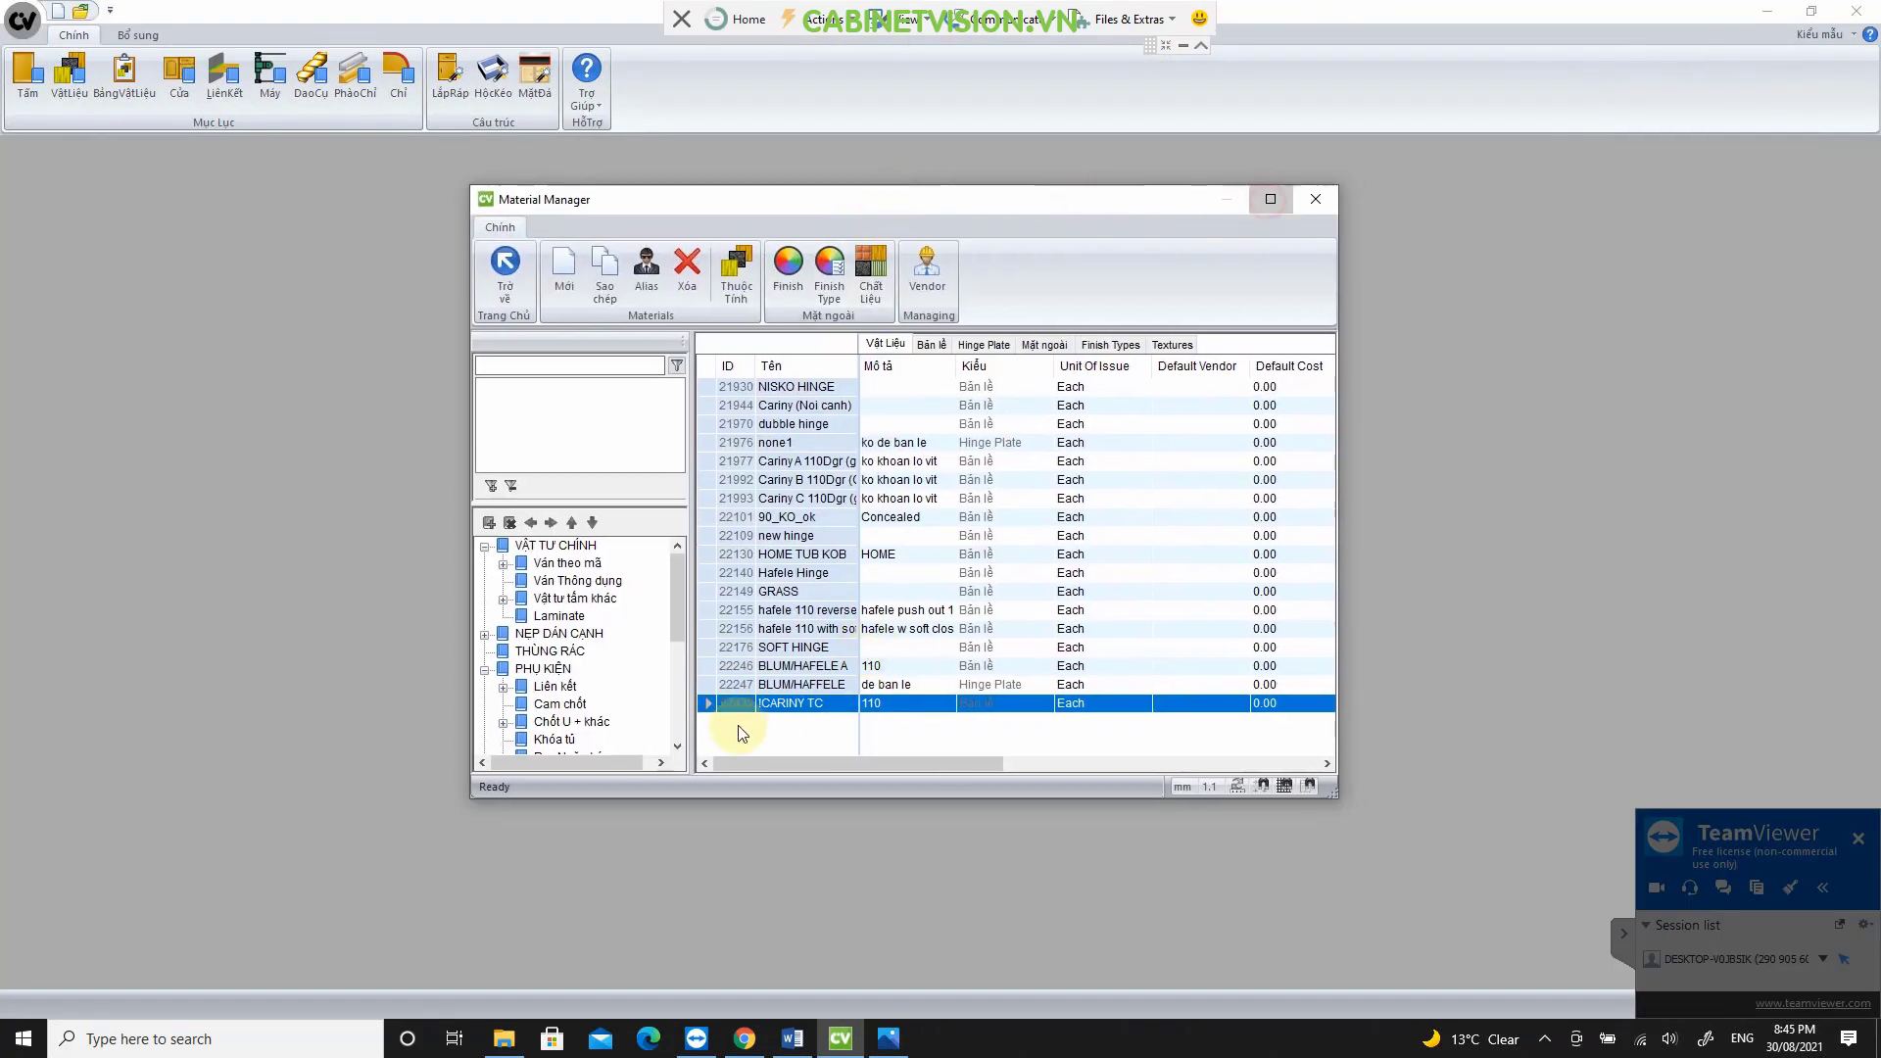
key("super+Up")
right_click(303, 514)
left_click(298, 623)
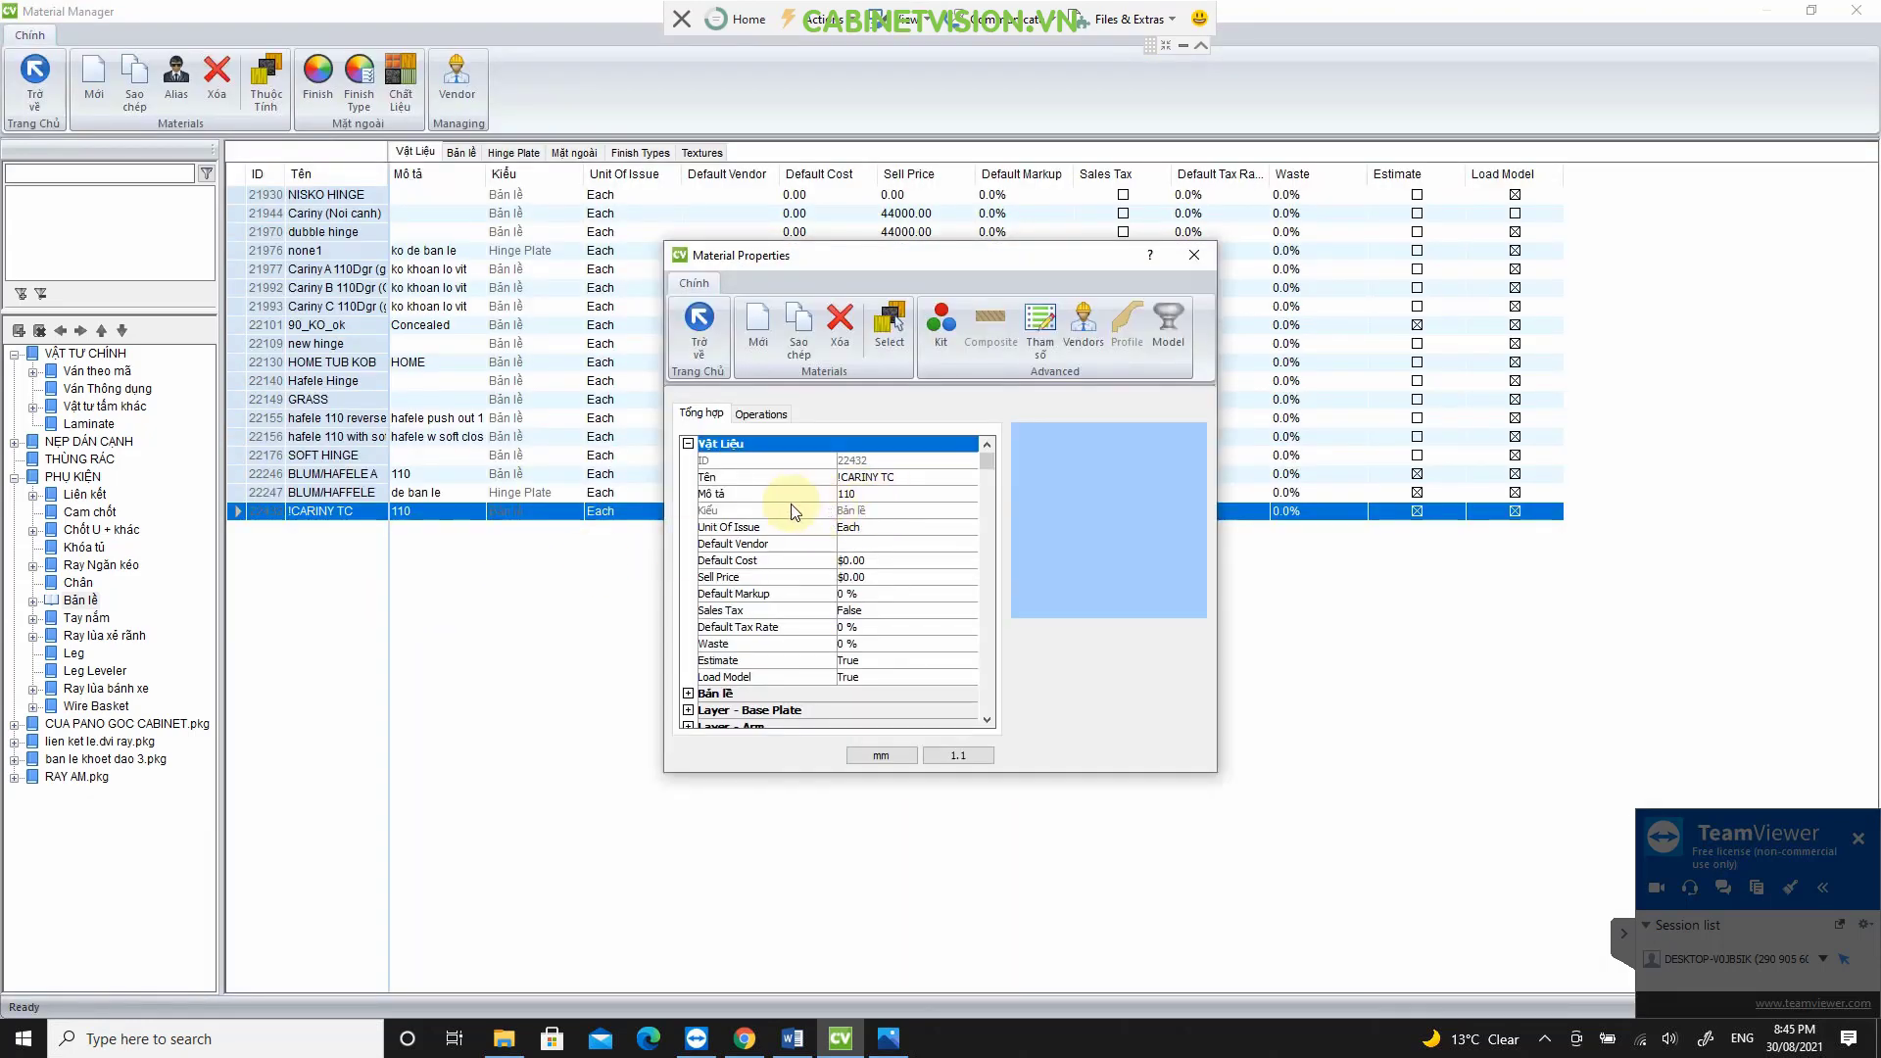
Review the name and description 110, keeping the unit of issue as Each.
left_click(915, 479)
left_click(915, 494)
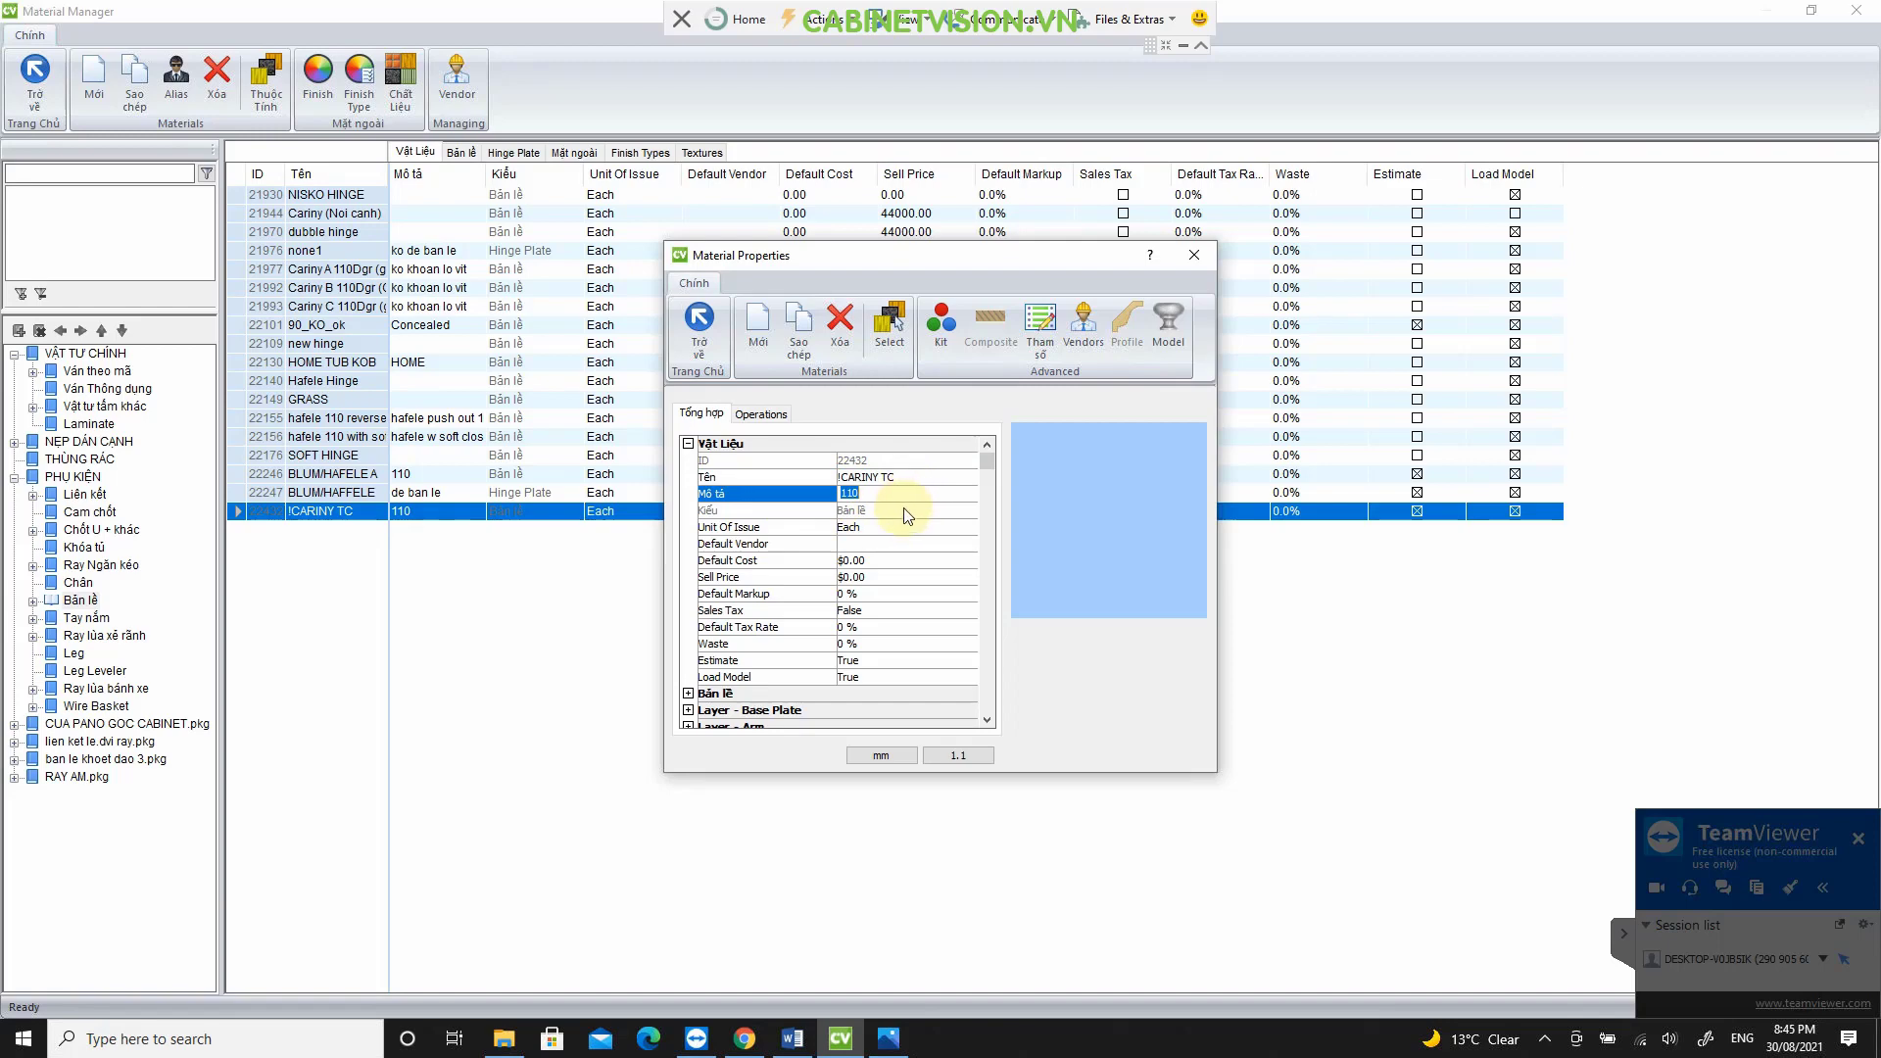
left_click(903, 529)
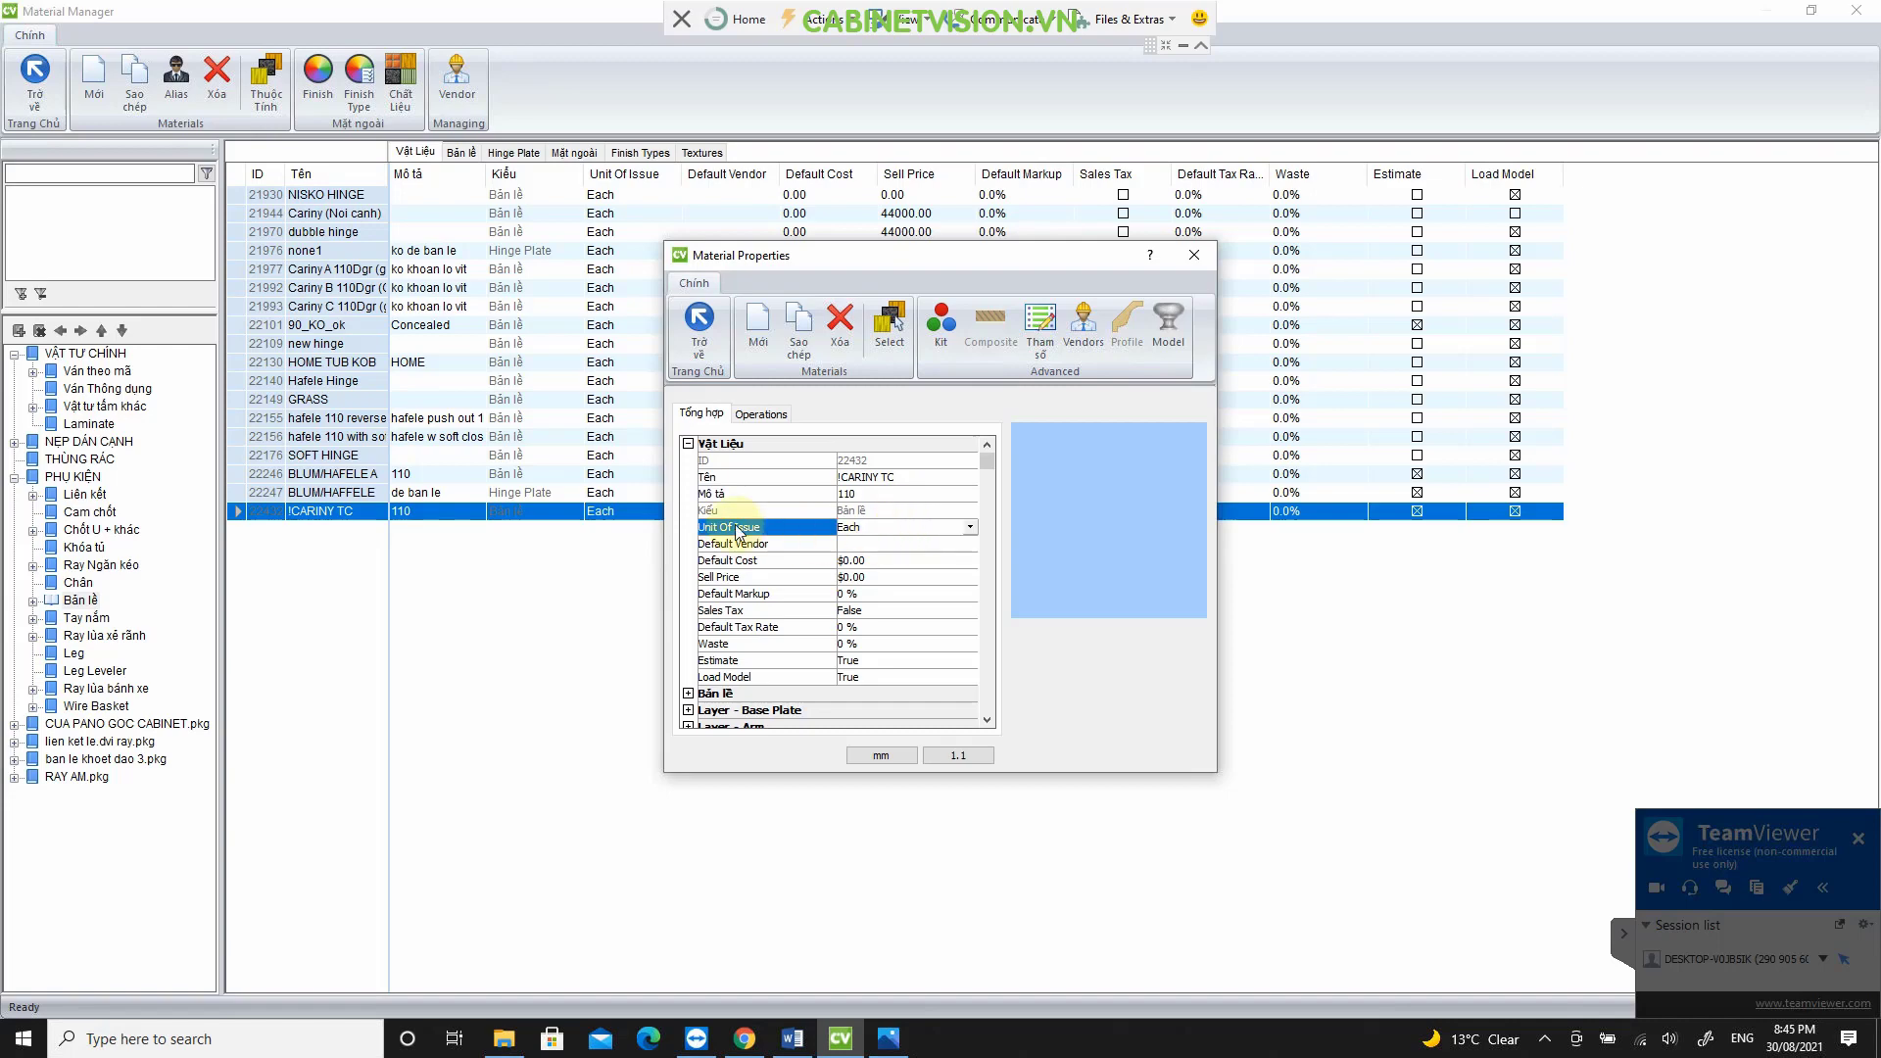
left_click(968, 529)
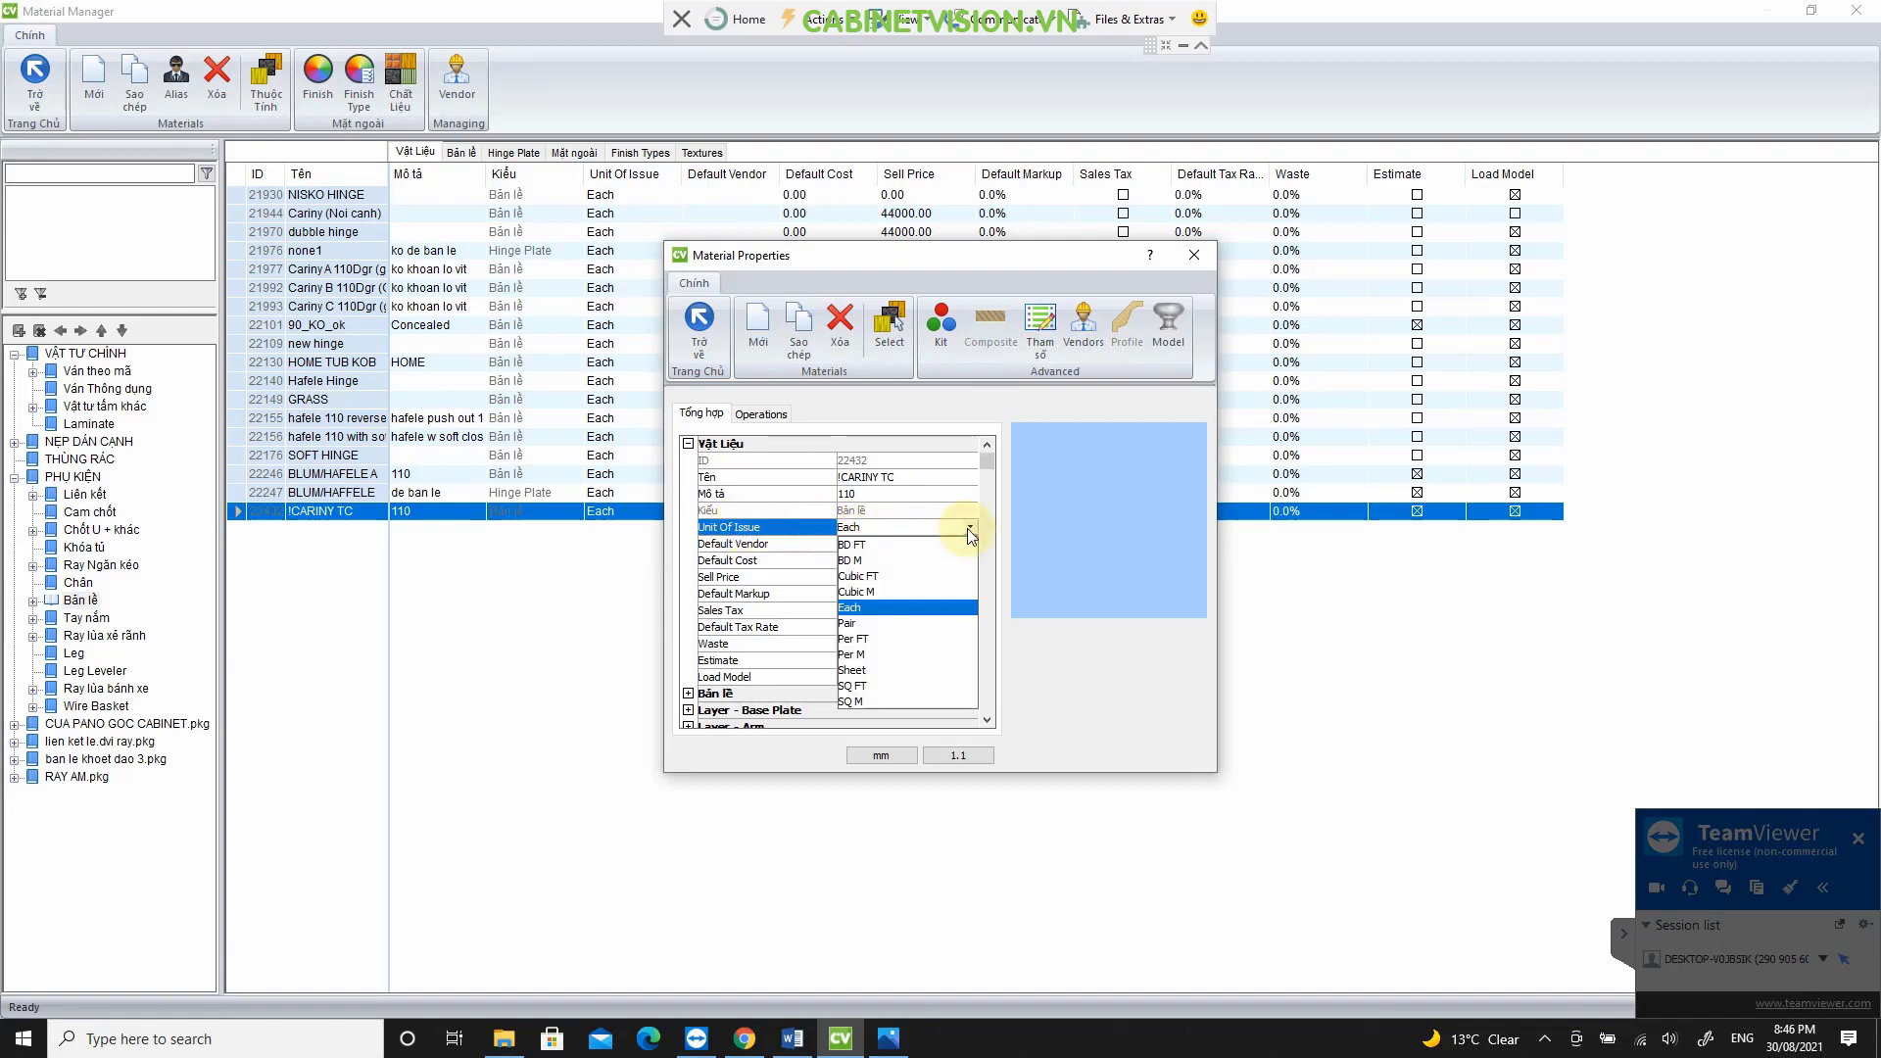
left_click(890, 580)
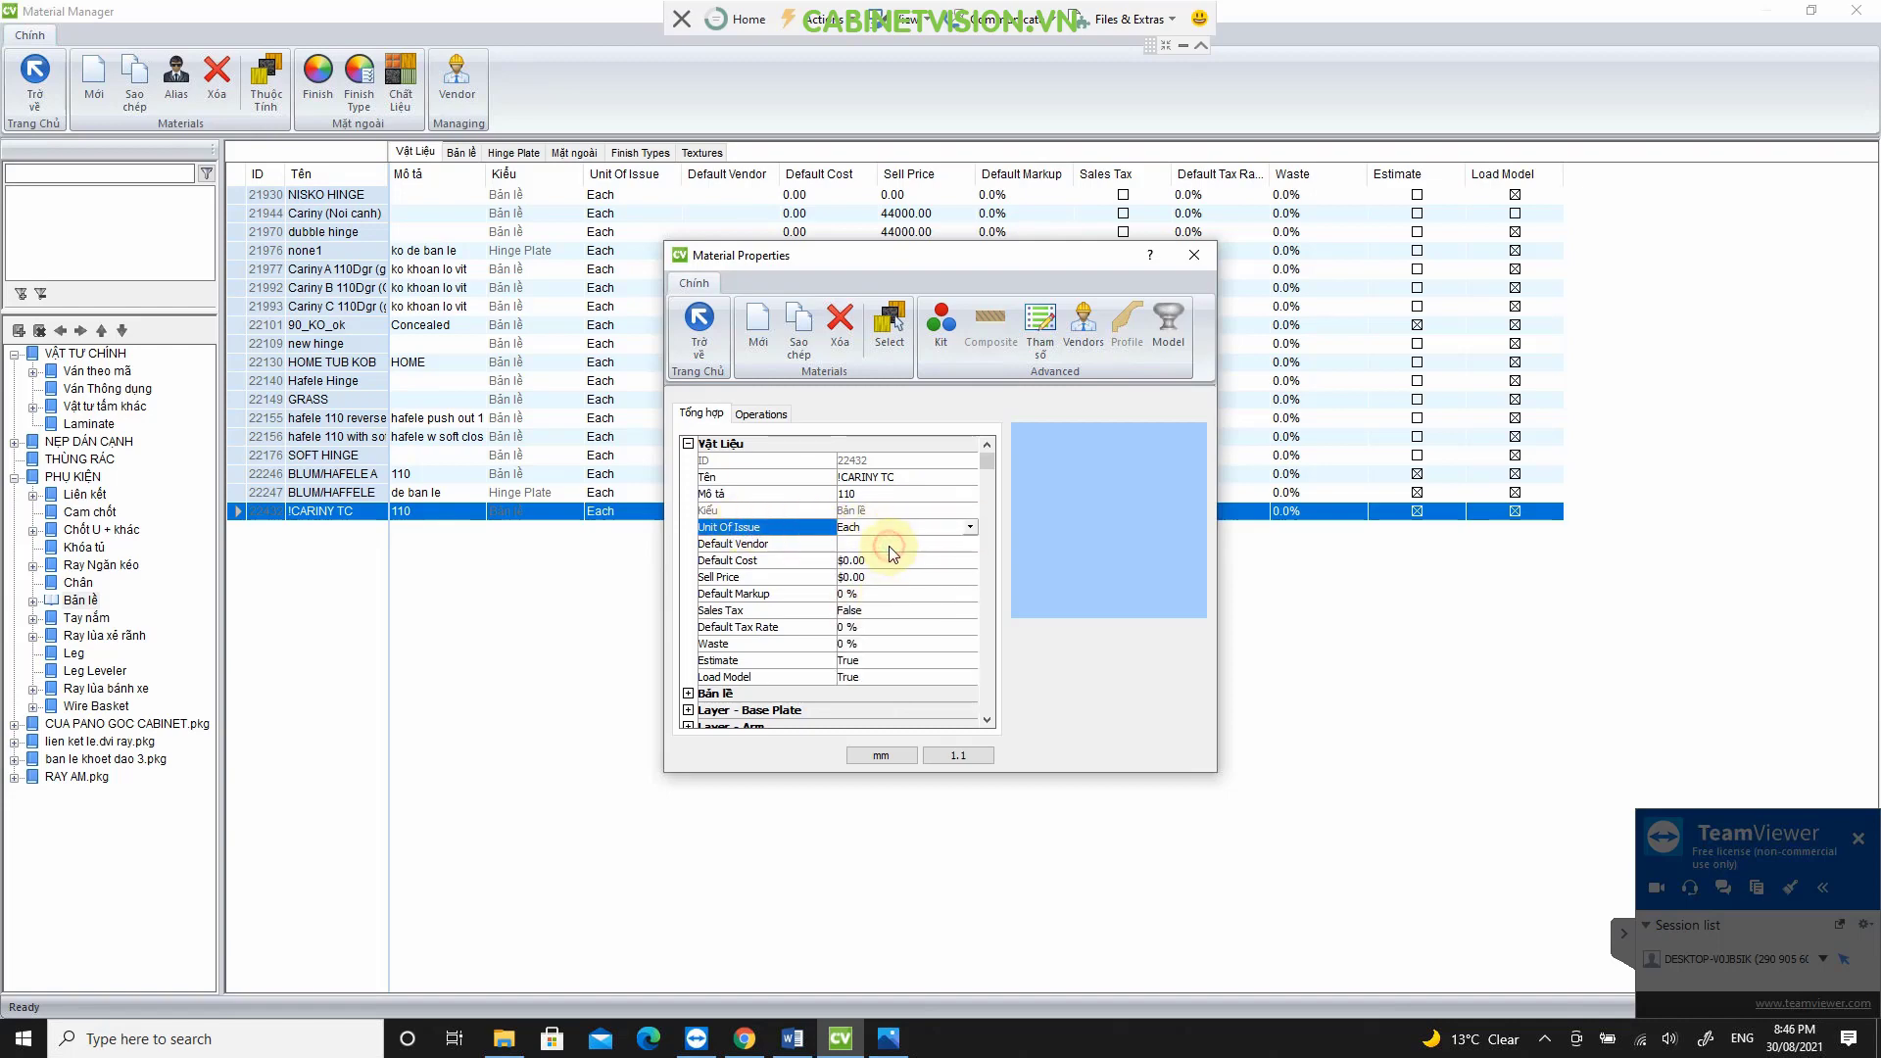
Check the vendor, $0.00 cost and sell price, markup, sales tax and estimate settings.
left_click(887, 545)
left_click(888, 560)
left_click(888, 578)
left_click(888, 562)
left_click(888, 578)
left_click(891, 561)
left_click(885, 580)
left_click(882, 594)
left_click(882, 613)
left_click(877, 628)
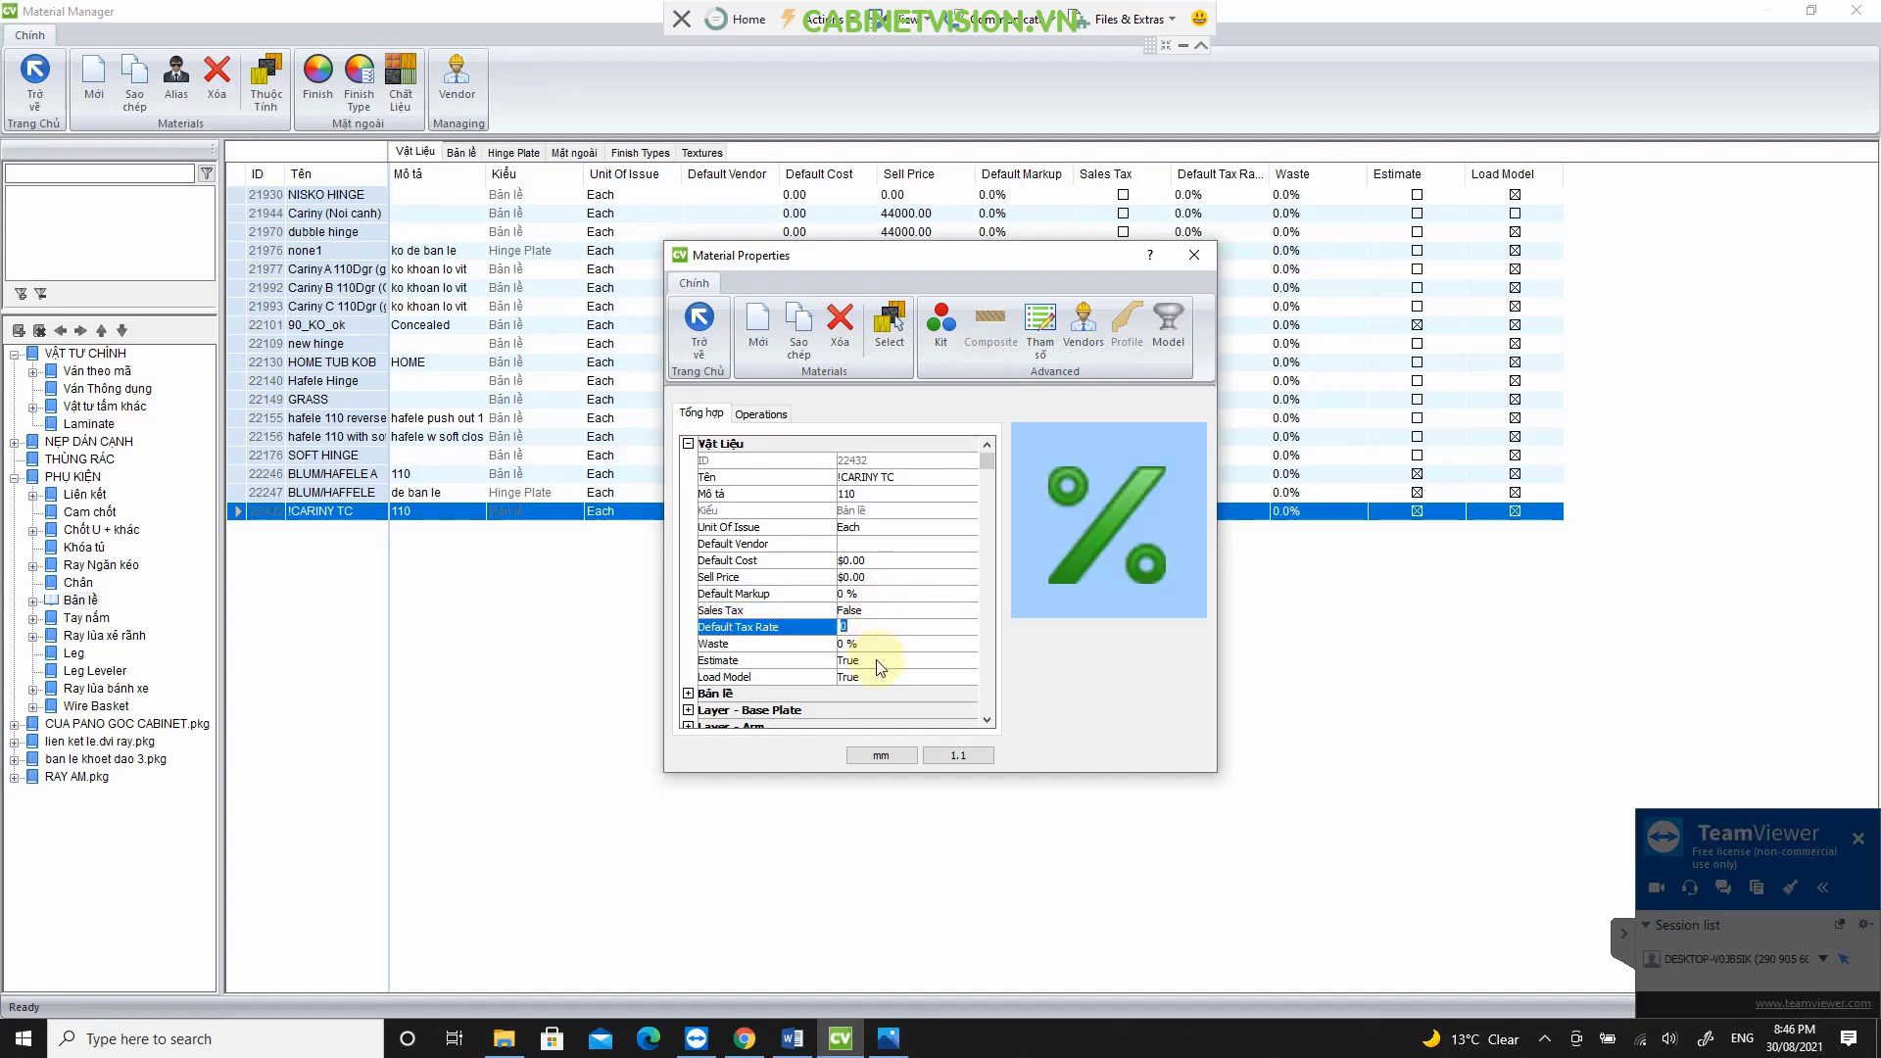
left_click(876, 661)
Expand the Bản lề hinge group to reach the Horizontal Overlay value of 20.
scroll(876, 673, "down", 1)
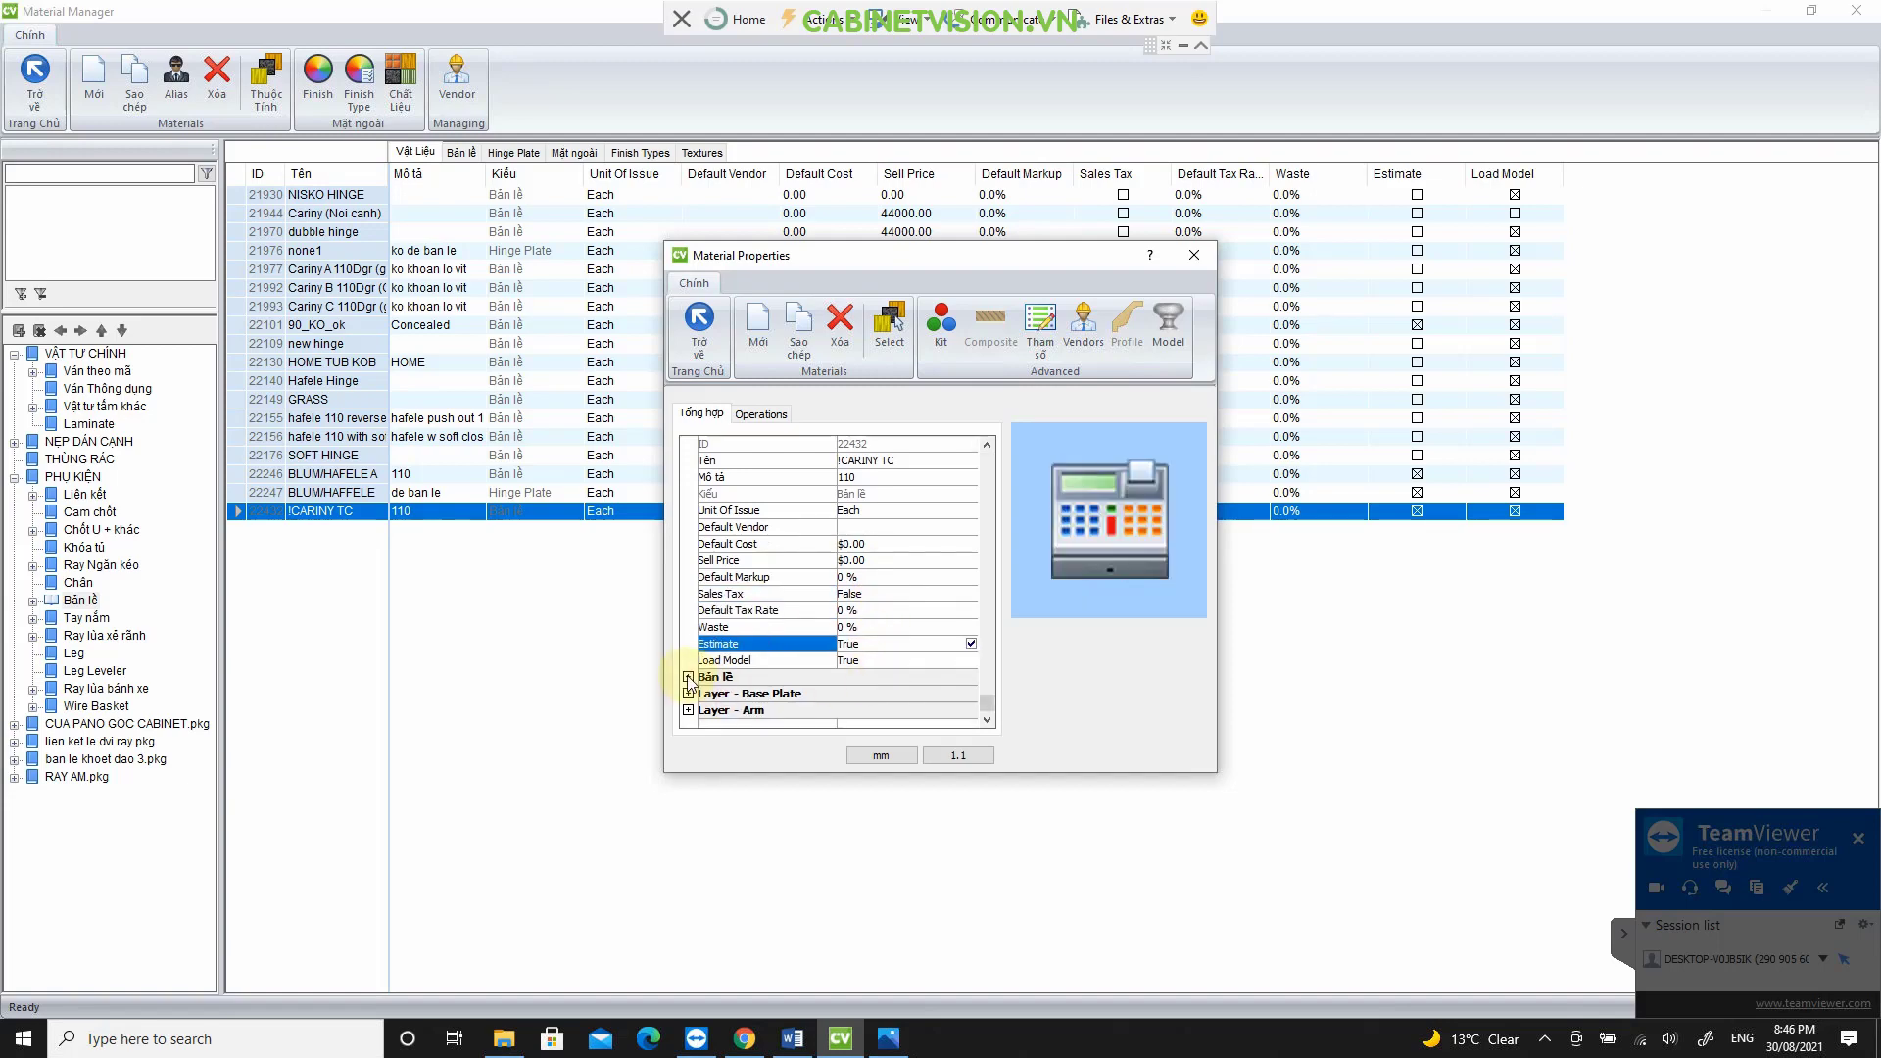
left_click(688, 676)
scroll(832, 661, "down", 2)
left_click(864, 638)
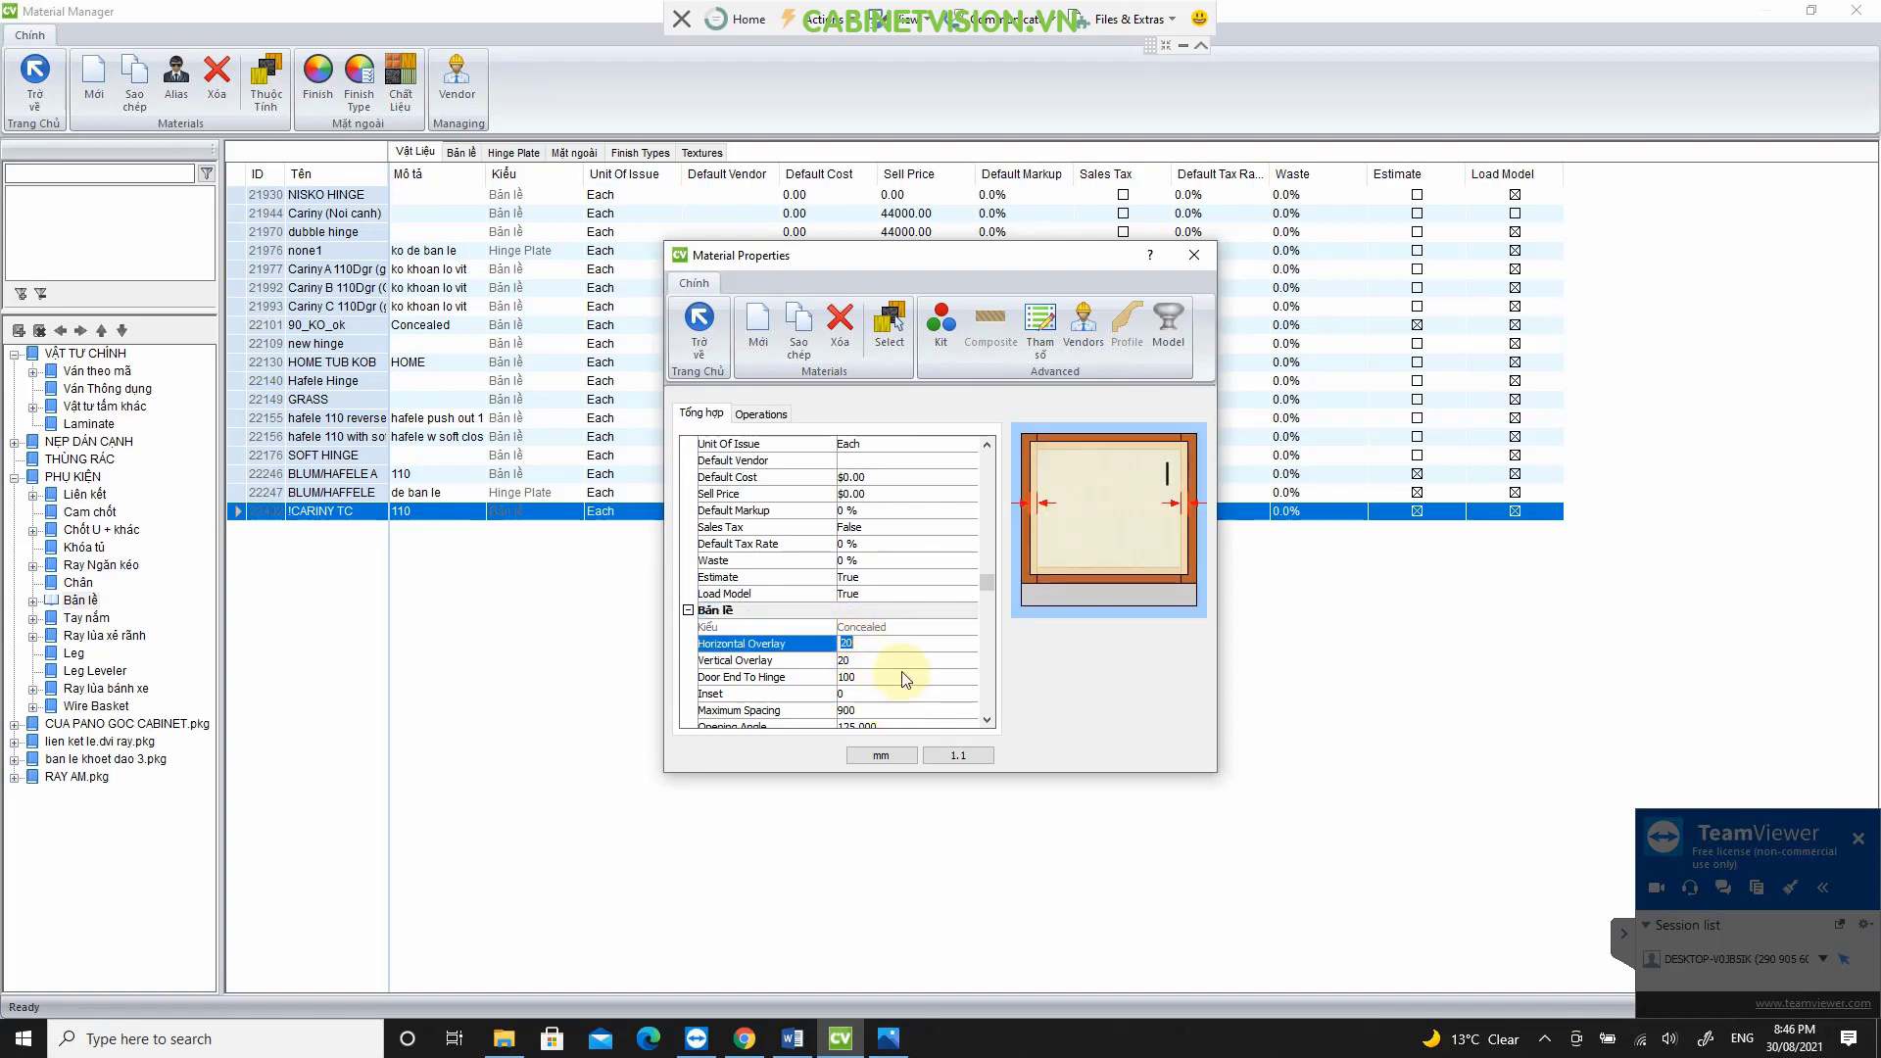
Verify 20 horizontal and vertical overlay and 100 door end to hinge on !CARINY TC.
left_click(890, 659)
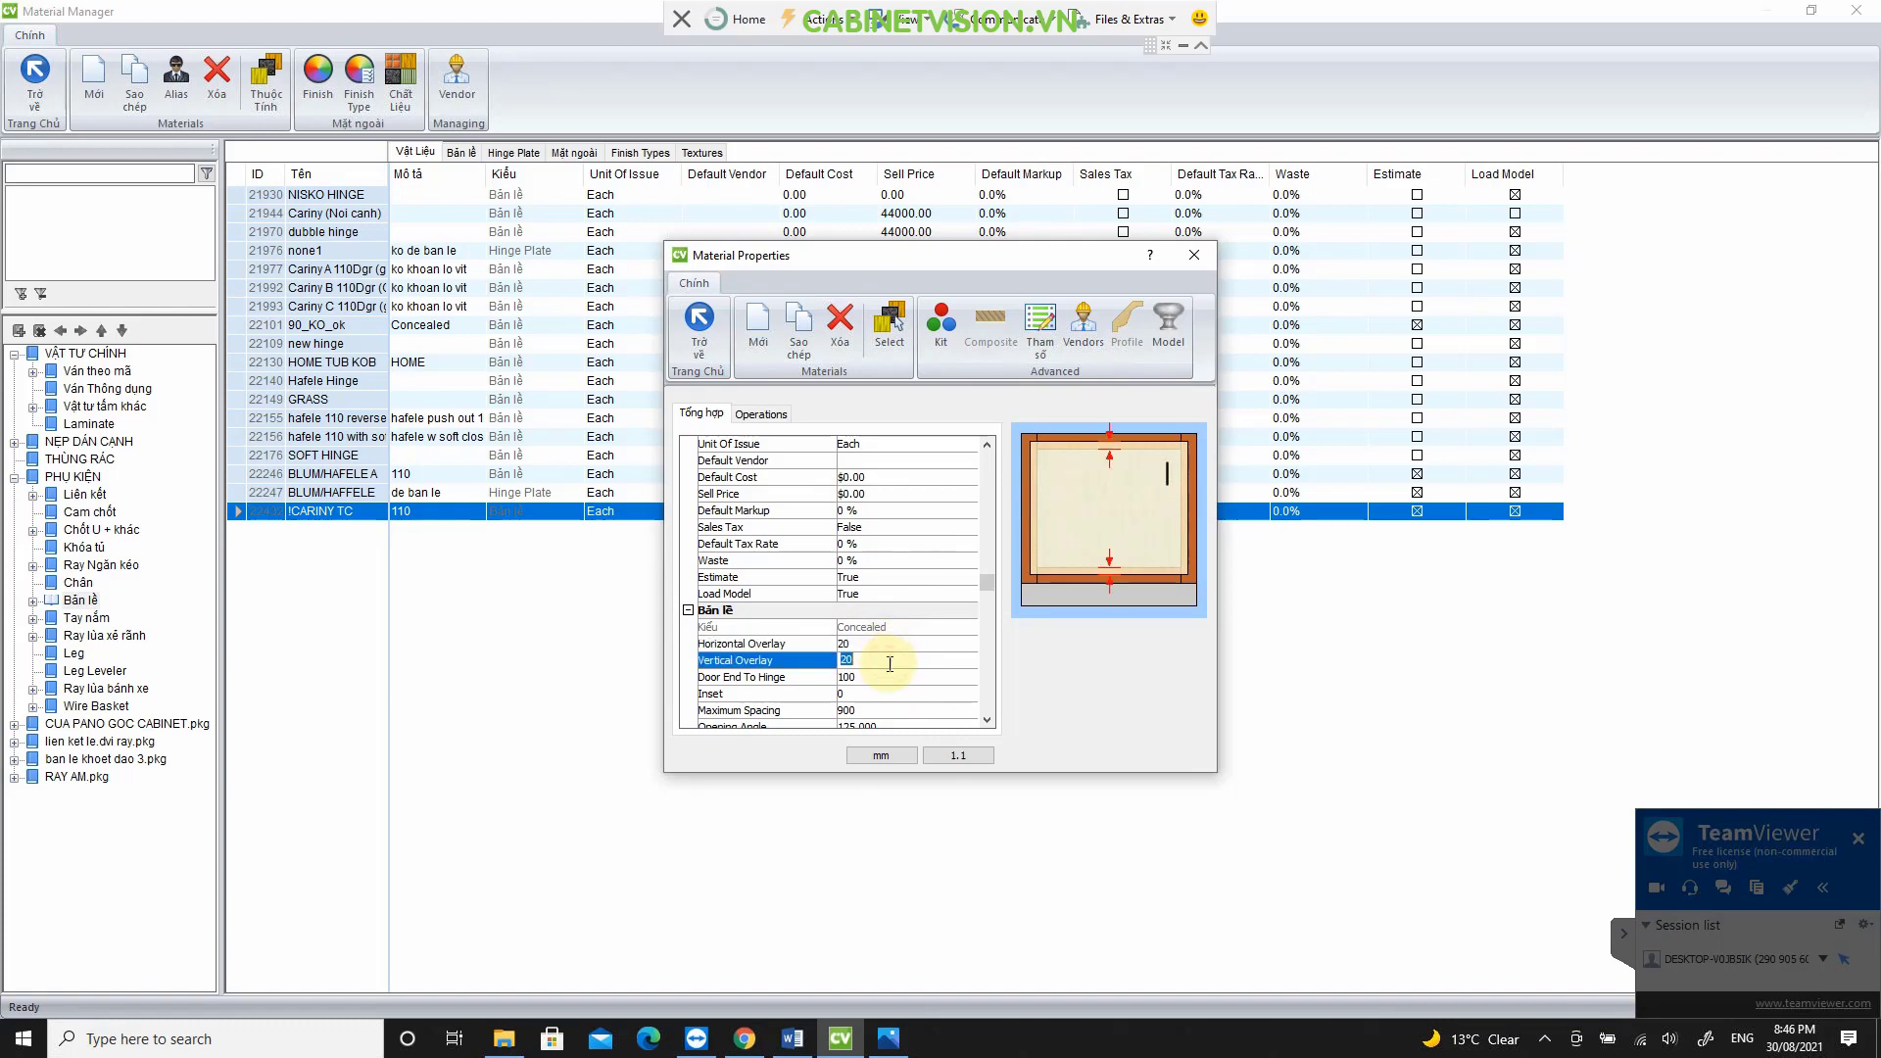
scroll(893, 672, "down", 1)
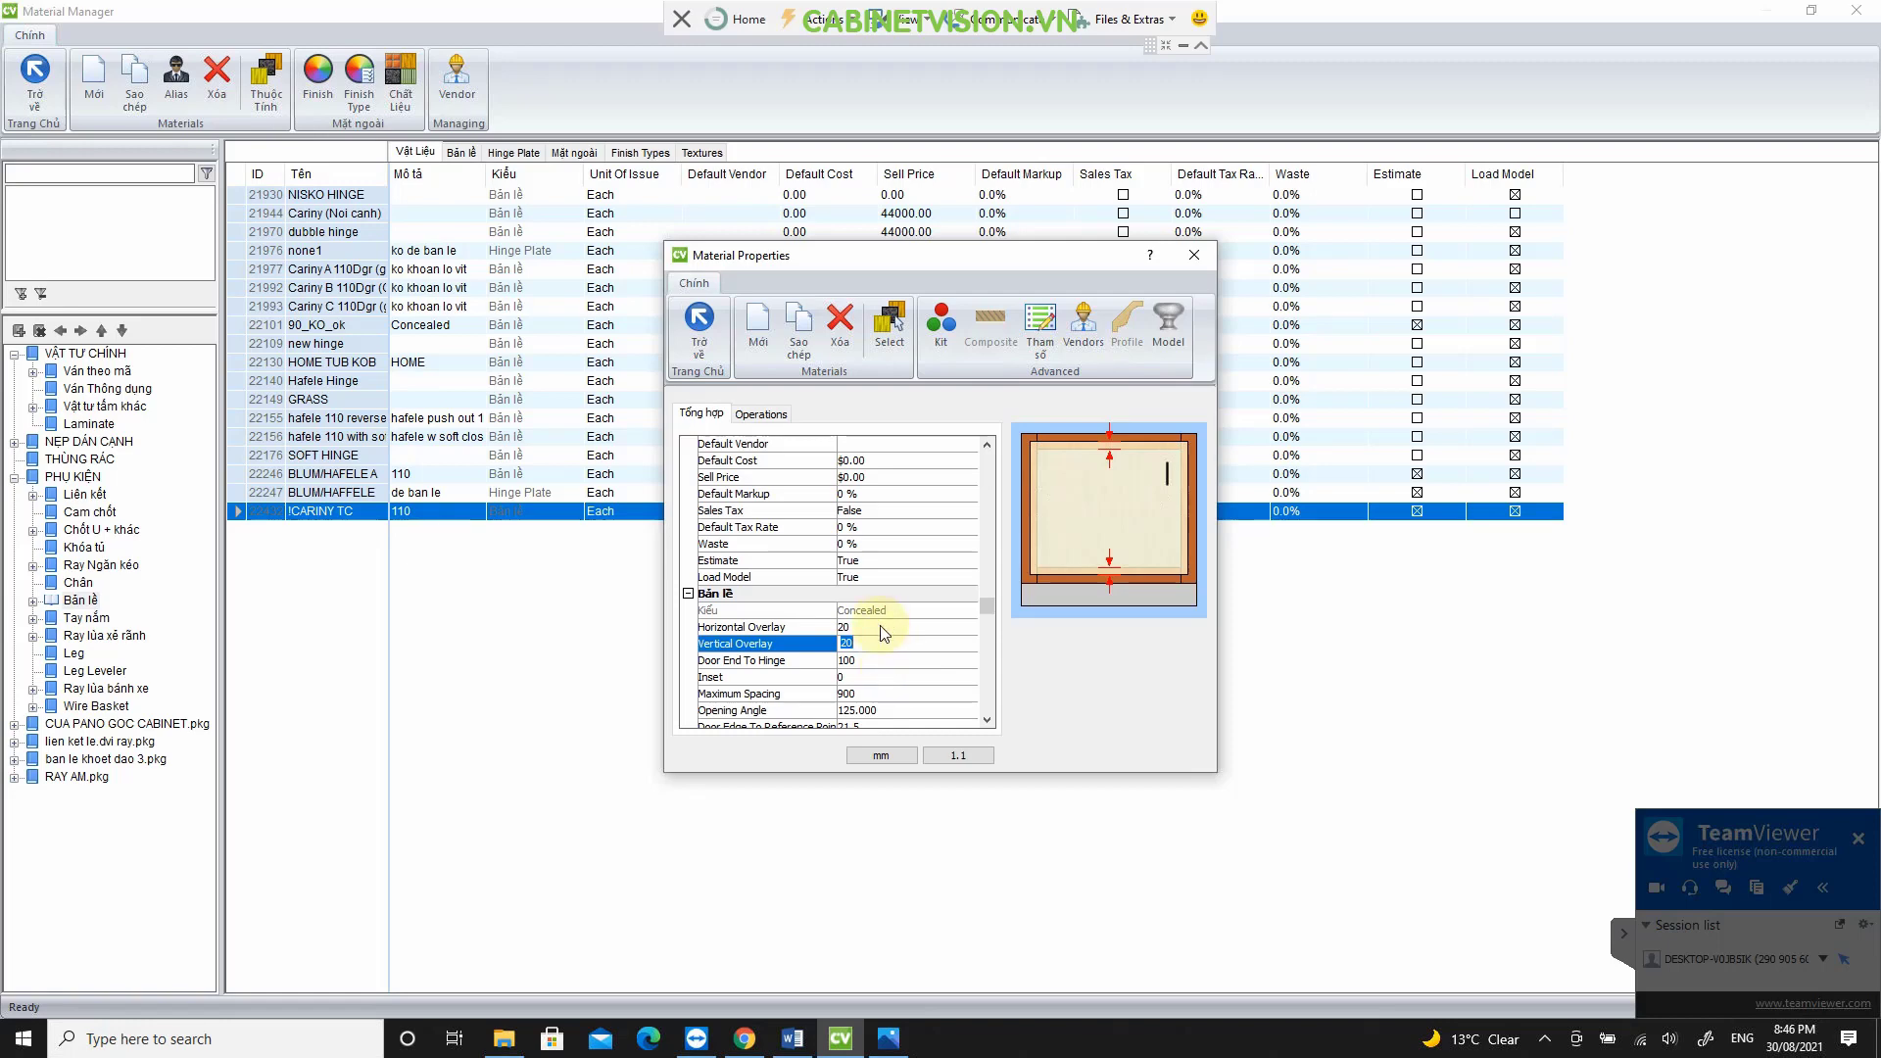
left_click(887, 628)
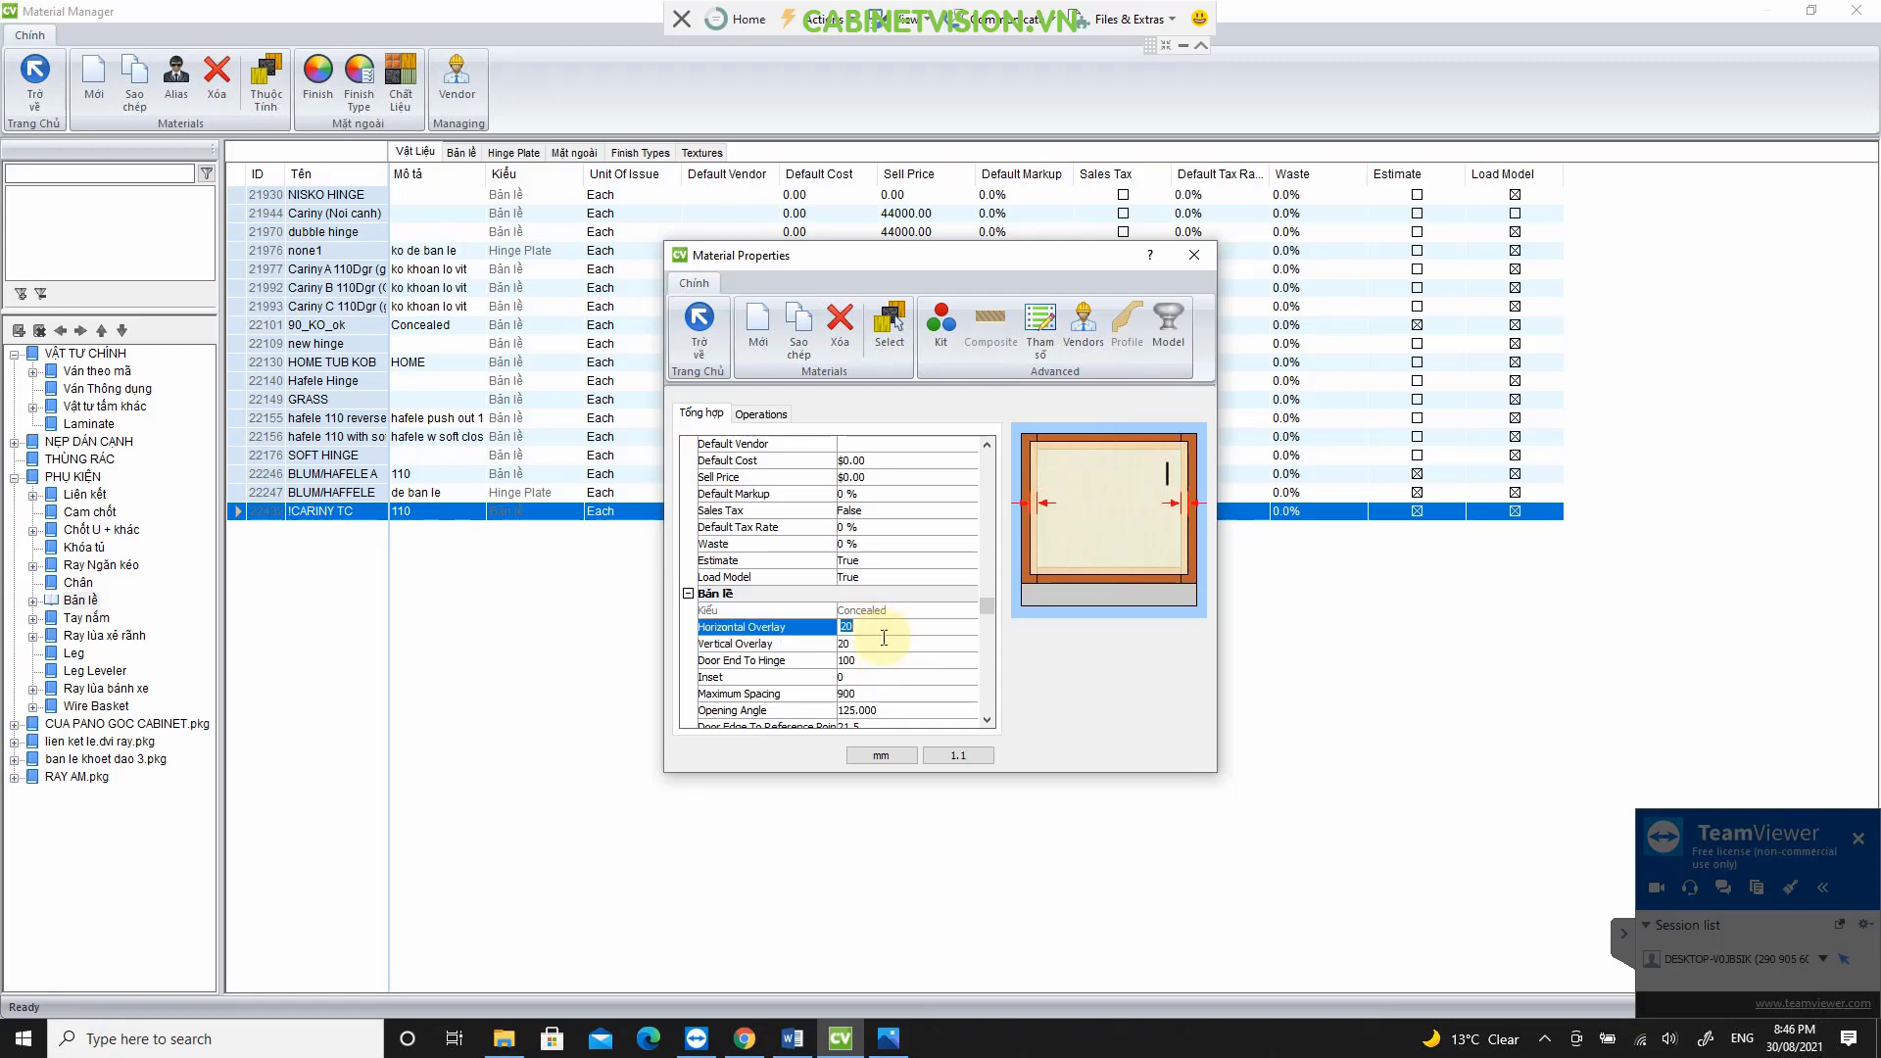
left_click(885, 645)
scroll(884, 647, "down", 1)
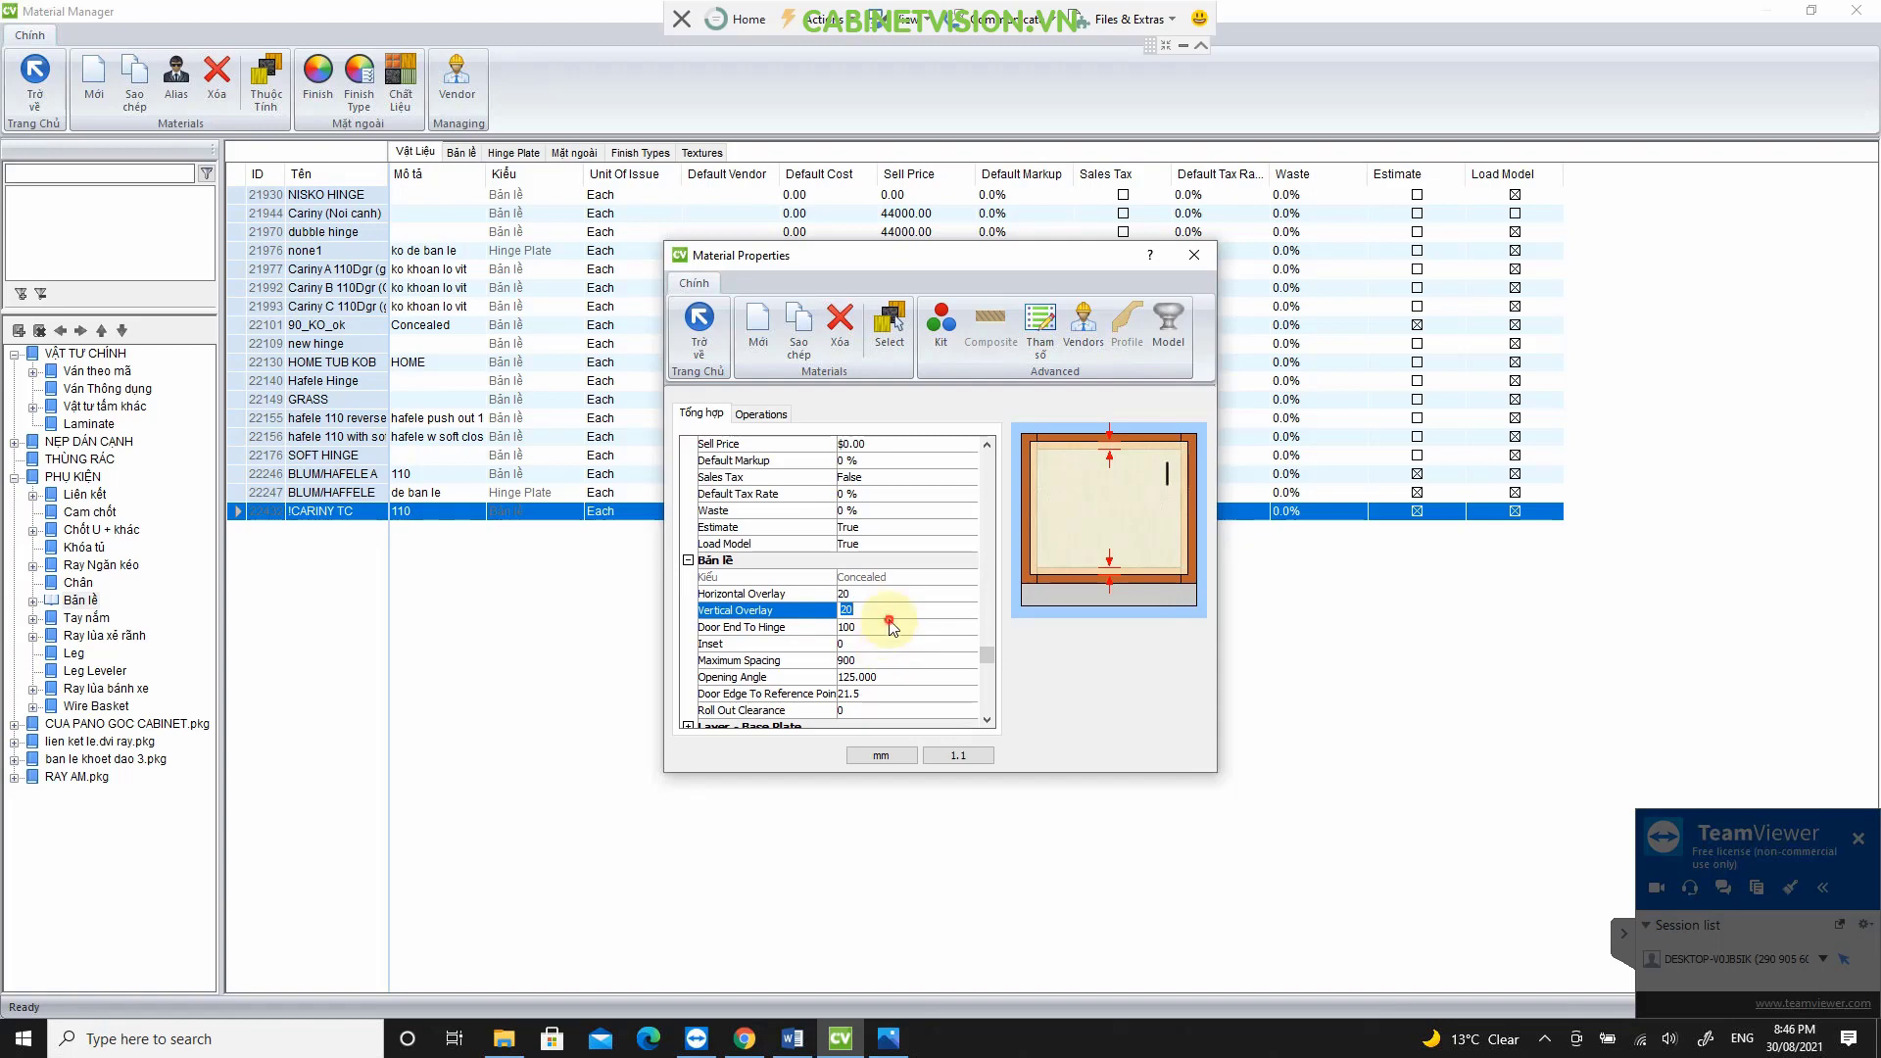
left_click(890, 623)
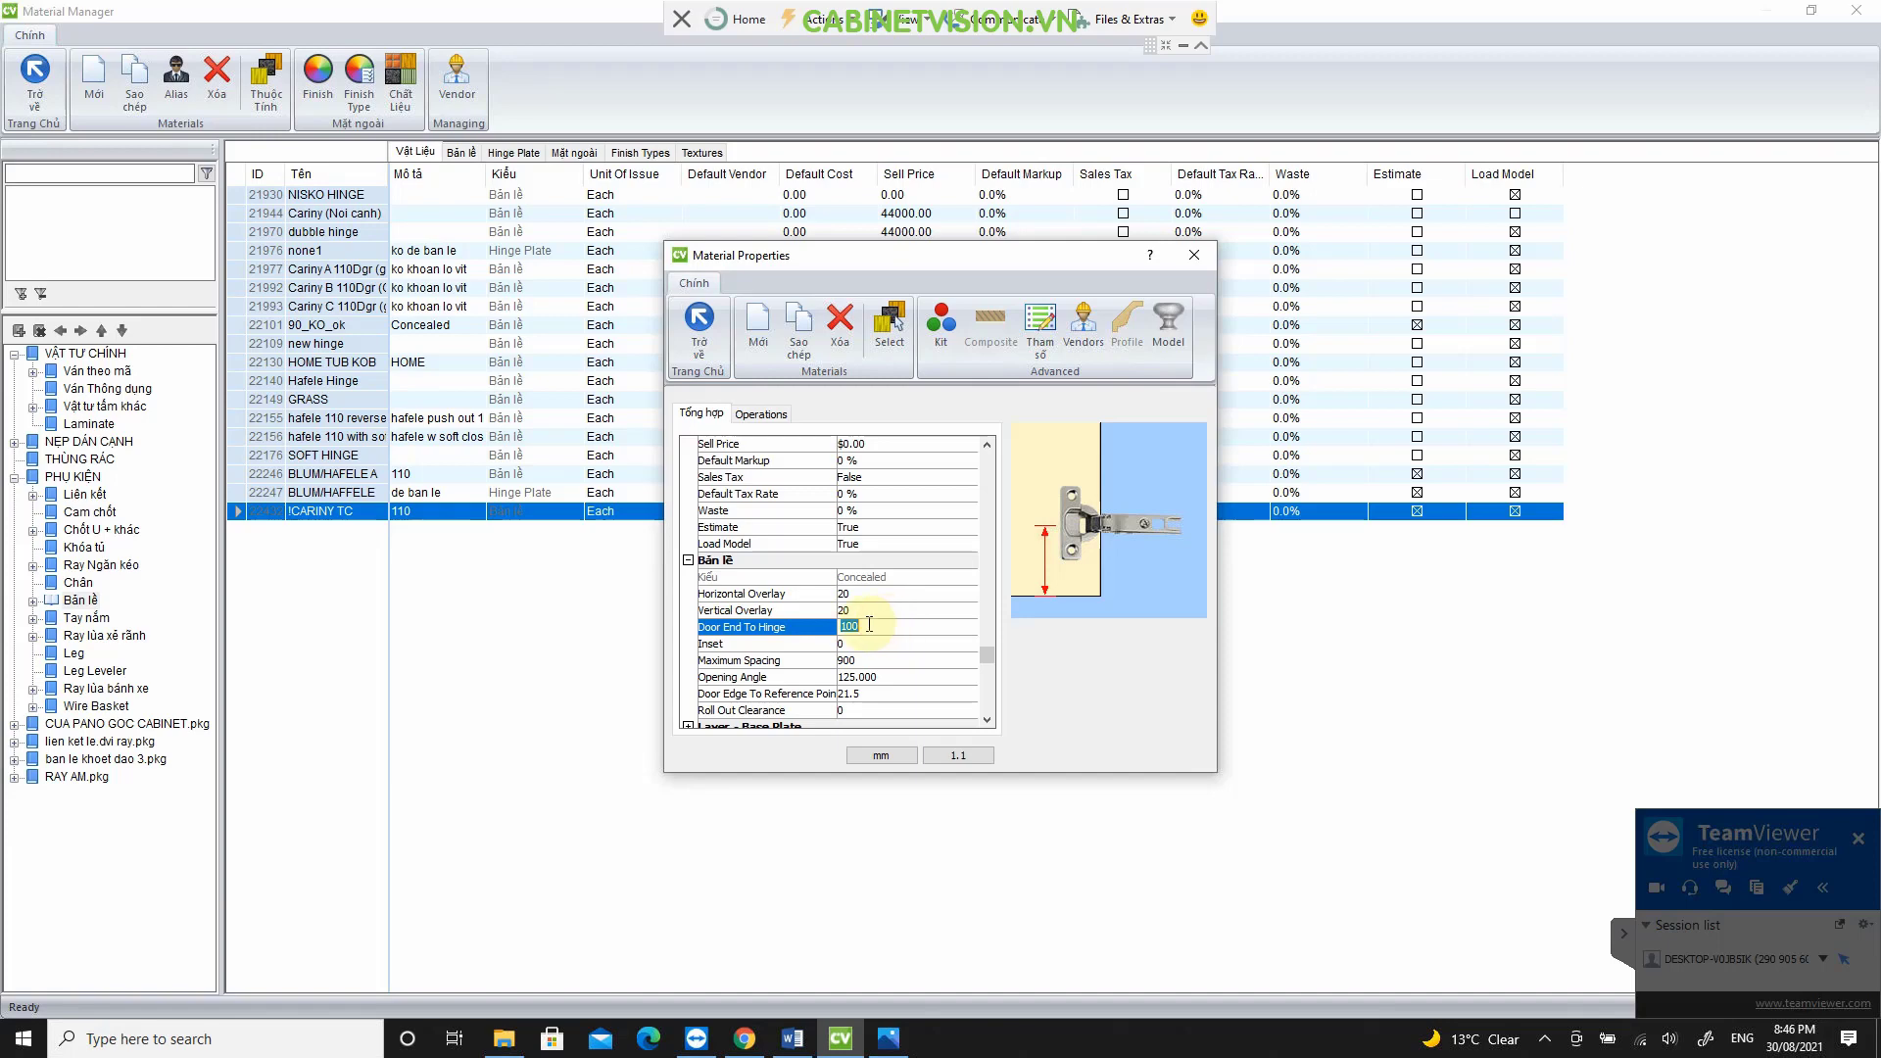
Set the hinge's Maximum Spacing to 700.
left_click(819, 660)
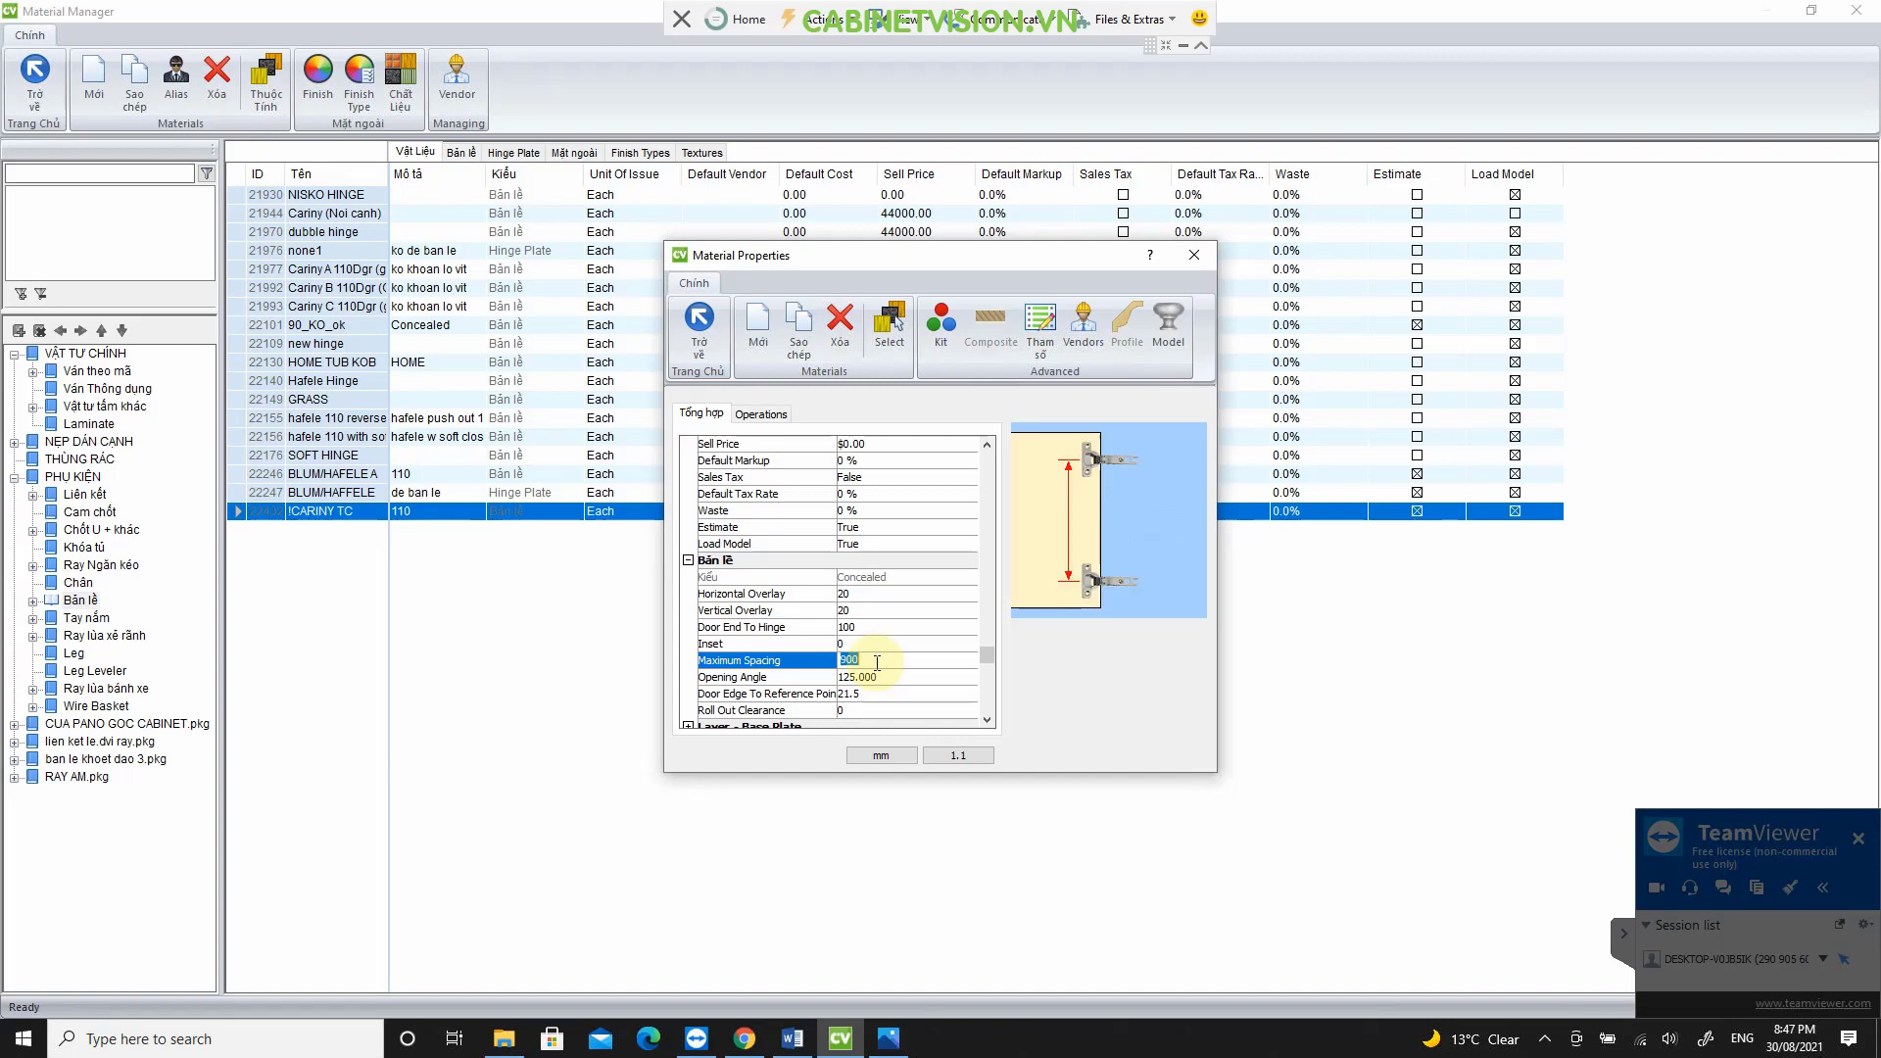
type("700")
left_click(902, 676)
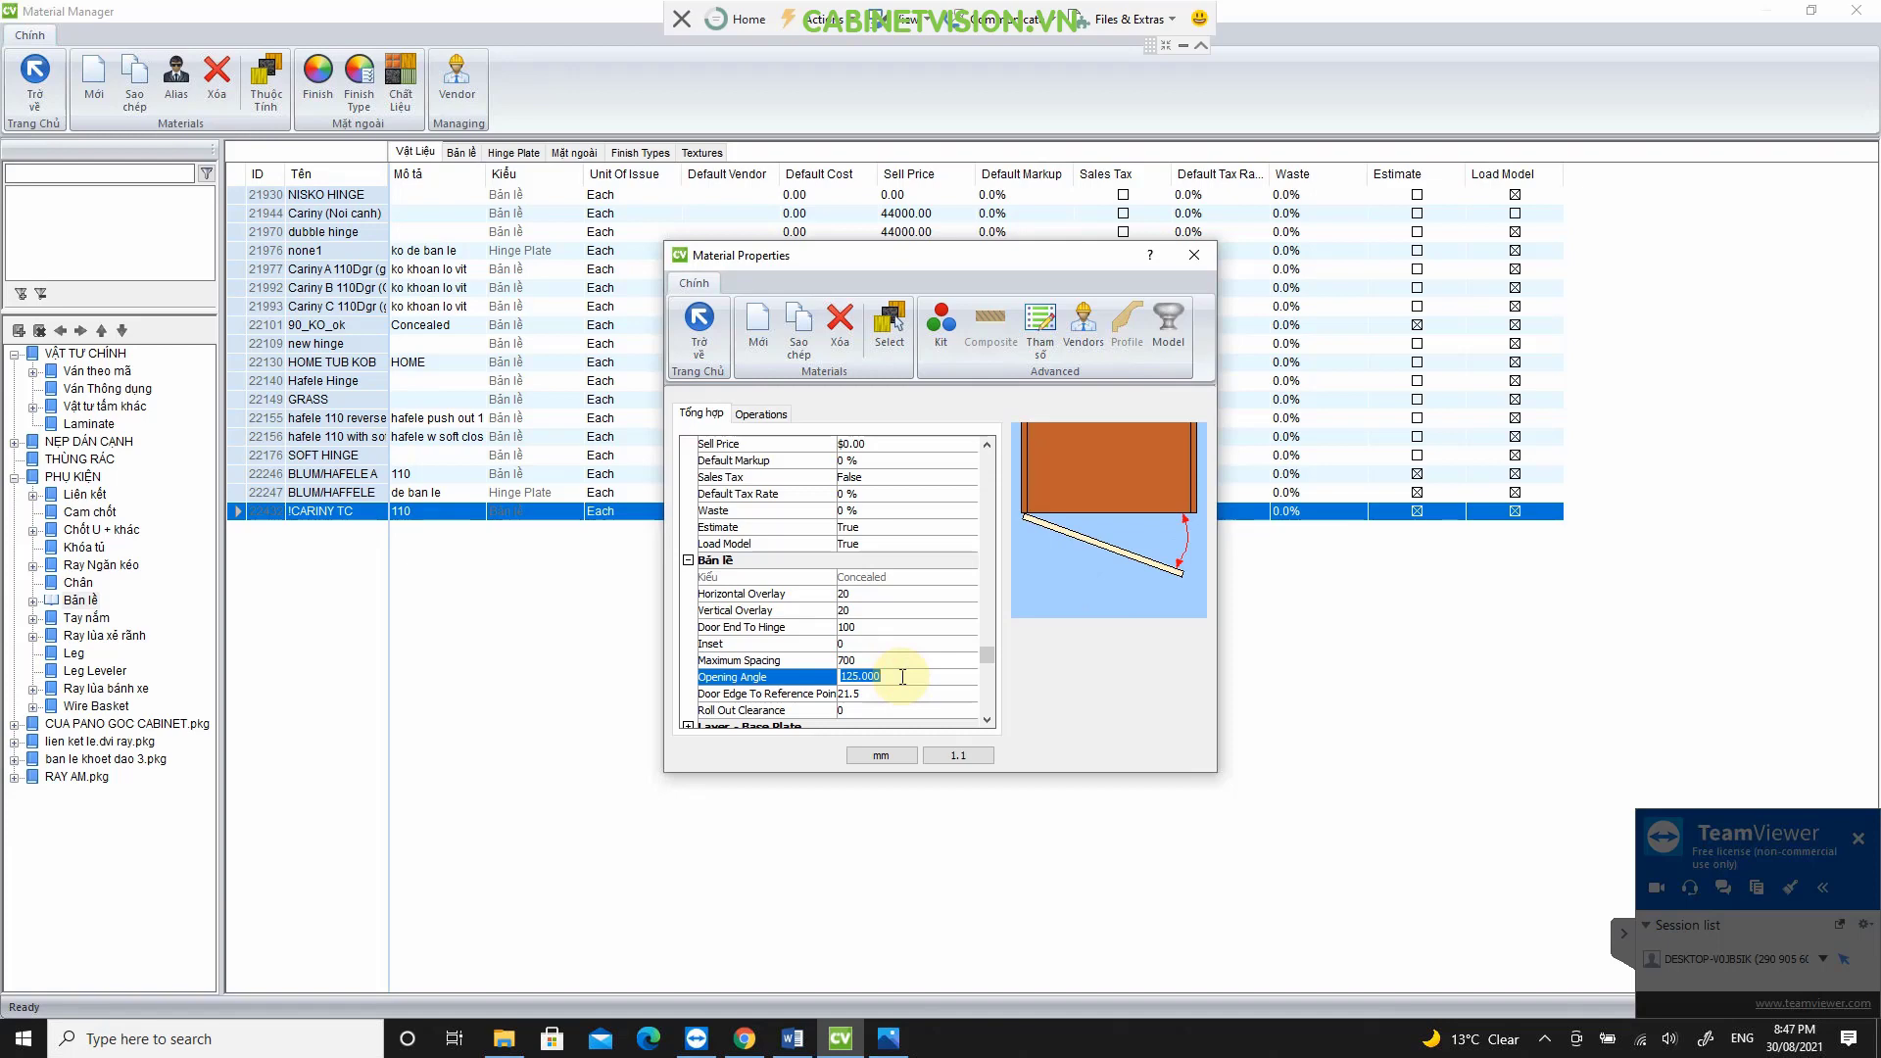
scroll(902, 678, "down", 1)
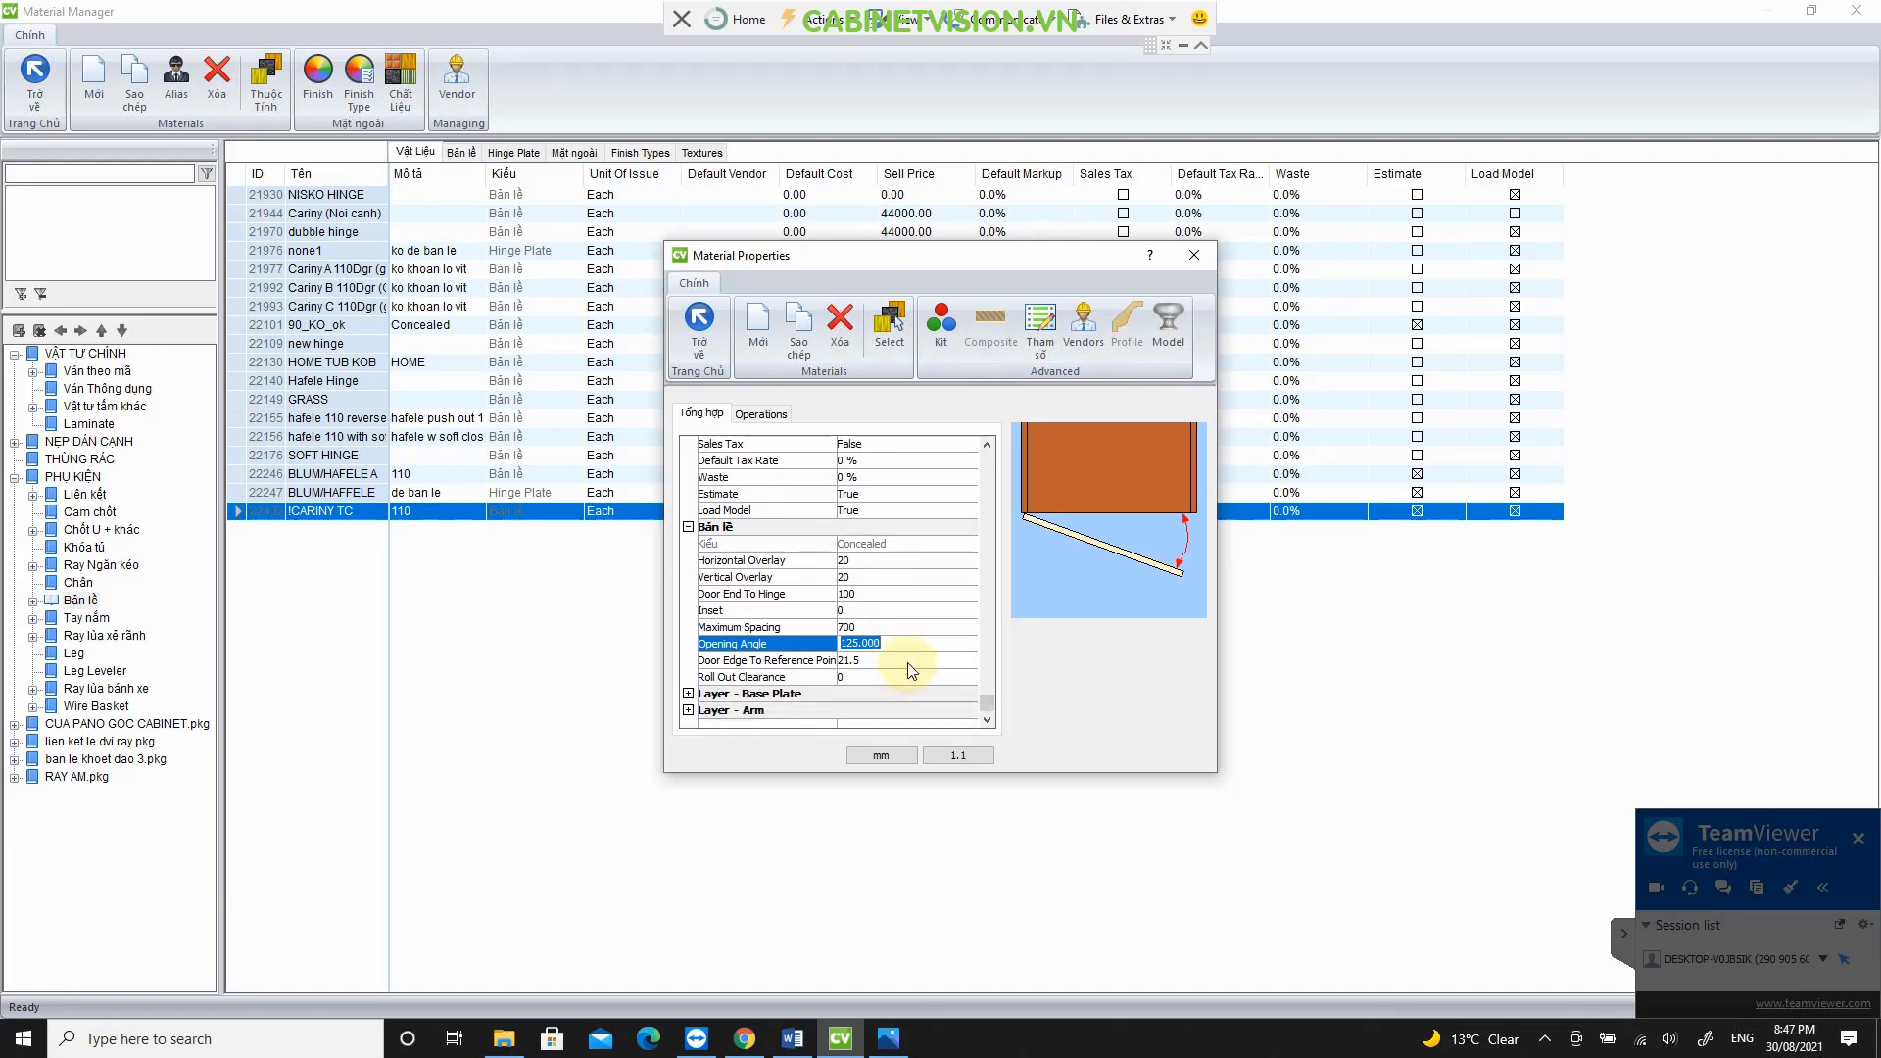
Check the reference hinge drawing and set Door Edge To Reference Point to 22.5.
left_click(908, 663)
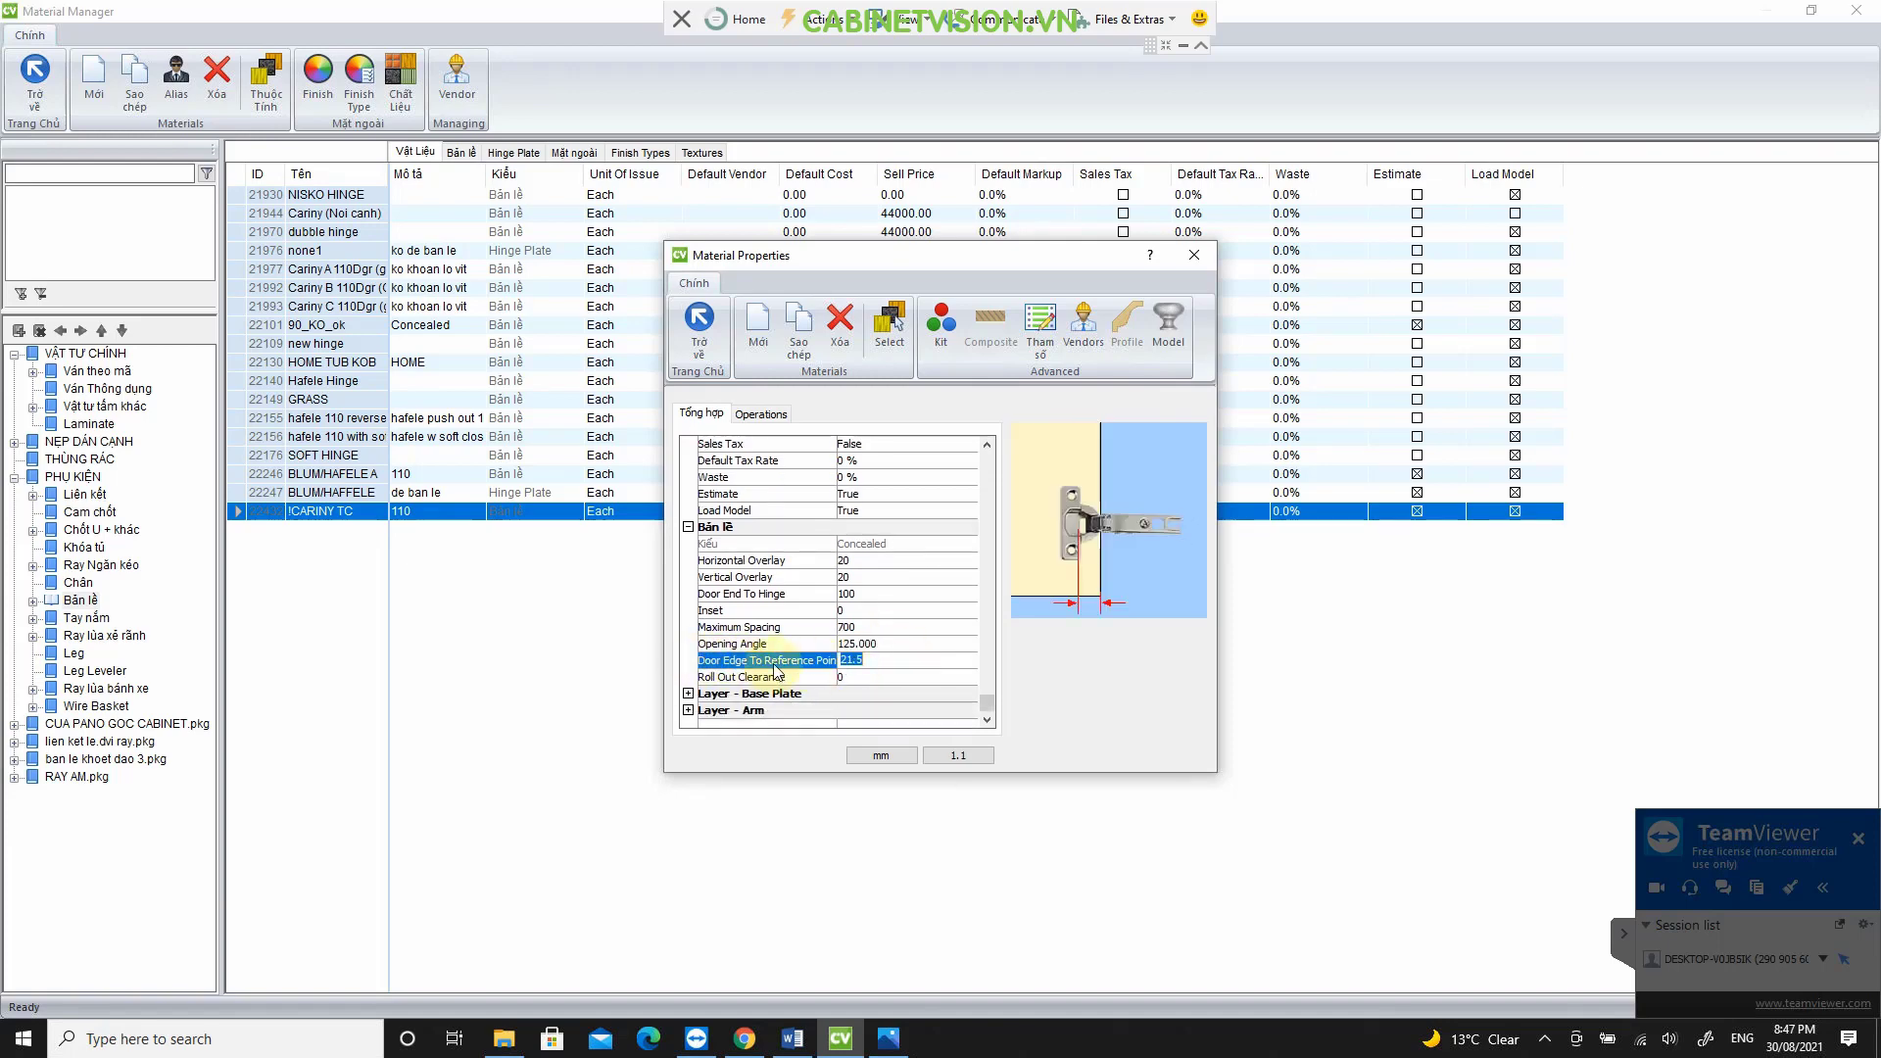
double_click(1105, 576)
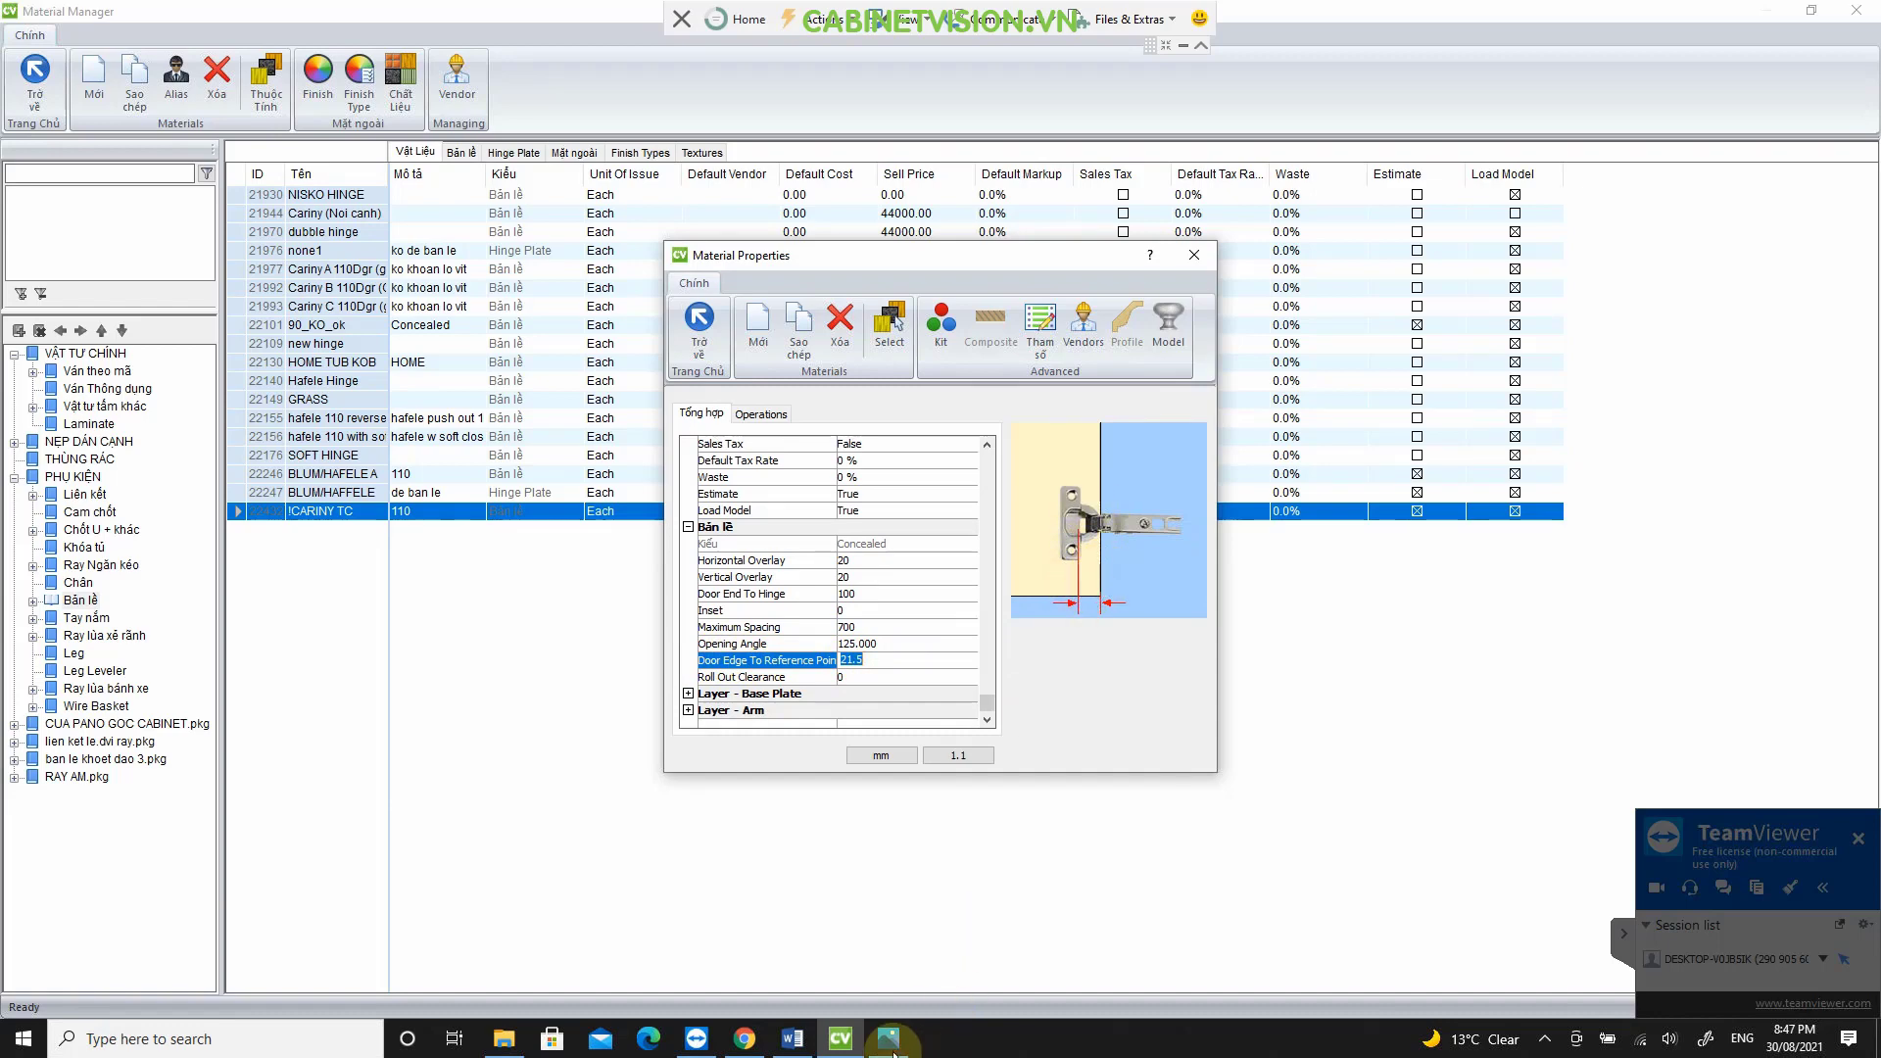
scroll(1278, 652, "up", 5)
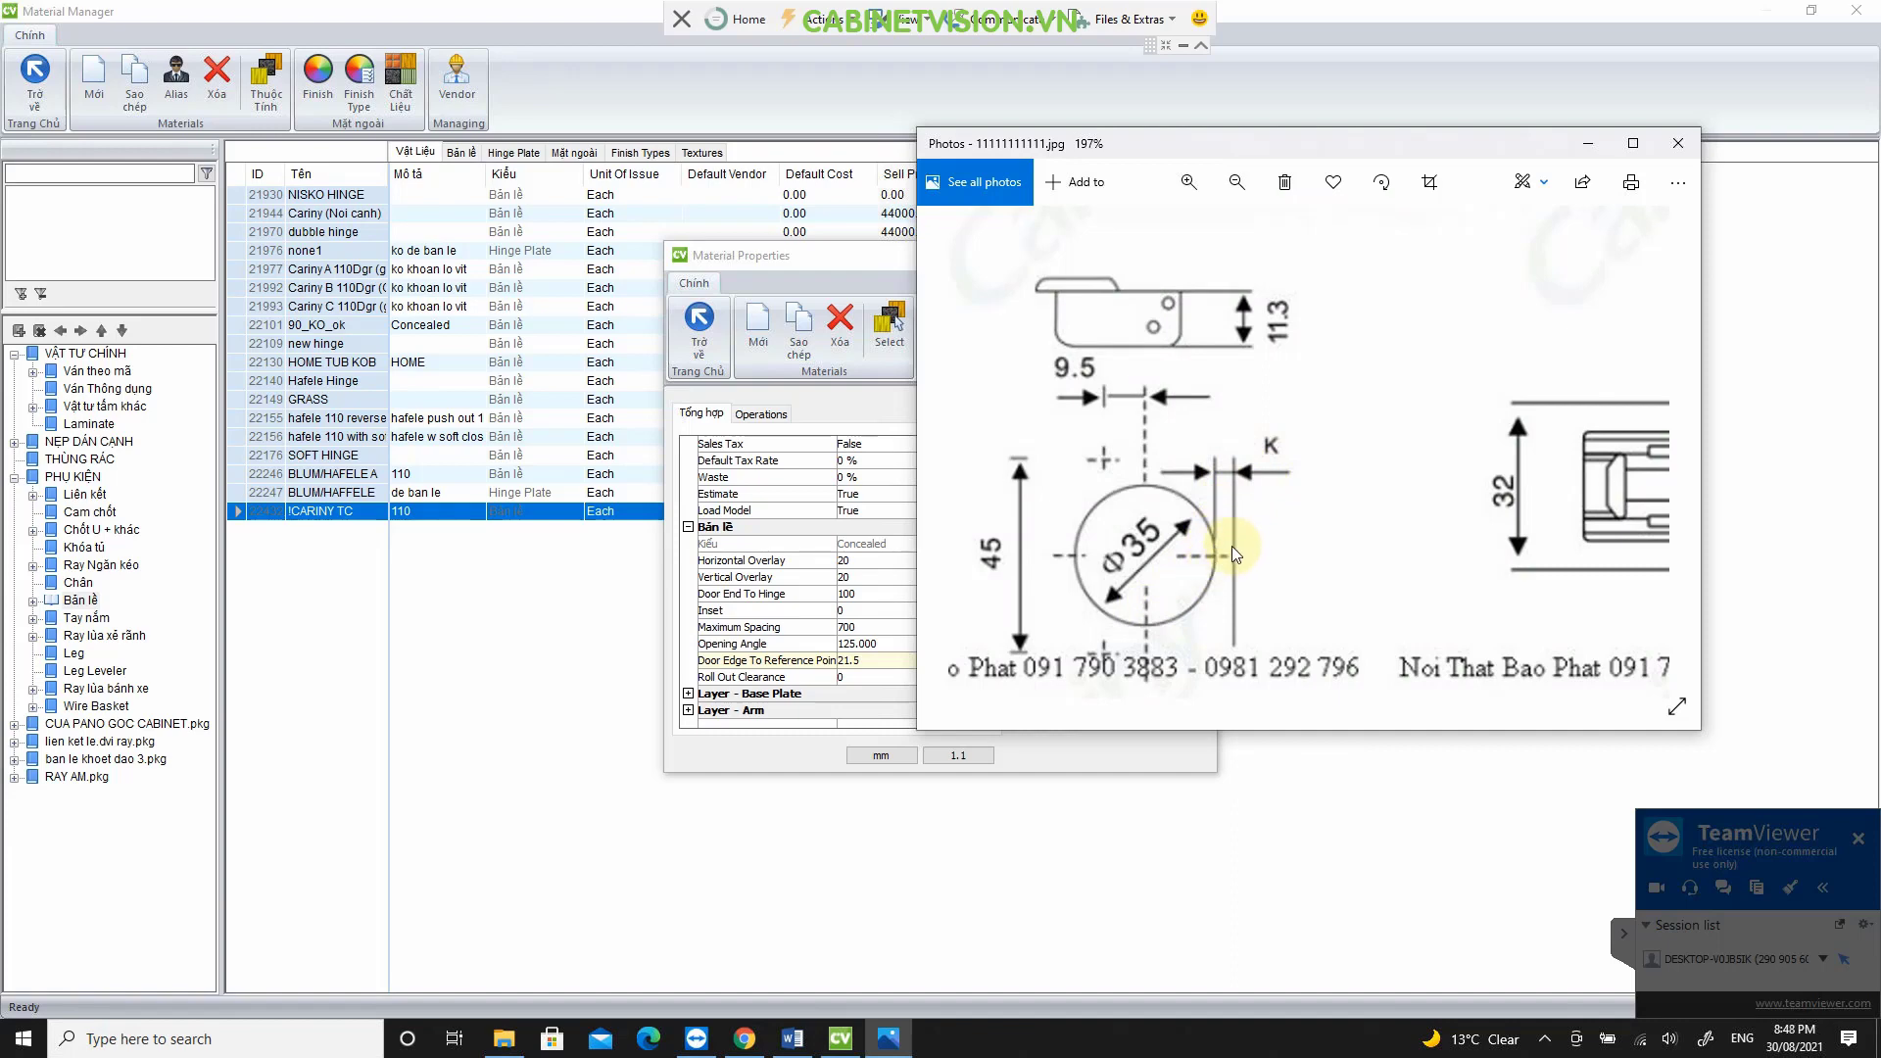
left_click(1678, 143)
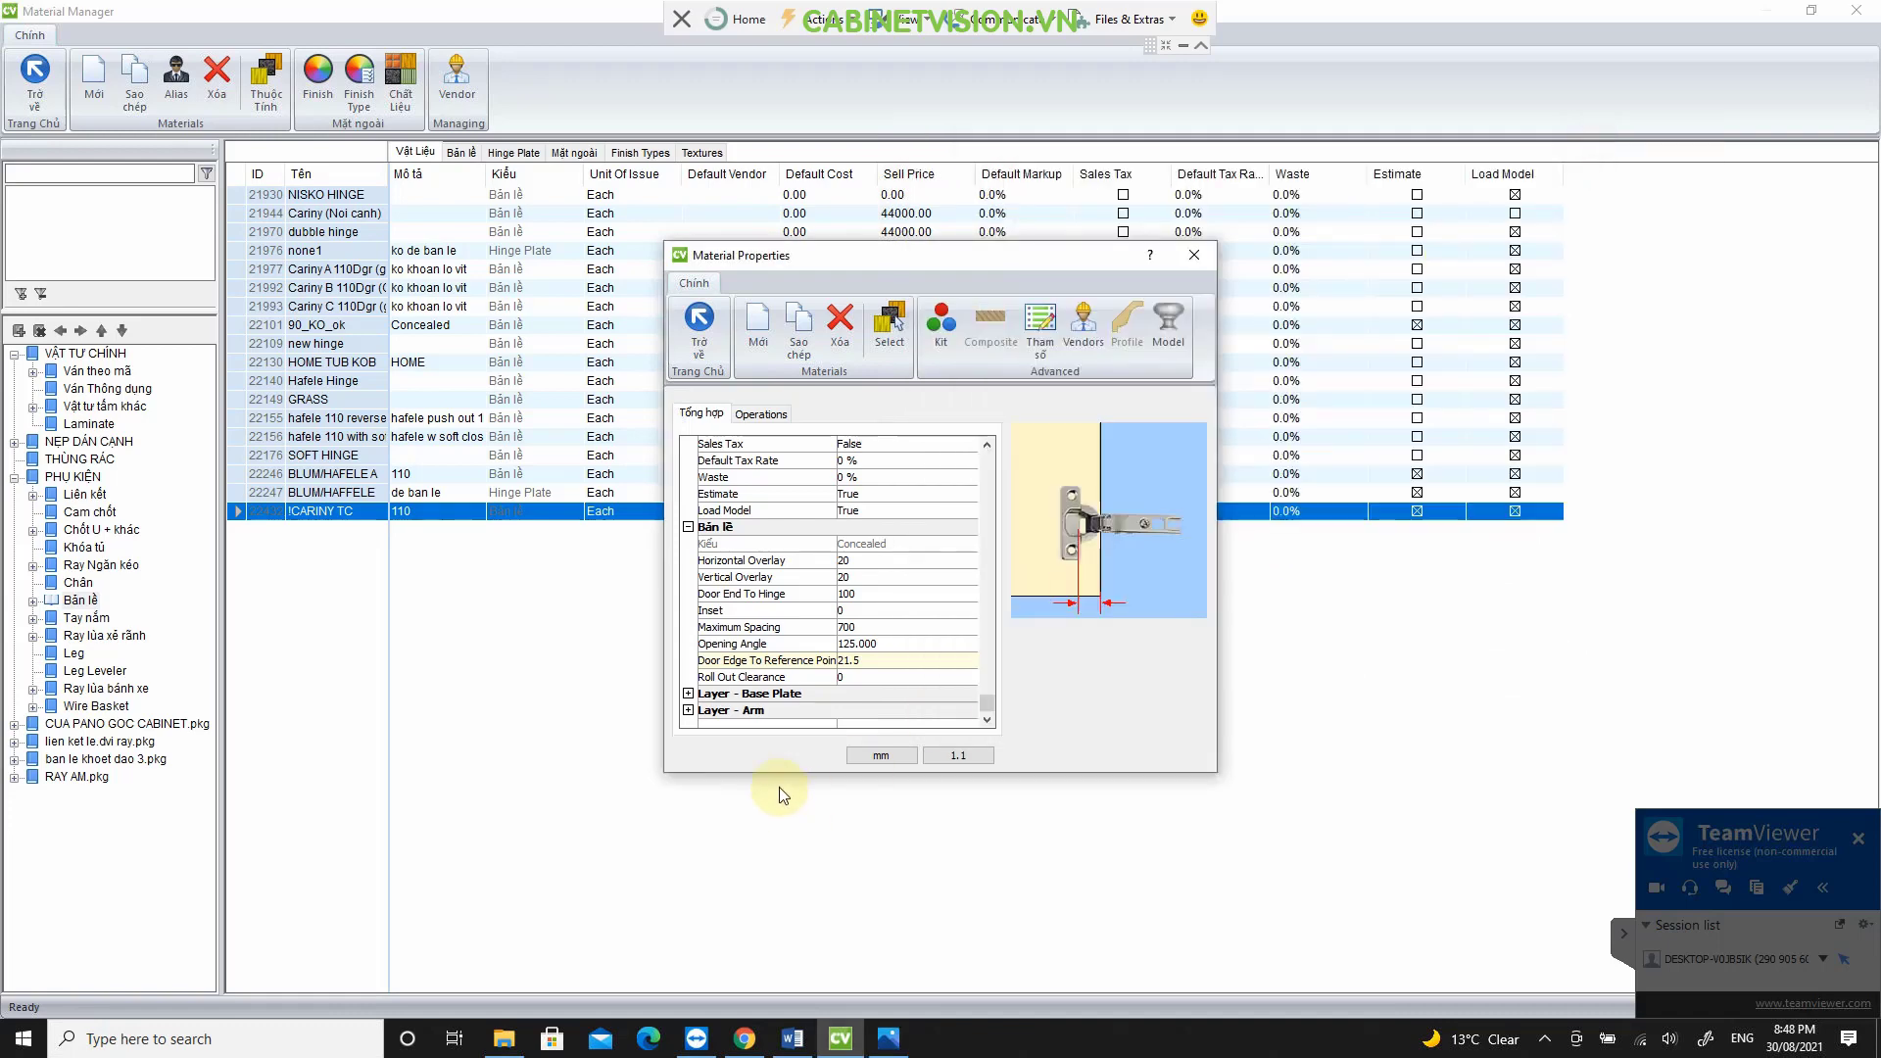
left_click(870, 660)
type("22.5")
left_click(861, 677)
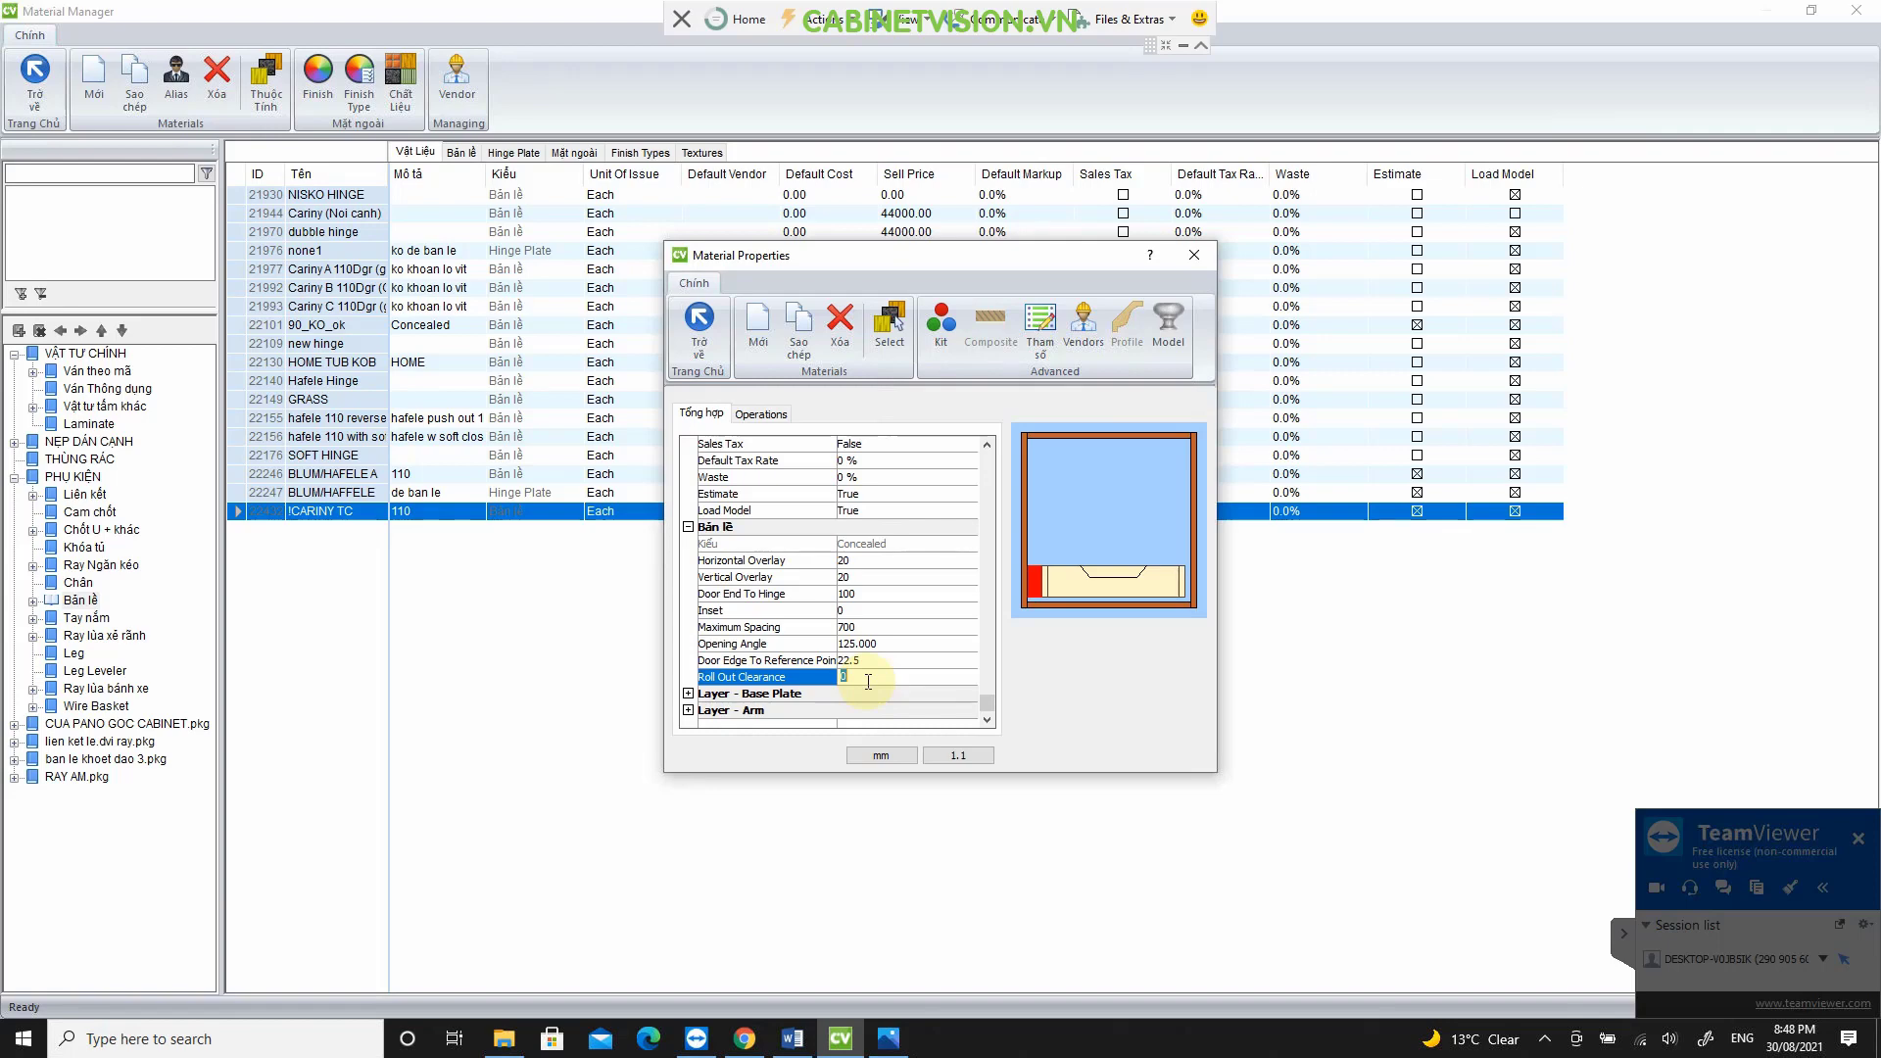
Expand Layer - Base Plate and review its Finish, Finish Type and Chất Liệu settings.
left_click(689, 694)
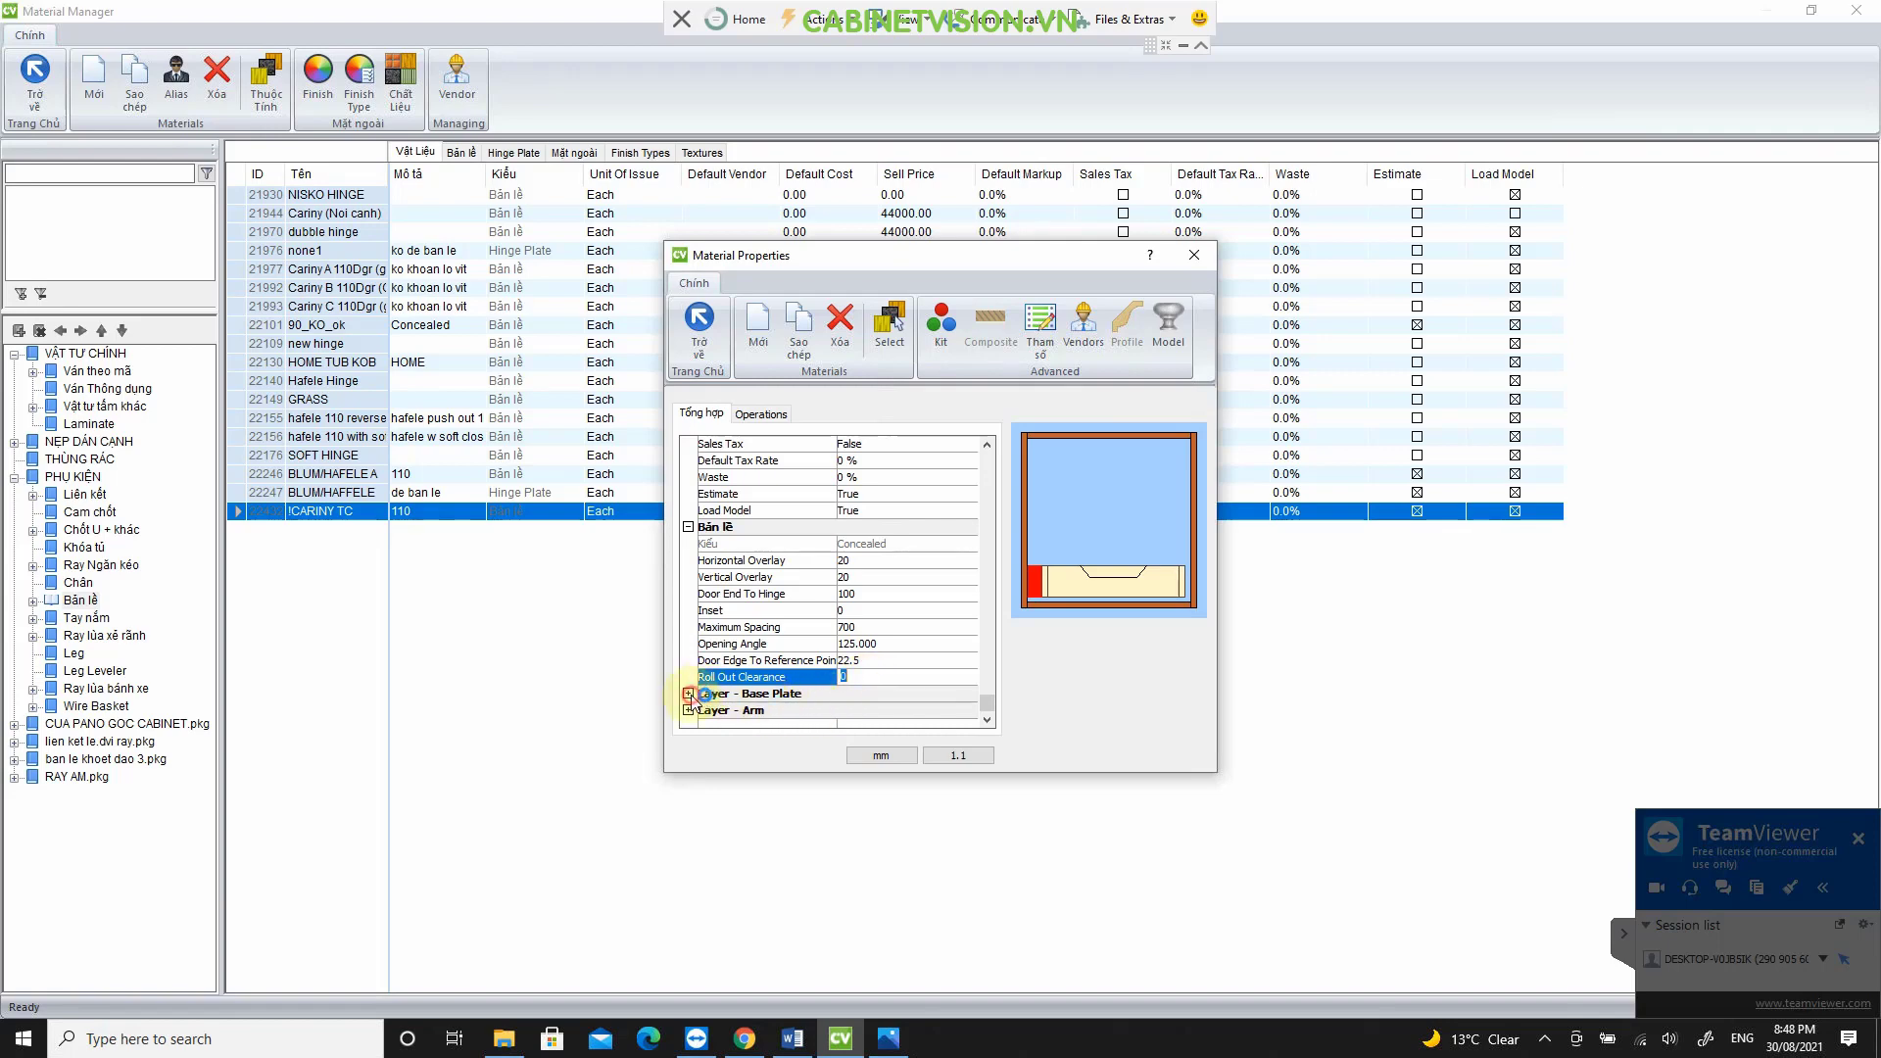
scroll(773, 685, "down", 1)
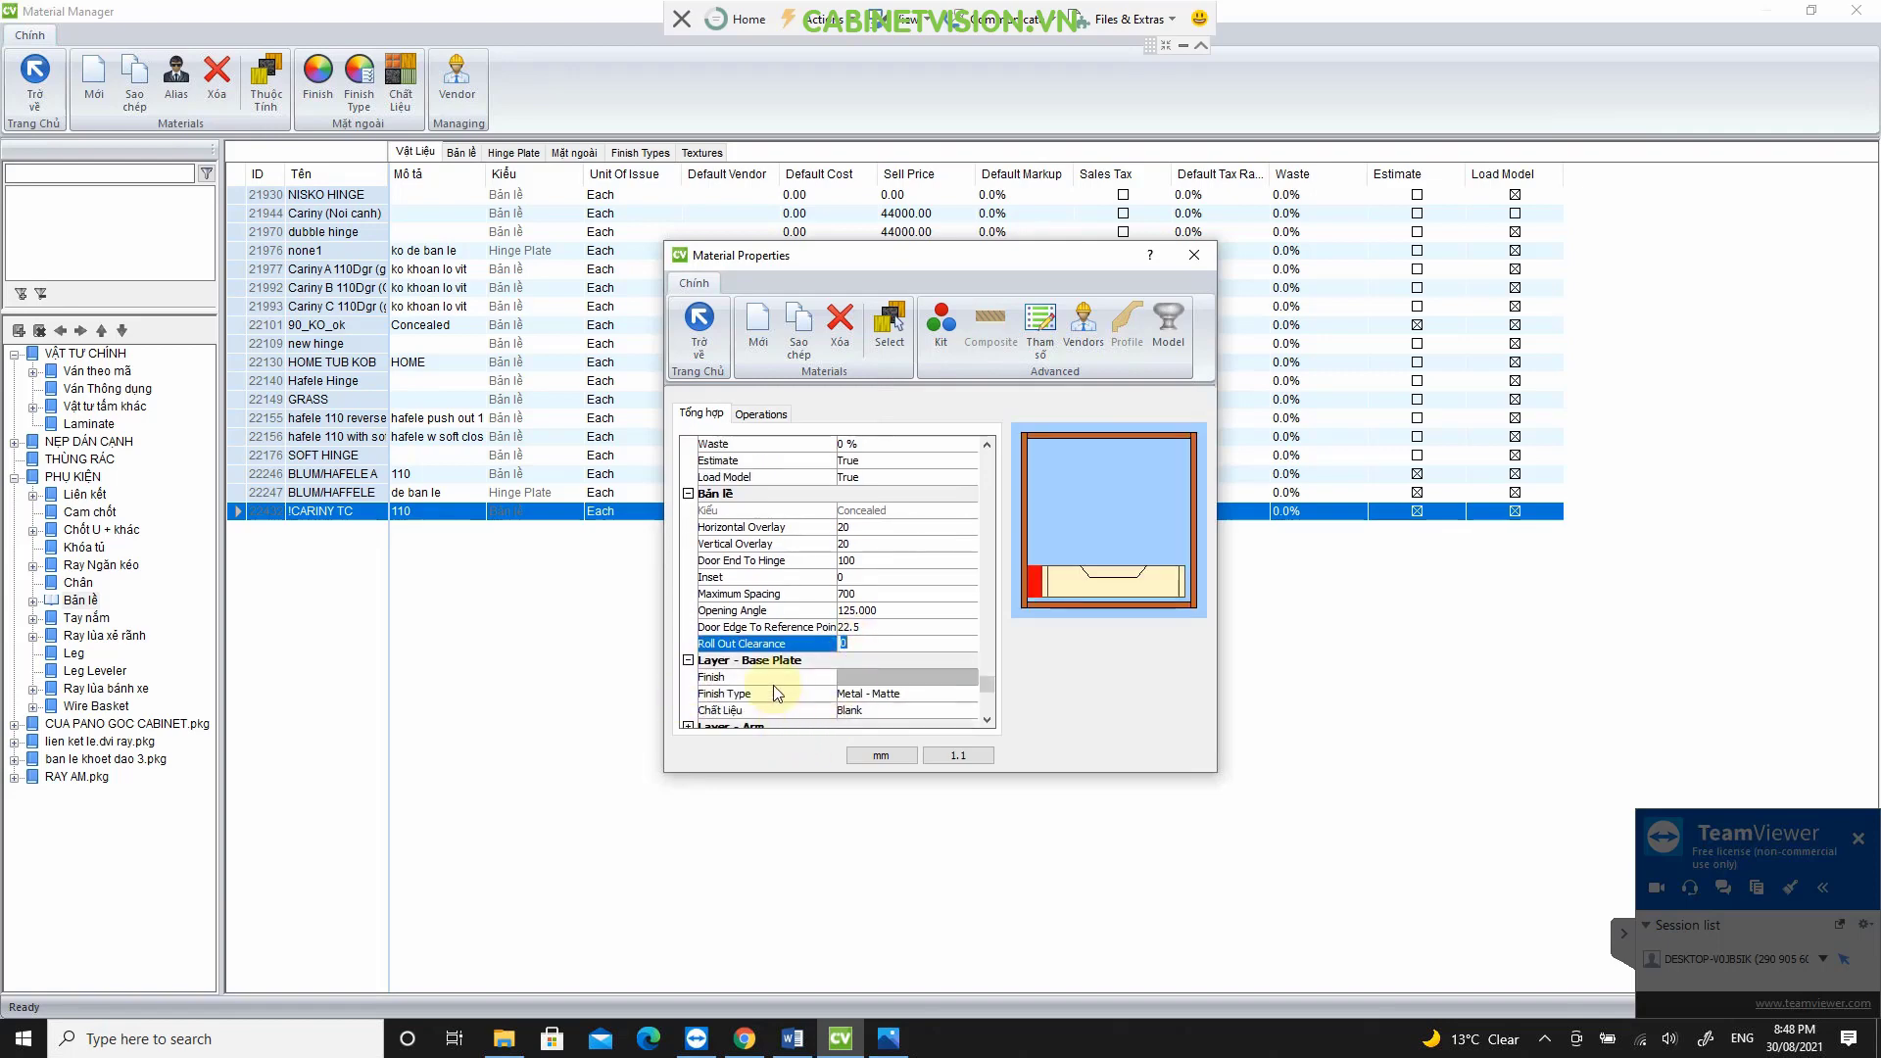
scroll(773, 684, "down", 1)
left_click(723, 660)
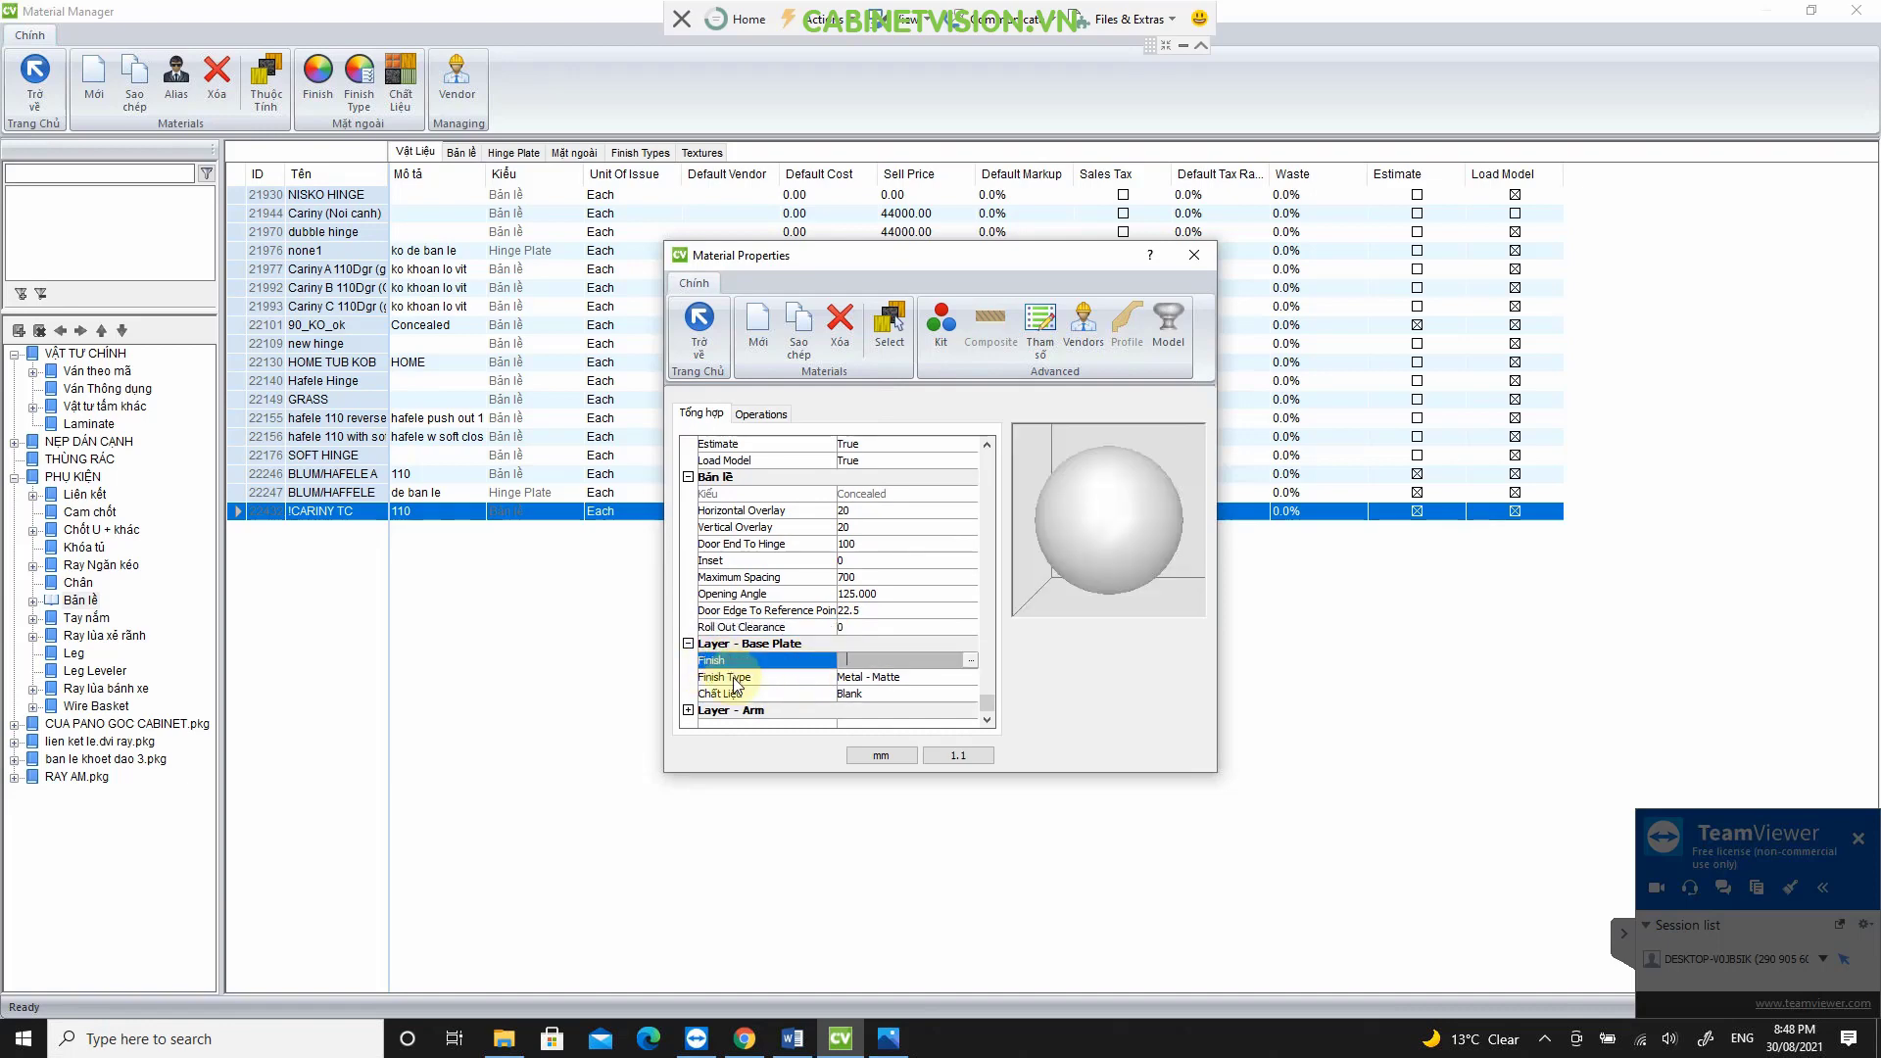
left_click(735, 679)
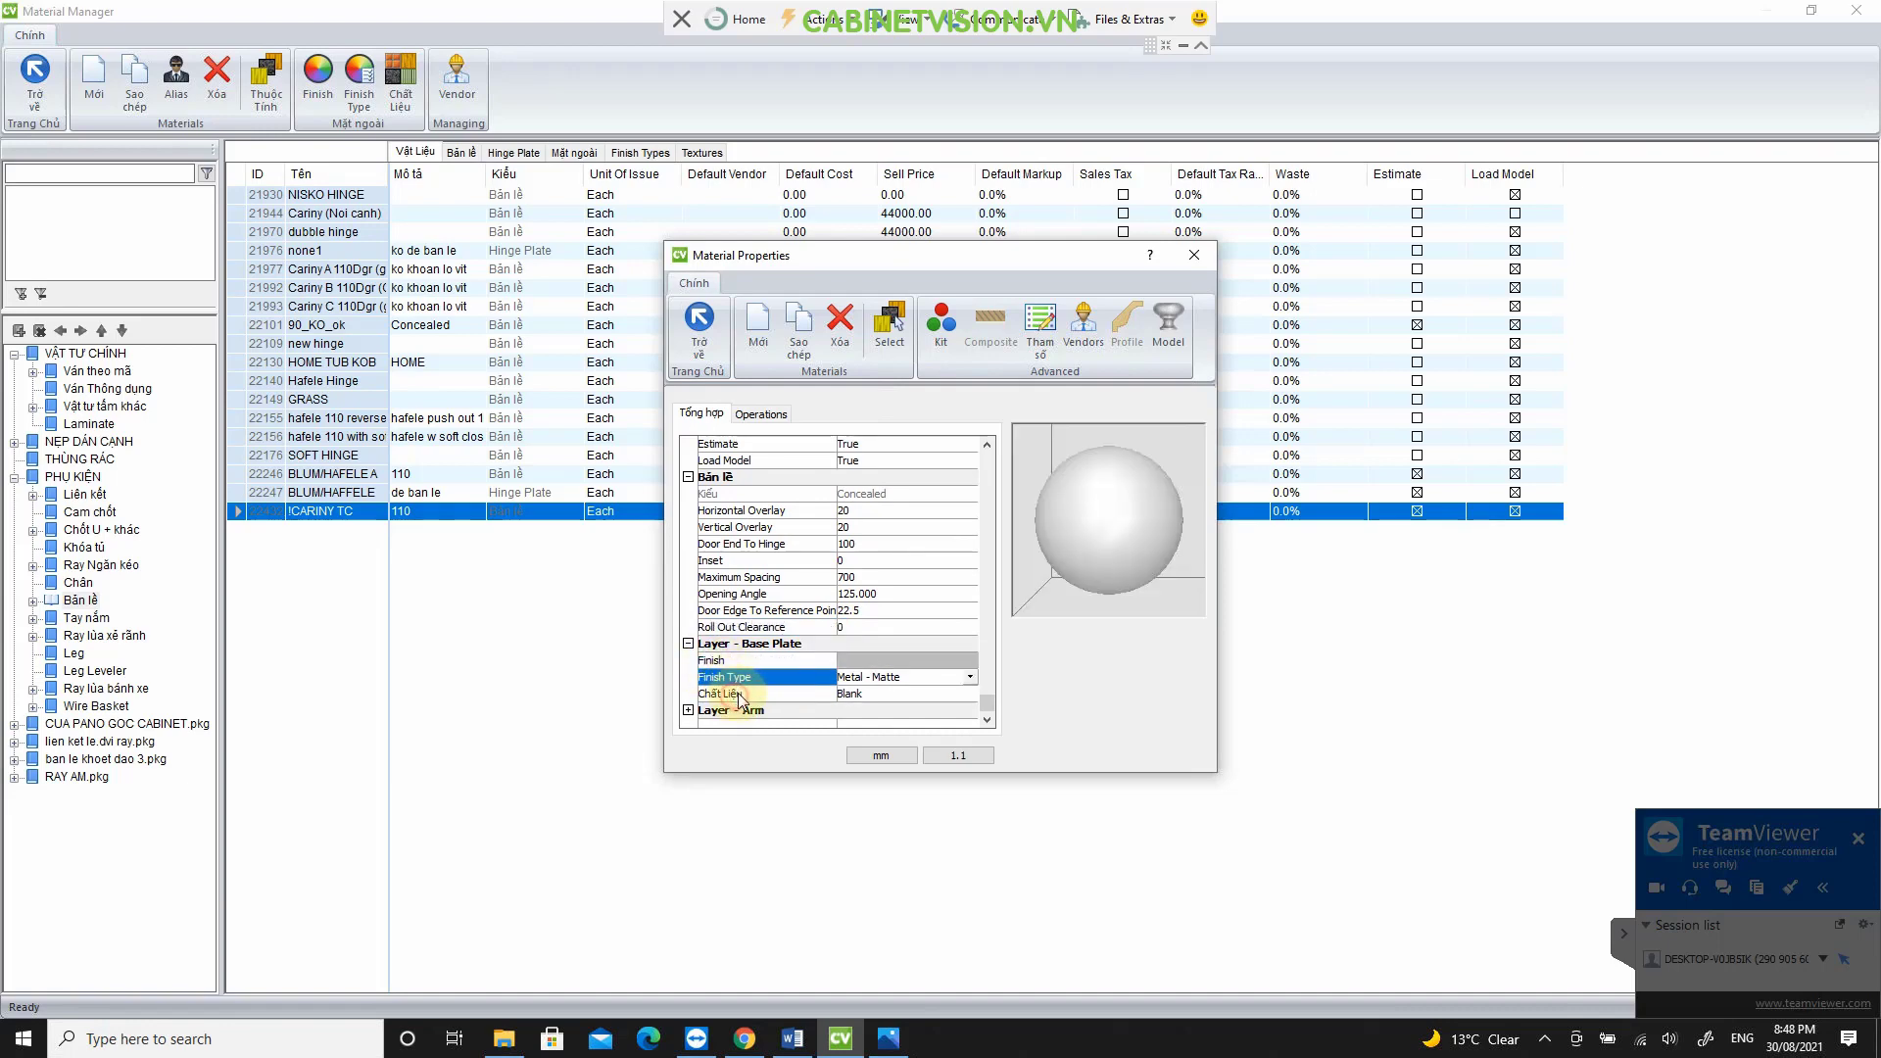
left_click(737, 697)
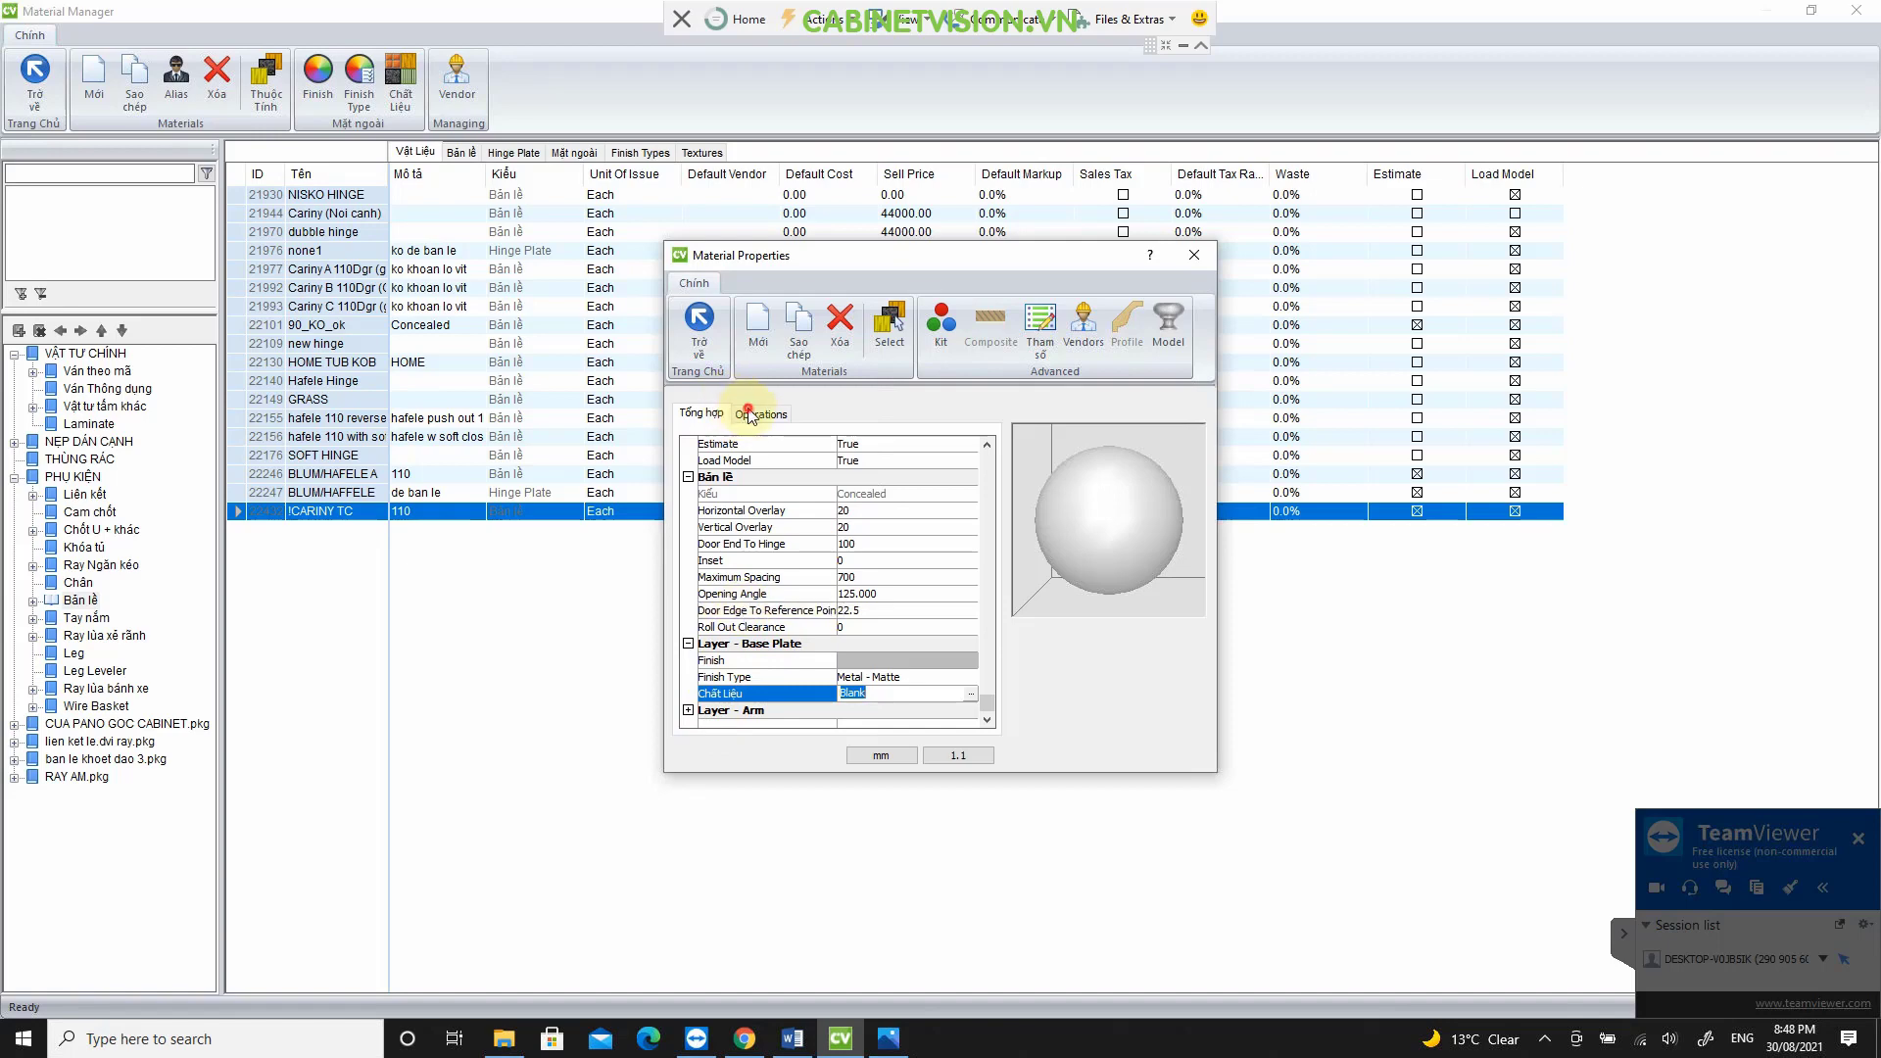
left_click(761, 414)
Set Cup To Anchor to 9.5 after checking the reference hinge drawing.
left_click(860, 461)
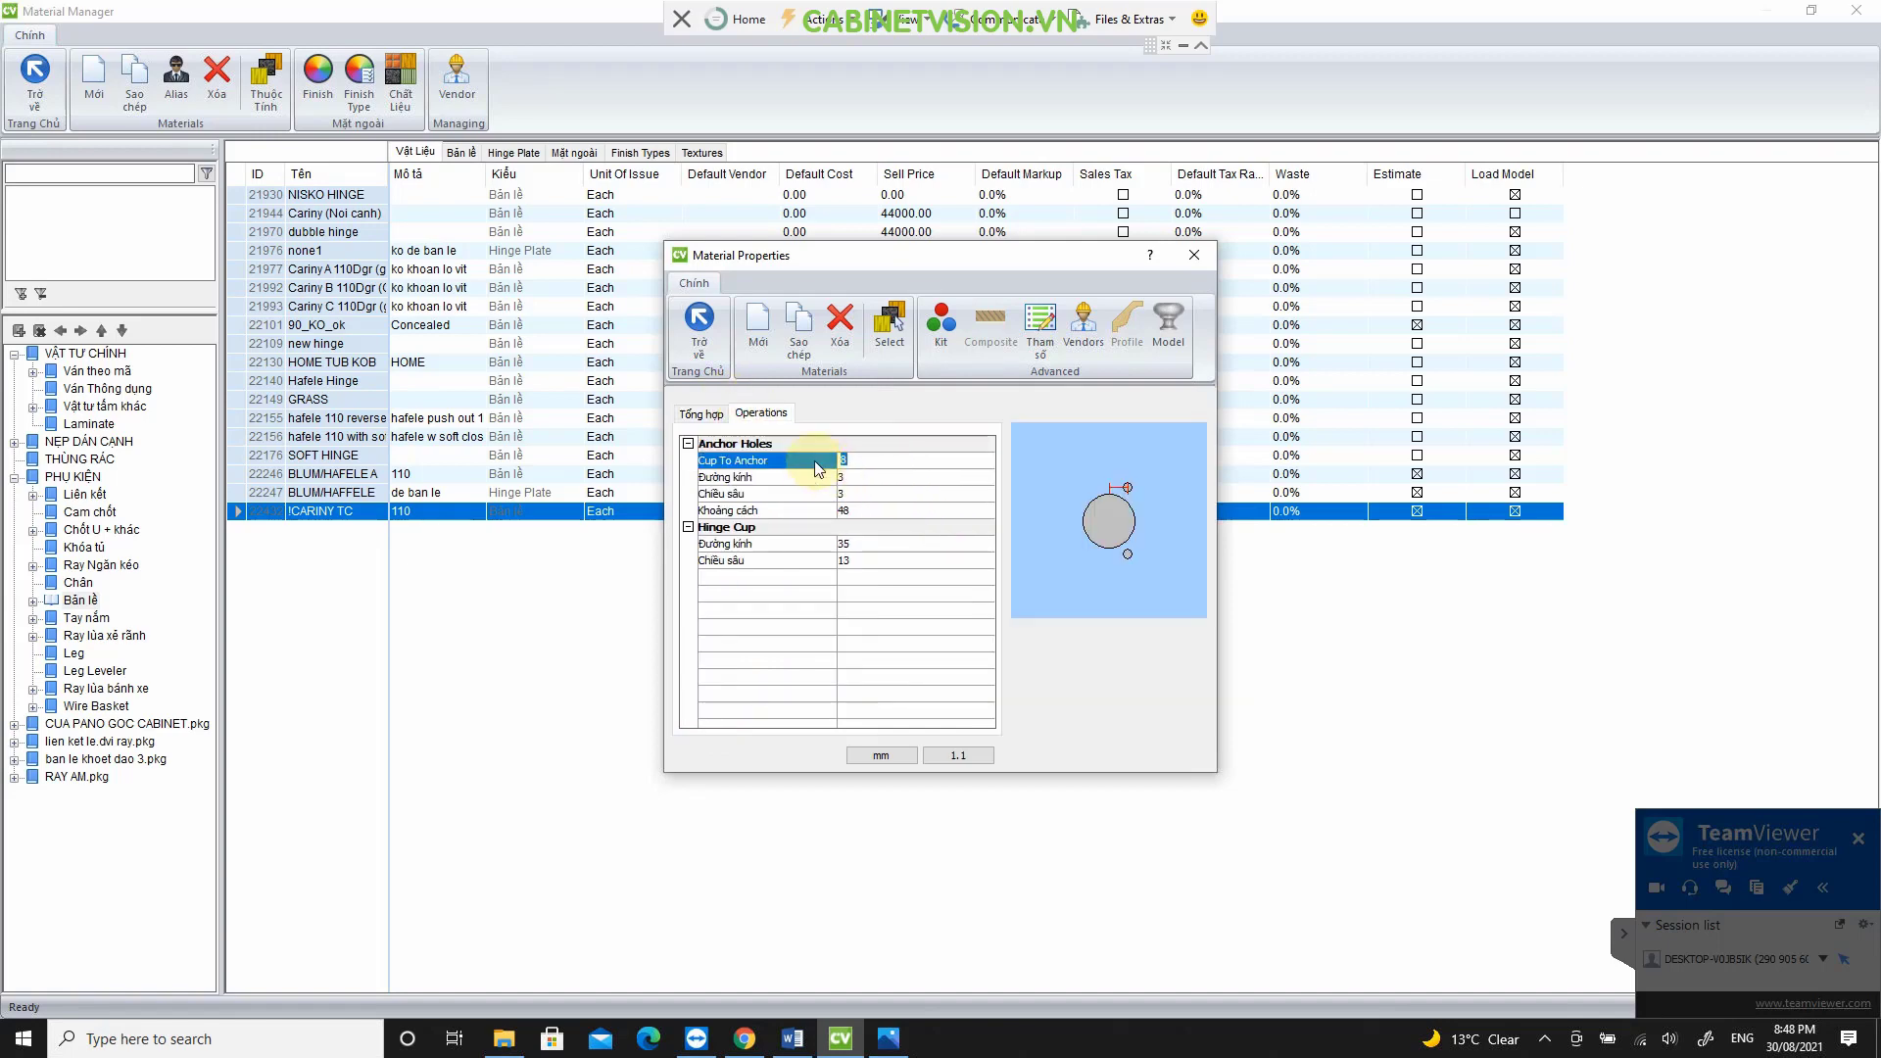
type("8")
left_click(888, 1039)
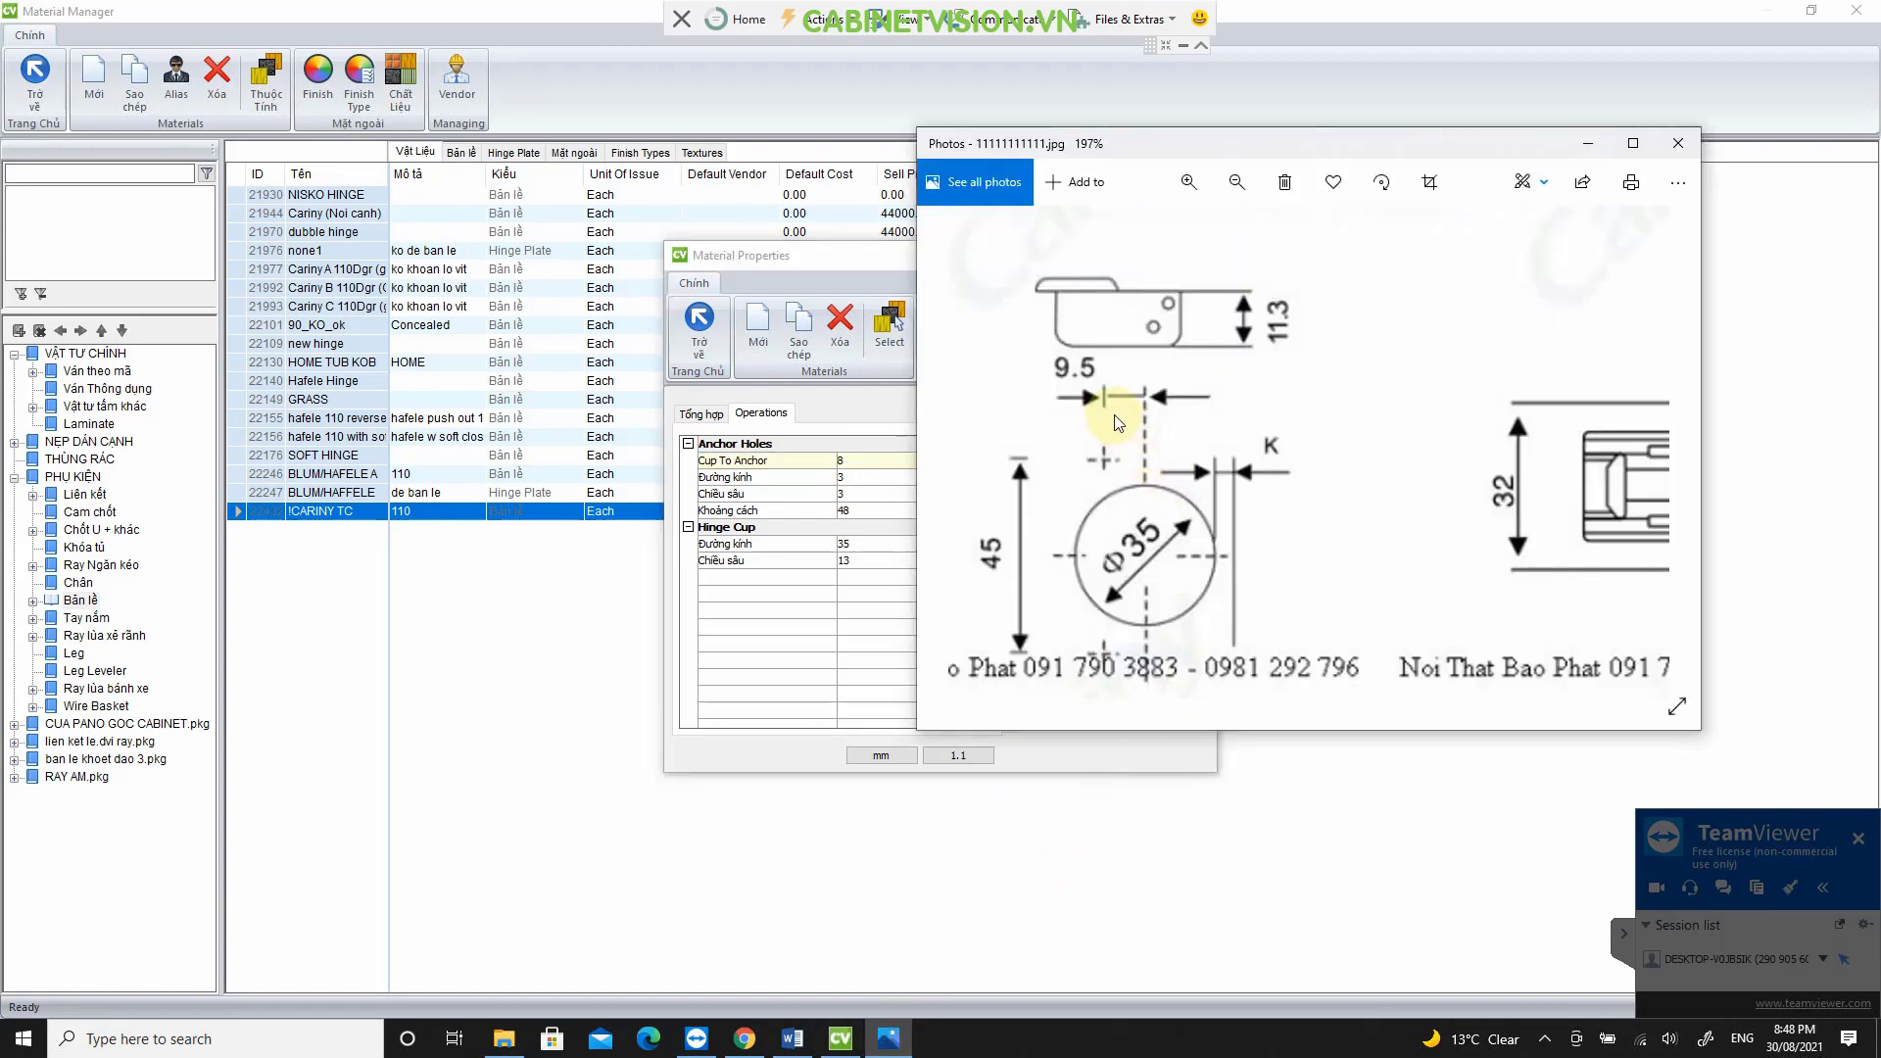
scroll(1083, 412, "up", 1)
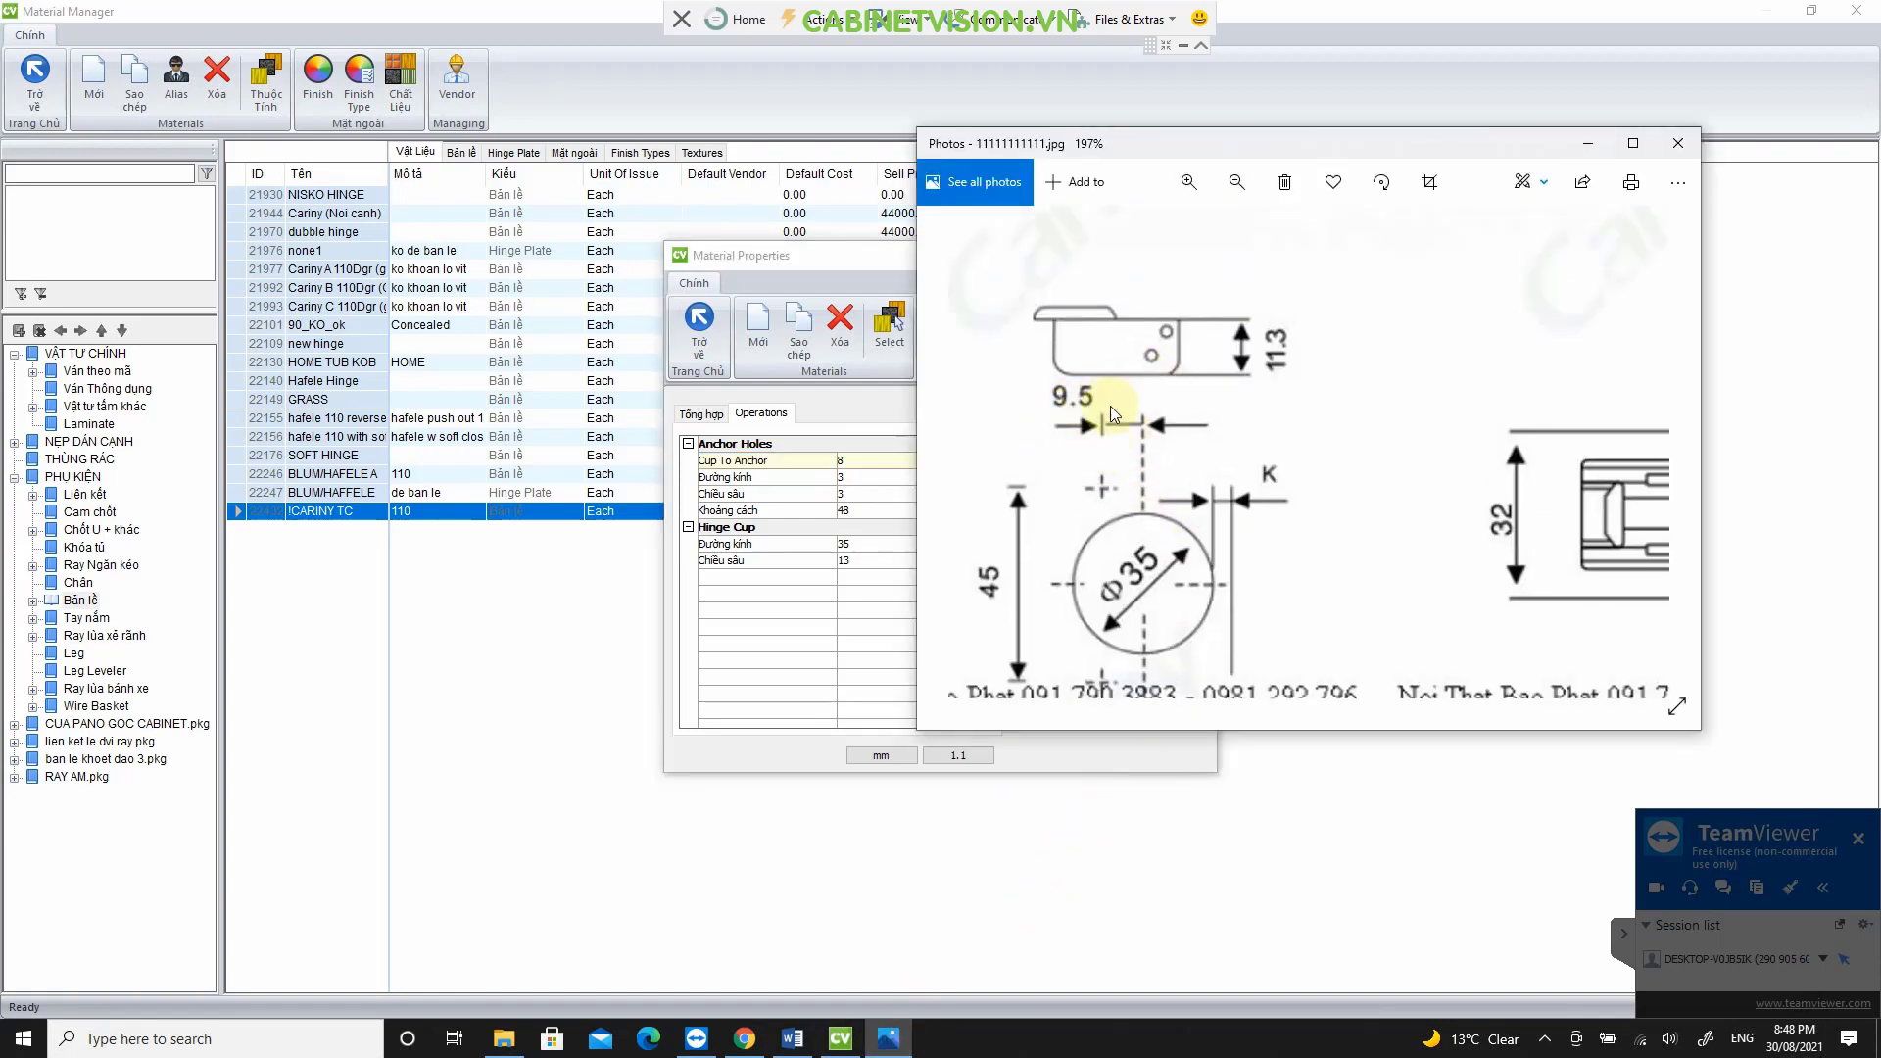
left_click(902, 461)
type("9.5")
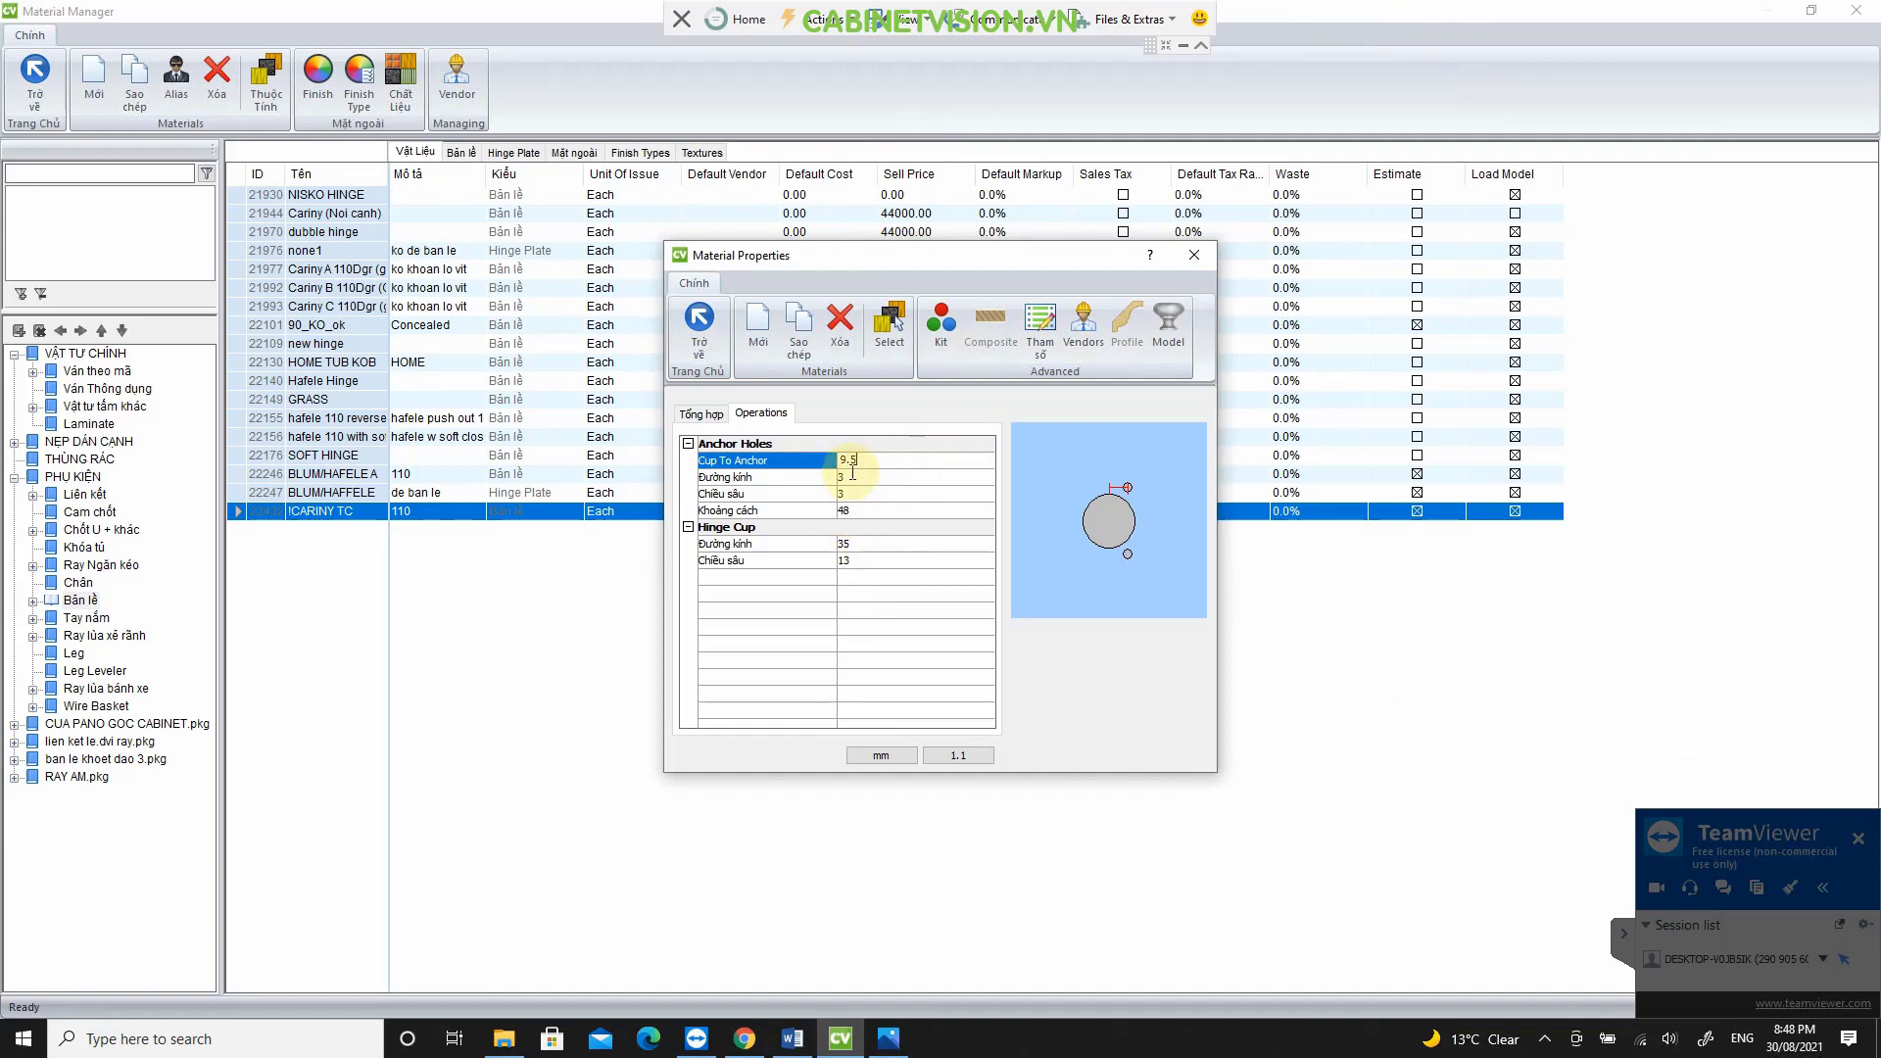
left_click(843, 477)
Set the anchor hole Đường kính to 4 and Chiều sâu to 1.
left_click(890, 1036)
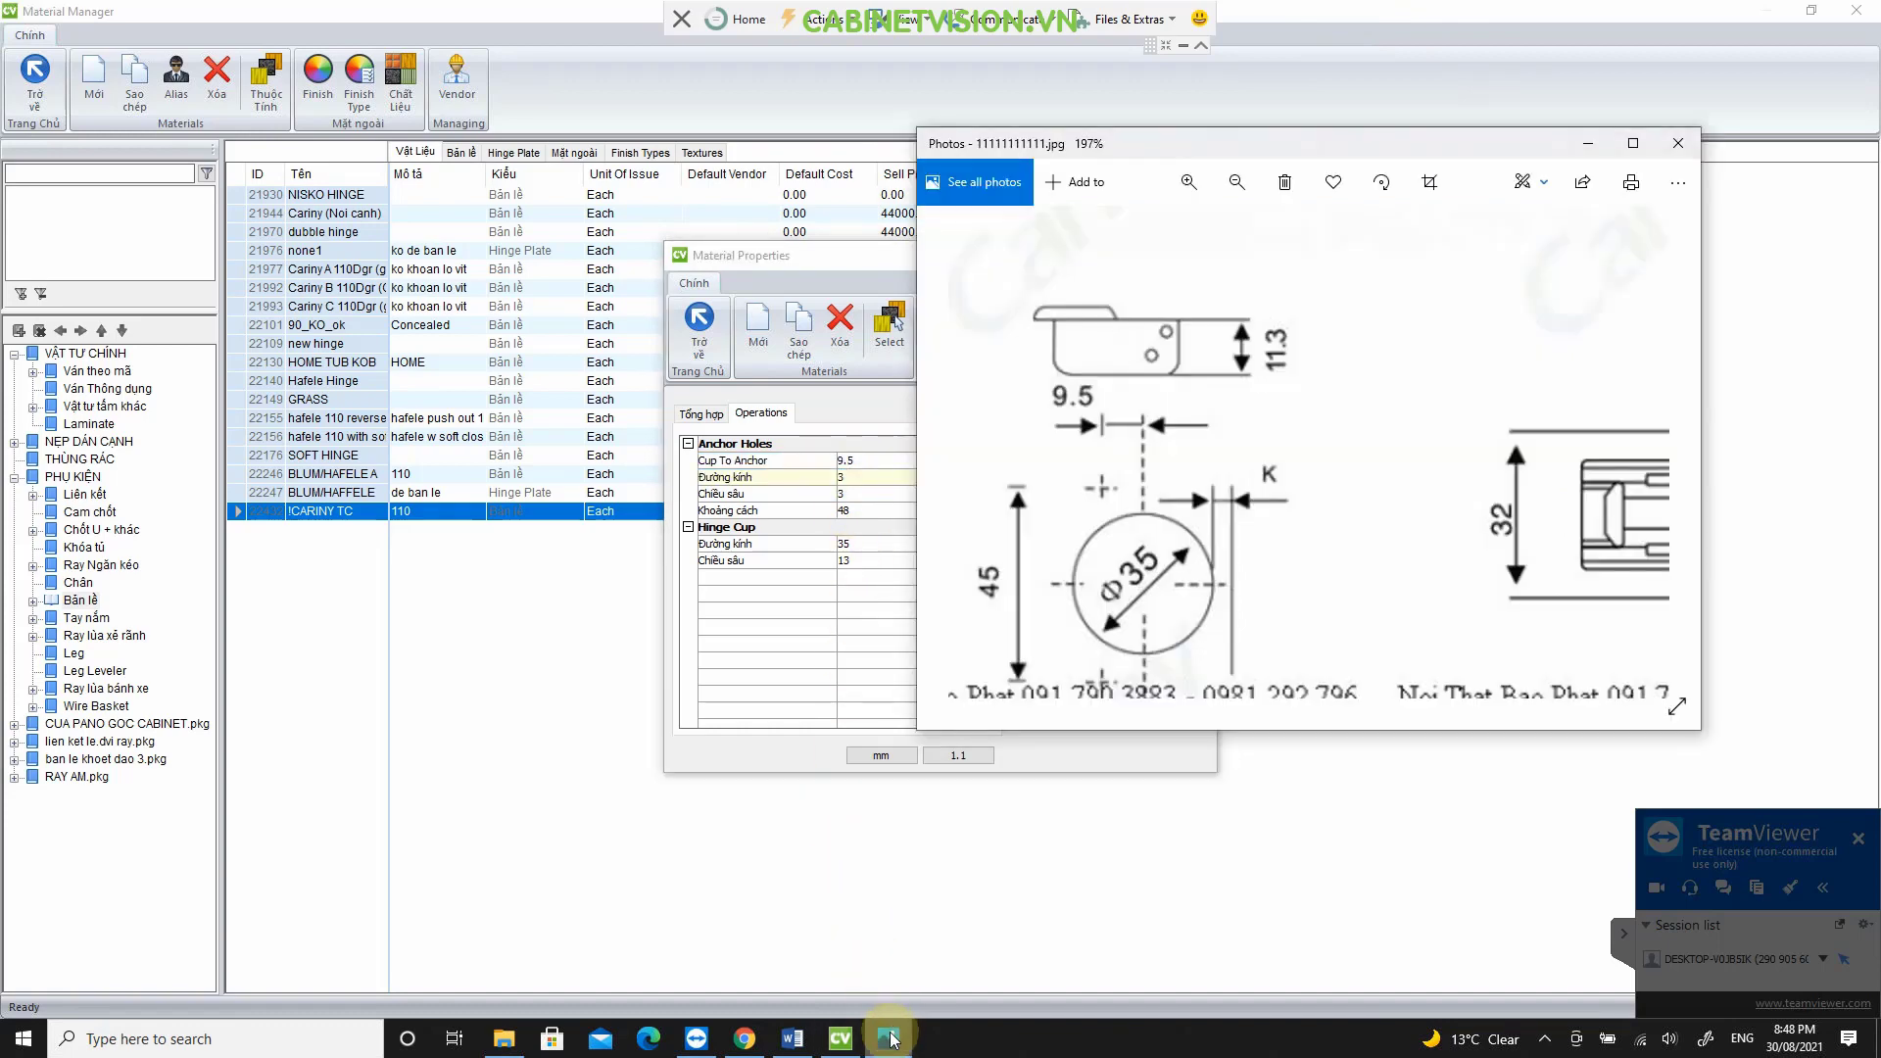
left_click(890, 1037)
left_click(871, 477)
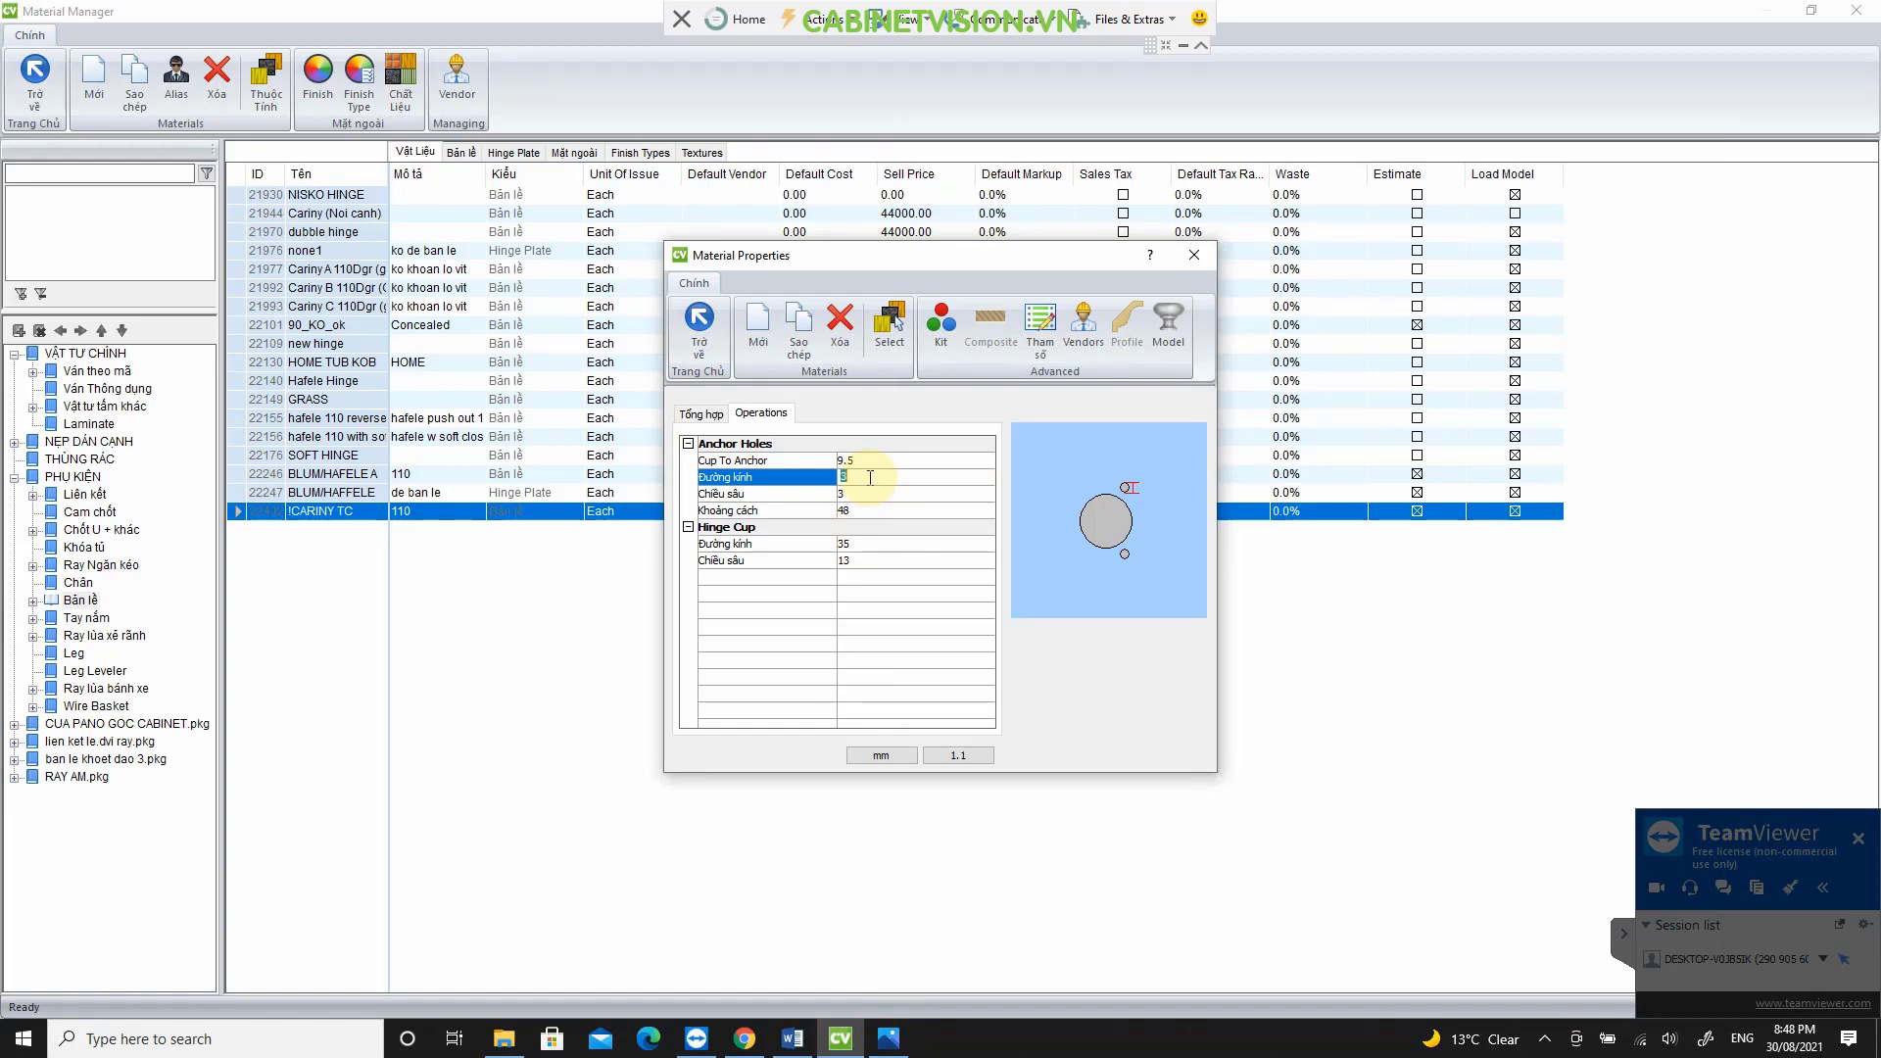
type("4")
left_click(865, 493)
type("1")
key("Up")
key("Down")
left_click(894, 476)
left_click(892, 493)
left_click(896, 510)
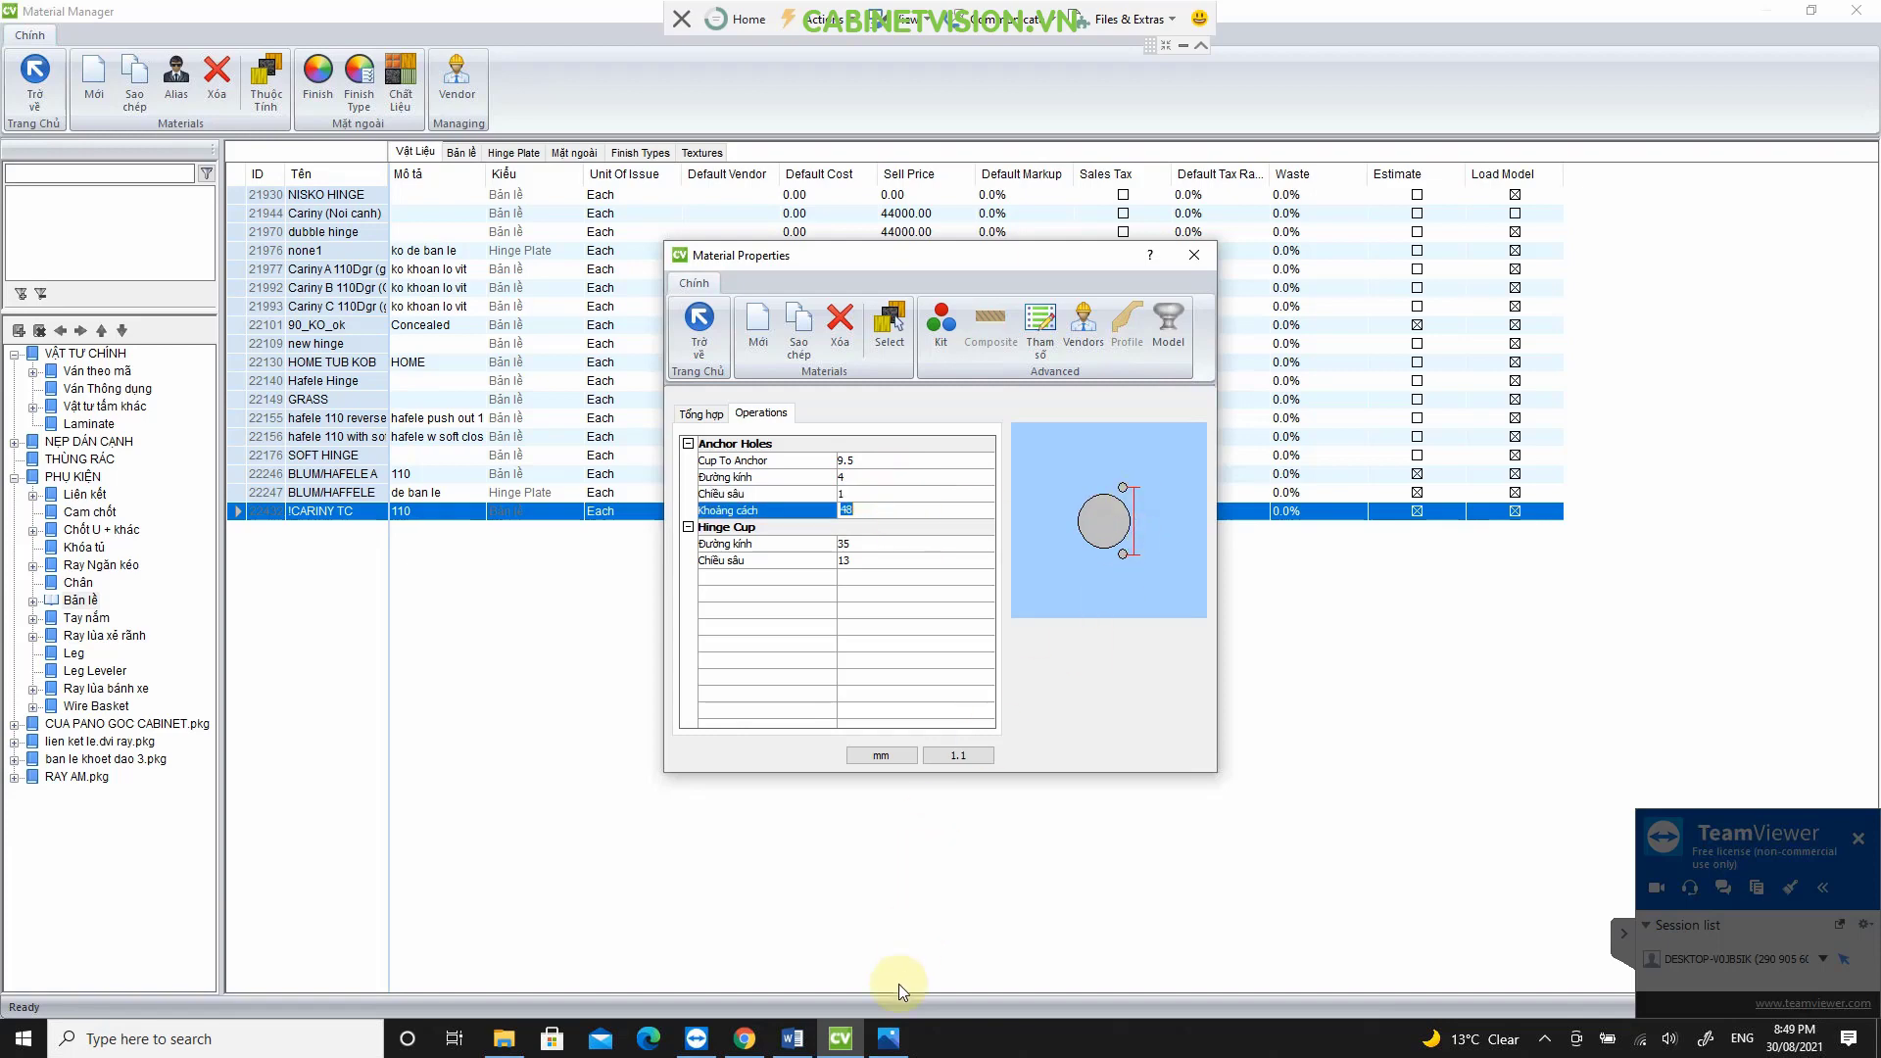
Set the anchor Khoảng cách to 45, consulting the hinge drawing's upper dimensions.
left_click(888, 1038)
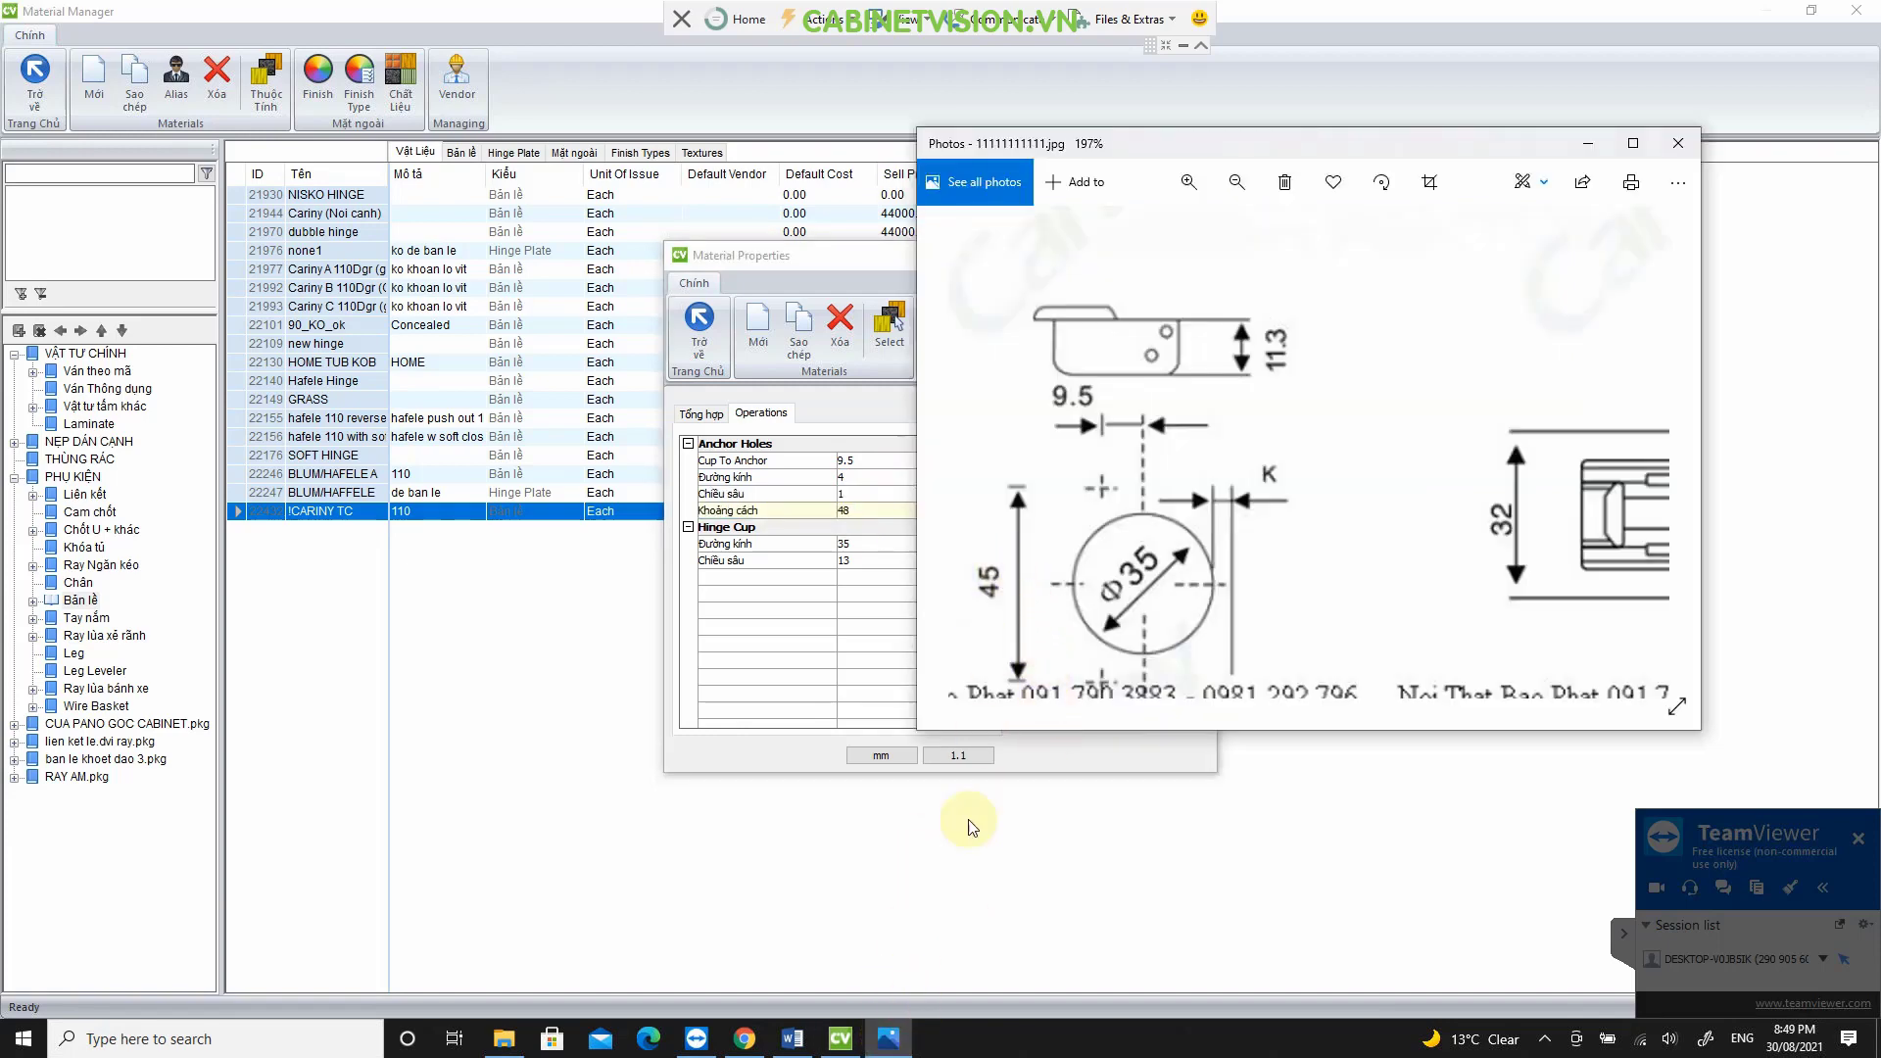
left_click(888, 1038)
left_click(899, 510)
type("45")
left_click(887, 1037)
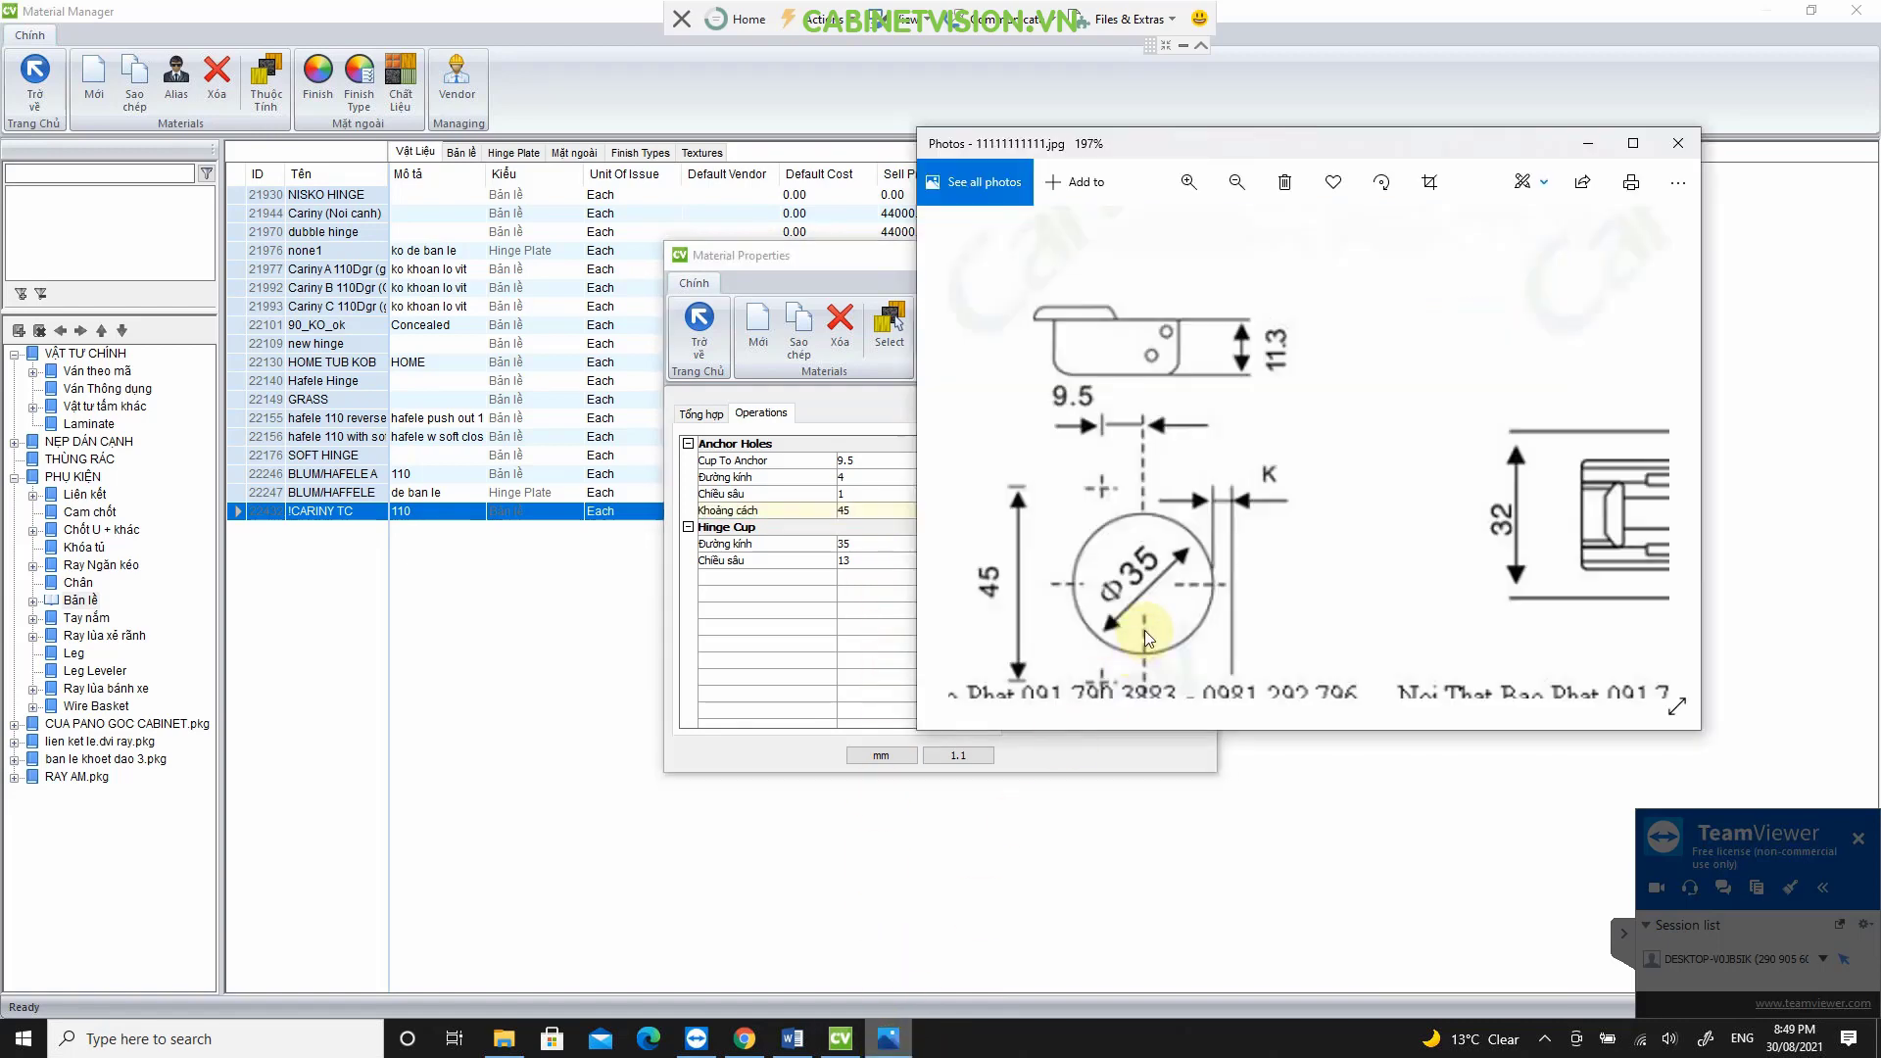
left_click_drag(1147, 588, 1120, 529)
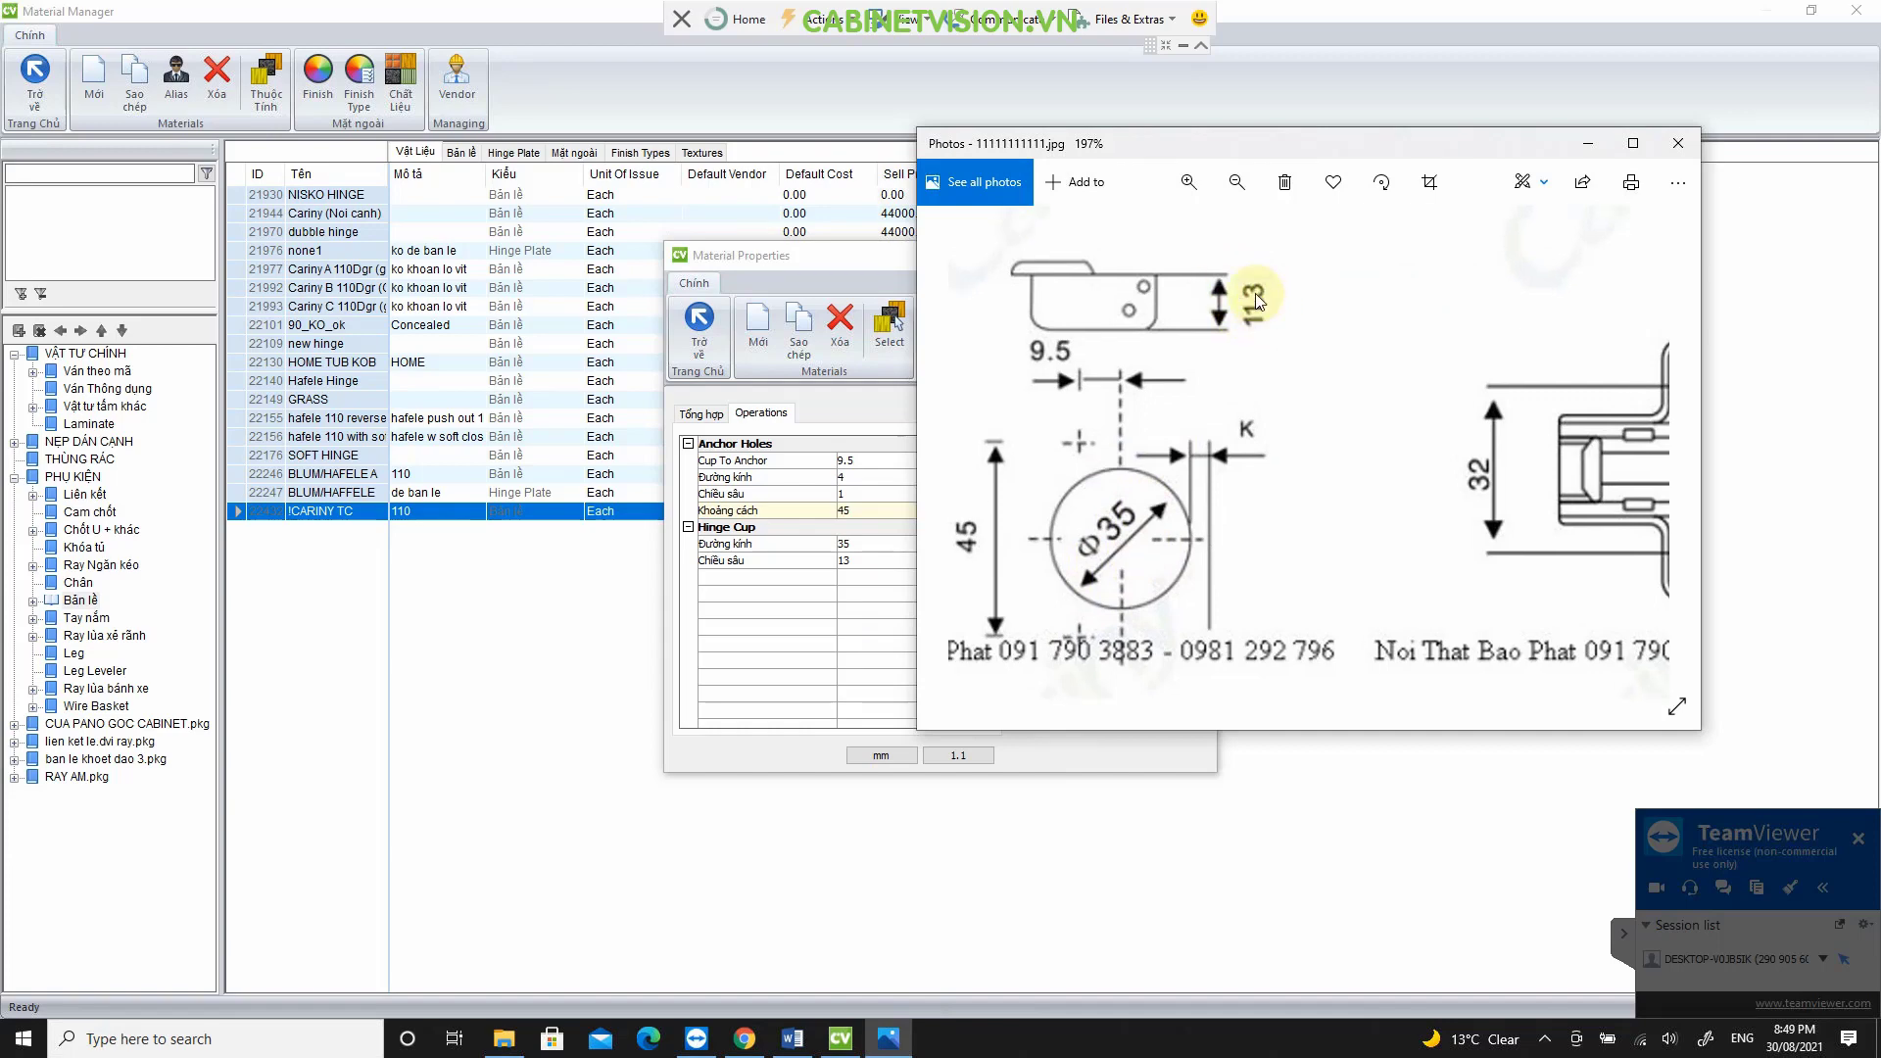
left_click(1587, 144)
Change the hinge cup depth to 12 and close the material properties.
left_click(910, 557)
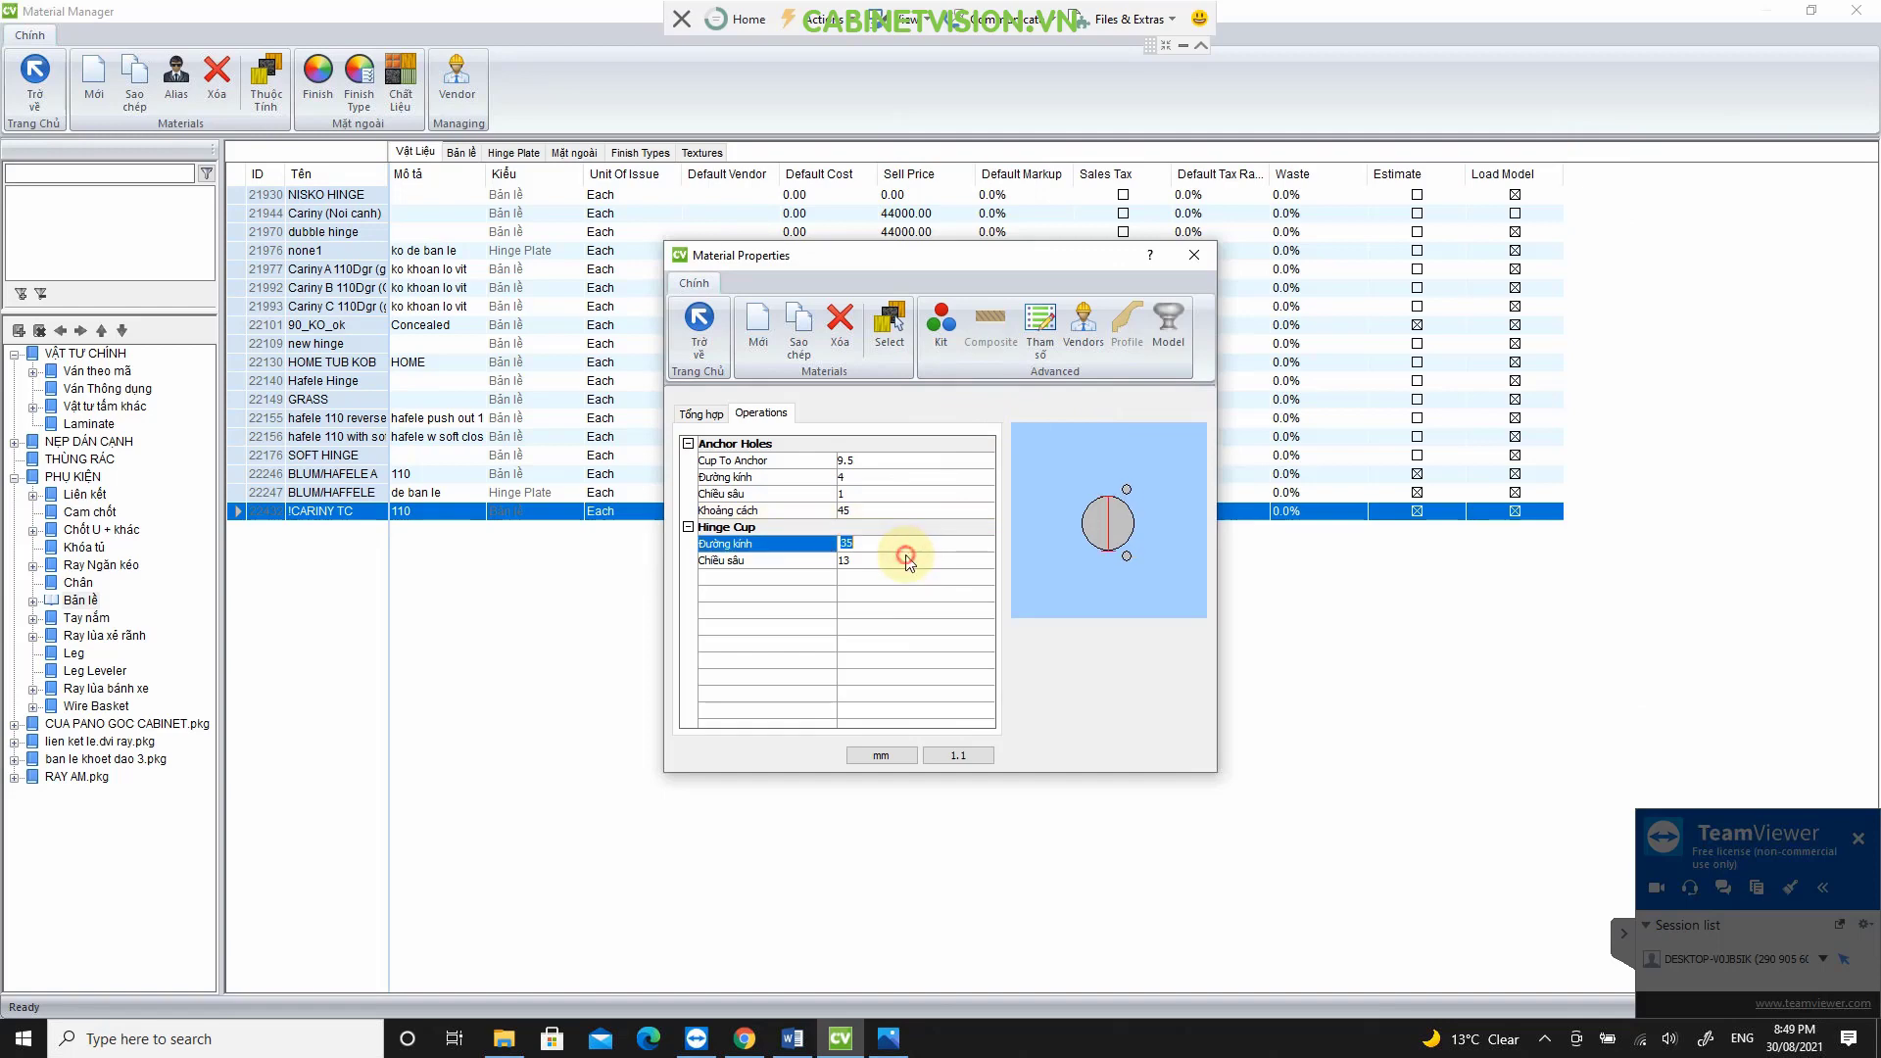
type("12")
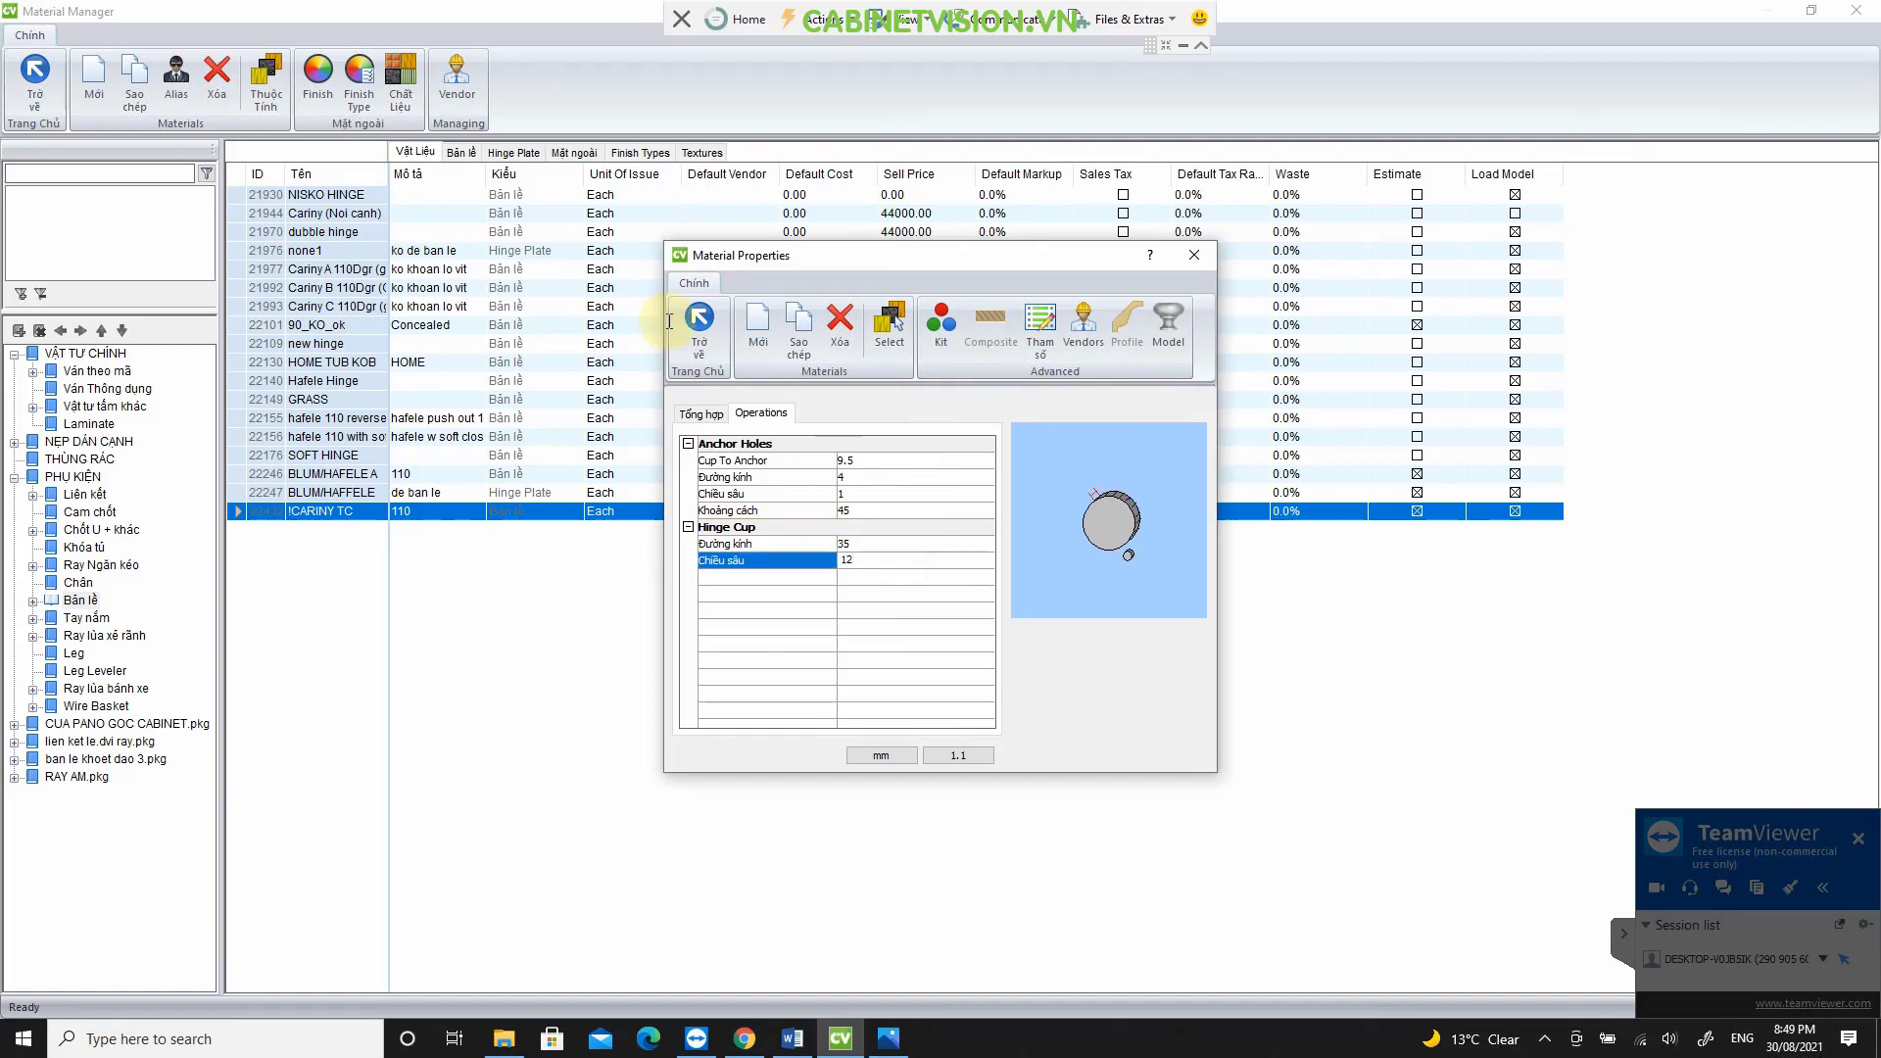
left_click(700, 330)
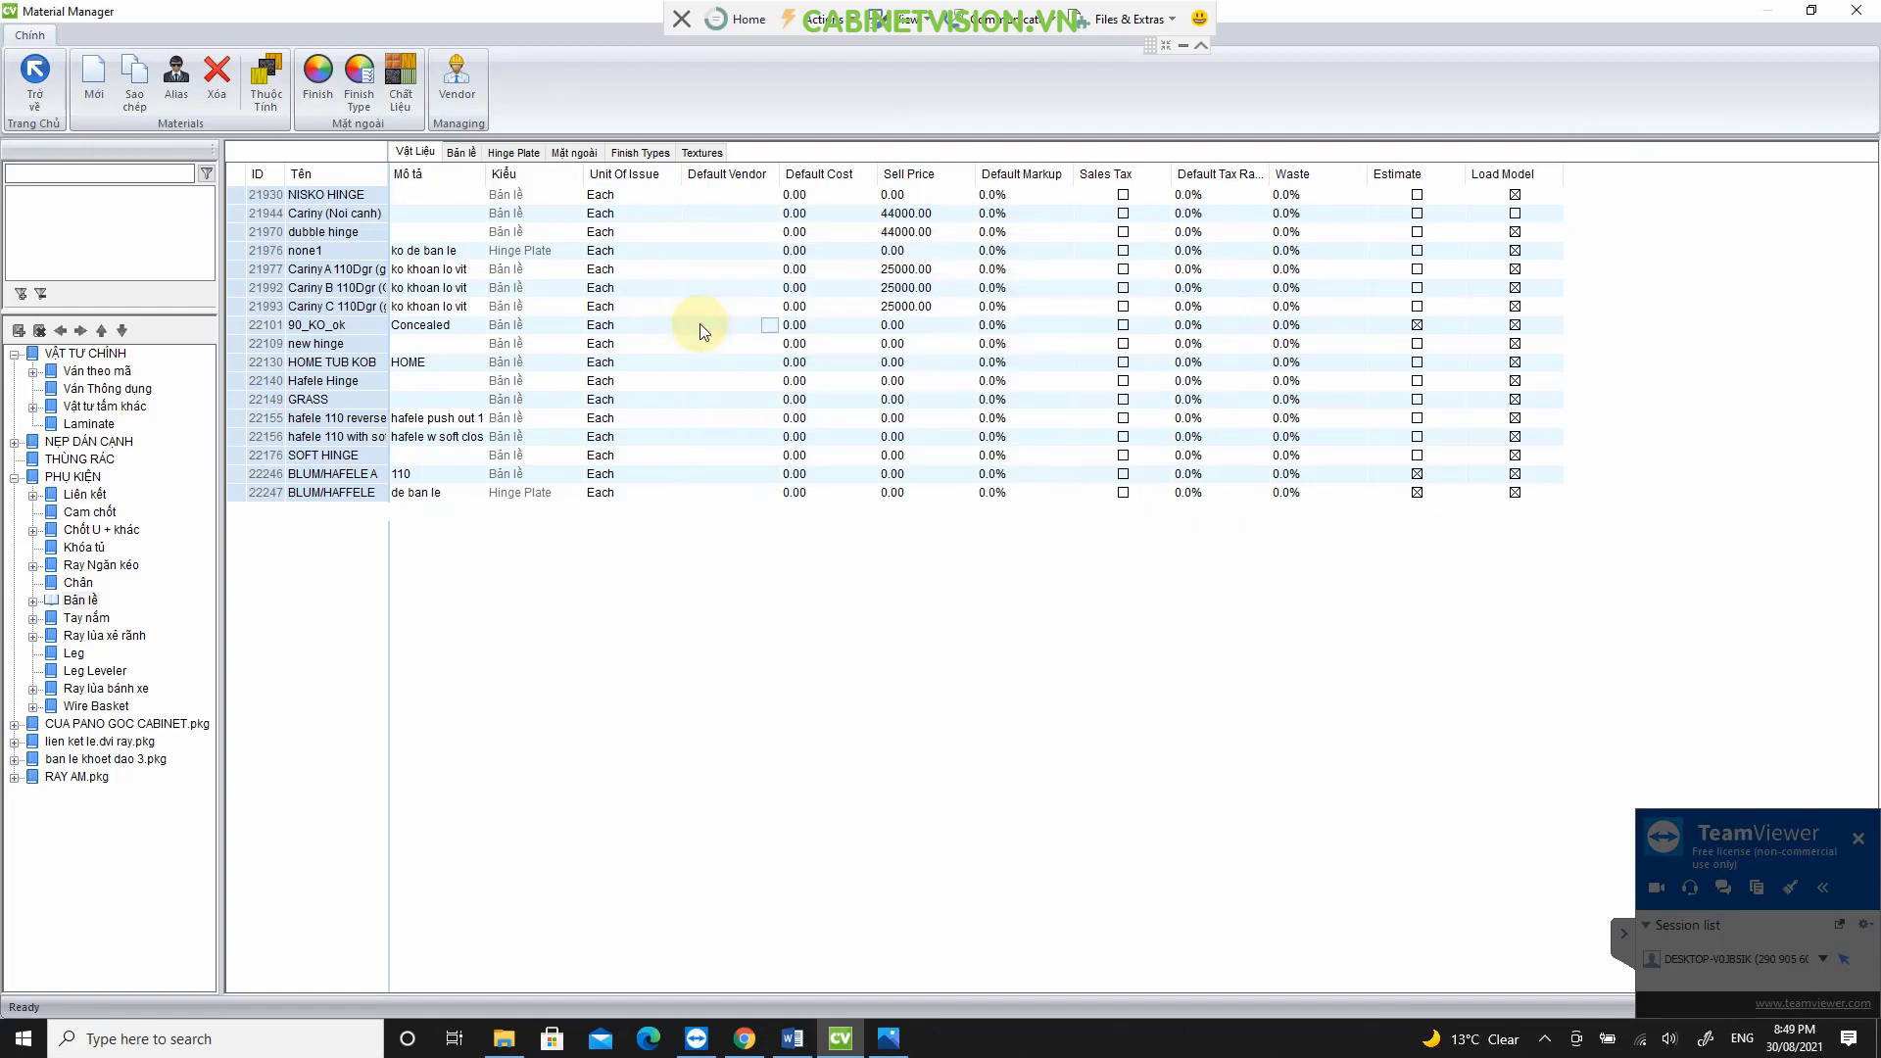
left_click(315, 270)
right_click(267, 297)
left_click(262, 408)
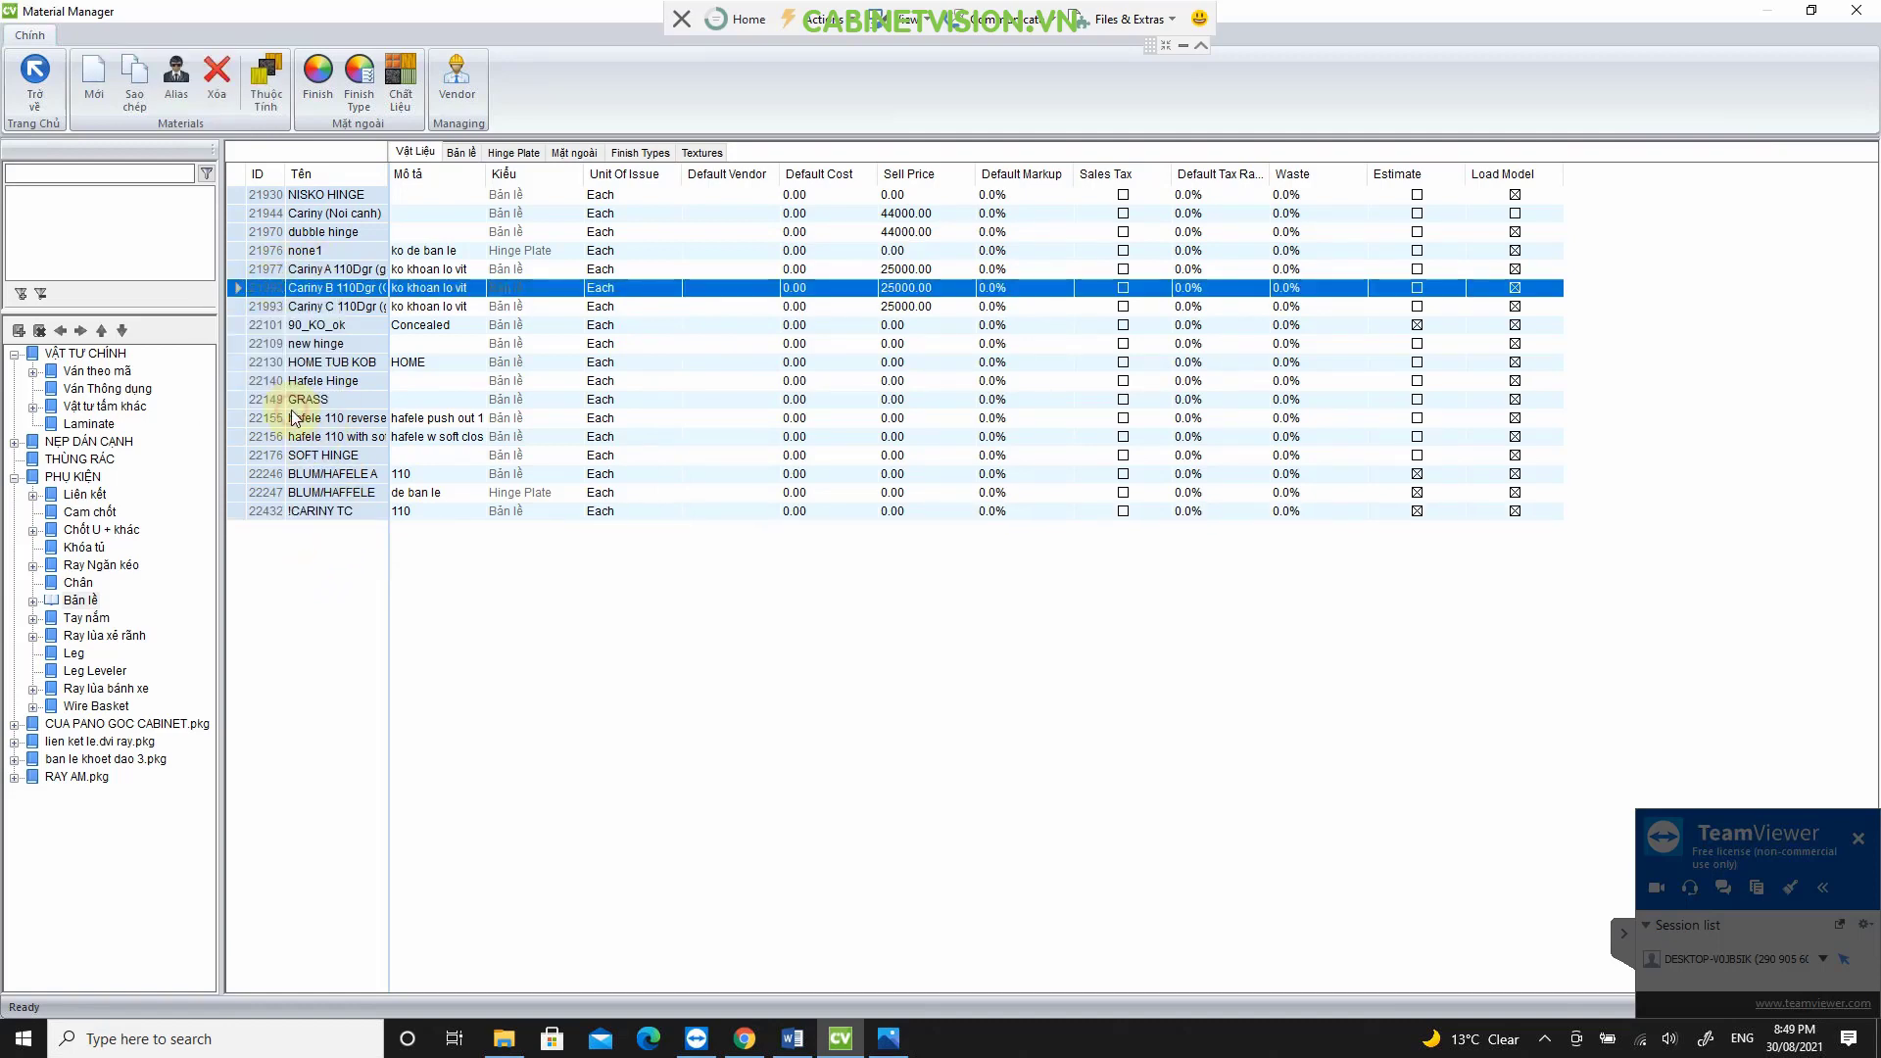
scroll(794, 637, "down", 1)
left_click(688, 676)
scroll(808, 631, "down", 3)
left_click(738, 677)
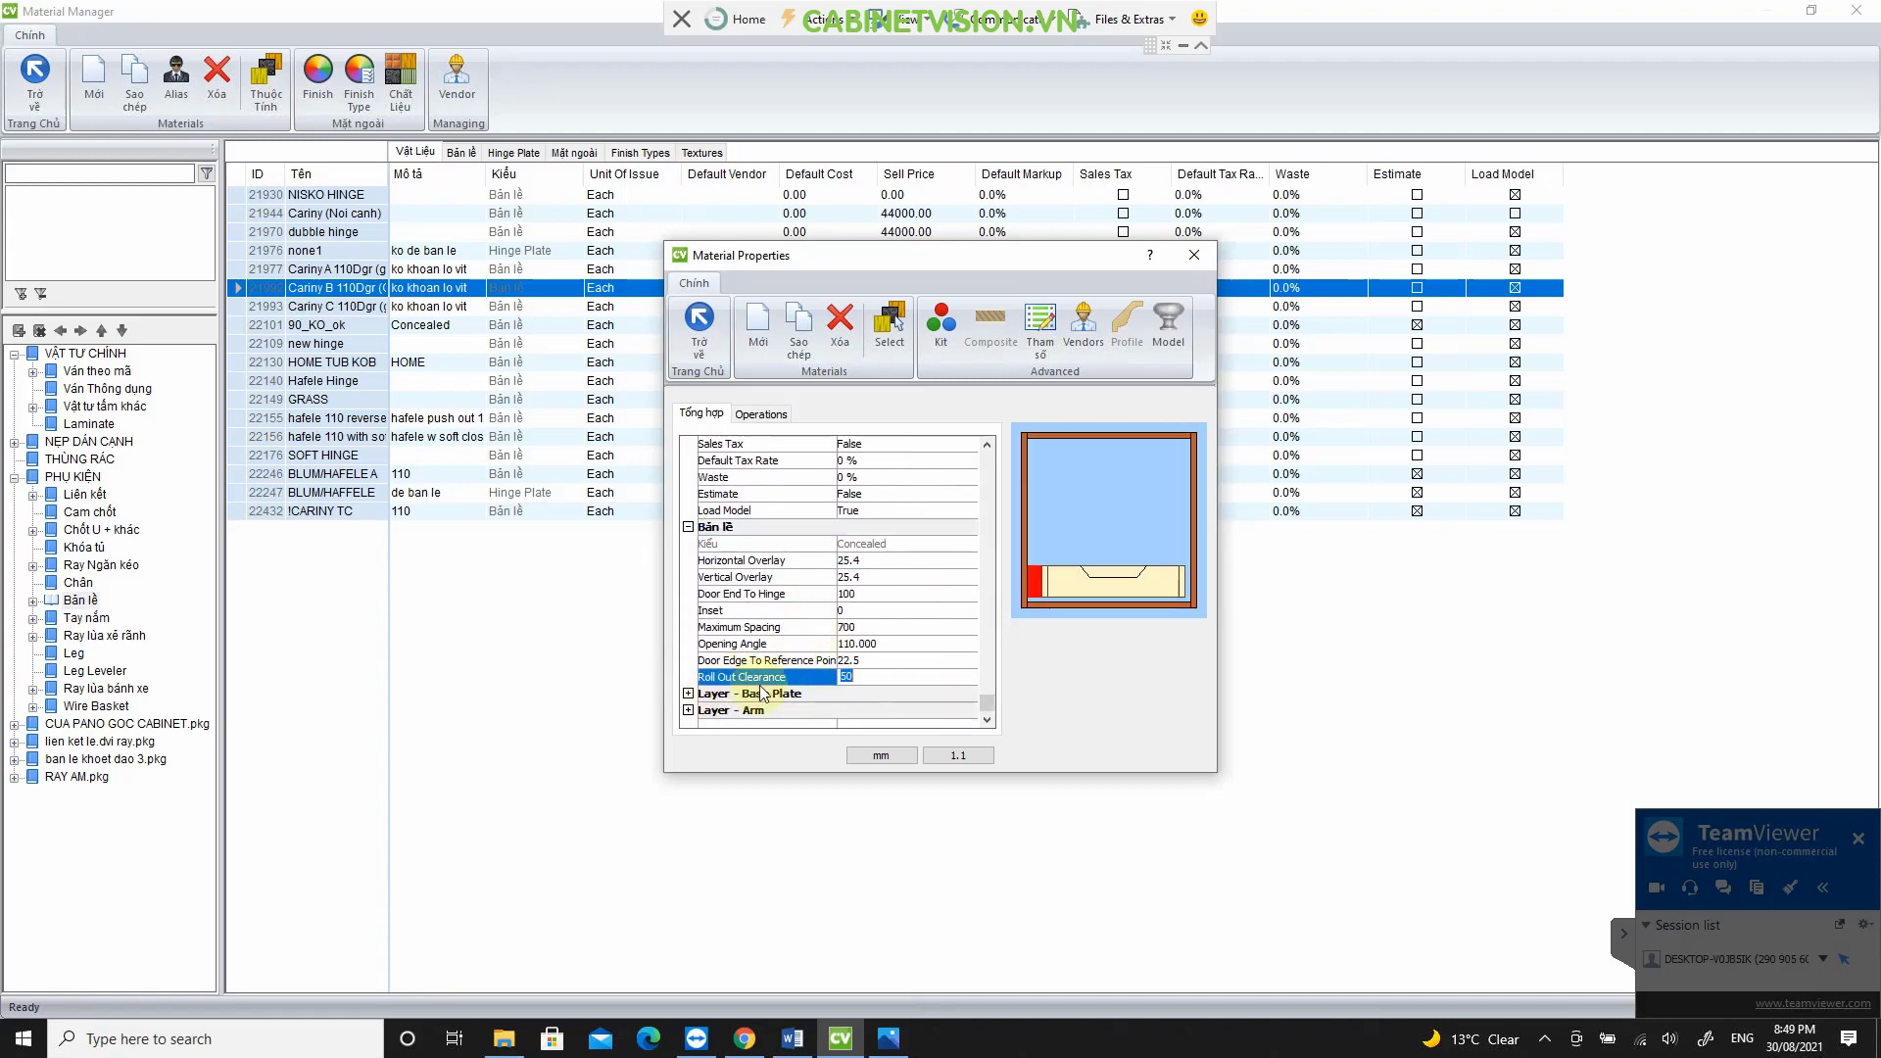
left_click(688, 693)
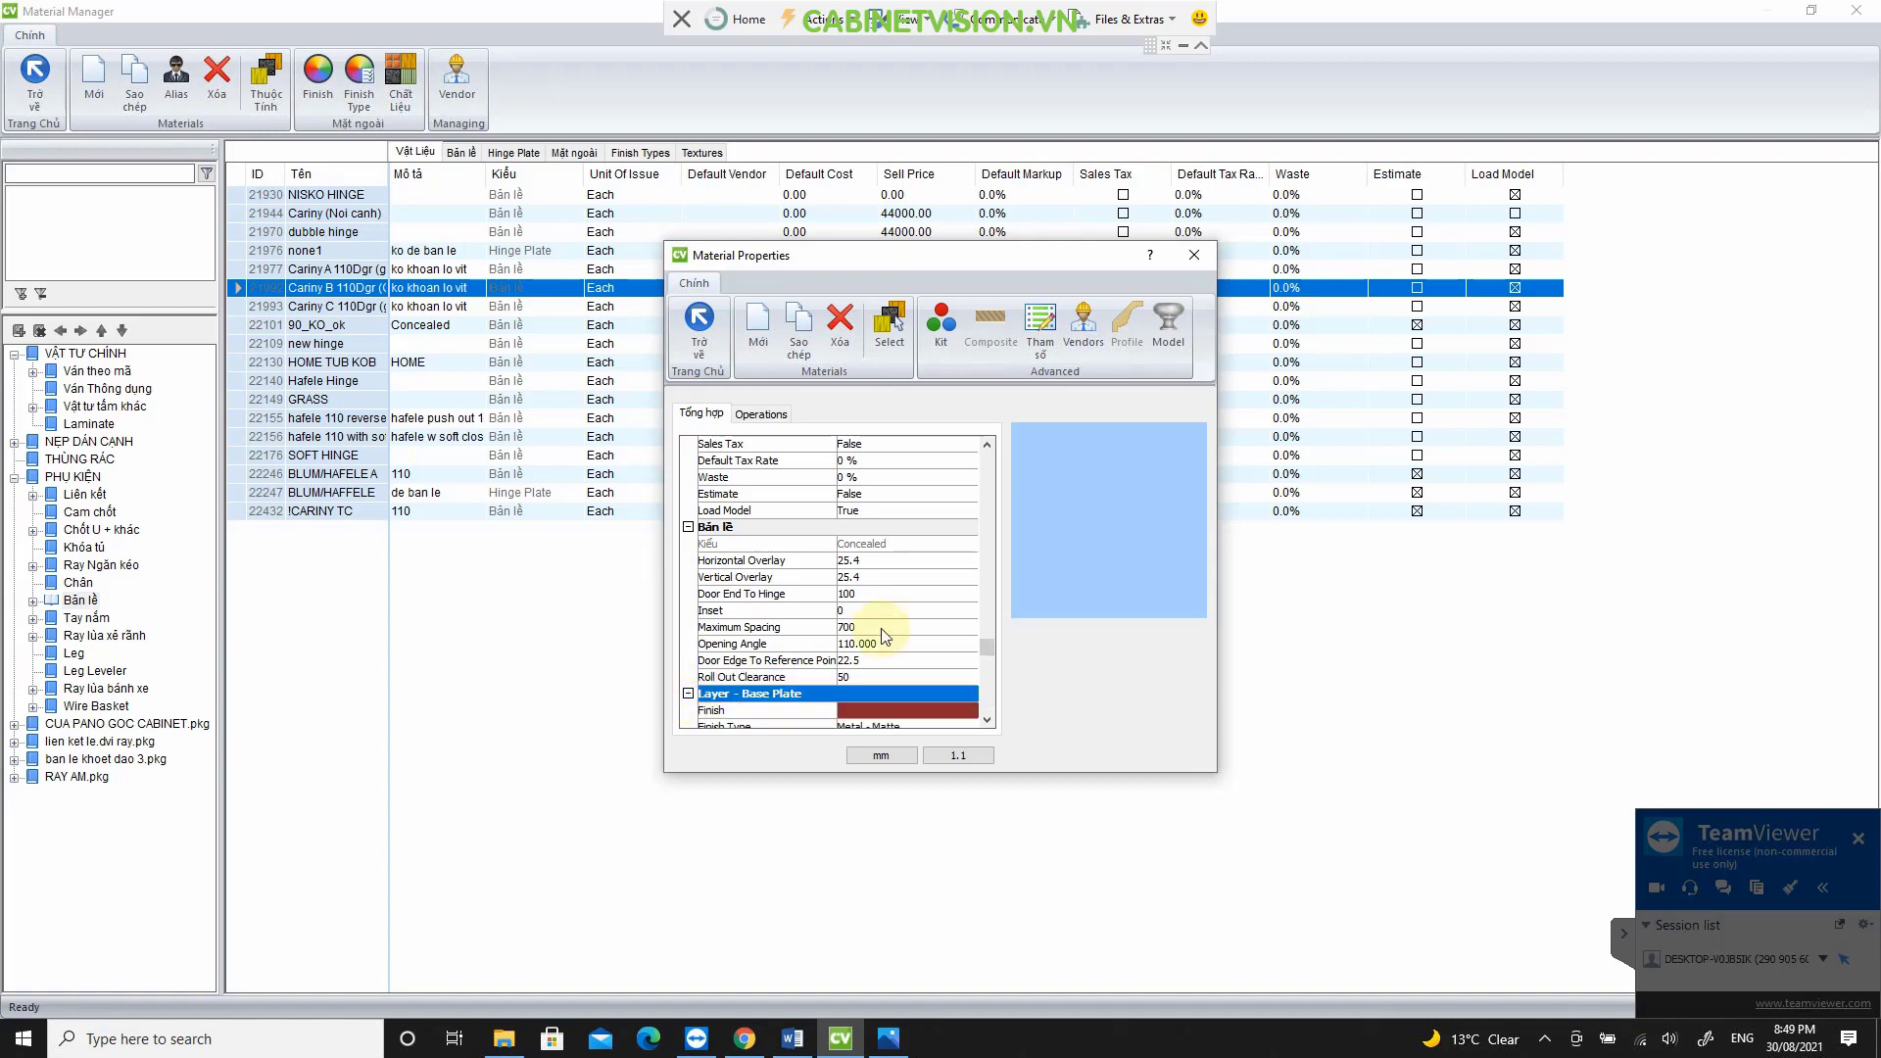
left_click(1193, 255)
left_click(267, 512)
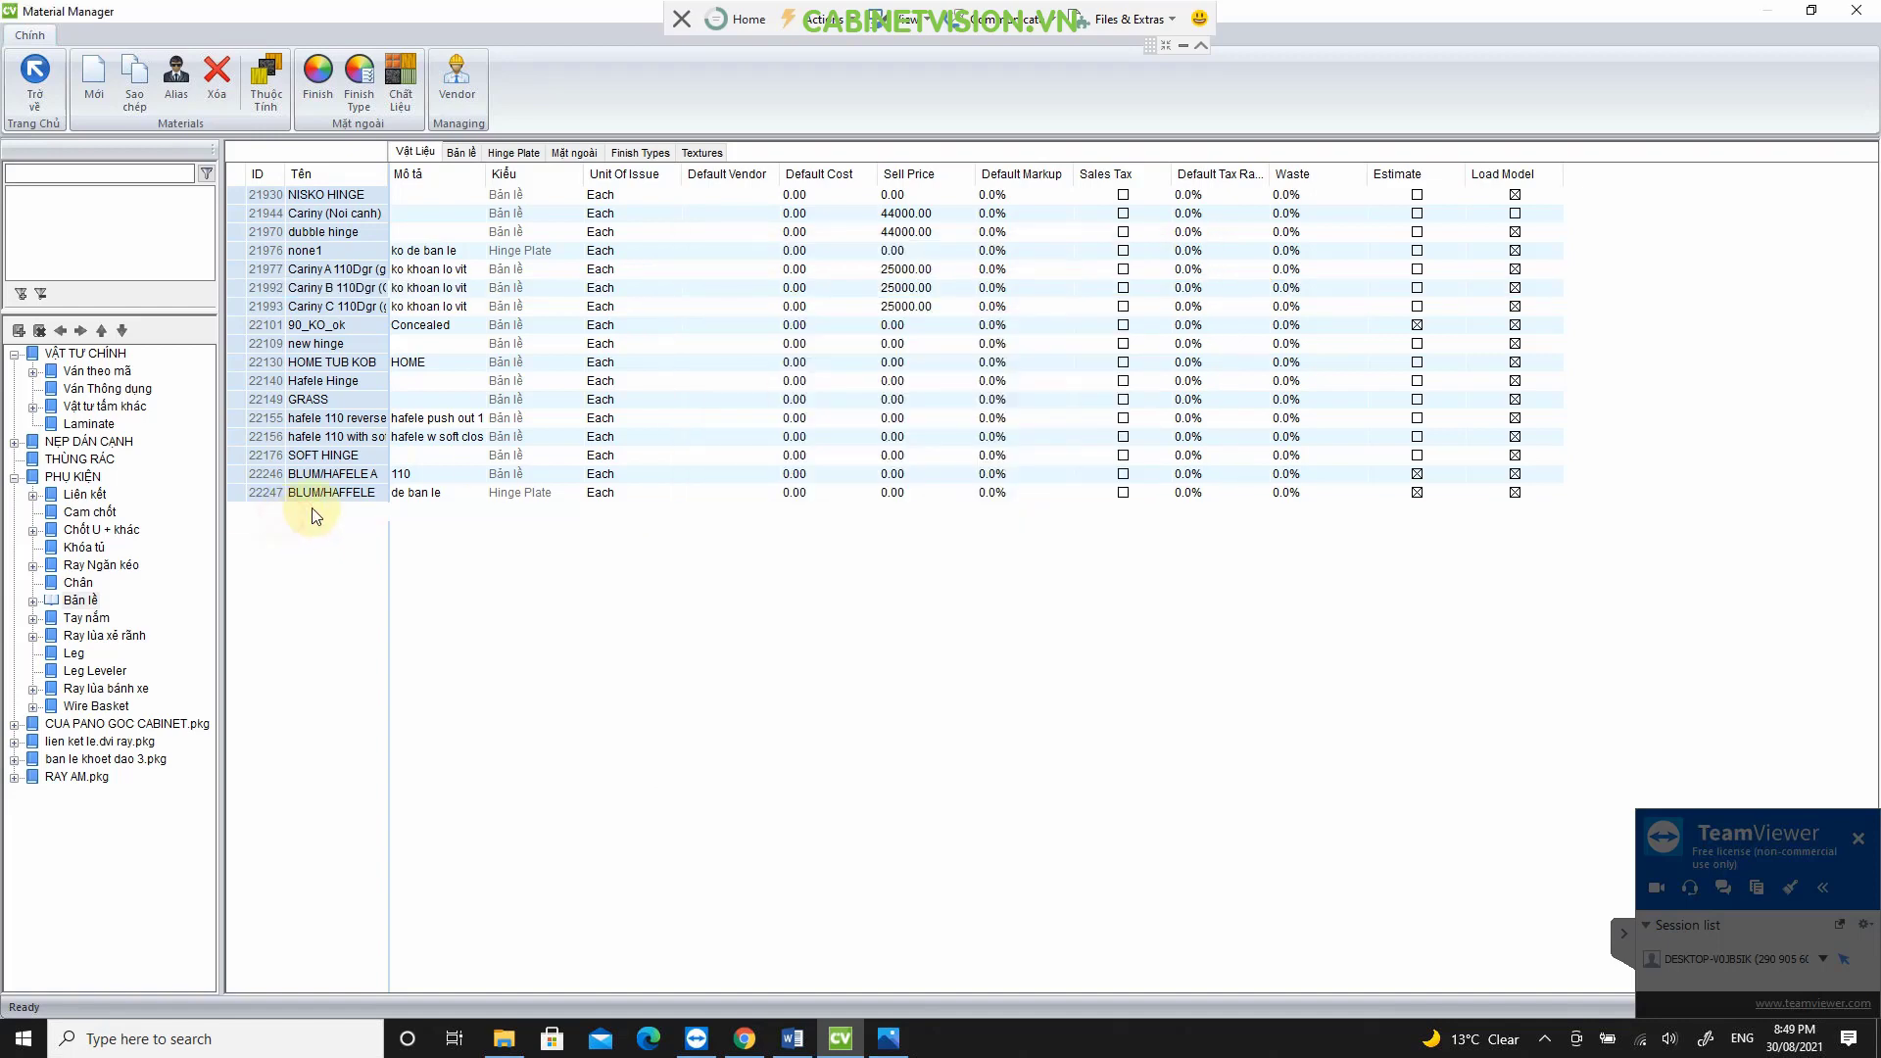
right_click(267, 519)
left_click(277, 673)
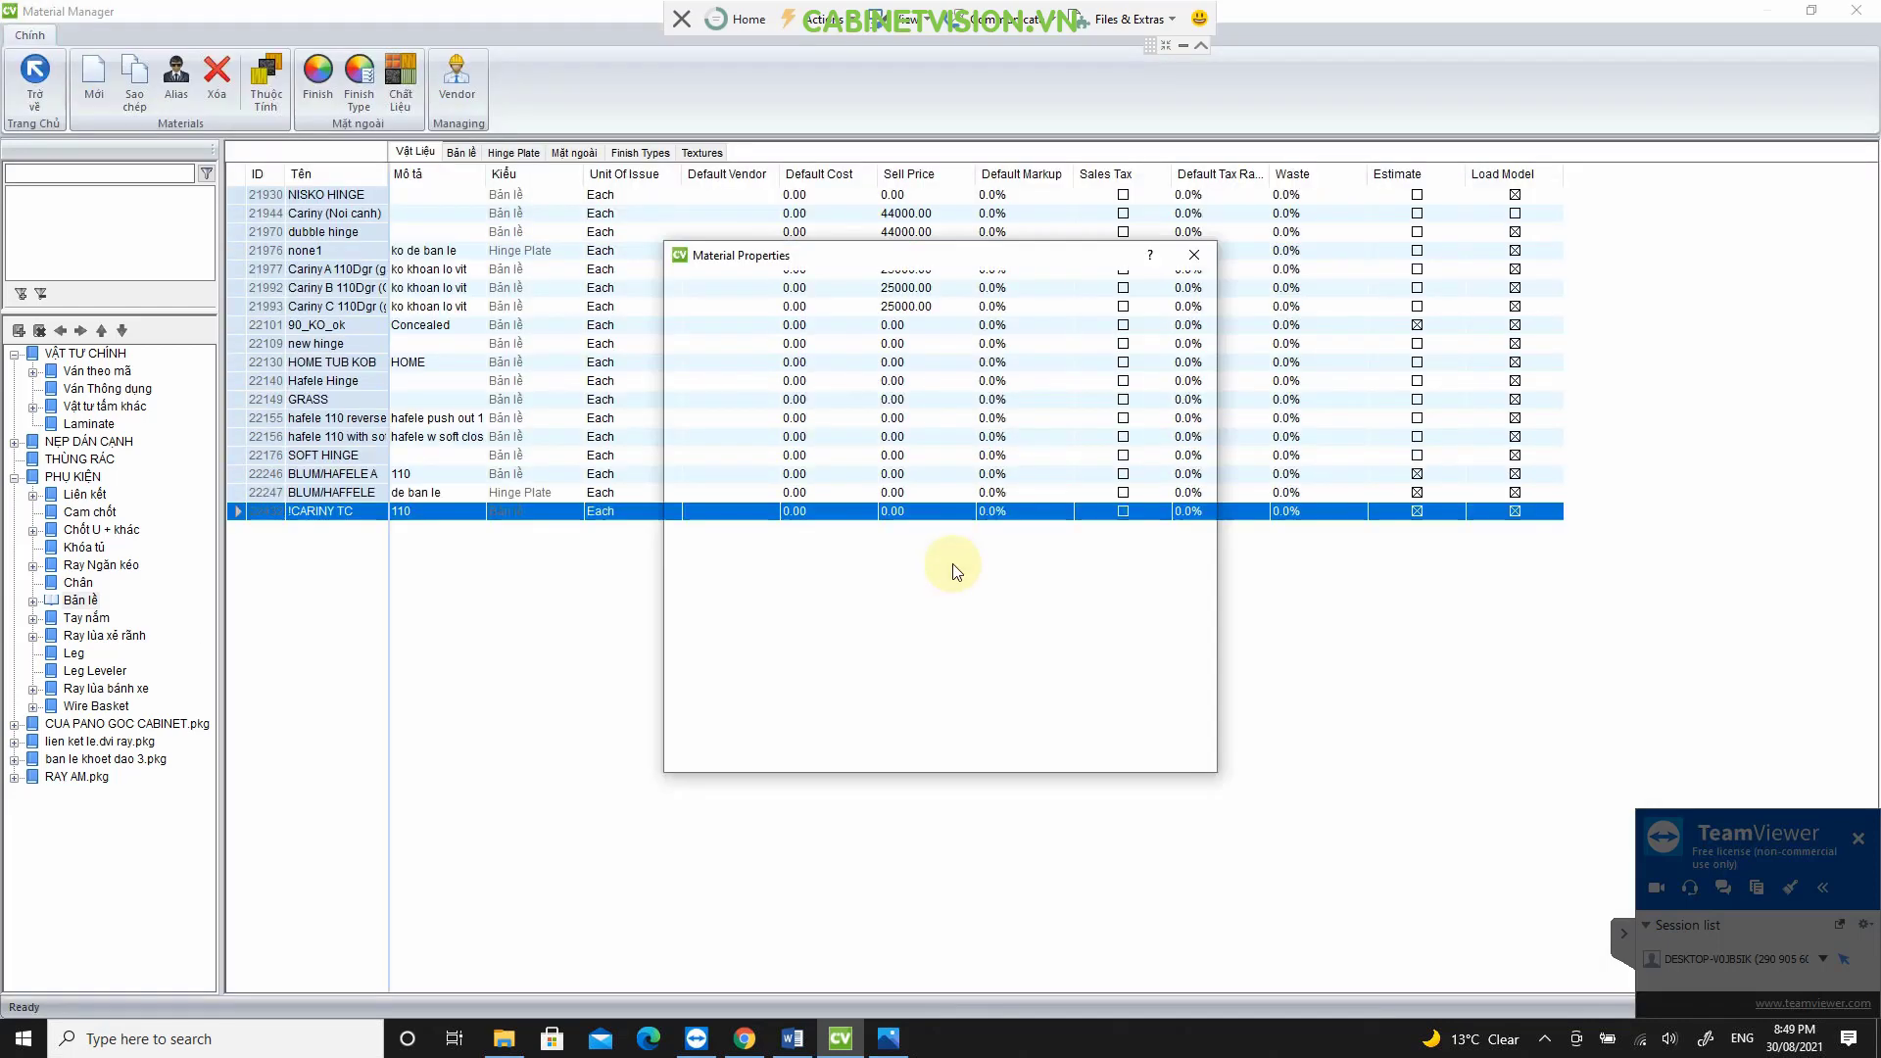
scroll(745, 676, "down", 1)
left_click(688, 676)
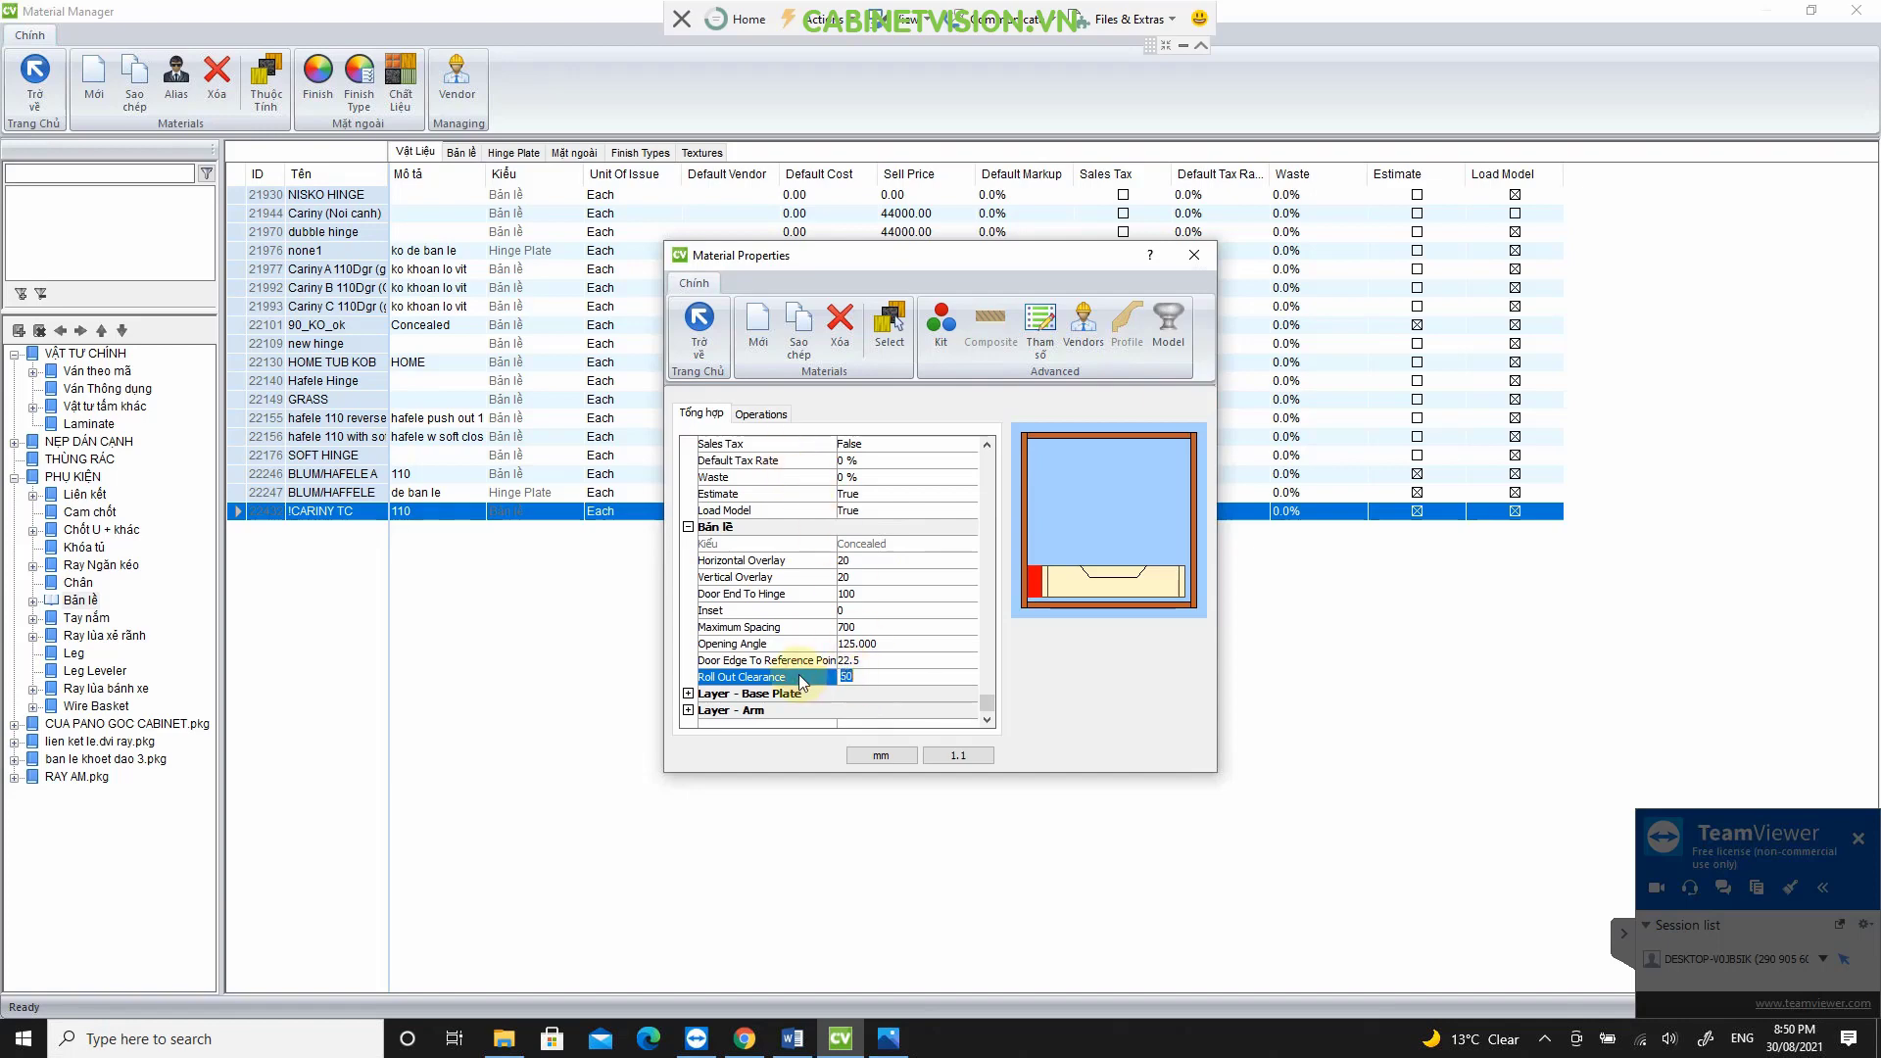
left_click(699, 320)
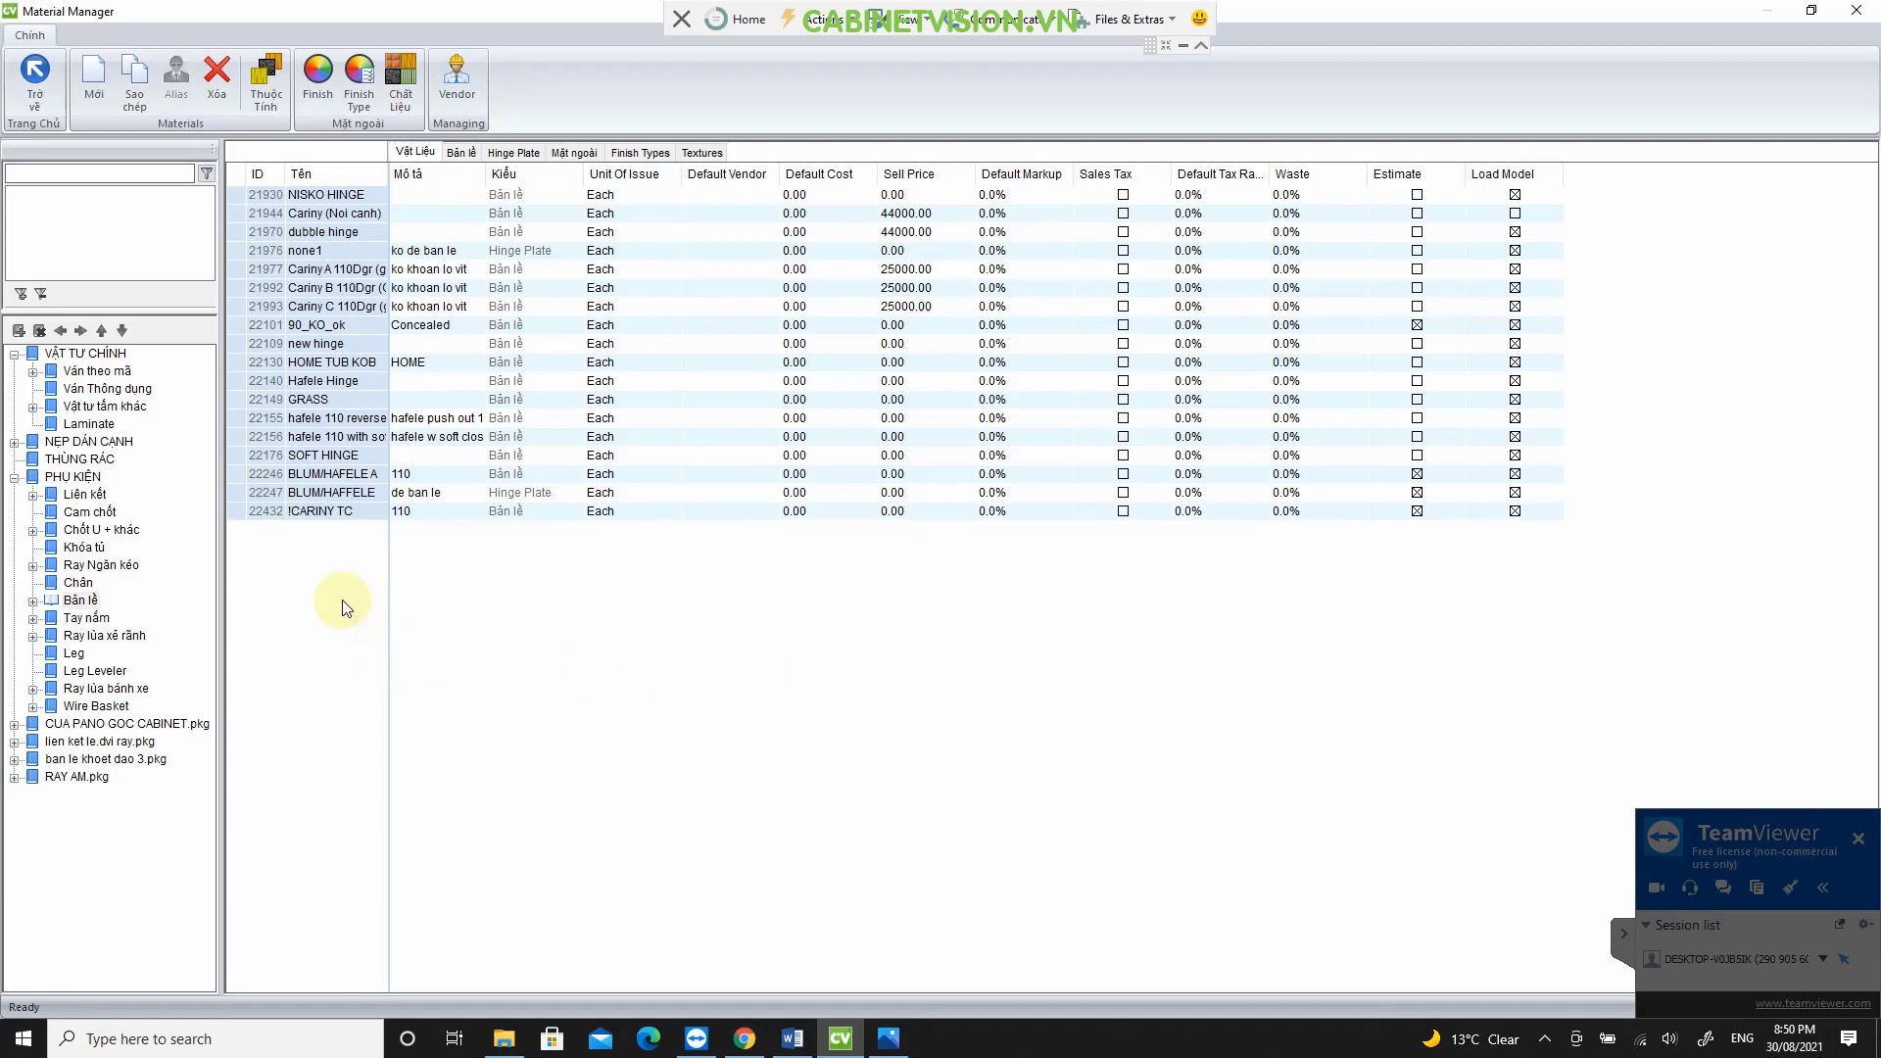
Open the Schedule Manager's Bản lề schedules and choose CARINY (only D35).
left_click(37, 80)
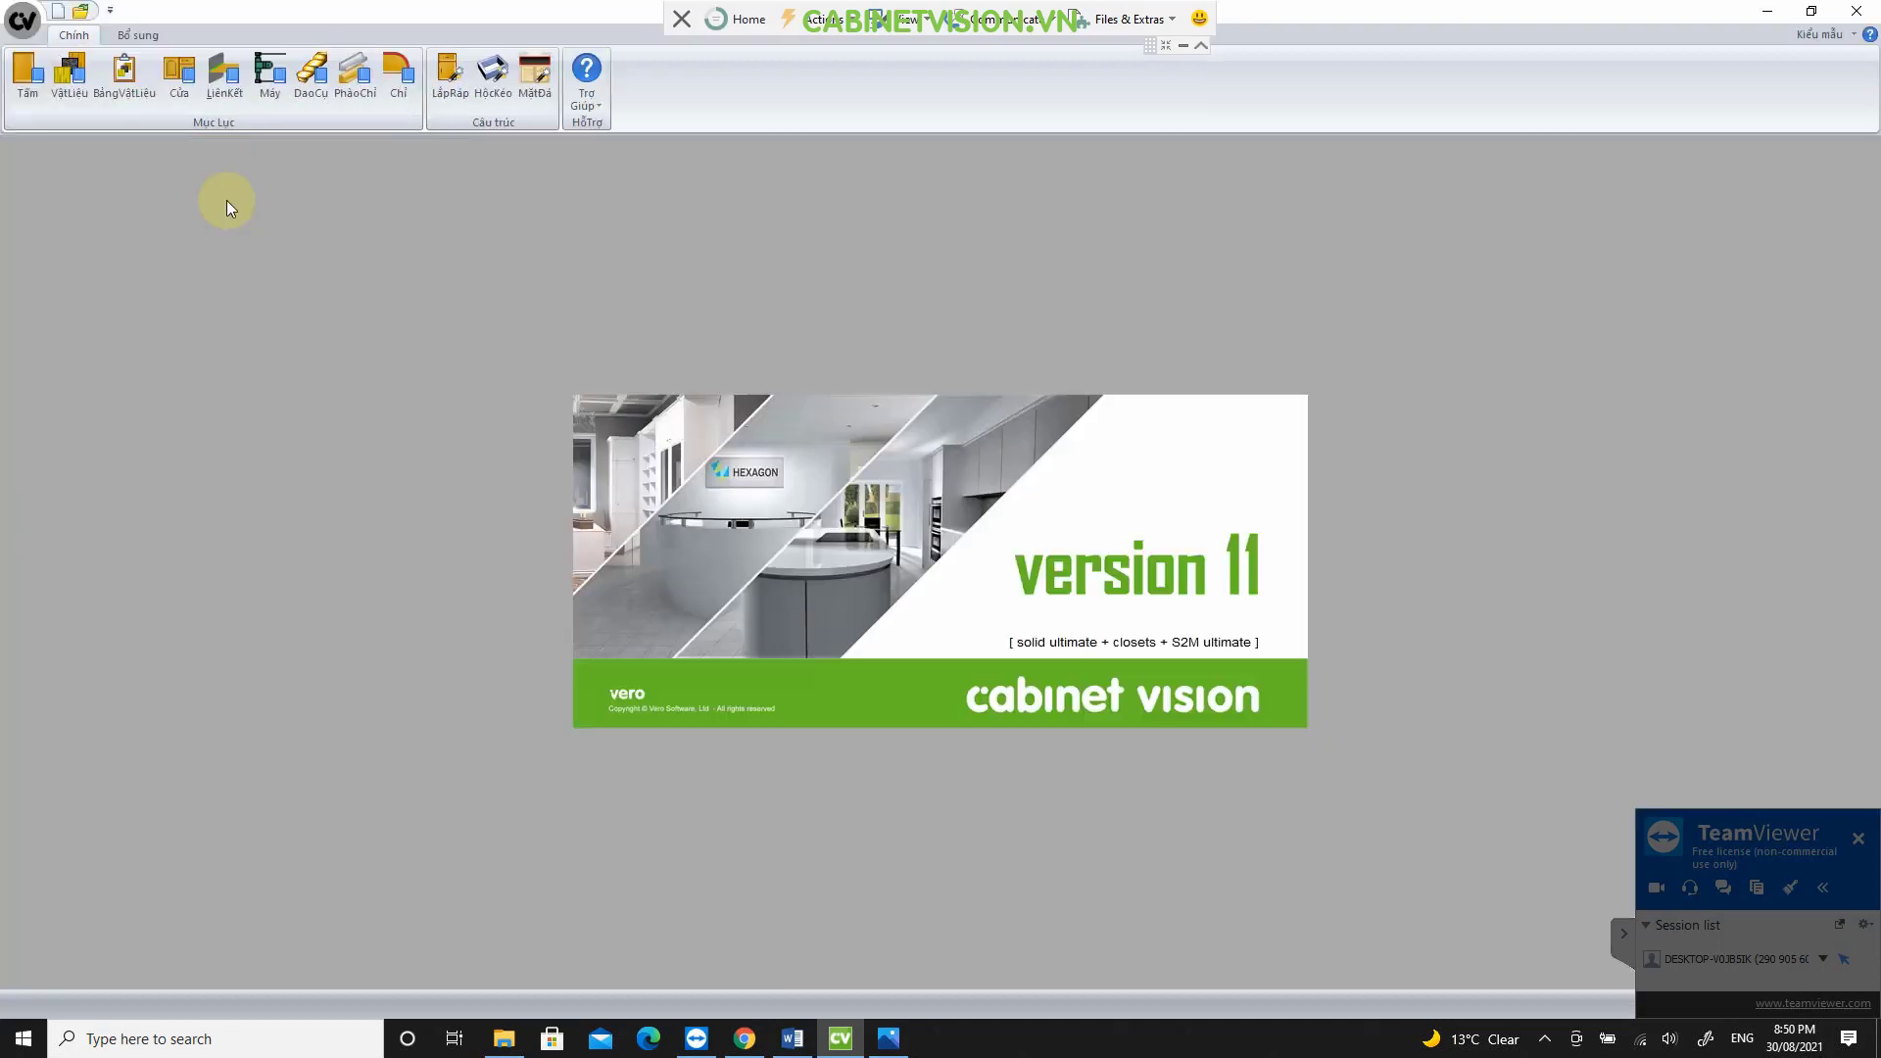
left_click(131, 87)
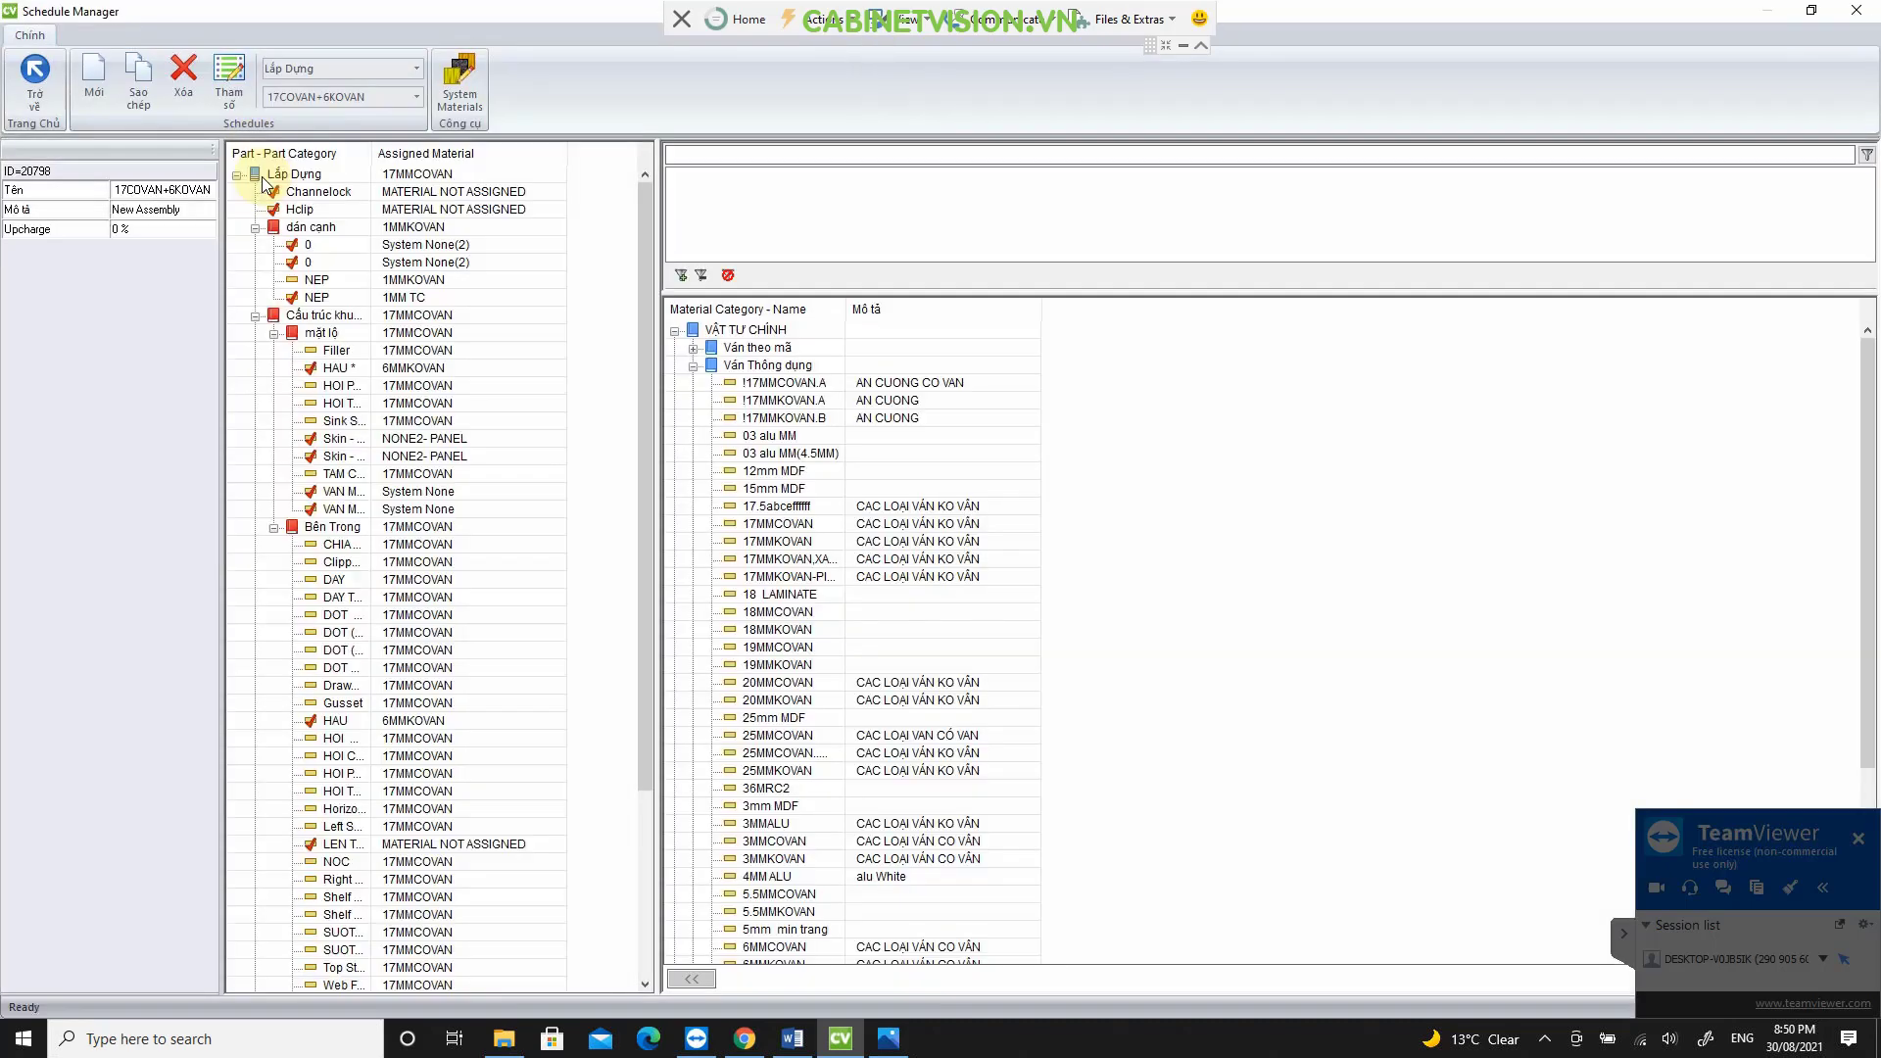
left_click(382, 69)
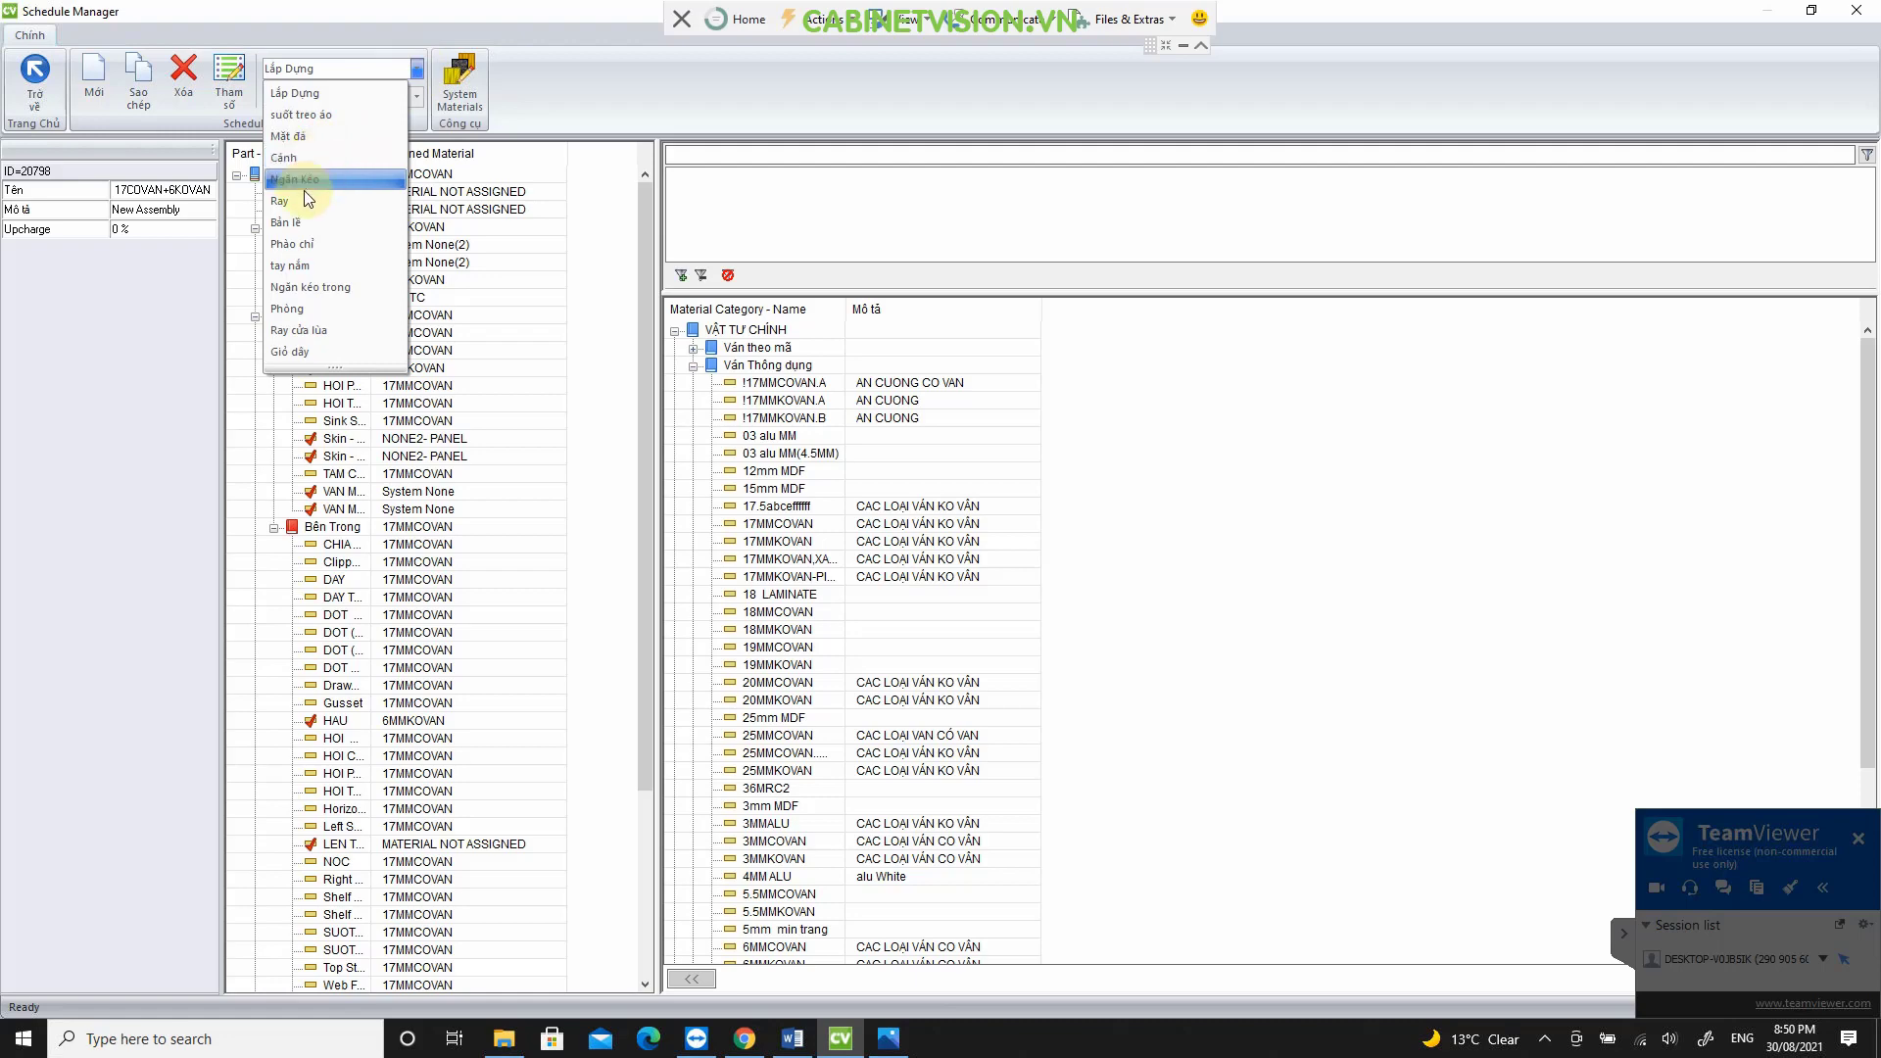
left_click(303, 223)
left_click(417, 97)
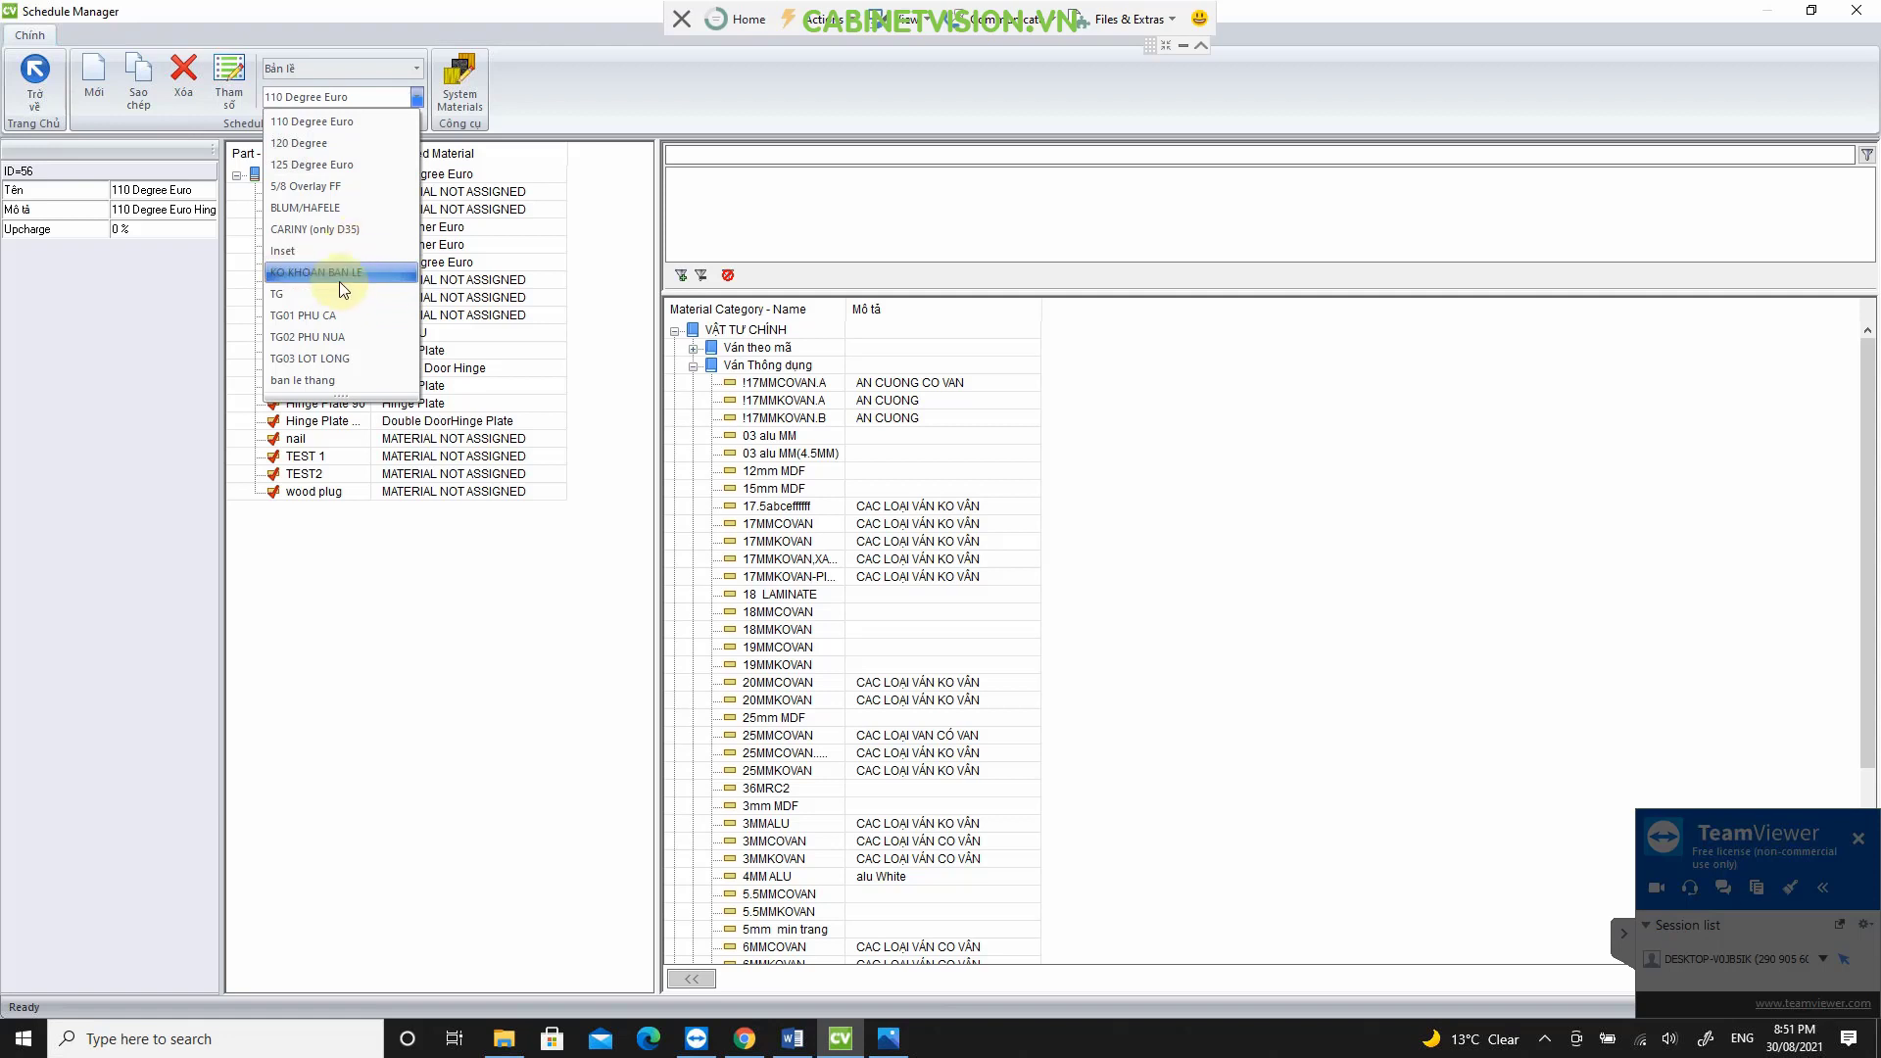
left_click(344, 229)
Copy that schedule as a new one named !CARINY D35 TC.
left_click(138, 83)
left_click(197, 191)
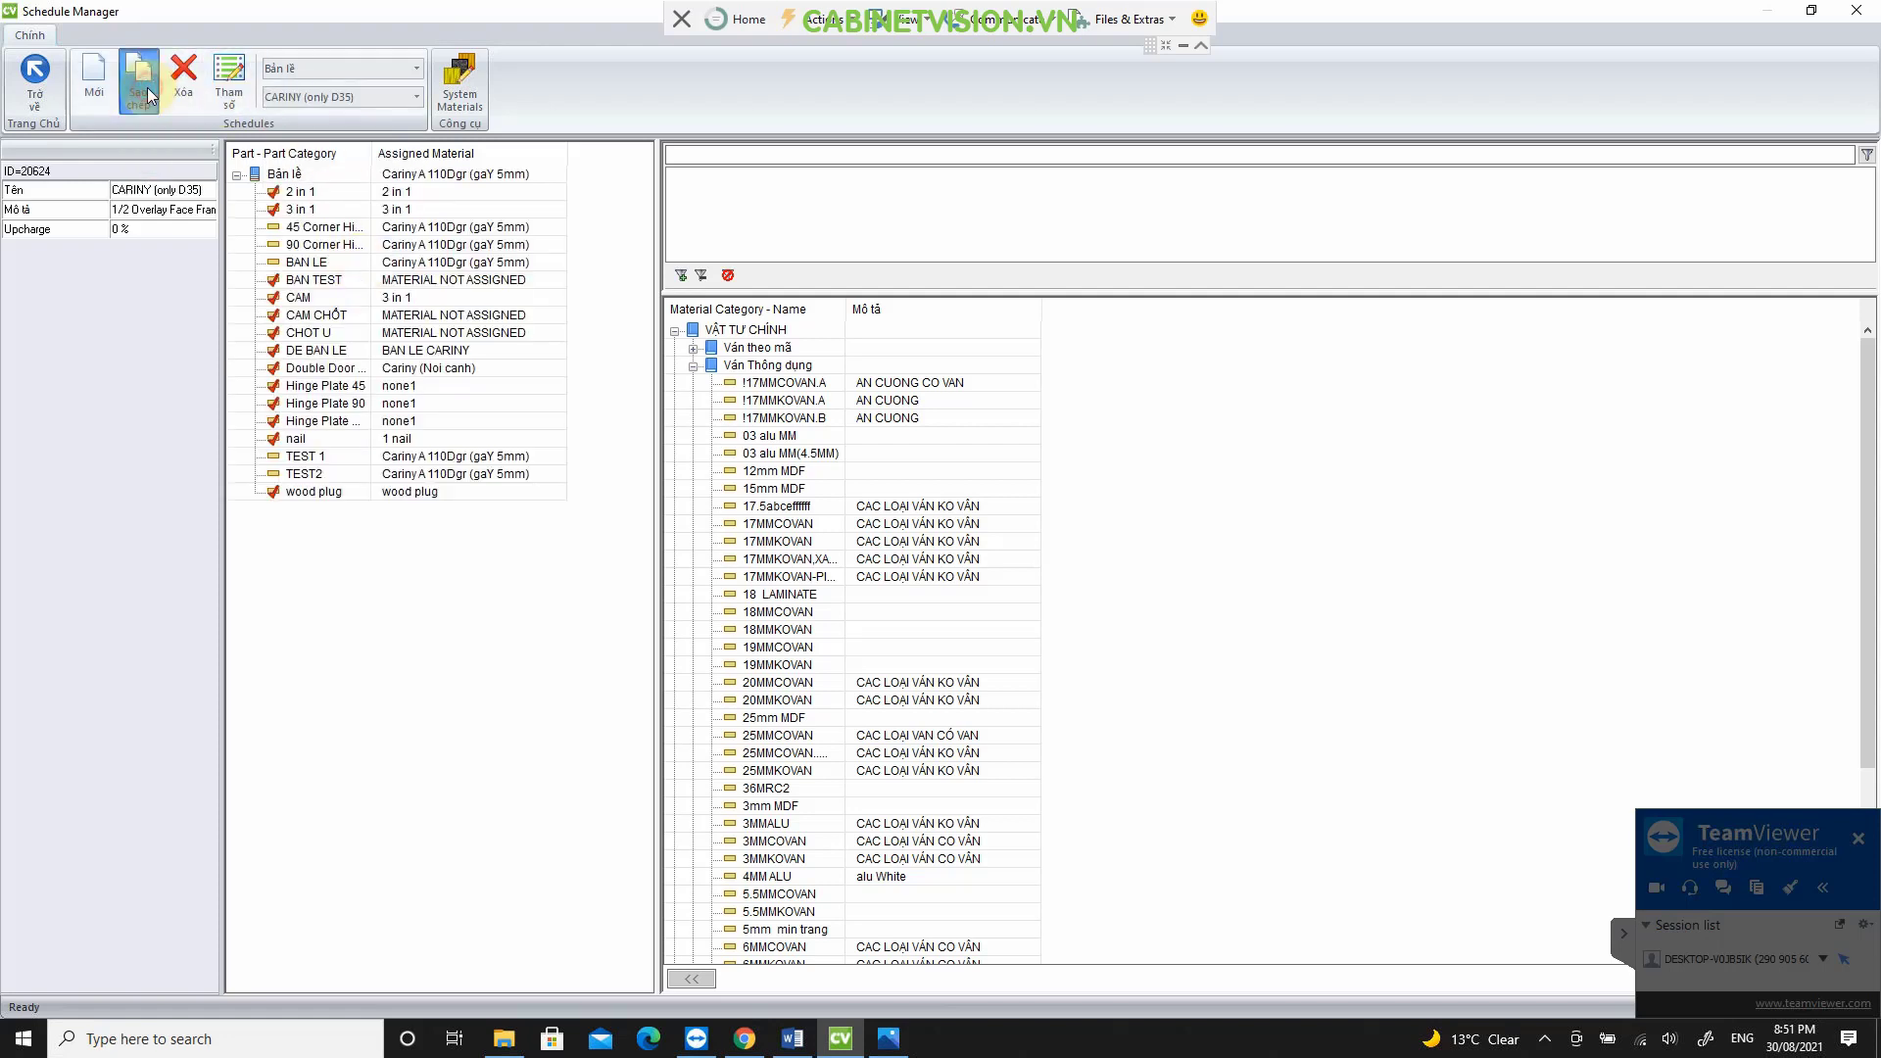
type("BAN LE D35")
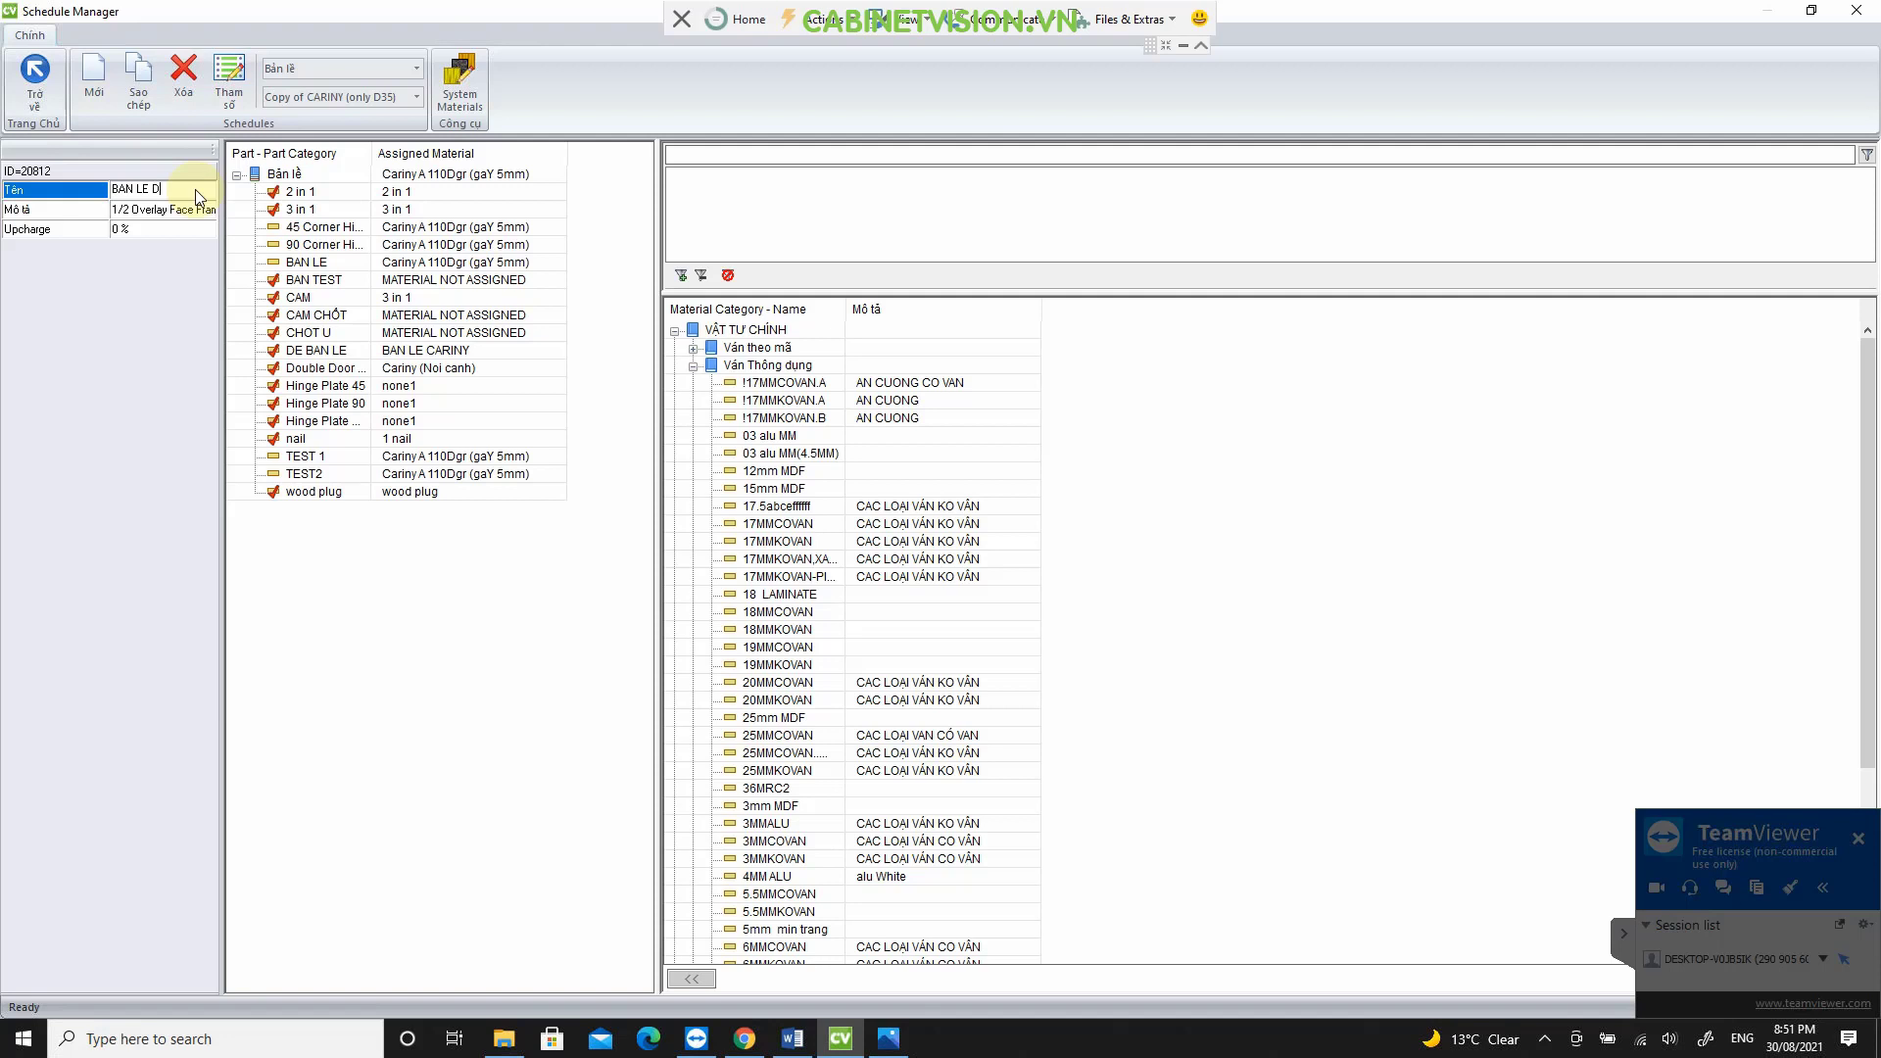
key("BackSpace")
key("BackSpace")
key("BackSpace")
key("BackSpace")
key("BackSpace")
key("BackSpace")
key("BackSpace")
key("BackSpace")
key("BackSpace")
type("CARINY D35 TC")
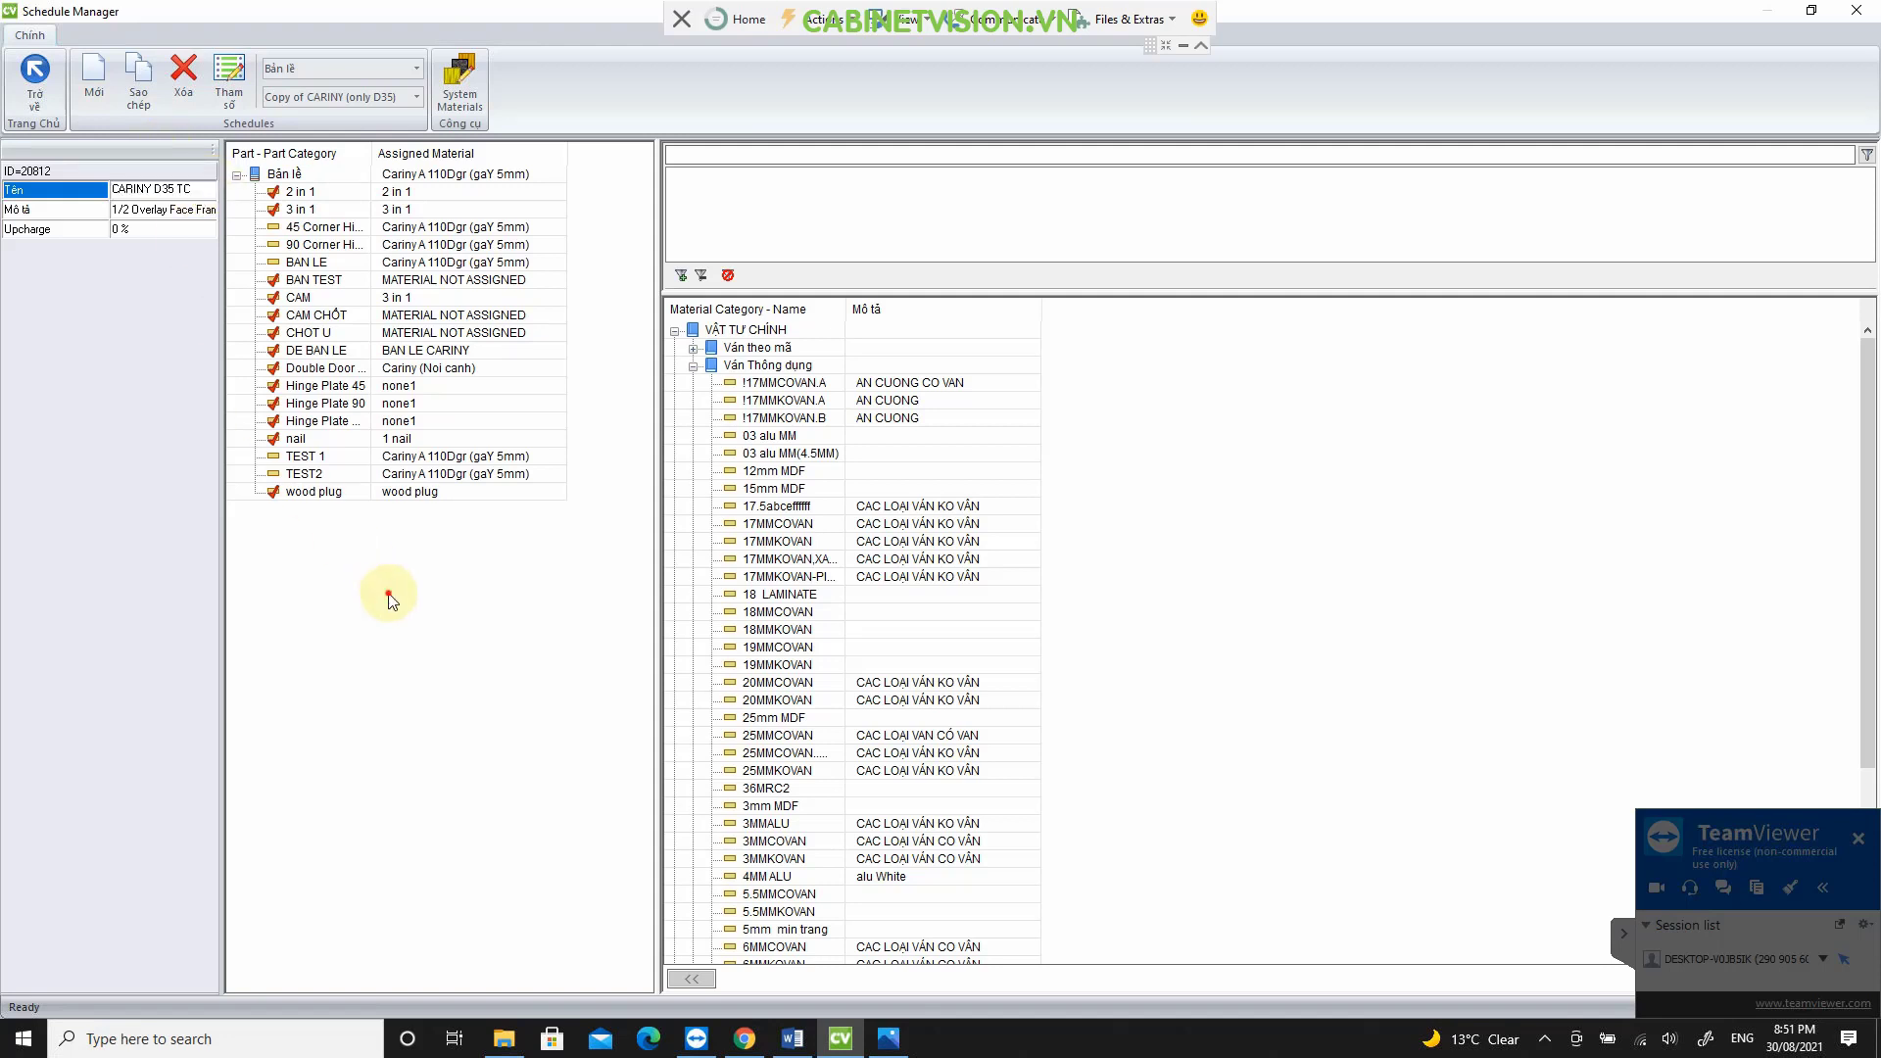
key("Return")
left_click(810, 155)
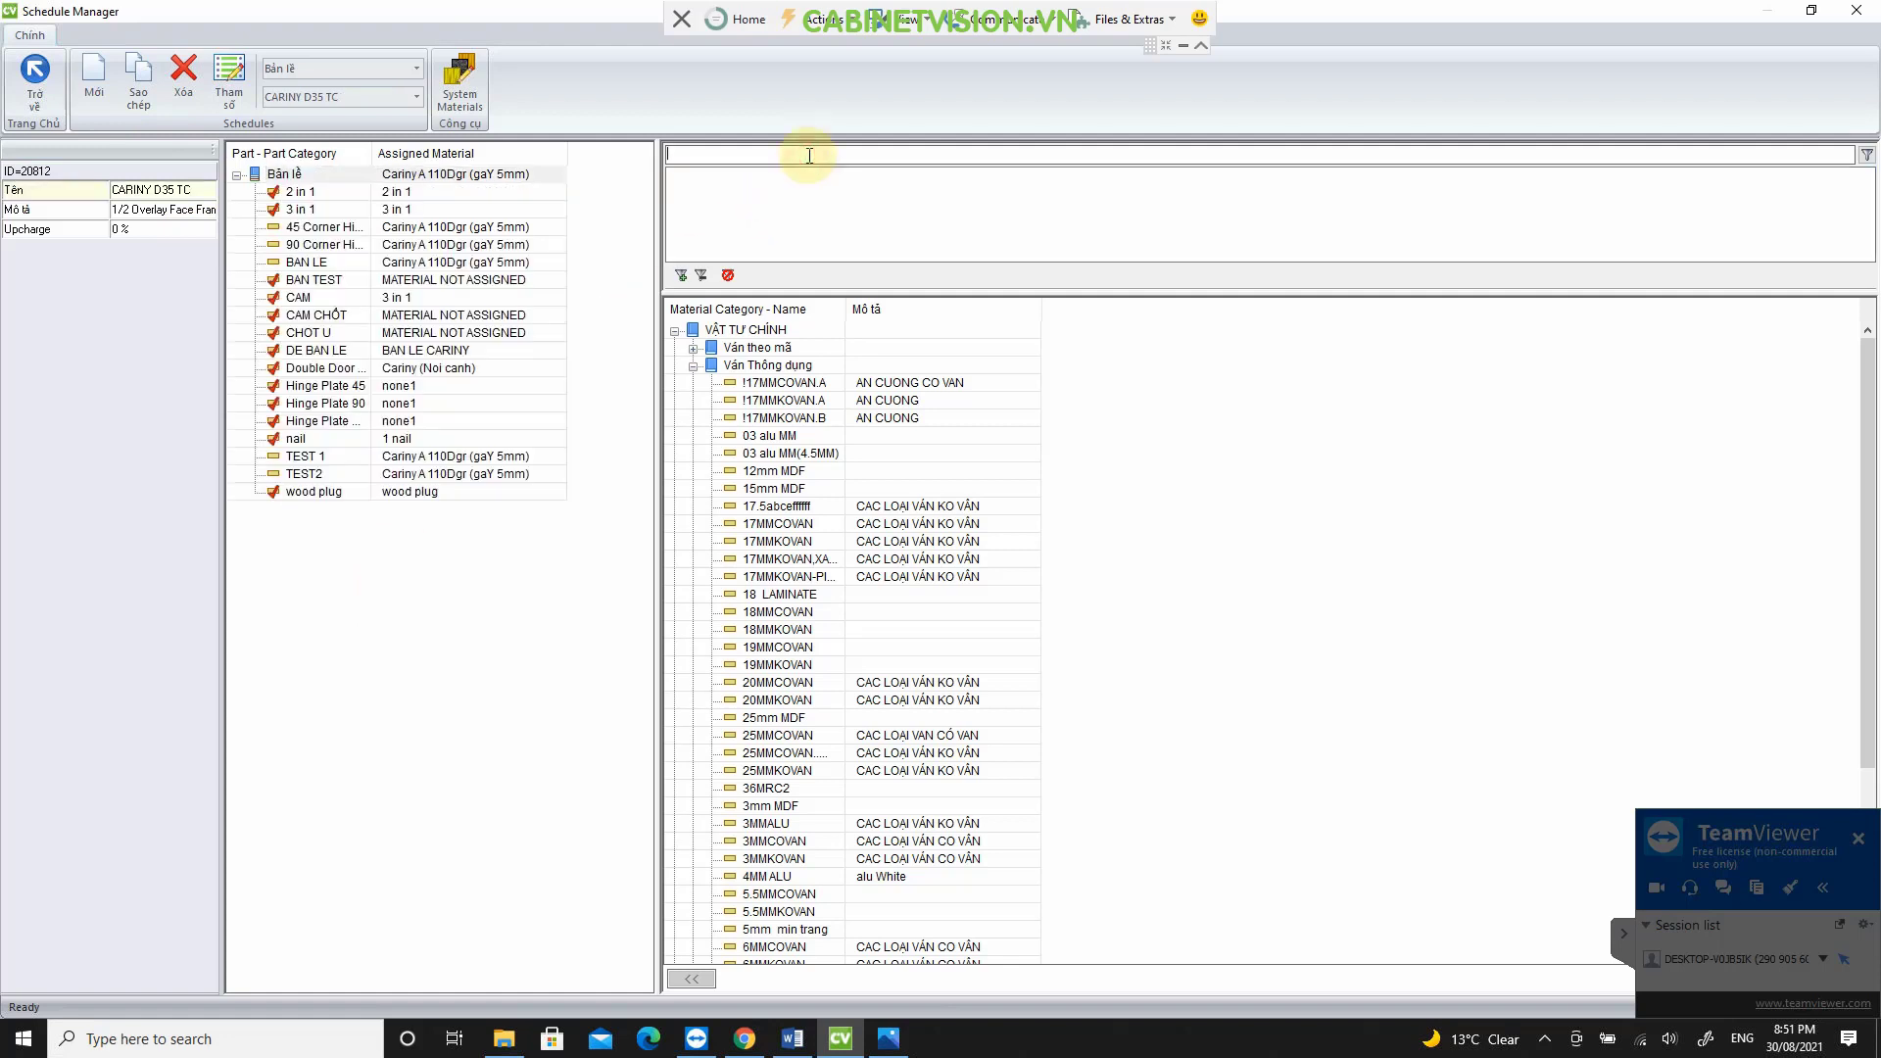
left_click(114, 190)
left_click(114, 190)
type("!")
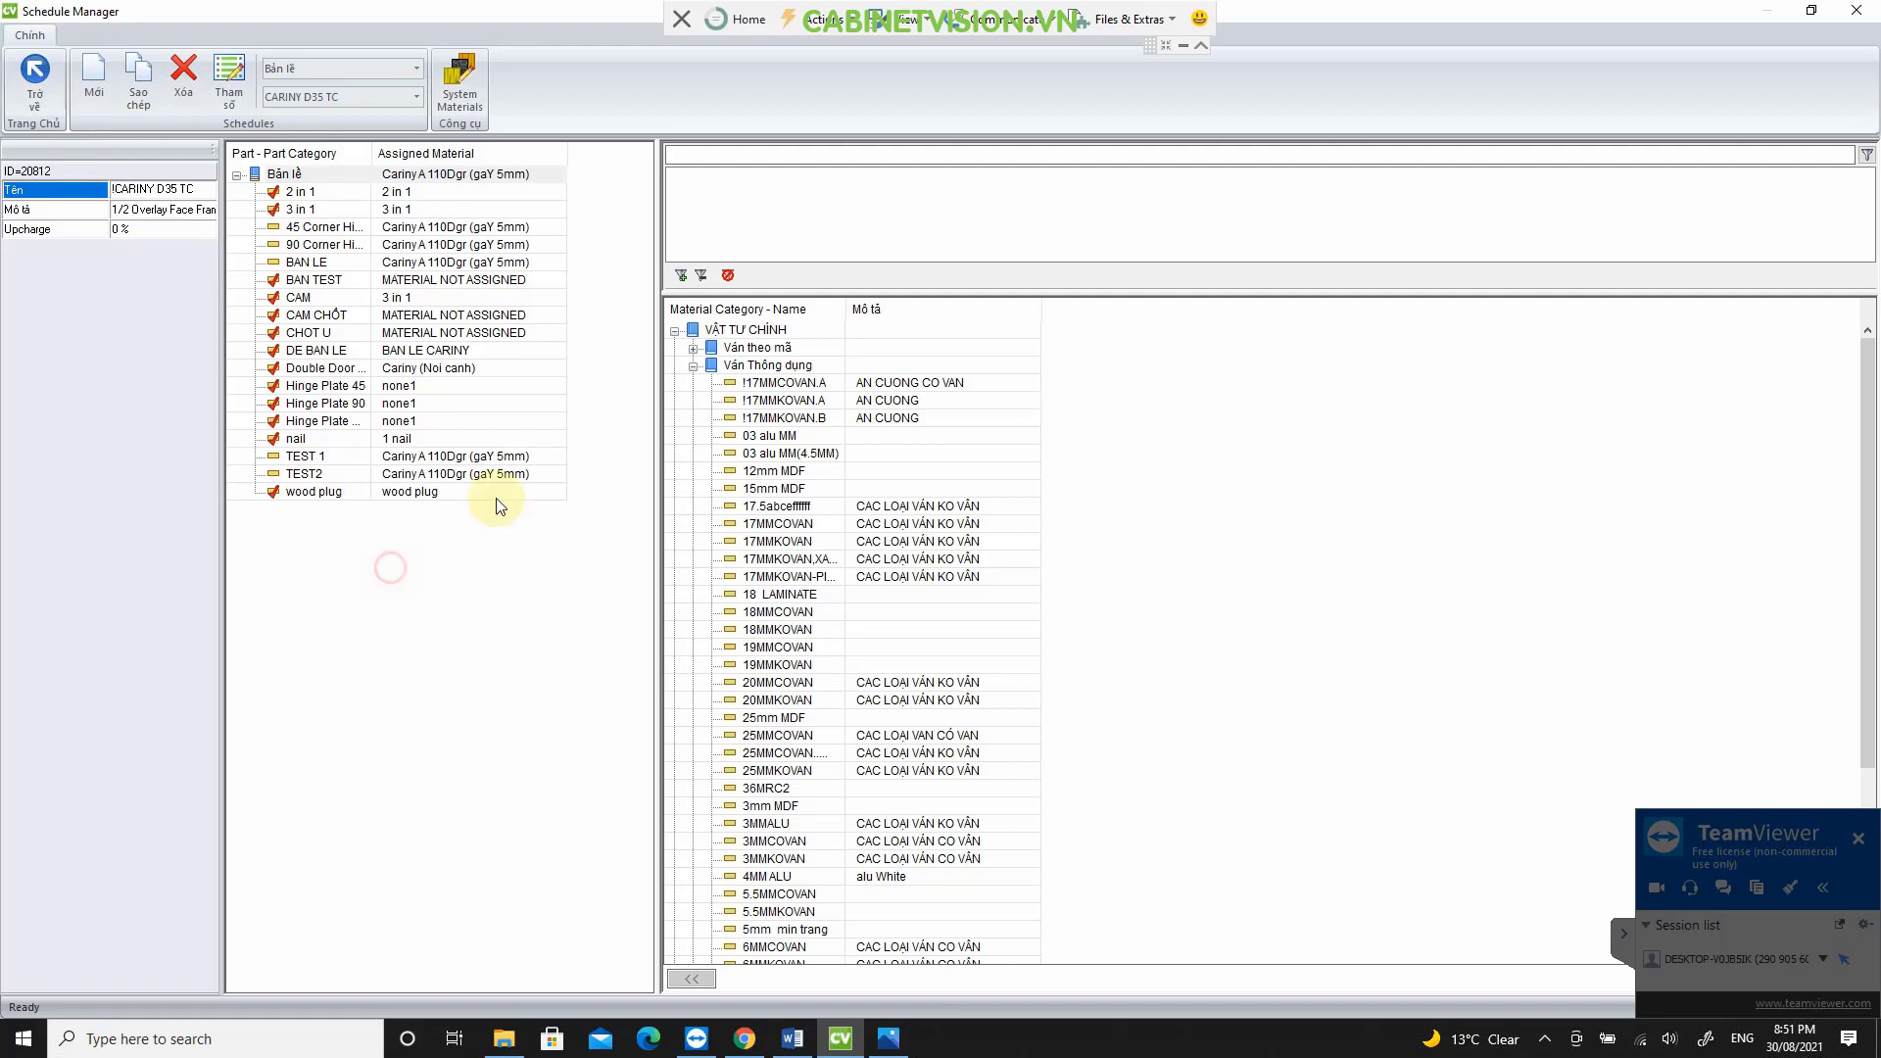
key("Return")
Filter materials by '!' and assign !CARINY TC to the schedule's hinge parts.
left_click(778, 154)
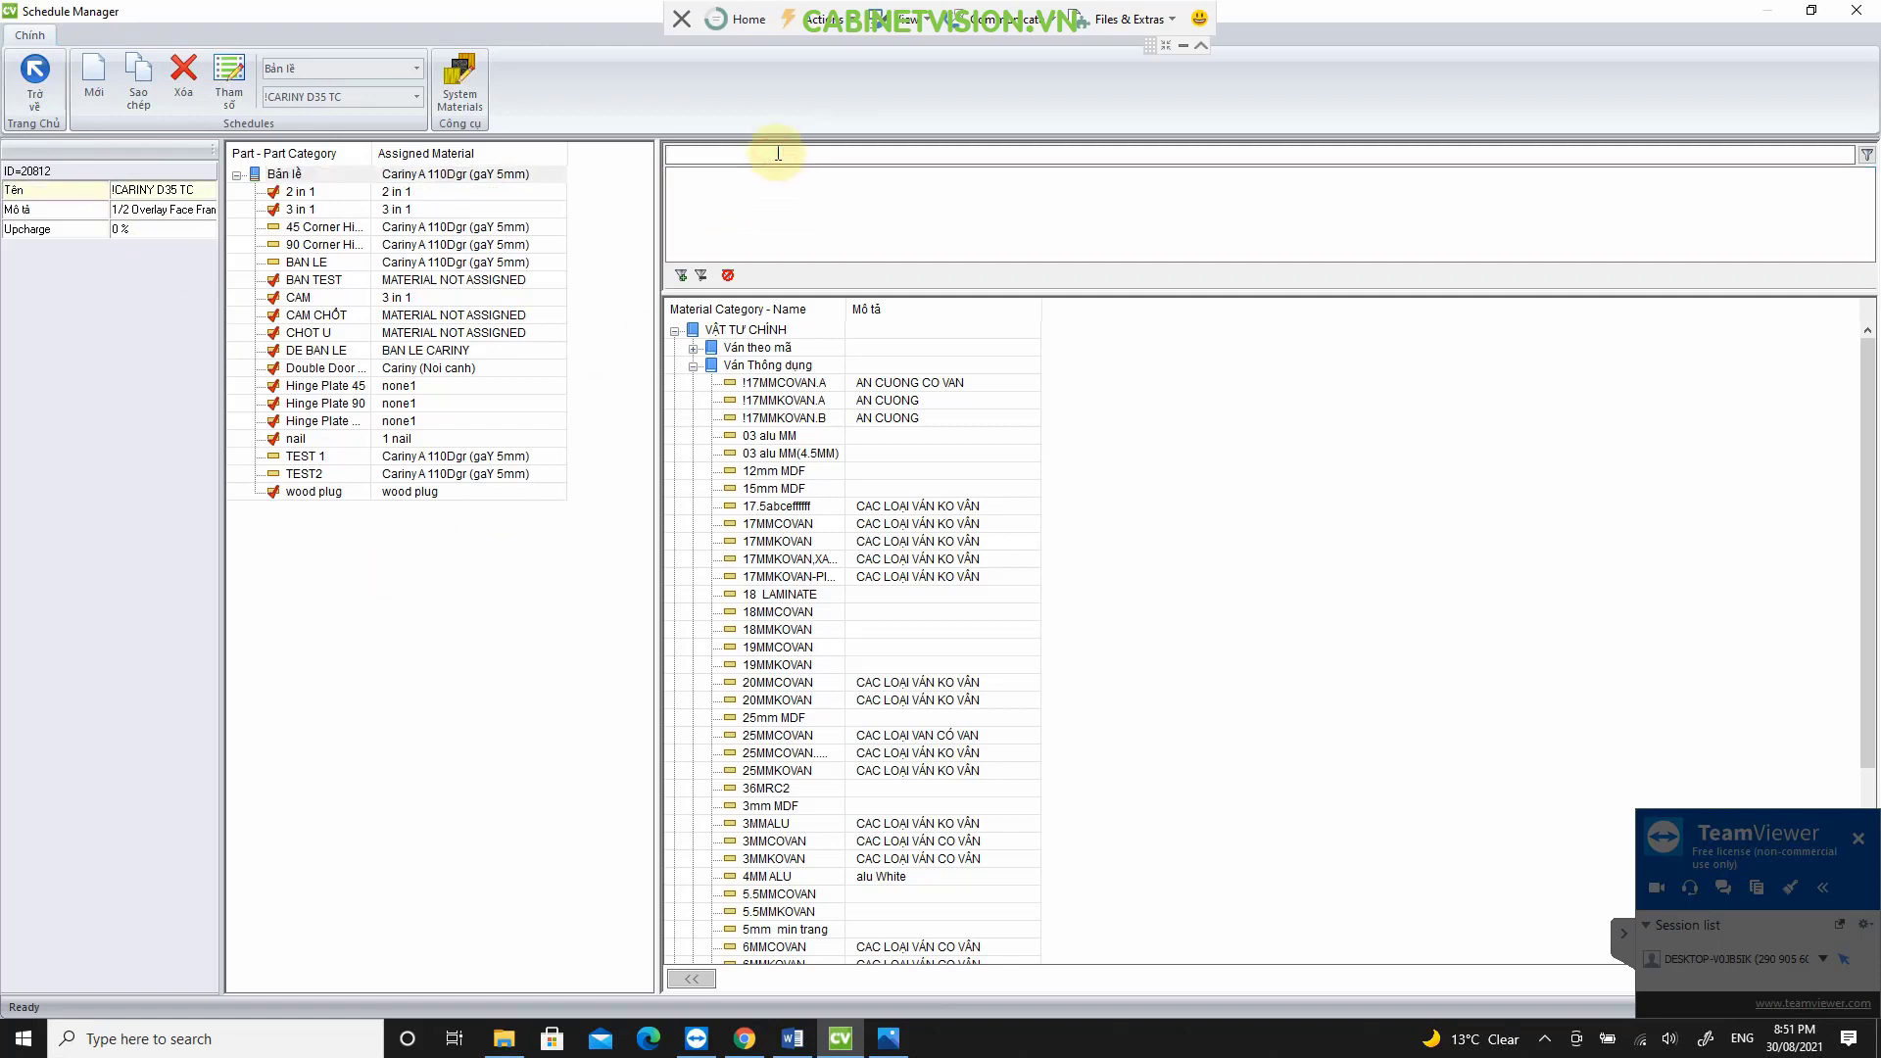
type("!")
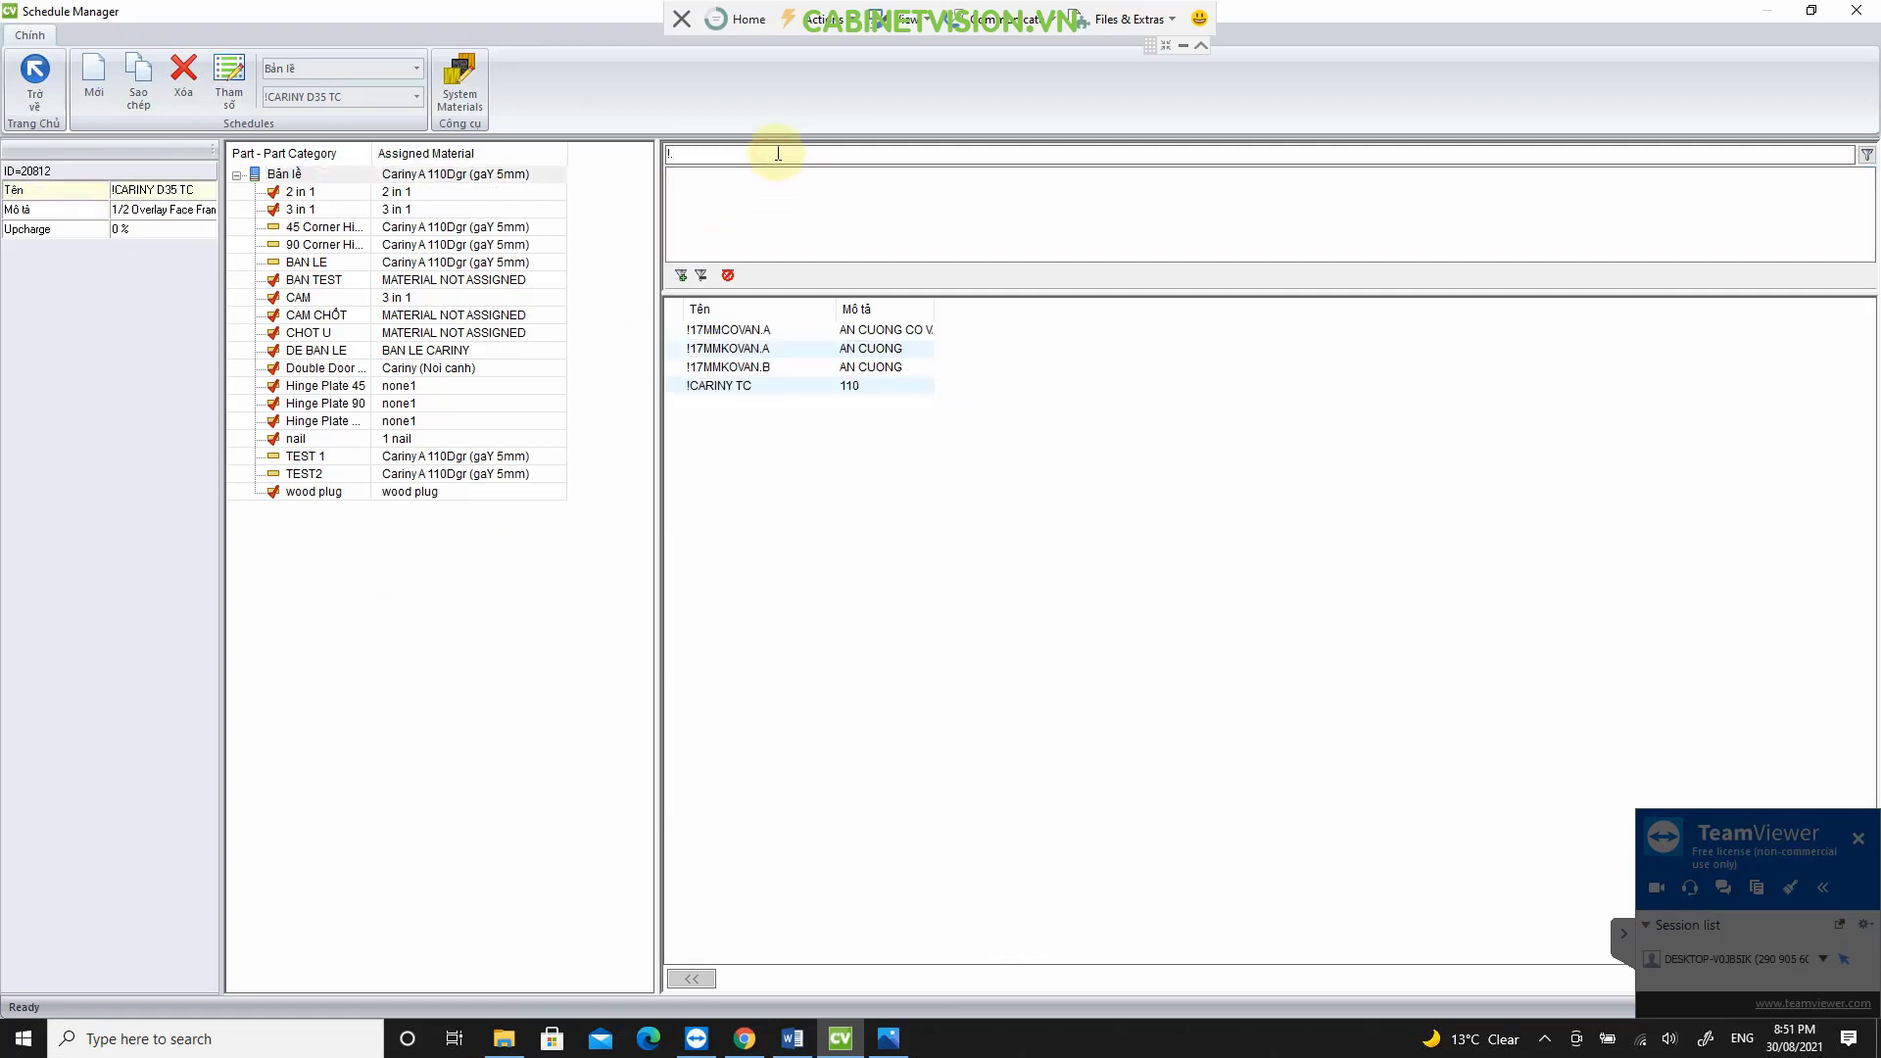
left_click(725, 386)
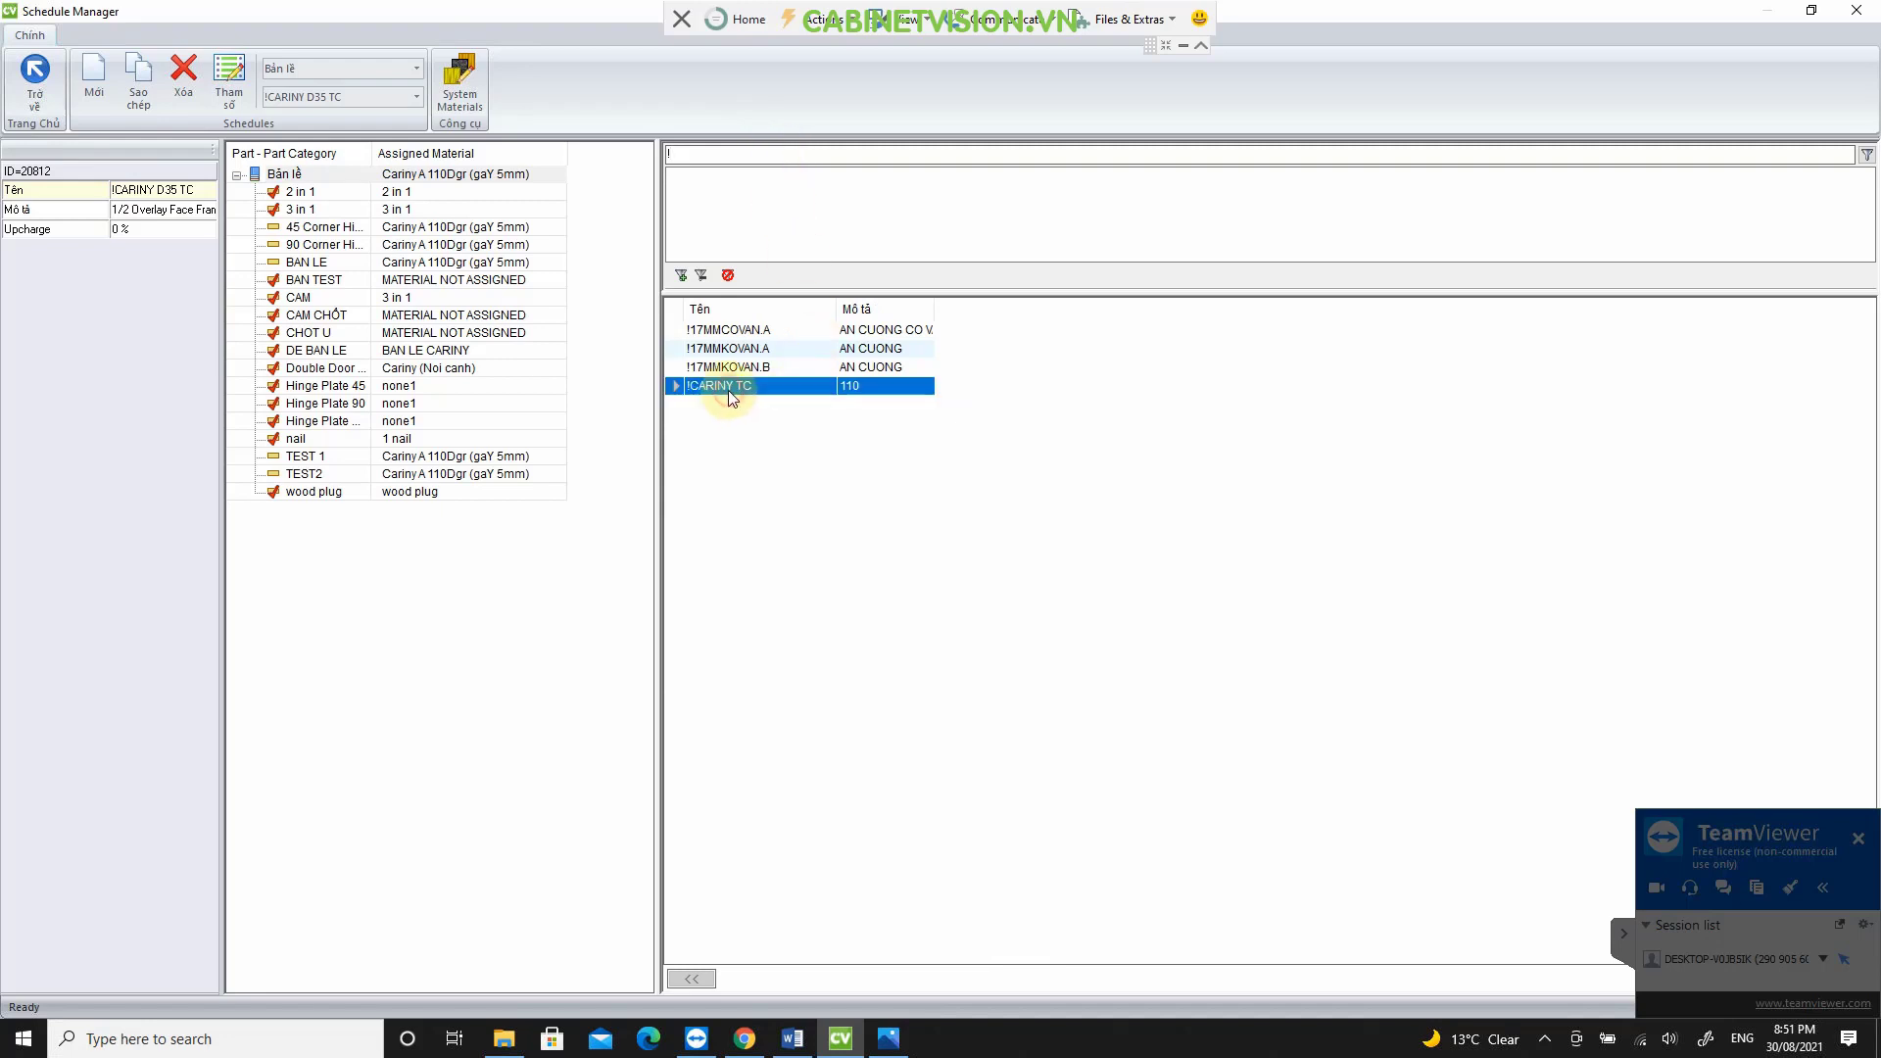
double_click(421, 176)
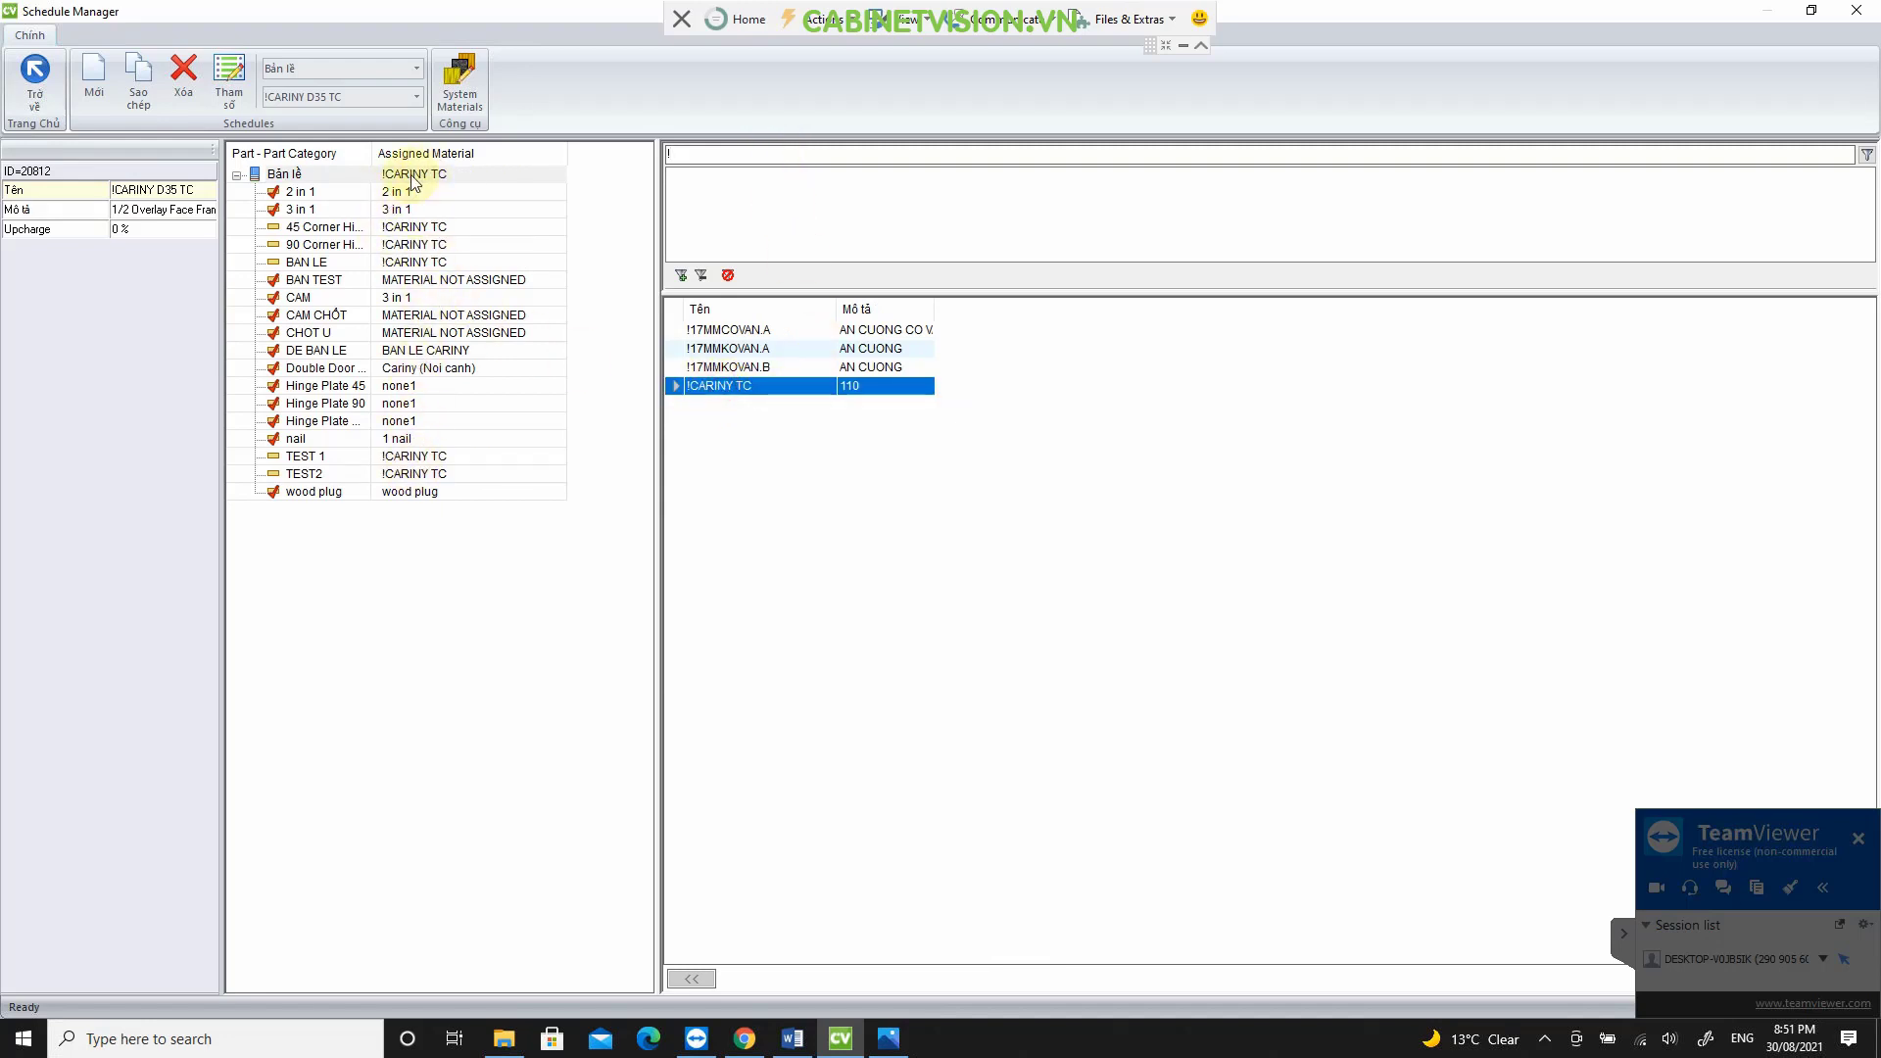
Close the Schedule Manager and open the first job under Recent Jobs.
left_click(35, 76)
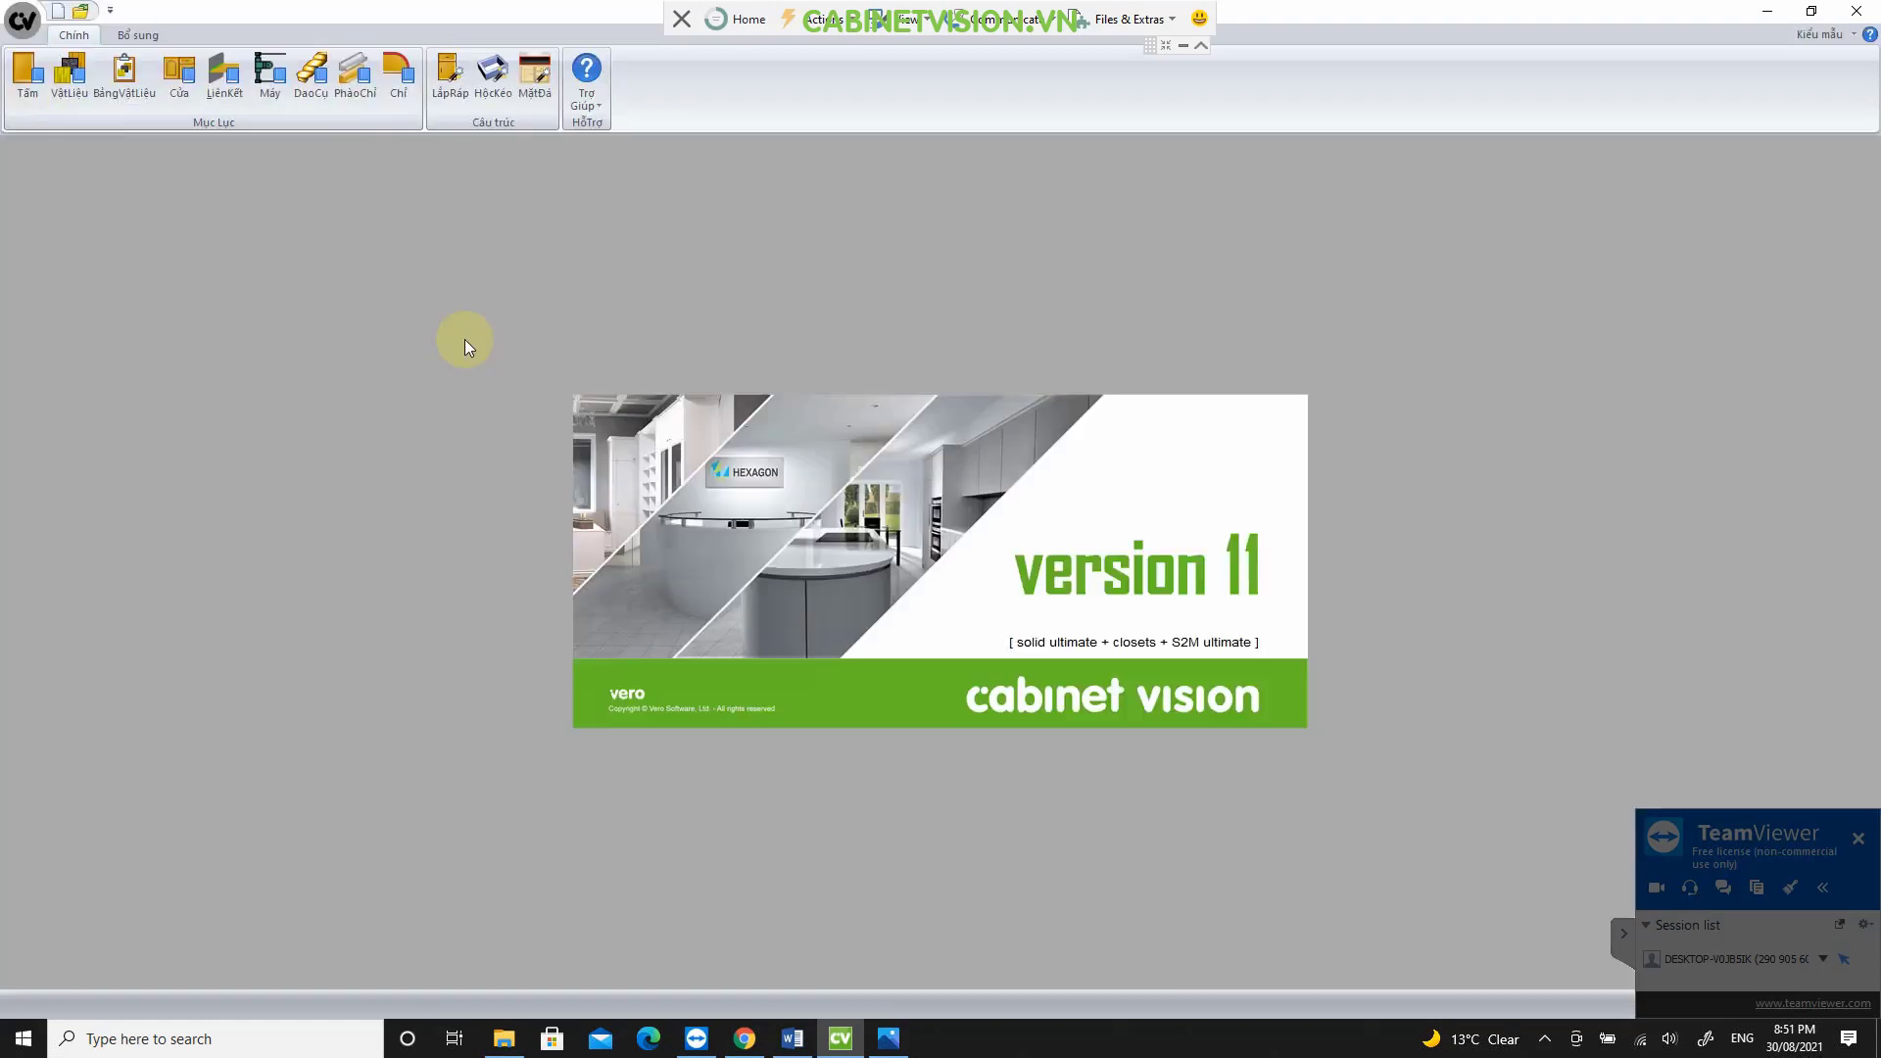
left_click(21, 20)
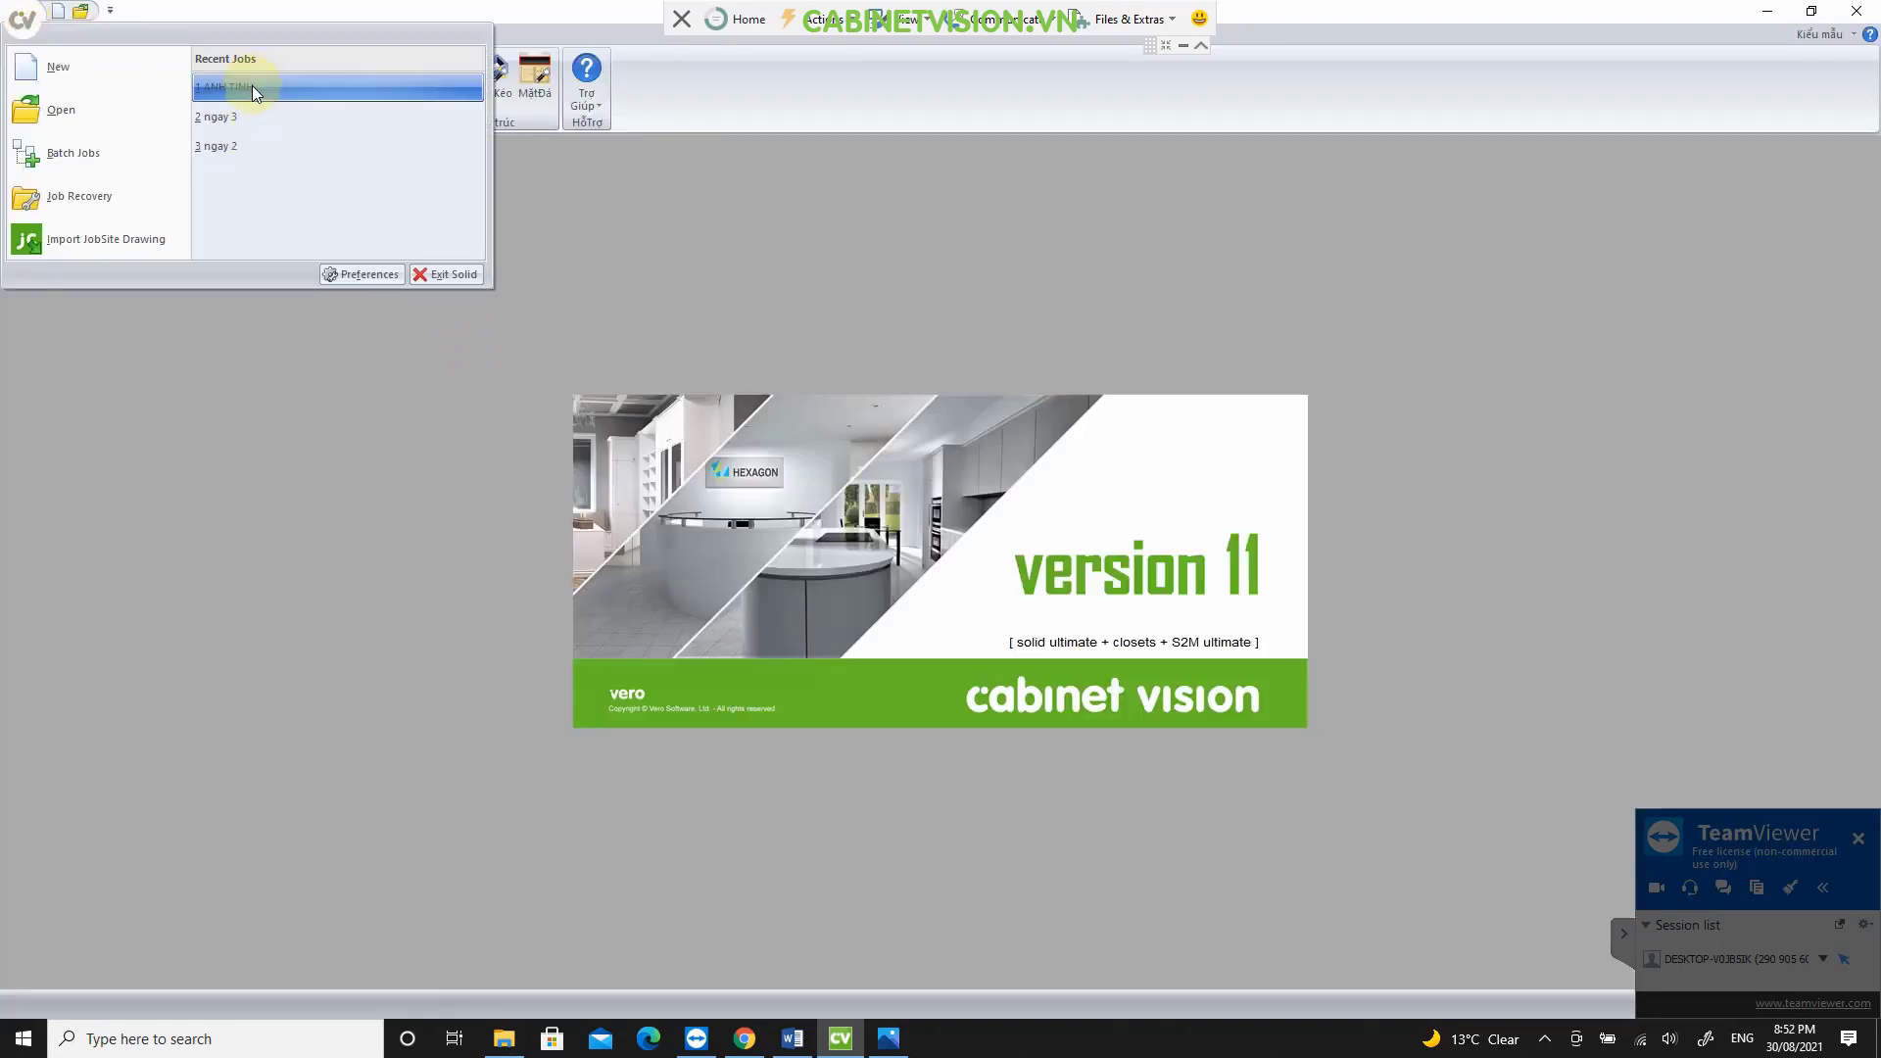
left_click(251, 87)
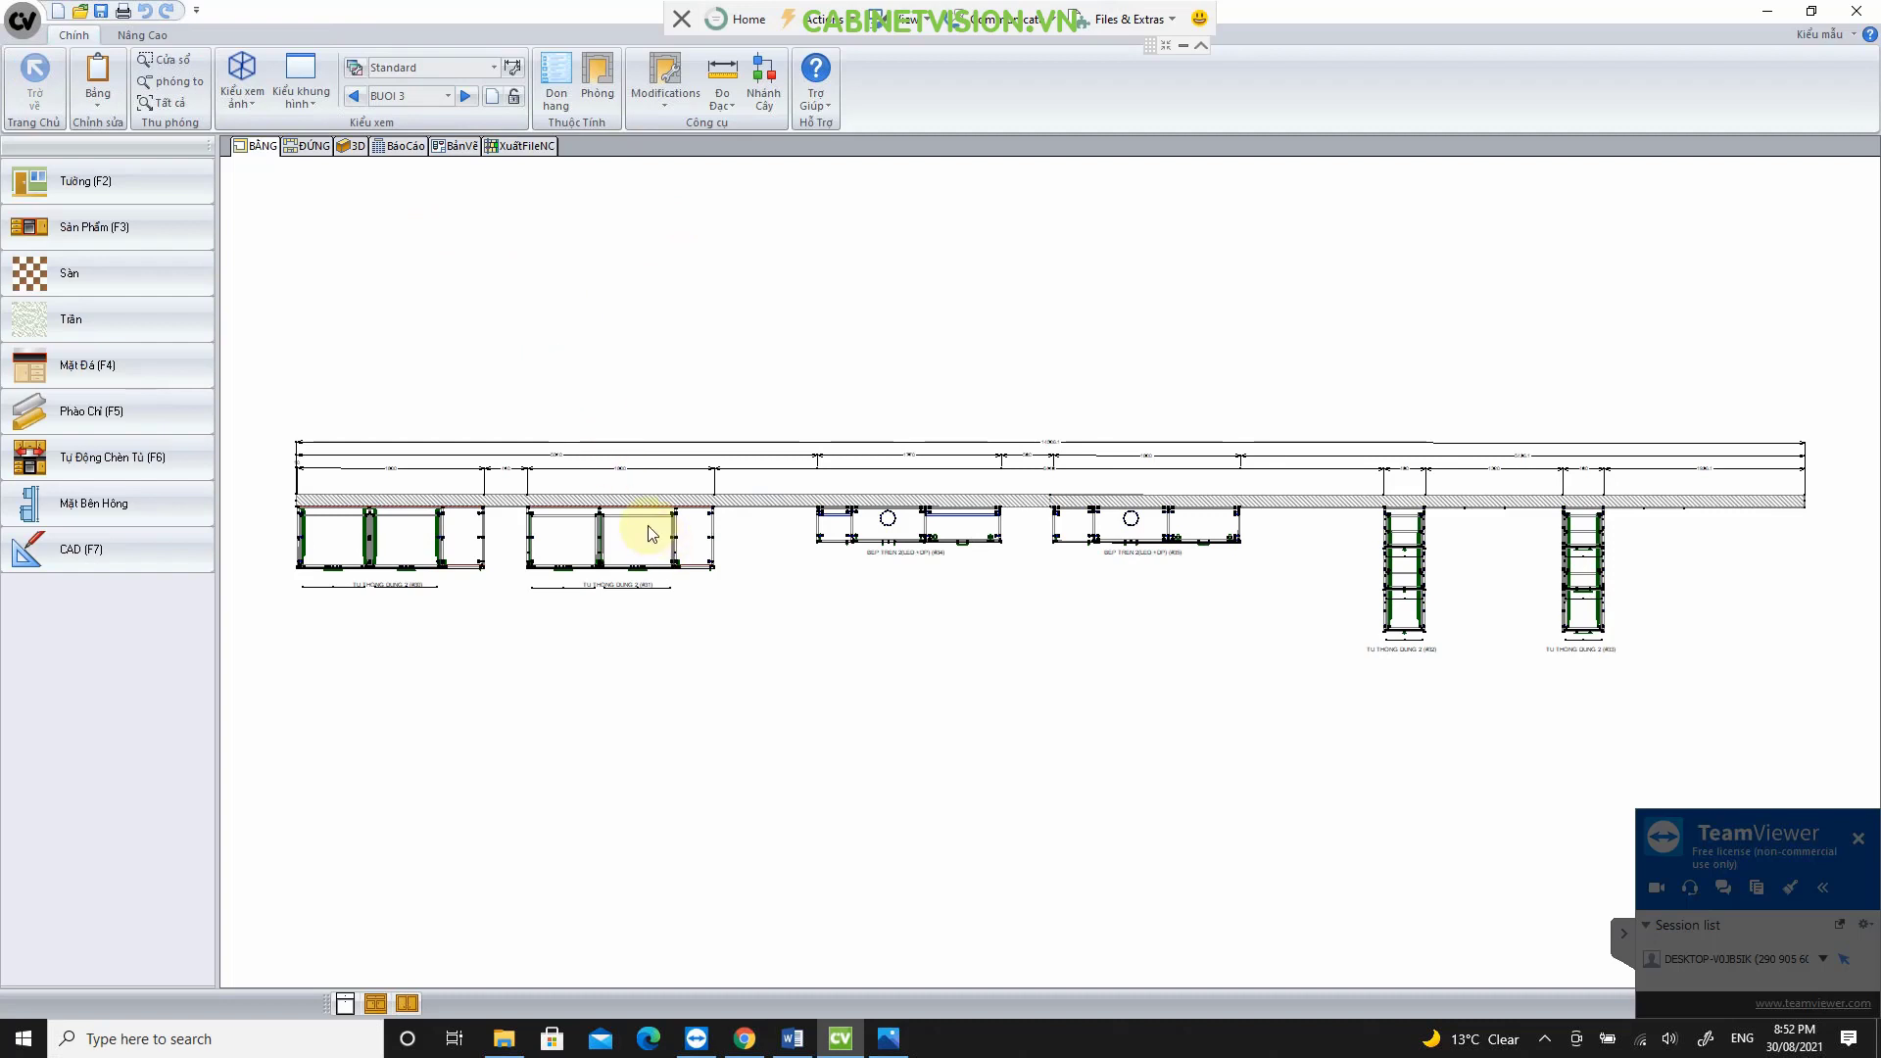
key("F2")
Open Wall 1's ĐỨNG elevation and zoom in on its cabinets.
left_click(768, 501)
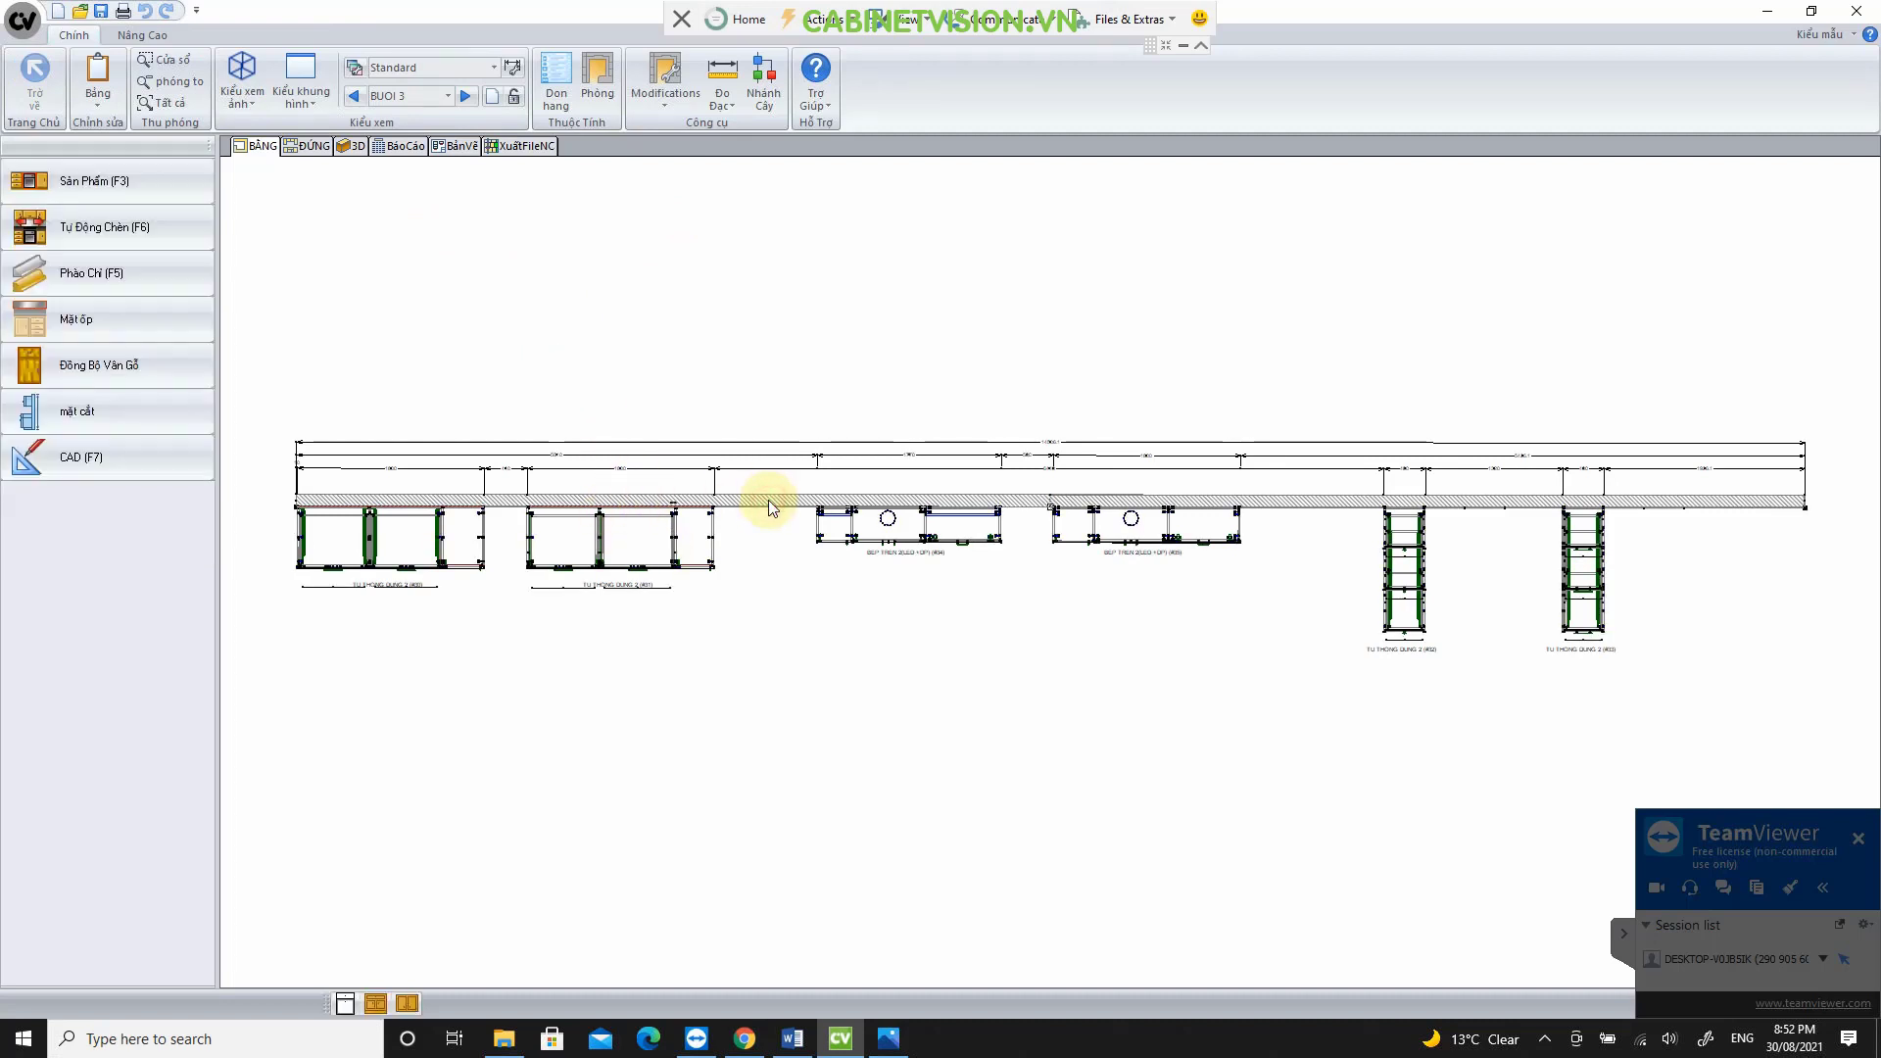
double_click(768, 500)
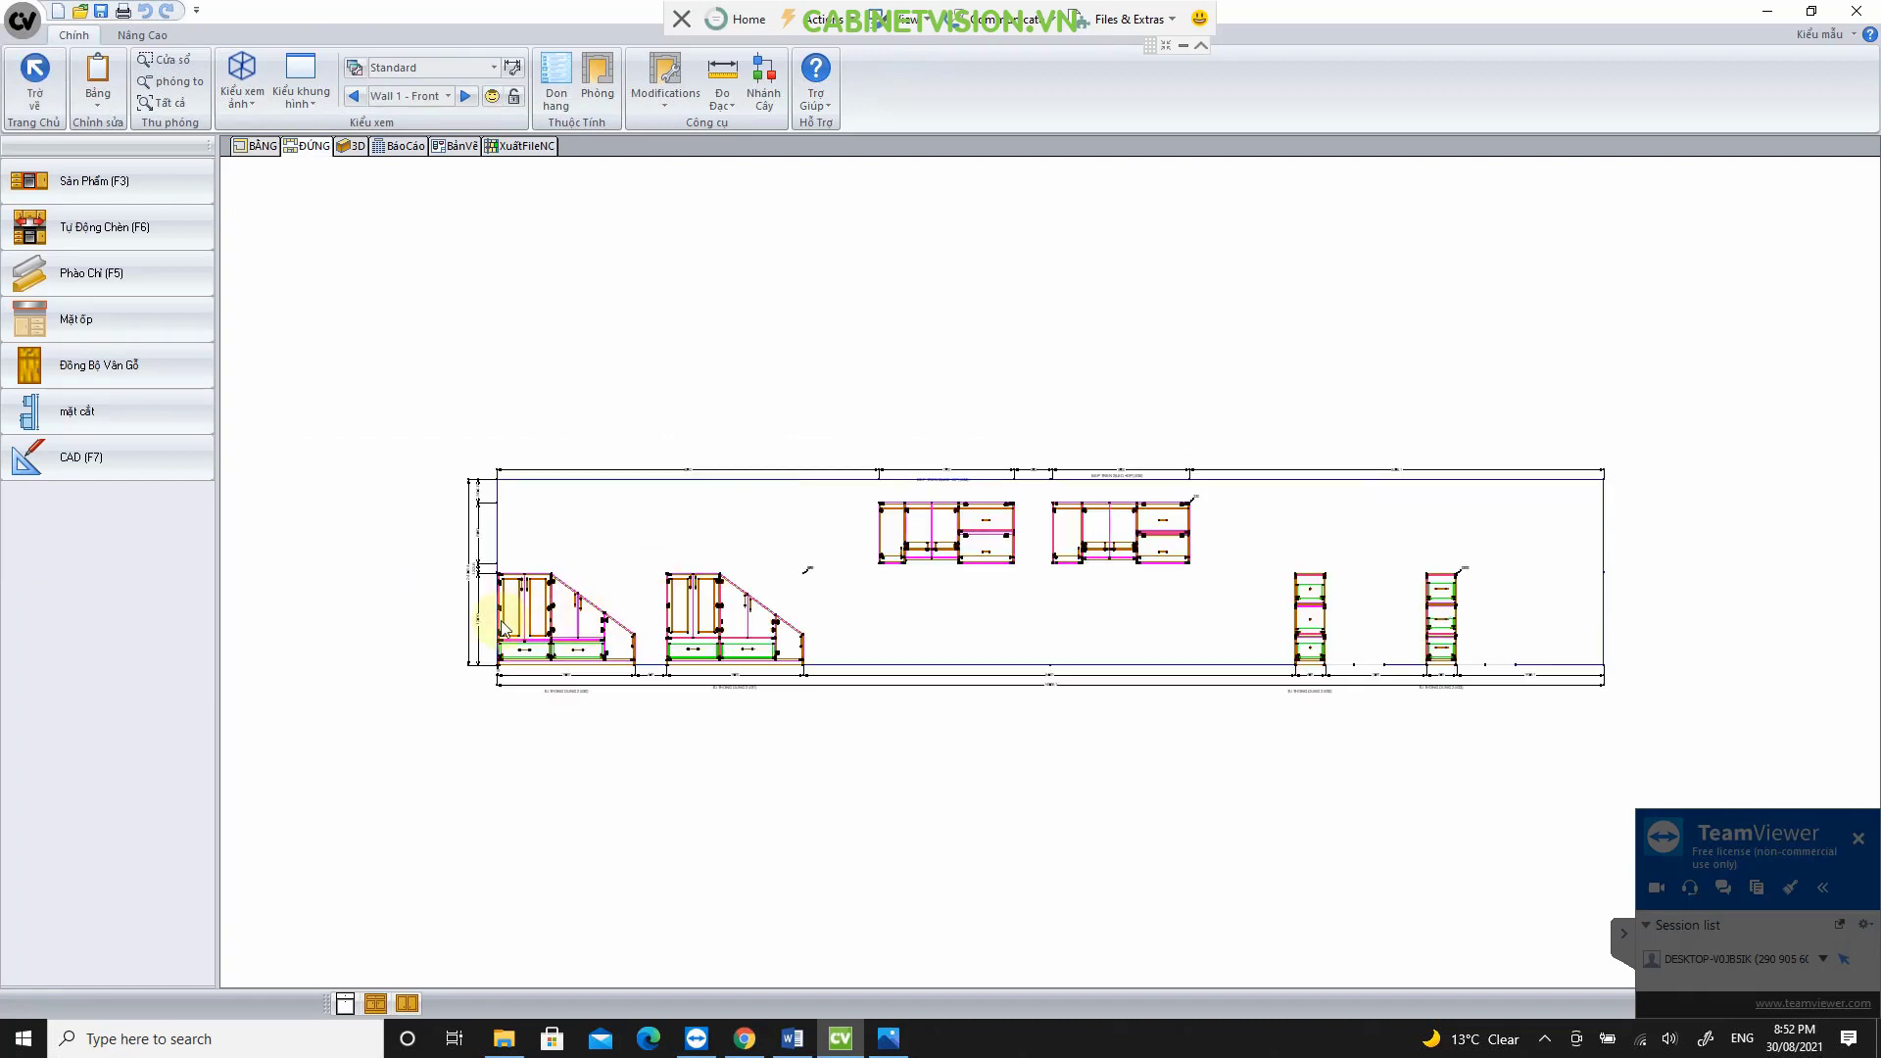
scroll(506, 628, "up", 3)
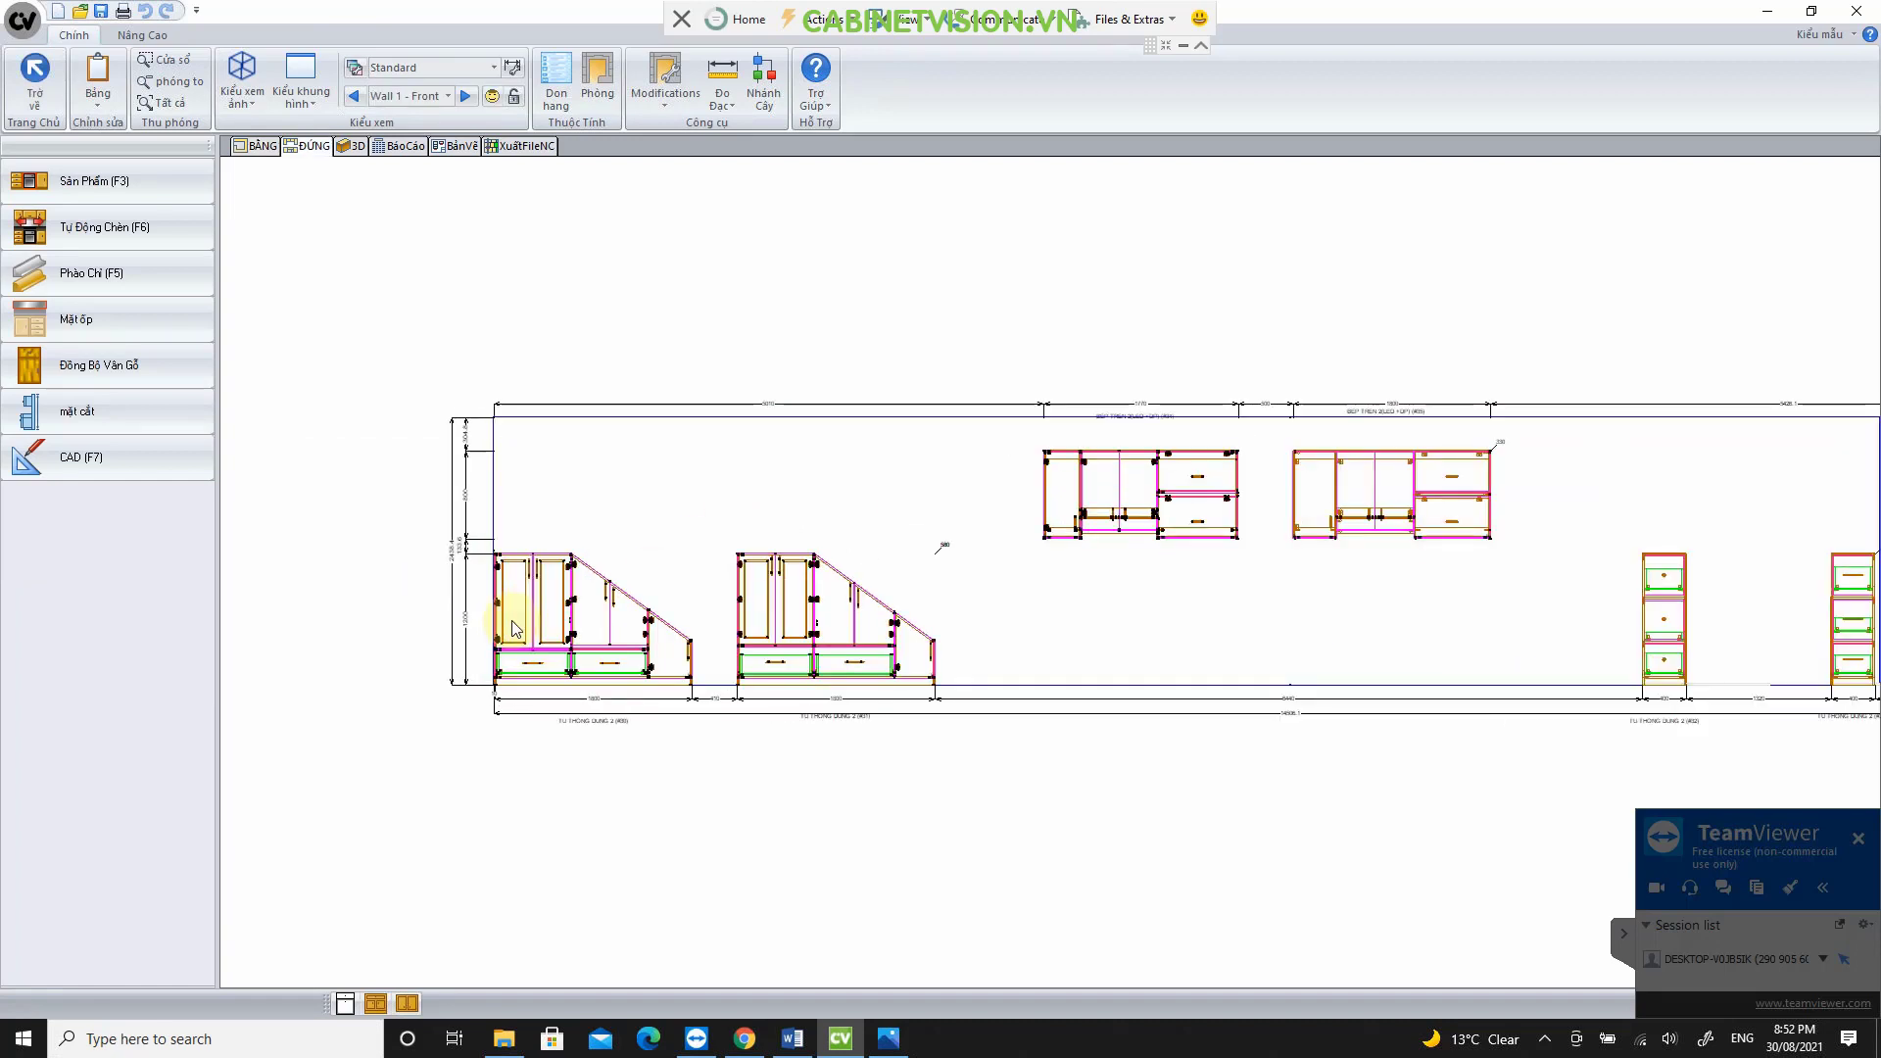
scroll(512, 627, "up", 2)
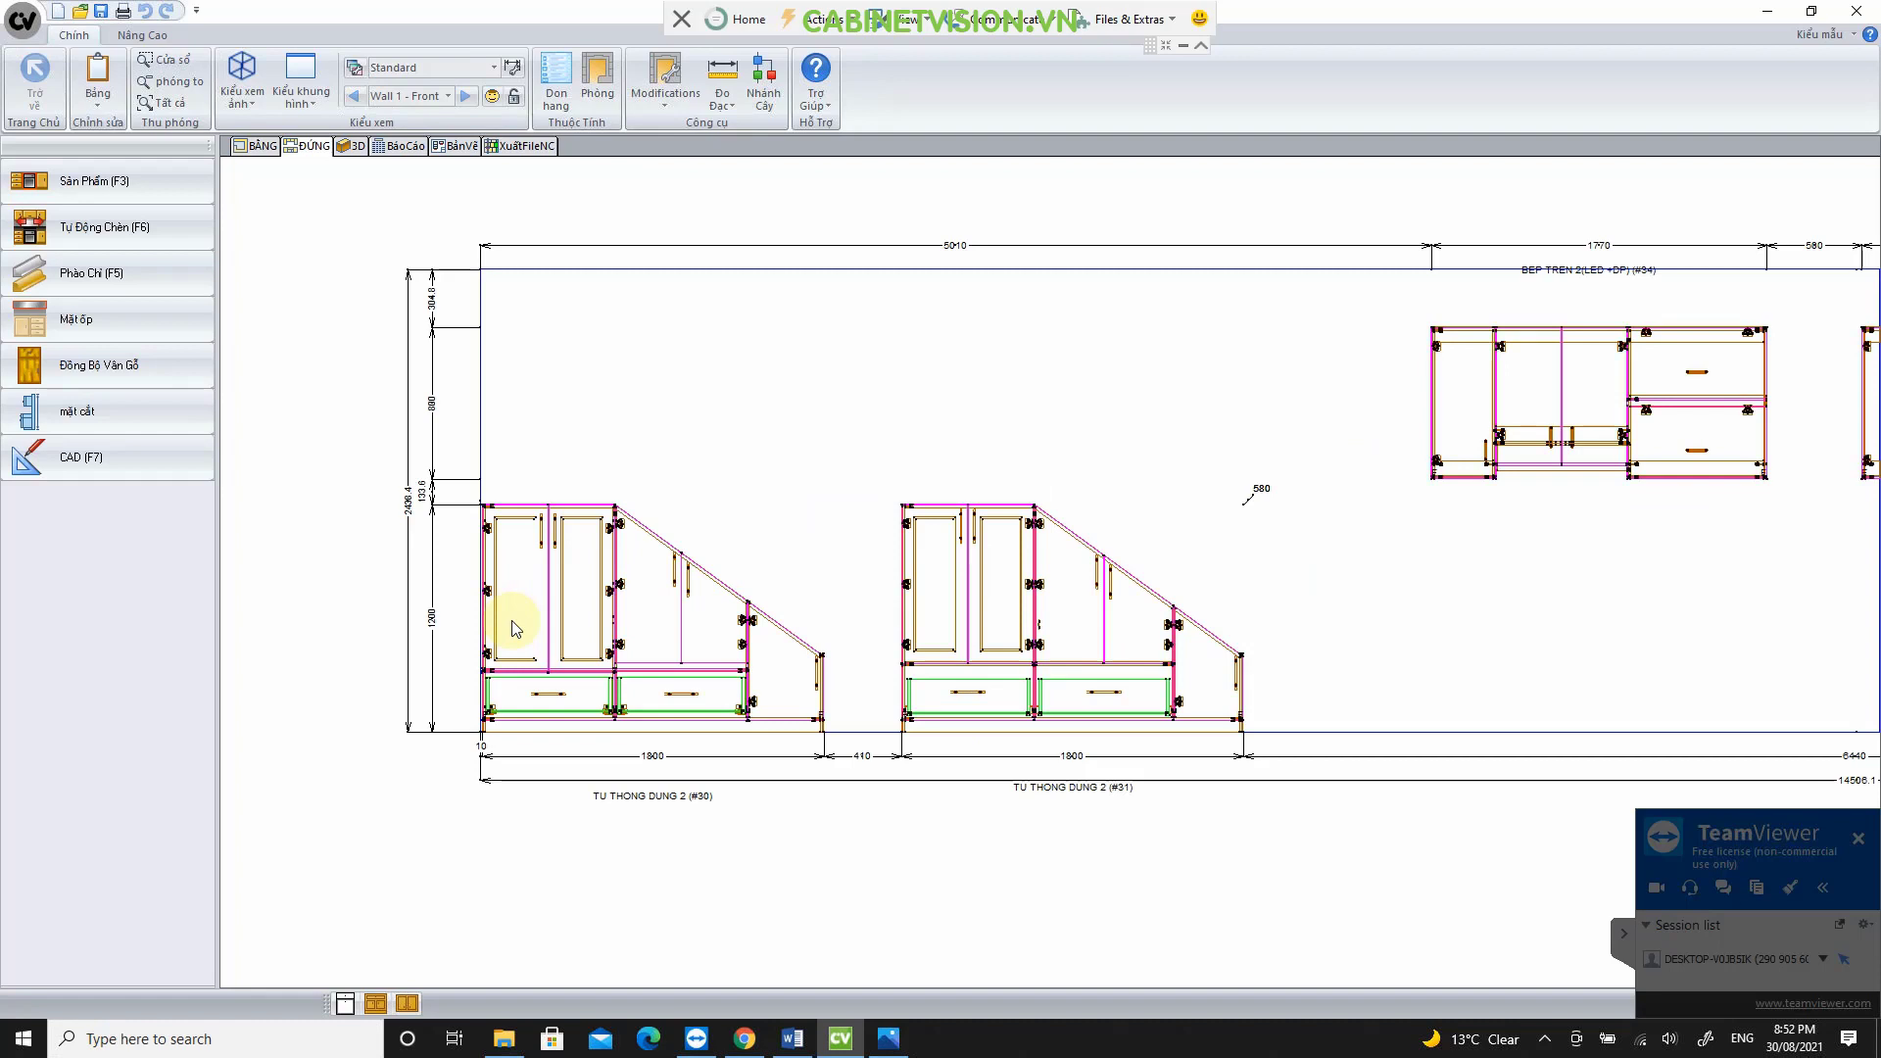
scroll(512, 627, "up", 1)
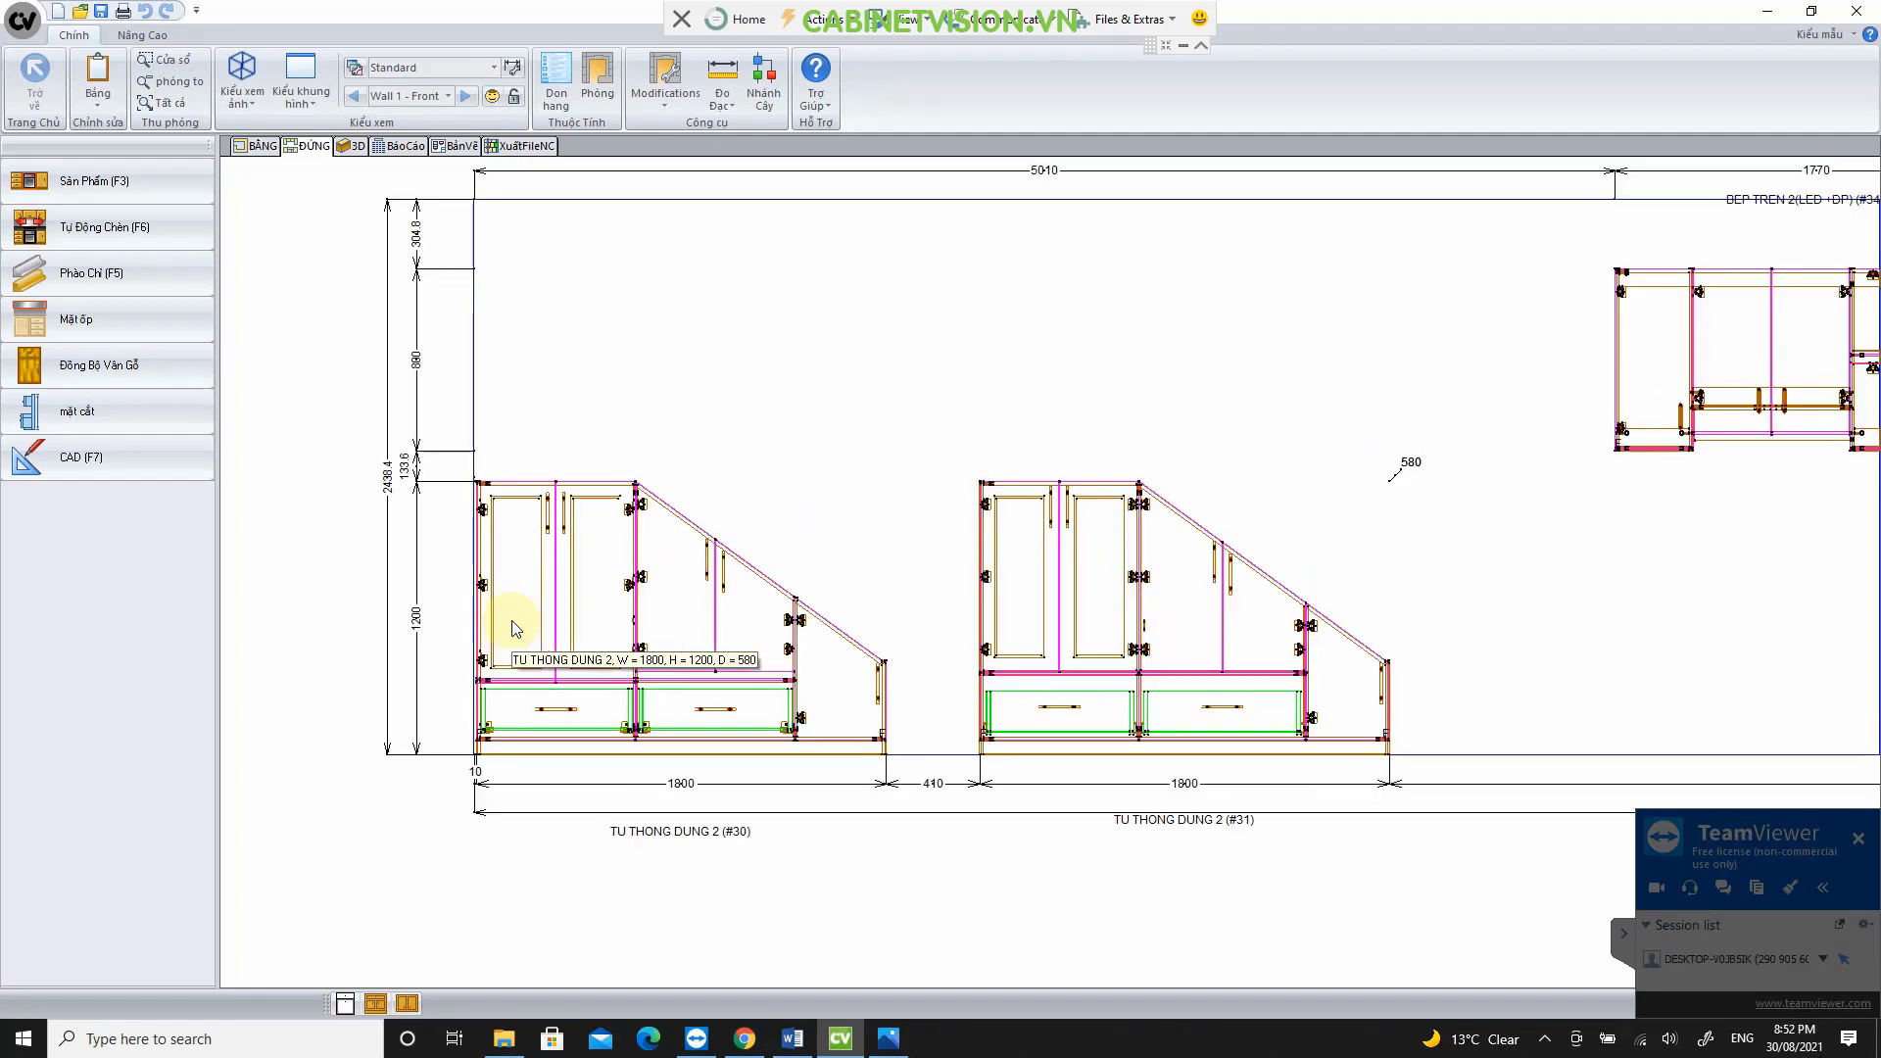
Back in the plan, open cabinet TU THONG DUNG 2 #30 for editing.
left_click(258, 146)
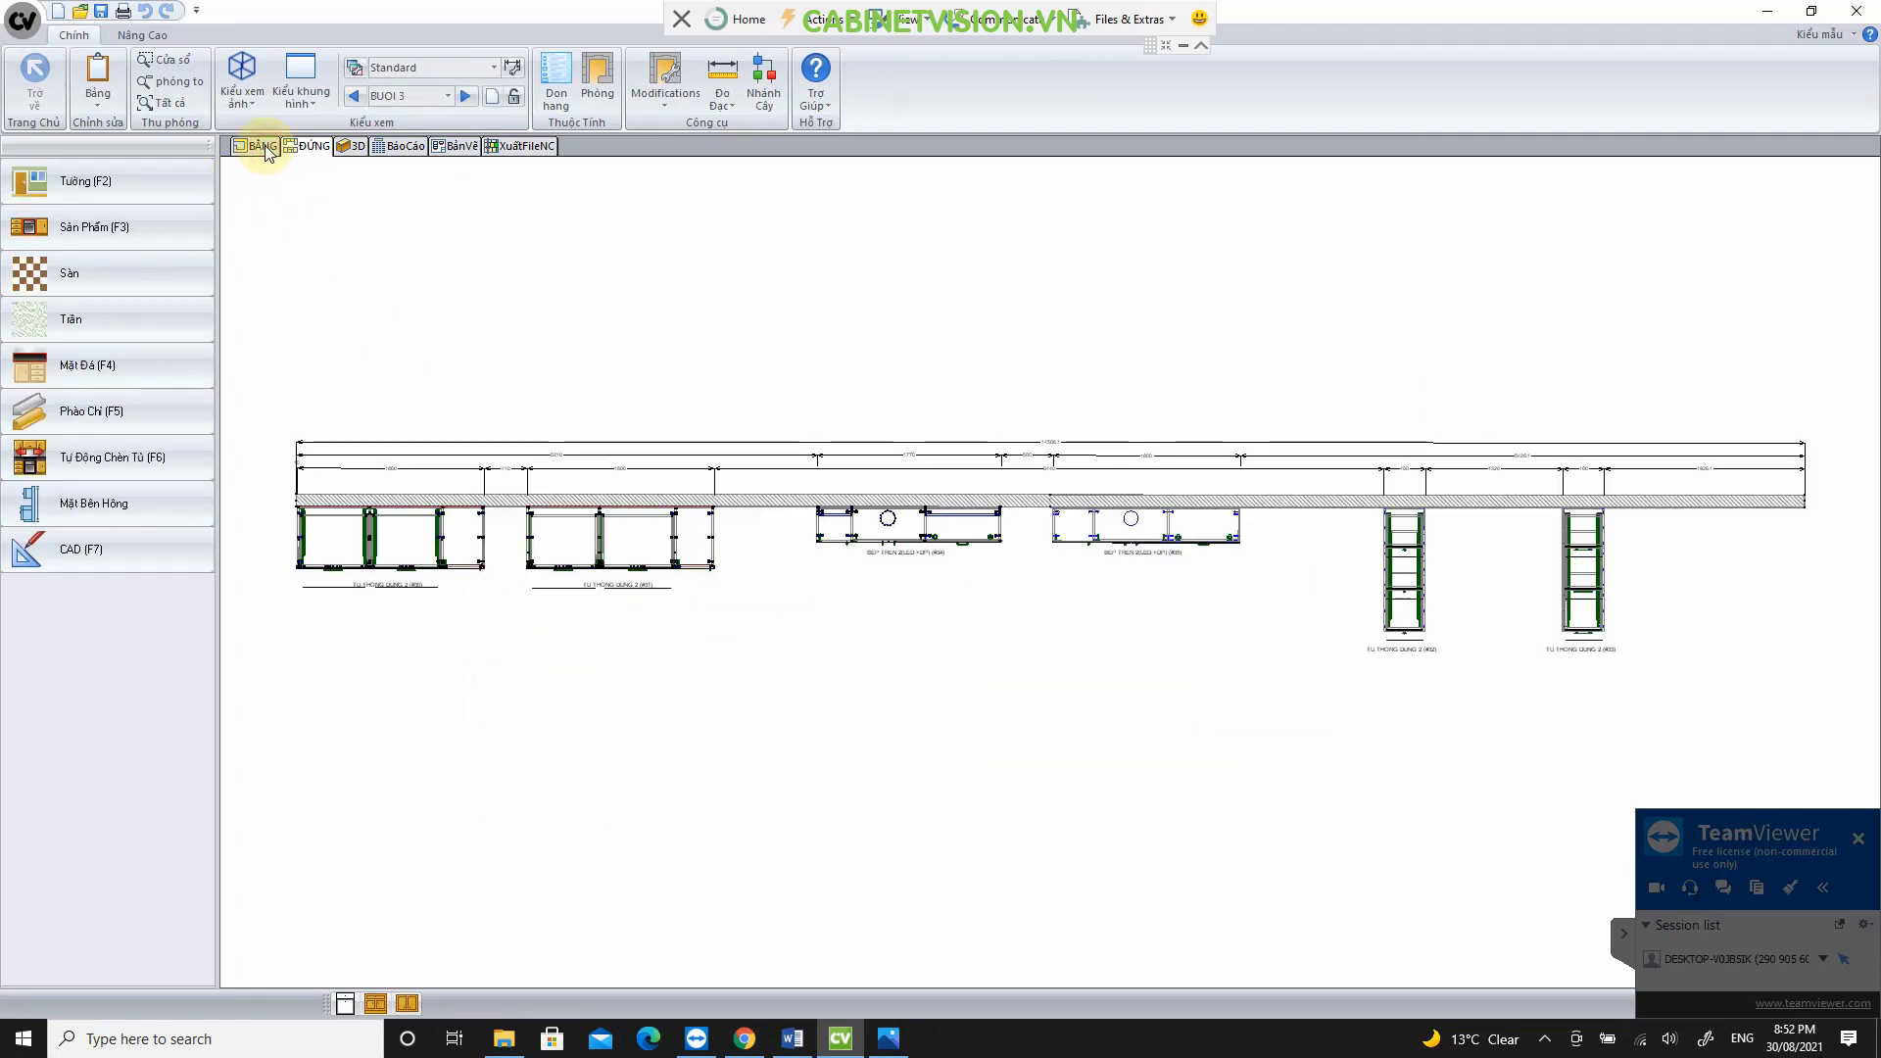
left_click(444, 554)
left_click(467, 552)
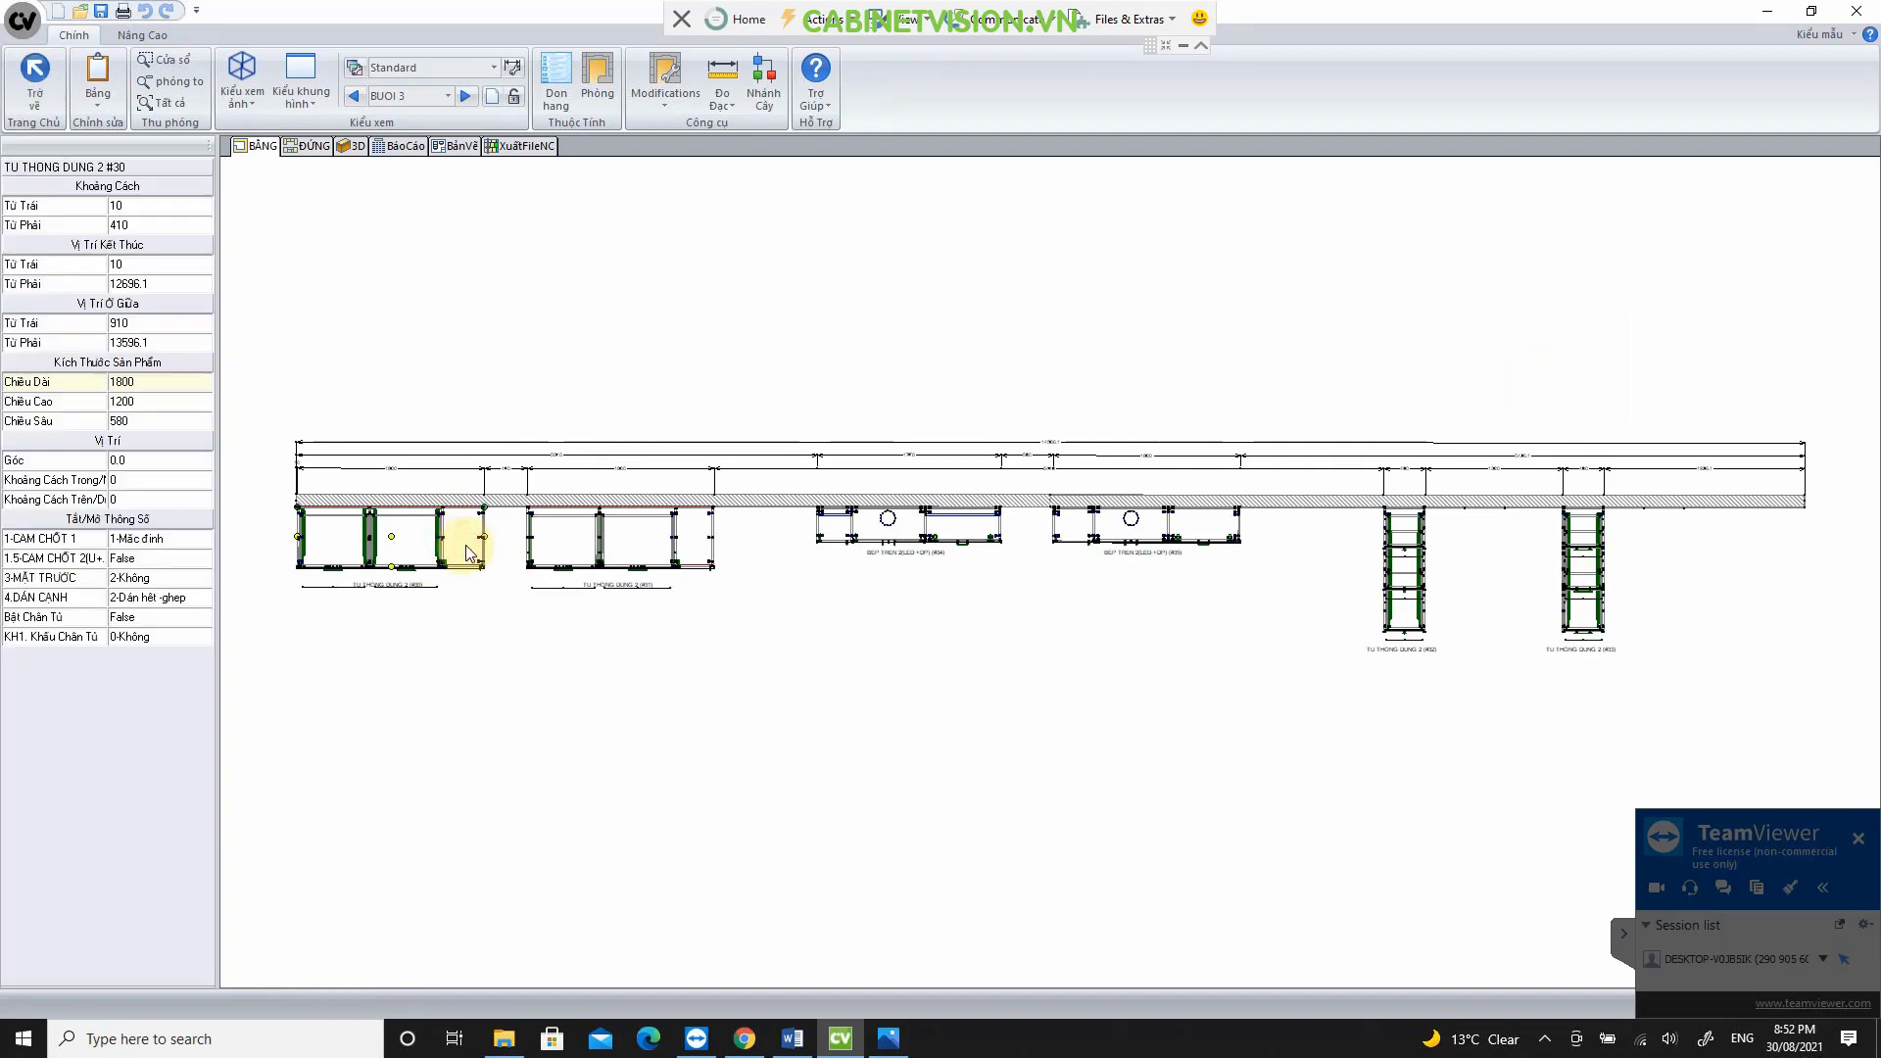
double_click(554, 547)
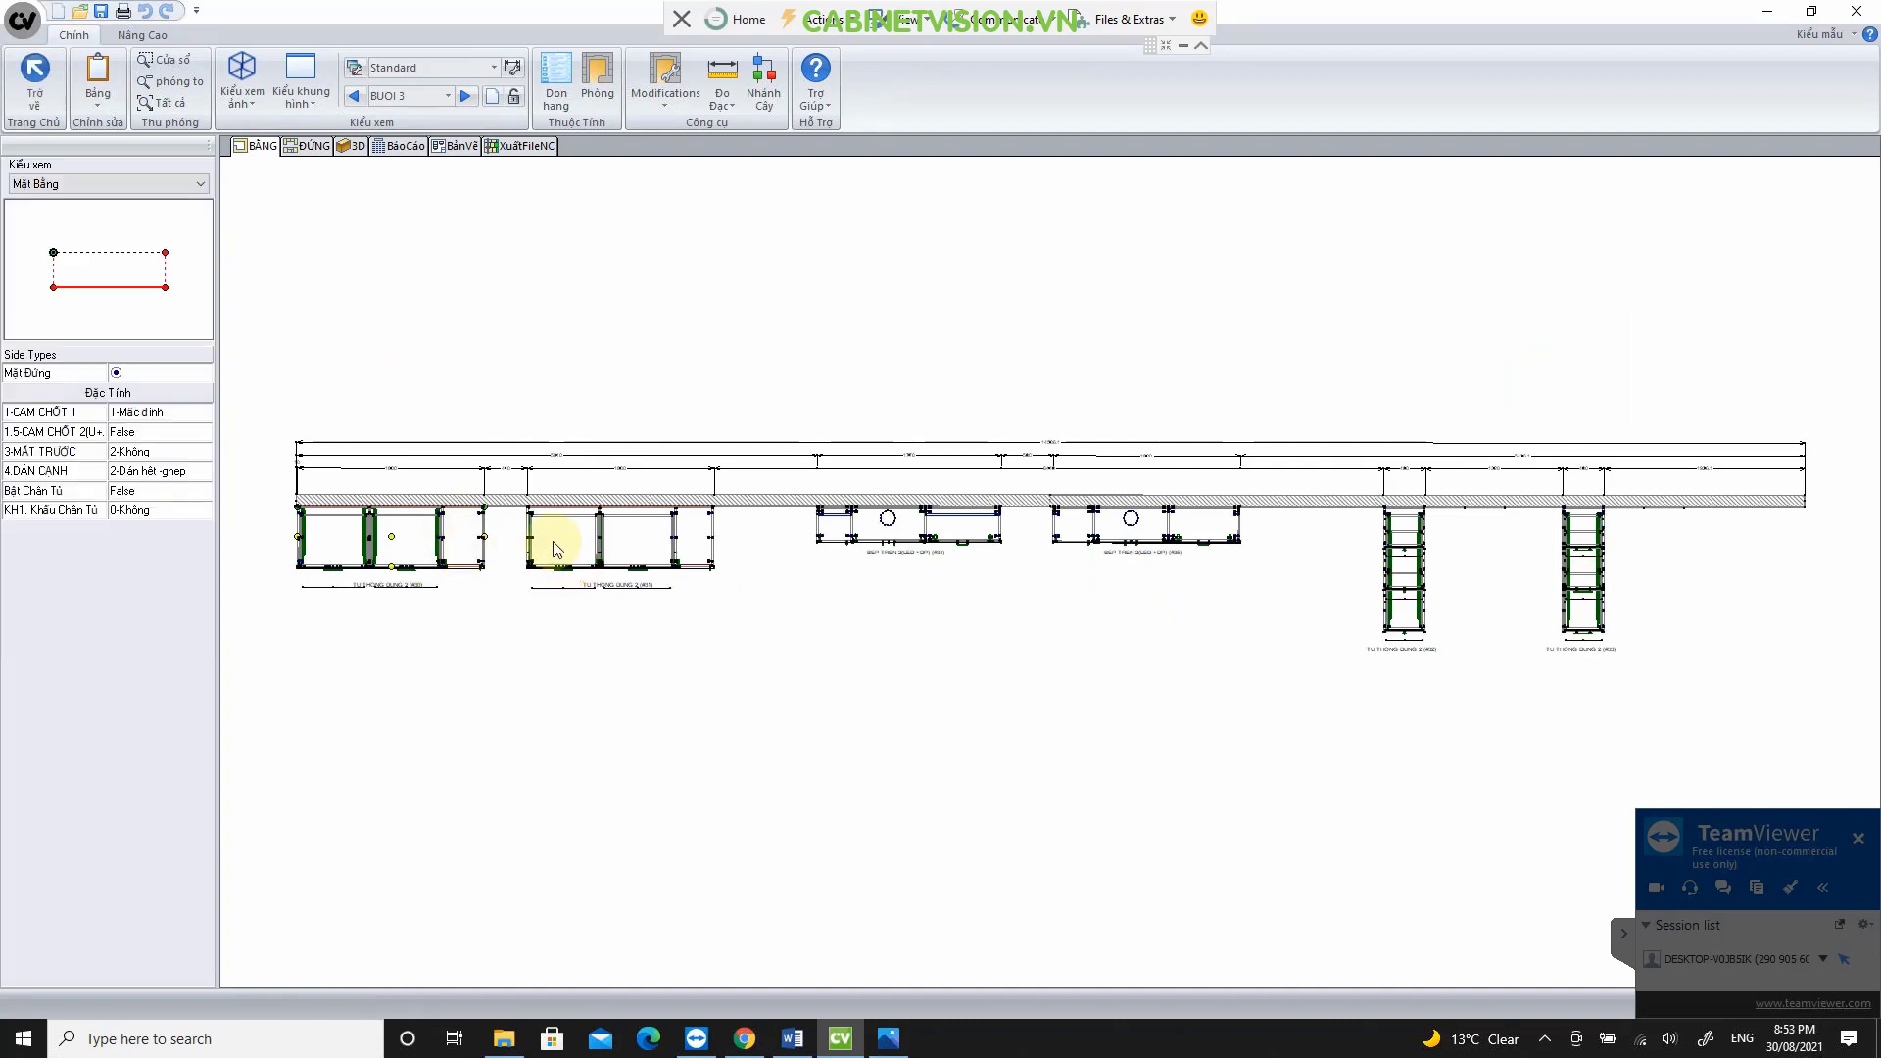
Open the cabinet's properties at its hardware (Phụ Kiện) settings.
right_click(490, 353)
left_click(494, 349)
right_click(494, 349)
left_click(502, 367)
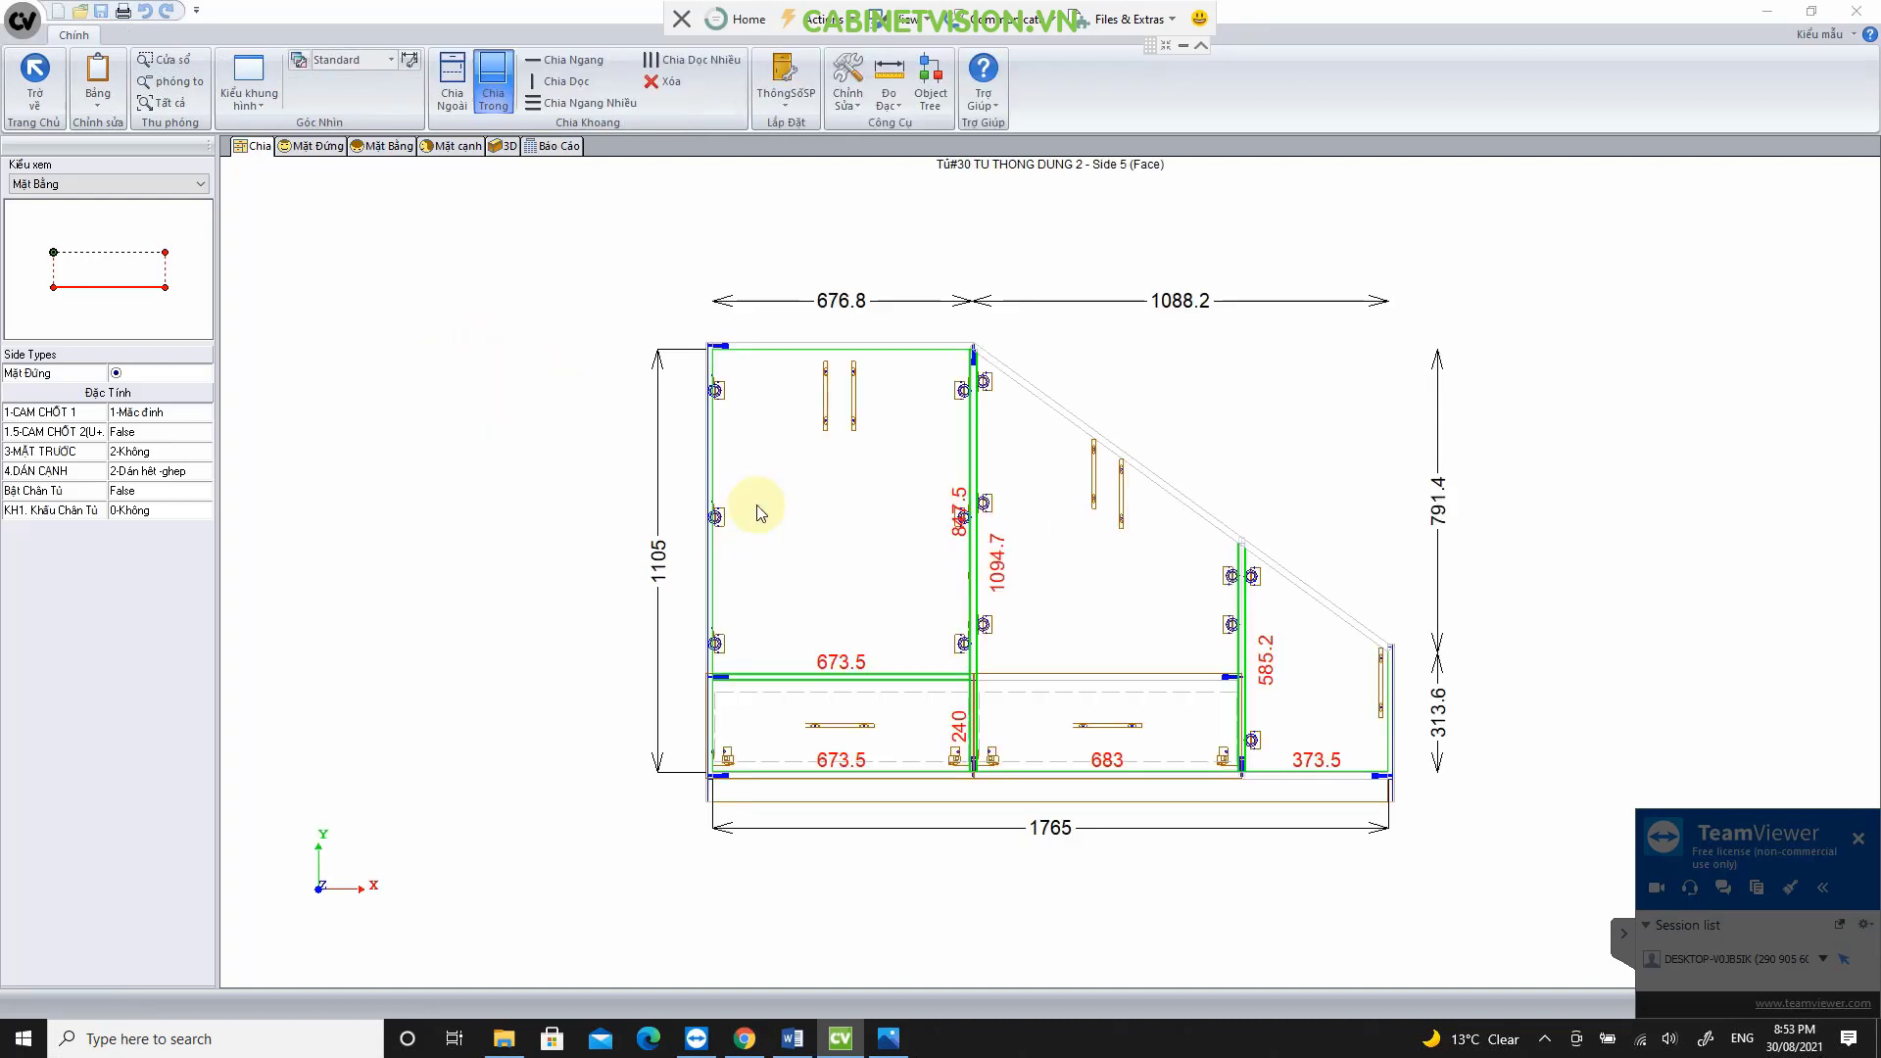
left_click(1120, 347)
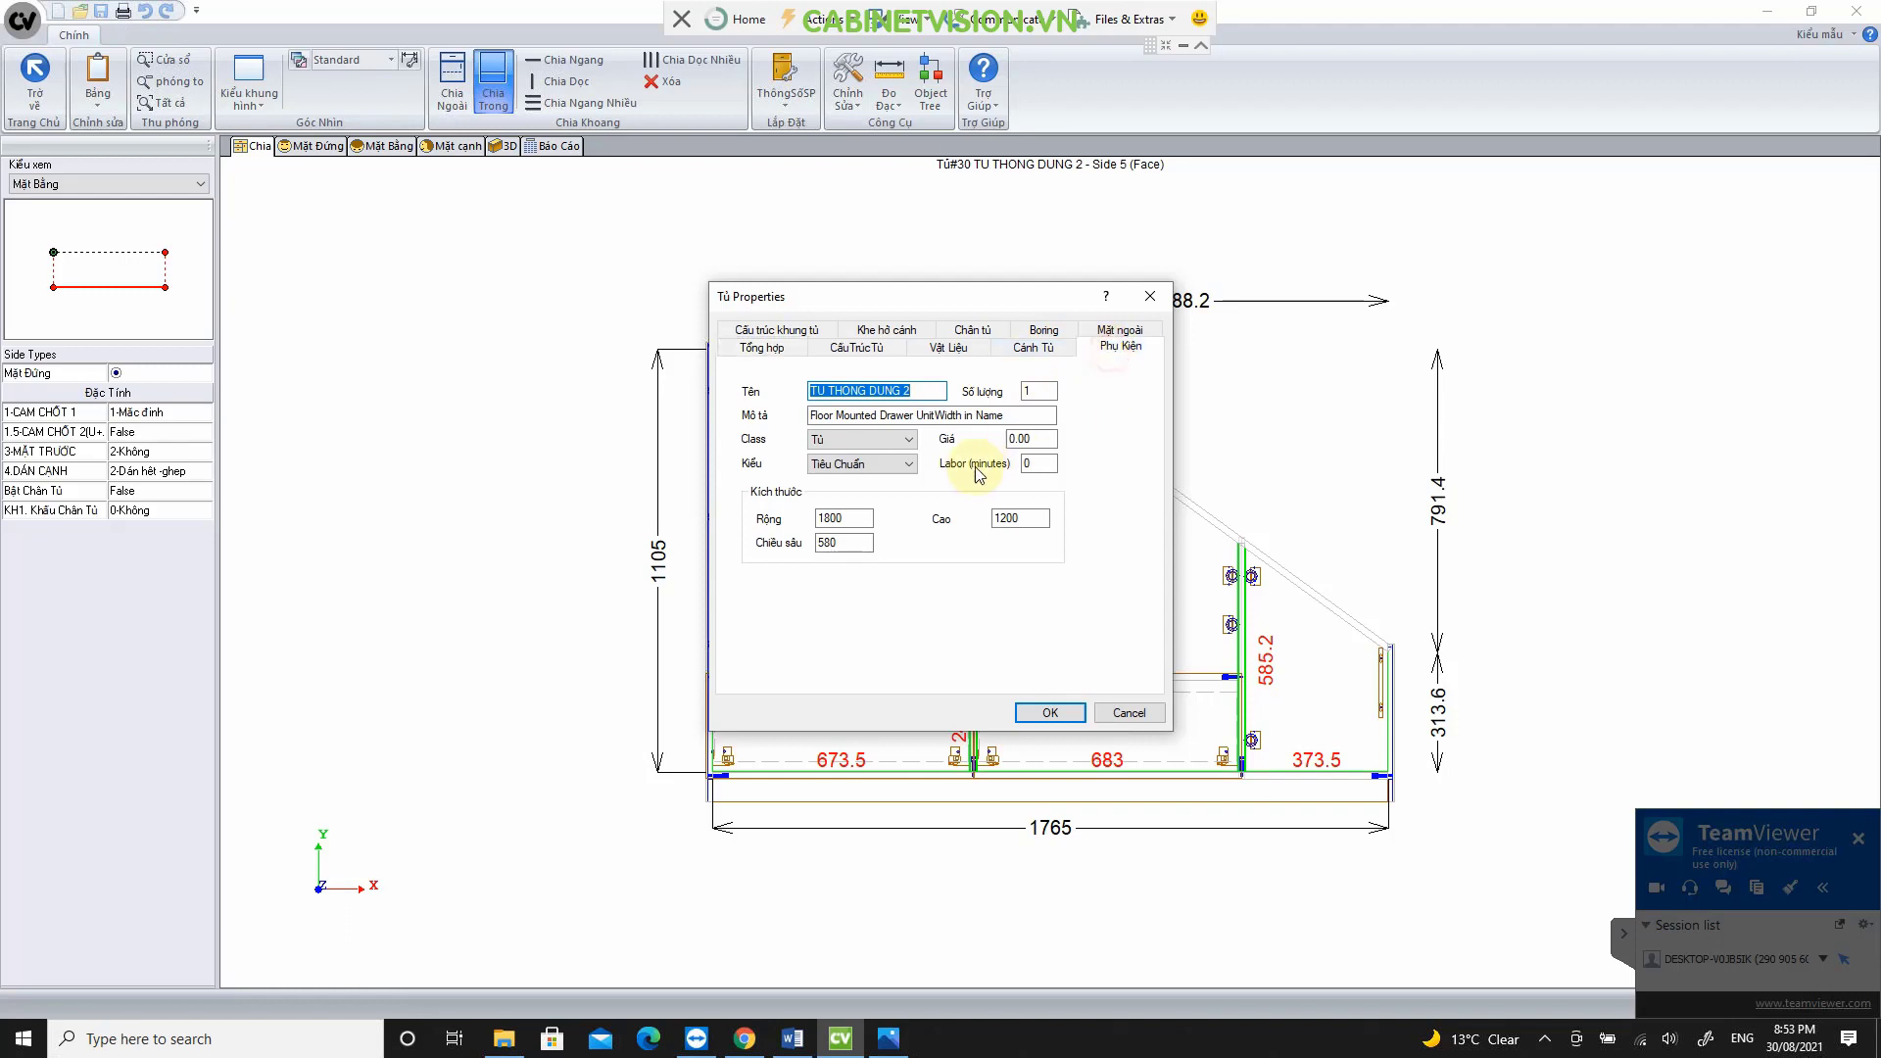
Pick the !CARINY D35 TC hinge schedule, then cancel without applying the changes.
left_click(853, 440)
left_click(854, 438)
left_click(836, 559)
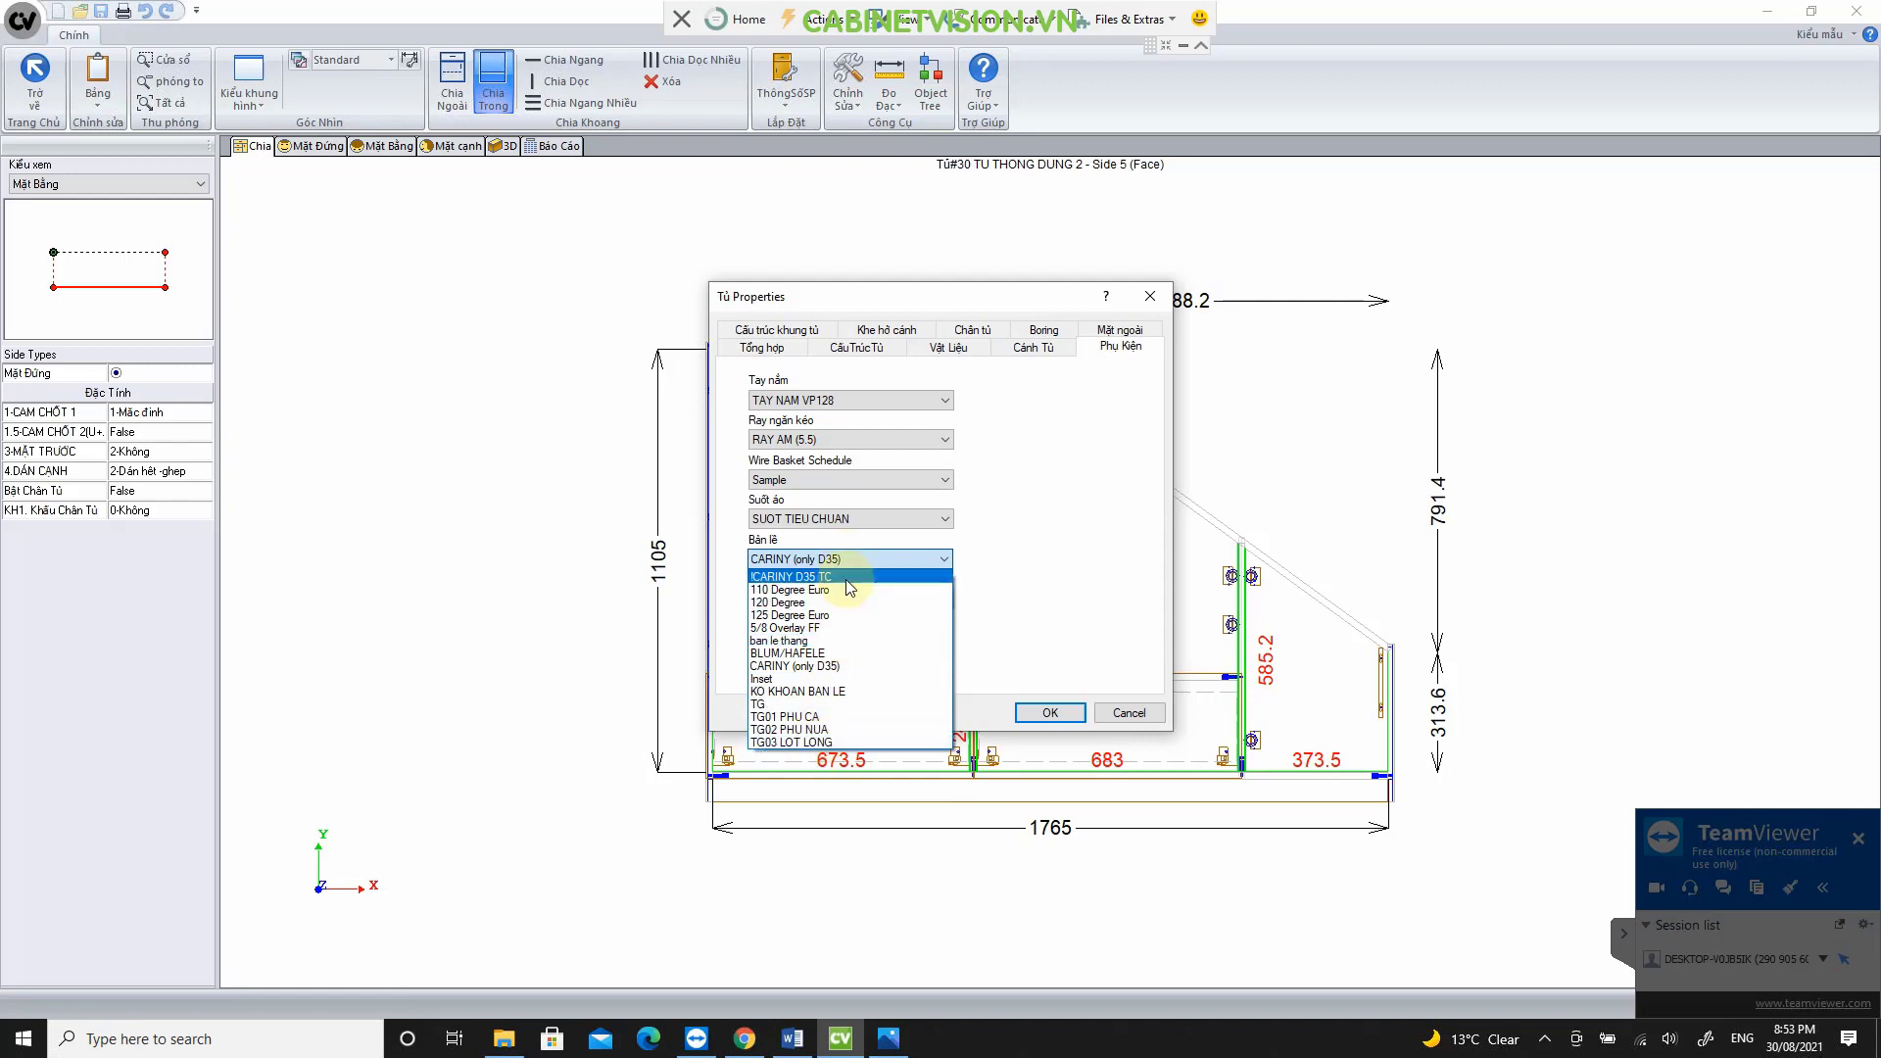
left_click(793, 577)
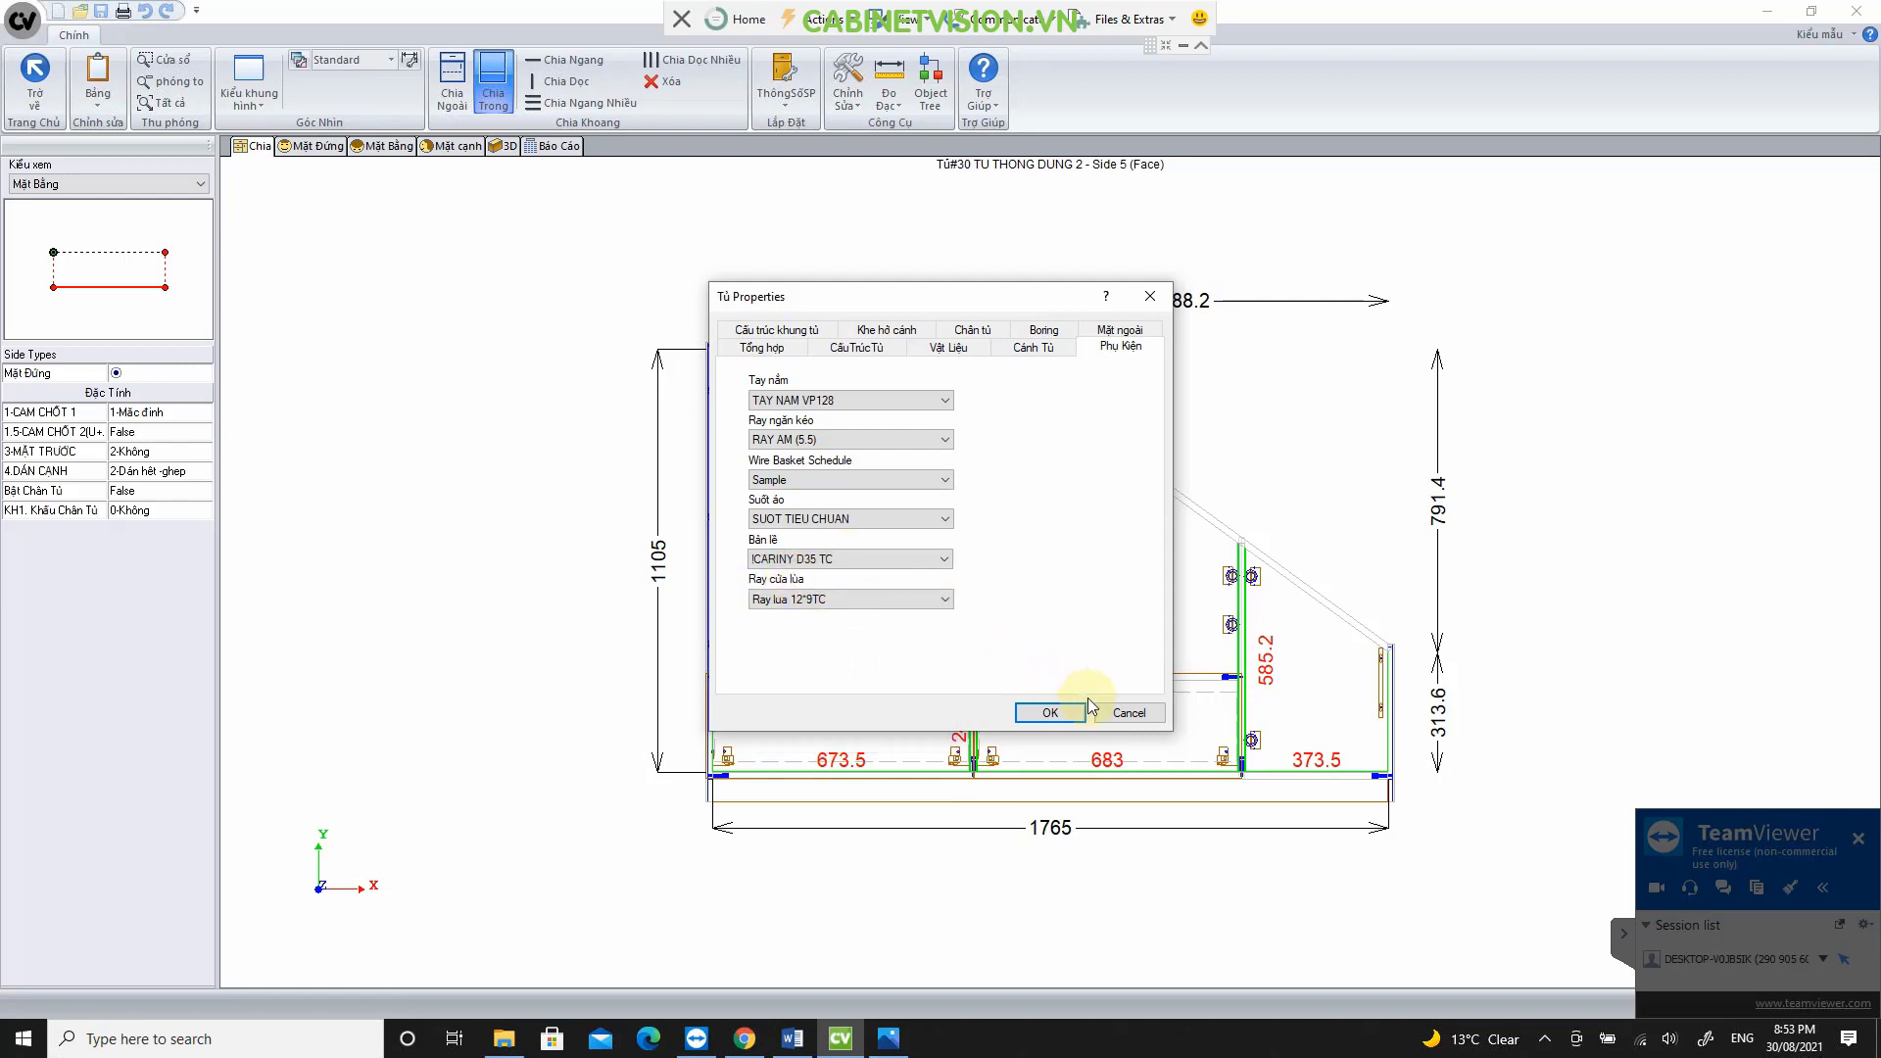
left_click(1126, 719)
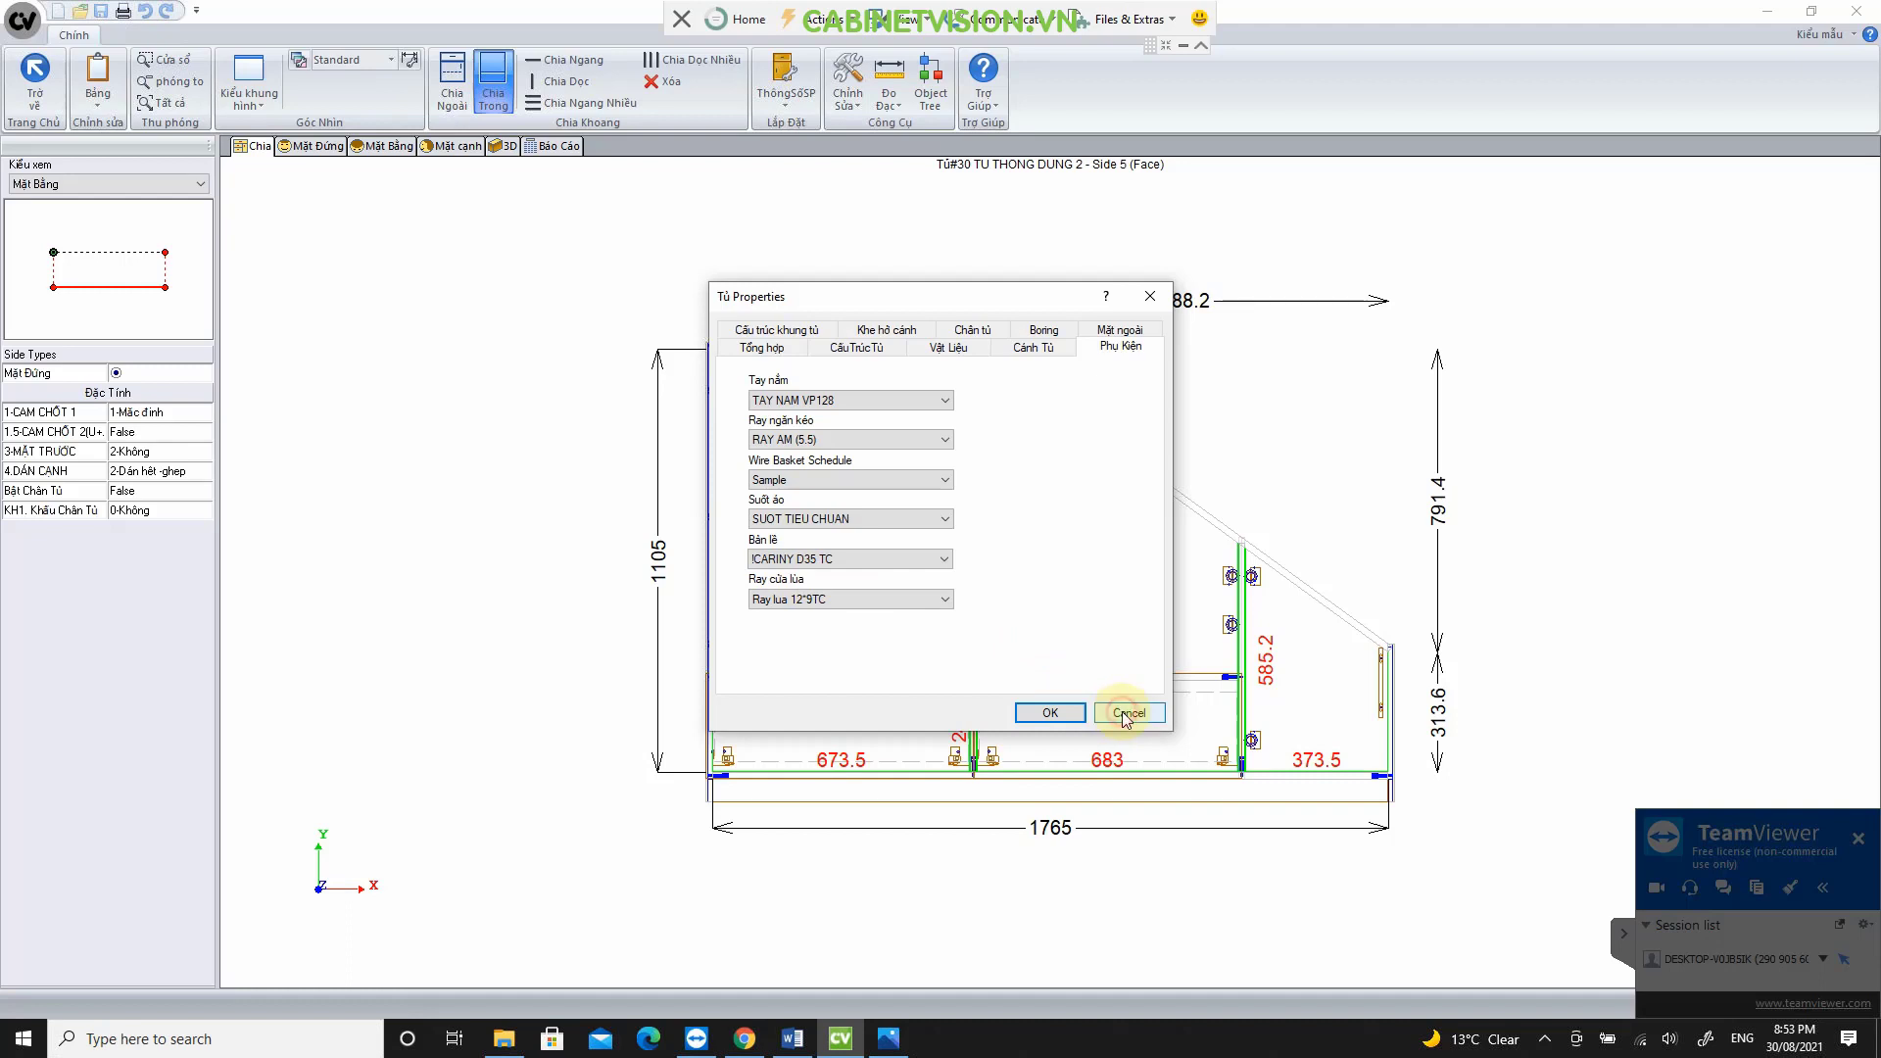
Show the outer door layout (Chia Ngoài) and select the 1A double door.
left_click(456, 115)
left_click(824, 471)
right_click(828, 474)
Change the 1A double door's hinge to !CARINY TC, searching with '!'.
left_click(840, 634)
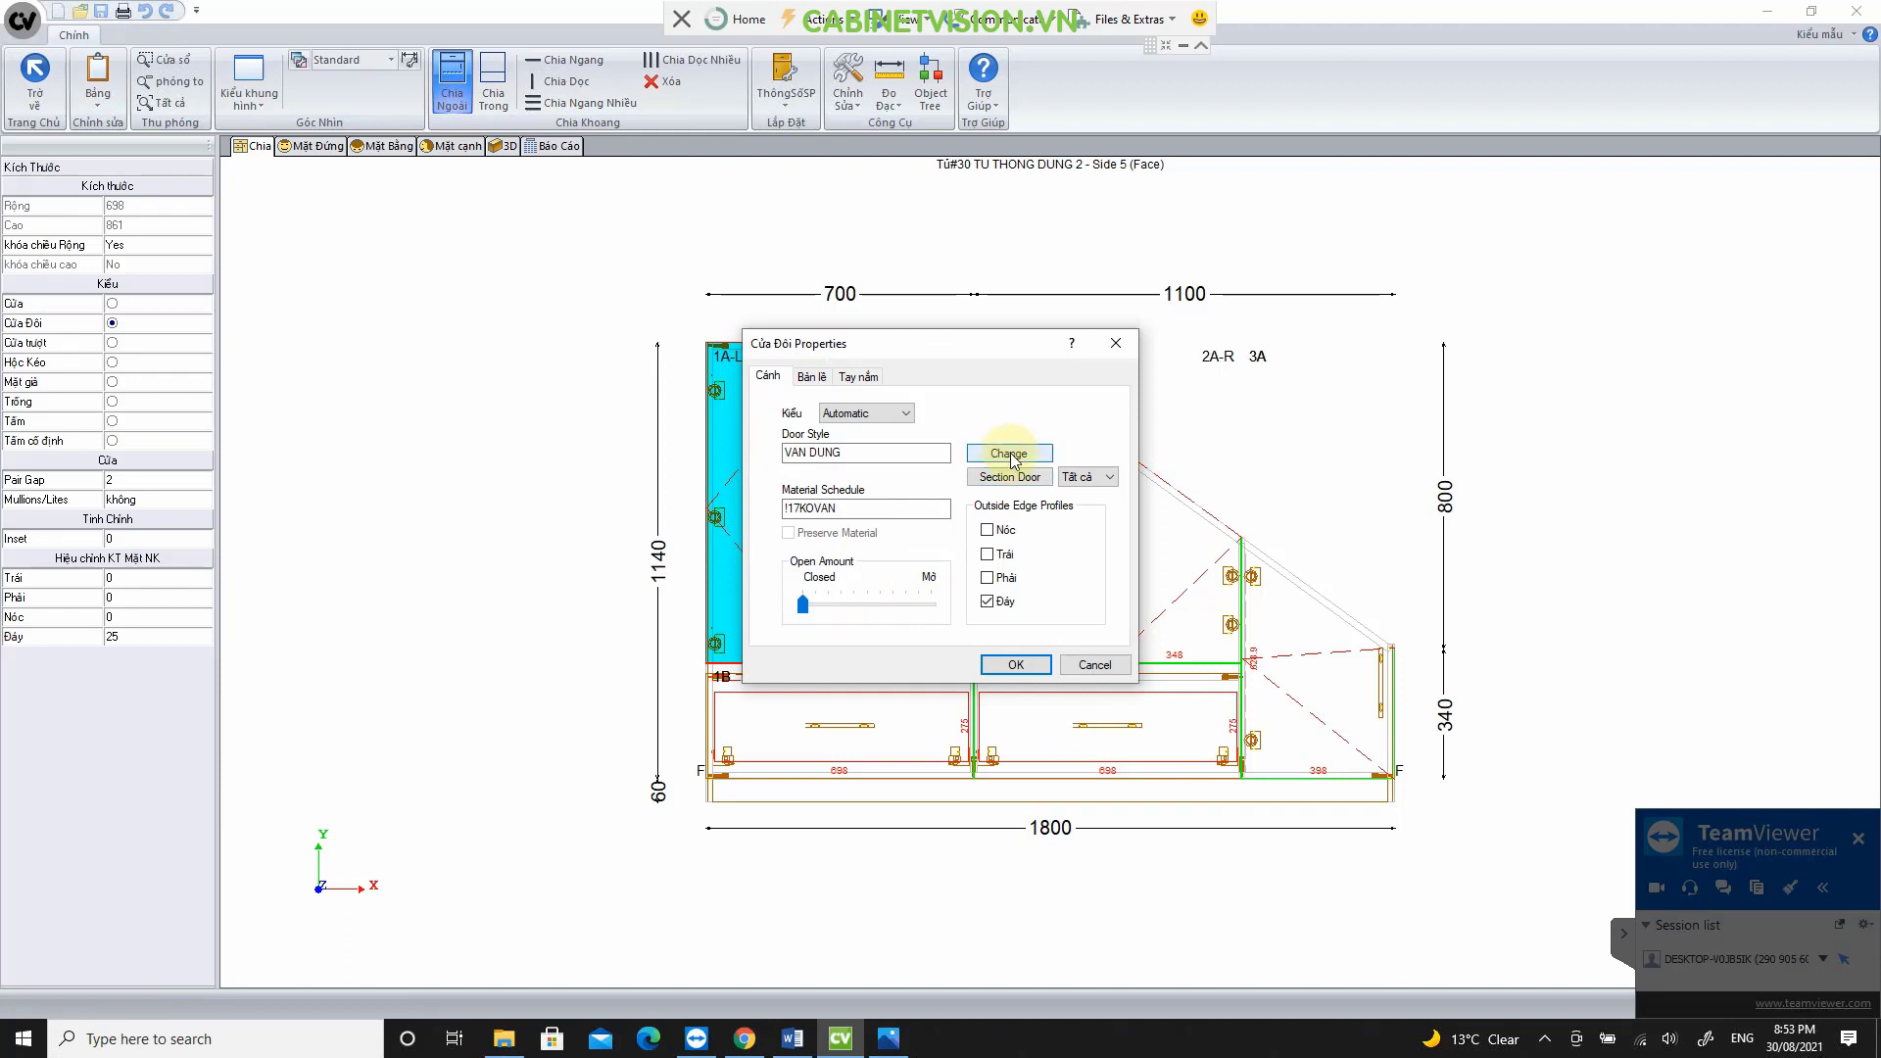
left_click(812, 376)
left_click(1011, 446)
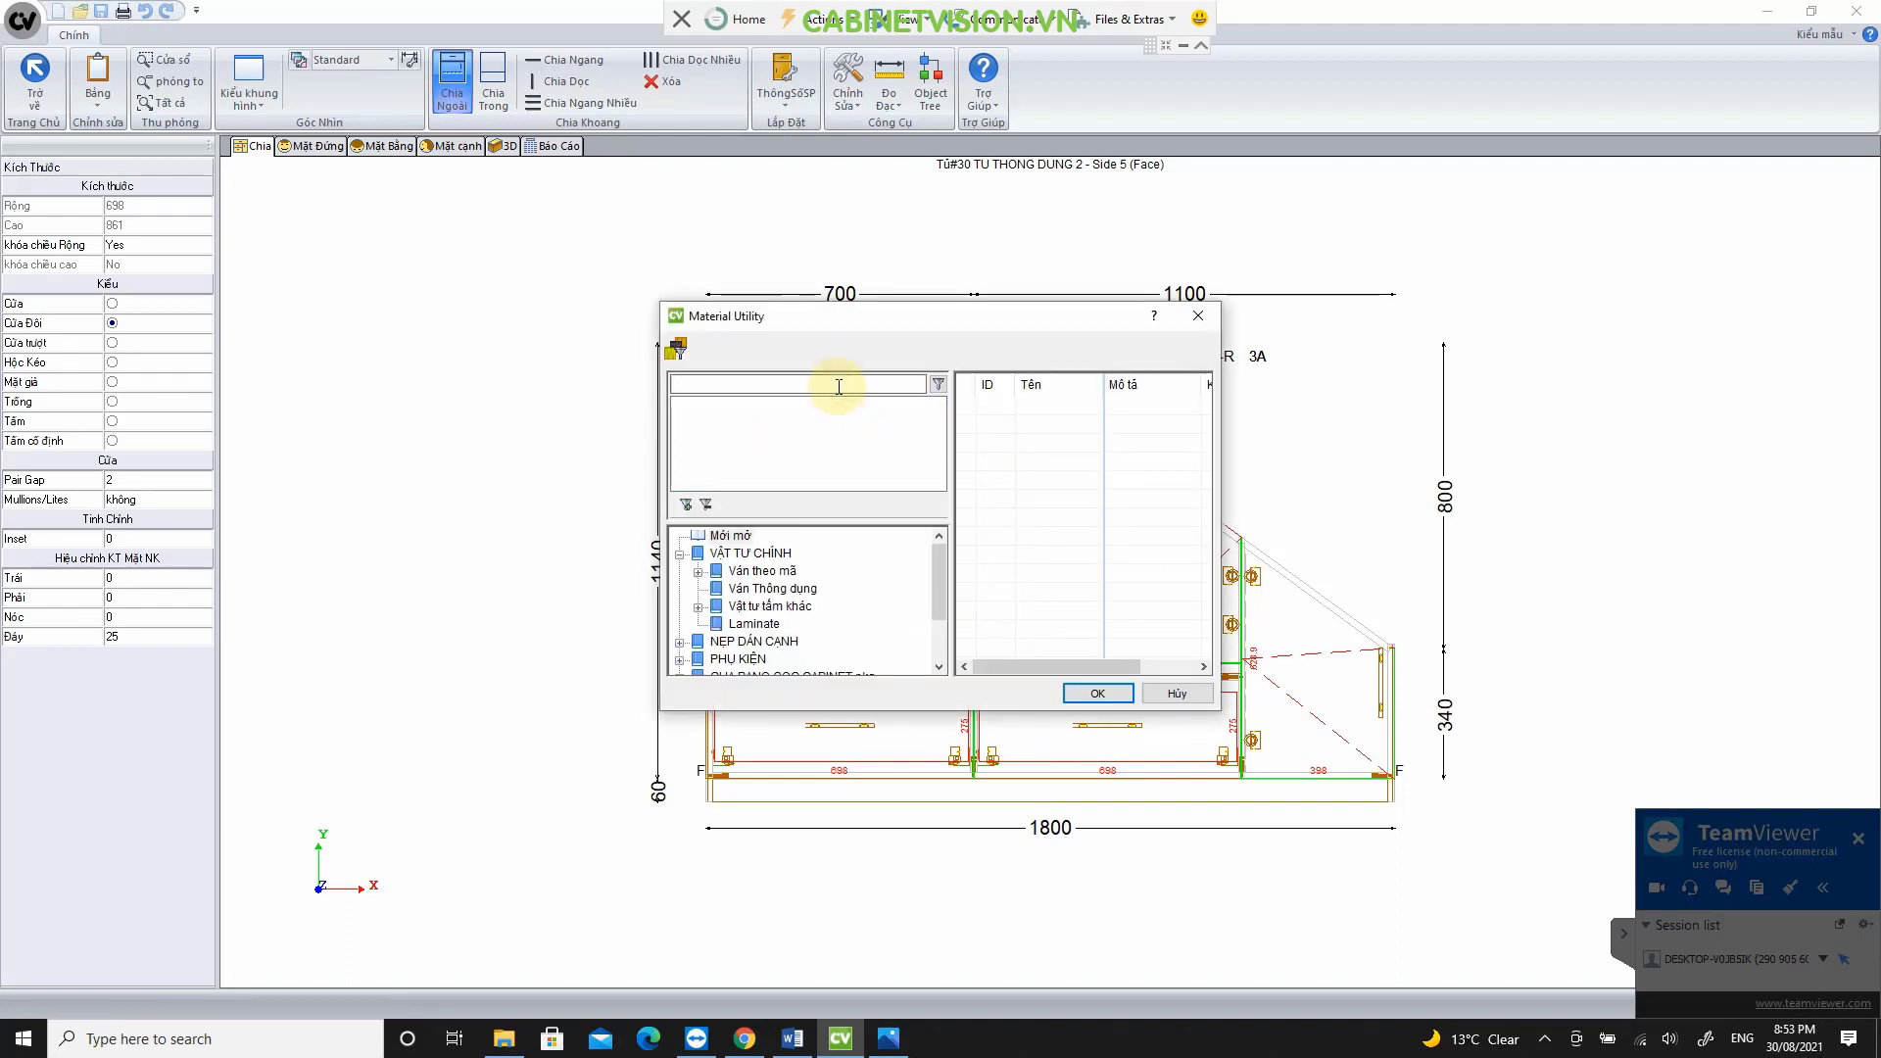
type("!")
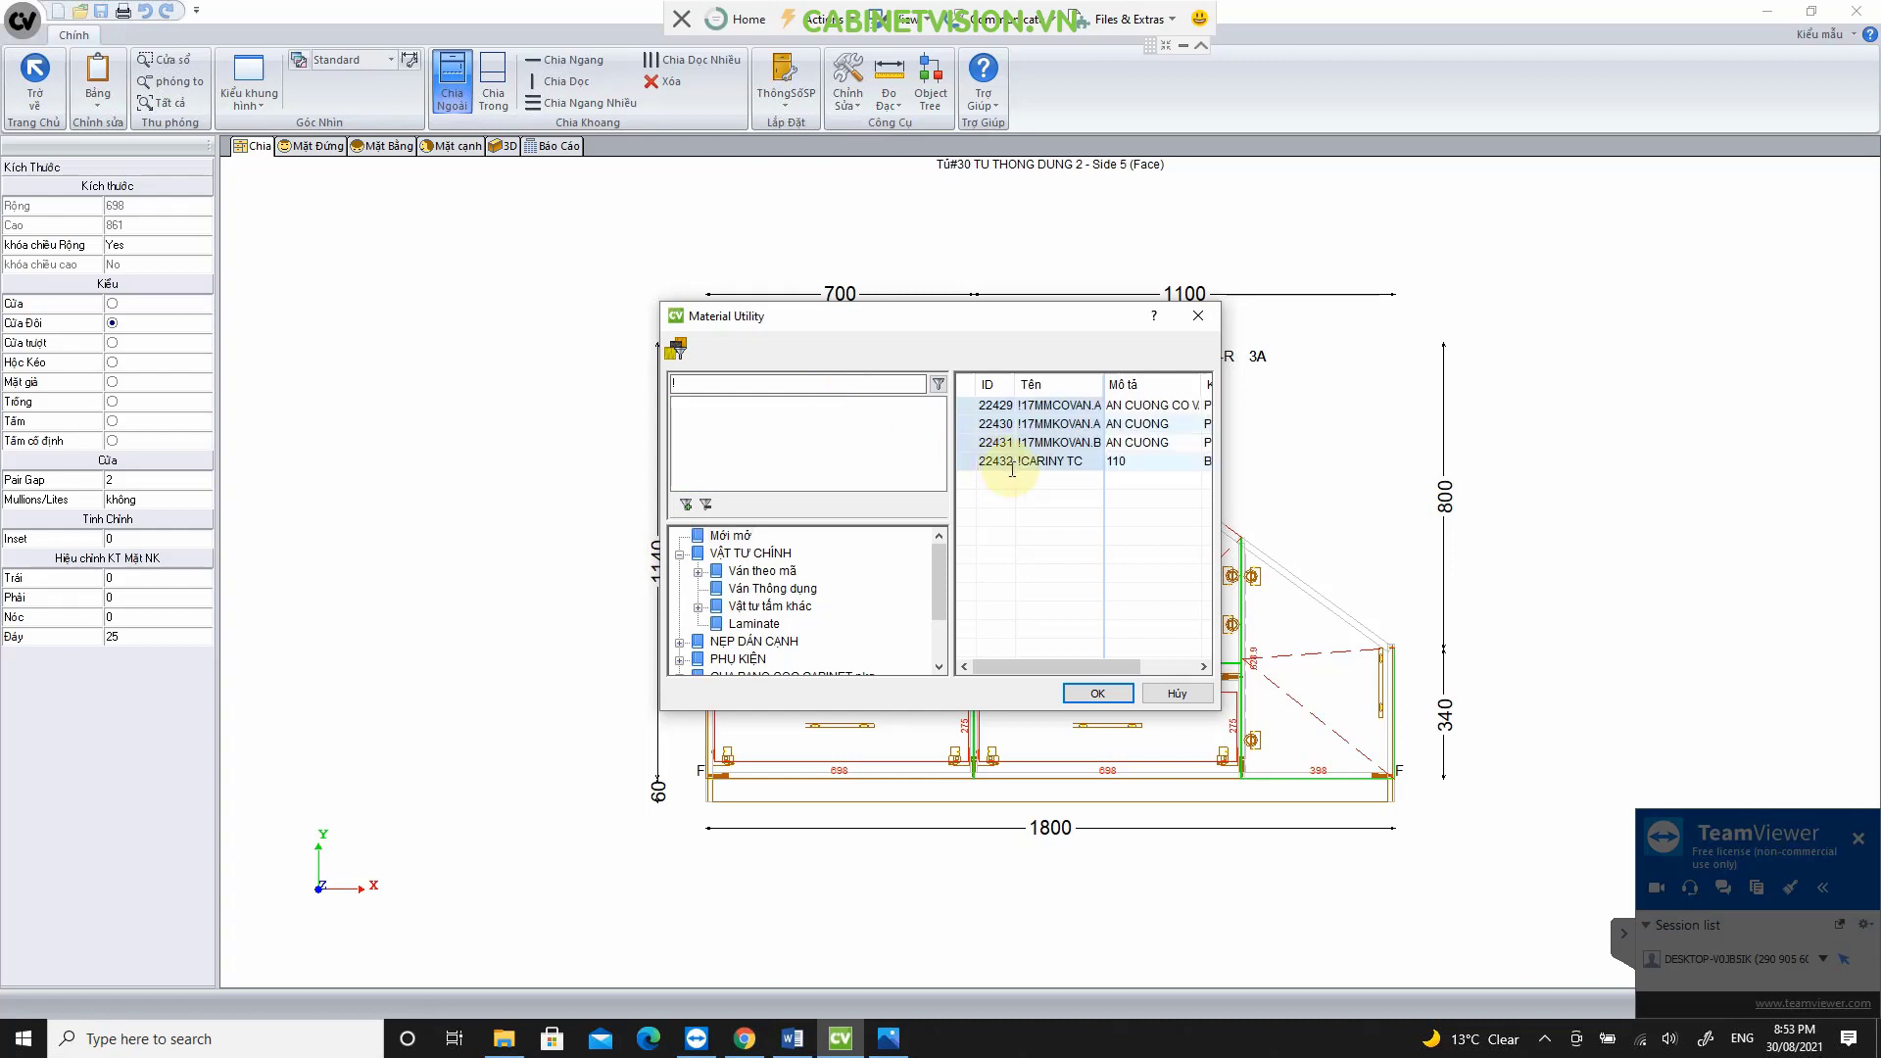
double_click(1052, 462)
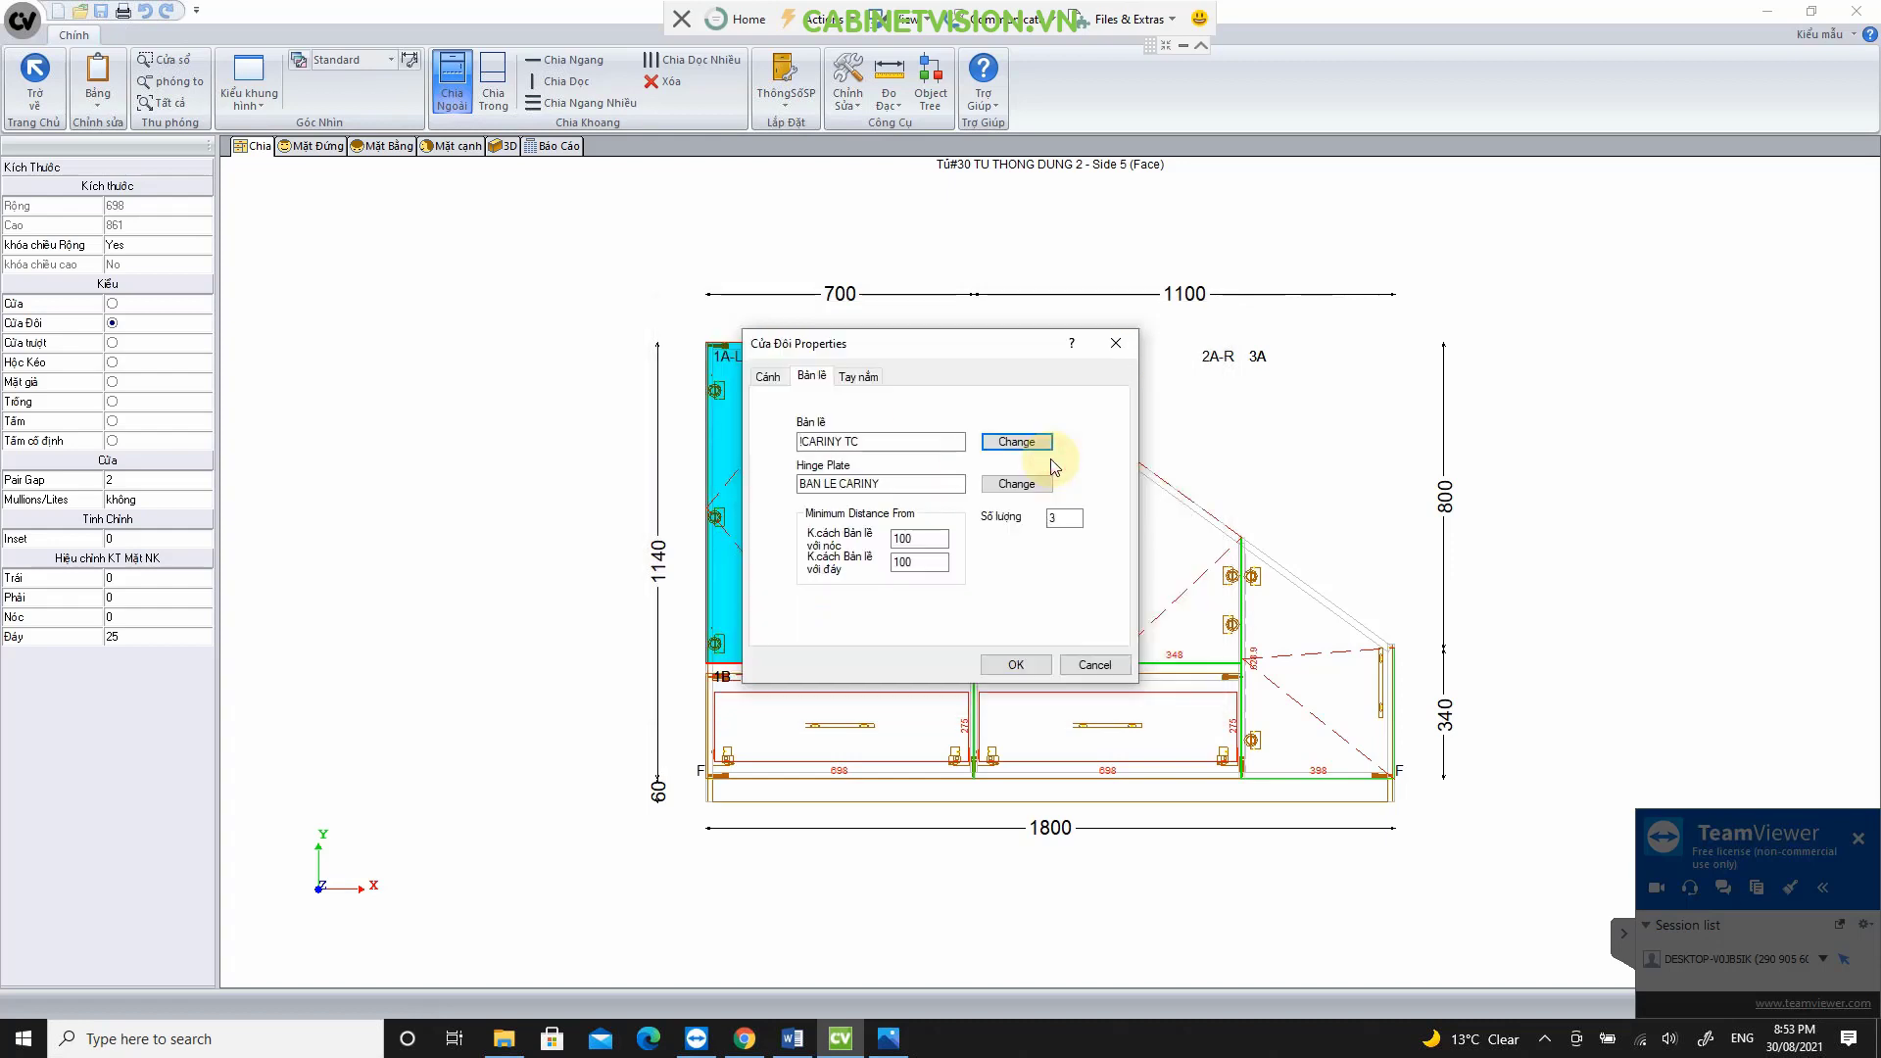
left_click(1013, 661)
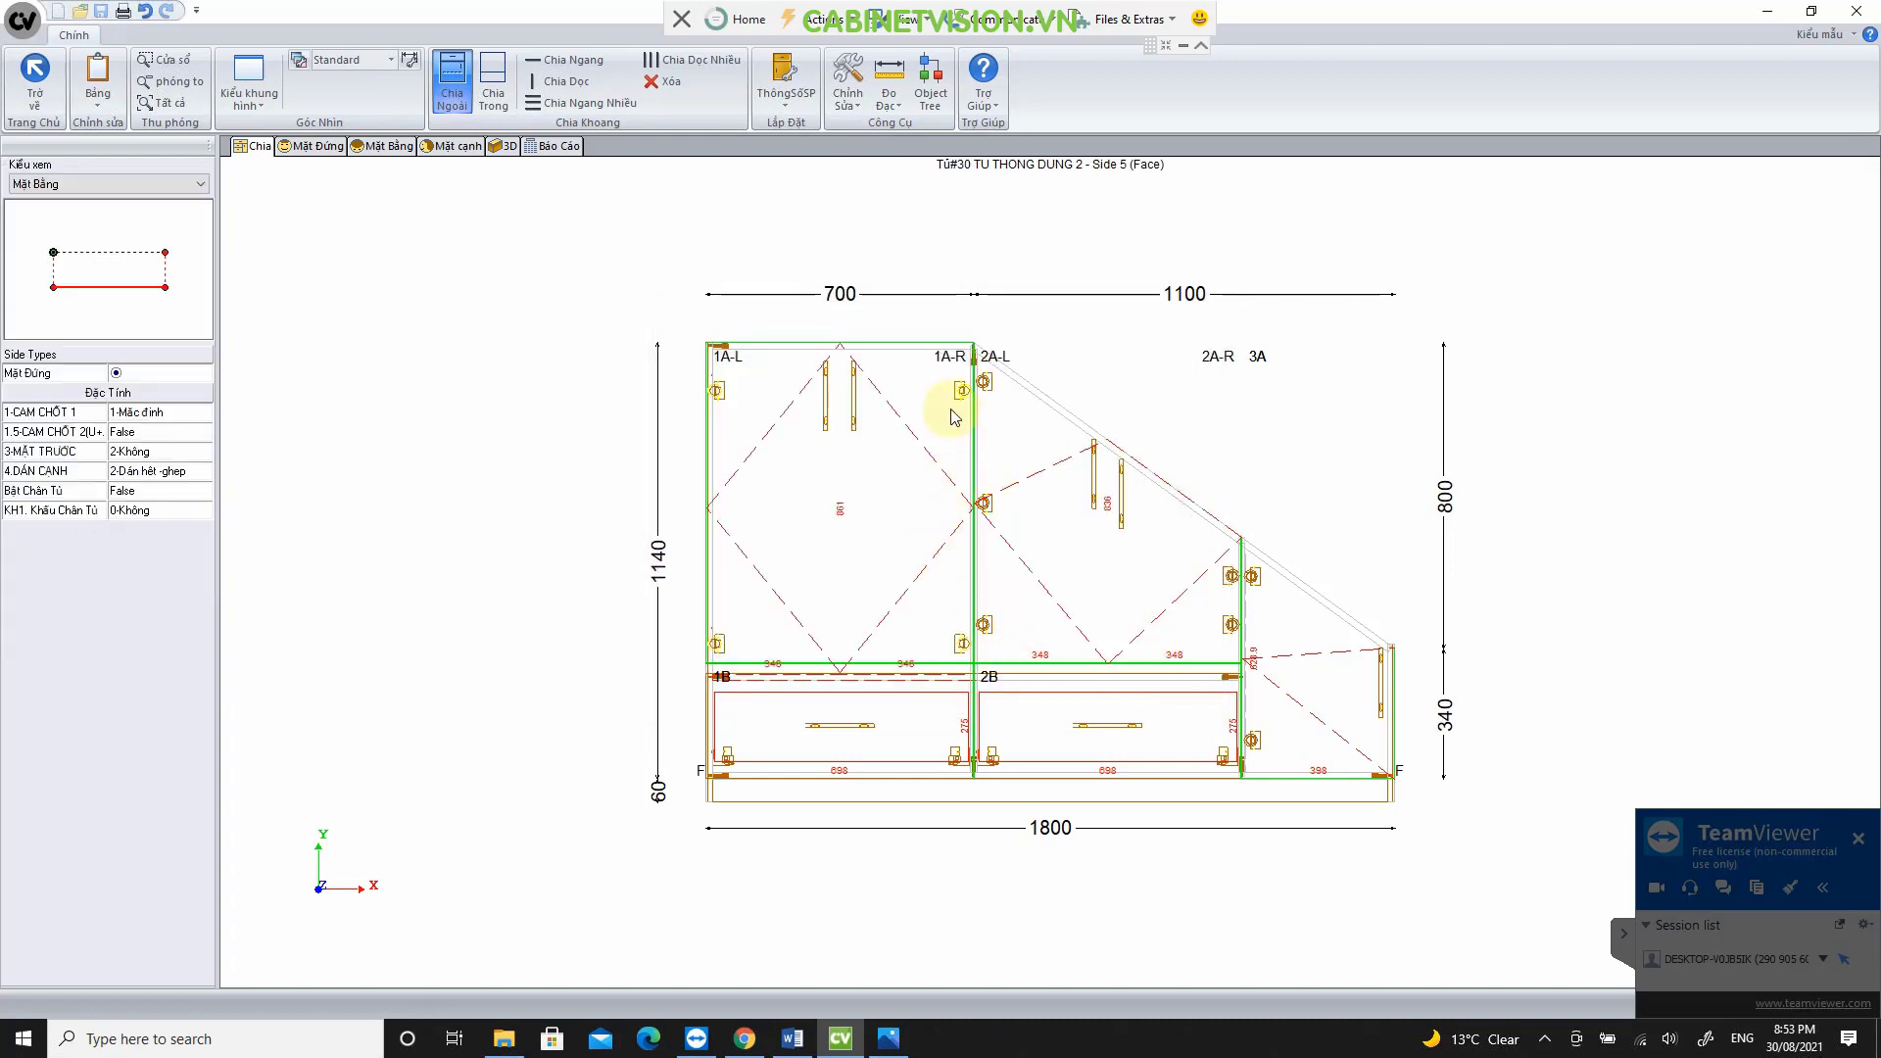
Open the angled 3A door's properties and view its door styles without changing them.
scroll(946, 402, "up", 5)
scroll(1157, 658, "down", 3)
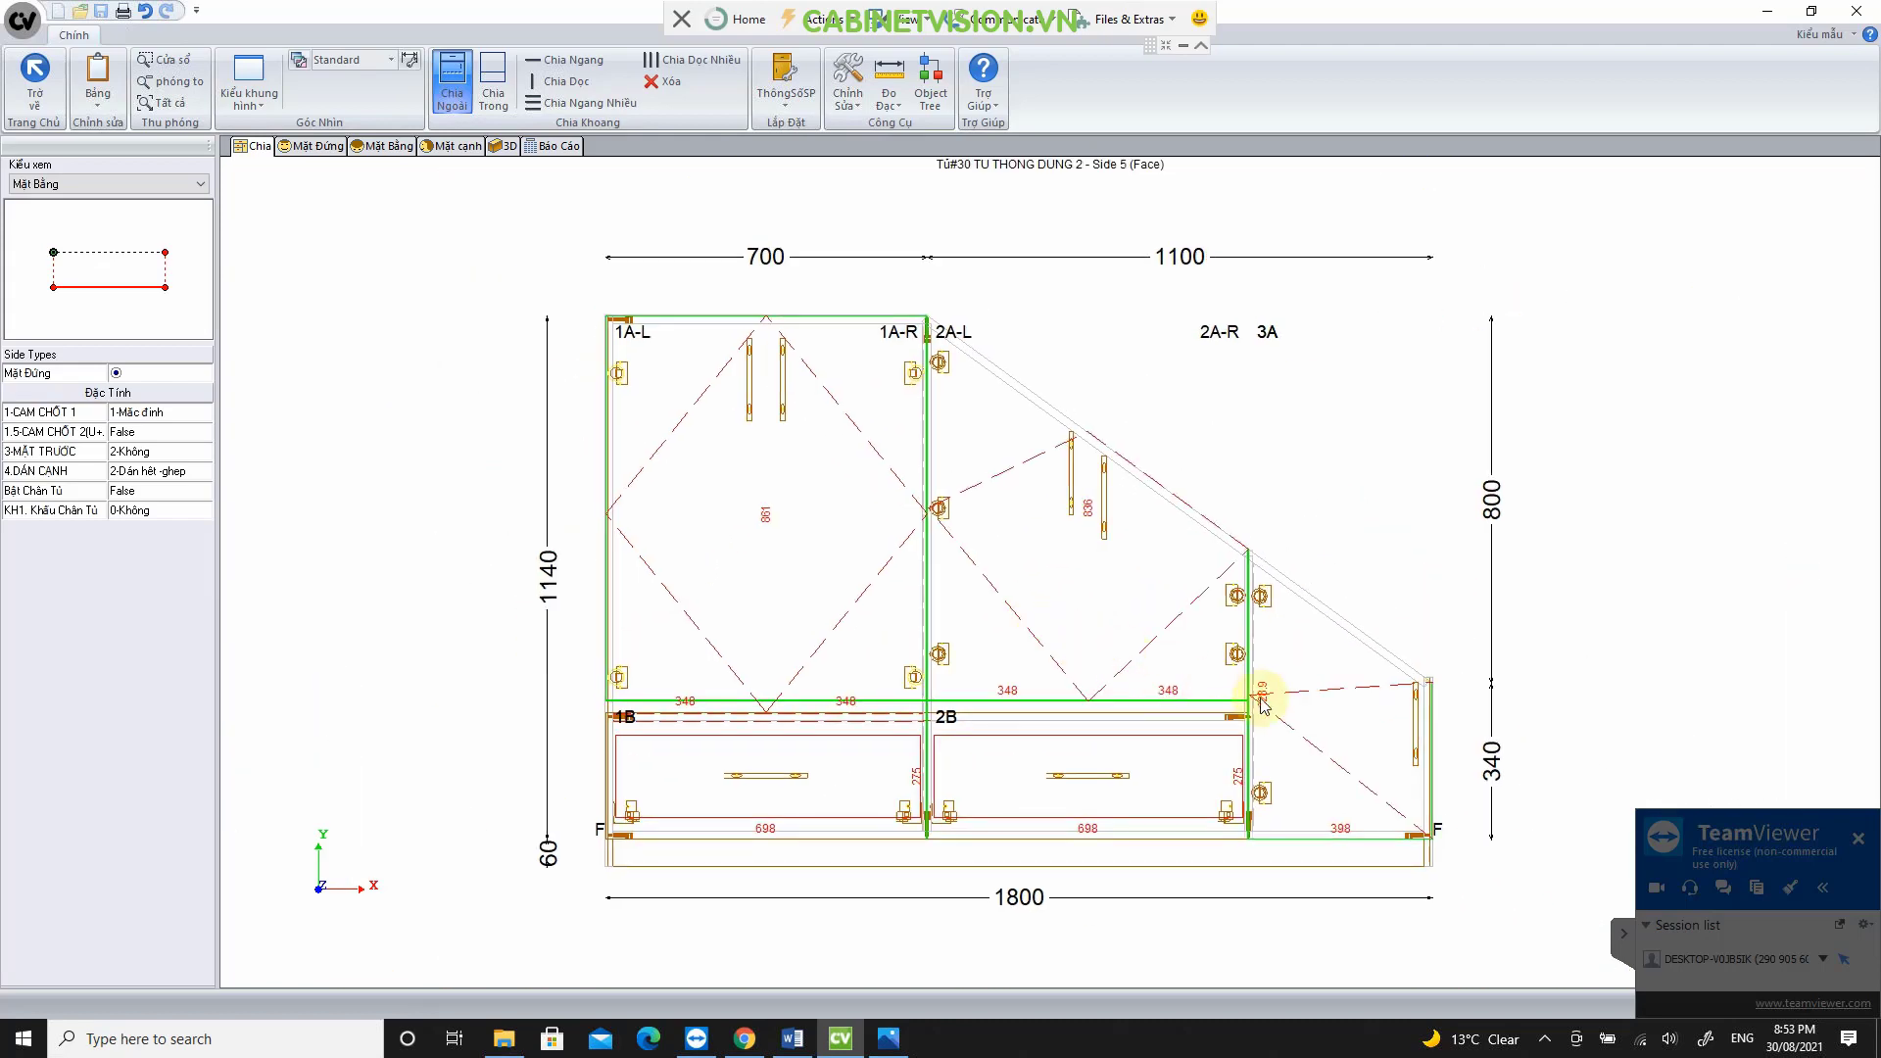
left_click(1302, 702)
right_click(1199, 700)
left_click(1259, 860)
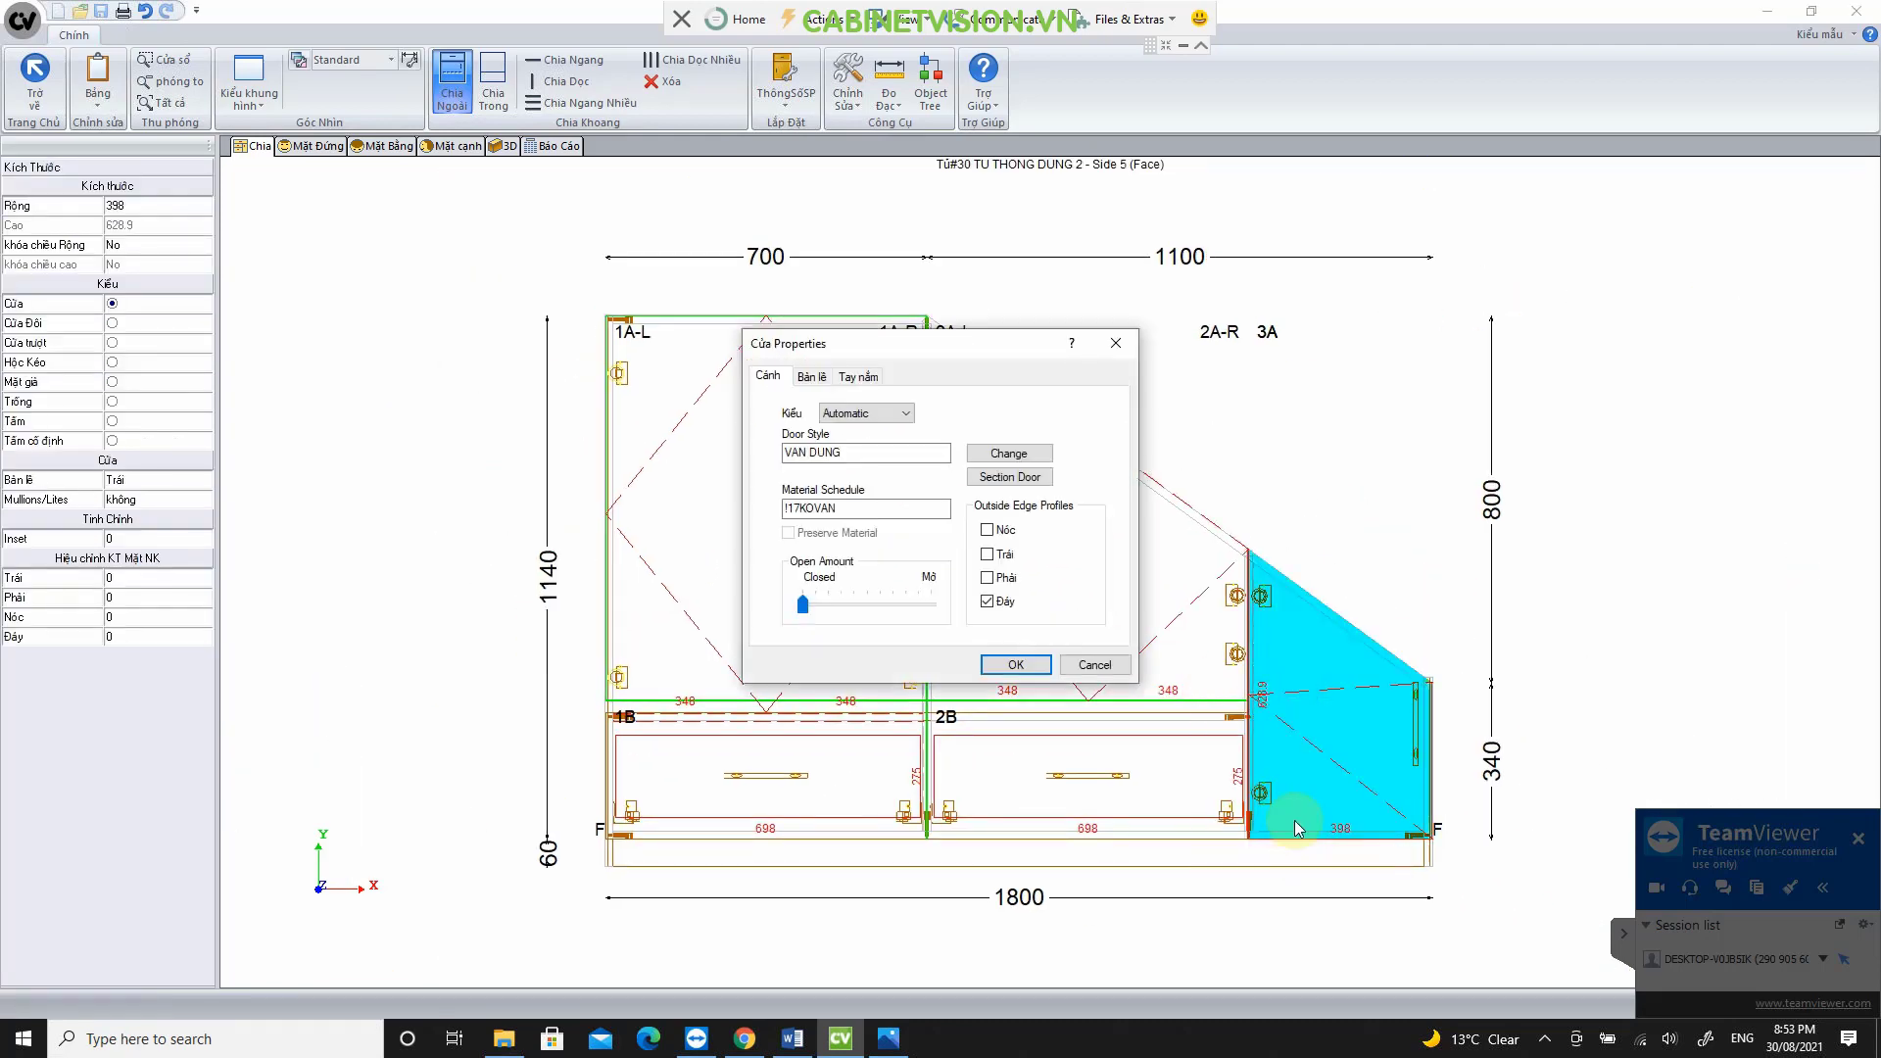
left_click(1010, 452)
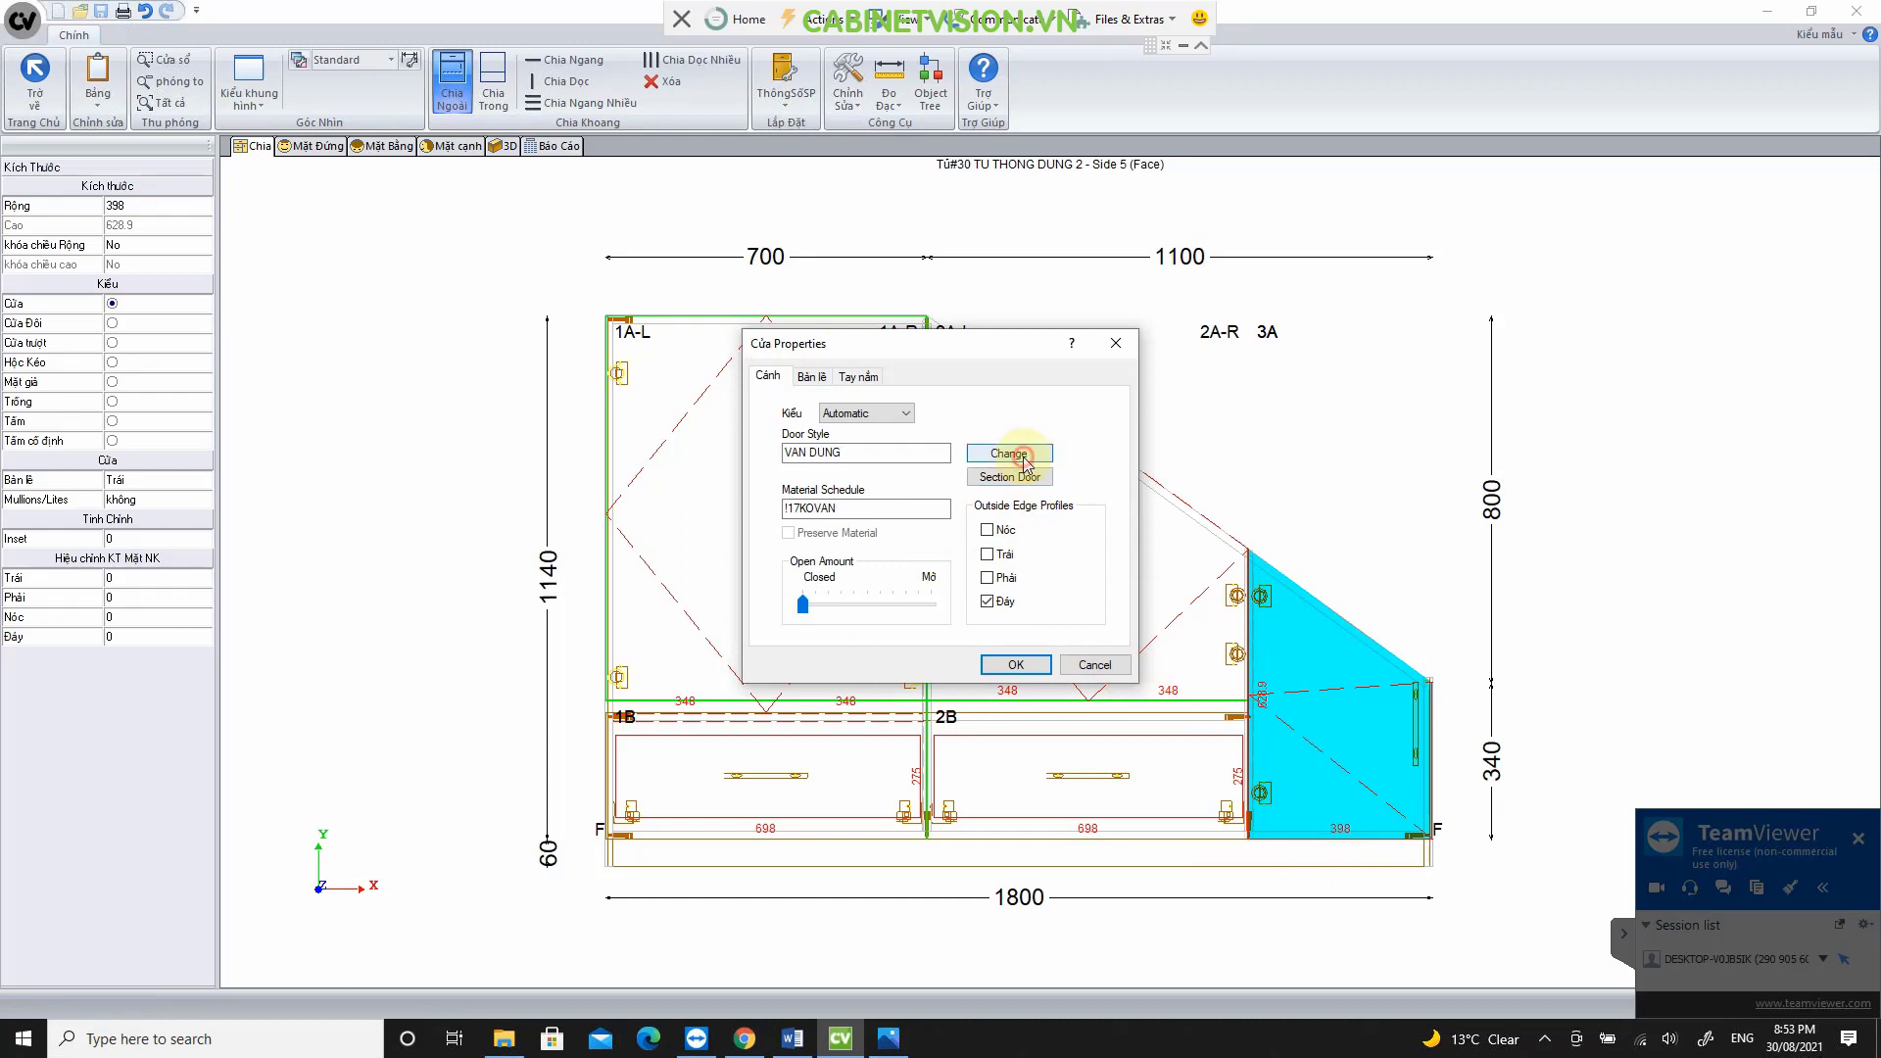
left_click(1189, 739)
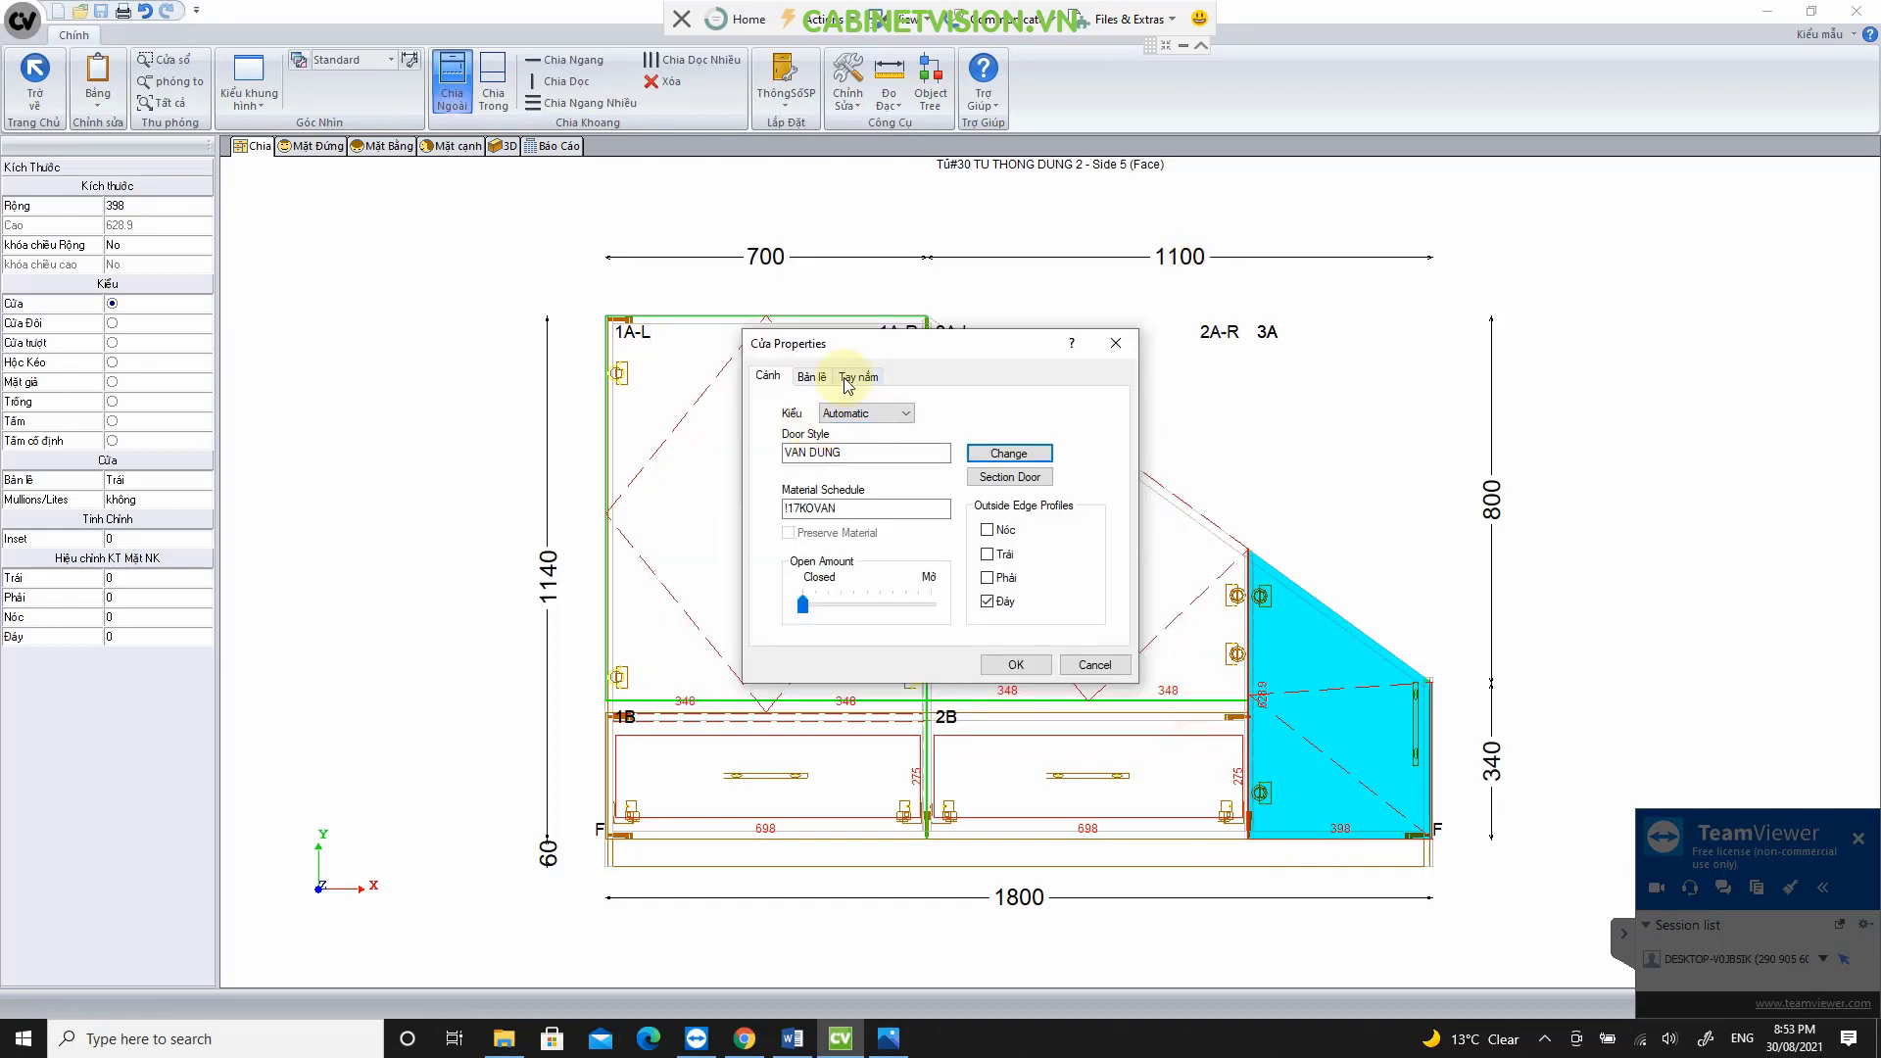